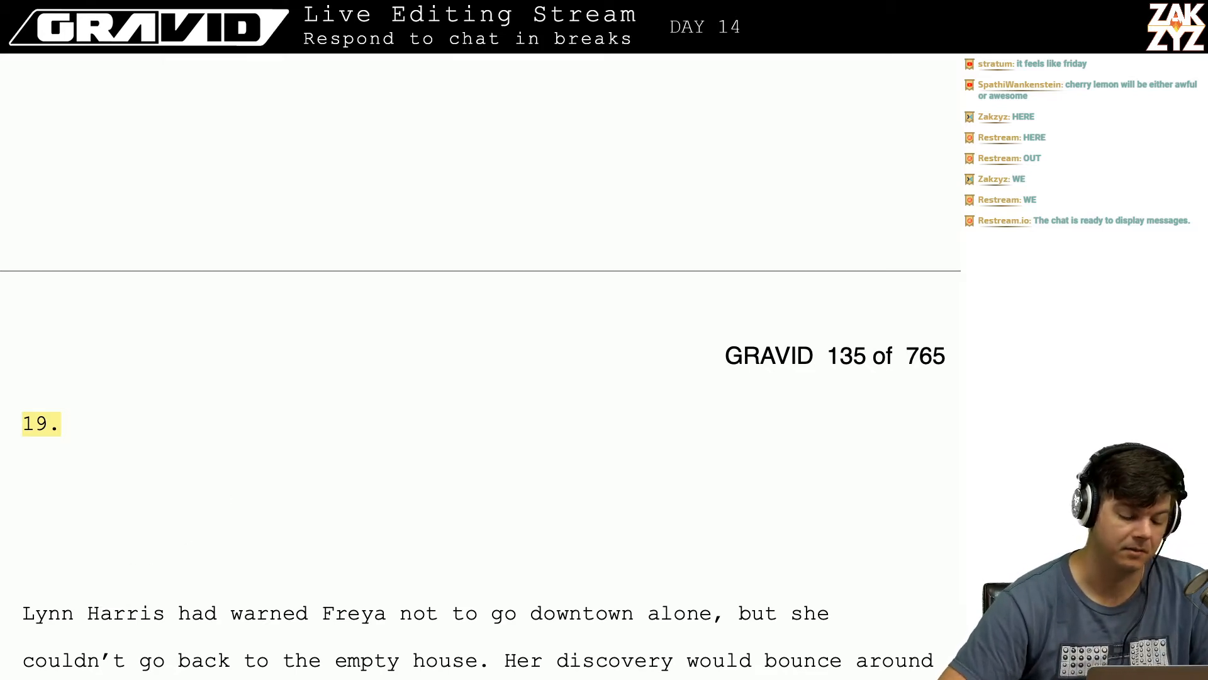
- Review the opening paragraphs of chapter 19, from the section number through the Starball passage
scroll(480, 366, "down", 3)
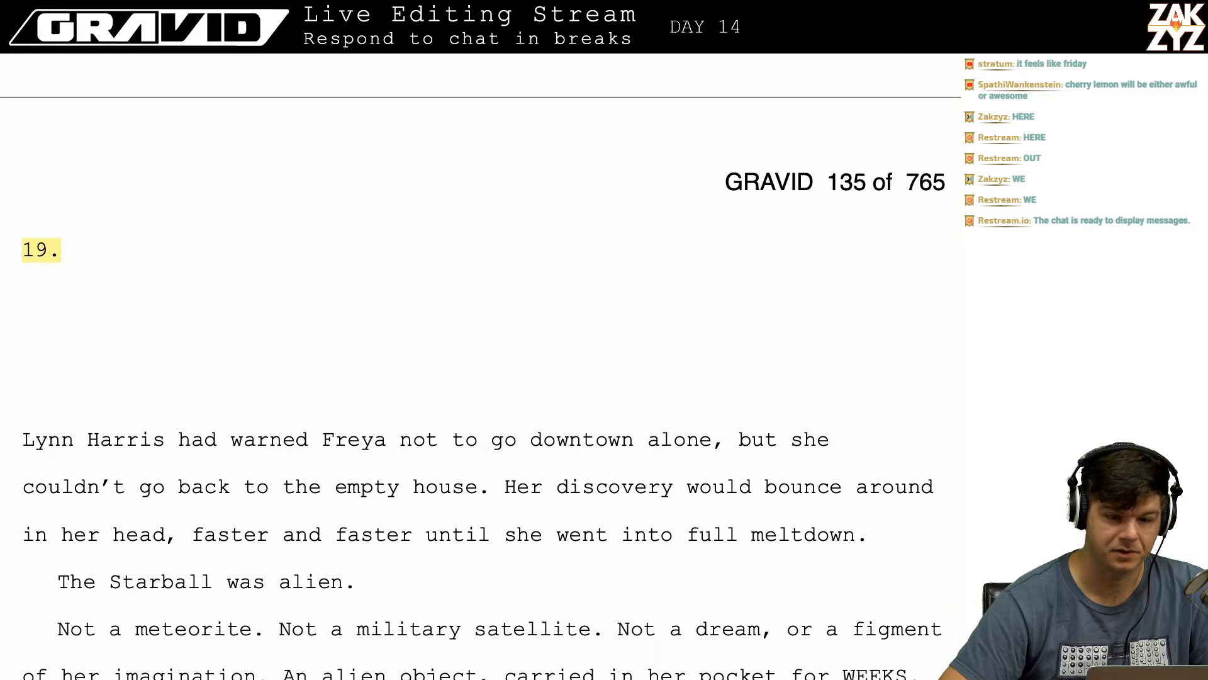
scroll(480, 366, "down", 1)
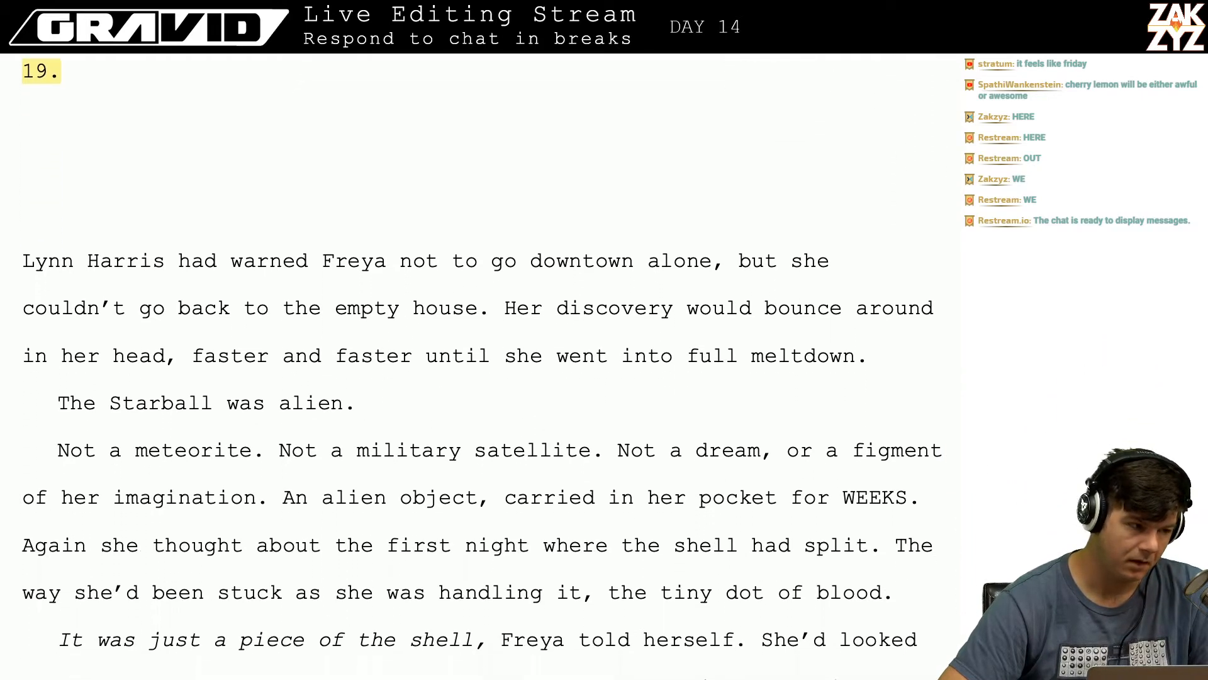
scroll(481, 366, "up", 1)
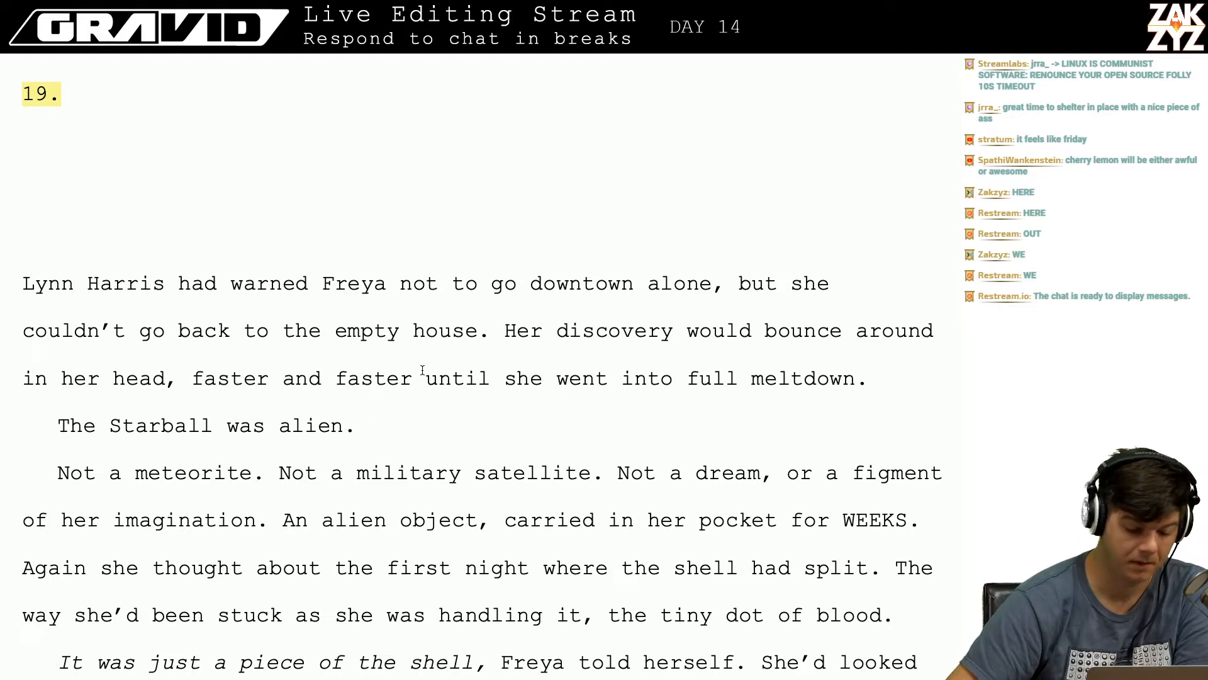
scroll(423, 370, "down", 3)
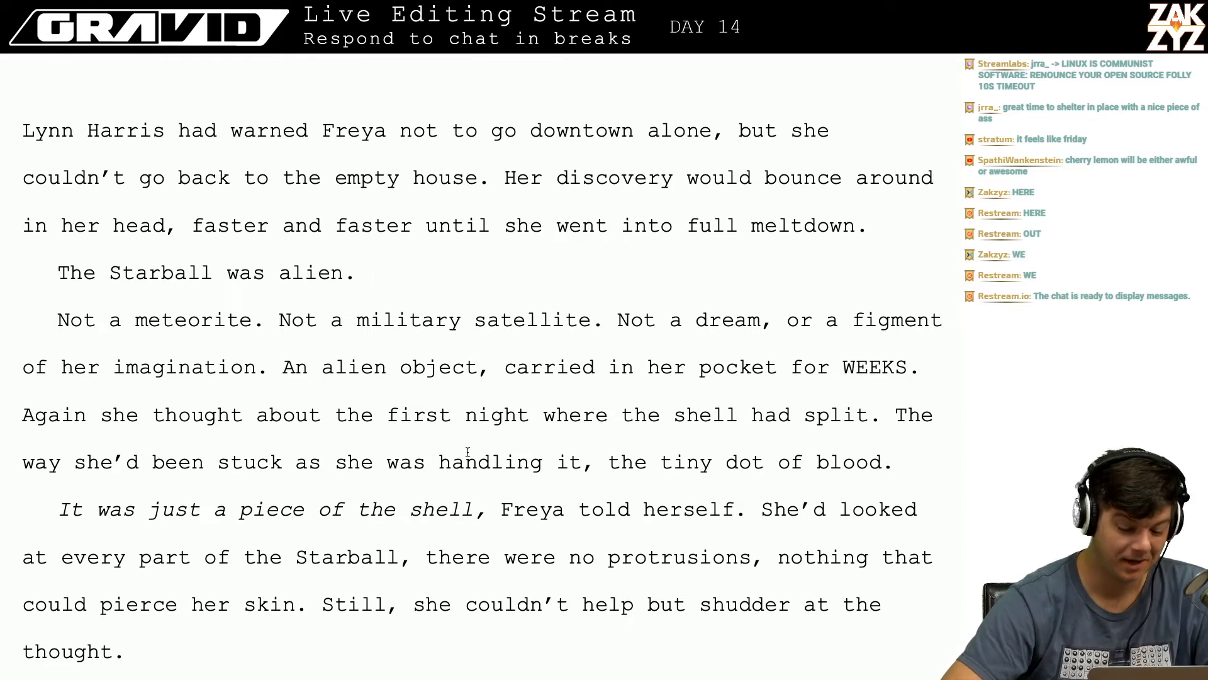
scroll(468, 452, "up", 3)
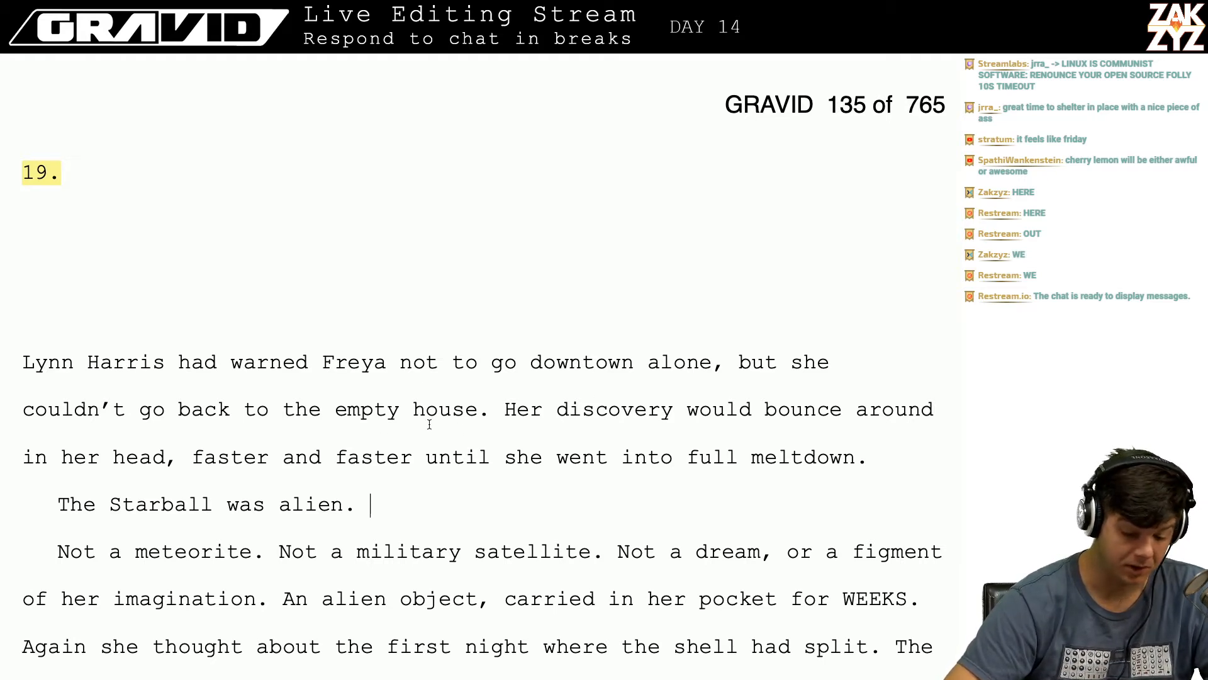
scroll(579, 460, "down", 2)
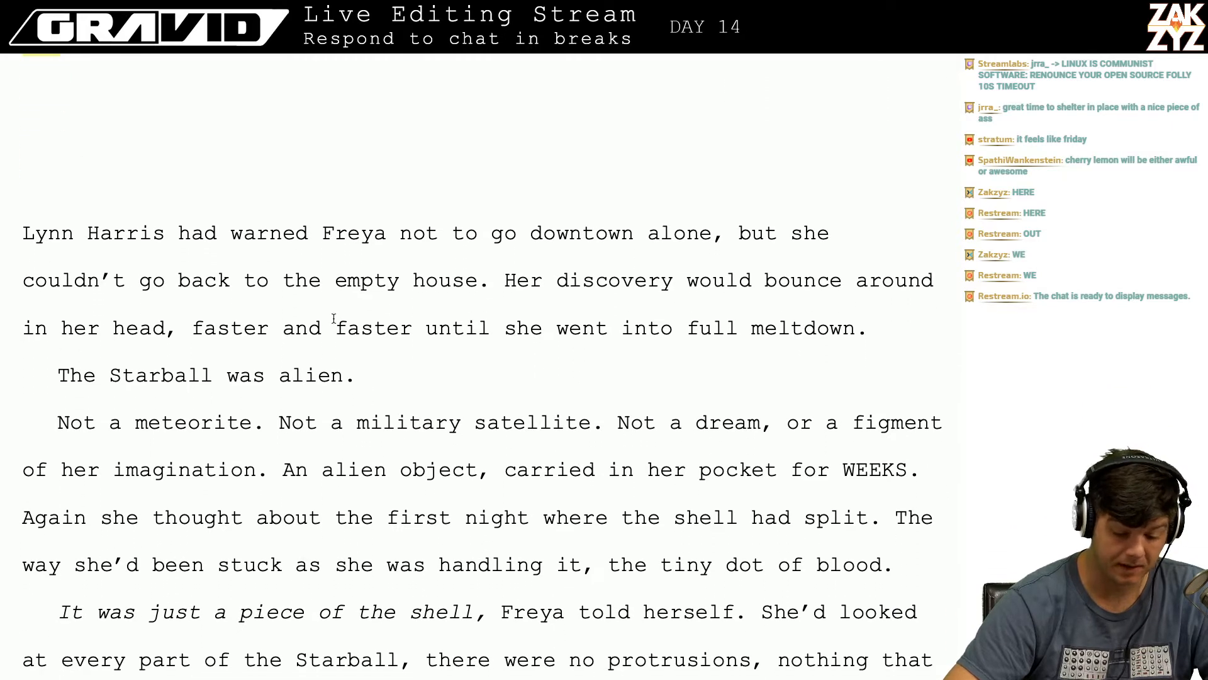
scroll(382, 350, "down", 1)
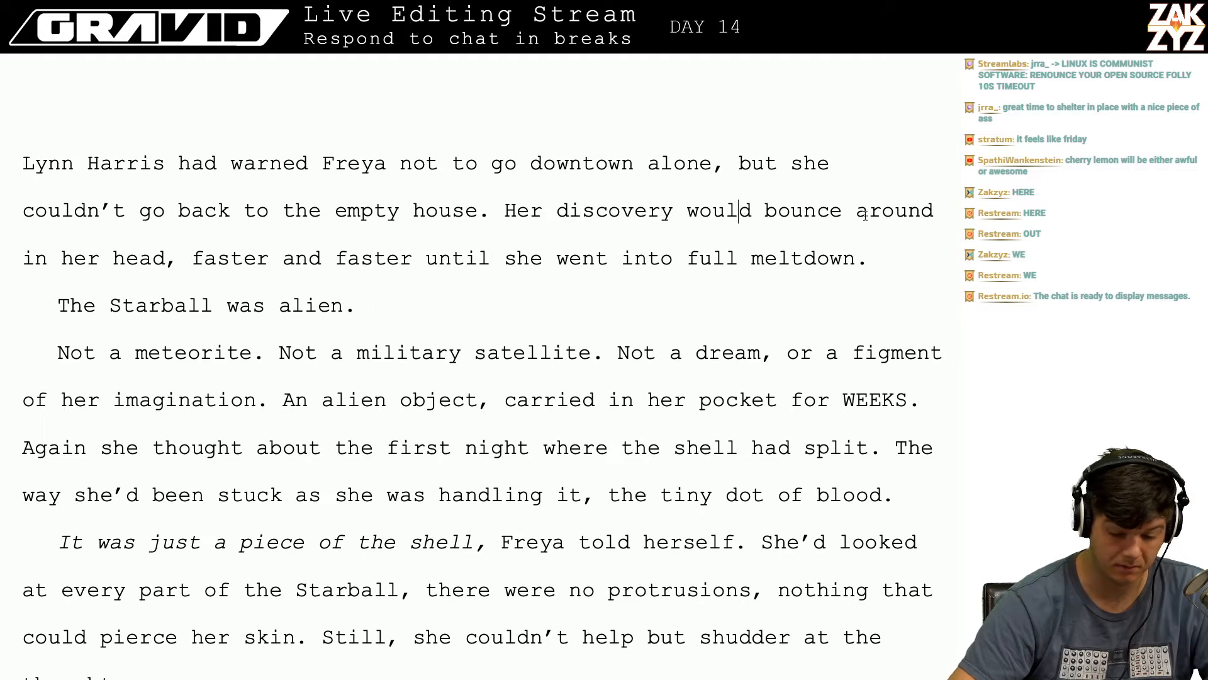
- Insert "be trapped inside her head, reflecting off the walls of her s" before "bounce around" in the "Her discovery would" sentence
left_click(803, 221)
key("Left")
key("Left")
key("Left")
key("Left")
key("Left")
key("Left")
key("Left")
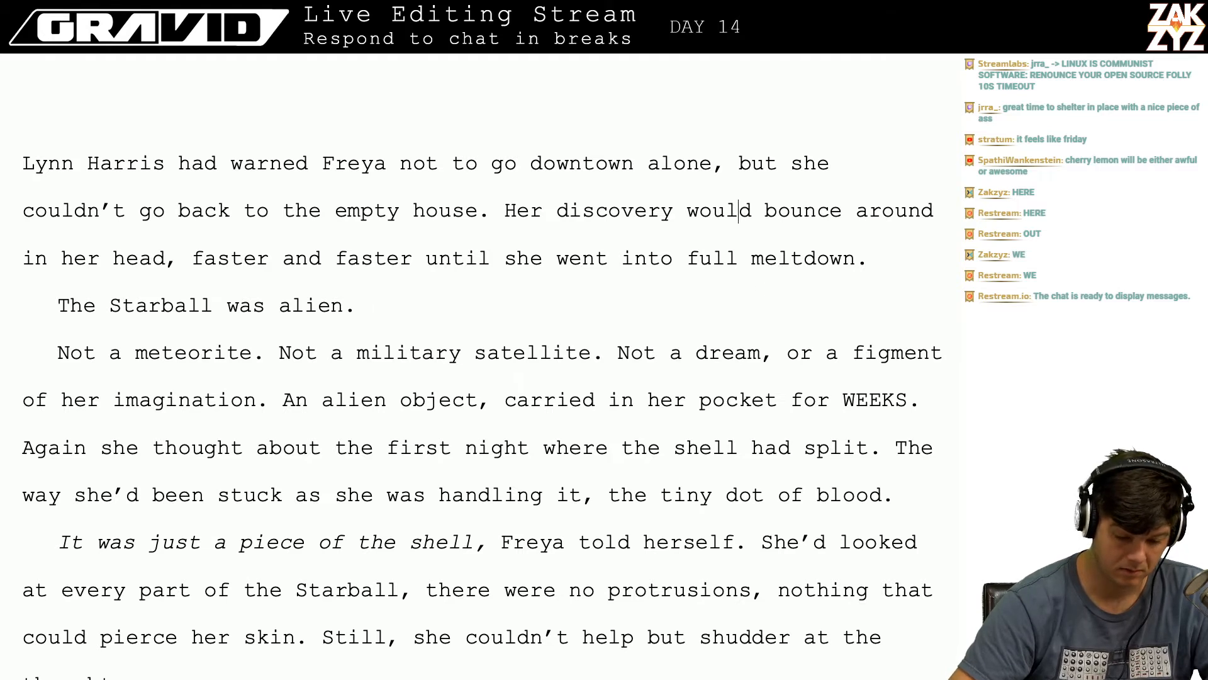
key("Right")
key("Right")
key("Right")
key("Right")
key("Right")
key("Right")
key("Right")
key("Right")
key("Right")
key("Right")
key("Right")
key("Right")
key("Right")
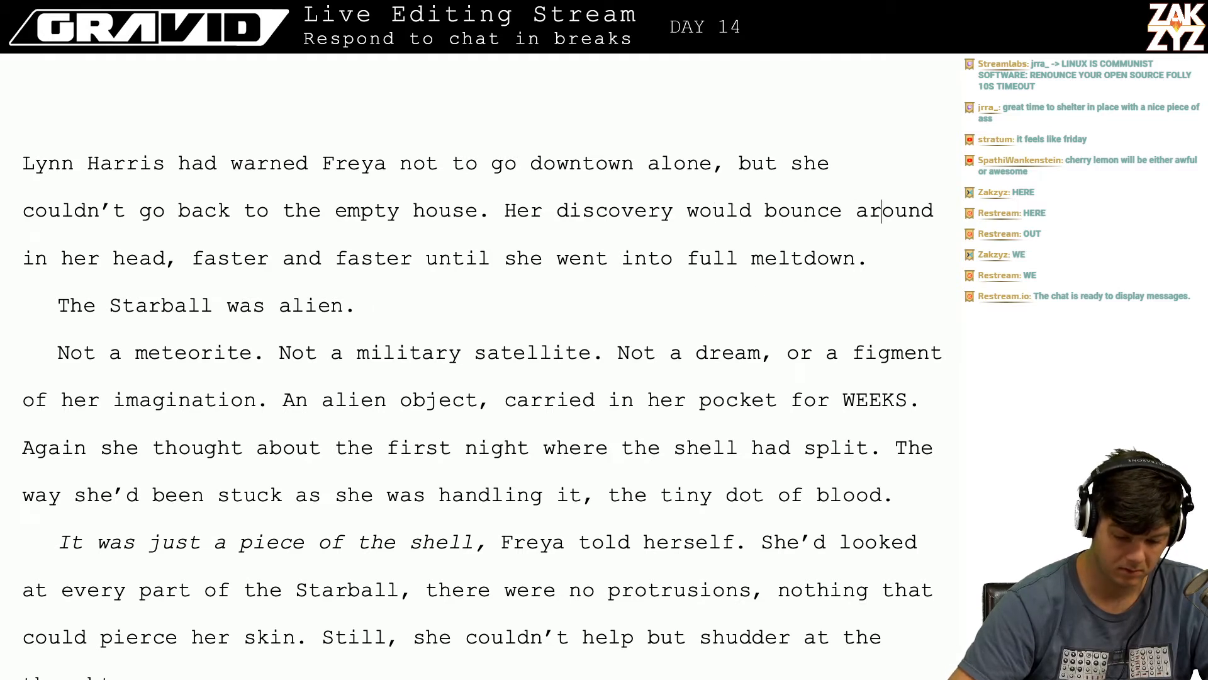
key("Left")
key("Left")
key("Left")
key("Left")
key("Left")
key("Left")
key("Left")
key("Left")
key("Left")
key("Left")
key("Right")
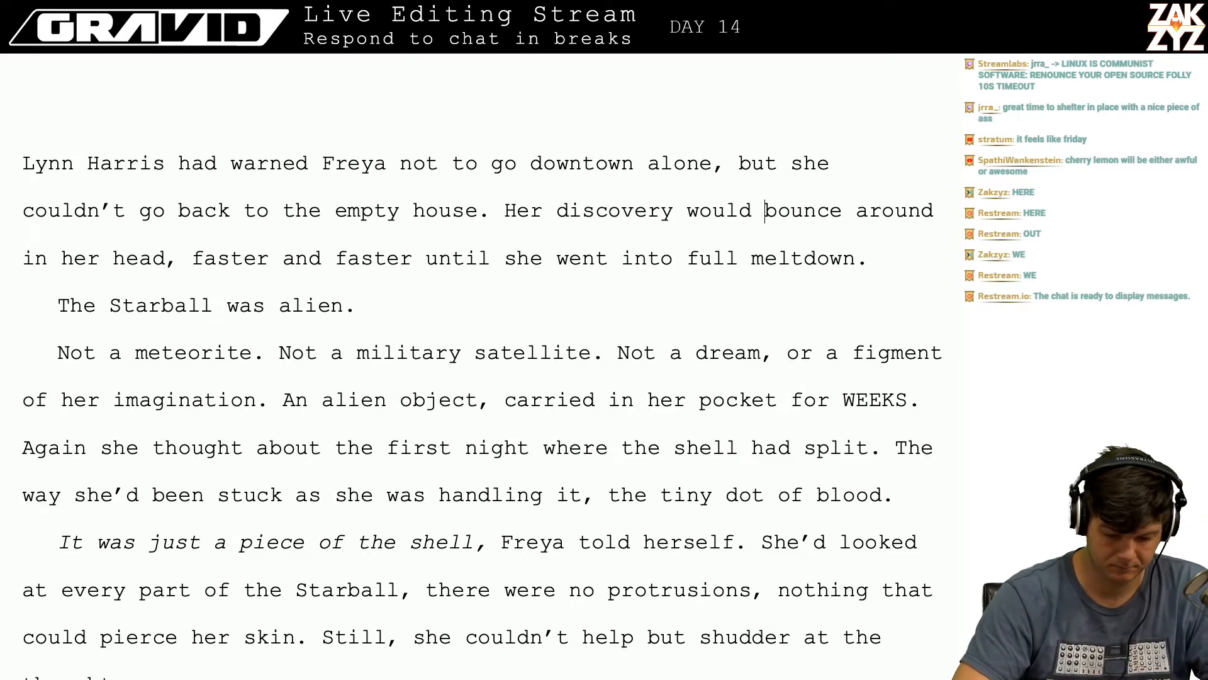
type("b")
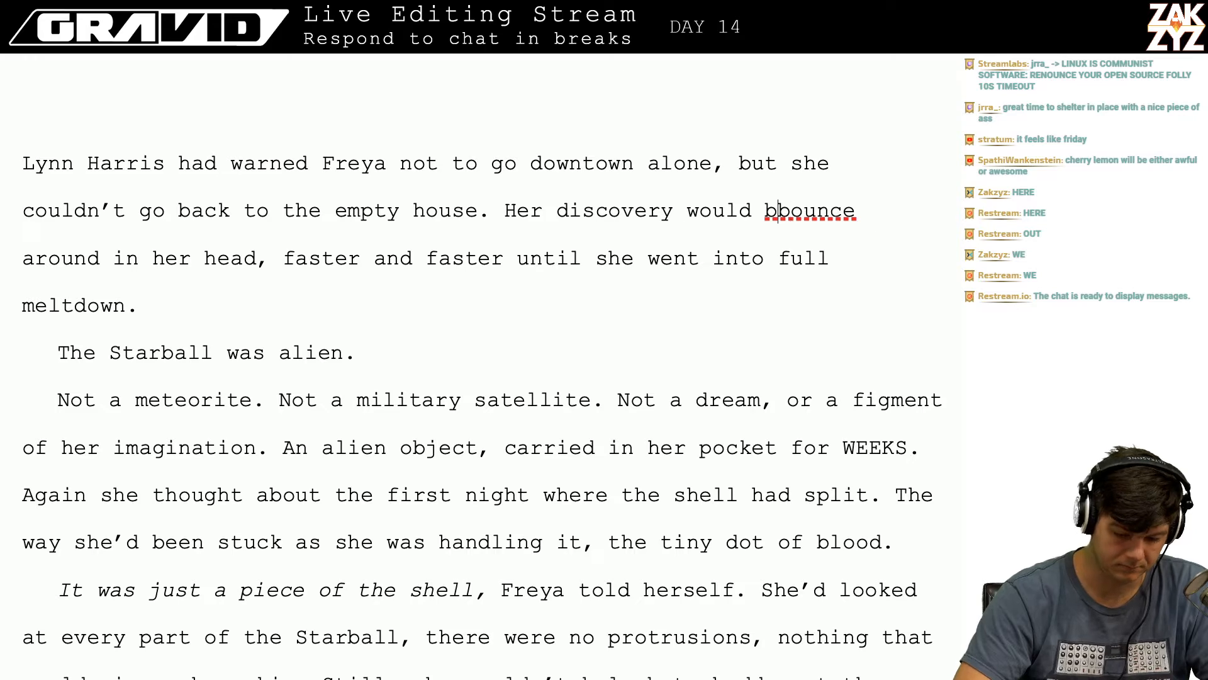
key("BackSpace")
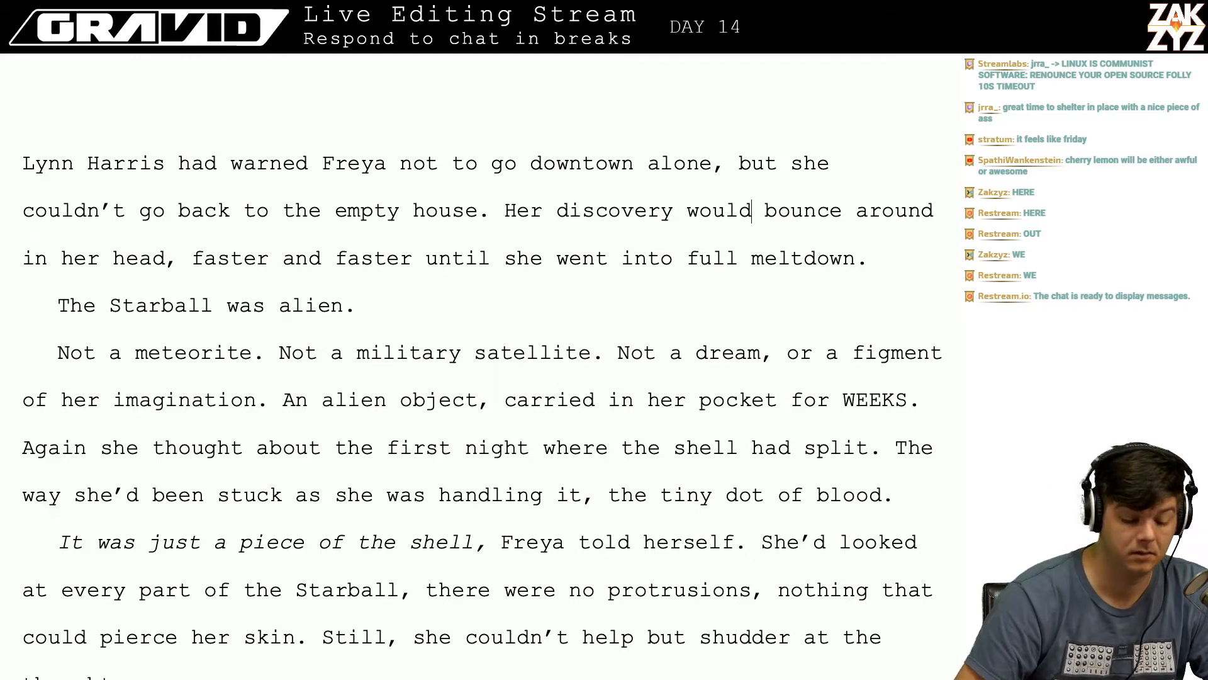
key("Right")
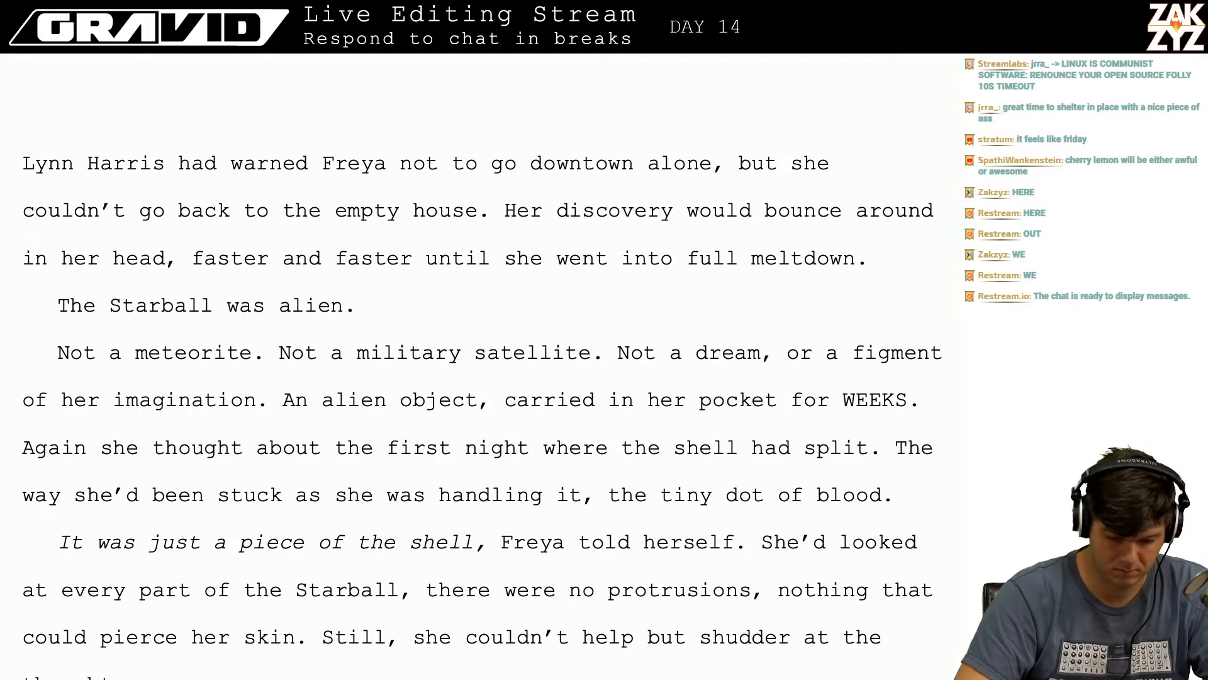
type("be trapped insi")
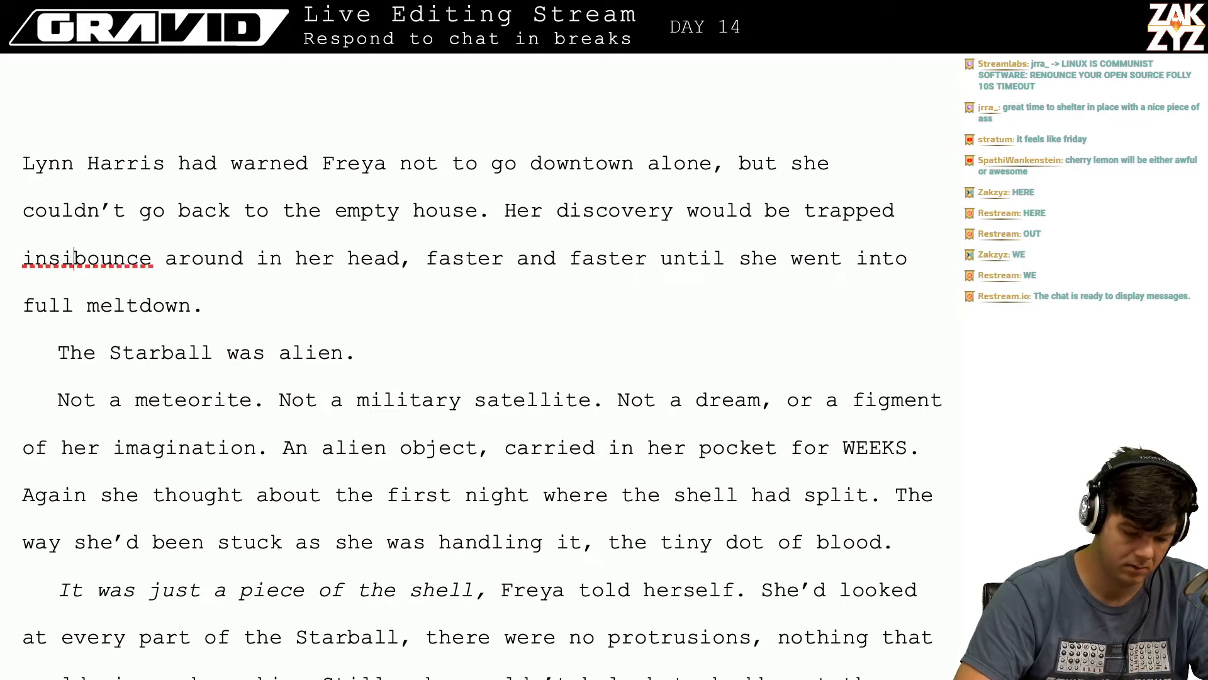
type("de her head, re")
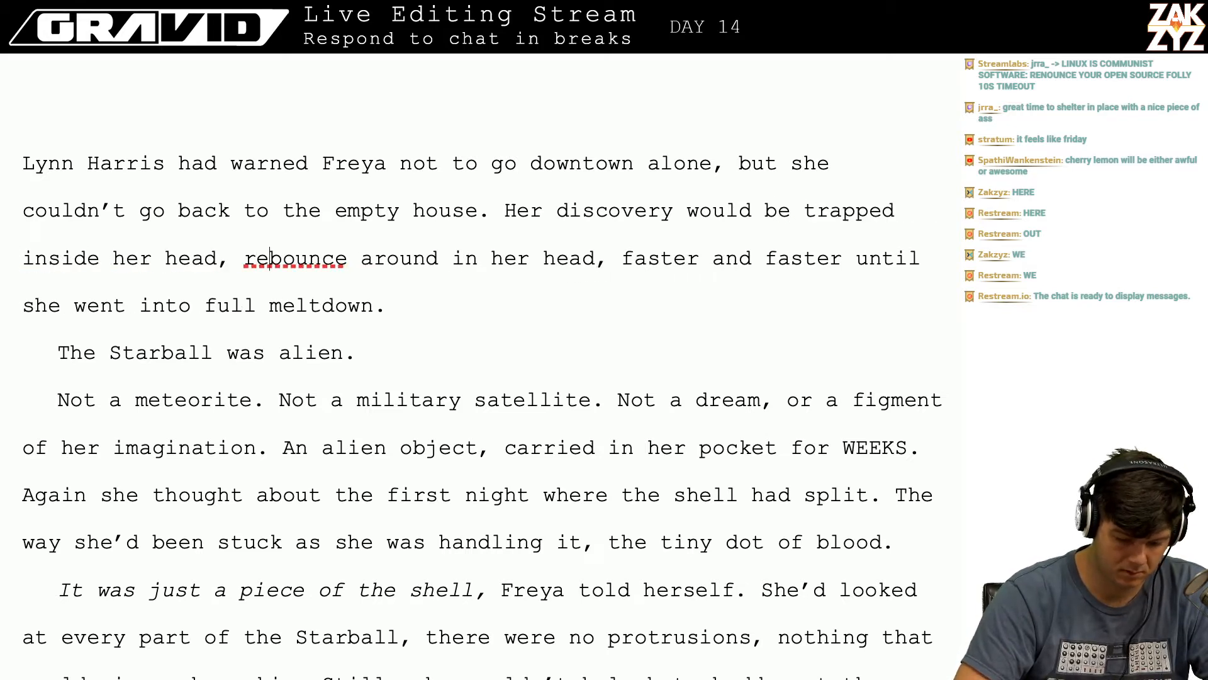
type("flecting ")
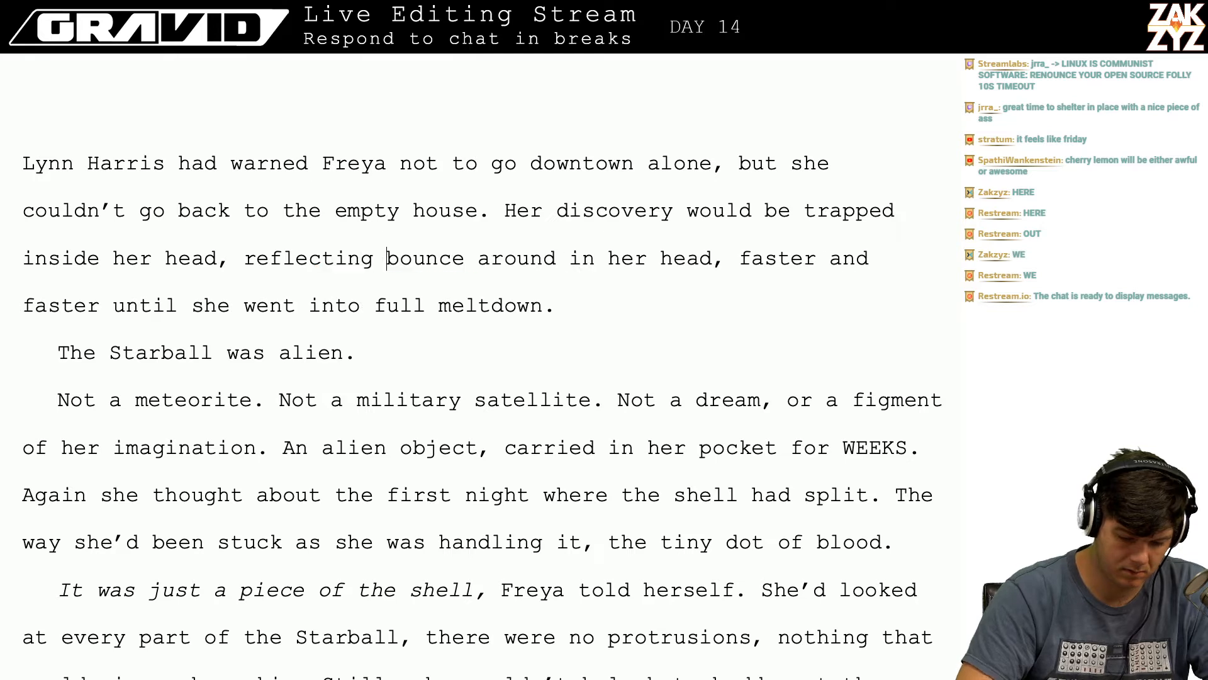
type("off the walls of her")
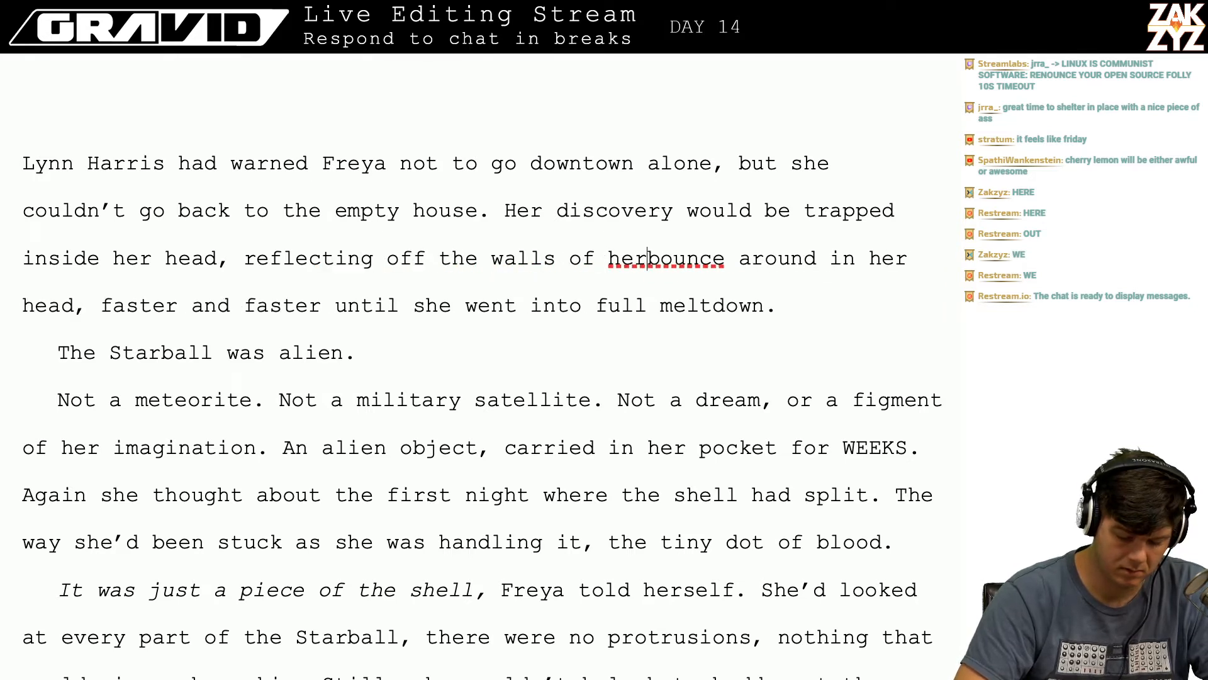
type(" s")
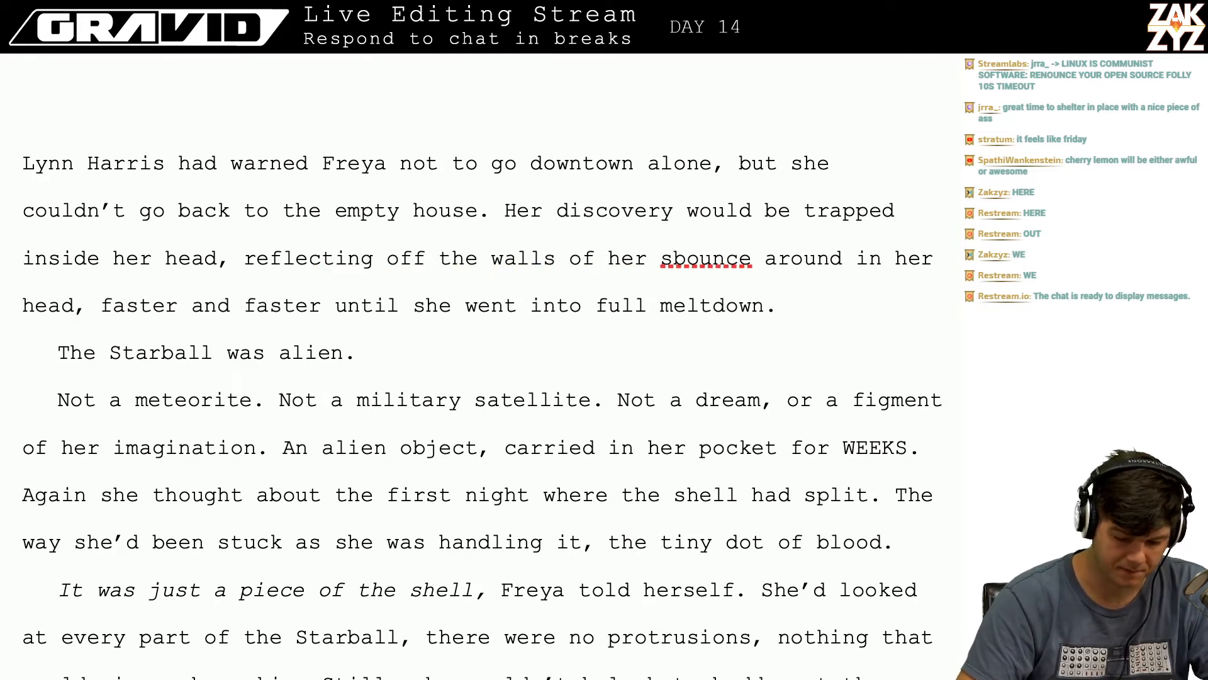
- Push the "Her discovery" sentence below a blank line and start a replacement sentence with "She knew" after "empty house."
key("Left")
key("Left")
key("Left")
key("Up")
key("Up")
key("Left")
key("Left")
key("Left")
key("Down")
key("Down")
key("Left")
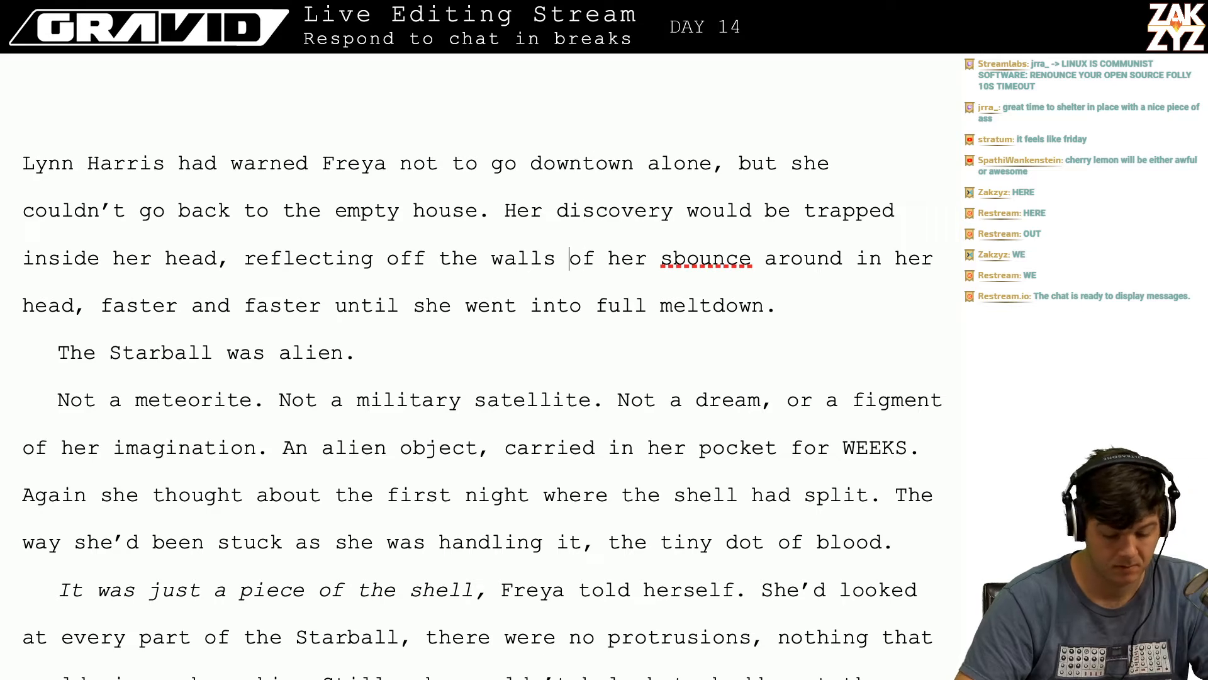
key("Up")
key("Left")
key("Left")
key("Left")
key("Left")
key("Left")
key("Return")
key("Return")
key("Left")
key("Left")
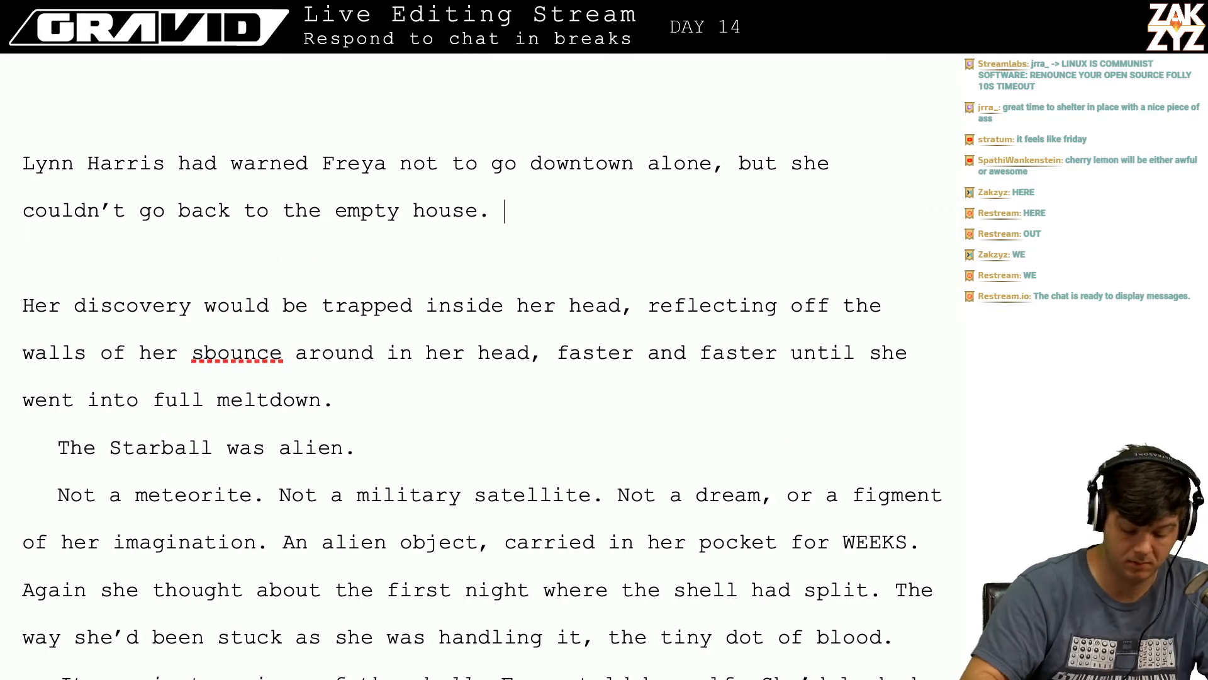
type("She knew")
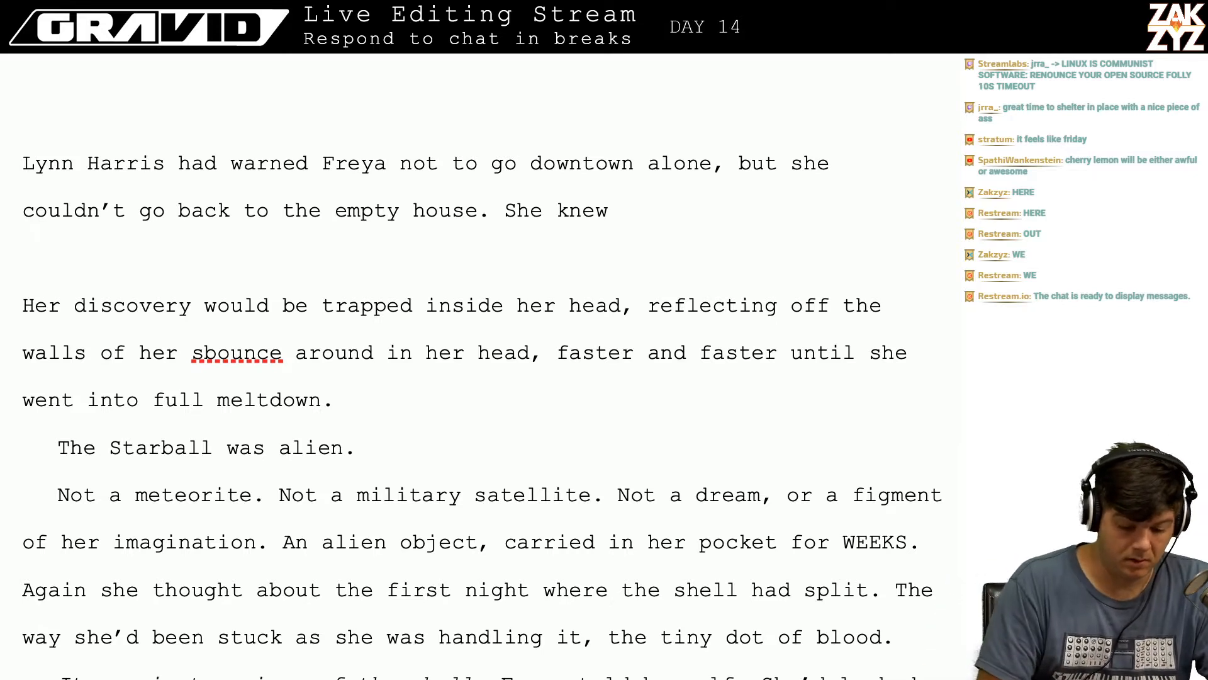
- Insert "The discovery would" in front of "She knew" in the first paragraph
key("Left")
key("Left")
key("Left")
key("Left")
key("Left")
key("Left")
key("Left")
key("Left")
key("Left")
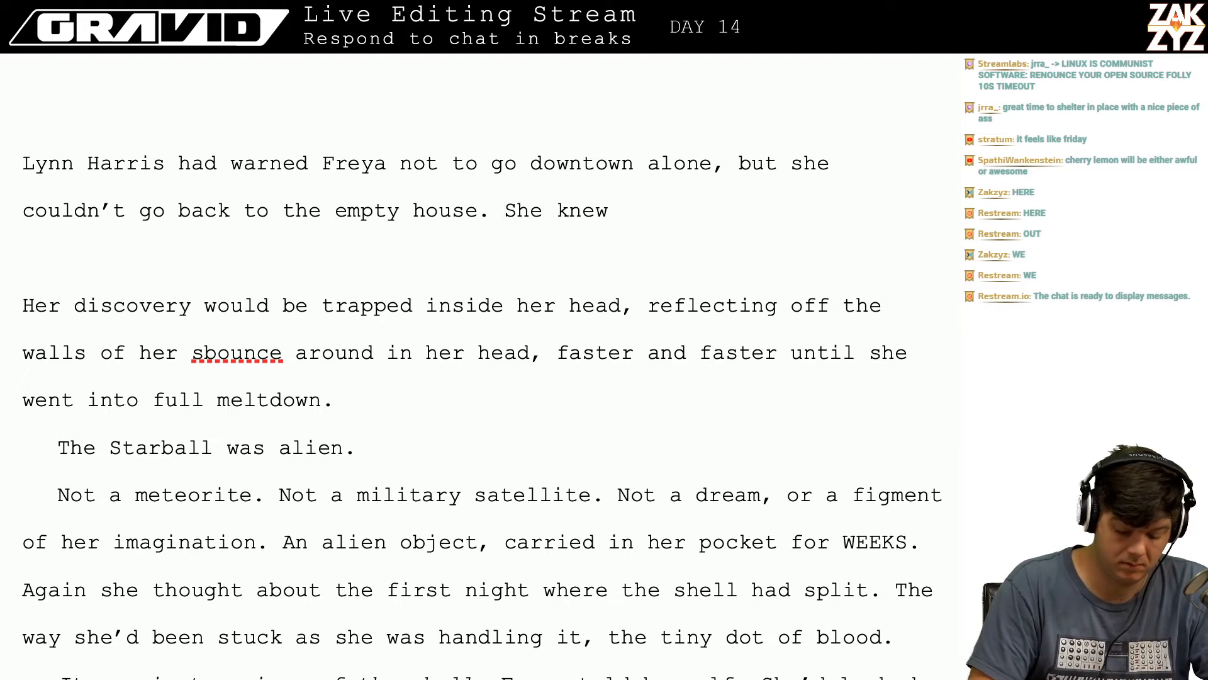
type("The")
key("BackSpace")
key("BackSpace")
key("BackSpace")
key("BackSpace")
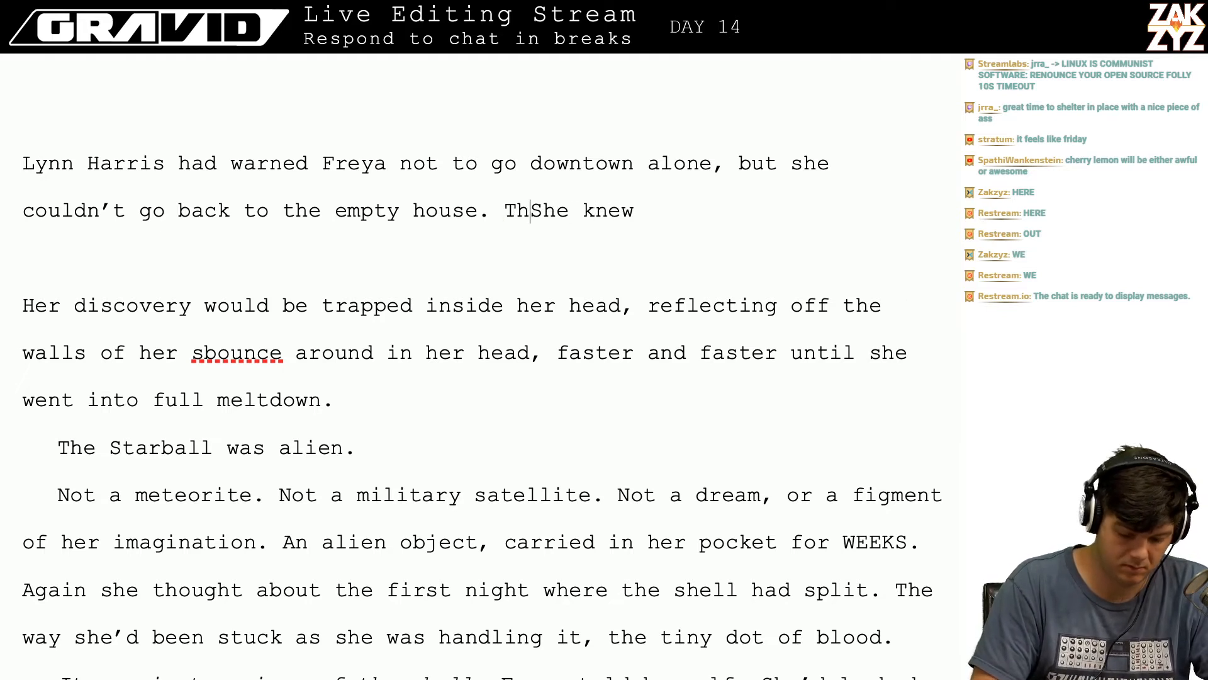
type("The discovery would")
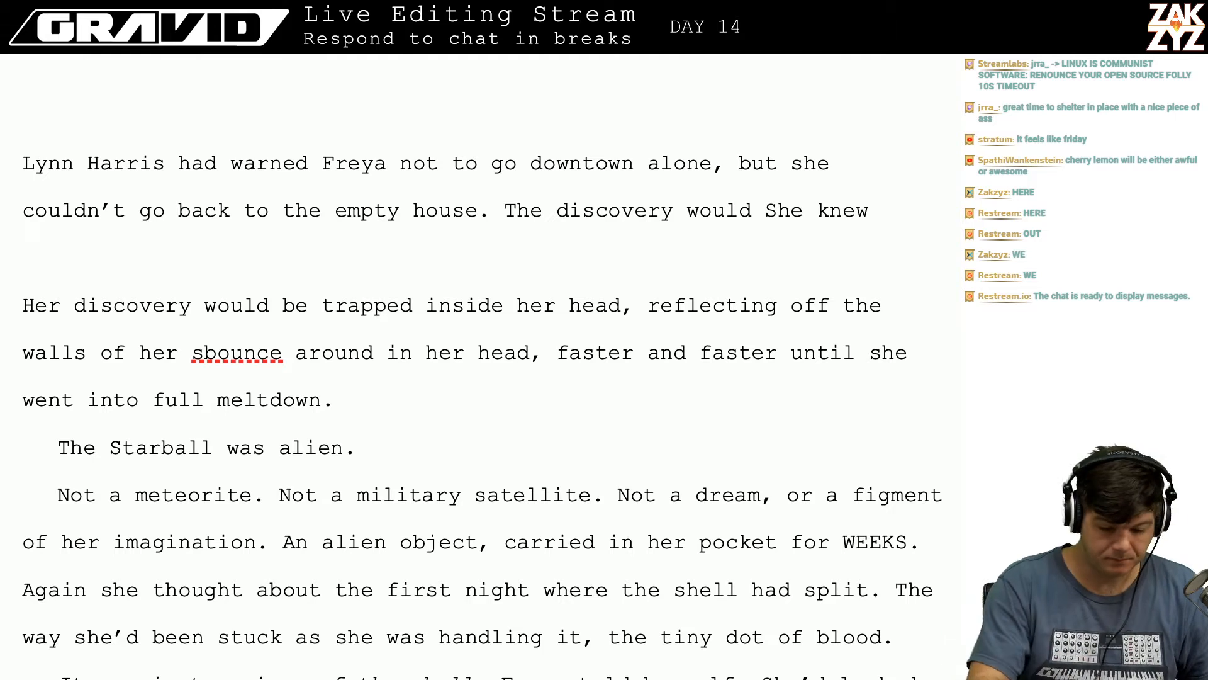
- Replace "discovery would" after "The" with "caught in her head with no outlet, the discovery would"
key("BackSpace")
key("BackSpace")
key("BackSpace")
key("BackSpace")
key("BackSpace")
key("BackSpace")
key("BackSpace")
key("BackSpace")
key("BackSpace")
key("BackSpace")
key("BackSpace")
key("BackSpace")
key("BackSpace")
key("BackSpace")
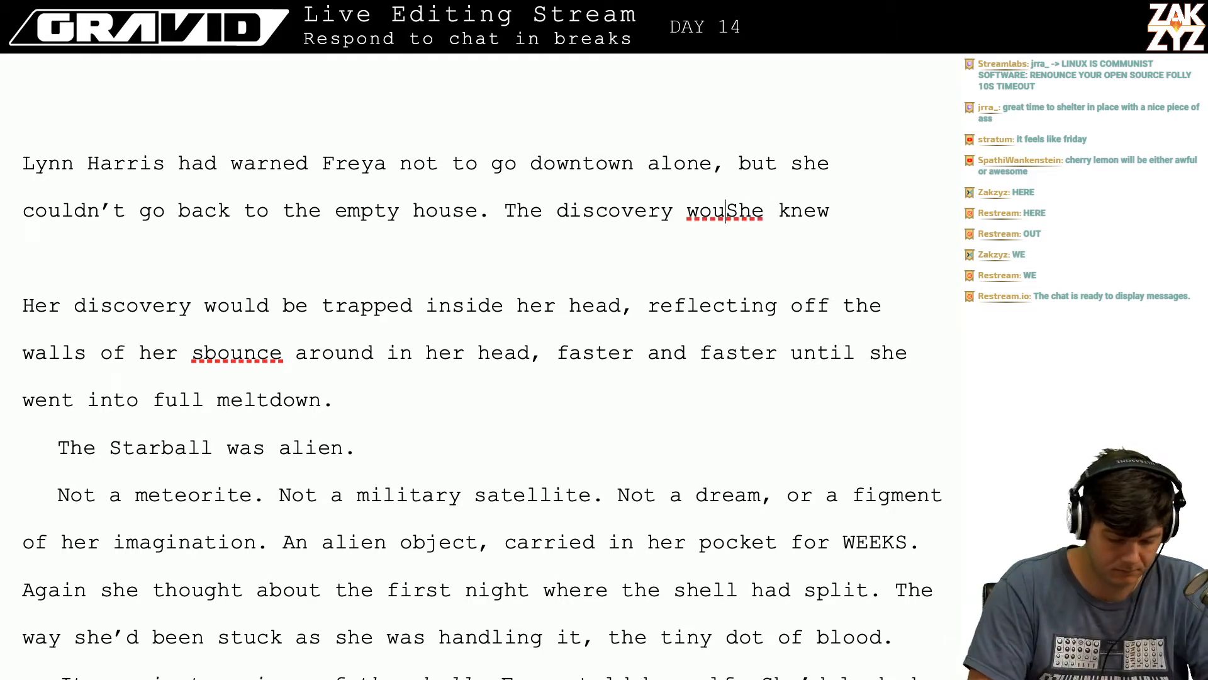
key("BackSpace")
key("BackSpace")
type("caught in her ")
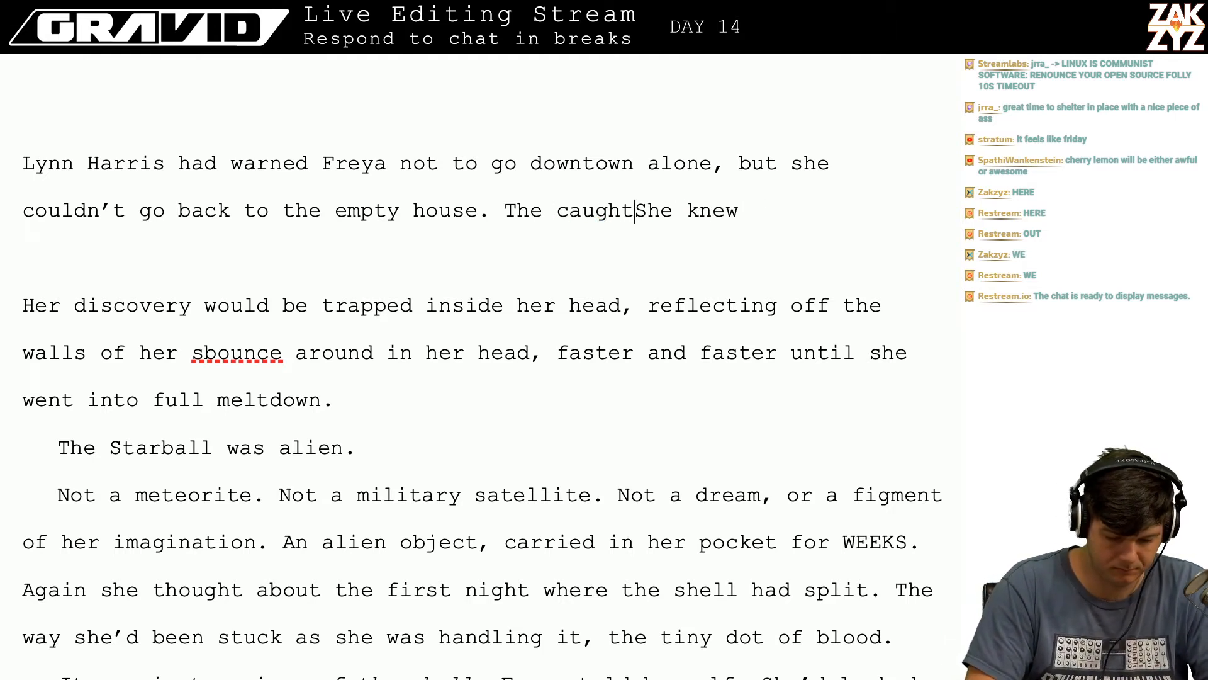
type("head with no outl")
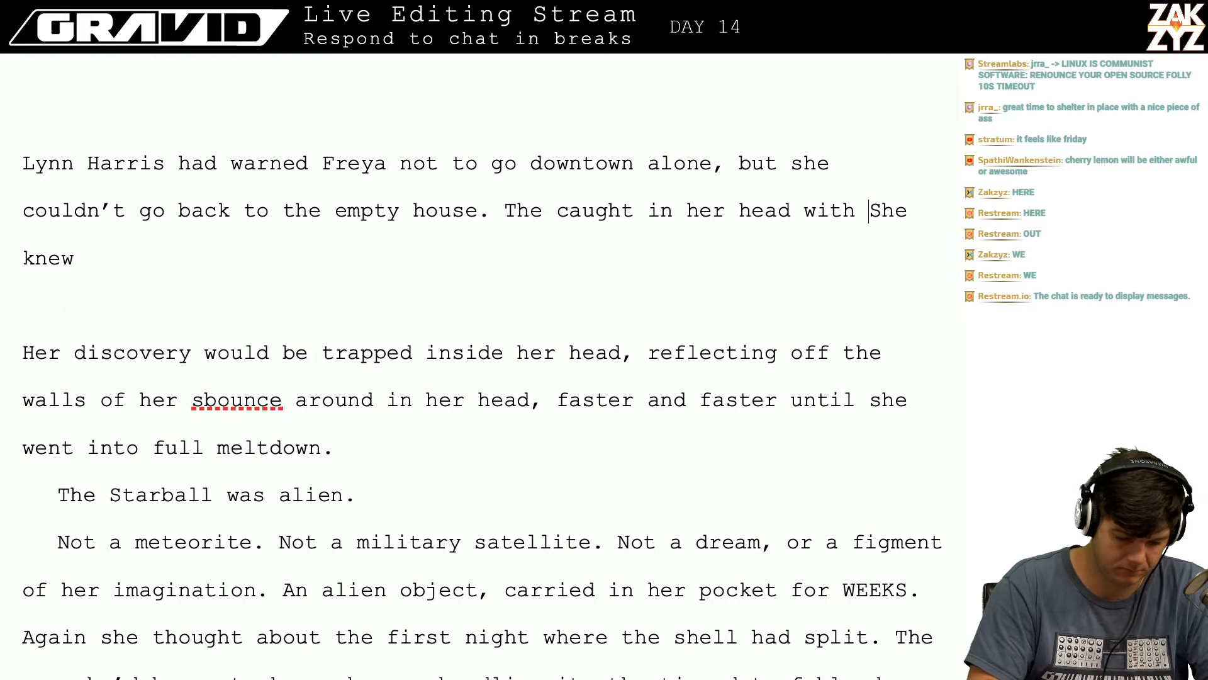
type("et, the ")
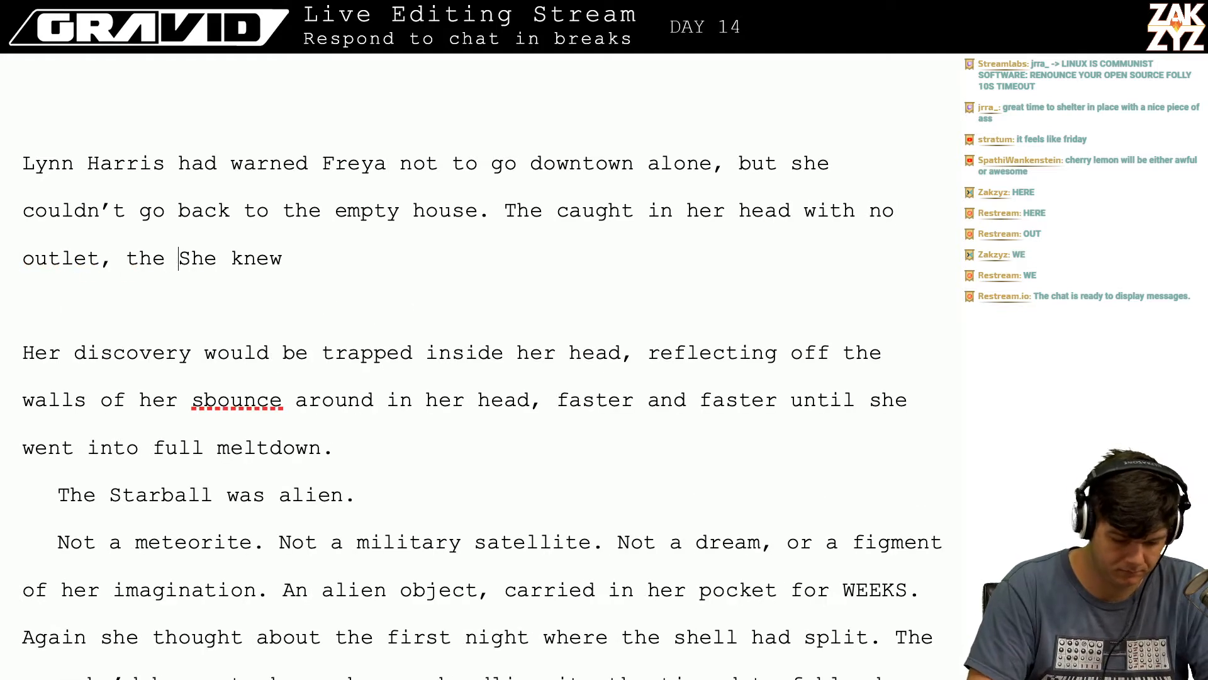
type("discovery wou")
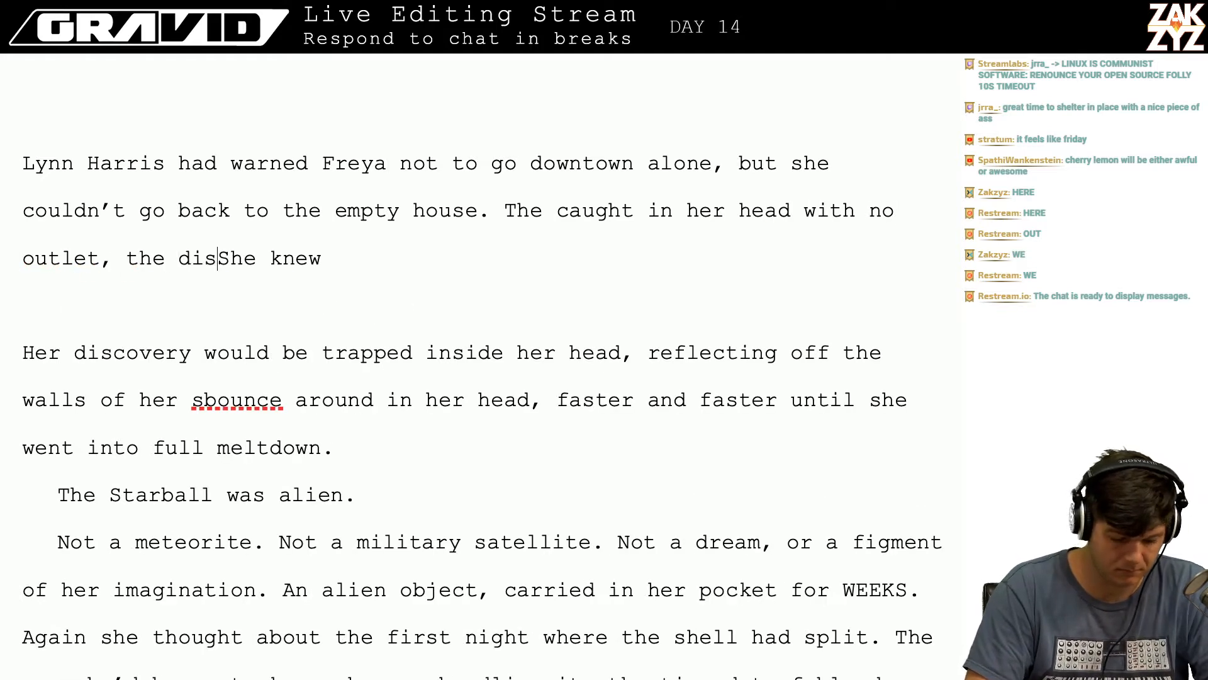
type("ld ")
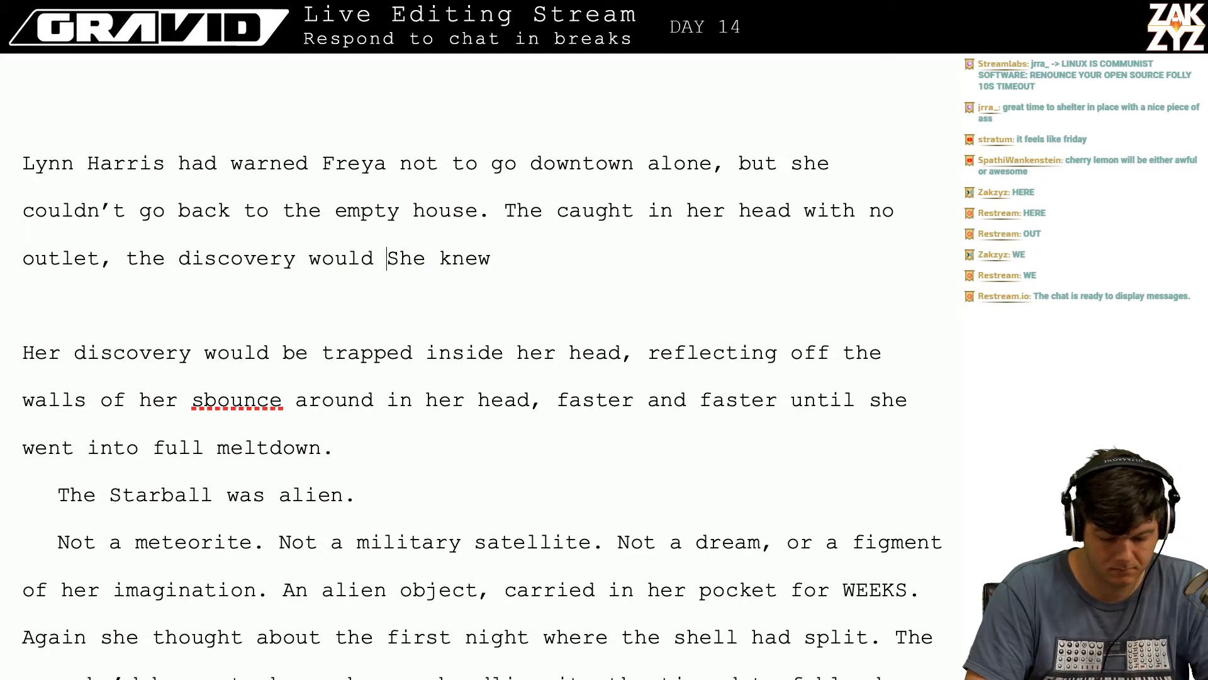
- Try a continuation after "the discovery would", then trim the draft back to "the dis"
type("spin")
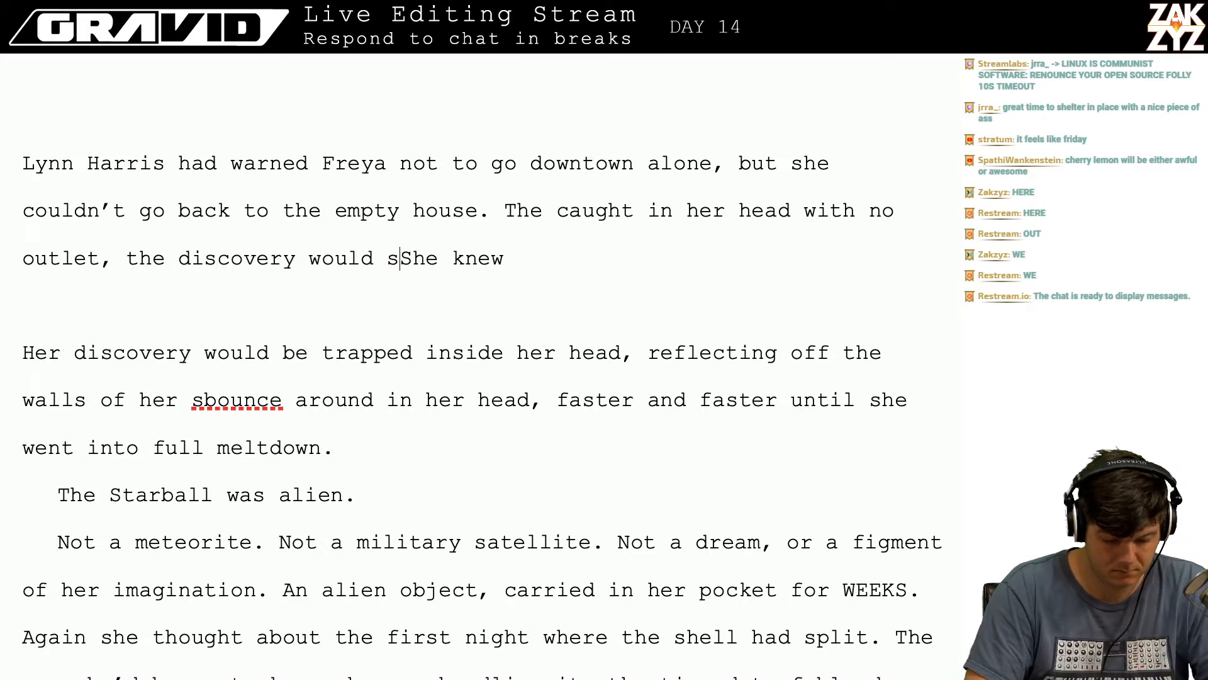
key("BackSpace")
key("BackSpace")
type("l")
key("BackSpace")
key("BackSpace")
key("BackSpace")
key("BackSpace")
key("BackSpace")
key("BackSpace")
key("BackSpace")
key("BackSpace")
key("BackSpace")
key("BackSpace")
key("BackSpace")
key("BackSpace")
key("BackSpace")
key("BackSpace")
key("BackSpace")
key("BackSpace")
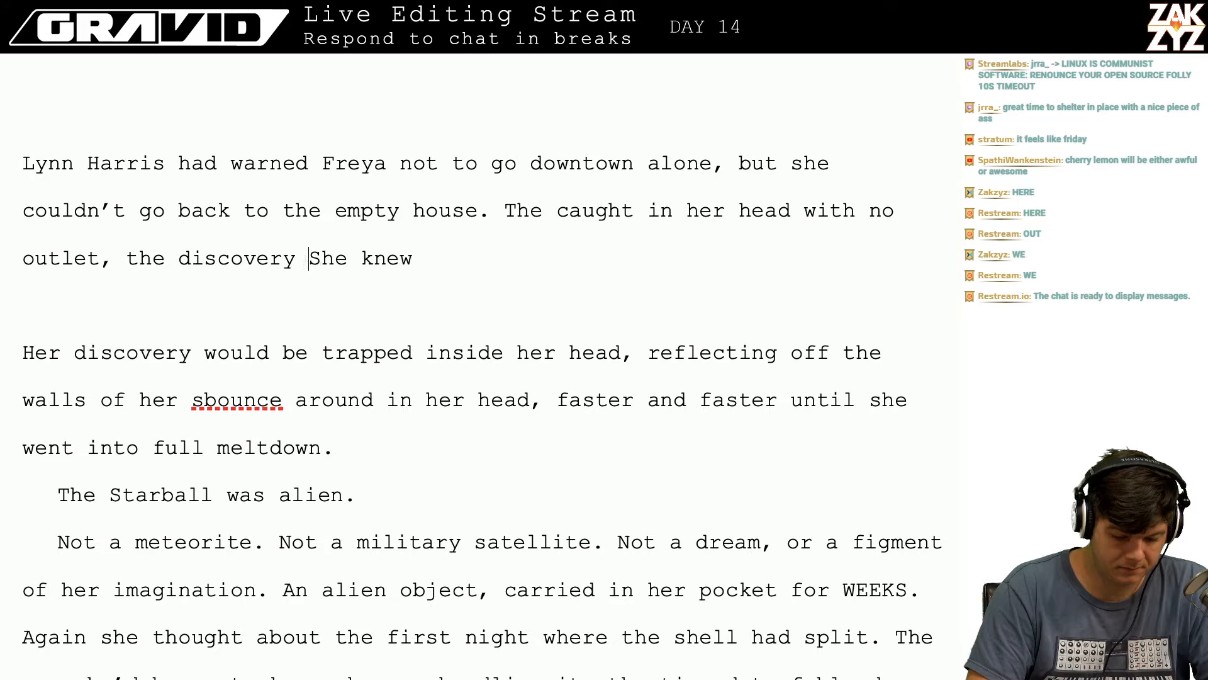
key("Down")
key("Down")
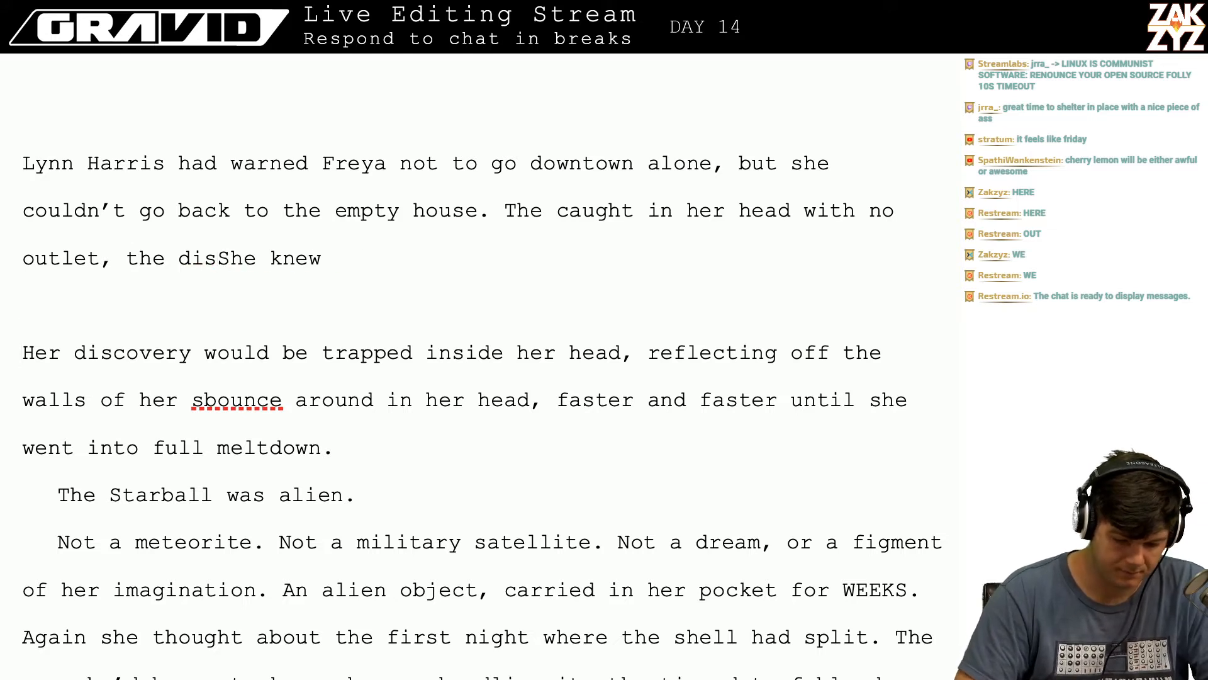
- Separate the "The caught in her head" draft into its own paragraph, leaving a blank line after "empty house."
left_click(505, 211)
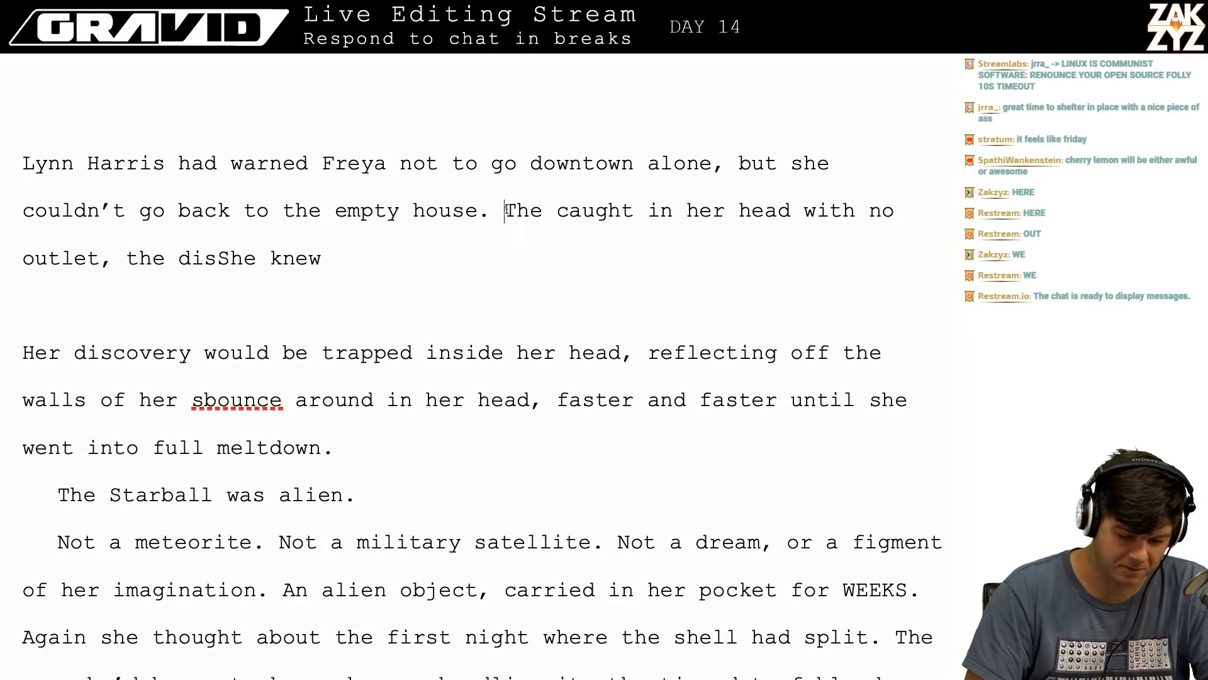
key("Return")
key("Return")
key("Left")
key("Left")
key("Left")
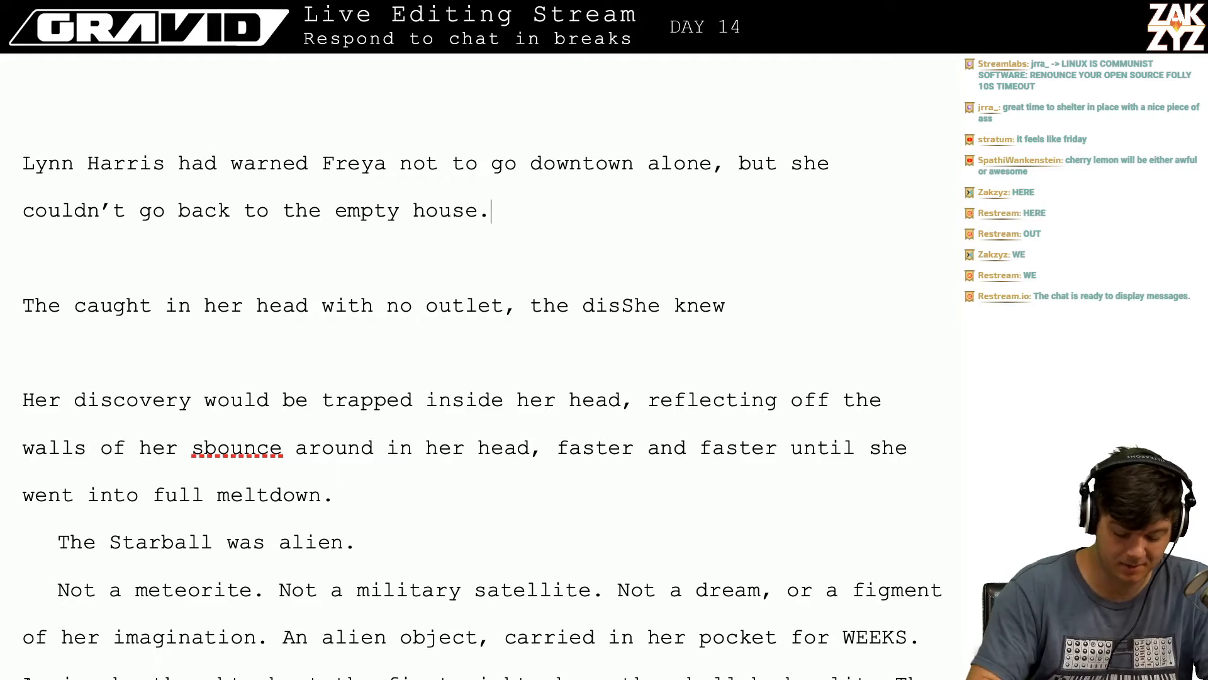
type("The di")
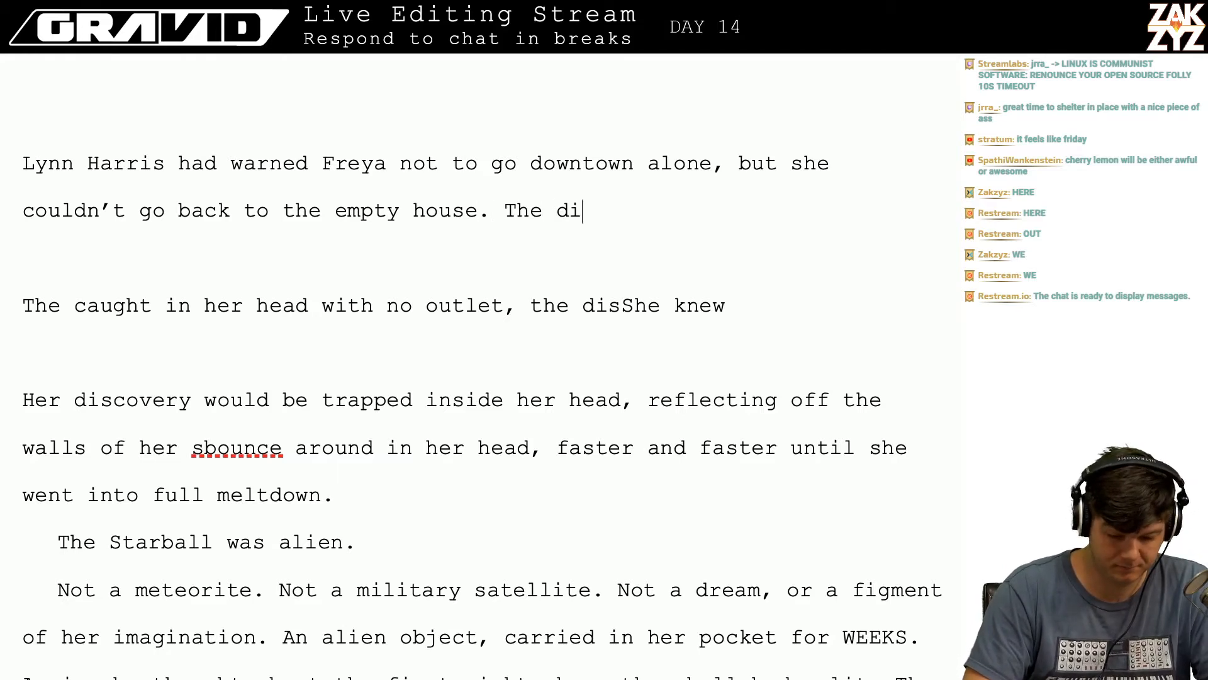
type("scovery")
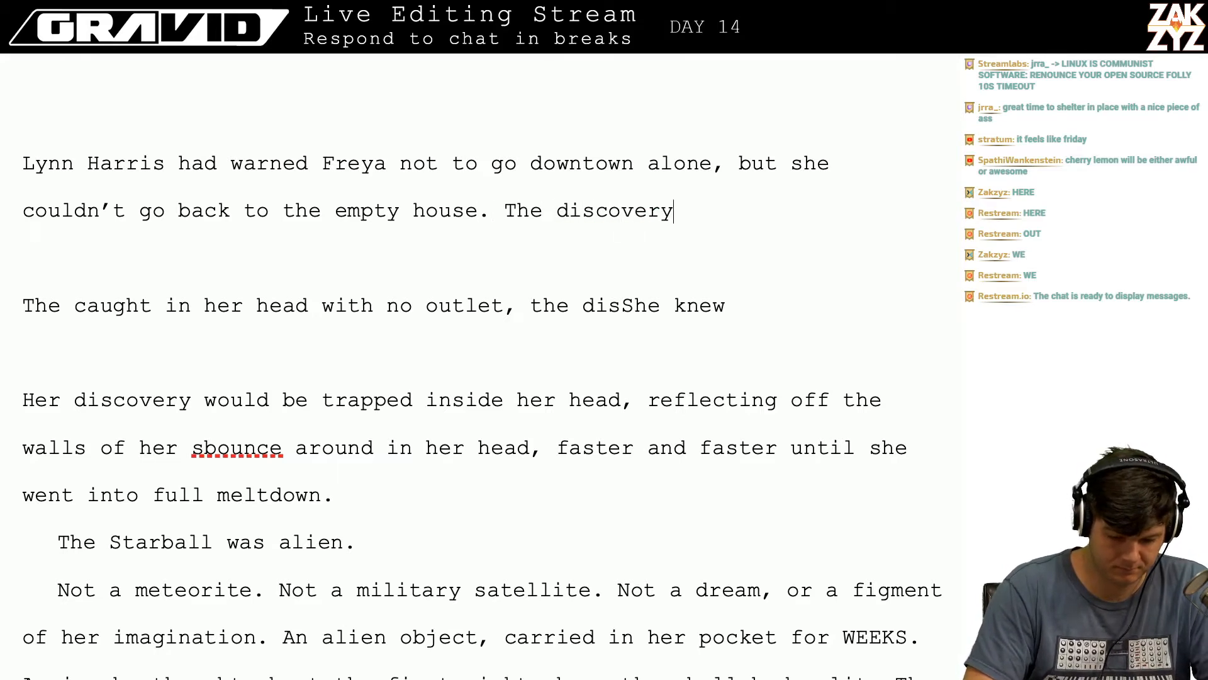
key("BackSpace")
key("BackSpace")
key("BackSpace")
key("BackSpace")
key("BackSpace")
key("BackSpace")
key("BackSpace")
key("BackSpace")
key("BackSpace")
key("BackSpace")
key("BackSpace")
key("BackSpace")
key("BackSpace")
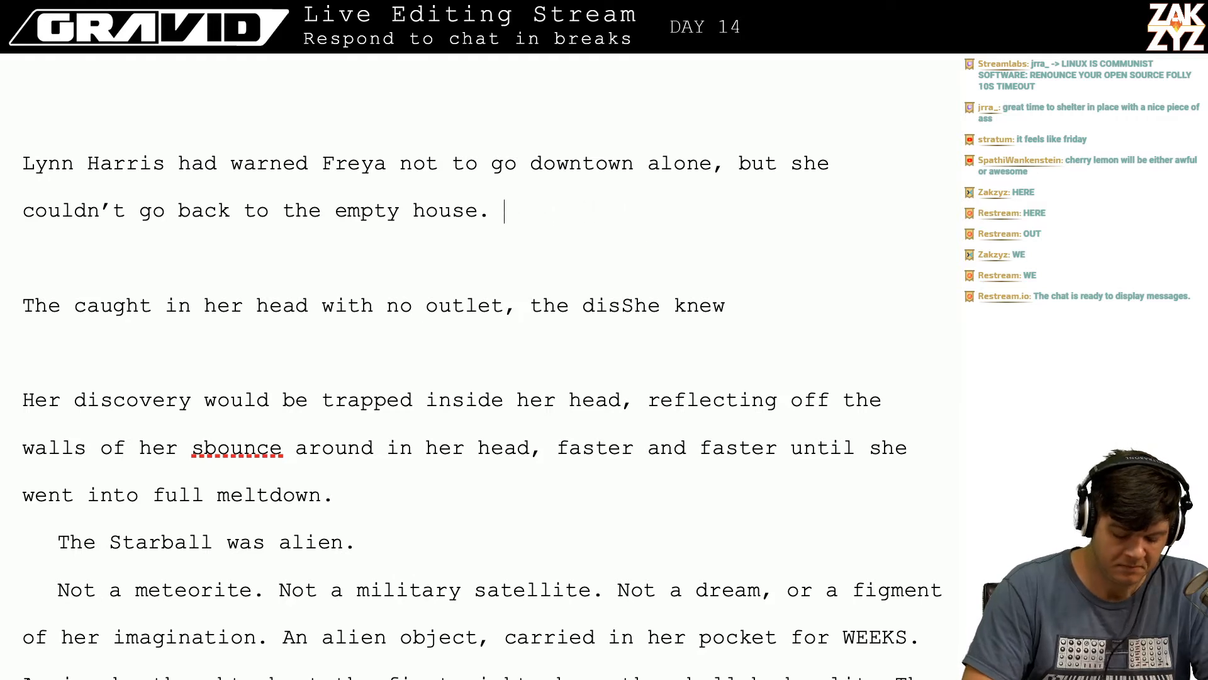
- Start a new sentence after "empty house." reading "The impossibility of what she’d discovered would a"
type("The")
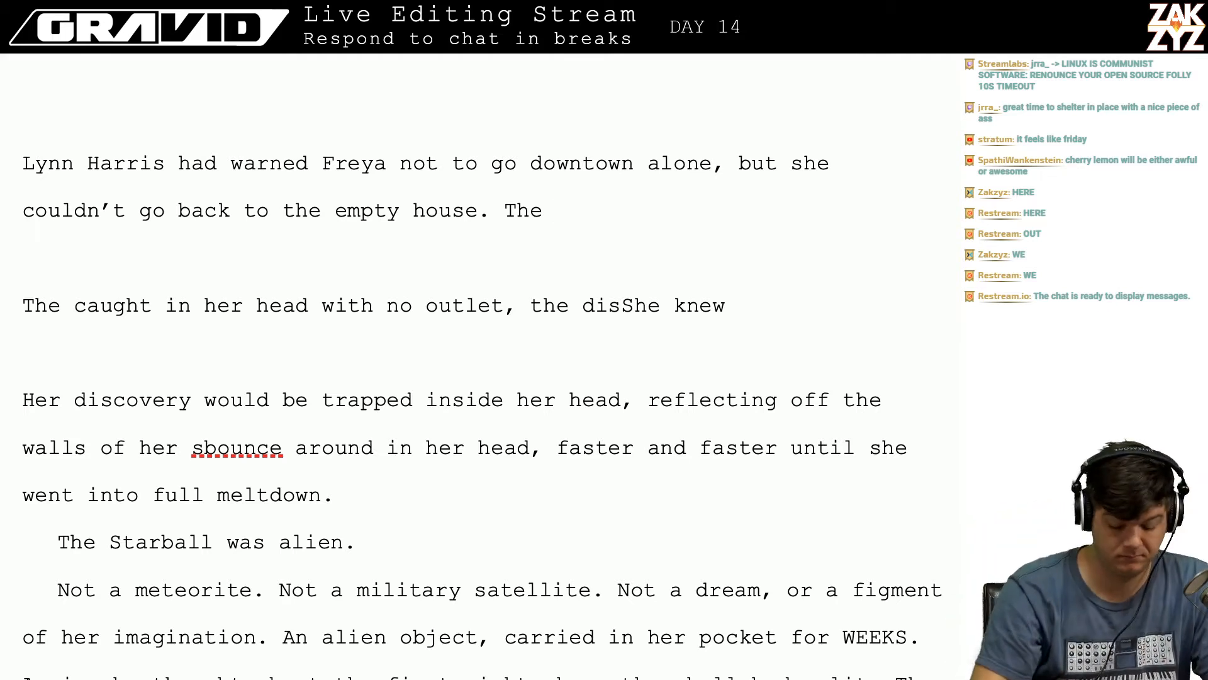
type("impossibilti")
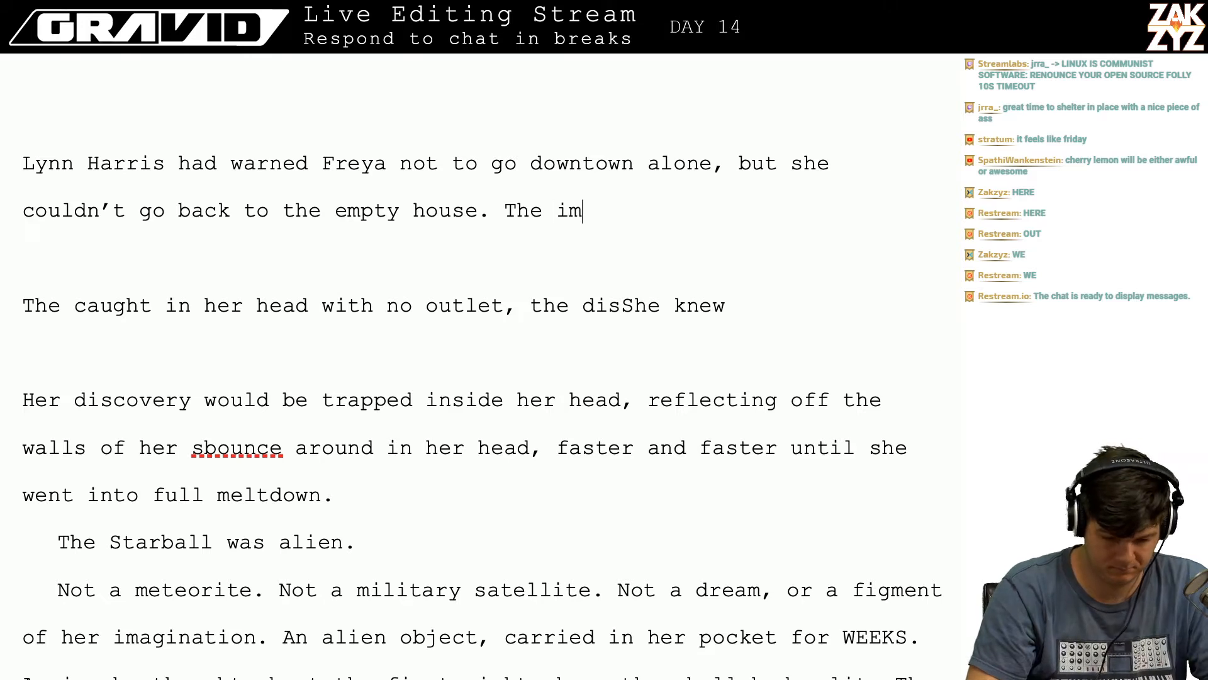
key("BackSpace")
key("BackSpace")
type("ity of wwh")
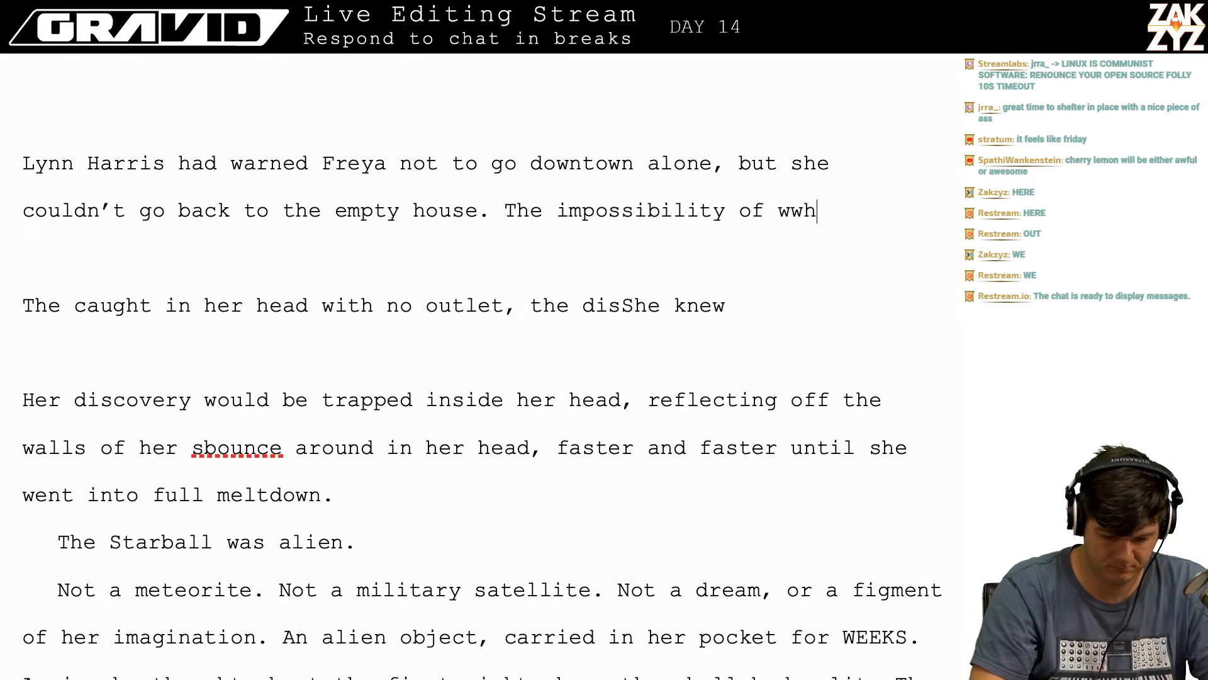
key("BackSpace")
key("BackSpace")
type("ha")
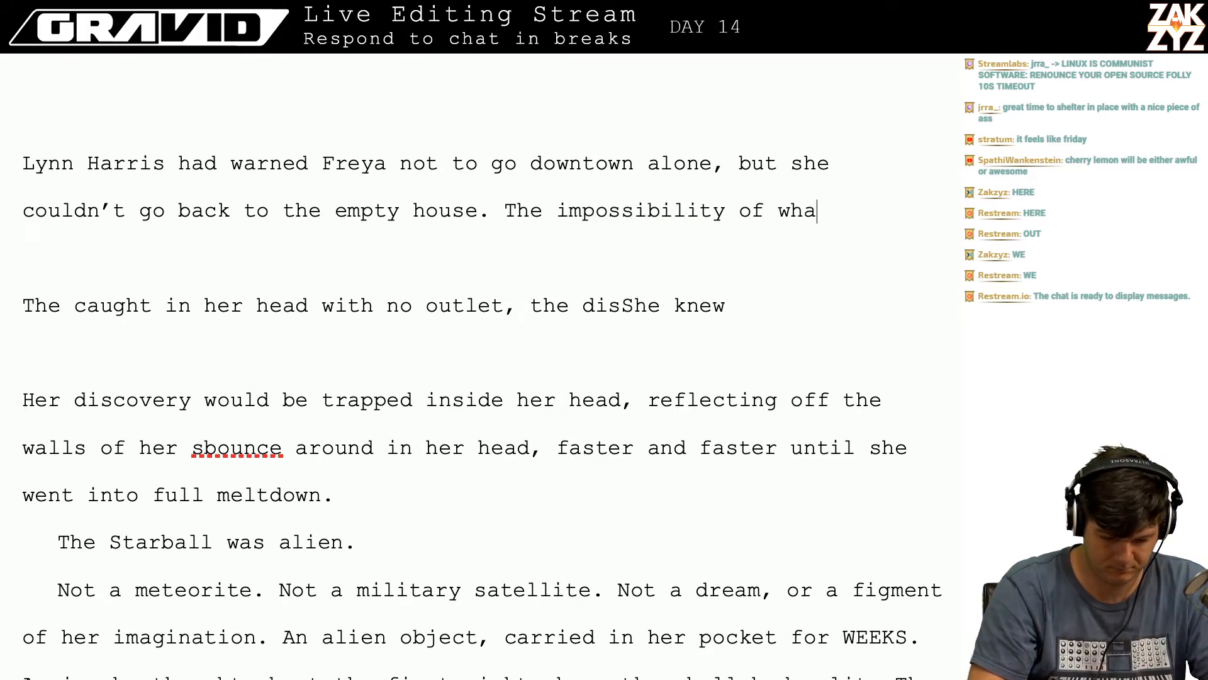
type("t she'd disco")
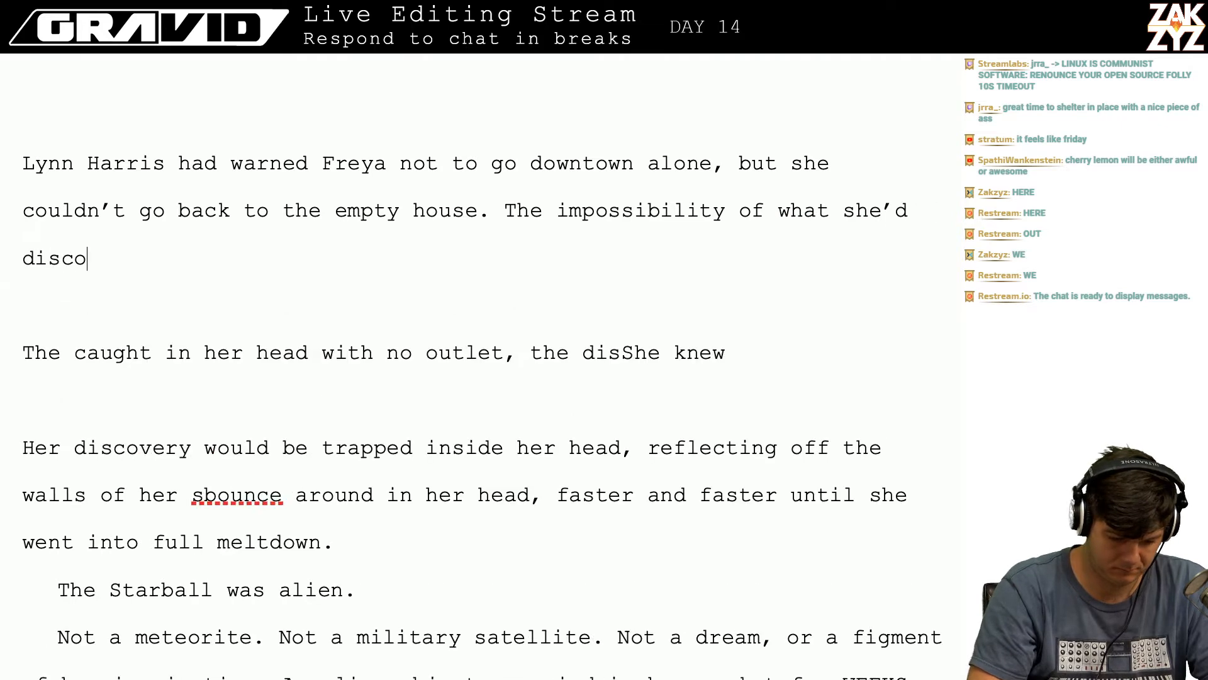
type("vered would a")
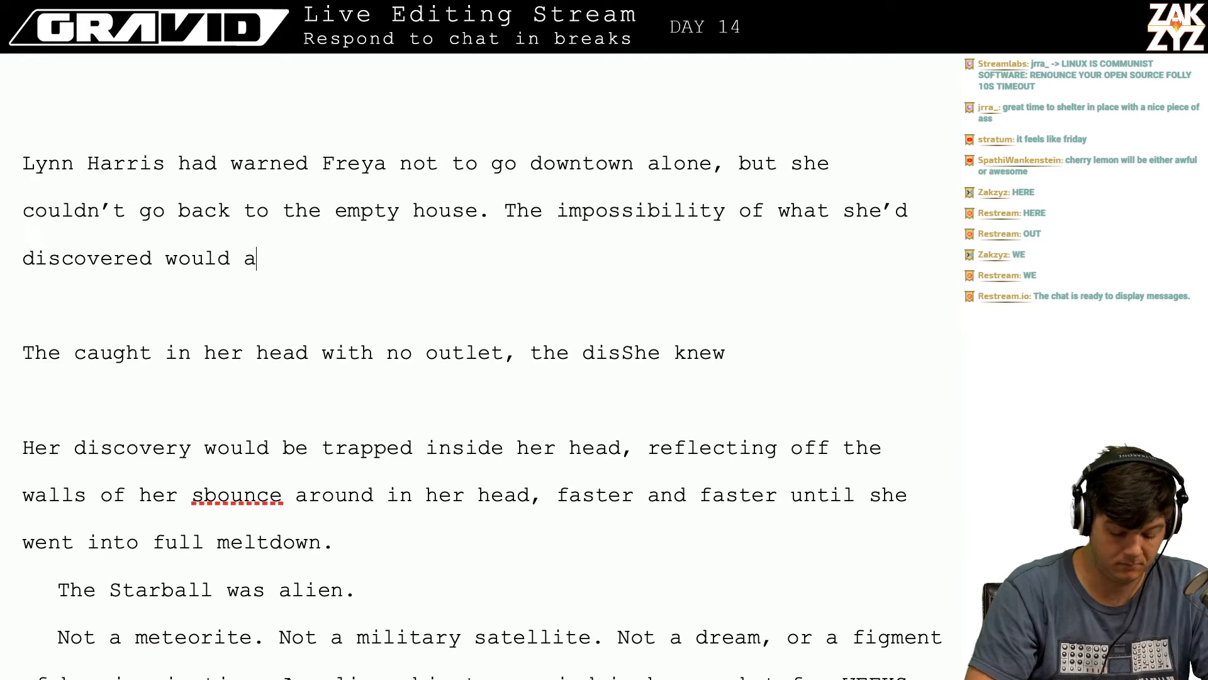
- Try "reflect" as the continuation, then remove it with the stray "a" and continue the sentence with "keep compoundin" instead
type("reflect")
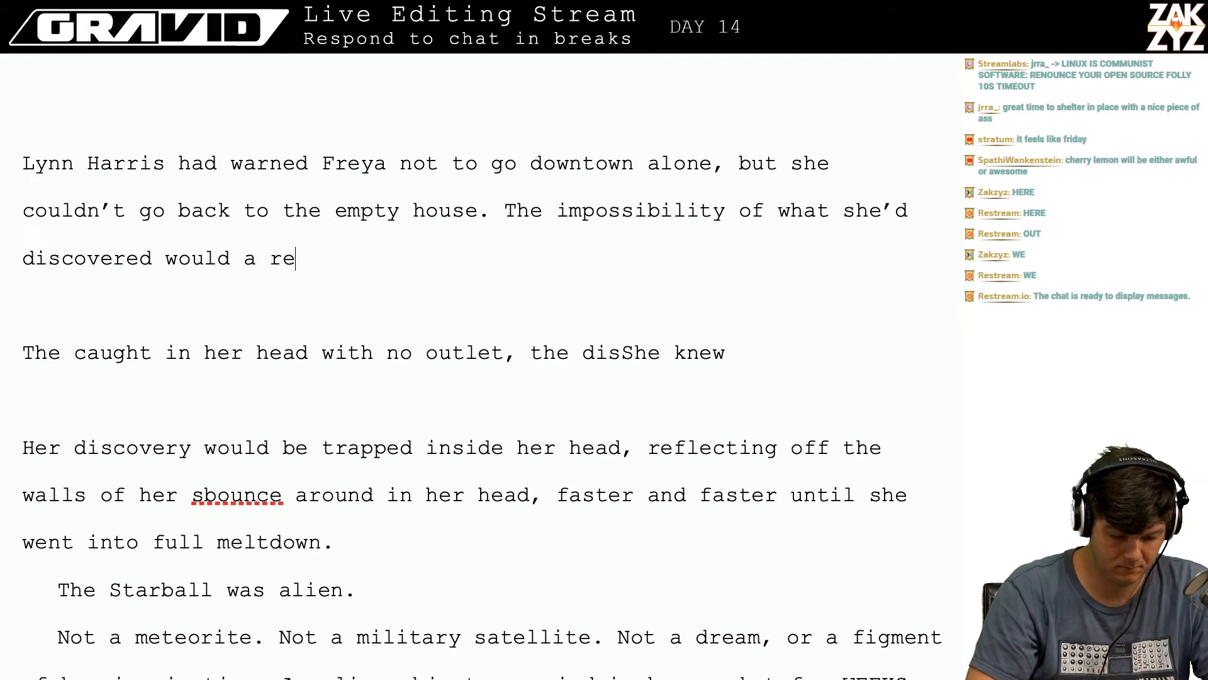
key("BackSpace")
key("BackSpace")
key("BackSpace")
key("BackSpace")
key("BackSpace")
key("BackSpace")
key("BackSpace")
key("BackSpace")
key("BackSpace")
key("BackSpace")
key("BackSpace")
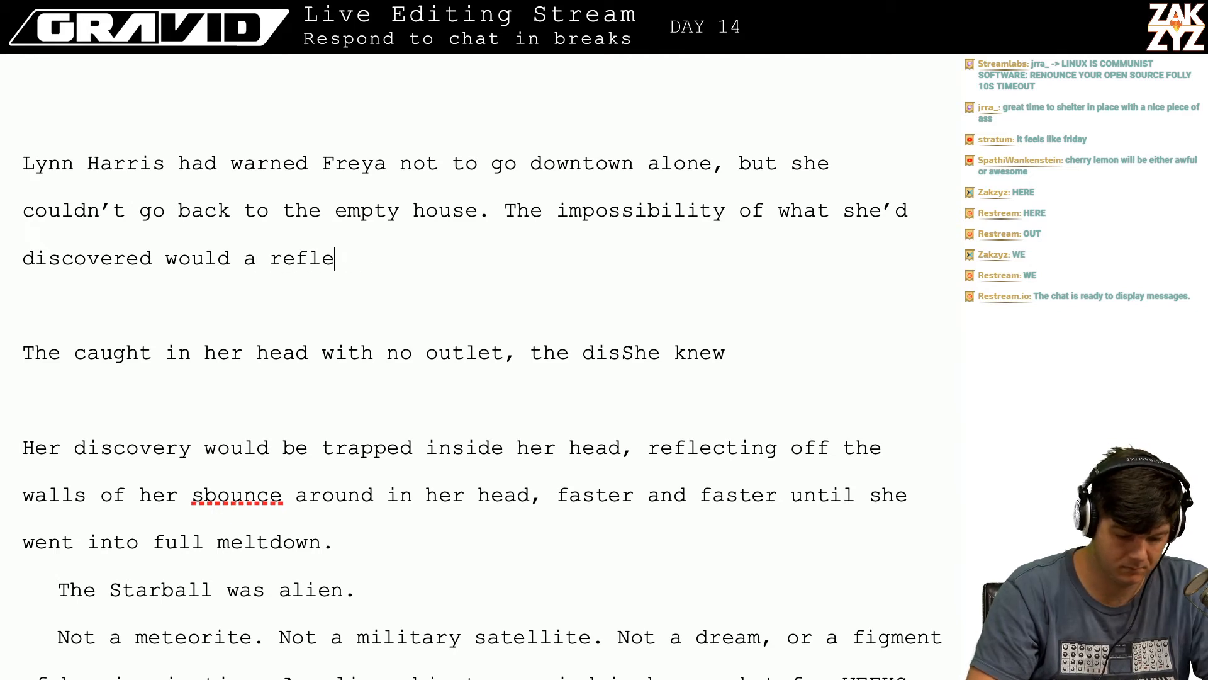
type("keep coum")
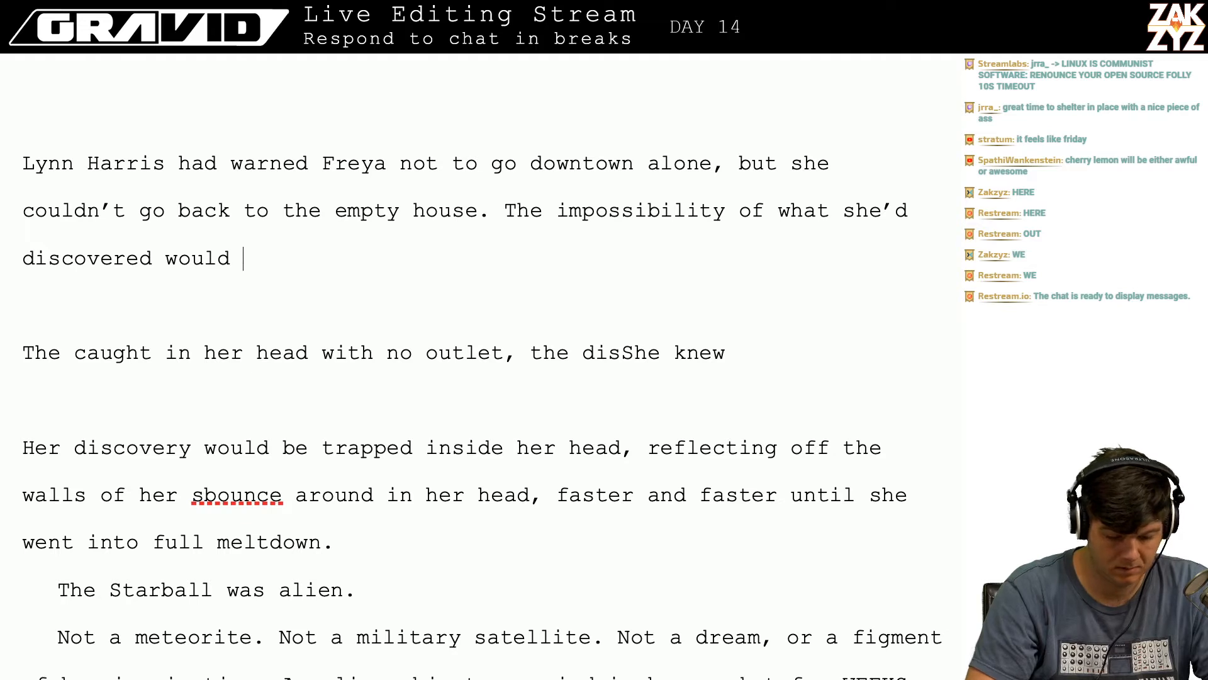
type("pounding")
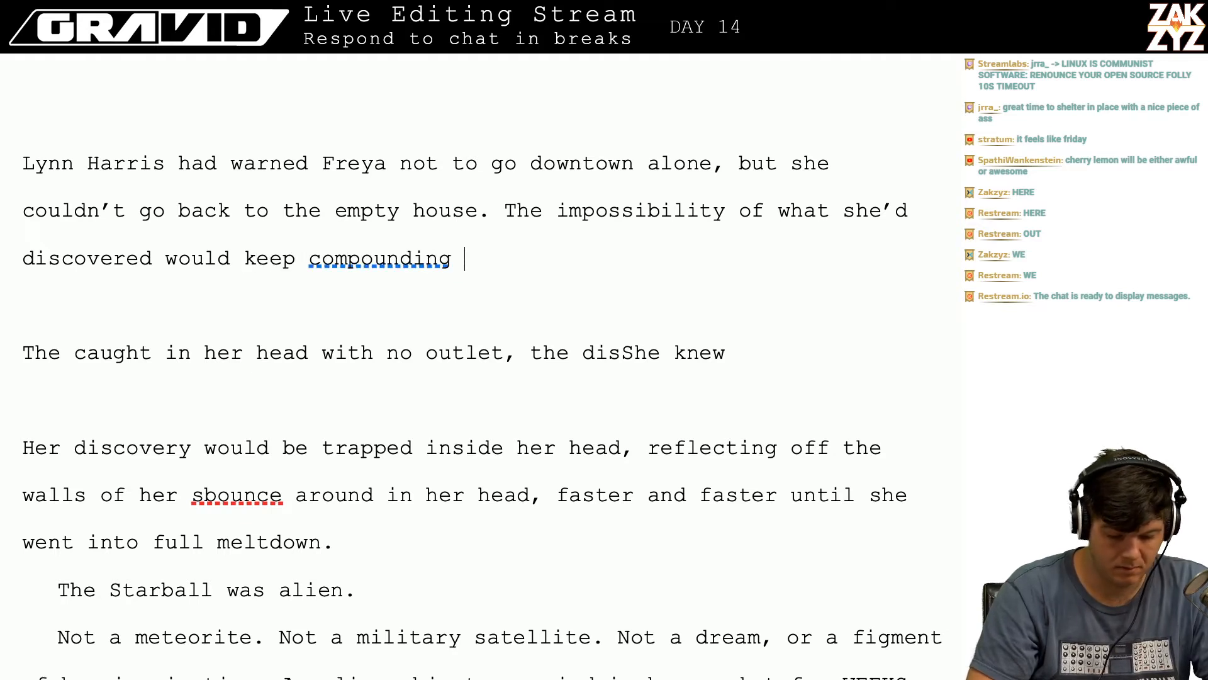
key("BackSpace")
key("BackSpace")
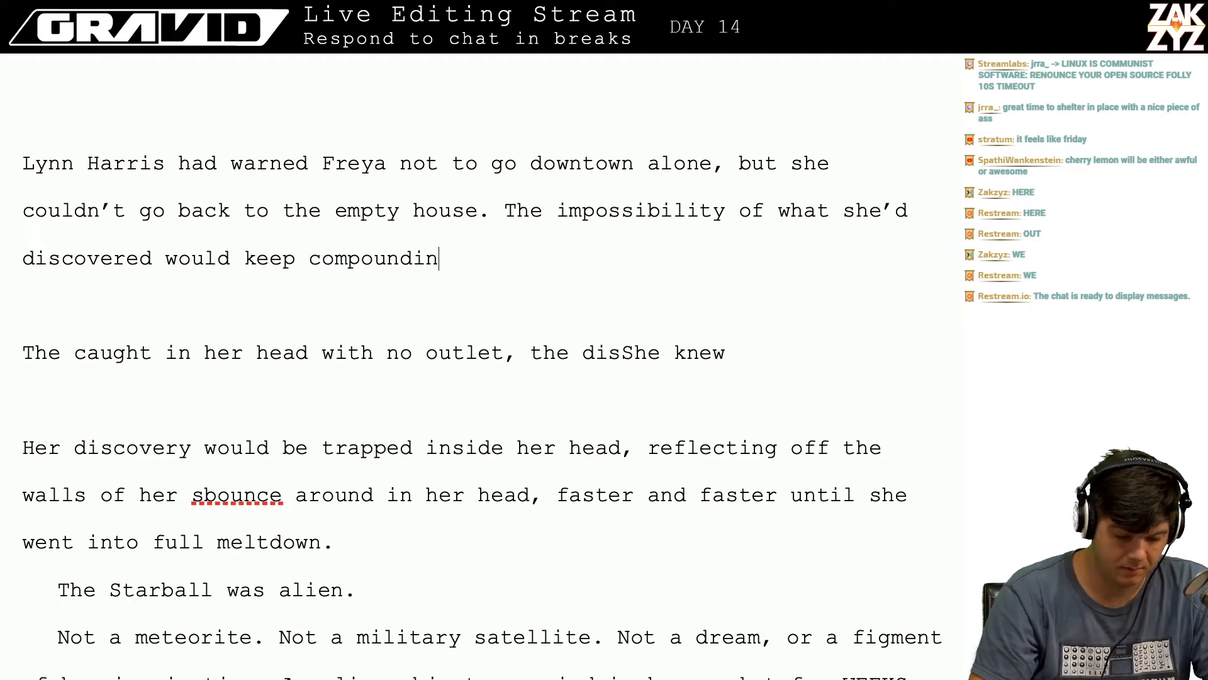
- Split the "The impossibility of what she’d discovered" draft into its own paragraph, with a line holding only "e" above it
key("Up")
key("Right")
key("Right")
key("Right")
key("Right")
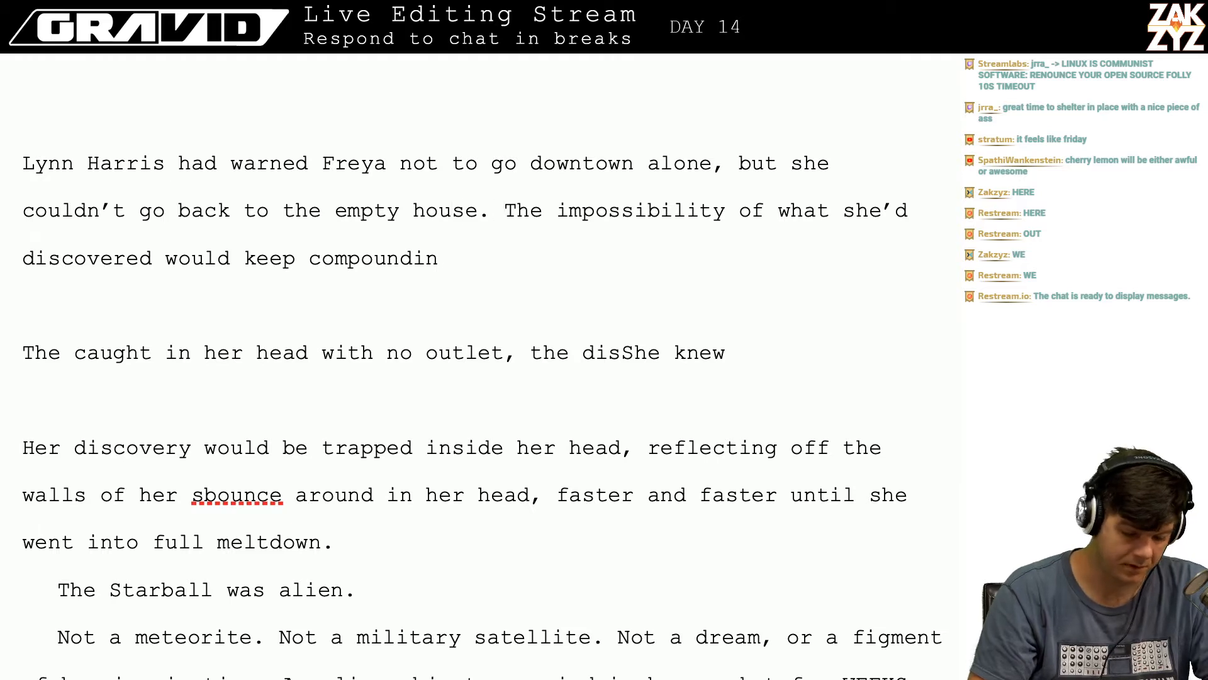
key("Return")
key("Return")
key("Up")
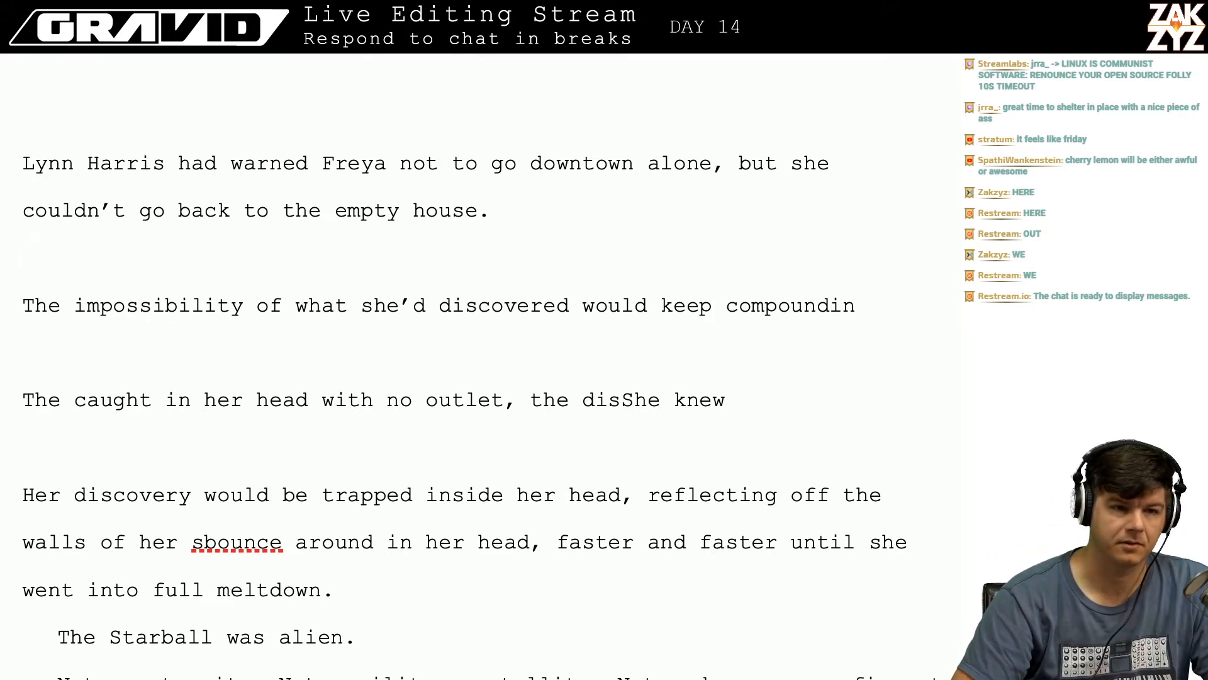
type("e")
key("Left")
key("Left")
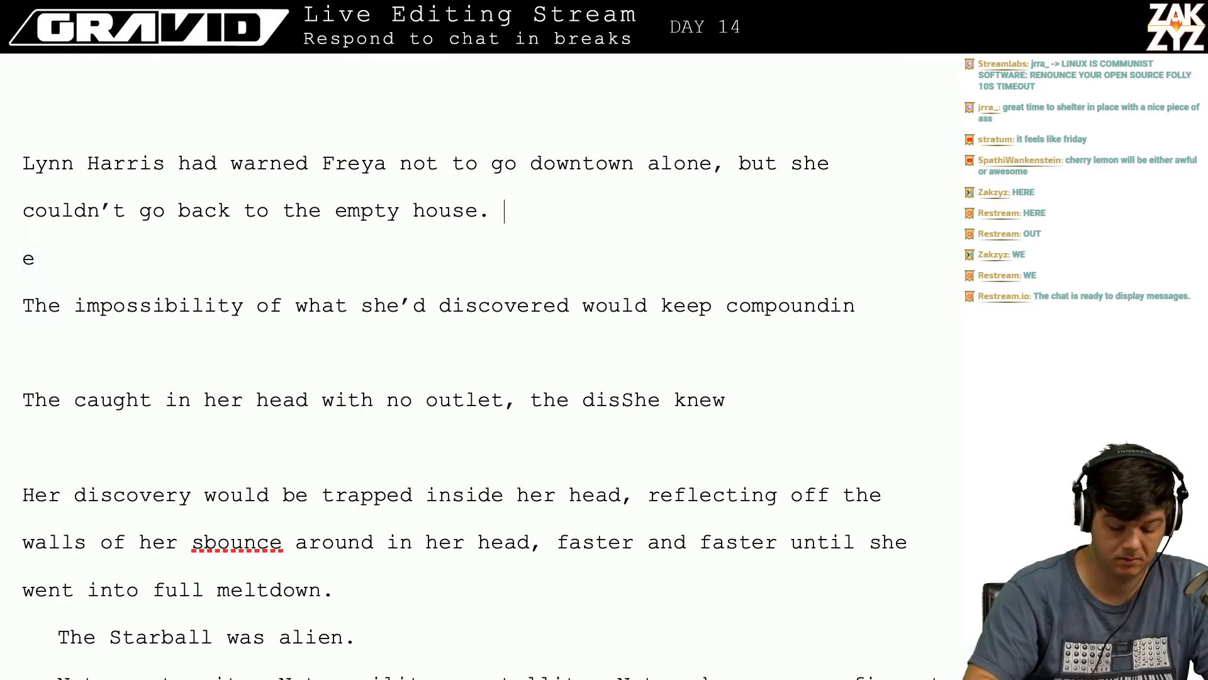
type("Her m")
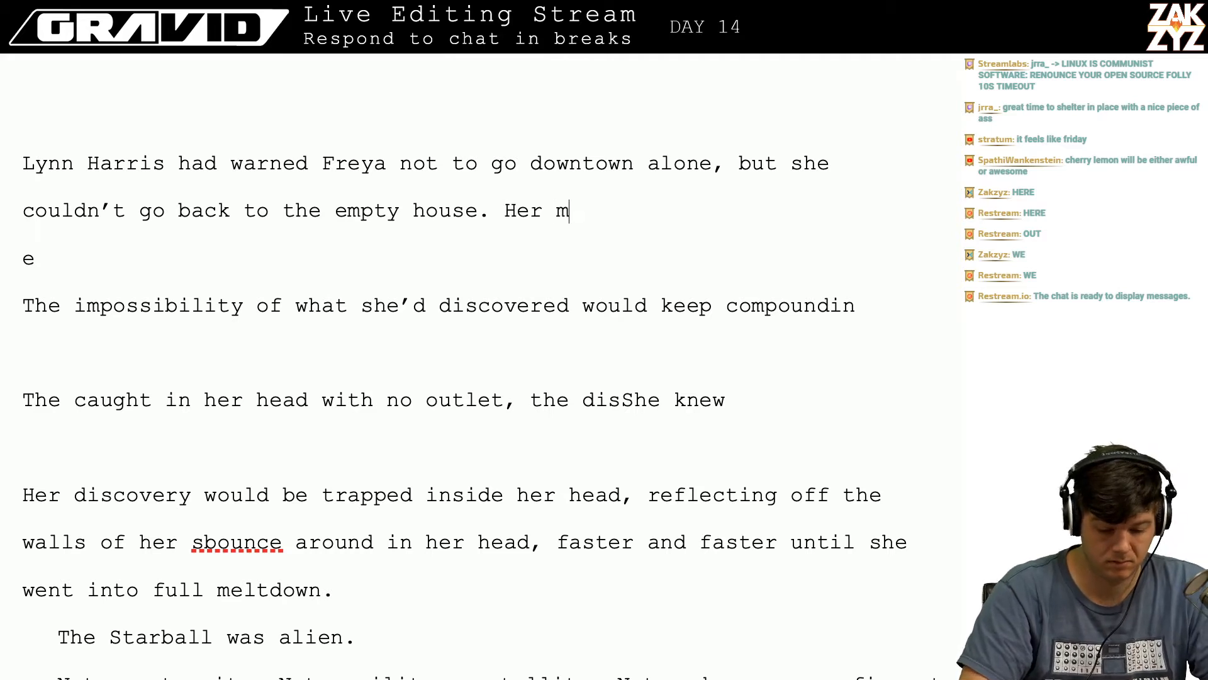
key("BackSpace")
key("BackSpace")
key("BackSpace")
key("BackSpace")
key("BackSpace")
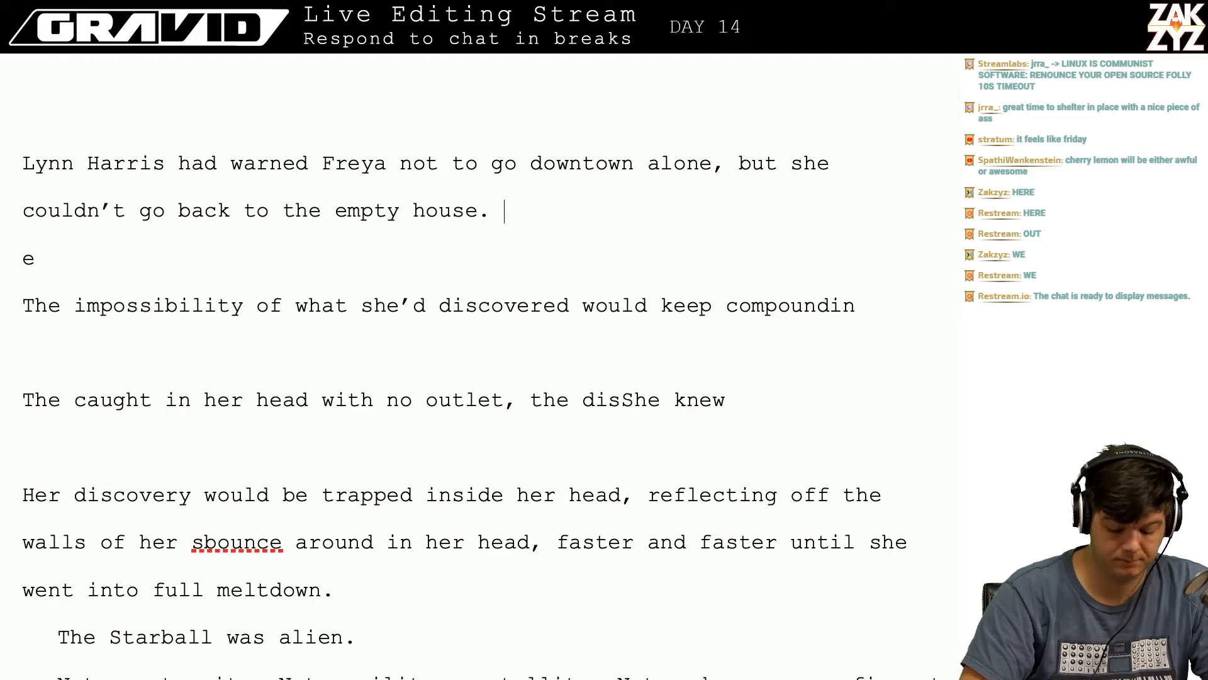
- Write "With no outlet, the discovery would burn hotter and hotter" after "empty house."
type("With no out")
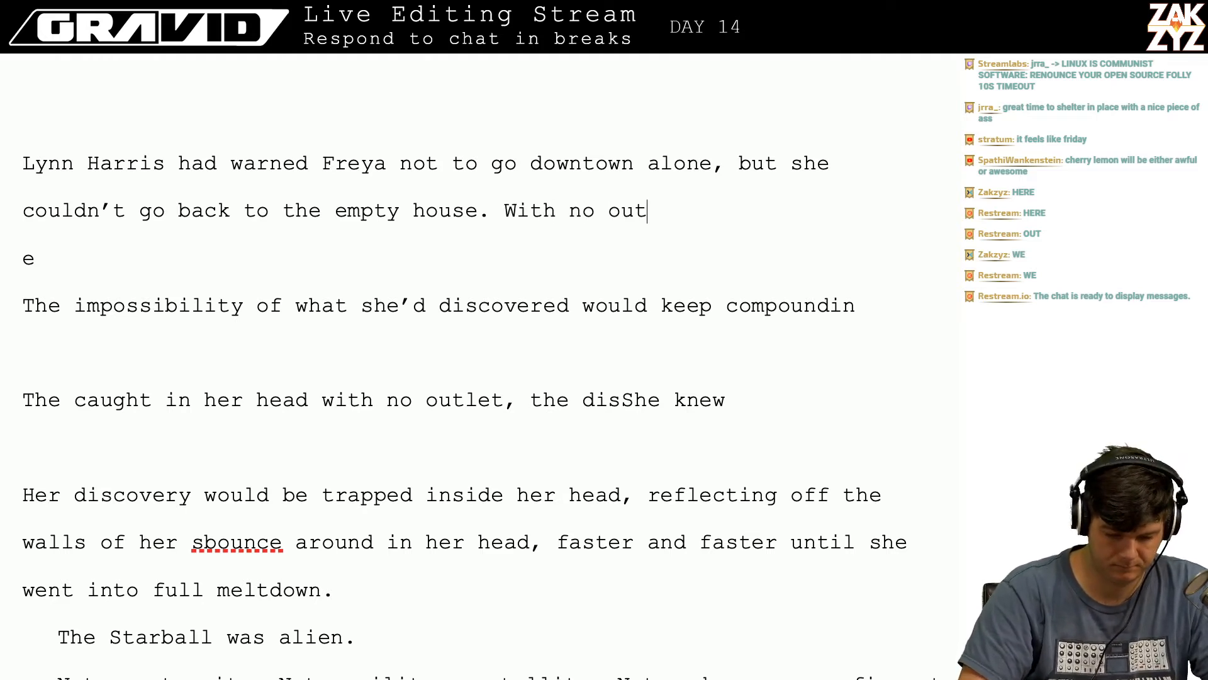
type("let, the disc")
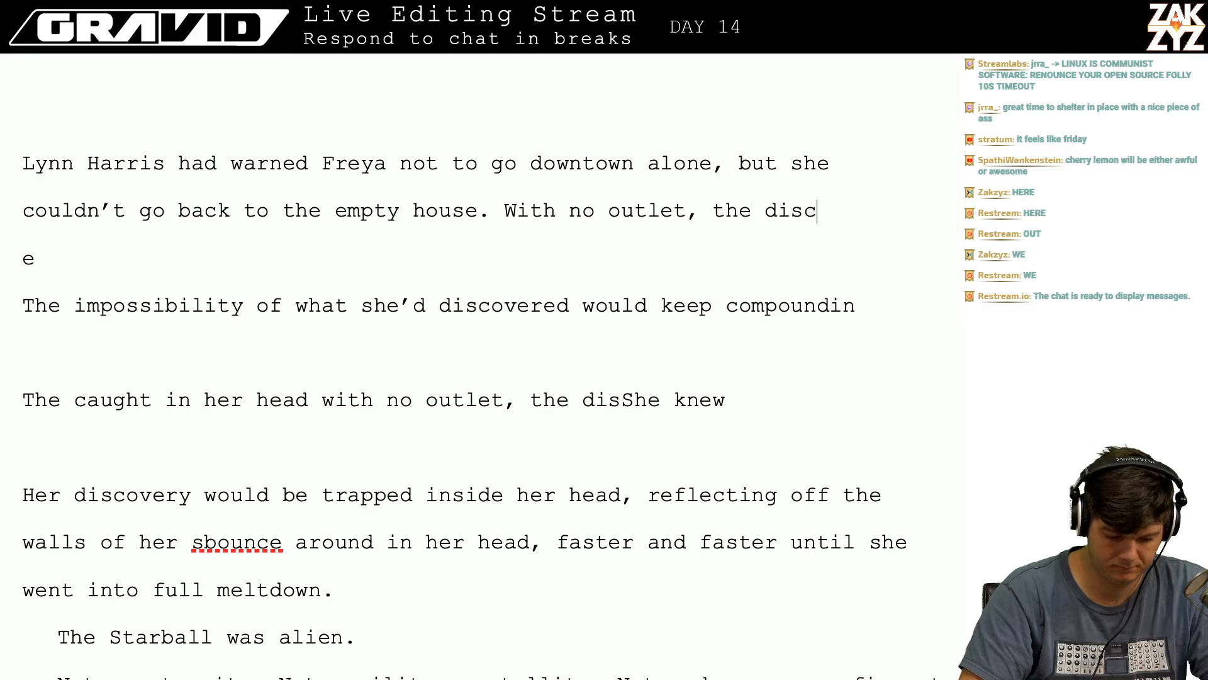
type("overy would butn")
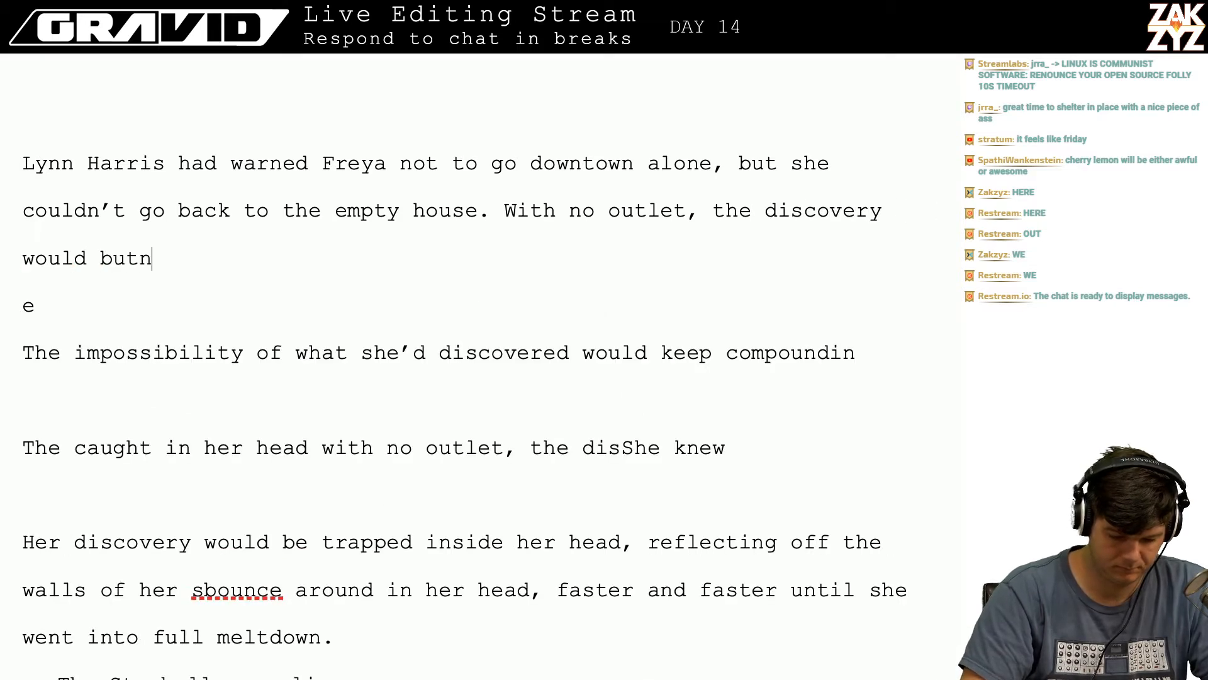
key("BackSpace")
key("BackSpace")
type("rn hotter and hotter")
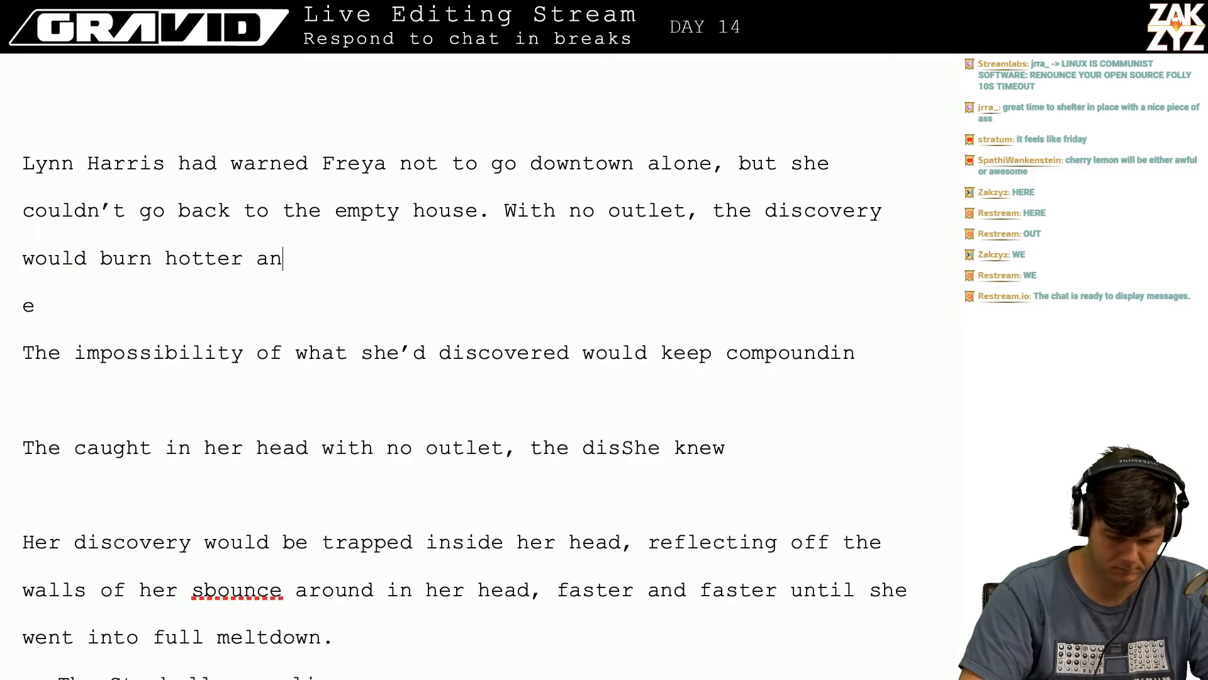
- Delete "hotter and hotter" so the draft ends at "the discovery would burn"
key("BackSpace")
key("BackSpace")
key("BackSpace")
key("BackSpace")
key("BackSpace")
key("BackSpace")
key("BackSpace")
key("BackSpace")
key("BackSpace")
key("BackSpace")
key("BackSpace")
key("BackSpace")
key("BackSpace")
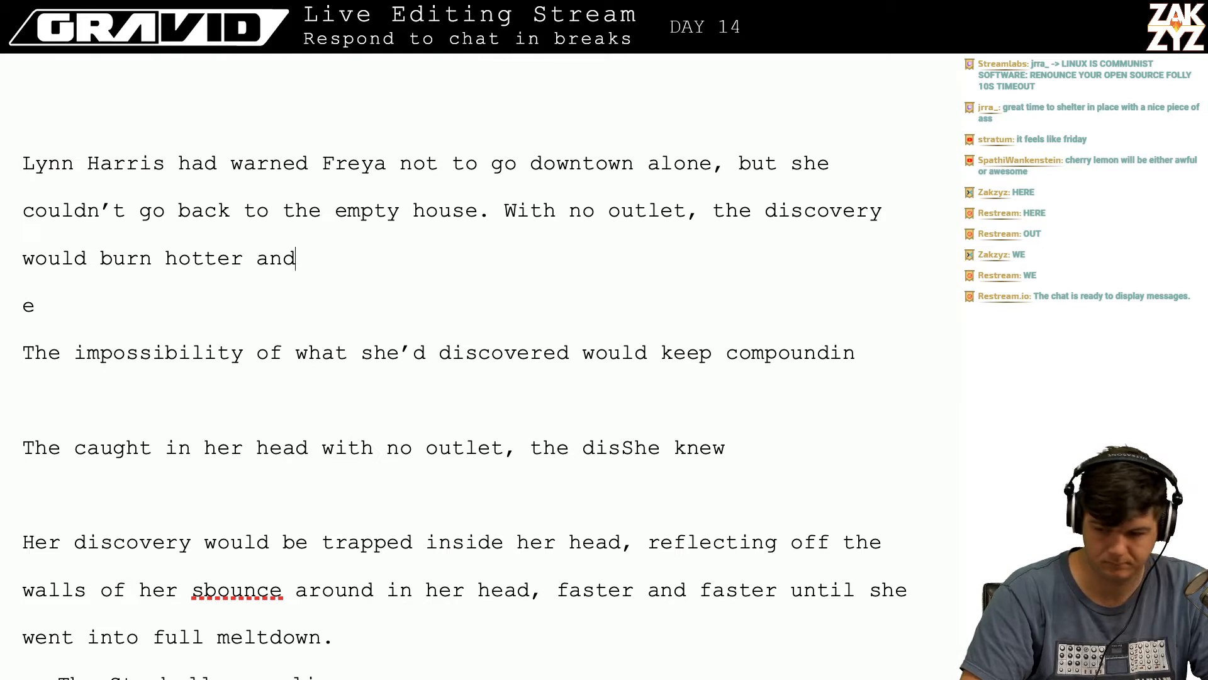
key("BackSpace")
key("BackSpace")
key("BackSpace")
key("BackSpace")
key("BackSpace")
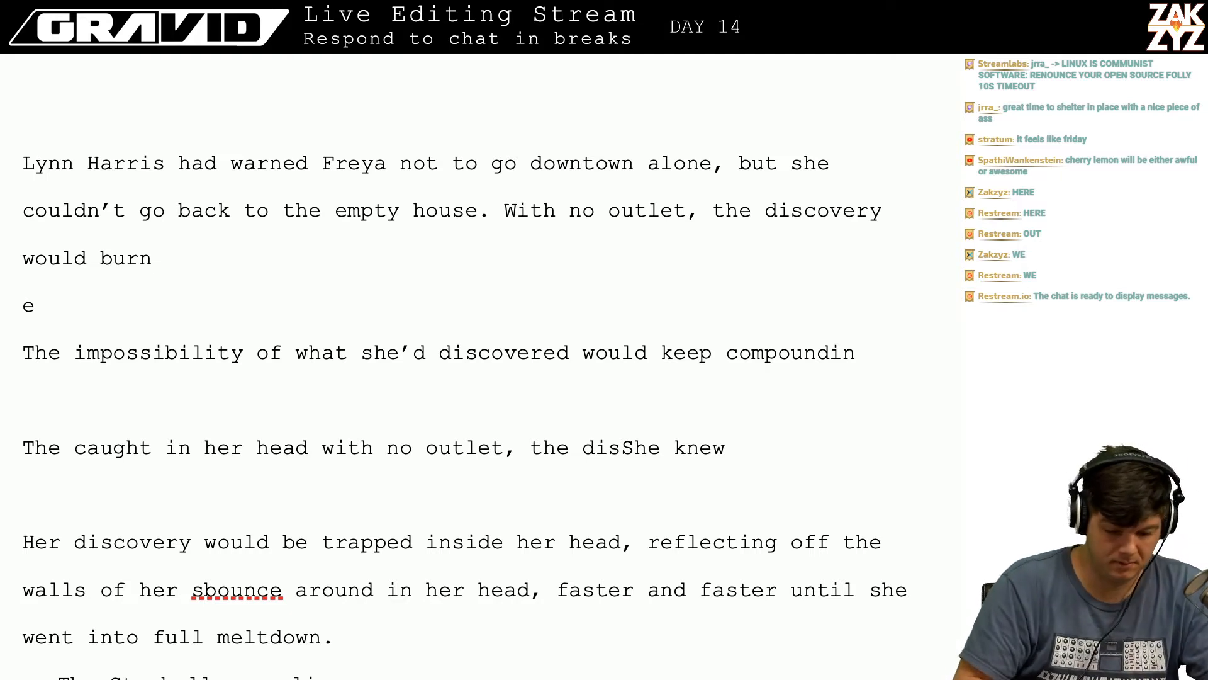
- Split the "With no outlet, the discovery would burn" draft into its own paragraph, leaving a blank line after "empty house."
left_click(509, 211)
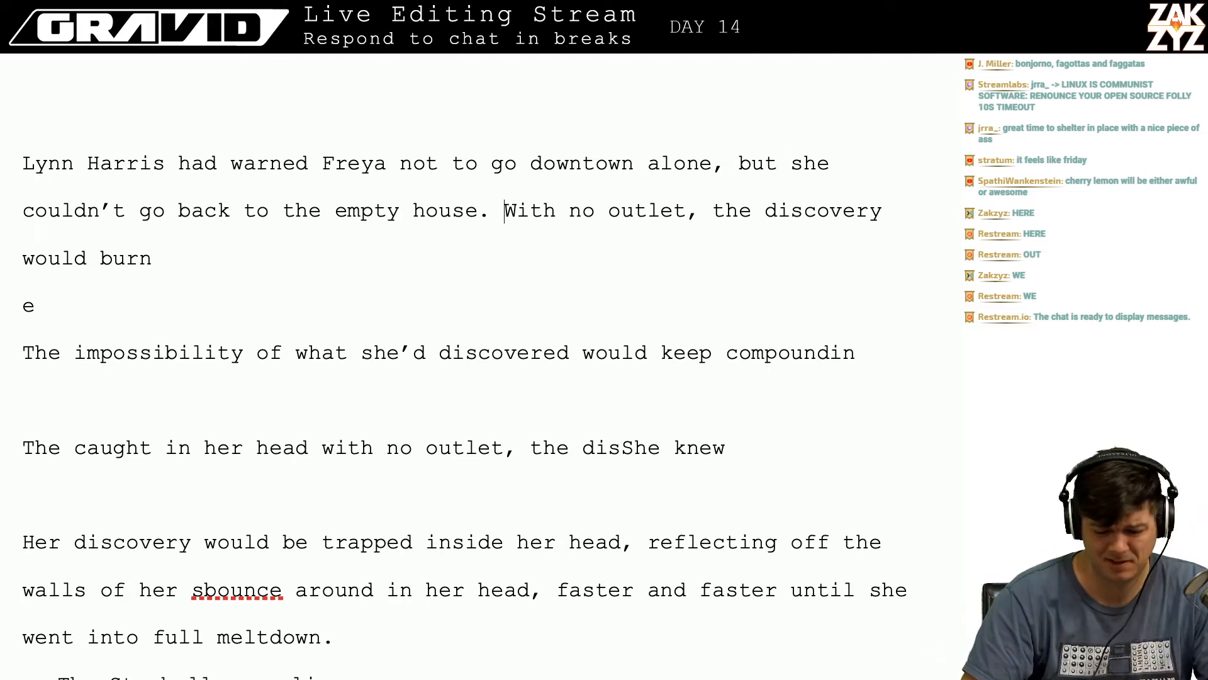
key("Left")
key("Down")
key("Down")
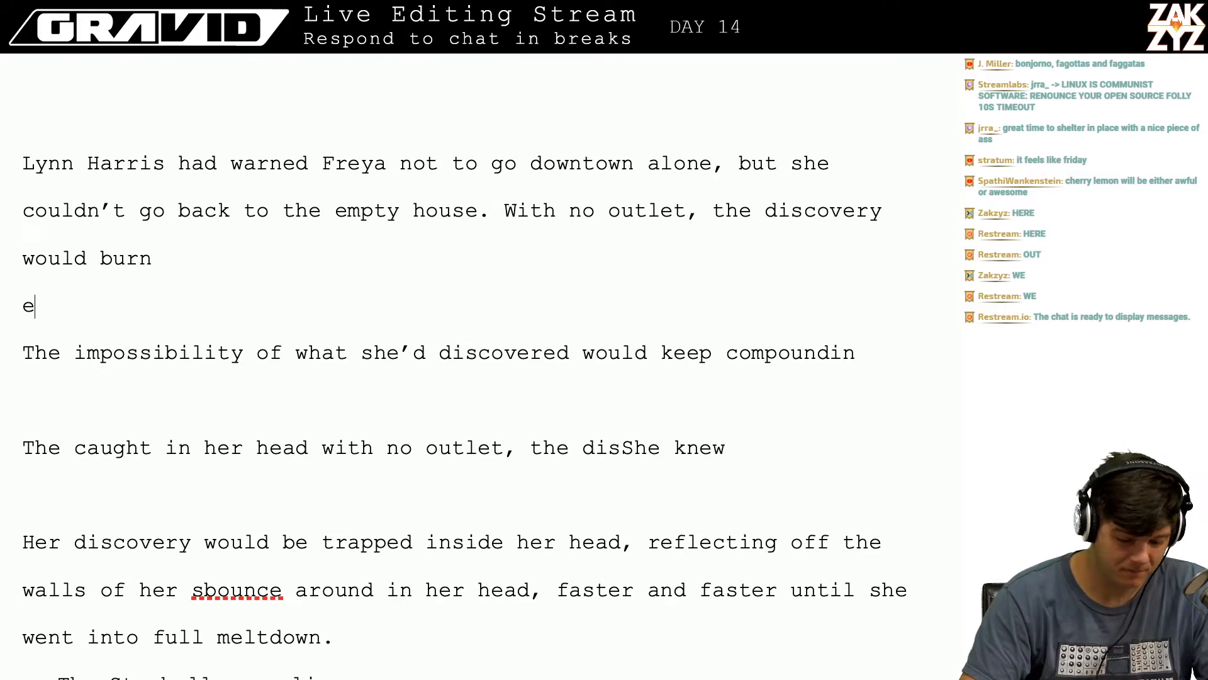
key("Up")
key("Left")
key("Left")
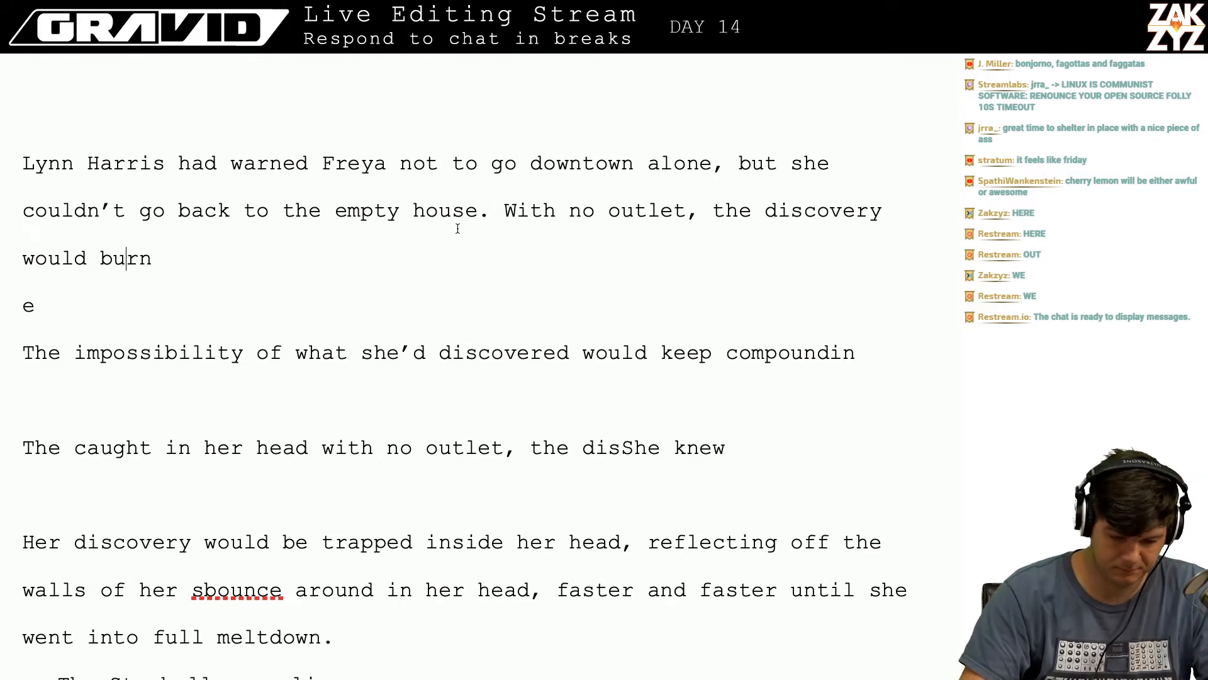
left_click(494, 210)
key("Right")
key("Return")
key("Return")
key("Left")
key("Left")
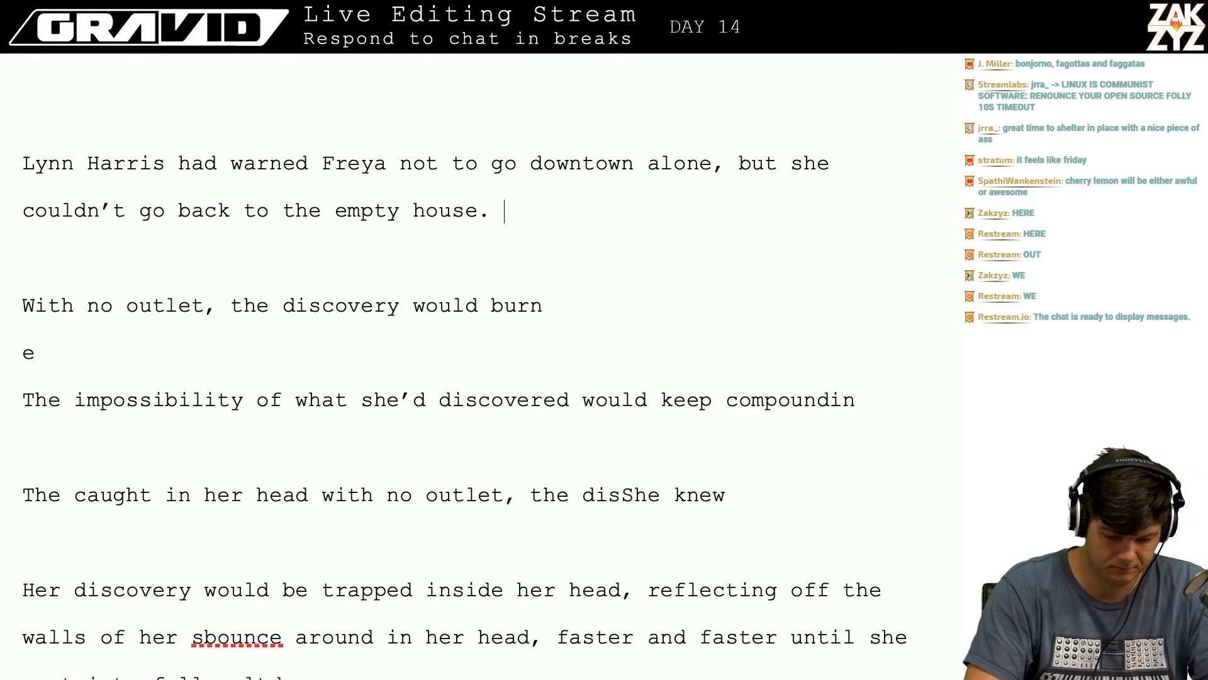
- Write "With no way to vent her discovery, the ideas would bounce around in" after "empty house." in the opening paragraph
type("With no way t")
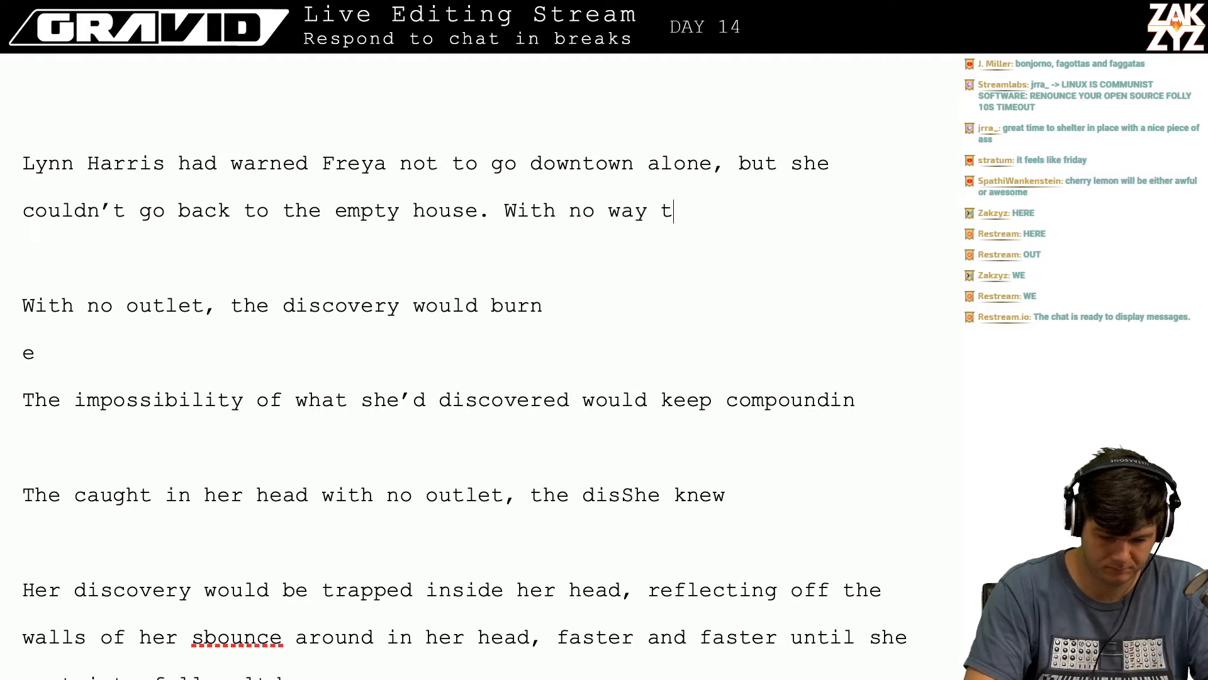
type("o vent her ")
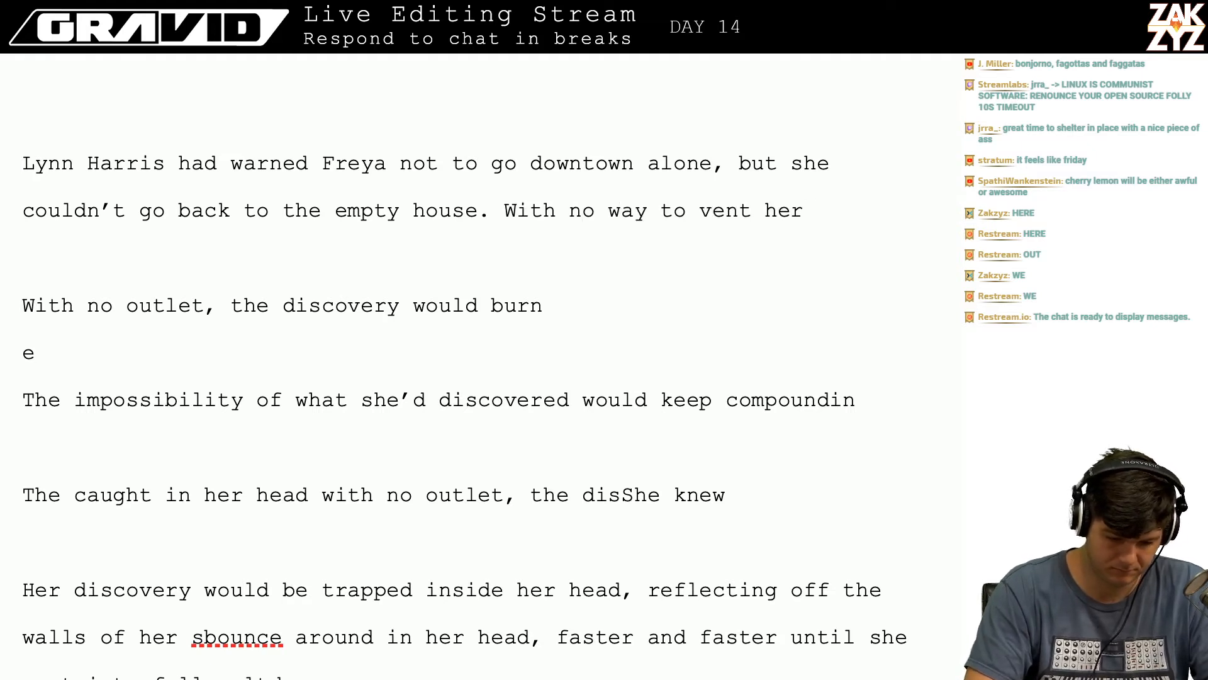
type("discovery, ")
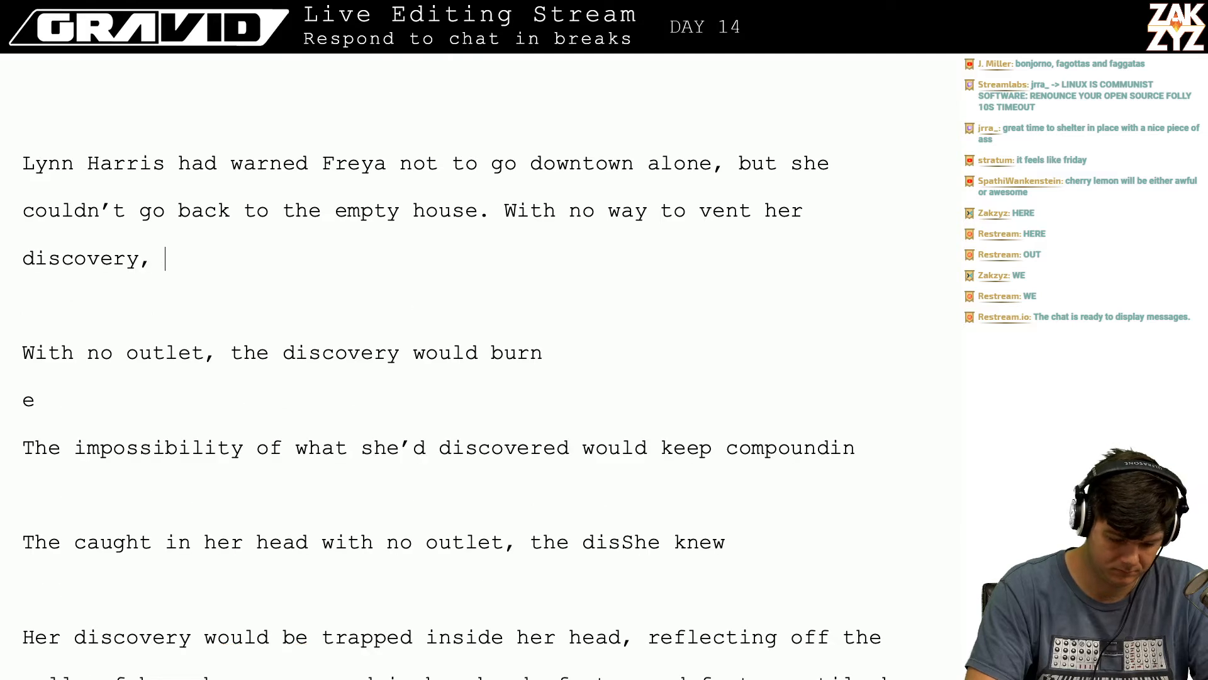
type("the ")
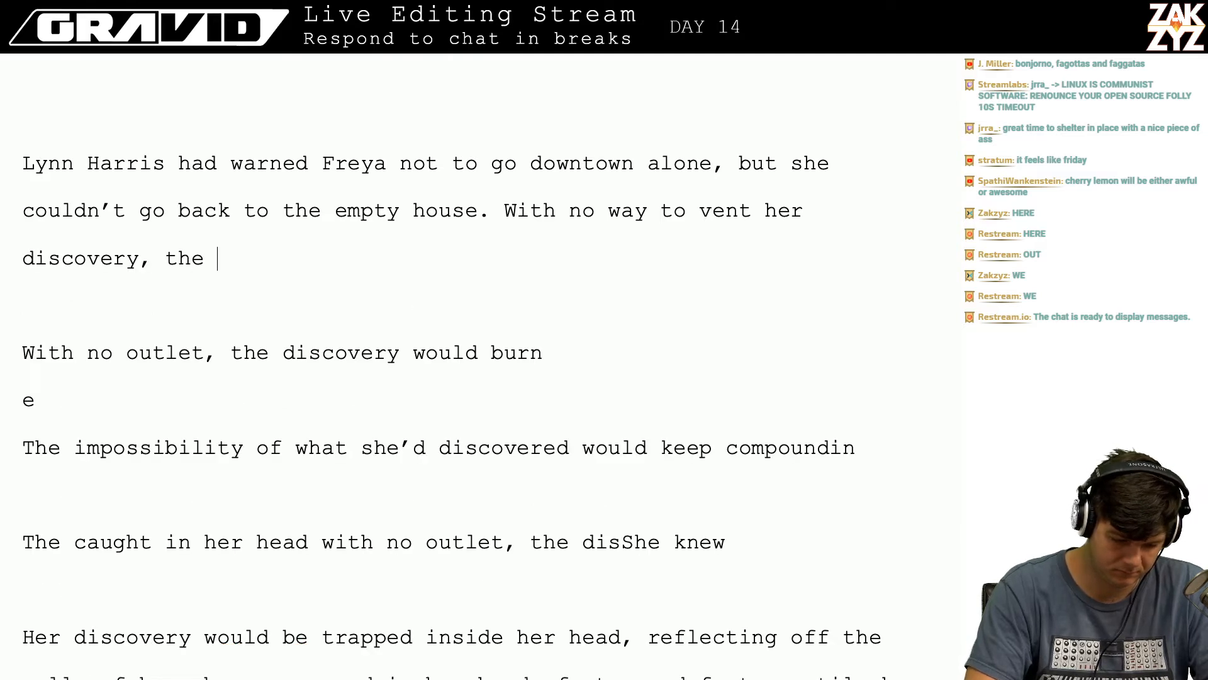
type("ide")
key("BackSpace")
key("BackSpace")
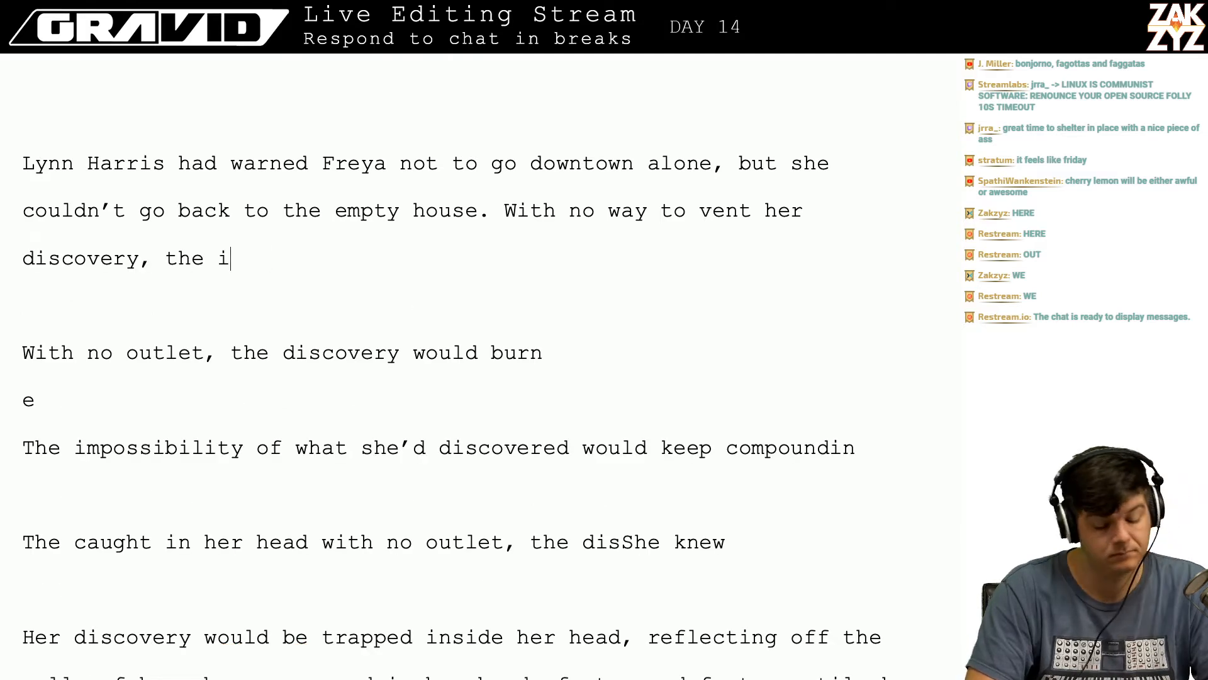
type("deas would b")
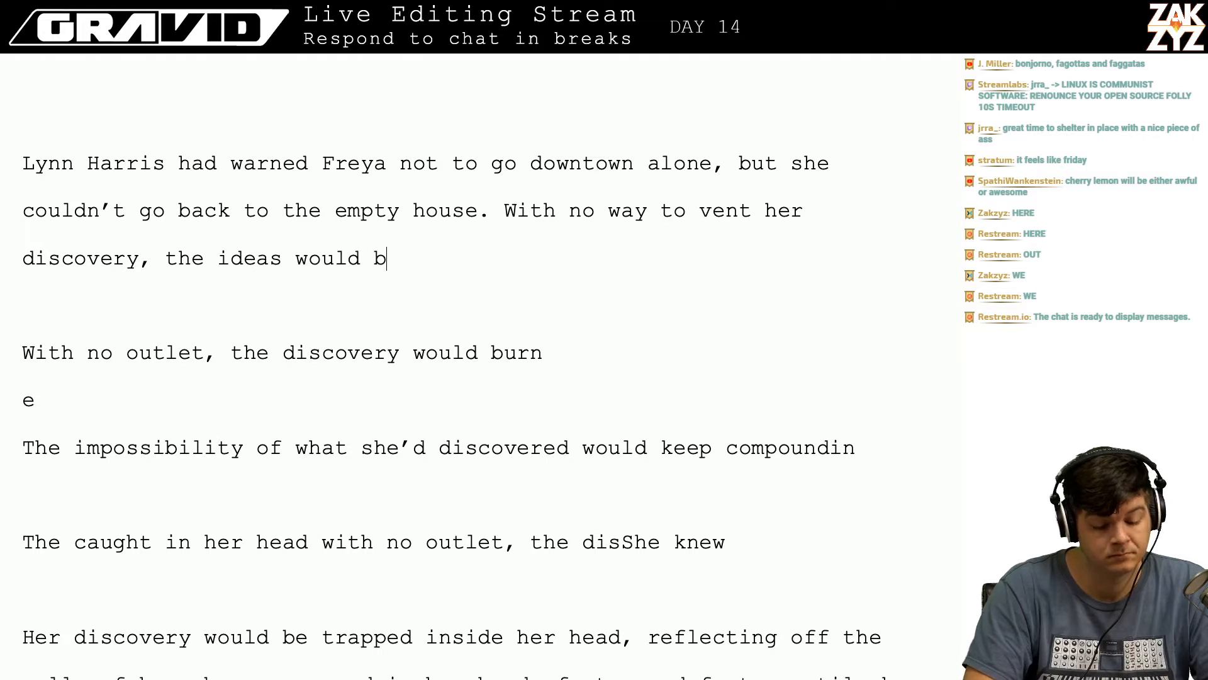
type("ounce around in ")
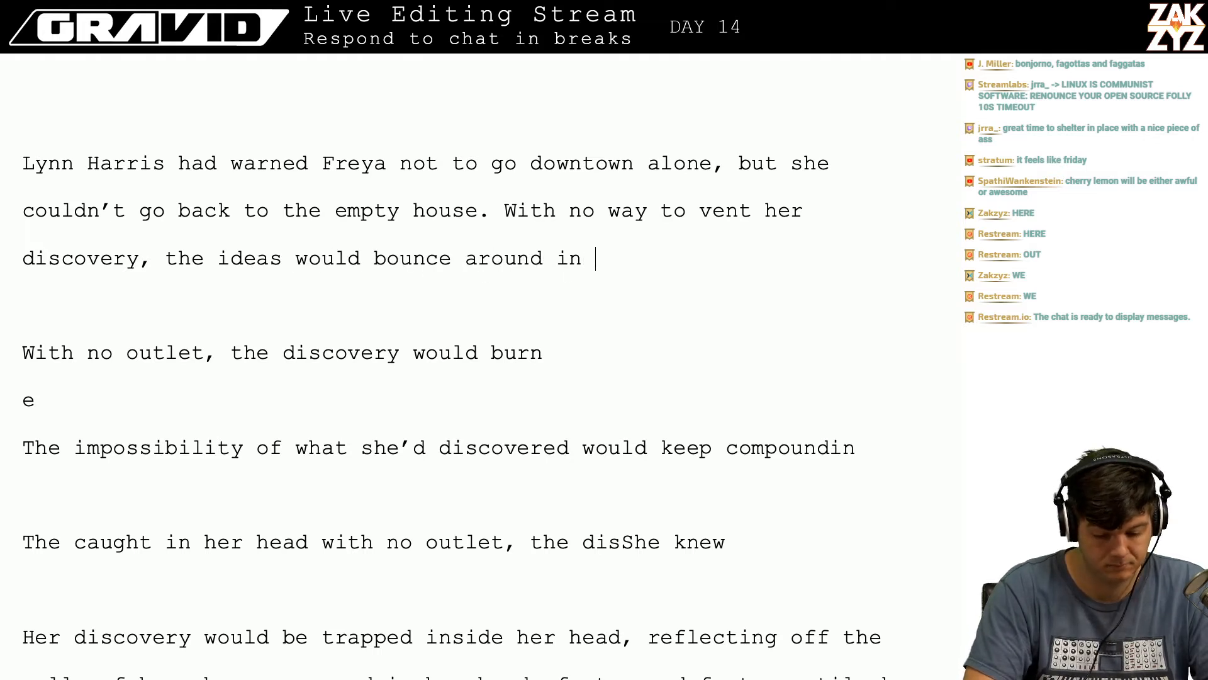
- Finish the new sentence with "her head faster and faster until she went into full meltdown."
type("her head faster ")
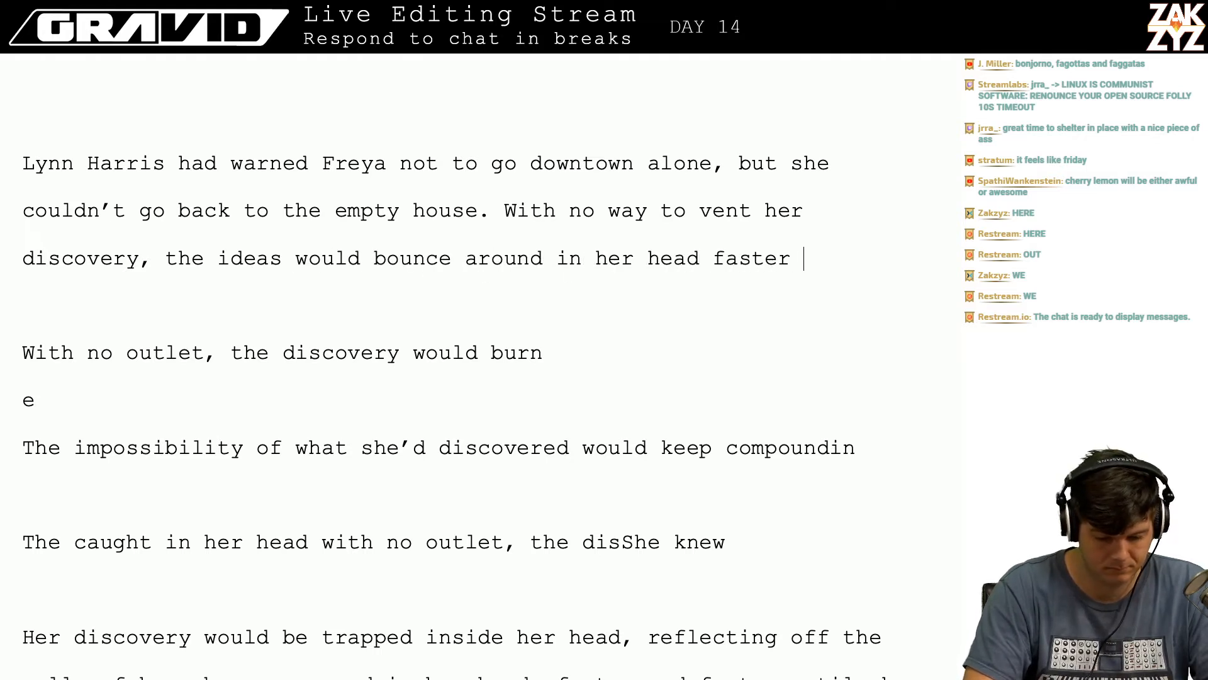
type("and faster until")
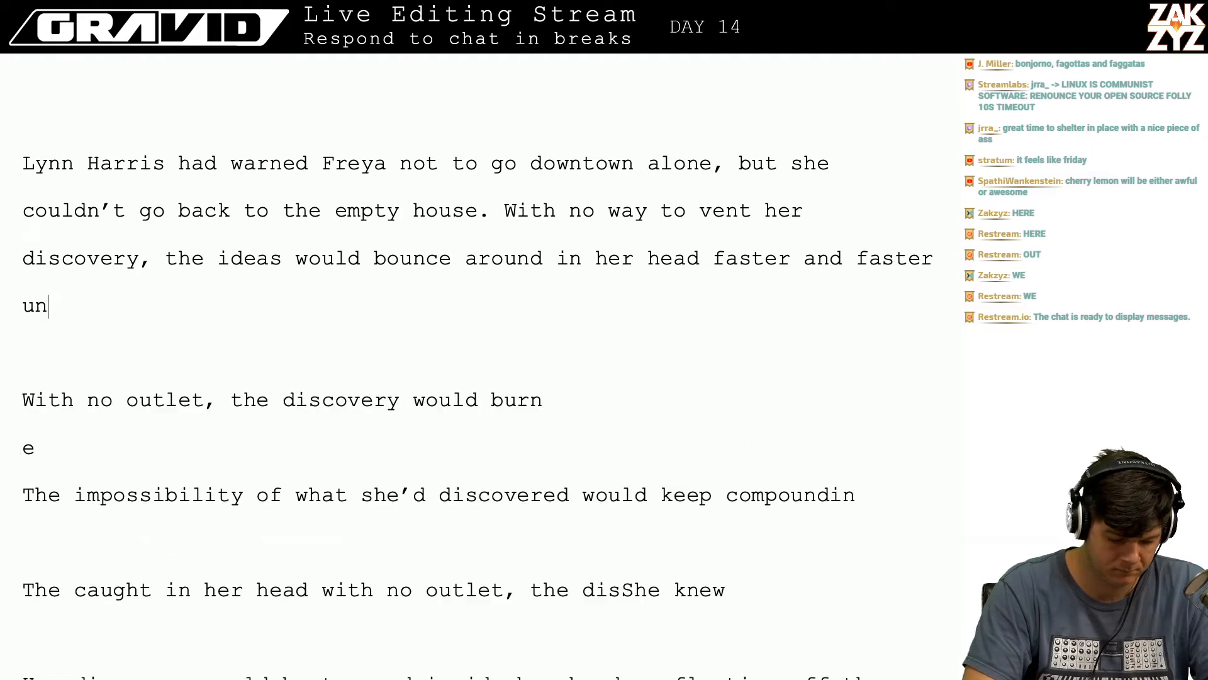
type(" she w")
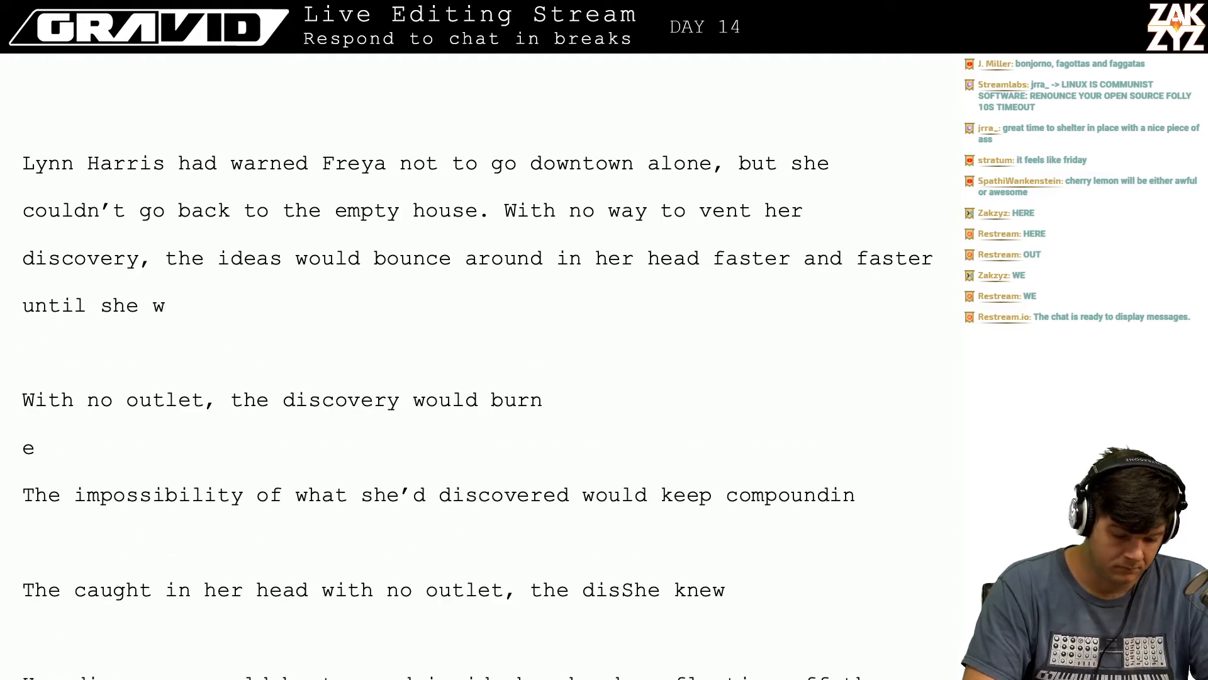
type("ent into full")
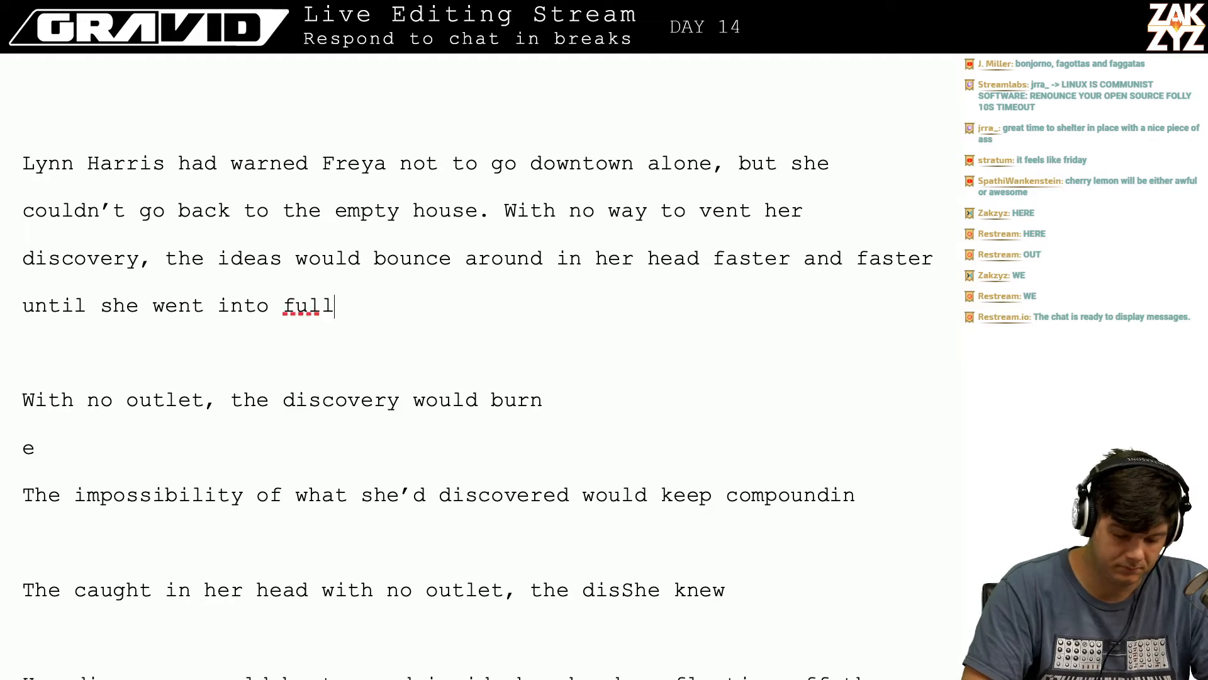
type(" meltdown.")
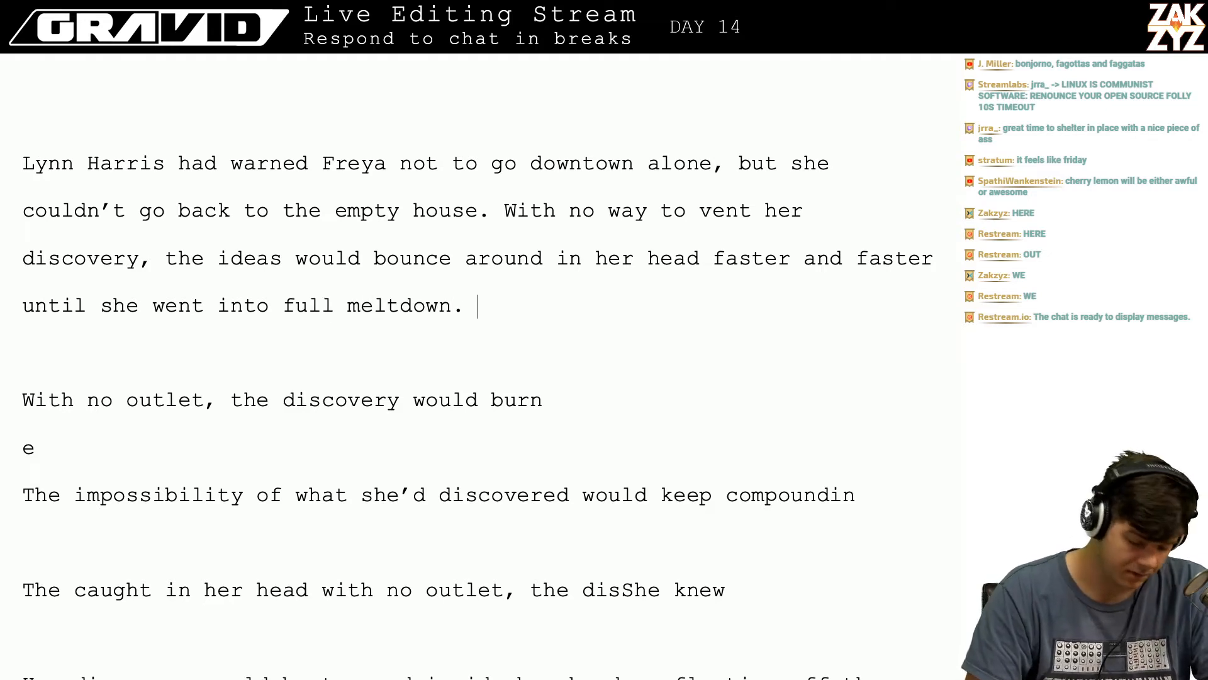
- Delete all leftover drafts between the opening paragraph and "The Starball was alien.", from "With no outlet" through the old "full meltdown" sentence
key("shift+Down")
key("shift+Down")
key("shift+Down")
key("shift+Down")
key("shift+Down")
key("shift+Down")
key("shift+Down")
key("shift+Down")
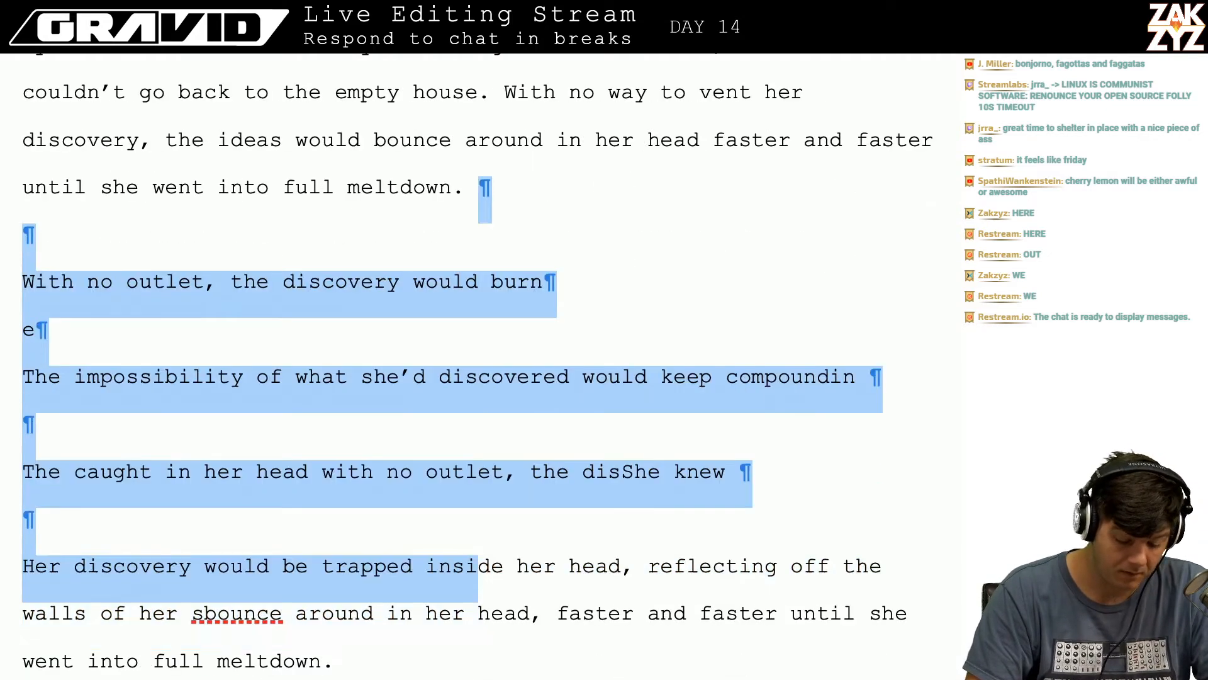
key("shift+Down")
key("shift+Down")
key("Delete")
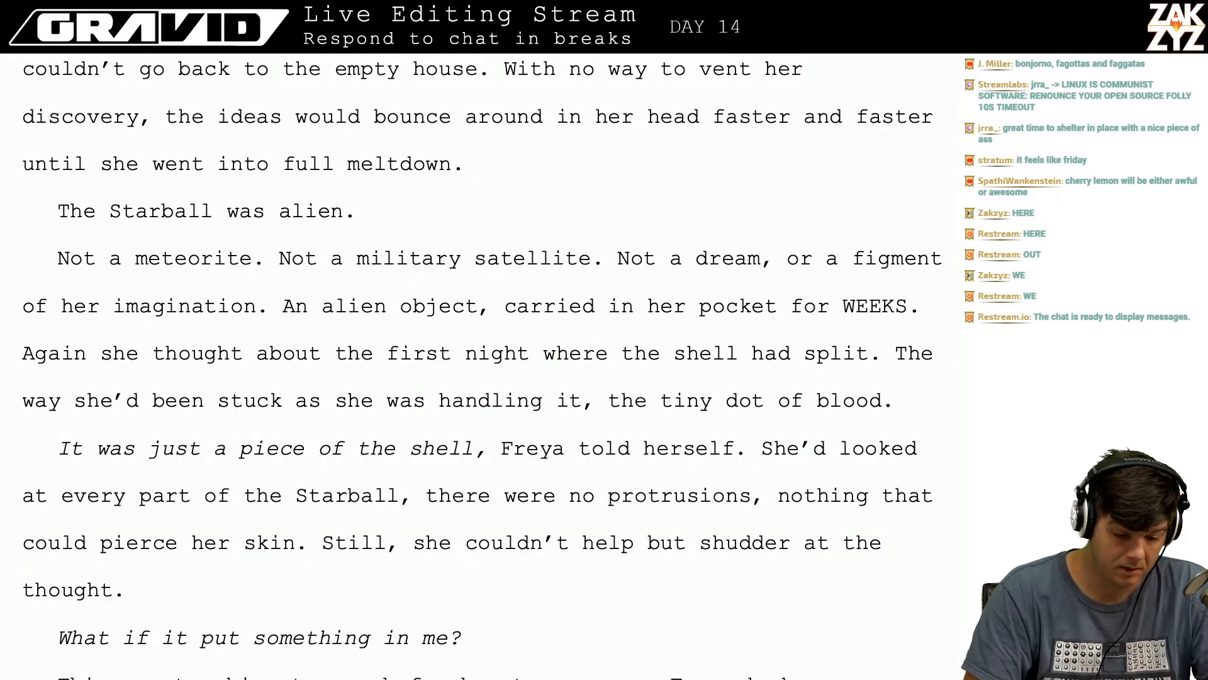
- Read through the revised opening and the Starball paragraphs, down to the breathing exercise and "It didn't help" passages
key("Up")
key("Up")
key("Up")
key("Up")
key("Down")
key("Down")
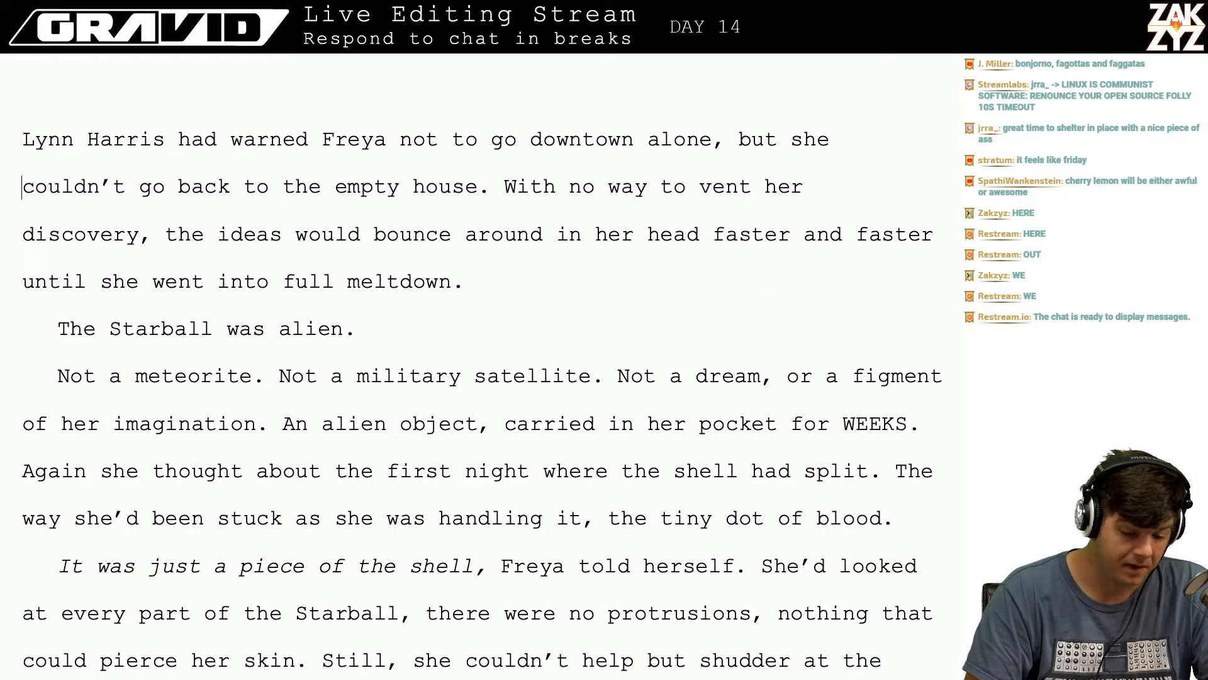
key("Right")
key("Right")
key("Right")
key("Right")
key("Right")
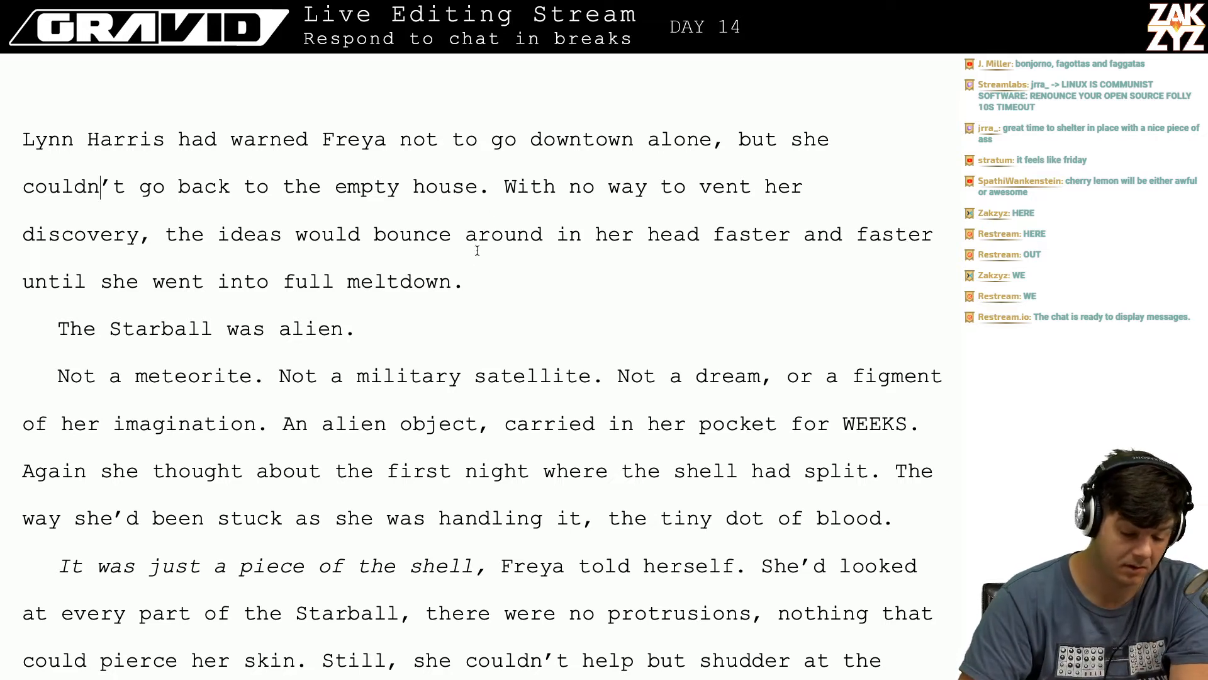
scroll(322, 368, "down", 3)
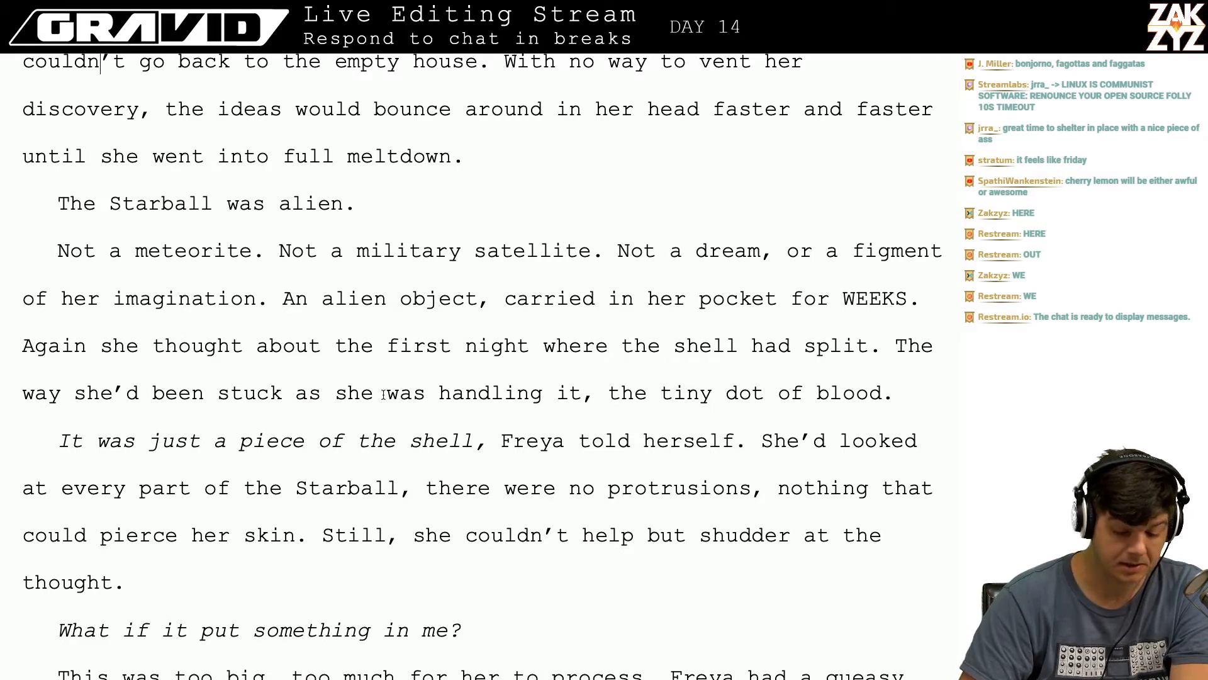
scroll(394, 399, "down", 1)
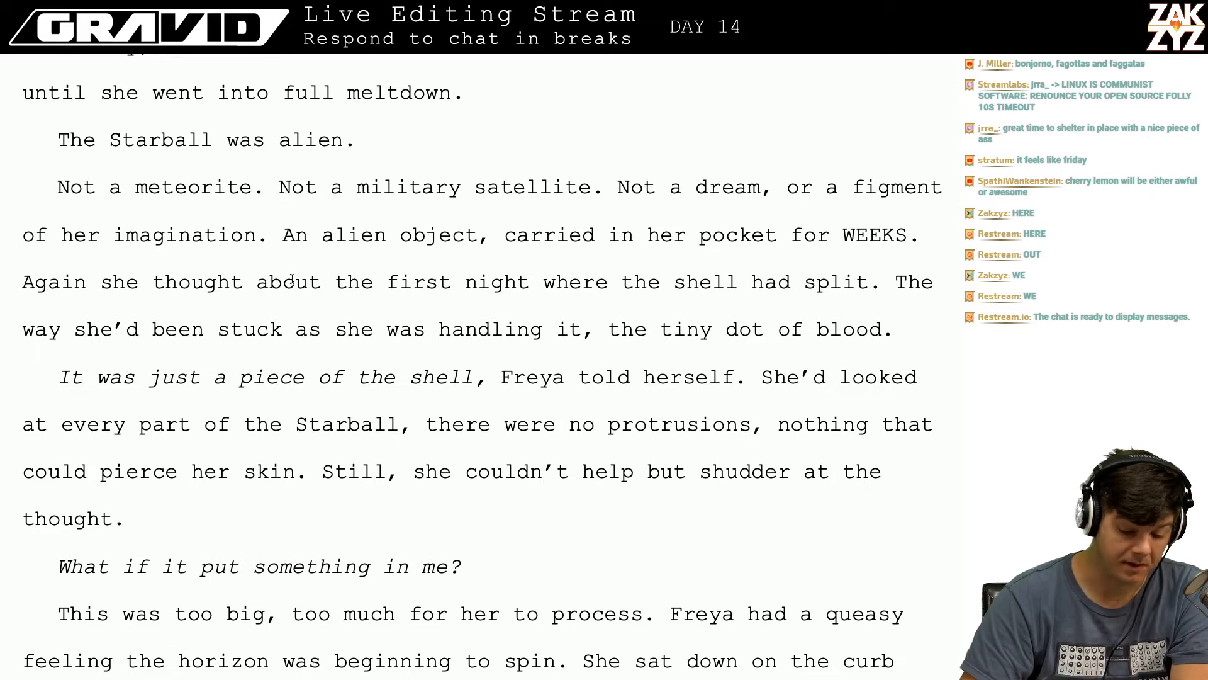
scroll(402, 290, "down", 1)
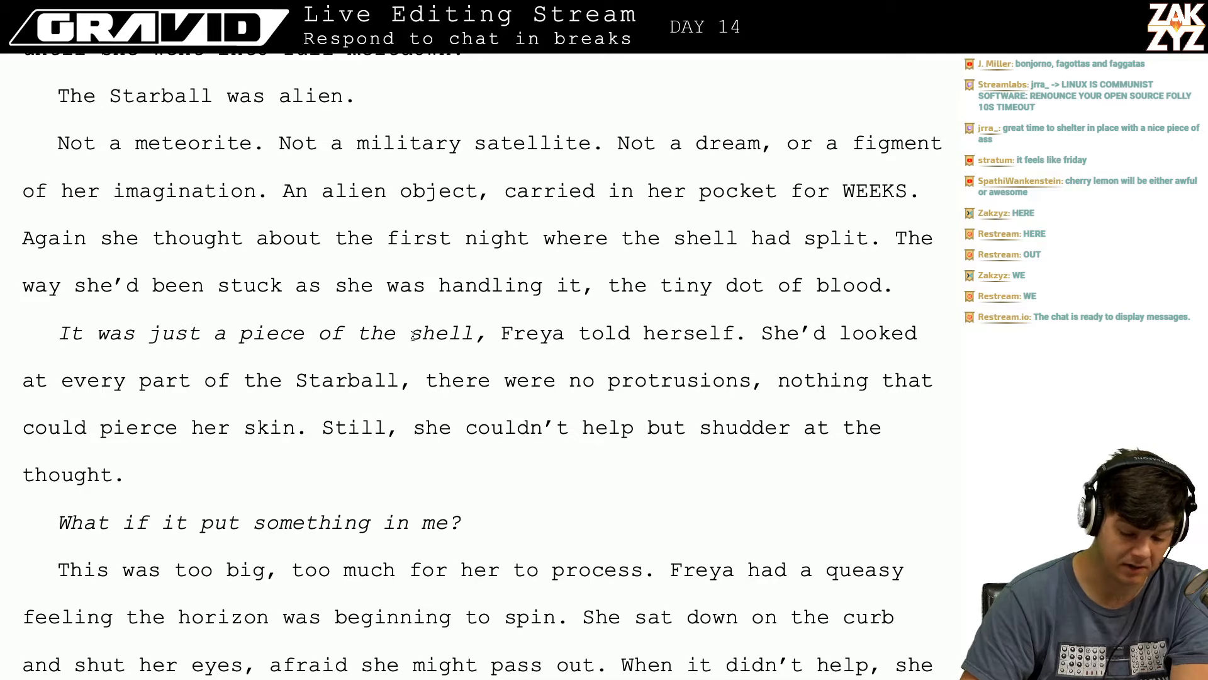
scroll(413, 335, "down", 2)
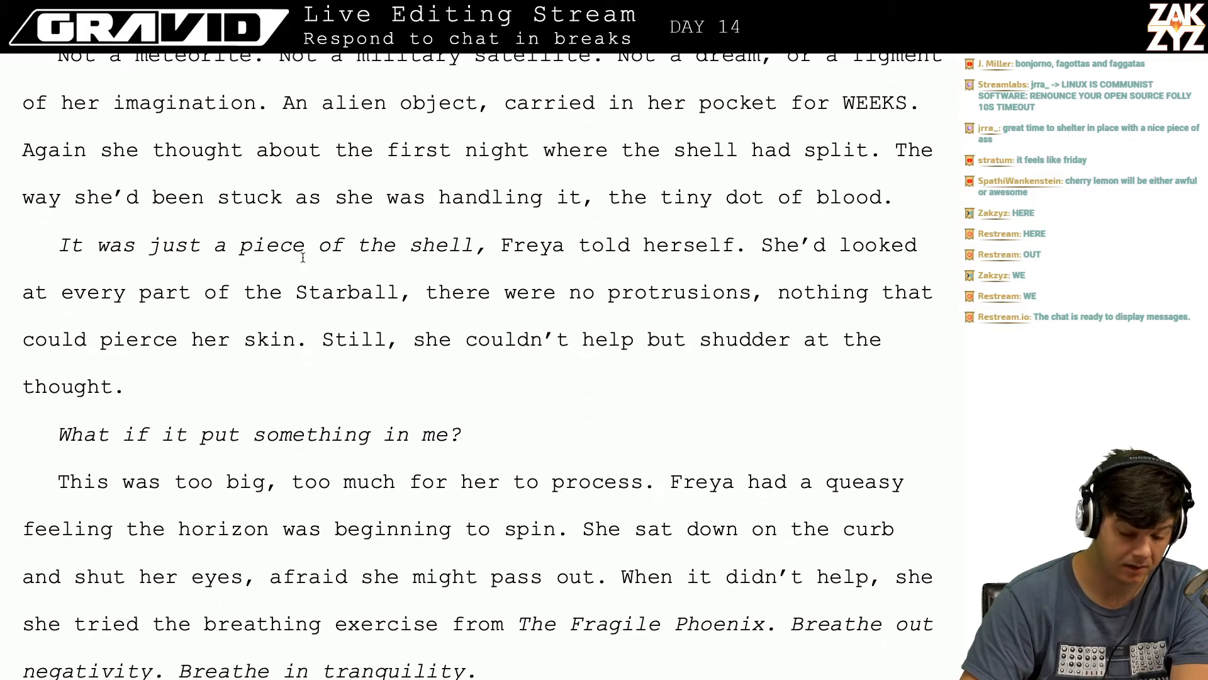
scroll(704, 206, "down", 1)
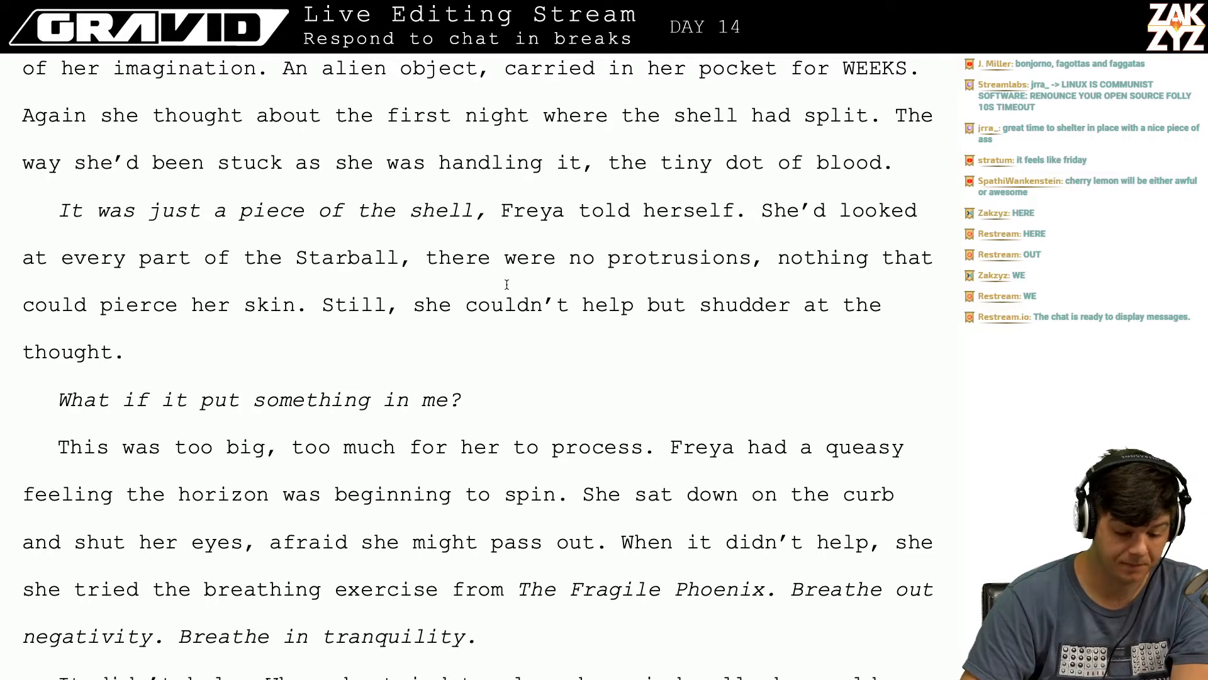
scroll(380, 334, "down", 1)
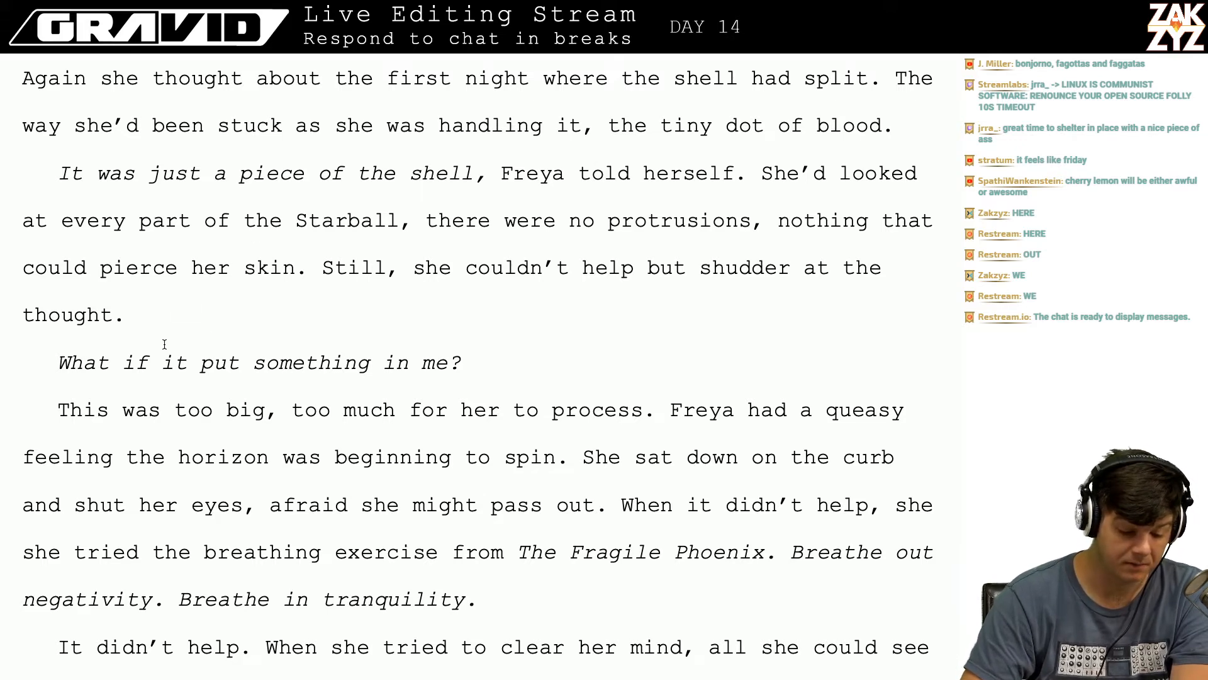
scroll(165, 343, "down", 3)
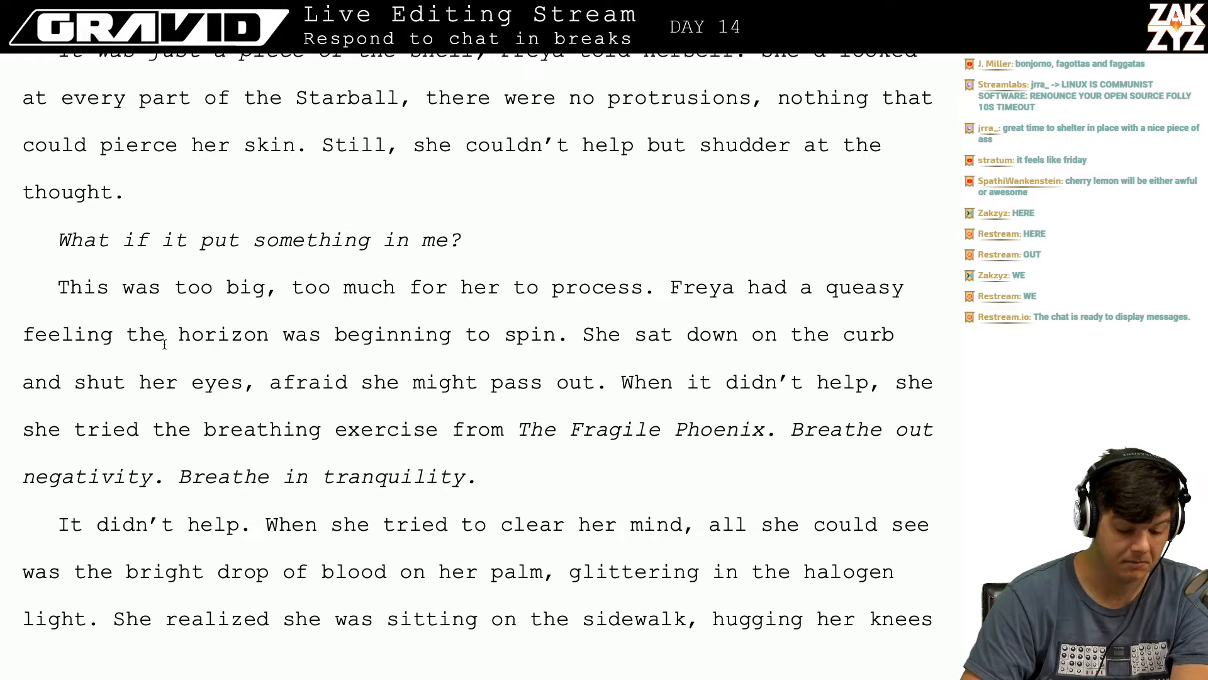
scroll(165, 344, "down", 1)
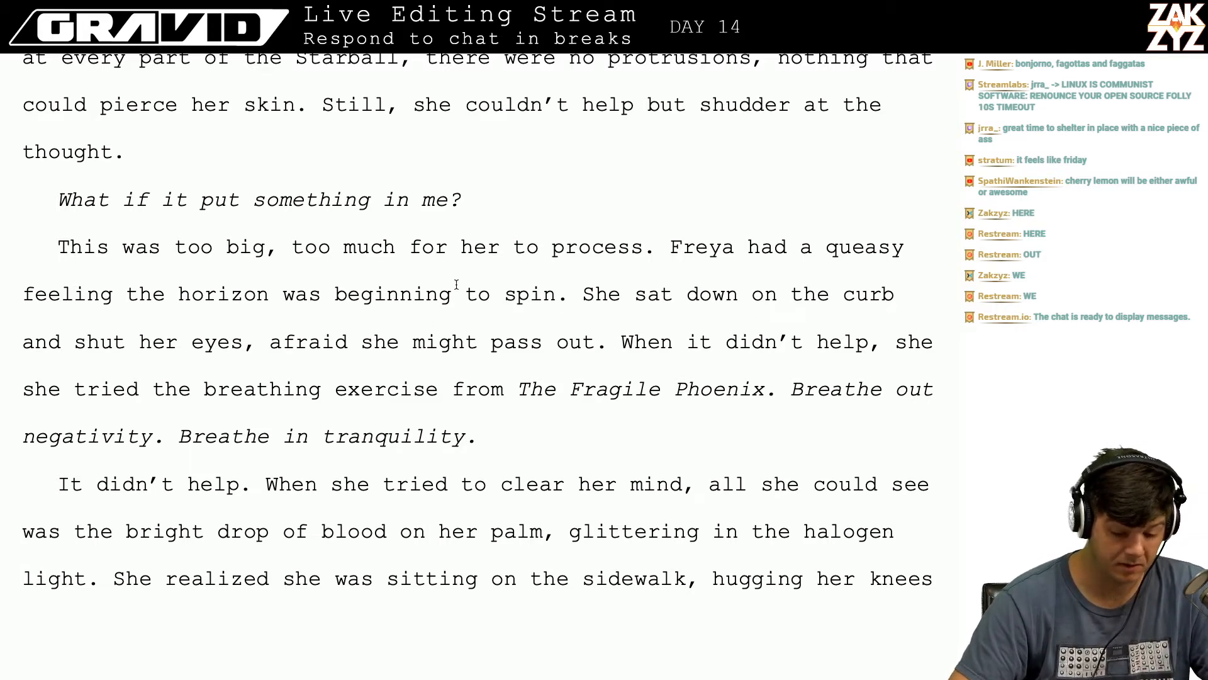
scroll(456, 285, "down", 2)
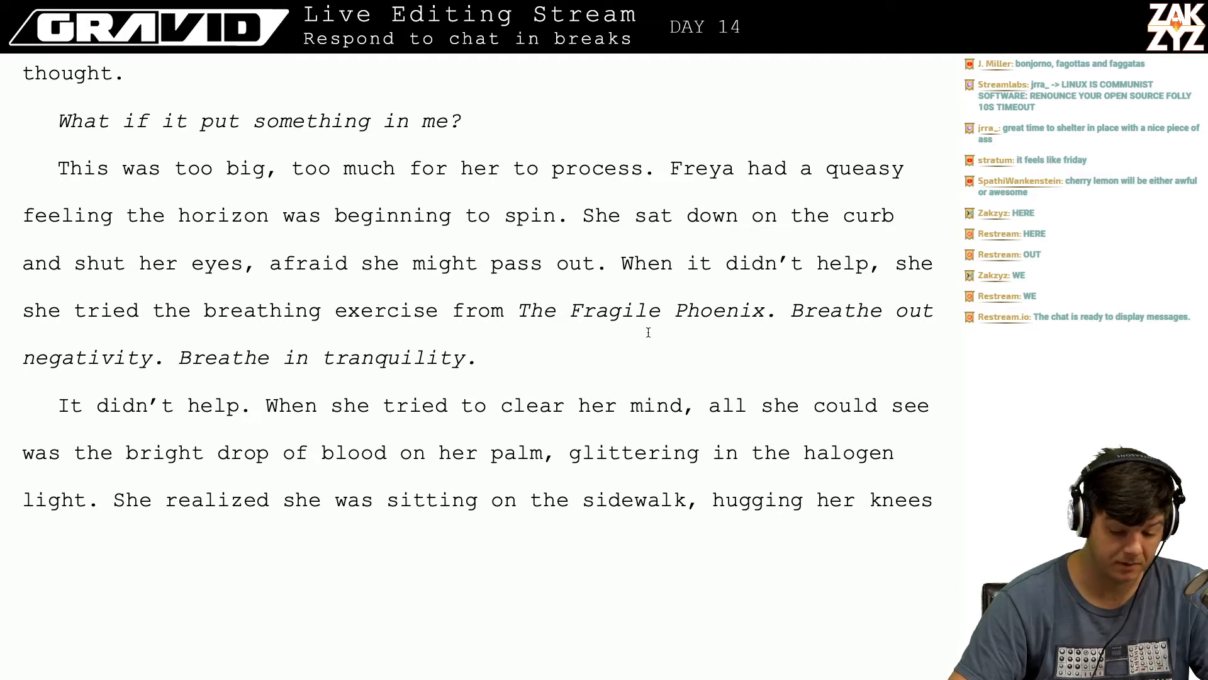
scroll(645, 291, "down", 1)
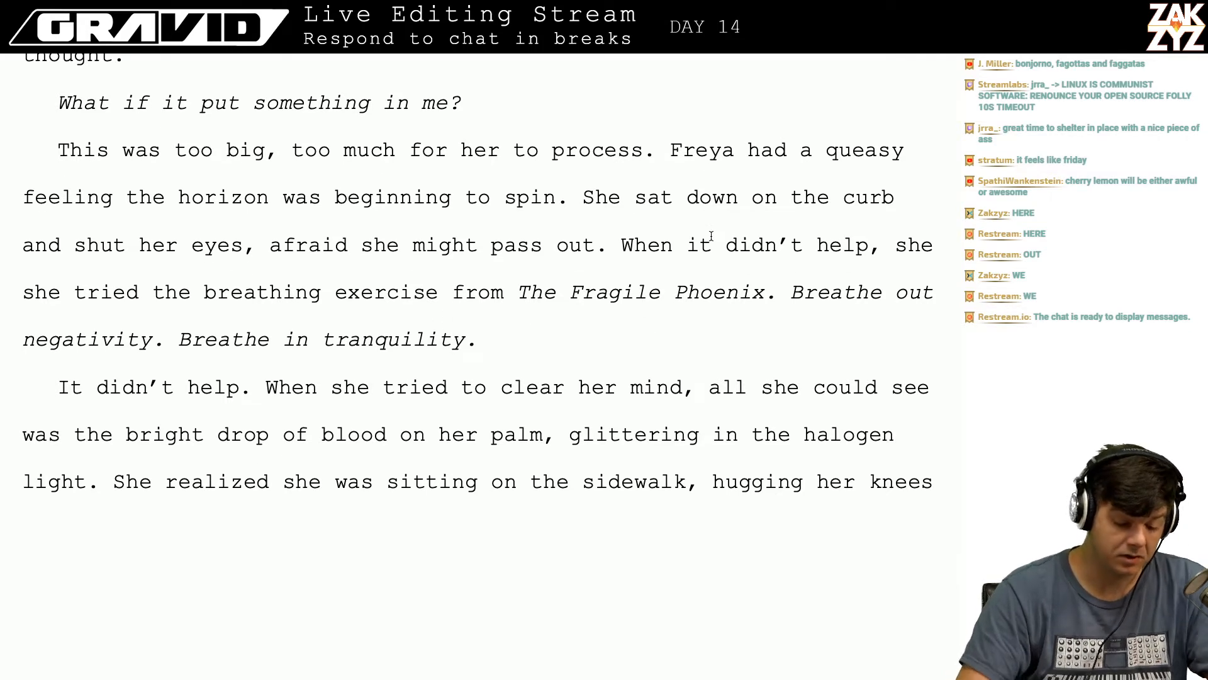
- Replace "it" with "that" so the sentence before the breathing exercise begins "When that didn't help"
key("BackSpace")
key("BackSpace")
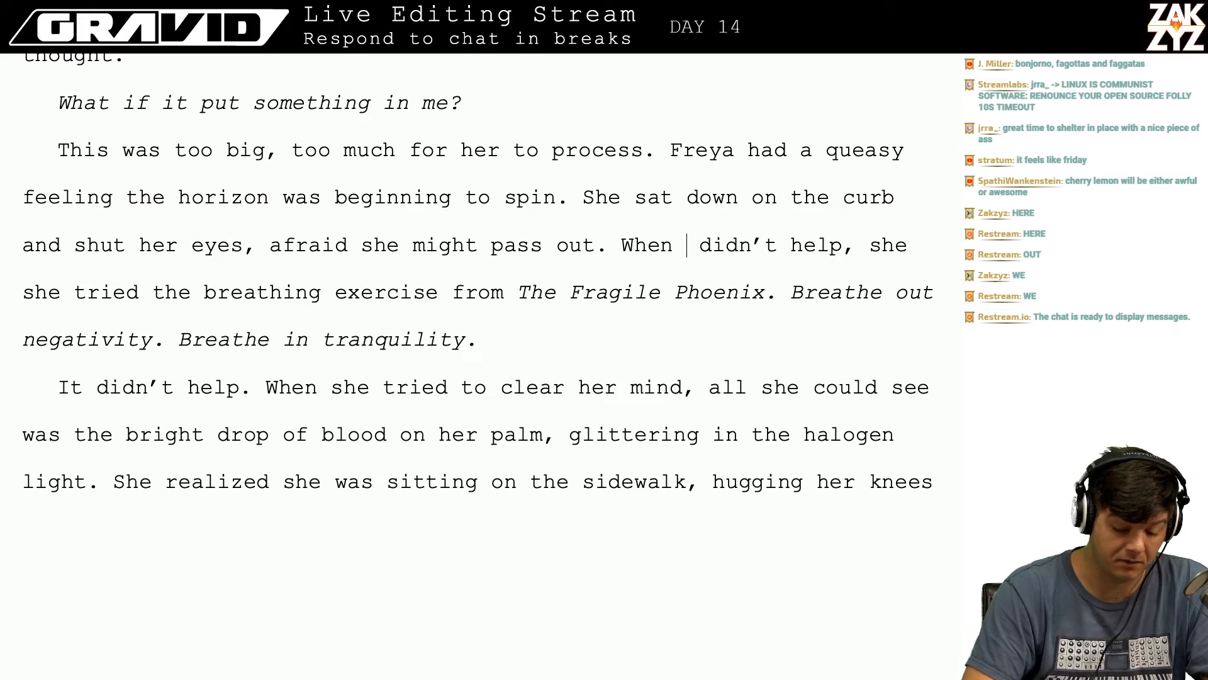
key("BackSpace")
type("that")
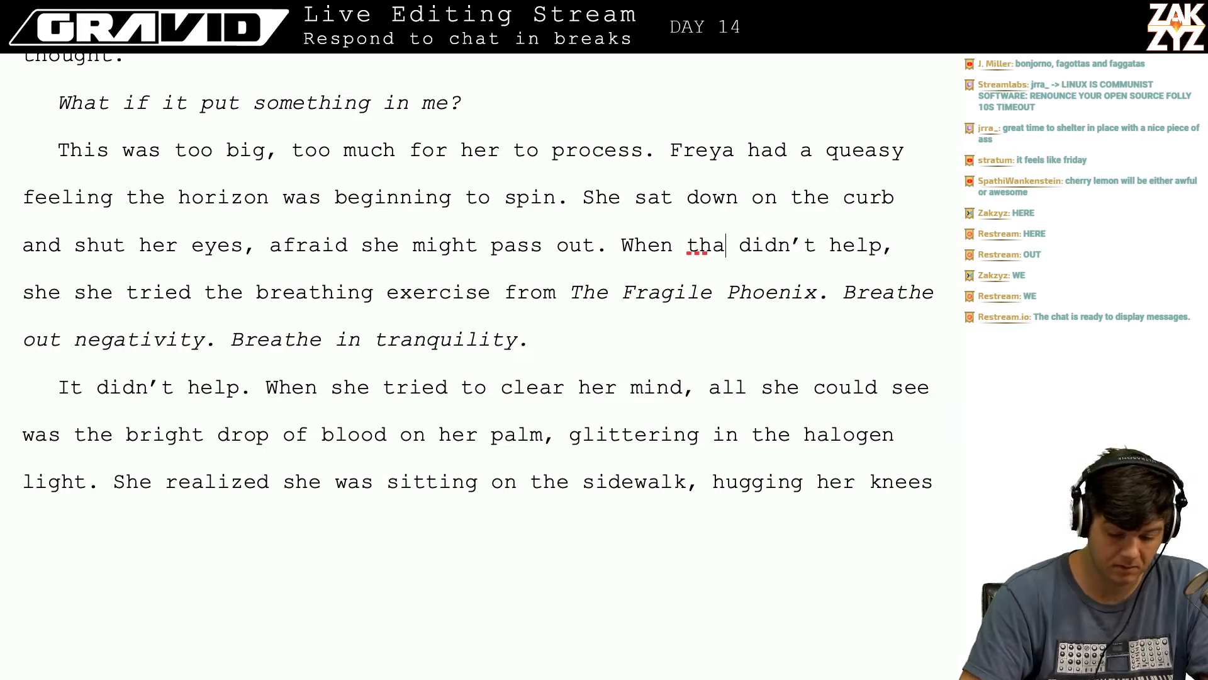
- Review the "It didn't help" paragraph below the breathing exercise, down to the drop of blood on her palm
key("Right")
key("Down")
key("Down")
key("Down")
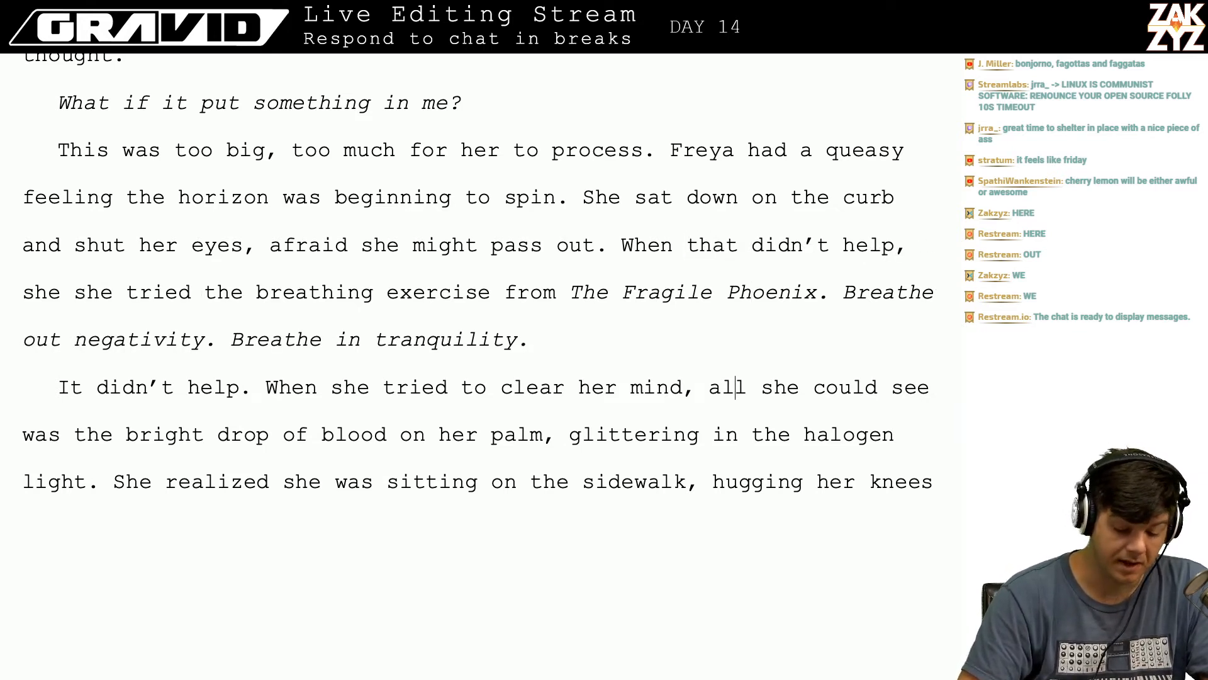
key("Left")
key("Left")
key("Left")
key("Left")
key("Left")
key("Left")
key("Left")
key("Left")
key("Left")
key("Left")
key("Left")
key("Left")
key("Left")
key("Left")
key("Left")
key("Left")
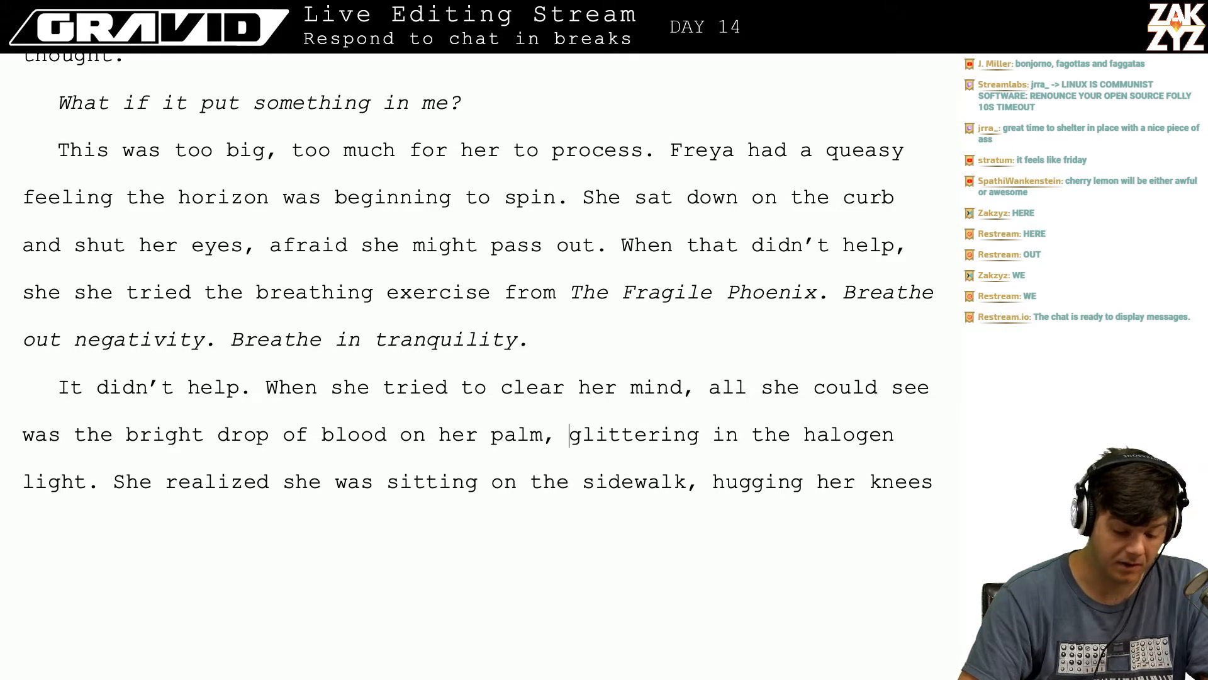
key("Up")
key("Up")
key("Right")
key("Right")
key("Right")
key("Right")
key("Right")
key("Right")
key("Right")
key("Right")
key("Right")
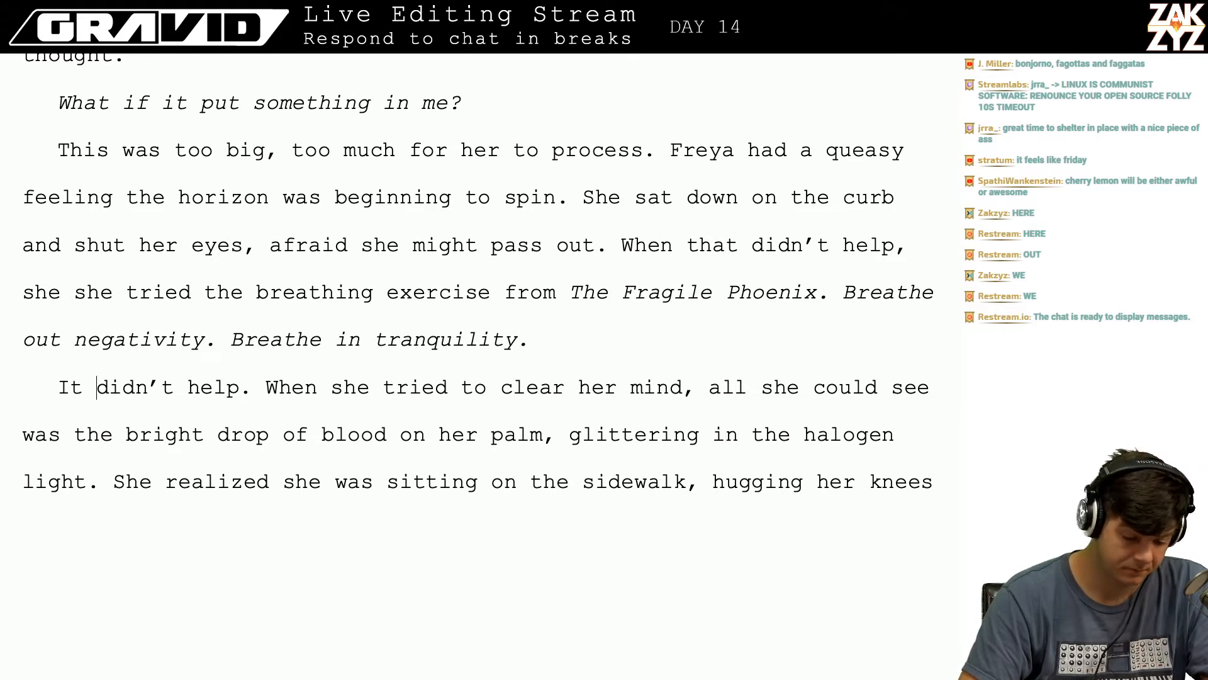
- Try opening the "It didn't help" paragraph with a new sentence beginning "She'd used up all the magic in"
key("Left")
key("Left")
key("Left")
key("Left")
key("Left")
key("Left")
key("Right")
key("Right")
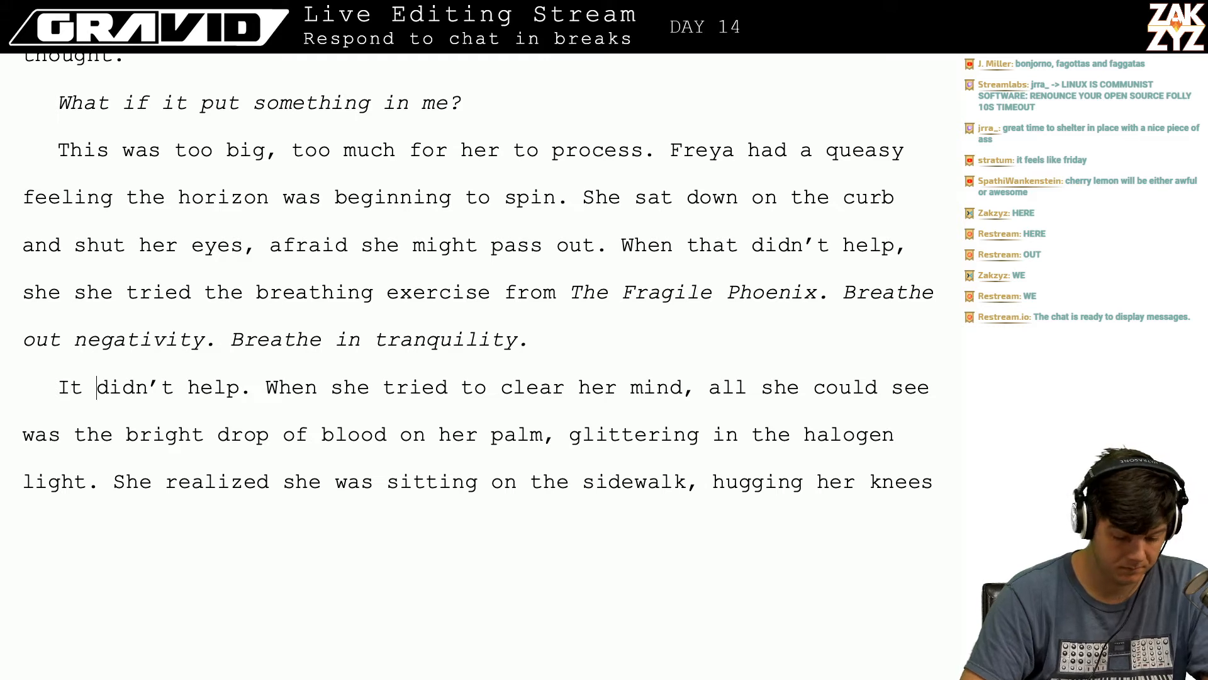
key("Right")
key("Left")
key("Left")
key("Right")
key("Left")
key("Left")
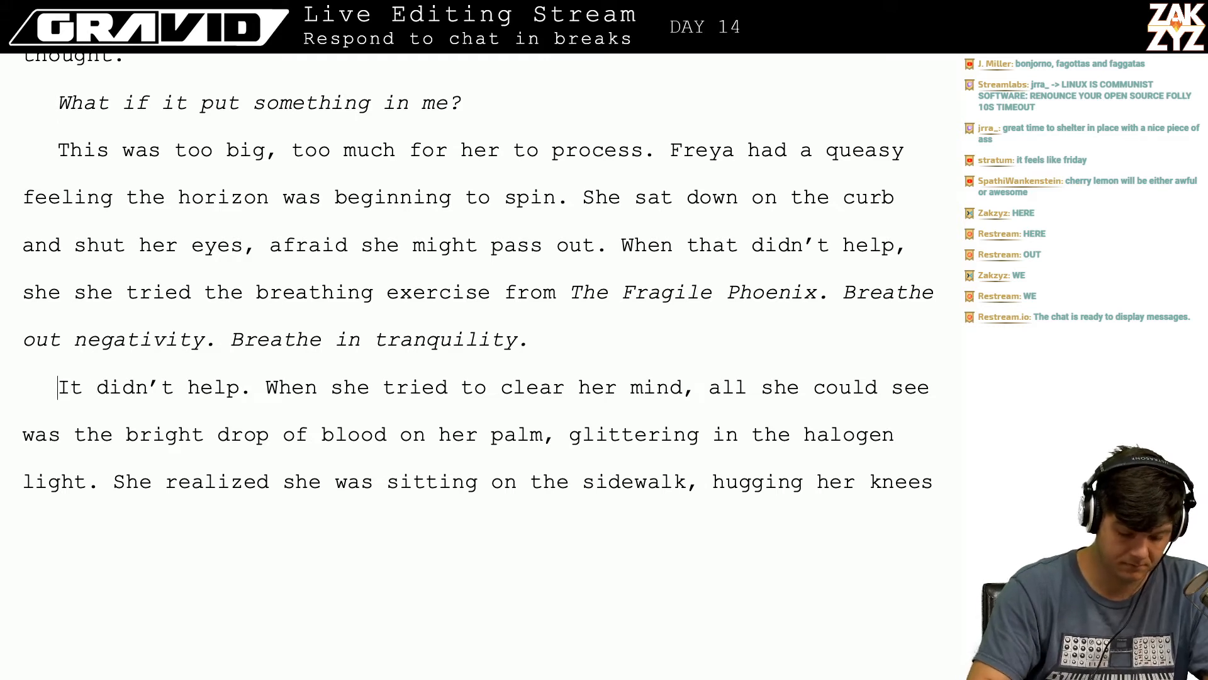
type("She'd us")
type("ed up all the ")
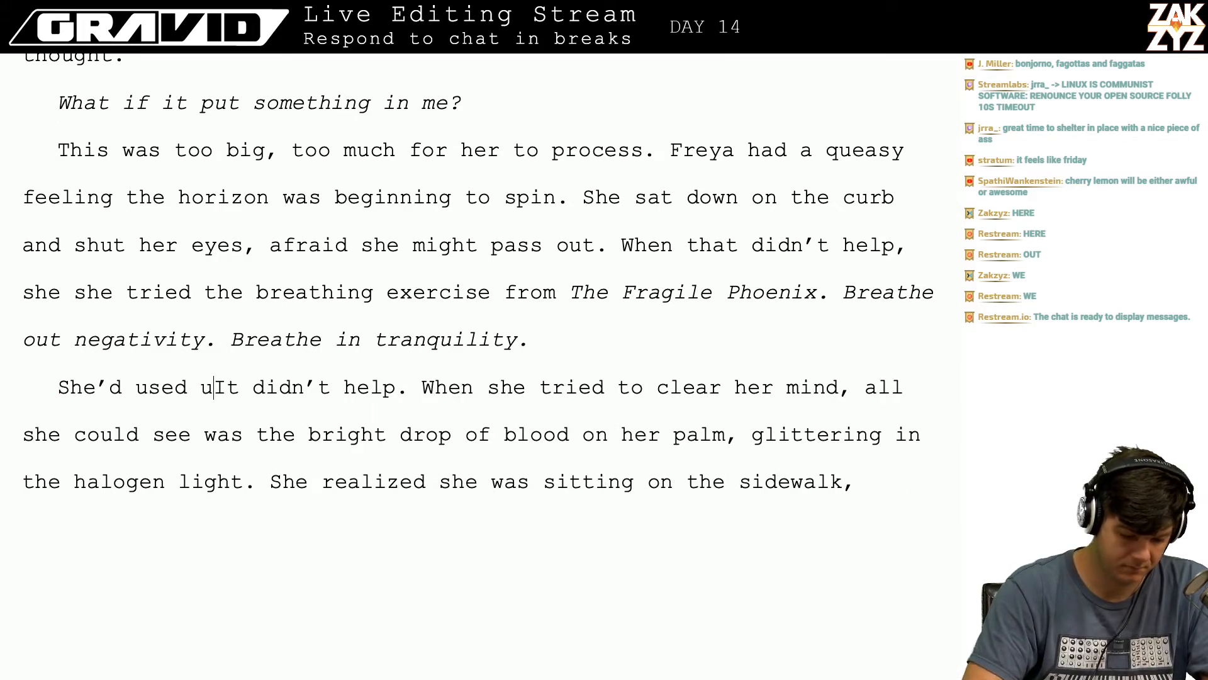
type("magic in")
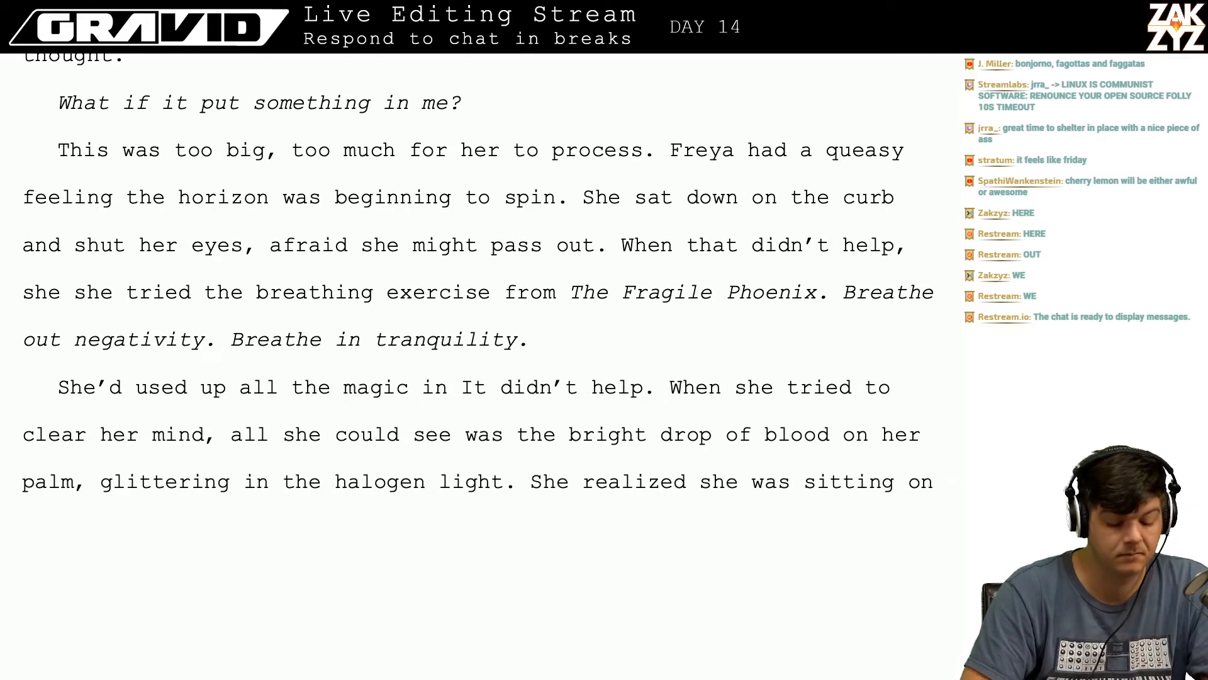
- Delete the unfinished "She'd used up all the magic in" draft along with the paragraph break before it
key("BackSpace")
key("BackSpace")
key("BackSpace")
key("BackSpace")
key("BackSpace")
key("BackSpace")
key("BackSpace")
key("BackSpace")
key("BackSpace")
key("BackSpace")
key("BackSpace")
key("BackSpace")
key("BackSpace")
key("BackSpace")
key("BackSpace")
key("BackSpace")
key("BackSpace")
key("BackSpace")
key("BackSpace")
key("BackSpace")
key("BackSpace")
key("BackSpace")
key("BackSpace")
key("BackSpace")
key("BackSpace")
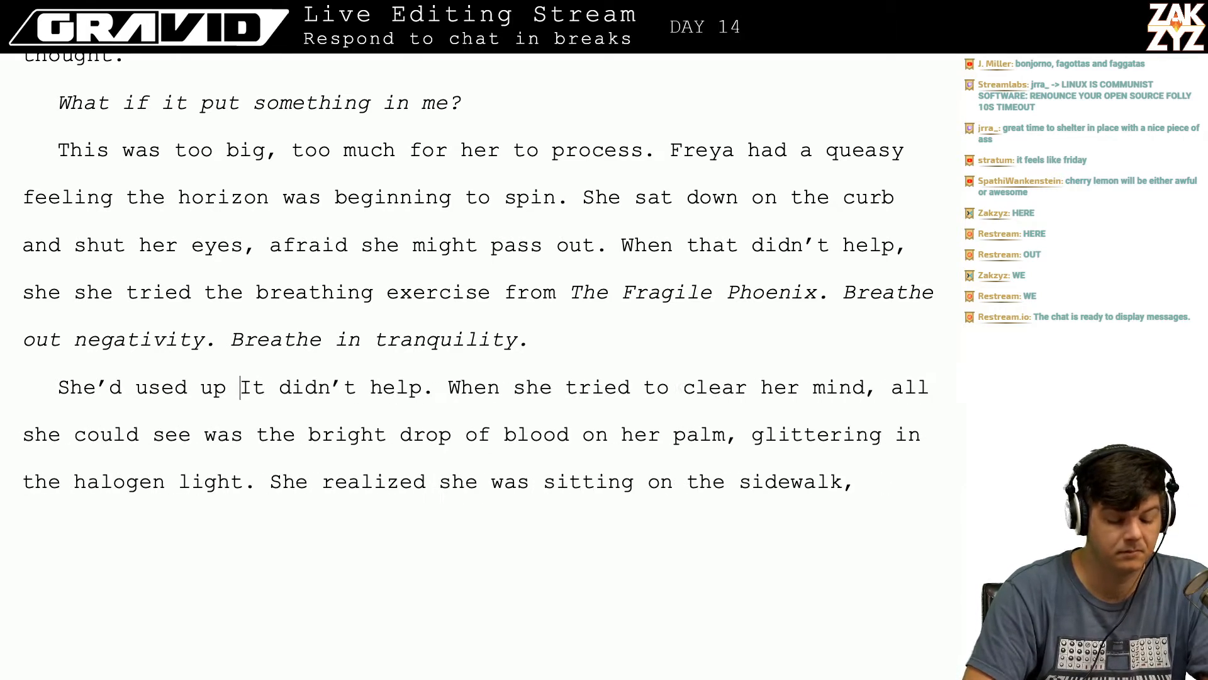
key("BackSpace")
key("BackSpace")
key("BackSpace")
key("BackSpace")
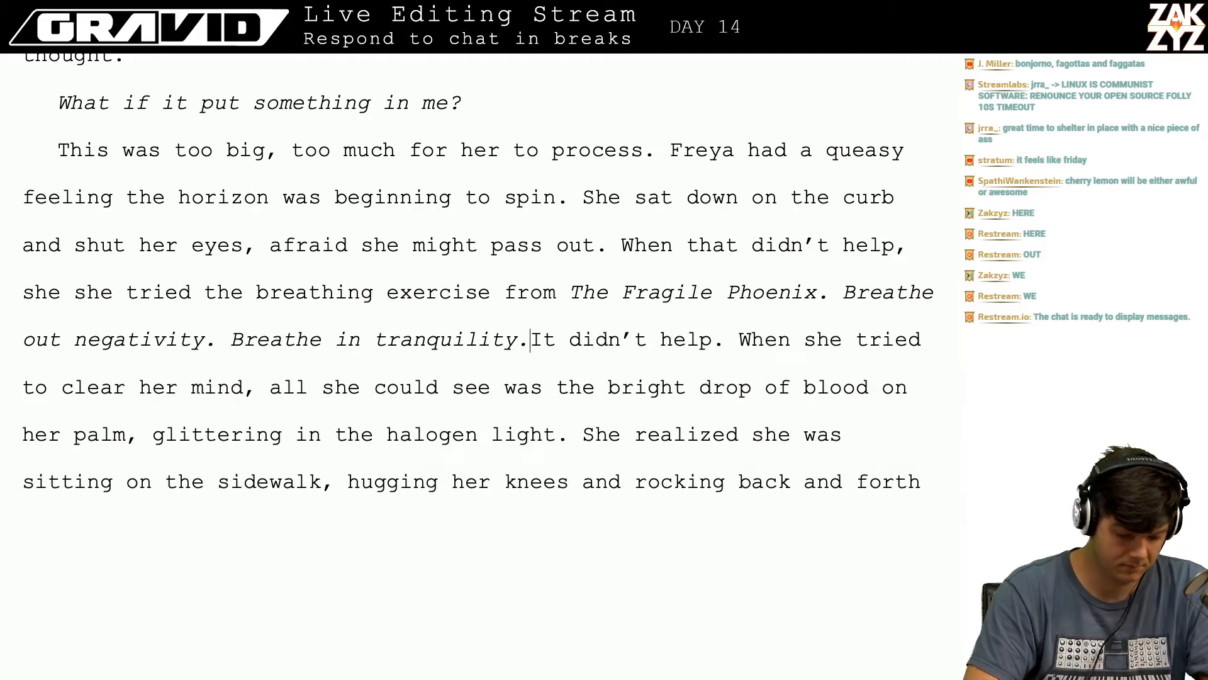
- Put "It didn't help" back in its own paragraph, try "The spell" as its opening, and remove those words
key("Return")
type("The spell")
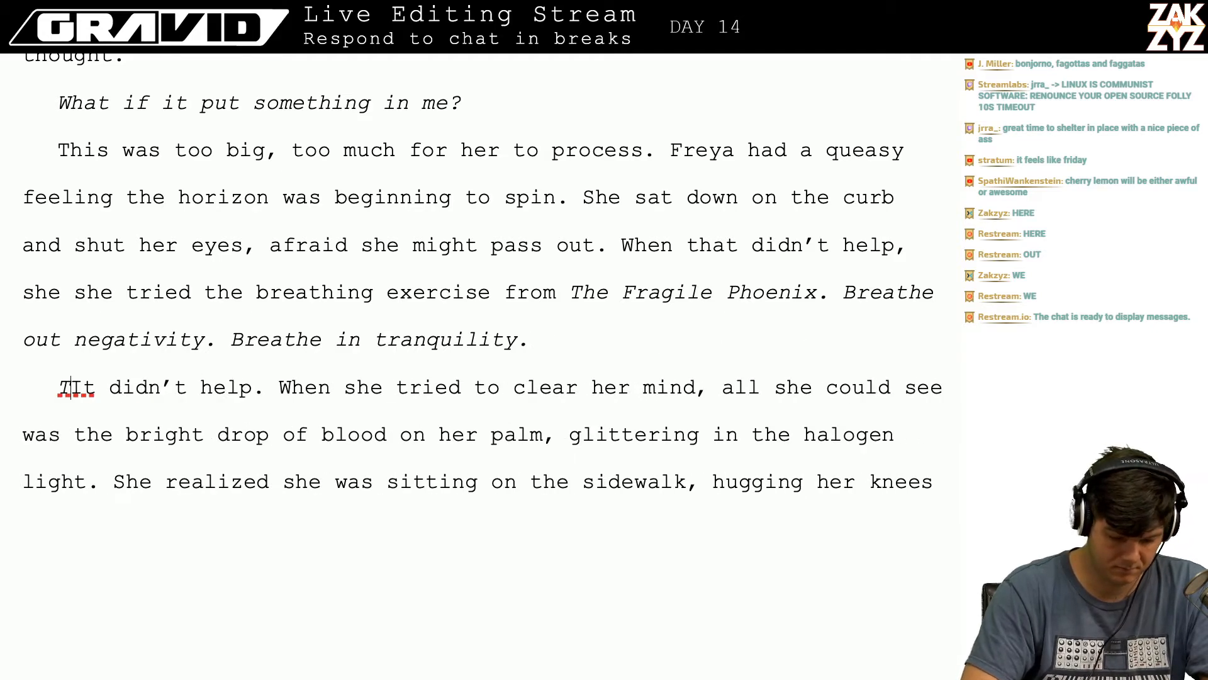
key("BackSpace")
key("BackSpace")
key("BackSpace")
key("BackSpace")
key("BackSpace")
key("BackSpace")
key("BackSpace")
key("BackSpace")
key("BackSpace")
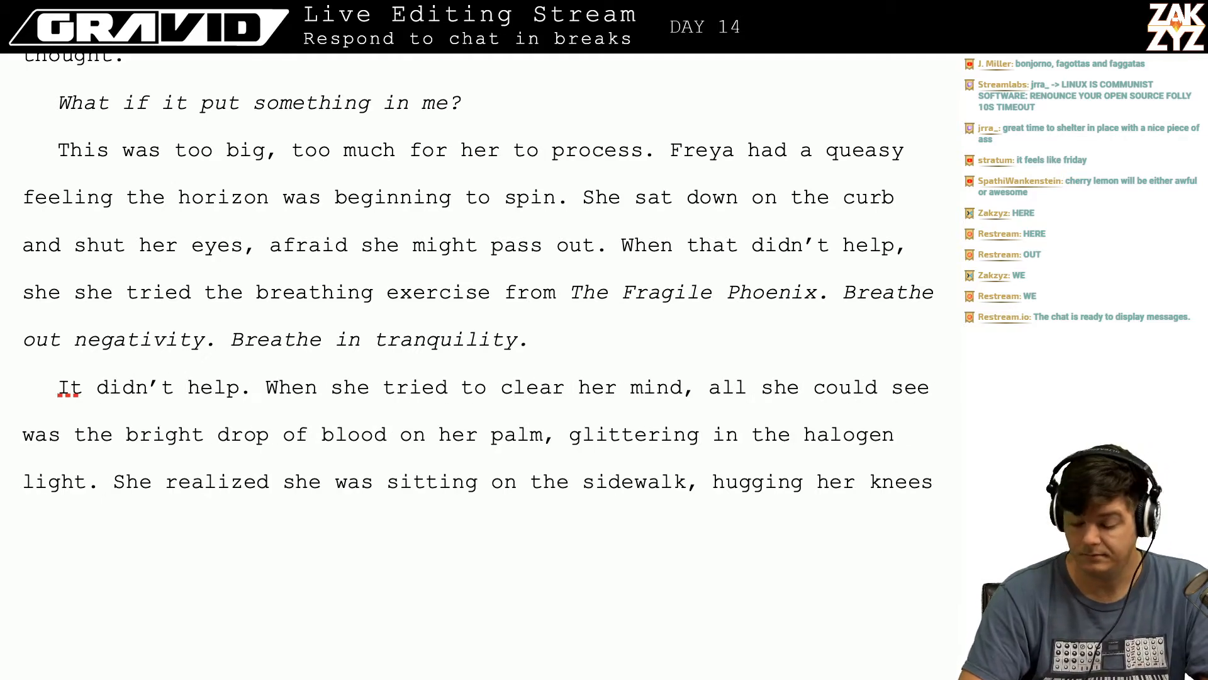
key("Right")
key("Right")
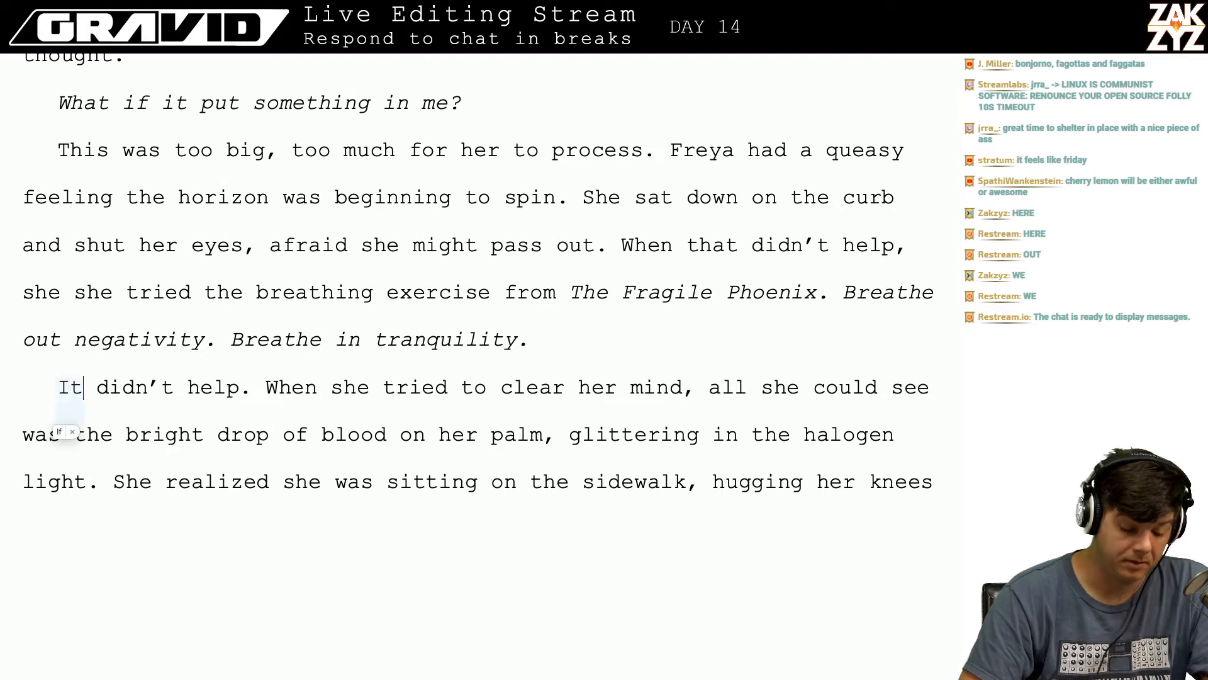
key("Down")
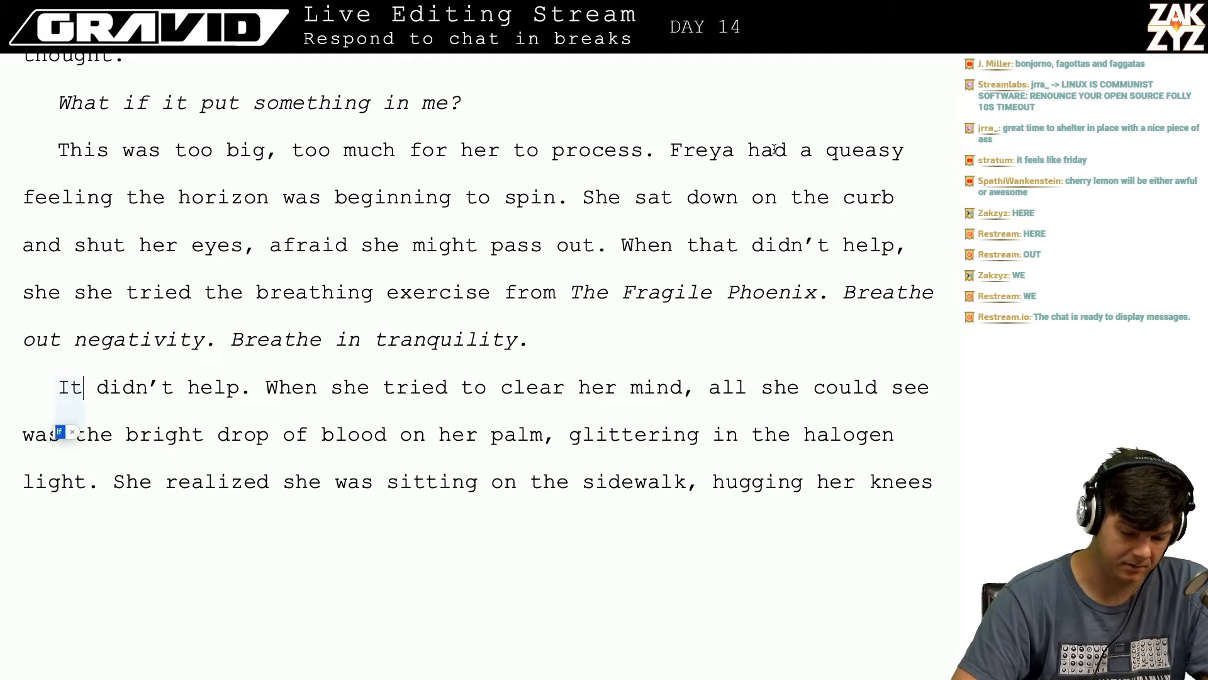
key("Return")
left_click(531, 366)
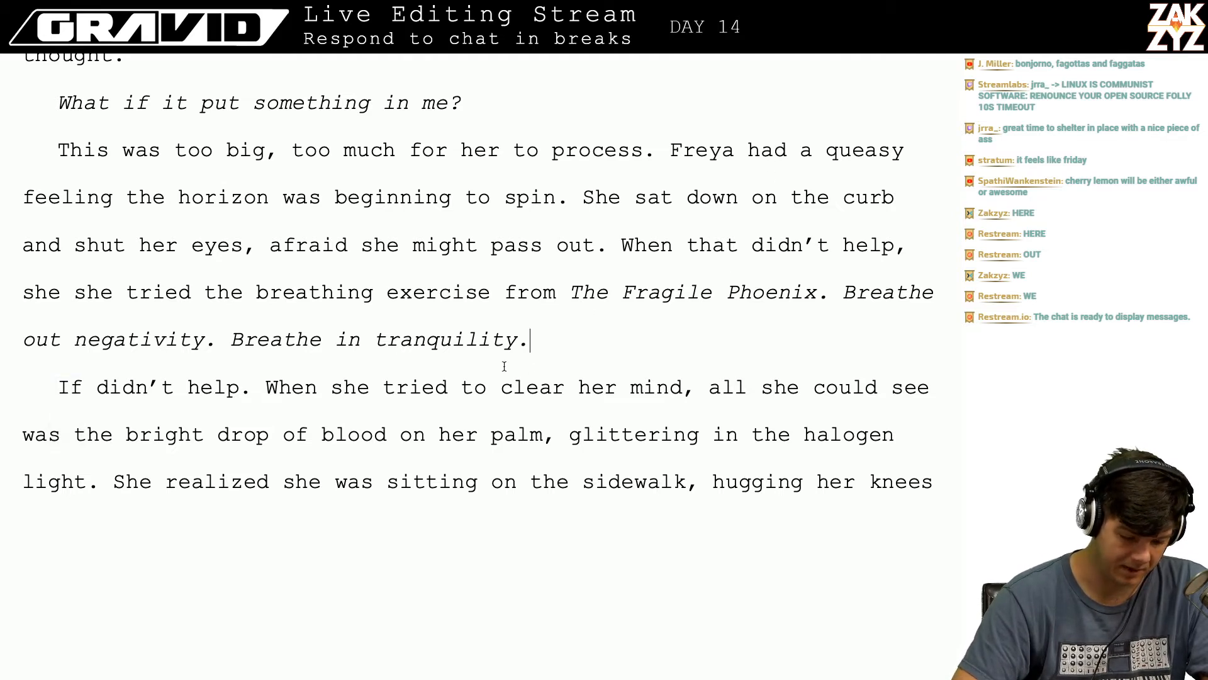
- Replace "If" at the start of the "didn't help" sentence with "It" in regular, non-italic type
left_click(76, 399)
key("Delete")
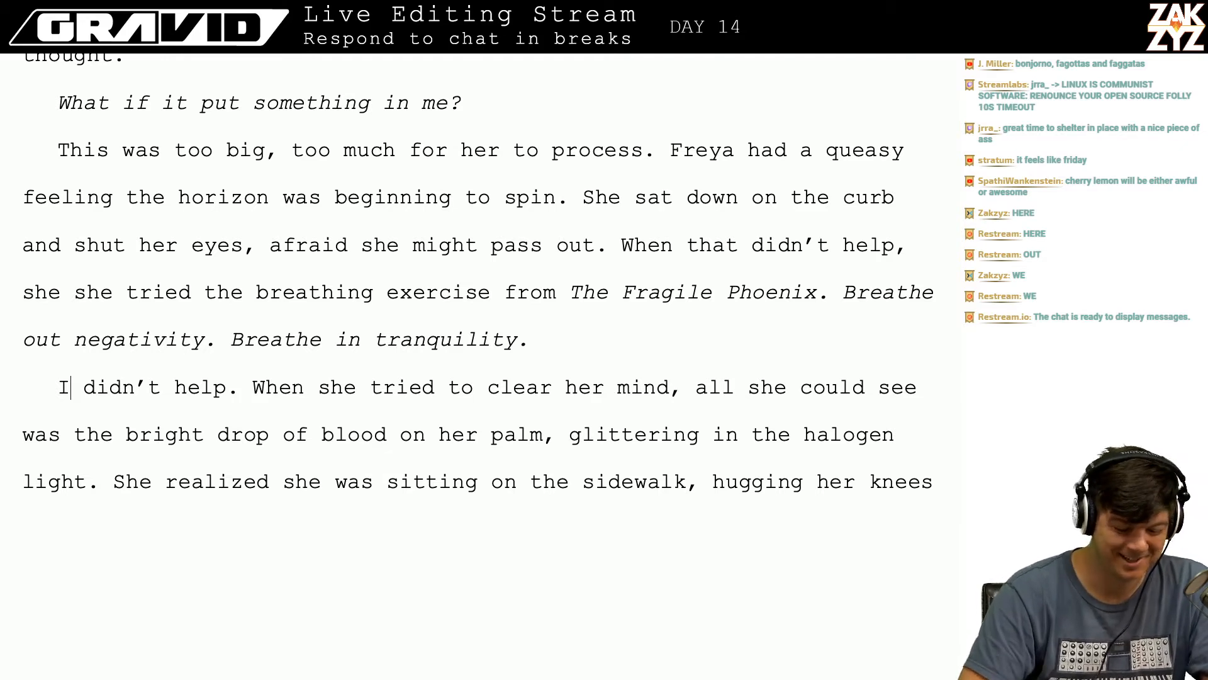
key("BackSpace")
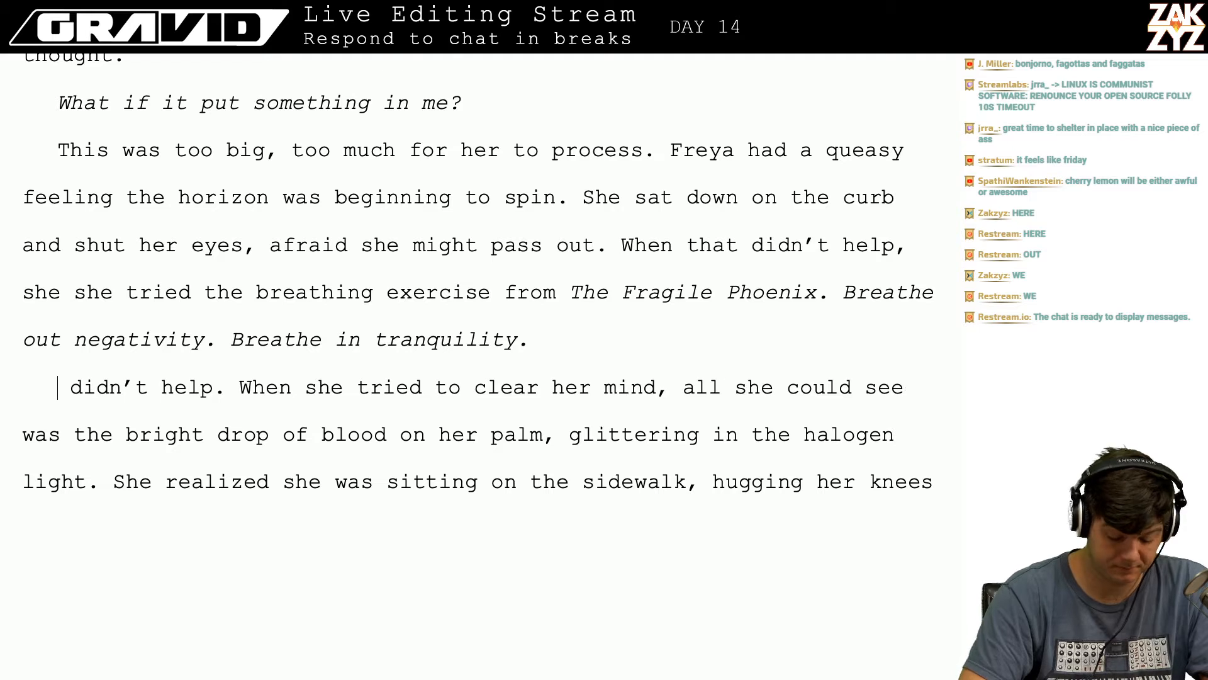
type("It")
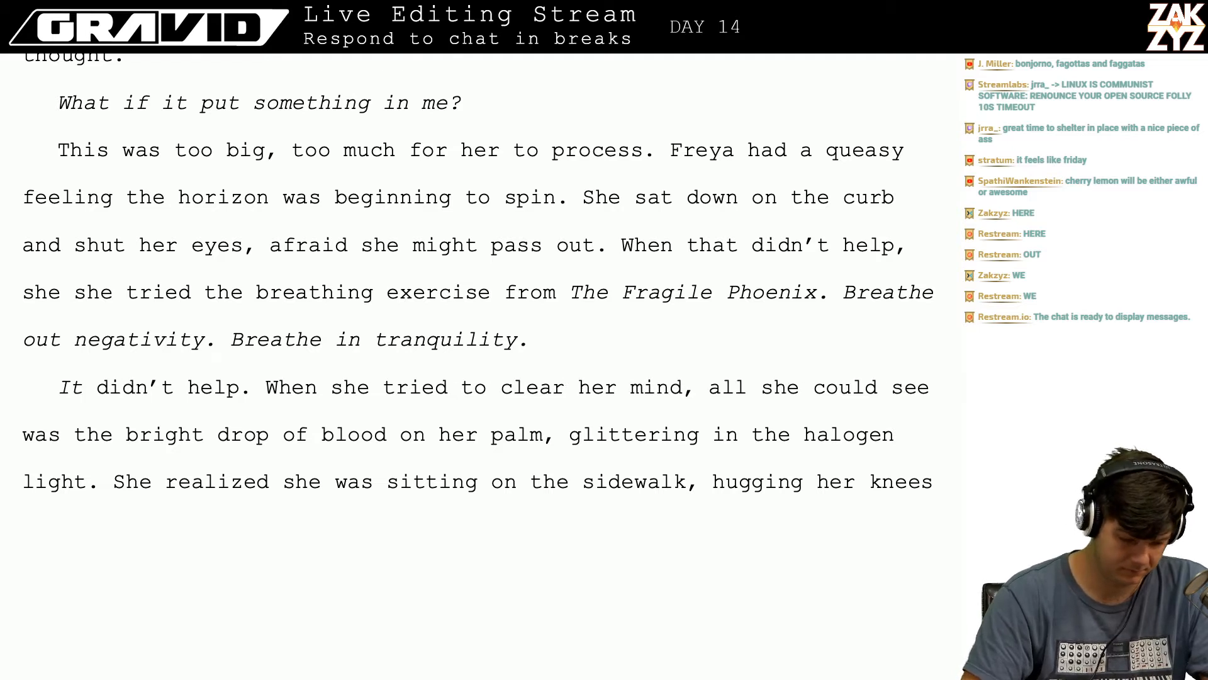
key("Left")
key("Left")
key("shift+Right")
key("shift+Right")
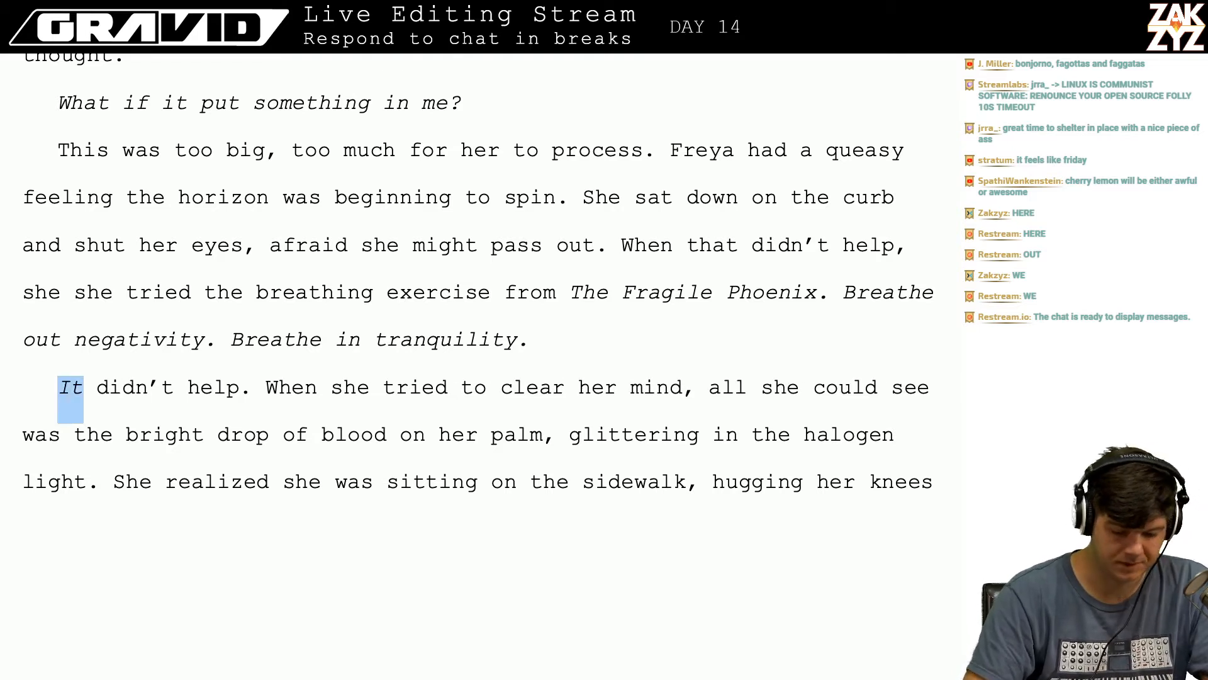
key("ctrl+i")
- Replace "she" with "Freya" so the next sentence begins "When Freya tried to clear her mind"
key("Right")
key("Right")
key("Right")
key("Right")
key("Right")
key("Right")
key("Right")
key("Right")
key("Right")
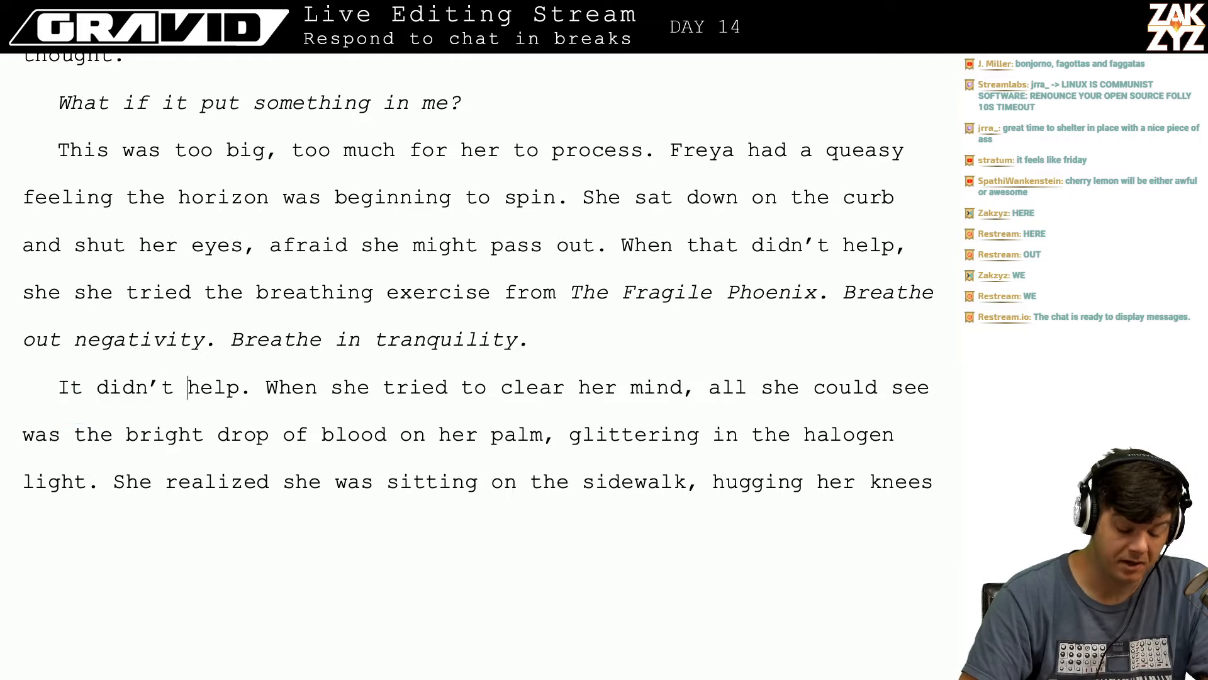
key("Right")
key("Right")
key("Right")
key("Right")
key("Right")
key("Right")
key("Right")
key("Right")
key("Right")
key("Right")
key("Right")
key("Right")
key("Right")
key("Right")
key("BackSpace")
key("BackSpace")
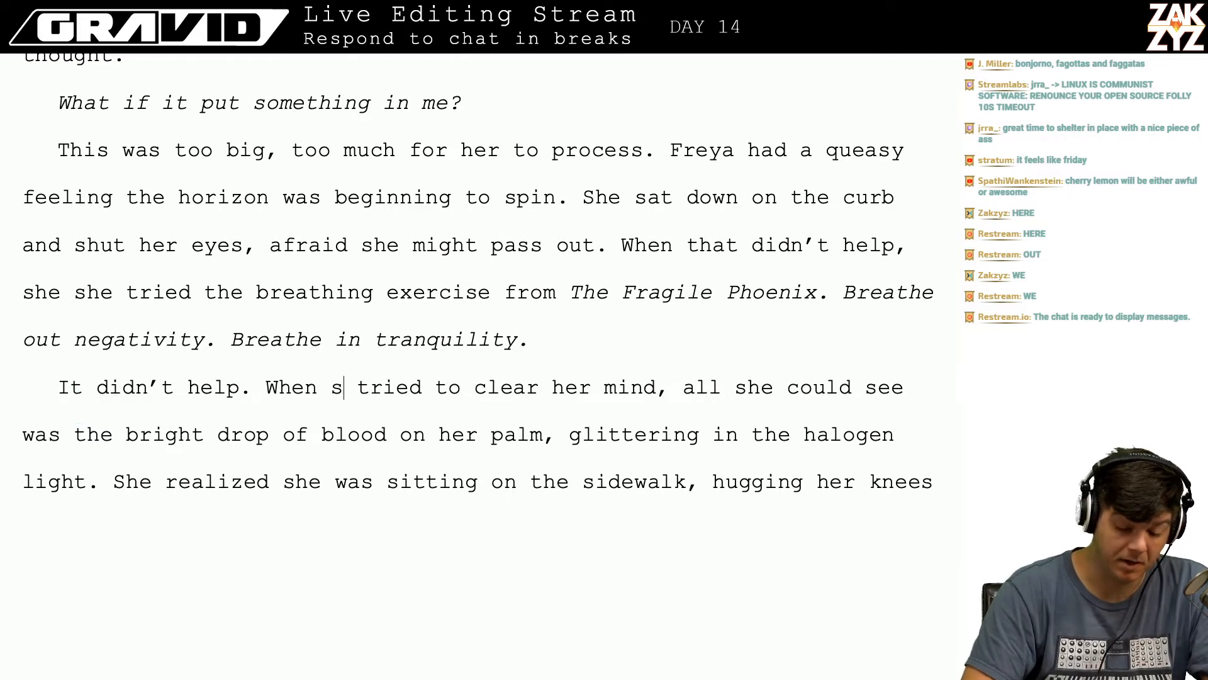
key("BackSpace")
type("Fr")
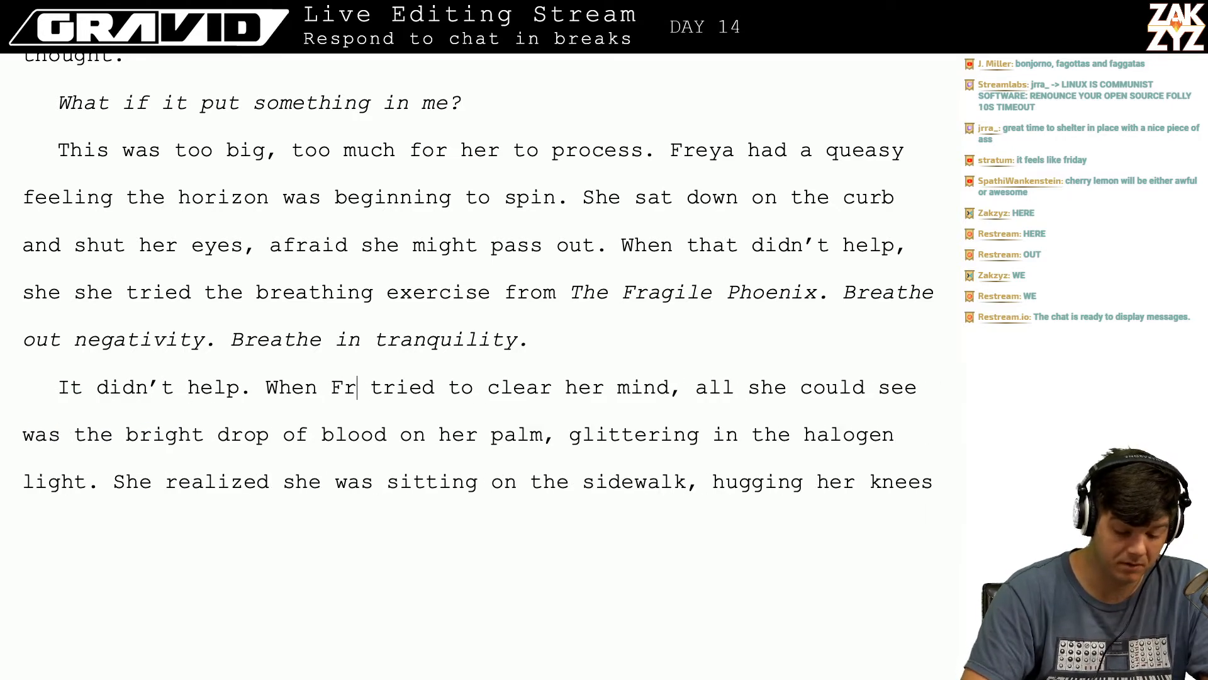
type("e")
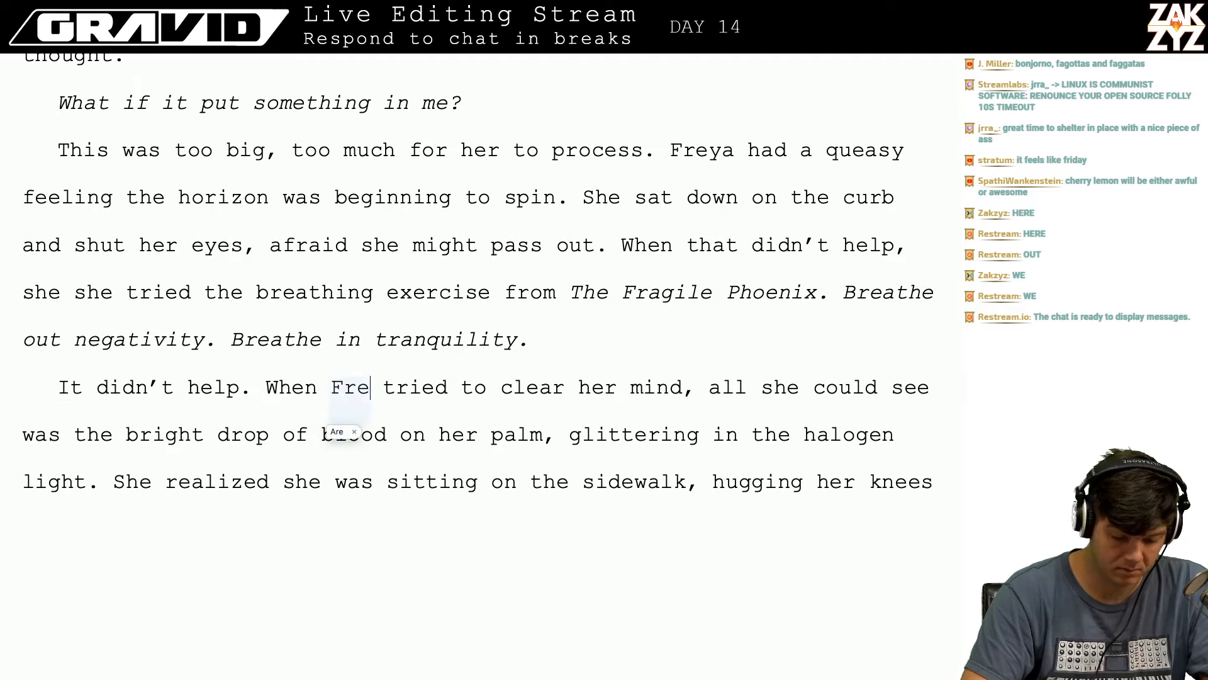
type("ya")
- Insert "red" before "drop of blood" so the phrase reads "the bright red drop of blood on her palm"
key("Down")
key("Left")
key("Left")
key("Left")
key("Left")
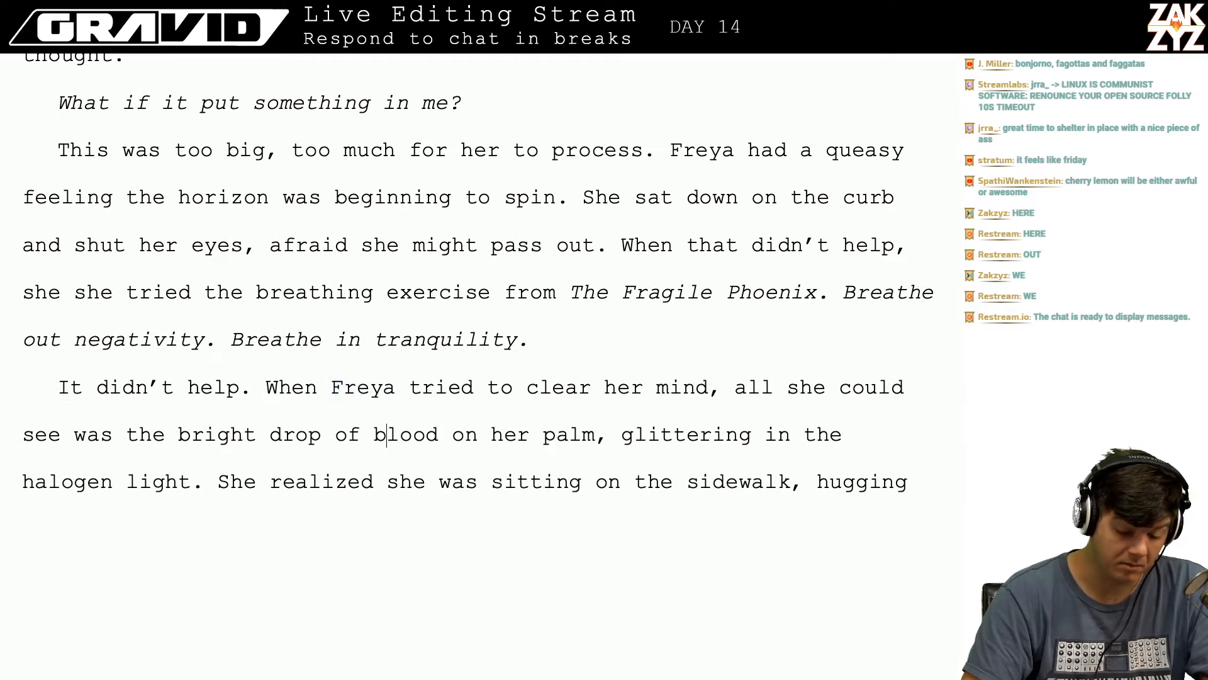
key("Left")
key("Left")
key("Left")
key("Left")
key("Left")
key("Left")
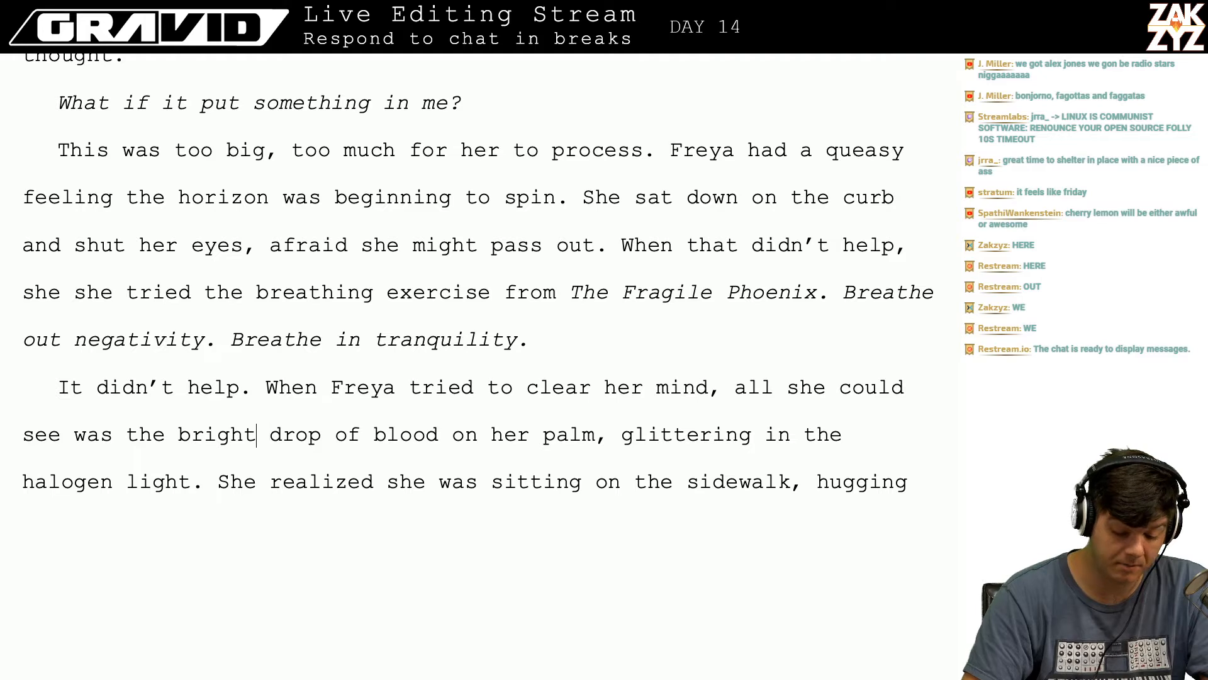
type("red")
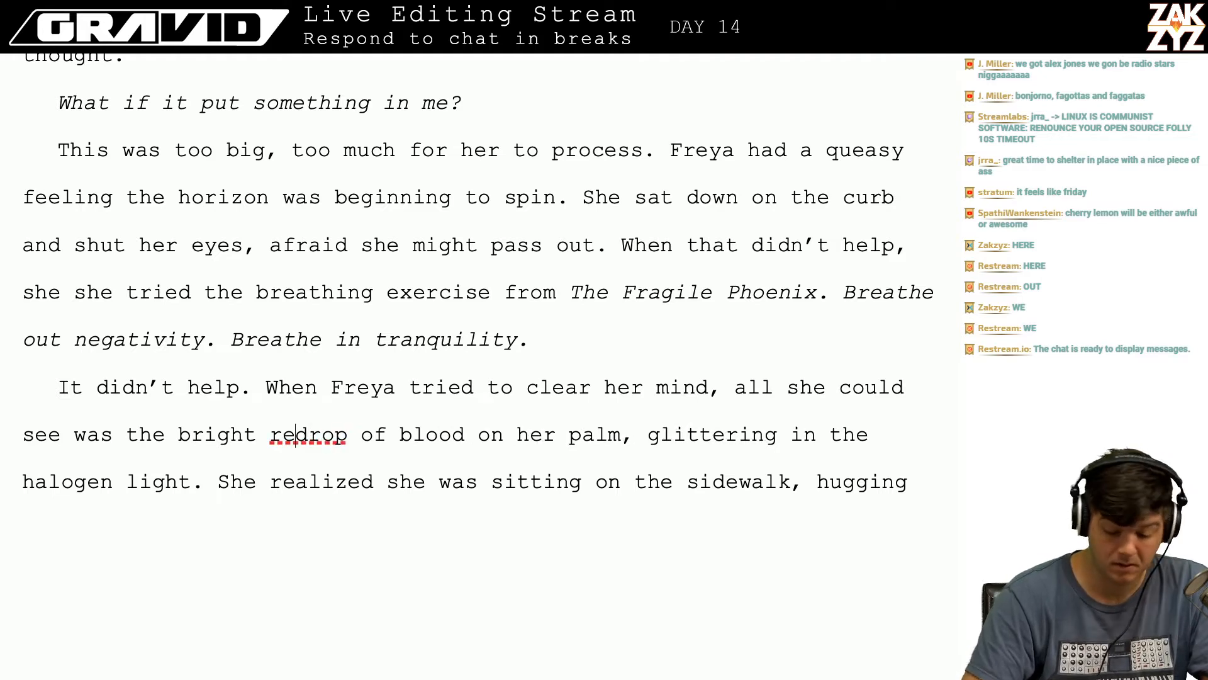
- Make "light" plural so the sentence ends "glittering in the halogen lights."
key("Right")
key("Down")
key("Left")
key("Left")
key("Left")
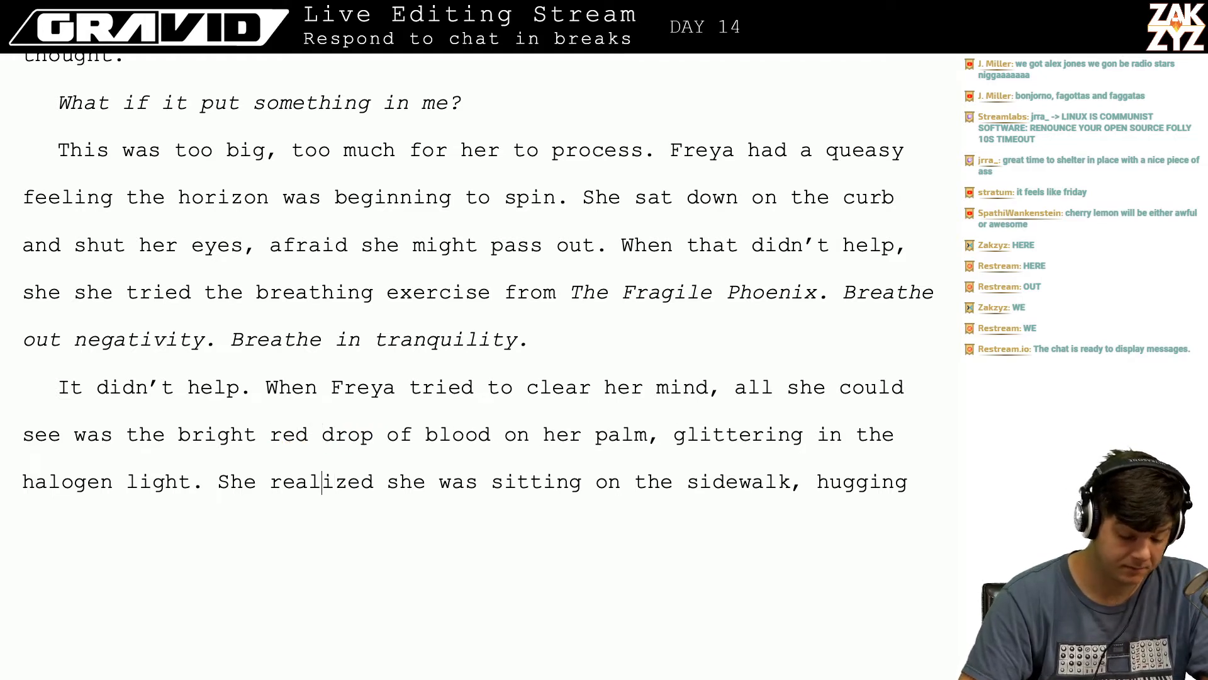
key("Left")
key("Left")
key("Left")
key("Left")
key("Left")
key("Left")
key("Left")
key("Left")
type("s")
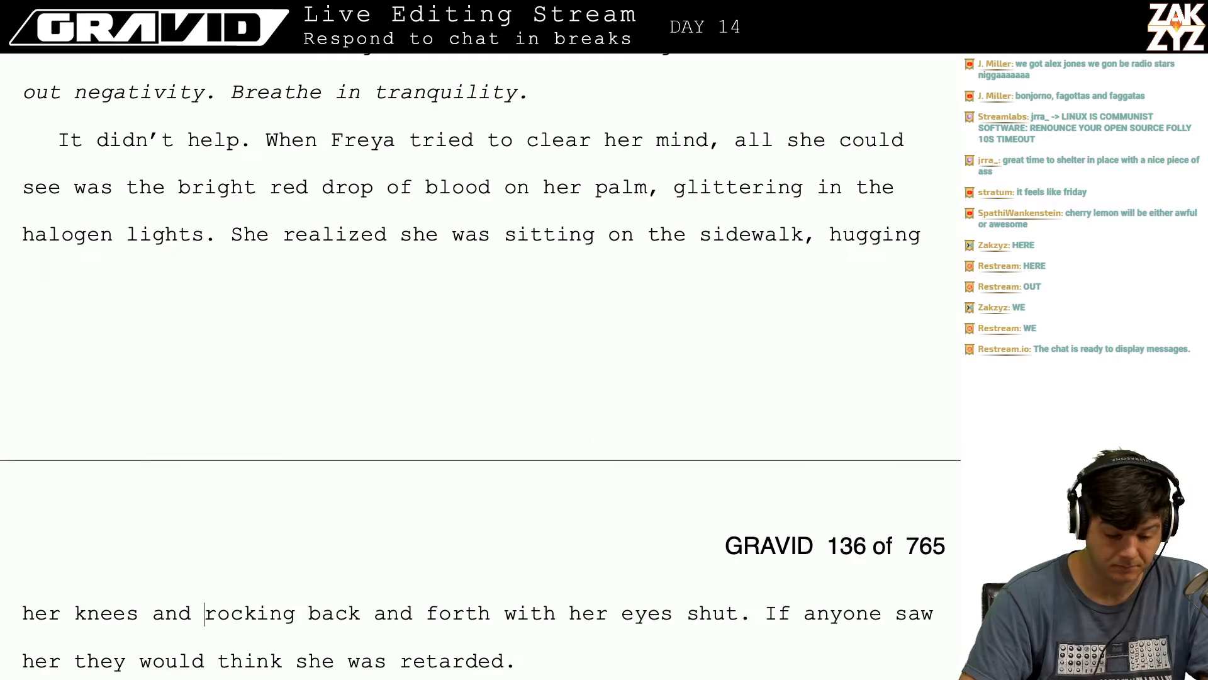
key("Right")
key("Right")
key("Up")
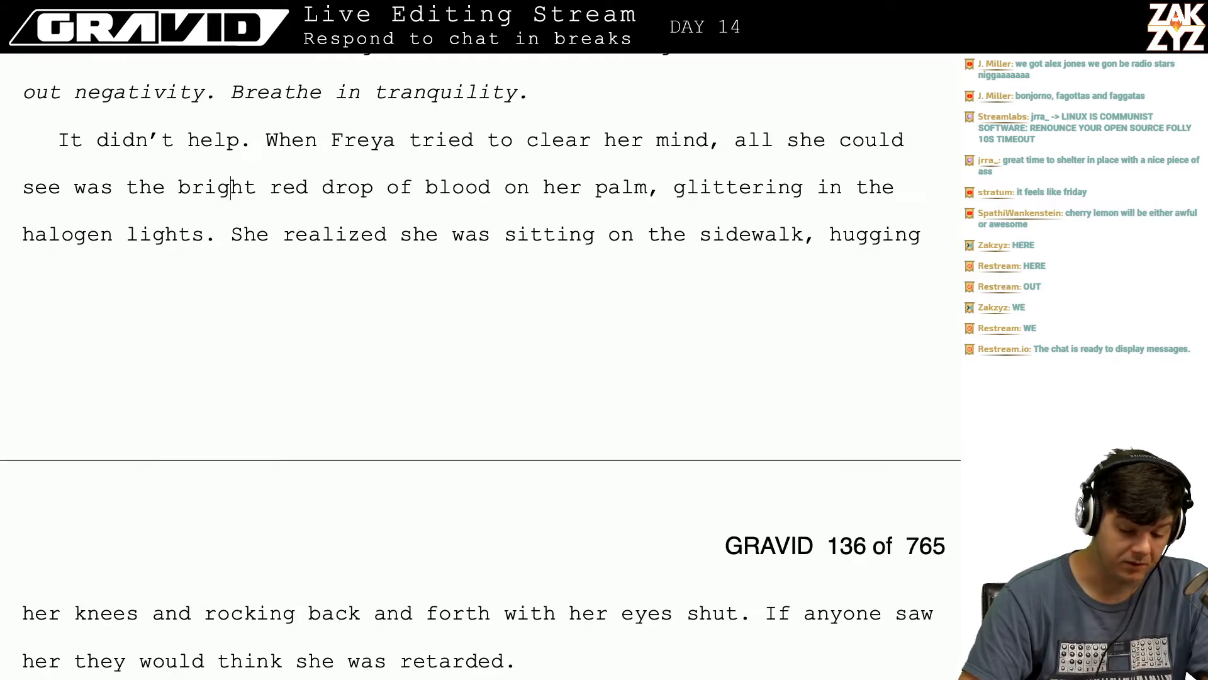
- Read on from the "bright red drop of blood" sentence through the paragraph about the middle-aged man driving up the hill to Grayson
key("Right")
key("Right")
key("Right")
key("Right")
key("Right")
key("Right")
key("Down")
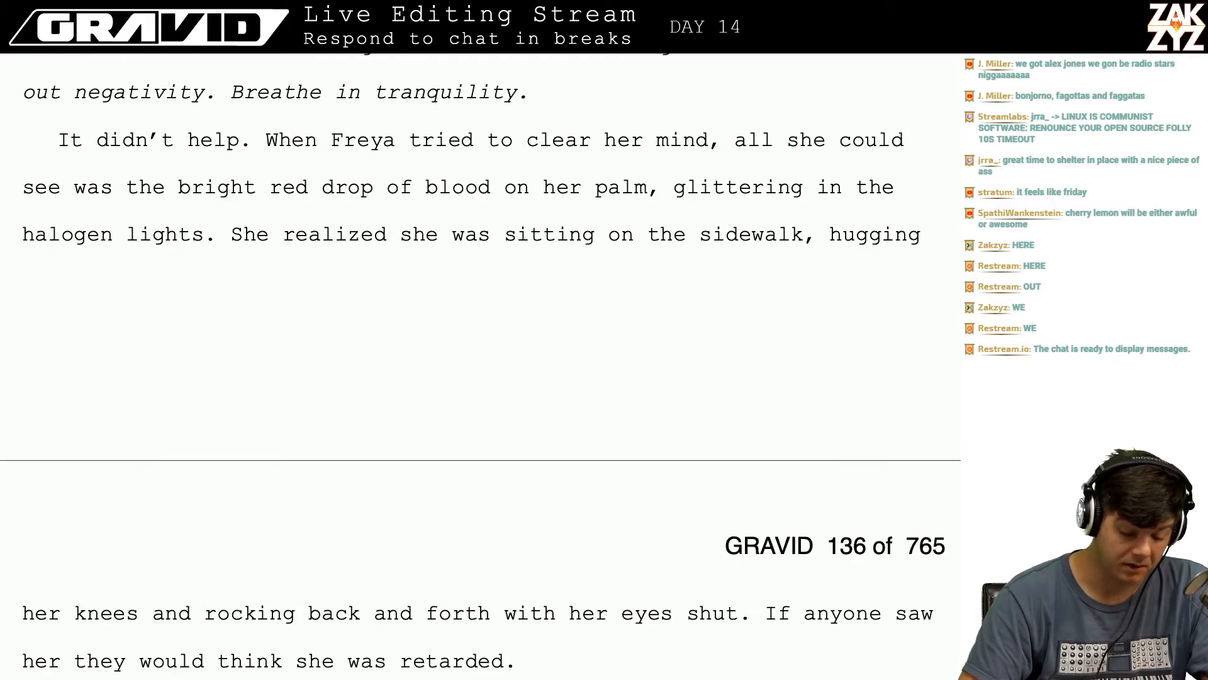
key("Down")
key("Down")
key("Left")
key("Up")
key("Right")
key("Right")
key("Right")
key("Right")
key("Right")
key("Right")
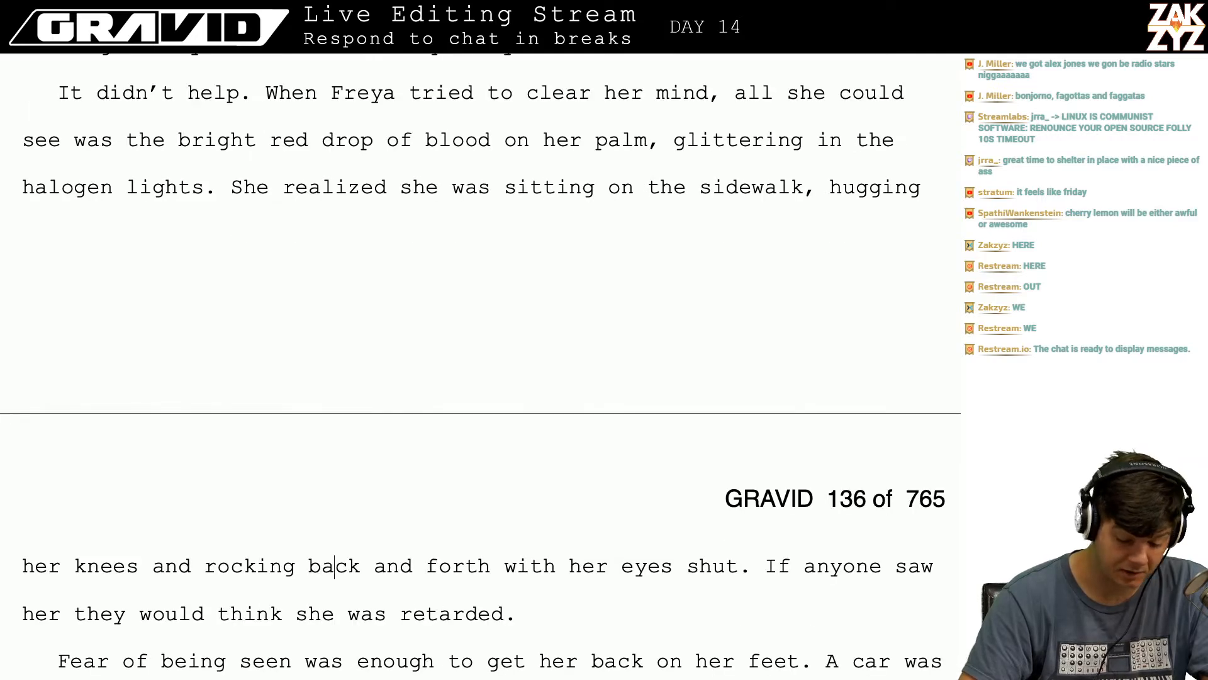
key("Right")
key("Right")
key("Right")
key("Right")
key("Right")
key("Right")
key("Right")
key("Right")
key("Right")
key("Right")
key("Right")
key("Right")
key("Down")
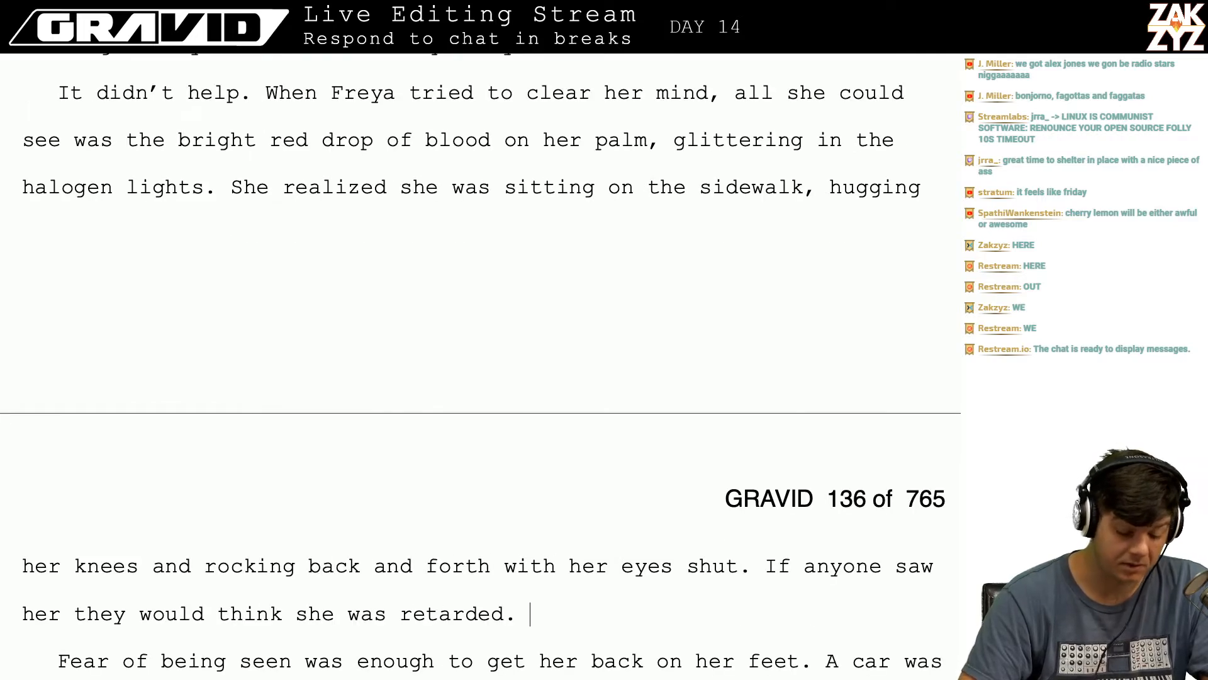
key("Down")
key("Down")
scroll(480, 365, "down", 3)
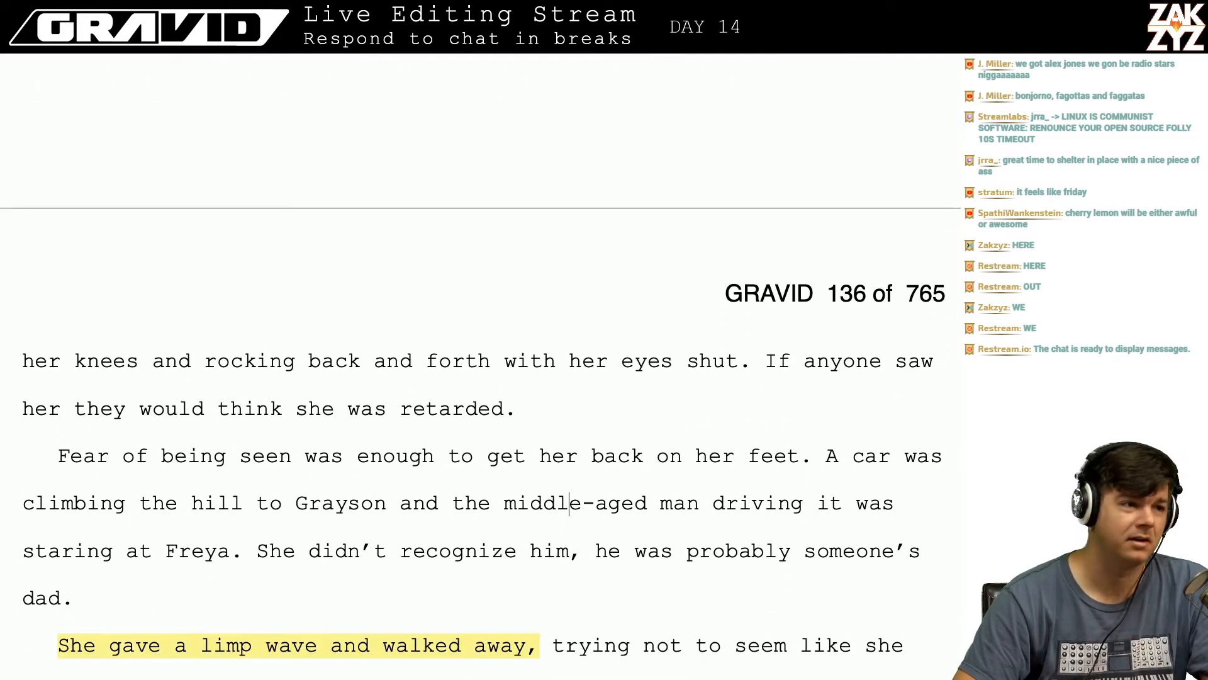
scroll(480, 365, "down", 1)
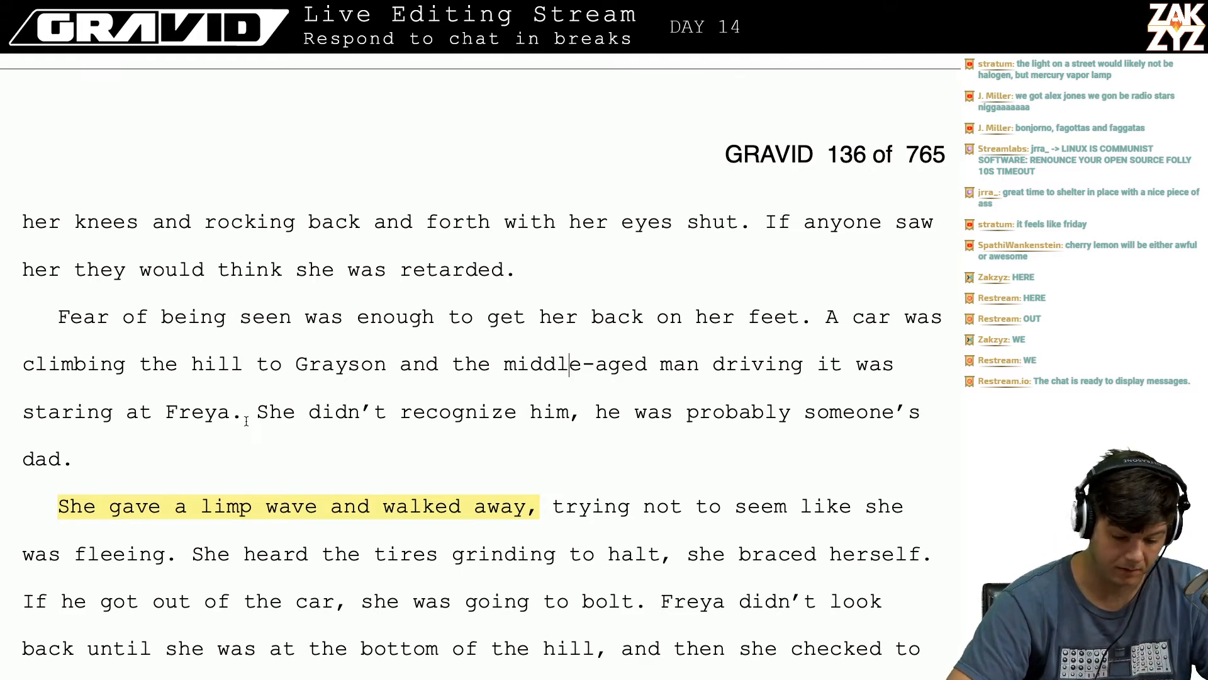
- Go back to the "It didn't help" paragraph and reread the sentence about the drop of blood glittering in the halogen lights
scroll(246, 420, "up", 8)
scroll(245, 425, "up", 1)
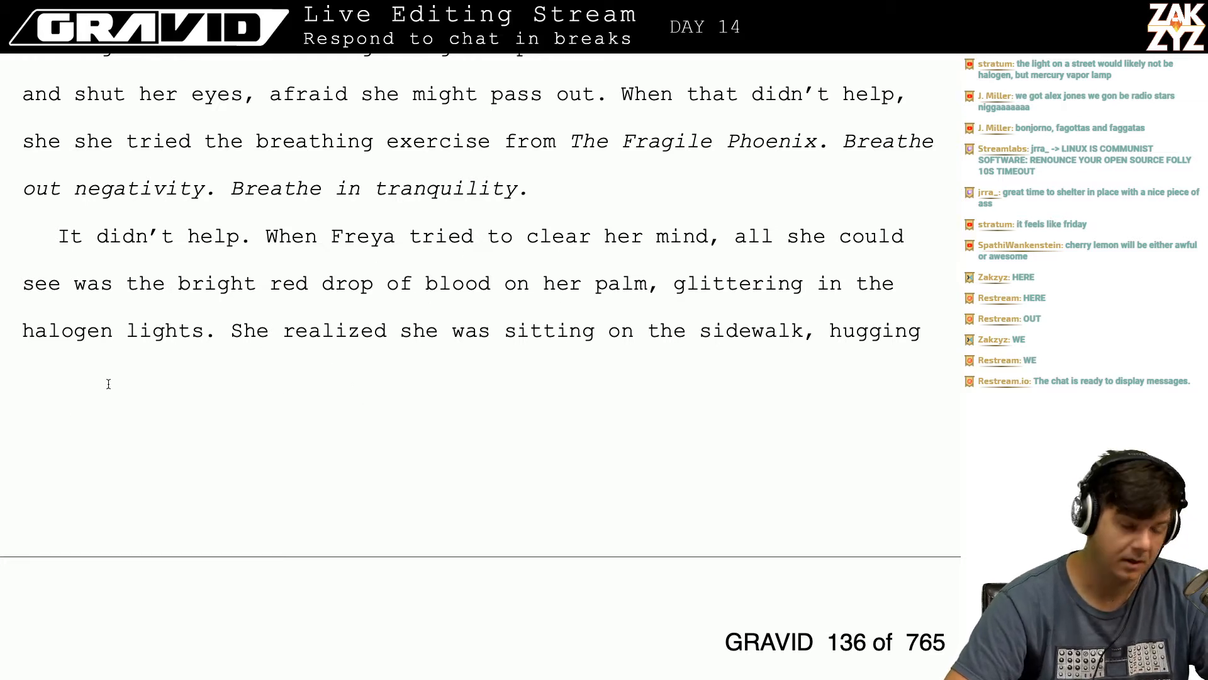
scroll(525, 433, "down", 1)
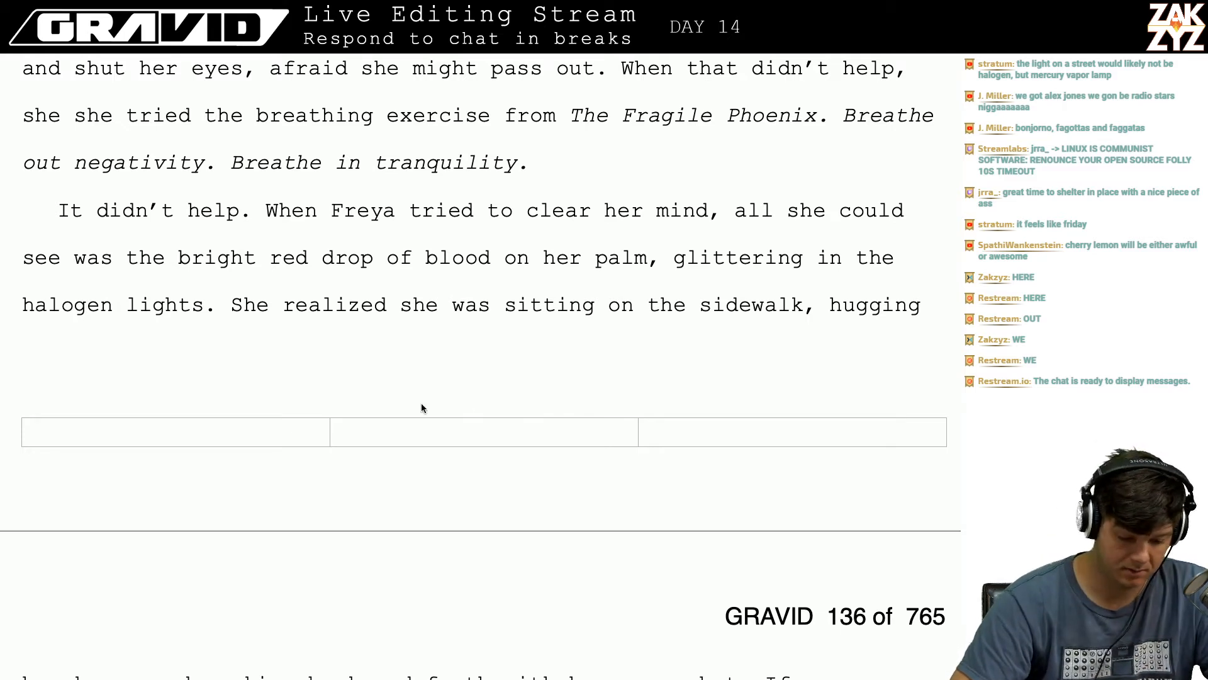
left_click(128, 304)
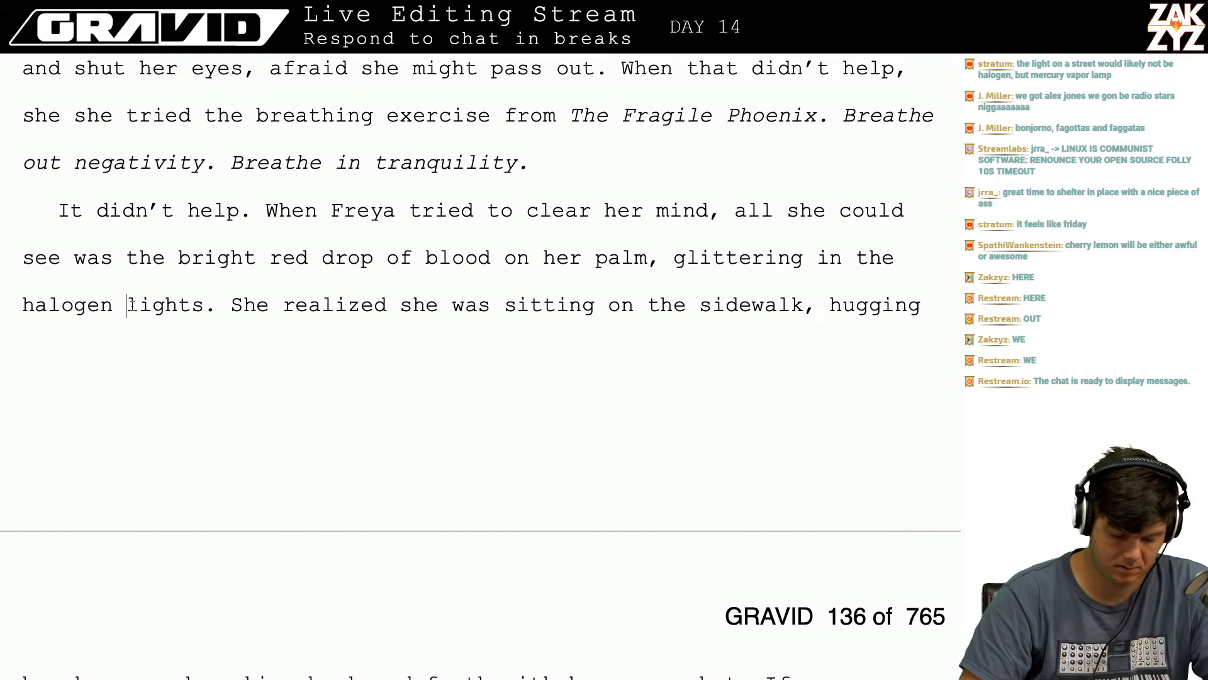
key("Left")
key("Right")
key("Left")
key("Right")
key("Up")
key("Right")
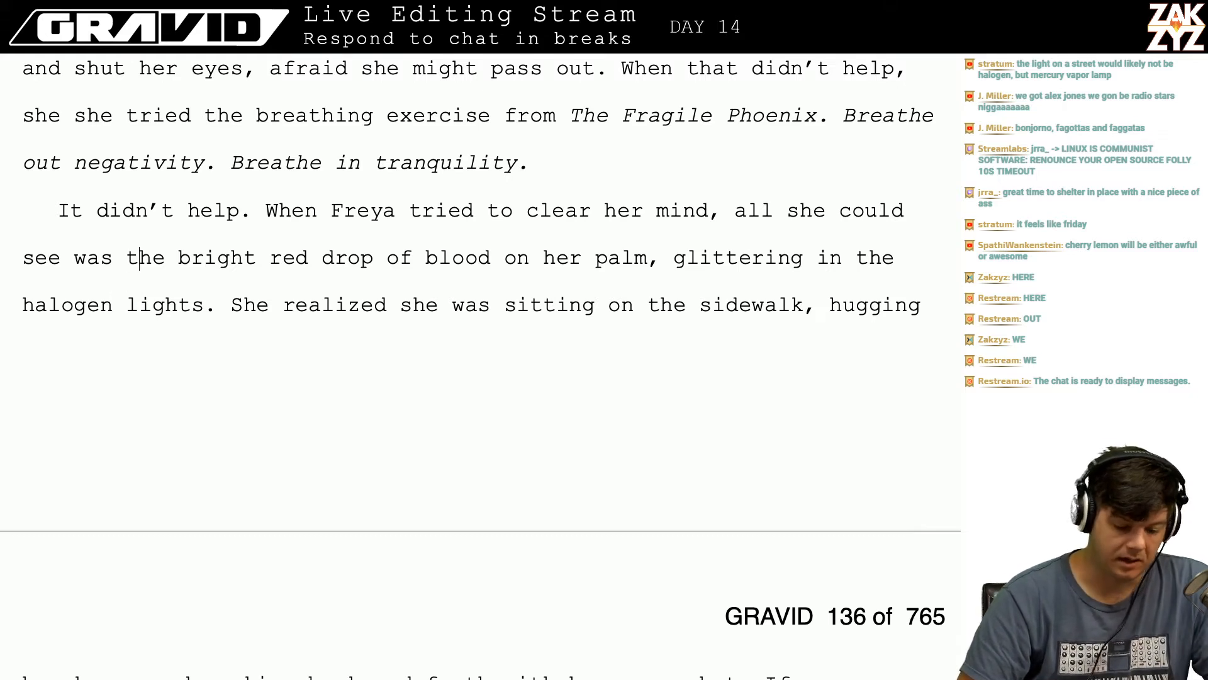
key("Right")
key("Left")
key("Left")
key("Left")
key("Left")
key("Left")
key("Left")
key("Left")
key("Left")
key("Left")
key("Left")
key("Left")
key("Left")
key("Left")
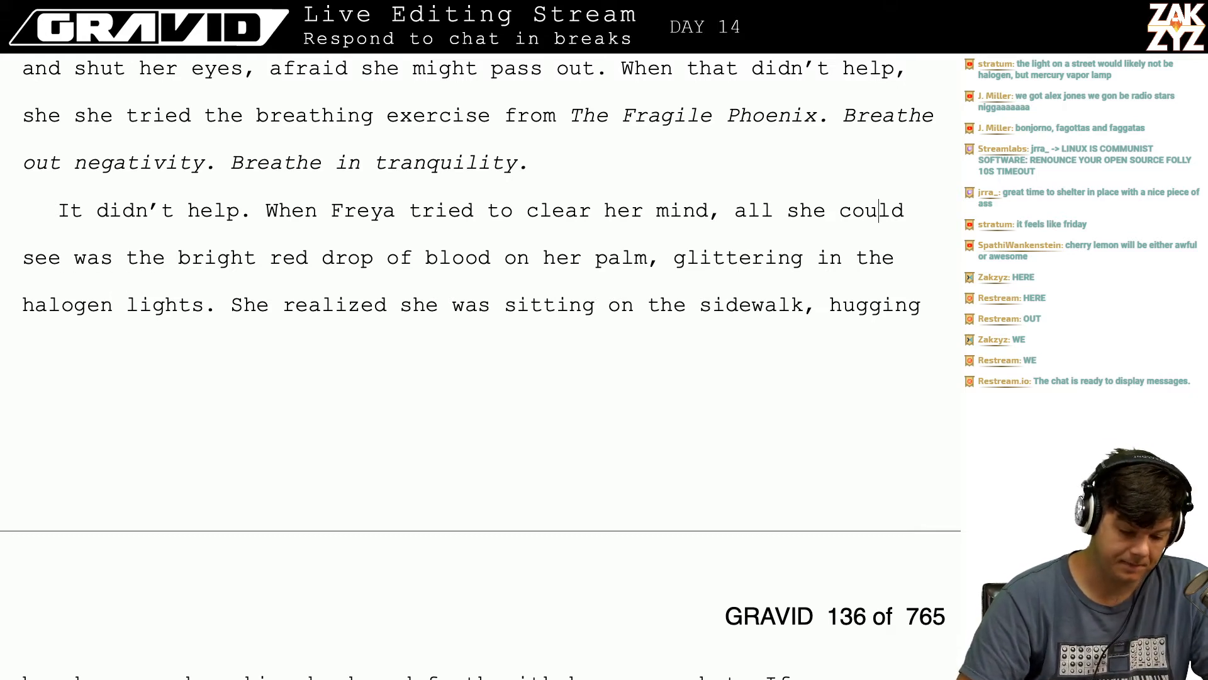
key("Left")
key("Left")
key("Left")
key("Left")
key("Left")
key("Left")
key("Left")
key("Left")
key("Left")
key("Left")
key("Left")
key("Left")
key("Left")
key("Right")
key("Right")
key("Right")
key("Right")
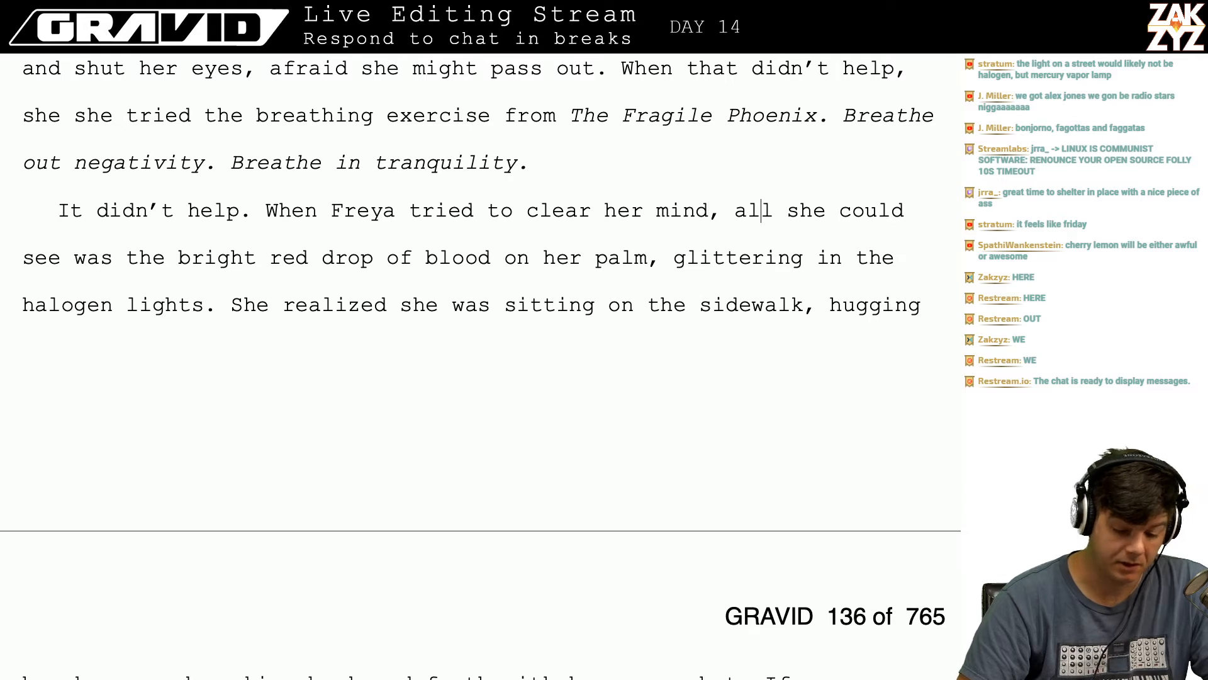
key("Right")
key("Right")
key("Right")
key("Right")
key("Right")
key("Right")
key("Right")
key("Right")
key("Right")
key("Right")
key("Right")
key("Right")
key("Right")
key("Right")
key("Right")
key("Right")
key("Right")
key("Right")
key("Right")
key("Right")
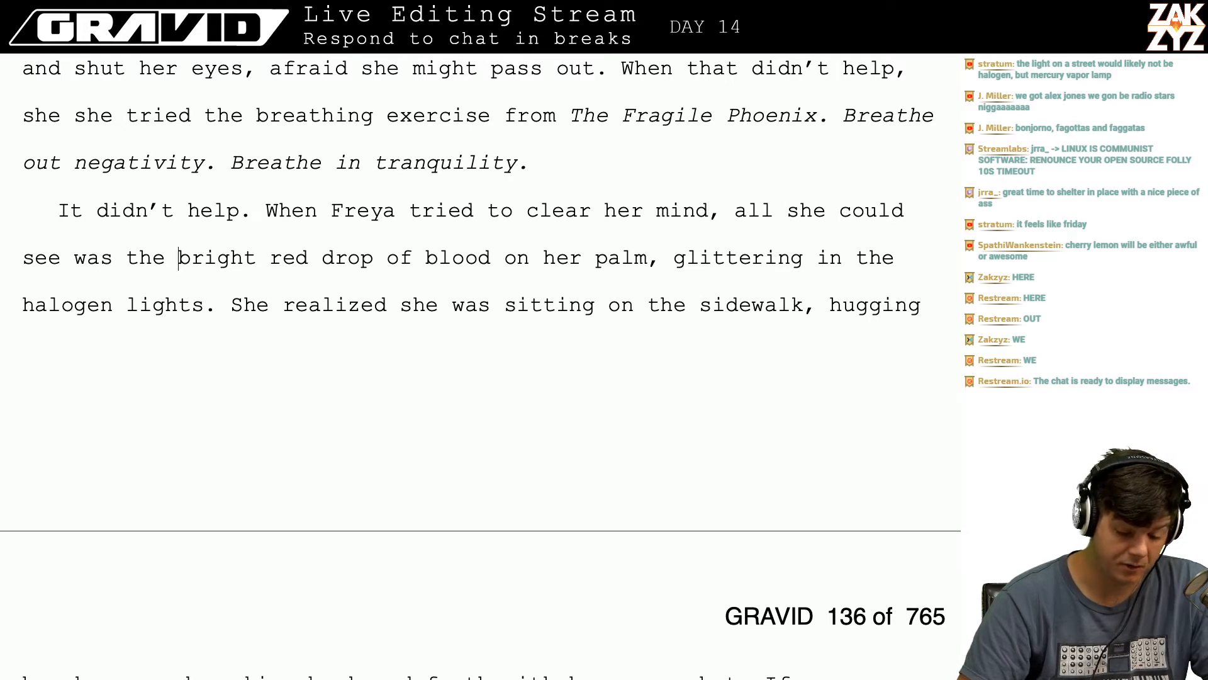
key("Right")
key("Right")
key("Right")
key("Right")
key("Right")
key("Right")
key("Right")
key("Right")
key("Right")
key("Right")
key("Right")
key("Right")
key("Right")
key("Right")
key("Right")
key("Right")
key("Right")
key("Right")
key("Right")
key("Right")
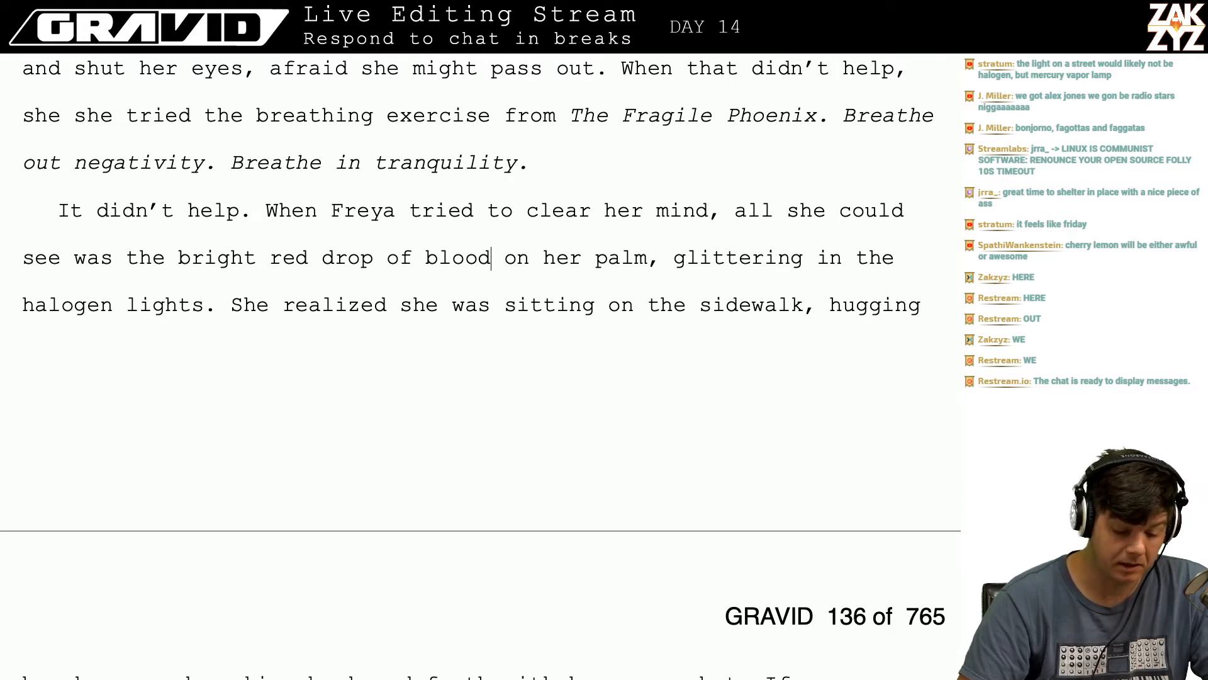
key("Right")
key("Right")
key("Right")
key("Right")
key("Right")
key("Right")
key("Right")
key("Right")
key("Right")
key("Right")
key("Right")
key("Right")
key("Right")
key("Right")
key("Right")
key("Right")
key("Right")
key("Right")
key("Right")
key("Right")
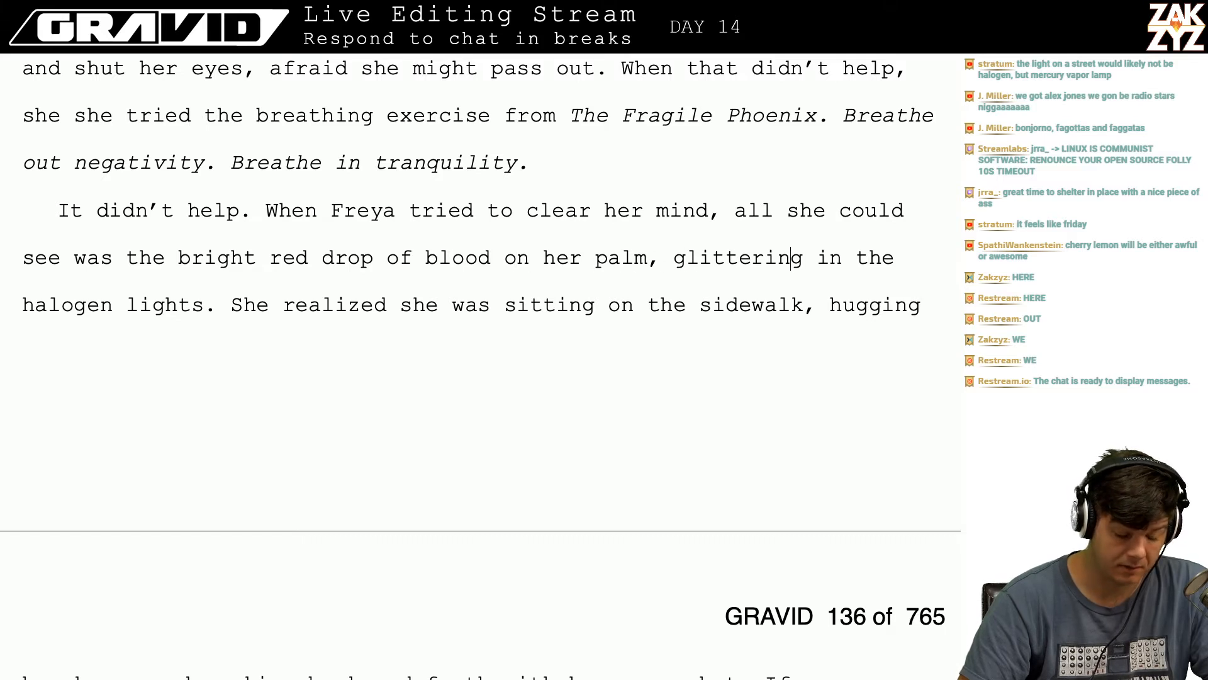
key("Right")
key("Right")
key("Right")
key("Right")
key("Right")
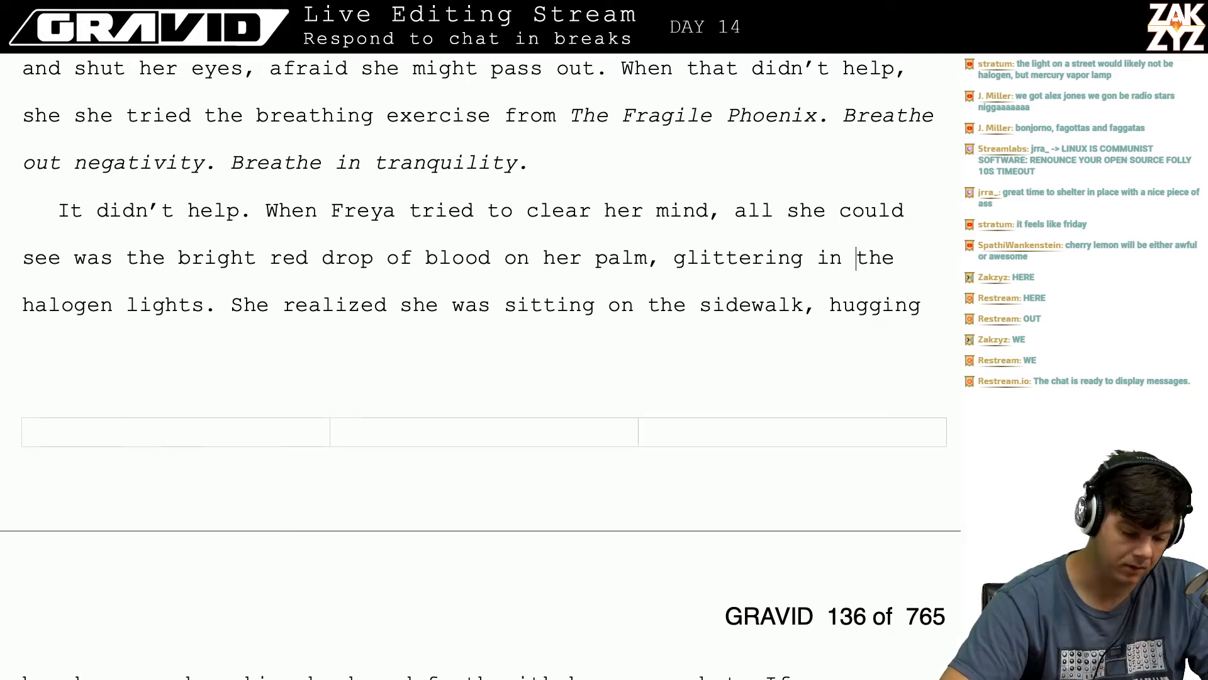
- Review the passage from the shell and the tiny dot of blood through Freya's breathing exercise to the "all she could see" clause
scroll(94, 292, "down", 2)
scroll(94, 292, "down", 3)
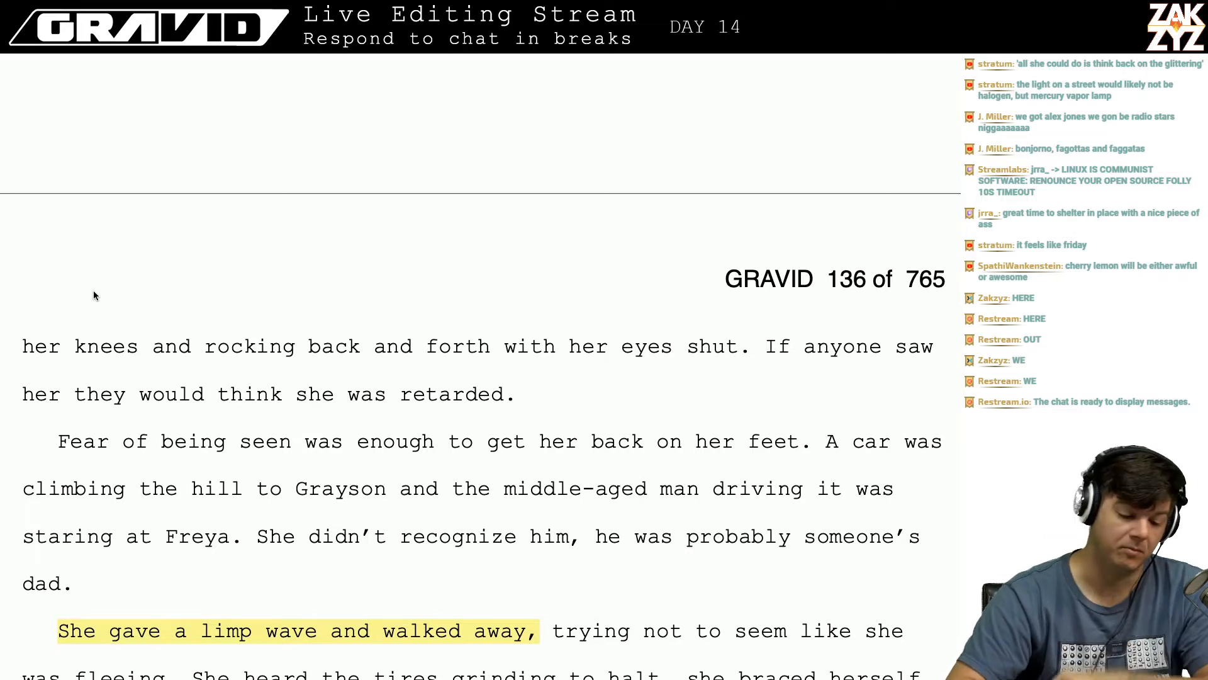
scroll(93, 289, "up", 8)
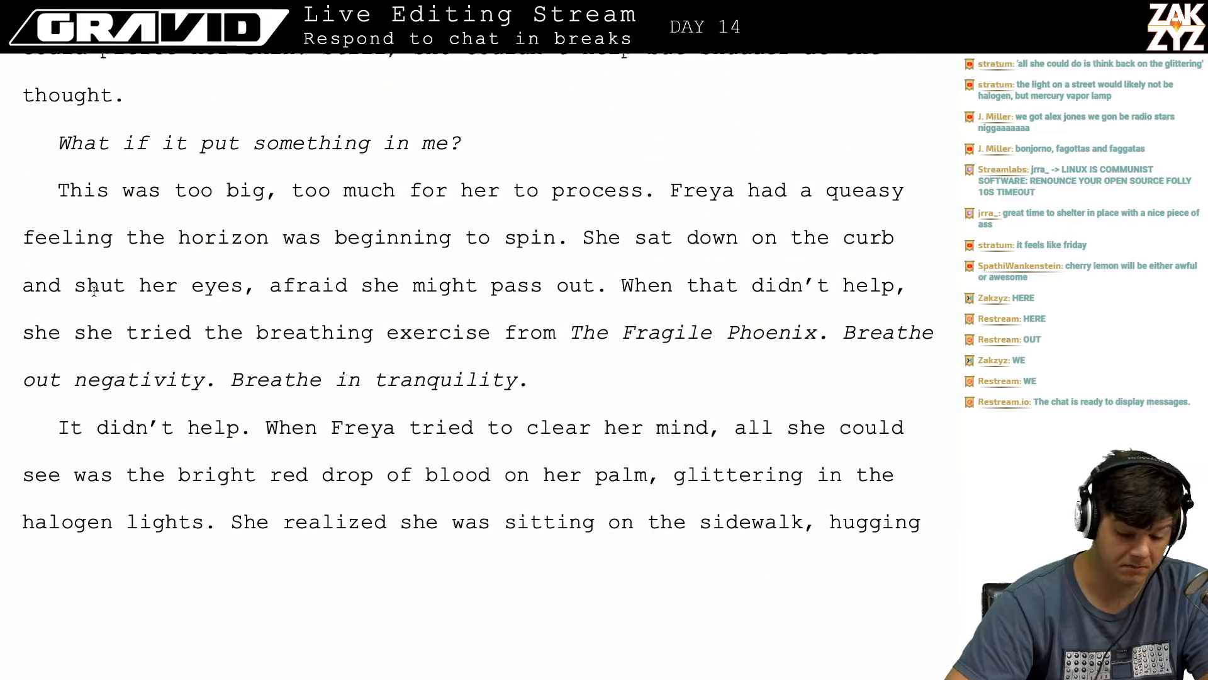
scroll(94, 290, "up", 2)
scroll(201, 413, "up", 2)
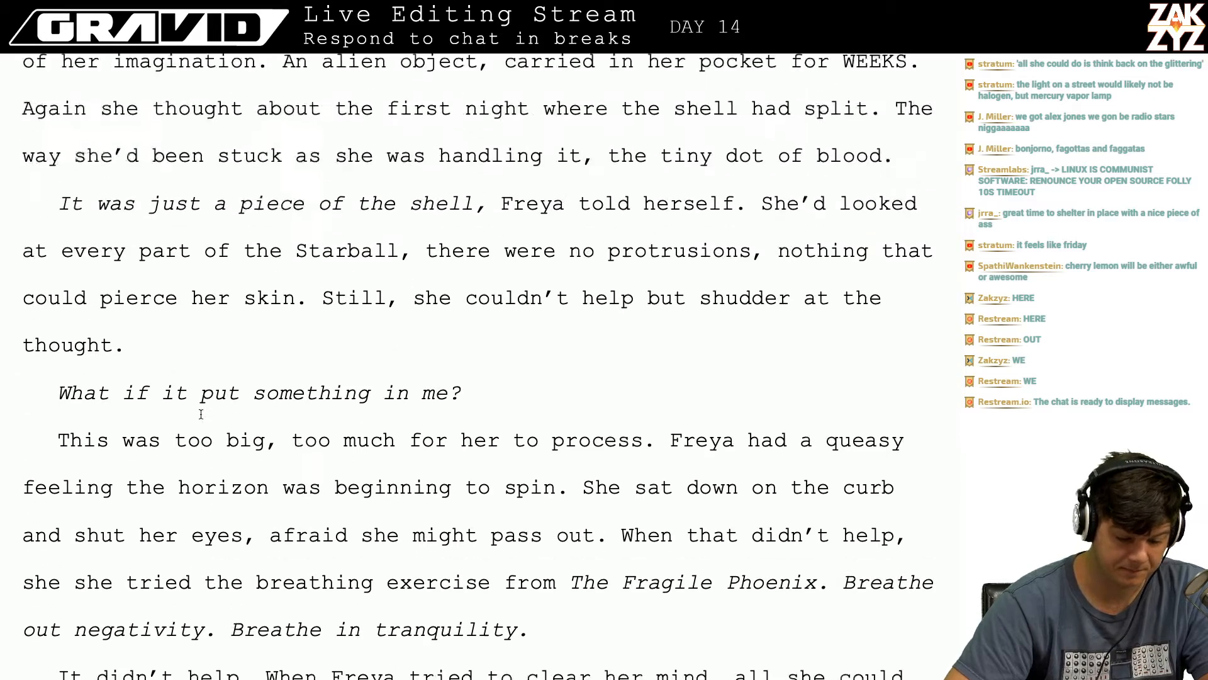
scroll(201, 414, "up", 1)
scroll(201, 413, "down", 5)
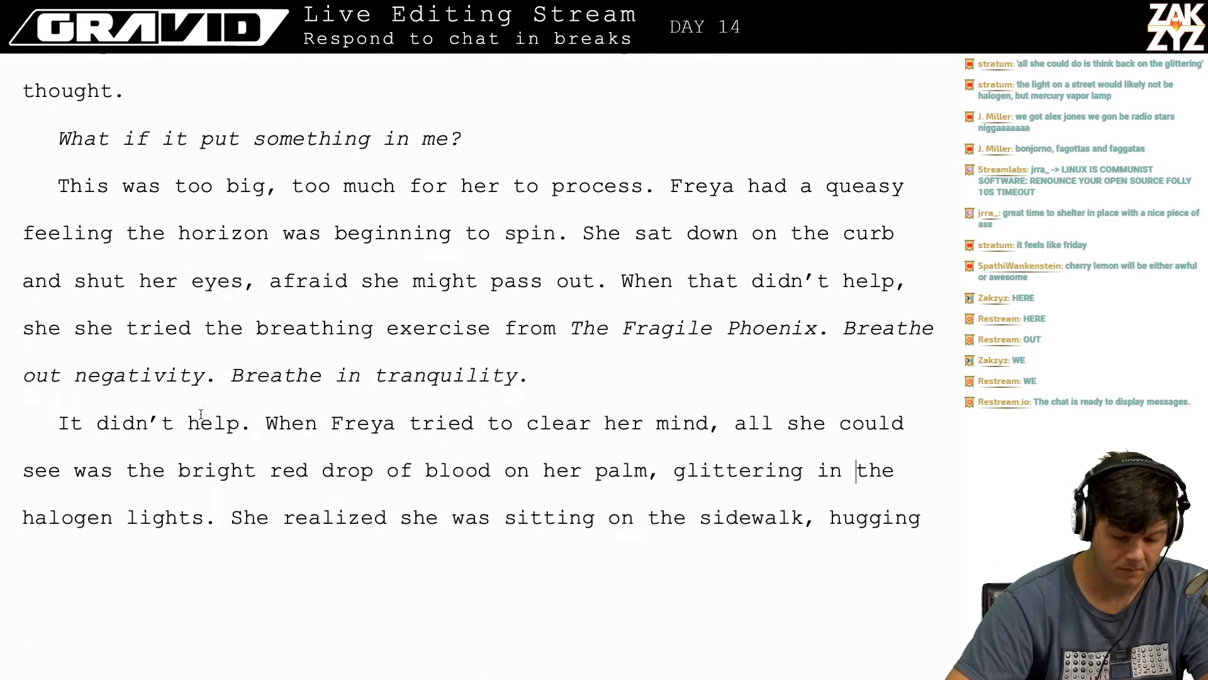
scroll(201, 413, "down", 3)
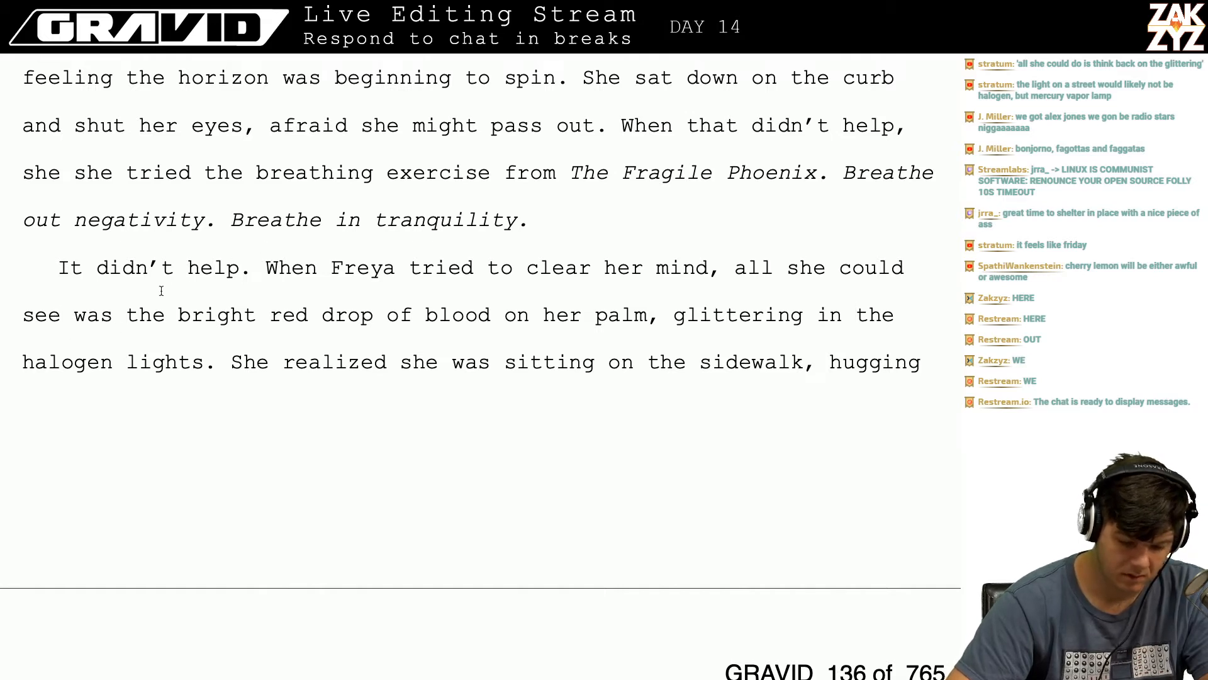
left_click(727, 261)
key("Right")
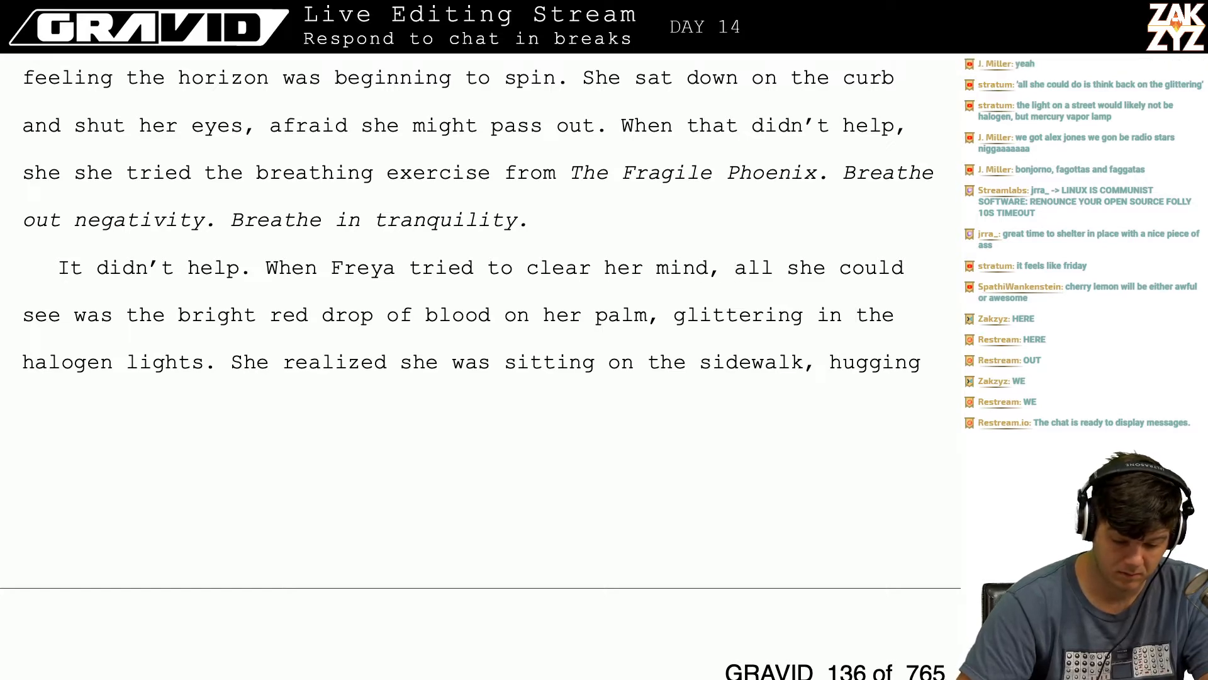
key("Right")
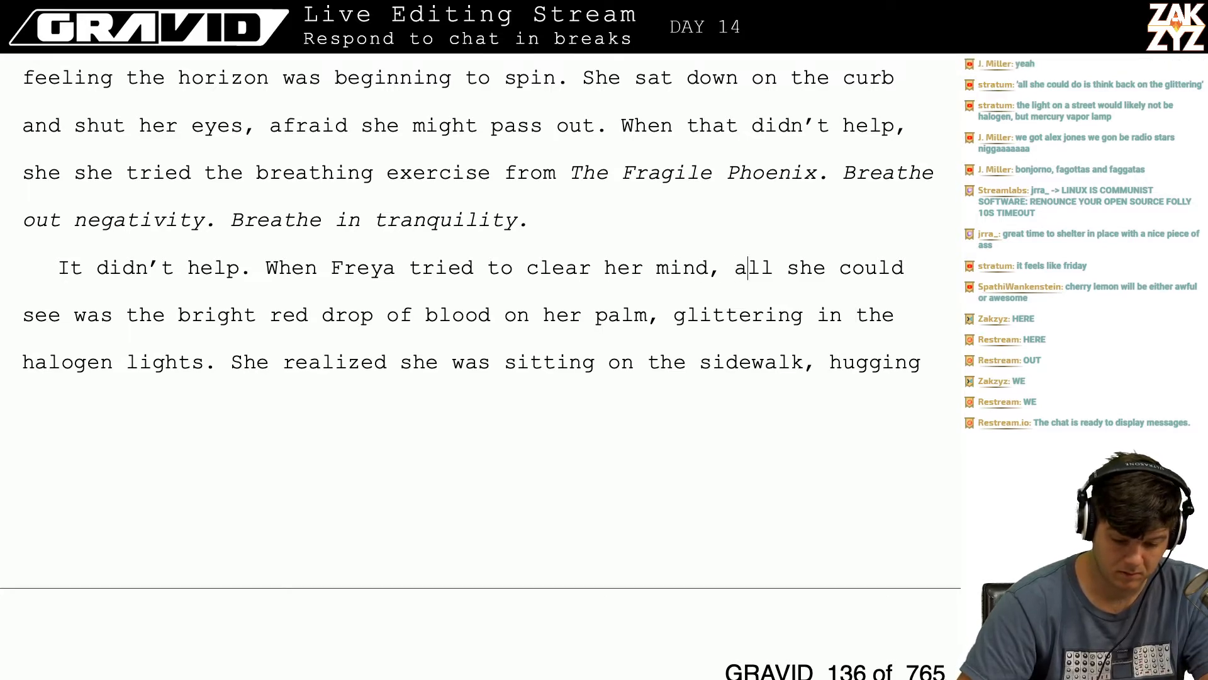
scroll(480, 356, "down", 3)
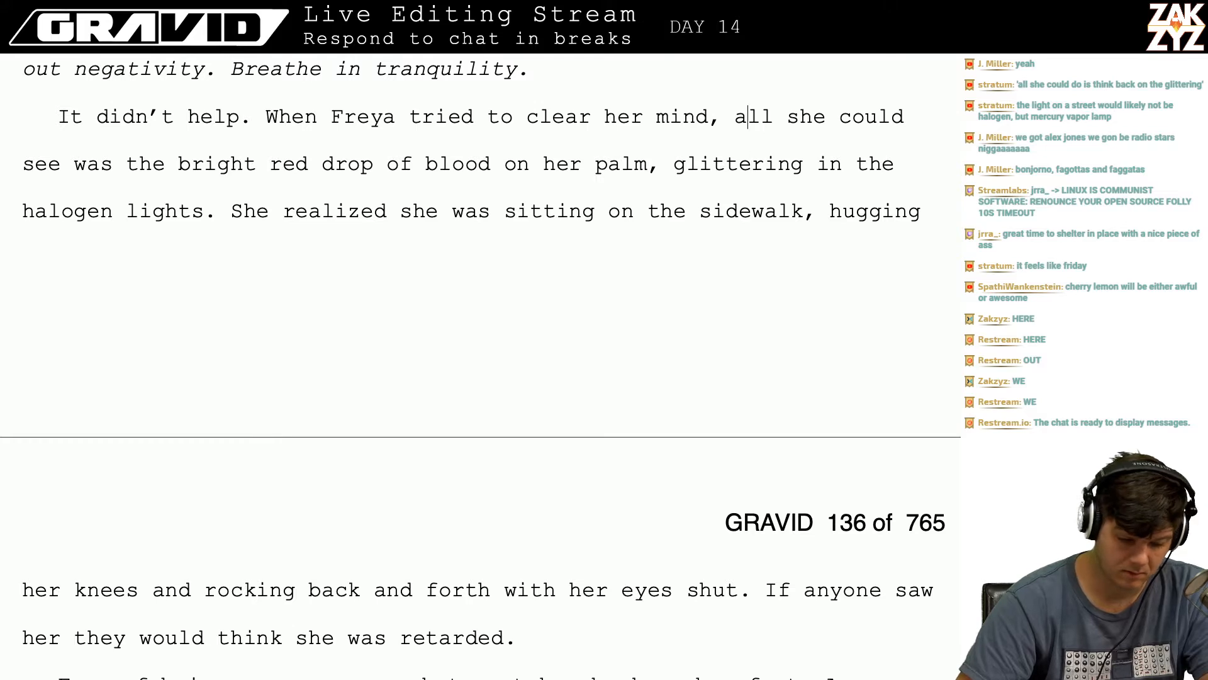
- Reread the "It didn't help" paragraph from Freya trying to clear her mind through the bright red drop of blood on her palm
key("Left")
key("Left")
key("Left")
key("Left")
key("Left")
key("Left")
key("Left")
key("Left")
key("Left")
key("Left")
key("Left")
key("Left")
key("Left")
key("Left")
key("Left")
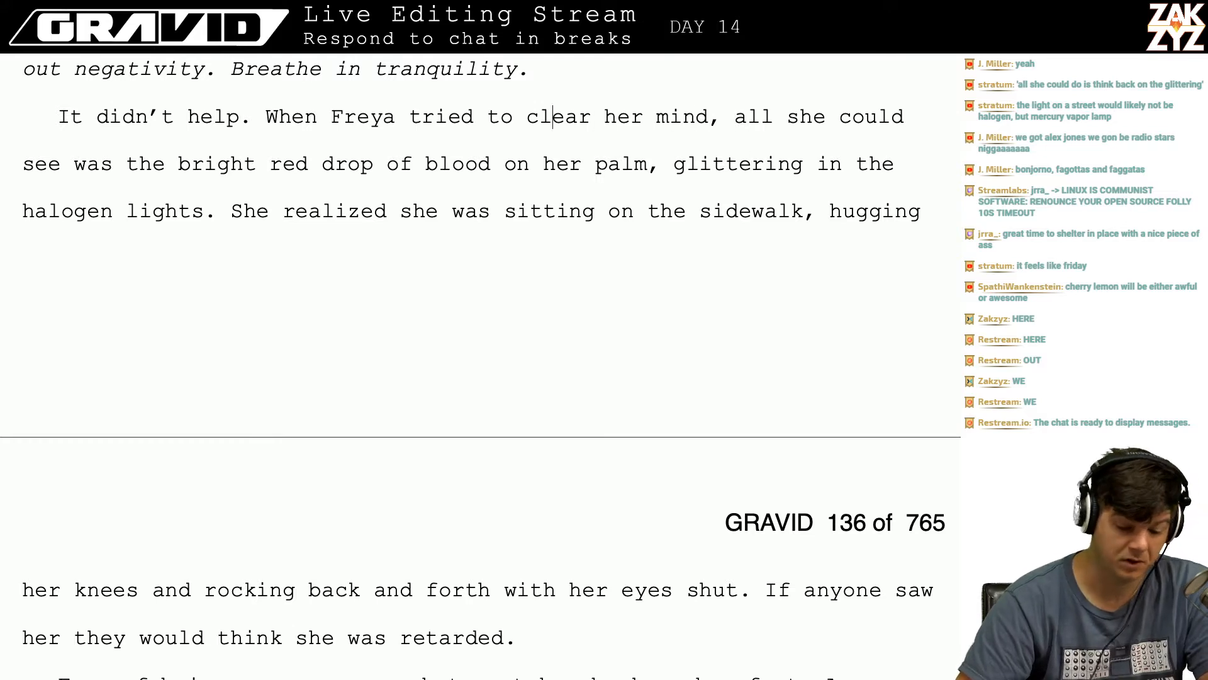
key("Down")
key("Left")
key("Left")
key("Left")
key("Left")
key("Left")
key("Left")
key("Left")
key("Left")
key("Left")
key("Left")
key("Left")
key("Left")
key("Left")
key("Left")
key("Left")
key("Left")
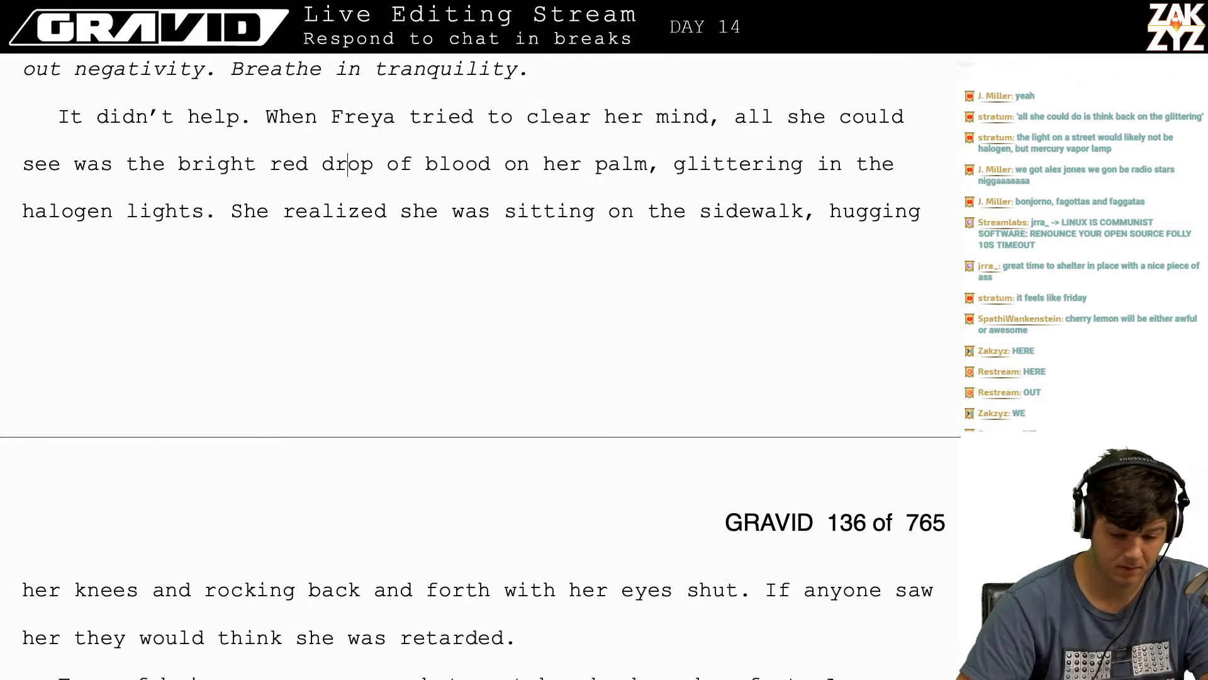
key("Left")
key("Left")
key("Left")
key("Left")
key("Left")
key("Left")
key("Left")
key("Left")
key("Left")
key("Left")
key("Left")
key("Left")
key("Left")
key("Left")
key("Left")
key("Left")
key("Left")
key("Right")
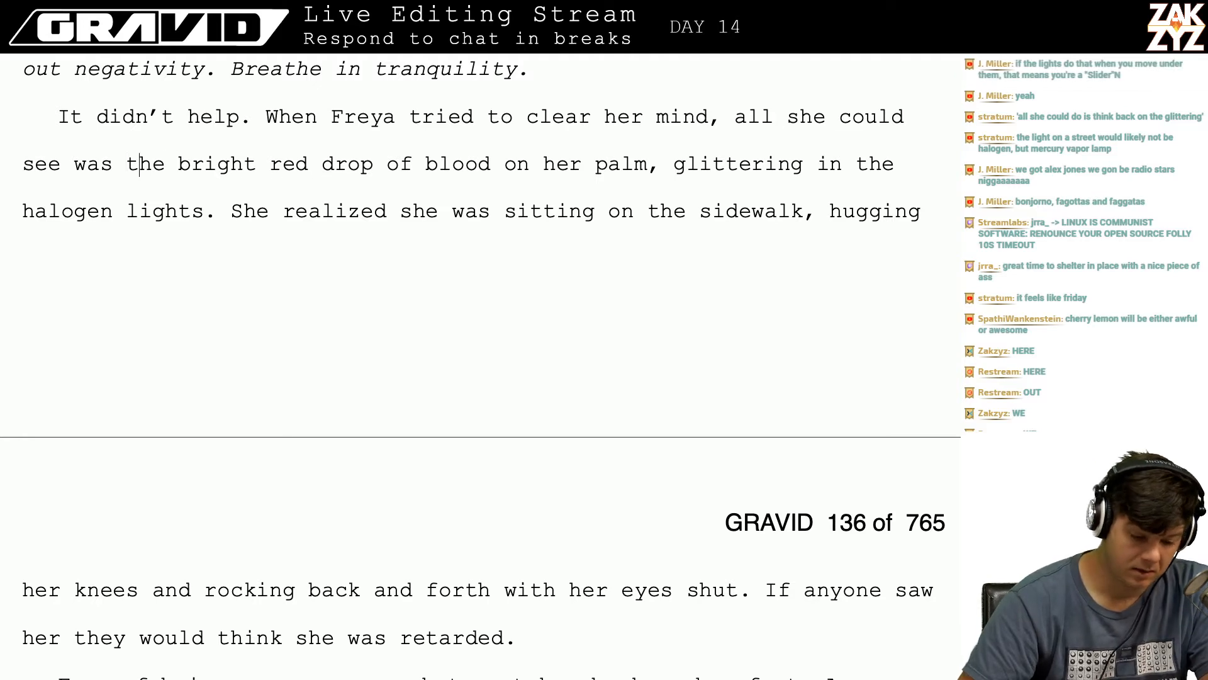
key("Right")
key("Down")
key("Down")
key("Up")
key("Up")
key("Left")
key("Left")
key("Left")
key("Left")
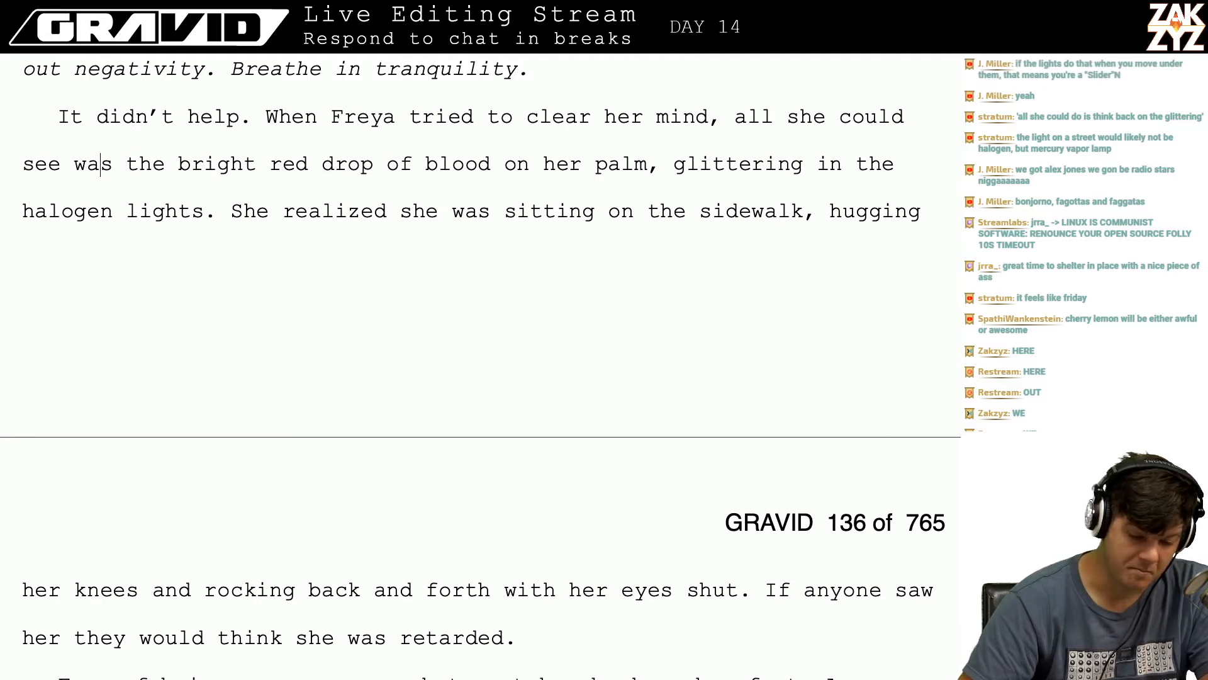
key("Right")
key("Right")
- Read on from Freya rocking on the sidewalk through the driver's stare and her walk down the hill to "I'm such a mess."
key("Down")
key("Down")
key("Down")
key("Down")
key("Down")
key("Down")
key("Down")
key("Down")
key("Down")
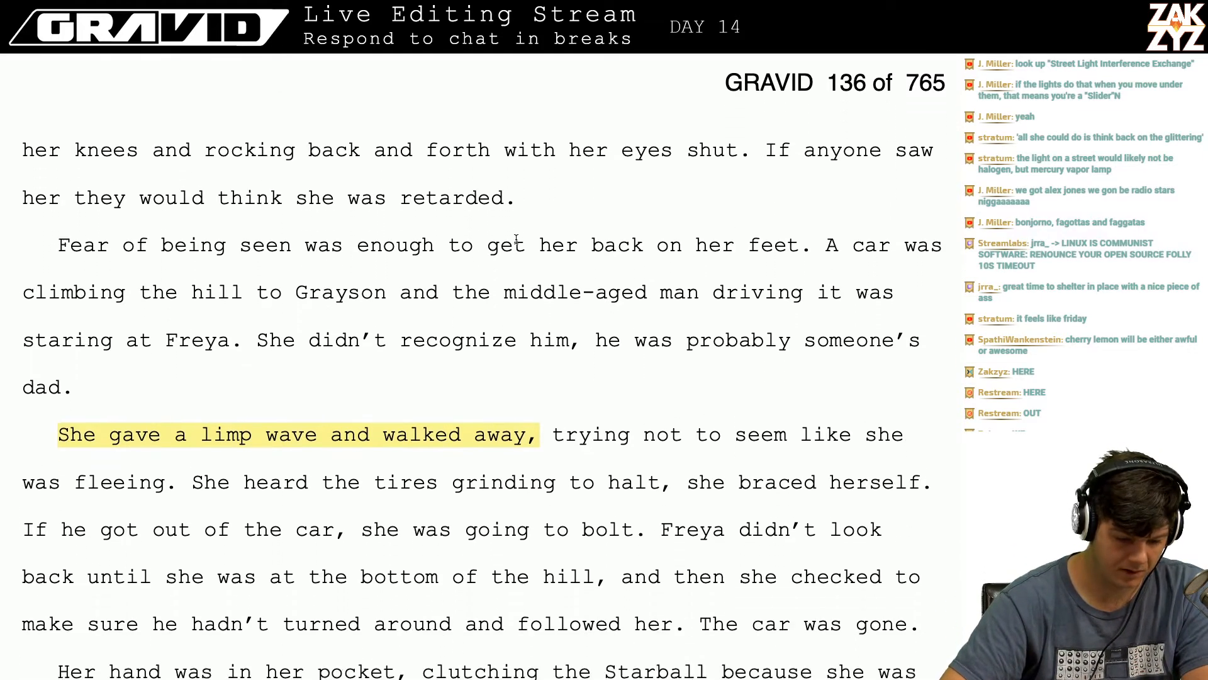
scroll(516, 238, "down", 1)
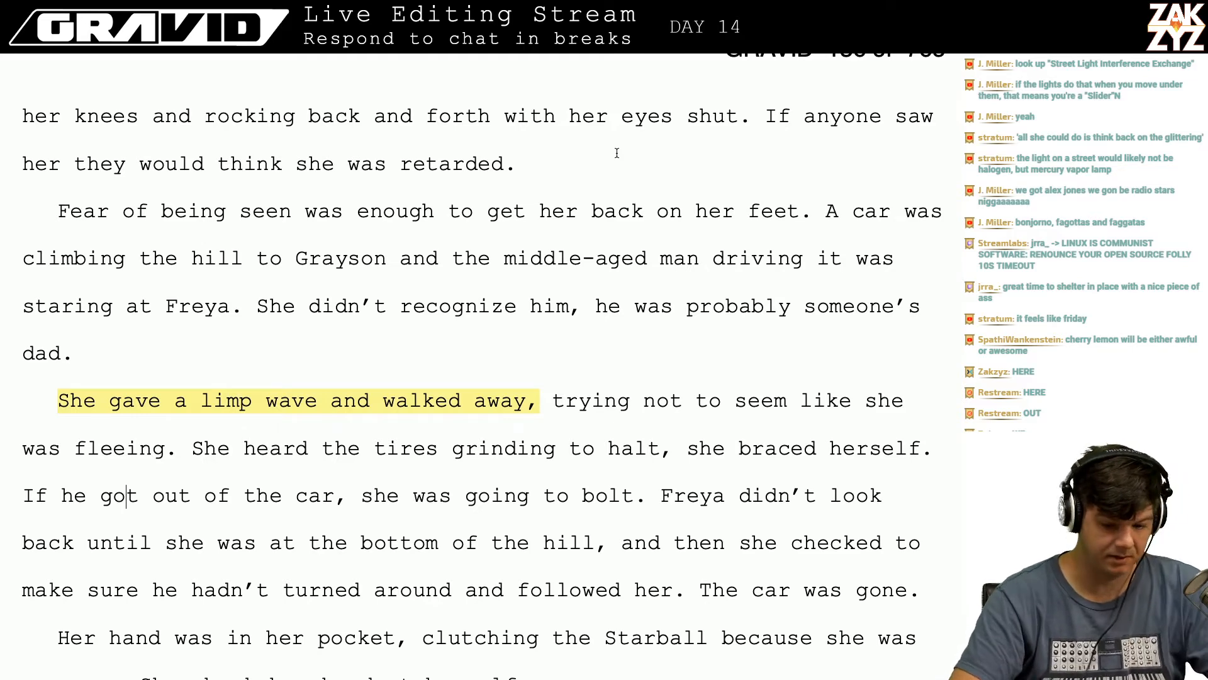
scroll(542, 168, "down", 3)
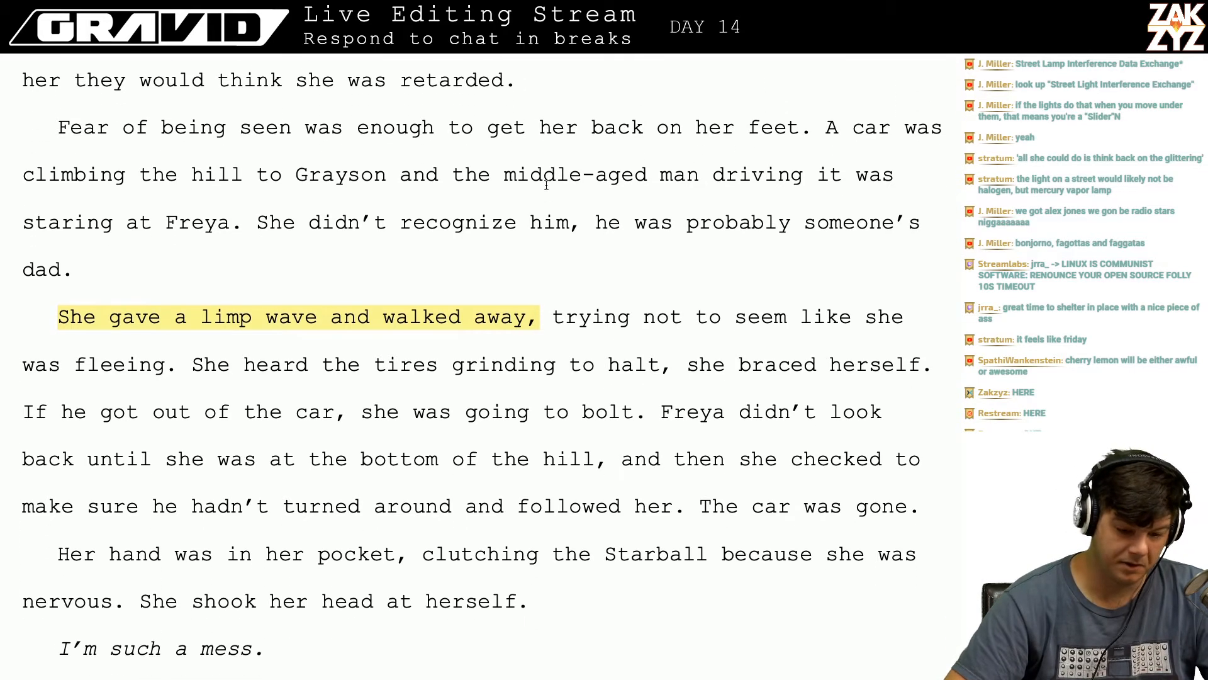
scroll(449, 90, "up", 1)
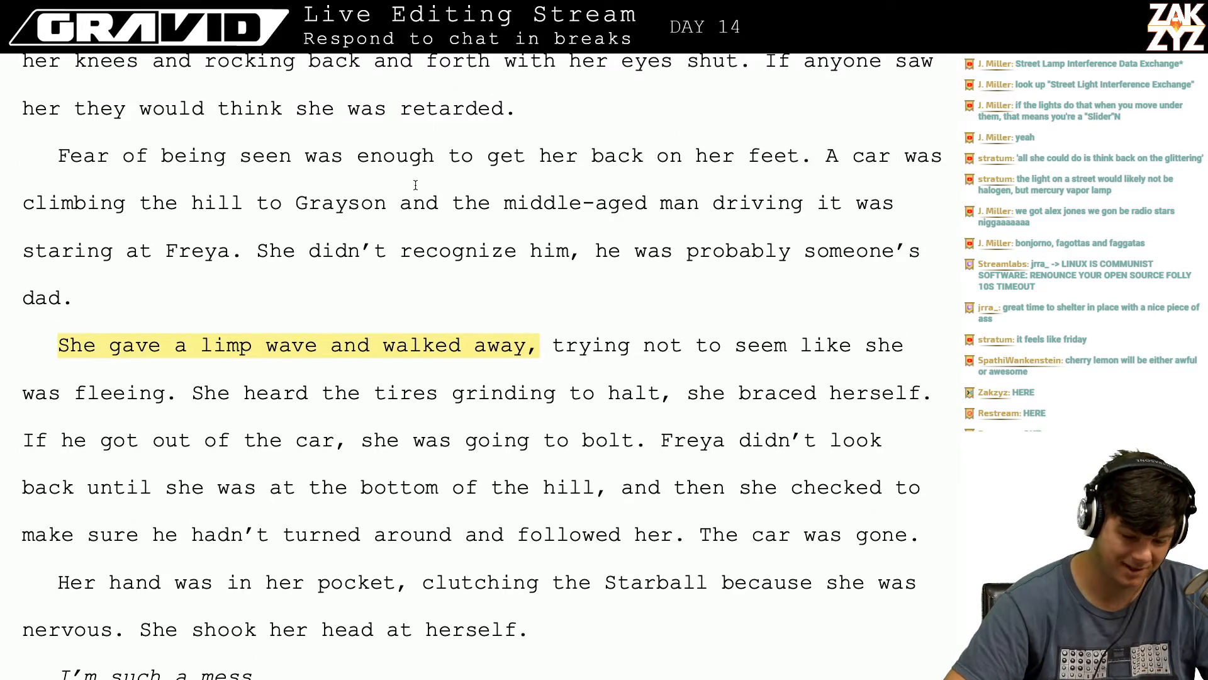
scroll(480, 210, "down", 1)
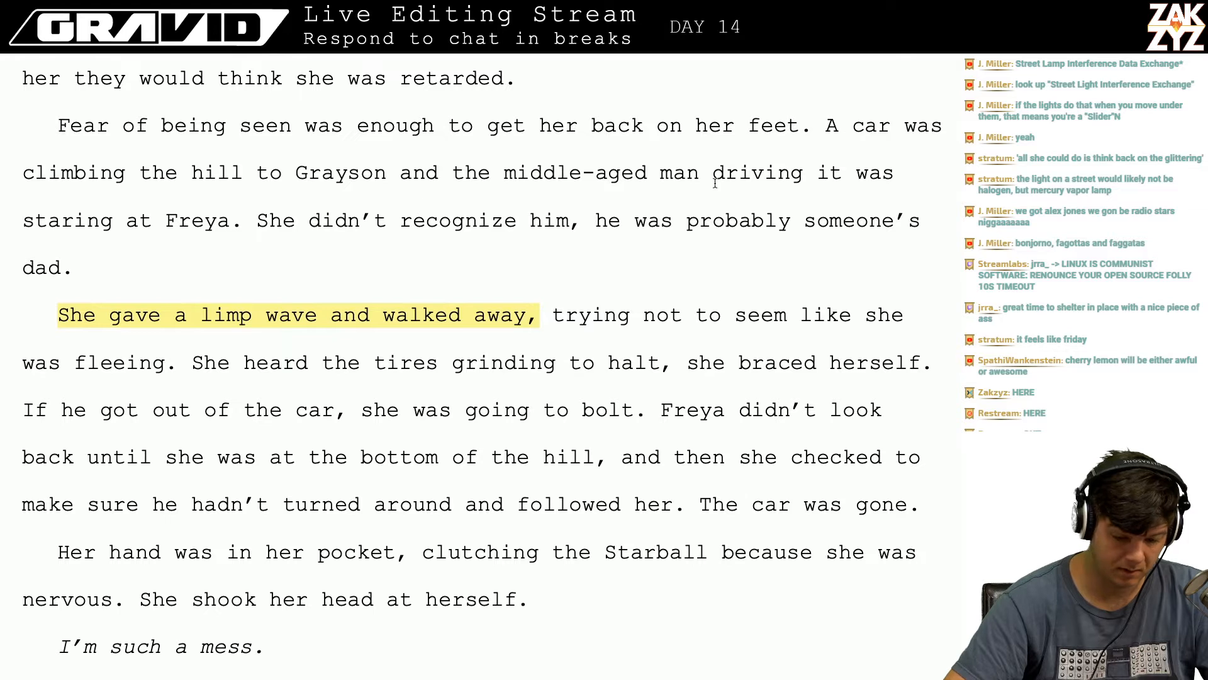
- Replace "car" with "Honda" in the sentence about the vehicle climbing the hill to Grayson
left_click(861, 129)
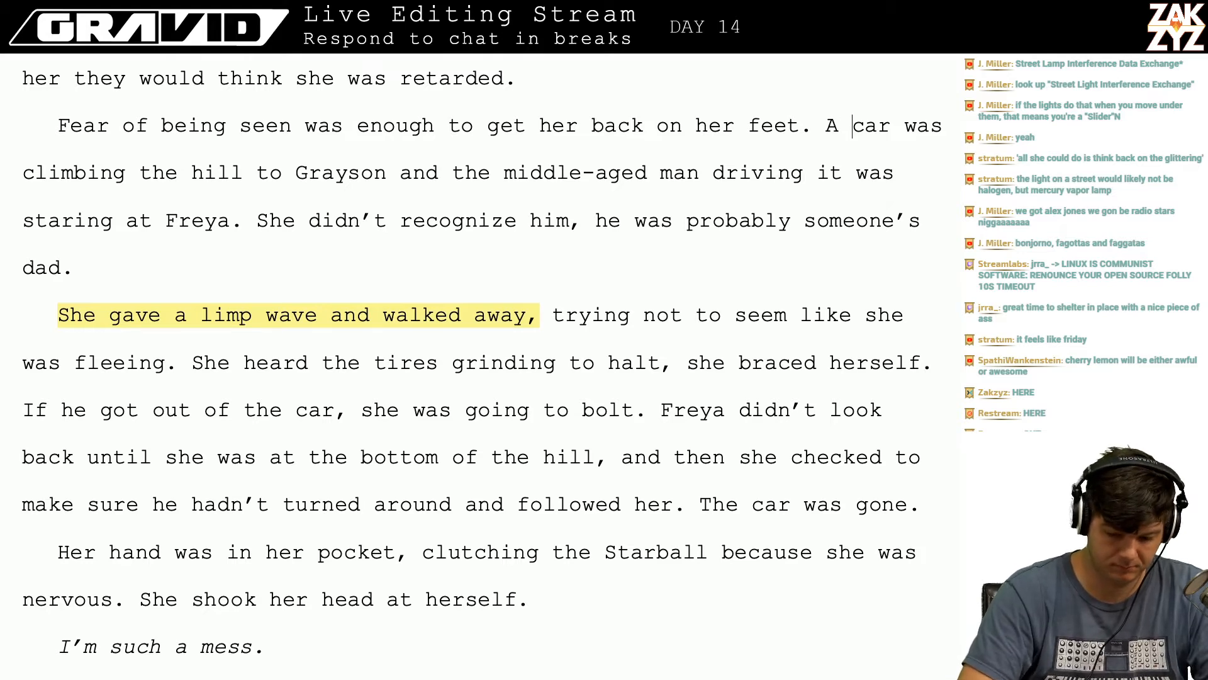
type("Honda")
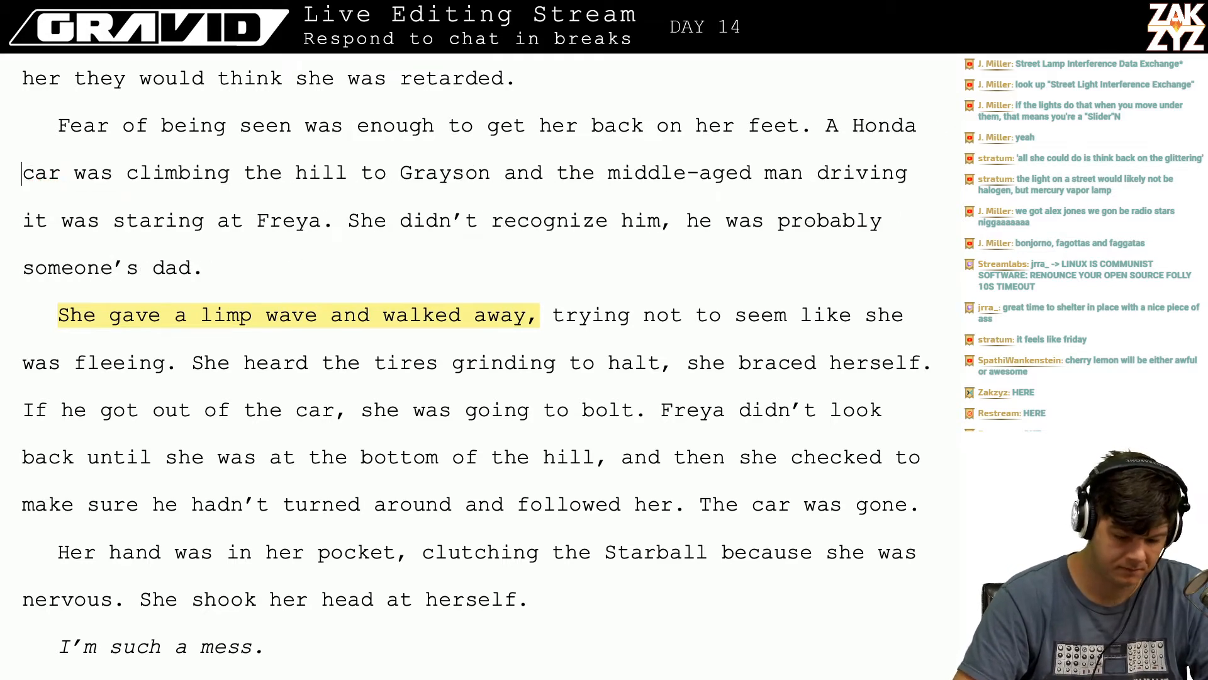
key("shift+Right")
key("shift+Right")
key("shift+Right")
key("BackSpace")
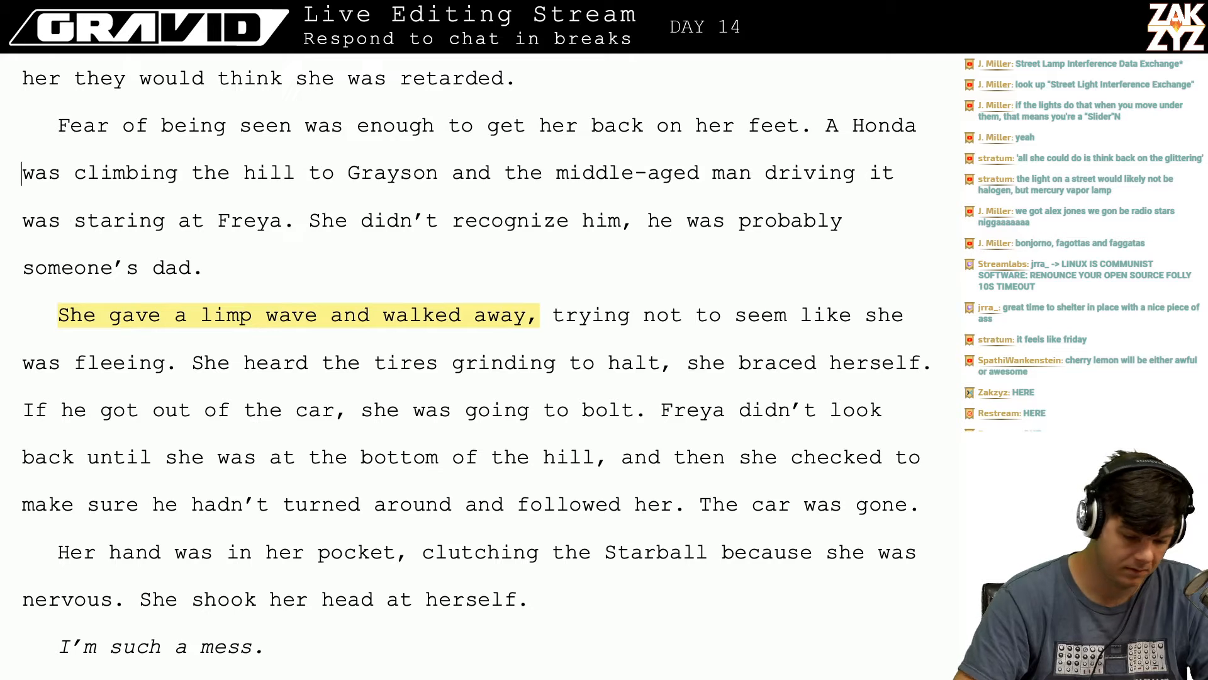
- Change the vehicle climbing the hill to Grayson so the sentence begins "An Acura was climbing."
key("Left")
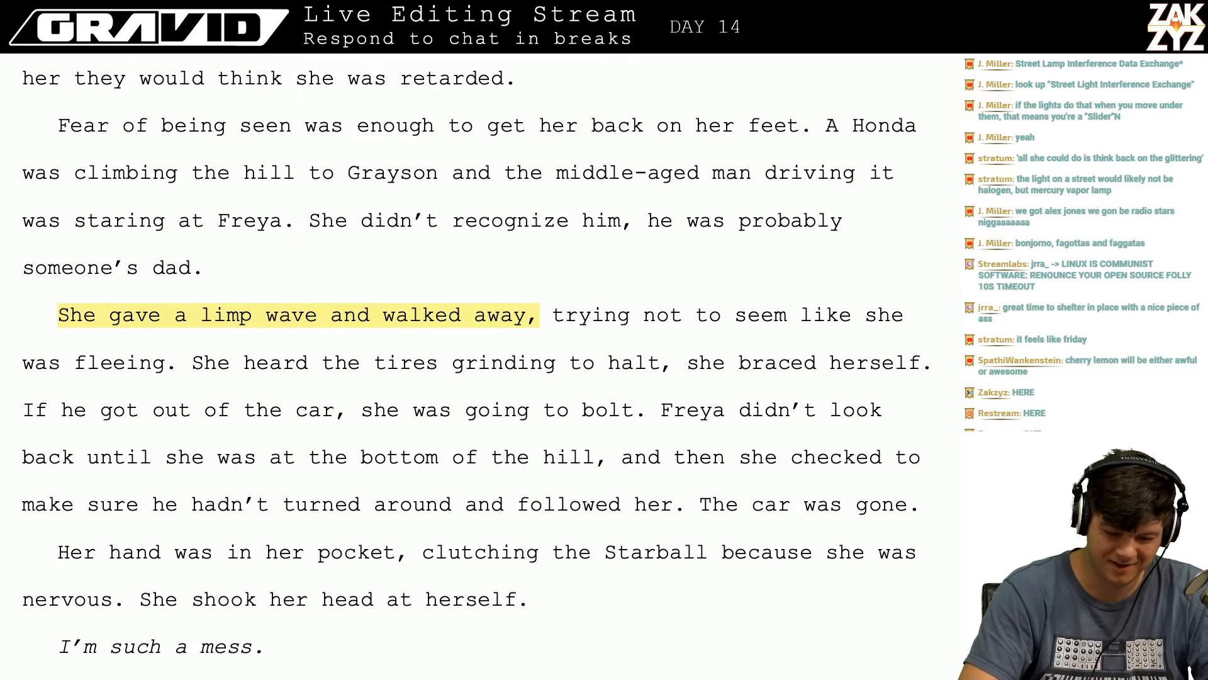
key("BackSpace")
key("BackSpace")
key("BackSpace")
key("BackSpace")
key("BackSpace")
key("BackSpace")
type("n accu")
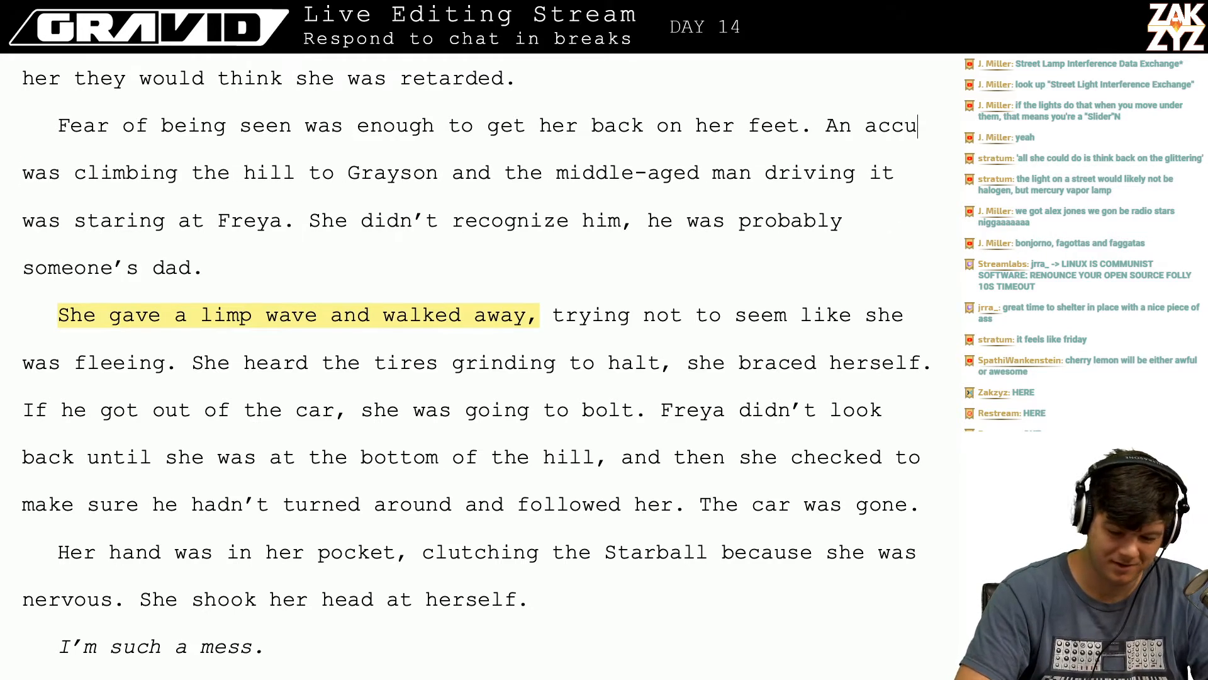
type("r")
key("BackSpace")
key("BackSpace")
key("BackSpace")
key("BackSpace")
key("BackSpace")
type("A")
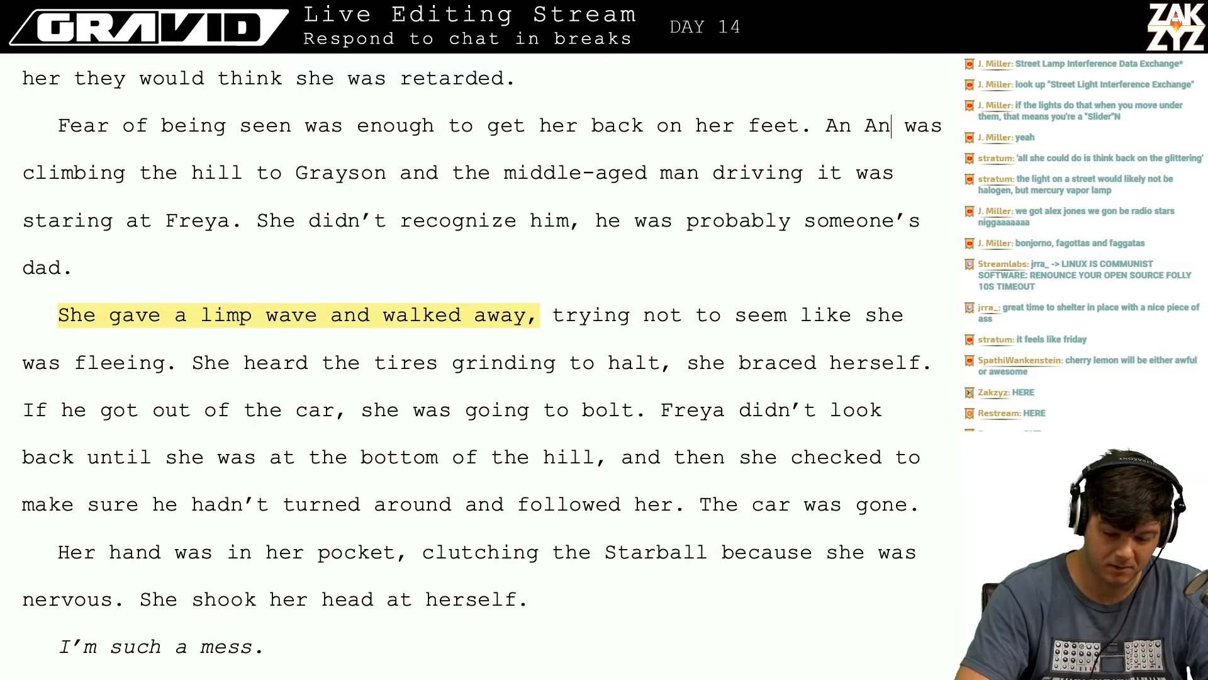
type("cura")
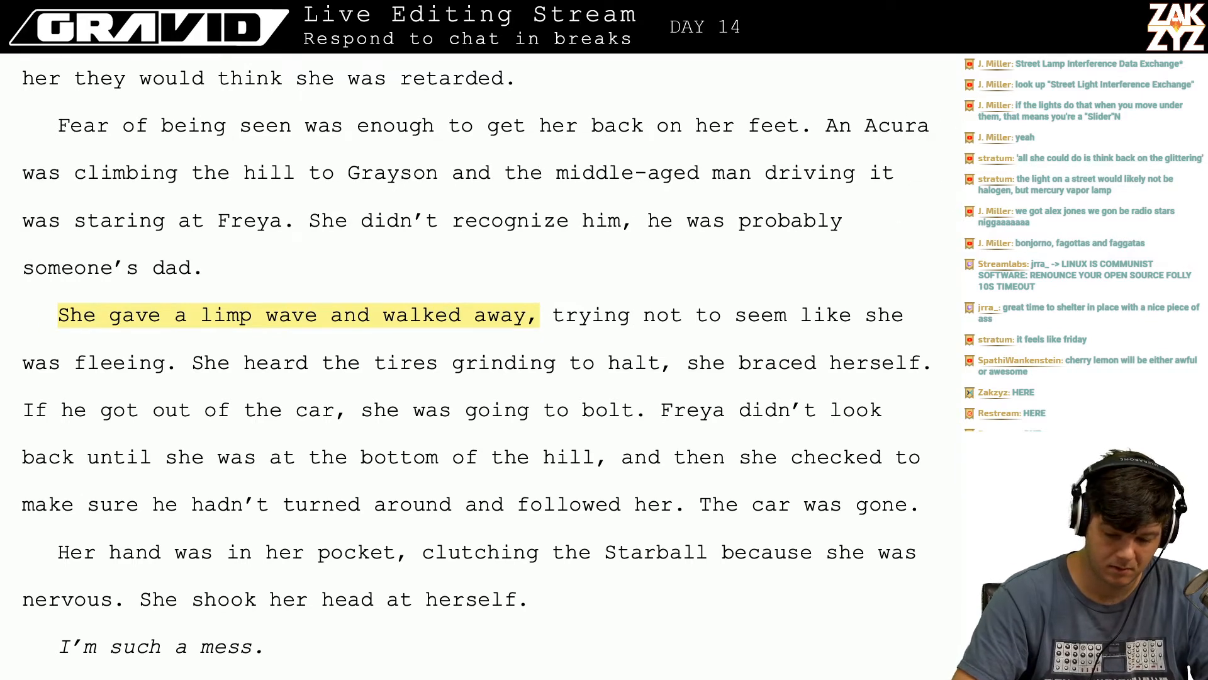
key("Right")
key("Left")
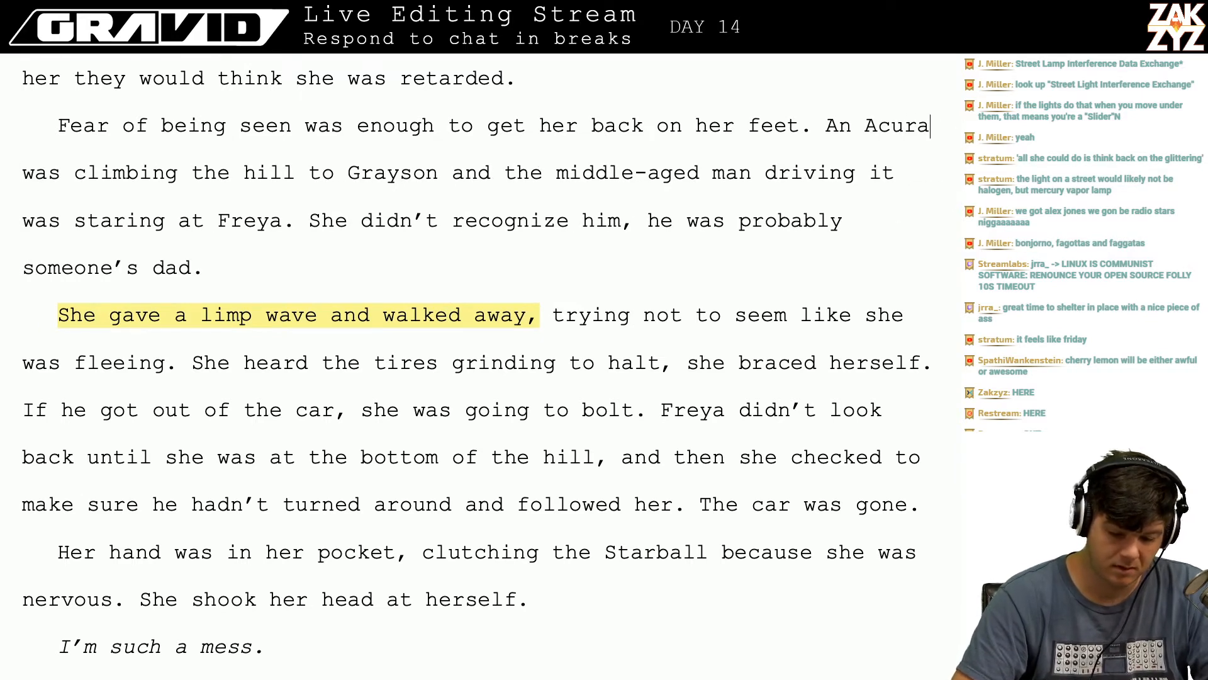
- Reread the sentence about the fear of being seen getting Freya back on her feet
key("Left")
key("Left")
key("Left")
key("Left")
key("Left")
key("Left")
key("Left")
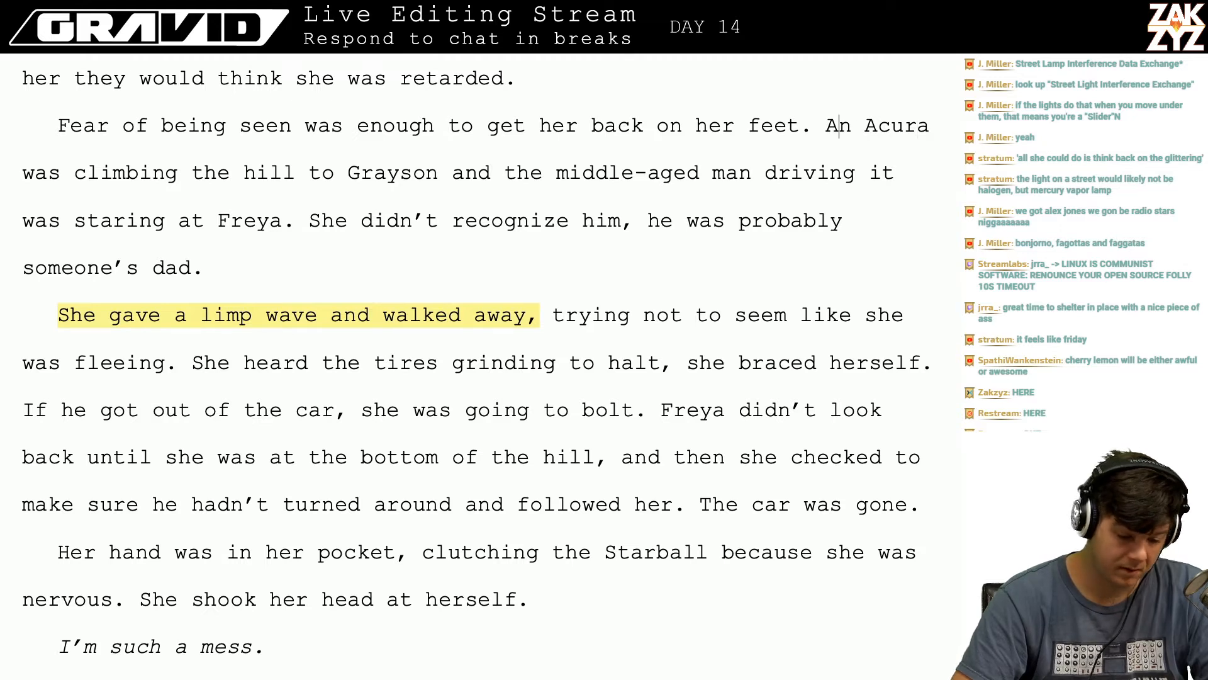
key("Left")
key("Left")
key("Left")
key("Left")
key("Left")
key("Left")
key("Left")
key("Left")
key("Left")
key("Left")
key("Left")
key("Left")
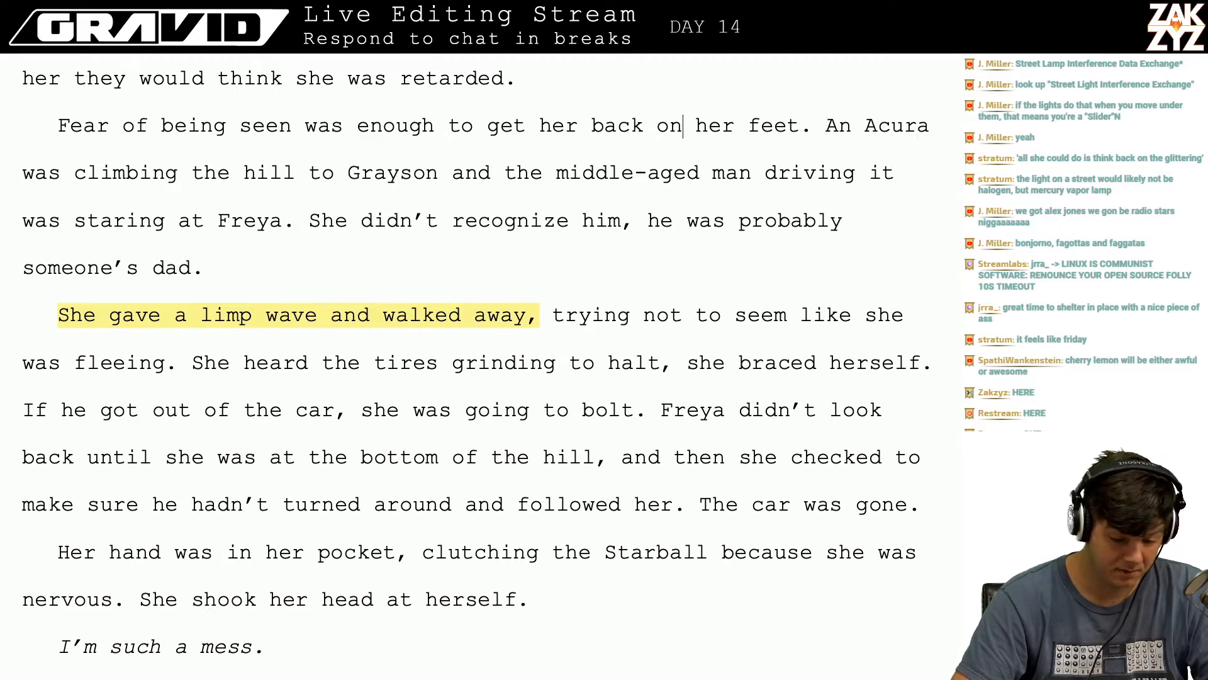
key("Left")
key("Left")
key("Left")
key("Left")
key("Left")
key("Left")
key("Left")
key("Left")
key("Left")
key("Left")
key("Left")
key("Left")
key("Left")
- Add the car's color so the sentence begins "A navy blue Acura was climbing the hill to Grayson."
key("Right")
key("Right")
key("Right")
key("Right")
key("Right")
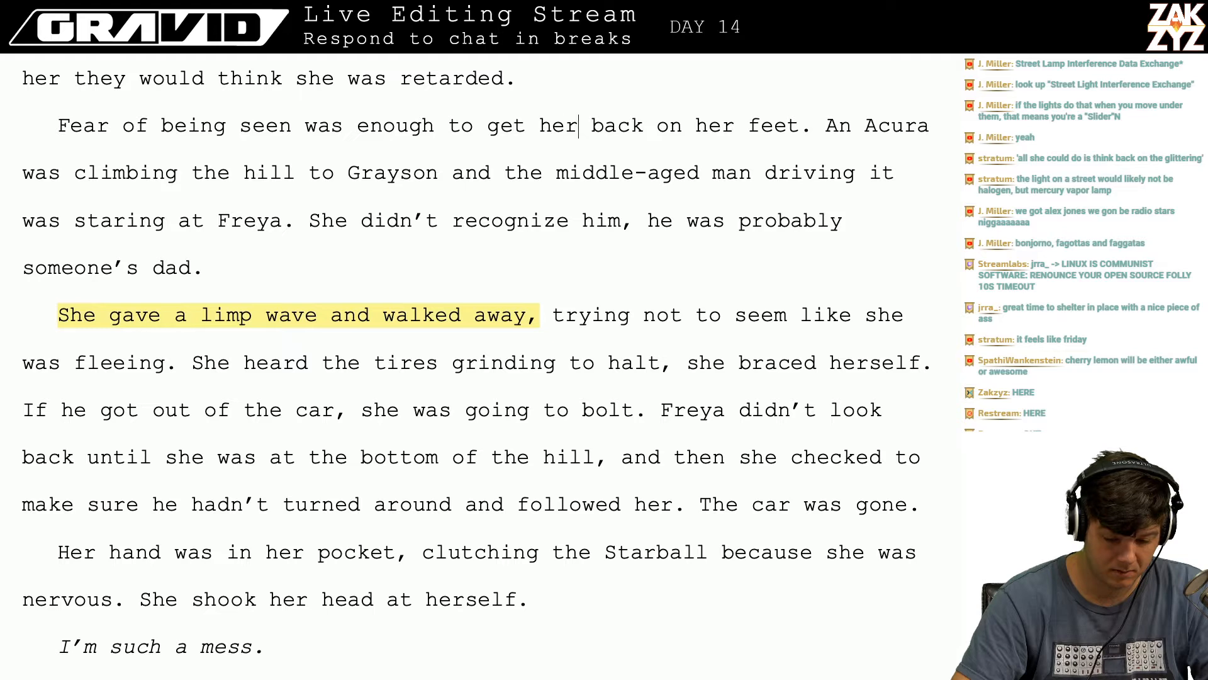
key("Right")
key("Right")
key("Right")
key("Right")
key("Right")
key("Right")
key("Right")
key("Right")
key("Right")
key("Right")
key("Right")
key("Right")
key("Right")
key("Right")
key("Right")
key("Right")
key("Right")
key("Right")
key("Right")
key("Right")
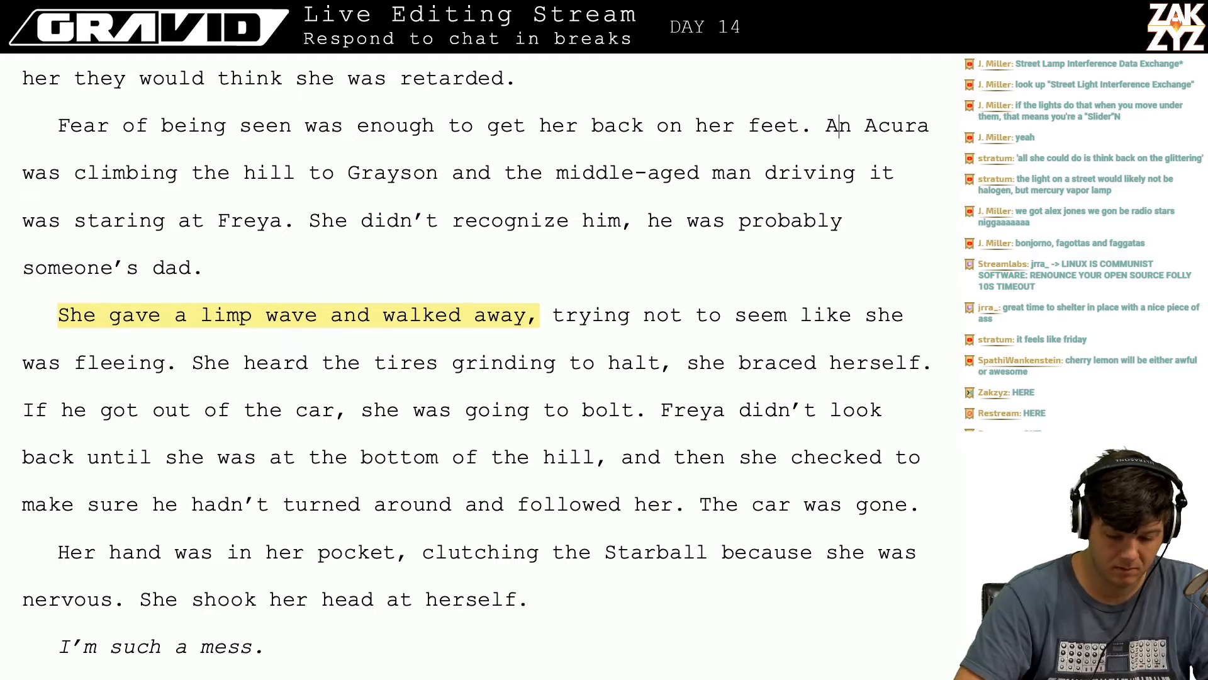
key("Right")
key("BackSpace")
type("nav")
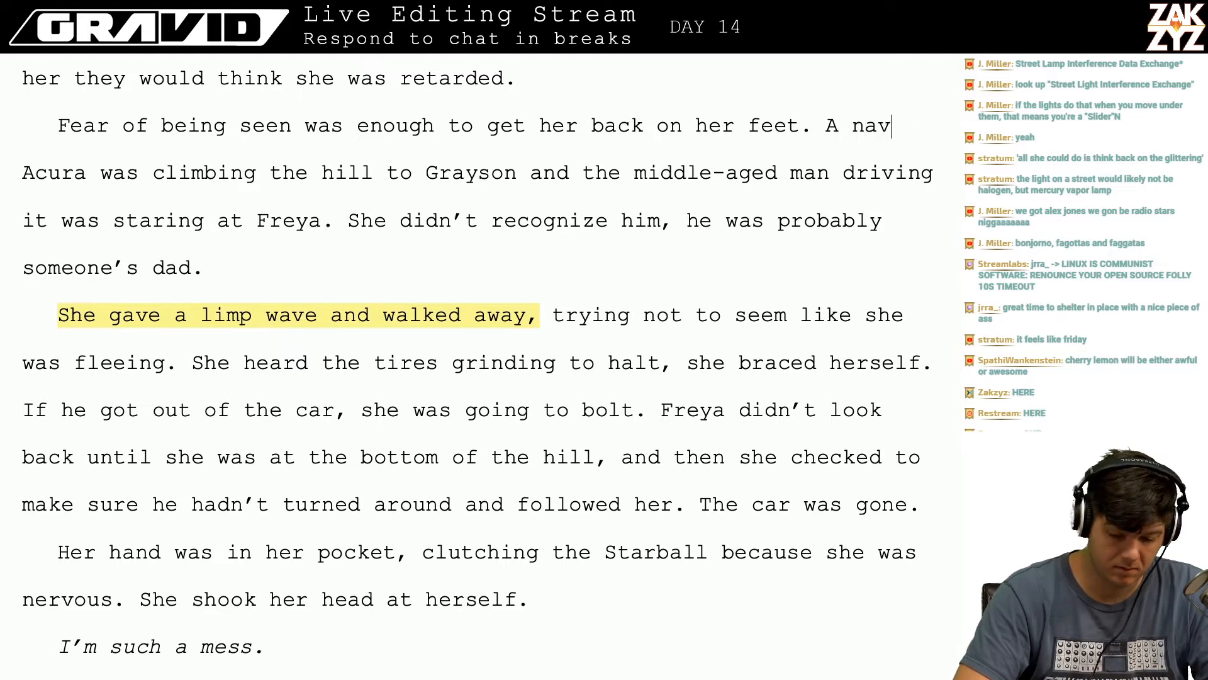
type("y blue")
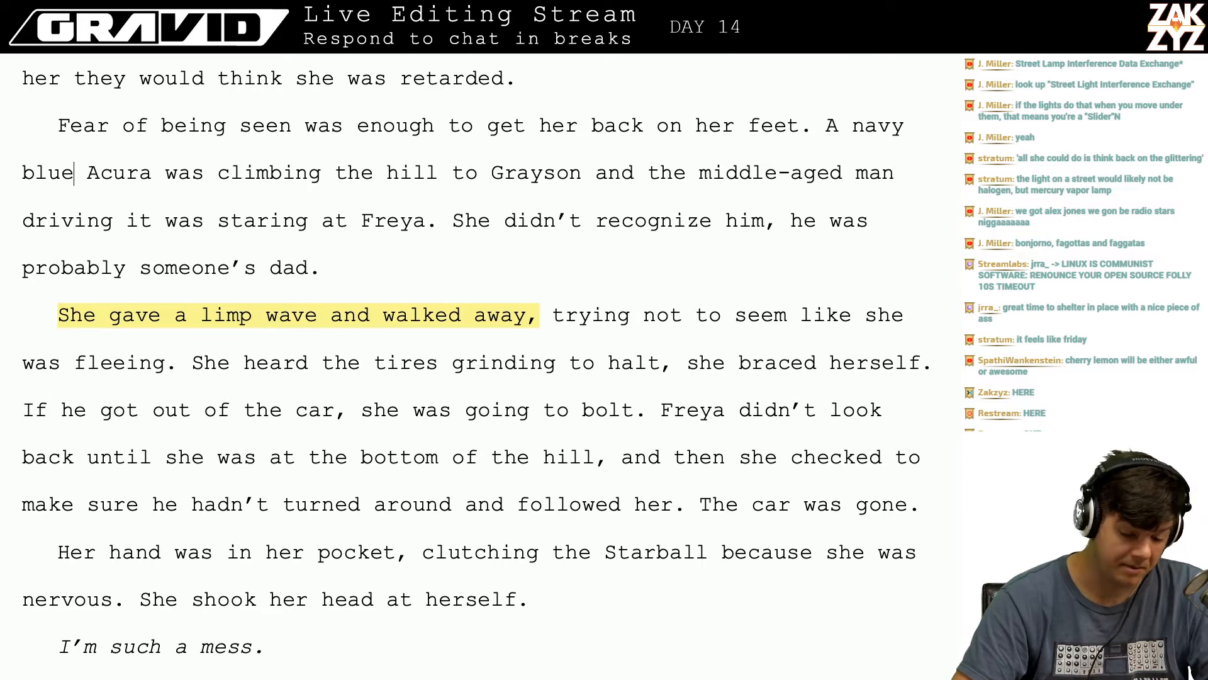
- Reread the lines from the navy blue Acura climbing the hill through the driver's description to the tires grinding to halt
key("Right")
key("Right")
key("Right")
key("Right")
key("Right")
key("Right")
key("Right")
key("Right")
key("Right")
key("Right")
key("Right")
key("Right")
key("Right")
key("Right")
key("Right")
key("Right")
key("Right")
key("Right")
key("Right")
key("Right")
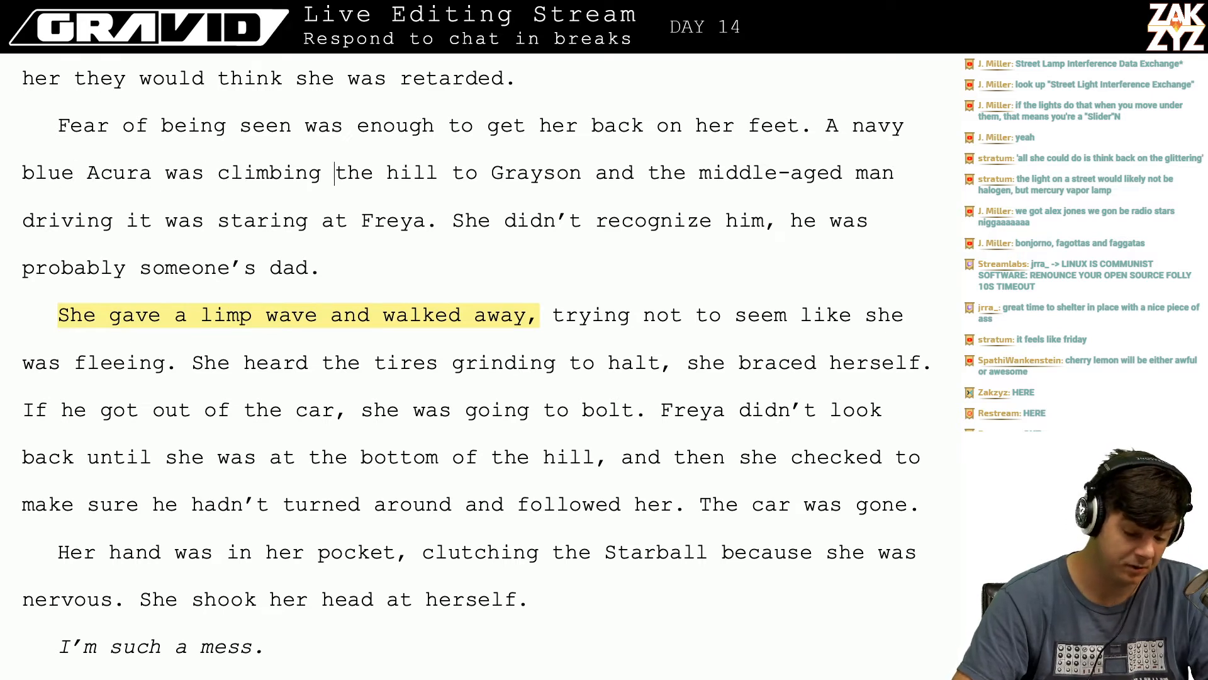
key("Right")
key("Right")
key("Right")
key("Right")
key("Down")
key("Left")
key("Left")
key("Right")
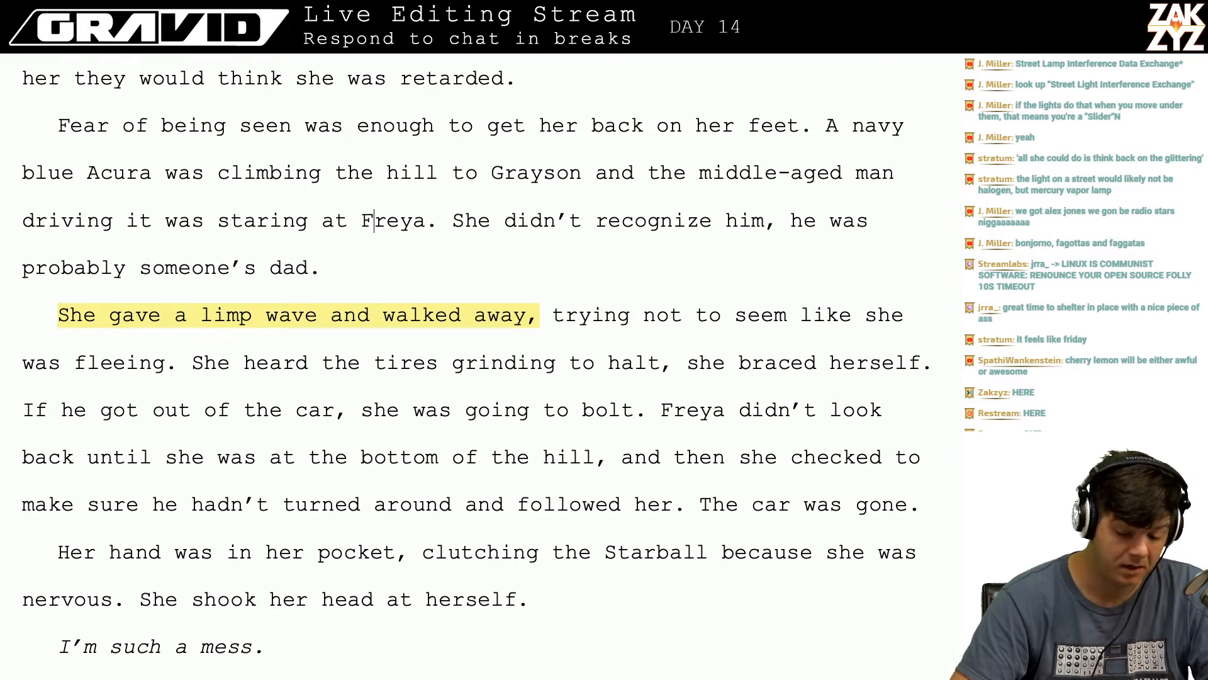
key("Right")
key("Right")
key("Right")
key("Right")
key("Right")
key("Right")
key("Right")
key("Right")
key("Right")
key("Right")
key("Down")
key("Left")
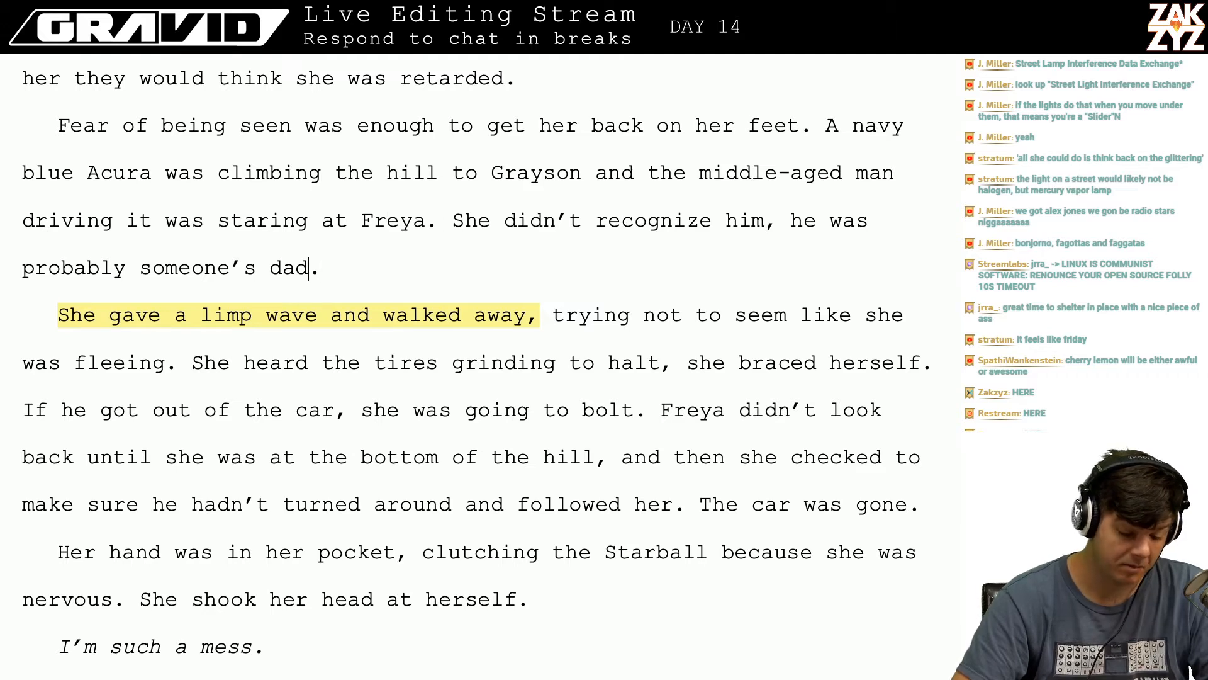
key("Down")
key("Left")
key("Down")
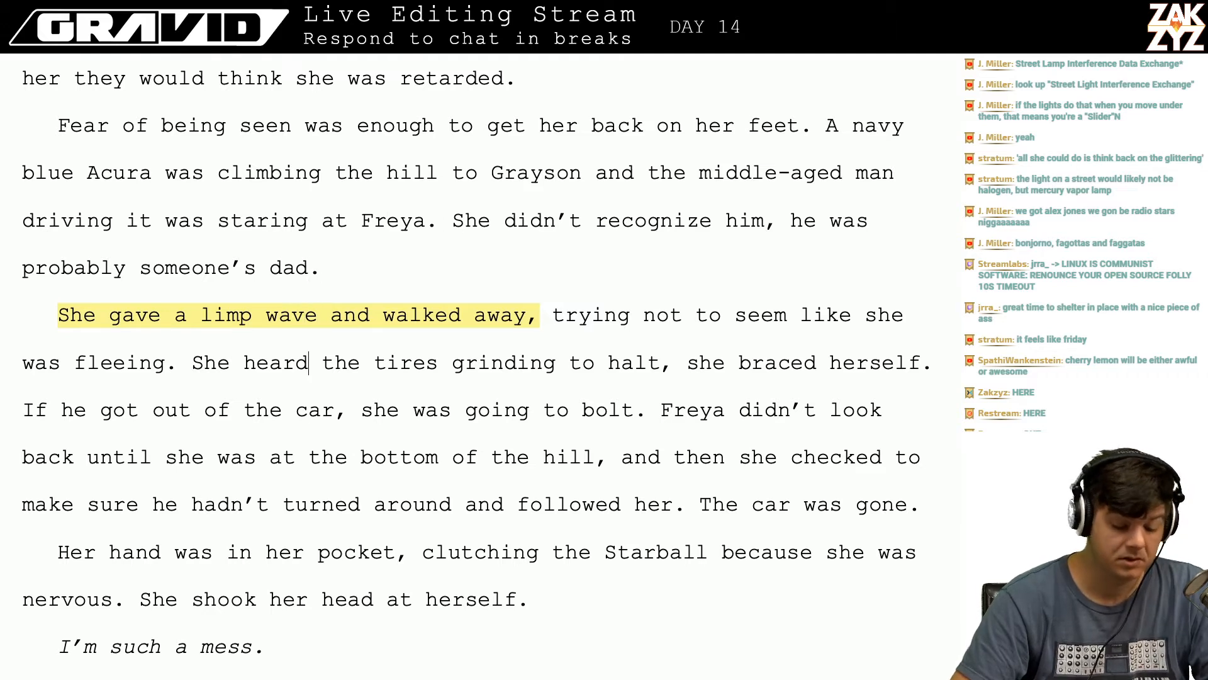
key("Down")
key("Down")
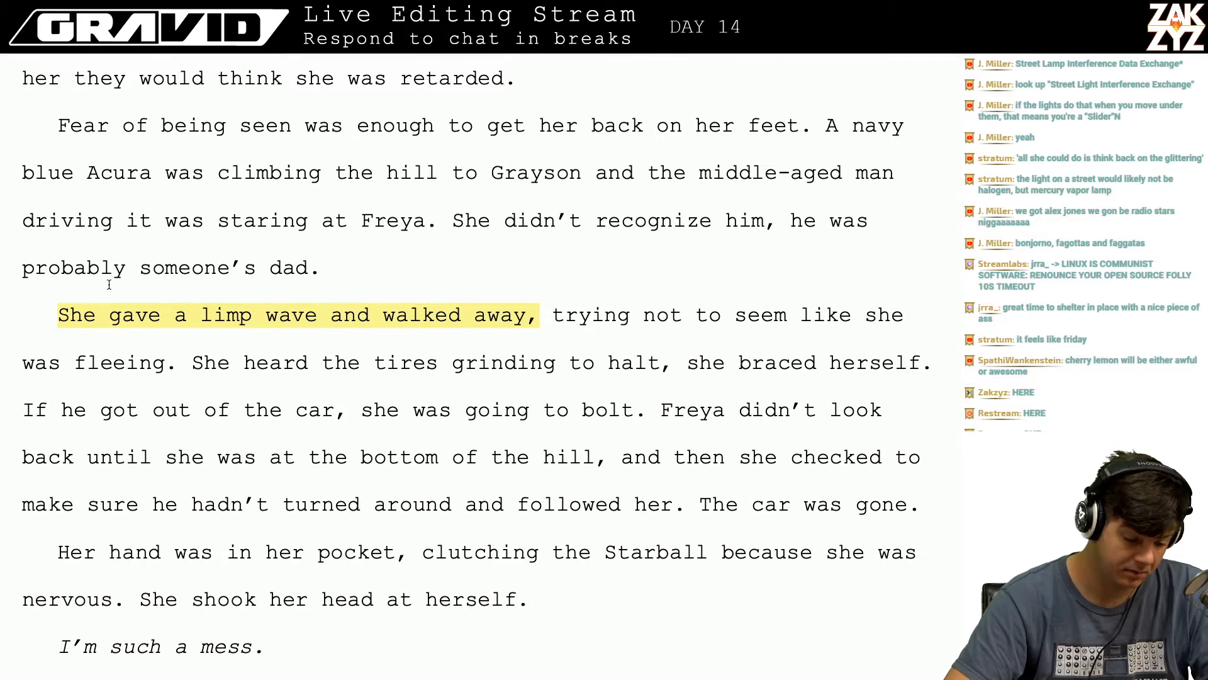
- Review the editor's comment attached to the highlighted phrase "She gave a limp wave and walked away."
left_click(298, 315)
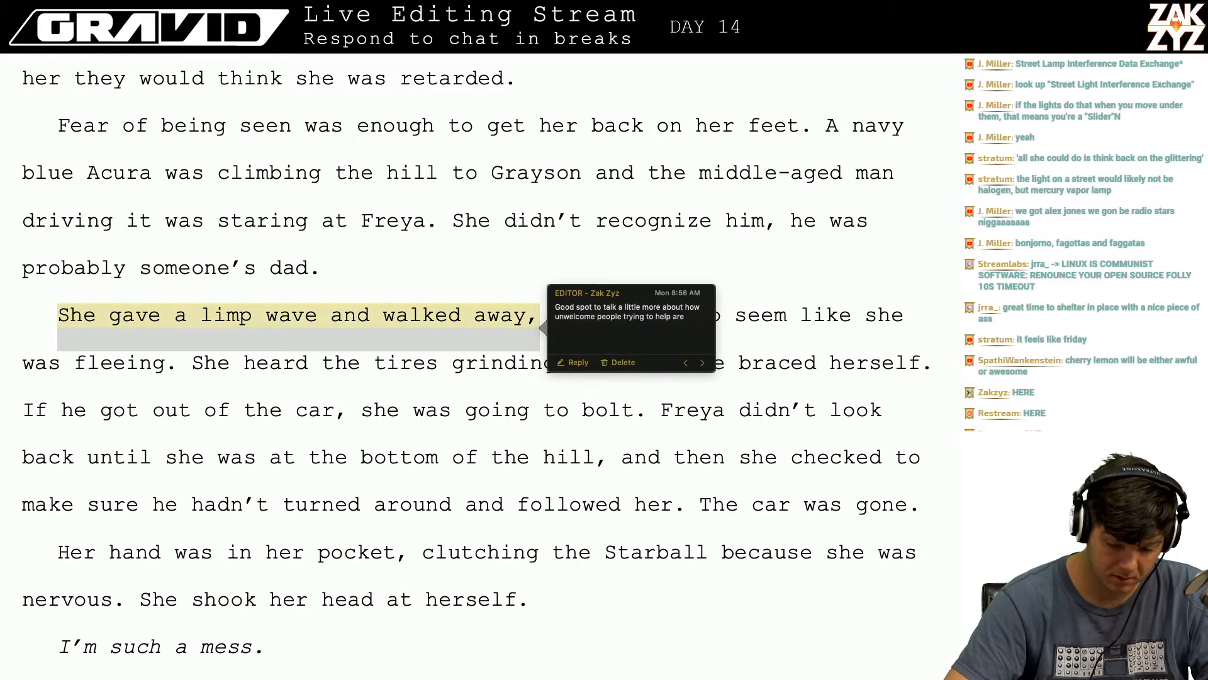
left_click(251, 348)
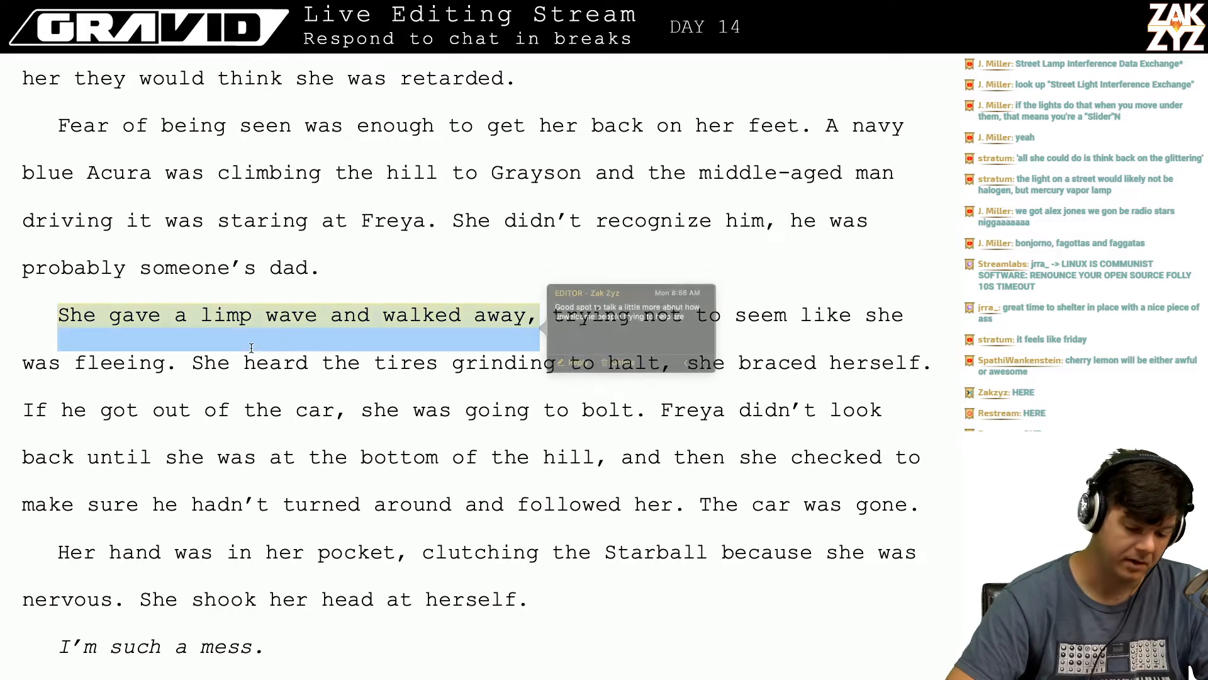
left_click(249, 370)
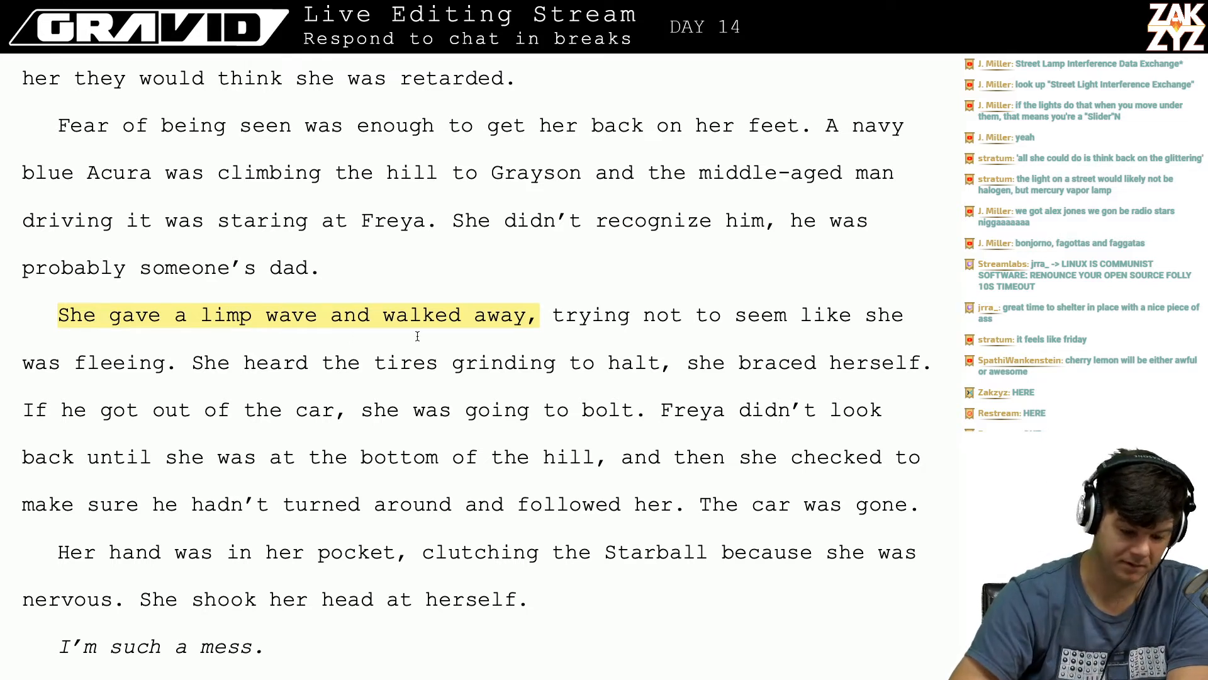
left_click(392, 275)
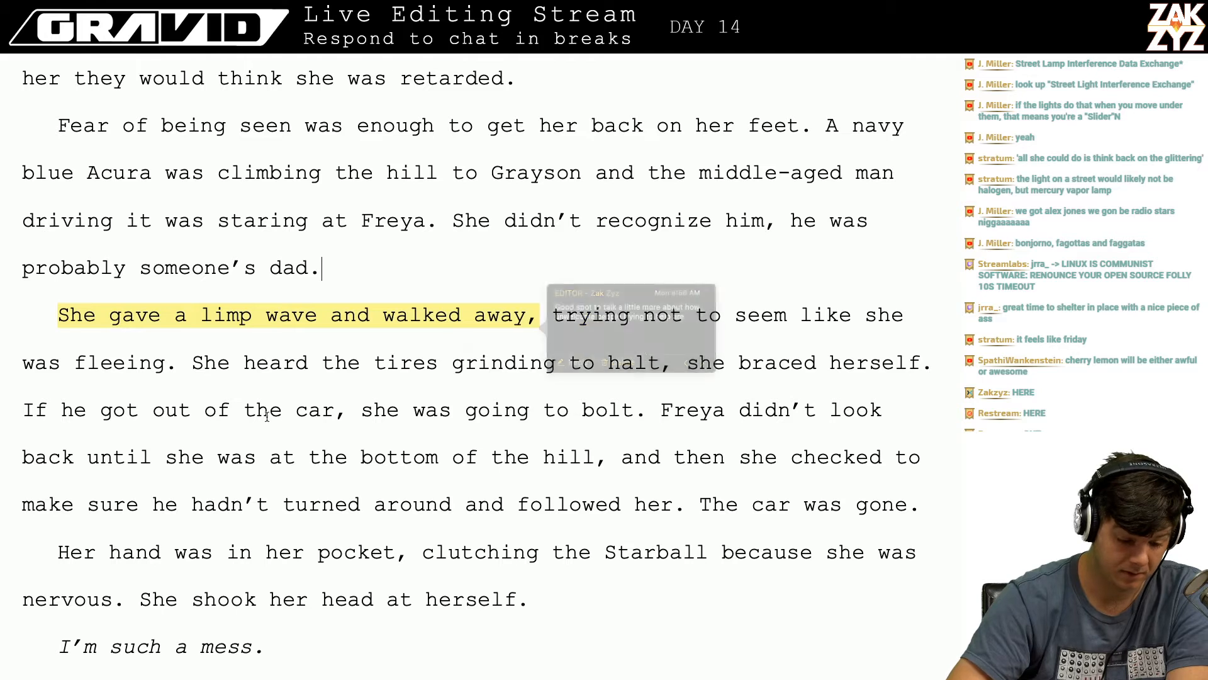
left_click(93, 333)
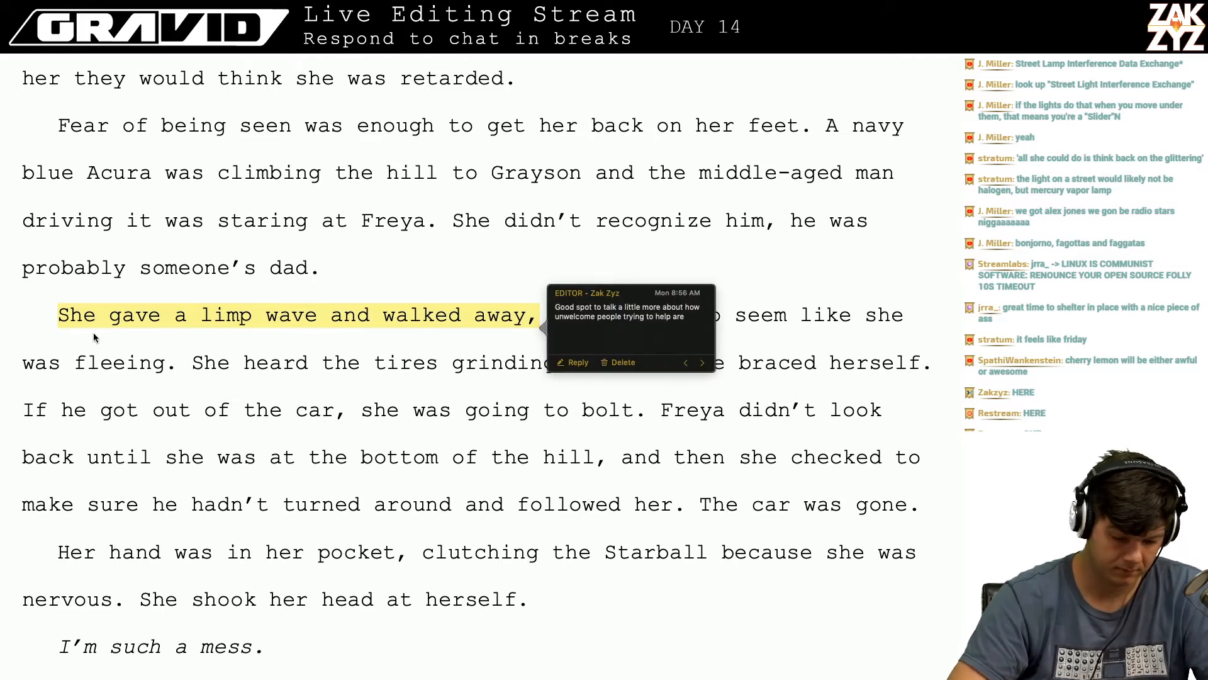
left_click(307, 416)
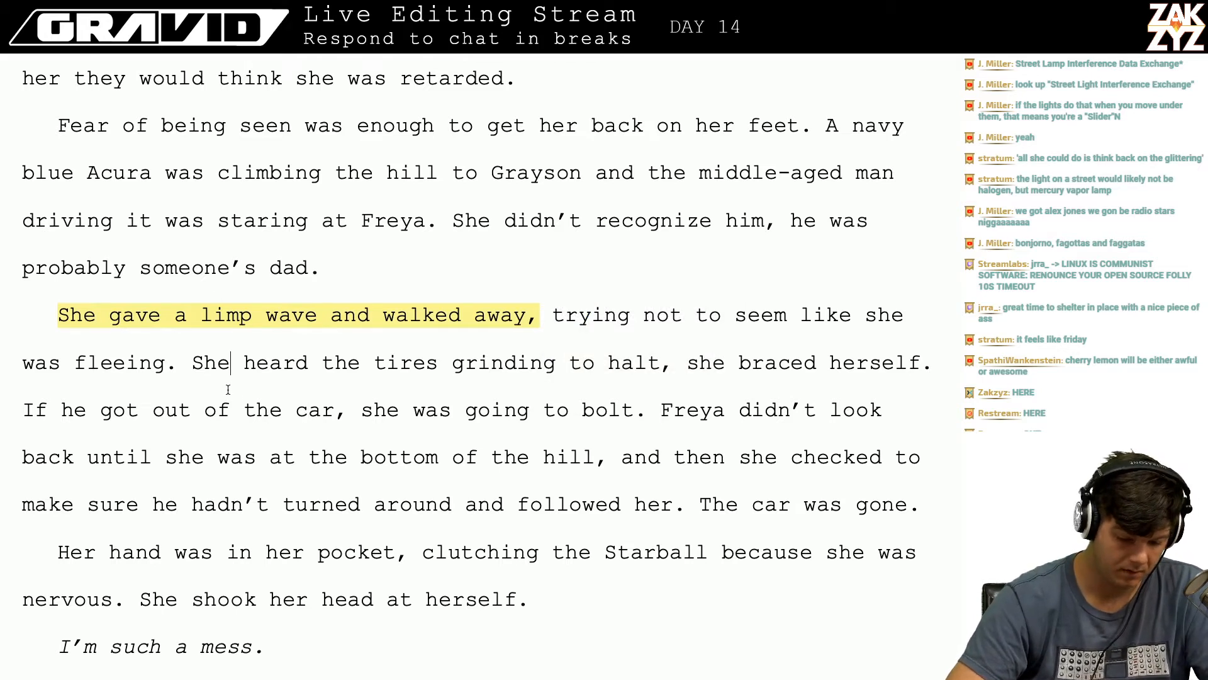
- Insert the sentence "Behind her tires slowly ground to a halt." directly after "trying not to seem like she was fleeing."
left_click(182, 362)
key("Right")
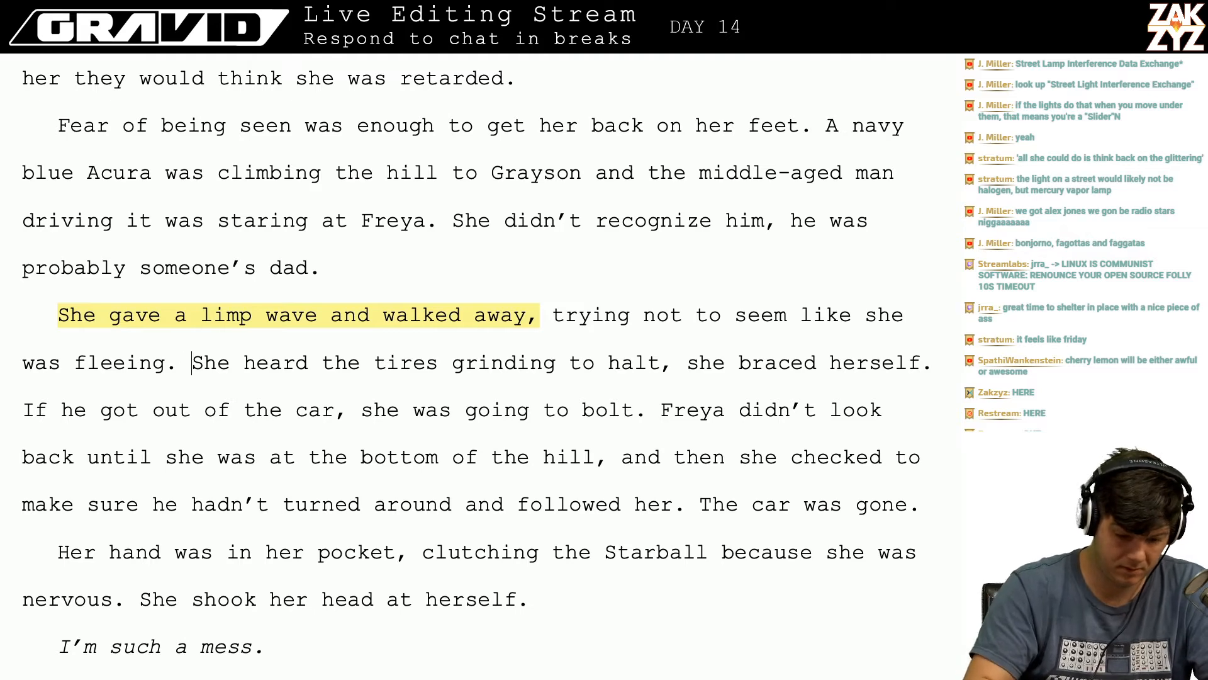
type("Behind her tires ")
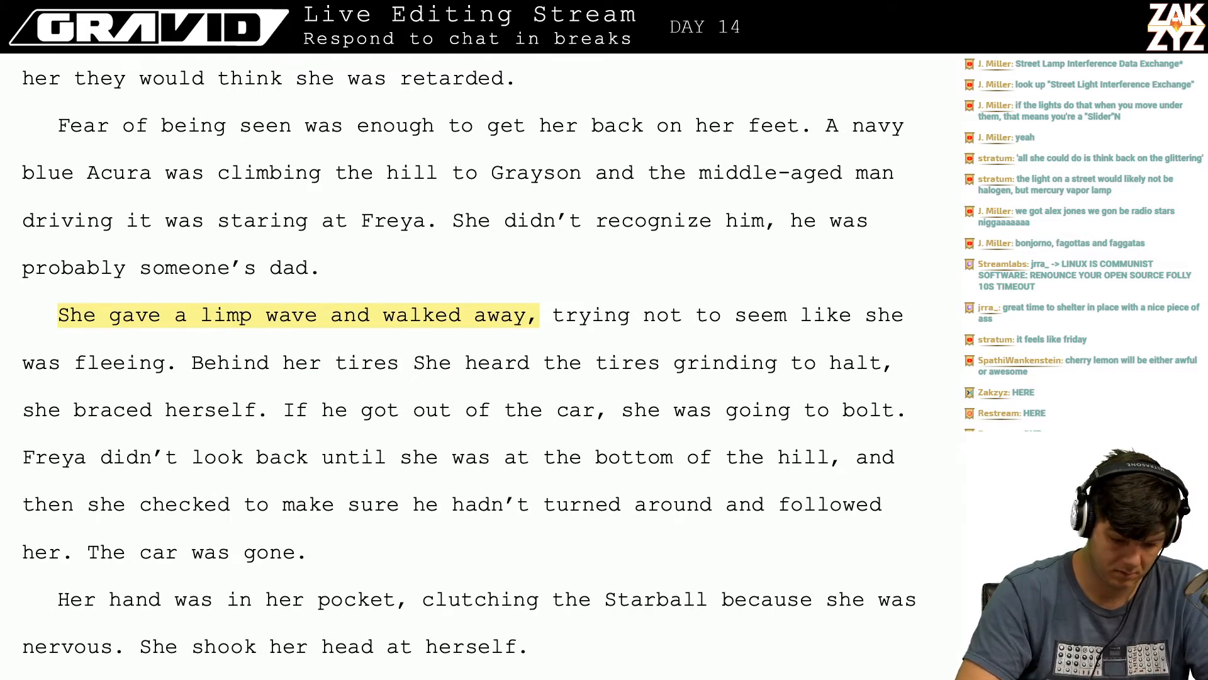
type("slowly ground to")
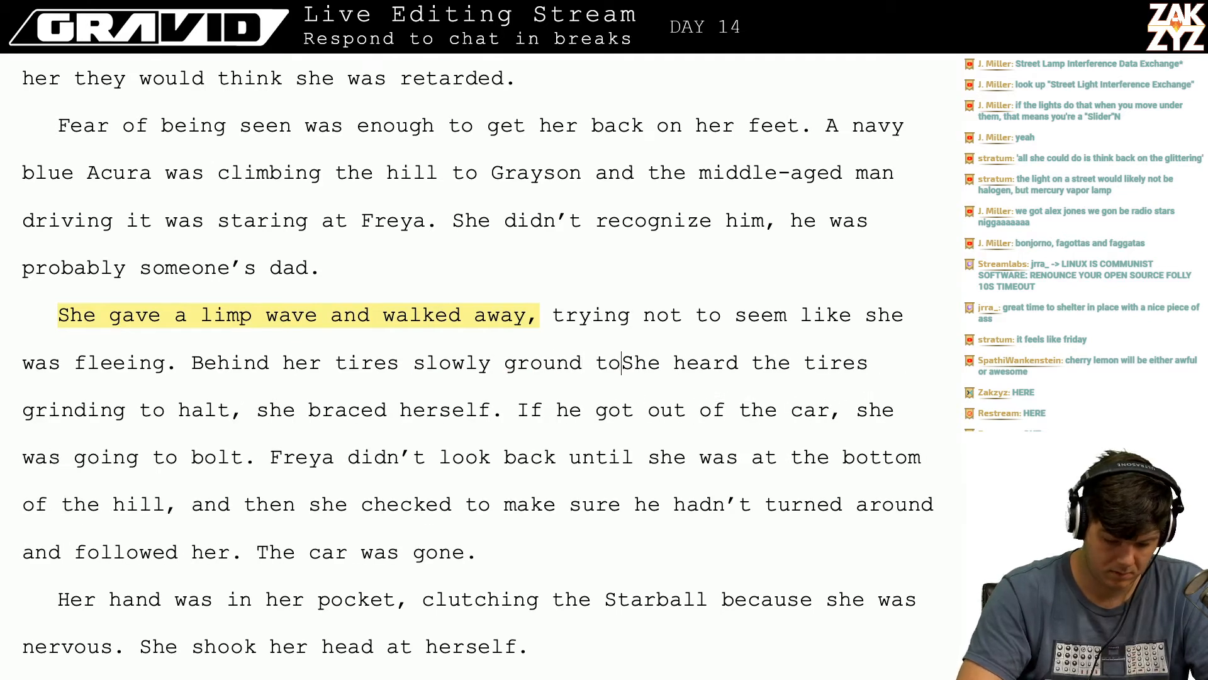
type(" a halt.")
key("shift+Right")
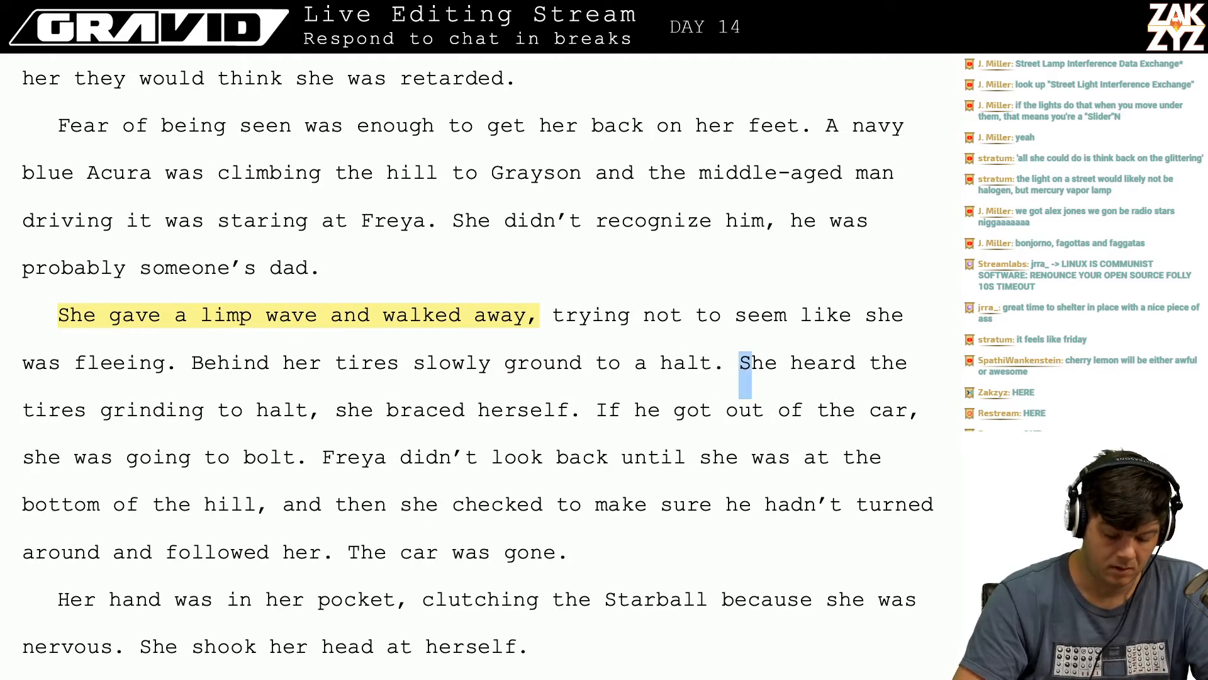
key("shift+Right")
key("shift+Right")
key("shift+Right")
key("shift+Right")
key("shift+Right")
key("shift+Right")
key("shift+Right")
key("Left")
key("Left")
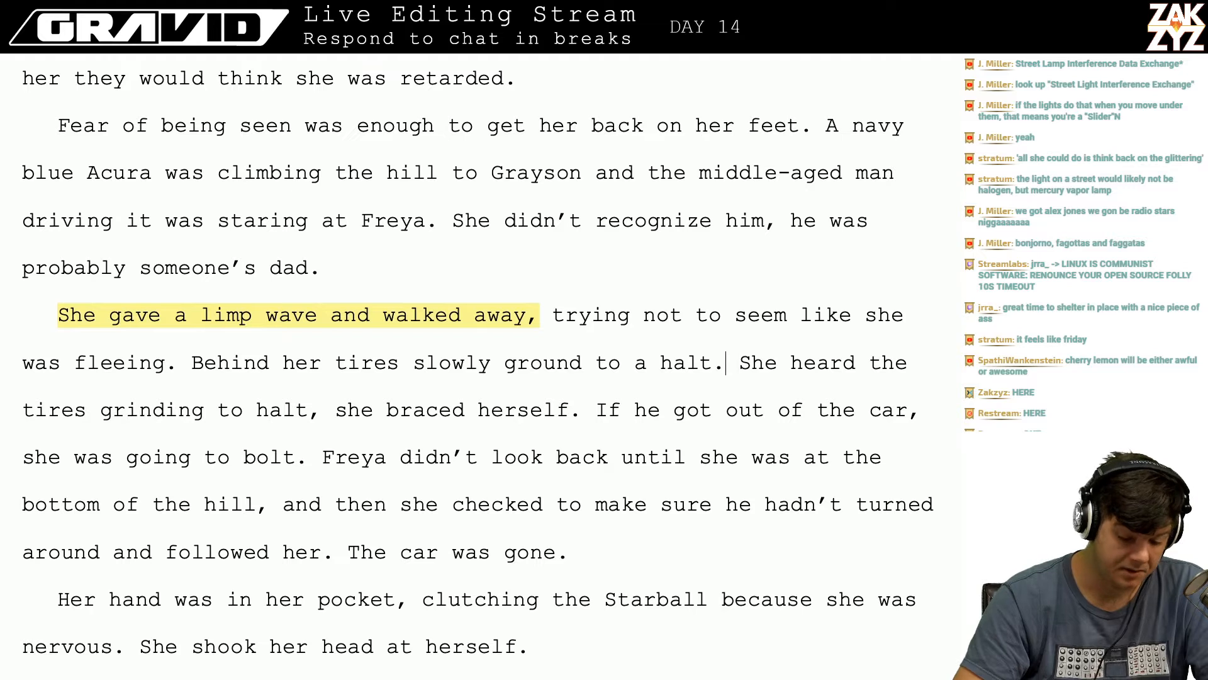
key("Left")
key("Left")
key("Right")
key("Right")
key("Left")
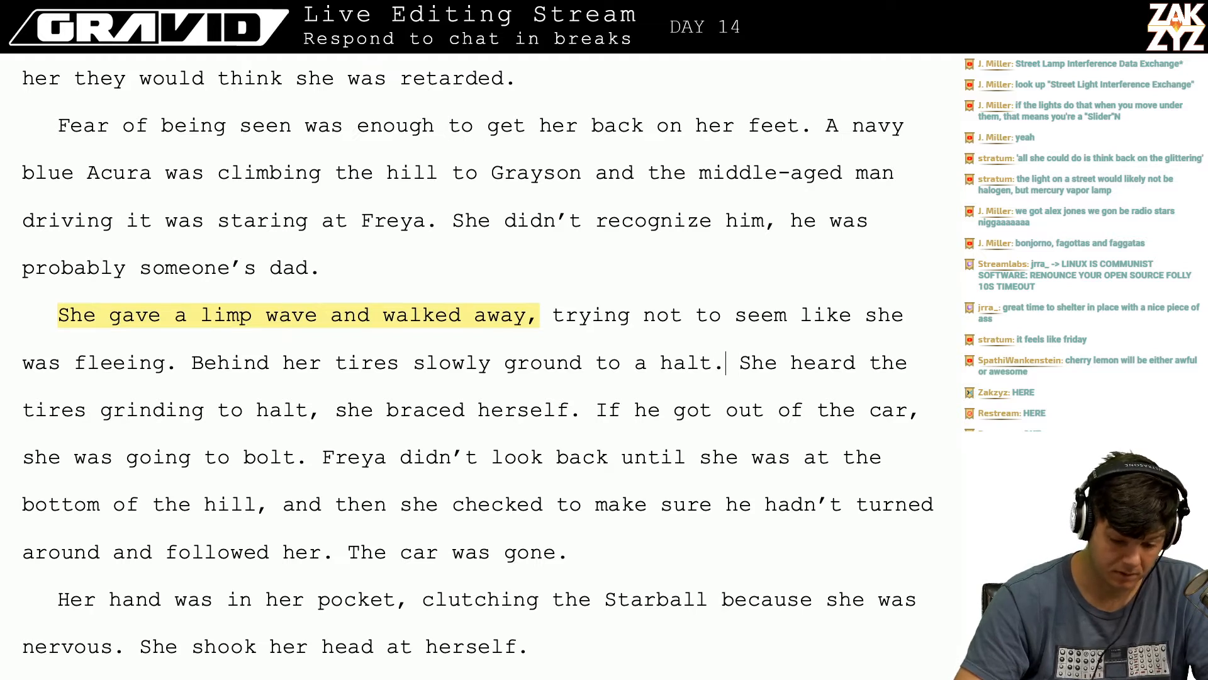
key("Left")
key("Right")
key("Left")
key("Right")
key("Right")
key("Left")
key("Right")
- Cut the clause "She heard the tires grinding to halt" and capitalize what remains so it reads "She braced herself."
key("shift+Right")
key("shift+Right")
key("shift+Right")
key("shift+Right")
key("shift+Right")
key("shift+Right")
key("shift+Right")
key("shift+Right")
key("shift+Right")
key("shift+Right")
key("shift+Right")
key("shift+Right")
key("shift+Right")
key("shift+Right")
key("shift+Right")
key("shift+Right")
key("shift+Right")
key("shift+Right")
key("shift+Right")
key("shift+Right")
key("shift+Right")
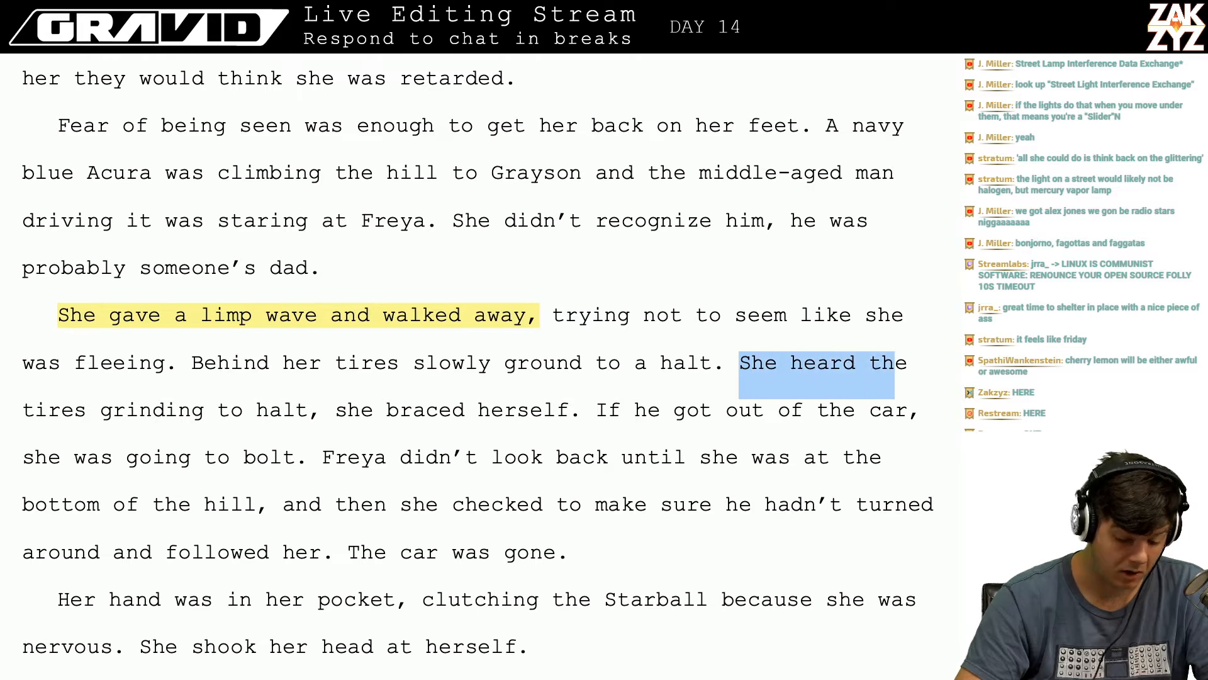
key("shift+Right")
key("shift+Right")
key("shift+Right")
key("shift+Right")
key("shift+Right")
key("shift+Right")
key("shift+Right")
key("shift+Right")
key("shift+Right")
key("shift+Right")
key("shift+Right")
key("shift+Right")
key("shift+Right")
key("shift+Right")
key("shift+Right")
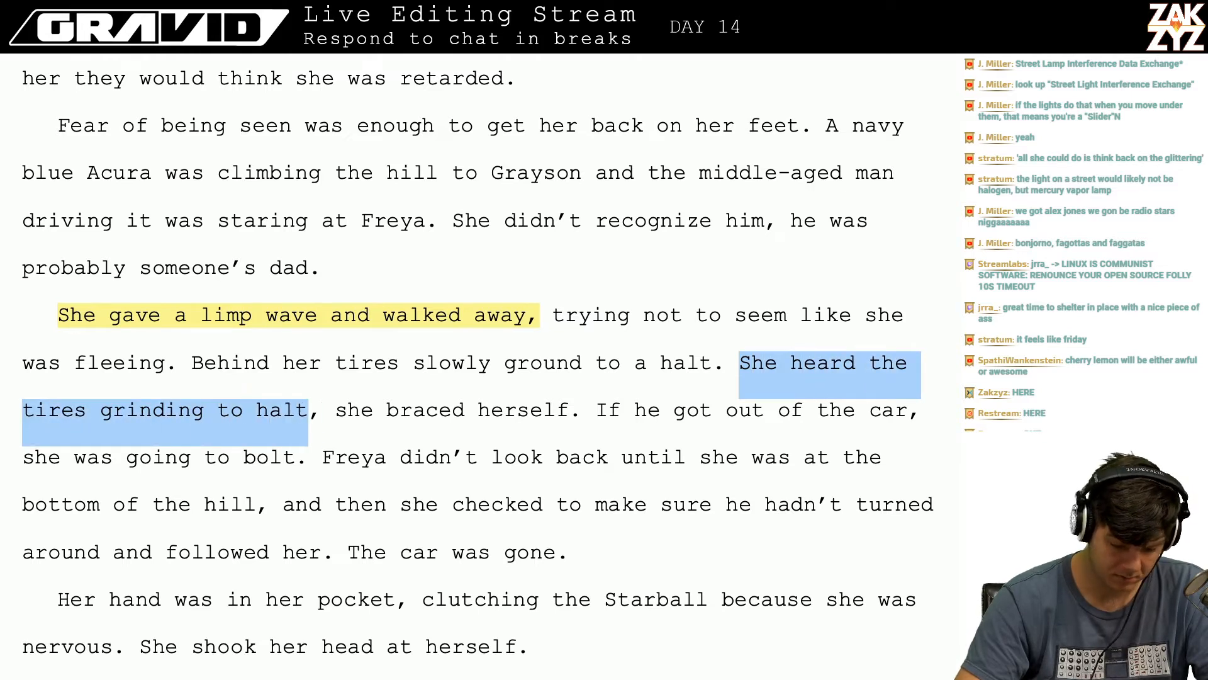
type("S")
key("Right")
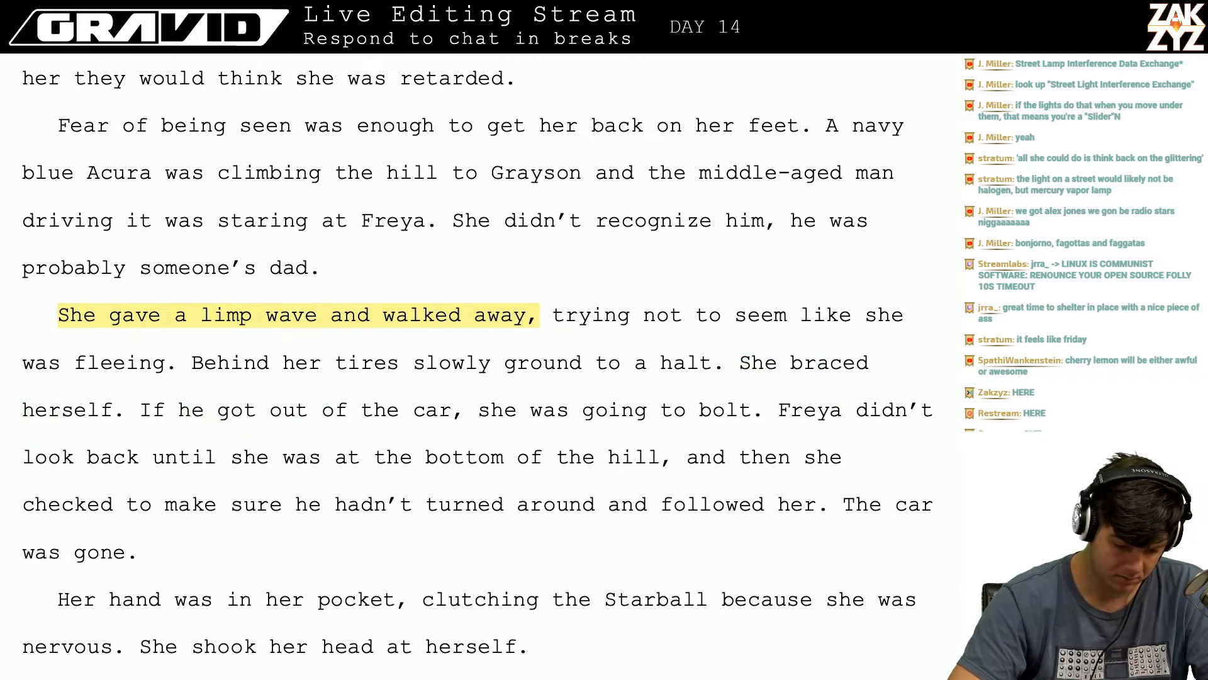
- Replace "he" with "that man" in the sentence about getting out of the car
left_click(217, 412)
key("Left")
key("BackSpace")
key("BackSpace")
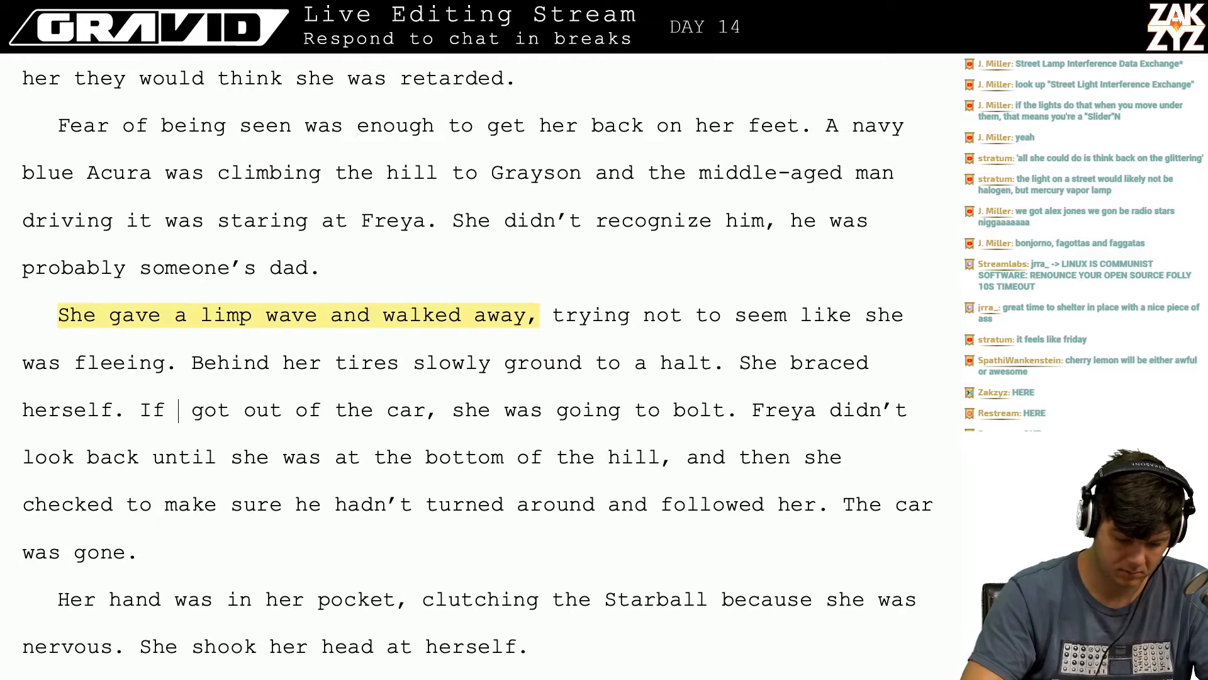
type("that man")
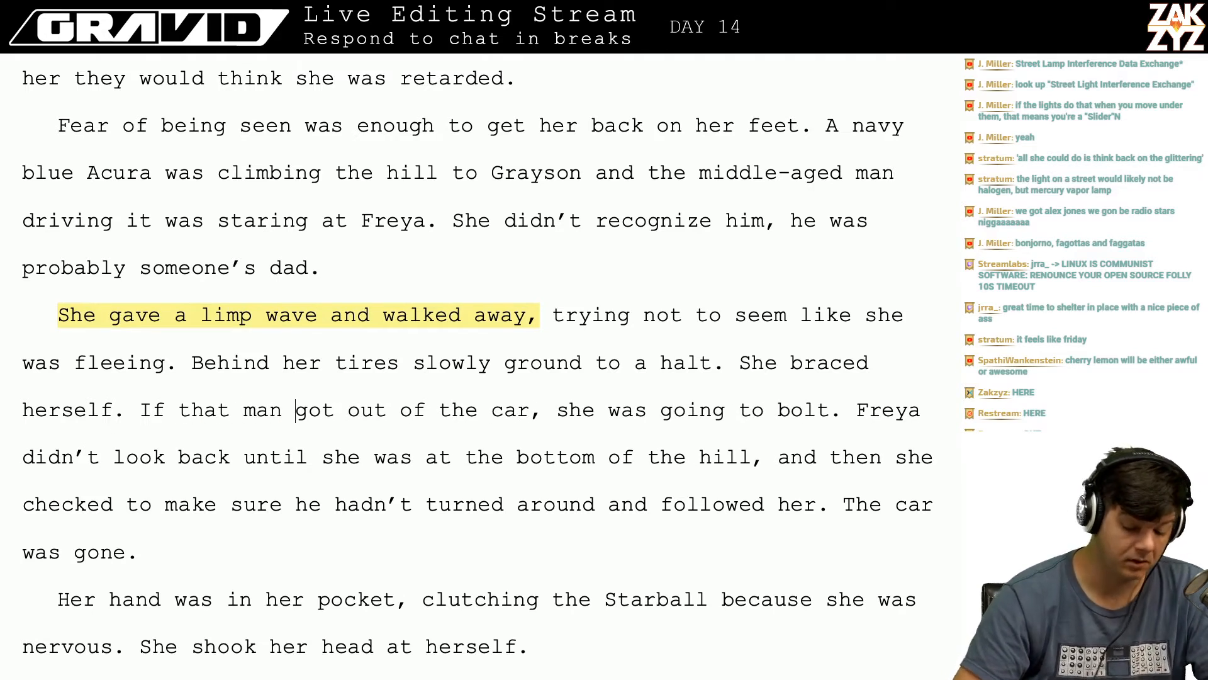
- Reread the sentence about Freya not looking back until the bottom of the hill and checking whether he followed her
key("Down")
key("Right")
key("Right")
key("Right")
key("Right")
key("Right")
key("Right")
key("Right")
key("Right")
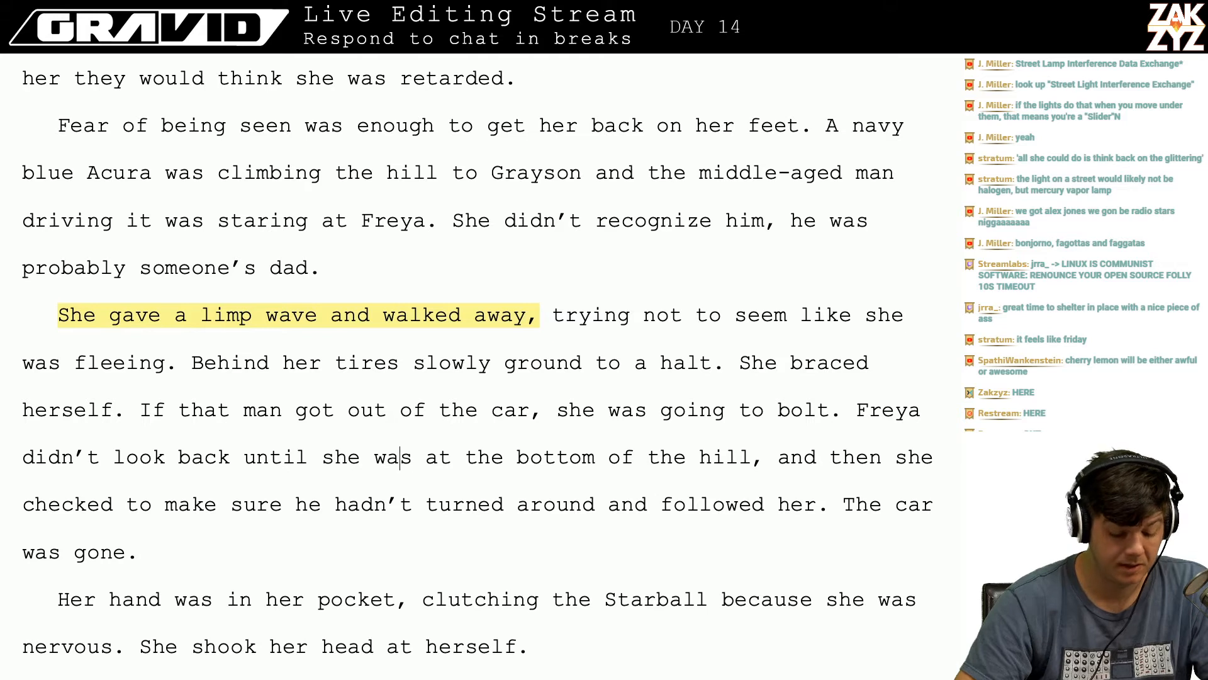
key("Right")
key("Right")
key("Right")
key("Right")
key("Right")
key("Right")
key("Right")
key("Right")
key("Right")
key("Right")
key("Right")
key("Right")
key("Right")
key("Right")
key("Right")
key("Down")
key("Left")
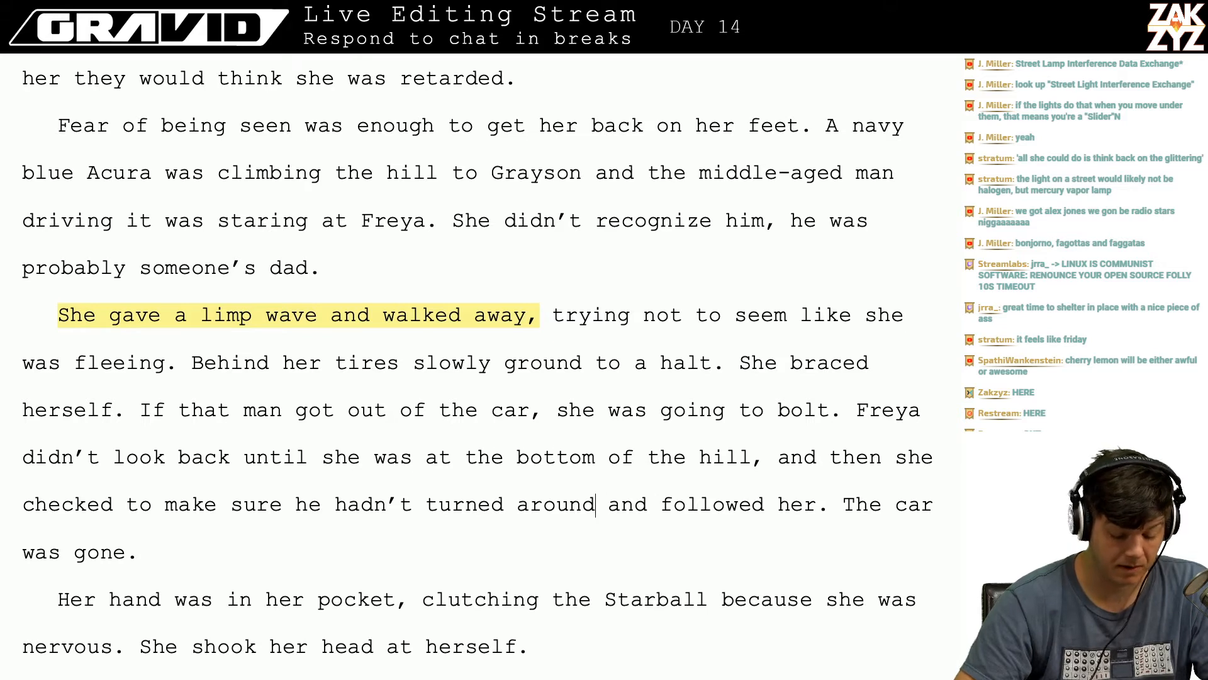
- Replace "car" with "Acura" in the sentence "The car was gone."
key("Left")
key("Left")
key("Left")
key("Left")
key("Left")
key("Left")
key("Left")
key("Left")
key("Left")
key("Left")
key("Left")
key("Left")
key("Left")
key("Left")
key("Left")
key("Left")
key("Left")
key("Left")
key("Left")
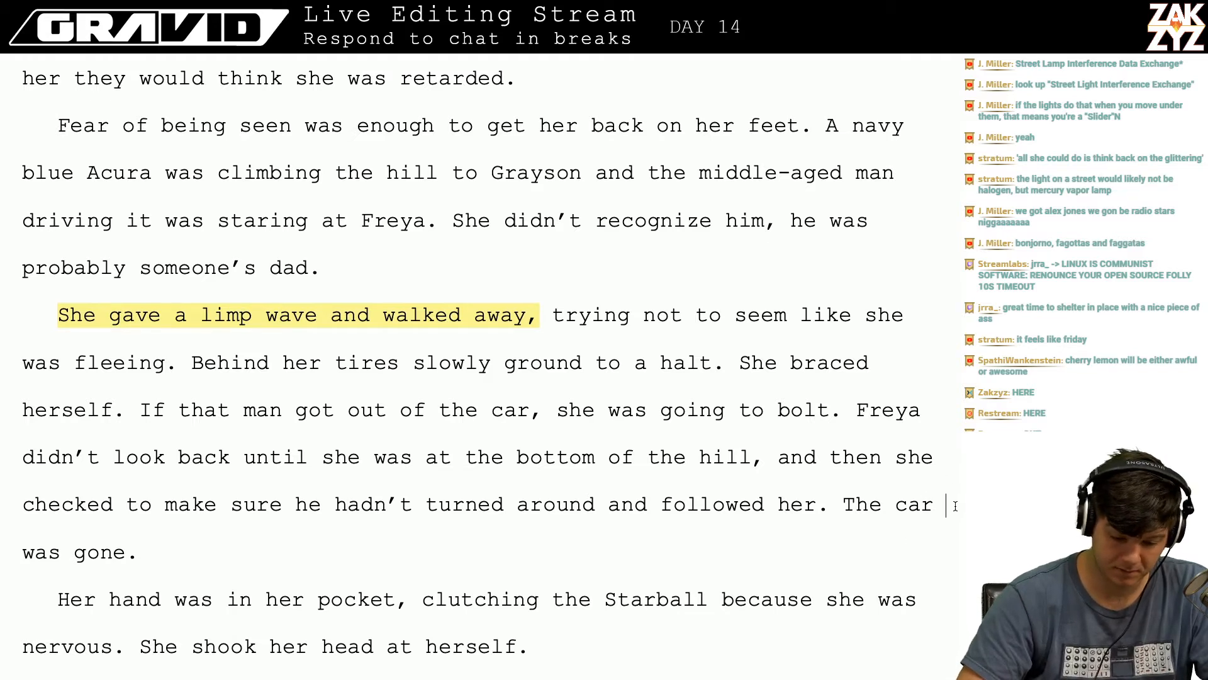
key("Right")
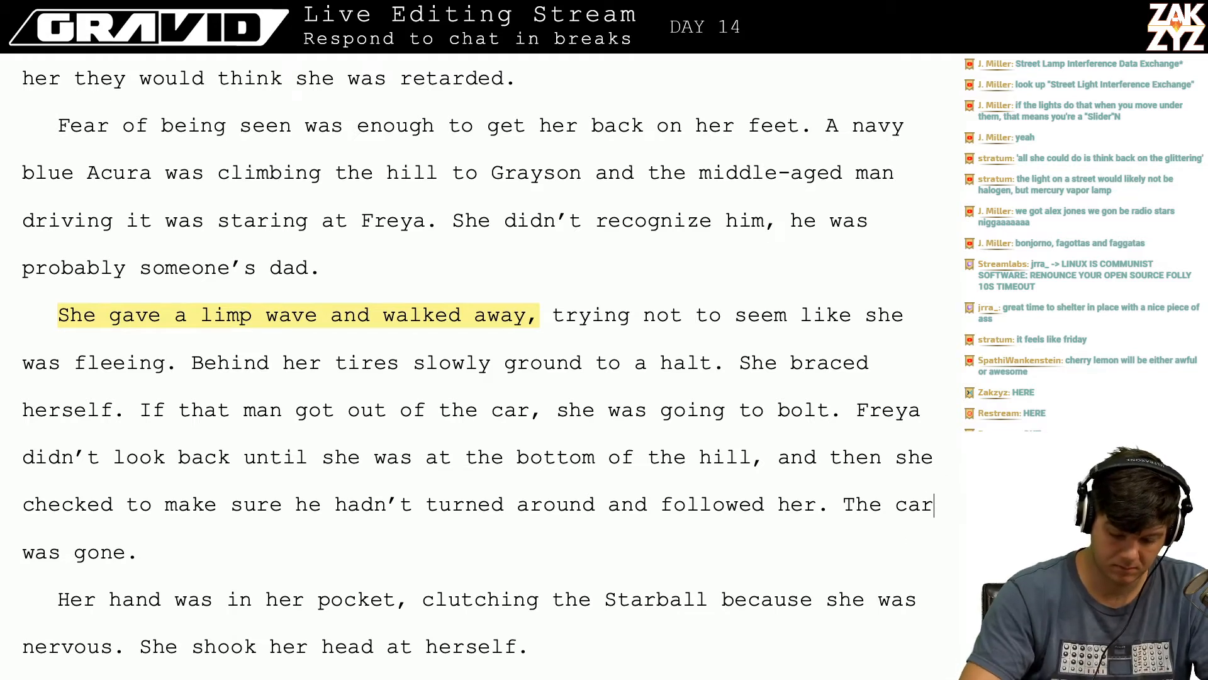
key("BackSpace")
key("BackSpace")
key("BackSpace")
type("Accur")
key("BackSpace")
key("BackSpace")
key("BackSpace")
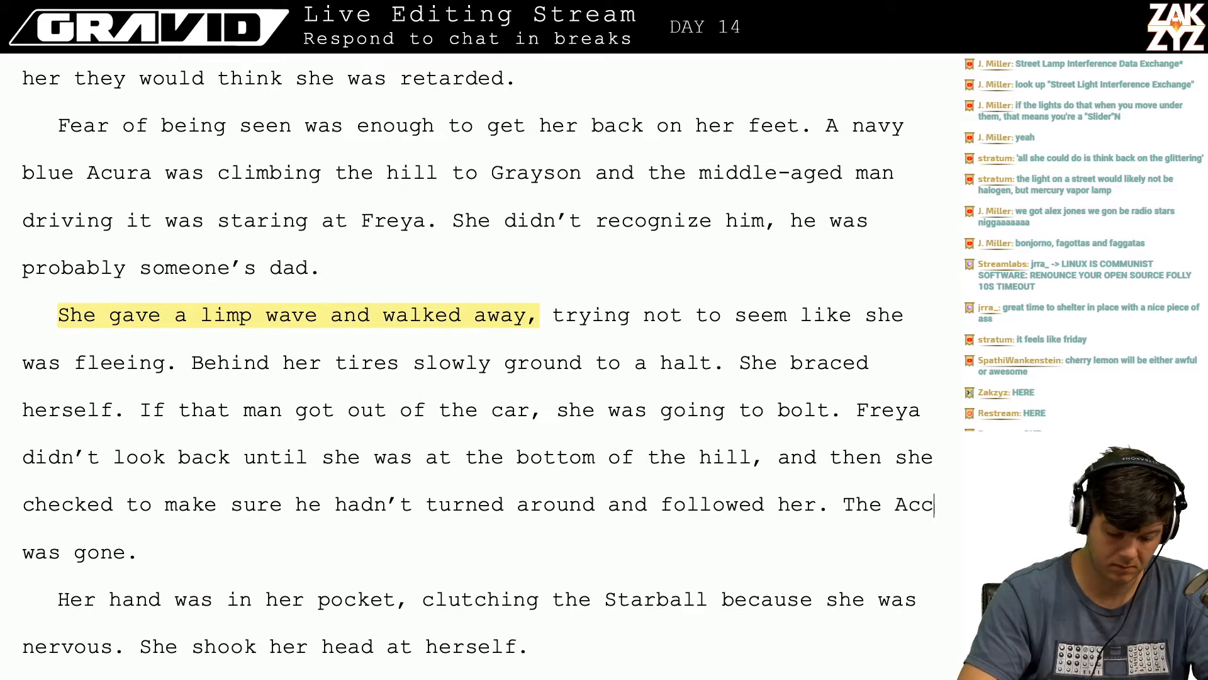
type("ura")
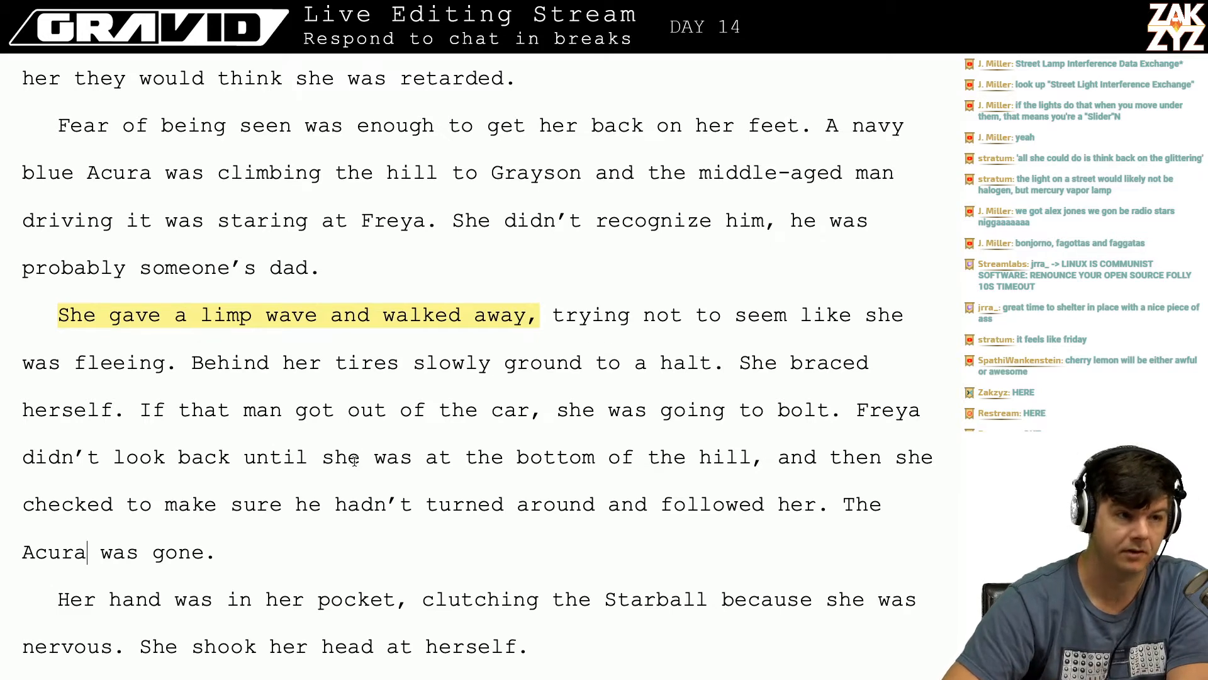
- Replace "Her" with "Freya's" at the start of the paragraph about the hand clutching the Starball
scroll(354, 461, "down", 4)
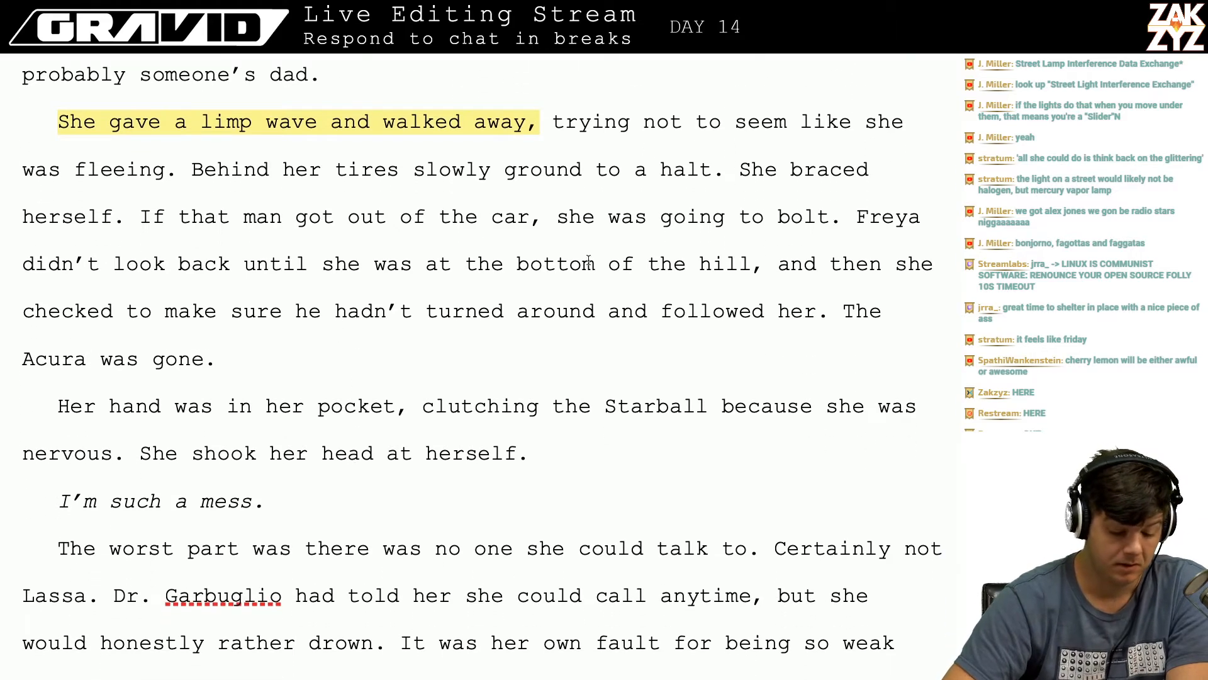
left_click(274, 376)
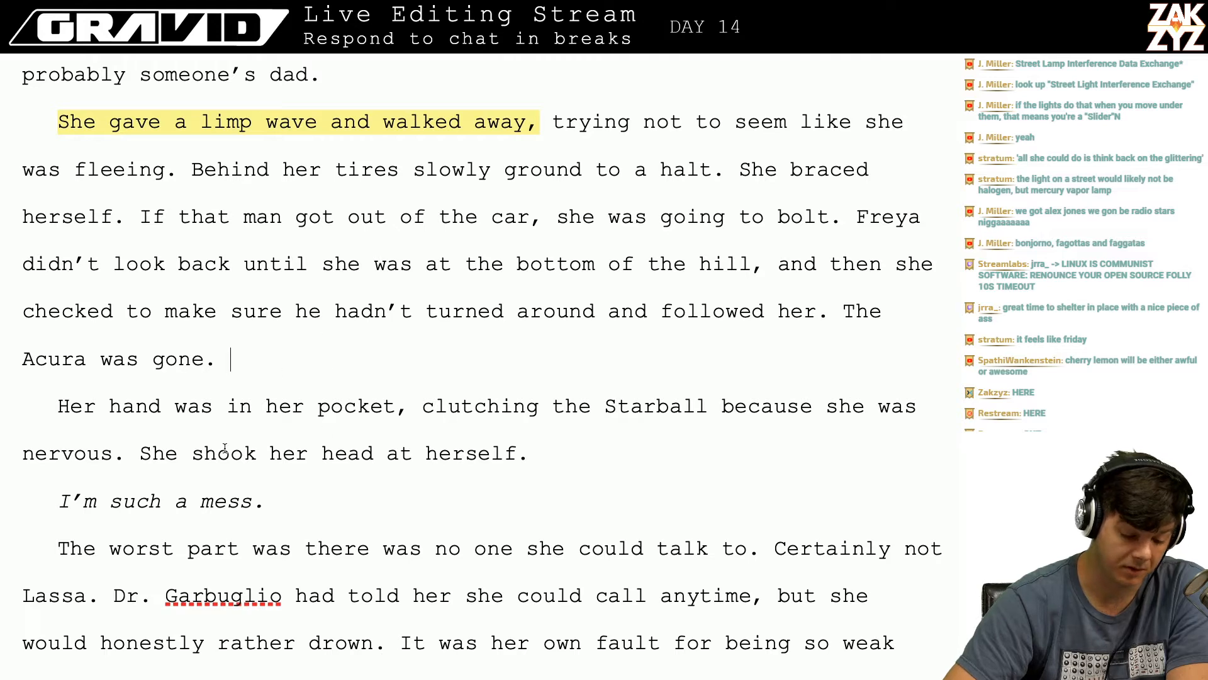
left_click(104, 405)
key("BackSpace")
key("BackSpace")
key("BackSpace")
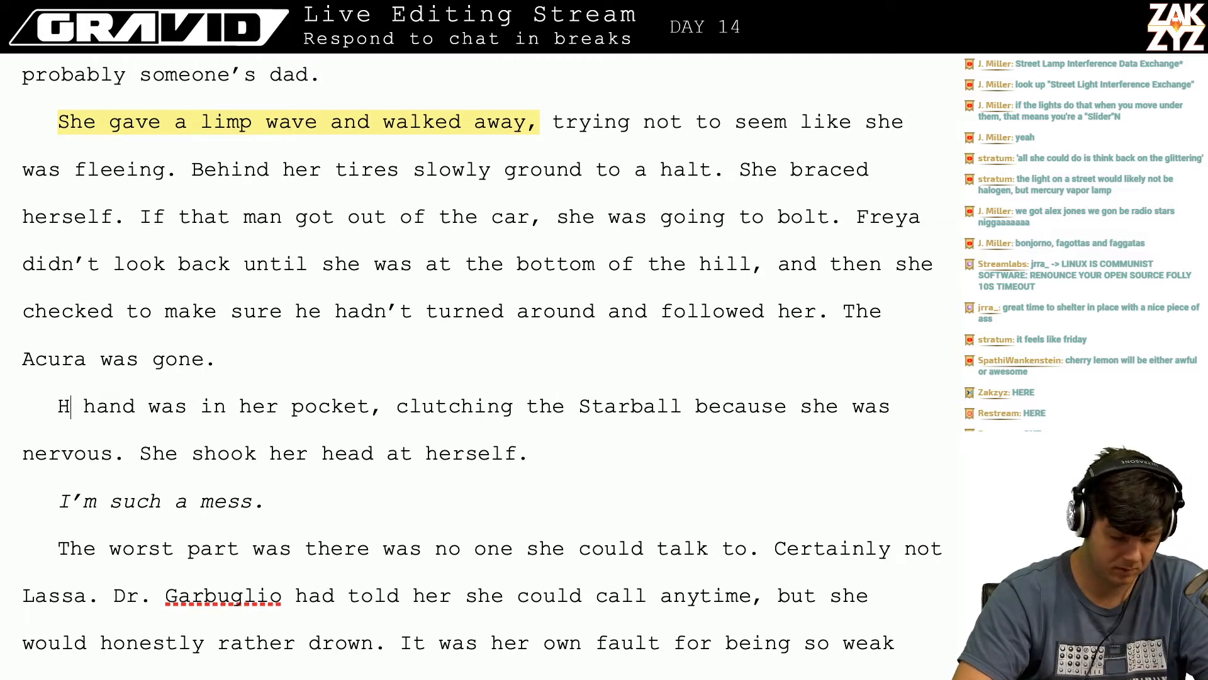
type("Freya's")
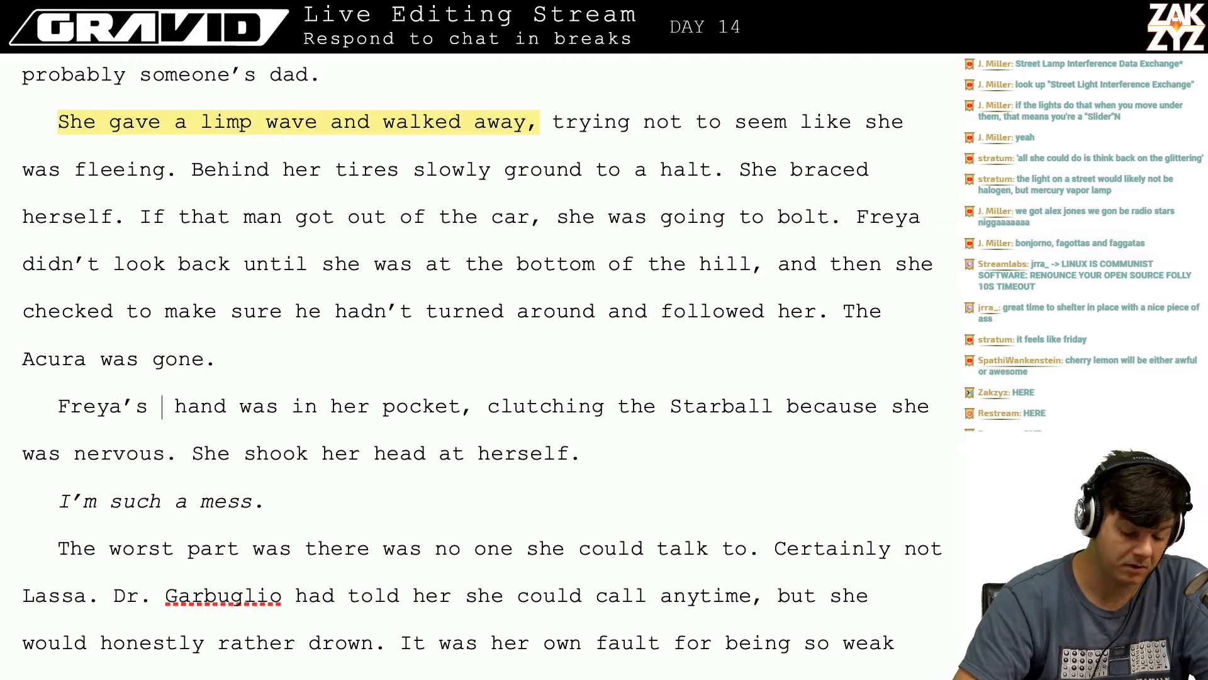
key("Right")
- Read on from Freya shaking her head at herself through the Wisconsin lines to the paragraph about the empty streets
key("Down")
key("Left")
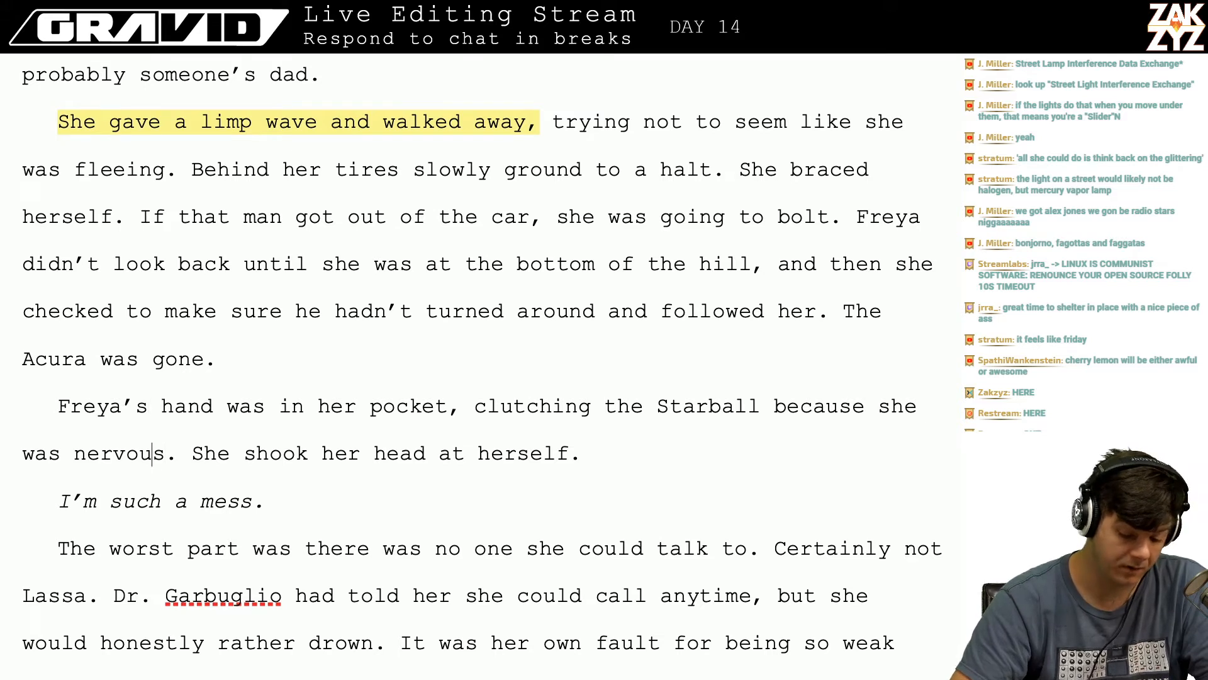
key("Right")
key("Right")
key("Right")
key("Right")
key("Right")
key("Right")
key("Right")
key("Right")
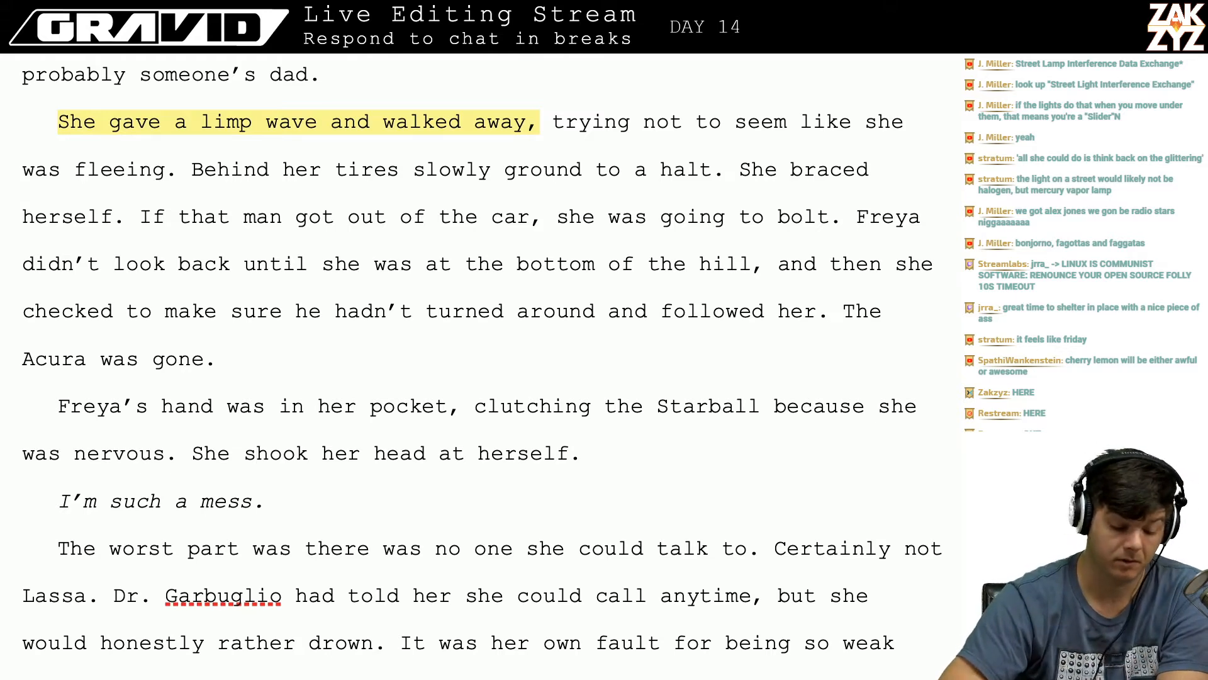
scroll(92, 513, "down", 10)
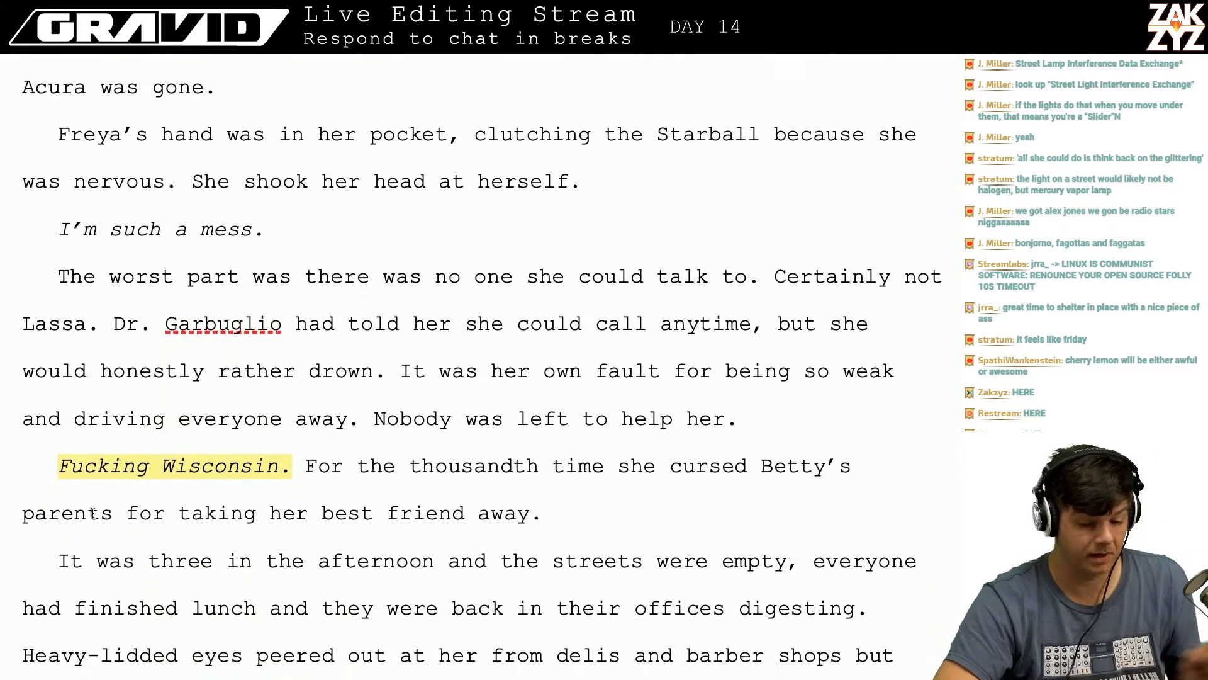
scroll(92, 512, "up", 1)
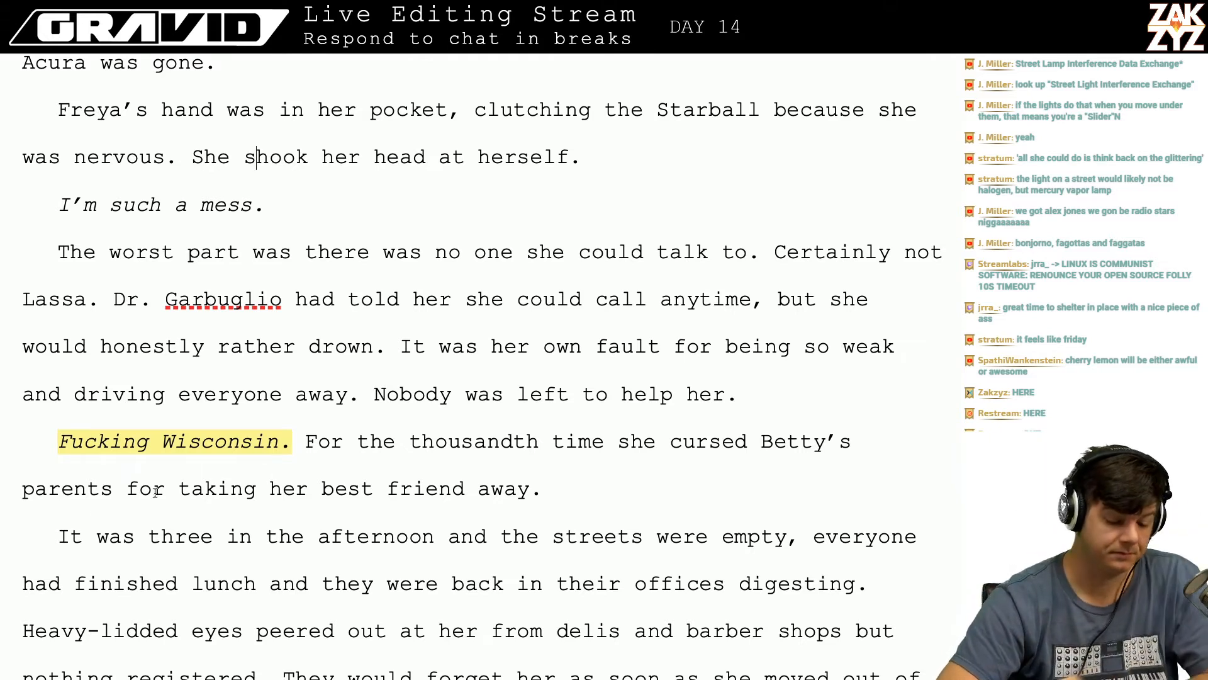
scroll(189, 607, "down", 3)
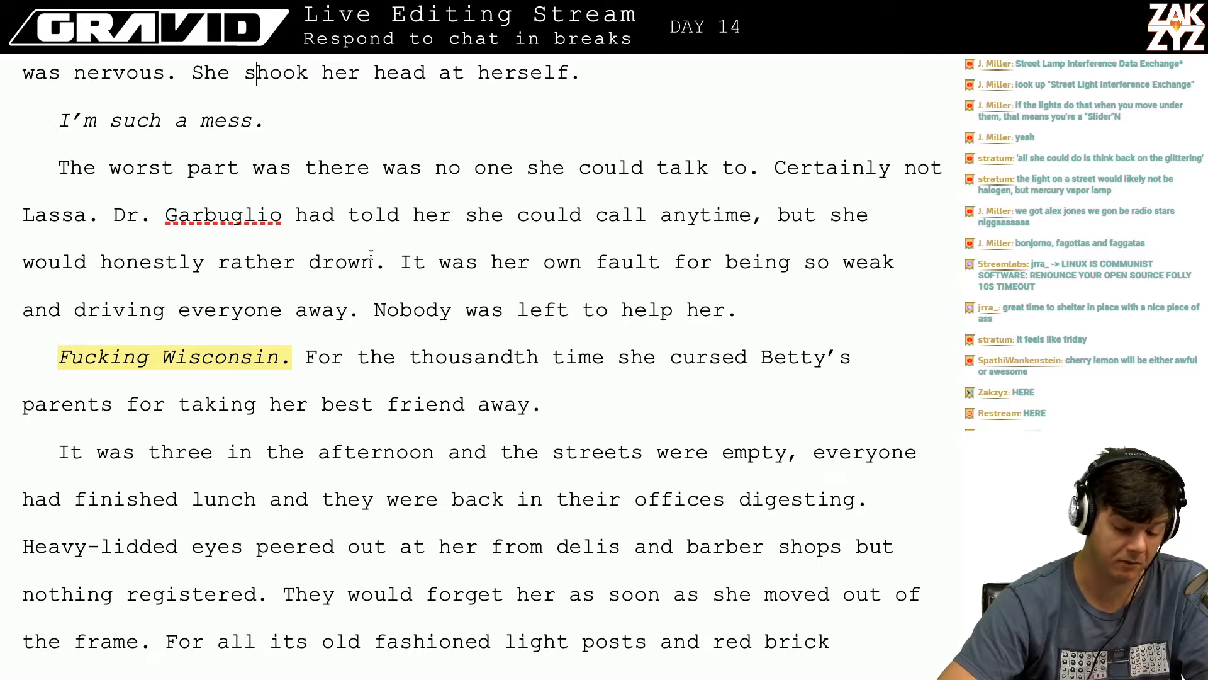
scroll(492, 290, "down", 1)
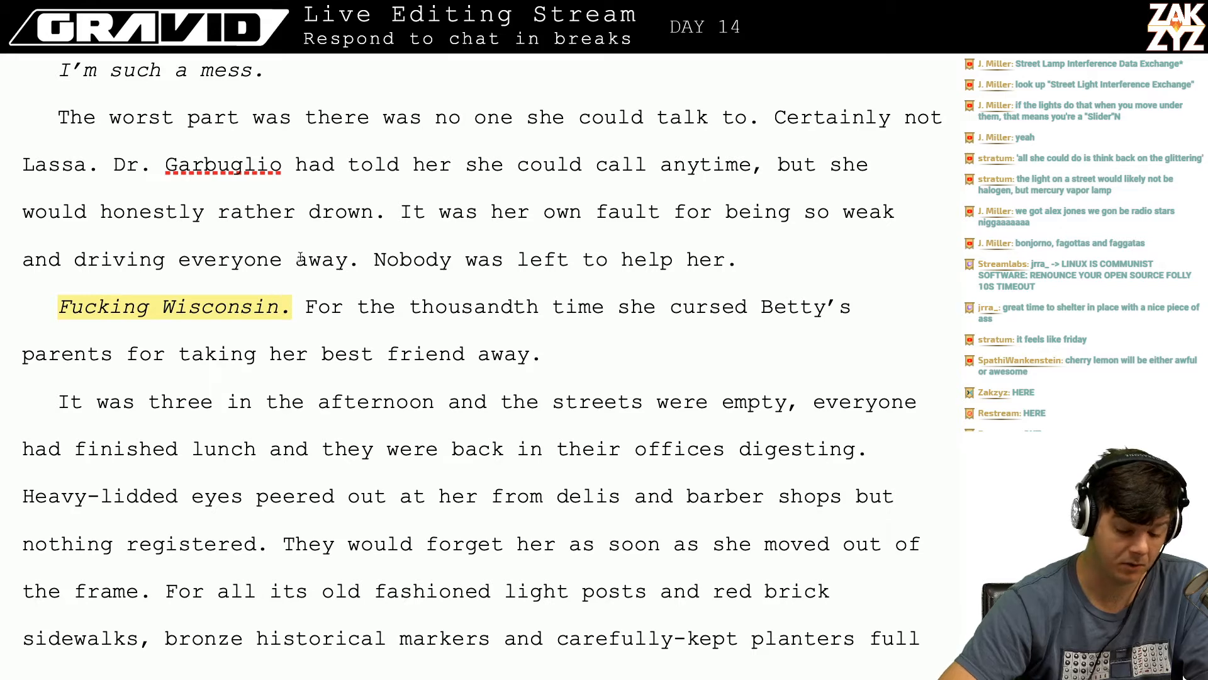
scroll(379, 268, "down", 1)
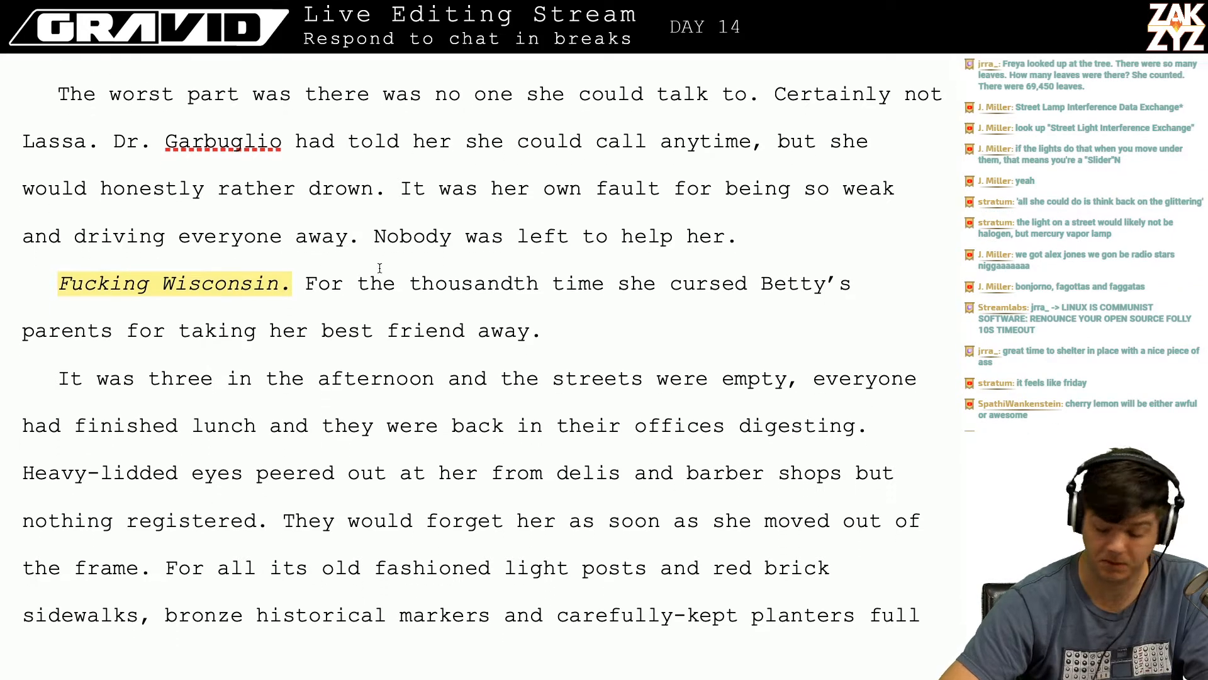
scroll(379, 268, "down", 3)
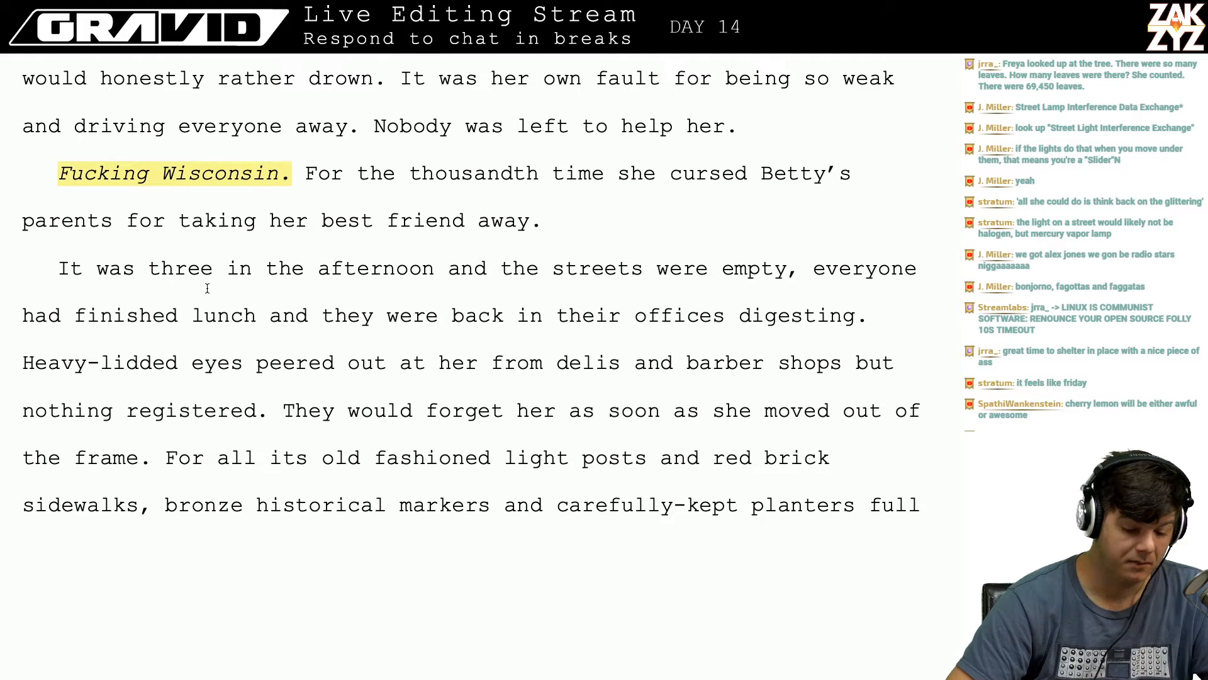
- Replace "parents" with "mother" in the sentence about Freya cursing for the thousandth time
scroll(253, 238, "up", 2)
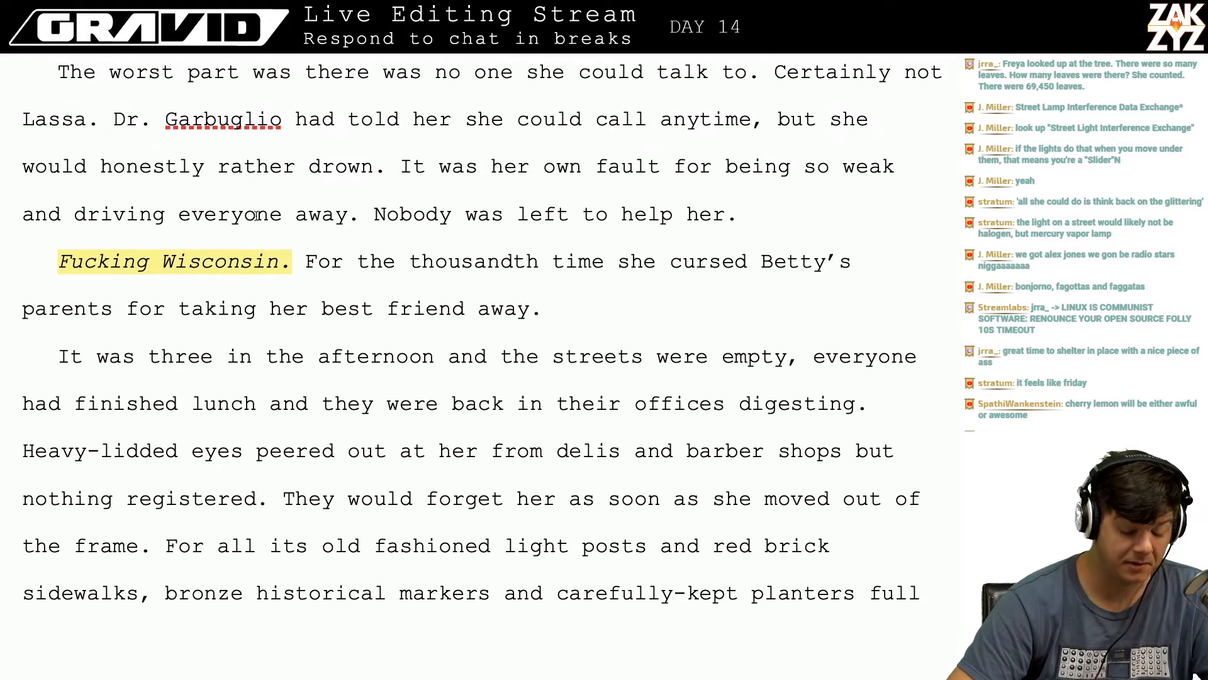
left_click(114, 318)
key("BackSpace")
key("BackSpace")
key("BackSpace")
key("BackSpace")
key("BackSpace")
key("BackSpace")
key("BackSpace")
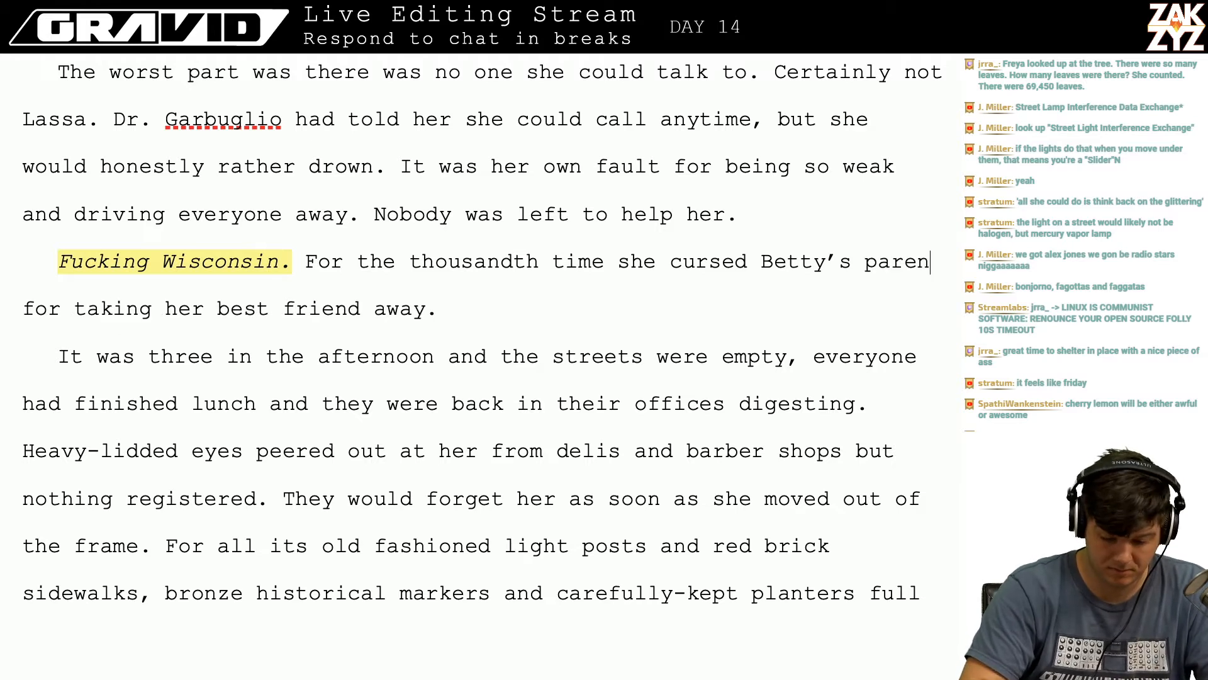
type("mother")
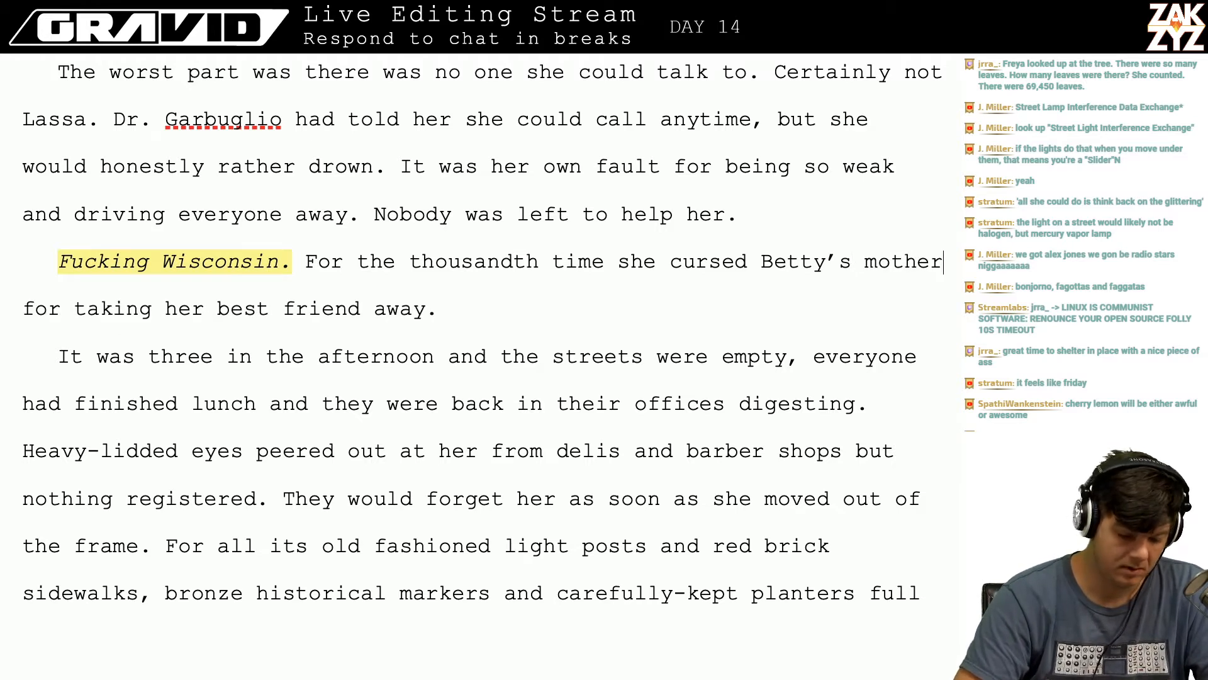
- Reread the paragraph about the empty afternoon streets, the lunch crowd back in their offices and the heavy-lidded eyes in delis and barber shops
key("Right")
key("End")
key("Down")
key("Down")
key("Down")
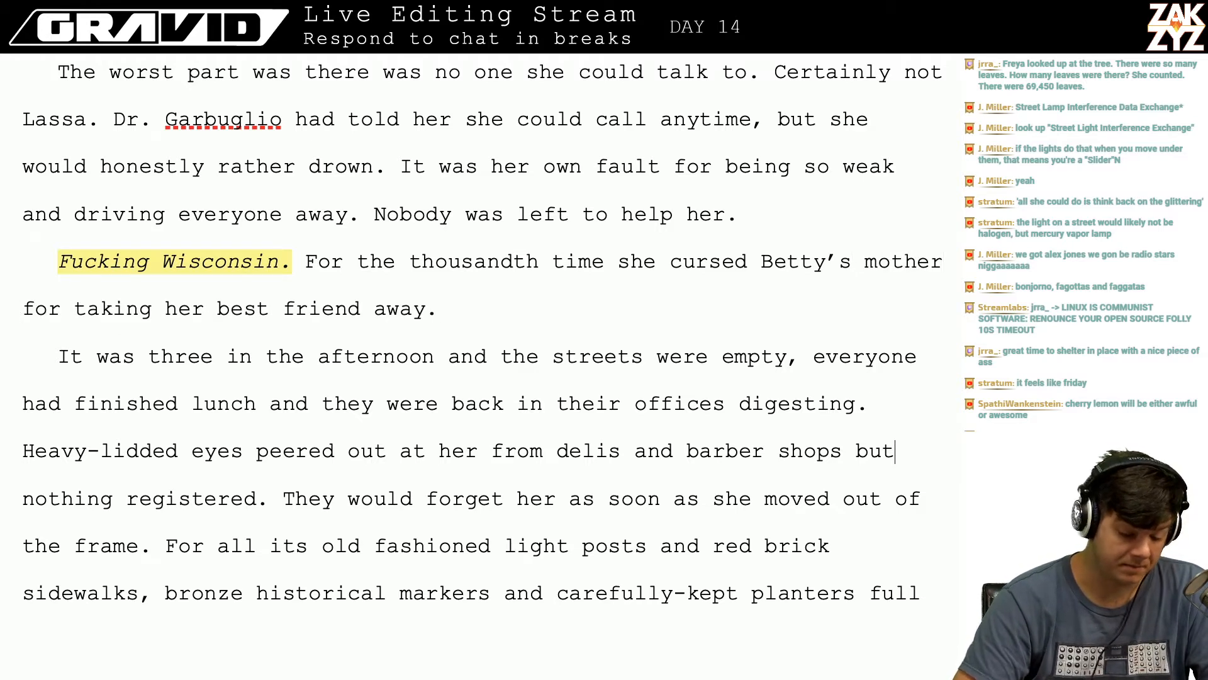
key("Left")
key("Left")
key("Left")
key("Left")
key("Left")
key("Left")
key("Left")
key("Left")
key("Left")
key("Left")
key("Left")
key("Left")
key("Left")
key("Left")
key("Left")
key("Left")
key("Left")
key("Left")
key("Left")
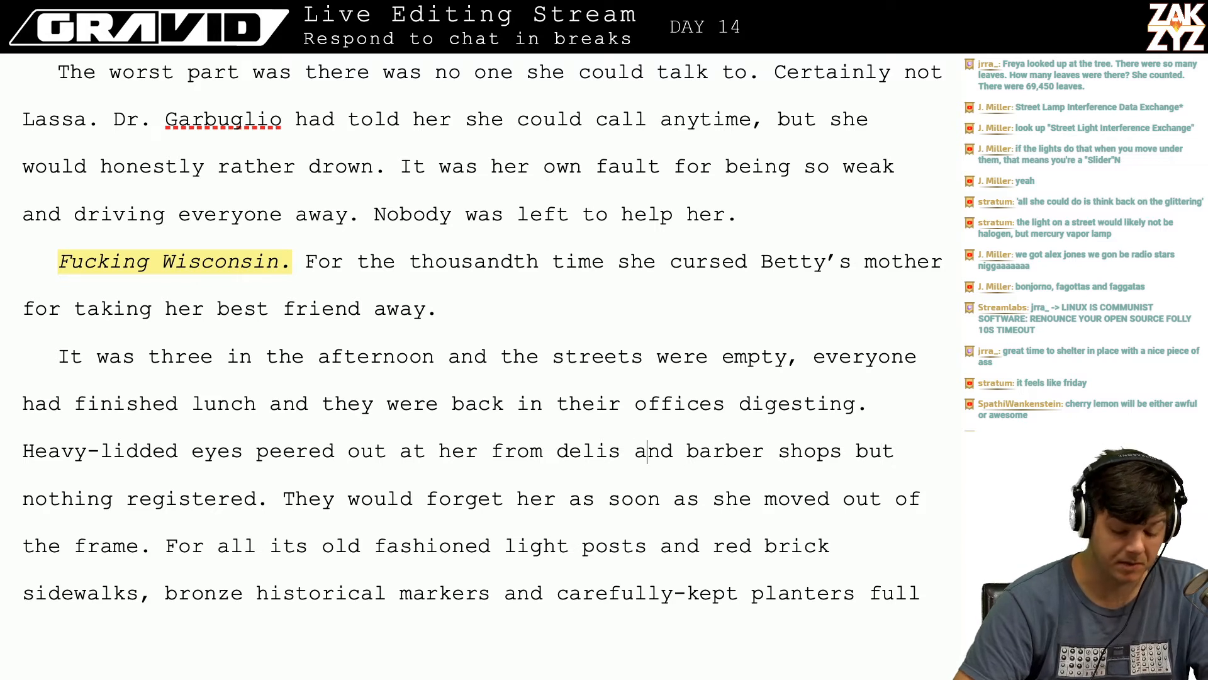
key("Left")
key("Left")
key("Left")
key("Left")
key("Left")
key("Left")
key("Left")
key("Left")
key("Left")
key("Left")
key("Left")
key("Left")
key("Left")
key("Left")
key("Left")
key("Left")
key("Left")
key("Left")
key("Left")
key("Left")
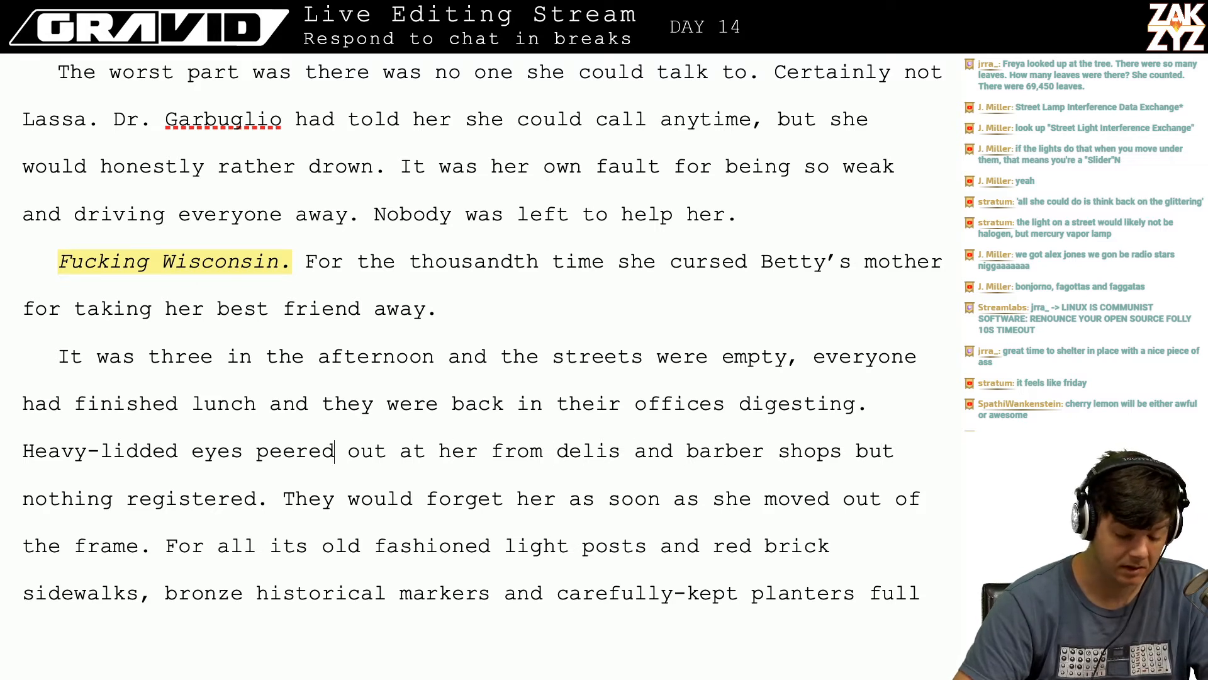
key("Left")
key("Left")
key("Left")
key("Left")
key("Left")
key("Left")
key("Left")
key("Left")
key("Left")
key("Left")
key("Left")
key("Left")
key("Left")
key("Left")
key("Left")
key("Left")
key("Left")
key("Left")
key("Left")
key("Left")
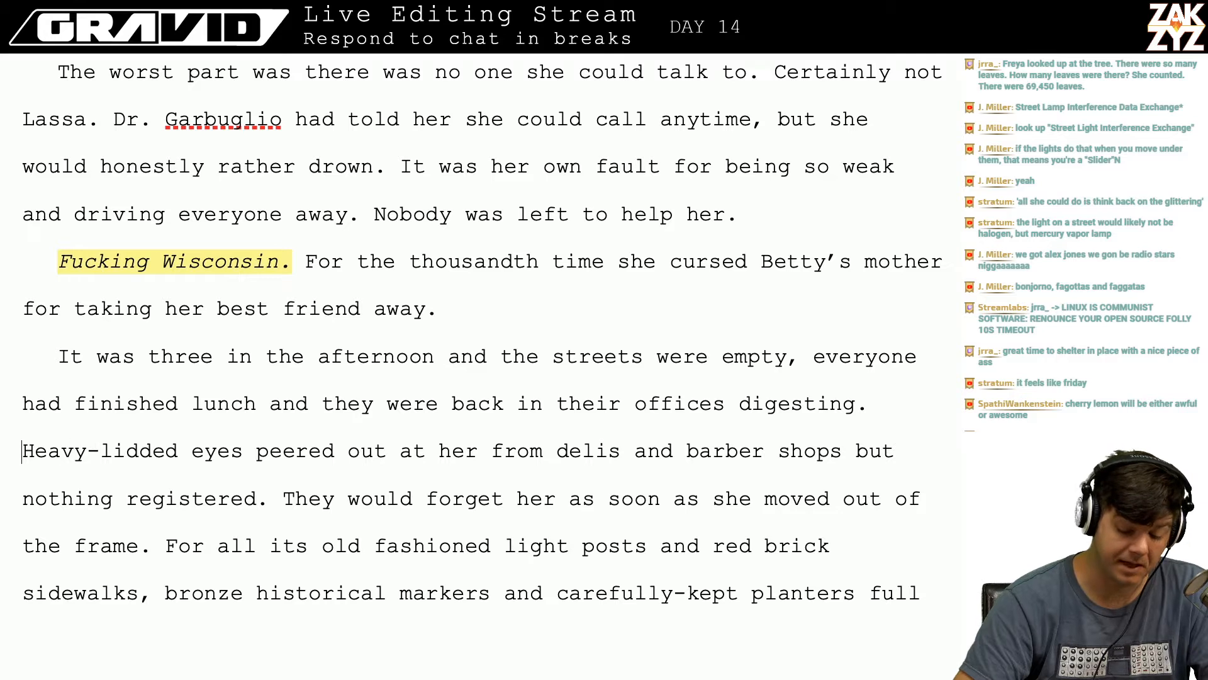
key("Left")
key("Left")
key("Left")
key("Left")
key("Left")
key("Left")
key("Left")
key("Left")
key("Left")
key("Left")
key("Left")
key("Left")
key("Left")
key("Left")
key("Left")
key("Left")
key("Left")
key("Left")
key("Left")
key("Left")
key("Down")
key("Left")
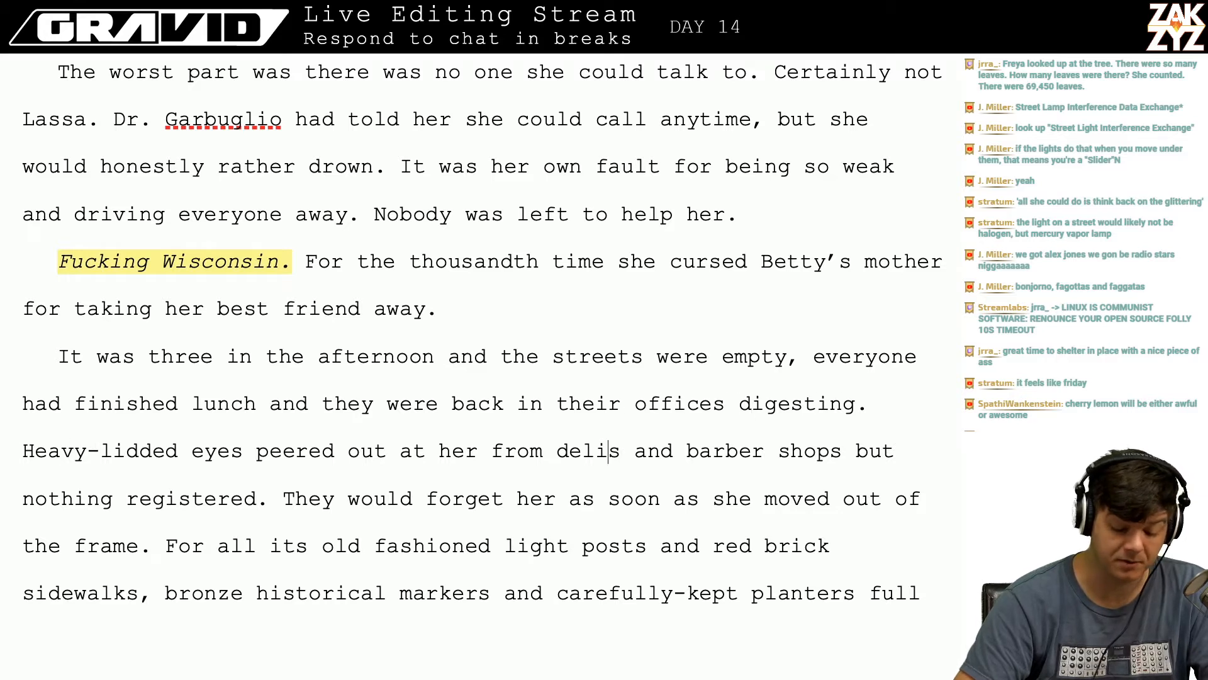
key("Left")
key("Up")
key("Up")
key("Right")
key("Right")
key("Right")
key("Right")
key("Right")
key("Right")
key("Right")
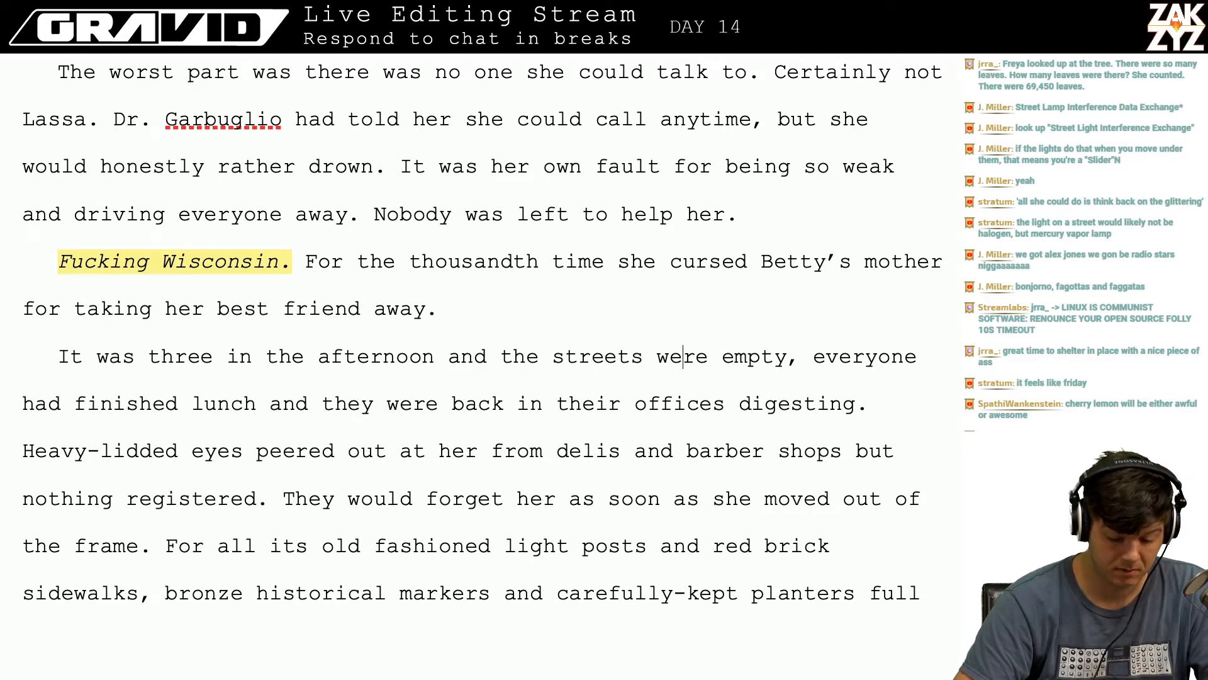
- Change "barber shops" to "the barber shop" in the sentence about the heavy-lidded eyes peering out
key("Left")
key("Down")
key("Down")
key("Left")
key("Left")
key("Right")
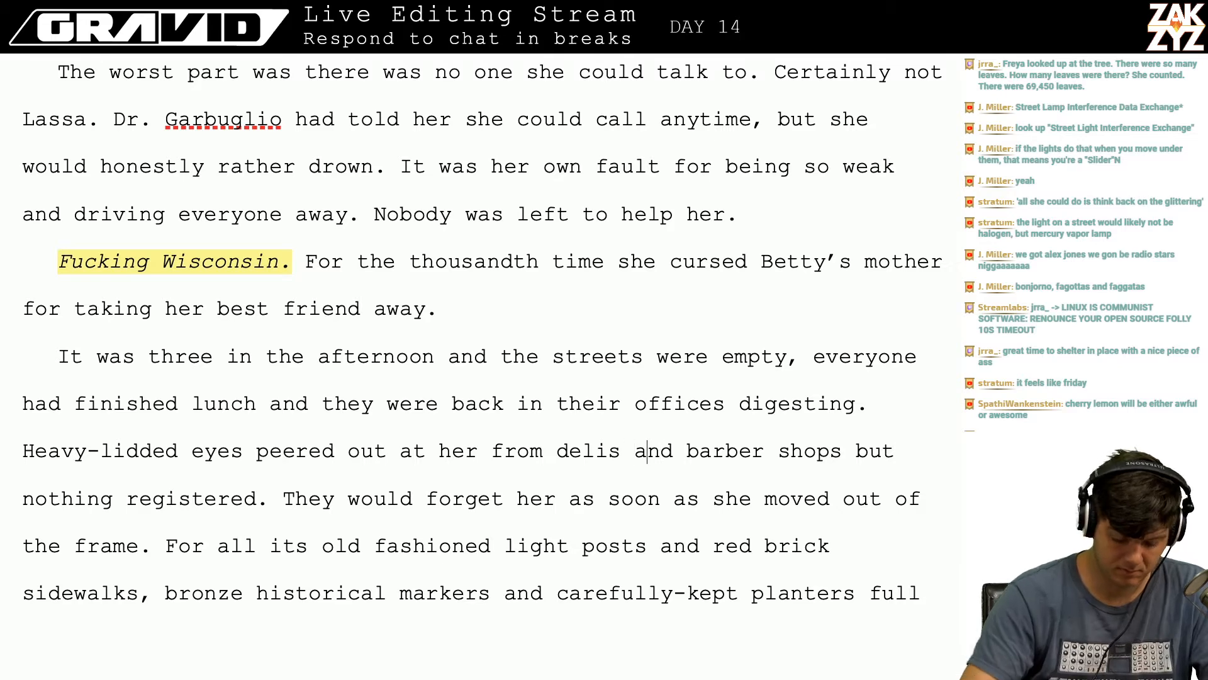
key("Right")
key("Right")
key("Right")
type("the bare")
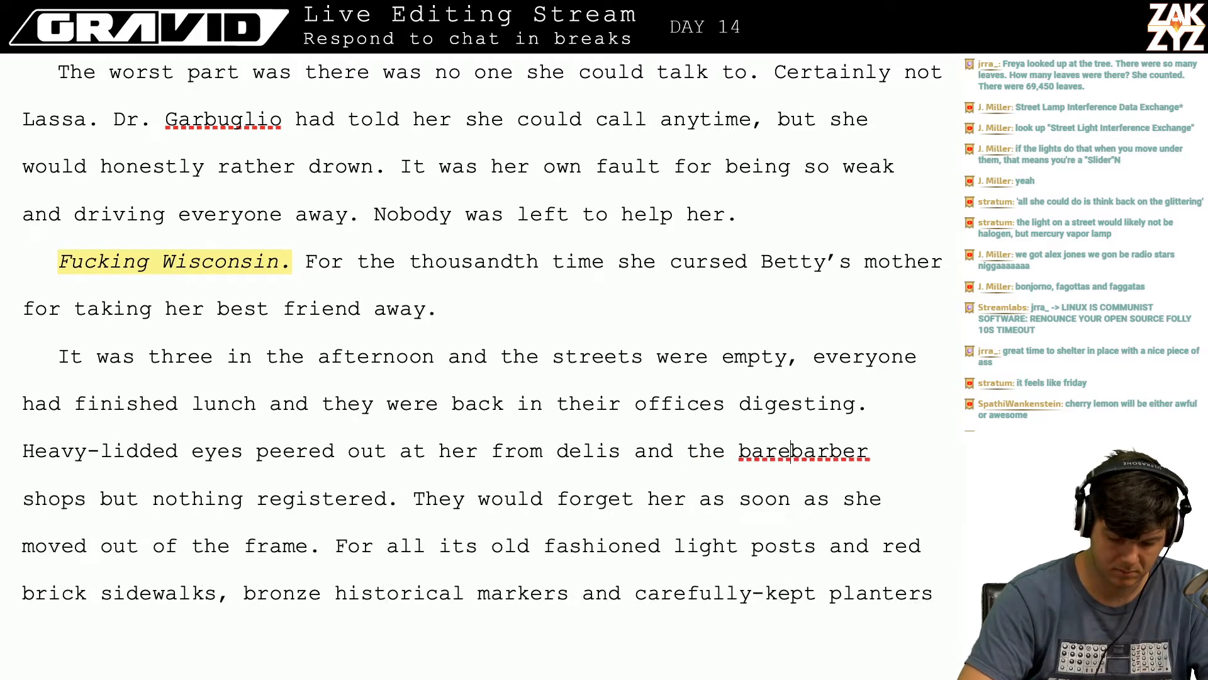
key("BackSpace")
type("ber shop")
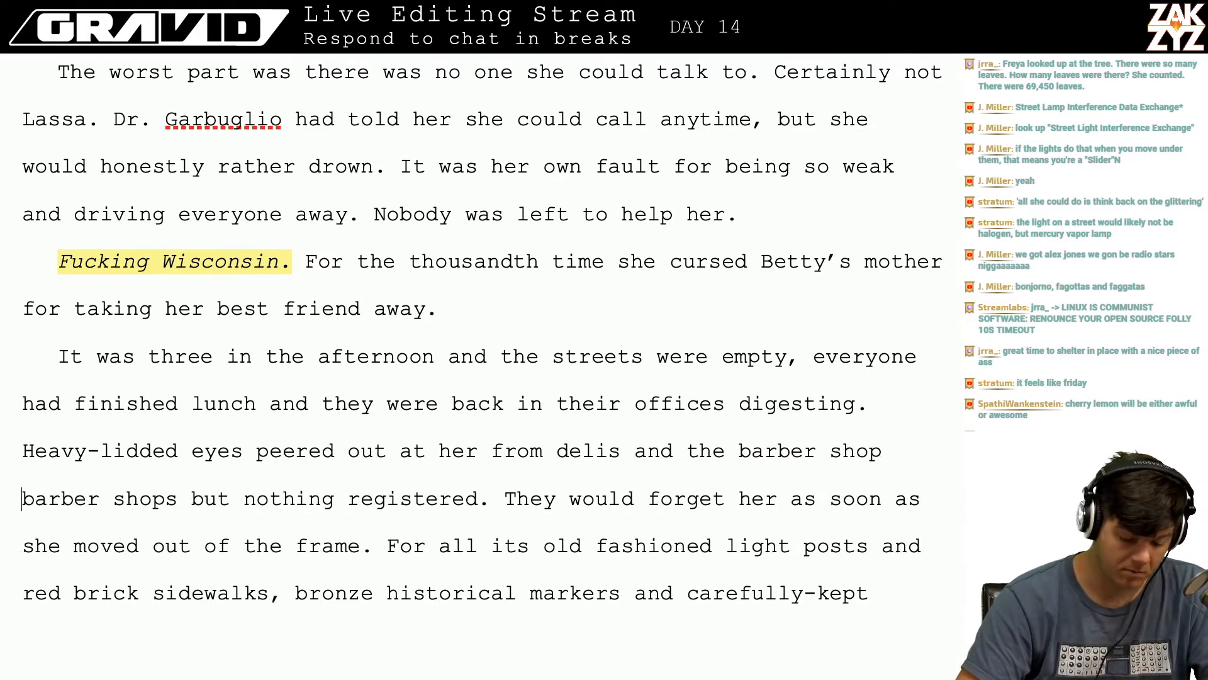
key("shift+Right")
key("shift+Right")
key("shift+Right")
key("shift+Right")
key("shift+Right")
key("shift+Right")
key("shift+Right")
key("shift+Right")
key("shift+Right")
key("shift+Right")
key("shift+Right")
key("shift+Right")
key("shift+Right")
key("BackSpace")
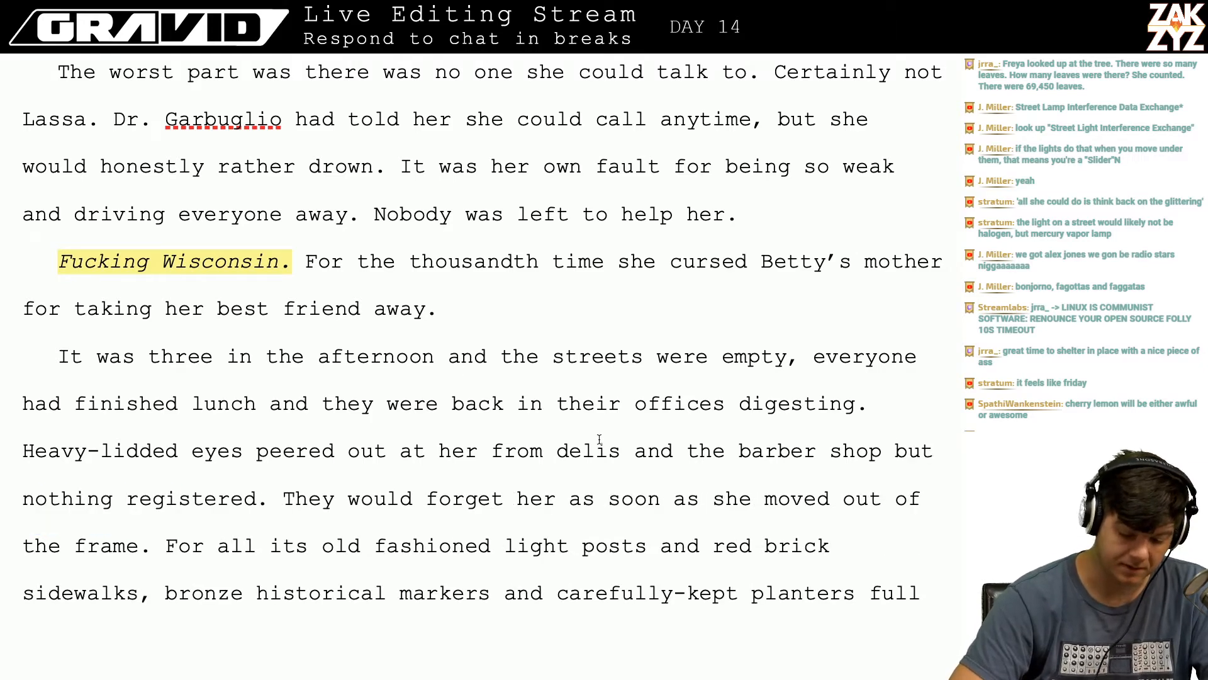
- Switch to the web browser and search for "fattest poet in history"
left_click(553, 452)
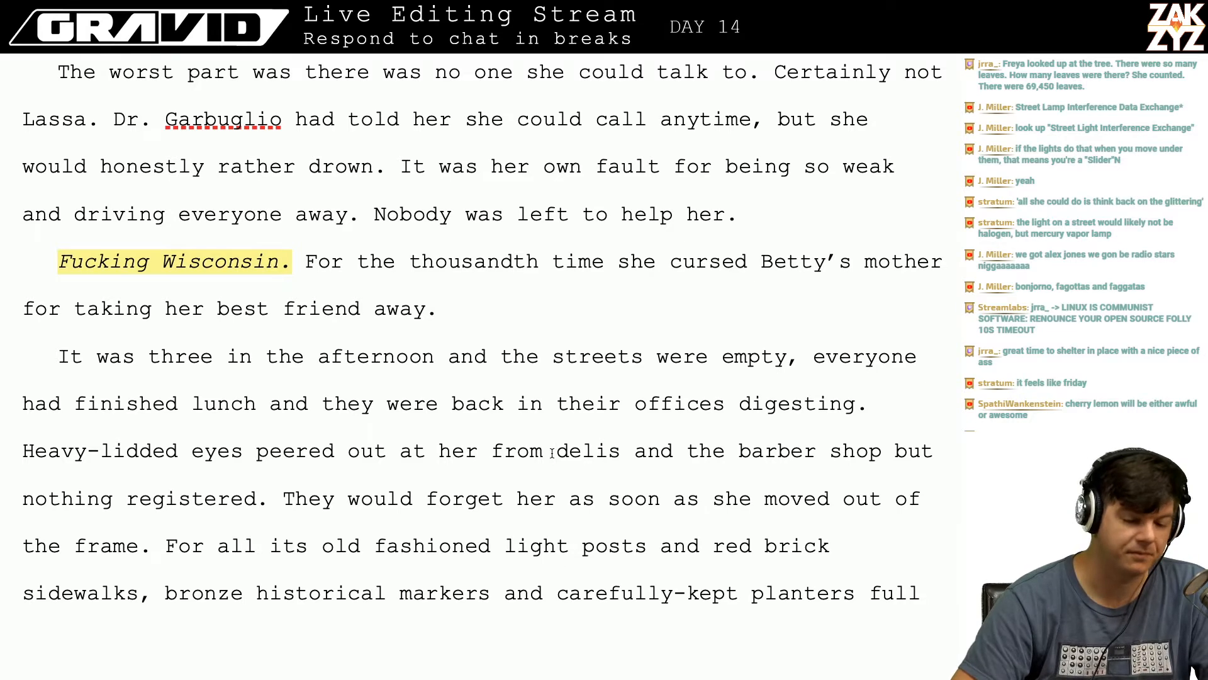
key("super+Tab")
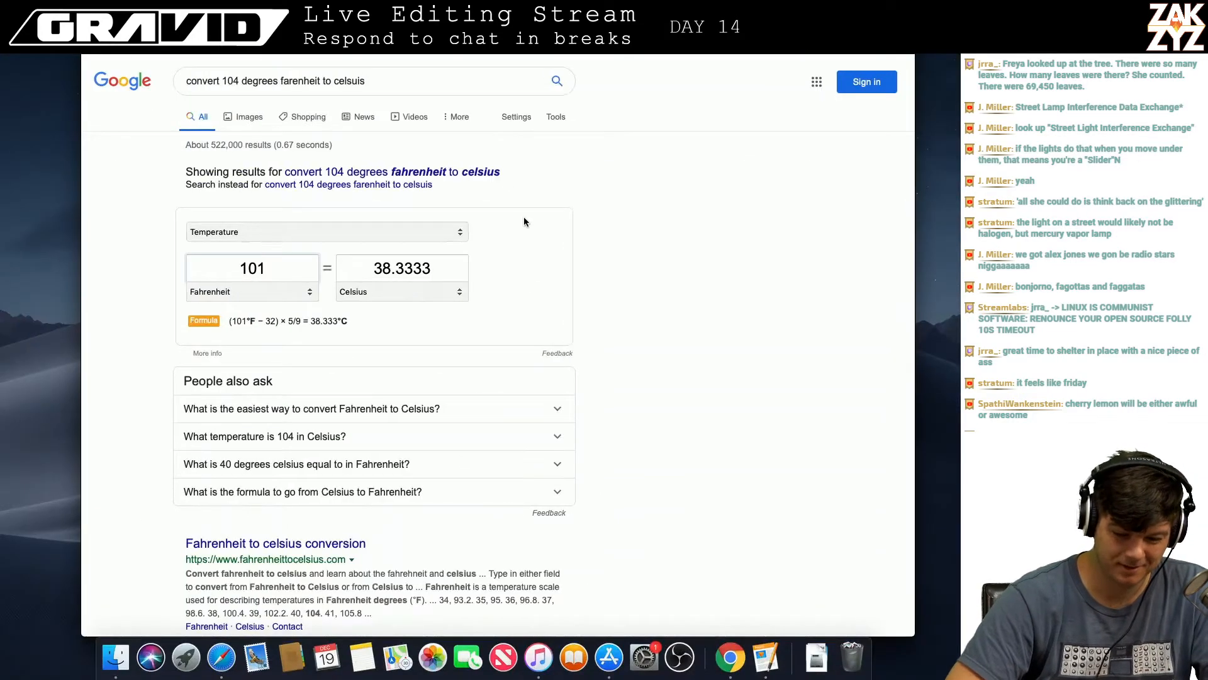
key("super+l")
type("fatte")
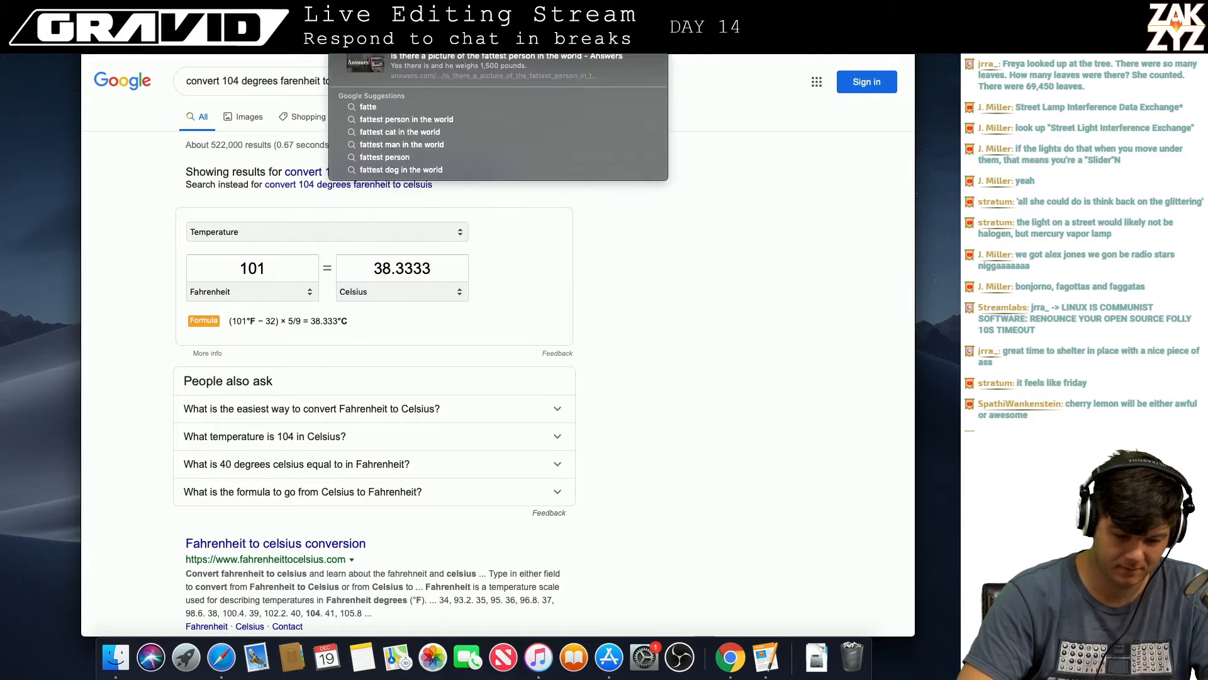
type("st poet in h")
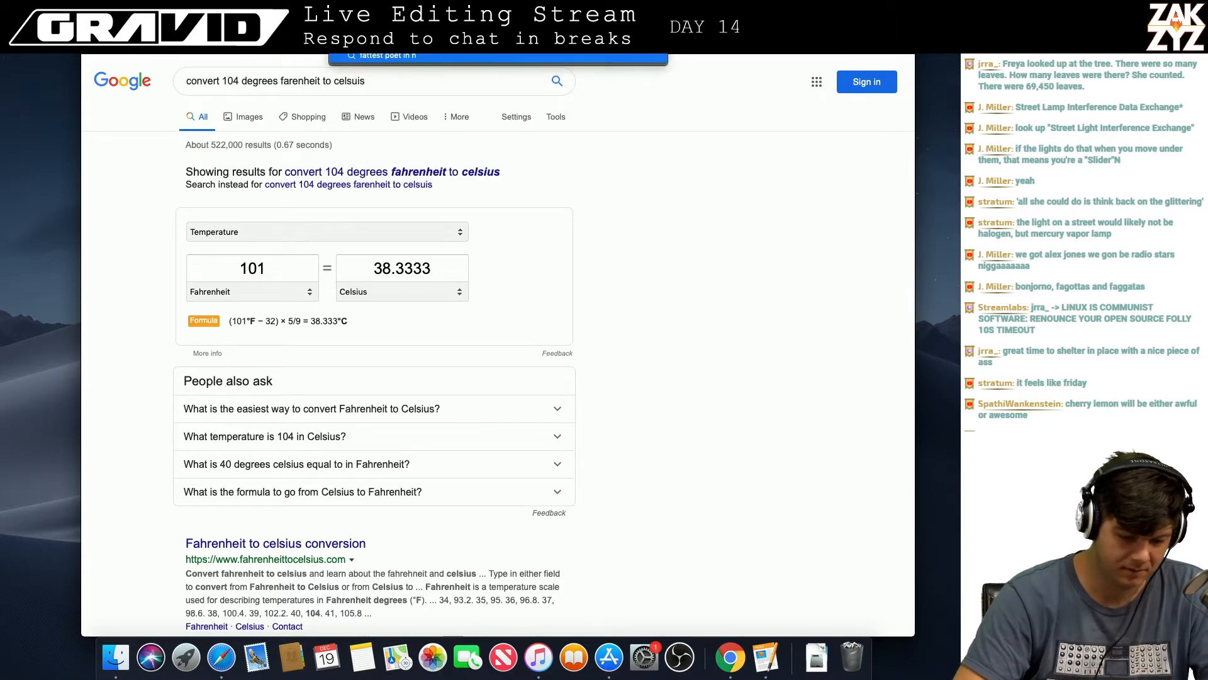
type("istory")
key("Return")
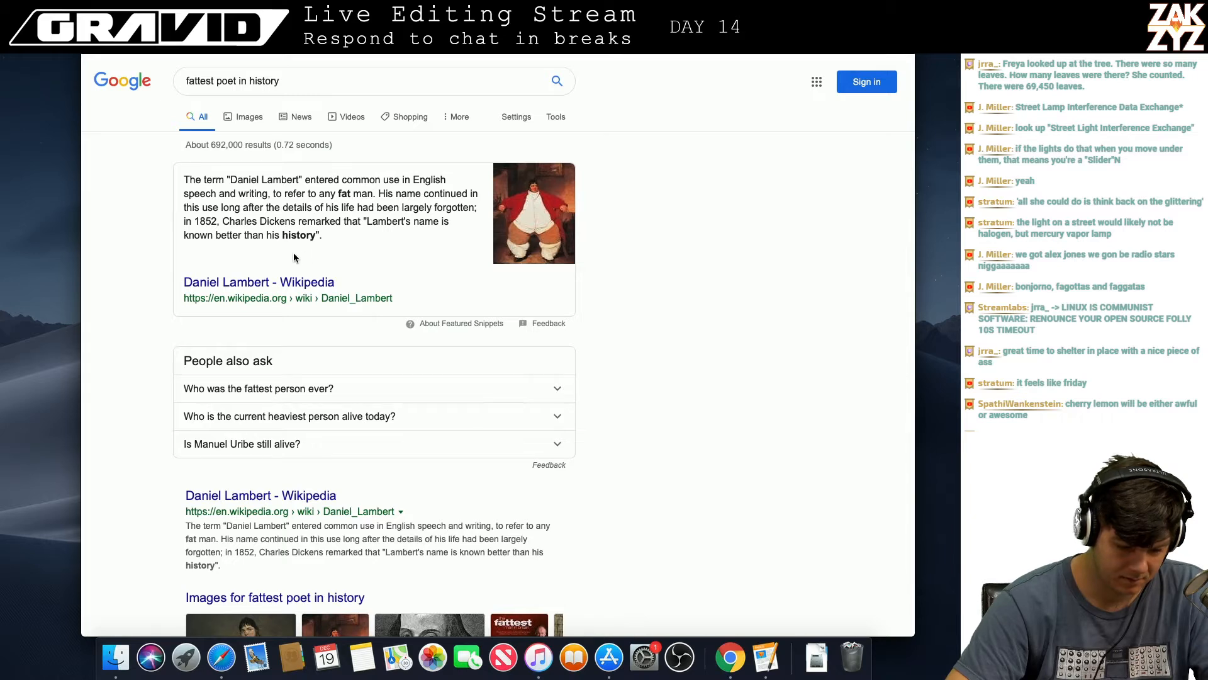
- Open the Wikipedia article on Daniel Lambert from the search results and read its introduction
left_click(273, 283)
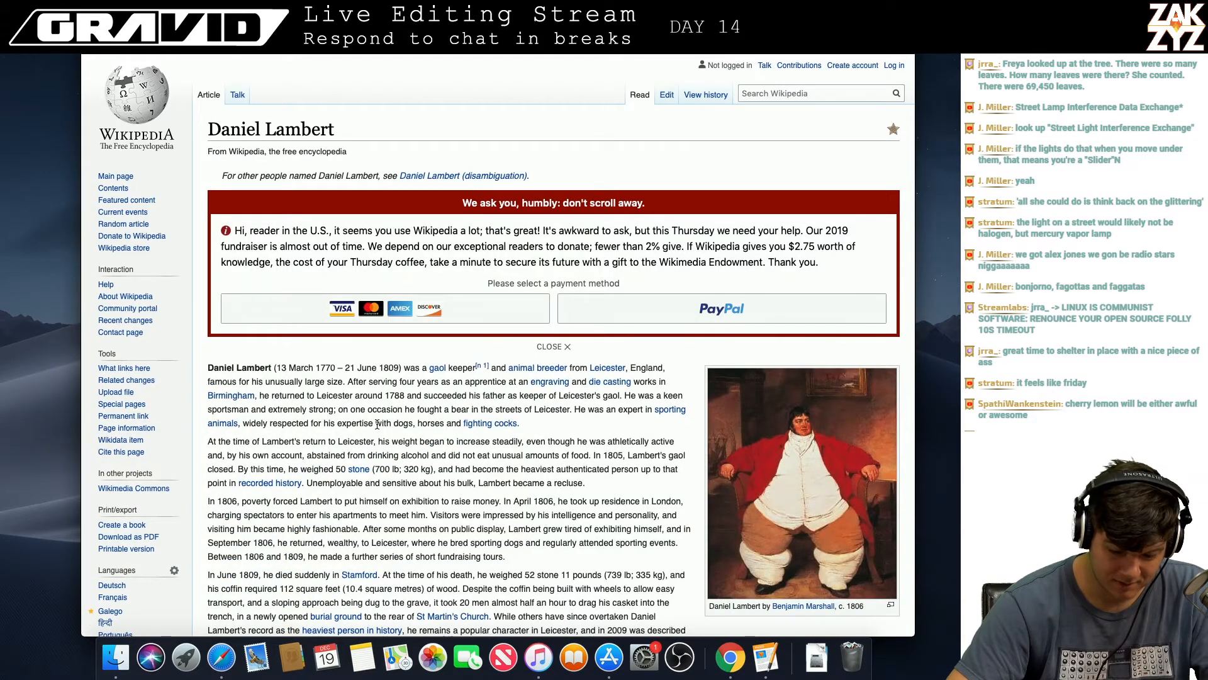
scroll(377, 425, "down", 5)
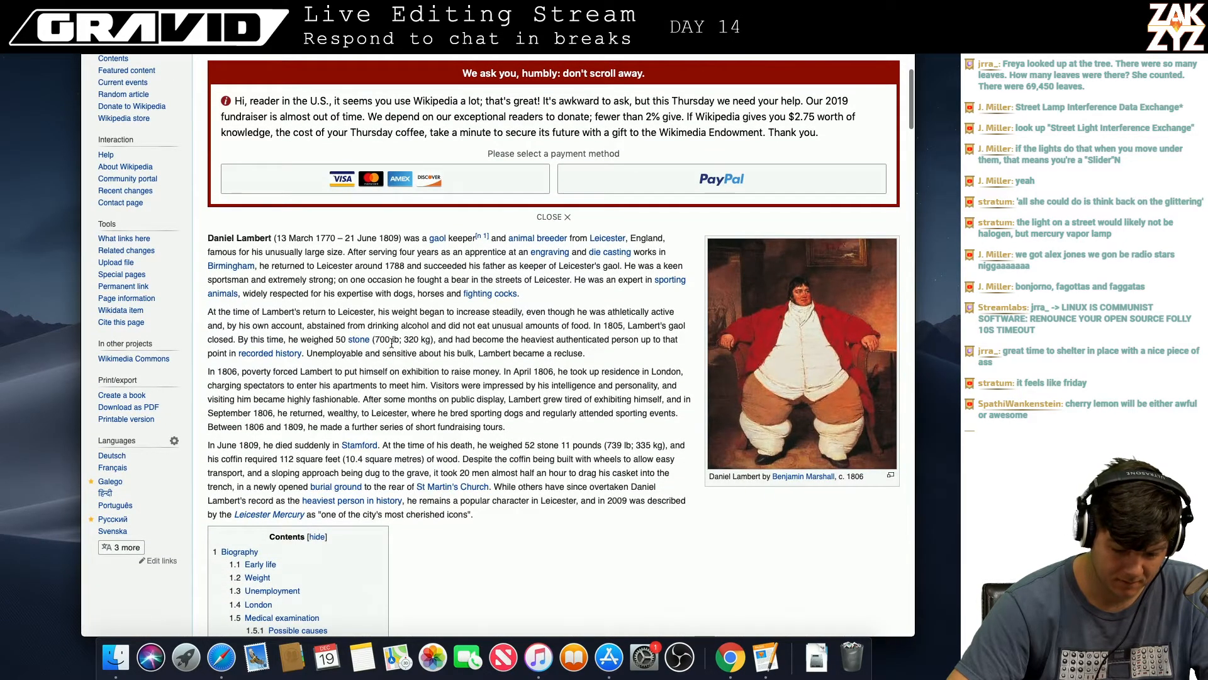
scroll(392, 343, "down", 1)
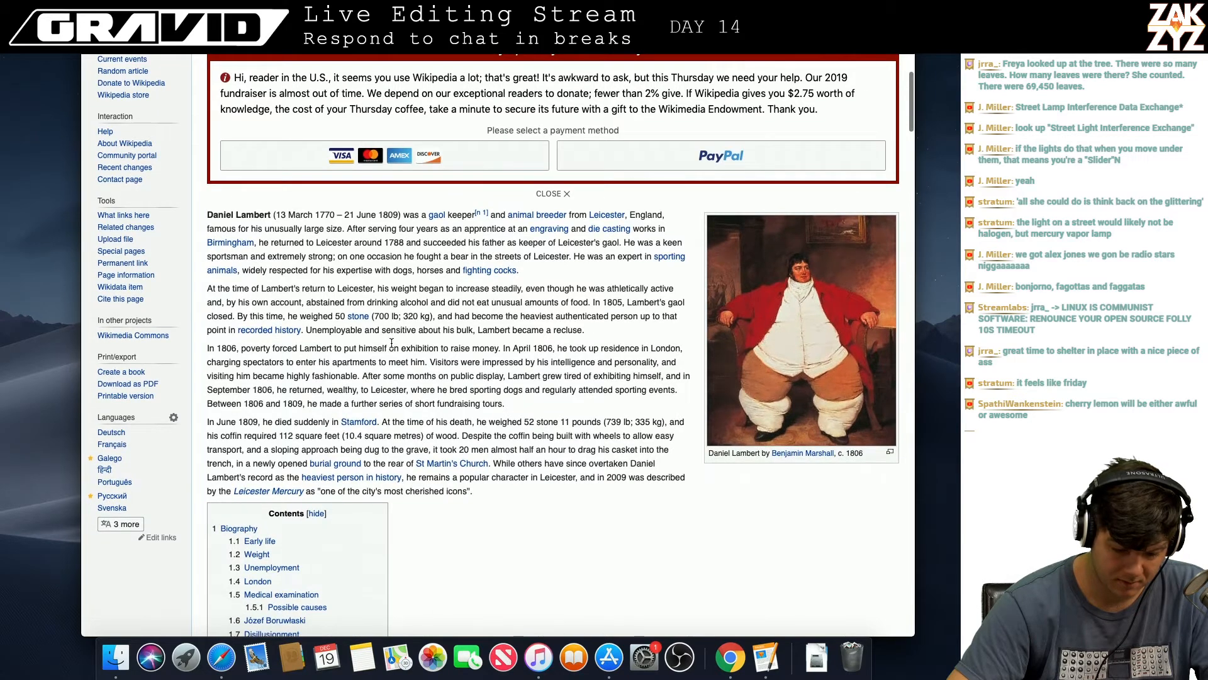
scroll(392, 345, "down", 1)
scroll(391, 345, "down", 1)
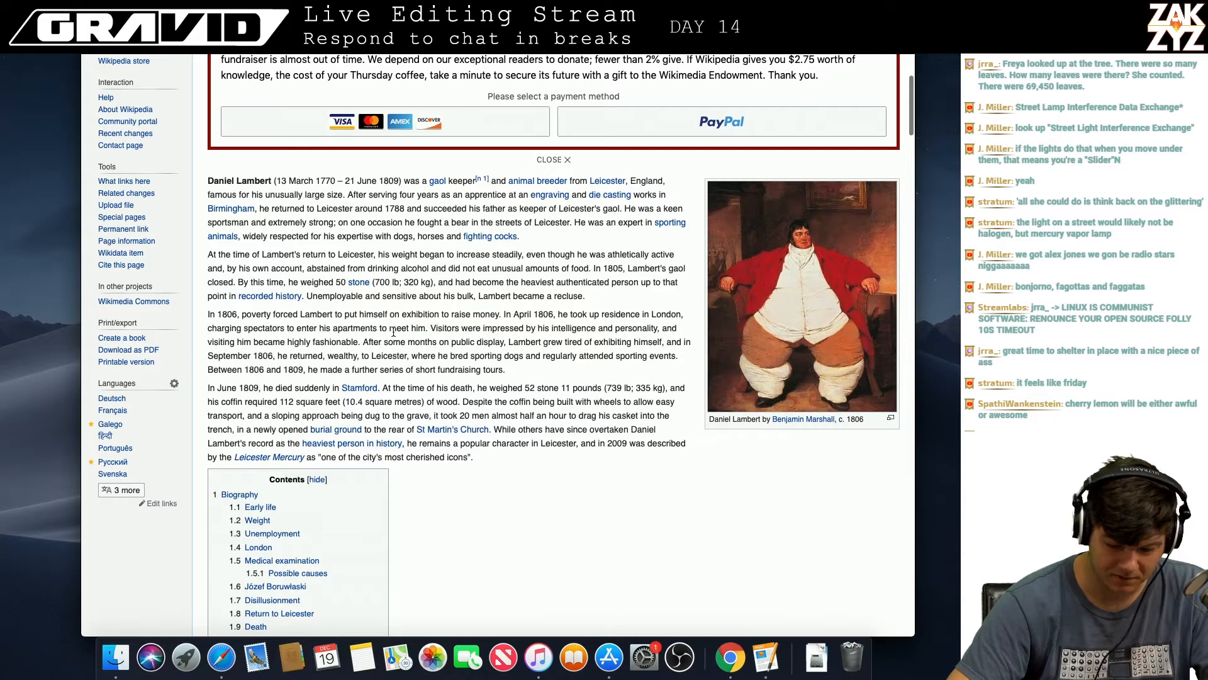
- Return to the manuscript and insert "Lambert's Delicatessen and" before "delis" in the heavy-lidded eyes sentence
key("super+Tab")
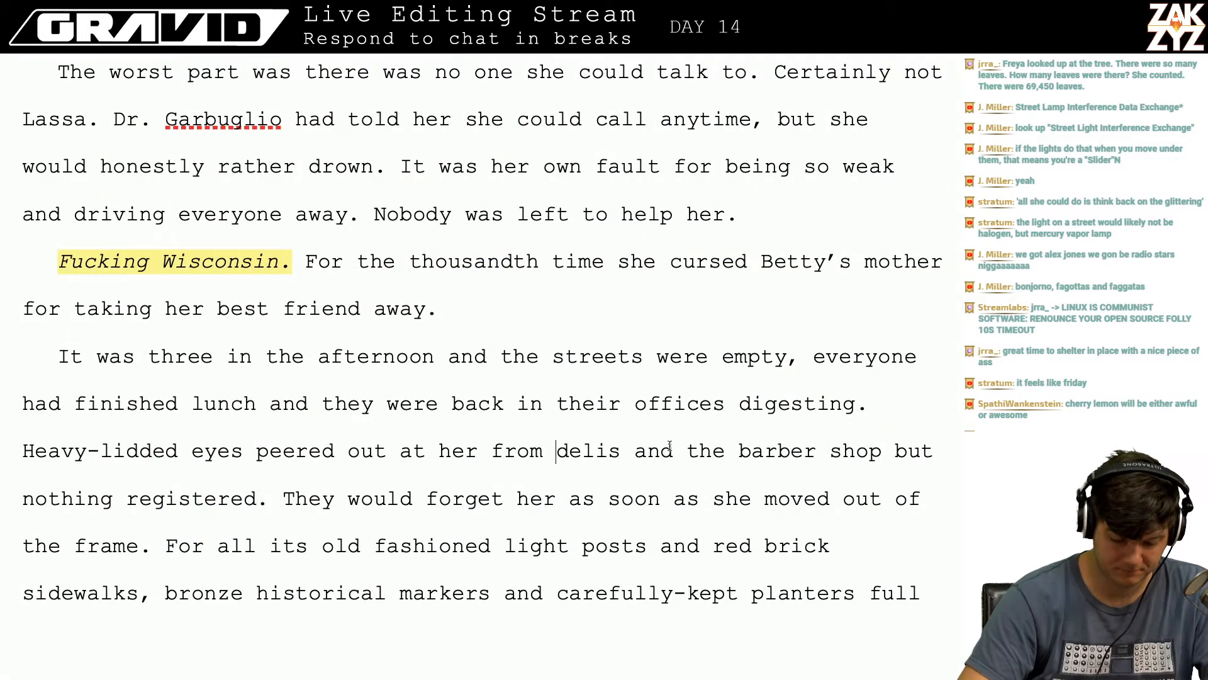
key("Left")
key("Right")
type("T")
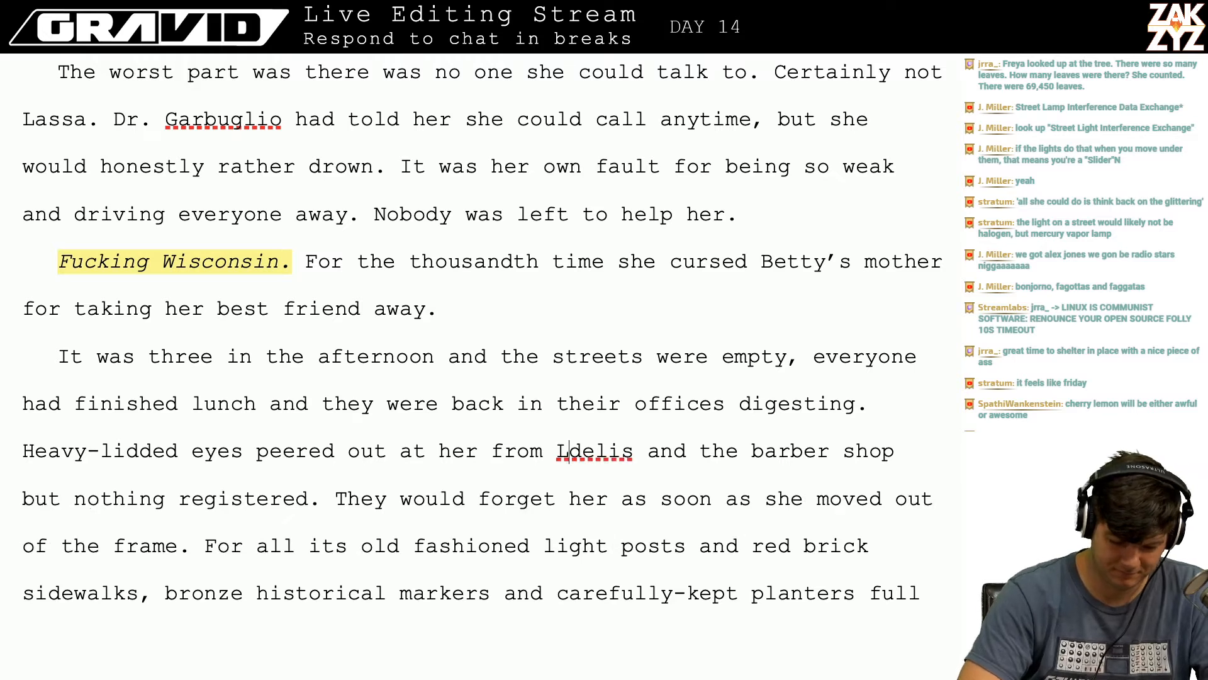
key("BackSpace")
type("T")
key("BackSpace")
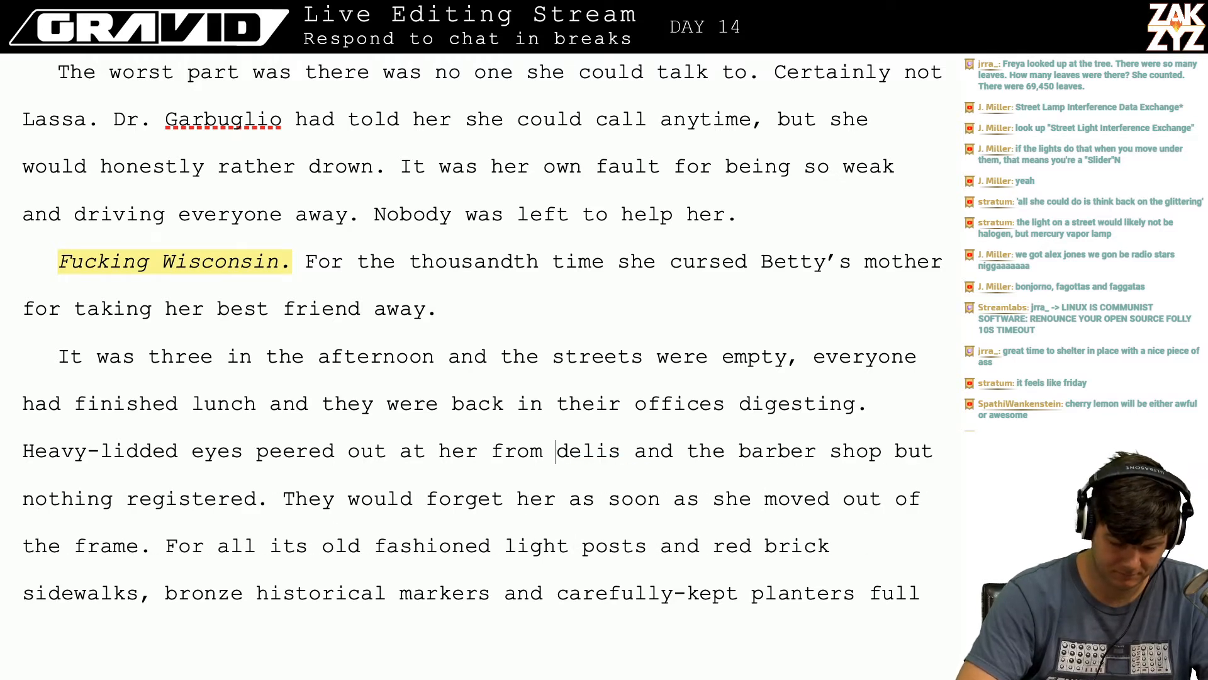
type("Lamber")
key("BackSpace")
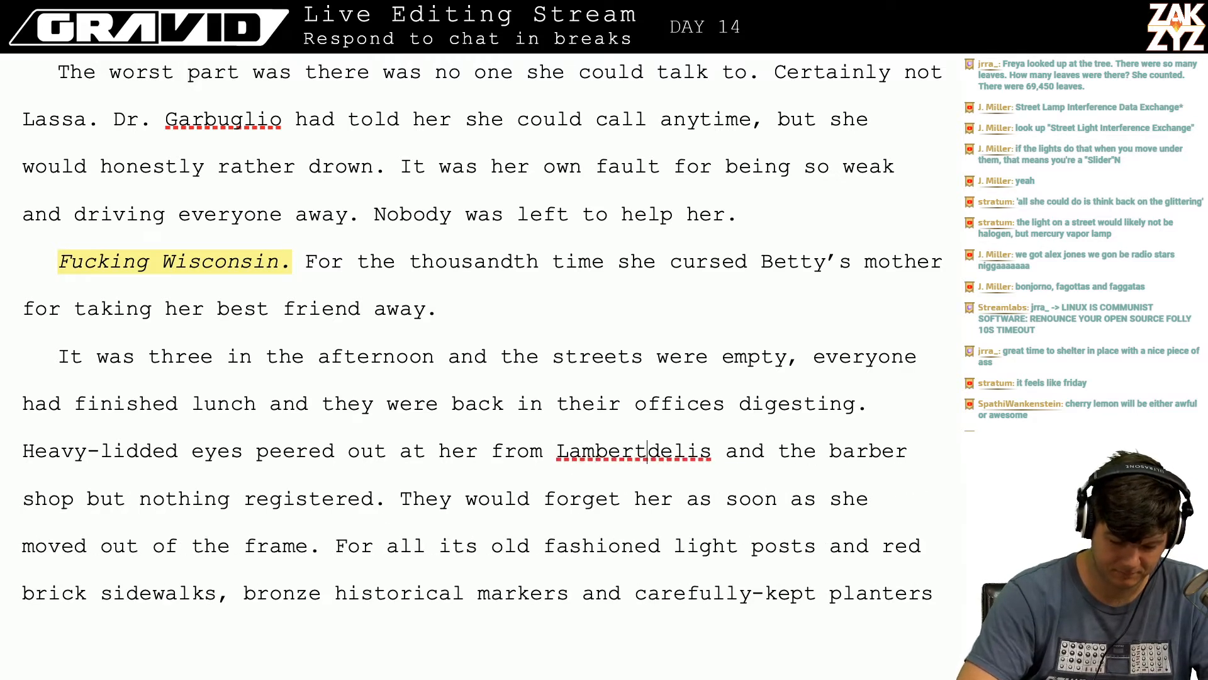
type("t's Delicatessen and ")
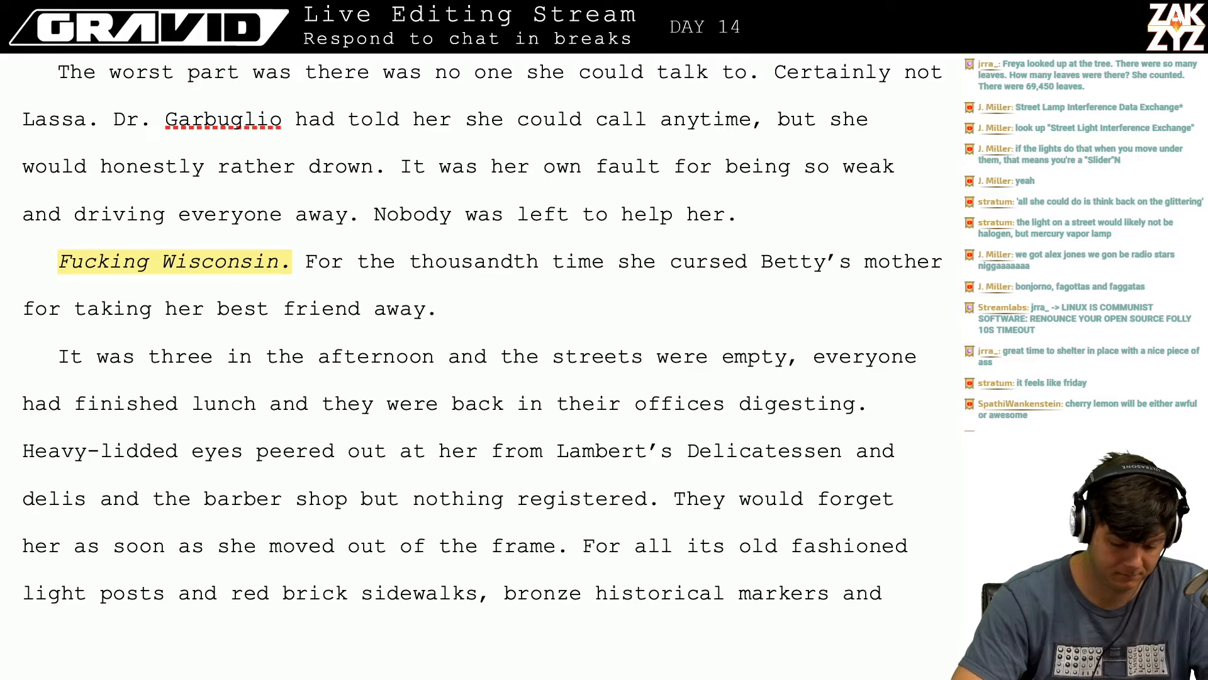
type("Cerv")
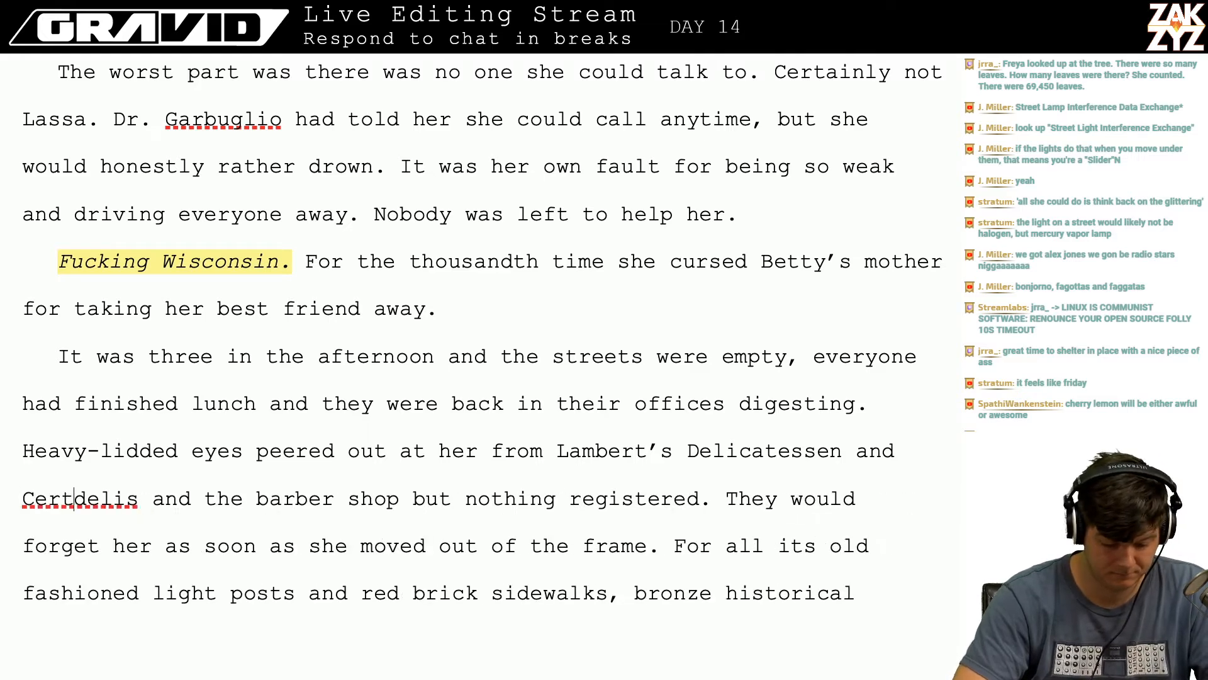
type("antes Barbe")
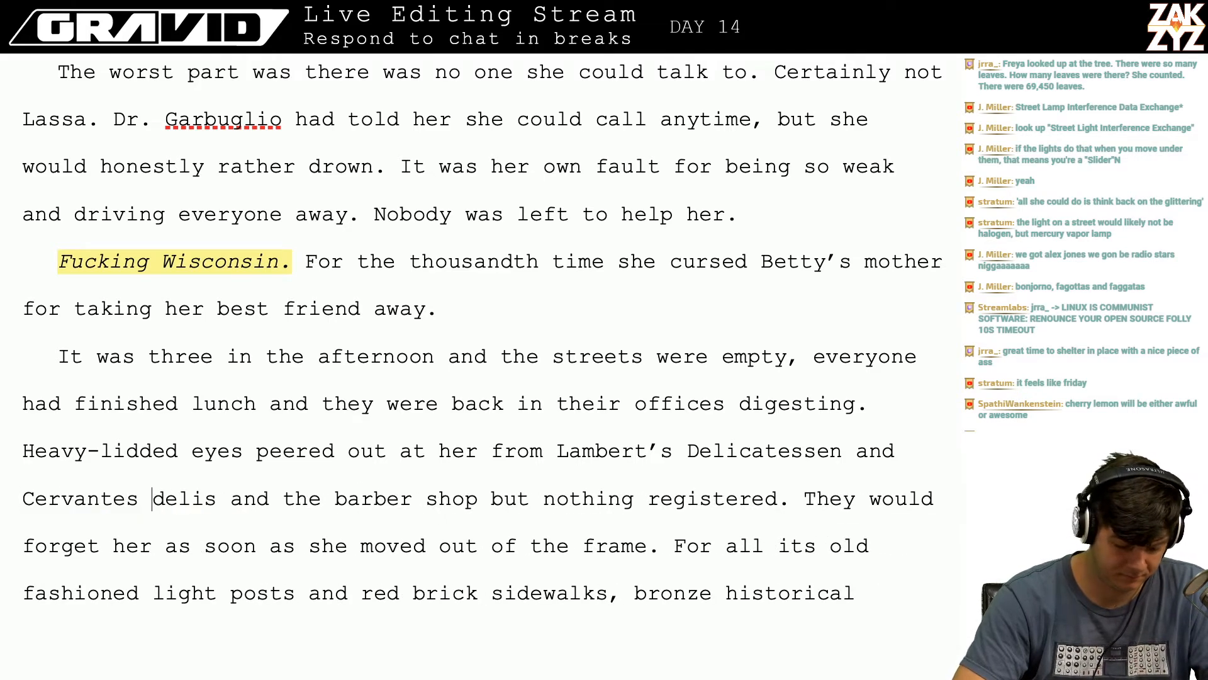
type("r")
key("BackSpace")
key("BackSpace")
key("BackSpace")
key("BackSpace")
key("BackSpace")
key("BackSpace")
key("BackSpace")
key("BackSpace")
key("BackSpace")
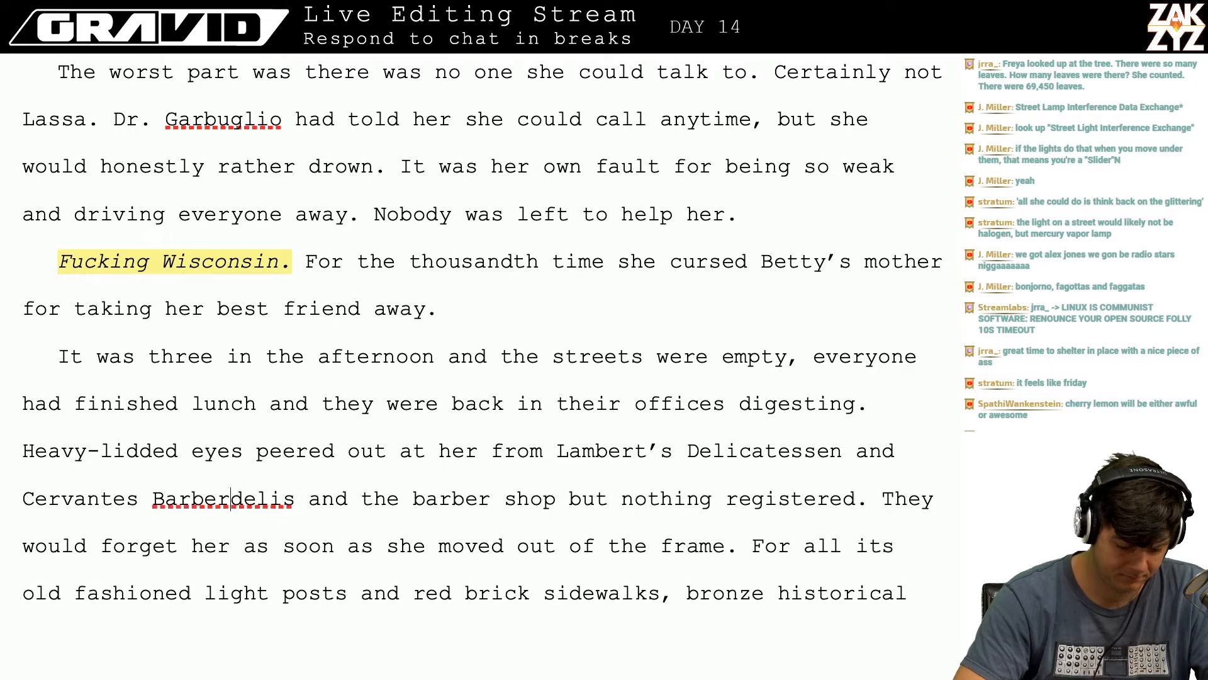
key("BackSpace")
key("BackSpace")
key("BackSpace")
key("BackSpace")
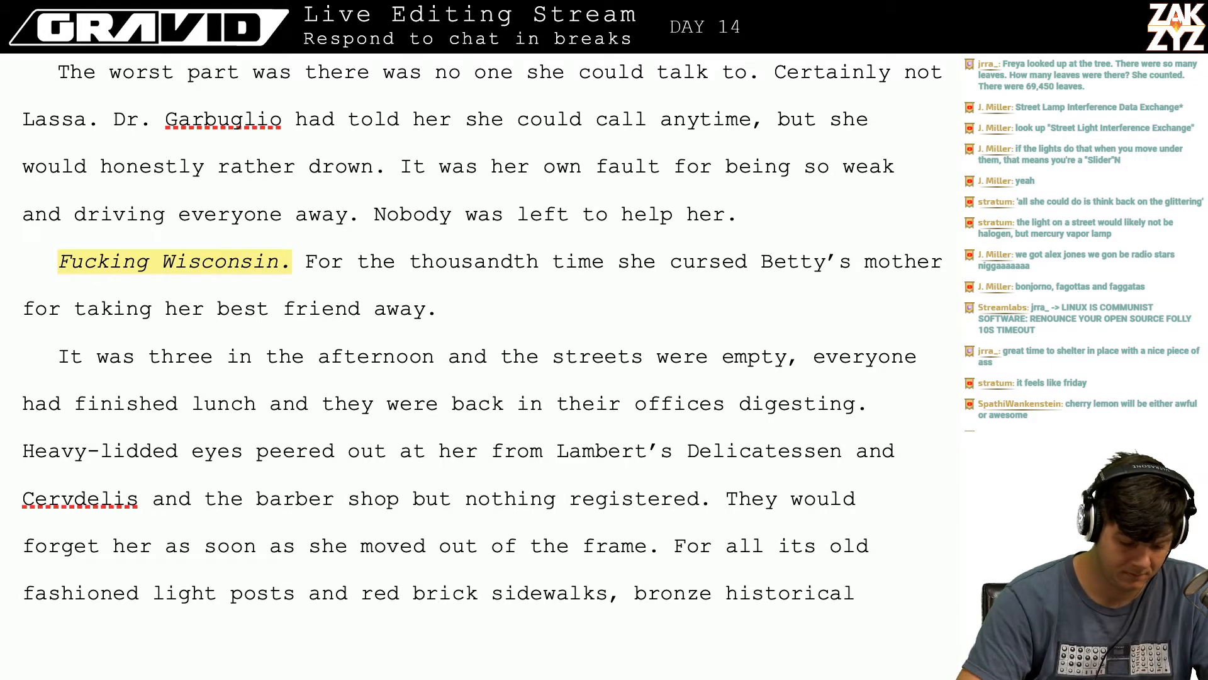
- Delete the leftover "Cerv" and the word "delis" after "Lambert's Delicatessen and"
key("Right")
key("Right")
key("Right")
key("Right")
key("BackSpace")
key("BackSpace")
key("BackSpace")
key("BackSpace")
key("BackSpace")
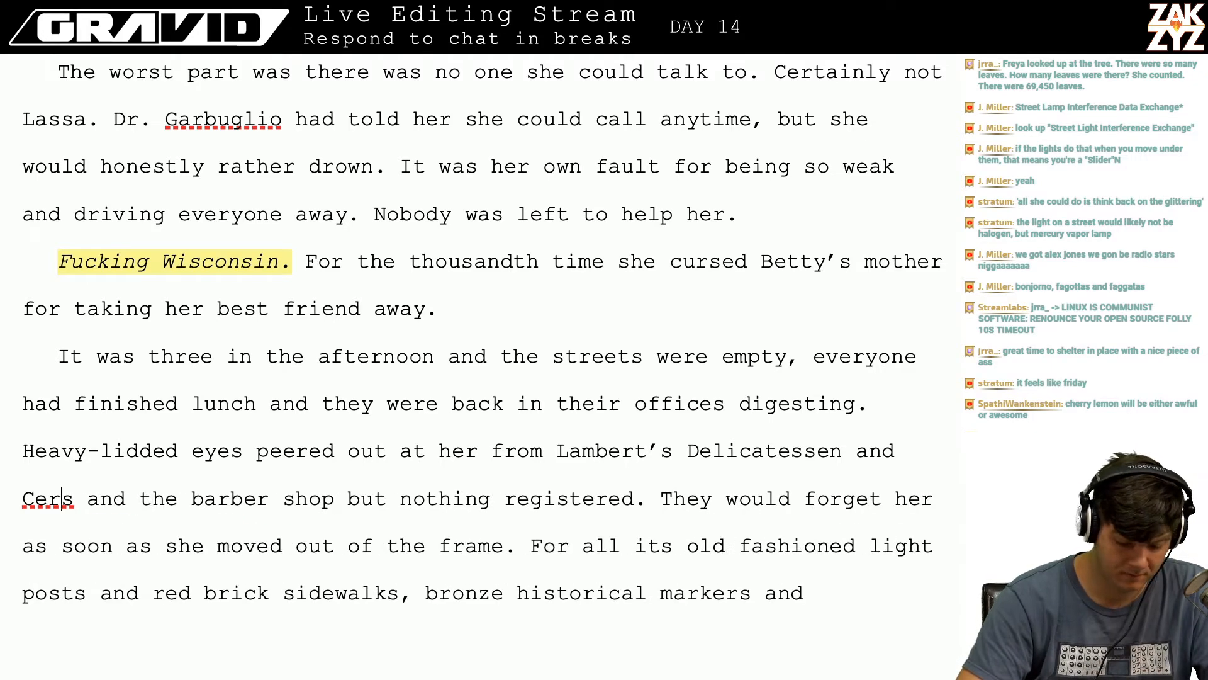
key("Delete")
key("BackSpace")
key("BackSpace")
key("BackSpace")
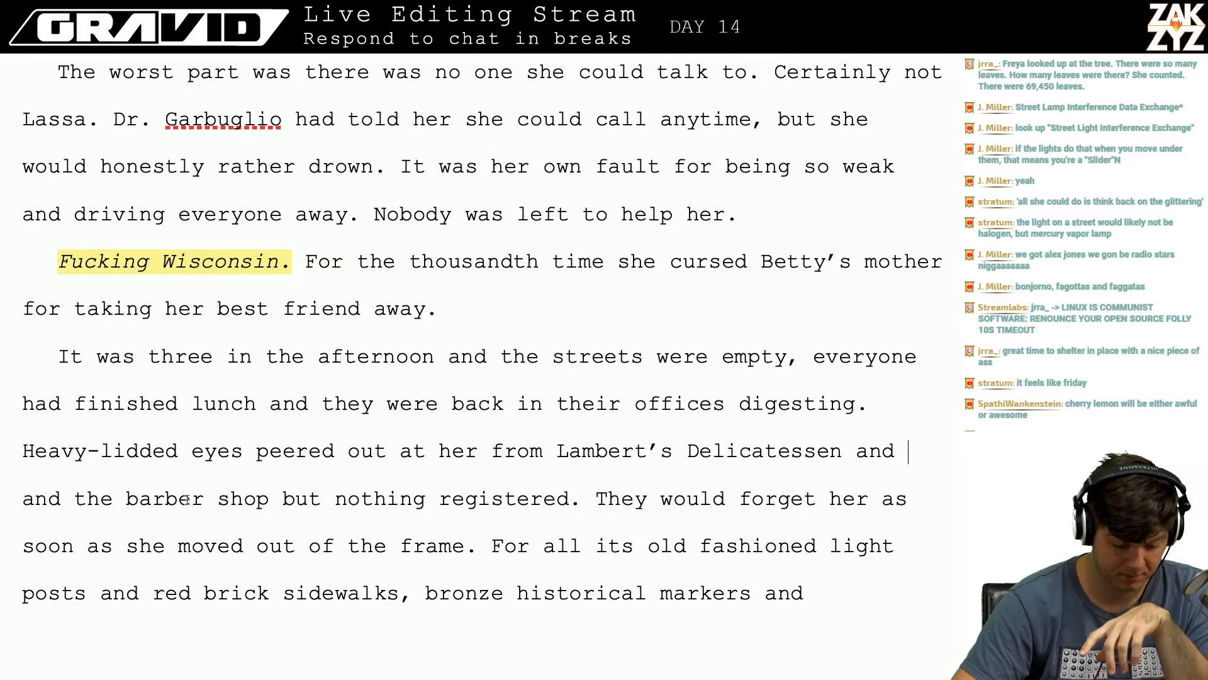
- Insert "Miguel's Barber Shop" after "Lambert's Delicatessen and"
left_click(78, 496)
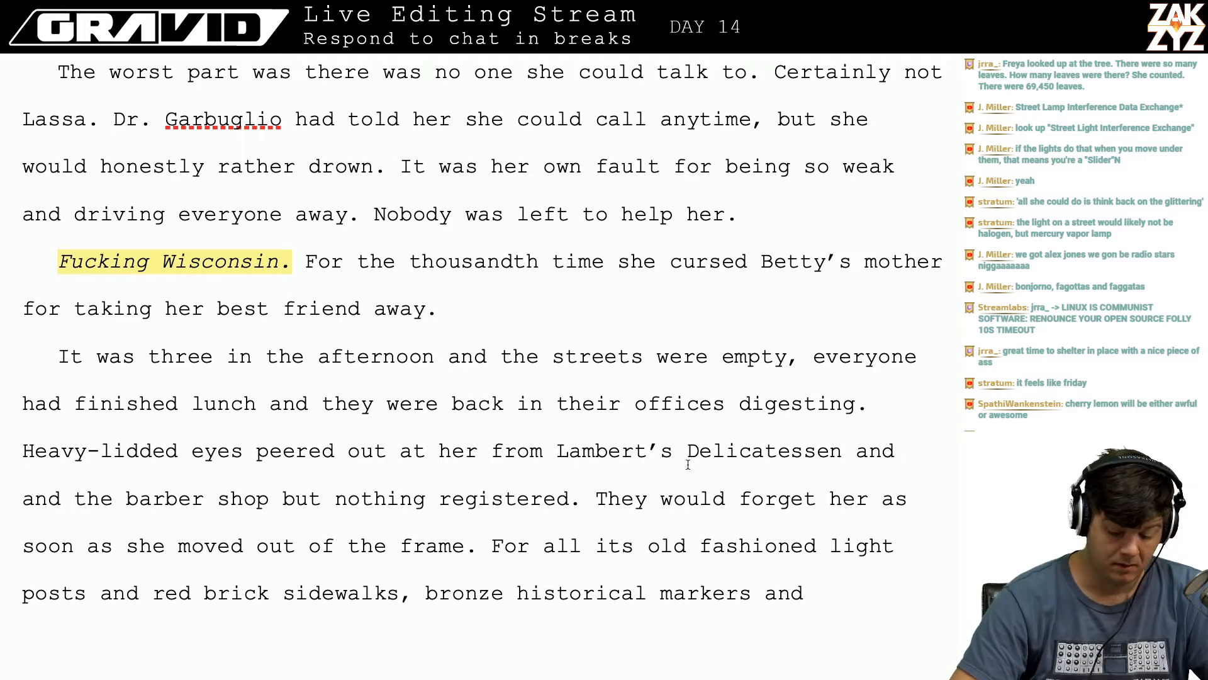
left_click(905, 453)
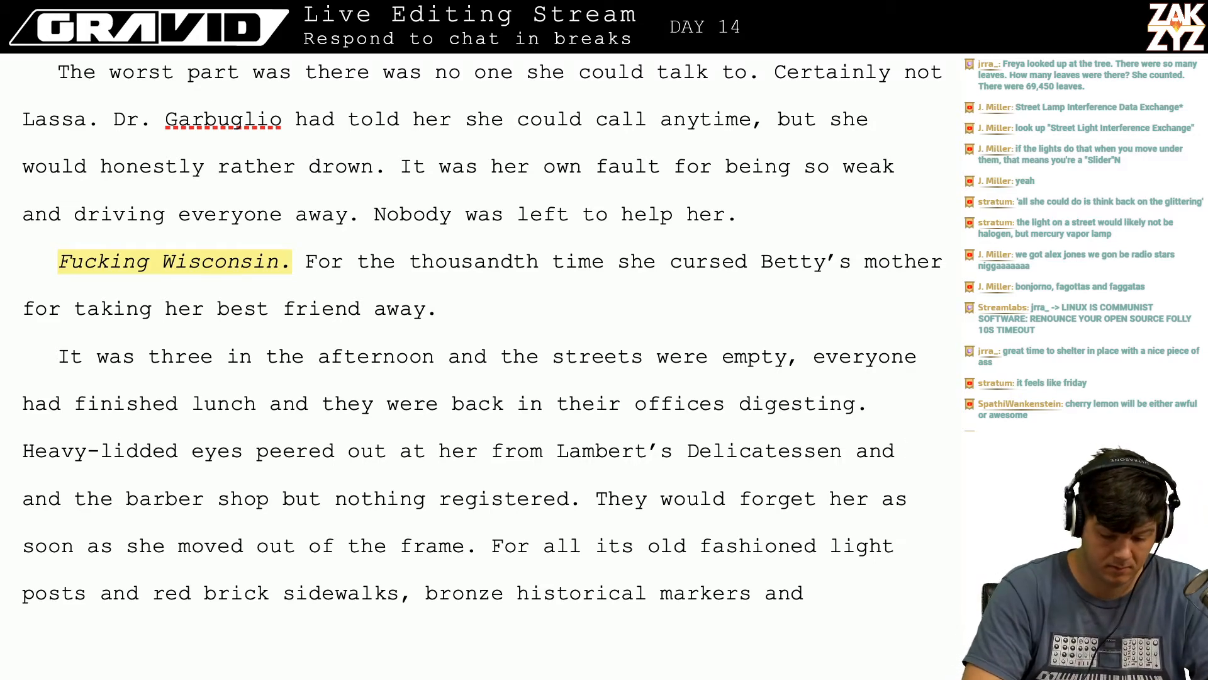
type("Miguel;'s")
key("BackSpace")
key("BackSpace")
key("BackSpace")
key("BackSpace")
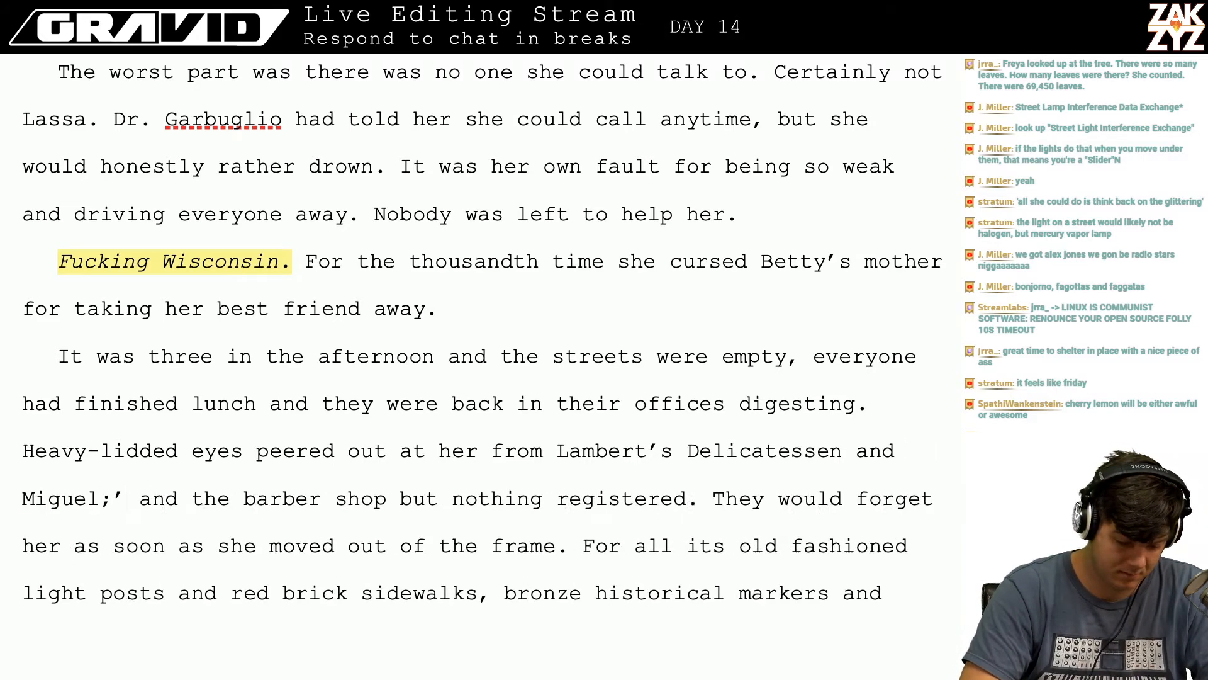
type("'s bar")
key("BackSpace")
key("BackSpace")
key("BackSpace")
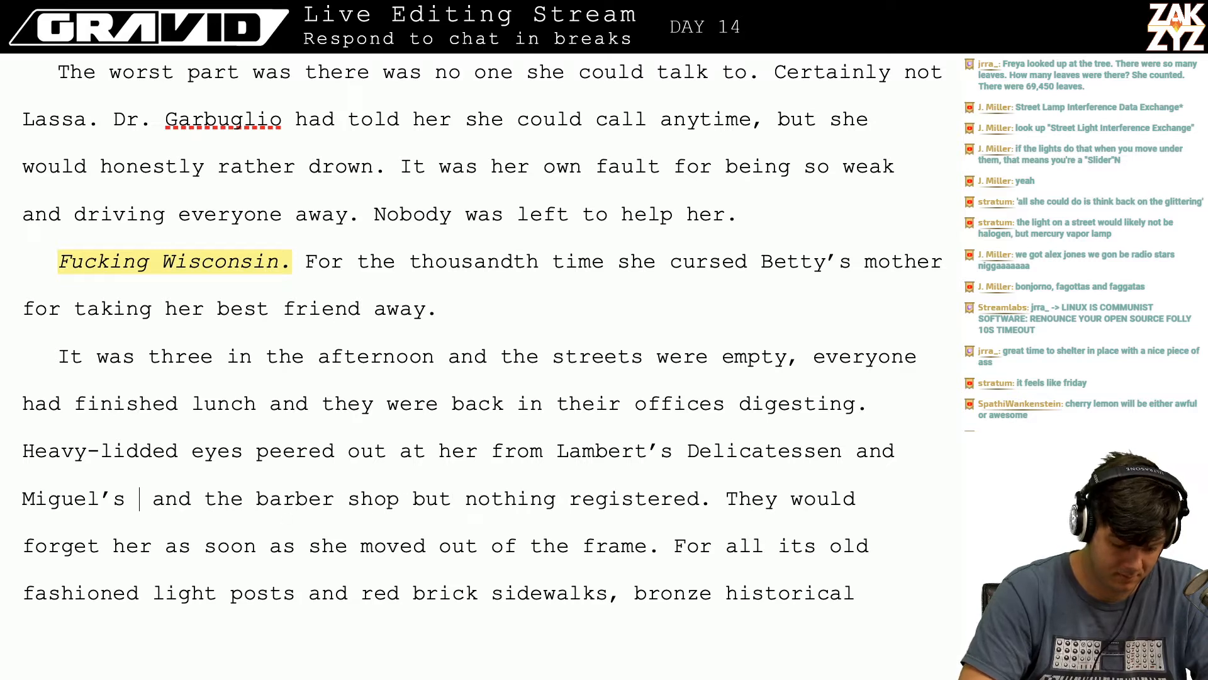
type("Barber")
type("op")
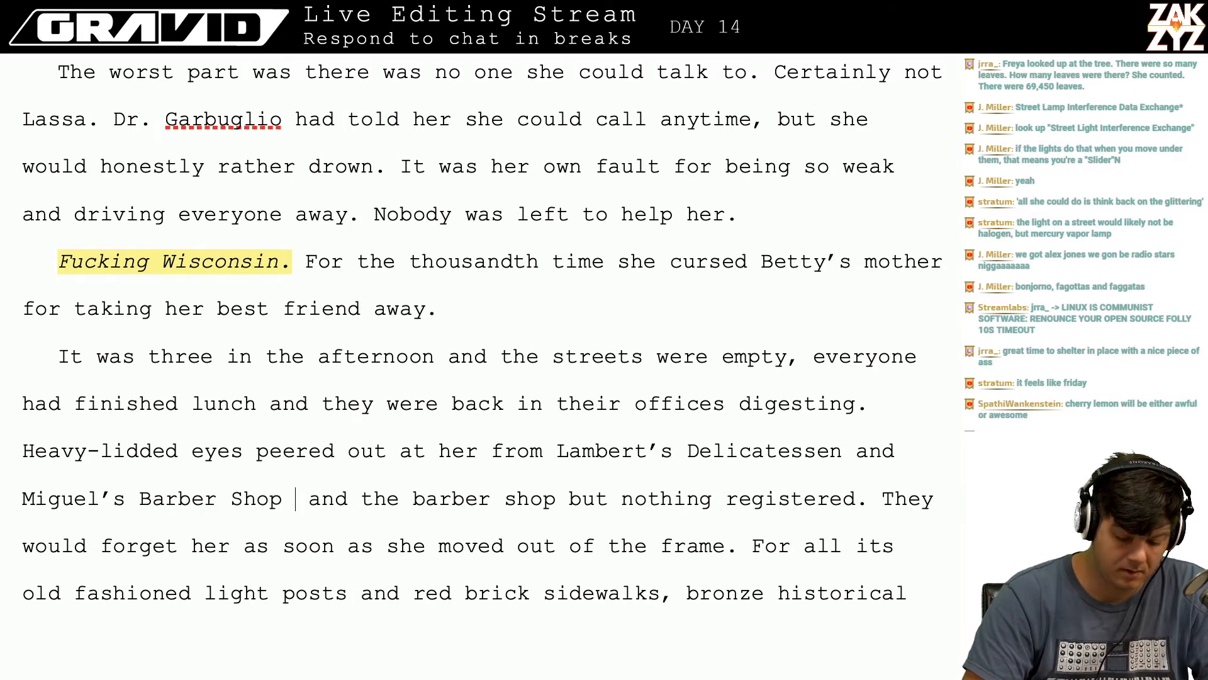
- Delete the redundant "and the barber shop" between "Miguel's Barber Shop" and "but nothing registered"
key("shift+Right")
key("shift+Right")
key("shift+Right")
key("shift+Right")
key("shift+Right")
key("shift+Right")
key("shift+Right")
key("shift+Right")
key("shift+Right")
key("shift+Right")
key("shift+Right")
key("shift+Right")
key("shift+Right")
key("shift+Right")
key("shift+Right")
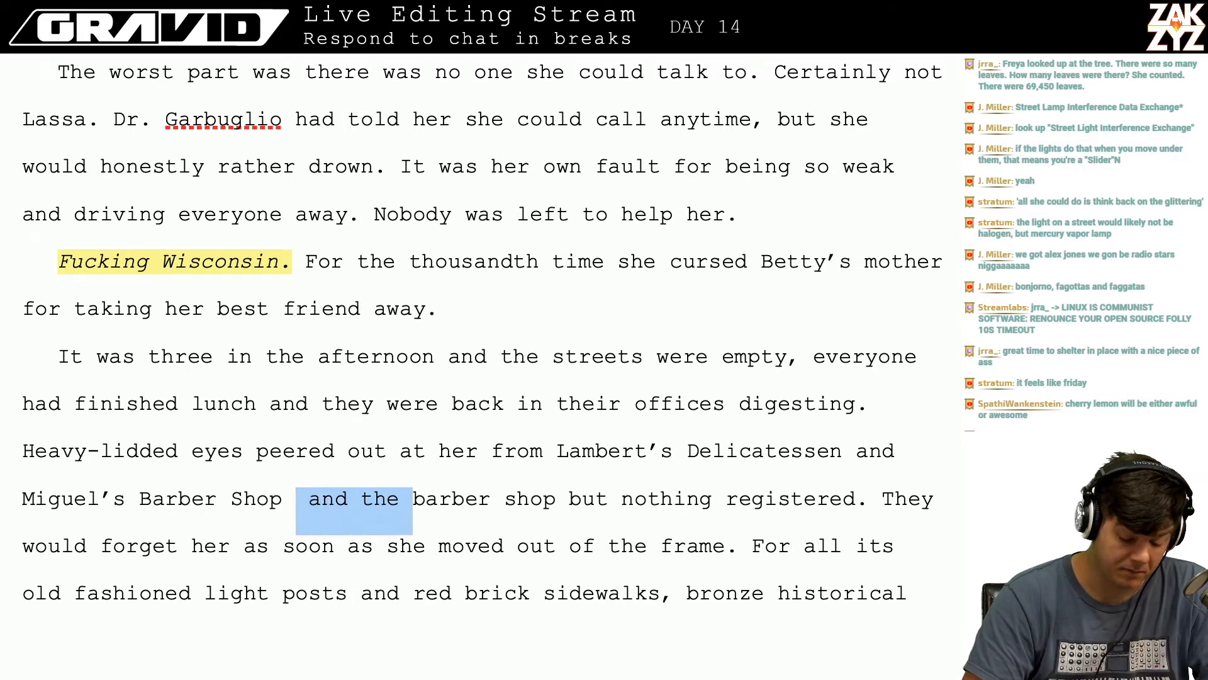
key("shift+Right")
key("shift+Right")
key("shift+Right")
key("shift+Right")
key("shift+Right")
key("shift+Right")
key("shift+Right")
key("shift+Right")
key("shift+Right")
key("shift+Right")
key("shift+Right")
key("shift+Right")
key("shift+Right")
key("shift+Right")
key("shift+Right")
key("shift+Right")
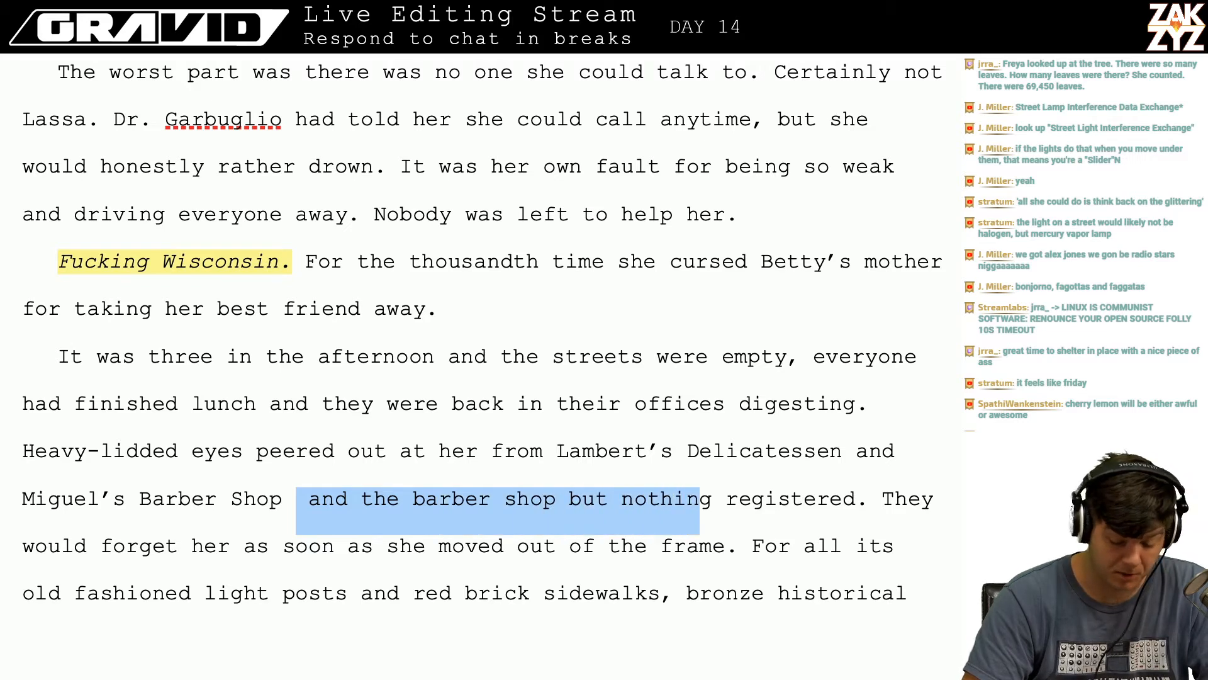
key("shift+Left")
key("shift+Left")
key("shift+Left")
key("shift+Left")
key("shift+Left")
key("shift+Left")
key("shift+Left")
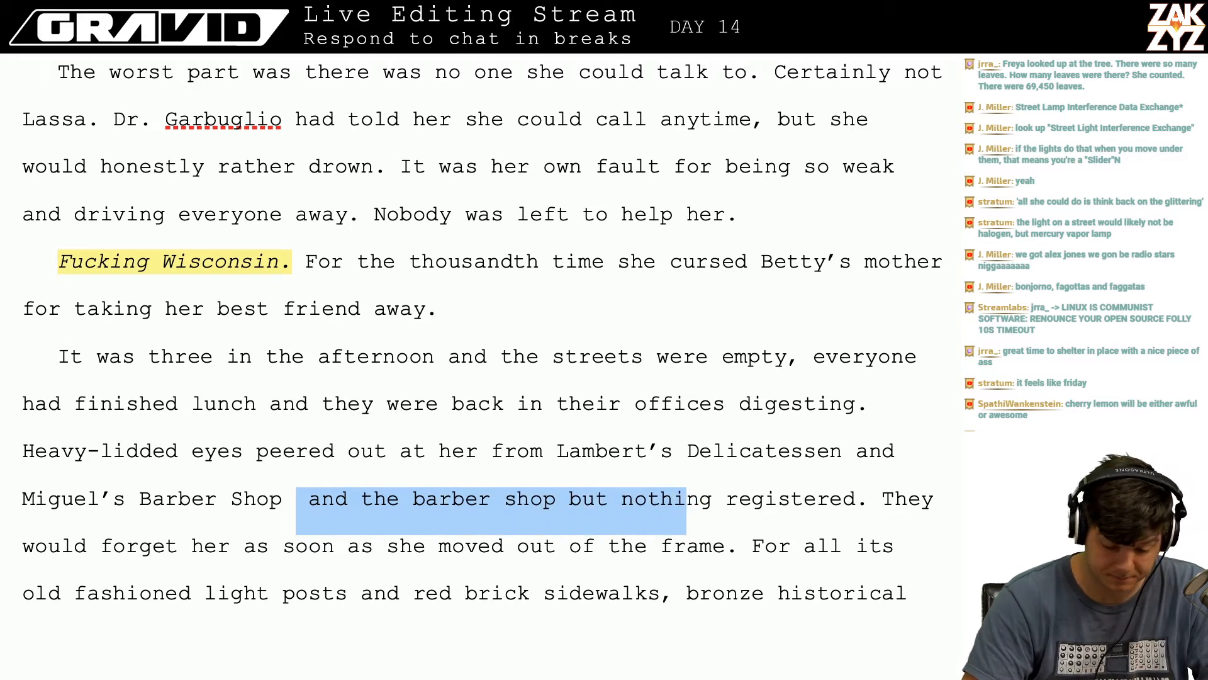
key("shift+Left")
key("shift+Left")
key("shift+Left")
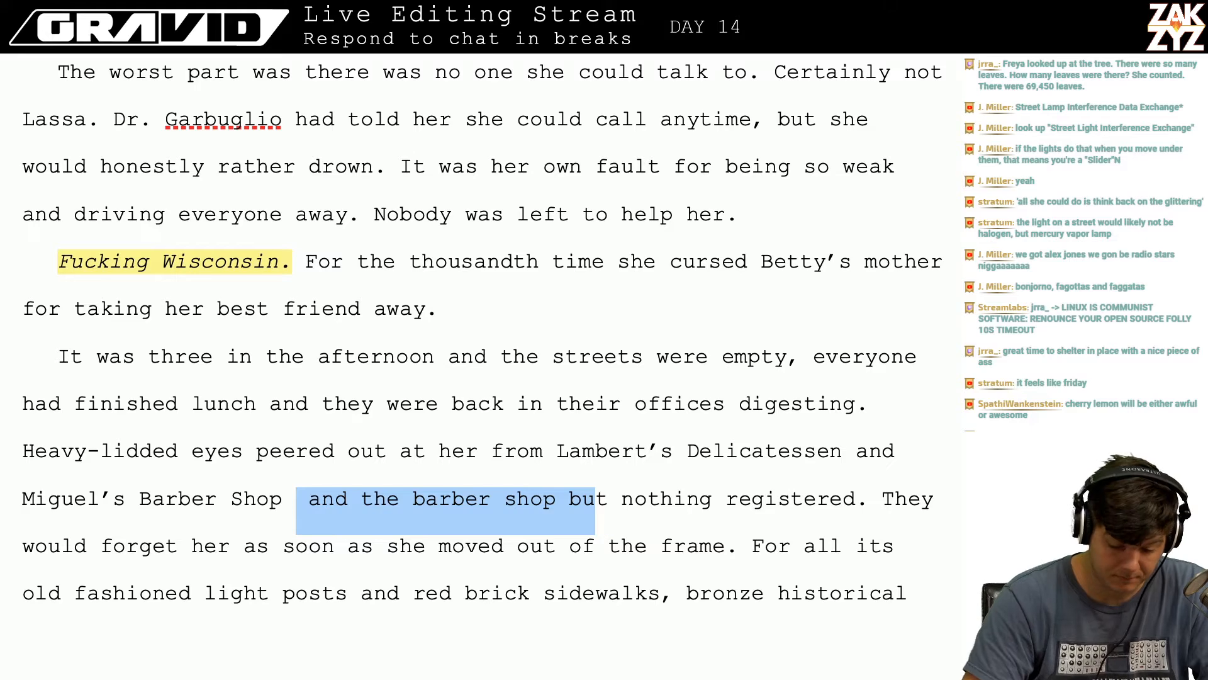
key("BackSpace")
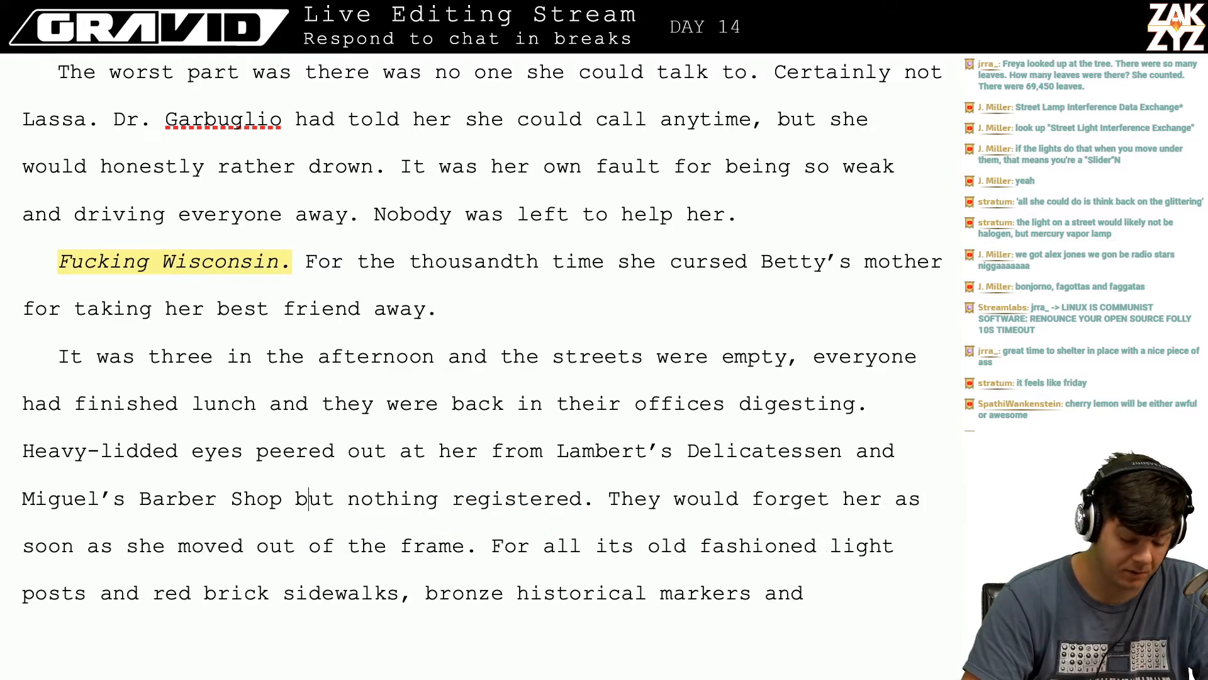
- Try inserting "No matter how many" before "For all its old fashioned light posts"
key("Down")
key("Down")
key("Down")
key("Down")
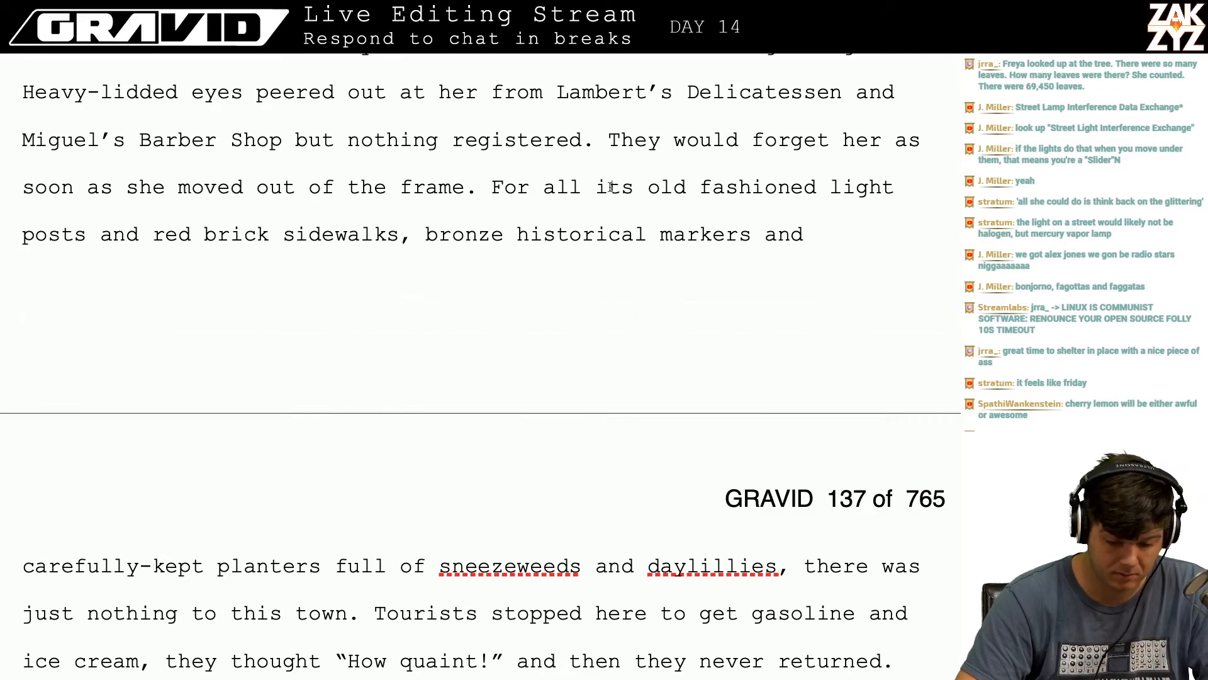
left_click(639, 184)
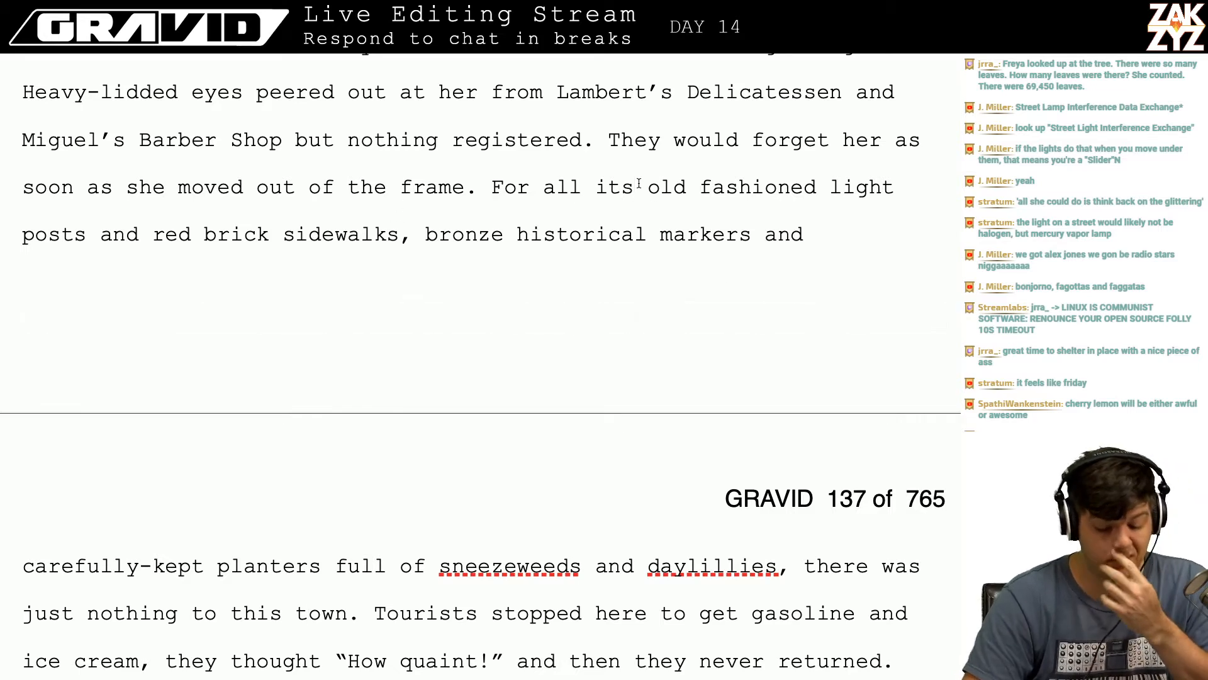
key("Left")
key("Left")
key("Left")
key("Left")
key("Left")
key("Left")
key("Left")
key("Left")
key("Left")
key("Left")
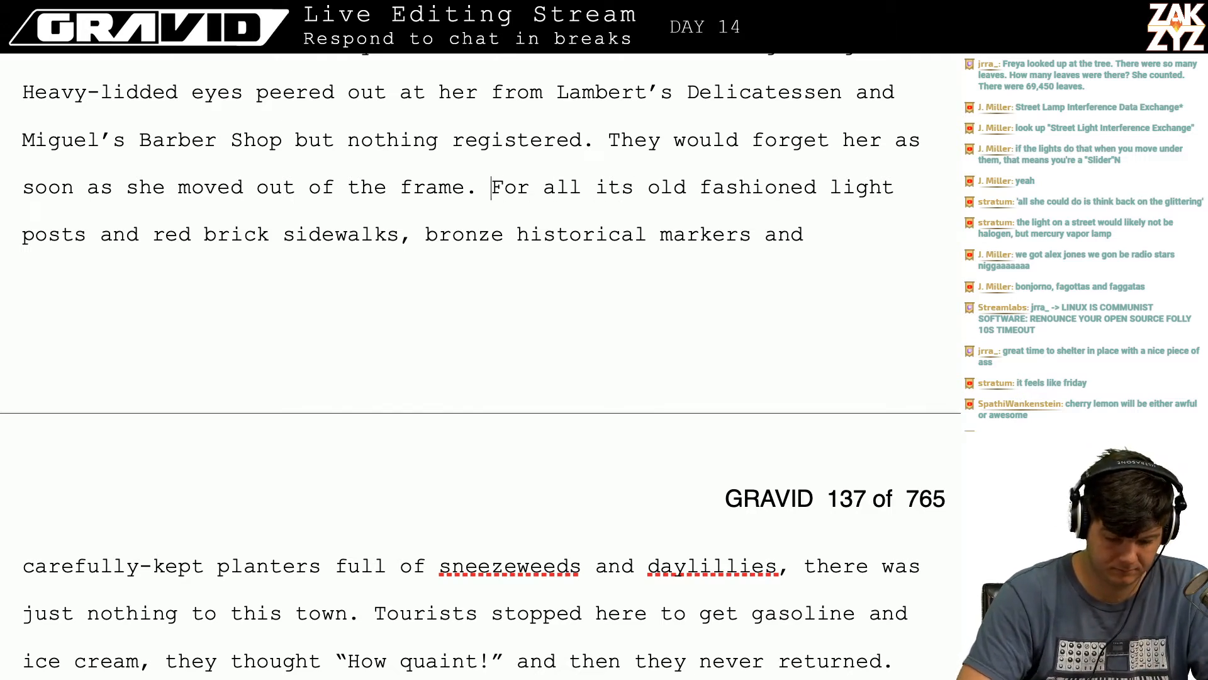
type("No matter how")
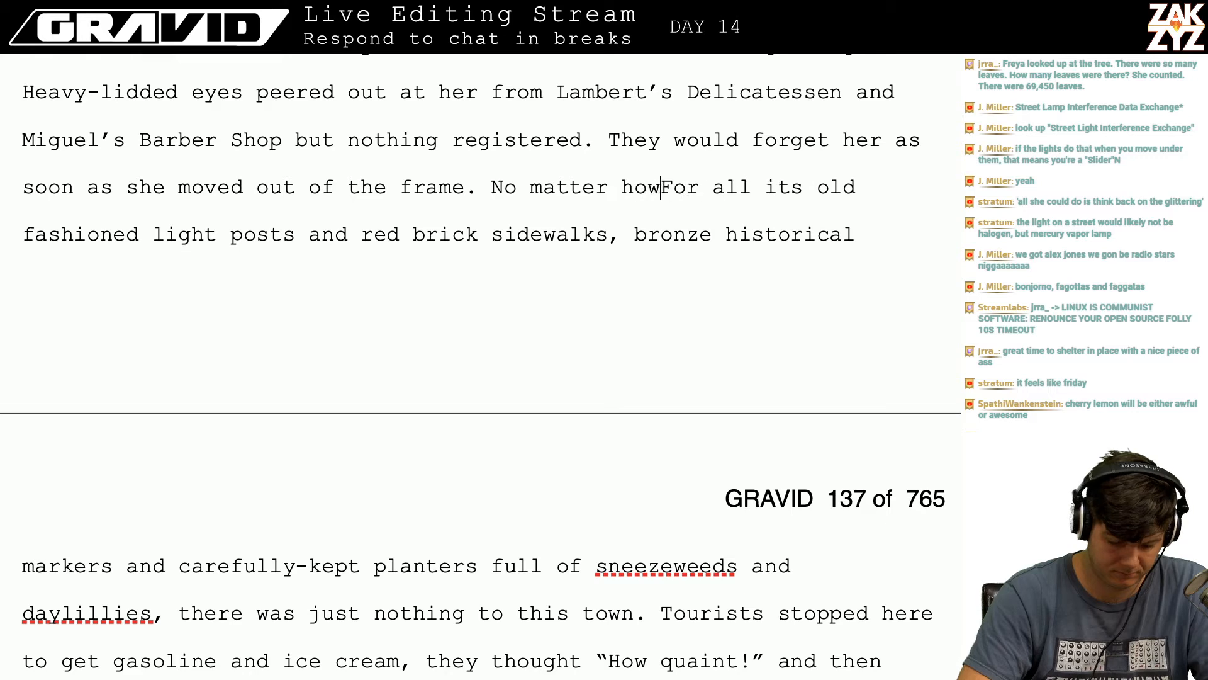
type(" many")
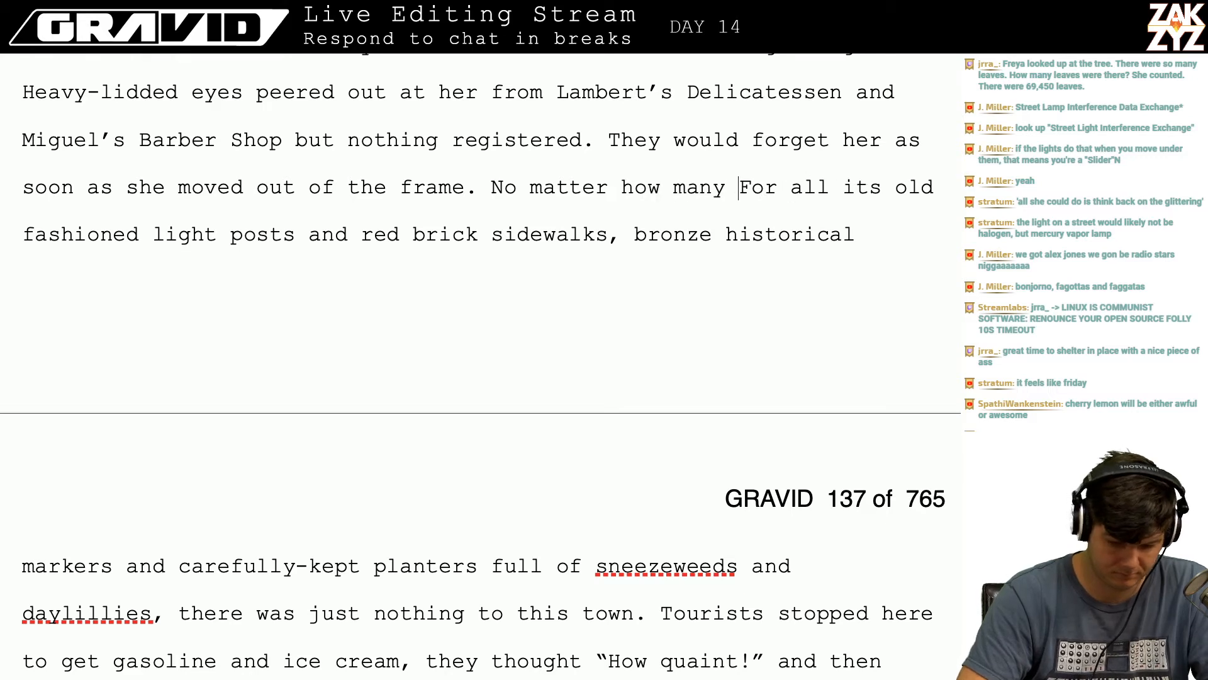
- Delete "For all its" between "No matter how many" and "old fashioned light posts"
key("shift+Right")
key("shift+Right")
key("shift+Right")
key("shift+Right")
key("shift+Right")
key("shift+Right")
key("shift+Right")
key("shift+Right")
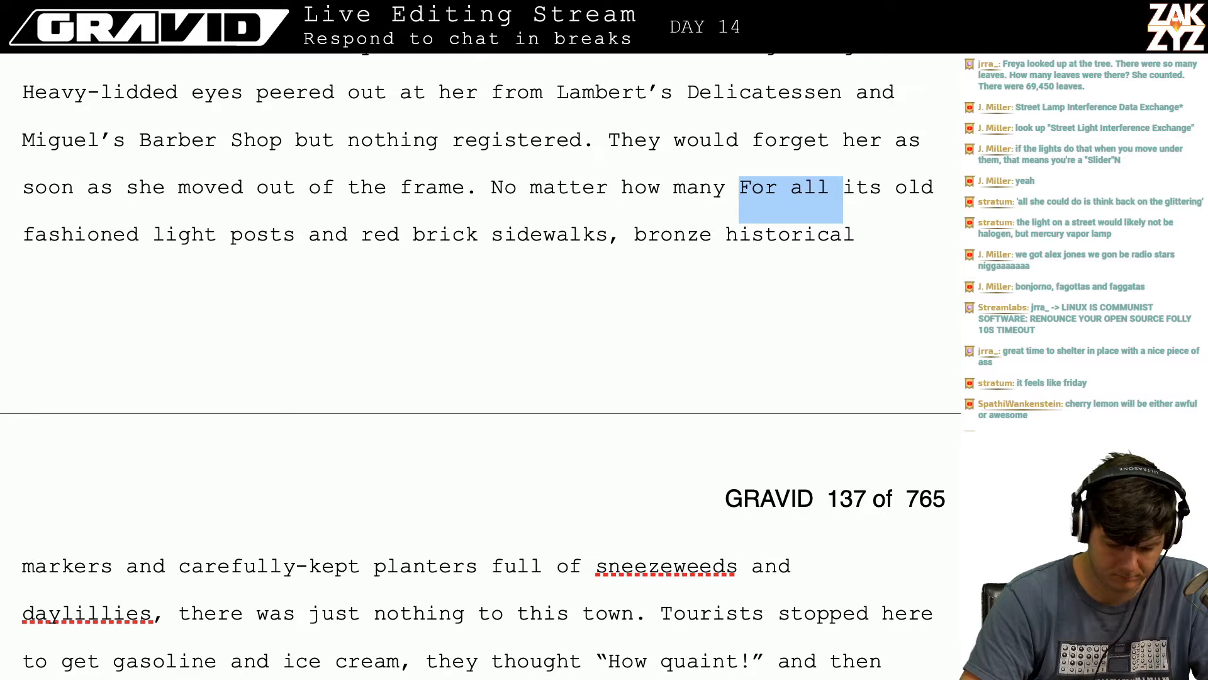
key("shift+Right")
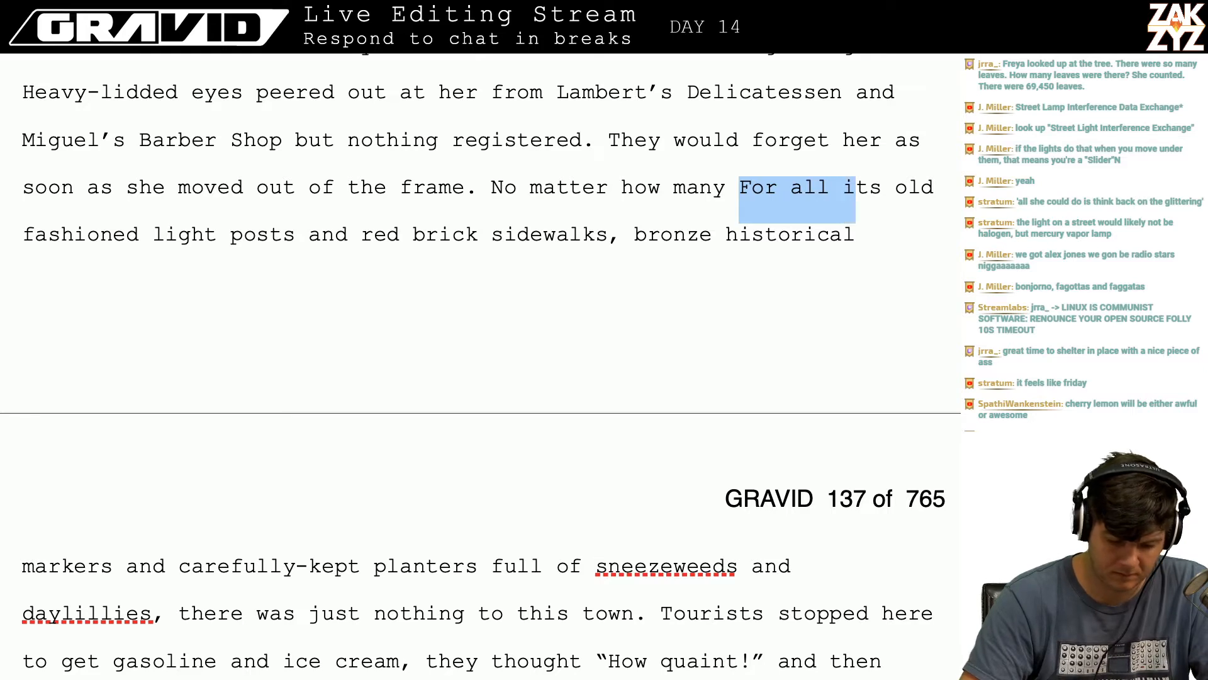
key("shift+Right")
key("shift+Right")
key("shift+Right")
key("BackSpace")
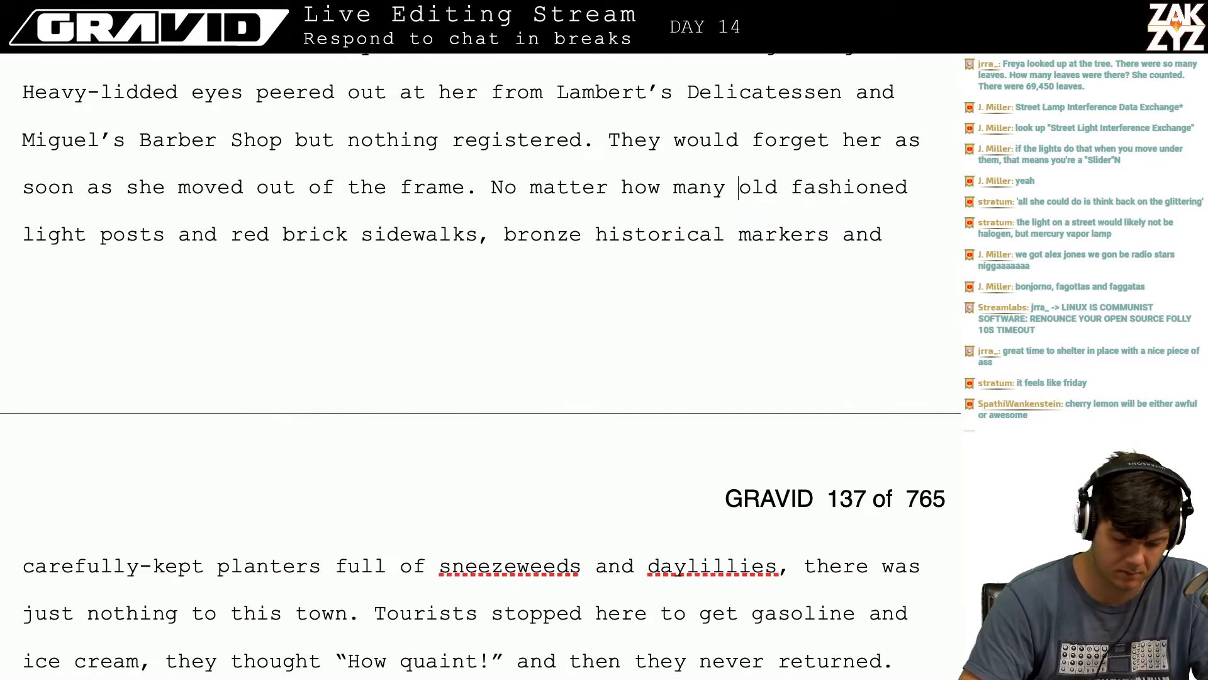
- Replace the comma after "red brick sidewalks" with "they installed"
key("Left")
key("Left")
key("Left")
key("Left")
key("Left")
key("Left")
key("Left")
key("Left")
key("Left")
key("Left")
key("Left")
key("Left")
key("Left")
key("Left")
key("Left")
key("Left")
key("Left")
key("Left")
key("Left")
key("Left")
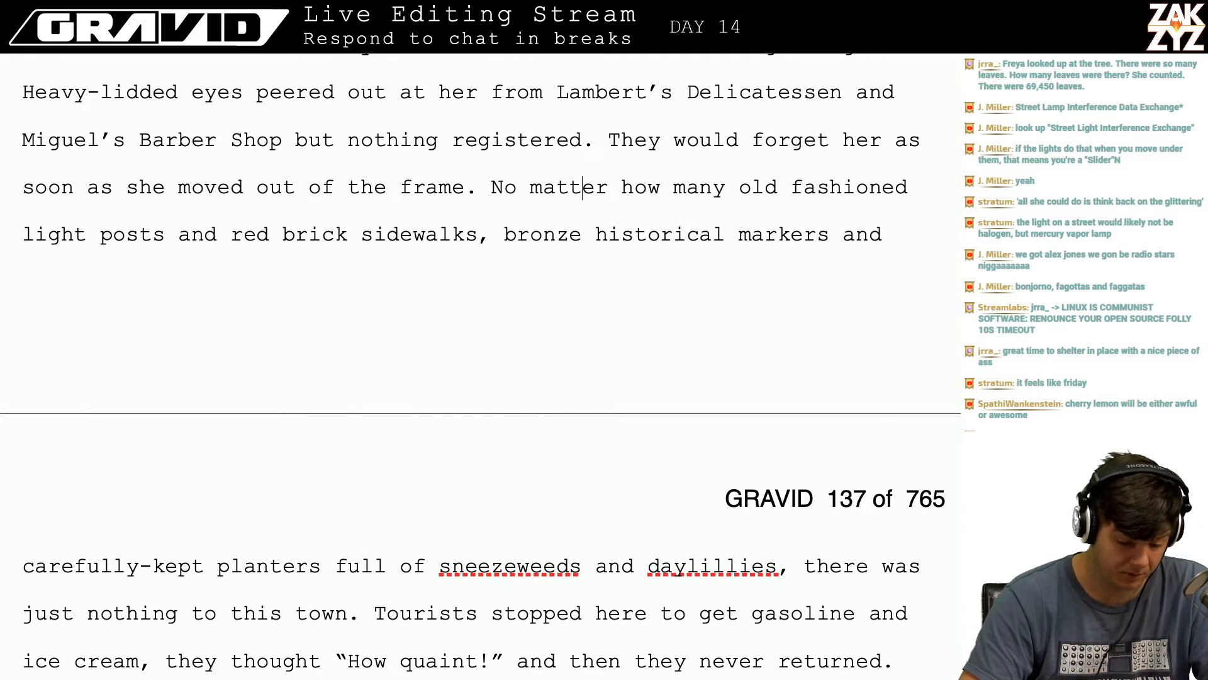
key("Left")
key("Left")
key("Down")
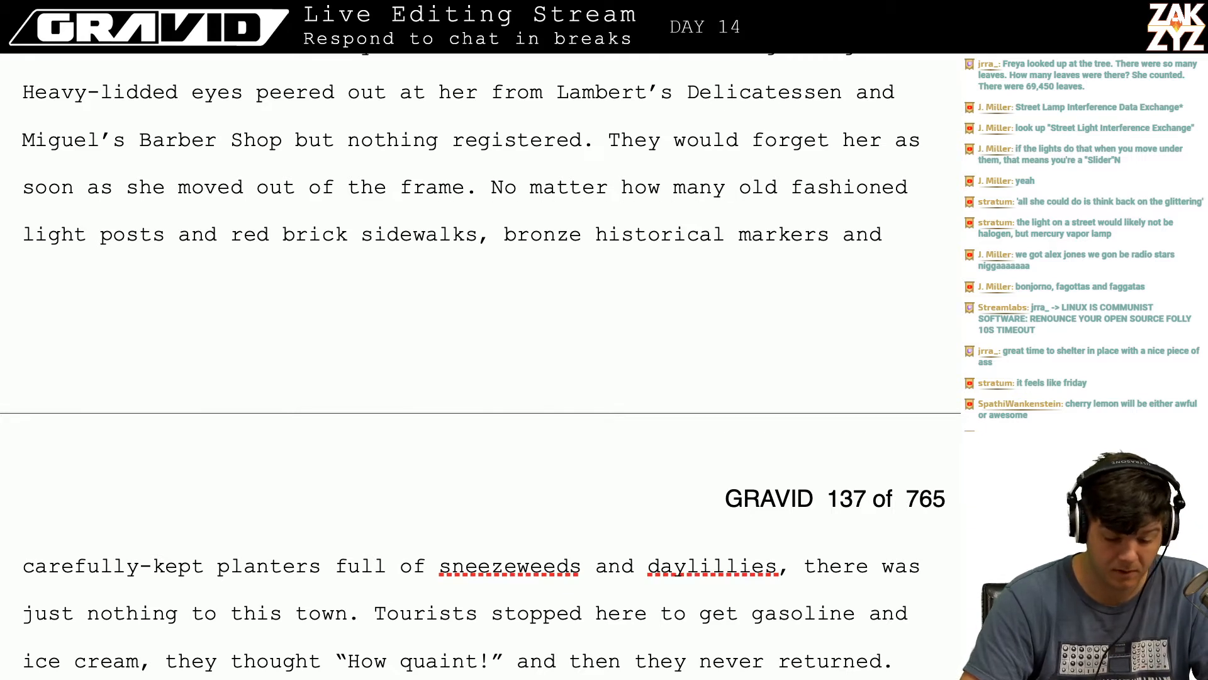
key("Right")
key("Right")
key("Right")
key("Right")
key("Right")
key("Right")
key("BackSpace")
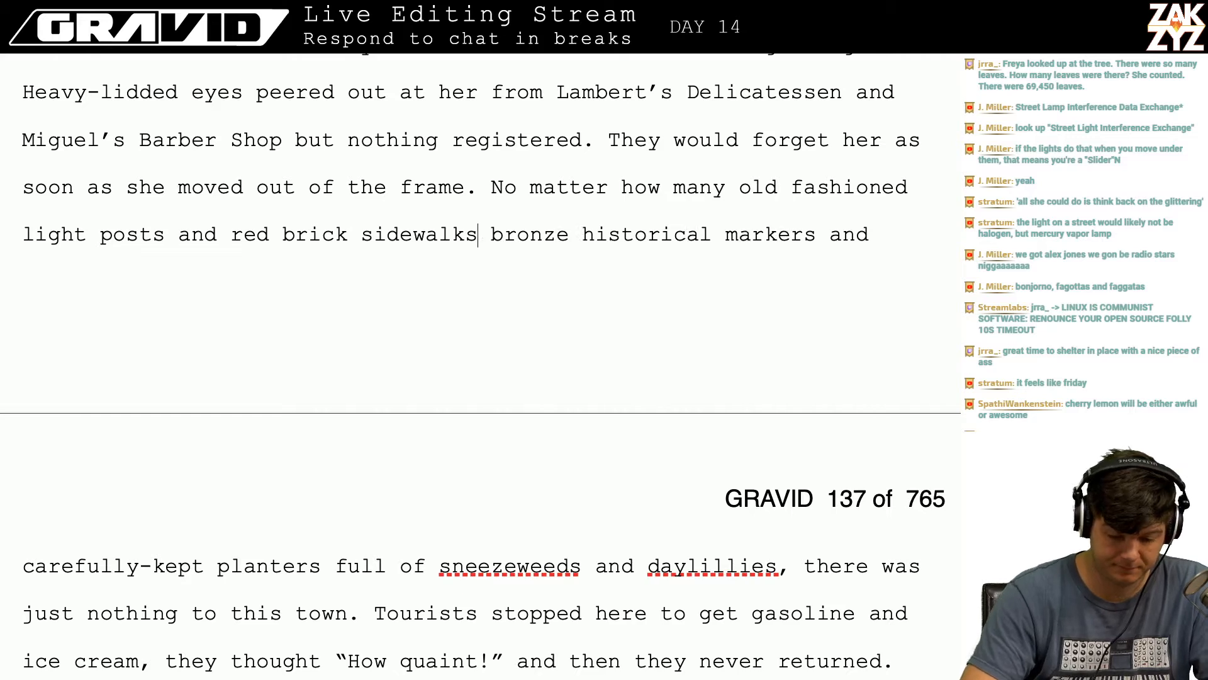
type("they installed,")
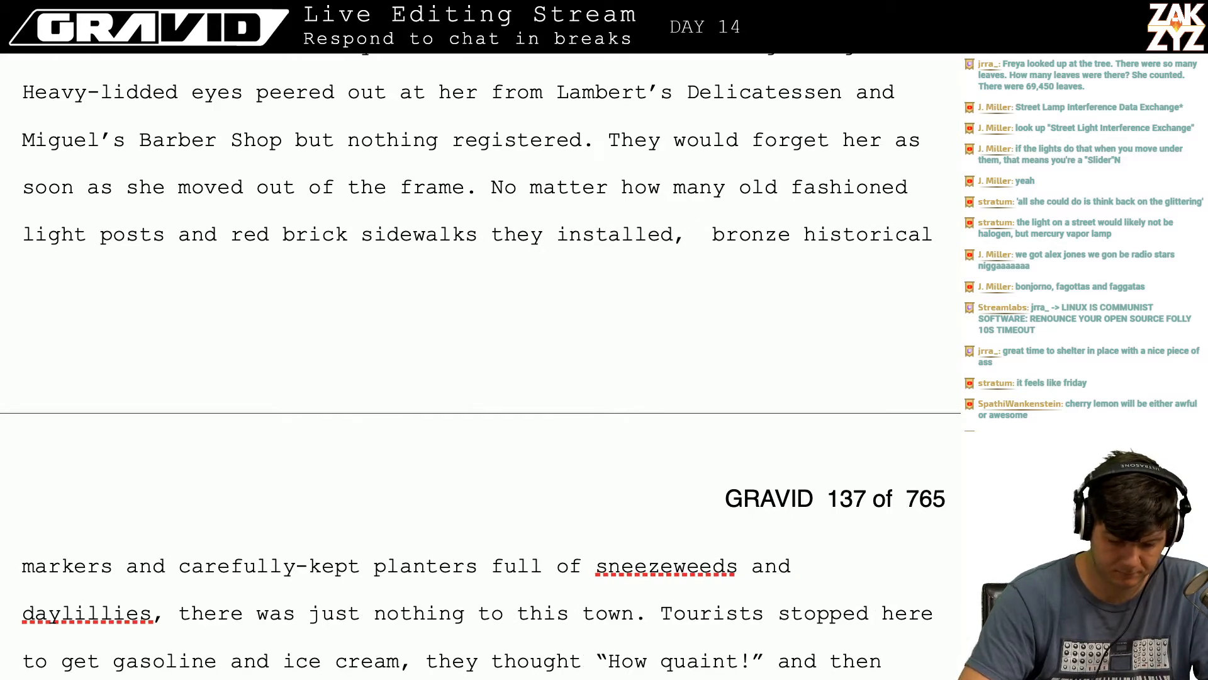
key("BackSpace")
key("BackSpace")
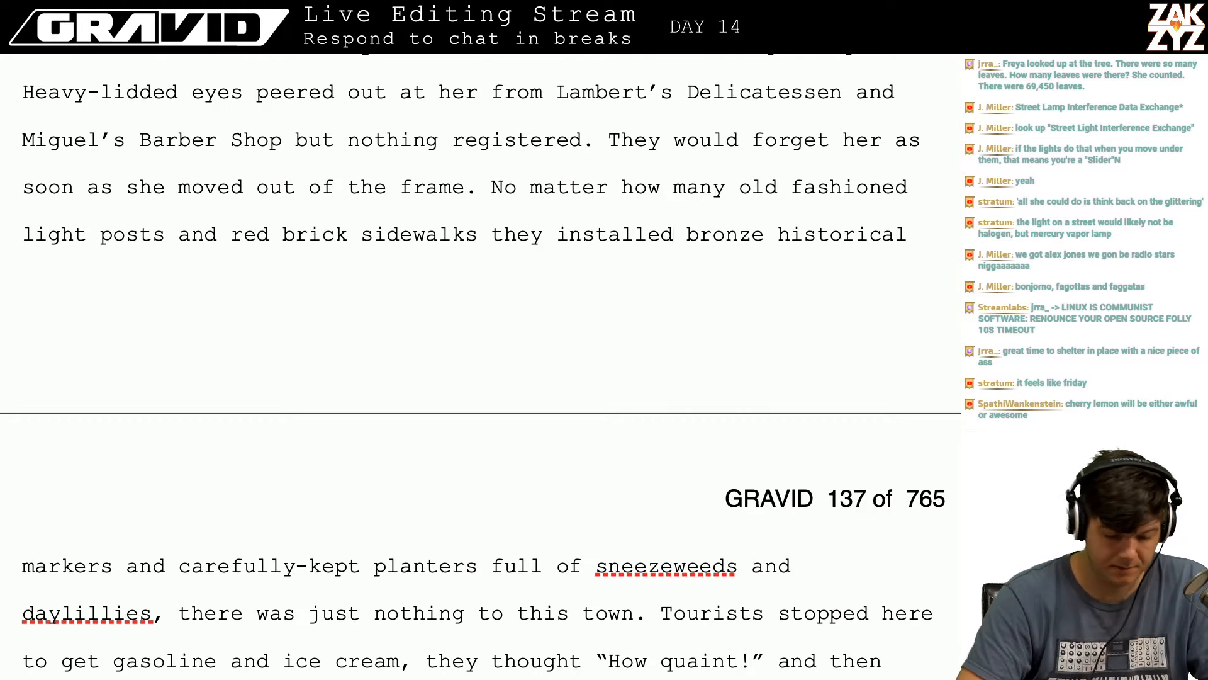
- Undo the "No matter how many" rewording back to the original "For all its old fashioned light posts" opening
key("super+z")
key("super+z")
key("super+z")
key("super+z")
key("super+z")
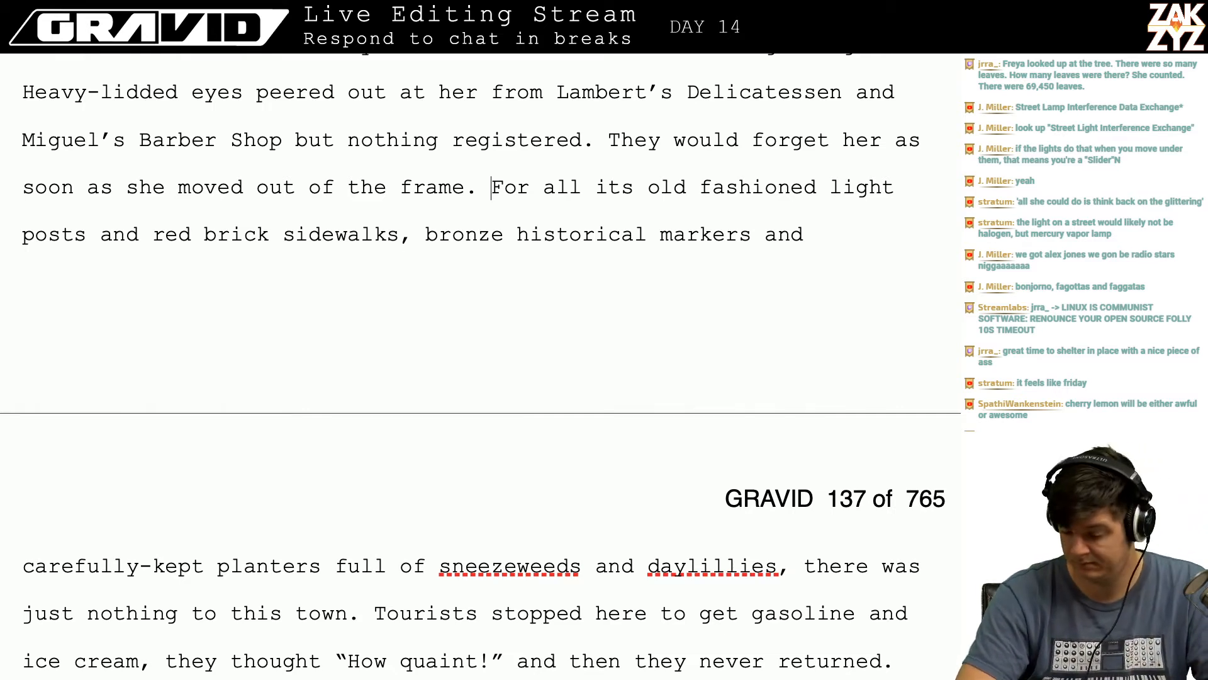
type("If")
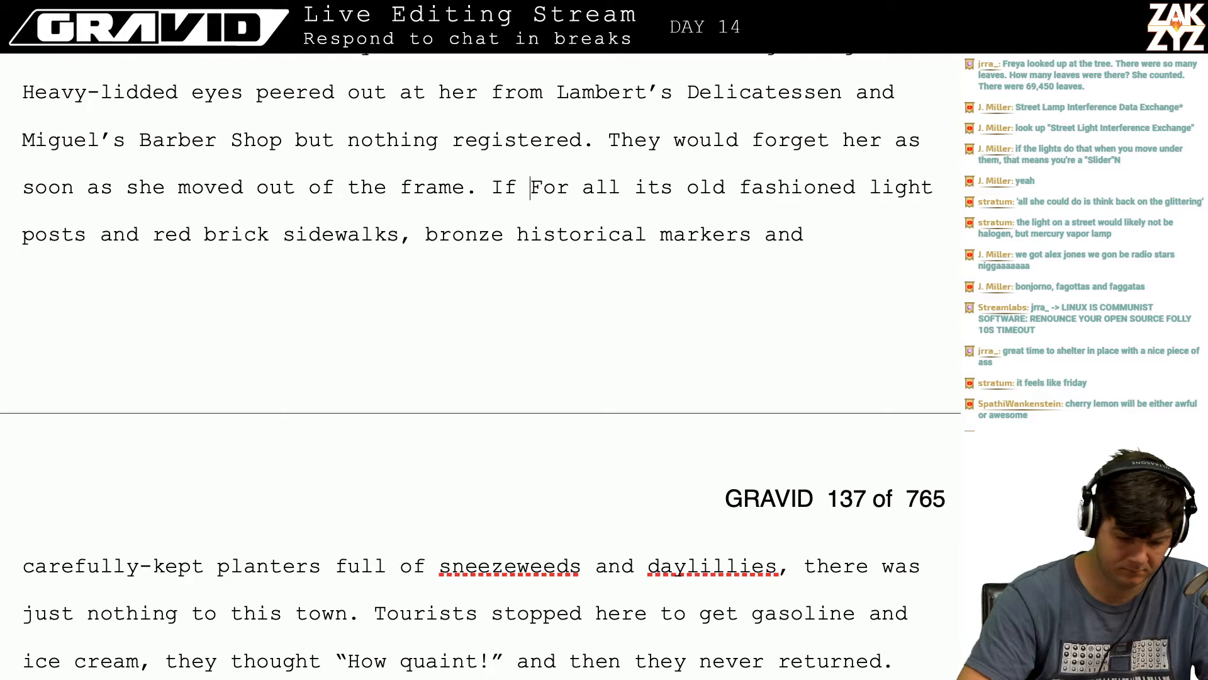
key("BackSpace")
key("BackSpace")
key("BackSpace")
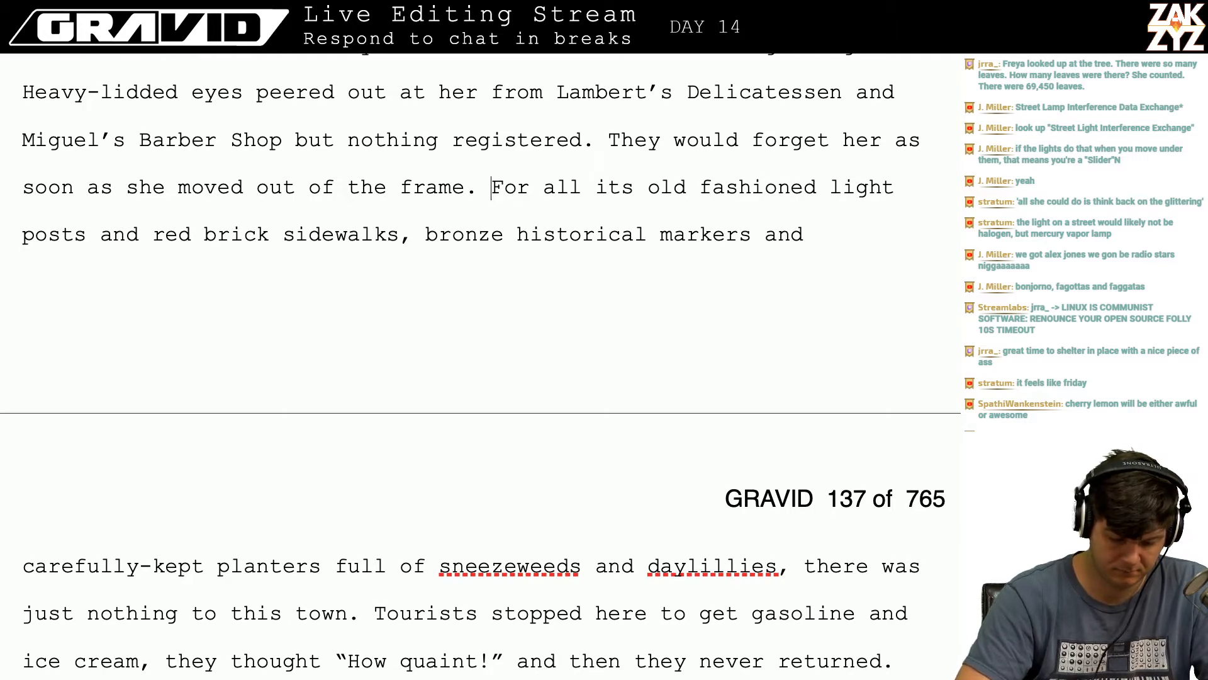
- Insert "Once" before "For all its old fashioned light posts"
type("Once you ")
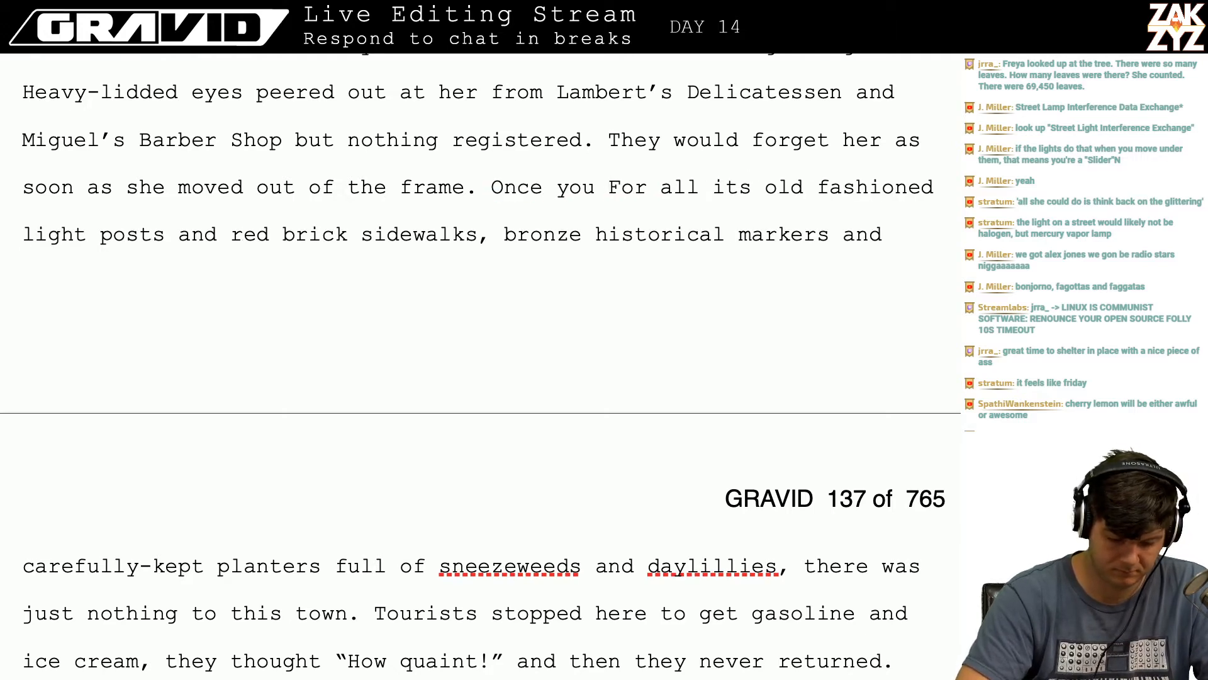
type("w")
key("BackSpace")
key("BackSpace")
key("BackSpace")
key("BackSpace")
key("BackSpace")
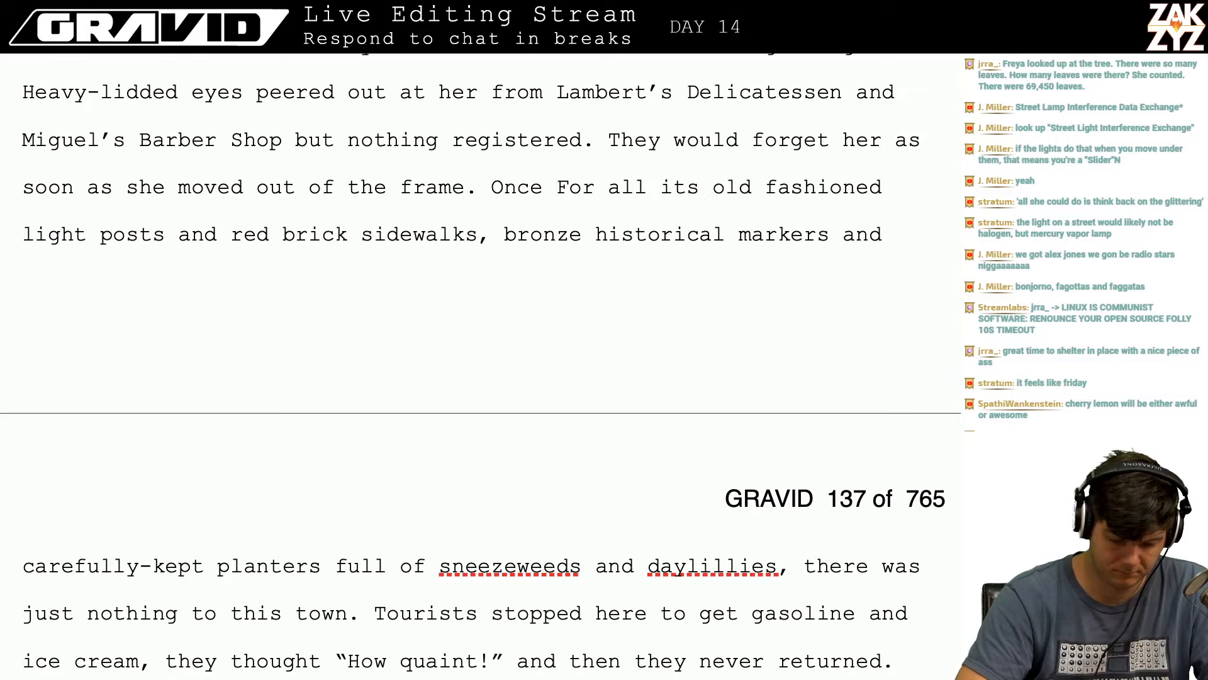
type("someone got")
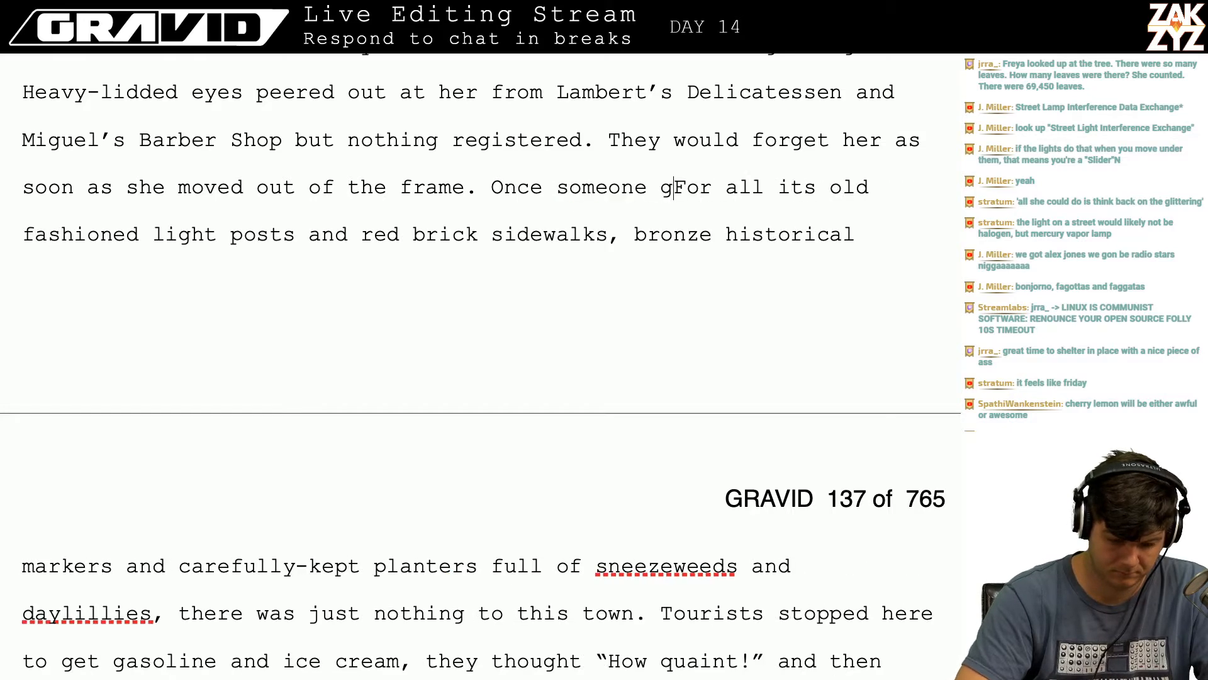
key("BackSpace")
key("BackSpace")
key("BackSpace")
key("BackSpace")
key("BackSpace")
key("BackSpace")
key("BackSpace")
key("BackSpace")
key("BackSpace")
key("BackSpace")
key("BackSpace")
key("BackSpace")
key("BackSpace")
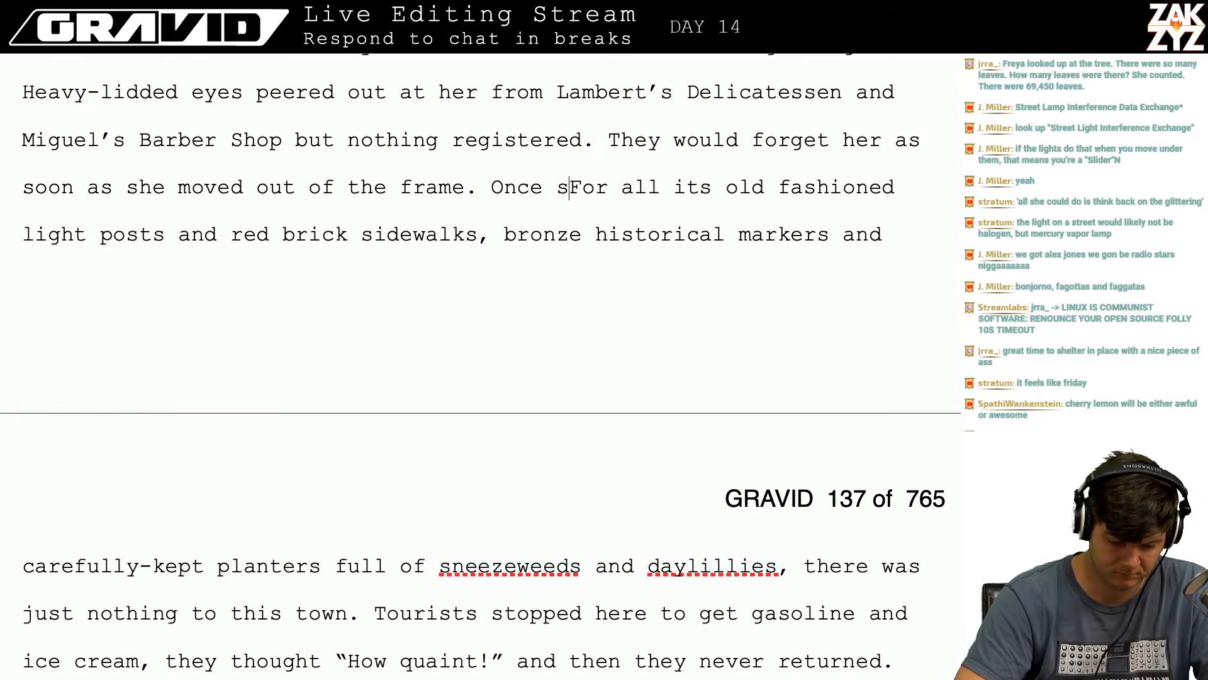
- Insert "she looked past all the" after "Once" and delete the leftover "For all its" before "old fashioned"
type("she looked pa")
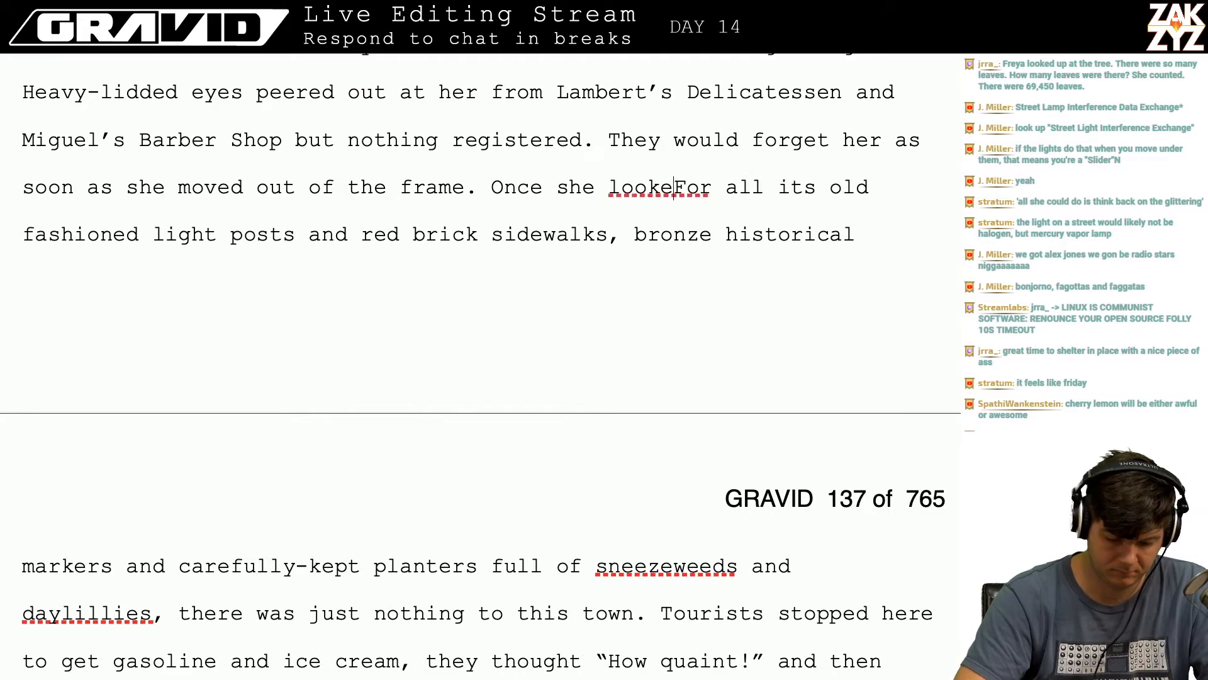
type("st all the")
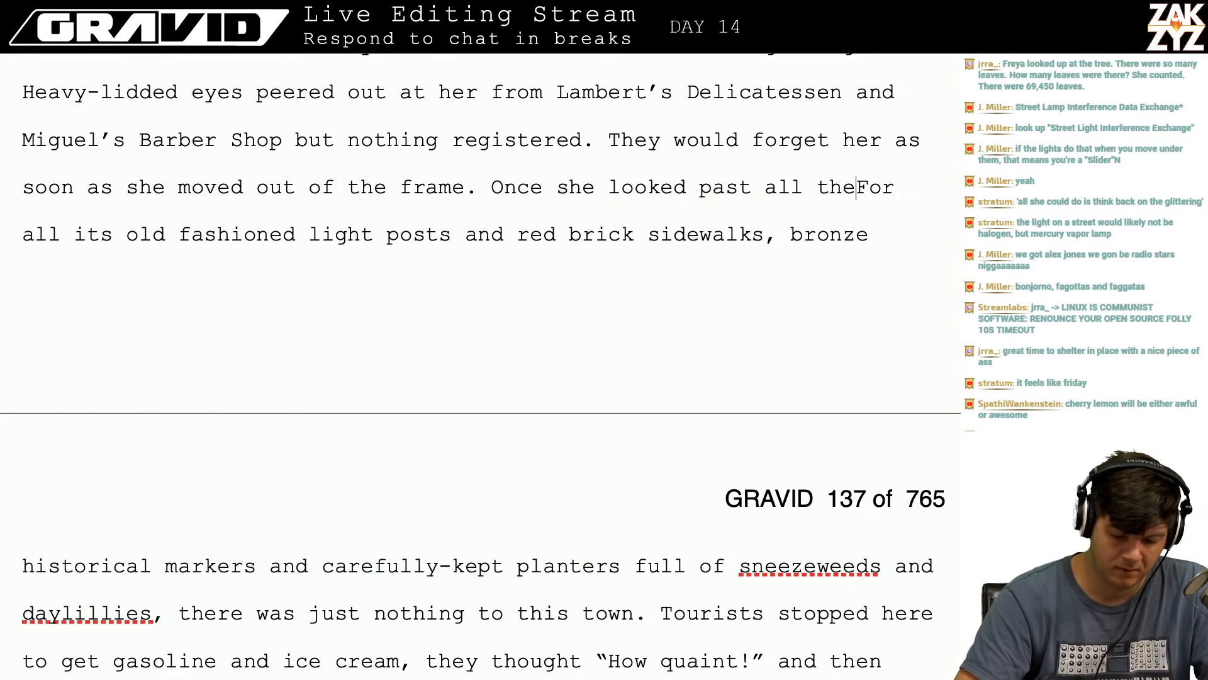
key("shift+Right")
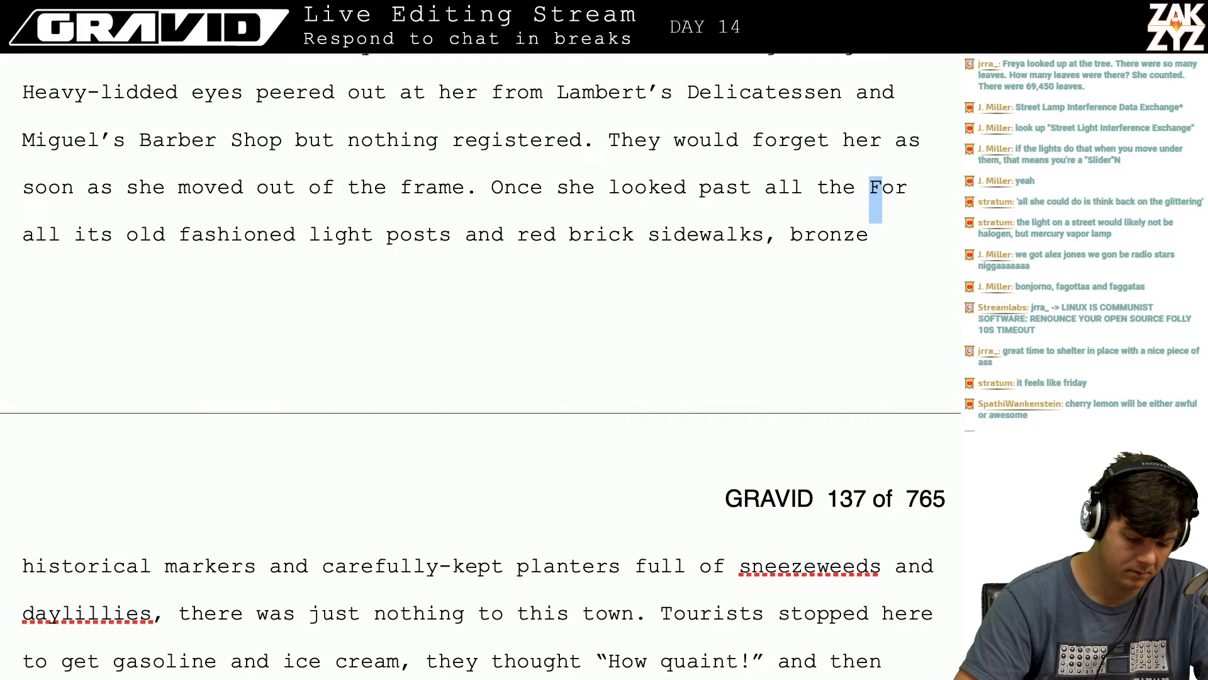
key("ctrl+shift+Right")
key("ctrl+shift+Right")
key("ctrl+shift+Right")
key("Delete")
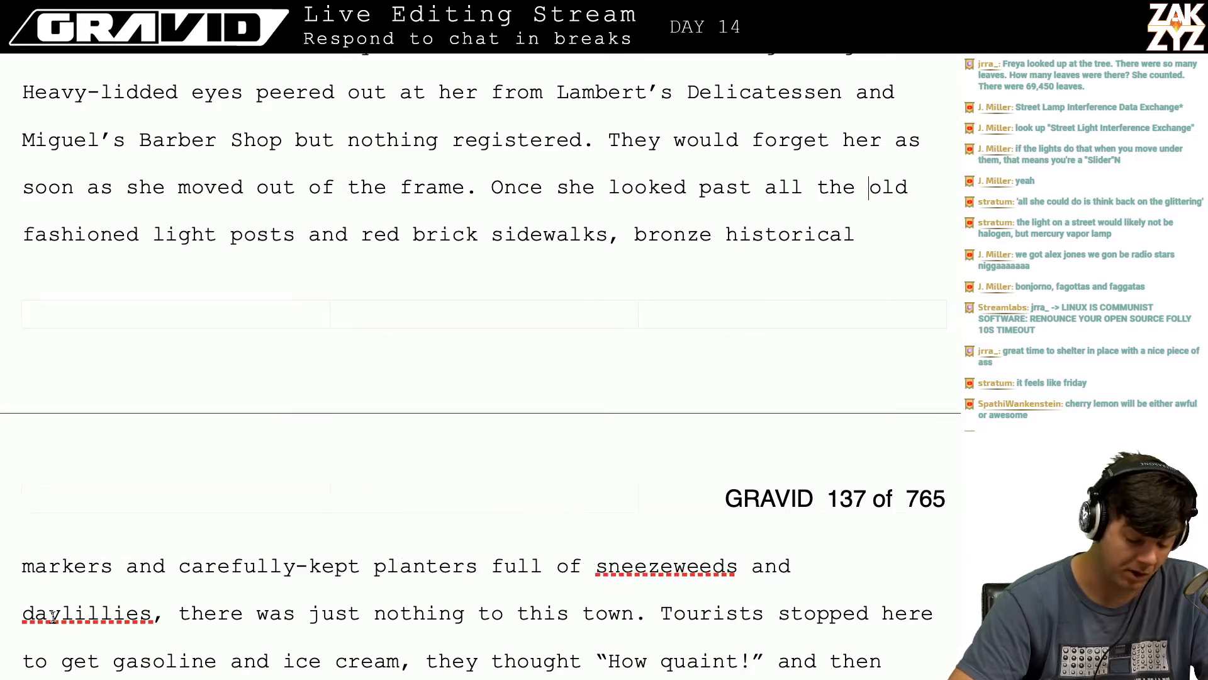
- Reread the light posts sentence and the tourist and college lines that follow it across the page break
scroll(211, 595, "down", 3)
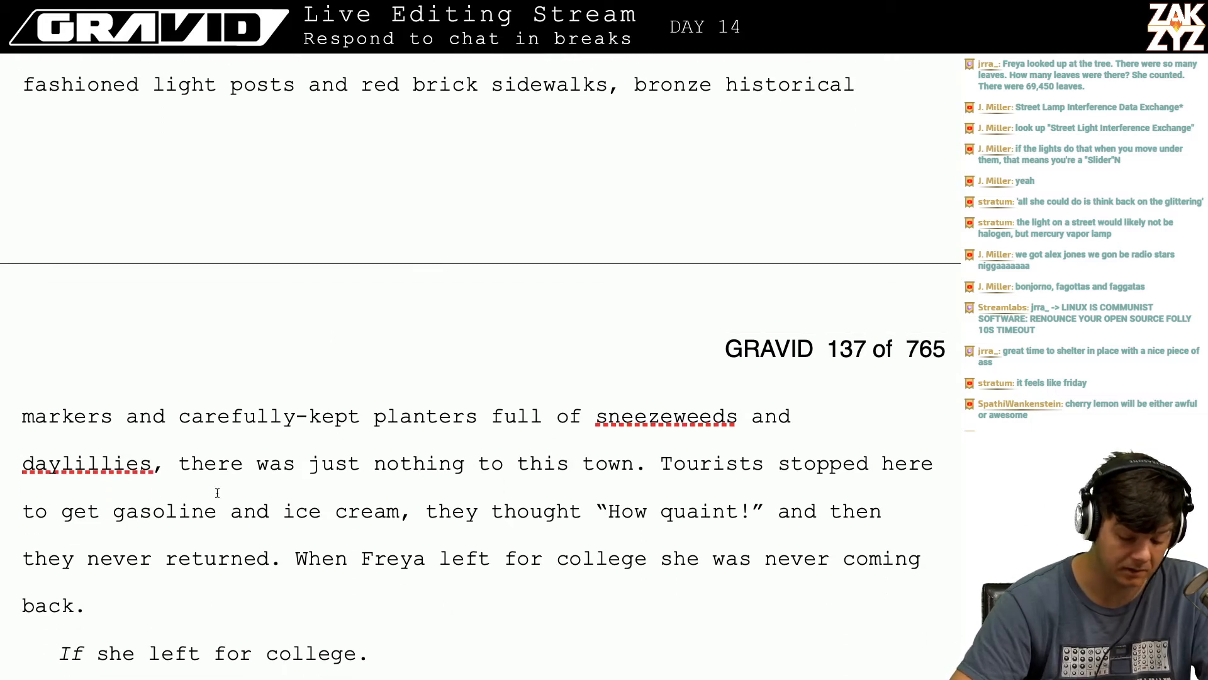
scroll(323, 517, "down", 1)
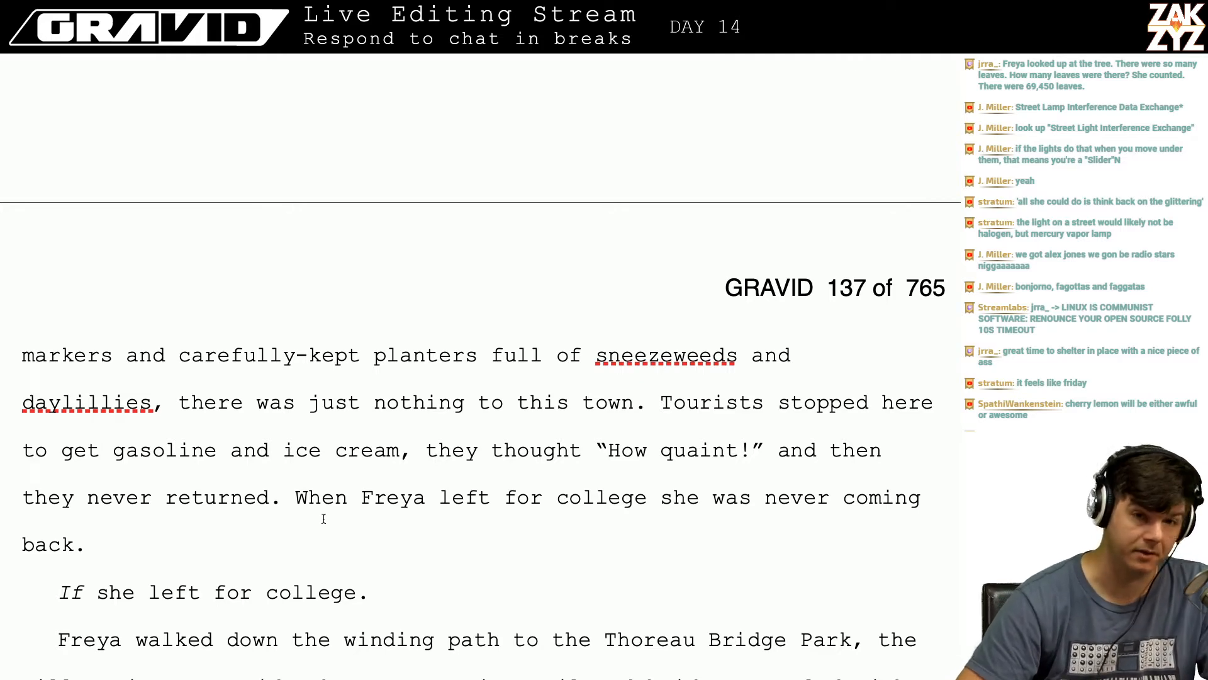
scroll(323, 518, "up", 6)
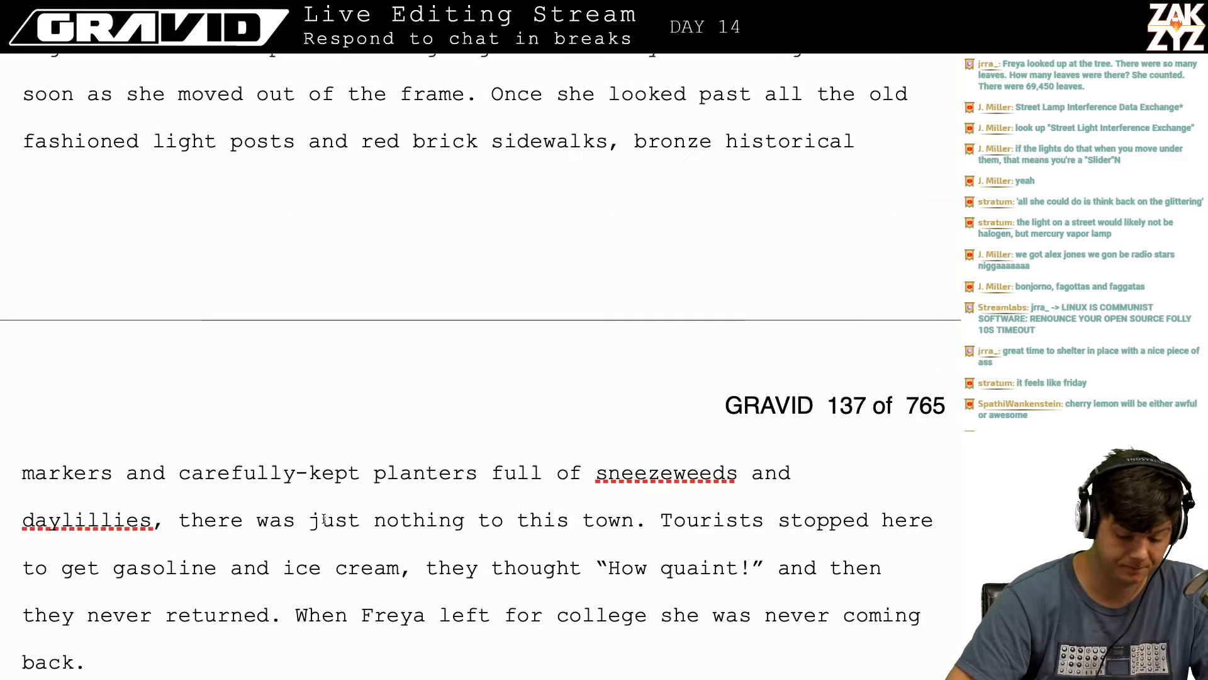
scroll(324, 518, "down", 4)
scroll(323, 517, "down", 2)
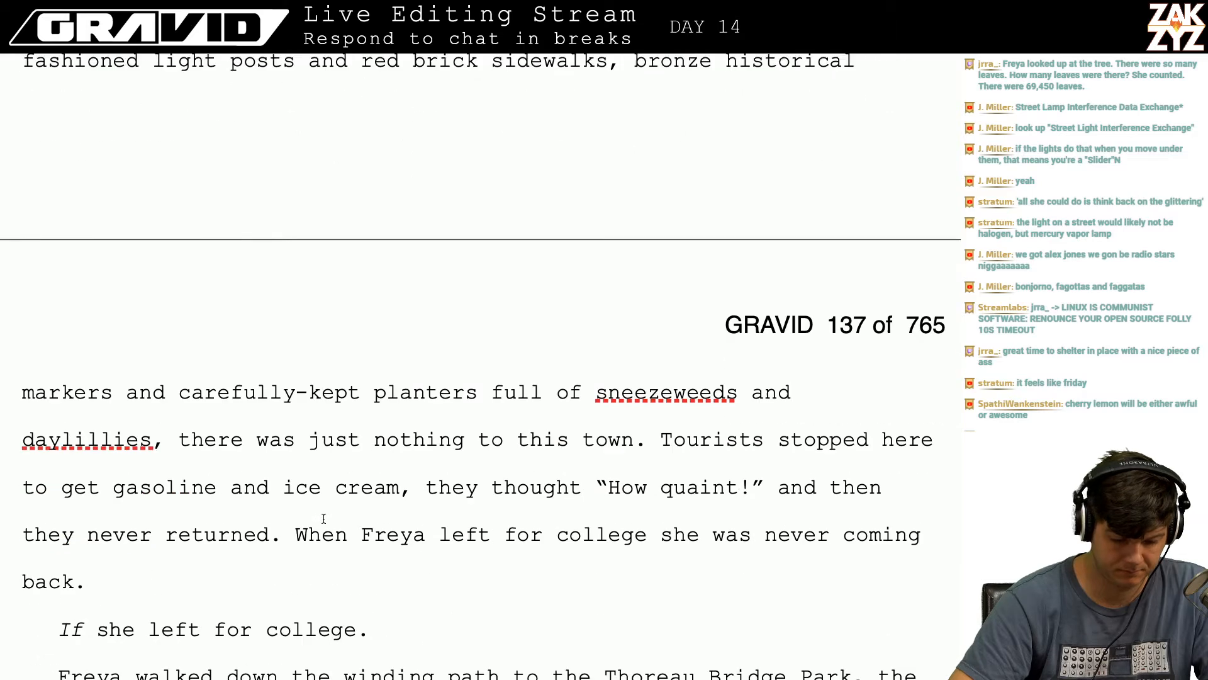
scroll(323, 517, "up", 3)
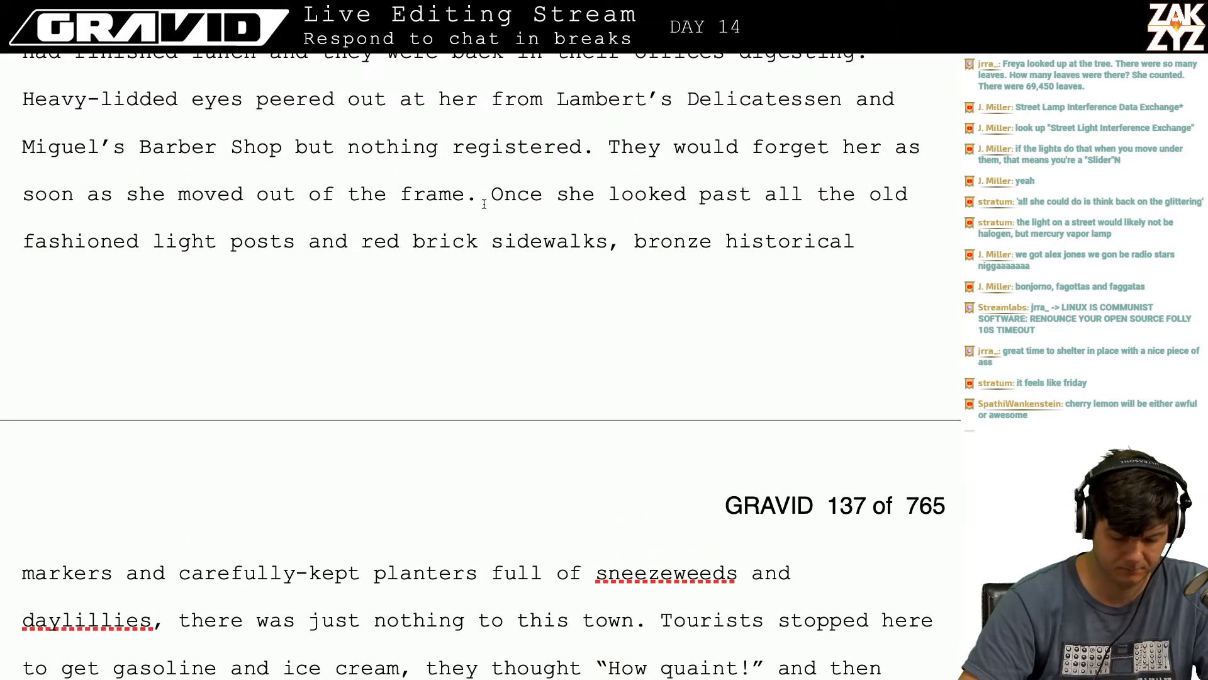
- Insert "For all the old fashioned light posts and" before "Once she looked past all the old fashioned light posts"
key("Right")
key("Left")
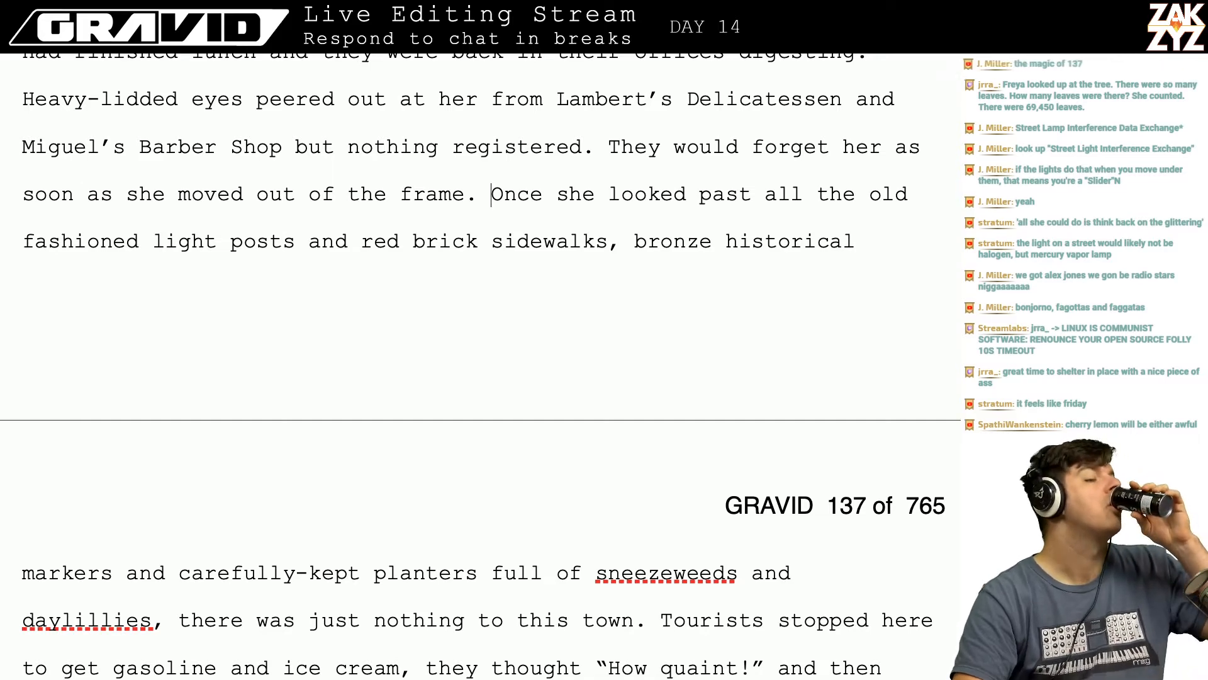
scroll(480, 370, "down", 1)
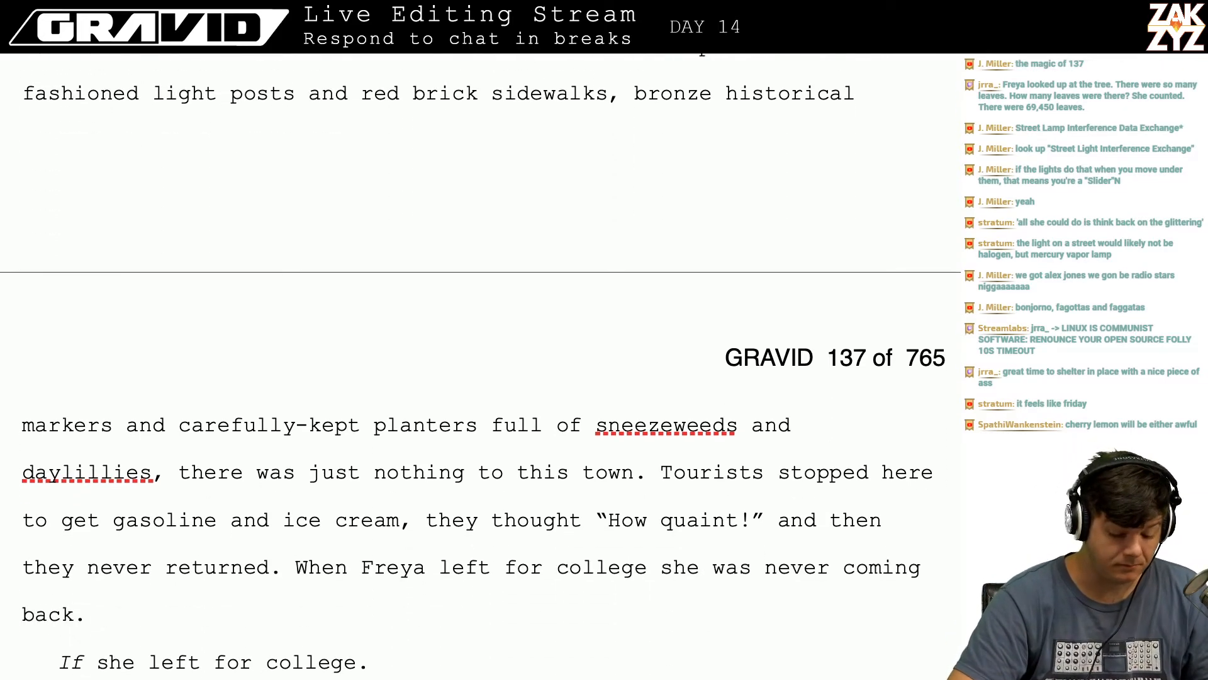
scroll(647, 106, "up", 1)
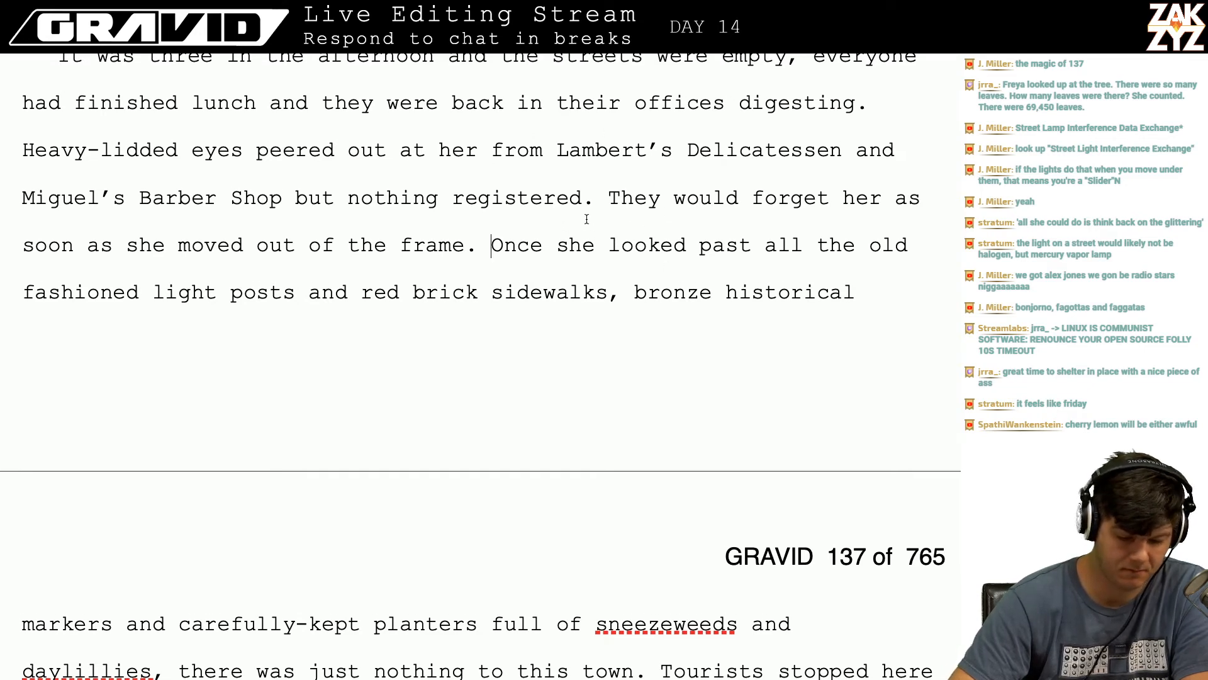
scroll(586, 218, "up", 1)
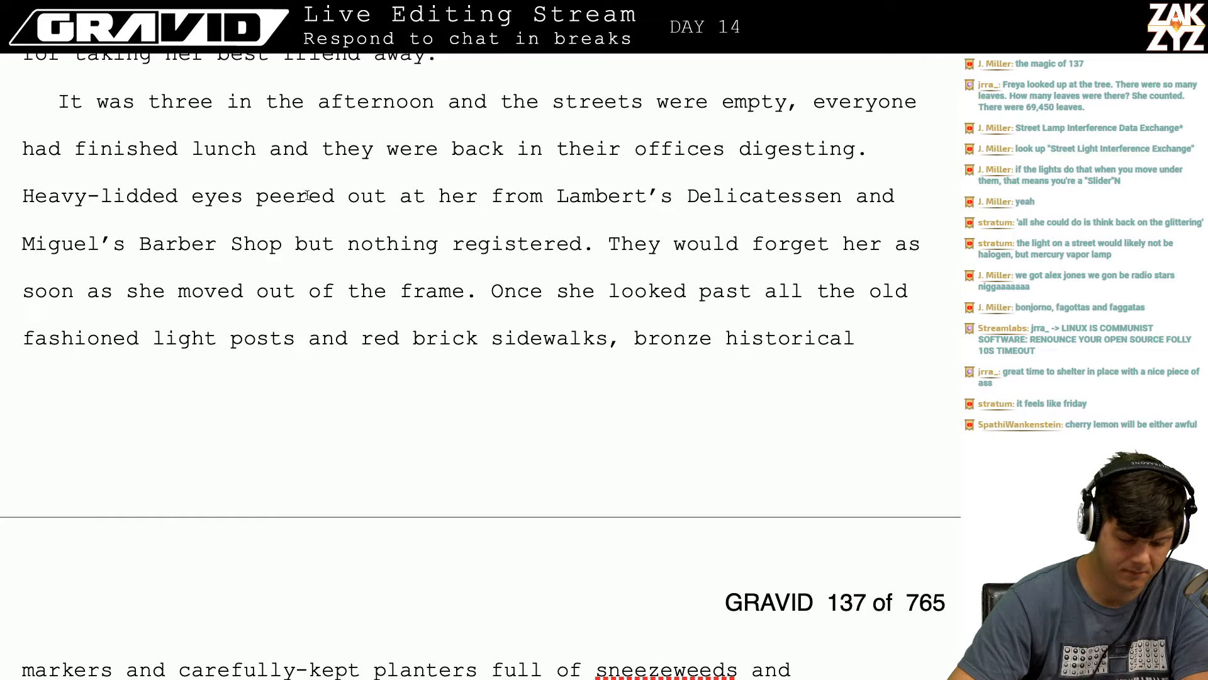
scroll(463, 286, "down", 1)
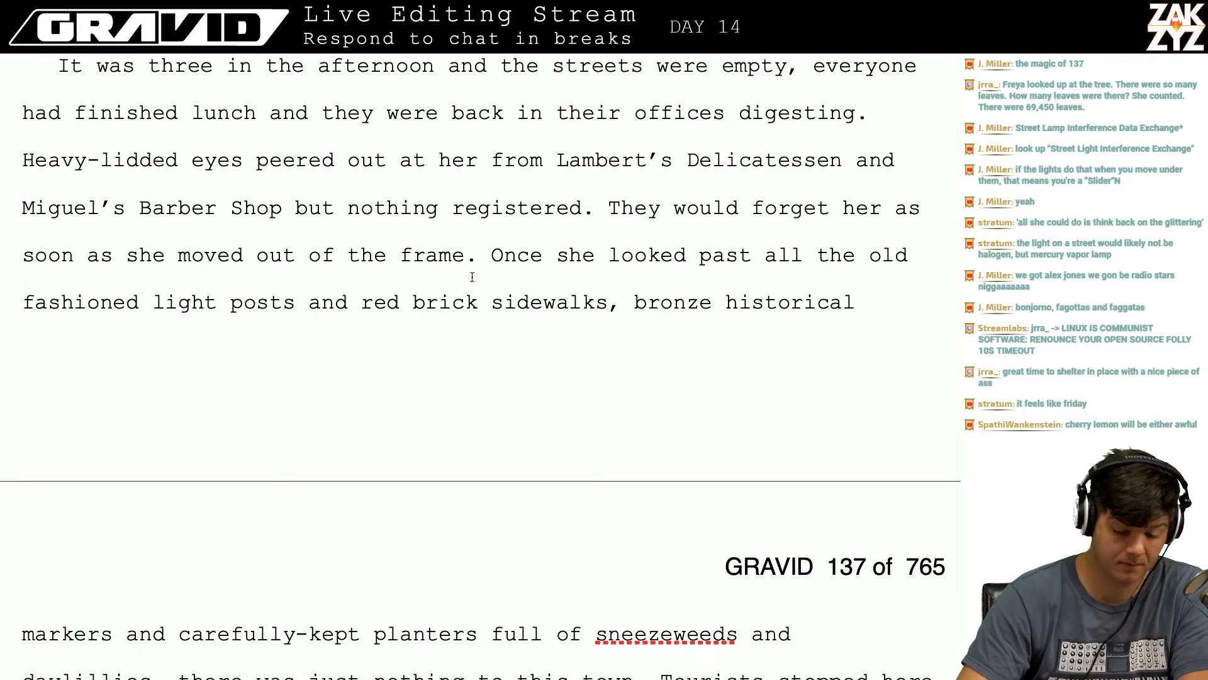
type("For all the o")
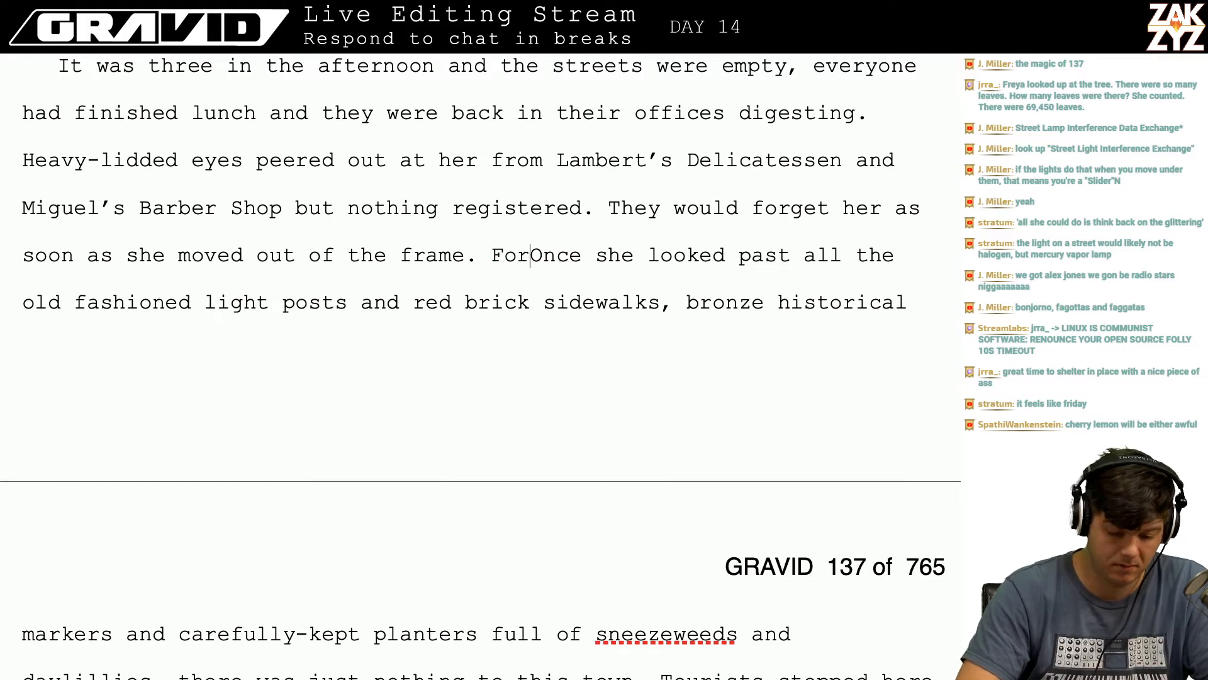
type("ld fashione")
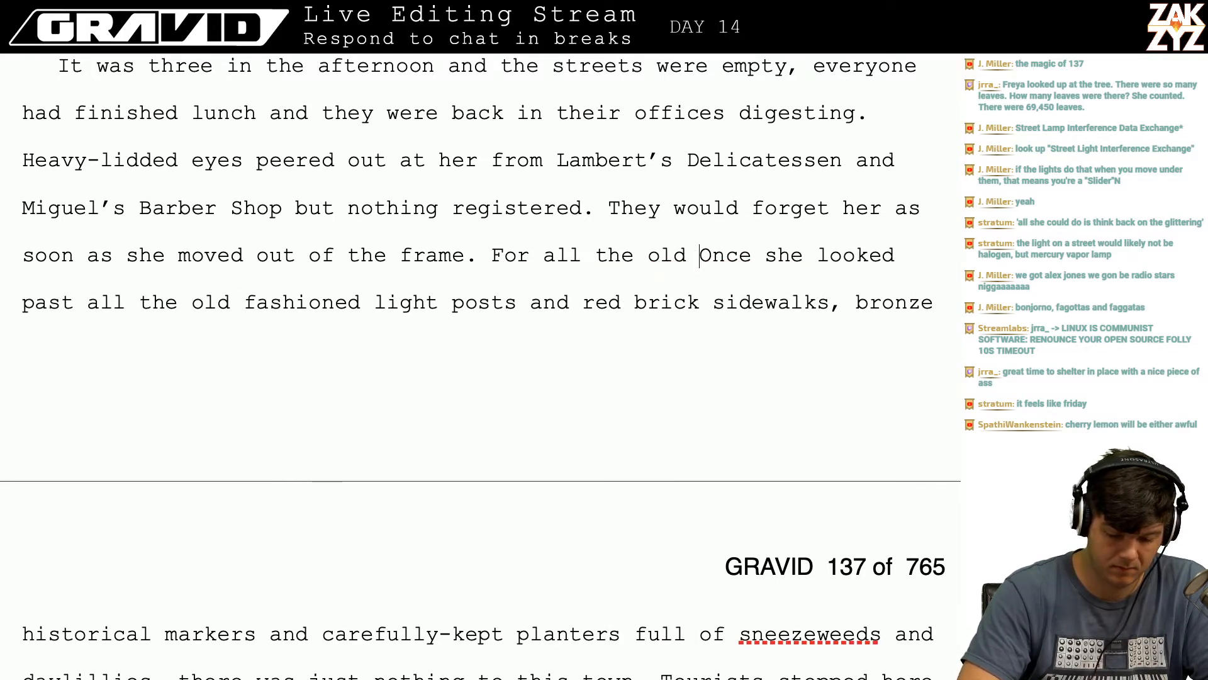
type("d light posts and")
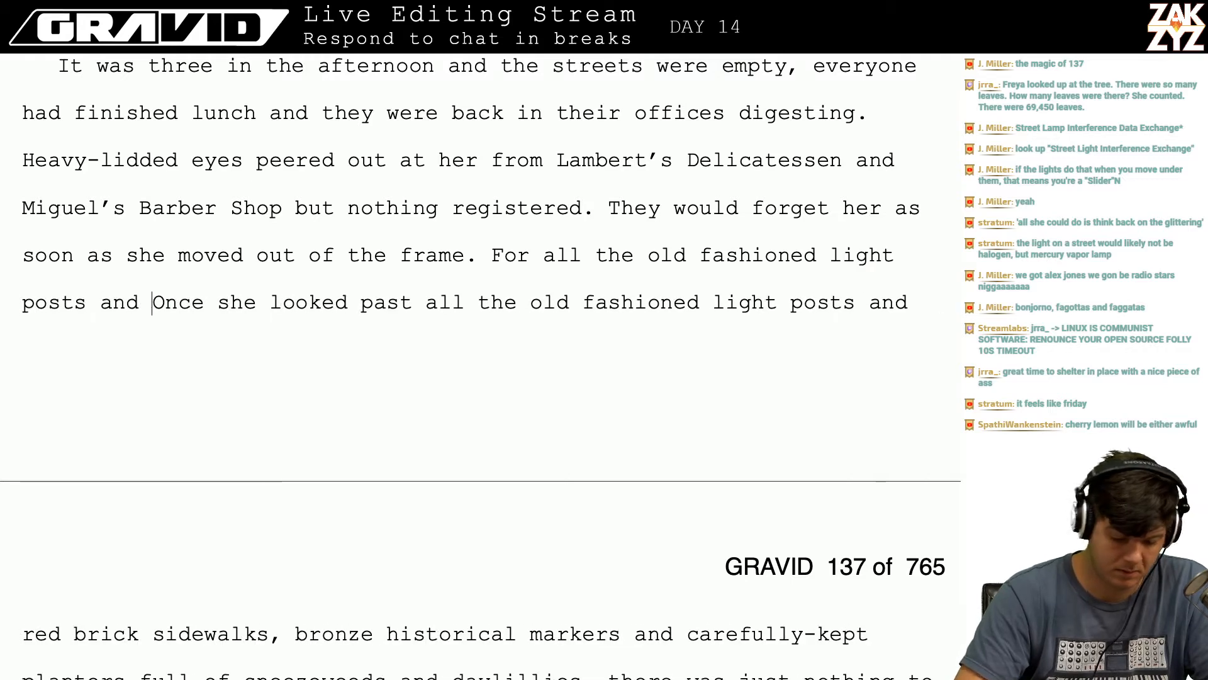
- Delete the leftover "Once she looked past all the old fashioned light posts and" before "red brick sidewalks"
key("shift+Down")
key("shift+Up")
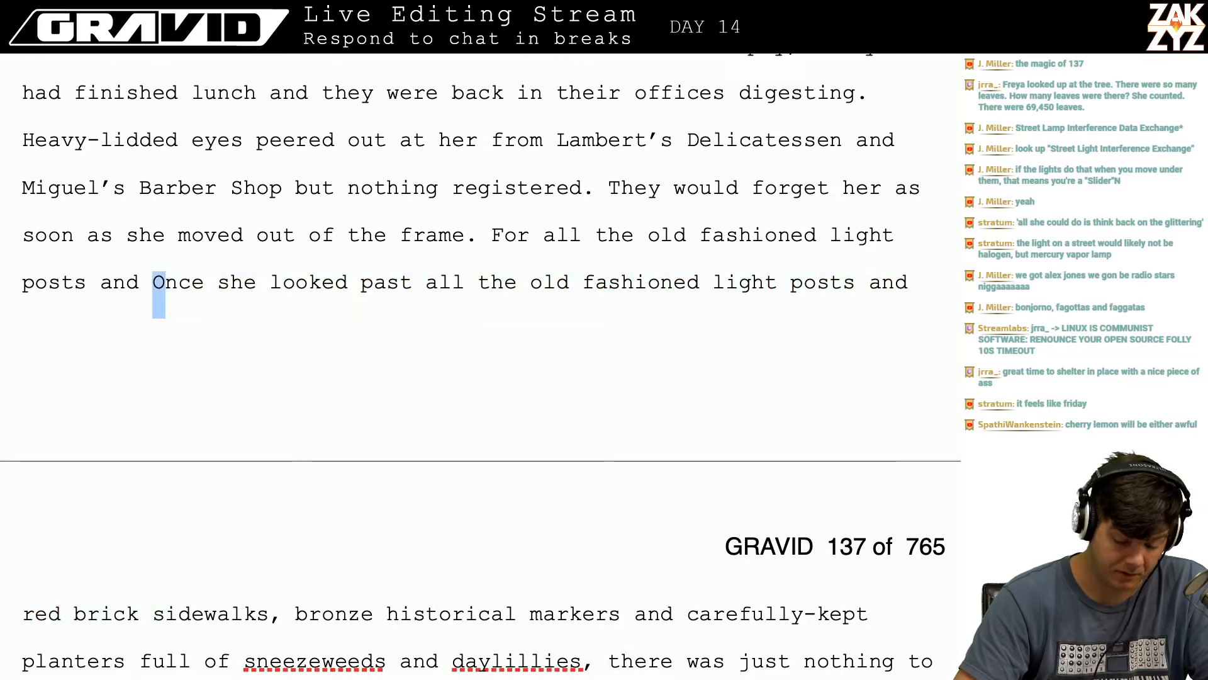
key("shift+Right")
key("shift+Down")
key("shift+Left")
key("shift+Left")
key("shift+Left")
key("shift+Left")
key("shift+Left")
key("shift+Left")
key("shift+Left")
key("shift+Left")
key("shift+Left")
key("shift+Left")
key("shift+Left")
key("shift+Left")
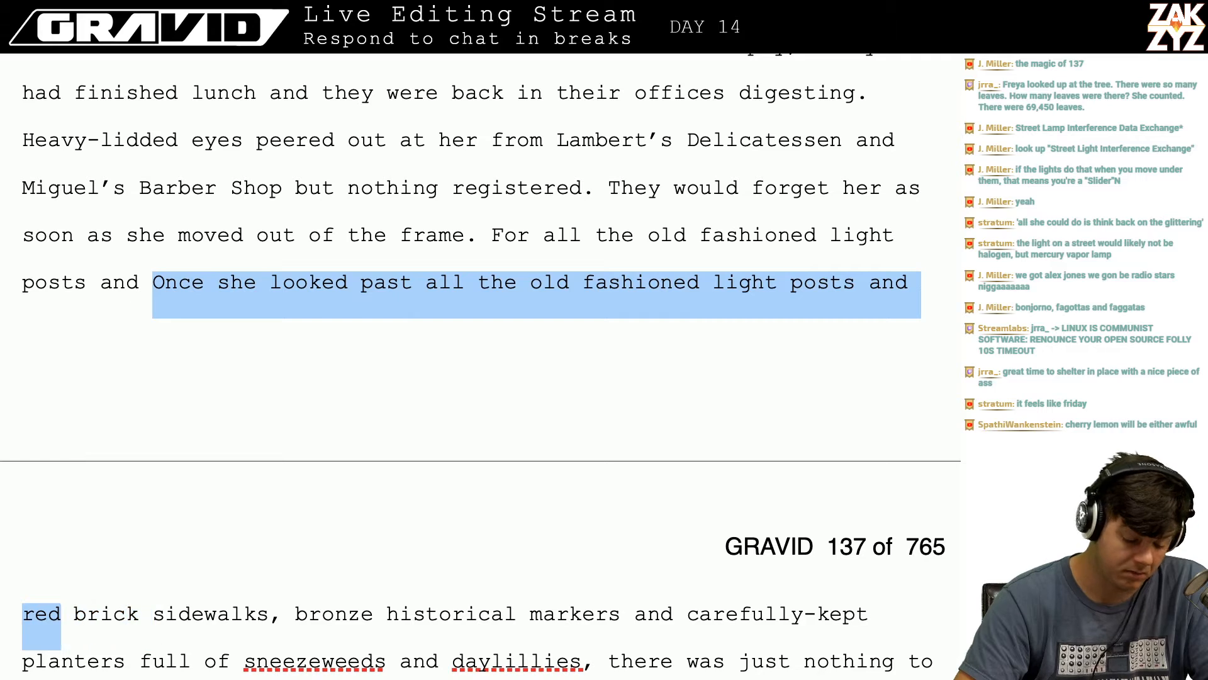
key("shift+Left")
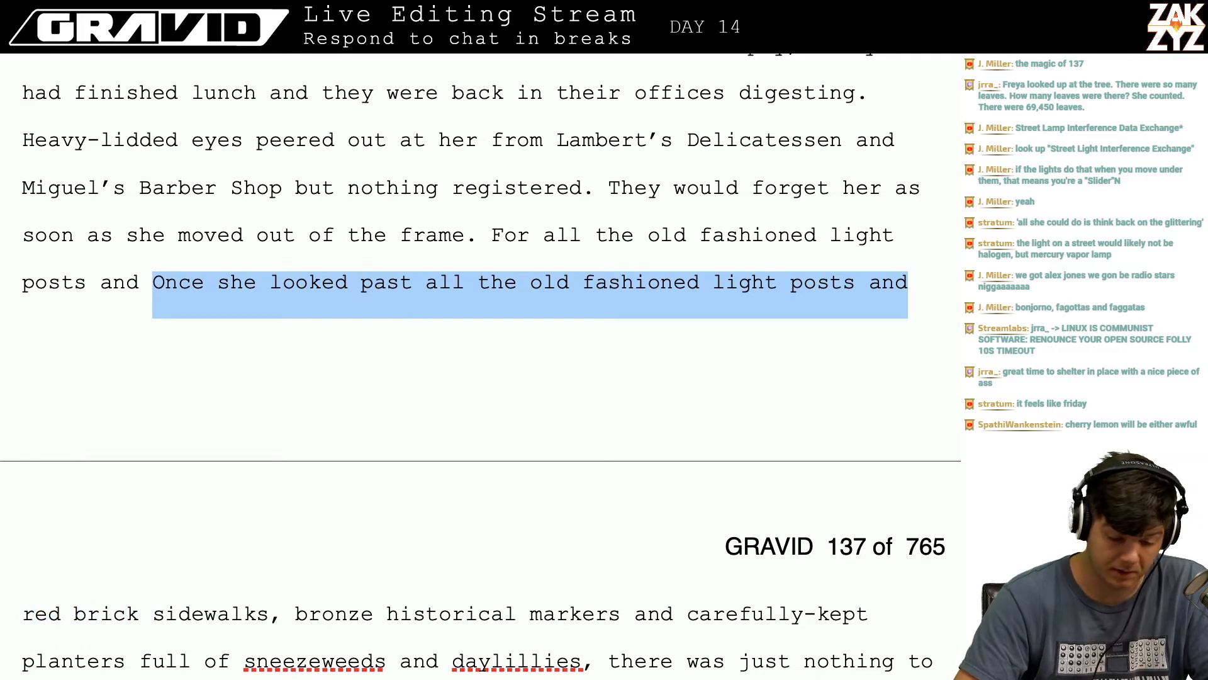
key("BackSpace")
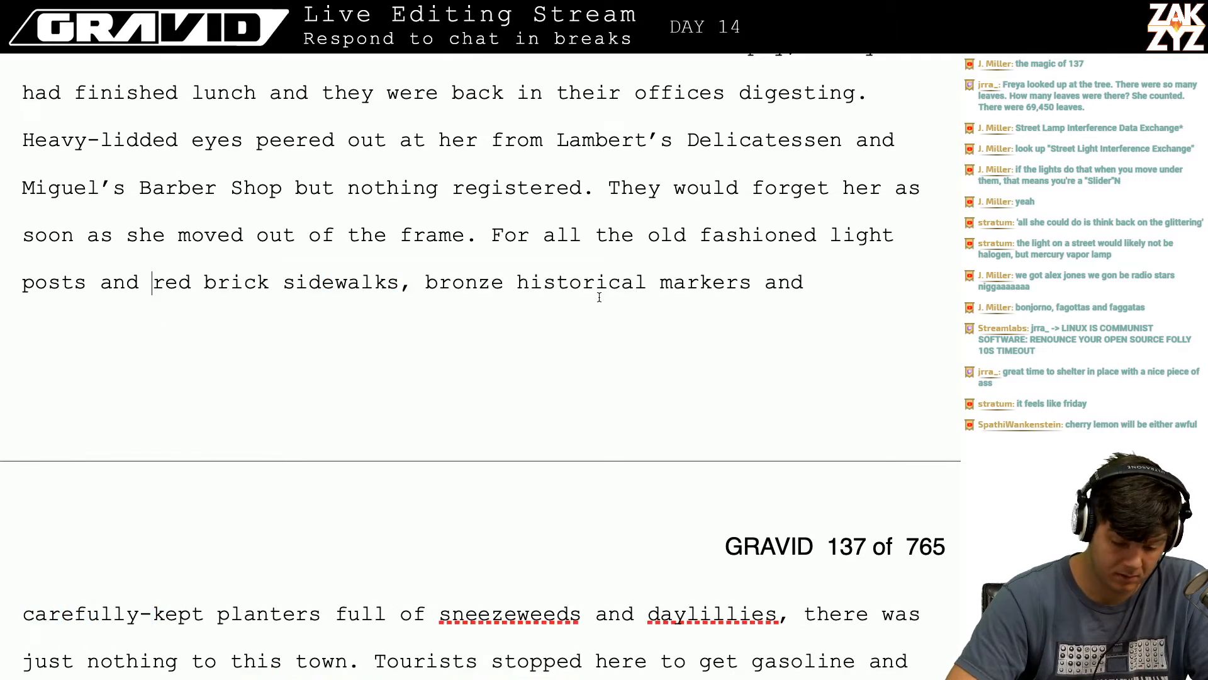
- Insert "the tarnished" before "bronze historical markers" in the light posts sentence
left_click(429, 287)
type("the ")
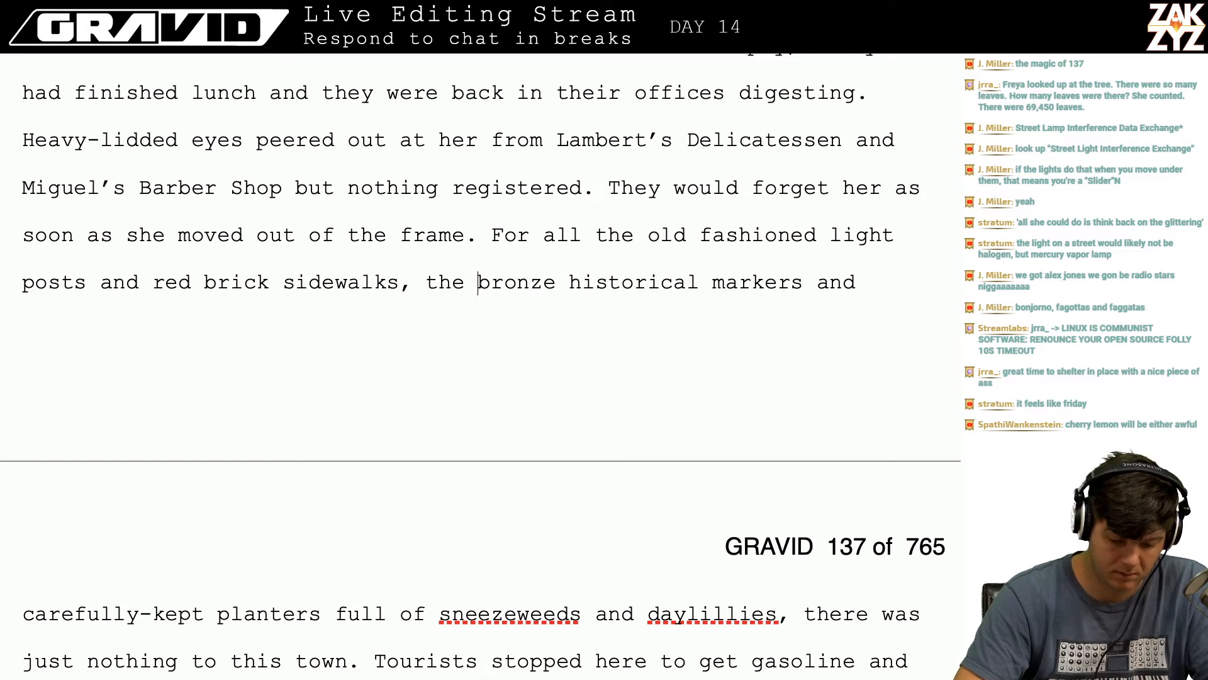
type("tarnished")
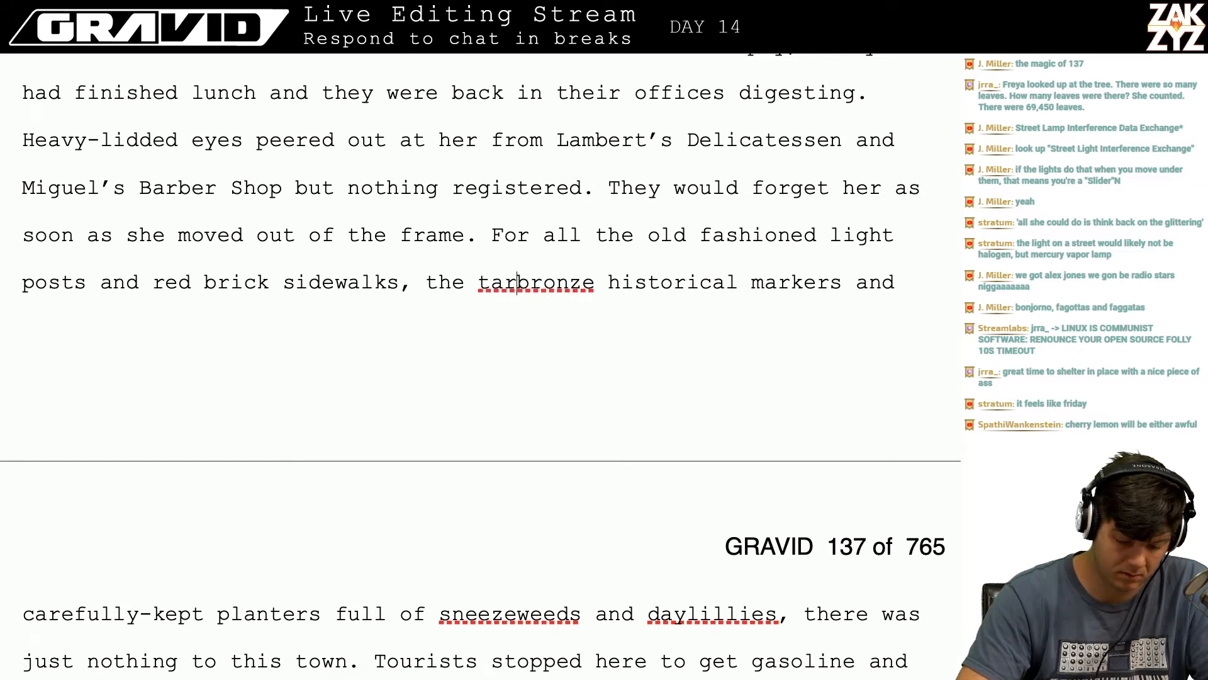
key("Right")
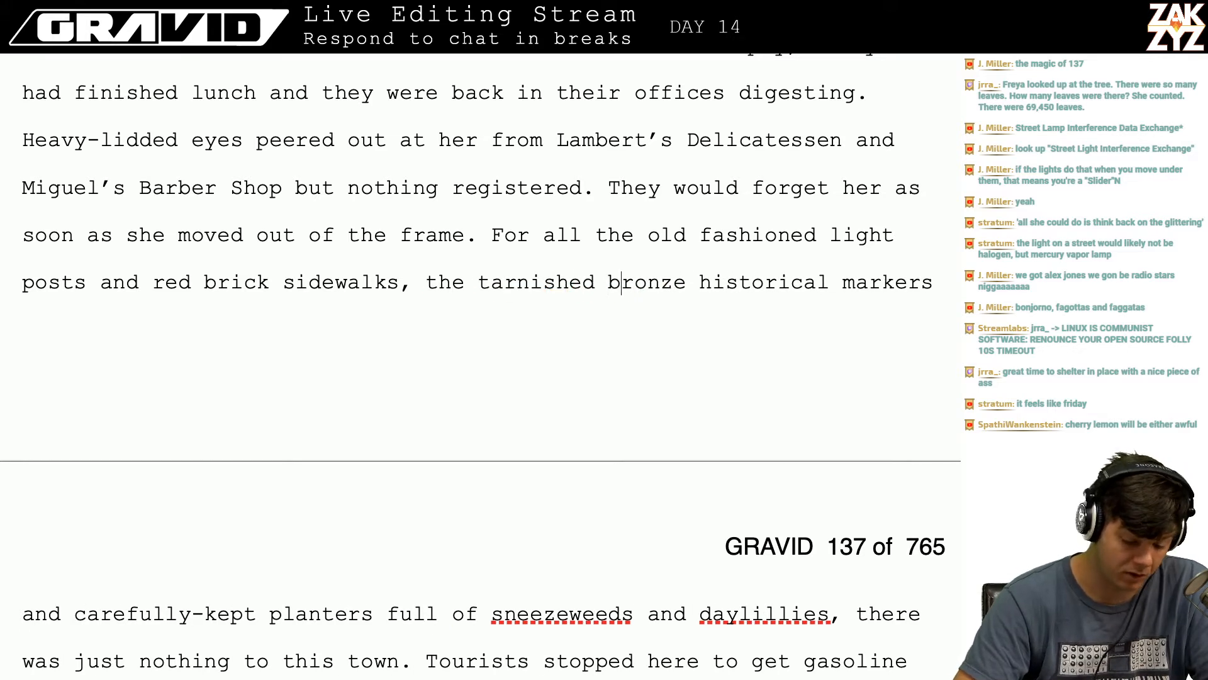
key("Left")
- Read on through the tourist and college lines and the paragraph about the Thoreau Bridge Park
key("Down")
key("Down")
key("Down")
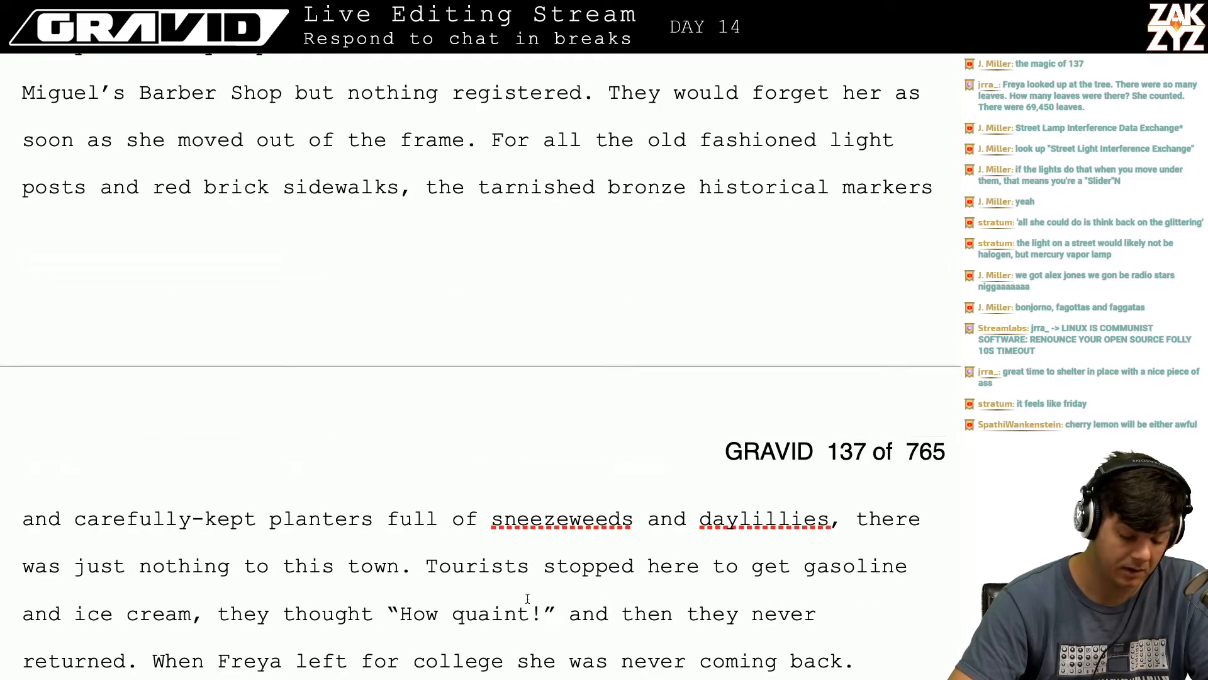
scroll(612, 555, "down", 5)
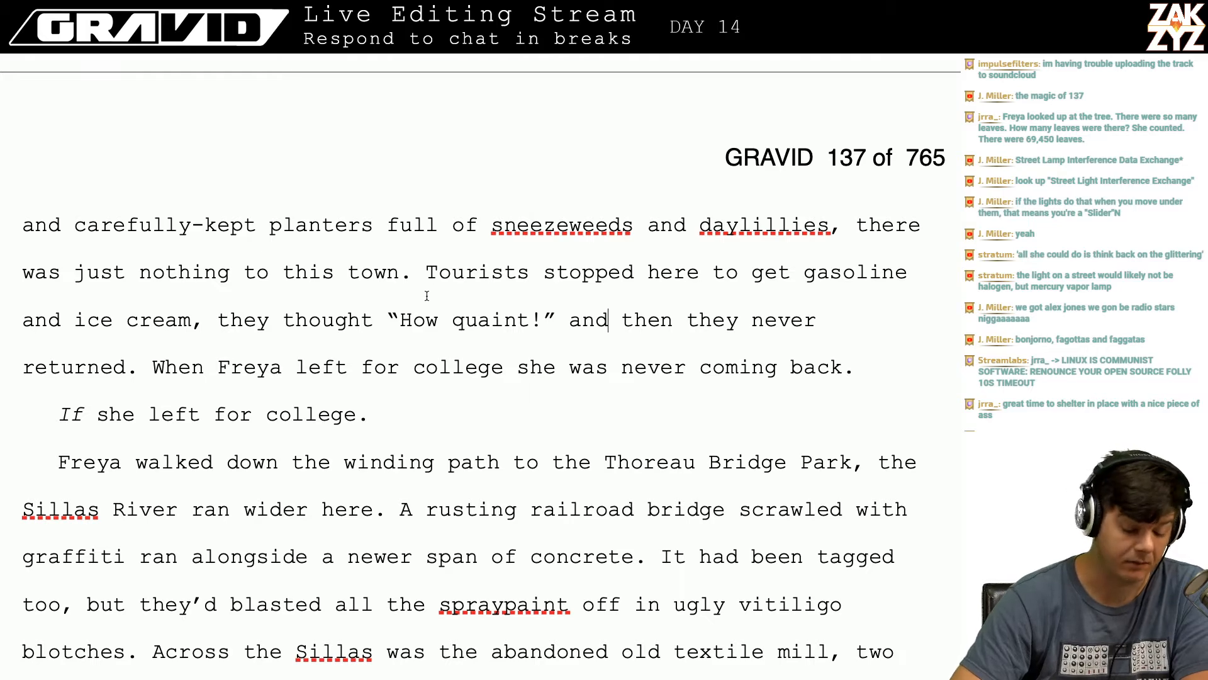
scroll(350, 451, "down", 3)
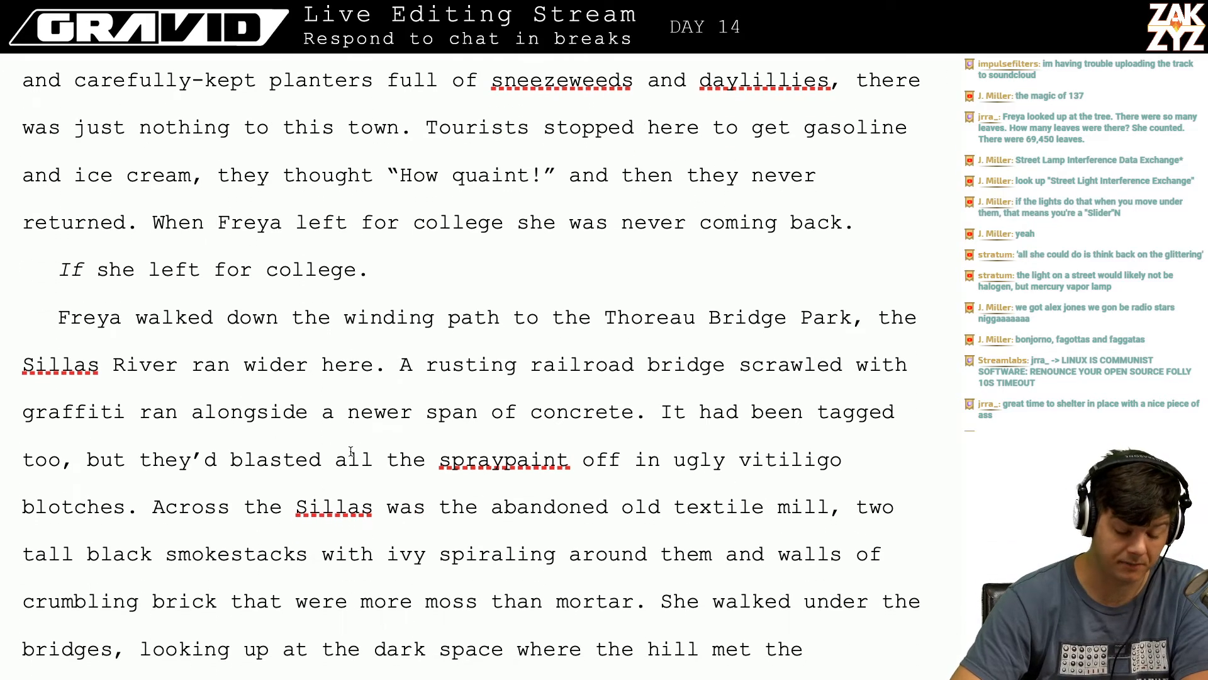
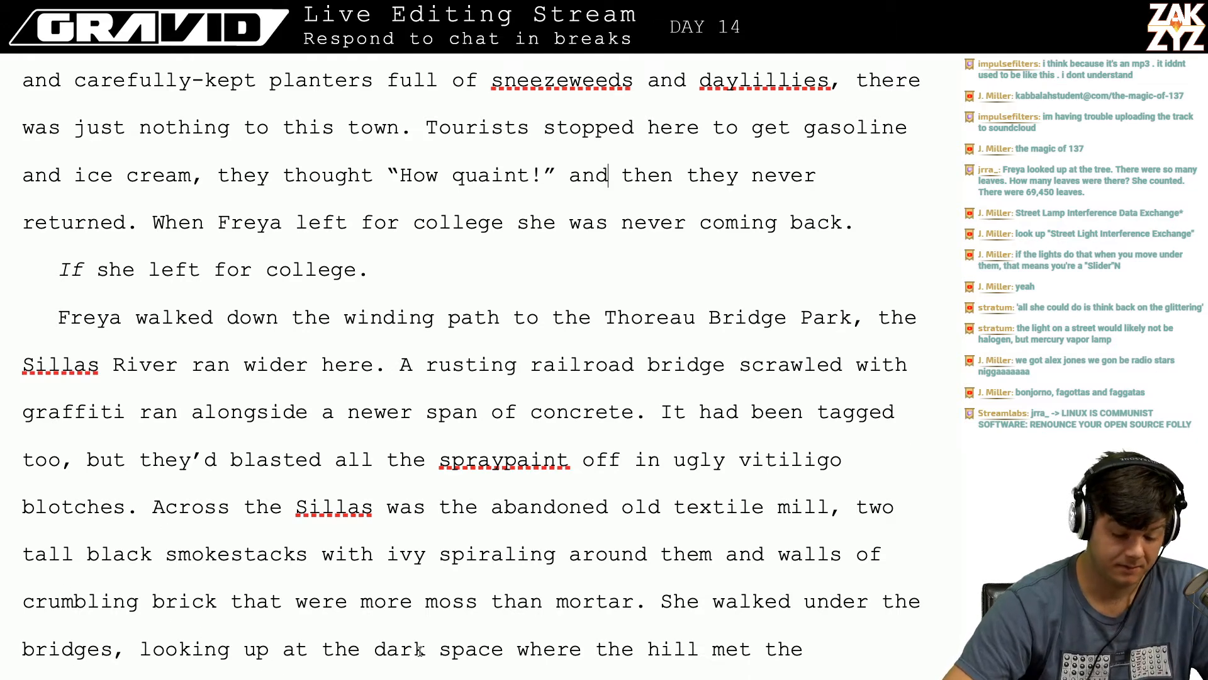
scroll(430, 440, "down", 1)
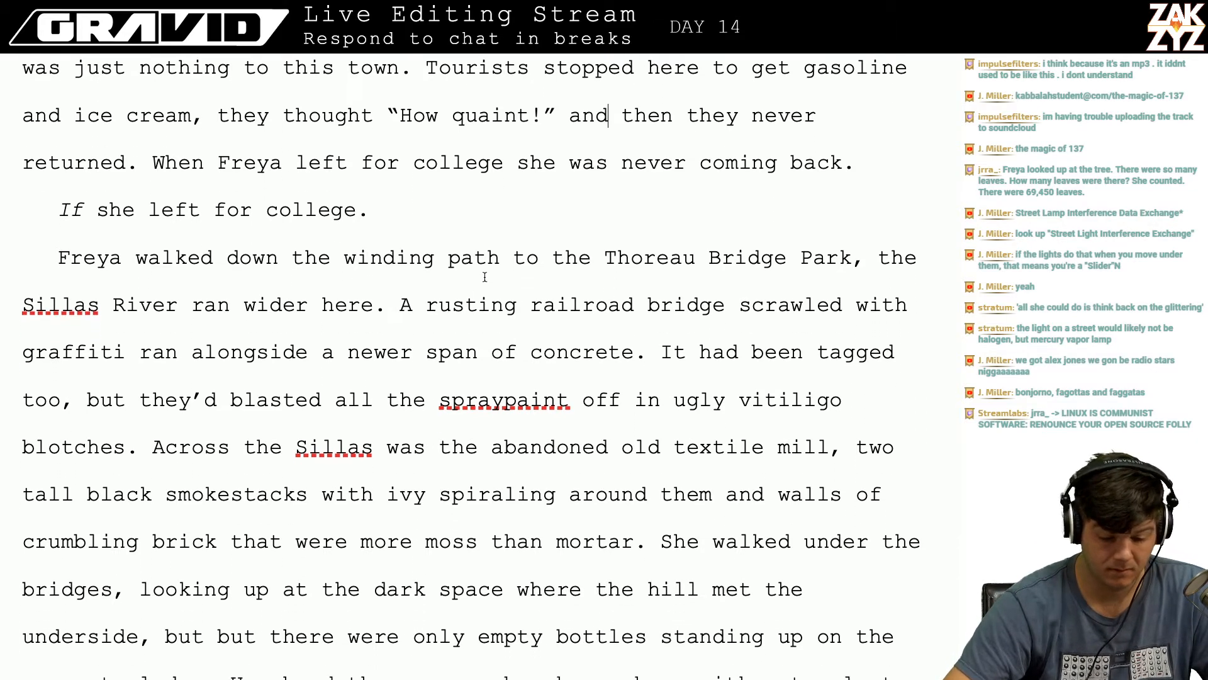
left_click(519, 228)
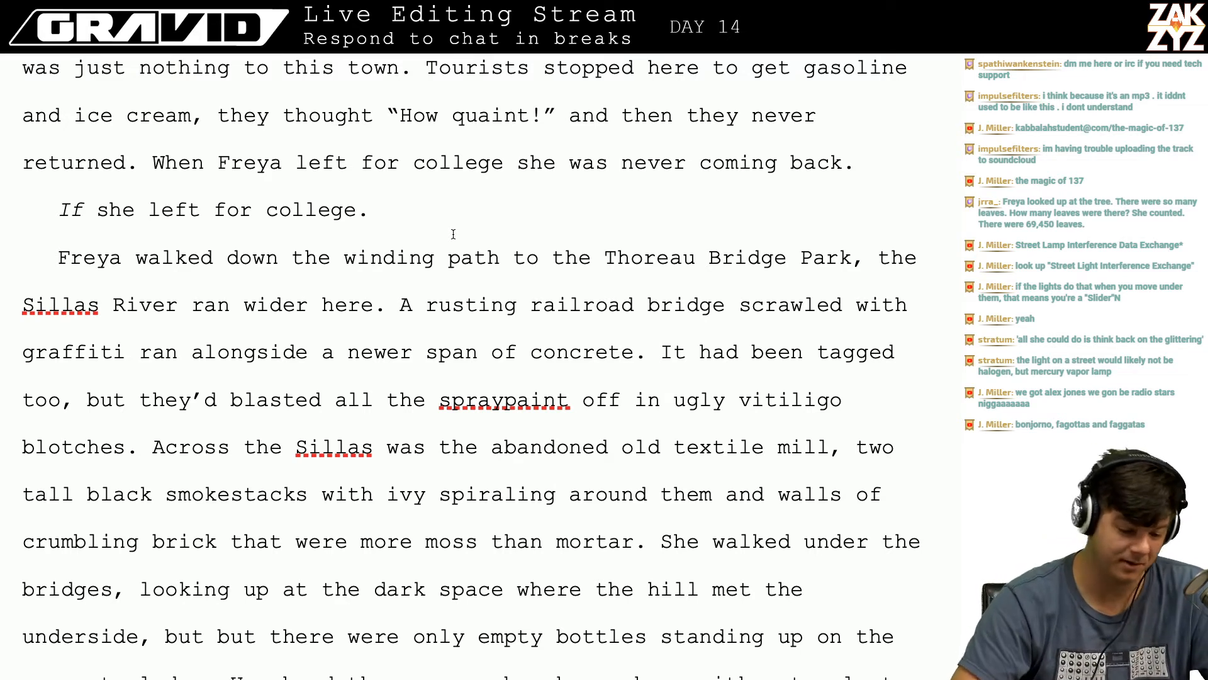
scroll(437, 259, "down", 1)
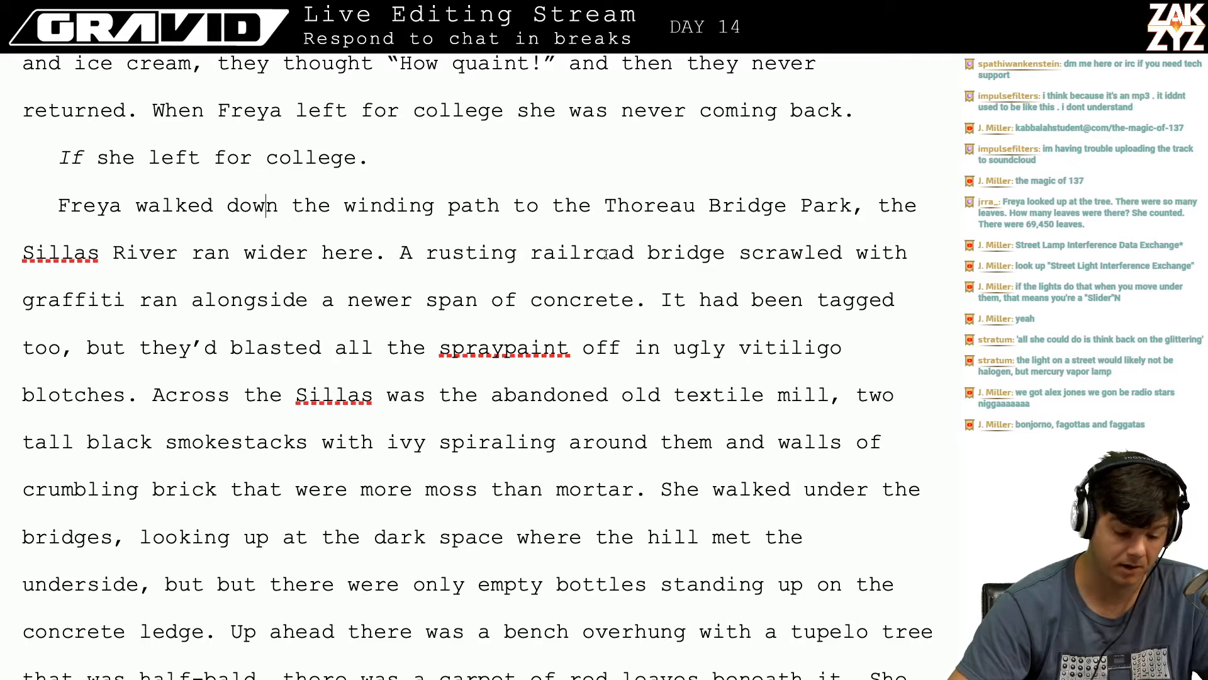
scroll(598, 255, "down", 1)
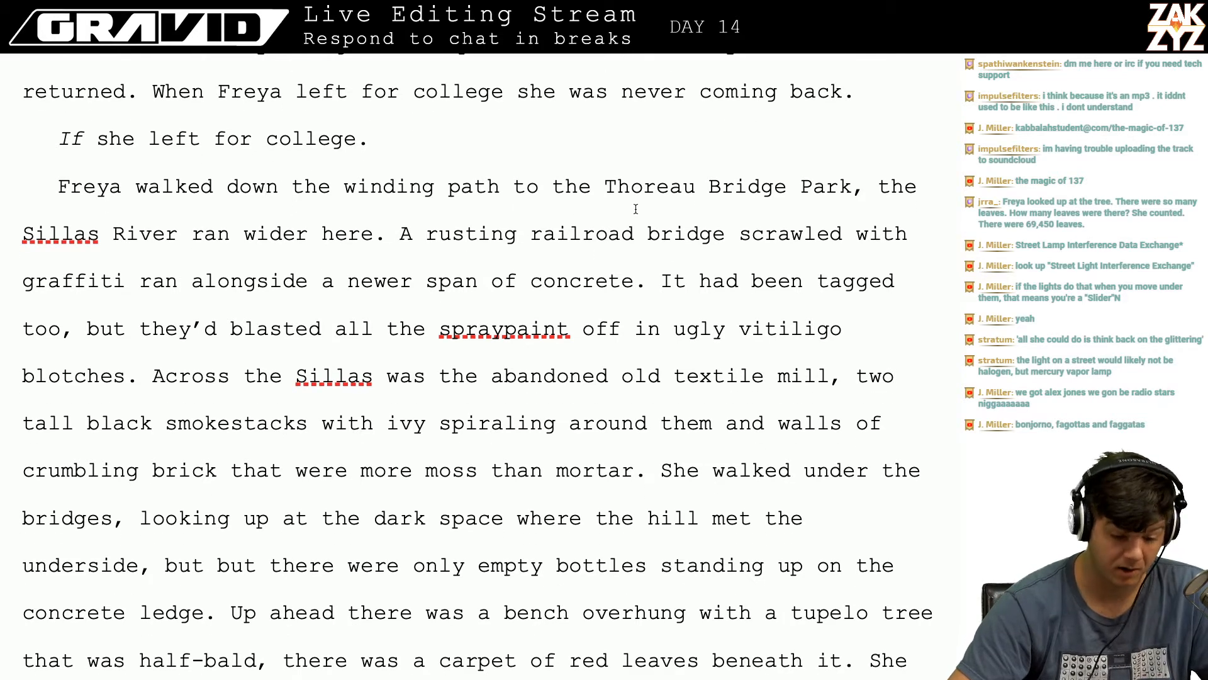
scroll(637, 209, "down", 1)
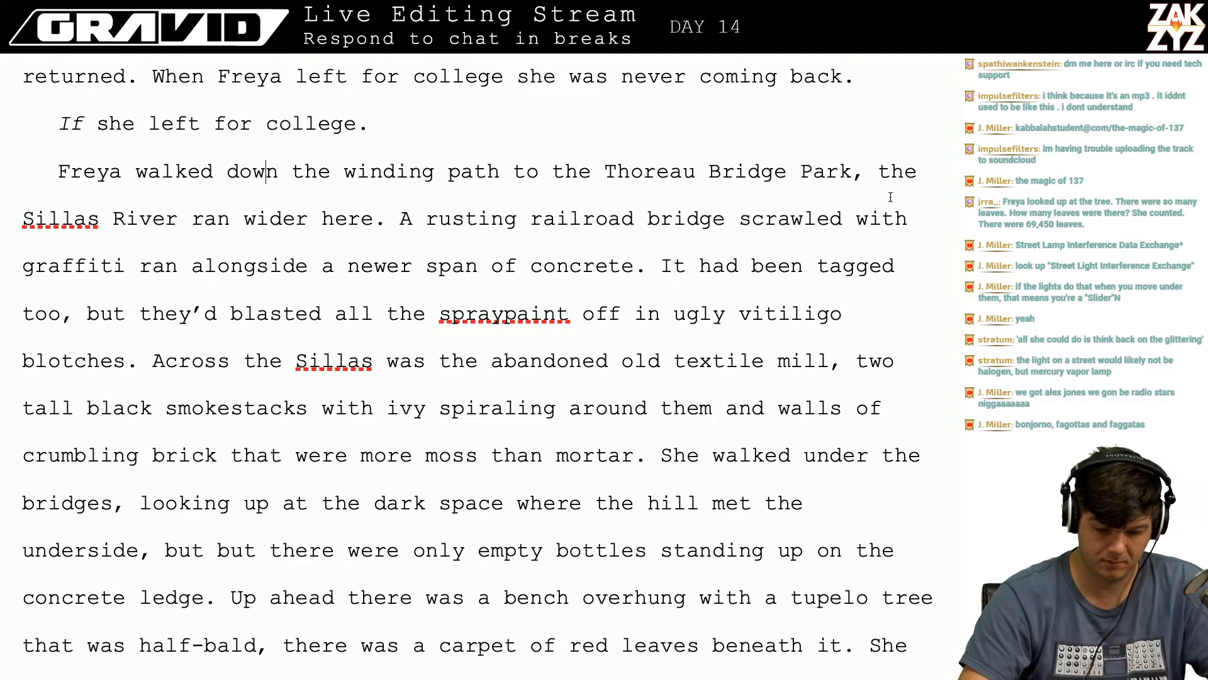
- End the sentence after "Thoreau Bridge Park" with a period and add "The Sillas river ran wide and shallow here."
left_click(891, 176)
key("Left")
key("Left")
type("t")
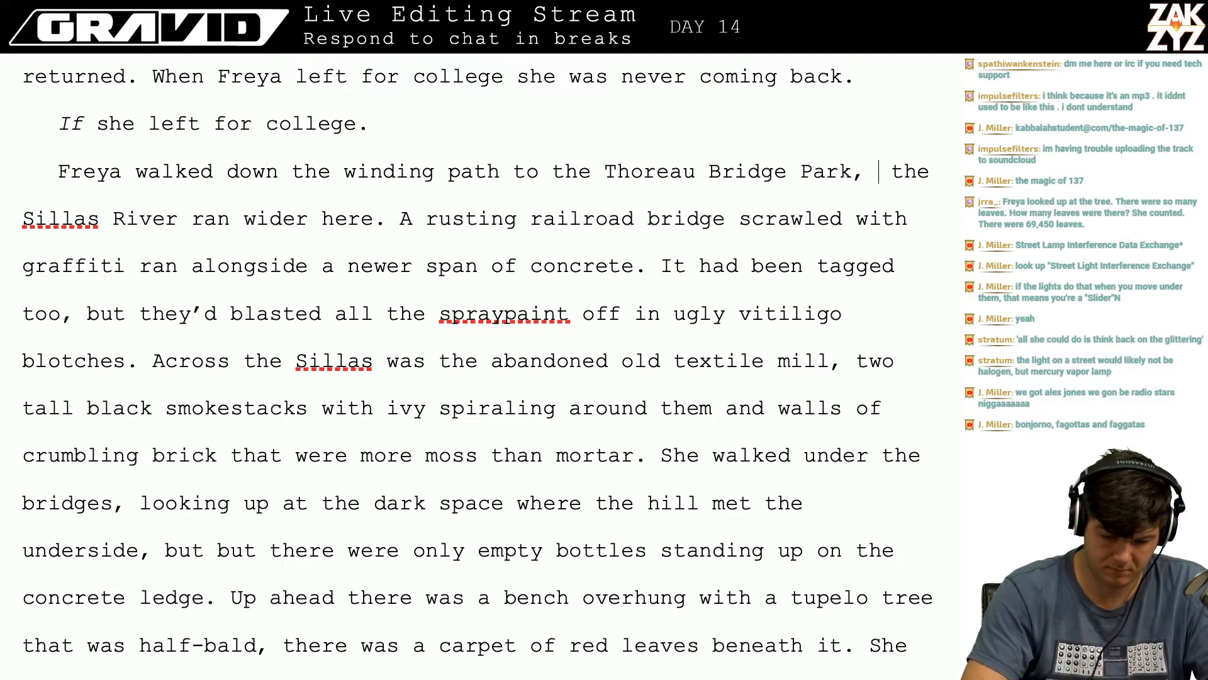
key("BackSpace")
key("BackSpace")
key("BackSpace")
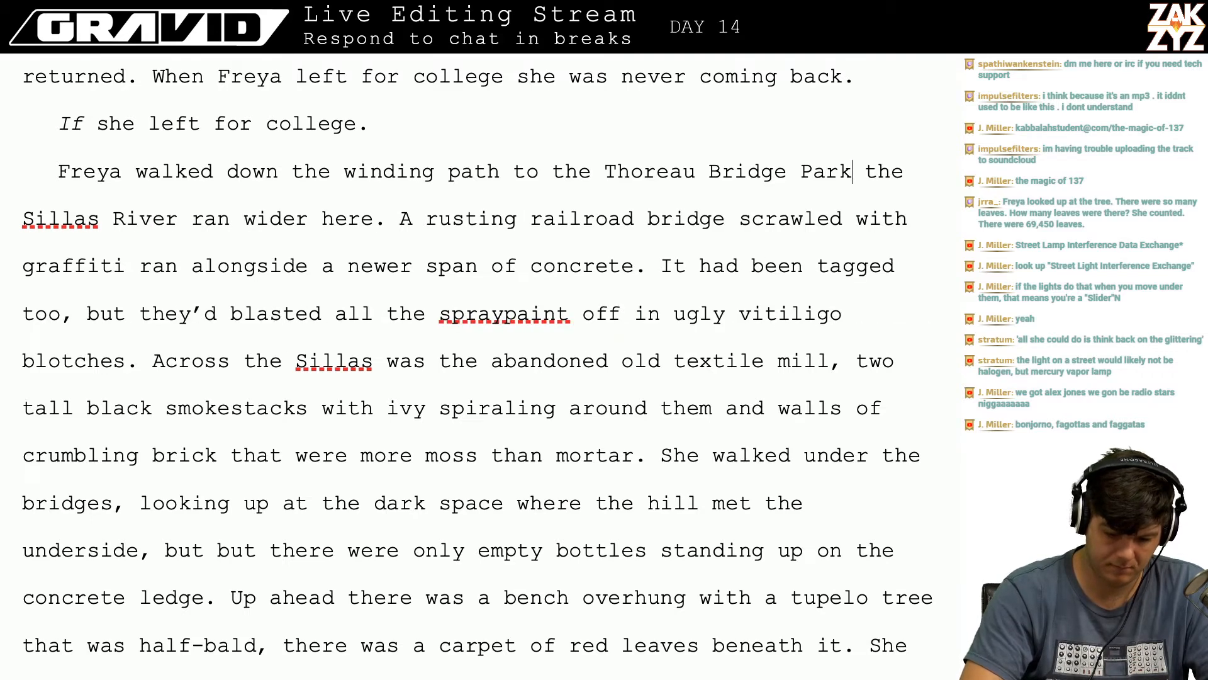
type(". The si")
key("BackSpace")
key("BackSpace")
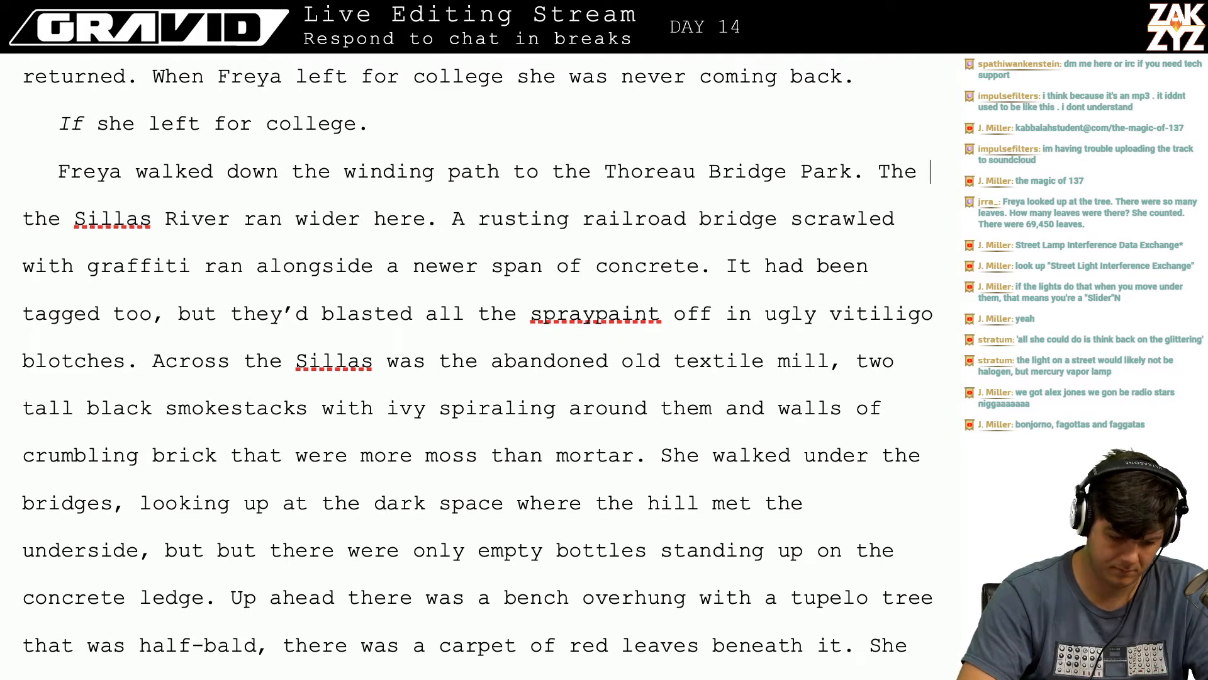
type("Sillas rie")
key("BackSpace")
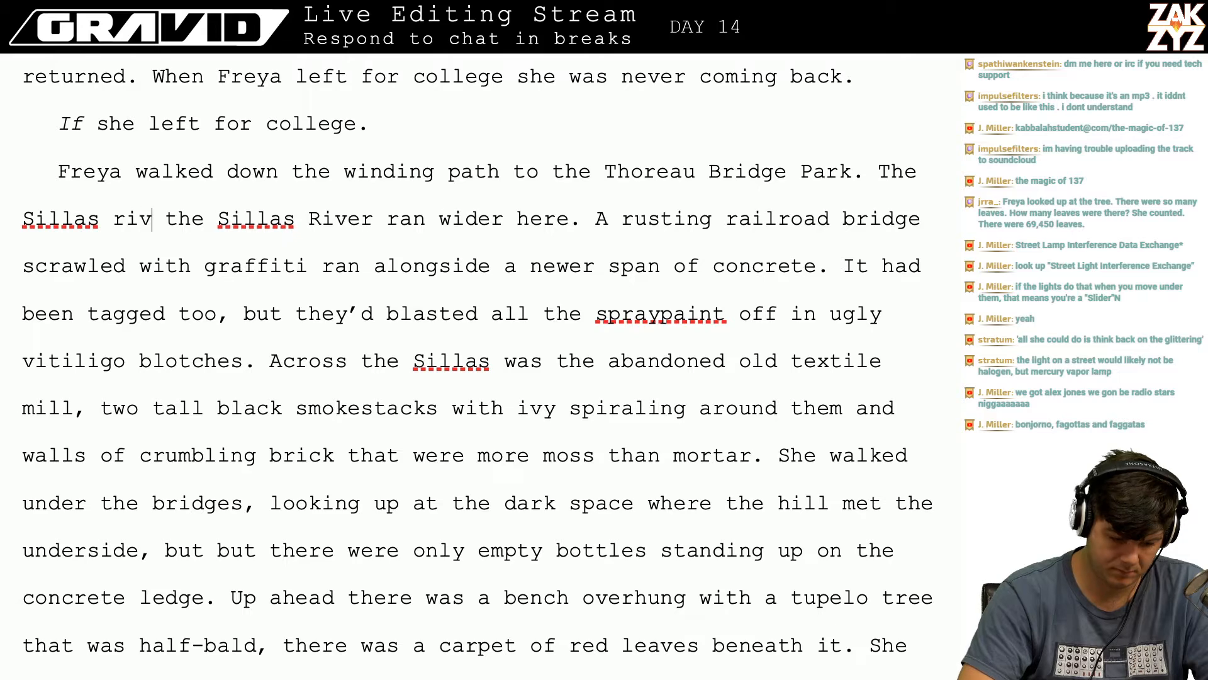
type("ver ran wid")
type("e and shallow")
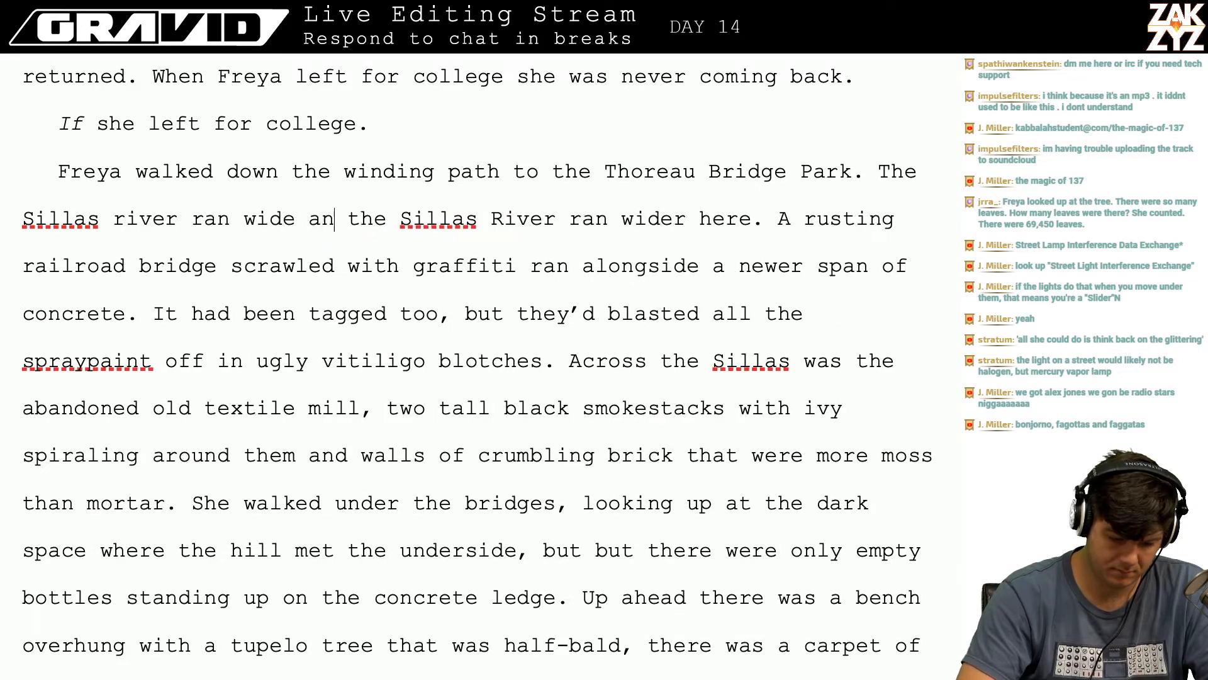
key("BackSpace")
key("BackSpace")
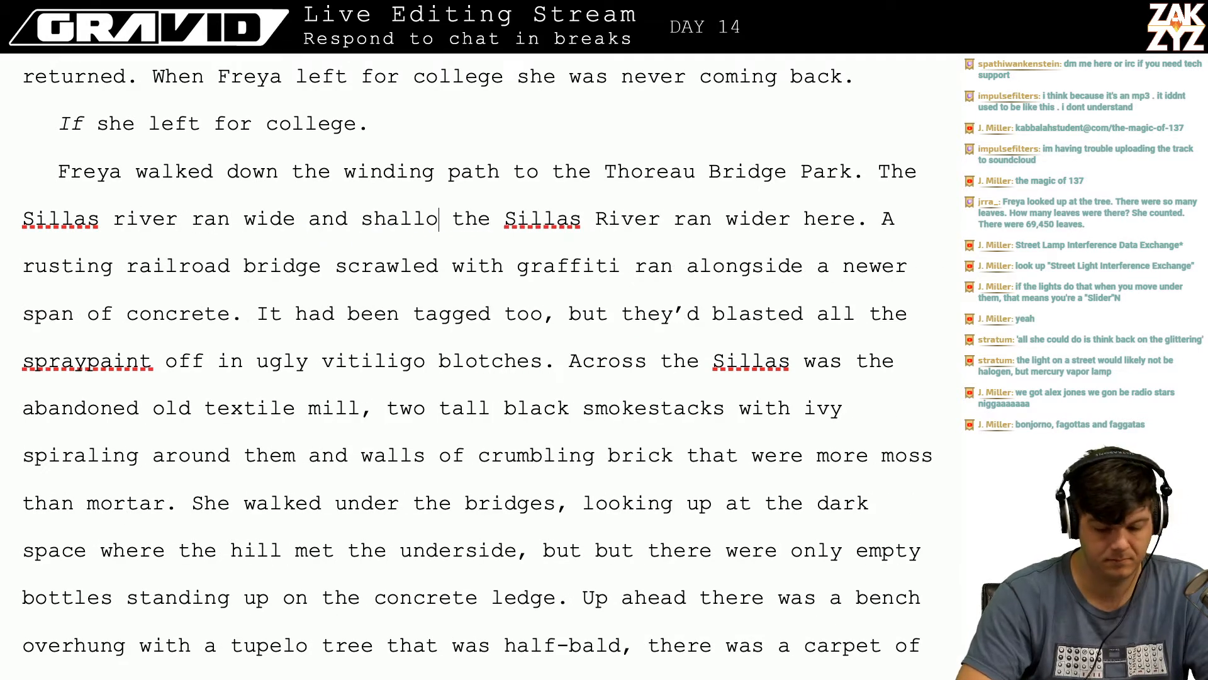
type("w here.")
- Delete the leftover "the Sillas River ran wider here." before "A rusting railroad bridge"
key("shift+Down")
key("shift+Left")
key("shift+Left")
key("shift+Left")
key("shift+Left")
key("shift+Left")
key("shift+Left")
key("shift+Left")
key("shift+Left")
key("shift+Left")
key("shift+Left")
key("shift+Left")
key("shift+Left")
key("shift+Left")
key("shift+Left")
key("shift+Left")
key("shift+Left")
key("shift+Left")
key("shift+Left")
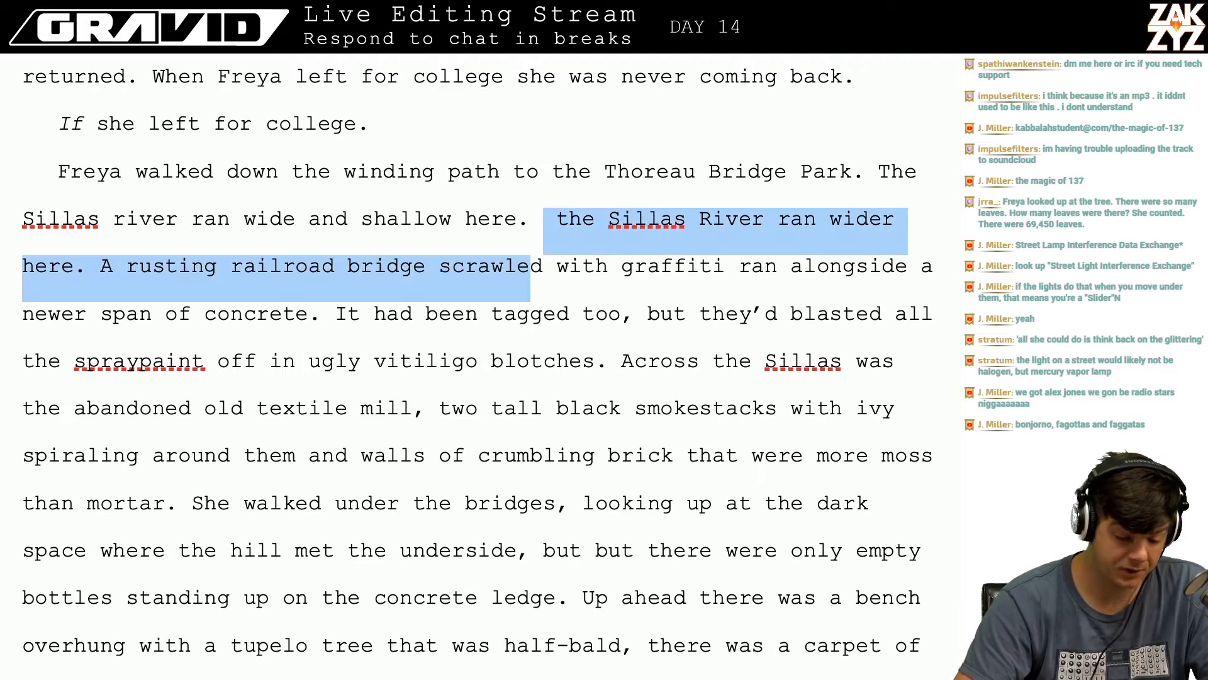
key("shift+Left")
key("shift+Left")
key("shift+Left")
key("shift+Left")
key("shift+Left")
key("shift+Left")
key("shift+Left")
key("shift+Left")
key("shift+Left")
key("shift+Left")
key("shift+Left")
key("shift+Left")
key("shift+Left")
key("shift+Left")
key("shift+Left")
key("shift+Left")
key("shift+Left")
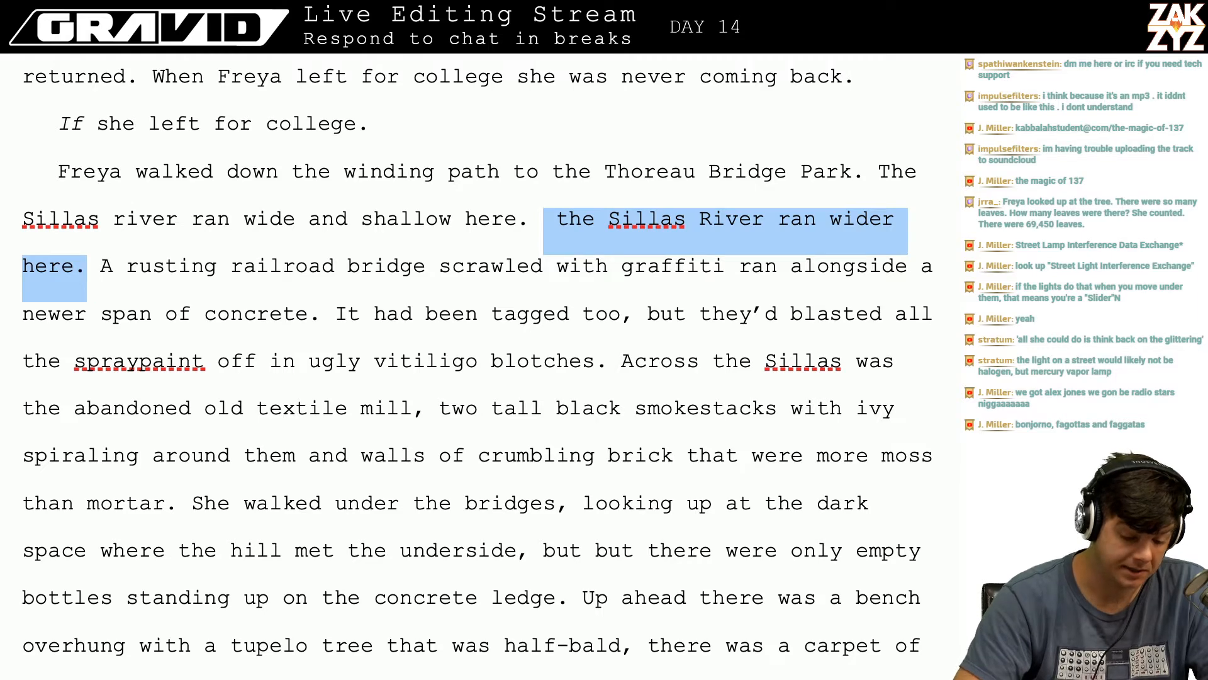
key("BackSpace")
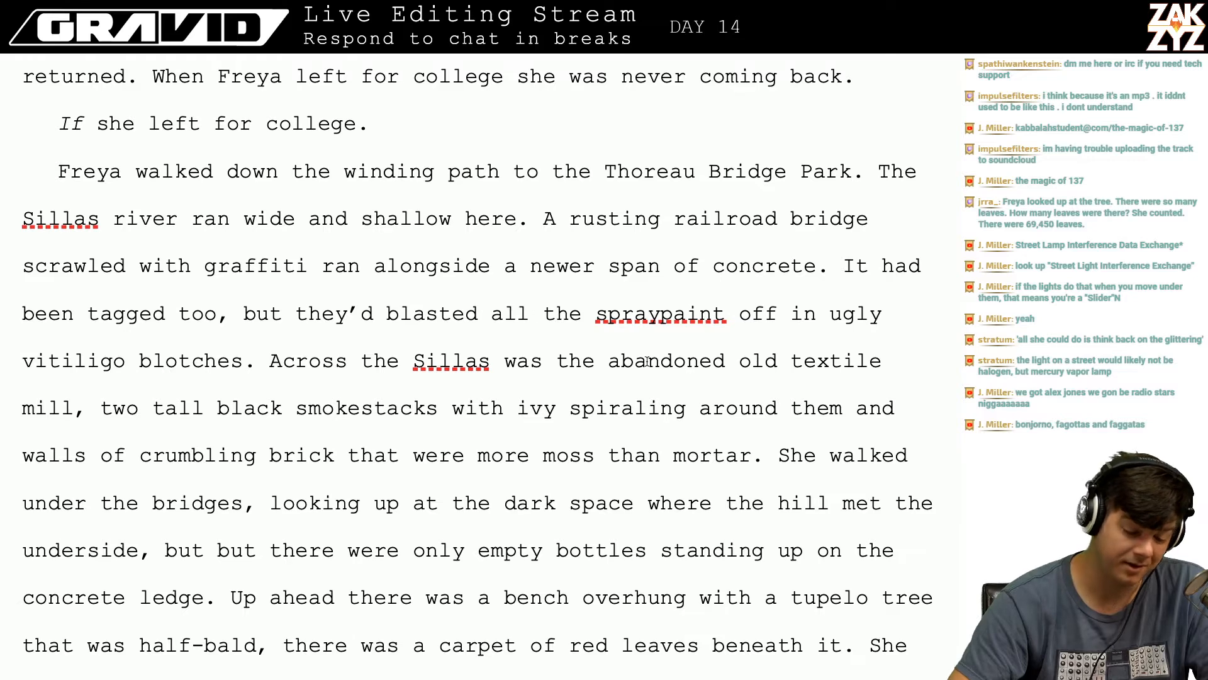
- Read on through the passage about the bridges, the abandoned textile mill, the bench under the tupelo tree and the rapids
scroll(647, 360, "down", 2)
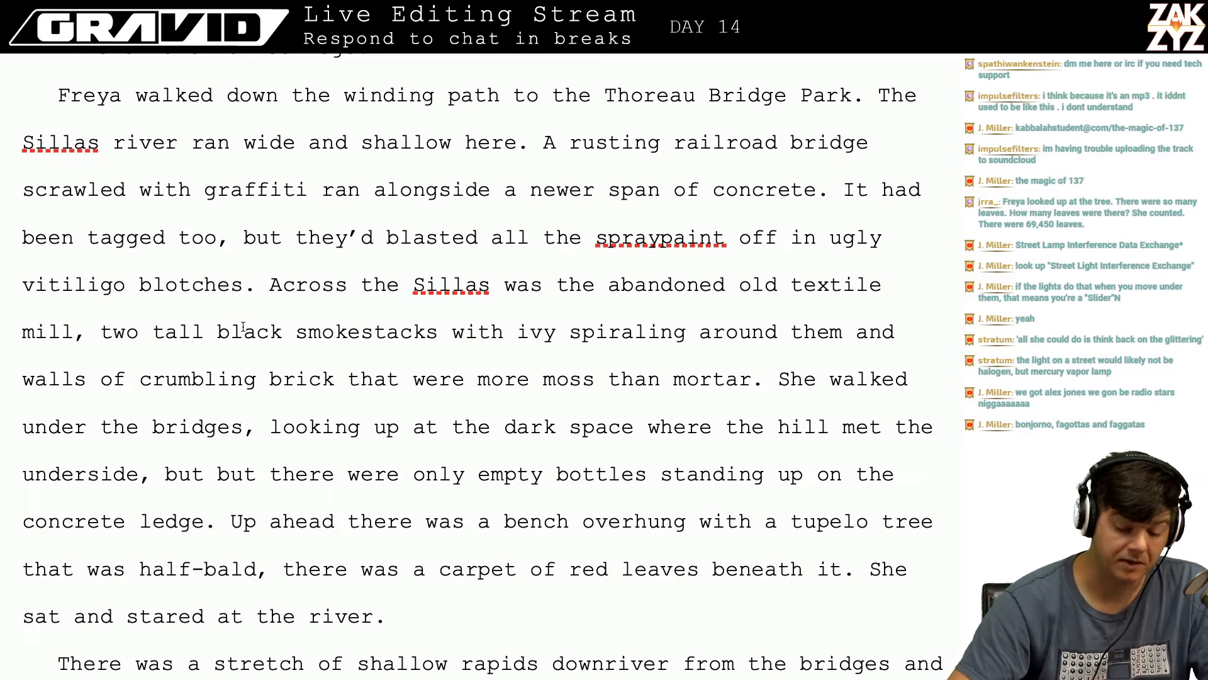
scroll(243, 326, "down", 1)
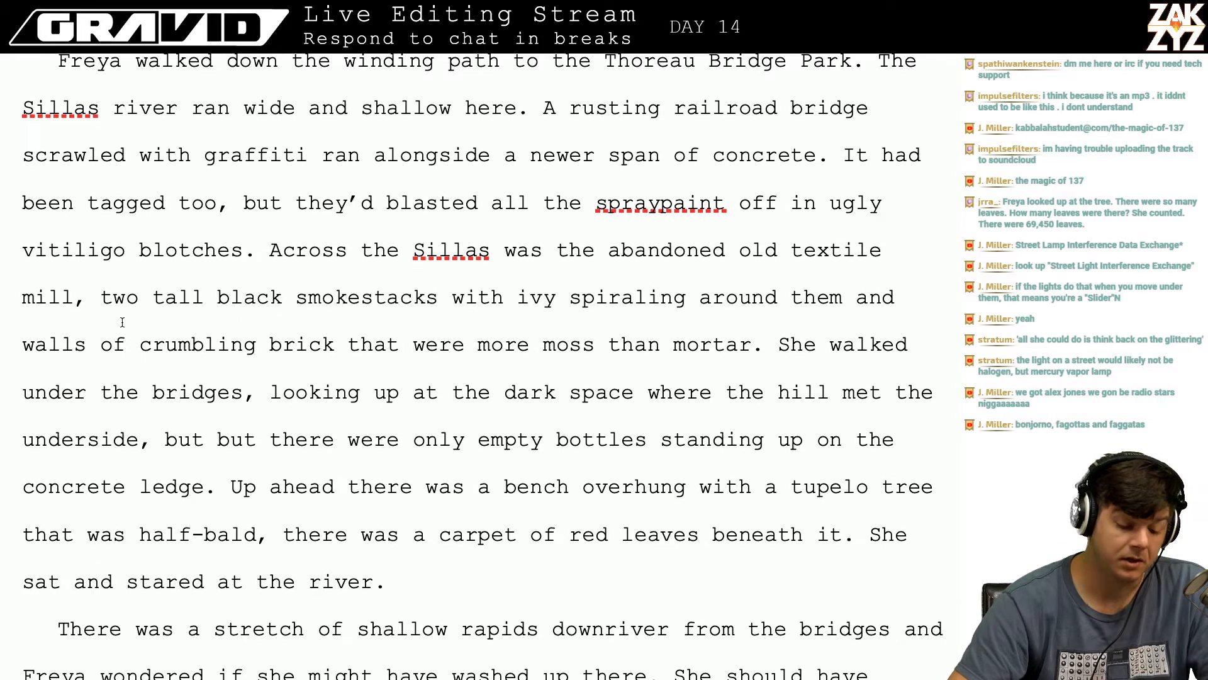
scroll(317, 337, "down", 1)
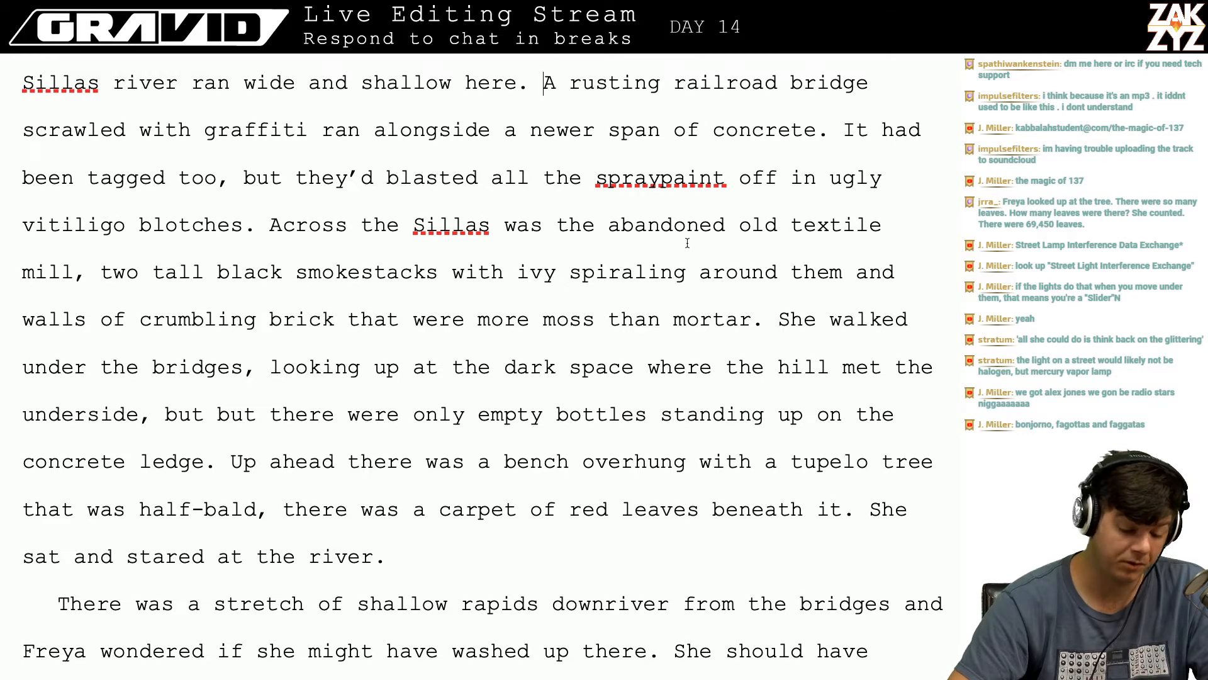
scroll(434, 377, "down", 2)
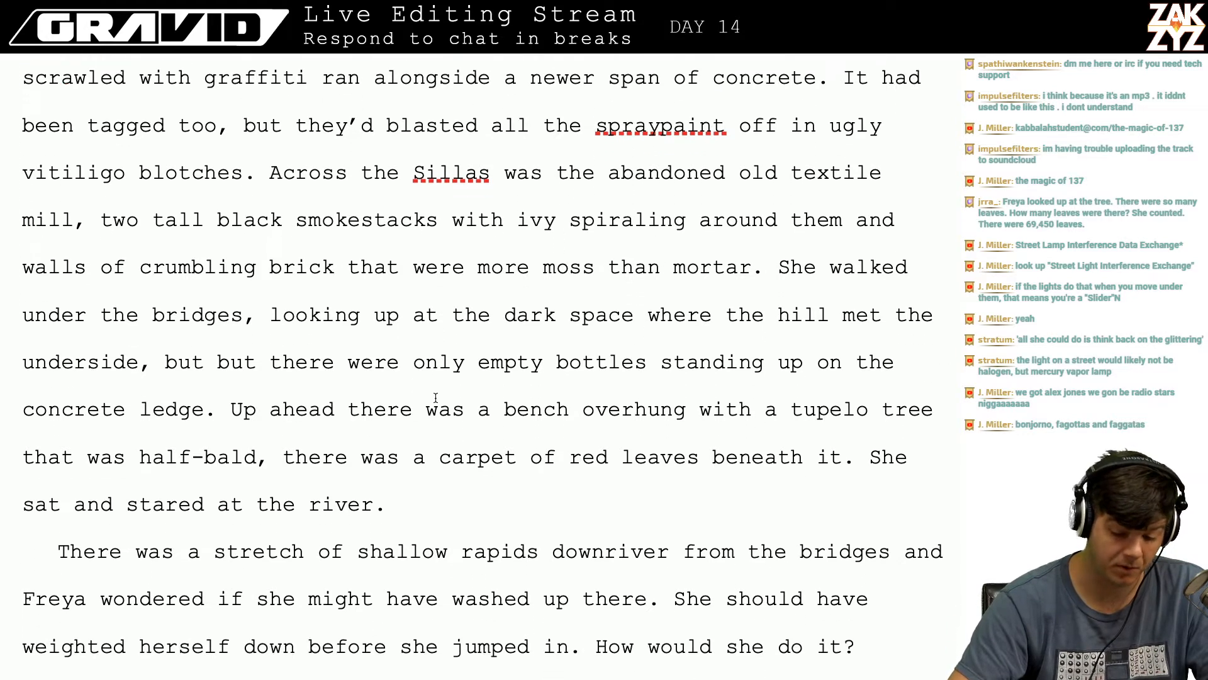
scroll(435, 397, "down", 2)
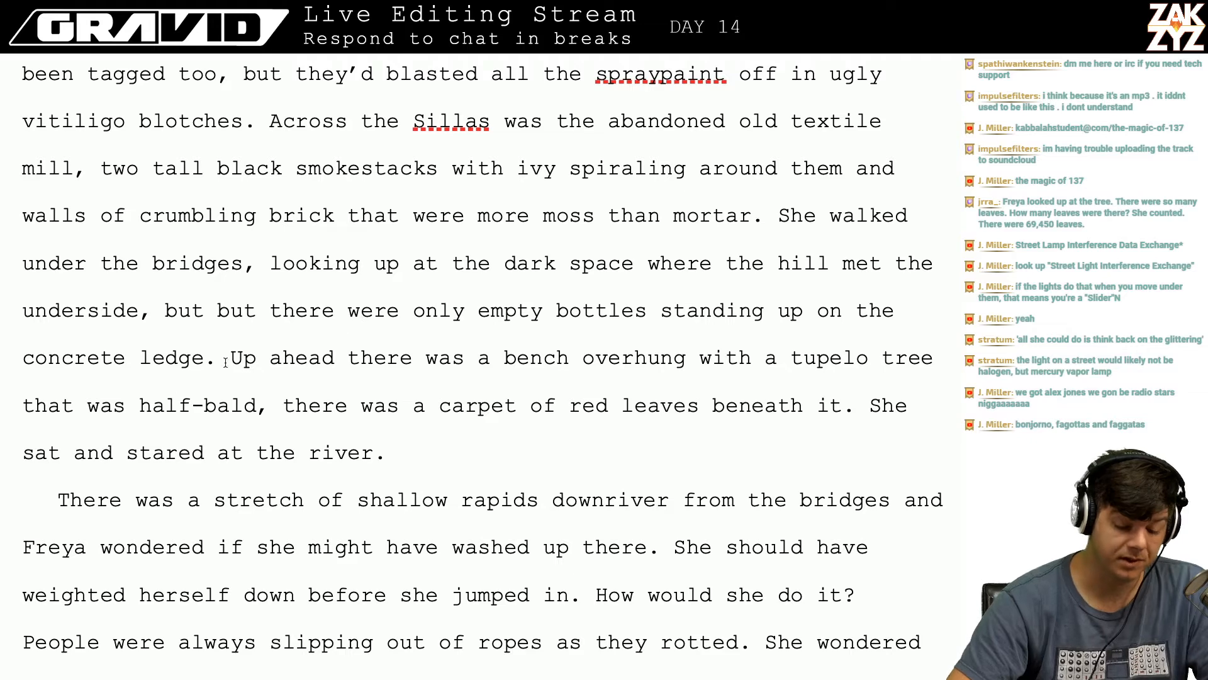
scroll(394, 396, "down", 1)
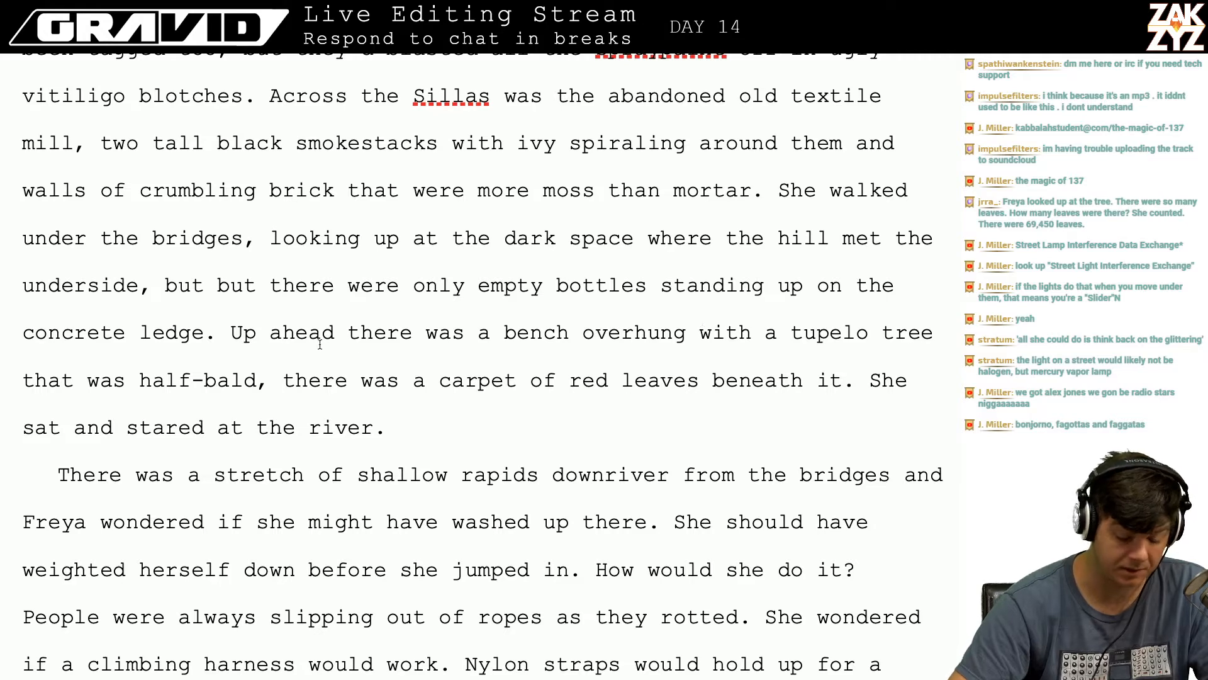
scroll(429, 360, "down", 3)
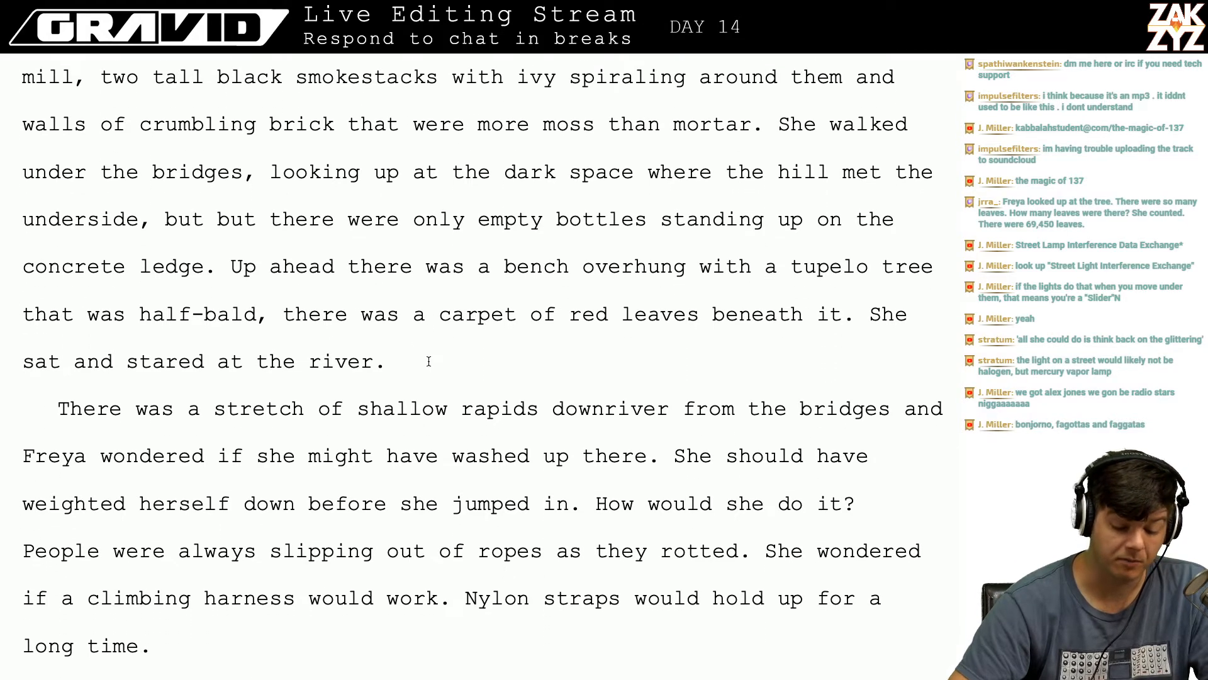
scroll(428, 361, "down", 1)
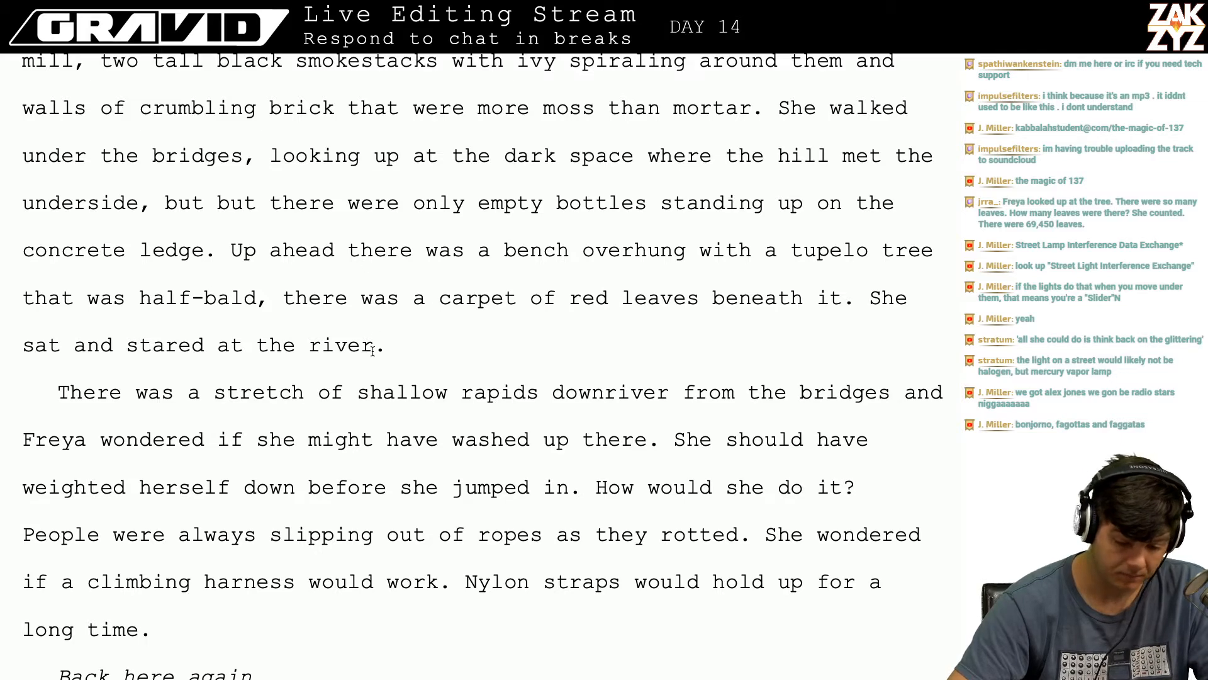
scroll(372, 350, "down", 2)
- End the tupelo tree sentence after "half-bald" with a period and add "A carpet of red leaves was spread beneath it."
left_click(280, 263)
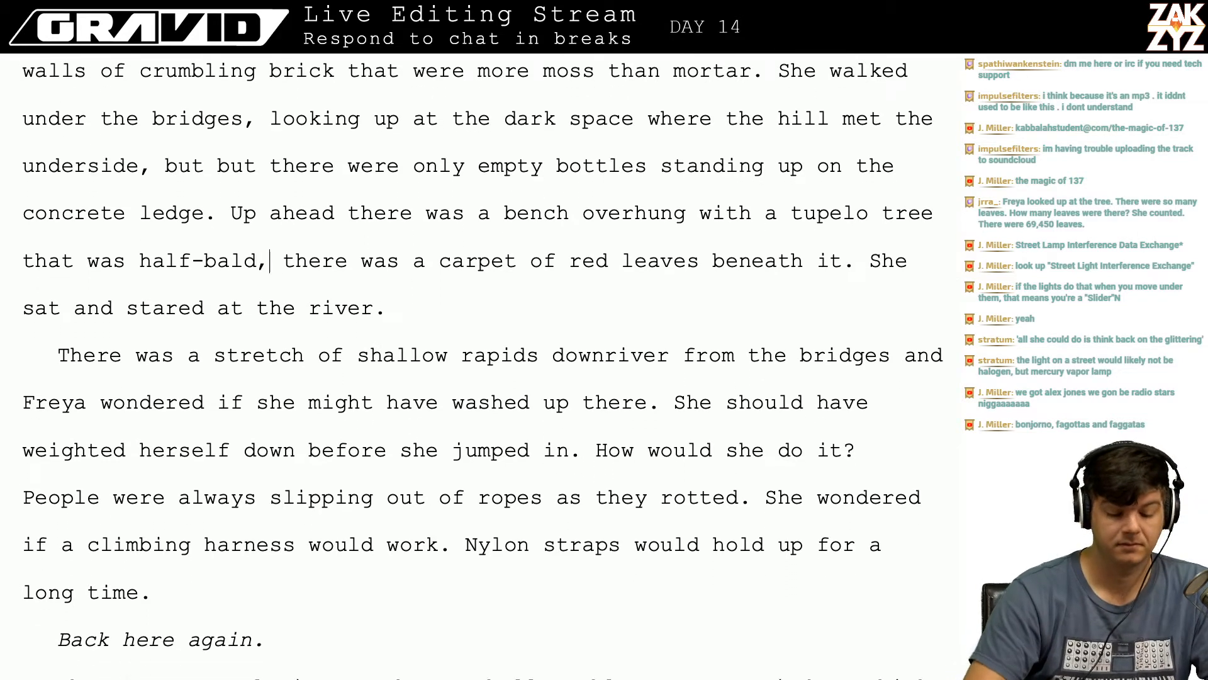
key("BackSpace")
type("A")
key("BackSpace")
key("BackSpace")
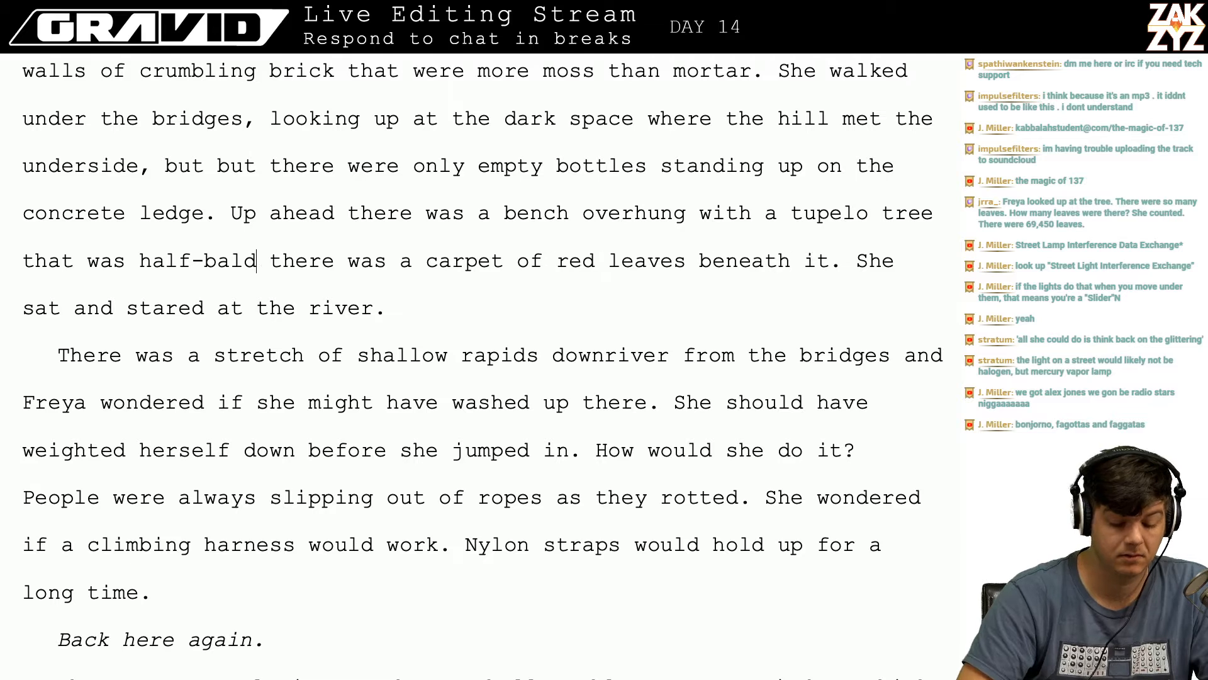
type(". A carpe there")
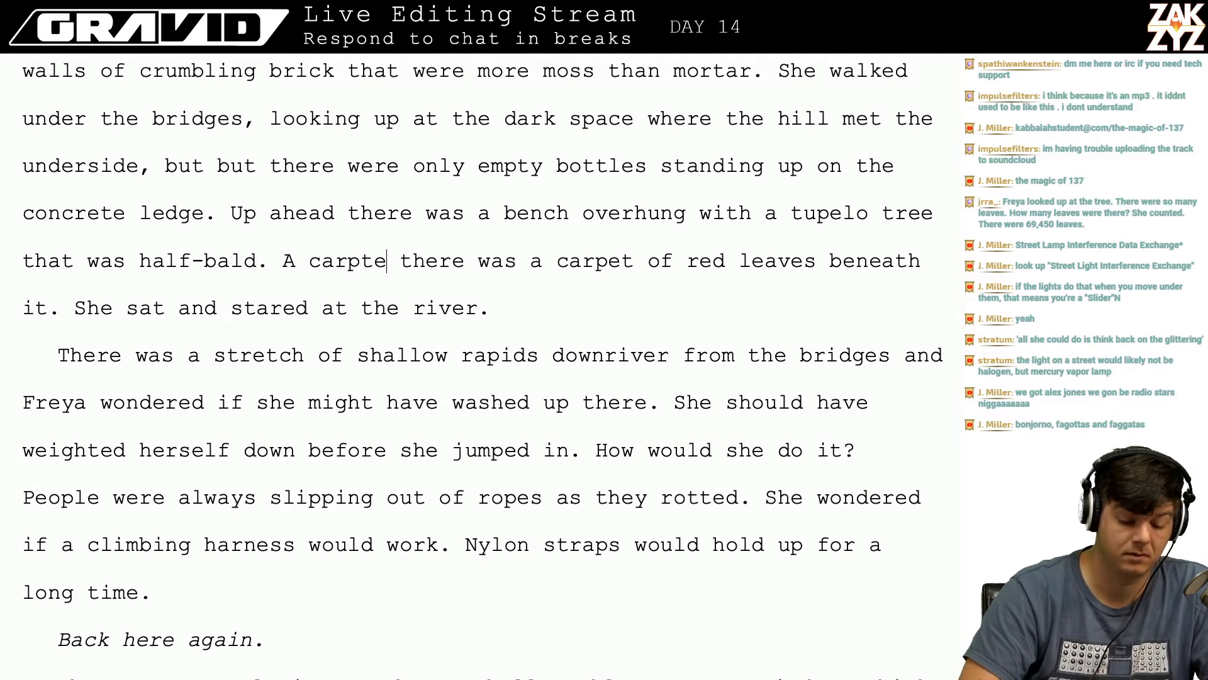
key("BackSpace")
key("BackSpace")
type("t of red l")
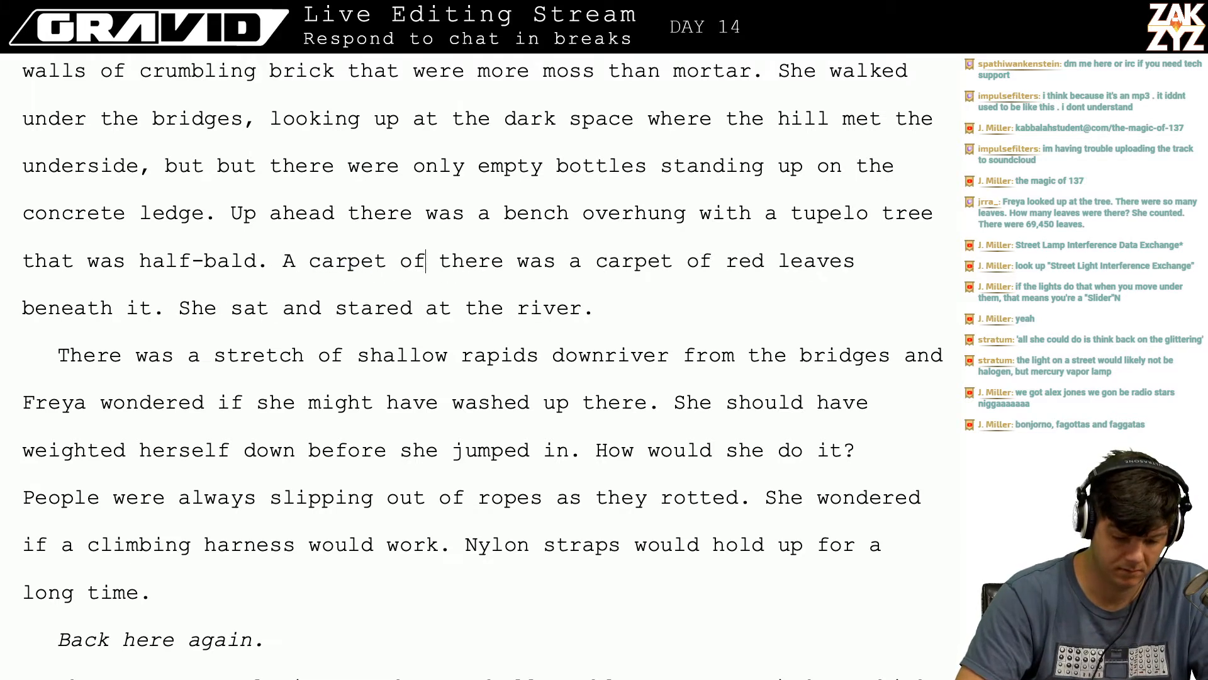
type("eaves ")
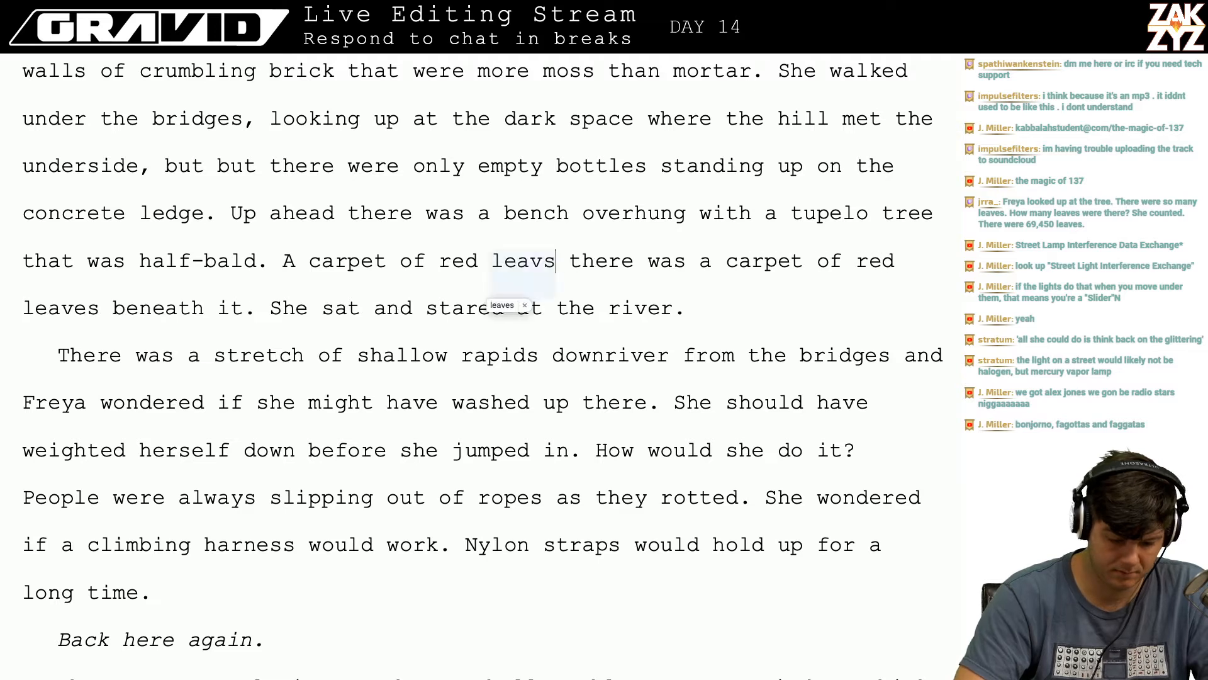
type("was spread")
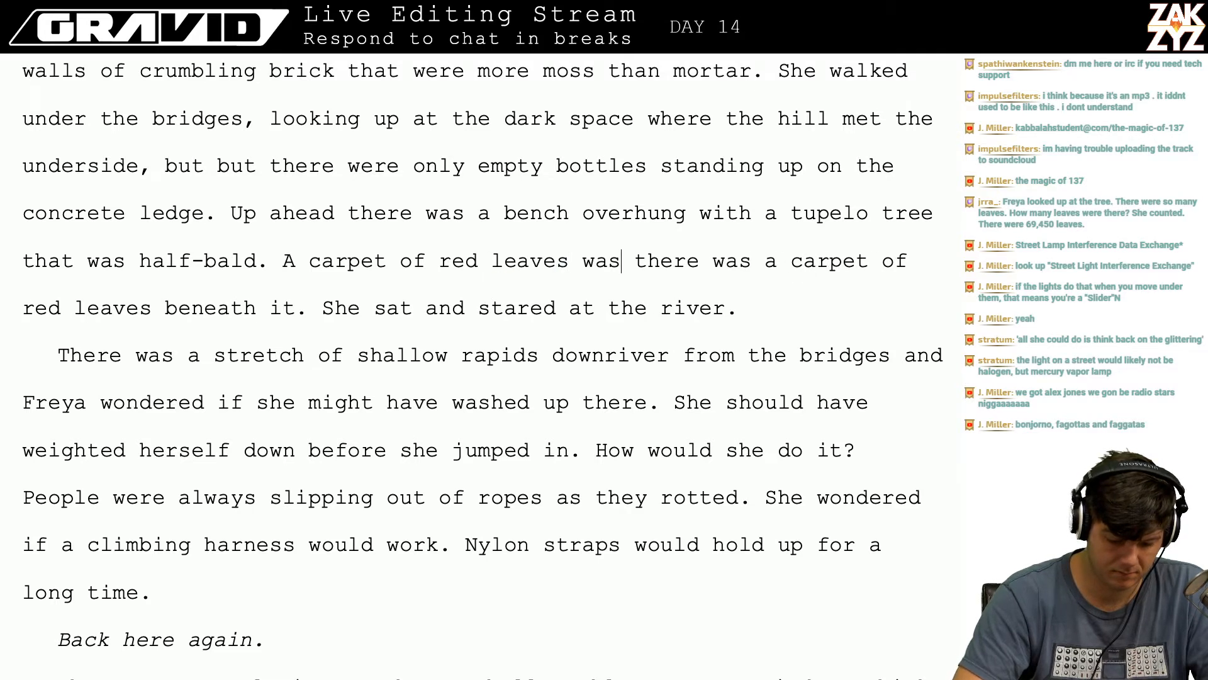
type(" beneta")
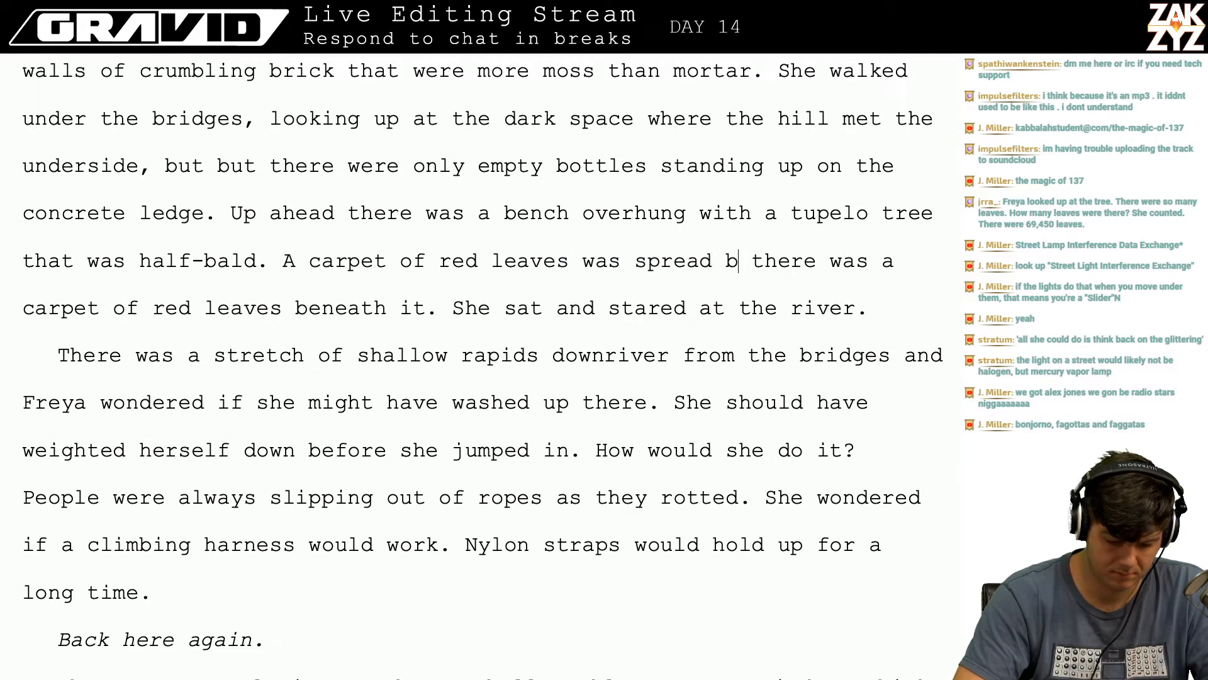
key("BackSpace")
type("th it.")
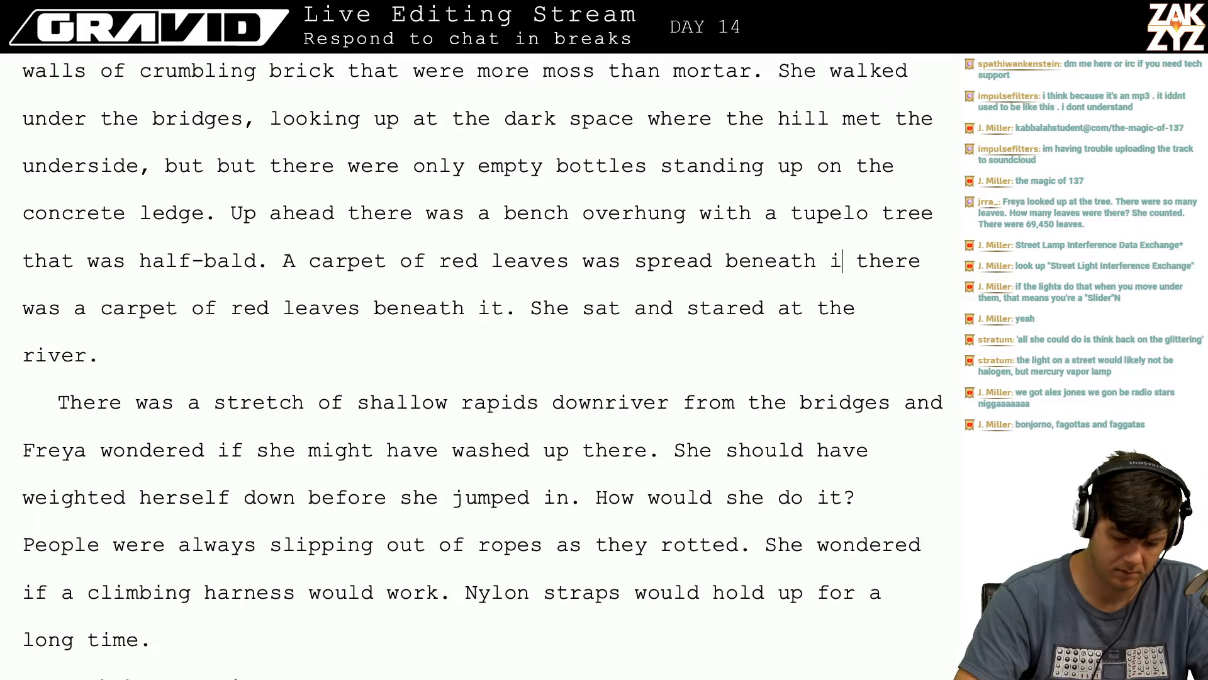
- Delete the leftover "there was a carpet of red leaves beneath it. She sat and stared at the river."
key("shift+Down")
key("shift+Left")
key("shift+Left")
key("shift+Left")
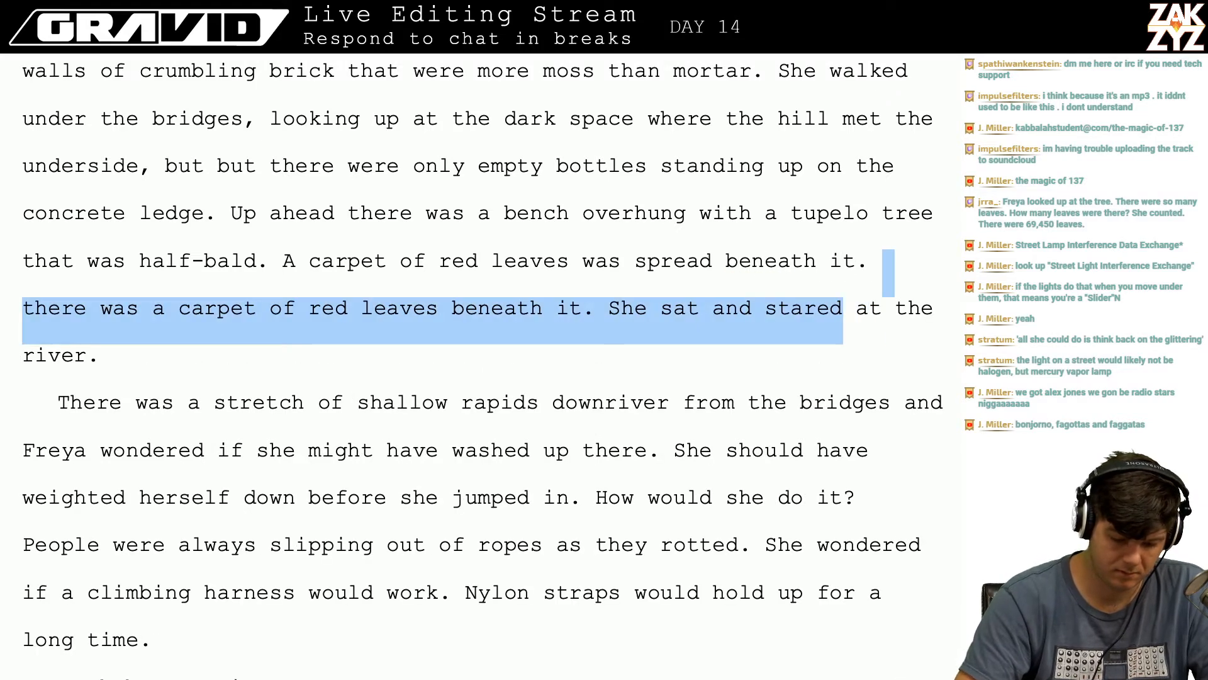
key("shift+Down")
key("BackSpace")
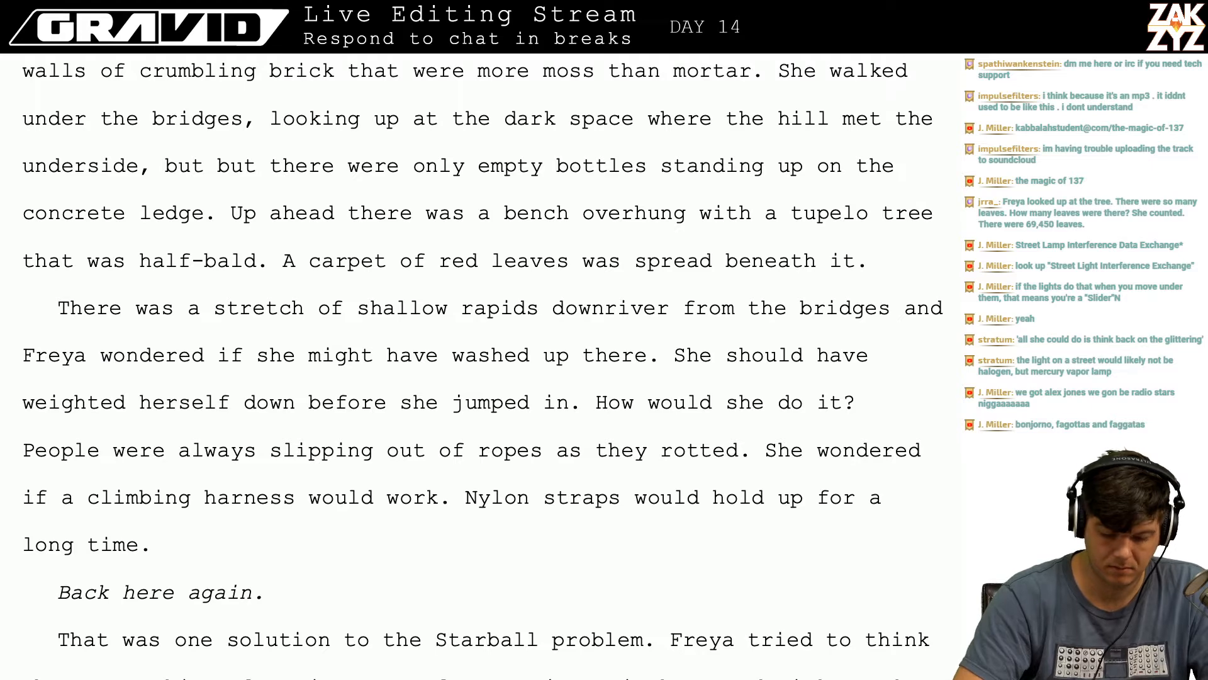
- End the paragraph with "Freya swept leaves off the slats with her hand and sat down to stare at the river."
type("Freya swe")
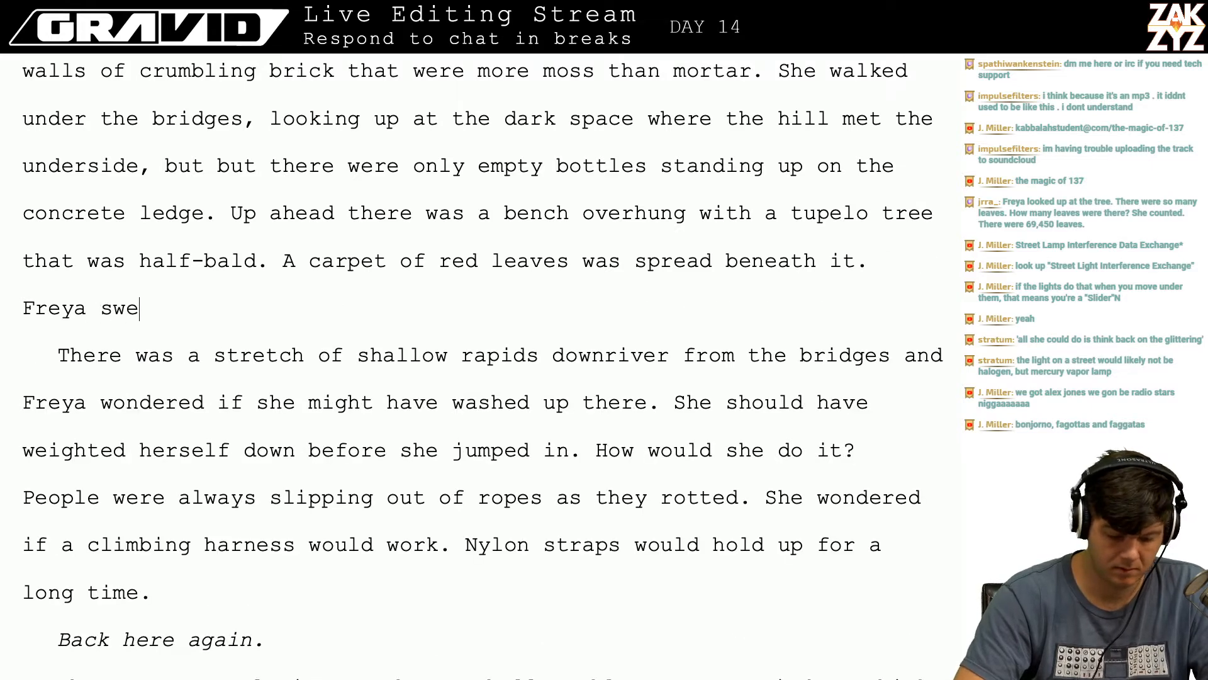
type("pt leaves off t")
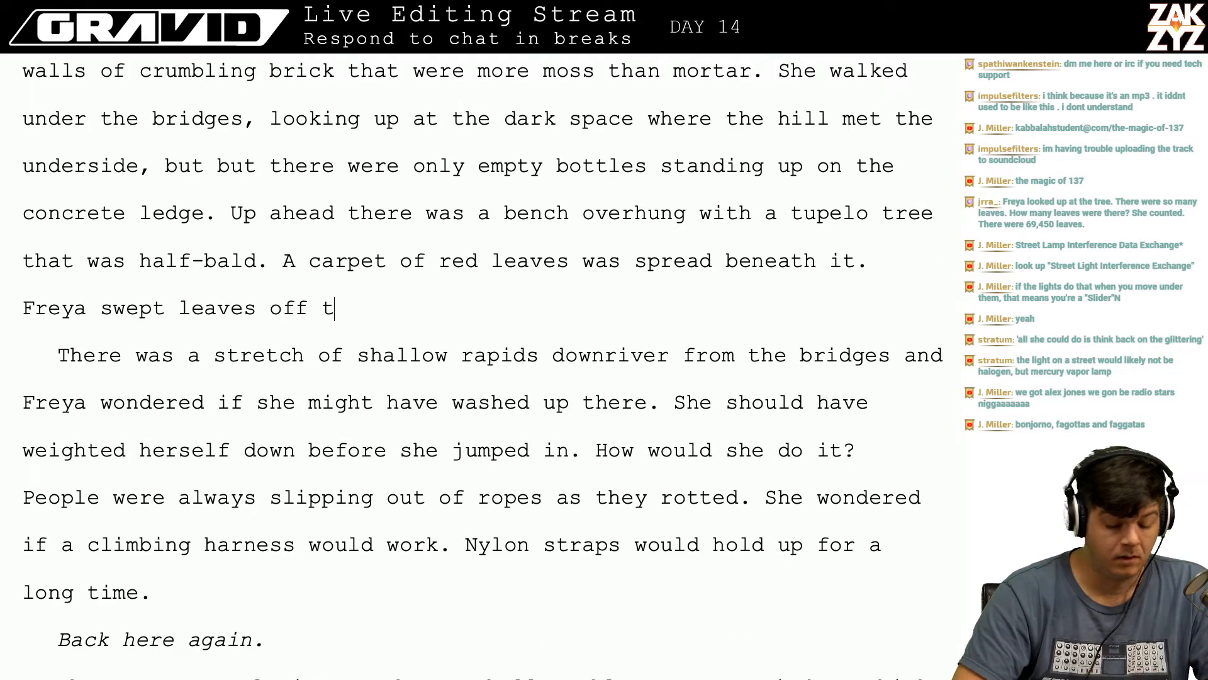
type("he slats with her")
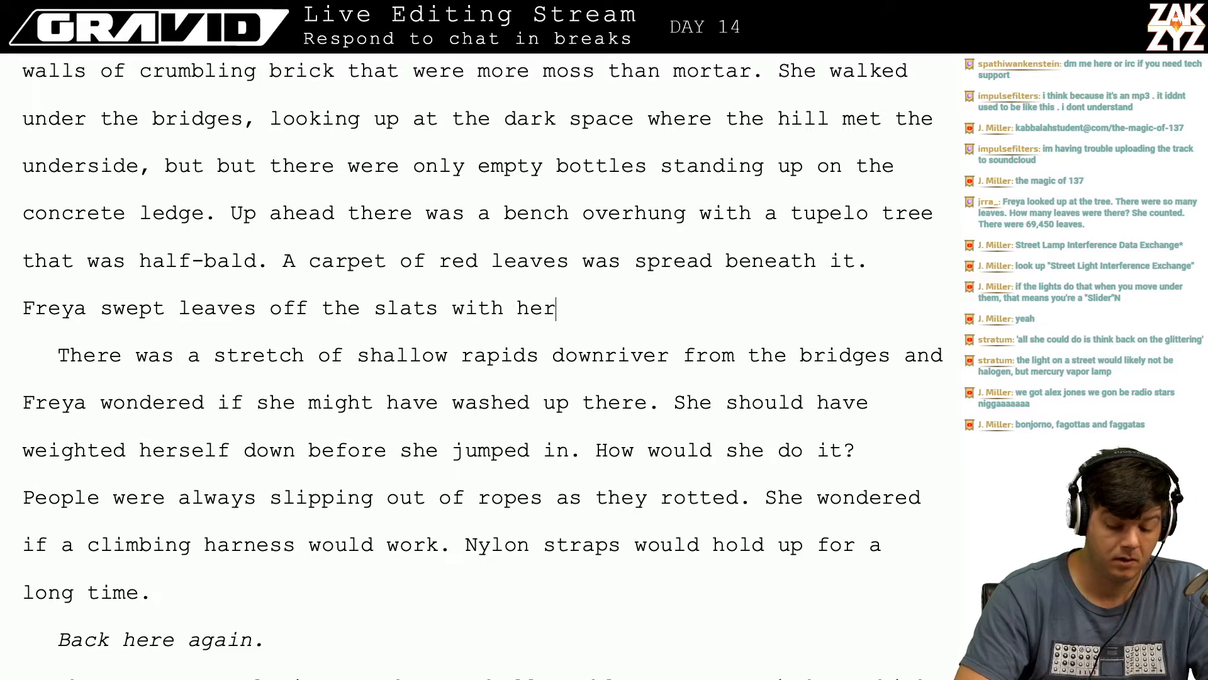
type(" hand and s")
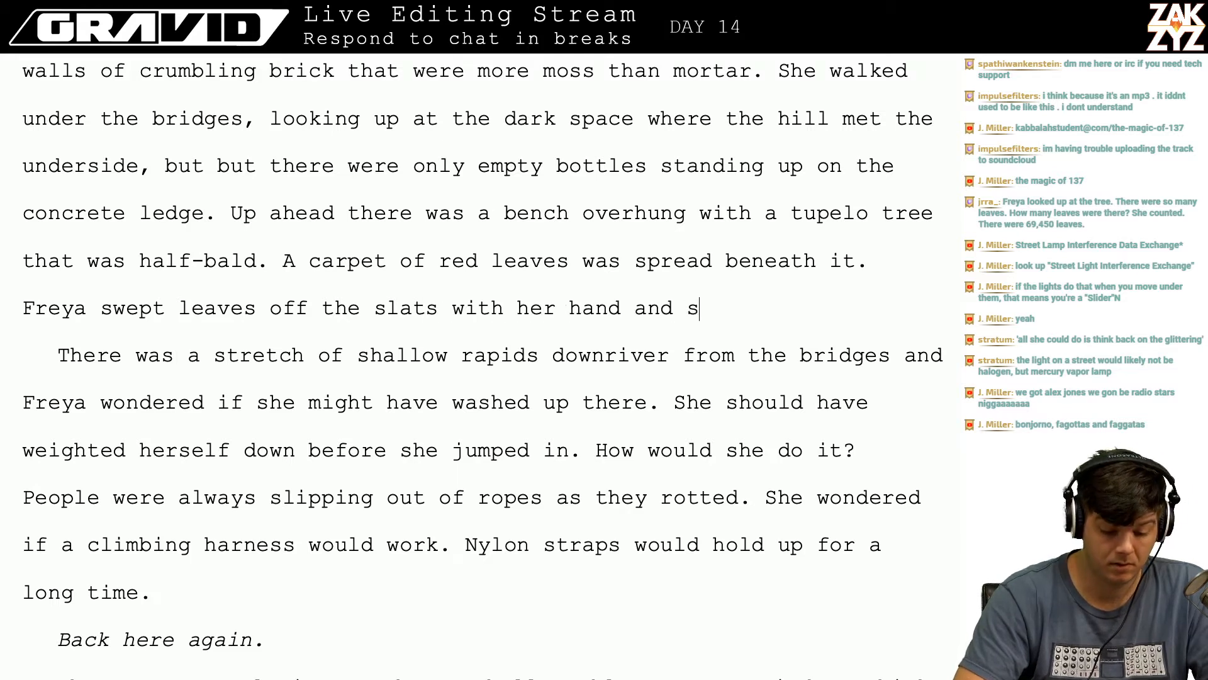
type("at down to")
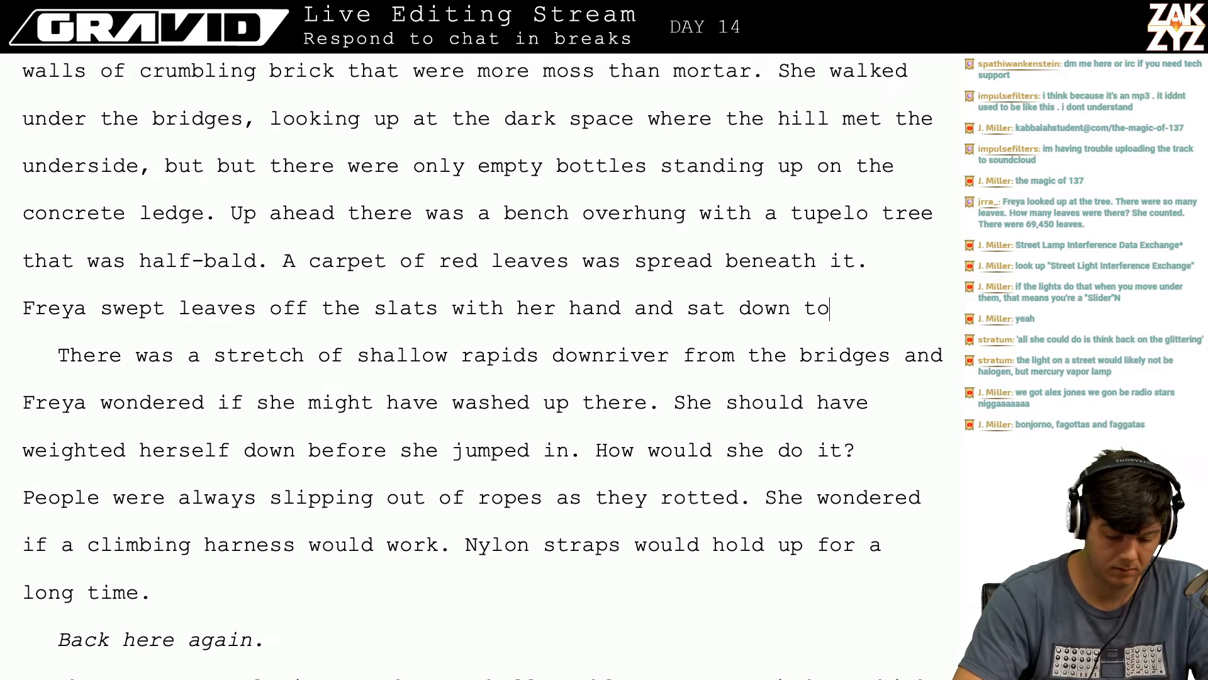
type(" stare at the r")
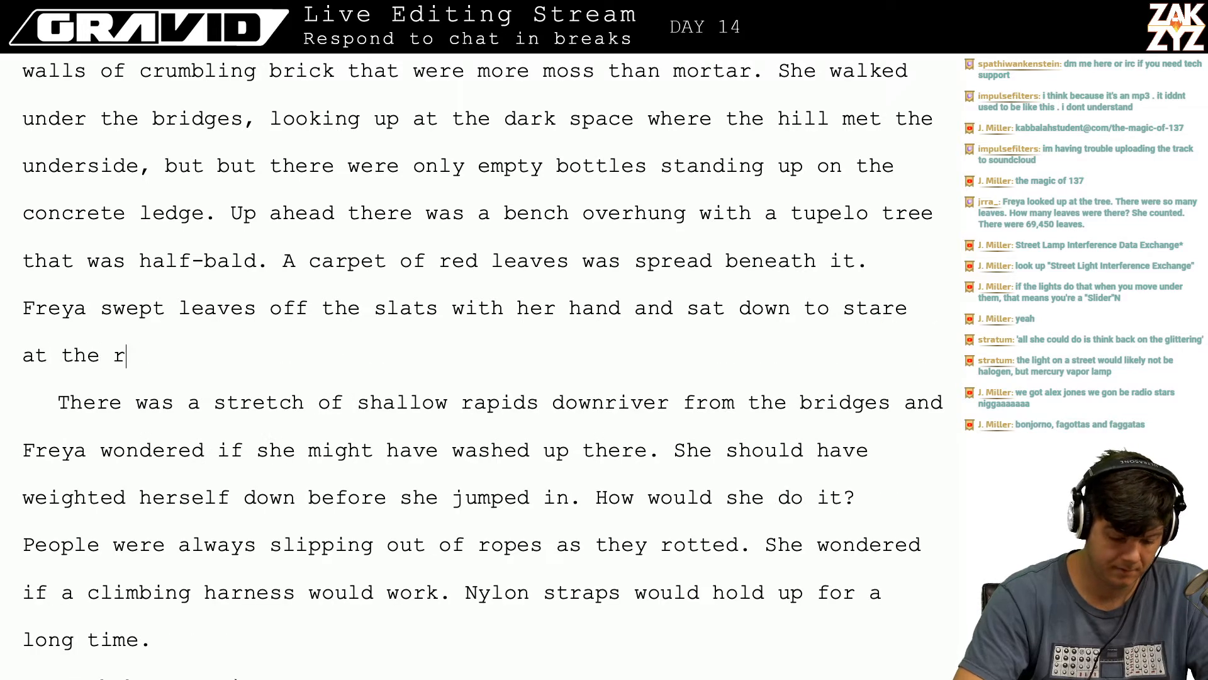
type("iver.")
- Delete "shallow" before "rapids downriver" in the first sentence of the following paragraph
key("Right")
key("Down")
key("Up")
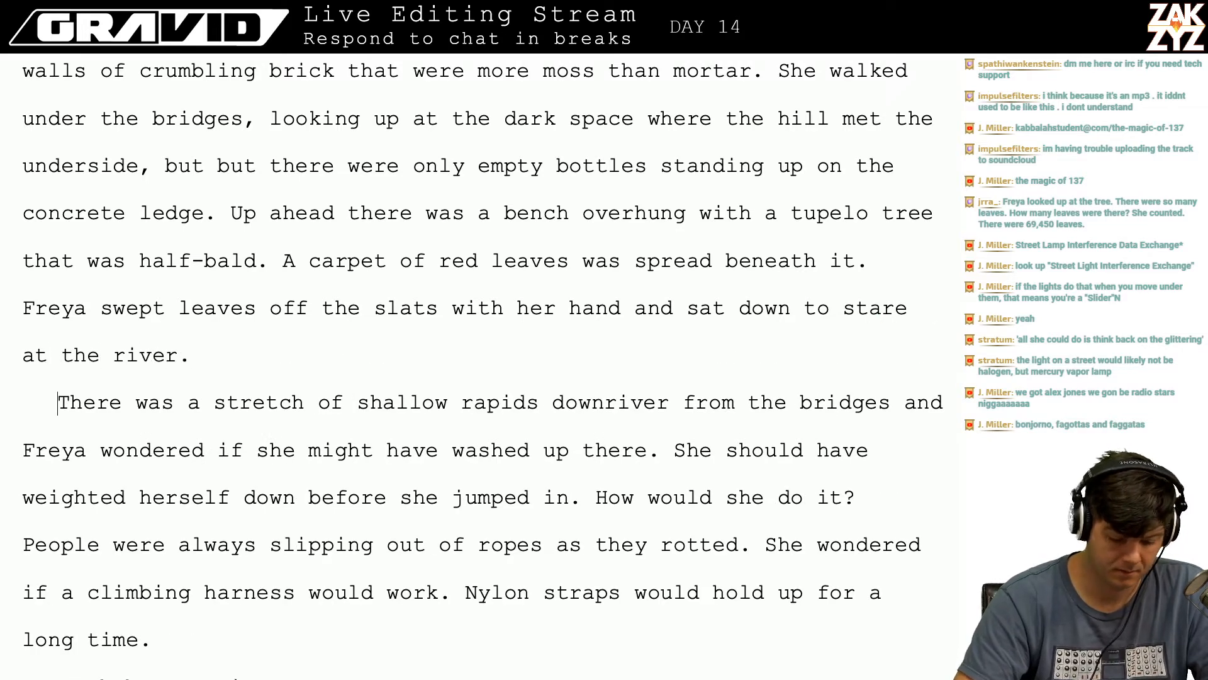
key("Right")
key("Right")
key("Right")
key("Right")
key("Right")
key("Right")
key("Right")
key("Up")
key("Right")
key("Right")
key("Right")
key("Right")
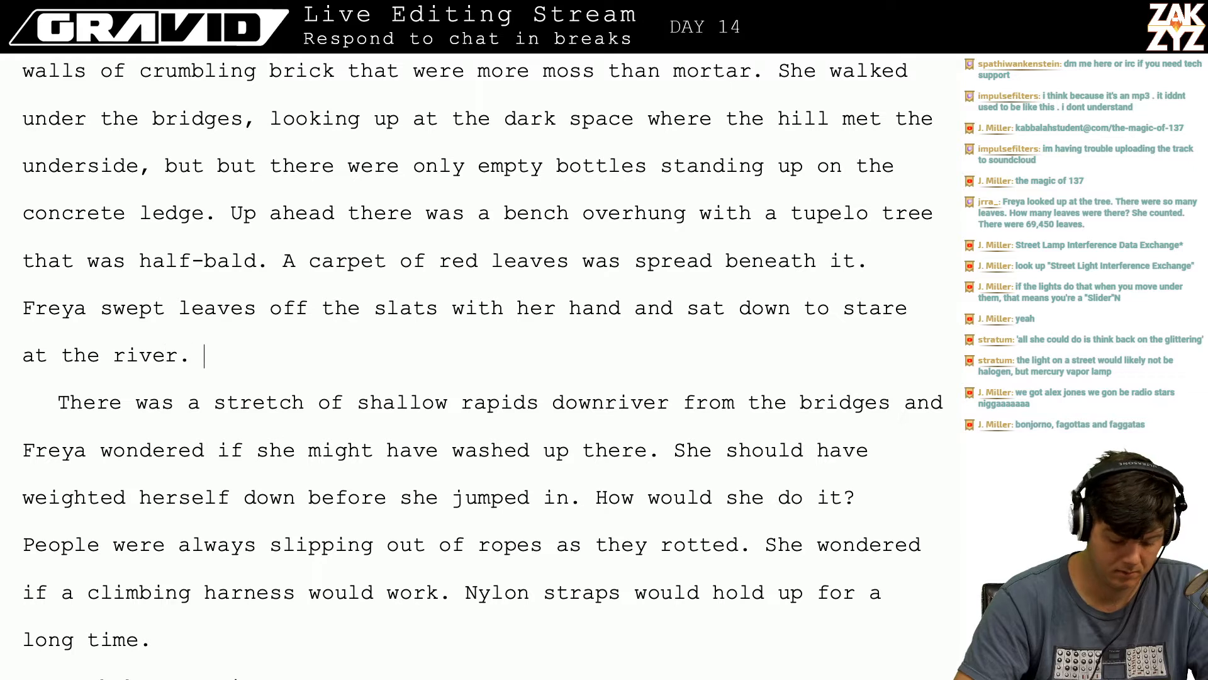
key("Right")
key("Down")
key("Up")
key("Right")
key("Right")
key("Right")
key("Right")
key("Right")
key("Right")
key("Right")
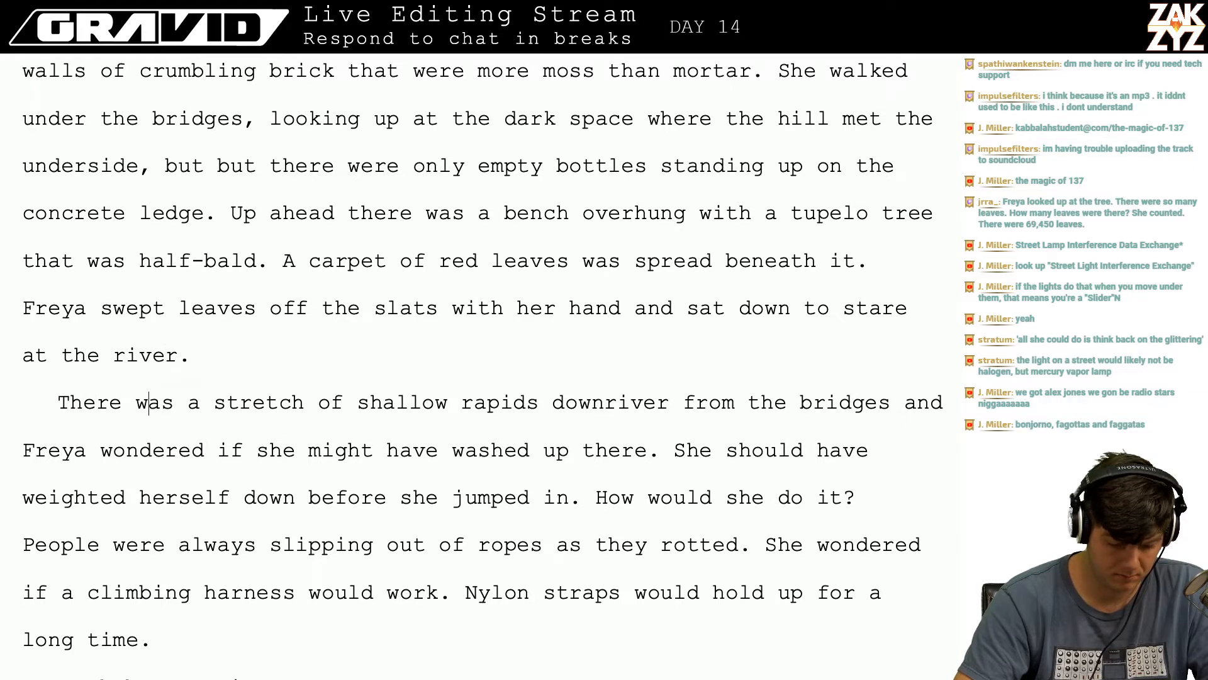
key("Right")
key("Right")
key("Right")
key("Right")
key("Right")
key("Right")
key("Right")
key("Right")
key("Right")
key("Left")
key("Left")
key("Left")
key("Right")
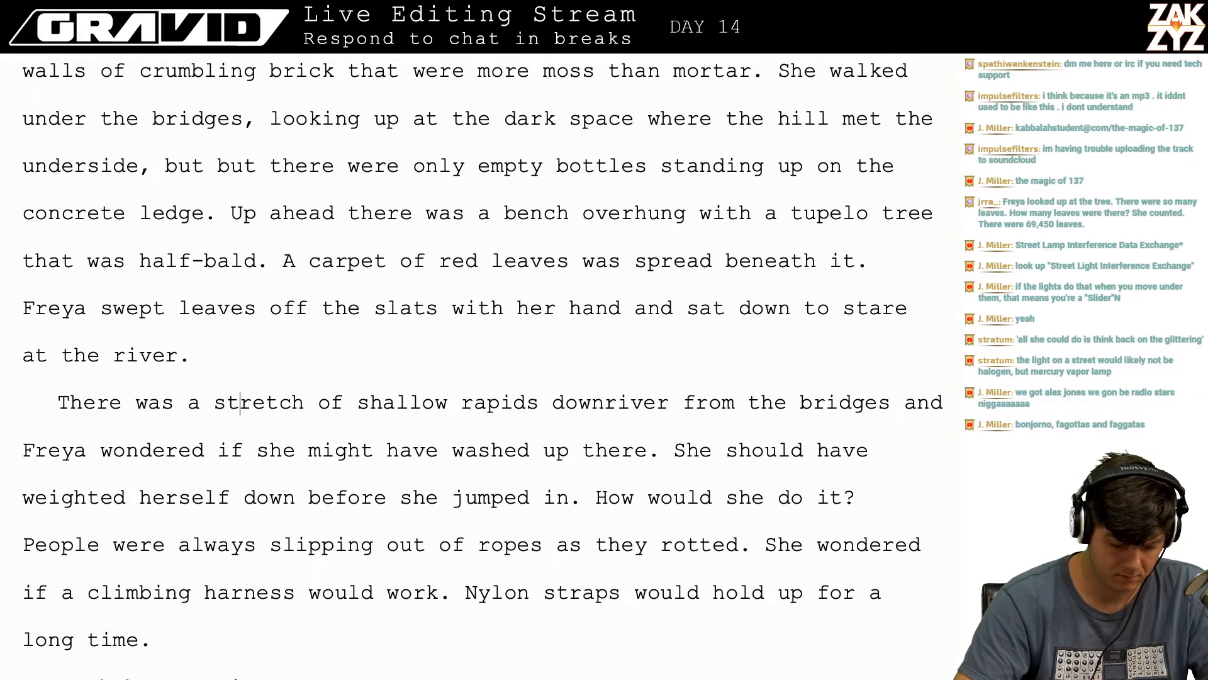
key("Right")
key("Right")
key("Right")
key("Right")
key("Right")
key("Right")
key("Right")
key("Right")
key("Right")
key("Right")
key("Right")
key("Left")
key("Left")
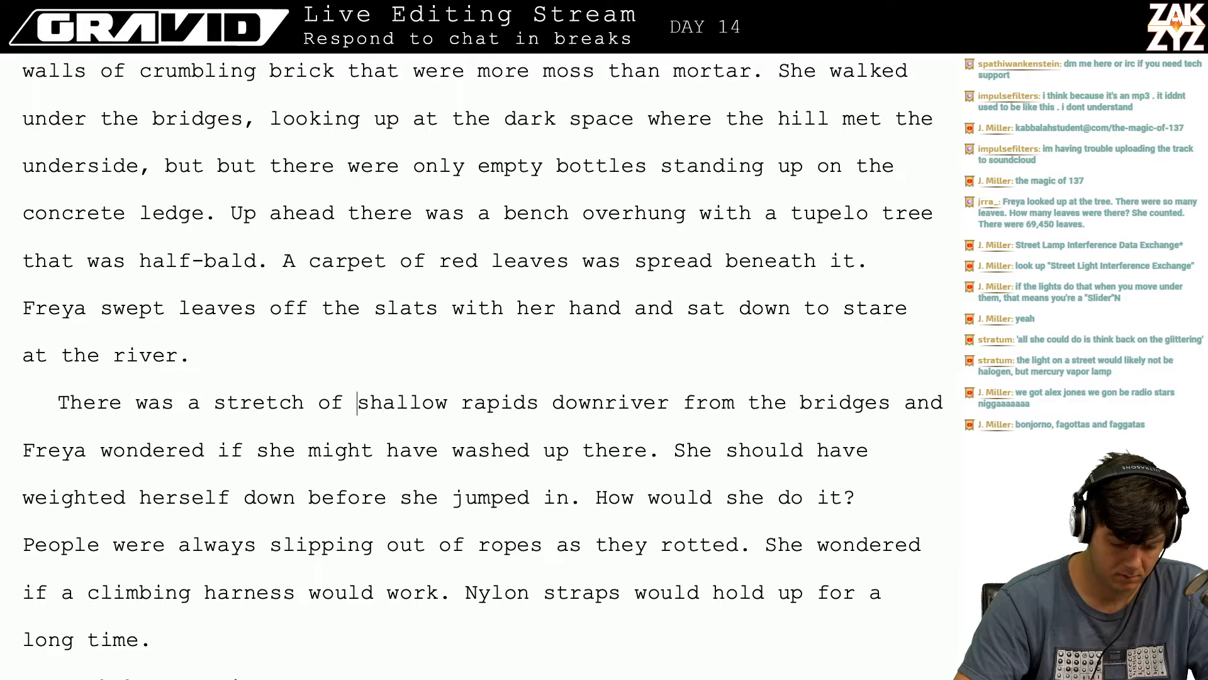
key("shift+Right")
key("shift+Right")
key("shift+Right")
key("shift+Right")
key("shift+Right")
key("shift+Right")
key("shift+Right")
key("shift+Right")
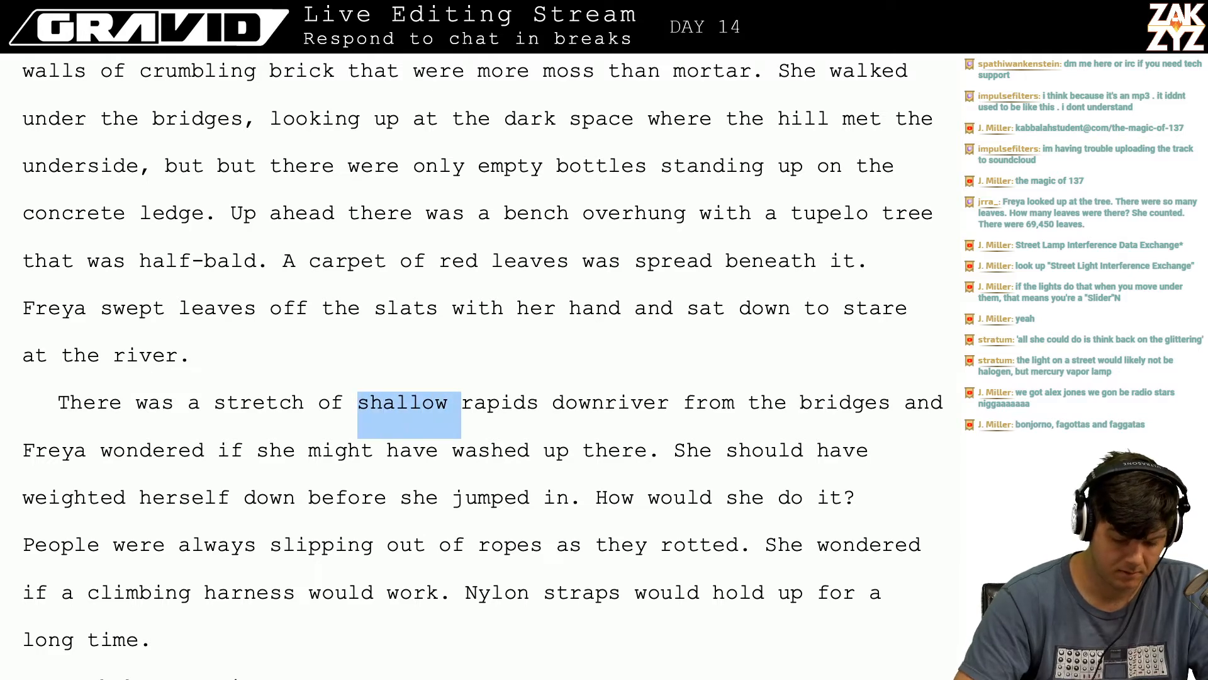
key("BackSpace")
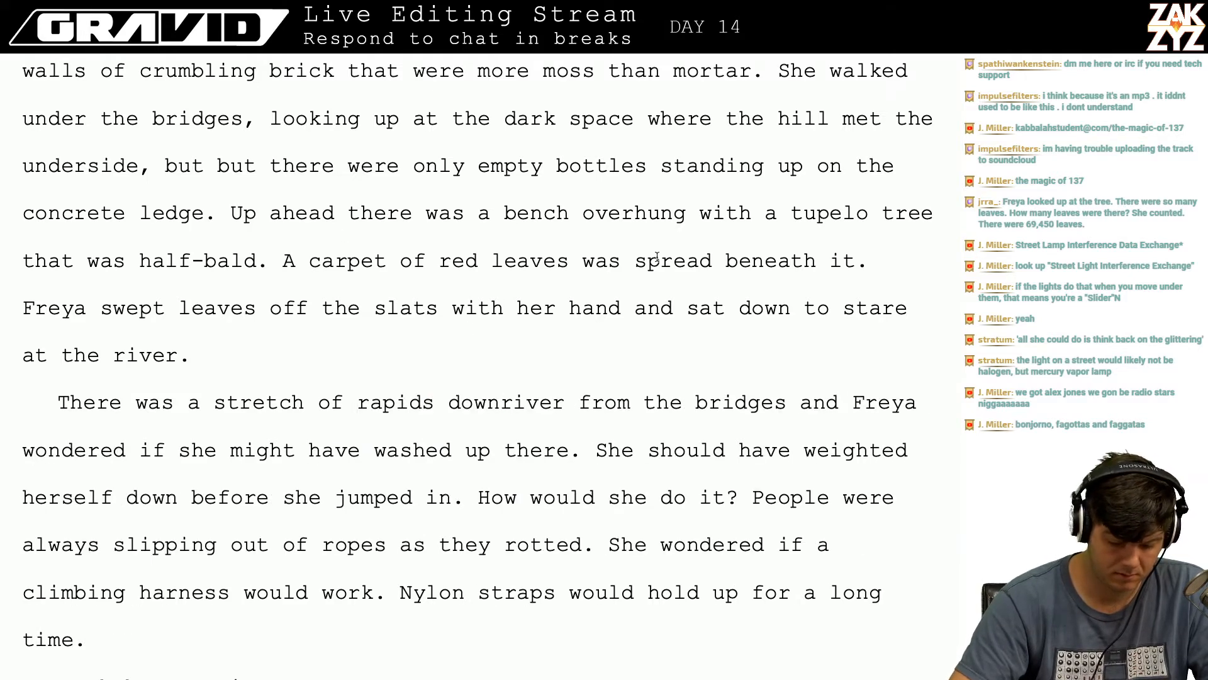
- Change "bridges" to the singular "bridge" in the sentence about the stretch of rapids
left_click(784, 417)
key("BackSpace")
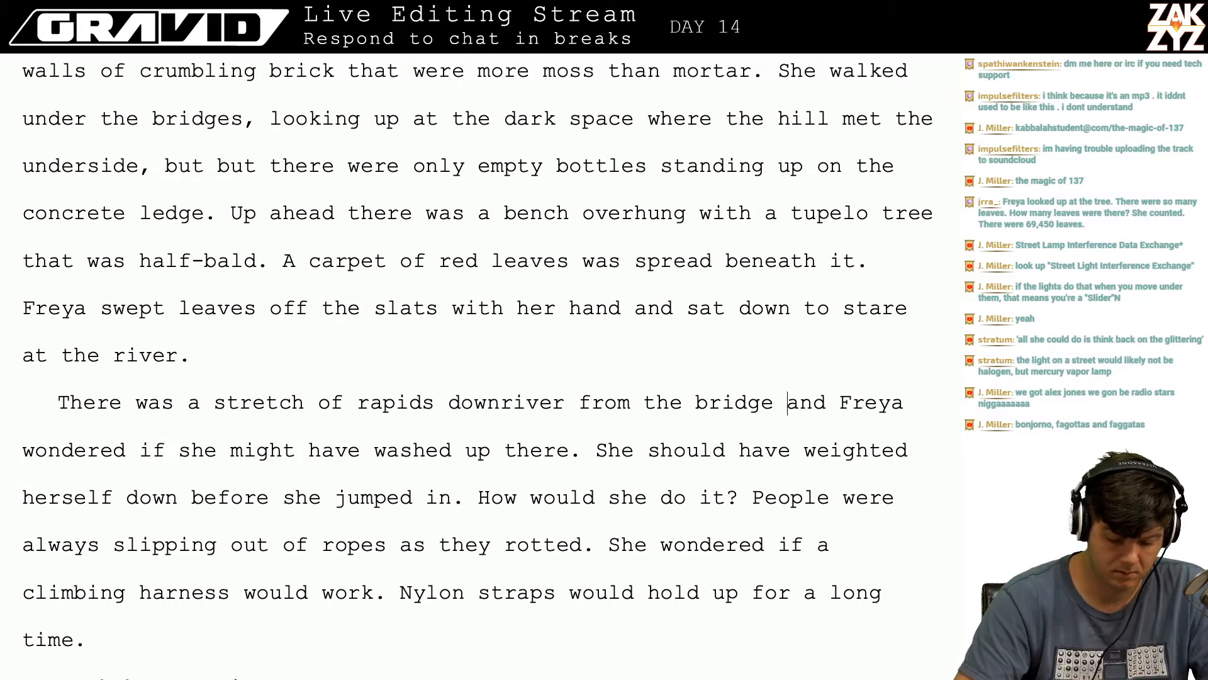
key("Left")
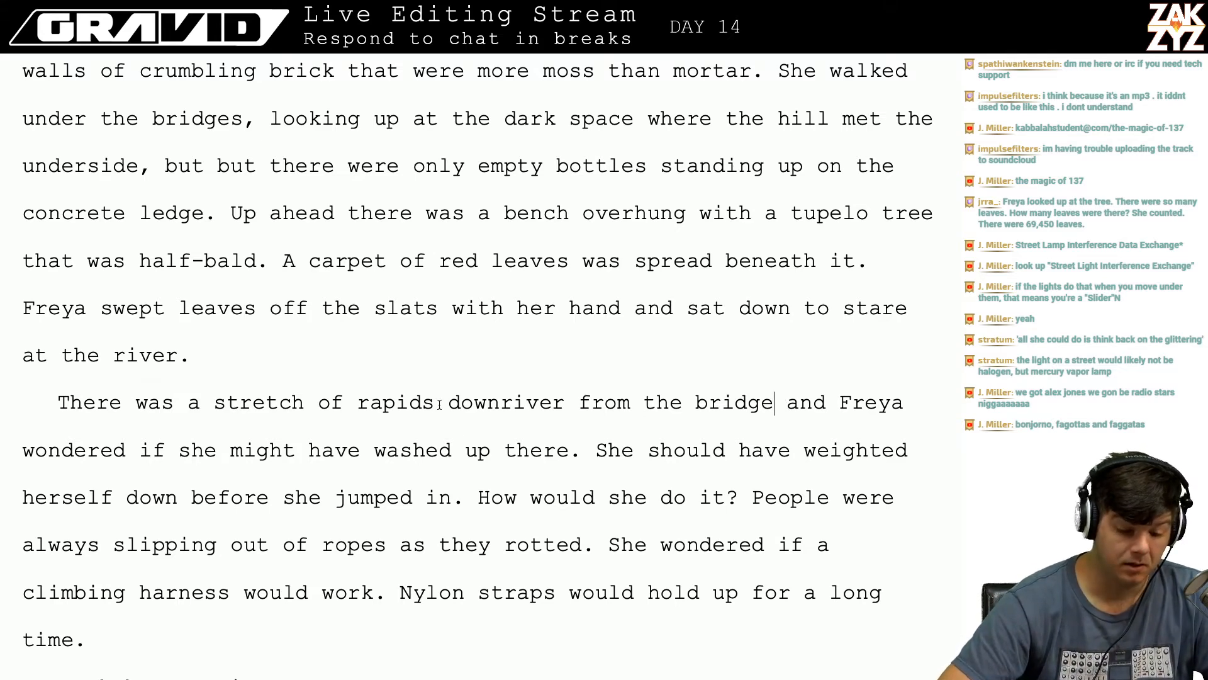
- Reread the Thoreau Bridge Park paragraph from its beginning
scroll(439, 405, "up", 2)
scroll(439, 404, "up", 5)
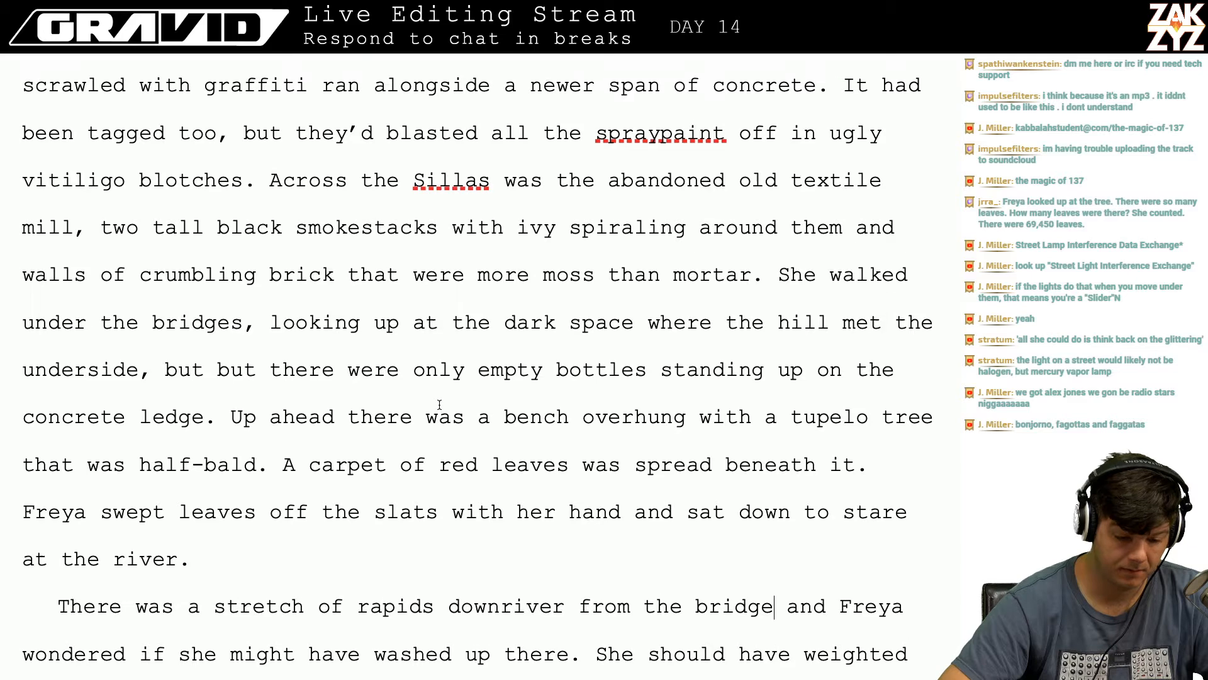
scroll(440, 404, "down", 1)
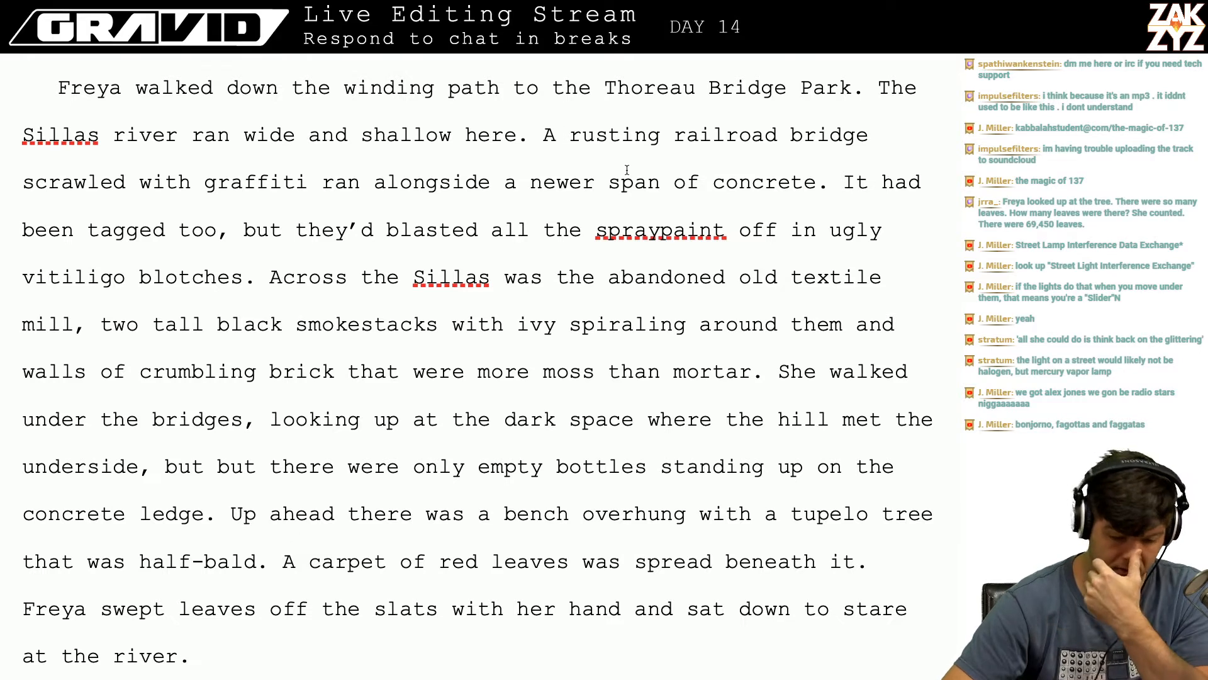
- Try opening the railroad bridge sentence with "Spanning it were two bridges, one a rusting" after "wide and shallow here."
left_click(543, 136)
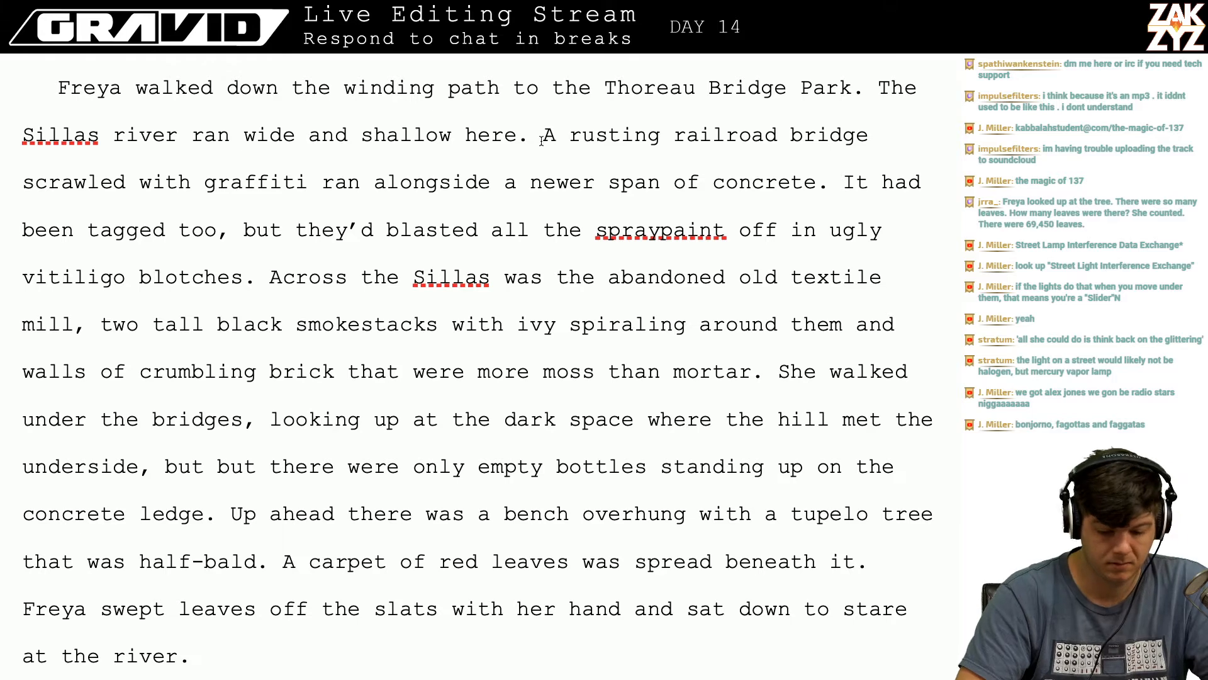
type("Spanning it w")
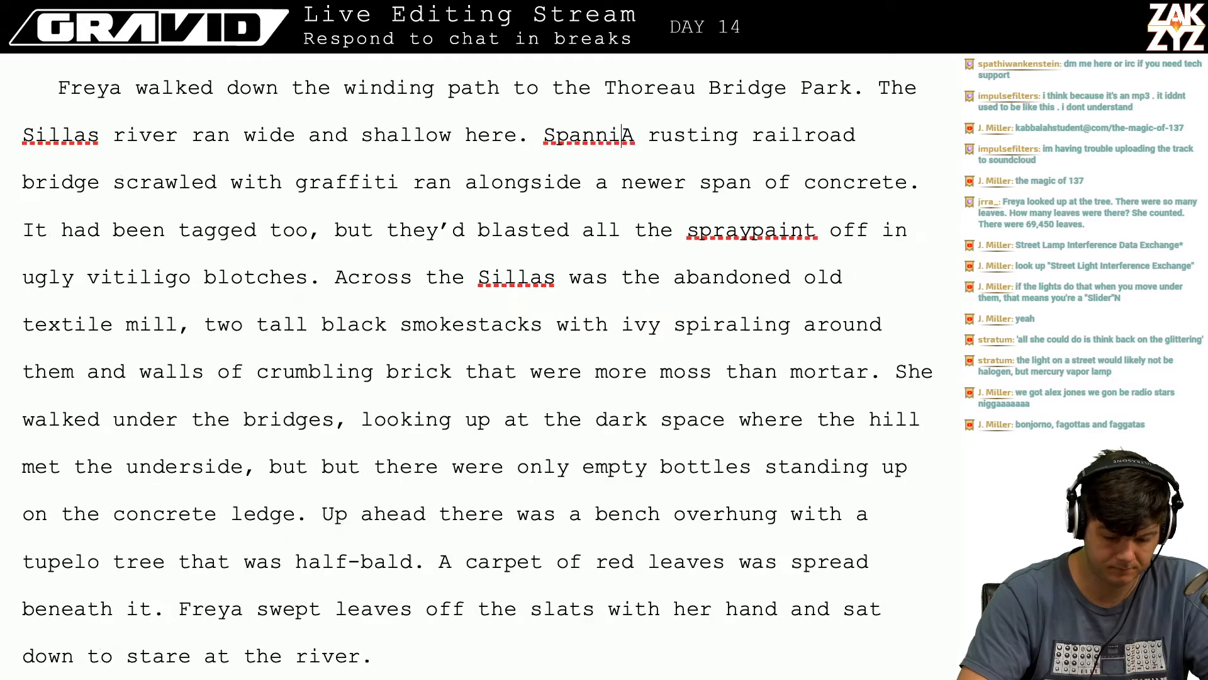
type("as")
key("BackSpace")
key("BackSpace")
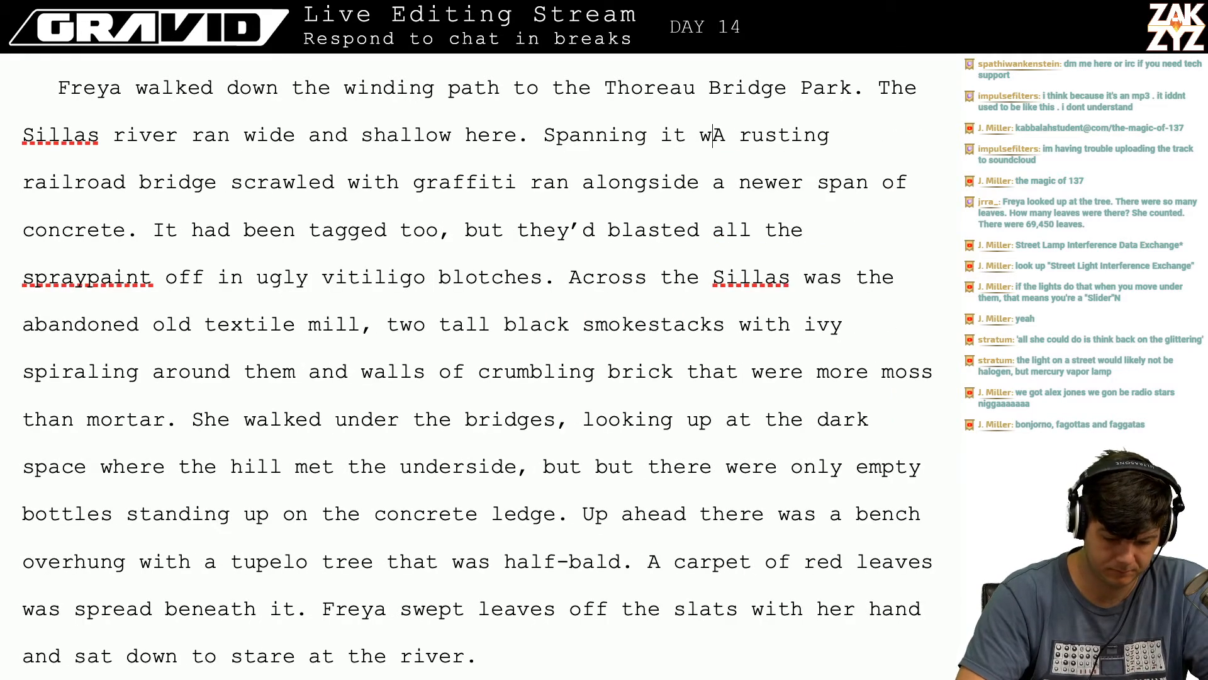
type("ere two")
type(" briged")
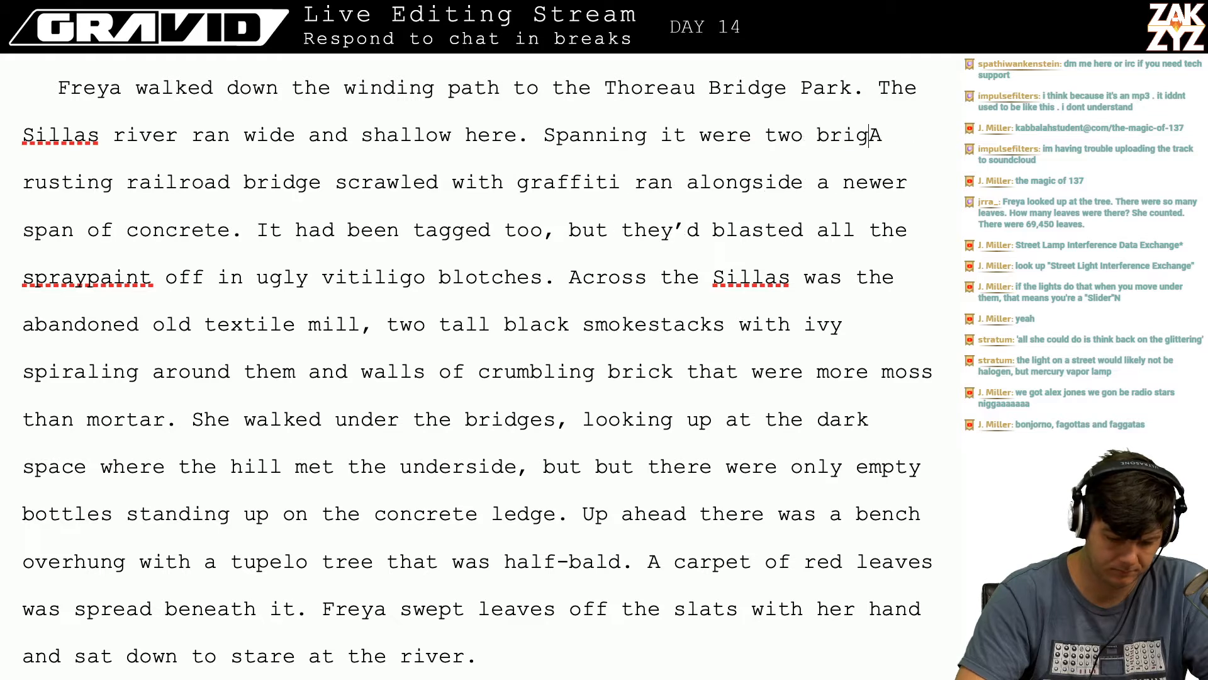
key("BackSpace")
type("s,")
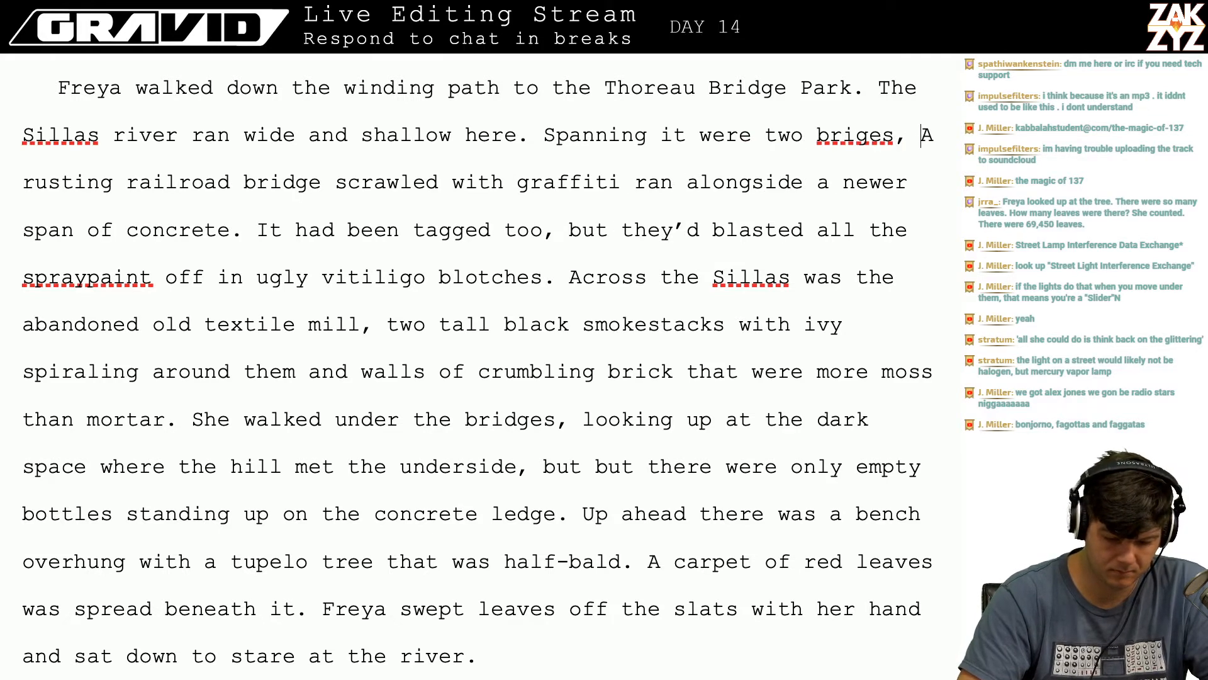
key("shift+Right")
type("a")
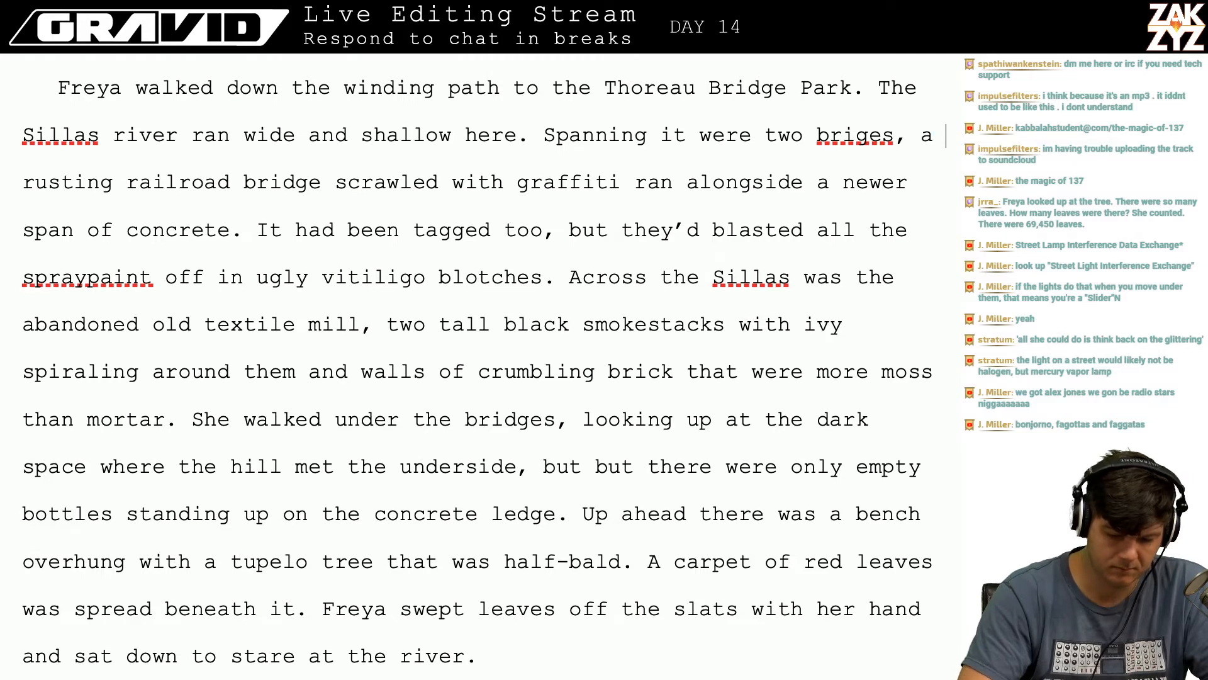
key("BackSpace")
type("one a")
type(" rusting")
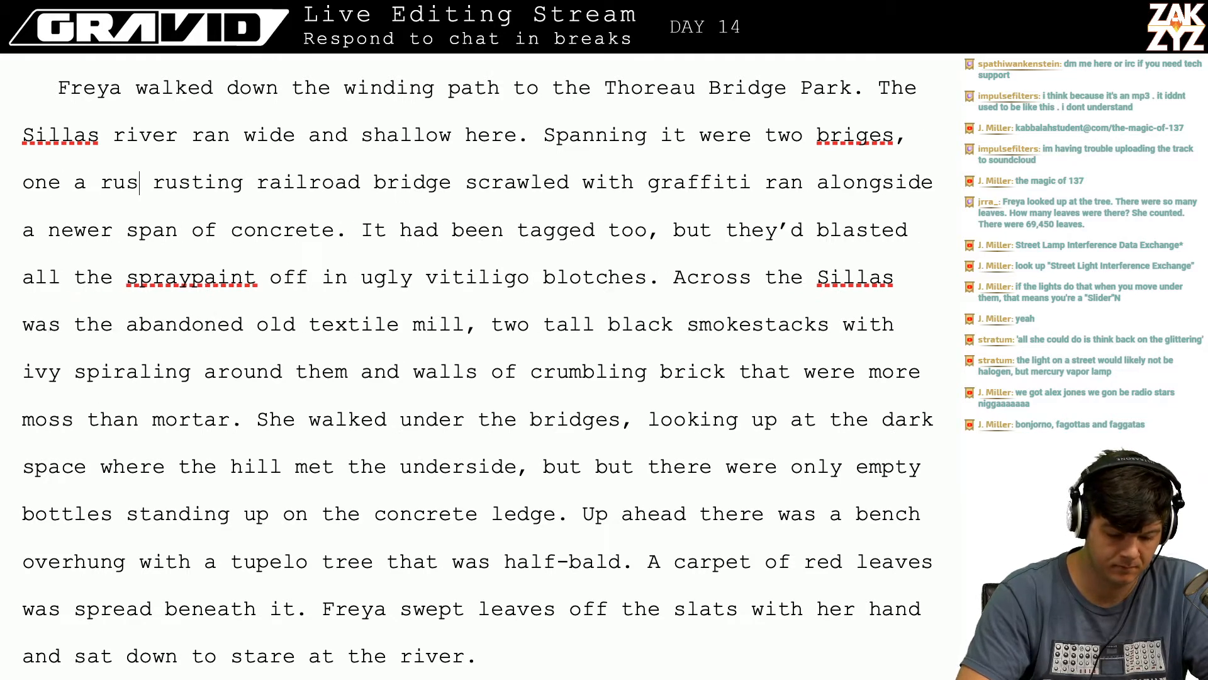
- Remove the trial "Spanning it were two" wording and restore "A" before "rusting railroad bridge"
key("BackSpace")
key("BackSpace")
key("BackSpace")
key("BackSpace")
key("BackSpace")
key("BackSpace")
key("BackSpace")
key("BackSpace")
key("BackSpace")
key("BackSpace")
key("BackSpace")
key("BackSpace")
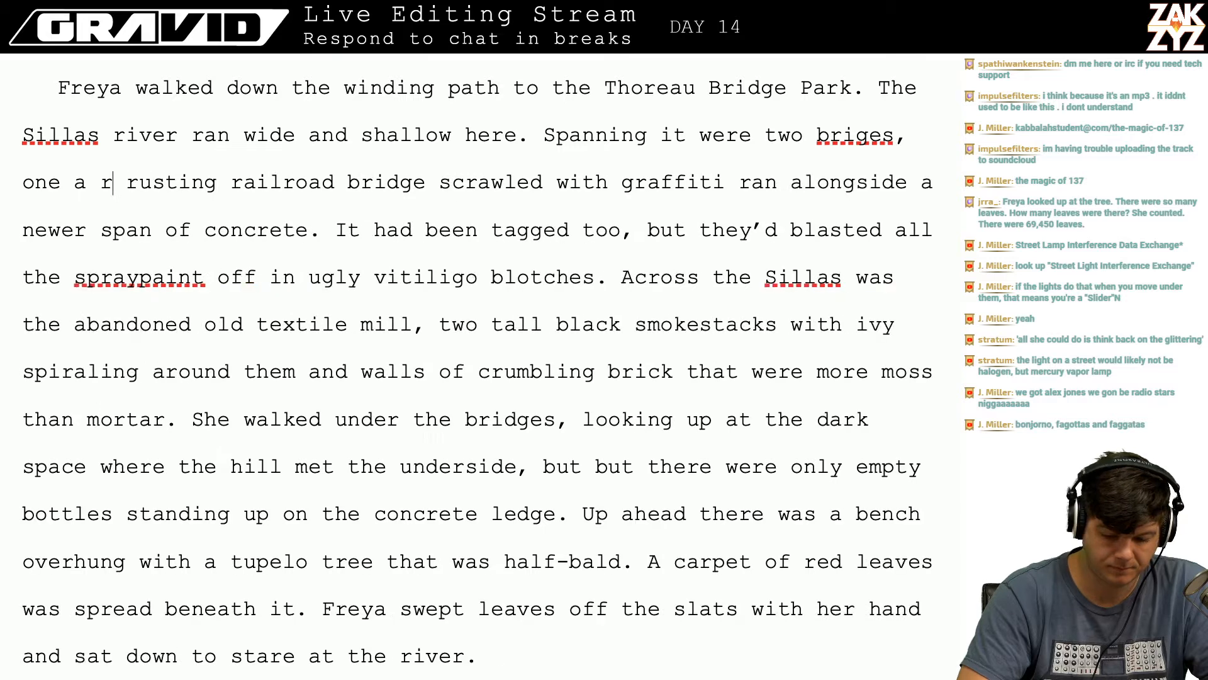
key("BackSpace")
key("BackSpace")
key("BackSpace")
key("BackSpace")
key("BackSpace")
key("BackSpace")
key("BackSpace")
key("BackSpace")
key("BackSpace")
key("BackSpace")
key("BackSpace")
key("BackSpace")
key("BackSpace")
key("BackSpace")
key("BackSpace")
key("BackSpace")
key("BackSpace")
key("BackSpace")
key("BackSpace")
key("BackSpace")
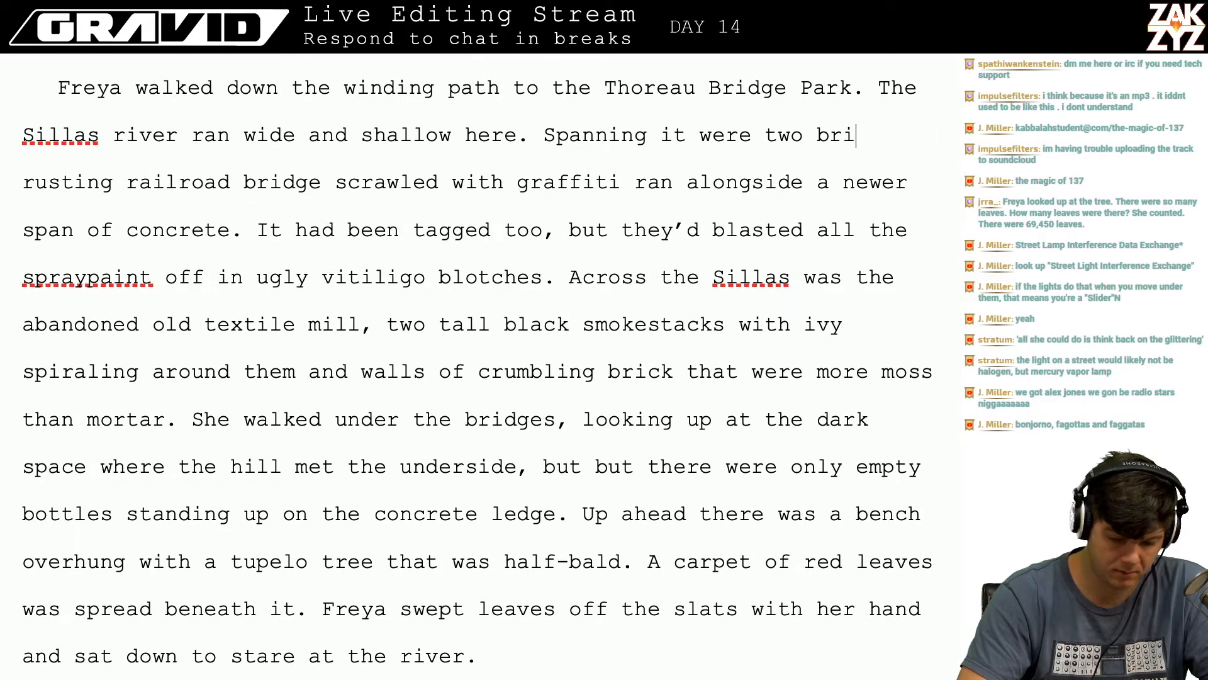
key("BackSpace")
key("BackSpace")
key("BackSpace")
key("BackSpace")
key("BackSpace")
key("BackSpace")
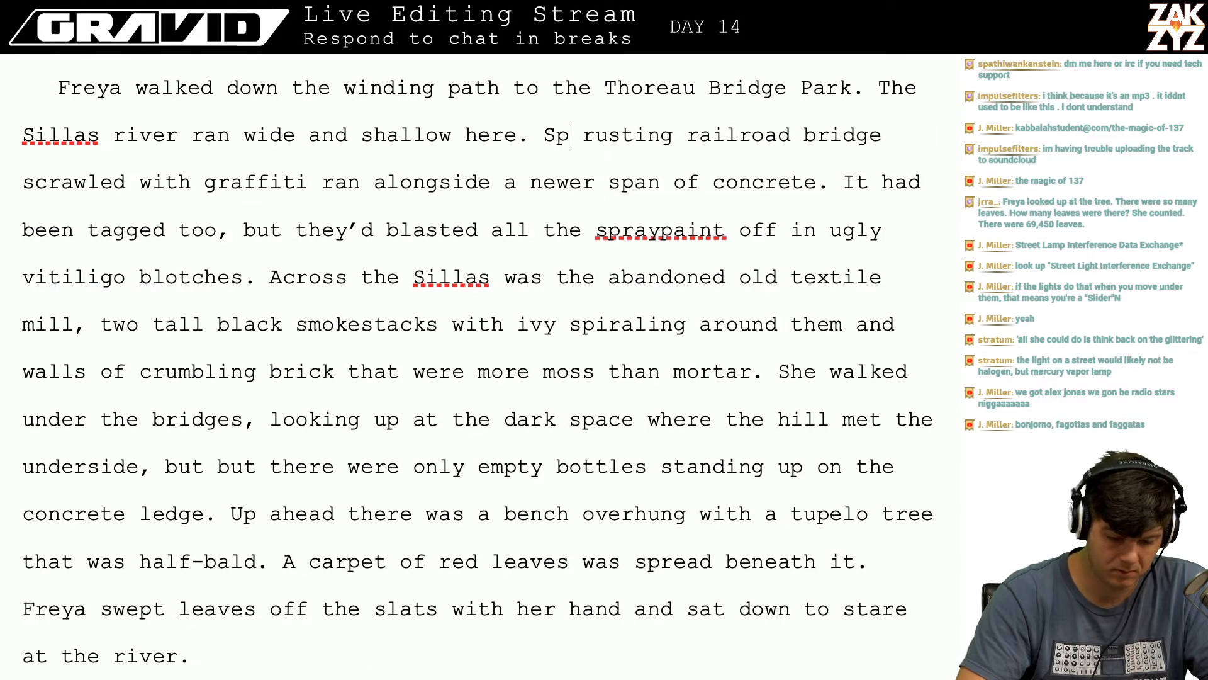
type("A")
key("BackSpace")
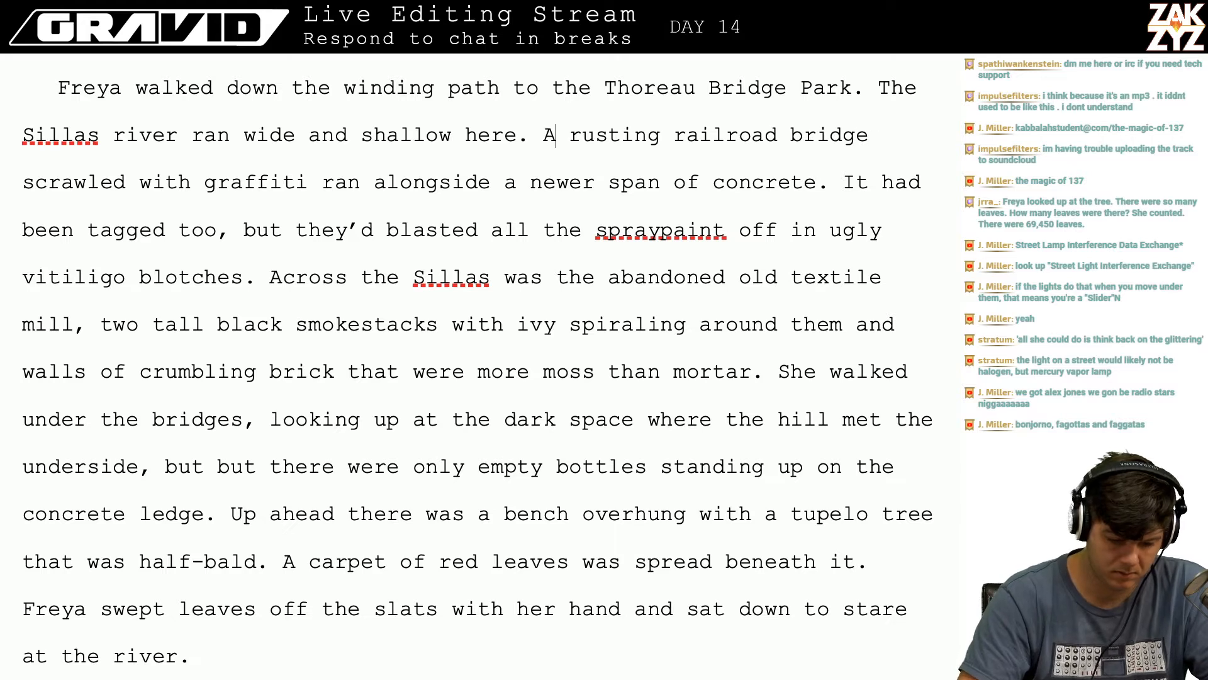
- Insert "They'd tagged the new bridge too, but utility workers had" after the sentence ending "a newer span of concrete."
key("Right")
key("Down")
key("Left")
key("Left")
key("Left")
key("Left")
key("Left")
key("Left")
key("Left")
key("Left")
key("Left")
key("Left")
key("Left")
key("Left")
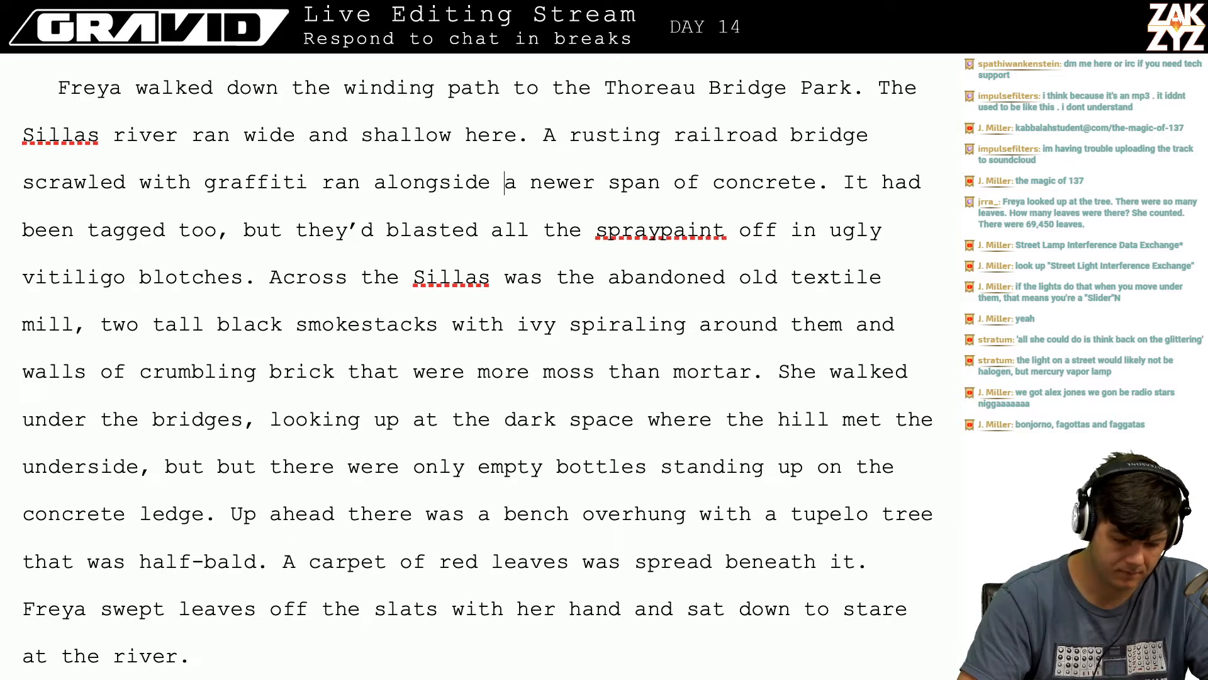
key("Up")
key("Right")
key("Right")
key("Right")
key("Right")
key("Right")
key("Down")
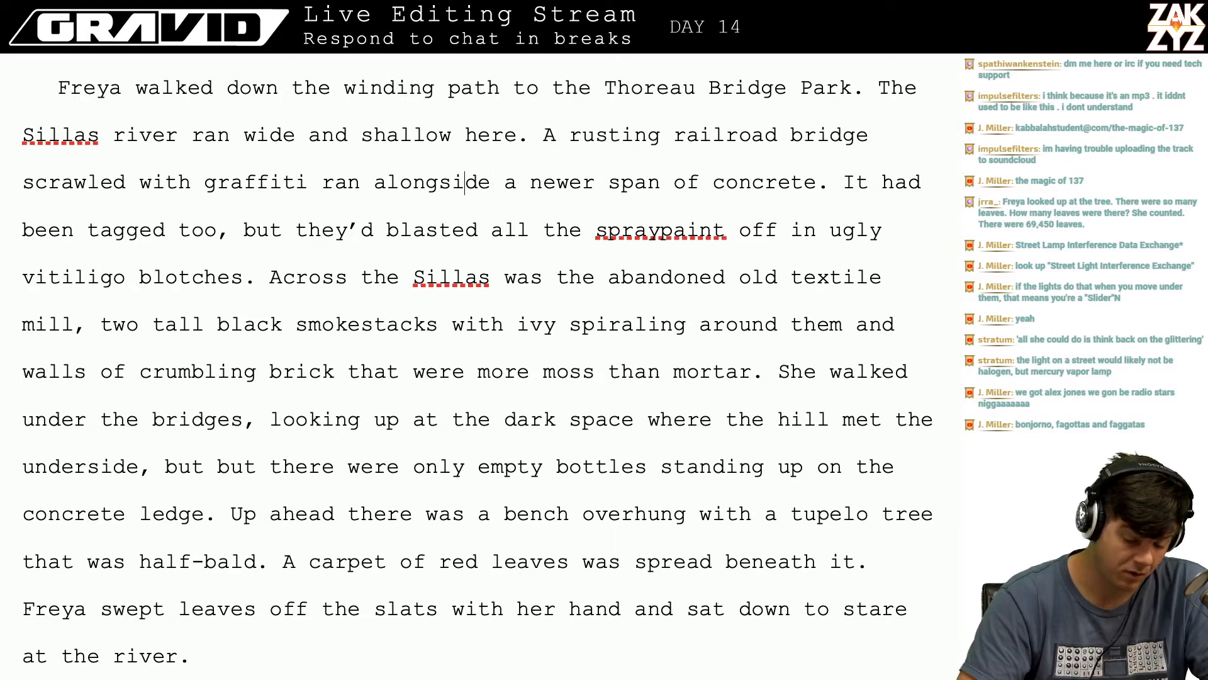
key("Left")
key("Left")
key("Left")
key("Left")
key("Left")
key("Left")
key("Left")
key("Left")
key("Left")
key("Left")
key("Left")
key("Left")
key("Left")
key("Left")
key("Left")
key("Left")
key("Left")
key("Left")
key("Left")
key("Left")
key("Left")
key("Left")
key("Left")
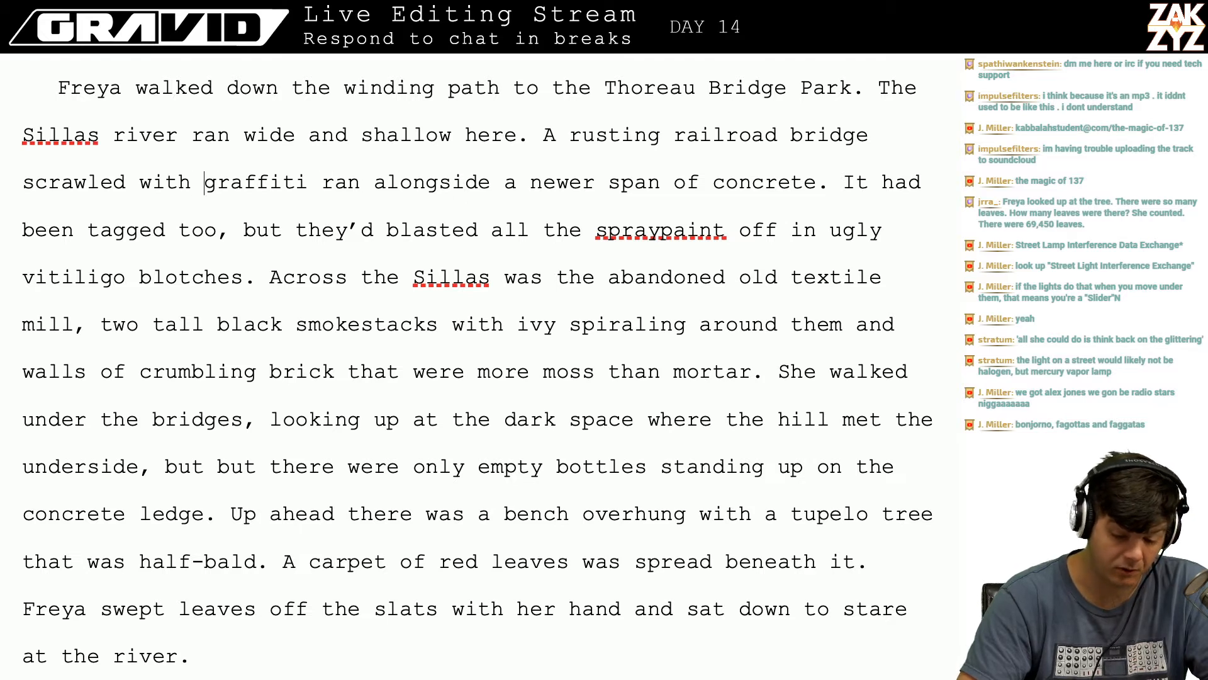
key("Up")
key("Left")
key("Left")
key("Left")
key("Left")
key("Left")
key("Left")
key("Left")
key("Left")
key("Left")
key("Left")
key("Left")
key("Left")
key("Left")
key("Left")
key("Left")
key("Left")
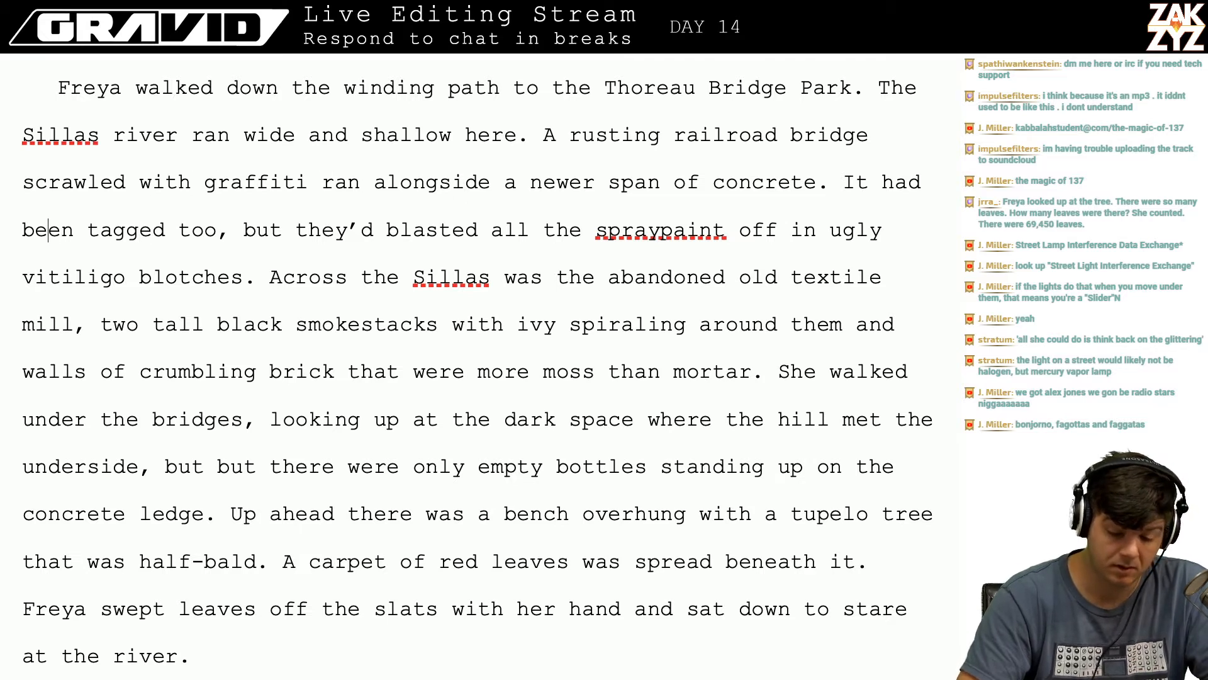
key("Left")
key("Left")
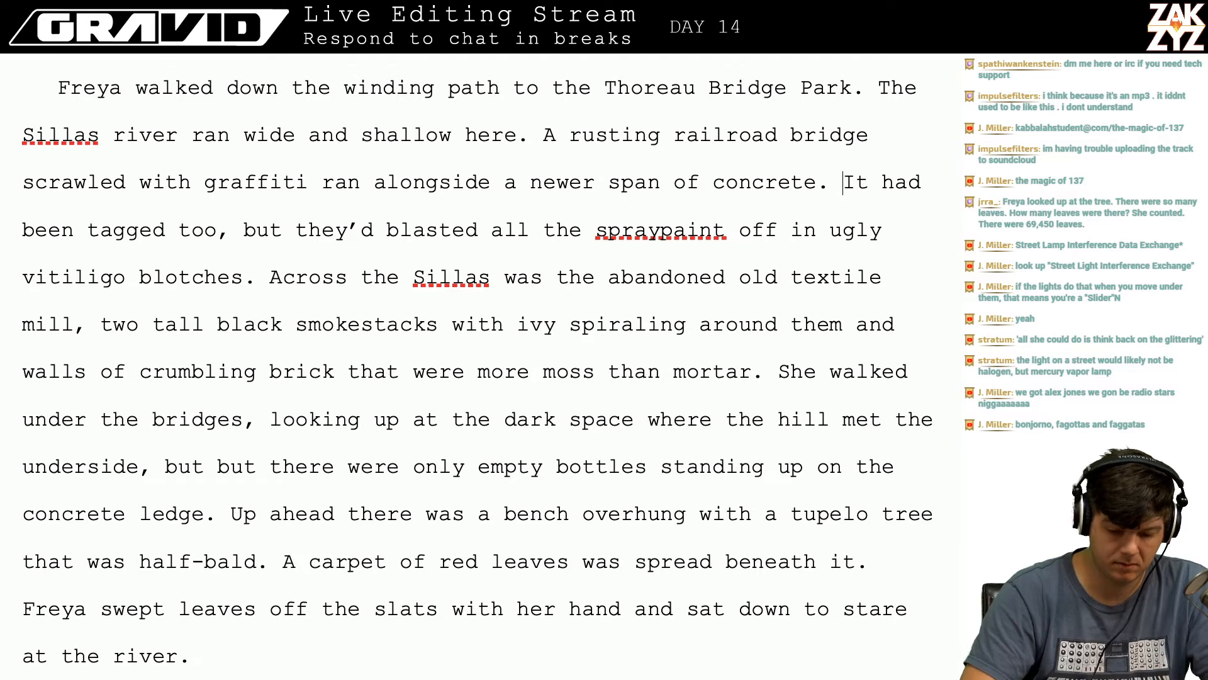
type("They'd tagged the new brid")
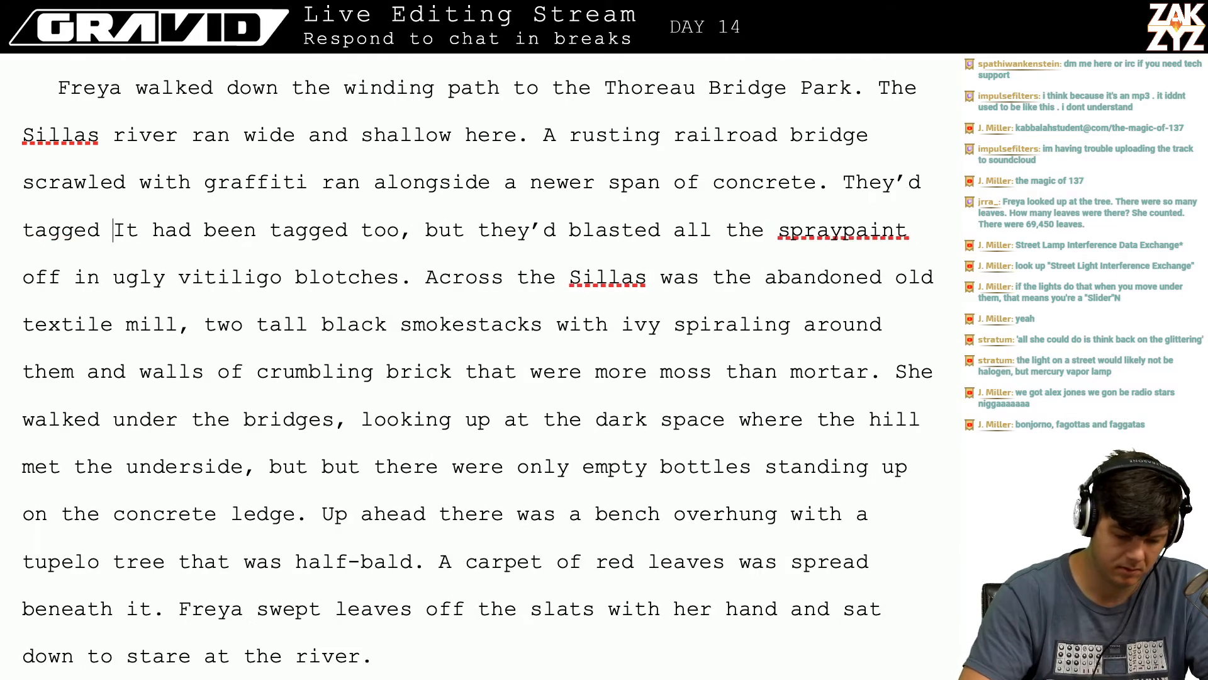
type("ge too, but ")
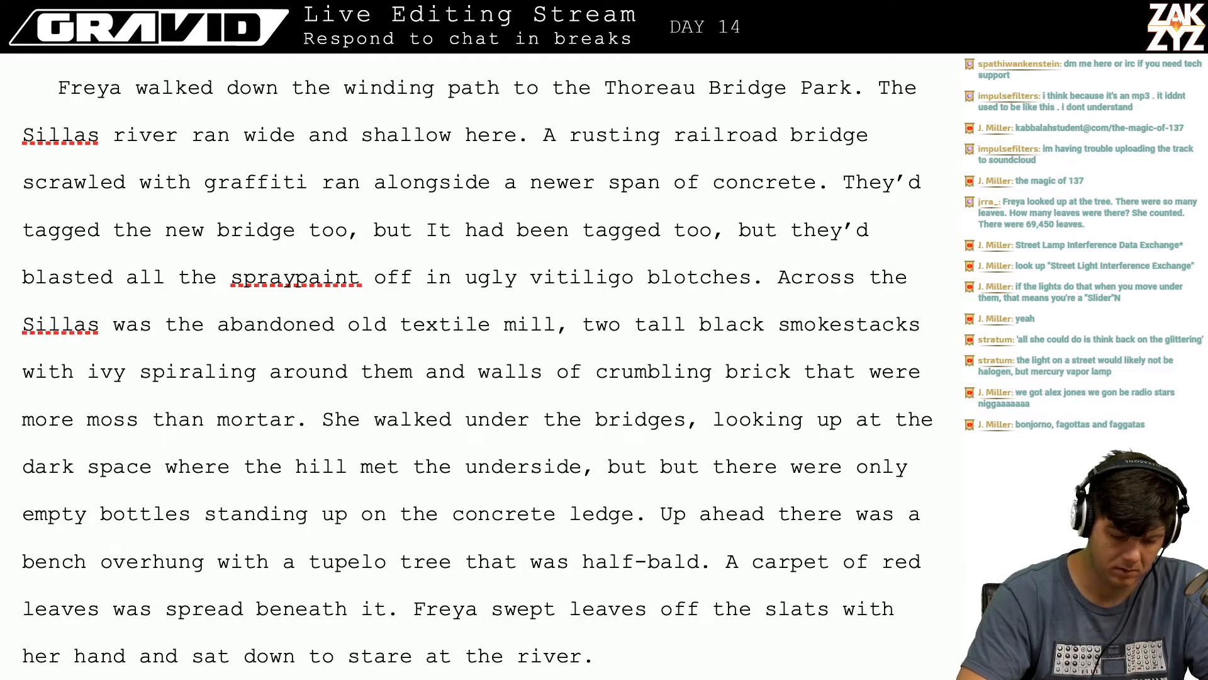
type("the t")
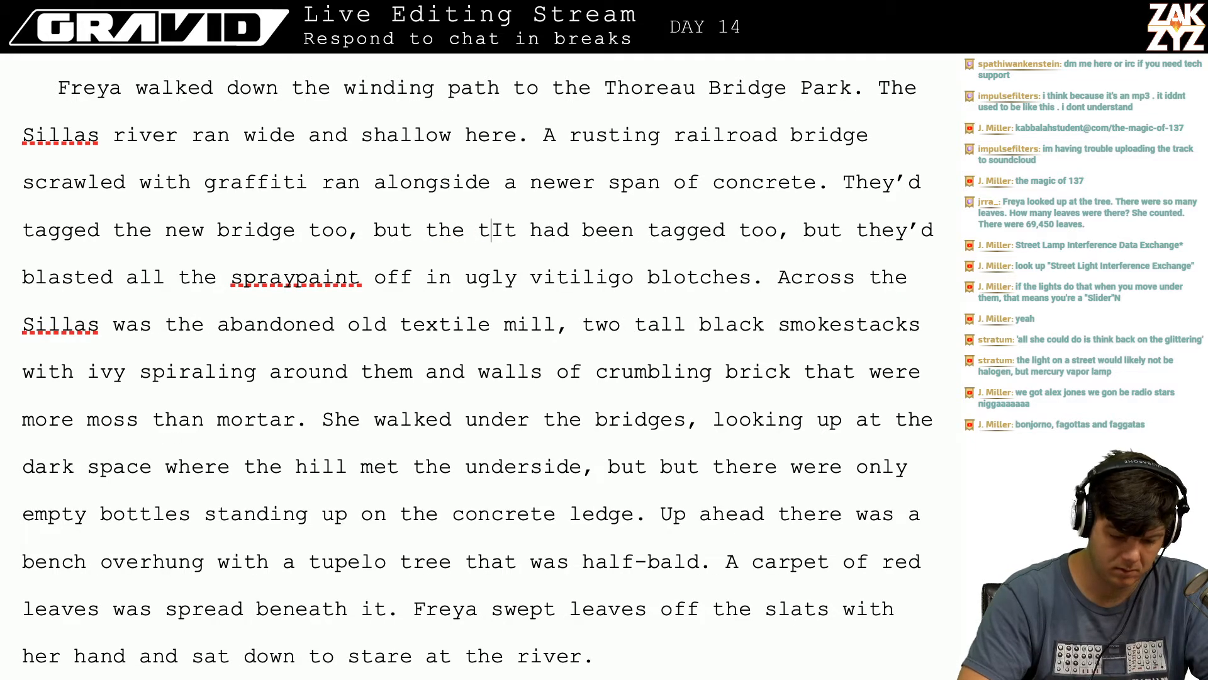
key("BackSpace")
key("BackSpace")
key("BackSpace")
key("BackSpace")
key("BackSpace")
type("utility worker")
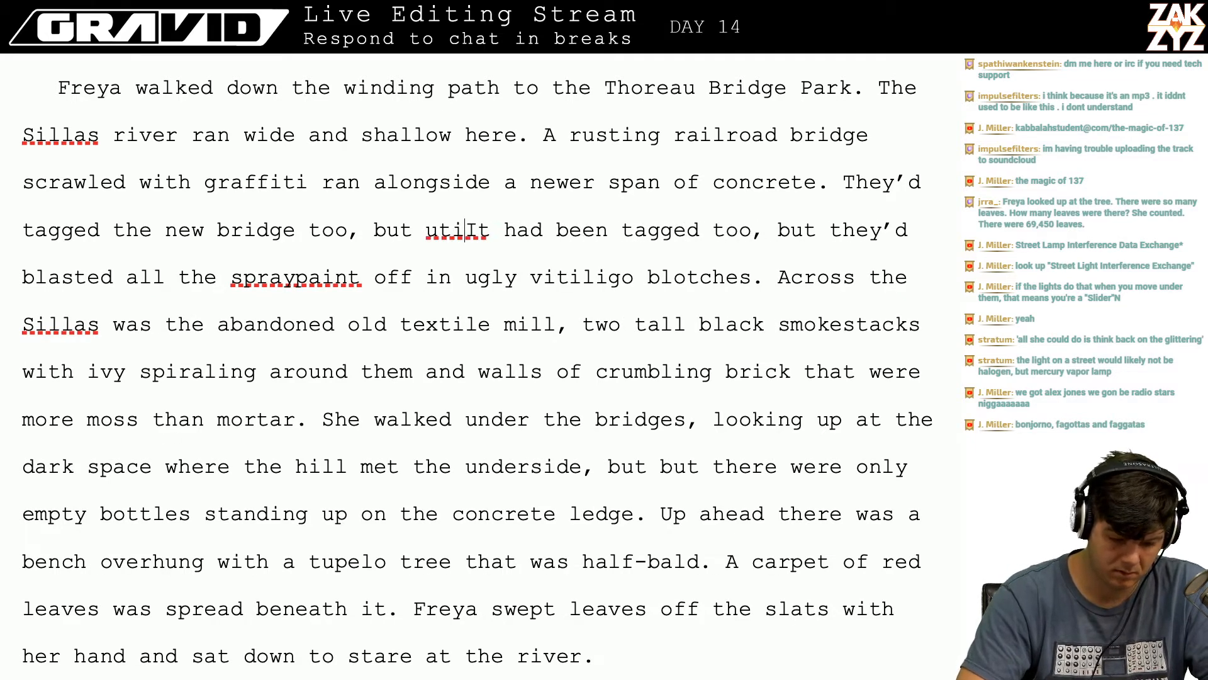
type("s ")
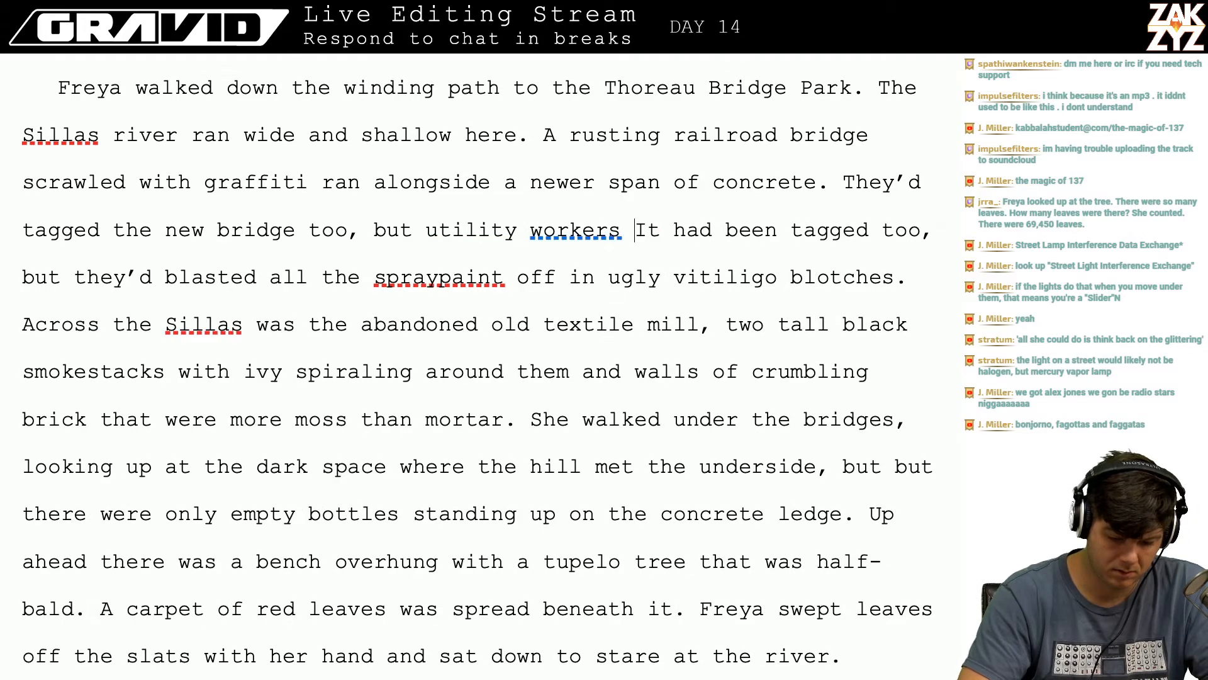
type("had")
- Delete the redundant "It had been tagged too, but they'd" between "utility workers had" and "blasted all the spraypaint"
key("shift+Right")
key("shift+Right")
key("shift+Right")
key("shift+Right")
key("shift+Right")
key("shift+Right")
key("shift+Right")
key("shift+Right")
key("shift+Right")
key("shift+Right")
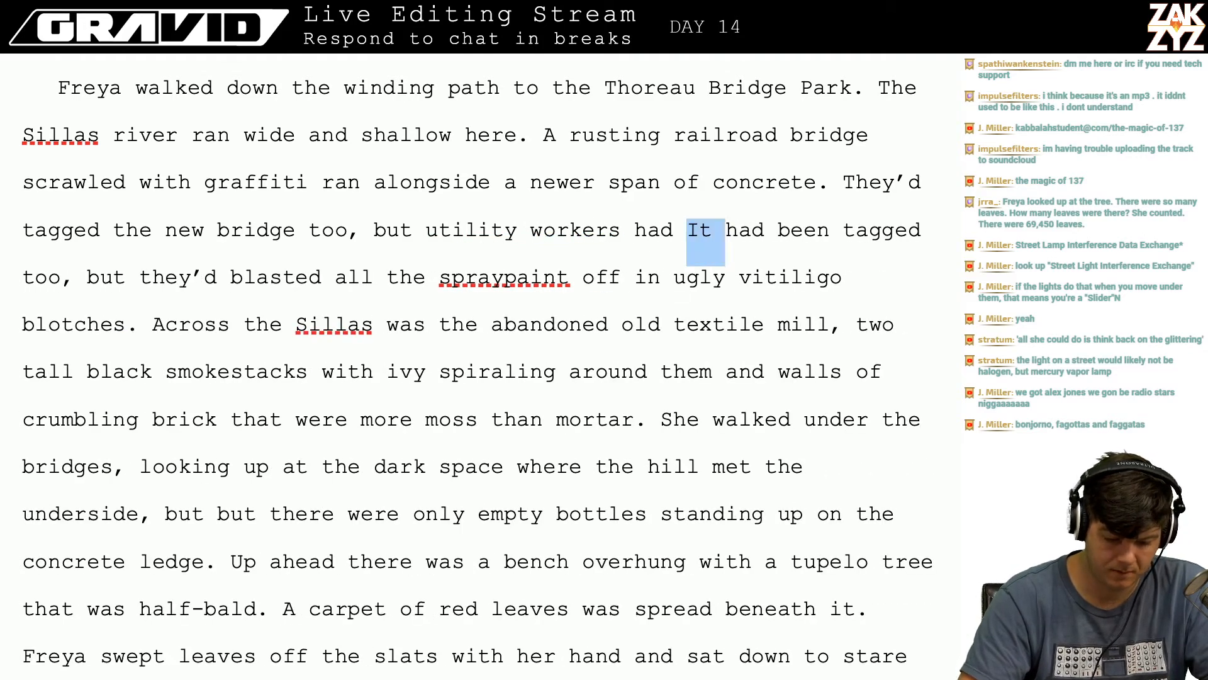
key("shift+Right")
key("shift+Right")
key("shift+Right")
key("shift+Right")
key("shift+Right")
key("shift+Right")
key("shift+Right")
key("shift+Right")
key("shift+Right")
key("shift+Right")
key("shift+Right")
key("shift+Right")
key("shift+Right")
key("shift+Right")
key("shift+Right")
key("shift+Right")
key("shift+Right")
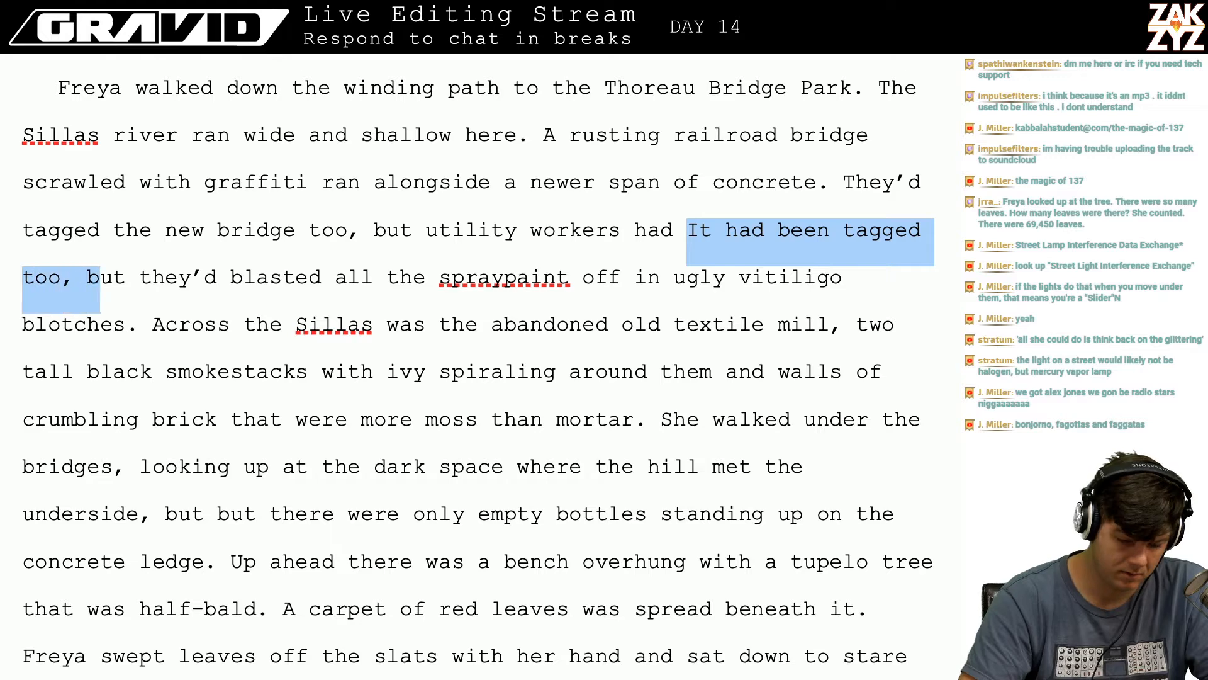
key("shift+Right")
key("shift+Right")
key("shift+Right")
key("shift+Right")
key("shift+Right")
key("shift+Right")
key("shift+Right")
key("shift+Right")
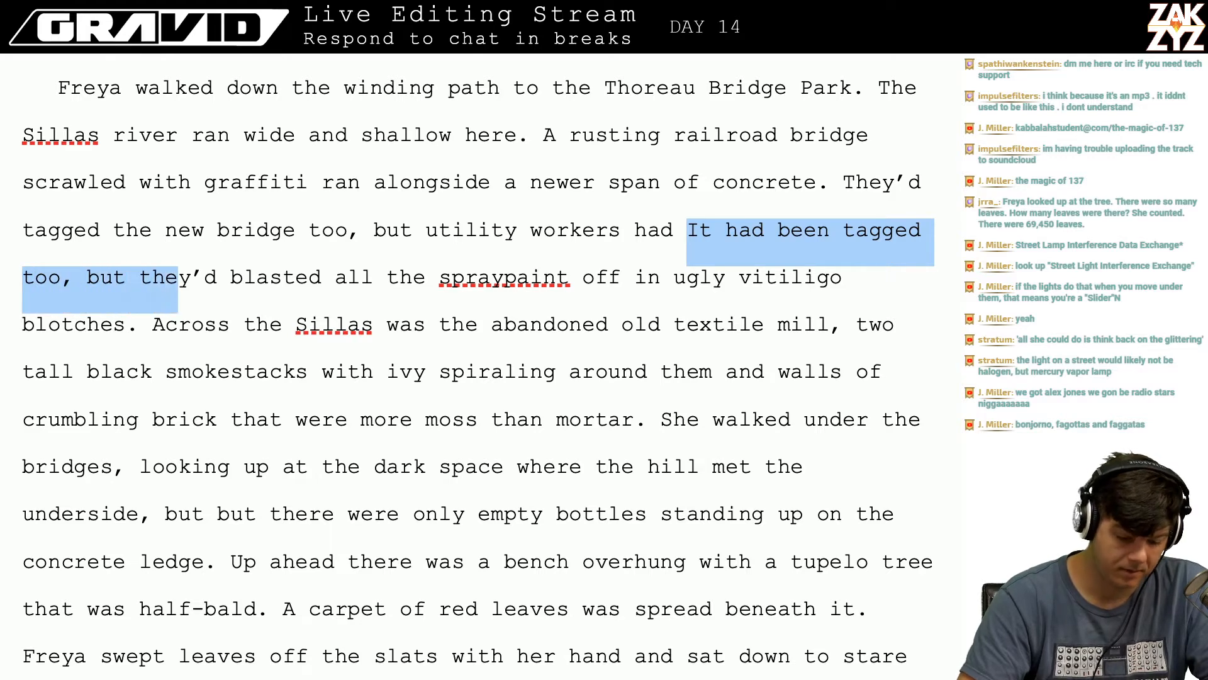
key("Delete")
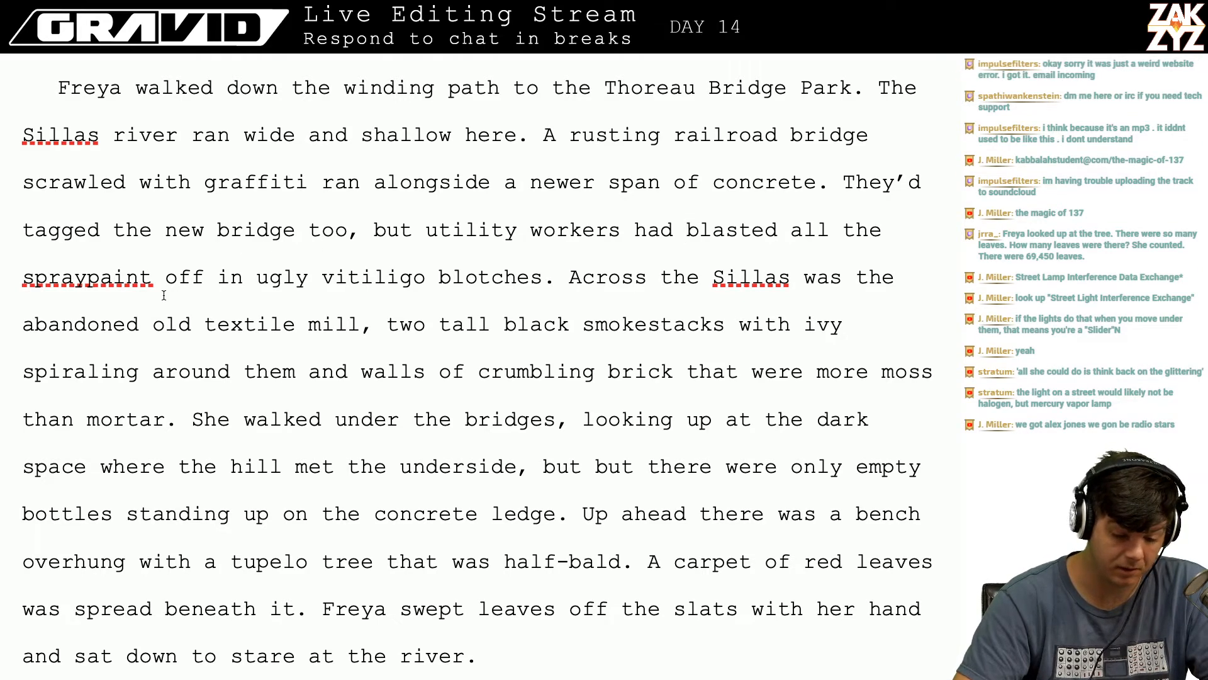
- Start a new paragraph at "Across the Sillas", after the sentence ending "ugly vitiligo blotches."
scroll(467, 313, "down", 1)
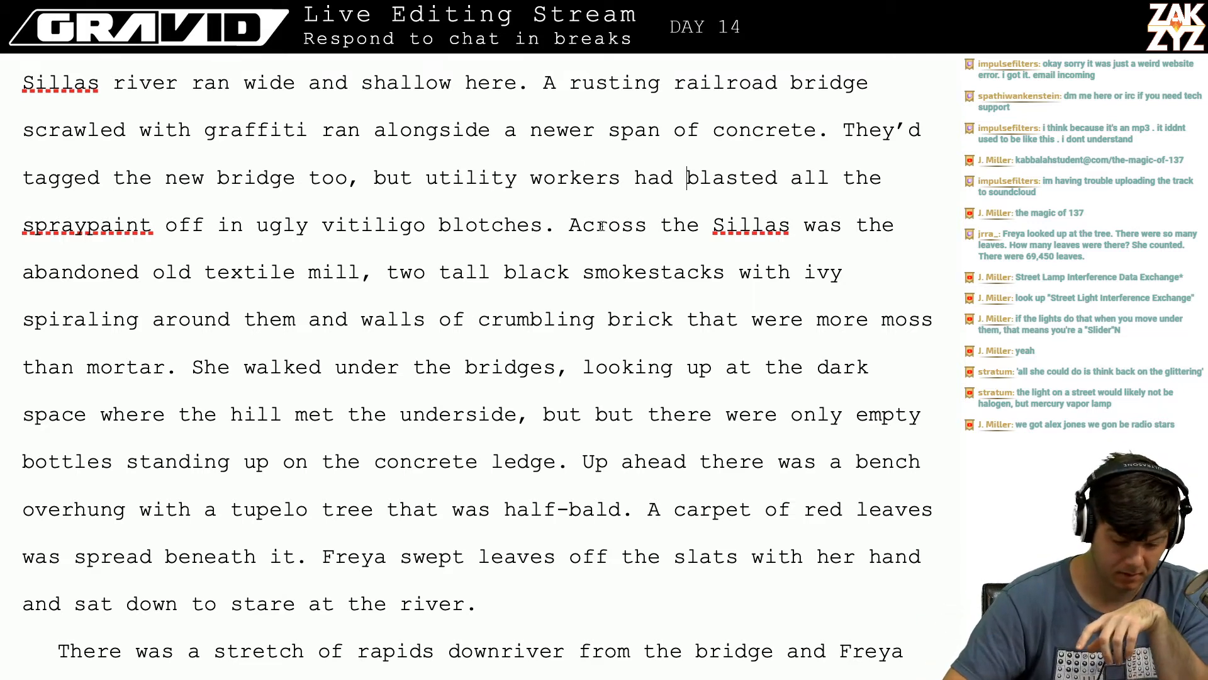
key("Left")
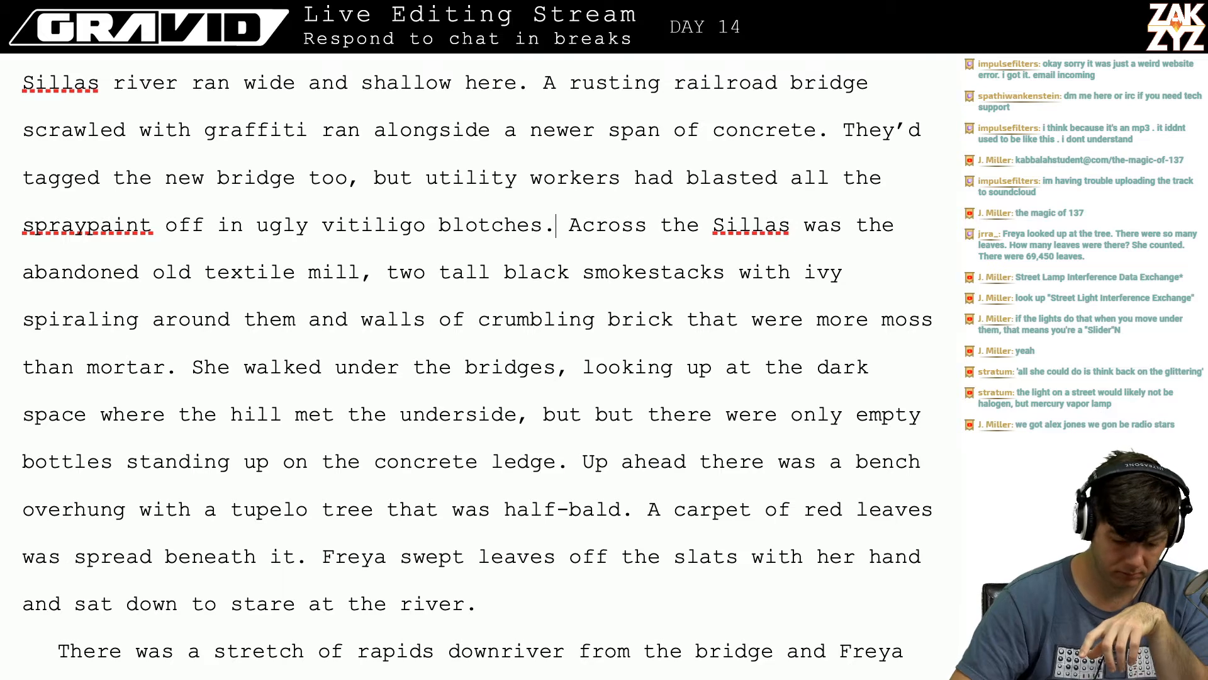
key("Return")
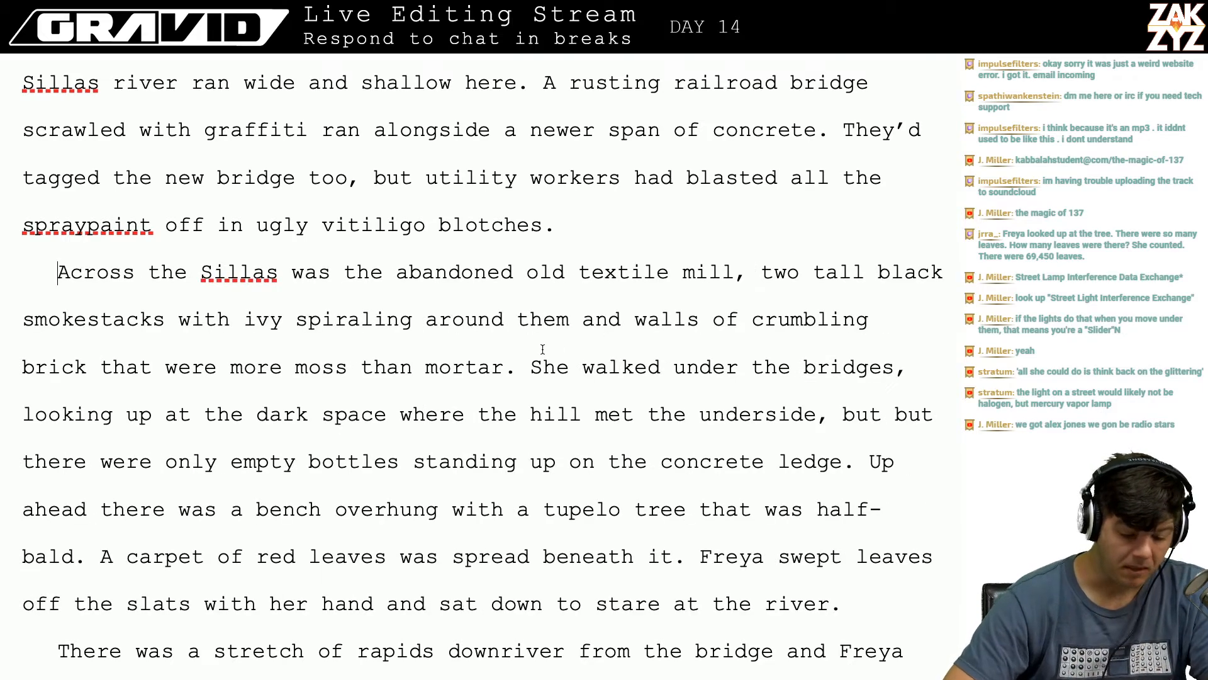
scroll(480, 198, "down", 1)
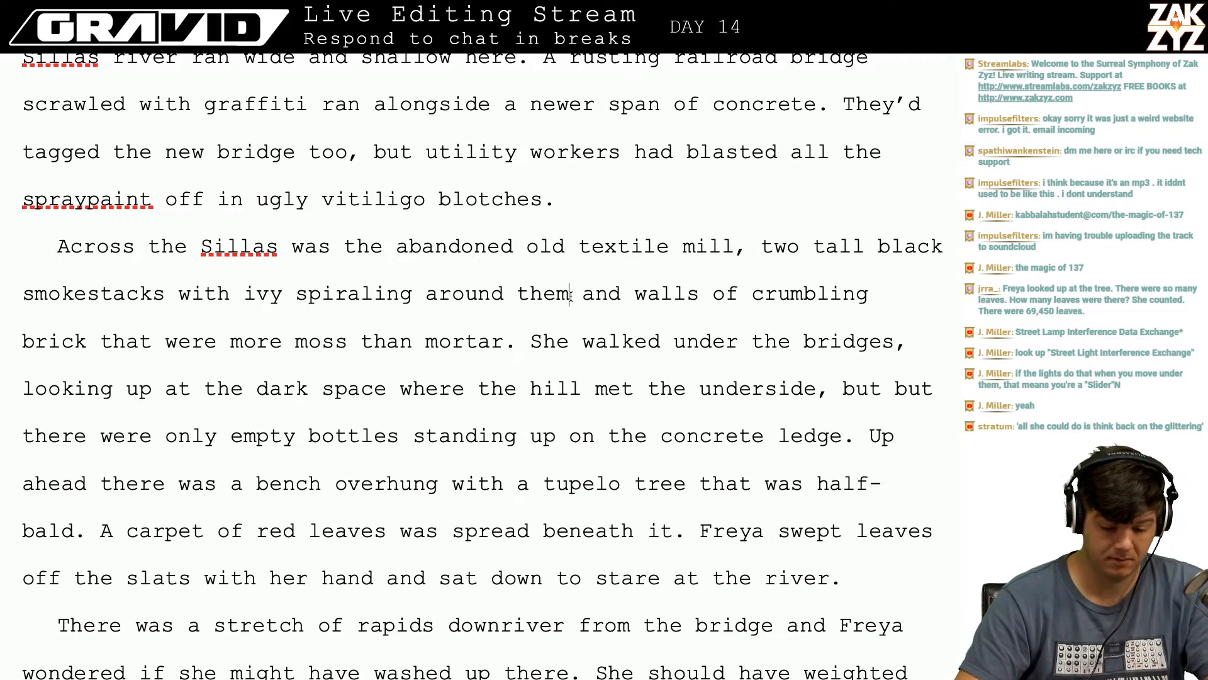
key("Right")
key("Left")
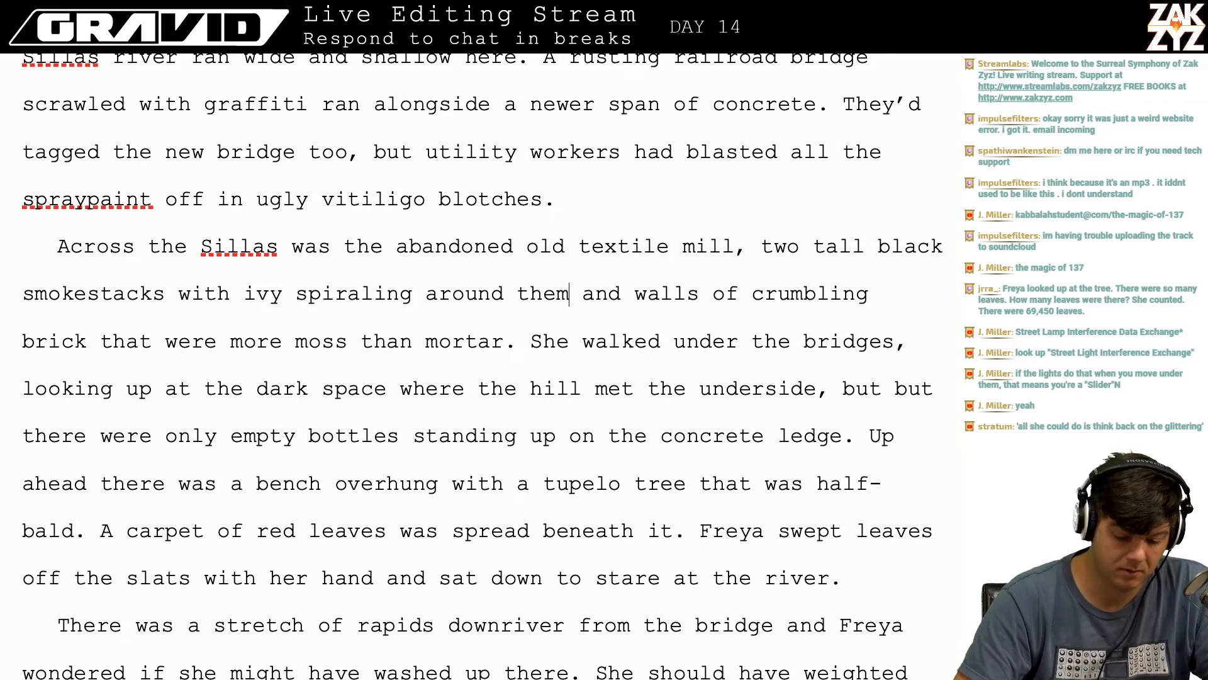
key("Right")
key("Left")
key("Left")
key("Left")
key("Left")
key("Left")
key("Left")
key("Left")
key("Left")
key("Left")
key("Left")
key("Left")
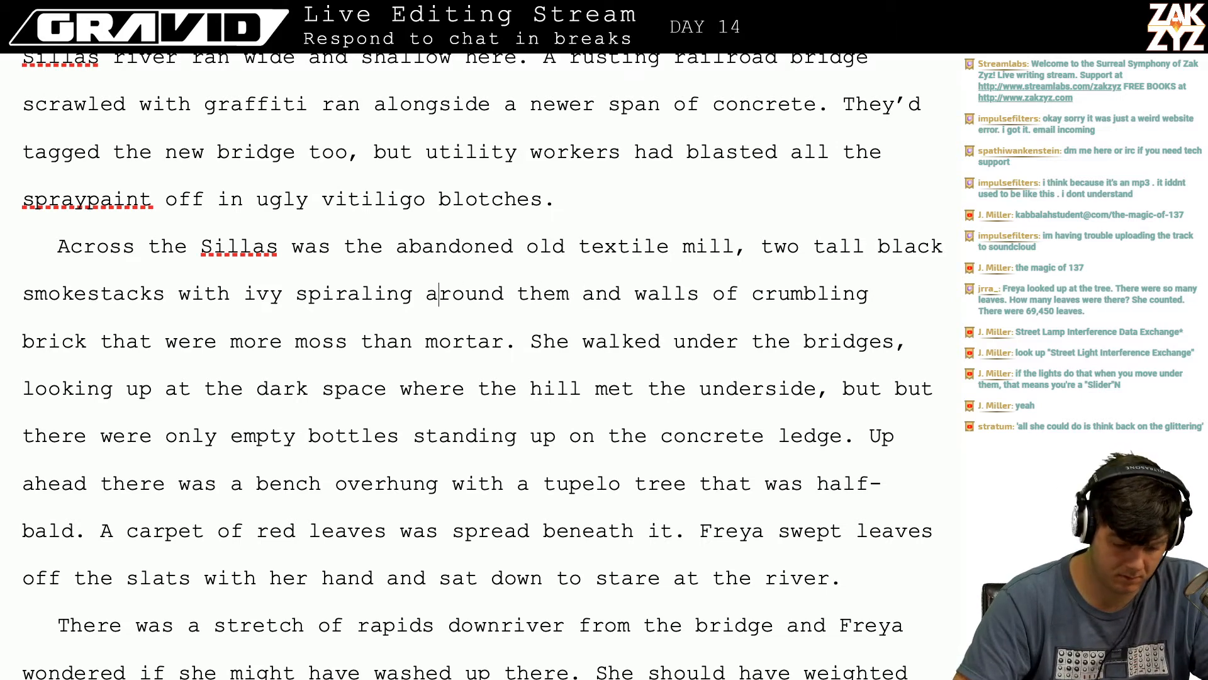
key("Left")
key("Left")
key("Left")
key("Left")
key("Left")
key("Left")
key("Left")
key("Left")
key("Left")
key("Left")
key("Left")
key("Left")
key("Left")
key("Left")
key("Left")
key("Left")
key("Left")
key("Left")
key("Left")
key("Left")
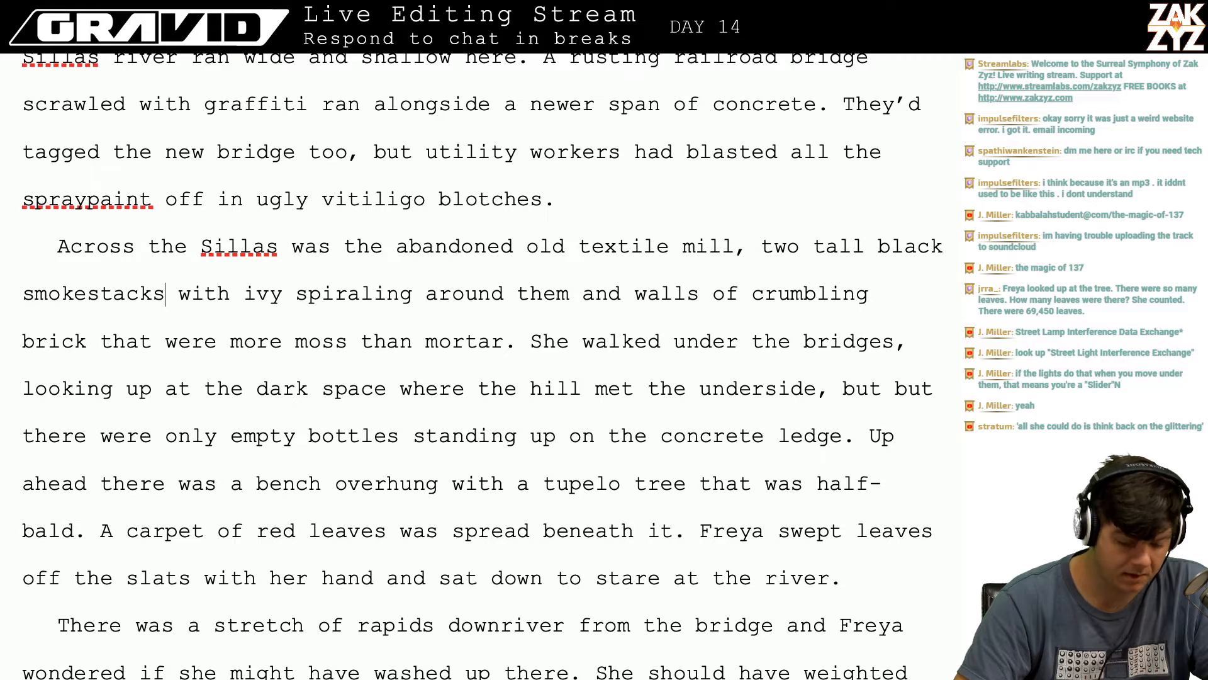
key("Right")
key("Right")
key("Right")
key("Right")
key("Right")
key("Right")
key("shift+Right")
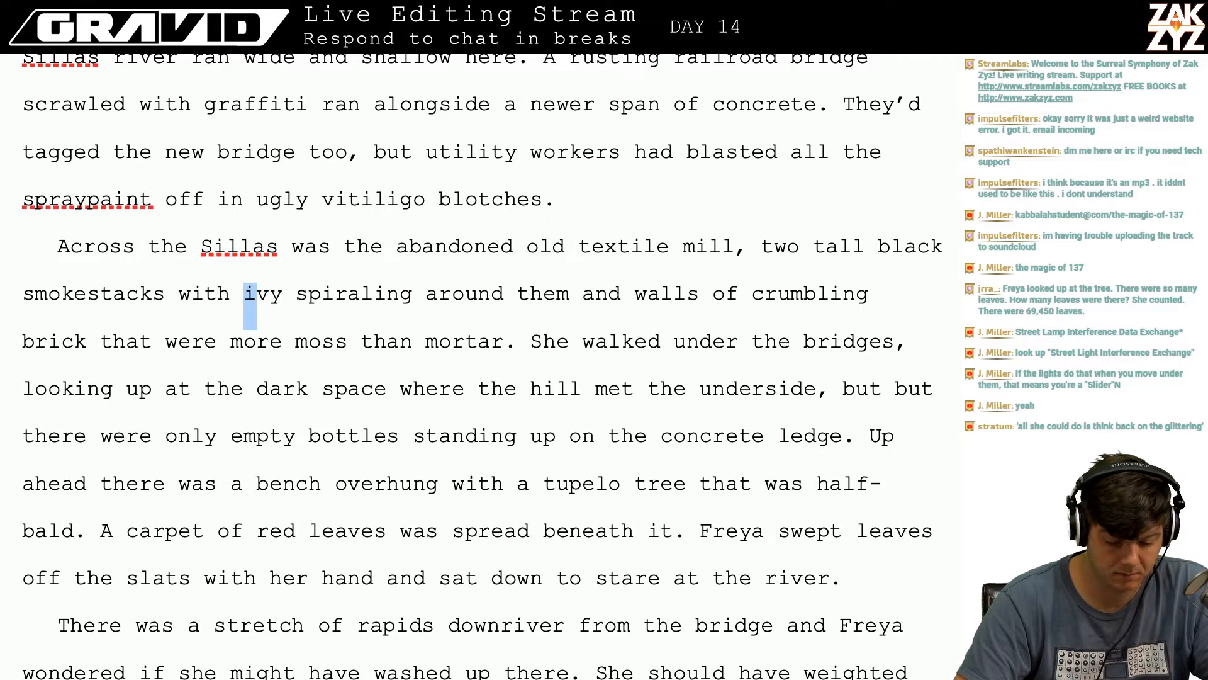
key("shift+Right")
key("shift+Right")
key("shift+Right")
key("shift+Right")
key("shift+Right")
key("shift+Right")
key("shift+Right")
key("shift+Right")
key("shift+Right")
key("shift+Right")
key("shift+Right")
key("shift+Right")
key("shift+Right")
key("shift+Right")
key("shift+Right")
key("shift+Right")
key("shift+Right")
key("shift+Right")
key("shift+Right")
key("shift+Right")
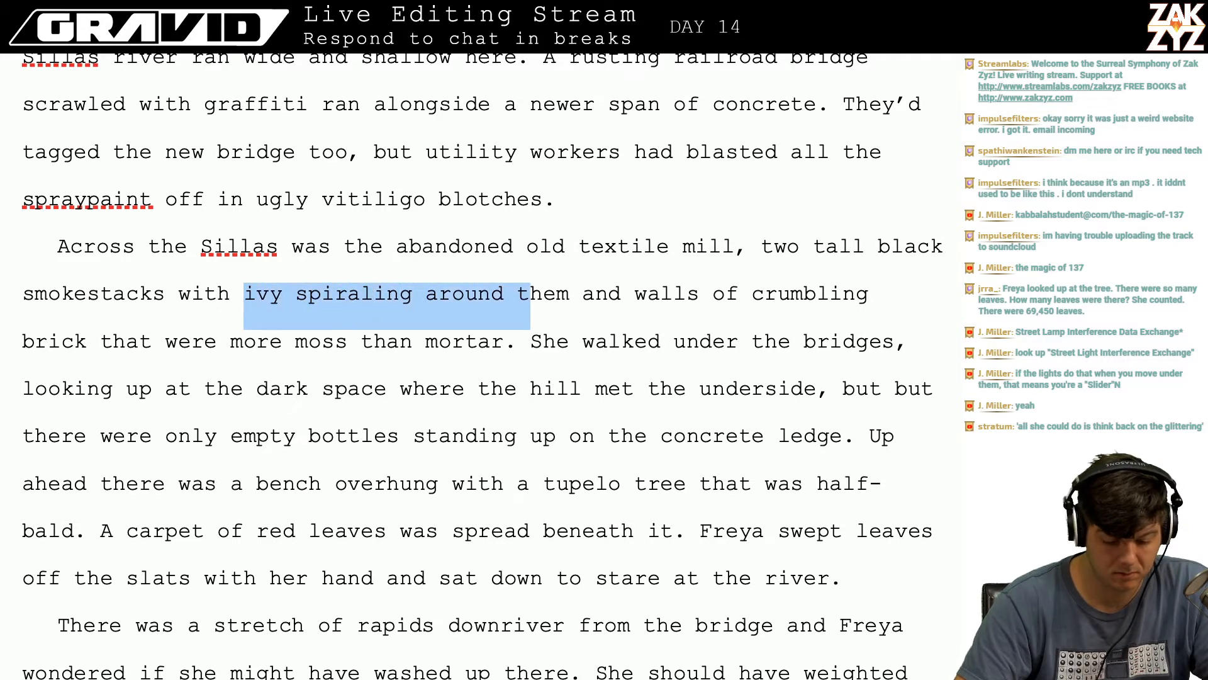
key("shift+Right")
key("shift+Right")
key("shift+Right")
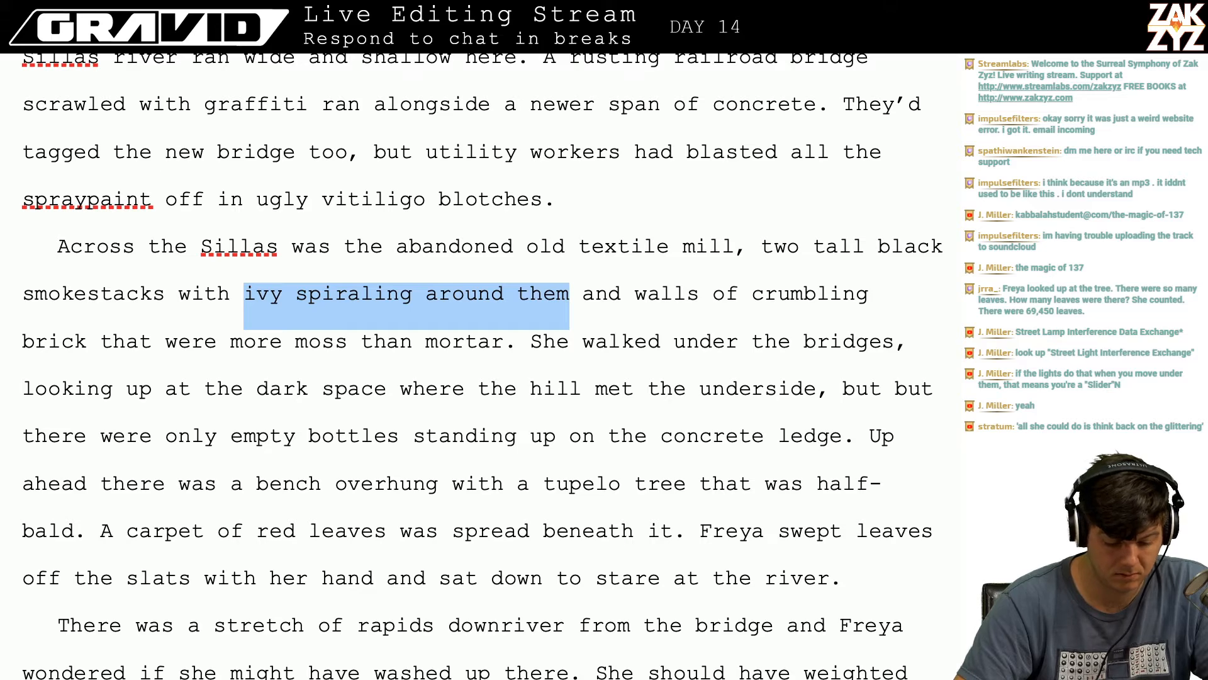
key("Left")
- Insert "overrun with ivy and" after "two tall black smokestacks" in the textile mill sentence
key("Left")
key("Left")
key("Left")
key("Left")
key("Left")
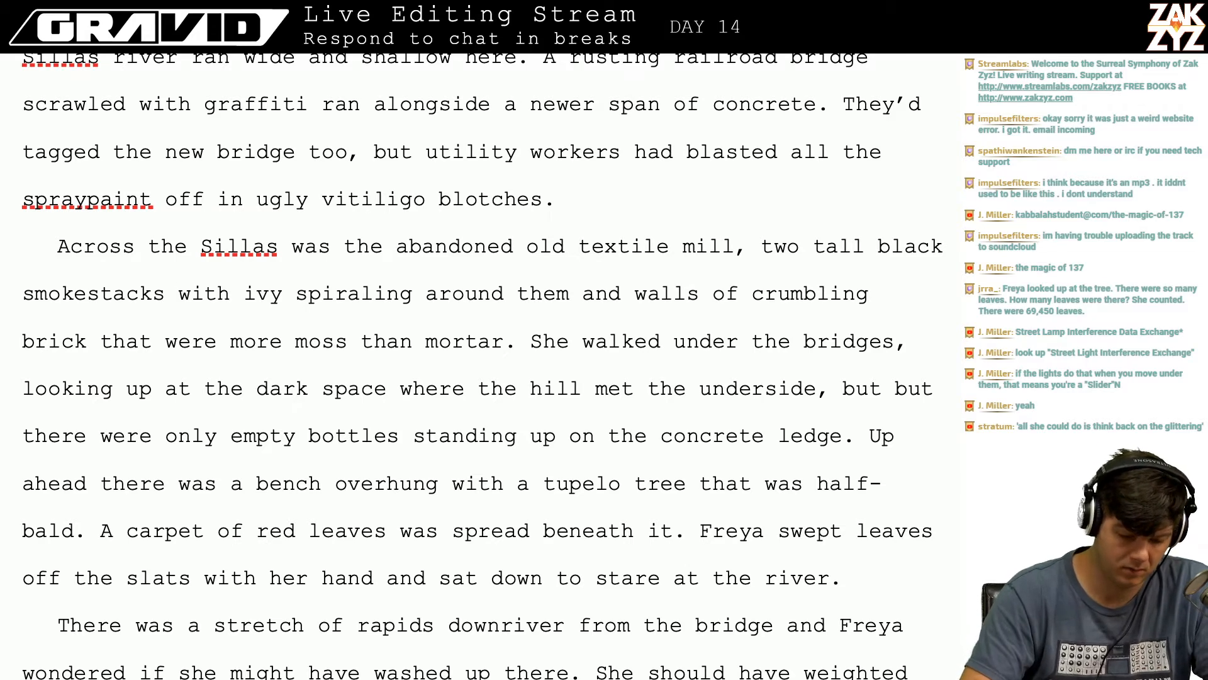
type("overrun with iv")
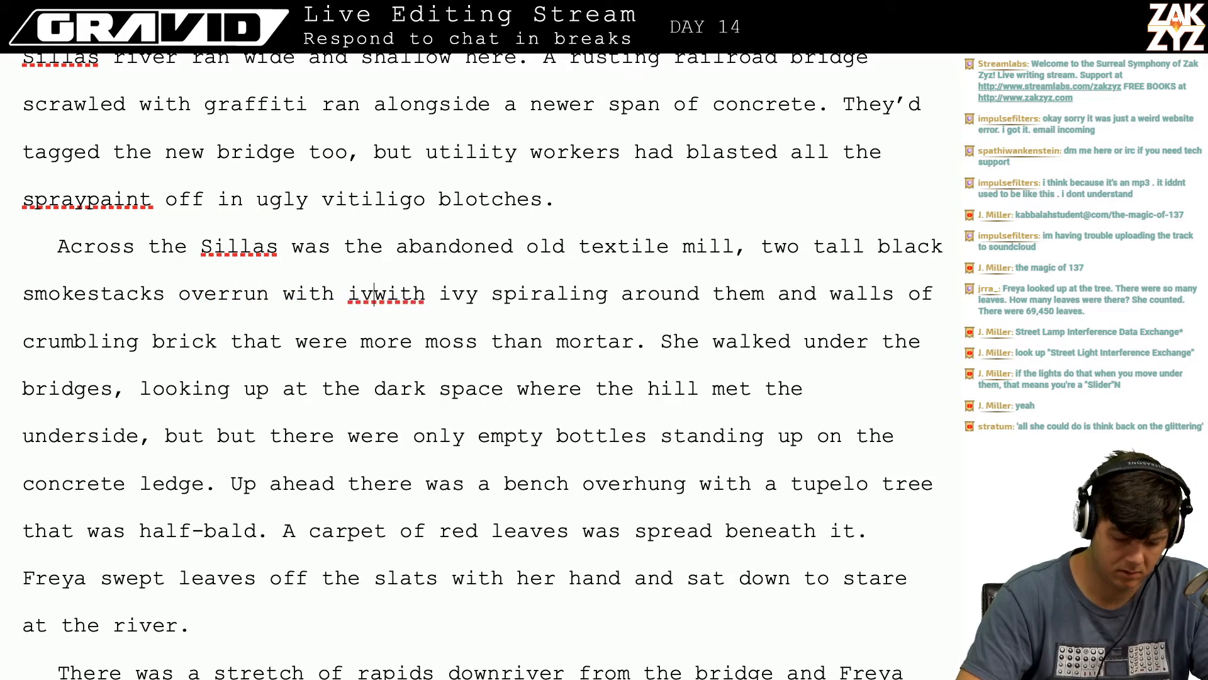
type("y and")
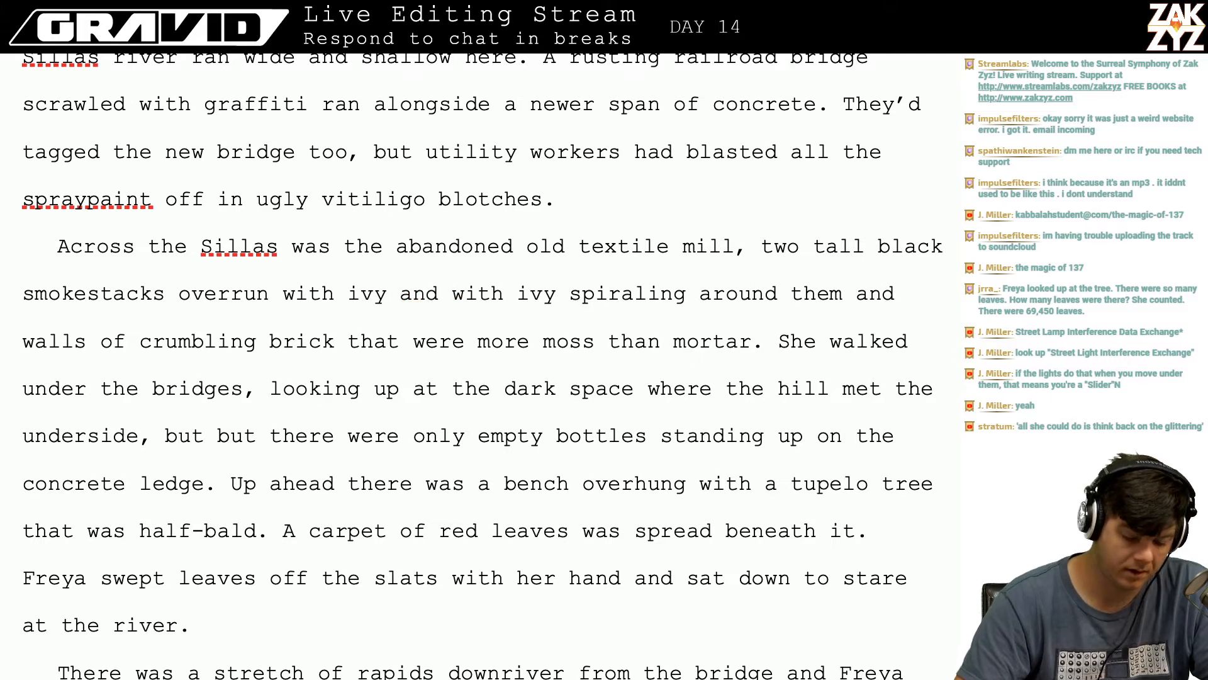
- Select the old smokestack wording starting at "with ivy spiraling around them and", directly after "overrun with ivy and"
key("shift+Right")
key("shift+Right")
key("shift+Right")
key("shift+Right")
key("shift+Right")
key("shift+Right")
key("shift+Right")
key("shift+Right")
key("shift+Right")
key("shift+Right")
key("shift+Right")
key("shift+Right")
key("shift+Right")
key("shift+Right")
key("shift+Right")
key("shift+Right")
key("shift+Right")
key("shift+Right")
key("shift+Right")
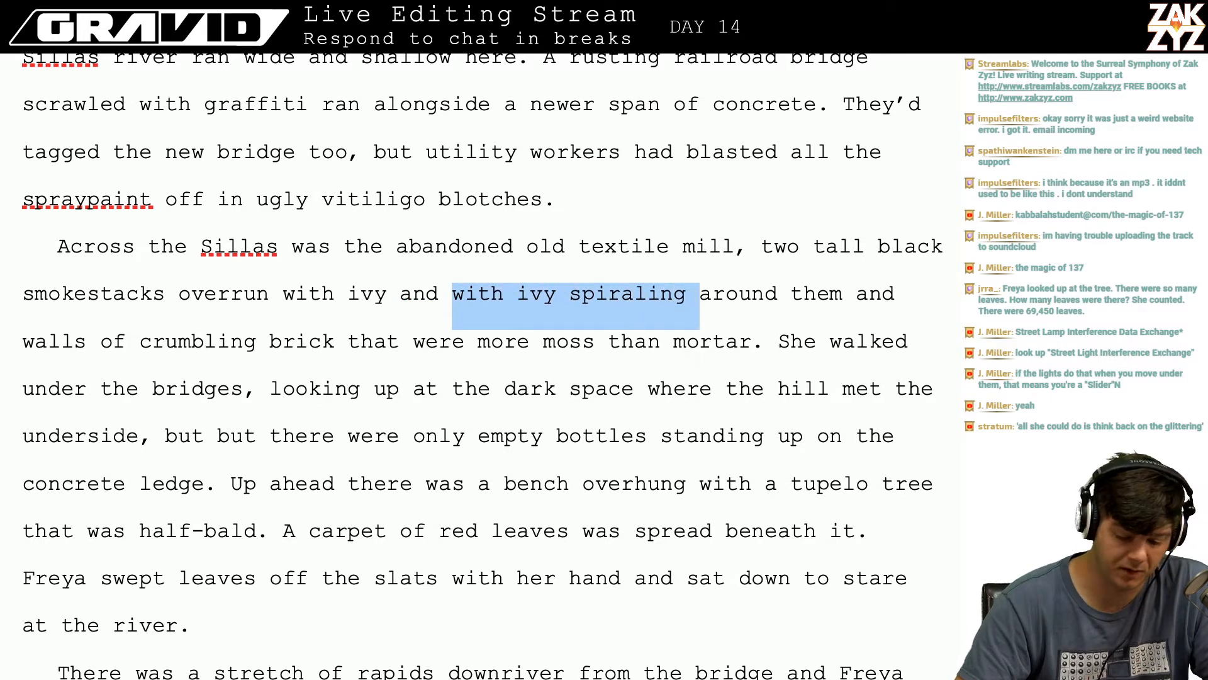
key("shift+Right")
key("shift+Right")
key("shift+Right")
key("shift+Right")
key("shift+Right")
key("shift+Right")
key("shift+Right")
key("shift+Right")
key("shift+Right")
key("shift+Right")
key("shift+Right")
key("shift+Right")
key("shift+Right")
key("shift+Right")
key("shift+Right")
key("shift+Right")
key("shift+Right")
key("shift+Right")
key("shift+Right")
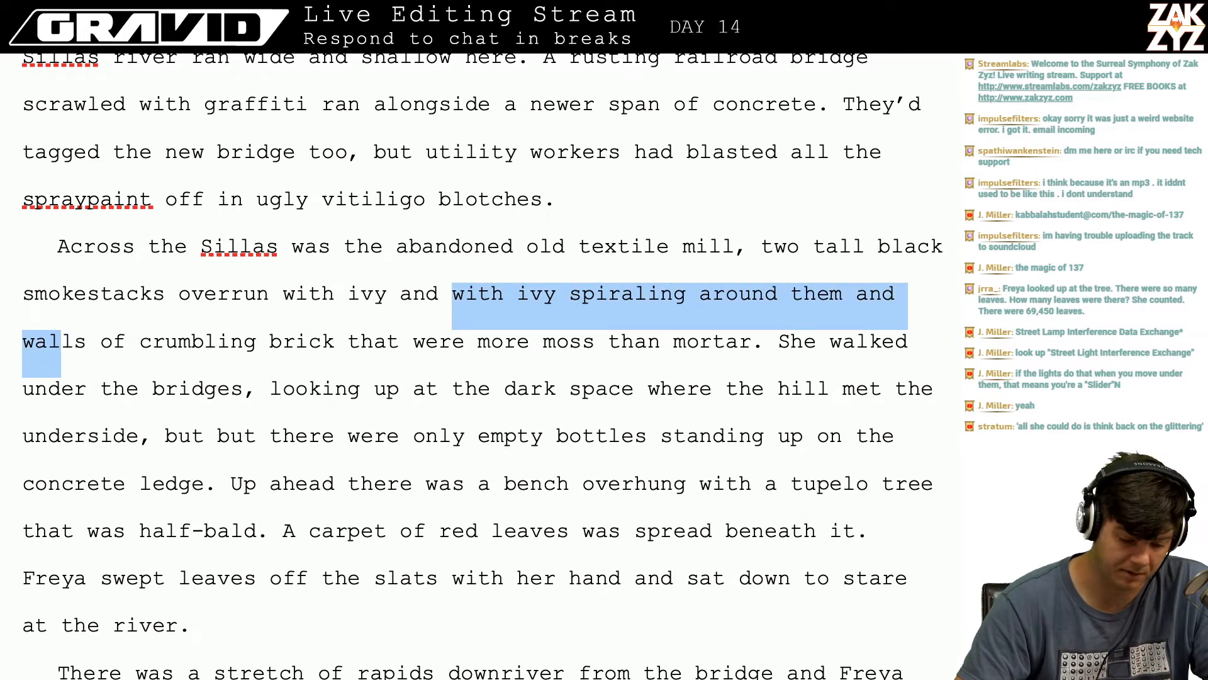
- Delete the redundant phrase "with ivy spiraling around them and" from the sentence about the textile mill's smokestacks
key("shift+Left")
key("shift+Left")
key("shift+Left")
key("shift+Left")
key("shift+Left")
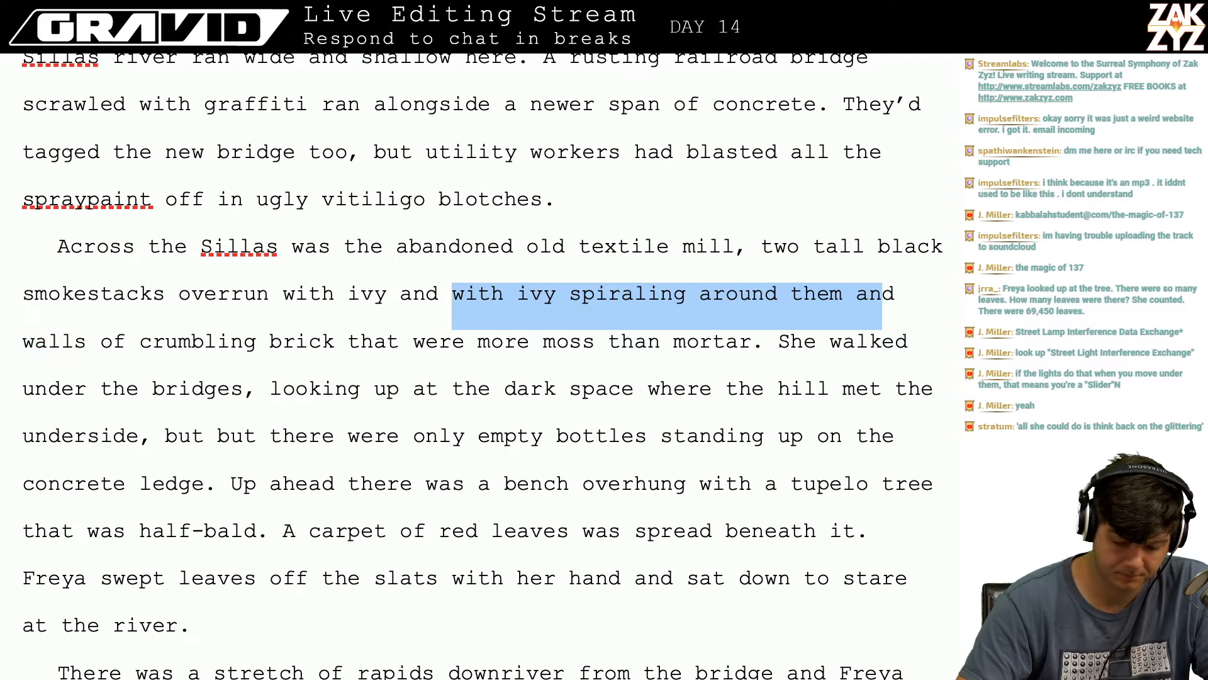
key("shift+Left")
key("shift+Left")
key("BackSpace")
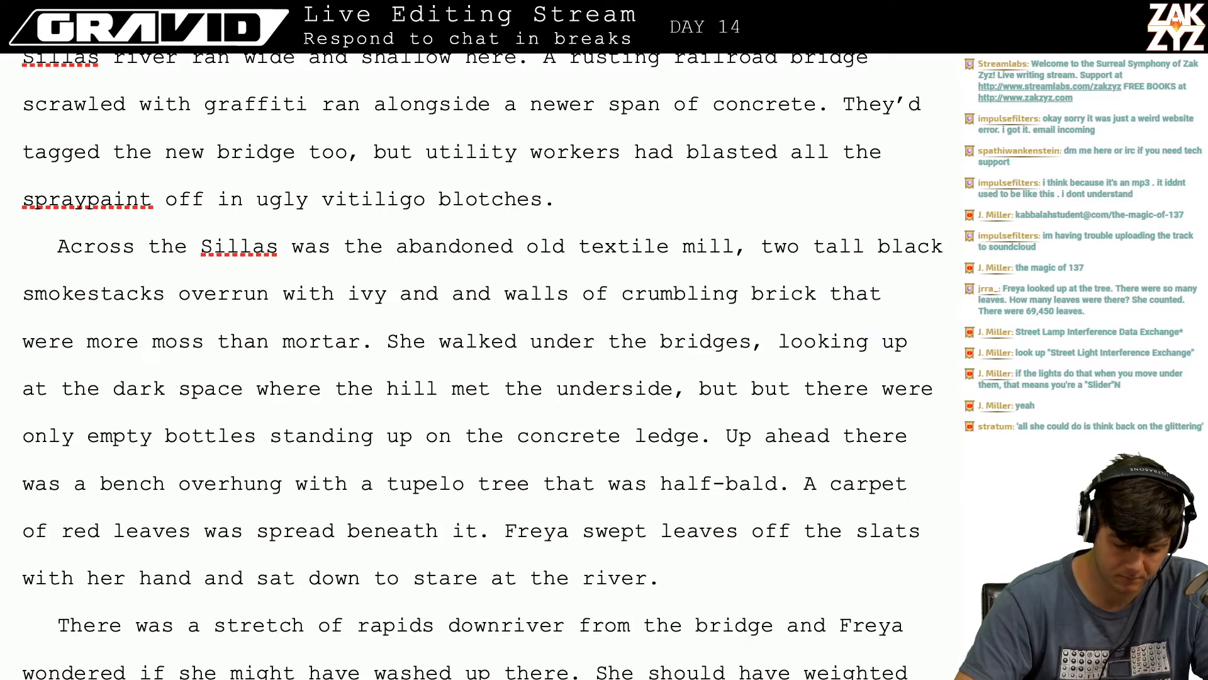
key("BackSpace")
key("BackSpace")
key("BackSpace")
key("BackSpace")
- Insert the word "sighing" before "walls of crumbling brick" in the textile mill sentence
key("Right")
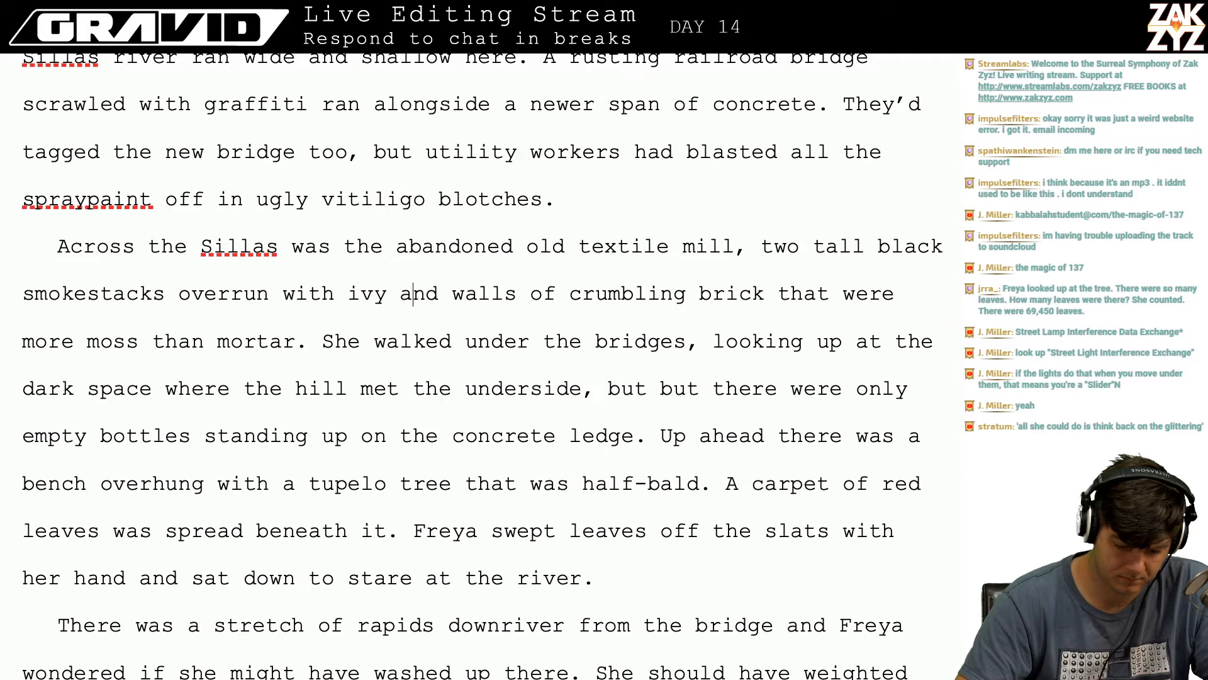
key("Right")
key("Right")
key("Right")
key("Right")
key("Right")
key("Right")
key("Right")
key("Right")
key("Right")
key("Left")
key("Left")
key("Left")
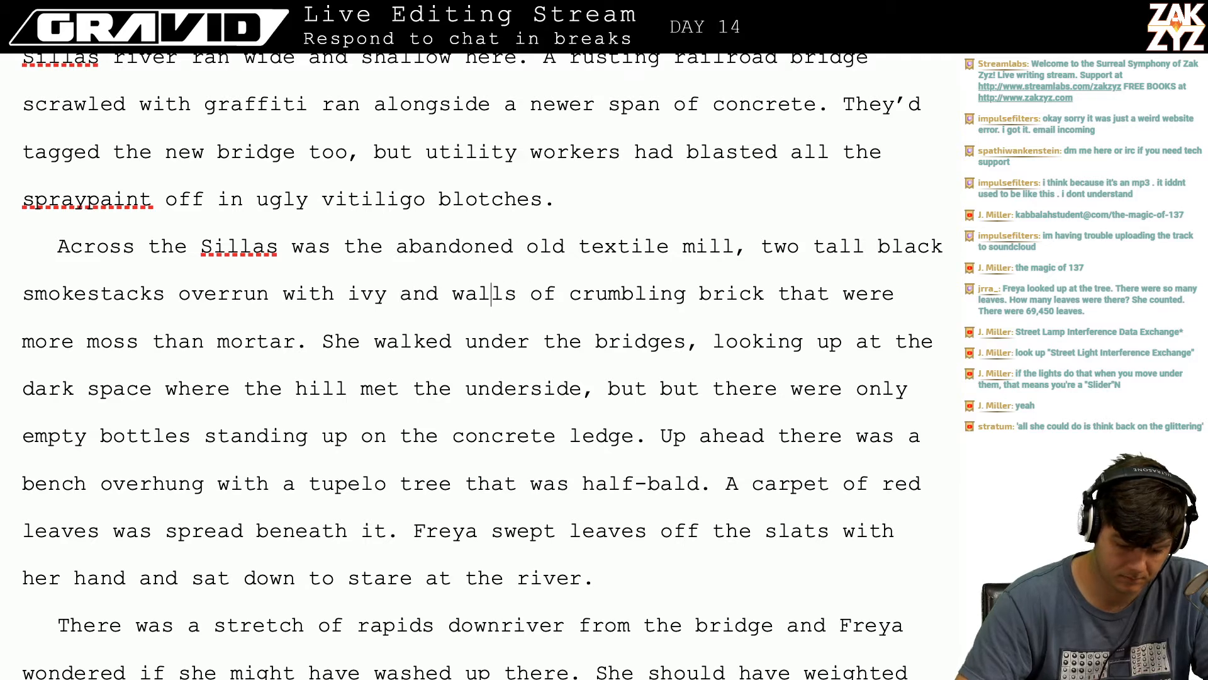
key("Left")
key("Left")
key("Left")
type("sighing")
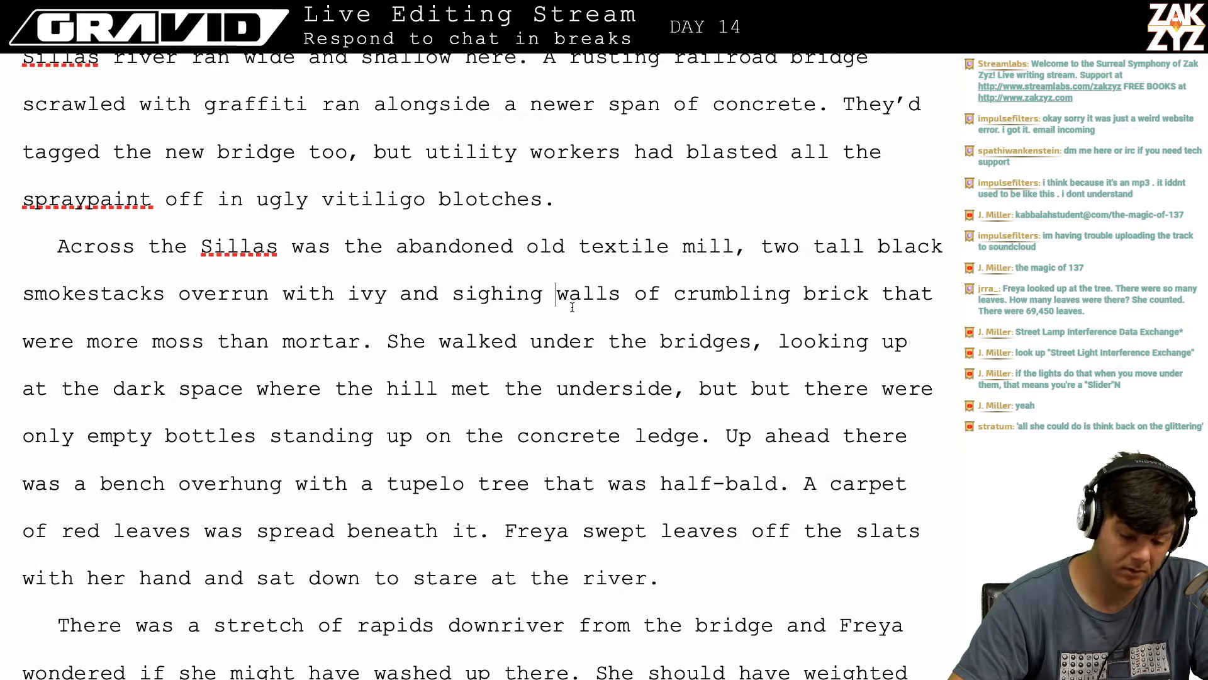
- Delete the word "old" from "the abandoned old textile mill"
left_click(571, 239)
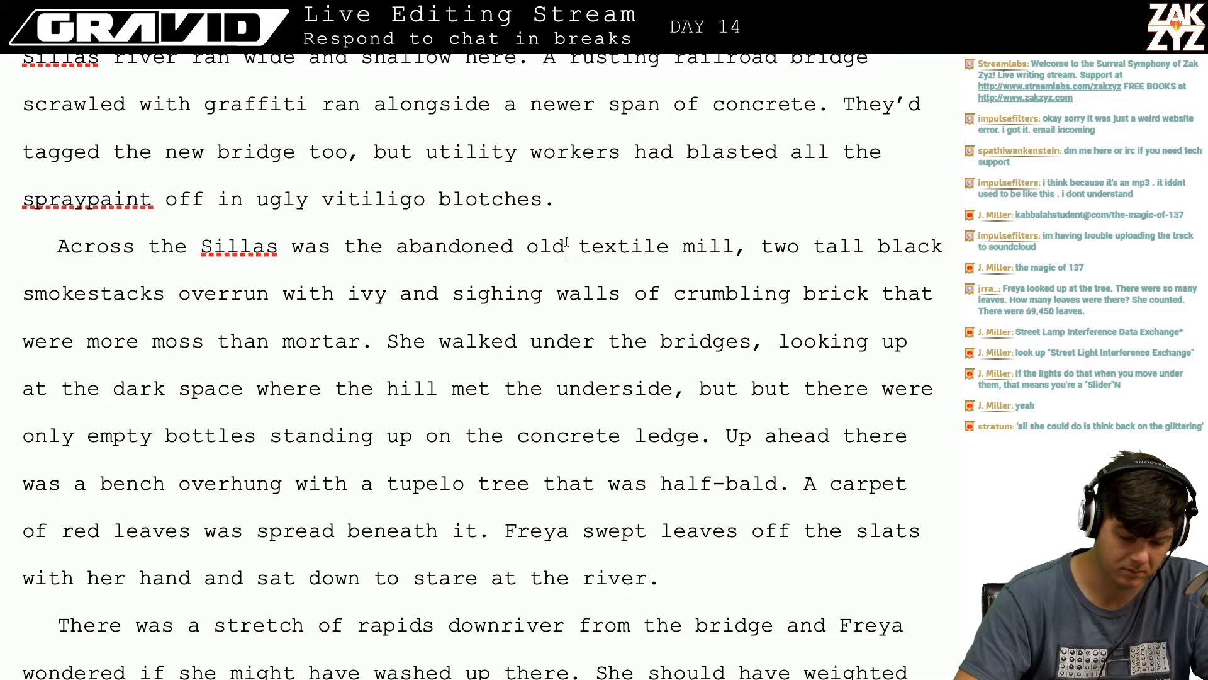
key("BackSpace")
key("BackSpace")
key("BackSpace")
key("BackSpace")
key("Left")
key("Left")
key("Left")
key("Left")
key("Left")
key("Left")
key("Left")
key("Left")
key("Left")
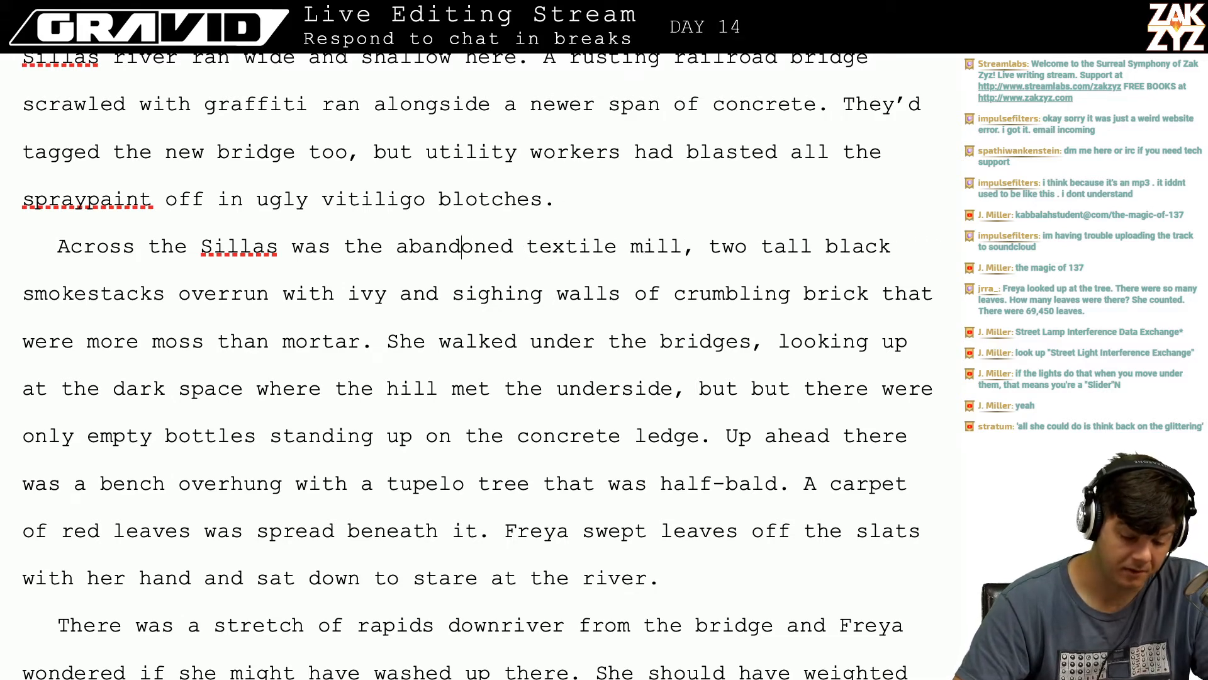
- Replace "and sighing" with "rose above" between "overrun with ivy" and "walls of crumbling brick"
key("Right")
key("Right")
key("Right")
key("Right")
key("Right")
key("Right")
key("Right")
key("Right")
key("Right")
key("Right")
key("Right")
key("Right")
key("Right")
key("Right")
key("Right")
key("Right")
key("Right")
key("Right")
key("Right")
key("Right")
key("Right")
key("Right")
key("Right")
key("Right")
key("Right")
key("Right")
key("Right")
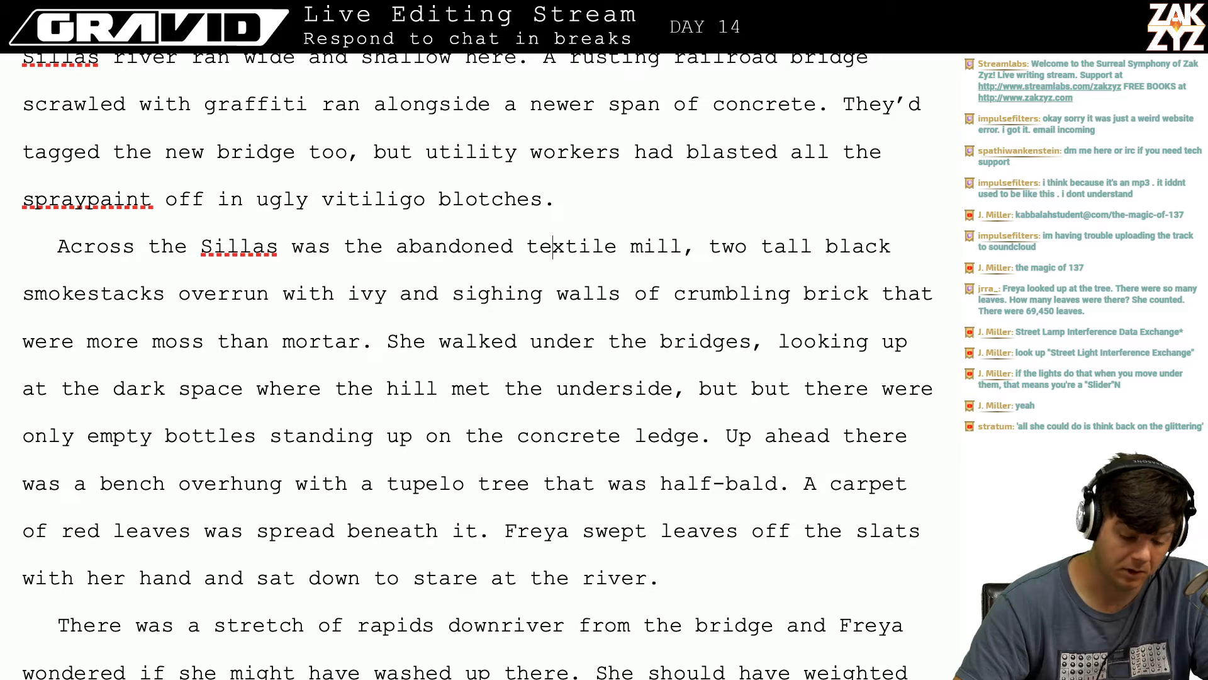
key("Right")
key("Right")
key("Right")
key("Right")
key("Right")
key("Right")
key("Right")
key("Right")
key("Right")
key("Right")
key("Right")
key("Right")
key("Right")
key("Right")
key("Right")
key("Right")
key("Right")
key("Right")
key("Right")
key("Right")
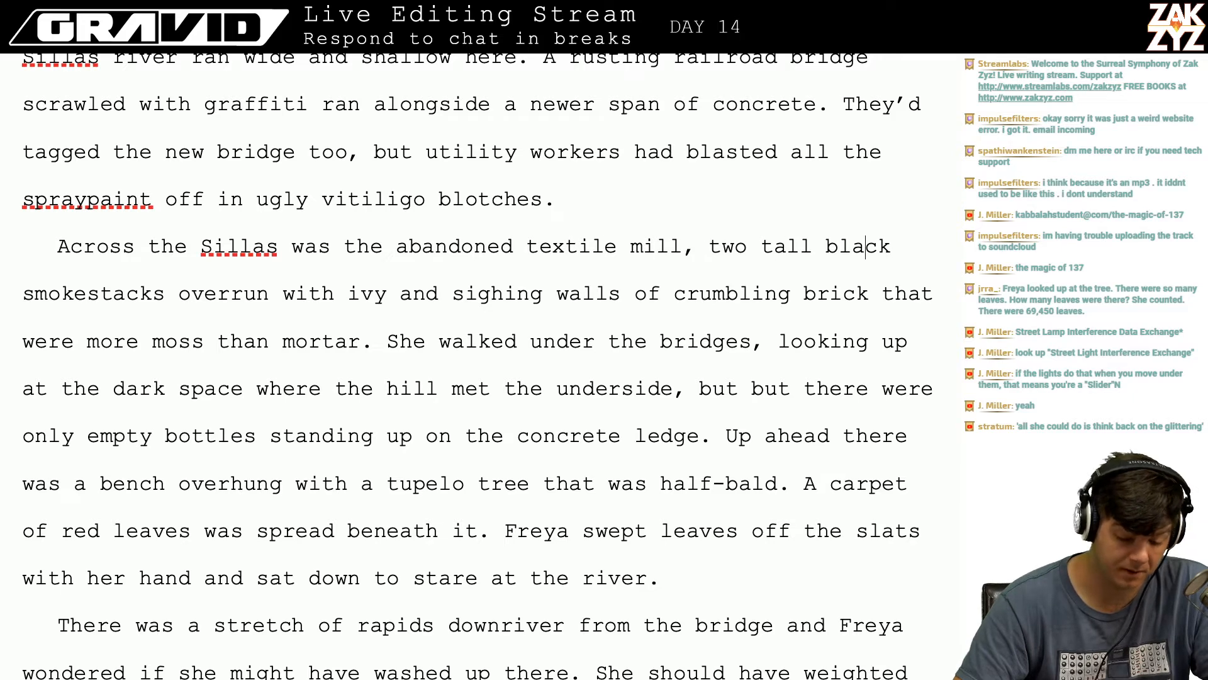
key("Right")
key("Right")
key("Right")
key("Right")
key("Right")
key("Right")
key("Right")
key("Right")
key("Right")
key("Right")
key("Right")
key("Right")
key("Right")
key("Right")
key("Right")
key("Right")
key("Right")
key("Right")
key("Right")
key("Right")
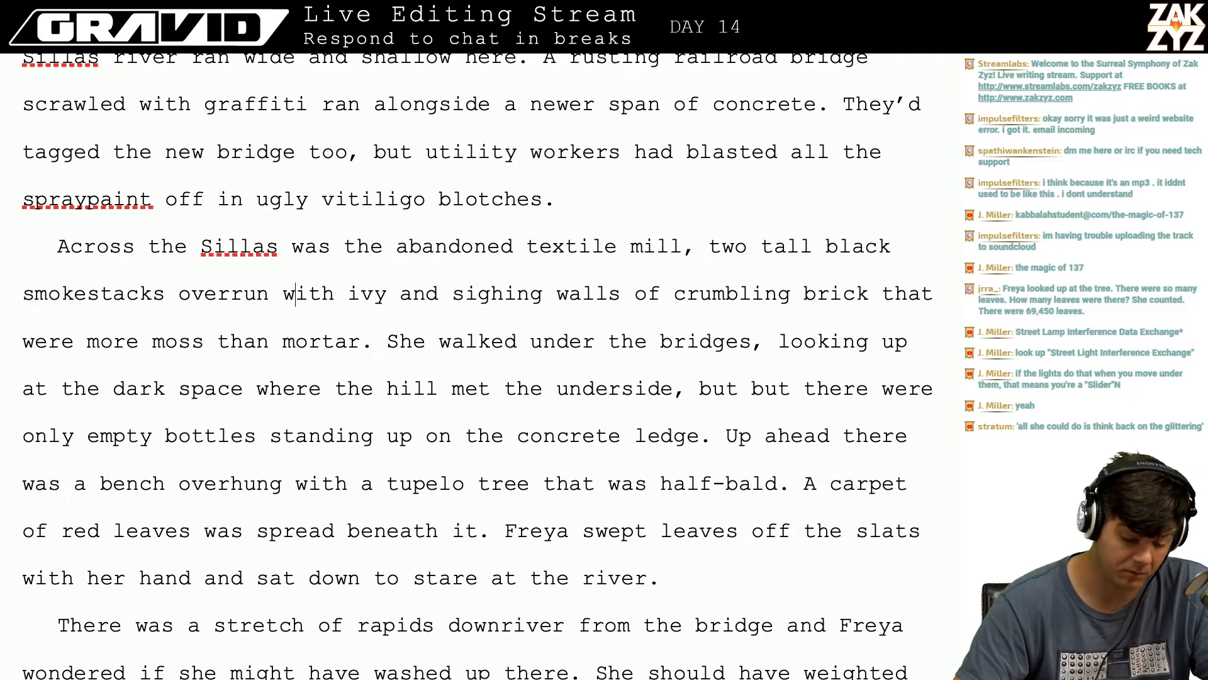
key("Right")
key("Right")
key("Right")
key("Right")
key("Right")
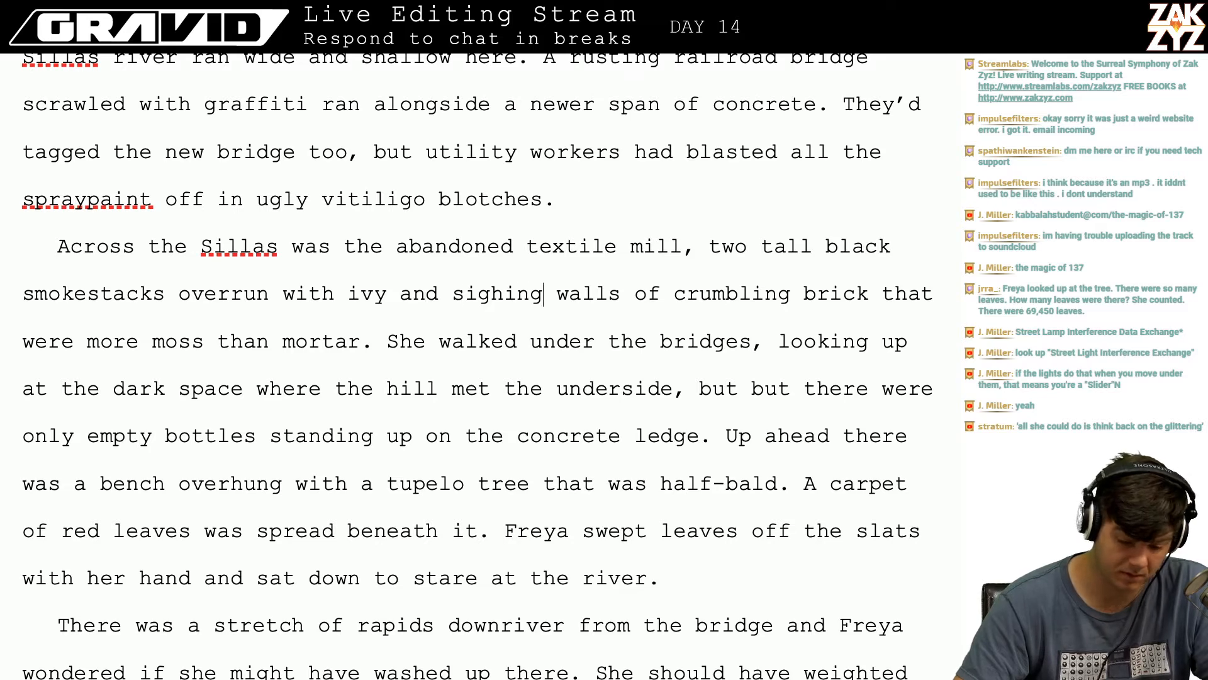
key("Left")
key("Left")
key("BackSpace")
key("BackSpace")
key("BackSpace")
key("BackSpace")
key("BackSpace")
key("BackSpace")
key("BackSpace")
key("BackSpace")
key("BackSpace")
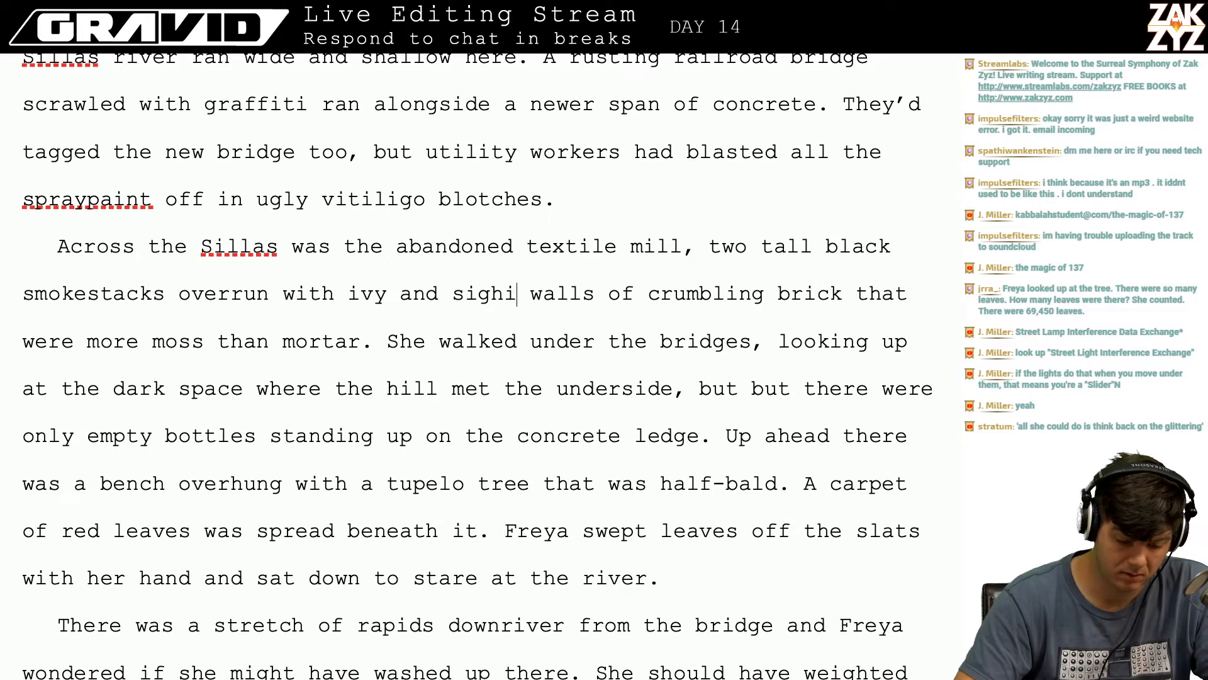
key("BackSpace")
key("BackSpace")
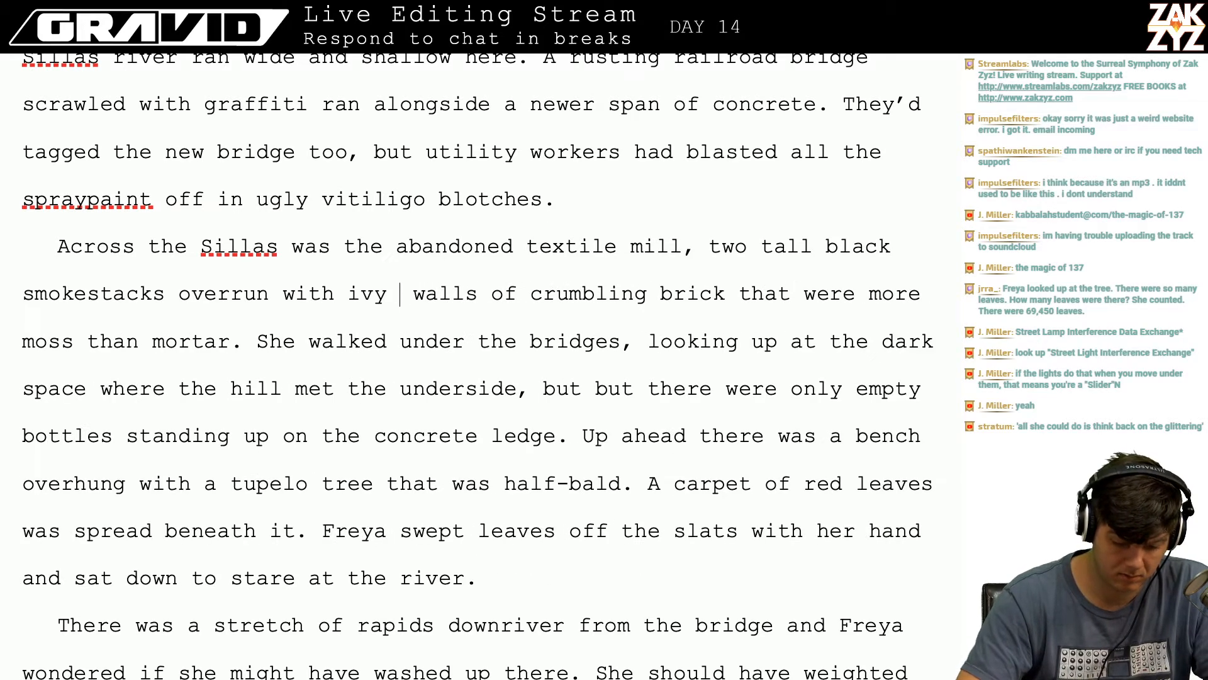
type("rising abo")
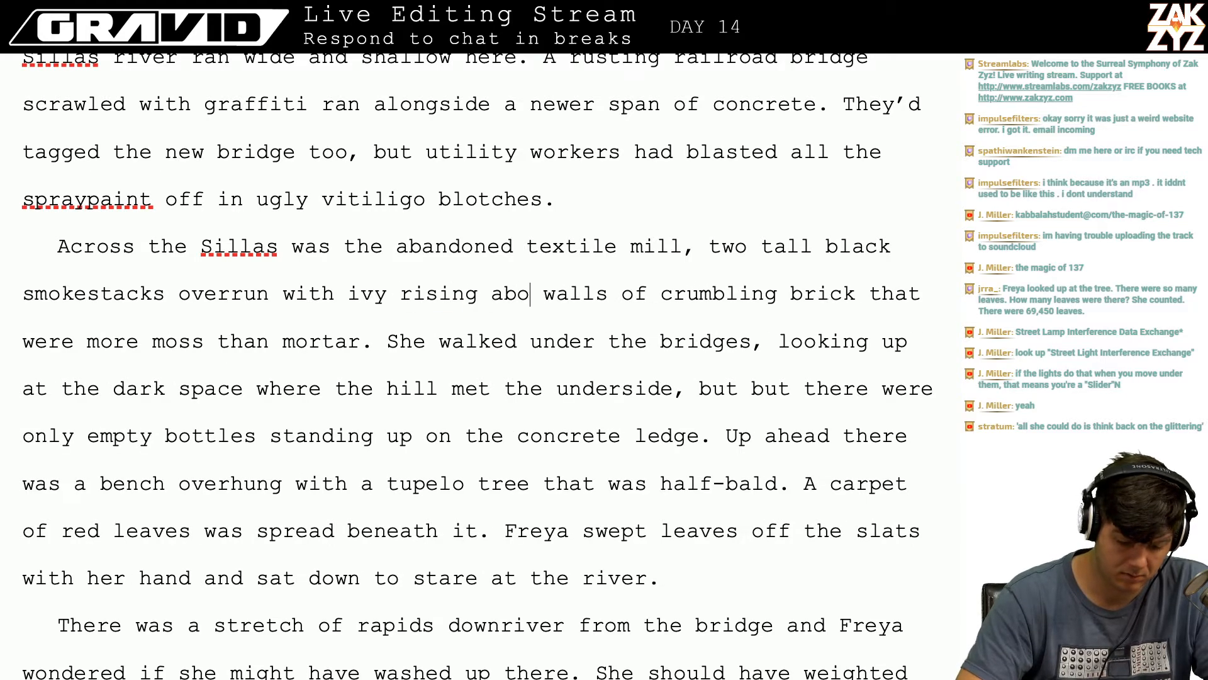
key("BackSpace")
key("BackSpace")
key("BackSpace")
key("BackSpace")
key("BackSpace")
key("BackSpace")
key("BackSpace")
key("BackSpace")
key("BackSpace")
type("ose above")
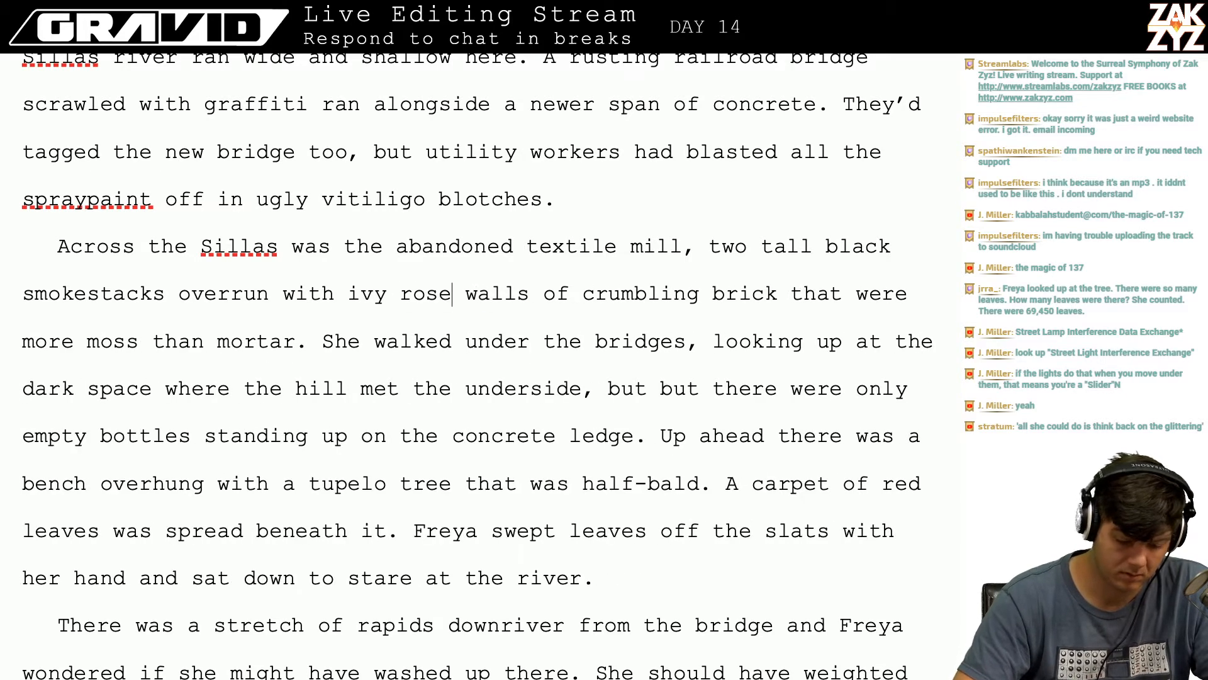
key("Right")
key("Right")
key("Right")
key("Right")
key("Right")
key("Right")
key("Right")
key("Right")
key("Right")
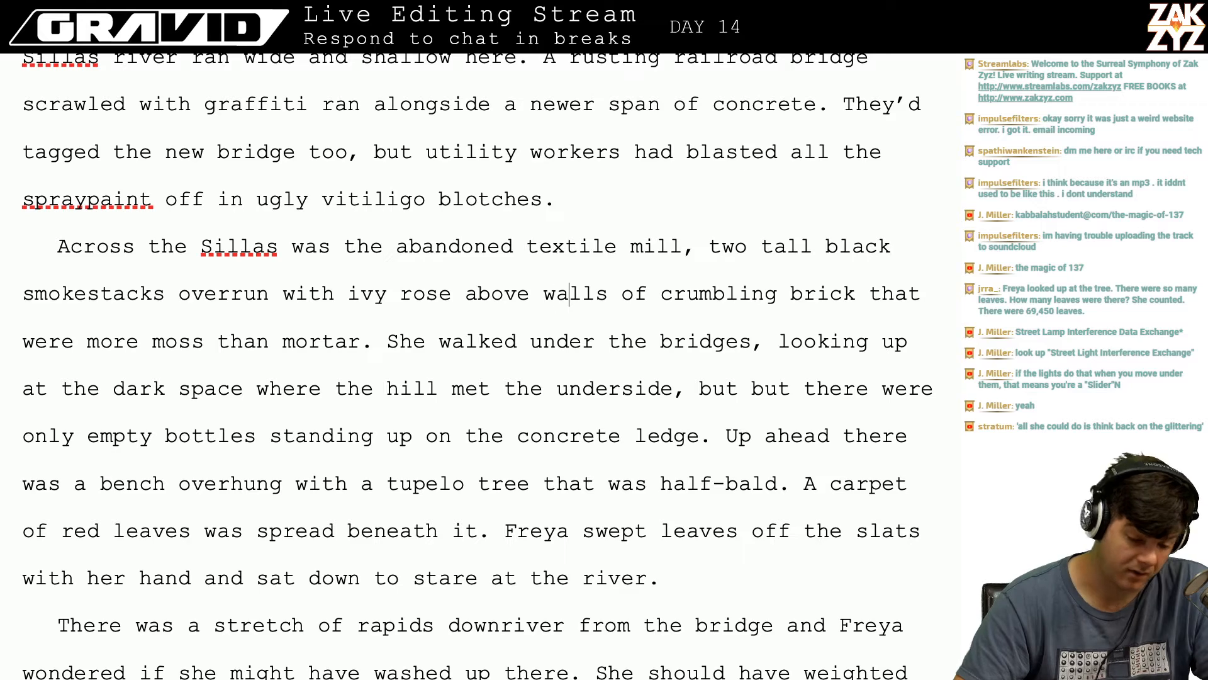
key("Left")
key("Left")
key("Left")
key("Left")
key("Left")
key("Left")
key("Left")
key("Left")
key("Left")
key("Left")
key("Left")
key("Left")
key("Left")
key("Left")
key("Left")
key("Left")
key("Left")
key("Left")
key("Left")
key("Left")
key("Left")
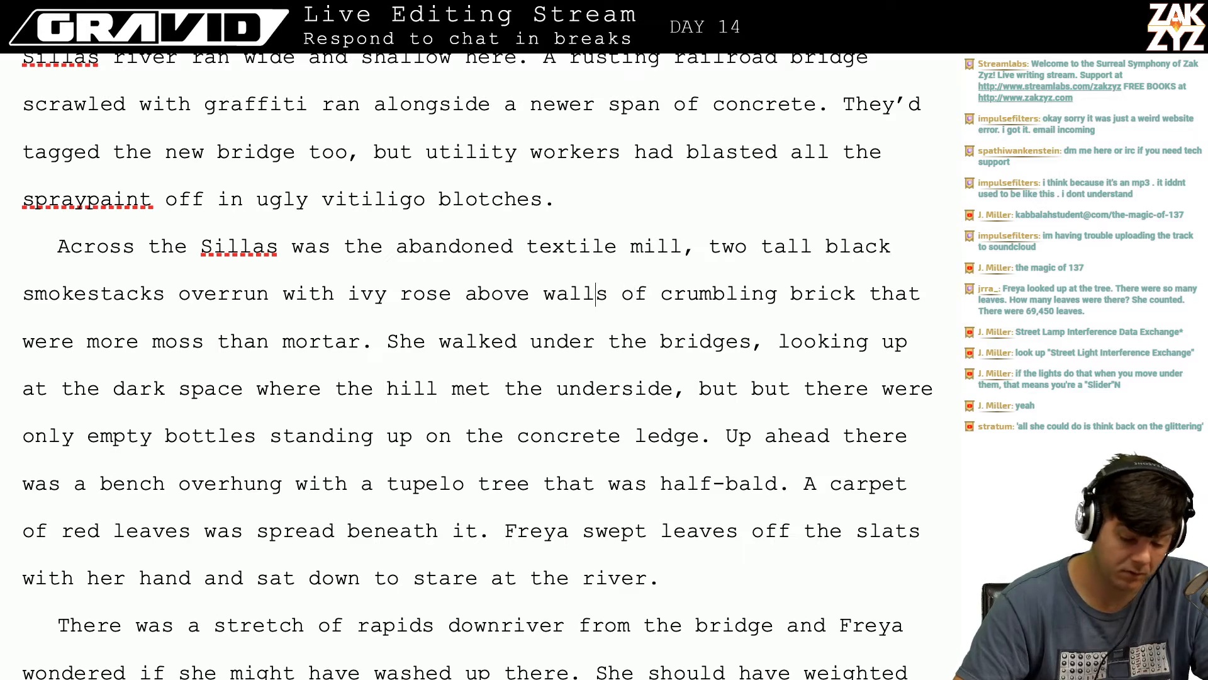
key("Left")
key("Left")
key("Left")
key("Down")
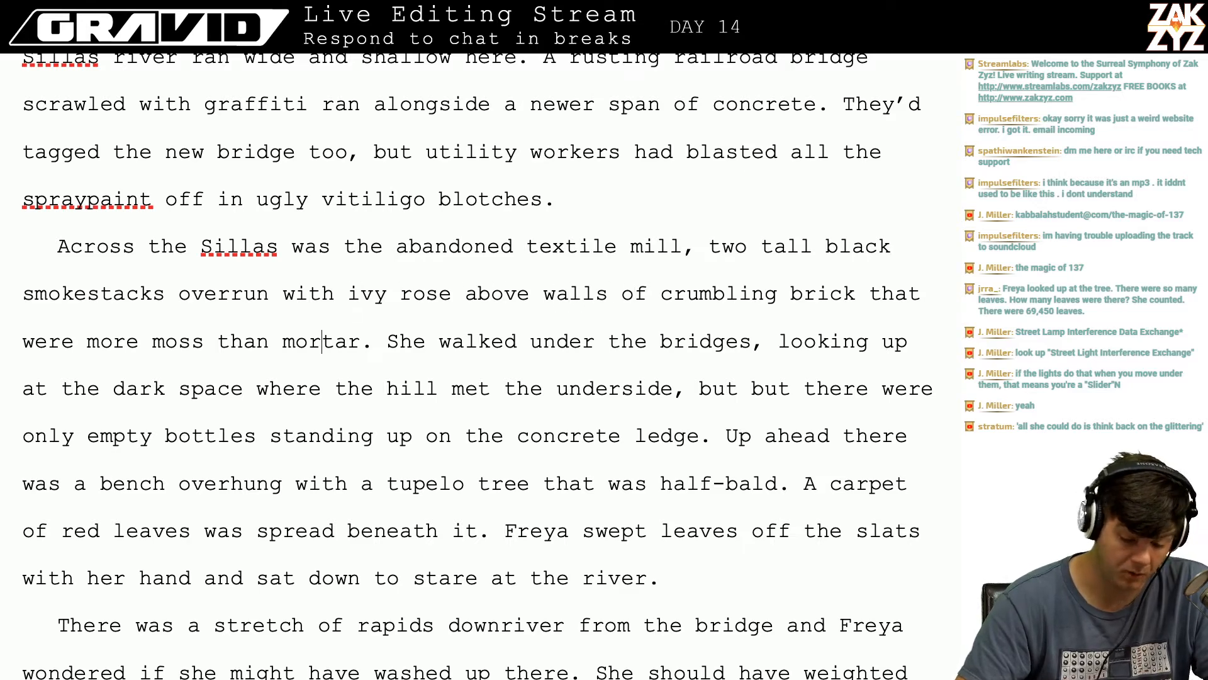
key("Right")
key("Right")
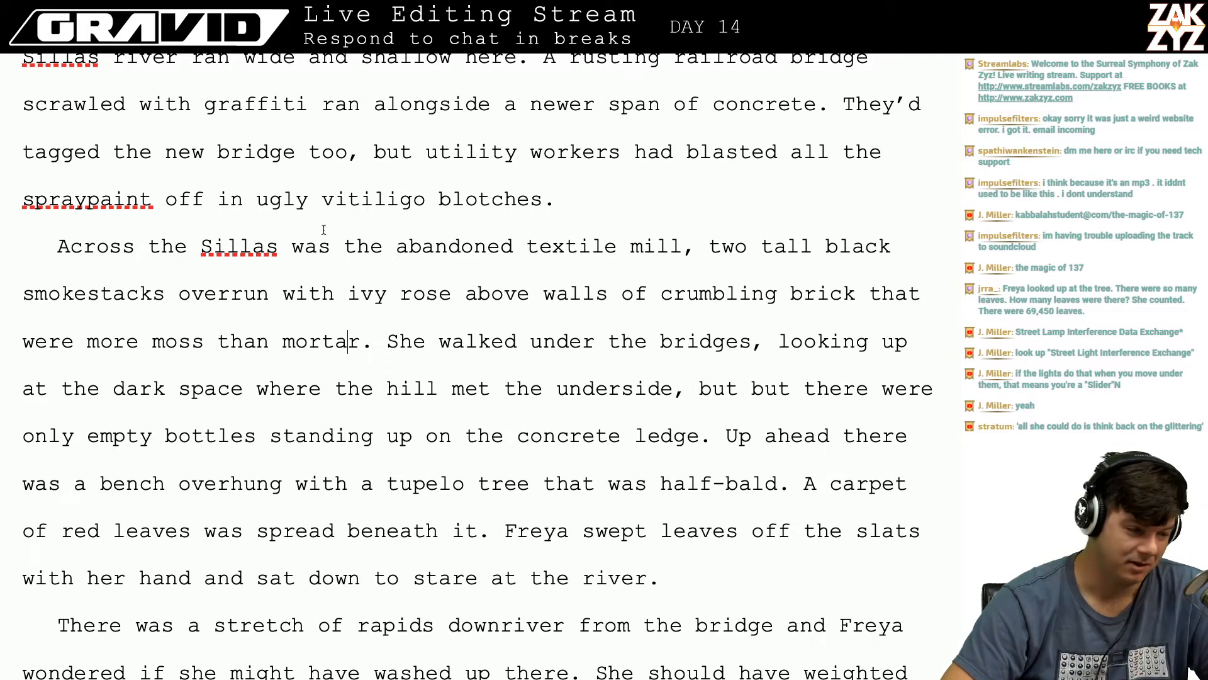
- Split the paragraph before "She walked under the bridges", leaving a blank line after the textile mill sentence
scroll(285, 291, "down", 1)
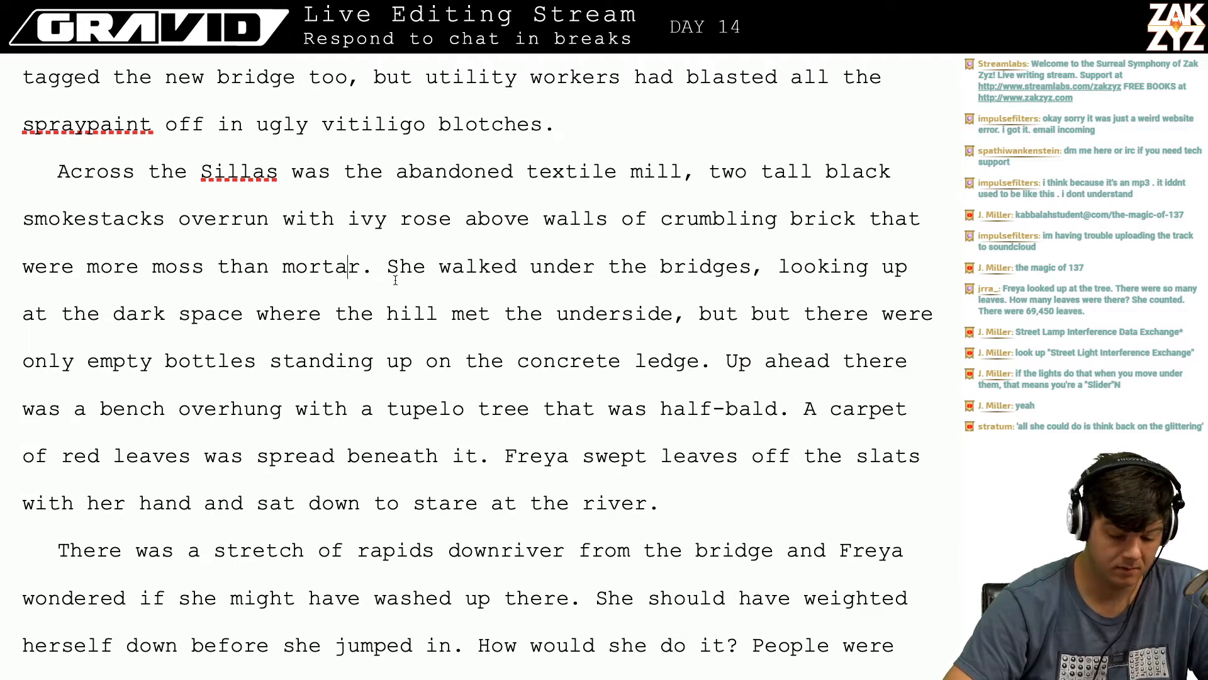
left_click(414, 268)
key("Left")
key("Left")
key("Return")
key("Return")
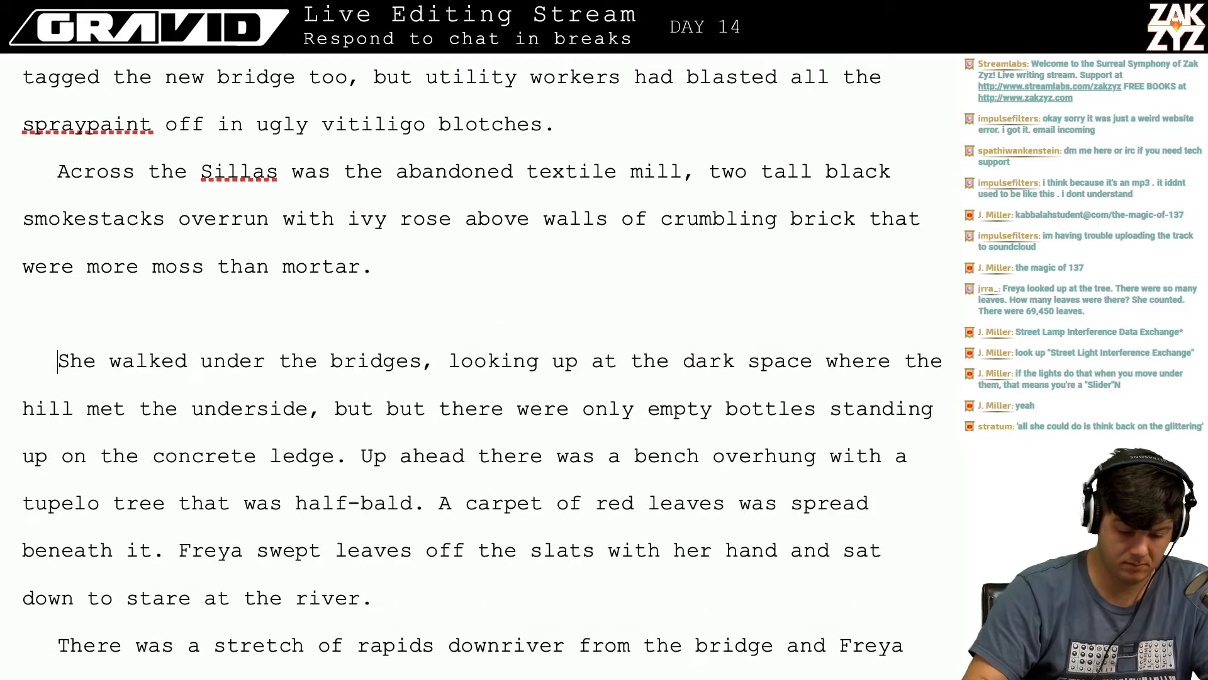
- After "more moss than mortar.", write "Freya walked under the bridges, peering up at the dark space where the hill met the underside"
key("Left")
key("Left")
type("Freya ")
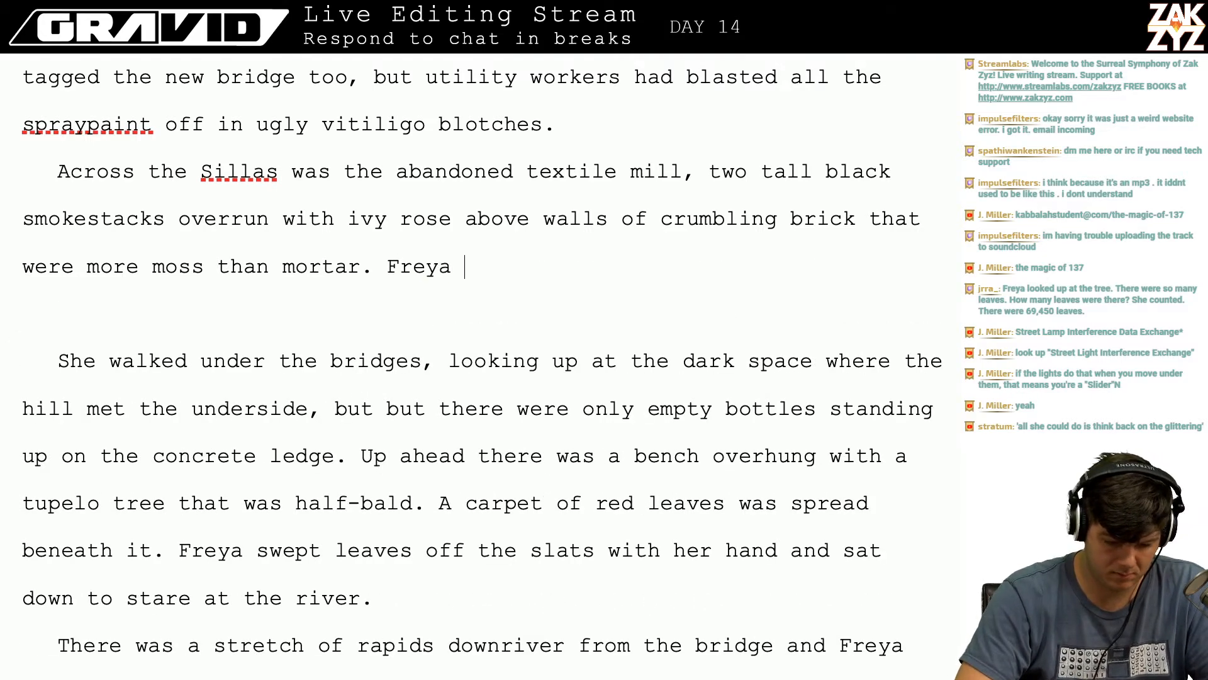
type("walked un")
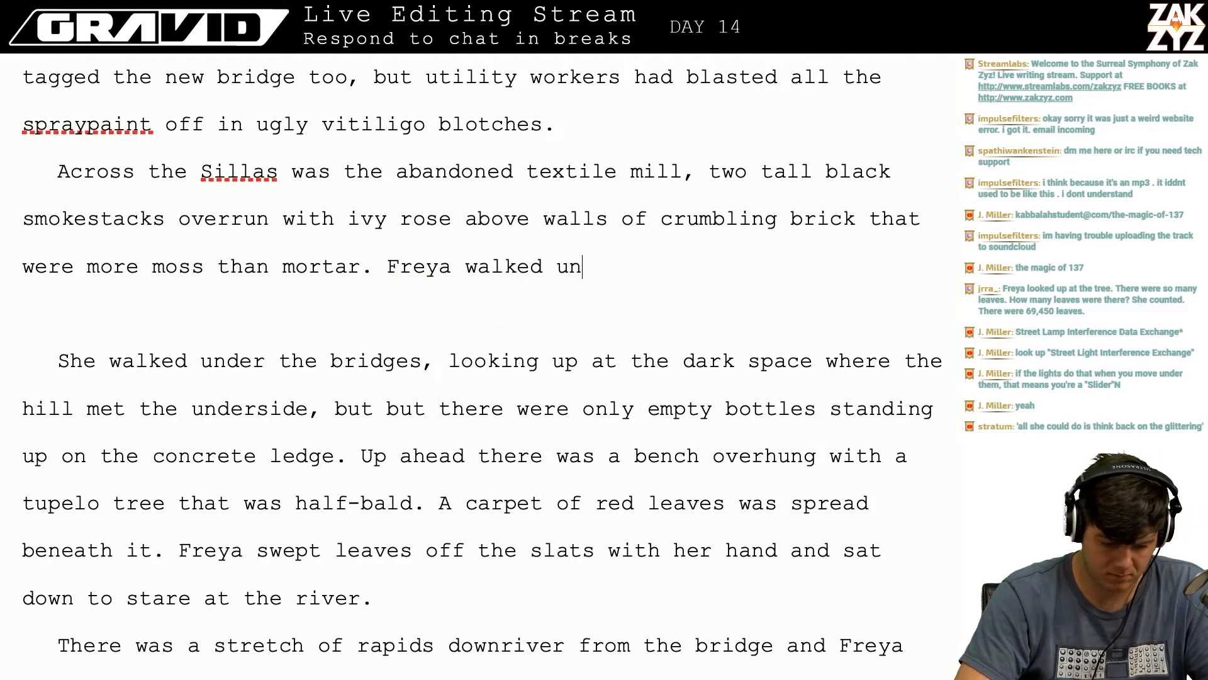
type("der the bridge")
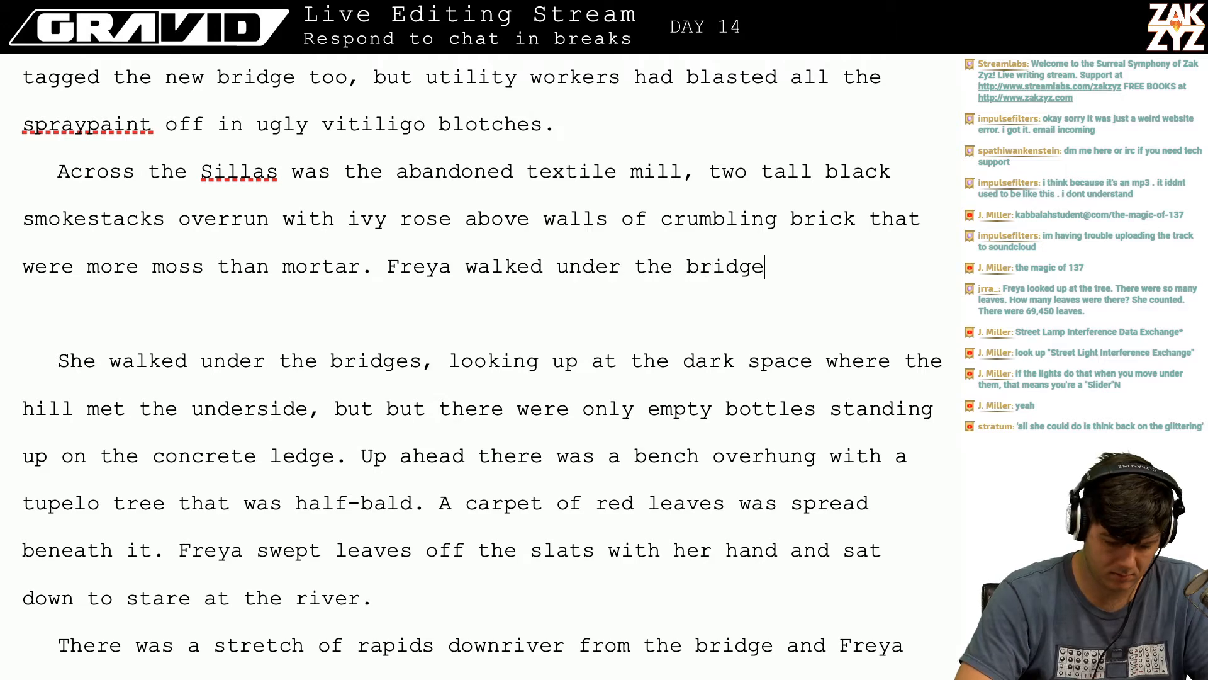
type("s, peering up")
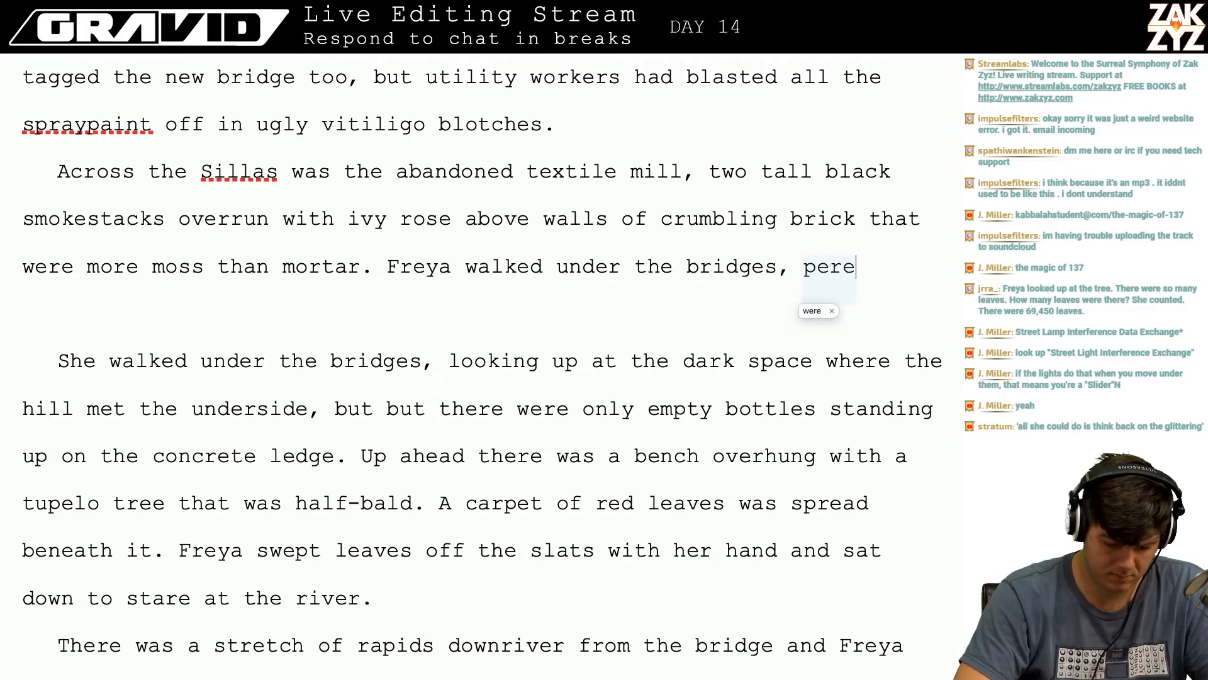
type(" at the dar")
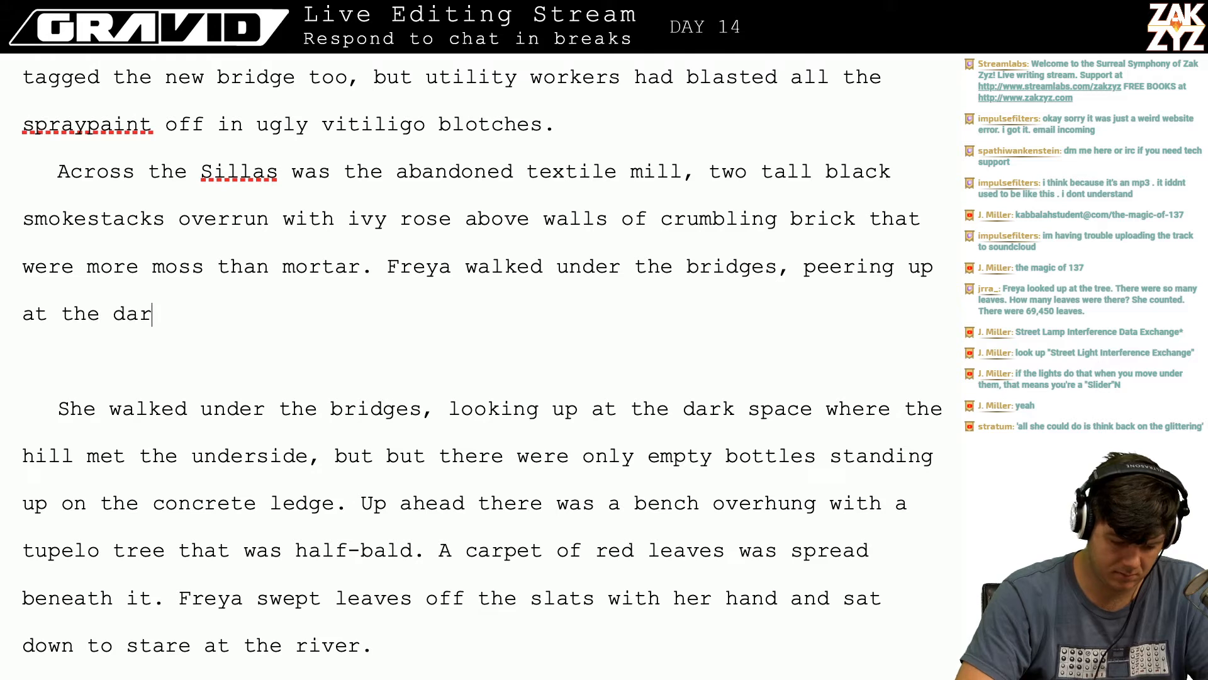
type("k space where the ")
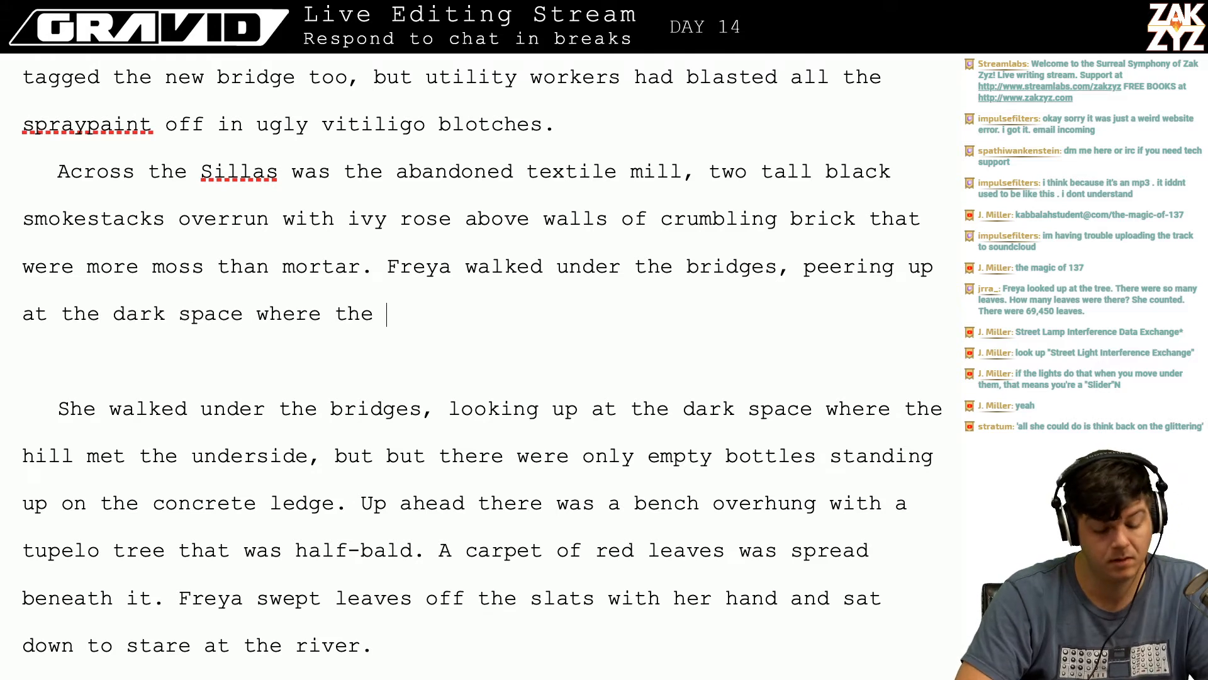
type("hill me")
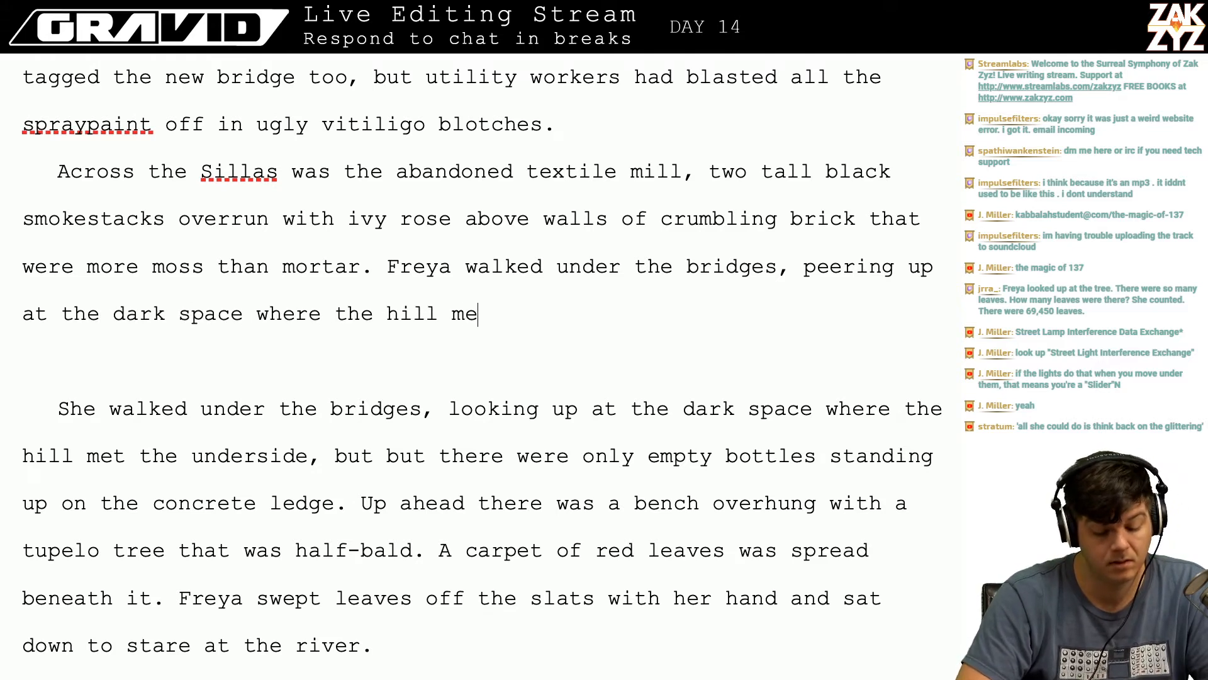
type("t the underside.")
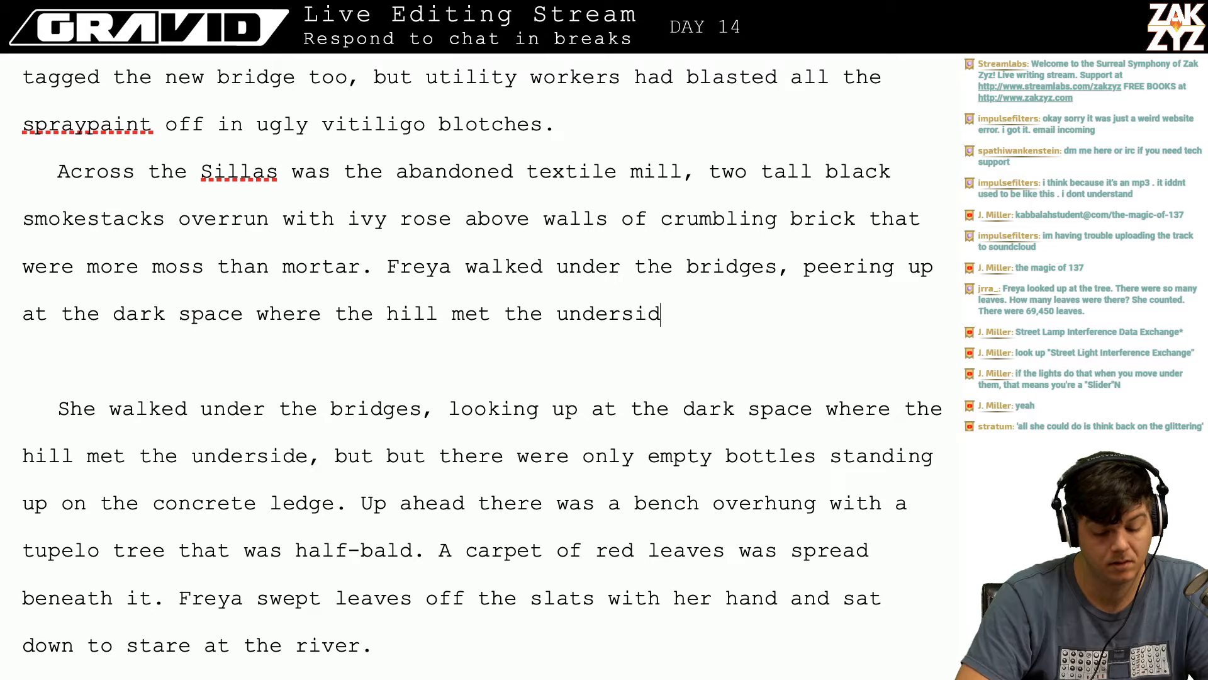
- Try continuing the new sentence after "underside" with a clause about Freya's worries, and remove the attempted wording
key("BackSpace")
key("BackSpace")
type(",")
key("BackSpace")
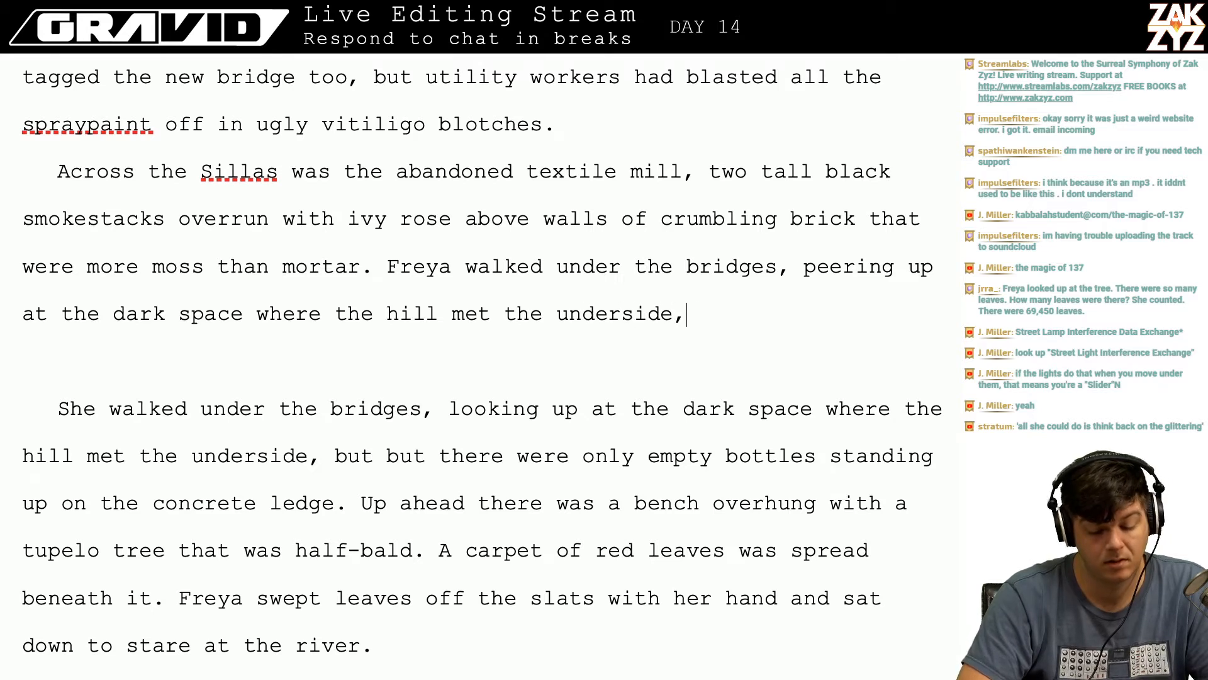
type("i")
key("BackSpace")
key("BackSpace")
type(".")
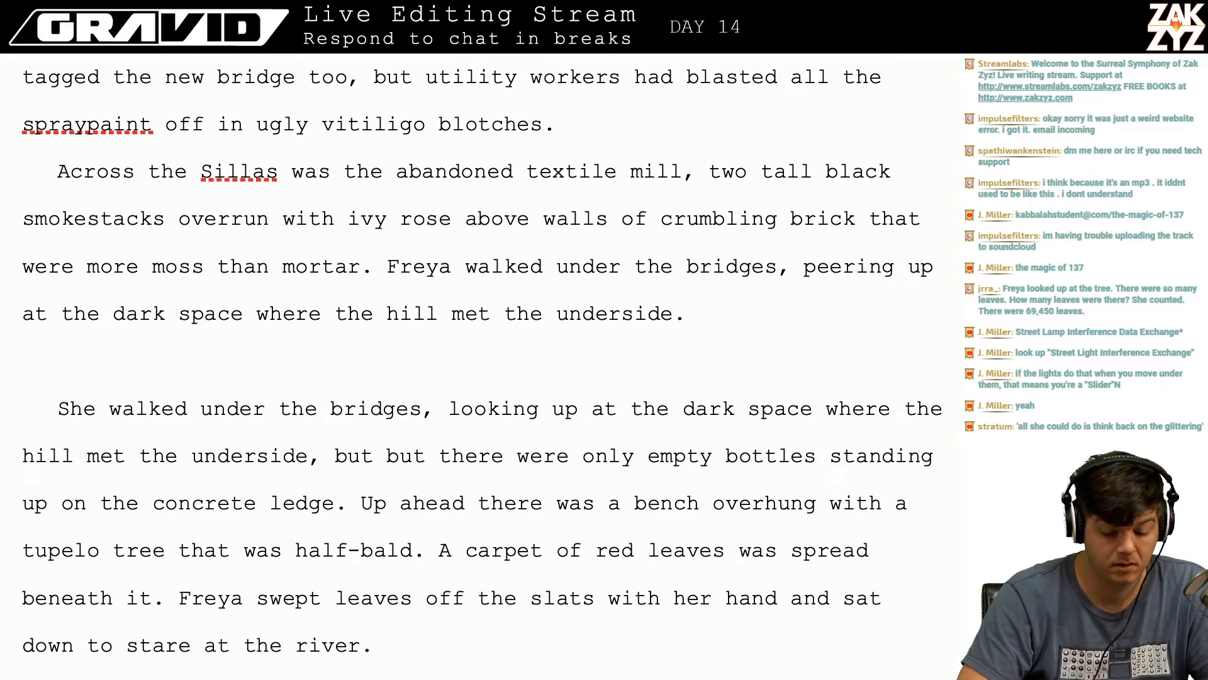
key("BackSpace")
type(", worir")
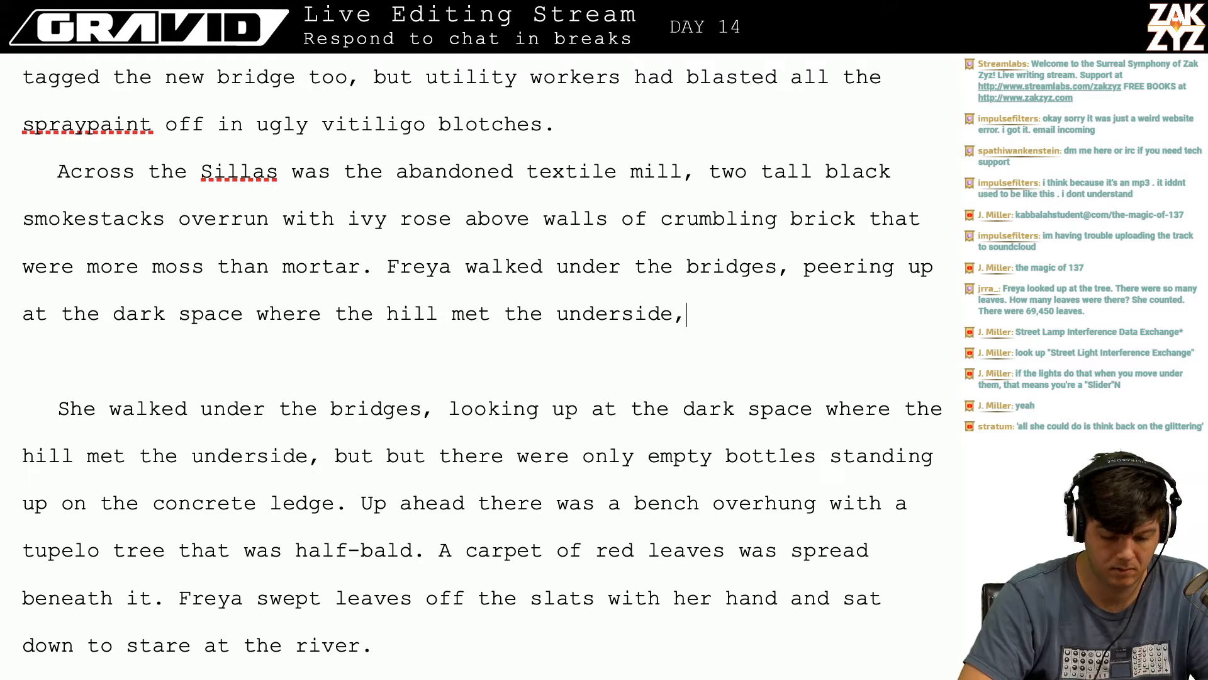
key("BackSpace")
key("BackSpace")
type("ried")
key("BackSpace")
key("BackSpace")
key("BackSpace")
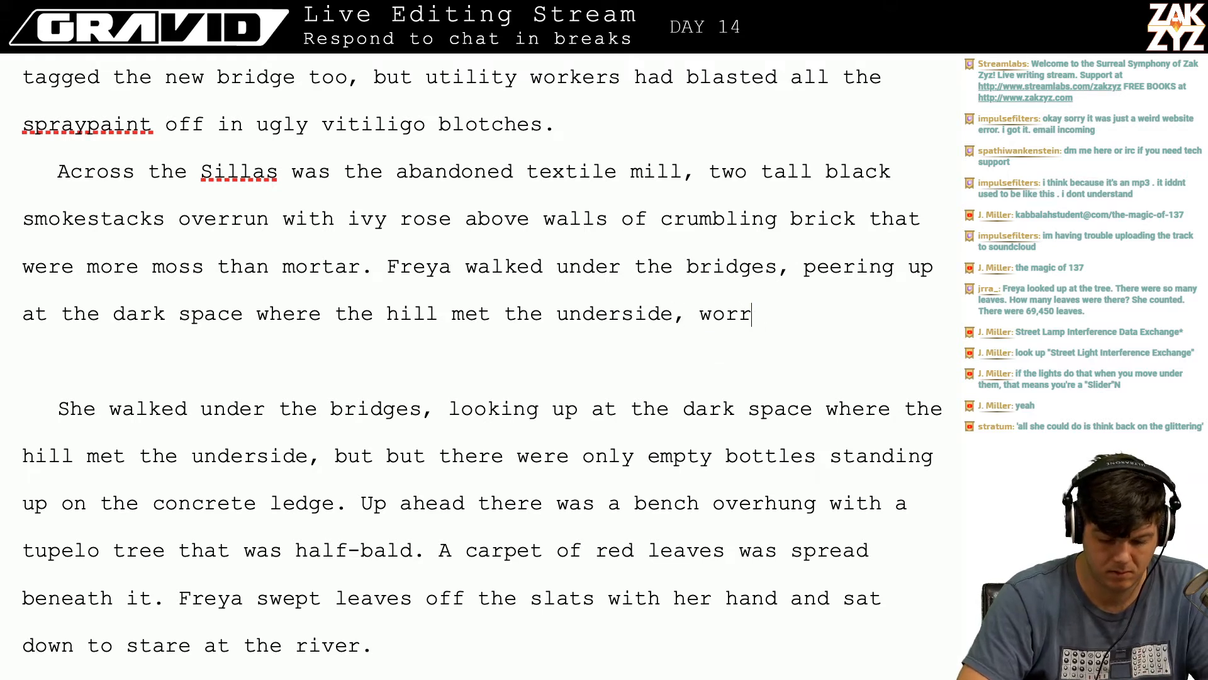
type("ies d")
key("BackSpace")
key("BackSpace")
key("BackSpace")
key("BackSpace")
key("BackSpace")
key("BackSpace")
key("BackSpace")
key("BackSpace")
key("BackSpace")
key("BackSpace")
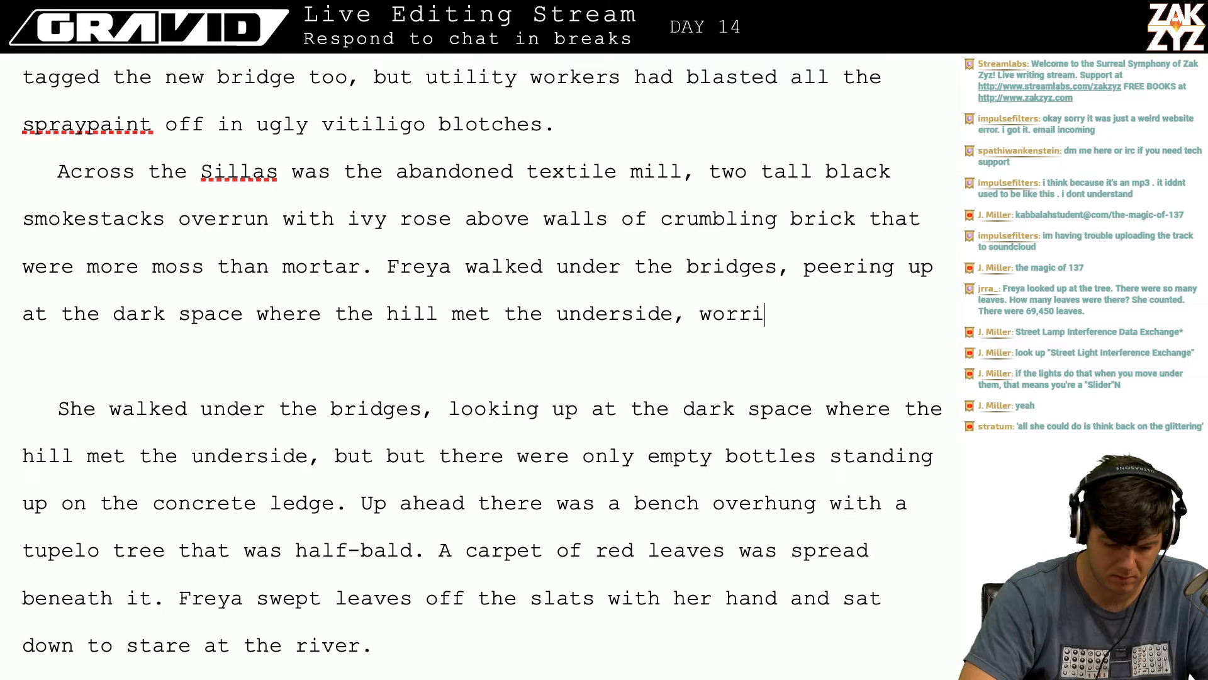
- Try continuing the sentence after "underside" with "in case there was", and delete that phrase
type("i")
key("BackSpace")
type("in c")
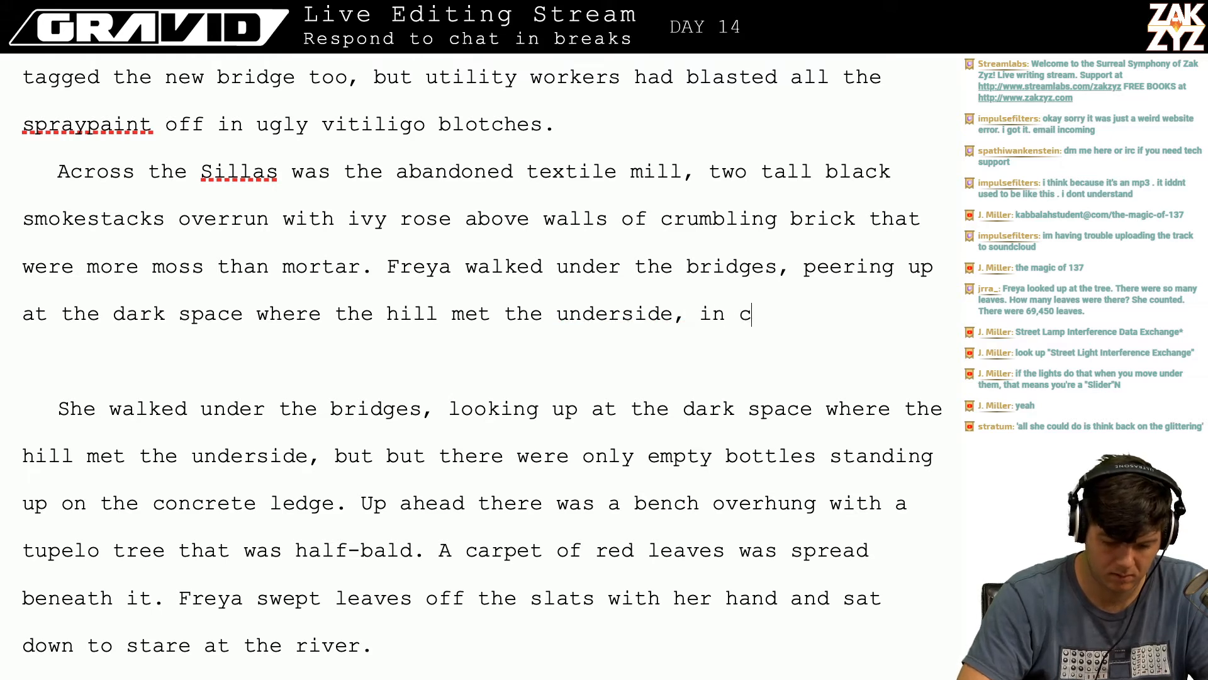
type("ase there was")
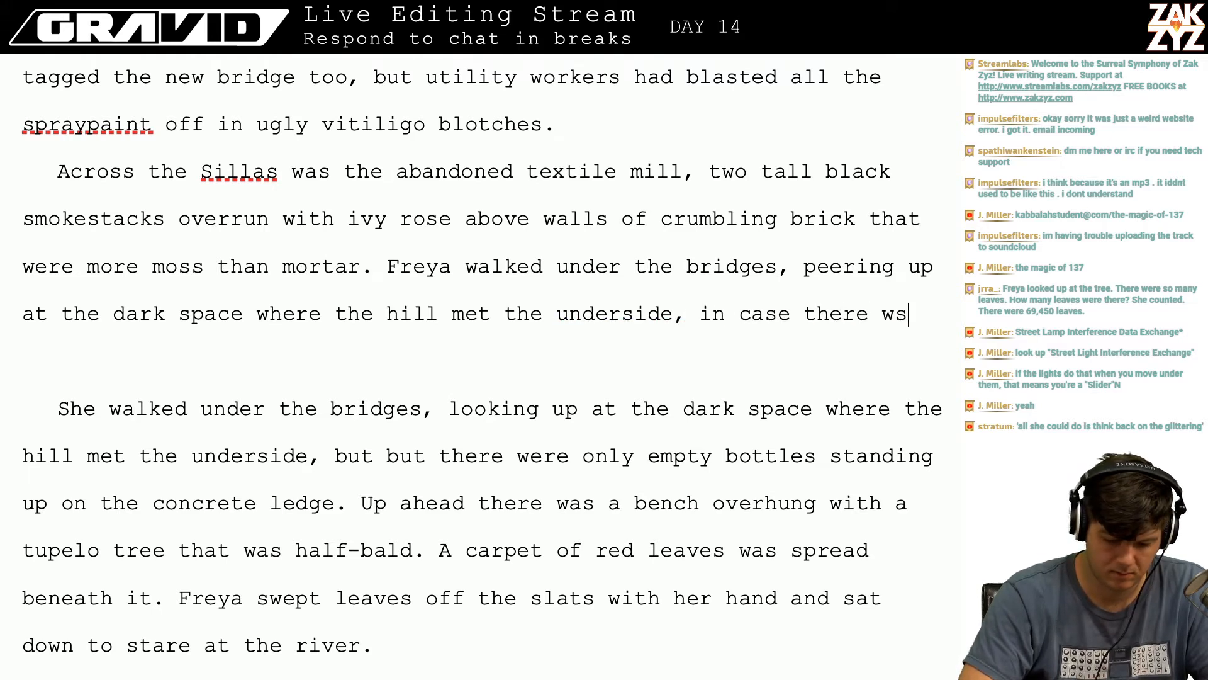
key("BackSpace")
key("BackSpace")
key("BackSpace")
key("BackSpace")
key("BackSpace")
key("BackSpace")
key("BackSpace")
key("BackSpace")
key("BackSpace")
key("BackSpace")
key("BackSpace")
key("BackSpace")
key("BackSpace")
key("BackSpace")
key("BackSpace")
key("BackSpace")
key("BackSpace")
key("BackSpace")
key("BackSpace")
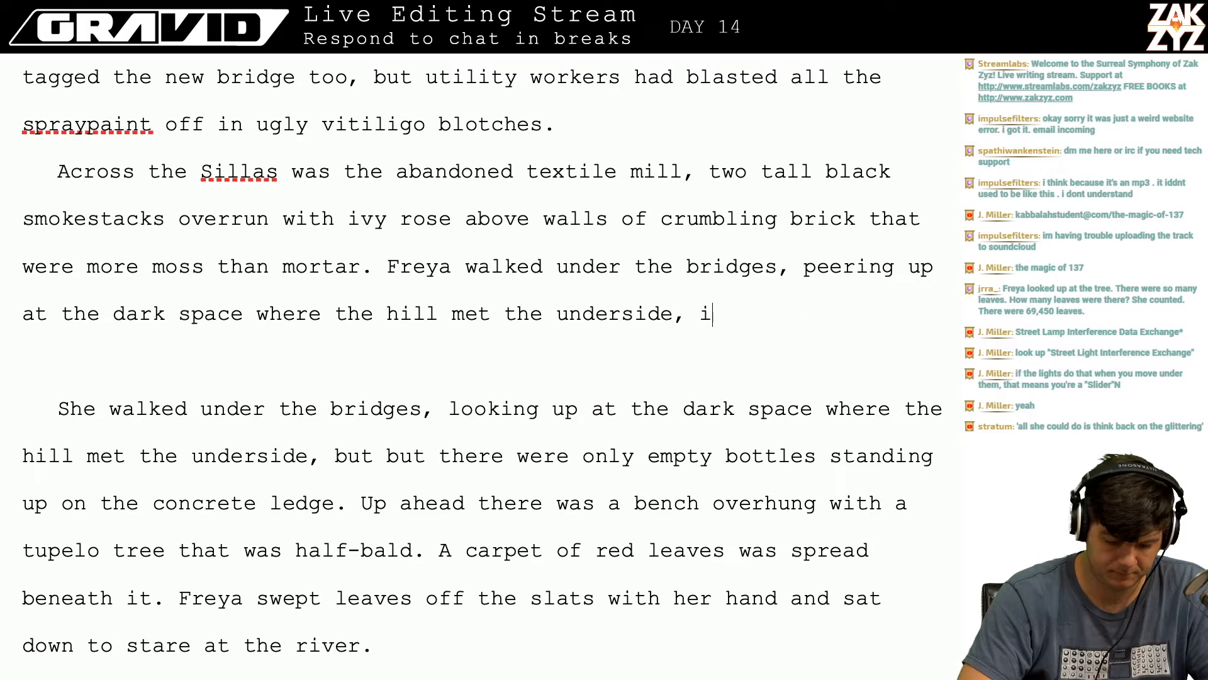
- Continue after "underside" with ", sometimes people slept there." and begin the following sentence with "But there were"
type(",")
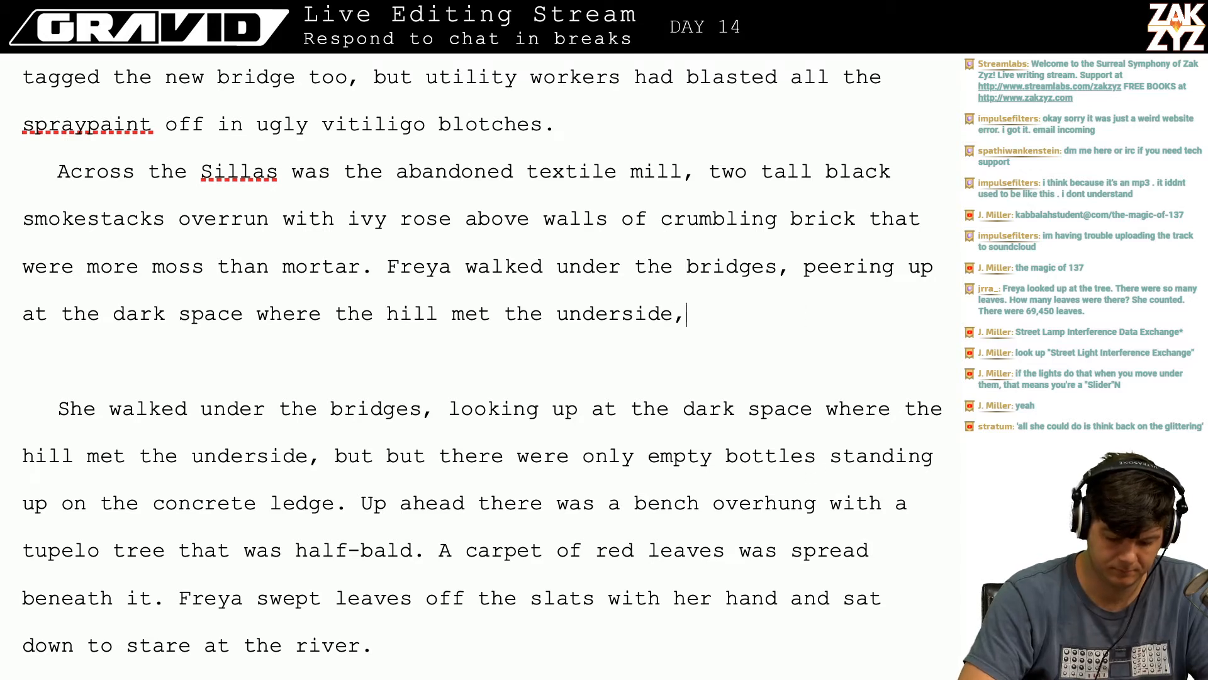
type(" sometimes peop")
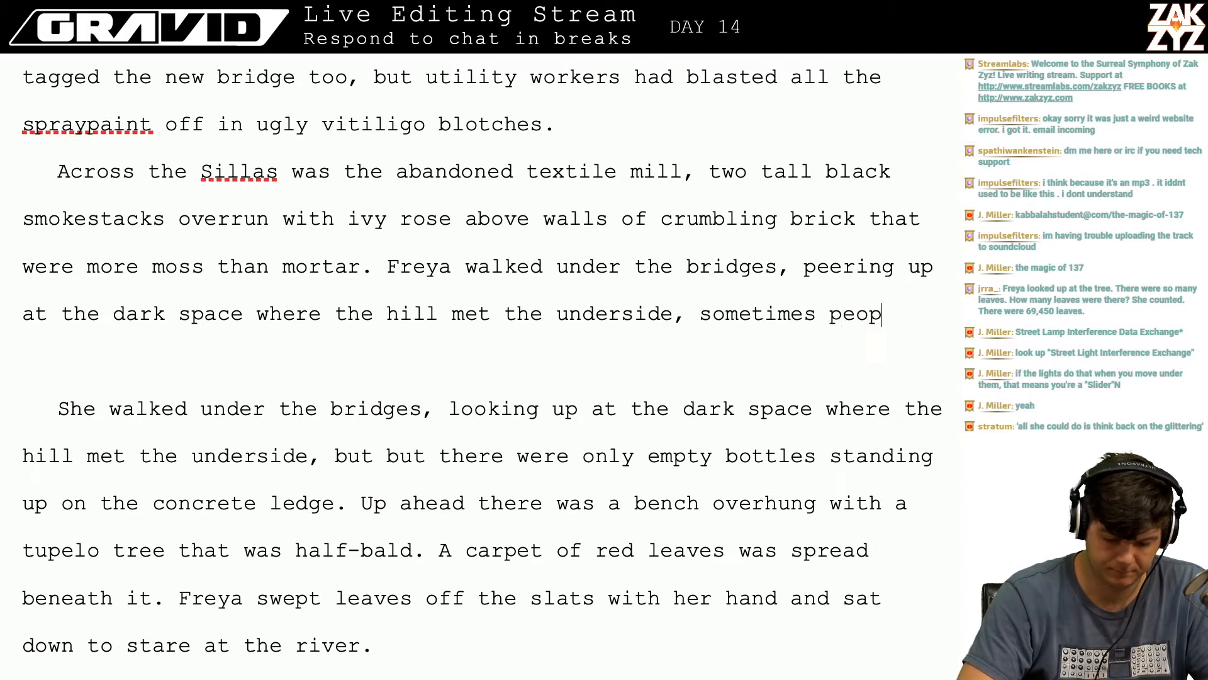
type("le slept there. B")
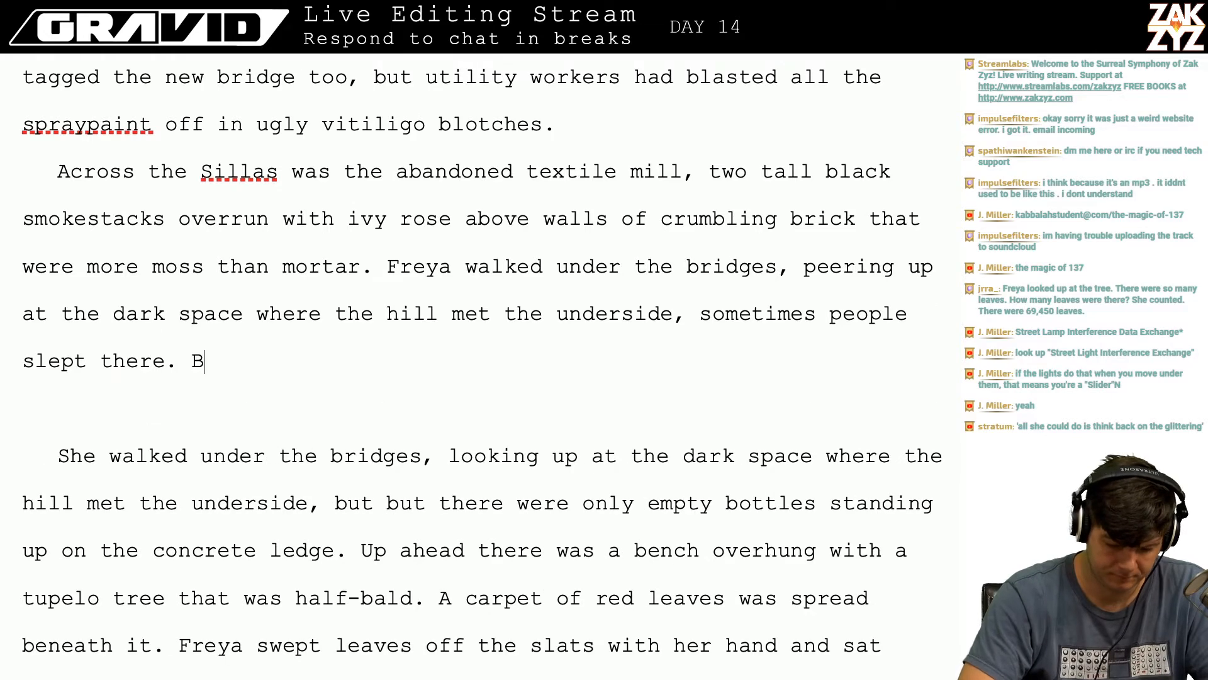
type("ut there were o")
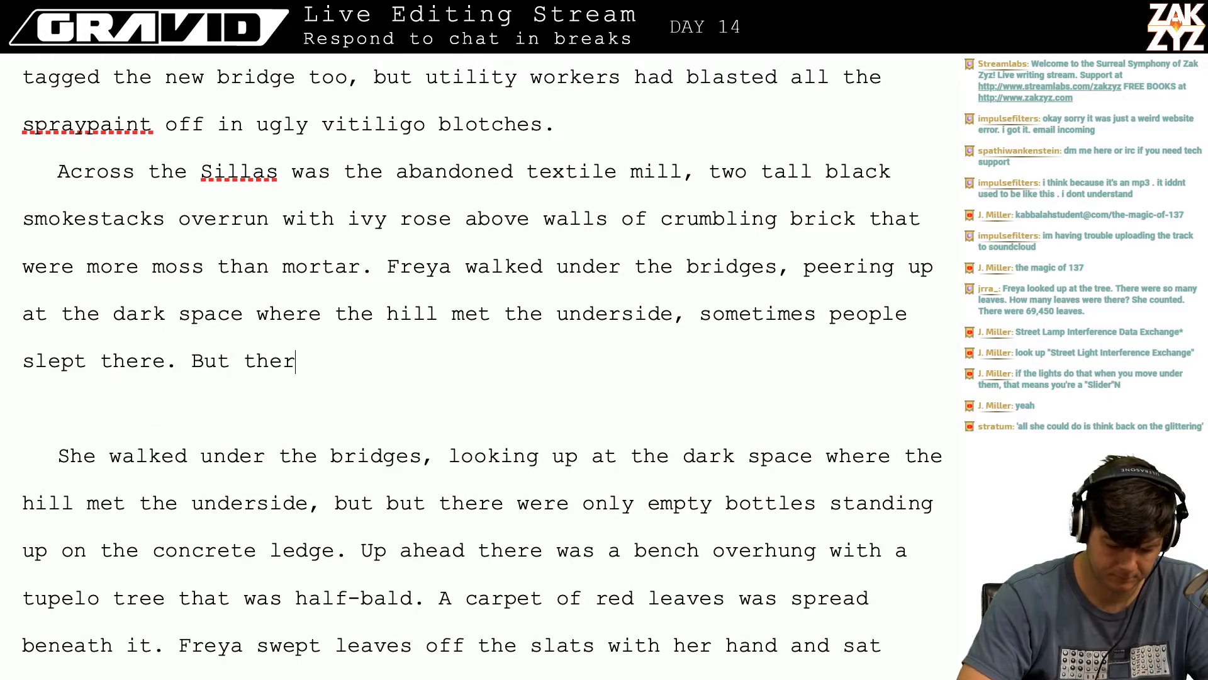
- Delete back to "sometimes" and reword the clause to read "sometimes drunks slept there."
key("BackSpace")
key("BackSpace")
key("BackSpace")
key("BackSpace")
key("BackSpace")
key("BackSpace")
key("BackSpace")
key("BackSpace")
key("BackSpace")
key("BackSpace")
key("BackSpace")
key("BackSpace")
key("BackSpace")
key("BackSpace")
key("BackSpace")
key("BackSpace")
key("BackSpace")
key("BackSpace")
key("BackSpace")
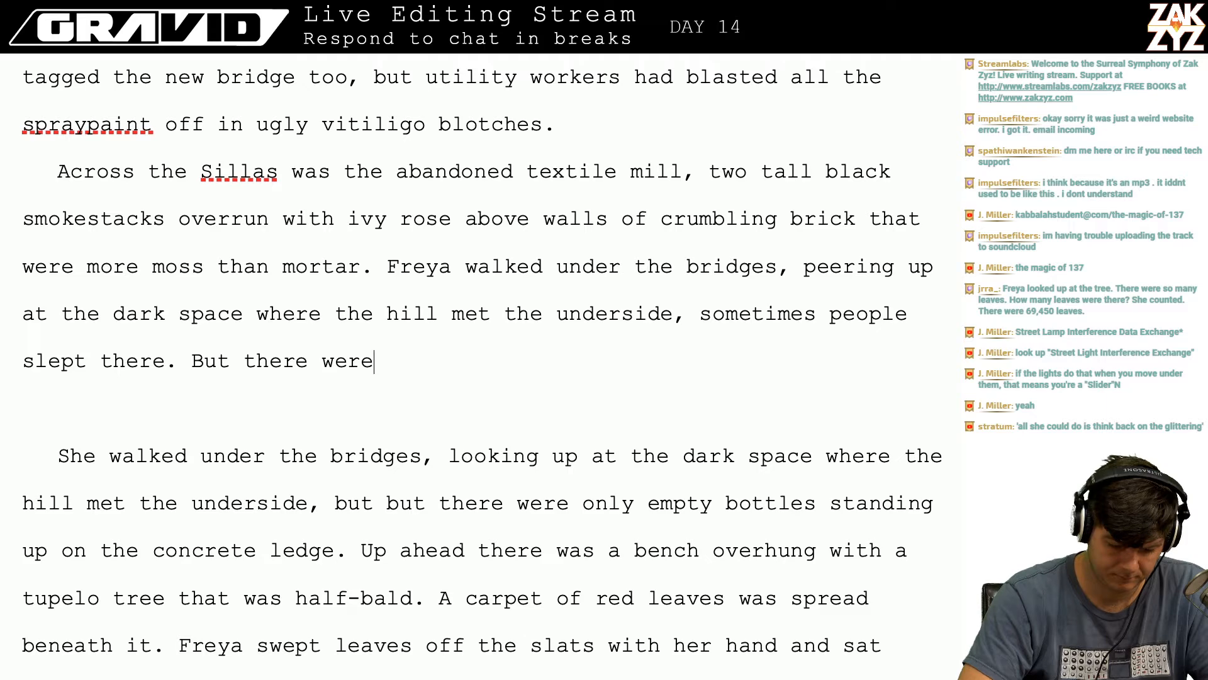
key("BackSpace")
key("BackSpace")
key("BackSpace")
key("BackSpace")
key("BackSpace")
key("BackSpace")
key("BackSpace")
key("BackSpace")
key("BackSpace")
key("BackSpace")
key("BackSpace")
key("BackSpace")
key("BackSpace")
key("BackSpace")
key("BackSpace")
key("BackSpace")
key("BackSpace")
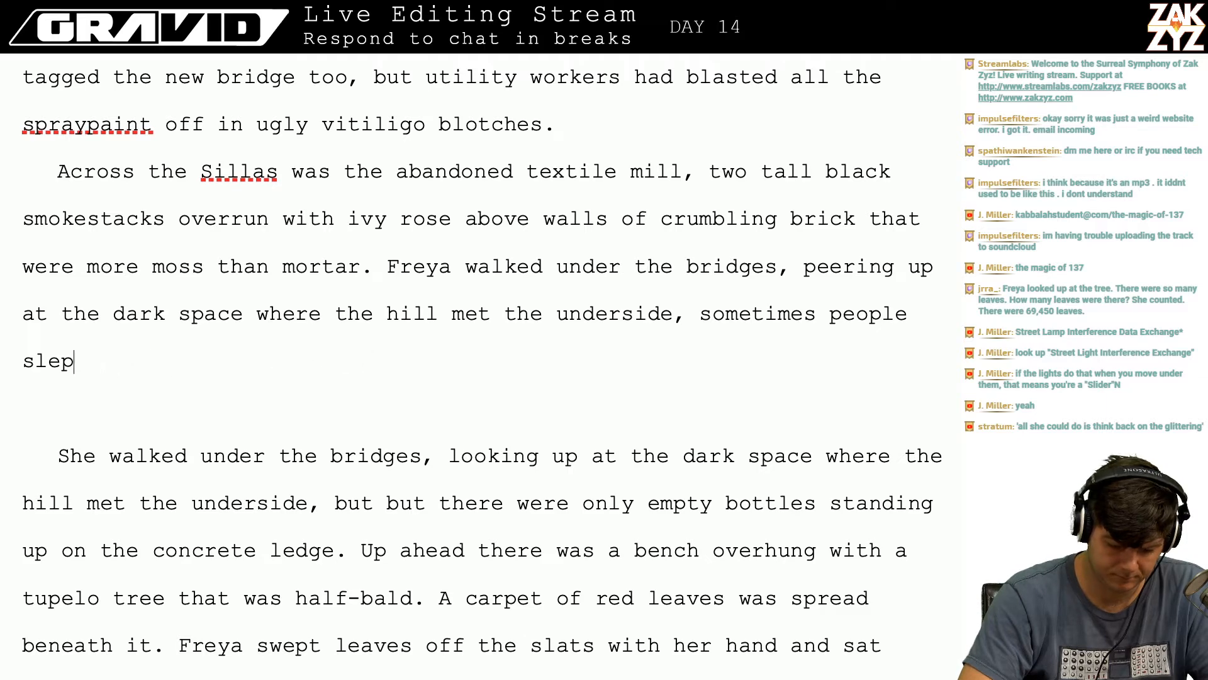
type("drunk")
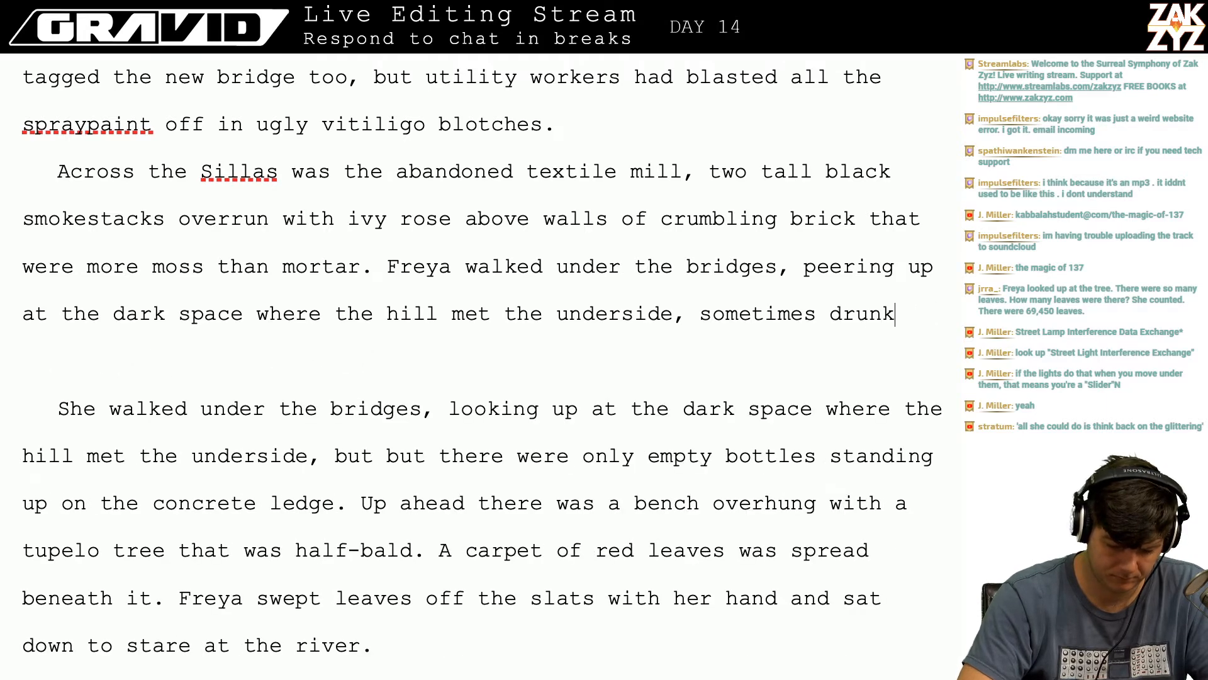
type("s slept there. ")
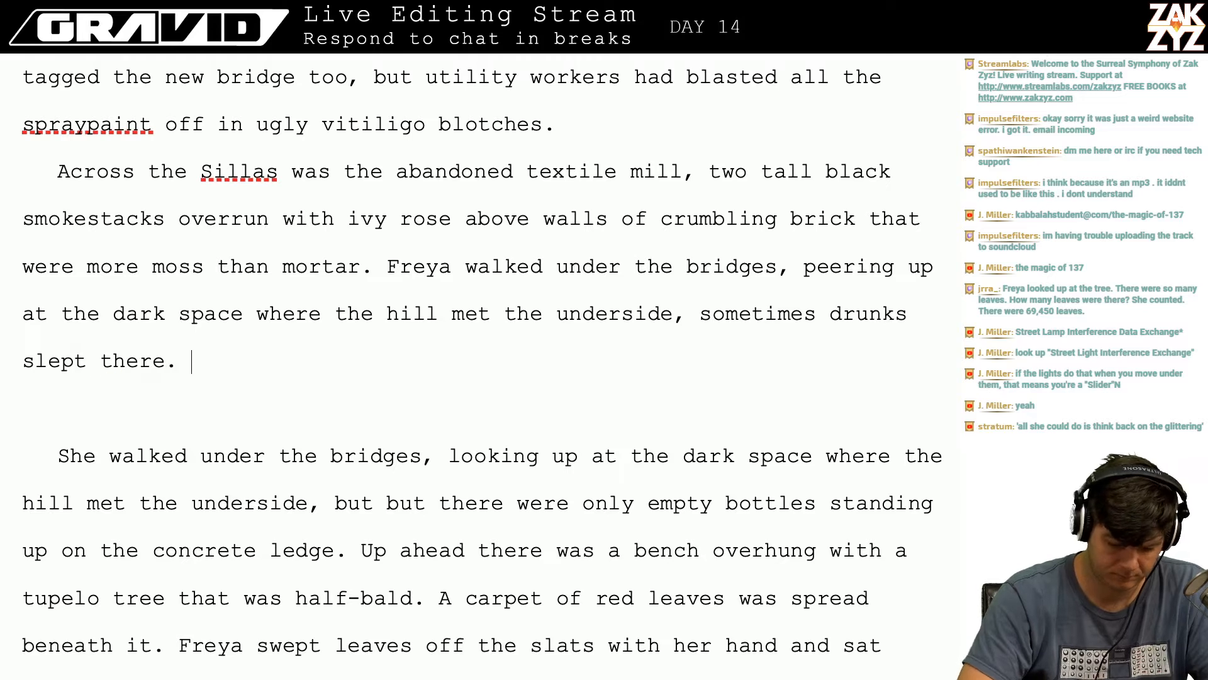
- Add the sentence "But there were only empty bottles standing up along the concrete ledge." after "drunks slept there."
type("But there were")
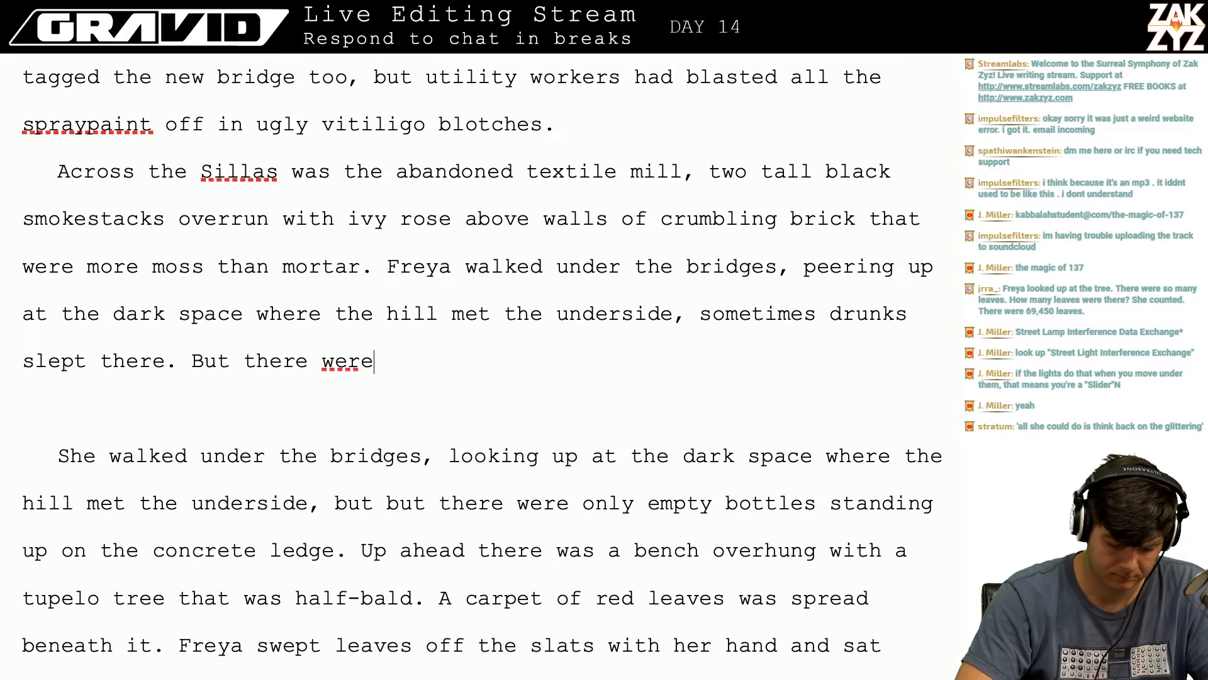
type(" only empty bottel")
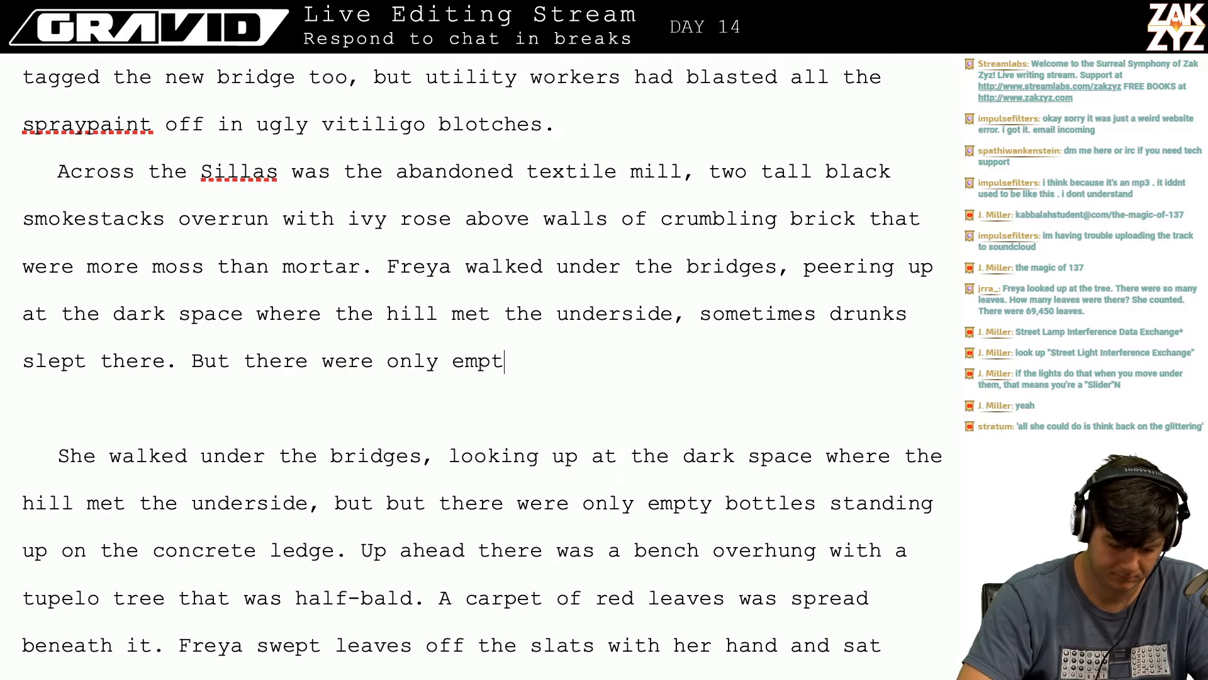
key("BackSpace")
key("BackSpace")
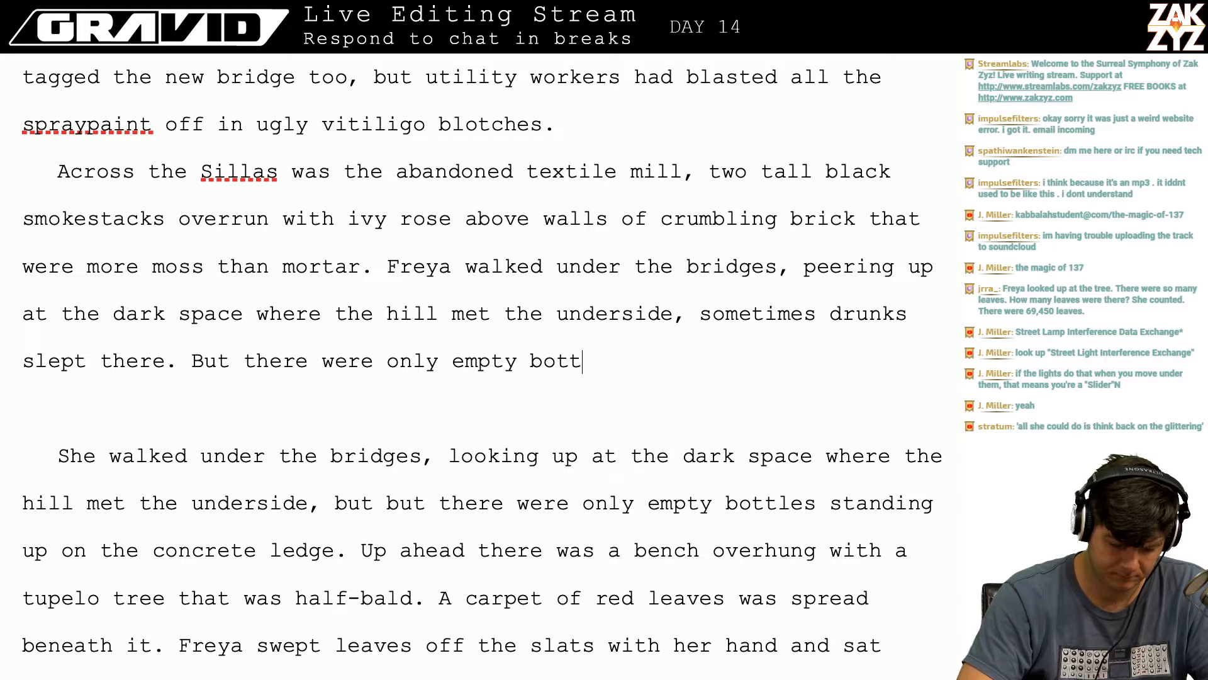
type("les standing ")
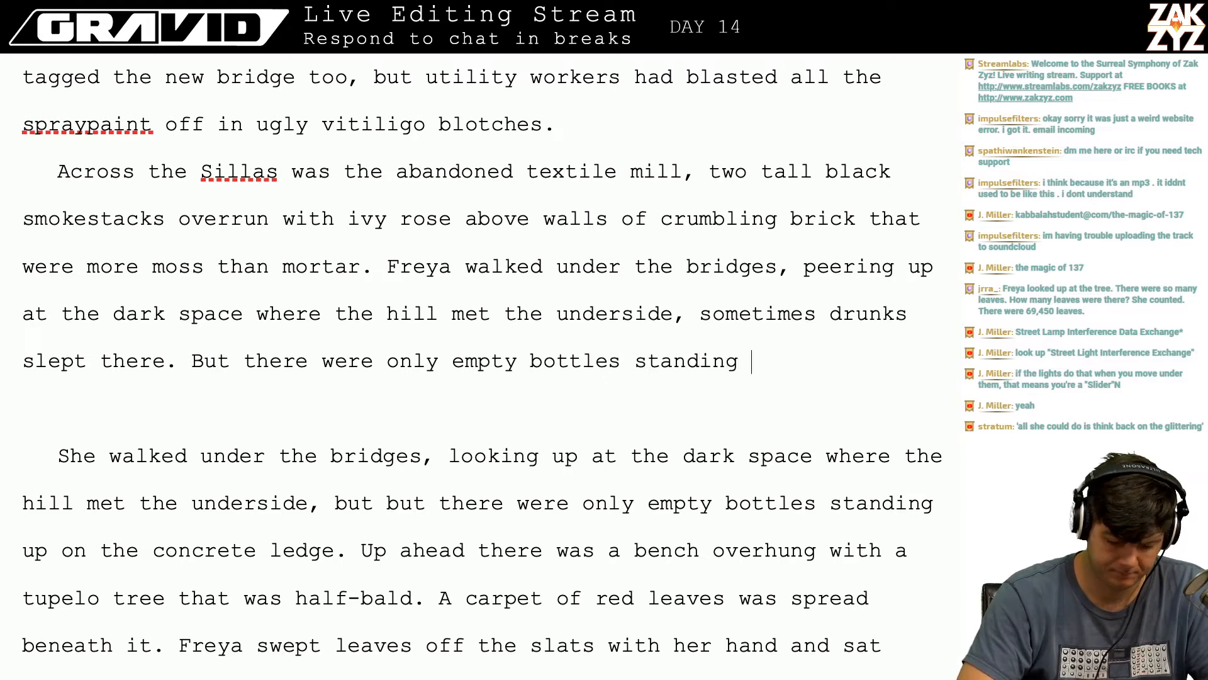
type("up along the conc")
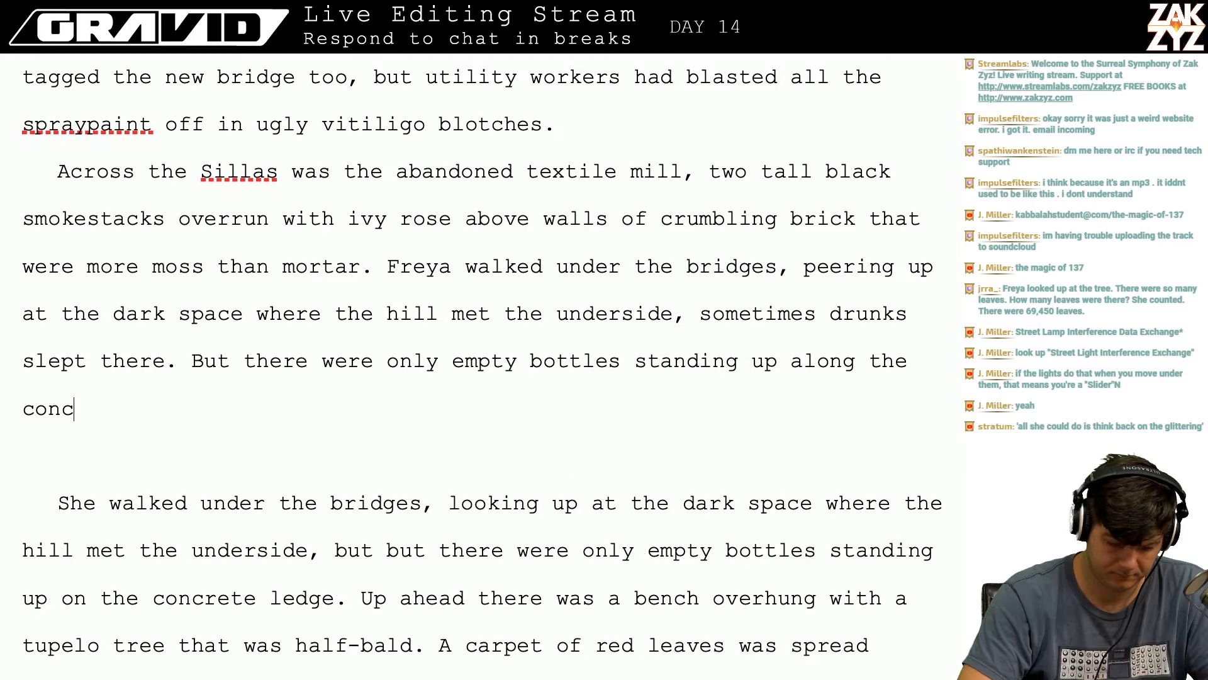
type("rete ledge.")
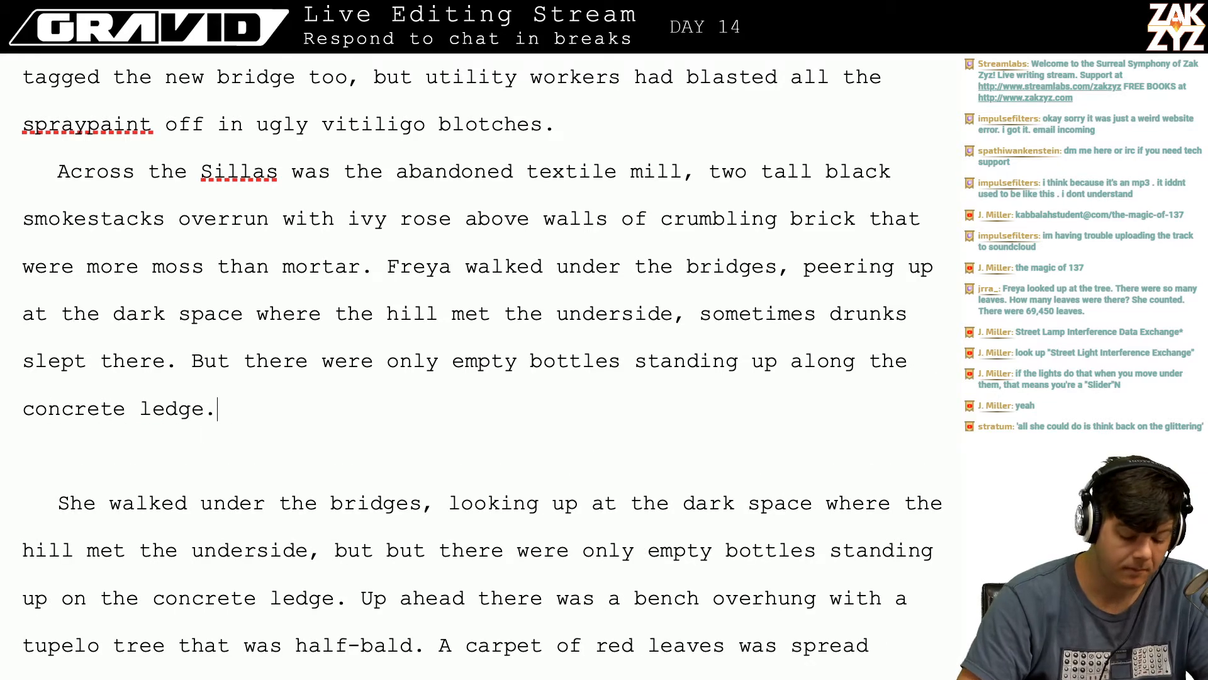
- Delete the blank paragraph and the old "She walked under the bridges" sentence so "Up ahead there was a bench" follows "concrete ledge."
key("shift+Right")
key("shift+Down")
key("shift+Down")
key("shift+Down")
key("shift+Down")
key("shift+Right")
key("shift+Right")
key("shift+Right")
key("shift+Right")
key("shift+Right")
key("shift+Right")
key("shift+Right")
key("shift+Right")
key("shift+Right")
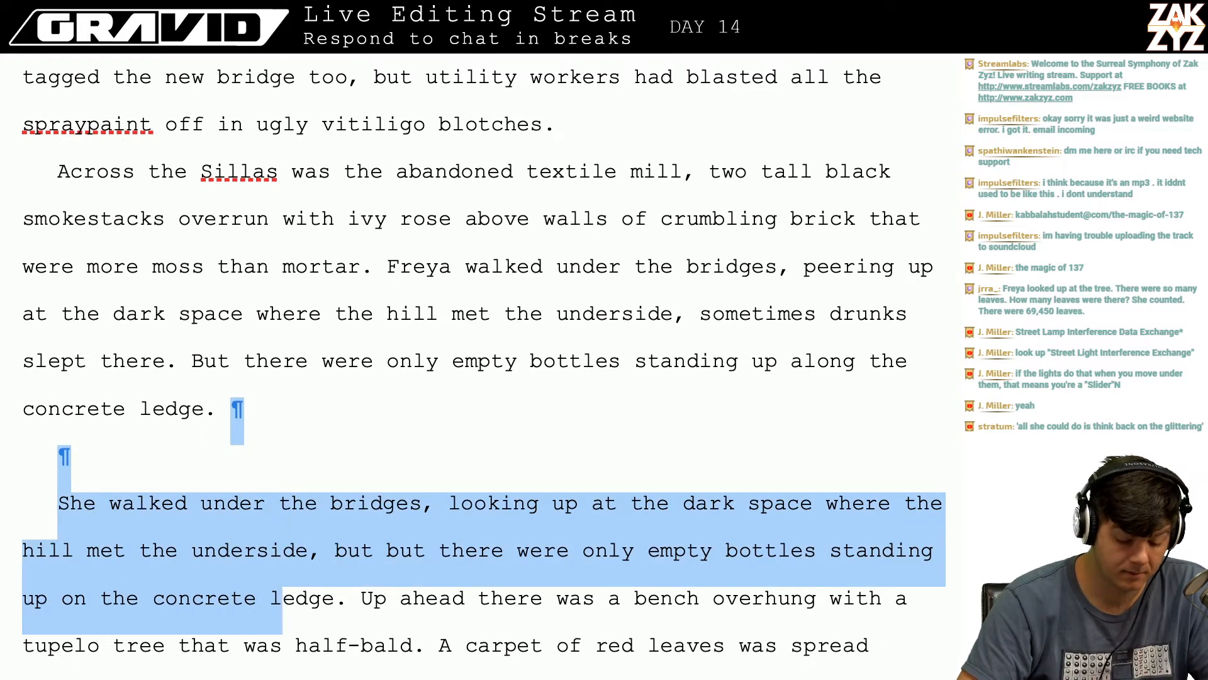
key("BackSpace")
key("Right")
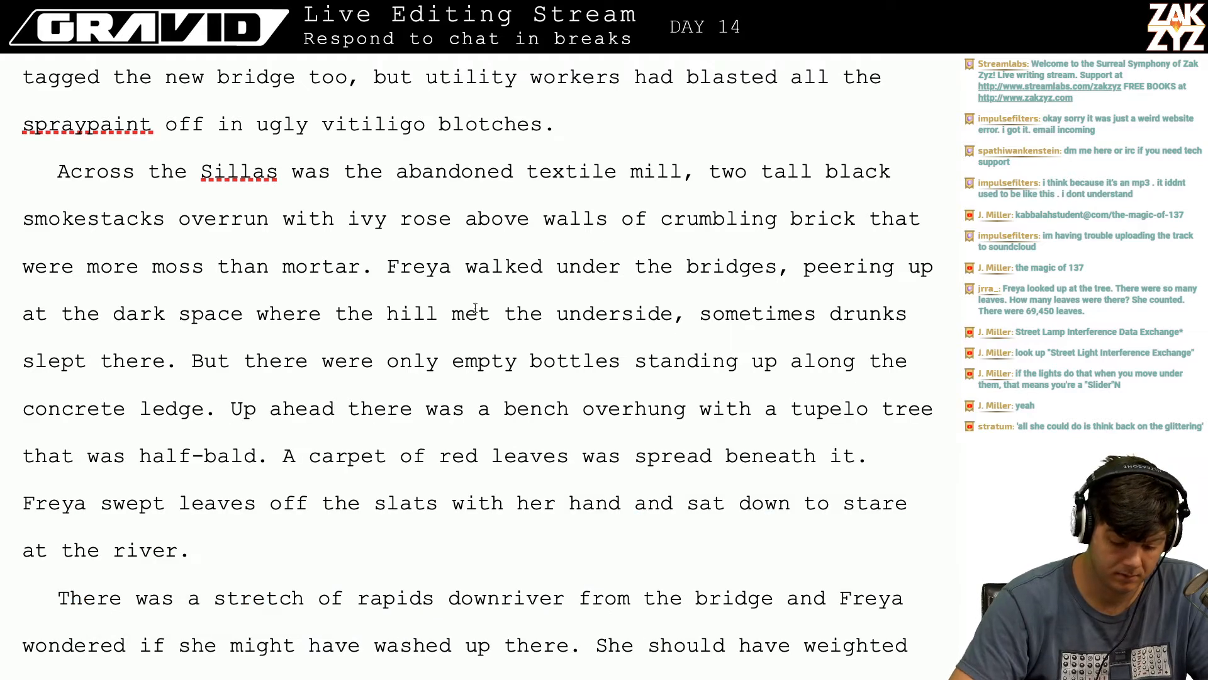
- Split the paragraph before "overhung" and continue the bench sentence with "beneath a half-bald tupelo tree,"
left_click(576, 418)
key("Right")
key("Left")
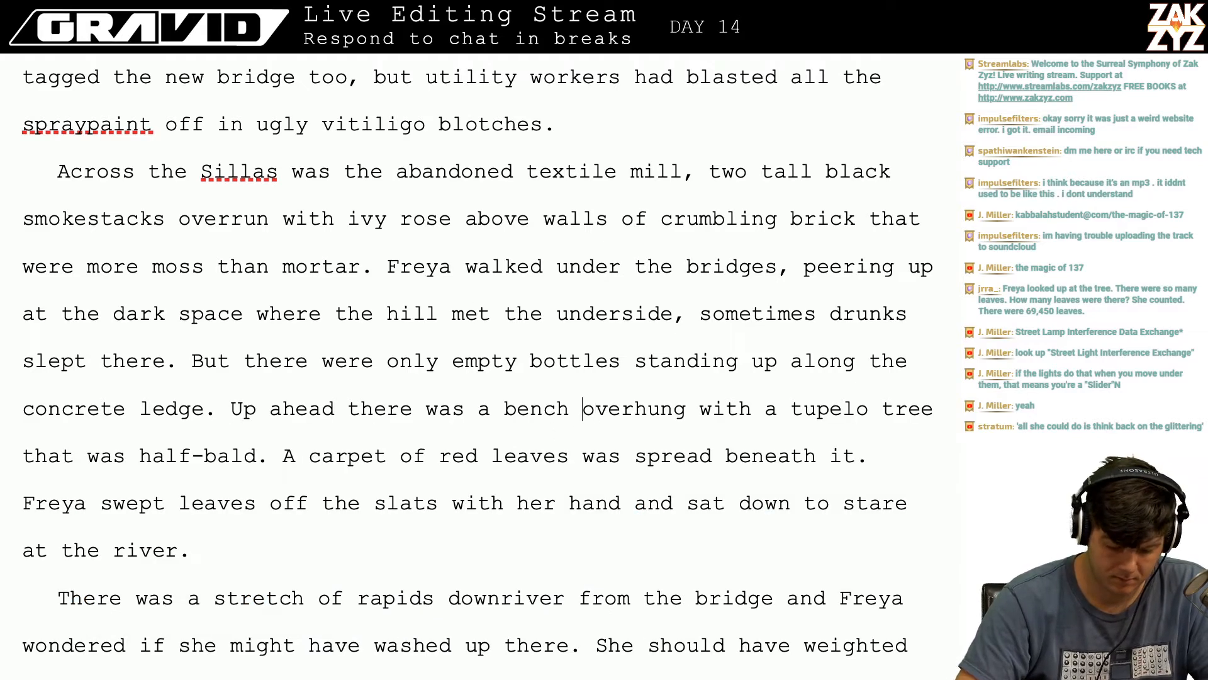
key("Return")
key("Return")
key("Left")
key("Left")
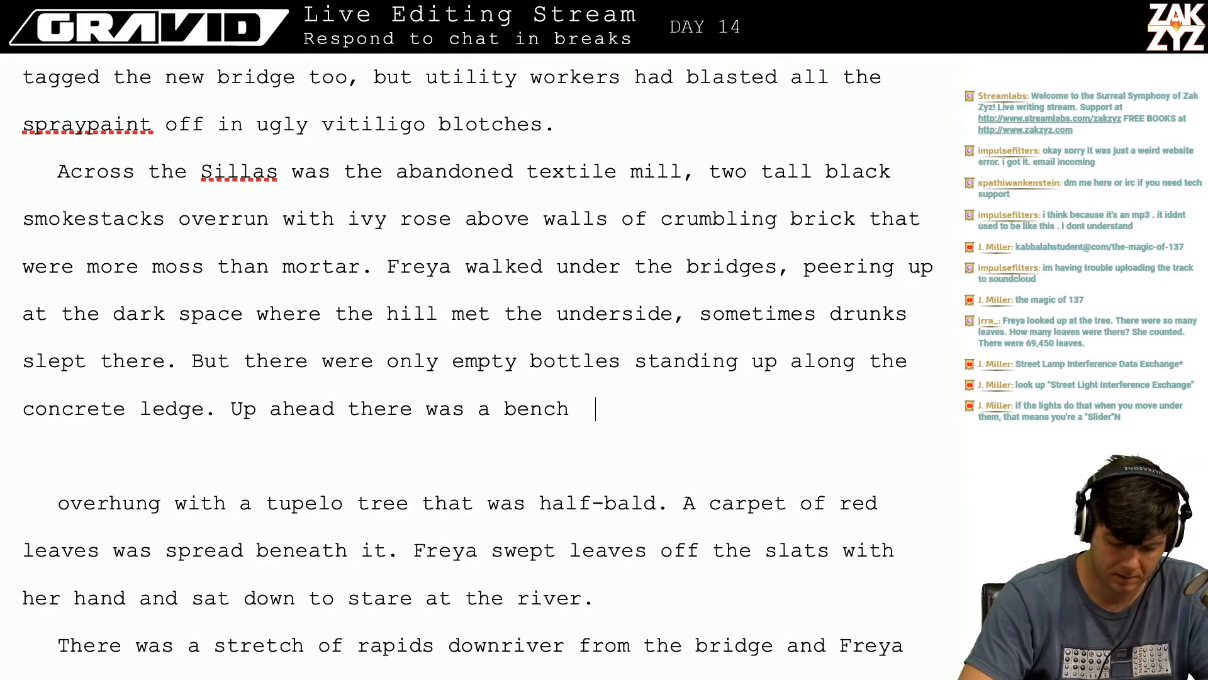
type("beneath a ha")
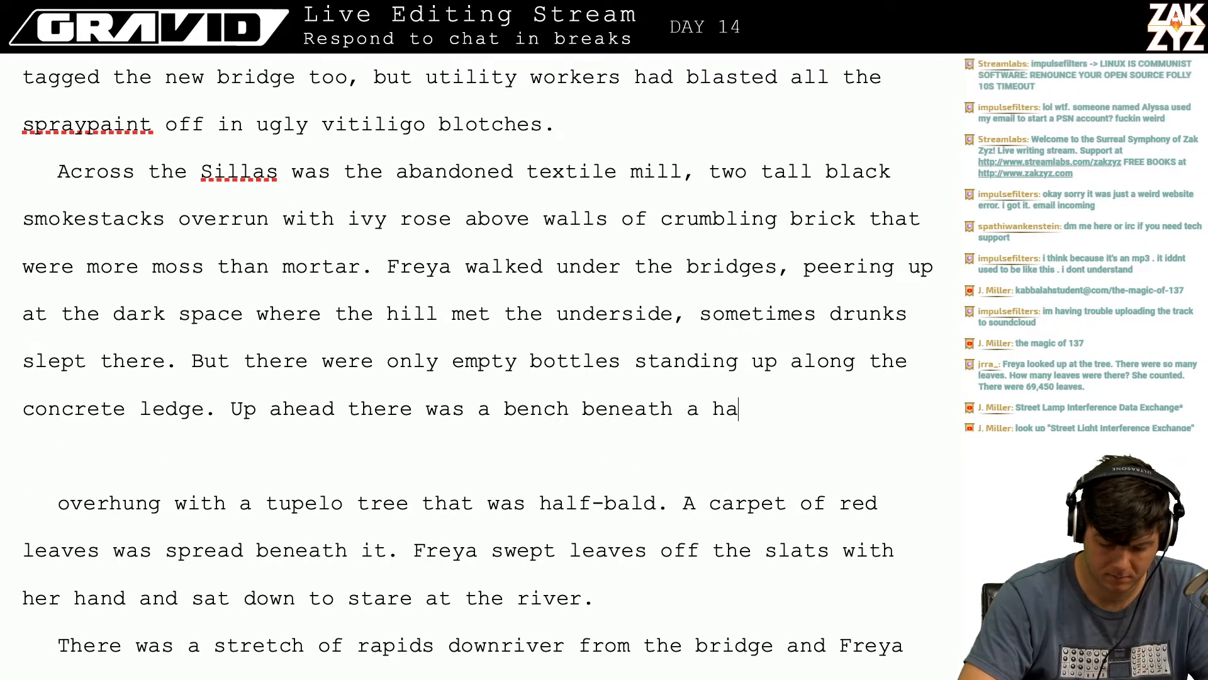
type("lf-bald tupe")
key("BackSpace")
type("pe")
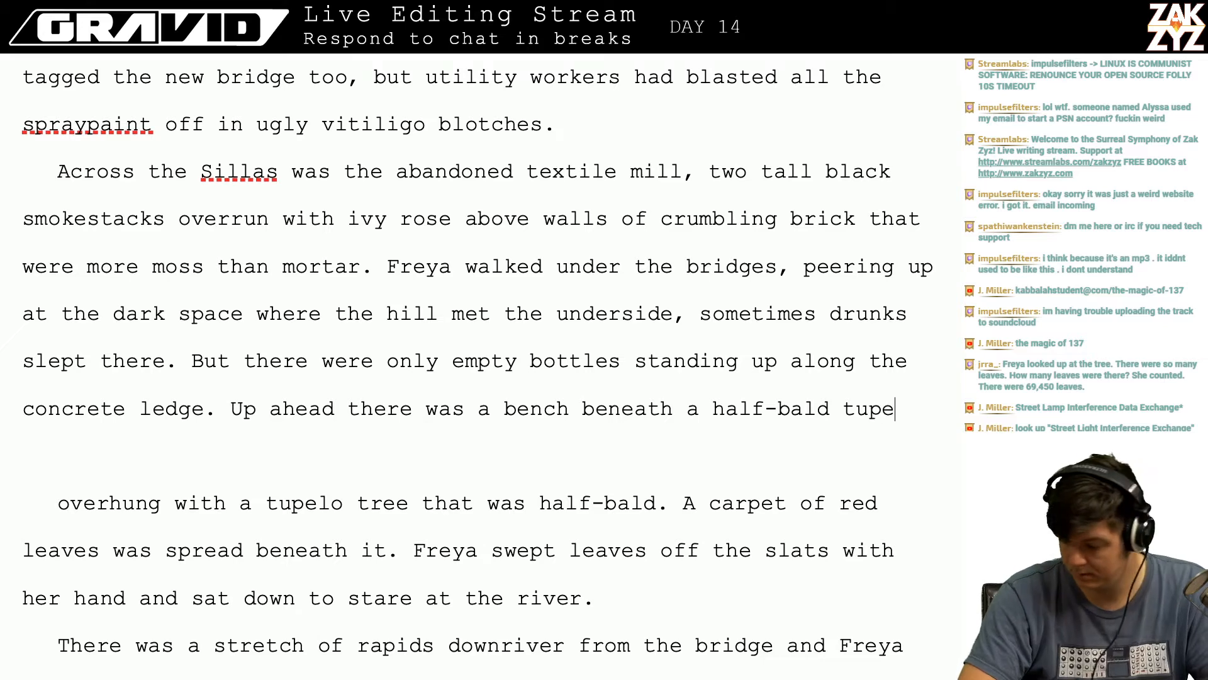
type("lo tree,")
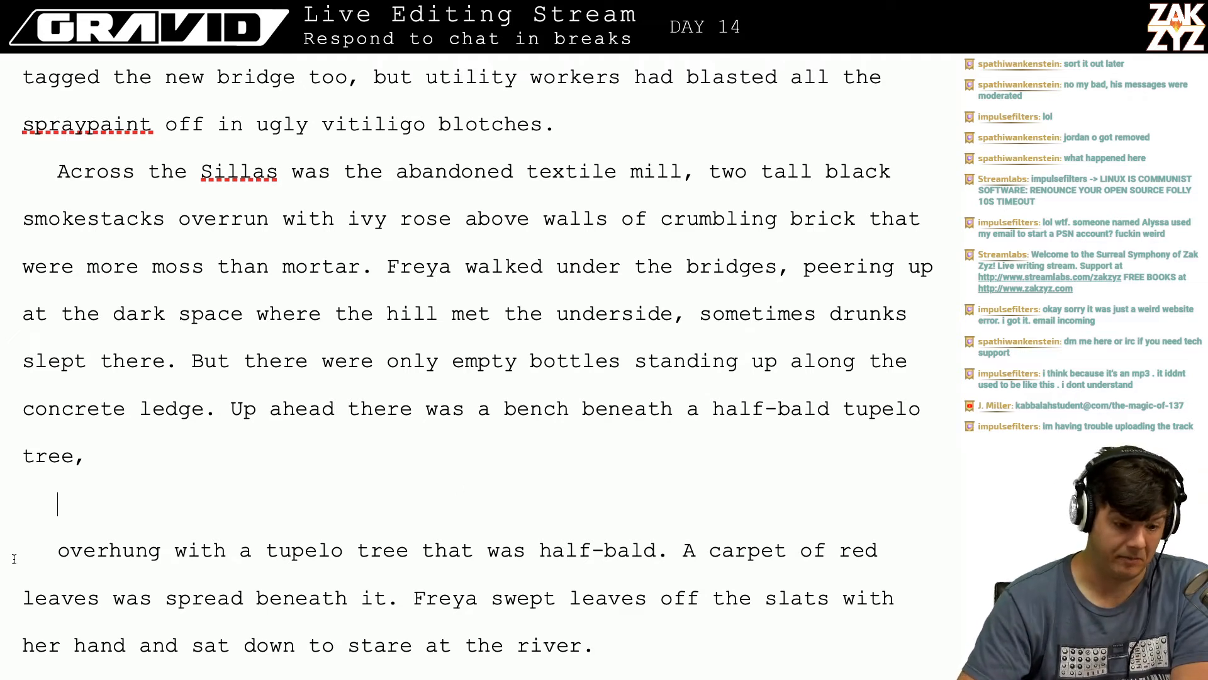
- Finish the bench sentence after "tupelo tree," with "a carpet of red leaves spread beneath it."
scroll(85, 528, "up", 1)
scroll(85, 528, "down", 1)
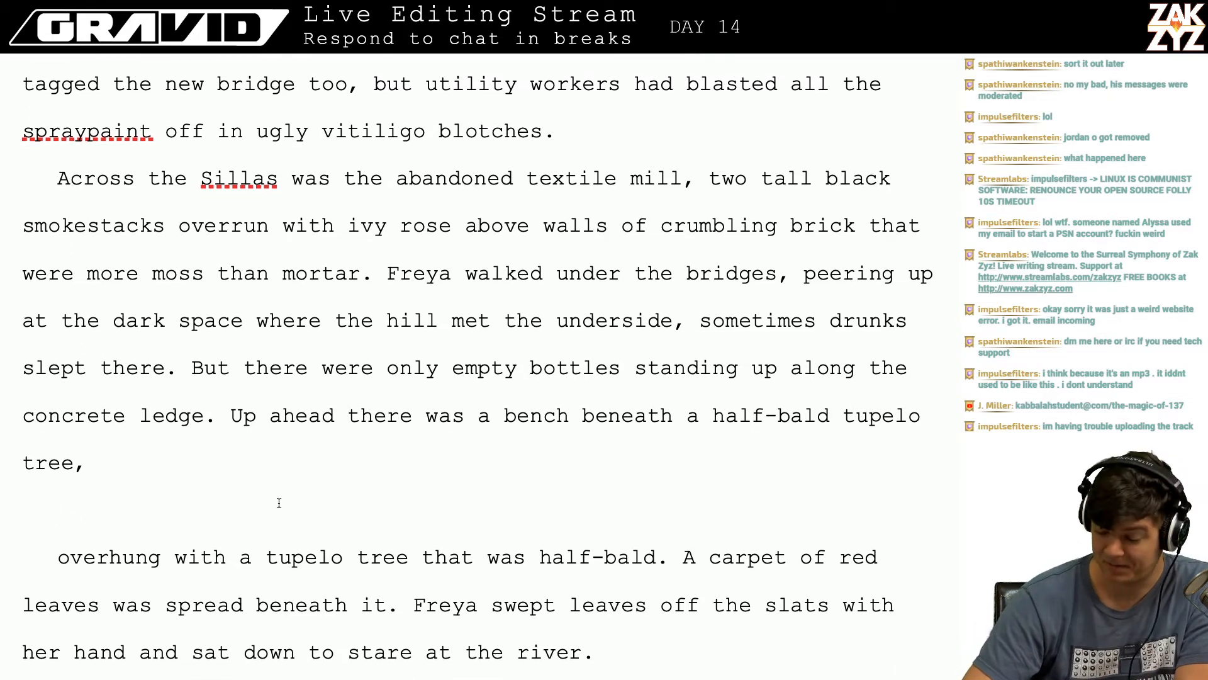
left_click(268, 459)
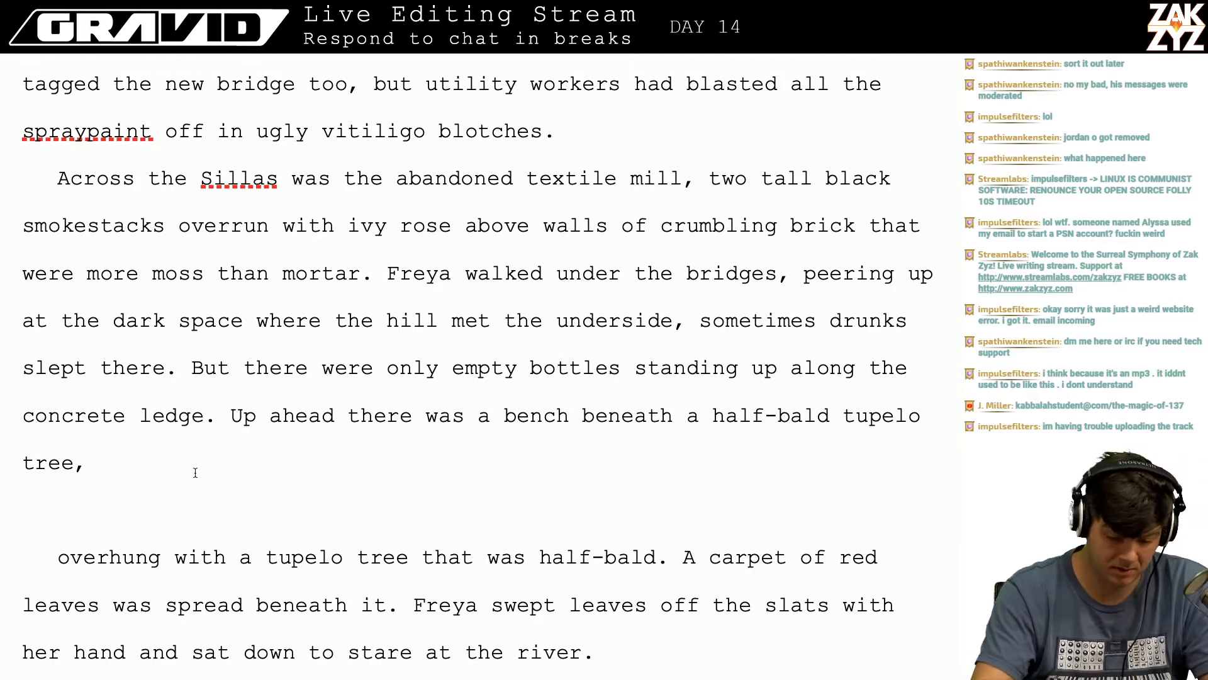
key("BackSpace")
type("W")
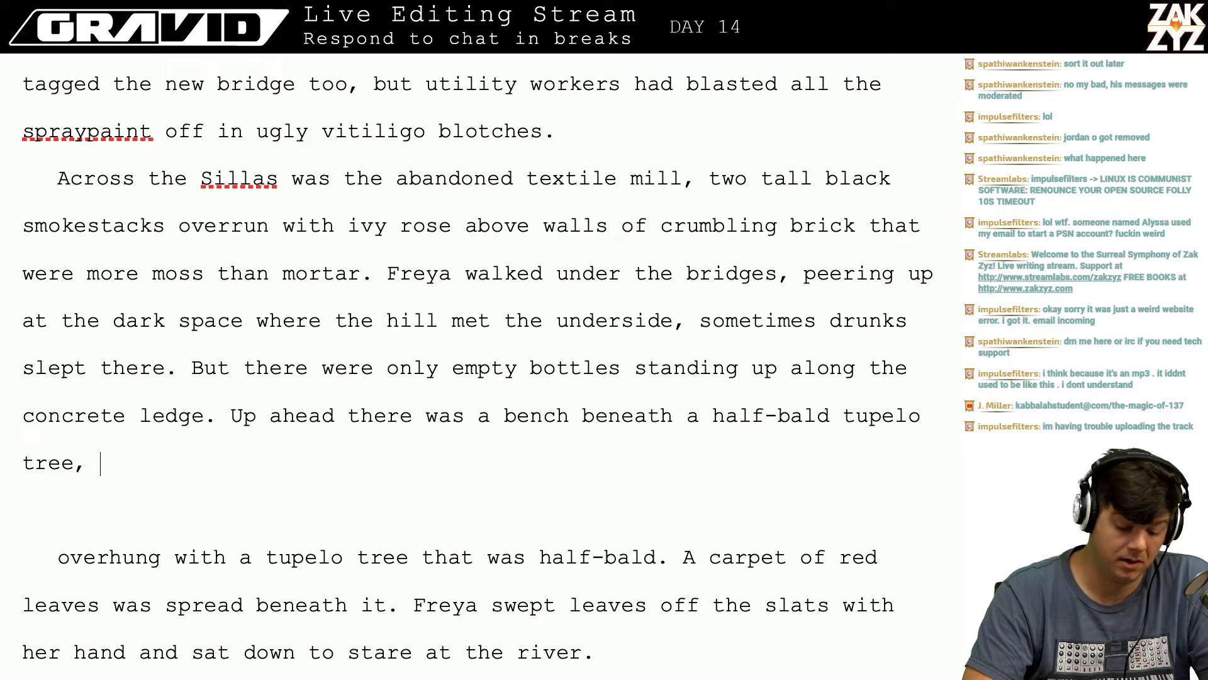
key("BackSpace")
key("BackSpace")
type("a c")
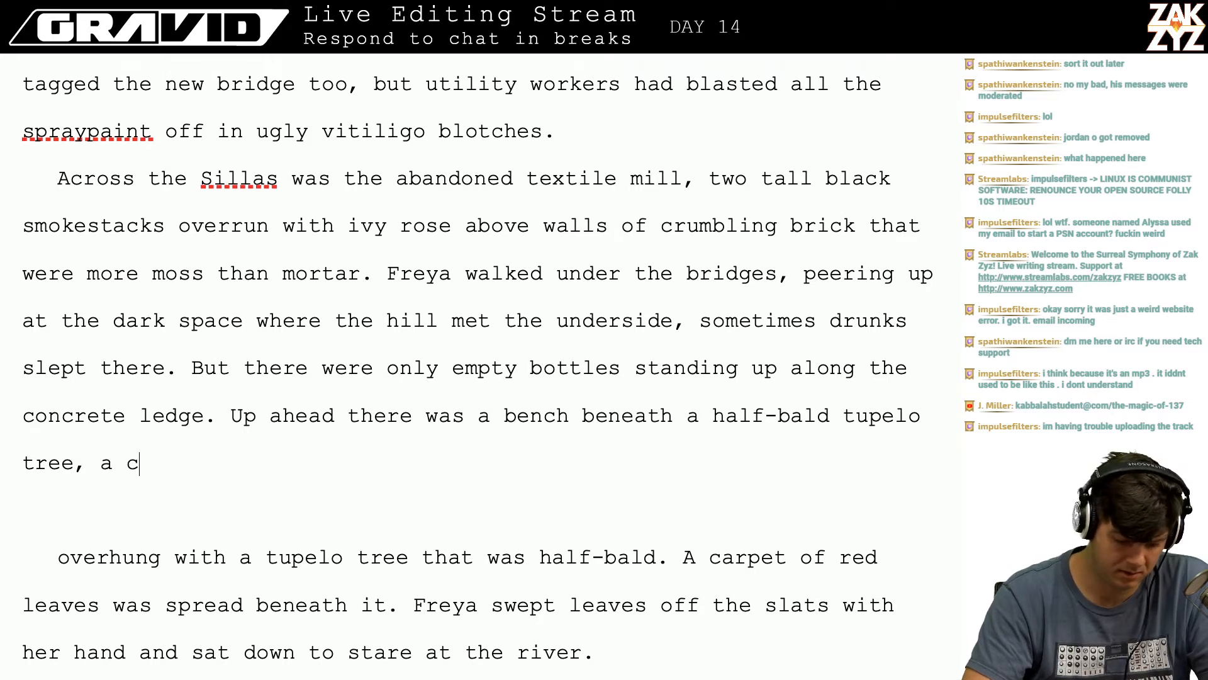
type("arpet of red")
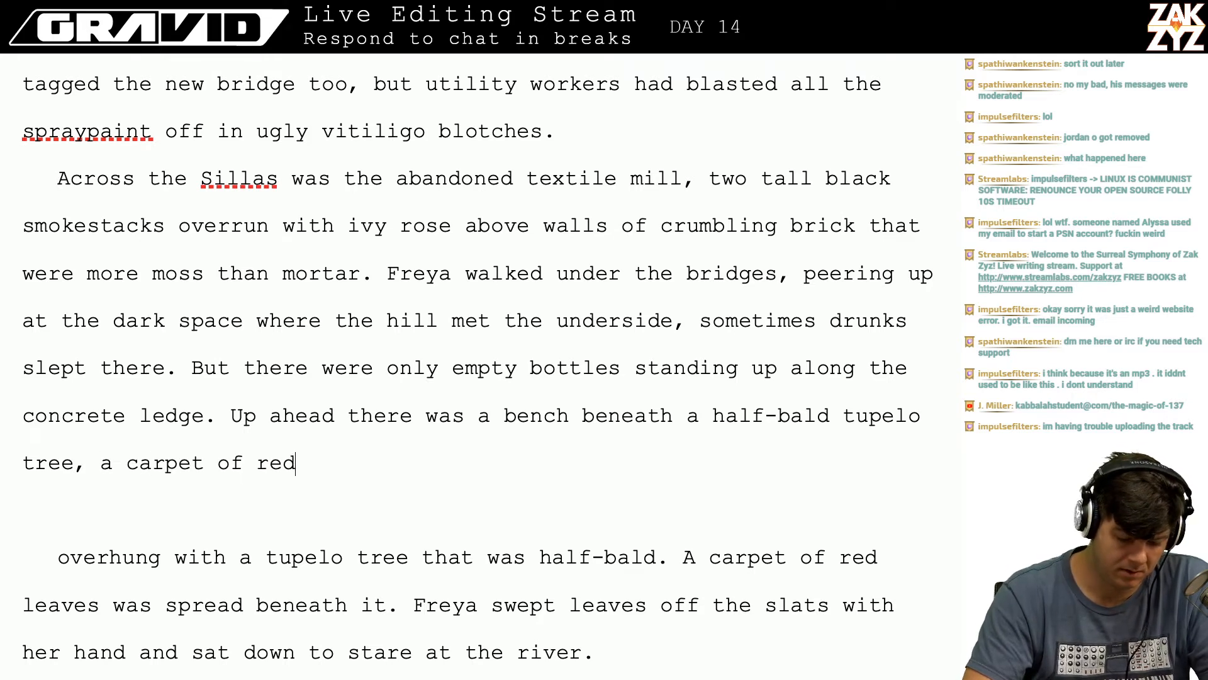
type(" leaves")
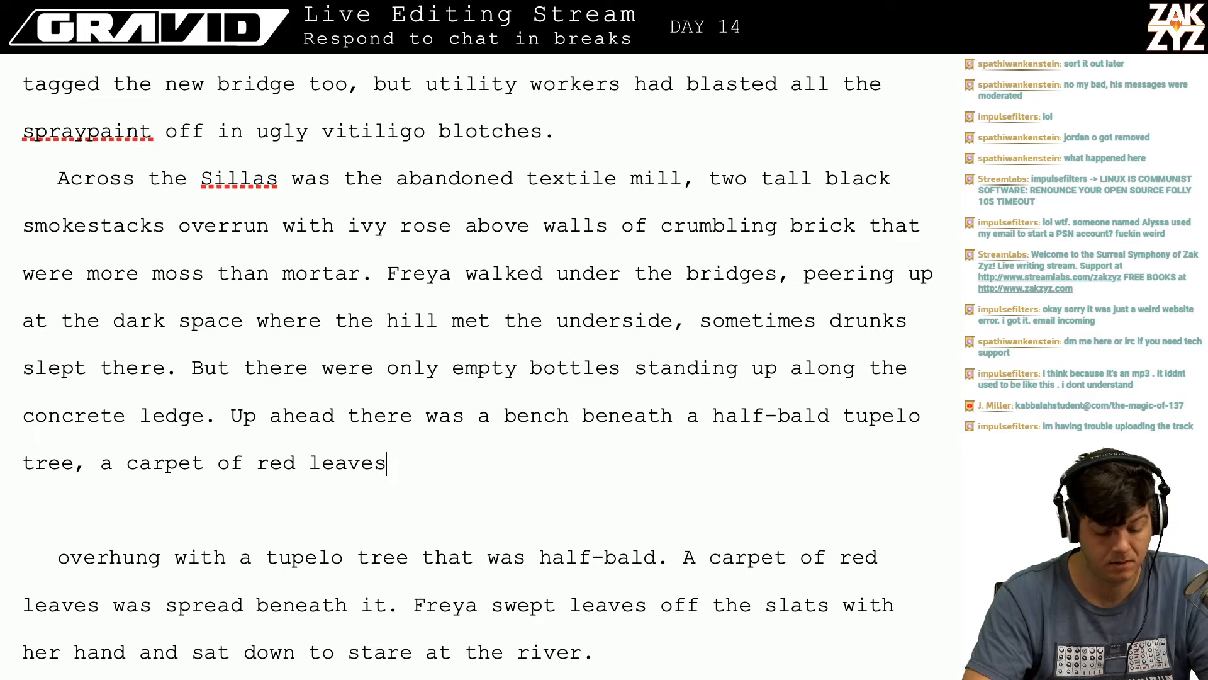
type(" sprea")
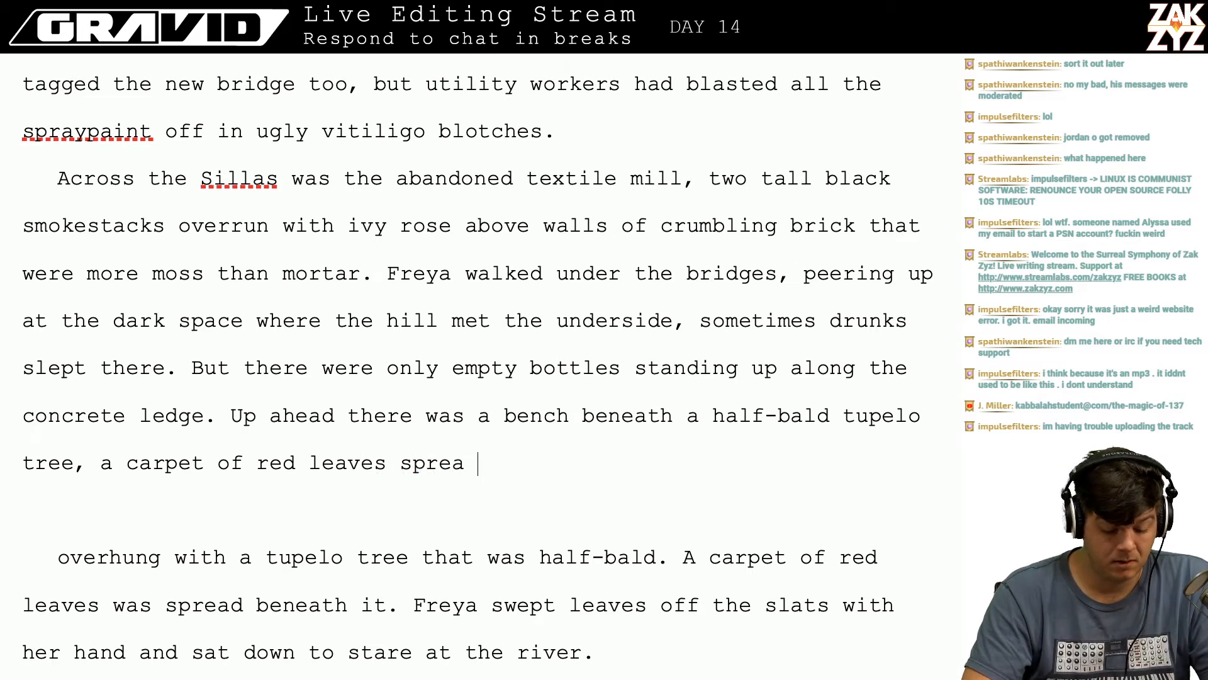
type("d beneath it.")
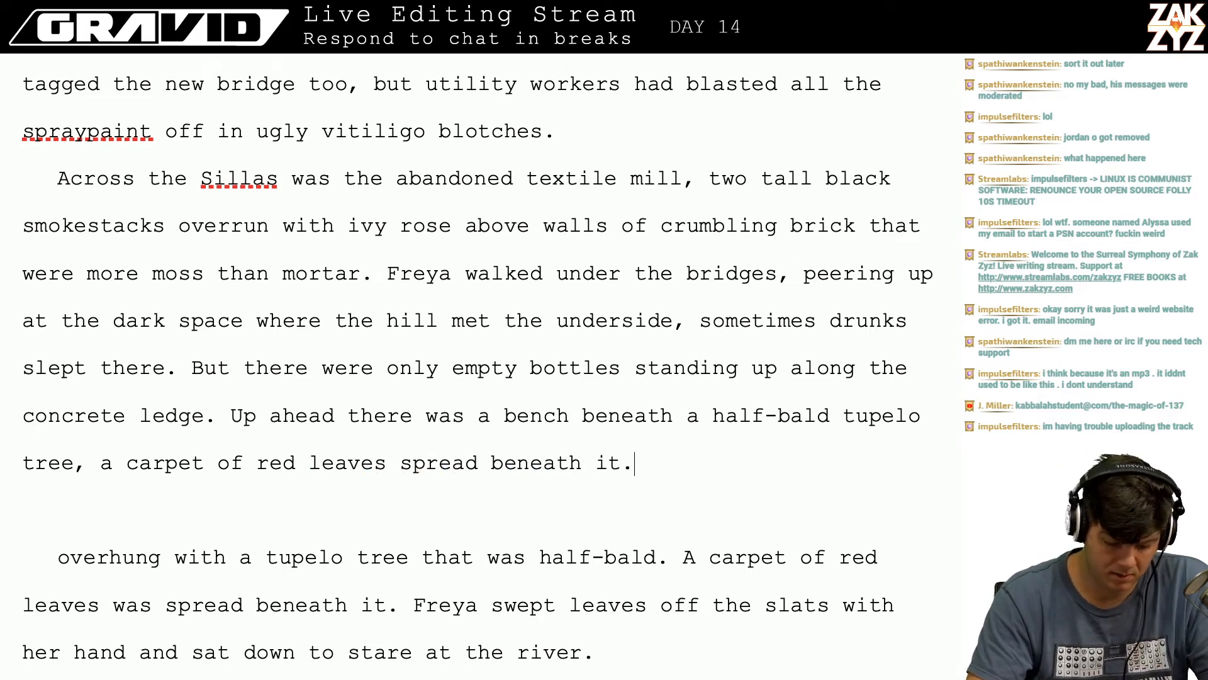
- Delete the old wording from "overhung with a tupelo tree" through "spread beneath it.", including the paragraph breaks before it
key("shift+Down")
key("shift+Down")
key("shift+Down")
key("shift+Left")
key("shift+Left")
key("shift+Left")
key("shift+Left")
key("shift+Left")
key("shift+Left")
key("shift+Left")
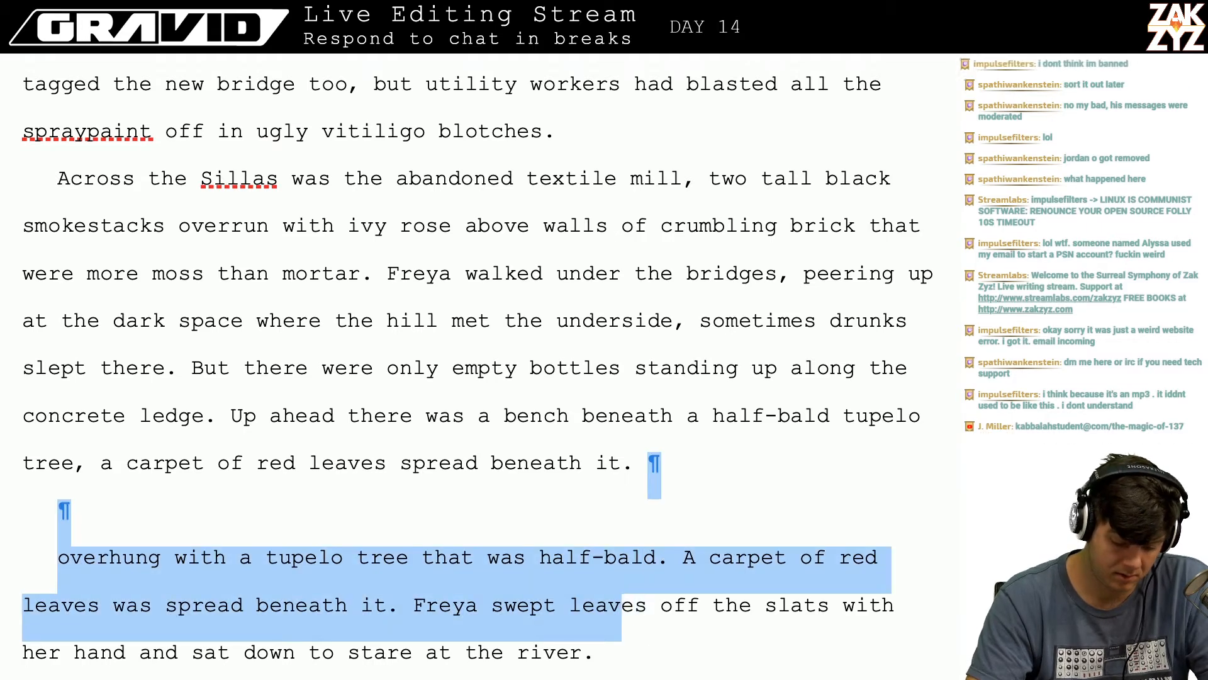
key("shift+Left")
key("shift+Left")
key("shift+Left")
key("shift+Left")
key("shift+Left")
key("shift+Left")
key("shift+Left")
key("shift+Left")
key("shift+Left")
key("shift+Left")
key("shift+Left")
key("shift+Left")
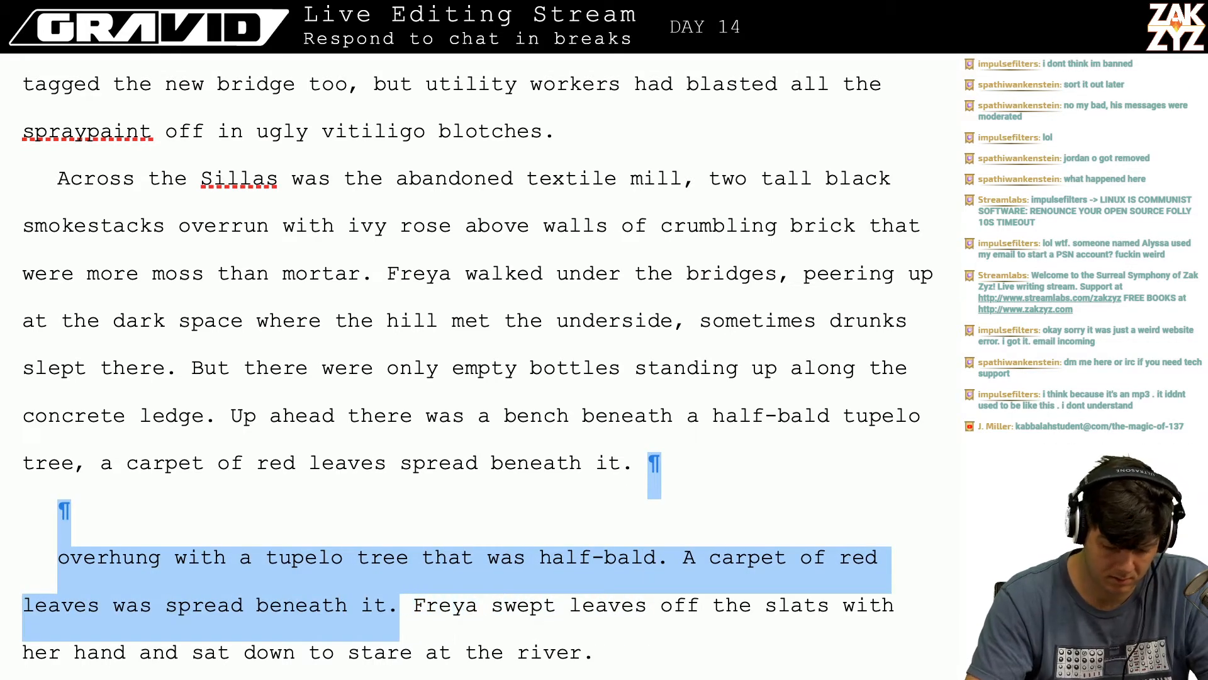
key("BackSpace")
- Insert "the fallen leaves" after "Freya" in the sentence about sweeping the bench slats
key("Right")
key("Right")
key("Right")
key("Right")
key("Right")
key("Right")
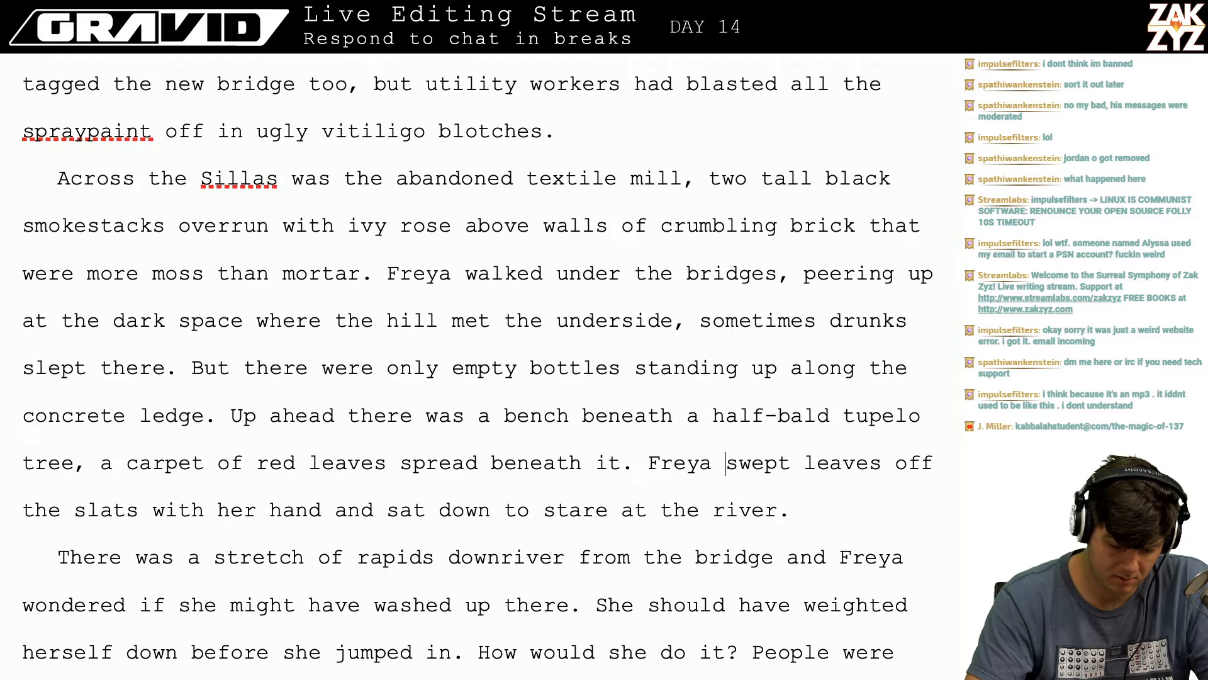
key("Left")
type("t")
key("BackSpace")
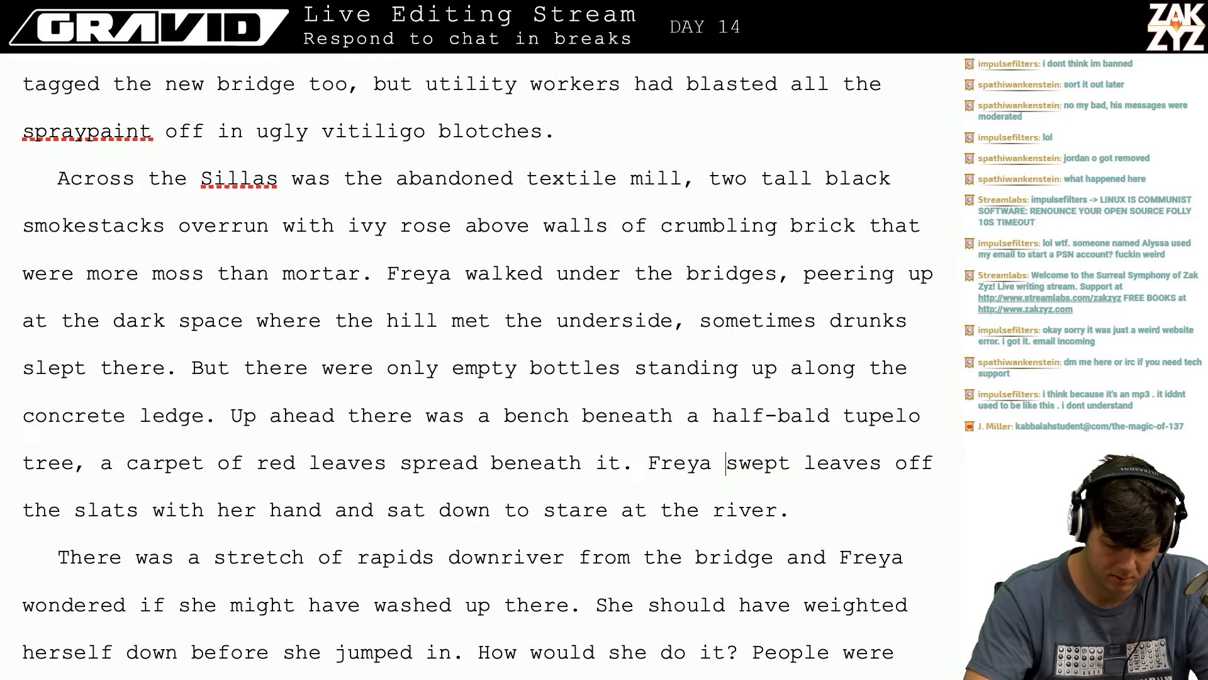
type("the fallen ")
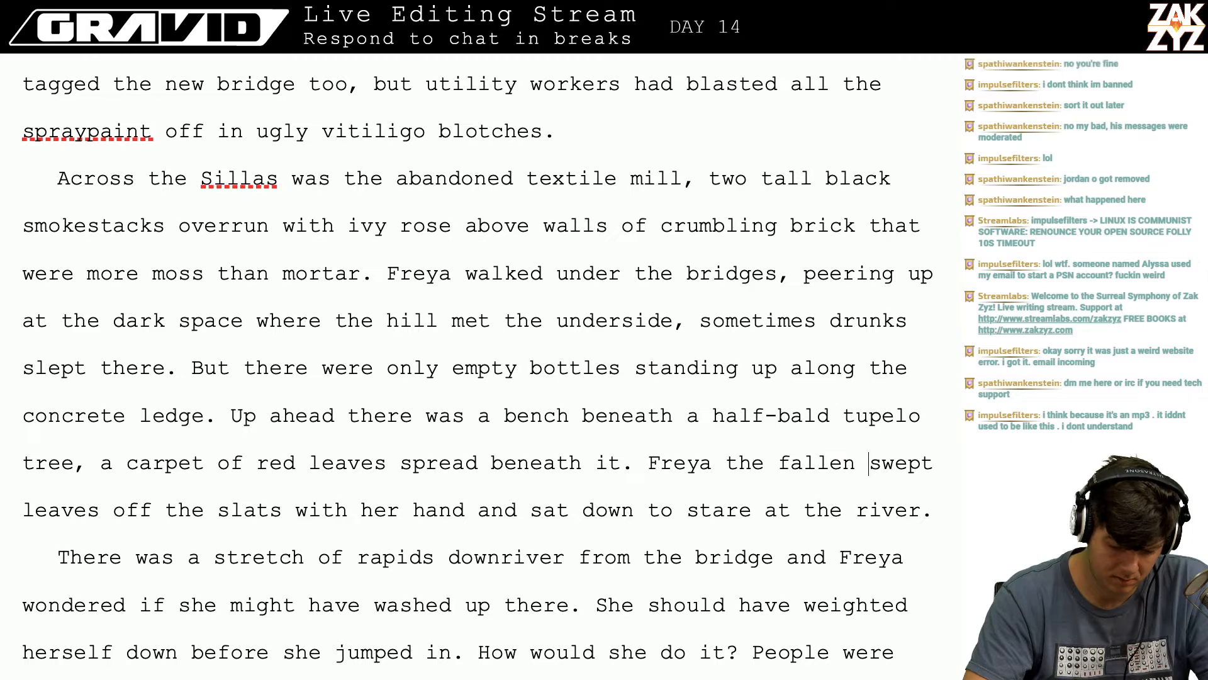
type("leaves")
- Remove the word "leaves" from "a carpet of red leaves spread beneath it."
key("Up")
key("Right")
key("Right")
key("Right")
key("Right")
key("Right")
key("Right")
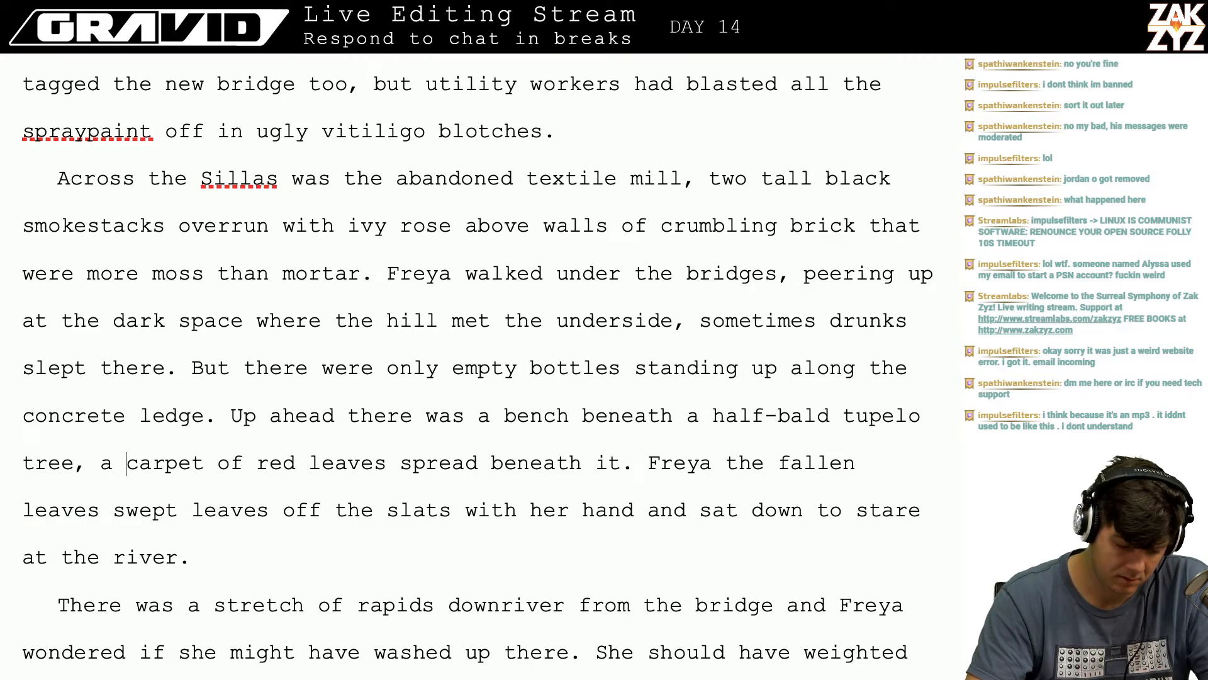
key("Right")
key("Right")
key("Right")
key("Right")
key("Right")
key("Right")
key("Right")
key("Right")
key("Right")
key("Right")
key("Right")
key("Right")
key("Right")
key("Right")
key("Right")
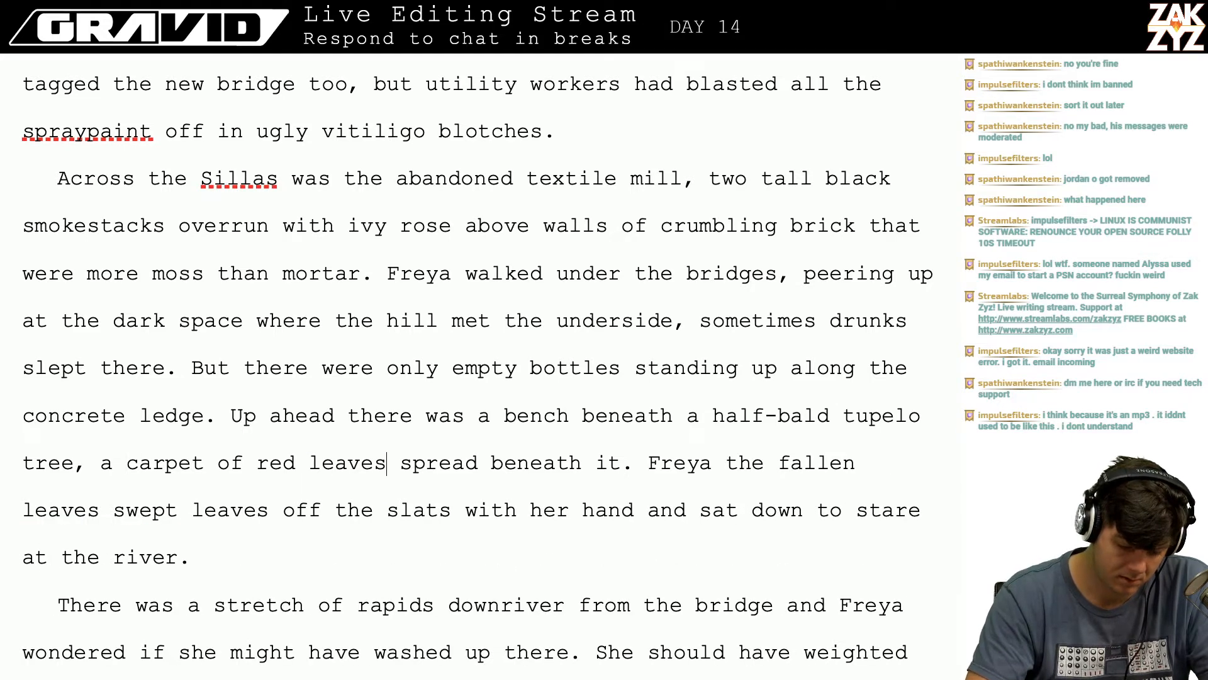
key("BackSpace")
key("BackSpace")
key("BackSpace")
key("BackSpace")
key("BackSpace")
key("BackSpace")
key("BackSpace")
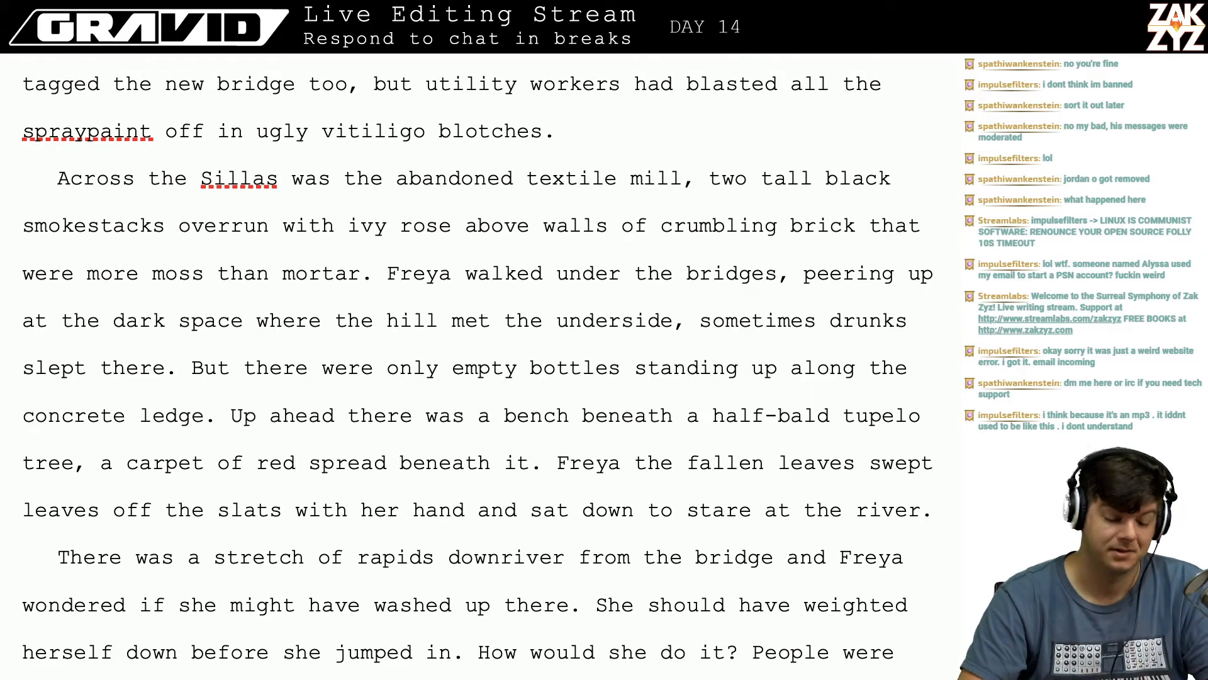
- Insert "swept" between "Freya" and "the fallen leaves", clearing the stray letters
scroll(176, 538, "down", 3)
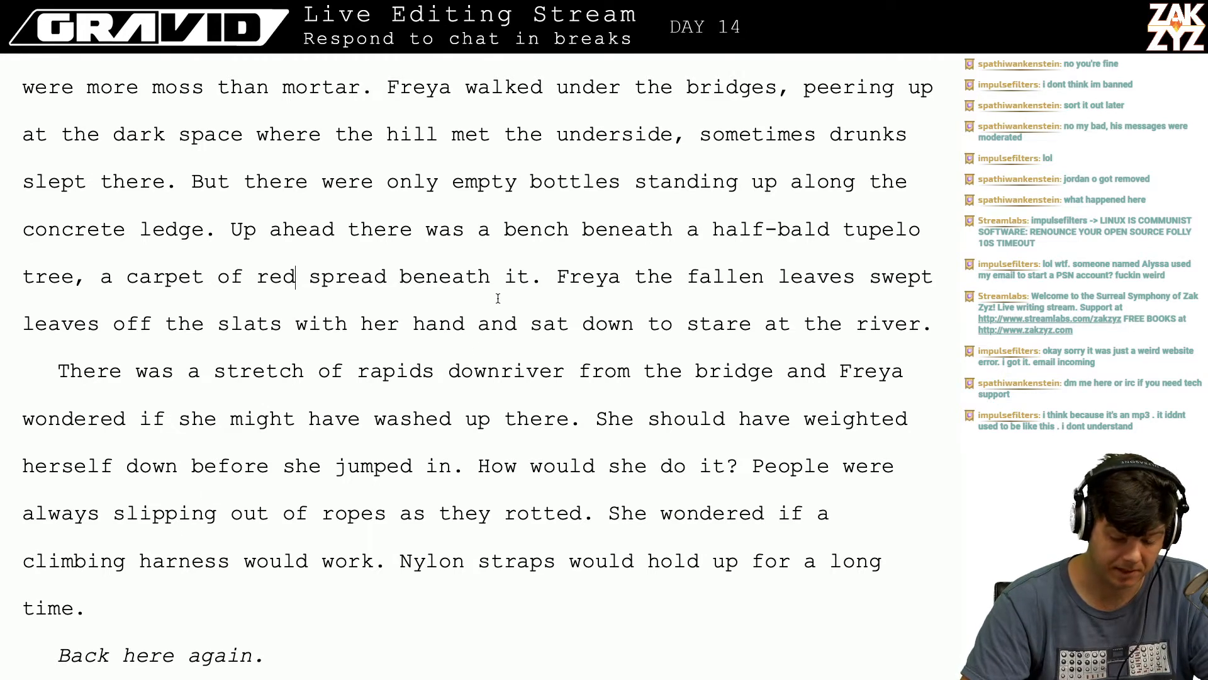
scroll(672, 301, "down", 1)
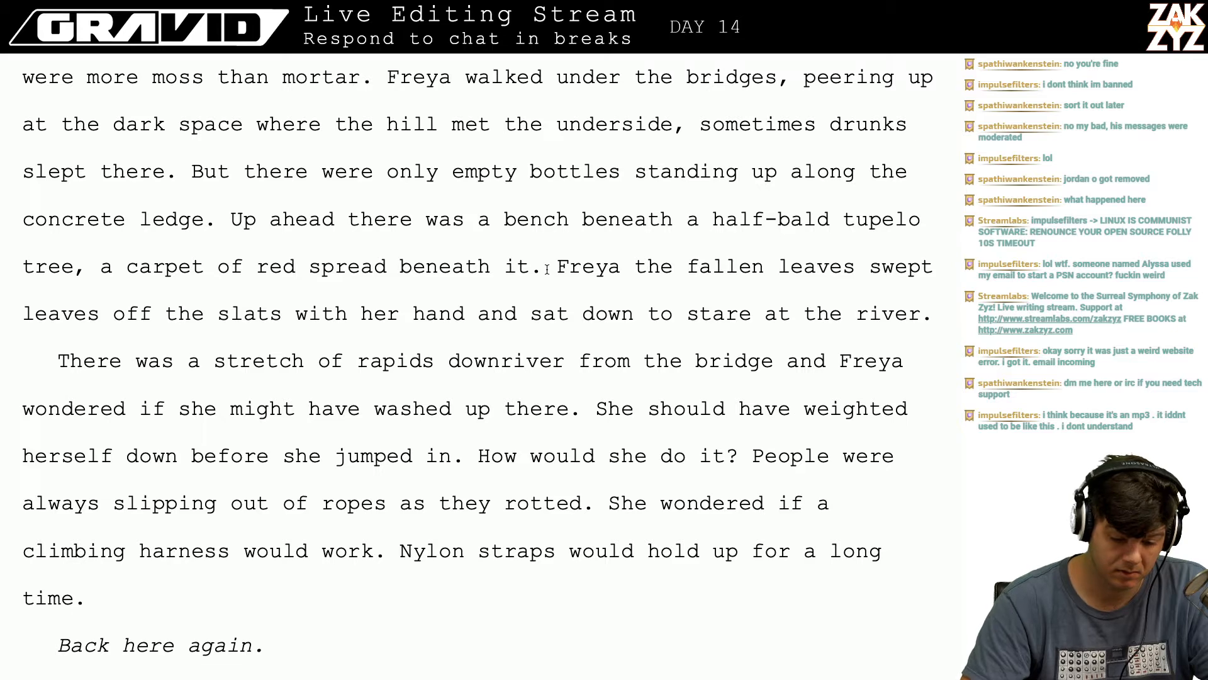
key("Right")
key("Right")
key("Right")
key("Right")
key("Right")
key("Right")
key("Right")
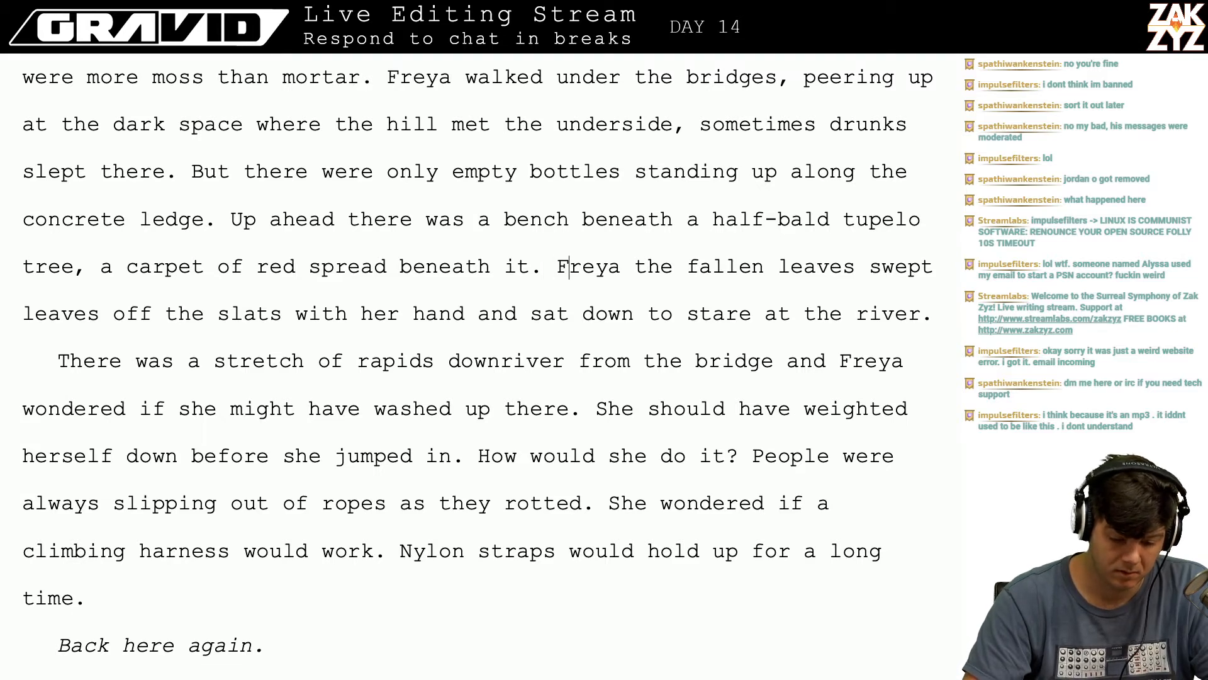
type("swe")
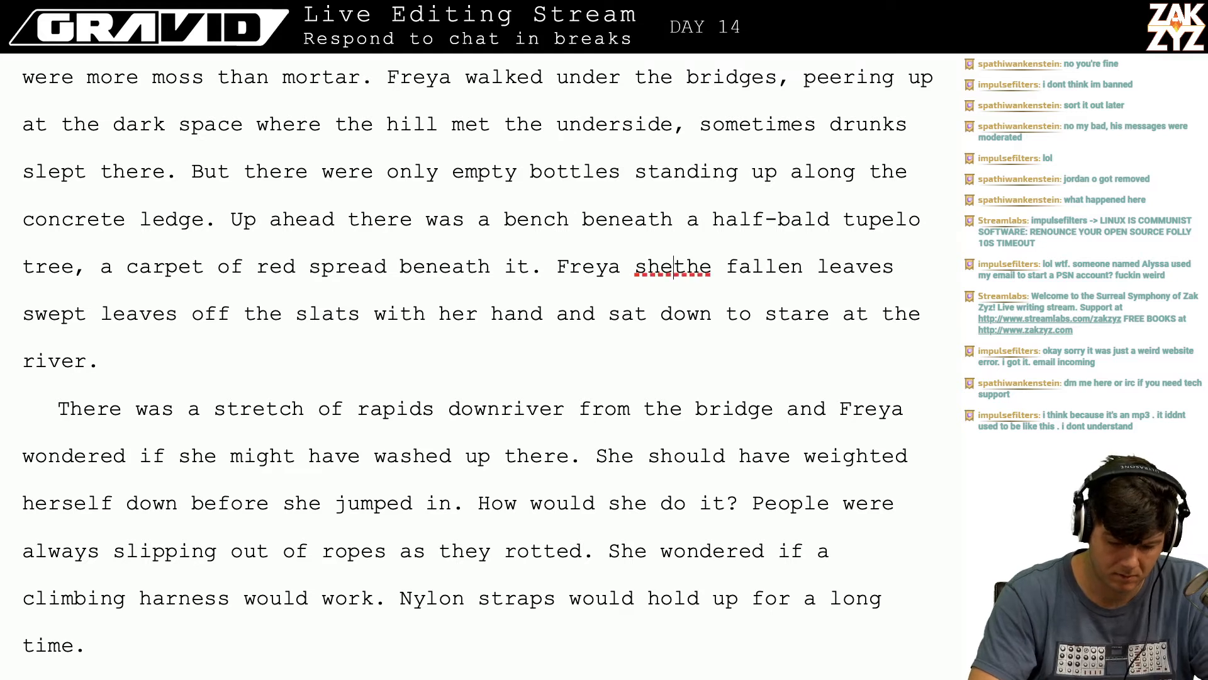
key("BackSpace")
key("BackSpace")
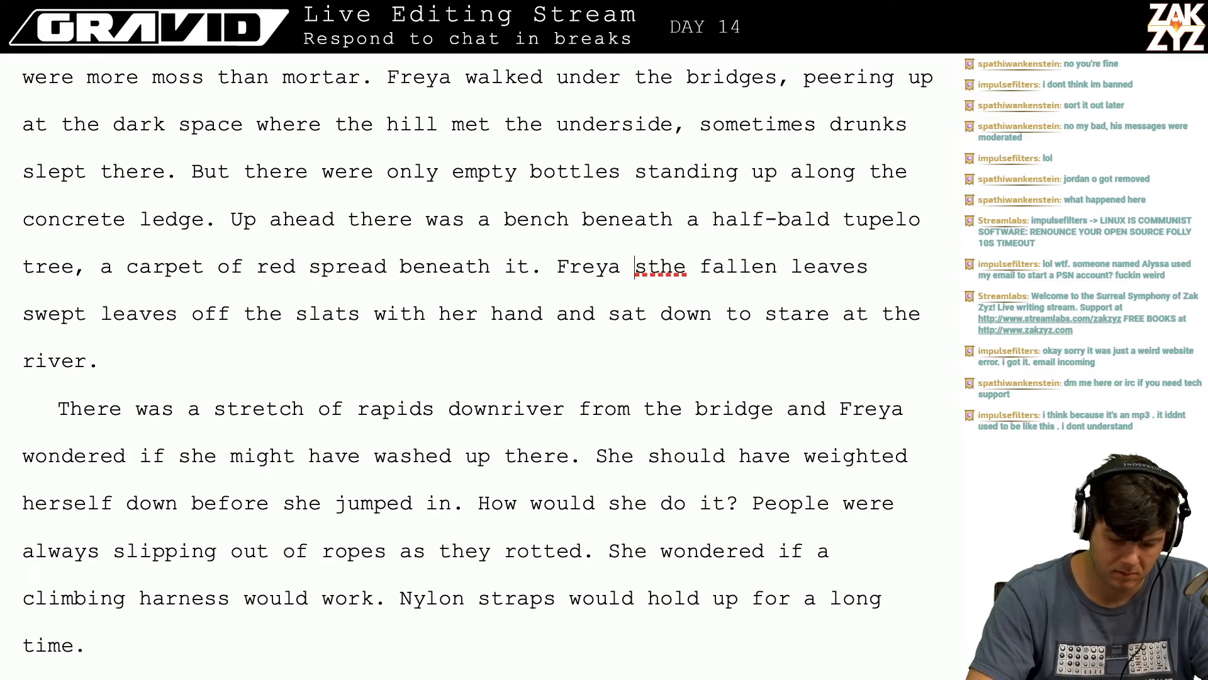
type("swept s")
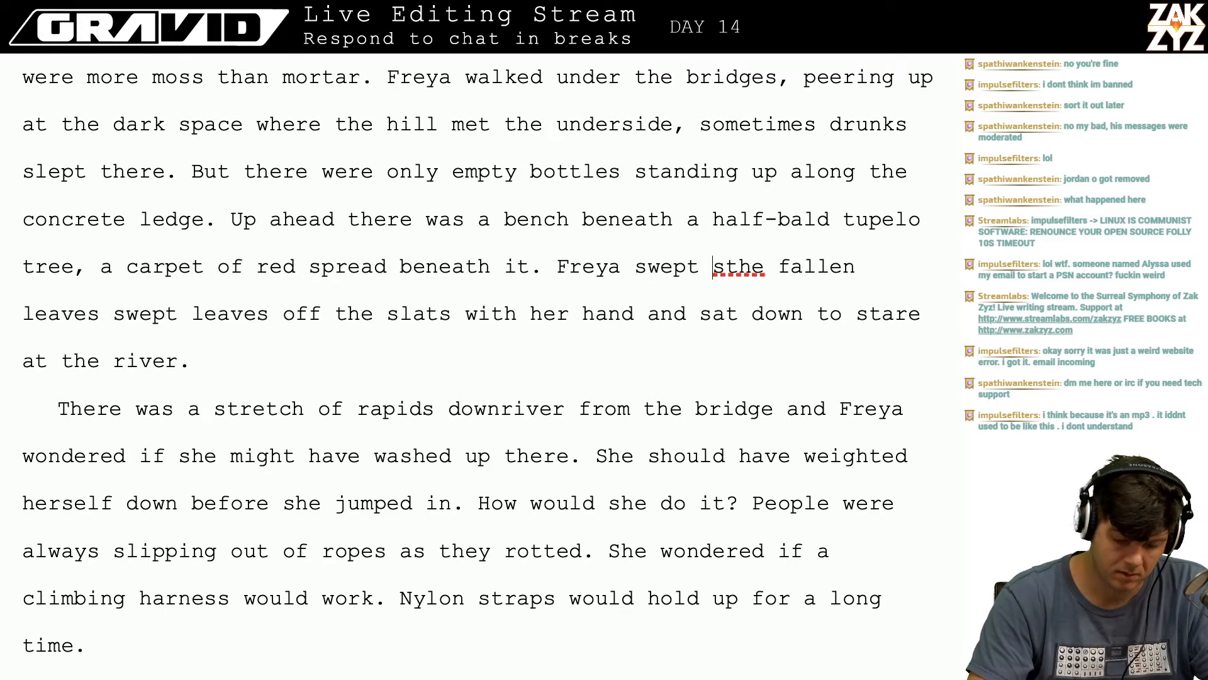
key("Delete")
- Look over the following paragraphs down to "Back here again." and return to the tupelo tree sentence
key("Down")
key("Down")
key("Down")
key("Down")
key("Down")
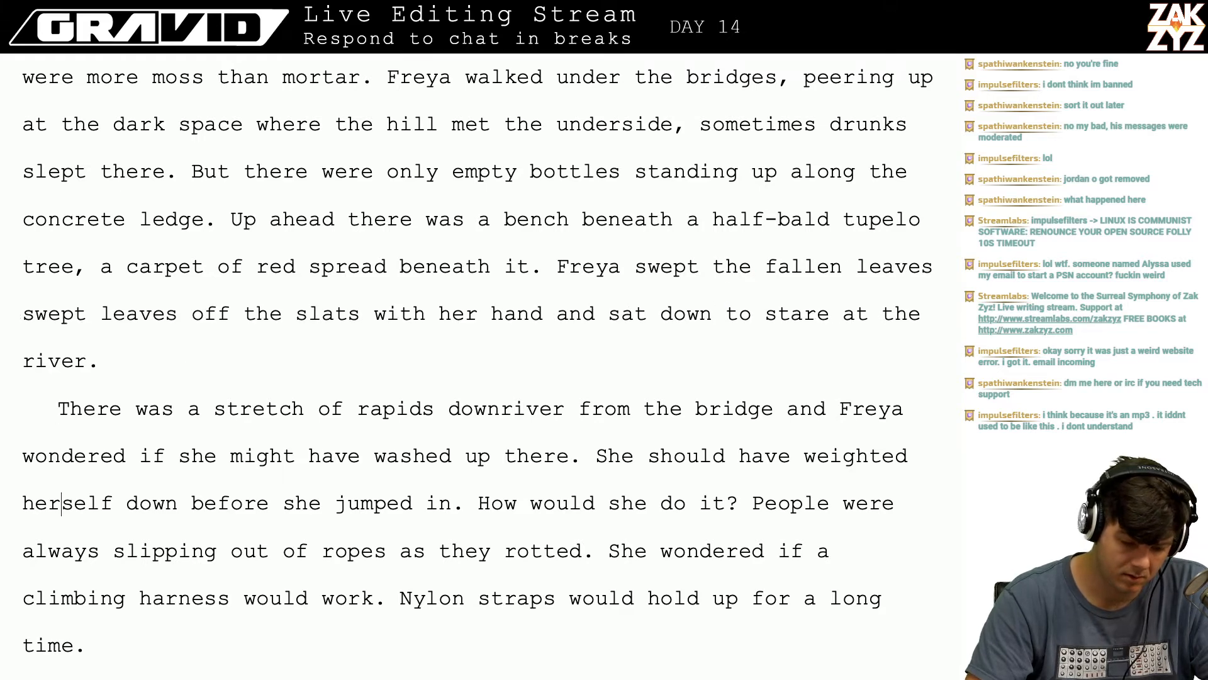
key("Down")
key("Down")
key("Down")
key("Down")
key("Down")
key("Down")
key("Up")
key("Up")
key("Up")
key("Up")
key("Up")
key("Up")
key("Up")
key("Up")
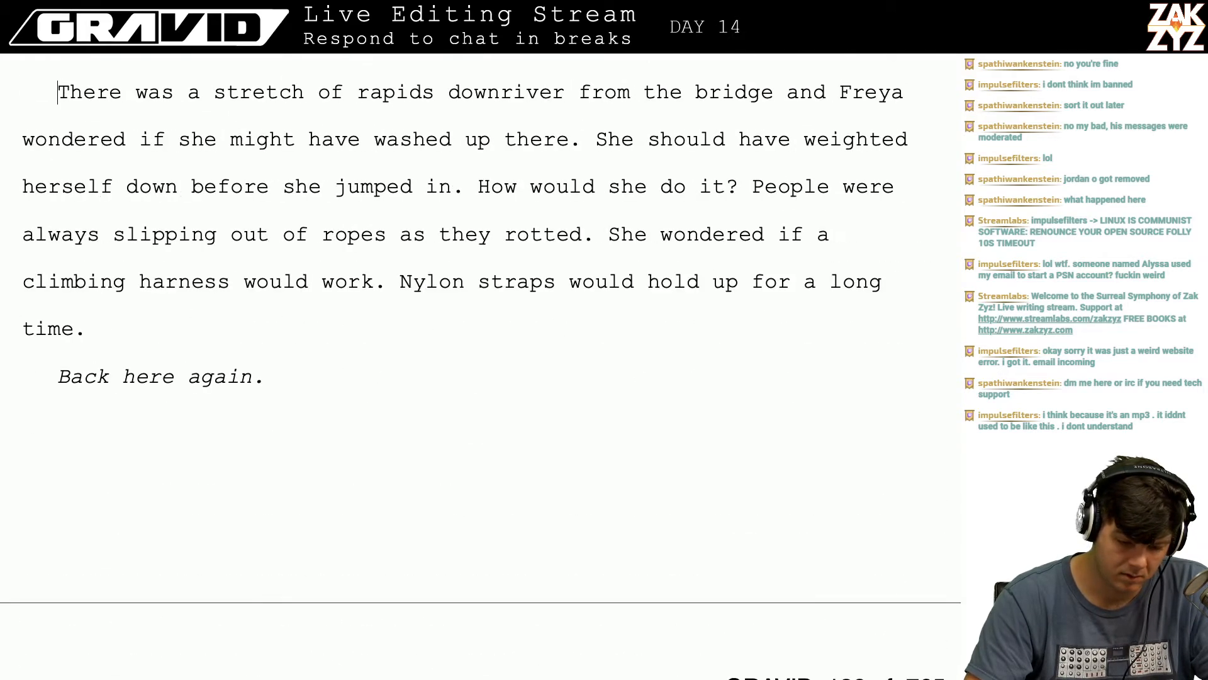
key("Up")
key("Up")
key("Up")
key("Up")
key("Down")
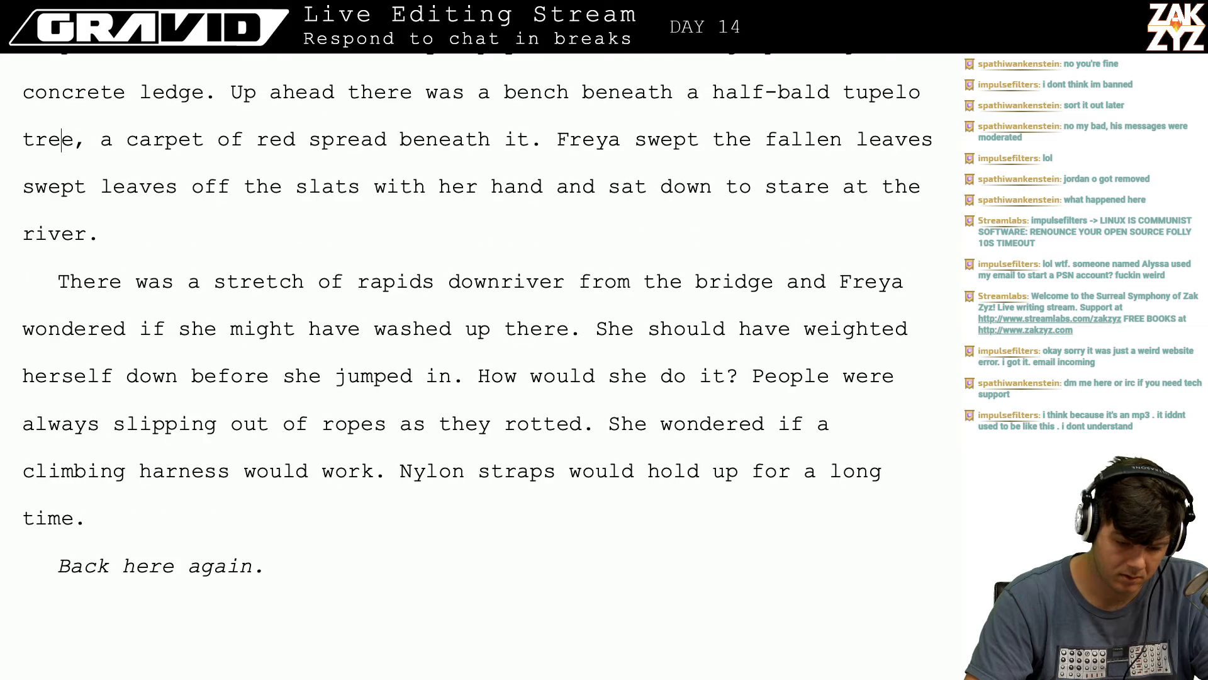
- Remove the word "the" before "fallen leaves" in the sentence about Freya sweeping the bench
key("Right")
key("Right")
key("Down")
key("Right")
key("Right")
key("Right")
key("Left")
key("Left")
key("Left")
key("Left")
key("Left")
key("Left")
key("Left")
key("Left")
key("Left")
key("Left")
key("Left")
key("Left")
key("Left")
key("Left")
key("Left")
key("Left")
key("Left")
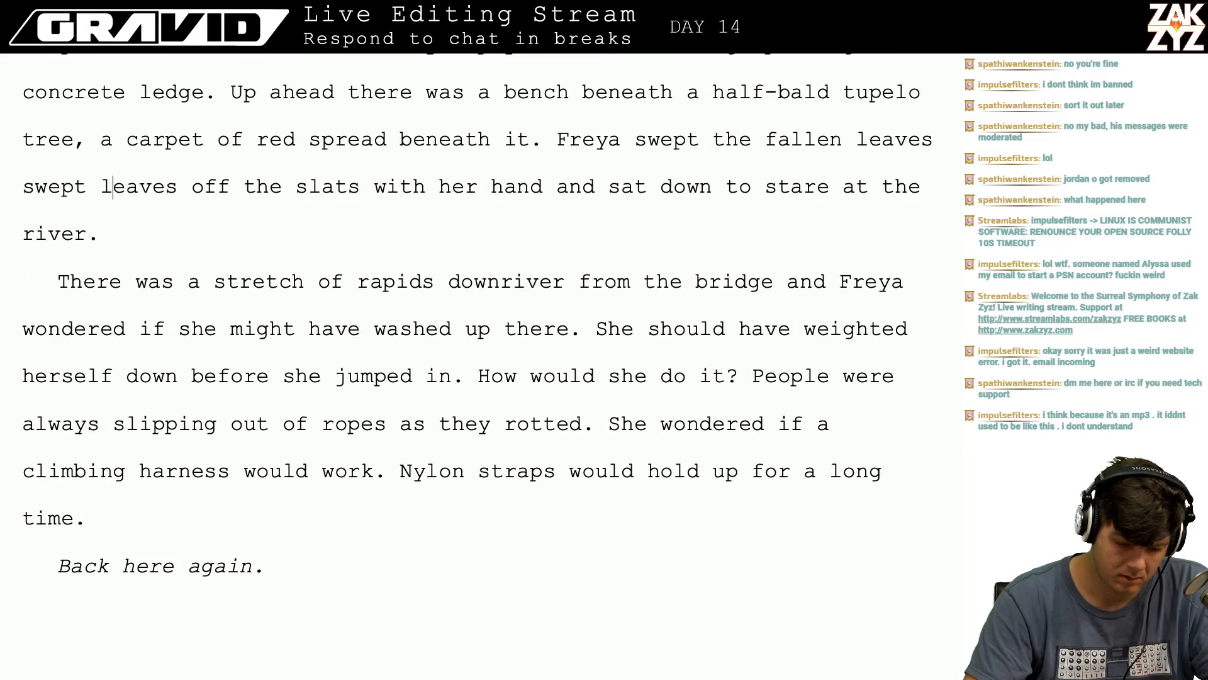
key("Left")
key("Left")
key("Left")
key("Left")
key("Left")
key("Left")
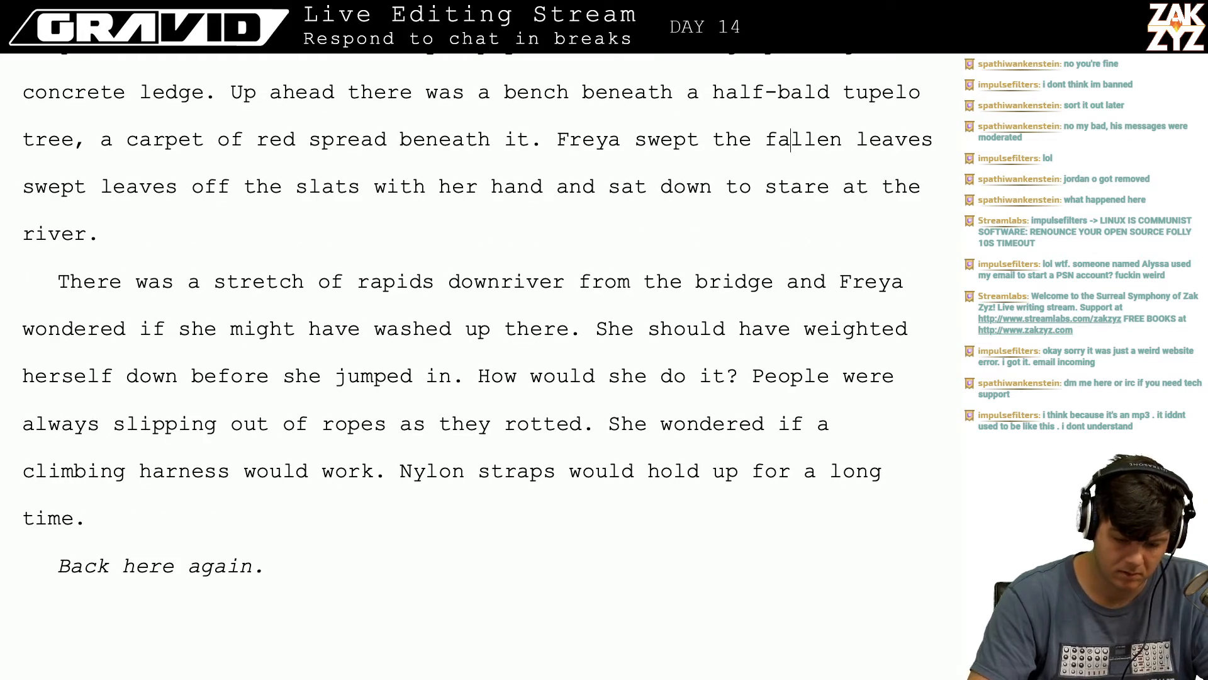
key("BackSpace")
key("BackSpace")
key("BackSpace")
key("BackSpace")
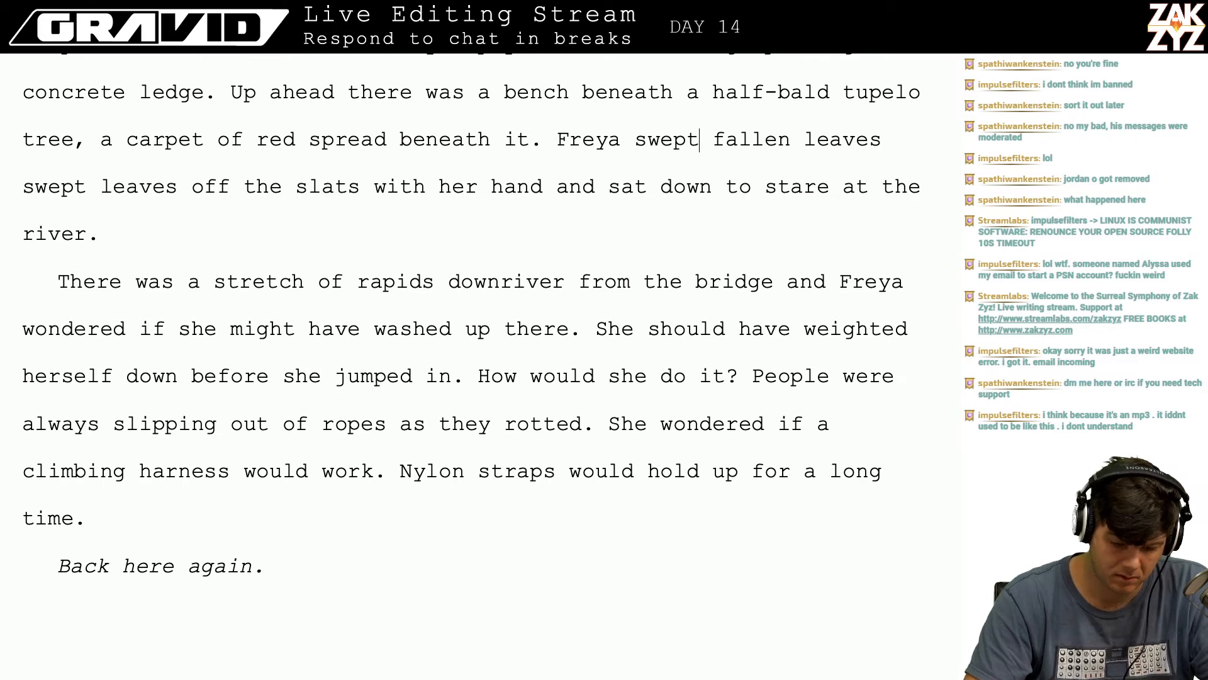
- Continue the sentence after "Freya swept fallen leaves" with "off the slats with her hand and sat down to stare at"
key("Up")
key("Right")
key("Right")
key("Right")
key("Right")
key("Right")
key("Right")
key("Right")
key("Right")
key("Right")
key("Right")
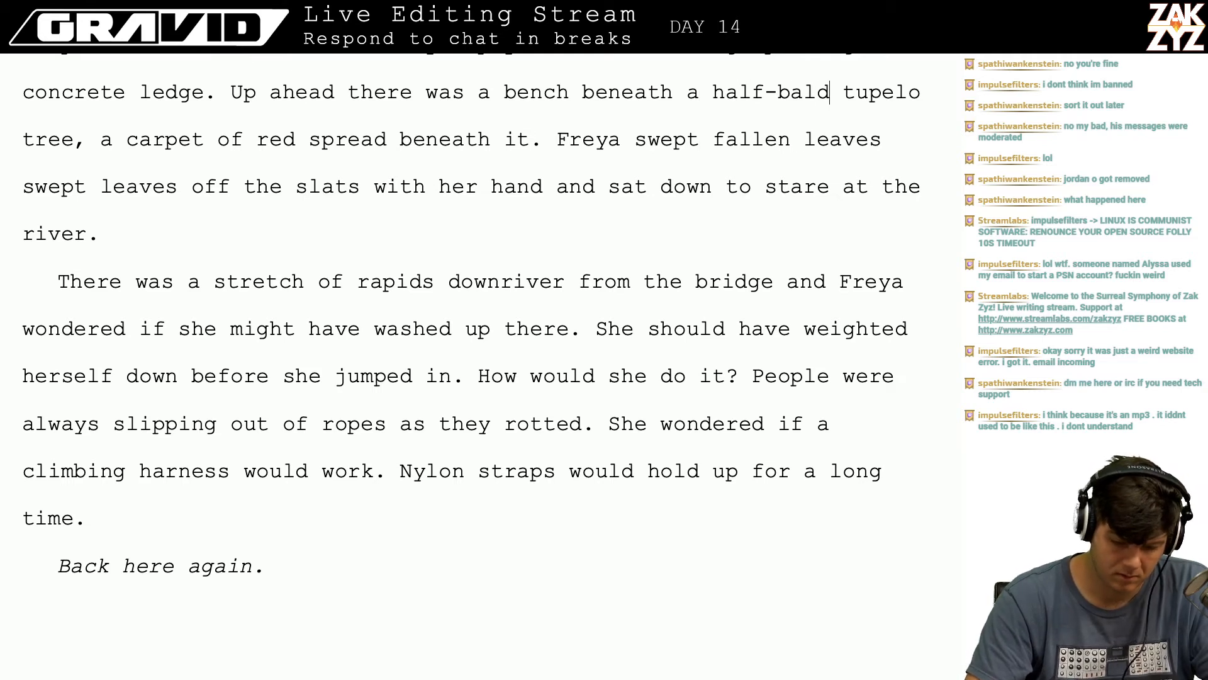
key("Down")
key("Right")
key("Right")
key("Right")
type("off ")
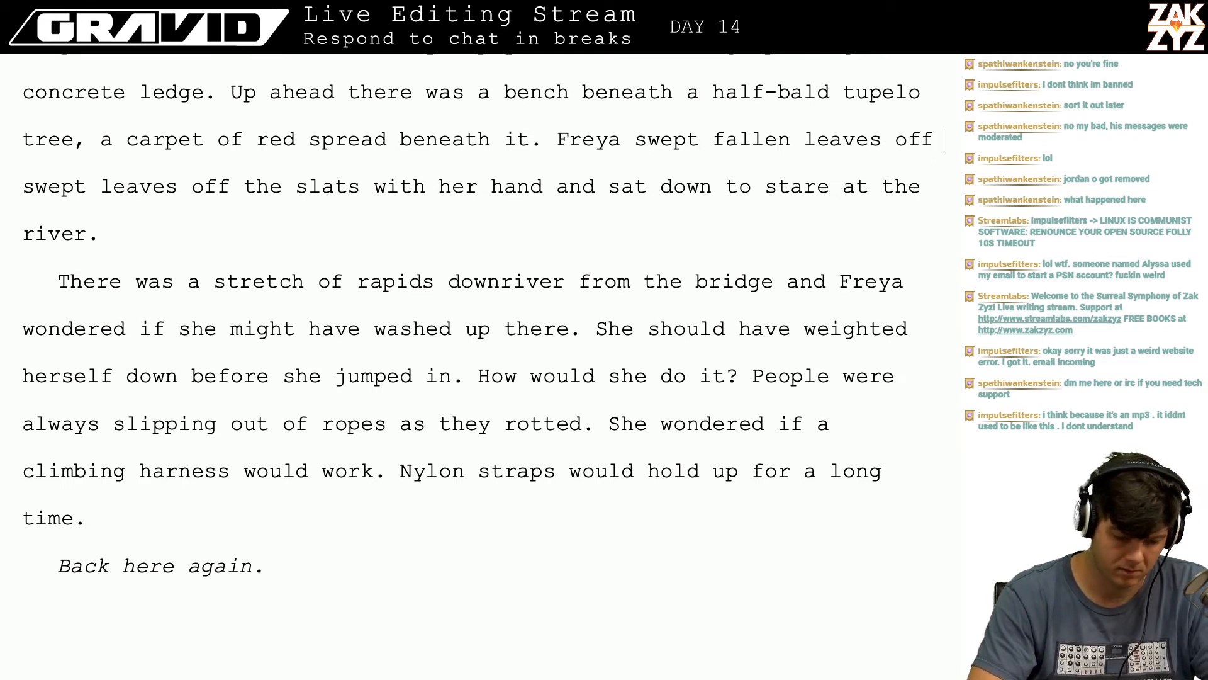
type("the slats with her hand ")
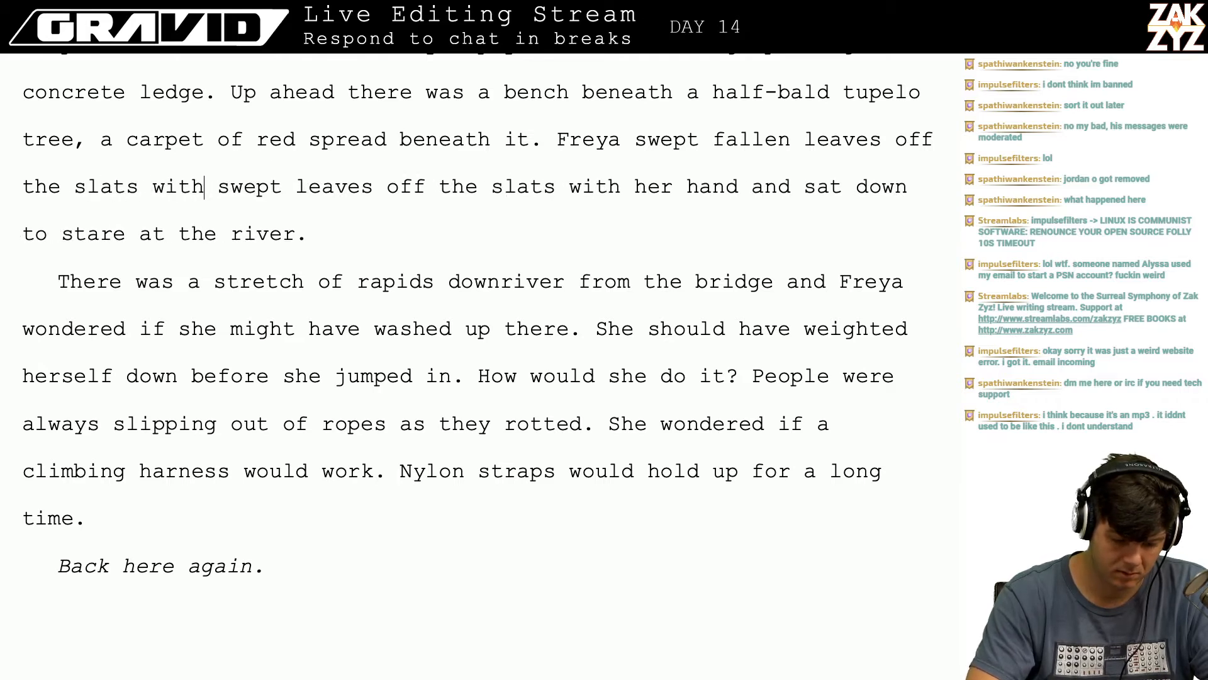
type("and ")
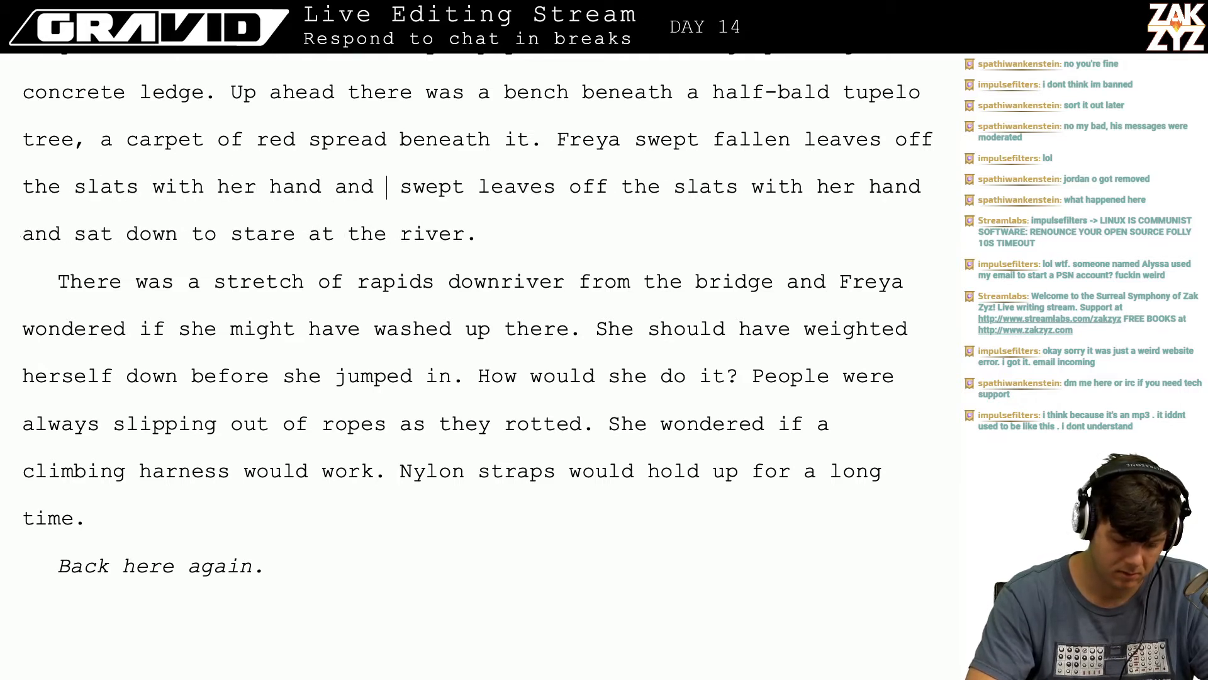
type("sat down ")
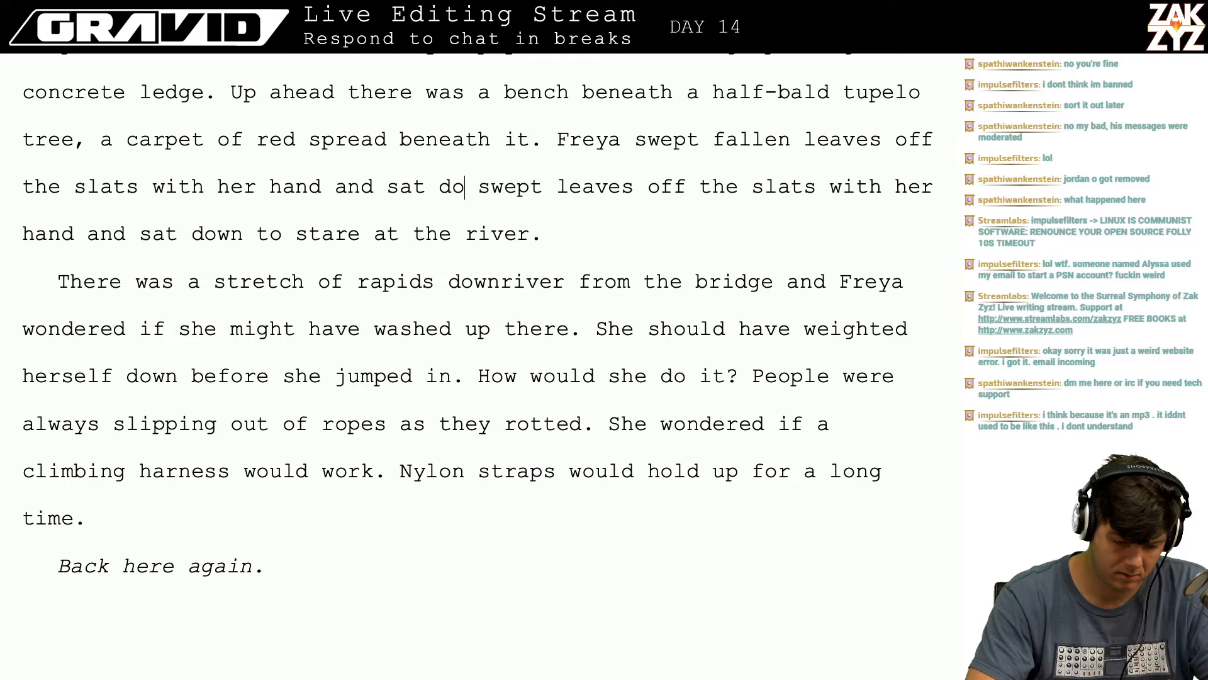
type("to stare at")
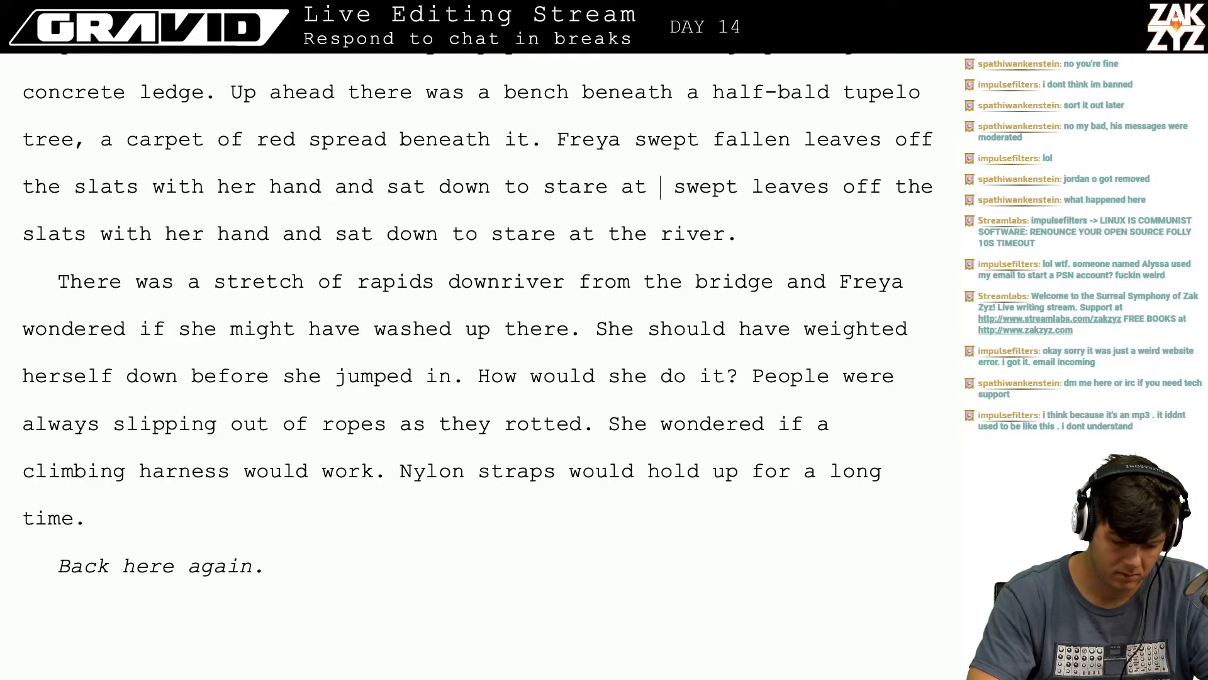
- Cut "to stare at" from the new wording and end the sentence with a period after "sat down"
key("BackSpace")
key("BackSpace")
key("BackSpace")
key("BackSpace")
key("BackSpace")
key("BackSpace")
key("BackSpace")
key("BackSpace")
key("BackSpace")
key("BackSpace")
key("BackSpace")
key("BackSpace")
key("BackSpace")
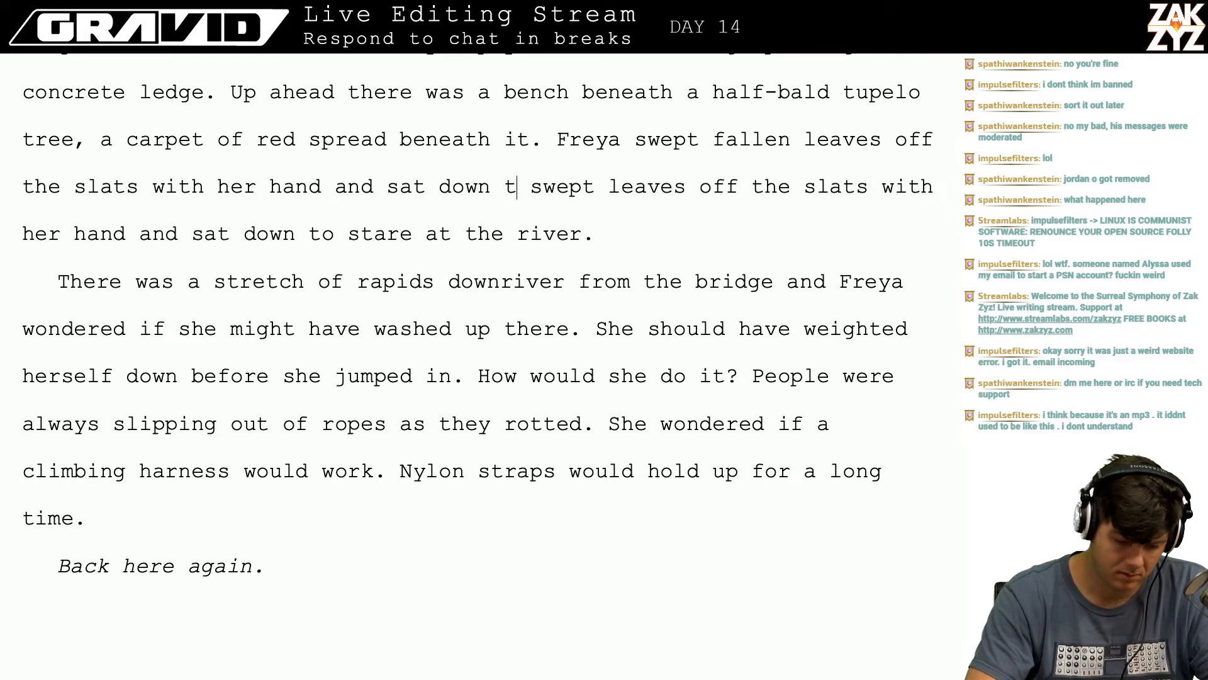
type(".")
- Delete the leftover old wording from "swept leaves off the slats" through "stare at the river."
key("shift+Right")
key("shift+Down")
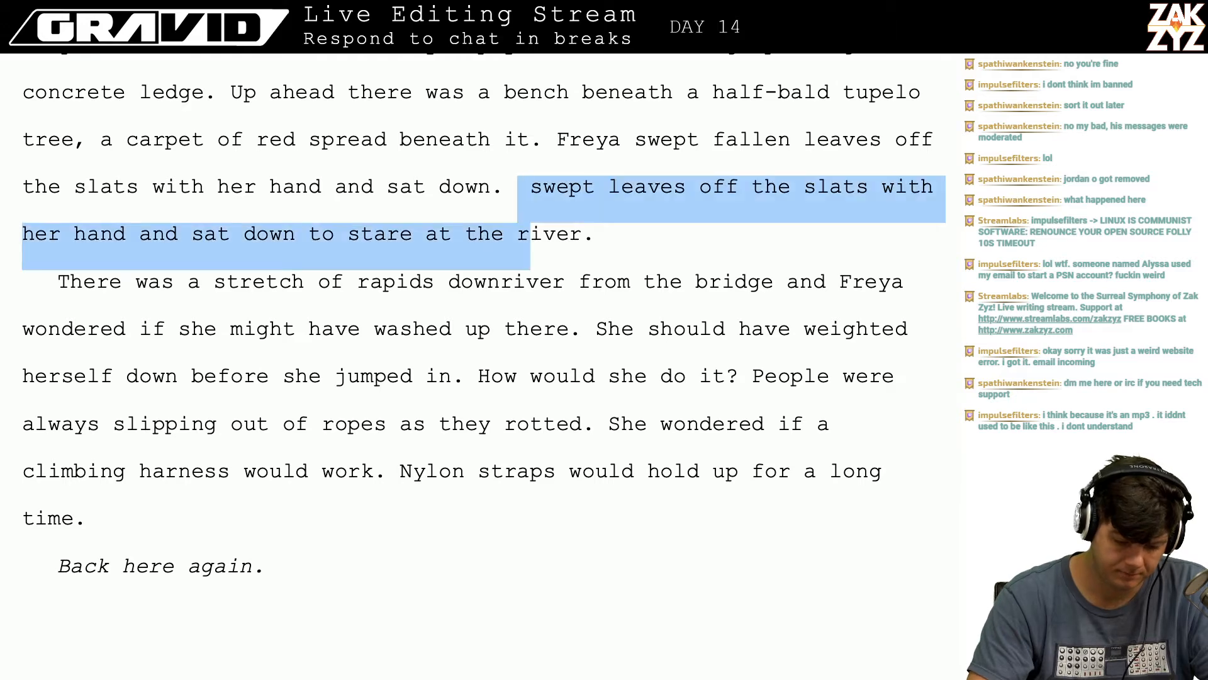
key("shift+Right")
key("shift+Right")
key("shift+Right")
key("shift+Right")
key("shift+Right")
key("BackSpace")
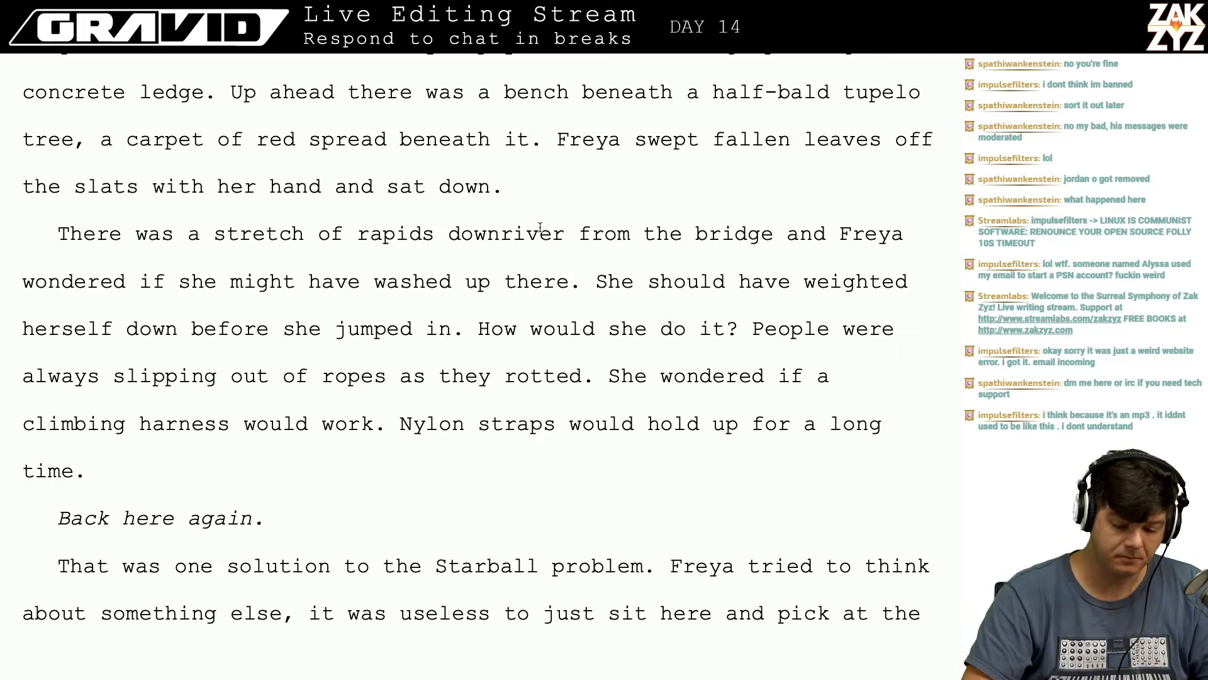
- Add the note "5 MINUTE BREAK." on its own line, with blank lines around it, before the rapids paragraph
key("Return")
key("Return")
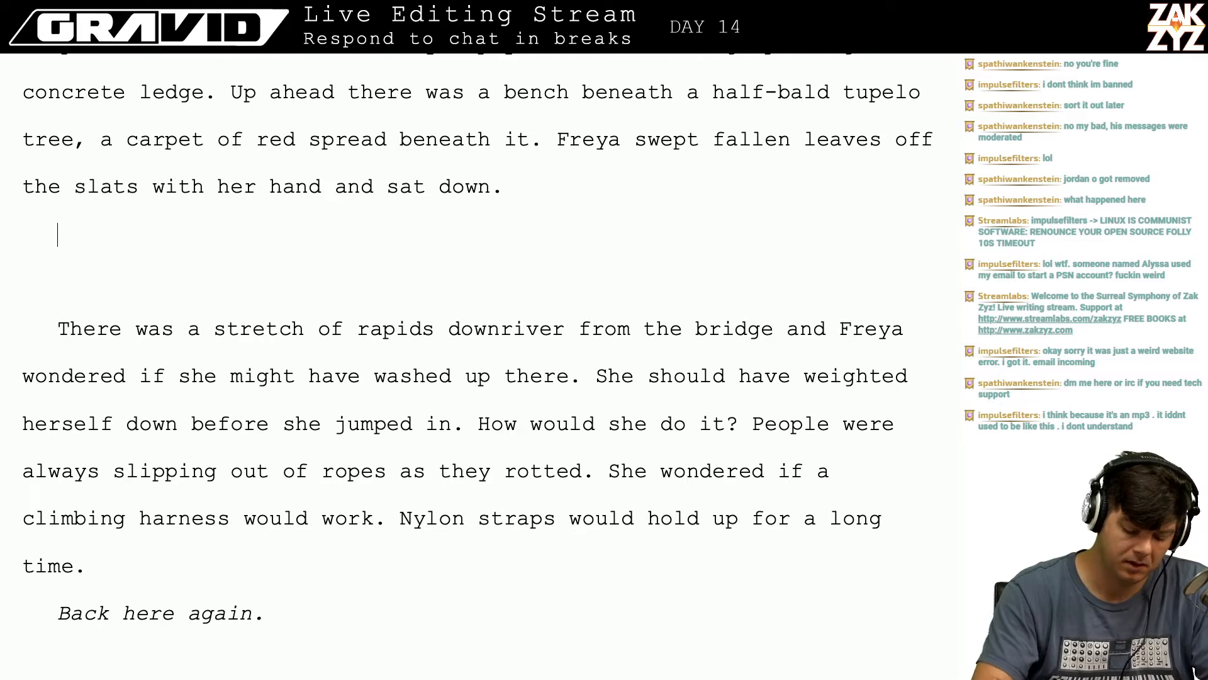
key("Return")
key("Up")
type("5 ")
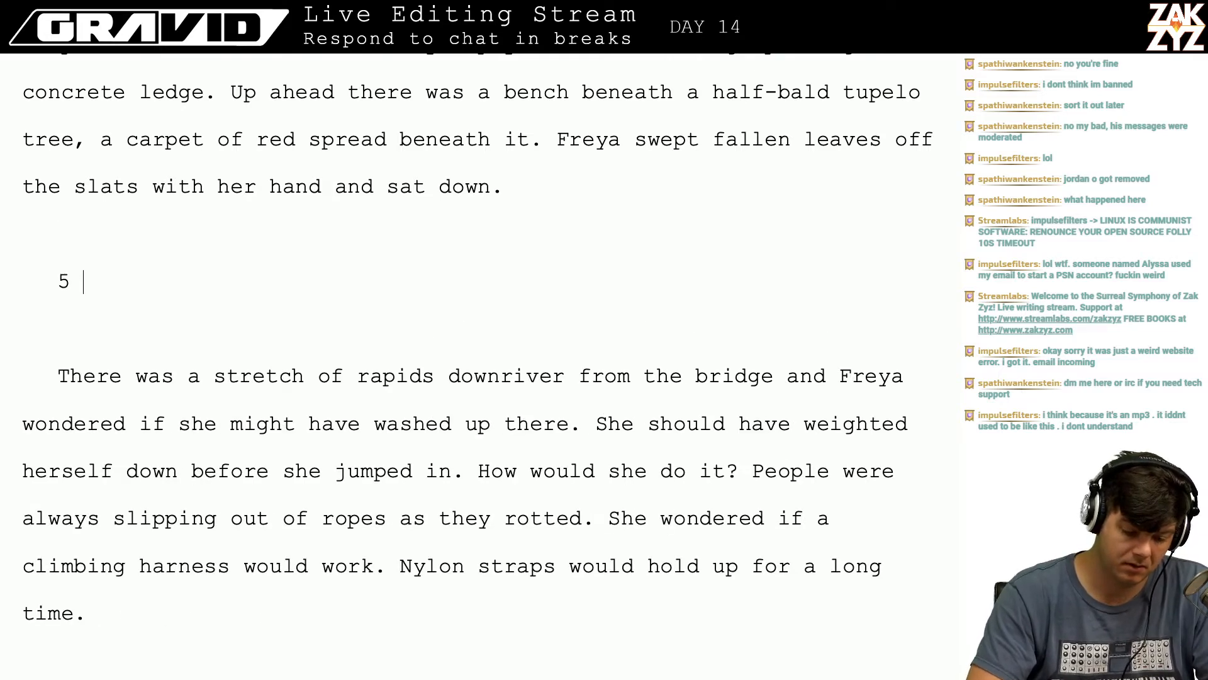
type("MINUTE BREAK.")
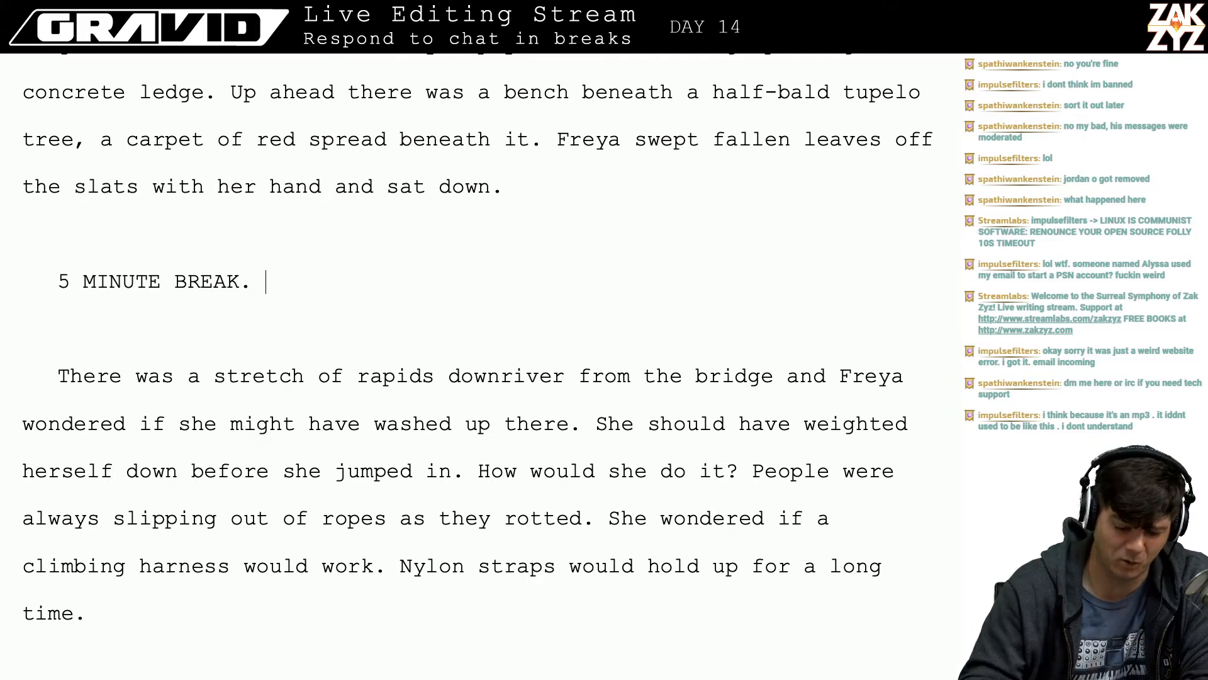
- Delete the "5 MINUTE BREAK." note and its surrounding blank lines between the two paragraphs
key("shift+Down")
key("shift+Down")
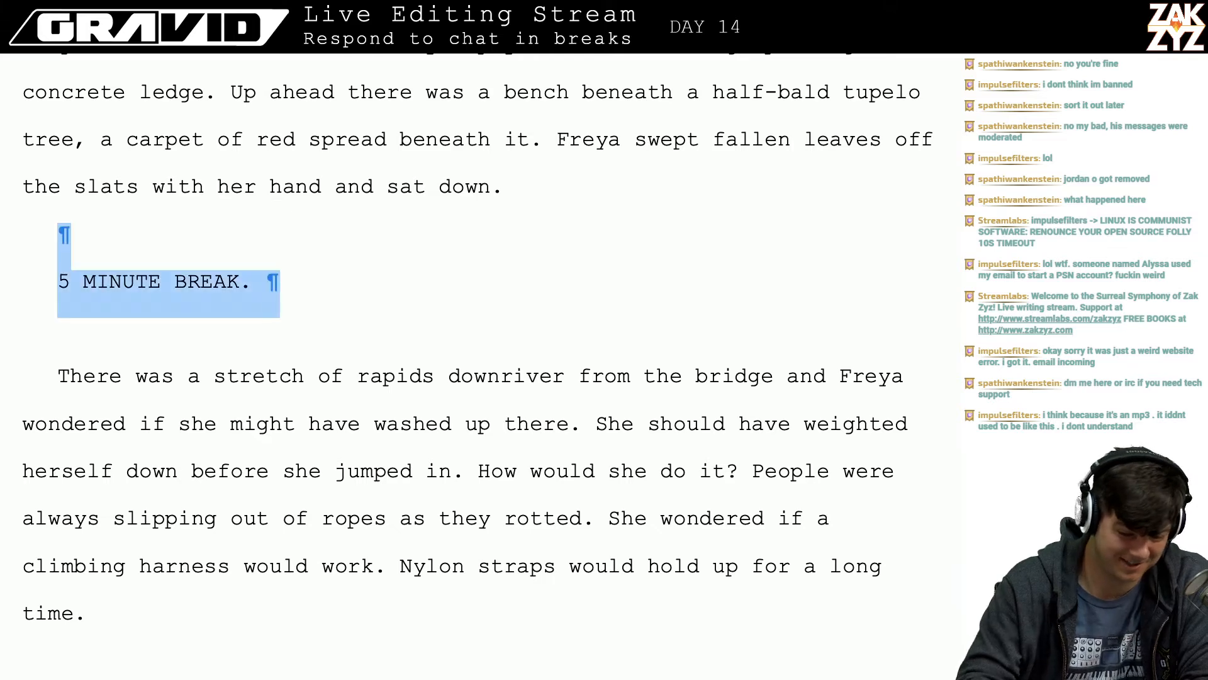
key("Delete")
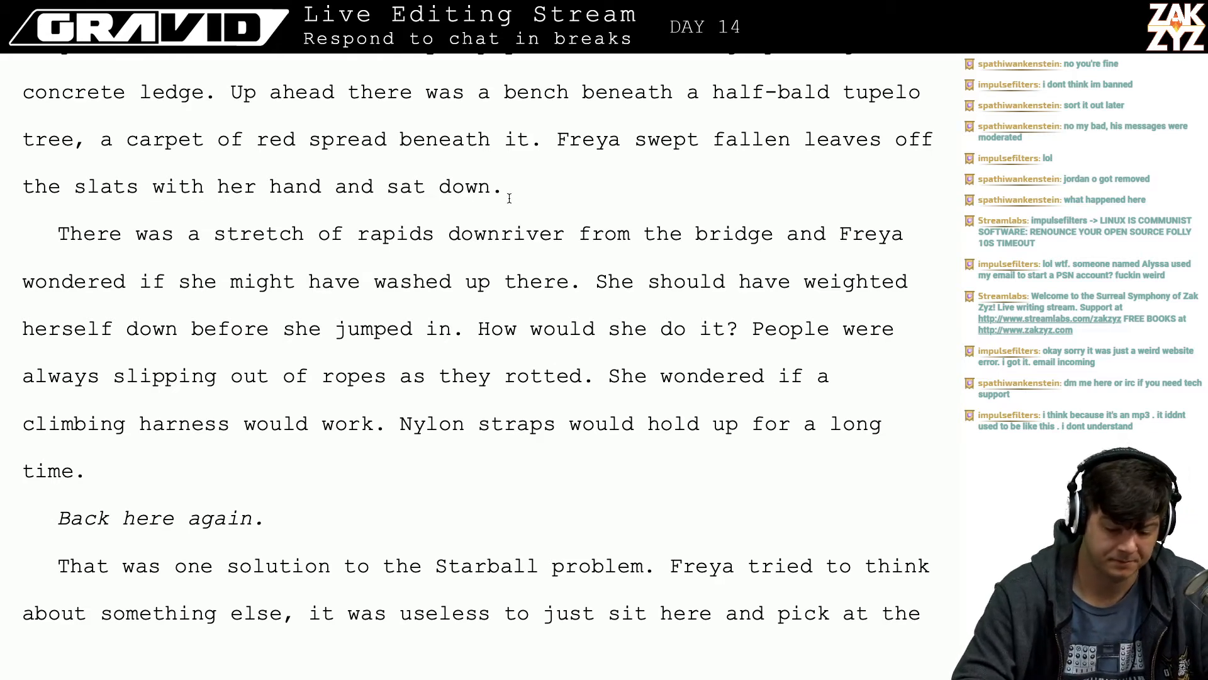
- Reread the passage about the tupelo tree, the carpet of red and Freya sweeping the bench slats
scroll(506, 200, "up", 2)
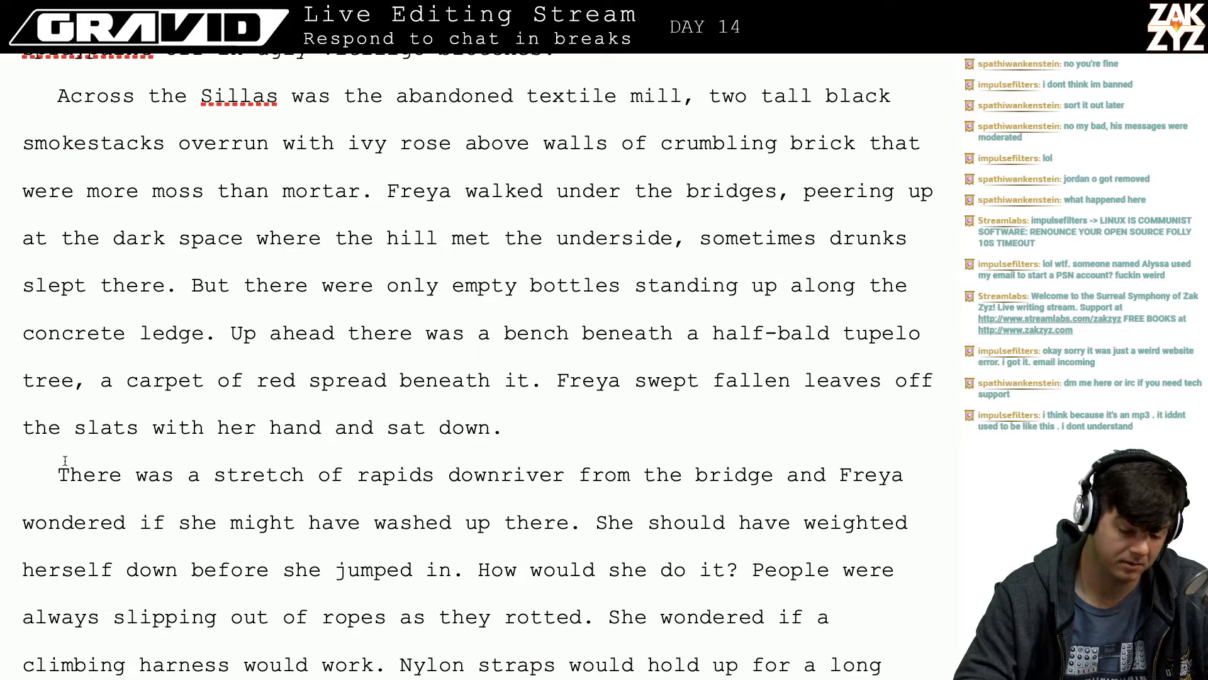
left_click(125, 379)
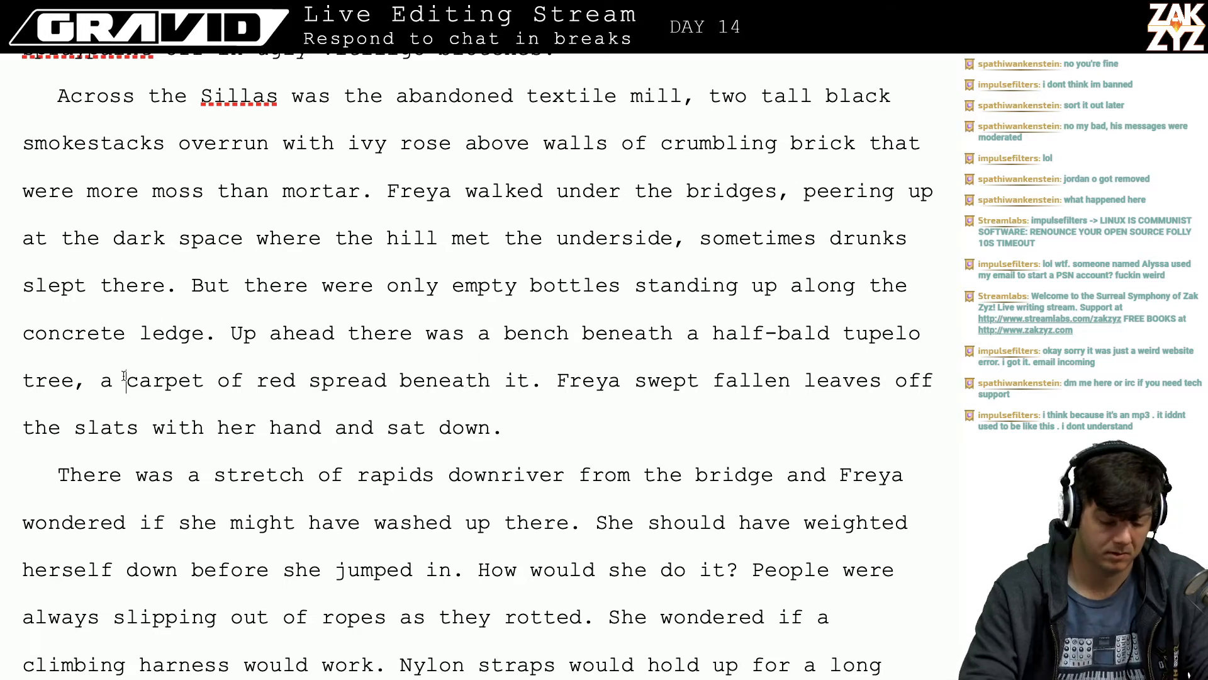
key("Right")
key("Right")
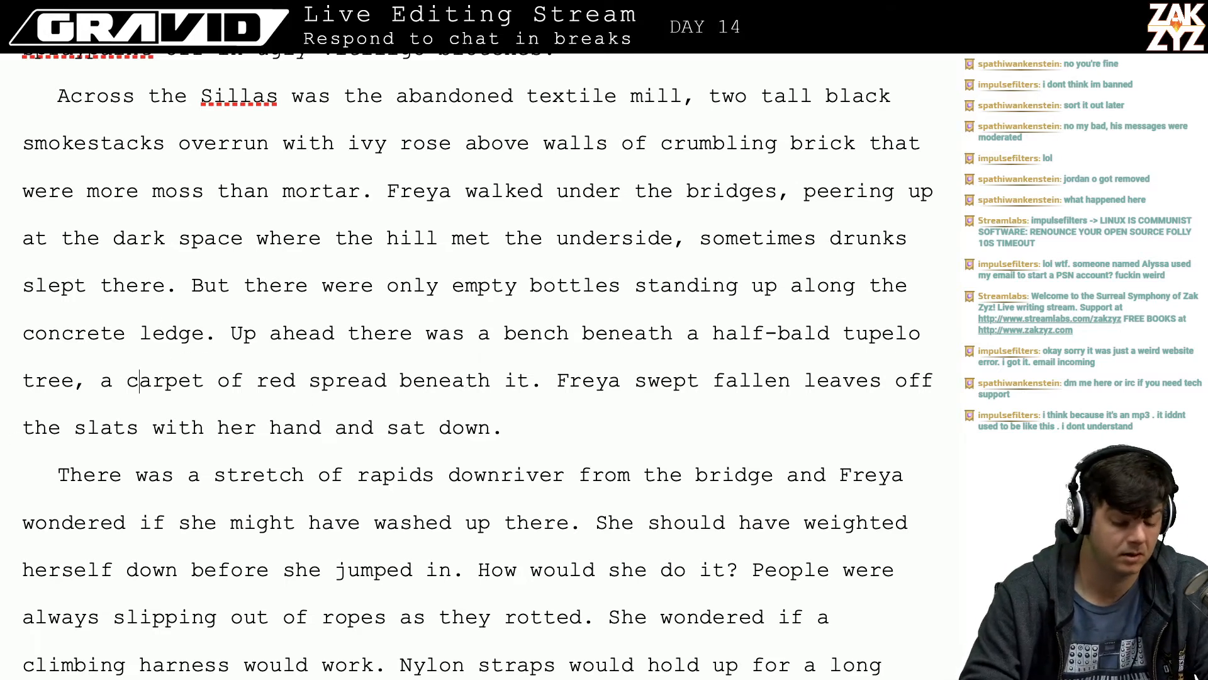
key("Right")
key("Right")
key("Right")
key("Right")
key("Right")
key("Right")
key("Right")
key("Right")
key("Right")
key("Right")
key("Right")
key("Right")
key("Right")
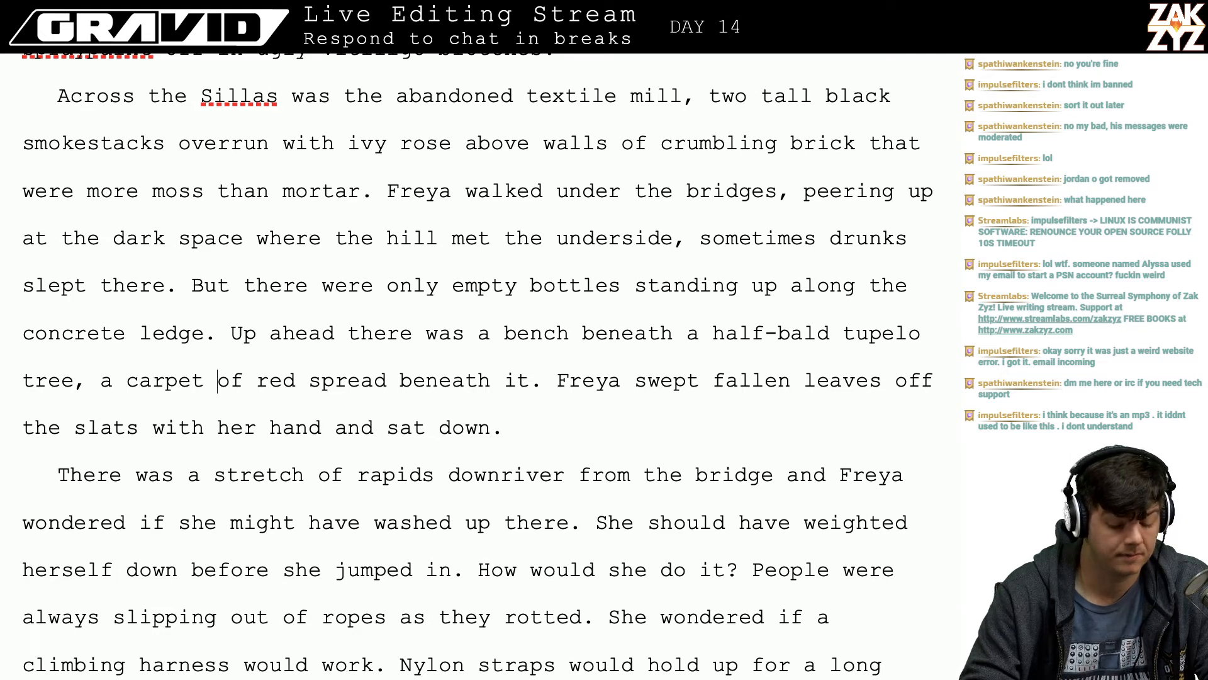
key("Down")
key("Down")
key("Down")
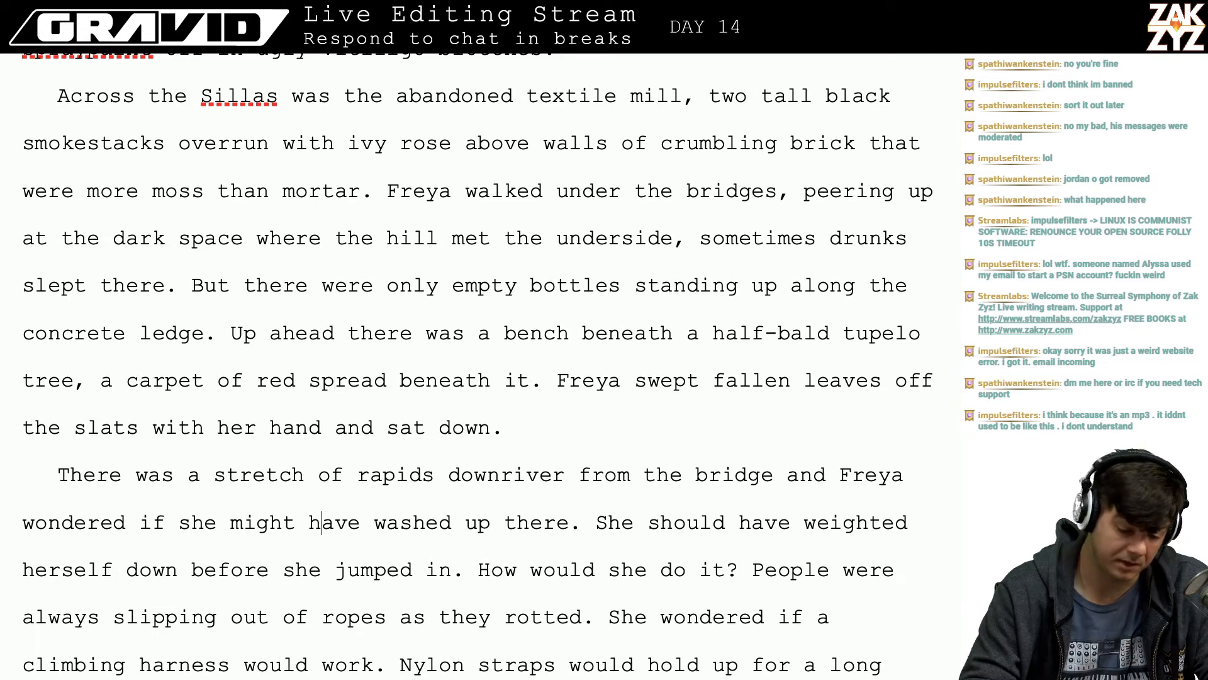
key("Up")
key("Up")
key("Right")
key("Right")
key("Right")
key("Right")
key("Right")
key("Right")
key("Right")
key("Right")
key("Right")
key("Right")
key("Right")
key("Right")
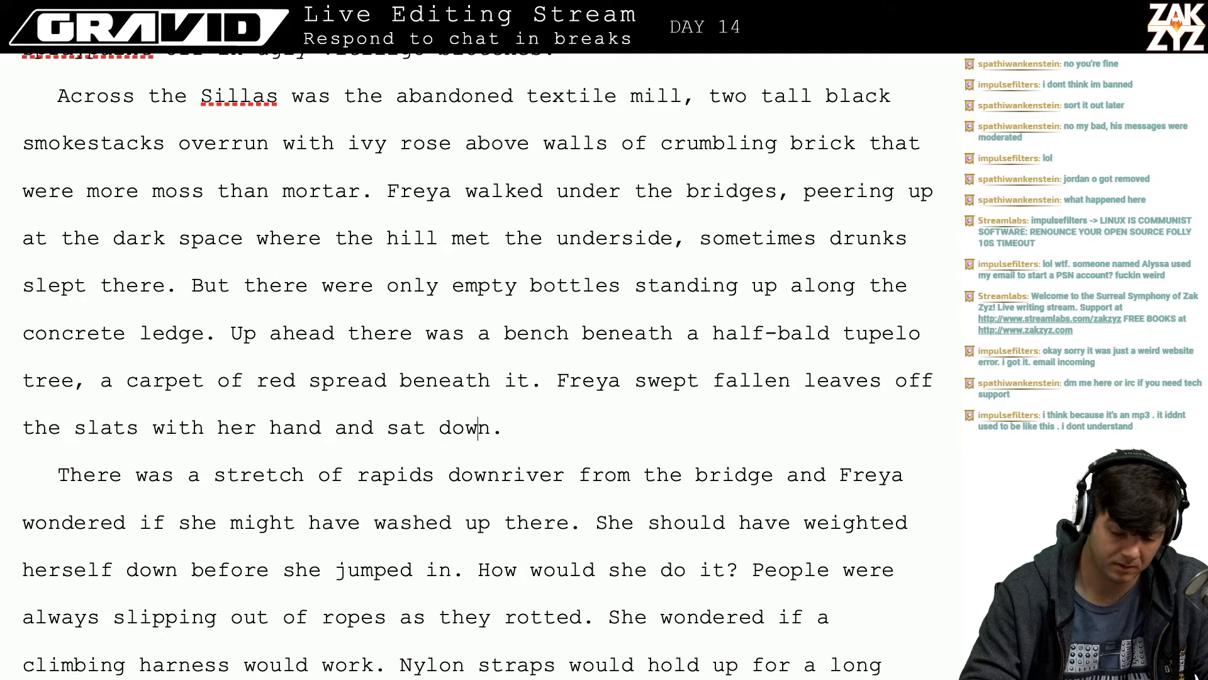
key("Up")
key("Right")
key("Right")
key("Right")
key("Right")
key("Right")
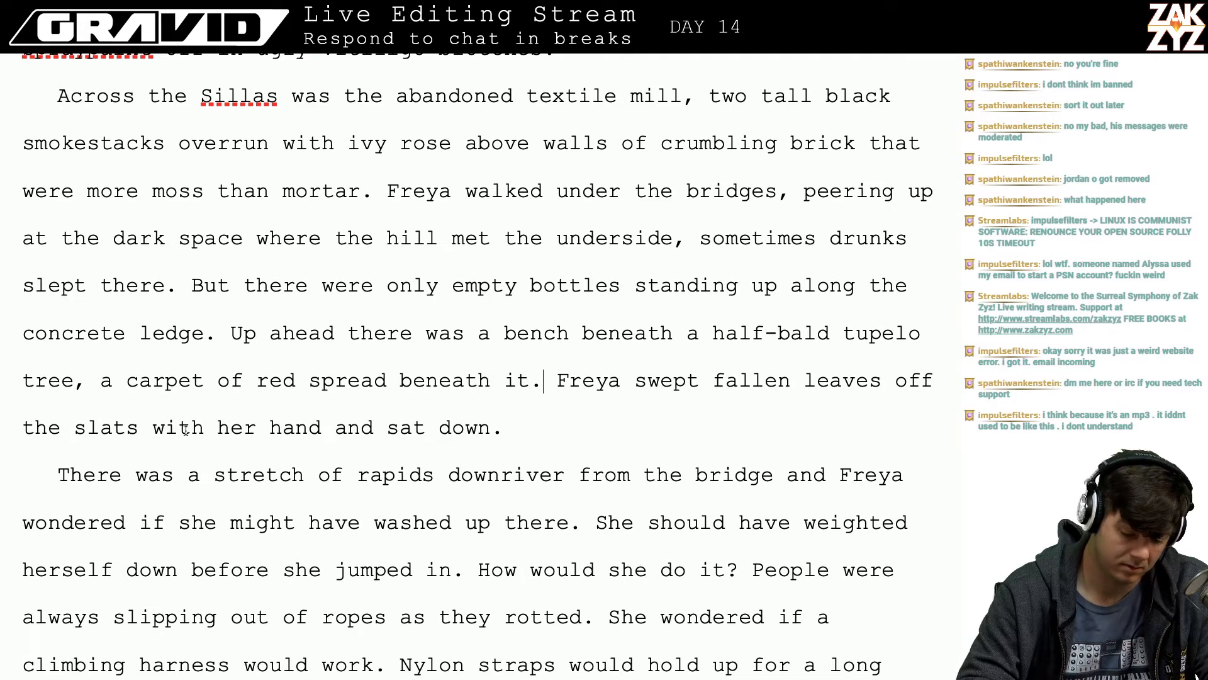
- Remove "with her hand" from the sentence about Freya sweeping the slats and sitting down
left_click(314, 428)
key("Left")
key("Right")
key("Right")
key("BackSpace")
key("BackSpace")
key("BackSpace")
key("BackSpace")
key("BackSpace")
key("BackSpace")
key("BackSpace")
key("BackSpace")
key("BackSpace")
key("BackSpace")
key("BackSpace")
key("BackSpace")
key("BackSpace")
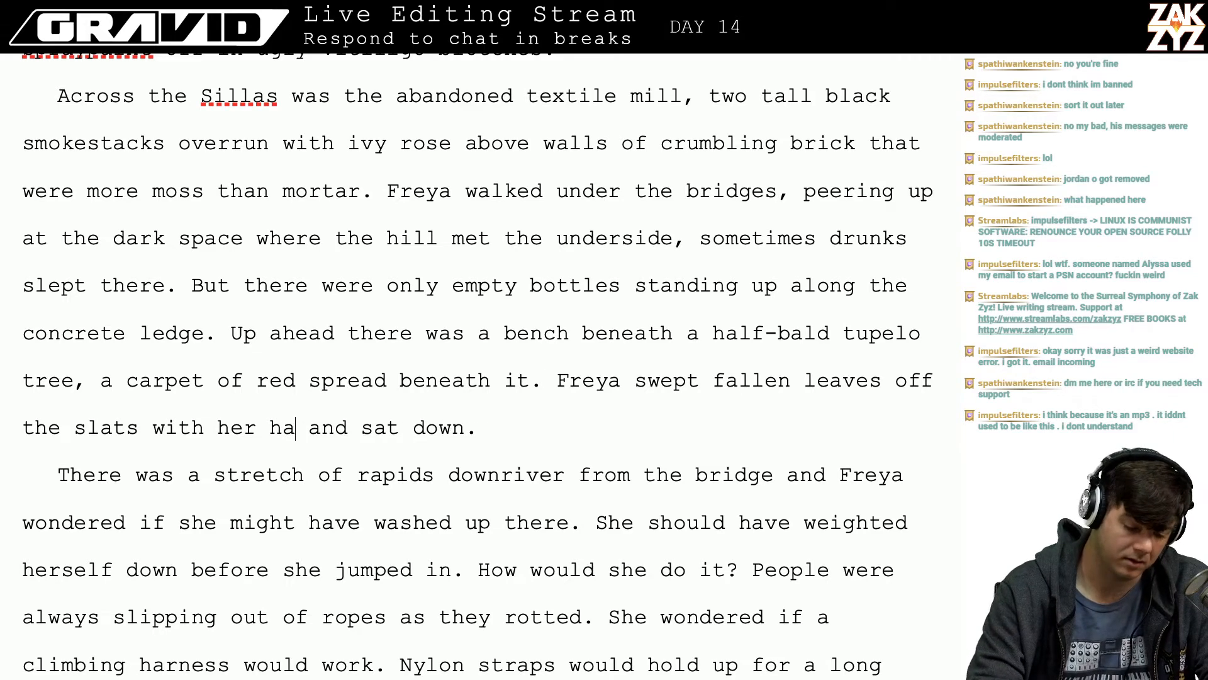
key("BackSpace")
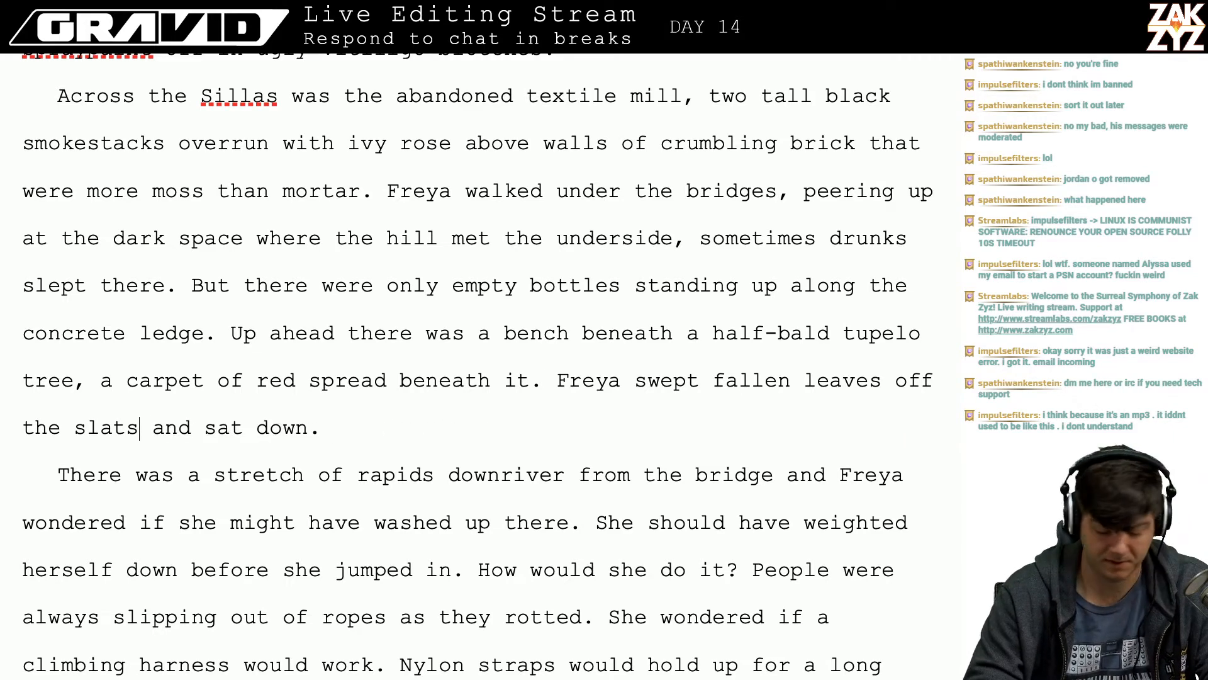
- Read through the rapids and climbing harness paragraph down to the Starball problem paragraph
key("Down")
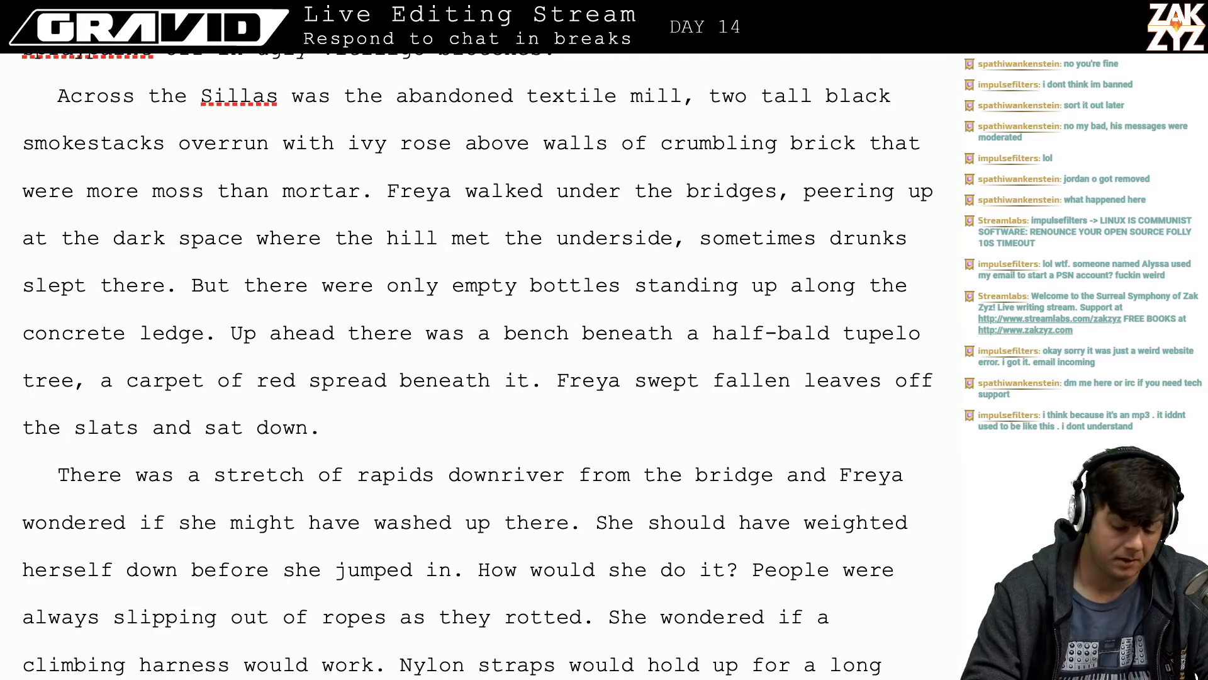
key("Down")
key("Down")
key("Down")
key("Right")
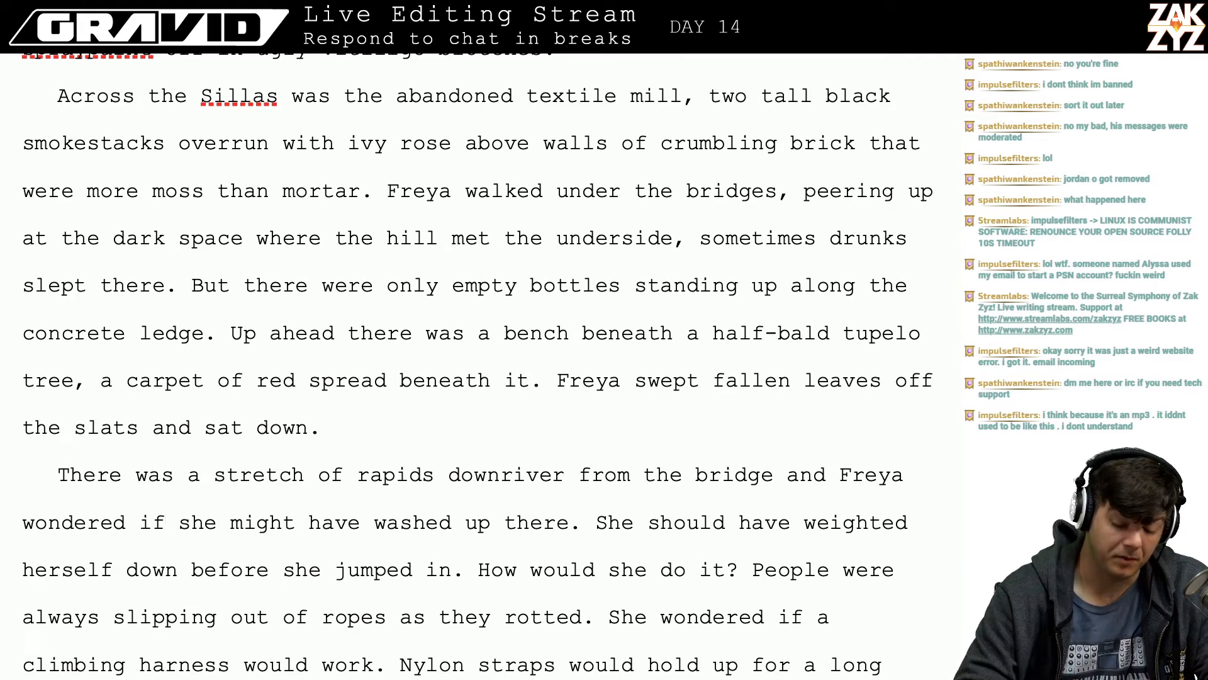
scroll(478, 365, "down", 1)
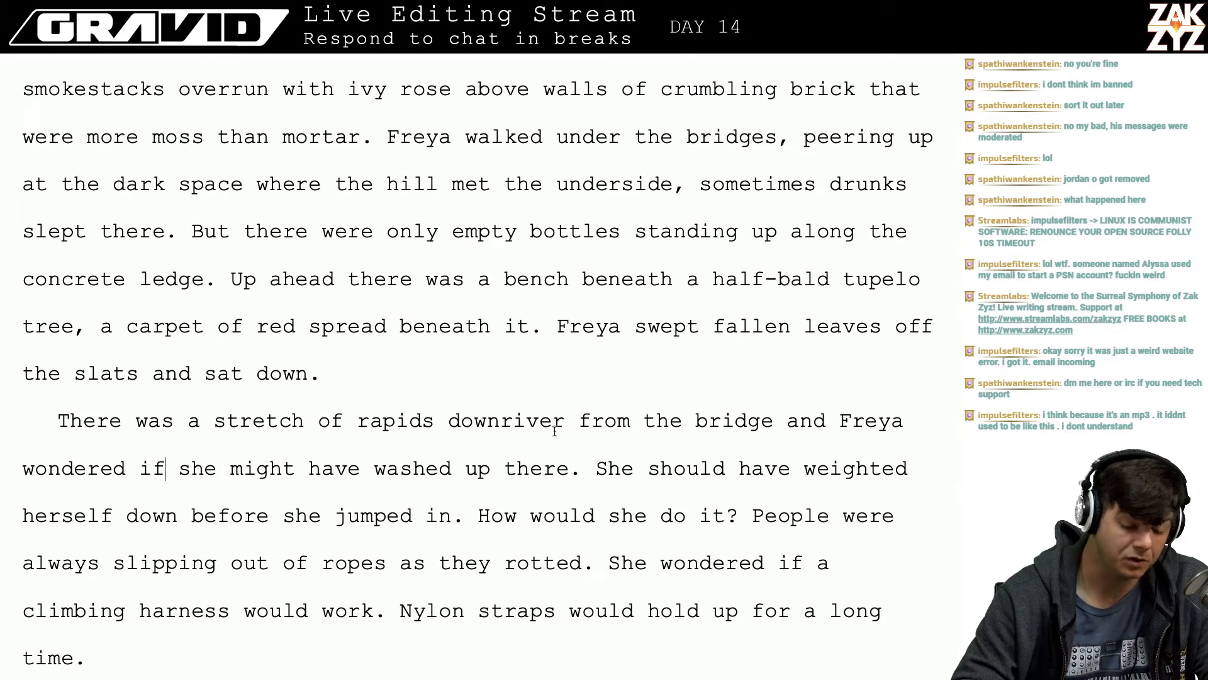
scroll(554, 431, "down", 3)
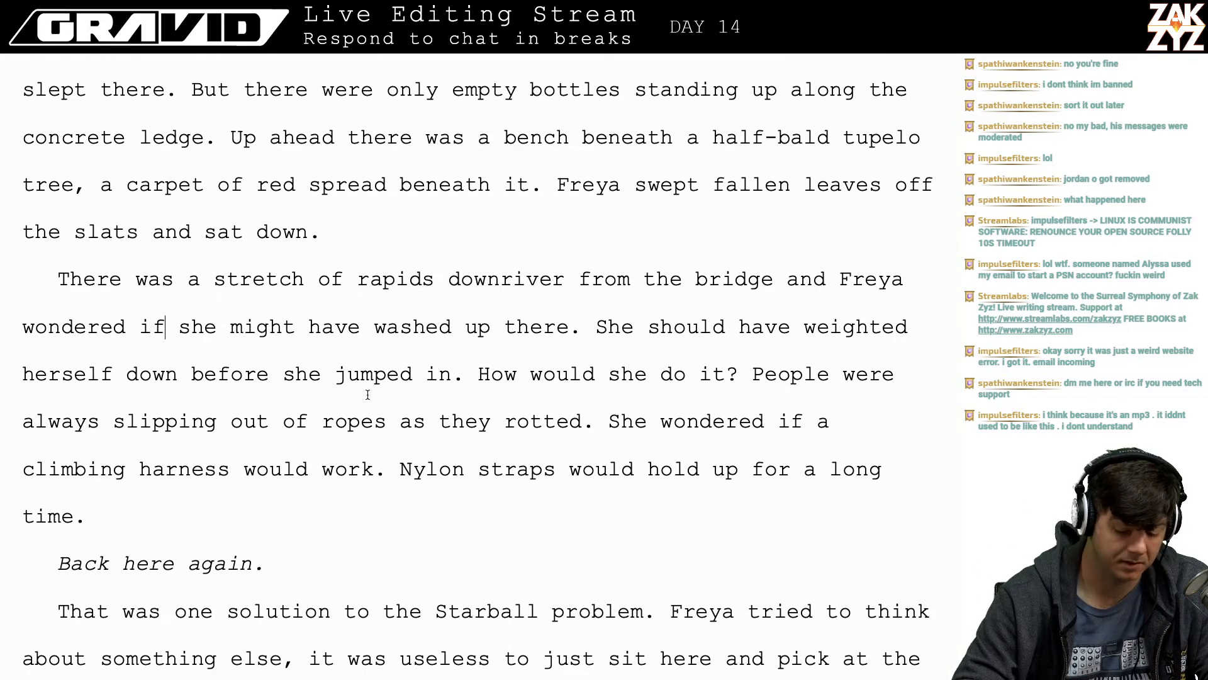
scroll(616, 458, "down", 1)
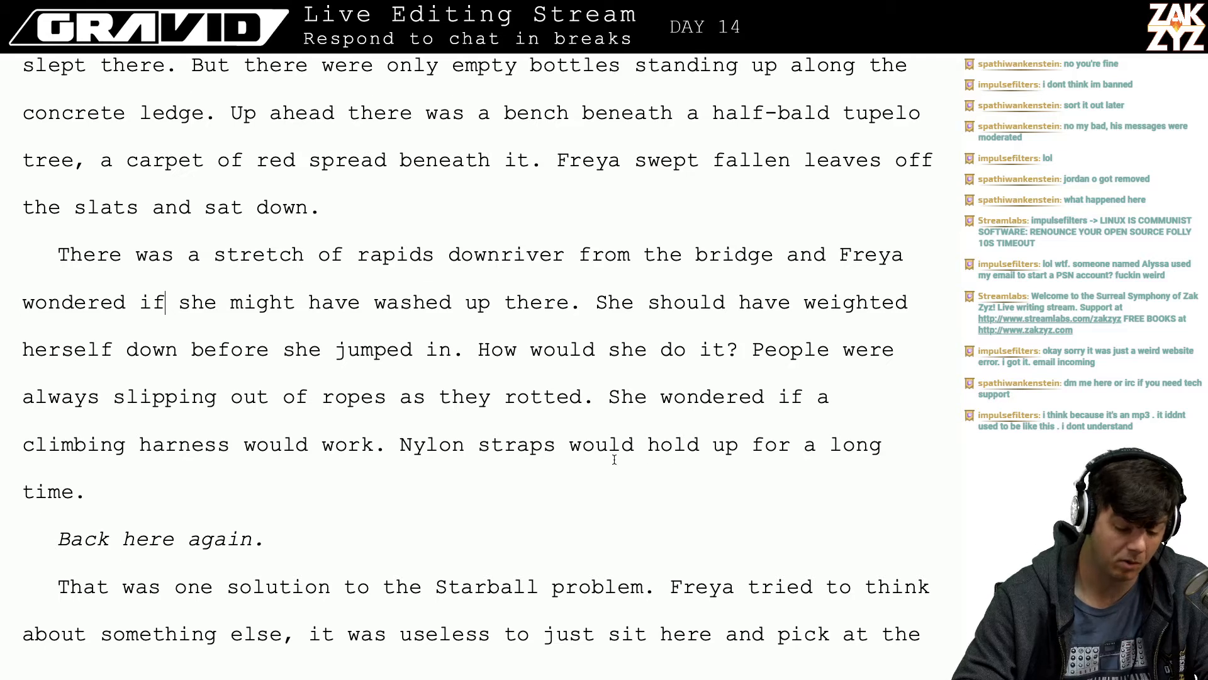
scroll(452, 452, "down", 1)
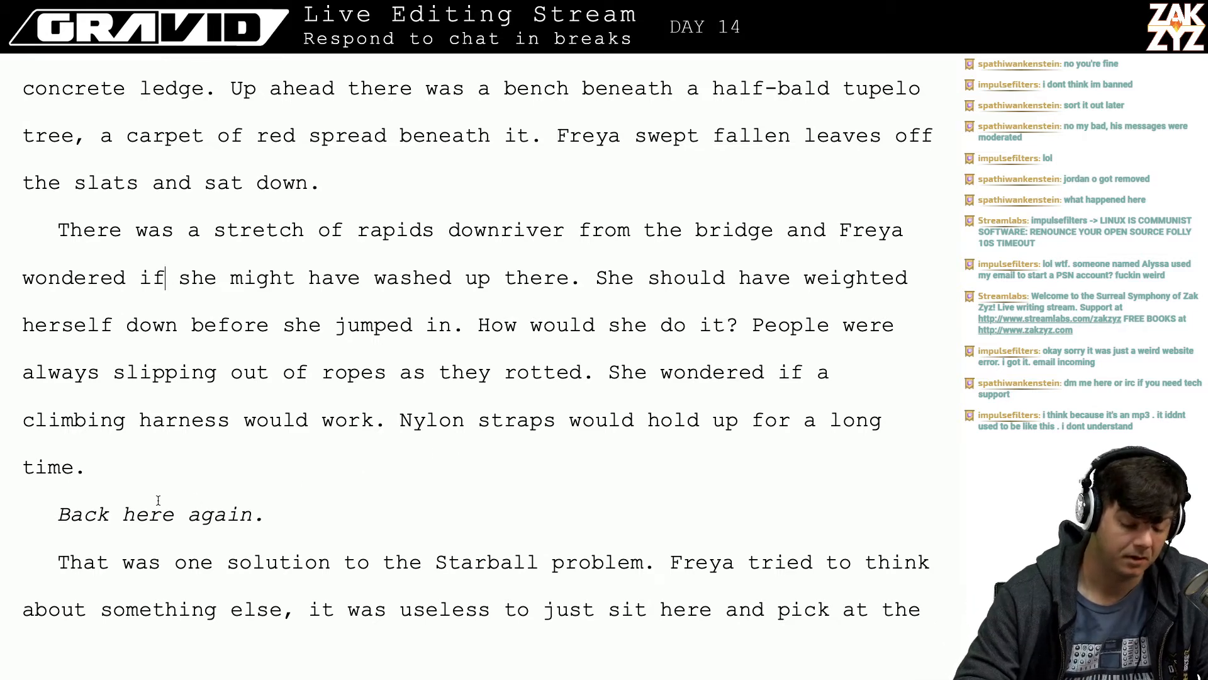
scroll(182, 504, "down", 8)
scroll(179, 524, "down", 2)
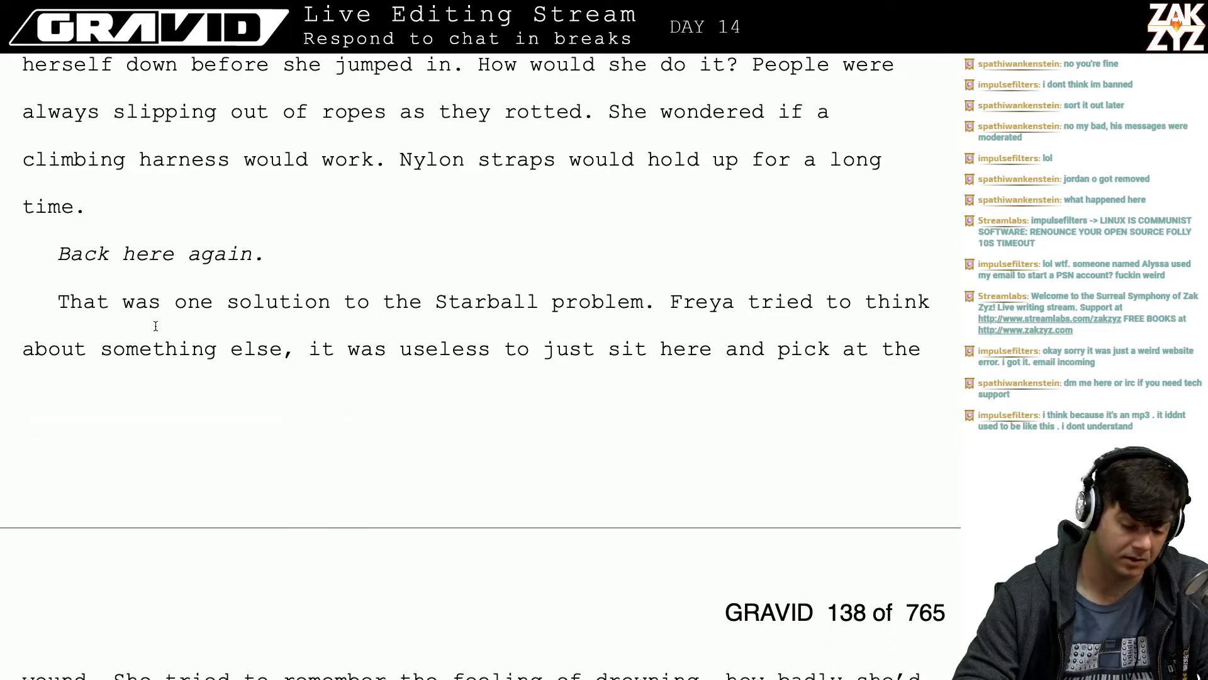
left_click(58, 301)
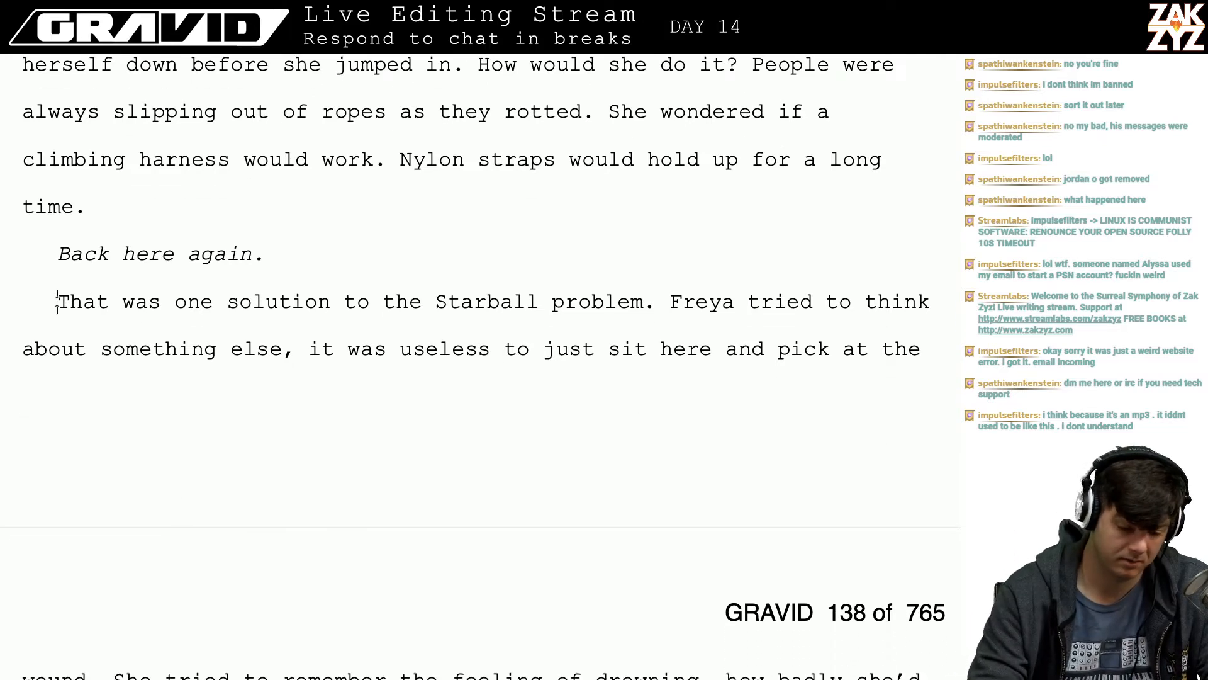
type("I")
key("BackSpace")
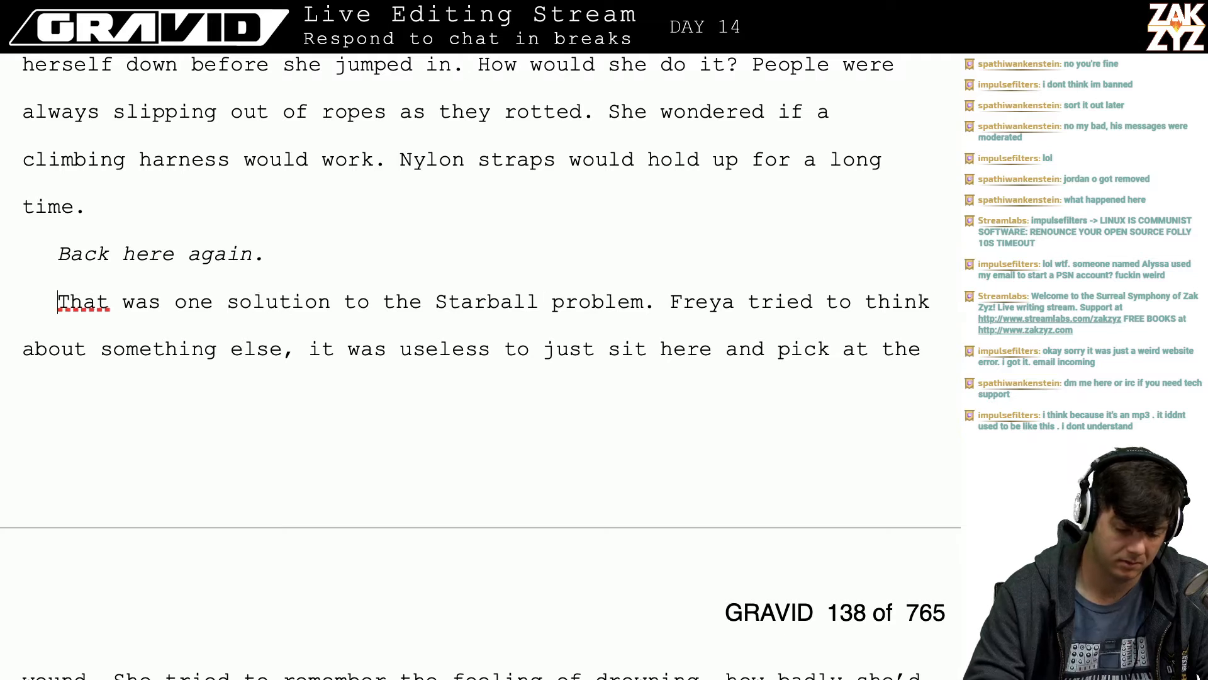
- Delete the sentence "That was one solution to the Starball problem." from the start of the paragraph following "Back here again."
key("shift+Right")
key("shift+Right")
key("shift+Right")
key("shift+Right")
key("shift+Right")
key("shift+Right")
key("shift+Right")
key("shift+Right")
key("shift+Right")
key("shift+Right")
key("shift+Right")
key("shift+Right")
key("shift+Right")
key("shift+Right")
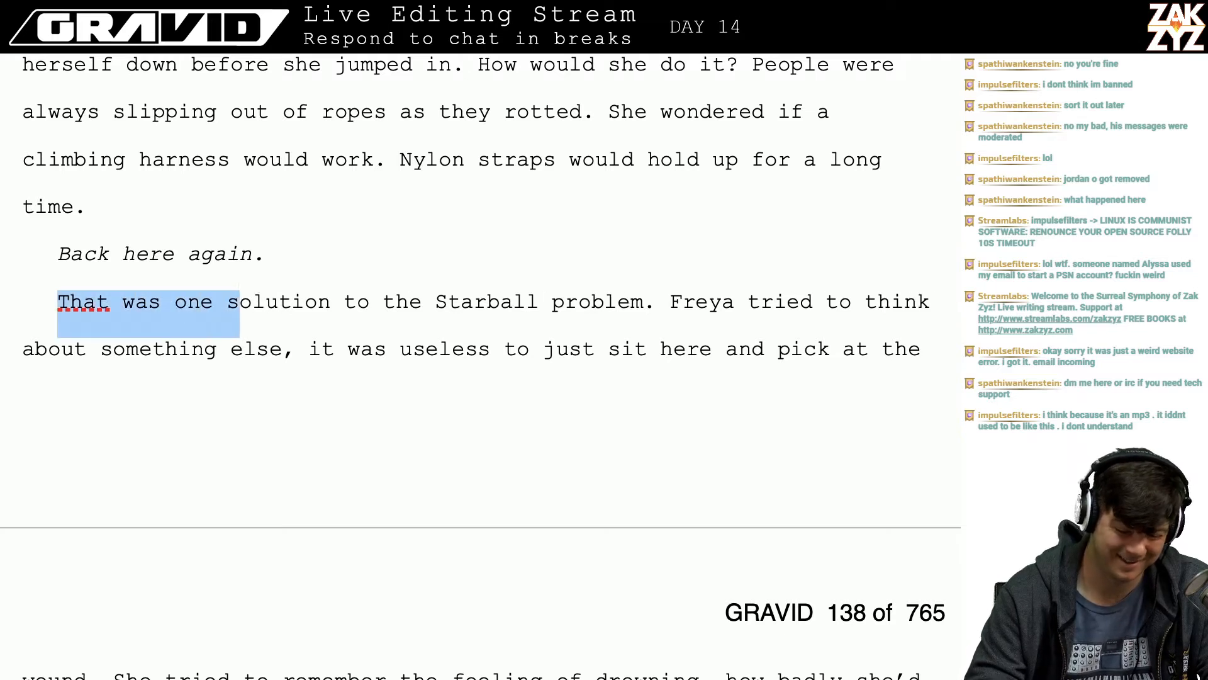
key("shift+Right")
key("shift+Right")
key("shift+Right")
key("shift+Right")
key("shift+Right")
key("shift+Right")
key("shift+Right")
key("shift+Right")
key("shift+Right")
key("shift+Right")
key("shift+Right")
key("shift+Right")
key("shift+Right")
key("shift+Right")
key("shift+Right")
key("shift+Right")
key("shift+Right")
key("shift+Right")
key("shift+Right")
key("shift+Right")
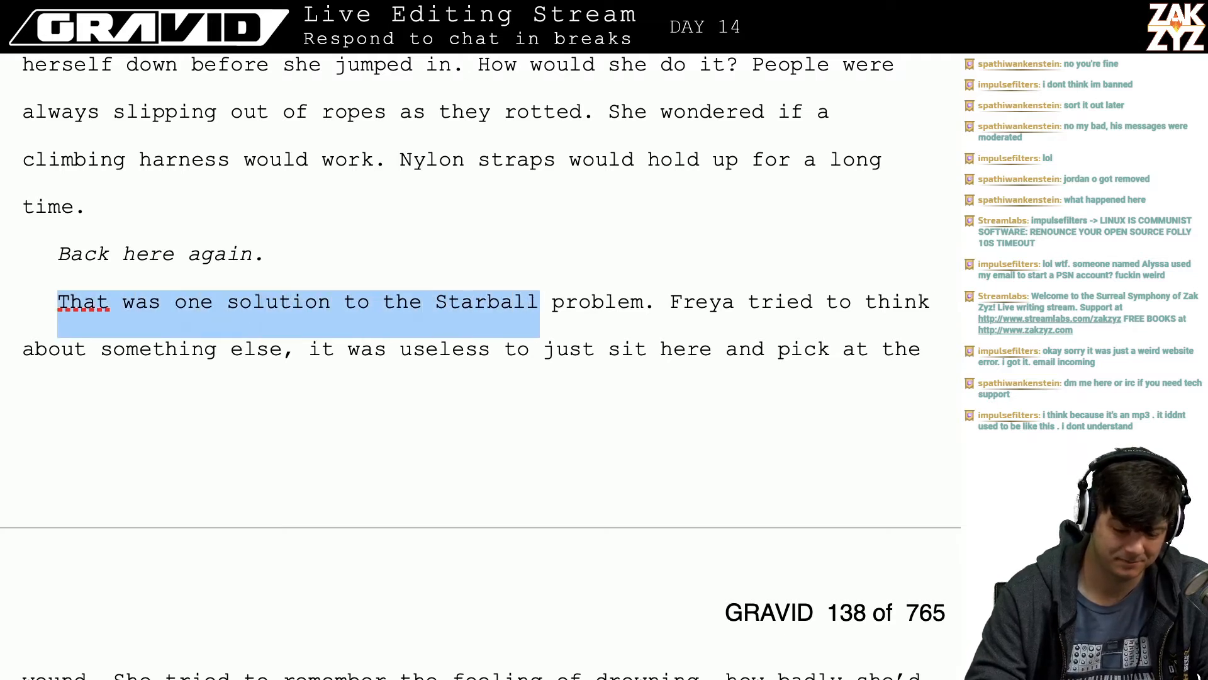
key("shift+Right")
key("shift+Right")
key("shift+Right")
key("shift+Right")
key("shift+Right")
key("shift+Right")
key("shift+Right")
key("shift+Right")
key("shift+Right")
key("shift+Right")
key("BackSpace")
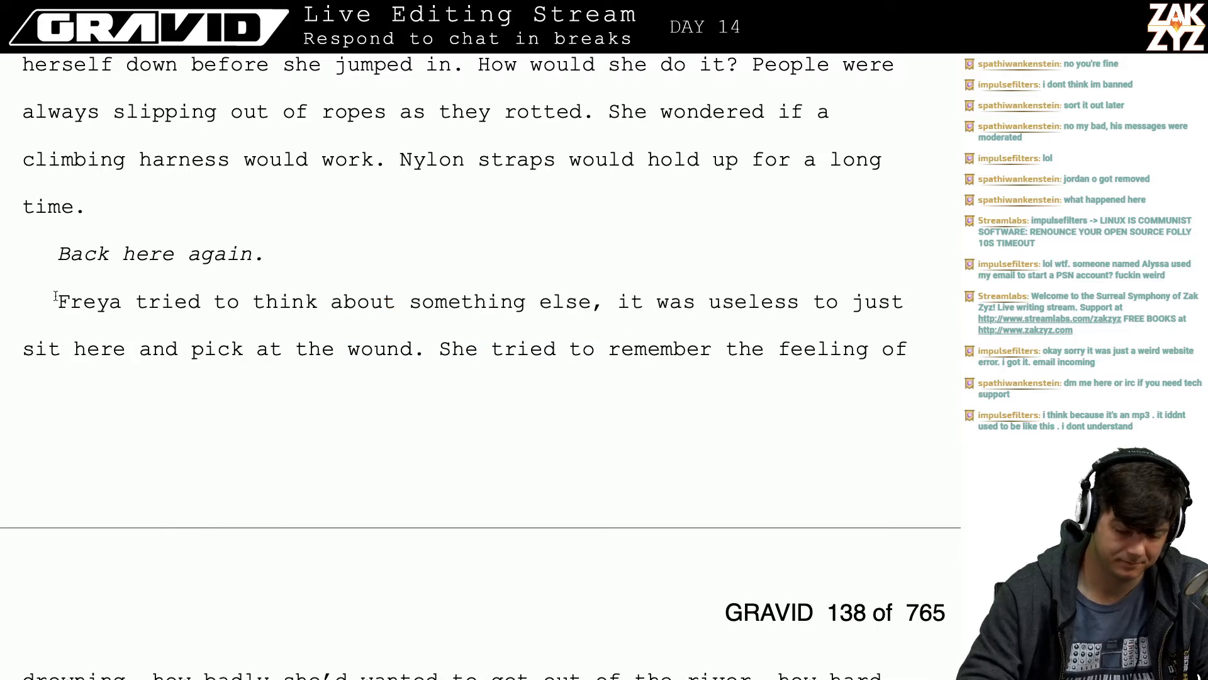
- Extend the italic line "Back here again" so it reads "Back here again already."
left_click(259, 253)
type("alr")
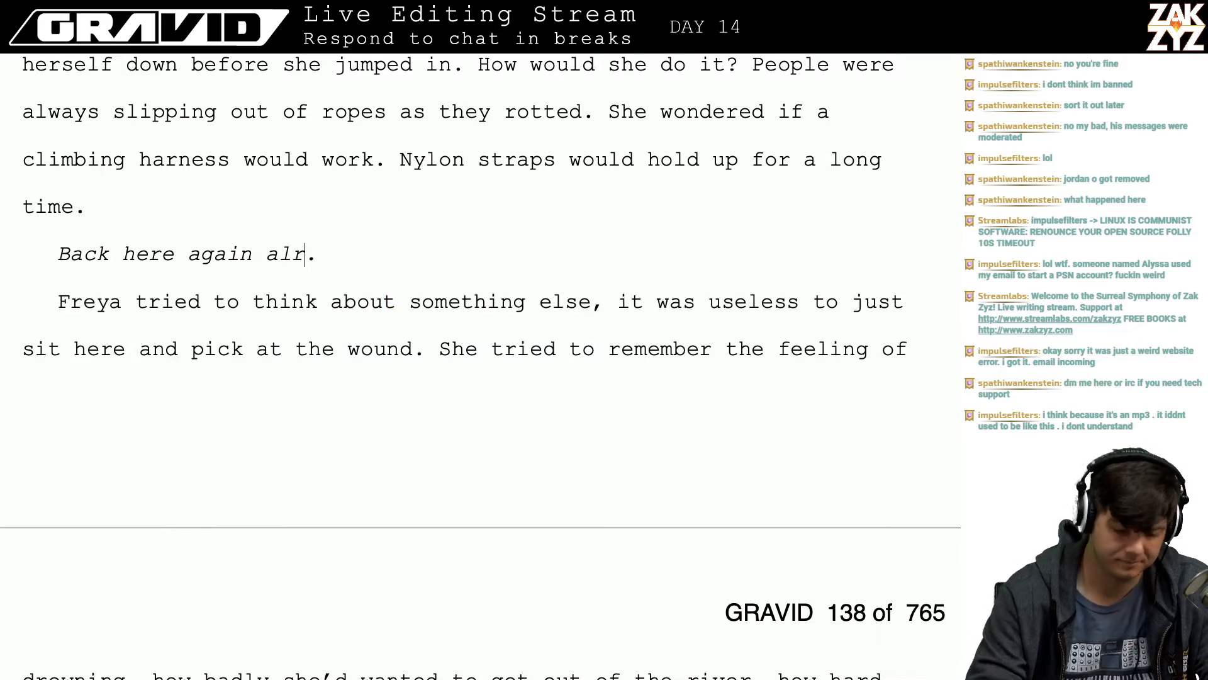
type("eady")
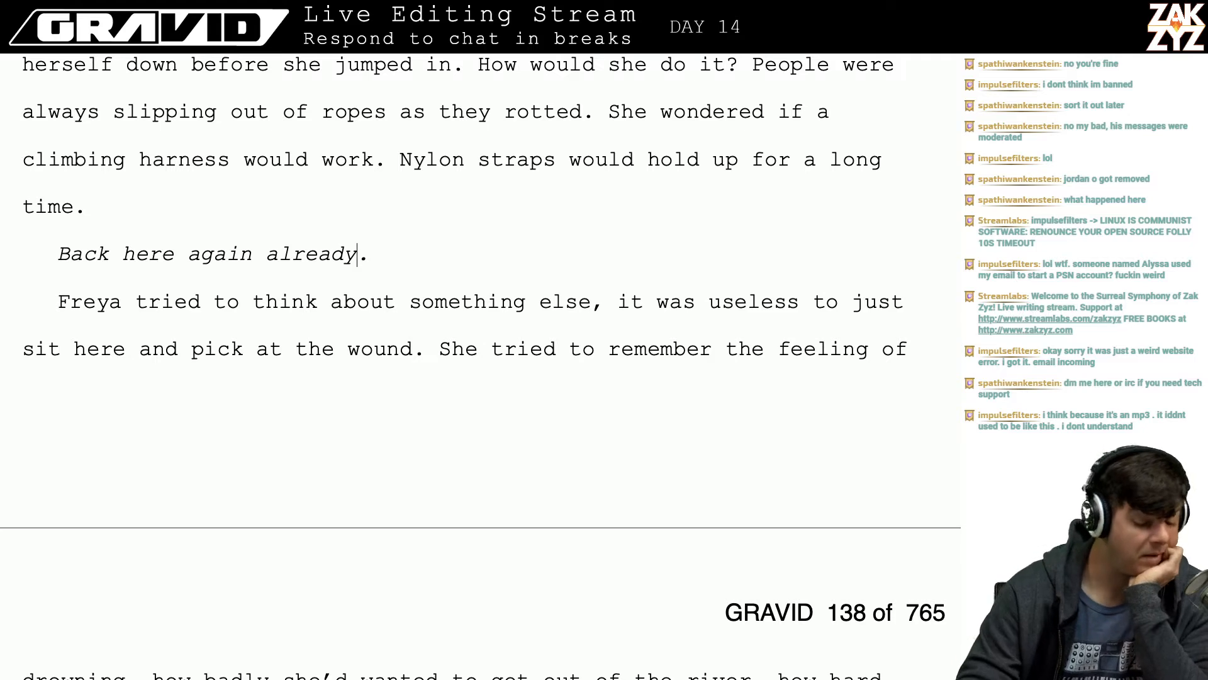
key("Down")
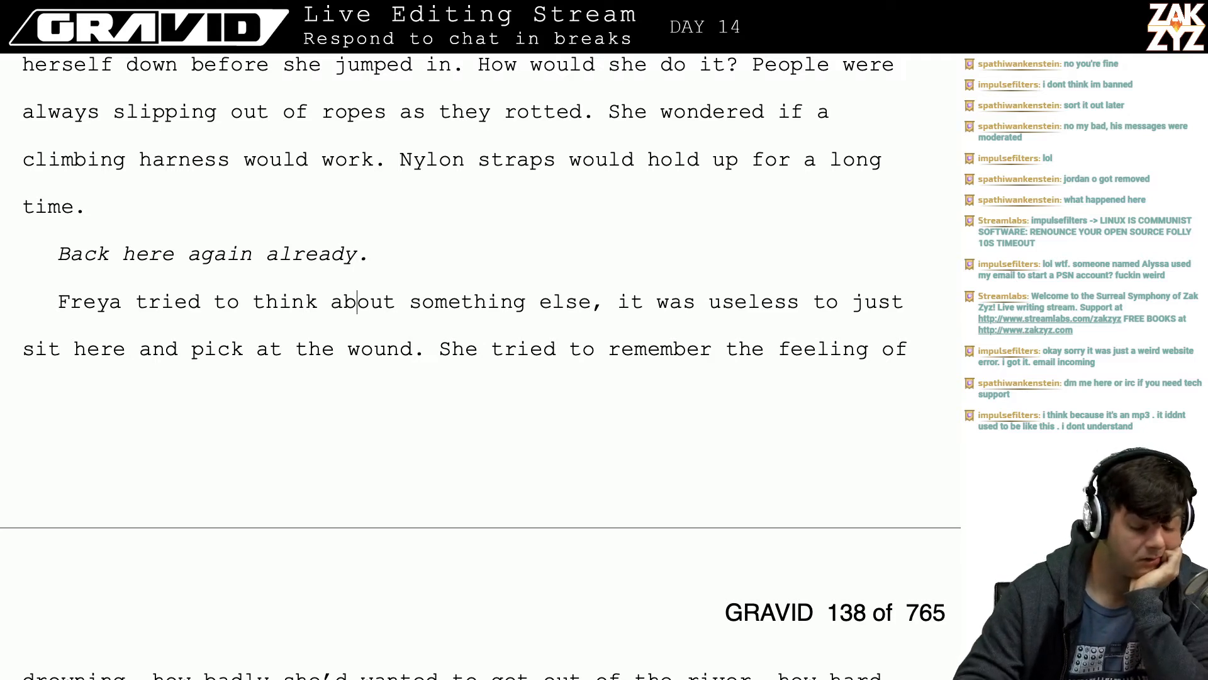
- Replace ", how hard she'd fought" after "get out of the river" with a separate sentence, "She'd fought so hard."
scroll(480, 366, "down", 1)
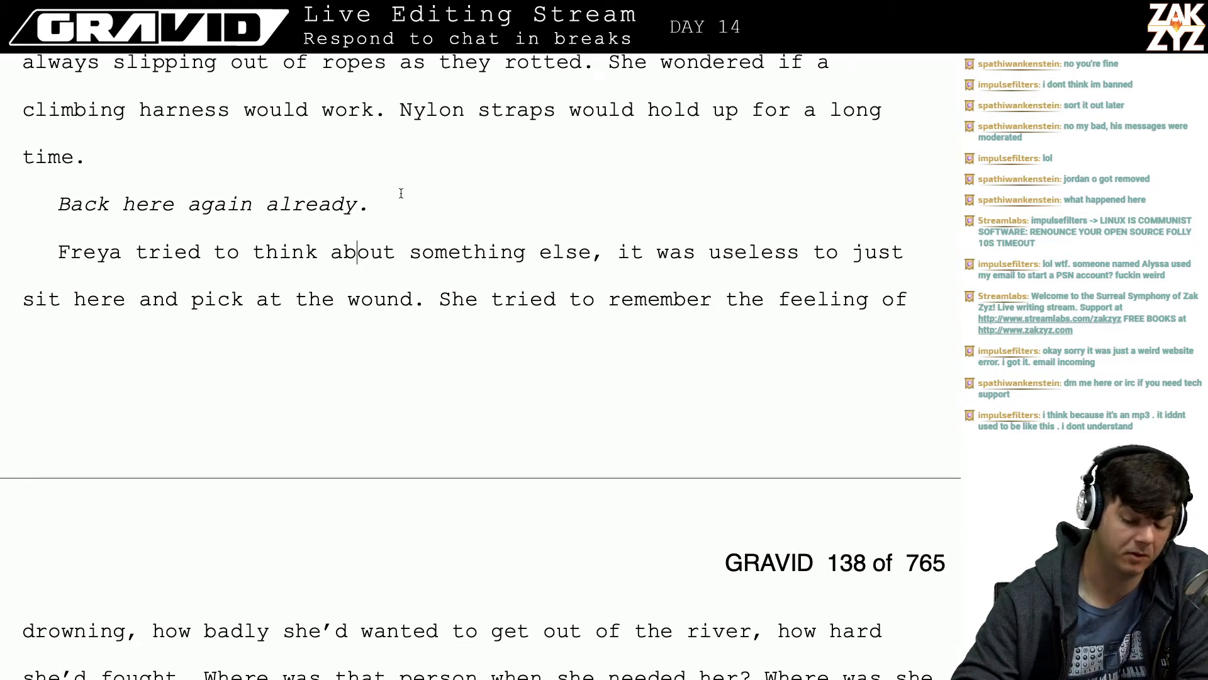
scroll(237, 342, "down", 3)
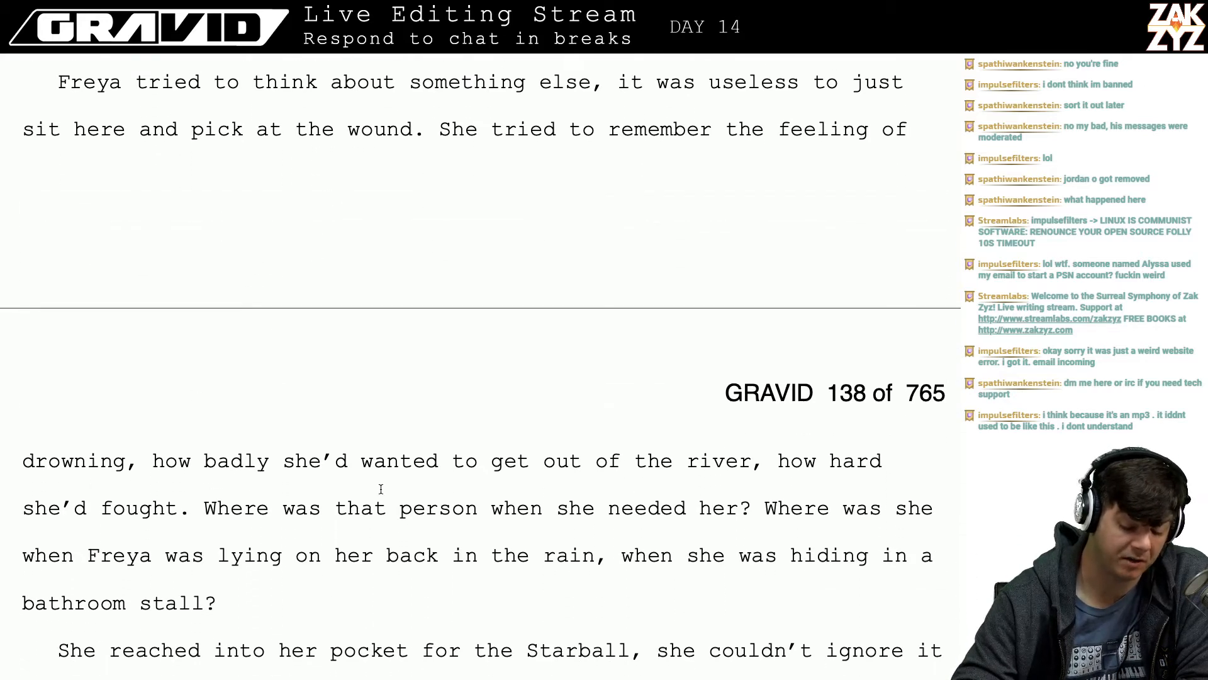
scroll(378, 485, "down", 1)
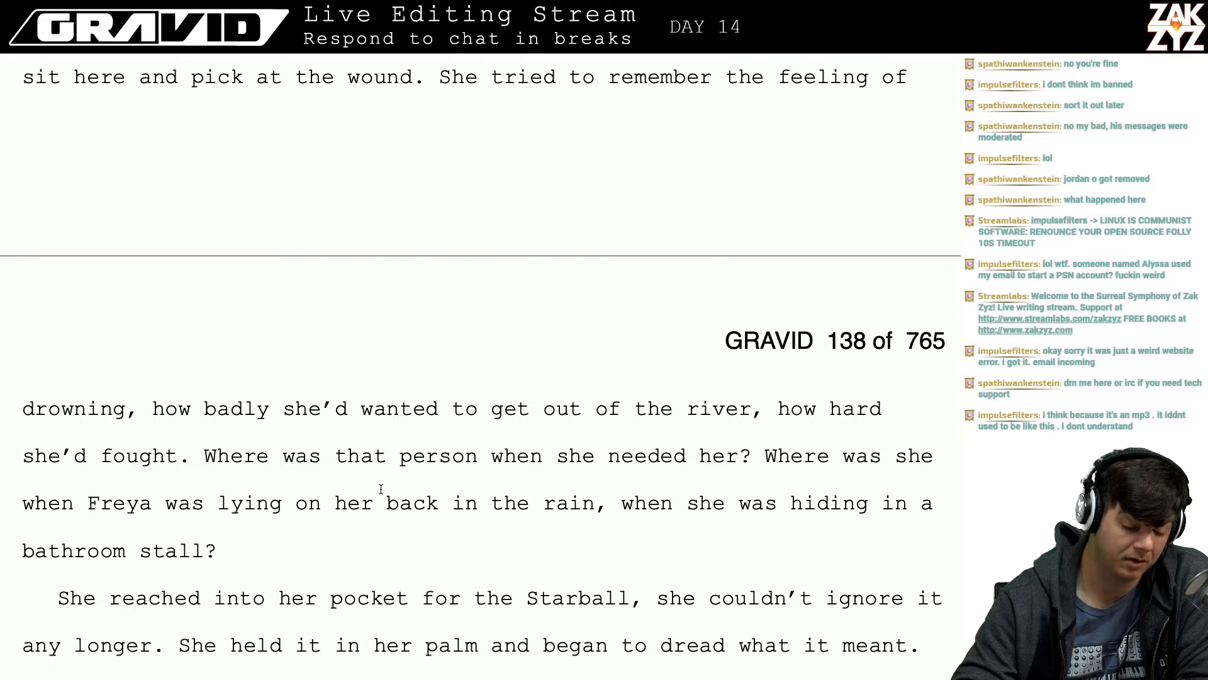
left_click(764, 412)
key("Left")
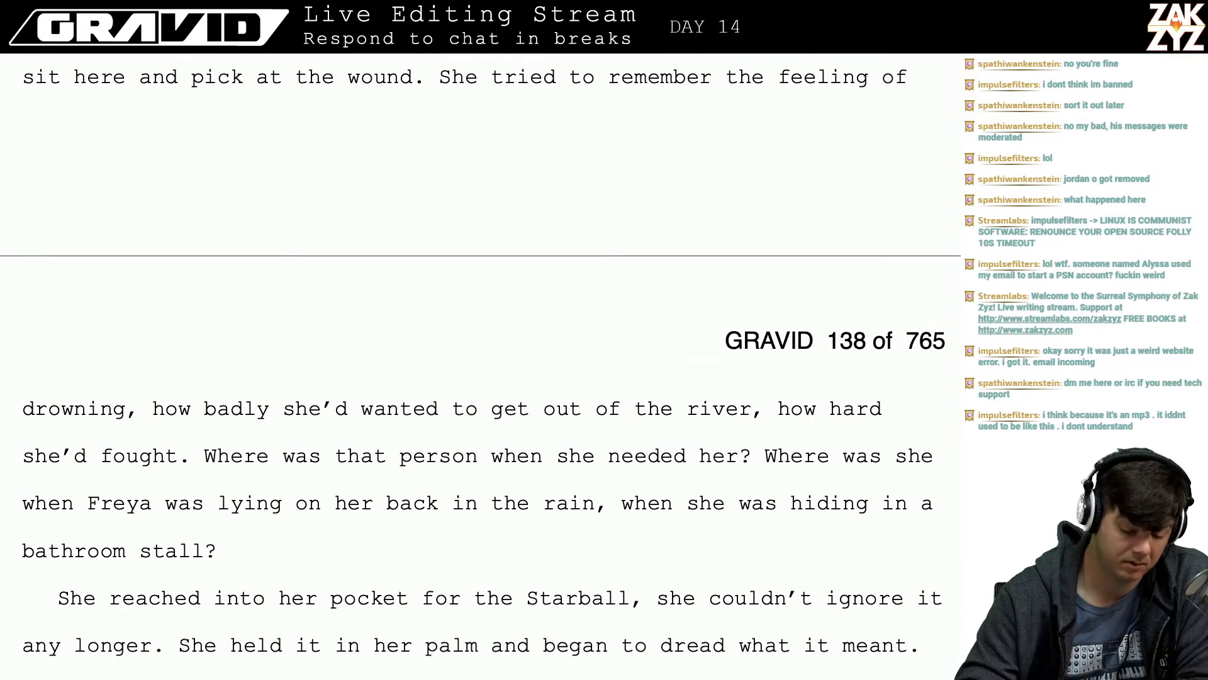
key("shift+Down")
key("shift+Left")
key("shift+Left")
key("shift+Left")
key("shift+Left")
key("shift+Left")
key("shift+Left")
key("shift+Left")
key("shift+Left")
key("shift+Left")
key("shift+Left")
key("shift+Left")
key("shift+Left")
key("shift+Left")
key("shift+Left")
key("shift+Left")
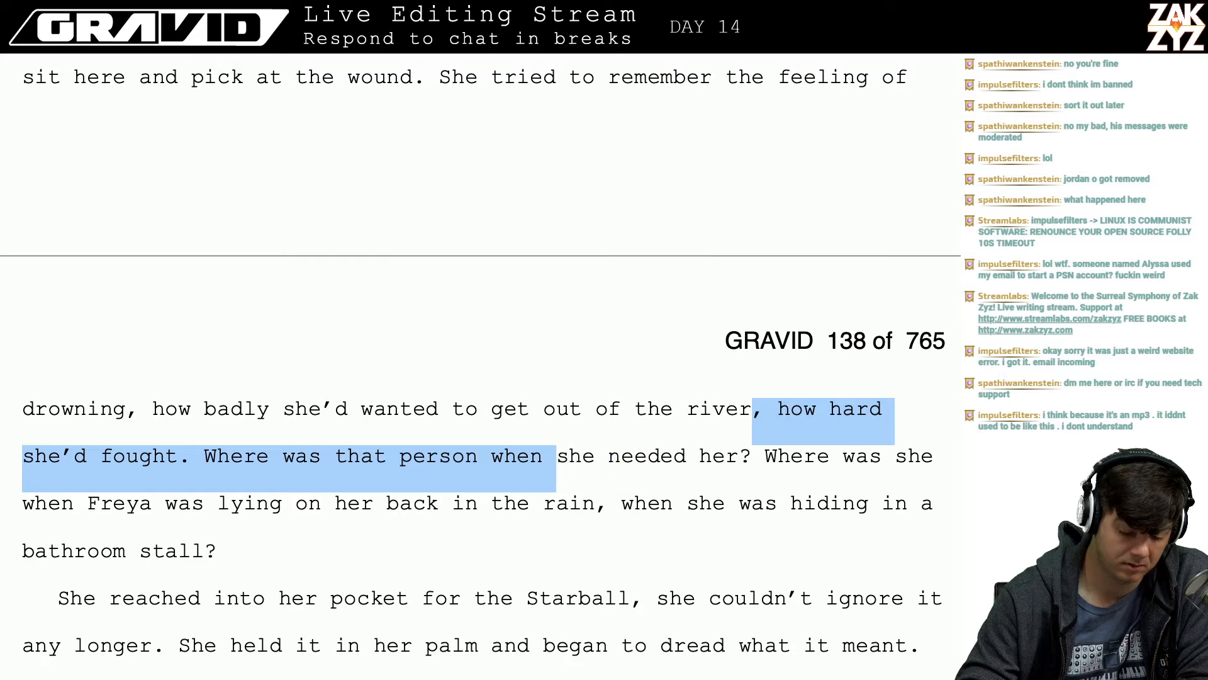
key("shift+Left")
key("shift+Left")
key("shift+Left")
key("shift+Left")
key("shift+Left")
key("shift+Left")
key("shift+Left")
key("shift+Left")
key("shift+Left")
key("shift+Left")
key("shift+Left")
key("shift+Left")
key("shift+Left")
key("shift+Left")
key("shift+Left")
key("shift+Left")
key("shift+Left")
key("shift+Left")
key("shift+Left")
key("shift+Left")
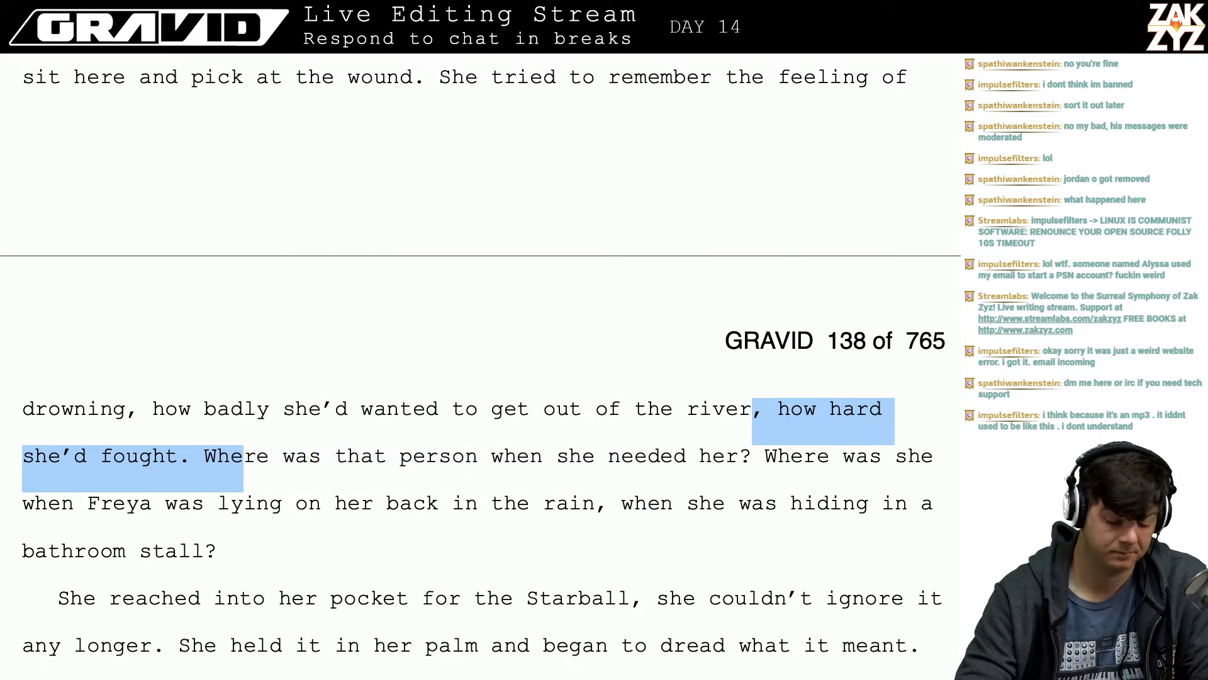
key("shift+Left")
key("shift+Left")
key("shift+Left")
key("shift+Left")
key("shift+Left")
key("BackSpace")
type(". S")
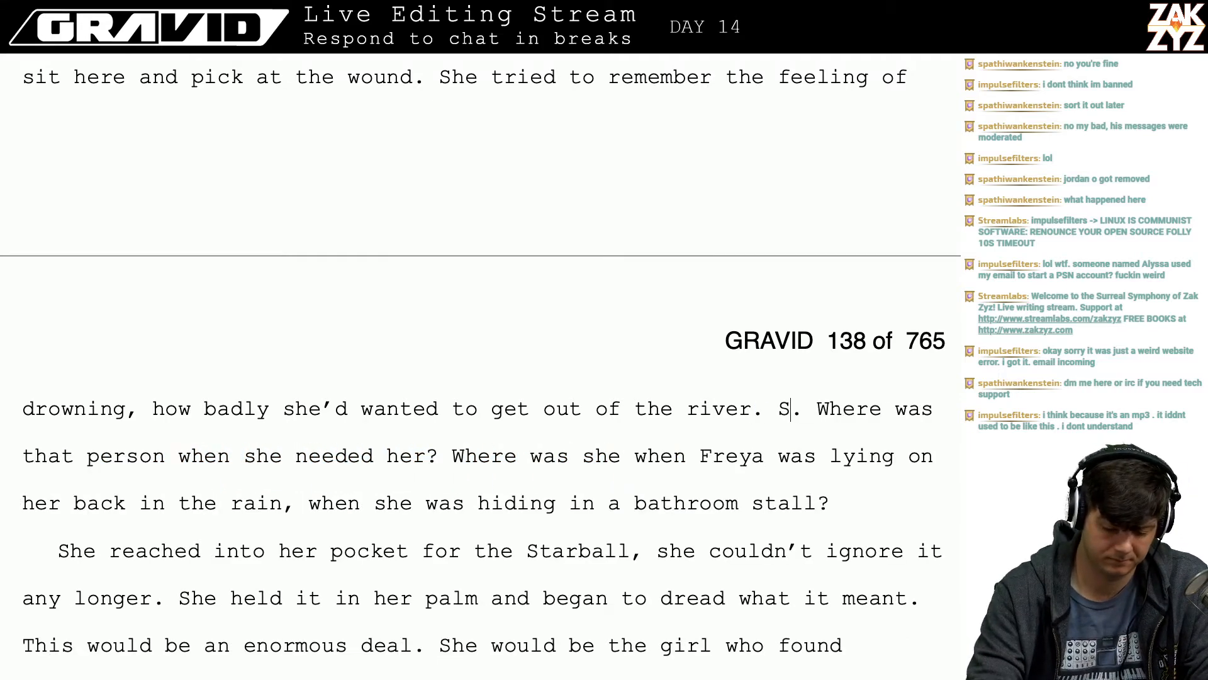
type("he’d")
key("BackSpace")
type("'d foug.")
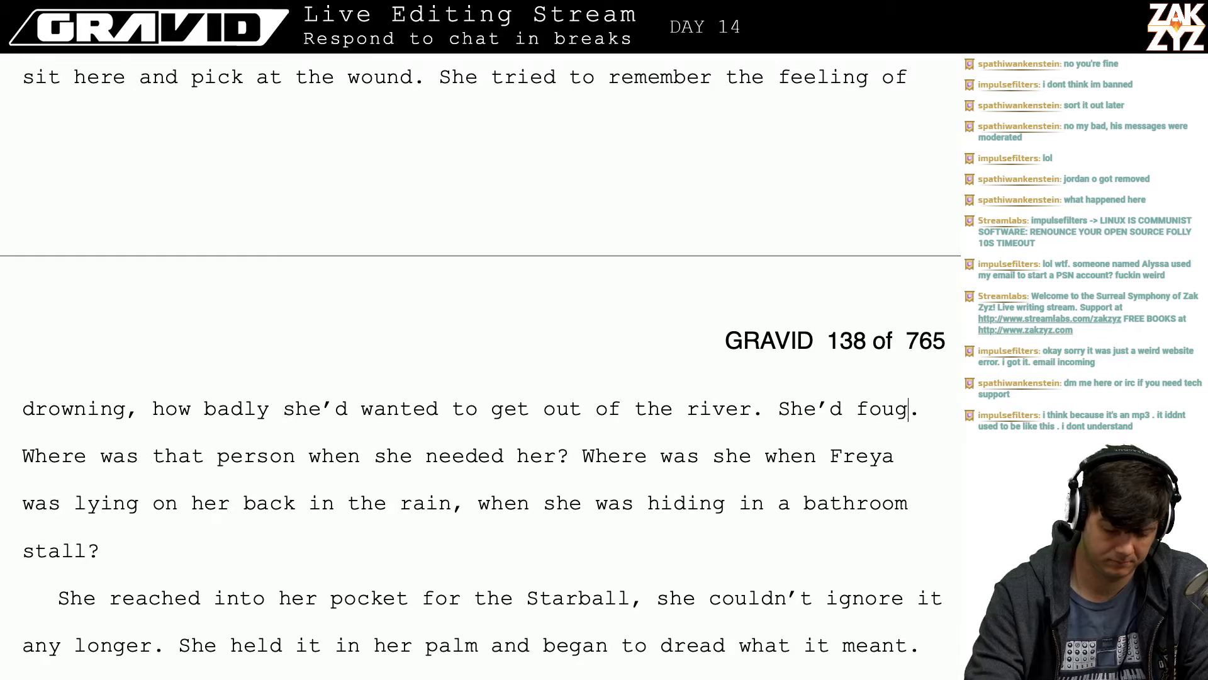
type("ht so hard")
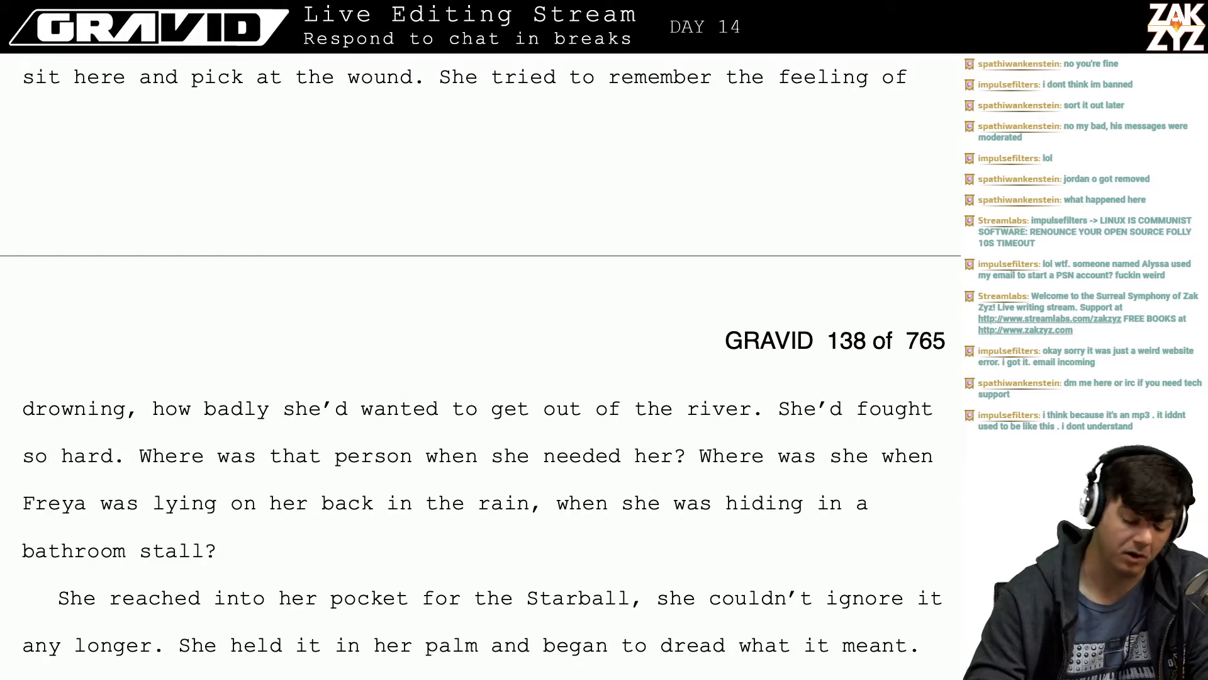
- Replace "person" with "Freya" in the question "Where was that person when she needed her?"
key("Right")
key("Right")
key("Right")
key("Right")
key("Right")
key("Right")
key("Right")
key("Right")
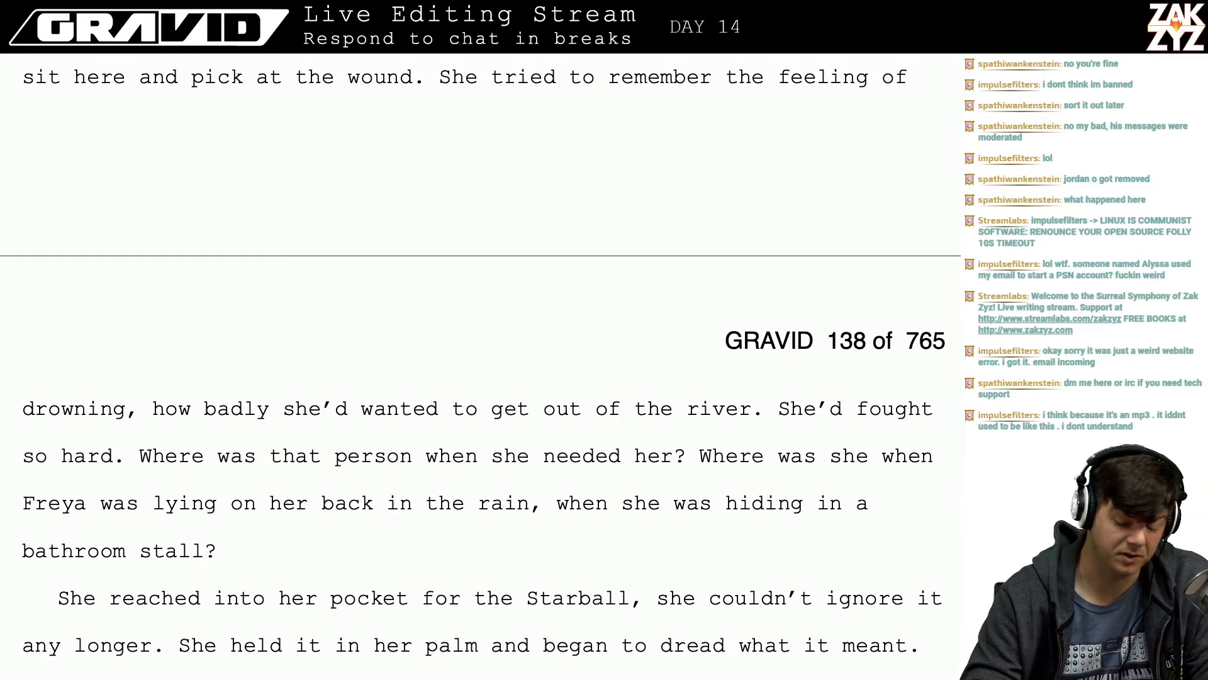
key("Right")
key("Right")
key("Right")
key("Right")
key("Right")
key("Right")
key("Right")
key("Right")
key("Right")
key("Right")
key("Right")
key("Right")
key("Right")
key("Right")
key("Right")
key("Right")
key("Right")
key("Right")
key("Right")
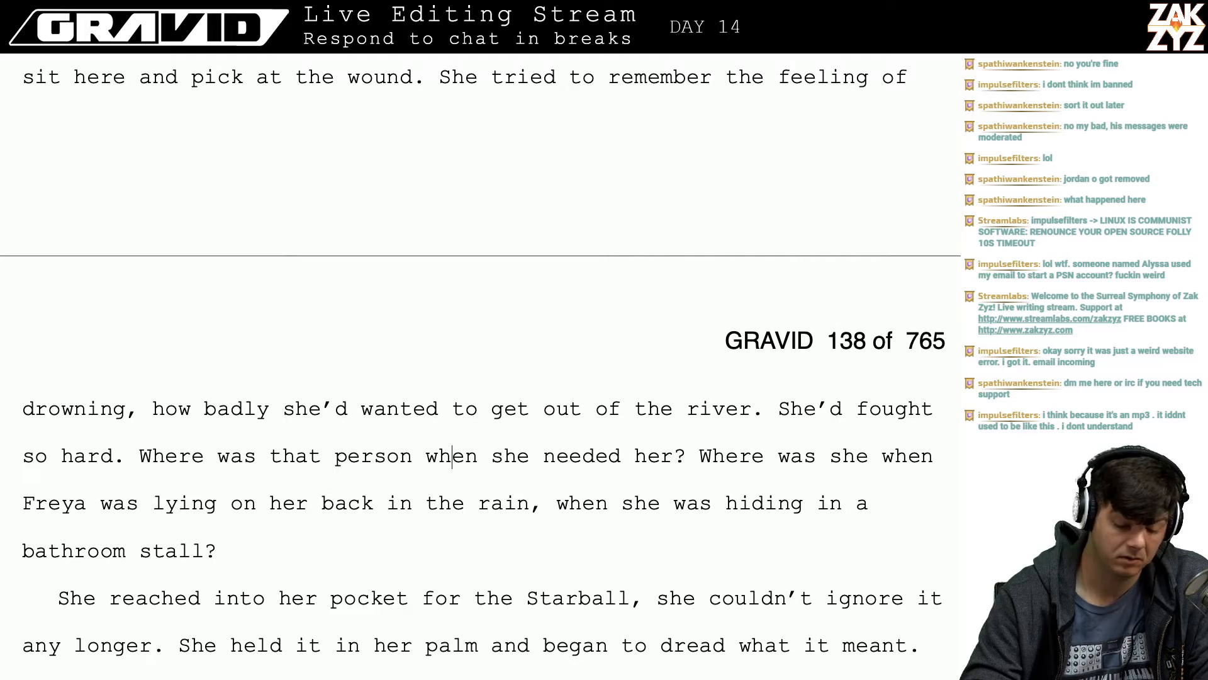
key("Left")
key("Left")
key("Left")
key("Left")
key("Left")
key("Left")
key("Left")
key("Left")
key("Left")
key("Left")
key("Left")
key("Left")
key("Left")
key("Left")
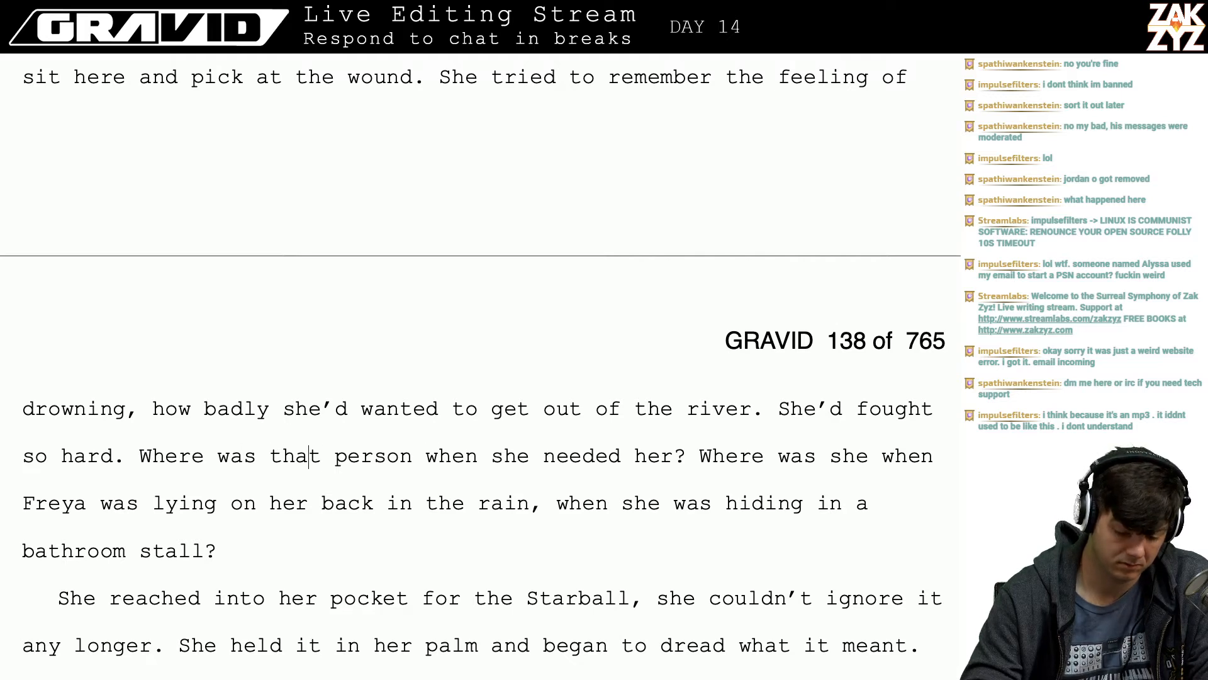
key("Right")
key("Right")
key("Left")
key("Left")
key("Left")
key("Right")
key("Right")
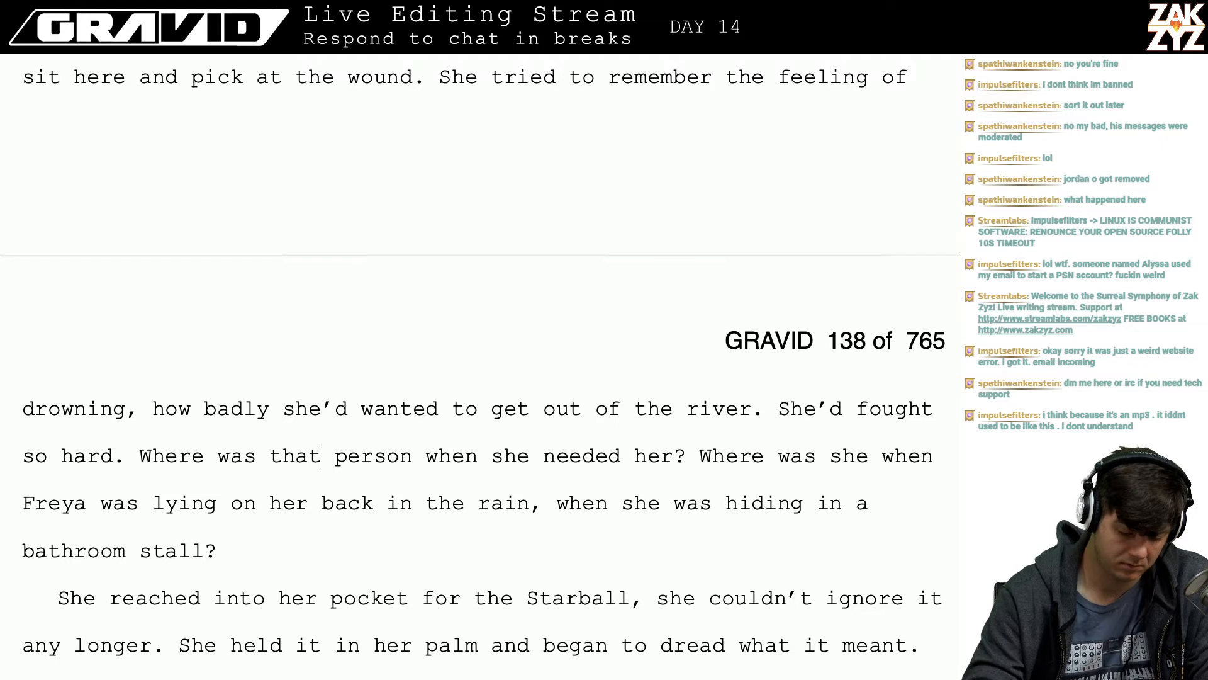
key("Right")
key("Right")
key("shift+Right")
key("shift+Right")
key("shift+Right")
key("shift+Right")
key("shift+Right")
key("shift+Right")
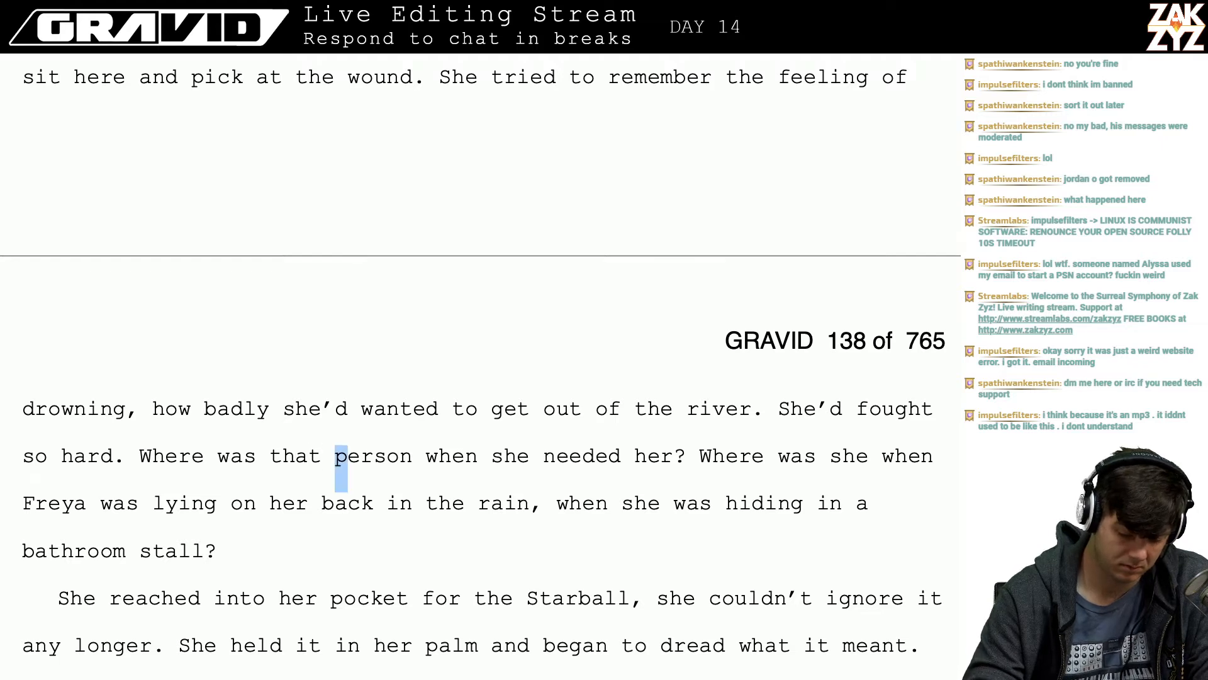
type("Freya")
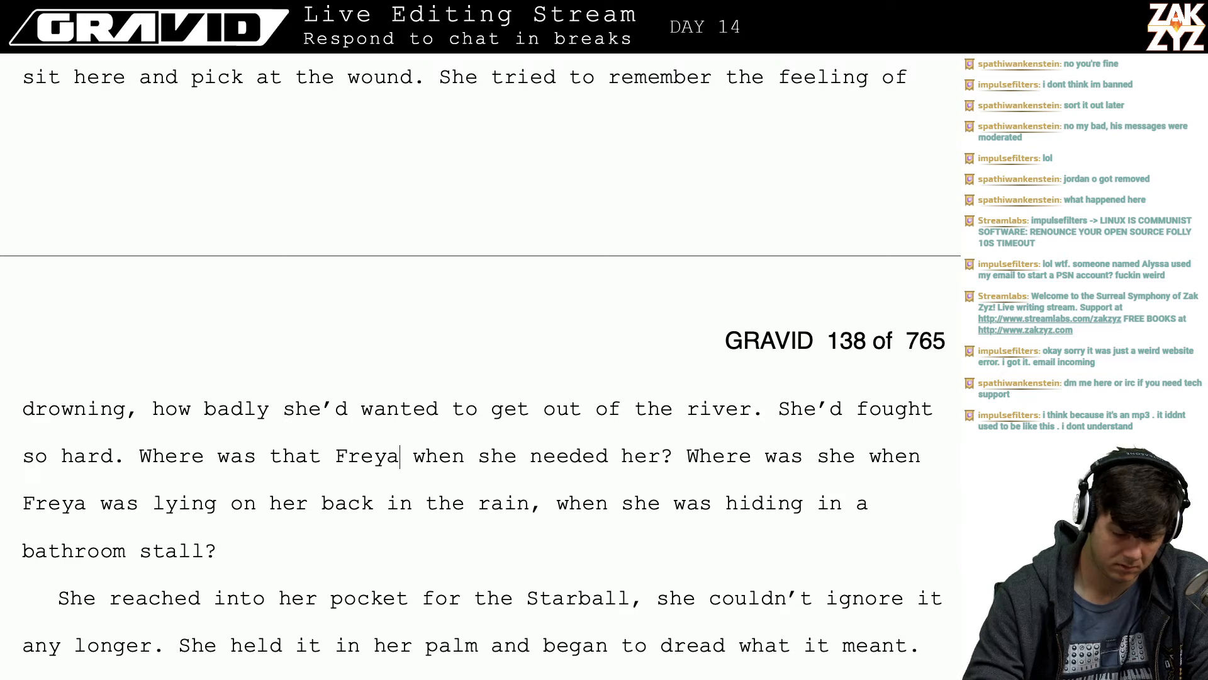
- Delete "when she needed her? Where was she" after "Where was that Freya" to merge the two questions into one
key("shift+Right")
key("shift+Right")
key("shift+Right")
key("shift+Right")
key("shift+Right")
key("shift+Right")
key("shift+Right")
key("shift+Right")
key("shift+Right")
key("shift+Right")
key("shift+Right")
key("shift+Right")
key("shift+Right")
key("shift+Right")
key("shift+Right")
key("shift+Right")
key("shift+Right")
key("shift+Right")
key("shift+Right")
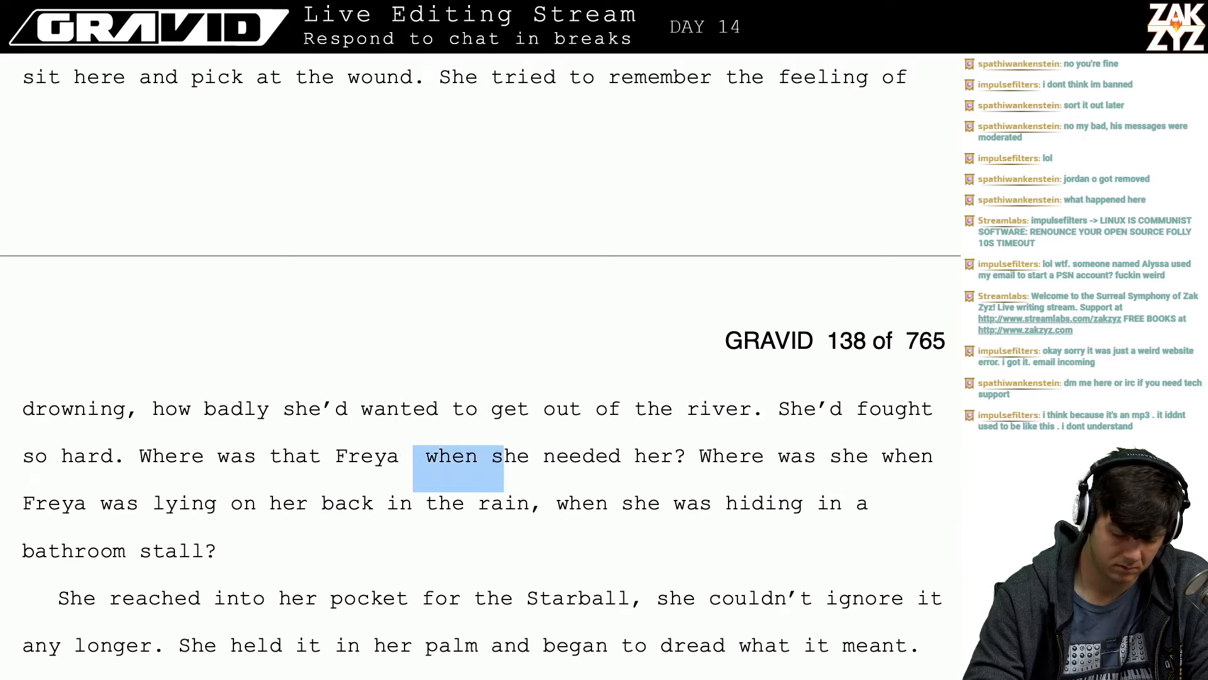
key("shift+Right")
key("shift+Right")
key("shift+Right")
key("shift+Right")
key("shift+Right")
key("shift+Right")
key("shift+Right")
key("shift+Right")
key("shift+Right")
key("shift+Right")
key("shift+Right")
key("shift+Right")
key("shift+Right")
key("shift+Right")
key("shift+Right")
key("shift+Right")
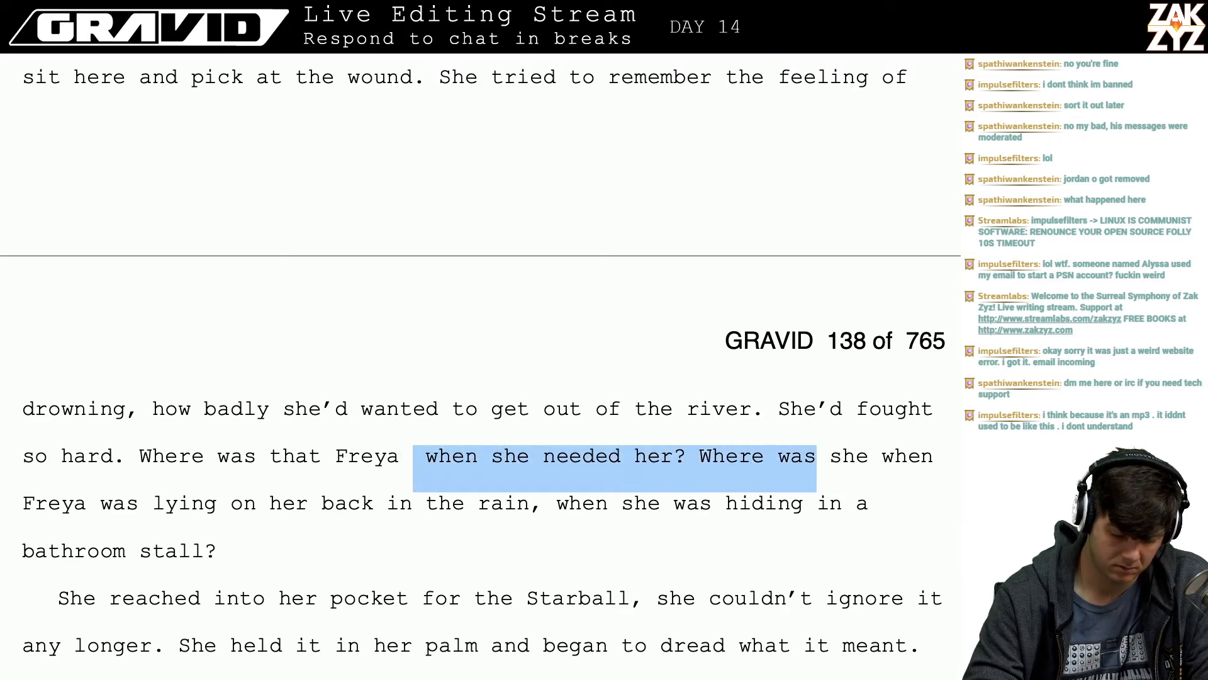
key("Delete")
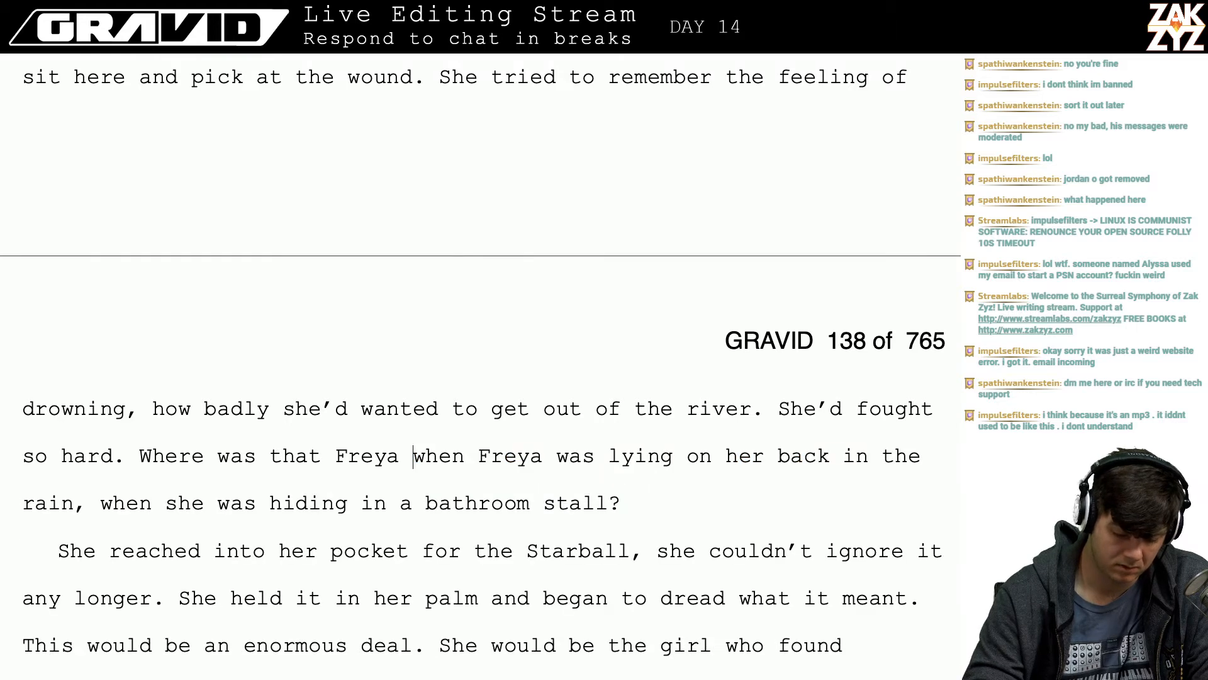
- Replace the second "Freya" with "she" so the question reads "Where was that Freya when she was lying on her back"
key("Right")
key("Right")
key("Right")
key("Right")
key("Right")
key("Right")
key("Right")
key("Right")
key("Right")
key("Right")
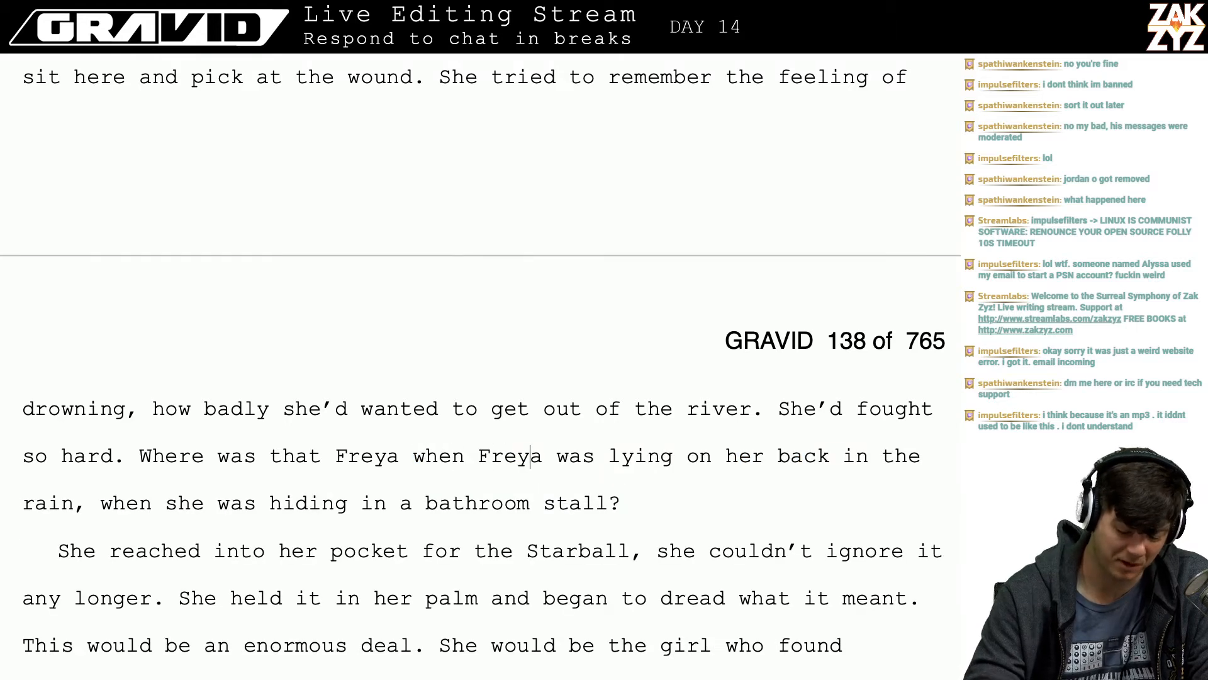
key("BackSpace")
key("BackSpace")
key("BackSpace")
key("BackSpace")
key("BackSpace")
type("she")
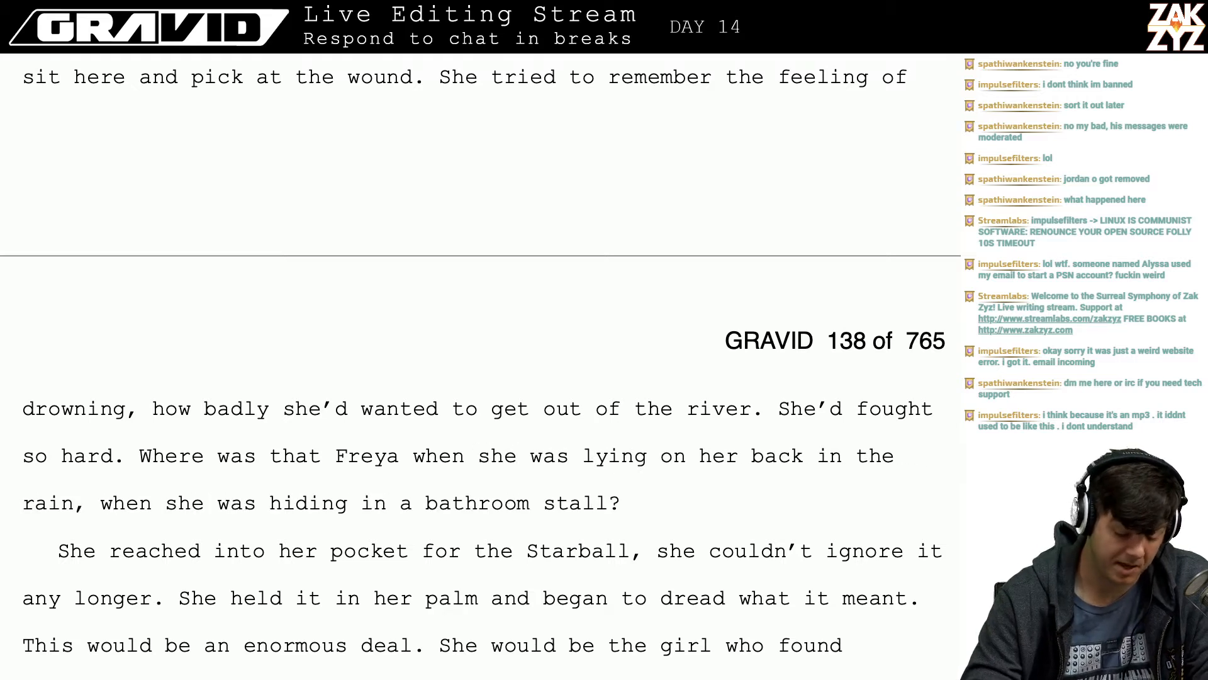
- Replace "it" with "the orb" in the sentence "She held it in her palm and began to dread"
key("Down")
key("Left")
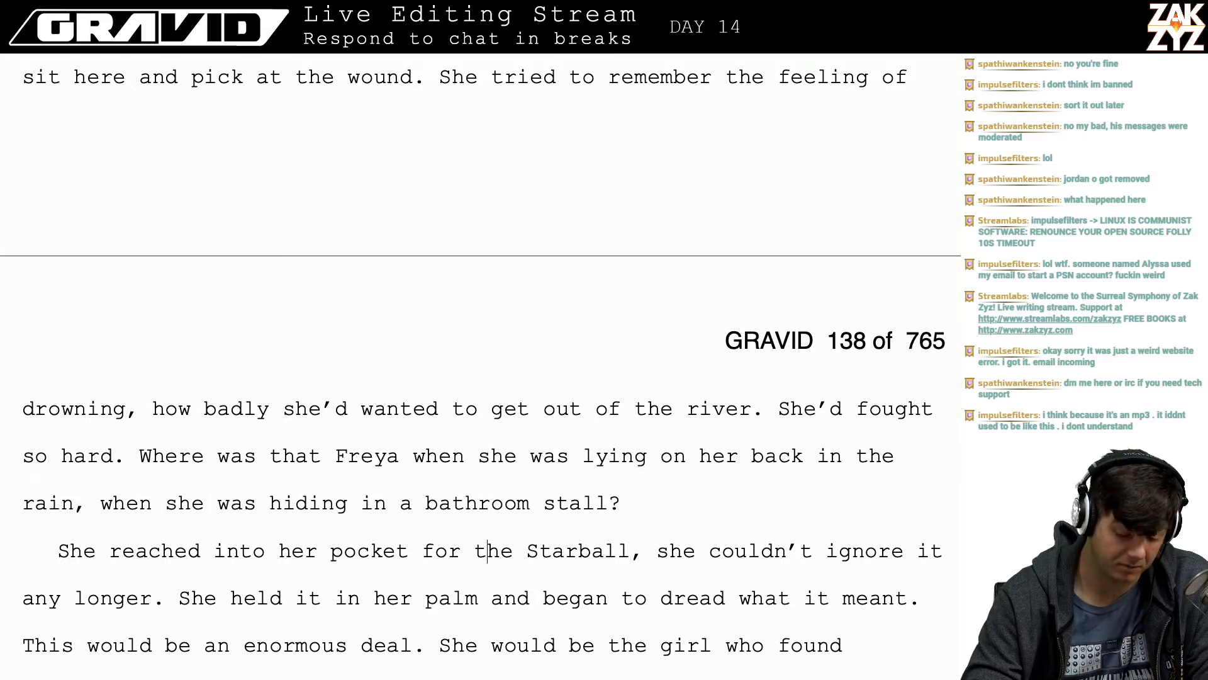
key("Up")
key("Right")
key("Down")
key("Down")
key("Down")
key("Down")
key("Down")
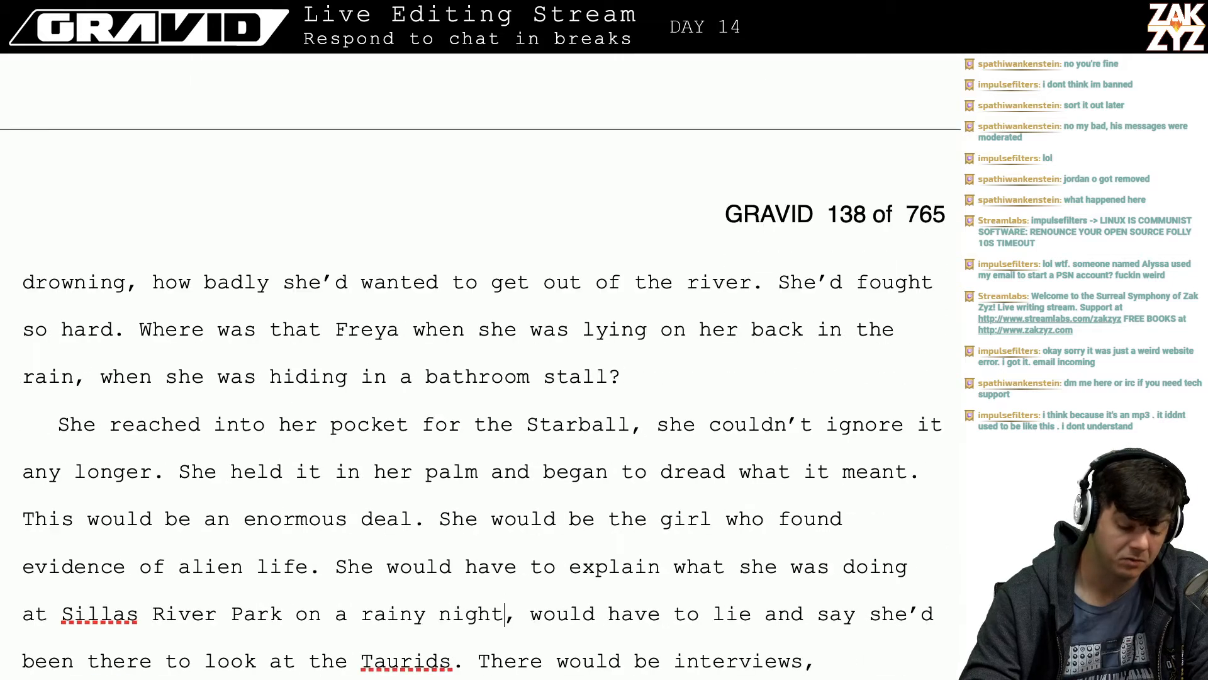
key("Up")
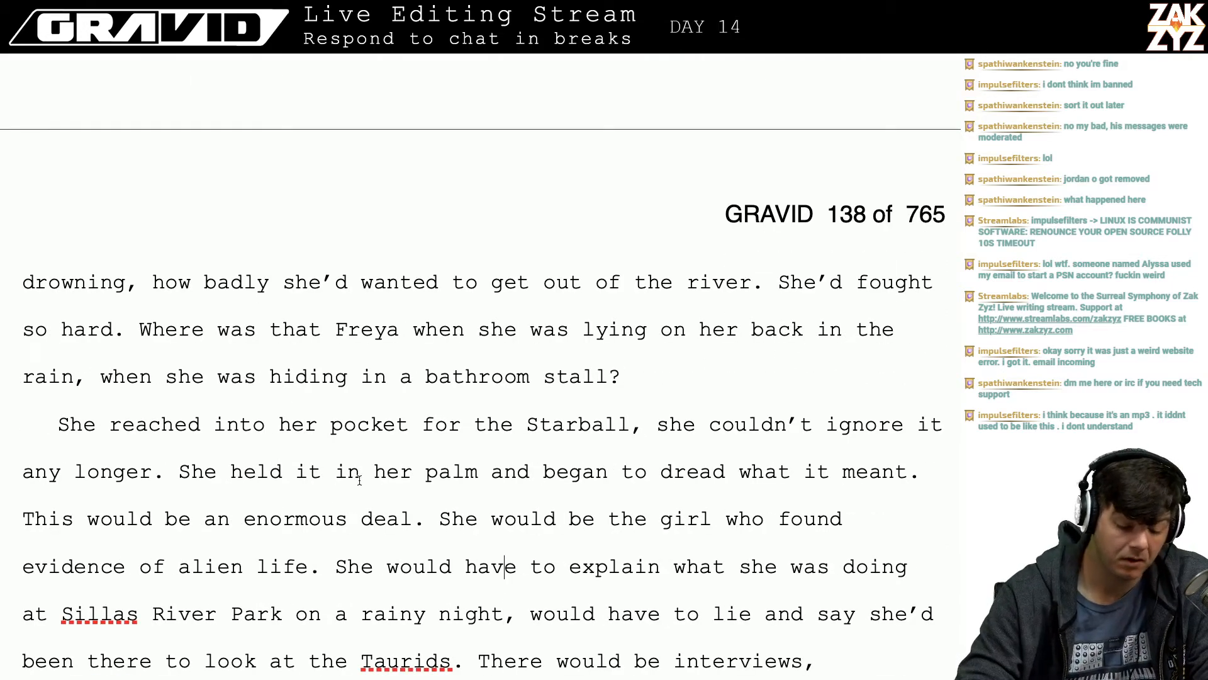
scroll(360, 480, "down", 2)
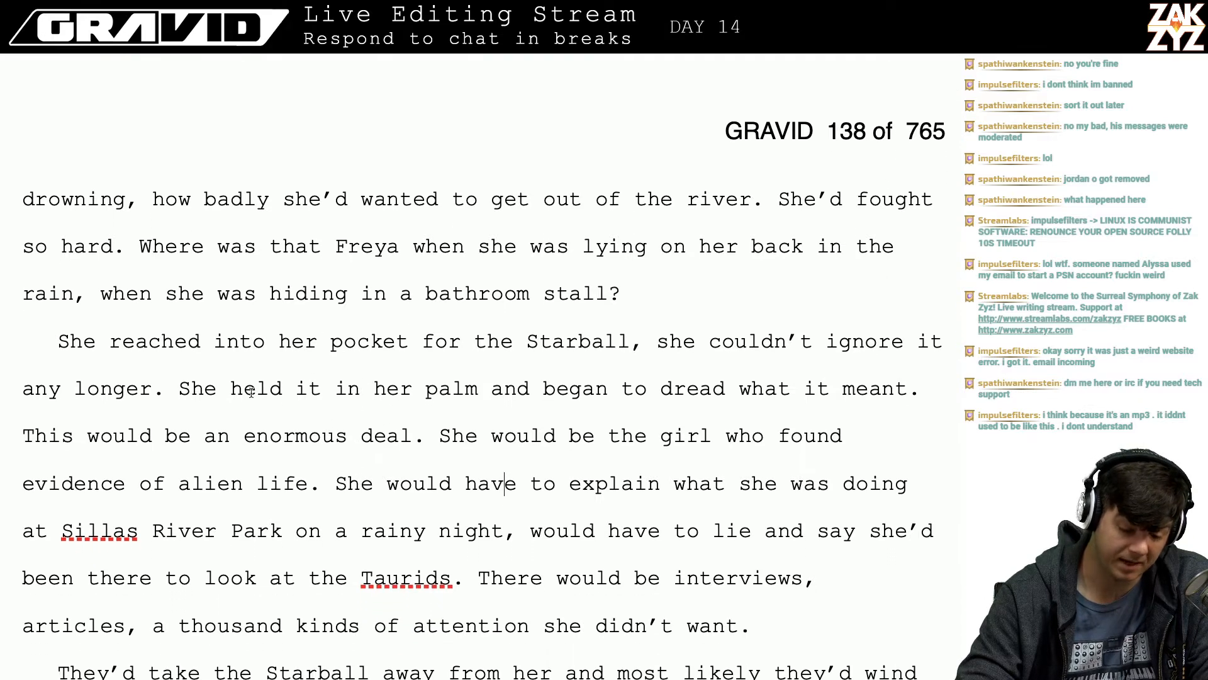
left_click(330, 394)
key("BackSpace")
key("BackSpace")
key("BackSpace")
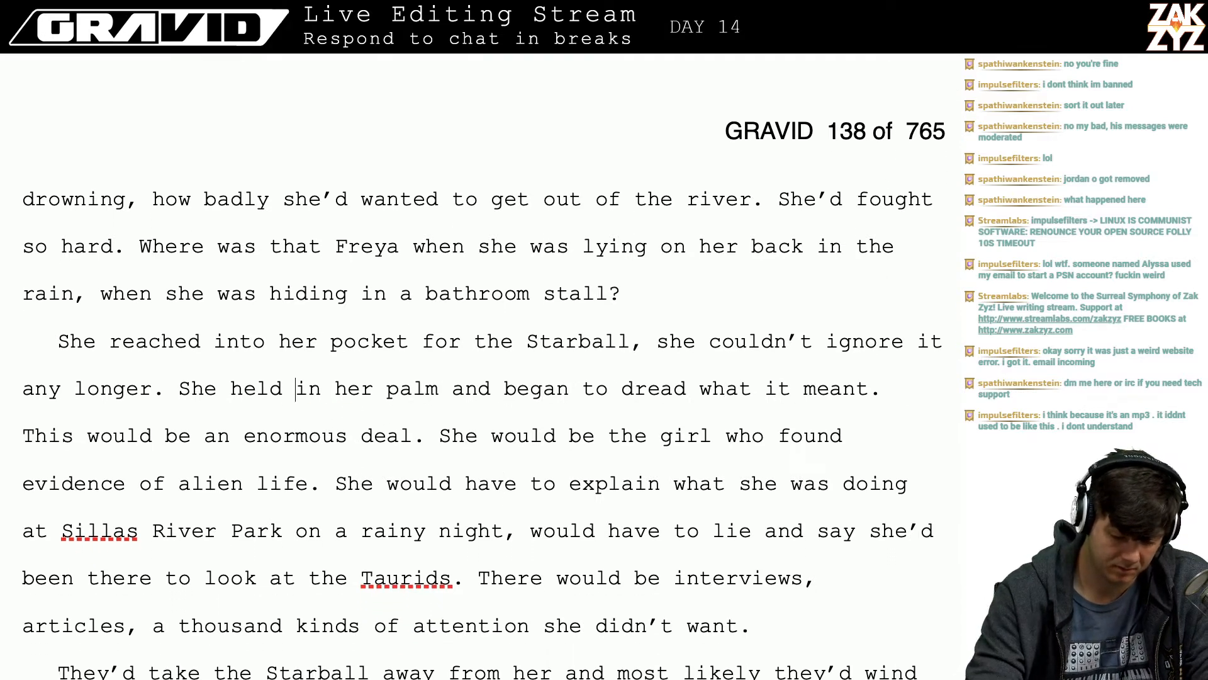
type("the orb")
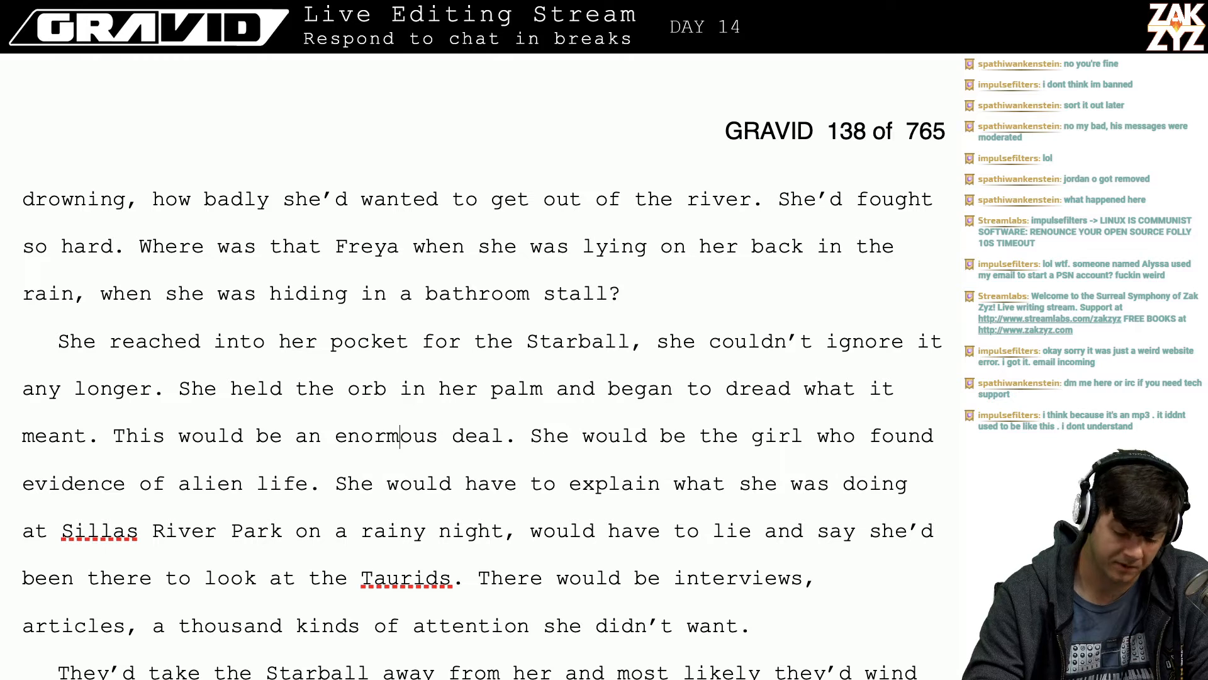
- Read on from "This would be an enormous deal" through the paragraphs about the government cover-up and Freya's secret
key("Right")
key("Right")
key("Right")
key("Right")
key("Right")
key("Right")
key("Right")
key("Right")
key("Right")
key("Right")
key("Right")
key("Right")
key("Right")
key("Right")
key("Right")
key("Right")
key("Right")
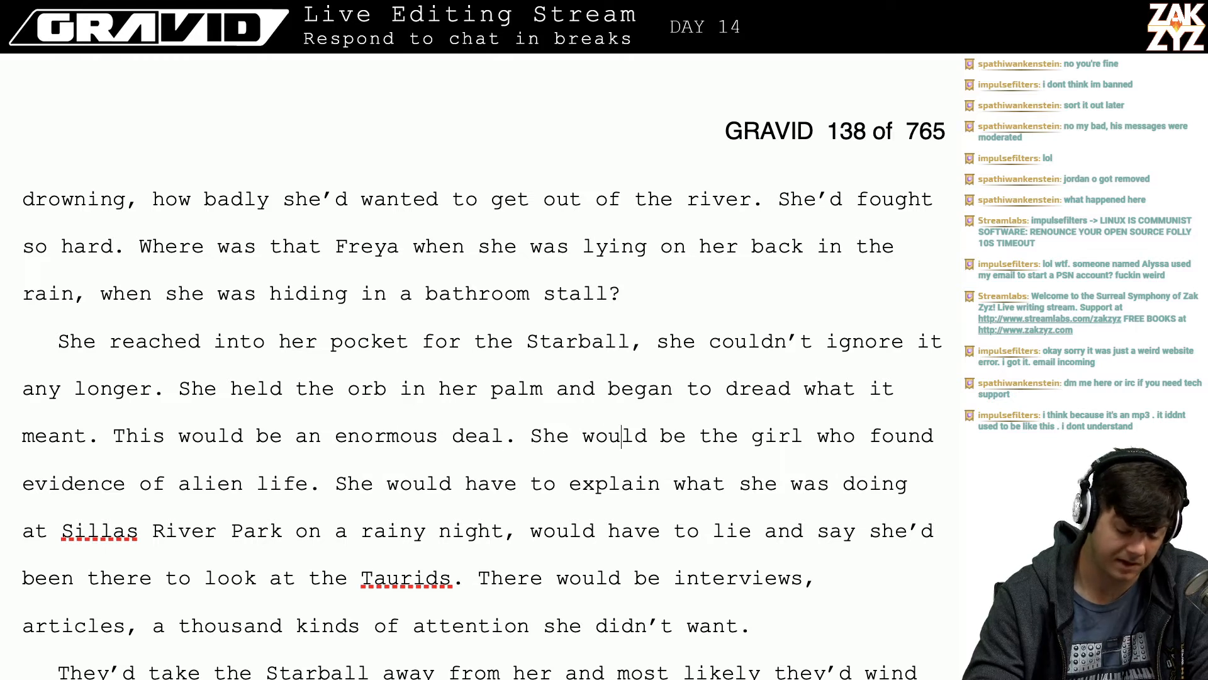
key("Right")
key("Right")
key("Right")
key("Right")
key("Right")
key("Right")
key("Right")
key("Right")
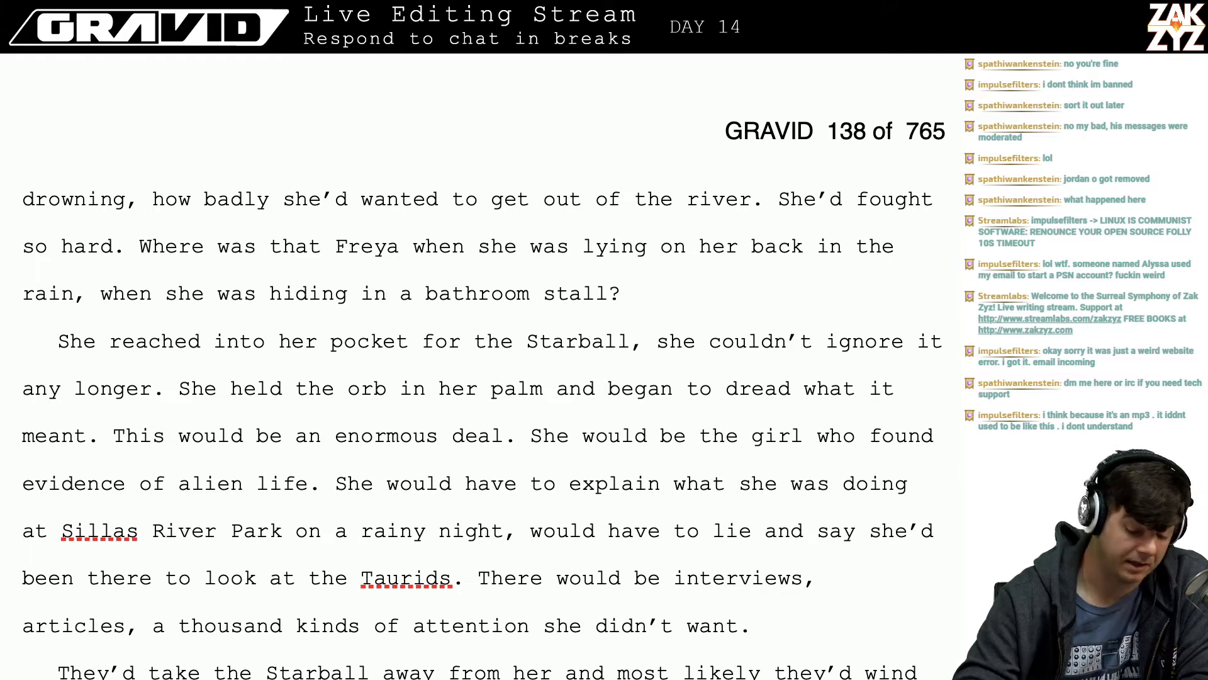
scroll(374, 473, "down", 1)
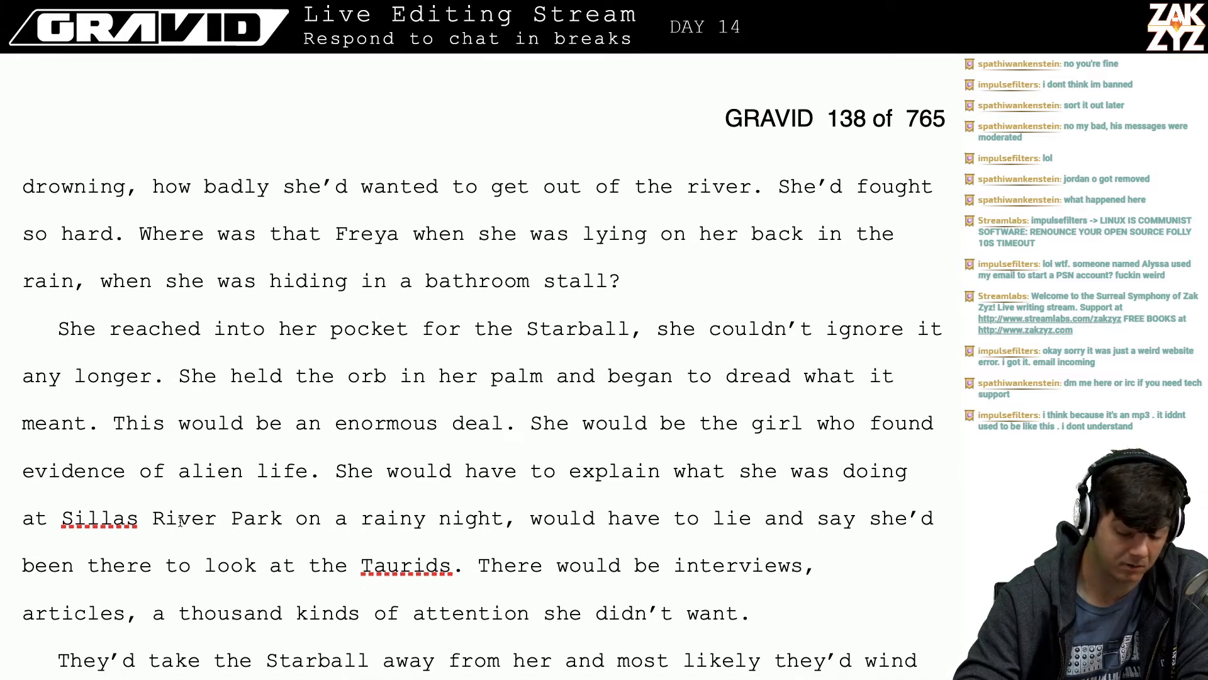
scroll(181, 521, "down", 3)
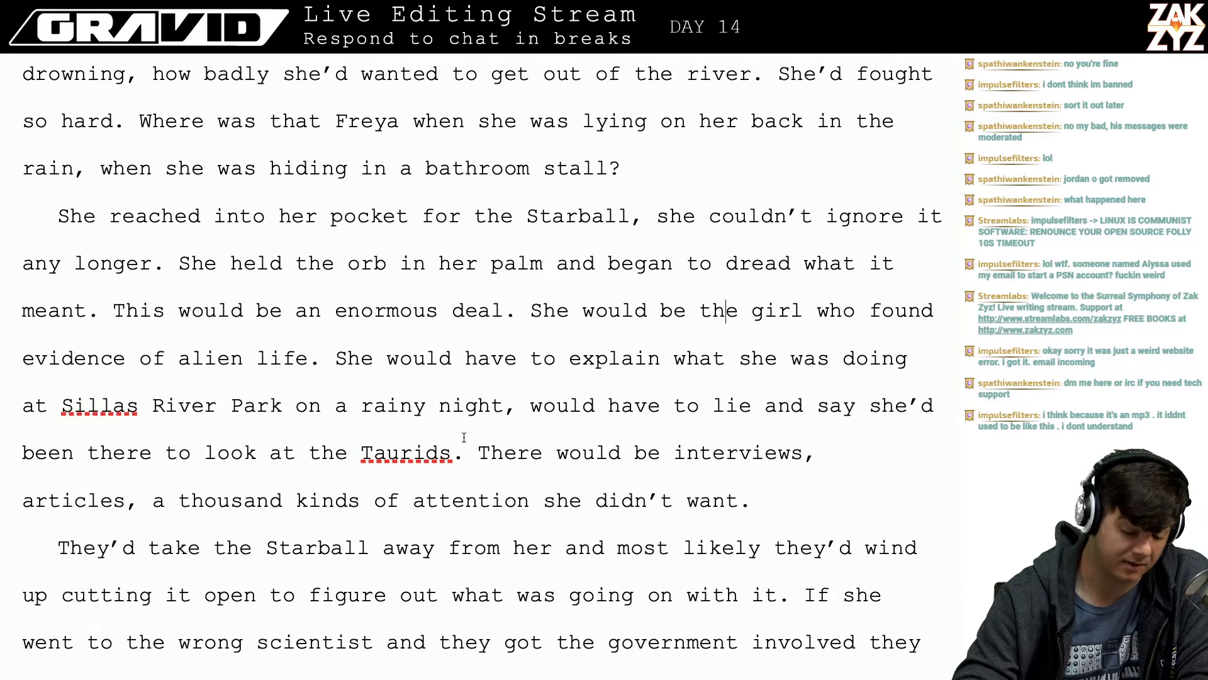
scroll(263, 466, "down", 3)
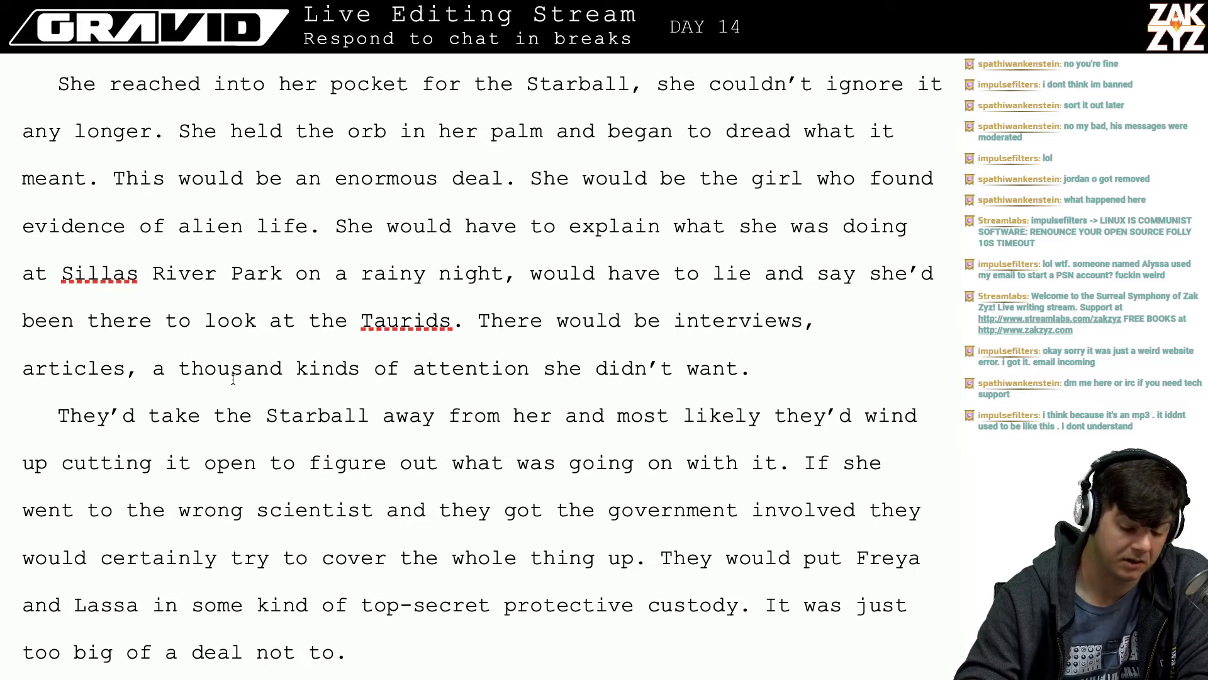
scroll(373, 449, "down", 1)
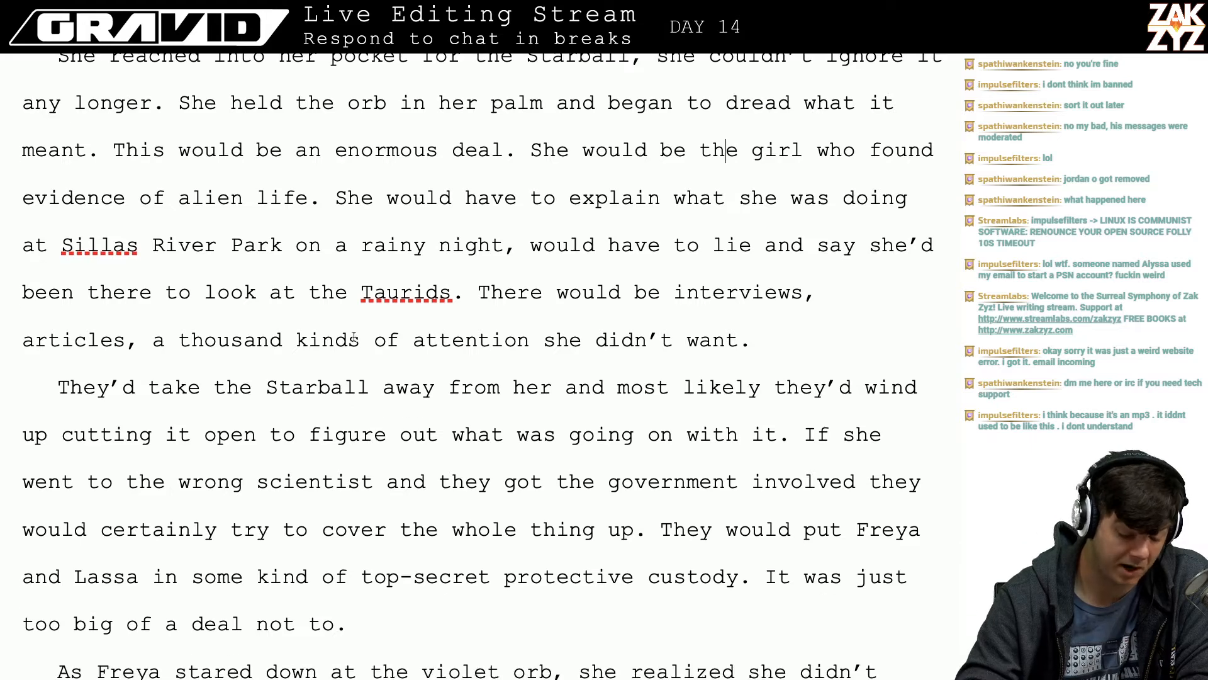
scroll(404, 476, "down", 2)
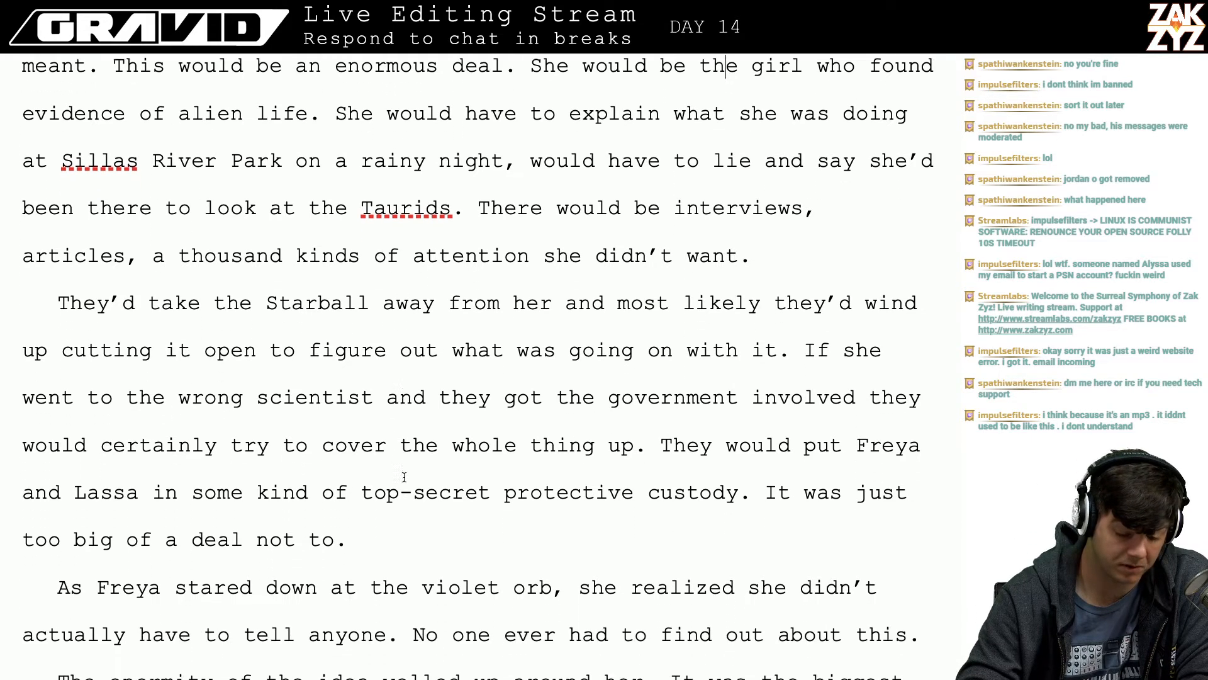
scroll(404, 476, "down", 2)
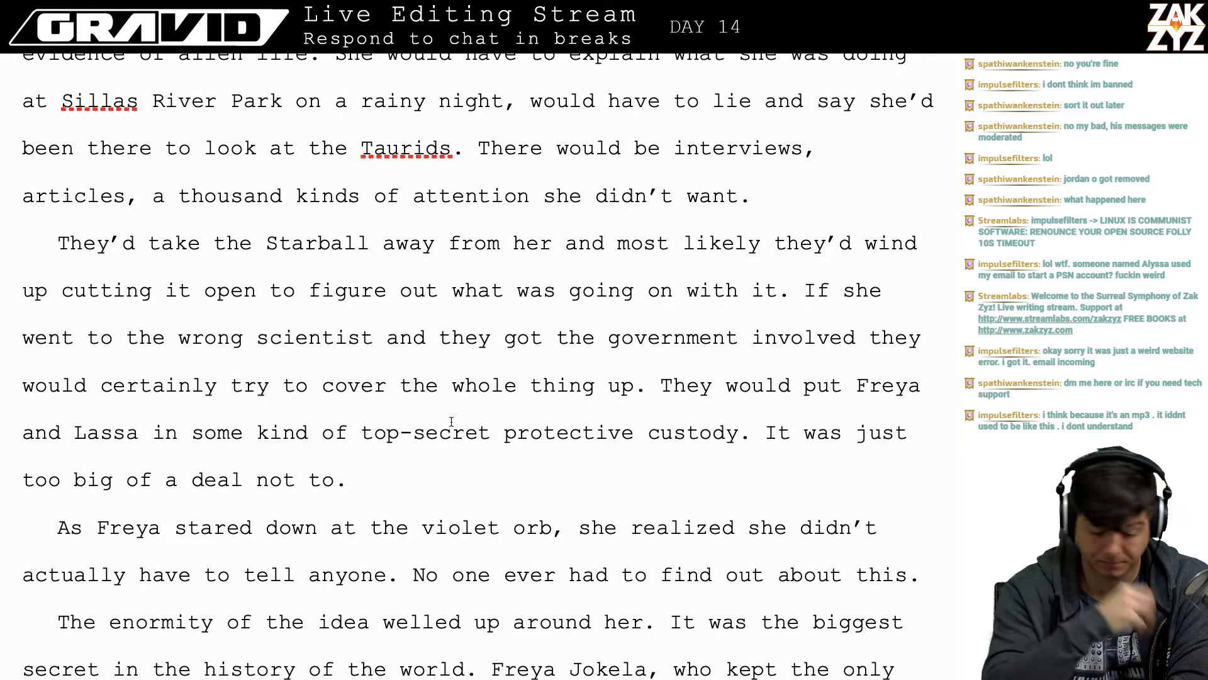
scroll(451, 421, "down", 3)
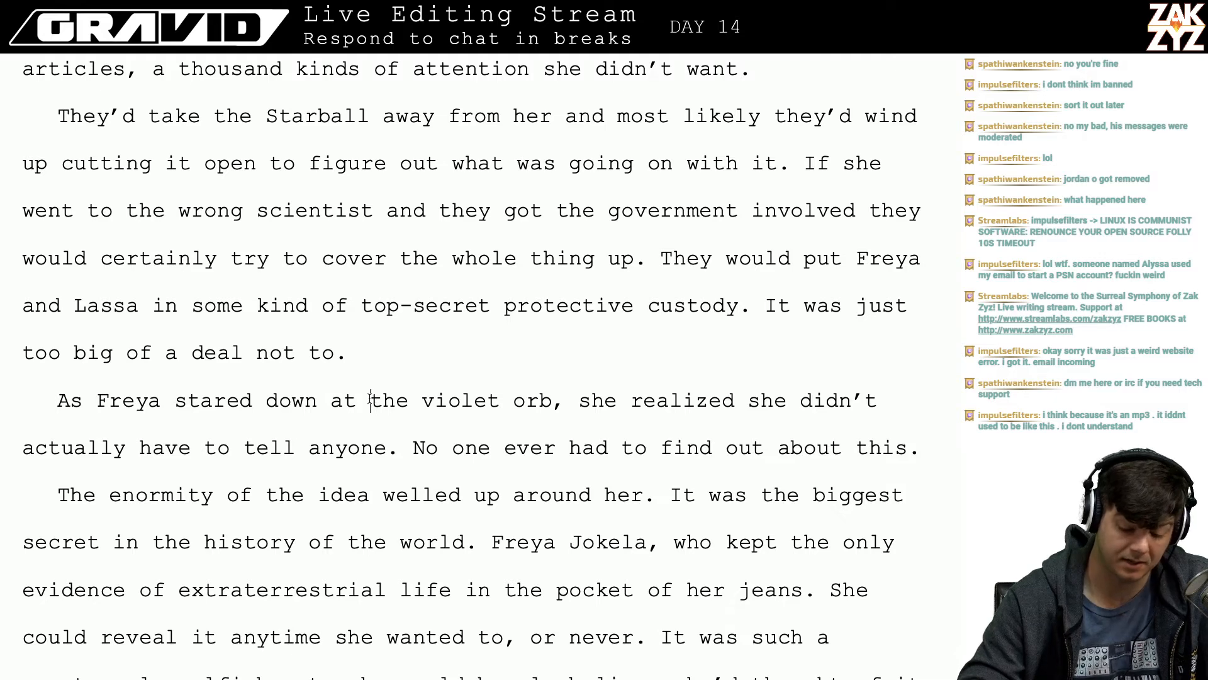
- Check the wording against "the violet orb" further on and replace "orb" with "sphere" in "She held the orb in her palm"
left_click_drag(370, 401, 553, 406)
scroll(554, 406, "up", 1)
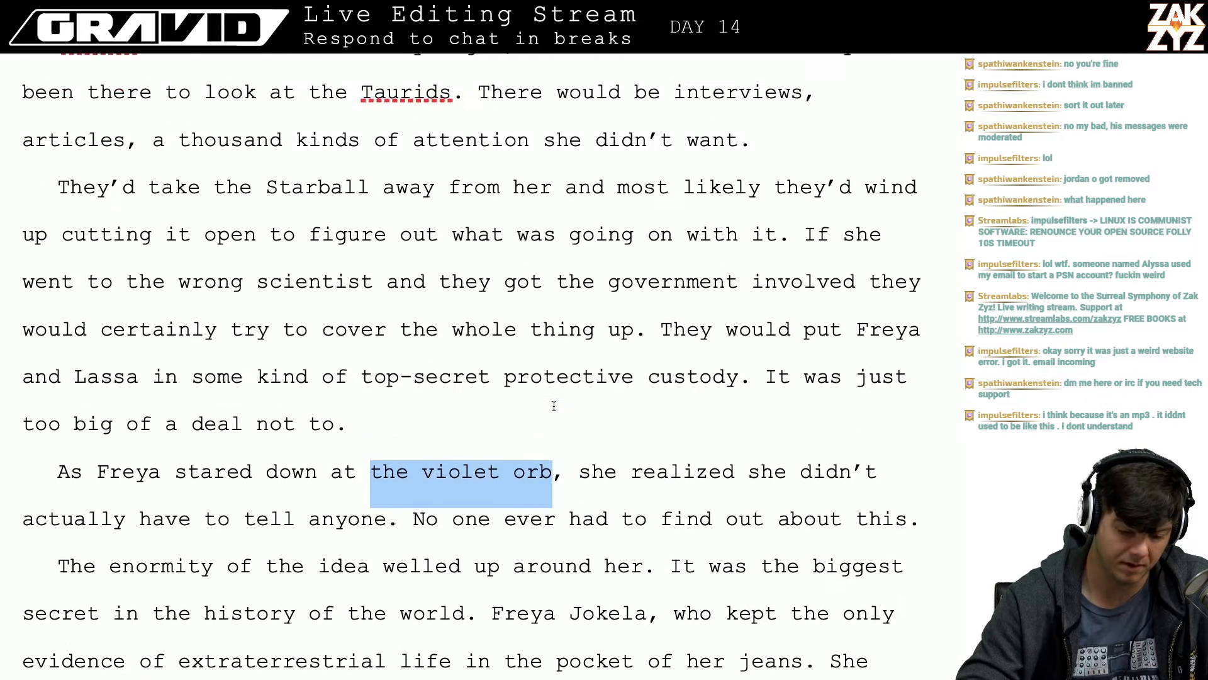
scroll(553, 406, "up", 4)
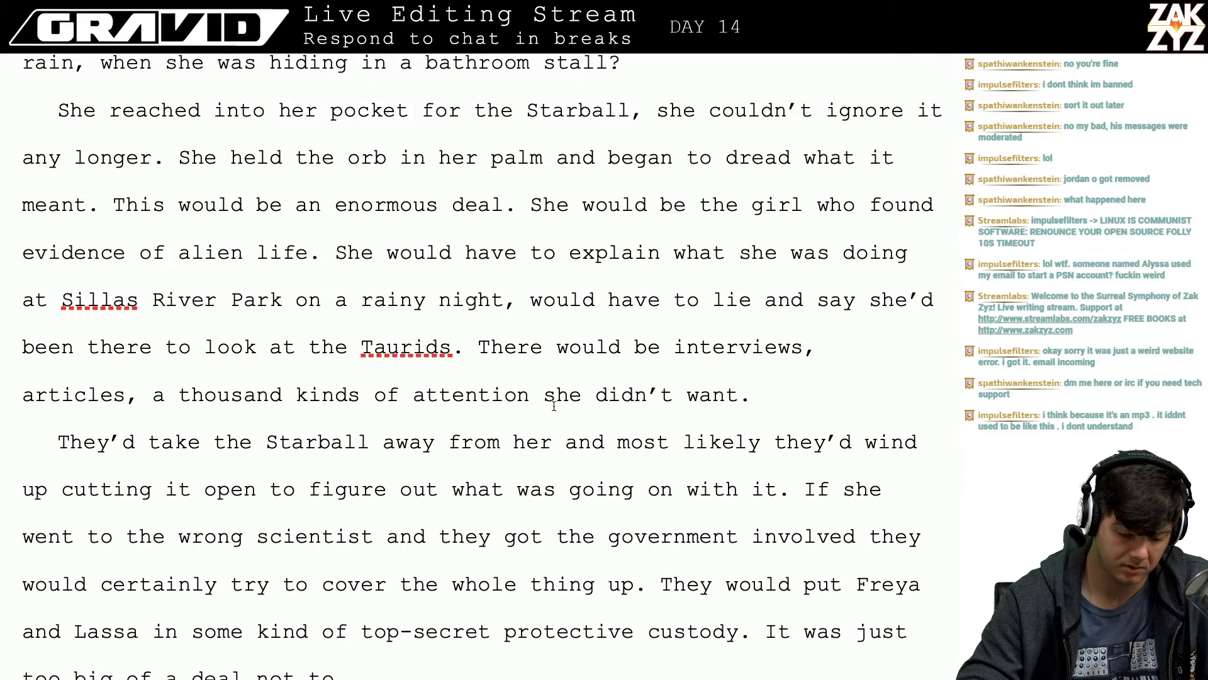
scroll(398, 432, "down", 7)
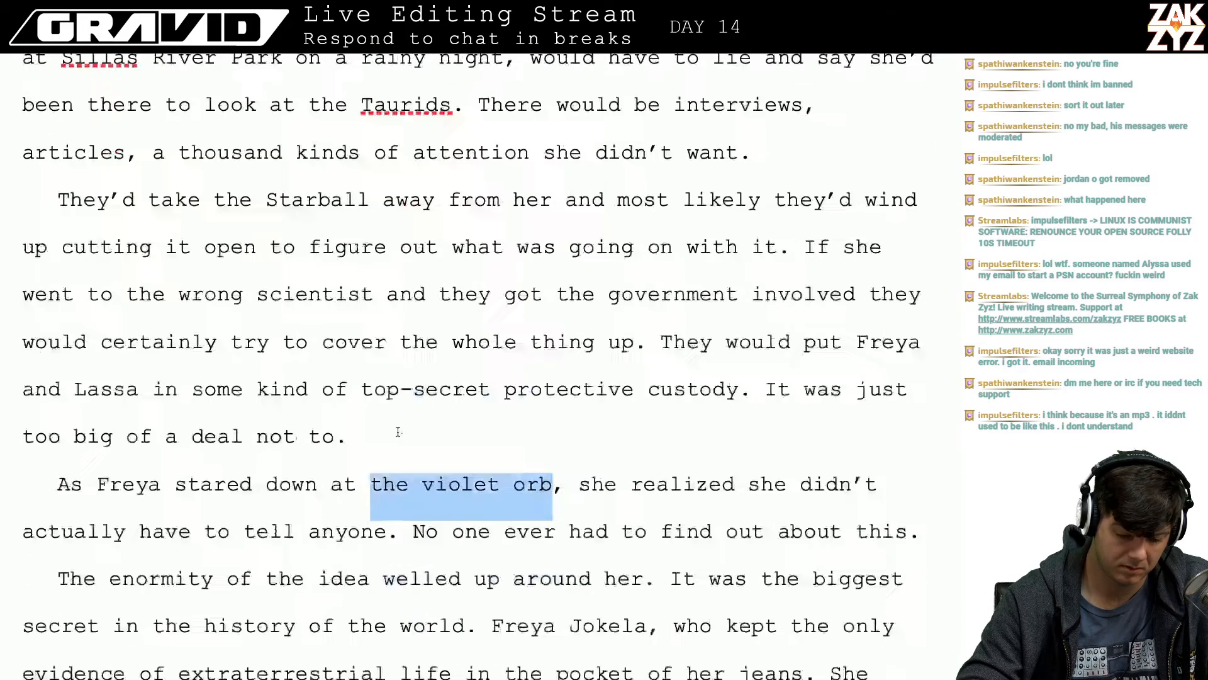
scroll(397, 432, "up", 1)
scroll(397, 432, "up", 10)
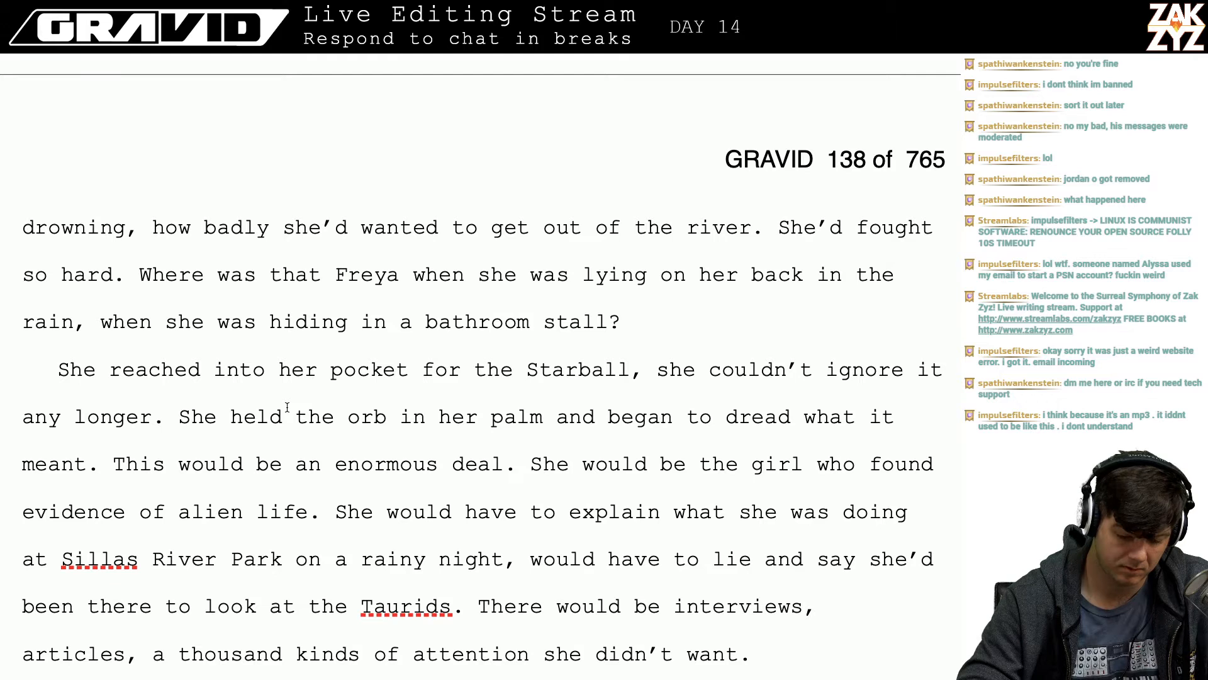
double_click(389, 418)
type("sp")
type("here")
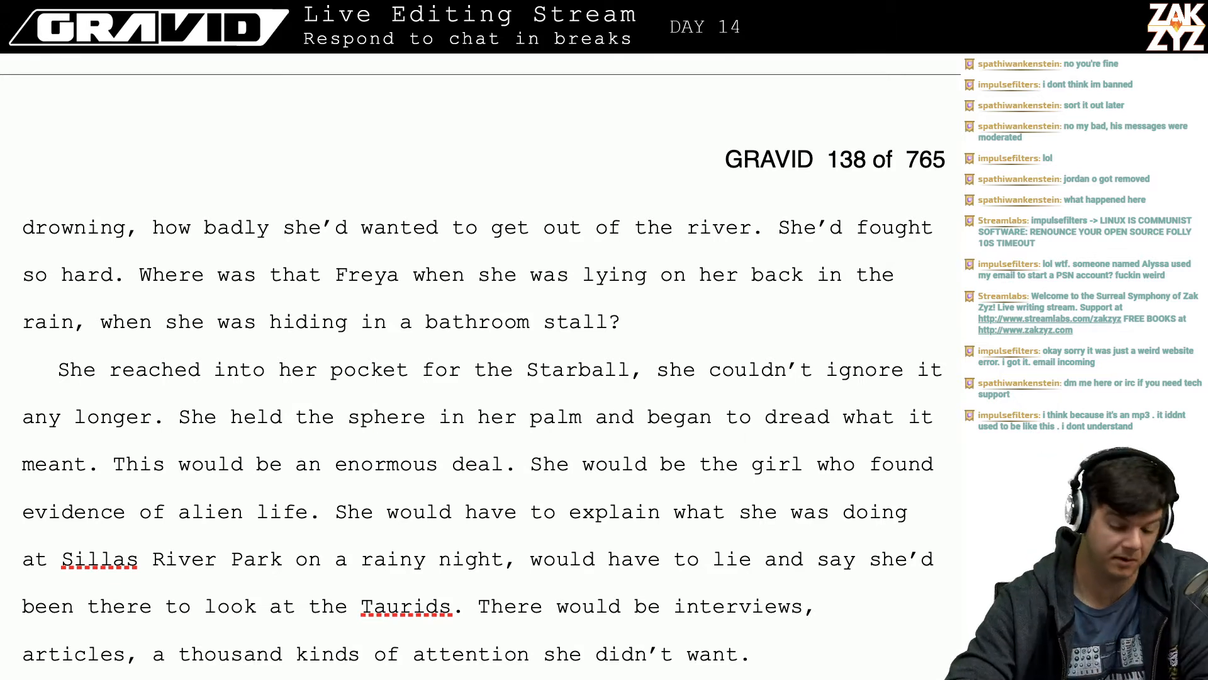
- Read the remaining paragraphs to the end of the scene and place the cursor after "she could barely believe she'd thought of it."
scroll(276, 528, "down", 3)
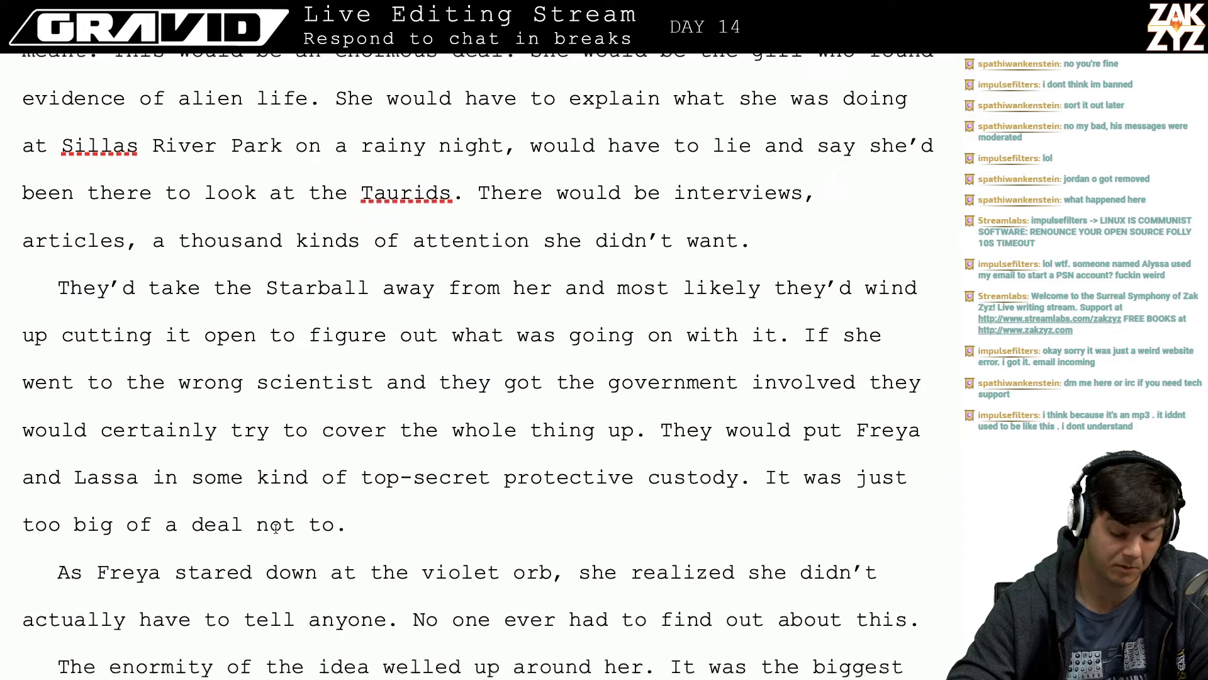
scroll(276, 528, "down", 2)
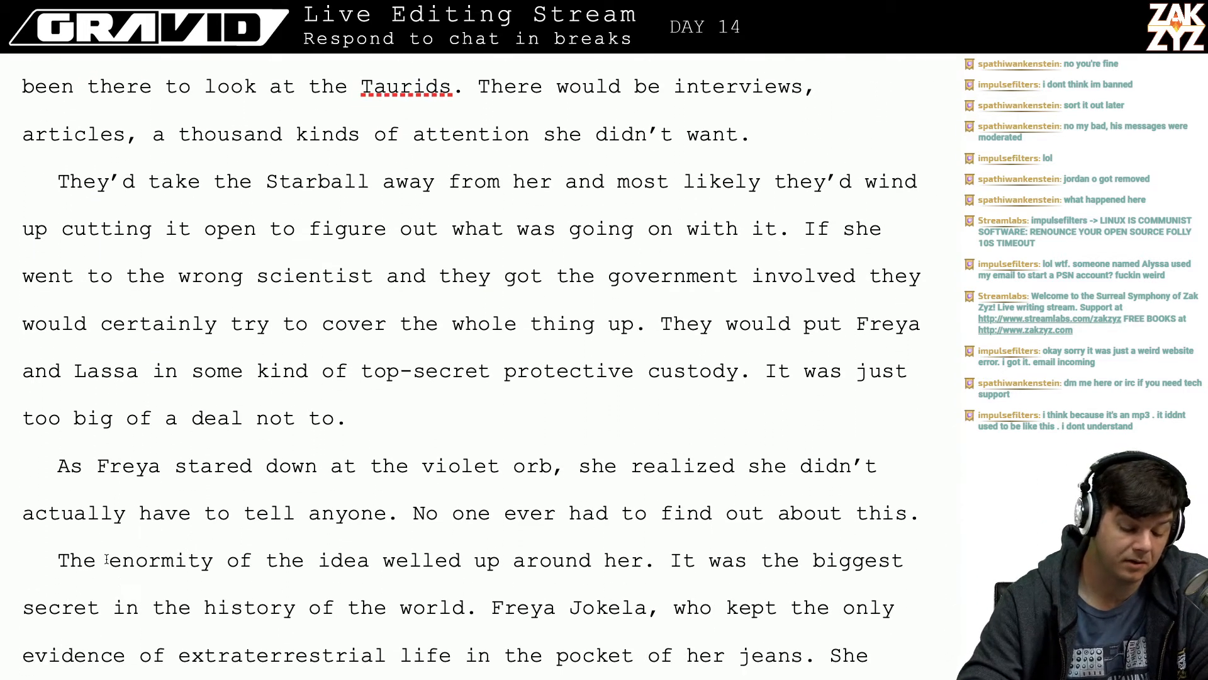
scroll(594, 430, "down", 1)
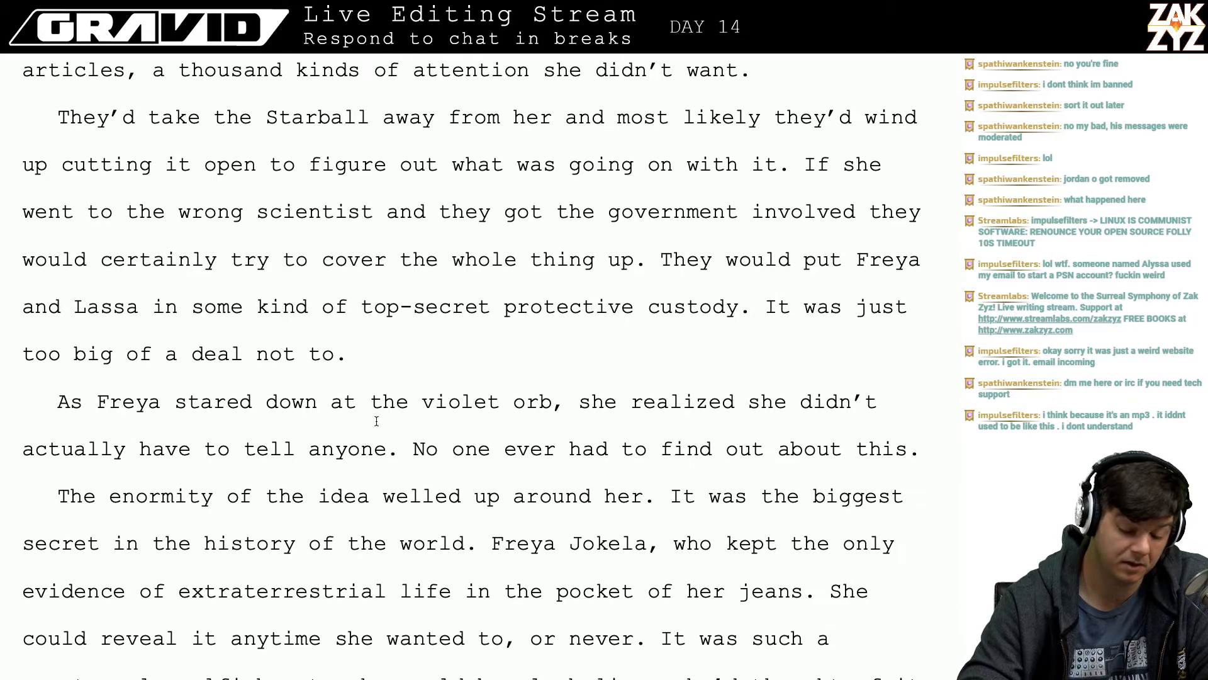
scroll(231, 476, "down", 1)
scroll(231, 476, "down", 4)
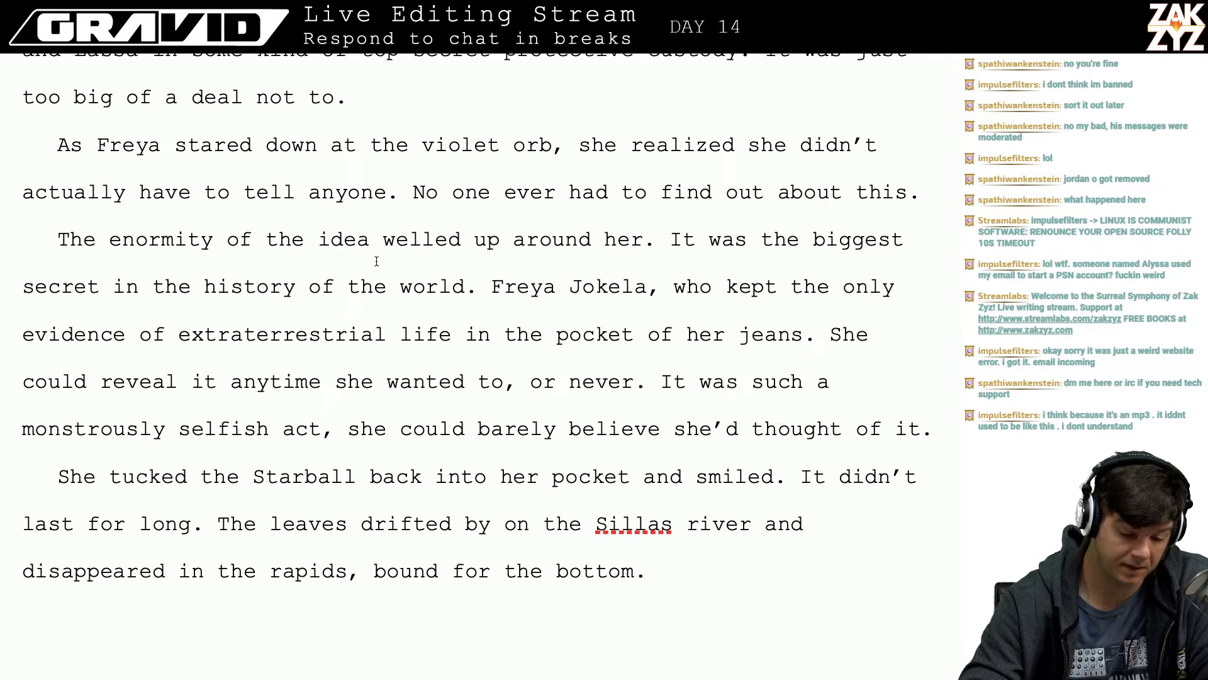
scroll(453, 294, "down", 1)
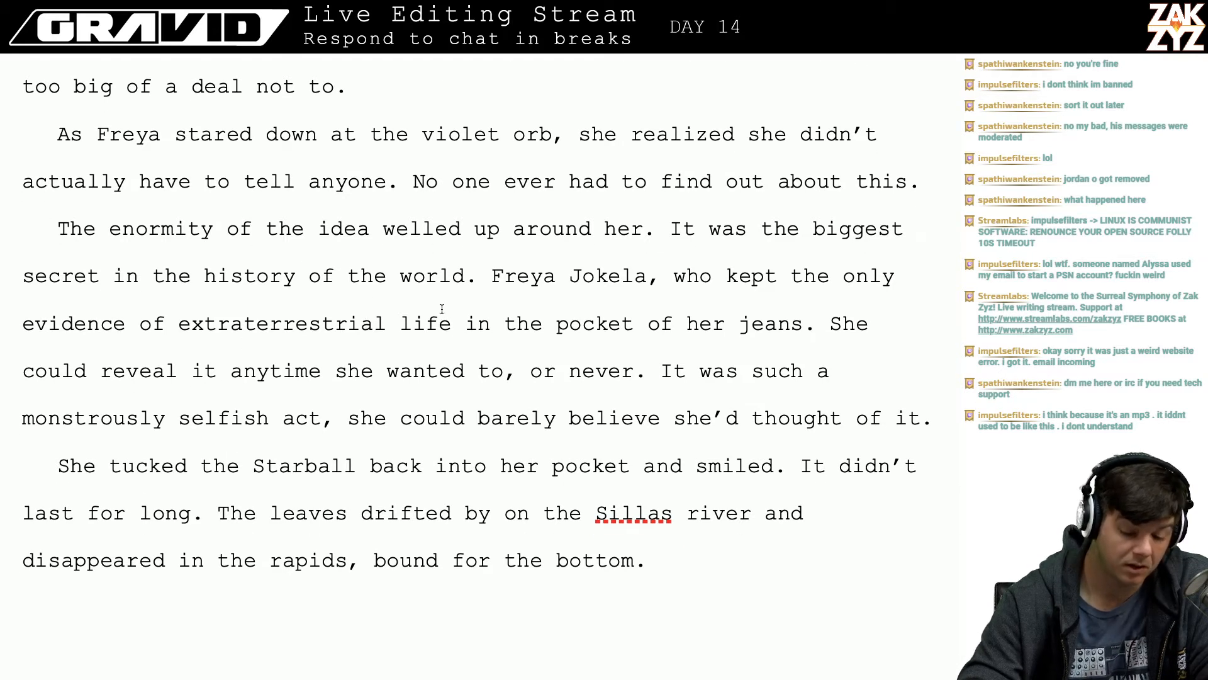
scroll(520, 324, "down", 1)
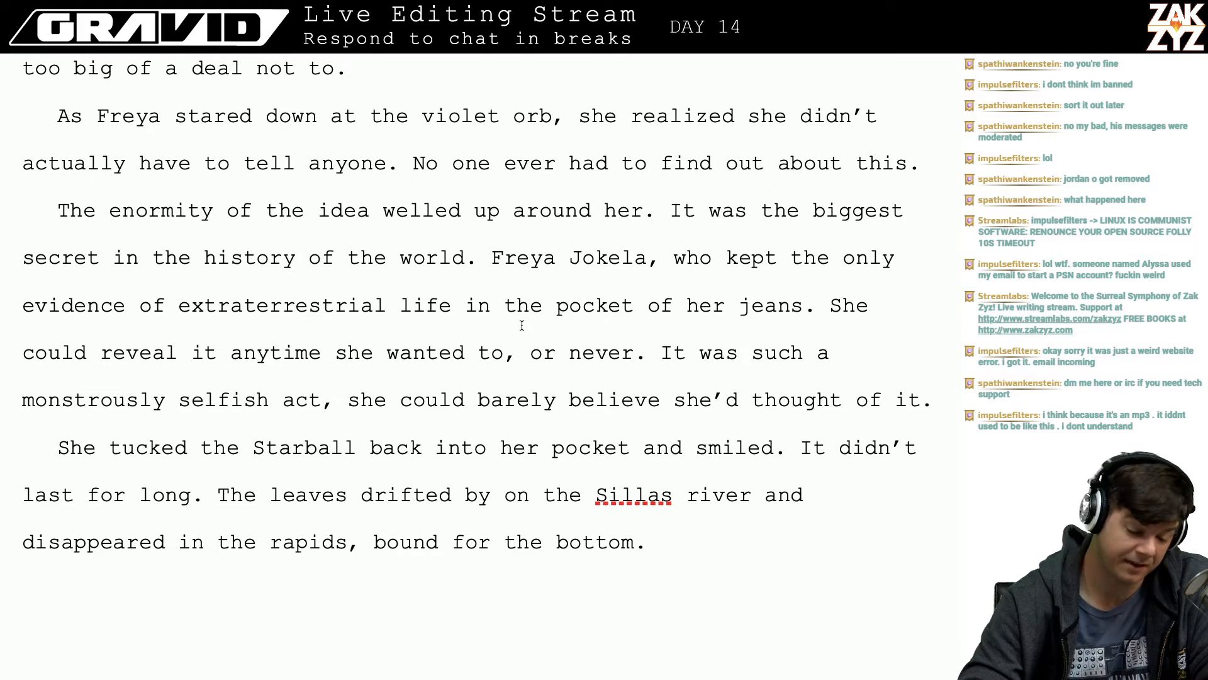
scroll(522, 324, "down", 1)
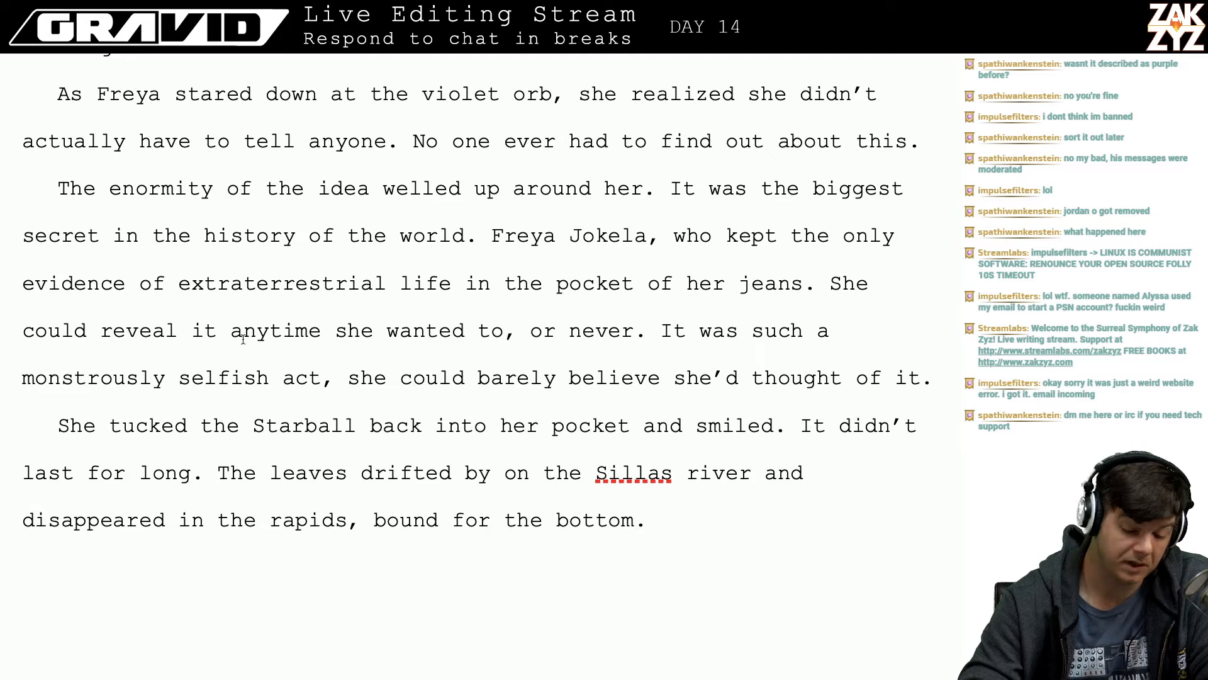
scroll(485, 369, "down", 2)
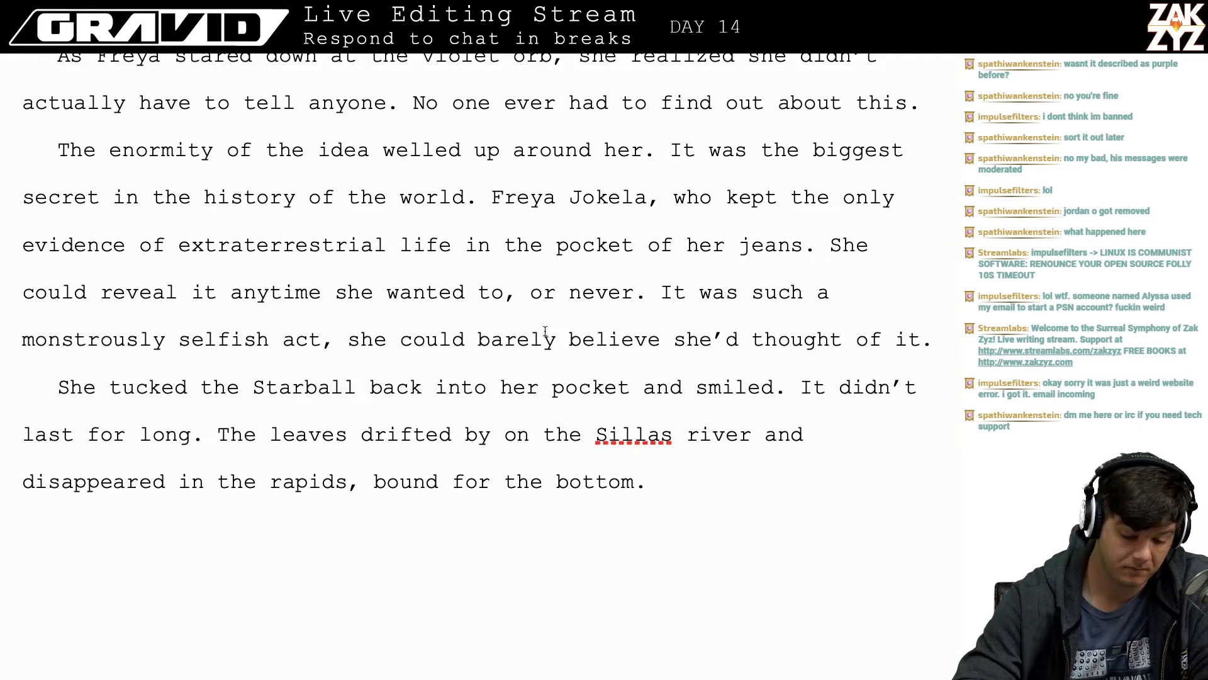
scroll(545, 331, "down", 5)
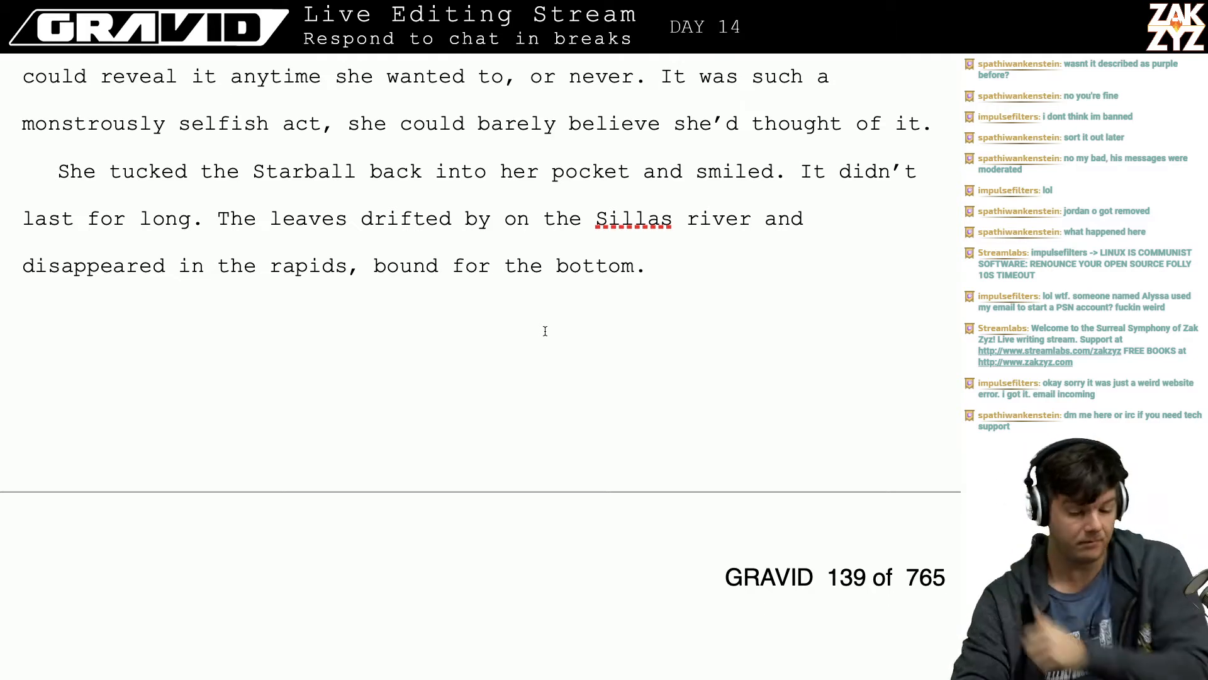
left_click(935, 119)
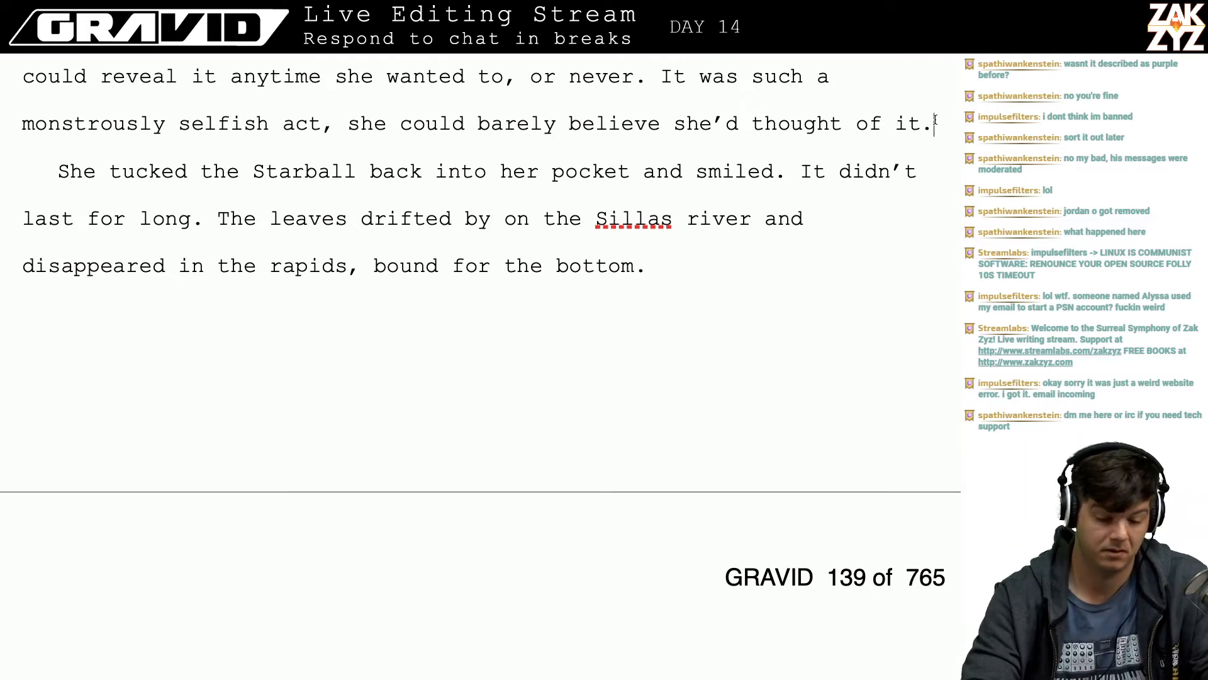
- Open an empty paragraph after "she could barely believe she'd thought of it.", ahead of "She tucked the Starball back into her pocket"
key("Return")
key("Return")
key("BackSpace")
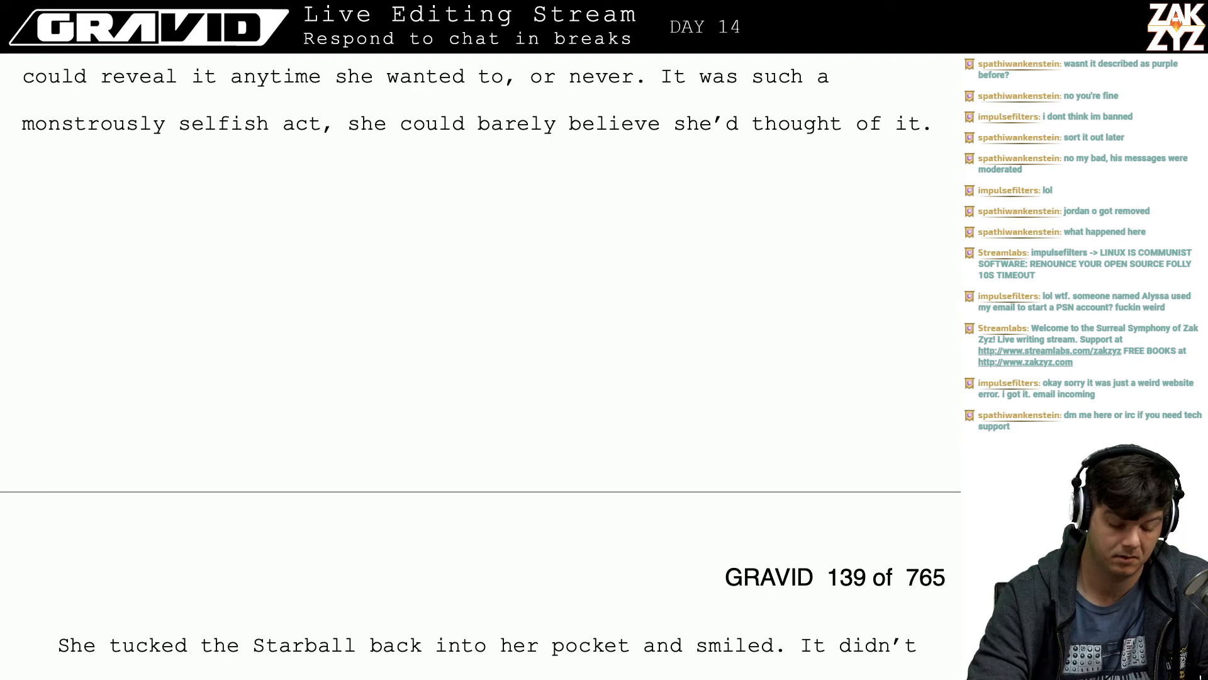
type("A hand")
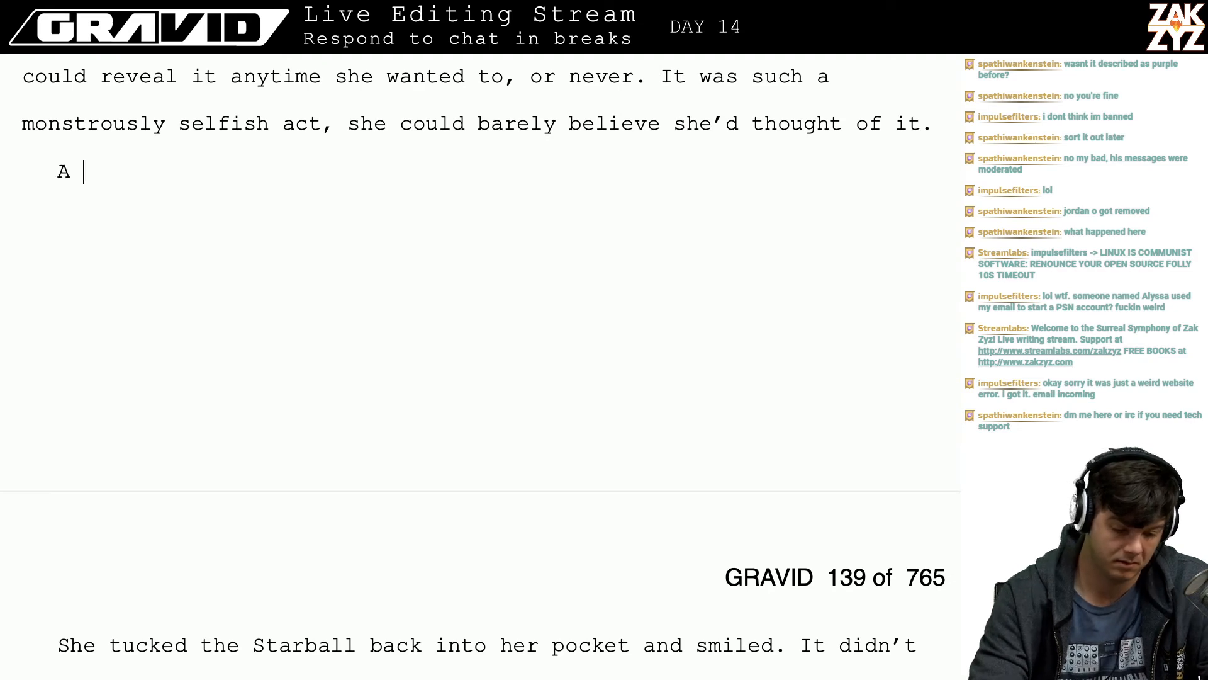
key("BackSpace")
key("BackSpace")
key("BackSpace")
key("BackSpace")
key("BackSpace")
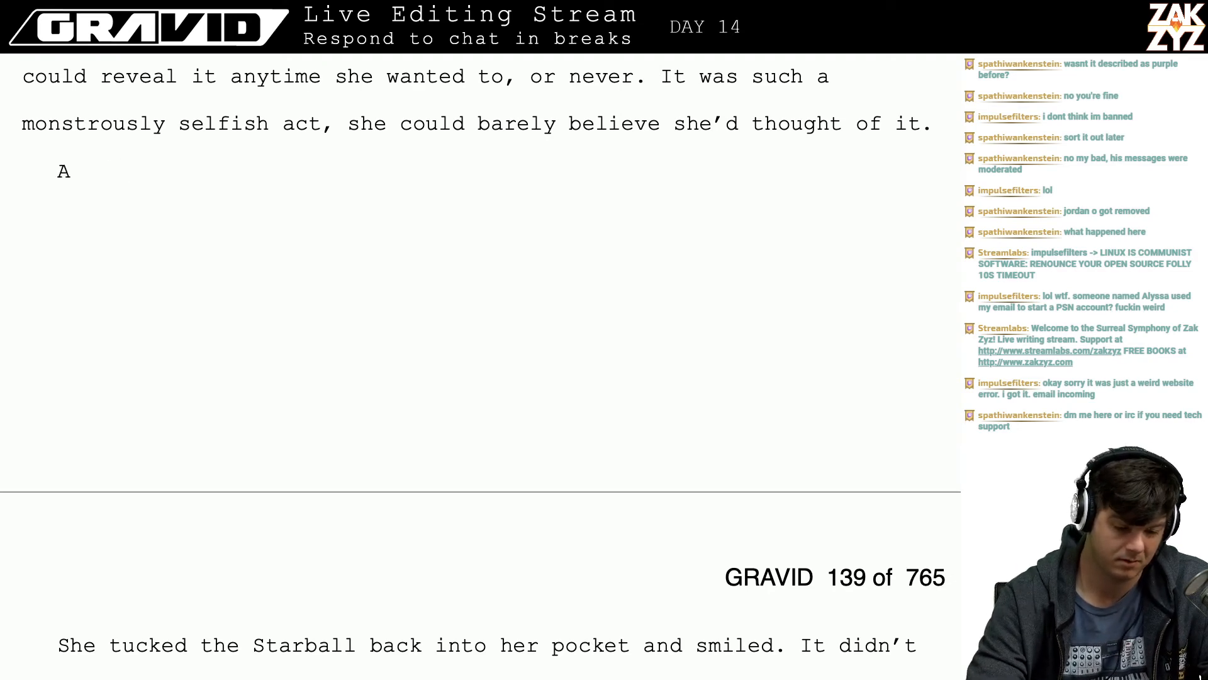
key("BackSpace")
type("From behind her")
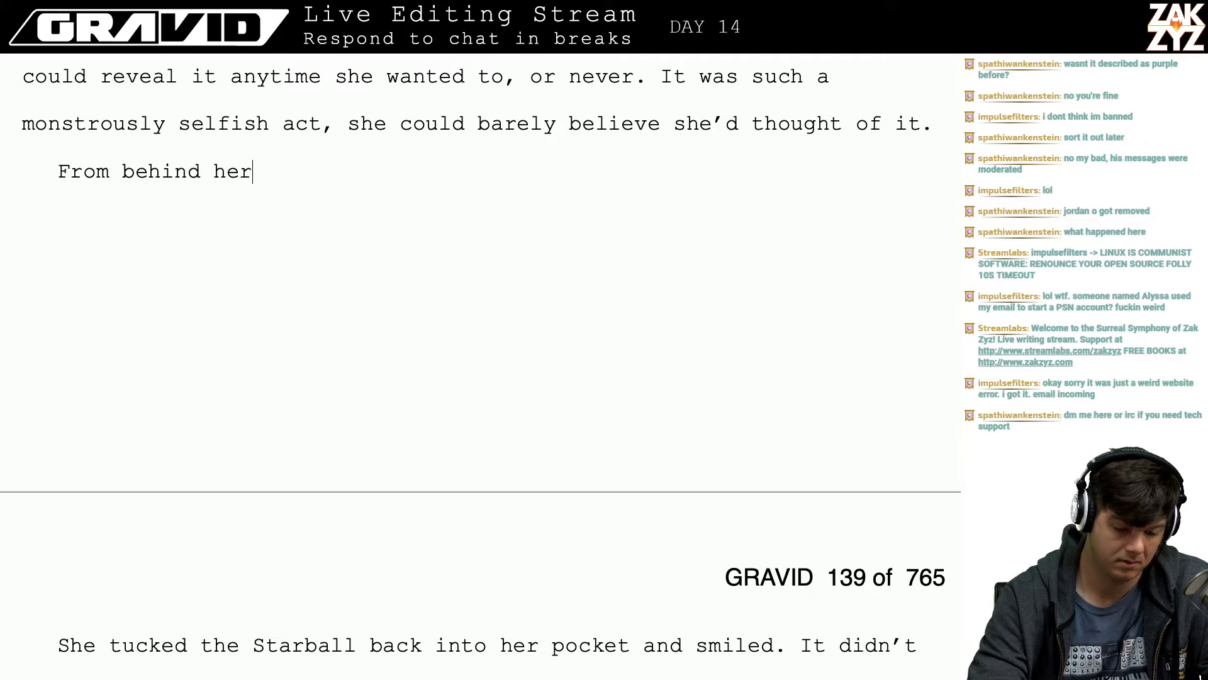
key("BackSpace")
key("BackSpace")
key("BackSpace")
key("BackSpace")
key("BackSpace")
key("BackSpace")
key("BackSpace")
key("BackSpace")
key("BackSpace")
key("BackSpace")
key("BackSpace")
key("BackSpace")
key("BackSpace")
key("BackSpace")
key("BackSpace")
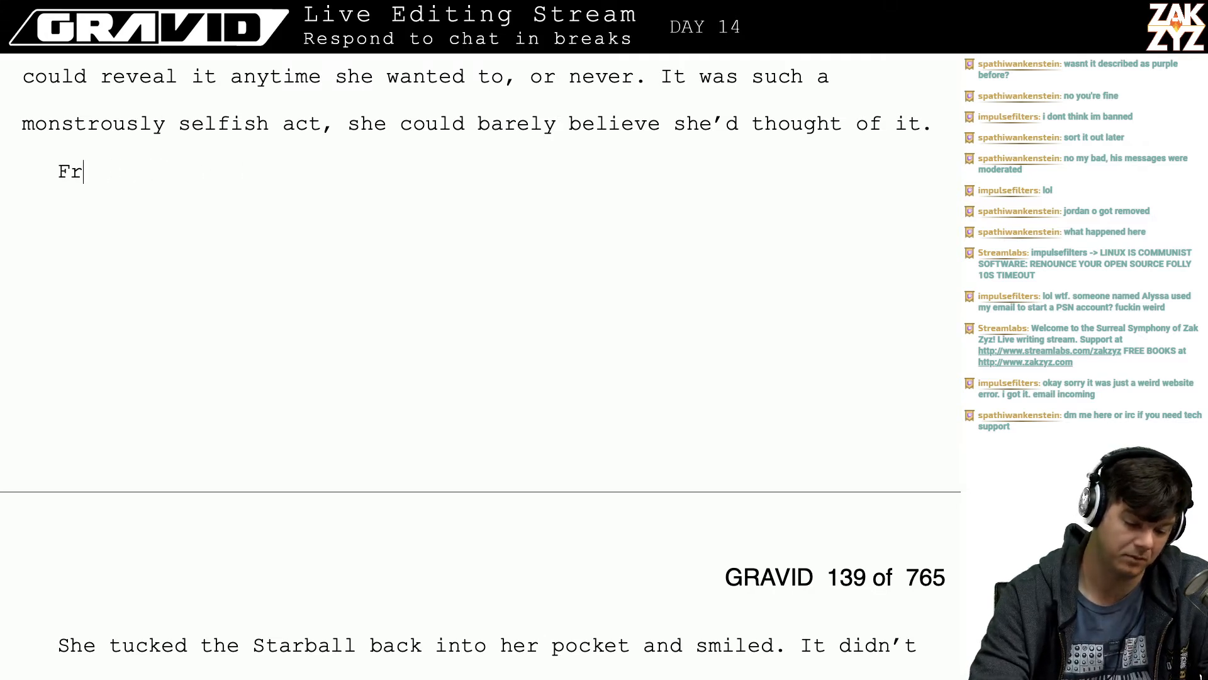
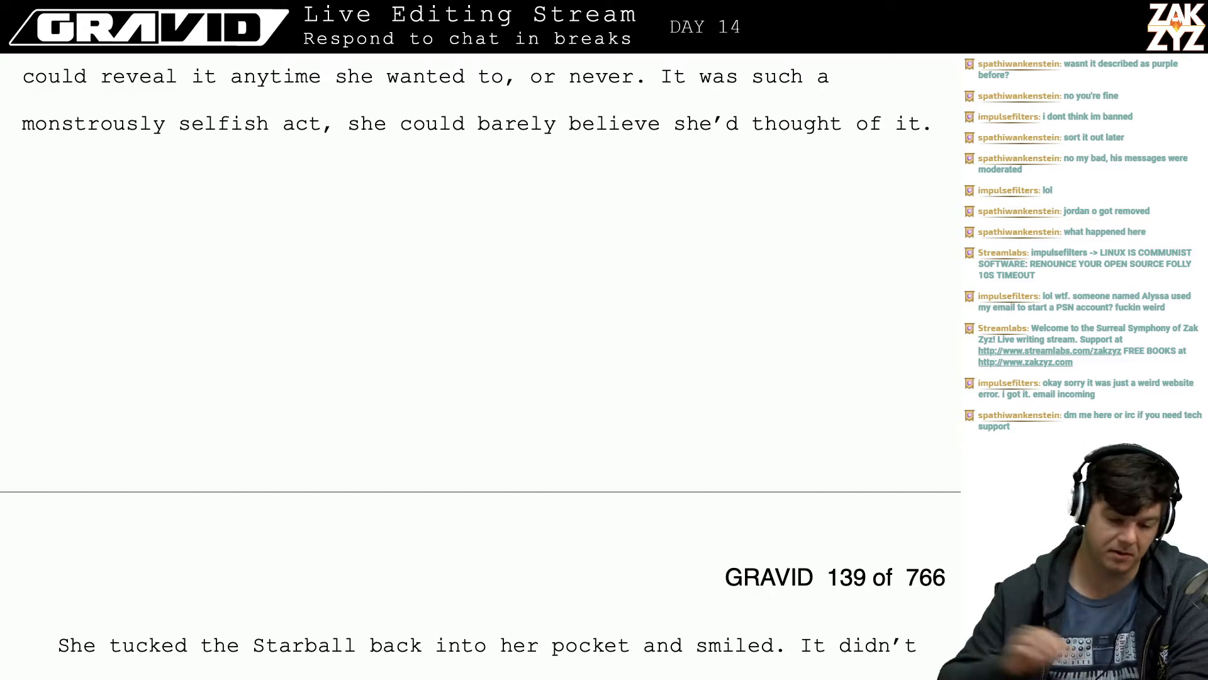
- Reread the scene backward from Freya's secret to the bench beneath the tupelo tree, and return to the drowning passage
scroll(480, 366, "up", 7)
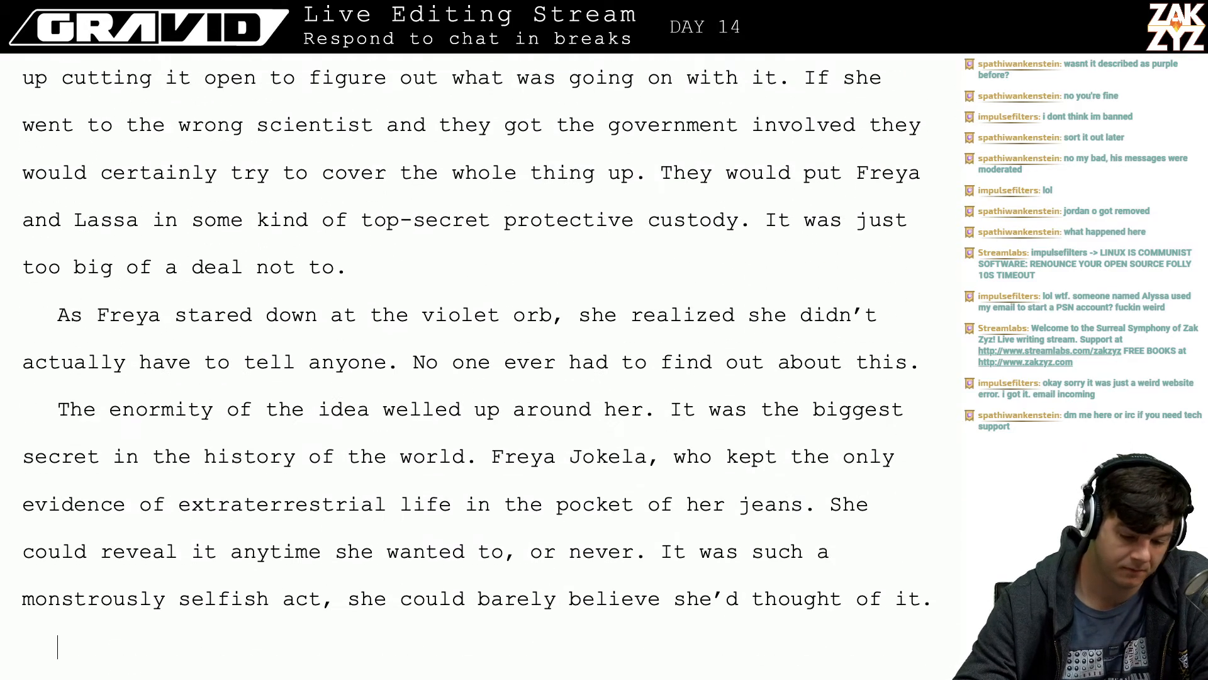
scroll(940, 143, "up", 5)
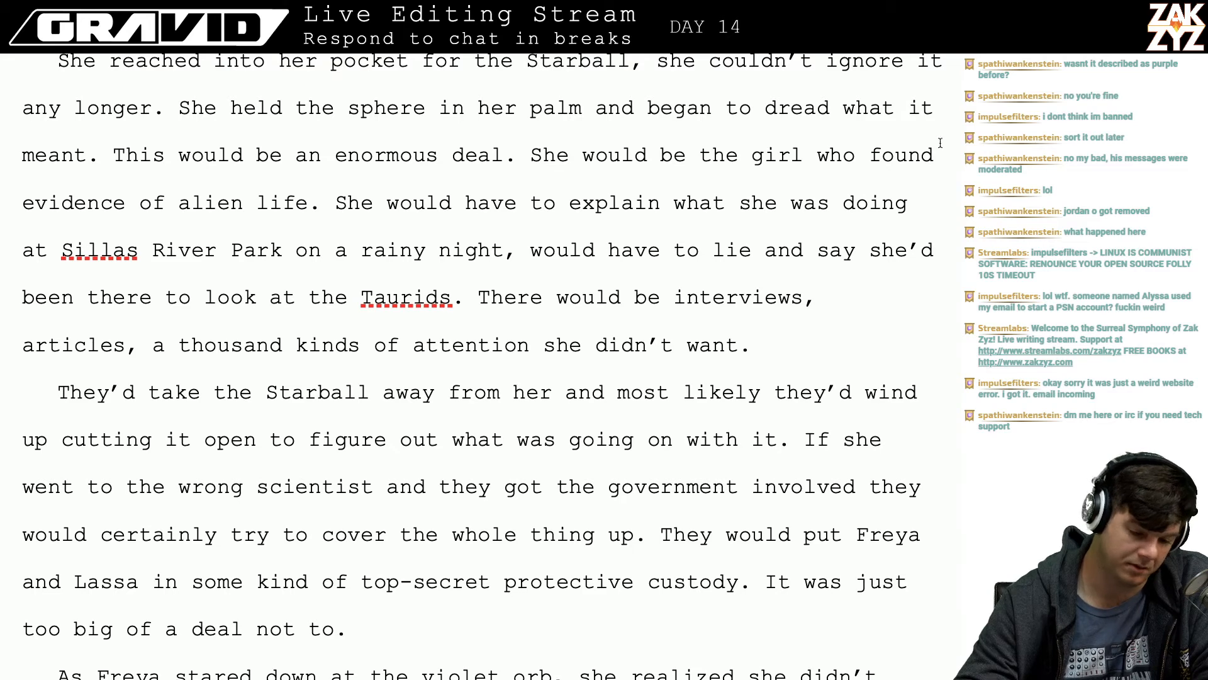
scroll(940, 143, "up", 6)
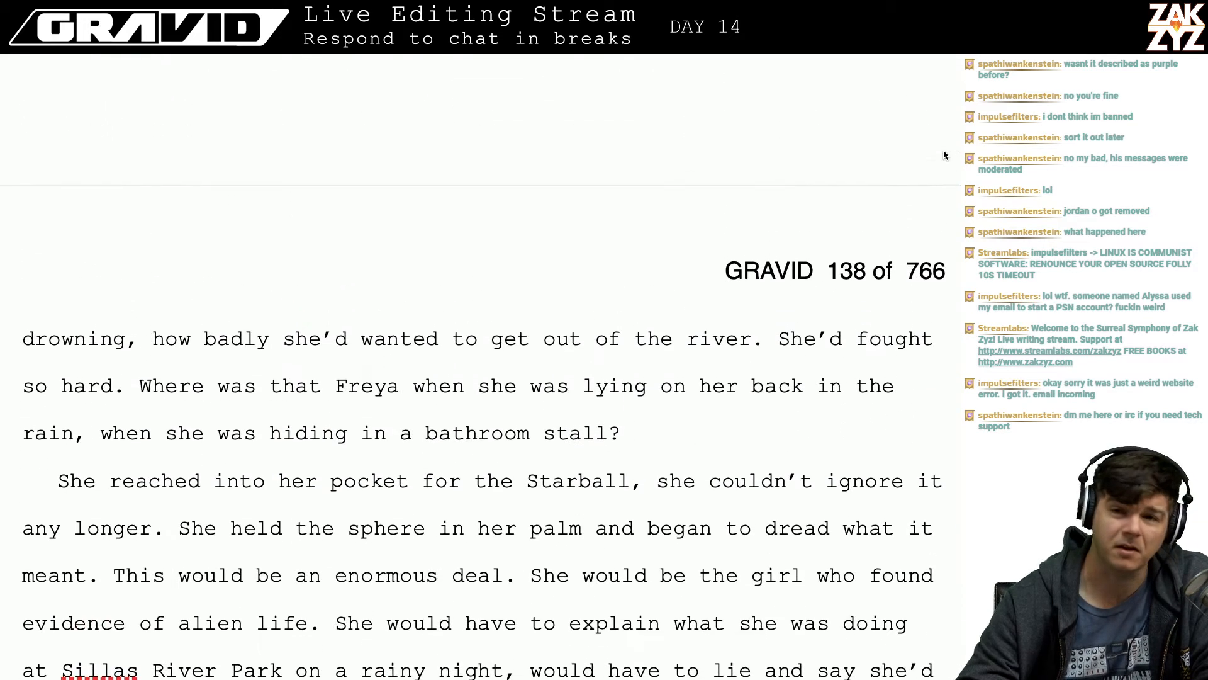
scroll(942, 155, "up", 5)
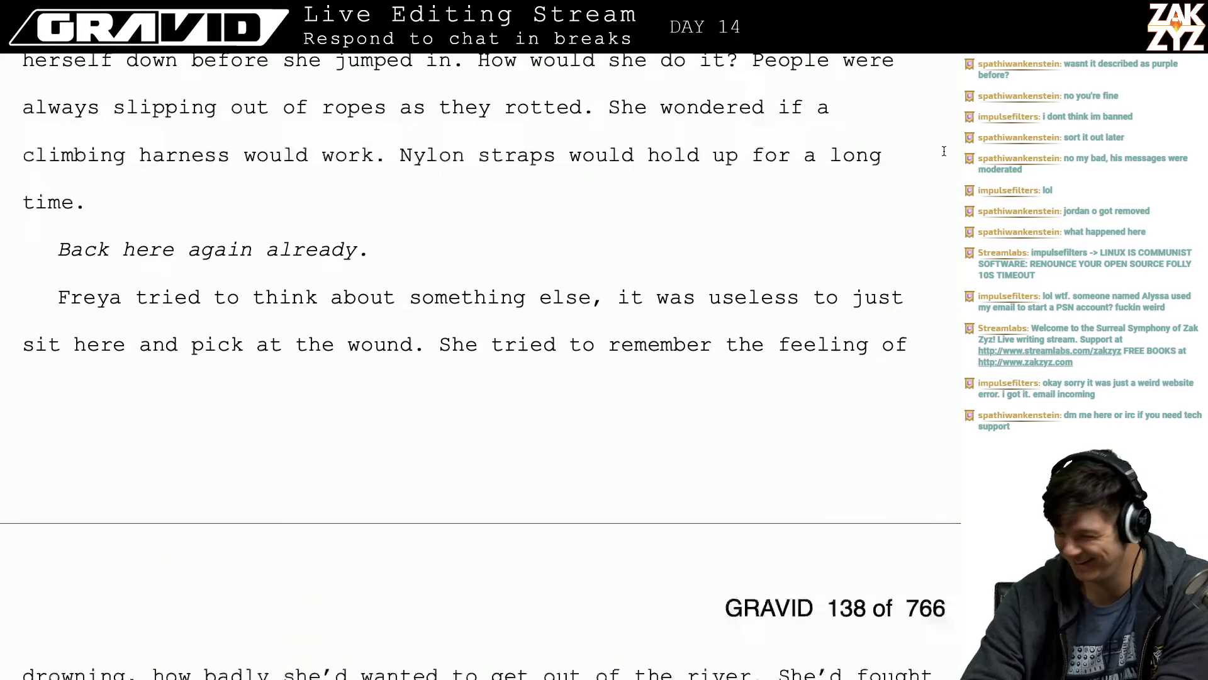
scroll(944, 151, "up", 2)
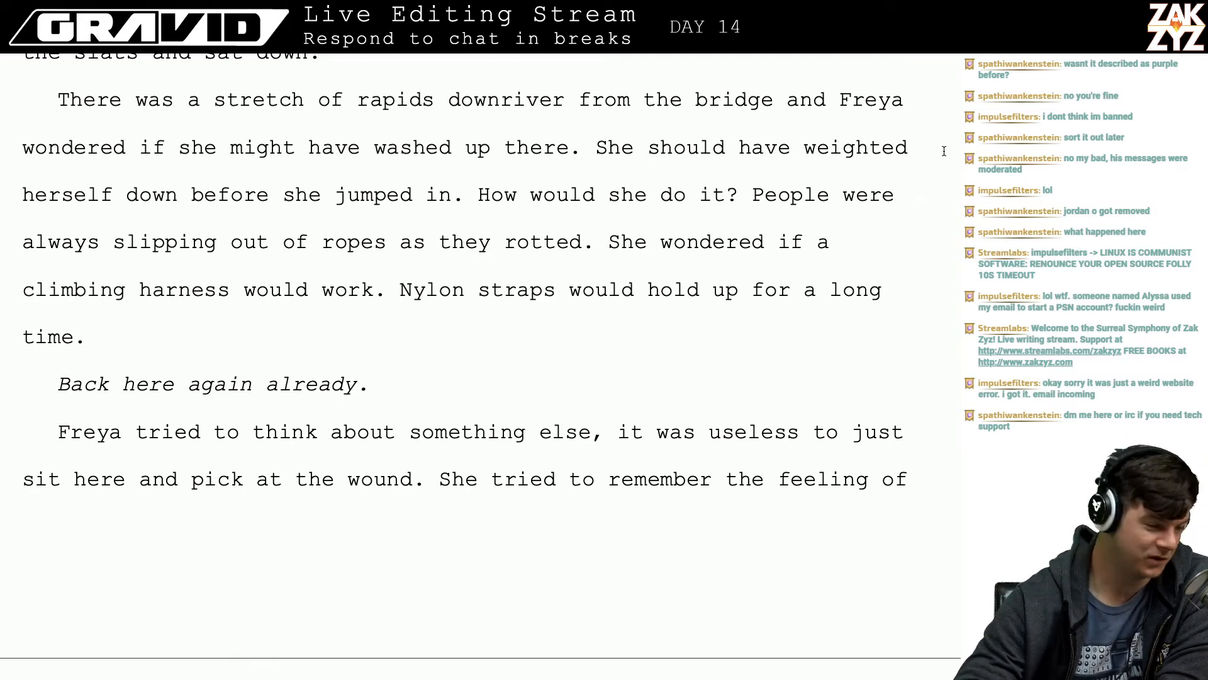
scroll(944, 151, "up", 4)
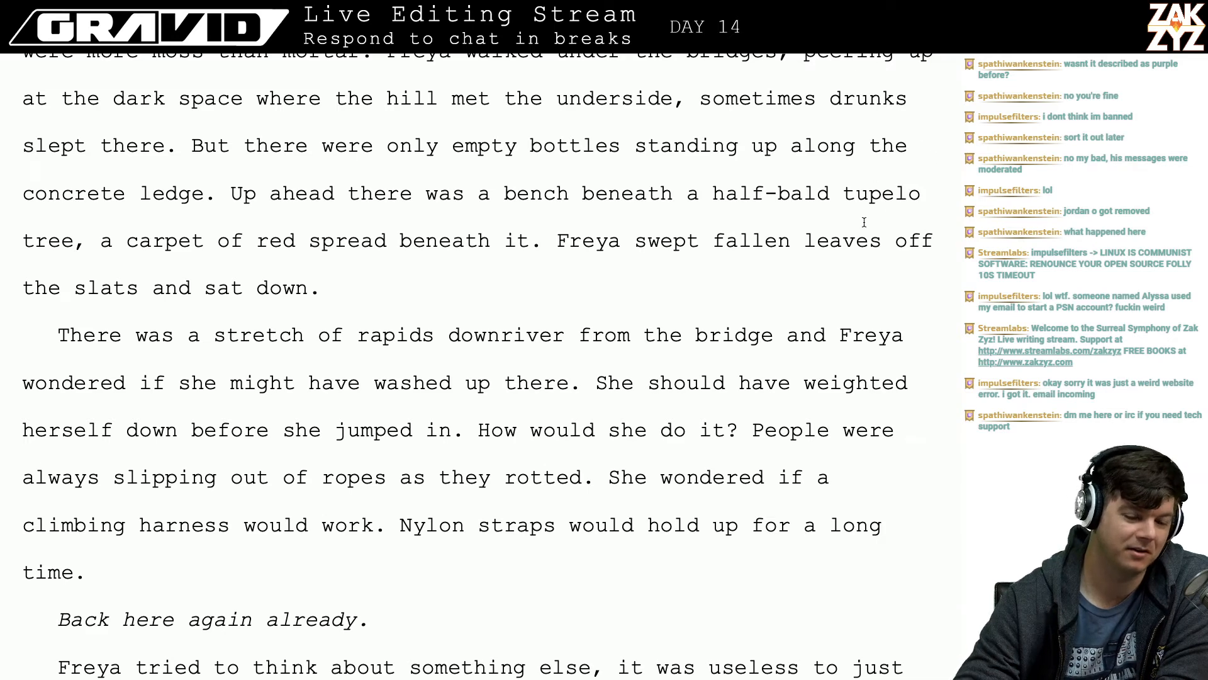
scroll(864, 222, "down", 9)
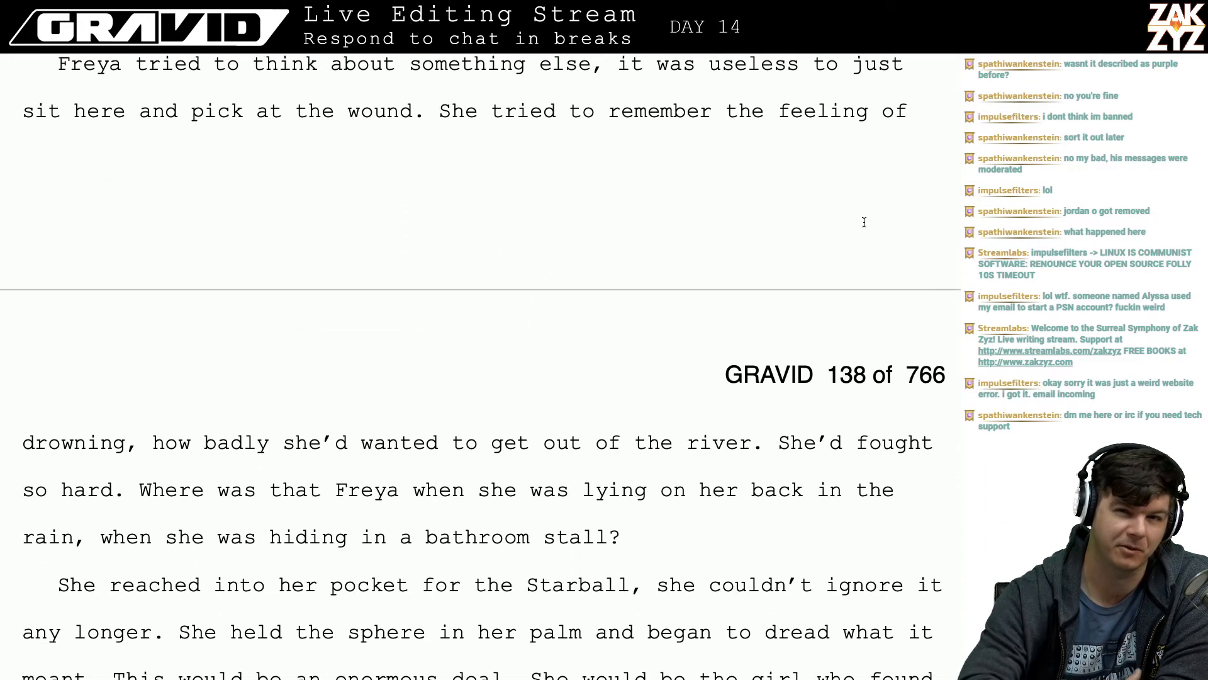
scroll(864, 222, "down", 1)
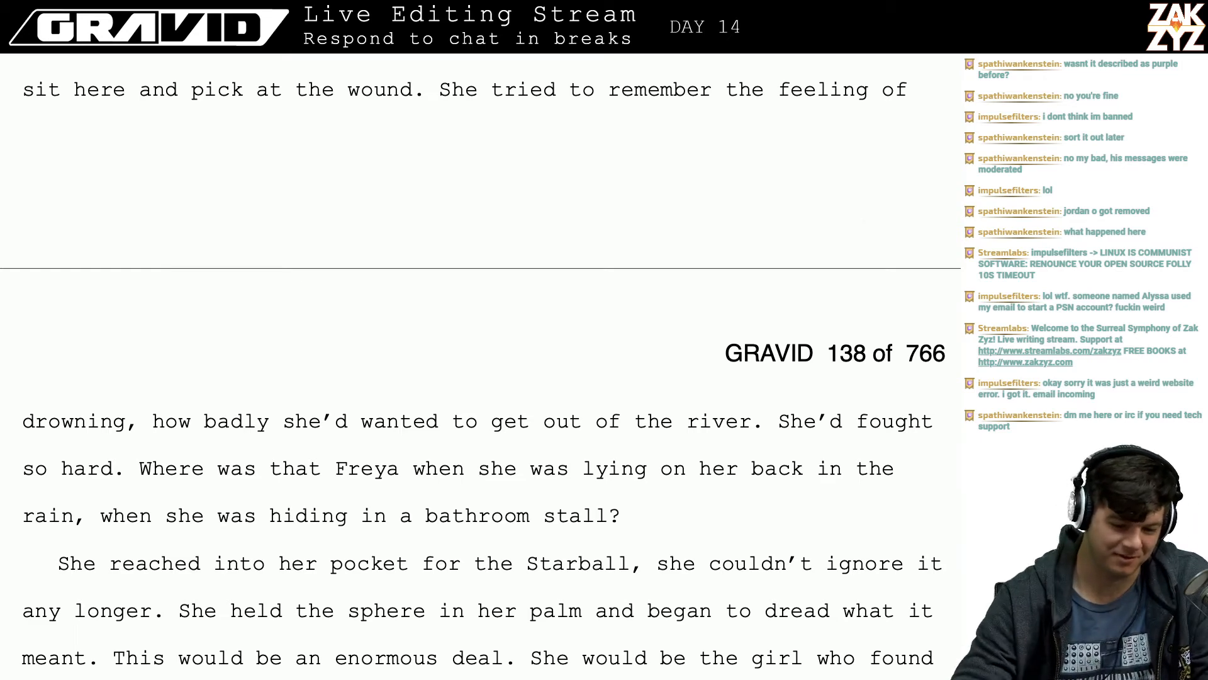
- Remove one of the blank lines above "She tucked the Starball back into her pocket and smiled."
type("x")
key("BackSpace")
key("BackSpace")
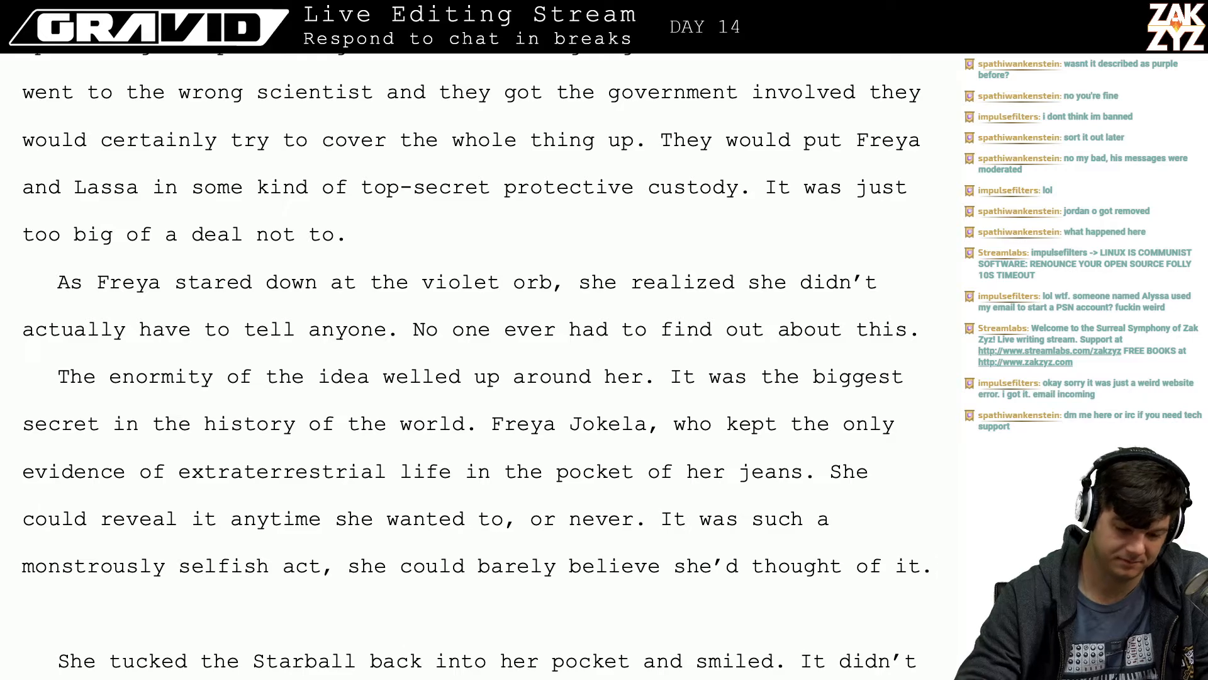
- Switch to the web browser and search for "colorblindness heterosexuality correlation"
key("super+Tab")
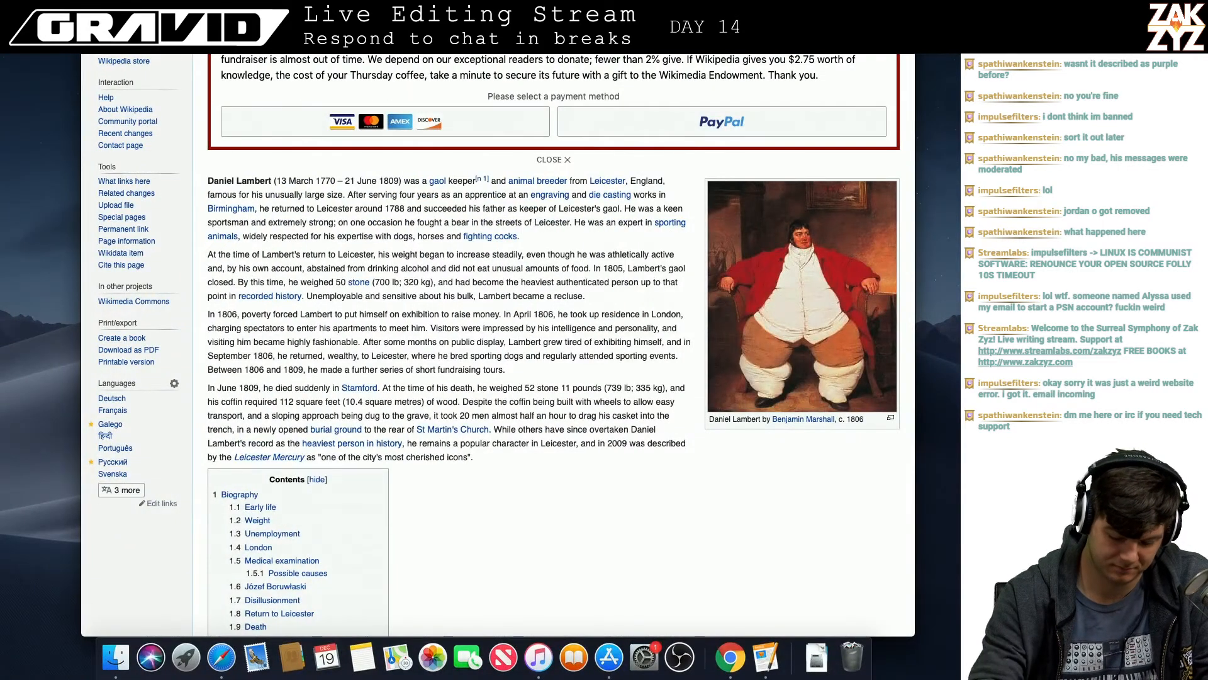
key("super+l")
type("ollor")
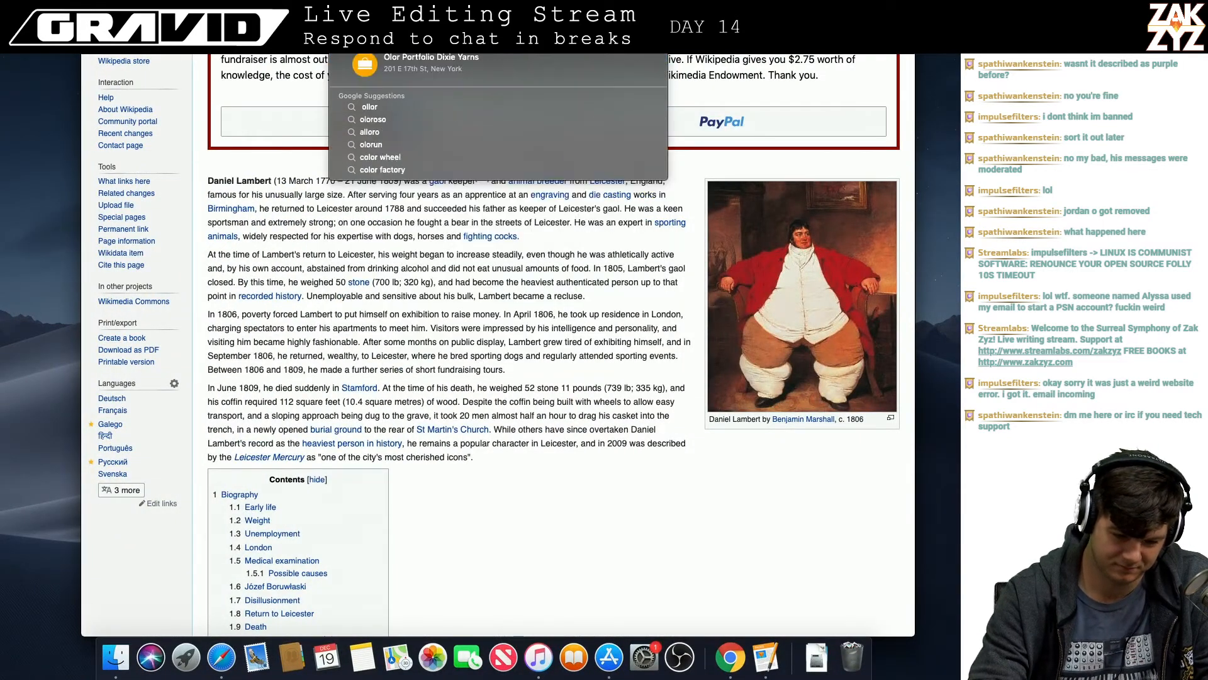
key("BackSpace")
key("BackSpace")
key("BackSpace")
key("BackSpace")
key("BackSpace")
type("colorblind")
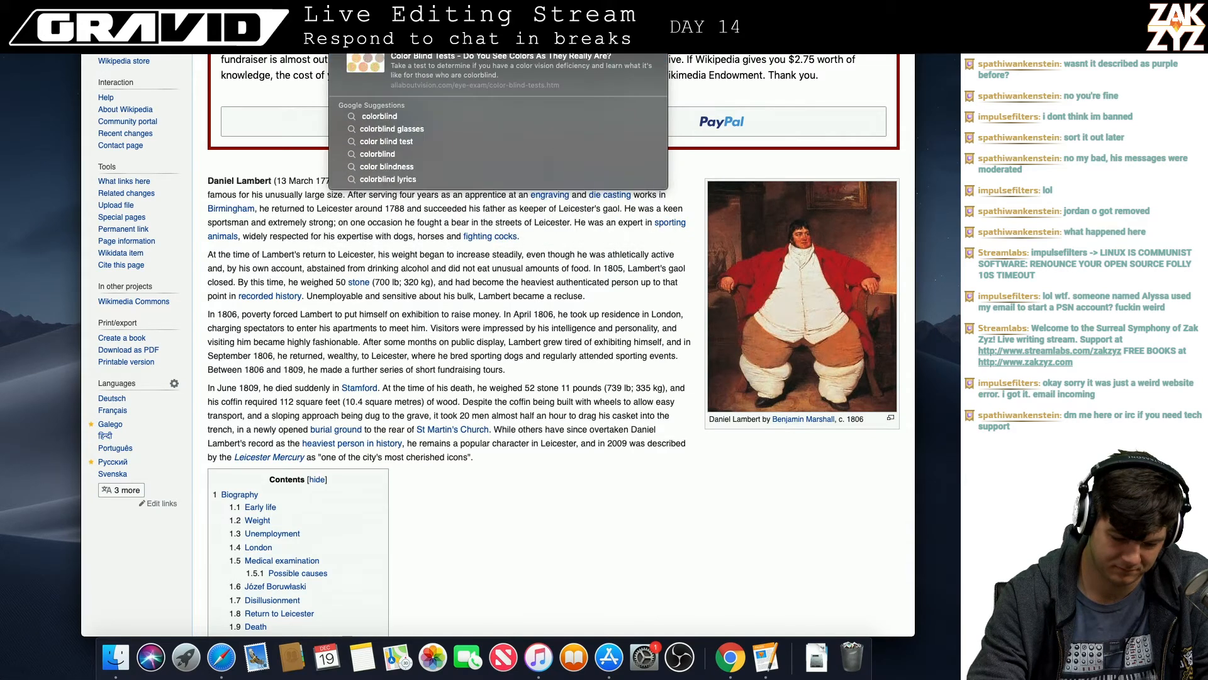
type("ness het")
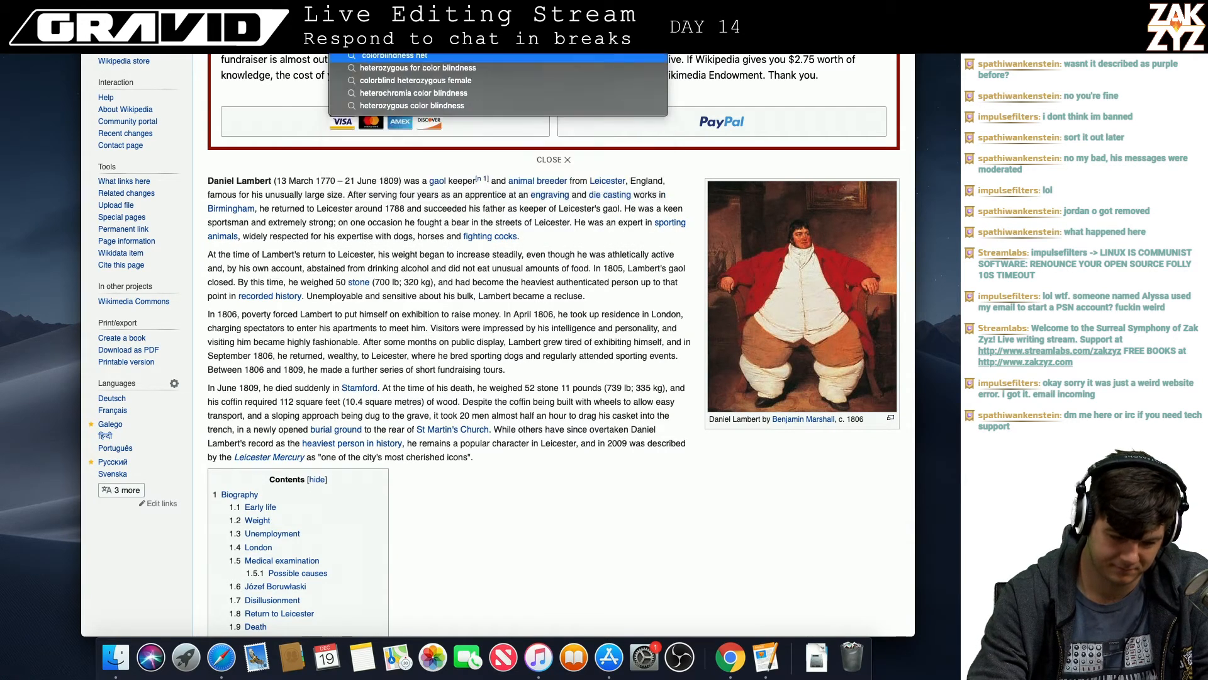
type("erosexuality correlati")
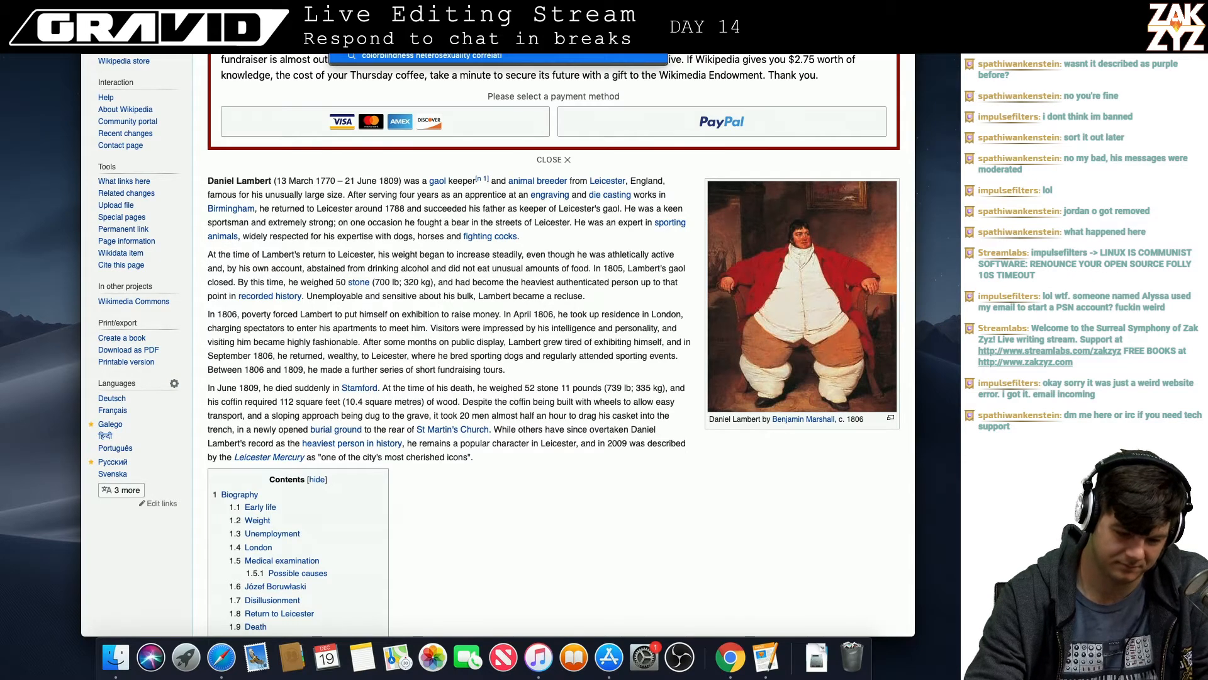
key("Return")
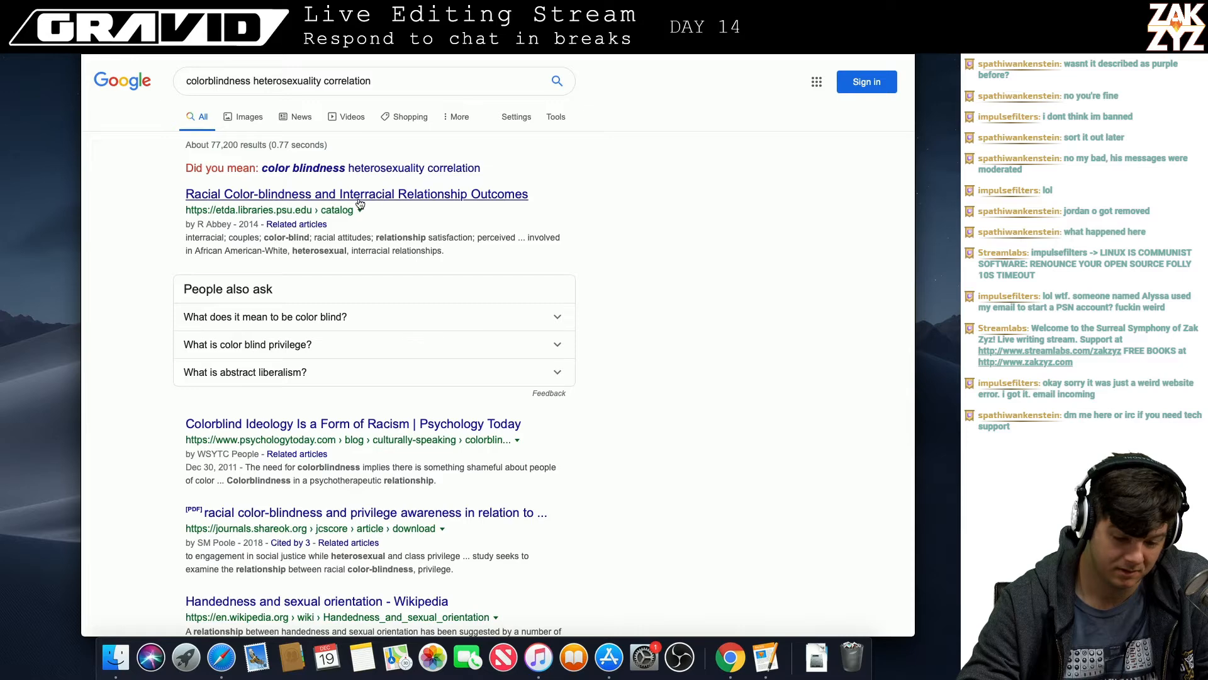
- Look through the search results, then open and read the Quora question "Are any gay men colorblind?"
scroll(359, 202, "down", 2)
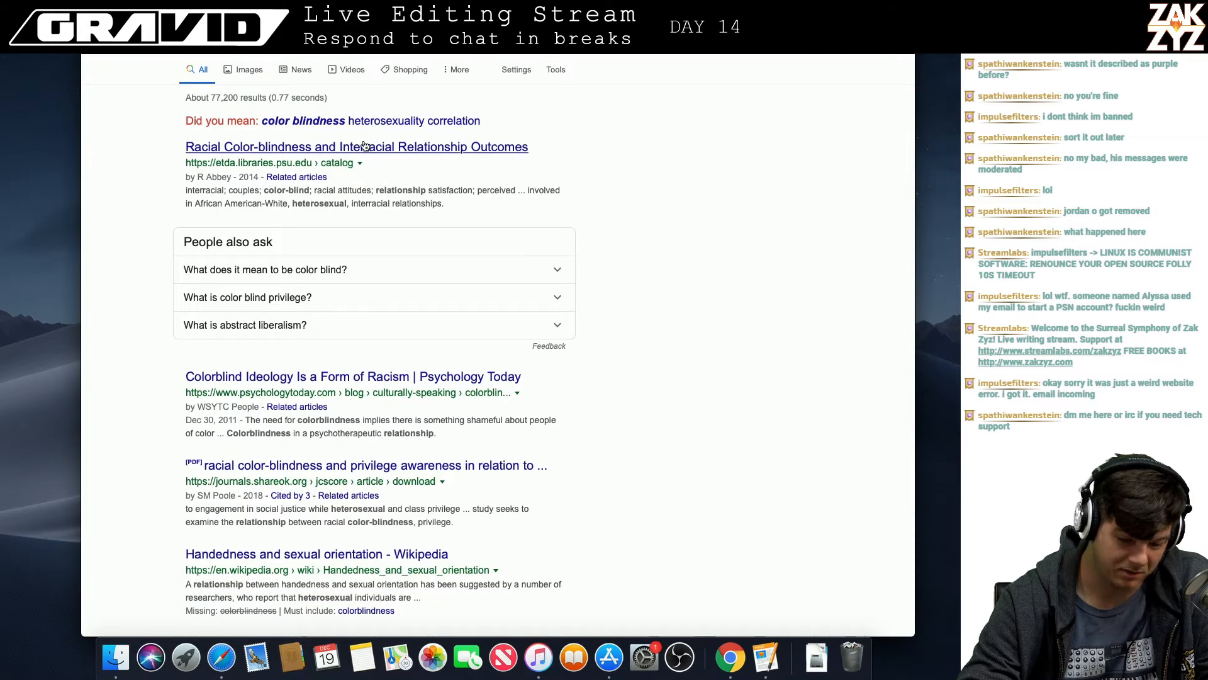
scroll(468, 197, "down", 4)
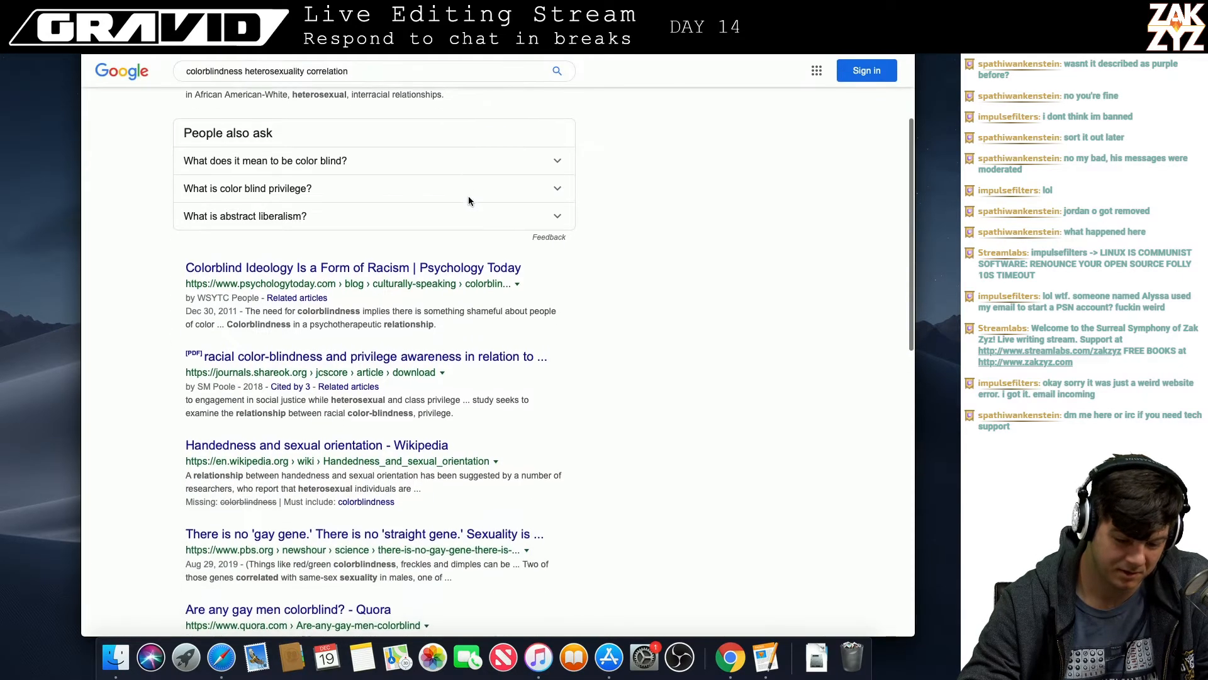
scroll(468, 196, "down", 4)
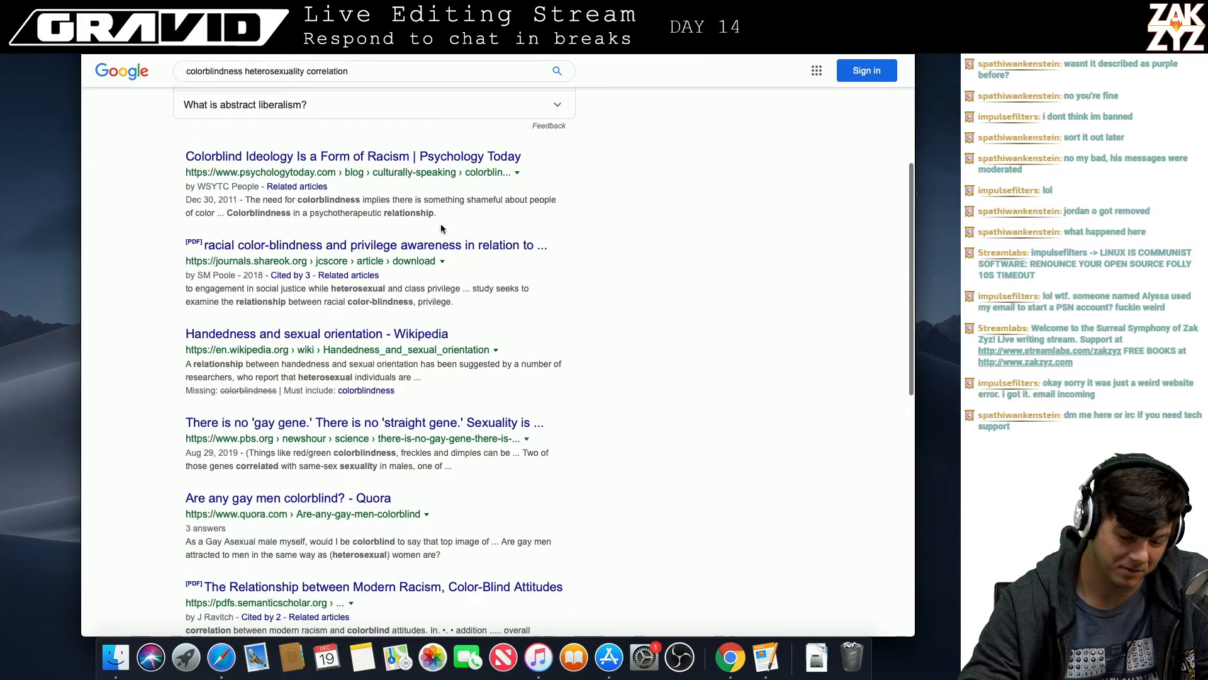
scroll(434, 252, "down", 5)
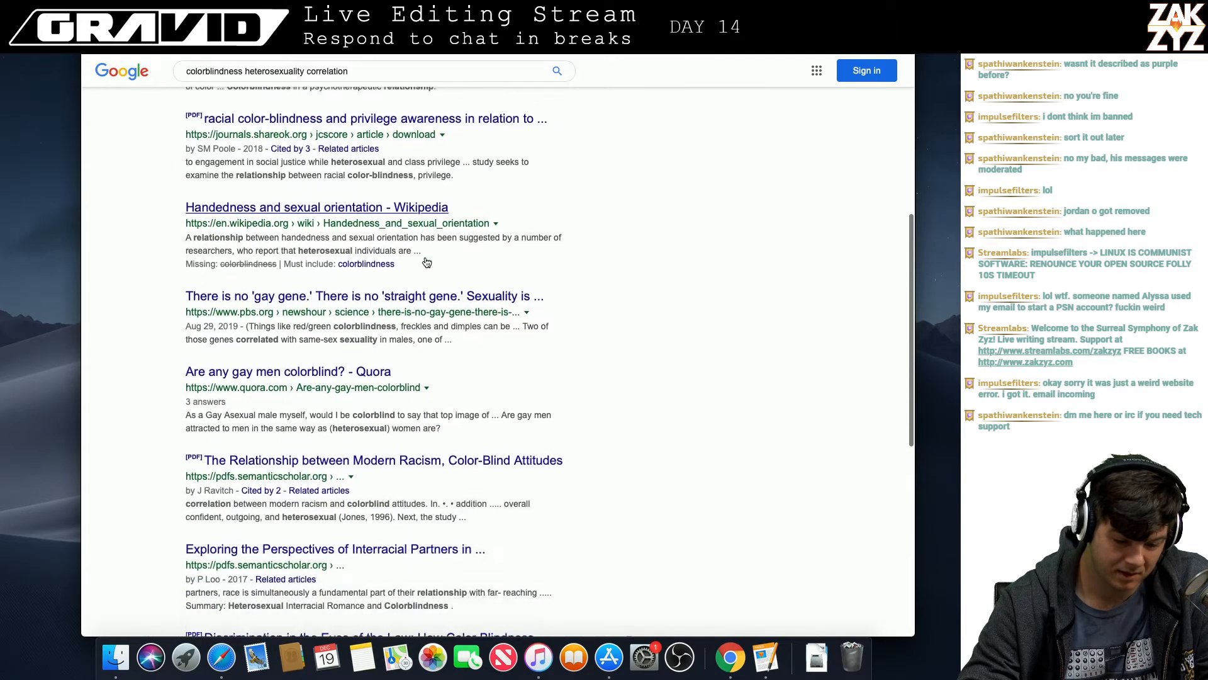
scroll(427, 262, "down", 3)
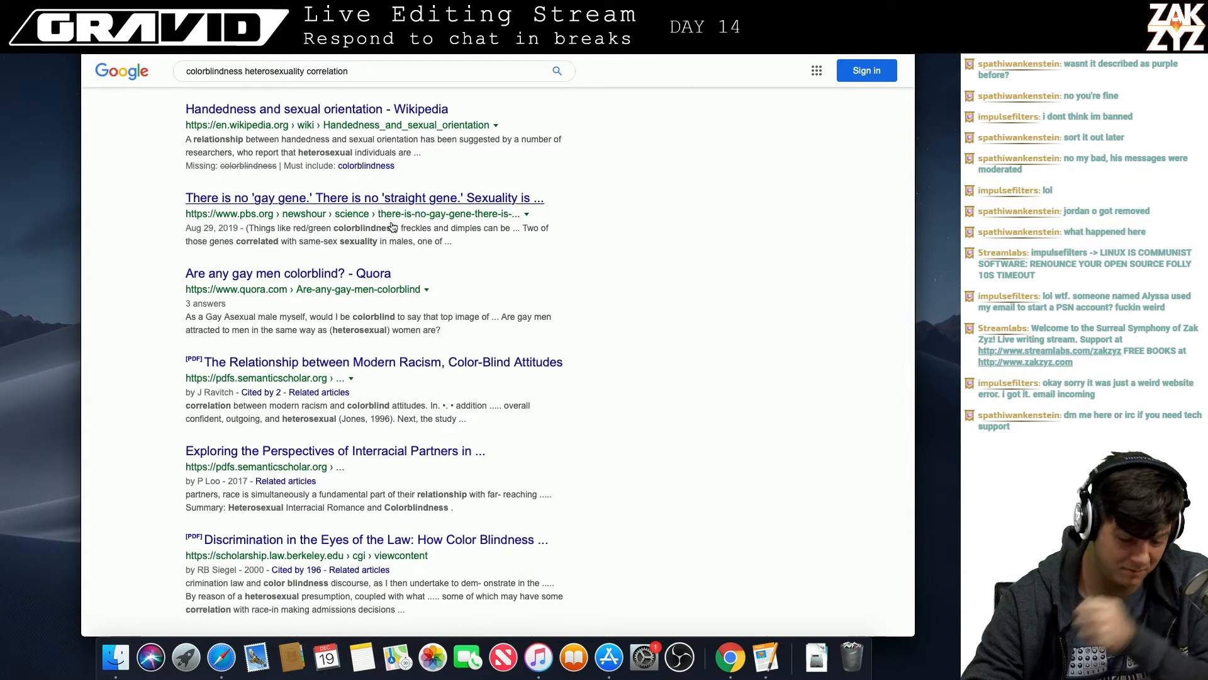
left_click(352, 275)
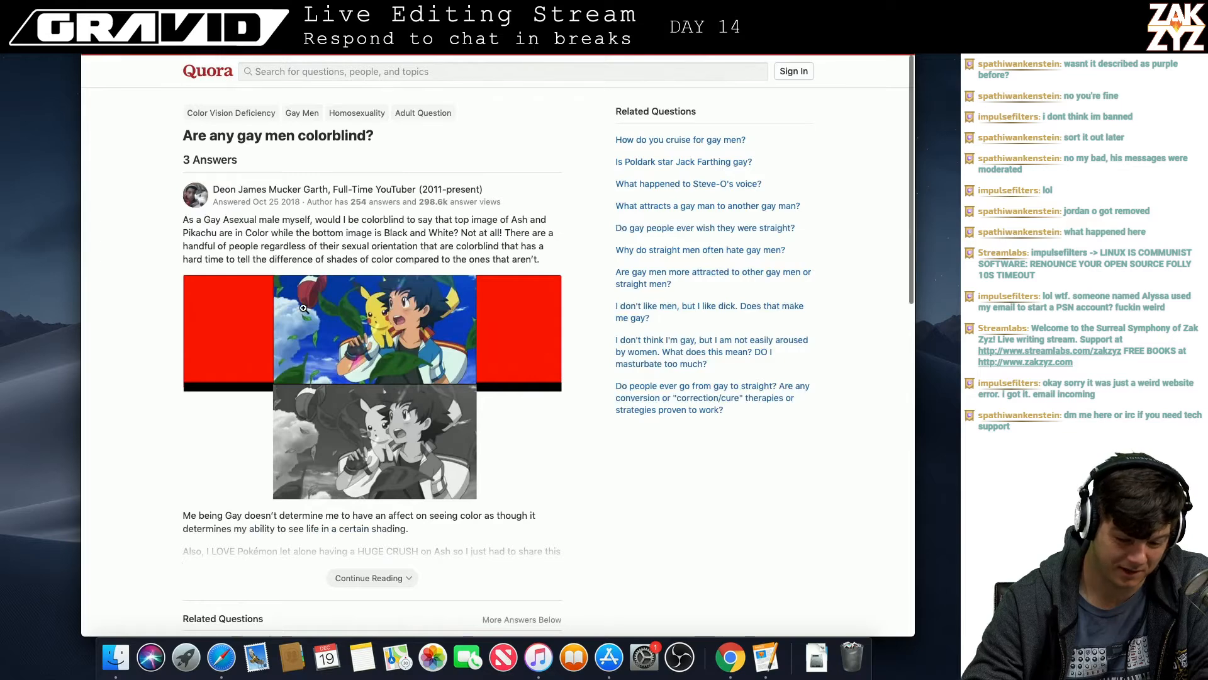
scroll(303, 308, "down", 1)
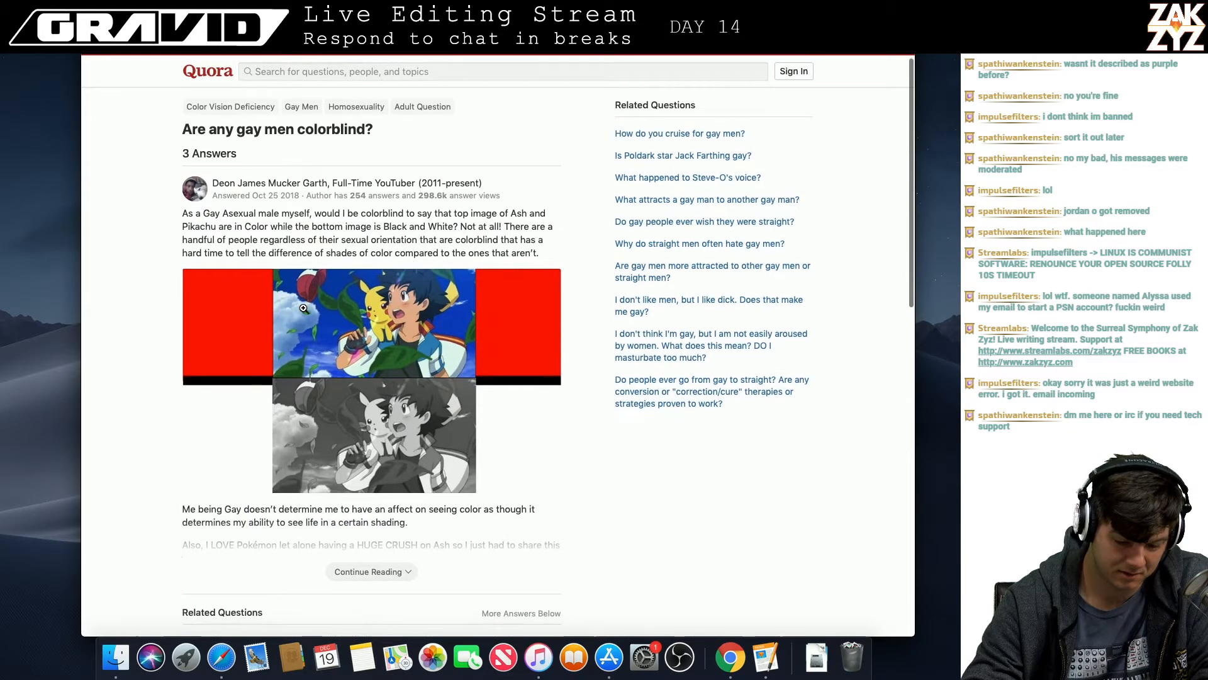
scroll(303, 308, "down", 1)
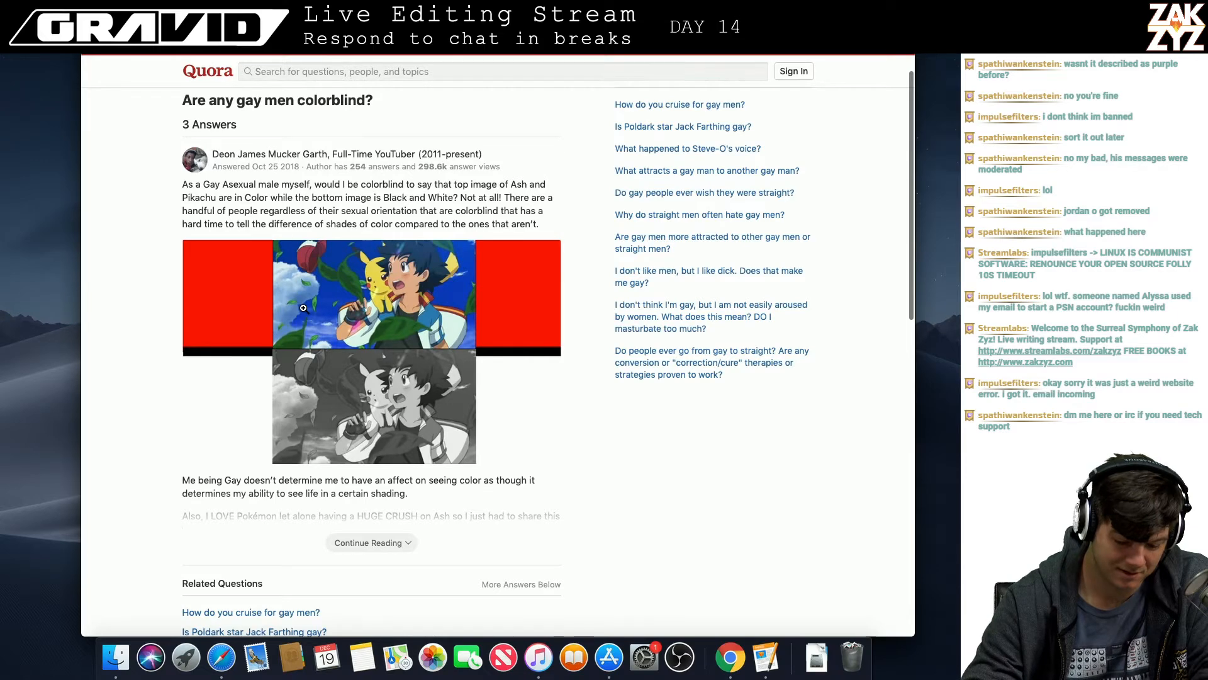
scroll(253, 237, "up", 2)
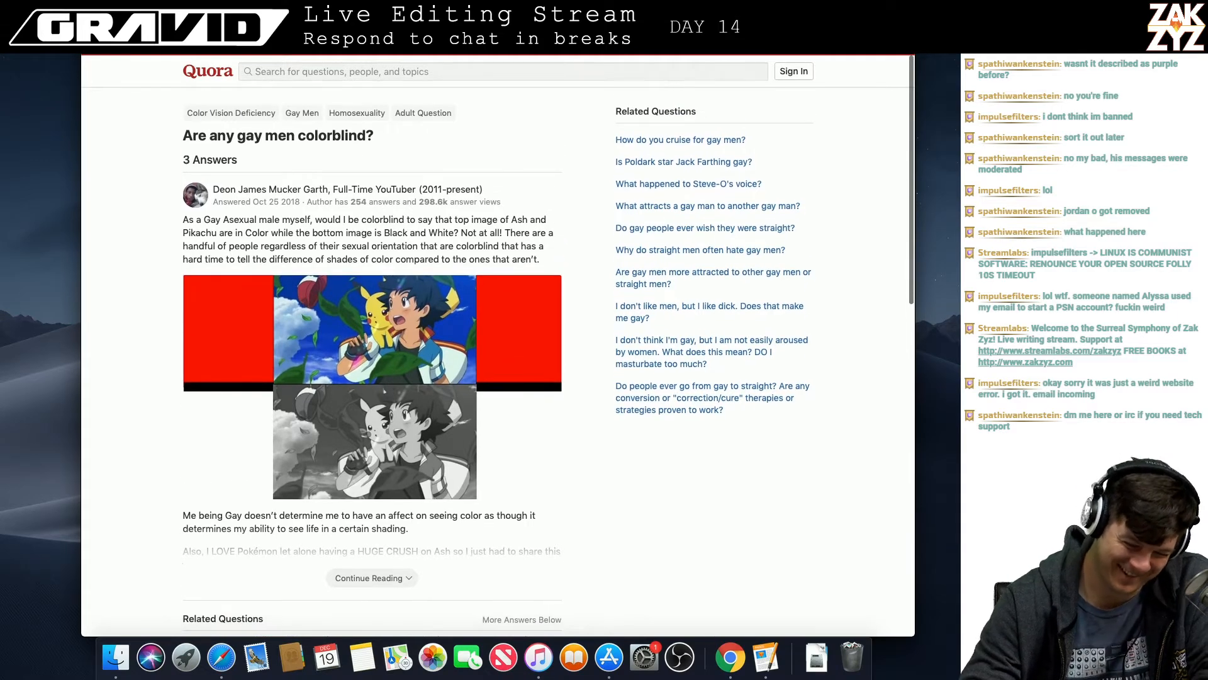
- Return to the search results, check the remaining entries, rerun the search with the suggested spelling "color blindness" and look through its results
left_click(144, 39)
scroll(447, 351, "down", 4)
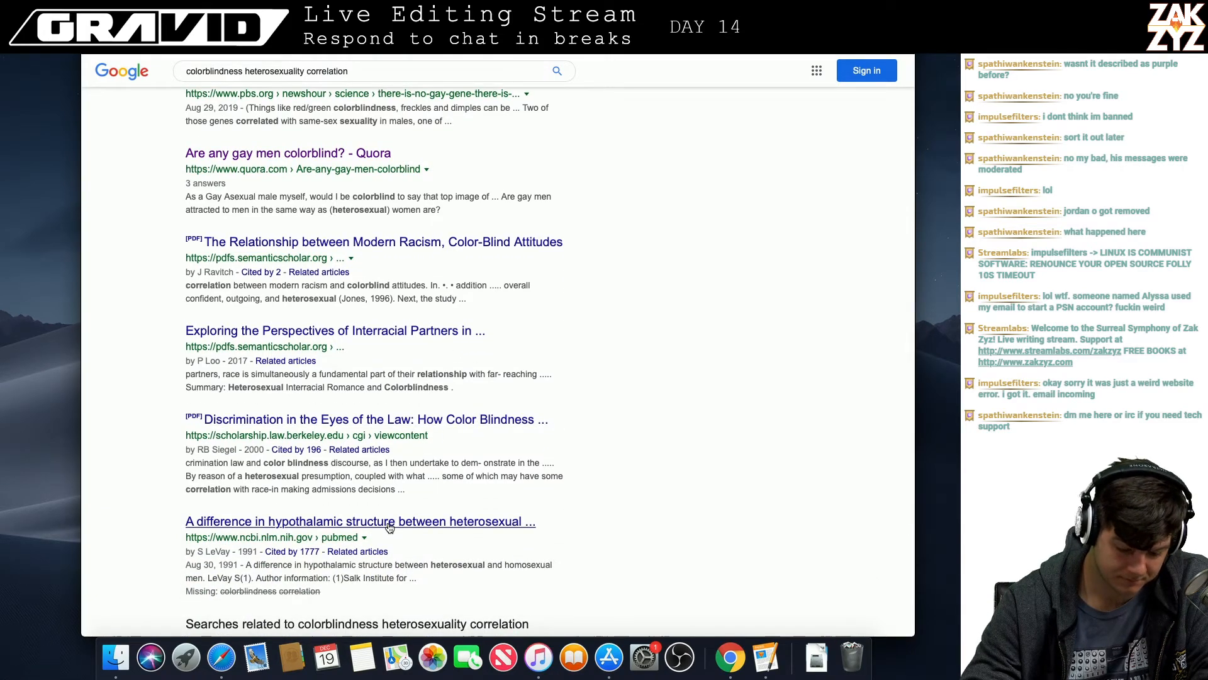
scroll(389, 527, "down", 5)
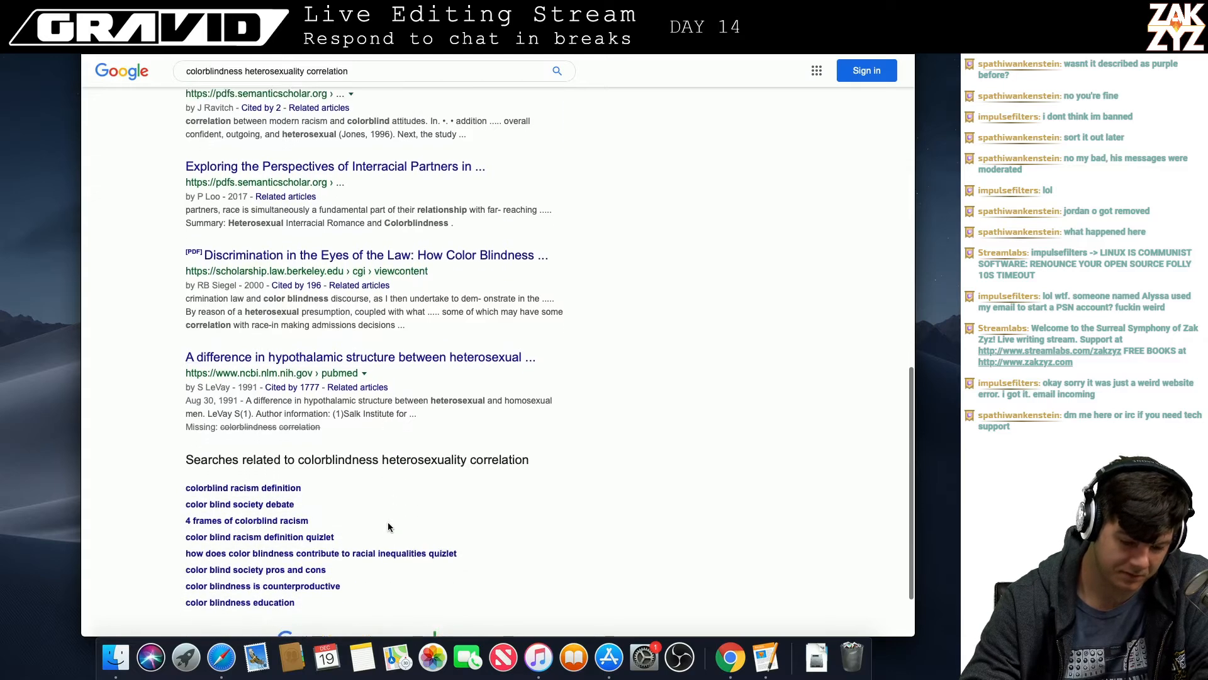
scroll(389, 527, "up", 15)
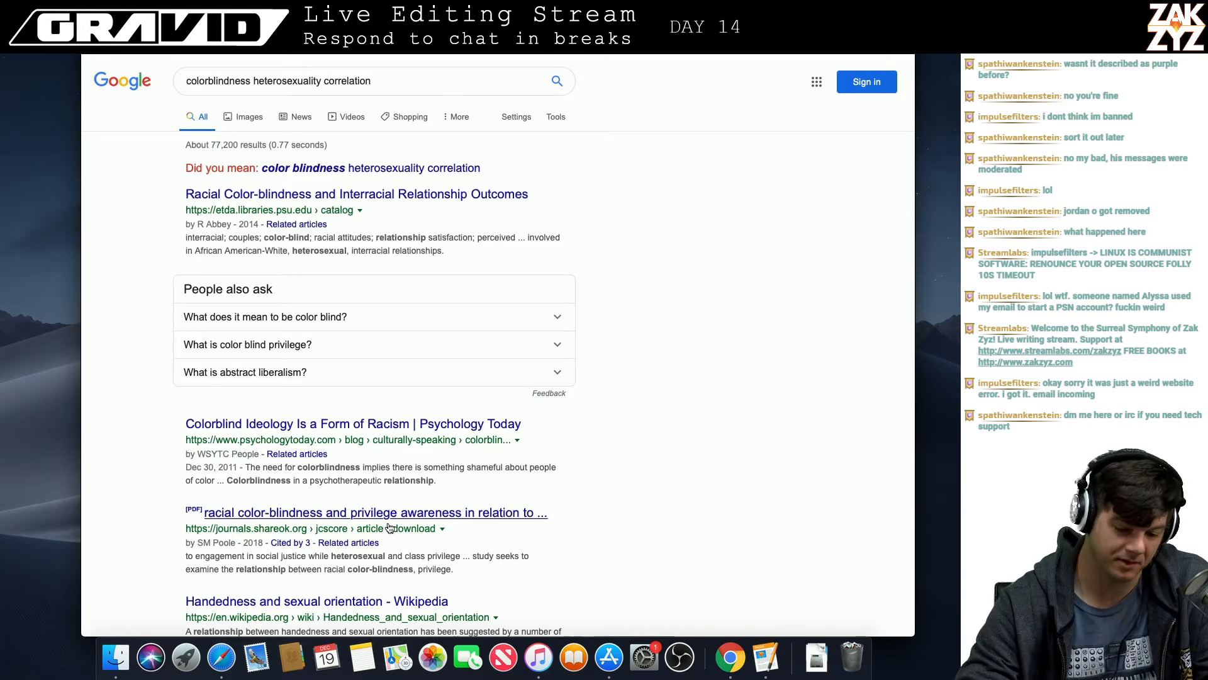
left_click(346, 170)
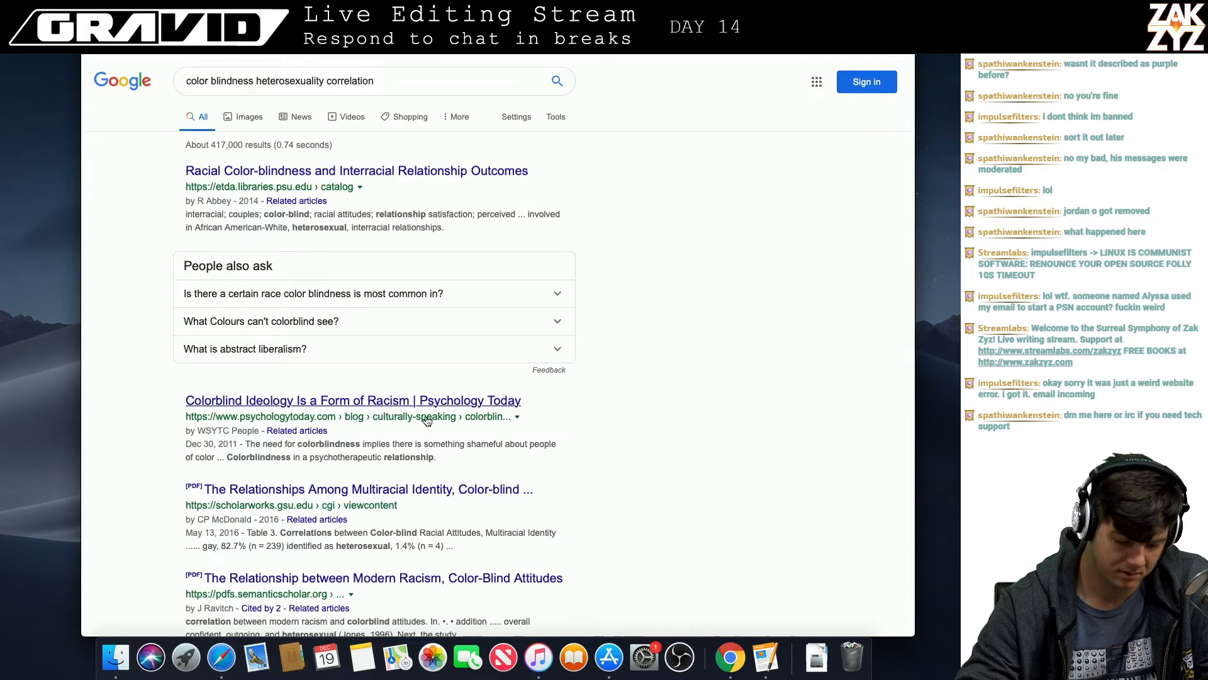
scroll(426, 415, "down", 3)
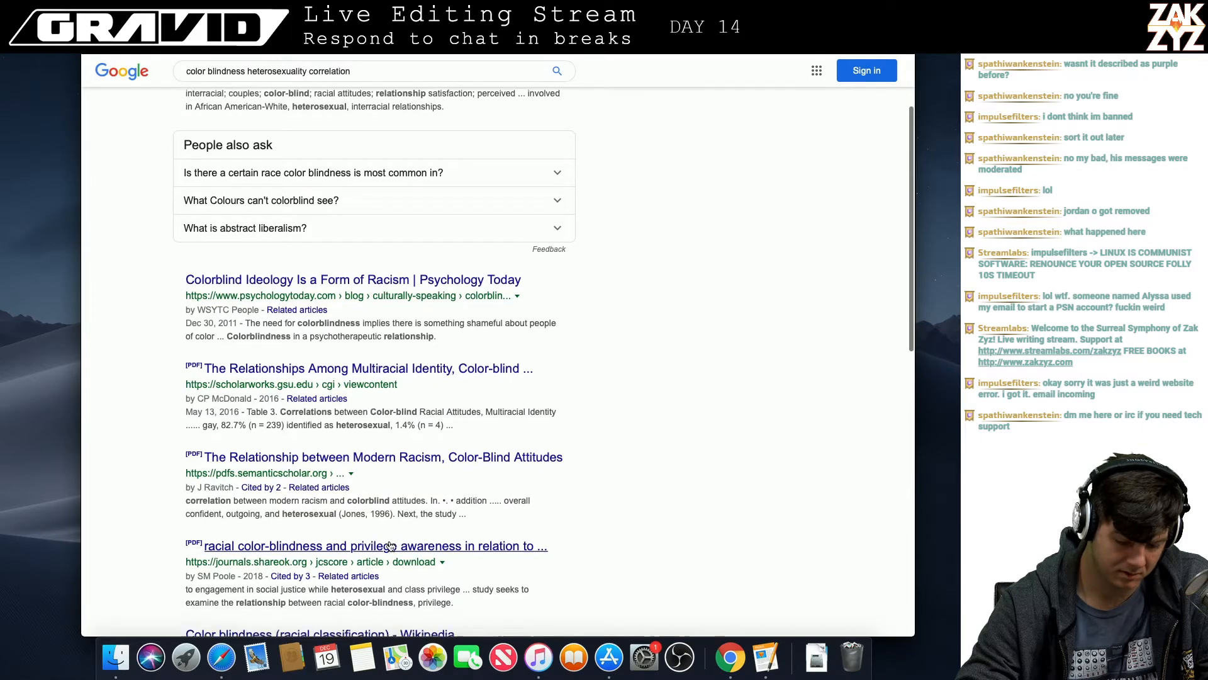
- Switch back to the manuscript and add blank lines above "She tucked the Starball back into her pocket and smiled."
scroll(390, 541, "down", 2)
key("super+Tab")
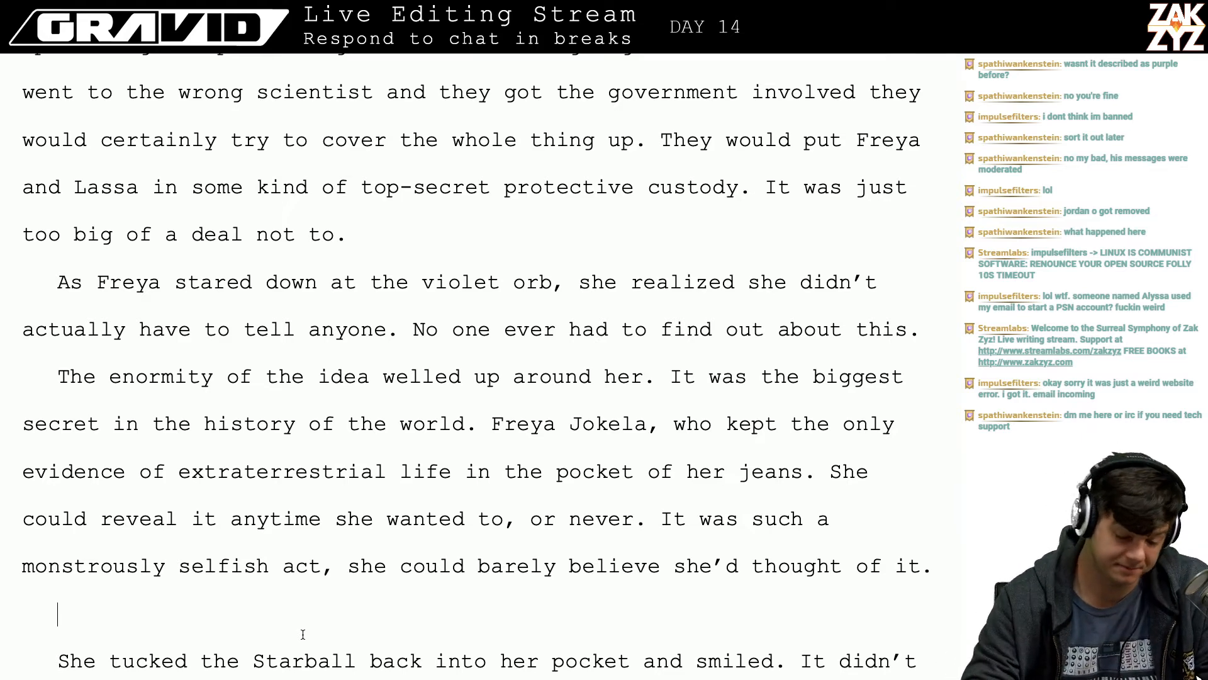
key("Return")
key("Return")
key("Left")
key("Left")
key("Left")
key("Right")
key("Right")
key("Left")
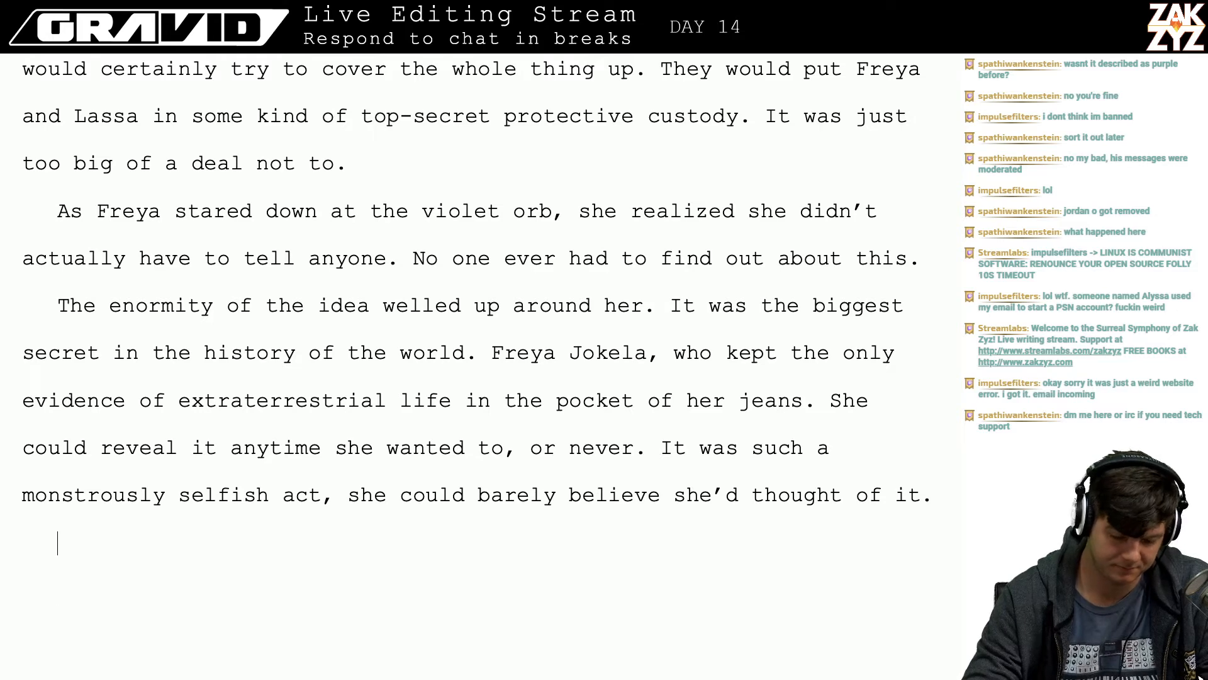
- Reread the scene's closing paragraphs, from "The enormity of the idea" through the river paragraph on the following page
key("Down")
key("Down")
key("Down")
key("Down")
key("Down")
key("Down")
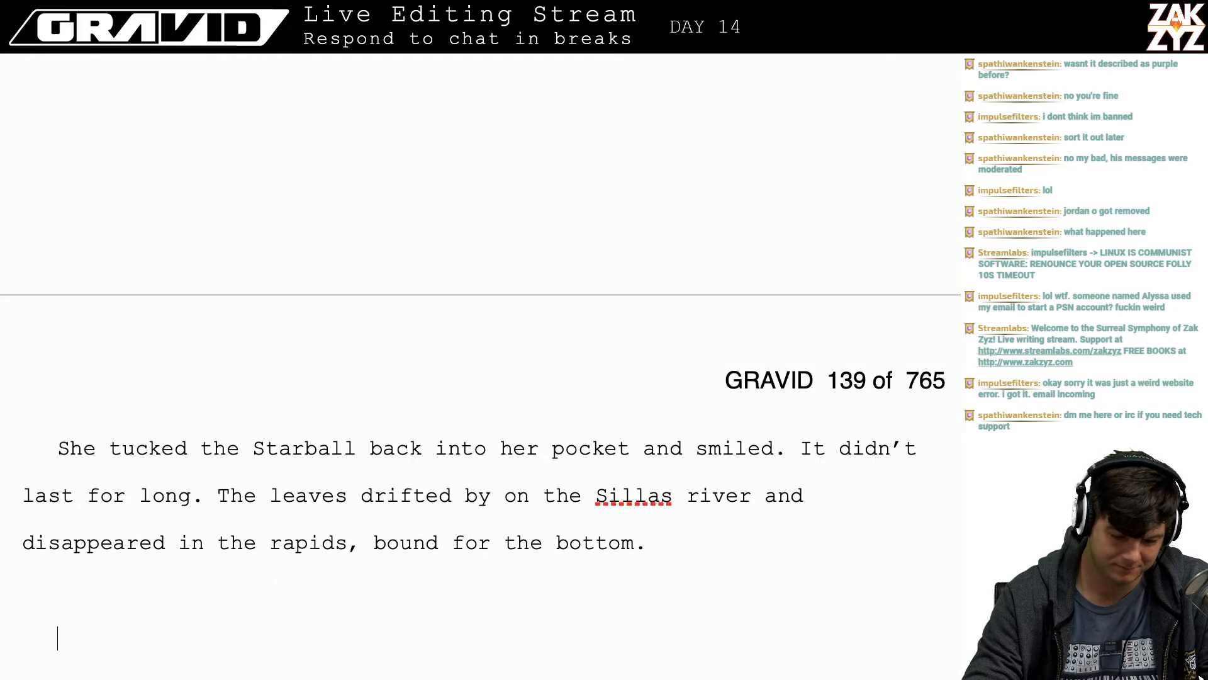
key("Up")
key("Up")
key("Up")
key("Up")
key("Up")
key("Up")
key("Up")
key("Up")
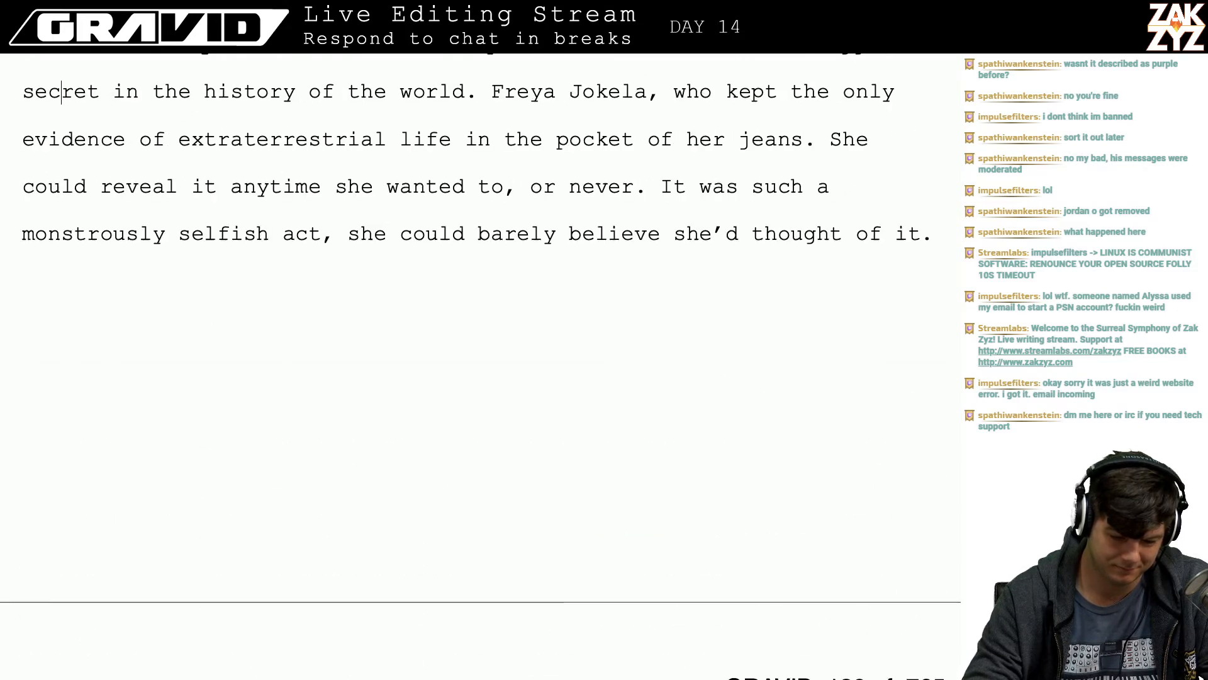
key("Up")
key("Up")
key("Down")
key("Down")
key("Down")
key("Down")
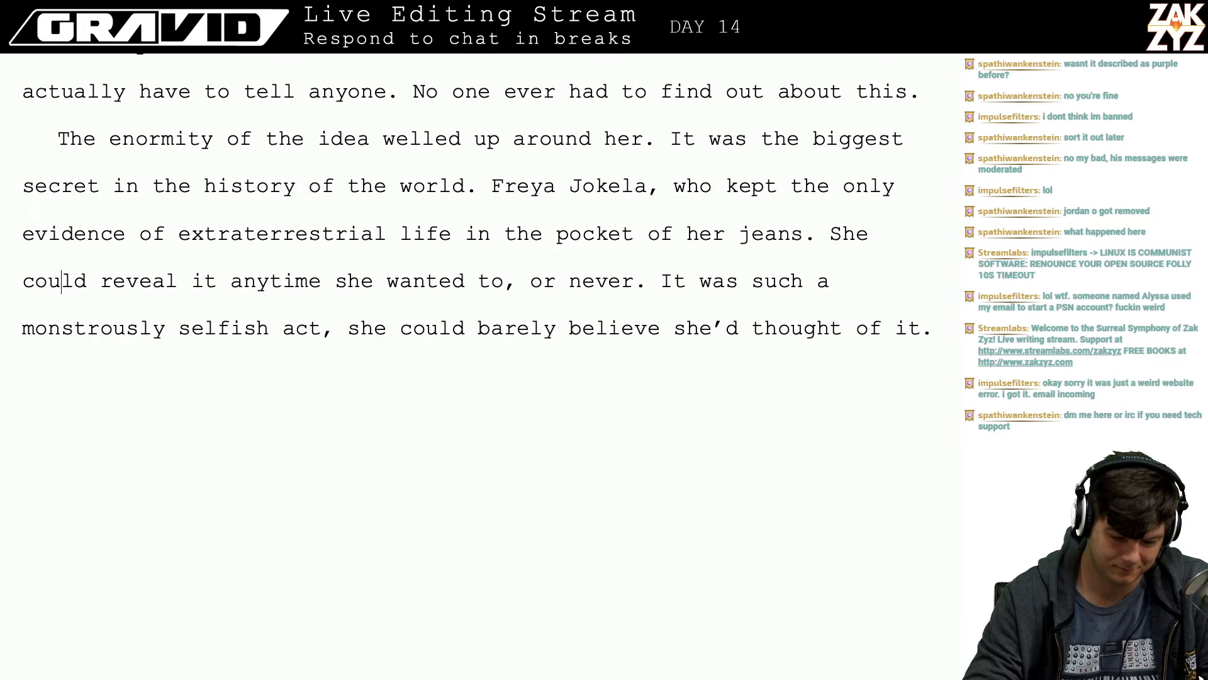
key("Down")
scroll(471, 228, "up", 1)
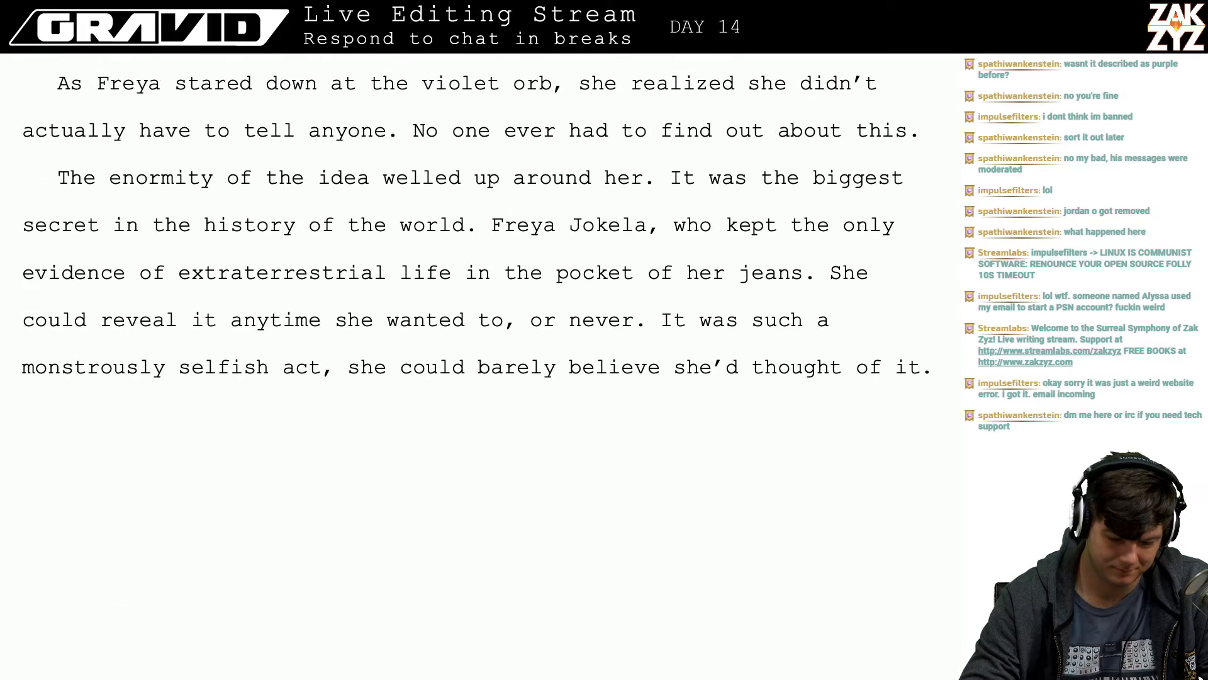
- After "she'd thought of it." add the sentence "She smiled, certain she would never tell anyone." and start a new paragraph
key("End")
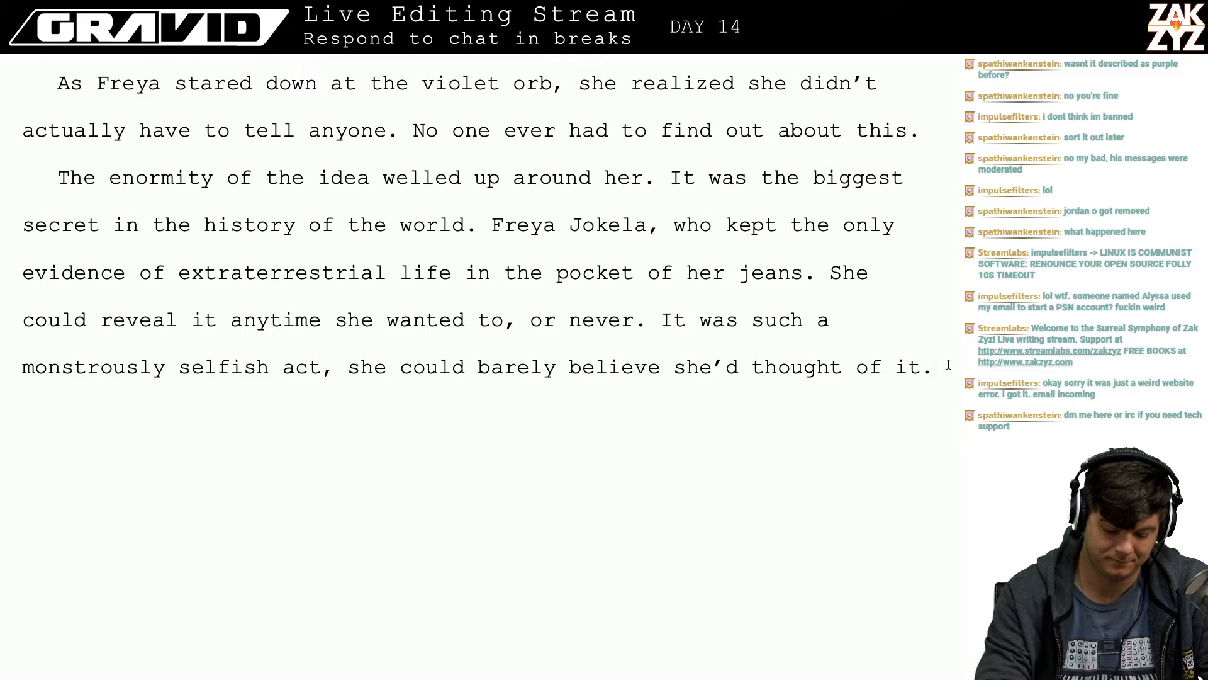
type("Sh")
key("BackSpace")
type("e")
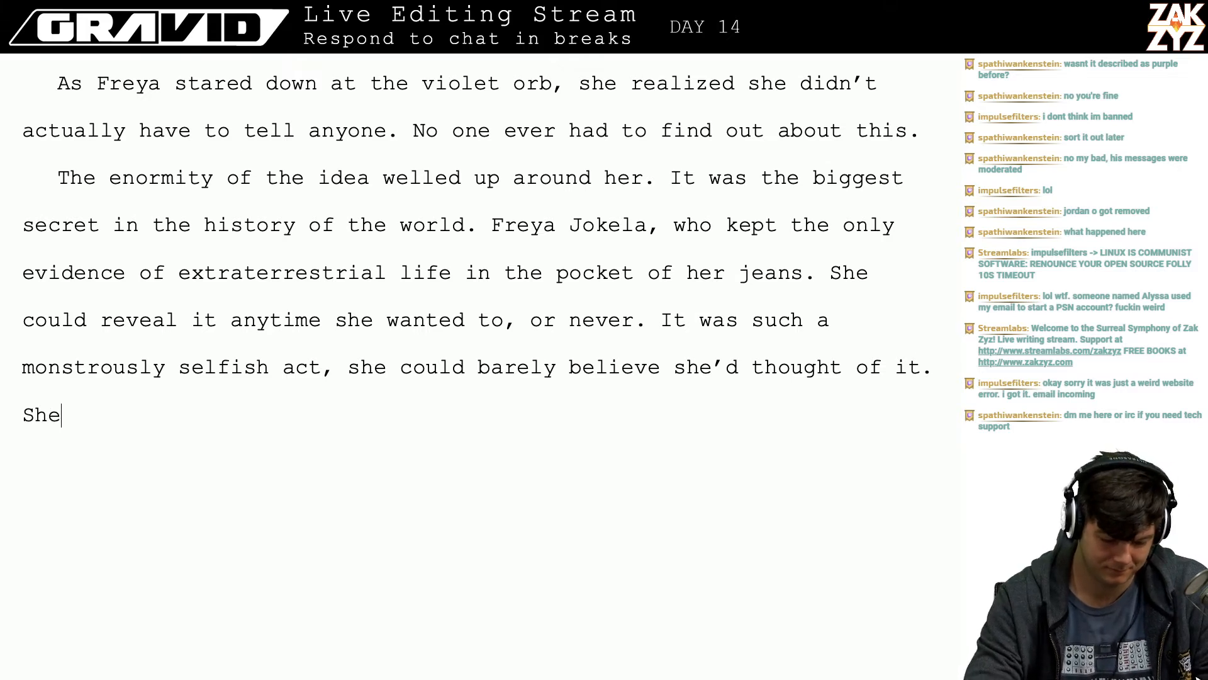
type(" smiled, cert")
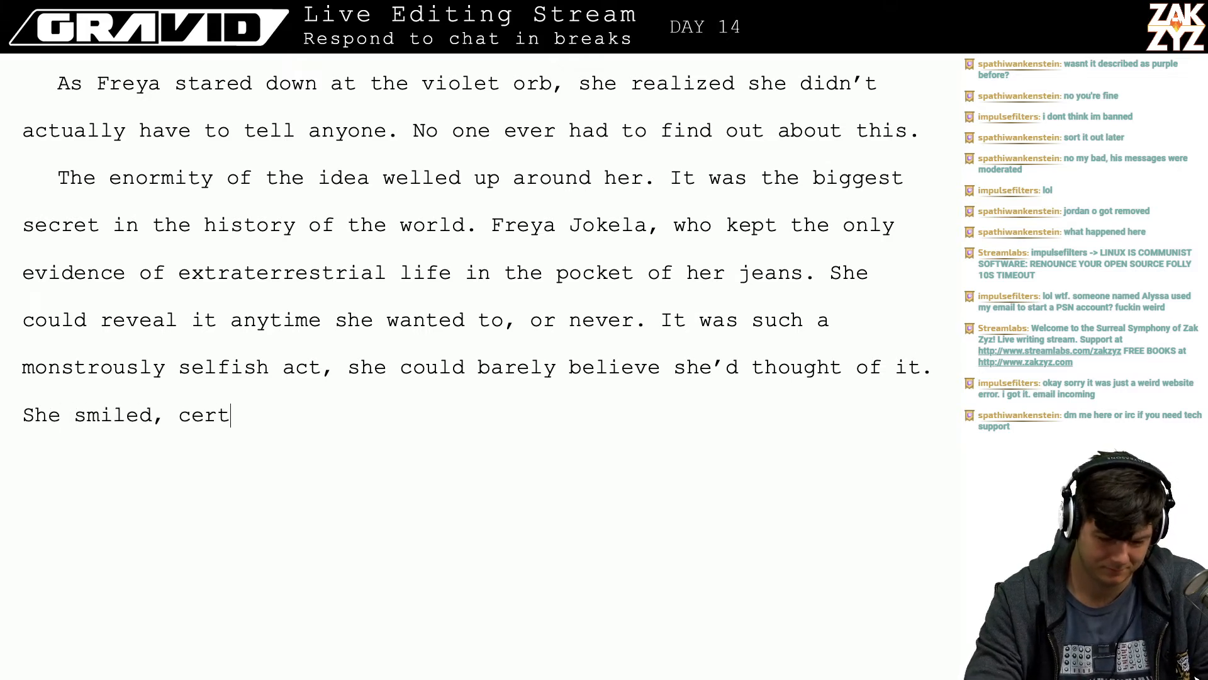
type("ain she would nev")
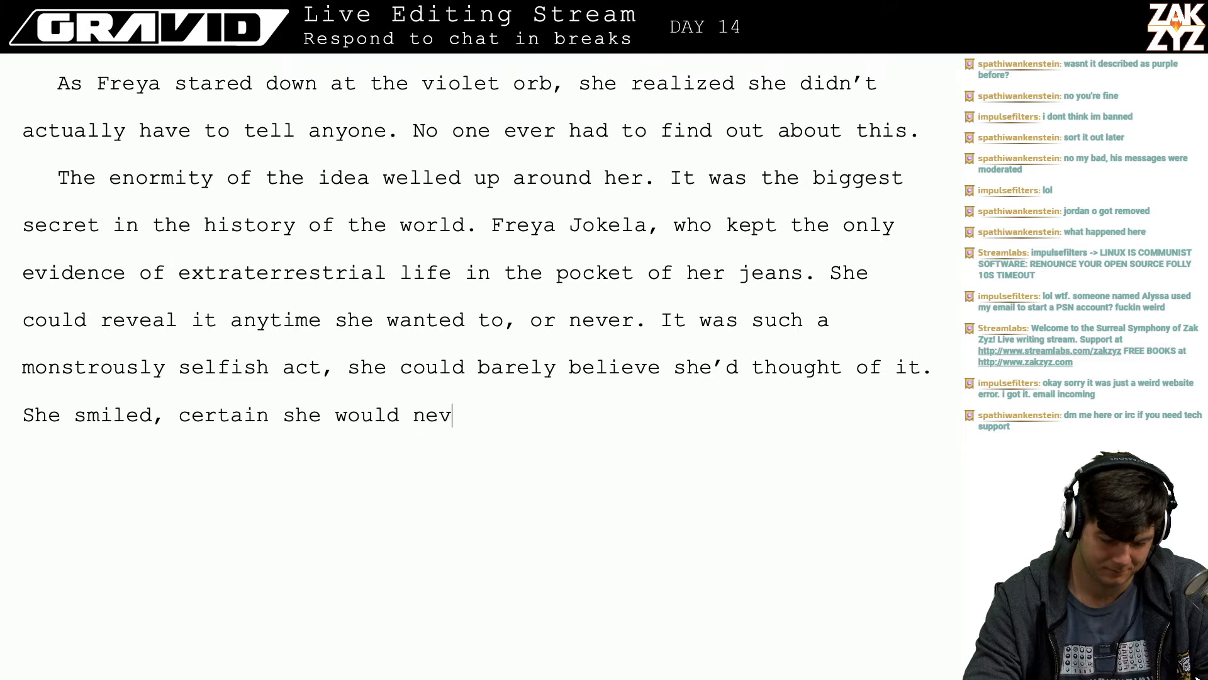
type("er tell anyone.")
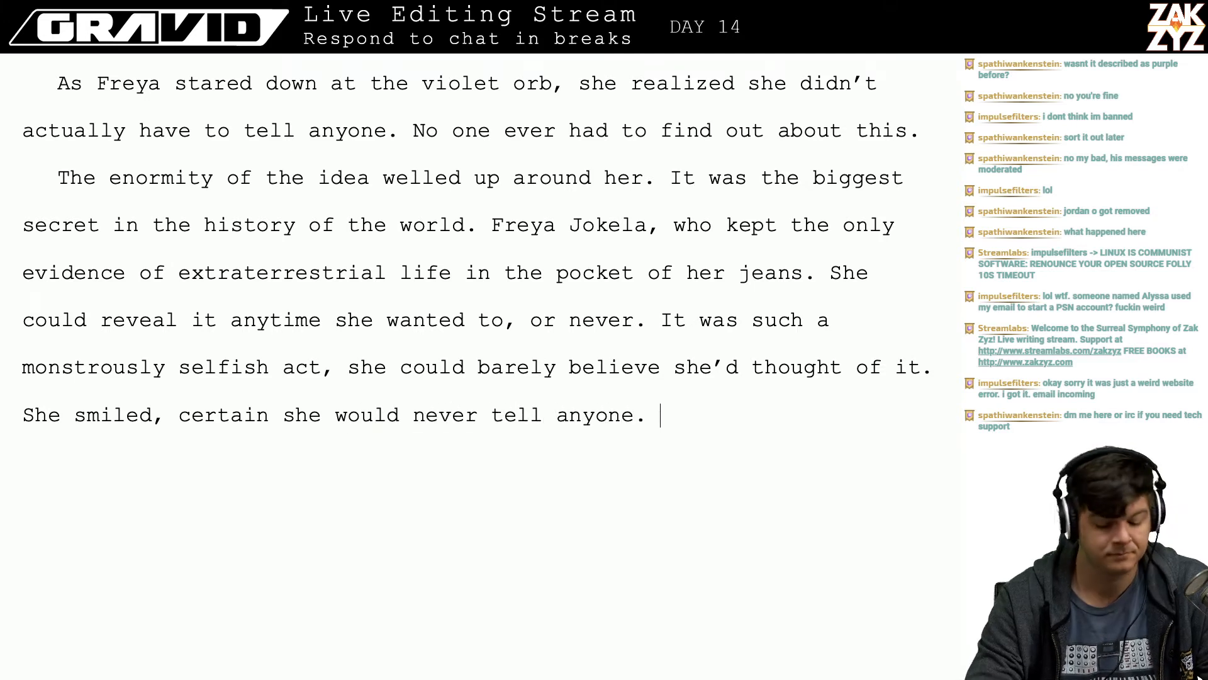
key("Return")
type("From behind her,")
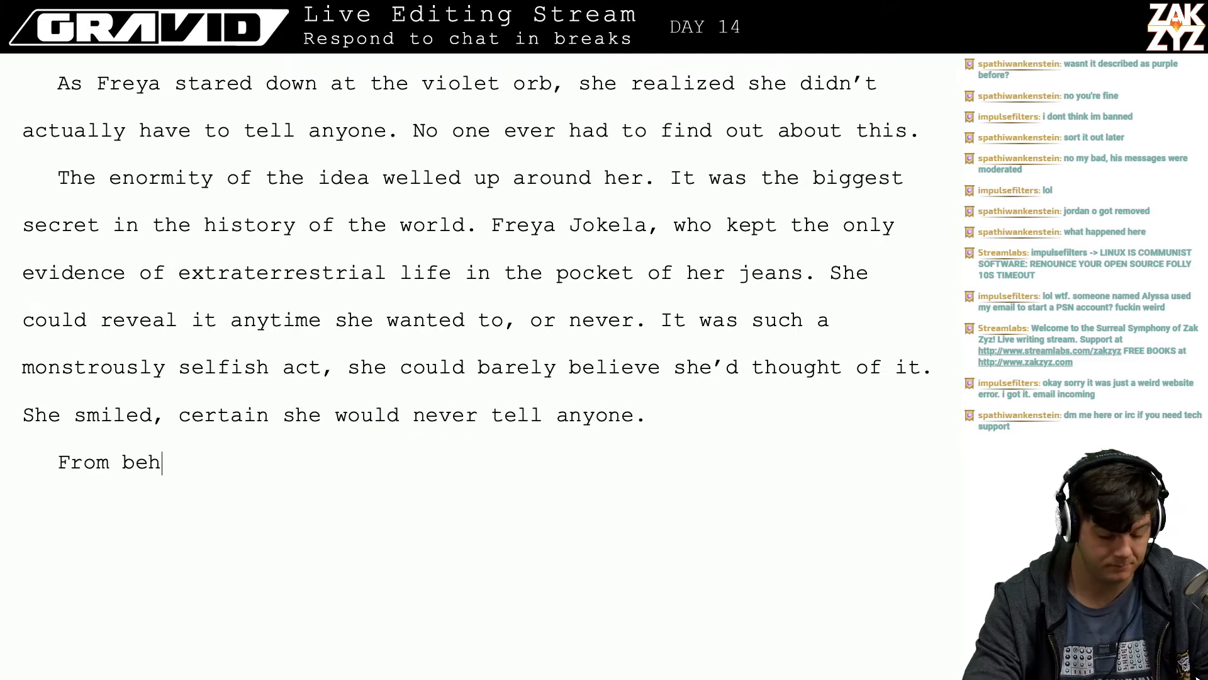
key("BackSpace")
key("BackSpace")
key("BackSpace")
key("BackSpace")
key("BackSpace")
key("BackSpace")
key("BackSpace")
key("BackSpace")
key("BackSpace")
key("BackSpace")
key("BackSpace")
key("BackSpace")
key("BackSpace")
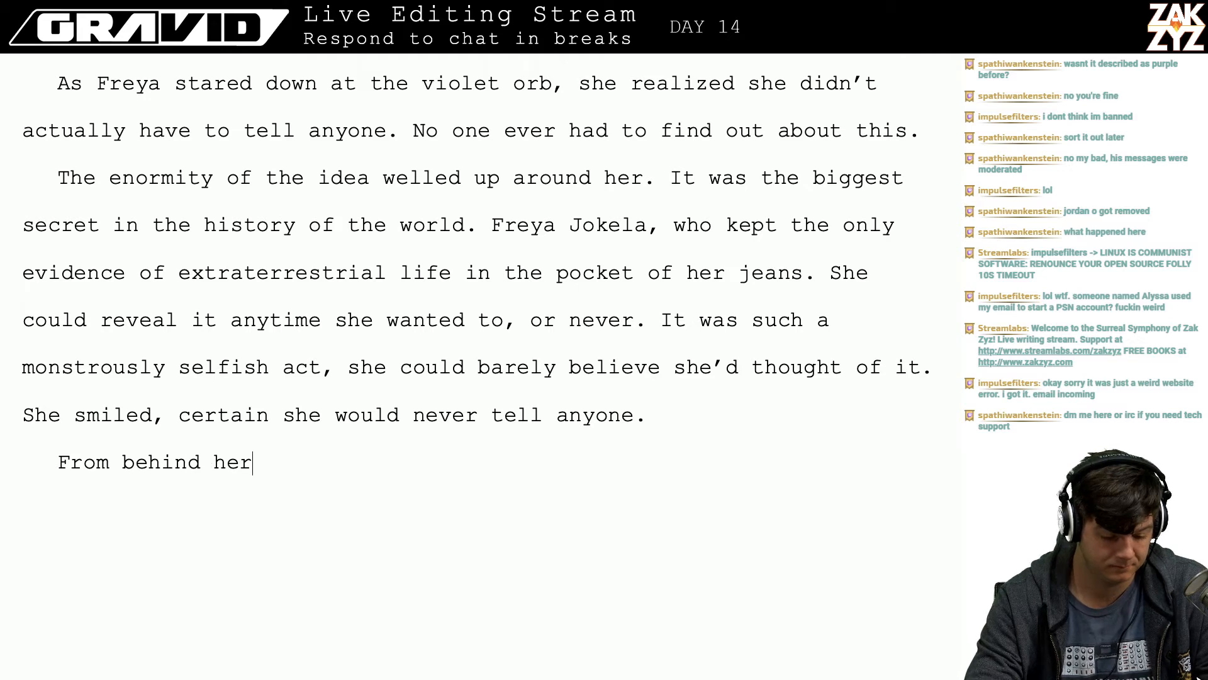
key("BackSpace")
key("BackSpace")
key("BackSpace")
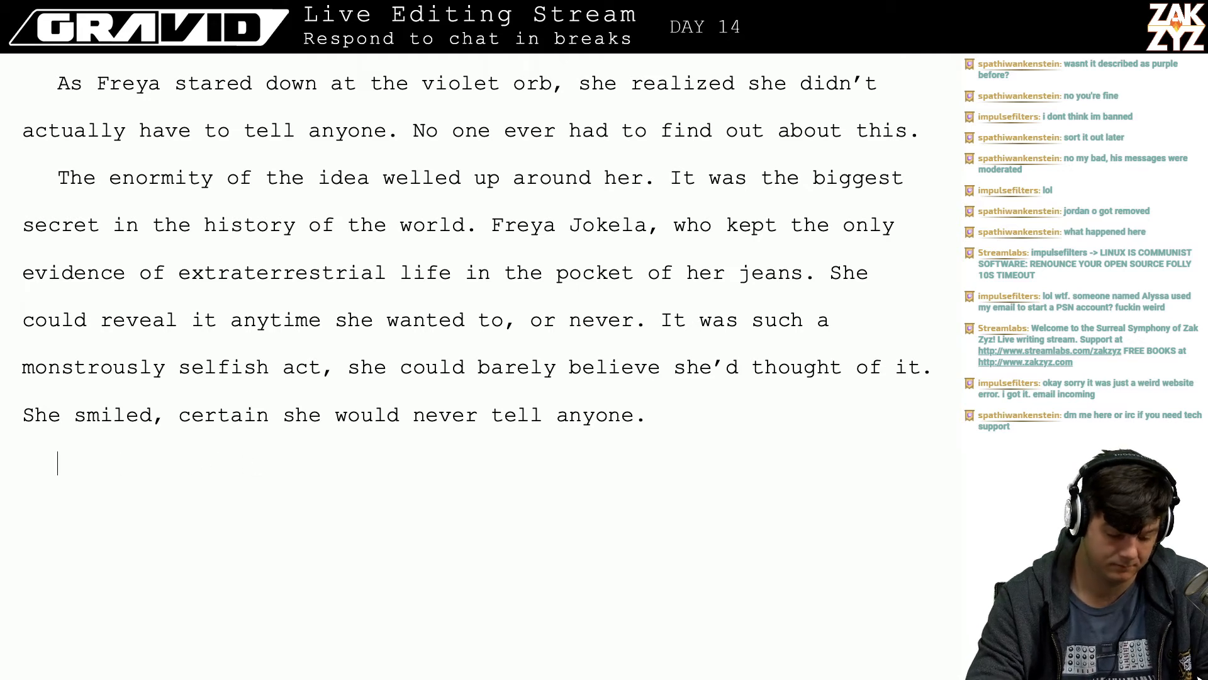
type("A")
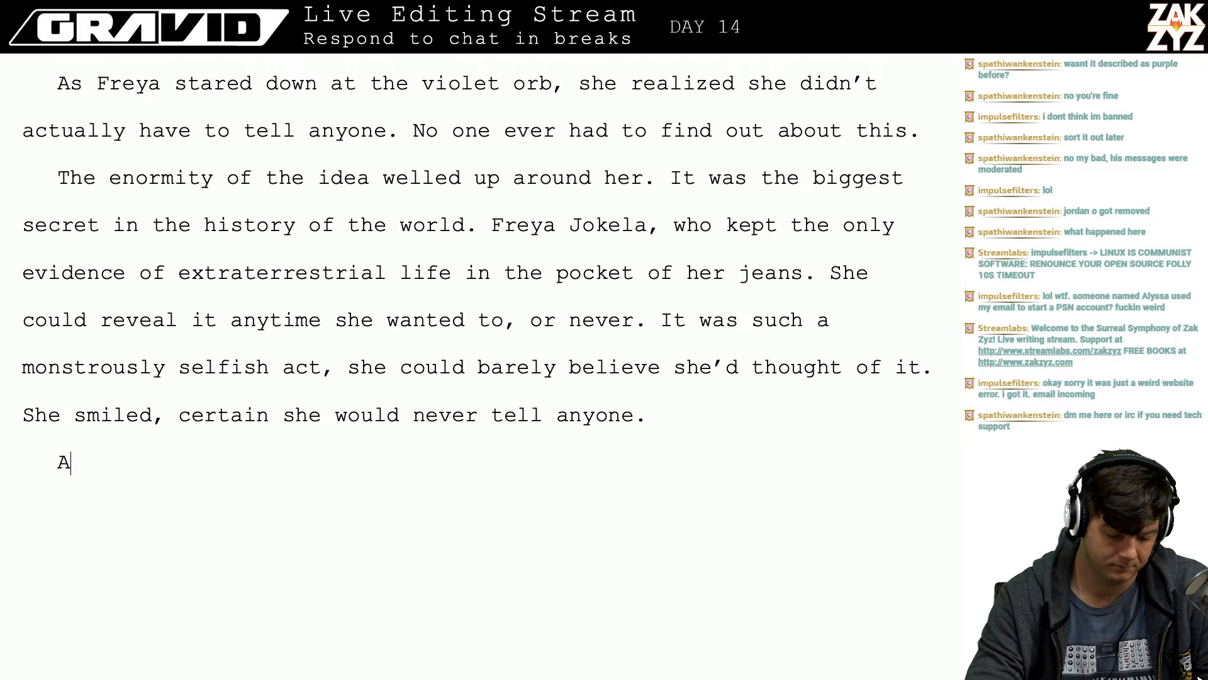
key("BackSpace")
type("A hand")
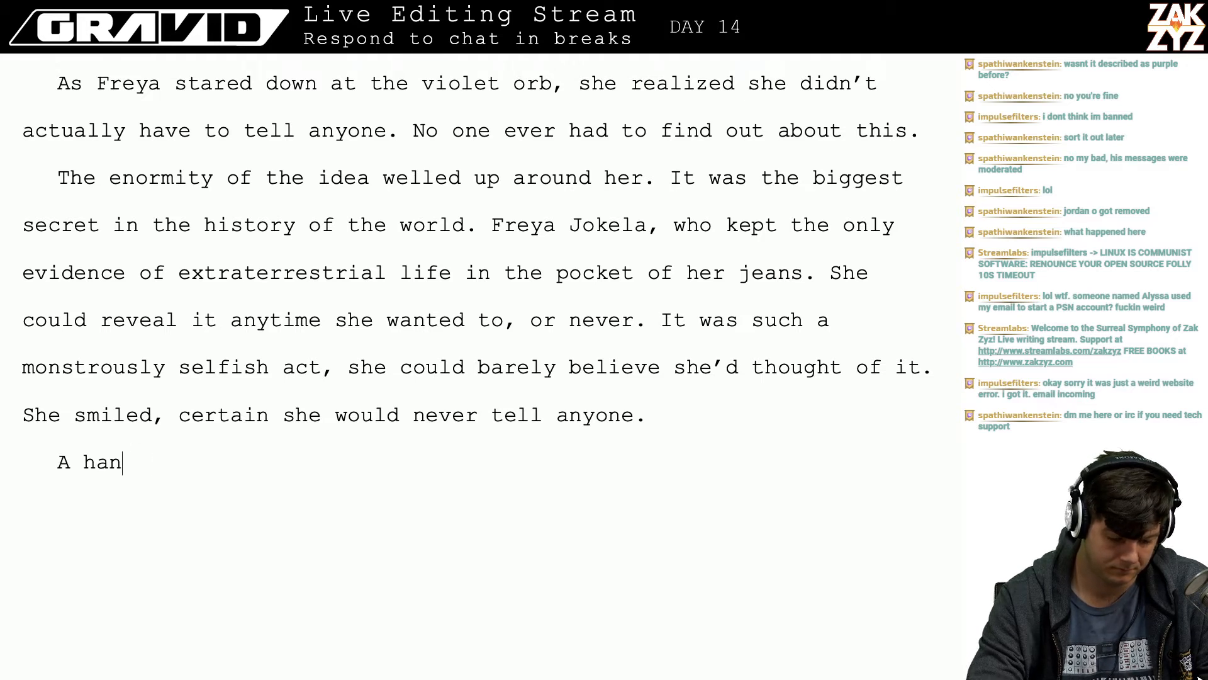
key("BackSpace")
key("BackSpace")
key("BackSpace")
key("BackSpace")
key("BackSpace")
type("A hand sh")
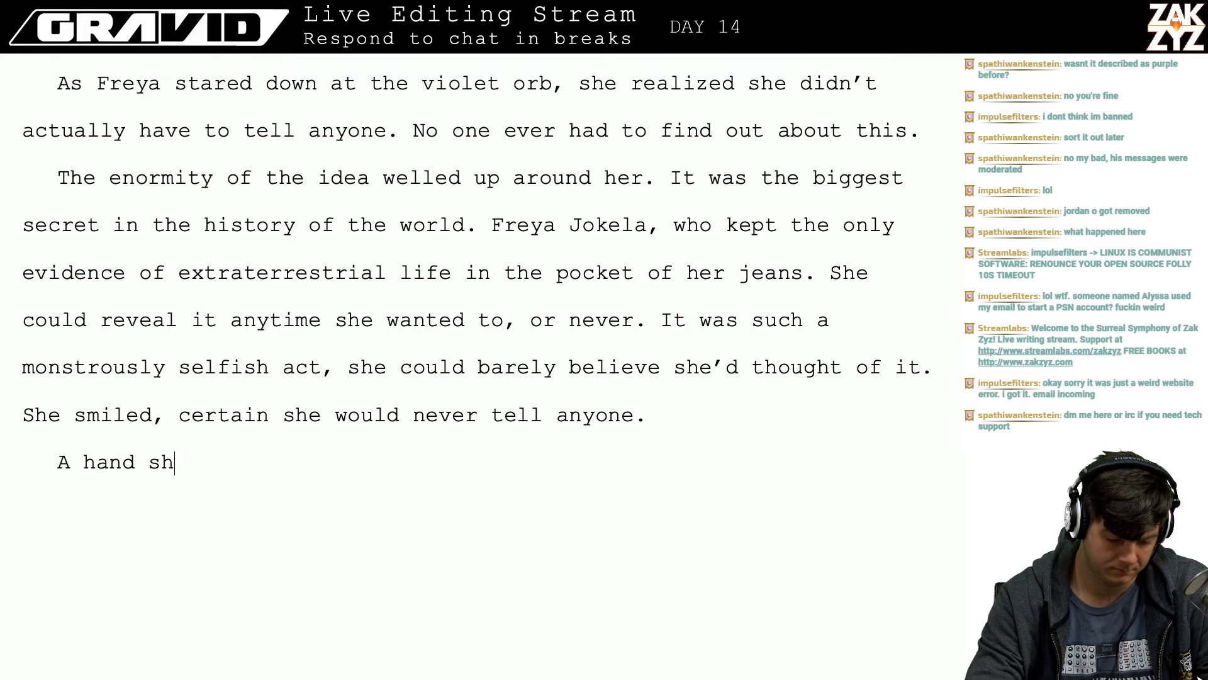
type("ot behidn")
key("BackSpace")
key("BackSpace")
type("nd")
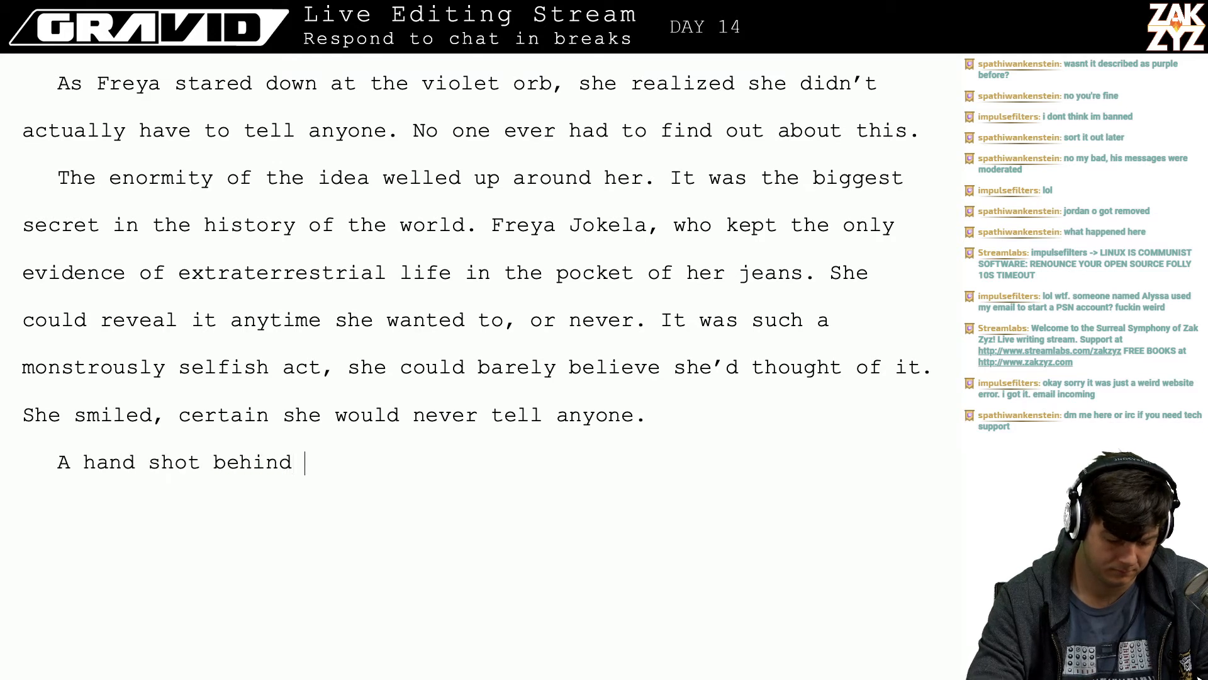
key("BackSpace")
key("BackSpace")
key("BackSpace")
key("BackSpace")
key("BackSpace")
key("BackSpace")
key("BackSpace")
key("BackSpace")
key("BackSpace")
key("BackSpace")
key("BackSpace")
key("BackSpace")
key("BackSpace")
key("BackSpace")
key("BackSpace")
key("BackSpace")
key("BackSpace")
key("BackSpace")
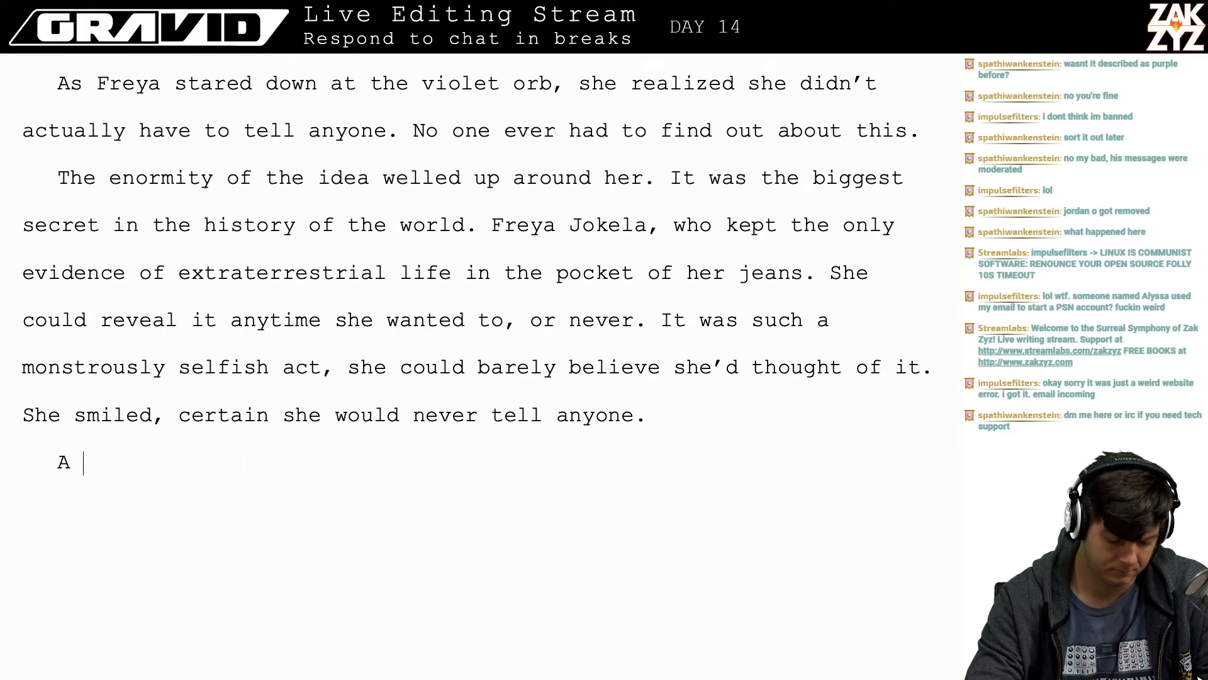
type("There")
key("BackSpace")
key("BackSpace")
key("BackSpace")
key("BackSpace")
key("BackSpace")
key("BackSpace")
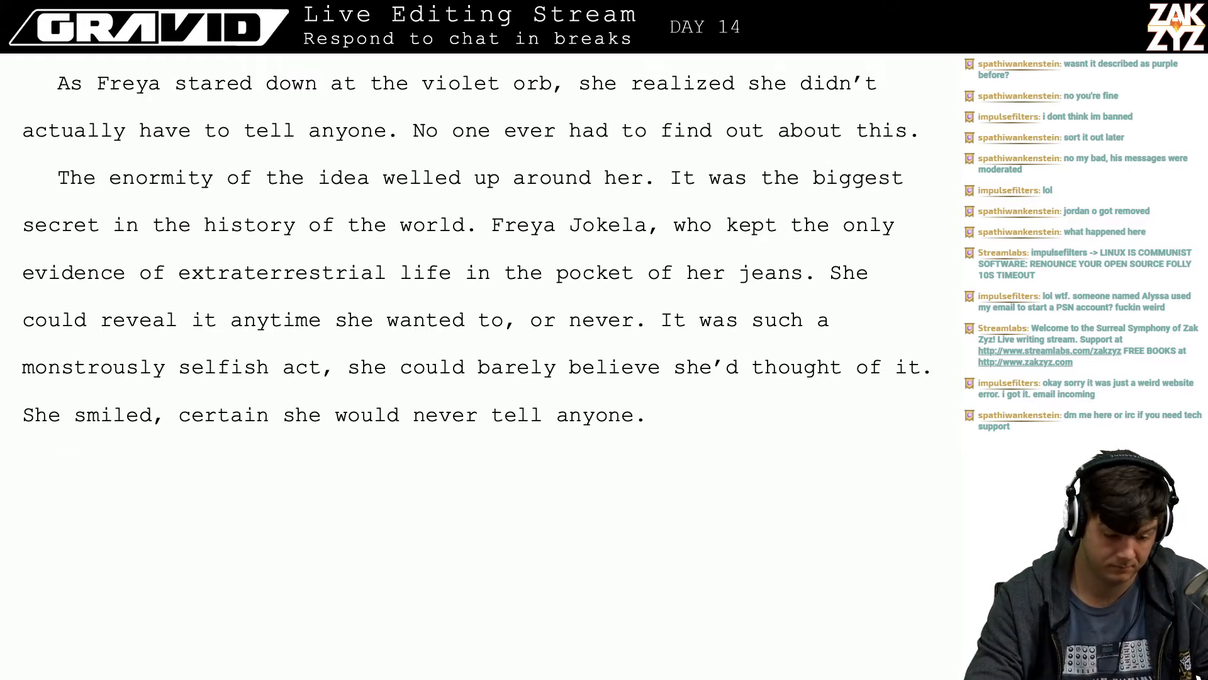
type("She was")
key("BackSpace")
key("BackSpace")
key("BackSpace")
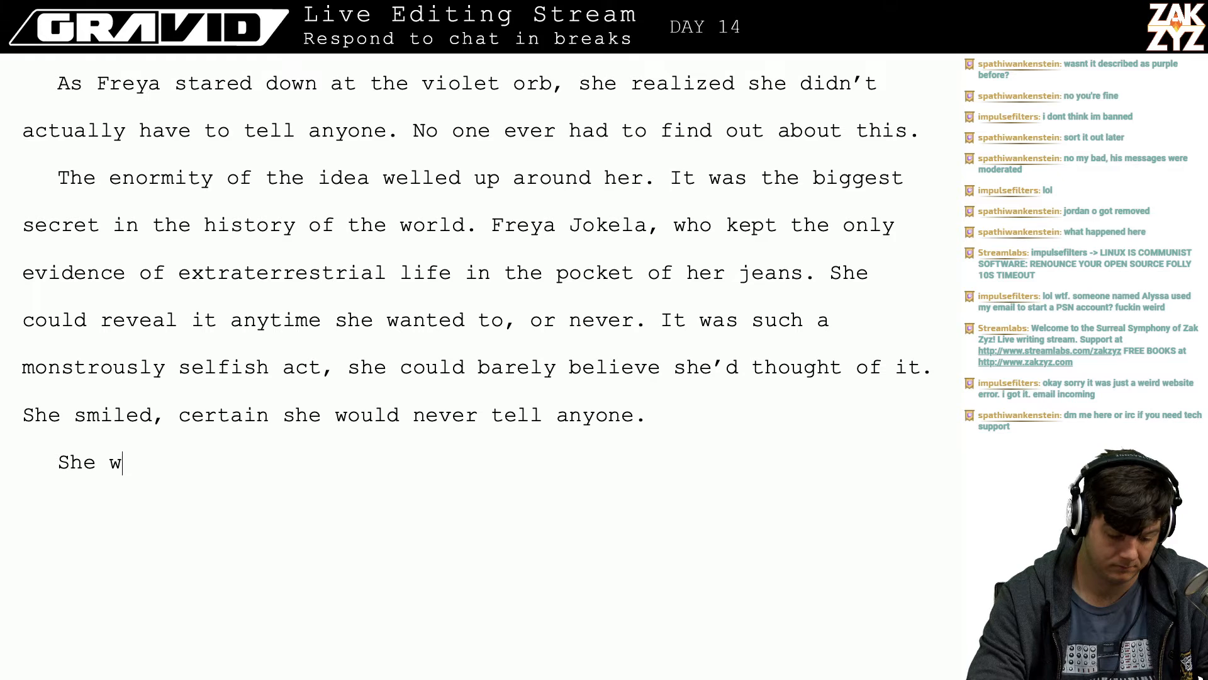
key("BackSpace")
key("BackSpace")
key("BackSpace")
key("BackSpace")
key("BackSpace")
- Write in the new paragraph "A hand shot from behind her and grabbed the starball, she cried out in surprise."
type("A hand sh")
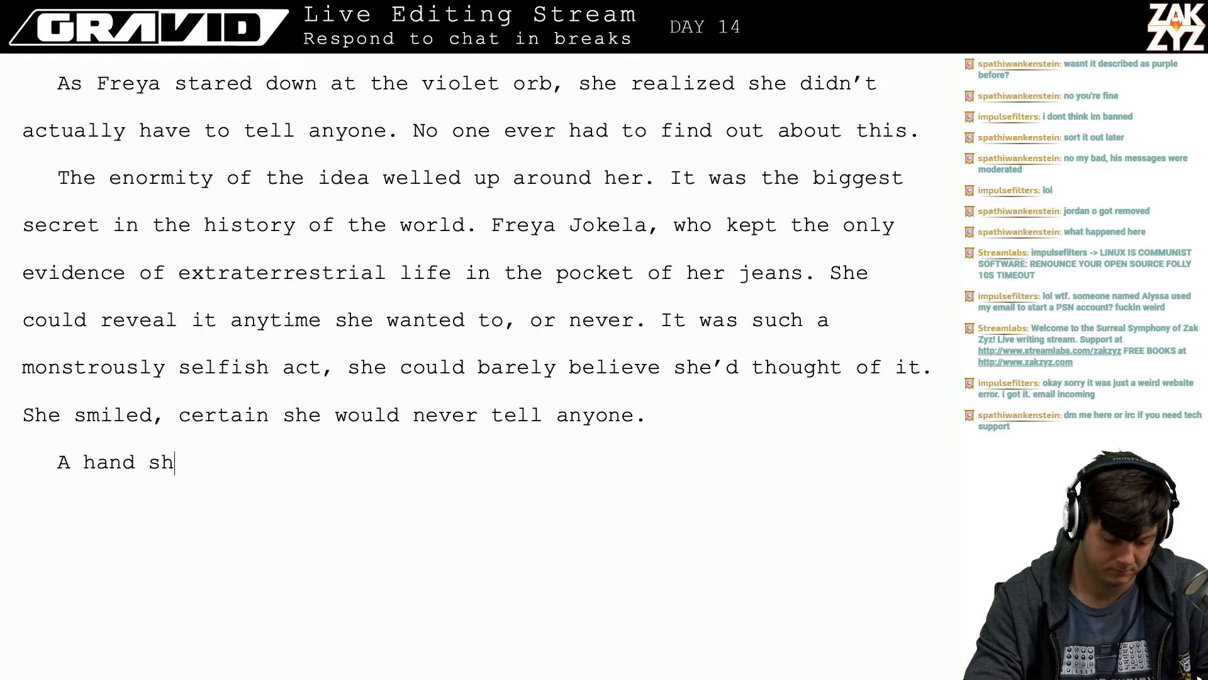
type("ot from behind he")
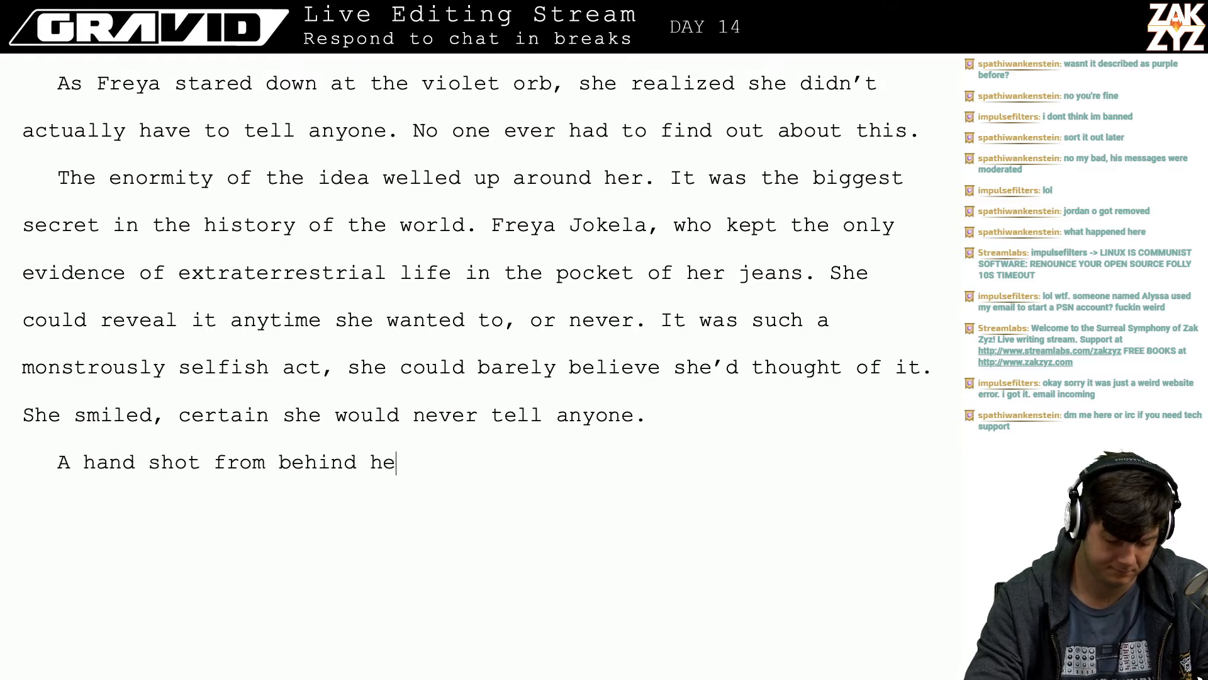
type("r and grabbed th")
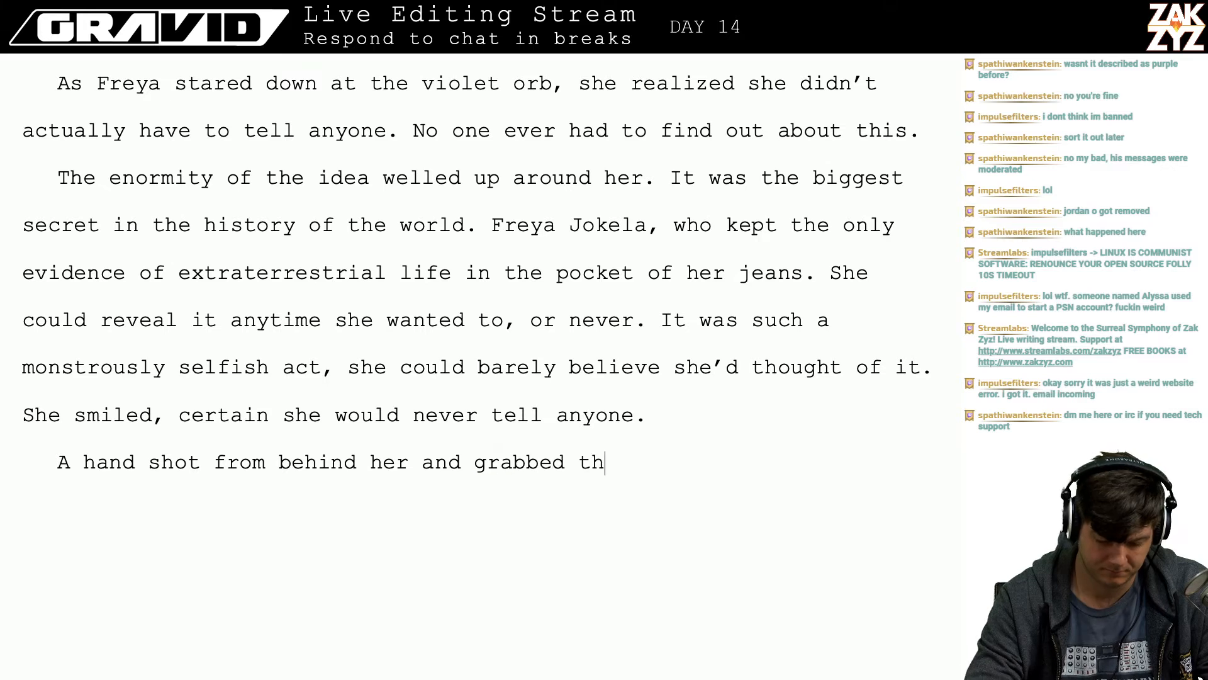
type("e starball, she ")
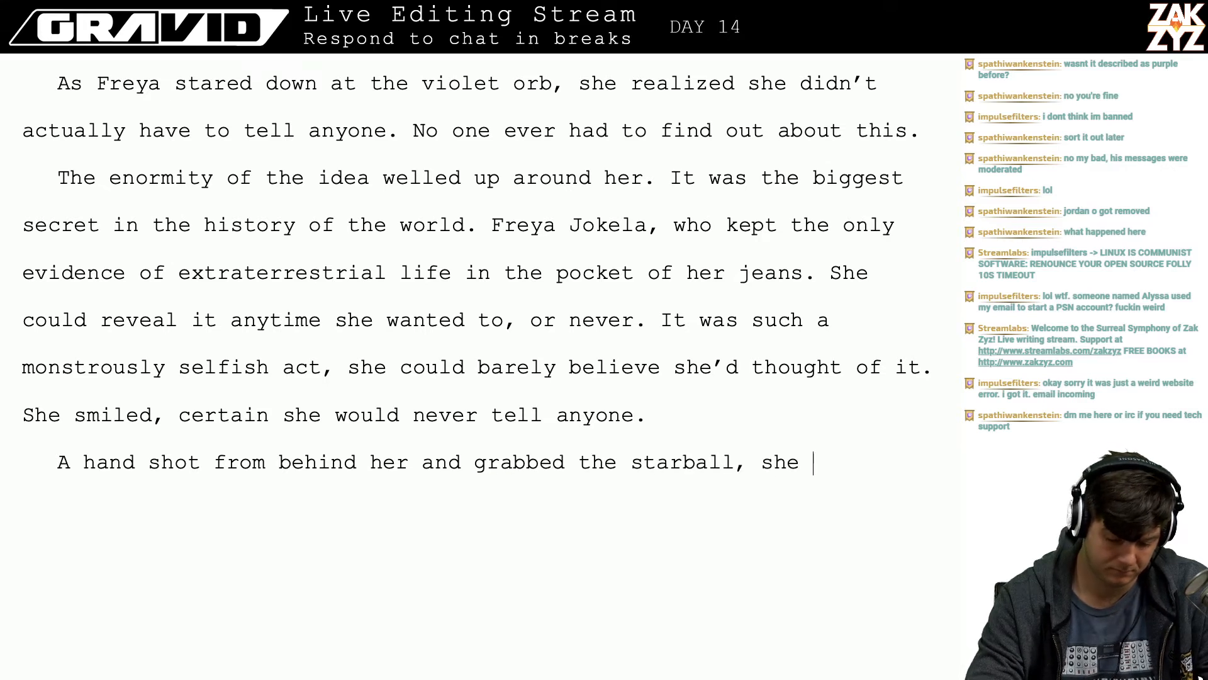
type("y")
key("BackSpace")
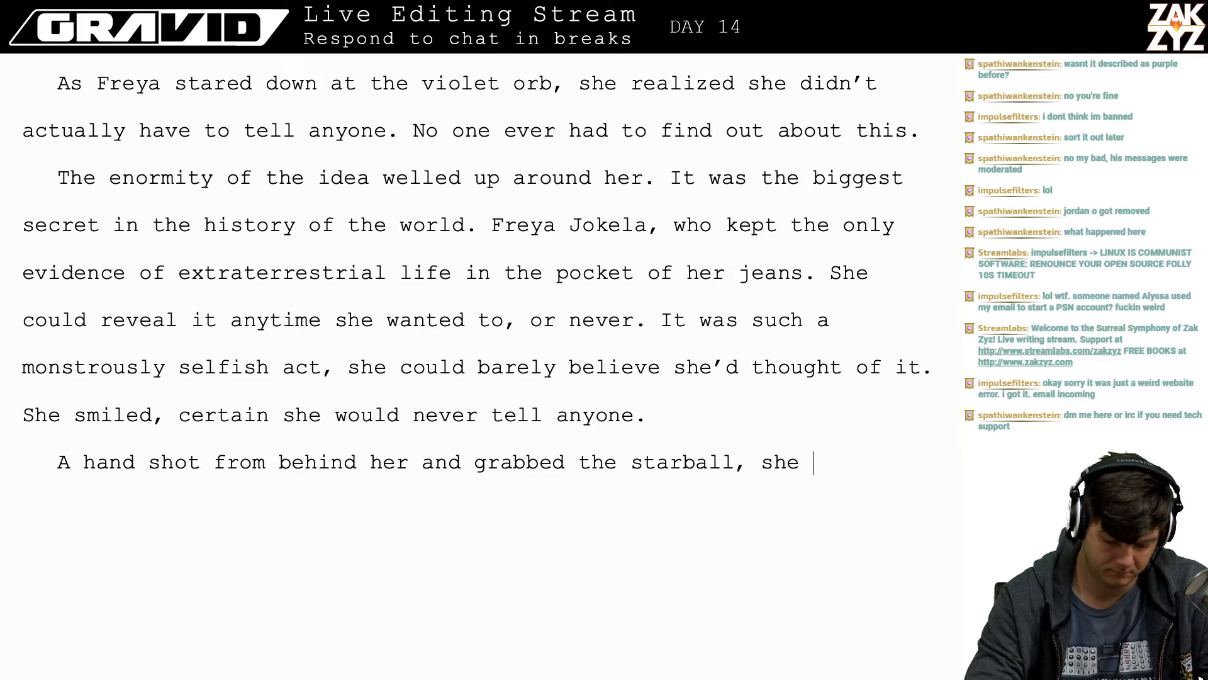
type("cried out in surprie")
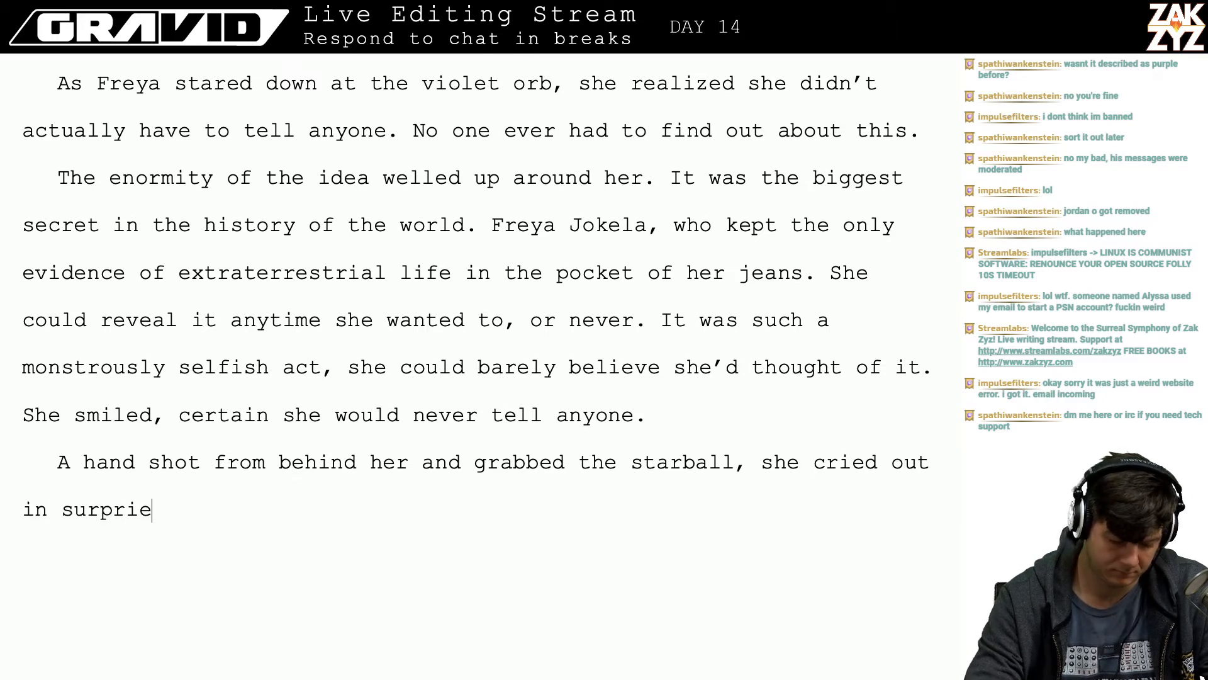
key("BackSpace")
type("se.")
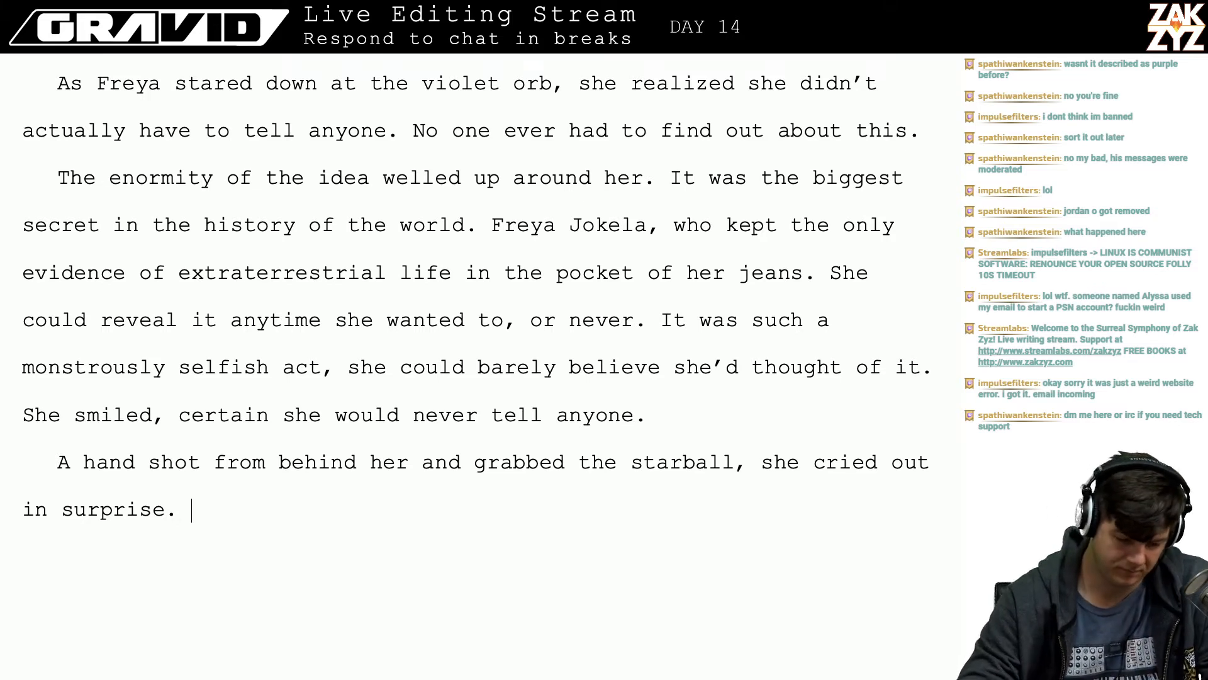
- Replace the closing paragraph about the hand with "A hand shot out from behind her and wrenched"
scroll(945, 364, "down", 1)
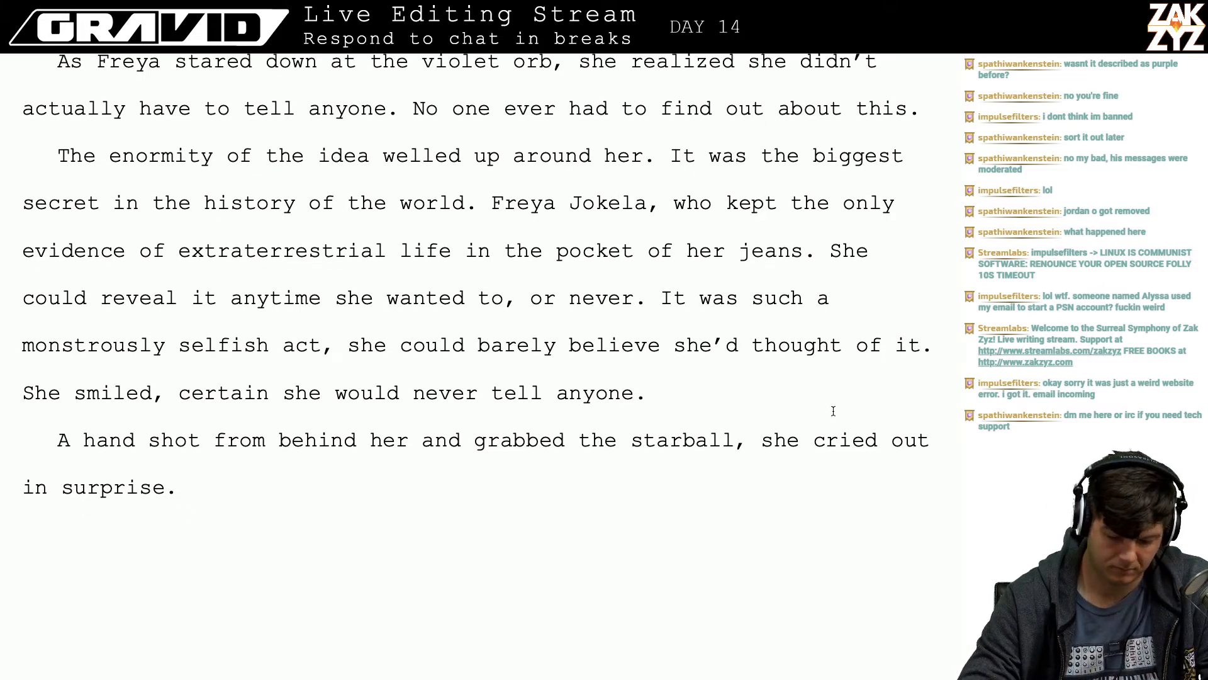
key("Return")
key("Return")
key("Up")
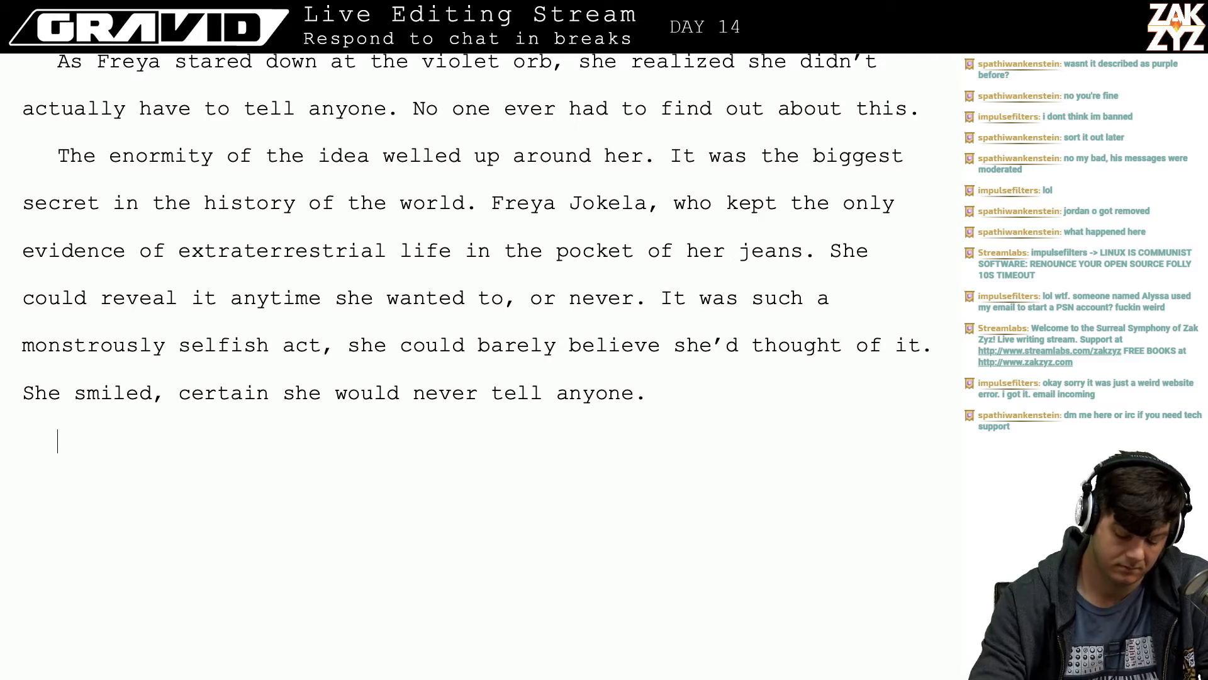
type("A hand shout")
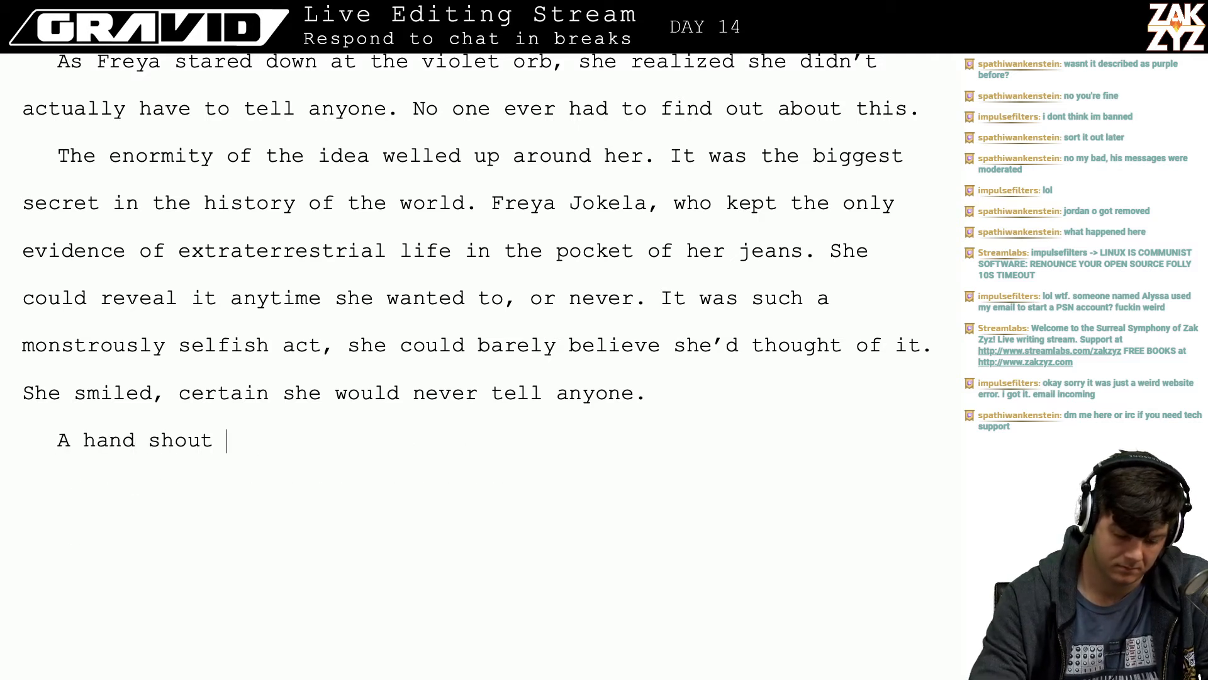
key("BackSpace")
key("BackSpace")
key("BackSpace")
type("t out from beh")
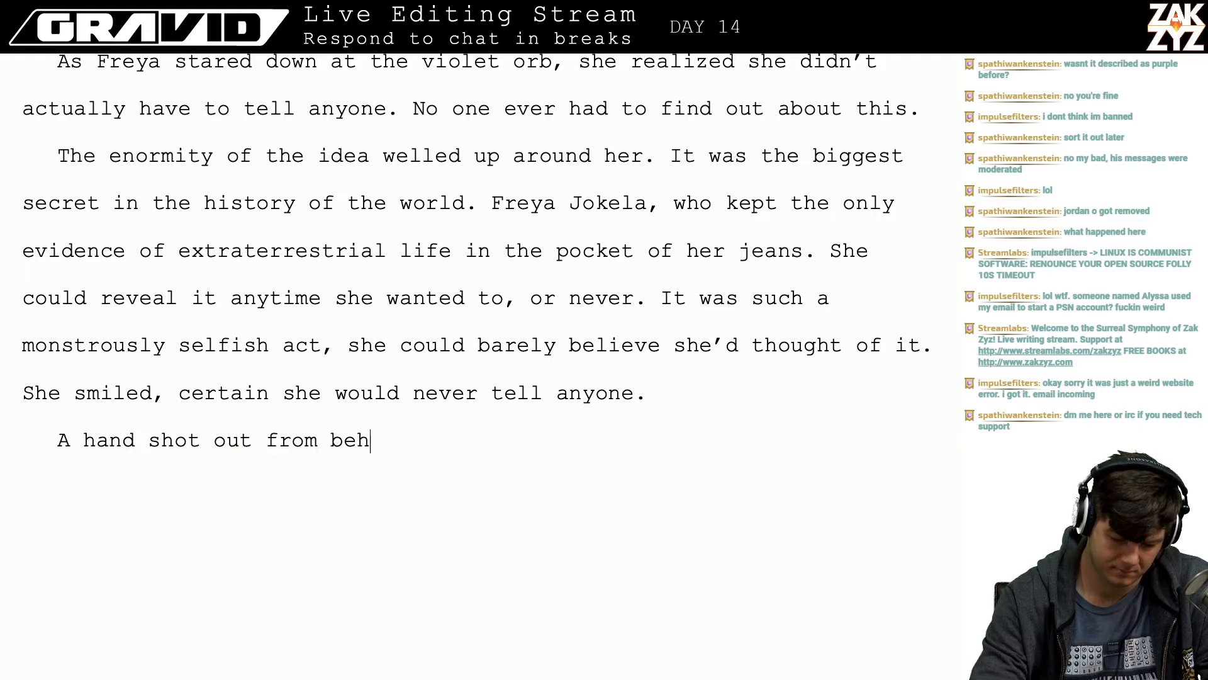
type("ind her and ")
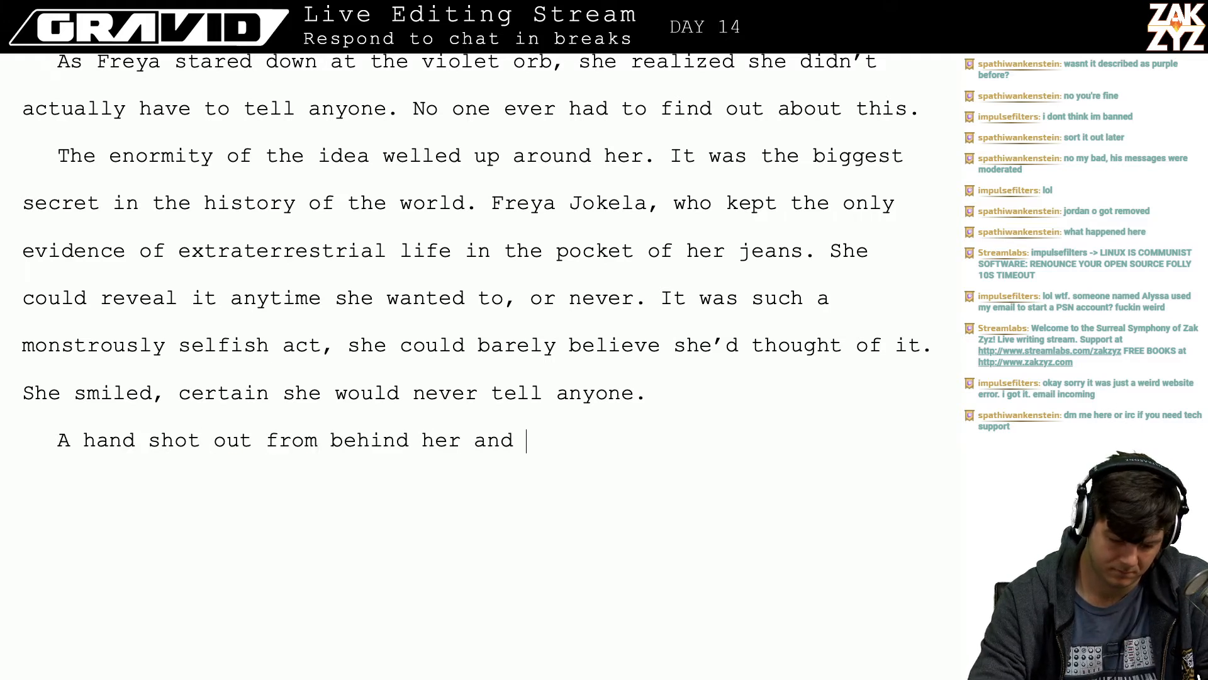
type("wrenched the")
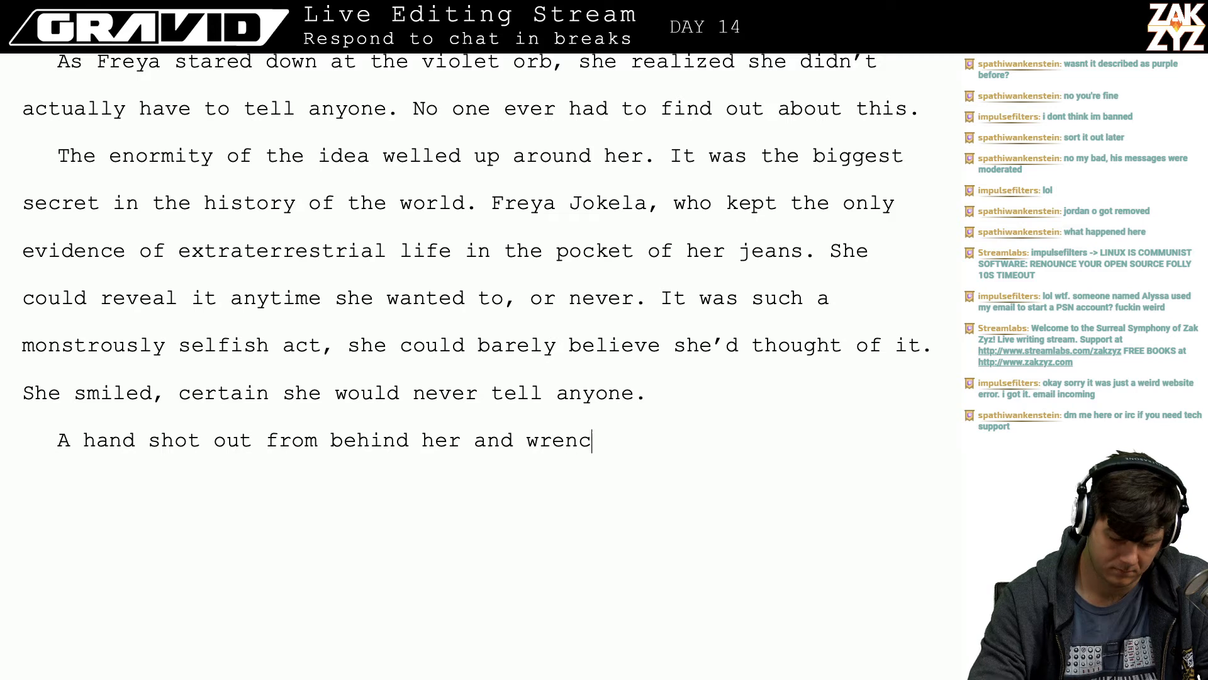
key("BackSpace")
key("BackSpace")
key("BackSpace")
key("BackSpace")
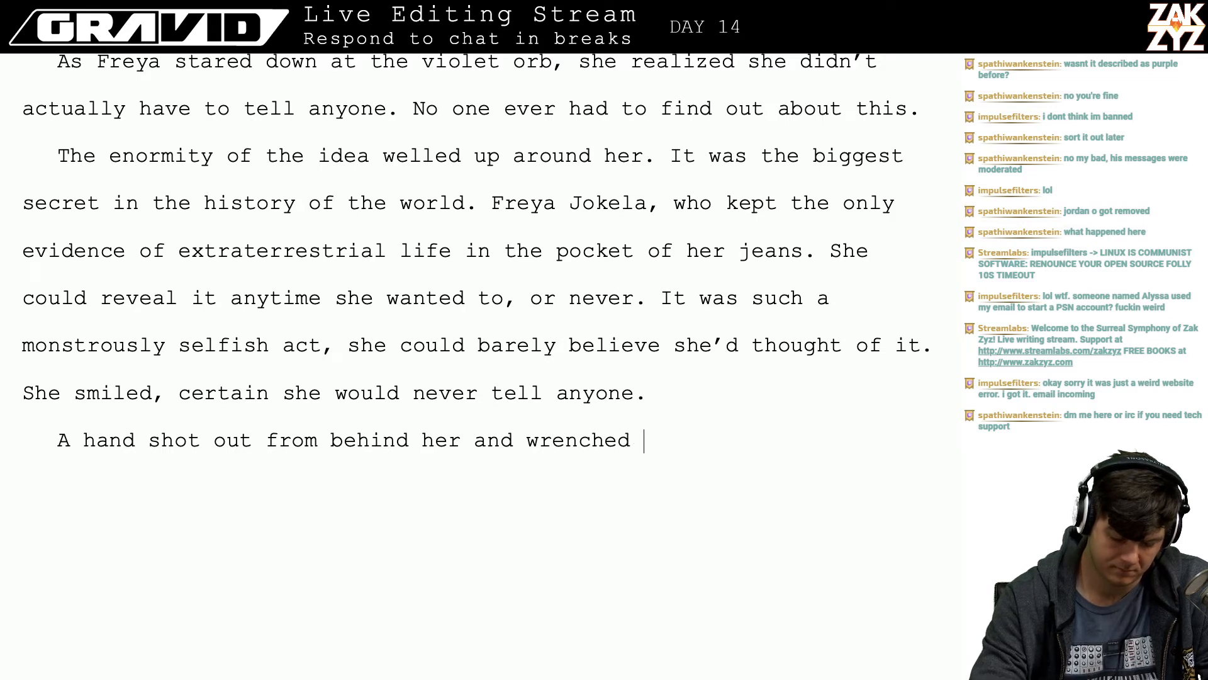
- Continue the sentence after "wrenched" with "plucked the Starball out of her palm."
type("plucke")
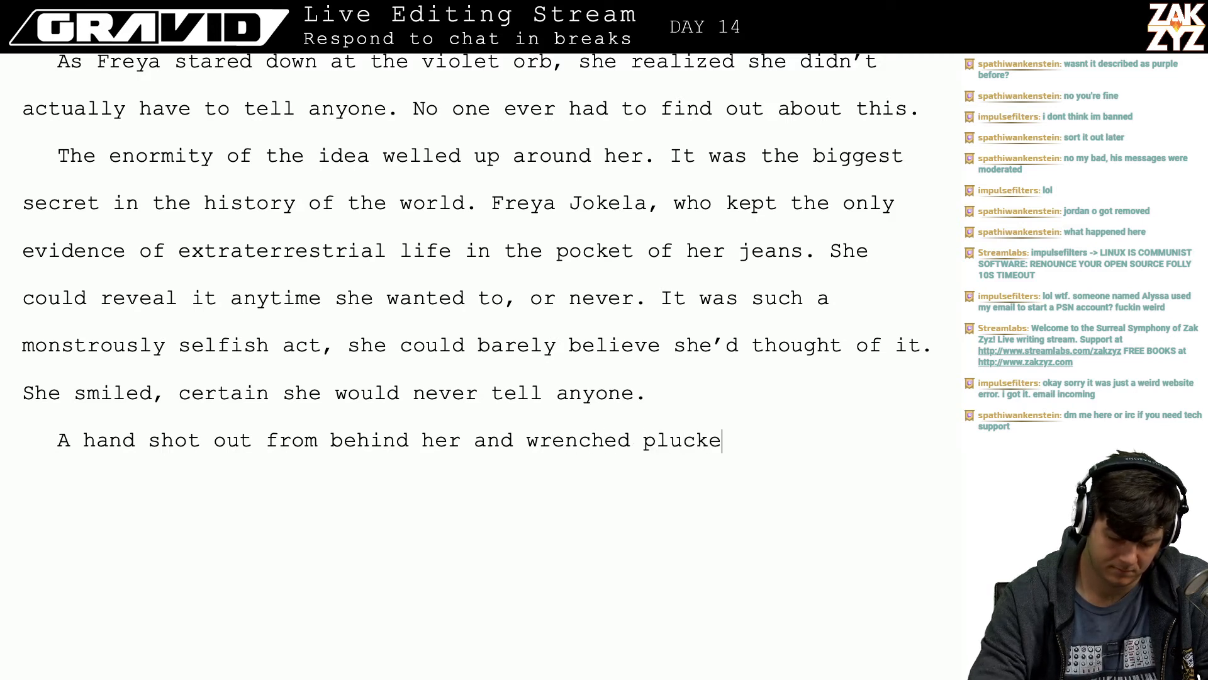
type("d the starball o")
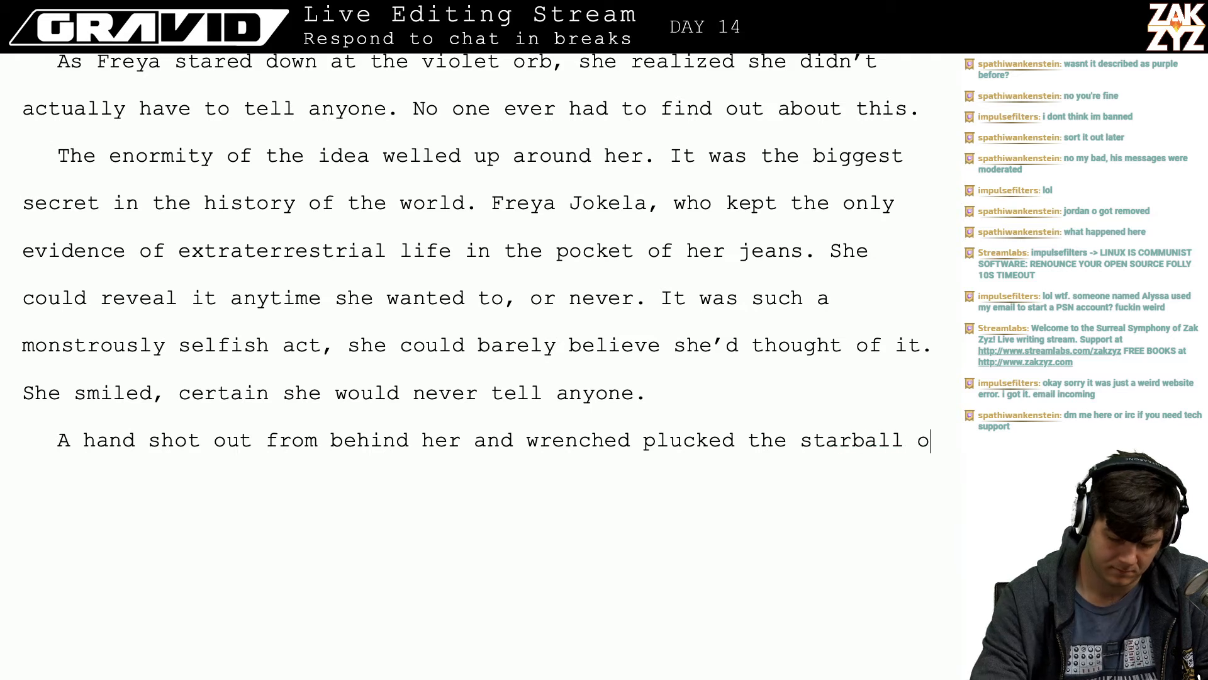
type("u")
key("BackSpace")
key("BackSpace")
key("BackSpace")
key("BackSpace")
key("BackSpace")
key("BackSpace")
key("BackSpace")
key("BackSpace")
key("BackSpace")
key("BackSpace")
key("BackSpace")
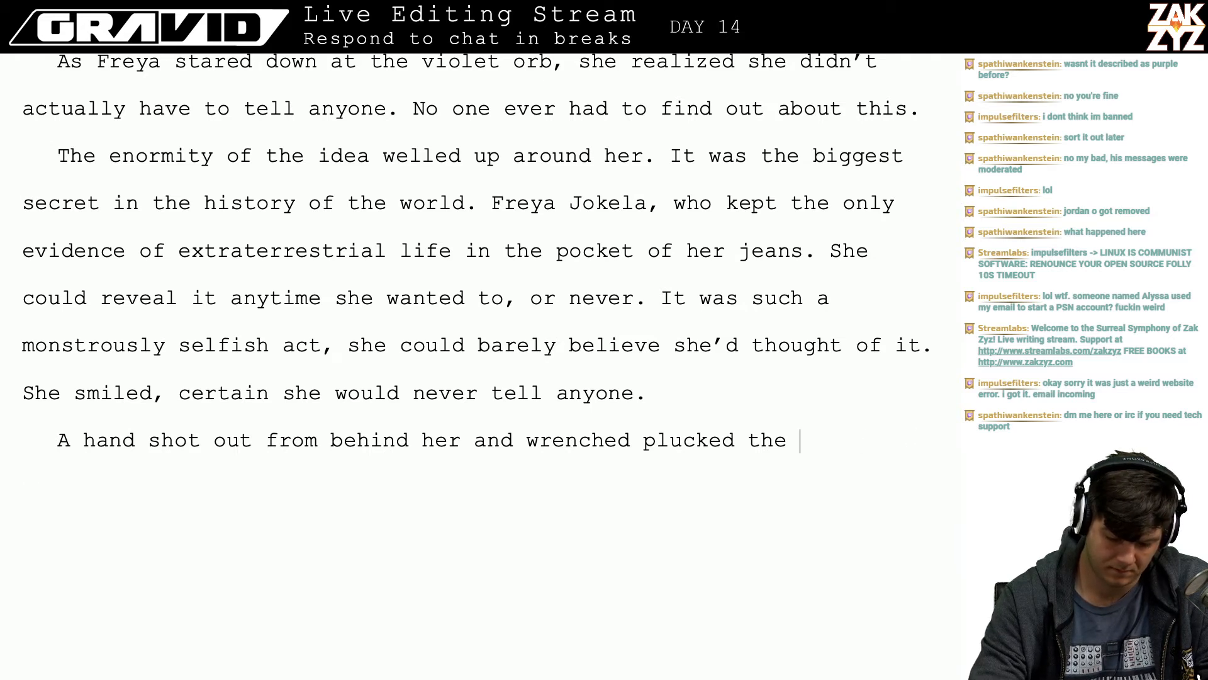
type("Starball out of ")
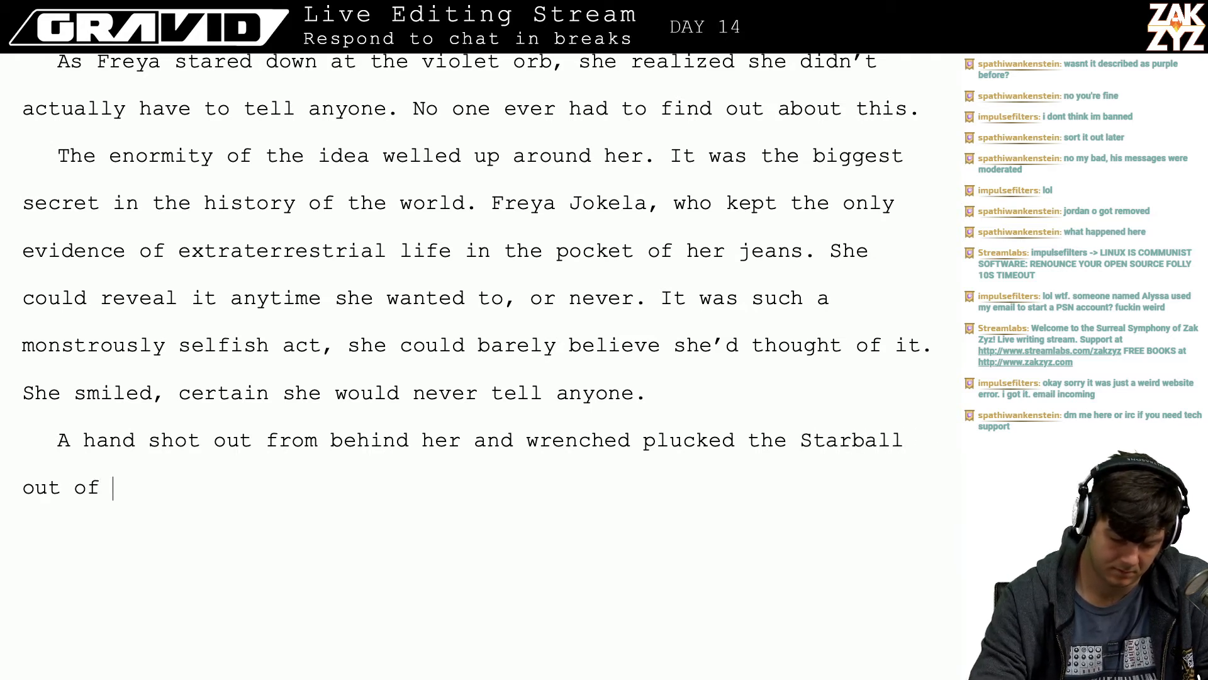
type("her palm")
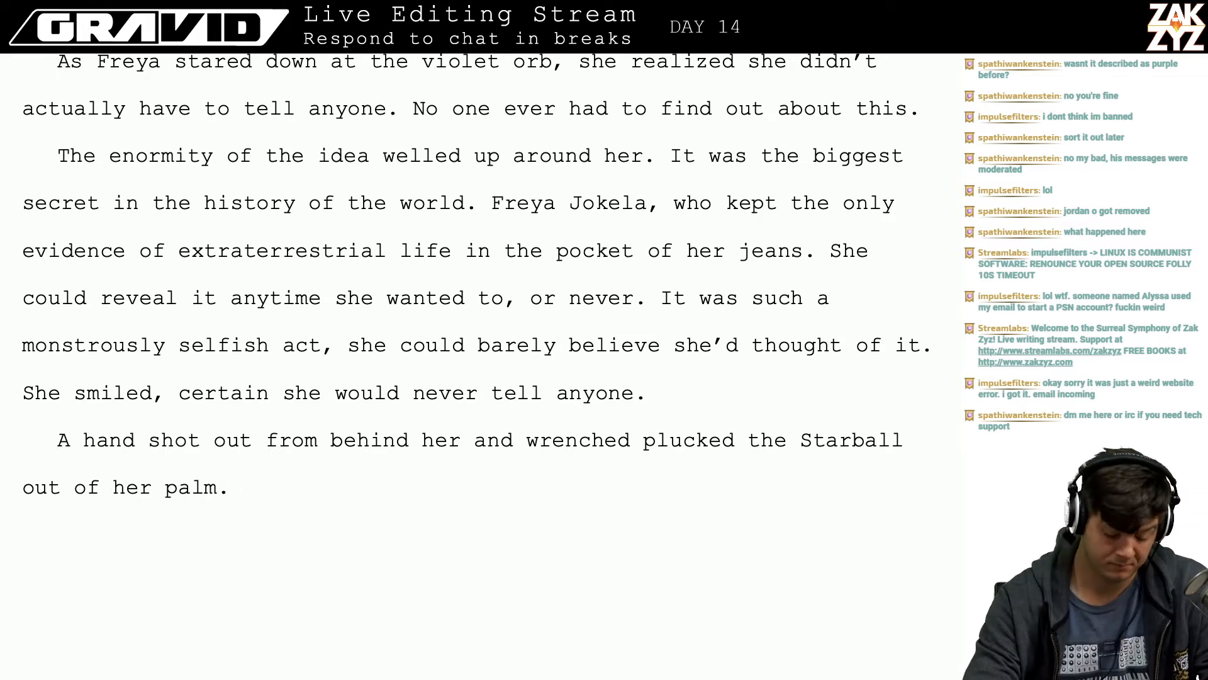
- Start the next sentence with "She yelped with surprise and wheeled around, both"
type(". She")
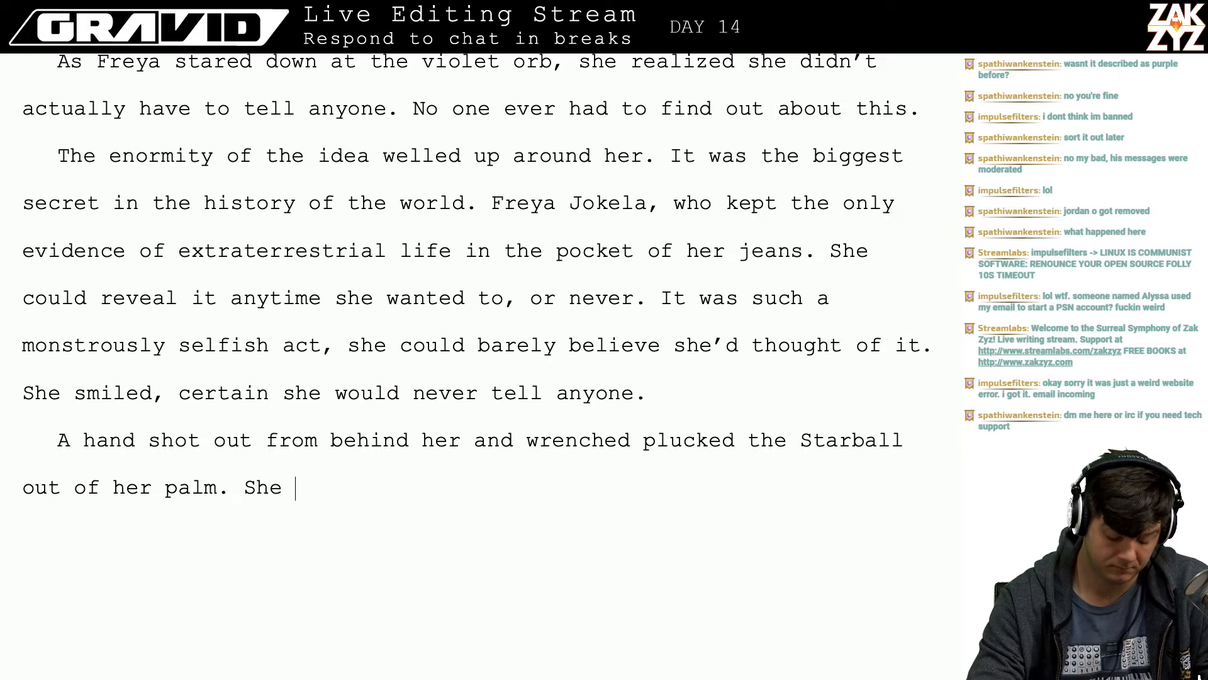
type(" y")
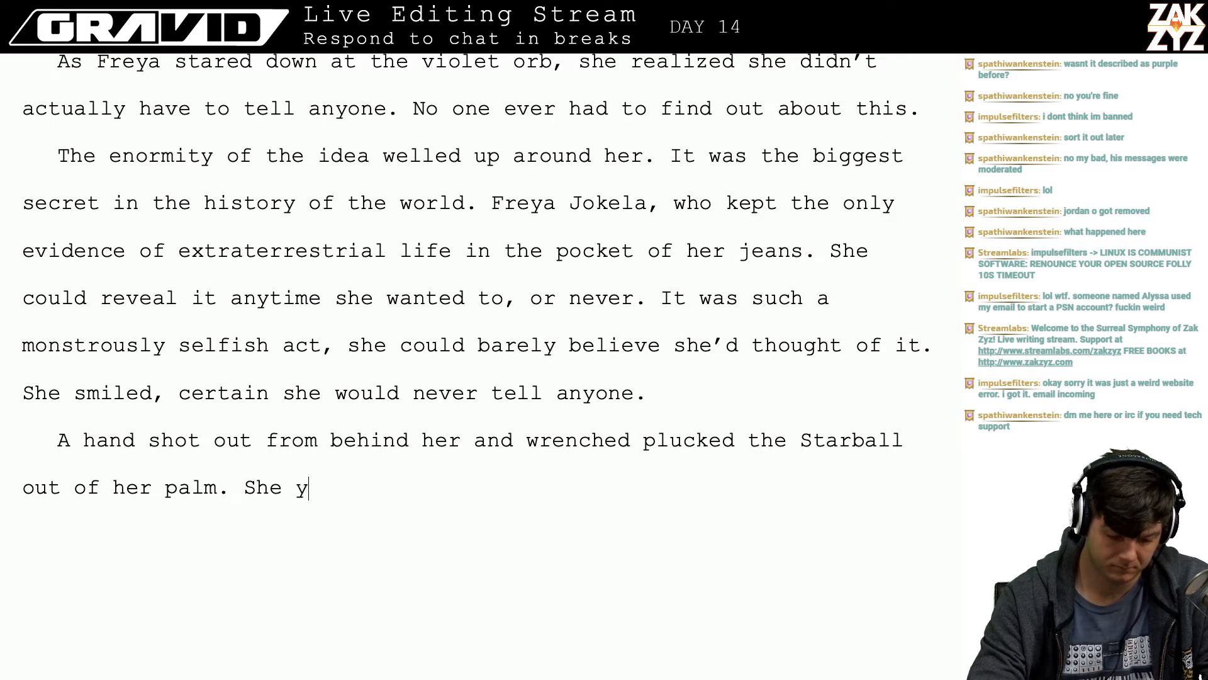
type("elped with surp")
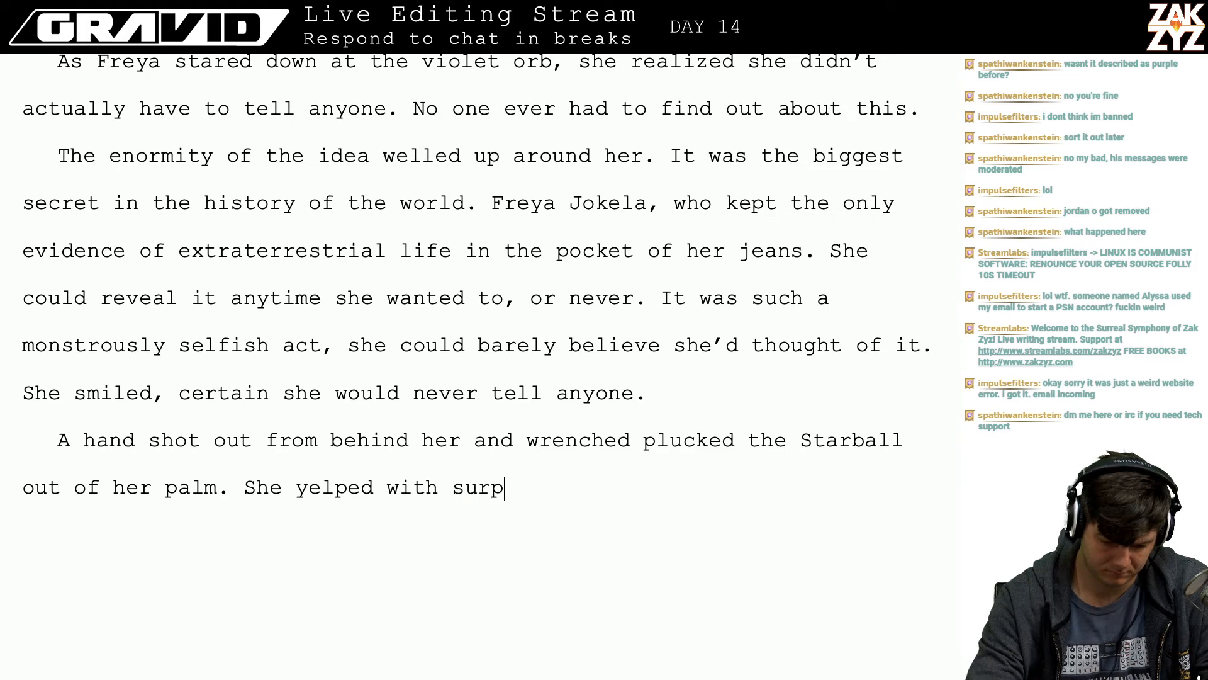
type("rise and wheeled t")
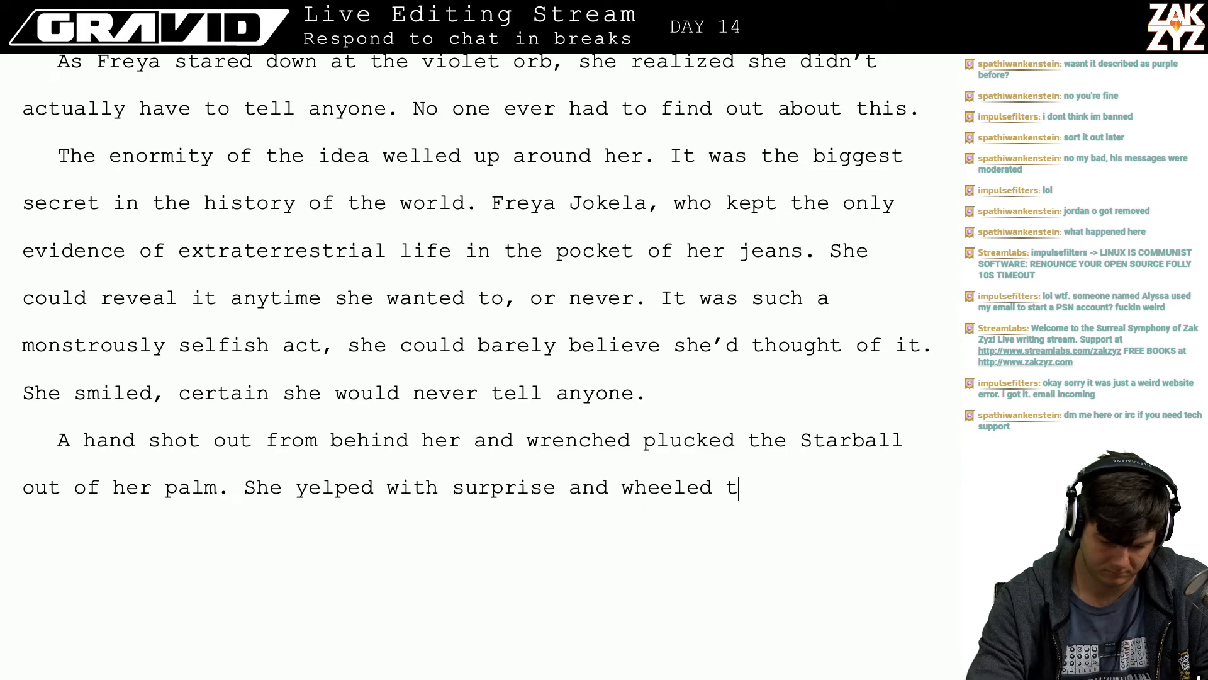
type("o find Ma")
key("BackSpace")
key("BackSpace")
key("BackSpace")
key("BackSpace")
key("BackSpace")
key("BackSpace")
key("BackSpace")
key("BackSpace")
key("BackSpace")
key("BackSpace")
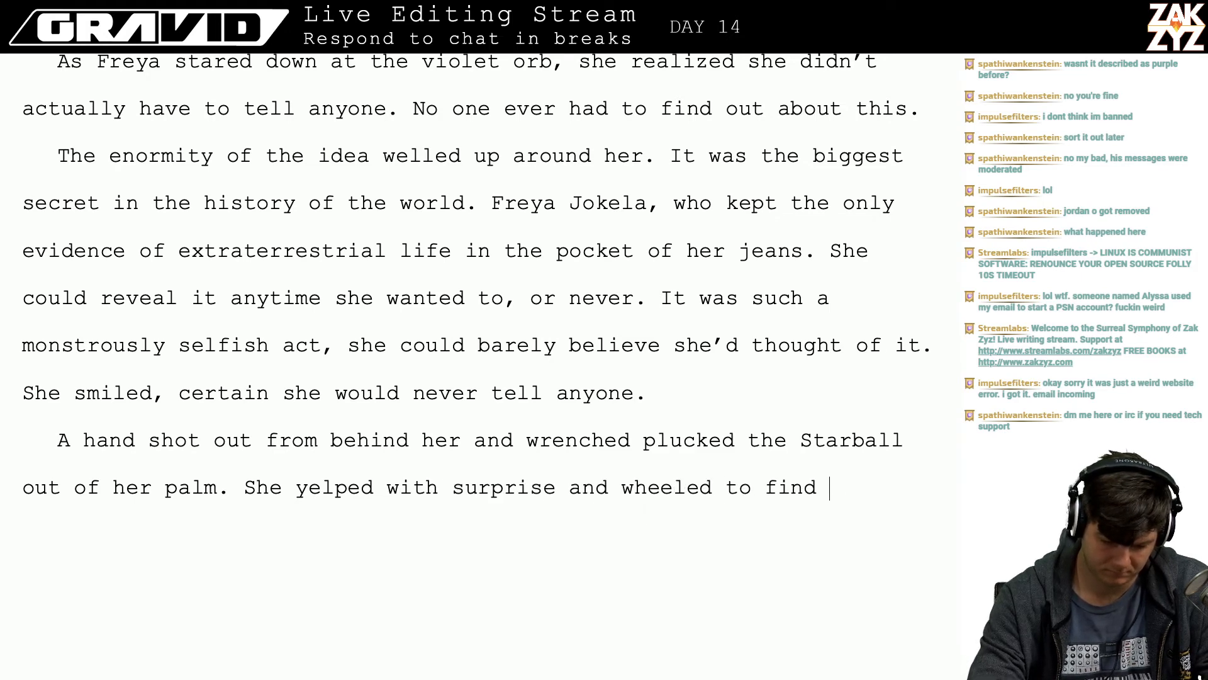
key("BackSpace")
key("BackSpace")
type("d aroun")
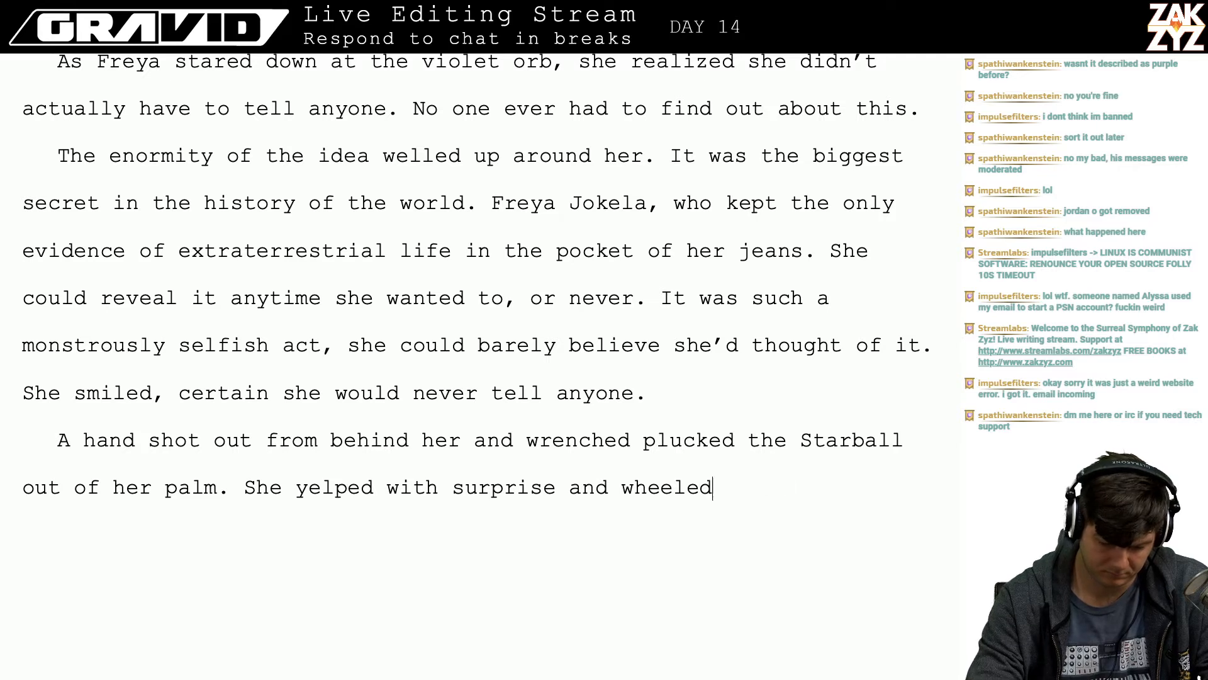
type("d, both")
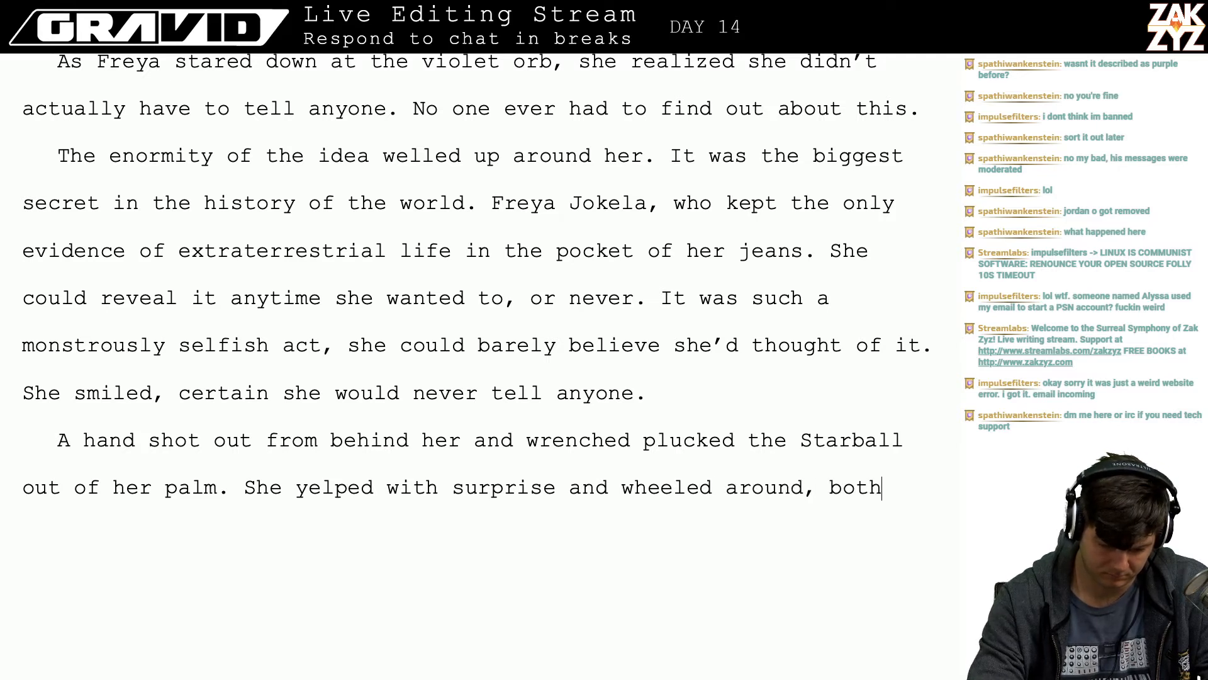
- Delete "wheeled around, both" from the end of the sentence
key("BackSpace")
key("BackSpace")
key("BackSpace")
key("BackSpace")
key("BackSpace")
key("BackSpace")
key("BackSpace")
key("BackSpace")
key("BackSpace")
key("BackSpace")
key("BackSpace")
key("BackSpace")
key("BackSpace")
key("BackSpace")
key("BackSpace")
key("BackSpace")
key("BackSpace")
key("BackSpace")
key("BackSpace")
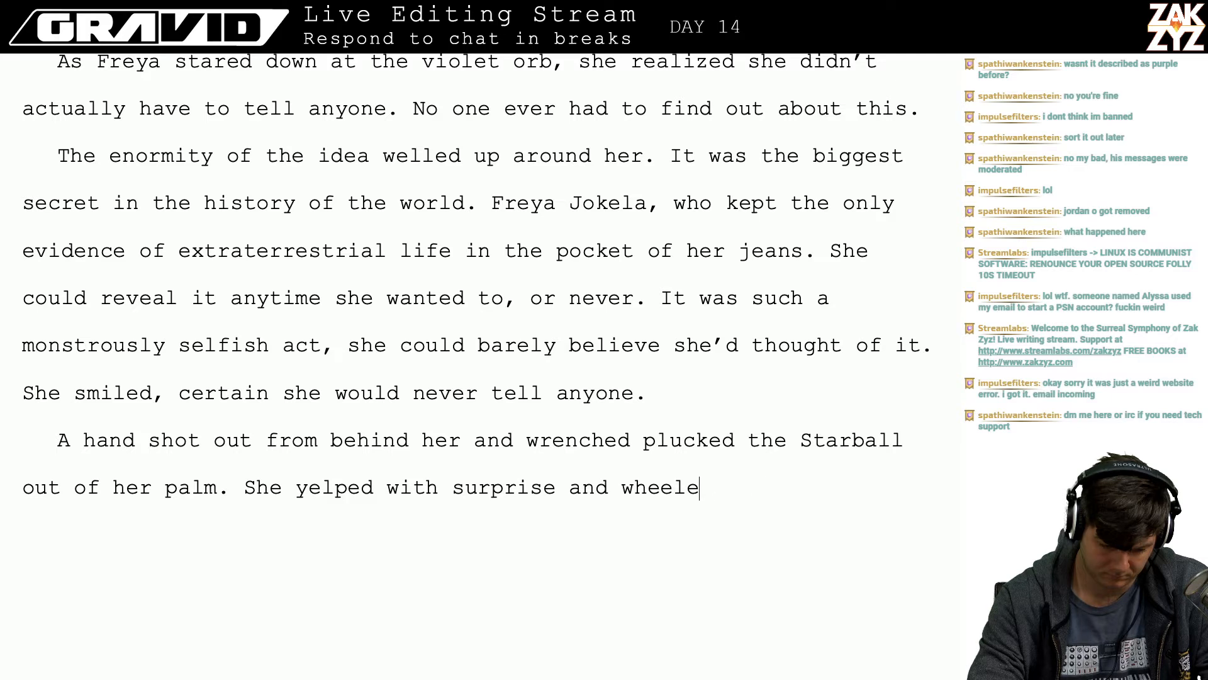
type("lept")
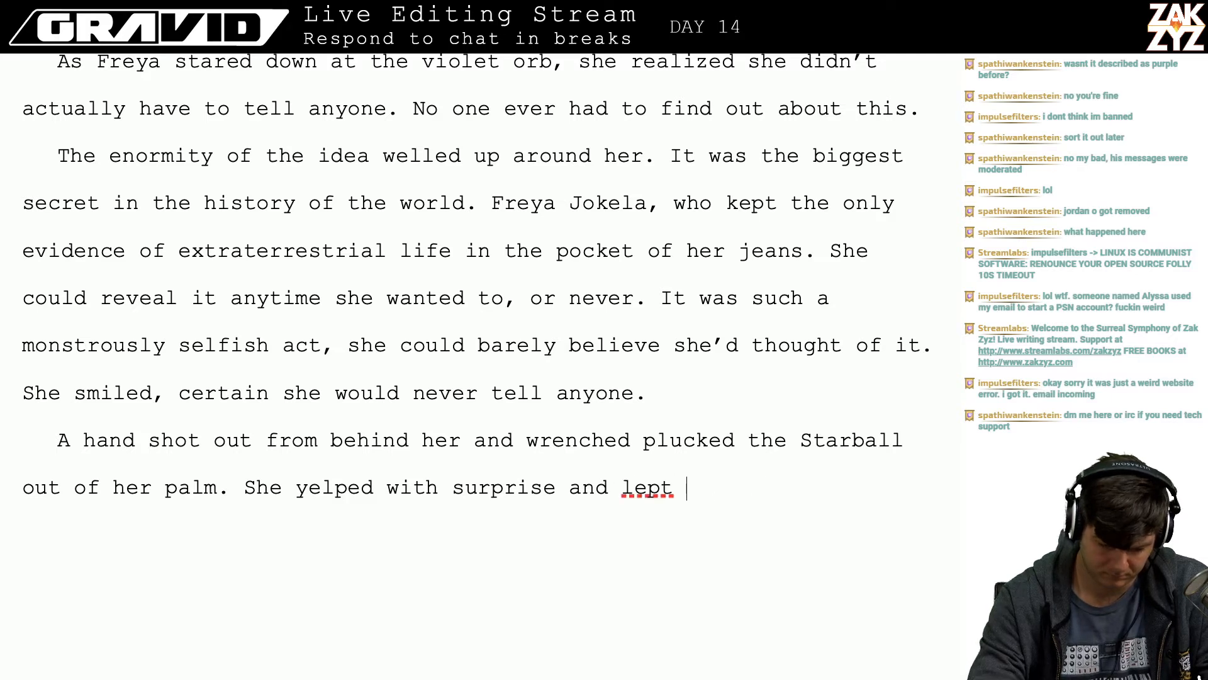
key("BackSpace")
key("BackSpace")
type("ft u")
key("BackSpace")
key("BackSpace")
key("BackSpace")
key("BackSpace")
type("ap")
key("BackSpace")
key("BackSpace")
type("pt up")
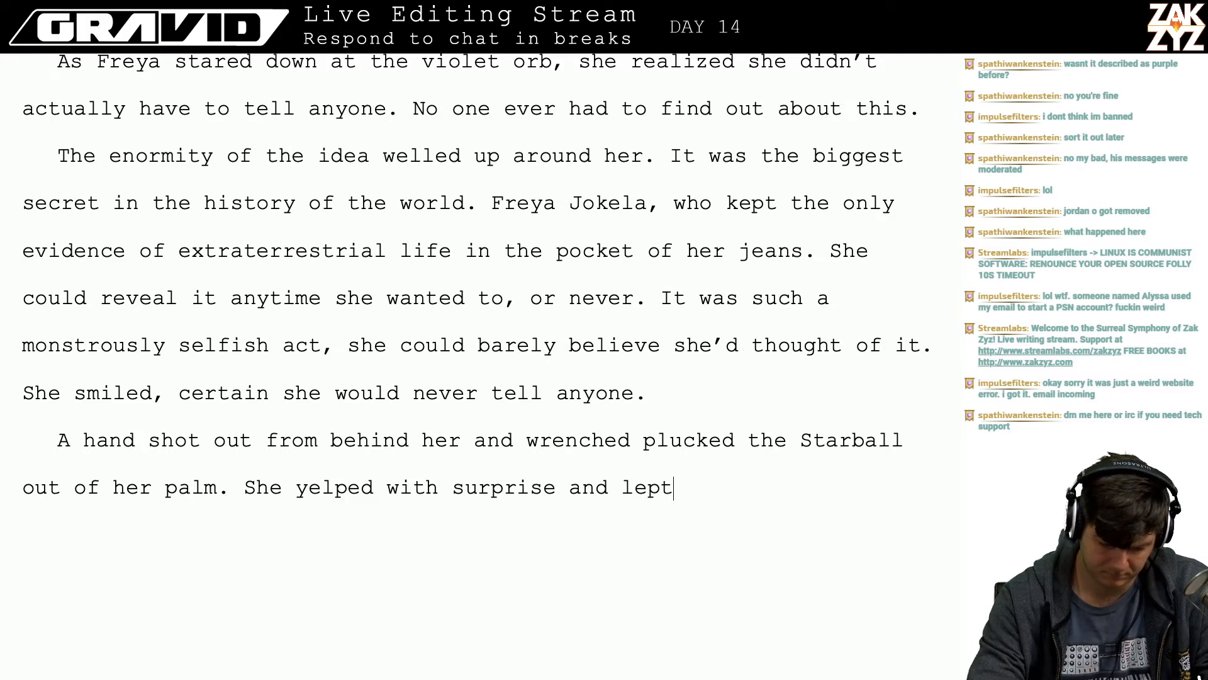
key("BackSpace")
key("BackSpace")
key("BackSpace")
key("BackSpace")
key("BackSpace")
type("apt u")
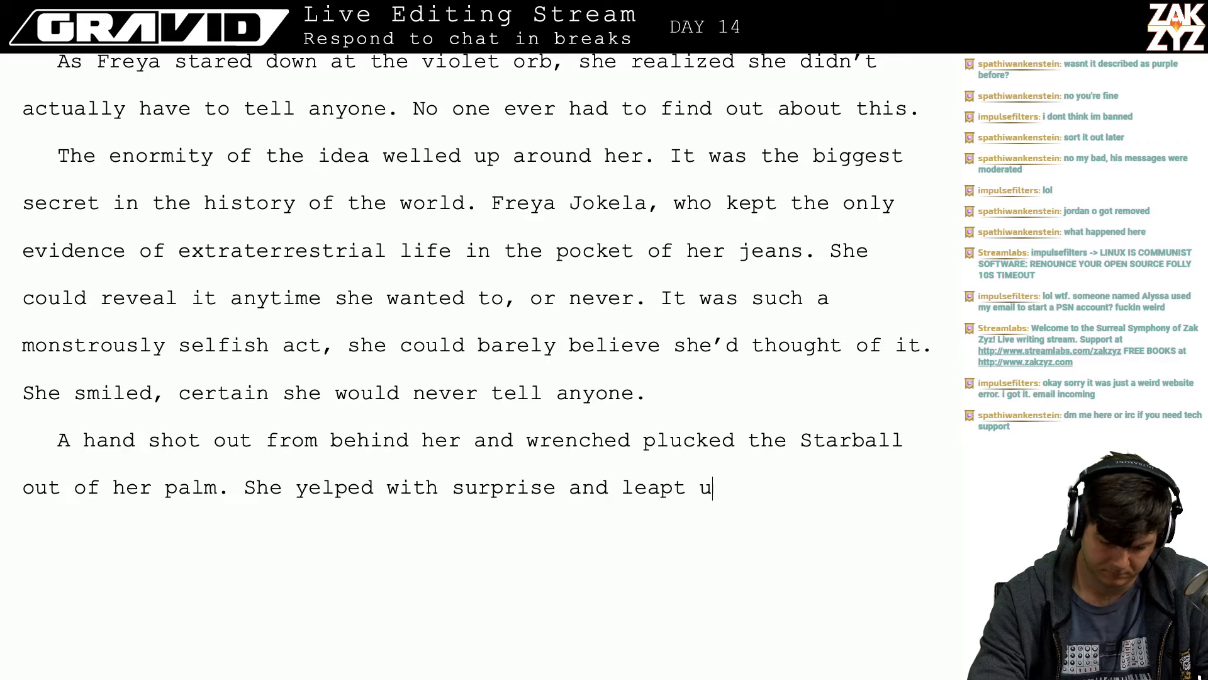
type("p to chase")
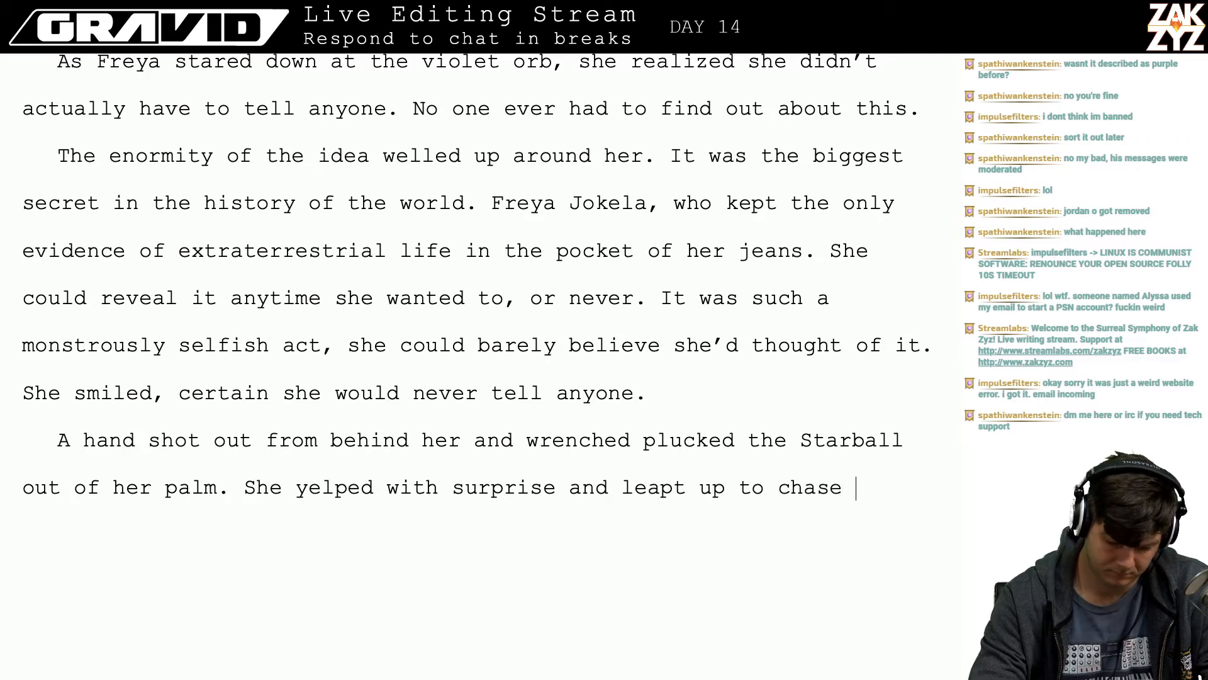
key("BackSpace")
key("BackSpace")
key("BackSpace")
key("BackSpace")
key("BackSpace")
key("BackSpace")
key("BackSpace")
key("BackSpace")
key("BackSpace")
key("BackSpace")
key("BackSpace")
key("BackSpace")
key("BackSpace")
key("BackSpace")
key("BackSpace")
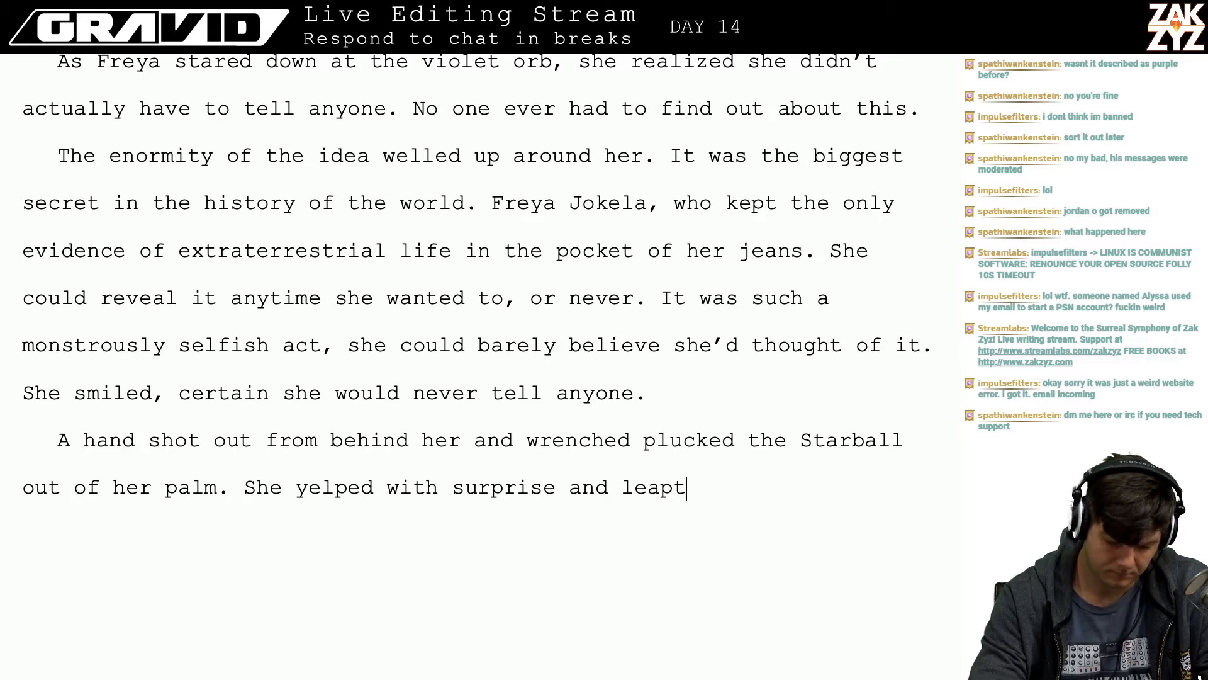
key("BackSpace")
key("BackSpace")
type("s")
key("BackSpace")
- Continue the sentence after "She yelped with surprise and" with "leapt to her feet,"
type("leap")
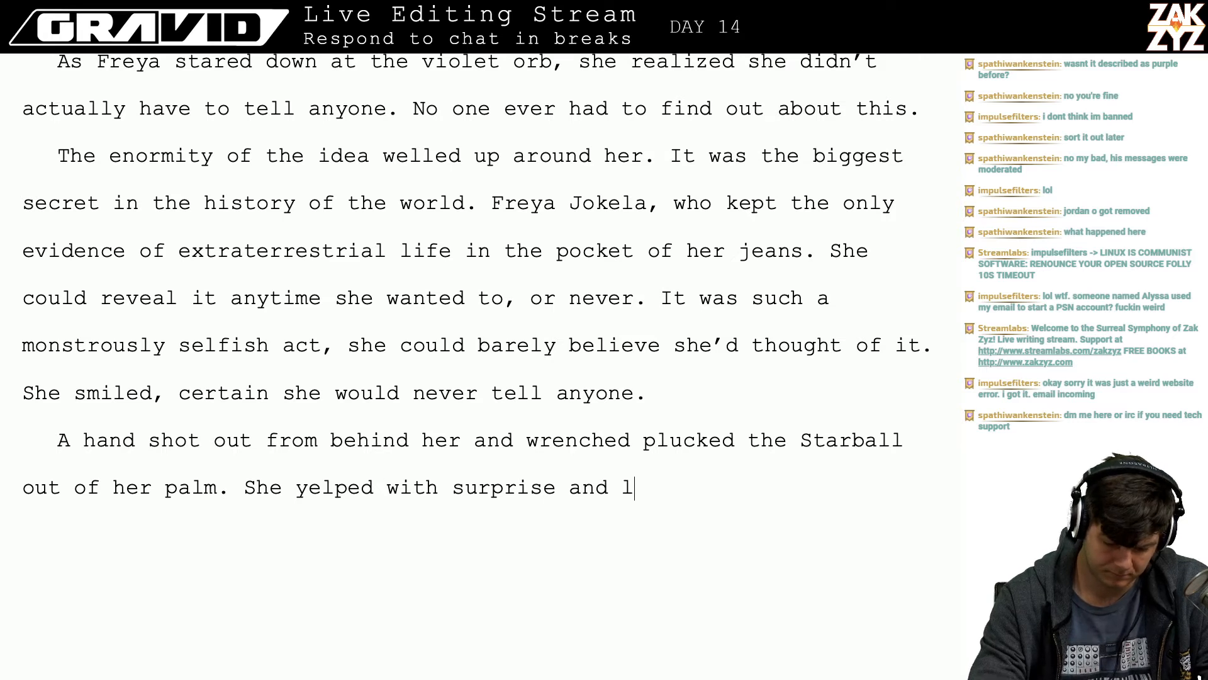
key("BackSpace")
key("BackSpace")
type("pt")
key("BackSpace")
key("BackSpace")
type("p")
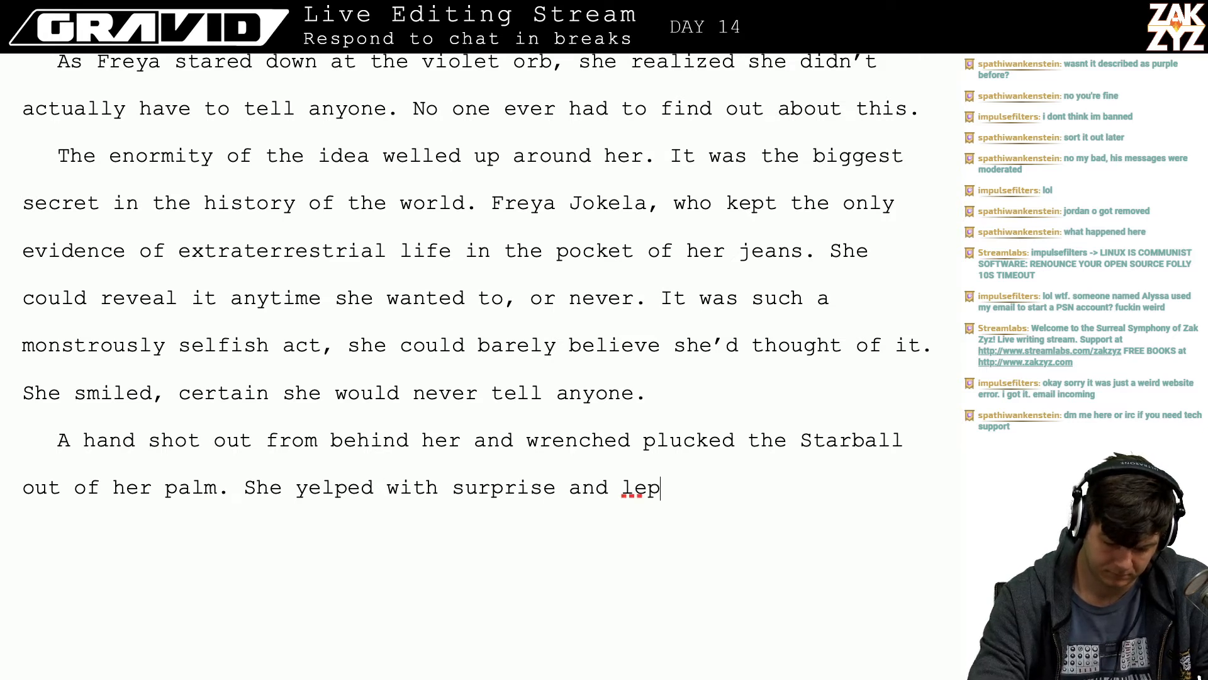
type("t to")
key("BackSpace")
key("BackSpace")
key("BackSpace")
key("BackSpace")
key("BackSpace")
key("BackSpace")
type("ap")
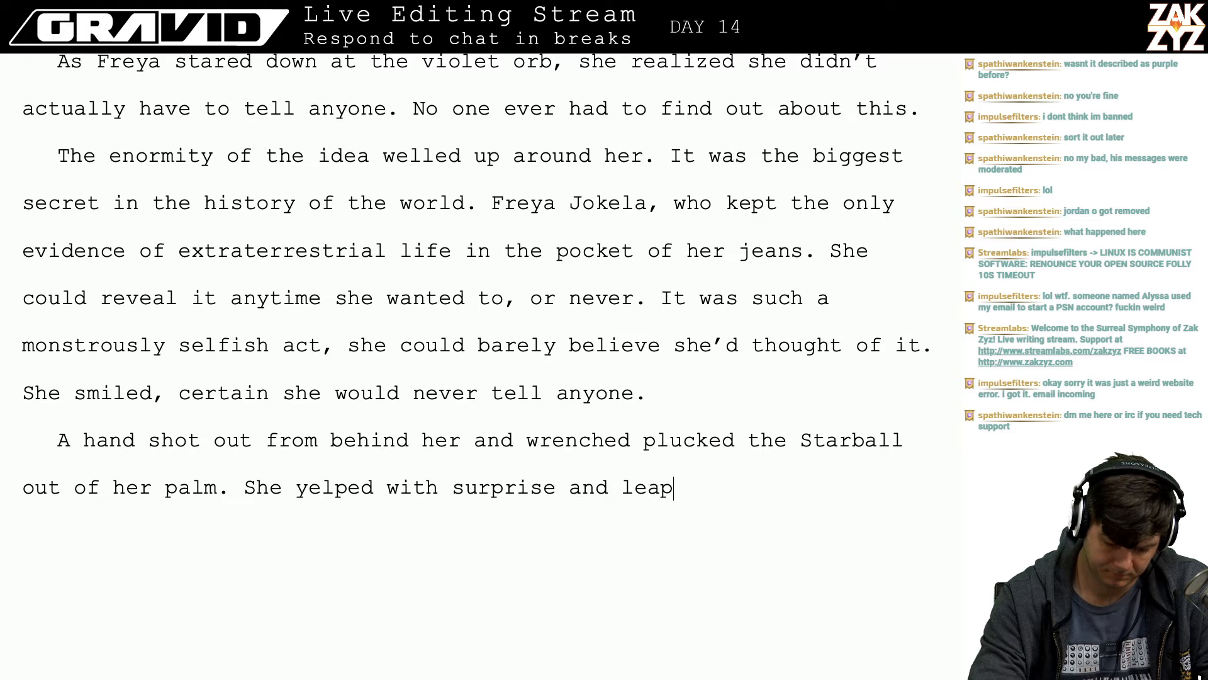
type("t to her feet,")
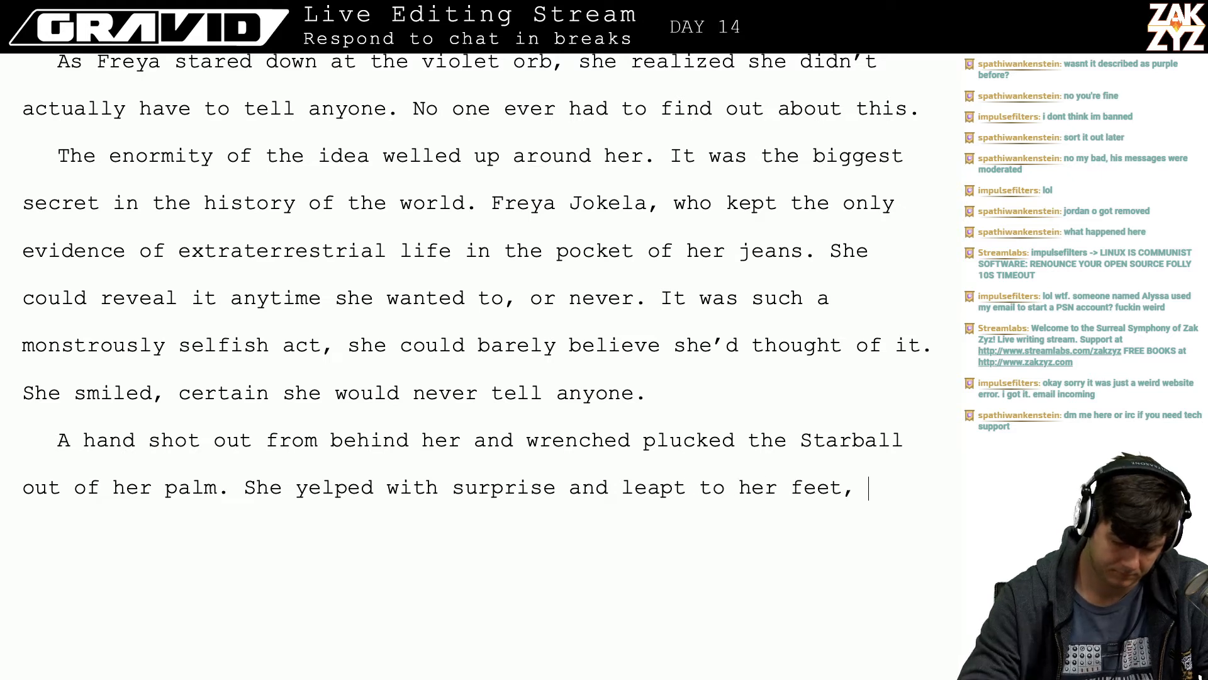
- Change "behind her" to "behind Freya" in the paragraph's first sentence
key("BackSpace")
key("BackSpace")
key("BackSpace")
type("Freya")
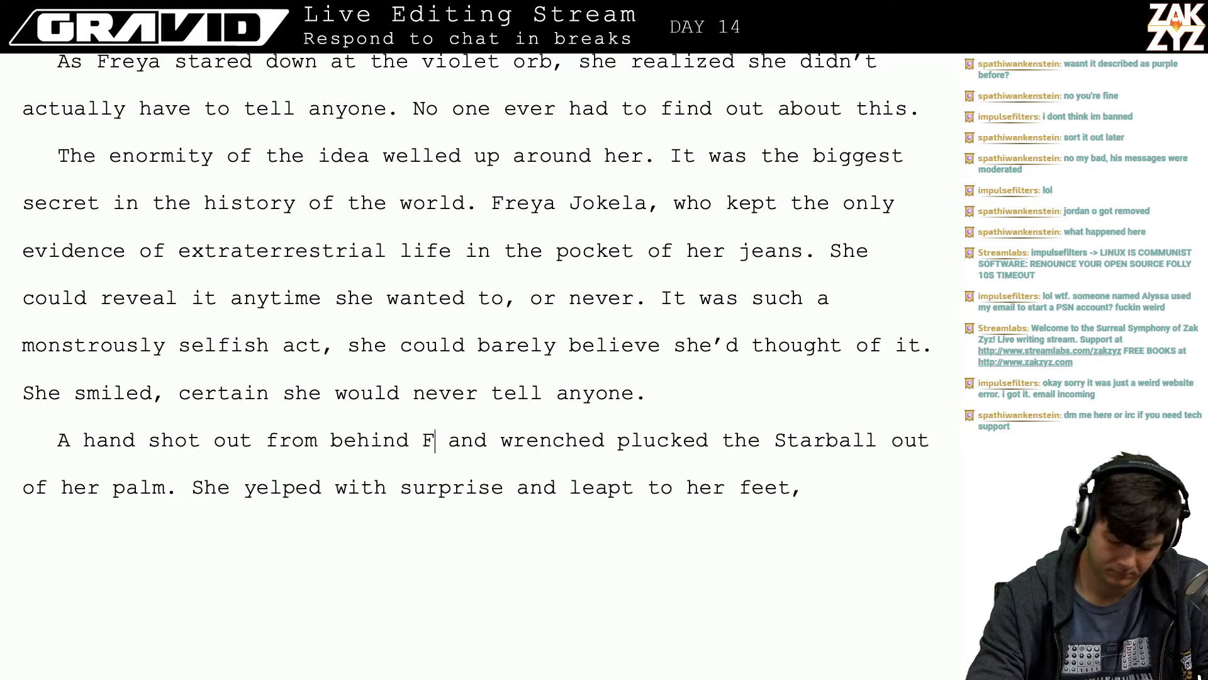
key("Right")
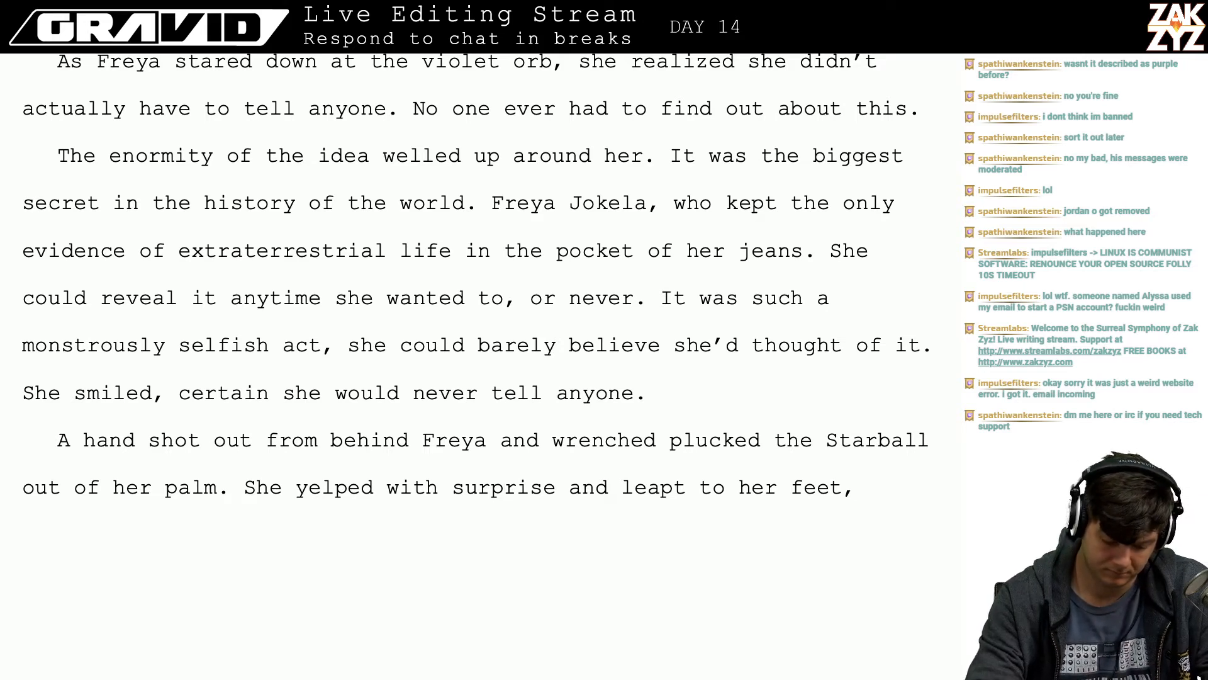
- Finish the sentence after "leapt to her feet," with "both fists balled."
type("both fistst")
key("BackSpace")
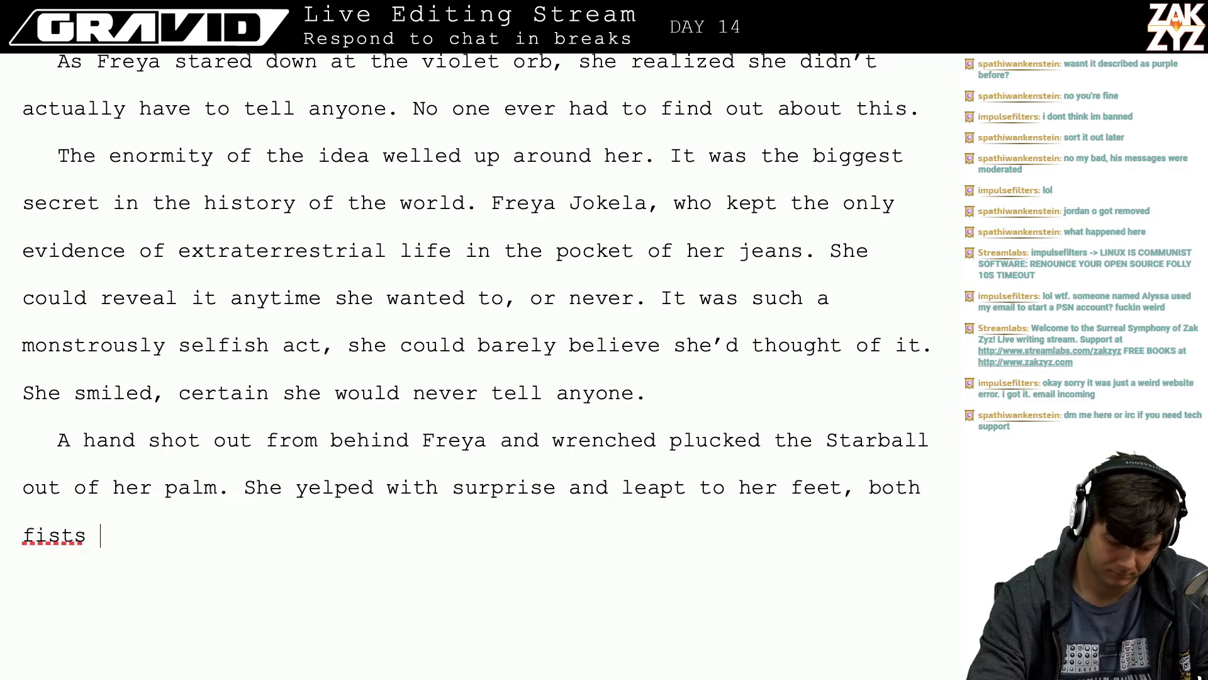
type("balled. ")
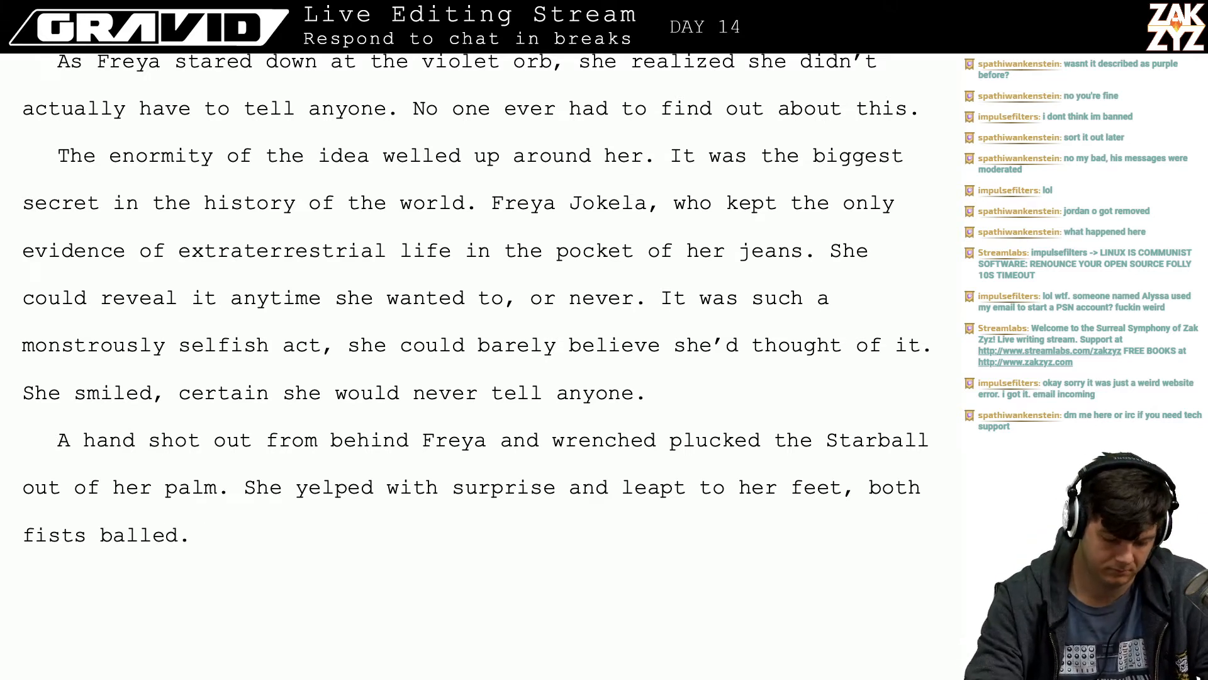
type("Behind her")
key("BackSpace")
key("BackSpace")
key("BackSpace")
key("BackSpace")
key("BackSpace")
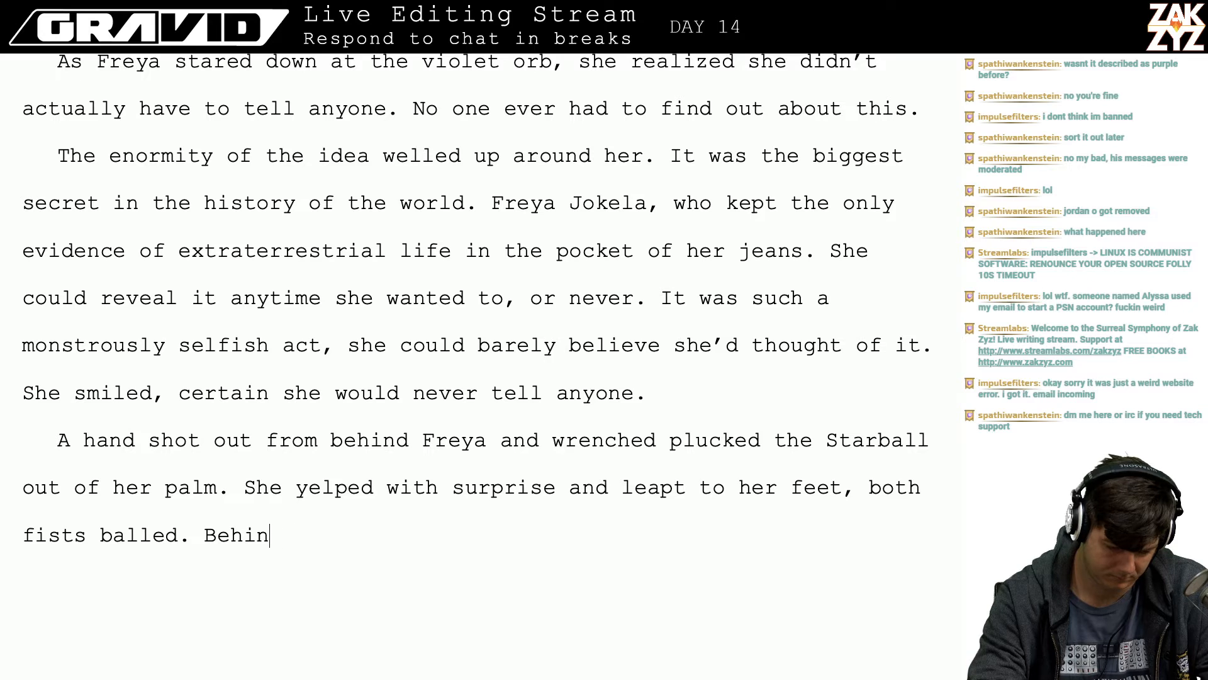
key("BackSpace")
key("BackSpace")
key("BackSpace")
key("BackSpace")
key("BackSpace")
- Write "Malcolm Lewis stood behind the bench," after "fists balled." at the end of the paragraph
type("Mal")
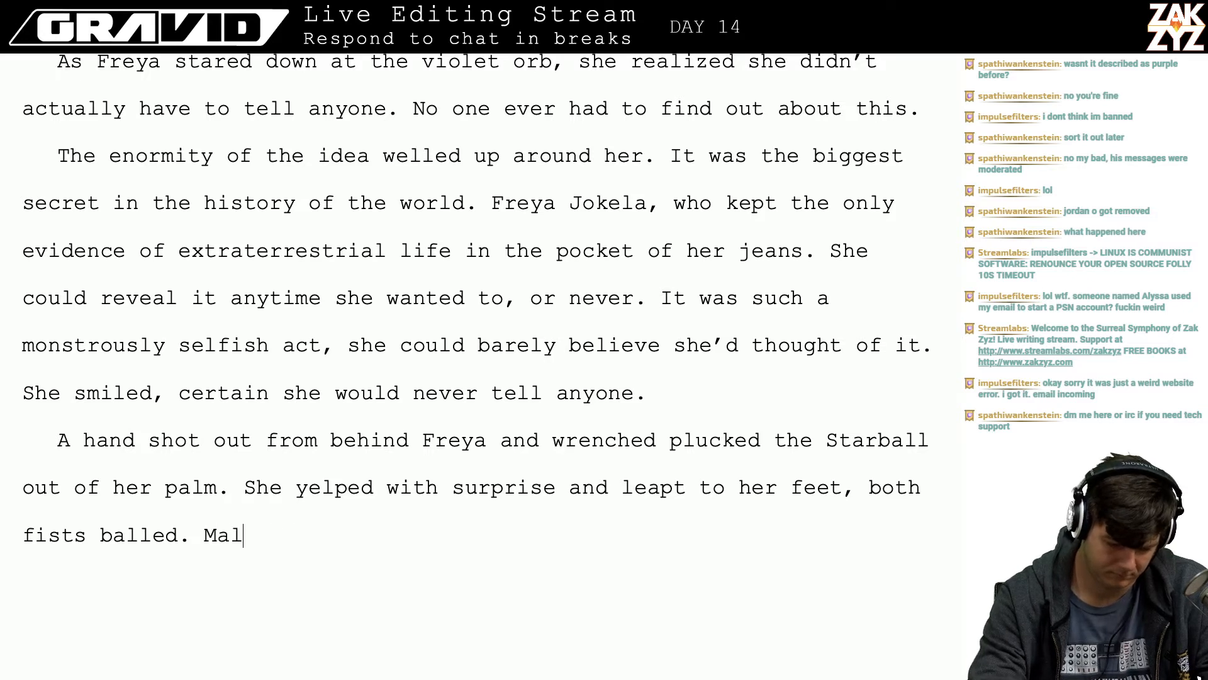
type("colm l")
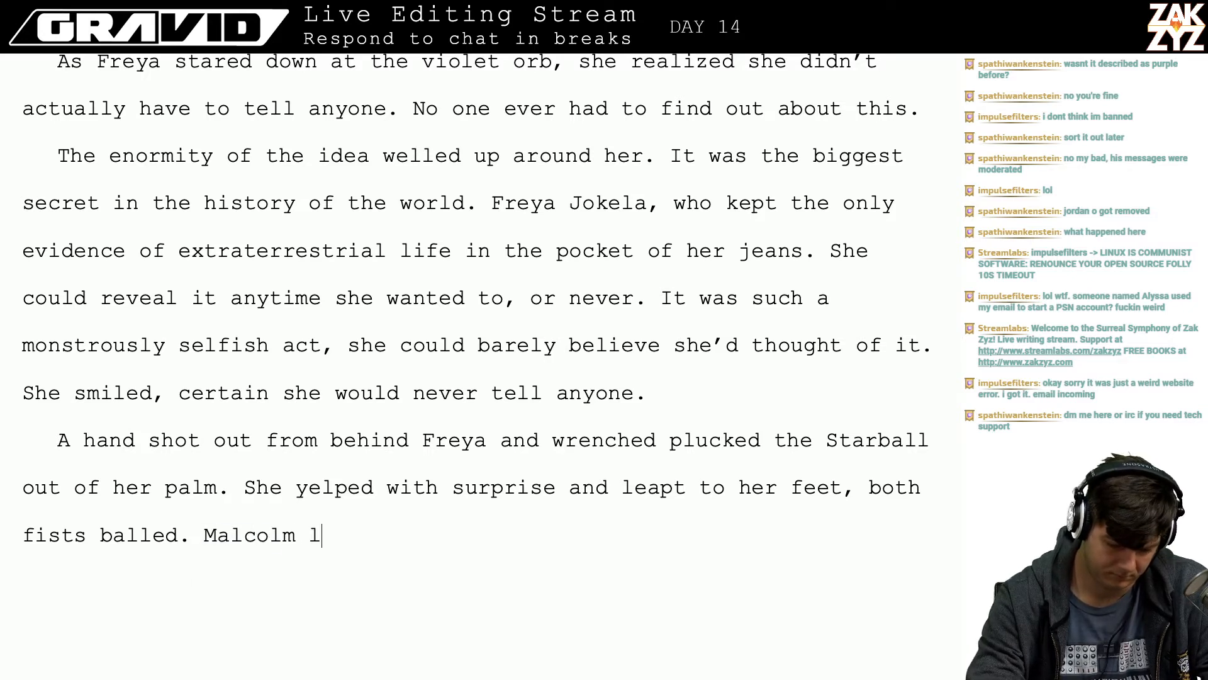
type("ewis sto")
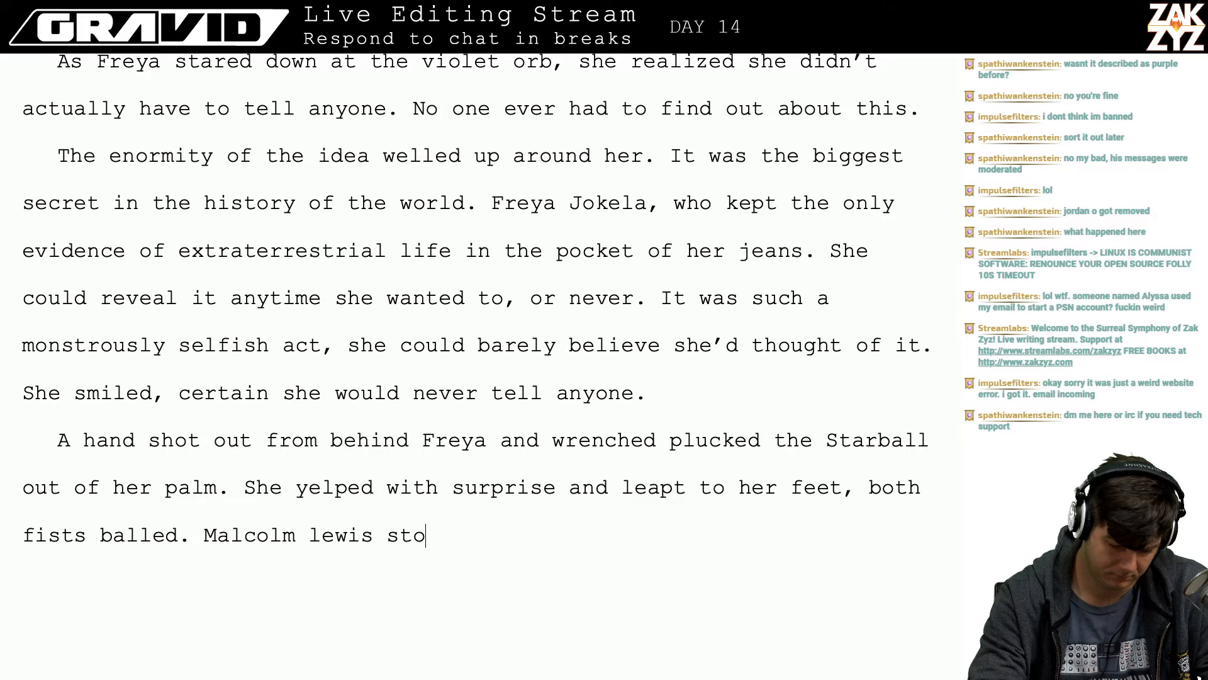
key("BackSpace")
key("BackSpace")
key("BackSpace")
key("BackSpace")
key("BackSpace")
key("BackSpace")
key("BackSpace")
key("BackSpace")
key("BackSpace")
type("Lew")
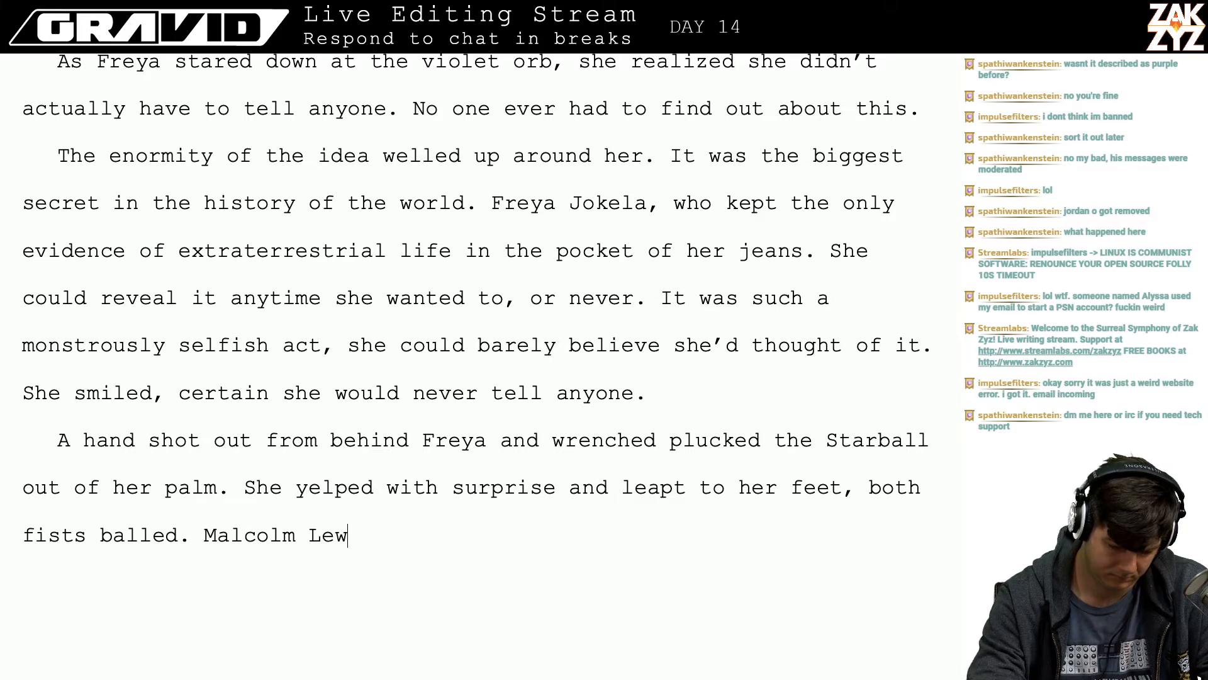
type("is stood beh")
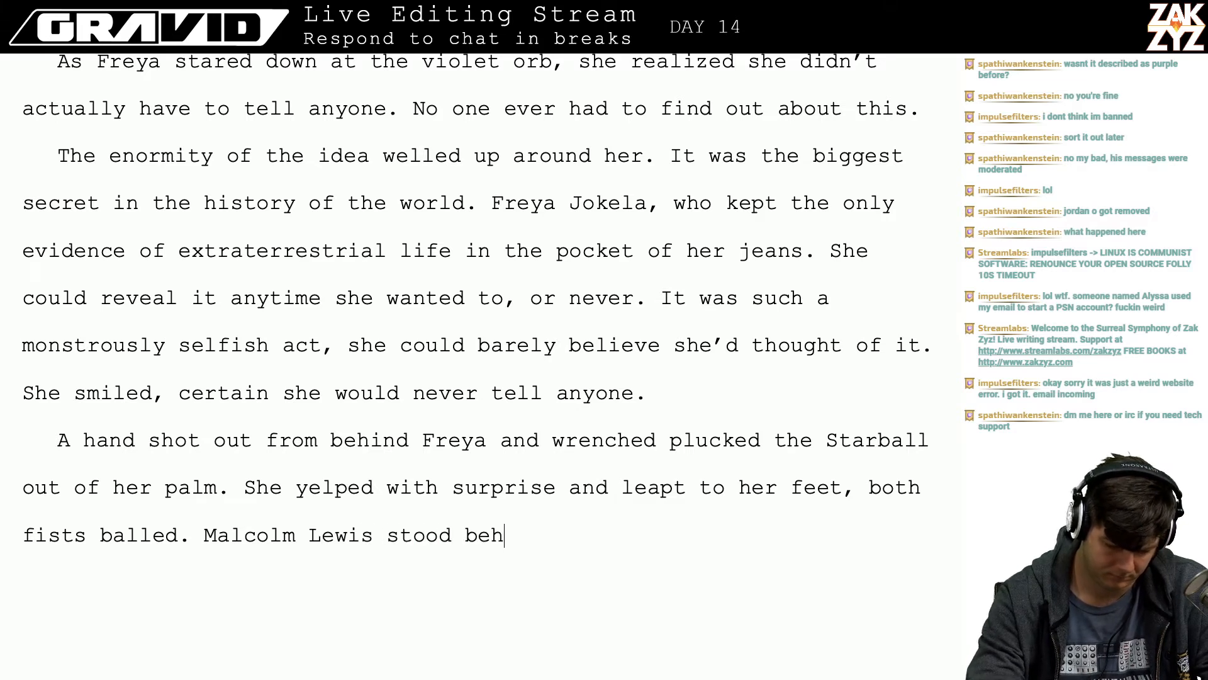
type("ind the bench,")
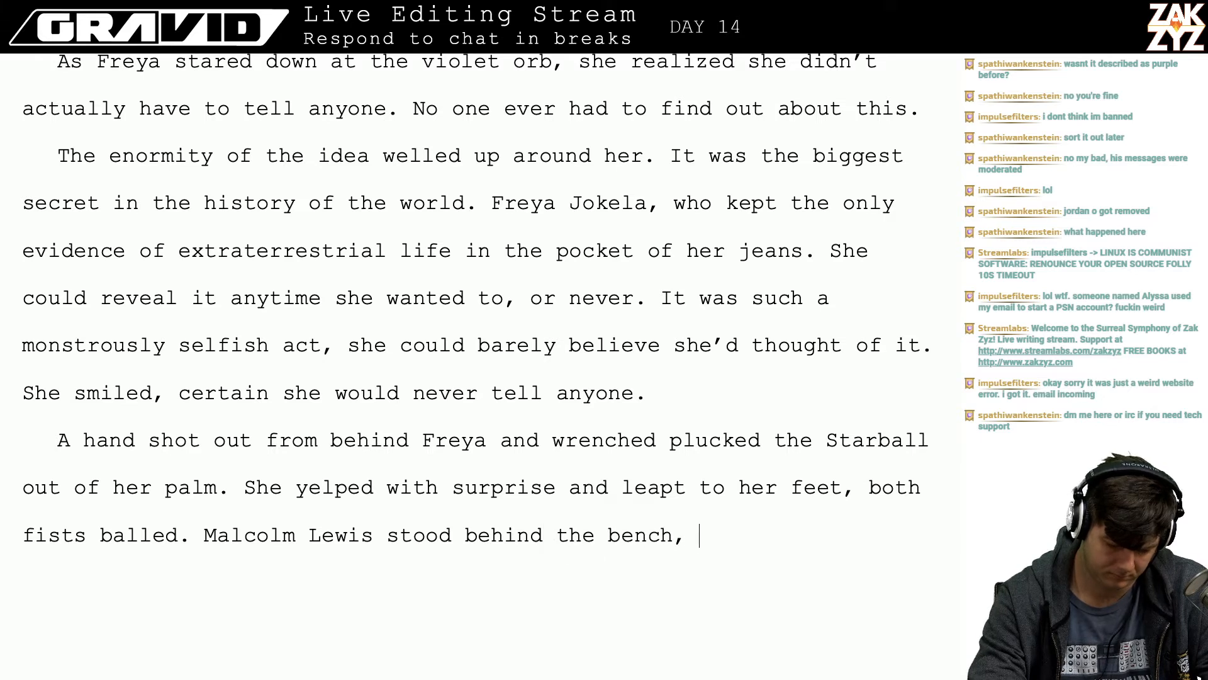
- Change the new sentence to "Malcolm Lewis stood behind her." and split it into its own paragraph
key("BackSpace")
key("BackSpace")
key("BackSpace")
key("BackSpace")
key("BackSpace")
key("BackSpace")
key("BackSpace")
key("BackSpace")
key("BackSpace")
key("BackSpace")
key("BackSpace")
key("BackSpace")
key("BackSpace")
key("BackSpace")
key("BackSpace")
key("BackSpace")
key("BackSpace")
key("BackSpace")
key("BackSpace")
key("BackSpace")
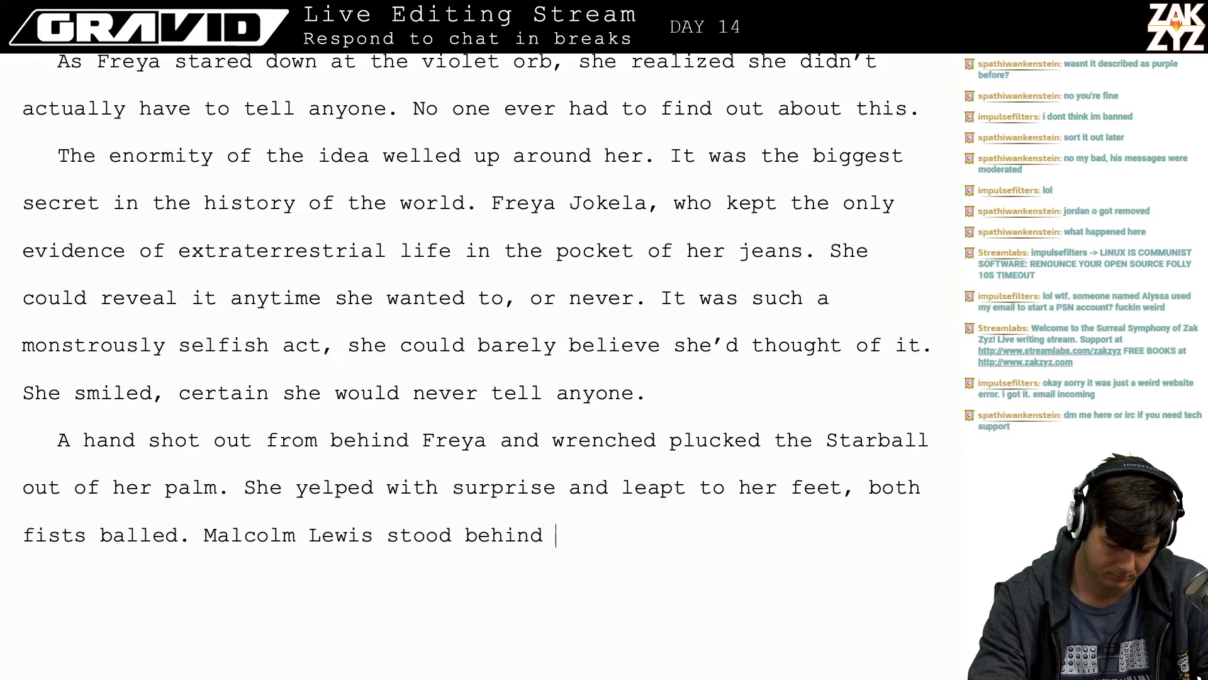
type("tood behind her.")
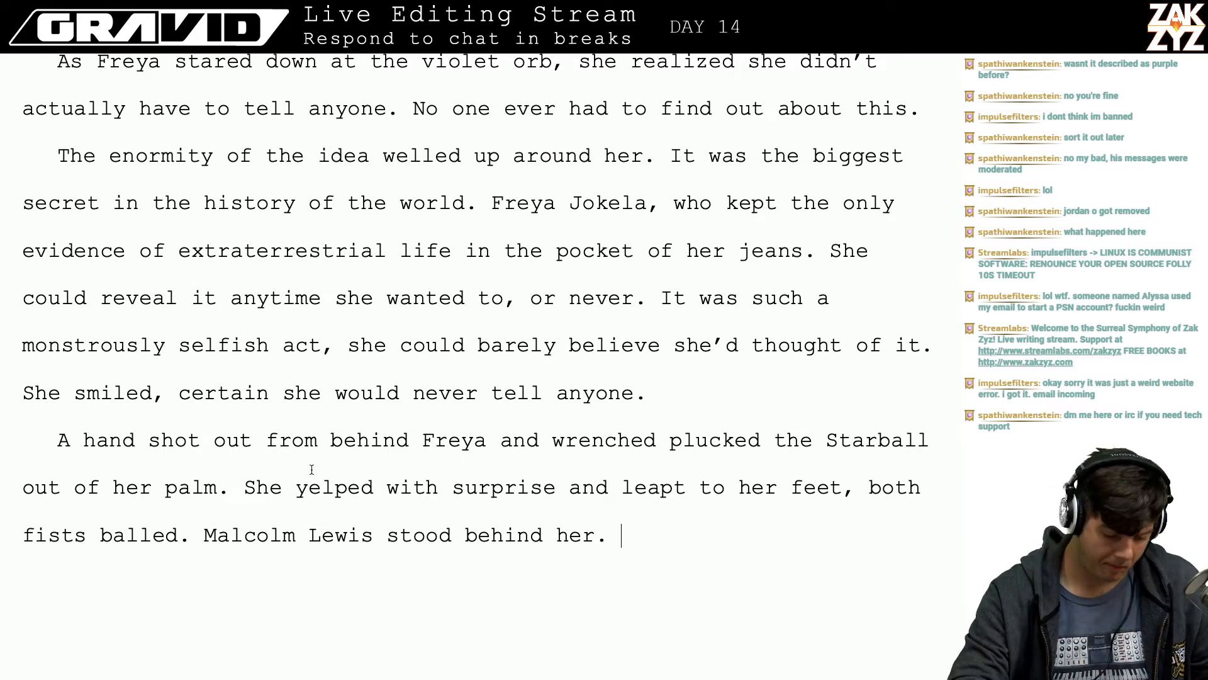
key("Right")
key("ctrl+Return")
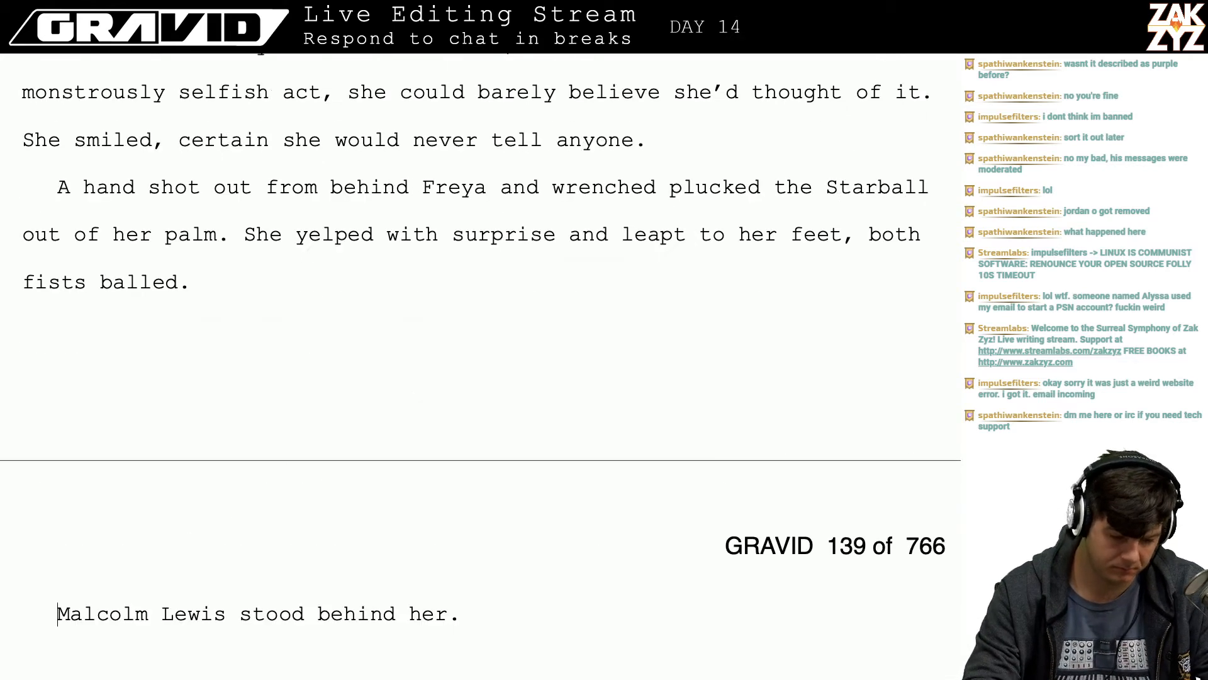
type("Mals")
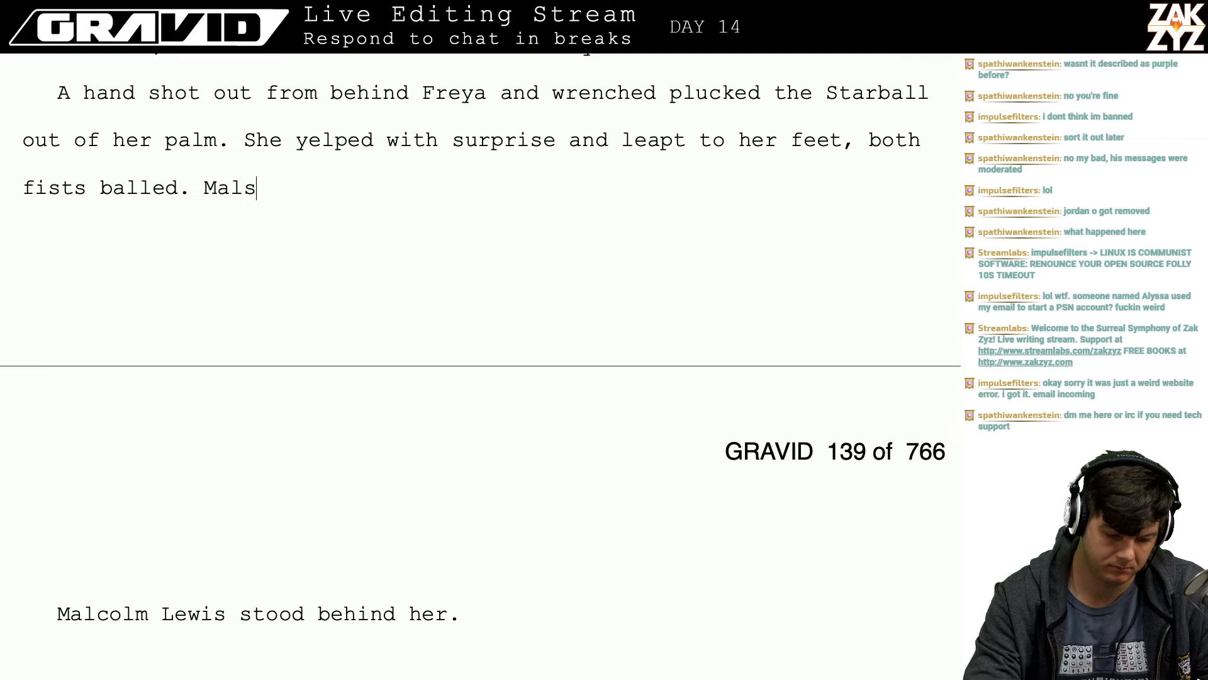
key("BackSpace")
type("colm")
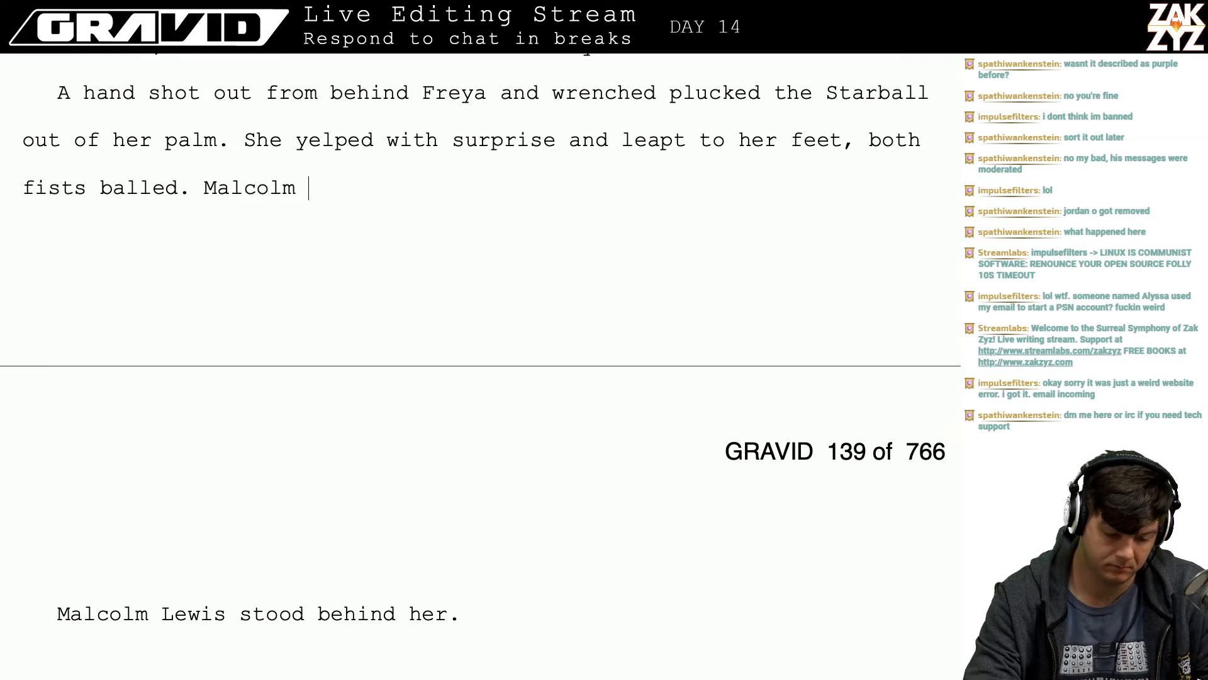
type(" Lewis h")
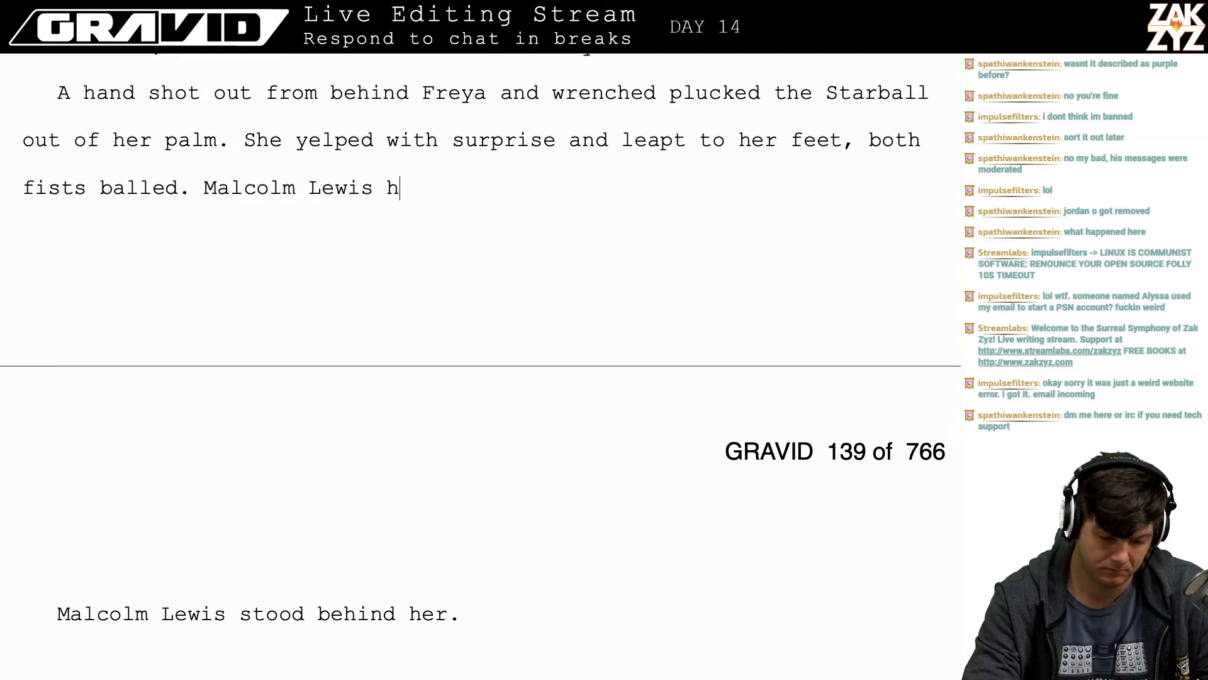
key("BackSpace")
type("Held the")
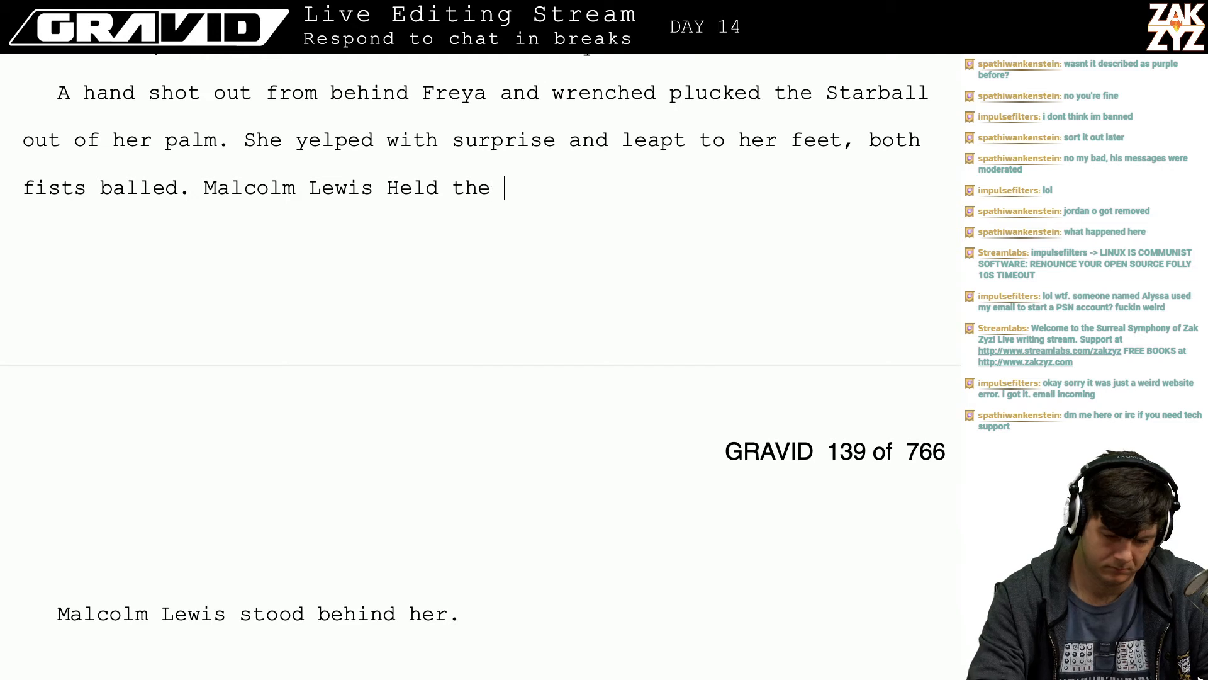
key("BackSpace")
key("BackSpace")
key("BackSpace")
key("BackSpace")
key("BackSpace")
key("BackSpace")
key("BackSpace")
key("BackSpace")
key("BackSpace")
type("ha")
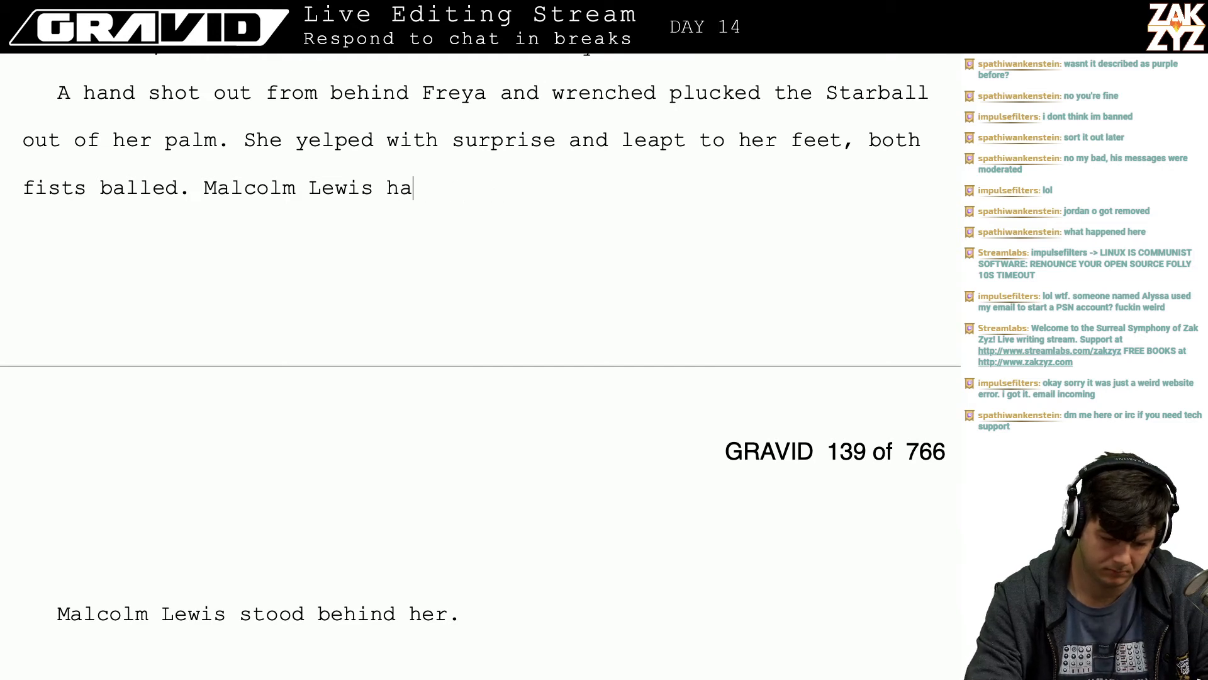
key("BackSpace")
type("eld the ")
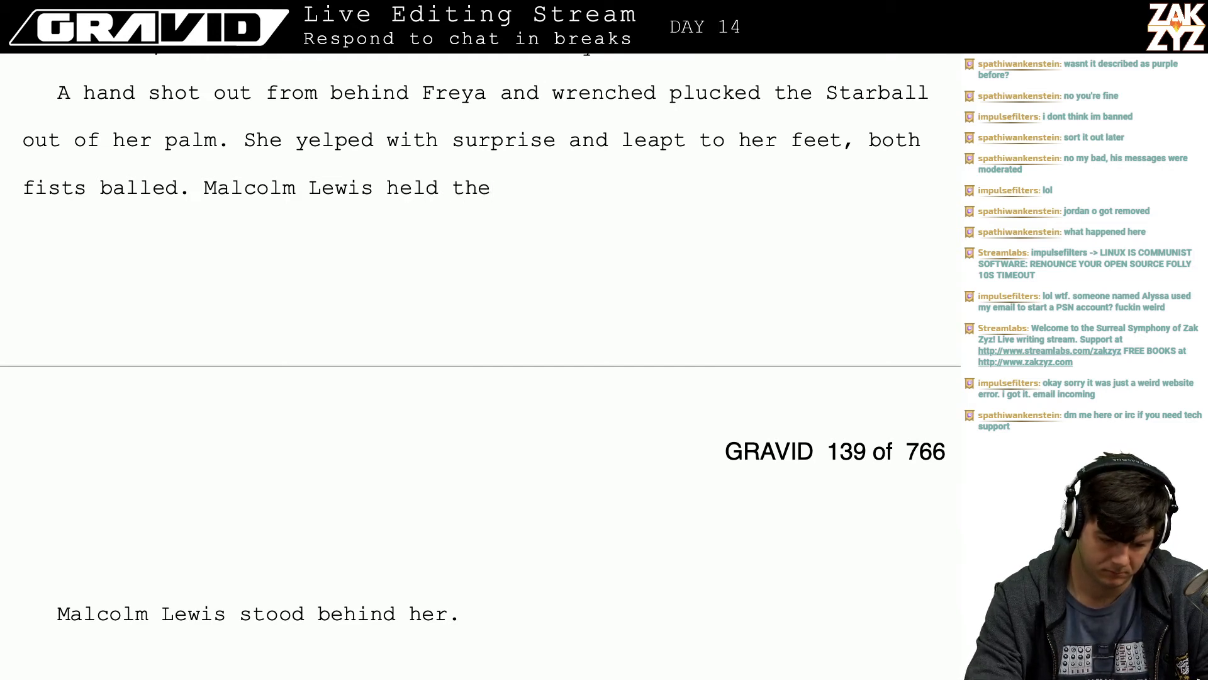
type("starball")
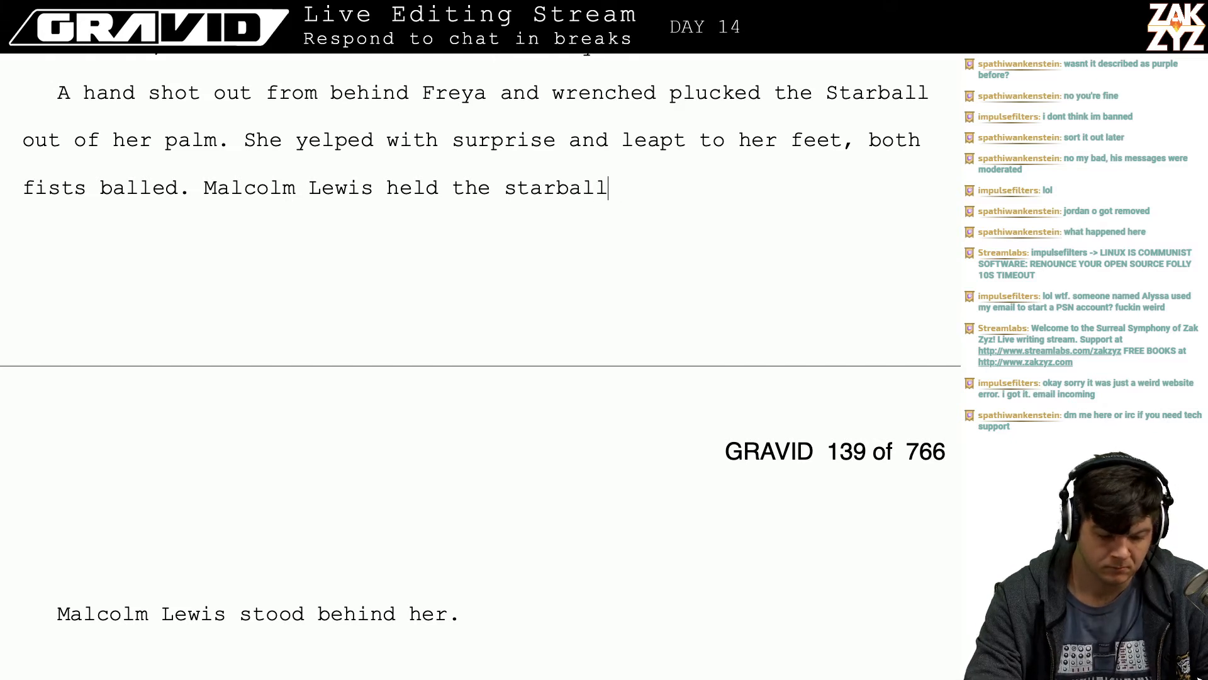
key("BackSpace")
key("BackSpace")
key("BackSpace")
key("BackSpace")
key("BackSpace")
key("BackSpace")
key("BackSpace")
key("BackSpace")
key("BackSpace")
key("BackSpace")
key("BackSpace")
key("BackSpace")
key("BackSpace")
key("BackSpace")
key("BackSpace")
key("BackSpace")
key("BackSpace")
key("BackSpace")
key("BackSpace")
key("BackSpace")
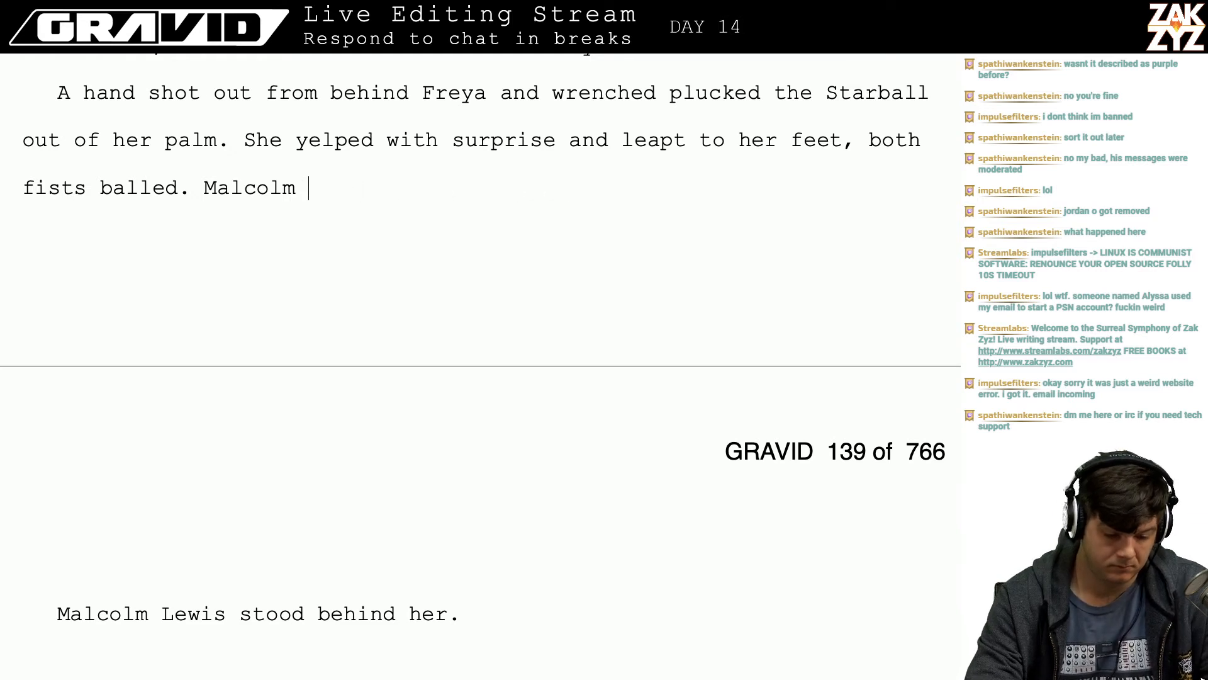
key("BackSpace")
key("BackSpace")
key("BackSpace")
key("BackSpace")
key("BackSpace")
key("BackSpace")
key("BackSpace")
key("BackSpace")
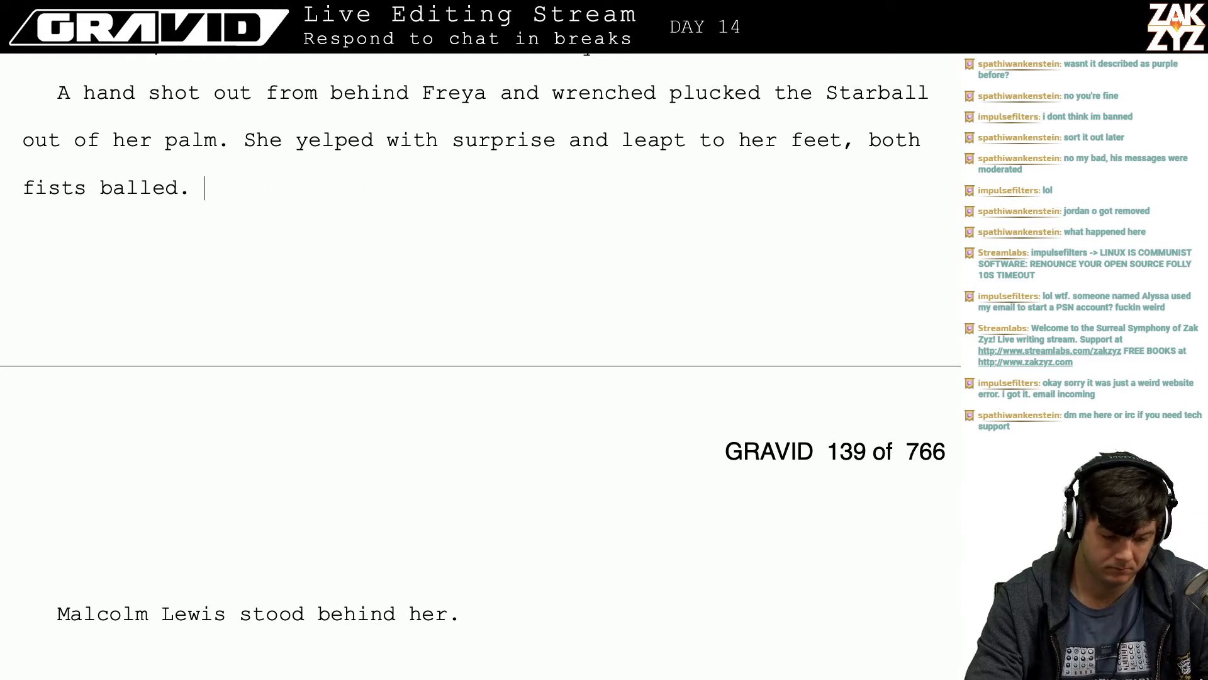
type("It was amal")
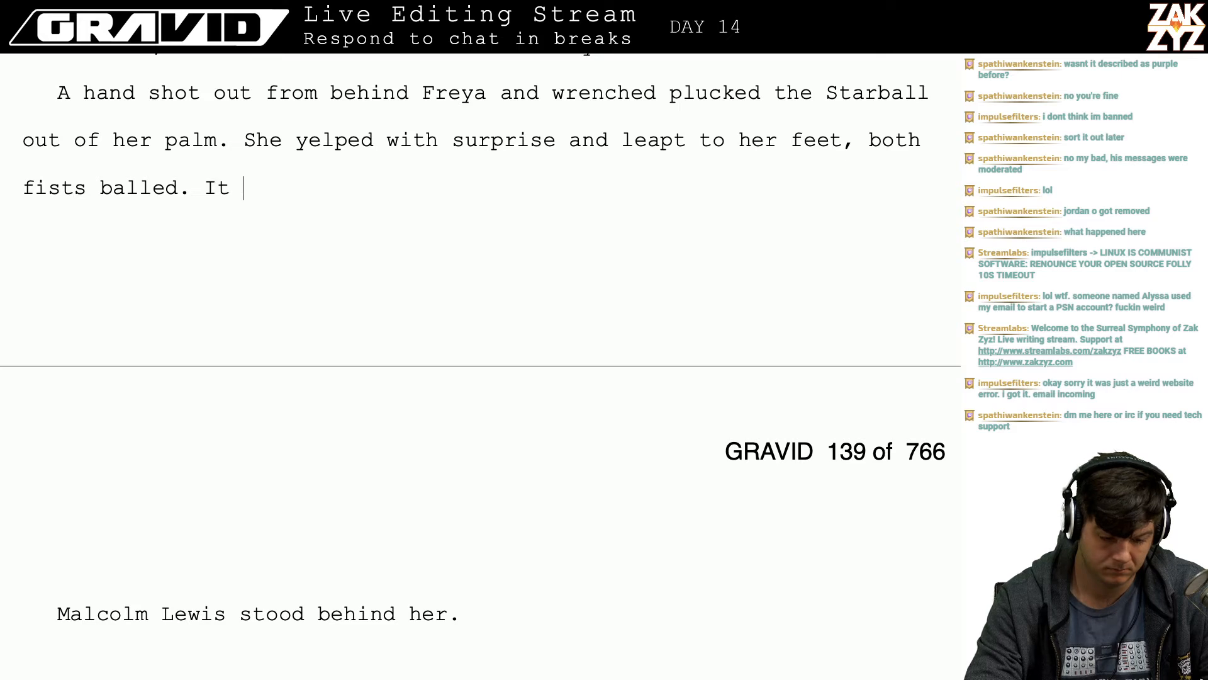
key("BackSpace")
key("BackSpace")
key("BackSpace")
key("BackSpace")
type("ma")
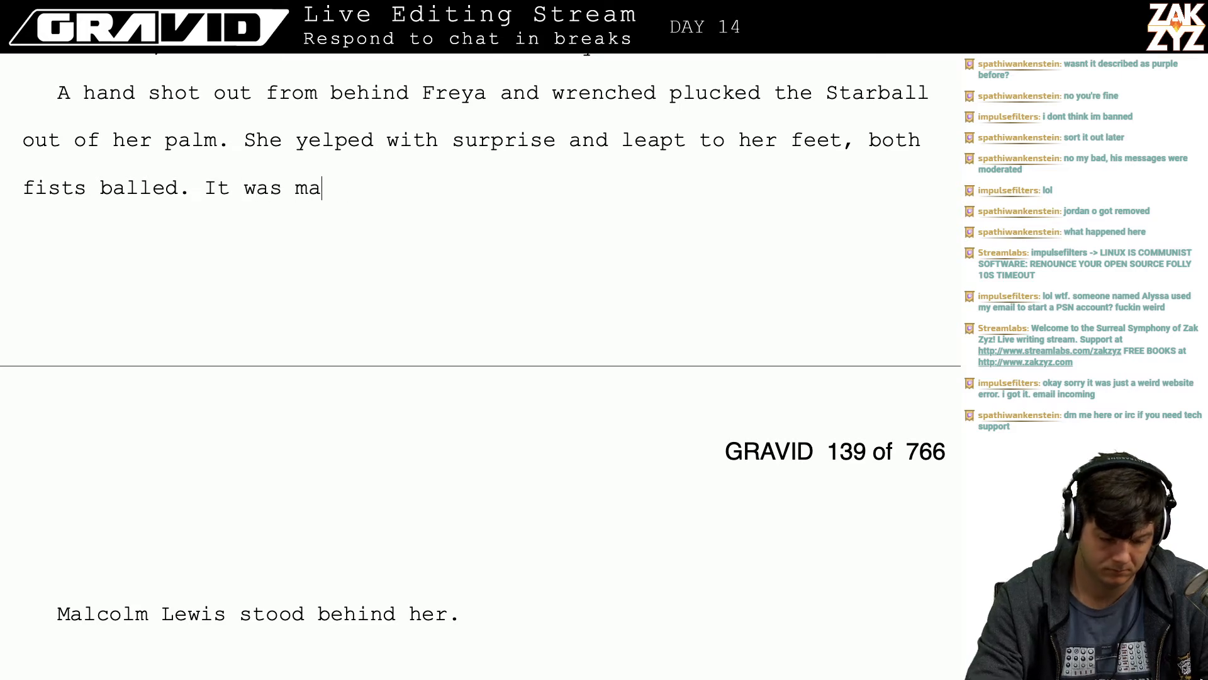
type("lcolm lewis")
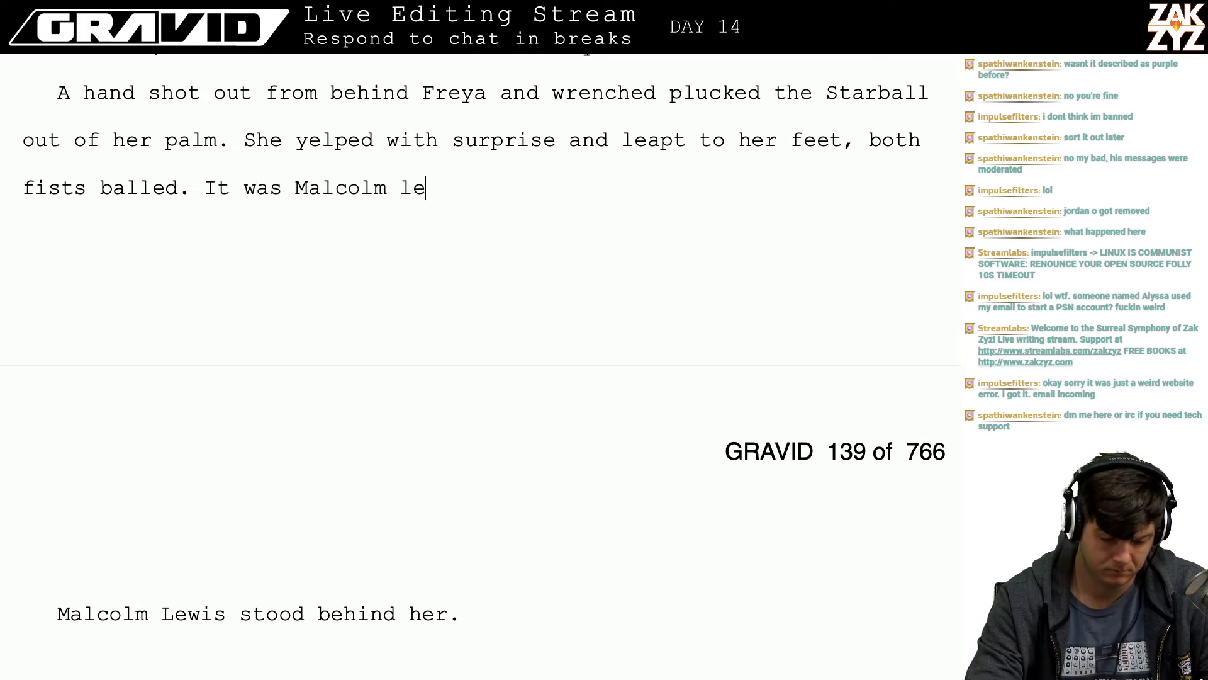
key("BackSpace")
key("BackSpace")
key("BackSpace")
key("BackSpace")
key("BackSpace")
key("BackSpace")
key("BackSpace")
key("BackSpace")
key("BackSpace")
key("BackSpace")
key("BackSpace")
key("BackSpace")
key("BackSpace")
key("BackSpace")
key("BackSpace")
key("BackSpace")
key("BackSpace")
key("BackSpace")
key("BackSpace")
key("BackSpace")
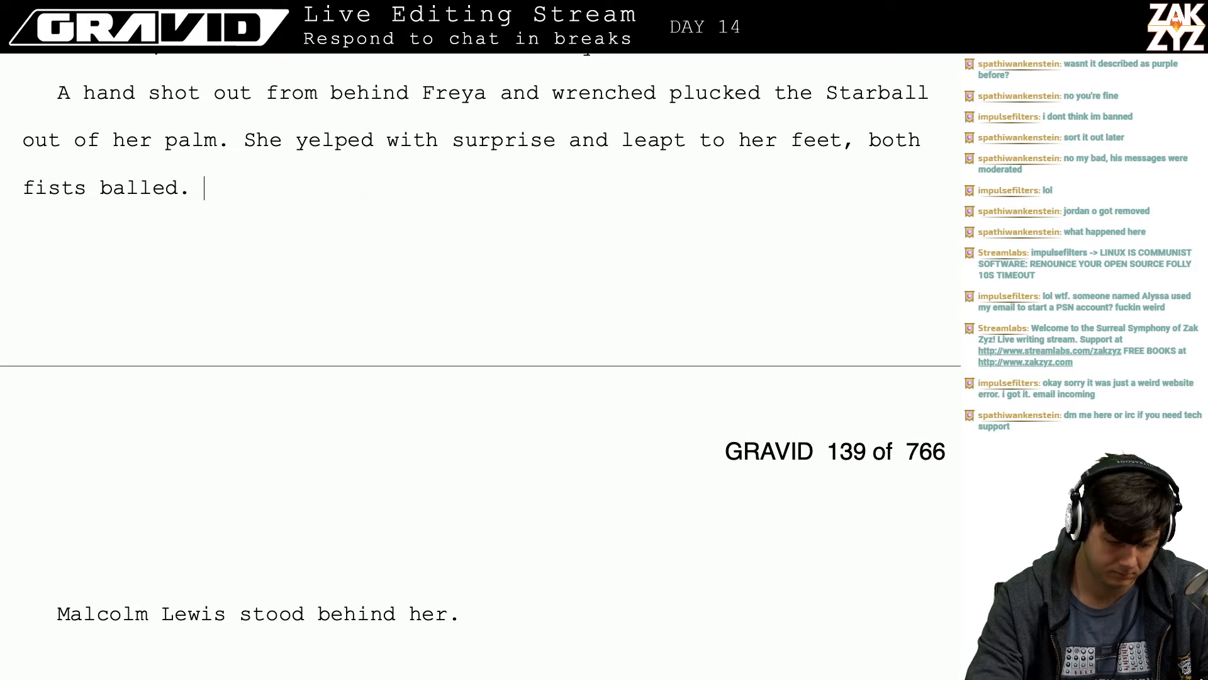
- Add the sentence "Someone had snuck up behind her!" after "fists balled."
type("Someone had sn")
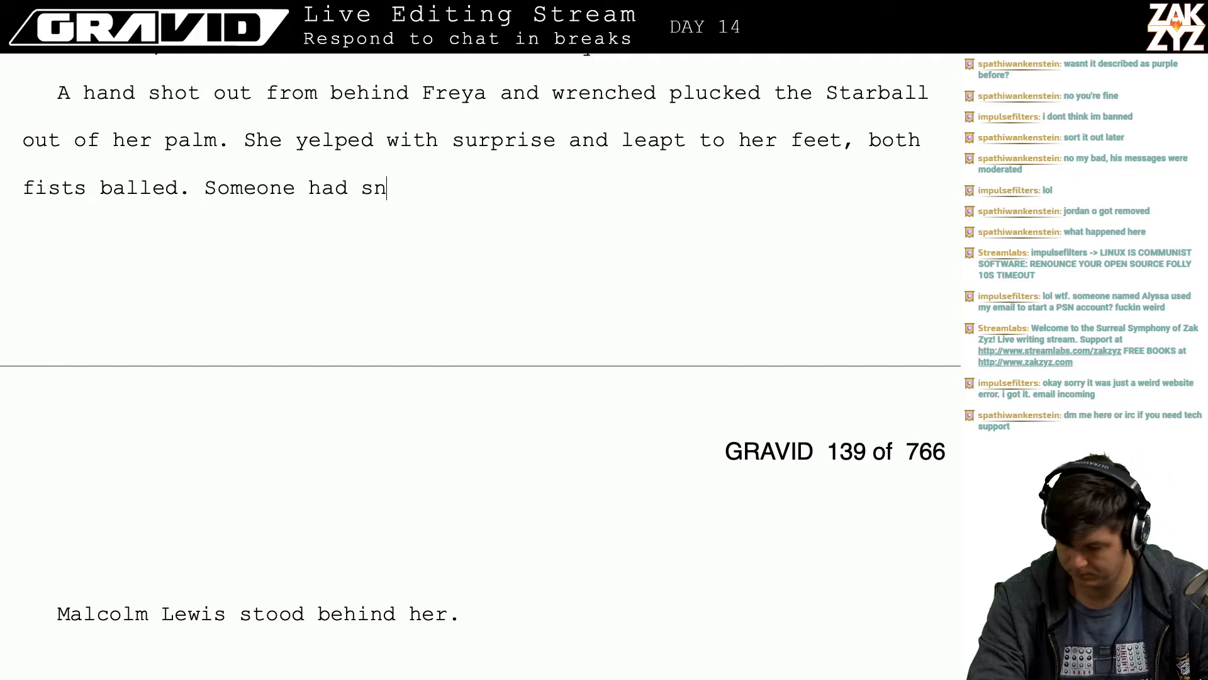
type("uck up behind her")
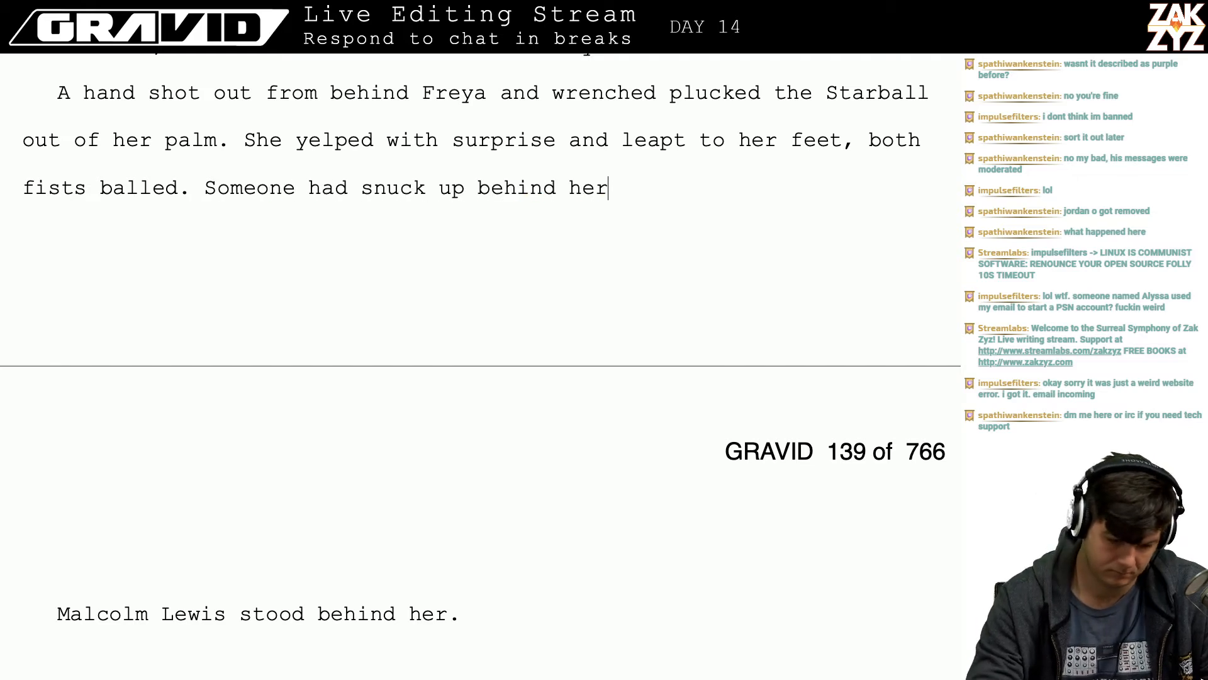
key("Up")
key("Up")
key("Up")
key("Up")
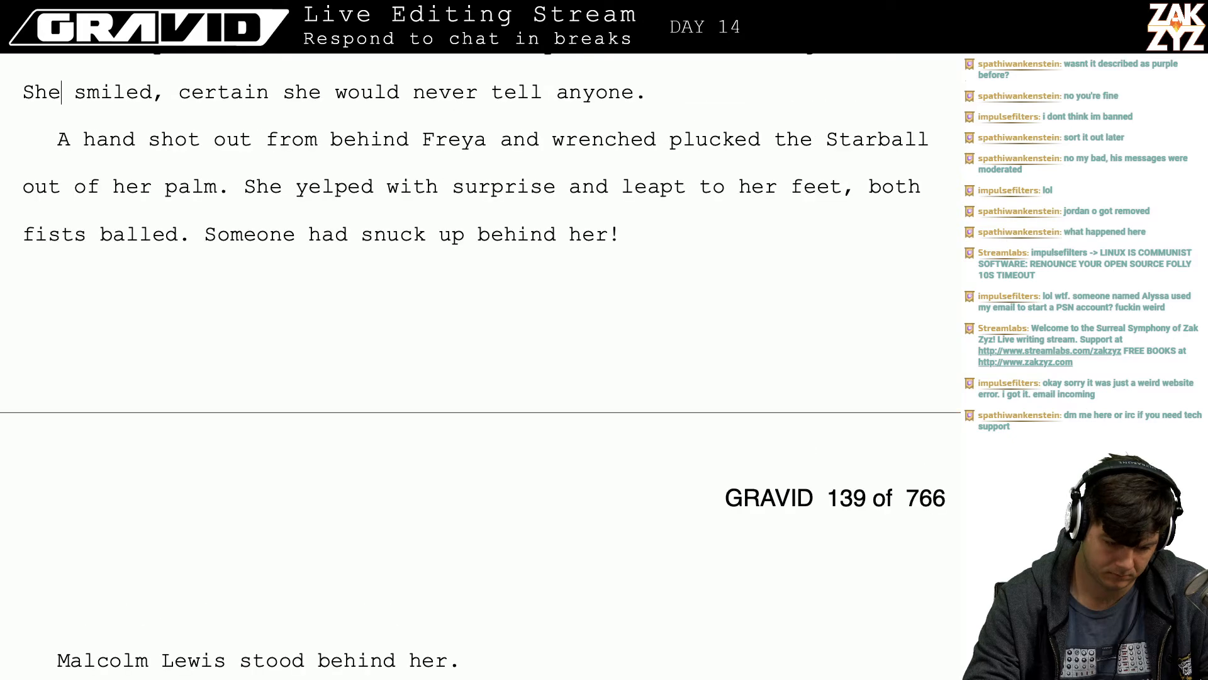
key("Down")
key("Down")
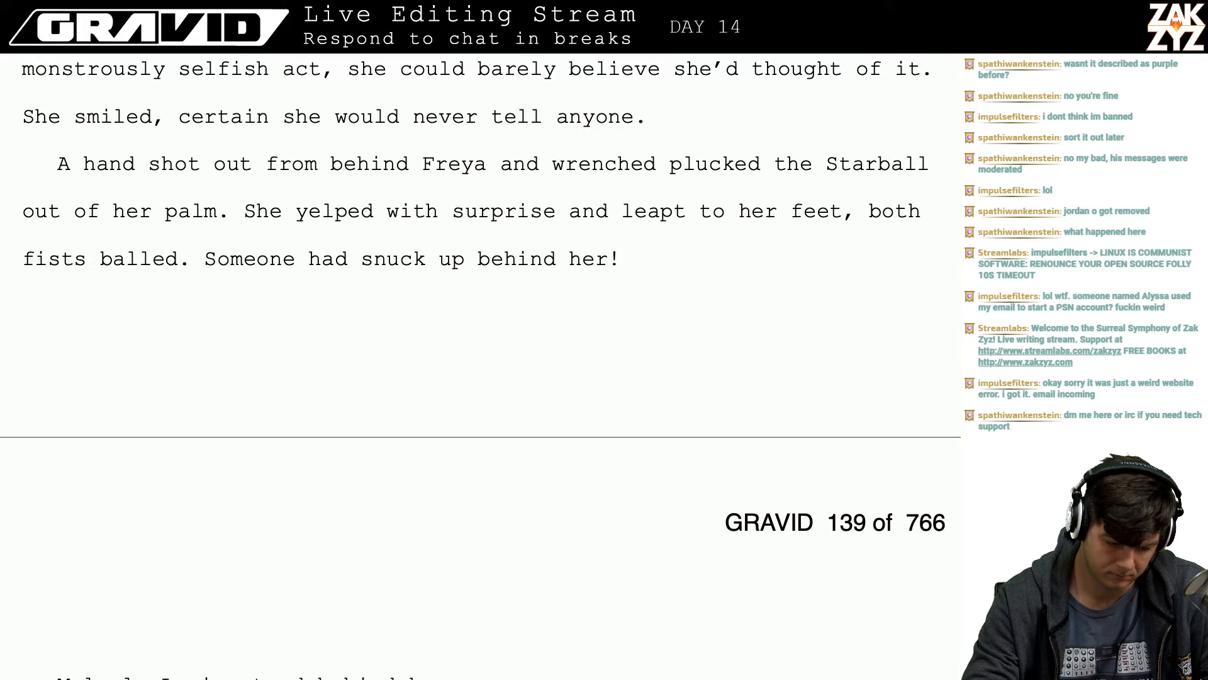
- Split "Someone had snuck up behind her!" into its own paragraph and write "Malcolm Lewis had snuck up behind her." in a new paragraph above it
key("Return")
key("Return")
key("Up")
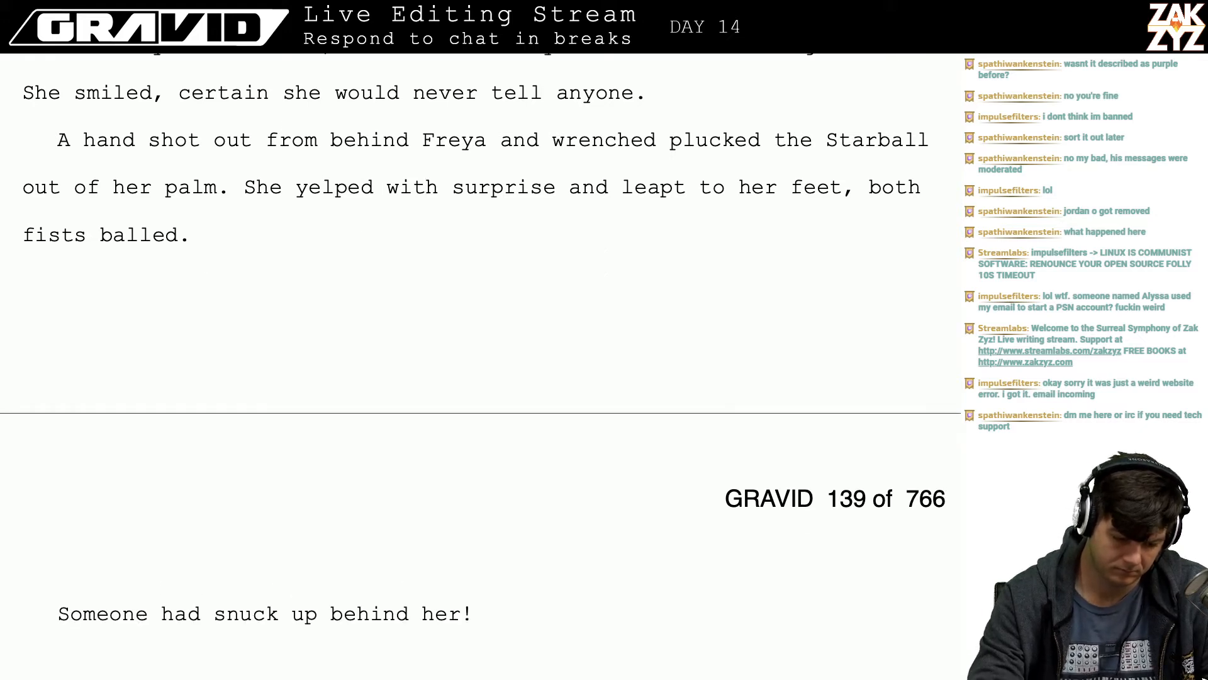
key("Return")
type("Malco")
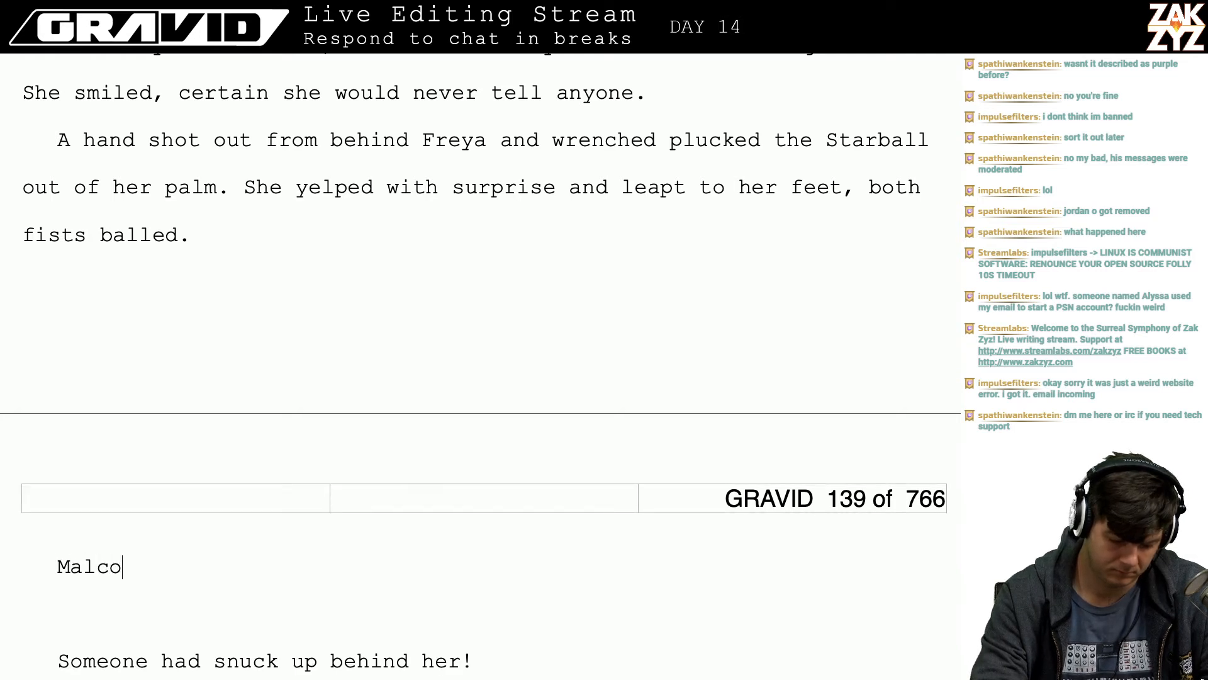
type("lm Lewis had ")
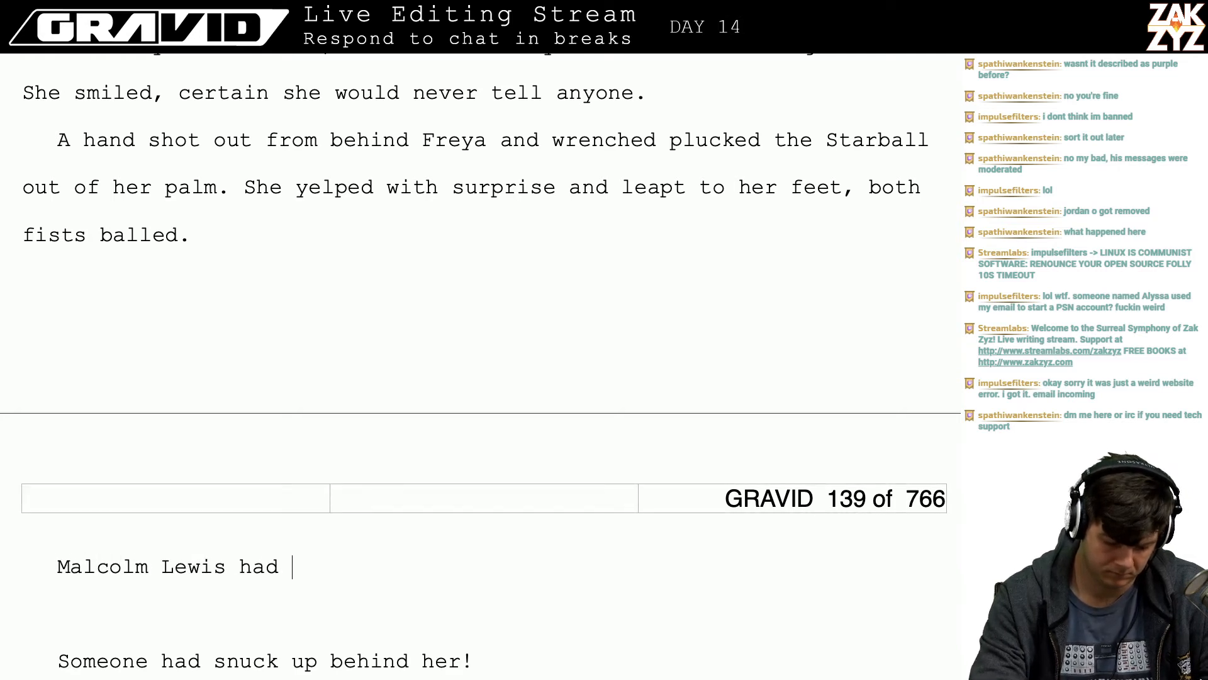
type("snuck")
key("BackSpace")
type("ck")
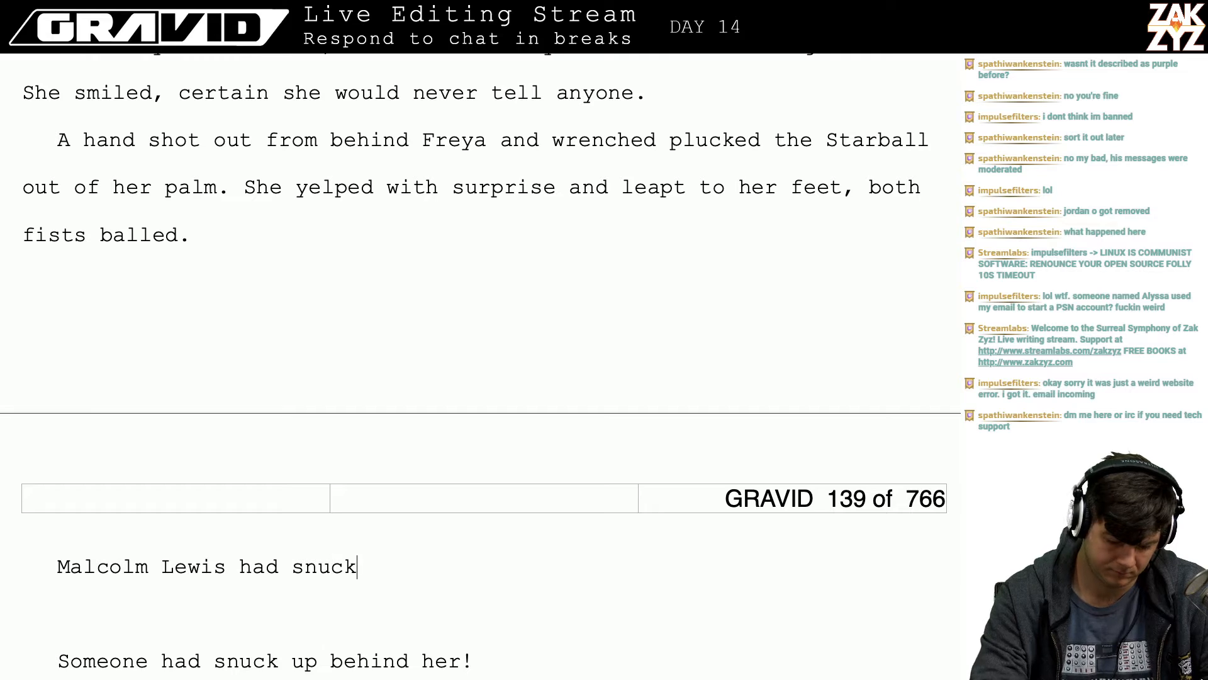
type(" up behind her. ")
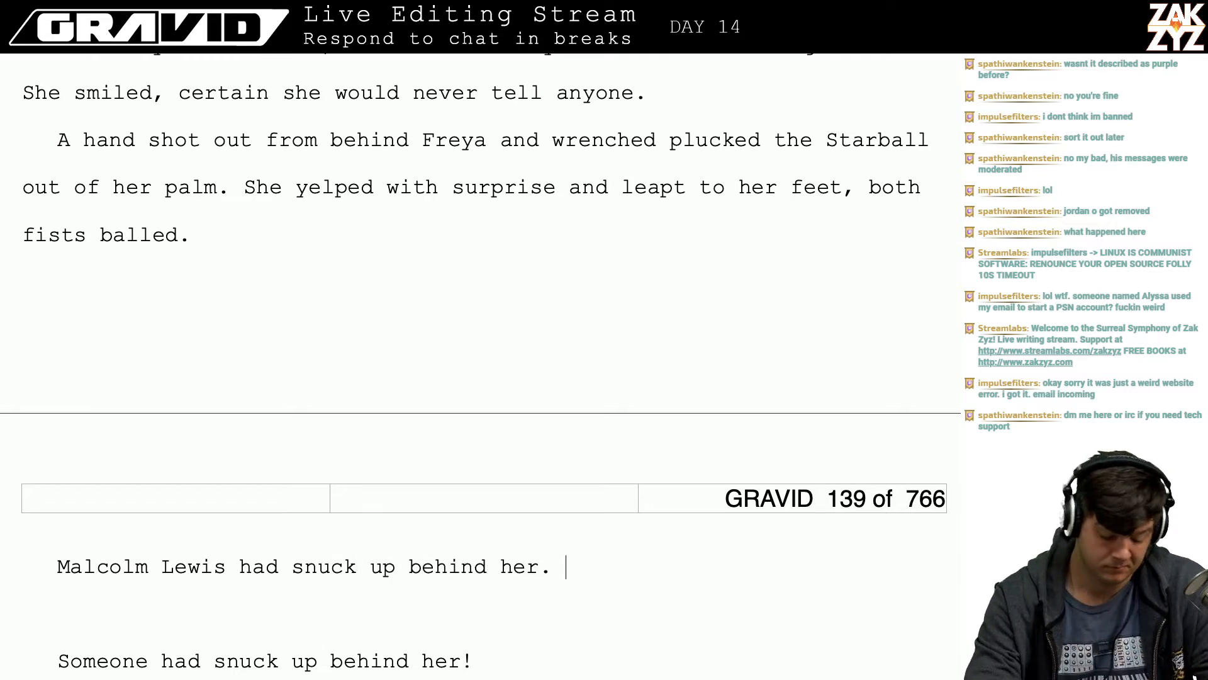
type("She saw")
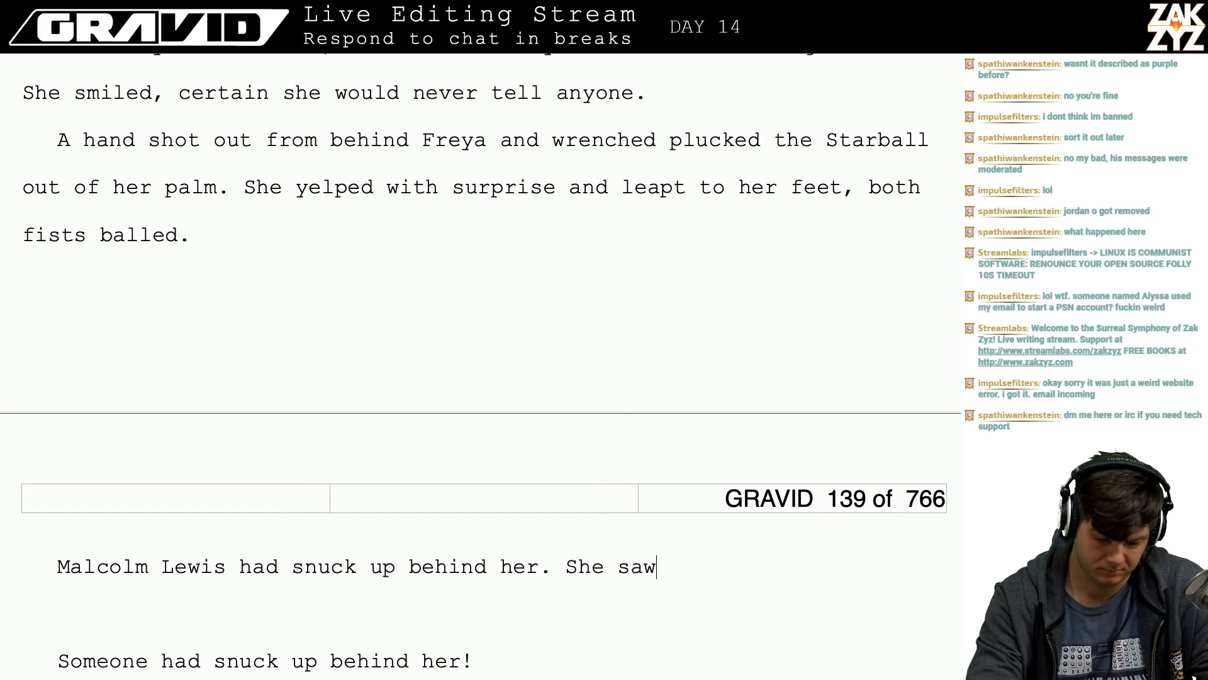
key("BackSpace")
key("BackSpace")
key("BackSpace")
key("BackSpace")
key("BackSpace")
key("BackSpace")
key("BackSpace")
- Replace "She saw" with the sentence "He held the Starball in his fist." after "Malcolm Lewis had snuck up behind her."
type("He ")
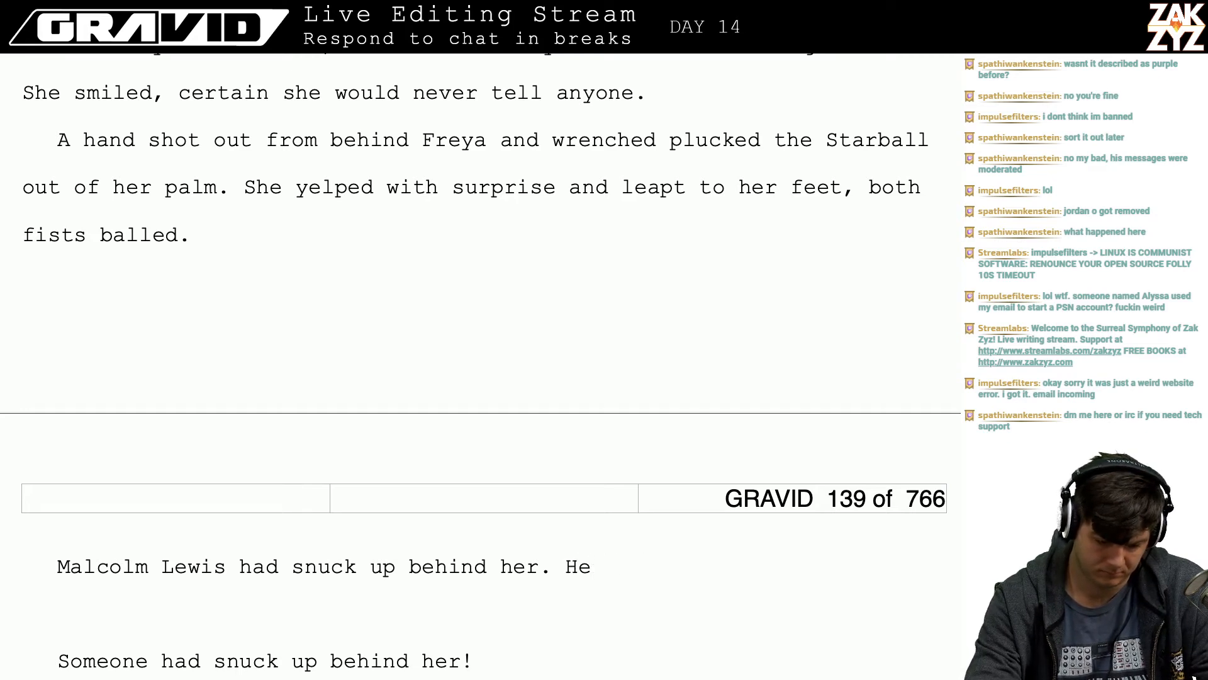
type("held")
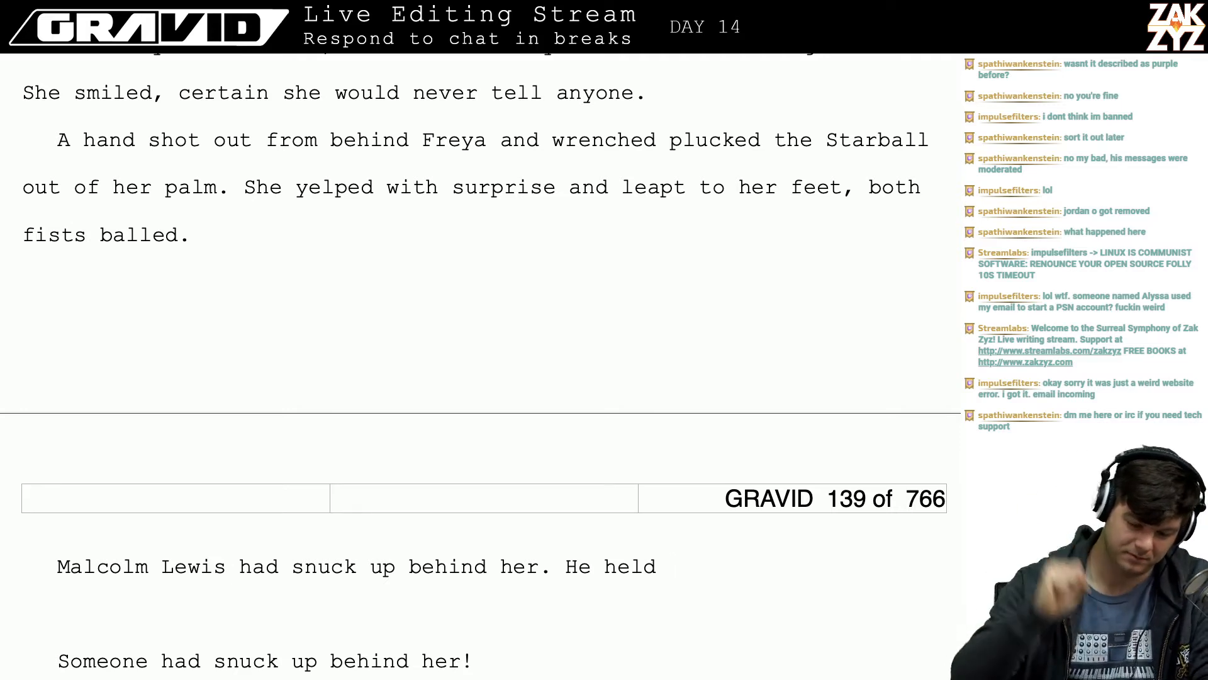
key("BackSpace")
key("BackSpace")
key("BackSpace")
key("BackSpace")
key("BackSpace")
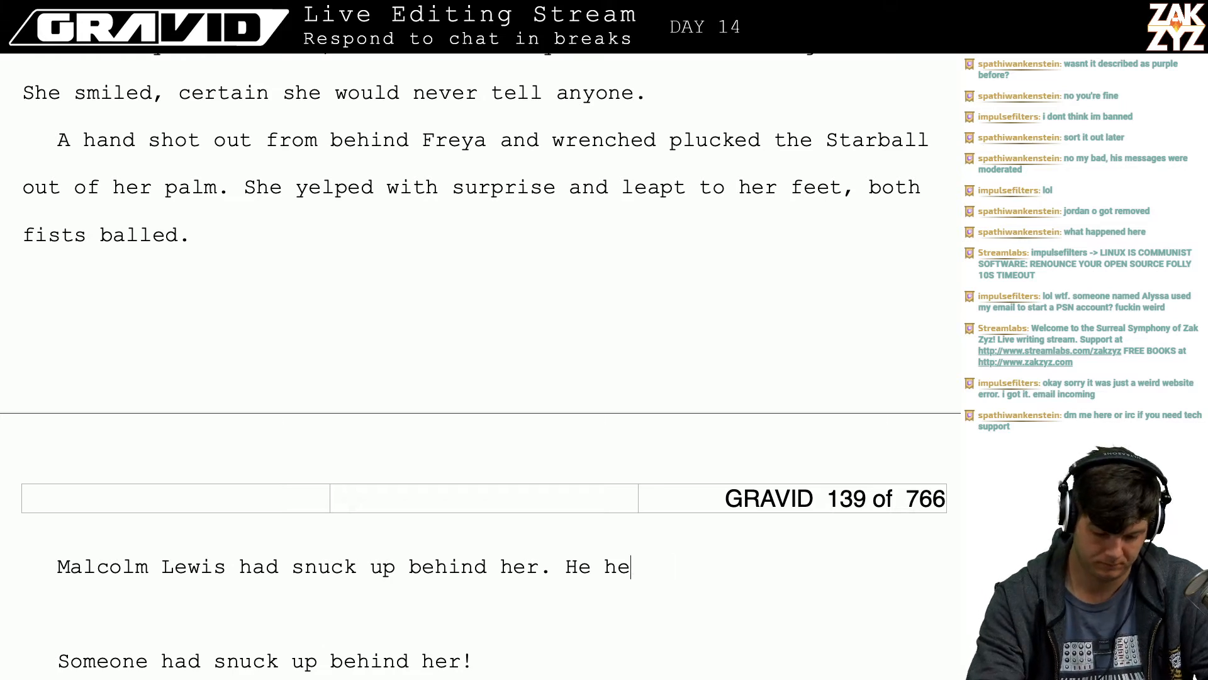
type("held the starbal")
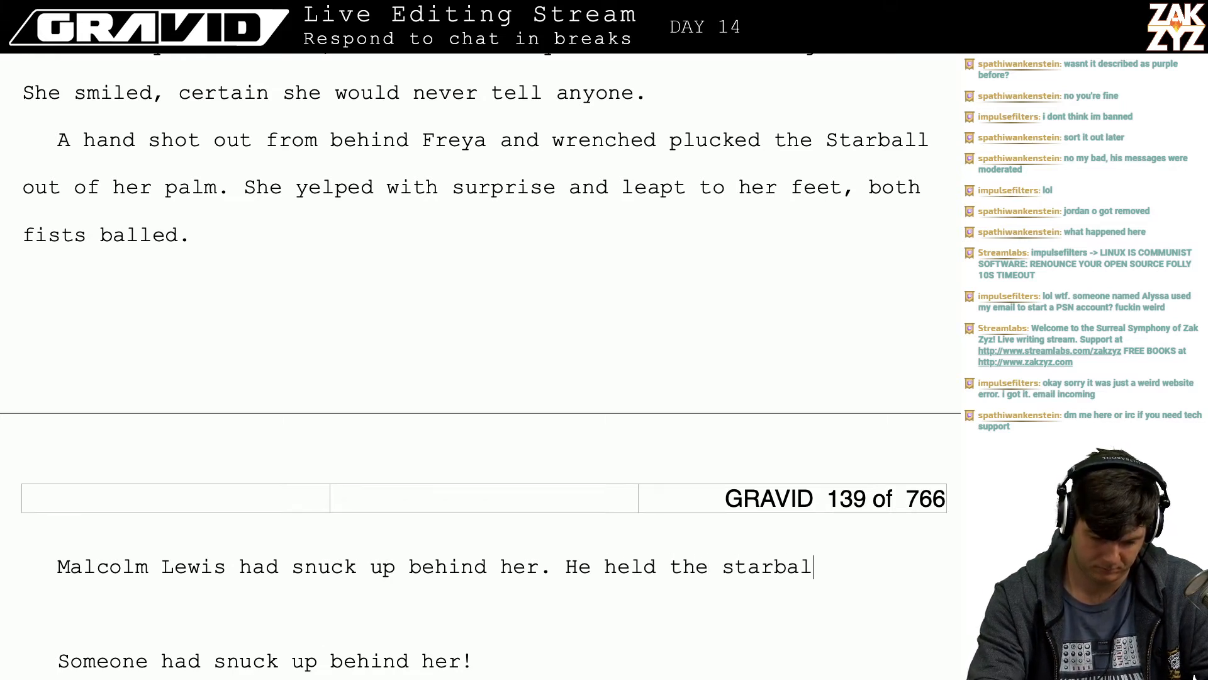
key("BackSpace")
key("BackSpace")
key("BackSpace")
key("BackSpace")
key("BackSpace")
key("BackSpace")
key("BackSpace")
type("STarb")
key("BackSpace")
key("BackSpace")
key("BackSpace")
key("BackSpace")
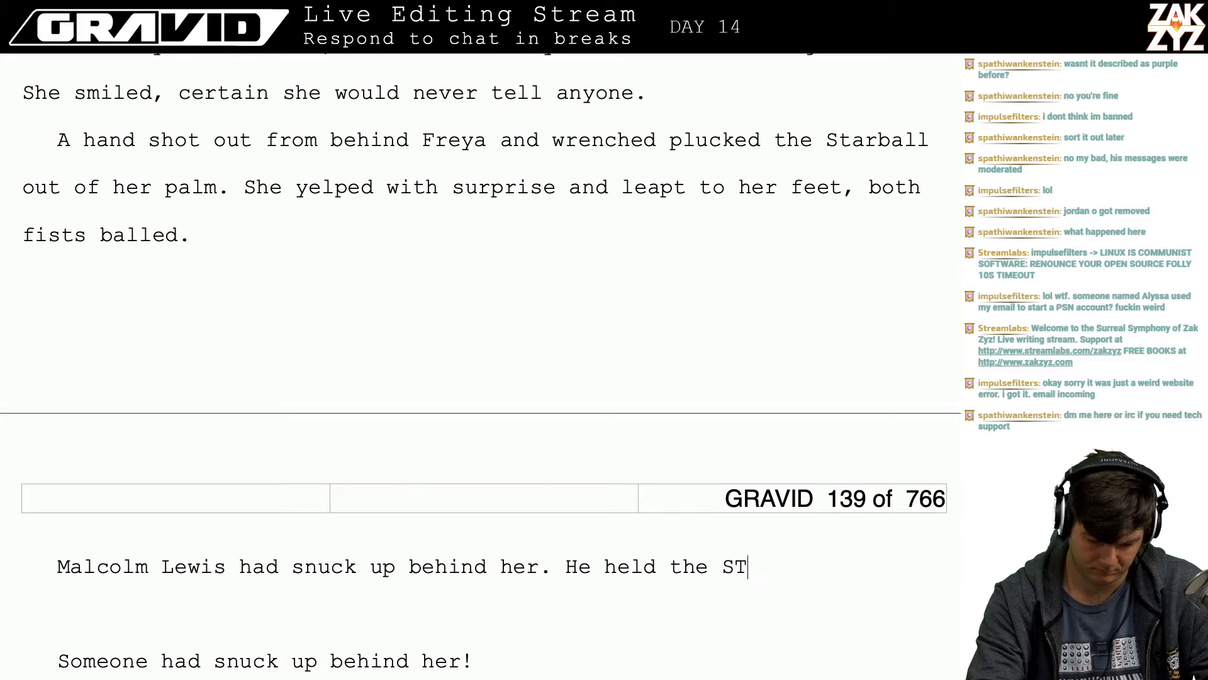
type("tarball in his fist.")
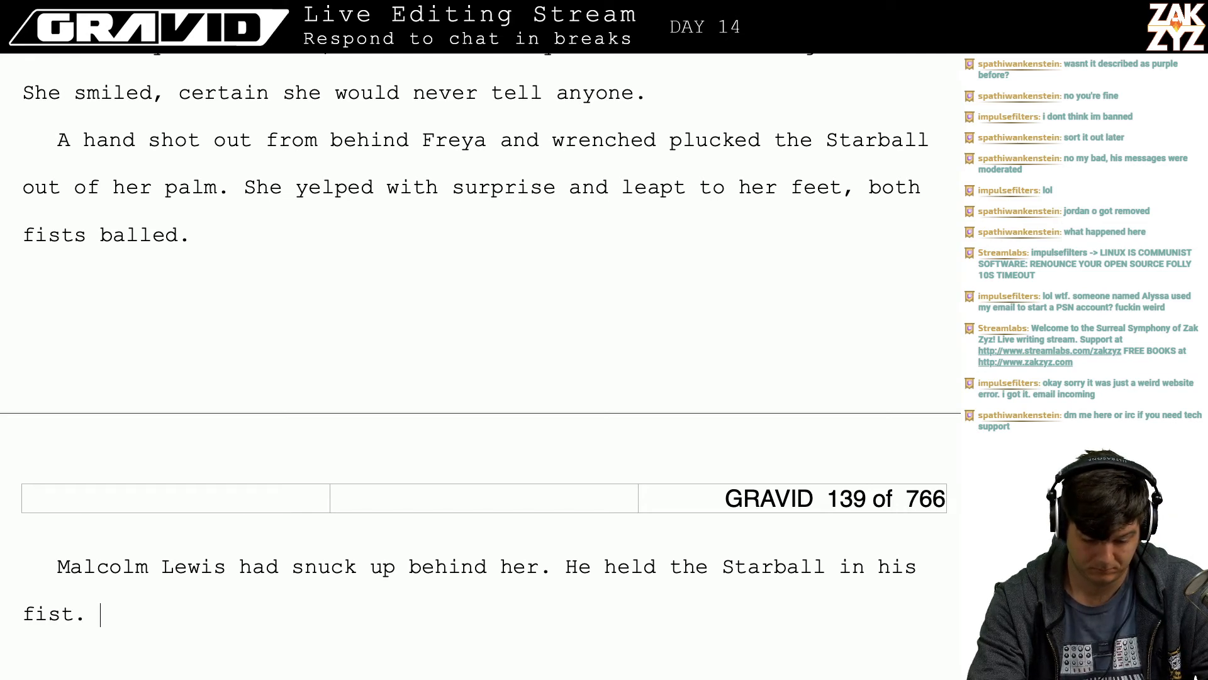
- Delete the sentence "He held the Starball in his fist." so the paragraph ends at "behind her."
key("BackSpace")
key("BackSpace")
key("BackSpace")
key("BackSpace")
key("BackSpace")
key("BackSpace")
key("BackSpace")
key("BackSpace")
key("BackSpace")
key("BackSpace")
key("BackSpace")
key("BackSpace")
key("BackSpace")
key("BackSpace")
key("BackSpace")
key("BackSpace")
key("BackSpace")
key("BackSpace")
key("BackSpace")
key("BackSpace")
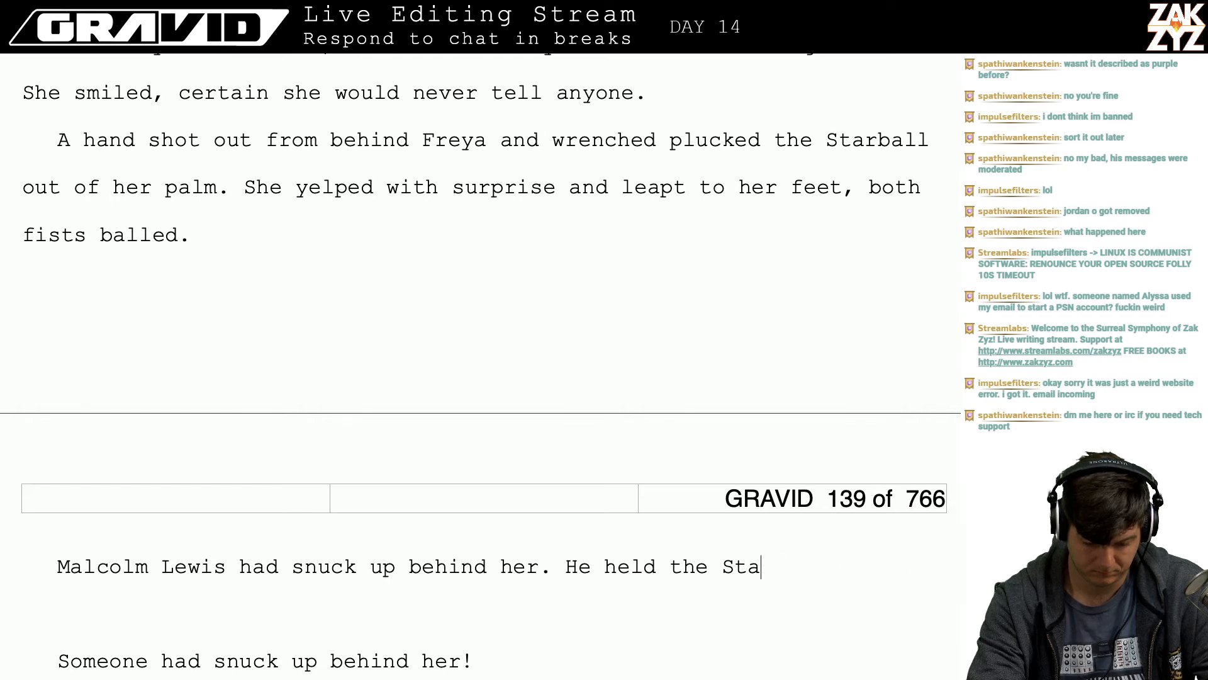
key("BackSpace")
key("BackSpace")
key("BackSpace")
key("BackSpace")
key("BackSpace")
key("BackSpace")
key("BackSpace")
key("BackSpace")
key("BackSpace")
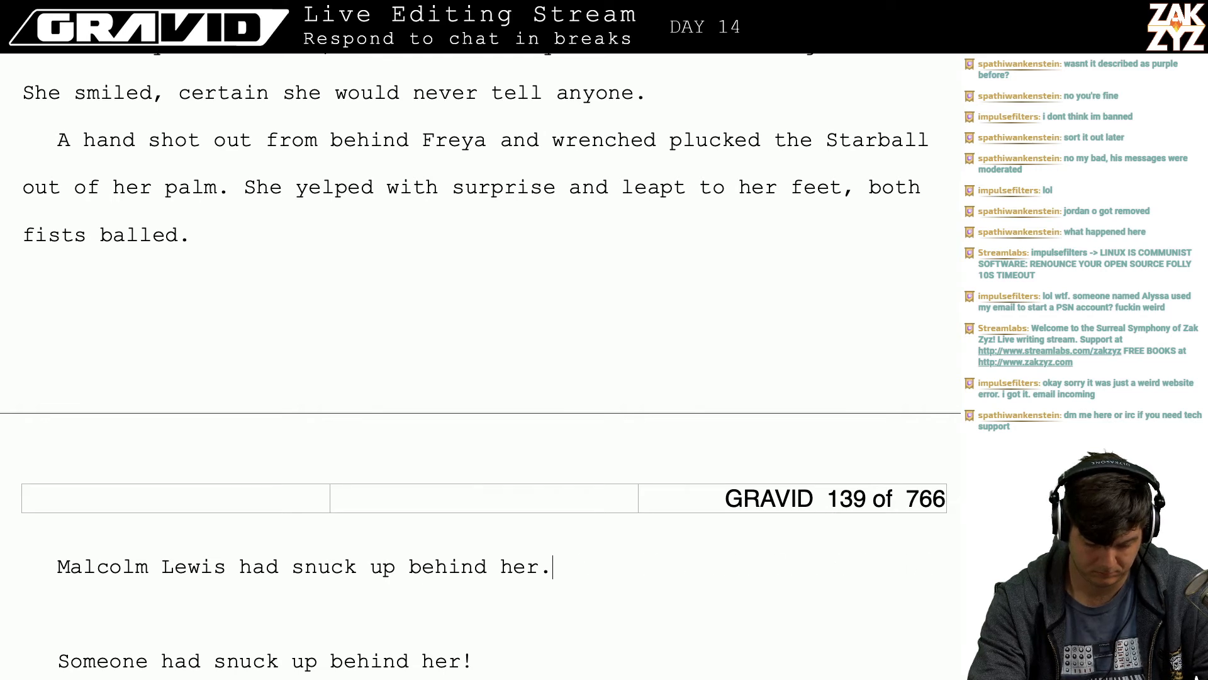
- Write "Give it back." as a new paragraph below "Malcolm Lewis had snuck up behind her."
key("Return")
type("GIVE")
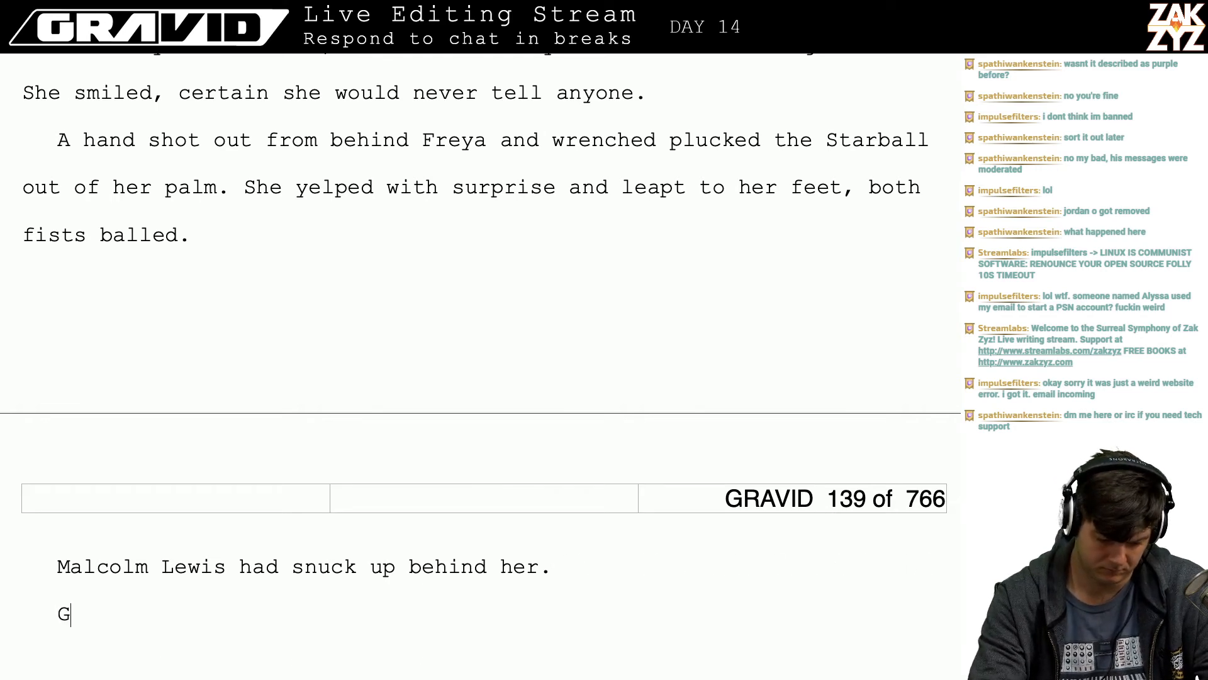
key("BackSpace")
key("BackSpace")
key("BackSpace")
key("BackSpace")
type("Gi")
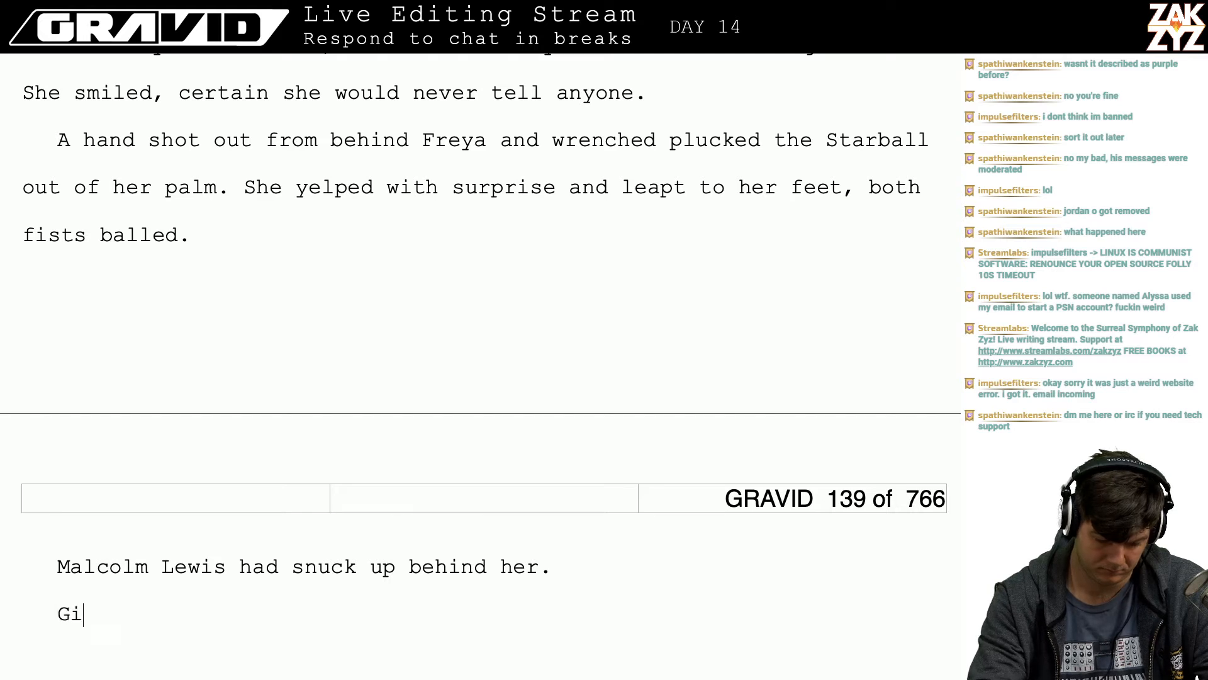
type("ve it back.")
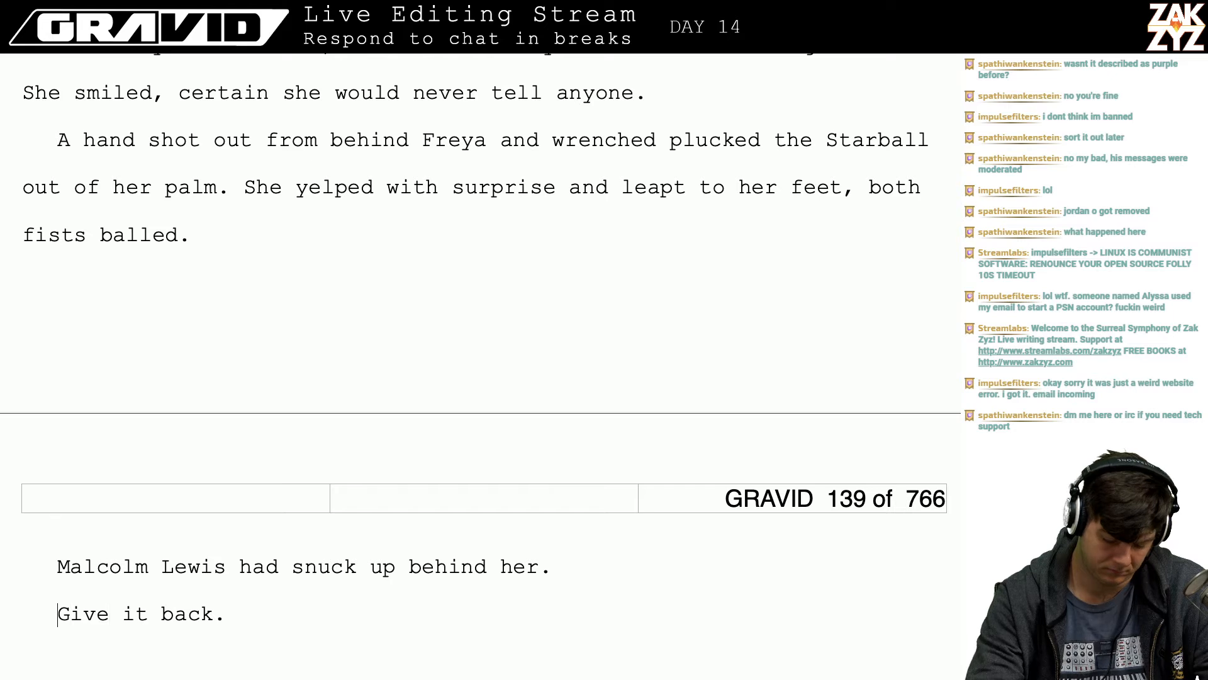
- Put "Give it back" in quotation marks with a closing comma and add the dialogue tag "she demanded."
type("\"")
key("Right")
key("Down")
key("Left")
key("BackSpace")
key("BackSpace")
key("BackSpace")
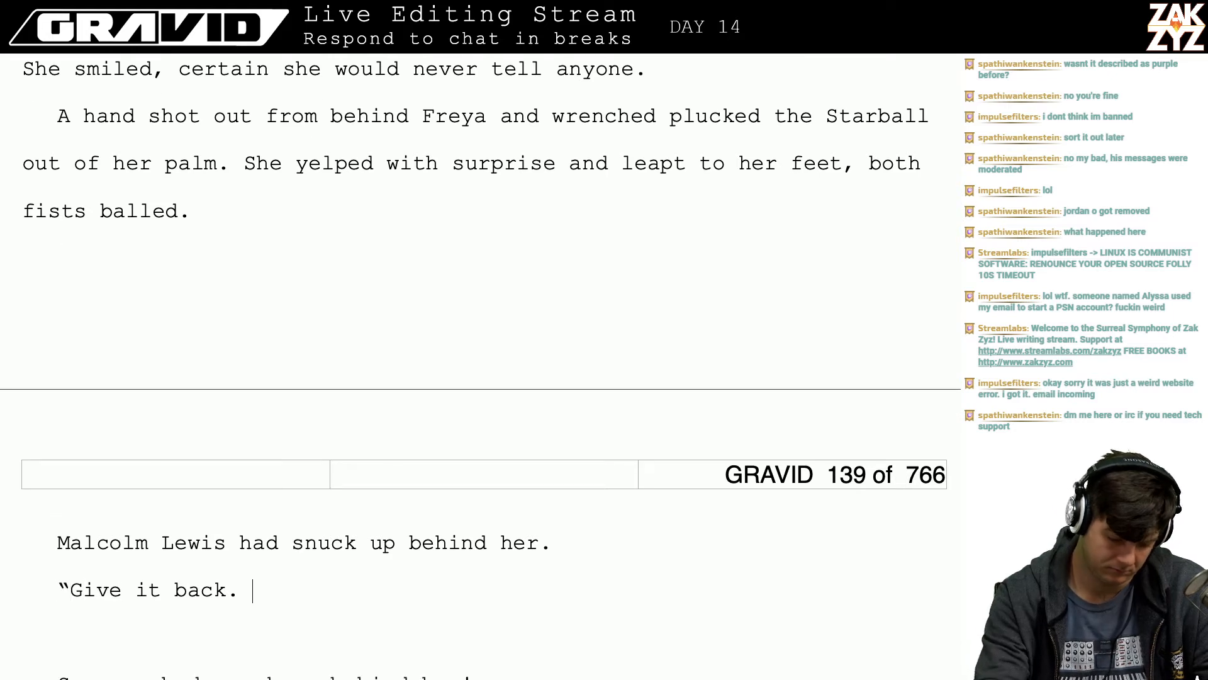
type(",\" She de")
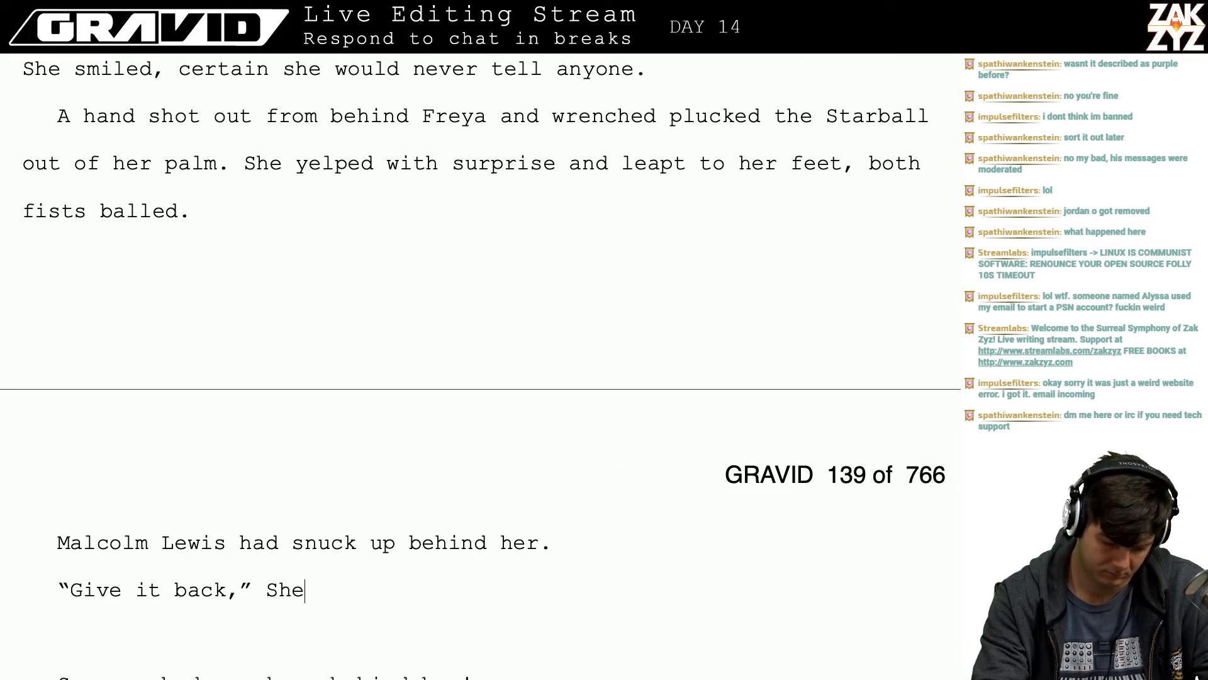
key("BackSpace")
key("BackSpace")
key("BackSpace")
key("BackSpace")
key("BackSpace")
type("s")
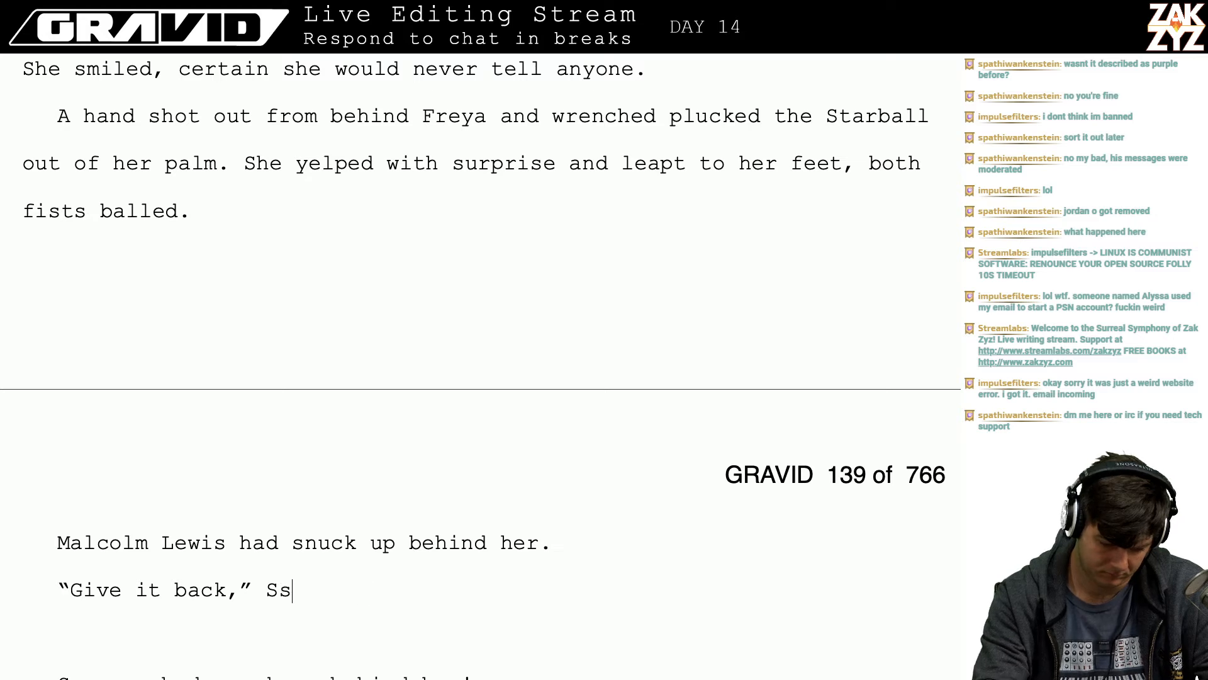
key("BackSpace")
key("BackSpace")
type("she demanded.")
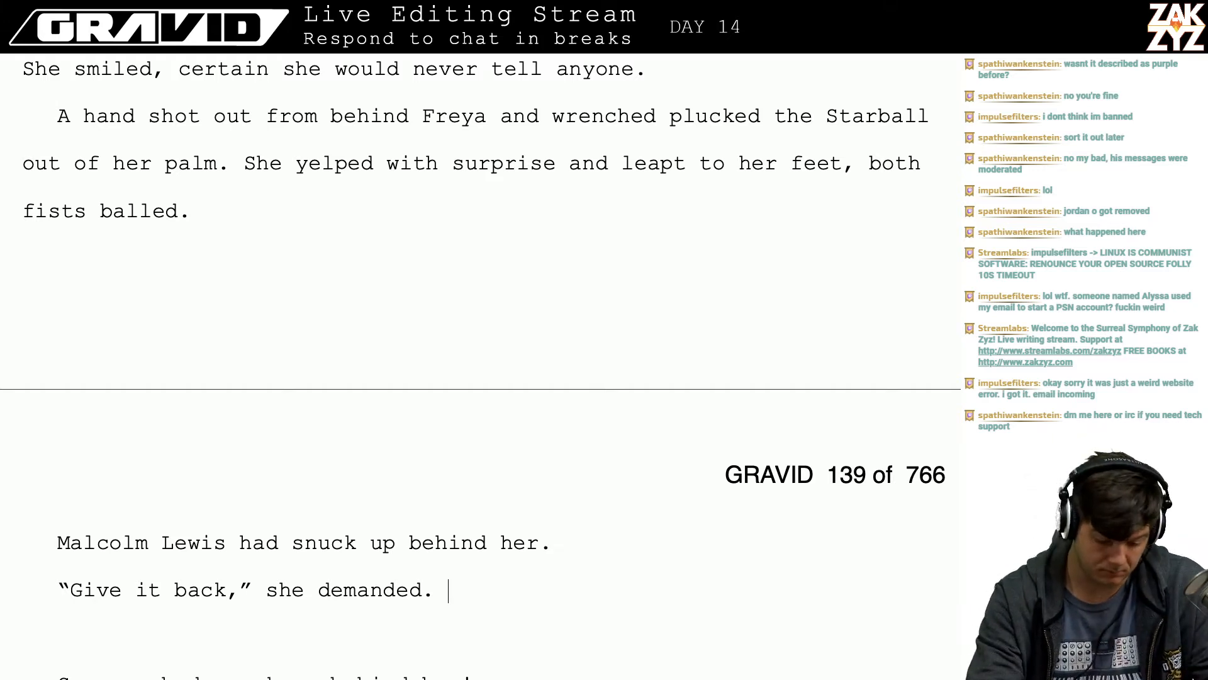
type("The")
key("BackSpace")
type("y")
key("BackSpace")
key("BackSpace")
key("BackSpace")
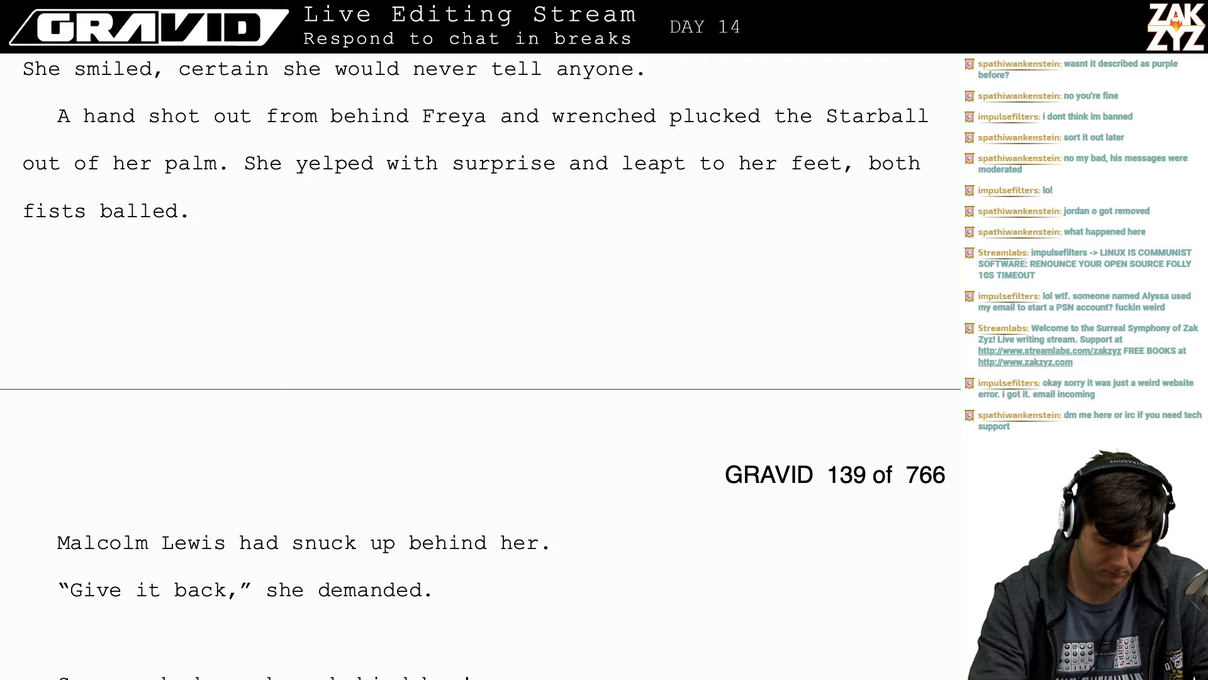
type("W")
key("BackSpace")
- Extend the dialogue tag to "she demanded at once."
key("BackSpace")
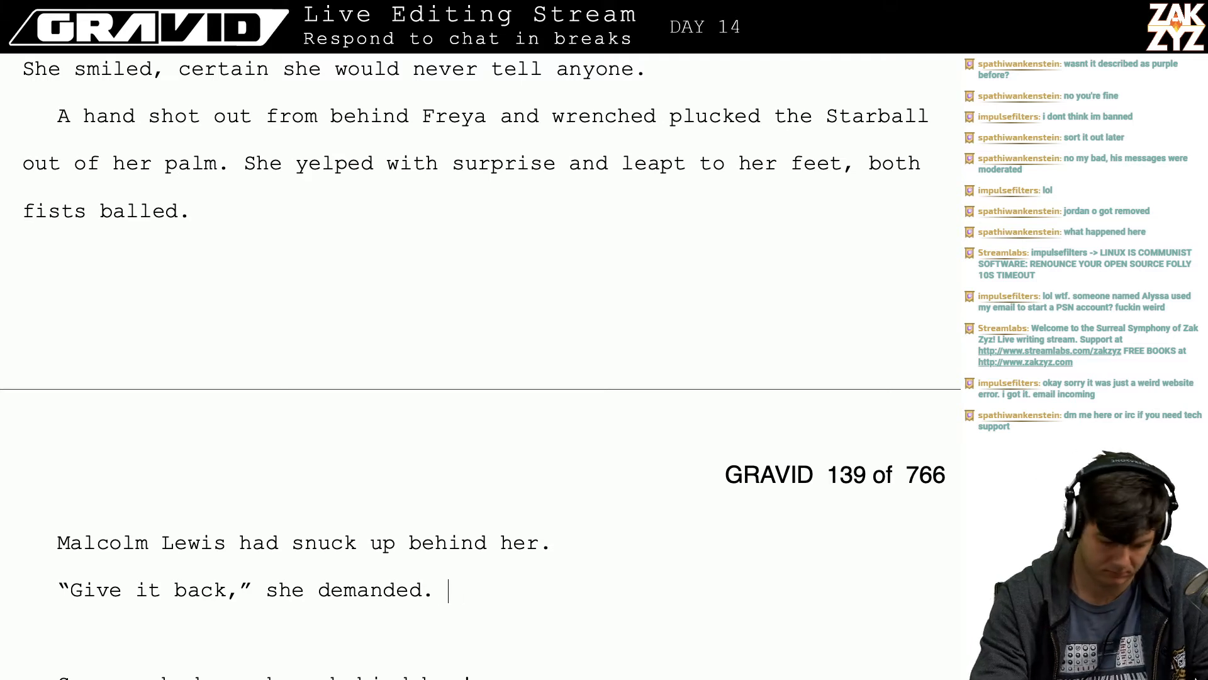
key("BackSpace")
type("at onc")
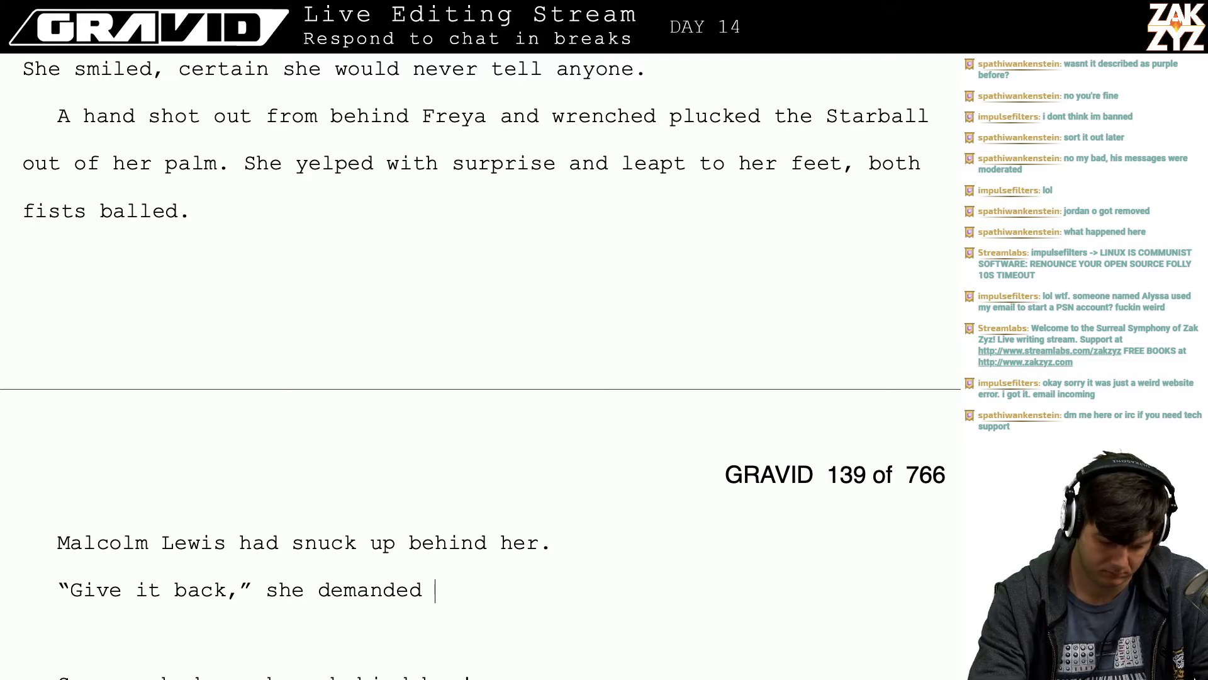
type("e.")
- Start a new dialogue paragraph with “What, this? You playing with mar
key("Return")
type("\"What, ")
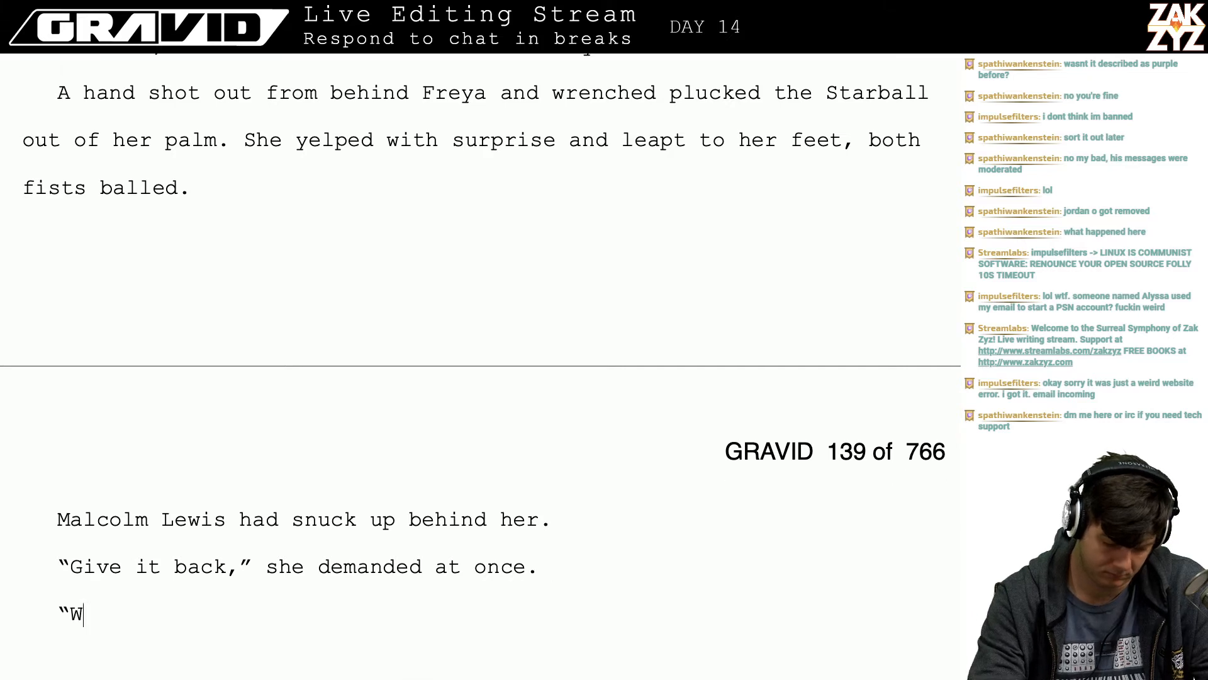
type("this")
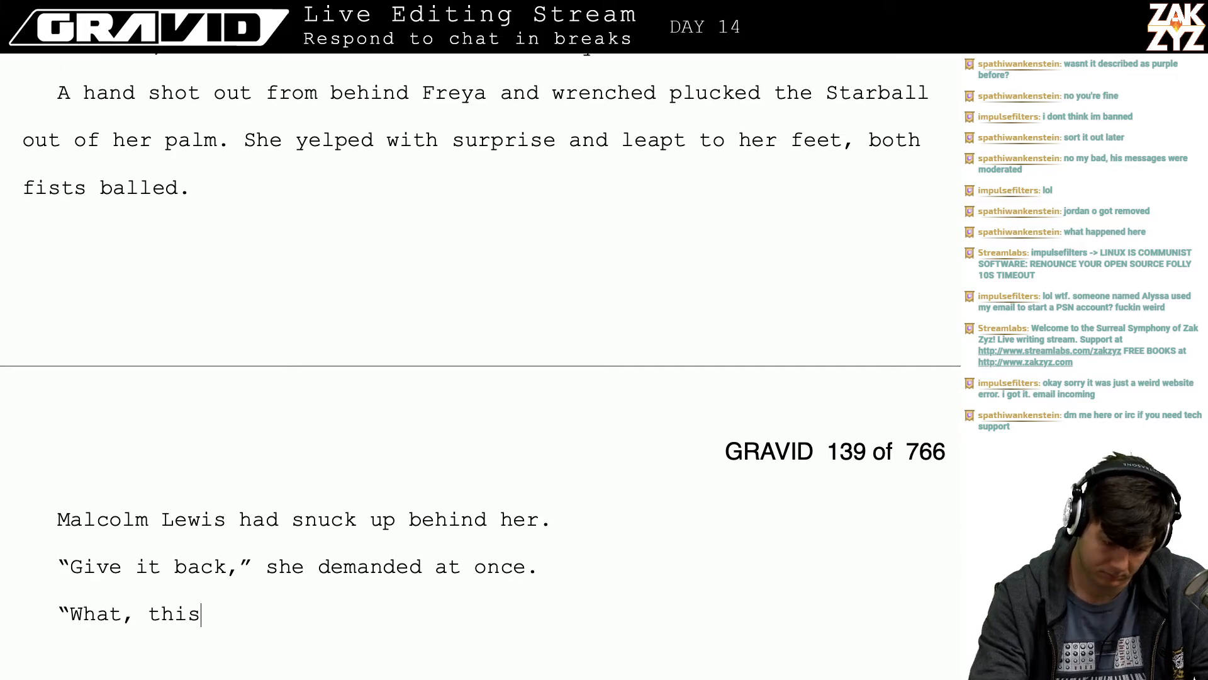
type("? You playing ")
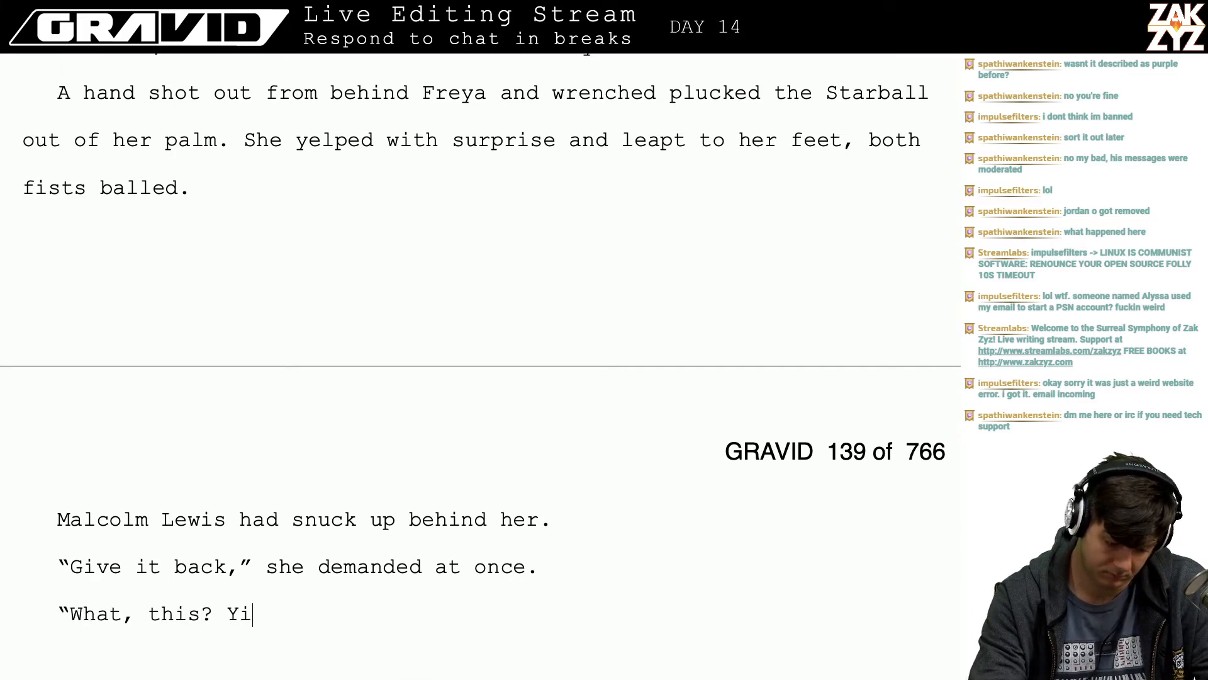
type("with mar")
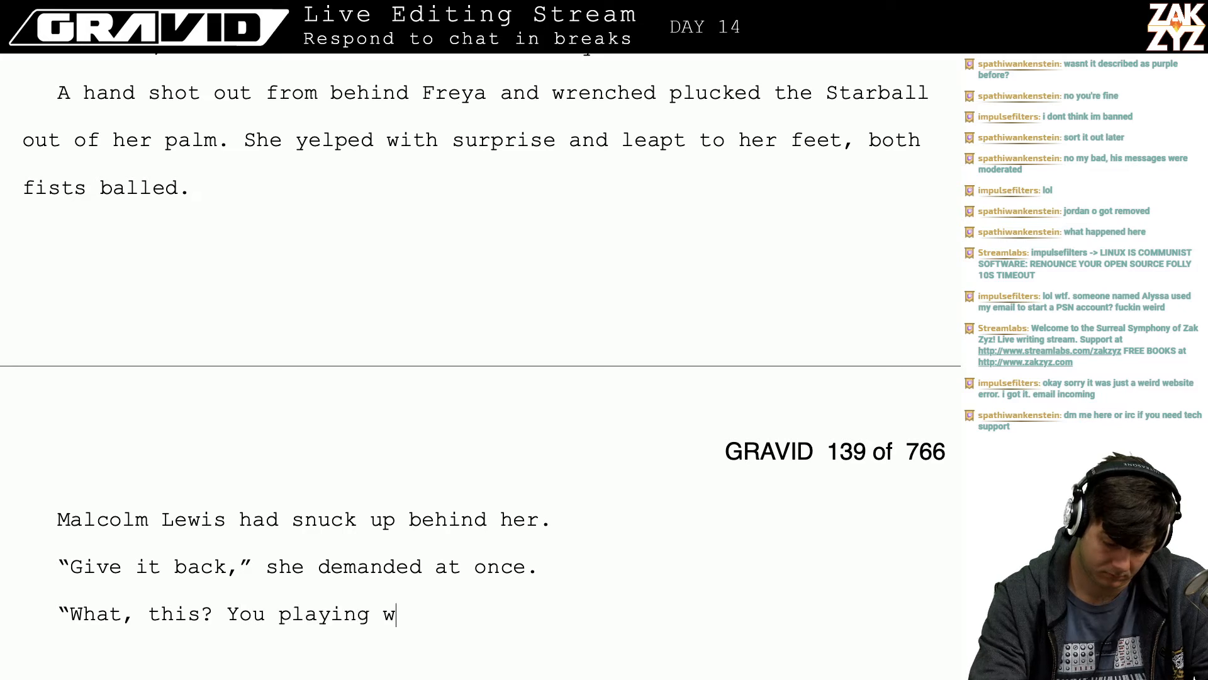
- Reword the new line of dialogue to “What the fuck is this?”
key("BackSpace")
key("BackSpace")
key("BackSpace")
key("BackSpace")
key("BackSpace")
key("BackSpace")
key("BackSpace")
key("BackSpace")
key("BackSpace")
key("BackSpace")
key("BackSpace")
key("BackSpace")
key("BackSpace")
key("BackSpace")
key("BackSpace")
key("BackSpace")
key("BackSpace")
key("BackSpace")
key("BackSpace")
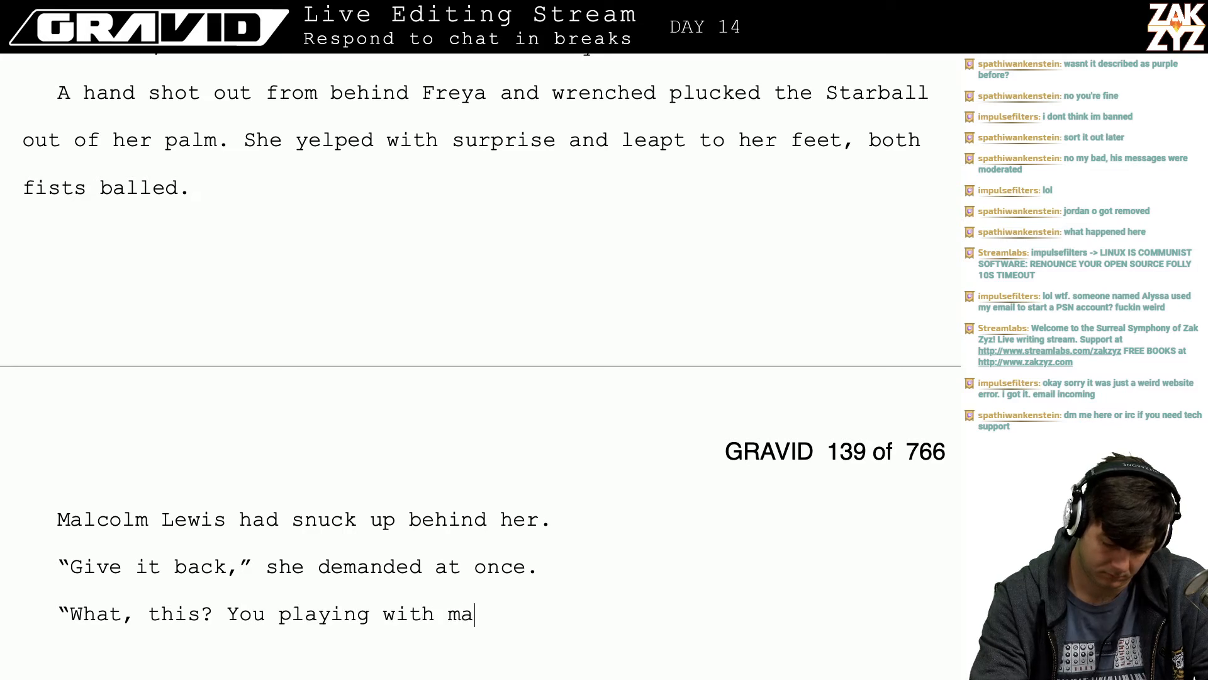
key("BackSpace")
key("BackSpace")
key("BackSpace")
key("BackSpace")
key("BackSpace")
key("BackSpace")
key("BackSpace")
key("BackSpace")
key("BackSpace")
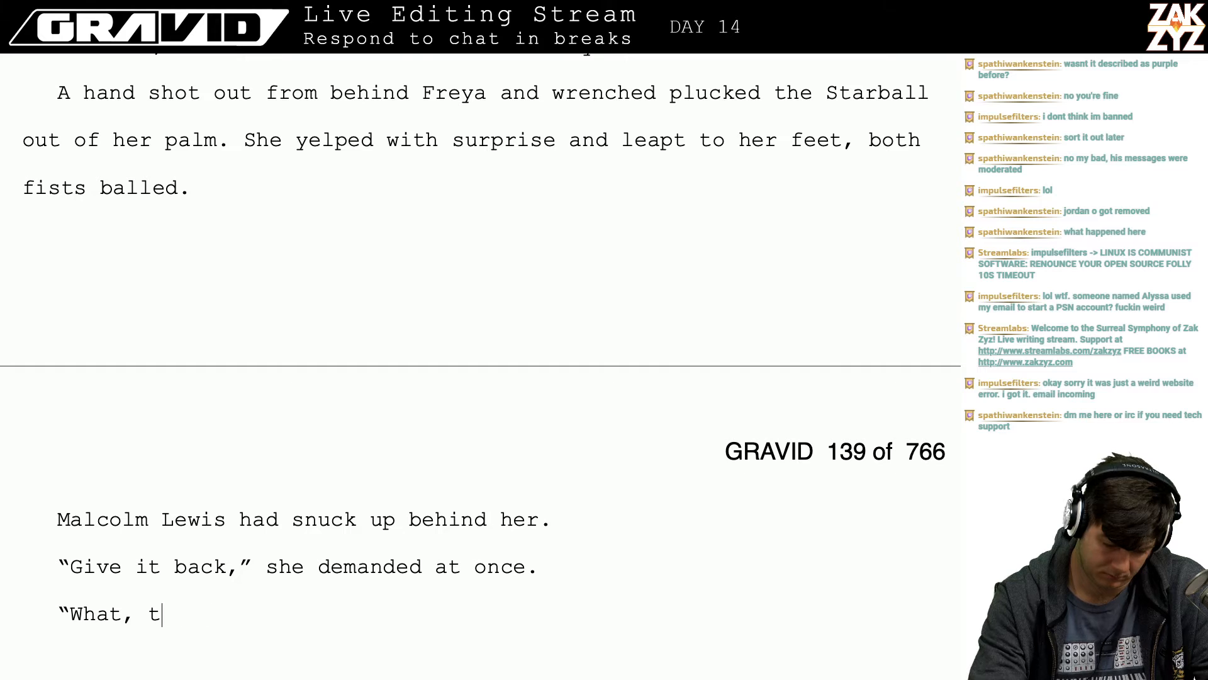
type("the fuck is this?” ")
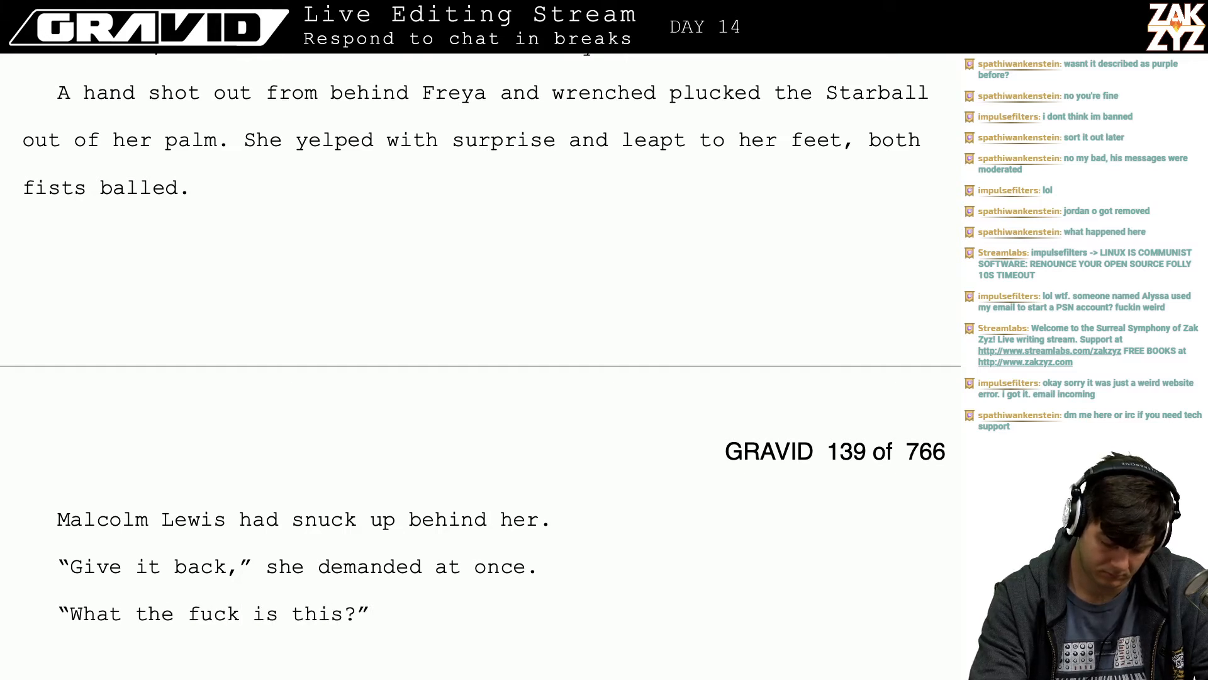
- Add "Malcolm said, holding the starball over her head where she couldn't reach it." after the quoted question
type("Malcolm sa")
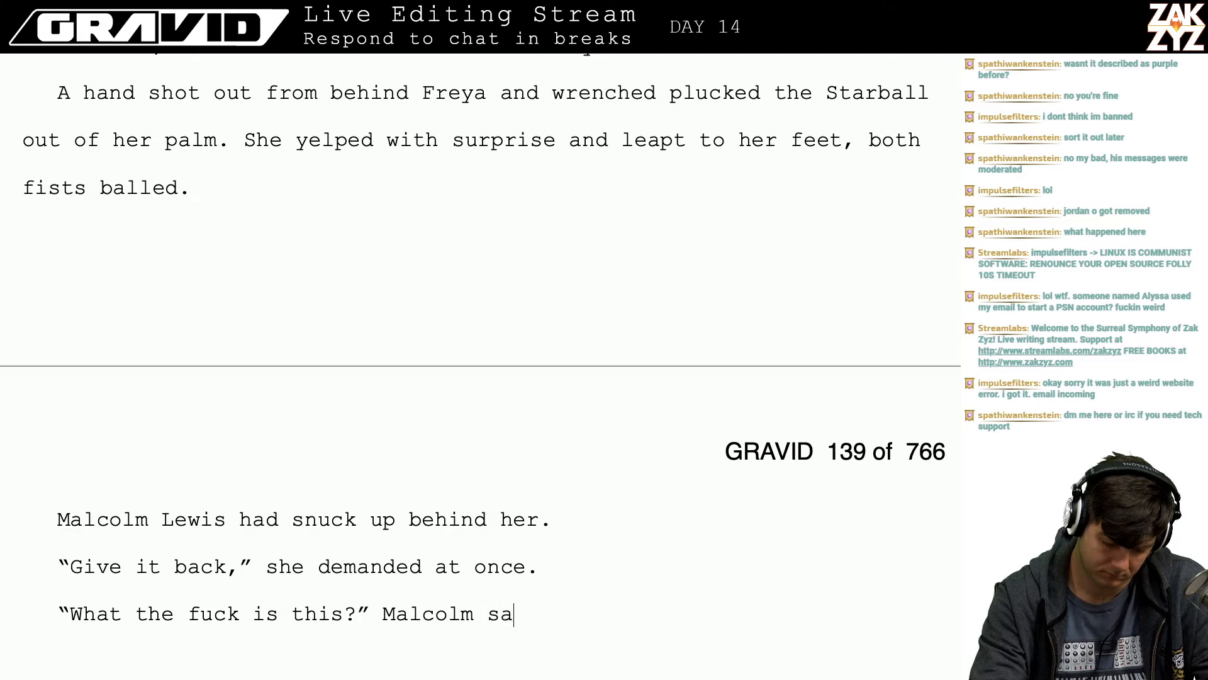
type("id")
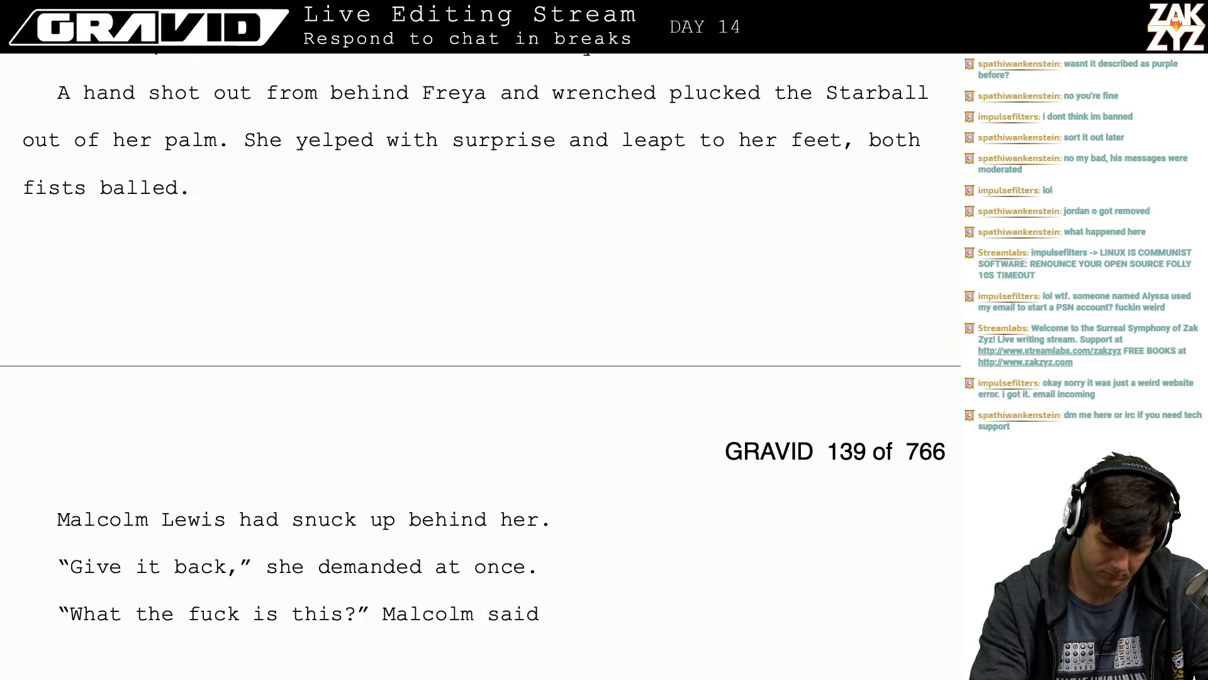
type(", holding ")
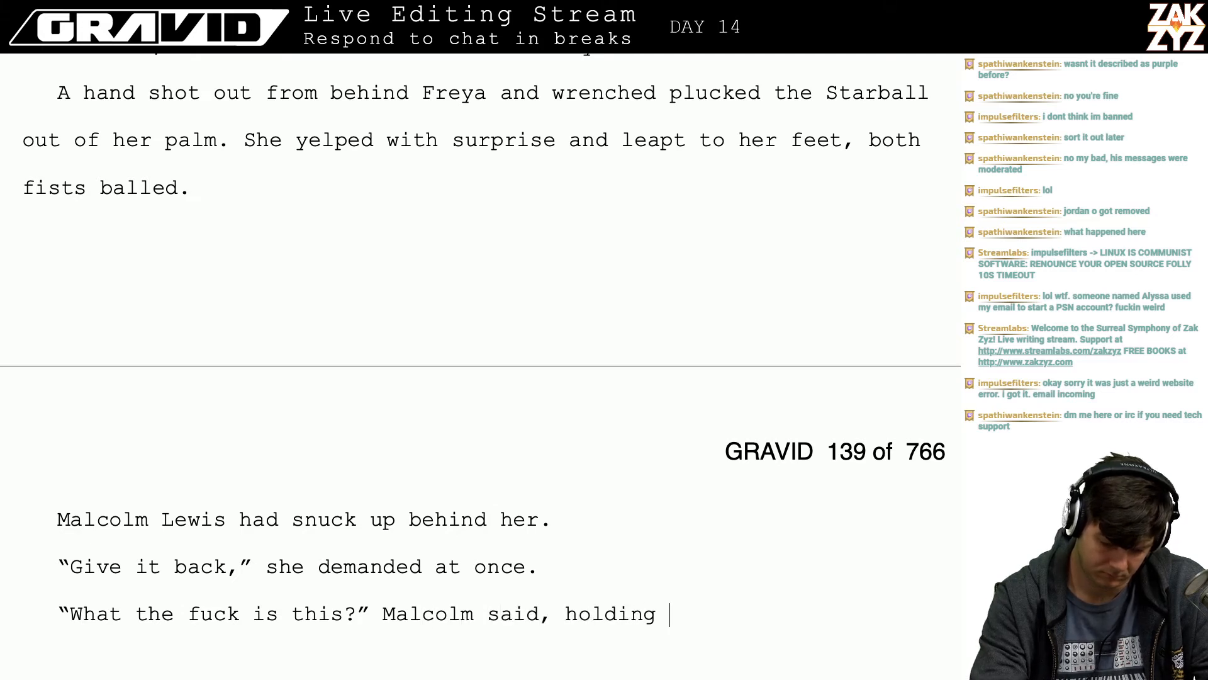
type("the starball")
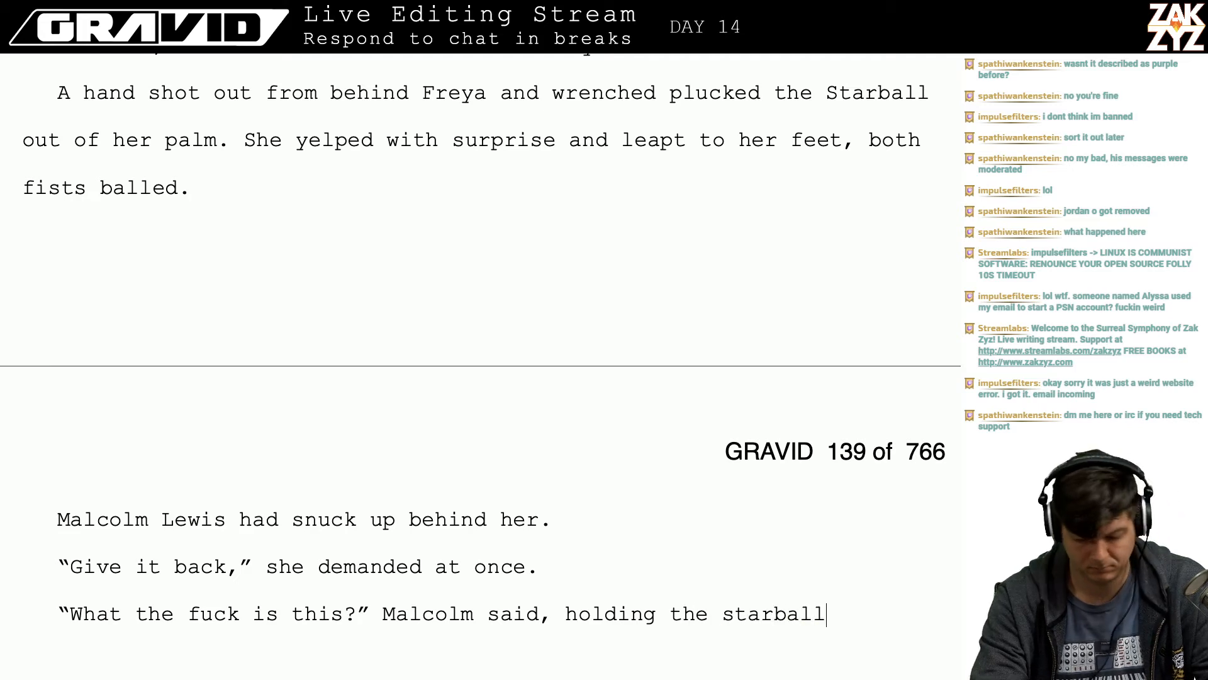
type(" over her head ")
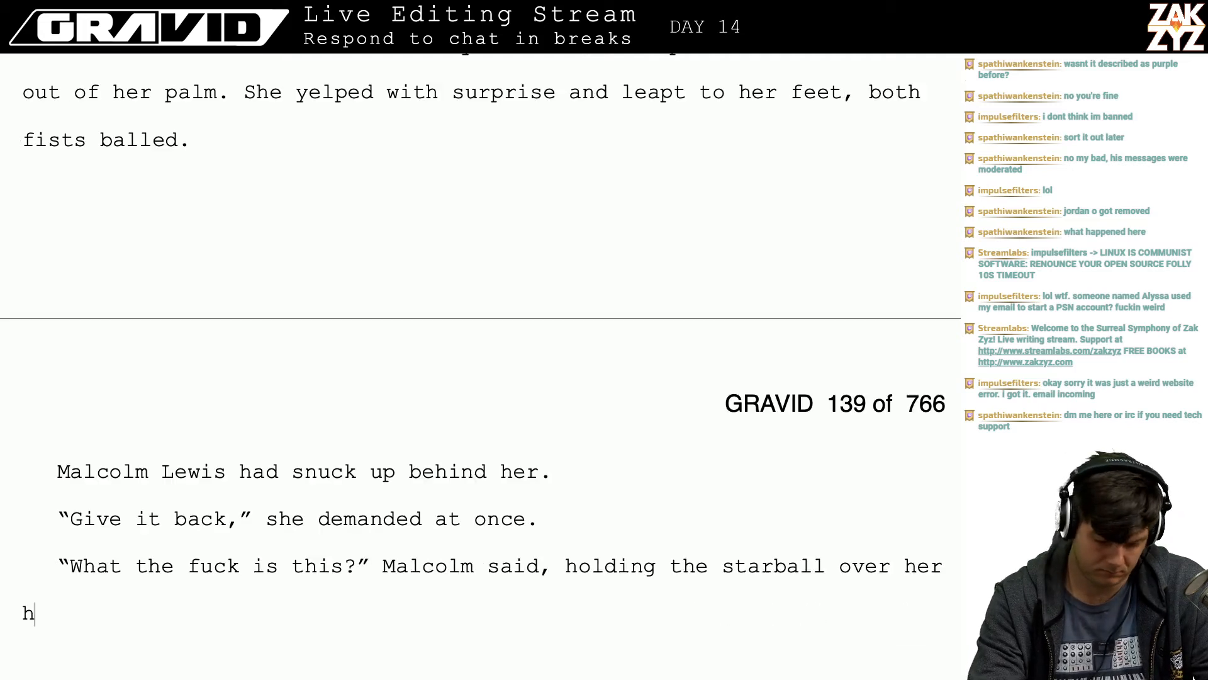
type("where she c")
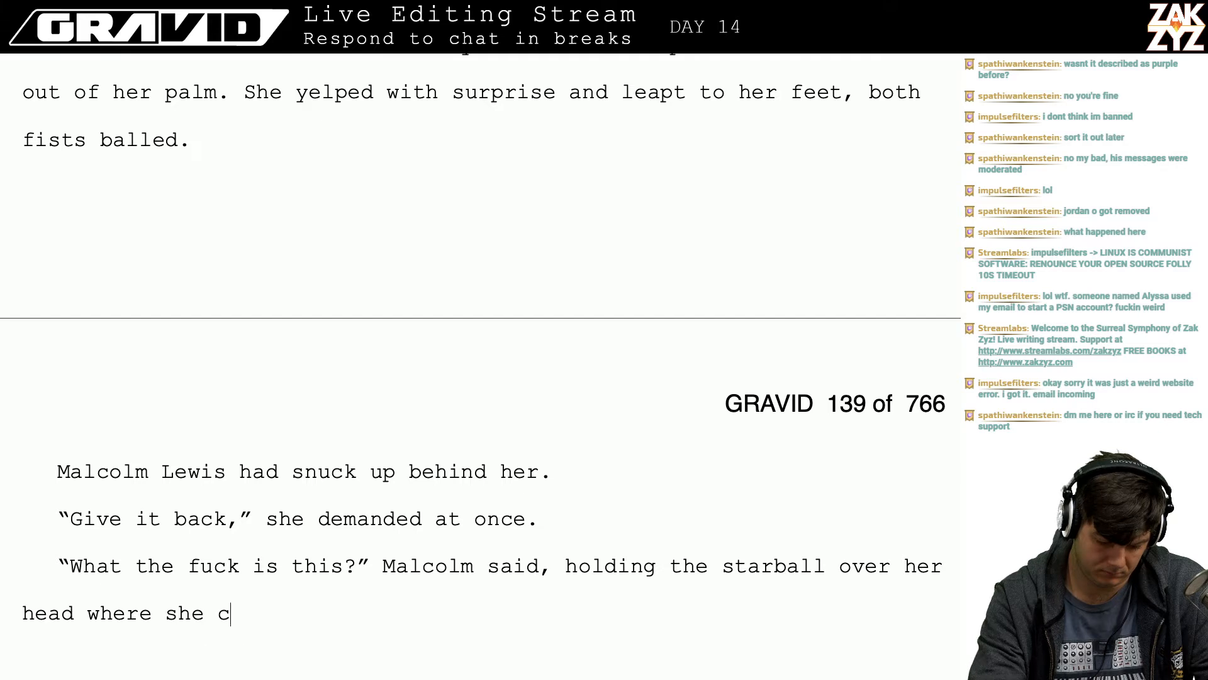
type("ouldn't reach it")
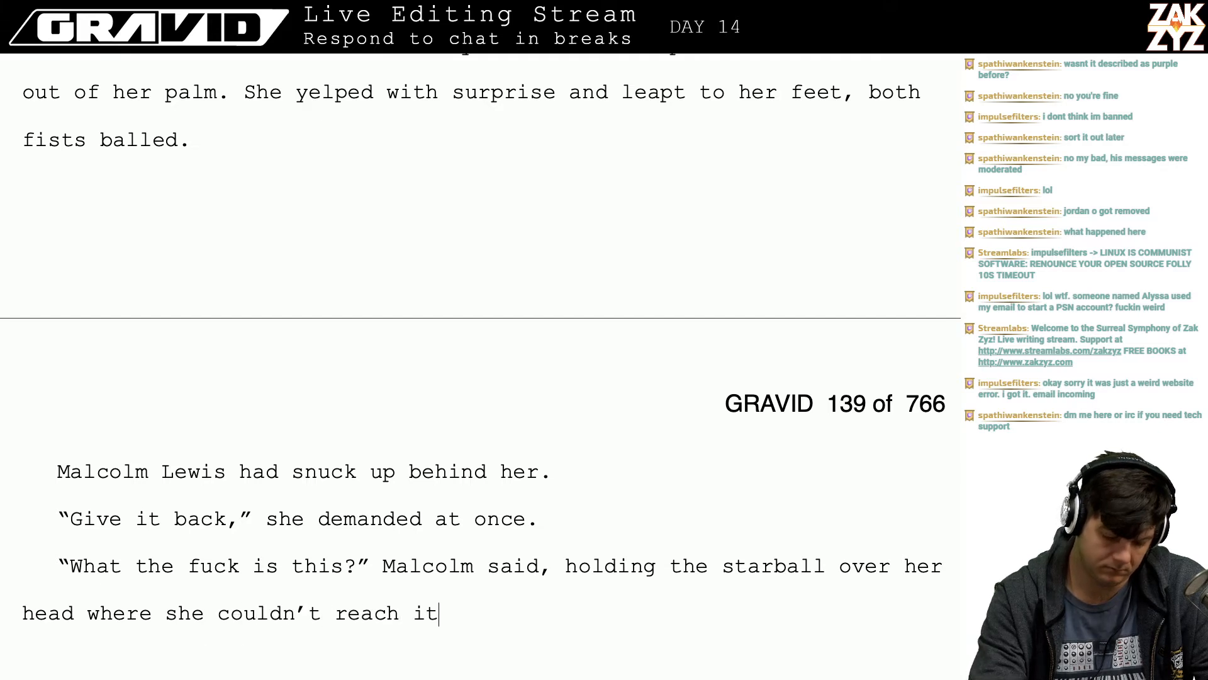
type(".")
key("Return")
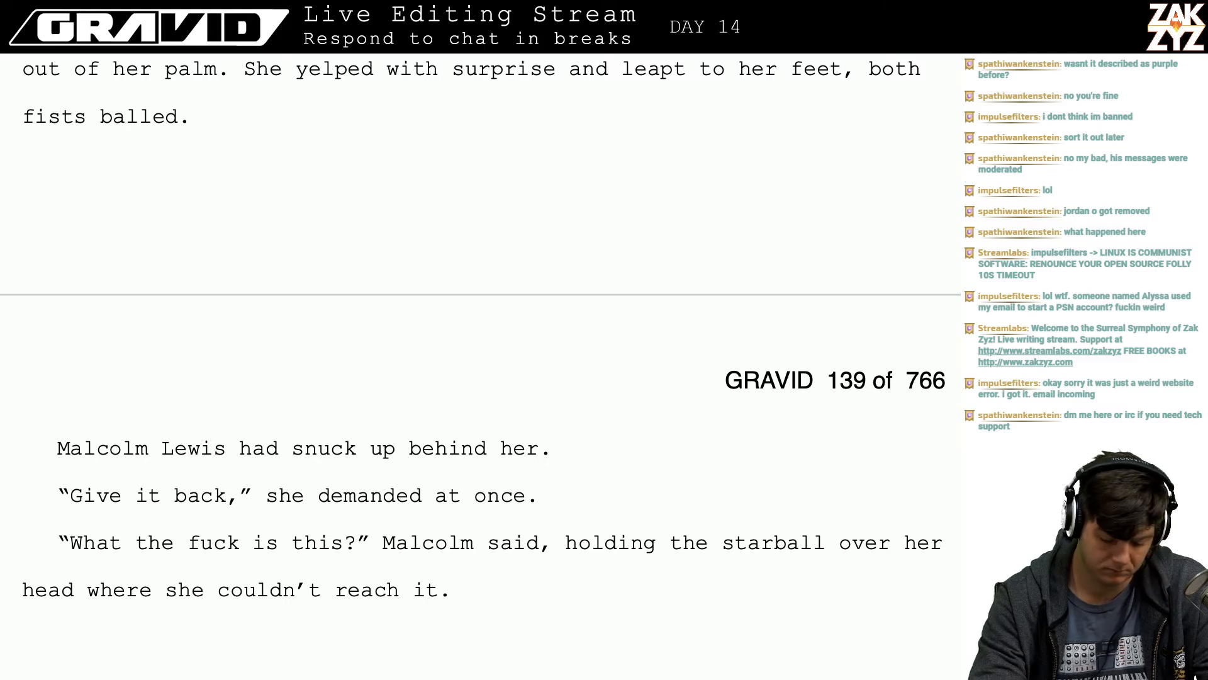
type("\"All")
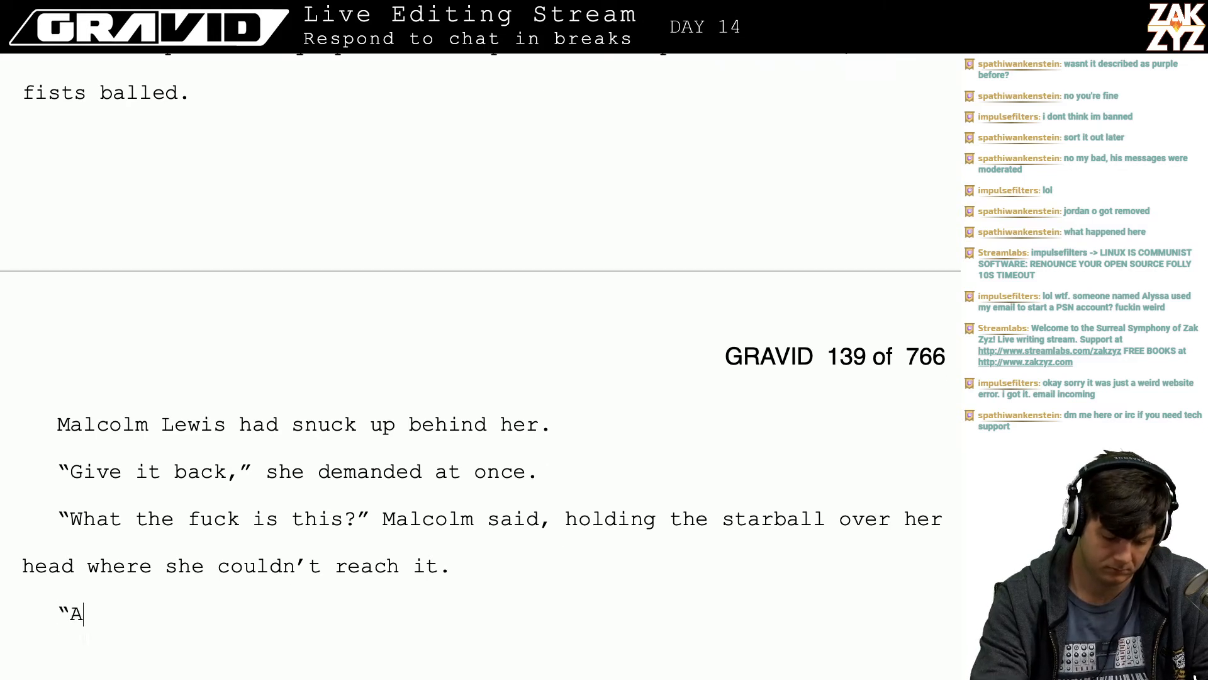
key("BackSpace")
key("BackSpace")
key("BackSpace")
key("BackSpace")
key("BackSpace")
key("BackSpace")
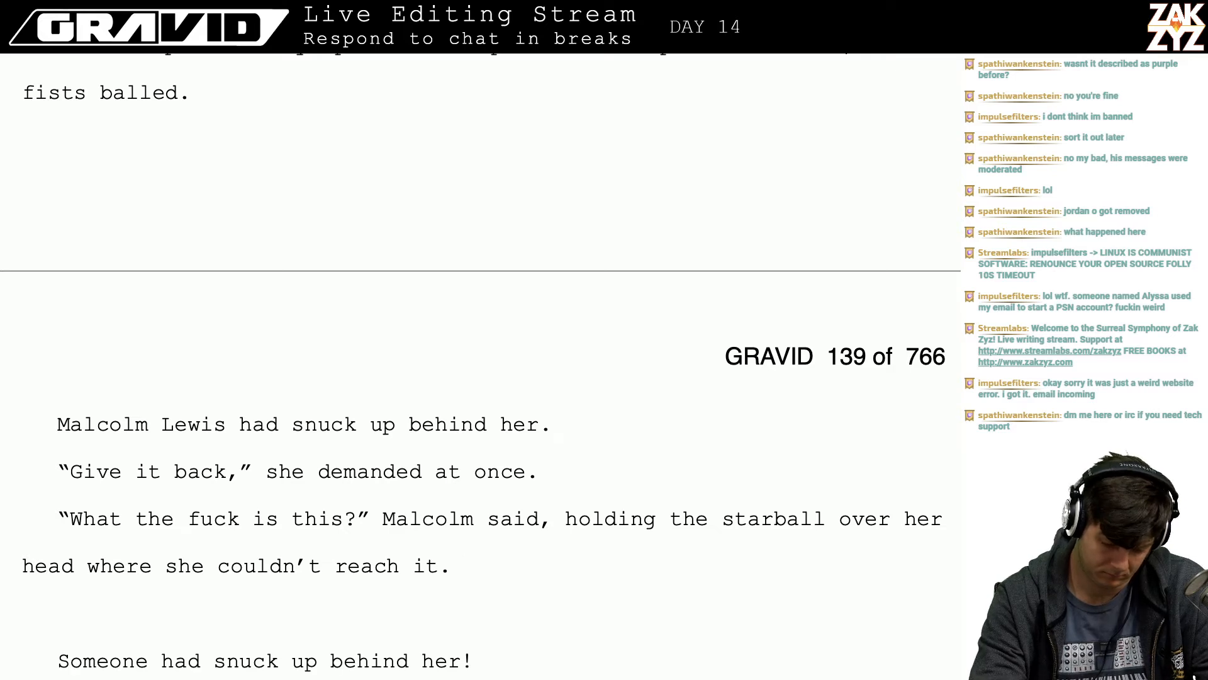
type("\" A")
key("BackSpace")
key("BackSpace")
key("BackSpace")
key("BackSpace")
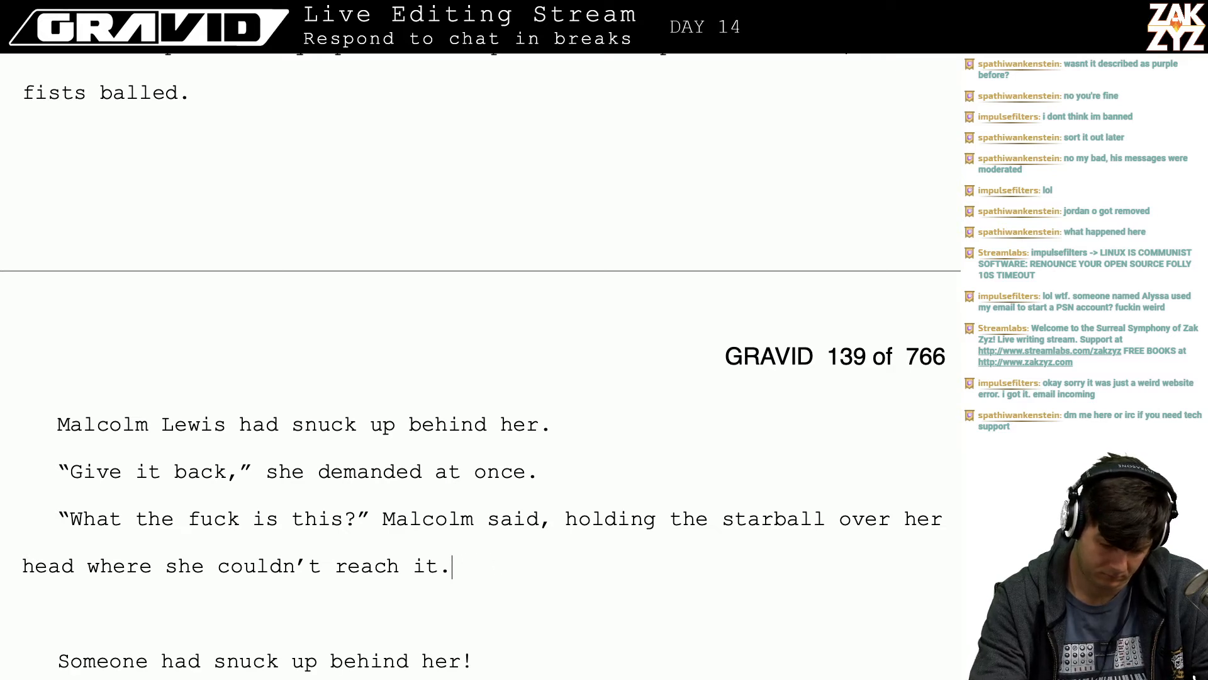
type("\"A toy?\"")
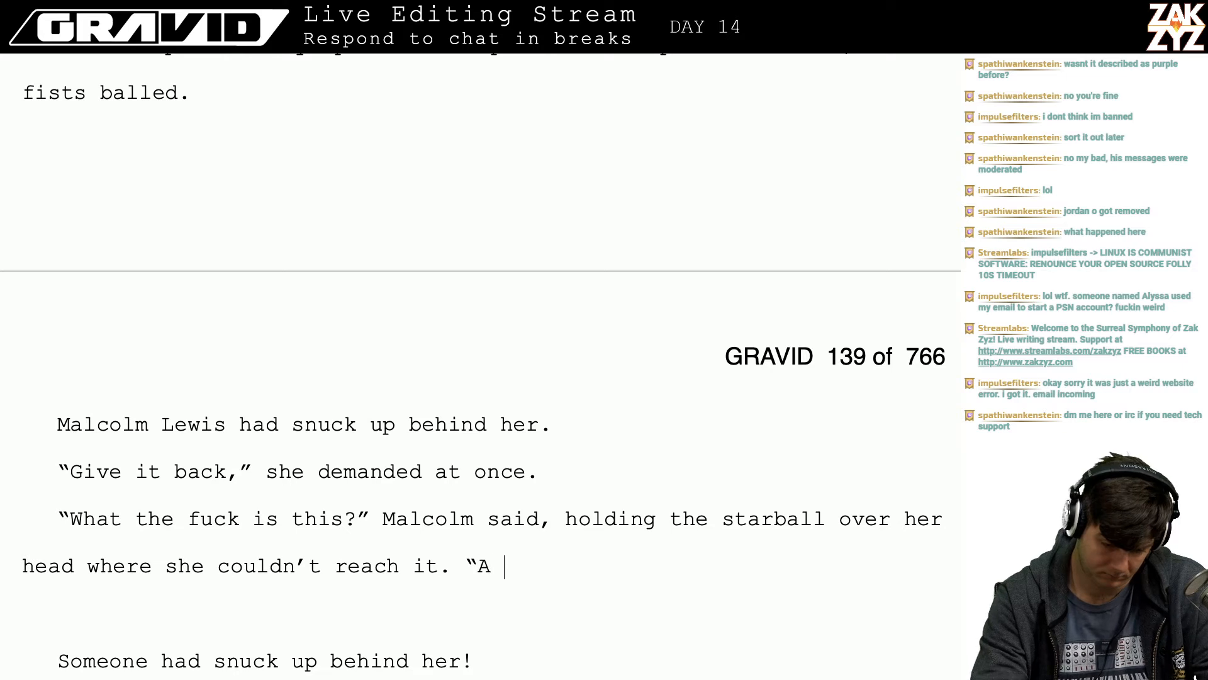
key("BackSpace")
key("BackSpace")
key("BackSpace")
key("BackSpace")
key("BackSpace")
key("BackSpace")
key("BackSpace")
key("BackSpace")
- Add the quoted question “You playing with toys?” after "where she couldn't reach it."
type("You playing wi")
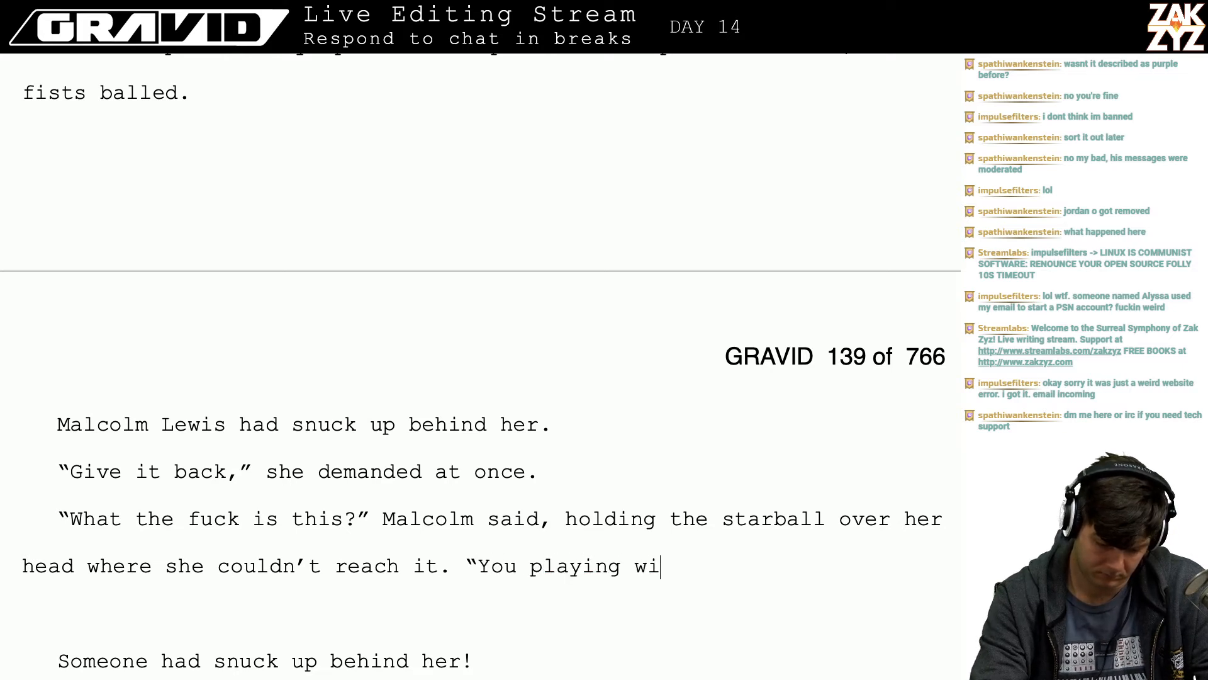
type("th toys,")
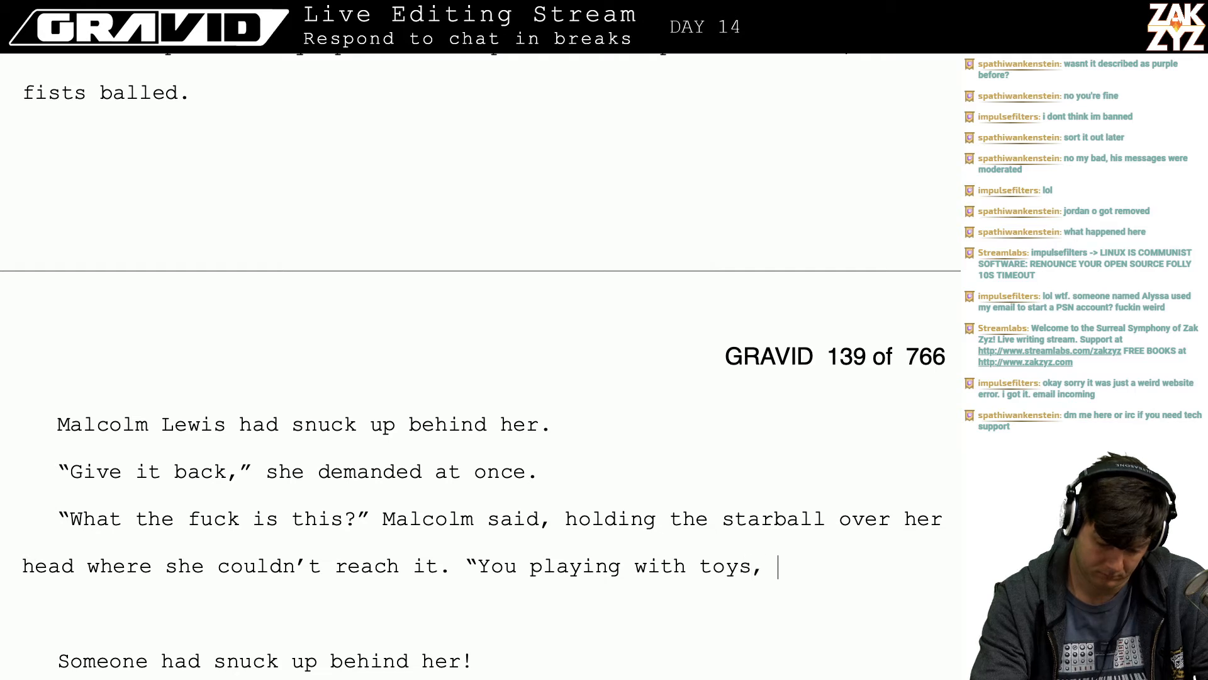
key("BackSpace")
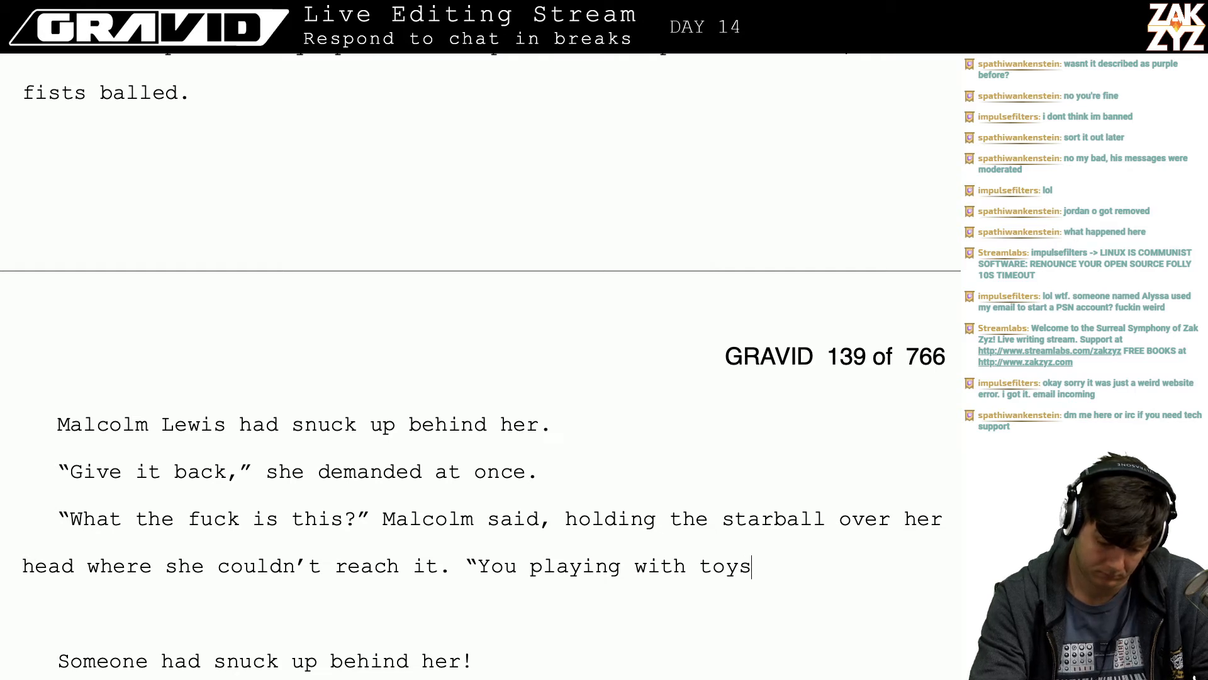
type("?”")
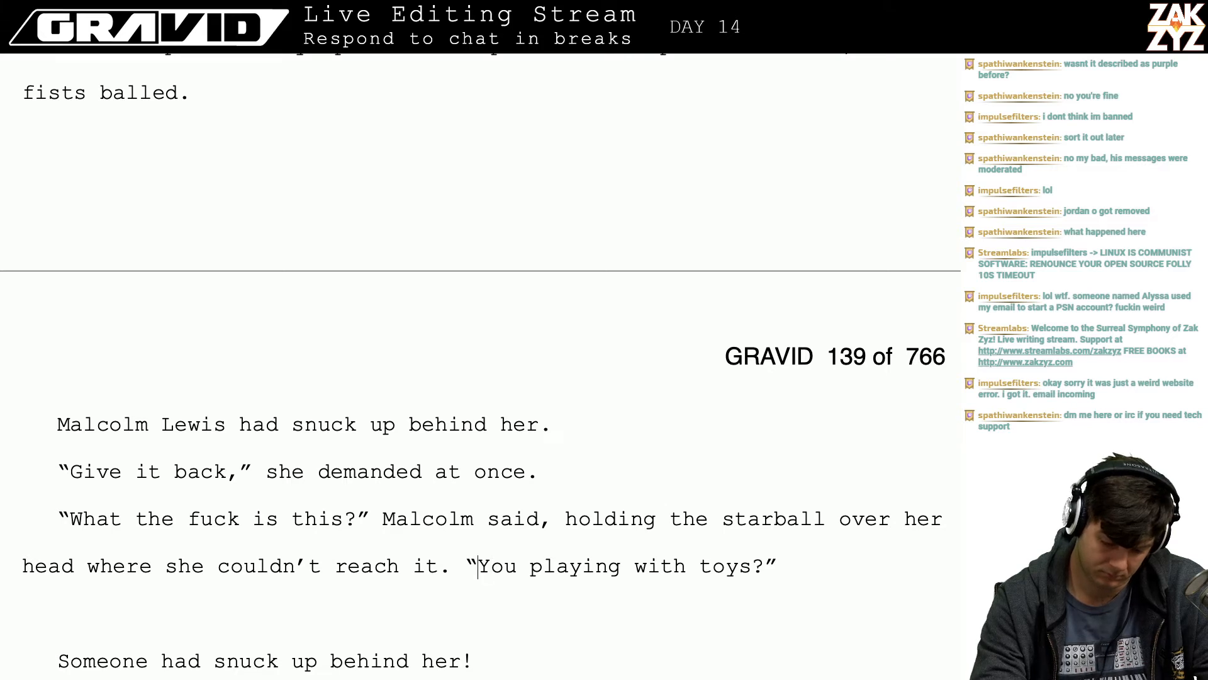
- Replace the toys question and the blank line below it with “You out here playing marbles with yourself?
key("ctrl+shift+Down")
key("BackSpace")
type("Yo")
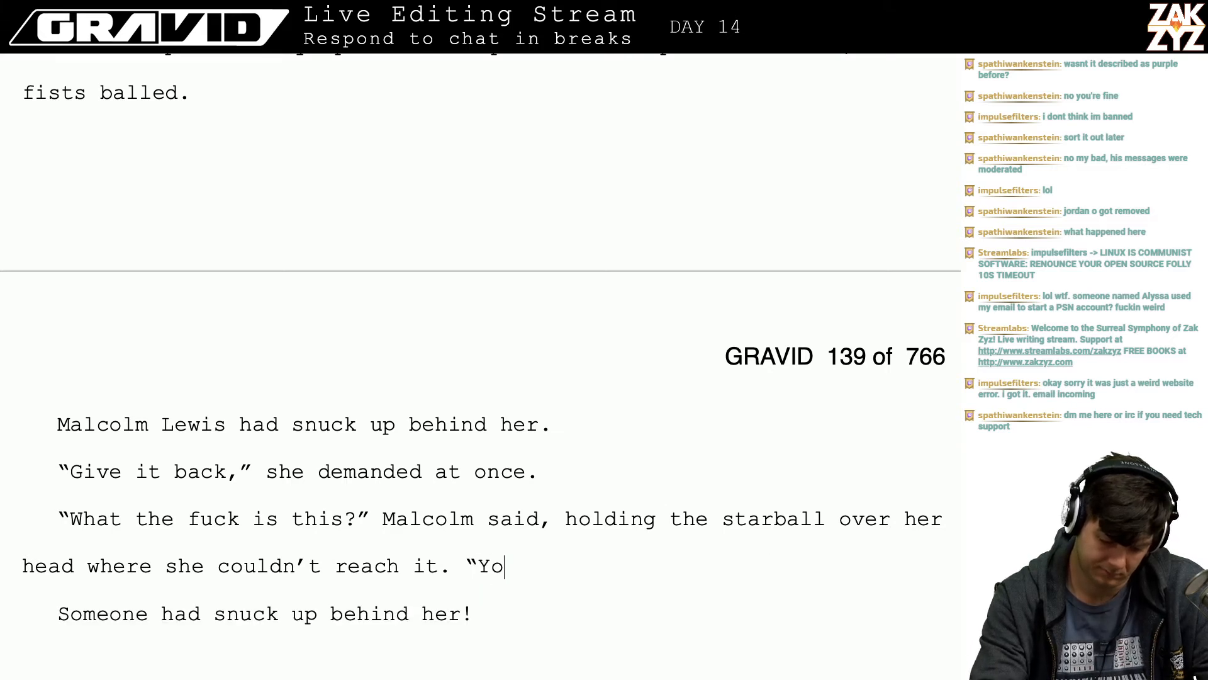
type("u out here playing ")
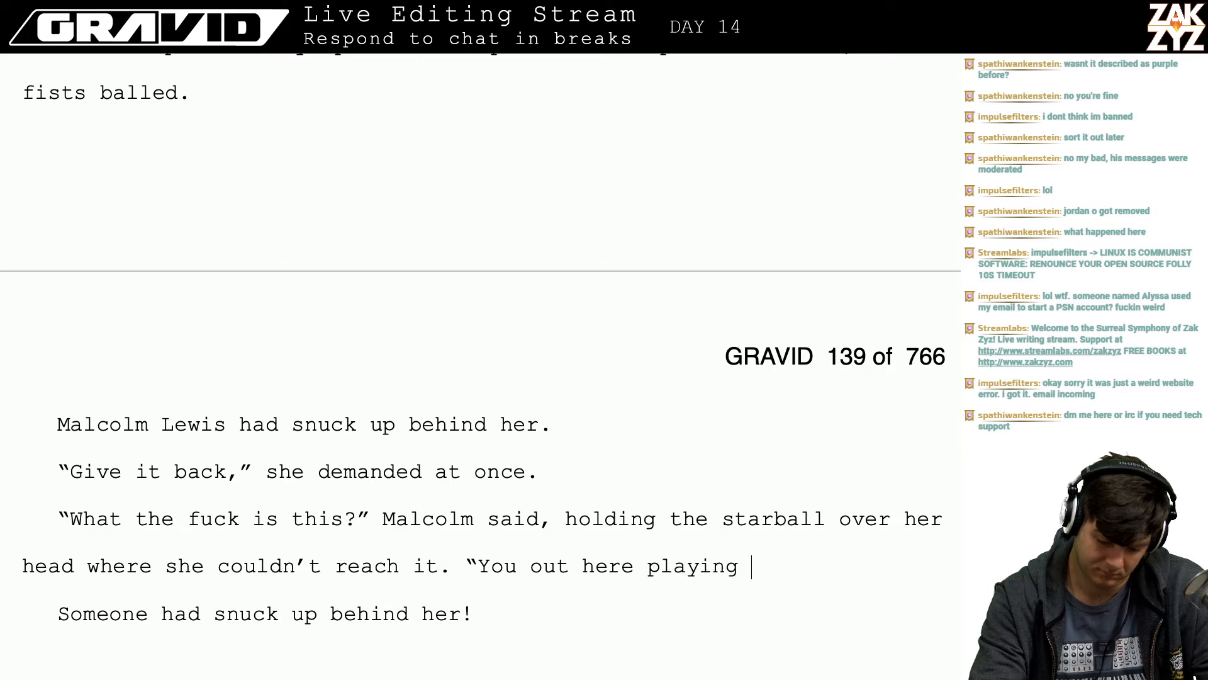
type("marbles with yo")
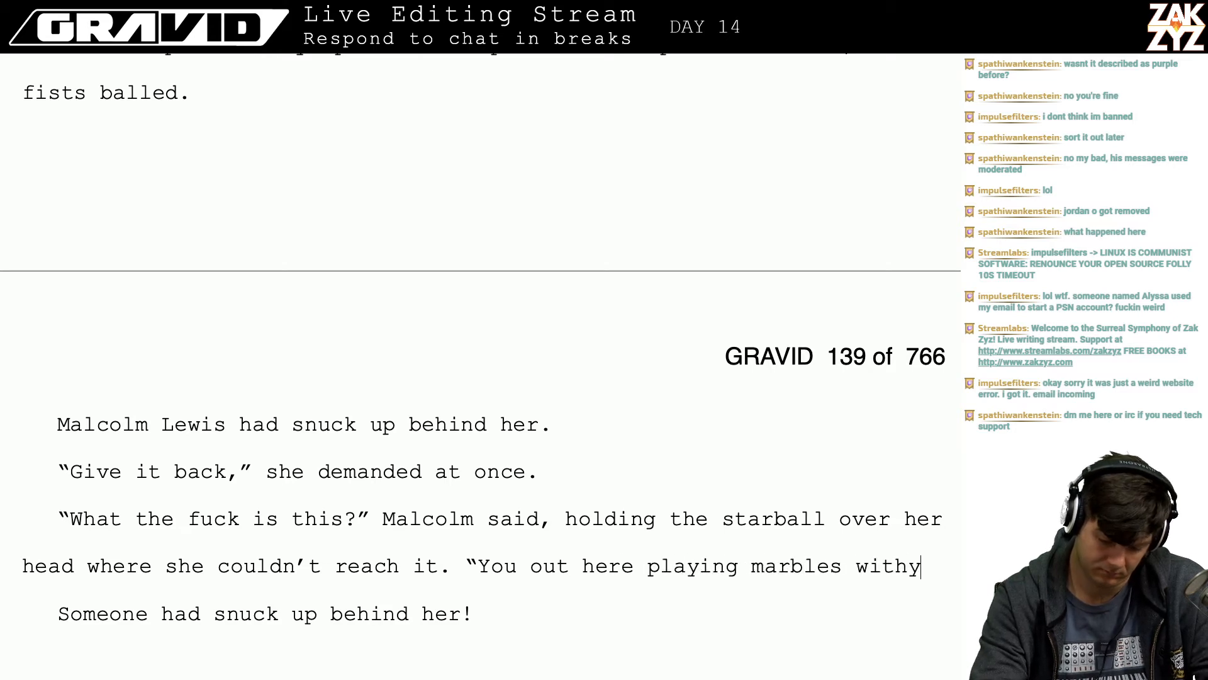
type("ur s")
key("BackSpace")
key("BackSpace")
type("self")
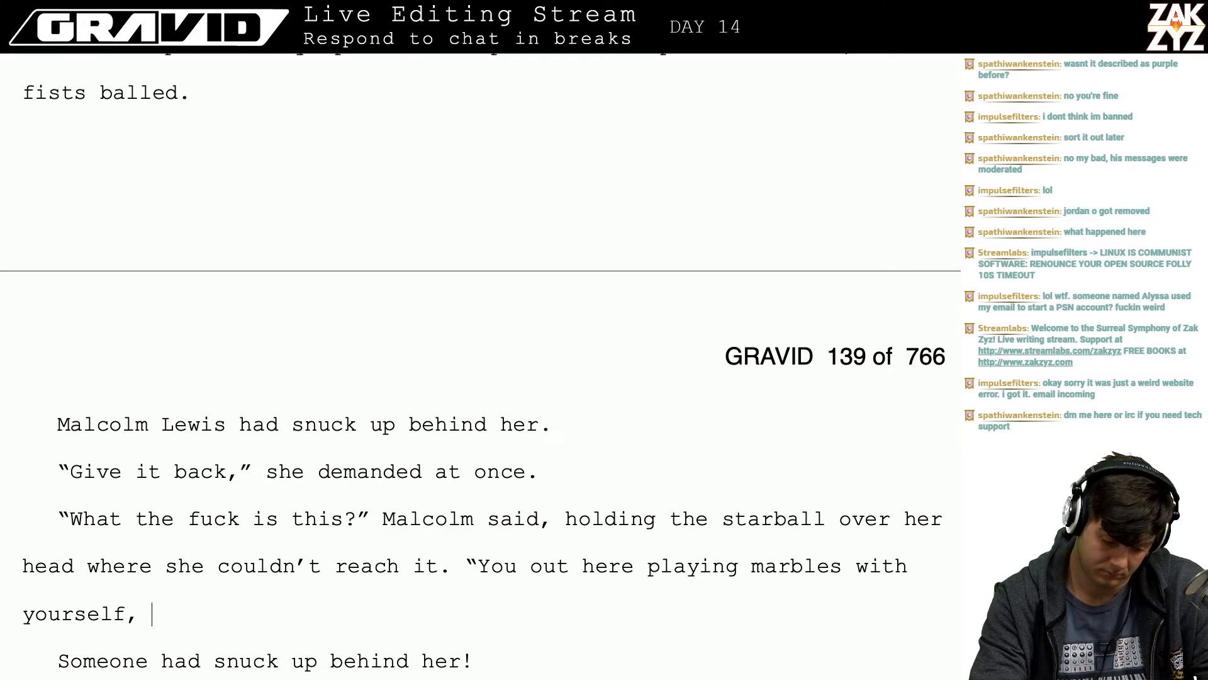
type(",")
key("BackSpace")
type("?")
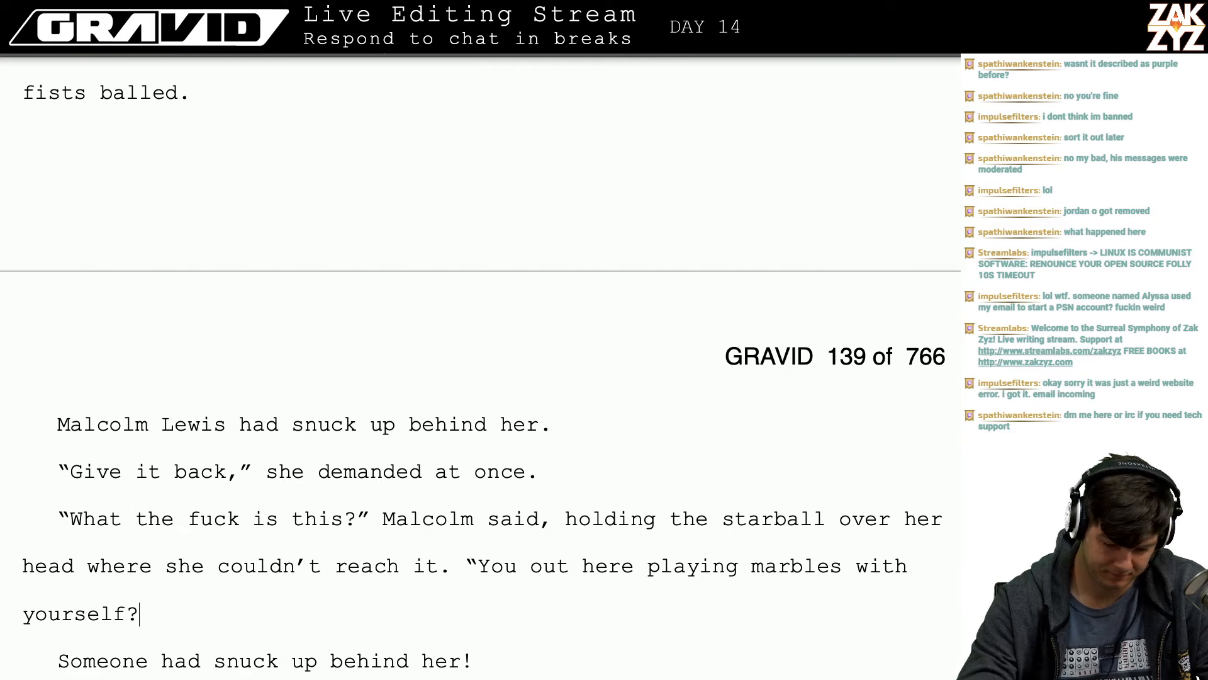
- Break the paragraph before "said, holding the starball" and continue the tag after "Malcolm" with "asked,"
left_click(482, 510)
key("Return")
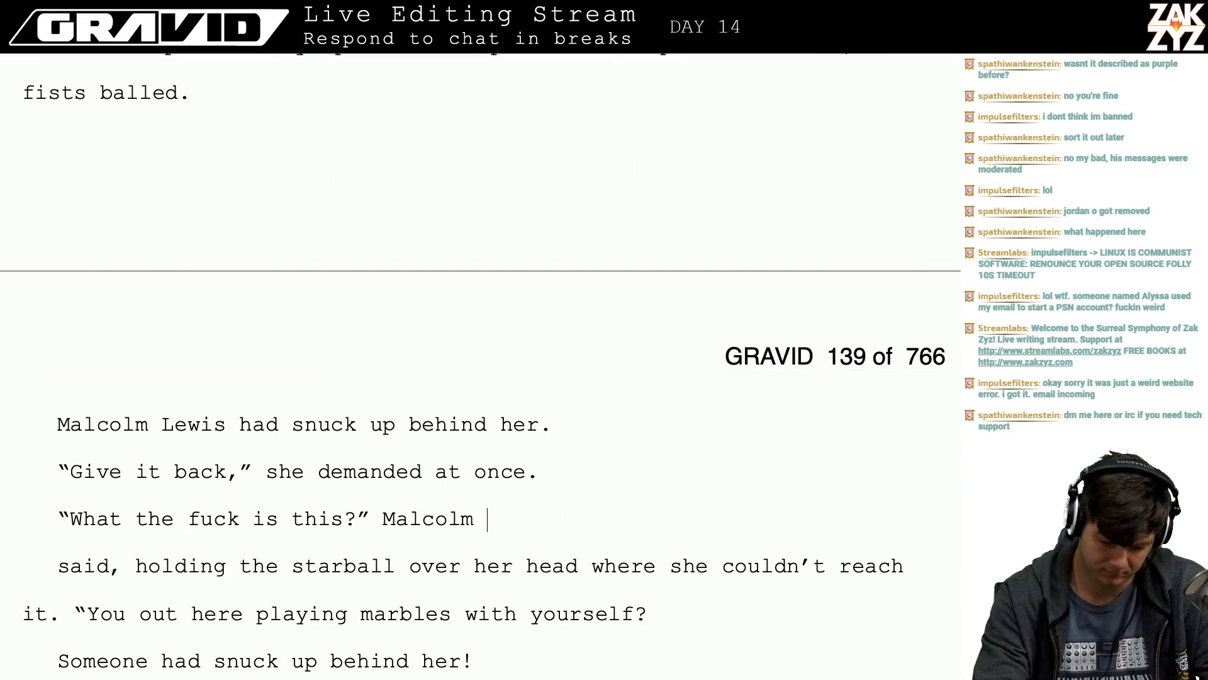
type("asked, ")
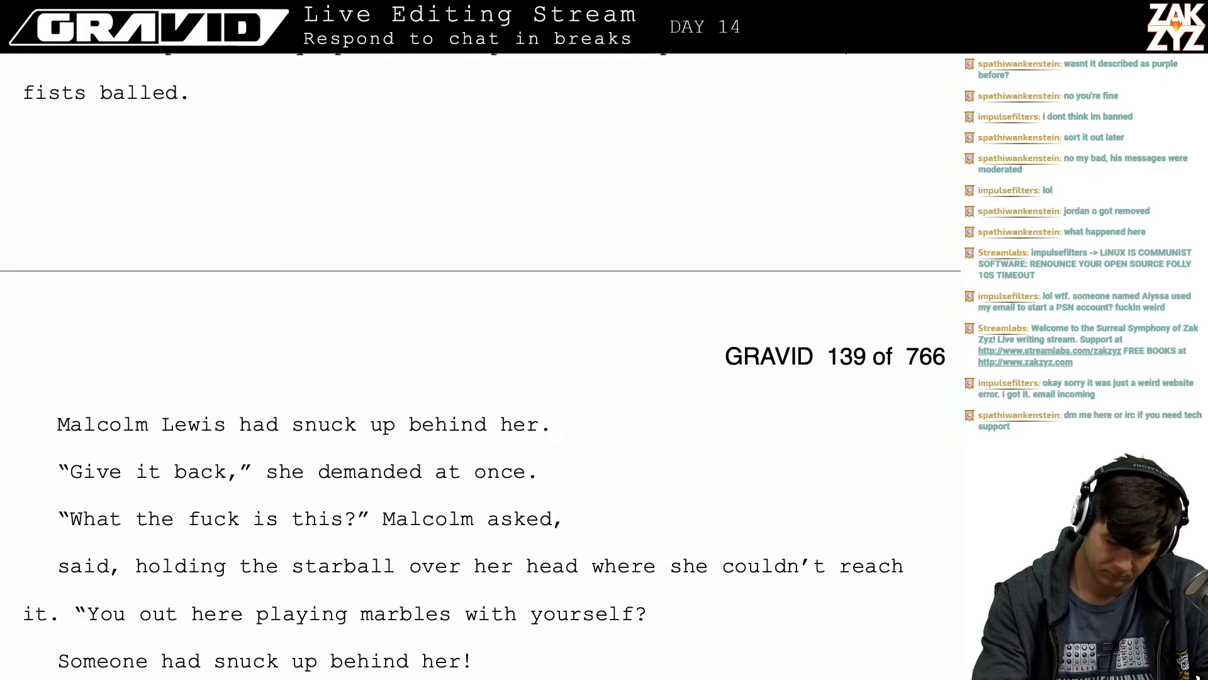
type("holding the")
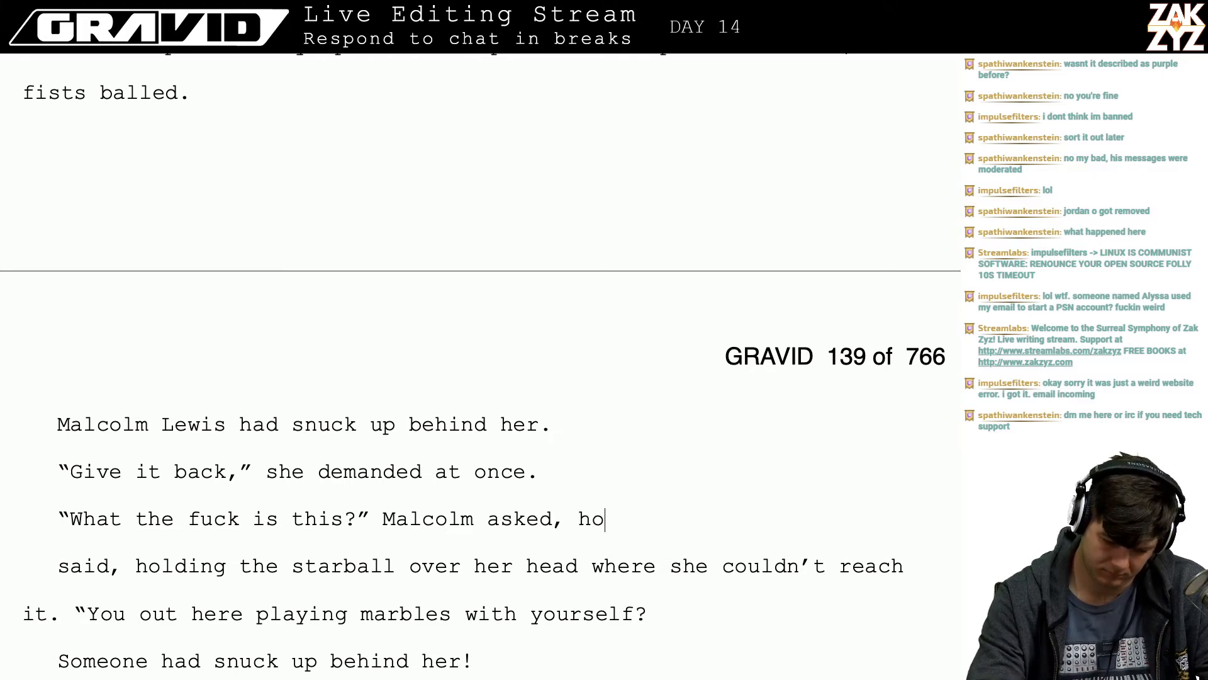
key("BackSpace")
key("BackSpace")
key("BackSpace")
key("BackSpace")
key("BackSpace")
key("BackSpace")
key("BackSpace")
key("BackSpace")
key("BackSpace")
key("BackSpace")
key("BackSpace")
key("BackSpace")
key("BackSpace")
key("BackSpace")
key("BackSpace")
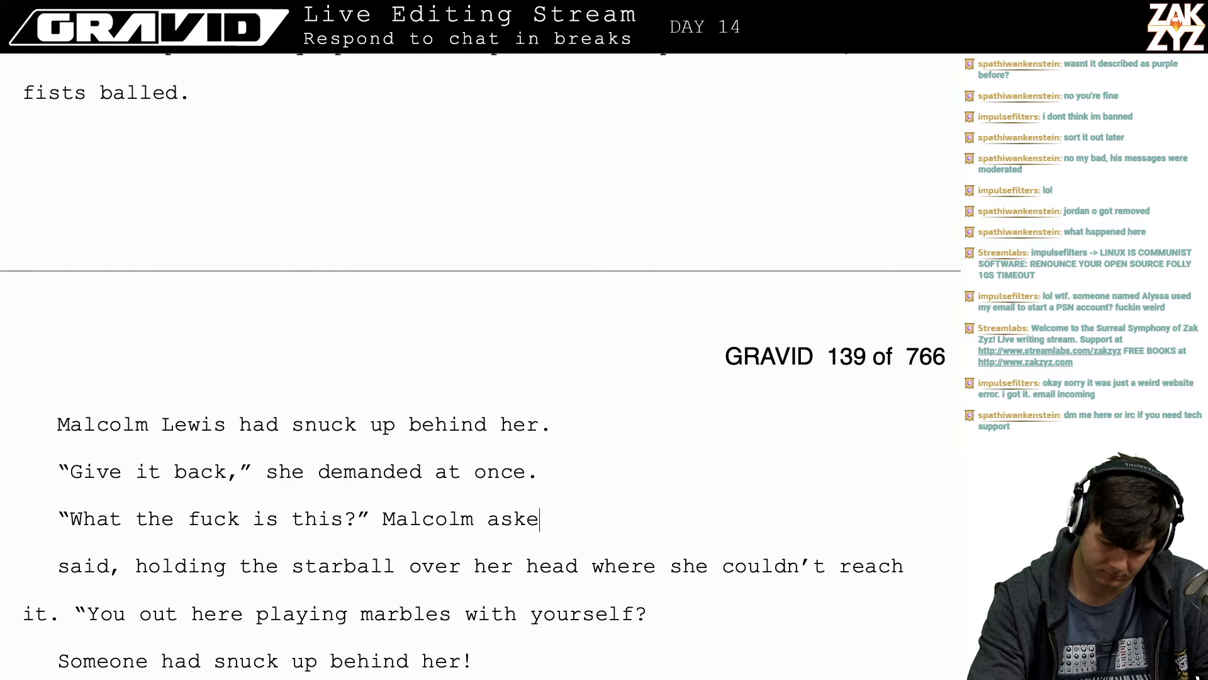
type("d, hol")
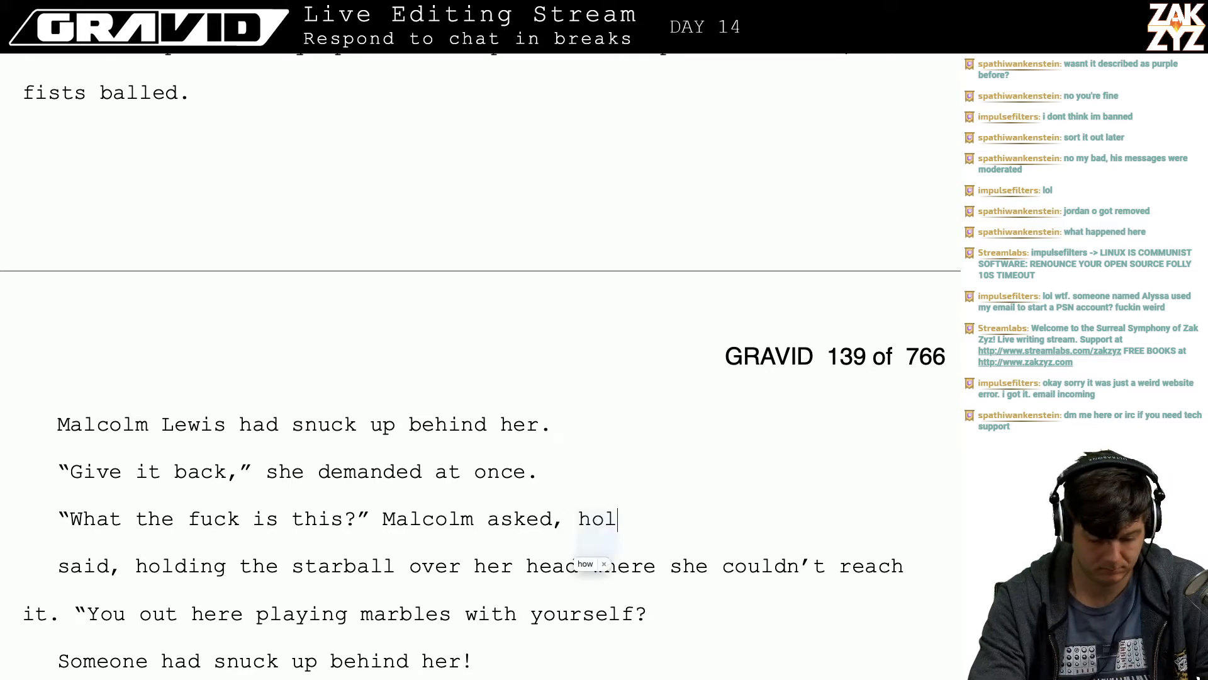
key("BackSpace")
key("BackSpace")
key("BackSpace")
type("p")
key("BackSpace")
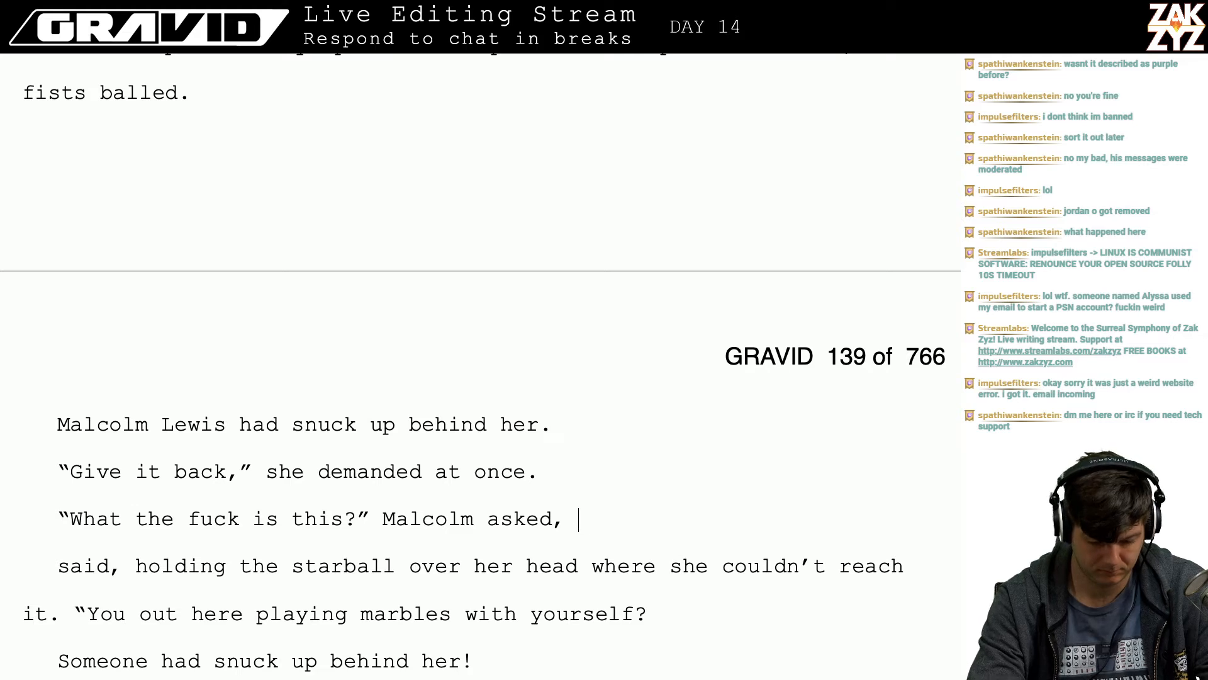
- Continue the line after "asked," with "eying the starball. She moved forward to grab it from her and"
type("eying the t")
type("ar")
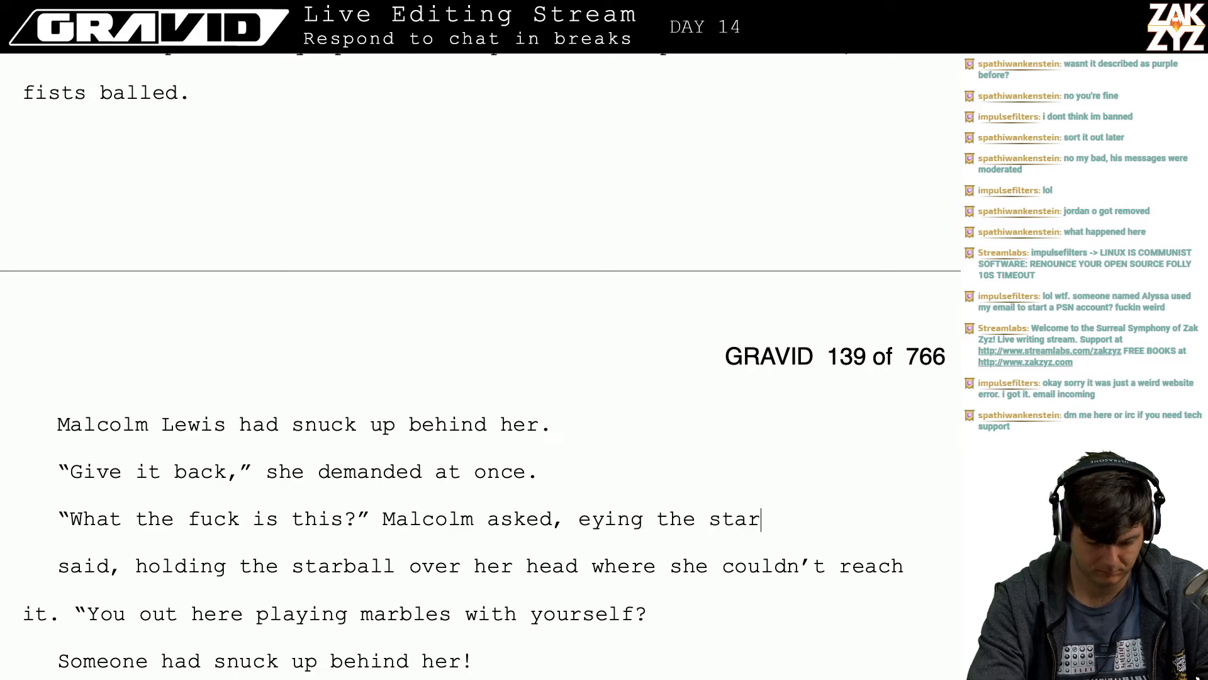
type("ball. She move")
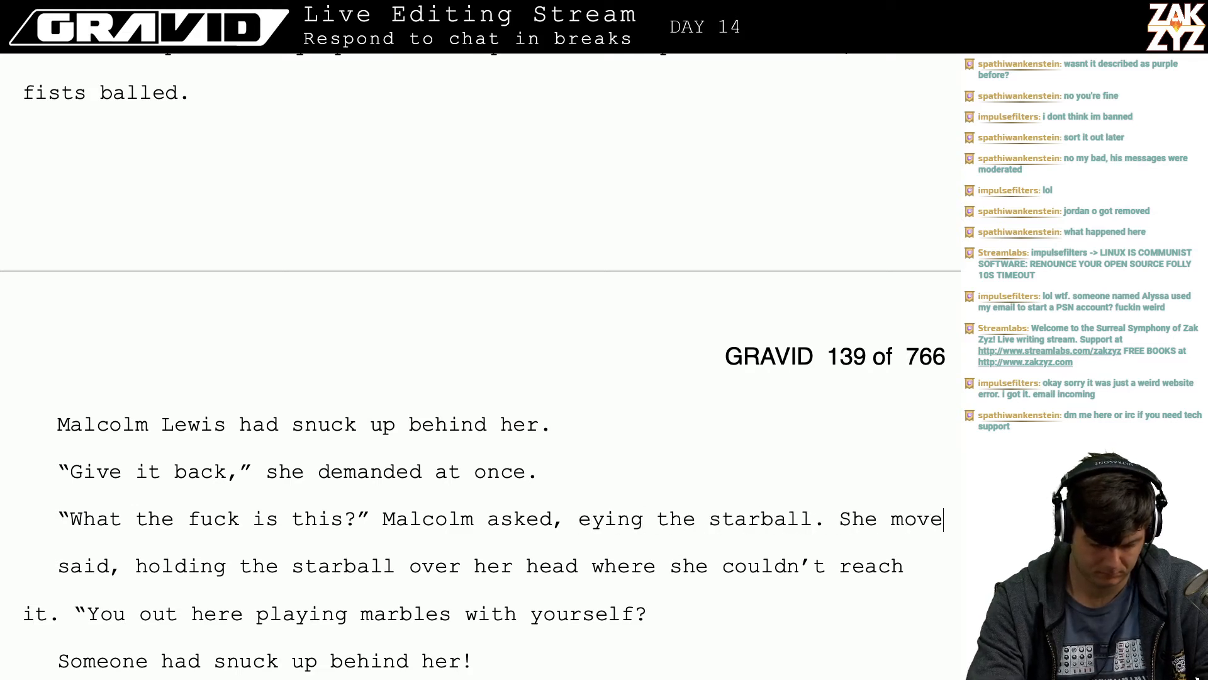
type("d forward dto")
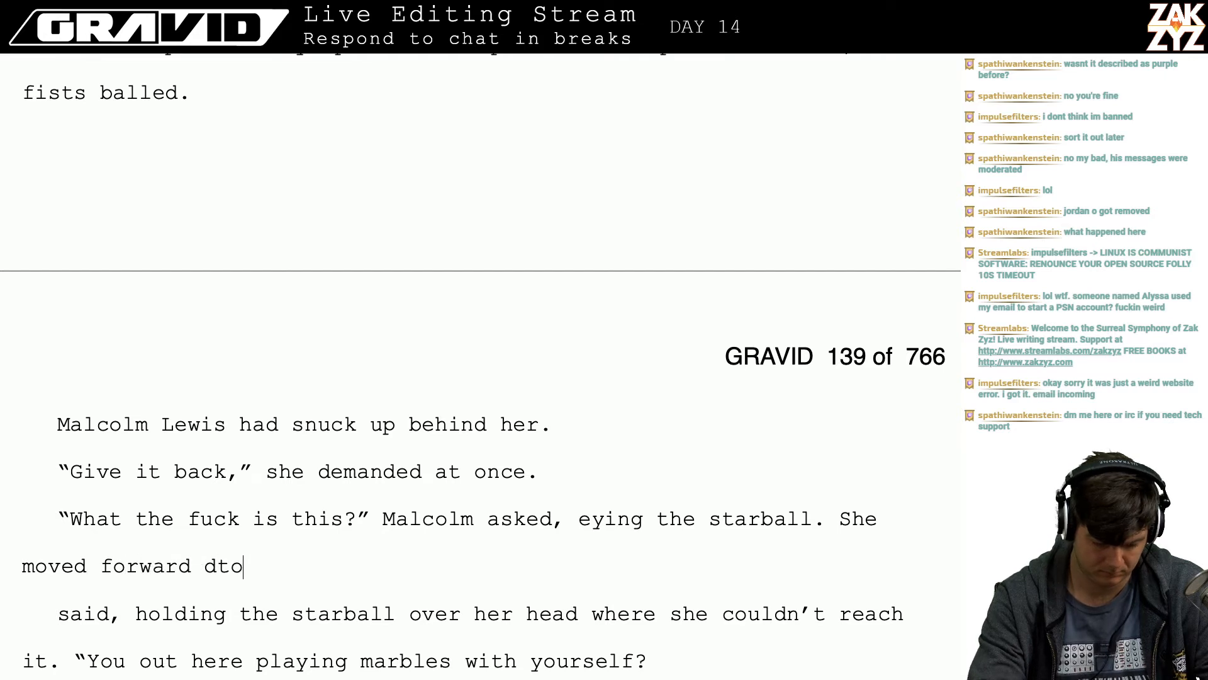
key("BackSpace")
key("BackSpace")
key("BackSpace")
type("to grab it from her and")
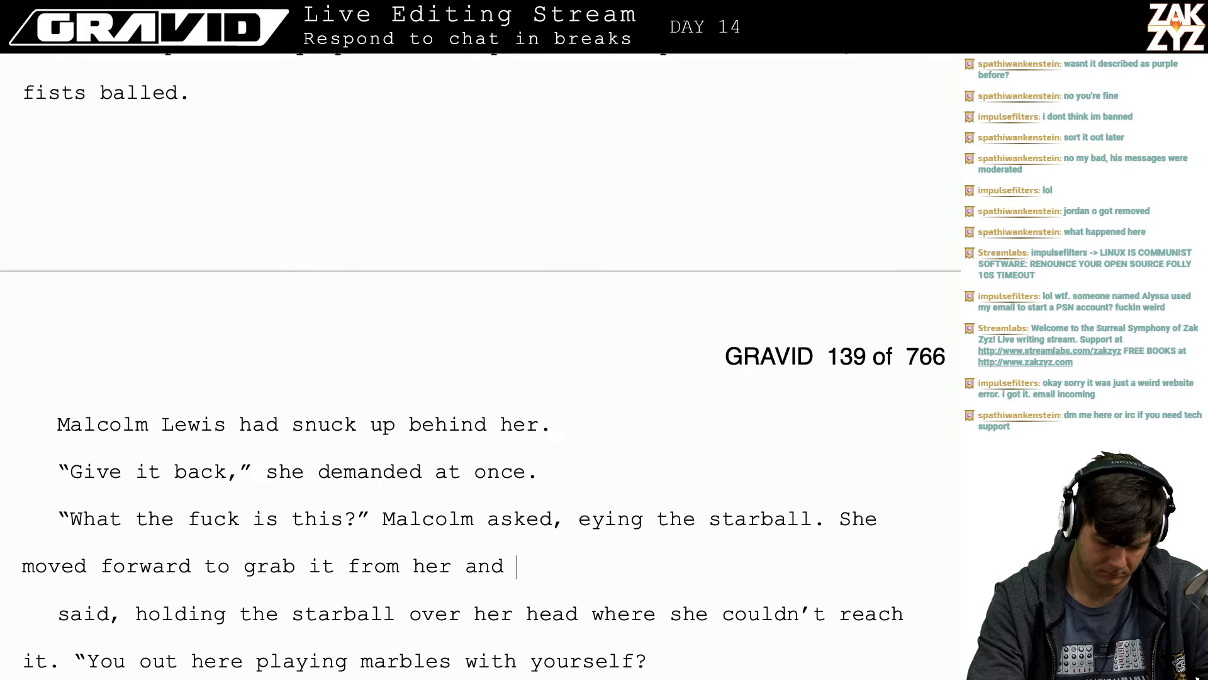
- Extend the unfinished sentence about her grabbing for the starball with "he held it up"
type(" she")
key("BackSpace")
key("BackSpace")
type("he")
key("BackSpace")
key("BackSpace")
key("BackSpace")
key("BackSpace")
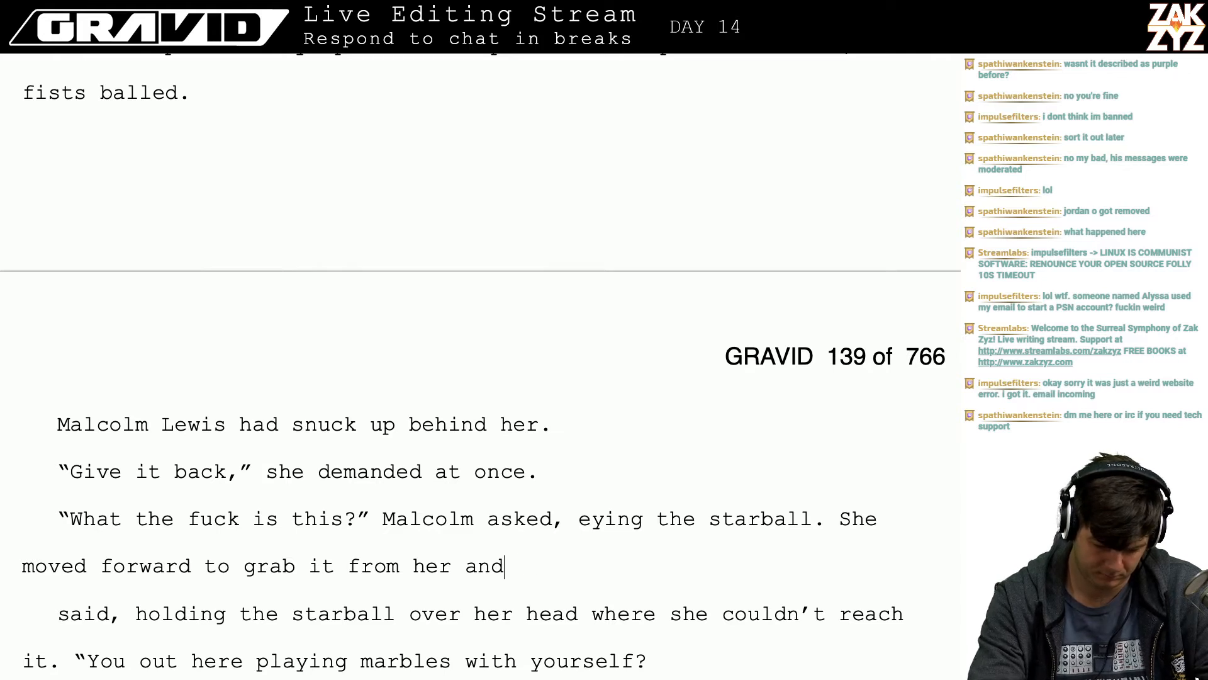
type("h")
key("BackSpace")
type("he held ")
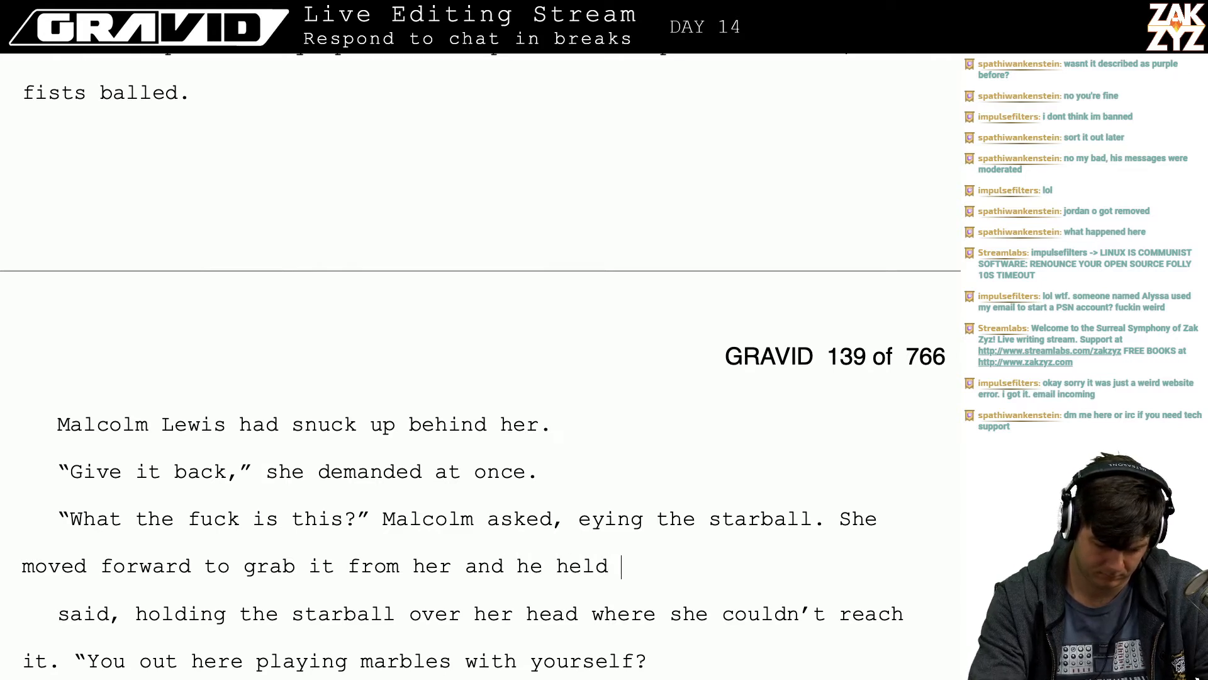
type("it u")
key("BackSpace")
type("it up,")
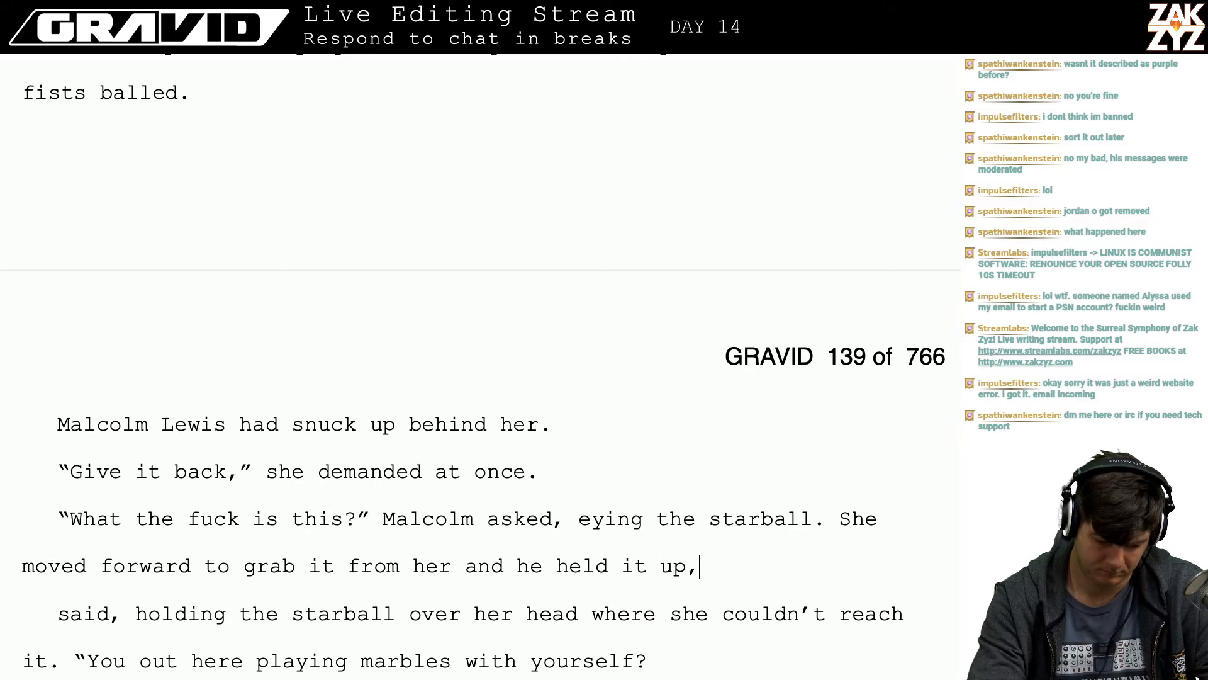
- Finish the sentence after "held it up" with "too high for her to reach it."
key("BackSpace")
type("high")
key("BackSpace")
key("BackSpace")
key("BackSpace")
key("BackSpace")
key("BackSpace")
key("BackSpace")
key("BackSpace")
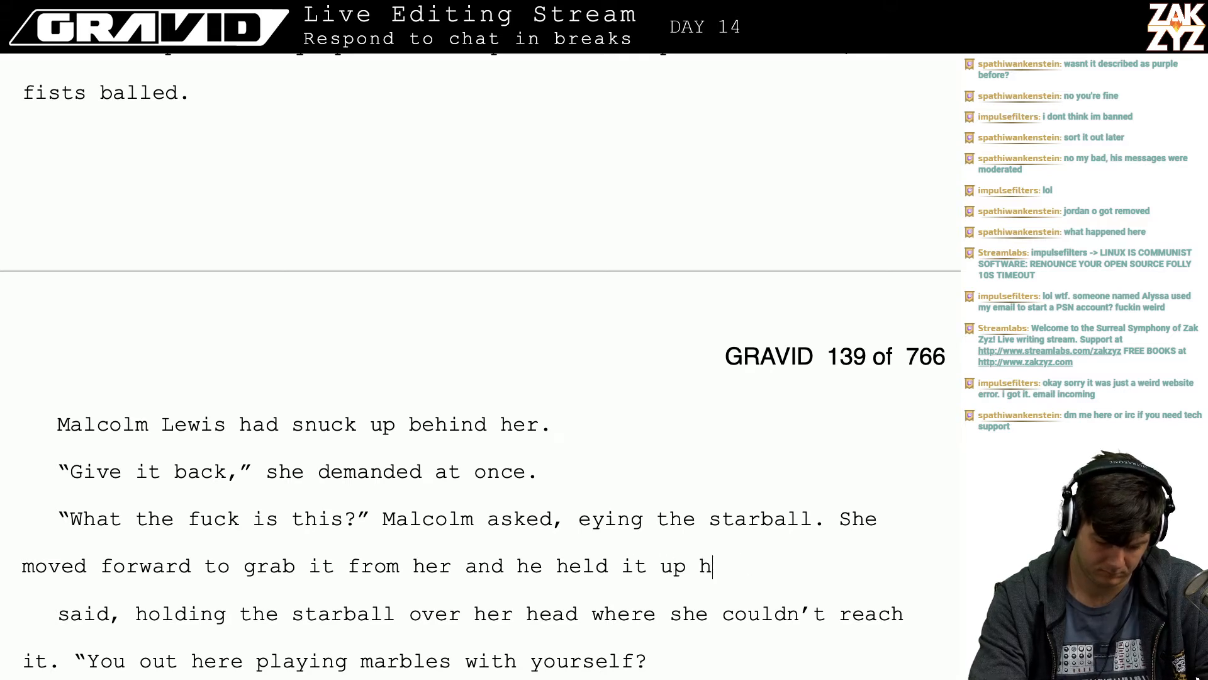
type("up too")
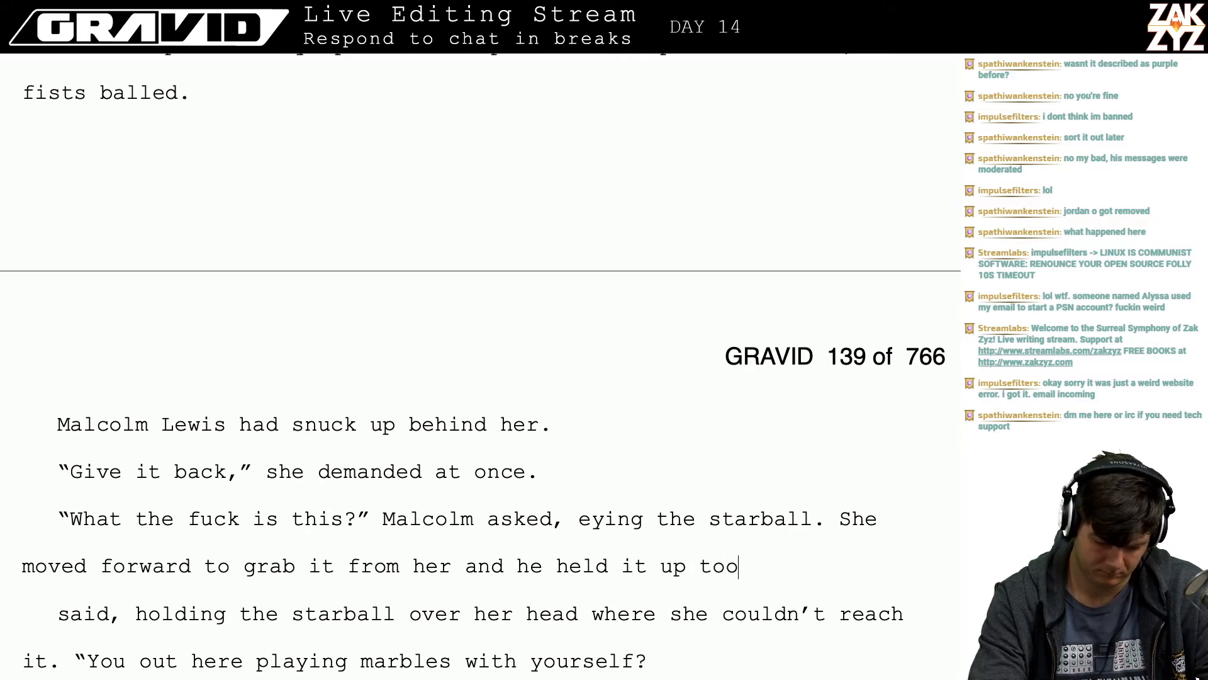
type(" high for")
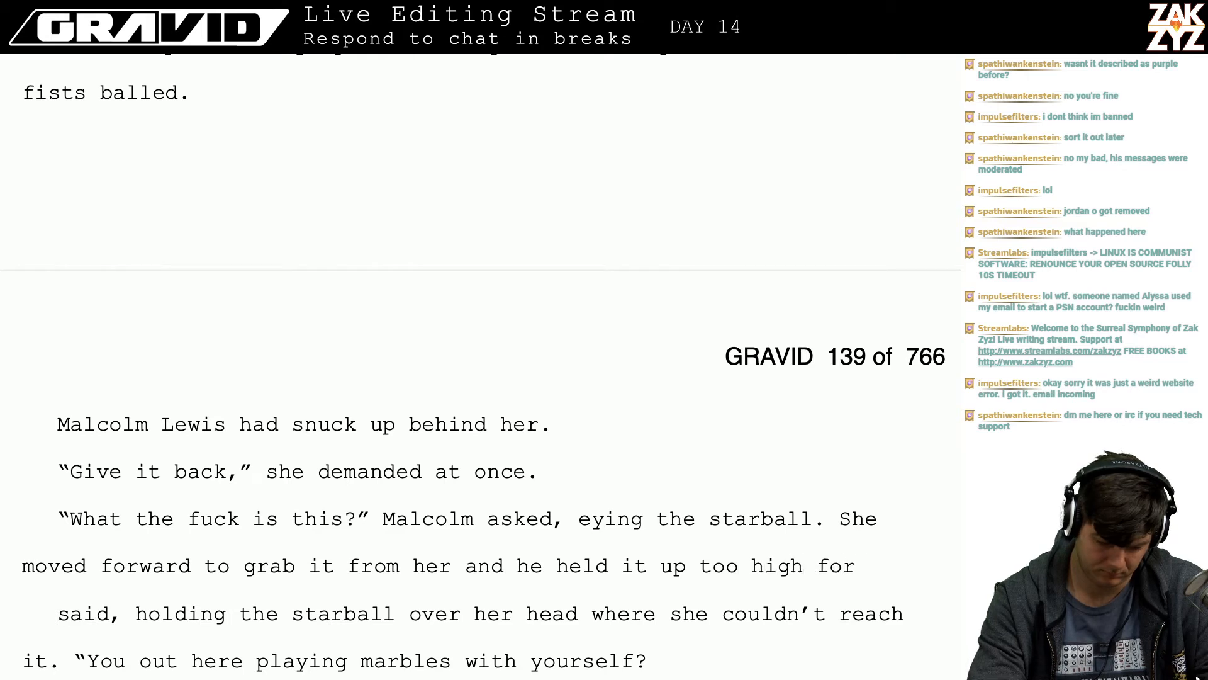
type(" her to reach it. You")
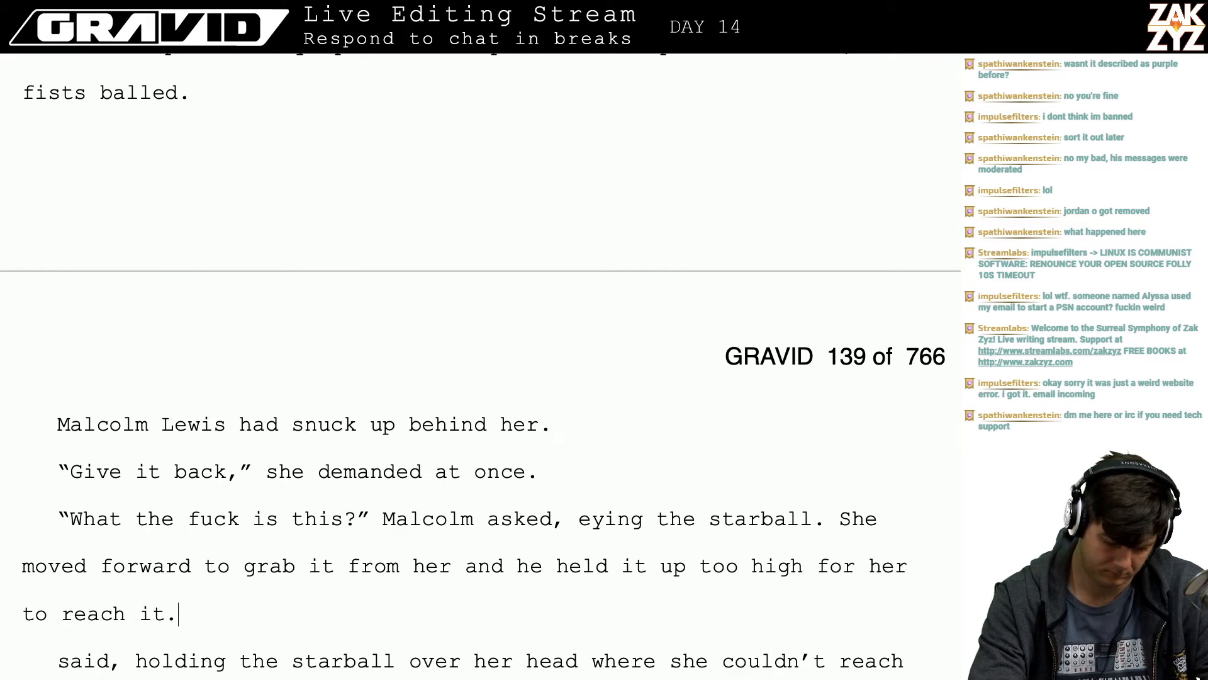
key("BackSpace")
key("BackSpace")
key("BackSpace")
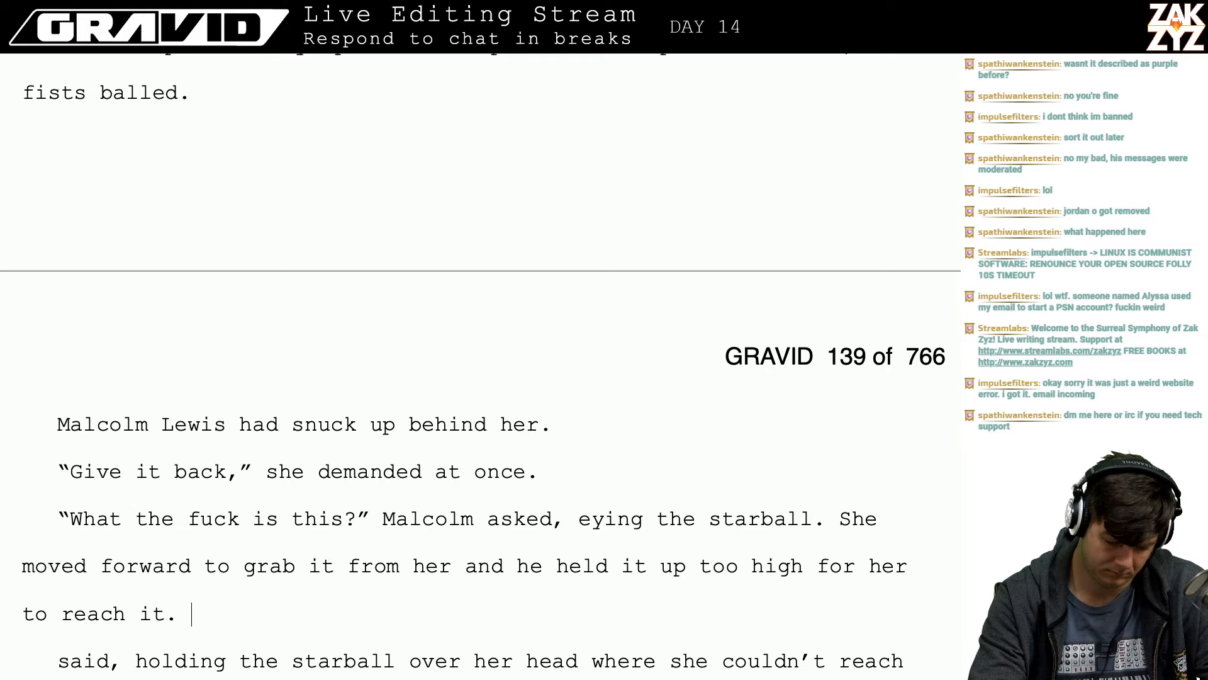
- Write “You out here playing marbles with yourself Jokela?” as a new paragraph and open blank lines below it
type("\"")
key("BackSpace")
key("Return")
type("\"")
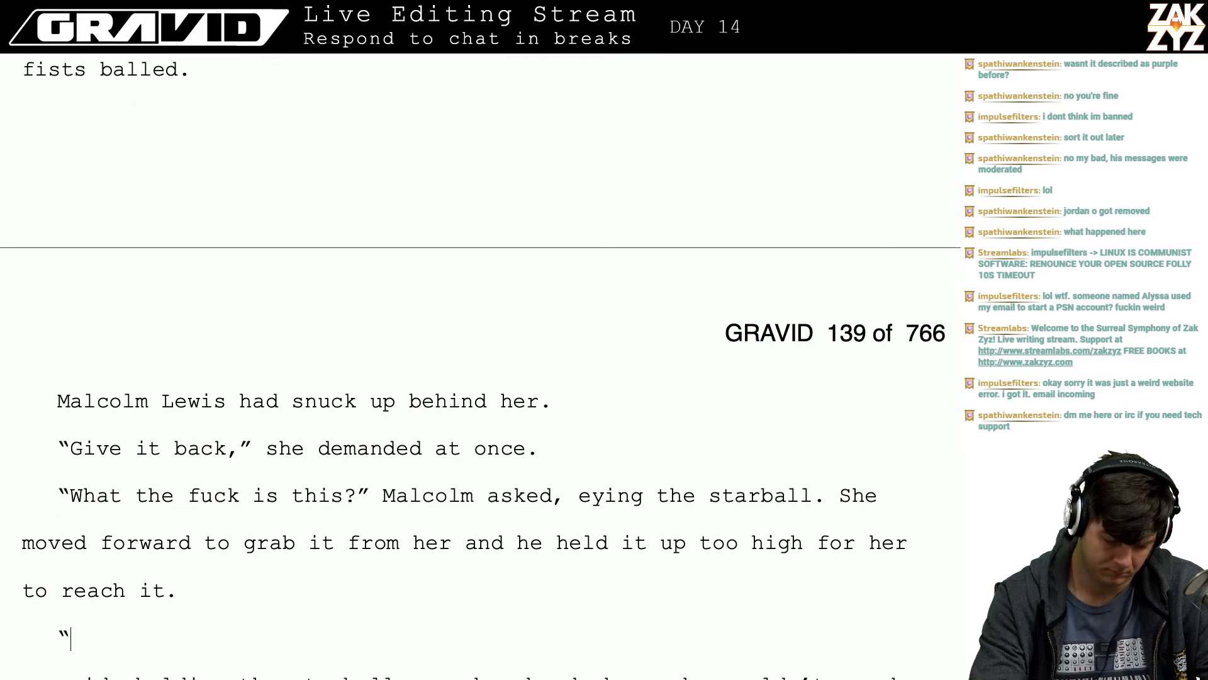
type("You o")
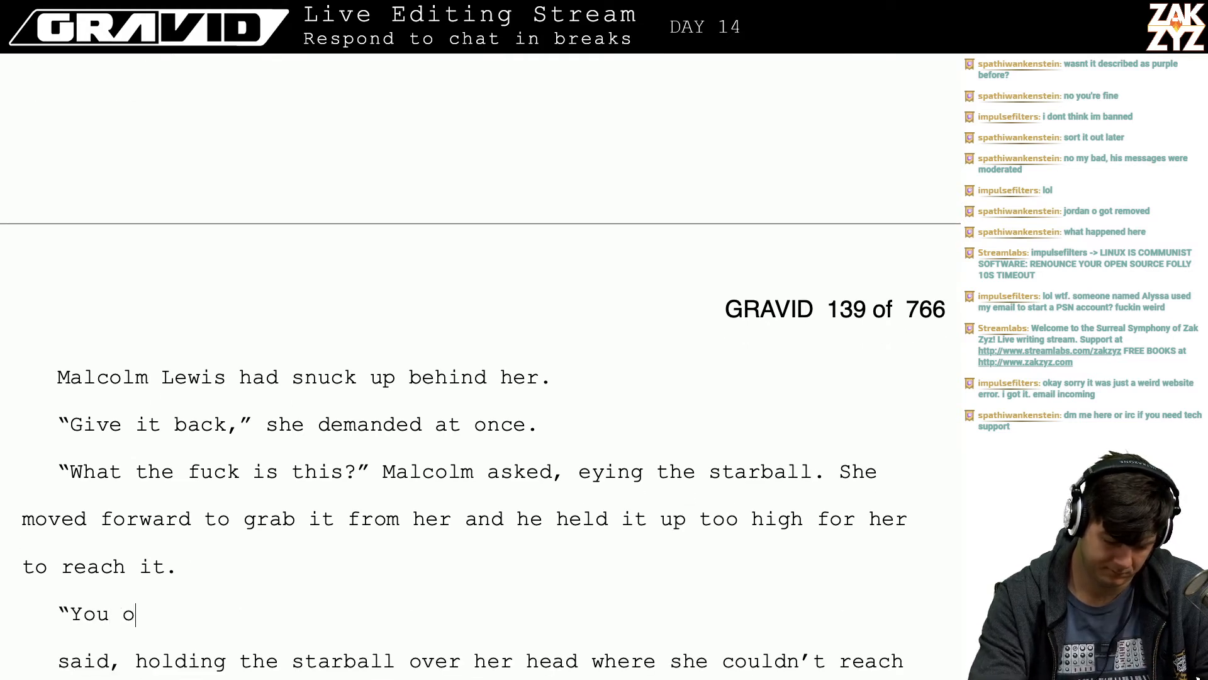
type("ut here playing mar")
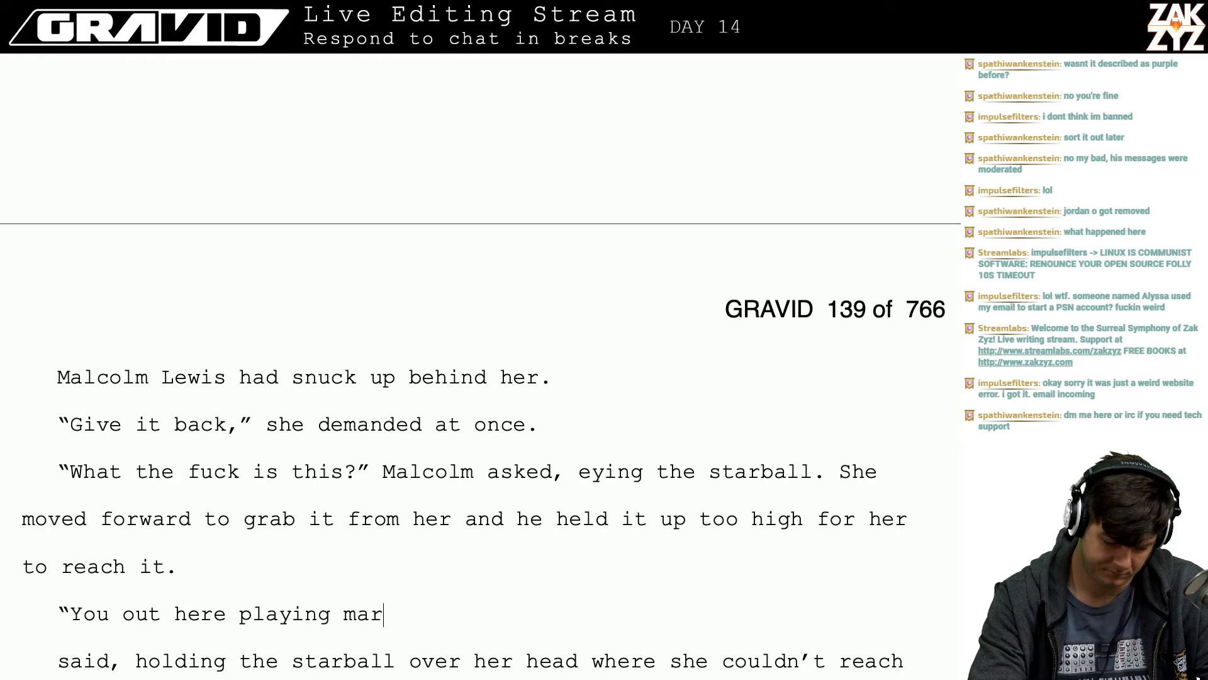
type("bles with yourse")
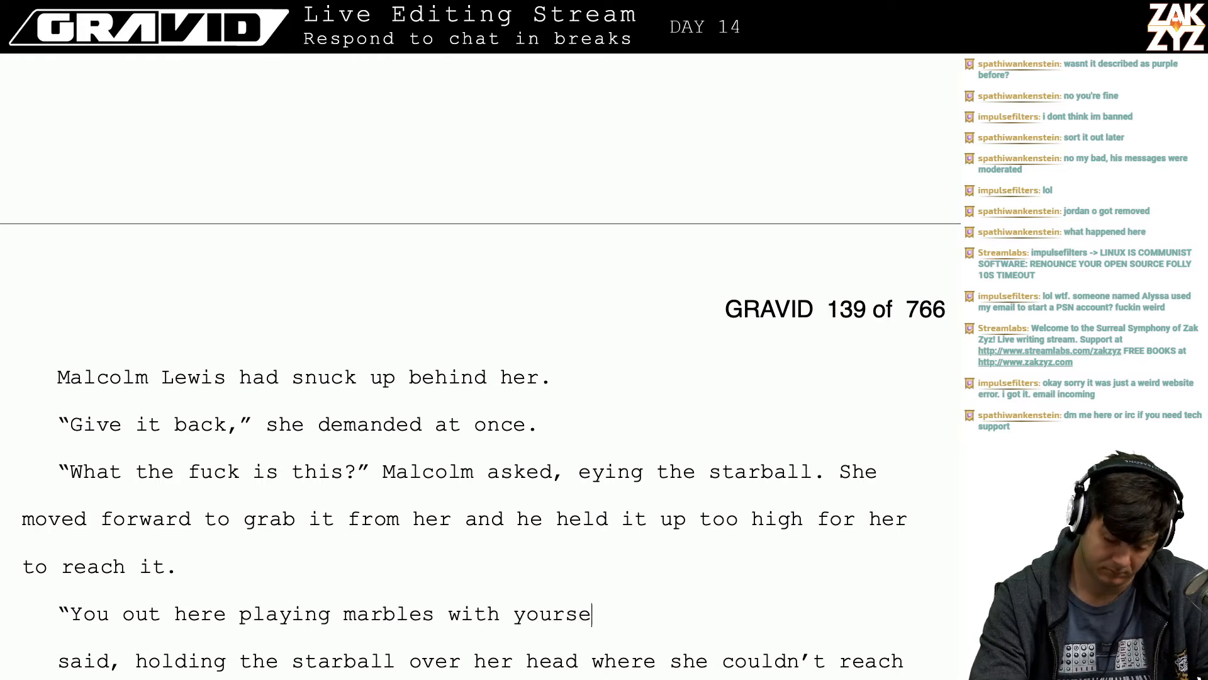
type("lf Jokela")
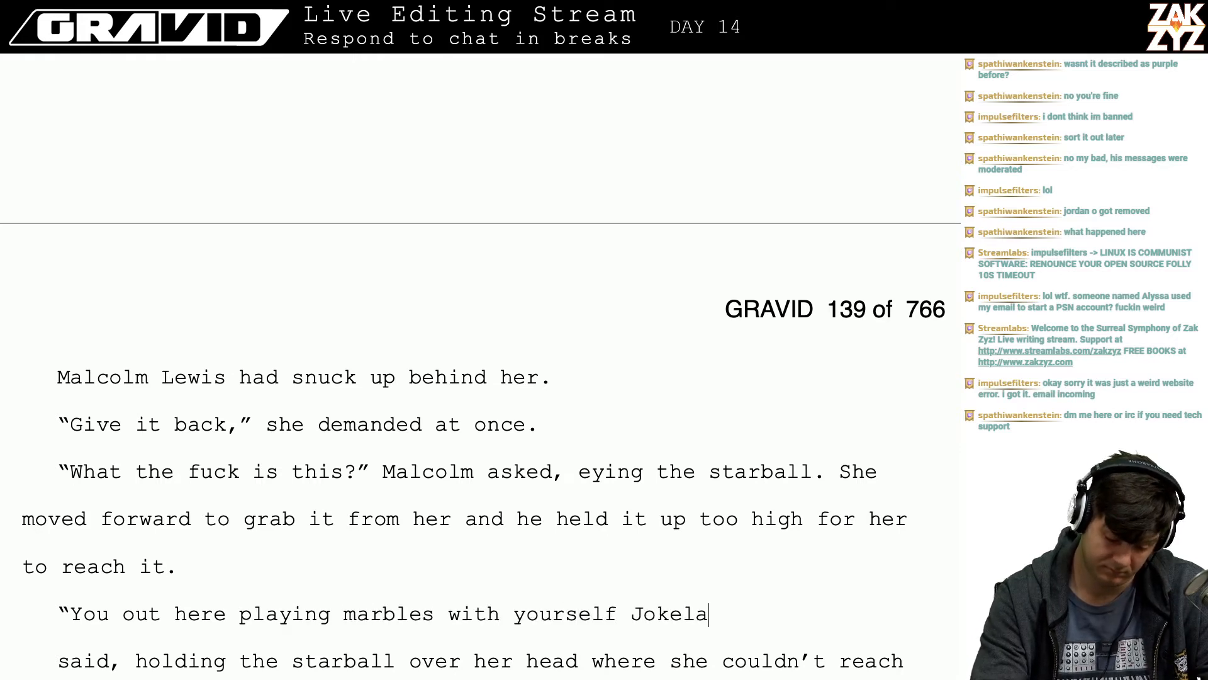
type("? \"")
key("Return")
key("Return")
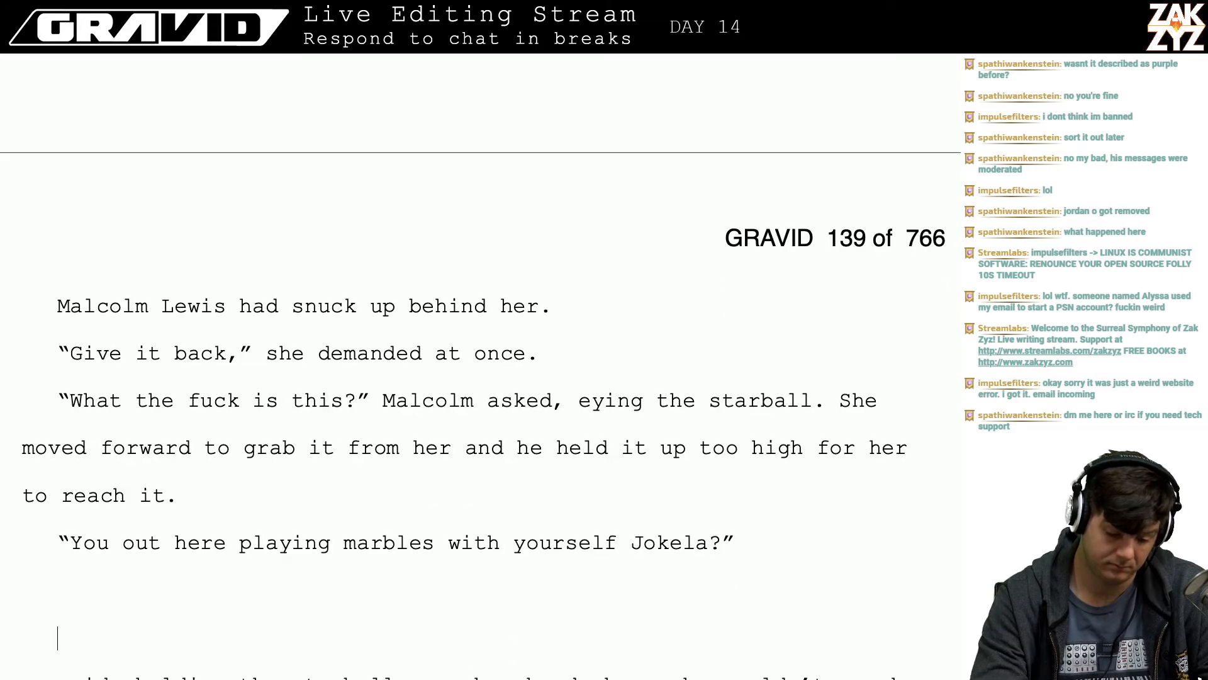
- Write “Give it back!” She said. as a new paragraph below the marbles taunt and open a line under it
key("Up")
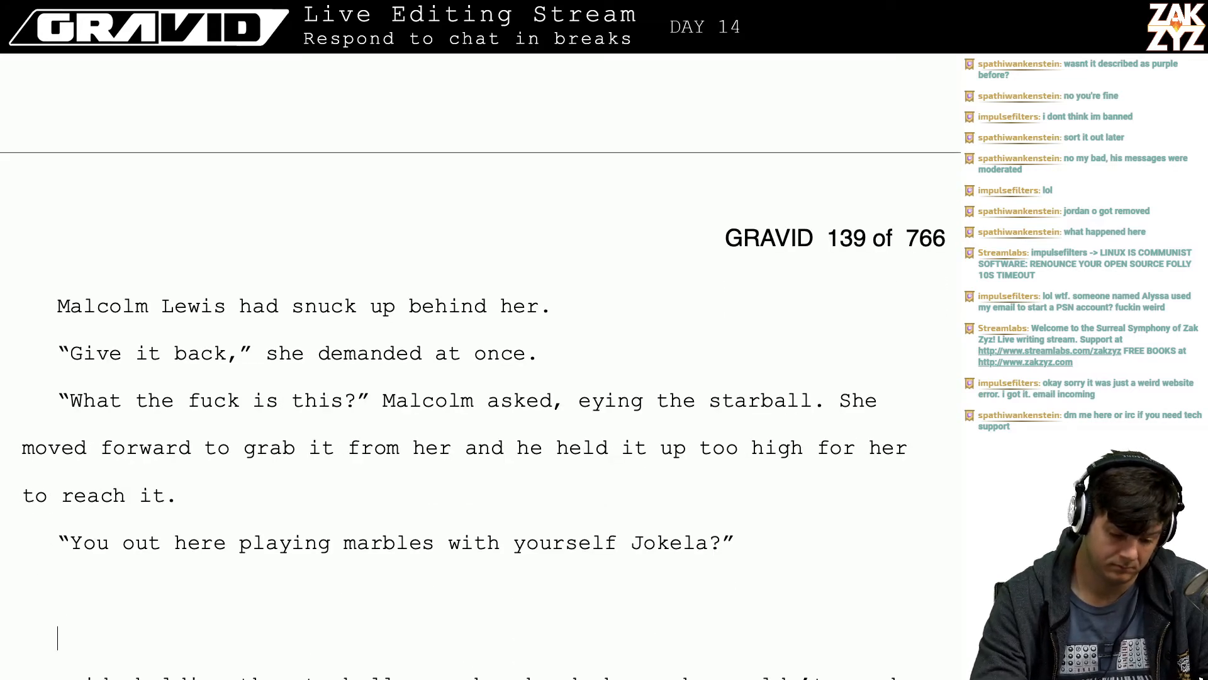
key("Down")
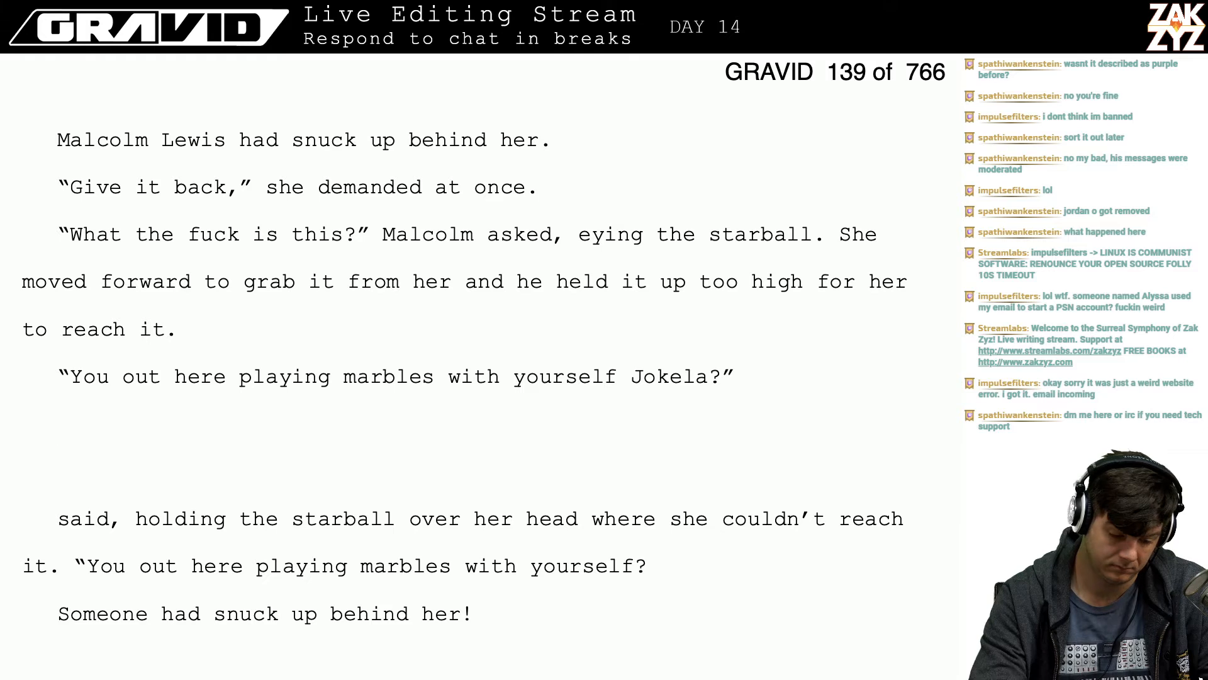
type("“Give it b")
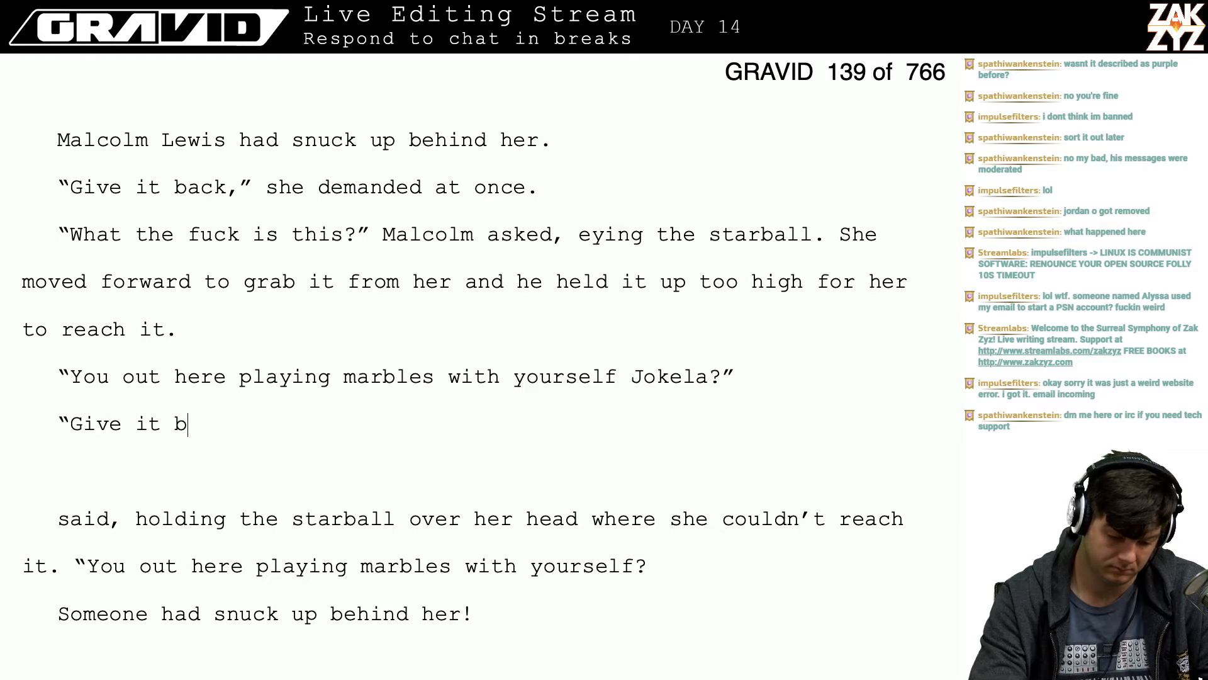
type("ack! She")
key("BackSpace")
key("BackSpace")
key("BackSpace")
key("BackSpace")
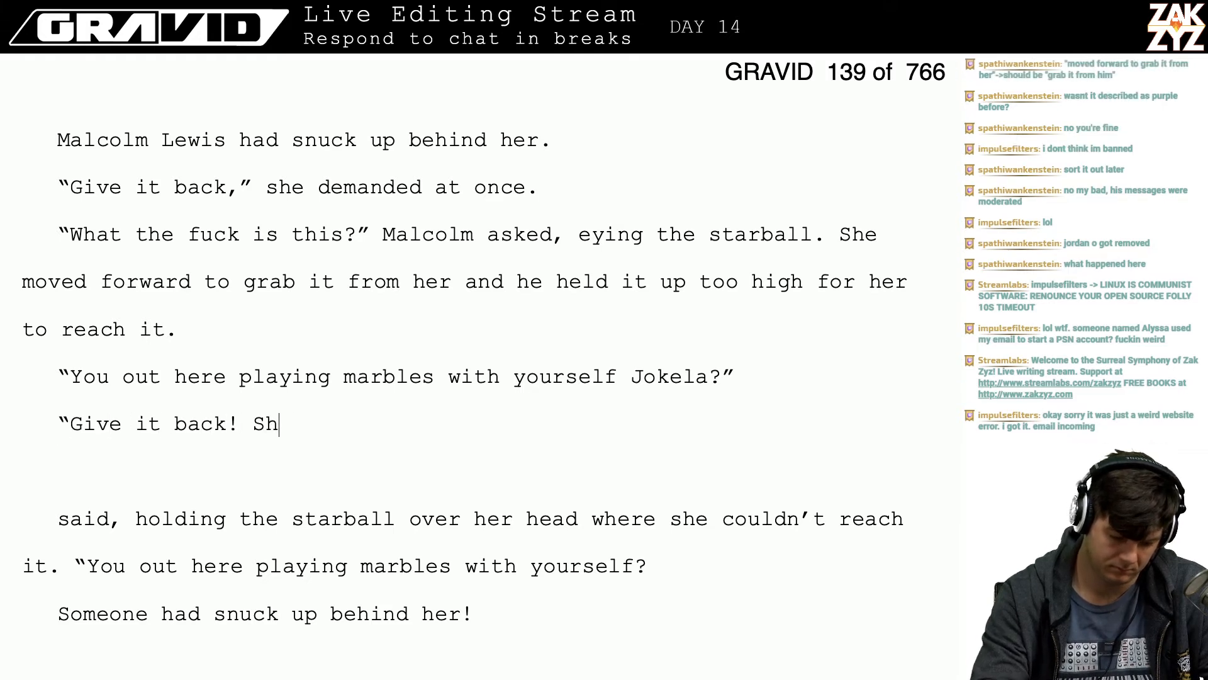
type("”s")
key("BackSpace")
key("BackSpace")
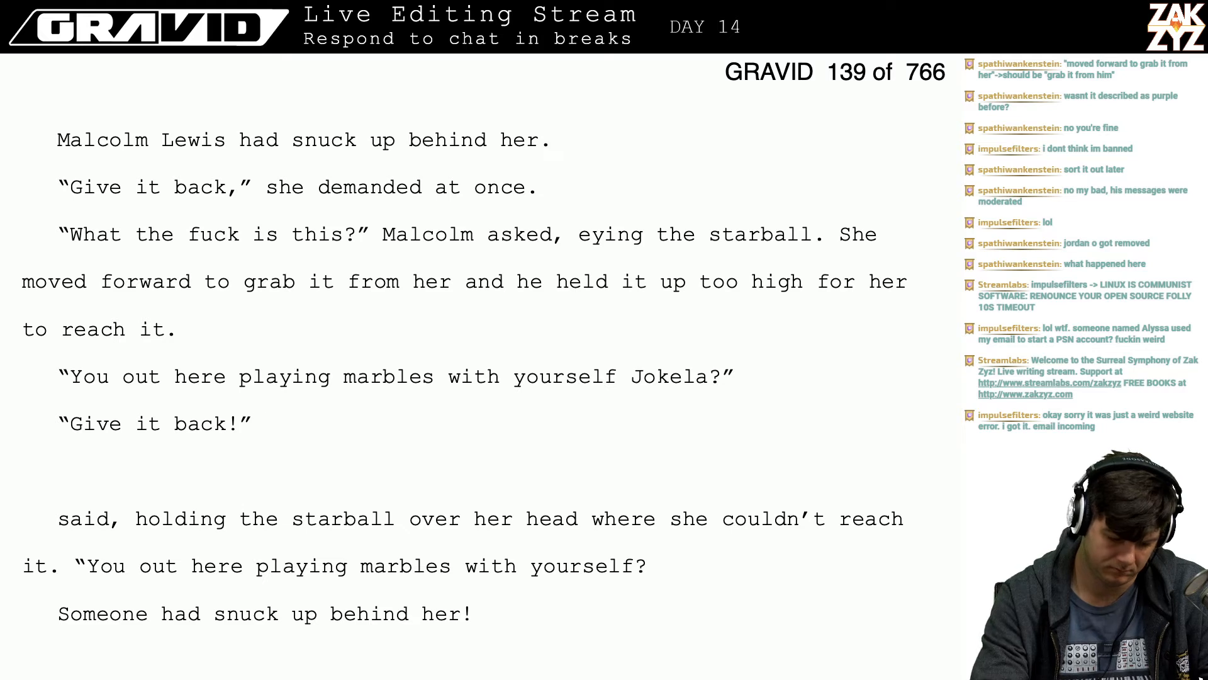
type("She said.")
key("Return")
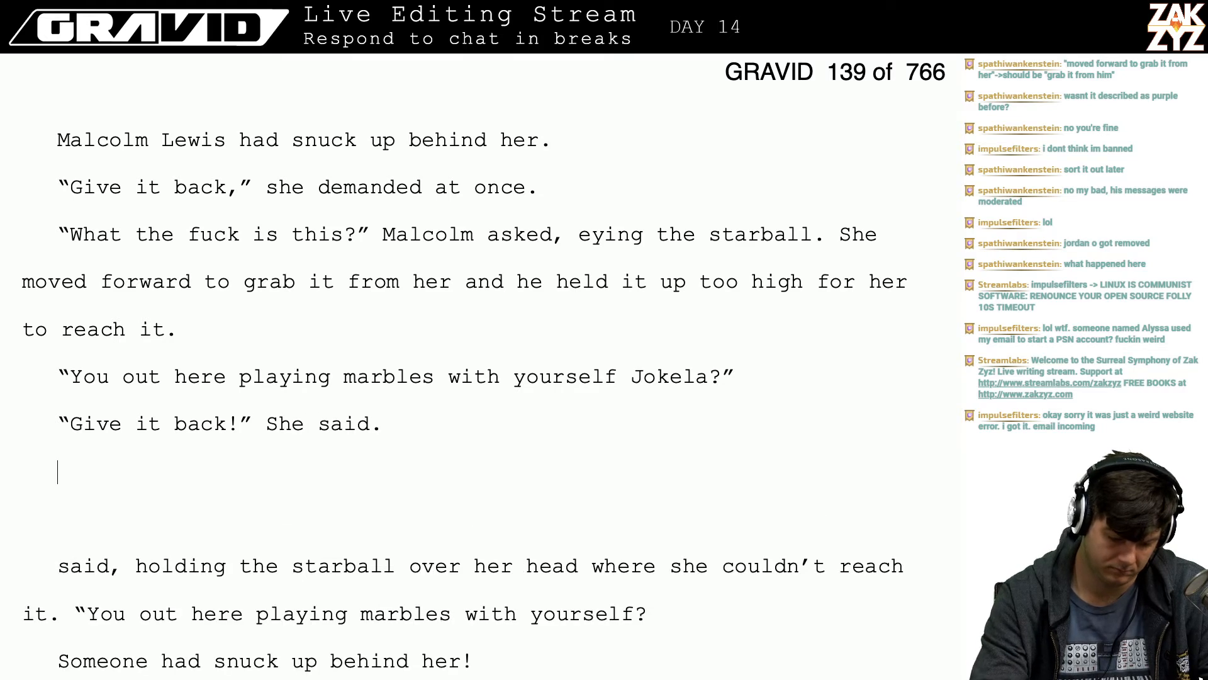
- Write Malcolm's reply “Or what?” He said. as the paragraph following “Give it back!” She said
type("\"or")
key("BackSpace")
key("BackSpace")
type("OR wh")
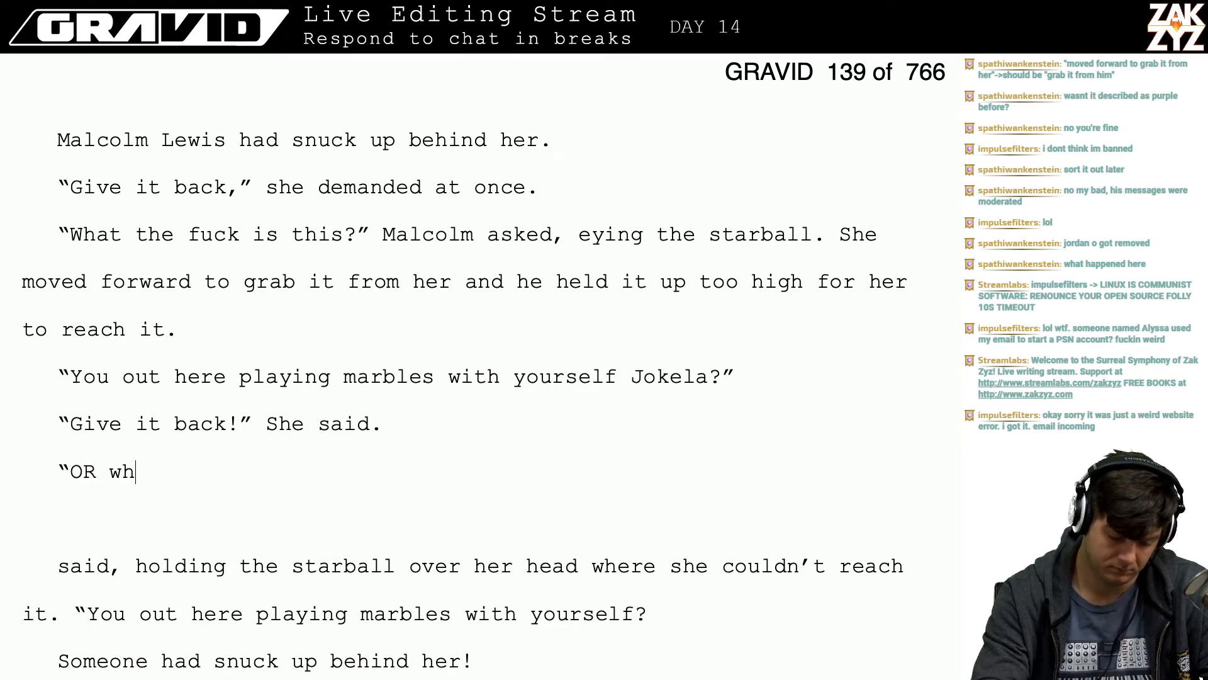
key("BackSpace")
key("BackSpace")
key("BackSpace")
type("r")
key("BackSpace")
key("BackSpace")
type("r what?")
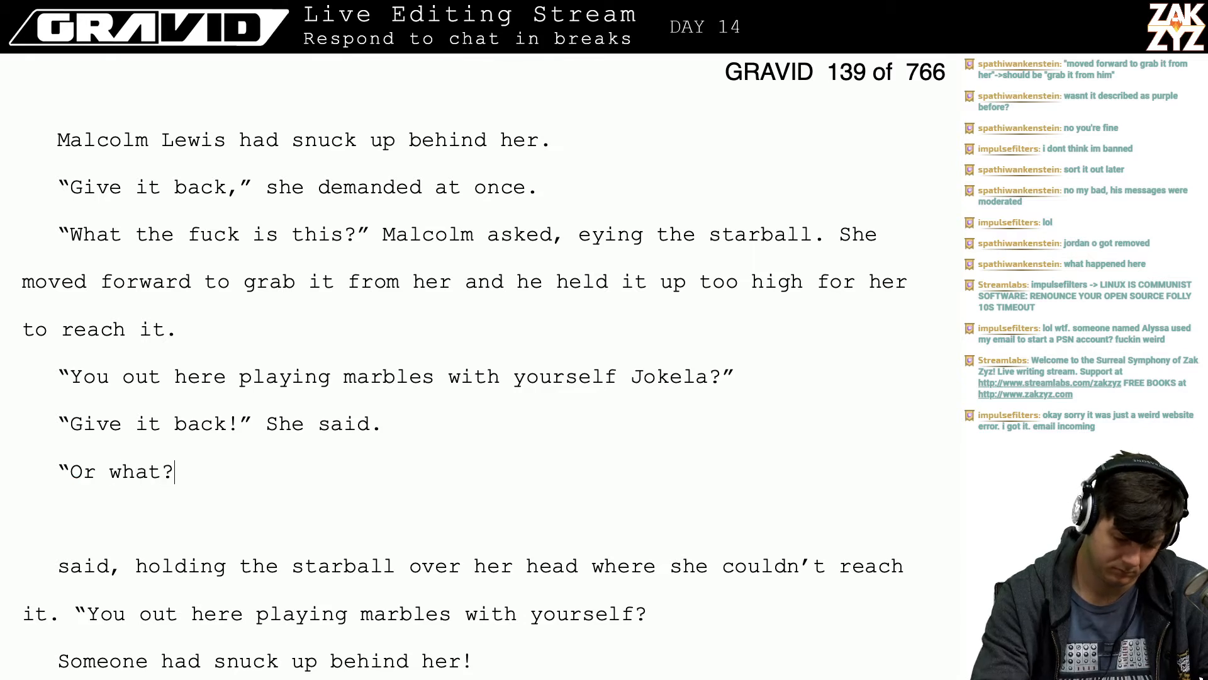
type("\" He said.")
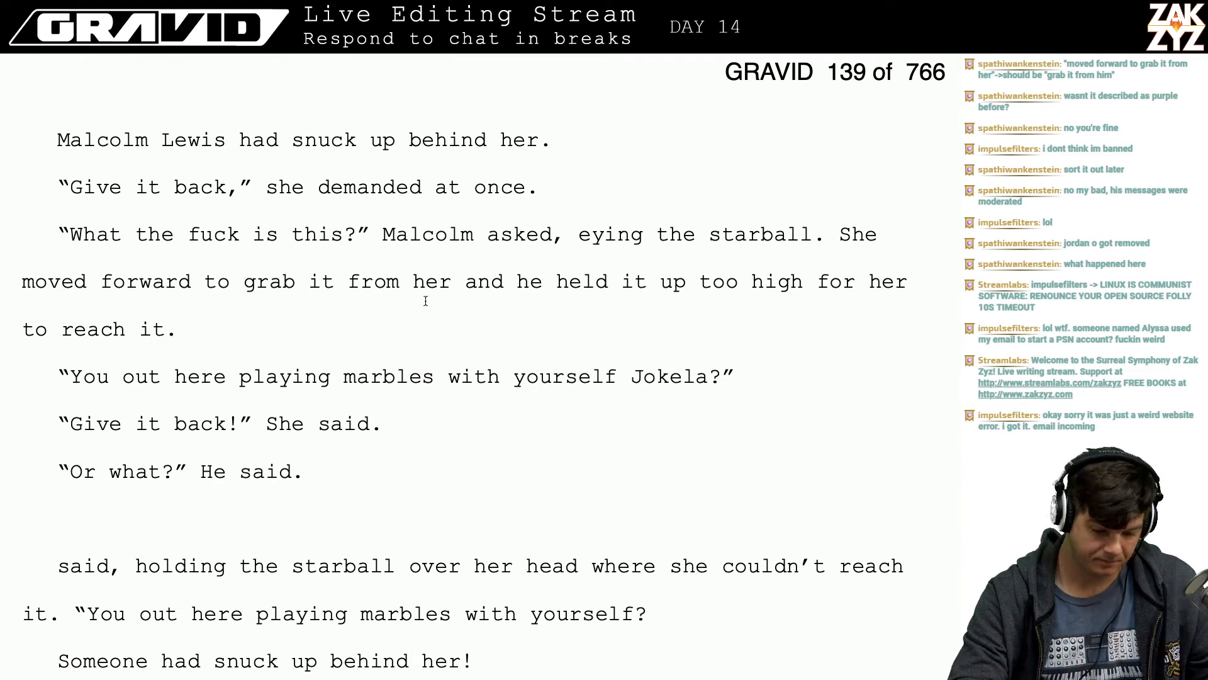
- Replace “it from her” with “it back” in the sentence where she moves forward to grab the starball
left_click(461, 289)
key("Left")
key("Left")
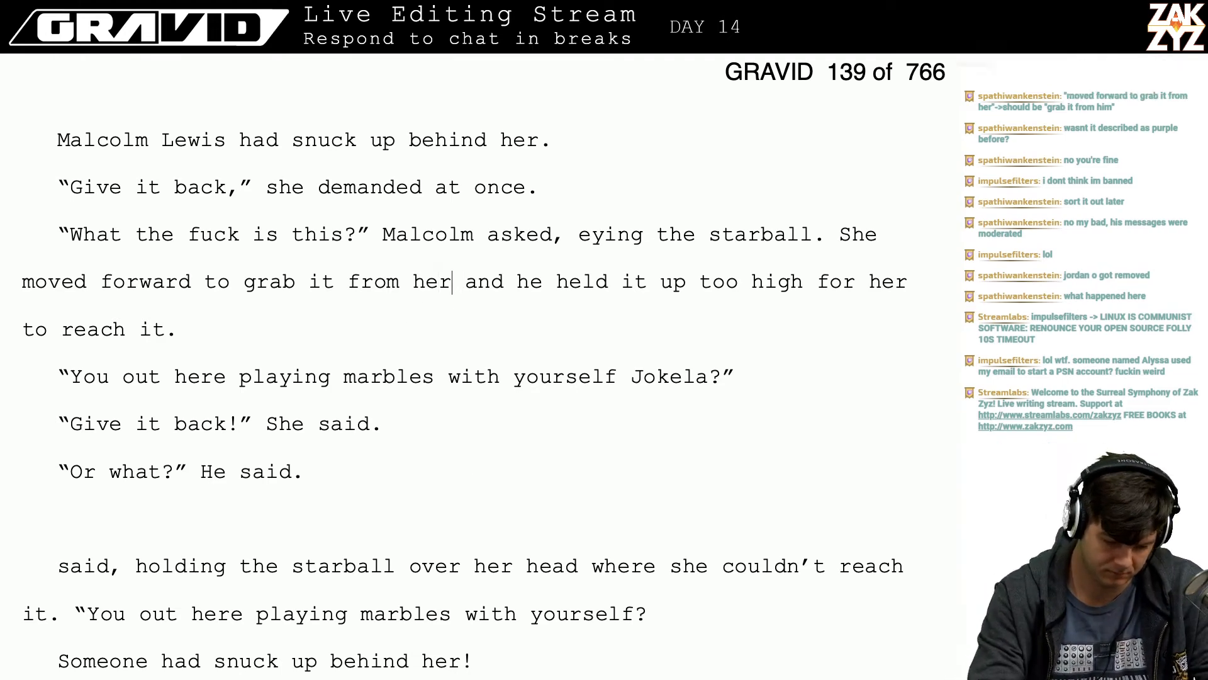
key("Delete")
key("BackSpace")
key("BackSpace")
key("BackSpace")
key("BackSpace")
key("BackSpace")
key("BackSpace")
key("BackSpace")
key("BackSpace")
key("BackSpace")
key("BackSpace")
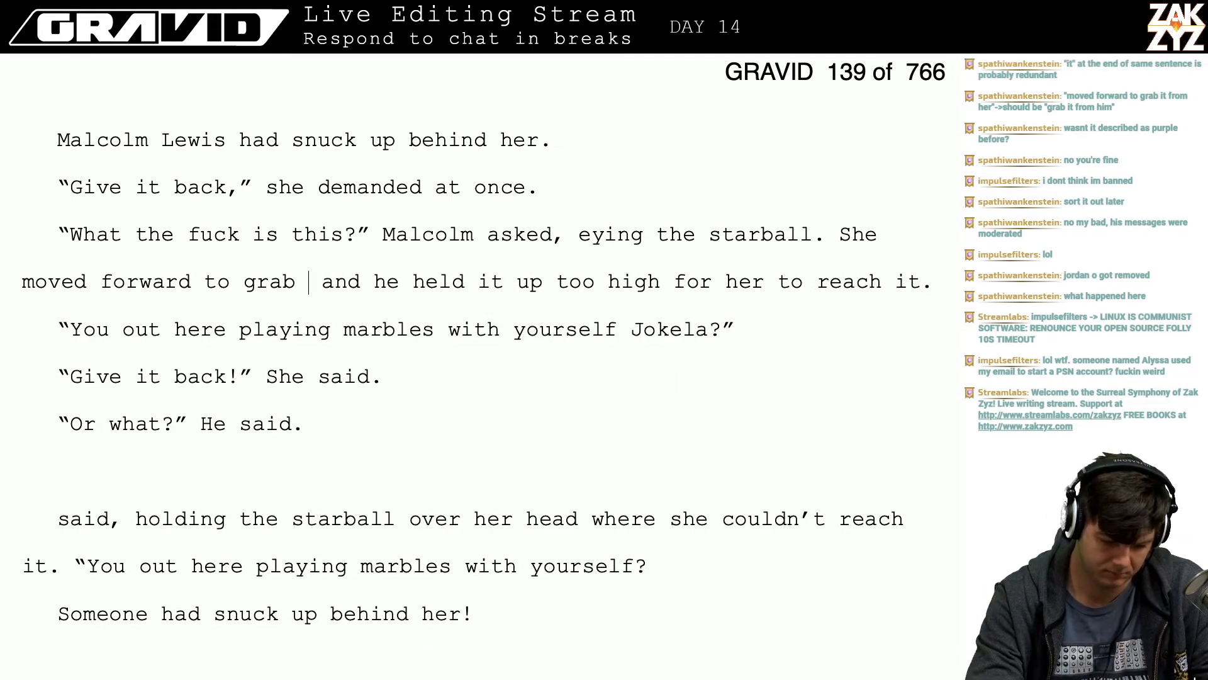
type("it back")
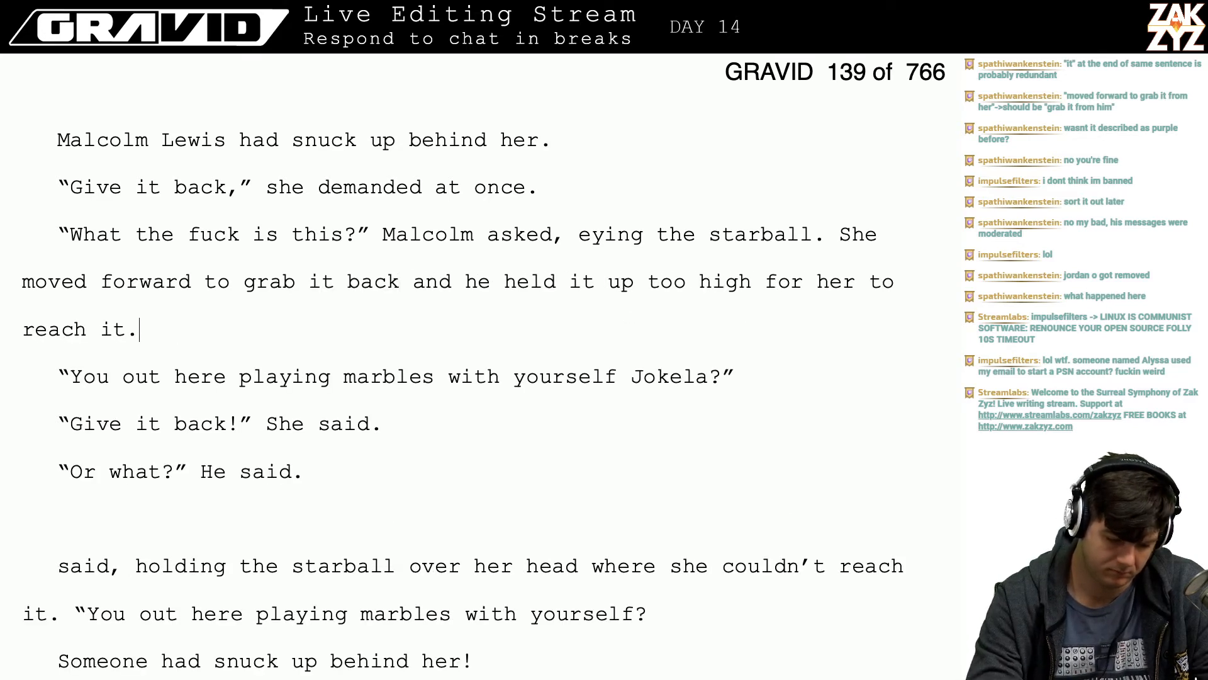
- Remove “said.” from the “Give it back!” She said. line and begin a replacement verb with “d”
key("Right")
key("Right")
key("Right")
key("Right")
key("Right")
key("Right")
key("Right")
key("Right")
key("Right")
key("Right")
key("Right")
key("Right")
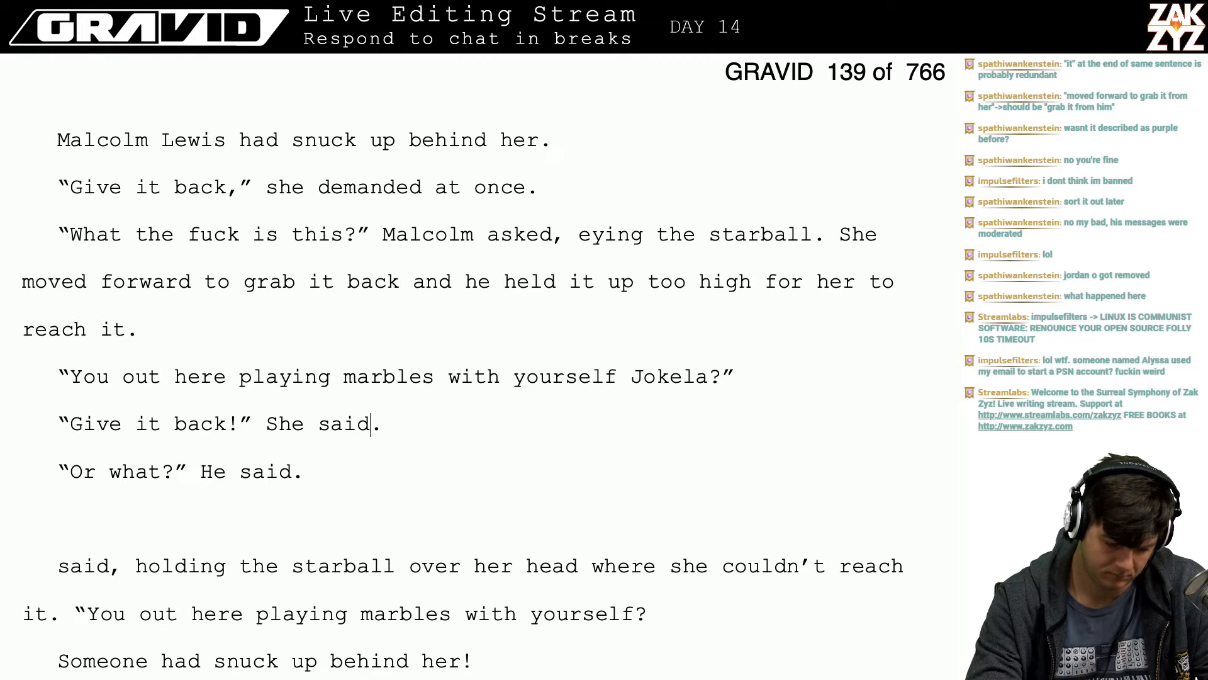
key("BackSpace")
key("BackSpace")
key("BackSpace")
key("BackSpace")
key("BackSpace")
type("d")
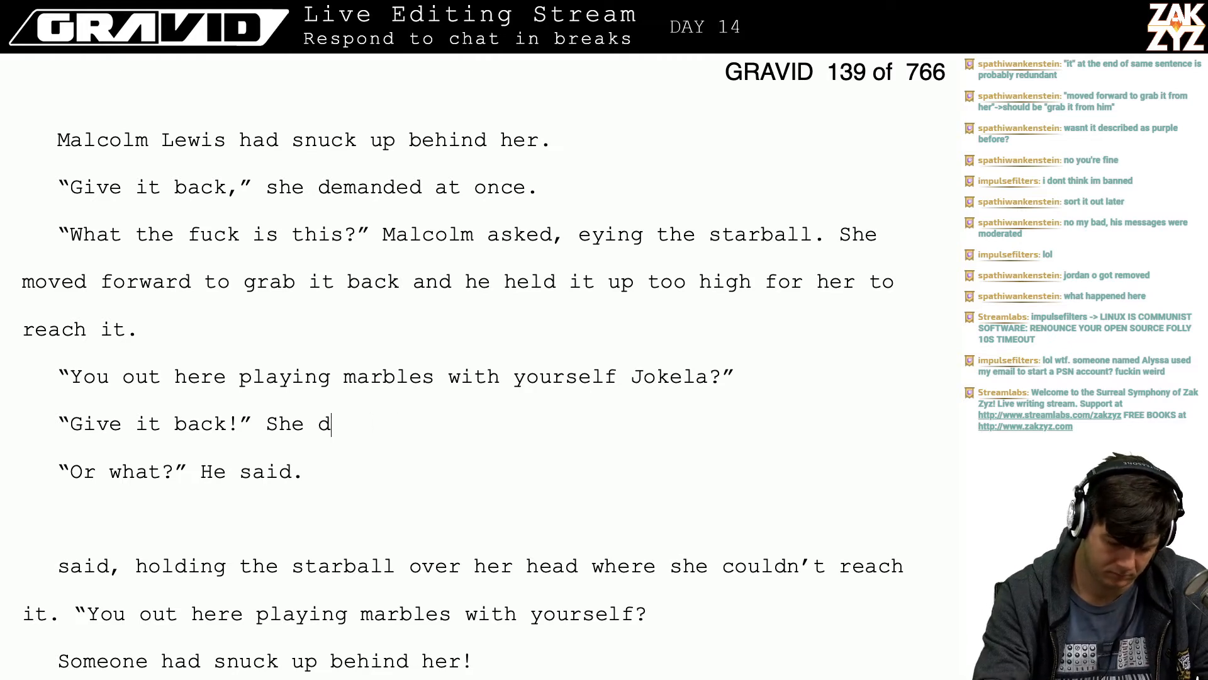
- Replace the unfinished tag after “Give it back!” with “Freya demanded.”
key("BackSpace")
key("BackSpace")
key("BackSpace")
key("BackSpace")
key("BackSpace")
type("Freya demanded.")
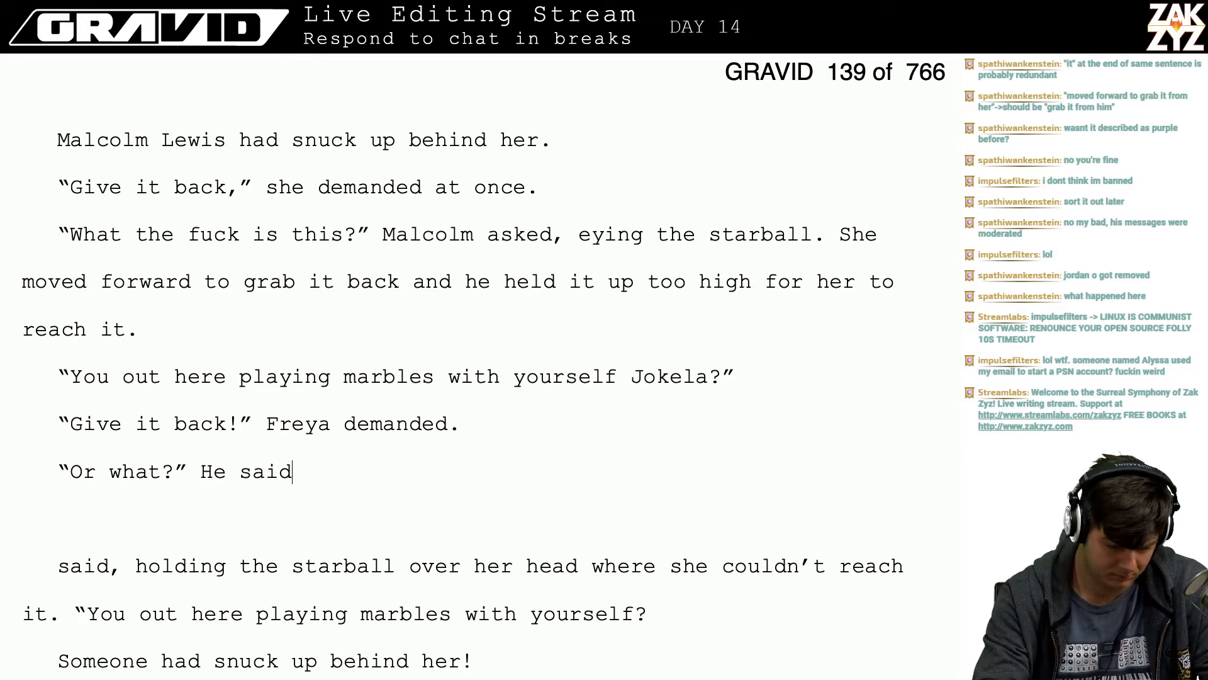
- Change the tag after “Or what?” to “Malcolm teased.” and open a new quotation after it
key("BackSpace")
key("BackSpace")
key("BackSpace")
key("BackSpace")
key("BackSpace")
key("BackSpace")
type("Malcol")
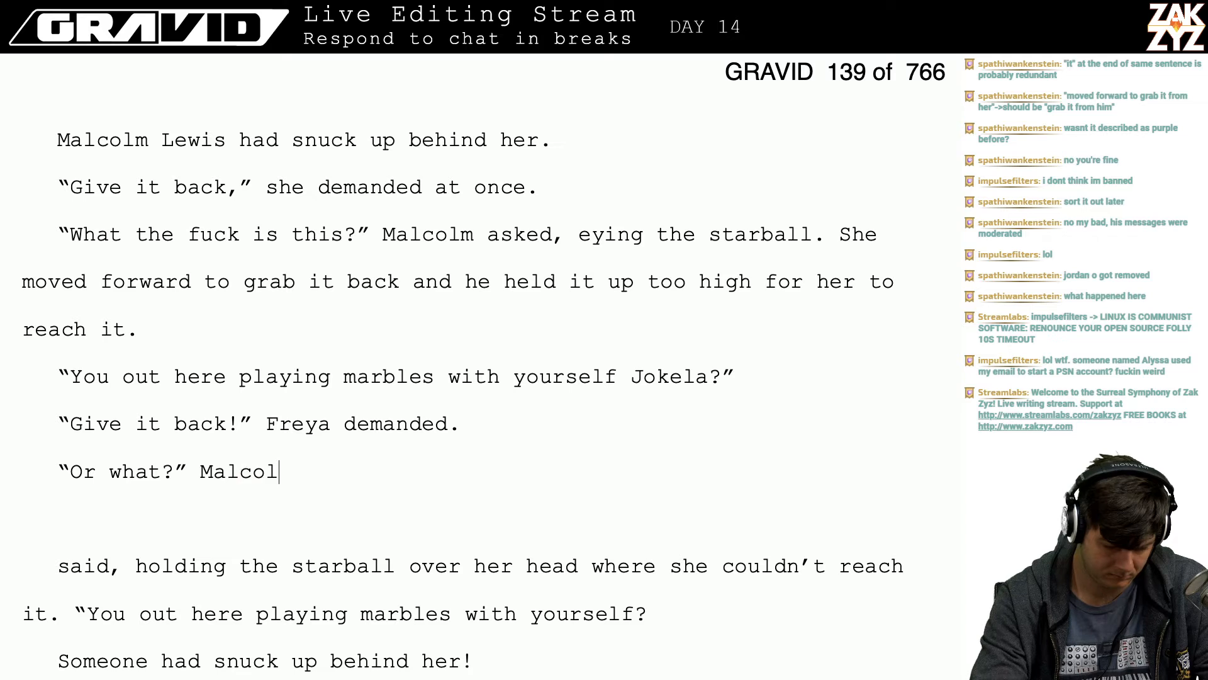
type("m teased. ")
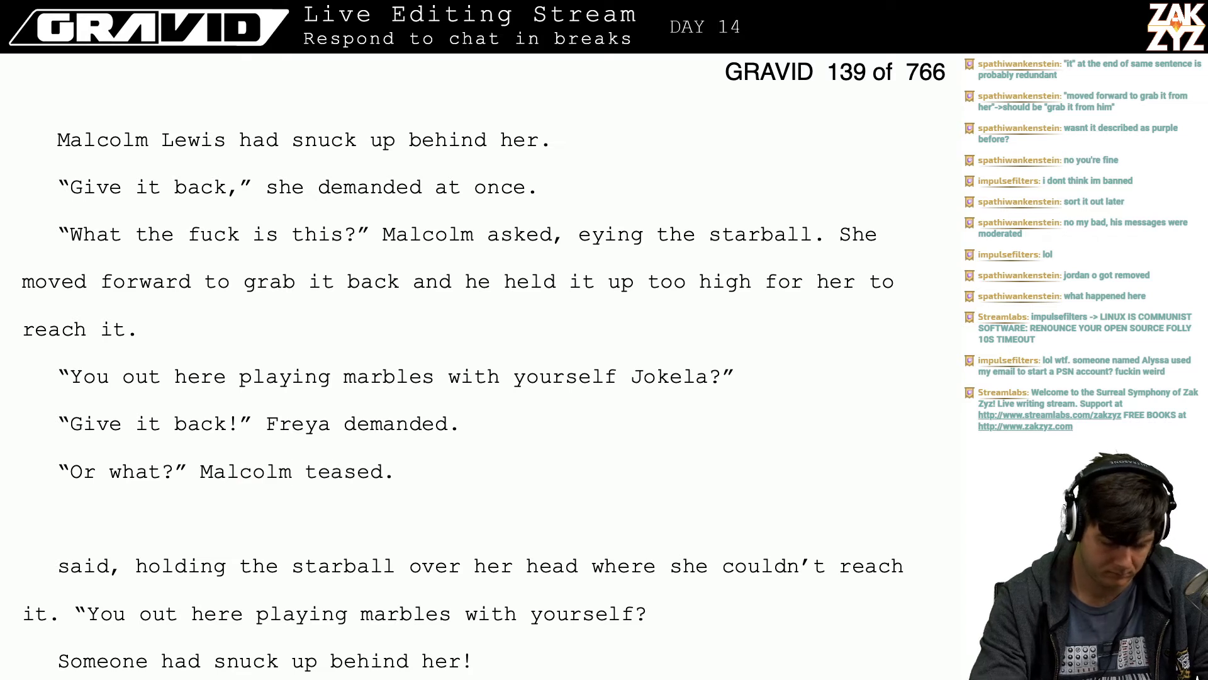
type("\"")
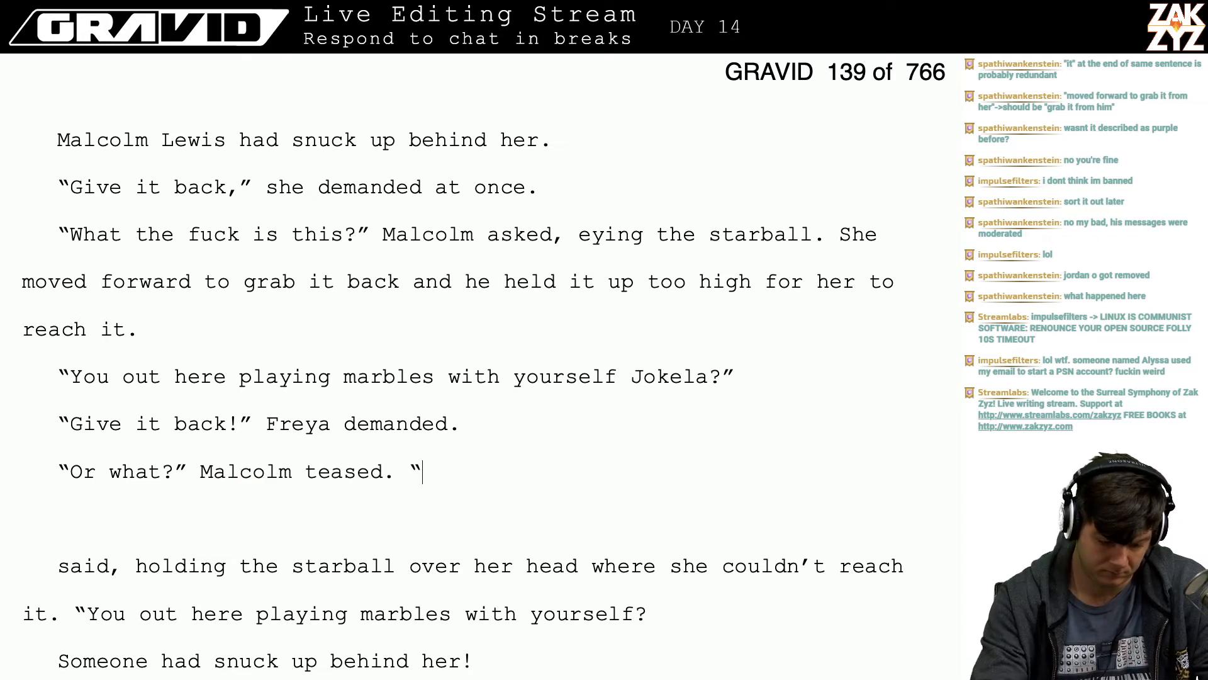
type("You gonna tatt")
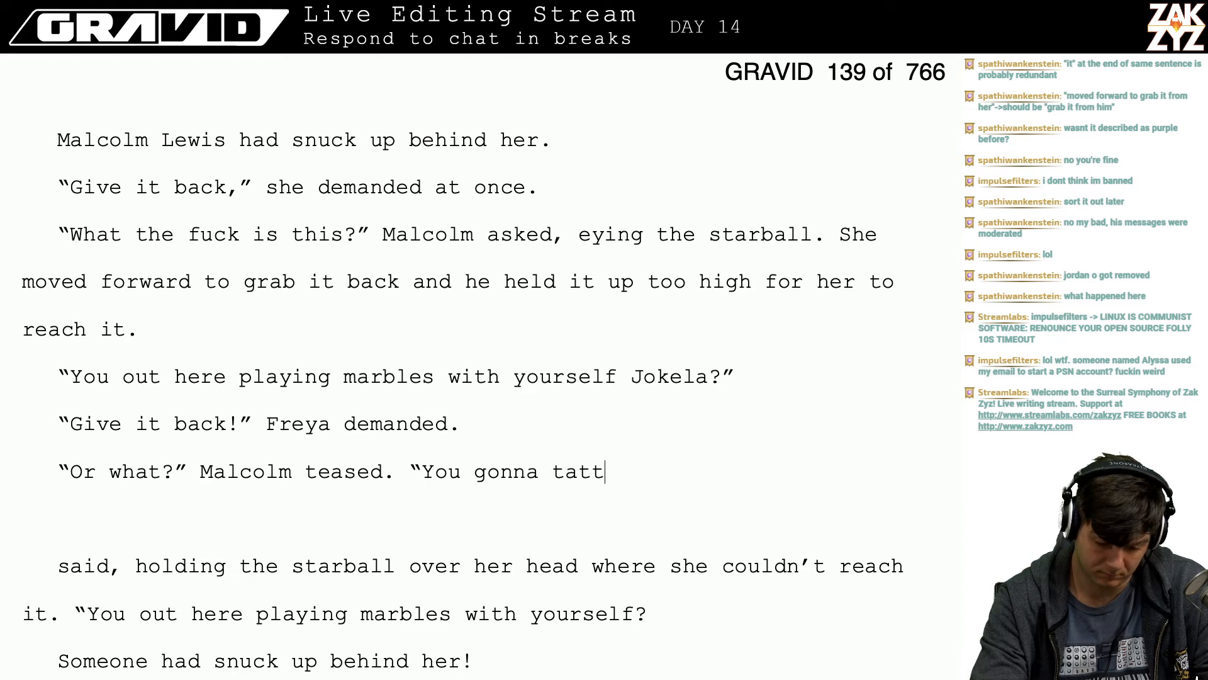
type("le again")
key("BackSpace")
key("BackSpace")
key("BackSpace")
key("BackSpace")
key("BackSpace")
key("BackSpace")
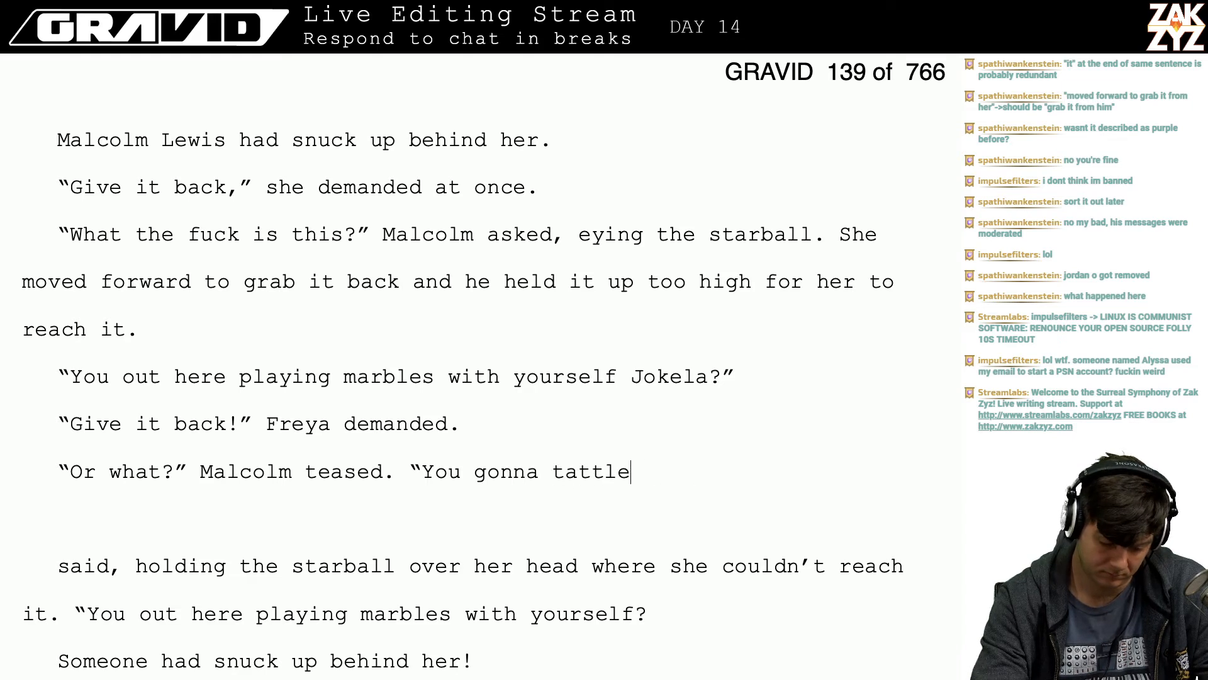
key("BackSpace")
key("BackSpace")
key("BackSpace")
key("BackSpace")
key("BackSpace")
key("BackSpace")
key("BackSpace")
key("BackSpace")
key("BackSpace")
key("BackSpace")
key("BackSpace")
key("BackSpace")
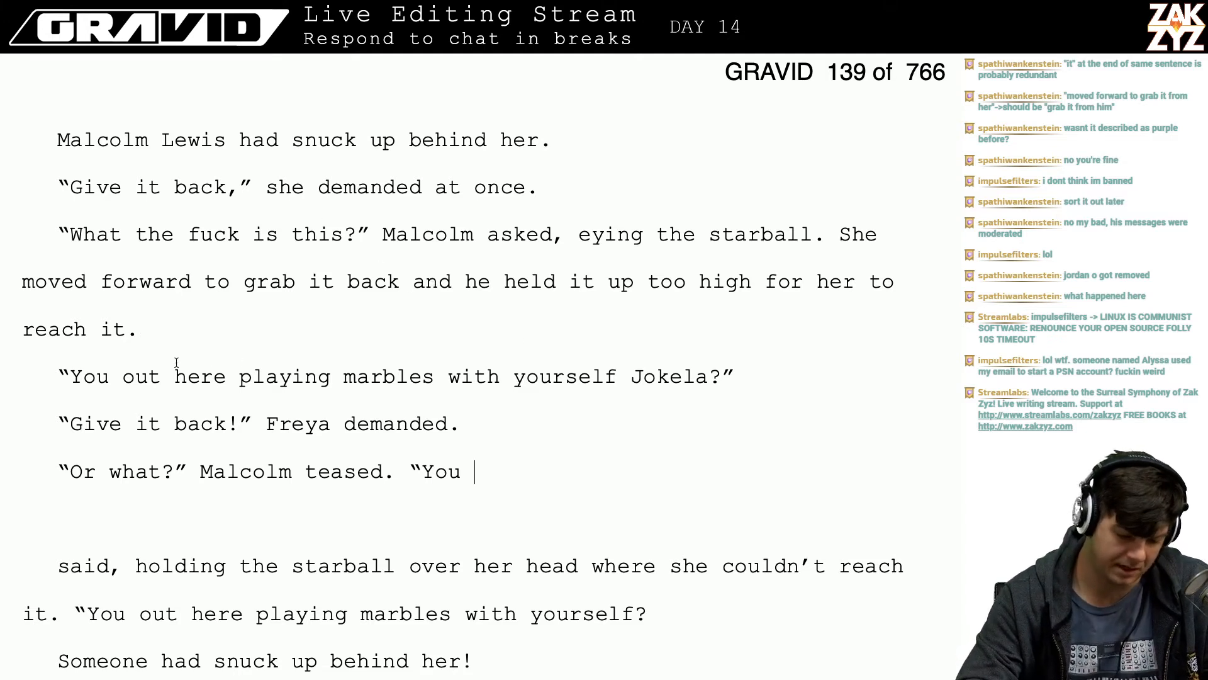
- Delete the redundant “it” from “too high for her to reach it.”
left_click(125, 329)
key("BackSpace")
key("BackSpace")
key("BackSpace")
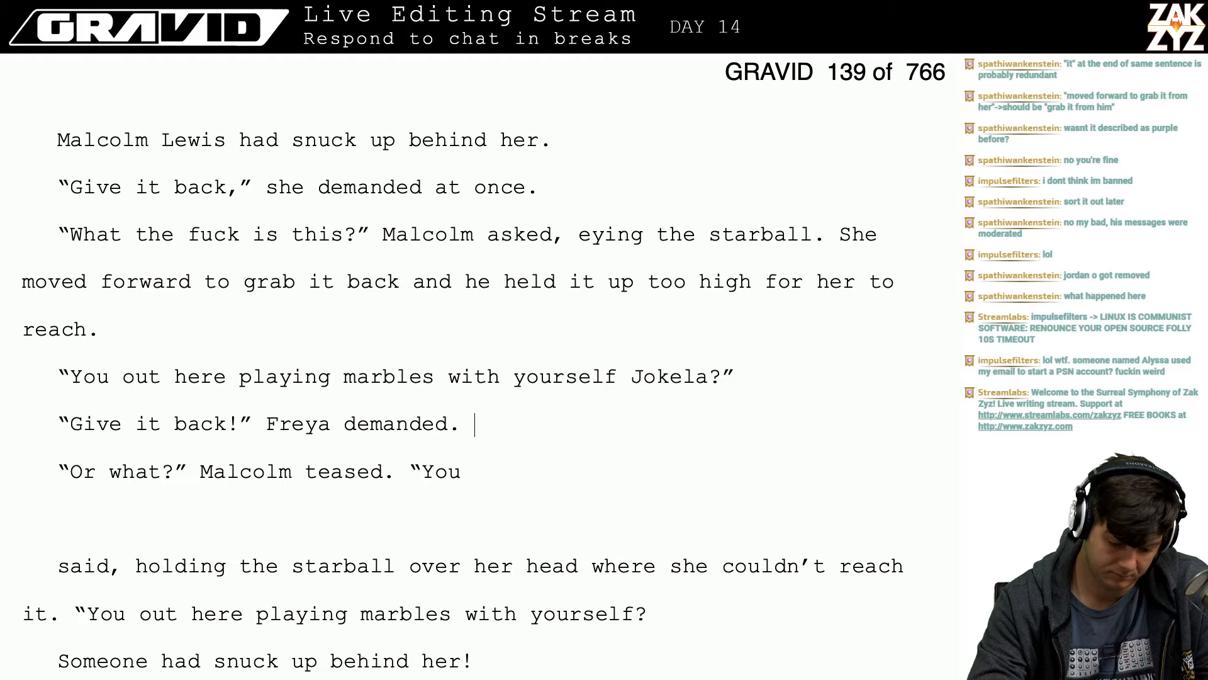
- Replace “You” in Malcolm's open quotation with the question “Are you gonna snitch on me again?”
key("BackSpace")
key("BackSpace")
key("BackSpace")
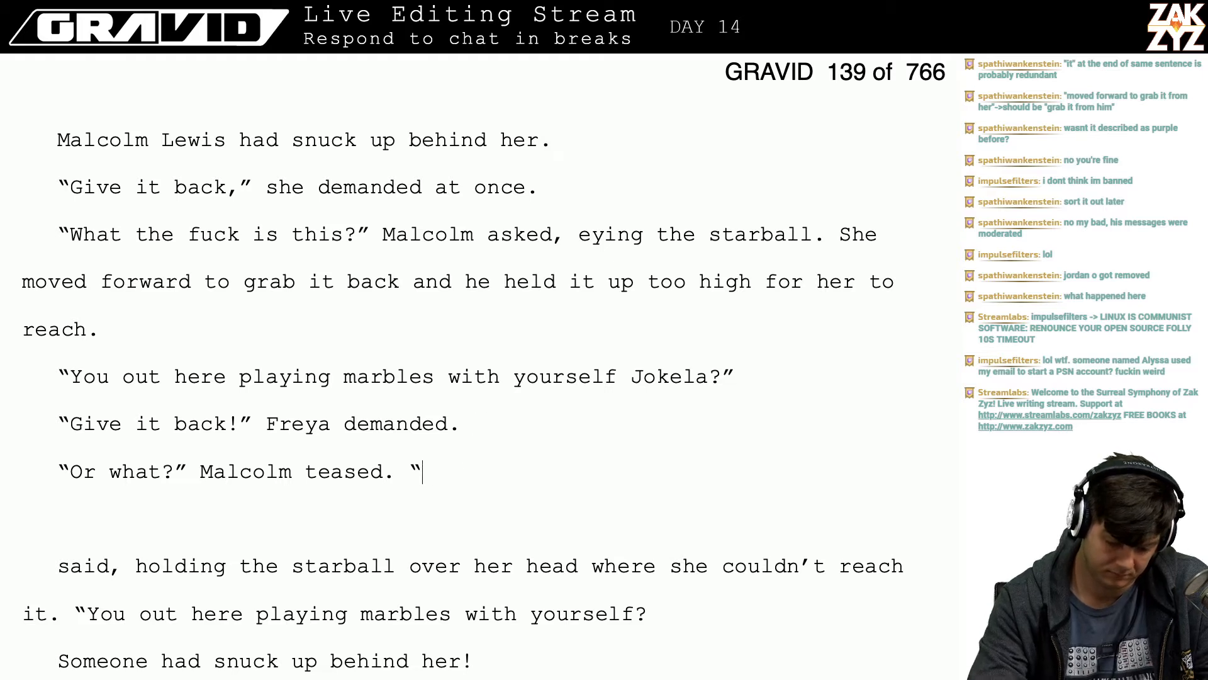
type("You")
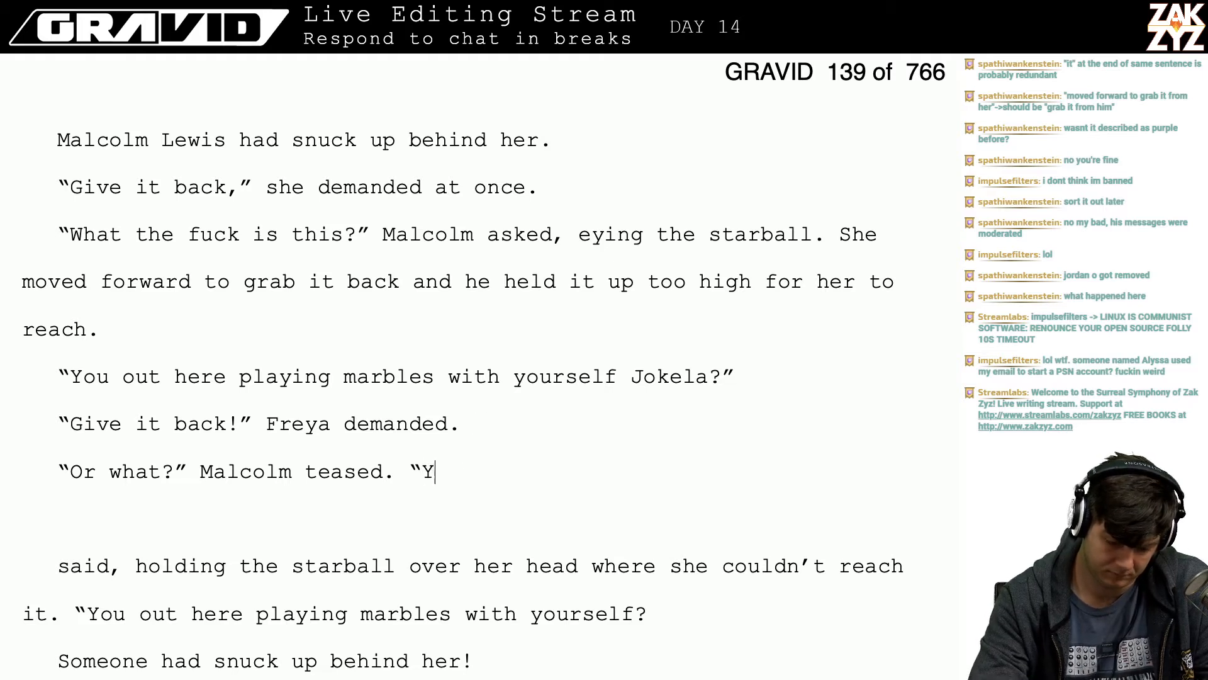
key("BackSpace")
key("BackSpace")
key("BackSpace")
type("Are yo")
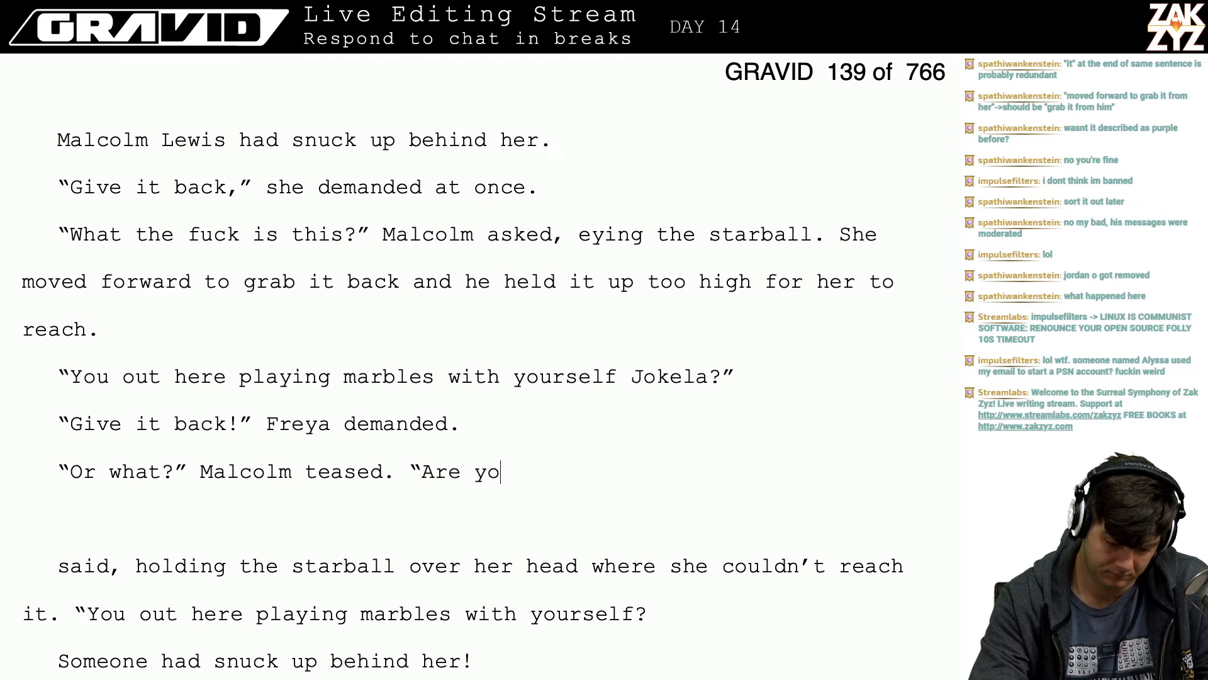
type("u gonna snitch on me agia")
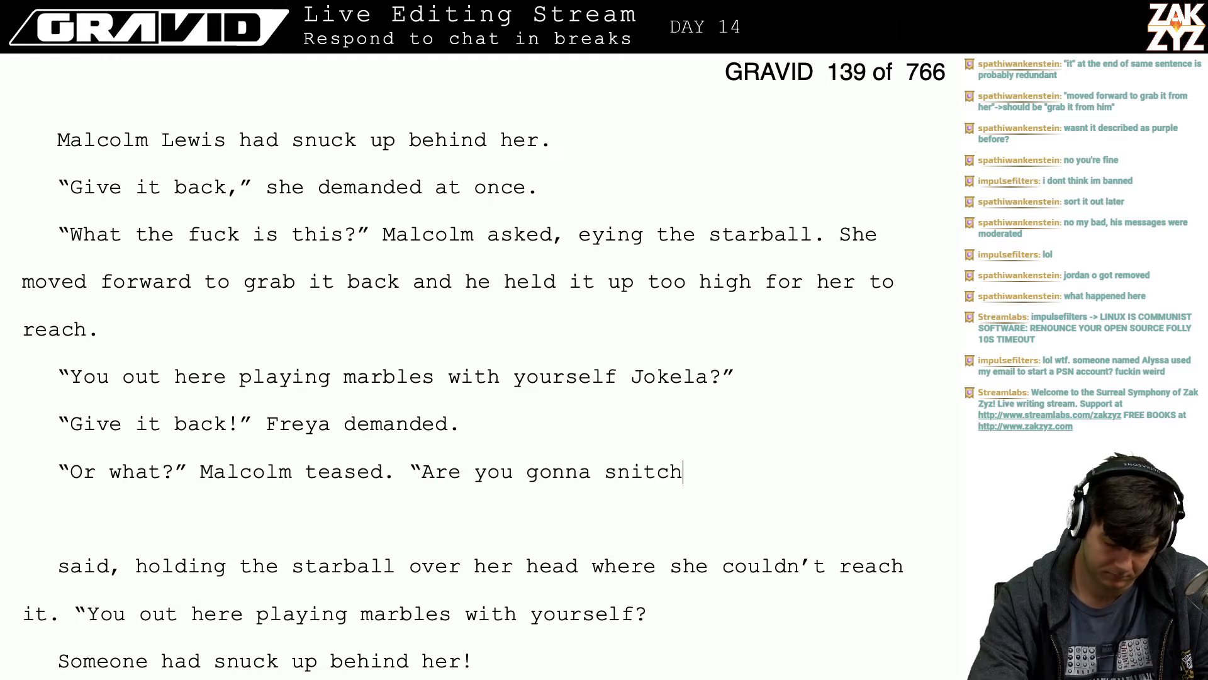
key("BackSpace")
key("BackSpace")
type("ain?”")
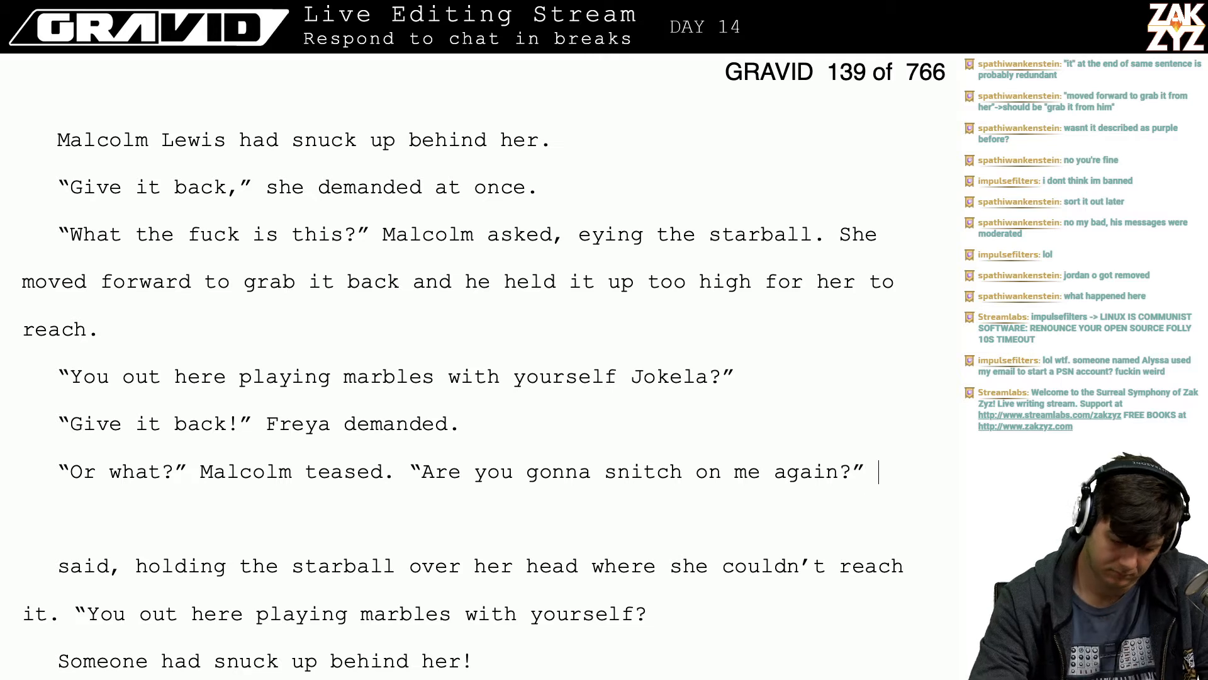
- Add a new dialogue paragraph below Malcolm's question, starting “I didn’t say shit! You were on video”
key("Return")
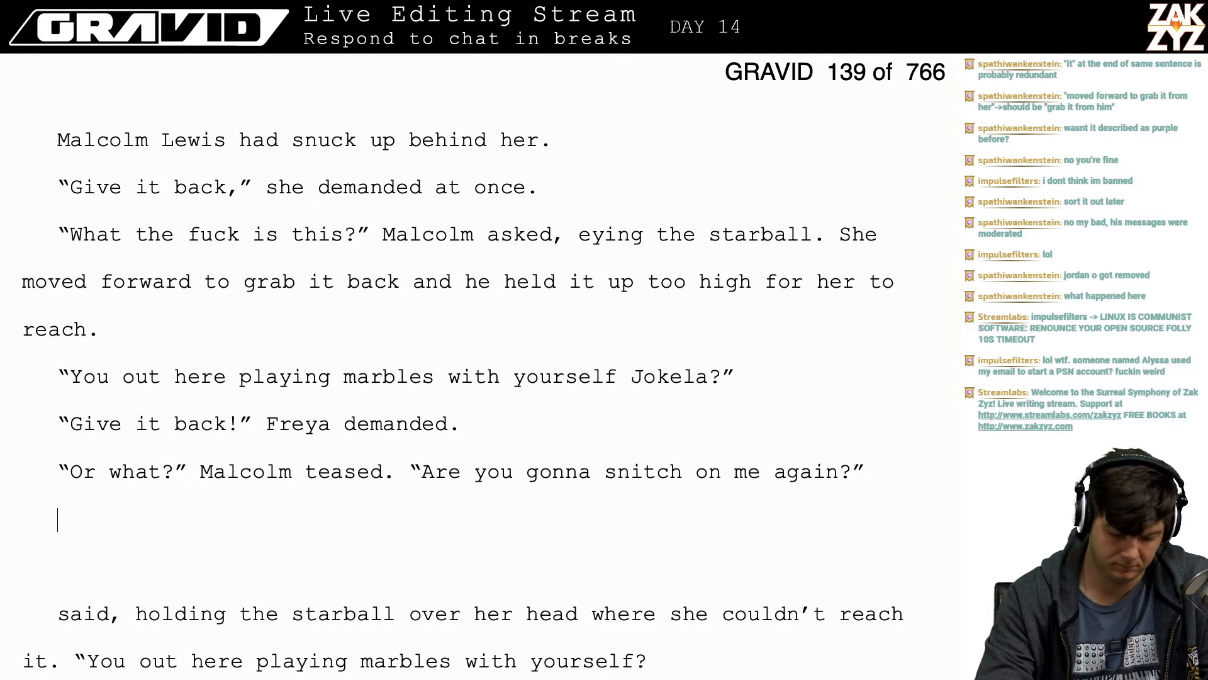
key("Return")
key("Up")
type("“I d")
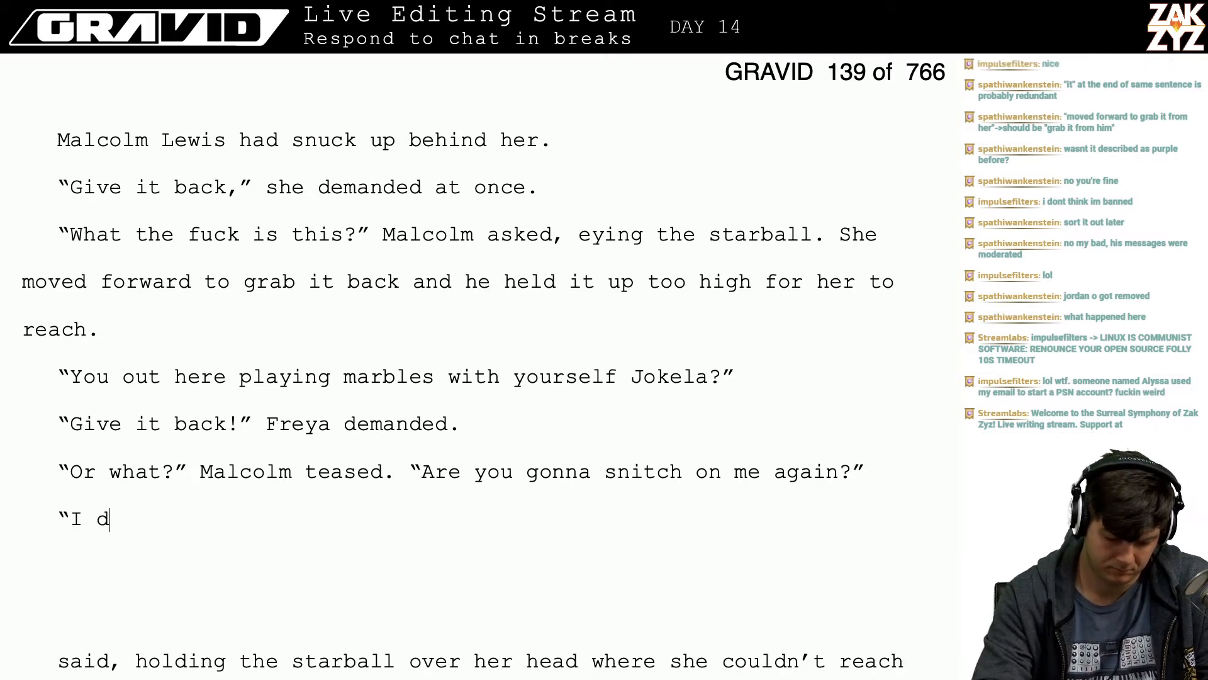
type("idn’t say shit! ")
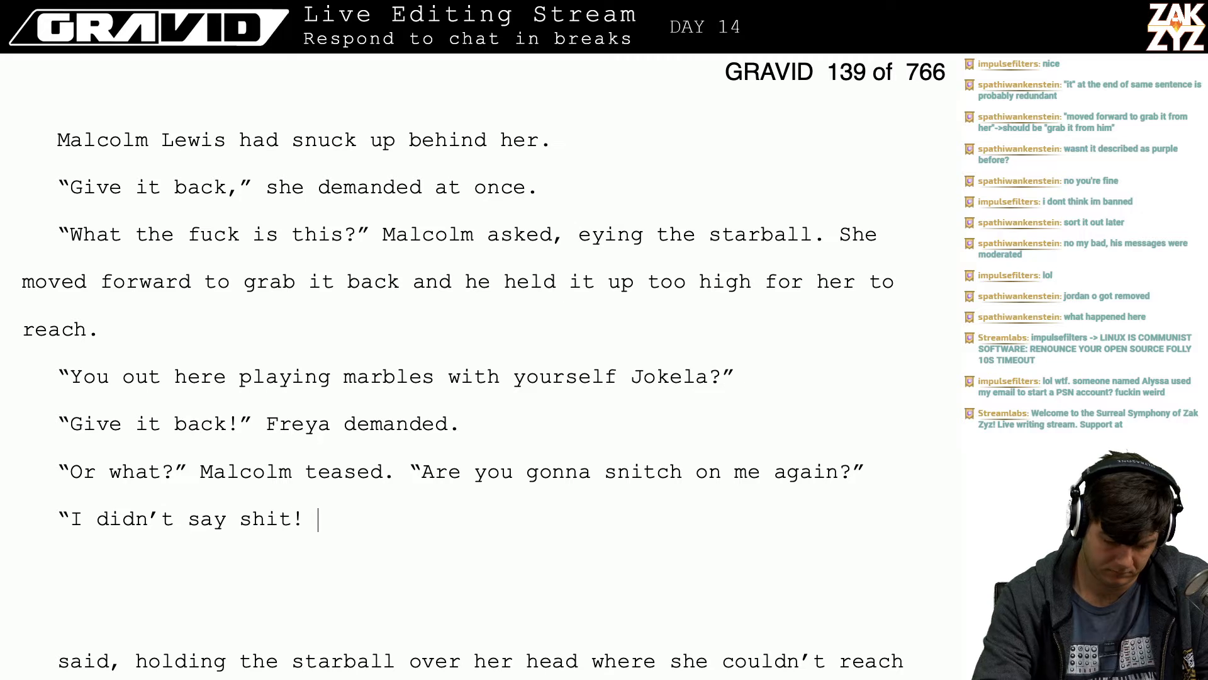
type("You were on video")
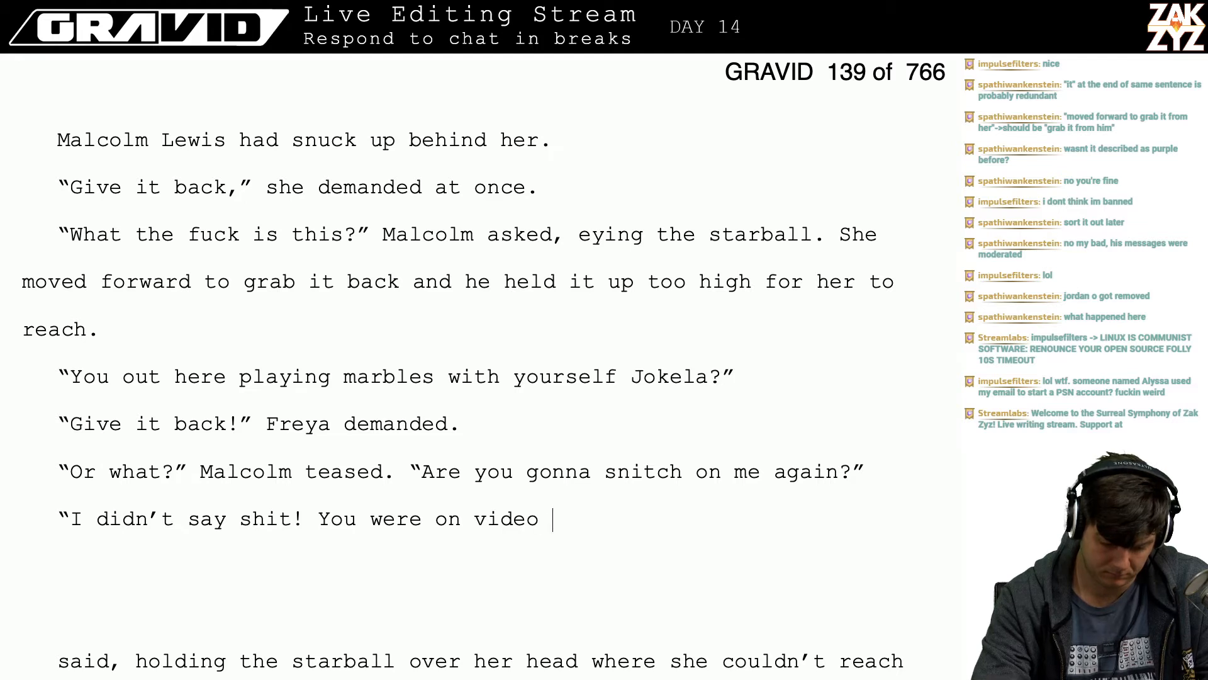
- Reword the end of the reply from “video” to “camera stupid.” and close the quotation
type("stu")
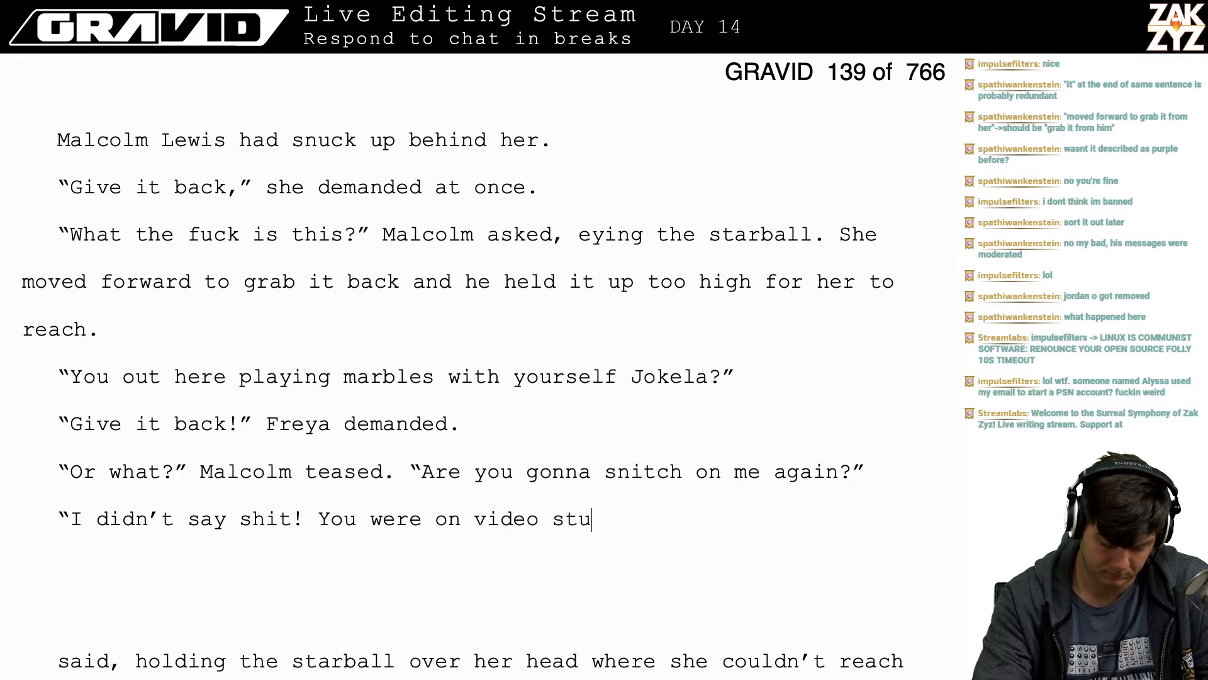
key("BackSpace")
key("BackSpace")
key("BackSpace")
key("BackSpace")
key("BackSpace")
key("BackSpace")
key("BackSpace")
key("BackSpace")
key("BackSpace")
type("cam")
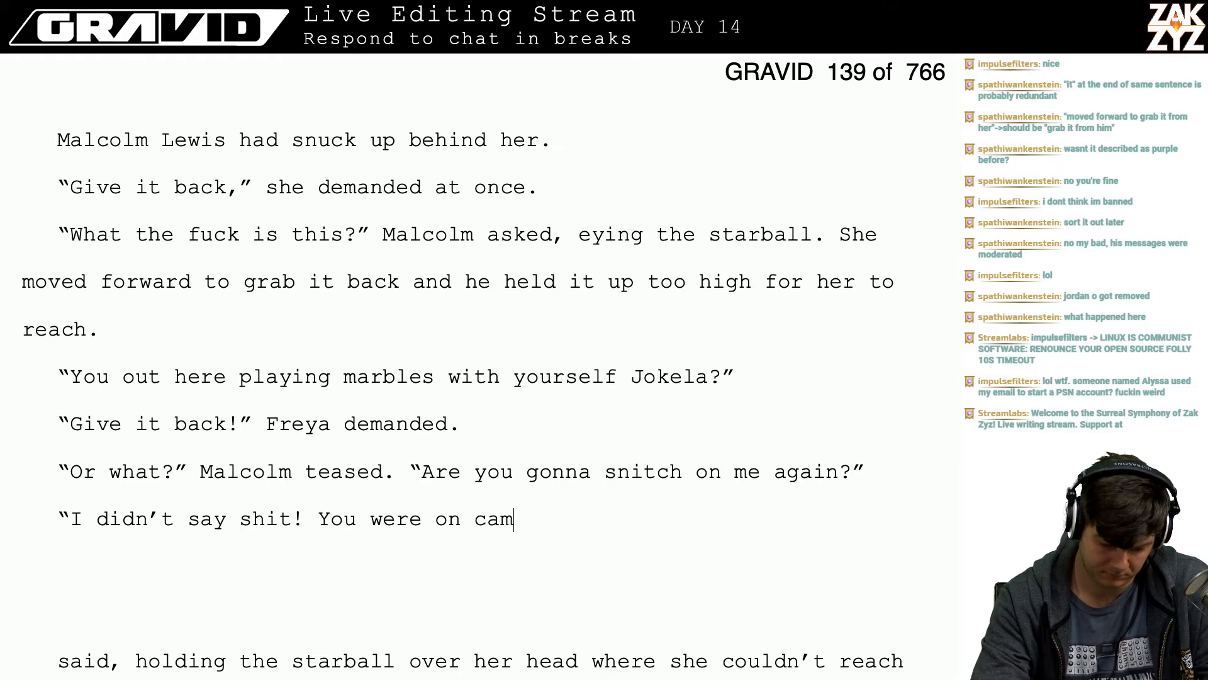
type("era stupid.")
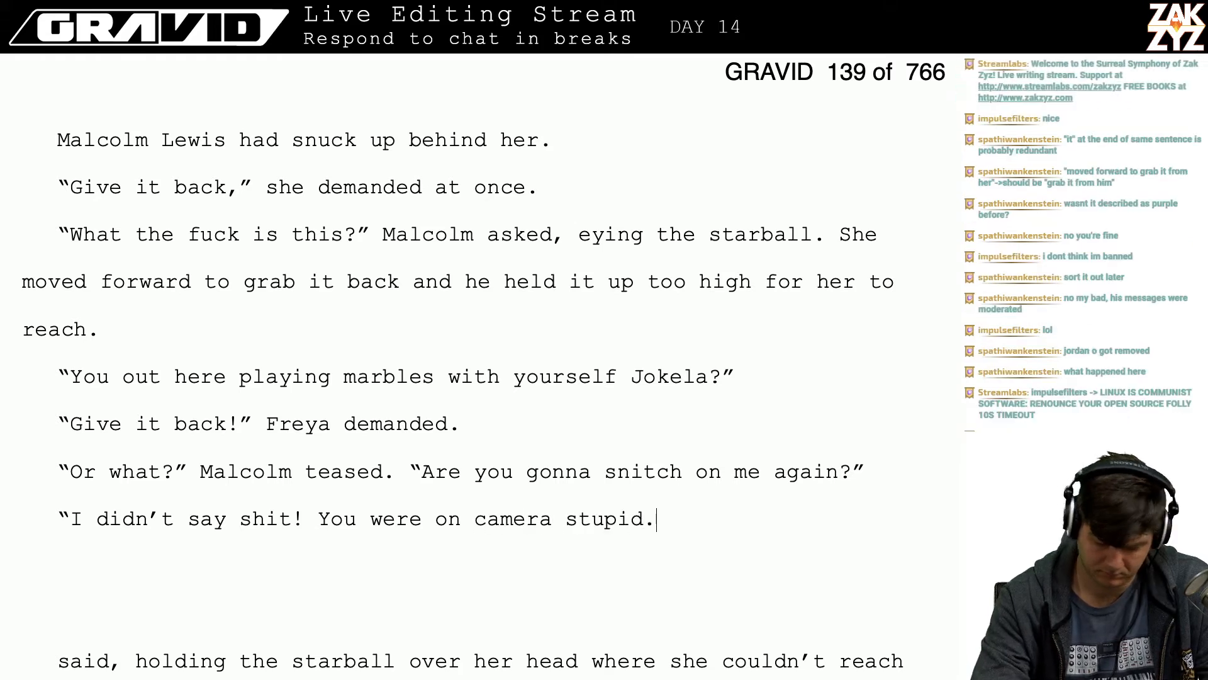
key("BackSpace")
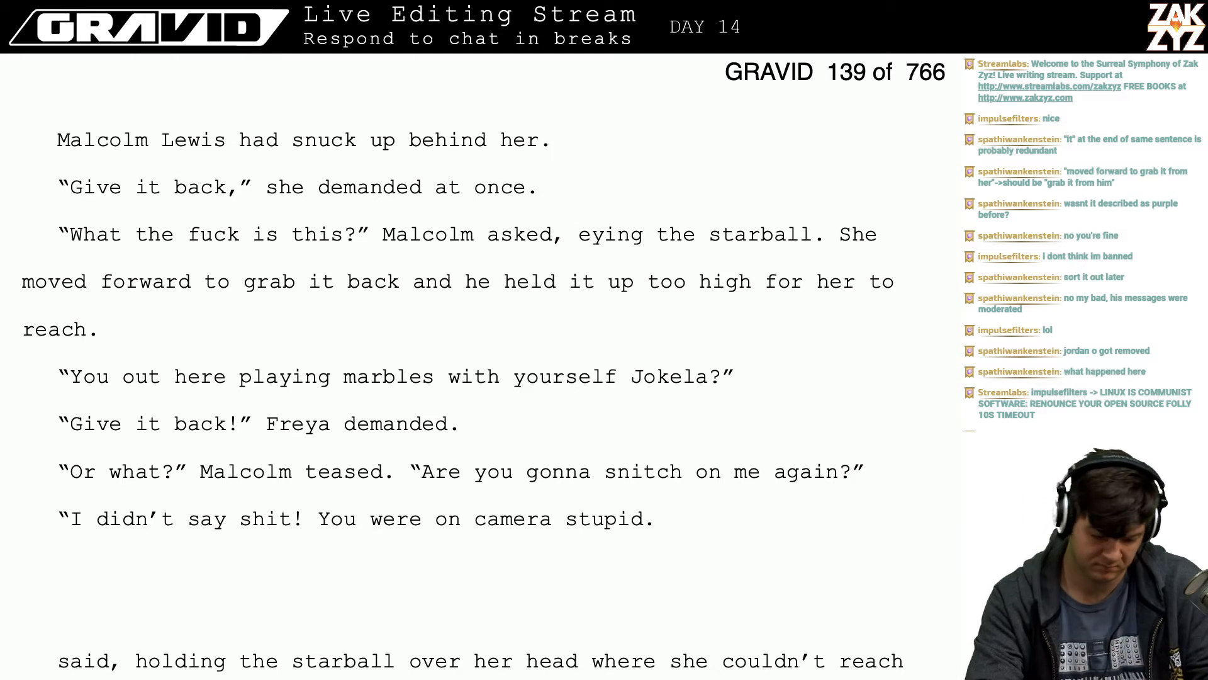
type("”")
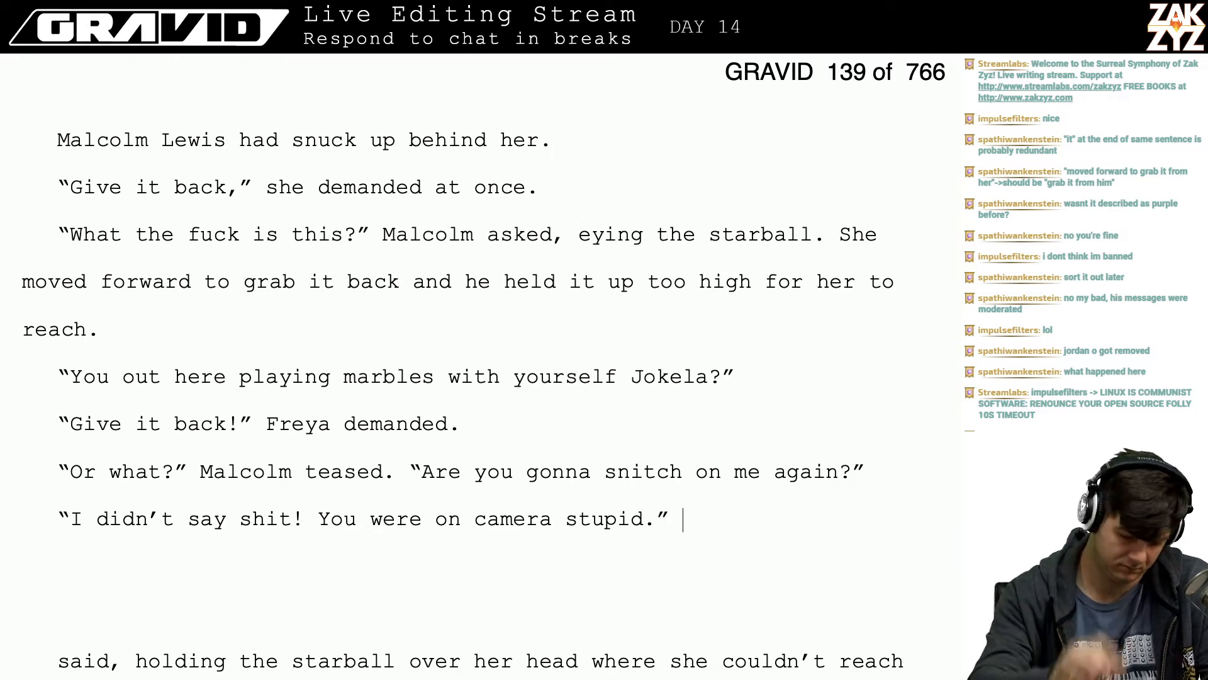
- Start a new dialogue paragraph below the camera line with the opening words “Oh, I’”
key("Return")
type("“")
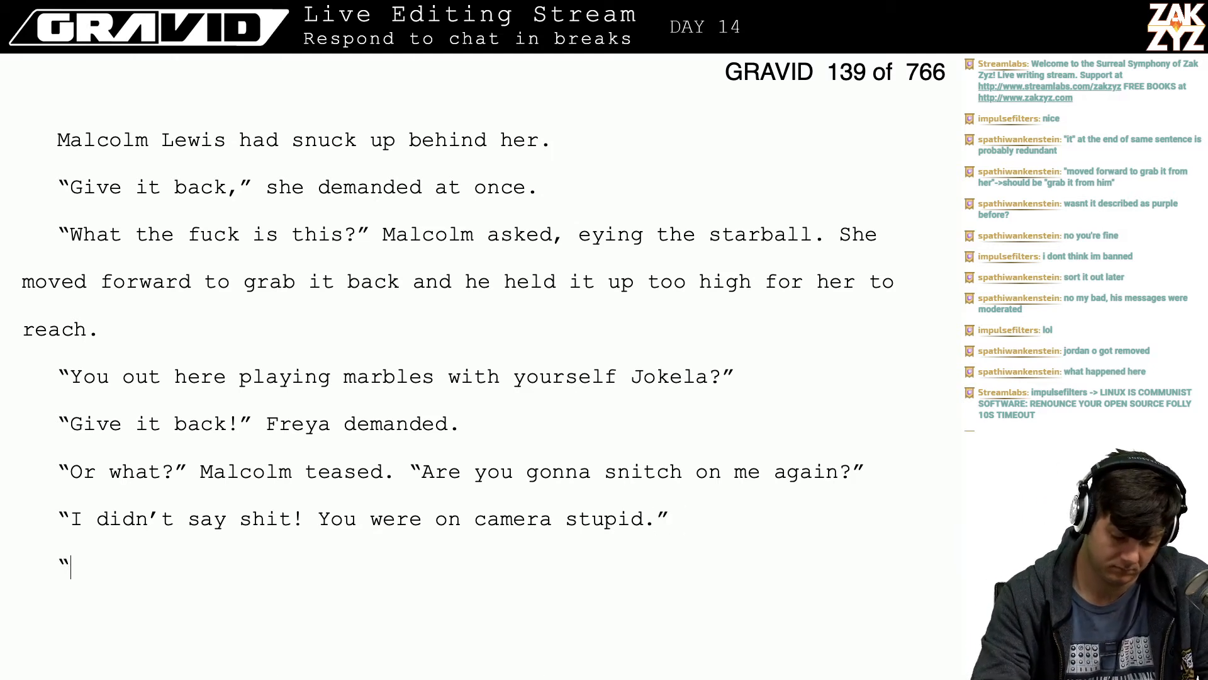
type("Oh, I’")
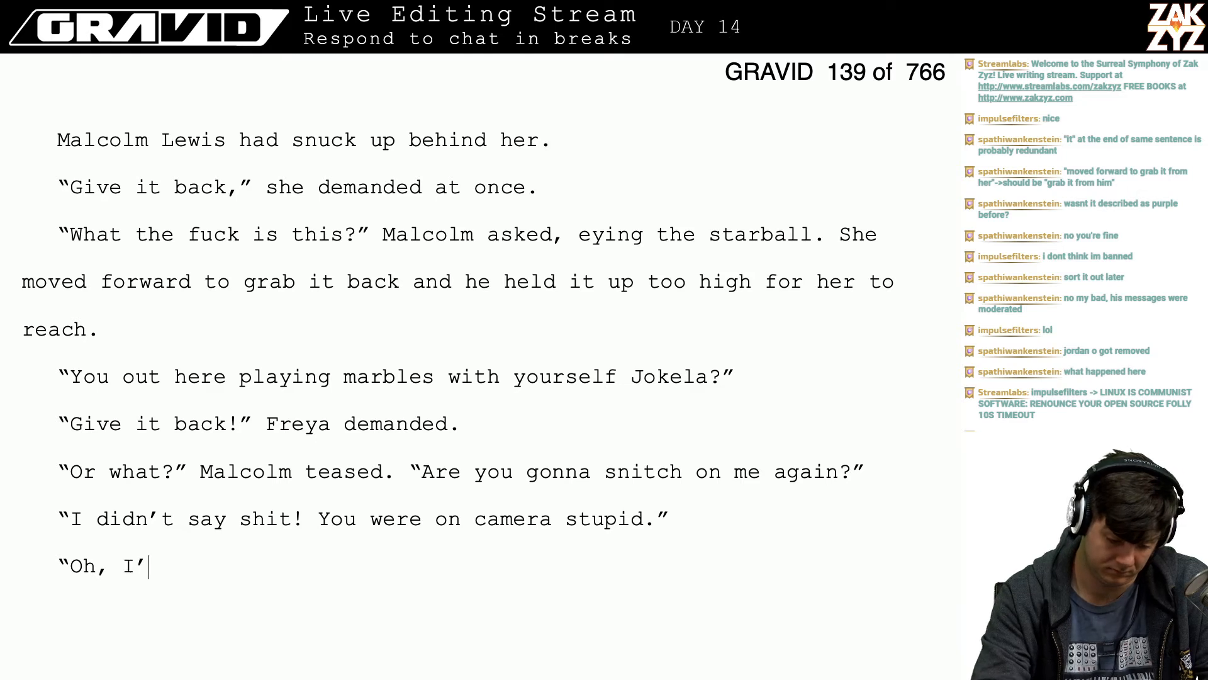
type("m the stupid one")
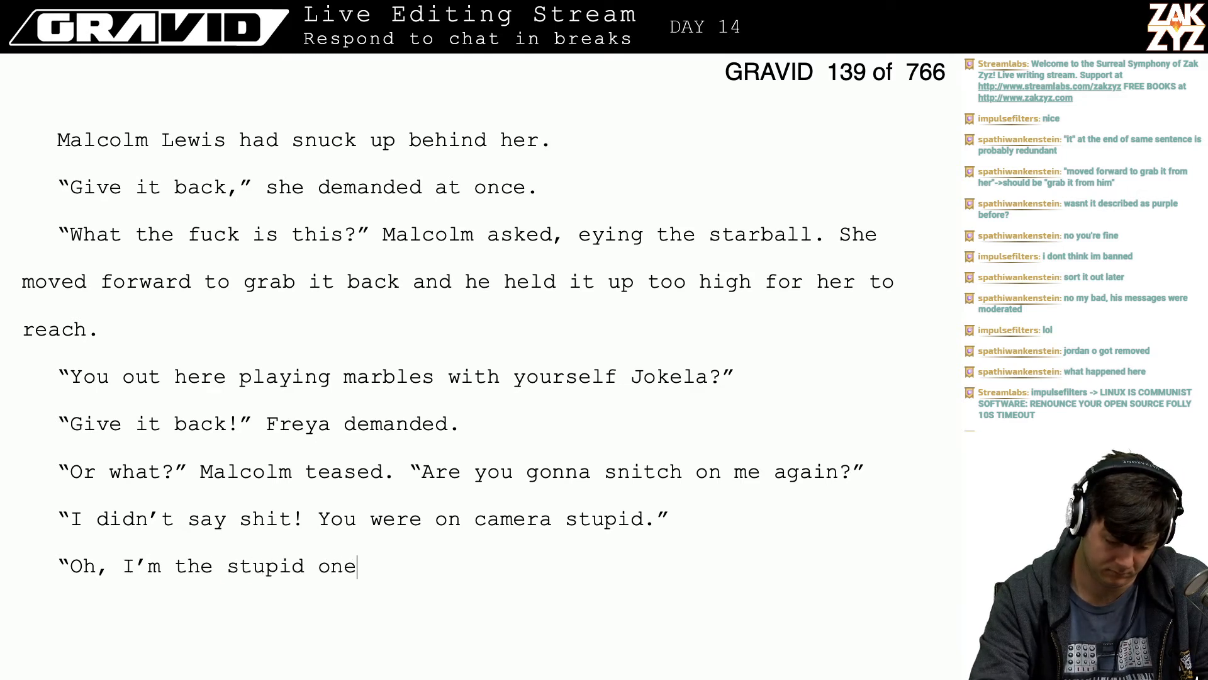
type(". And you’re ")
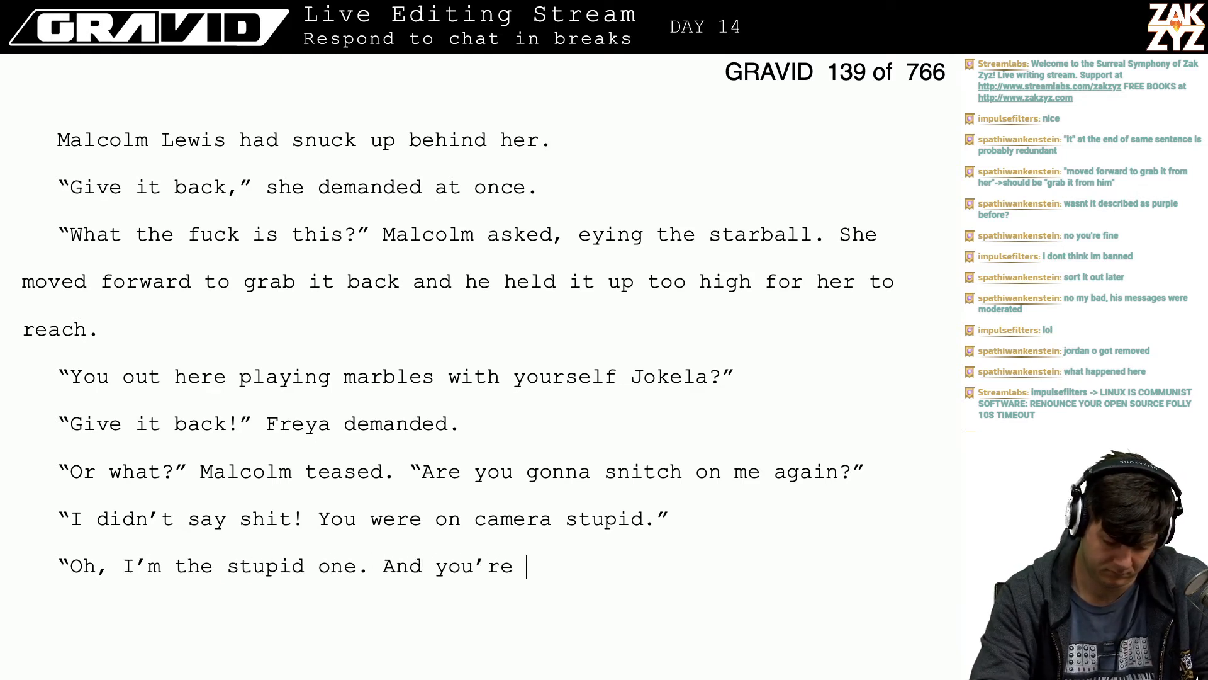
type("out here ")
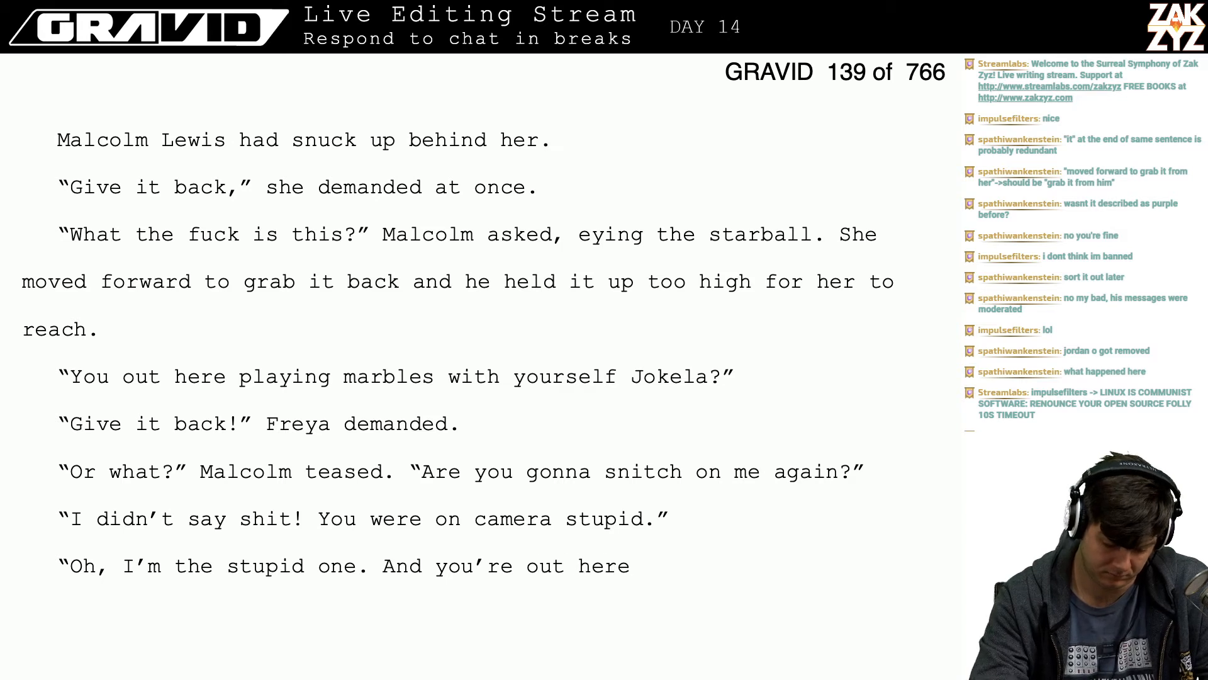
type("playing with t")
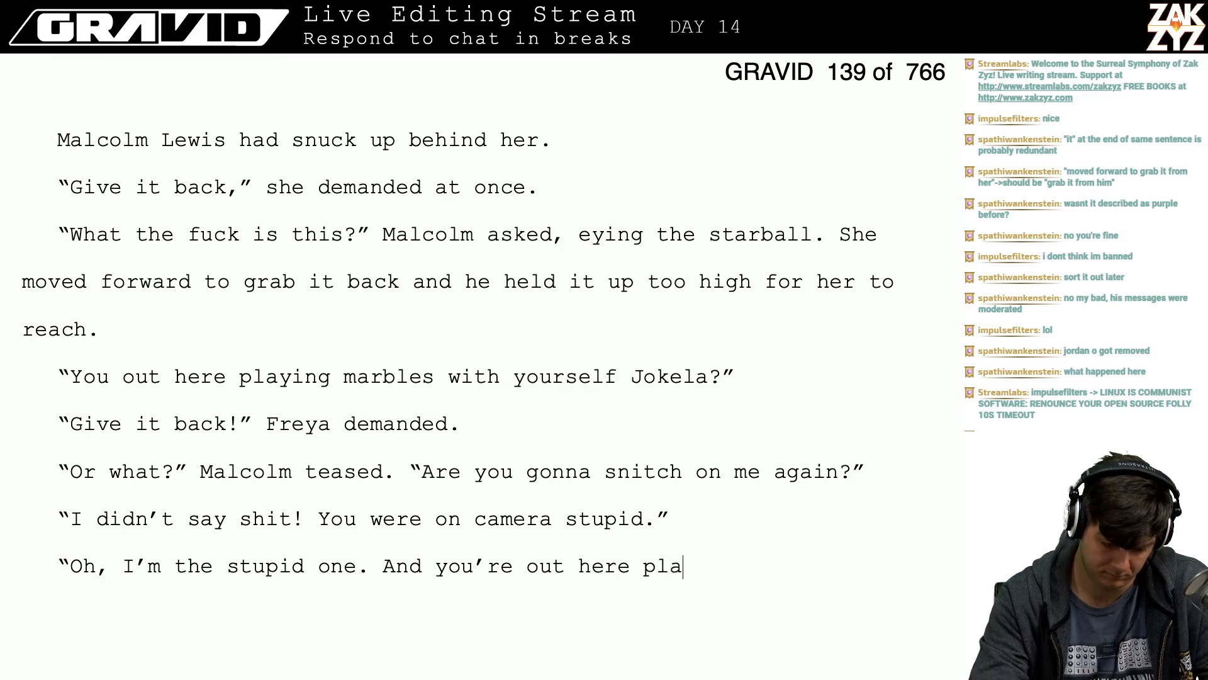
key("BackSpace")
key("BackSpace")
key("BackSpace")
key("BackSpace")
key("BackSpace")
key("BackSpace")
key("BackSpace")
key("BackSpace")
key("BackSpace")
key("BackSpace")
key("BackSpace")
key("BackSpace")
key("BackSpace")
key("BackSpace")
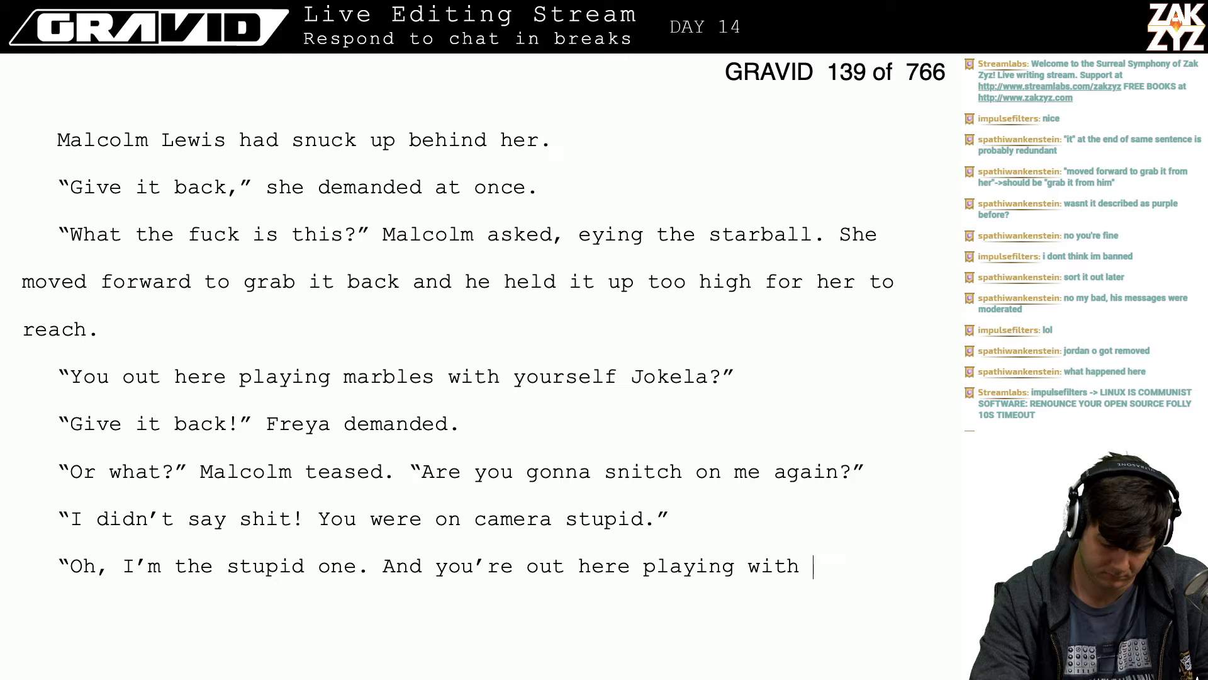
key("BackSpace")
key("BackSpace")
key("BackSpace")
key("BackSpace")
key("BackSpace")
key("BackSpace")
key("BackSpace")
key("BackSpace")
key("BackSpace")
key("BackSpace")
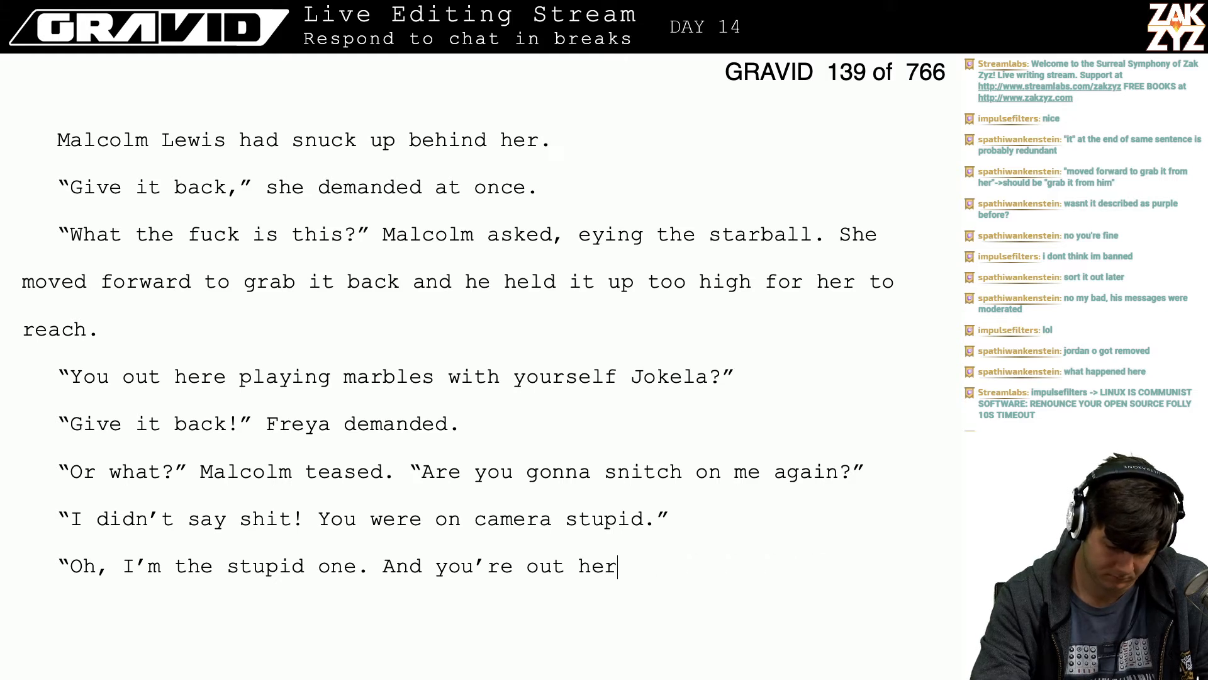
key("BackSpace")
key("BackSpace")
key("BackSpace")
key("BackSpace")
key("BackSpace")
key("BackSpace")
key("BackSpace")
key("BackSpace")
key("BackSpace")
key("BackSpace")
key("BackSpace")
key("BackSpace")
key("BackSpace")
key("BackSpace")
key("BackSpace")
key("BackSpace")
key("BackSpace")
key("BackSpace")
key("BackSpace")
key("BackSpace")
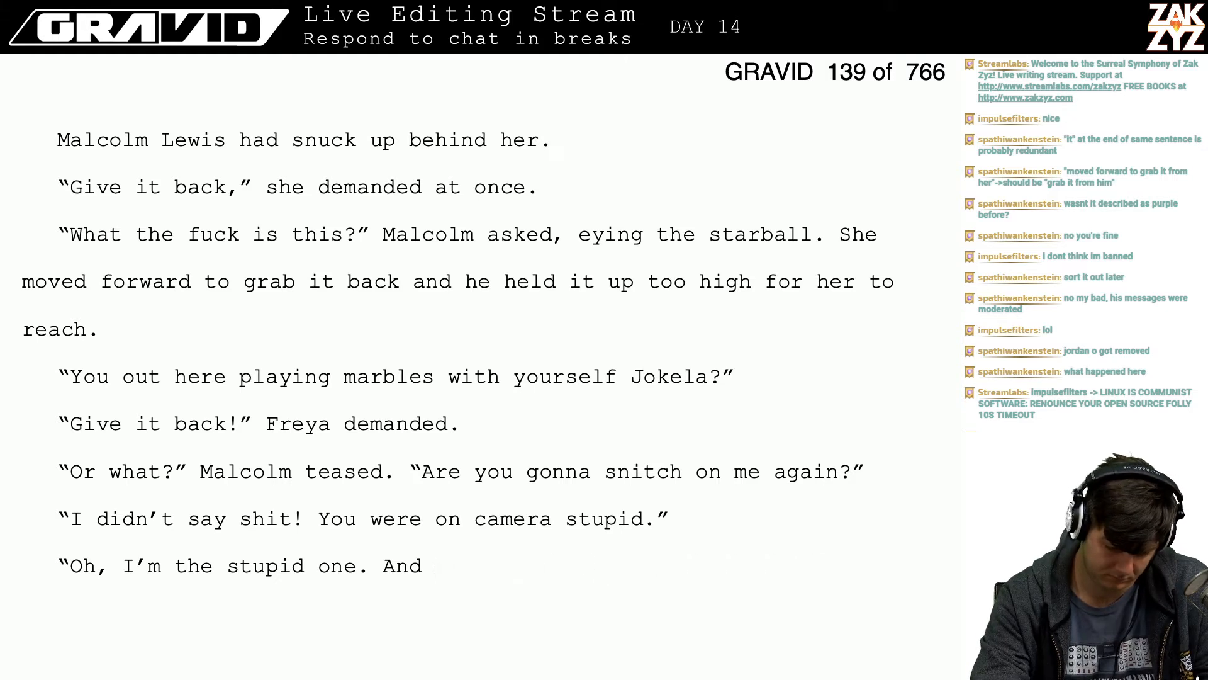
key("BackSpace")
key("BackSpace")
key("BackSpace")
key("BackSpace")
key("BackSpace")
key("BackSpace")
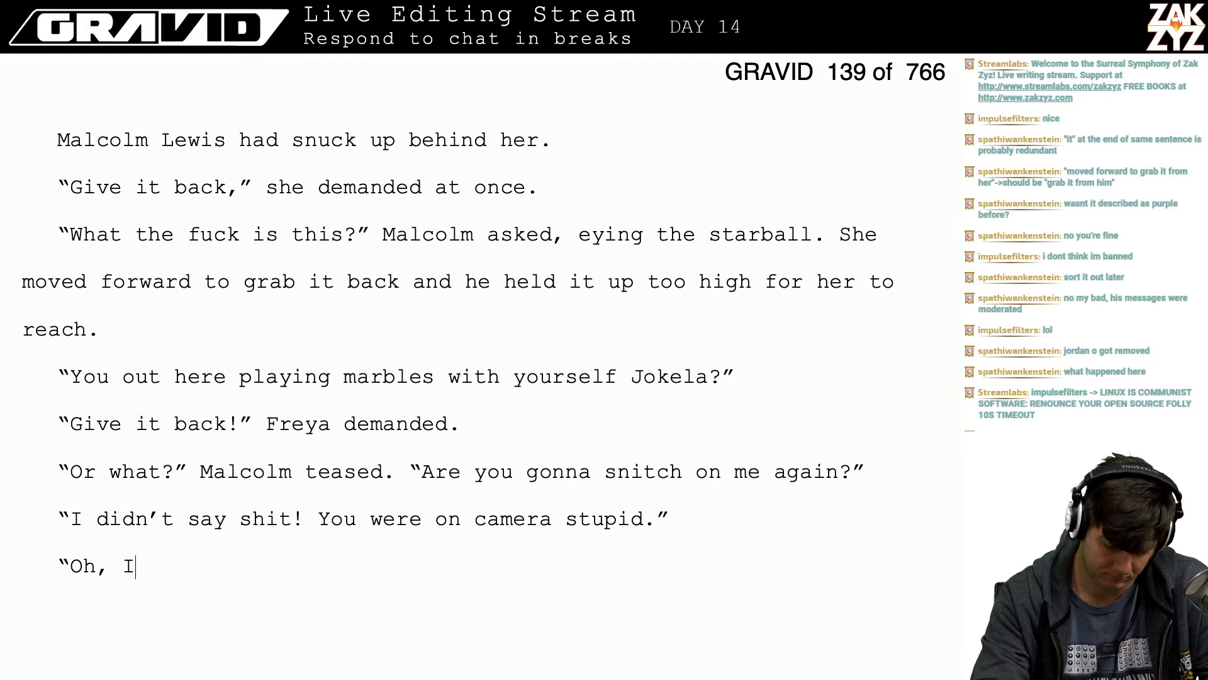
- Extend the open reply to “Oh, right. I’m the stupid one. You’re out here on a bench playing with yourself an”
type("right. ")
type("I'm the stupid ")
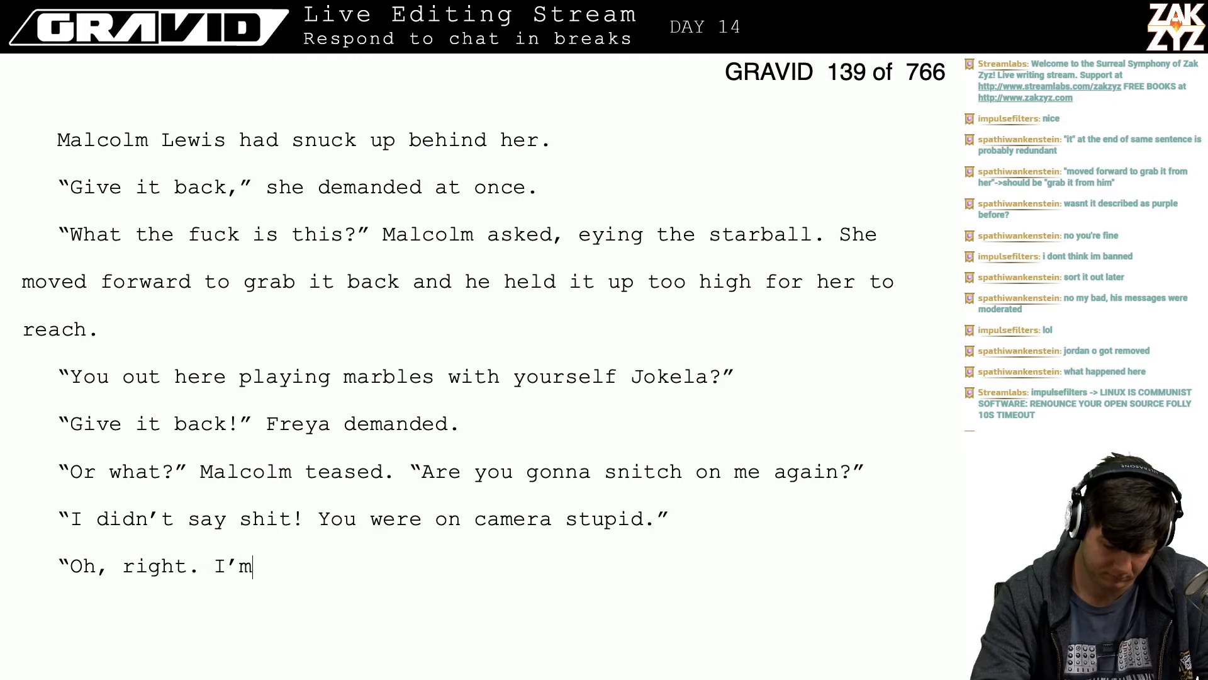
type("one. Your")
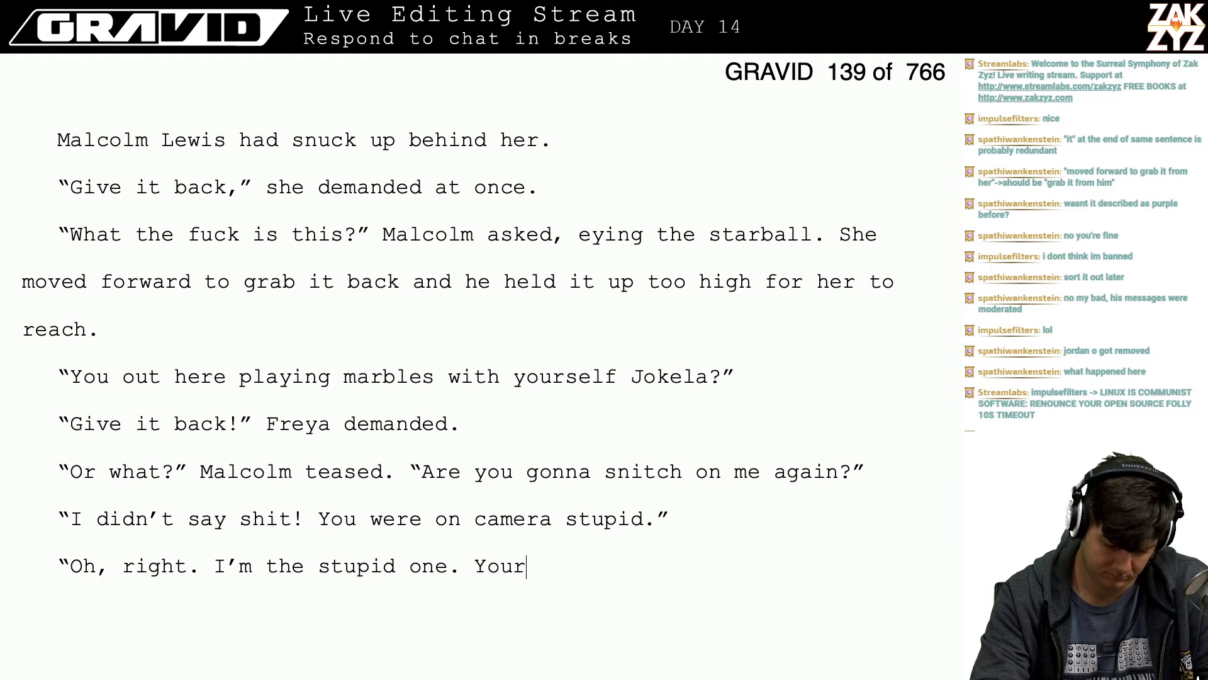
key("BackSpace")
type("'re out here o")
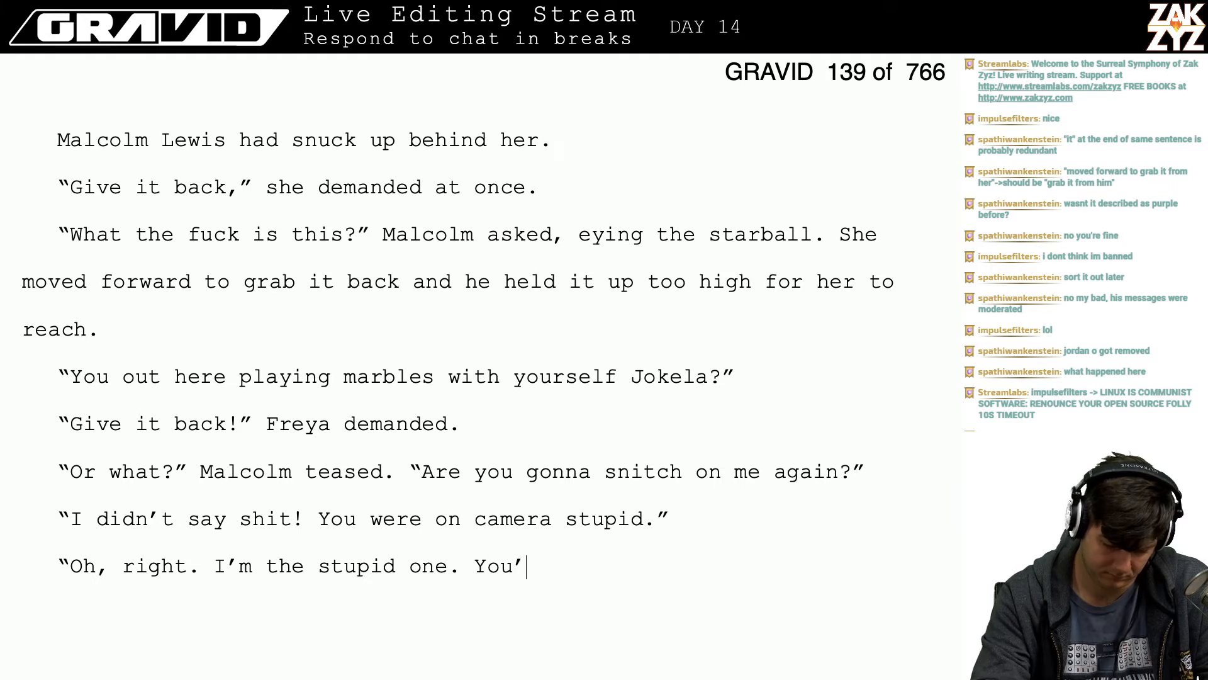
type("n a ")
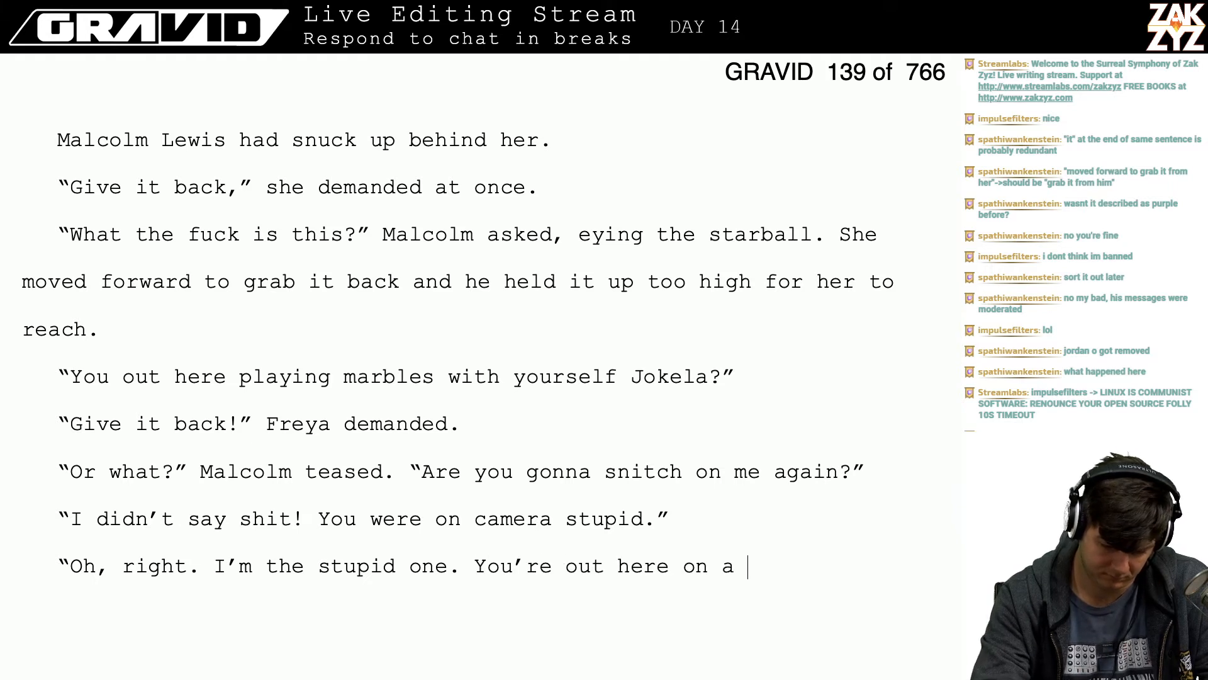
type("bench playing with yourself ")
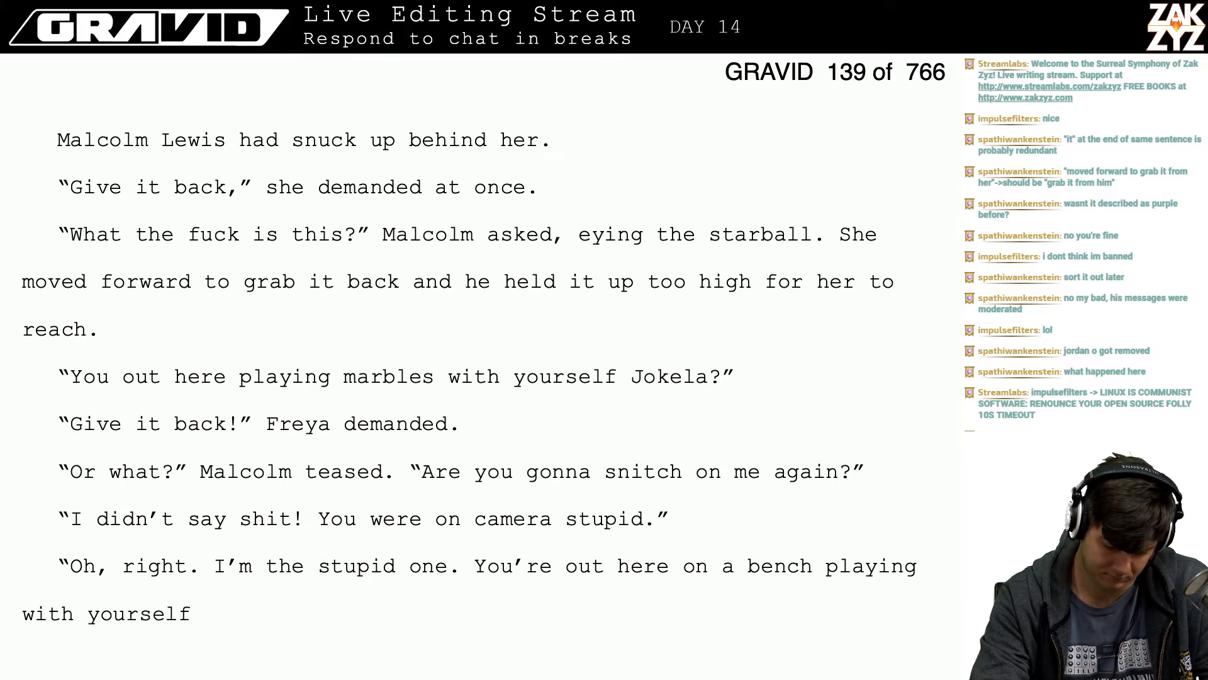
type("an")
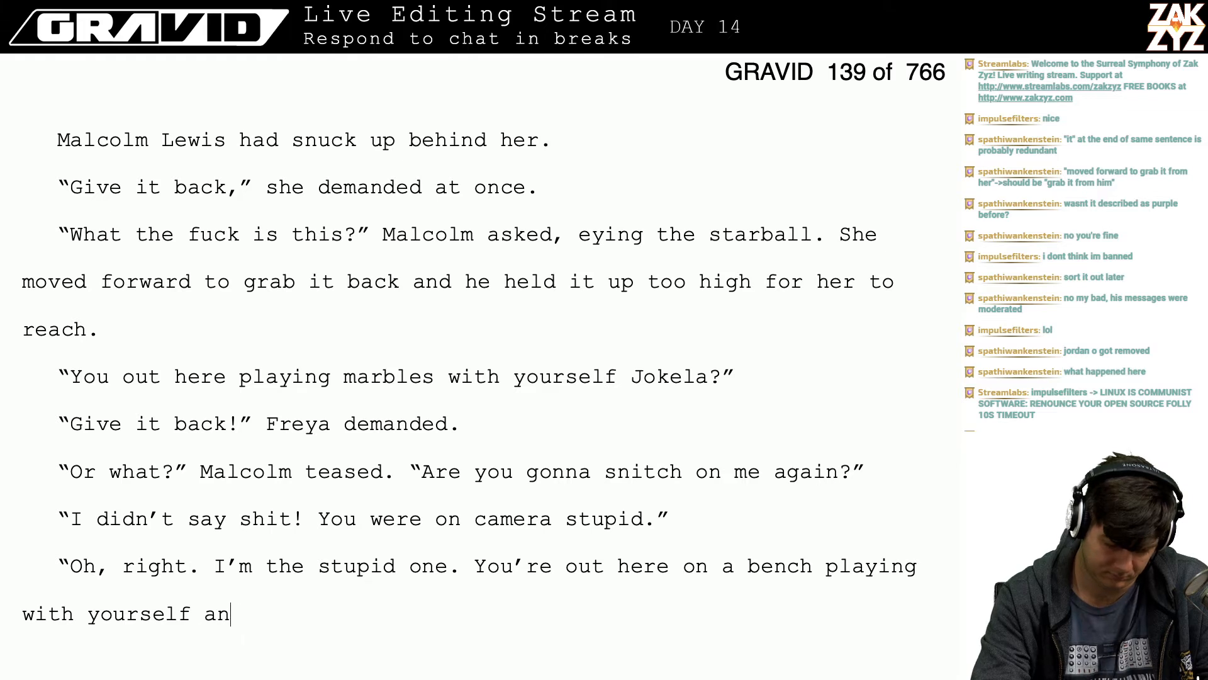
- Delete the unfinished sentence beginning “You’re out here on a bench” from the reply
key("BackSpace")
key("BackSpace")
key("BackSpace")
key("BackSpace")
key("BackSpace")
key("BackSpace")
key("BackSpace")
key("BackSpace")
key("BackSpace")
key("BackSpace")
key("BackSpace")
key("BackSpace")
key("BackSpace")
key("BackSpace")
key("BackSpace")
key("BackSpace")
key("BackSpace")
key("BackSpace")
key("BackSpace")
key("BackSpace")
key("BackSpace")
key("BackSpace")
key("BackSpace")
key("BackSpace")
key("BackSpace")
key("BackSpace")
key("BackSpace")
key("BackSpace")
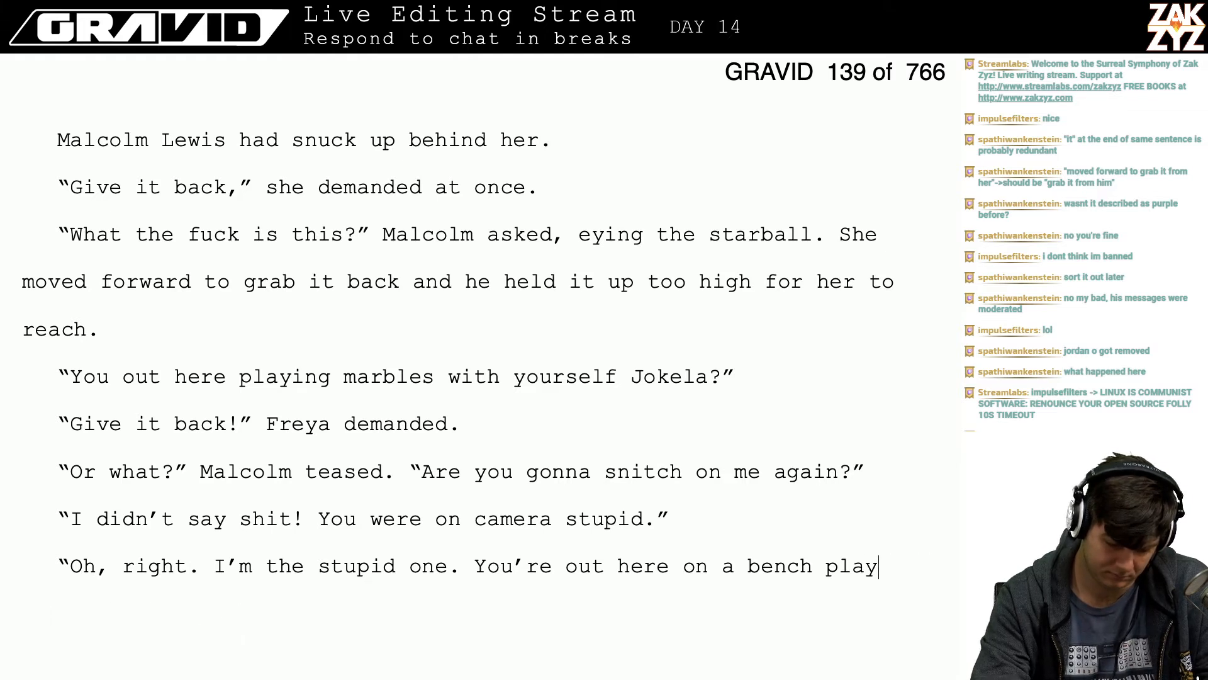
key("BackSpace")
key("BackSpace")
key("BackSpace")
key("BackSpace")
key("BackSpace")
key("BackSpace")
key("BackSpace")
key("BackSpace")
key("BackSpace")
key("BackSpace")
key("BackSpace")
key("BackSpace")
key("BackSpace")
key("BackSpace")
key("BackSpace")
key("BackSpace")
key("BackSpace")
key("BackSpace")
key("BackSpace")
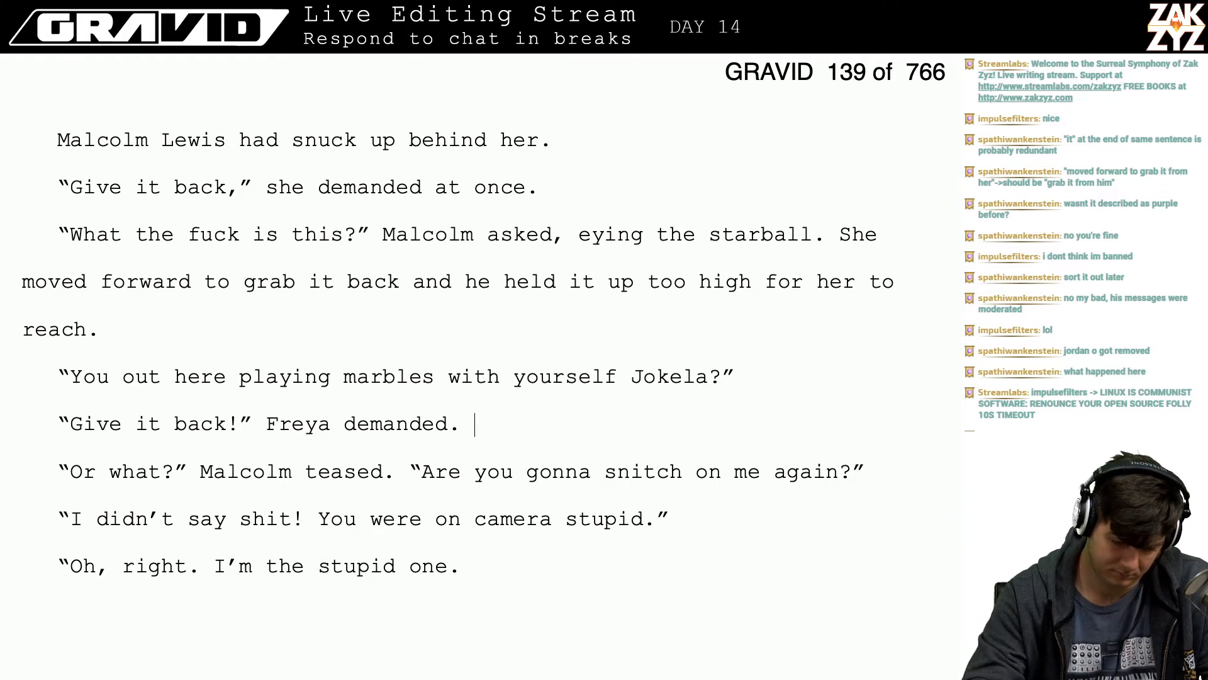
- Remove the word “marbles” from Malcolm's line “You out here playing marbles with yourself Jokela?”
key("Right")
key("BackSpace")
key("BackSpace")
key("BackSpace")
key("BackSpace")
key("BackSpace")
key("BackSpace")
key("BackSpace")
key("BackSpace")
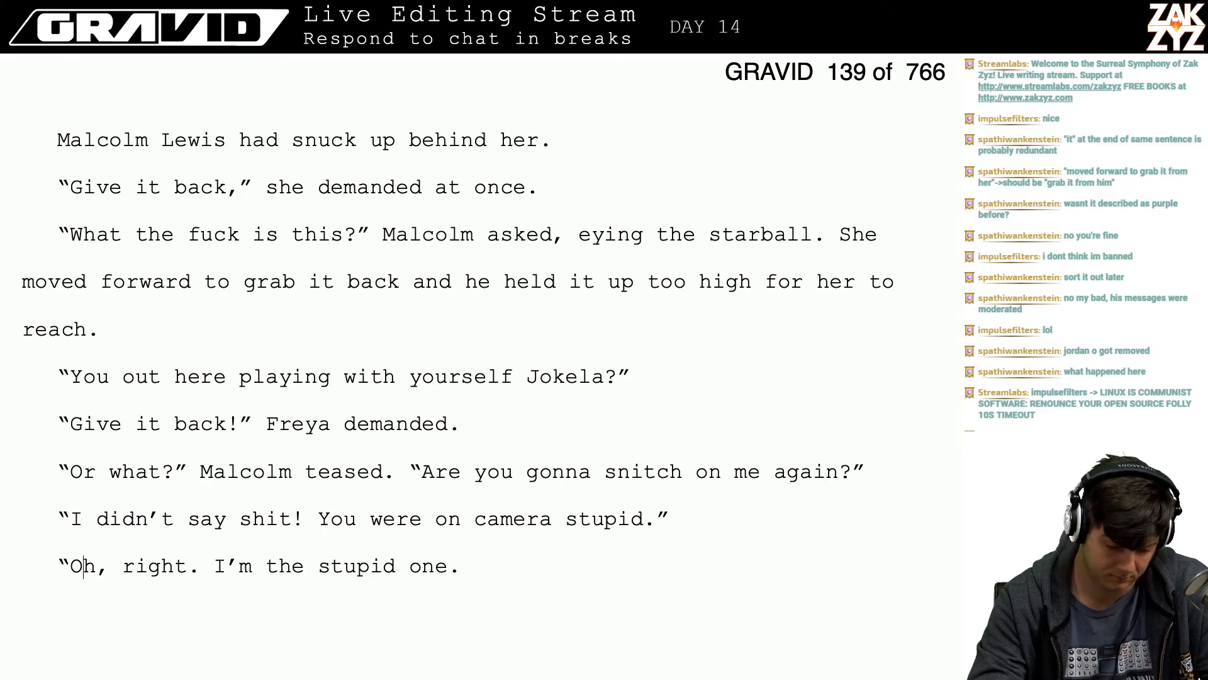
- Clear the line “Oh, right. I’m the stupid one.” down to its opening quotation mark
key("shift+Down")
key("BackSpace")
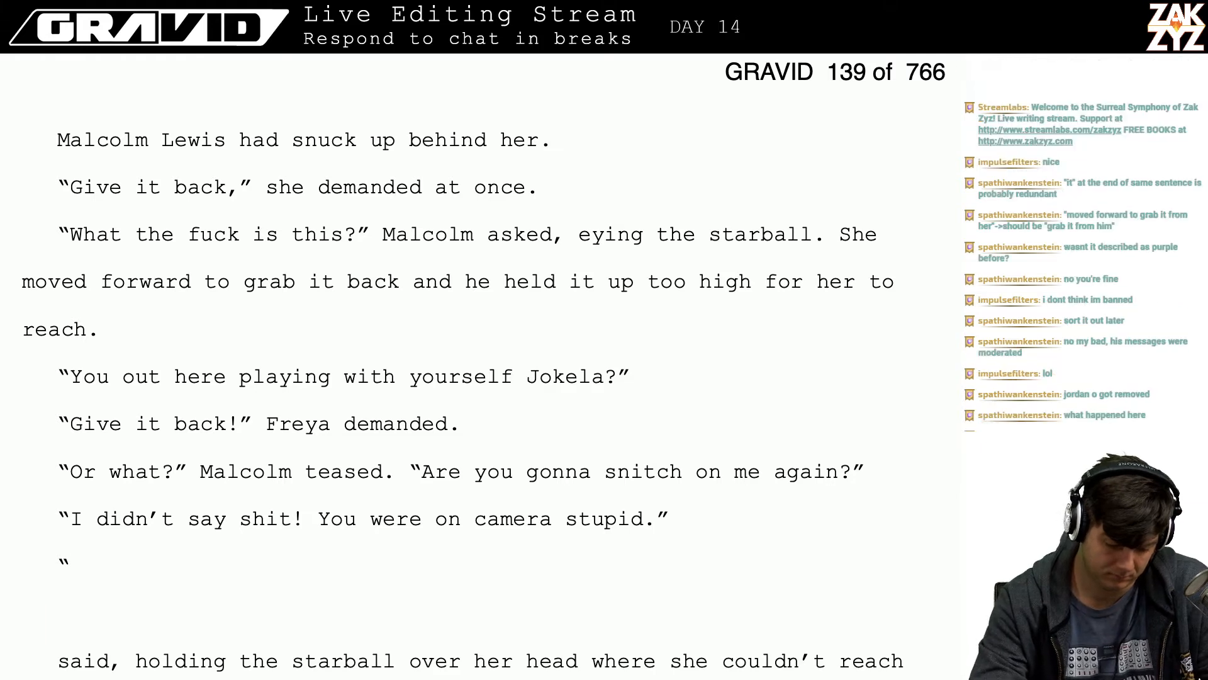
key("Return")
key("BackSpace")
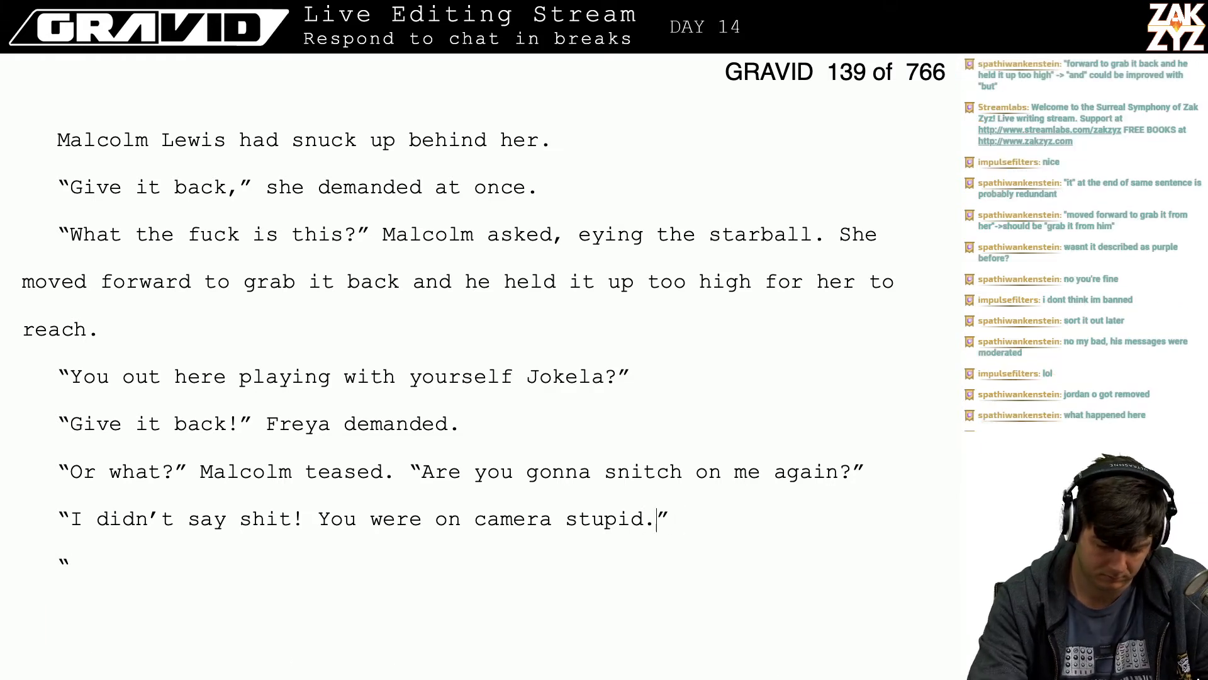
- Add “I told you to leave me alone.” after “camera stupid.” inside Freya's quotation
type("I told you ")
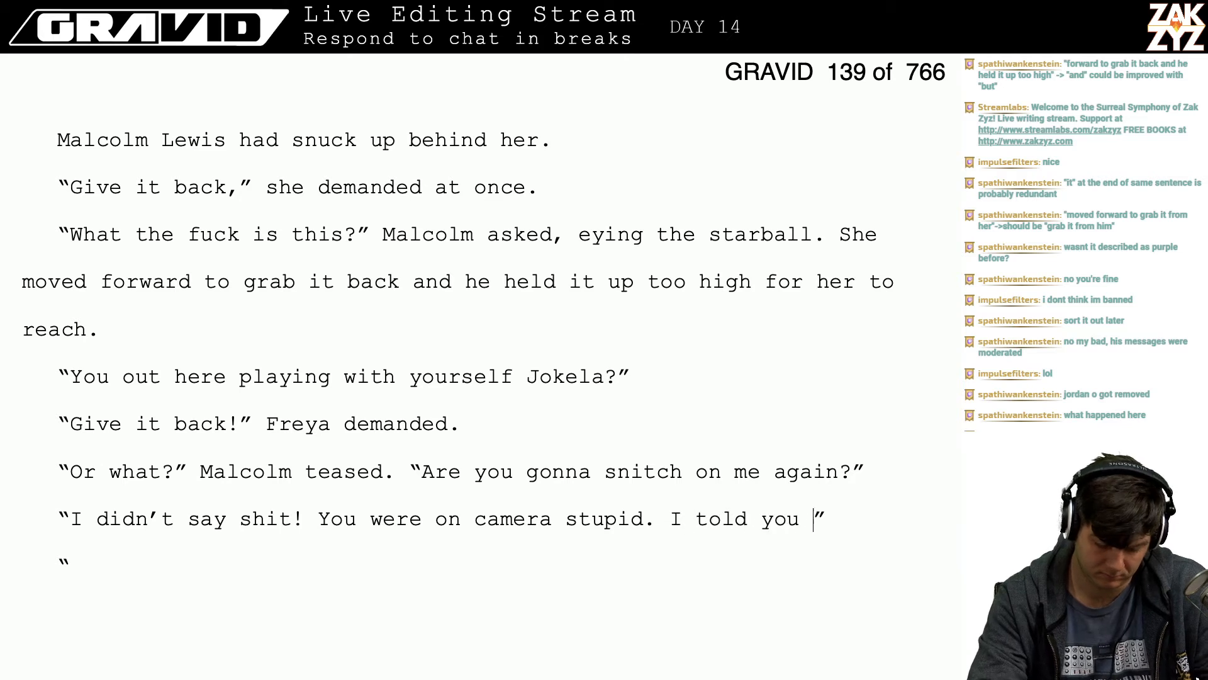
type("to leave me alo")
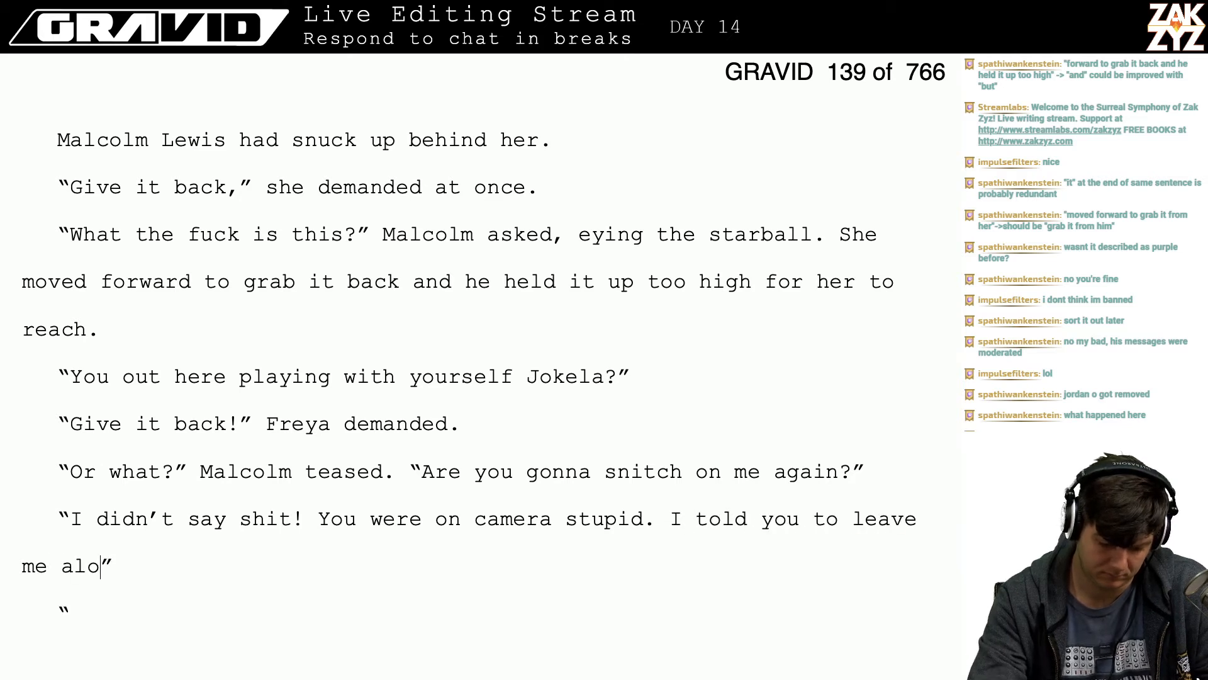
type("ne.")
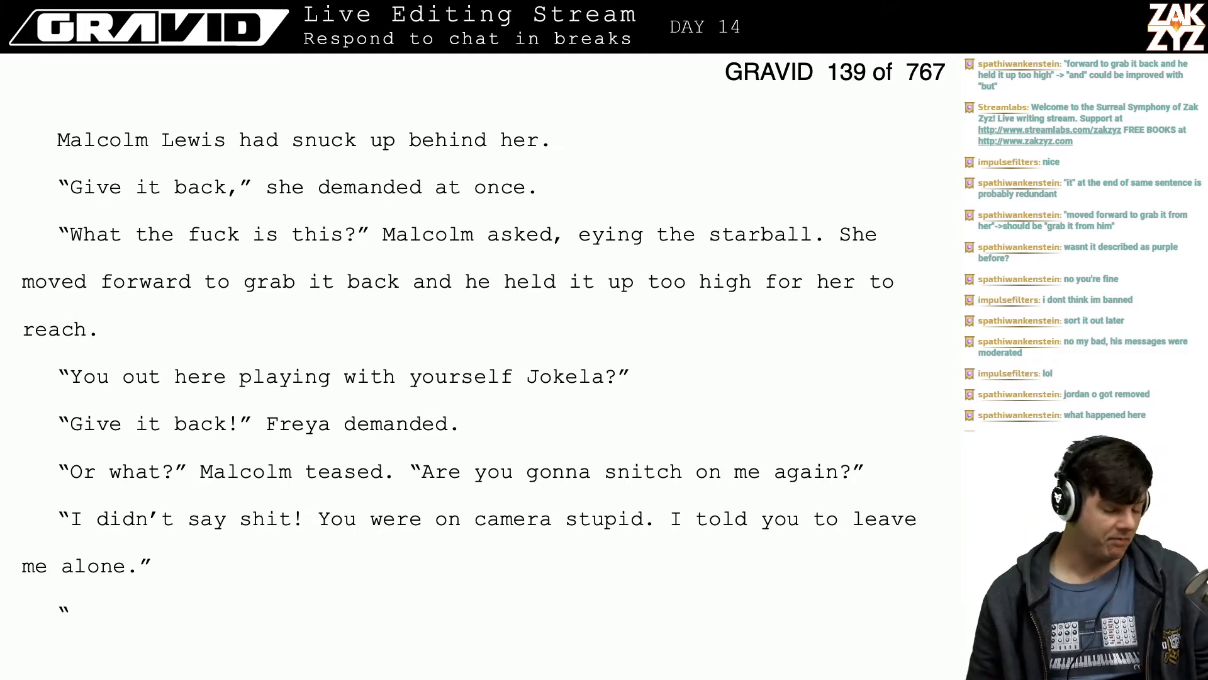
- Write in the open quotation below: “Yeah, what the fuck for? I didn’t do anything to you. I was just saying hi.”
type("Y")
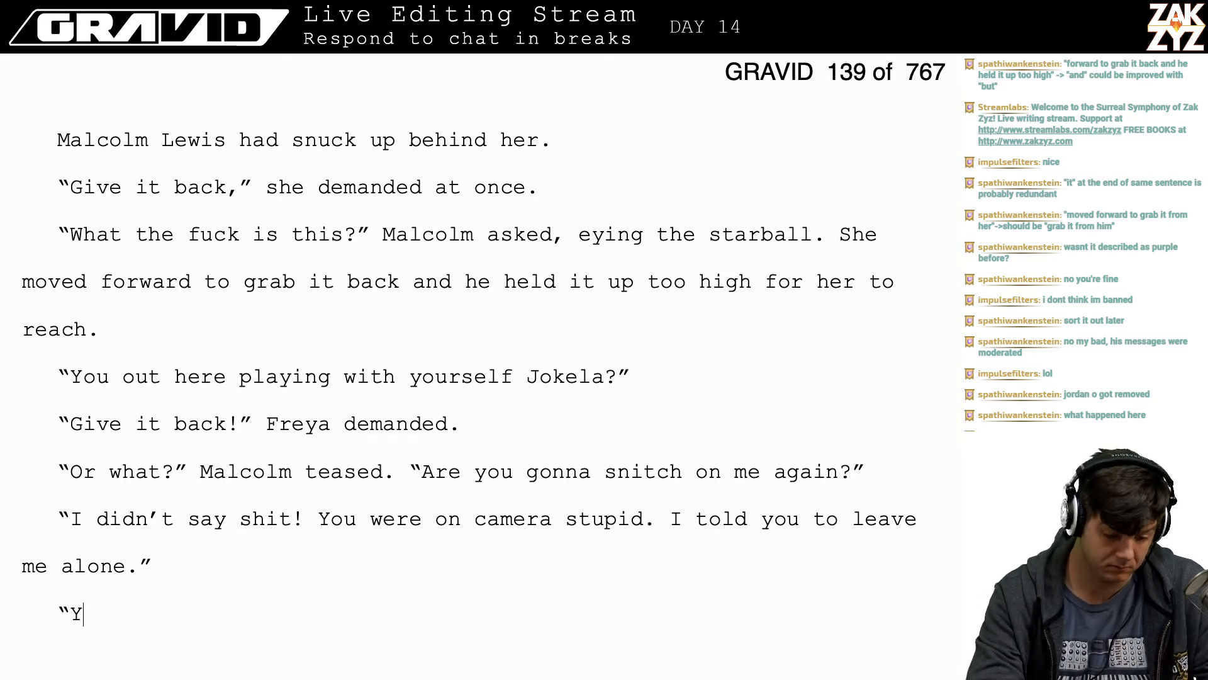
type("eah, what the fuck ")
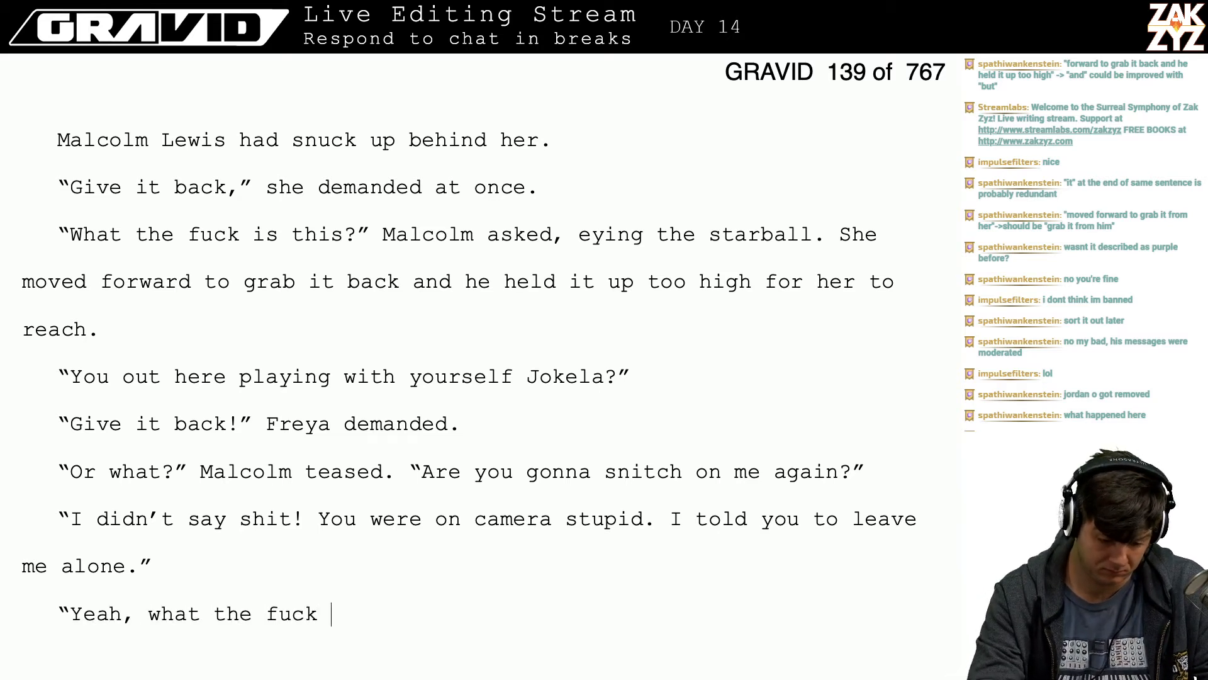
type("for? I didn't do anything to")
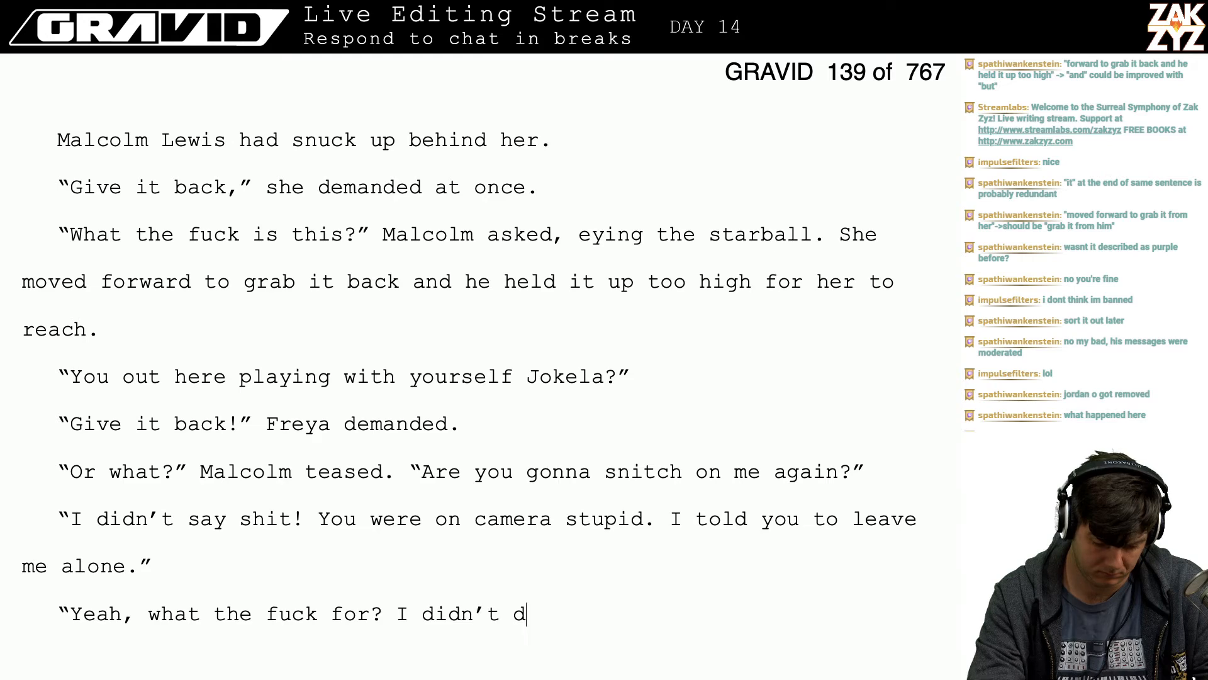
type(" you.")
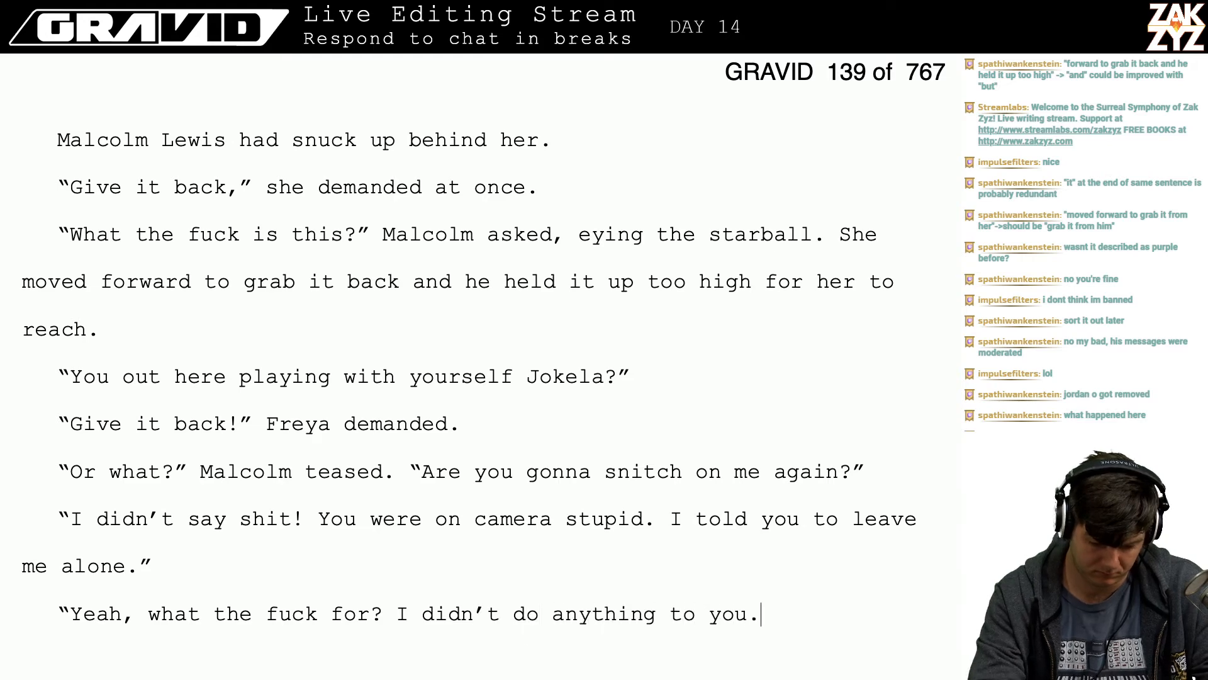
type(" I was just saying hi.")
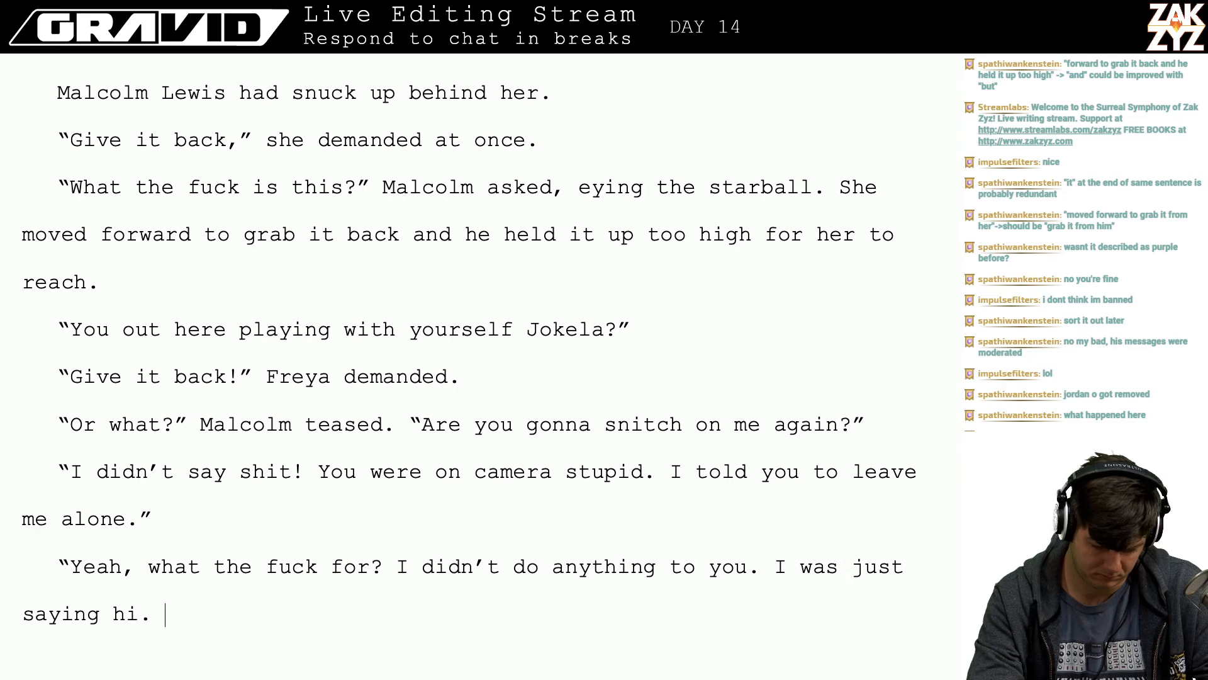
- Finish Malcolm's reply with “Why do you have to be such a stuck up bitch?” and close the quotation
type("Why")
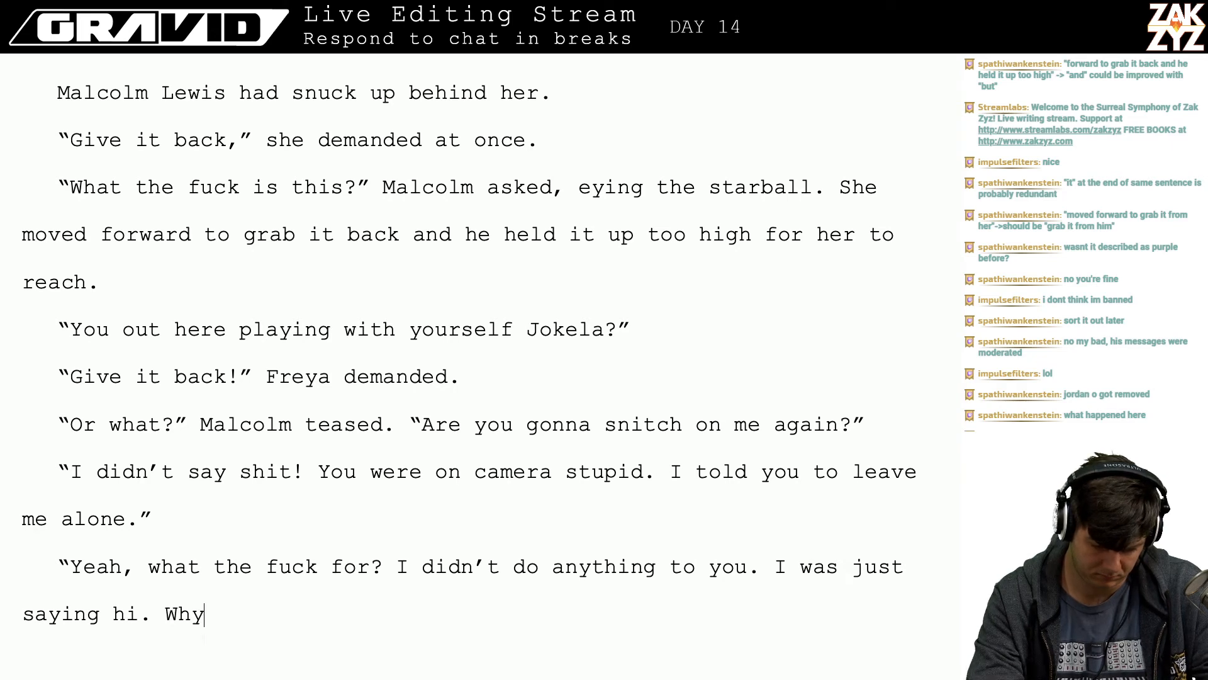
type(" do you have to be ")
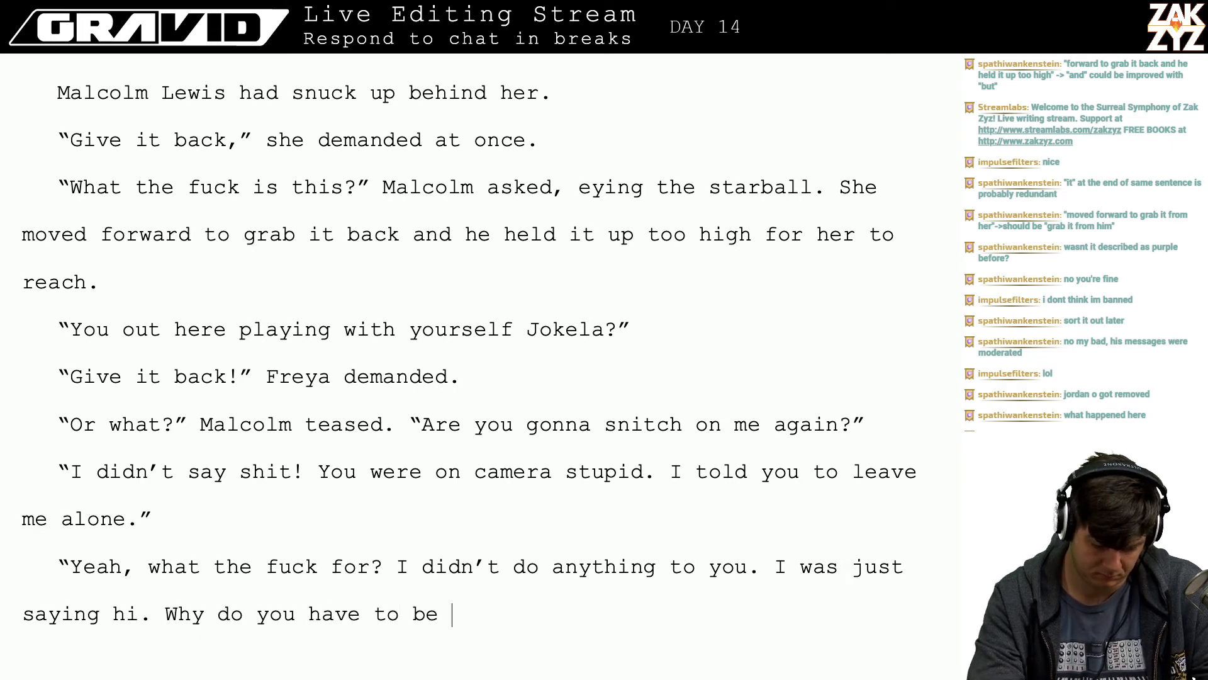
type("such a stuck up bitch?”")
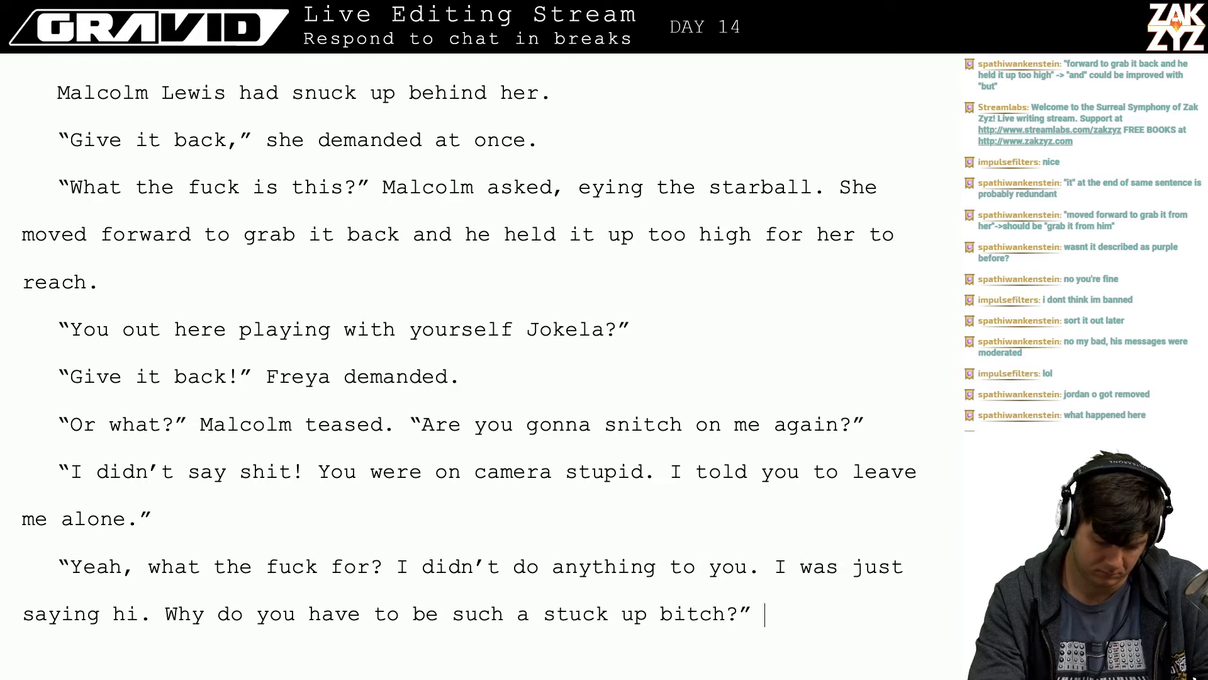
- Start a new dialogue paragraph below Malcolm's reply with the opening “Malcolm I swear to god if”
key("Return")
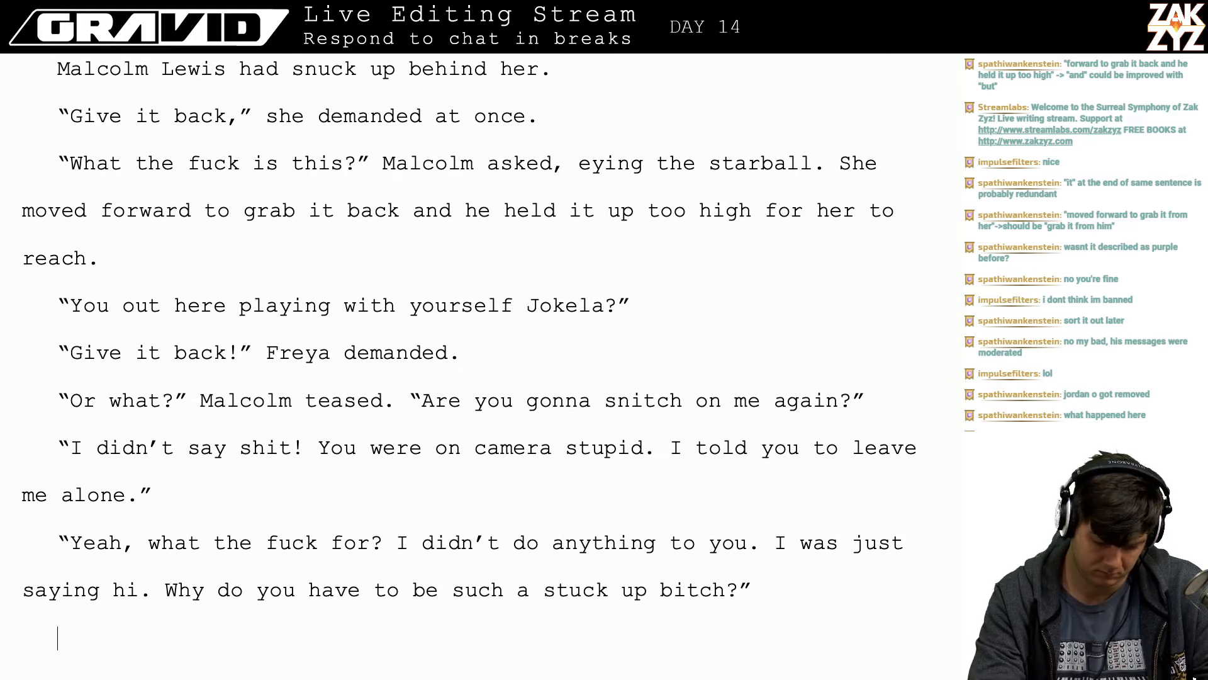
type("“Malcom if")
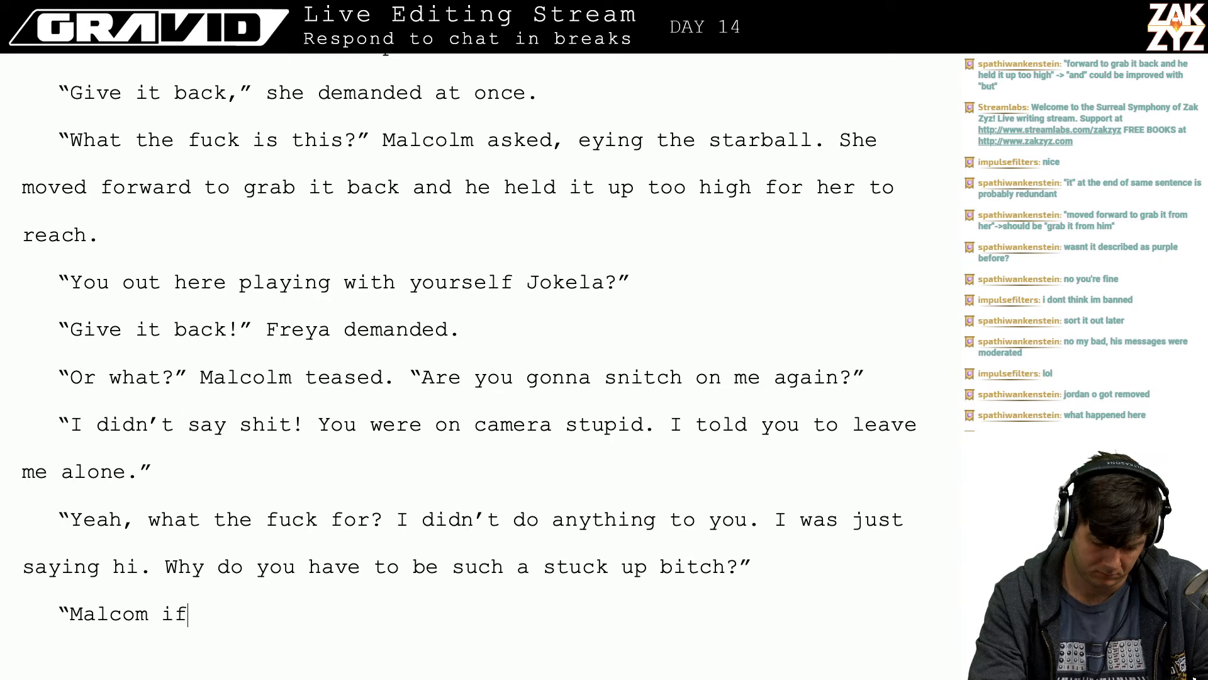
key("BackSpace")
key("BackSpace")
key("BackSpace")
key("BackSpace")
key("BackSpace")
type("olm")
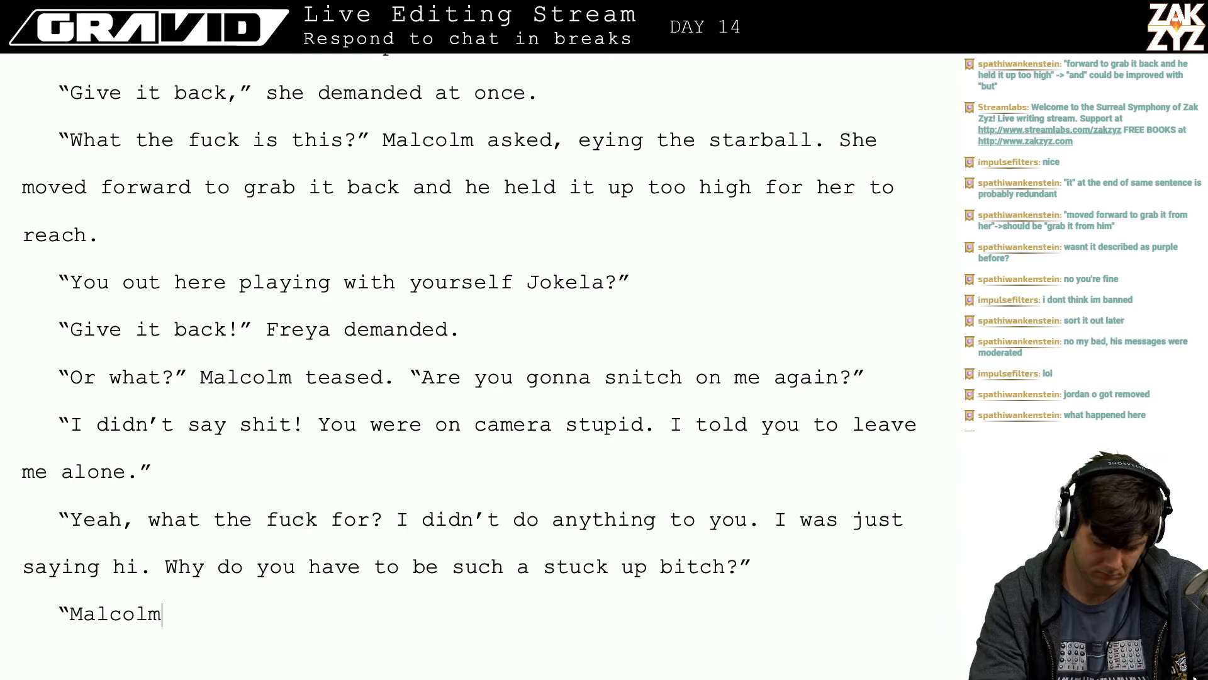
key("BackSpace")
key("BackSpace")
key("BackSpace")
type("m")
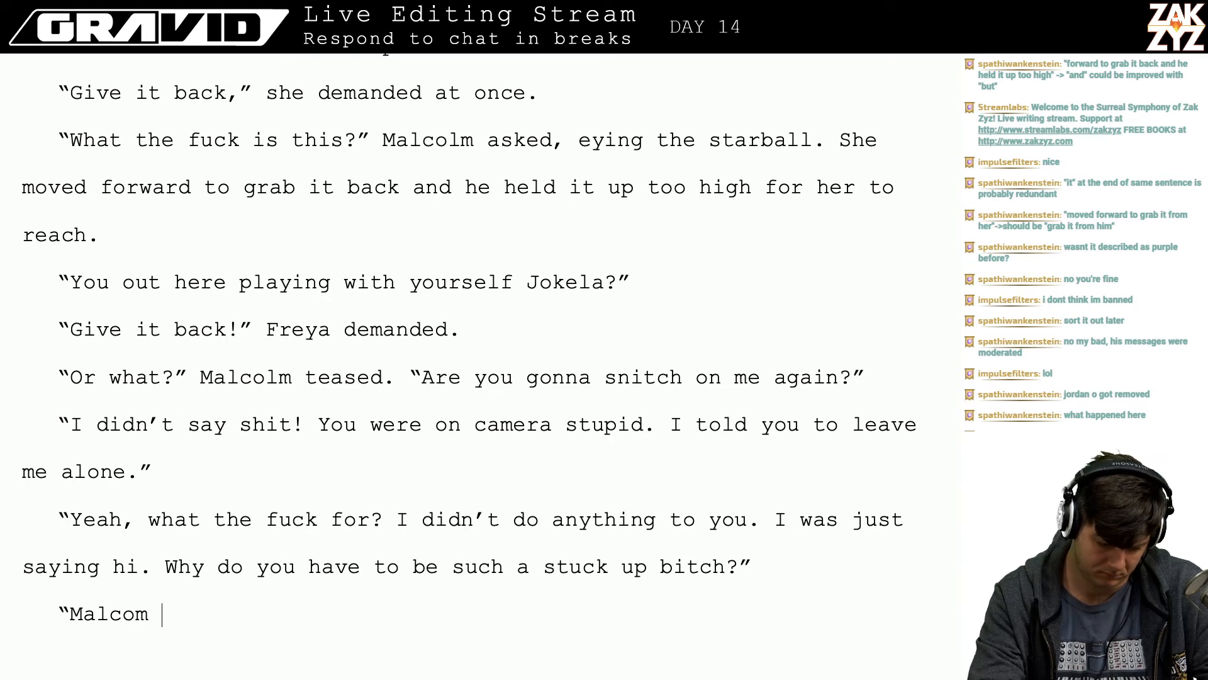
key("BackSpace")
key("BackSpace")
type("lm I swear to dog")
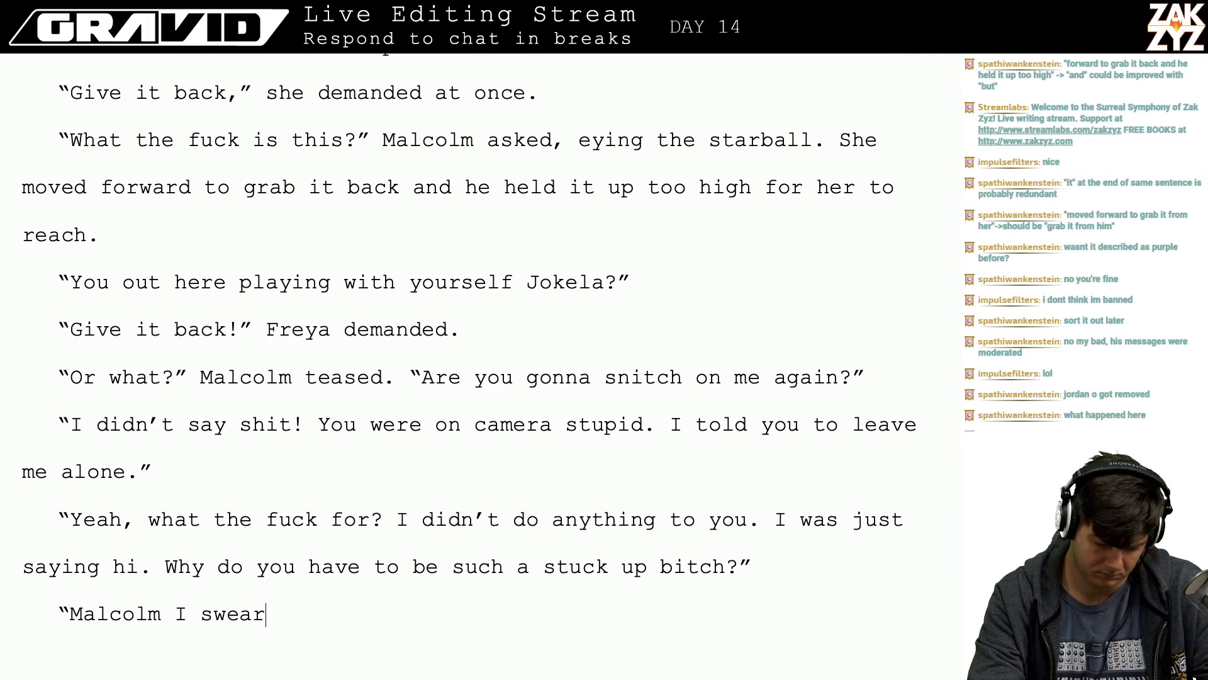
key("BackSpace")
key("BackSpace")
key("BackSpace")
type("og if I d")
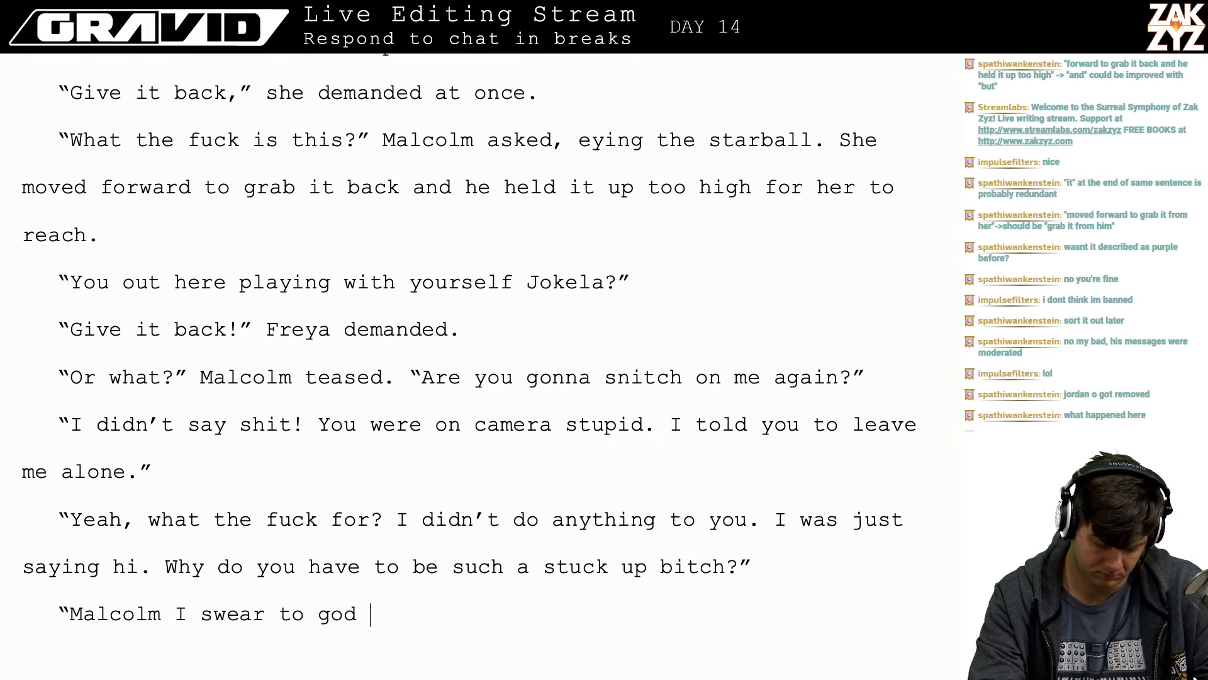
- Continue the “Malcolm I swear to god if” line with “you don’t give that back I am going to call the p”
type("o")
key("BackSpace")
key("BackSpace")
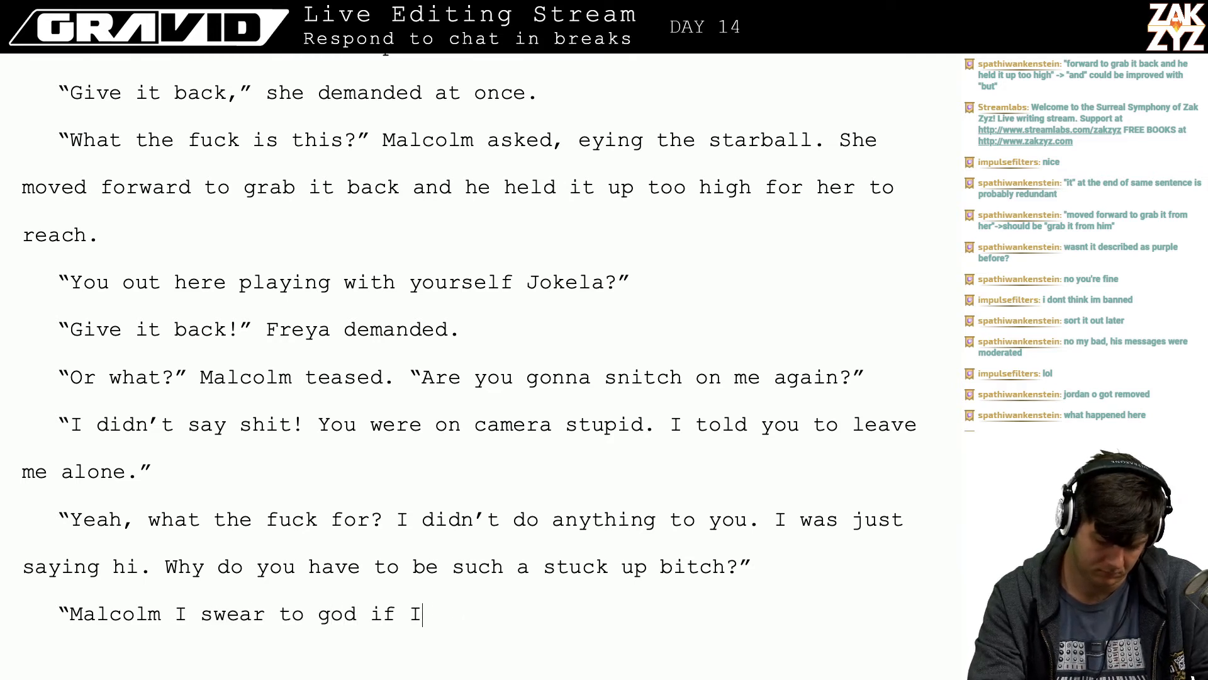
type("you d")
key("BackSpace")
key("BackSpace")
key("BackSpace")
key("BackSpace")
key("BackSpace")
key("BackSpace")
key("BackSpace")
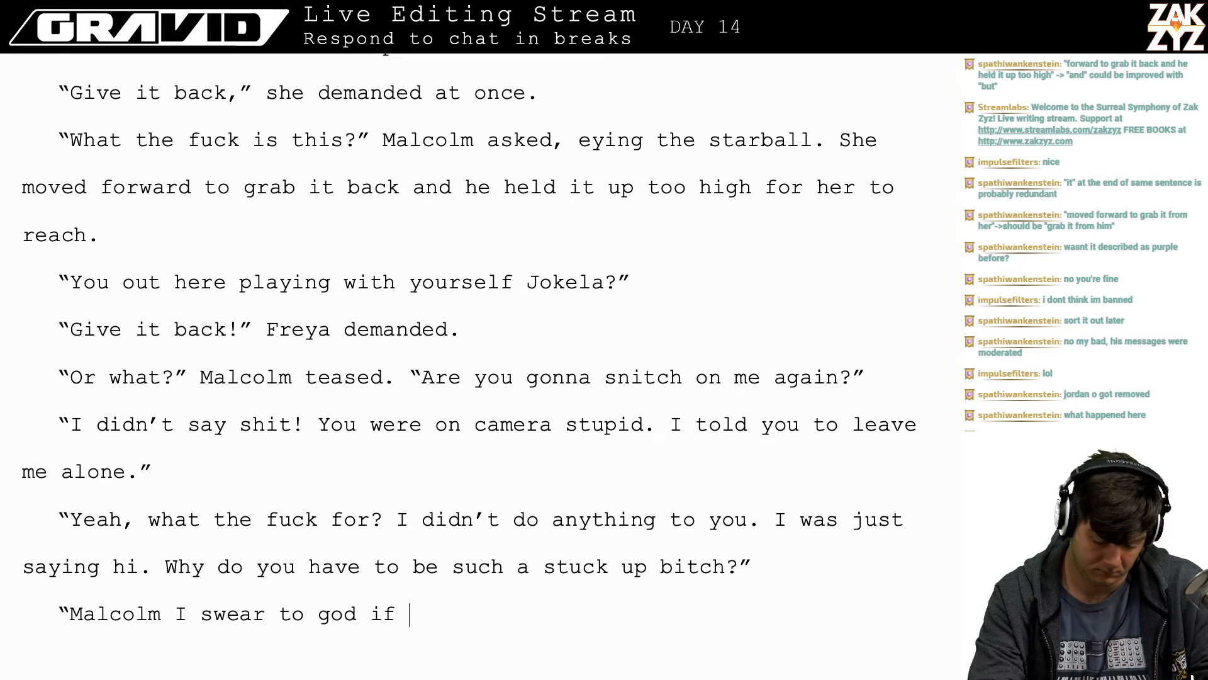
type("if you")
key("BackSpace")
key("BackSpace")
key("BackSpace")
key("BackSpace")
key("BackSpace")
key("BackSpace")
type("yo")
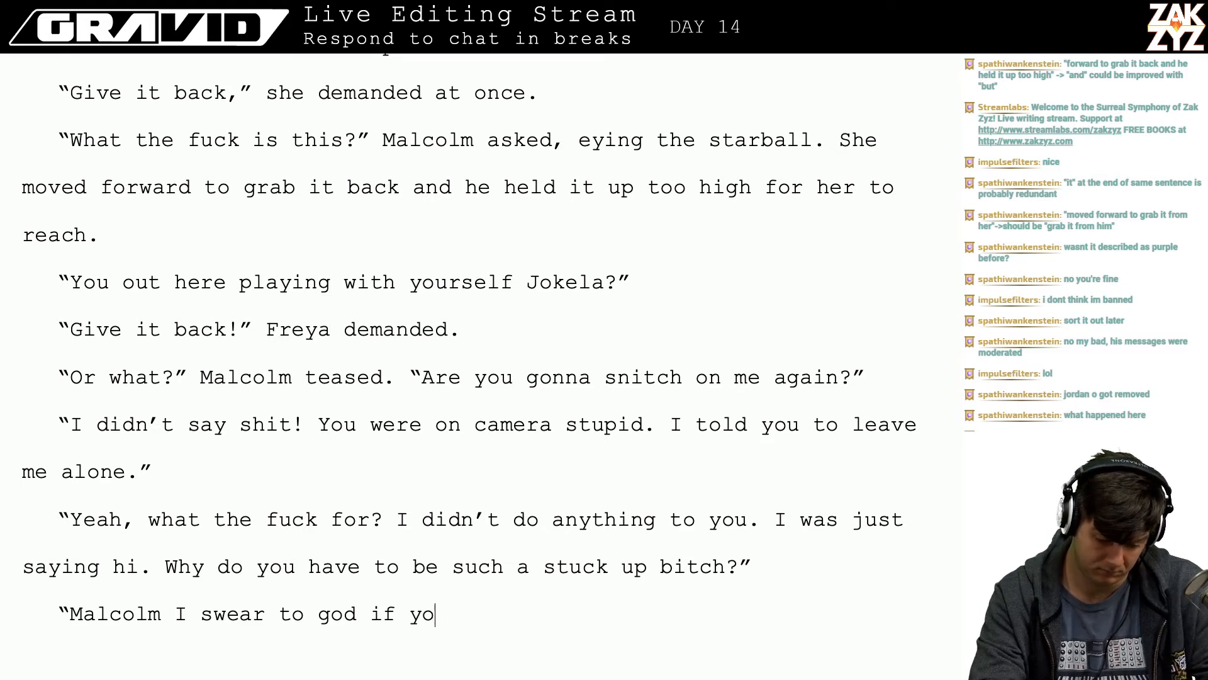
type("u don't give that ")
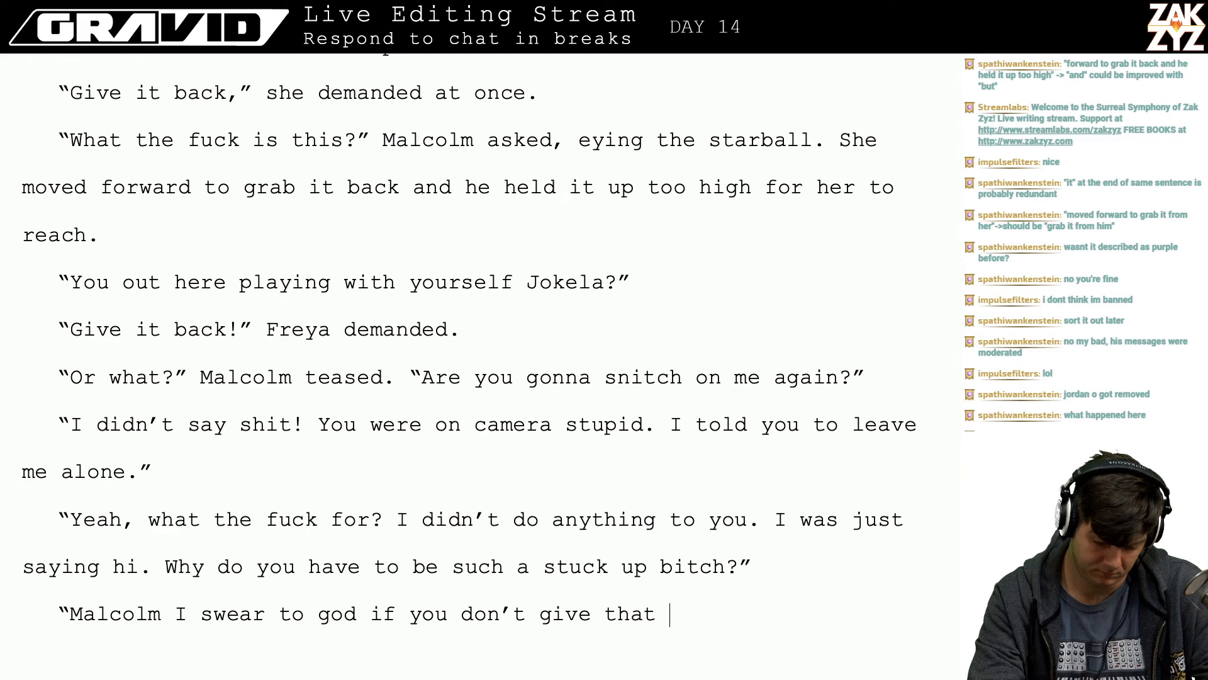
type("back I am go")
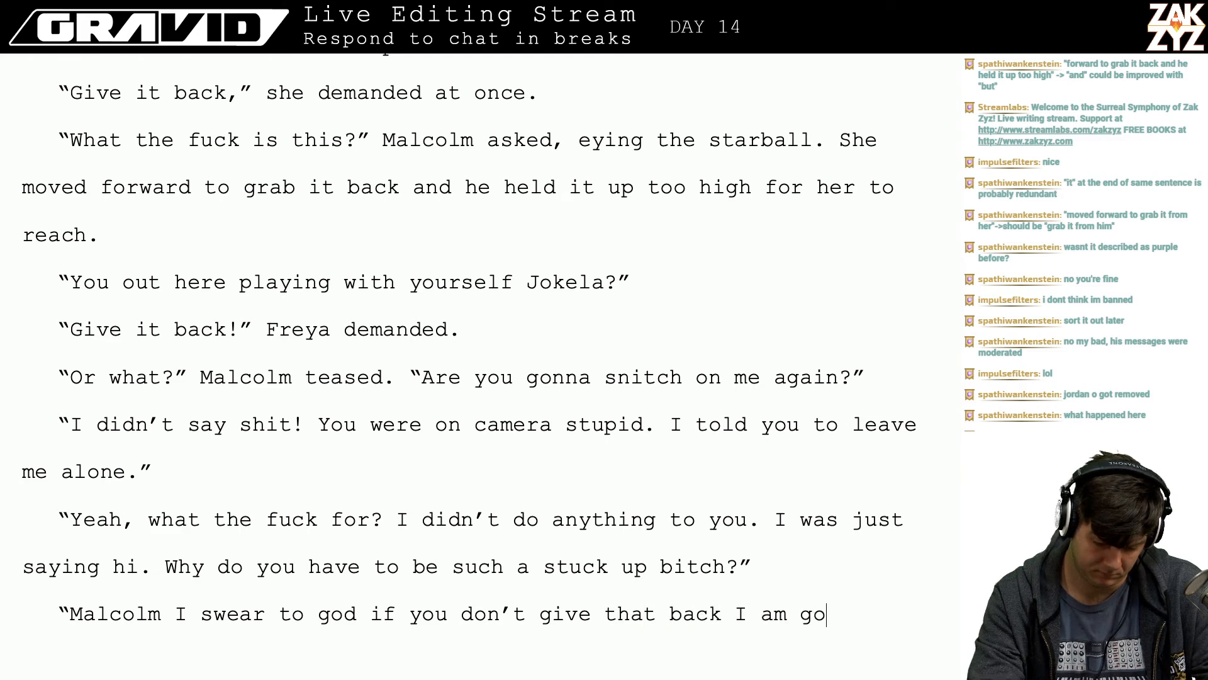
type("ing to call the po")
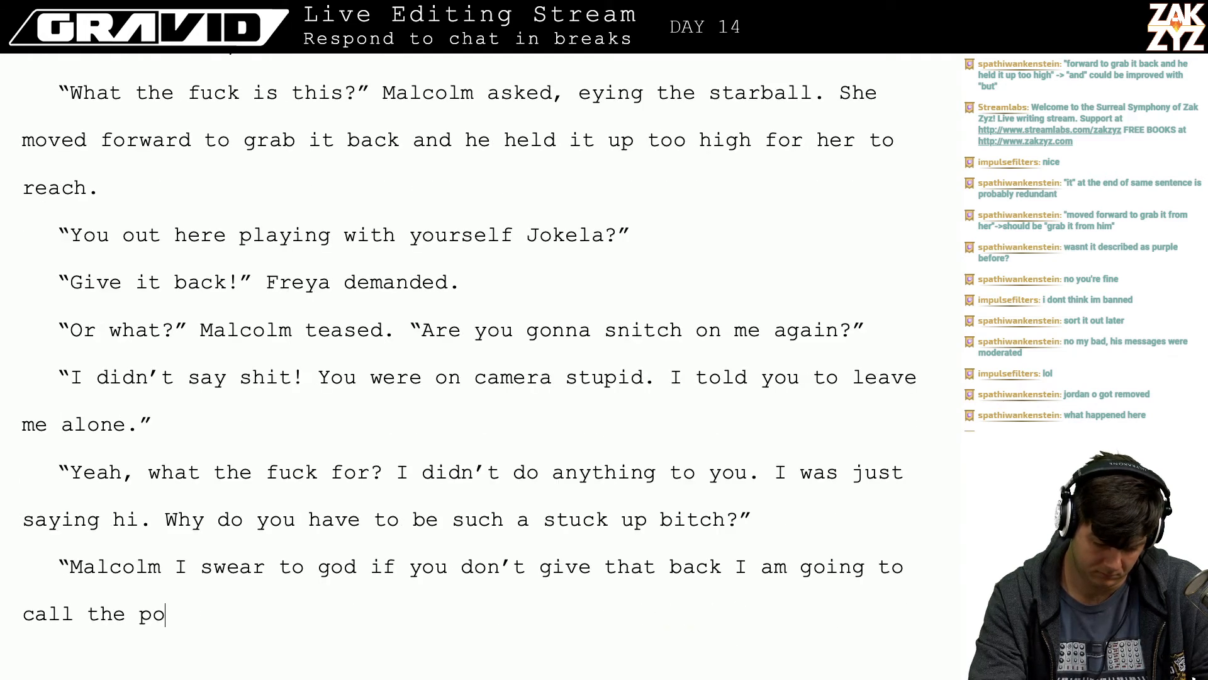
key("BackSpace")
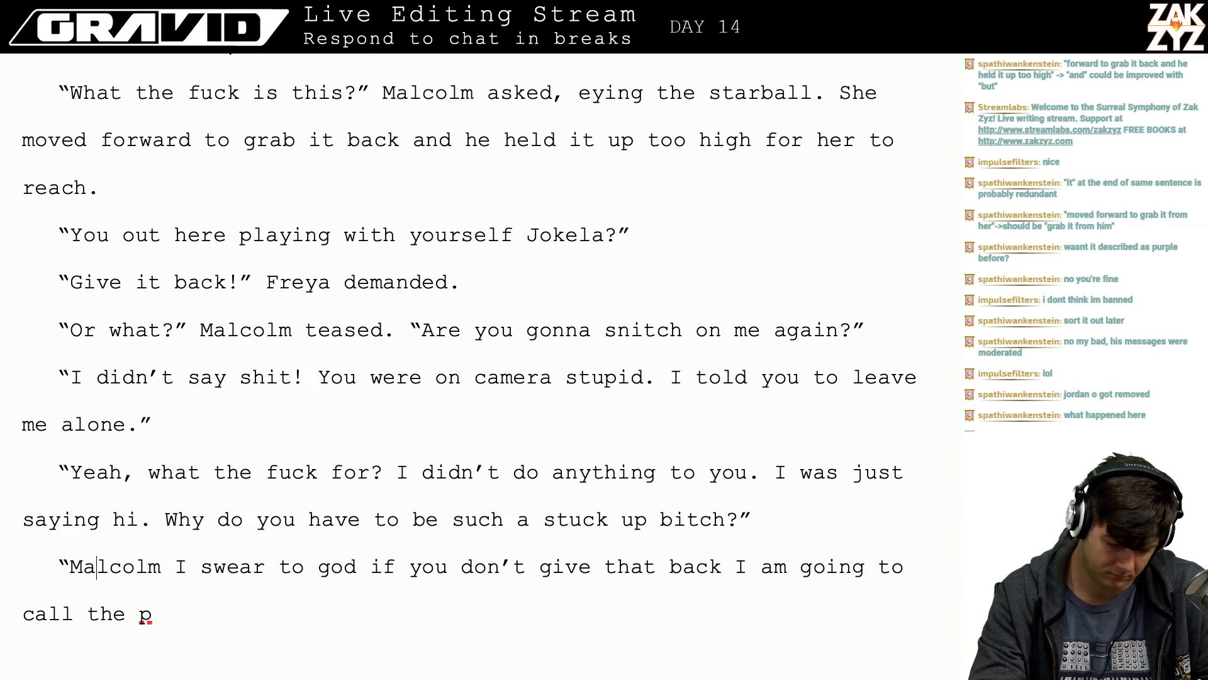
- Above the “Malcolm I swear to god” line, add the paragraph “If you don’t give that back to me right now, I’m going to call my lawyer.”
key("Return")
key("Return")
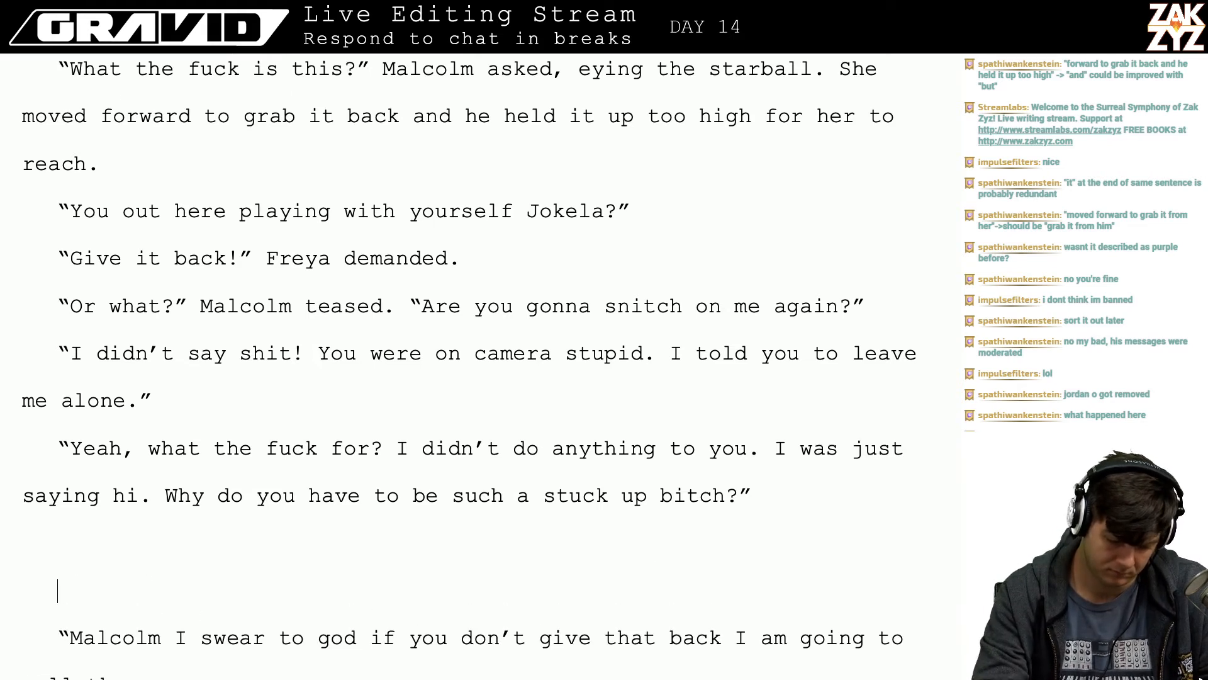
type("\"If you odn")
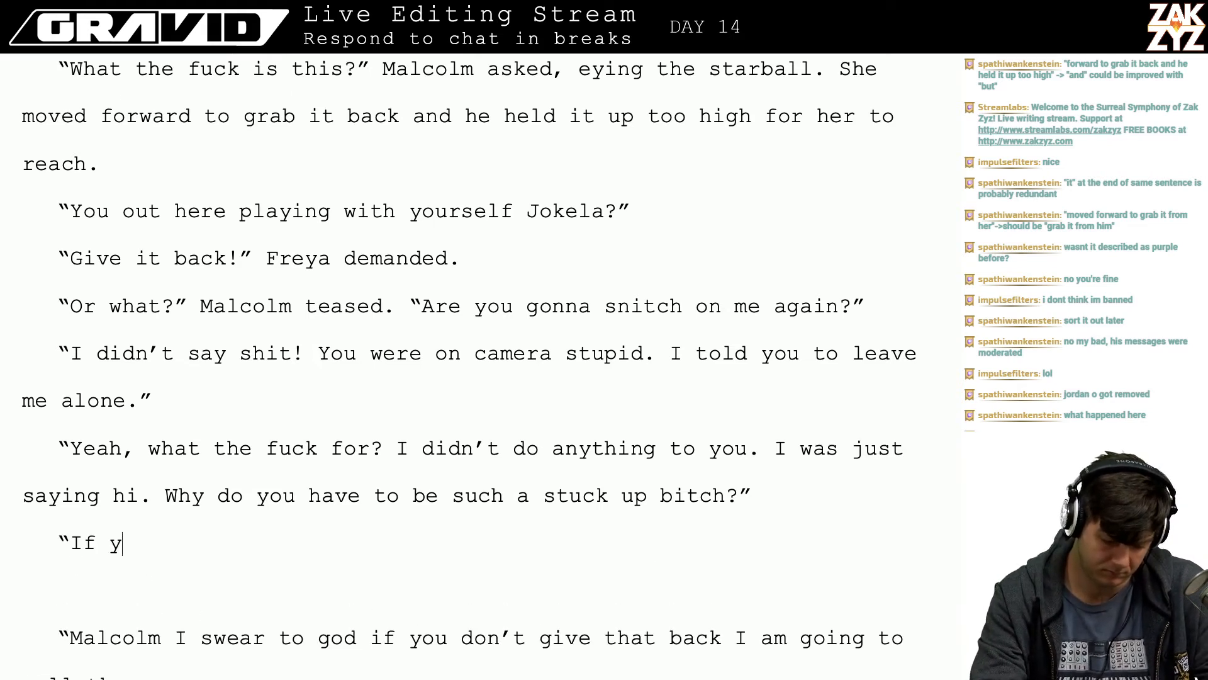
key("BackSpace")
key("BackSpace")
key("BackSpace")
type("don't give that ba")
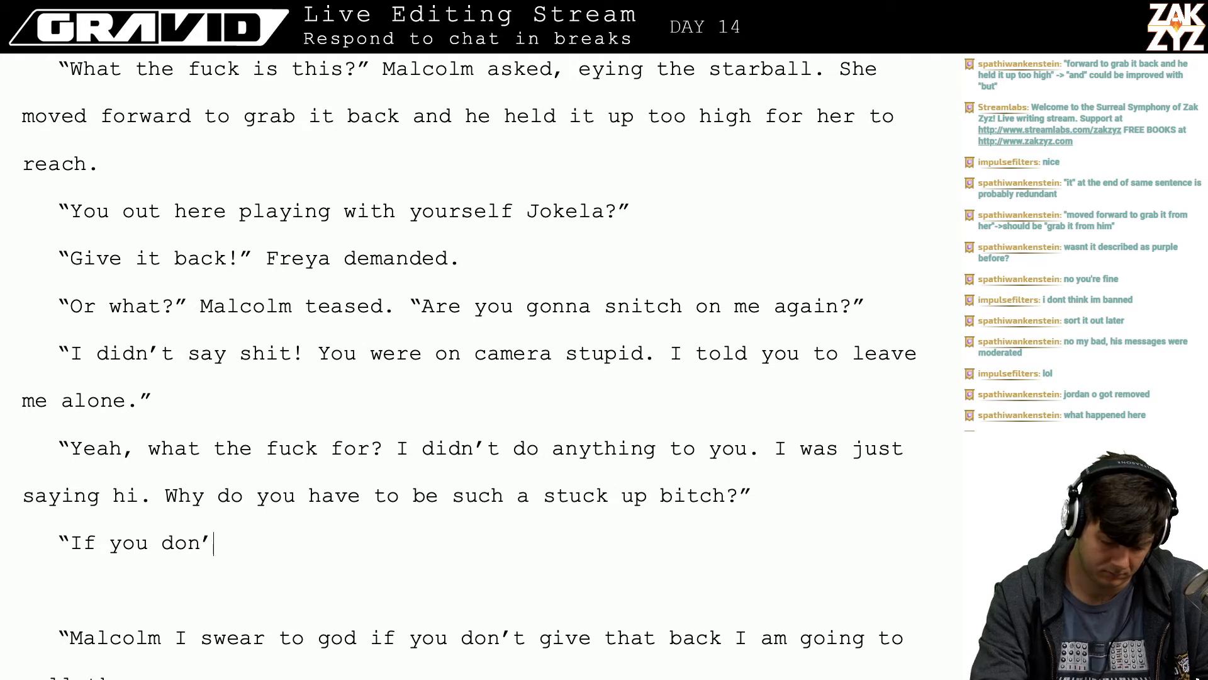
type("ck to")
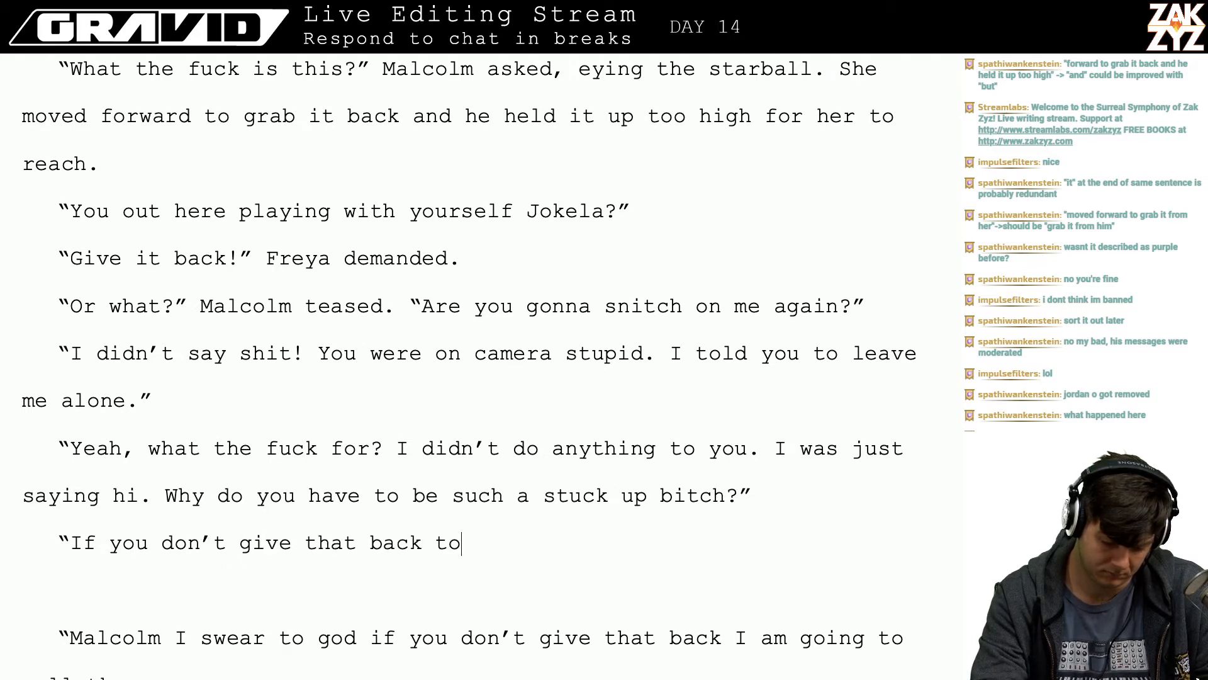
type(" me right now, I'm ")
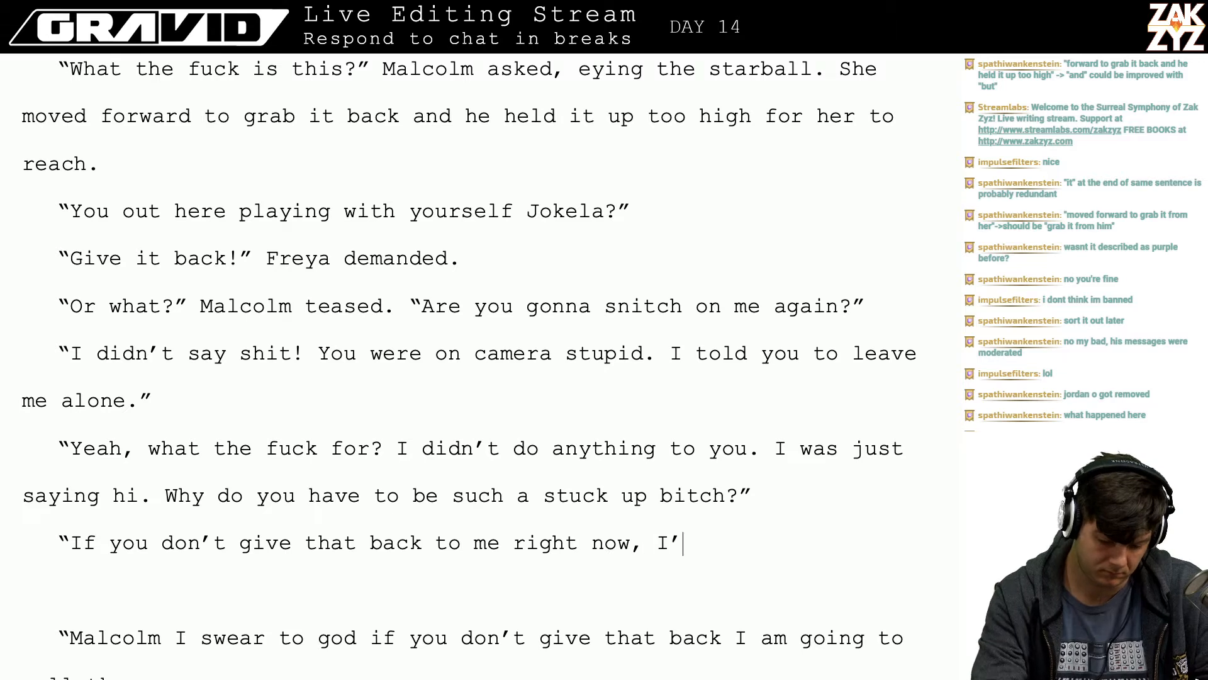
type("g")
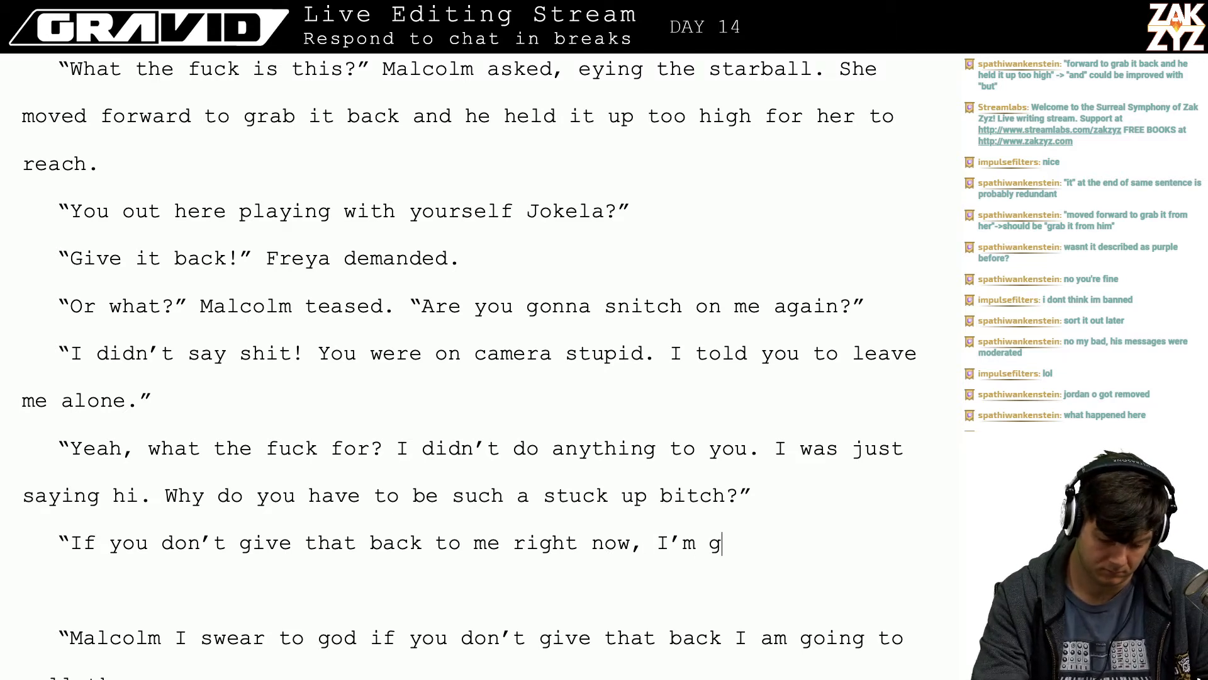
type("oing to call my lawyer")
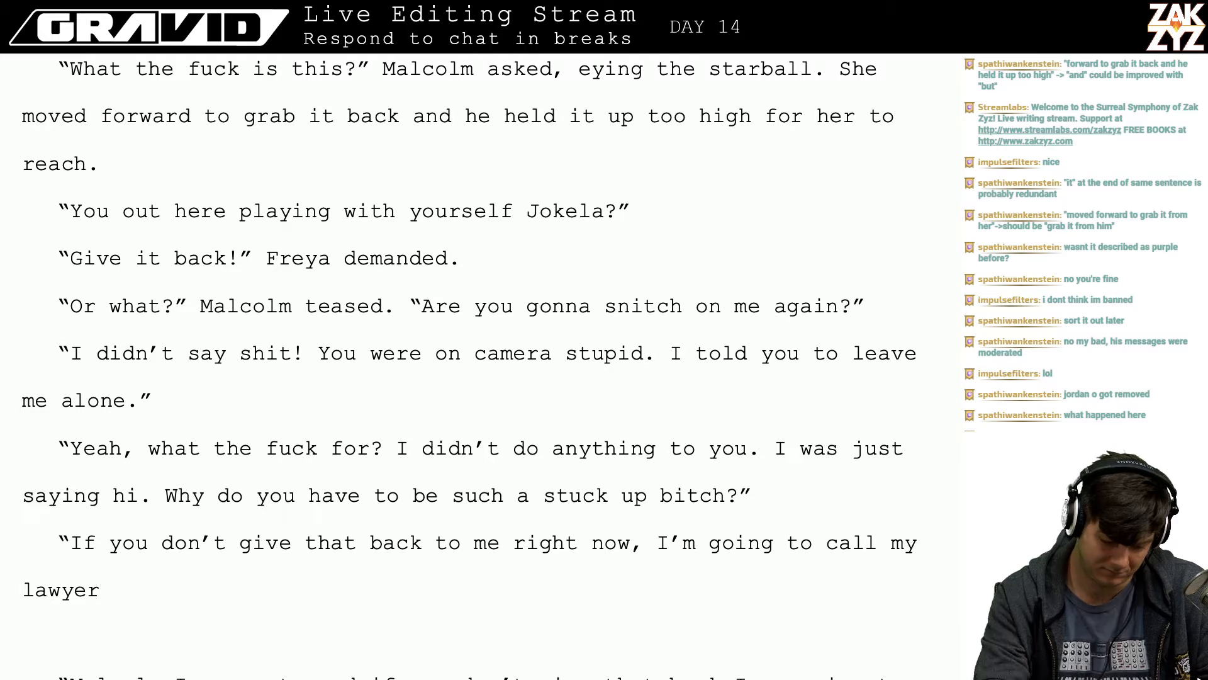
type(".")
key("BackSpace")
type("\"")
- Start Malcolm's reply in a new paragraph below the lawyer threat with “Hah! Fucking call a lawyer.”, leaving the quotation open
key("Return")
type("\"Hahaha")
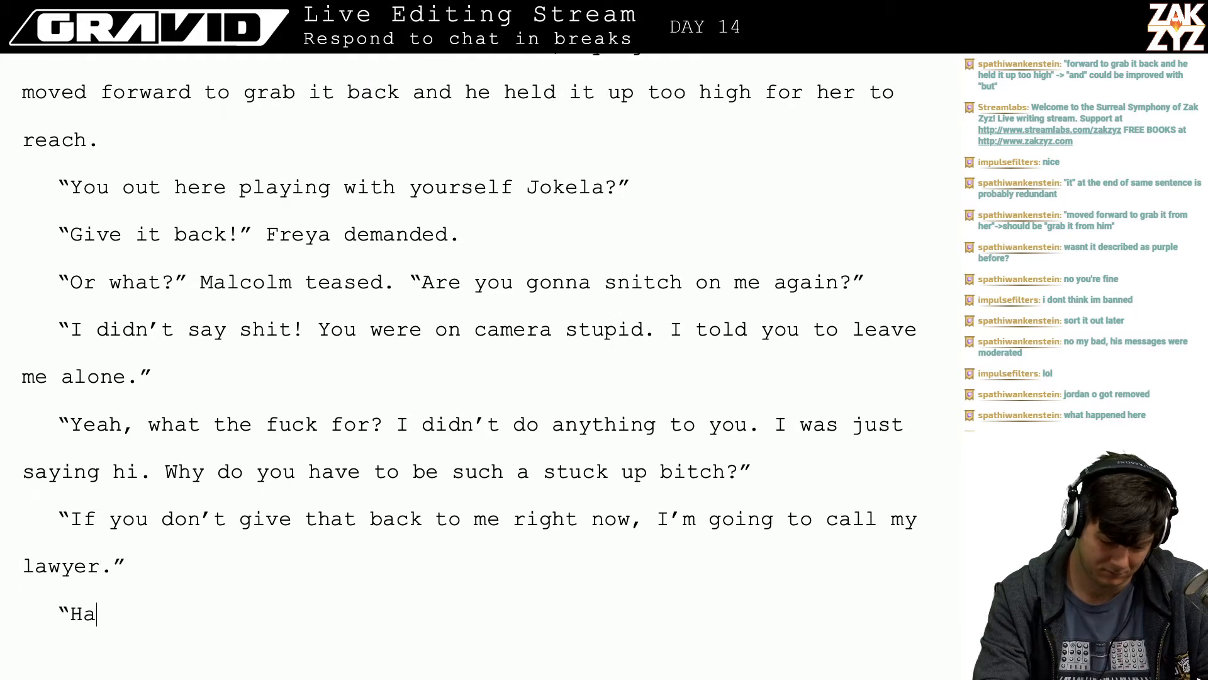
key("BackSpace")
key("BackSpace")
key("BackSpace")
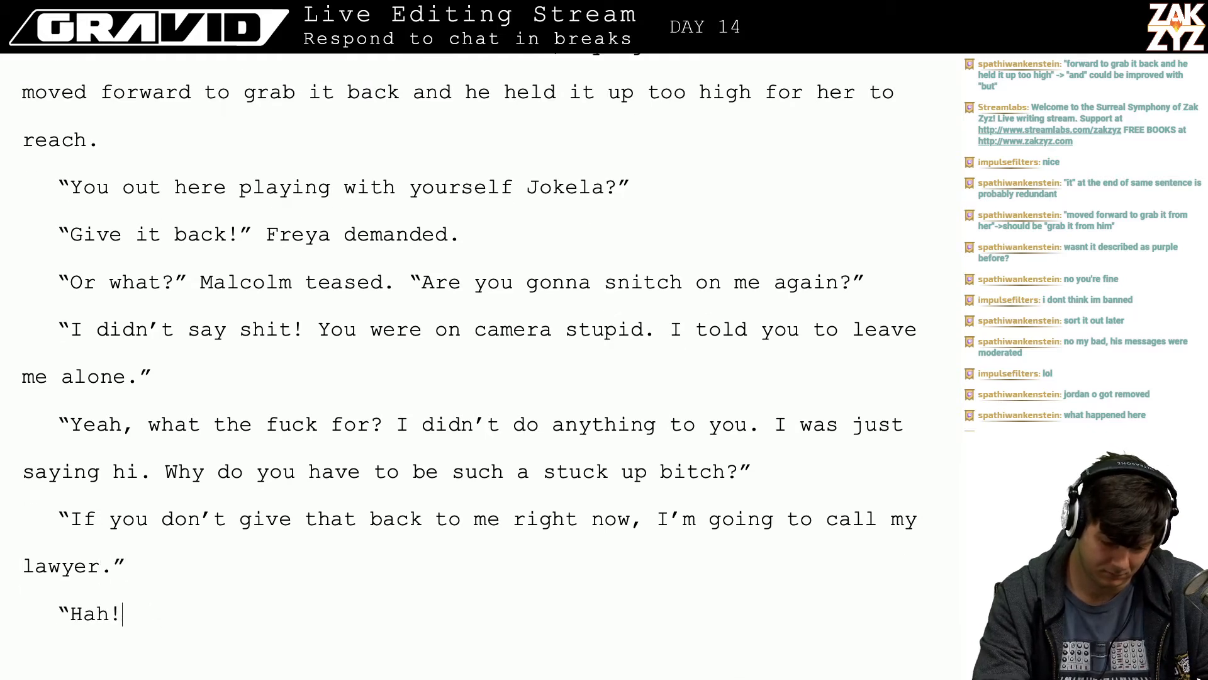
type("! Fucking call")
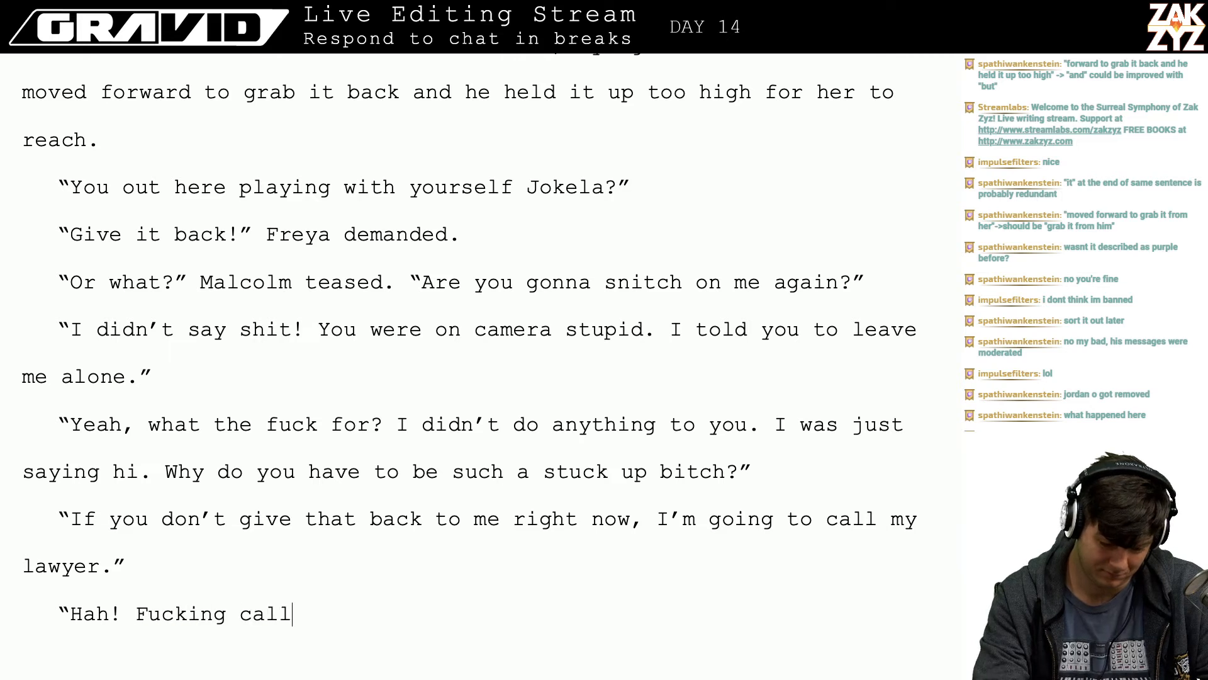
type(" a lawyer")
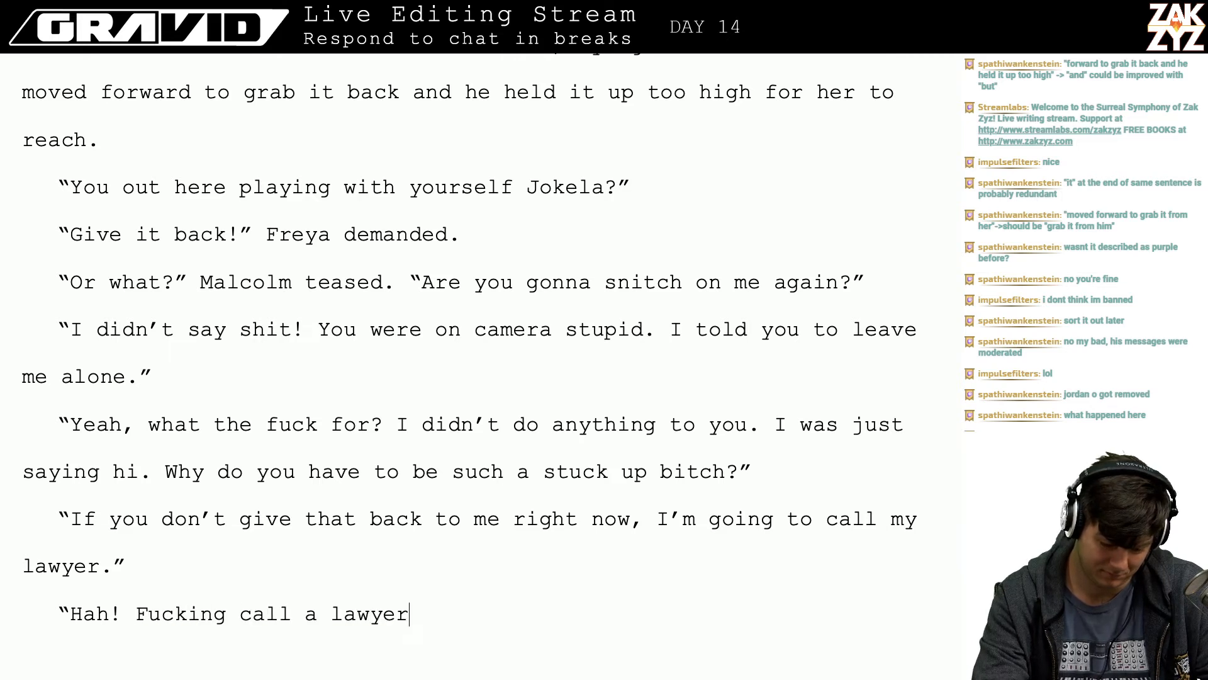
type(". W")
key("BackSpace")
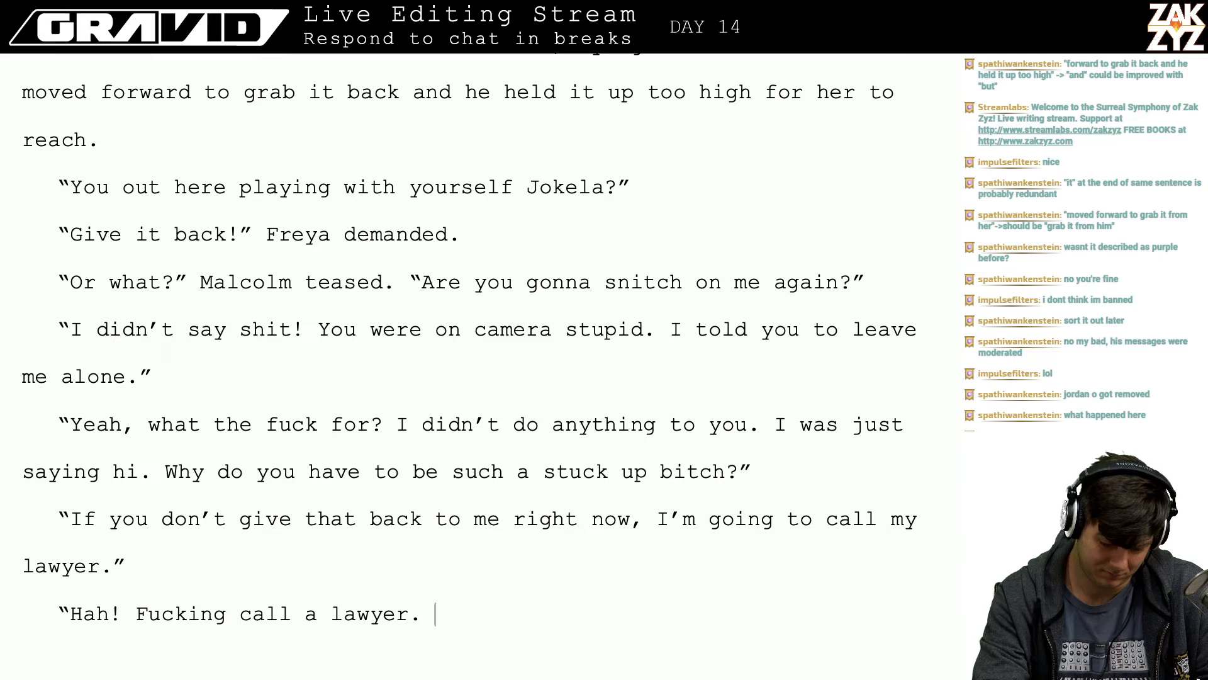
- Finish Malcolm's reply with “Are you going to sue me for taking your toy away?” and close the quotation
type("What")
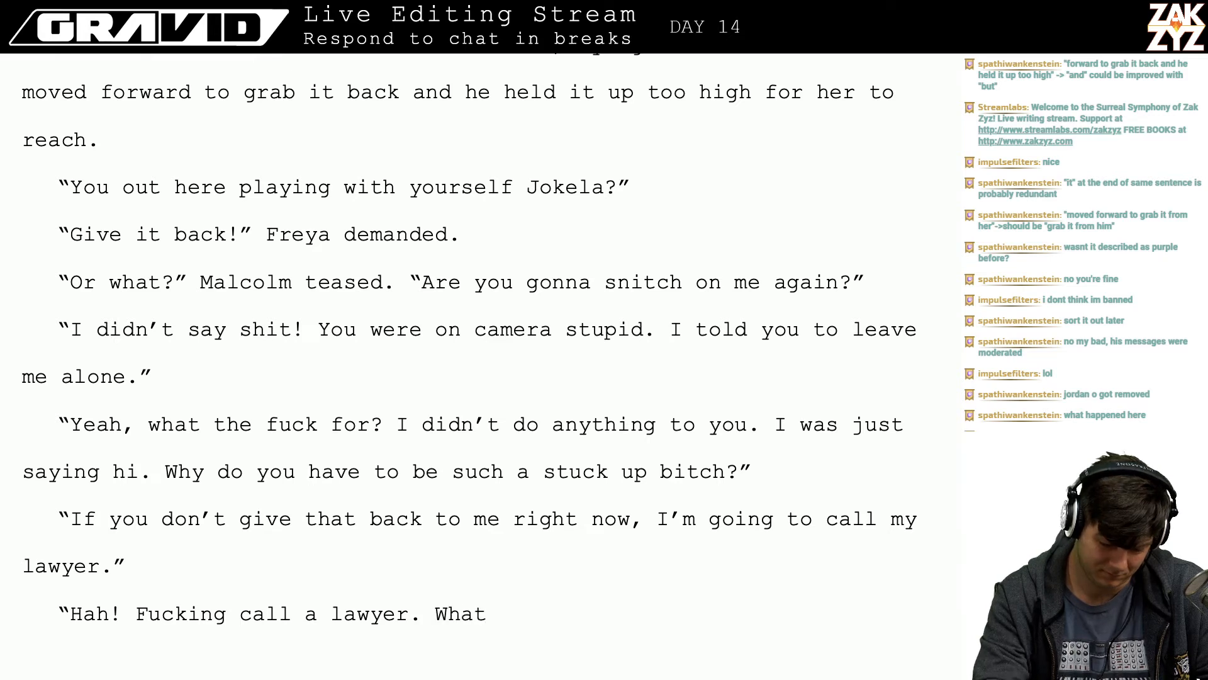
key("BackSpace")
key("BackSpace")
key("BackSpace")
key("BackSpace")
key("BackSpace")
type("Are you ")
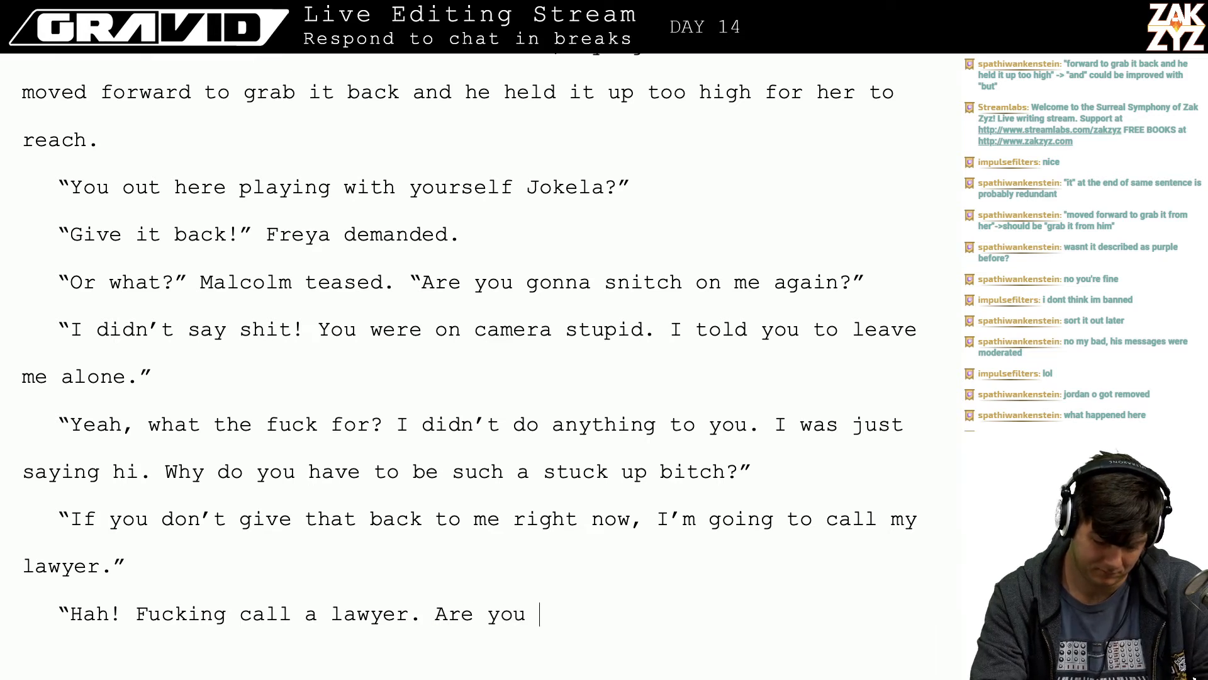
type("going to sue me fo")
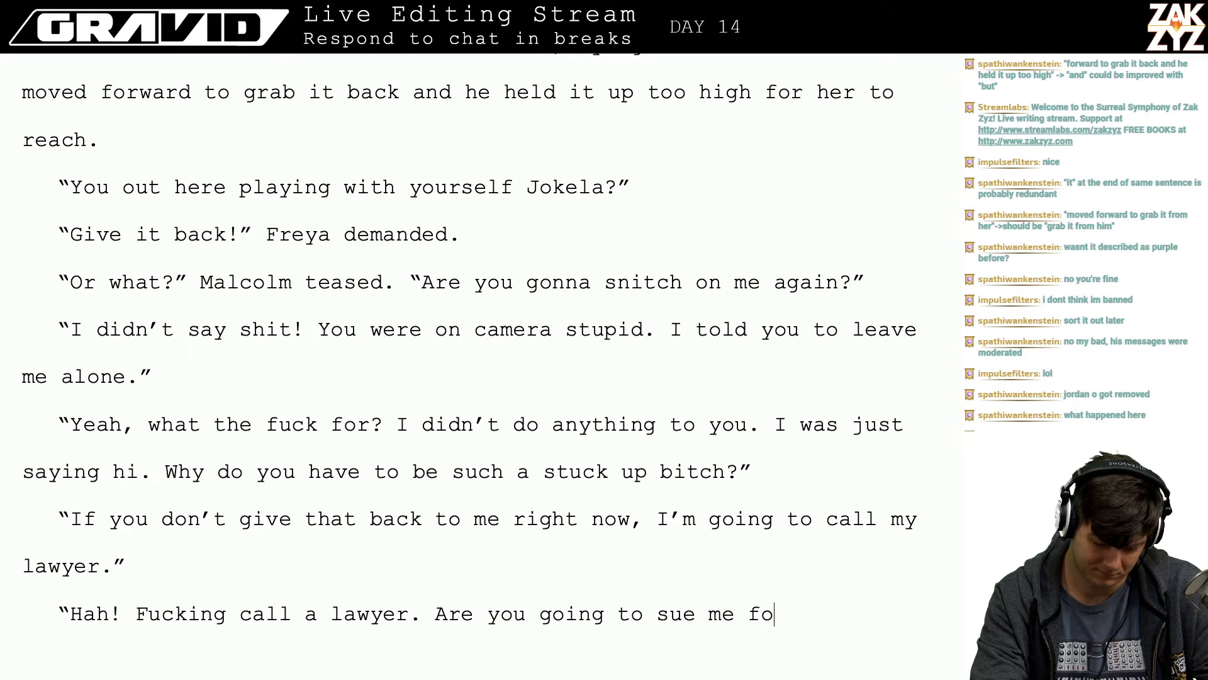
type("r taking your to")
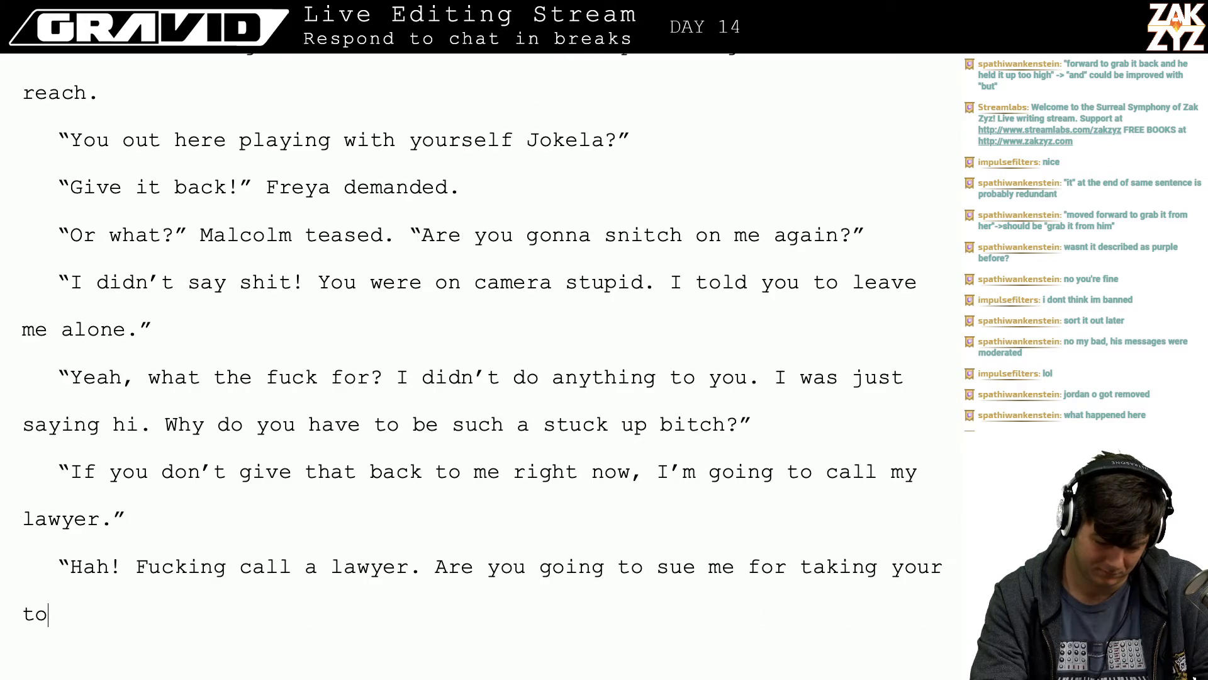
type("y away?")
key("Return")
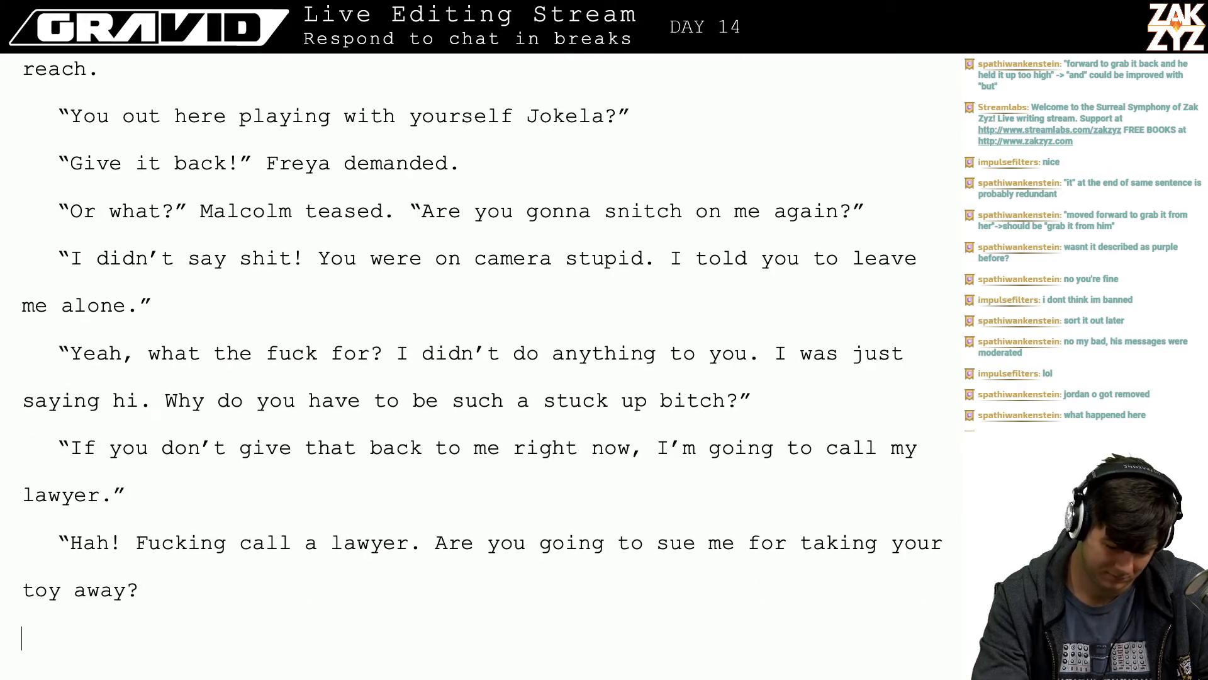
type("\"")
key("BackSpace")
key("BackSpace")
key("BackSpace")
type("\"")
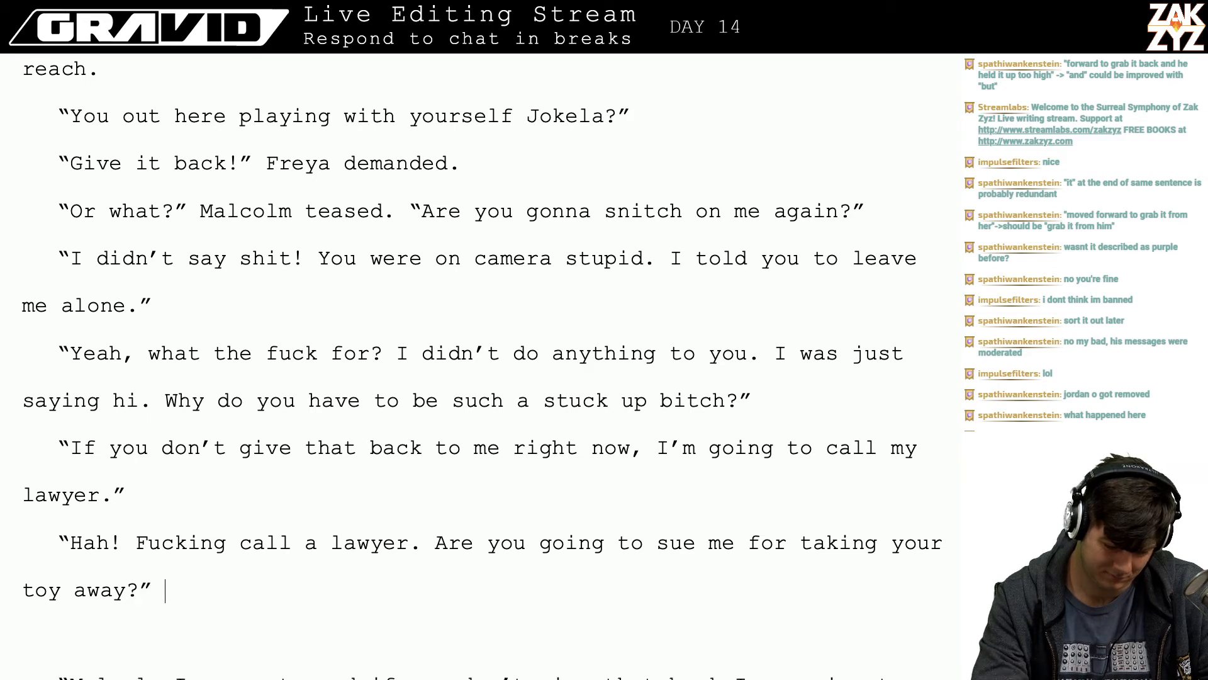
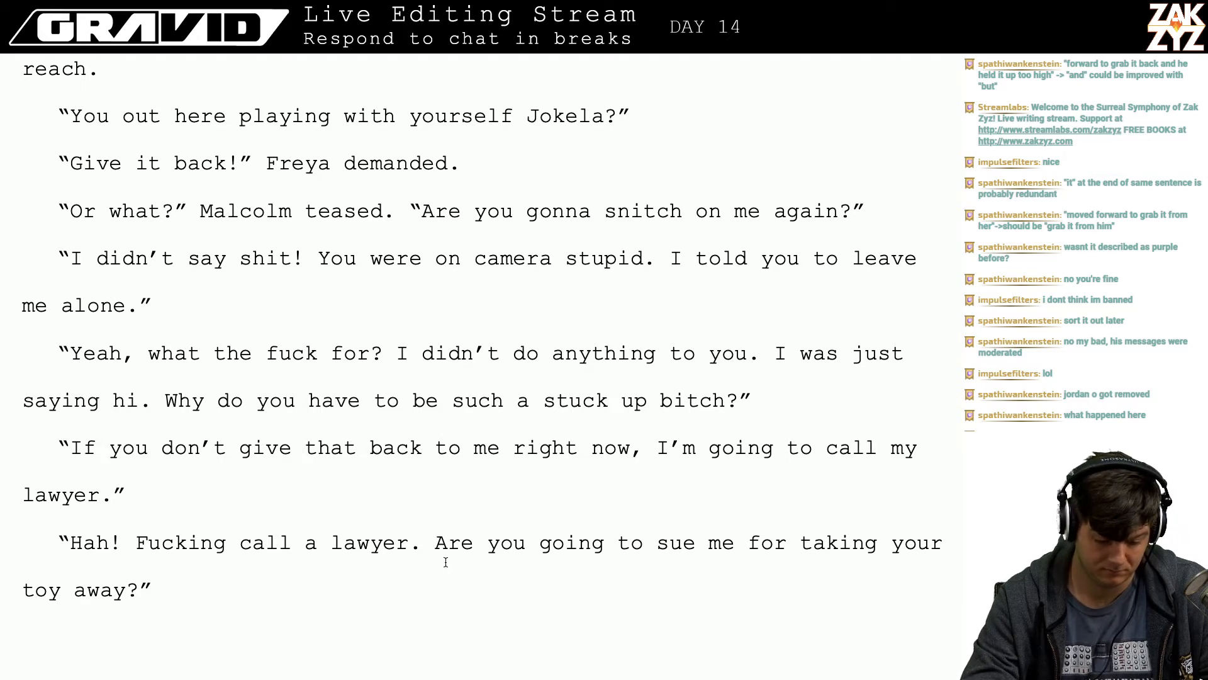
scroll(446, 562, "down", 1)
left_click(430, 591)
key("BackSpace")
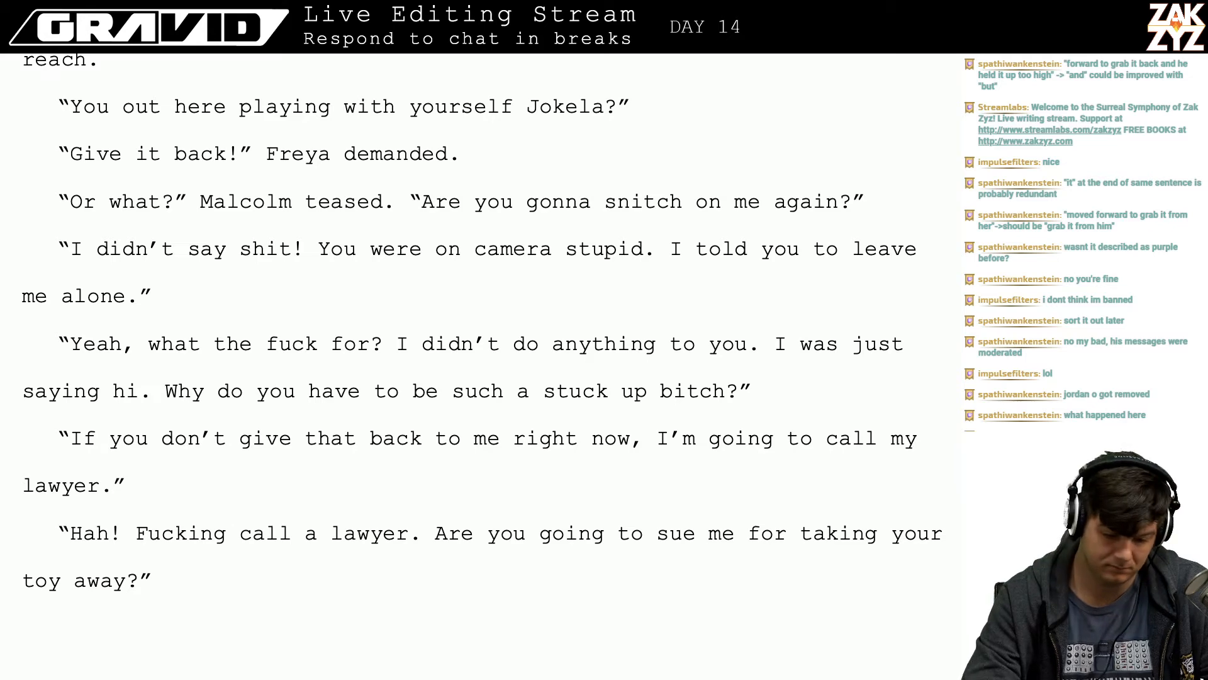
- Replace “and” with “but” before “he held it up too high” in the starball paragraph
scroll(434, 592, "up", 5)
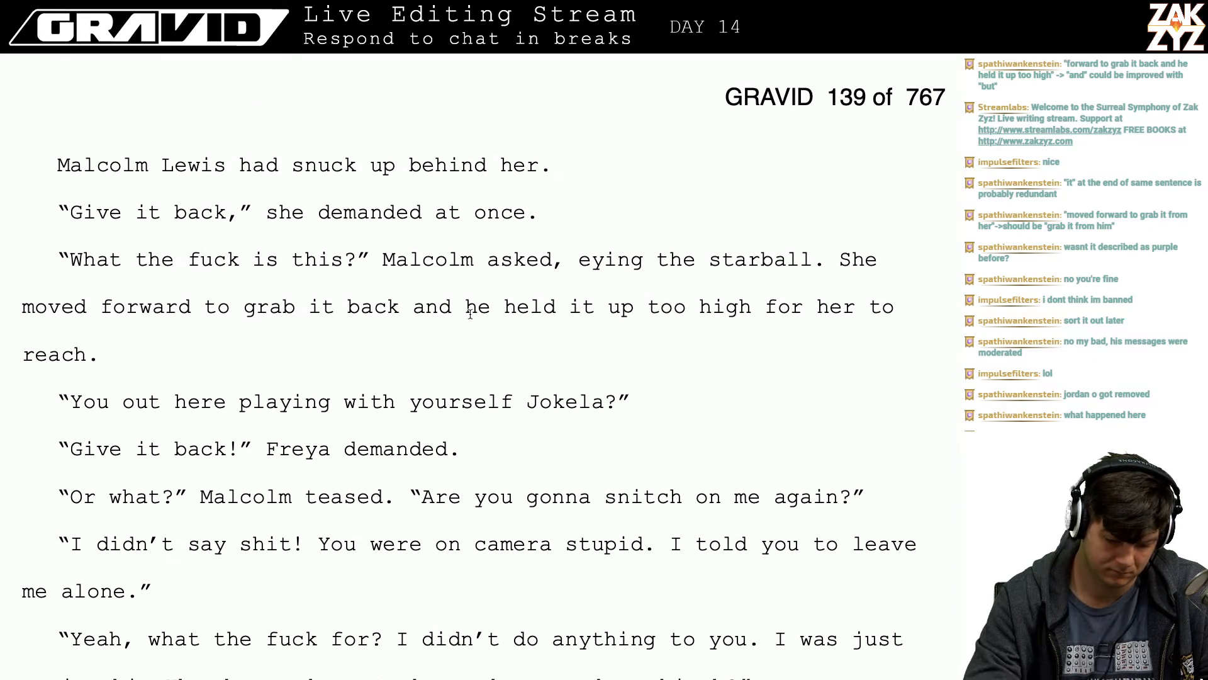
key("BackSpace")
key("BackSpace")
key("BackSpace")
type("but")
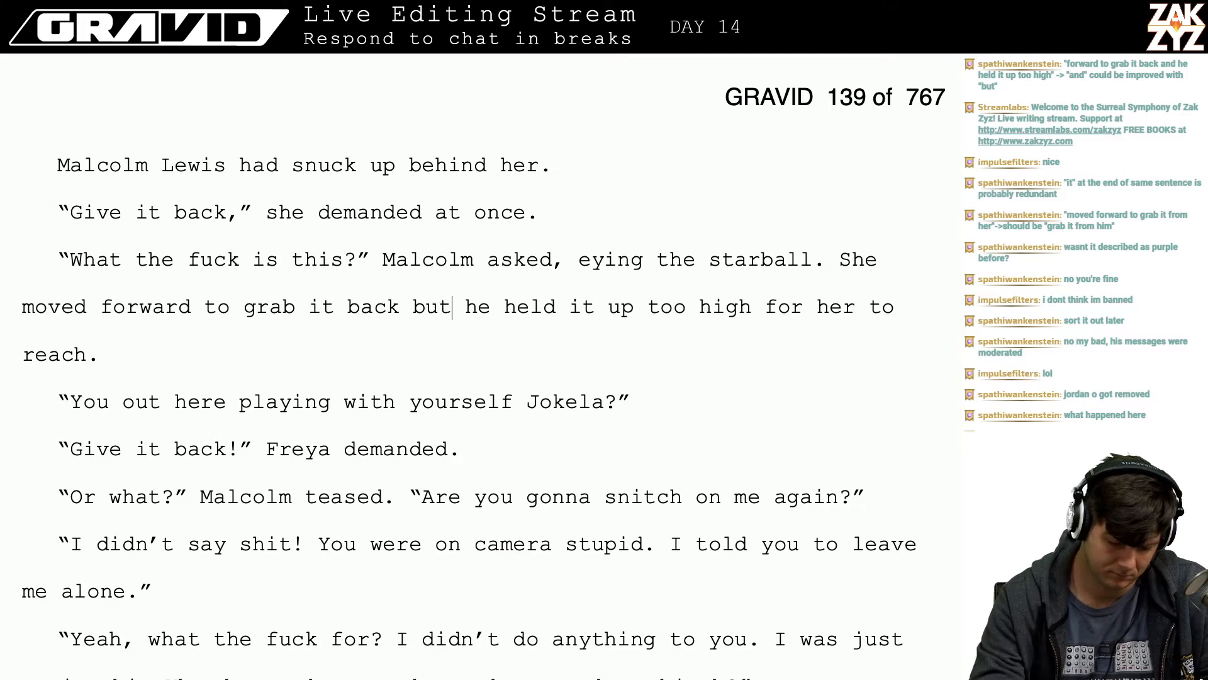
- Insert an empty paragraph between Malcolm's “stuck up bitch?” reply and Freya's lawyer threat
key("Down")
key("Down")
key("Down")
key("Down")
key("Down")
key("Down")
key("Down")
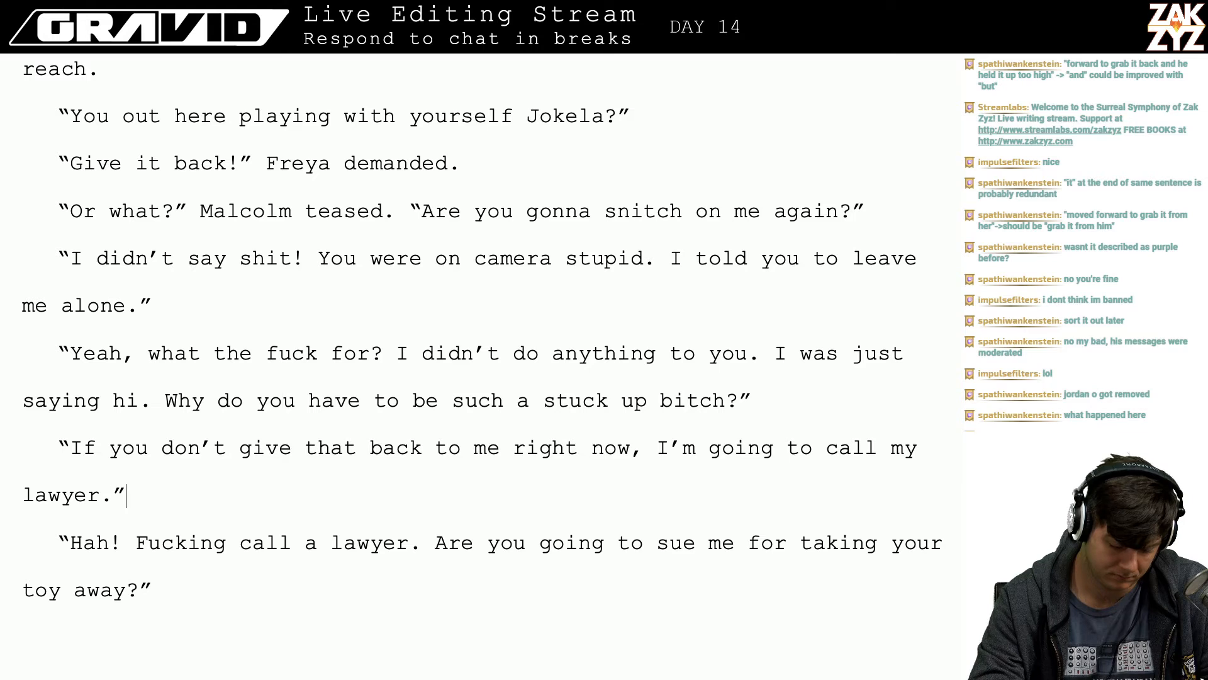
key("Return")
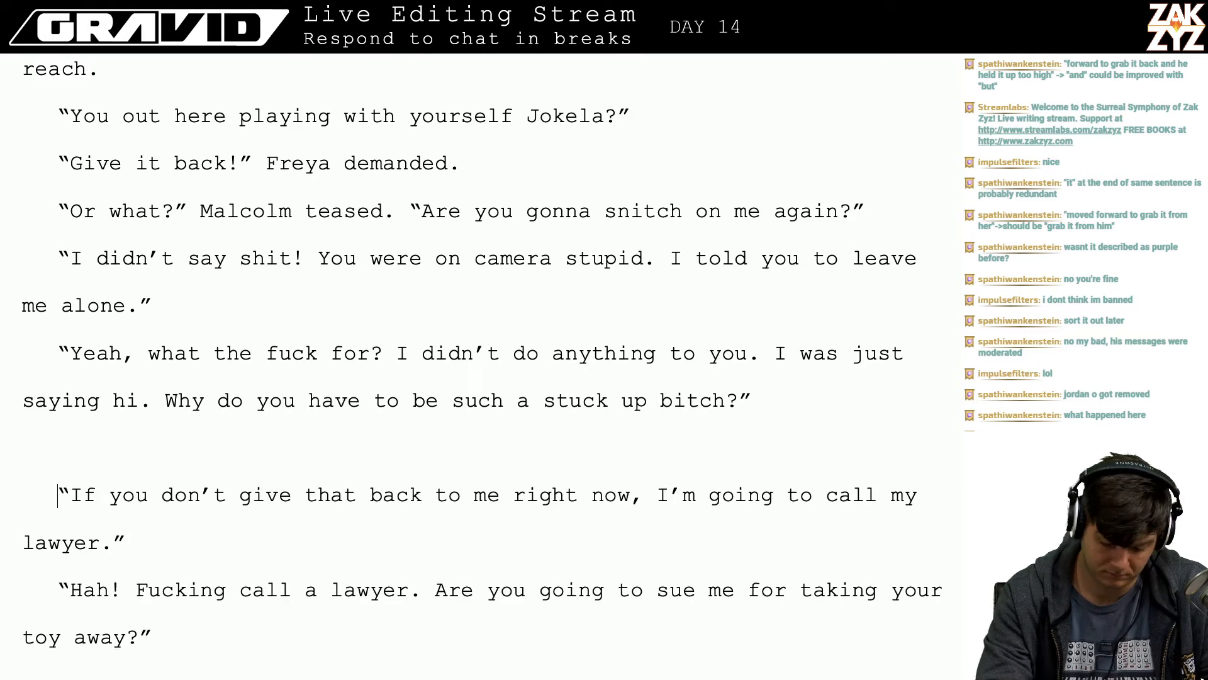
type("“I told ")
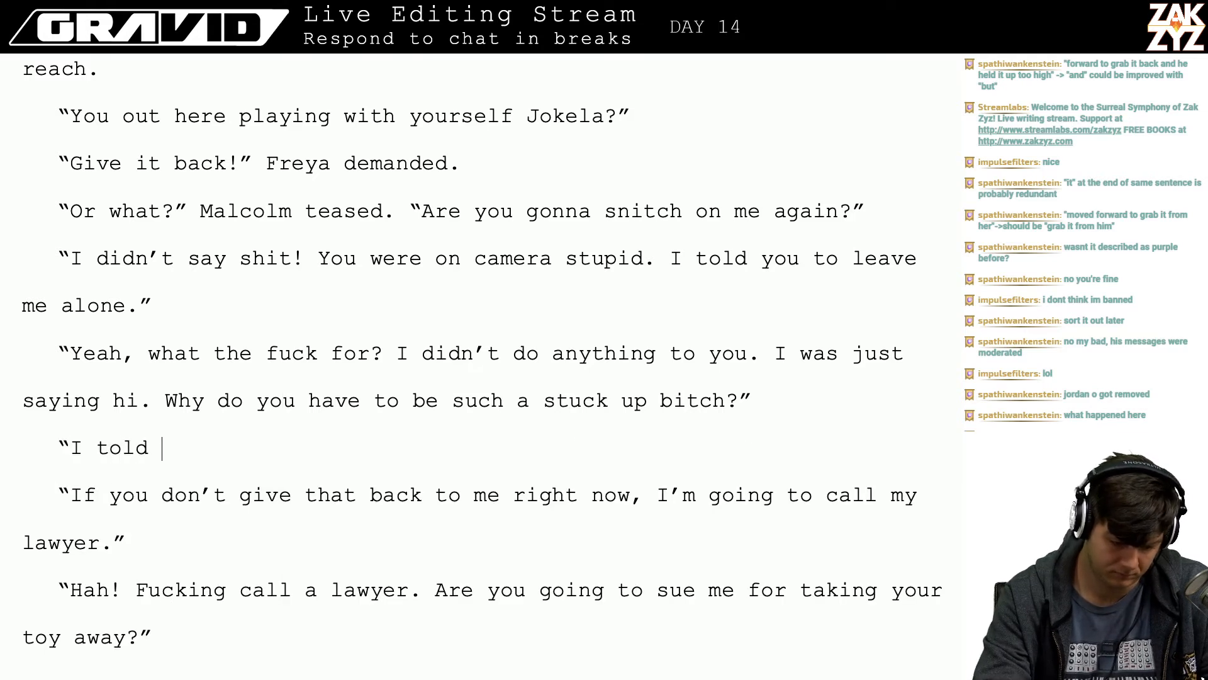
type("you to leave me alone!")
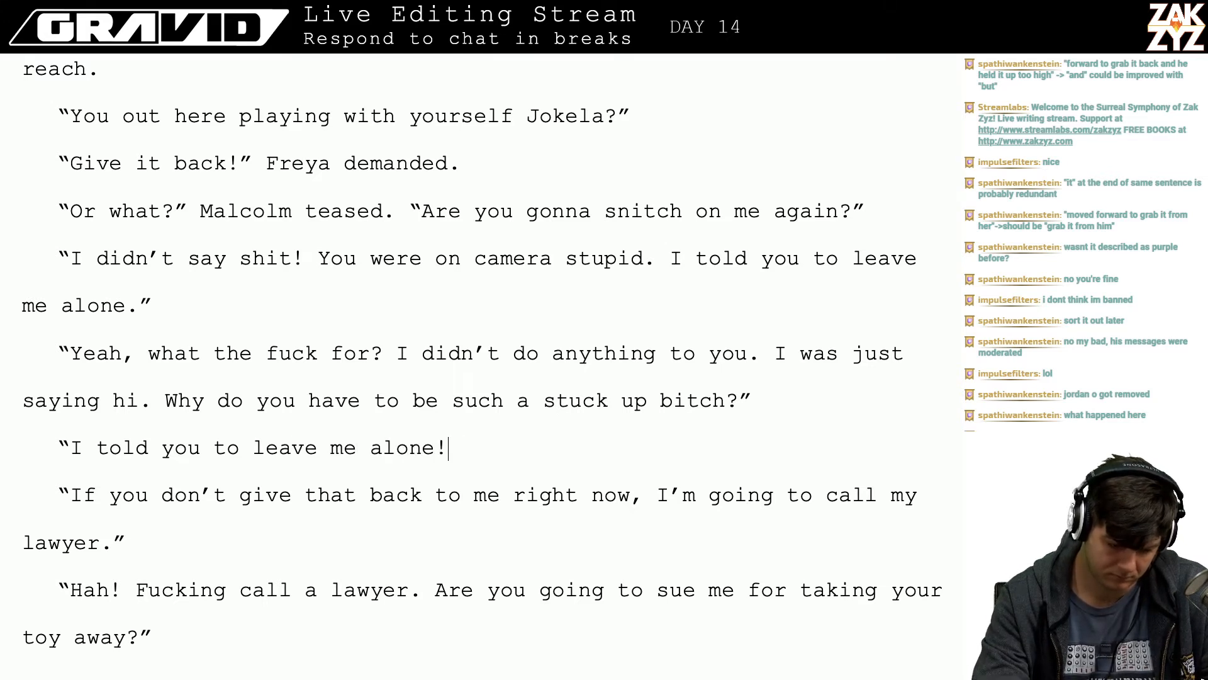
key("BackSpace")
key("BackSpace")
key("BackSpace")
key("BackSpace")
key("BackSpace")
key("BackSpace")
key("BackSpace")
key("BackSpace")
key("BackSpace")
key("BackSpace")
key("BackSpace")
key("BackSpace")
key("BackSpace")
key("BackSpace")
key("BackSpace")
key("BackSpace")
key("BackSpace")
key("BackSpace")
key("BackSpace")
key("BackSpace")
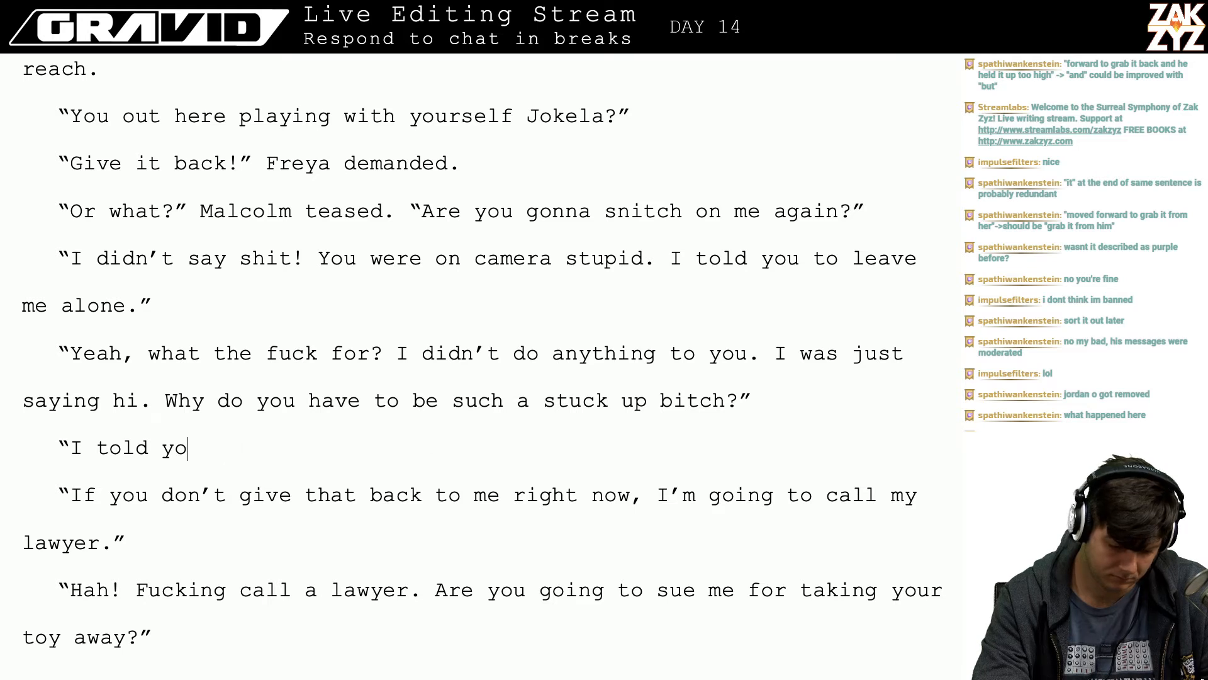
key("BackSpace")
key("BackSpace")
key("BackSpace")
key("BackSpace")
key("BackSpace")
key("BackSpace")
key("BackSpace")
key("BackSpace")
key("BackSpace")
key("BackSpace")
- Reword the started reply above Freya's lawyer threat as “Why are you” and insert two empty paragraphs below it
type("“W")
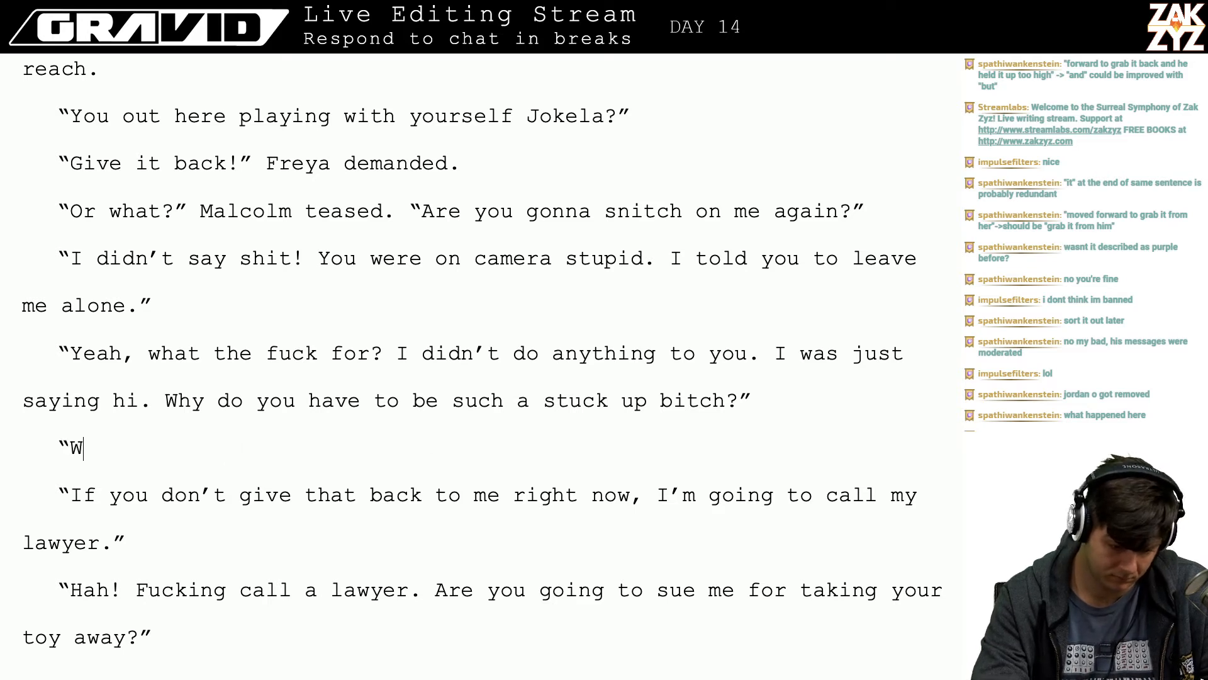
type("hy are you")
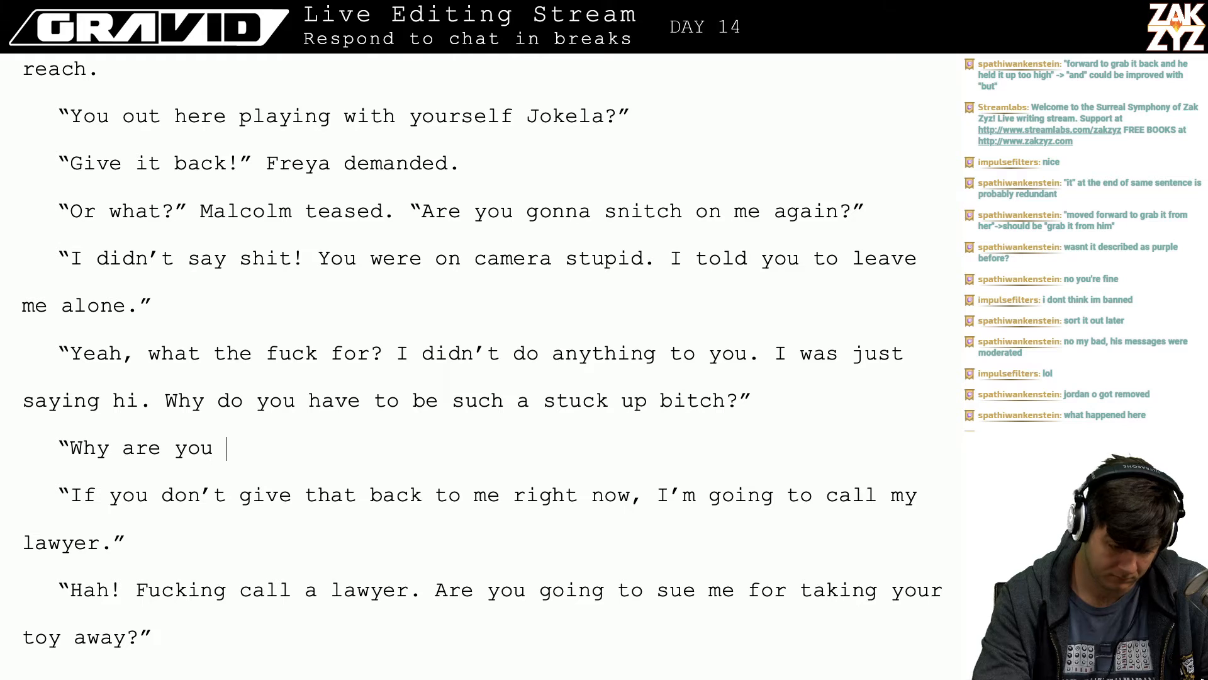
key("Return")
key("Return")
key("Left")
key("Left")
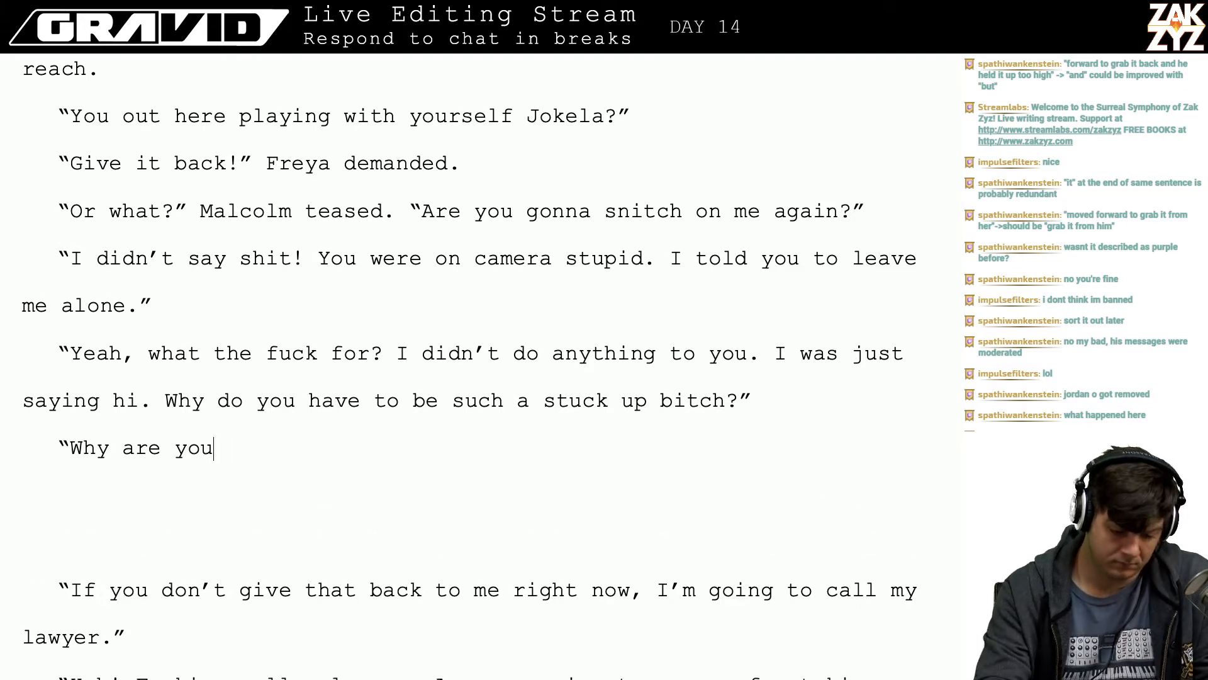
key("BackSpace")
key("BackSpace")
key("BackSpace")
key("BackSpace")
key("BackSpace")
key("BackSpace")
key("BackSpace")
key("BackSpace")
key("BackSpace")
key("BackSpace")
key("BackSpace")
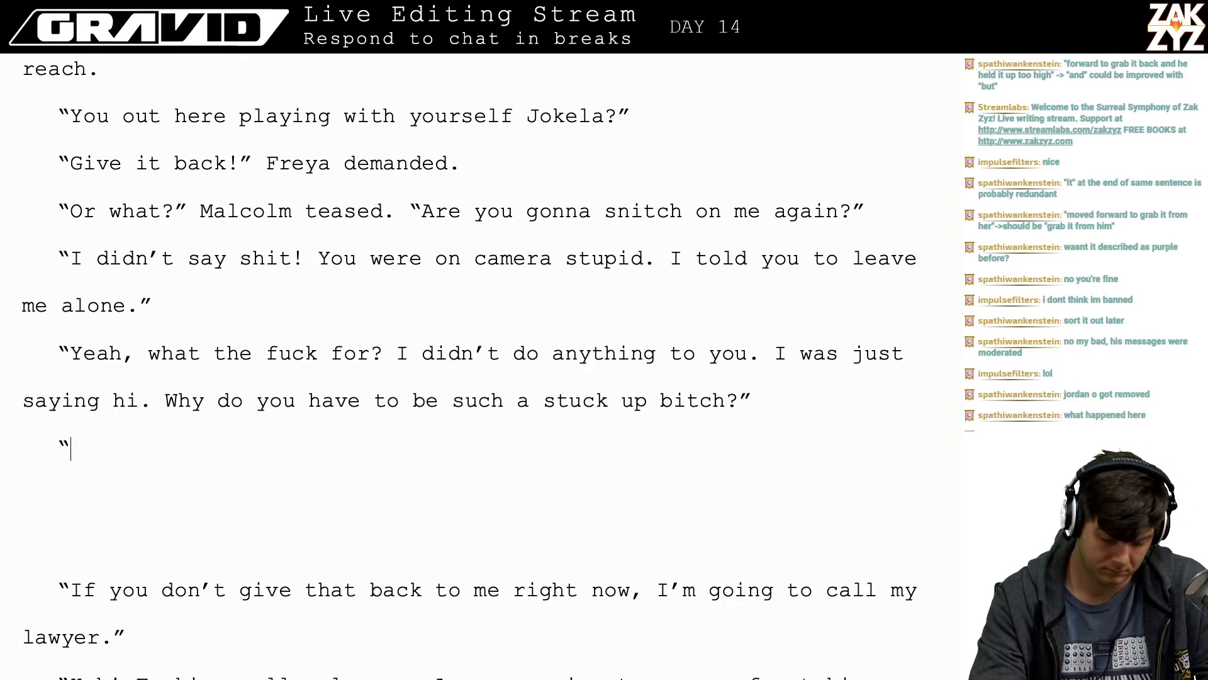
type("Because you're ")
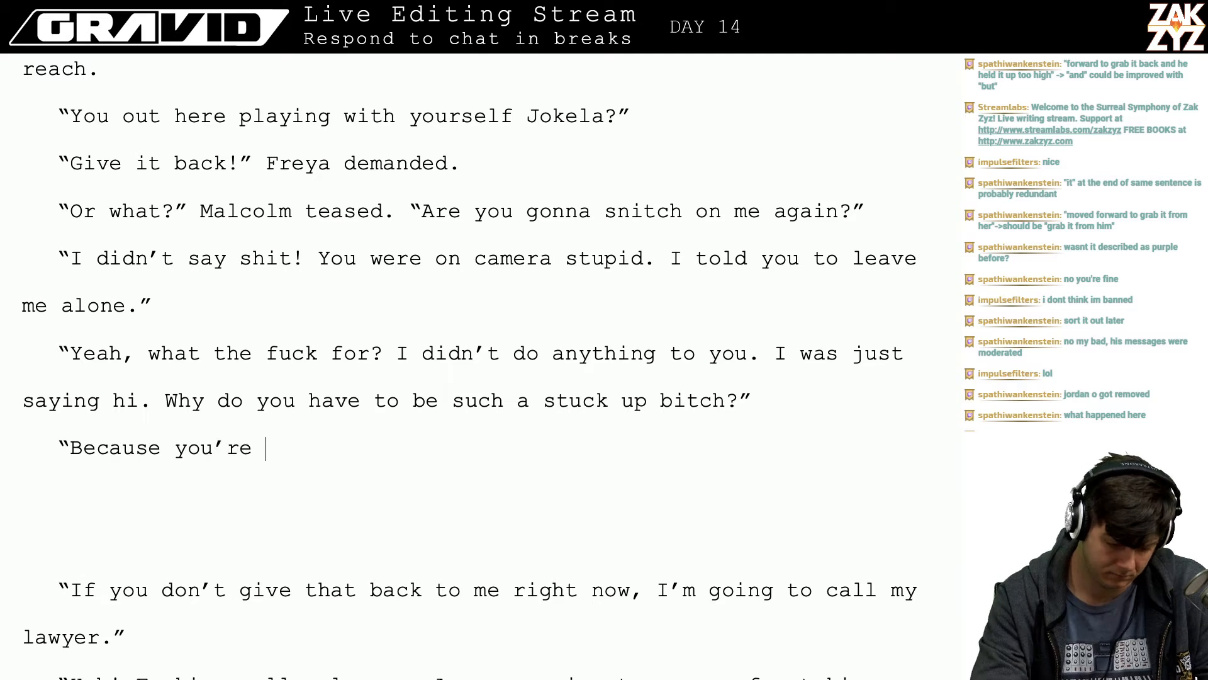
type("fucki")
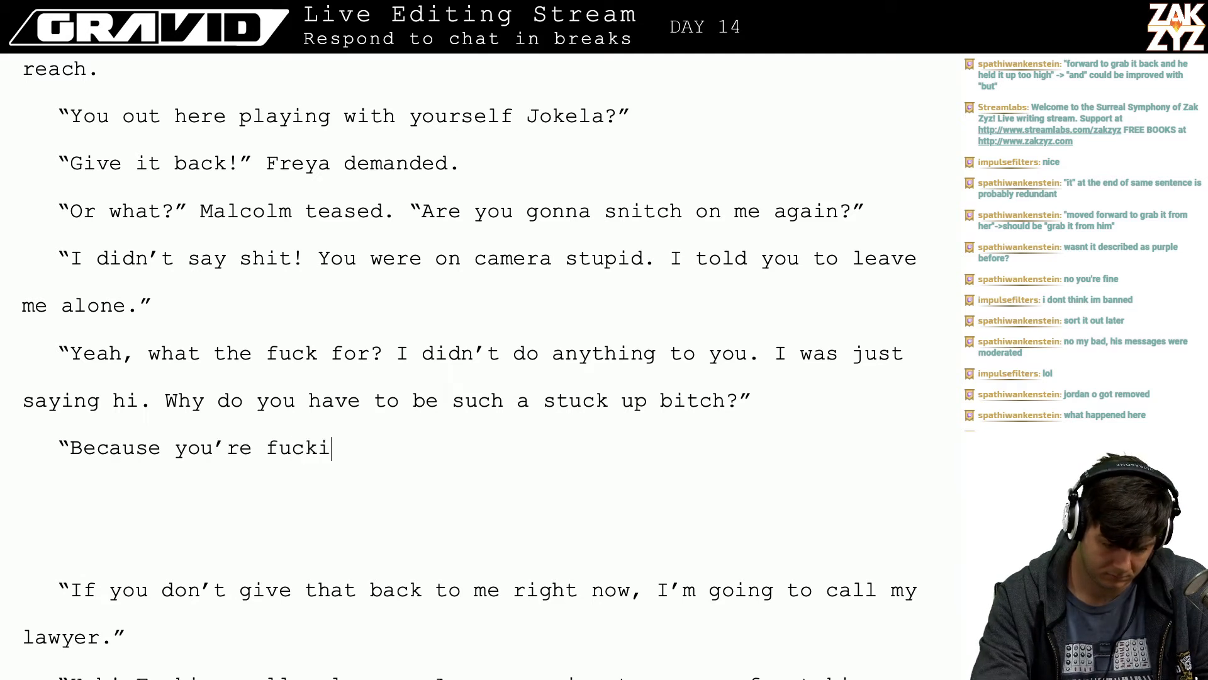
type("ng followin")
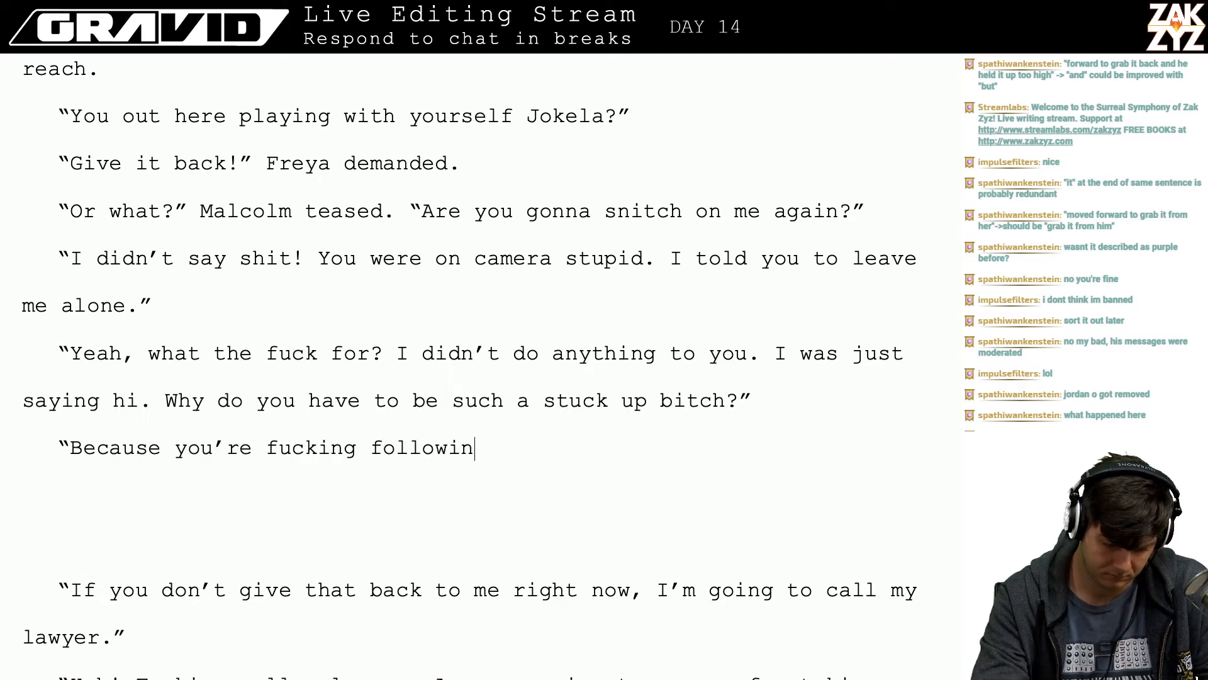
type("g me around!")
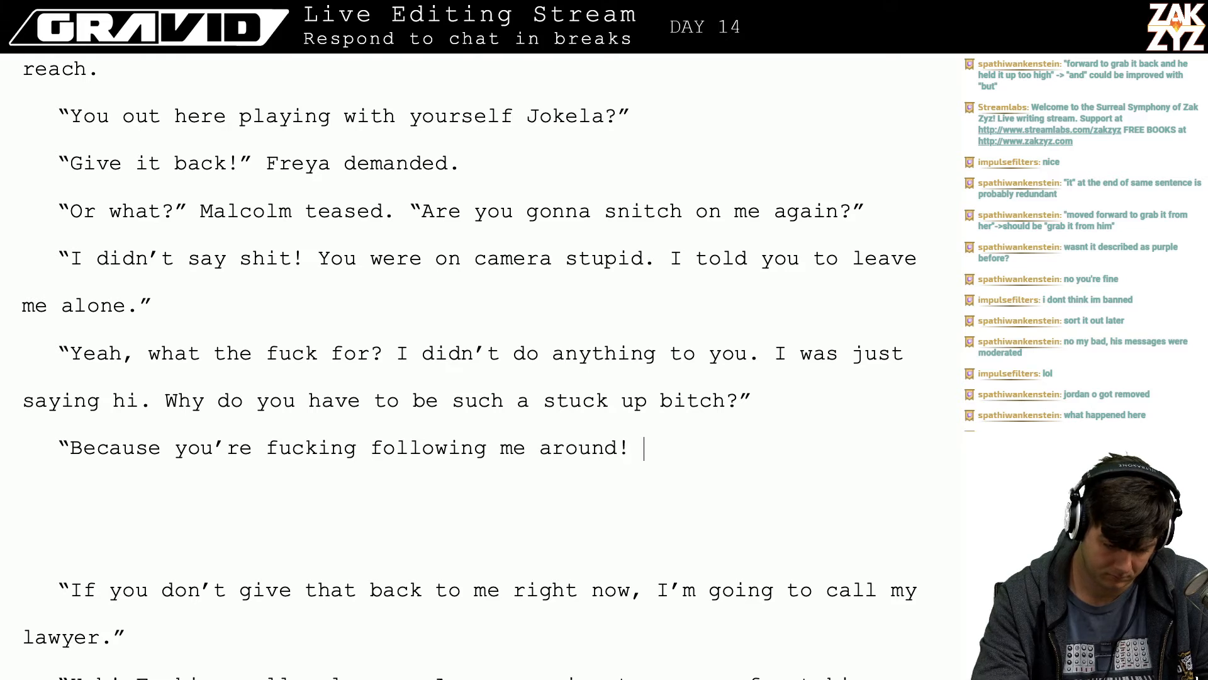
key("BackSpace")
key("BackSpace")
key("BackSpace")
key("BackSpace")
key("BackSpace")
key("BackSpace")
key("BackSpace")
key("BackSpace")
key("BackSpace")
key("BackSpace")
key("BackSpace")
key("BackSpace")
key("BackSpace")
key("BackSpace")
key("BackSpace")
key("BackSpace")
key("BackSpace")
key("BackSpace")
key("BackSpace")
key("BackSpace")
key("BackSpace")
key("BackSpace")
key("BackSpace")
key("BackSpace")
key("BackSpace")
key("BackSpace")
key("BackSpace")
key("BackSpace")
key("BackSpace")
key("BackSpace")
key("BackSpace")
key("BackSpace")
key("BackSpace")
key("BackSpace")
key("BackSpace")
key("BackSpace")
key("BackSpace")
key("BackSpace")
key("BackSpace")
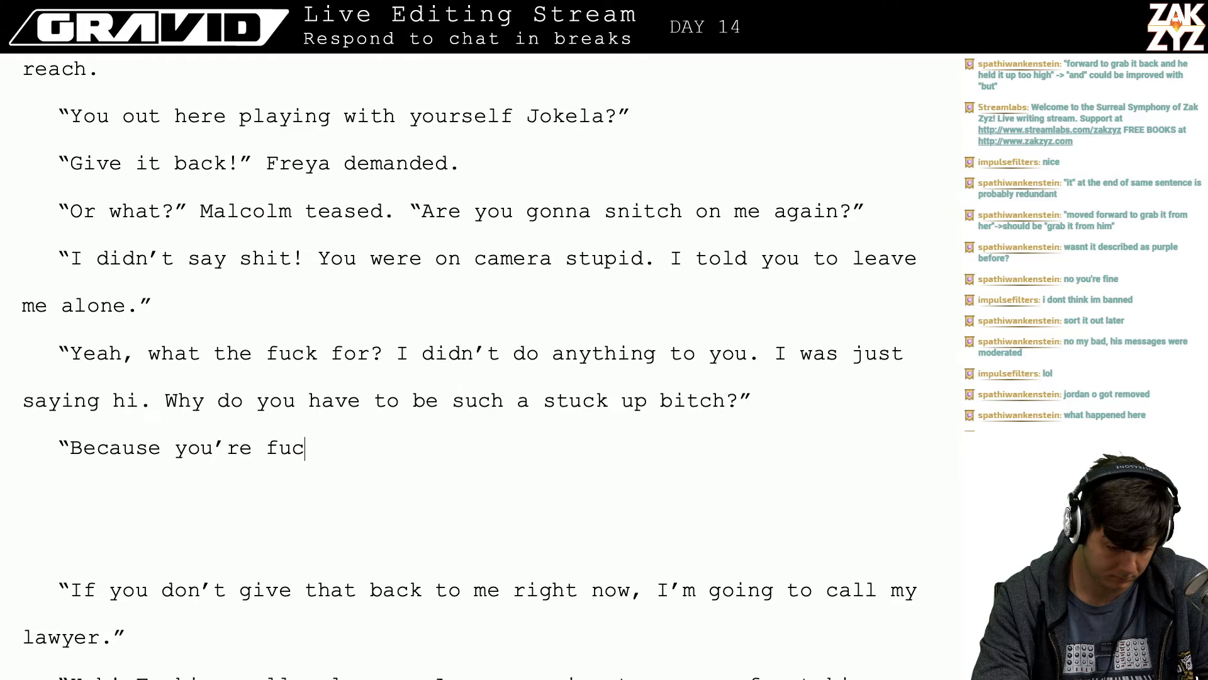
key("BackSpace")
- Begin Freya's reply with “I don’t want to talk to you! I don’t want you around, I don’t like you!”
type("I")
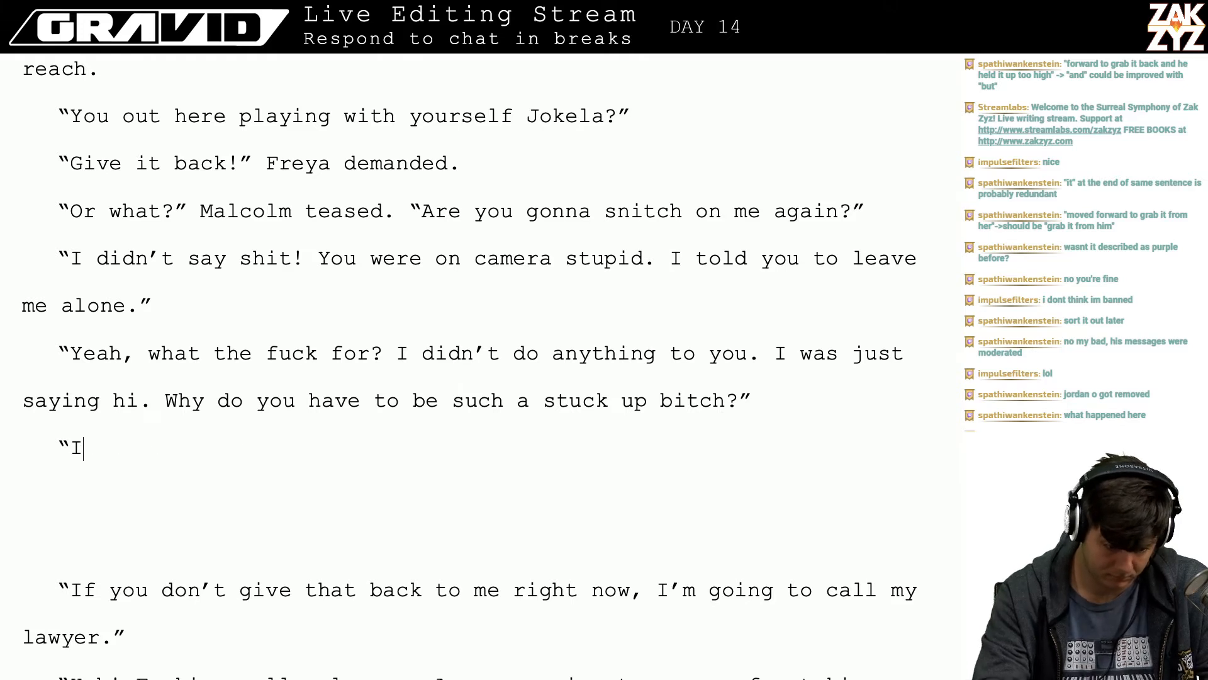
type(" don’t want to tal")
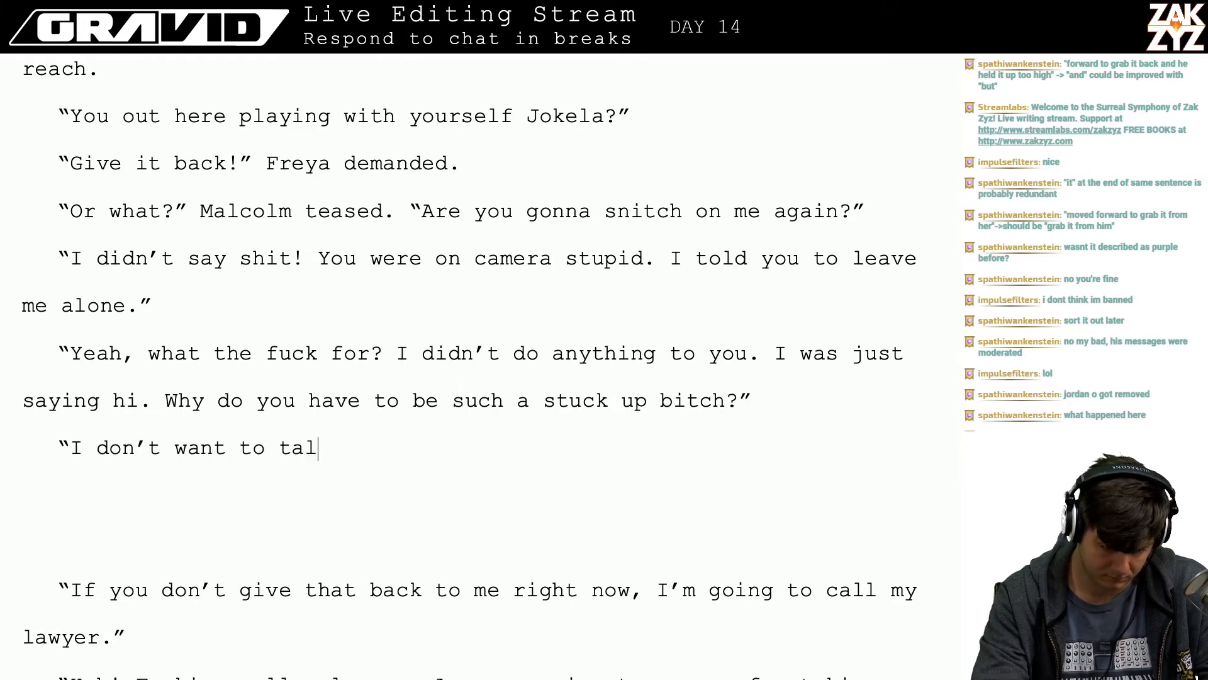
type("k to you! I do")
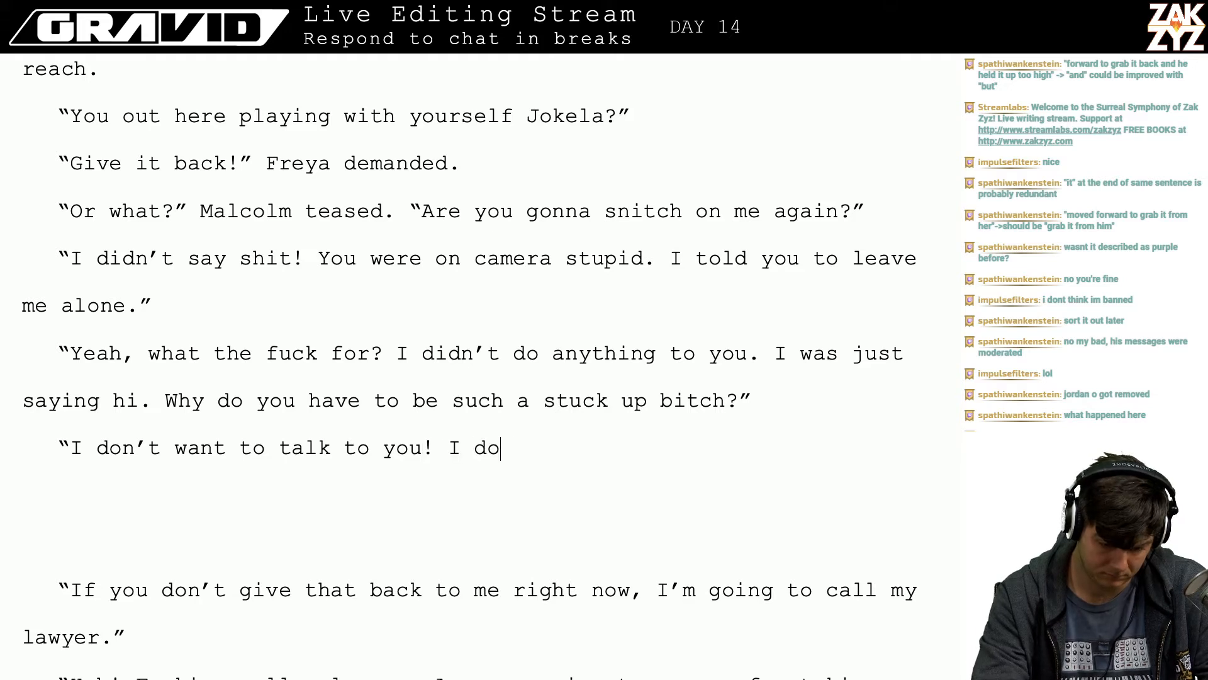
type("n’t want you around")
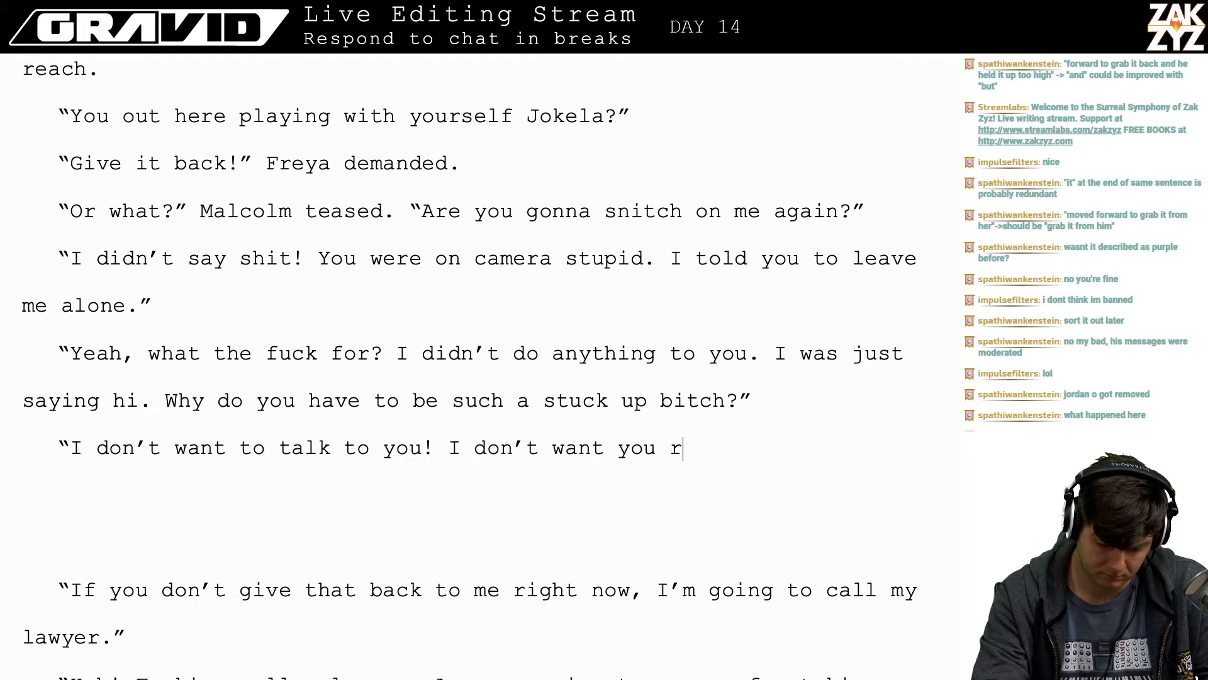
type(", I do")
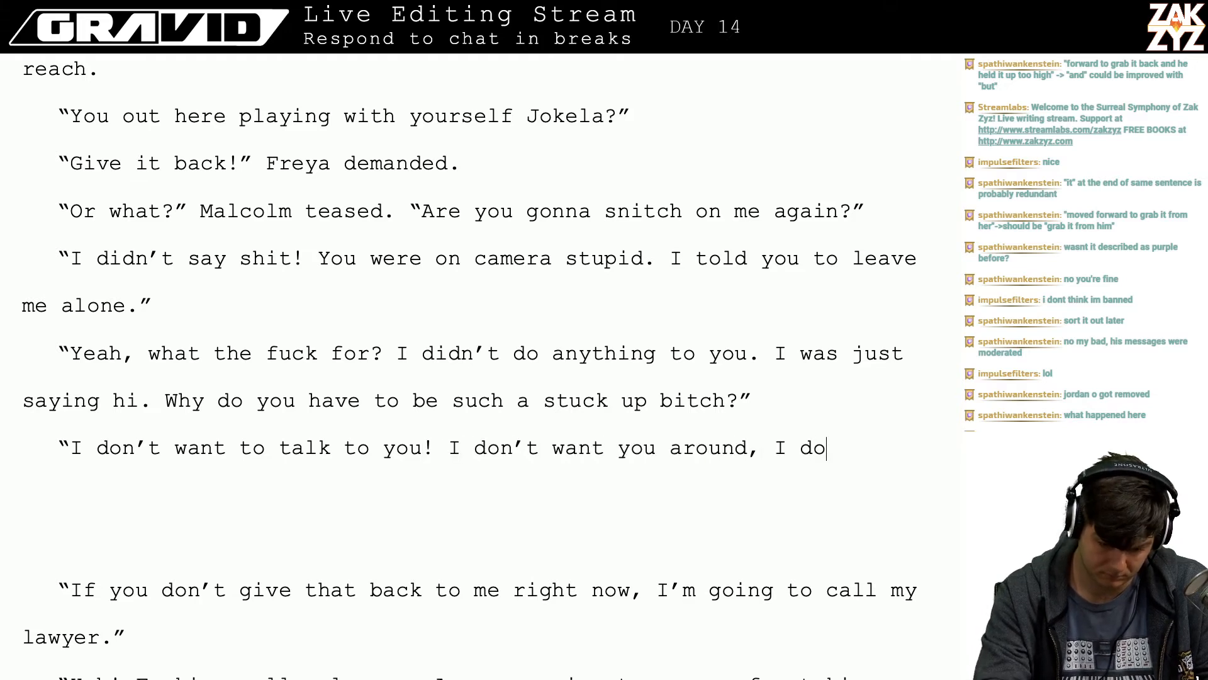
type("n't like you! ")
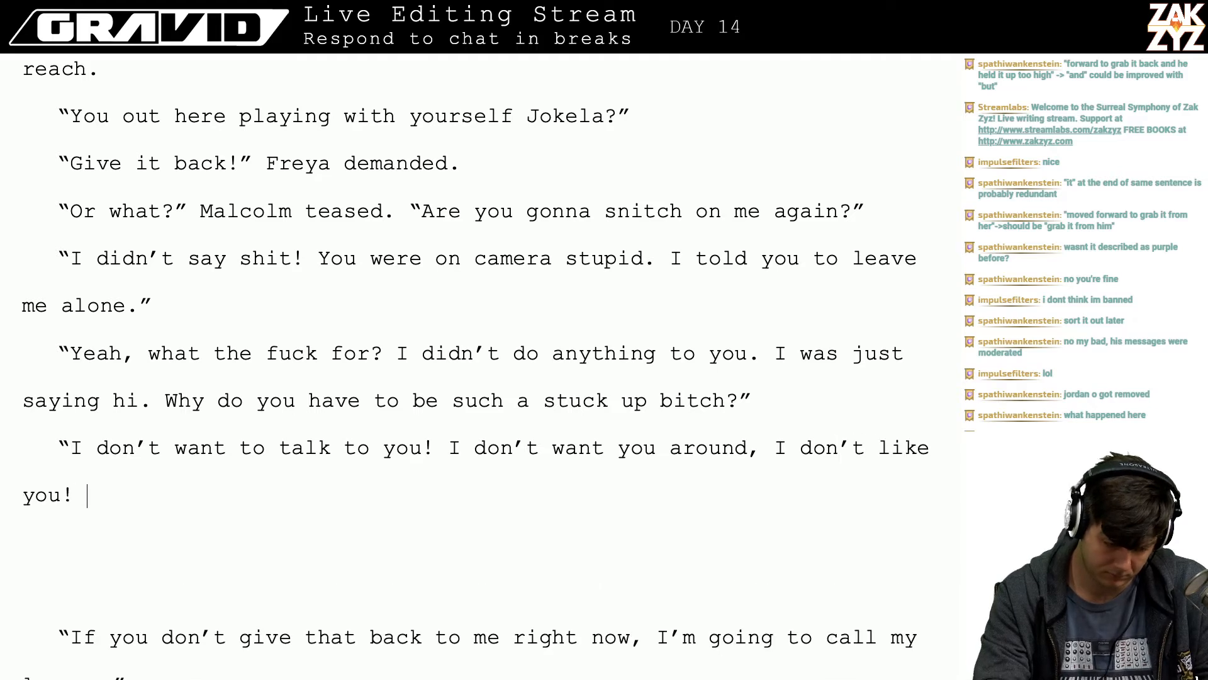
- Finish Freya's reply with “Just fucking leave me alone!”, close the quotation and start a new paragraph
type("Just fuckin")
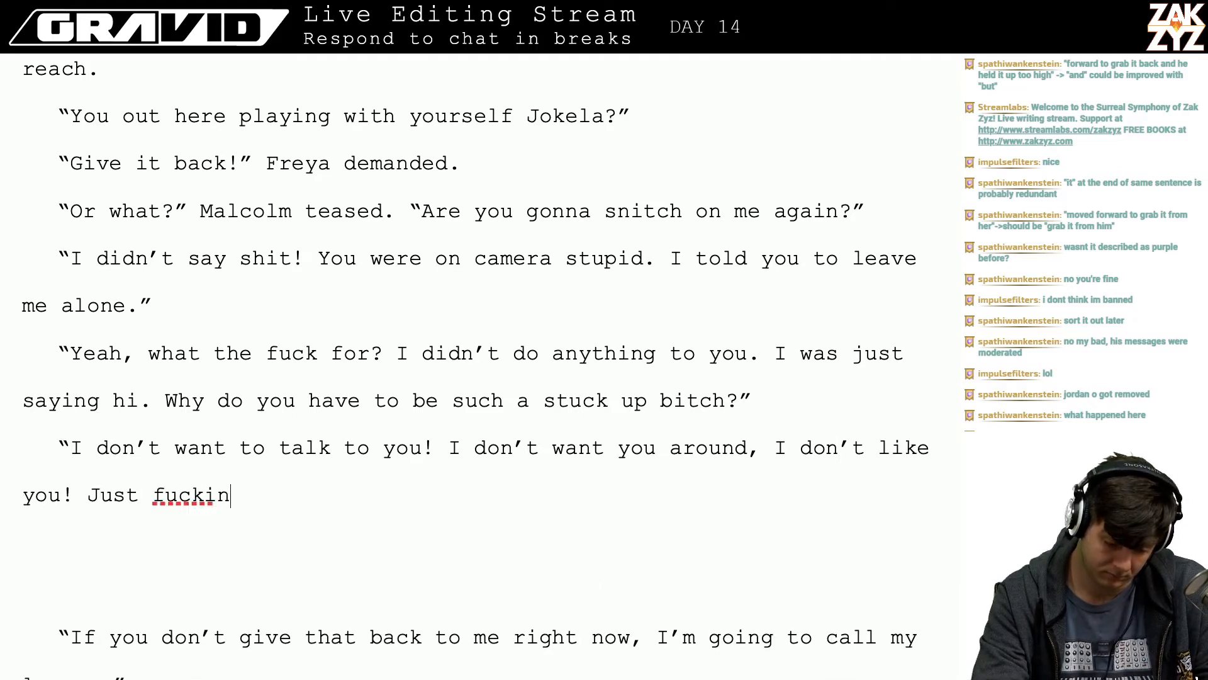
type("g leave me alo")
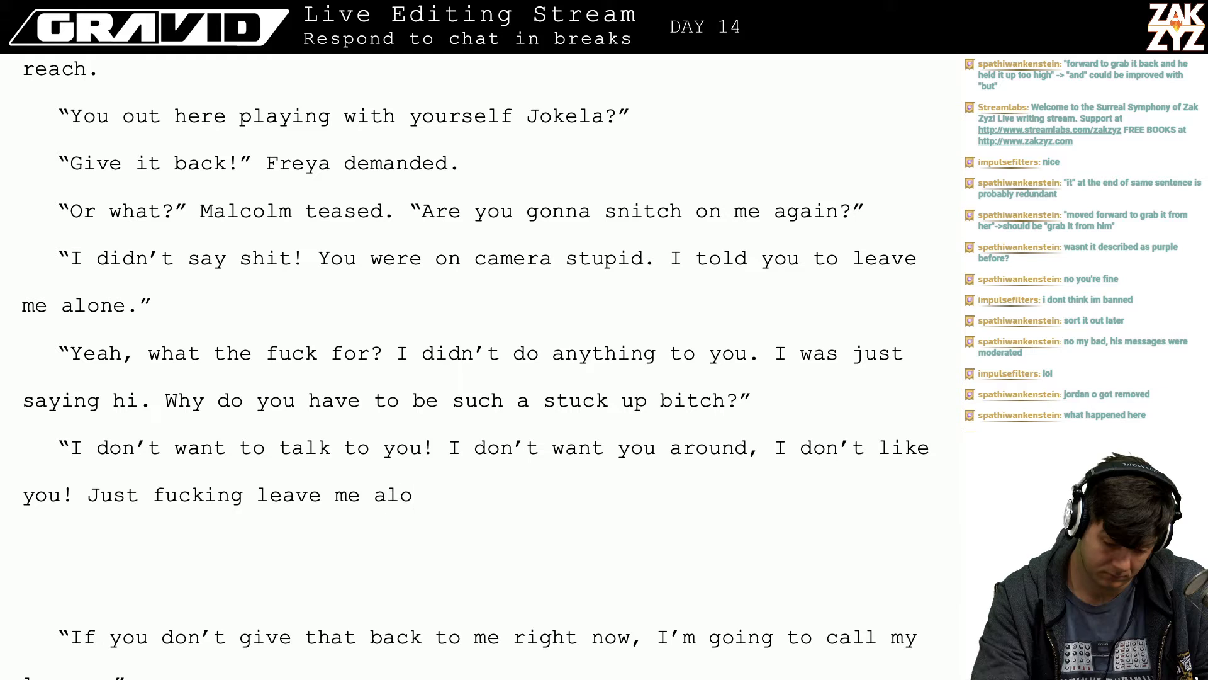
type("ne.")
key("BackSpace")
key("BackSpace")
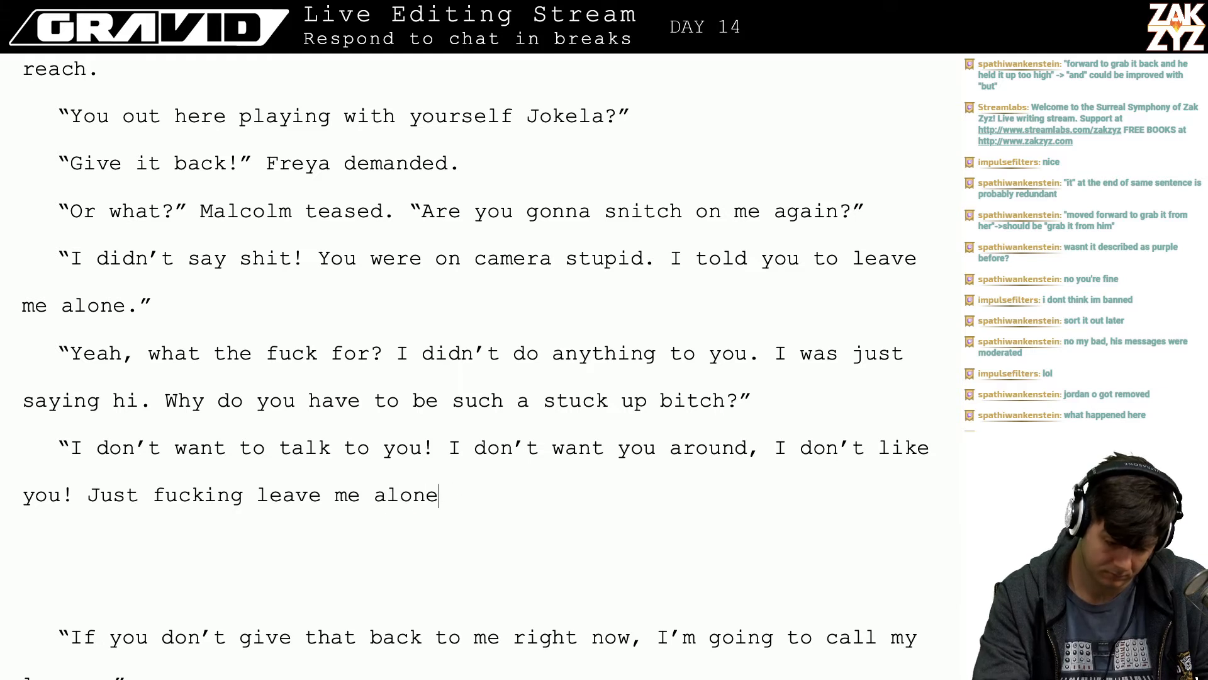
type("!\"")
key("Return")
type("She saw")
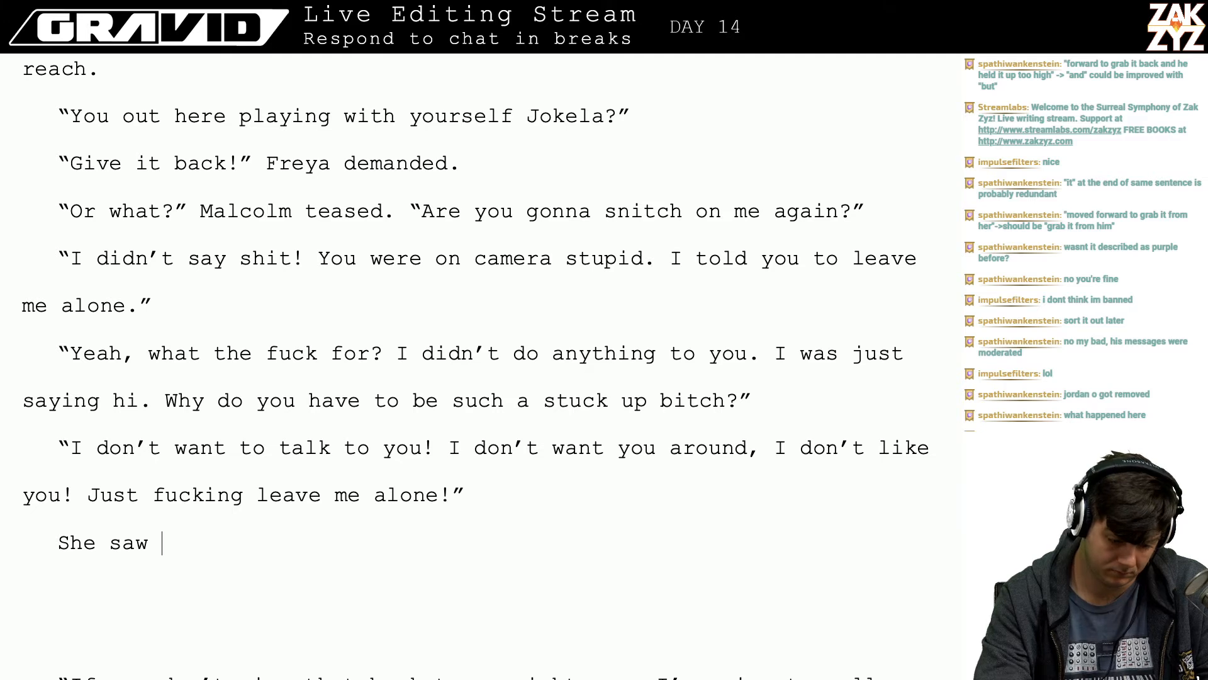
key("BackSpace")
key("BackSpace")
key("BackSpace")
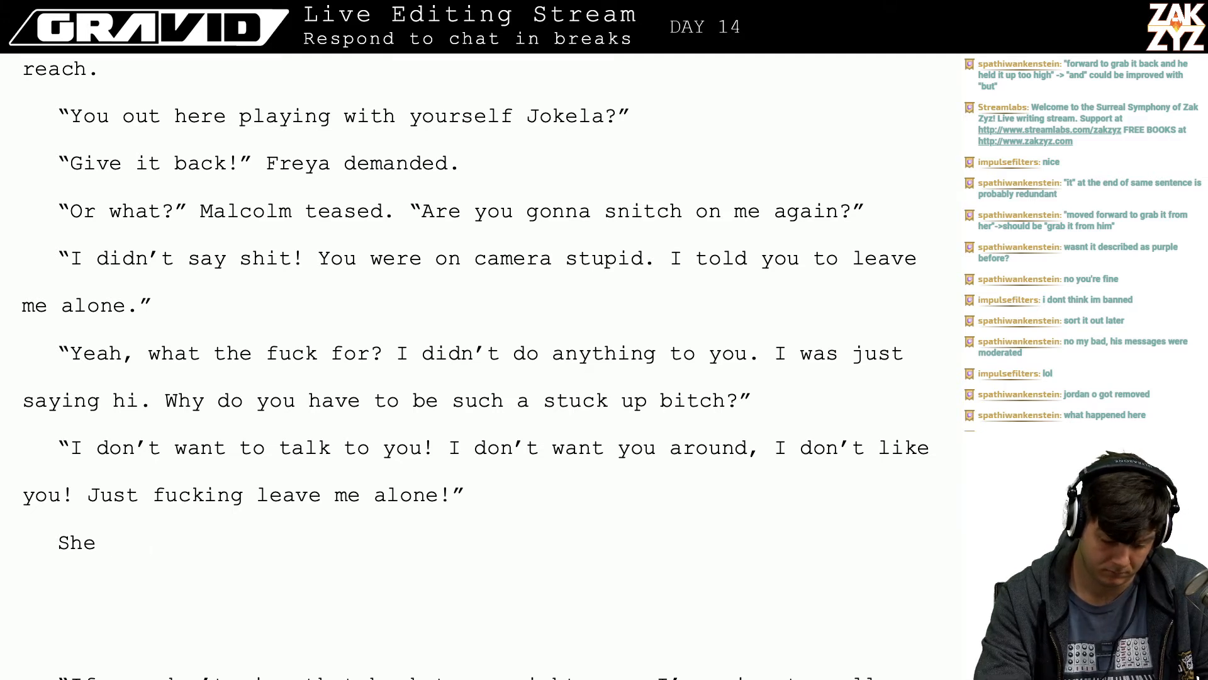
type("saw")
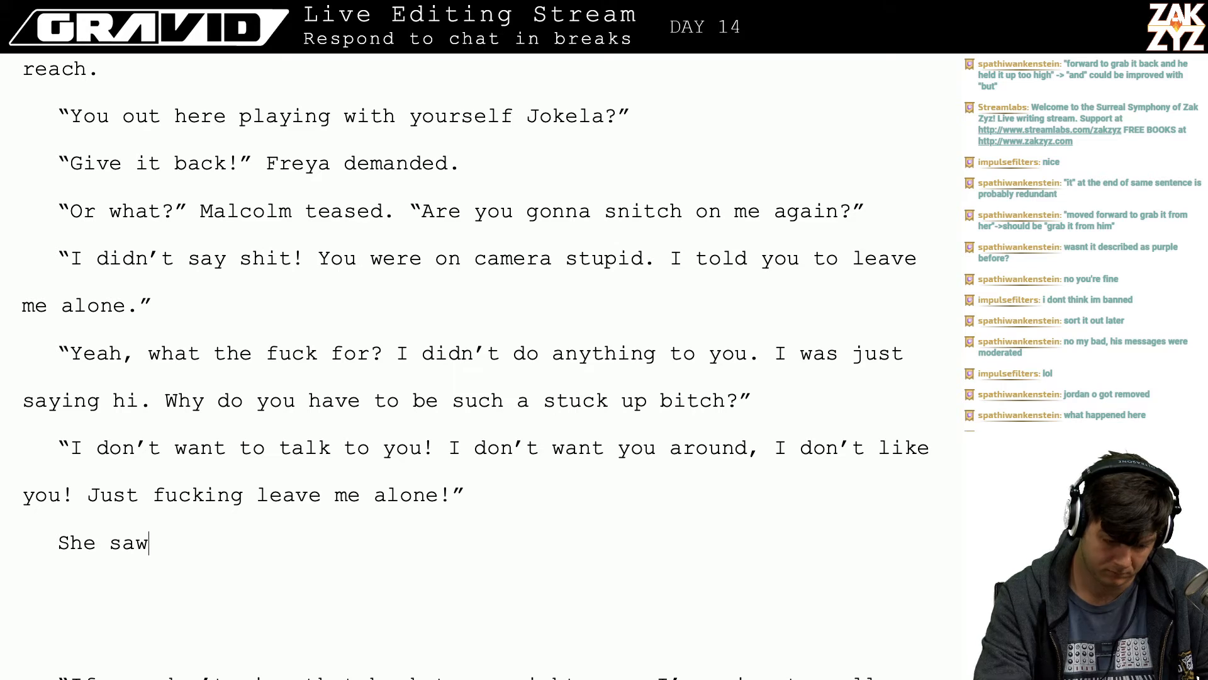
key("BackSpace")
key("BackSpace")
key("BackSpace")
key("BackSpace")
key("BackSpace")
key("BackSpace")
type("he saw")
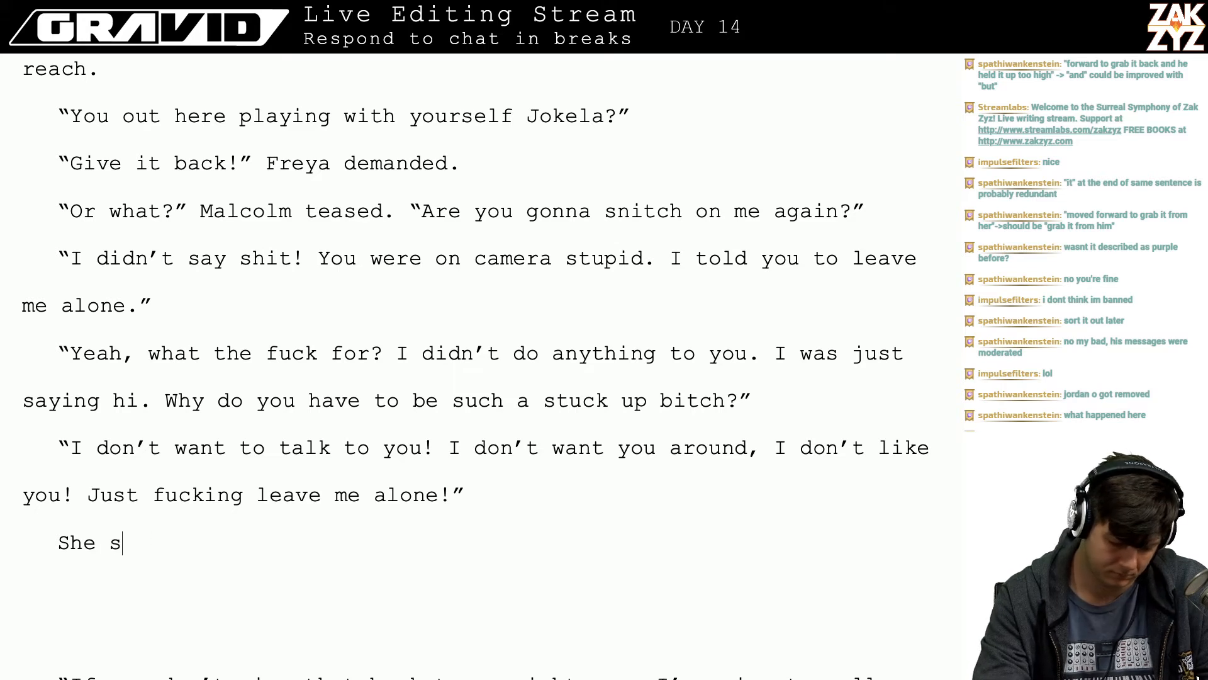
key("BackSpace")
key("BackSpace")
key("BackSpace")
key("BackSpace")
key("BackSpace")
key("BackSpace")
key("BackSpace")
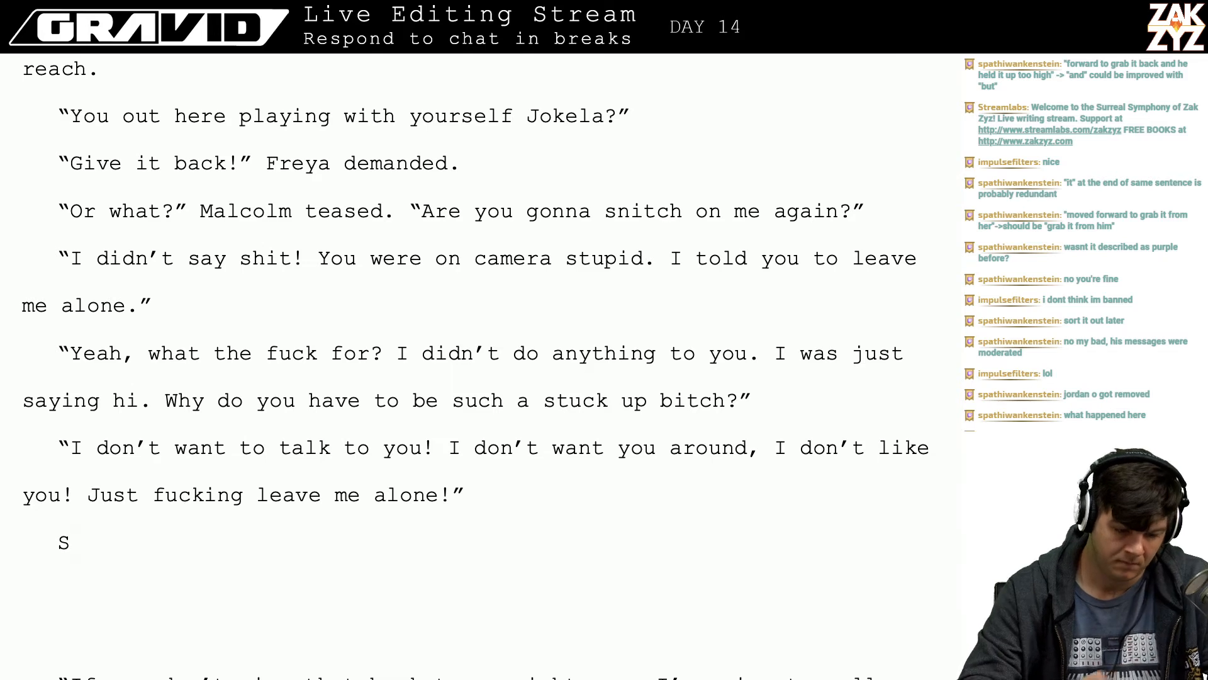
- Add “He was grinning,” after the sentence “had snuck up behind her.” at the start of page 139
scroll(457, 315, "up", 10)
right_click(458, 315)
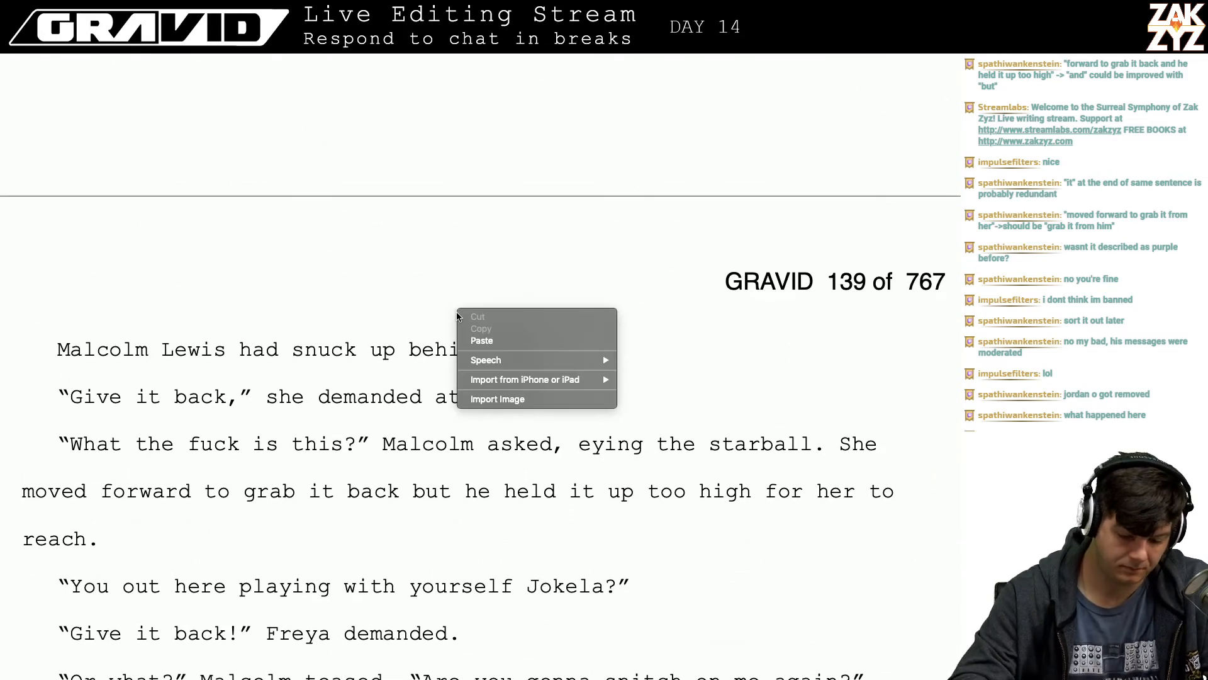
left_click(275, 348)
left_click(573, 369)
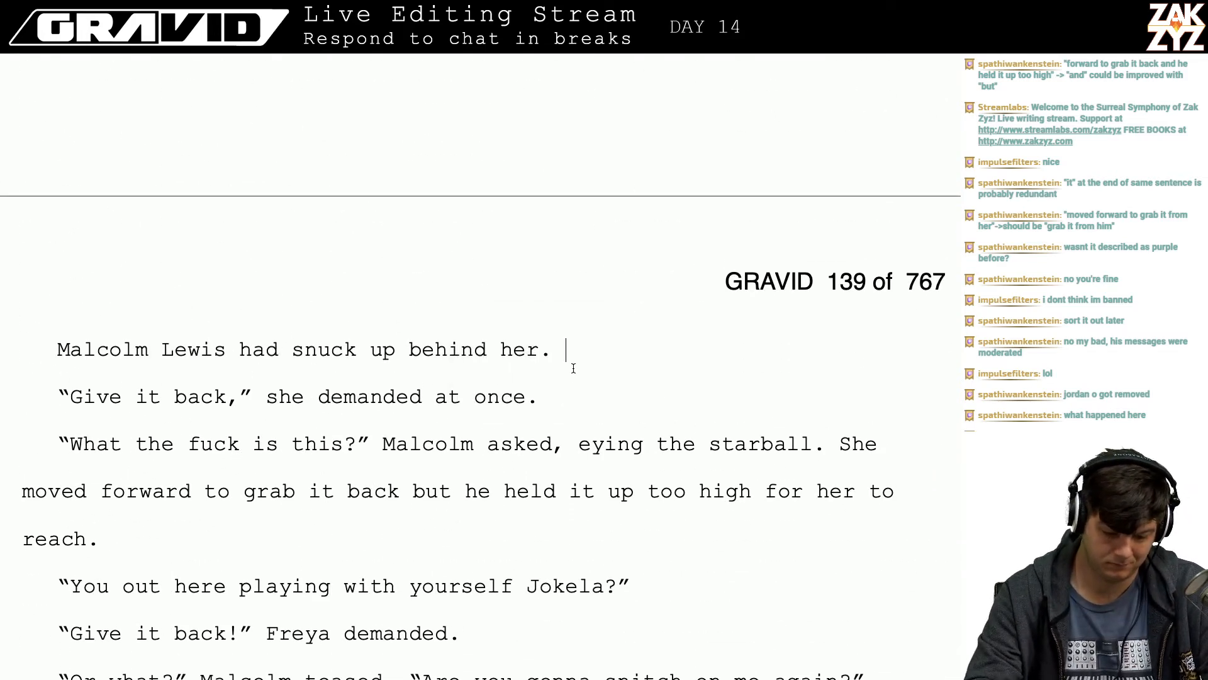
key("BackSpace")
type("H")
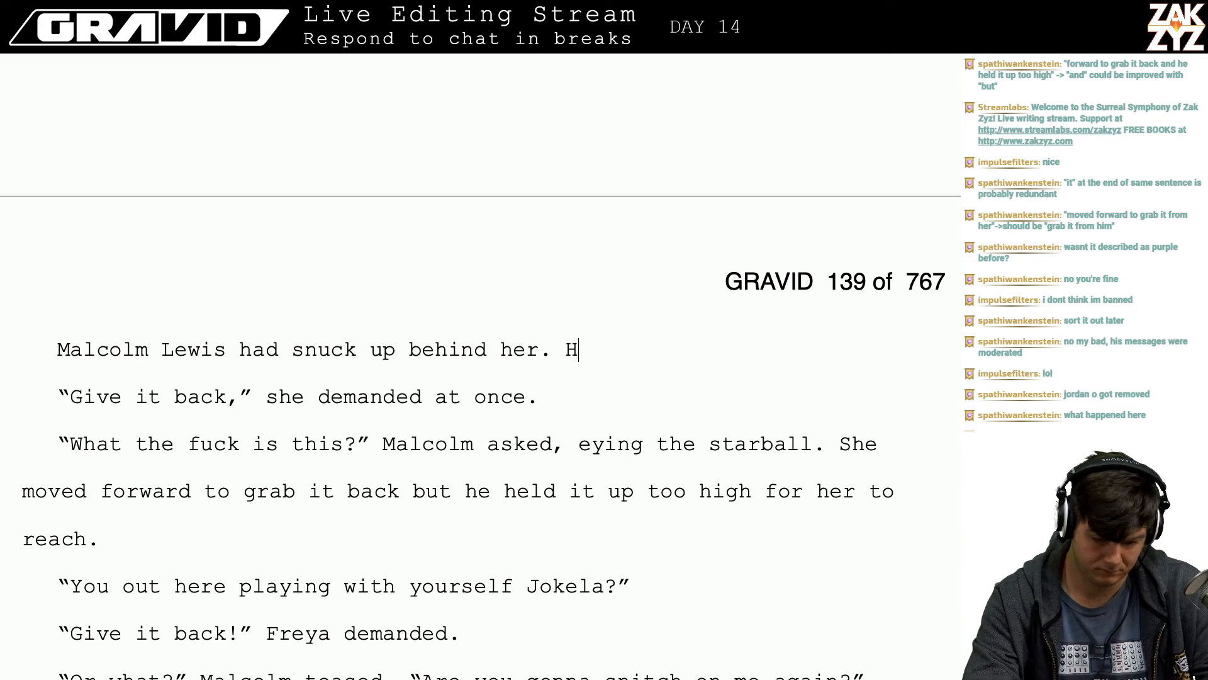
type("e was grinning,")
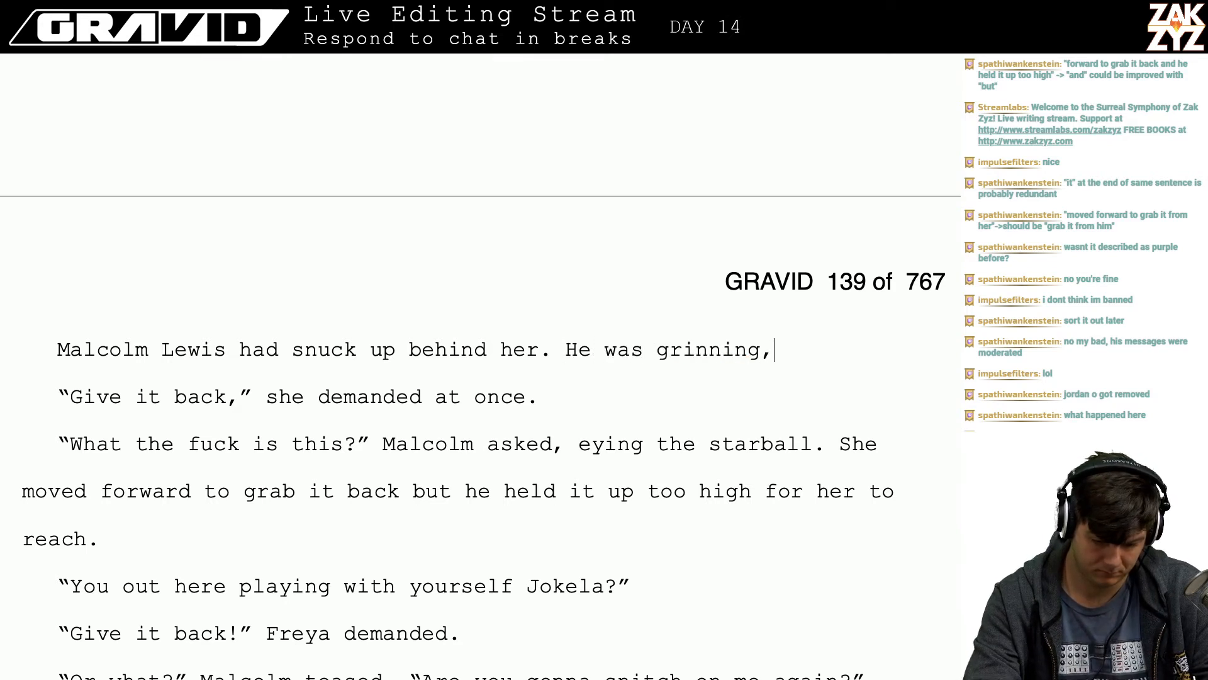
type(" like")
key("BackSpace")
type("ike h")
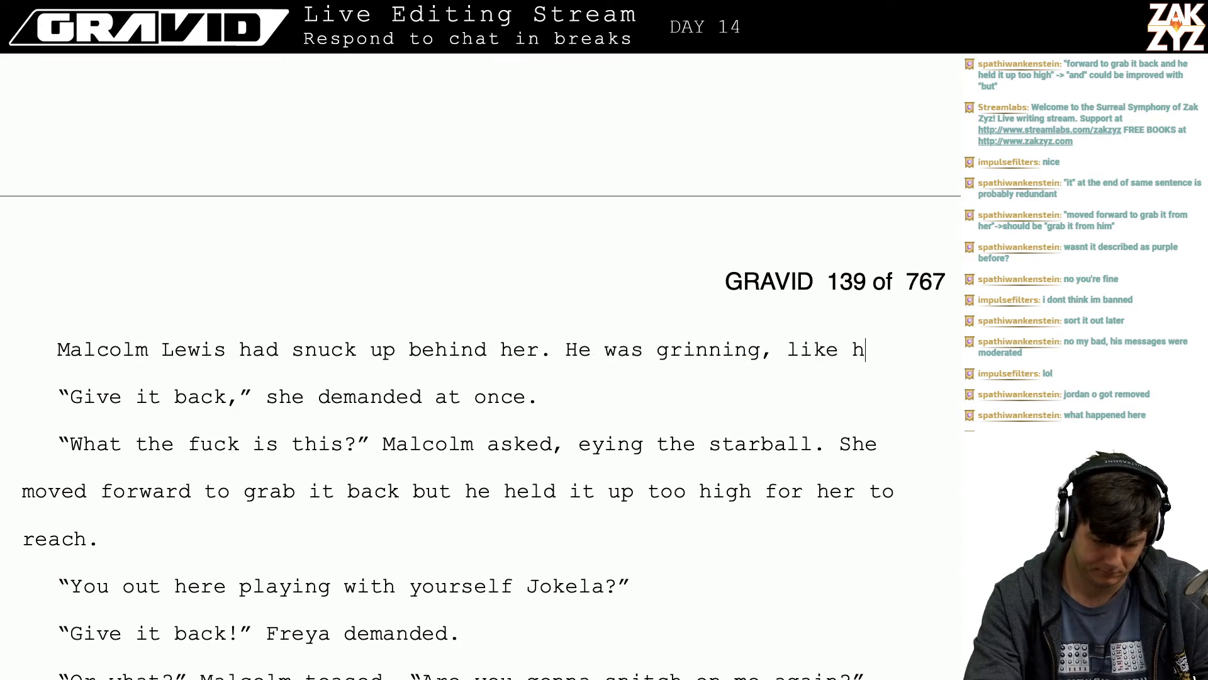
type("e'd done something")
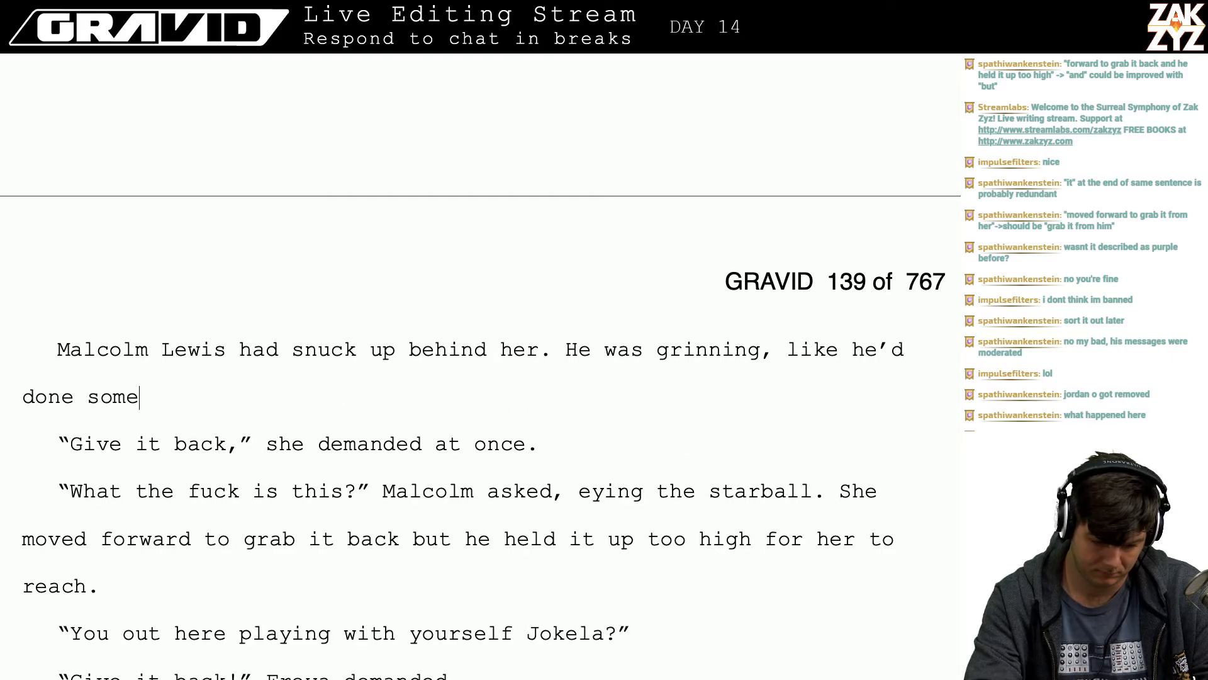
key("BackSpace")
key("BackSpace")
key("BackSpace")
key("BackSpace")
key("BackSpace")
key("BackSpace")
key("BackSpace")
key("BackSpace")
key("BackSpace")
key("BackSpace")
key("BackSpace")
key("BackSpace")
key("BackSpace")
key("BackSpace")
key("BackSpace")
key("BackSpace")
key("BackSpace")
key("BackSpace")
key("BackSpace")
key("BackSpace")
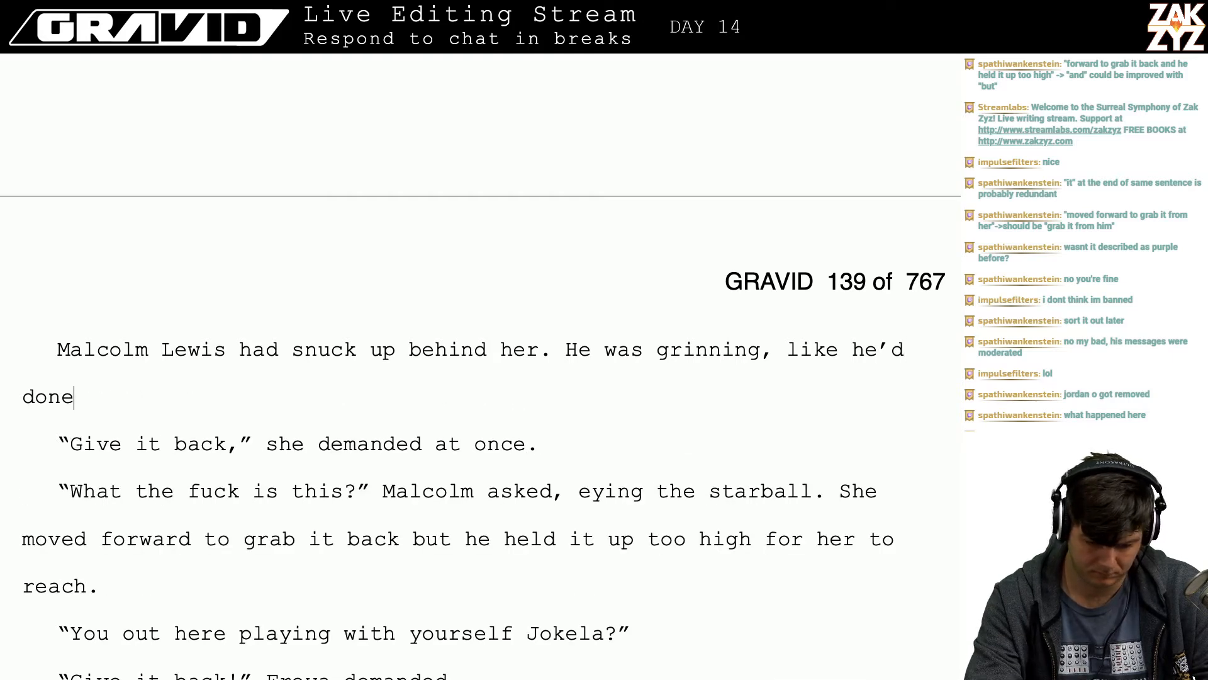
key("BackSpace")
key("BackSpace")
key("BackSpace")
key("BackSpace")
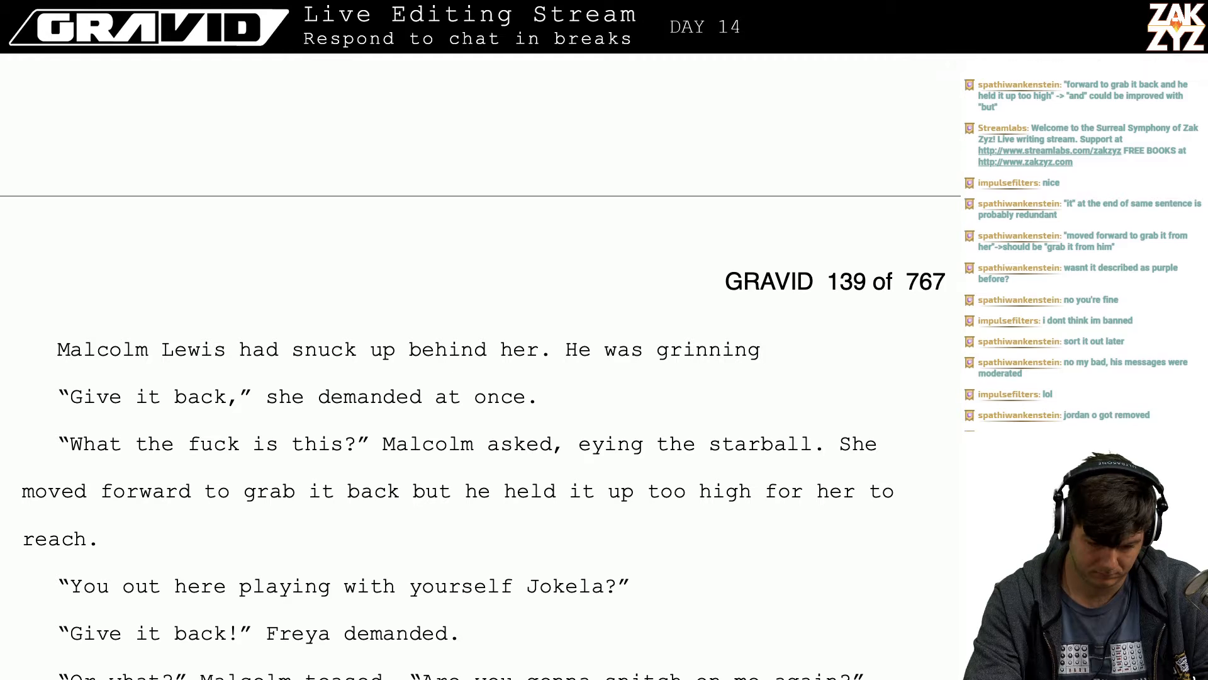
- Complete the sentence after “He was grinning” with “widely, like it was all a joke.”
type("widely, ")
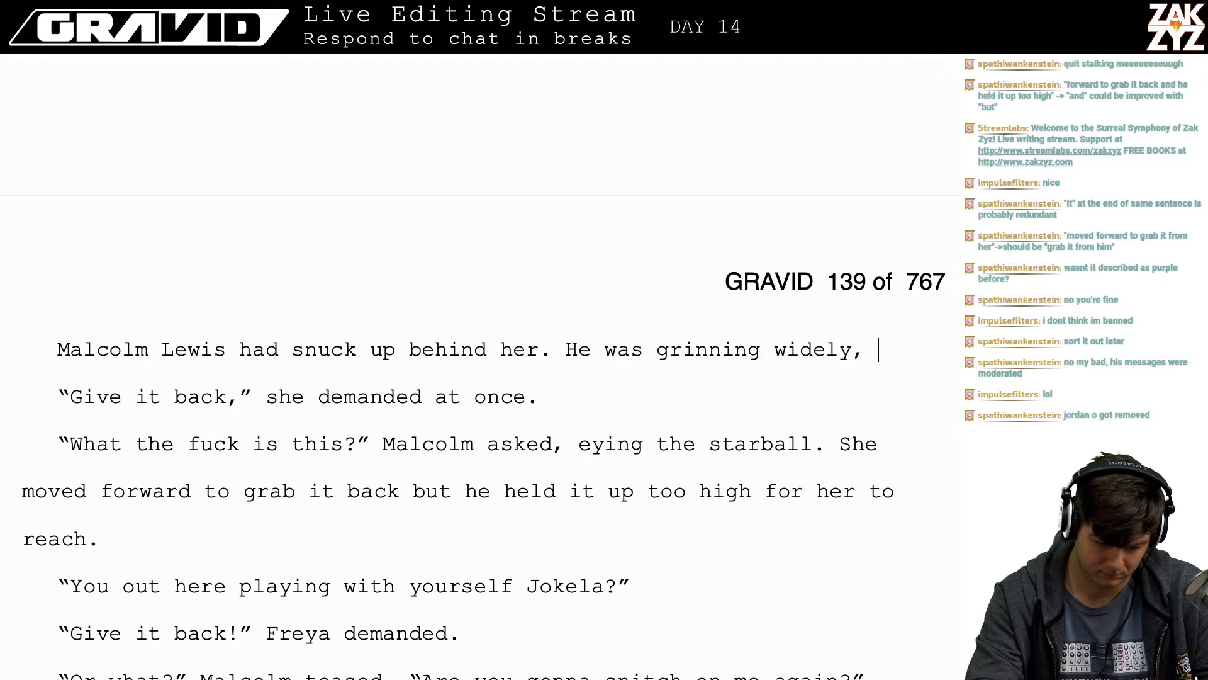
type("like it was")
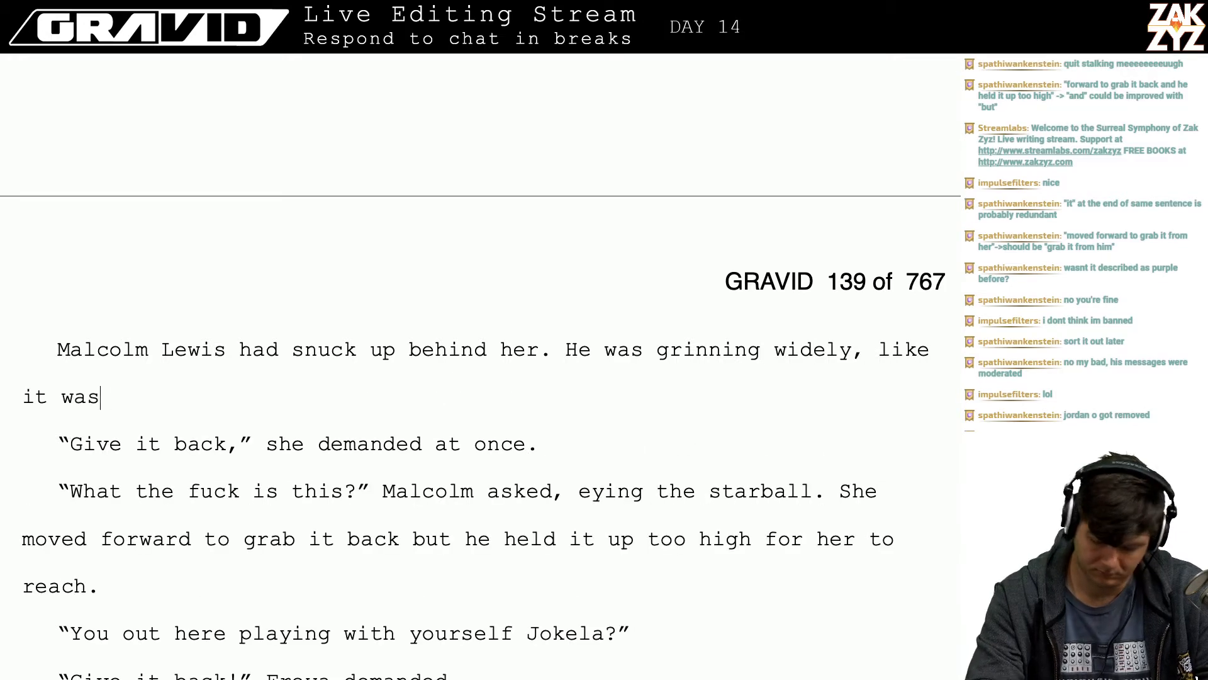
type(" all a joke.")
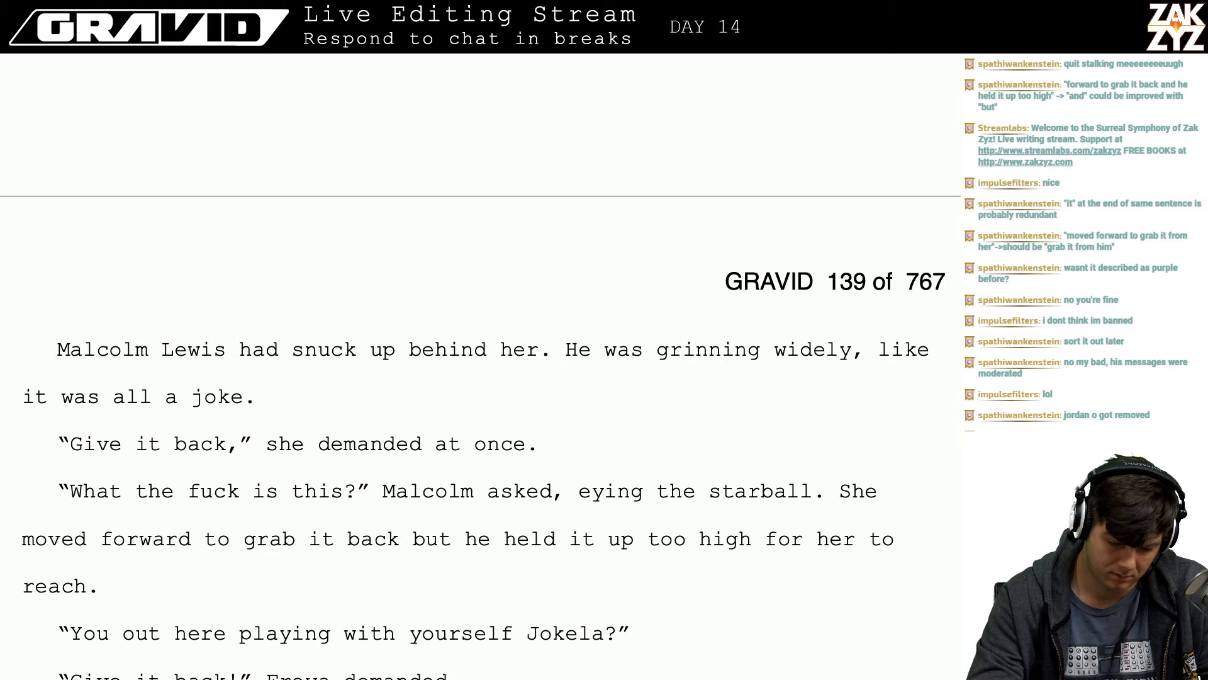
- Split the sentence after “He” at the start of page 139, leaving an empty line before “was grinning widely, like it was all a joke.”
key("Return")
key("Return")
key("Up")
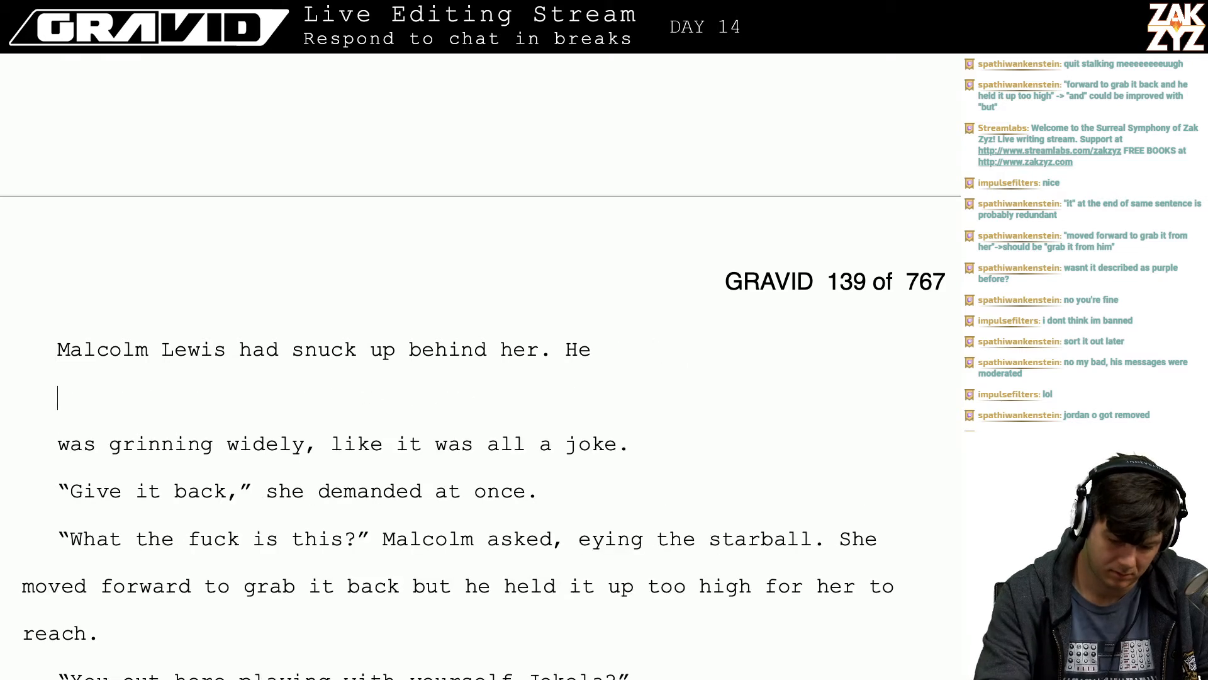
type("had a wide g")
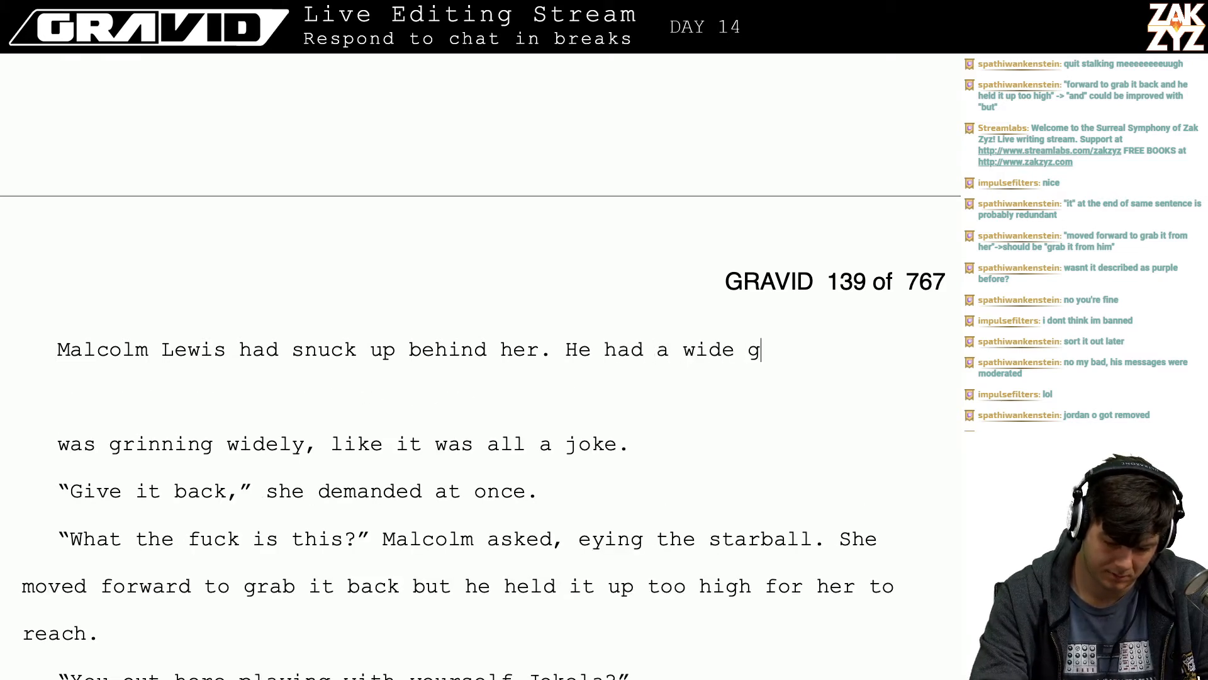
type("rin, please")
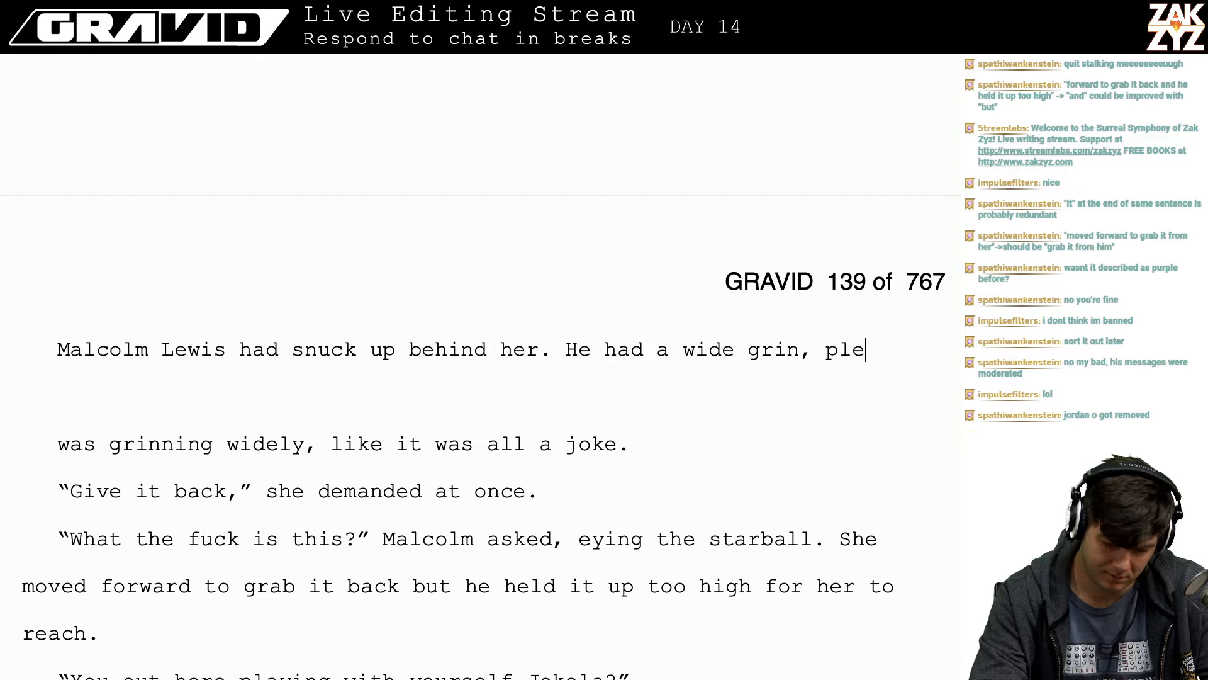
key("BackSpace")
key("BackSpace")
key("BackSpace")
key("BackSpace")
key("BackSpace")
key("BackSpace")
key("BackSpace")
key("BackSpace")
key("BackSpace")
key("BackSpace")
key("BackSpace")
key("BackSpace")
key("BackSpace")
key("BackSpace")
key("BackSpace")
key("BackSpace")
key("BackSpace")
key("BackSpace")
key("BackSpace")
key("BackSpace")
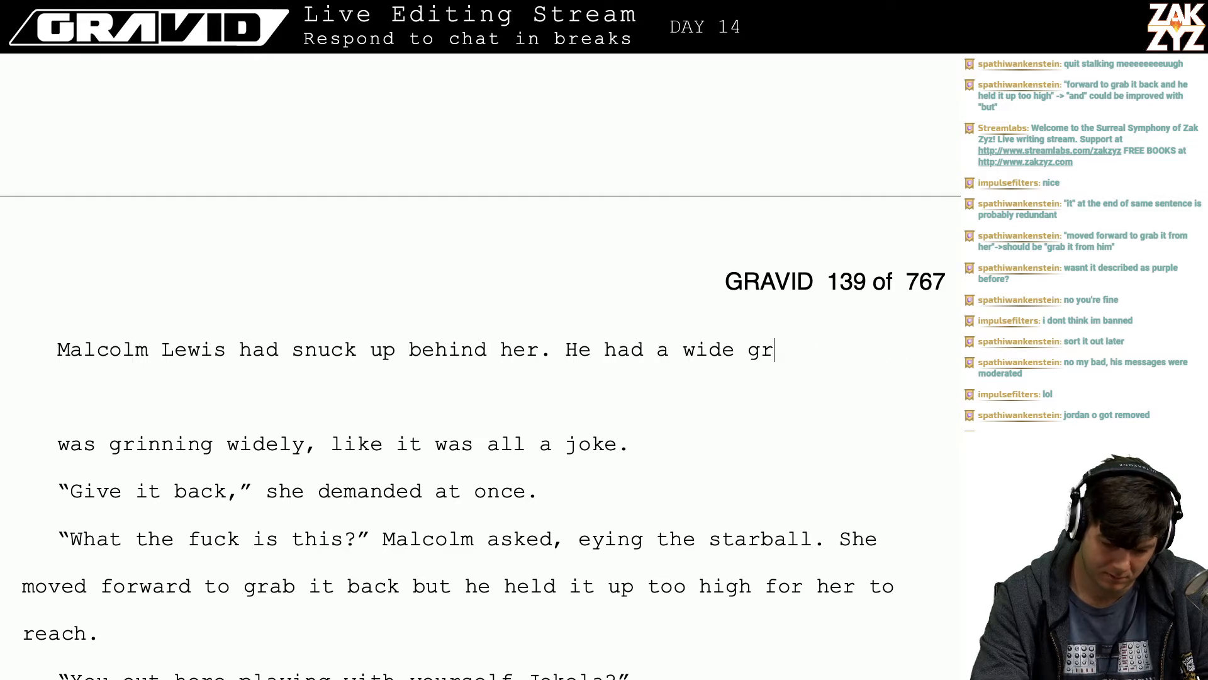
key("BackSpace")
key("BackSpace")
type("wa")
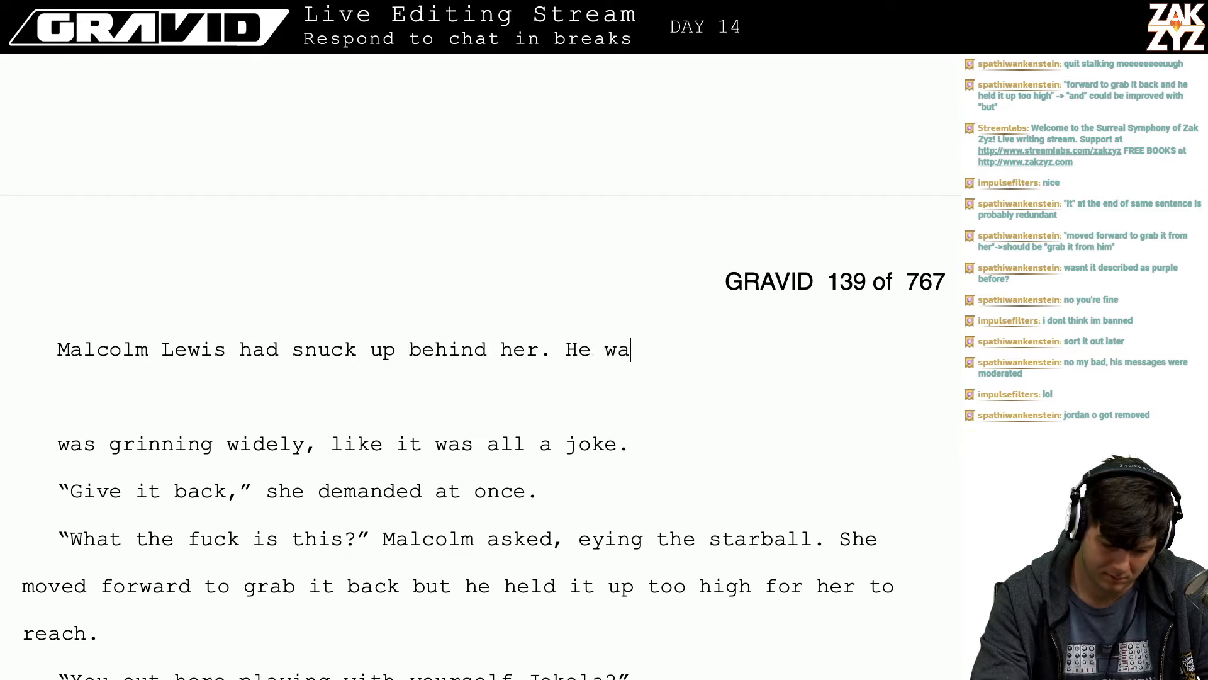
key("BackSpace")
key("BackSpace")
- Continue the sentence after “He” with “had a self-satisfied grin.”
type("had a sel")
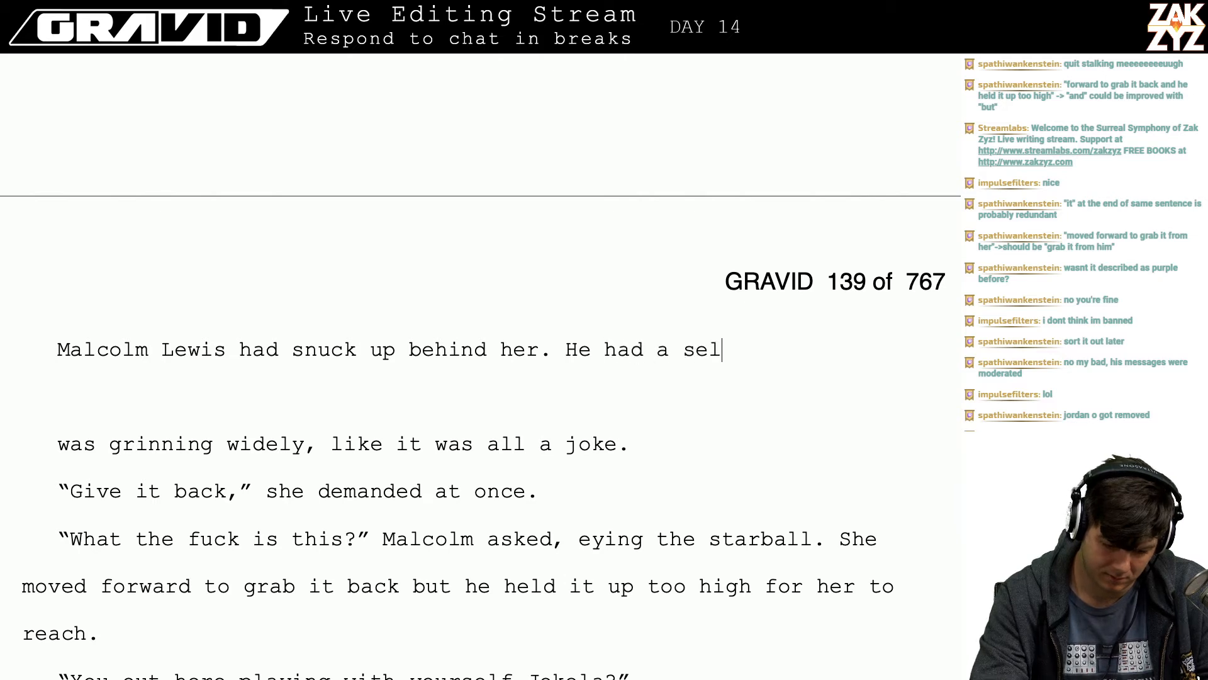
type("f-satisfied g")
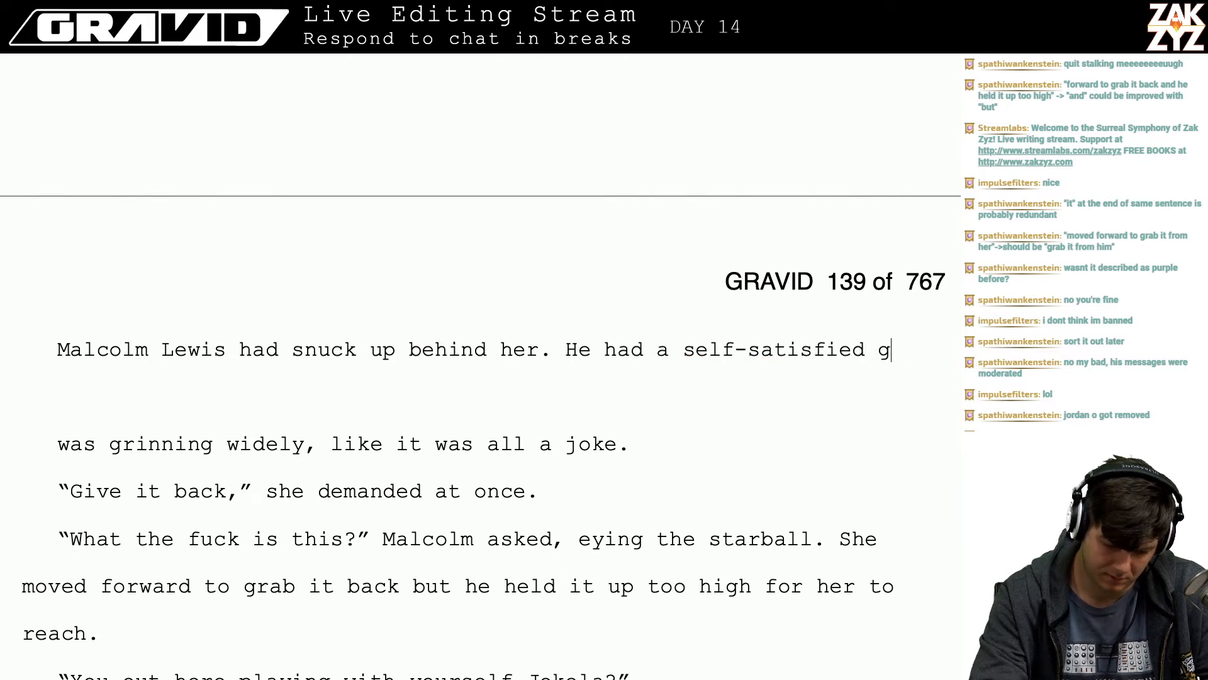
type("rin, l")
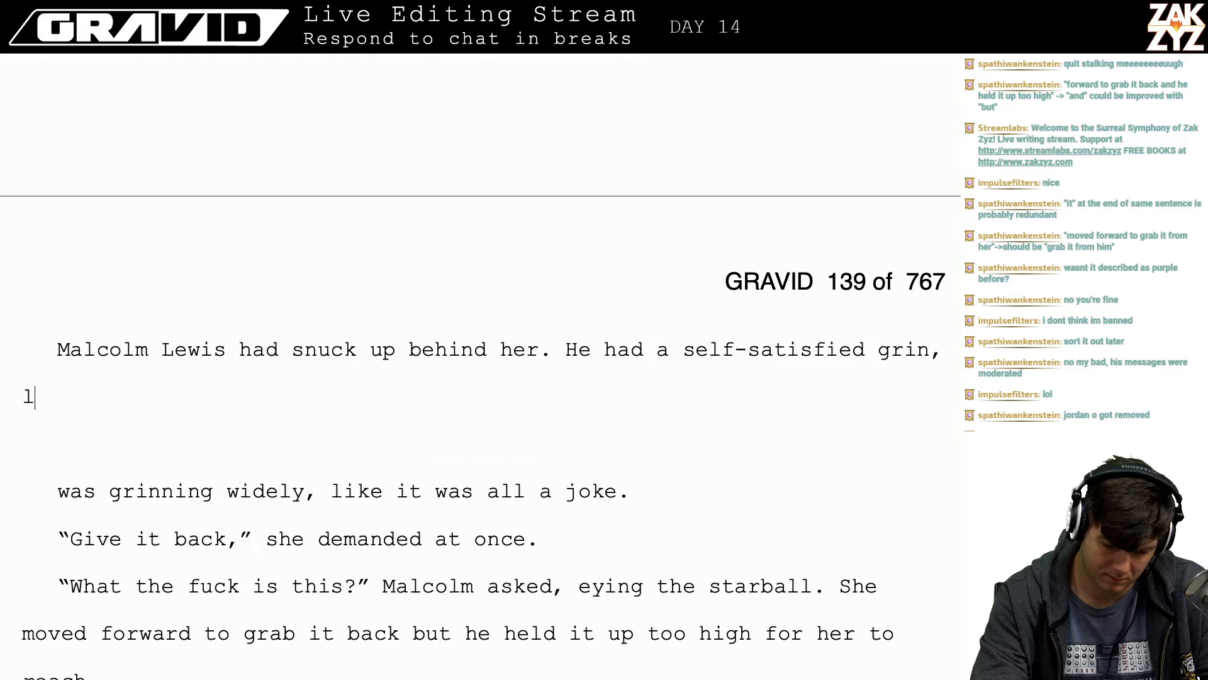
type("ike")
key("BackSpace")
key("BackSpace")
key("BackSpace")
key("BackSpace")
key("BackSpace")
key("BackSpace")
key("BackSpace")
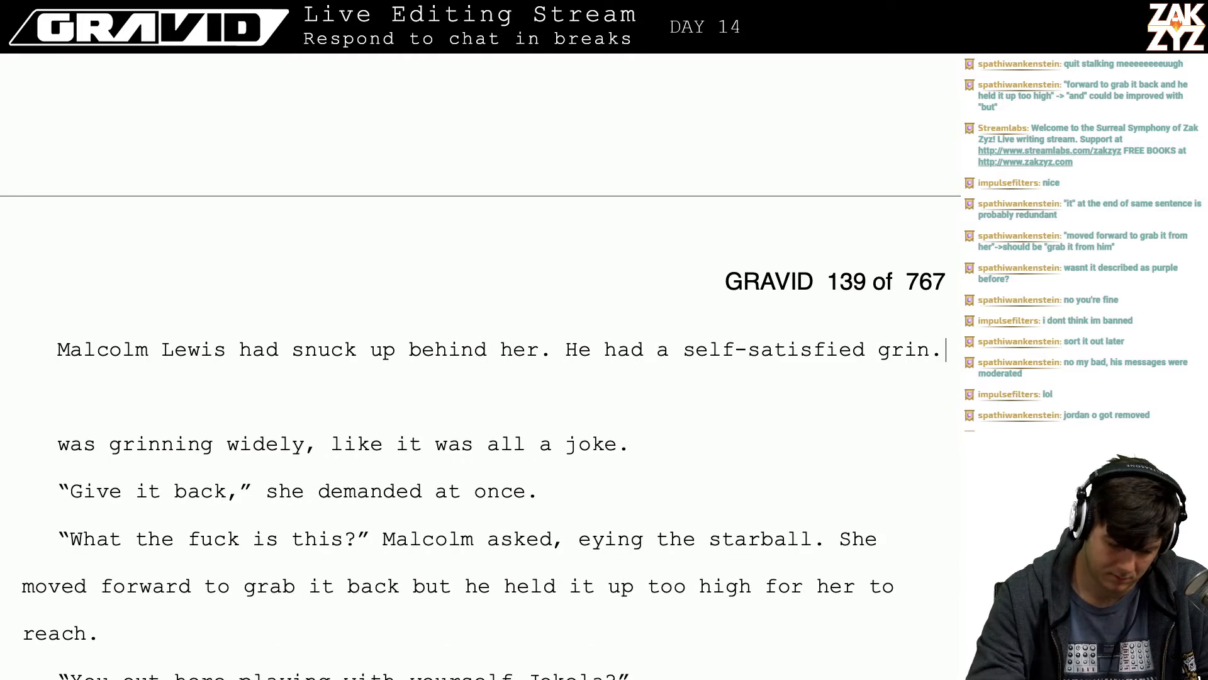
type(".")
- Delete the leftover “was grinning widely, like it was all a joke.” and the empty line above it
key("shift+Down")
key("shift+Down")
key("BackSpace")
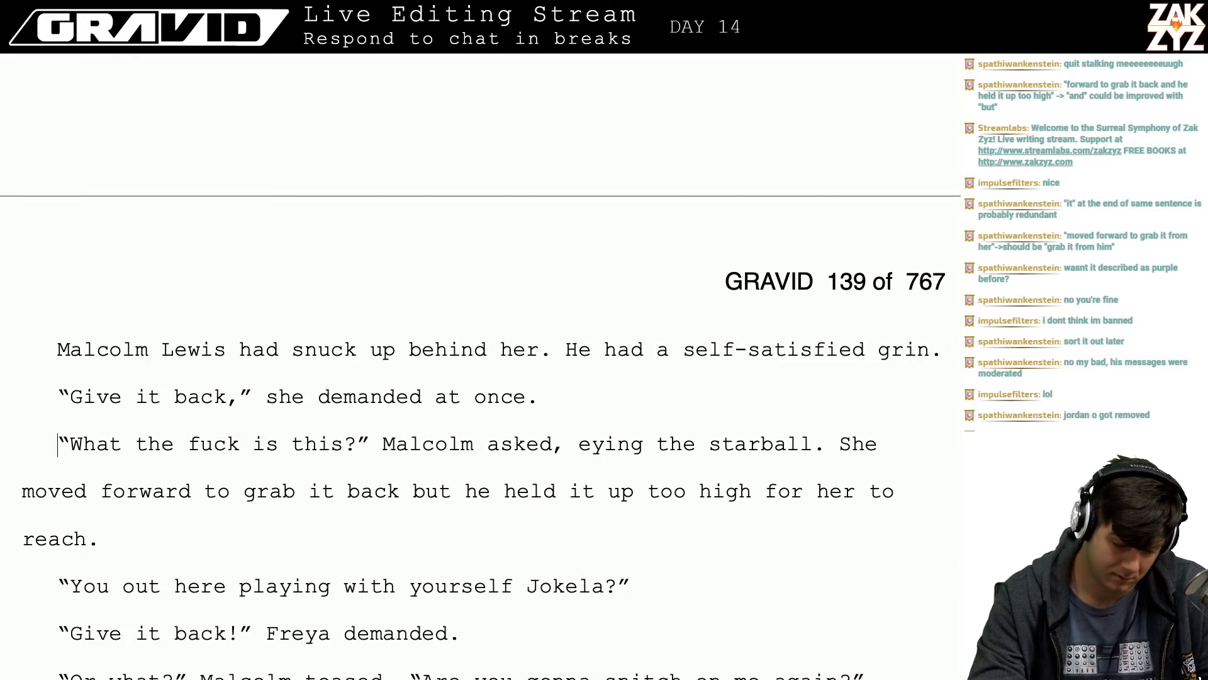
key("BackSpace")
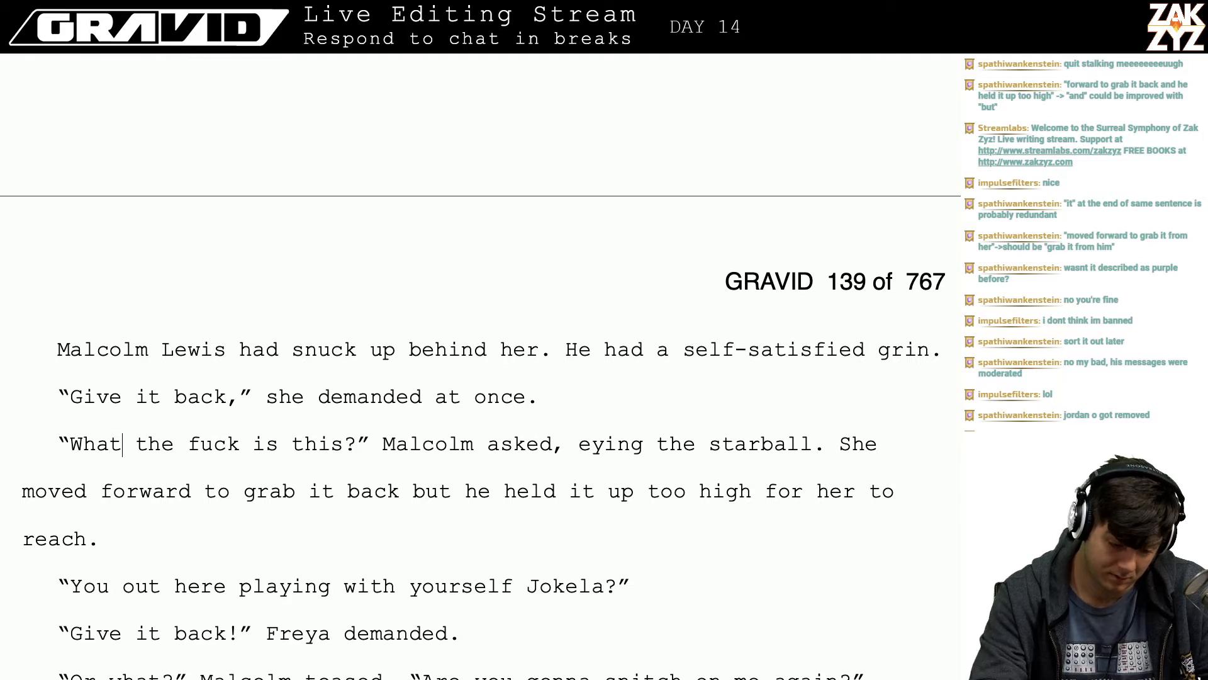
- Rewrite the opening of Malcolm's question as “What’s this Freya?” and push the rest of the old line down into its own paragraph
type("'s this Freya? ")
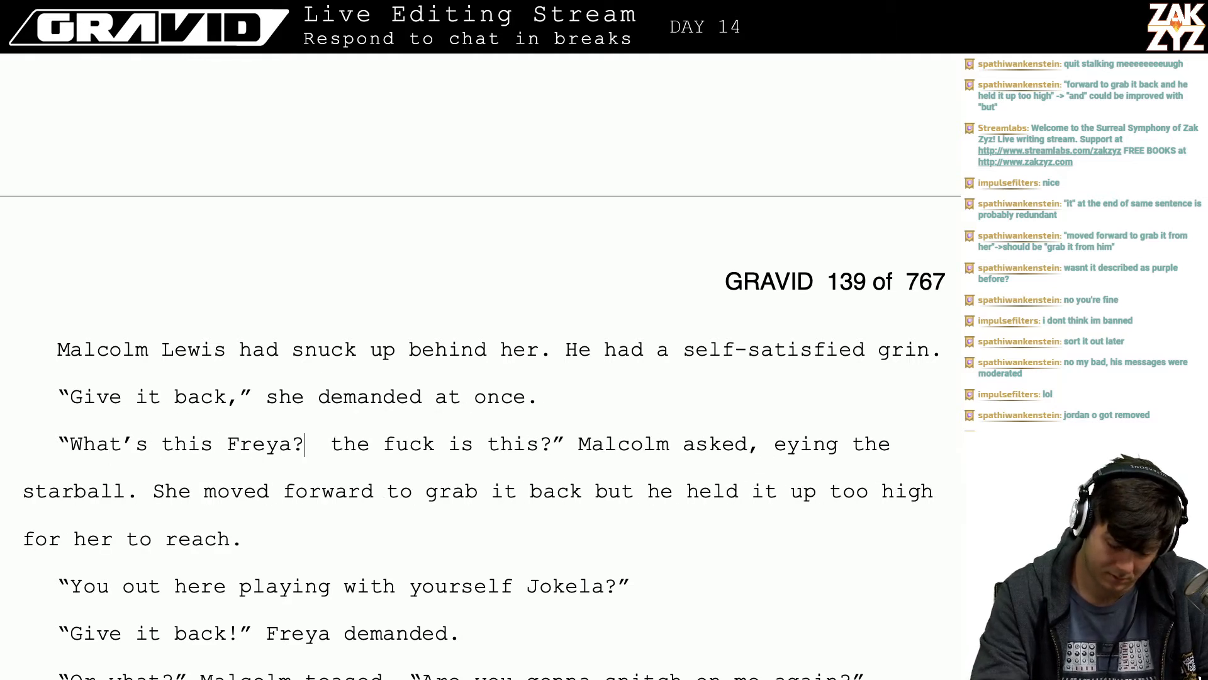
type("\"")
key("Return")
key("Return")
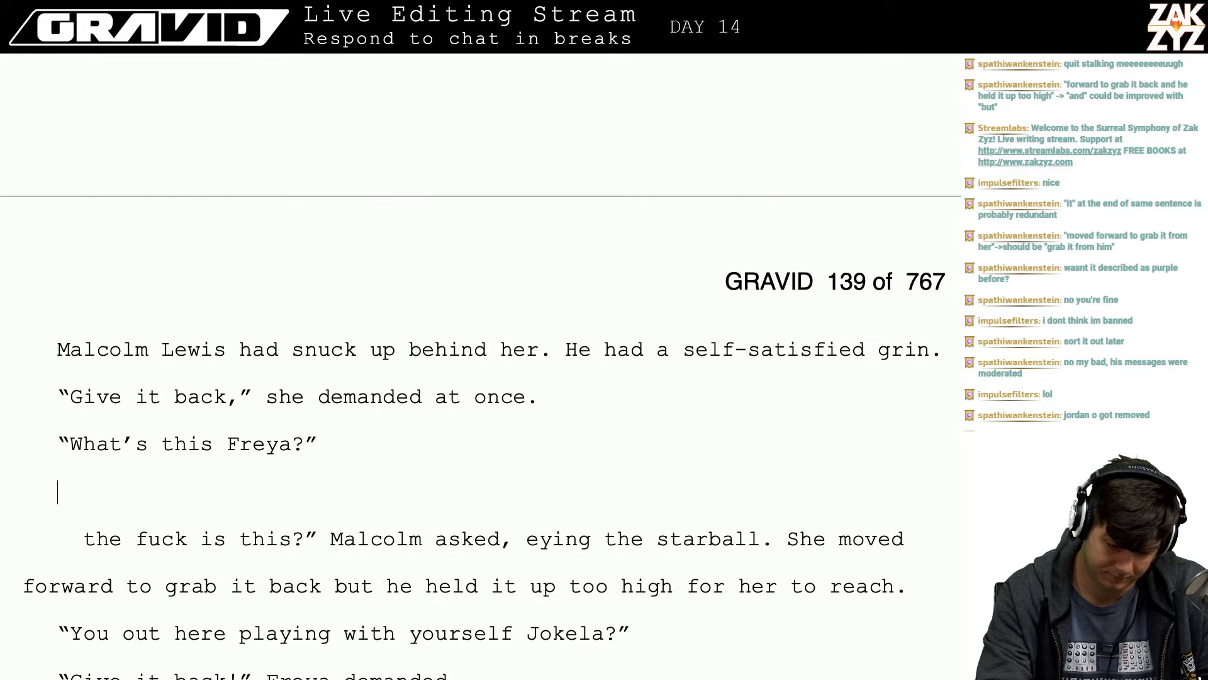
- Add the dialogue tag “Malcolm asked in a” after “What’s this Freya?”
type("Malco")
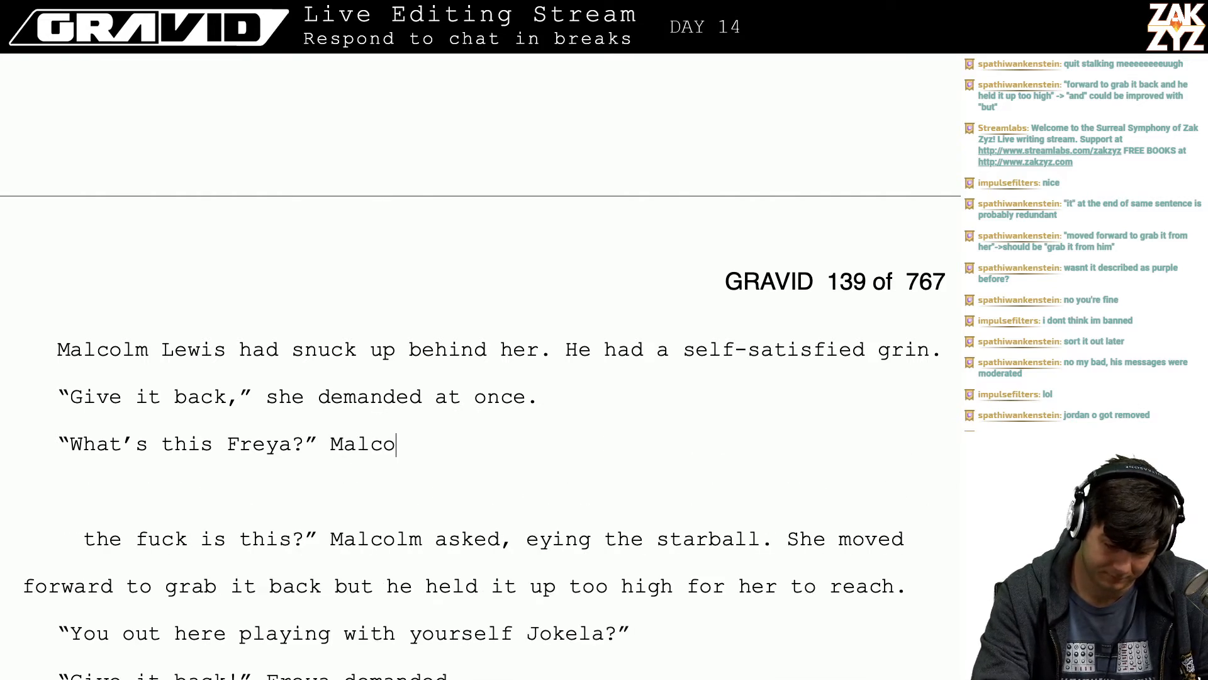
type("lm asked in a high")
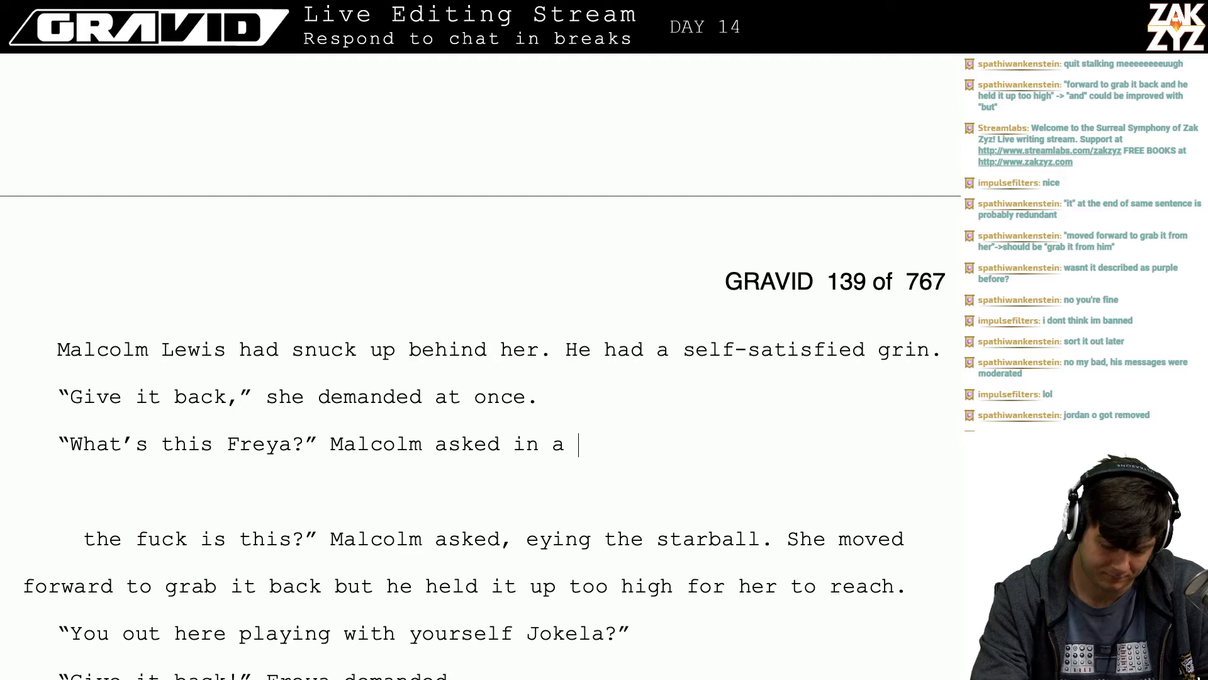
key("BackSpace")
key("BackSpace")
key("BackSpace")
key("BackSpace")
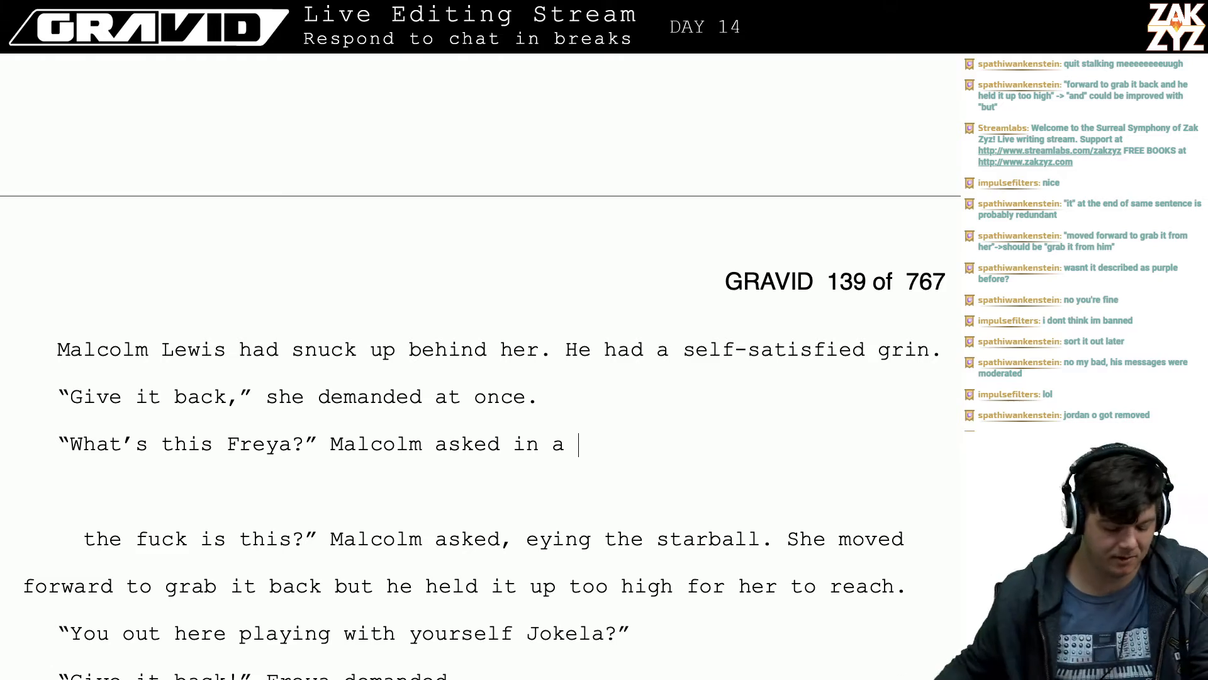
- Switch to the Safari browser, search the web for “thesaurus” and open Thesaurus.com
key("ctrl+Left")
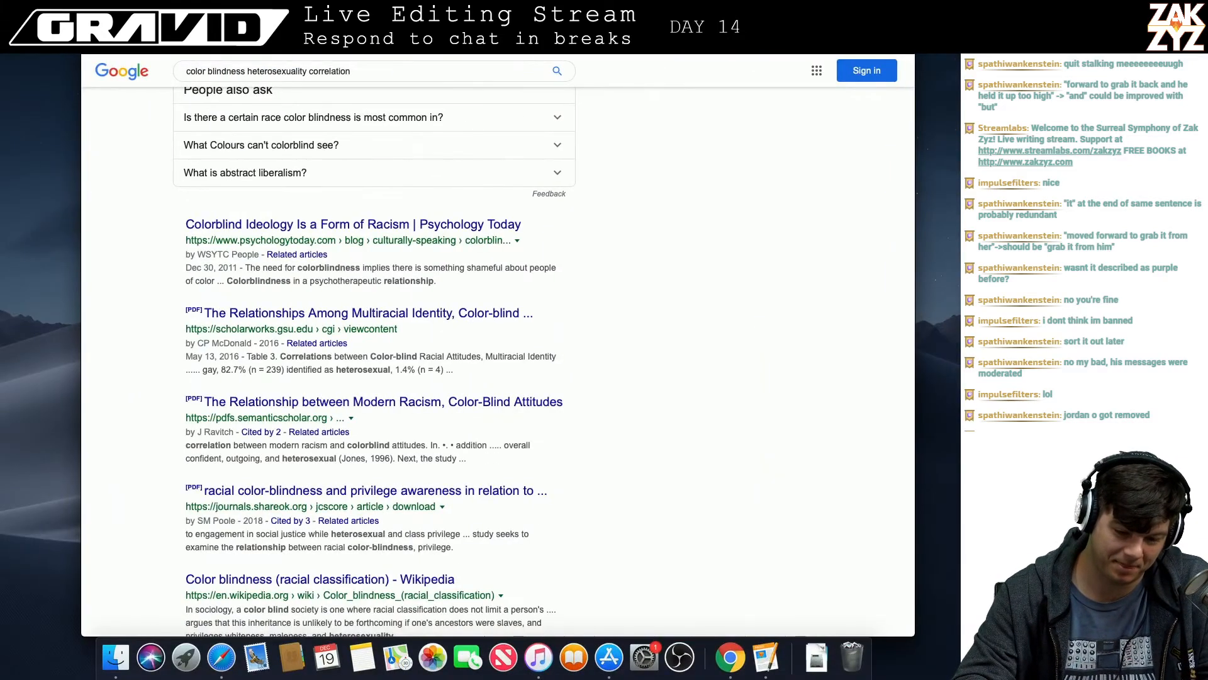
key("super+l")
type("thes")
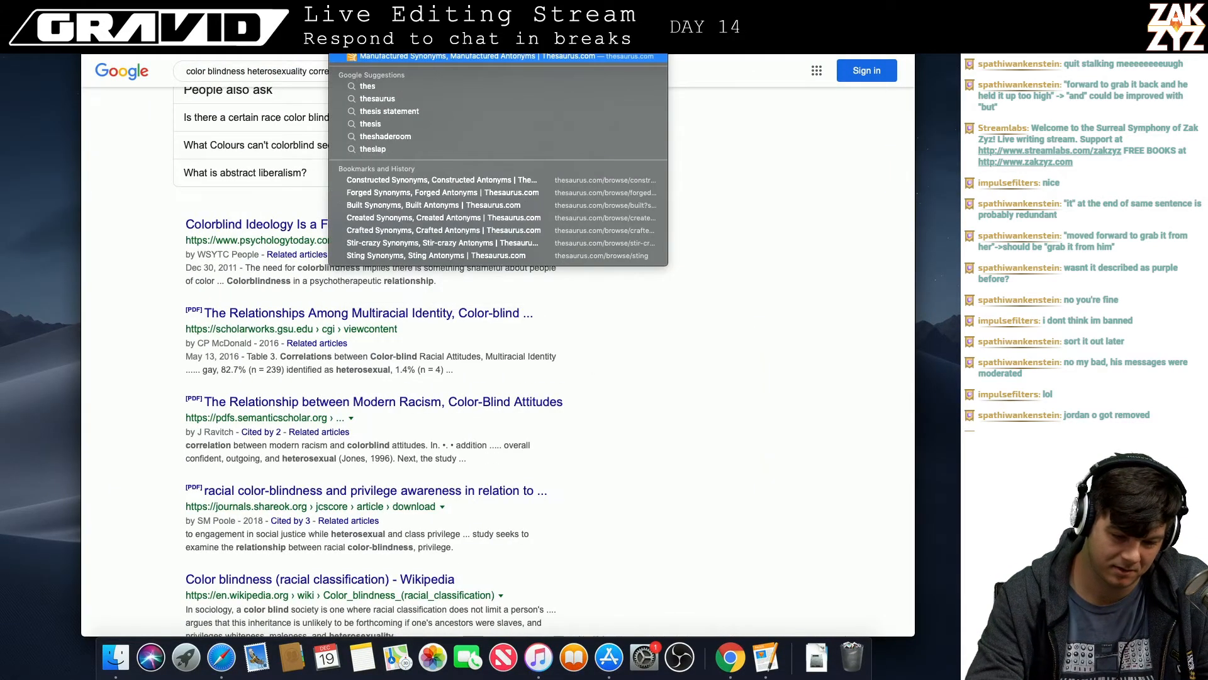
type("aursu")
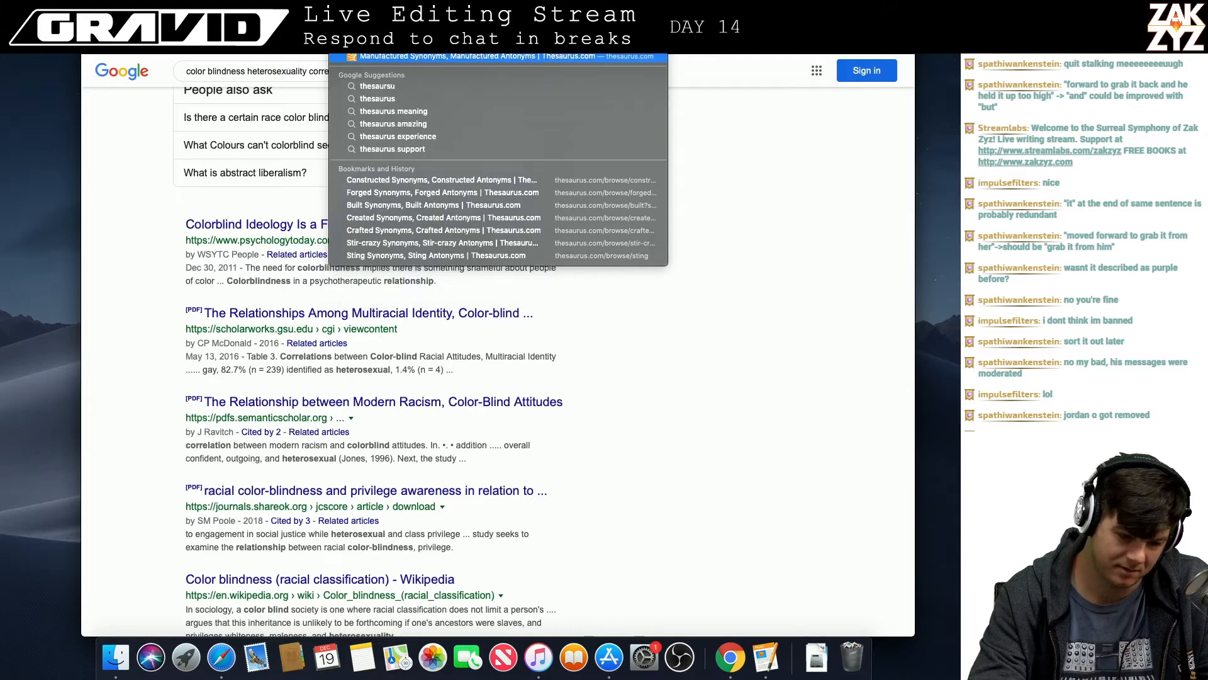
key("BackSpace")
key("BackSpace")
type("us")
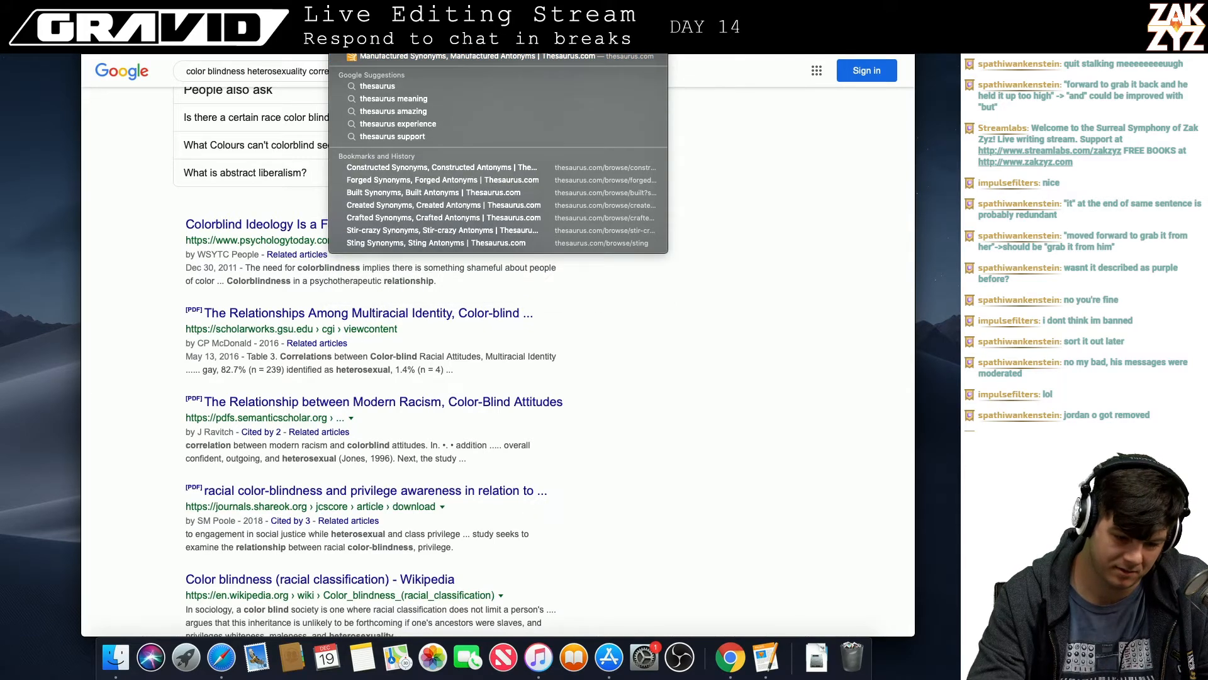
key("Return")
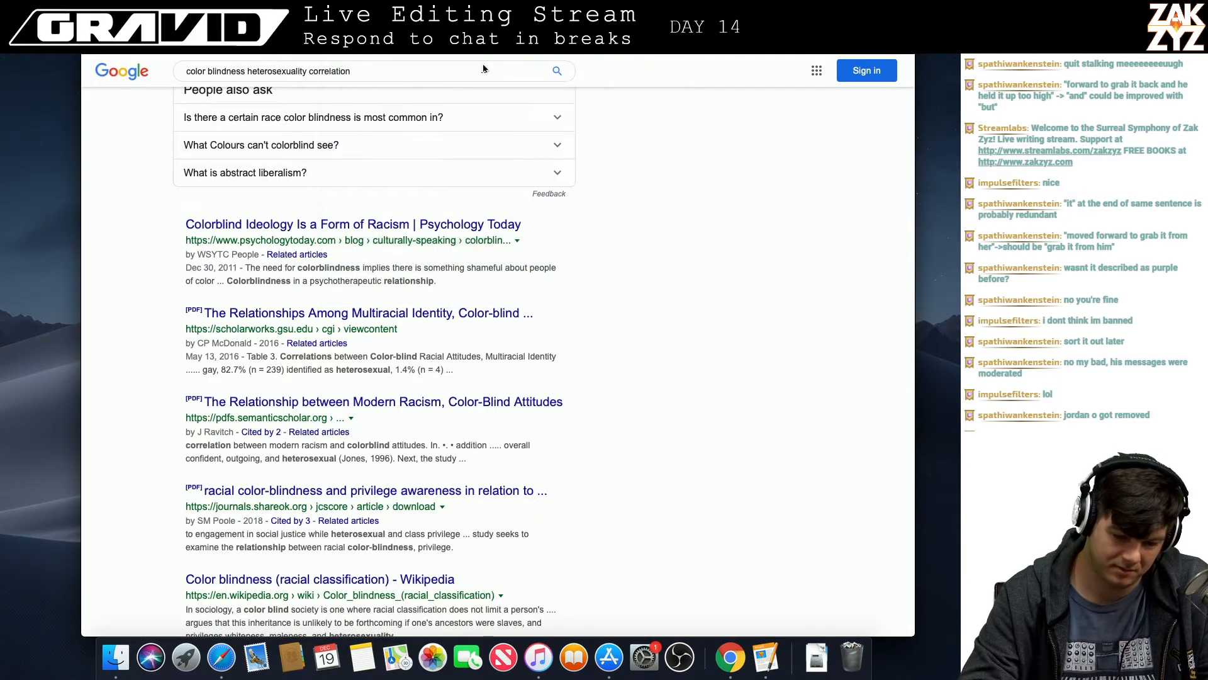
left_click(249, 178)
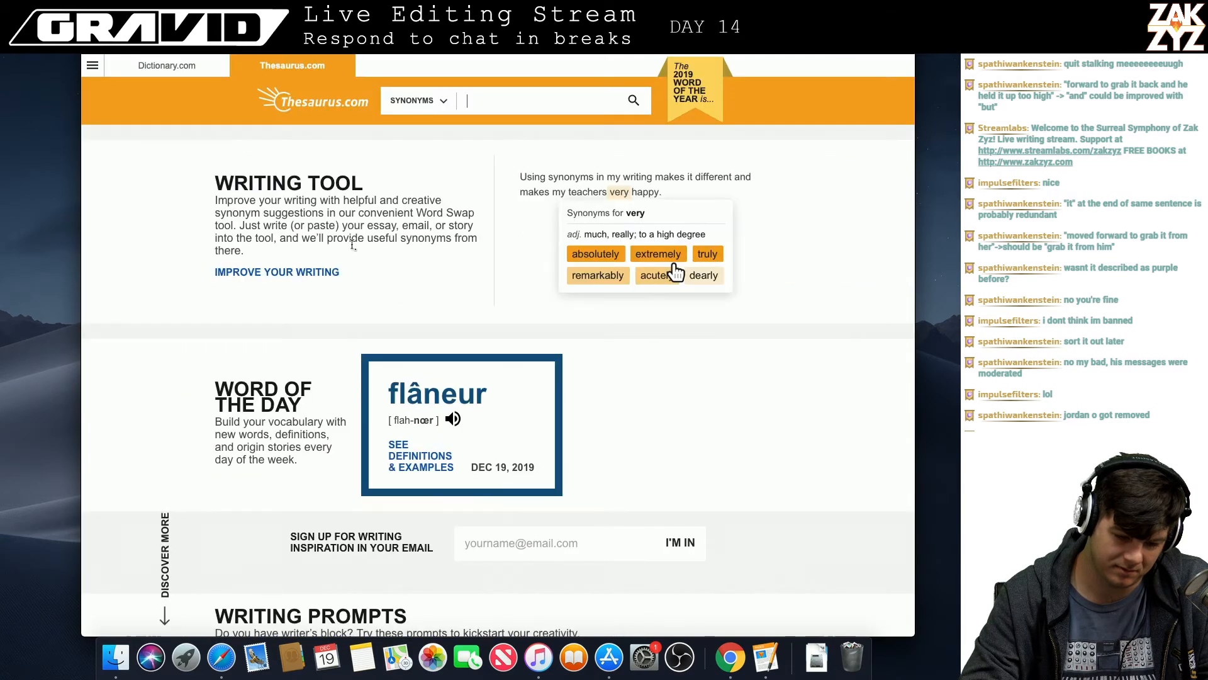
- Look up synonyms for “singsong”, checking the “monotonous” sense and then the “sing” sense
left_click(484, 114)
type("sin")
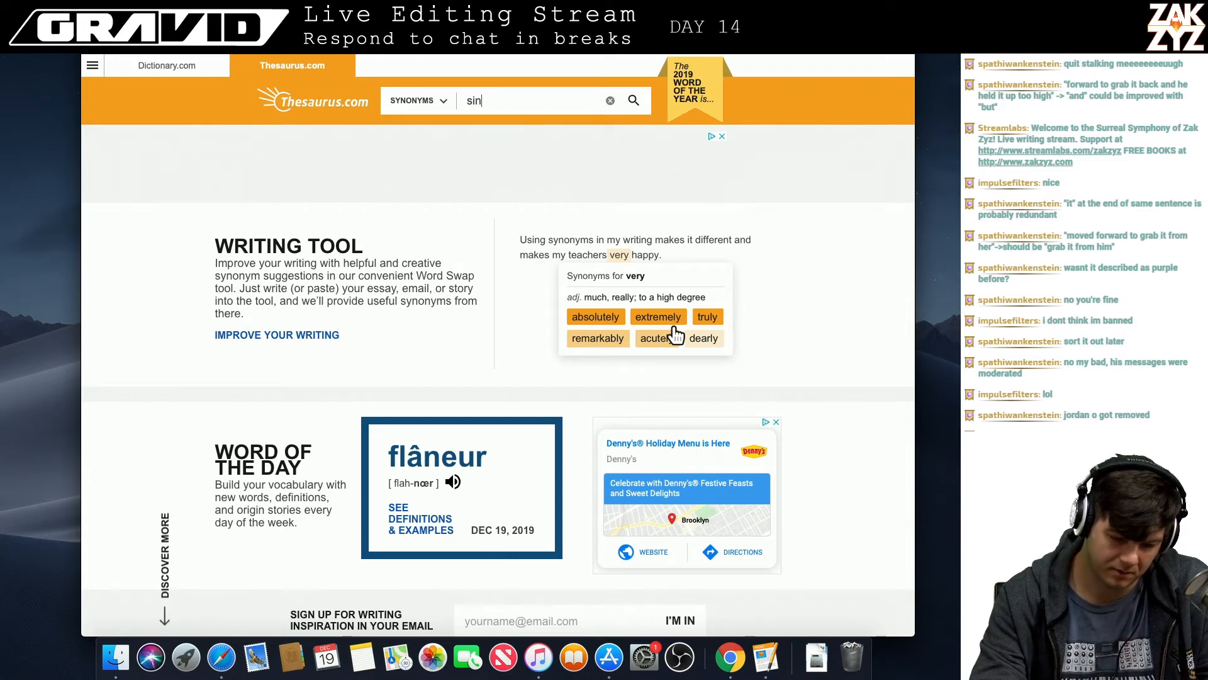
type("gsong")
key("Return")
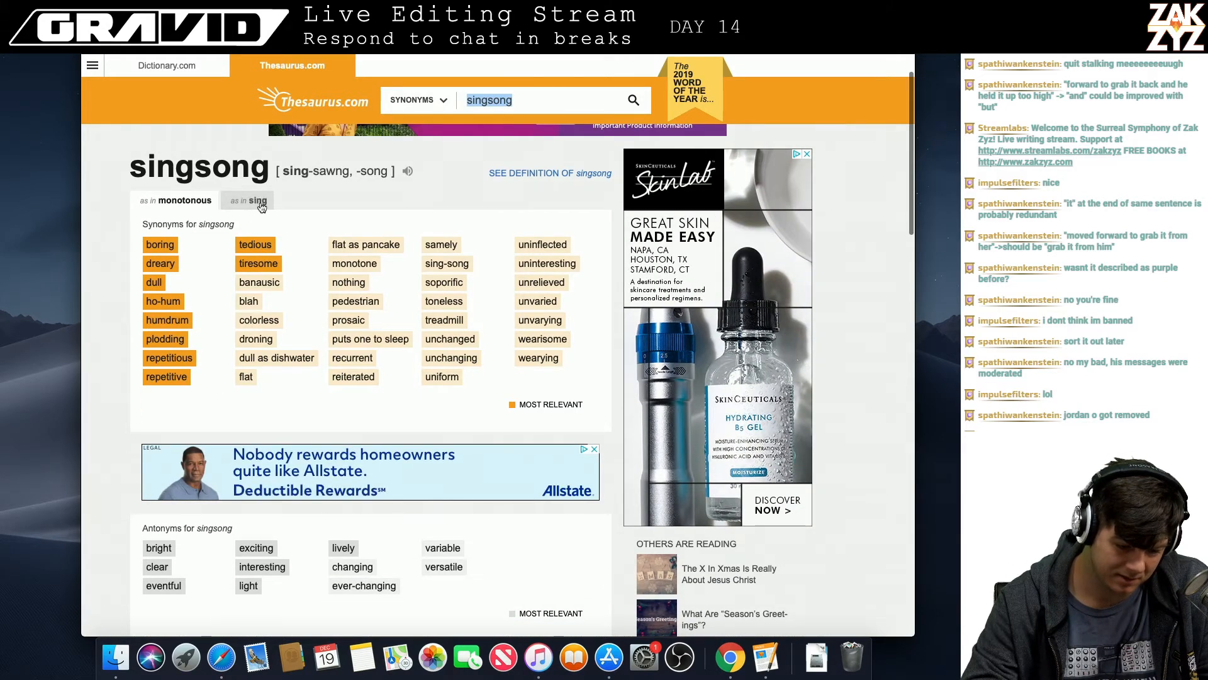
scroll(198, 366, "down", 2)
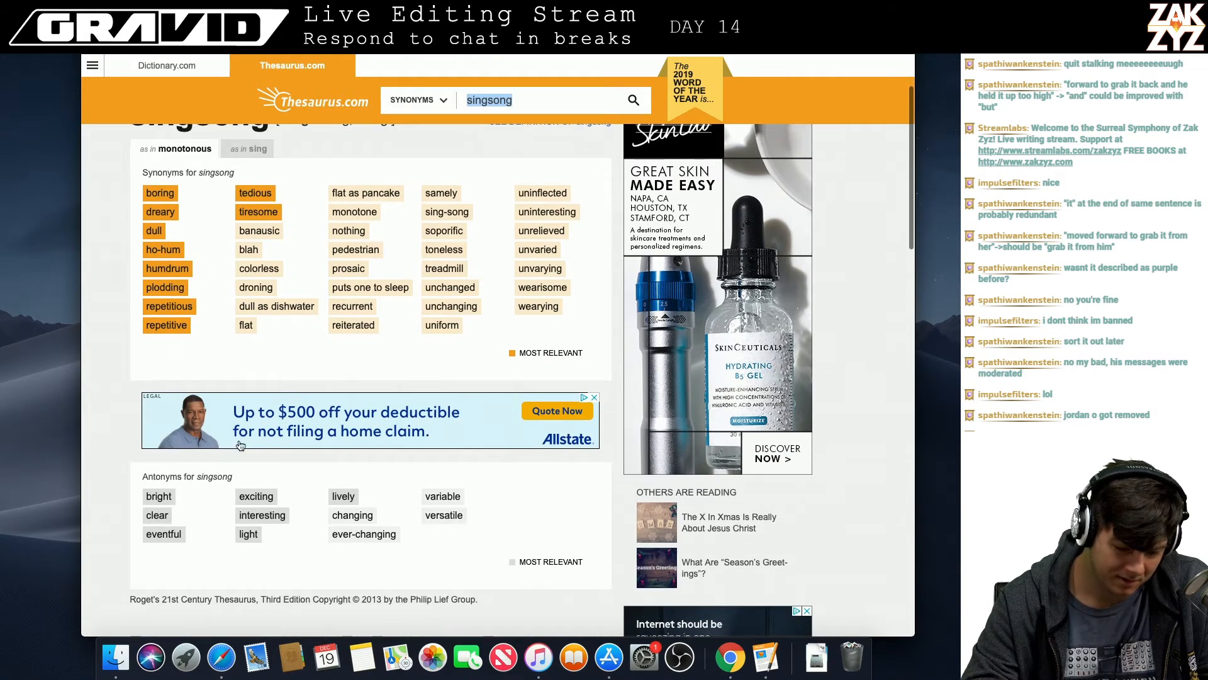
scroll(258, 442, "up", 4)
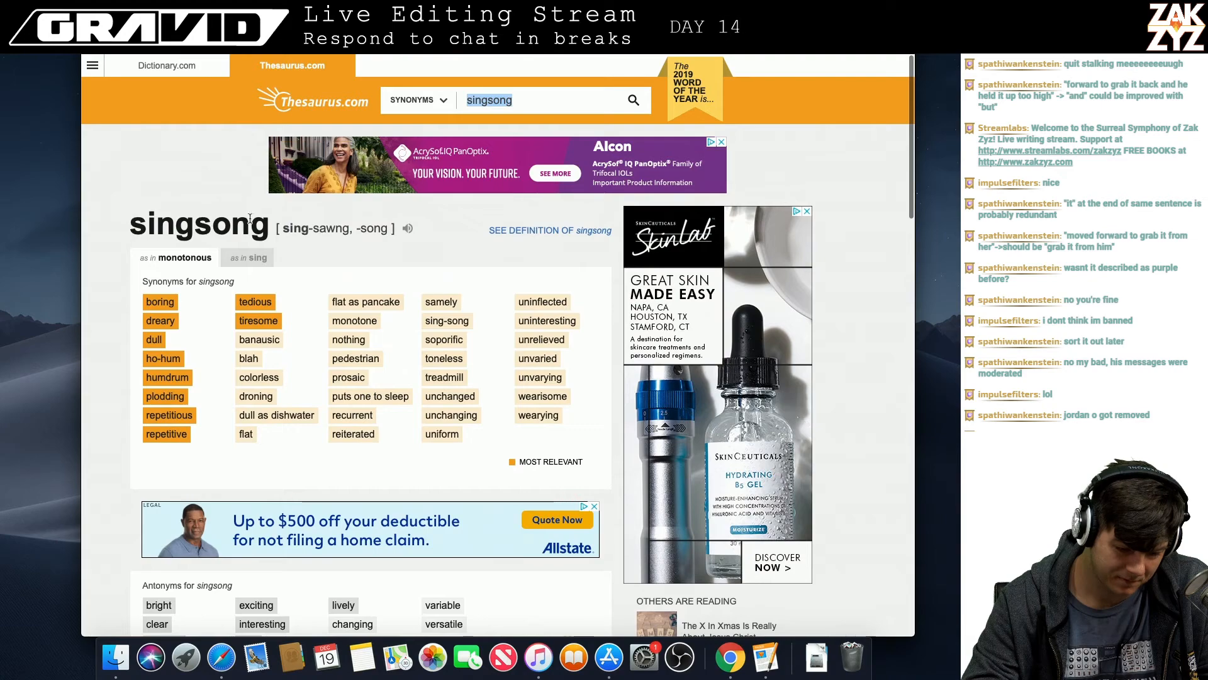
left_click(241, 263)
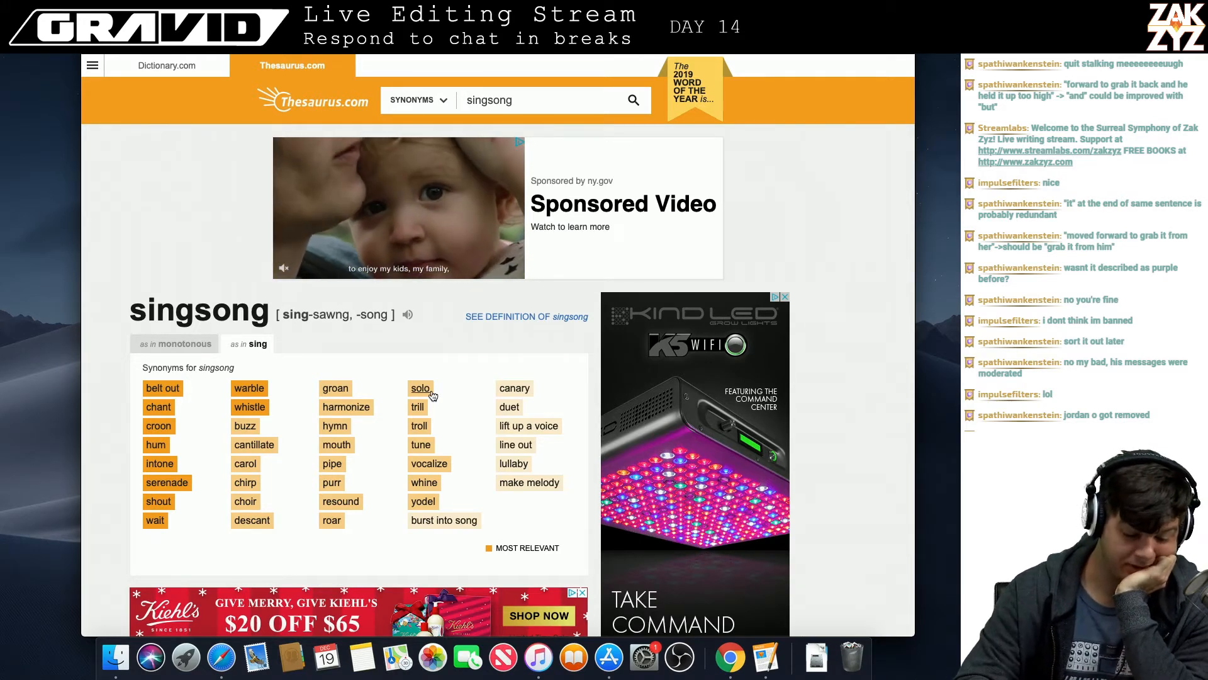
- Open the thesaurus entry for “warble”, examine its synonyms and example sentences, and return to the search field
left_click(247, 391)
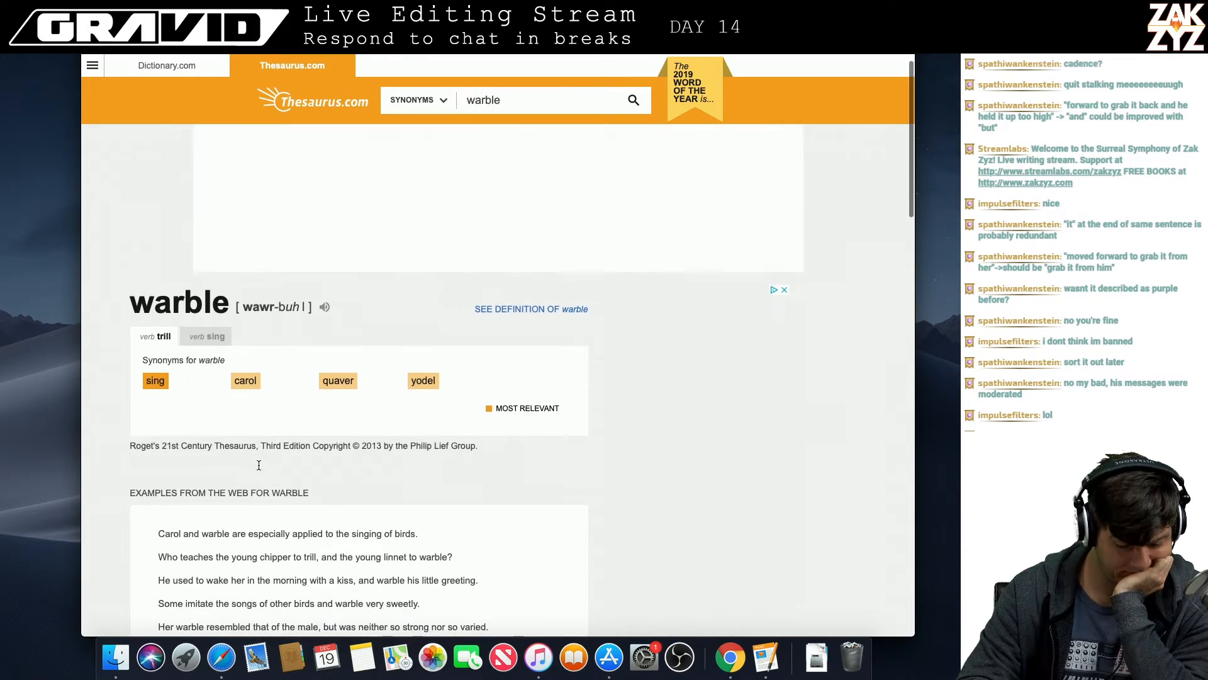
scroll(259, 466, "down", 5)
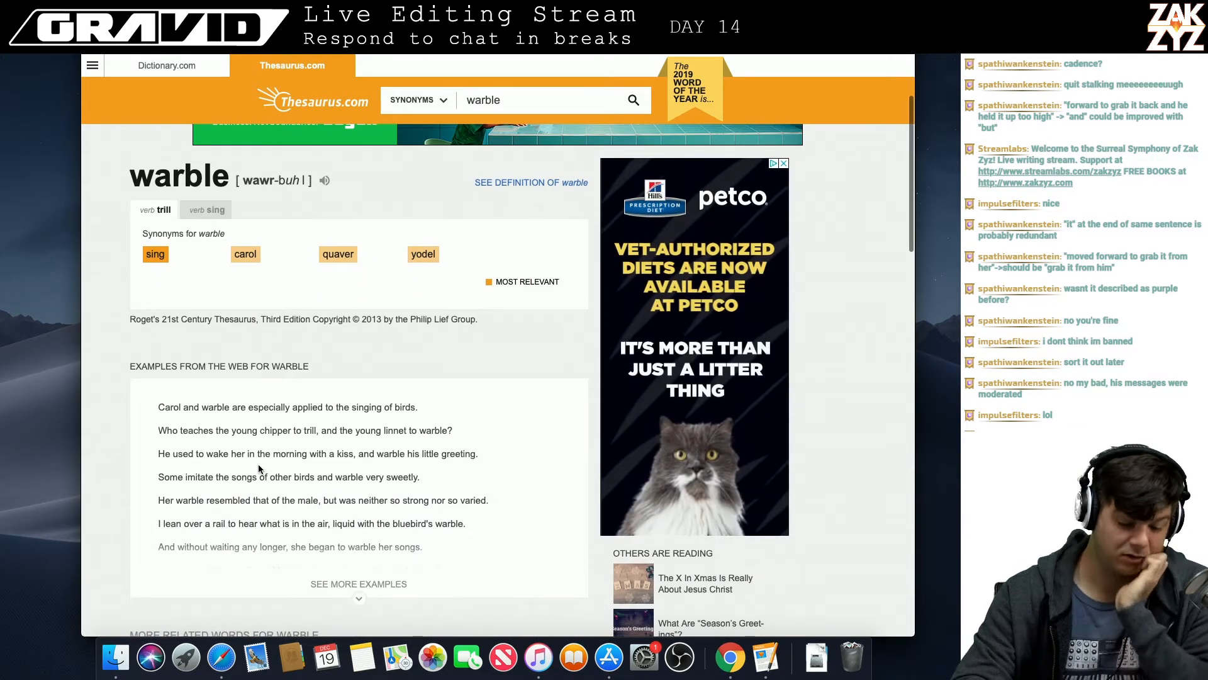
scroll(258, 469, "down", 1)
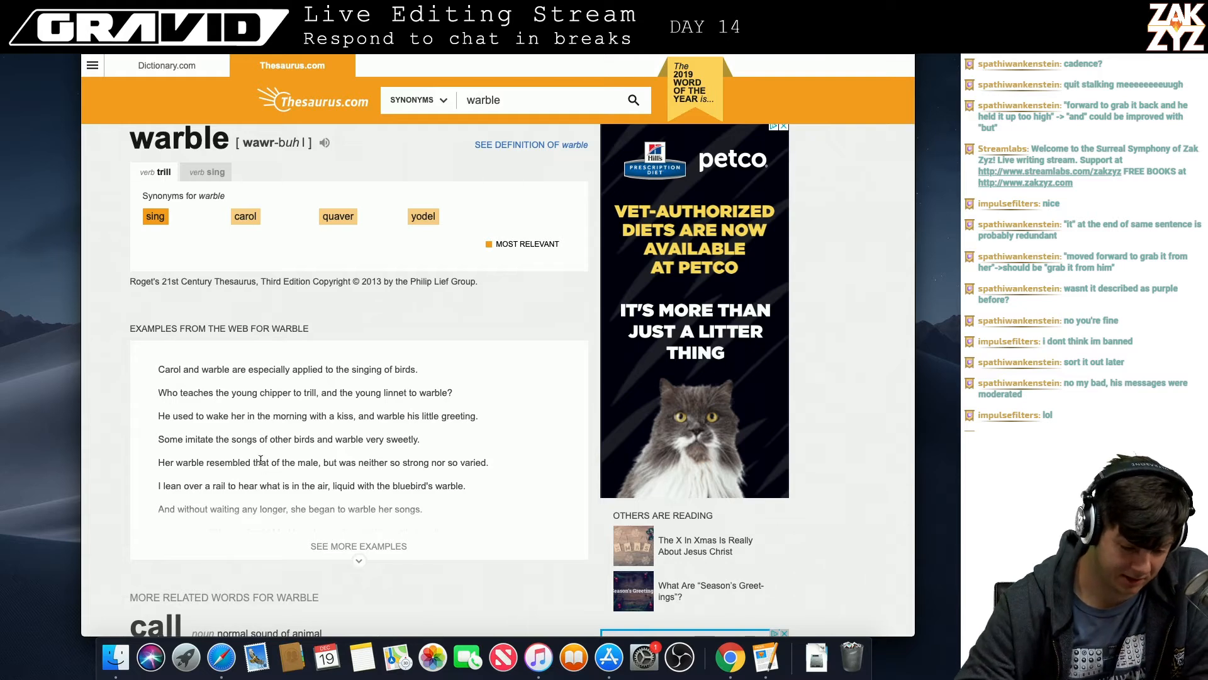
scroll(261, 460, "down", 1)
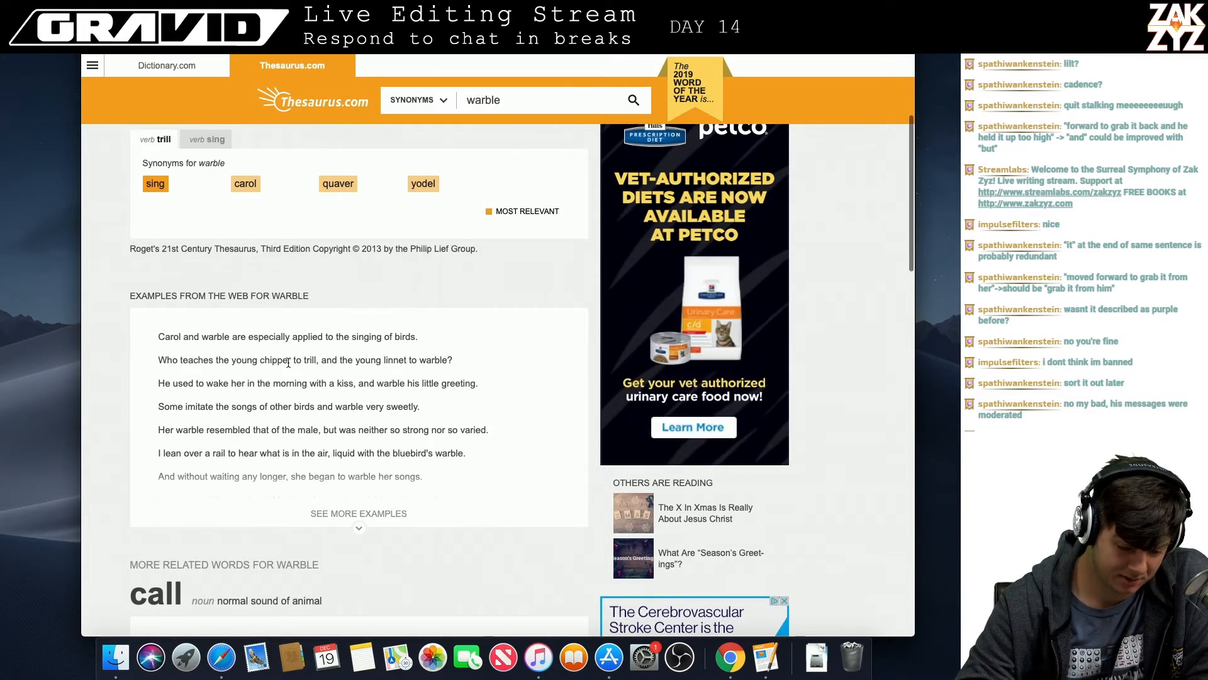
scroll(288, 363, "down", 1)
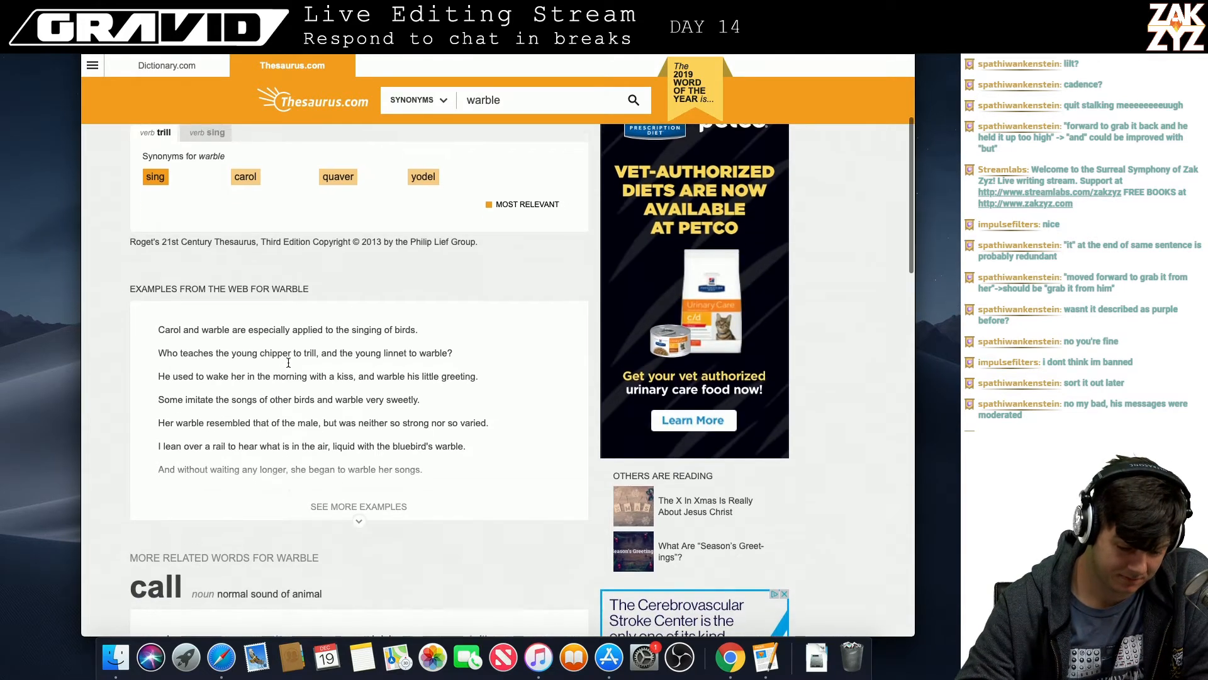
scroll(289, 363, "down", 1)
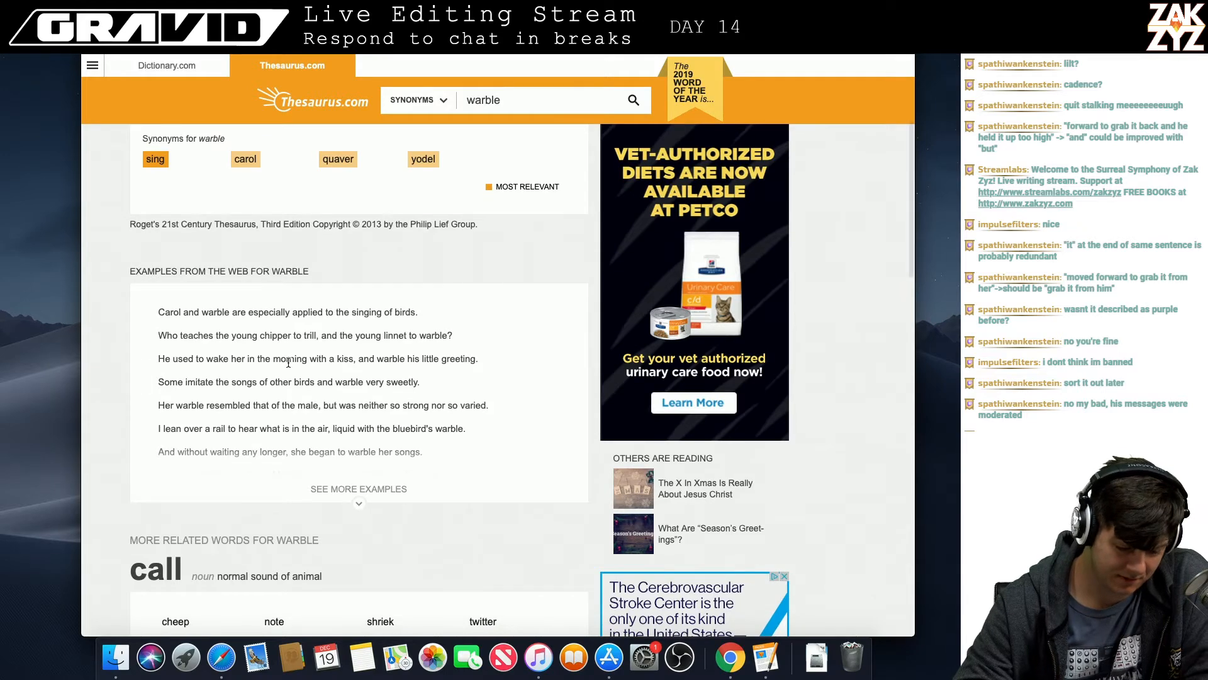
scroll(288, 363, "up", 3)
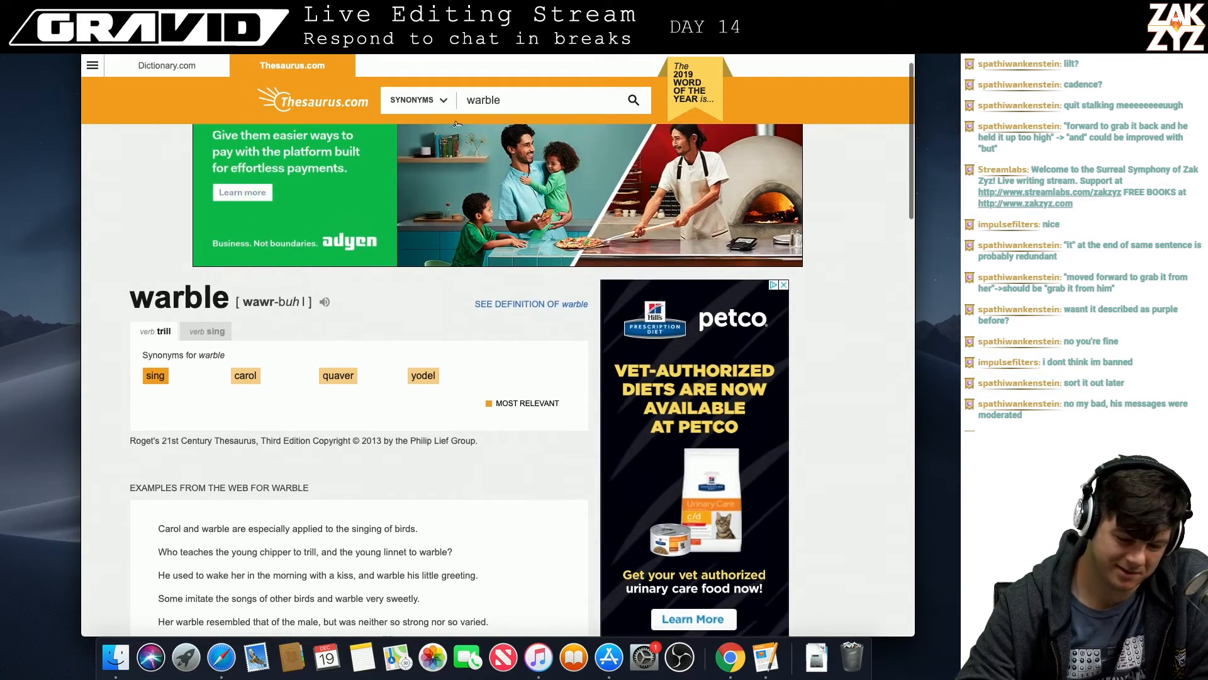
left_click(521, 96)
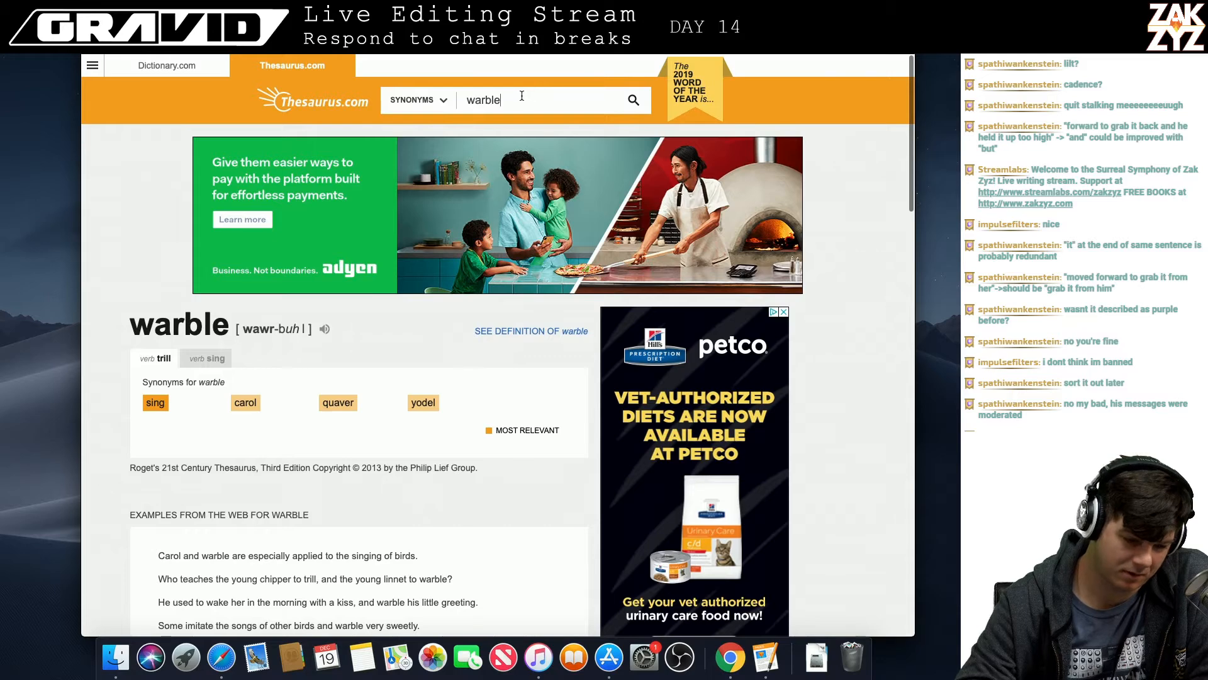
- Return to the “singsong” entry, look up synonyms for “singing”, and open the thesaurus entry for “crooning”
key("super+[")
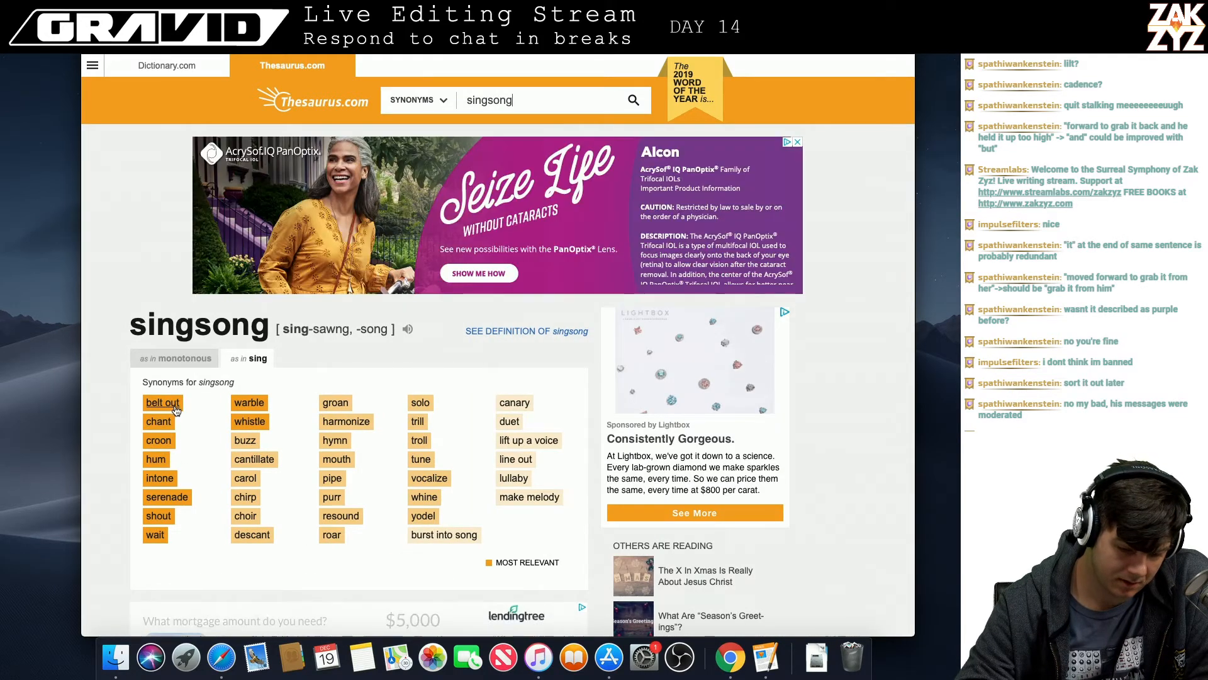
left_click(529, 106)
key("super+a")
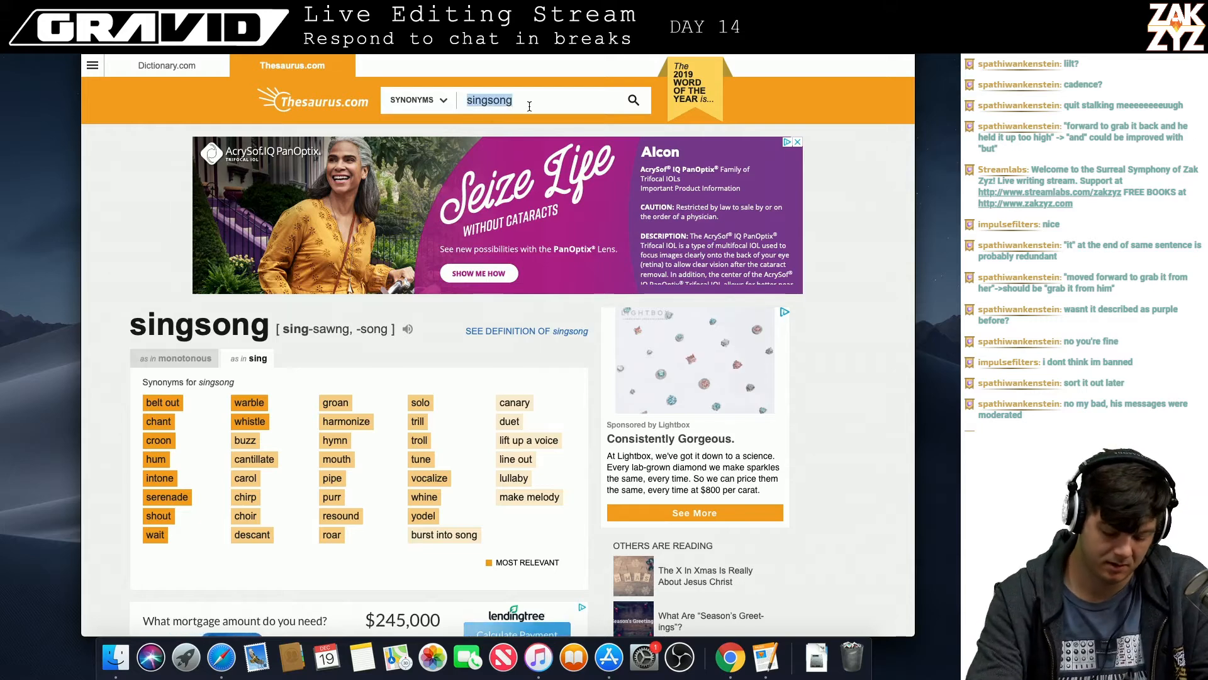
type("singing")
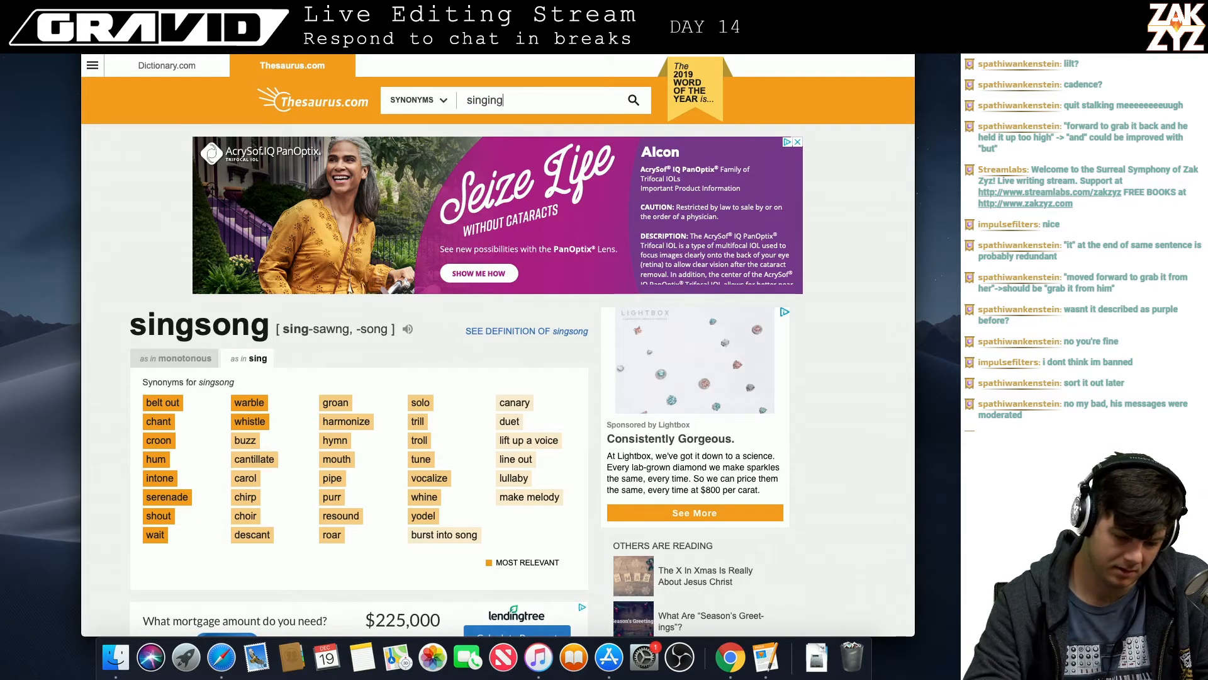
key("Return")
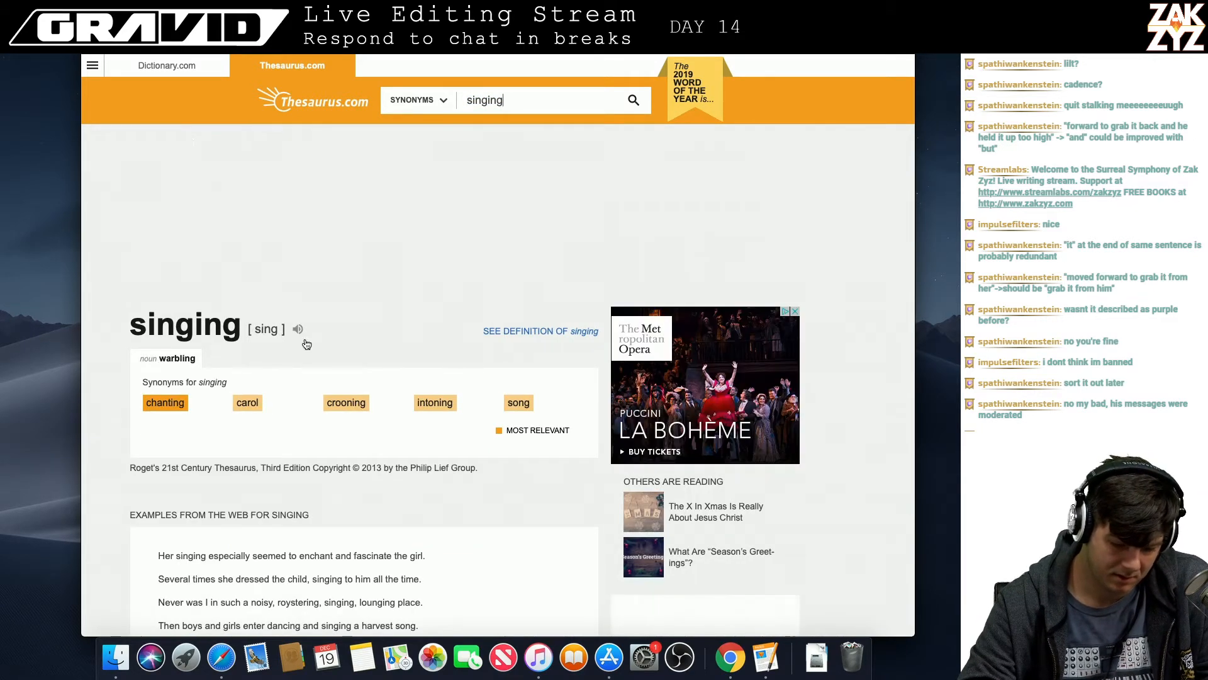
scroll(305, 343, "down", 2)
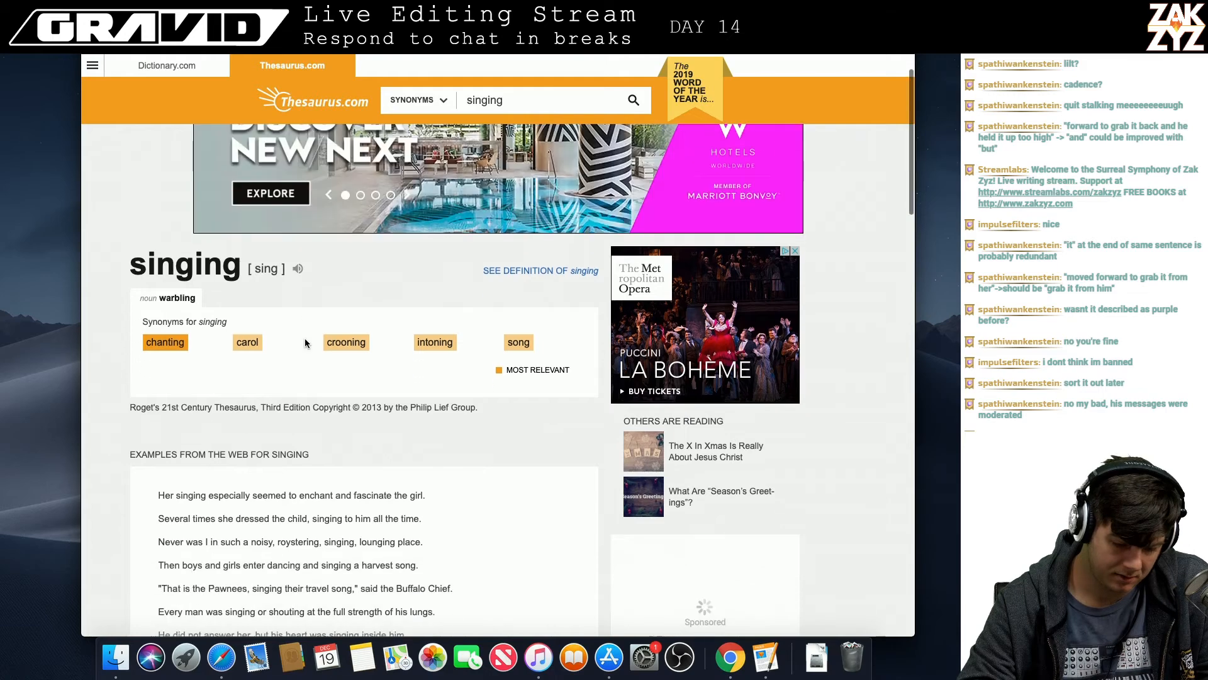
left_click(344, 348)
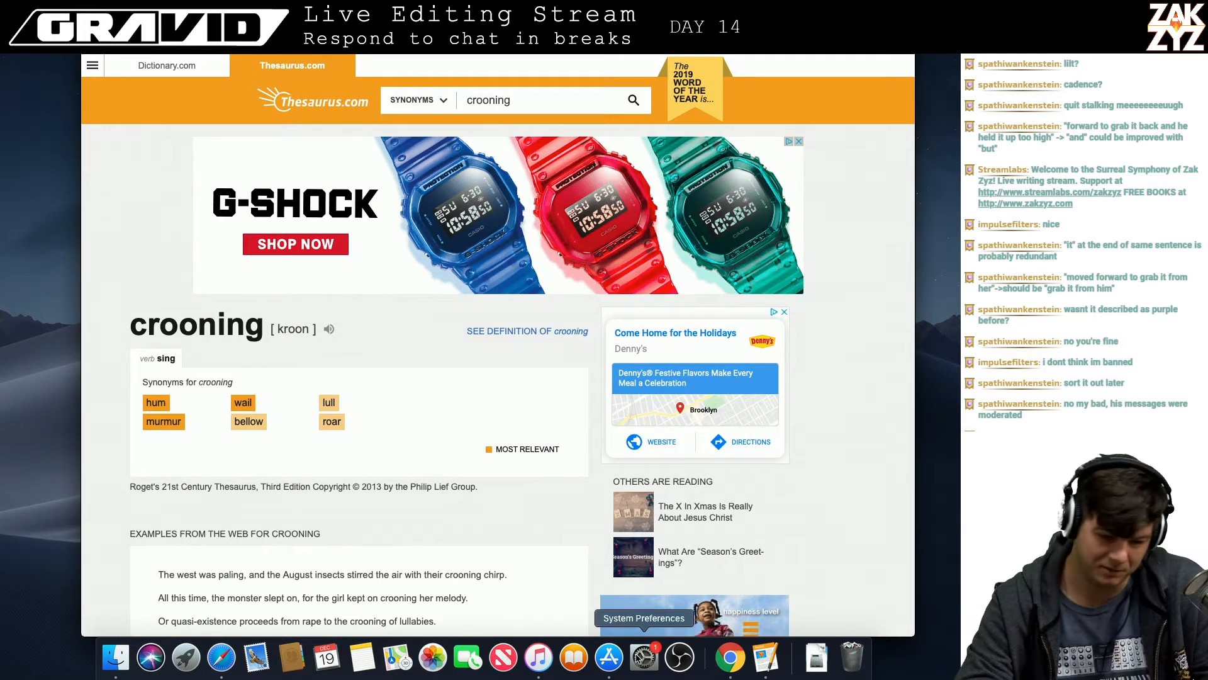
double_click(507, 100)
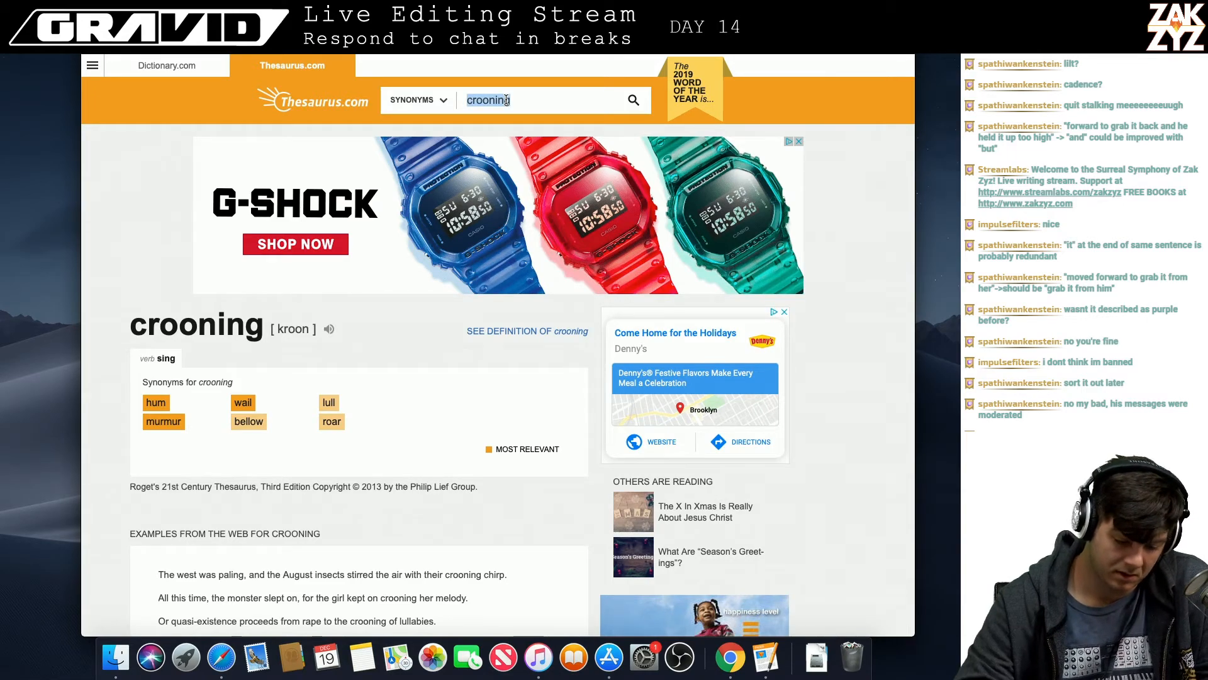
- Switch back to the manuscript and replace “asked in a” with “crooned” in Malcolm's tag after “What’s this Freya?”
key("super+Tab")
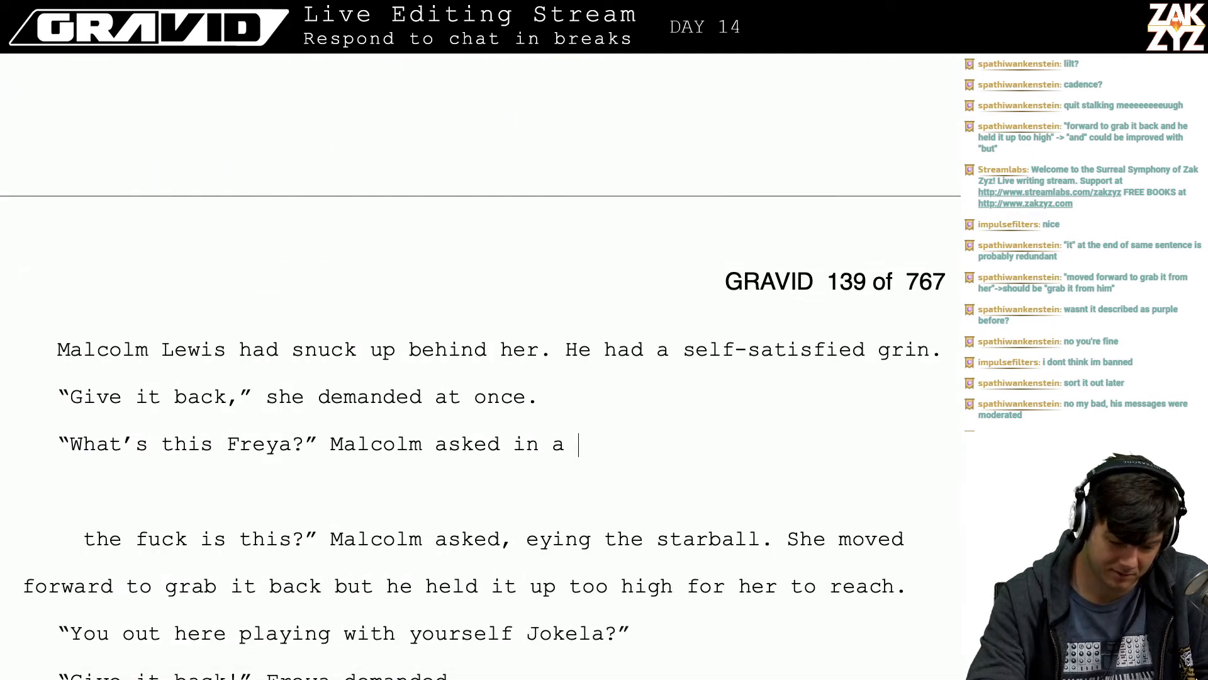
key("BackSpace")
key("BackSpace")
key("BackSpace")
key("BackSpace")
key("BackSpace")
key("BackSpace")
key("BackSpace")
key("BackSpace")
key("BackSpace")
key("BackSpace")
key("BackSpace")
type("crooned,")
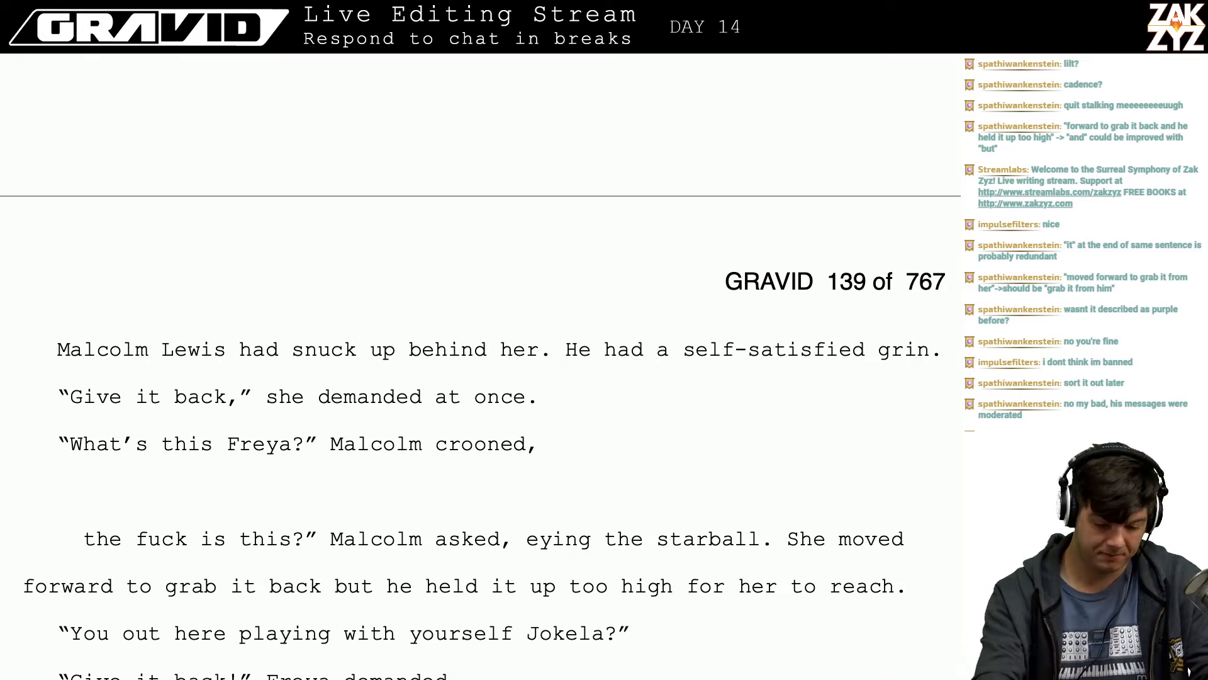
type("she")
key("BackSpace")
key("BackSpace")
key("BackSpace")
key("BackSpace")
key("BackSpace")
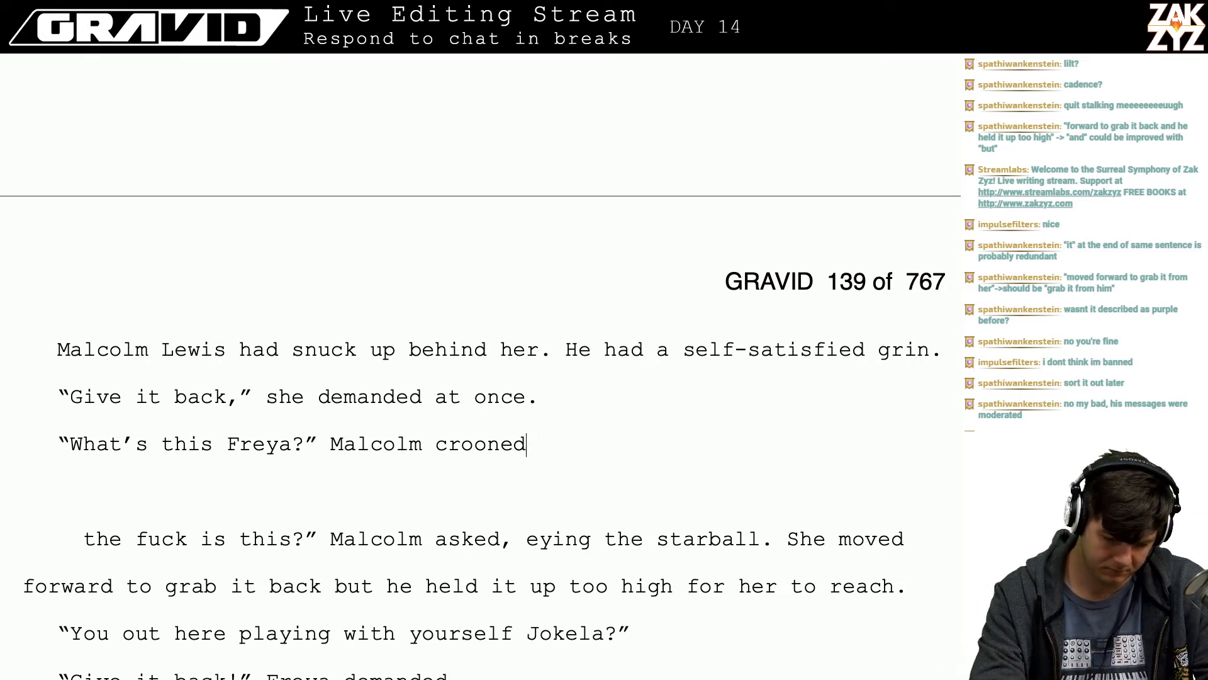
type(". She'd")
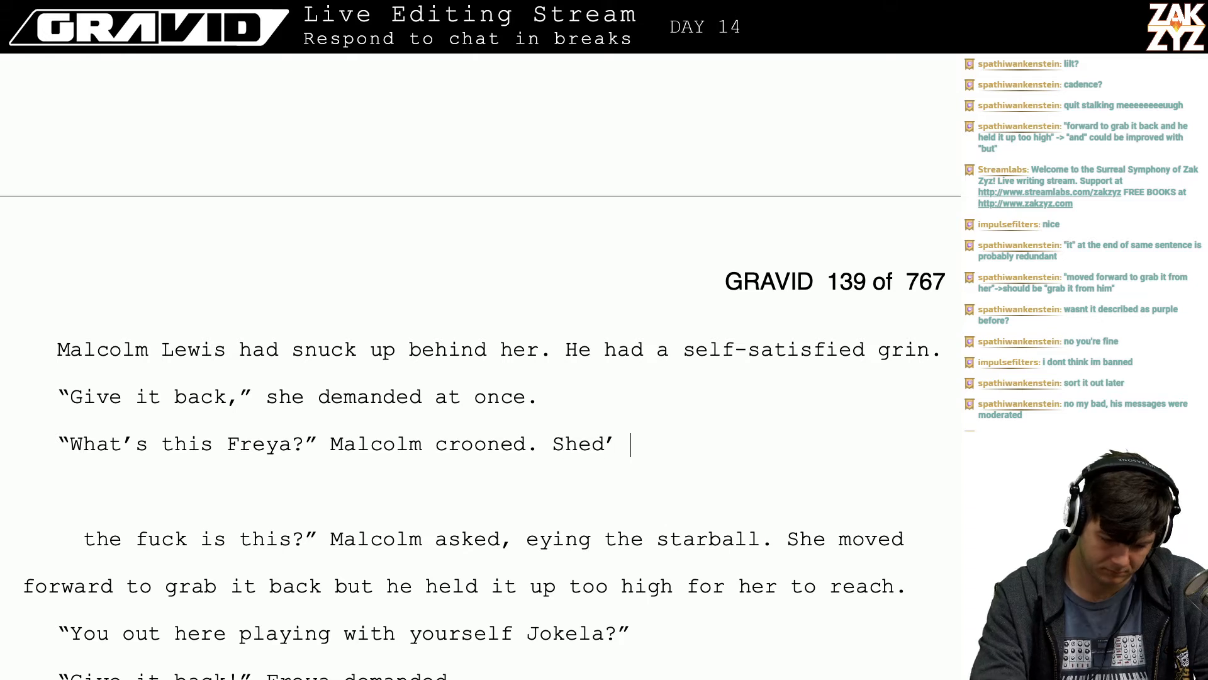
key("BackSpace")
key("BackSpace")
key("BackSpace")
type("'d seen him teas")
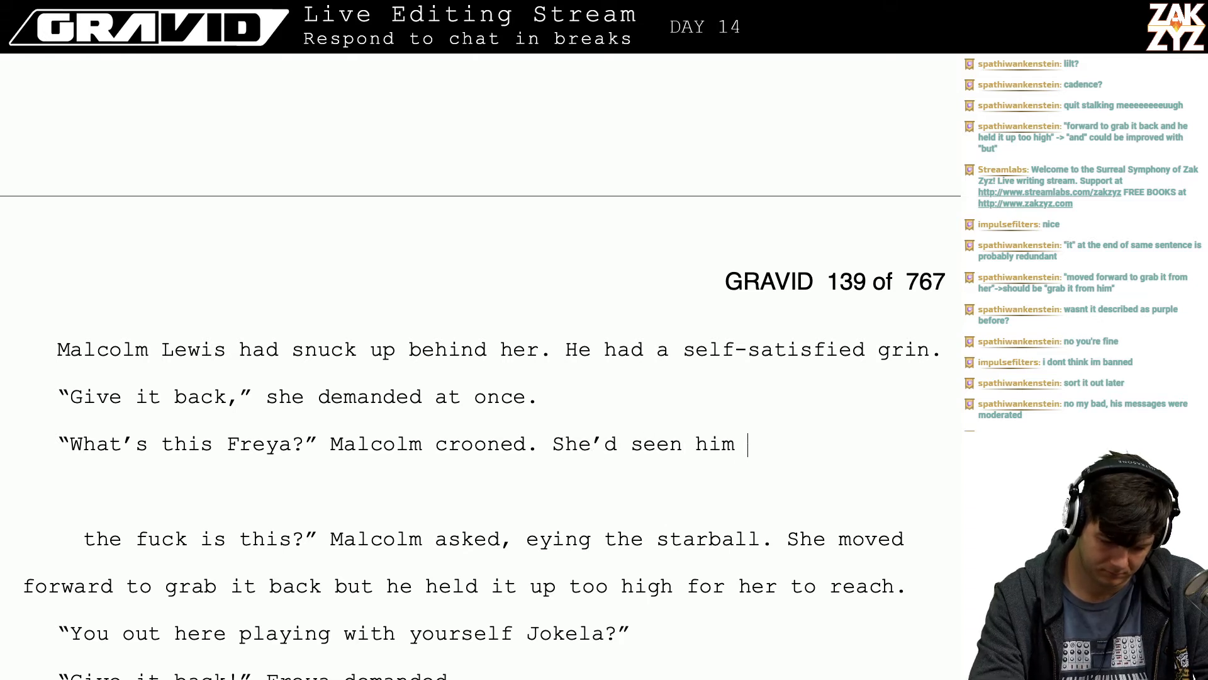
type("e boys")
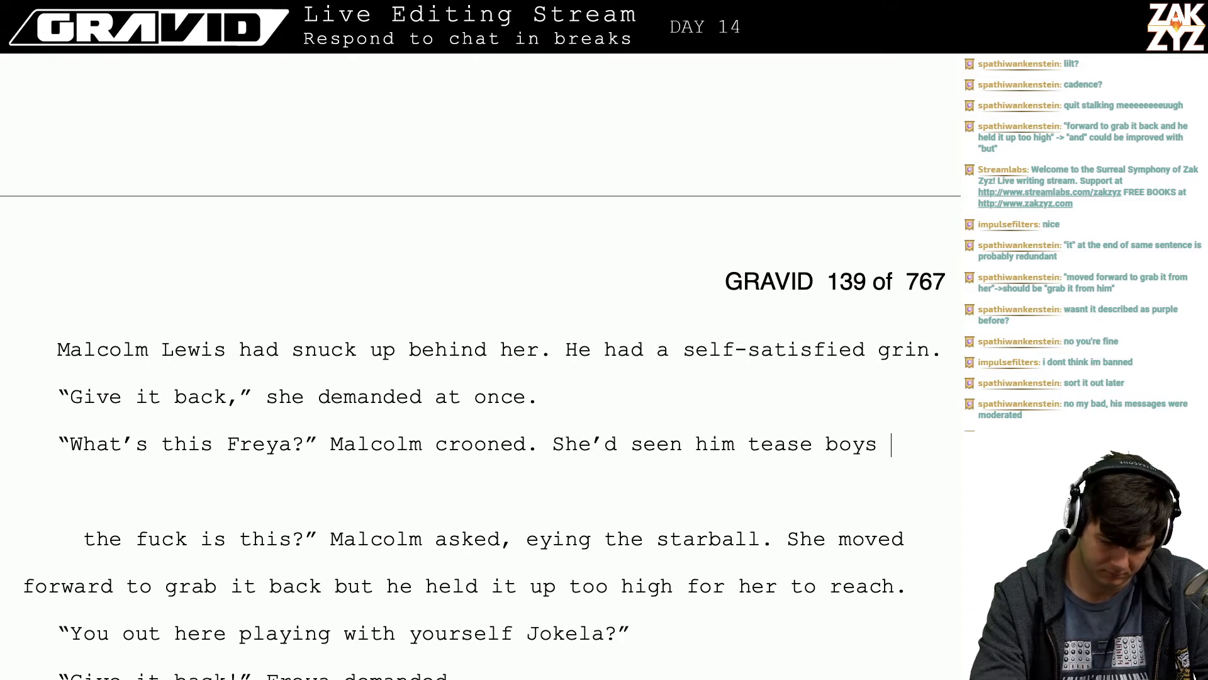
key("BackSpace")
key("BackSpace")
key("BackSpace")
key("BackSpace")
type("other peop")
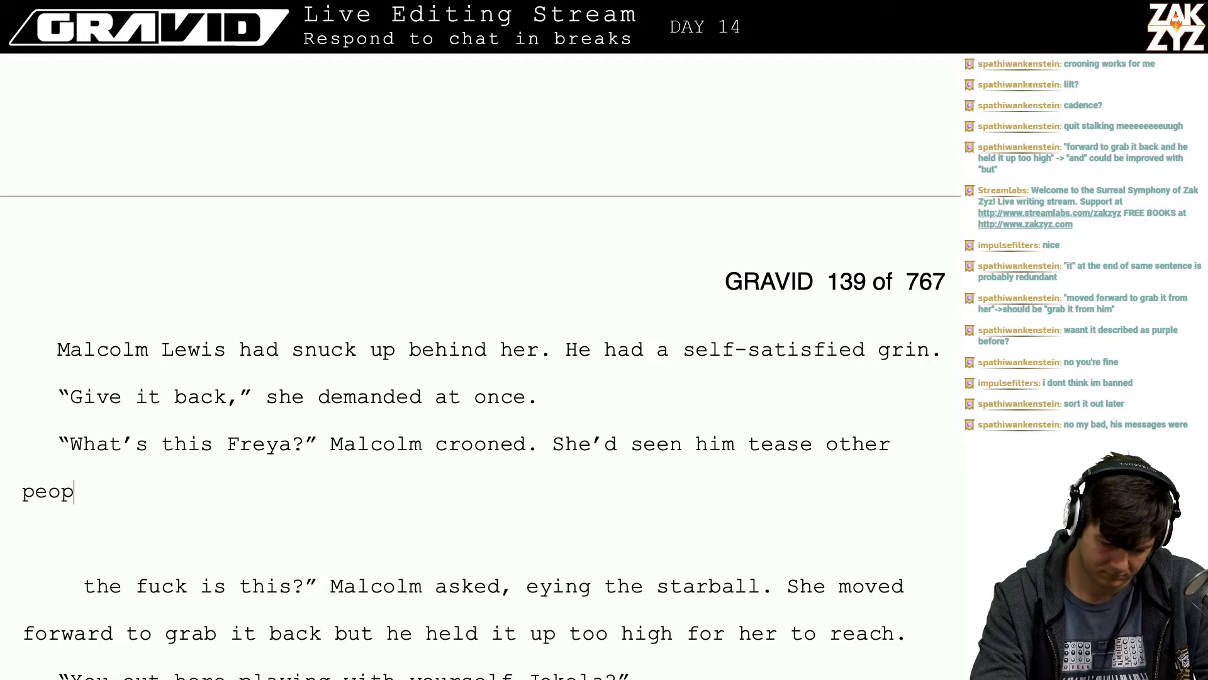
key("BackSpace")
key("BackSpace")
key("BackSpace")
key("BackSpace")
key("BackSpace")
key("BackSpace")
key("BackSpace")
key("BackSpace")
key("BackSpace")
key("BackSpace")
key("BackSpace")
key("BackSpace")
key("BackSpace")
key("BackSpace")
key("BackSpace")
key("BackSpace")
key("BackSpace")
key("BackSpace")
key("BackSpace")
key("BackSpace")
key("BackSpace")
key("BackSpace")
key("BackSpace")
key("BackSpace")
key("BackSpace")
key("BackSpace")
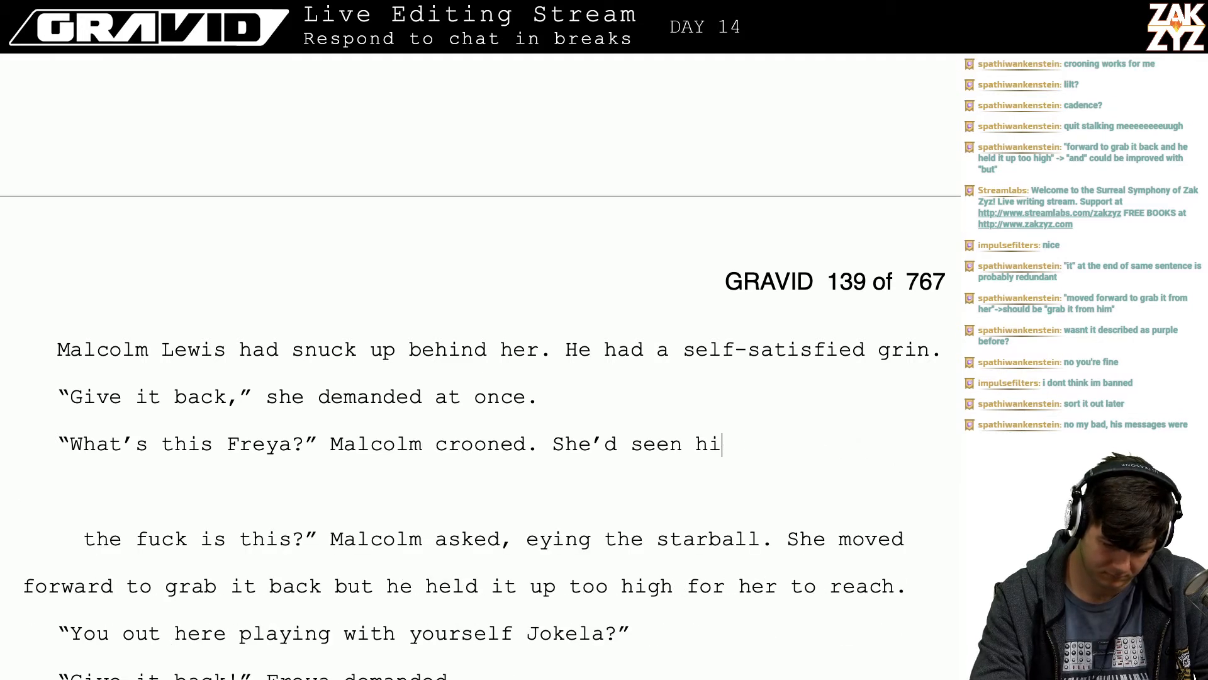
key("BackSpace")
key("BackSpace")
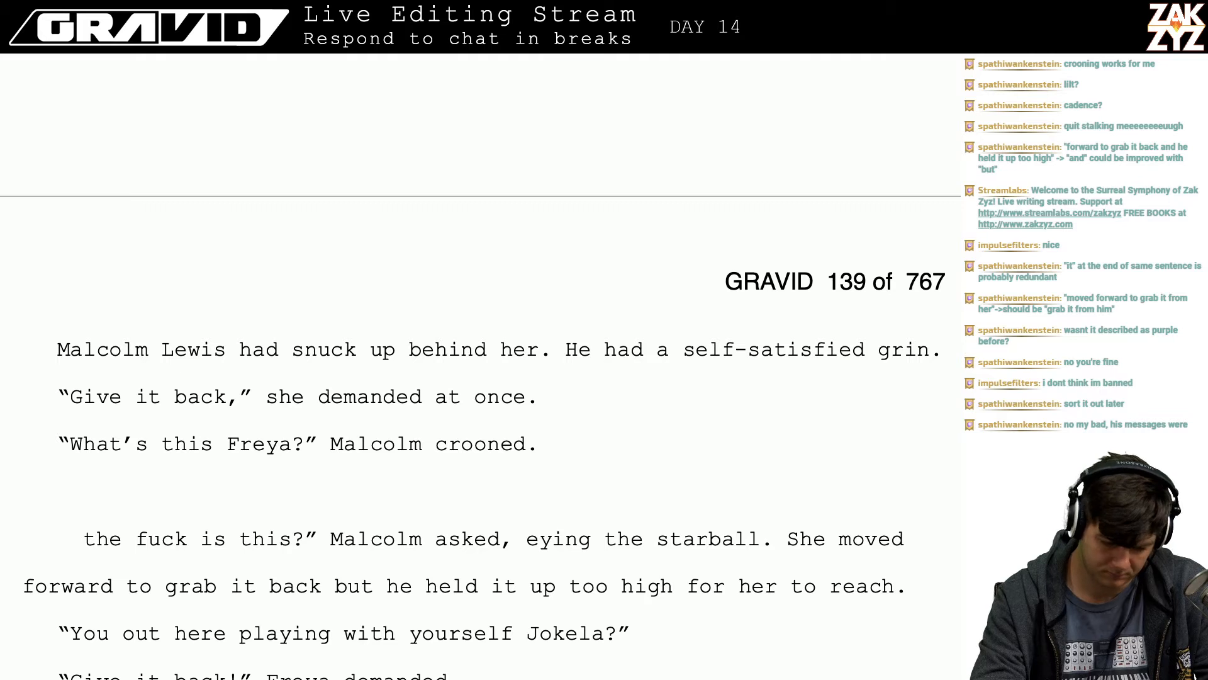
- After “Malcolm crooned.”, add “She darted forward to grab the Starball back but he held it up, too high for her to reach.”
type("She")
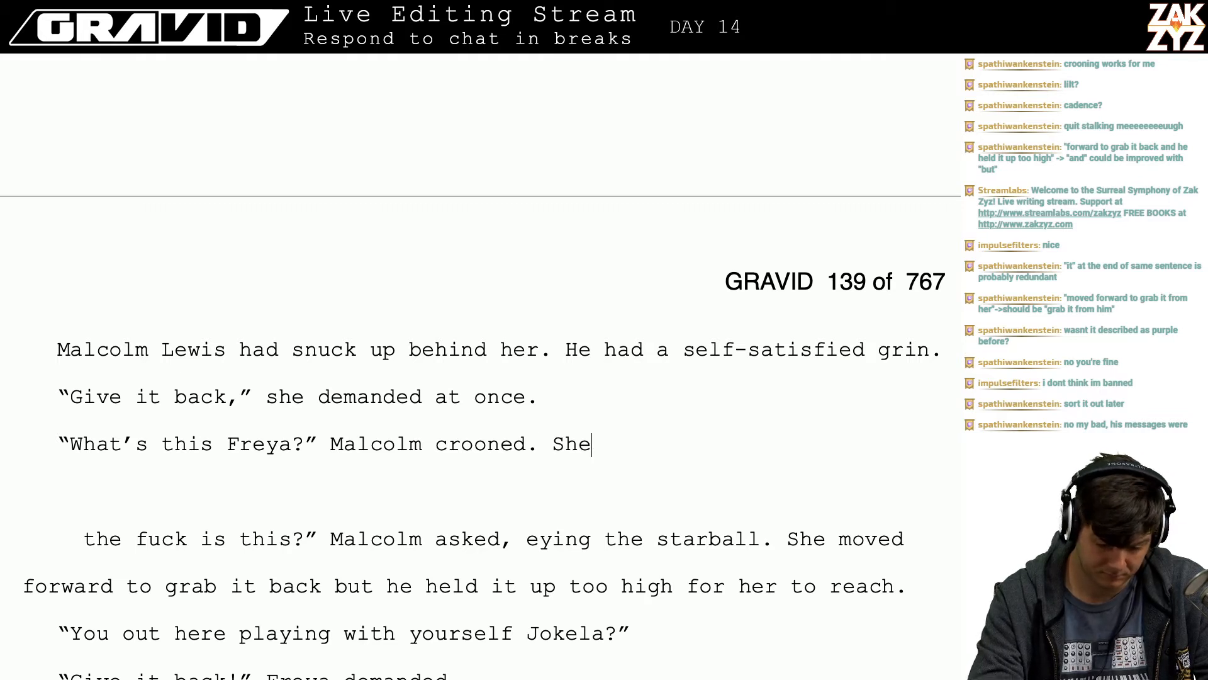
type(" dart")
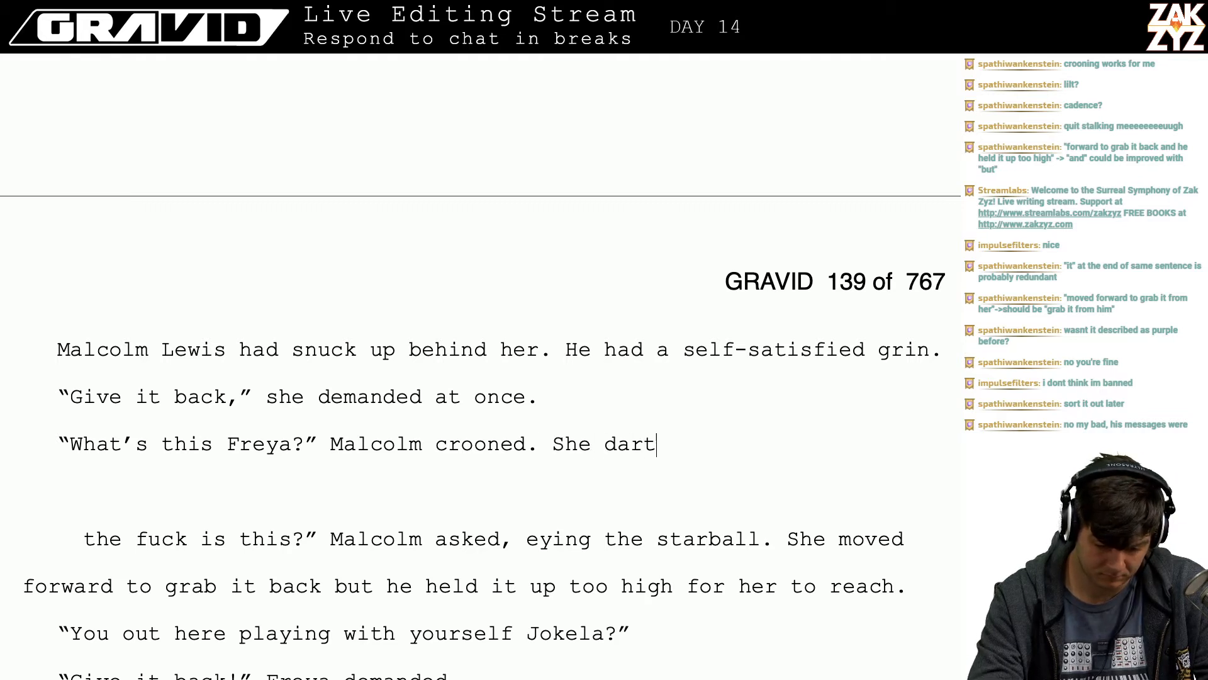
type("ed forward to ")
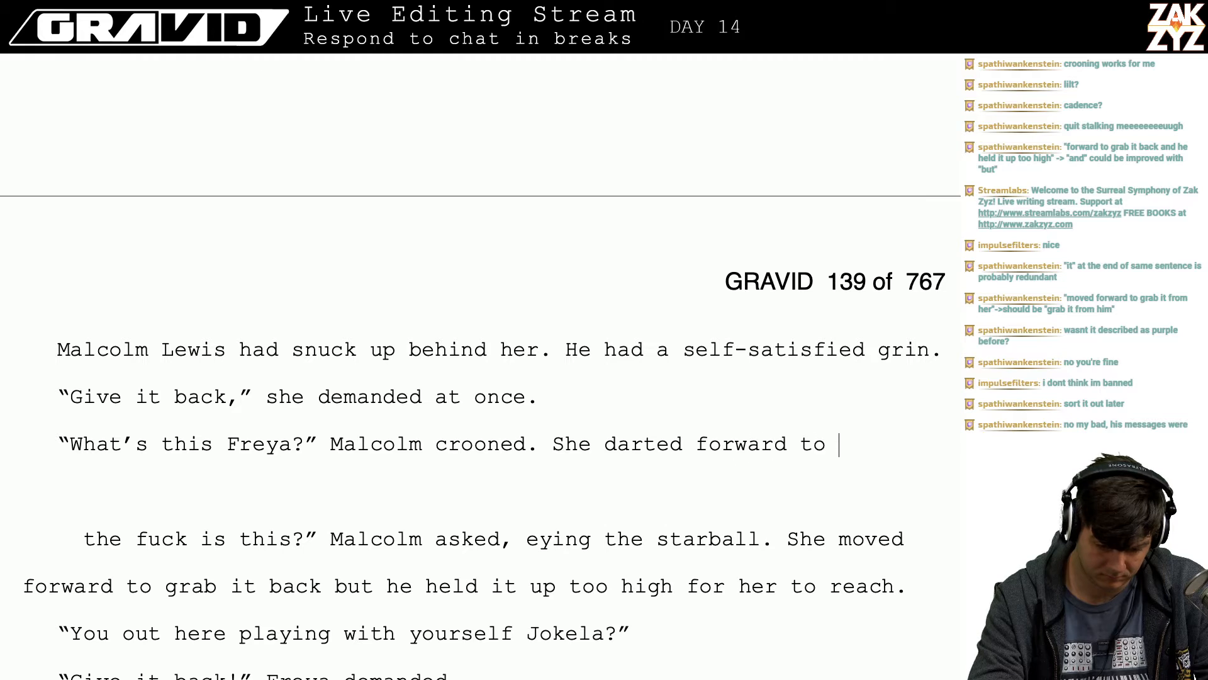
type("grab the")
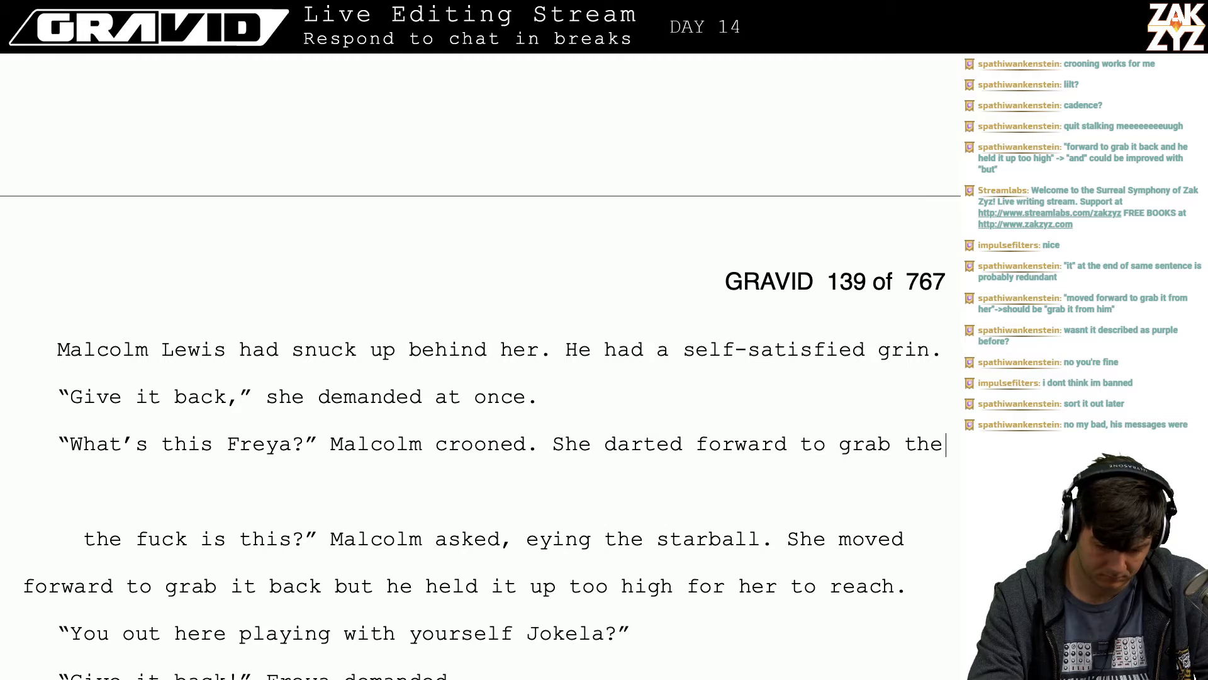
type(" Sta")
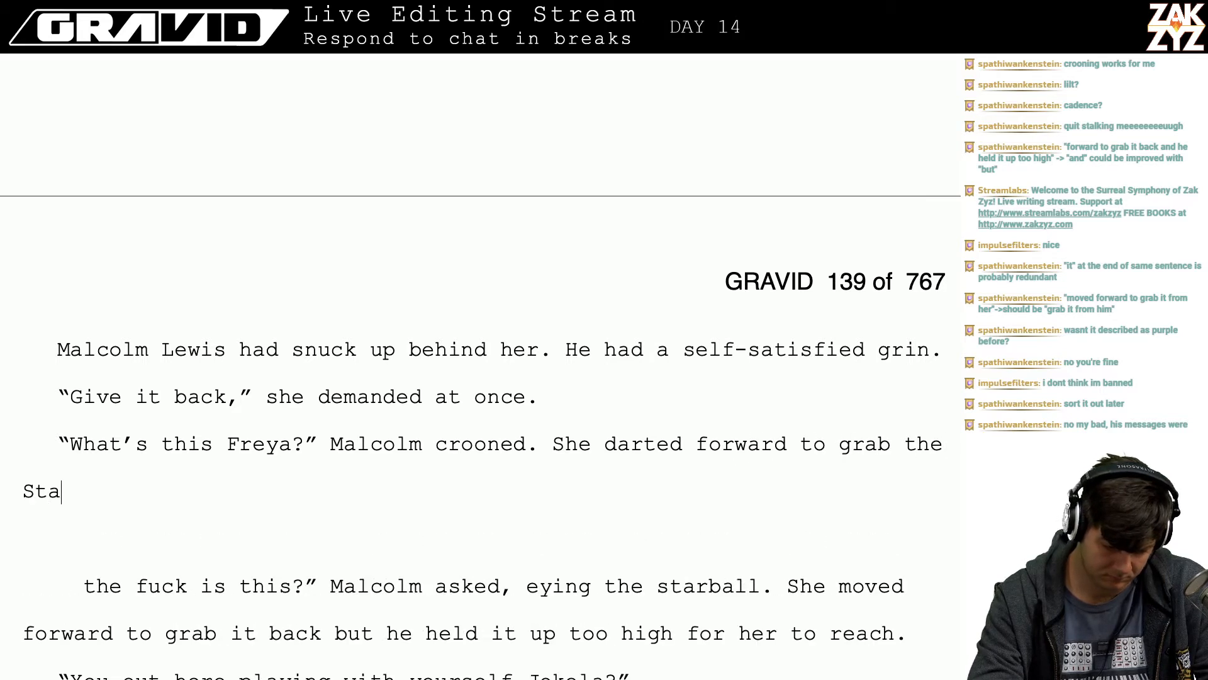
type("rball back but ")
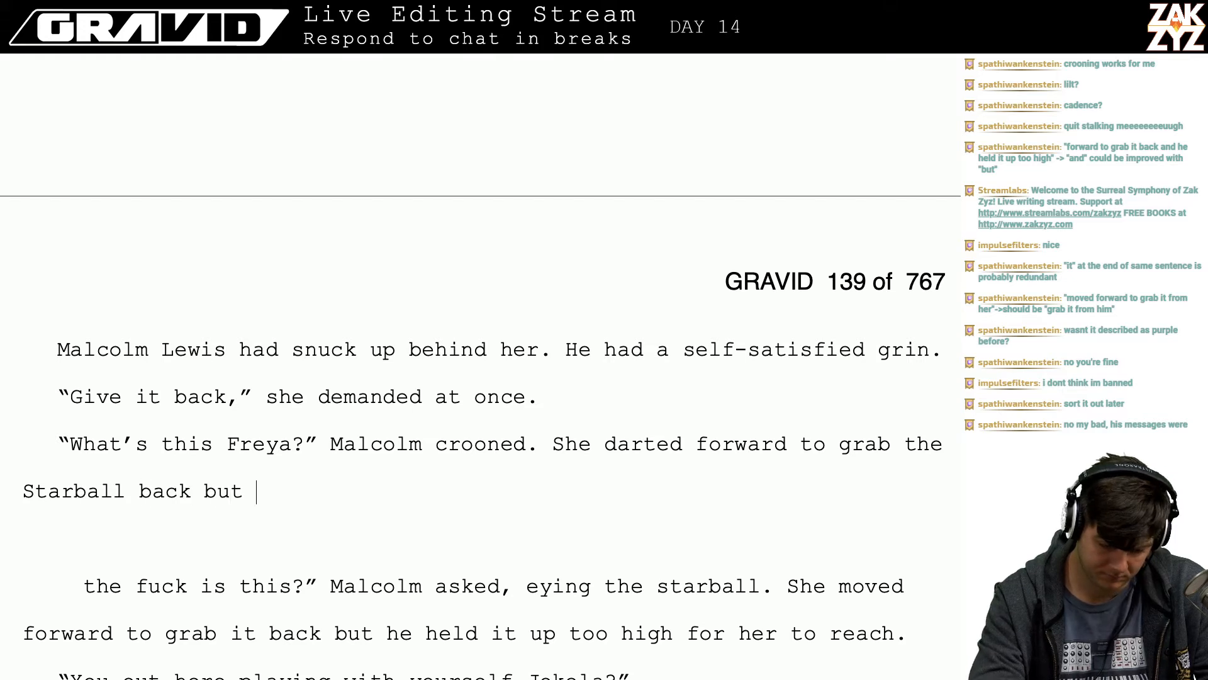
type("he held it u")
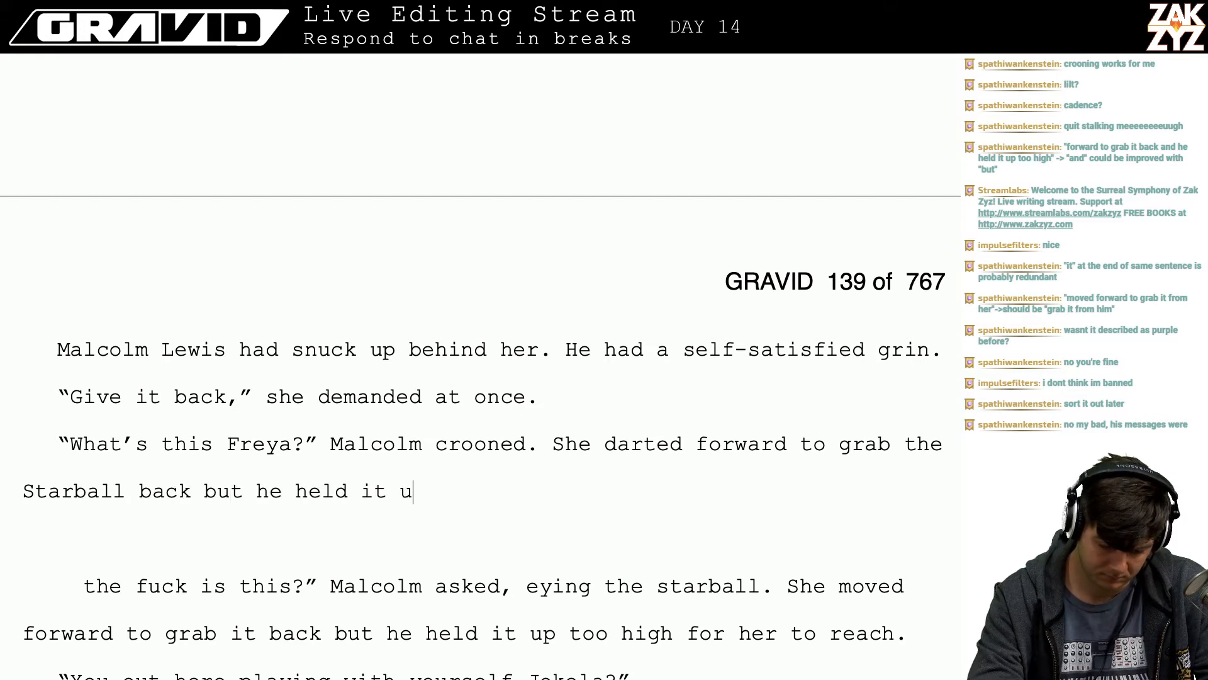
type("p t")
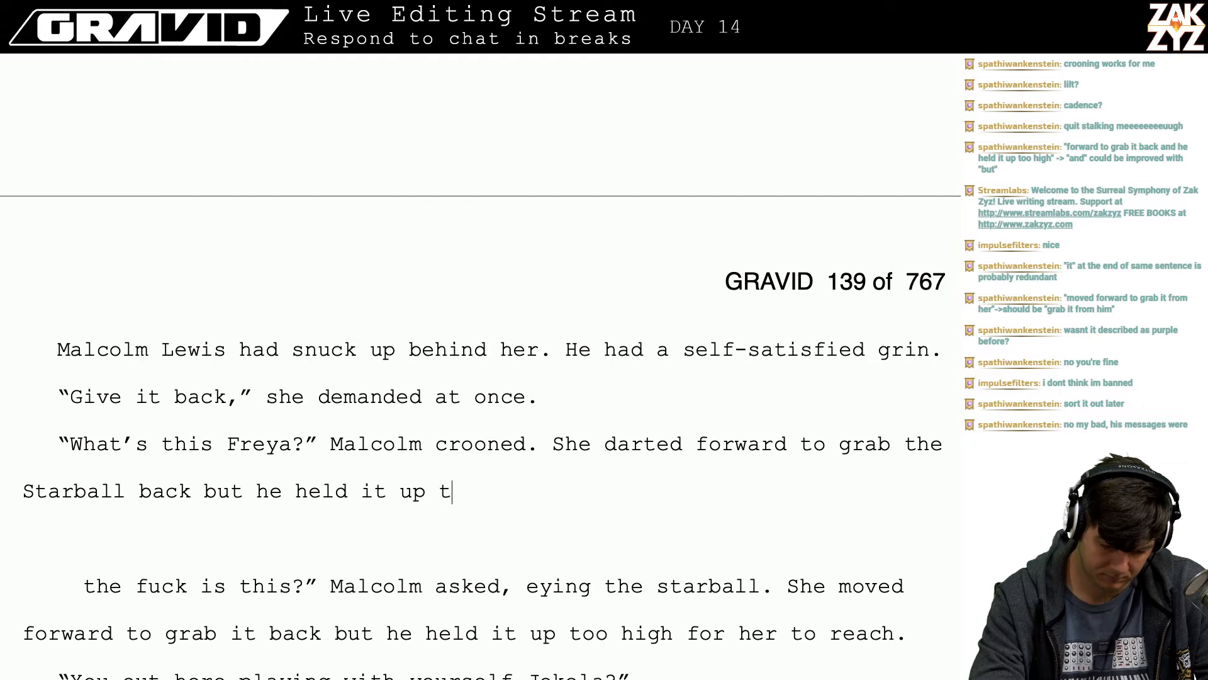
key("BackSpace")
type(", too ")
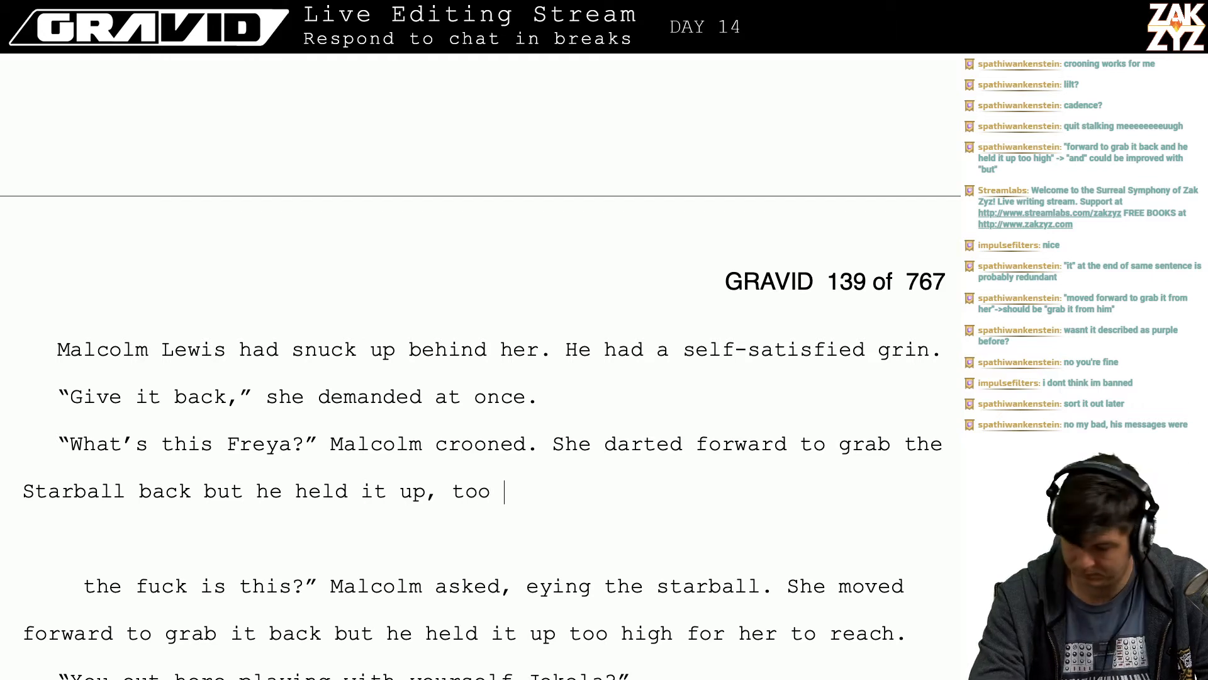
type("high for her to reach.")
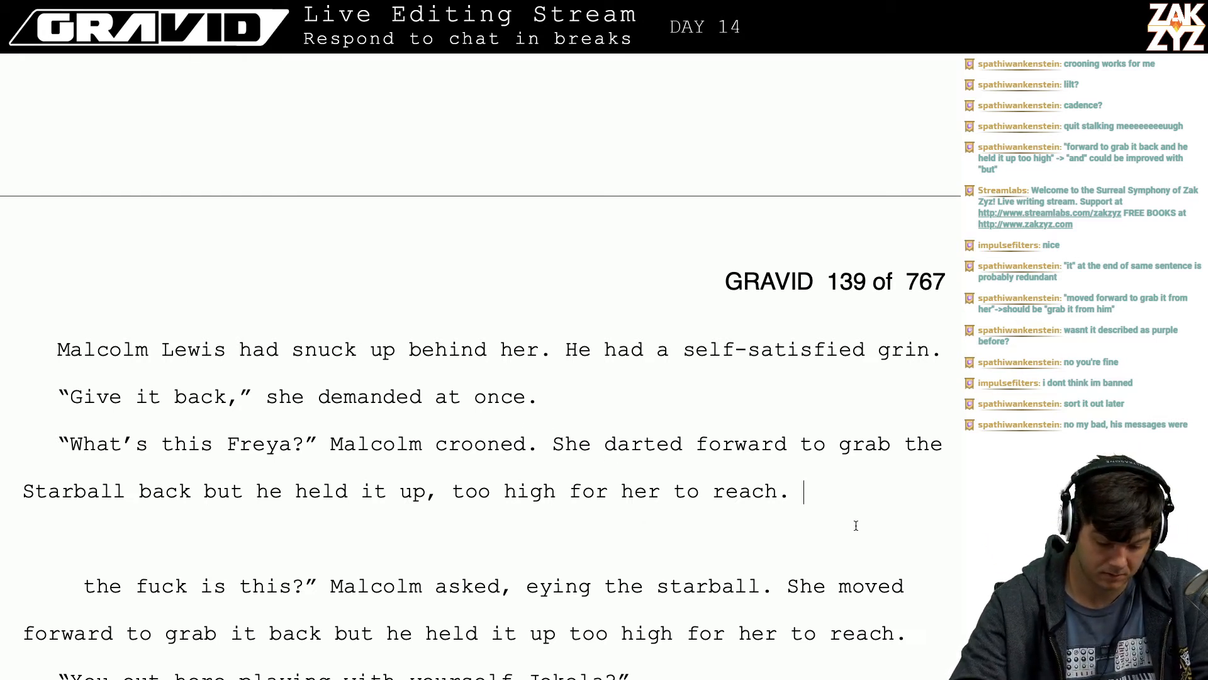
- Delete the empty line and the leftover old paragraph in which Malcolm asks about the starball and Freya reaches for it
key("Right")
key("Down")
key("Down")
key("Down")
key("Up")
key("Up")
key("Up")
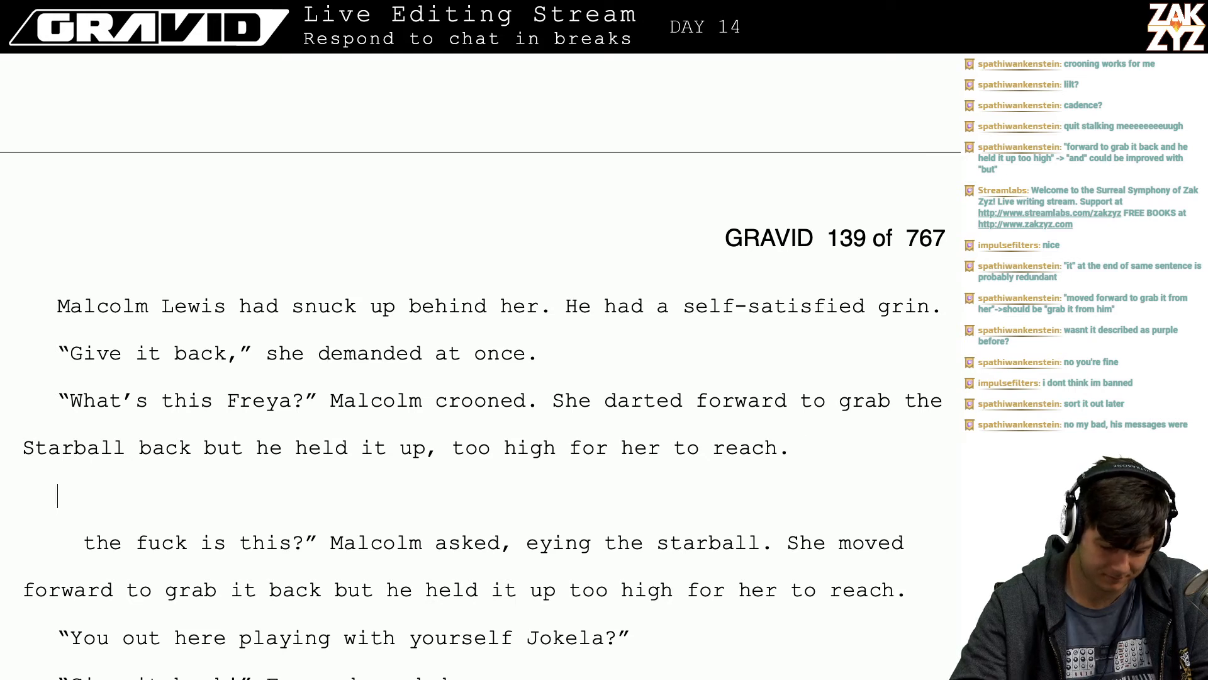
key("shift+Down")
key("shift+Down")
key("shift+Down")
key("Delete")
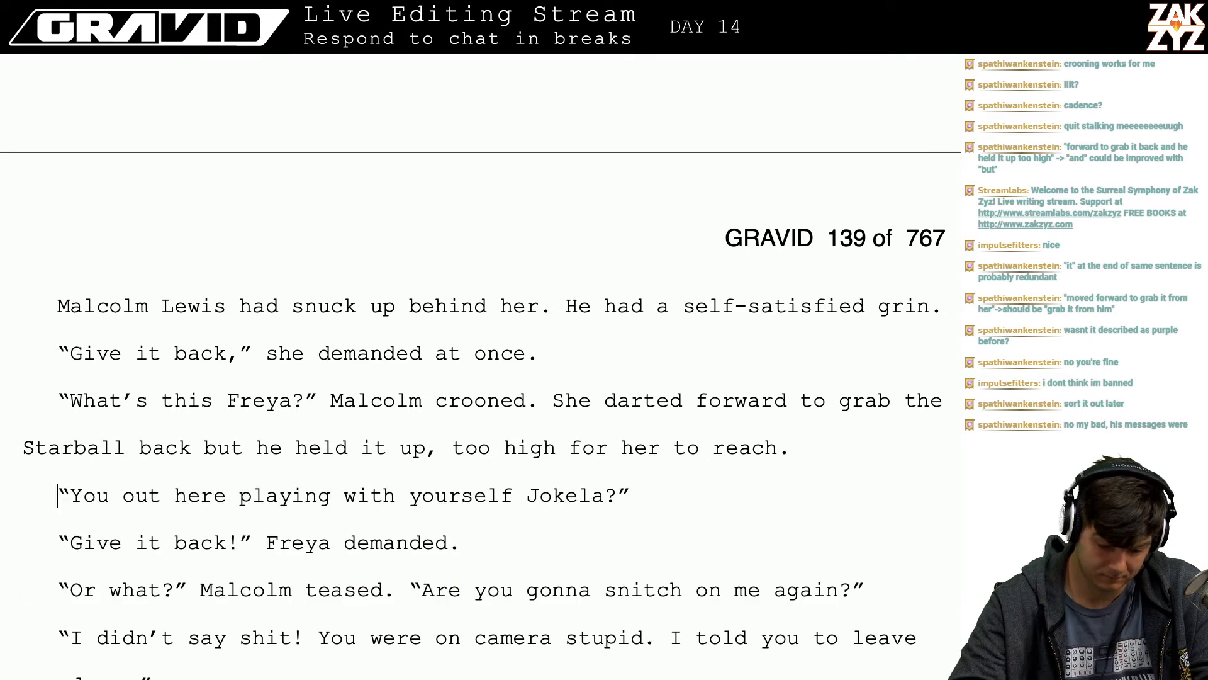
- Add the dialogue tag “Malcolm teased.” after “You out here playing with yourself Jokela?”
key("Down")
key("Left")
key("Left")
key("Left")
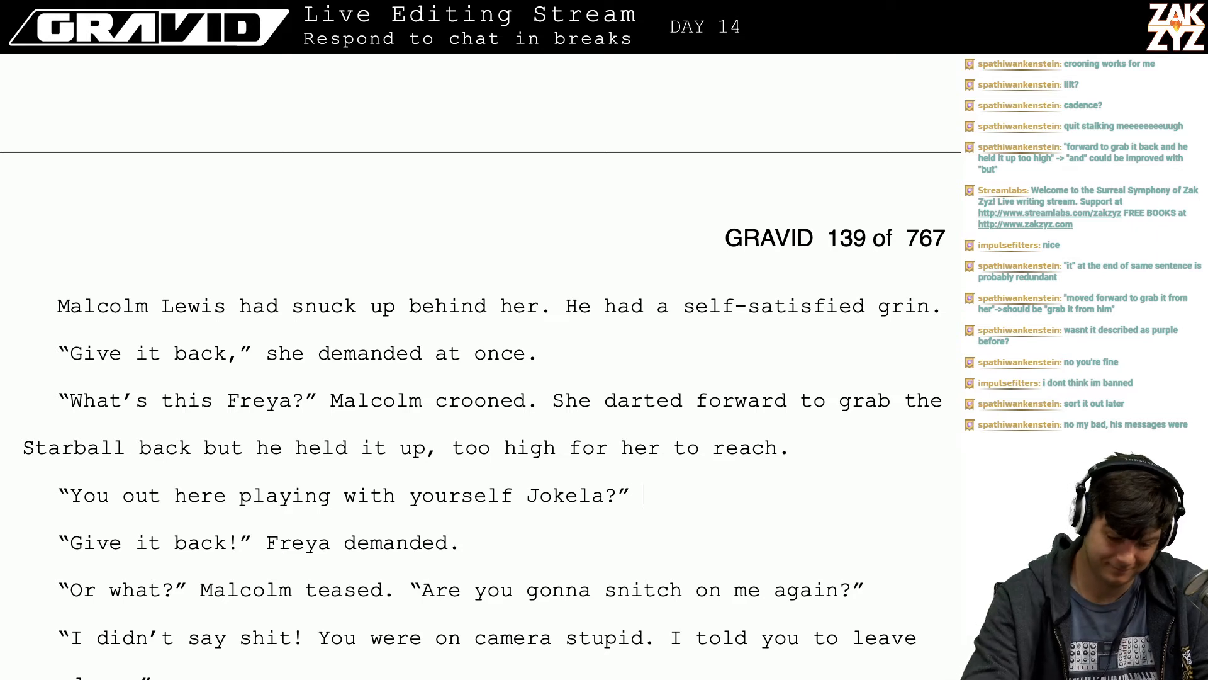
type("He")
key("BackSpace")
key("BackSpace")
key("BackSpace")
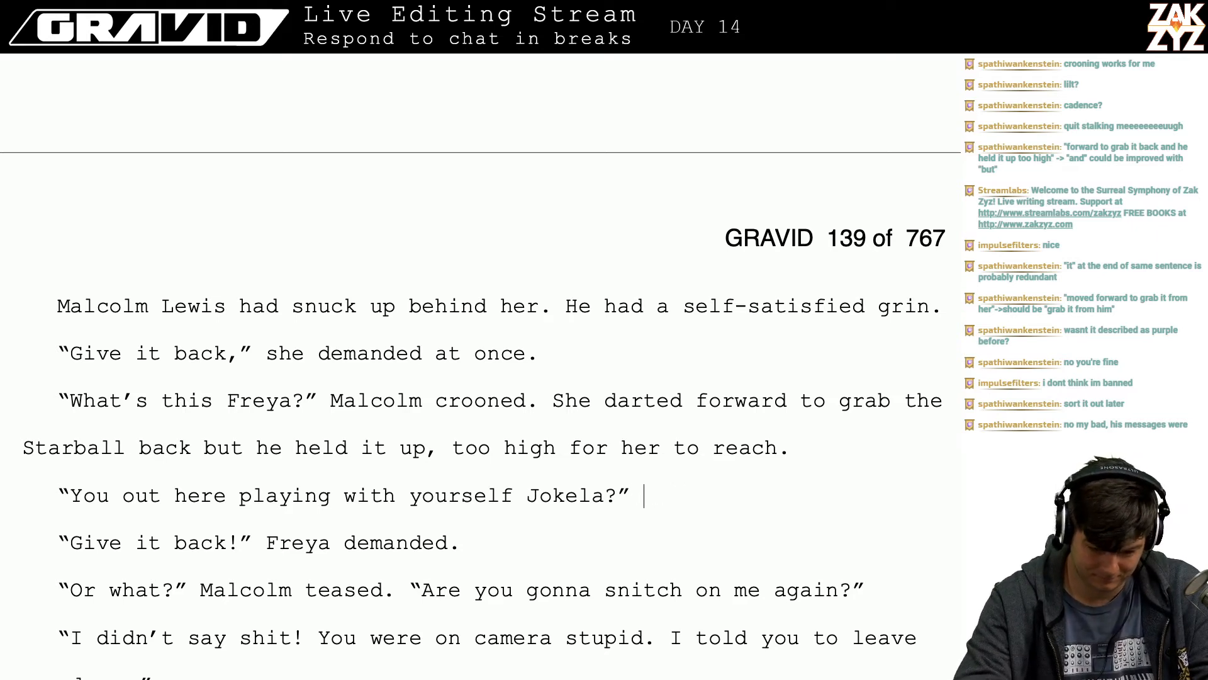
type("Malcolm te")
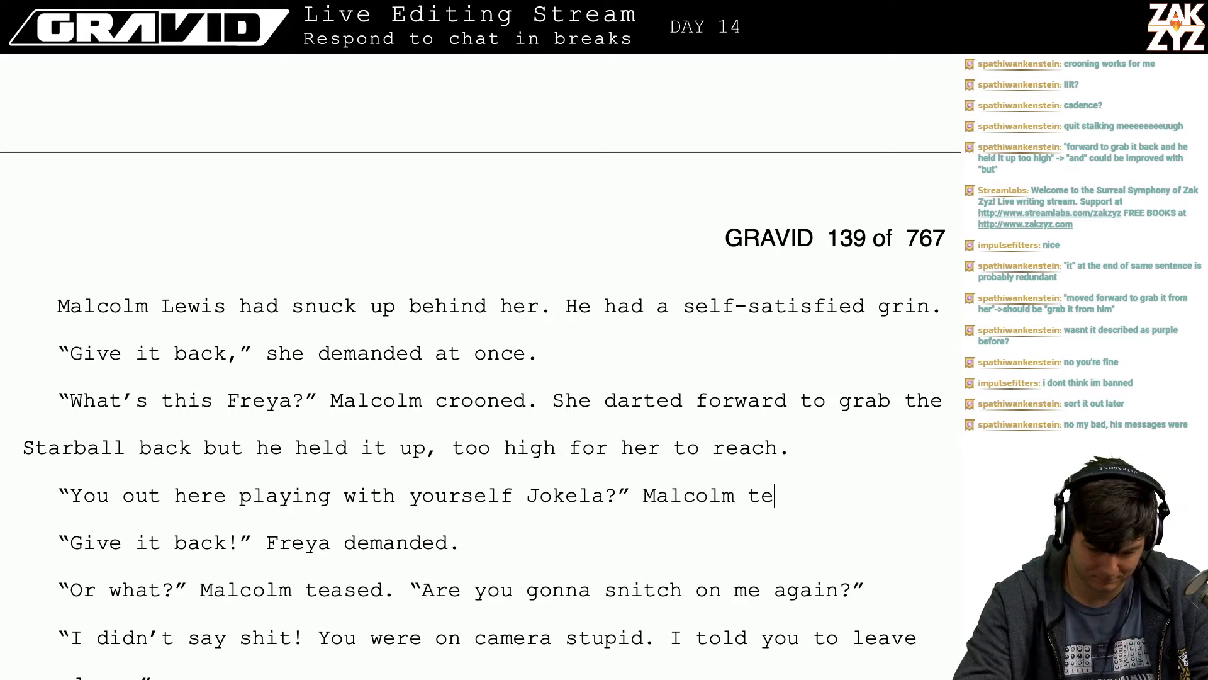
type("ased. ")
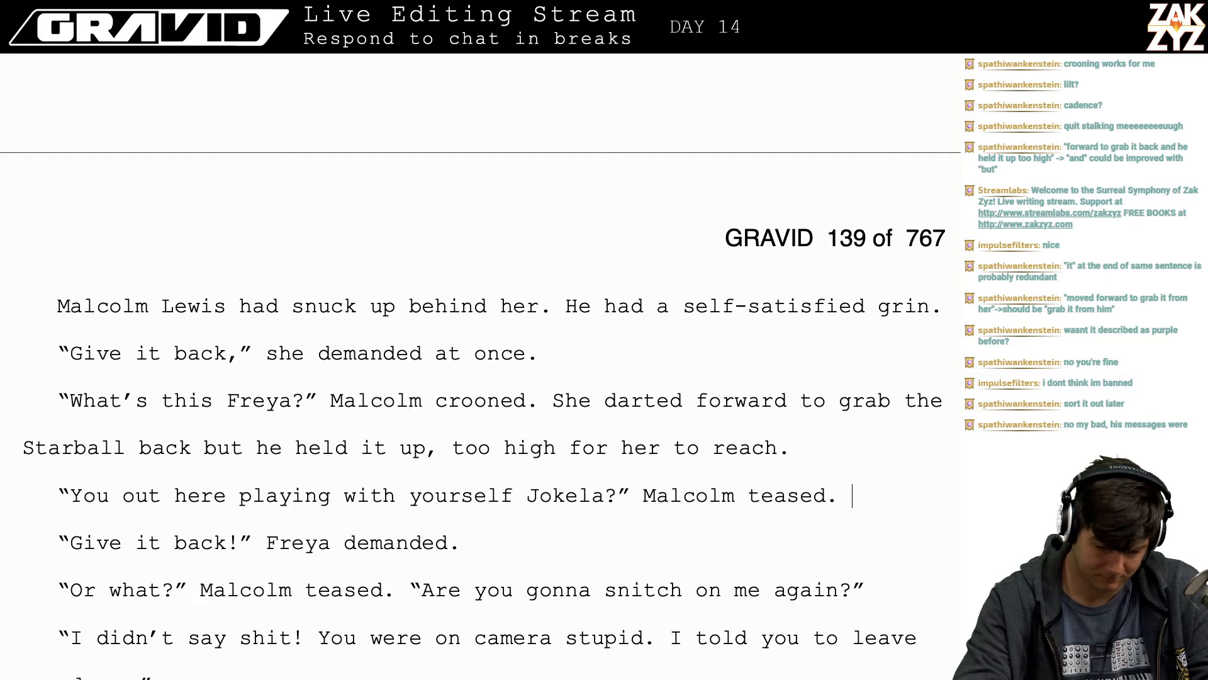
type("HE re")
key("BackSpace")
key("BackSpace")
key("BackSpace")
key("BackSpace")
key("BackSpace")
key("BackSpace")
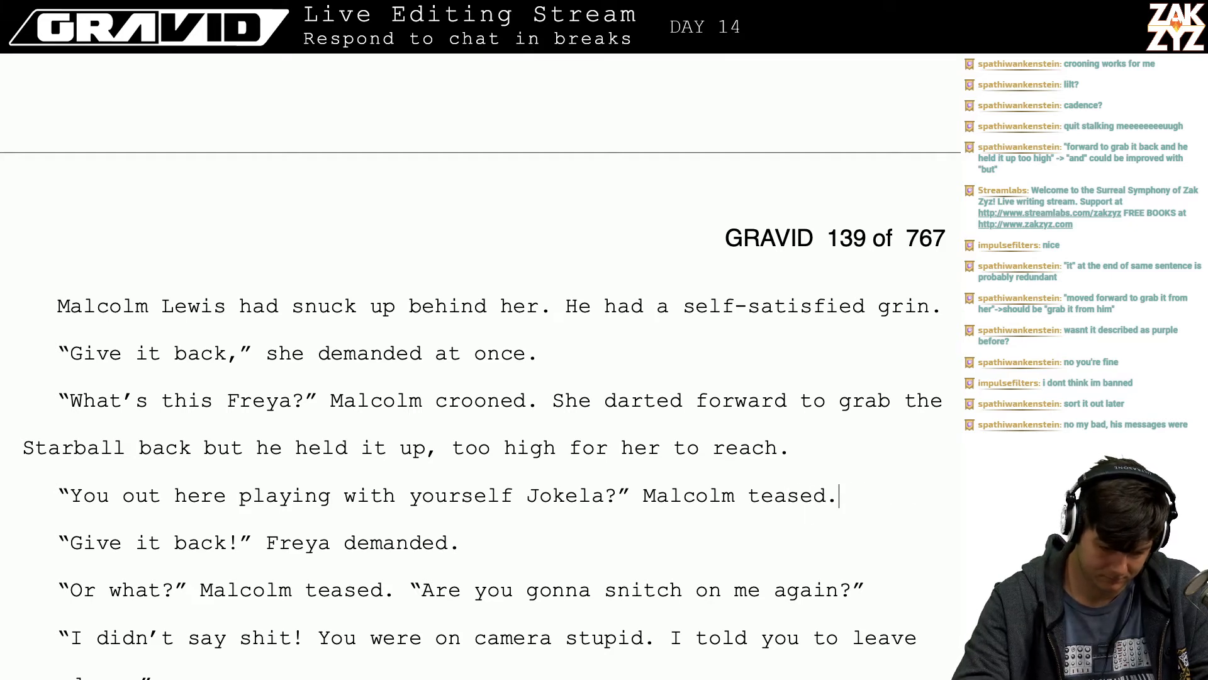
- Review the dialogue from Freya's “Give it back!” through the lines about snitching and the camera
key("Right")
key("Down")
key("Left")
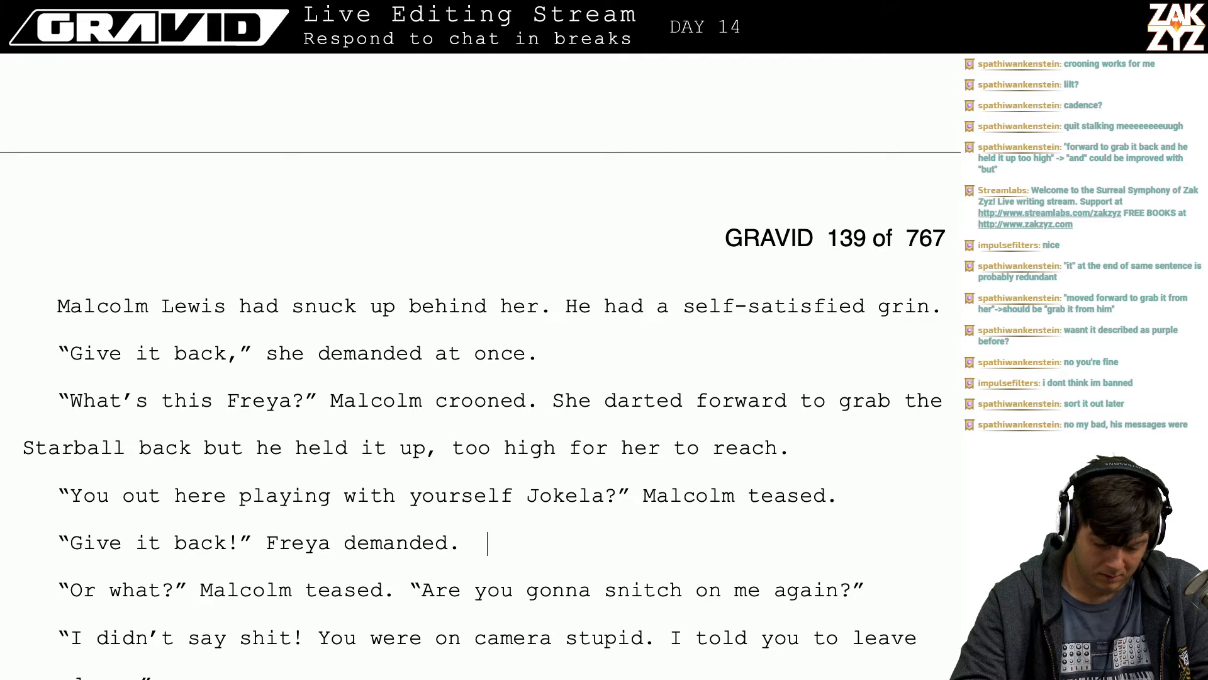
key("Down")
key("Down")
key("Down")
key("Up")
key("Left")
key("Left")
key("Up")
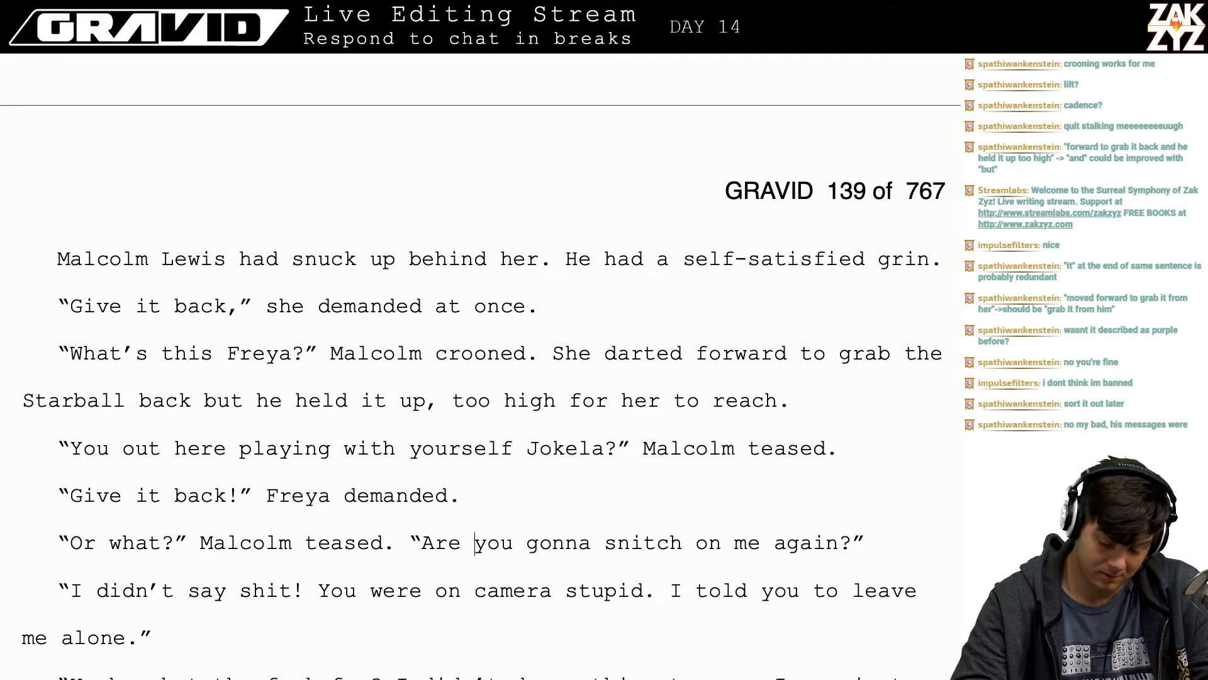
- Replace “snitch” with “tattle” in Malcolm's line “Are you gonna snitch on me again?”
key("Right")
key("Right")
key("Right")
key("Right")
key("Right")
key("Right")
key("Right")
key("Right")
key("Right")
key("Right")
key("Right")
key("Left")
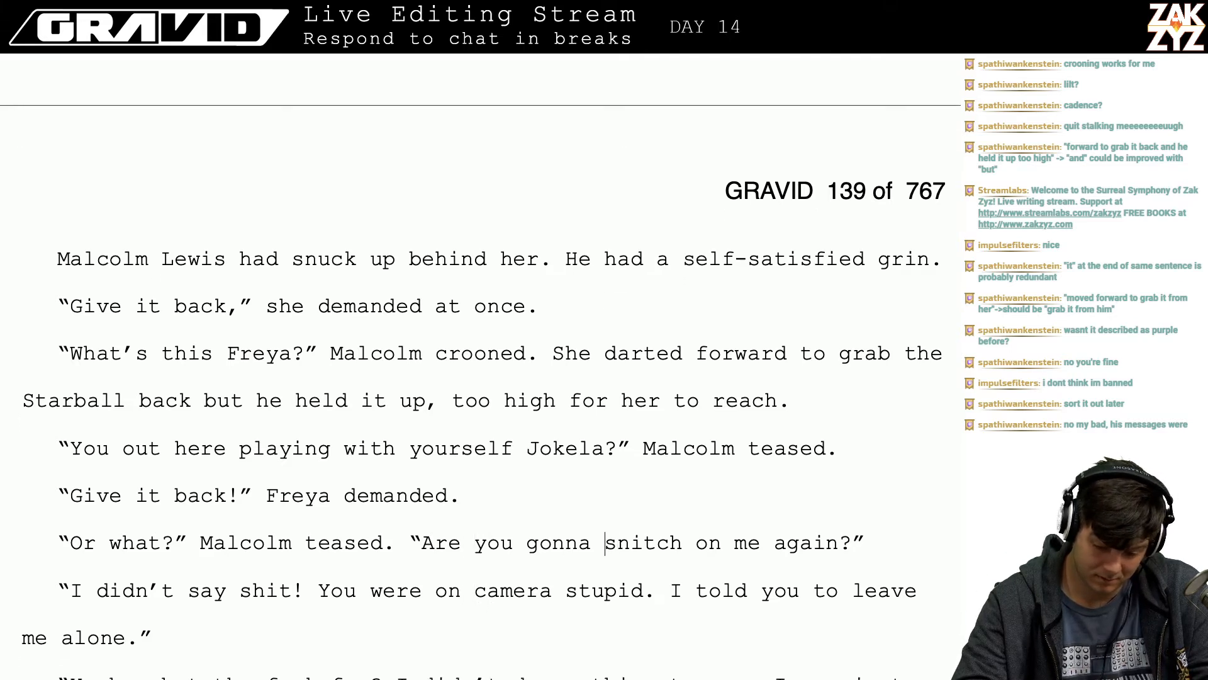
key("shift+Right")
key("shift+Right")
key("shift+Right")
key("shift+Right")
key("shift+Right")
key("shift+Right")
type("tattle")
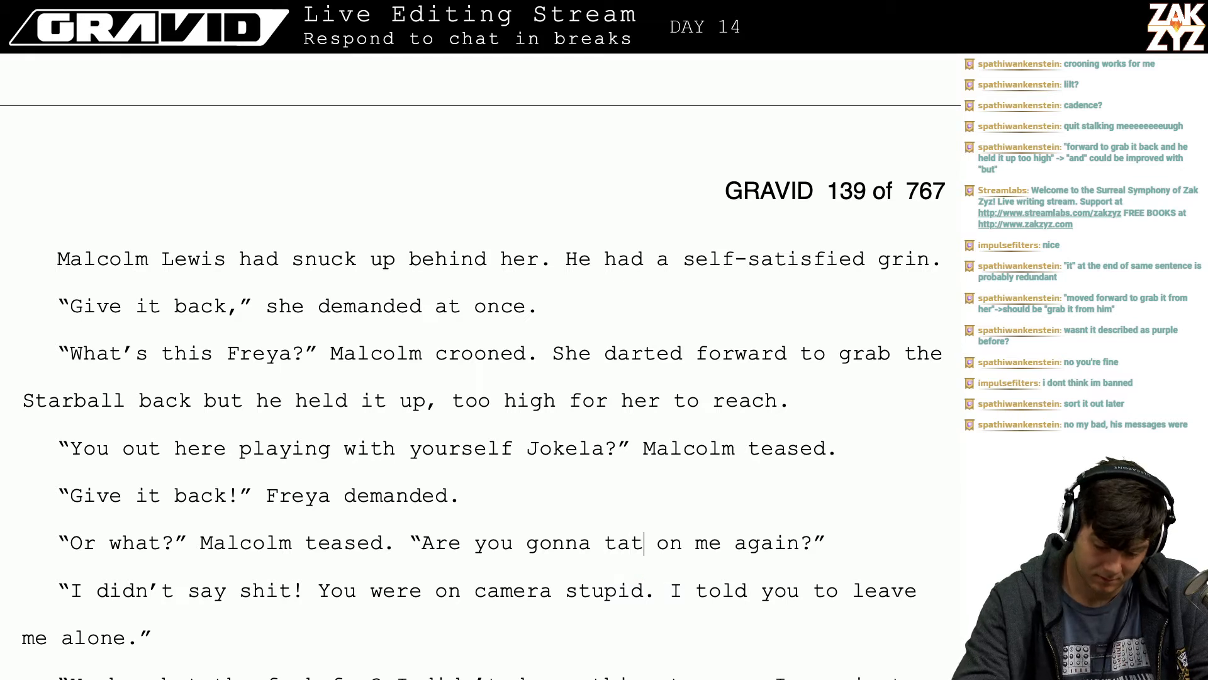
- Extend the tag “Malcolm teased” after the “playing with yourself Jokela?” line with “, in an infantile voice”
key("Up")
key("Up")
key("Up")
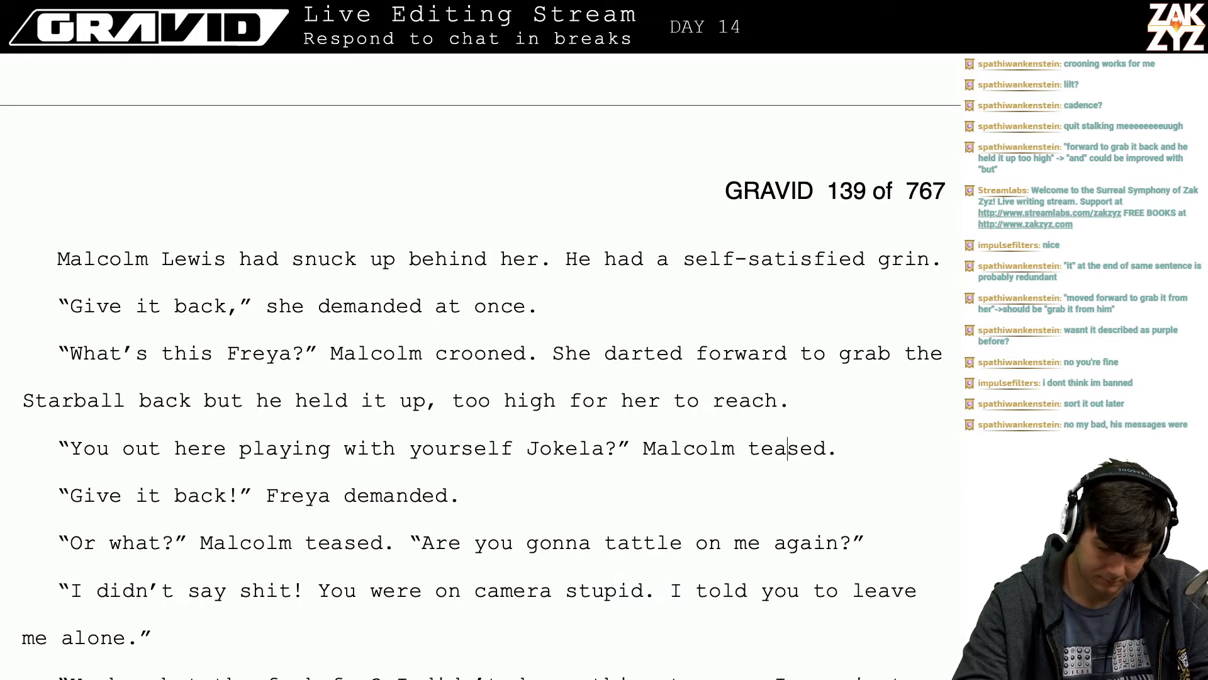
type(",")
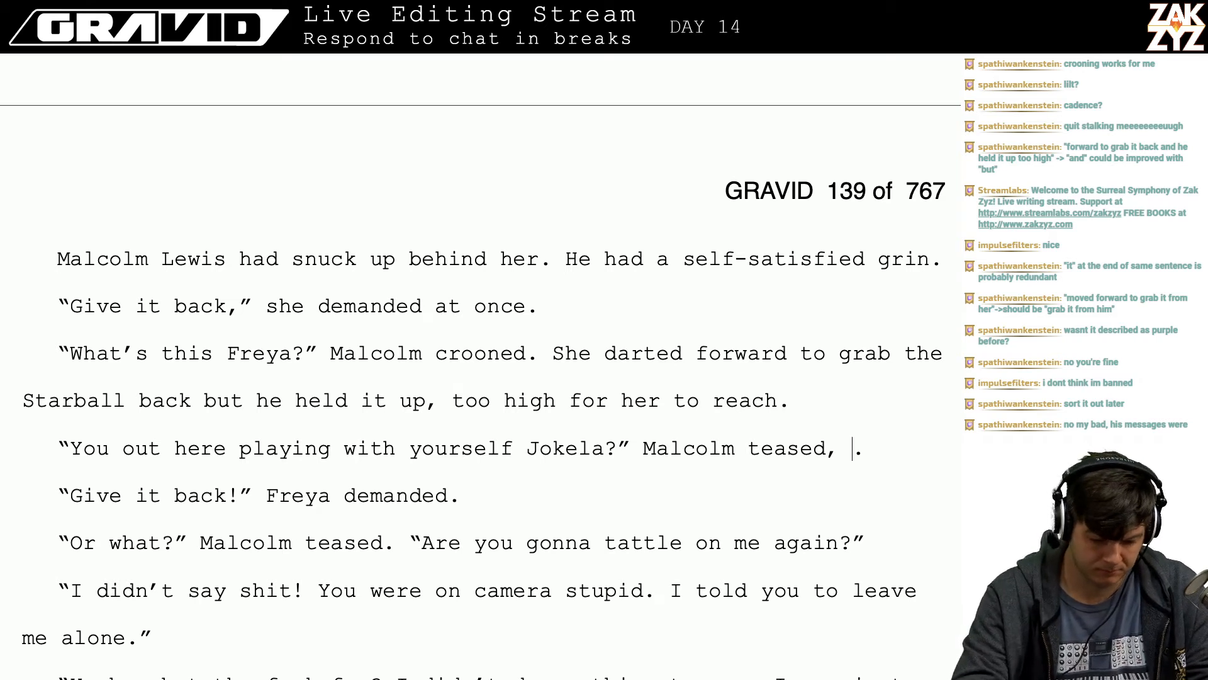
type("i")
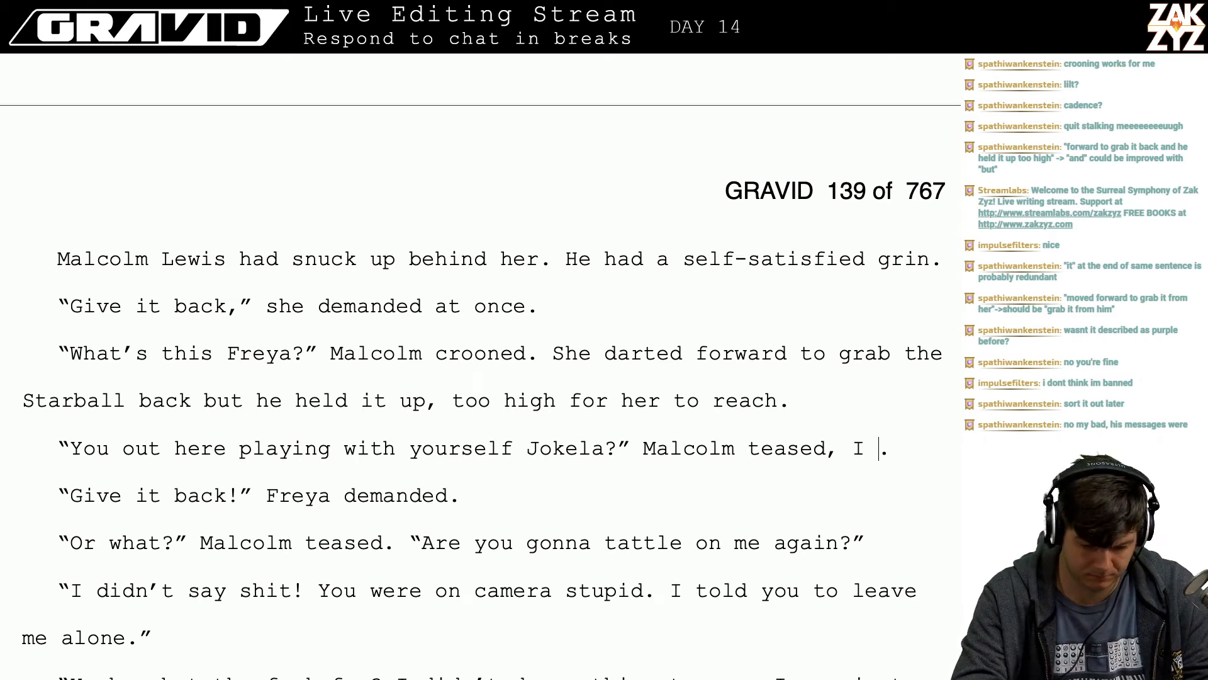
type("n an infant")
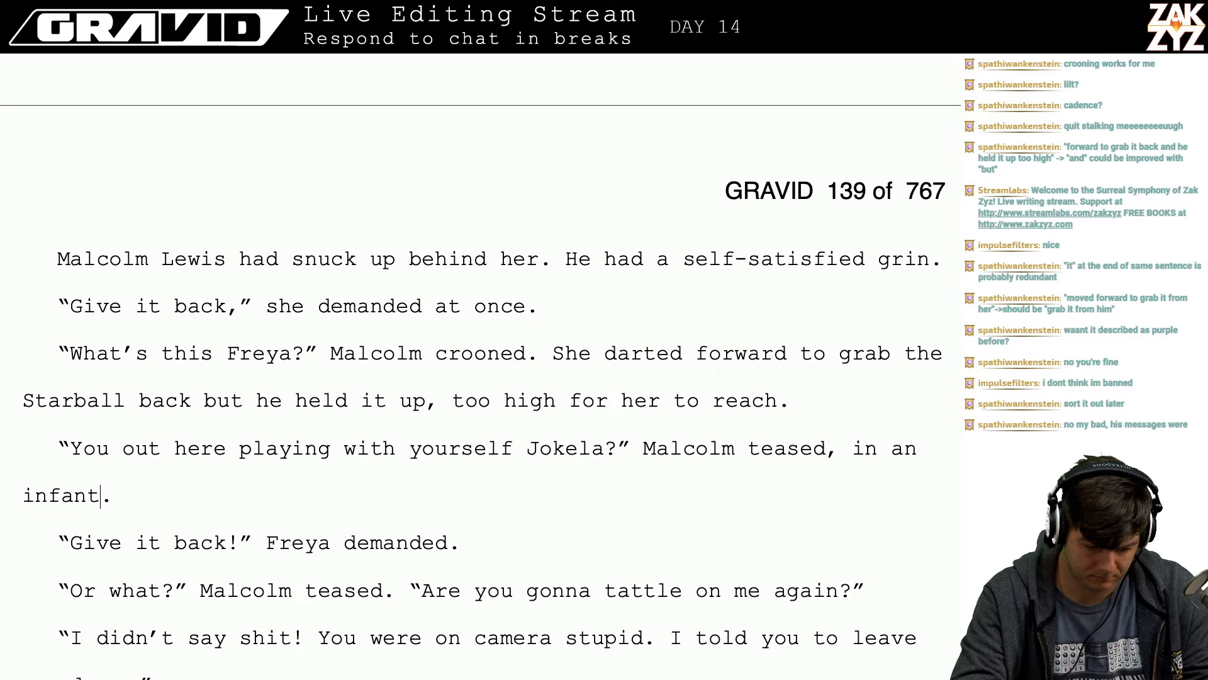
type("ile voice. S")
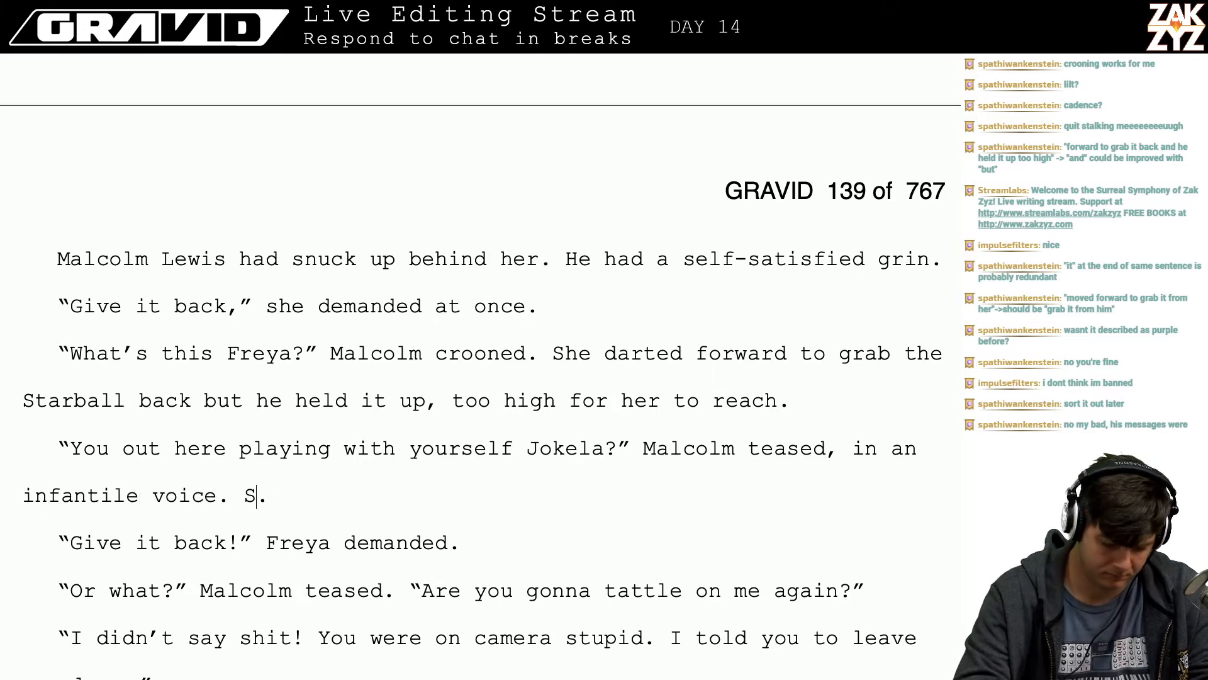
type("he")
key("BackSpace")
key("BackSpace")
key("BackSpace")
key("BackSpace")
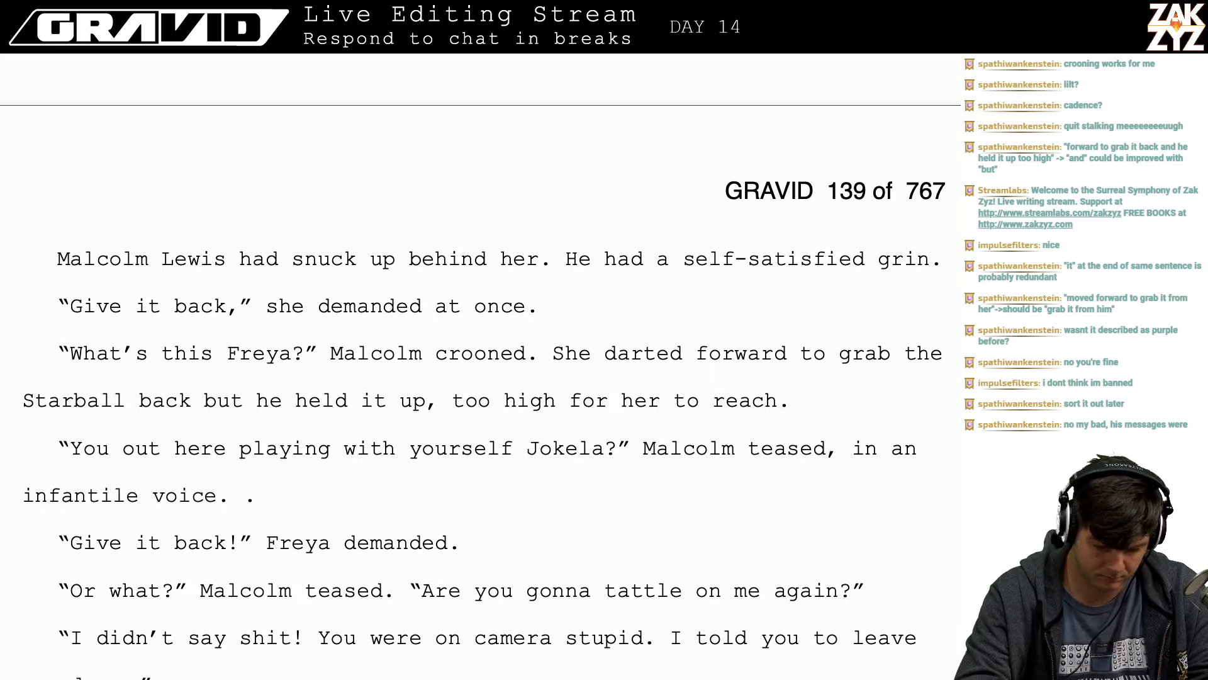
key("BackSpace")
key("BackSpace")
key("BackSpace")
key("BackSpace")
key("BackSpace")
key("BackSpace")
key("BackSpace")
key("BackSpace")
key("BackSpace")
key("BackSpace")
key("BackSpace")
key("BackSpace")
key("BackSpace")
key("BackSpace")
key("BackSpace")
key("BackSpace")
key("BackSpace")
key("BackSpace")
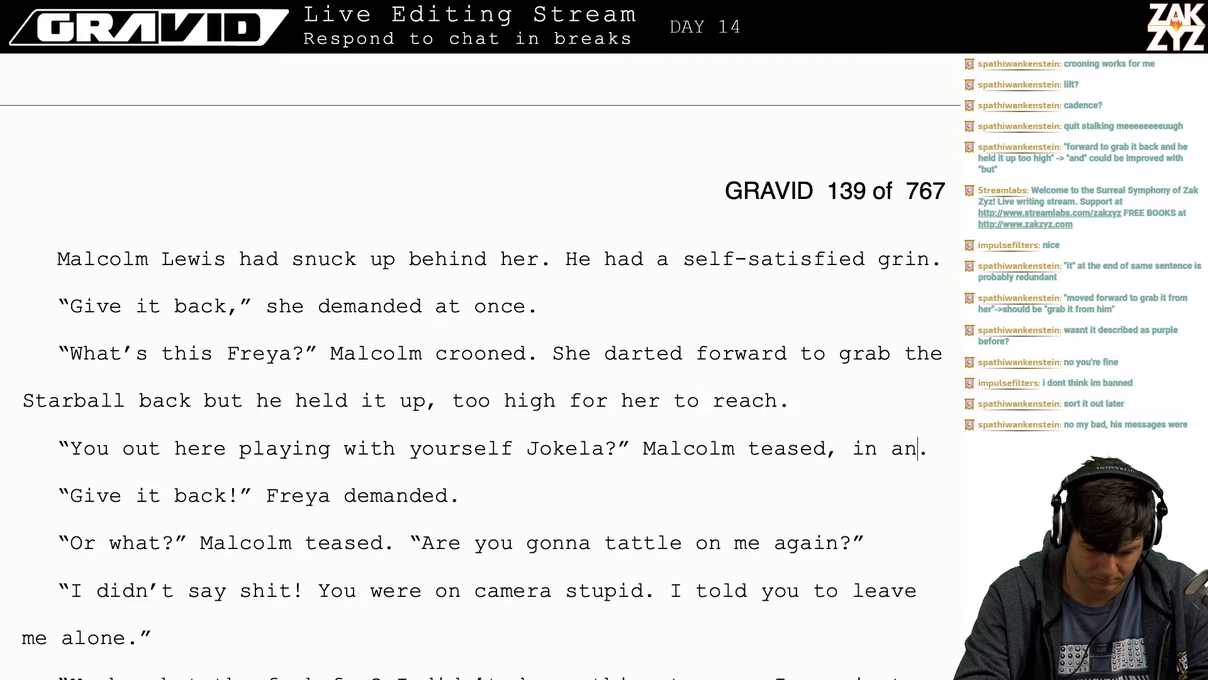
type("an infanti")
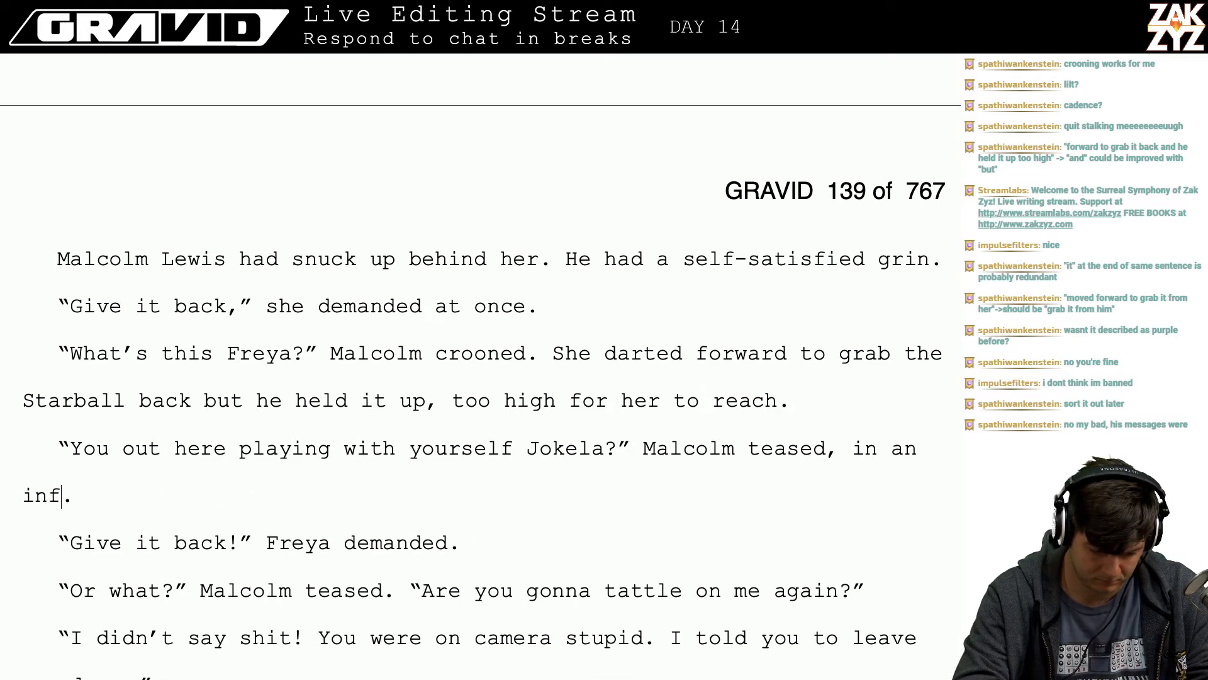
type("le voice that mad")
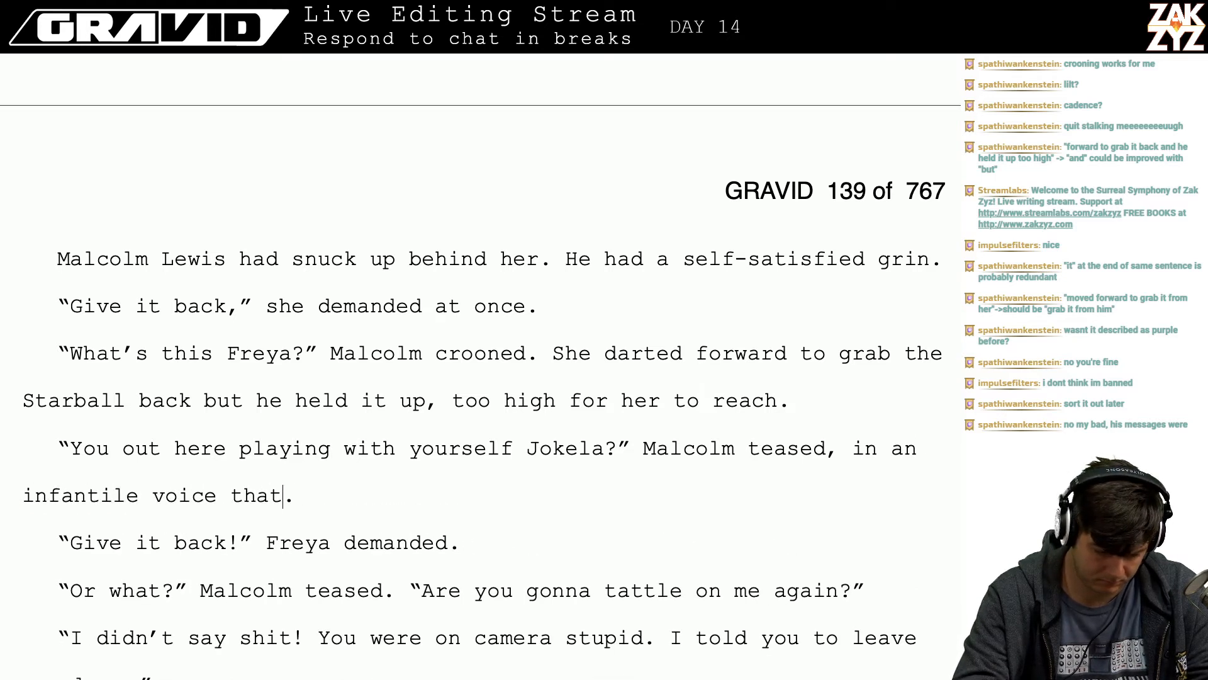
type("e")
key("BackSpace")
key("BackSpace")
key("BackSpace")
key("BackSpace")
key("BackSpace")
key("BackSpace")
key("BackSpace")
key("BackSpace")
key("BackSpace")
key("BackSpace")
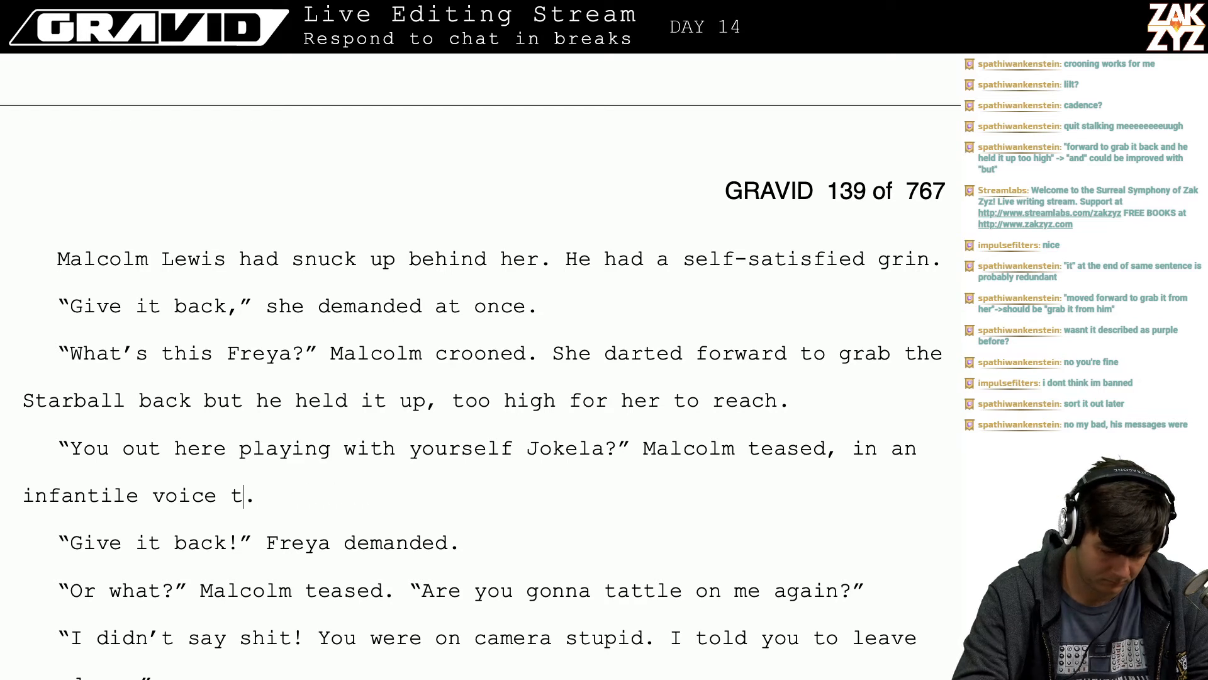
- After “in an infantile voice.”, add the sentence “She knew he was doing it to make her mad, it still worked.”
key("End")
type("She k")
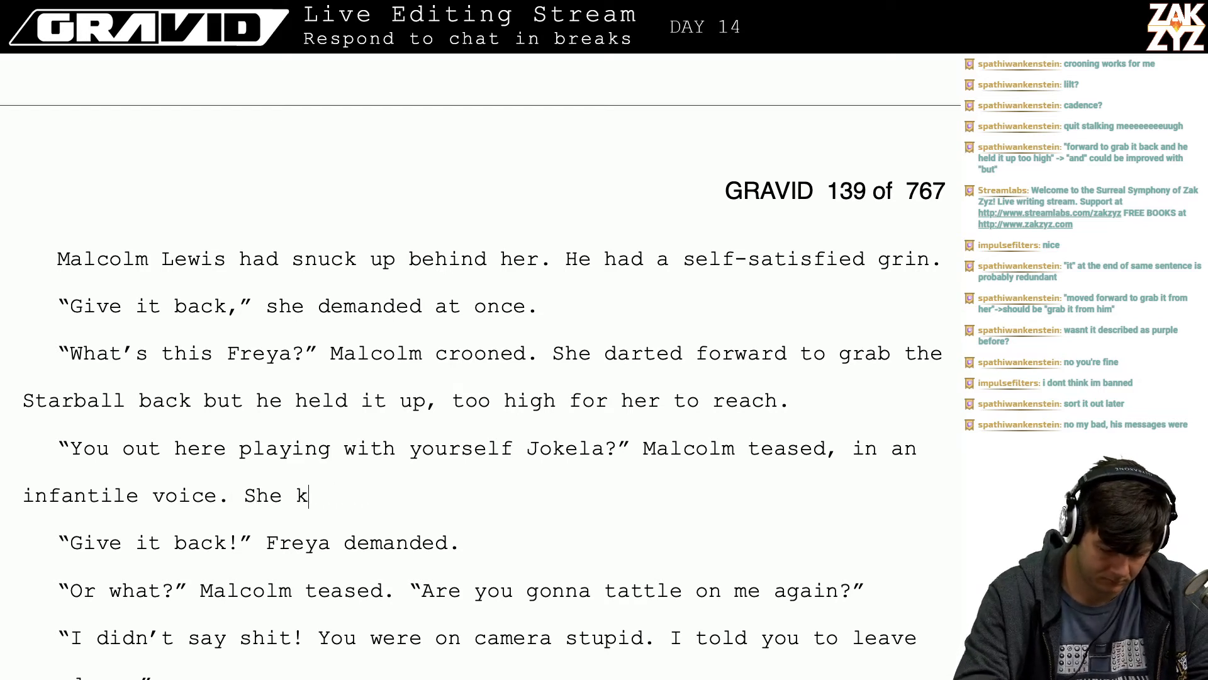
type("new it")
key("BackSpace")
key("BackSpace")
key("BackSpace")
key("BackSpace")
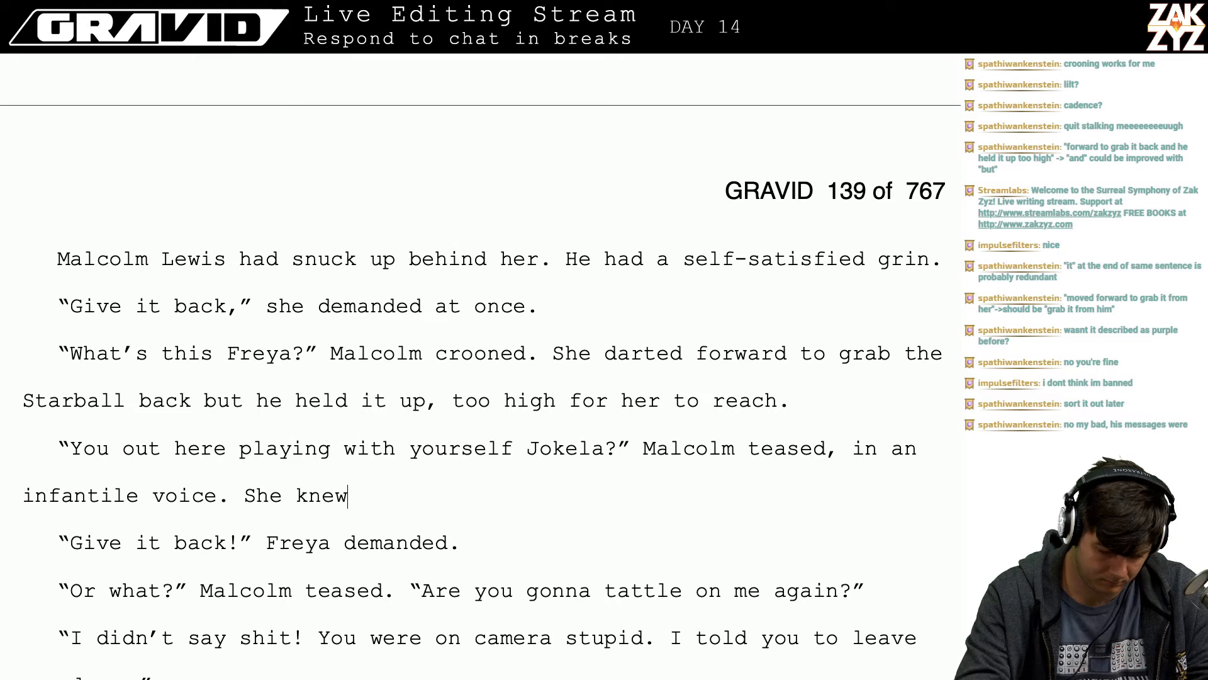
type("he was doing i")
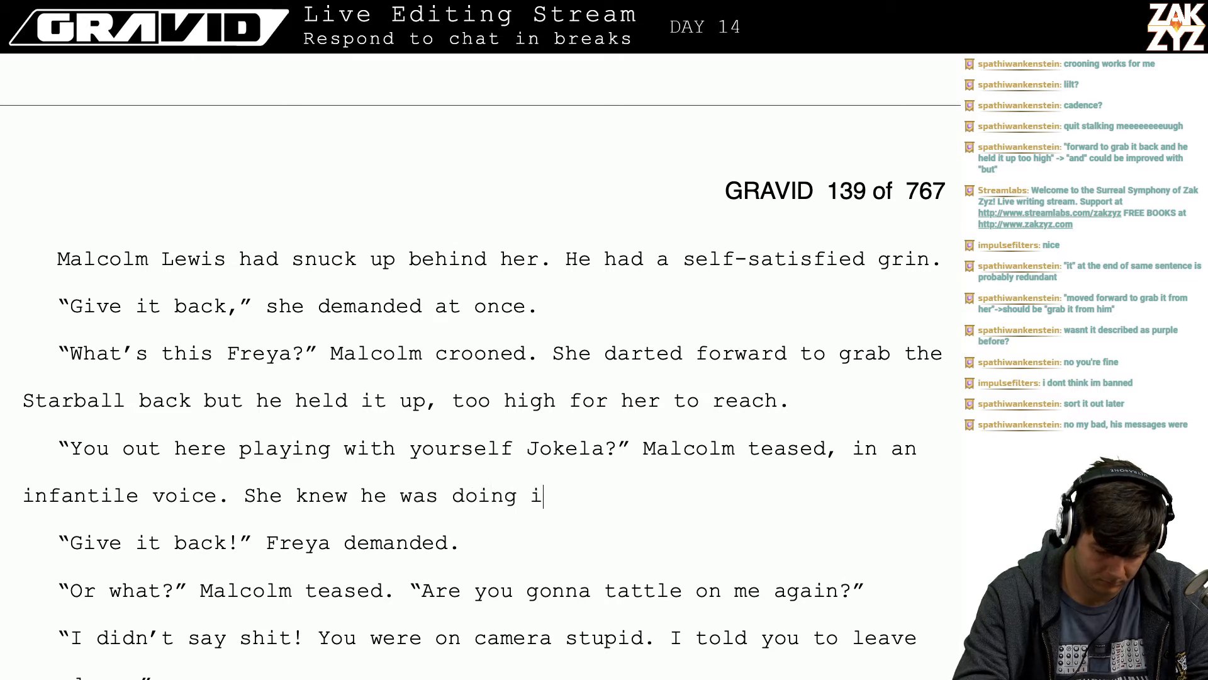
type("t to make her mad,")
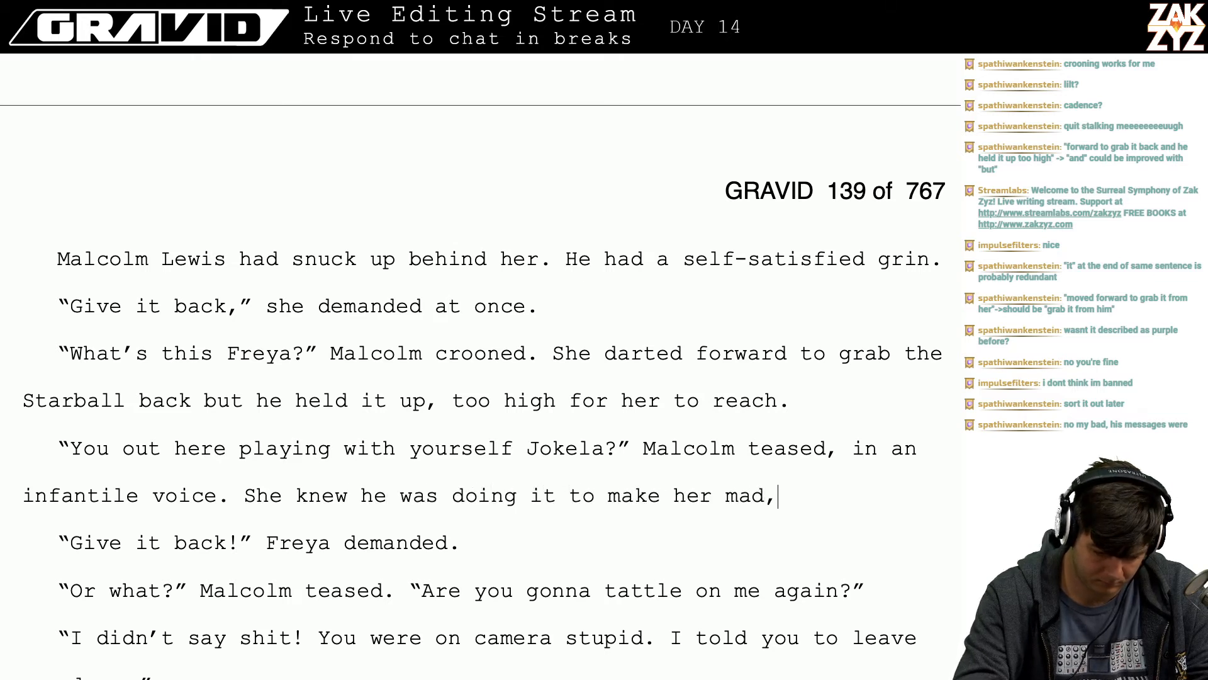
type(" but she")
key("BackSpace")
key("BackSpace")
key("BackSpace")
key("BackSpace")
key("BackSpace")
key("BackSpace")
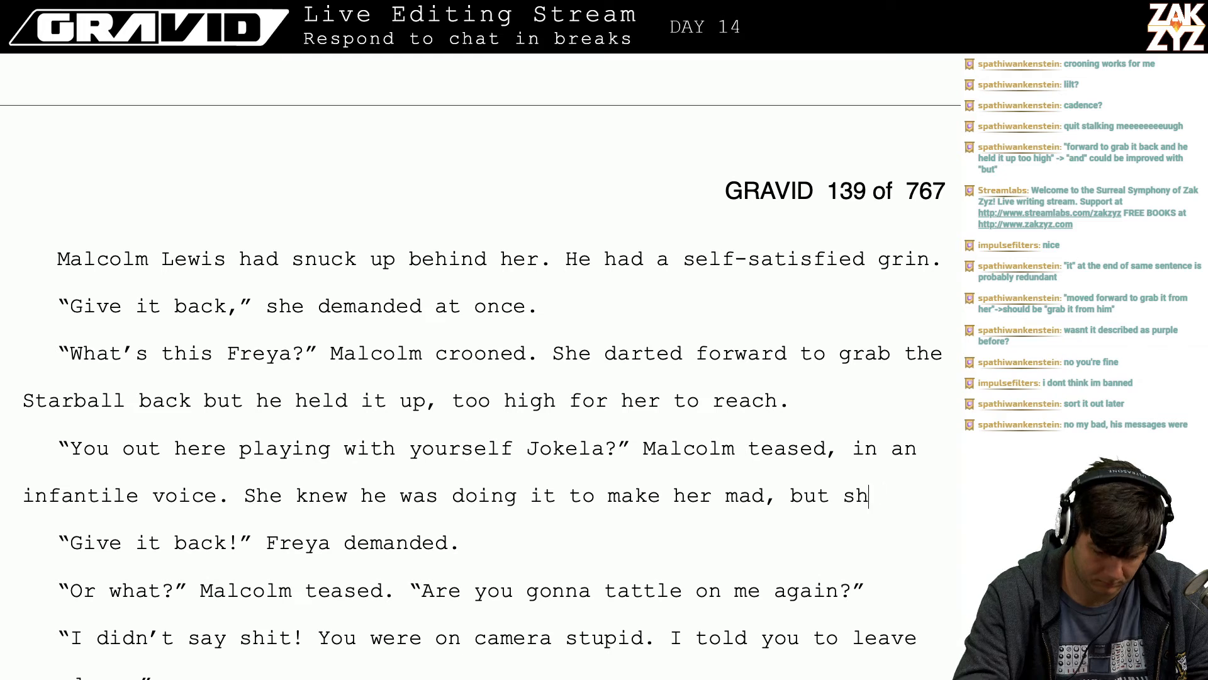
key("BackSpace")
key("BackSpace")
type("it")
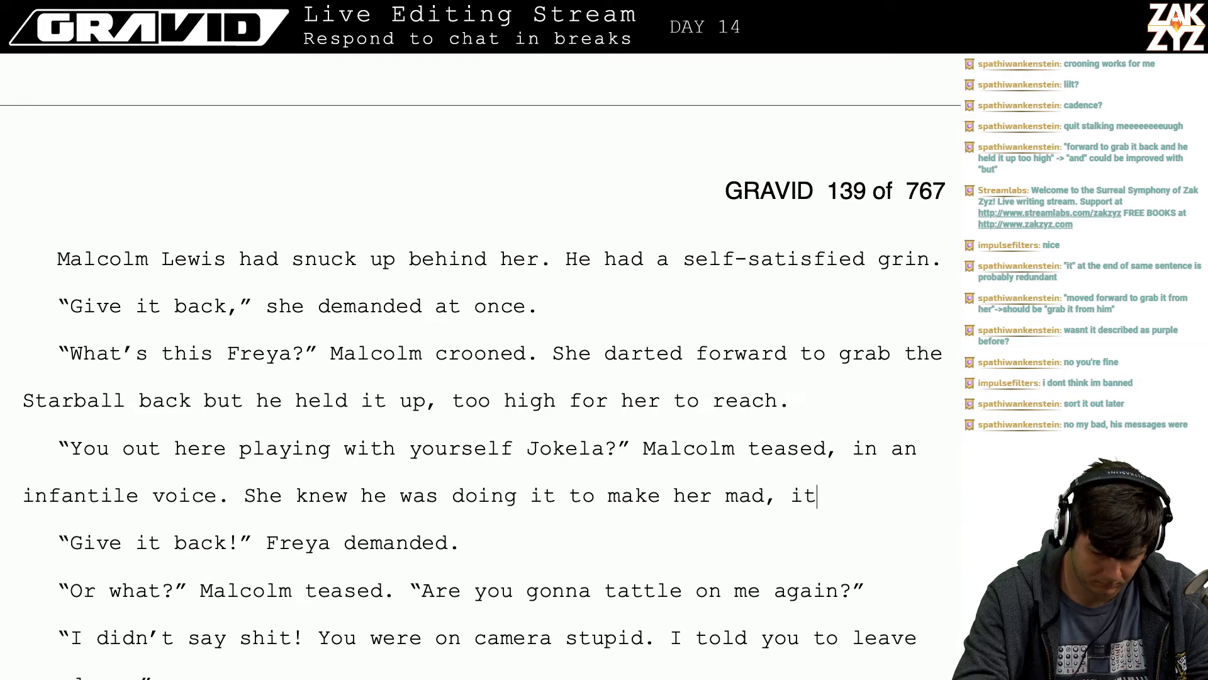
type(" still worked.")
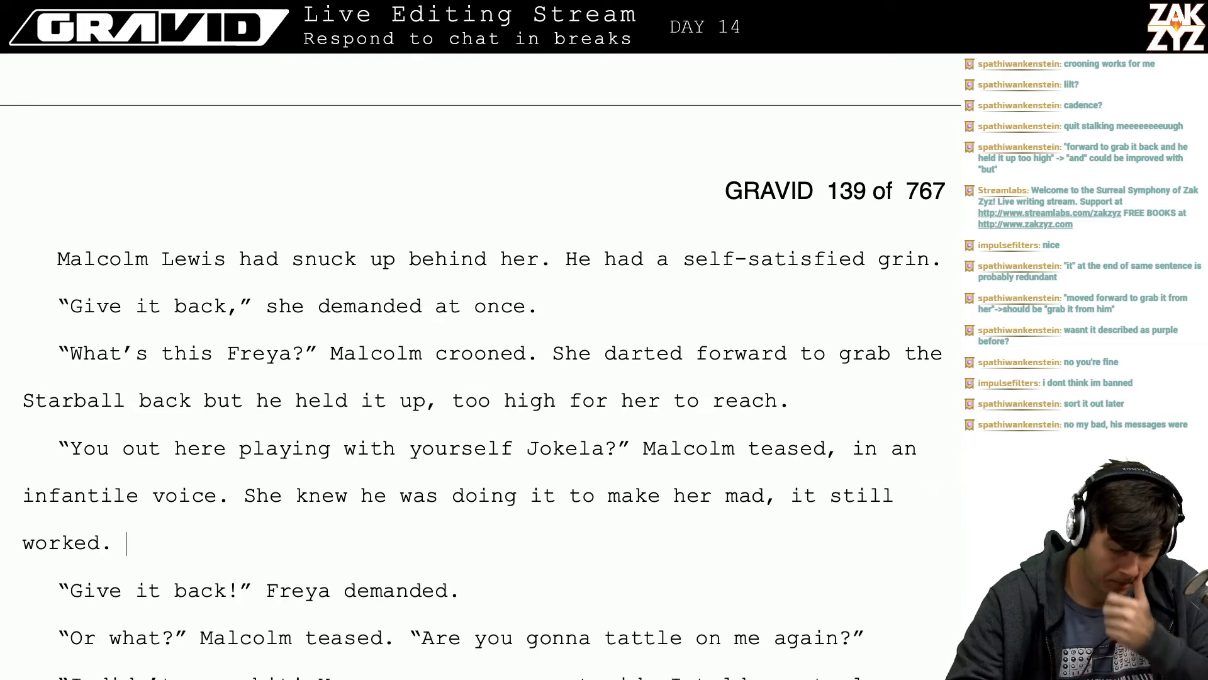
- Review the exchange from Malcolm's tattling taunt through Freya's reply about being on camera
key("Right")
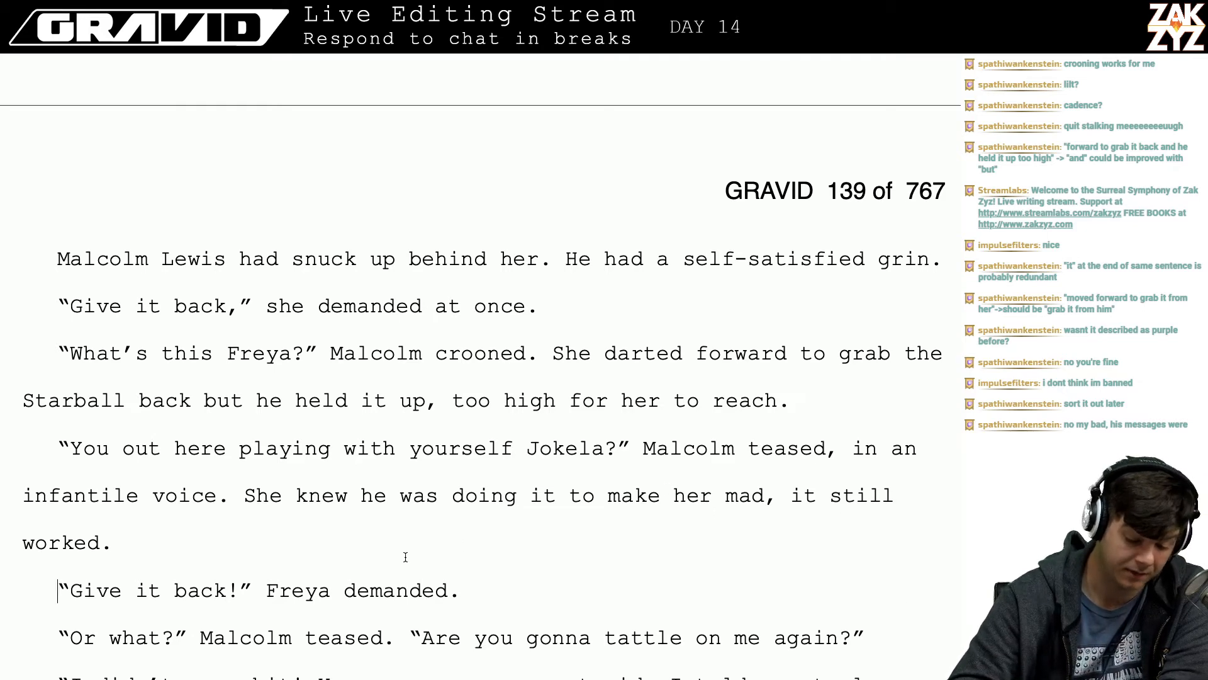
scroll(400, 551, "down", 4)
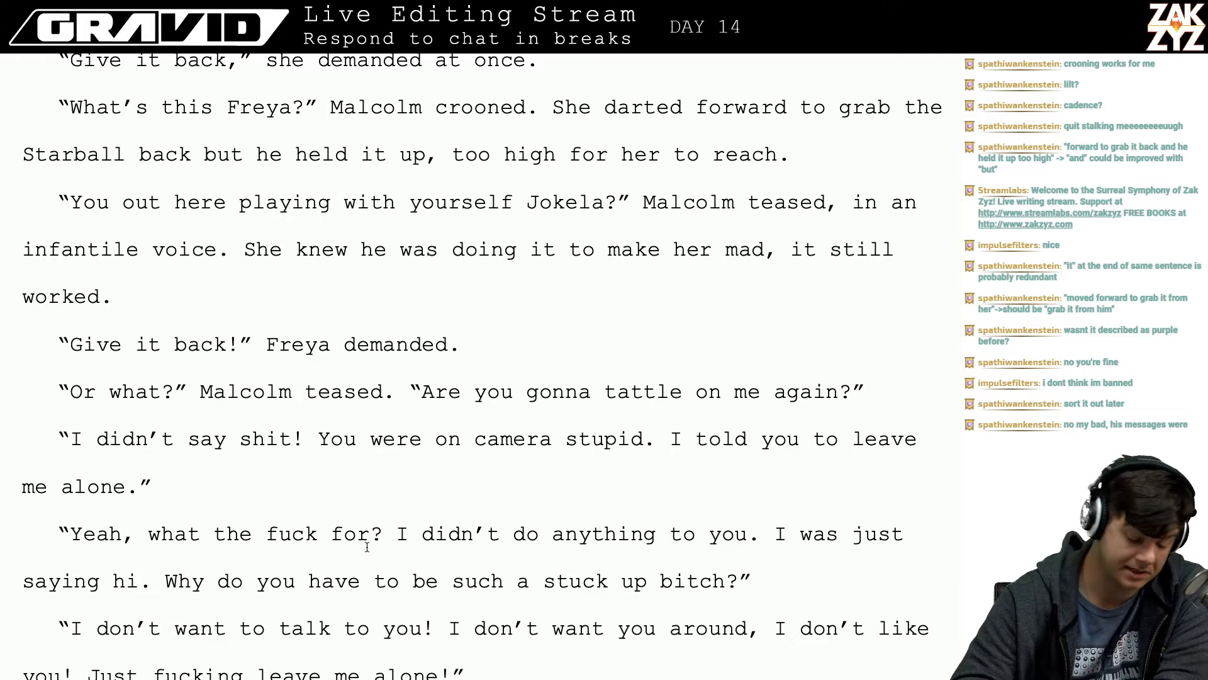
scroll(431, 453, "down", 1)
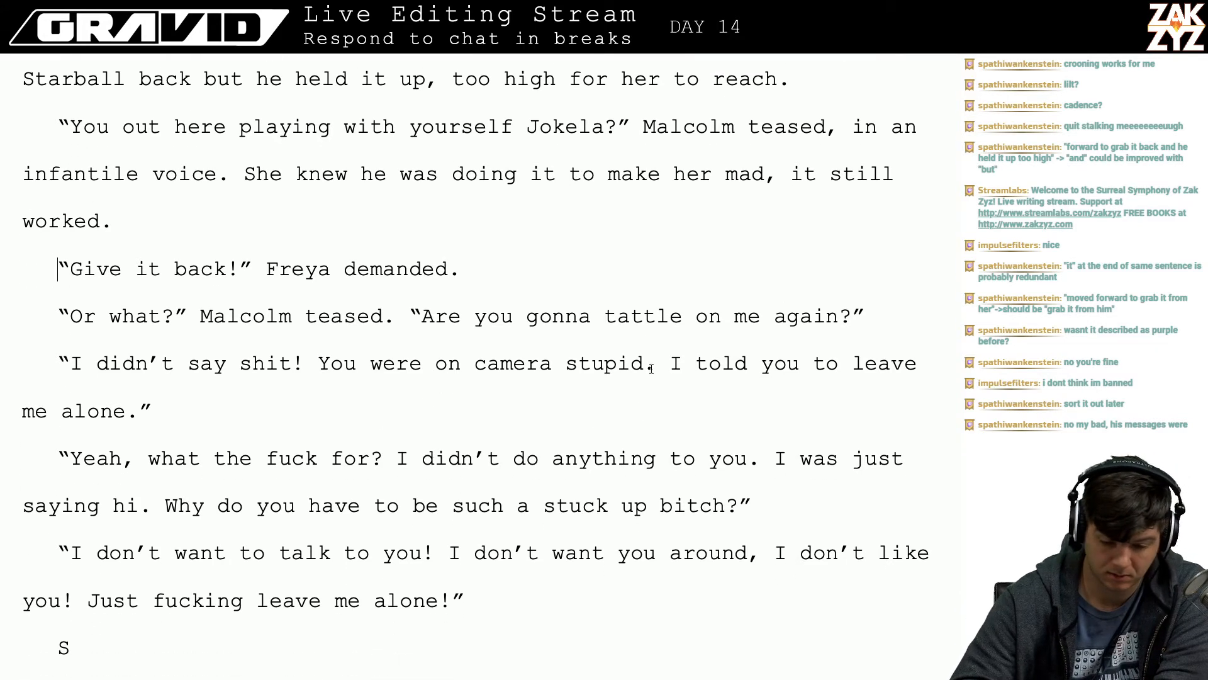
left_click(868, 324)
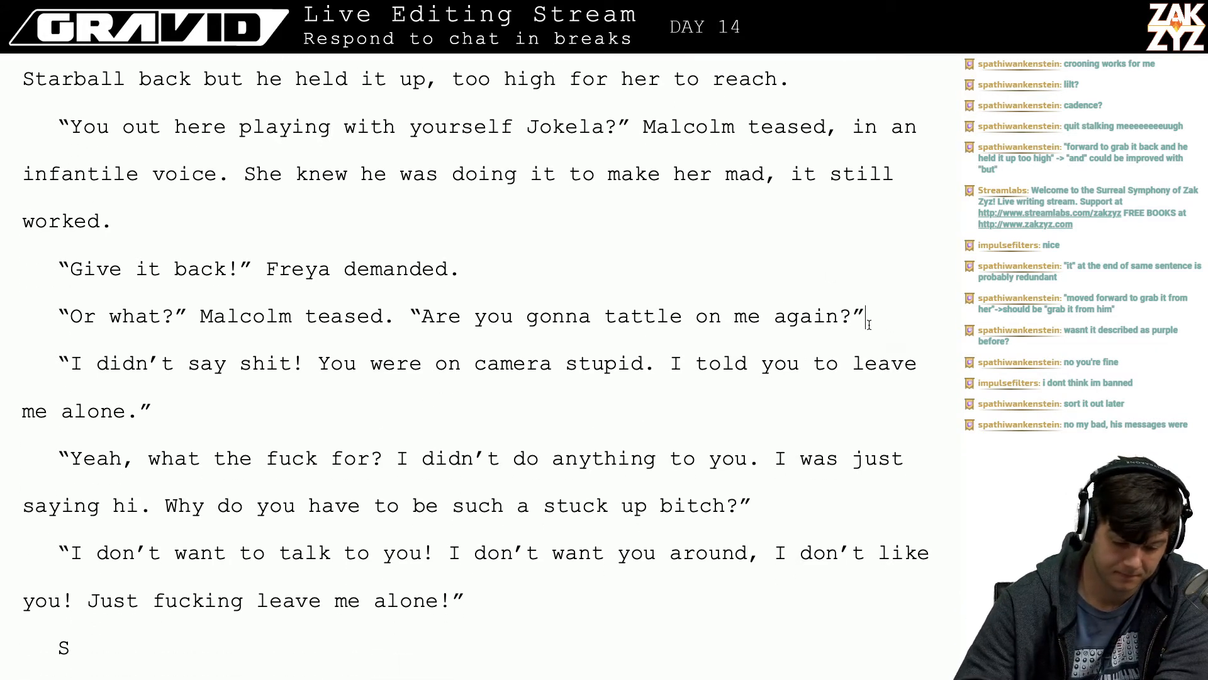
key("Right")
key("Left")
key("Right")
key("Right")
key("Right")
key("Right")
key("Right")
key("Right")
key("Right")
key("Right")
key("Right")
key("Right")
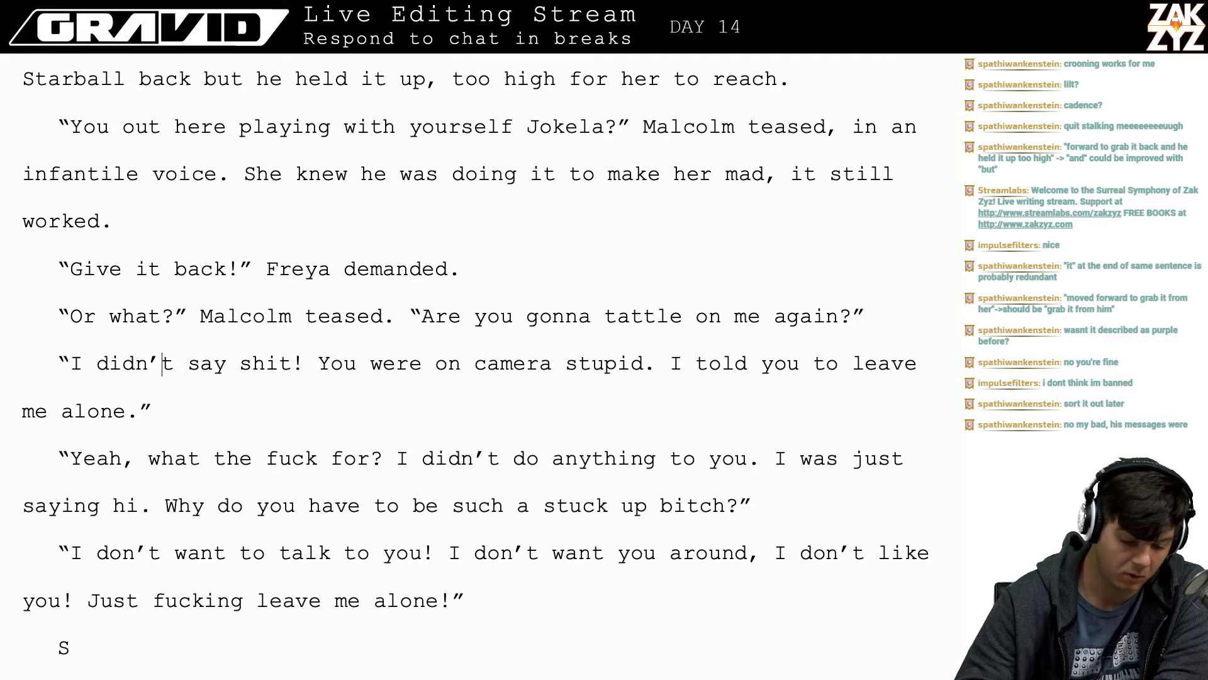
key("Right")
key("Right")
key("Right")
key("Right")
key("Right")
key("Right")
key("Right")
key("Right")
key("Right")
key("Right")
key("Right")
key("Right")
key("Right")
key("Right")
key("Right")
key("Right")
key("Right")
key("Right")
key("Right")
key("Right")
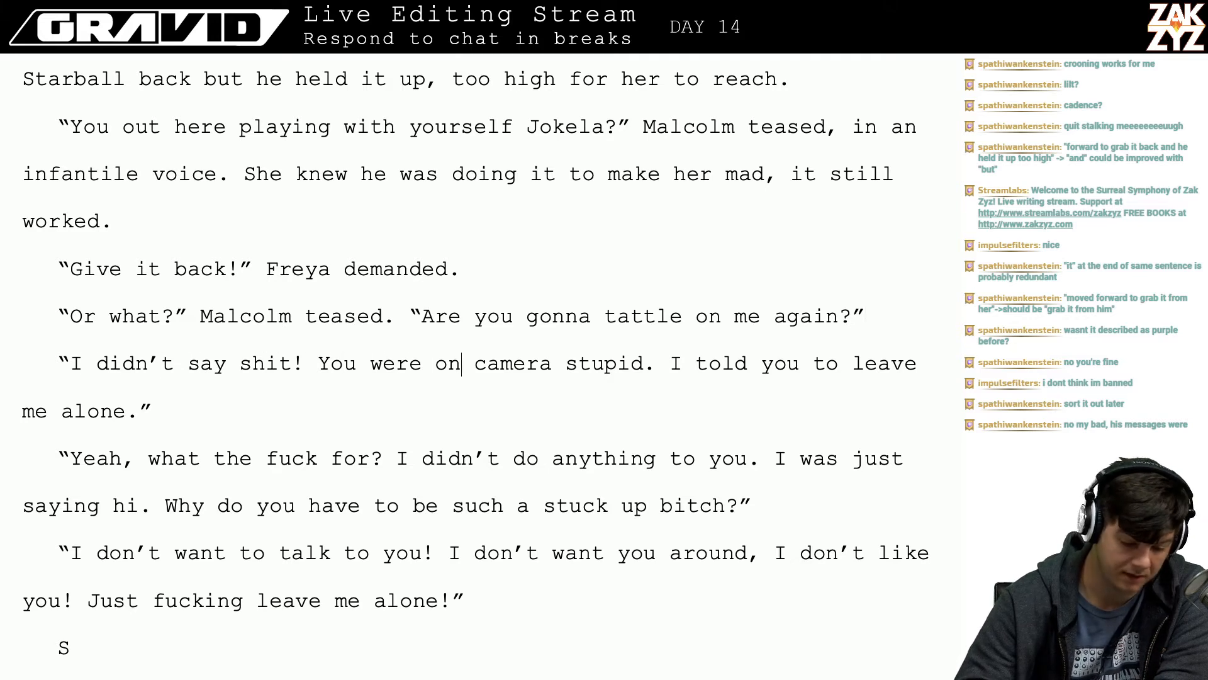
- Insert the paragraph “That wiped the grin off his face.” after Freya's line ending “I told you to leave me alone.”
key("Down")
key("Left")
key("Right")
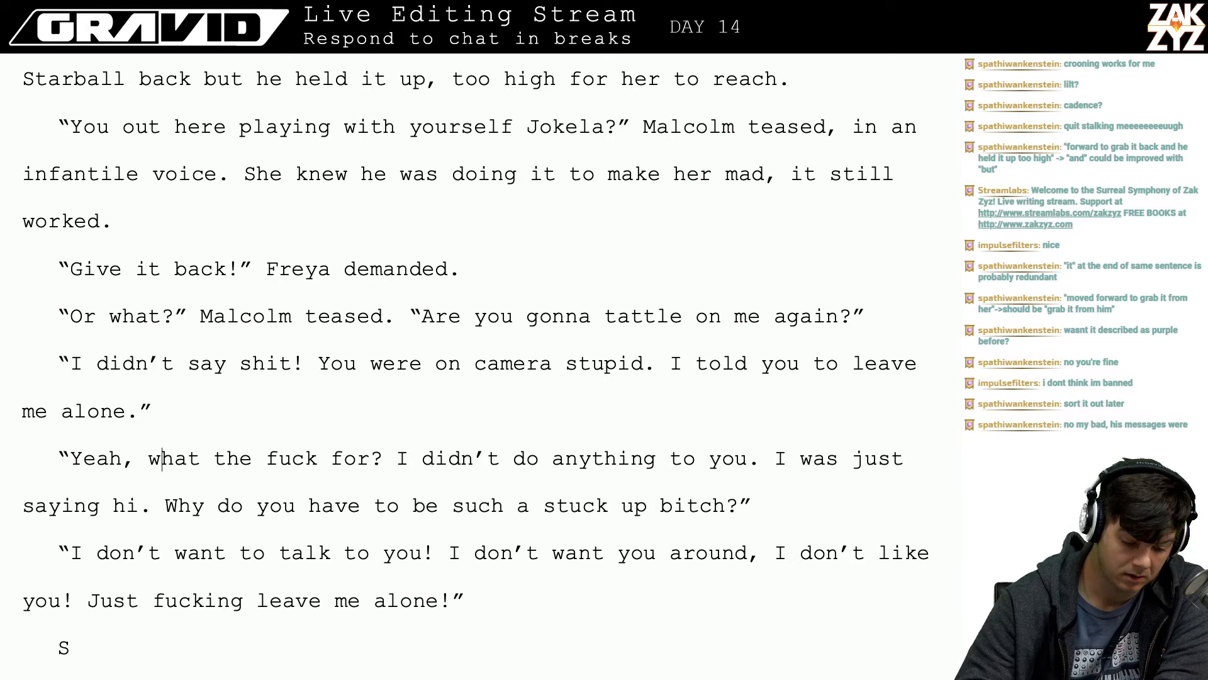
key("Up")
key("Right")
key("Right")
key("Right")
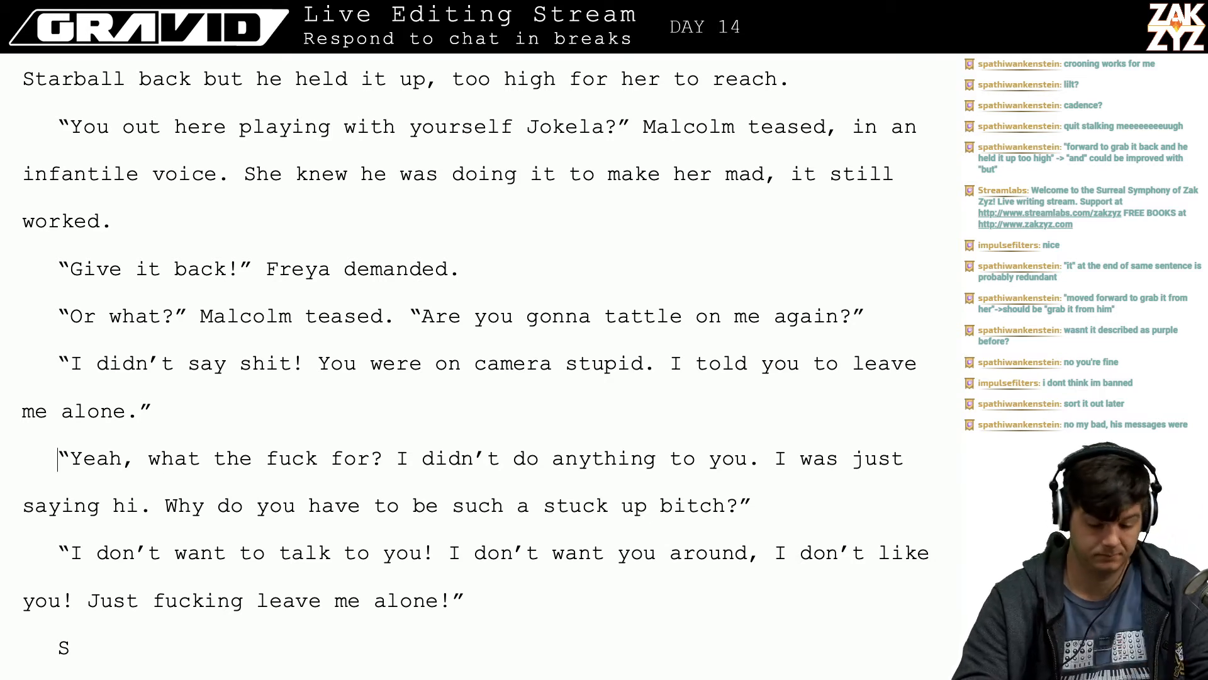
key("Left")
key("Left")
key("Return")
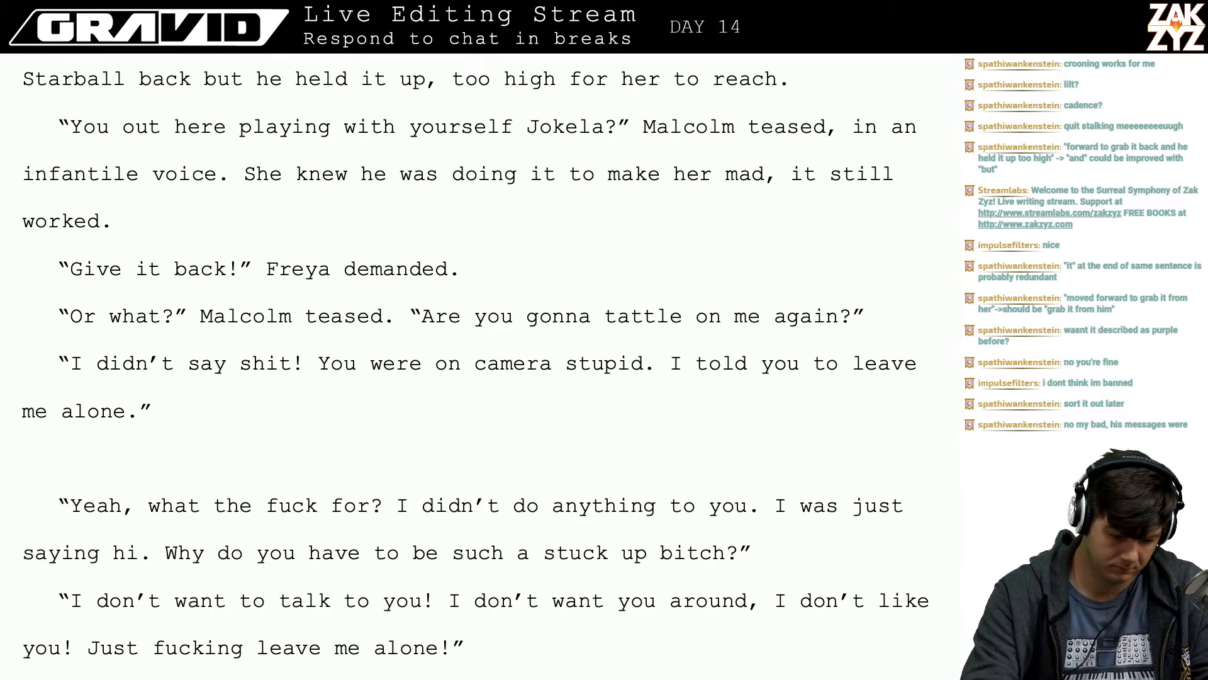
type("The g")
key("BackSpace")
key("BackSpace")
key("BackSpace")
key("BackSpace")
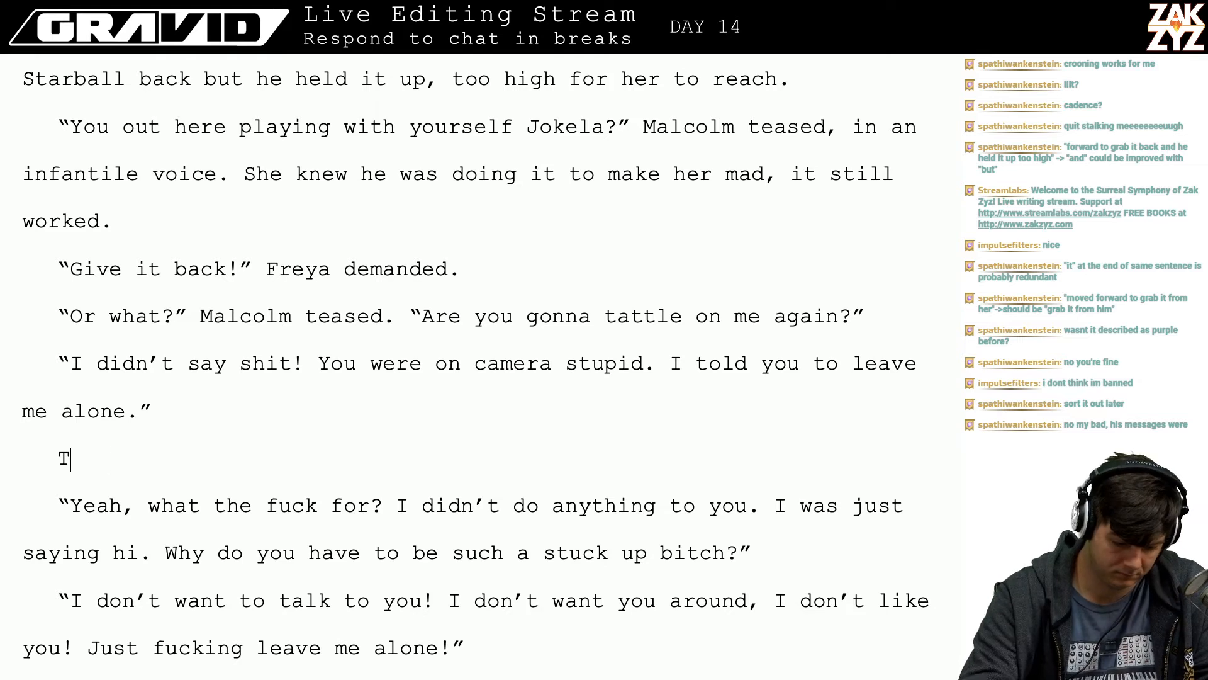
type("hat wiped ")
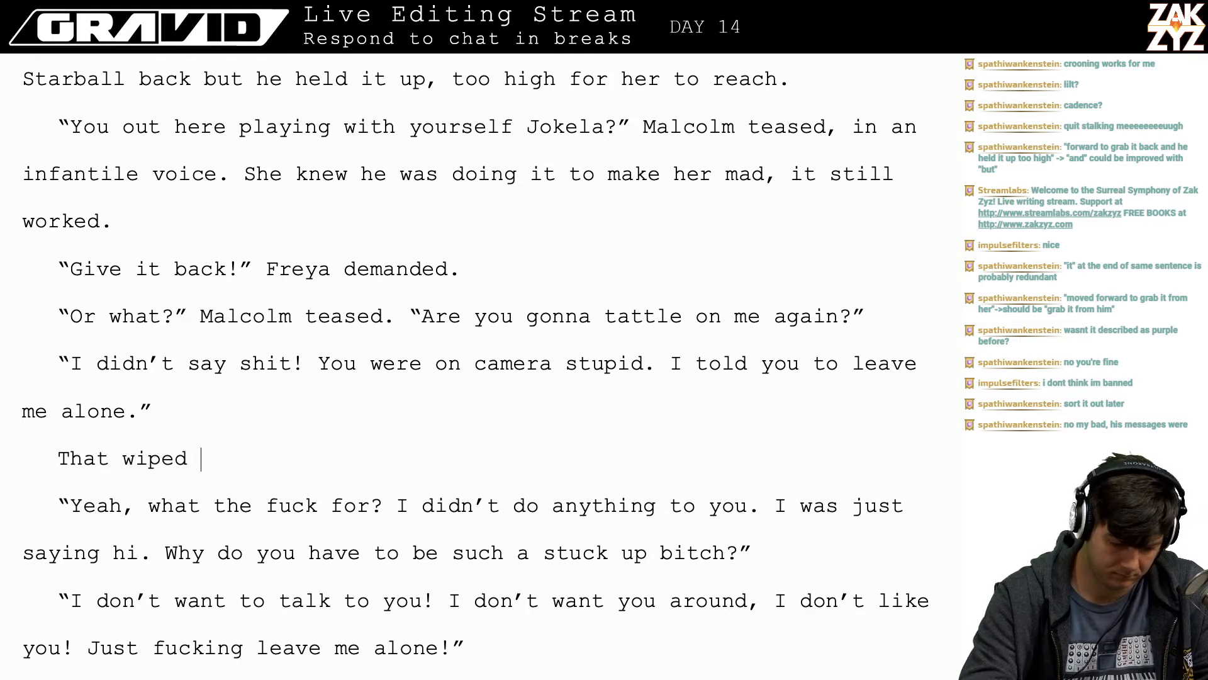
type("the grin off ")
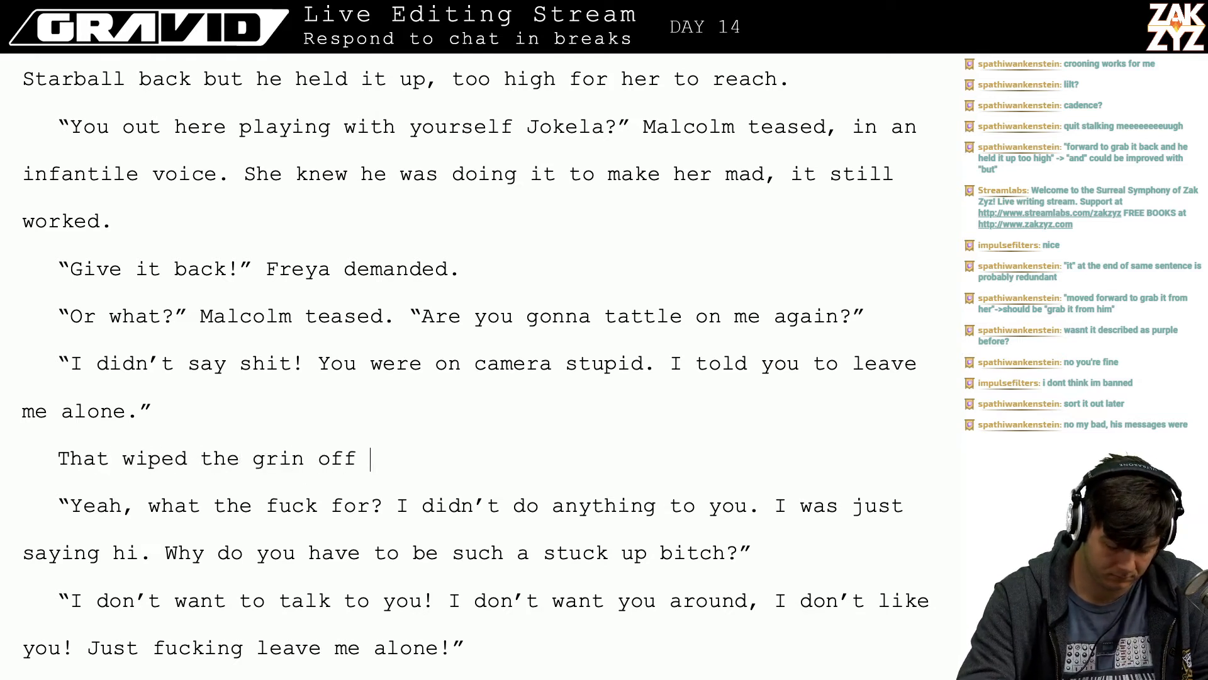
type("his face.")
- Below “That wiped the grin off his face.”, start Malcolm's new line with “Why the fuck did you do that?”
key("Return")
type("\"Why did")
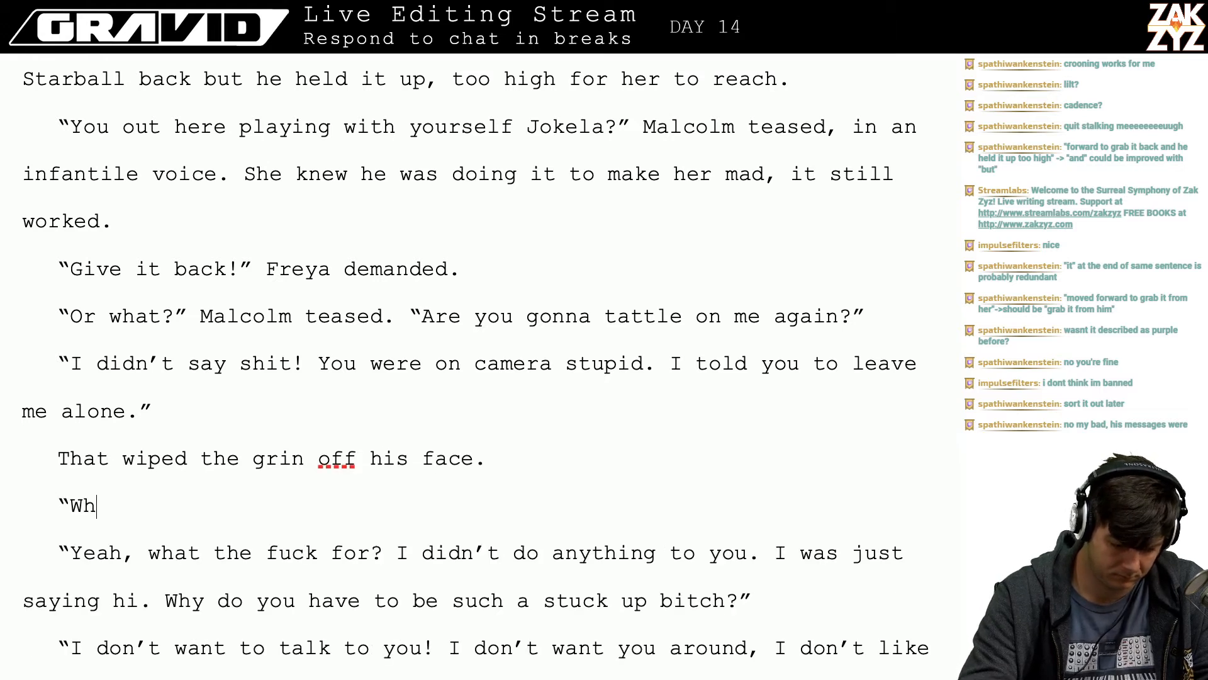
type(" you")
key("BackSpace")
key("BackSpace")
key("BackSpace")
key("BackSpace")
key("BackSpace")
key("BackSpace")
key("BackSpace")
key("BackSpace")
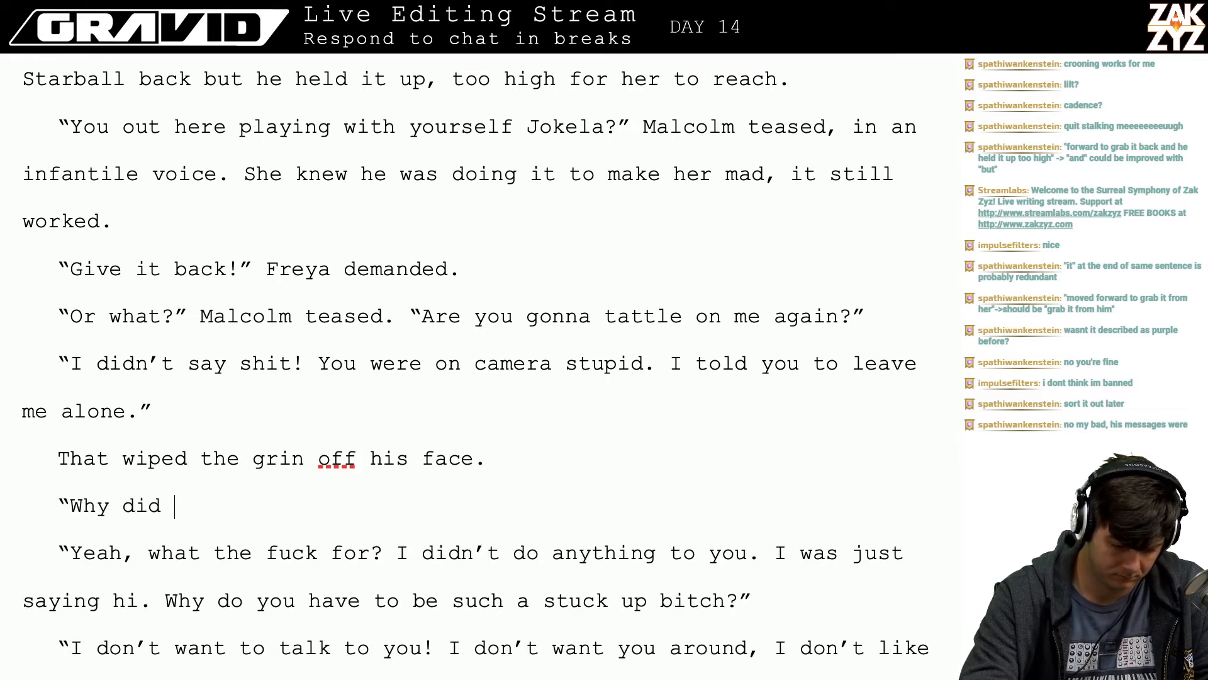
type("the fuck d")
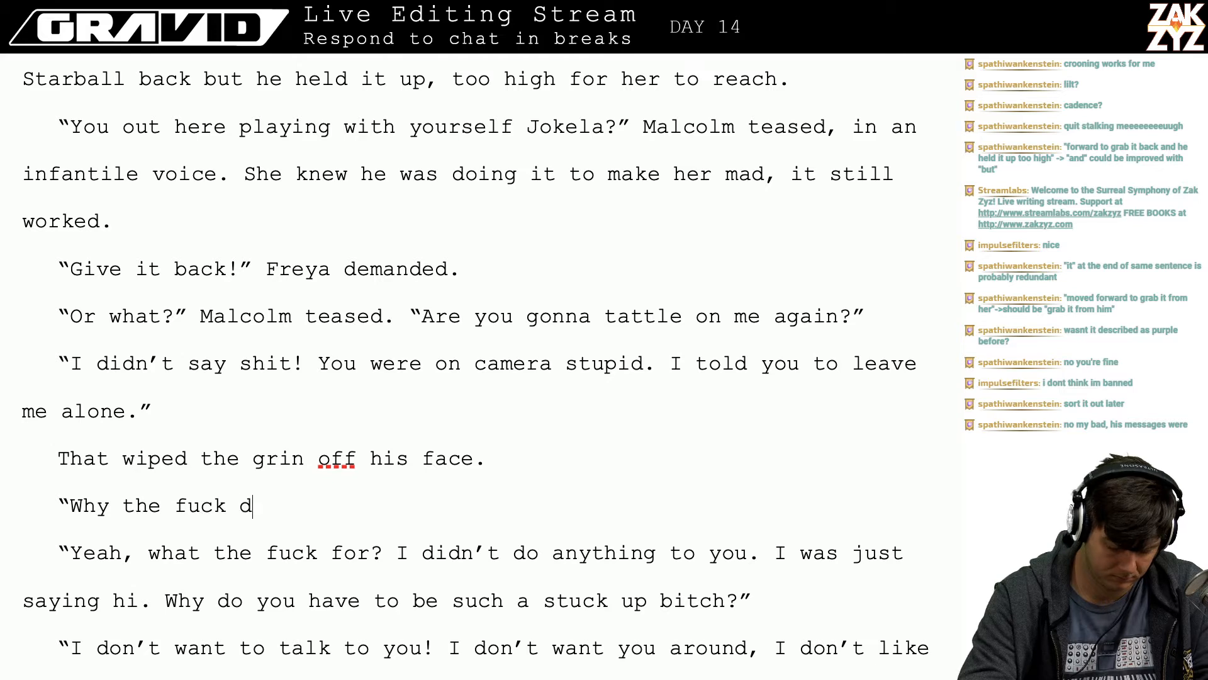
type("id you do that?")
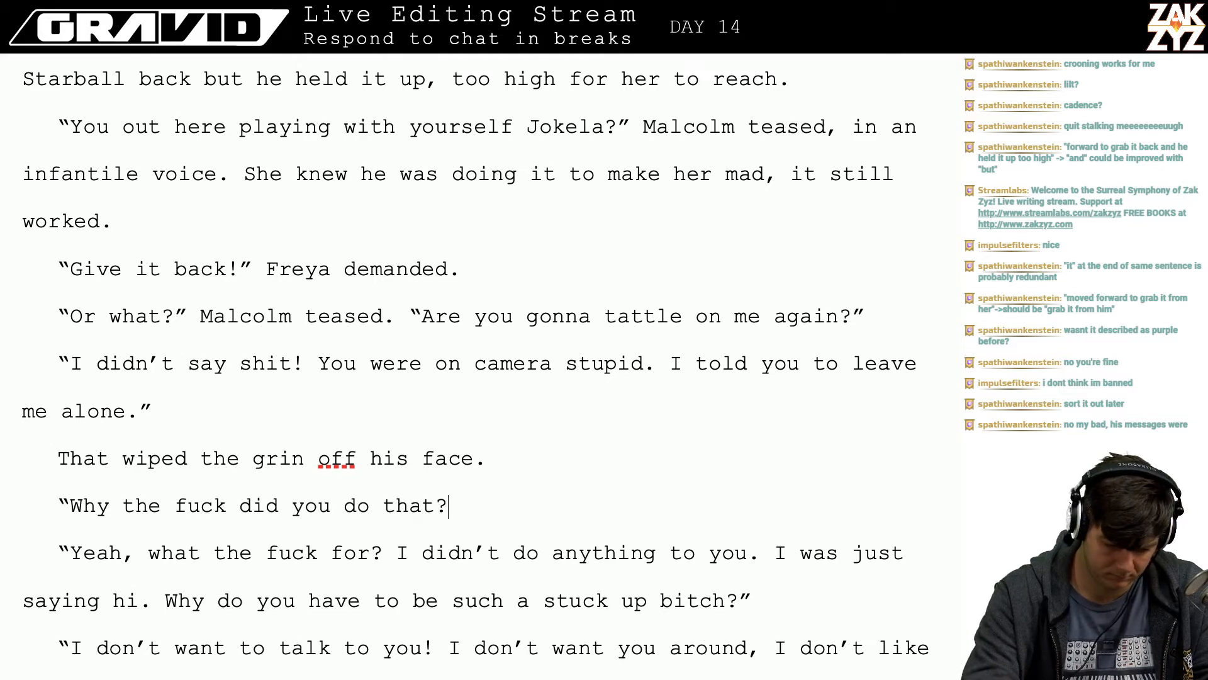
- Continue Malcolm's line with “I didn’t do anything to you. I just said hi.” and close the quotation
type(" I just")
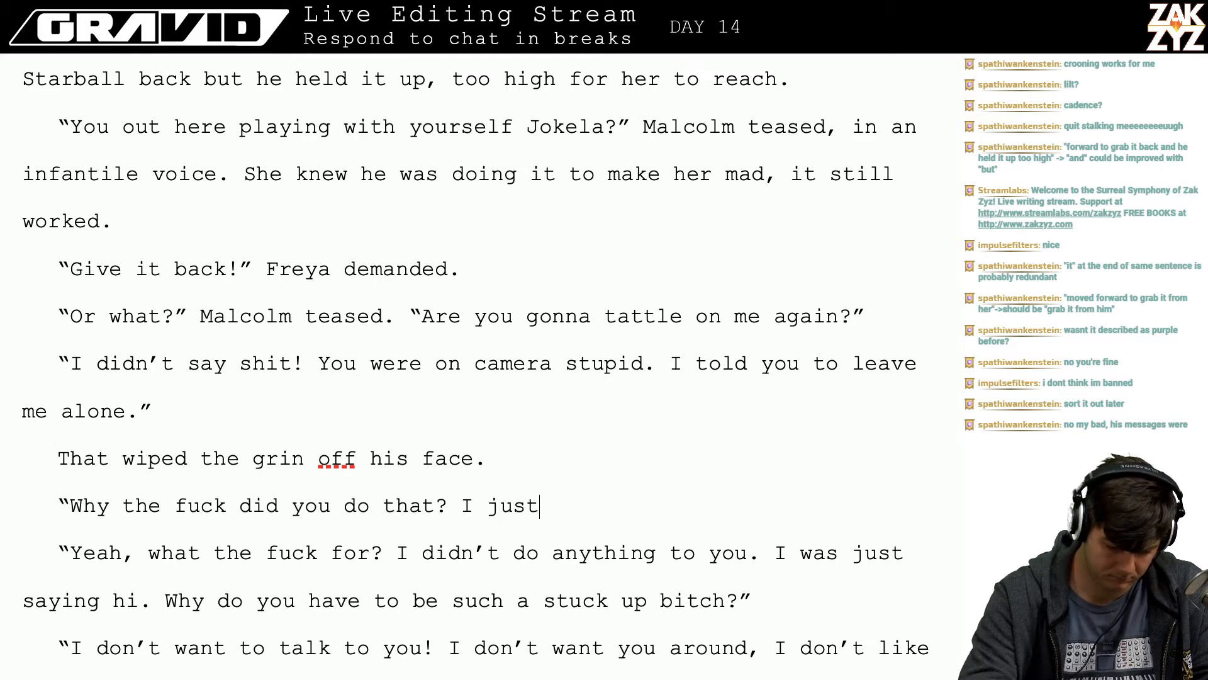
key("BackSpace")
key("BackSpace")
key("BackSpace")
key("BackSpace")
type("didn't do an")
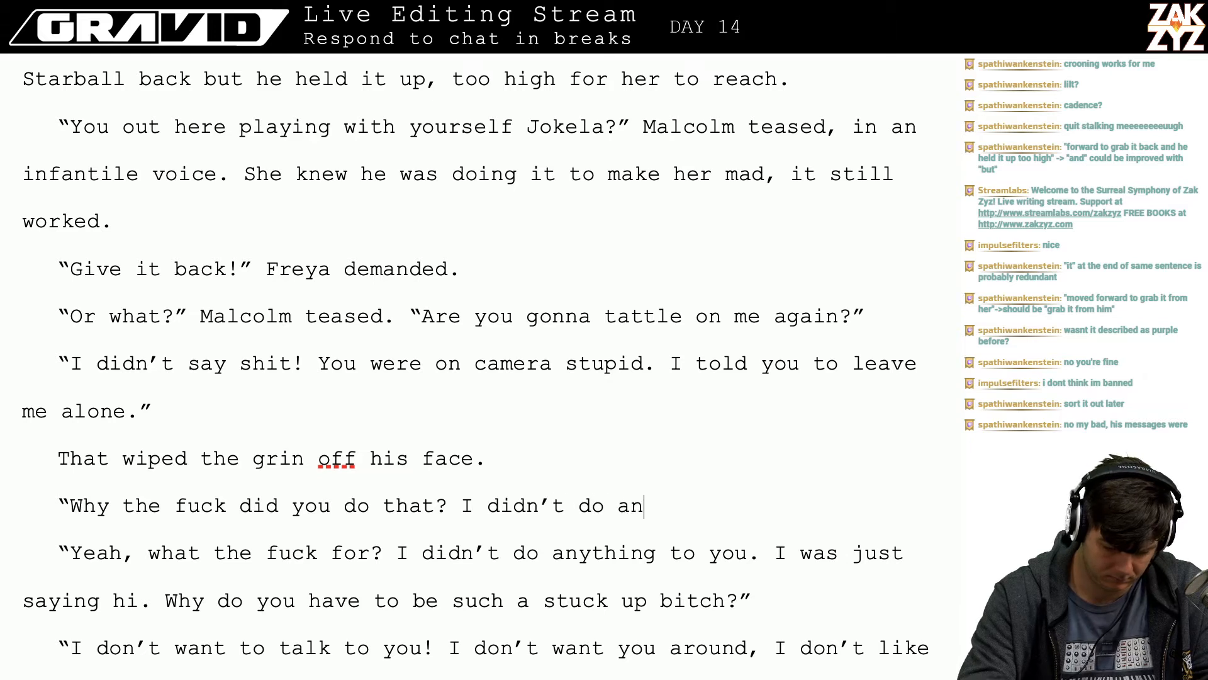
type("ything to y")
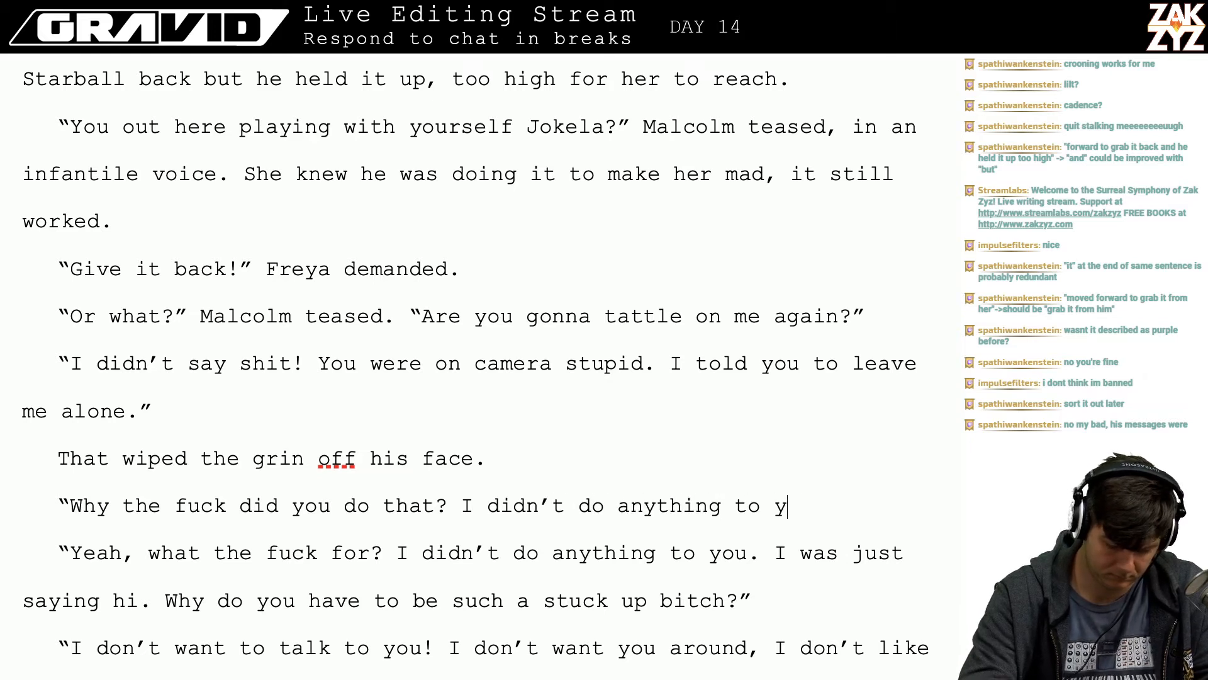
type("ou. I just sa")
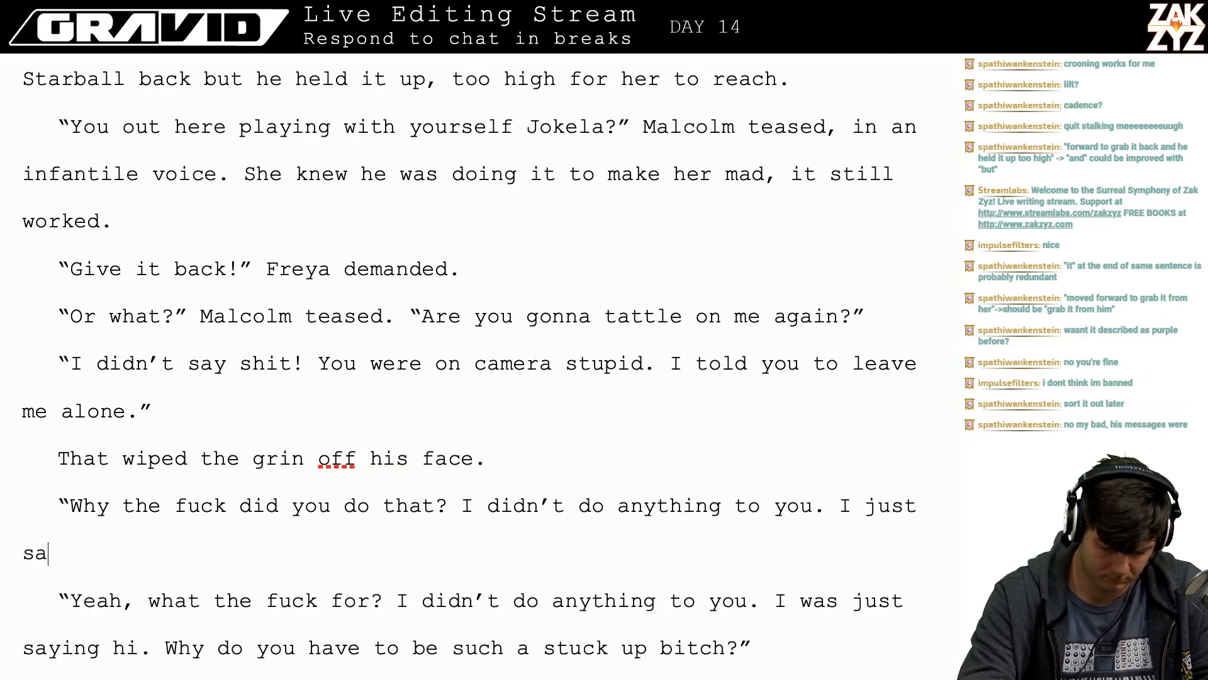
type("id hi.")
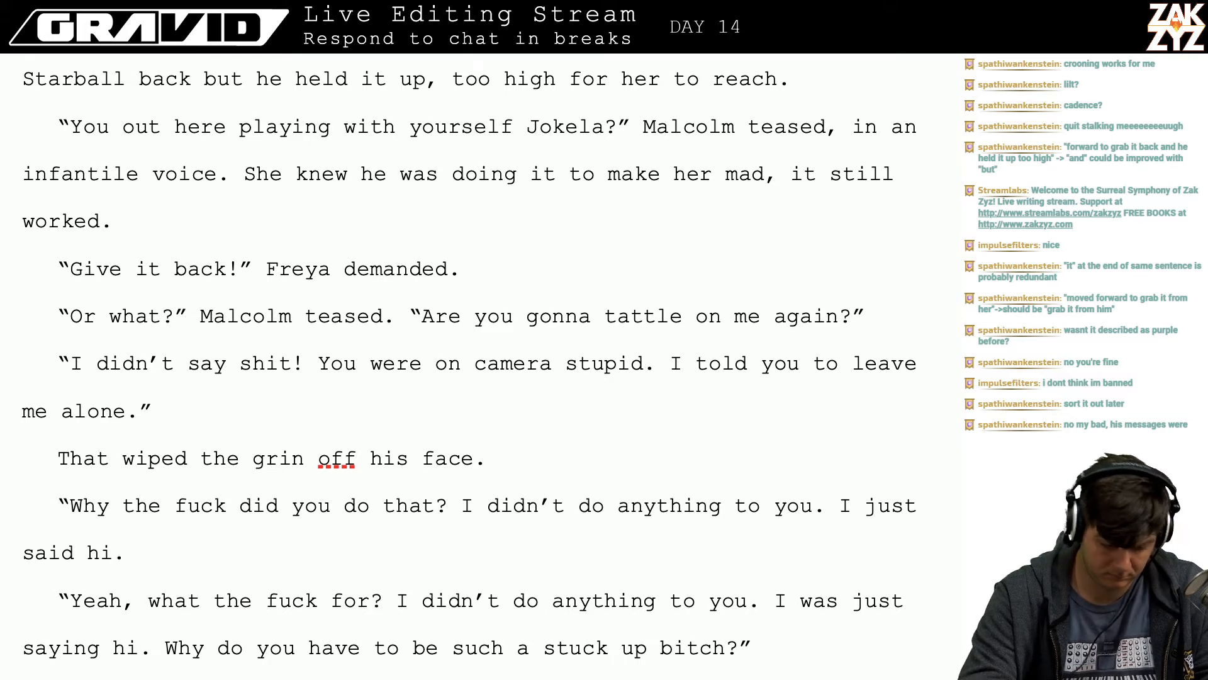
type("”")
- Draft Freya's reply below it as “After I told you twenty times I don’t want to talk to you anymore.”
key("Return")
key("Return")
key("Up")
type("“")
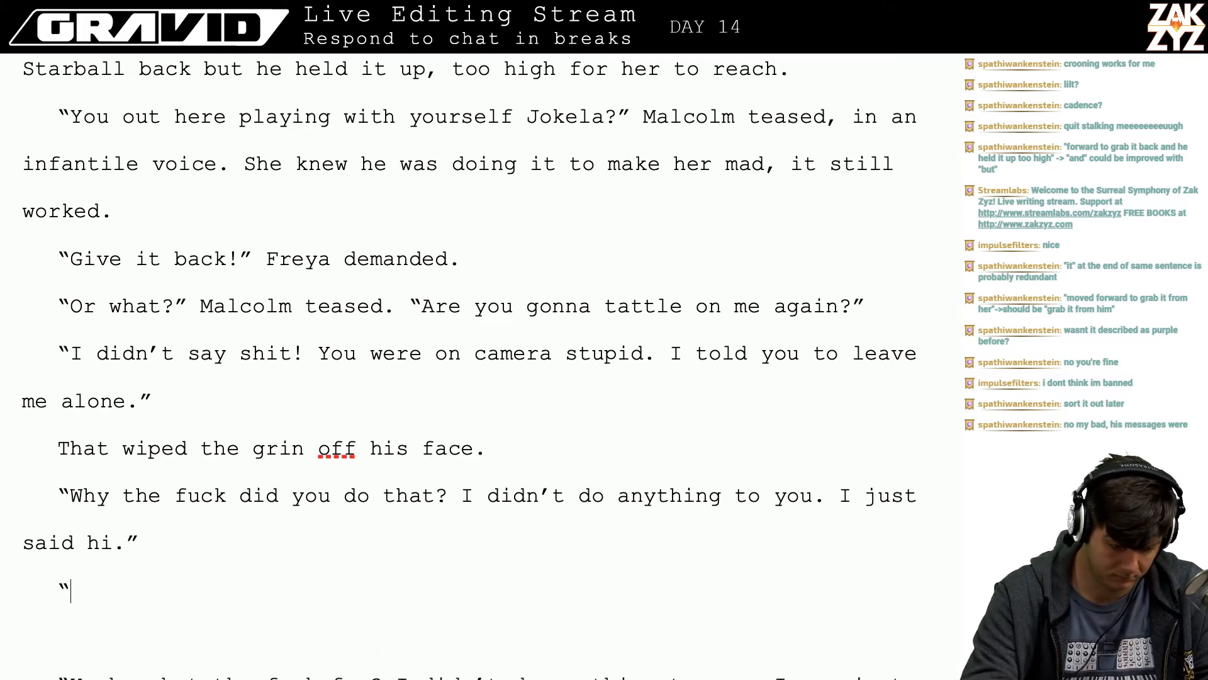
type("After I told you ")
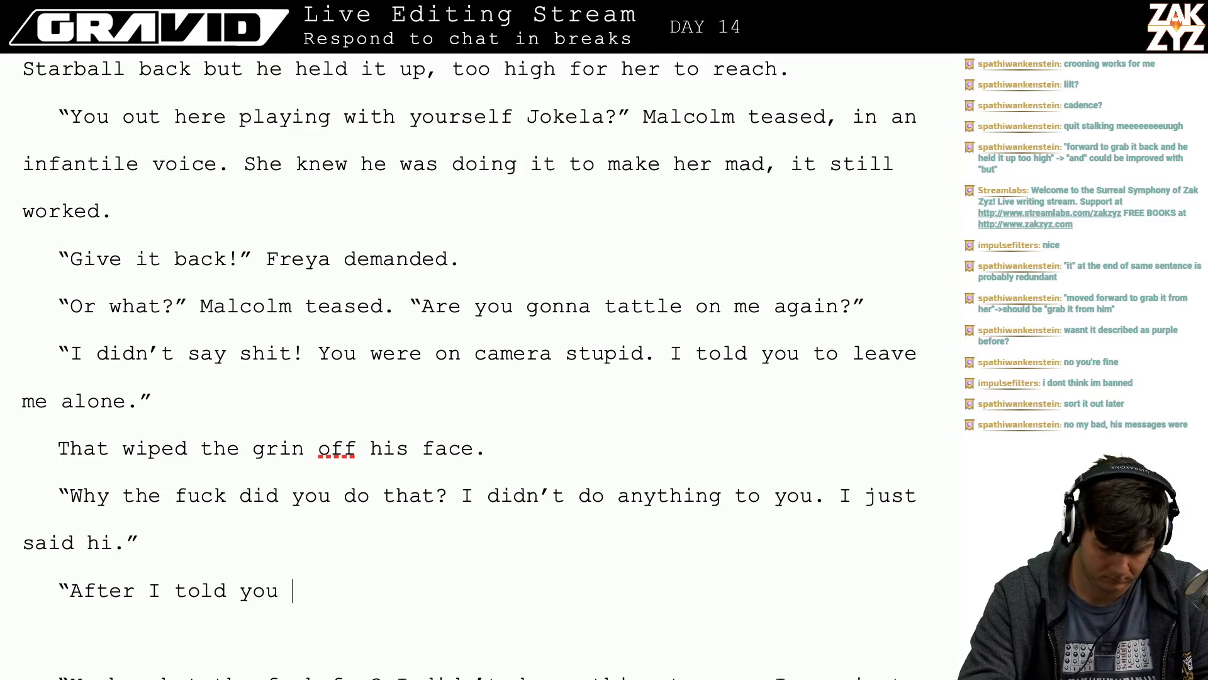
type("twenty times I ")
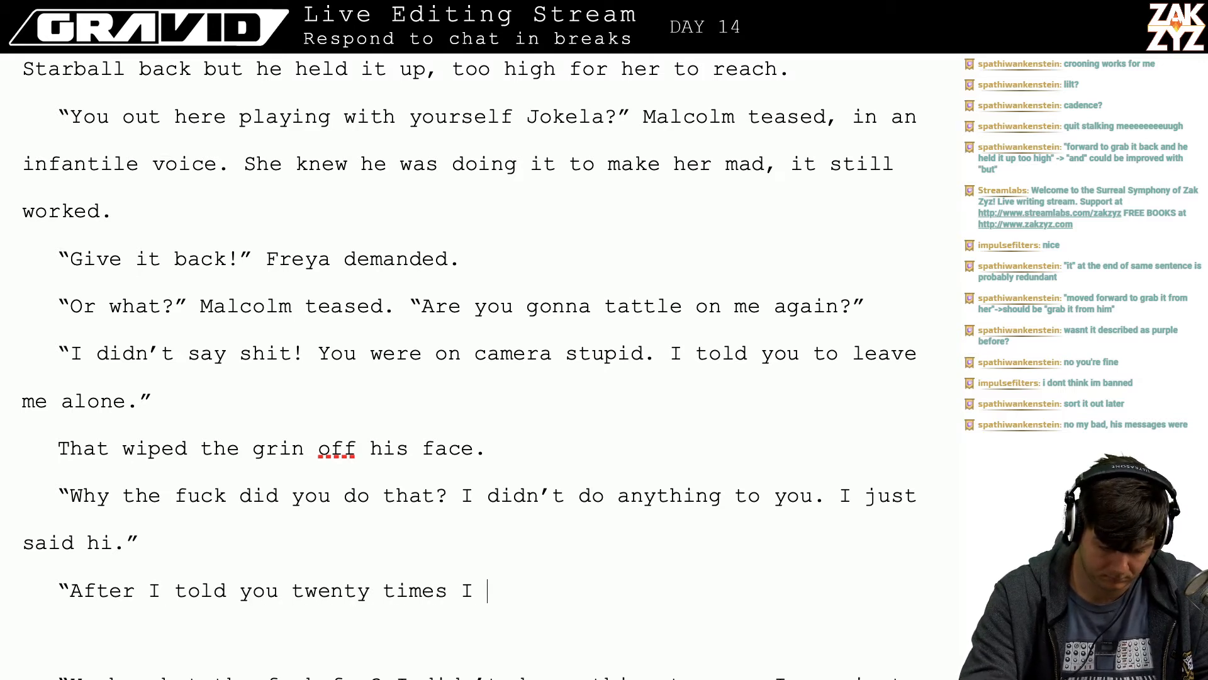
type("don't want to talk t")
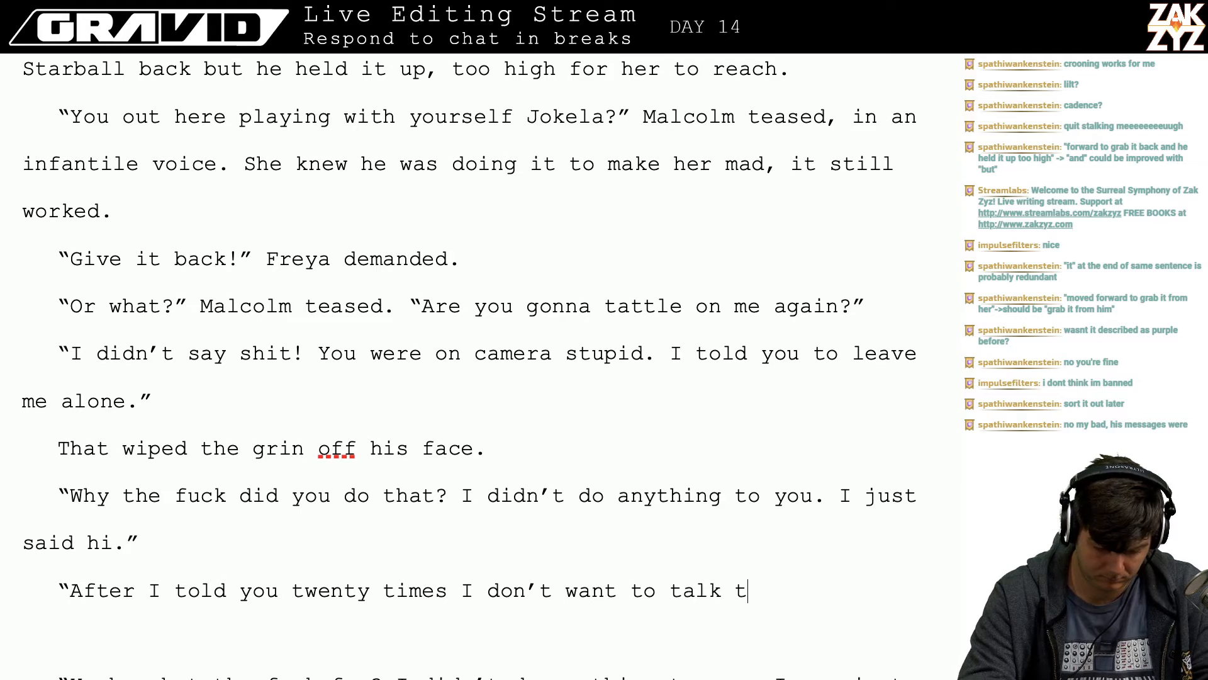
type("o you anymore.")
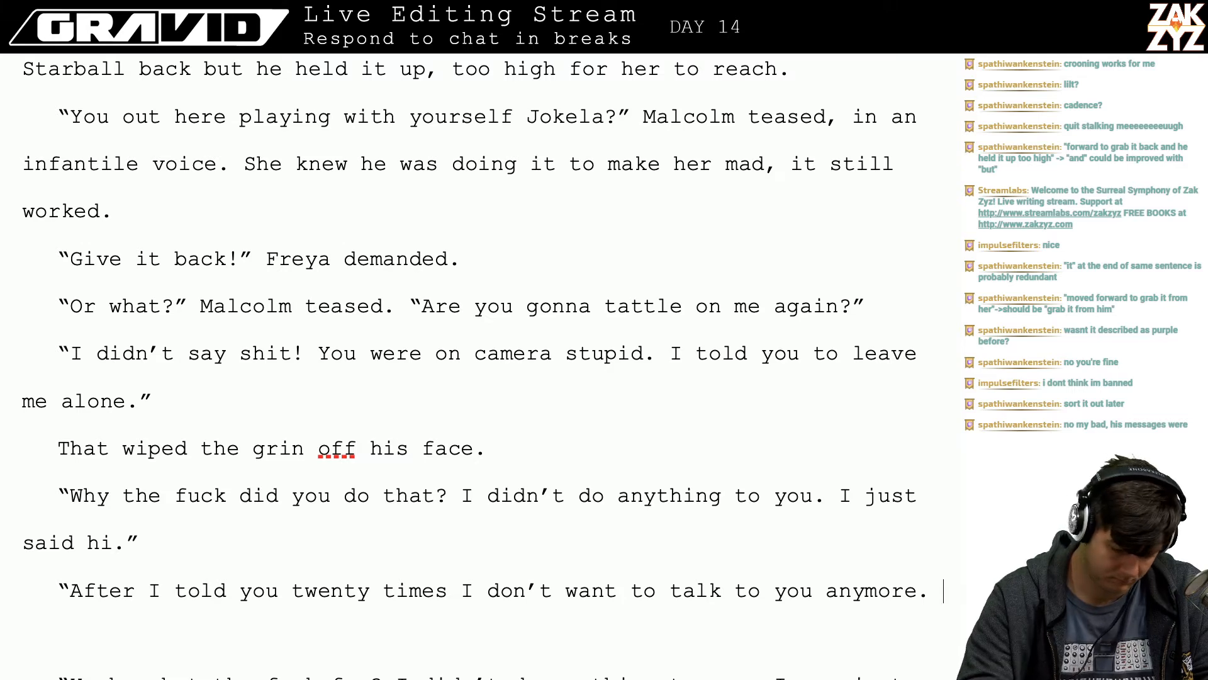
- Review the confrontation from Malcolm's “What’s this Freya?” through his line ending “I just said hi.”
key("Right")
key("Up")
key("Up")
key("Right")
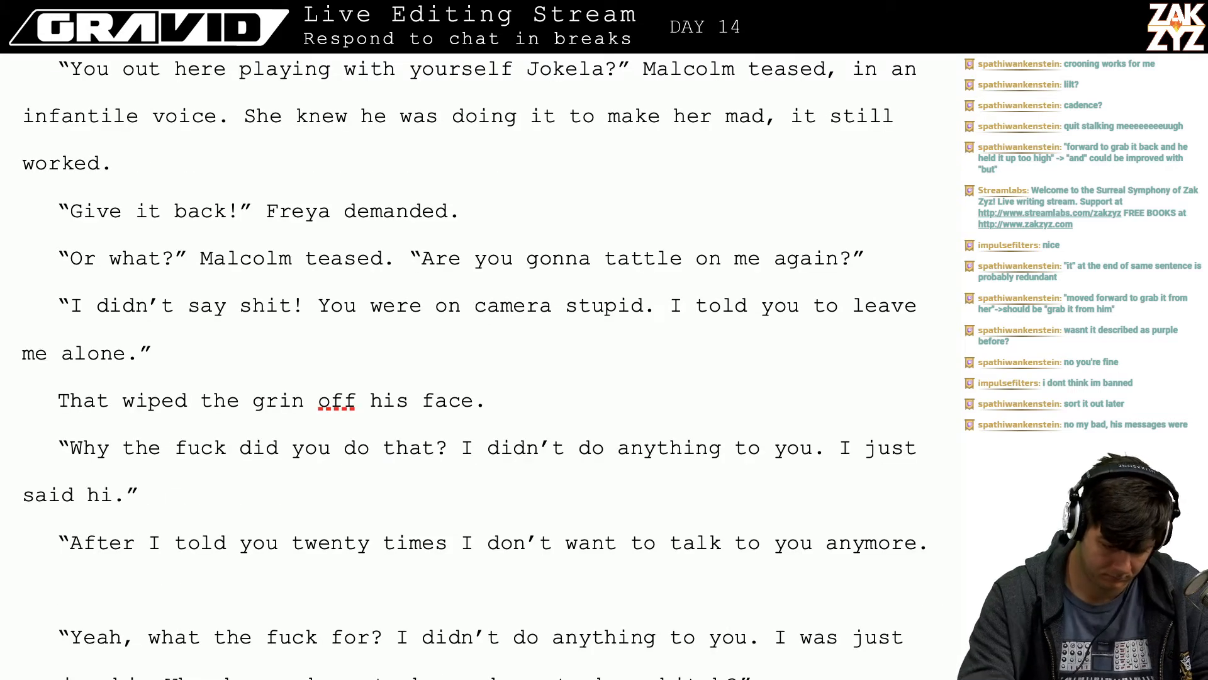
type("A")
key("BackSpace")
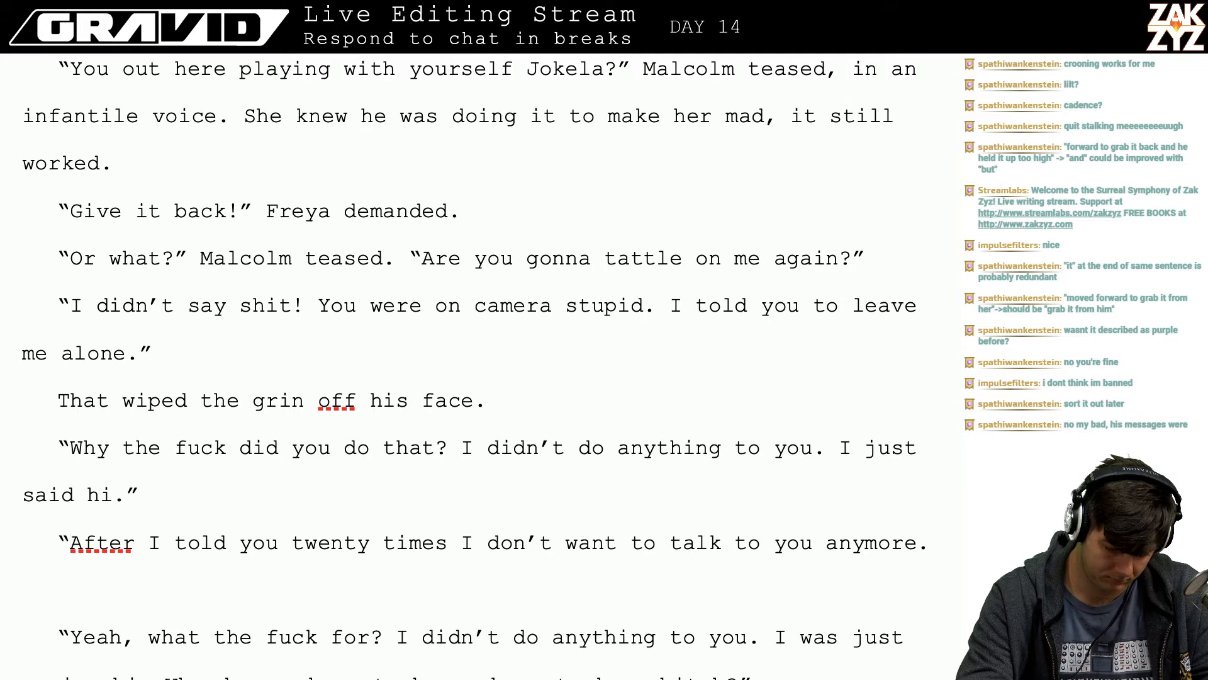
type("I")
key("BackSpace")
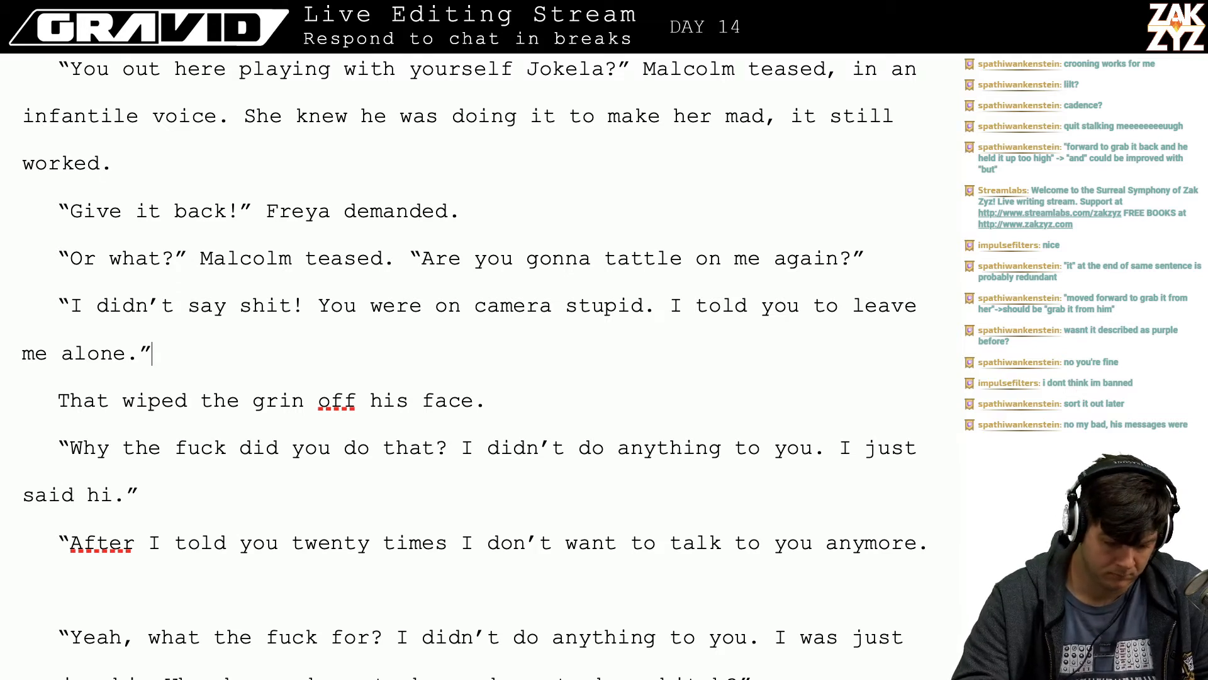
key("Up")
key("Up")
key("Up")
key("Up")
key("Up")
key("Up")
key("Down")
key("Down")
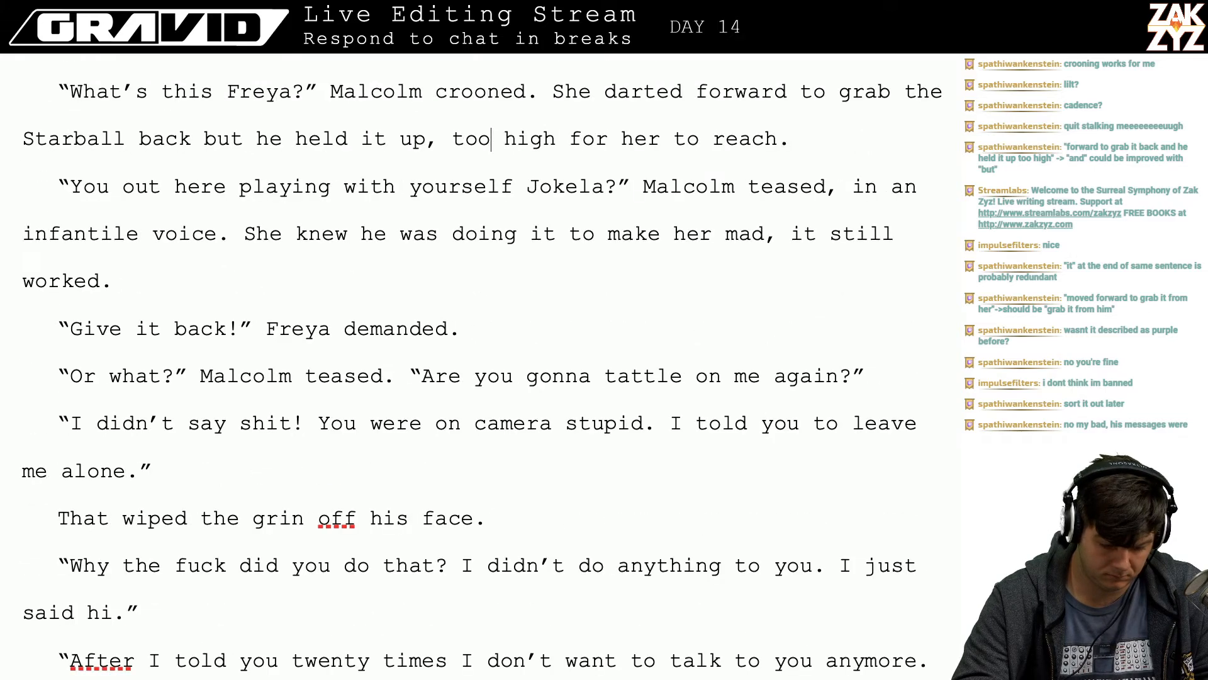
key("Down")
key("Down")
key("Down")
key("Down")
key("Down")
key("Down")
key("Down")
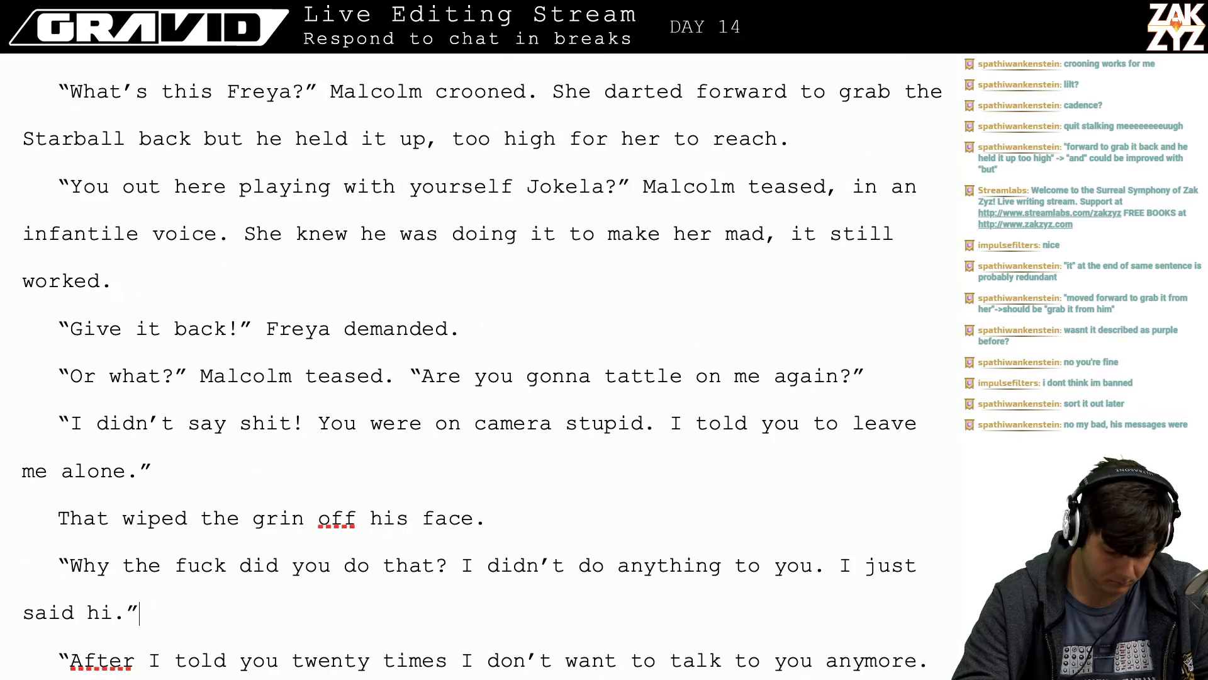
- Write Freya's reply above the drafted sentence: “I don’t want to talk with you! I don’t want you around! I’ve told you this over and over.”
key("Down")
key("Home")
key("Right")
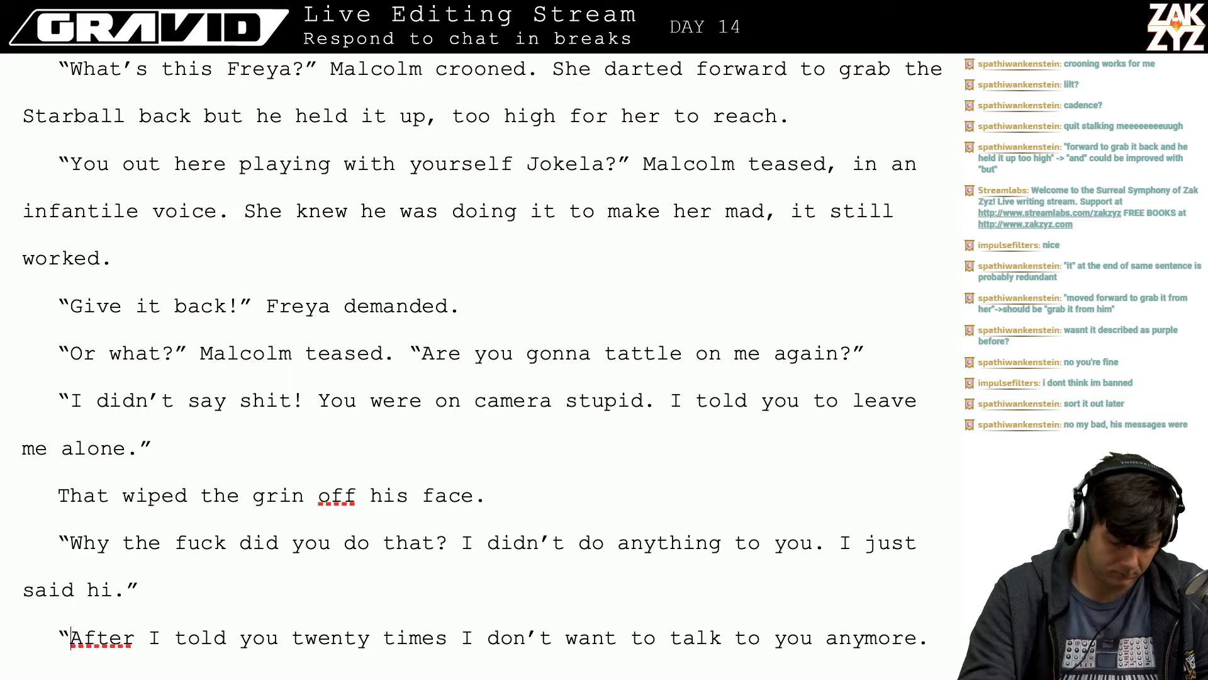
key("Return")
key("Return")
type("I do")
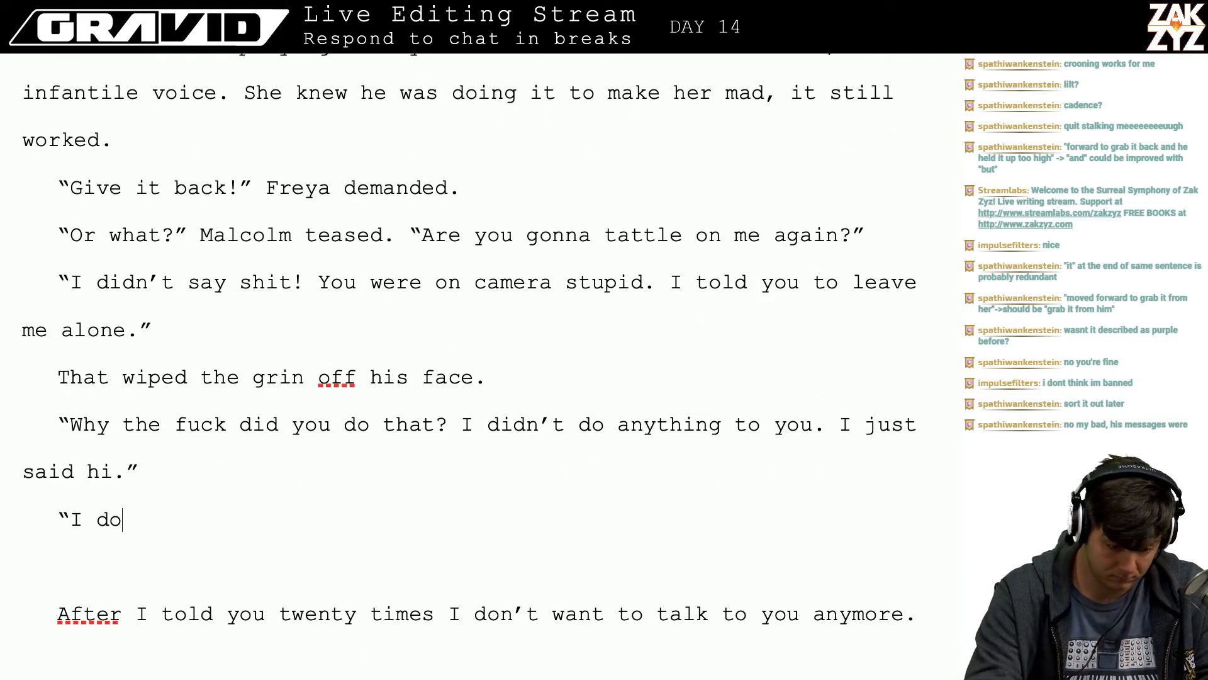
type("n’t want to talk with you")
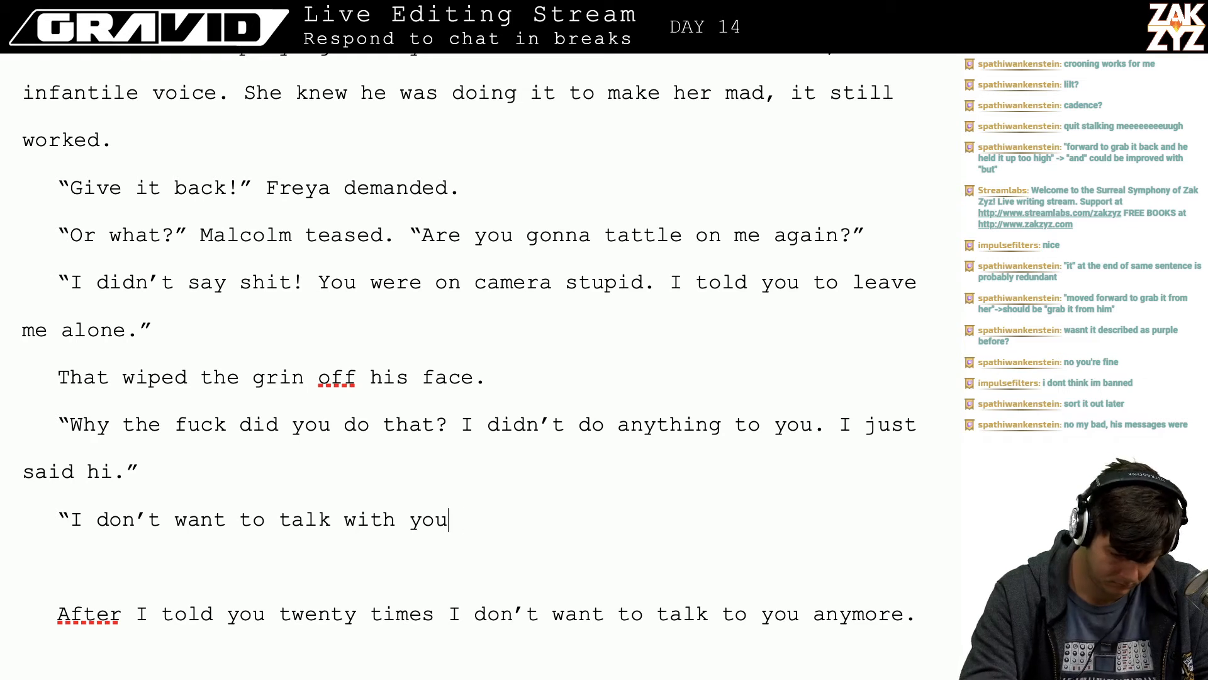
type("! I don’t wa")
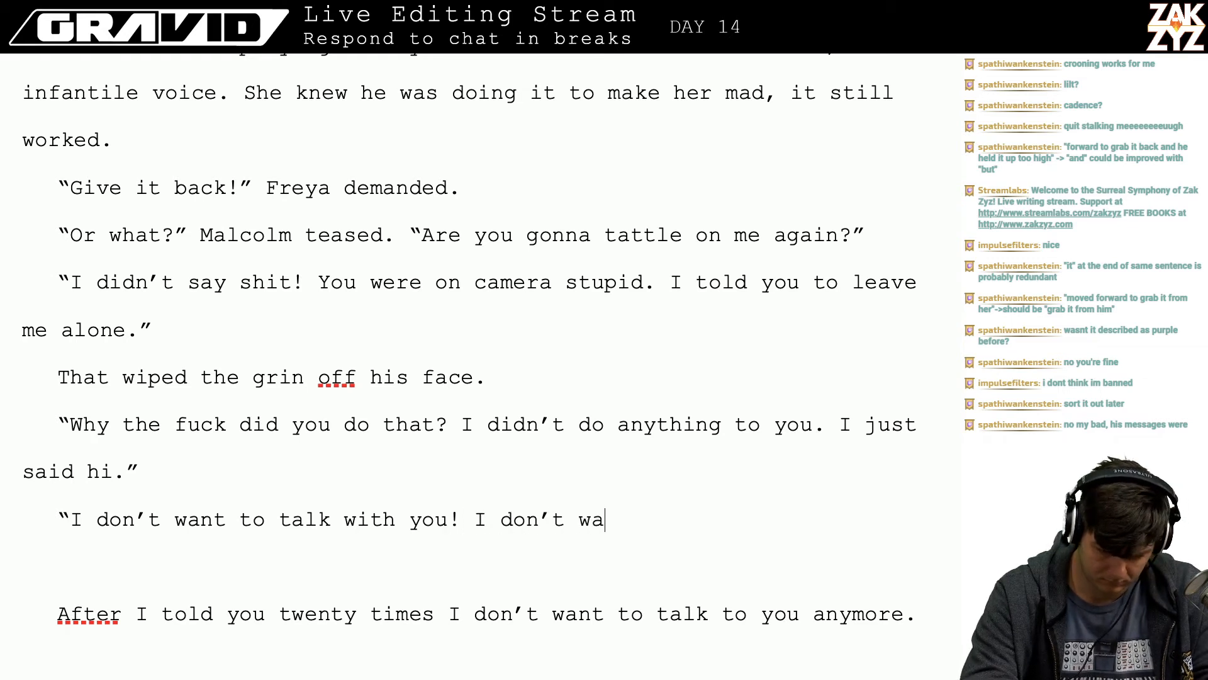
type("nt you around")
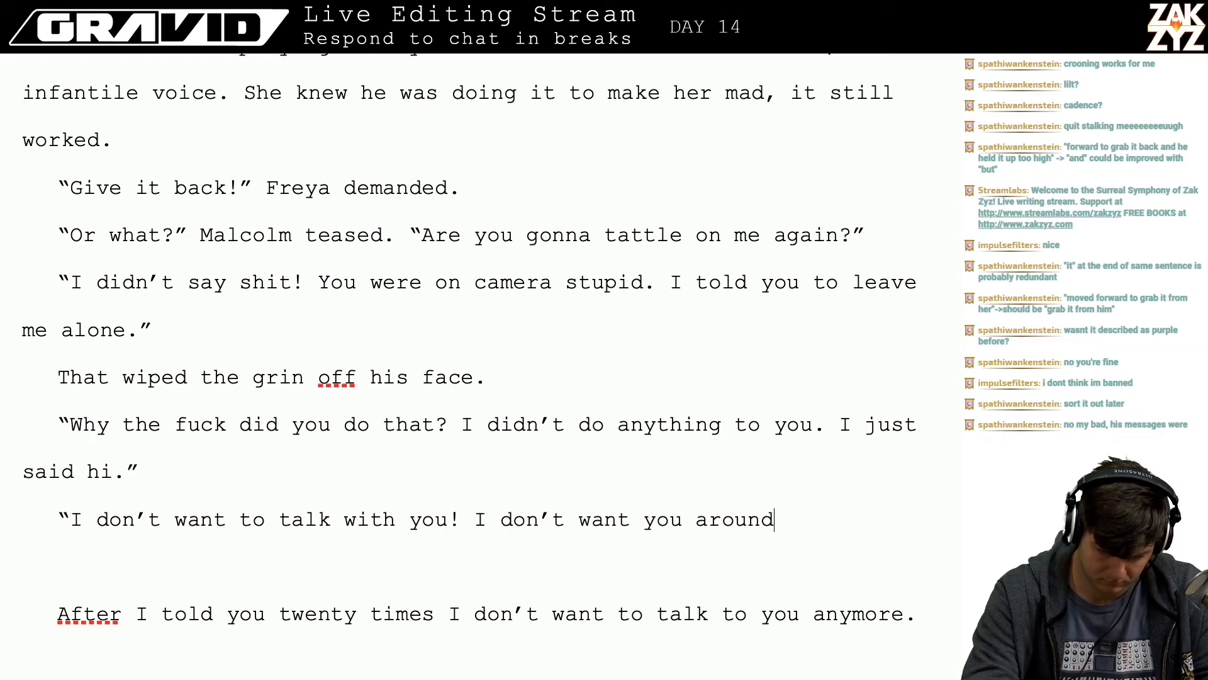
type("! I've told yu")
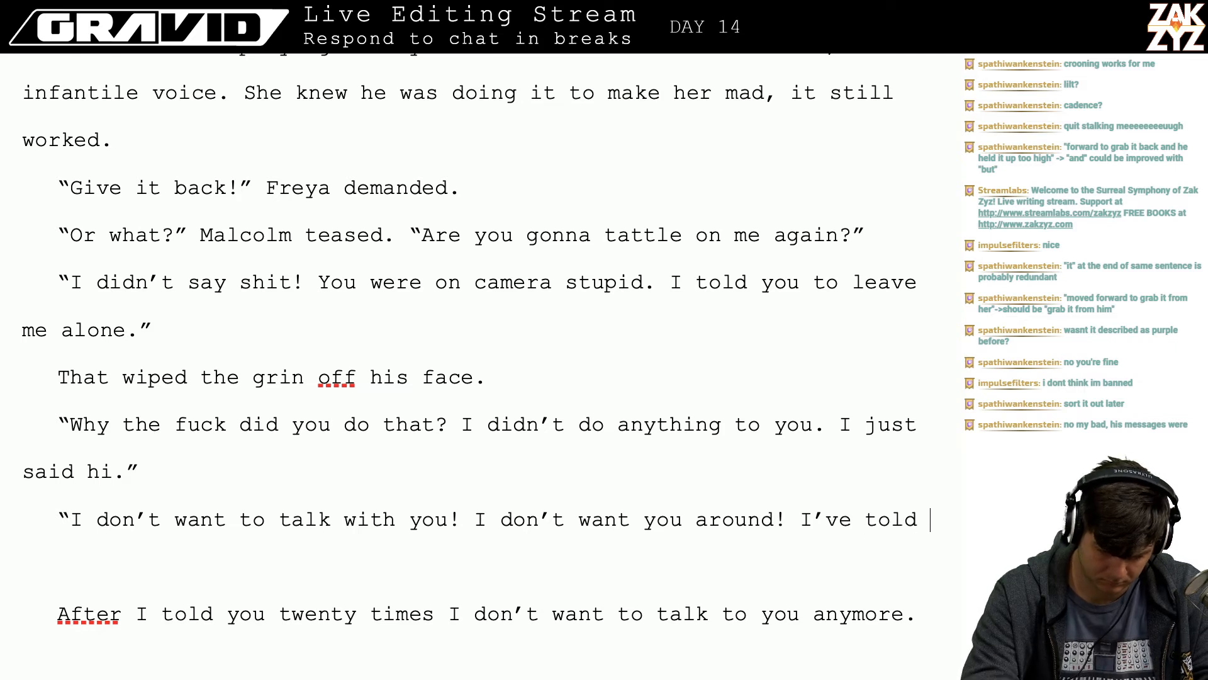
key("BackSpace")
type("ou this ")
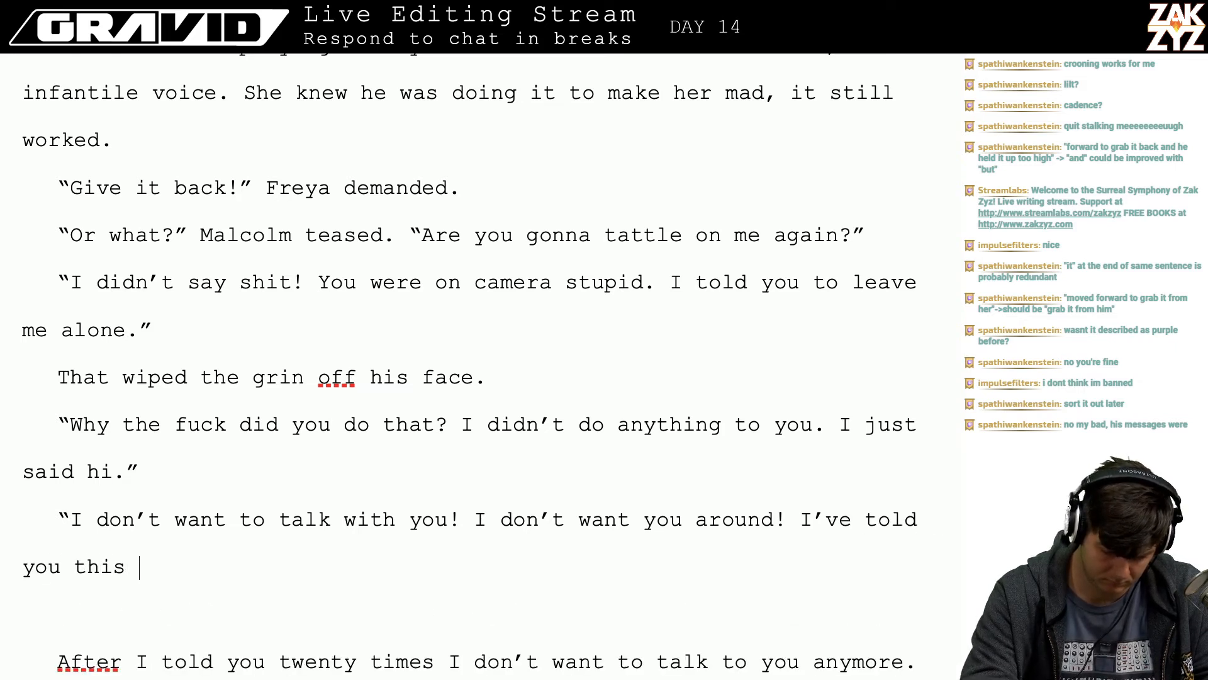
type("over a")
type("er.”")
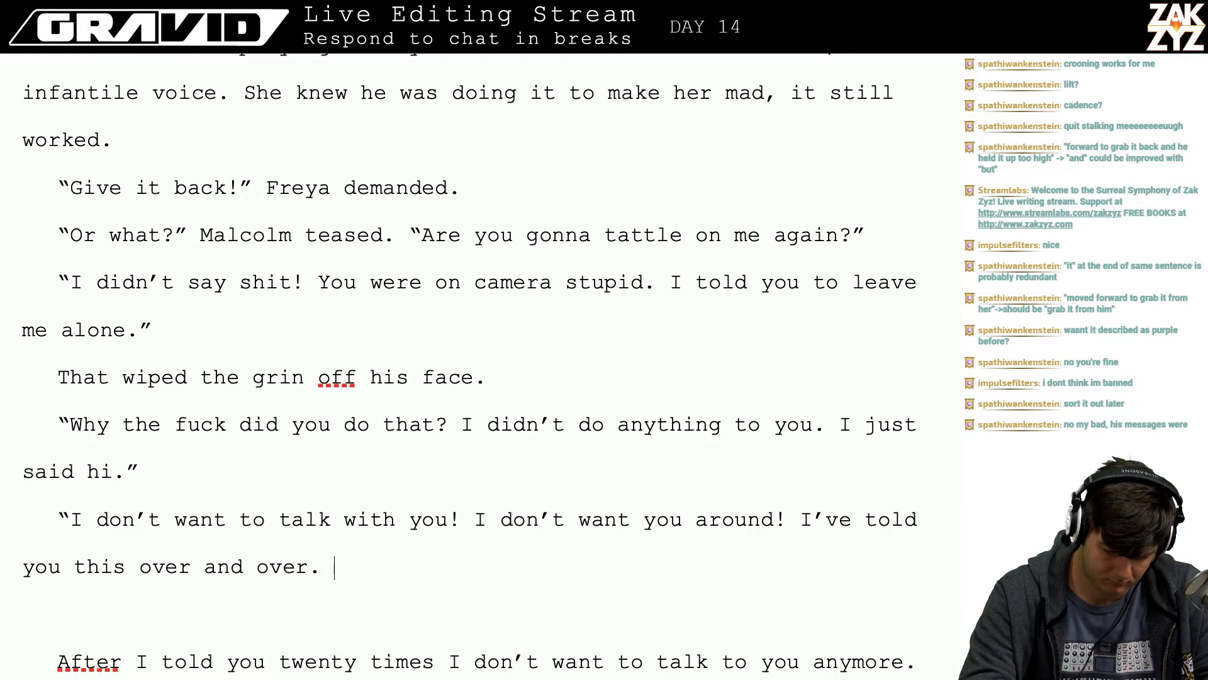
- Delete the leftover sentence “After I told you twenty times I don’t want to talk to you anymore.” and the blank paragraphs around it
key("shift+Down")
key("shift+Down")
key("shift+Down")
key("shift+Down")
key("shift+Down")
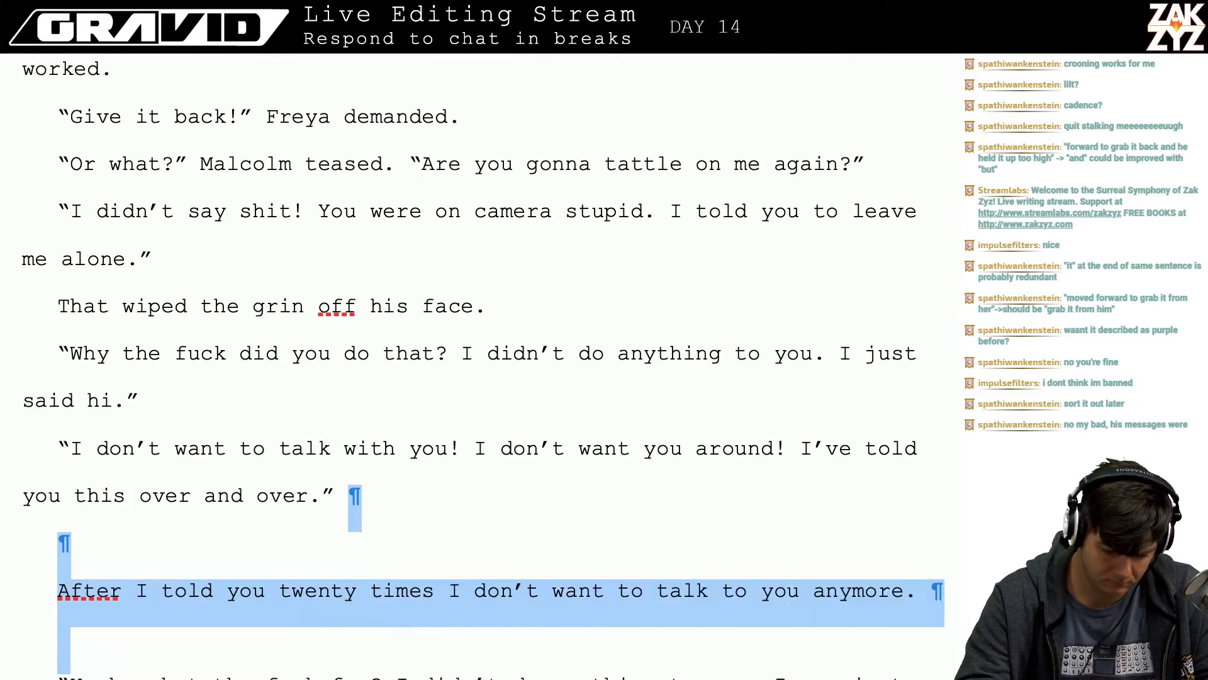
key("shift+Up")
key("shift+Up")
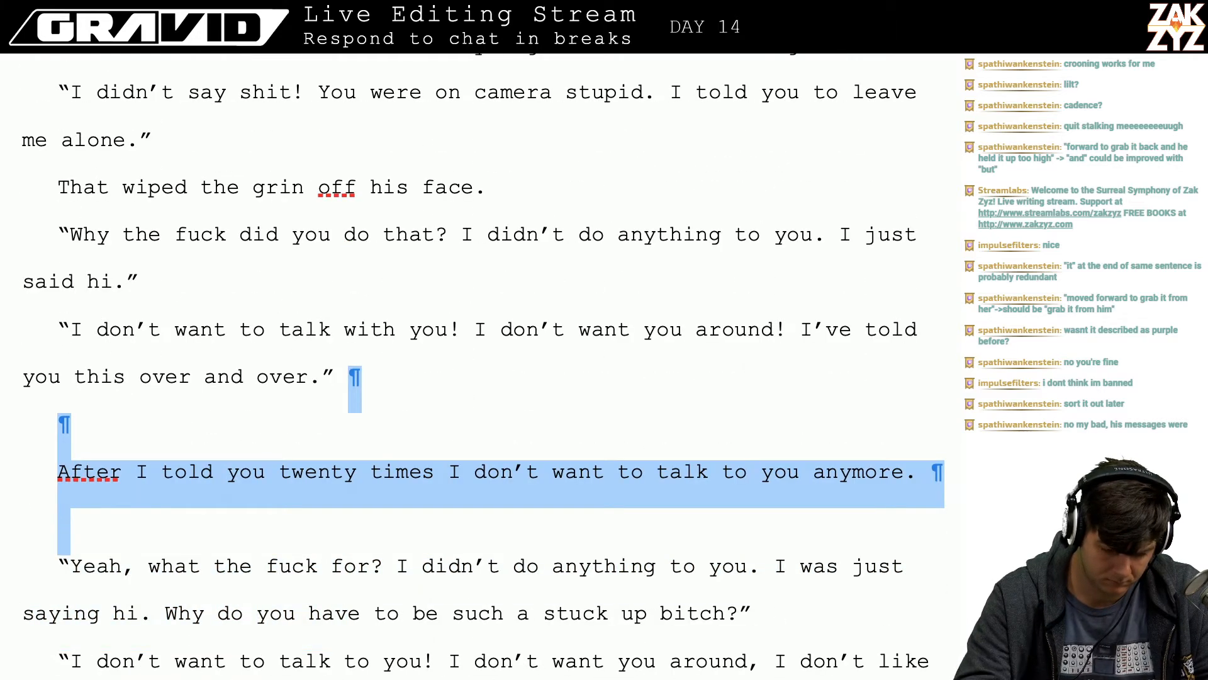
key("Delete")
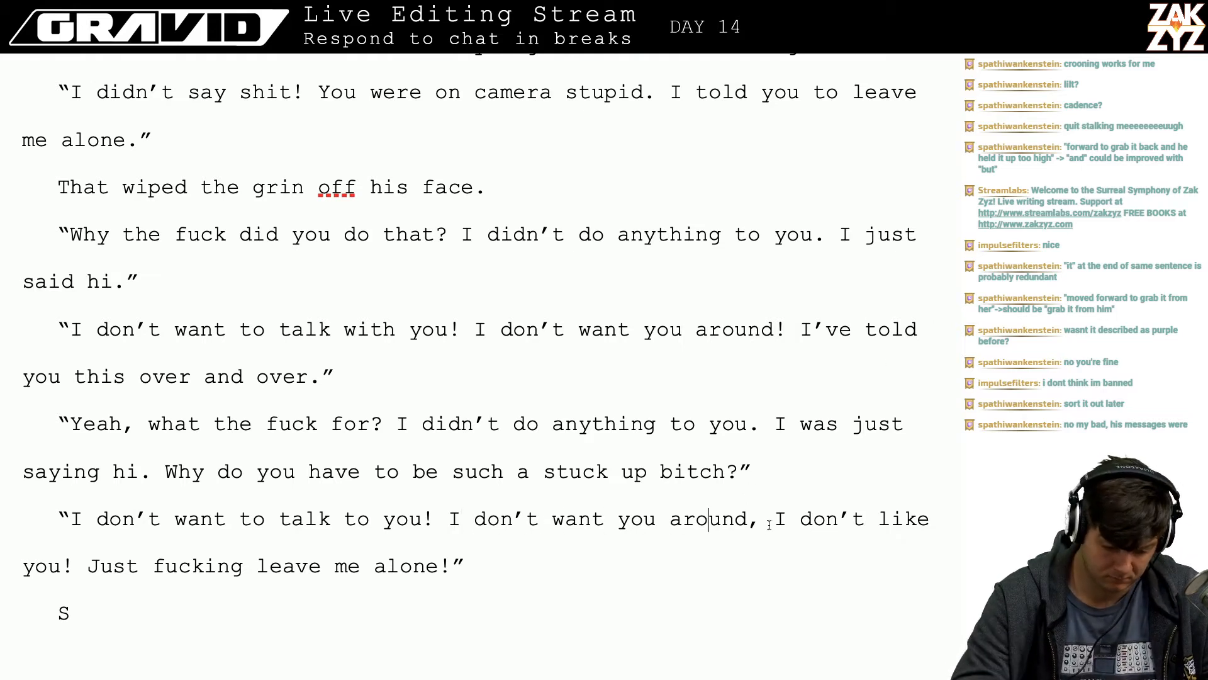
- Delete “I don’t want you around,” from Freya's reply that ends with “Just fucking leave me alone!”
left_click_drag(772, 522, 442, 546)
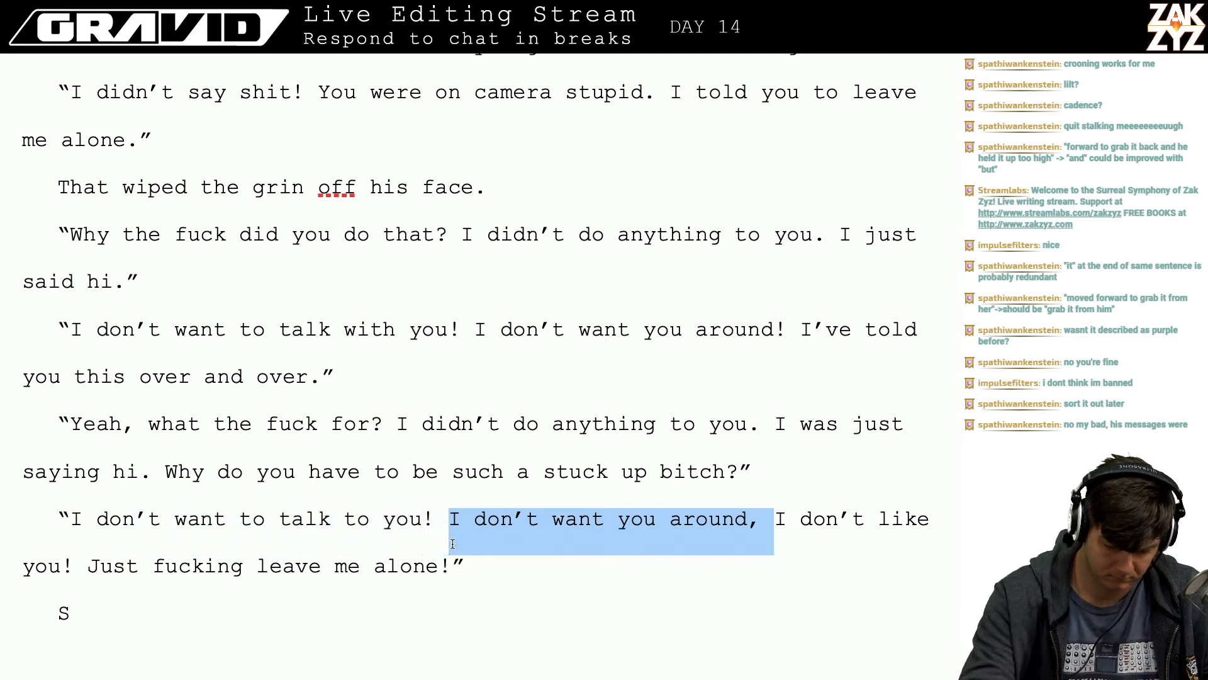
key("BackSpace")
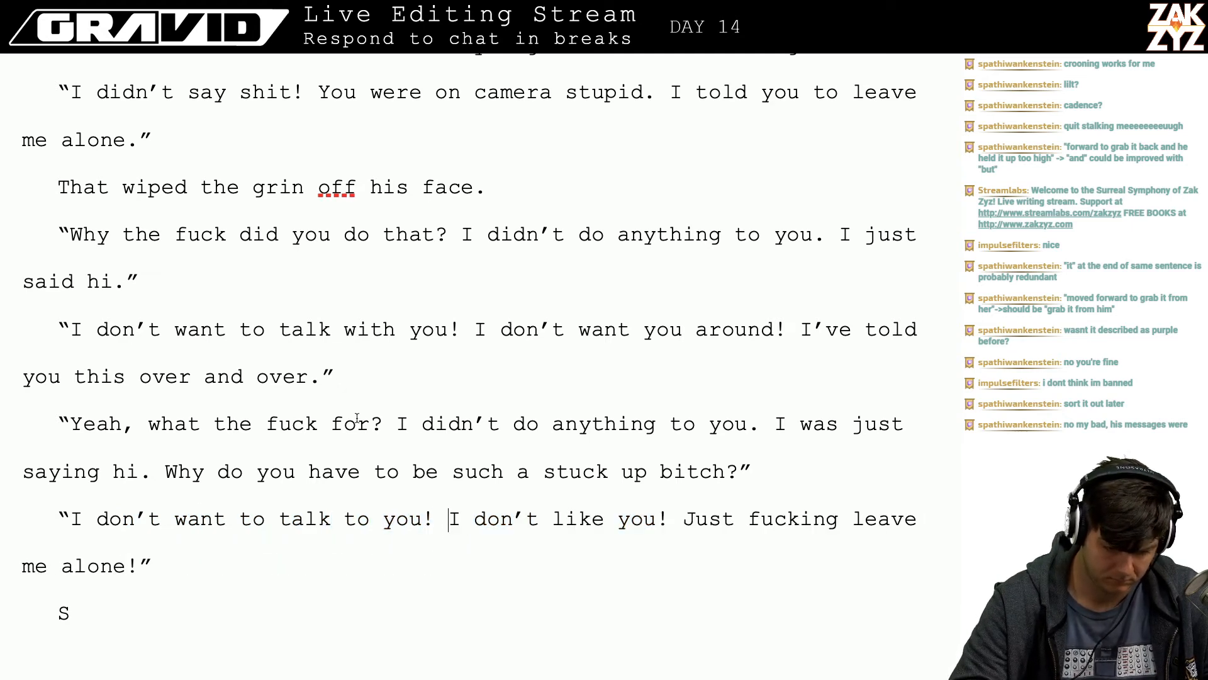
- Replace Freya's reply after Malcolm's “I just said hi.” with “Malcom I have asked you so many times to stop.”
left_click(72, 330)
key("Return")
key("Return")
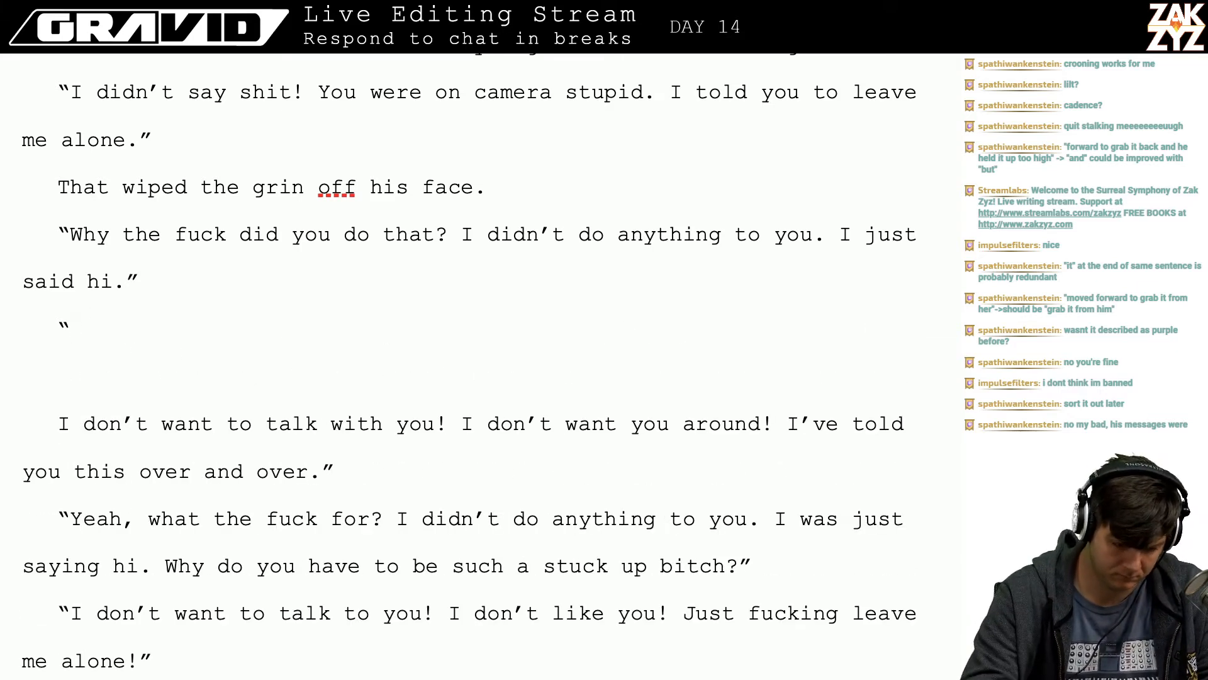
type("Malcom")
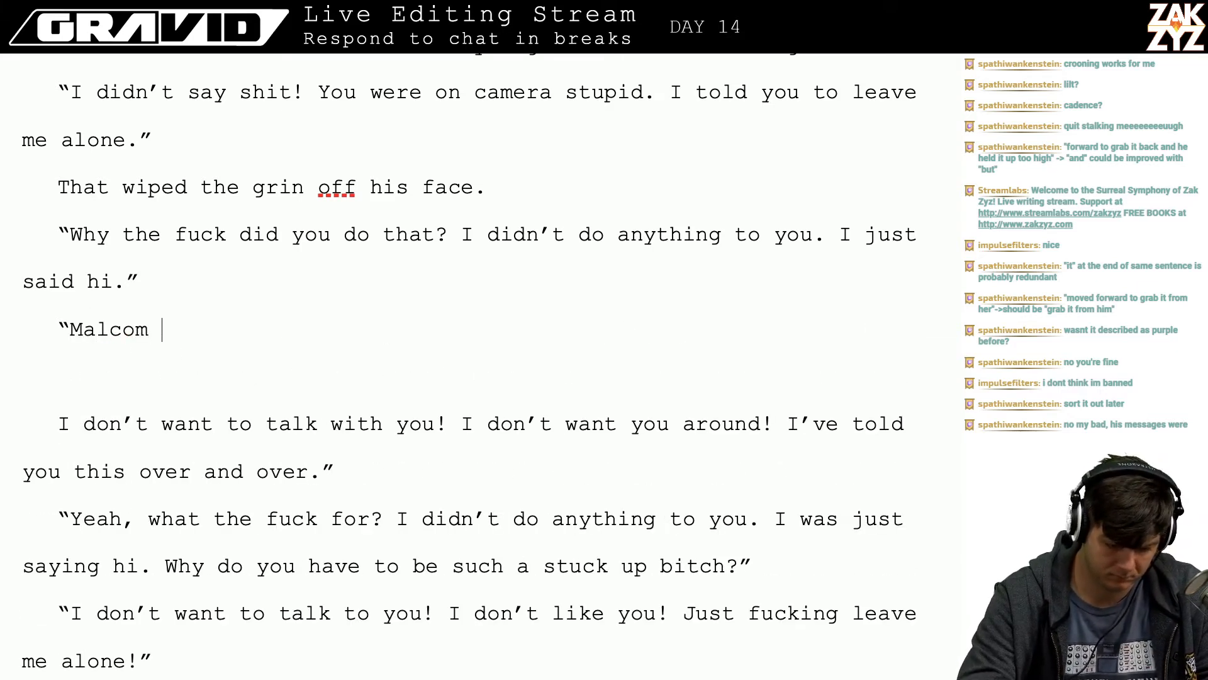
type(" I have asked yo")
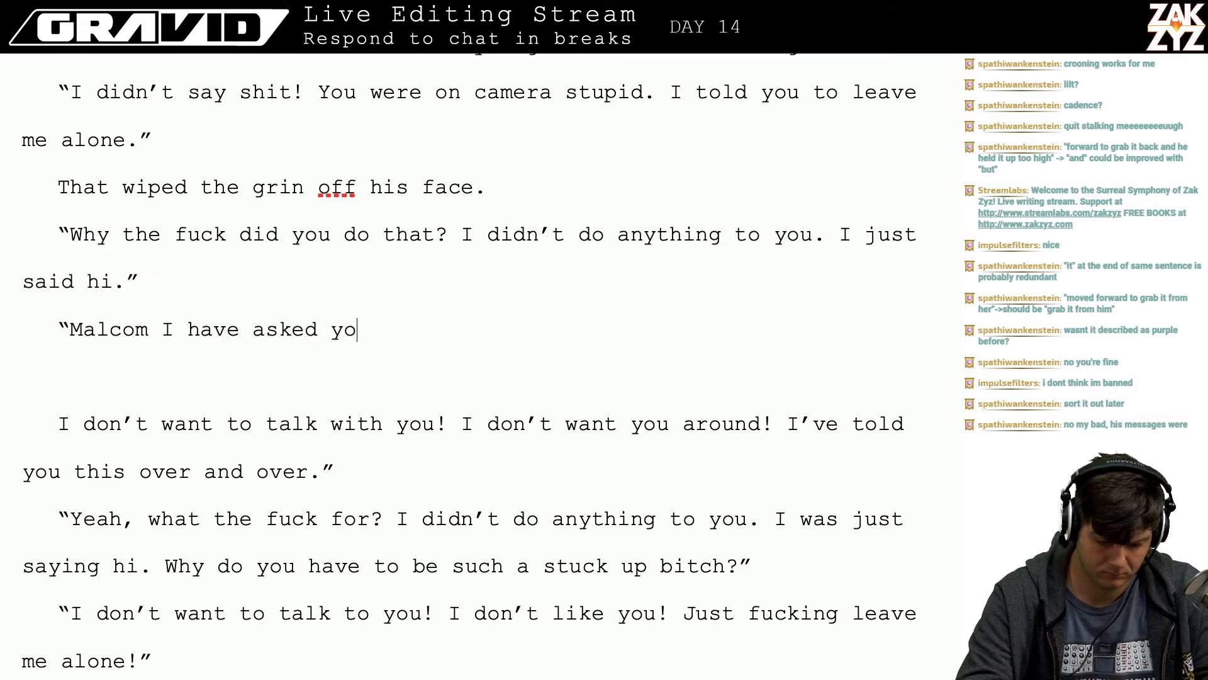
type("u so many ")
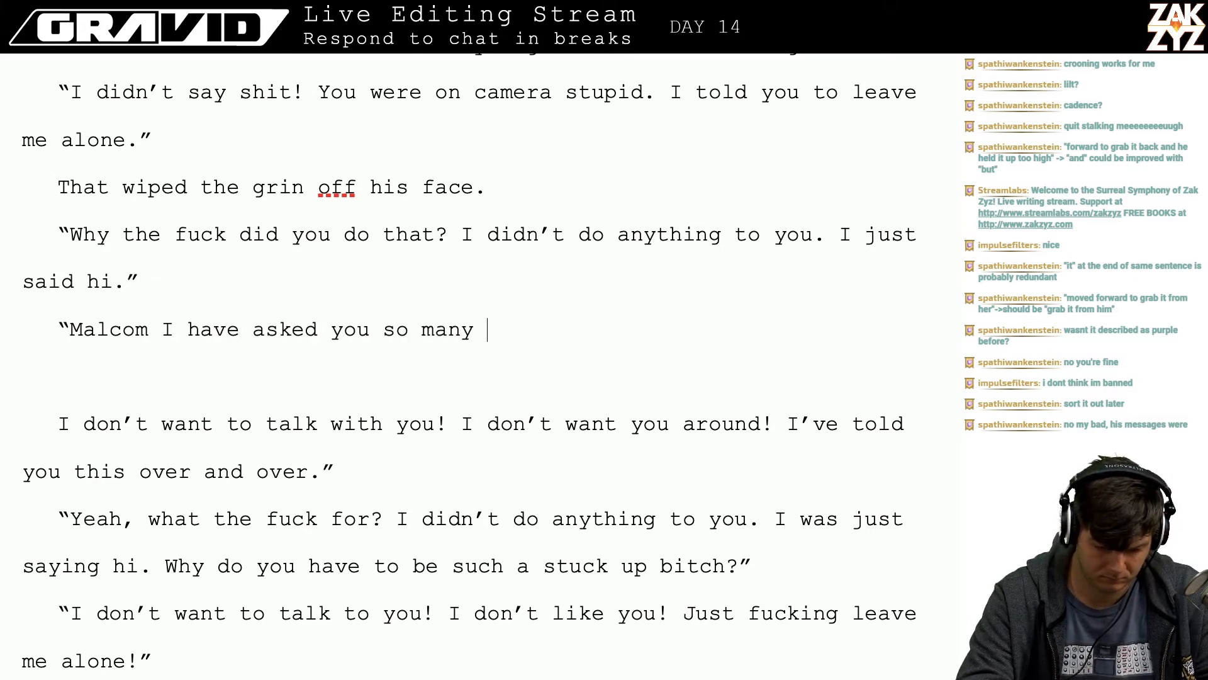
type("times to stop")
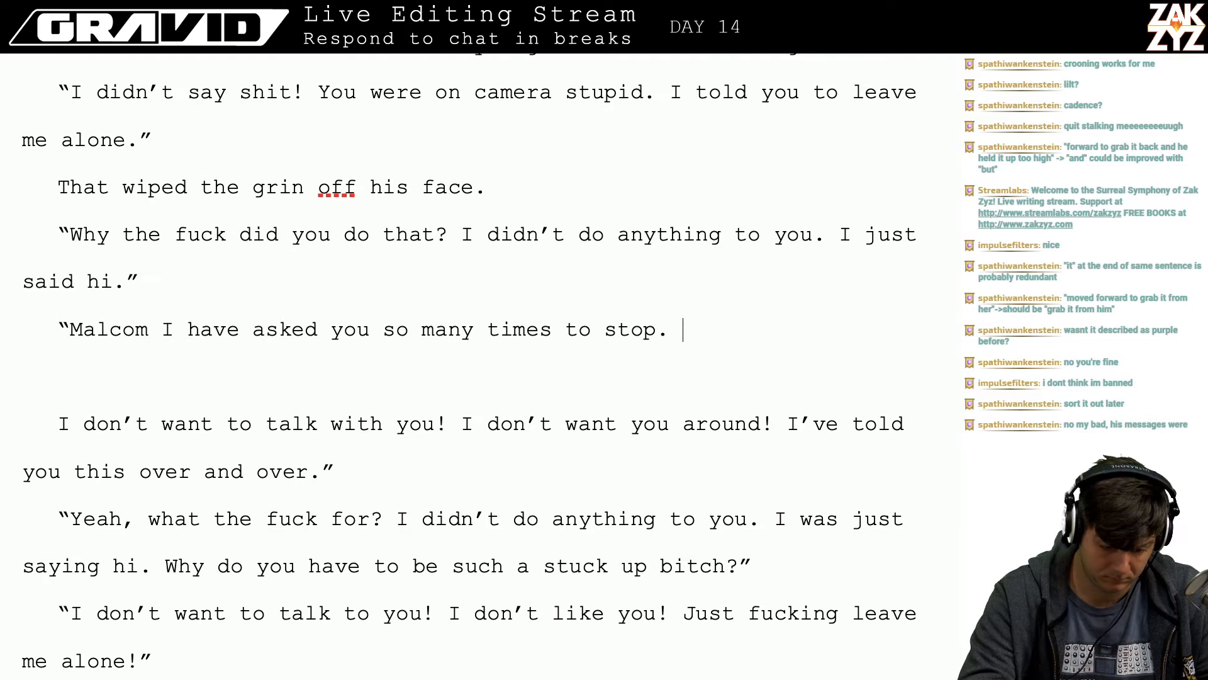
type(".\"")
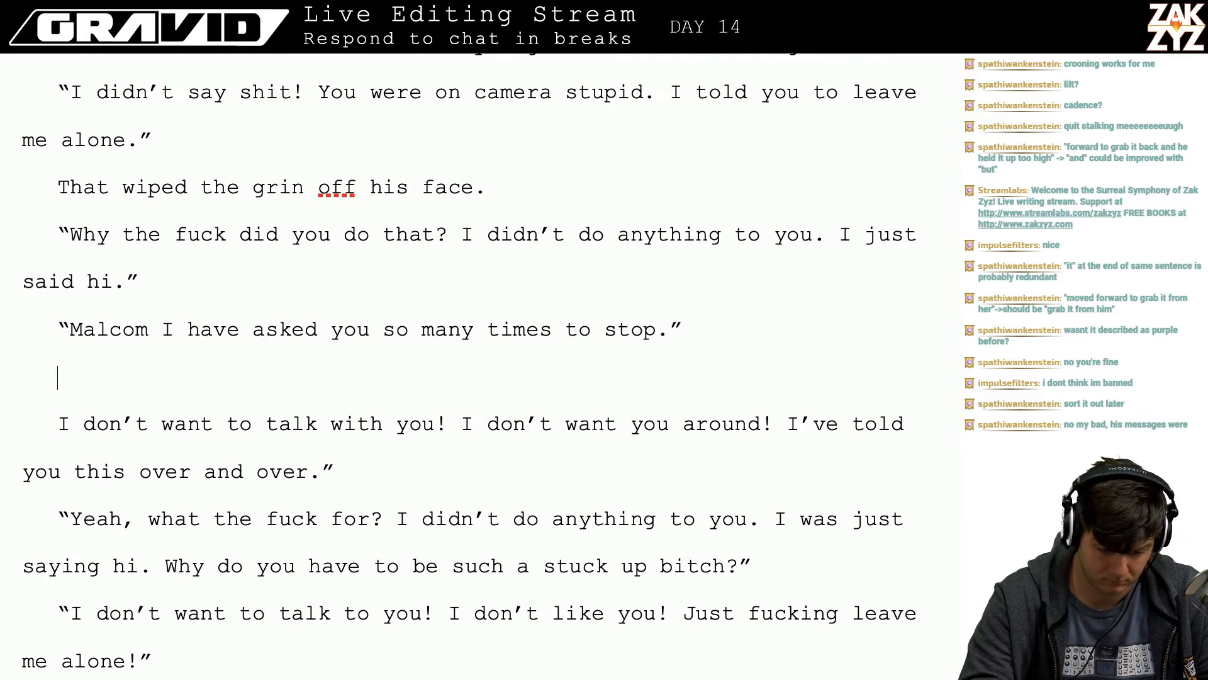
key("shift+Down")
key("shift+Down")
key("BackSpace")
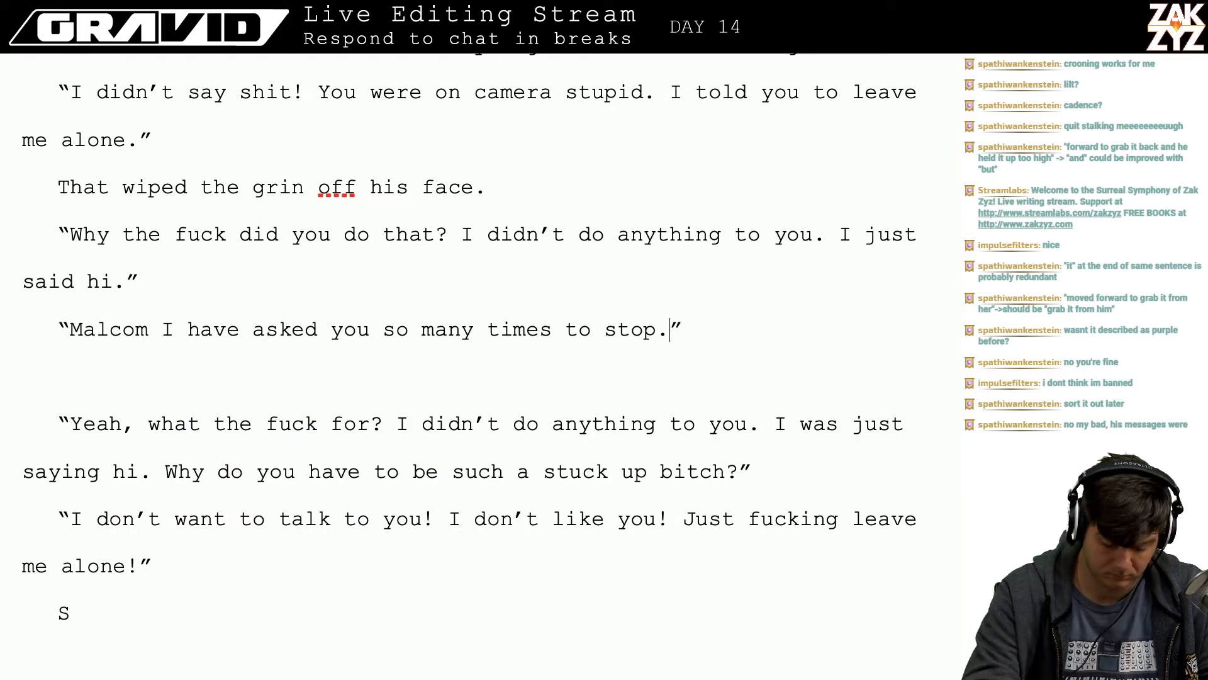
type("Why do y")
key("BackSpace")
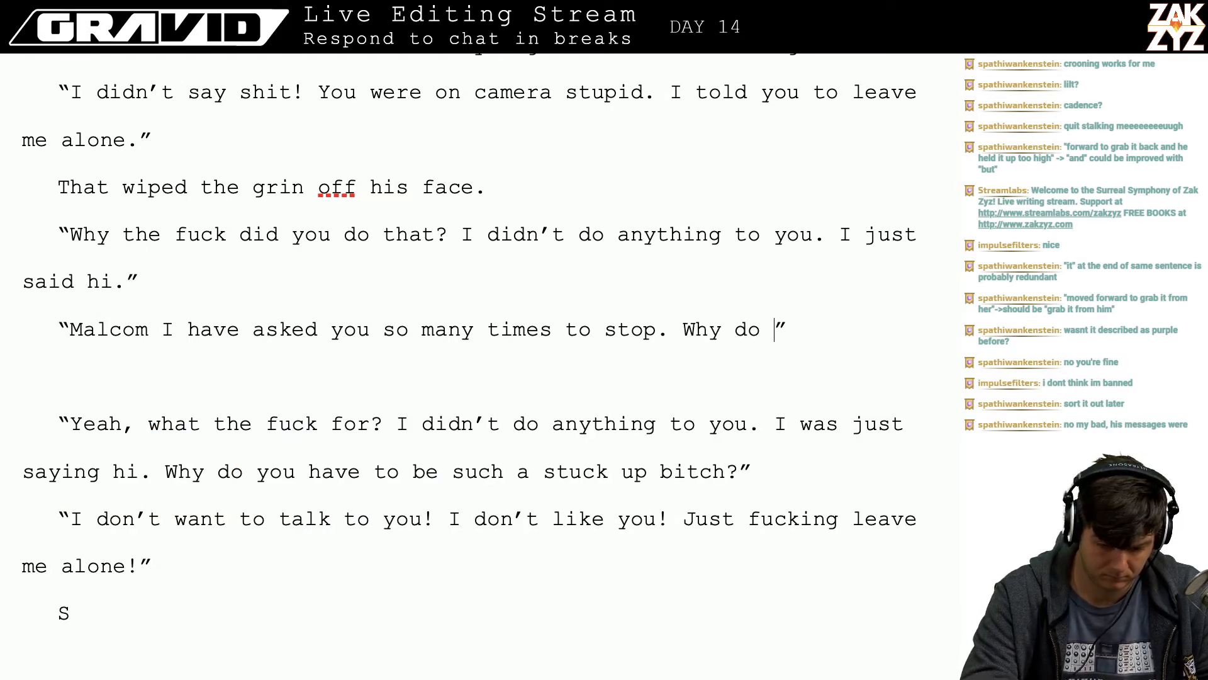
key("BackSpace")
key("BackSpace")
key("BackSpace")
key("BackSpace")
key("BackSpace")
key("BackSpace")
key("BackSpace")
key("BackSpace")
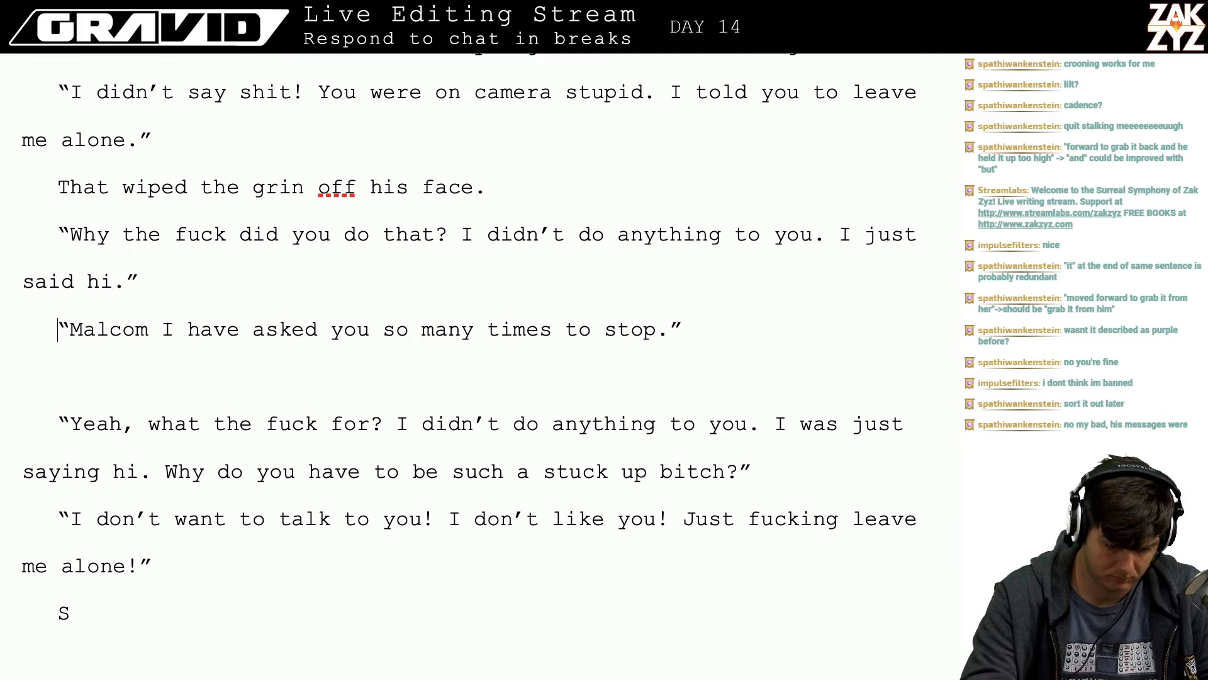
- Open Freya's reply with “Why do you keep doing this? It’s so creepy. I’ve asked you so many times to stop.”
type("Why do you ke")
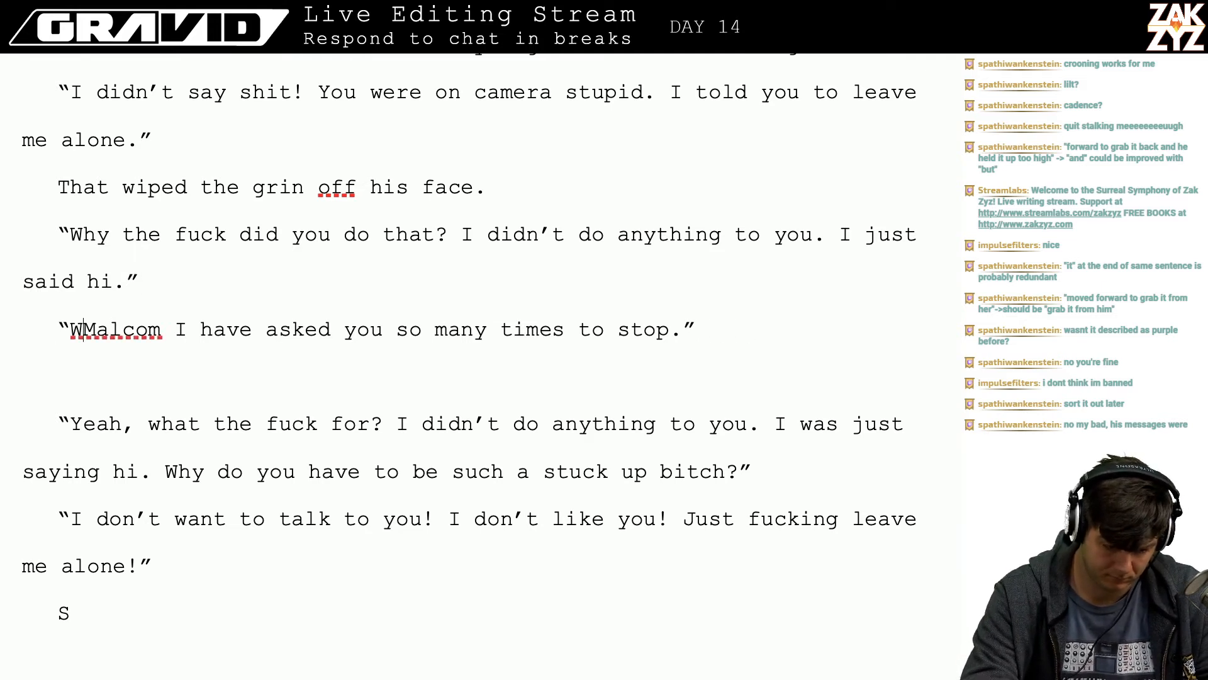
type("ep going")
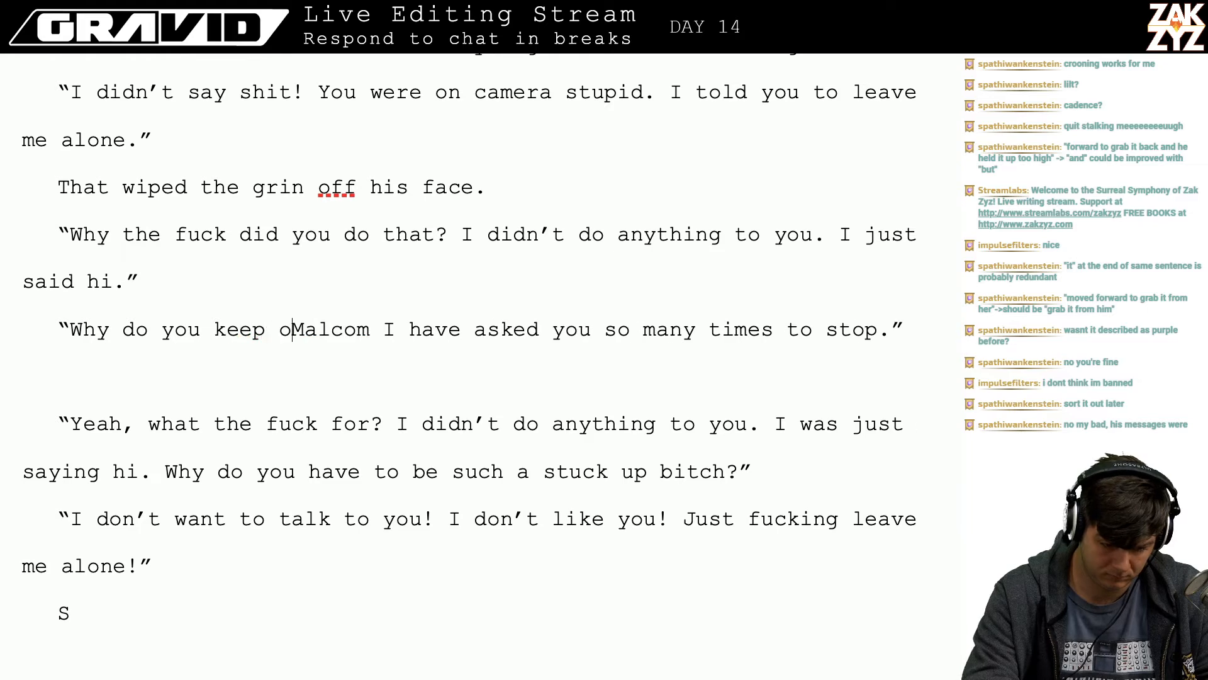
key("BackSpace")
key("BackSpace")
key("BackSpace")
key("BackSpace")
key("BackSpace")
key("BackSpace")
type("doing this? It's s")
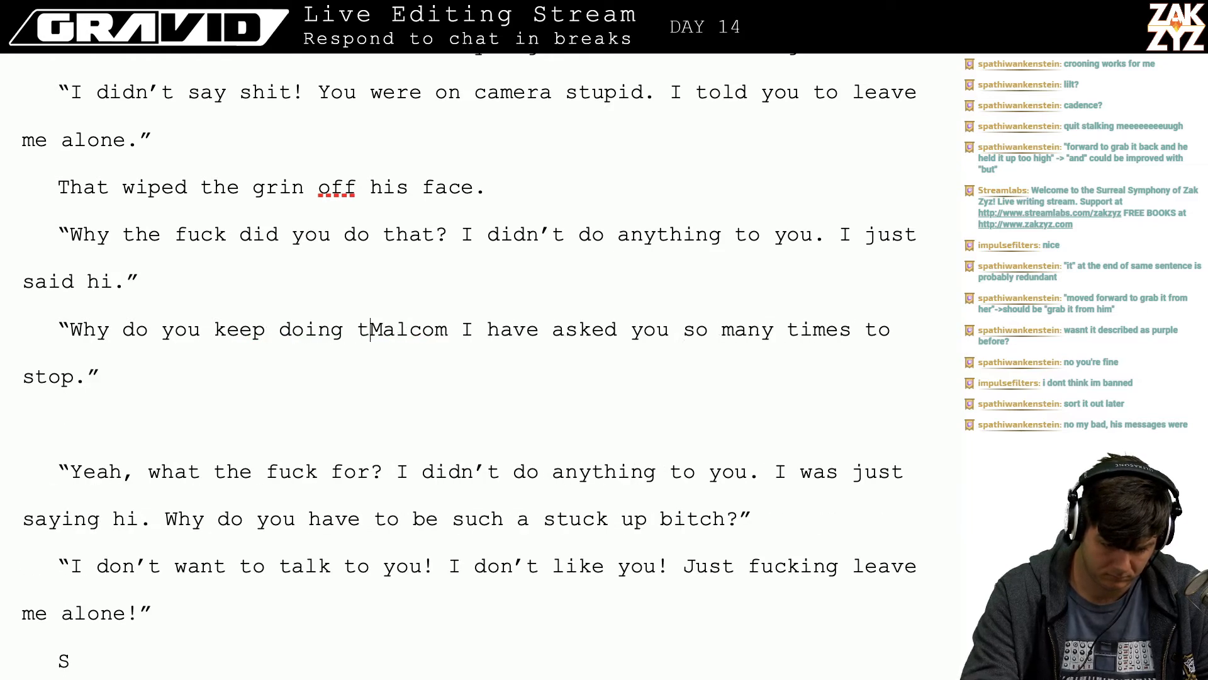
type("o creepy. I")
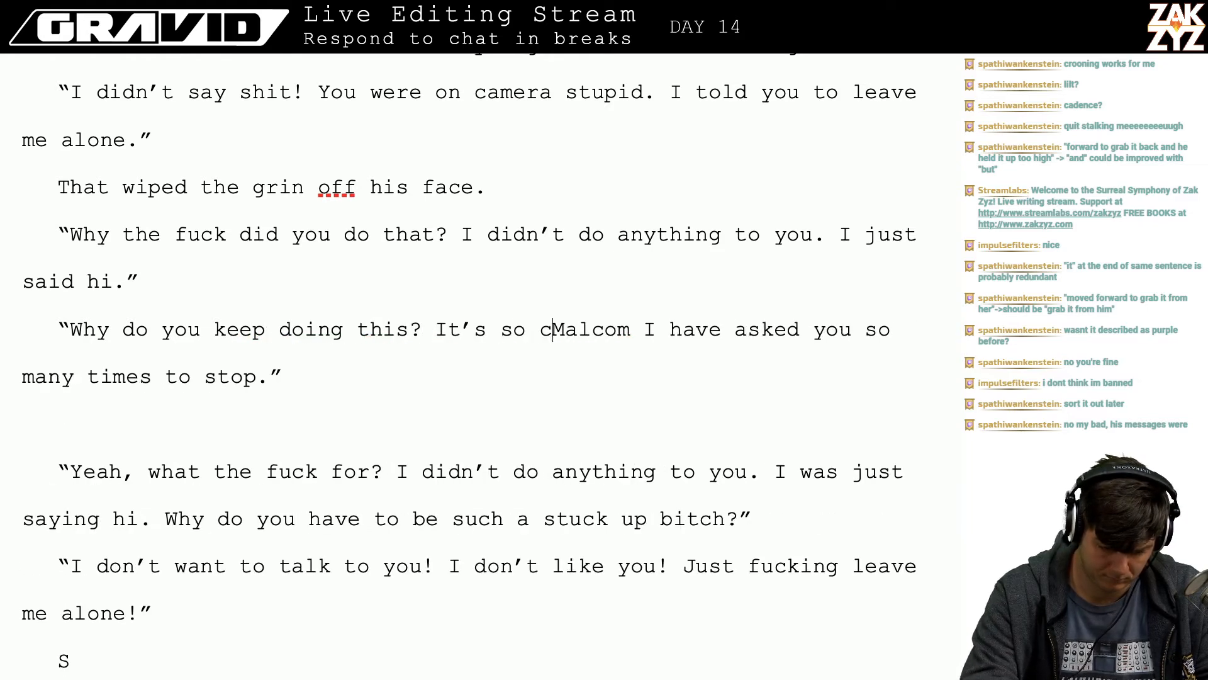
type("'ve")
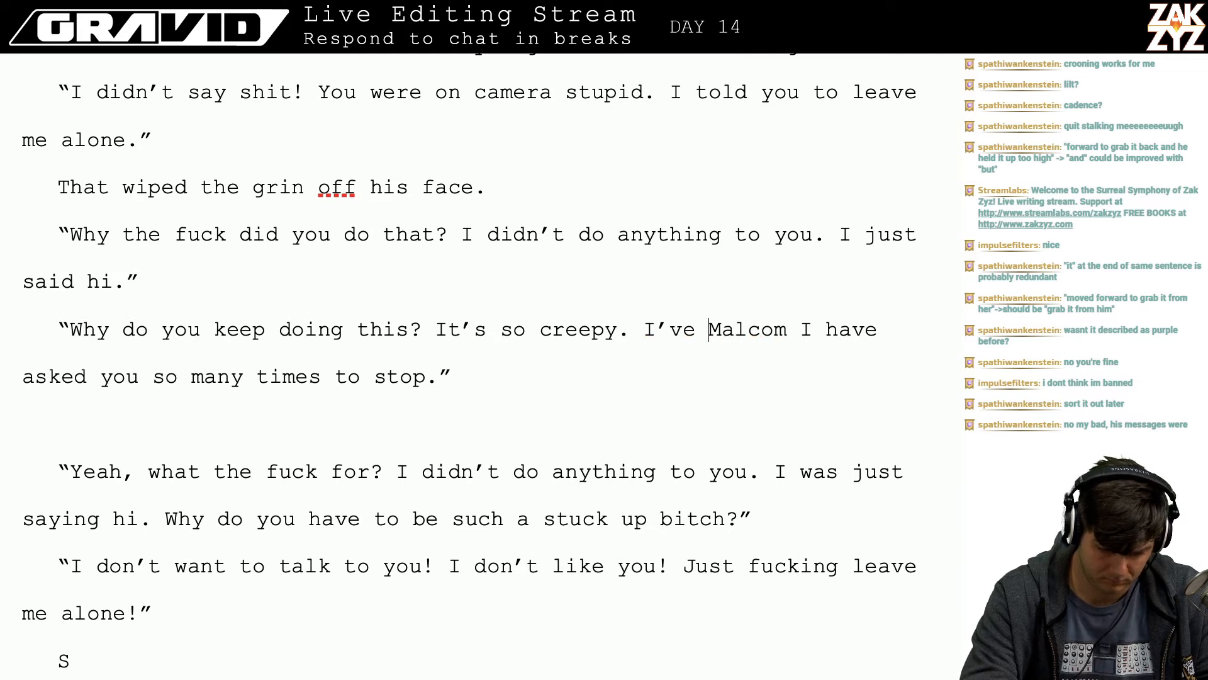
key("BackSpace")
key("BackSpace")
type("ve asked yo")
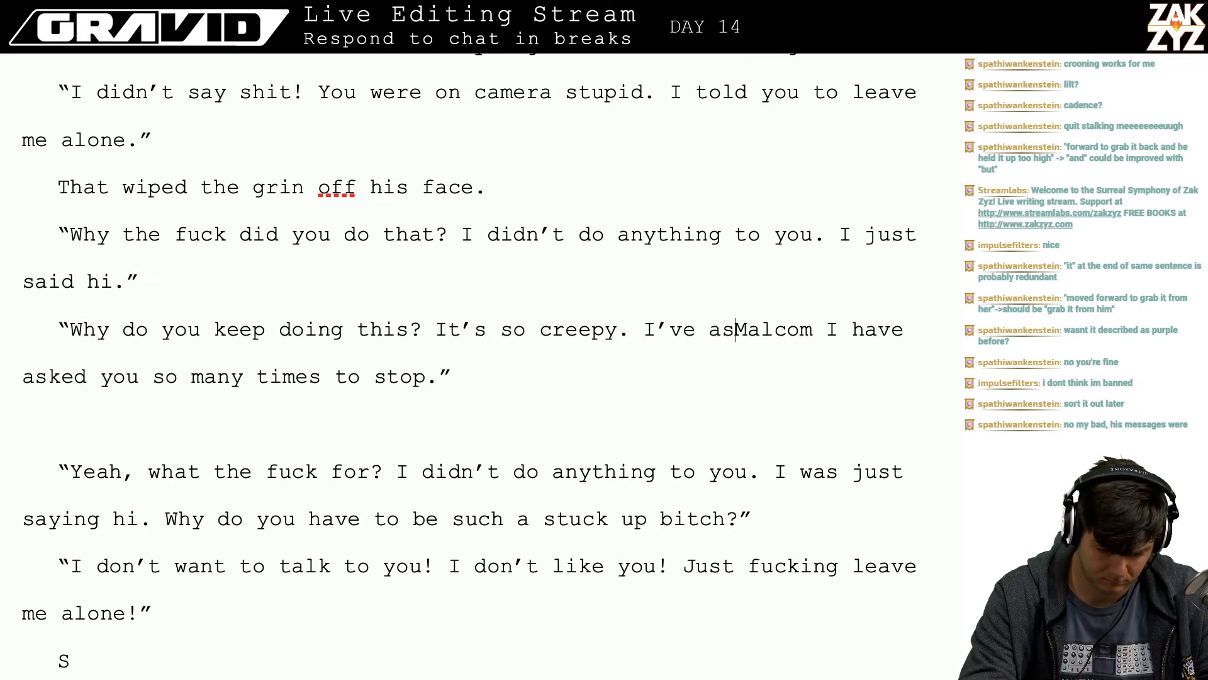
type("u so many time")
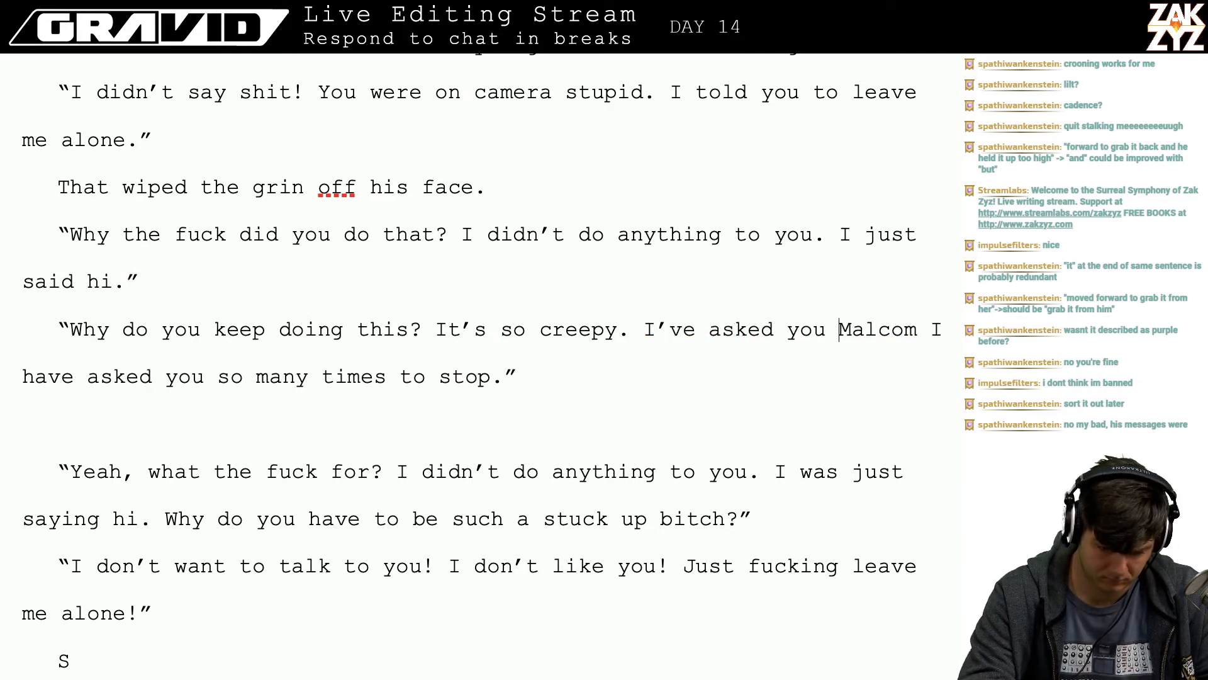
type("s to stop.")
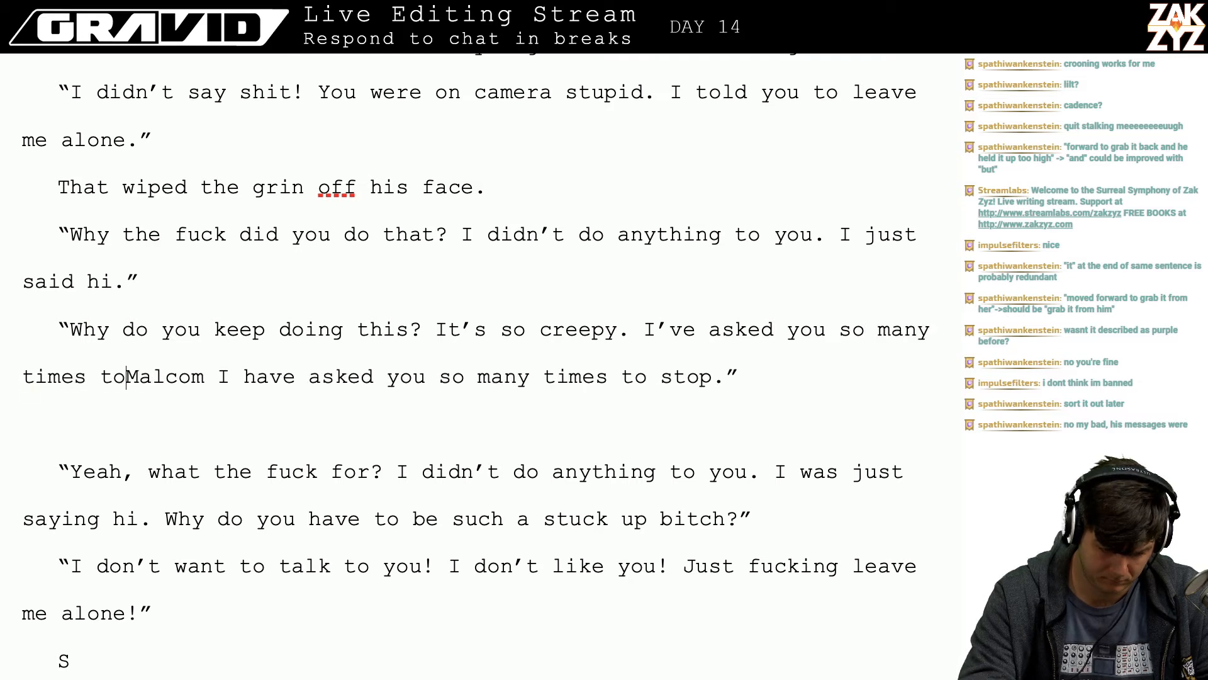
- Delete the redundant sentence “Malcom I have asked you so many times to stop” and its extra period from Freya's reply
key("shift+Right")
key("shift+Right")
key("shift+Right")
key("shift+Right")
key("shift+Right")
key("shift+Right")
key("shift+Right")
key("shift+Right")
key("shift+Right")
key("shift+Right")
key("shift+Right")
key("shift+Right")
key("shift+Right")
key("shift+Right")
key("shift+Right")
key("shift+Right")
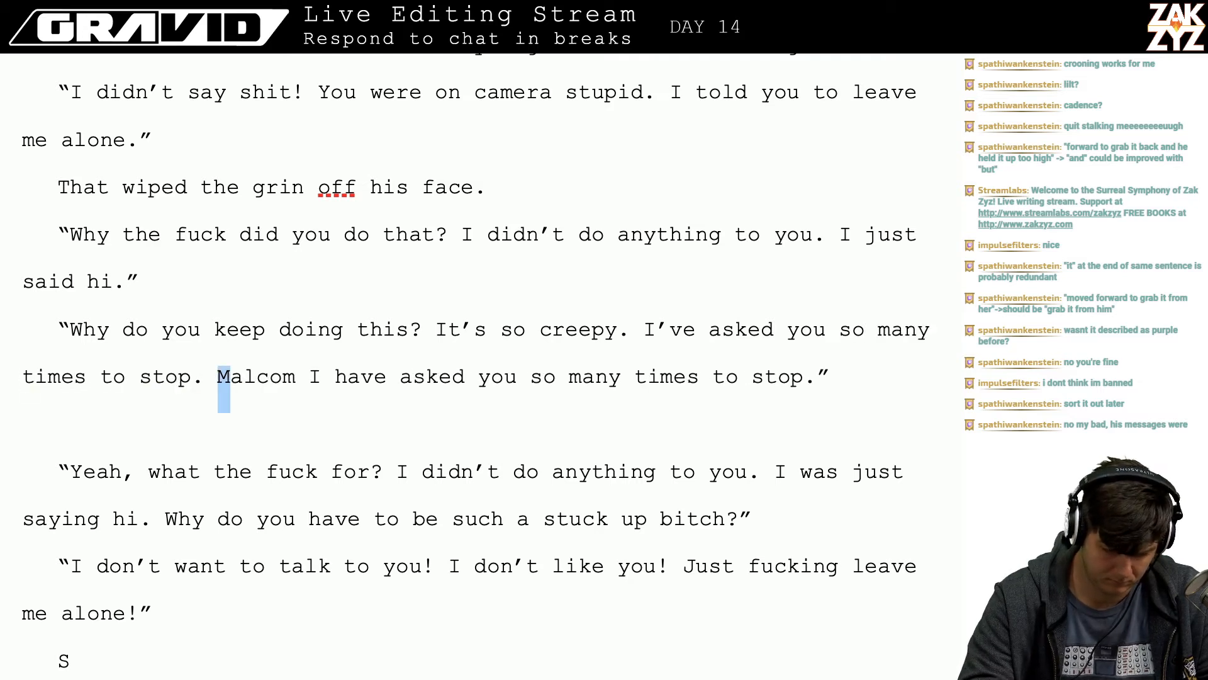
key("shift+Right")
key("shift+Right")
key("shift+Right")
key("shift+Right")
key("shift+Right")
key("shift+Right")
key("shift+Right")
key("shift+Right")
key("shift+Right")
key("shift+Right")
key("shift+Right")
key("shift+Right")
key("shift+Right")
key("shift+Right")
key("shift+Right")
key("shift+Right")
key("shift+Right")
key("shift+Right")
key("shift+Right")
key("shift+Right")
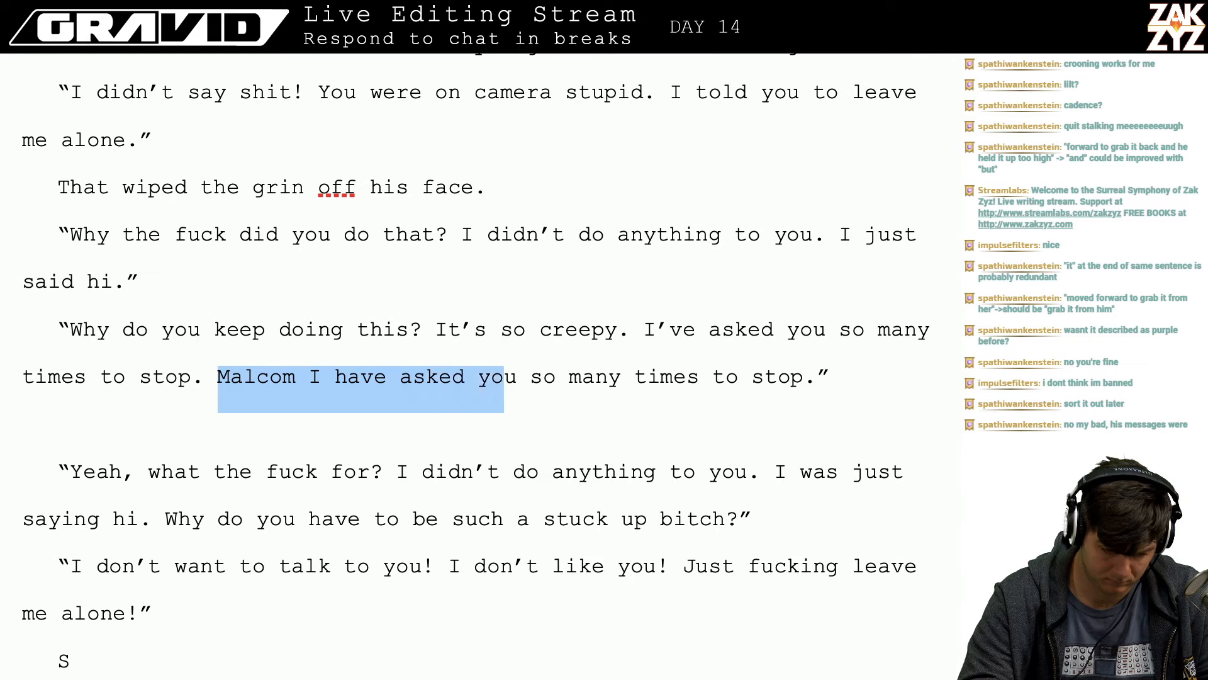
key("shift+Right")
key("shift+Right")
key("shift+Right")
key("shift+Right")
key("shift+Right")
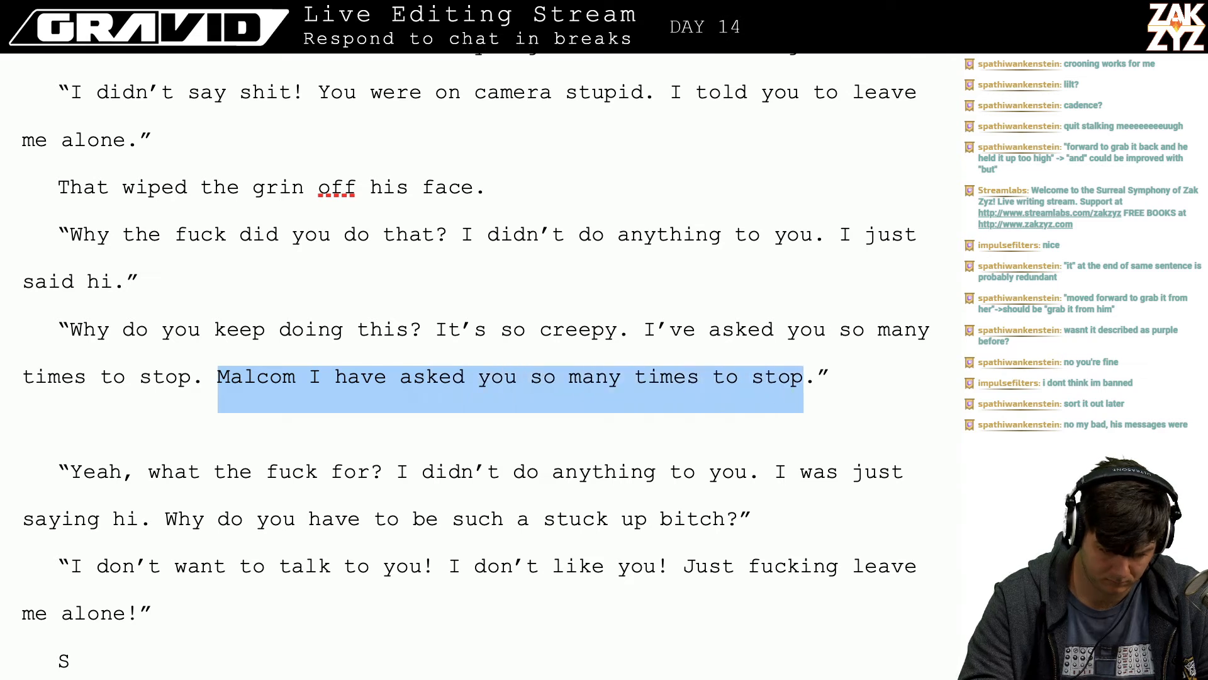
key("BackSpace")
key("BackSpace")
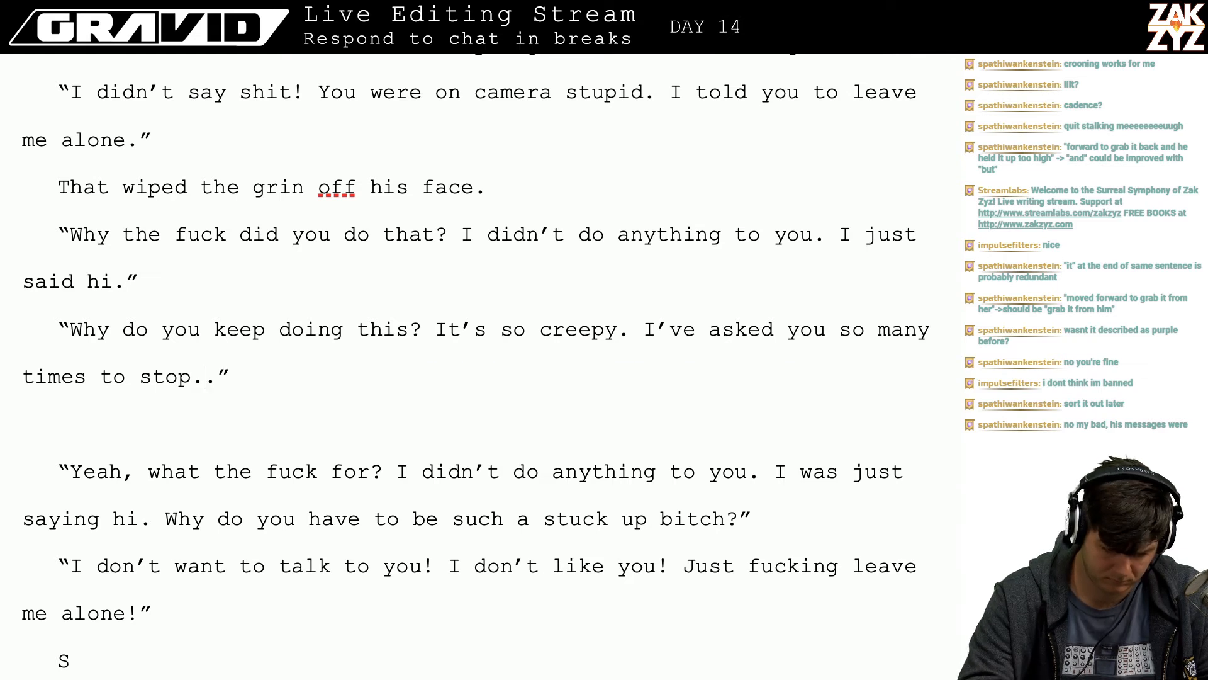
key("BackSpace")
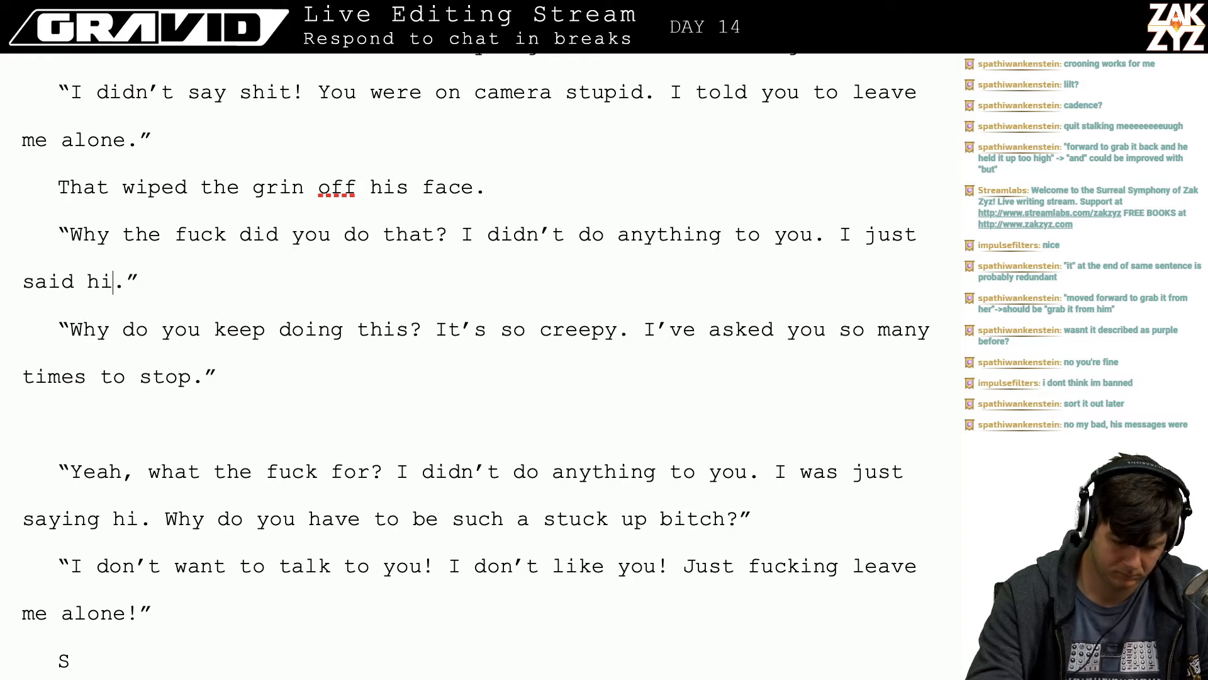
- Change the end of Malcolm's line from “I just said hi” to “I literally just sat down next to you.”
key("BackSpace")
key("BackSpace")
key("BackSpace")
key("BackSpace")
key("BackSpace")
key("BackSpace")
key("BackSpace")
key("BackSpace")
key("BackSpace")
key("BackSpace")
key("BackSpace")
key("BackSpace")
key("BackSpace")
key("BackSpace")
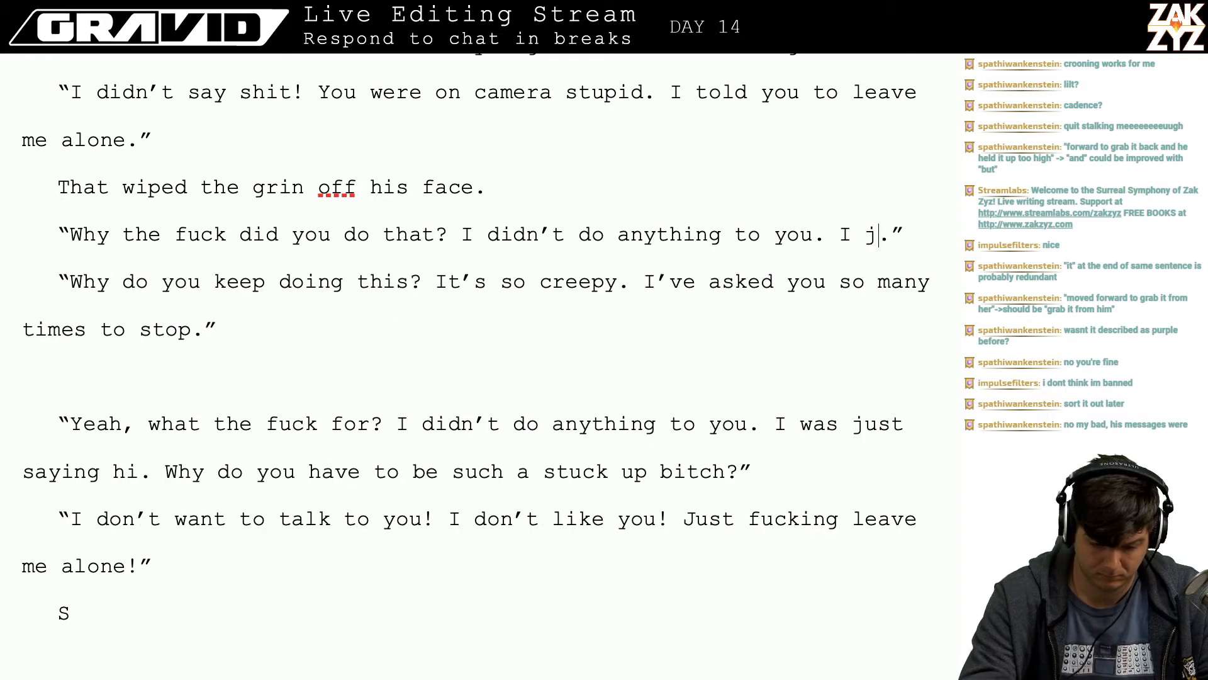
type("I literally jus")
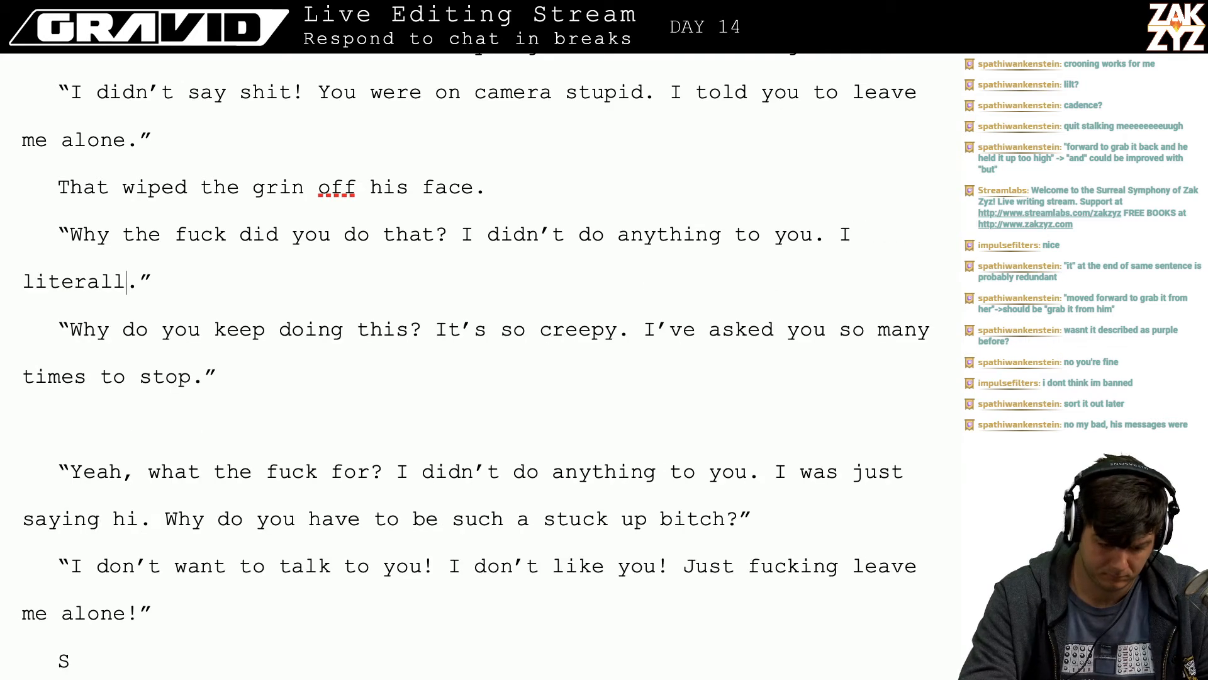
type("t sa")
key("BackSpace")
type("at do")
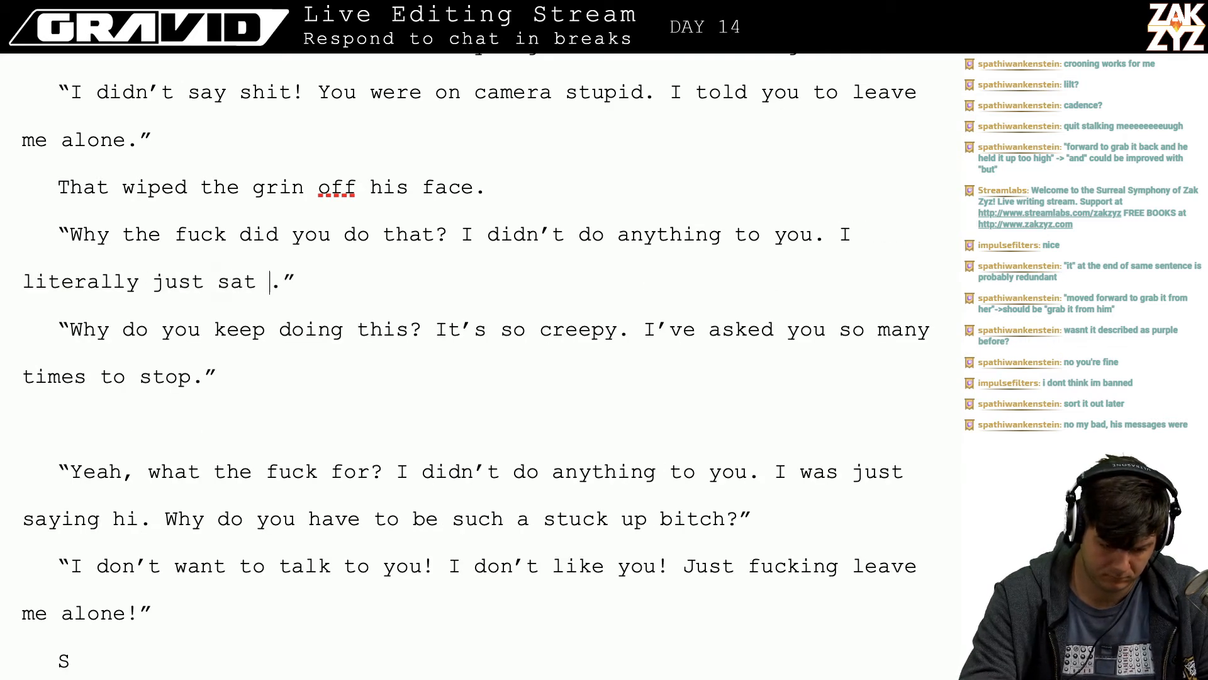
type("wn")
type(" nextto")
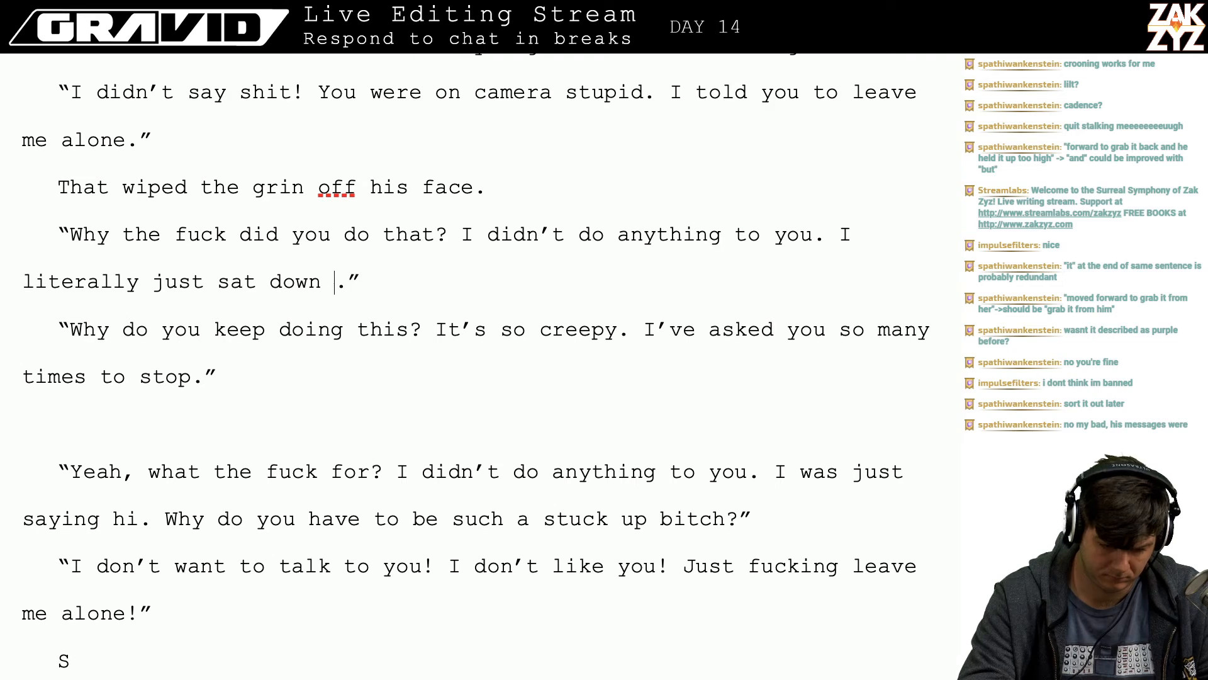
key("BackSpace")
key("BackSpace")
type("to you")
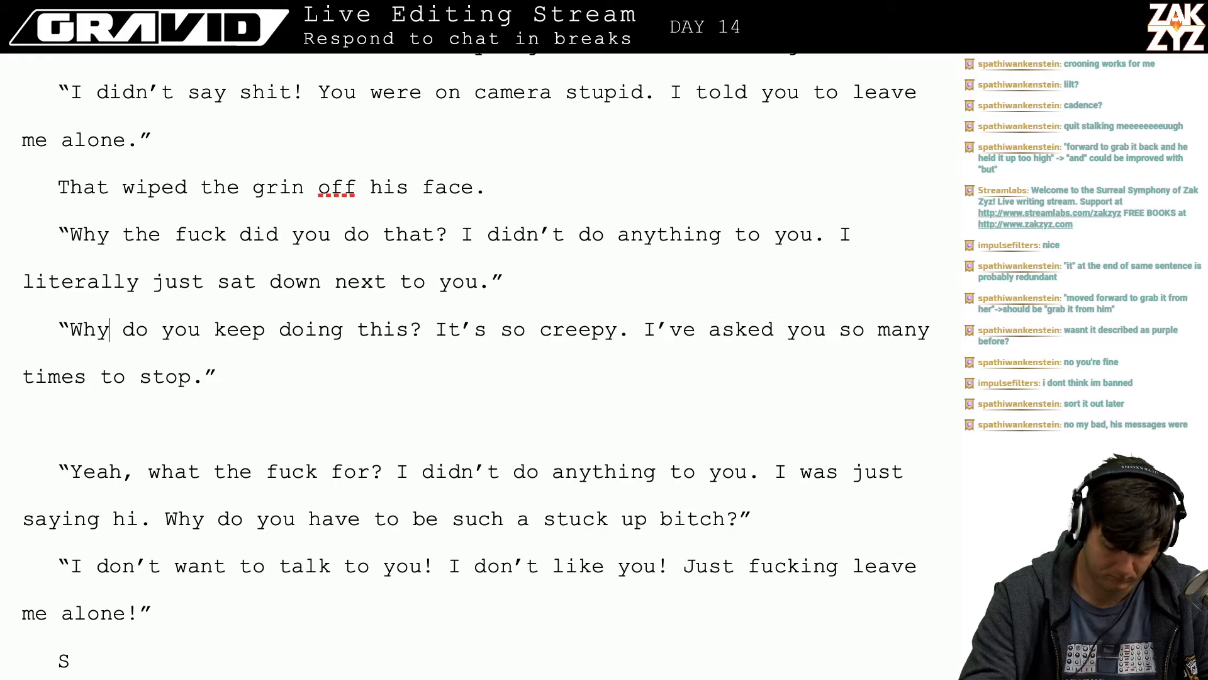
- Rework the start of Freya's reply as “Why? There were other places to sit. Why do you keep following me around?”
type("? ")
type("There were ")
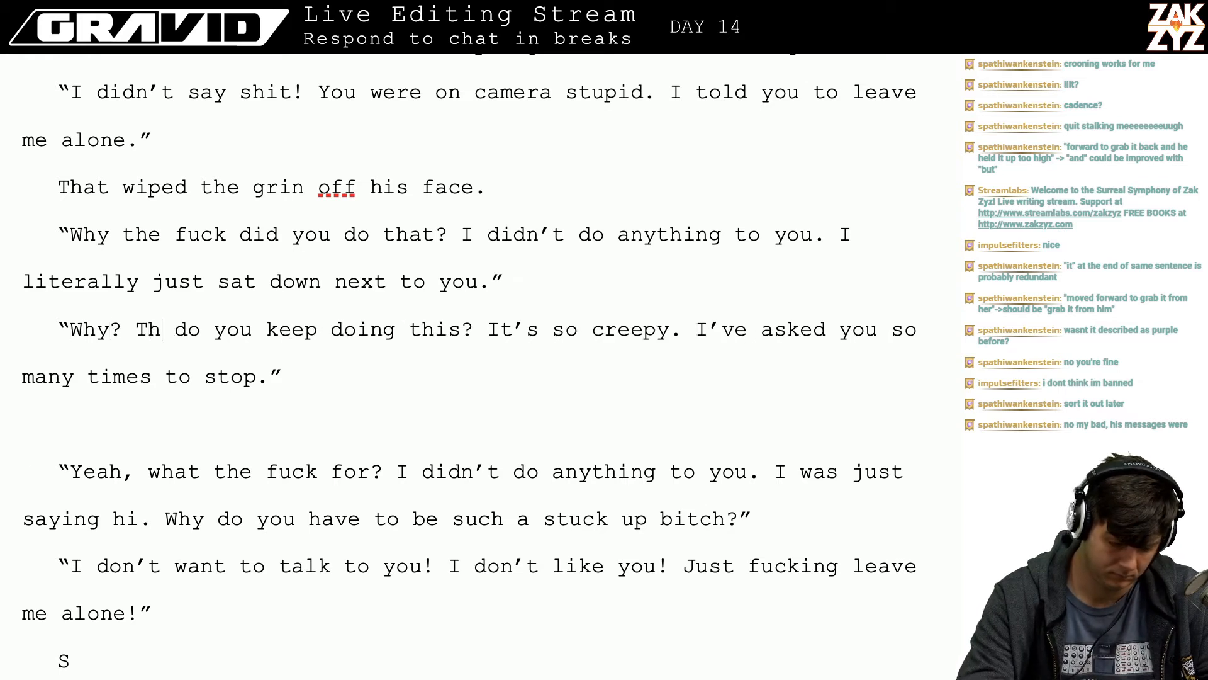
type("other places to")
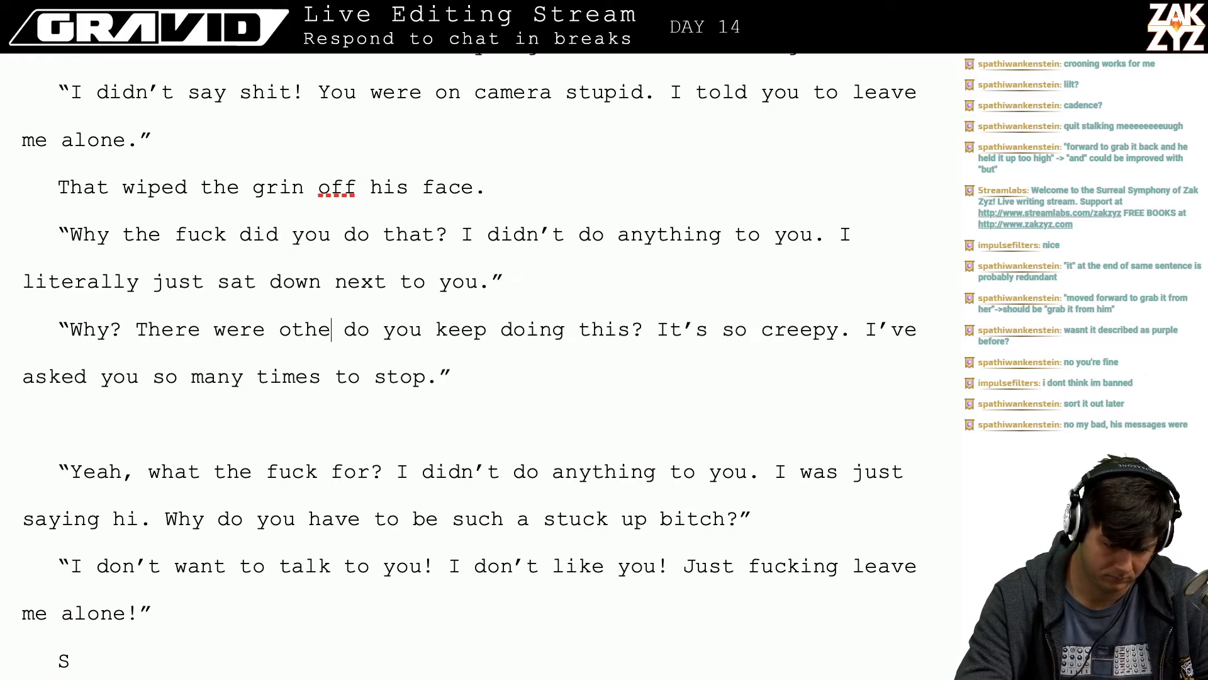
type(" sit. Why ")
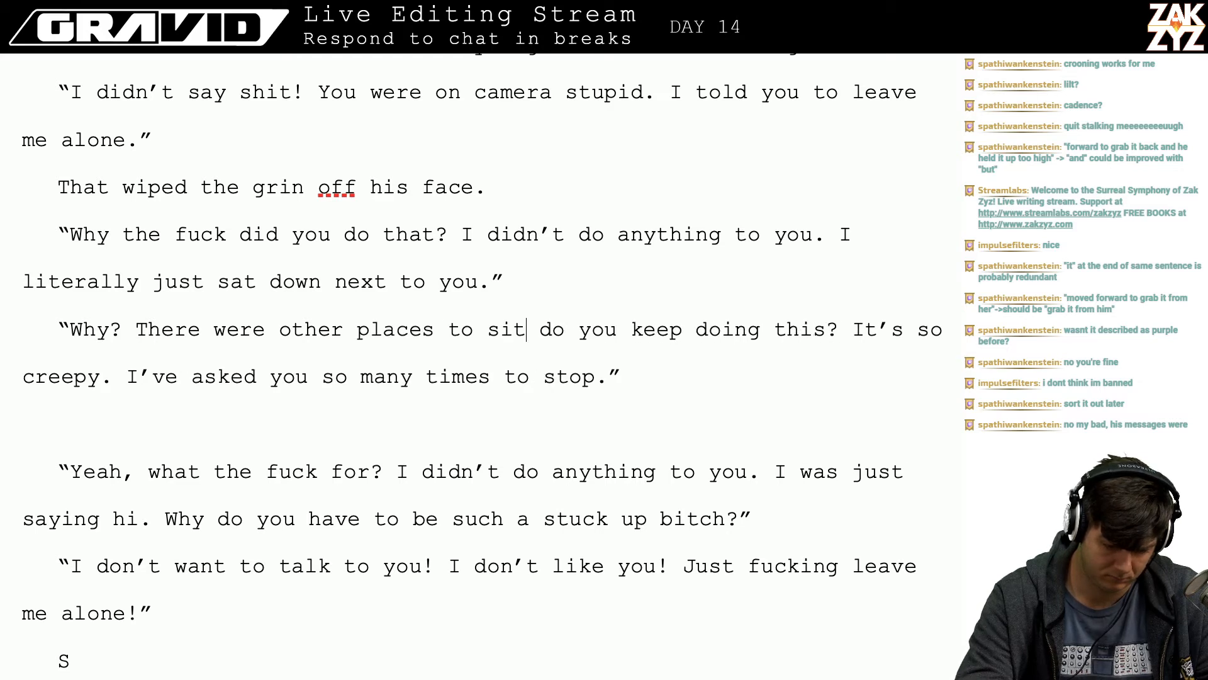
type("do you keep foll")
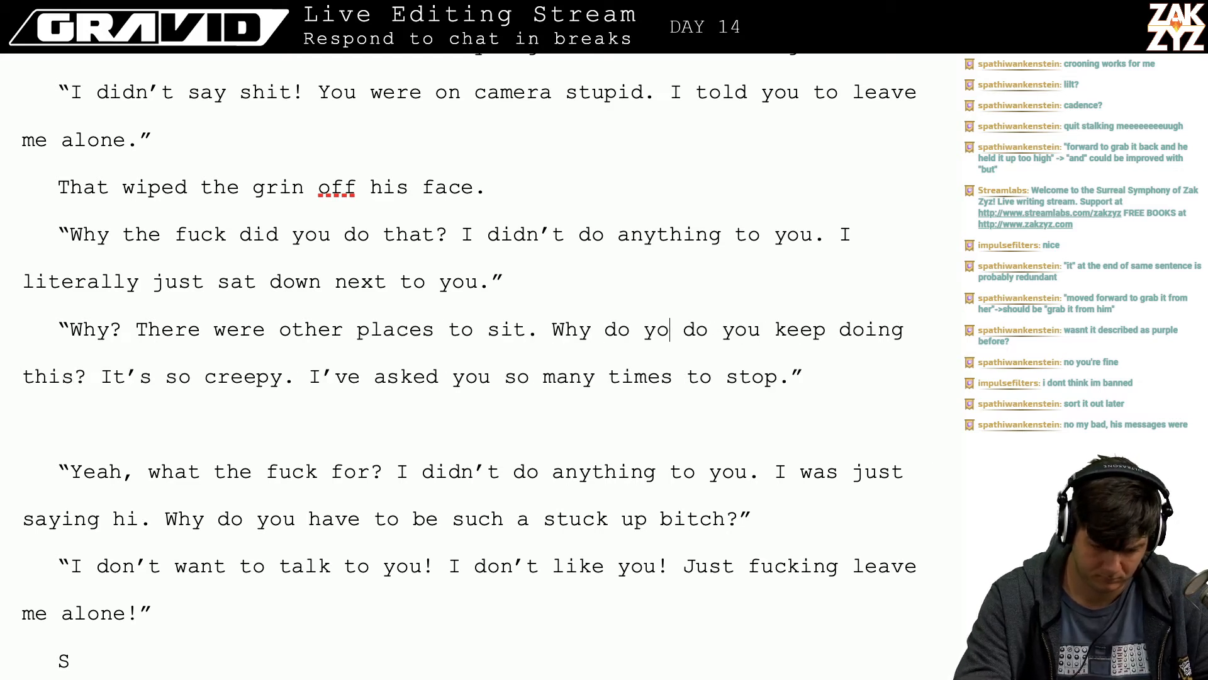
type("owing me around?")
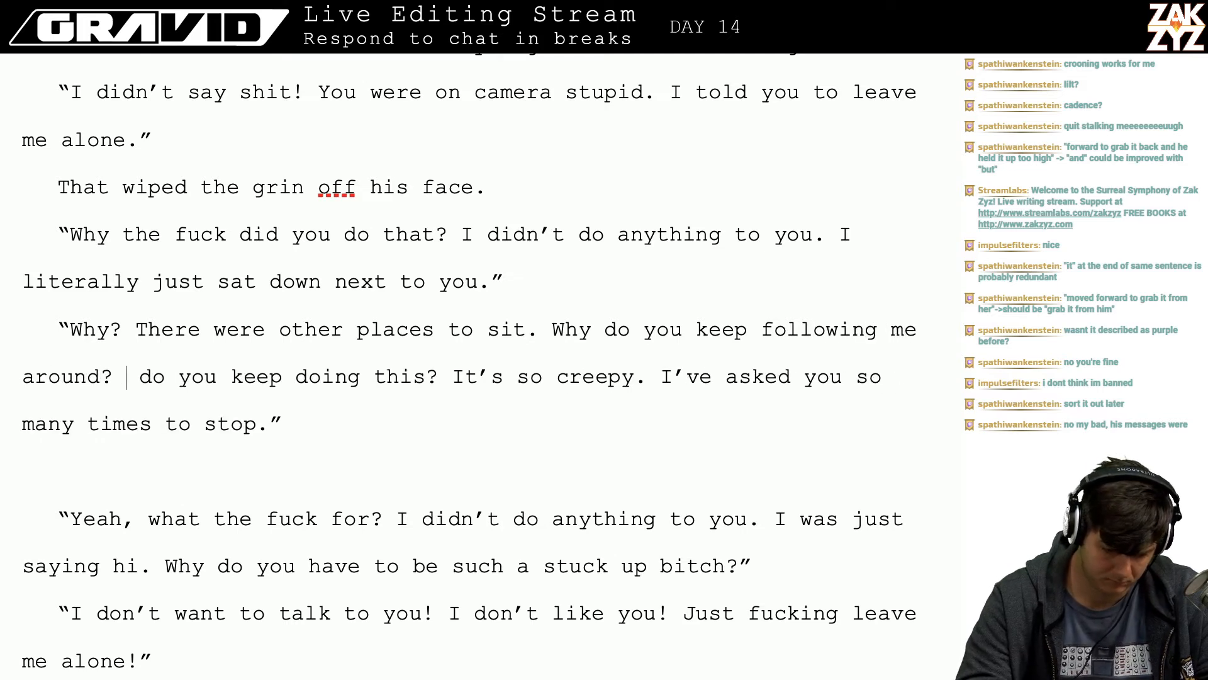
- Delete the leftover “do you keep doing this?” from Freya's reply and the blank paragraph below it
key("shift+Right")
key("shift+Right")
key("shift+Right")
key("shift+Right")
key("shift+Right")
key("shift+Right")
key("shift+Right")
key("shift+Right")
key("shift+Right")
key("shift+Right")
key("shift+Right")
key("shift+Right")
key("shift+Right")
key("shift+Right")
key("shift+Right")
key("shift+Right")
key("shift+Right")
key("shift+Right")
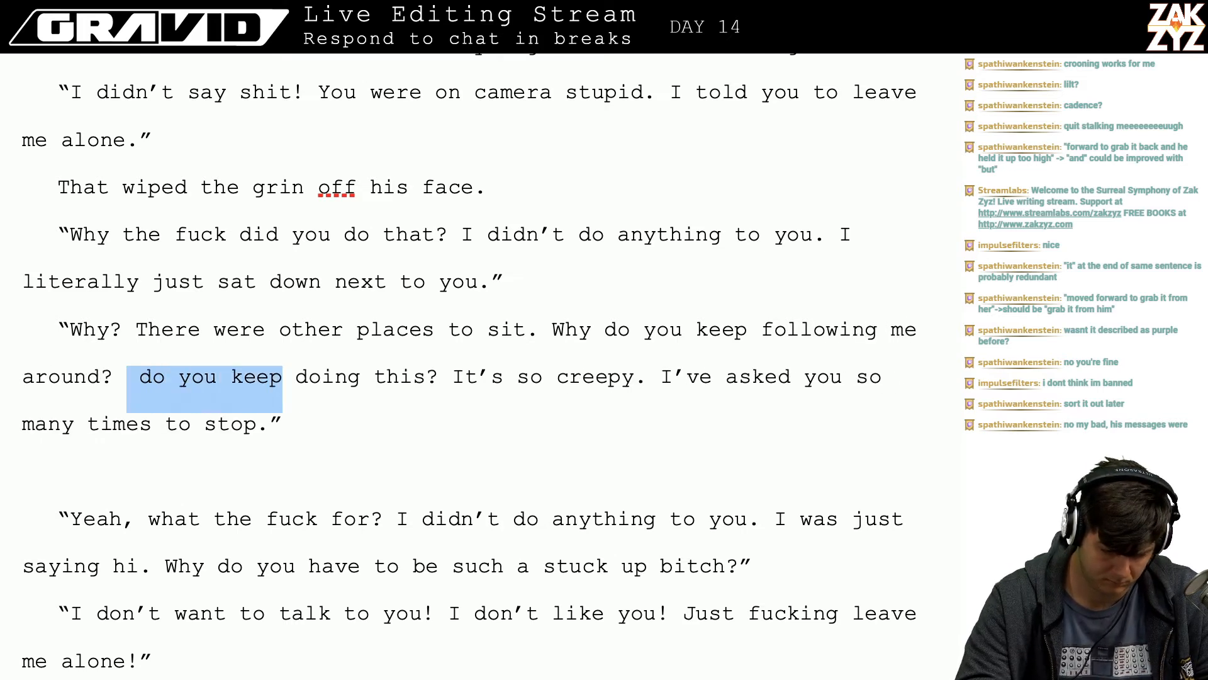
key("shift+Right")
key("shift+Right")
key("shift+Right")
key("shift+Right")
key("shift+Right")
key("shift+Right")
key("shift+Right")
key("BackSpace")
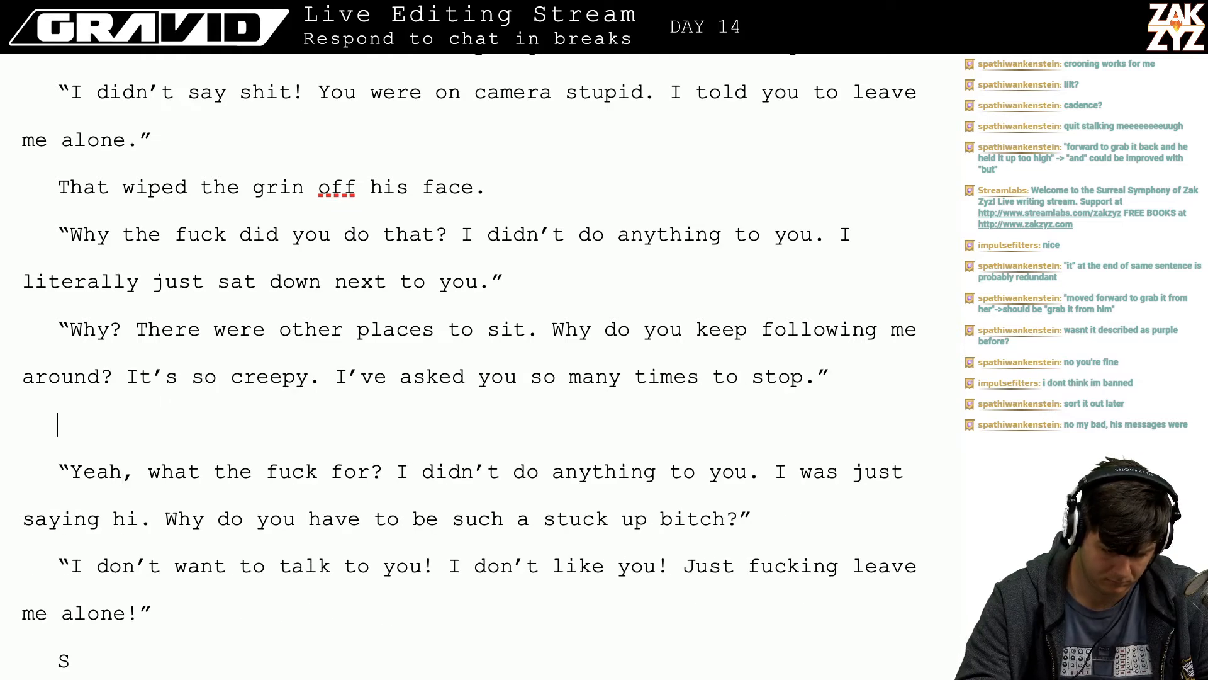
key("BackSpace")
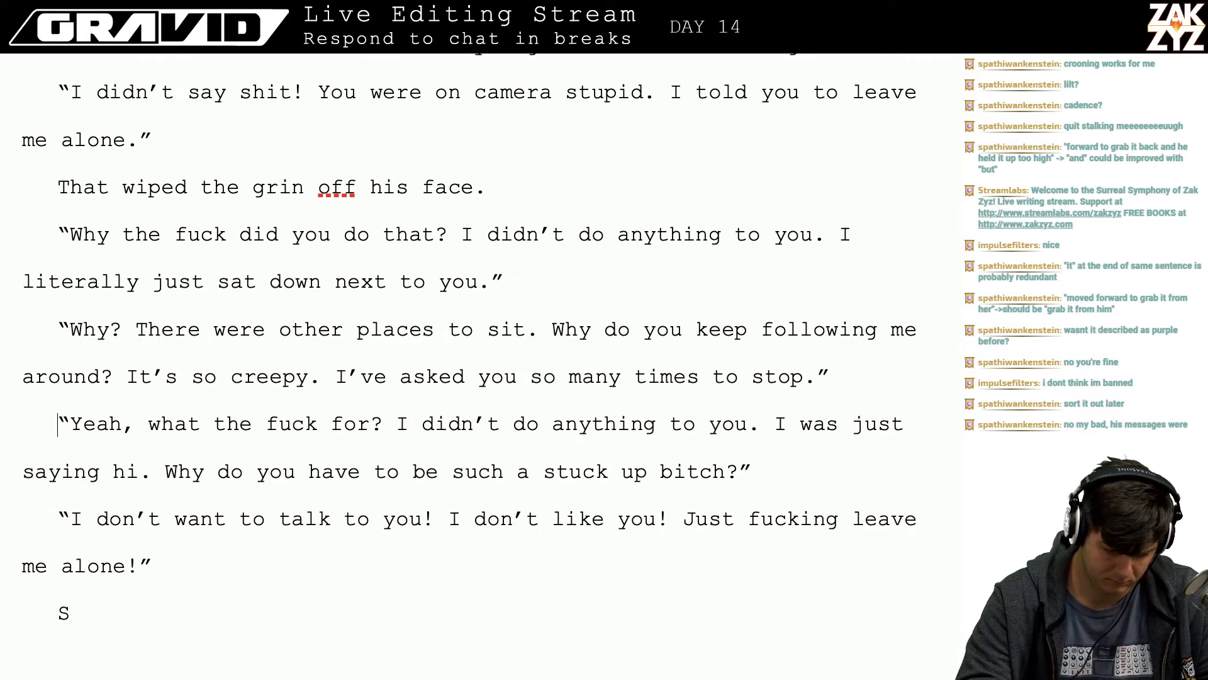
- Delete “Yeah, what the fuck for?” from the start of Malcolm's reply so it opens with “I didn’t do anything to you.”
key("Left")
key("shift+Right")
key("shift+Right")
key("shift+Right")
key("shift+Right")
key("shift+Right")
key("shift+Right")
key("shift+Right")
key("shift+Right")
key("shift+Right")
key("shift+Right")
key("shift+Right")
key("shift+Right")
key("shift+Right")
key("shift+Right")
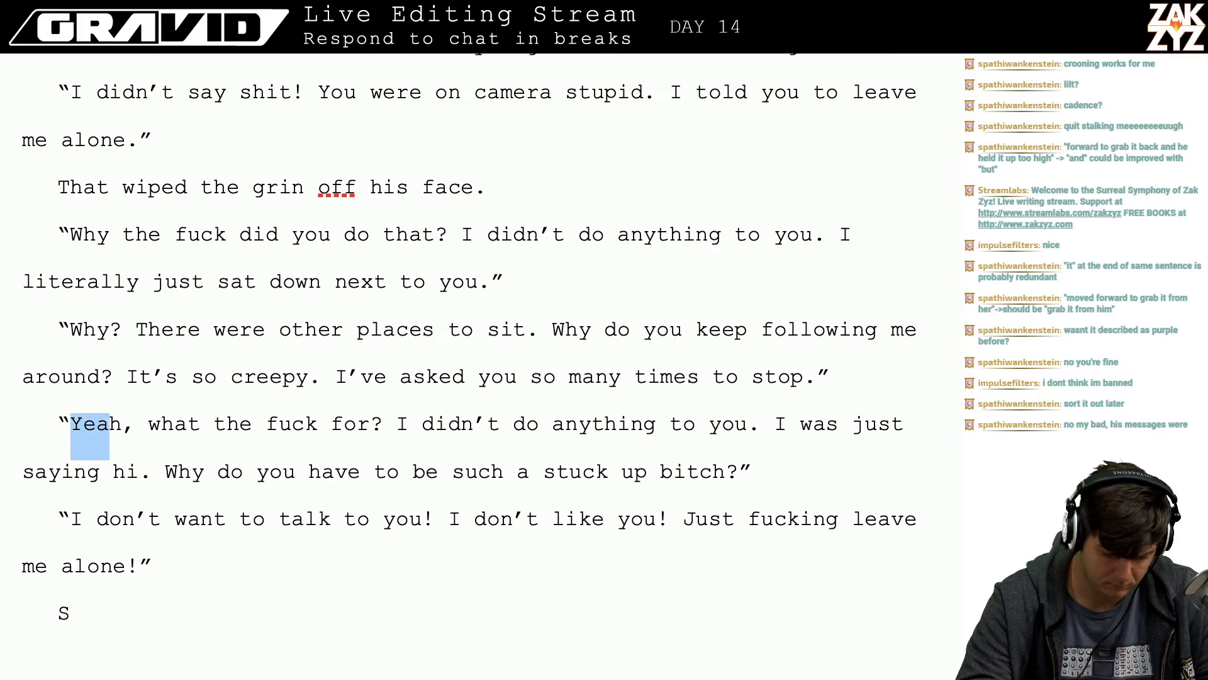
key("shift+Right")
key("shift+Right")
key("shift+Right")
key("shift+Right")
key("shift+Right")
key("shift+Right")
key("shift+Right")
key("shift+Right")
key("shift+Right")
key("shift+Right")
key("shift+Right")
key("shift+Right")
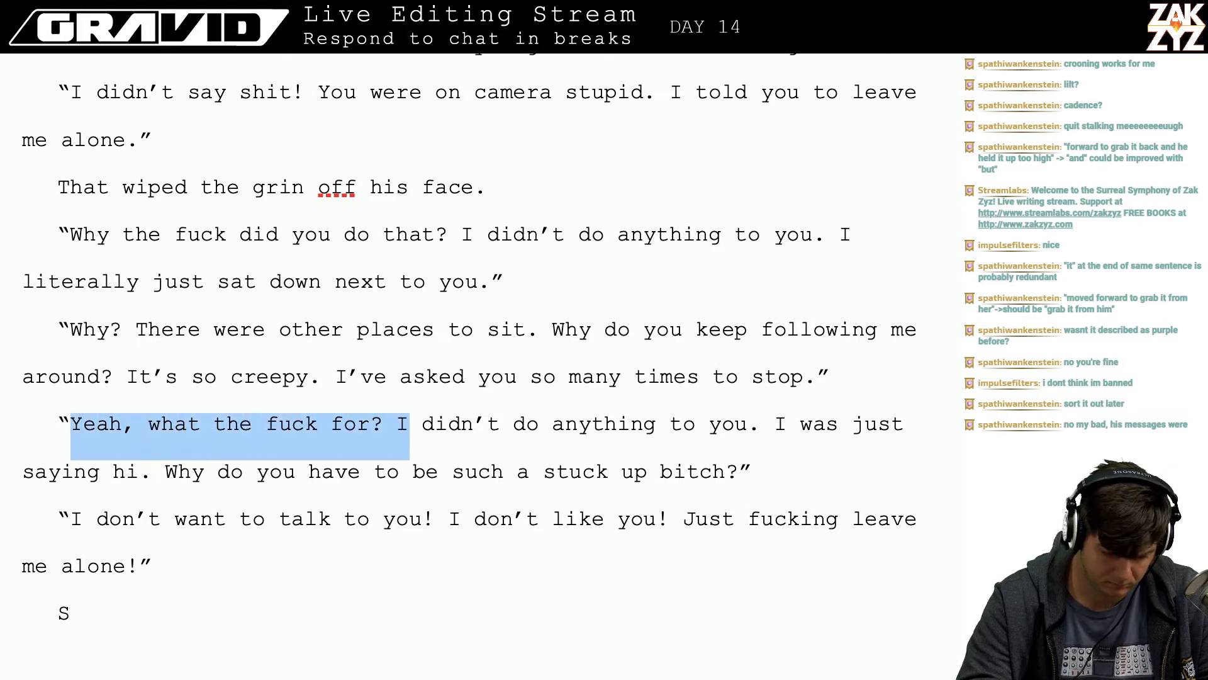
key("shift+Left")
key("BackSpace")
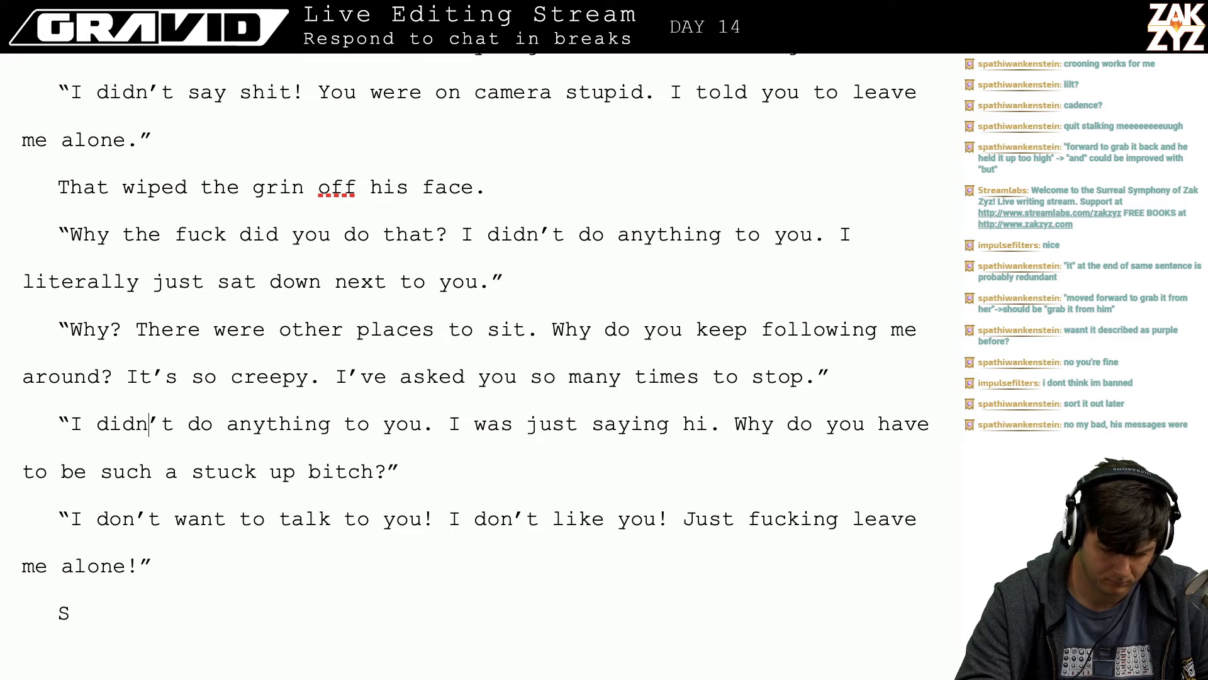
- After “I didn’t do anything to you” add the tag “Malcom repeated, as if that would convince her he was right.” and reopen the quotation
key("Right")
key("Right")
key("Right")
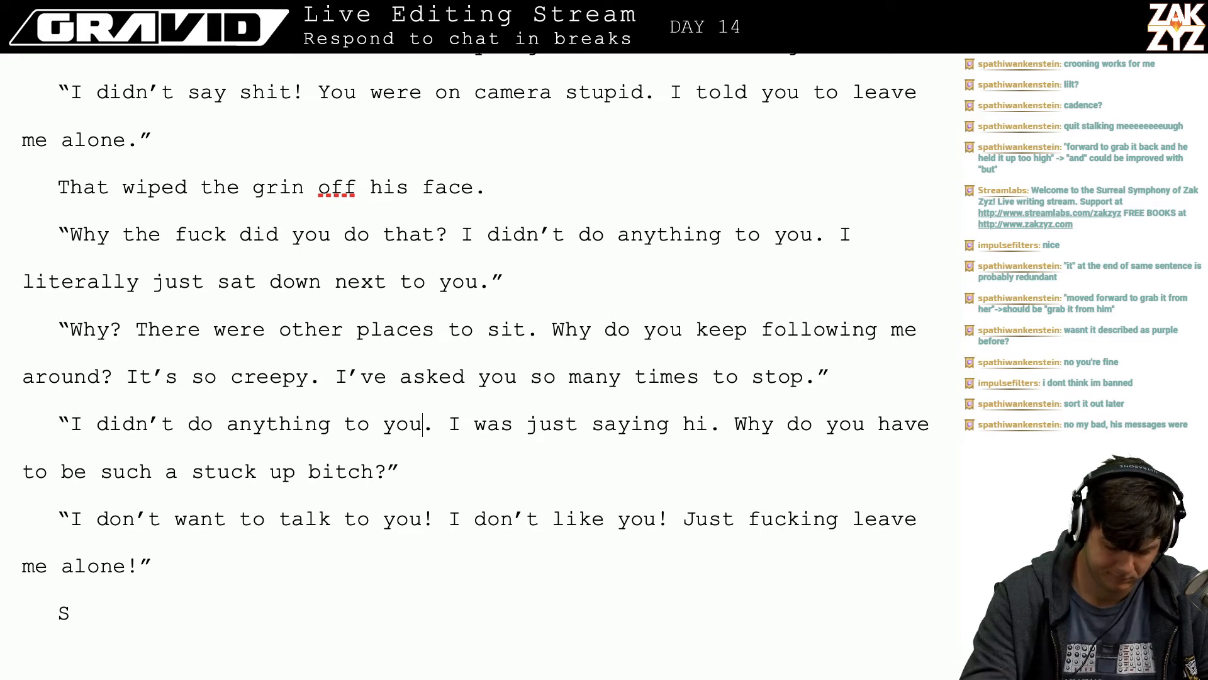
key("Delete")
type(",\" Malcom repea")
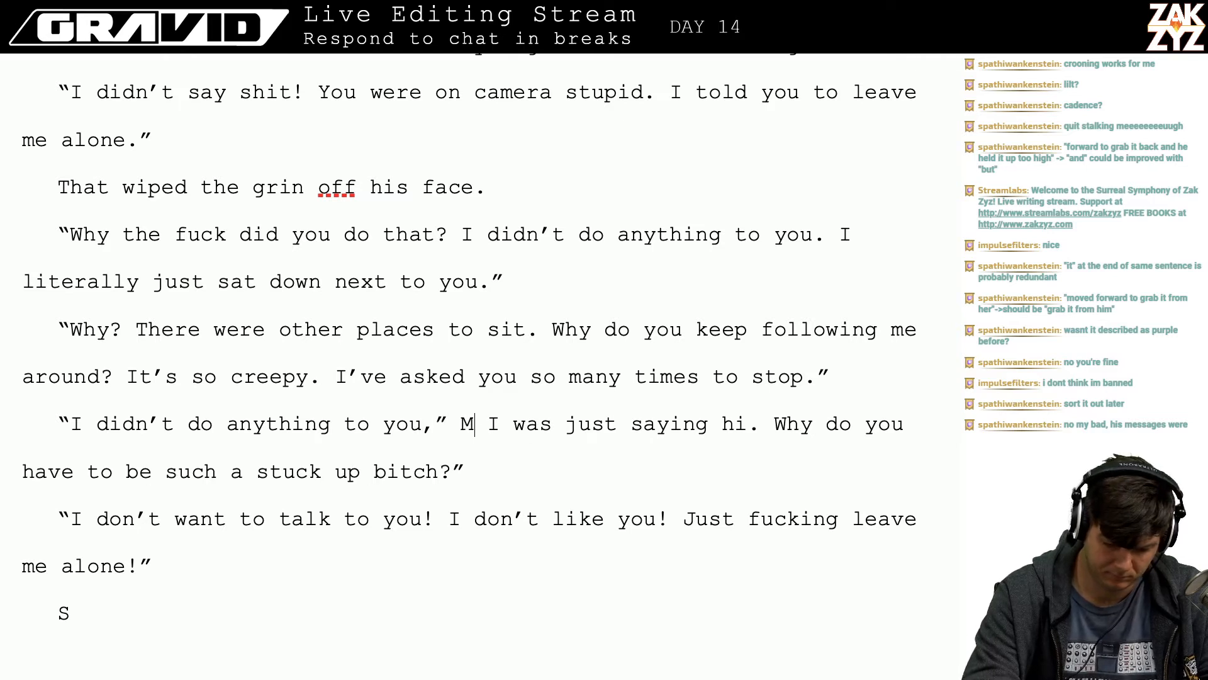
type("ted,")
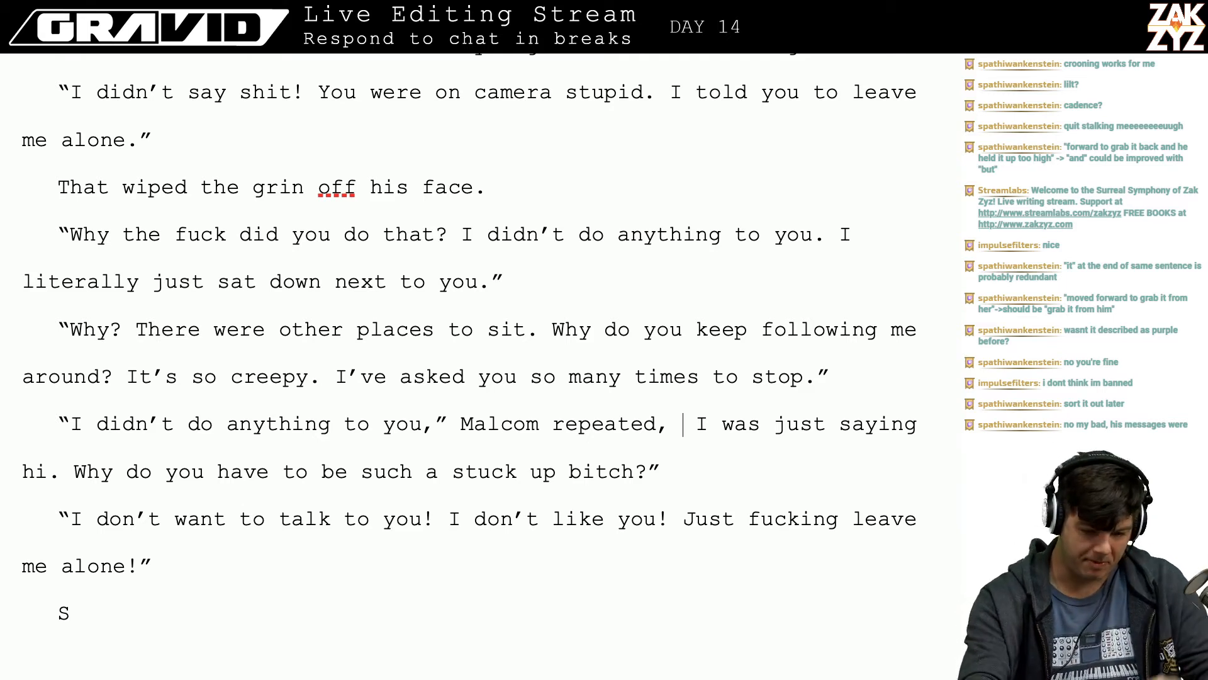
type("as if that would co")
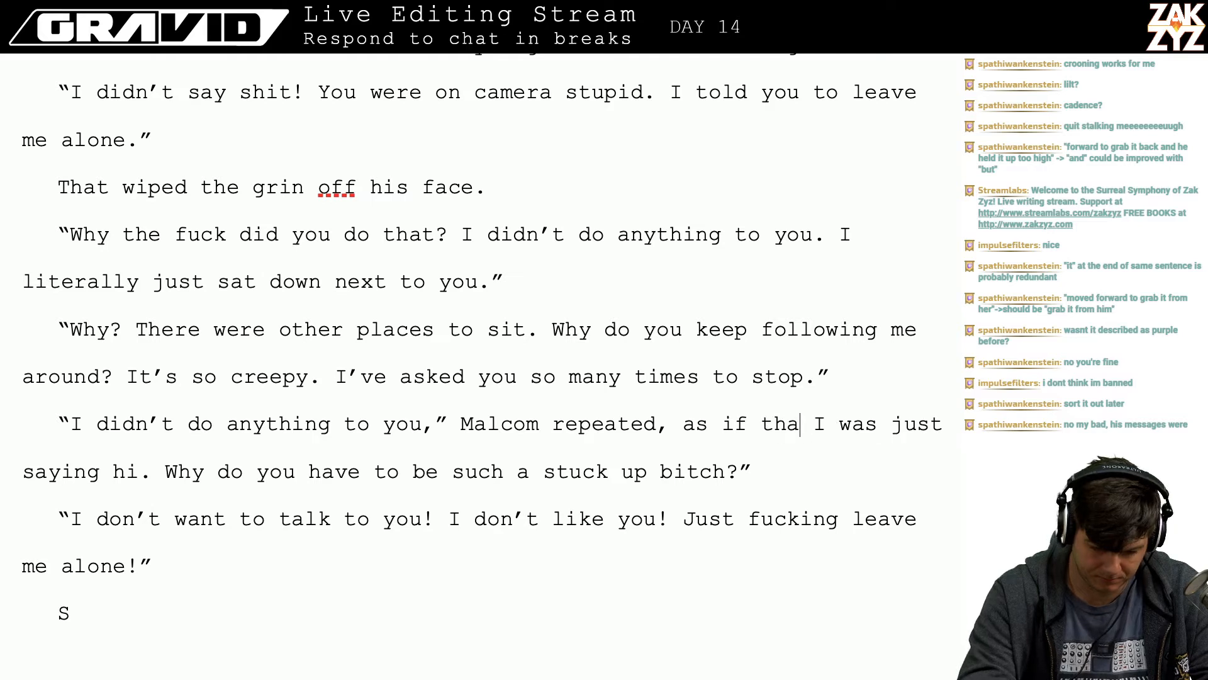
type("nvince her he wa")
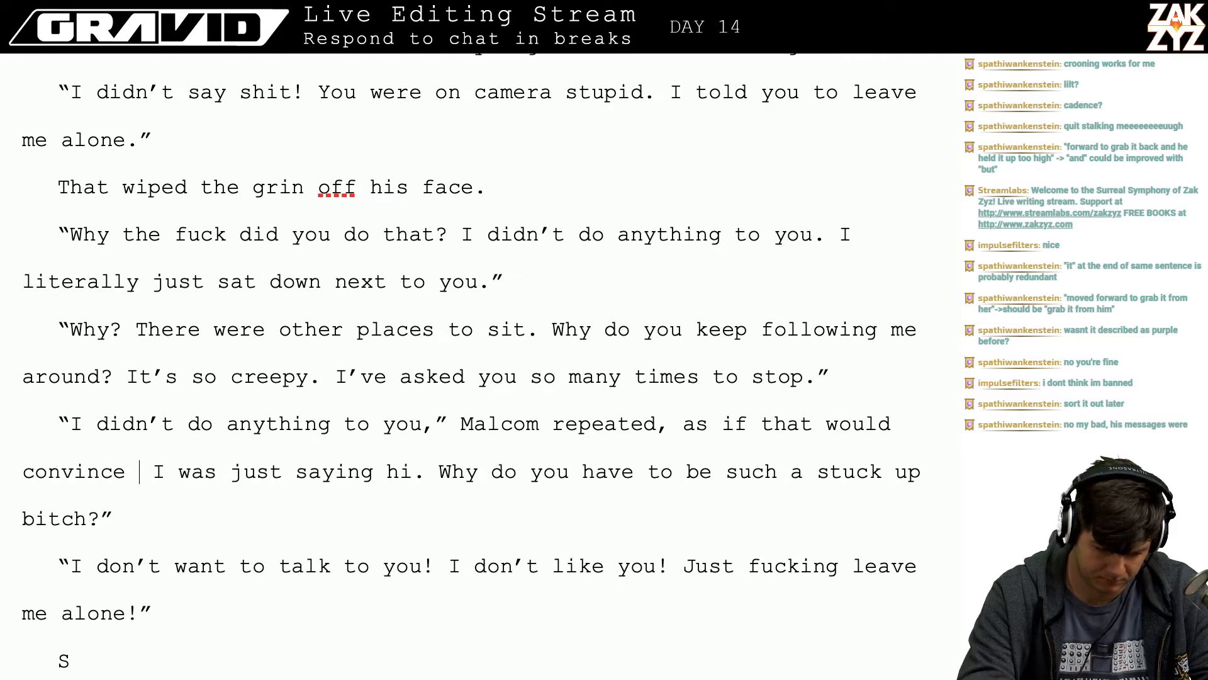
type("s right.")
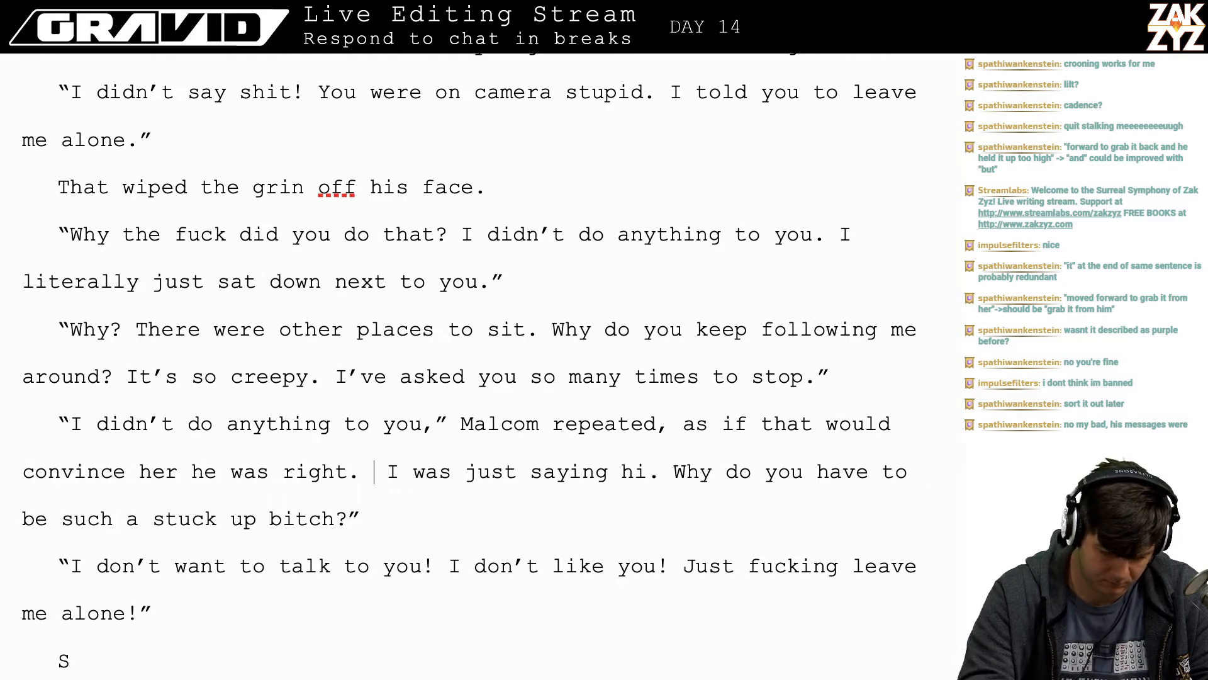
key("BackSpace")
type("\"")
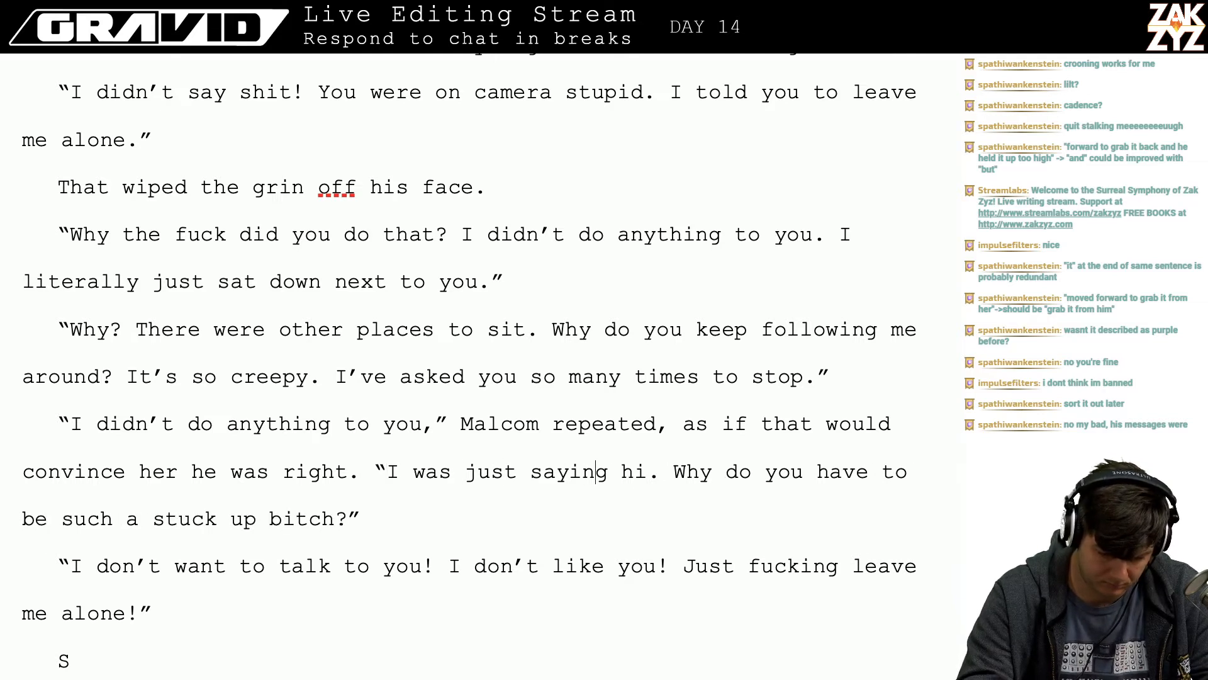
- Insert “being friendly and” before “saying hi” in Malcolm's reply
type("being friendly ")
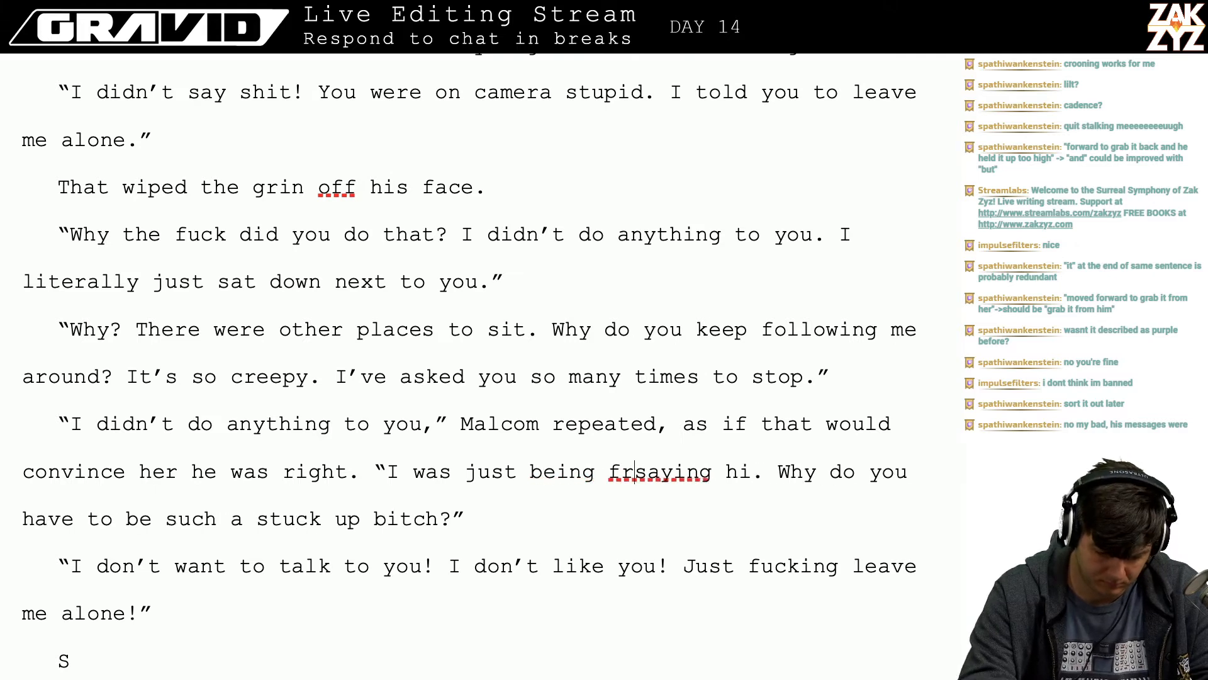
type("and")
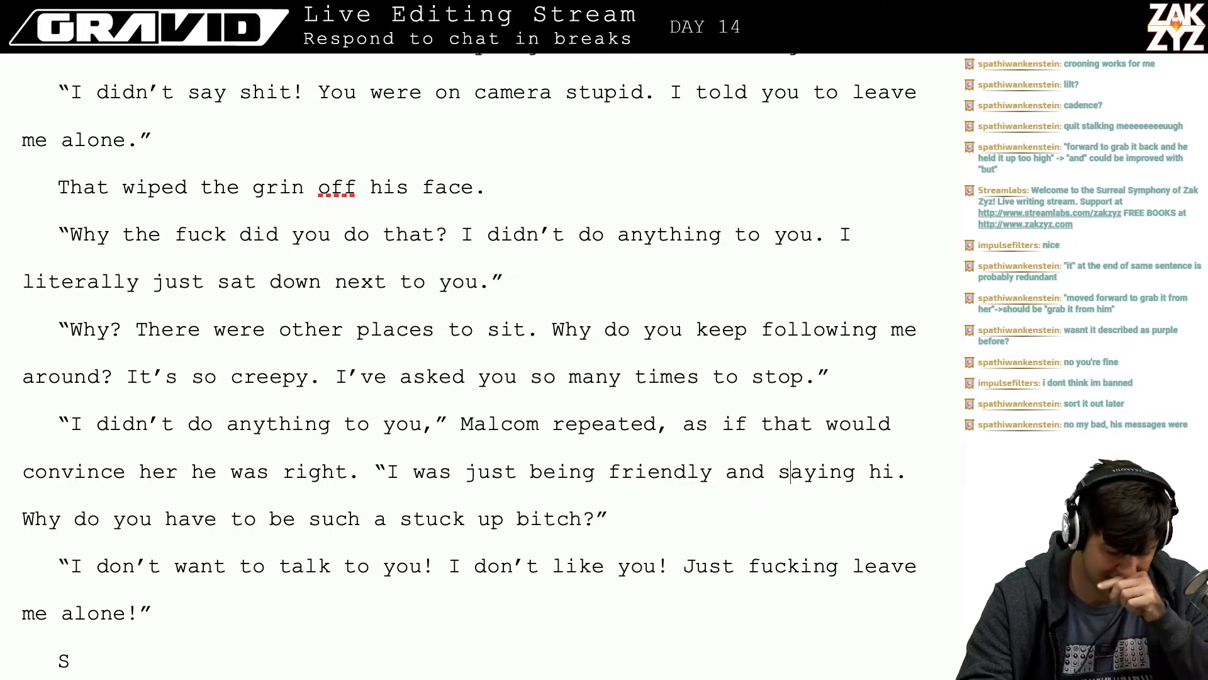
key("Down")
key("Up")
key("Up")
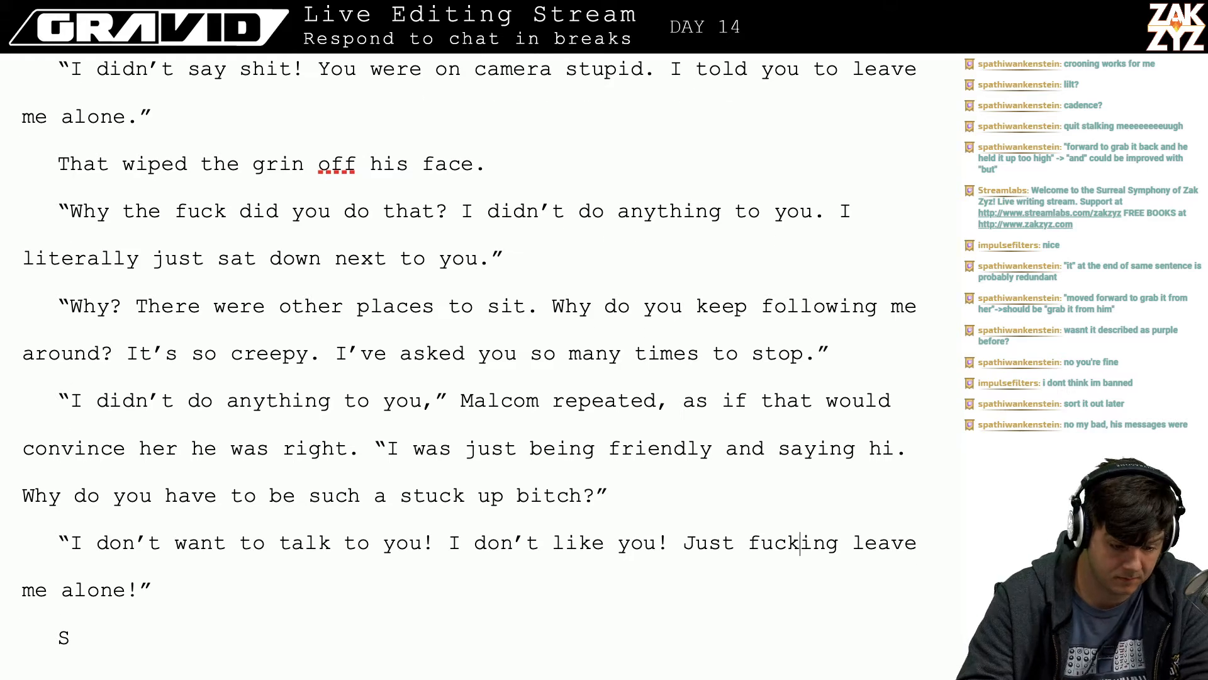
- Replace “tattle on me” with “snitch” in Malcolm's teasing question after “Or what?”
scroll(149, 169, "up", 3)
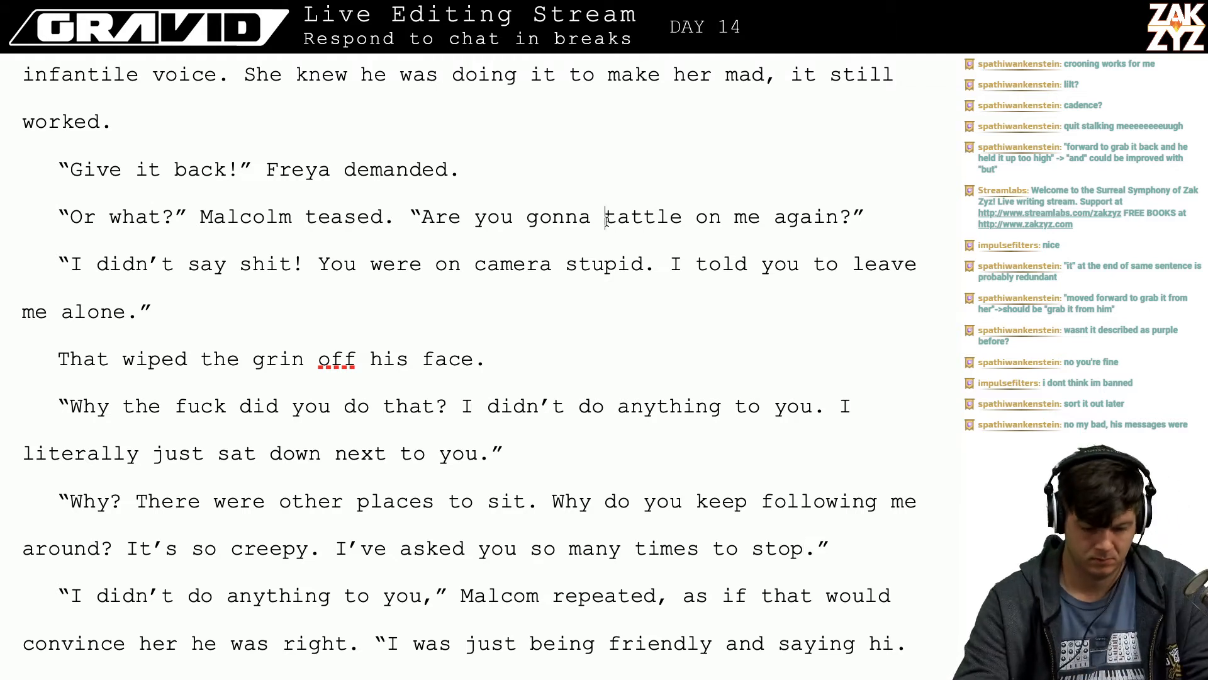
left_click_drag(607, 220, 762, 220)
key("BackSpace")
type("snitch")
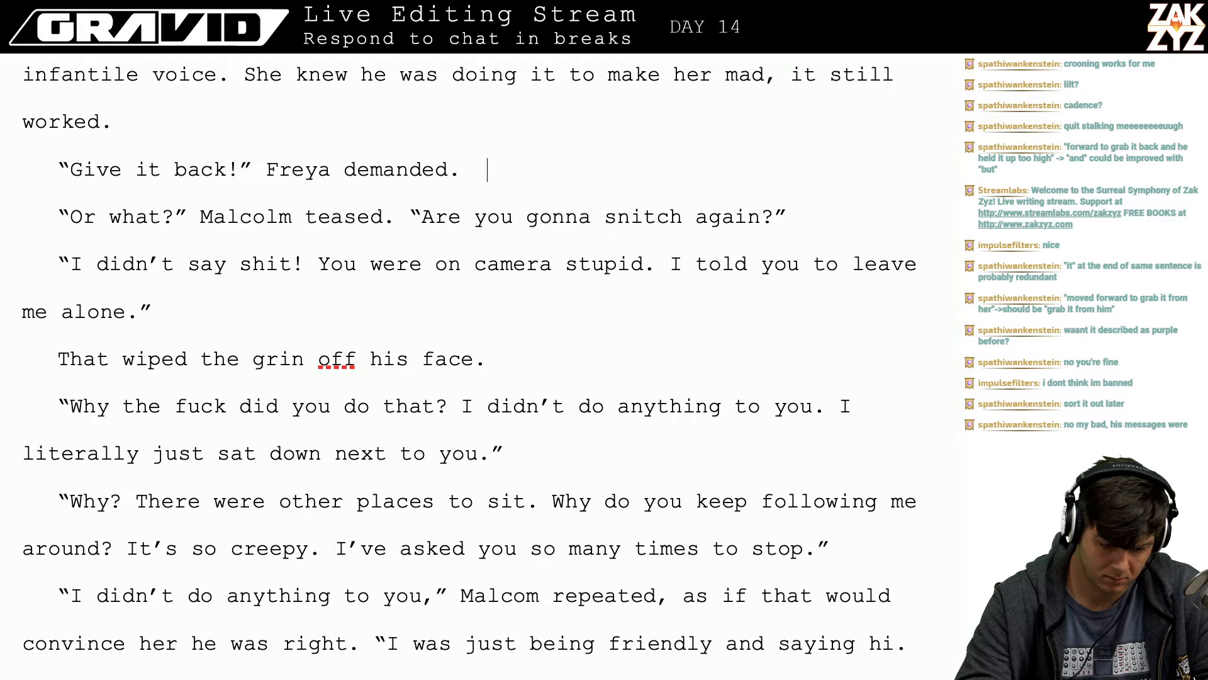
scroll(468, 368, "up", 1)
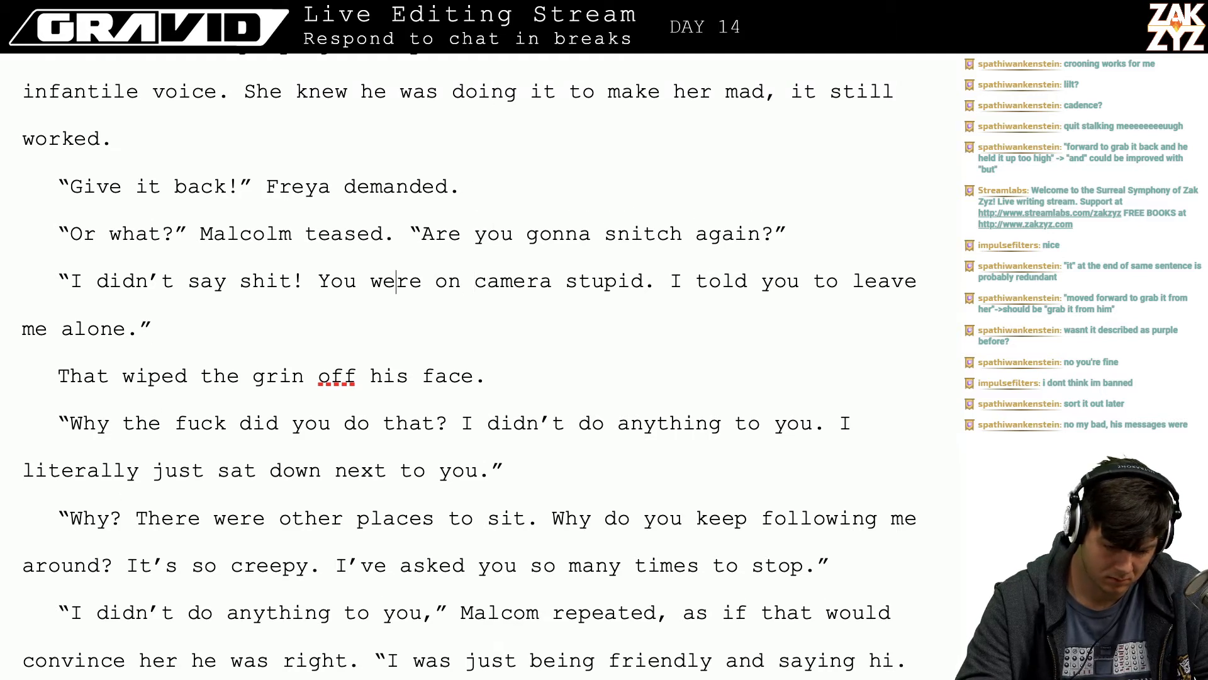
type("You wereall")
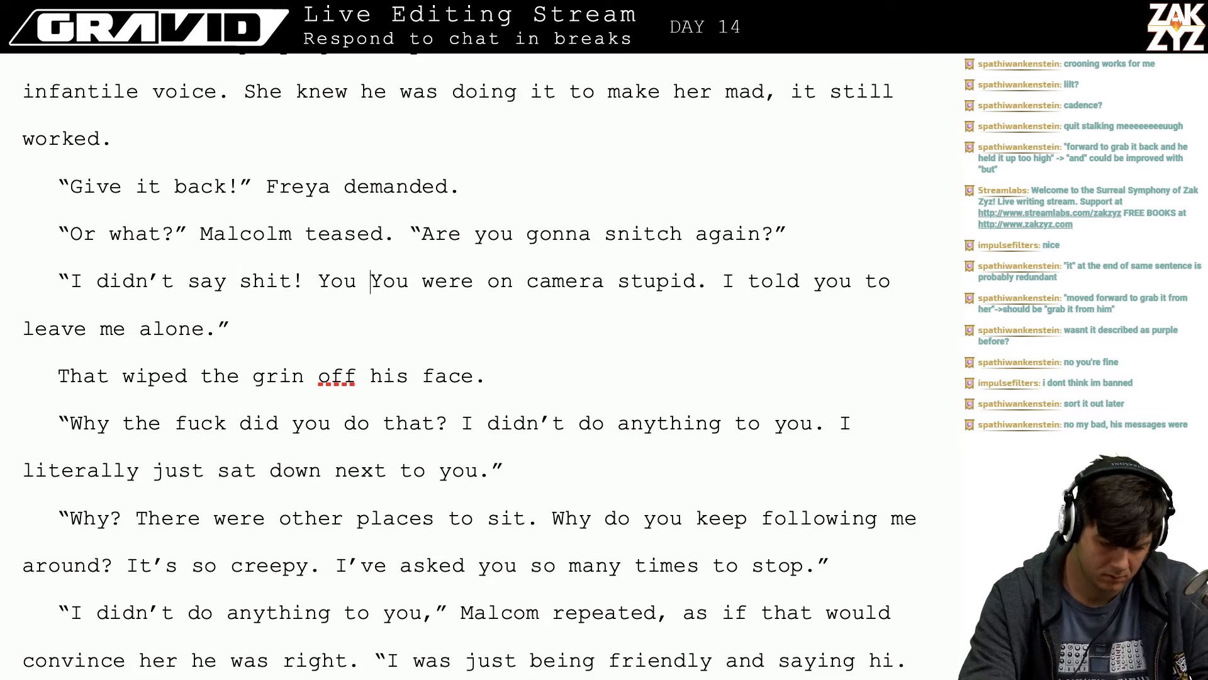
key("BackSpace")
key("BackSpace")
key("BackSpace")
key("BackSpace")
key("BackSpace")
key("BackSpace")
key("BackSpace")
key("BackSpace")
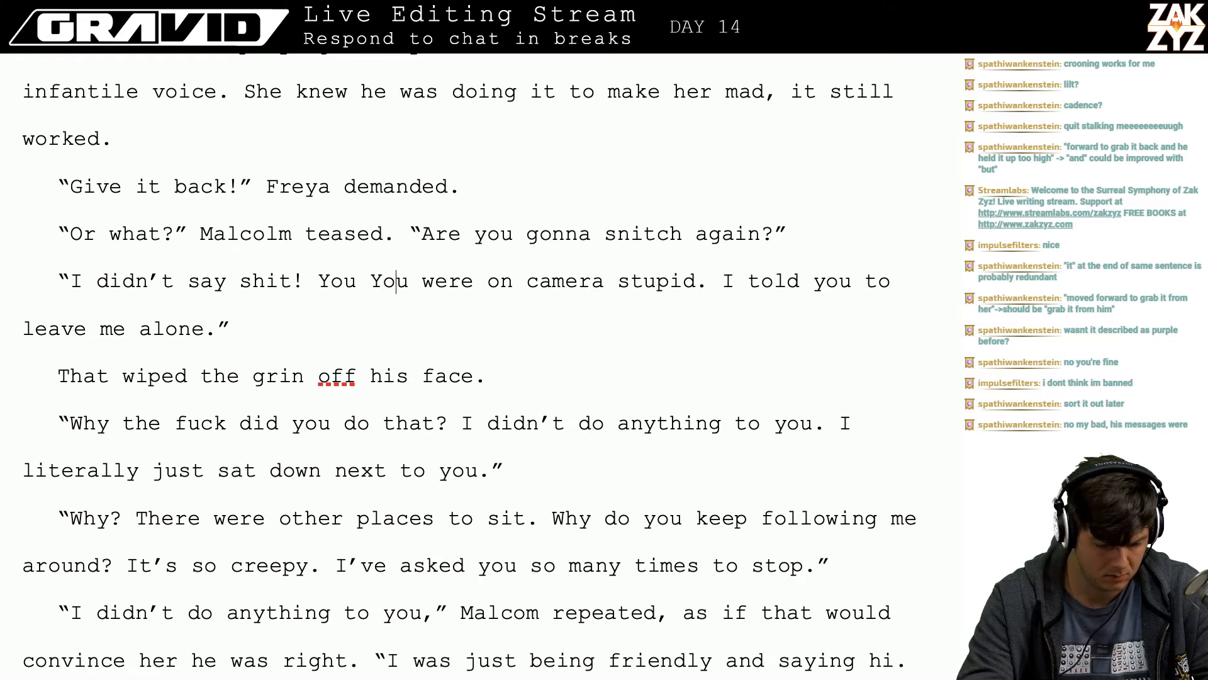
key("Right")
key("BackSpace")
key("BackSpace")
key("BackSpace")
key("BackSpace")
key("Down")
key("Down")
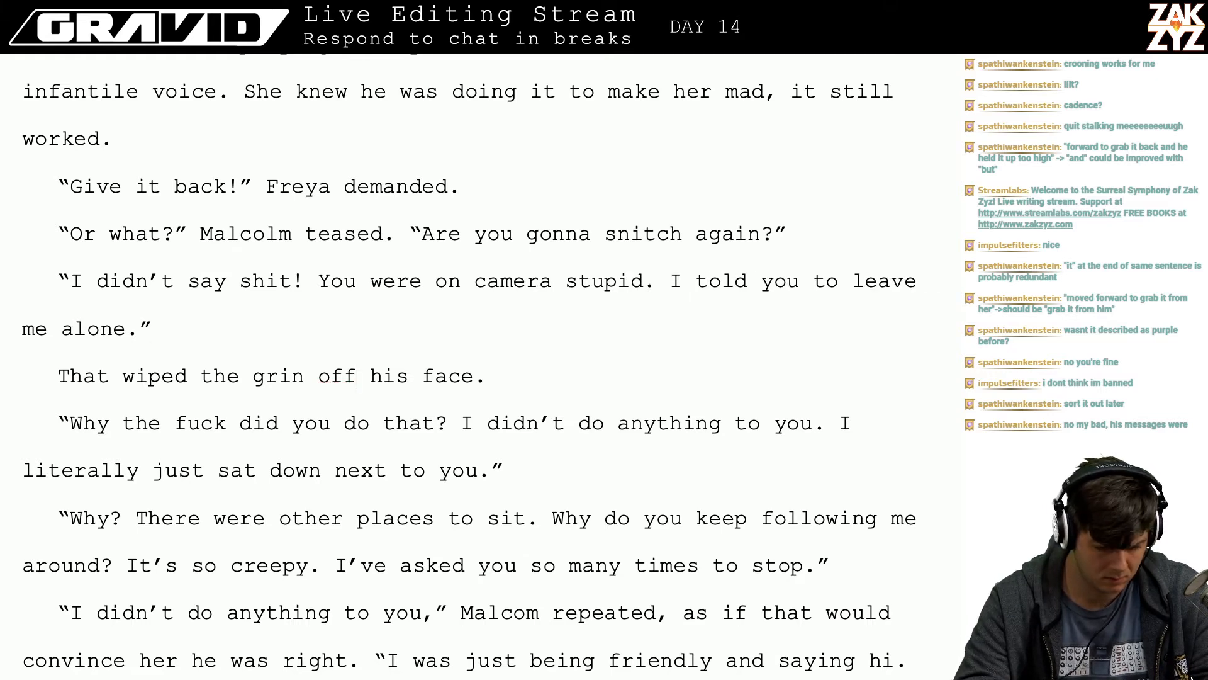
- Insert “It’s your own fault,” before “I told you to leave me alone” in Freya's line and end it with an exclamation mark
key("Up")
key("Up")
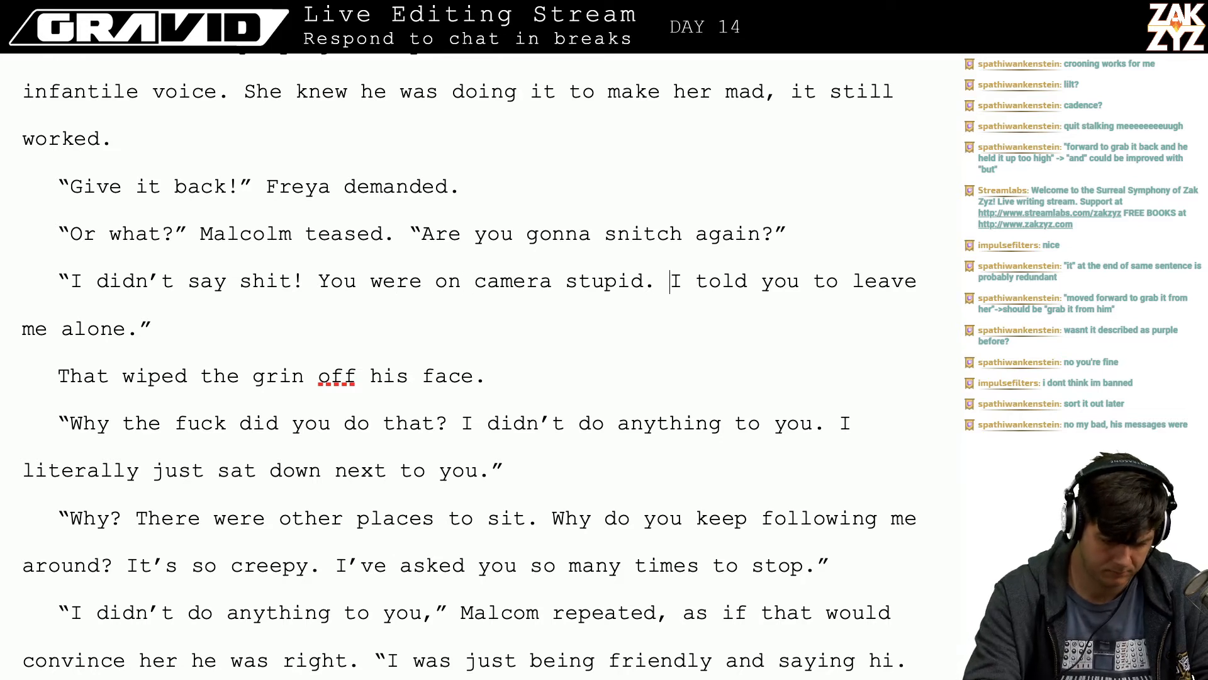
type("It's your ownI")
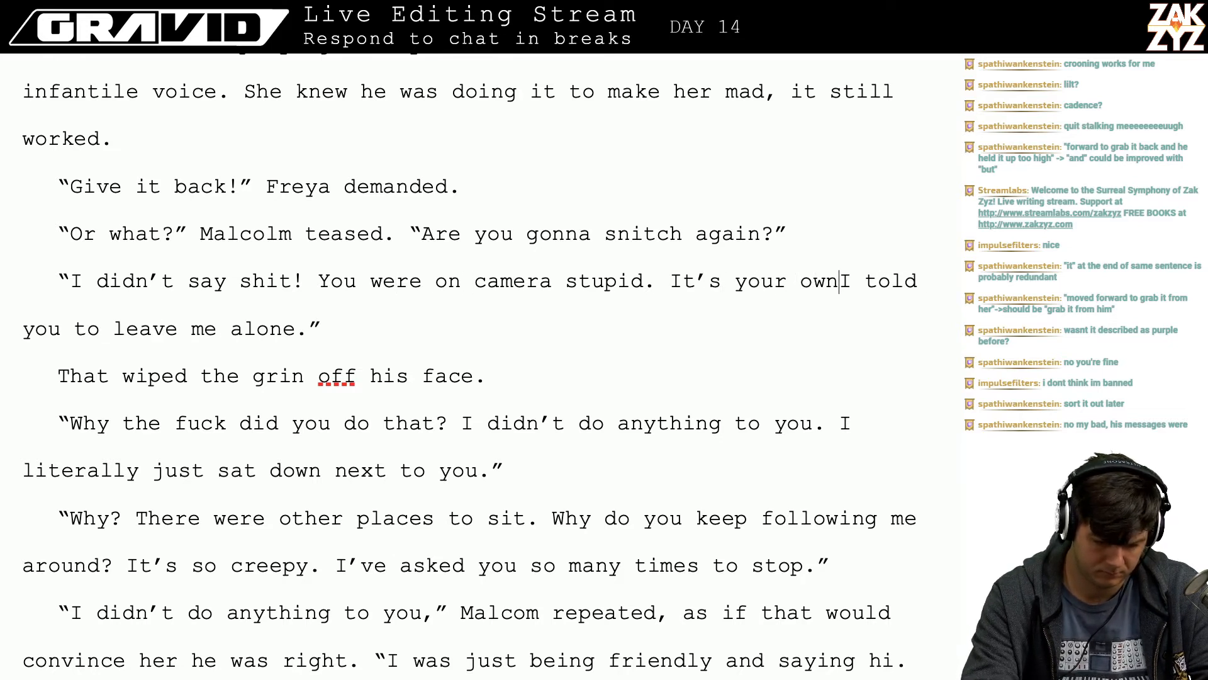
type(" fault")
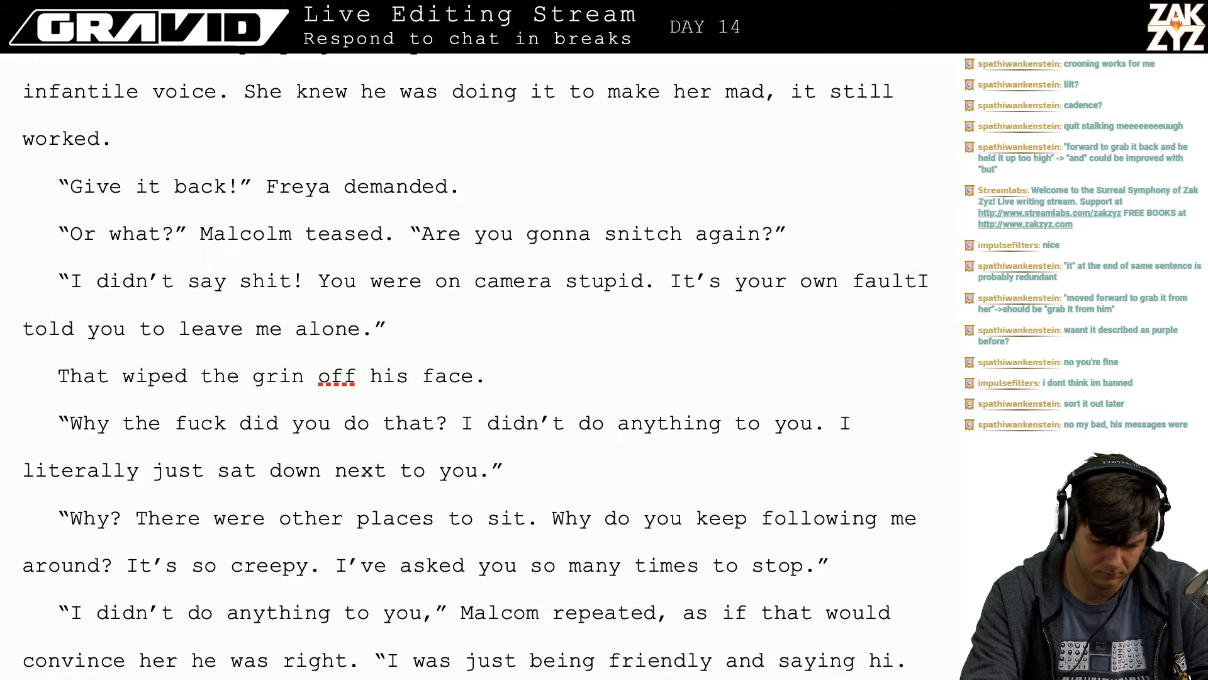
type(",")
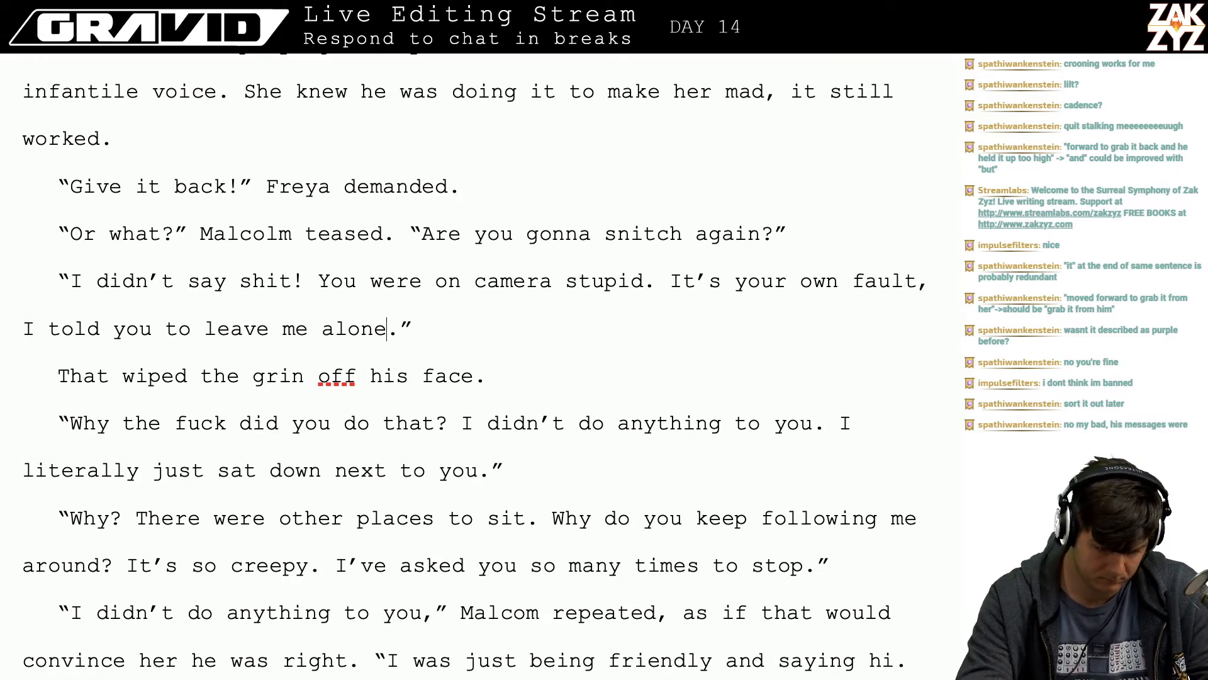
key("BackSpace")
type("!")
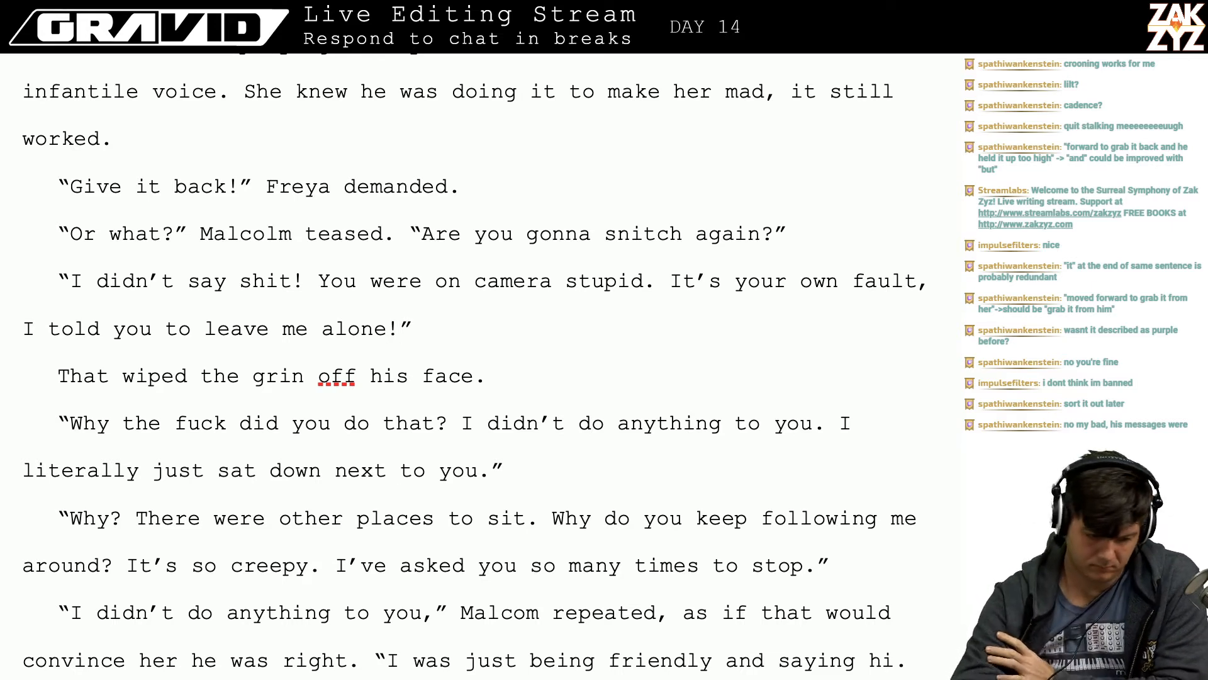
- Start a new paragraph after Freya's “Just fucking leave me alone!” line reading “She was screaming in his face, and”
scroll(618, 376, "down", 4)
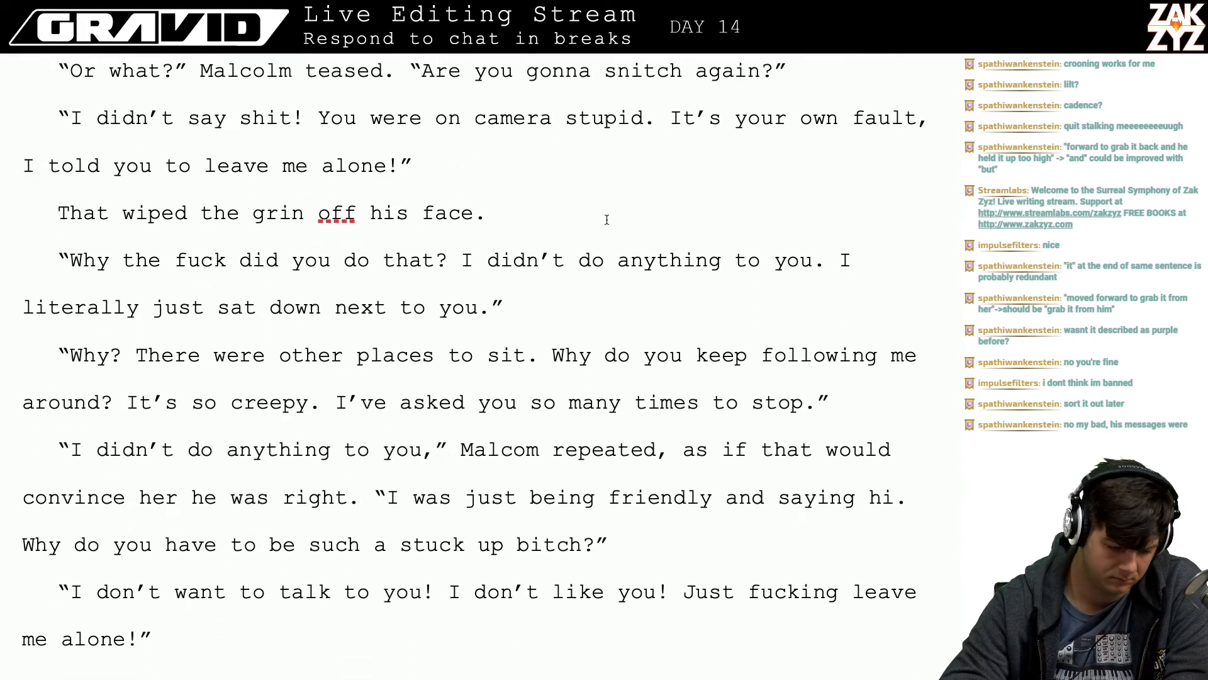
scroll(618, 376, "down", 3)
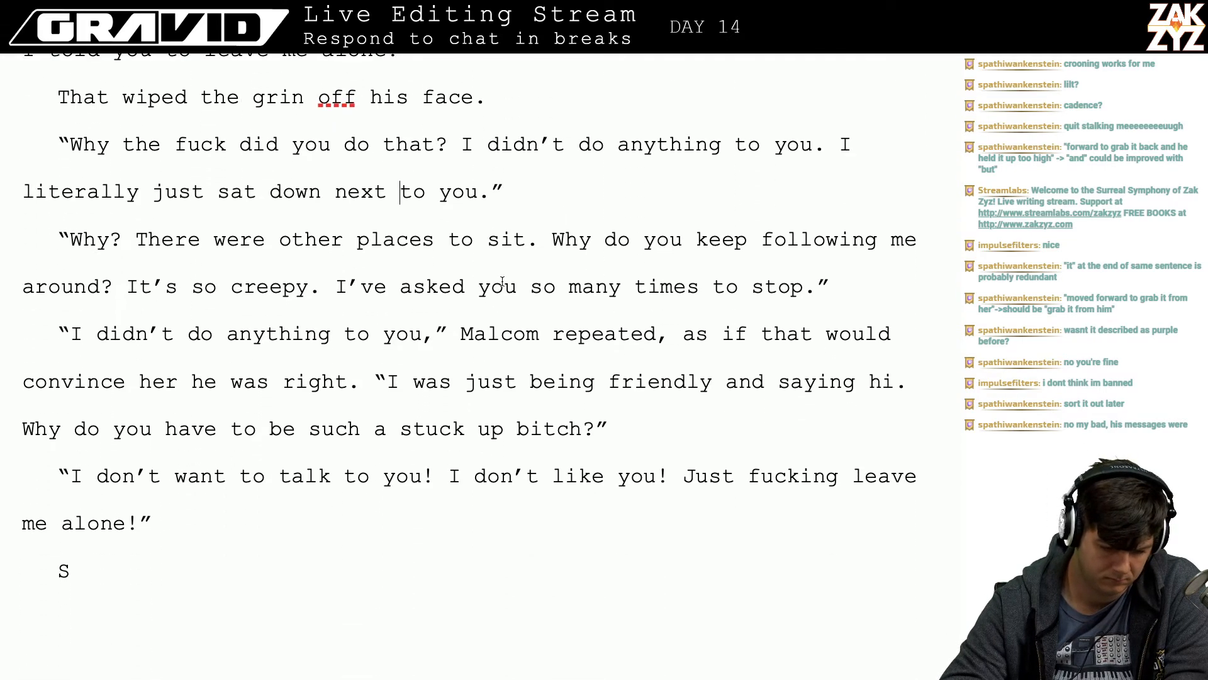
scroll(405, 301, "down", 3)
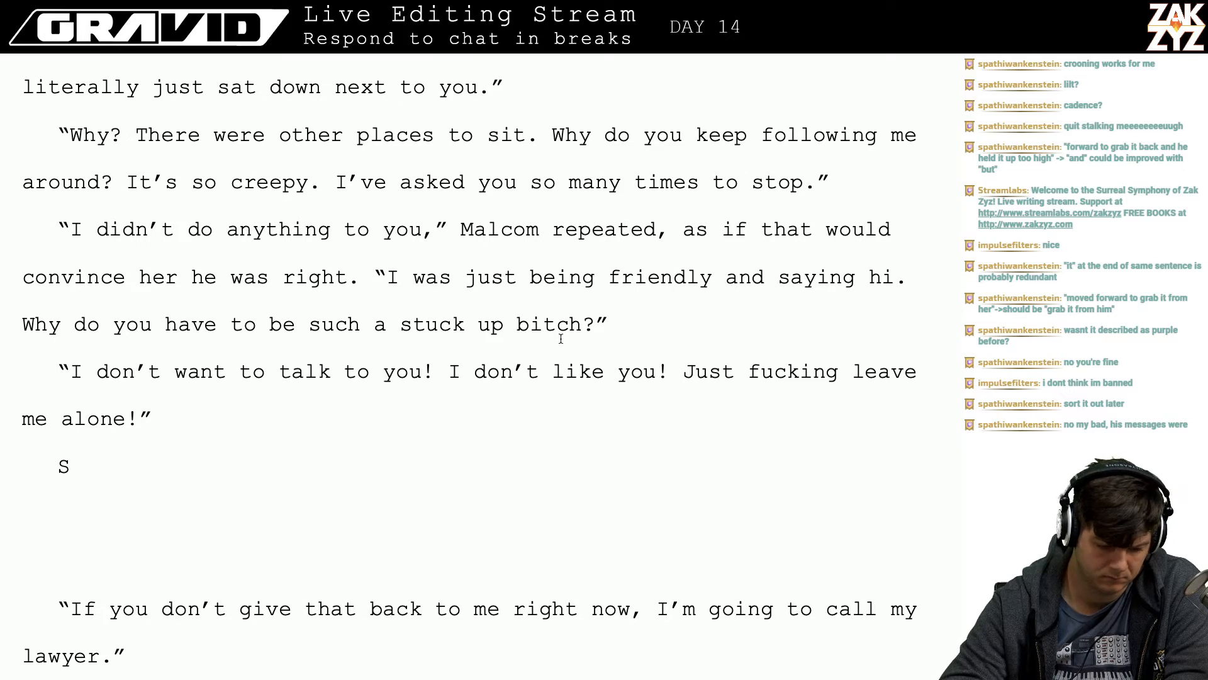
left_click(337, 417)
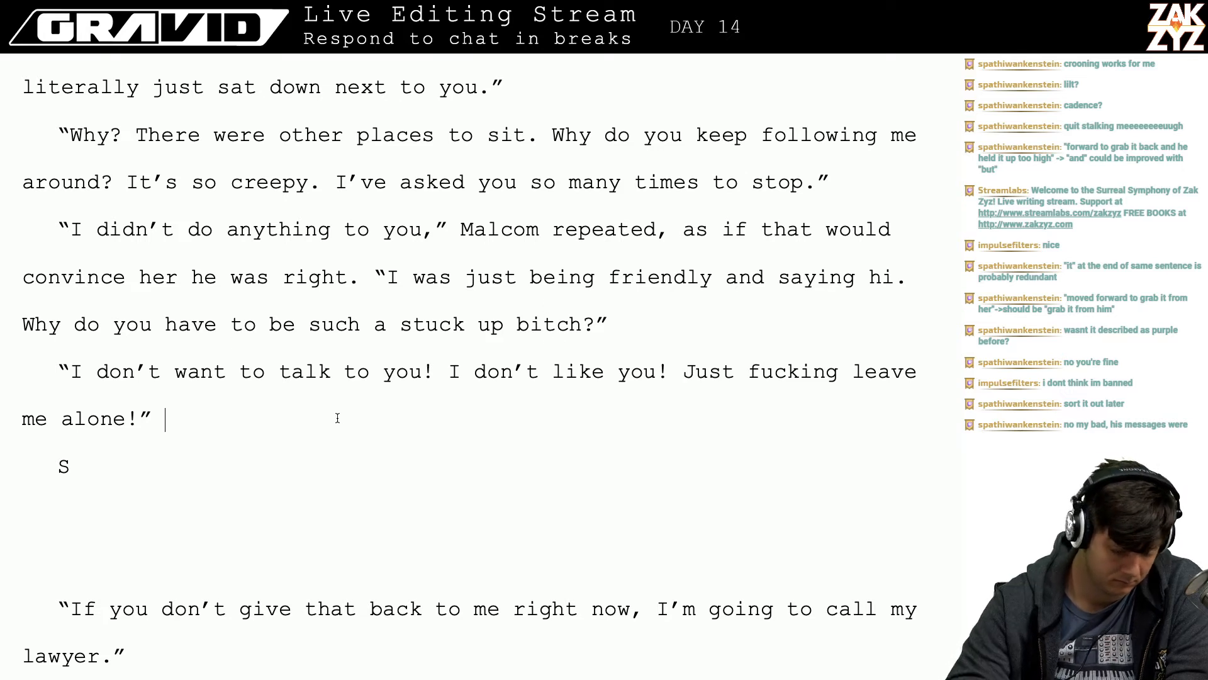
key("BackSpace")
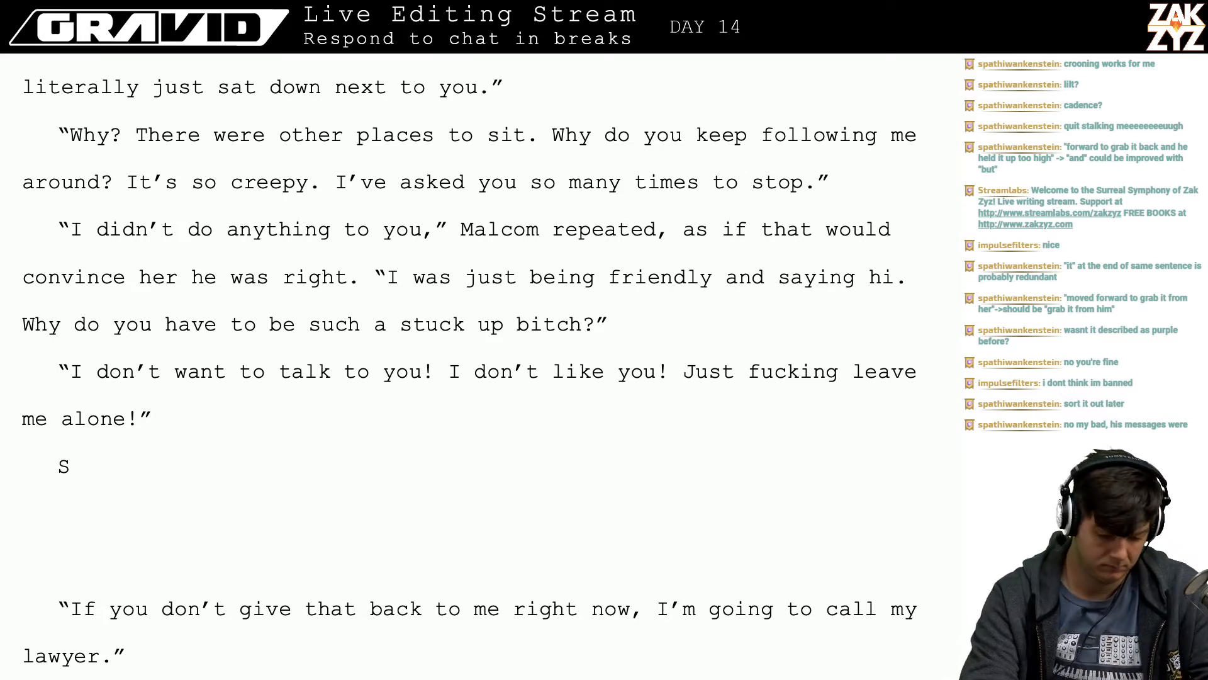
key("Return")
type("She was pa")
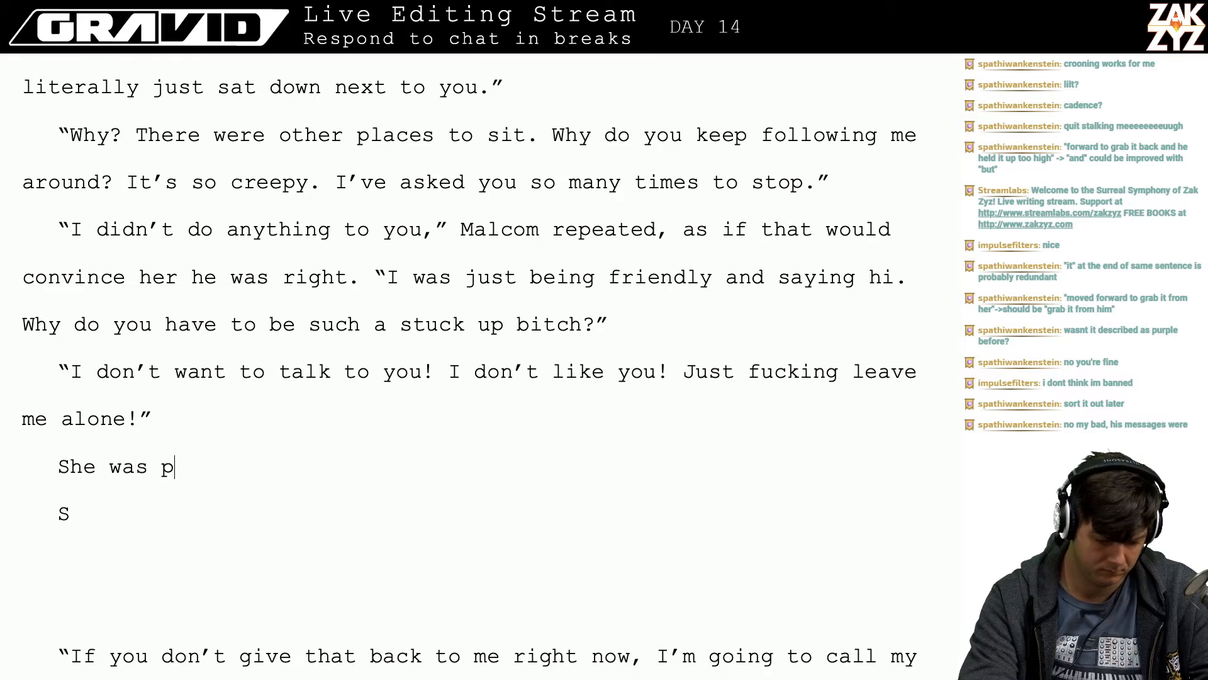
key("BackSpace")
key("BackSpace")
type("screamin")
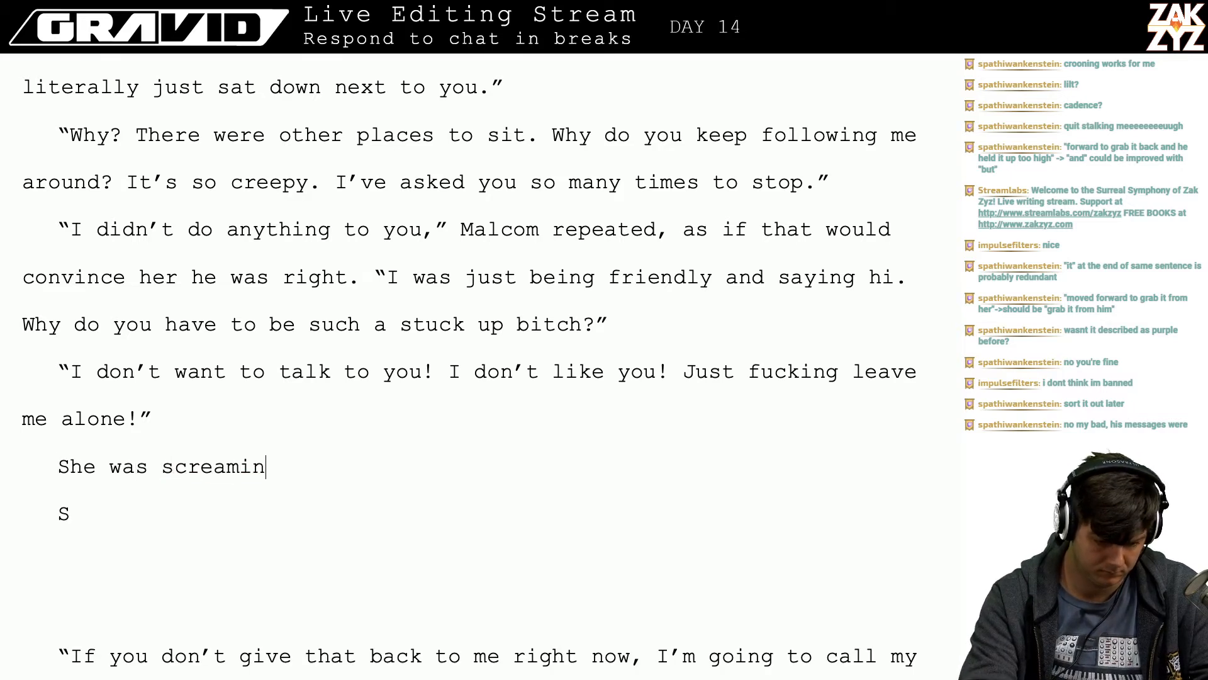
type("g in his face, and ")
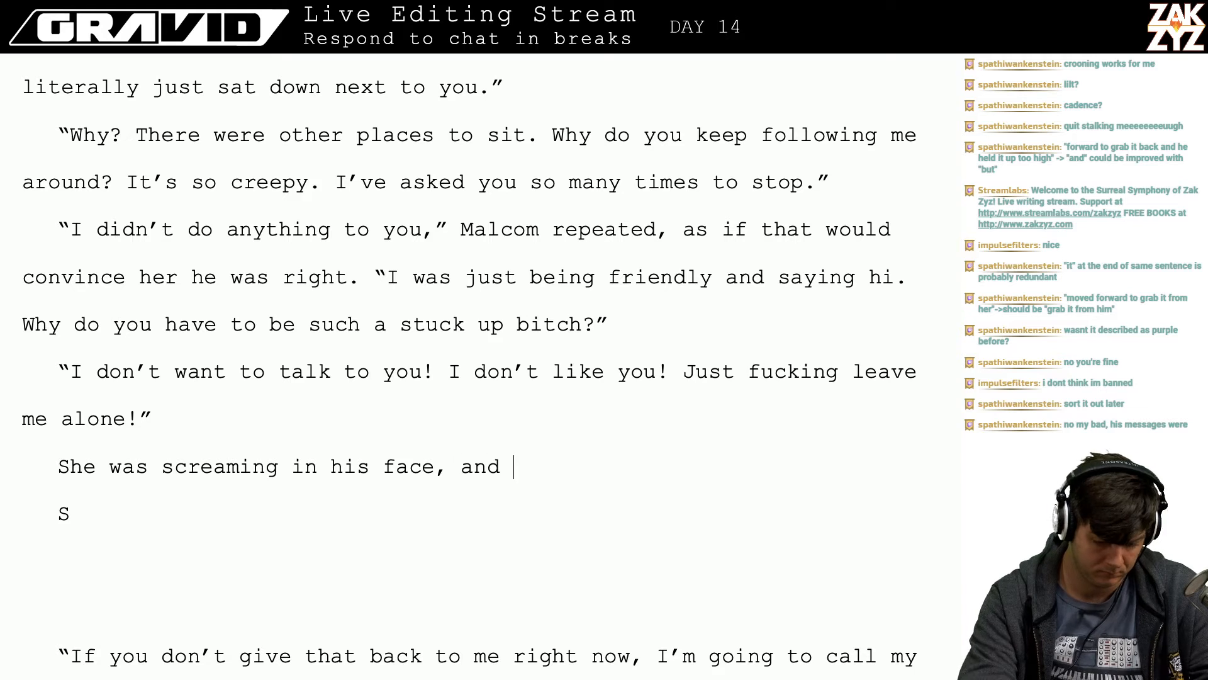
- Try “she saw” as the continuation and trim the new sentence back to “She was screaming in his face”
type("she was")
key("BackSpace")
key("BackSpace")
key("BackSpace")
key("BackSpace")
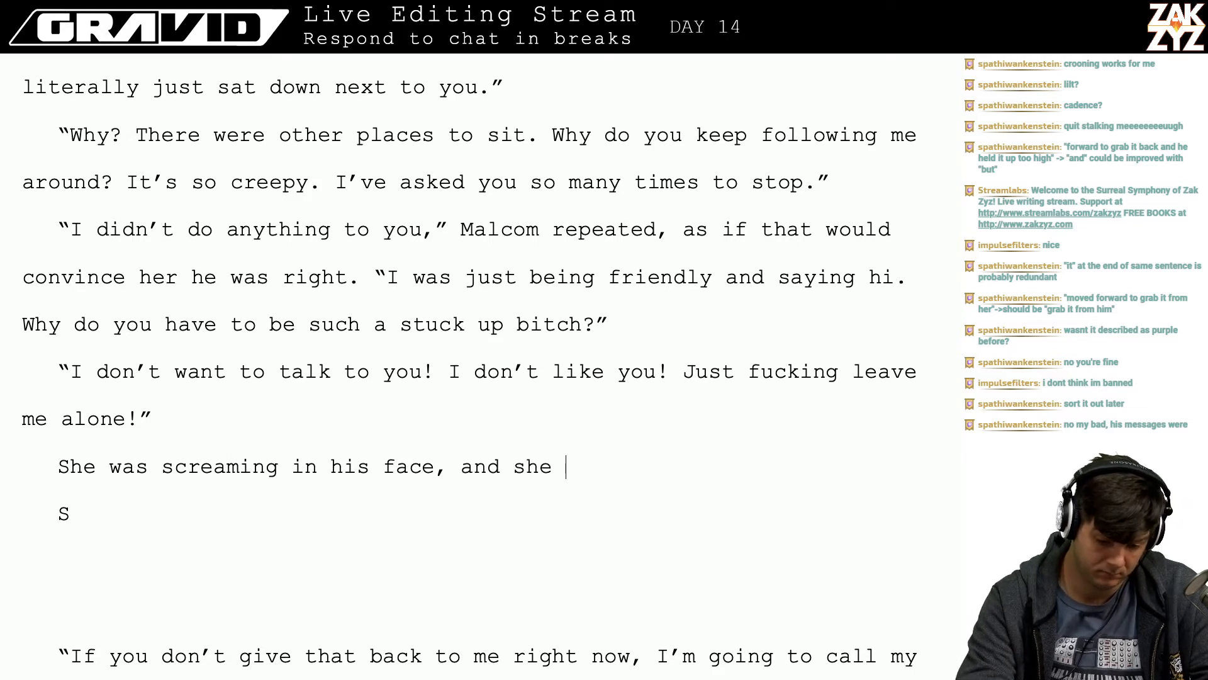
type("saw h")
key("BackSpace")
key("BackSpace")
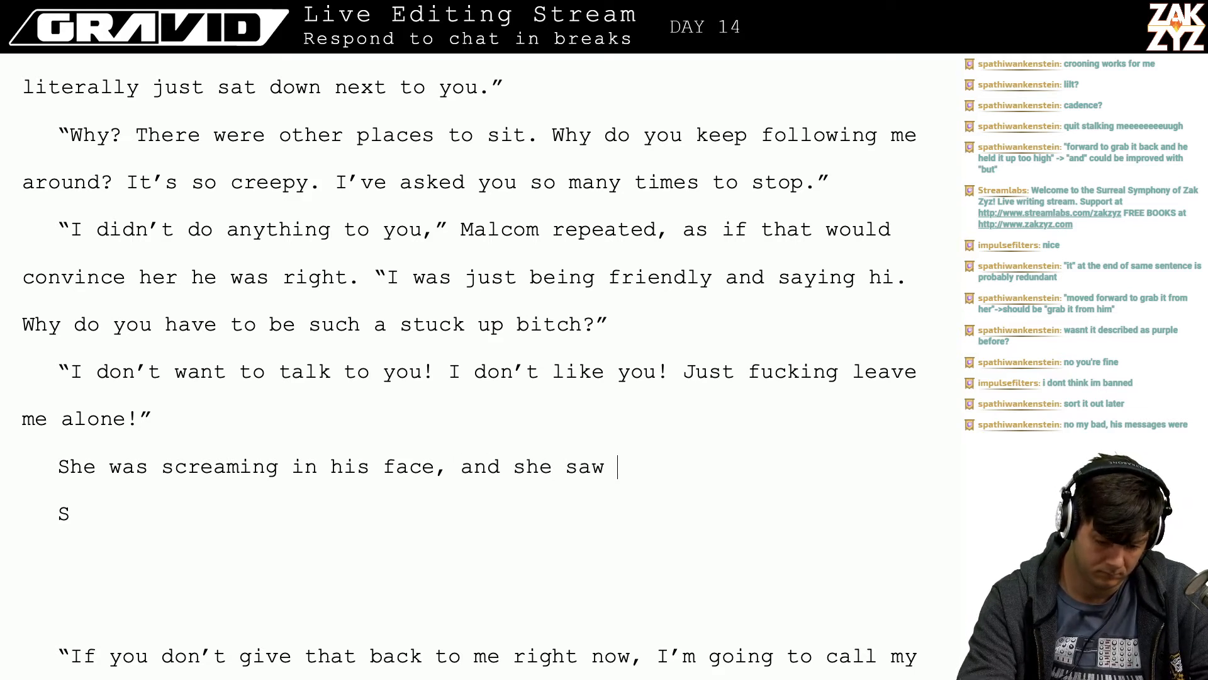
key("BackSpace")
key("BackSpace")
key("BackSpace")
key("BackSpace")
key("BackSpace")
key("BackSpace")
key("BackSpace")
key("BackSpace")
key("BackSpace")
key("BackSpace")
key("BackSpace")
key("BackSpace")
key("BackSpace")
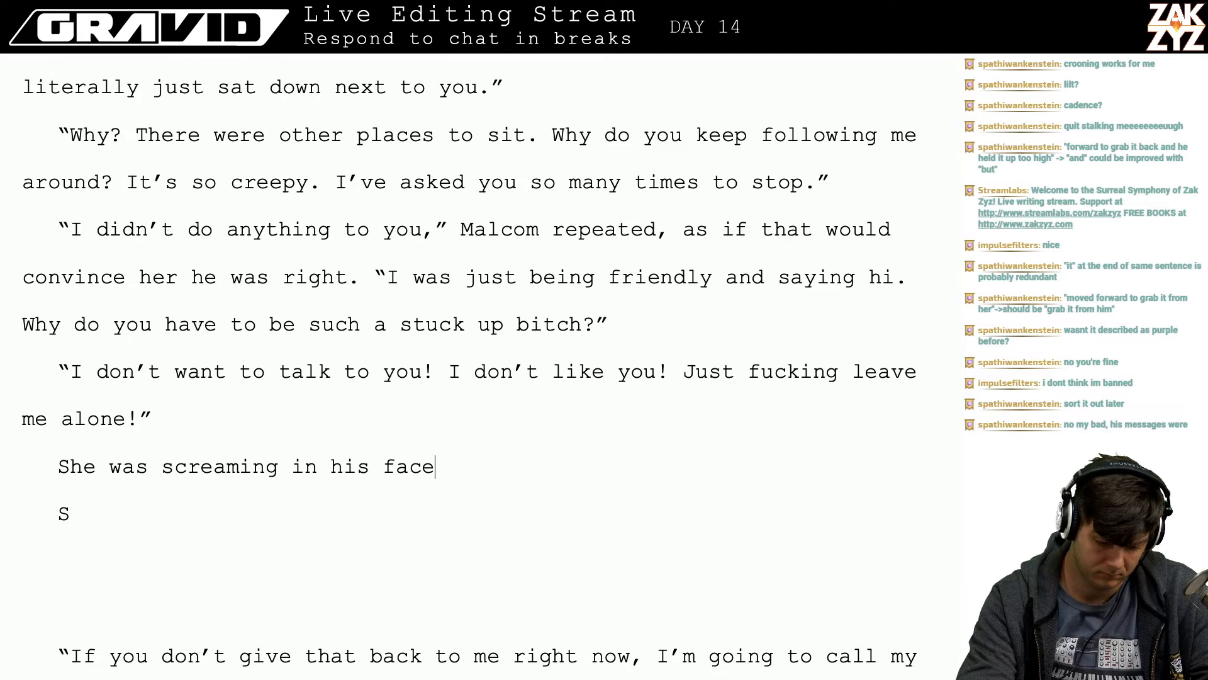
- Extend the sentence with “, and he” and start an alternative version on the line above reading “She was practically screaming at him,”
type("and he")
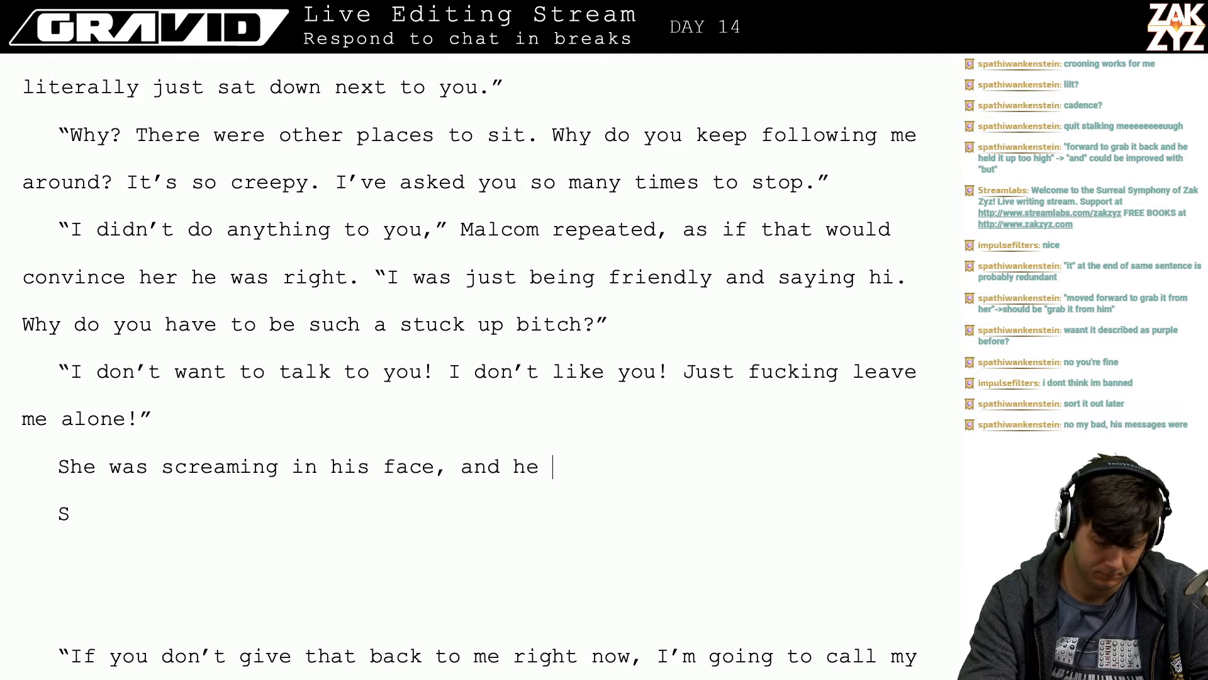
key("Up")
key("Right")
key("Right")
key("Right")
key("Right")
key("Right")
key("Right")
key("Right")
key("Right")
key("Right")
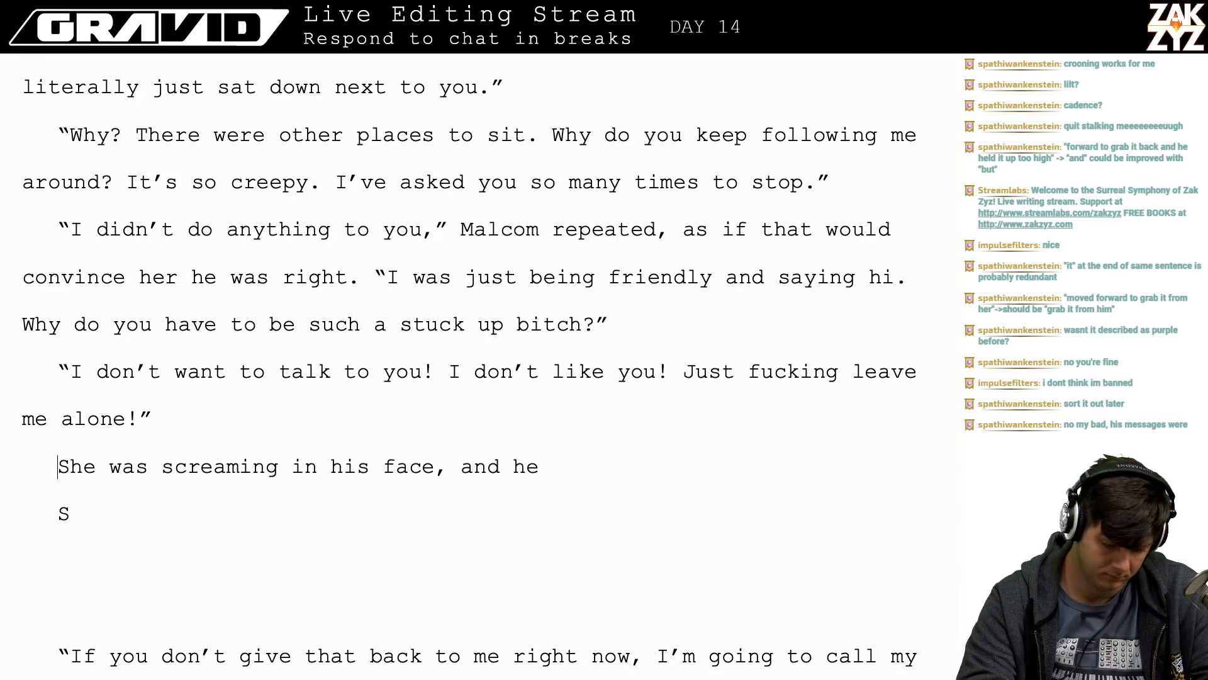
key("Return")
key("Left")
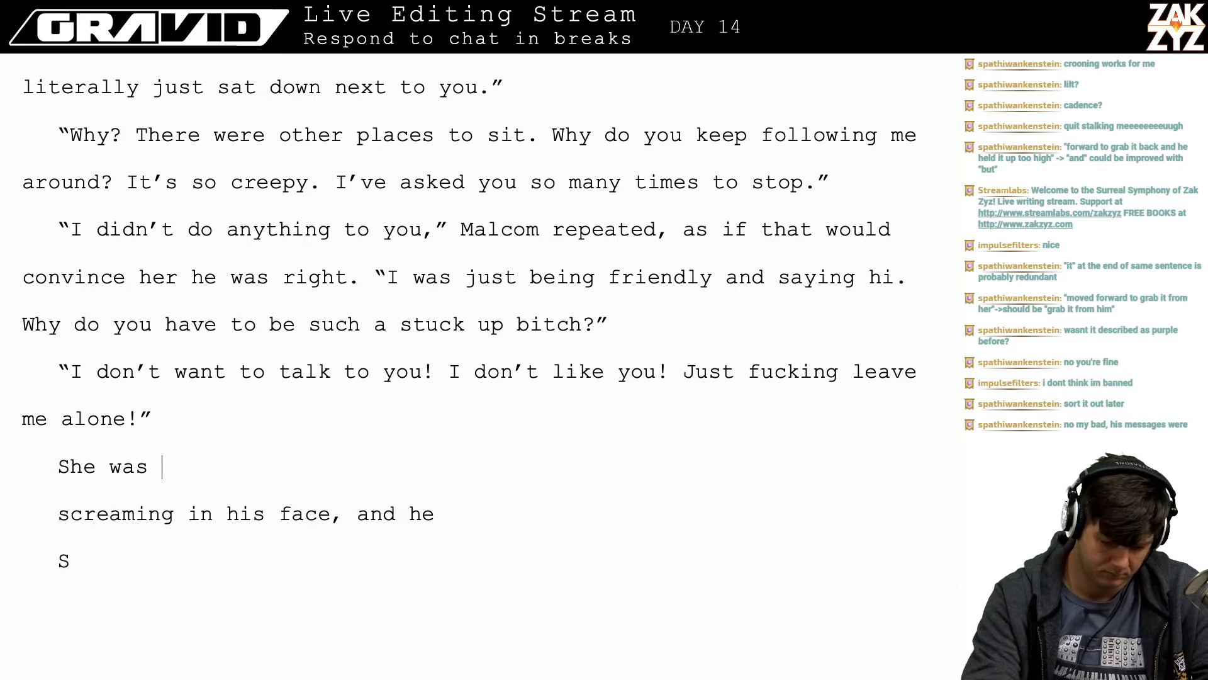
type("practically sc")
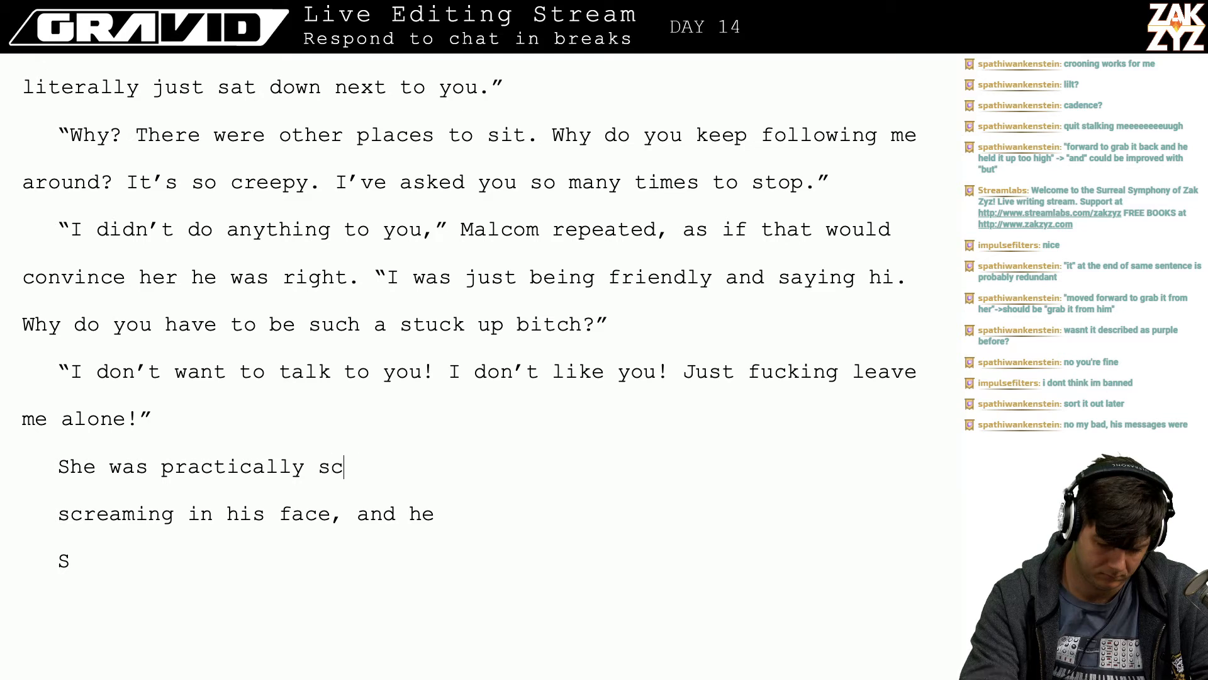
type("reaming at him,")
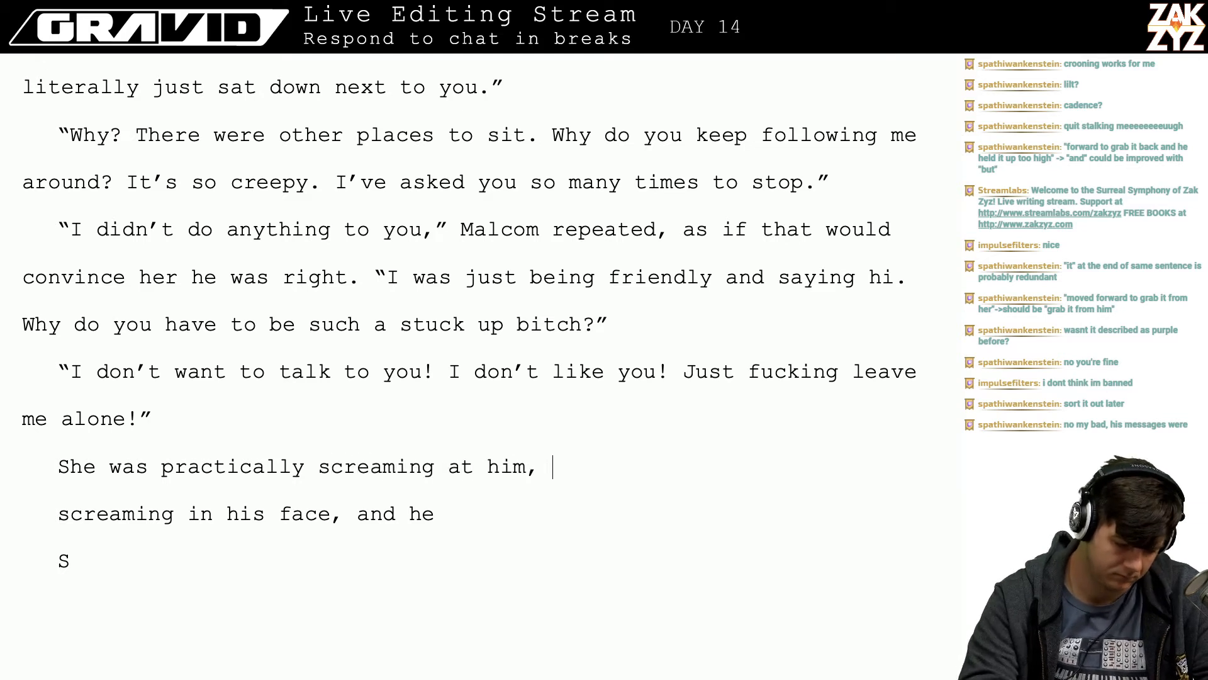
- Add another alternative opening on a new line above it reading “She was almost screaming at him, and”
key("Up")
key("Right")
key("Return")
key("Up")
type("S")
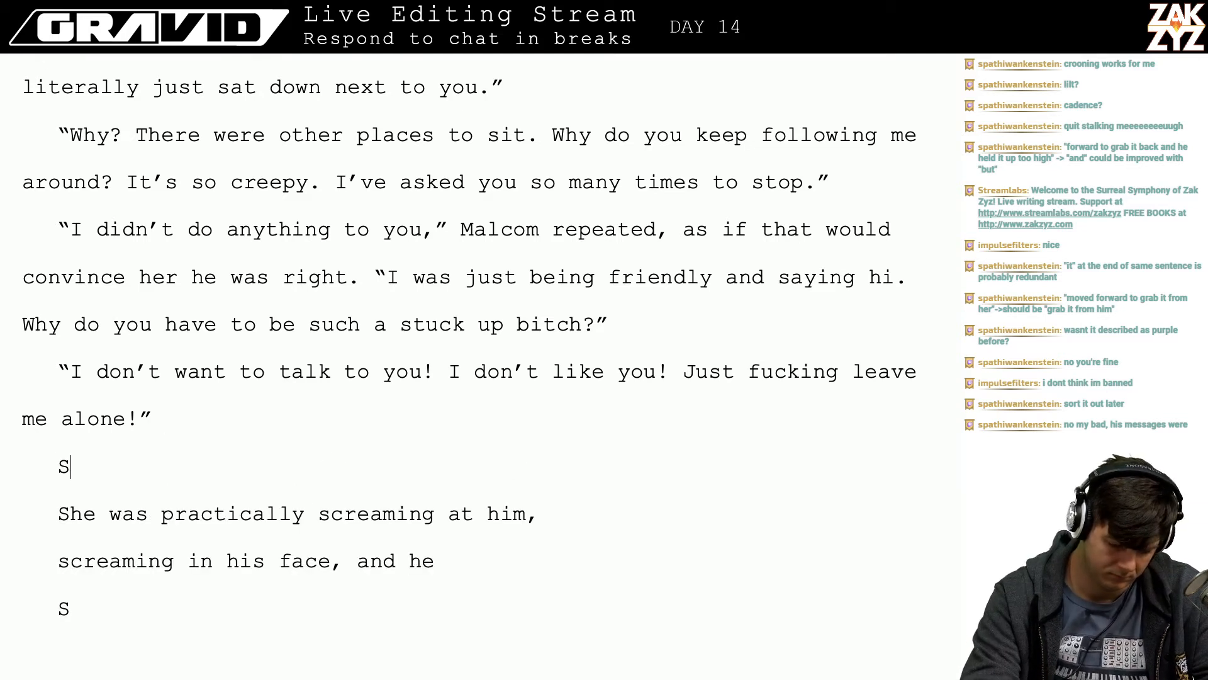
type("he was almost sc")
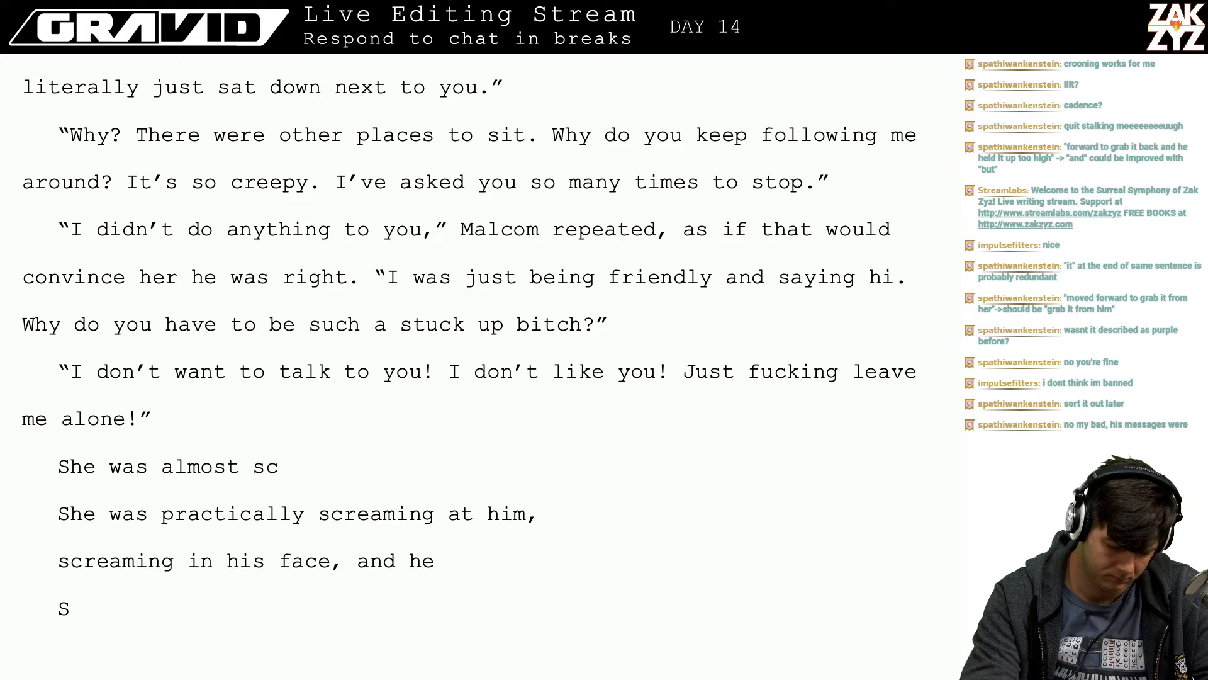
type("reaming at him, an")
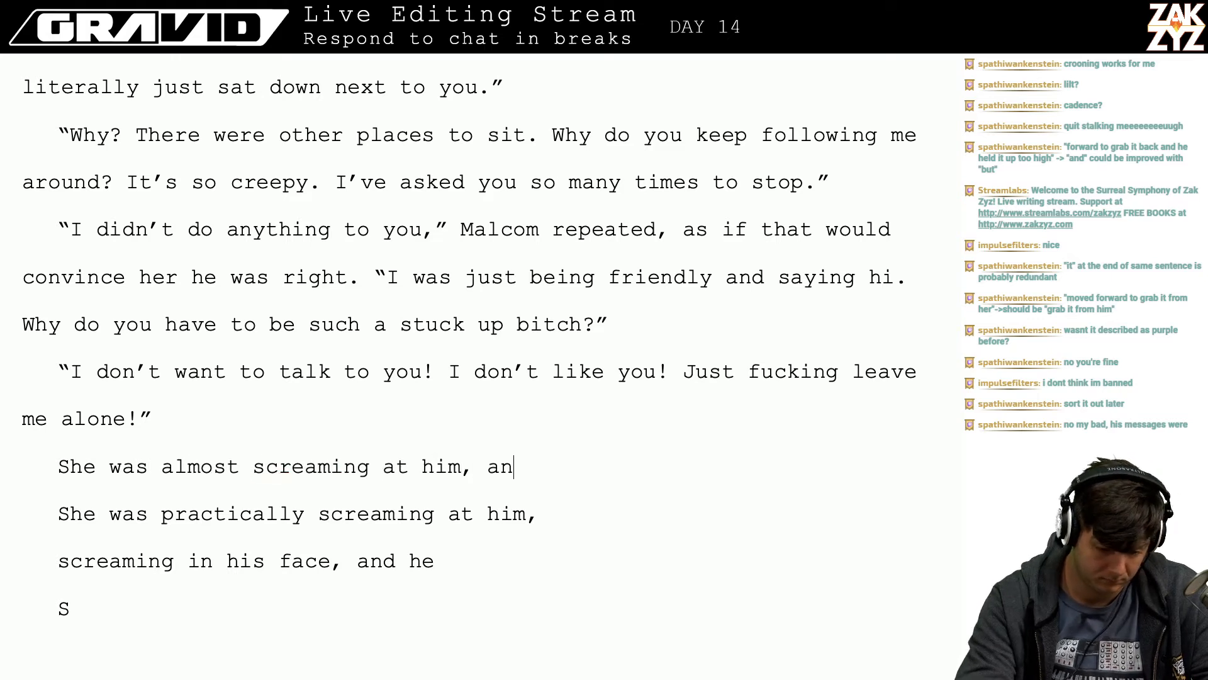
type("d ")
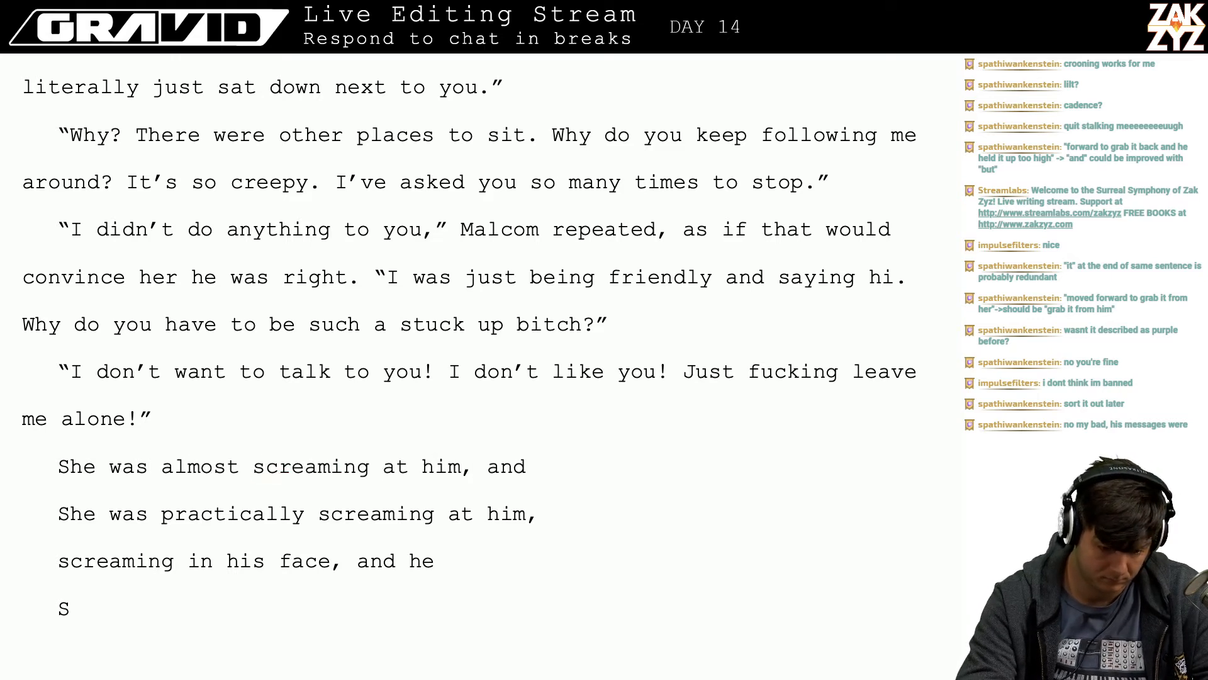
- Try “something” as the continuation and trim the new sentence back to “She was almost screaming at him”
type("h")
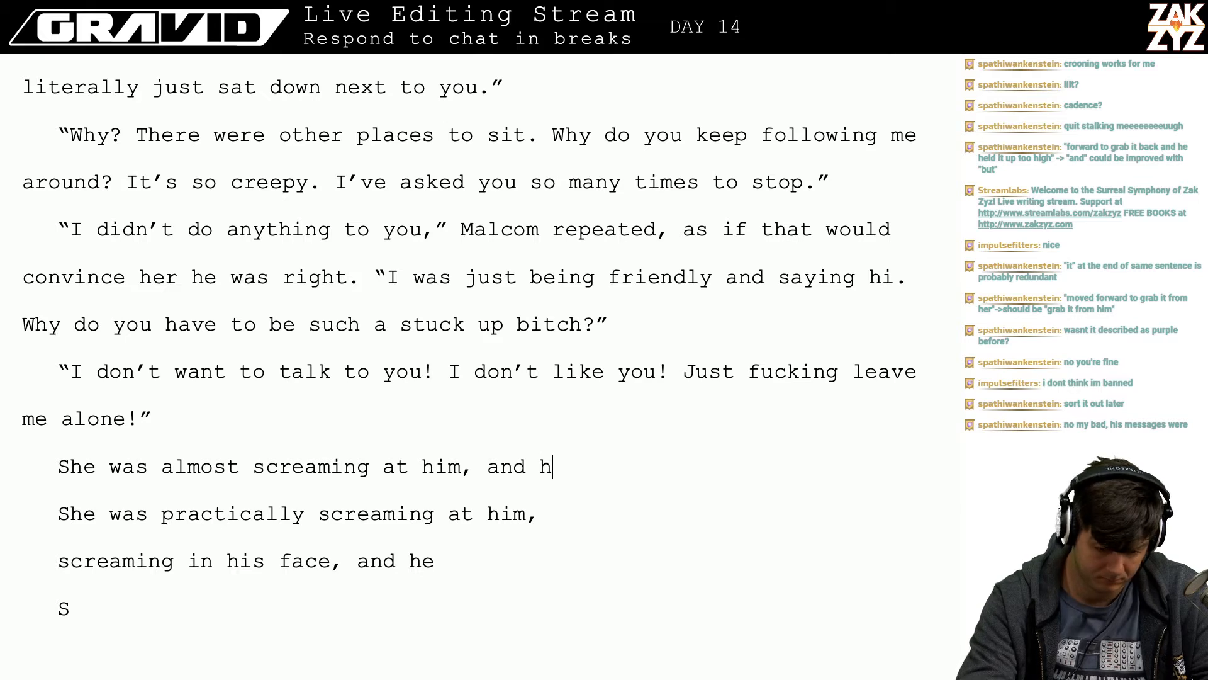
type("i")
key("BackSpace")
key("BackSpace")
type("something")
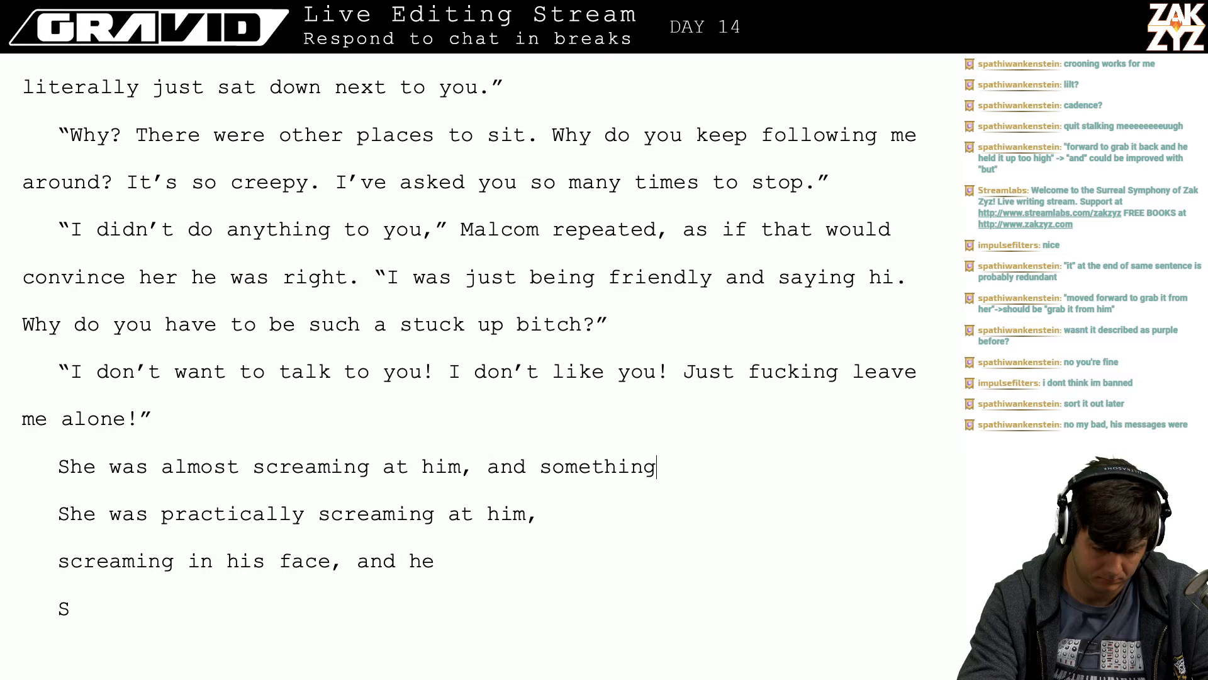
key("BackSpace")
key("BackSpace")
key("BackSpace")
key("BackSpace")
key("BackSpace")
key("BackSpace")
key("BackSpace")
key("BackSpace")
key("BackSpace")
key("BackSpace")
key("BackSpace")
key("BackSpace")
key("BackSpace")
key("BackSpace")
key("BackSpace")
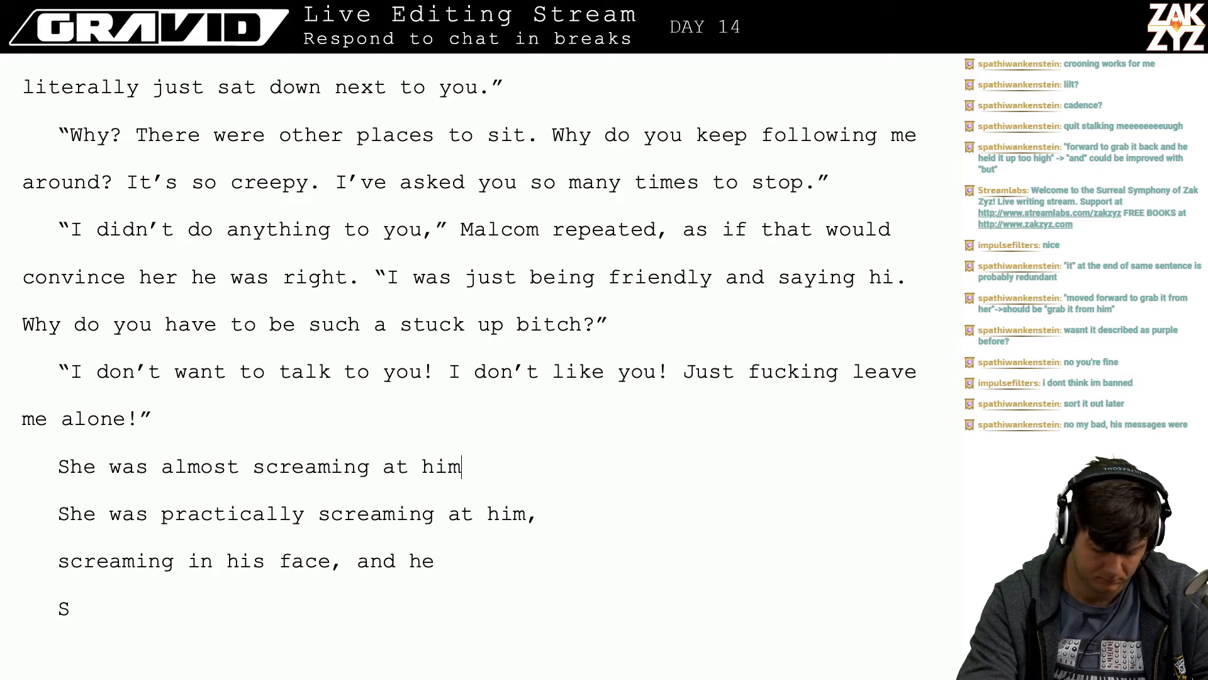
- End the sentence with a period, and try “For a second,” as the next sentence's opening before deleting it
type("f")
key("BackSpace")
type("For")
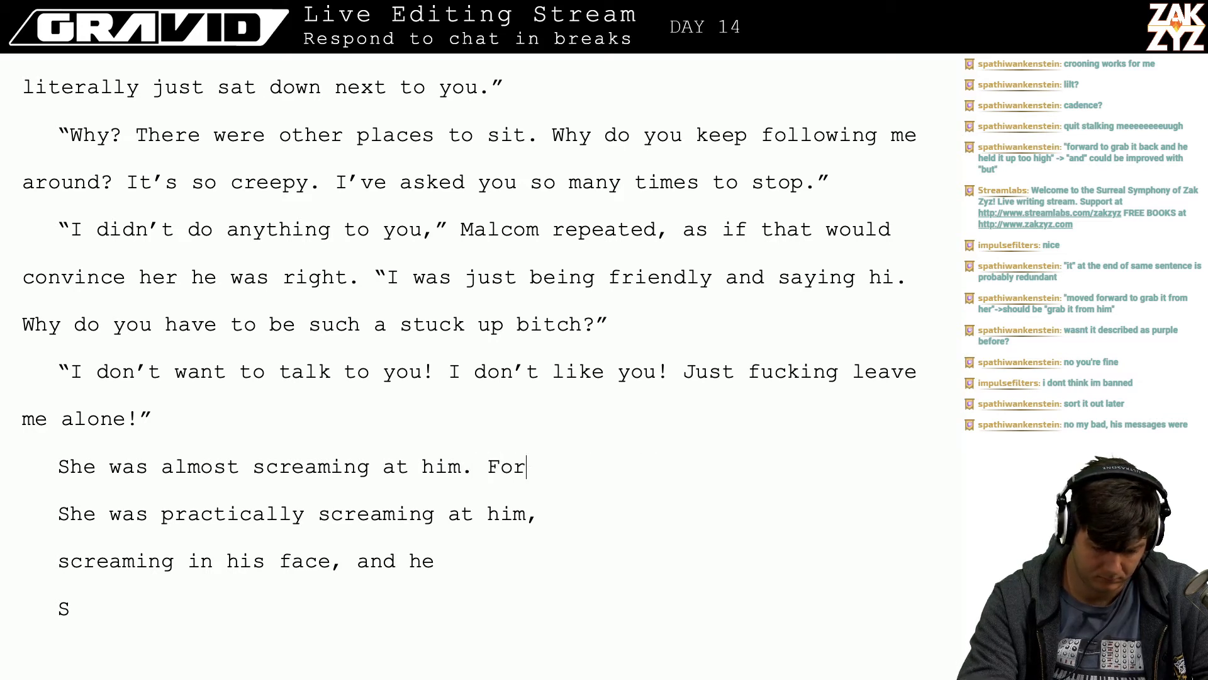
type(" a second,")
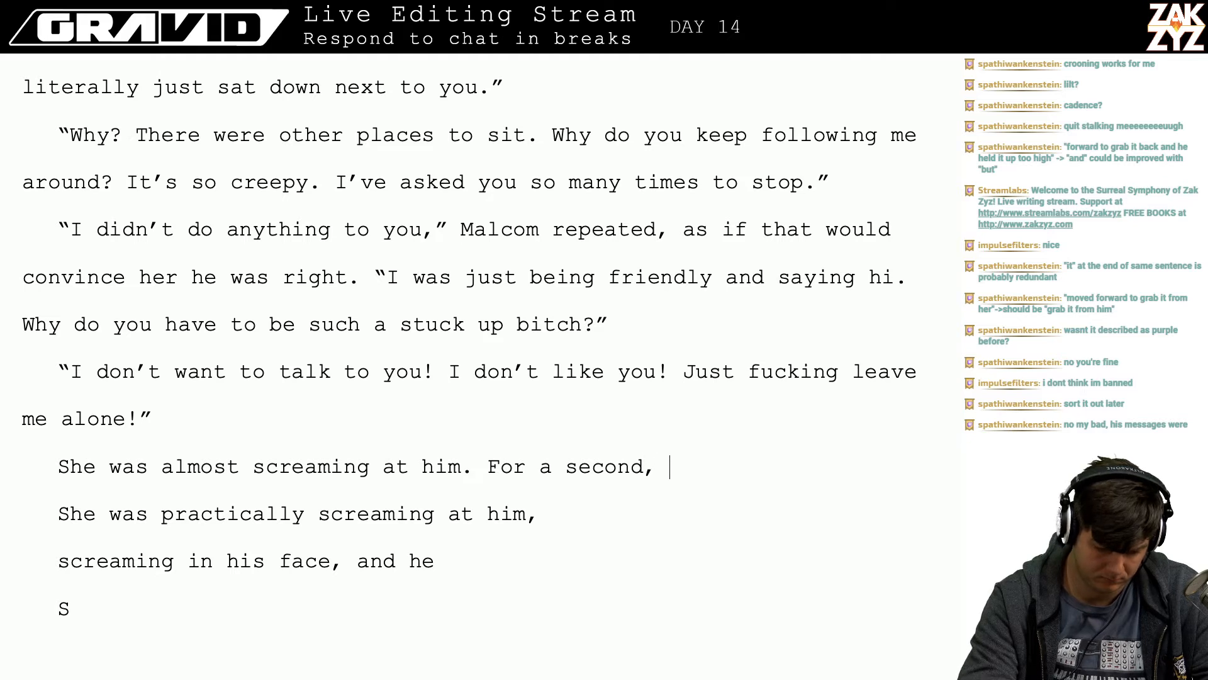
key("BackSpace")
key("BackSpace")
key("BackSpace")
key("BackSpace")
key("BackSpace")
key("BackSpace")
key("BackSpace")
key("BackSpace")
key("BackSpace")
key("BackSpace")
key("BackSpace")
key("BackSpace")
key("BackSpace")
key("BackSpace")
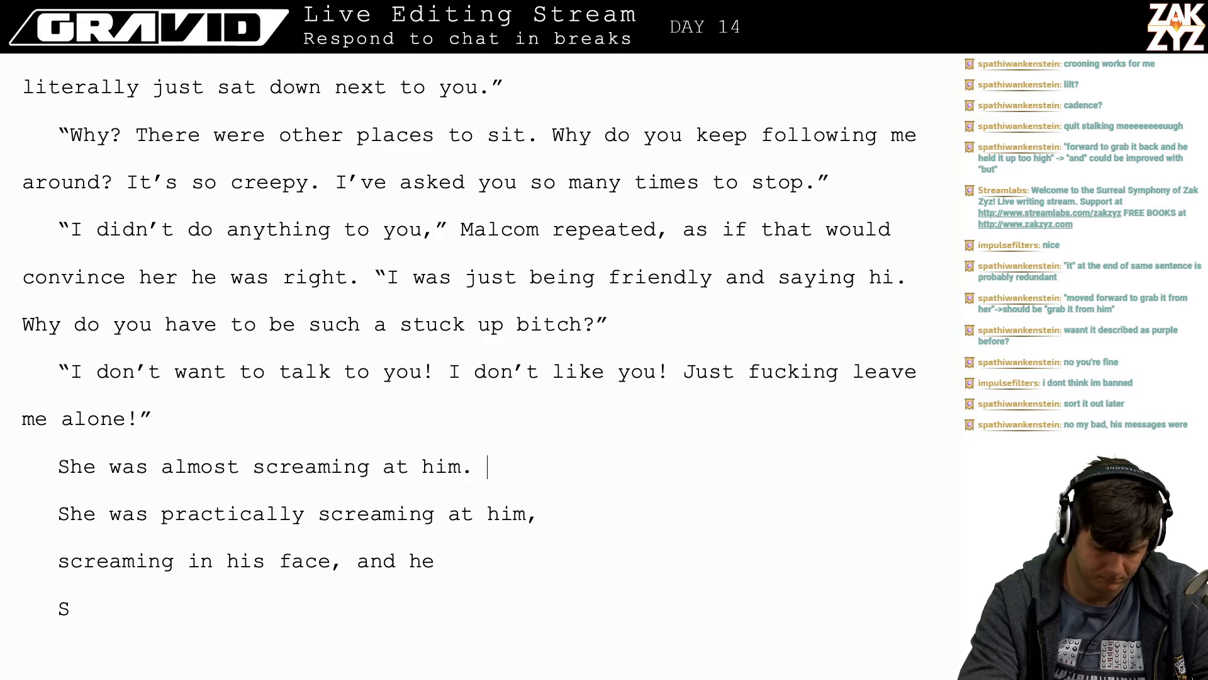
- Continue the paragraph with “She watched his mouth moving,” after “She was almost screaming at him.”
type("She watched ")
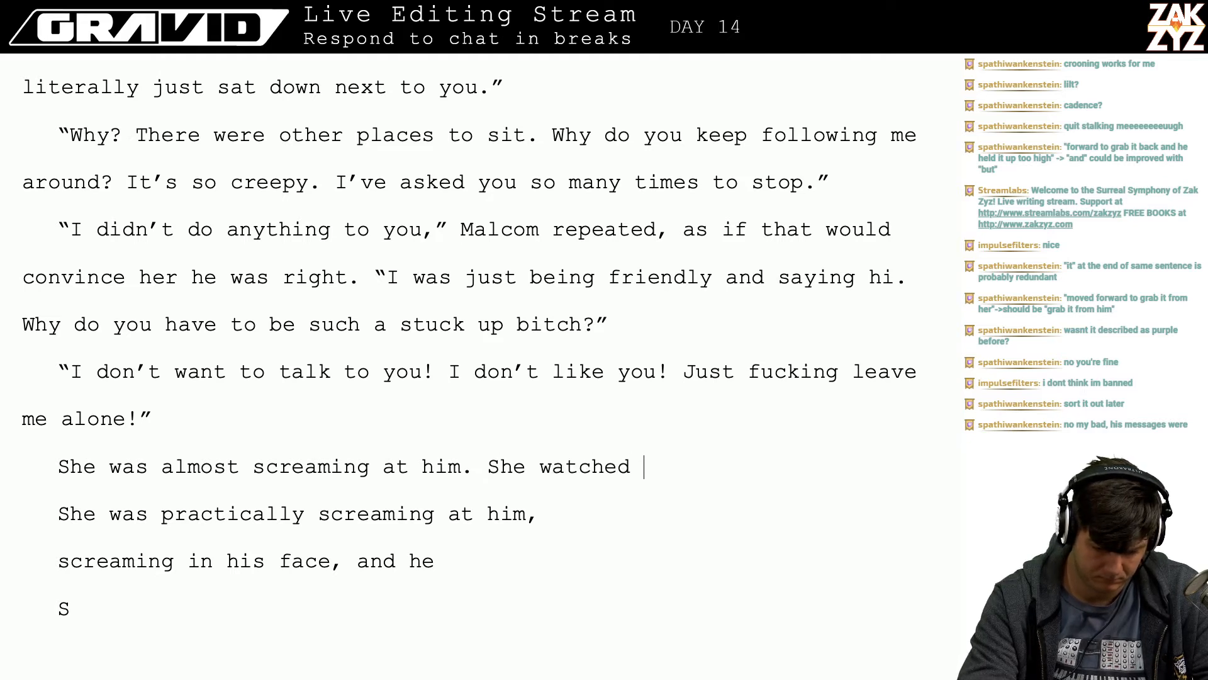
type("his mouth ")
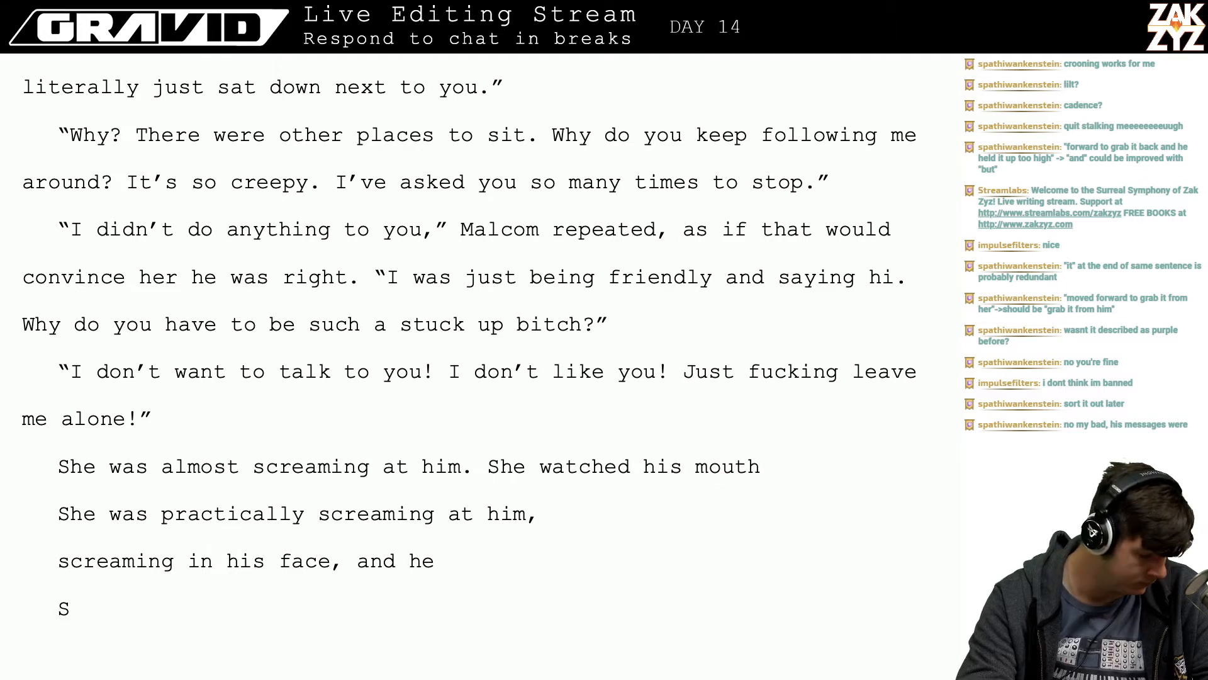
type("mov")
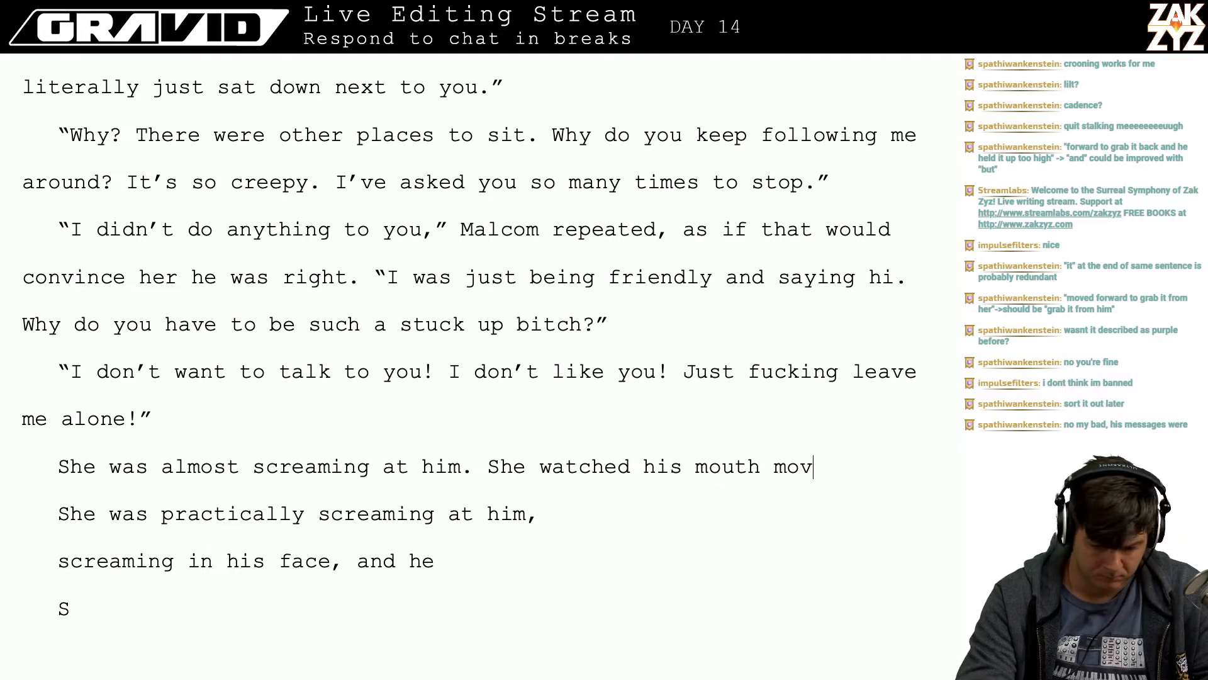
type("ing, ")
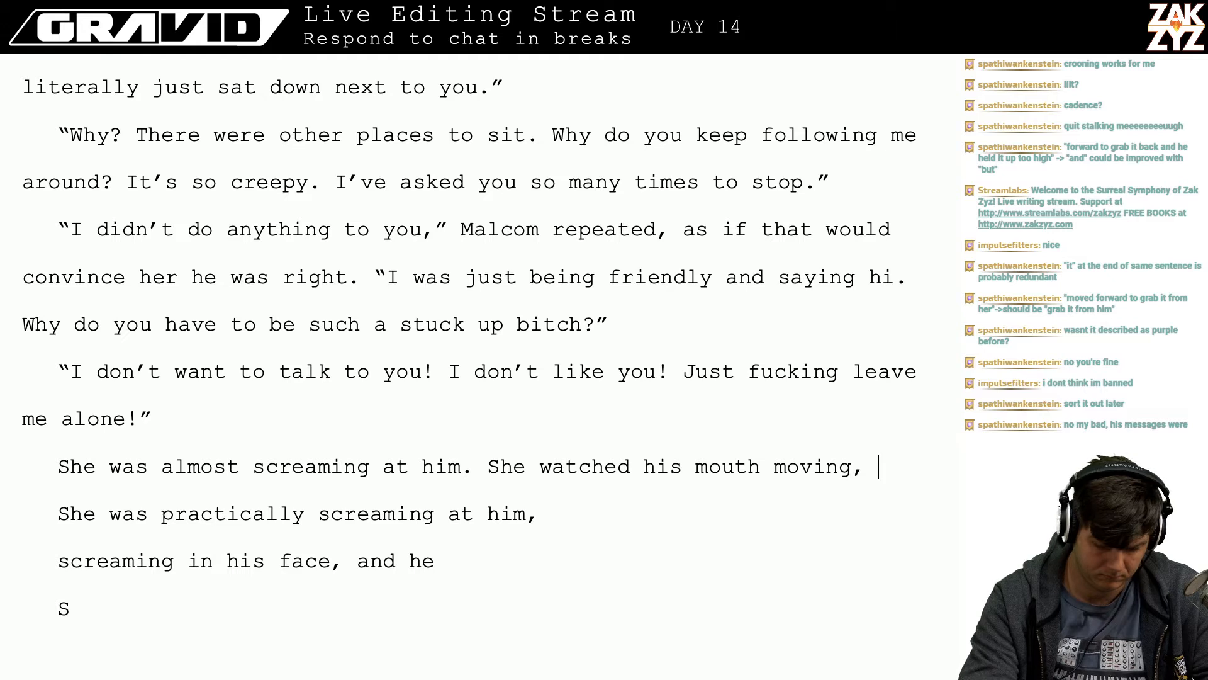
- Try “his eyes” after “his mouth moving,” and replace it with “a”
type("his eys")
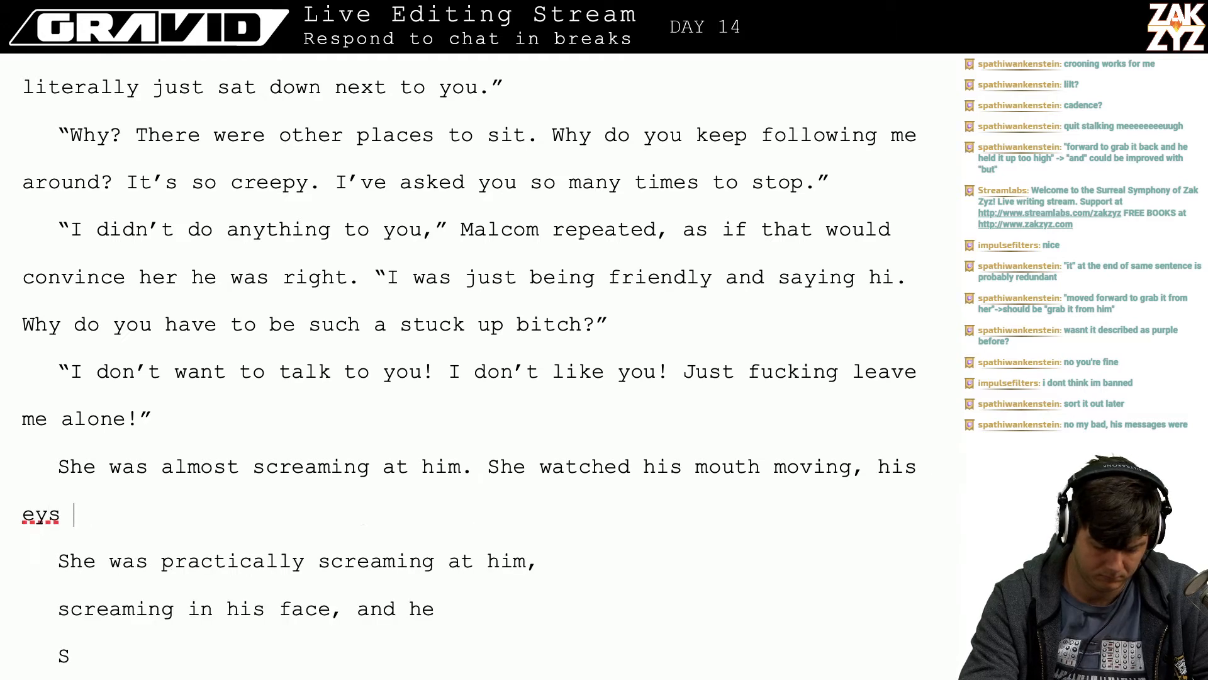
key("BackSpace")
key("BackSpace")
type("es")
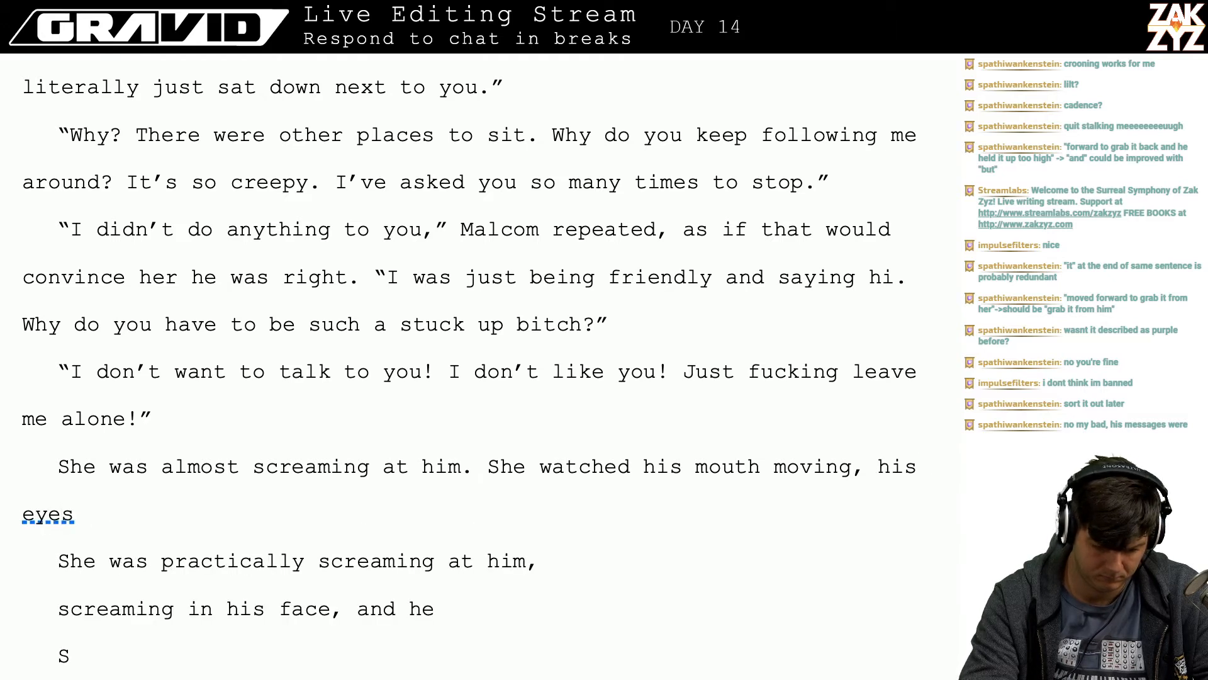
key("BackSpace")
key("BackSpace")
key("BackSpace")
key("BackSpace")
key("BackSpace")
key("BackSpace")
key("BackSpace")
key("BackSpace")
key("BackSpace")
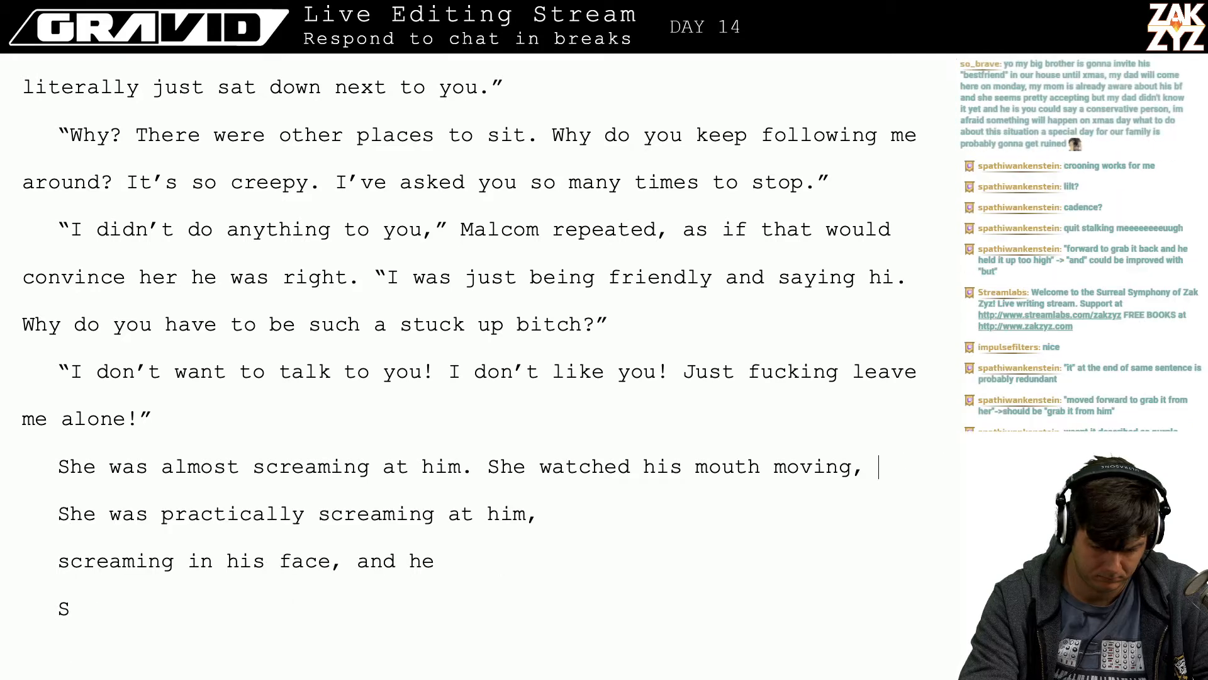
type("a")
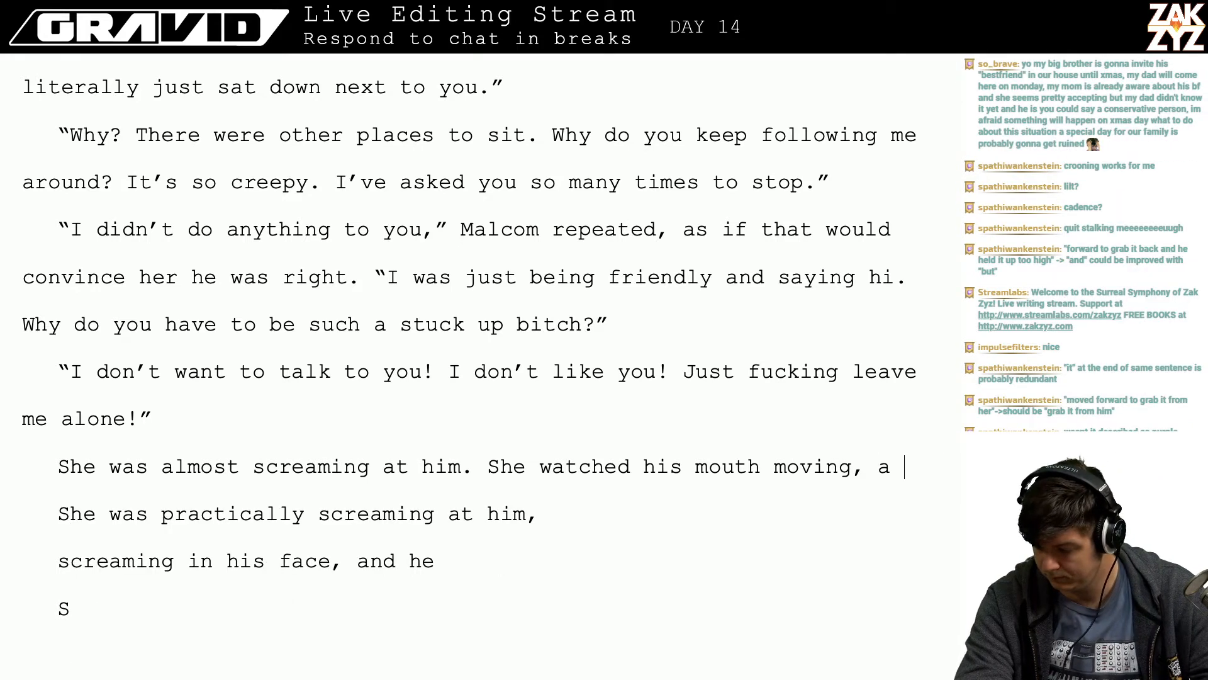
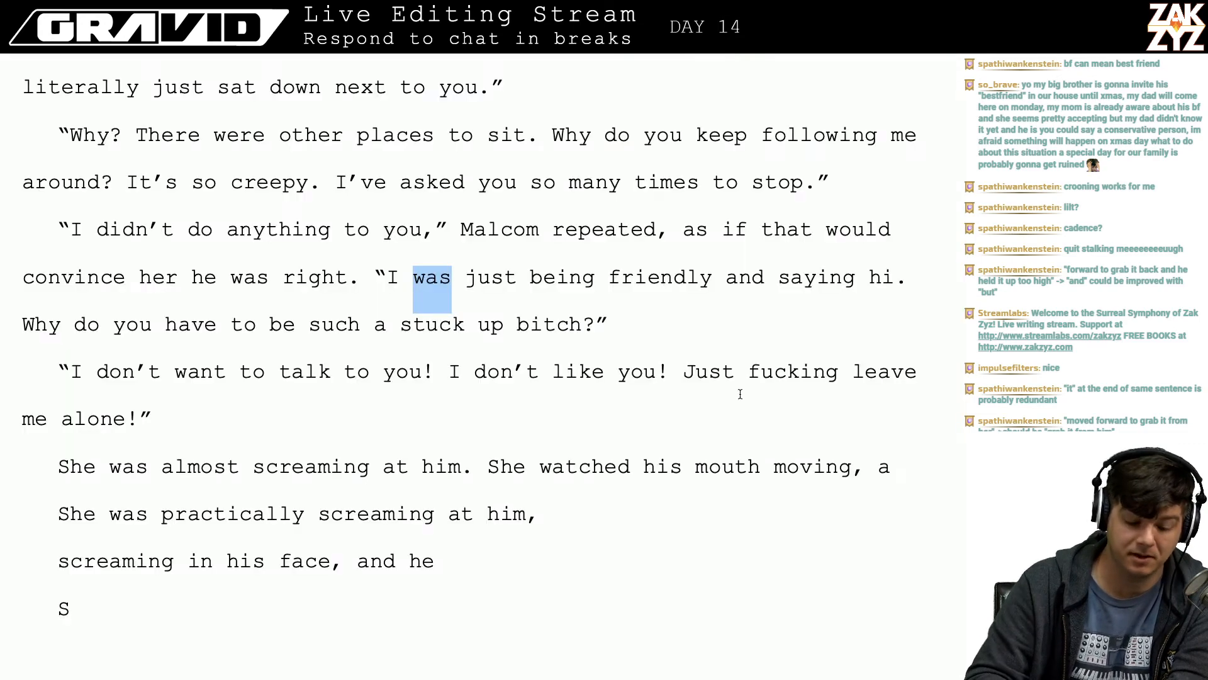
- Try a new paragraph beginning with “It” before Freya's “I don’t want to talk to you!” line, and remove it
scroll(630, 642, "down", 5)
scroll(630, 642, "up", 1)
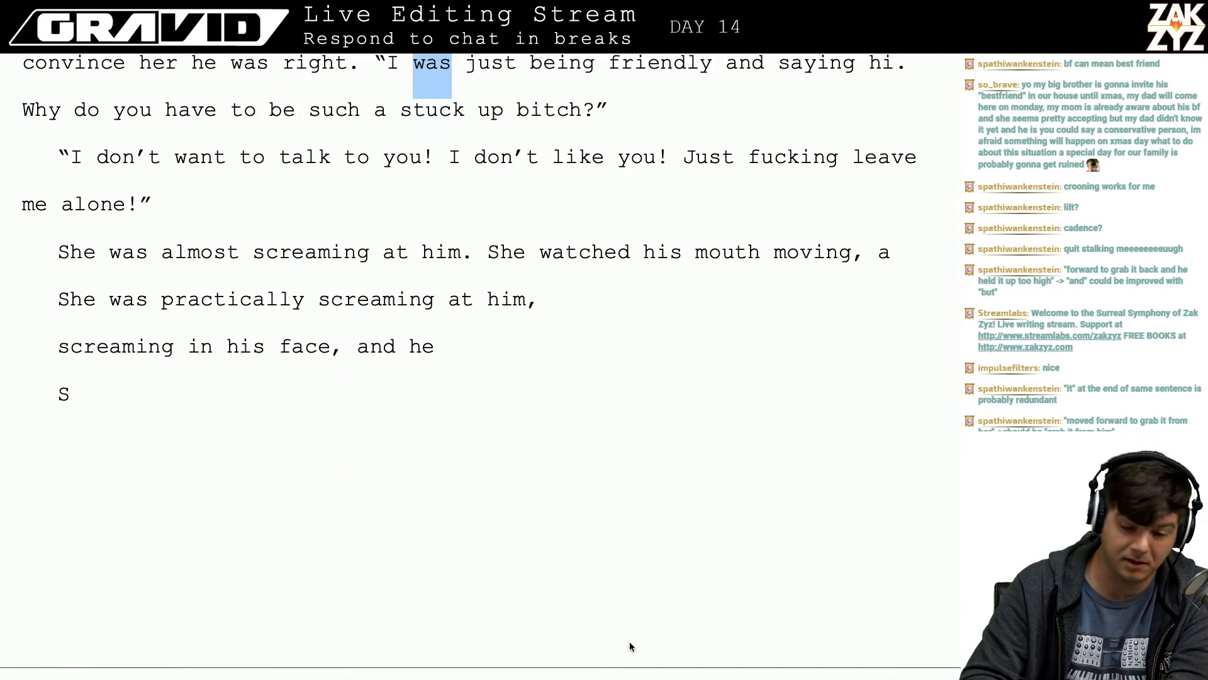
scroll(641, 592, "up", 5)
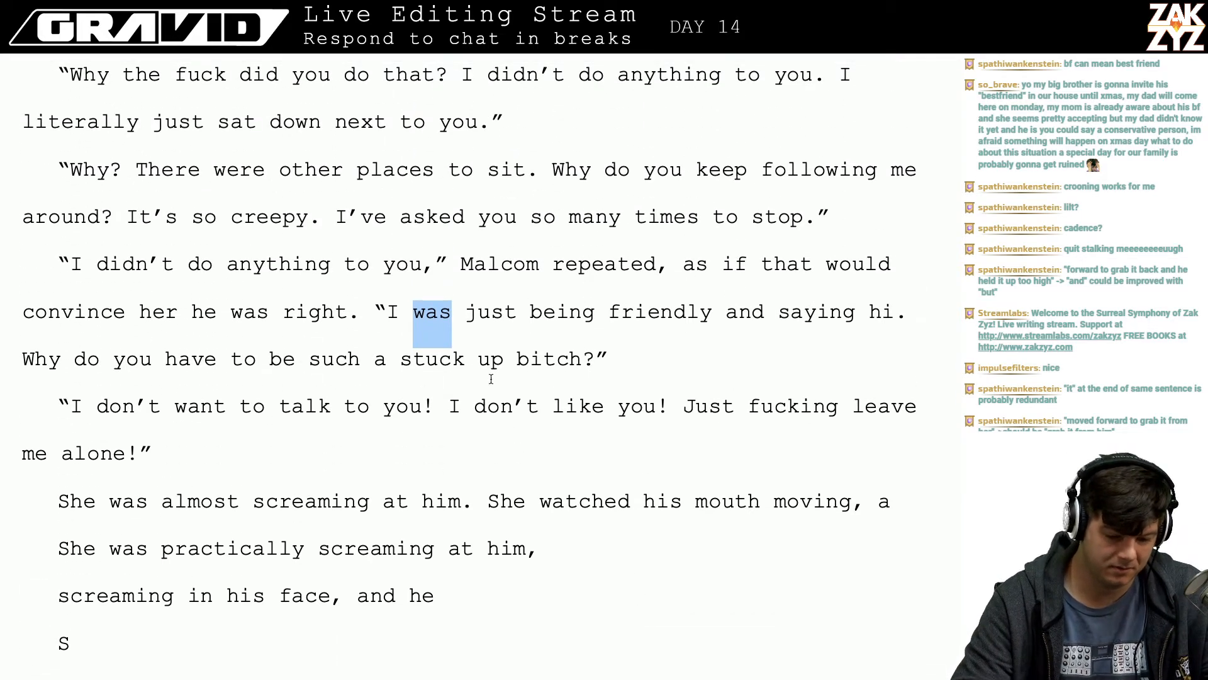
left_click(388, 438)
scroll(449, 384, "up", 2)
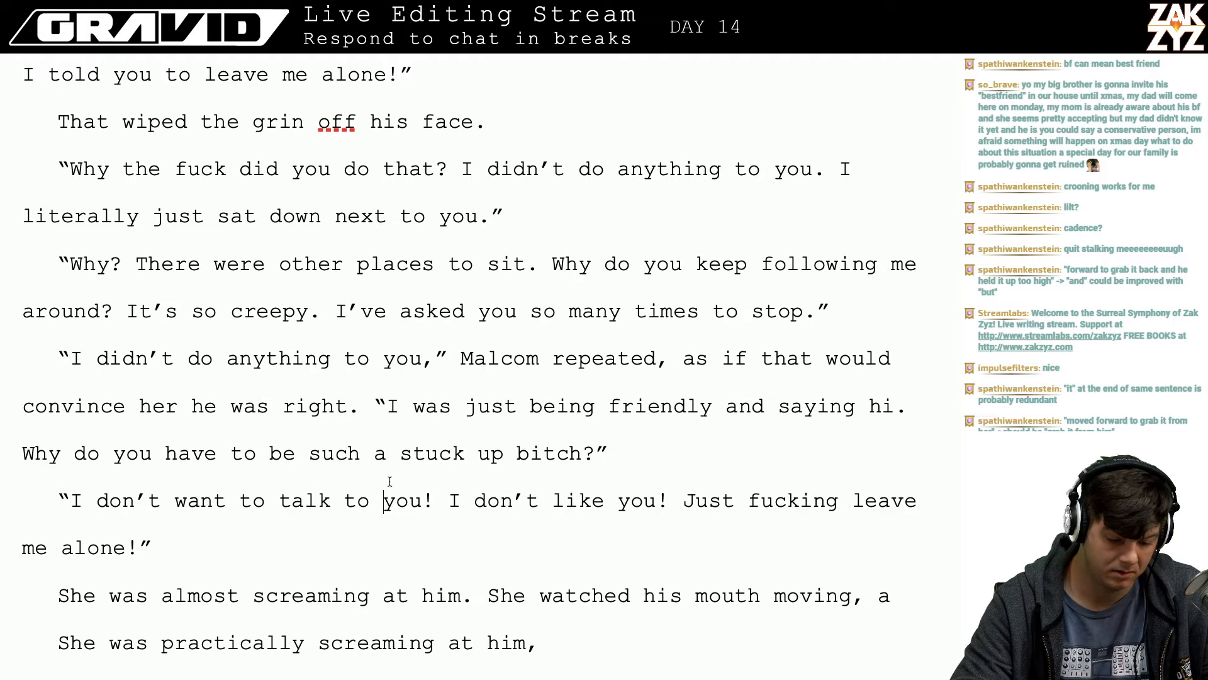
scroll(353, 481, "down", 3)
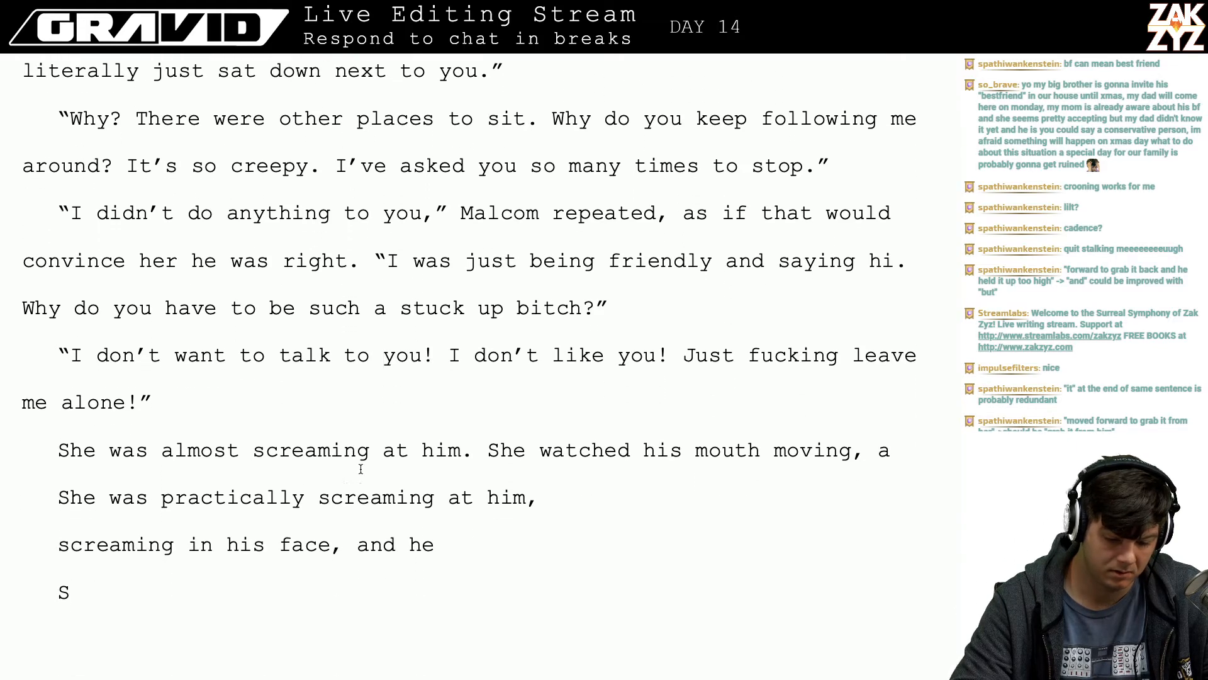
key("BackSpace")
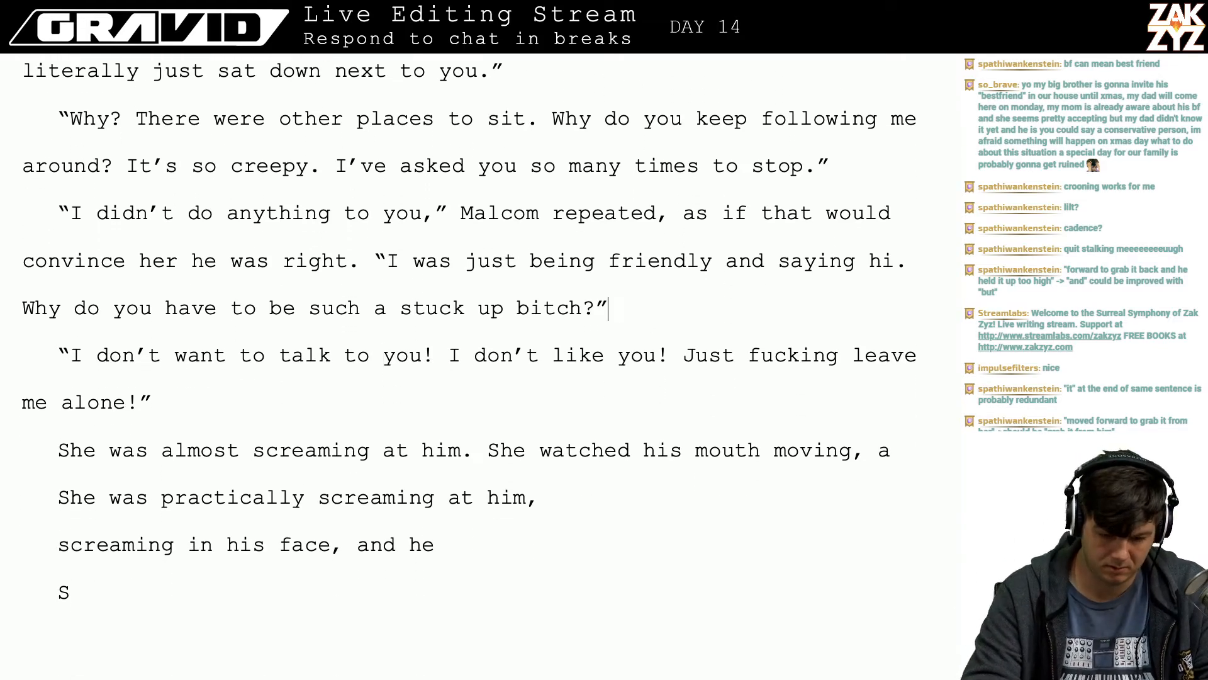
key("Return")
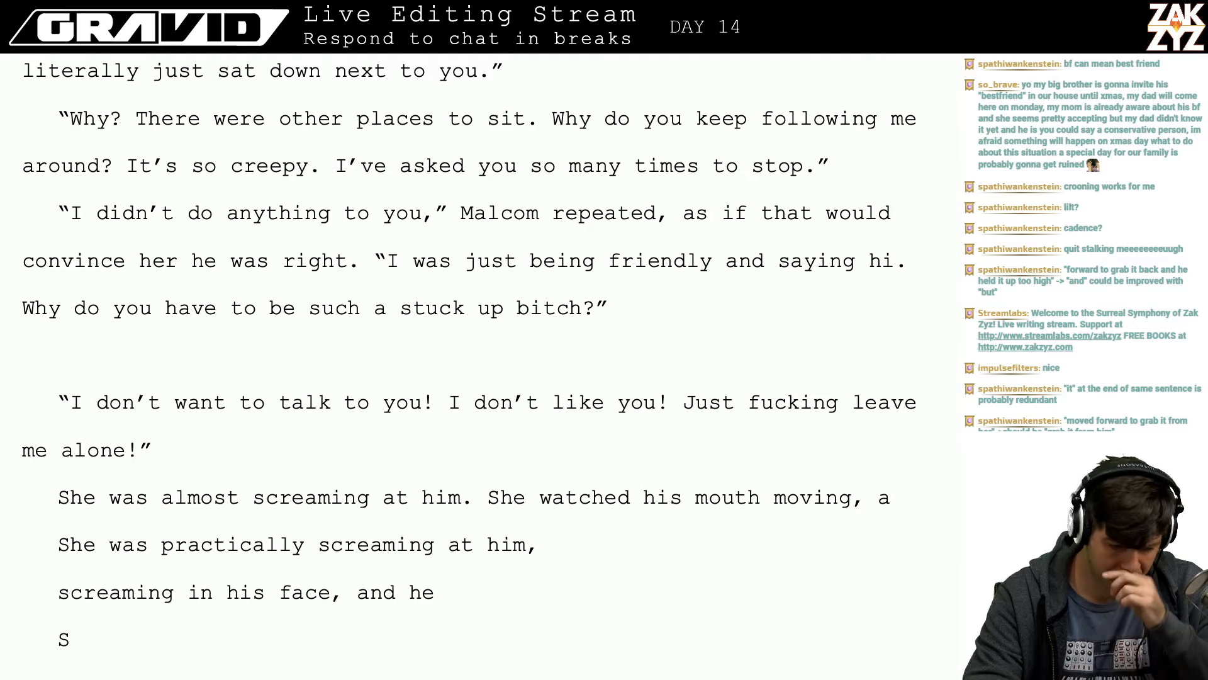
key("BackSpace")
key("Return")
type("It")
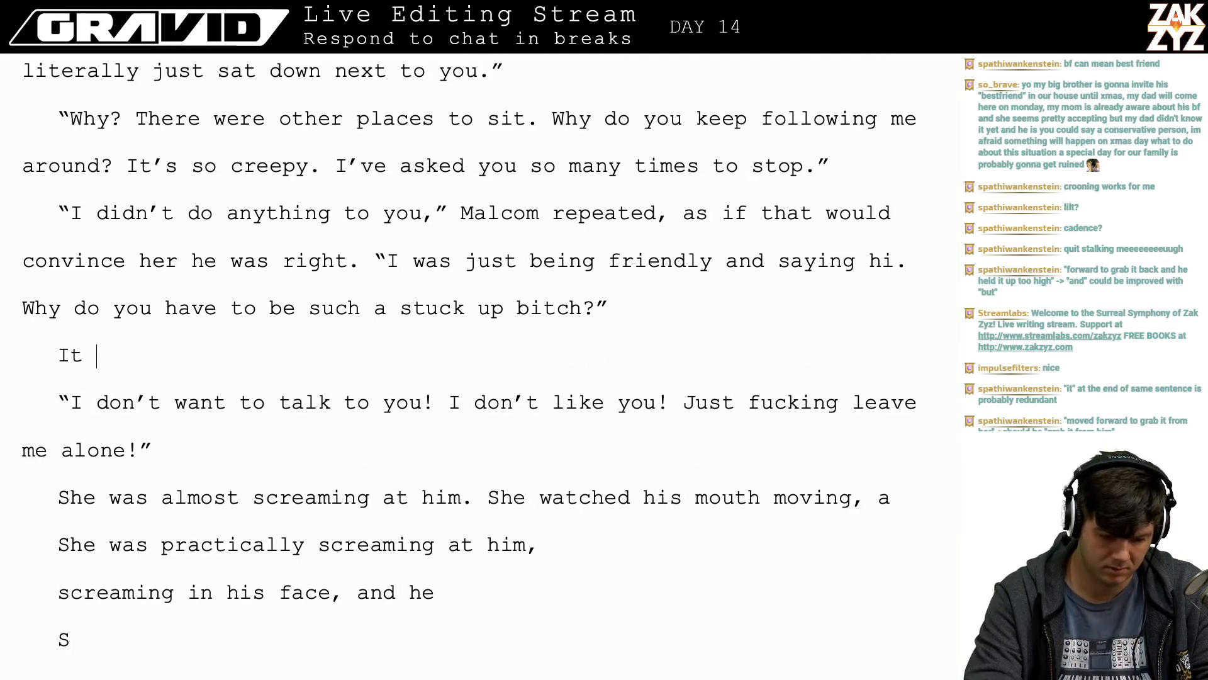
key("BackSpace")
key("BackSpace")
key("BackSpace")
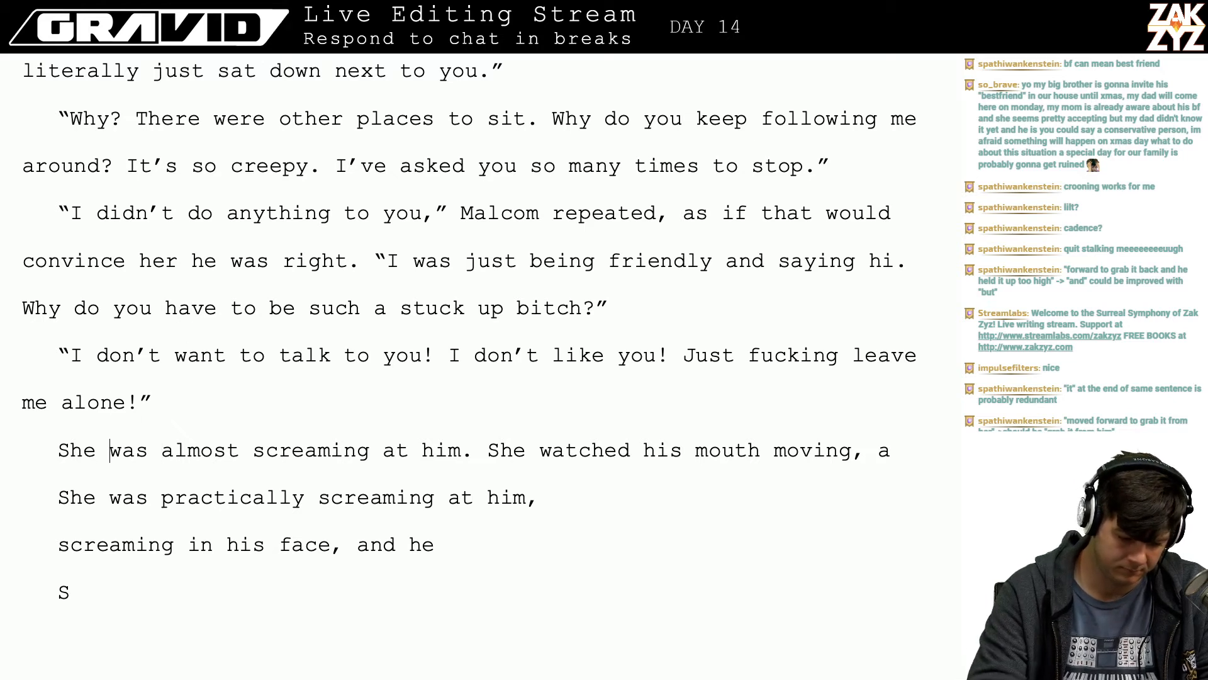
- Replace “She” with “Freya” at the start of the “was almost screaming at him” sentence
key("BackSpace")
key("BackSpace")
key("BackSpace")
type("Freya ")
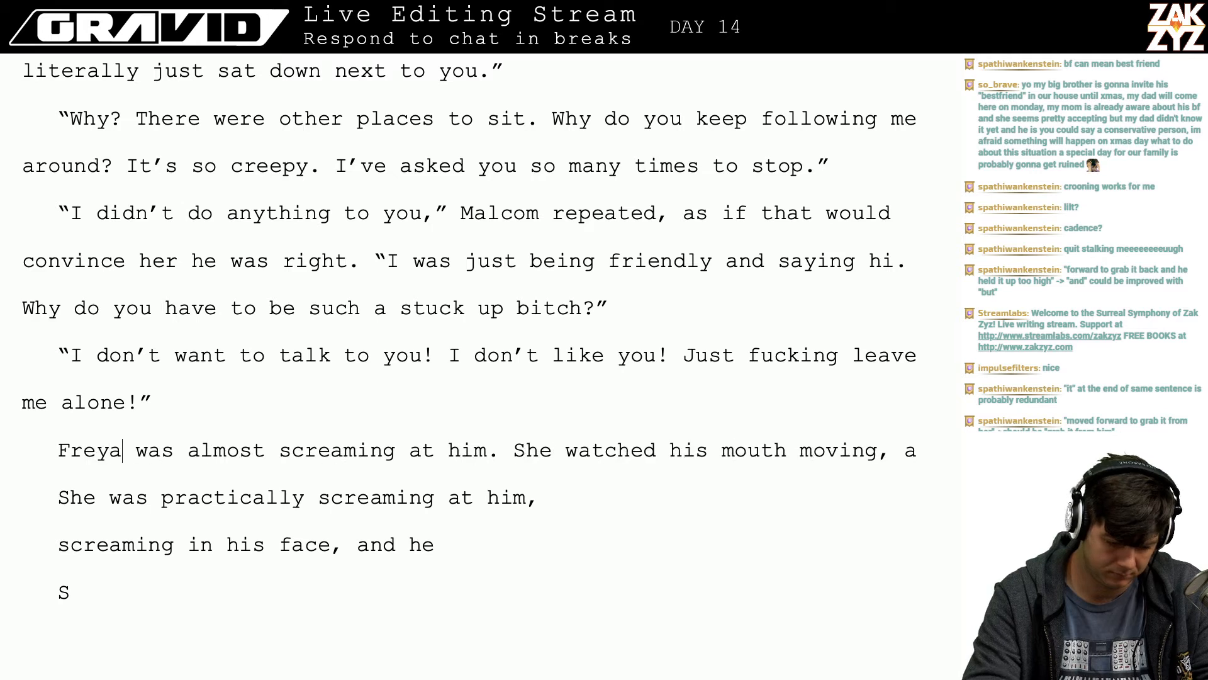
- Try “was practically” after “Freya” in the screaming sentence, and remove it
type("was practical")
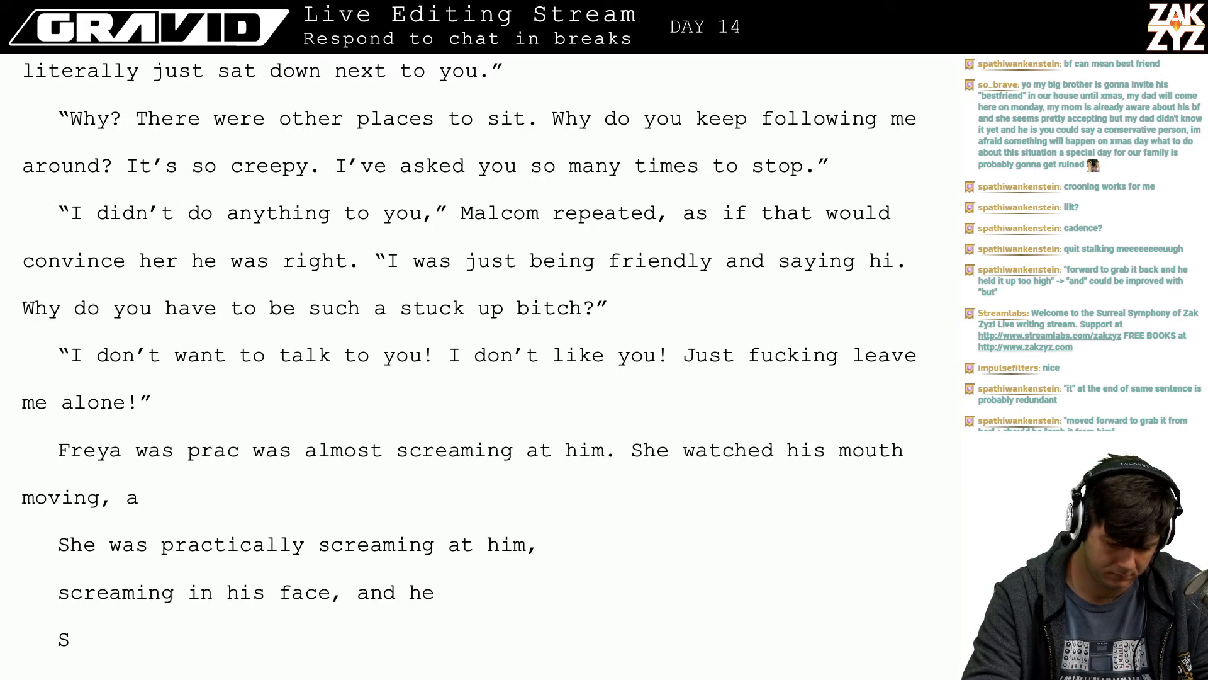
type("ly s")
key("BackSpace")
key("BackSpace")
key("BackSpace")
key("BackSpace")
key("BackSpace")
key("BackSpace")
key("BackSpace")
key("BackSpace")
key("BackSpace")
key("BackSpace")
key("BackSpace")
key("BackSpace")
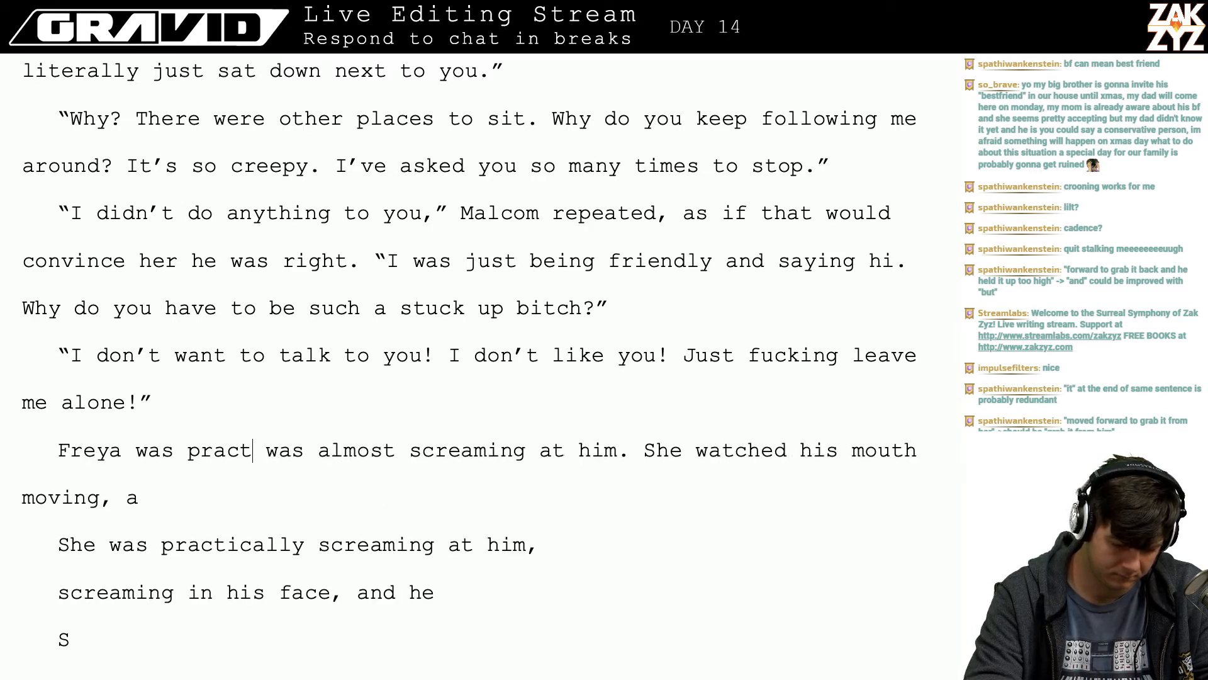
key("BackSpace")
key("BackSpace")
key("BackSpace")
key("BackSpace")
key("BackSpace")
key("BackSpace")
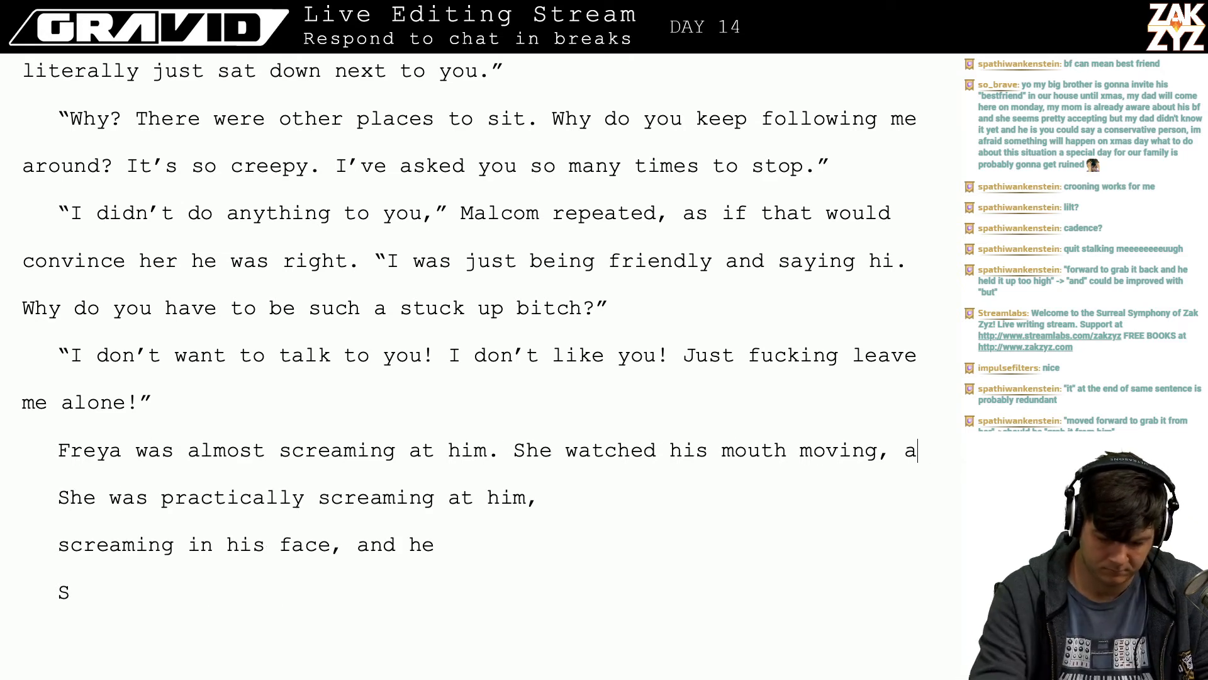
- Try “something in his eye” in place of the trailing “a” after “mouth moving,” and remove the new phrase
key("BackSpace")
type("som")
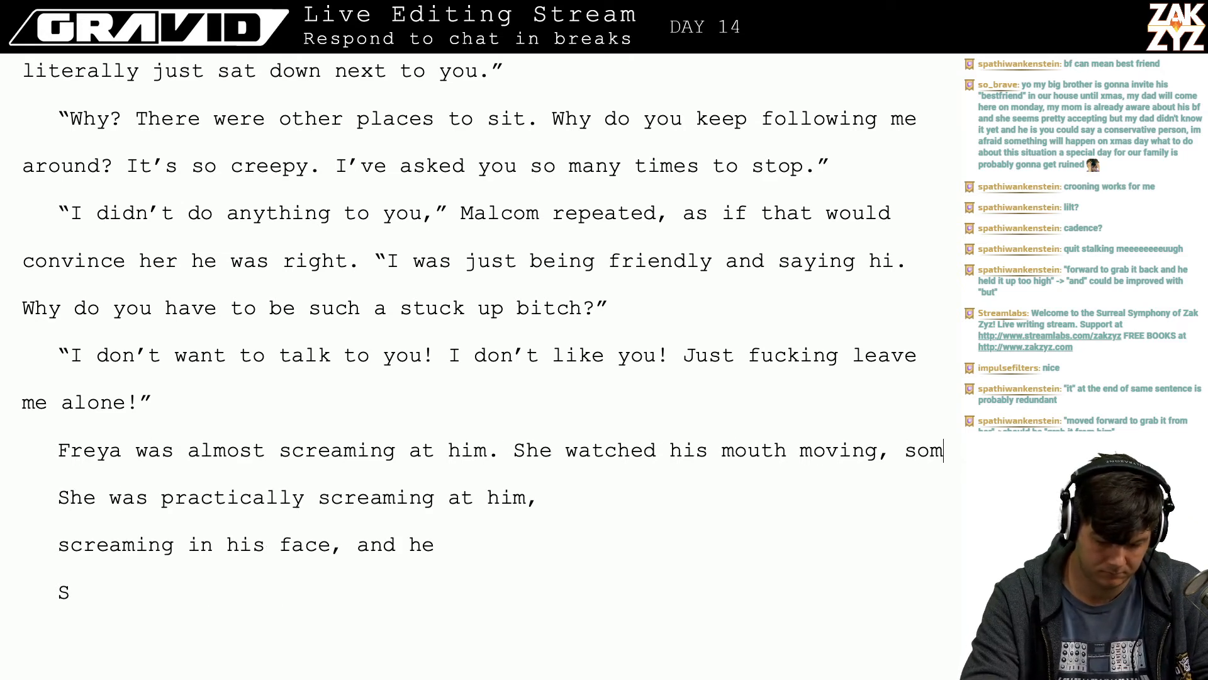
type("ething in his")
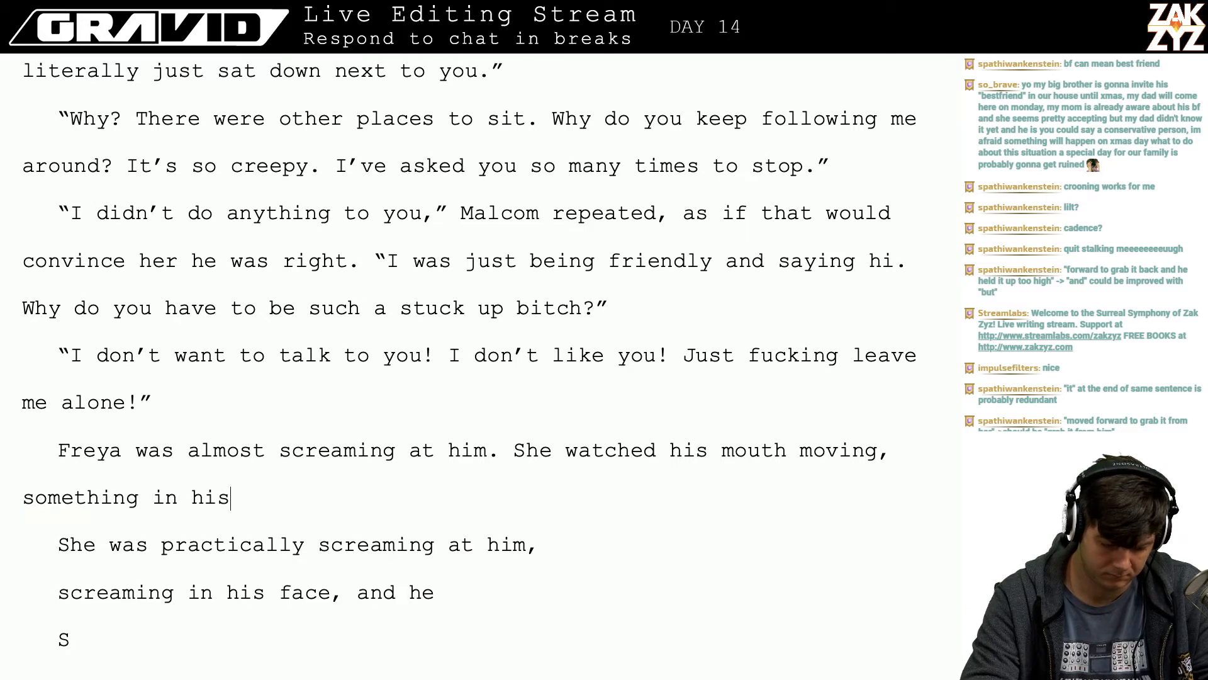
type(" eye")
key("BackSpace")
key("BackSpace")
key("BackSpace")
key("BackSpace")
key("BackSpace")
key("BackSpace")
key("BackSpace")
key("BackSpace")
key("BackSpace")
key("BackSpace")
key("BackSpace")
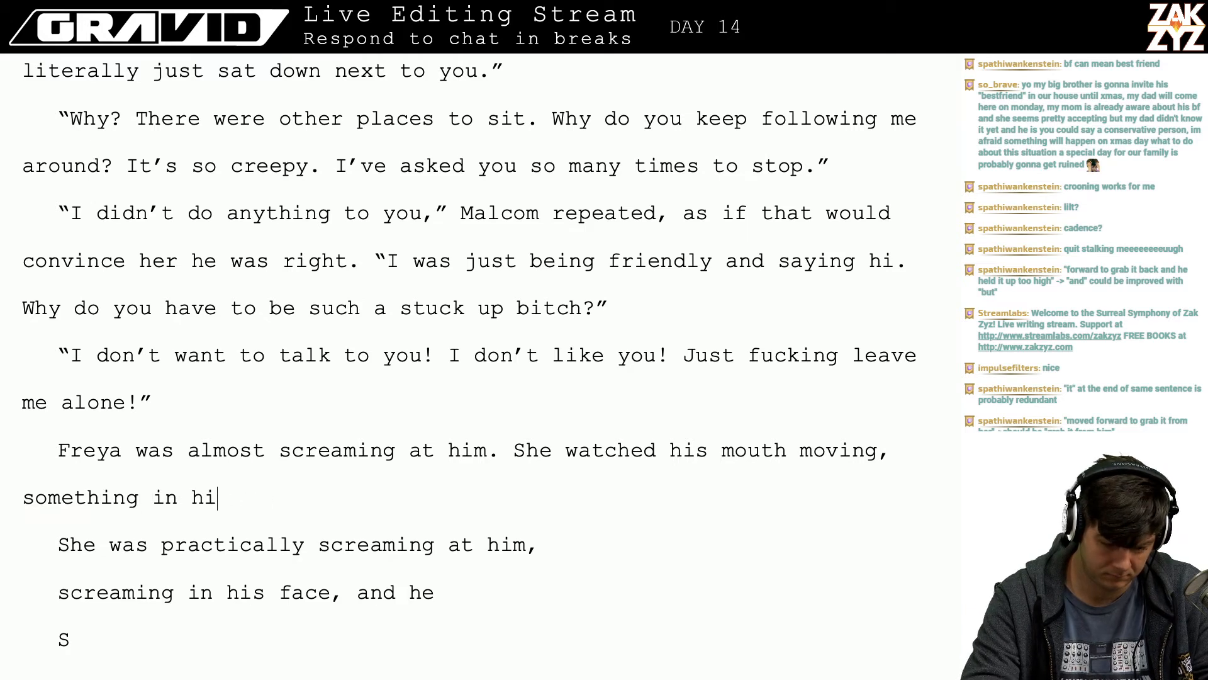
key("BackSpace")
key("BackSpace")
key("BackSpace")
key("BackSpace")
key("BackSpace")
key("BackSpace")
key("BackSpace")
key("BackSpace")
key("BackSpace")
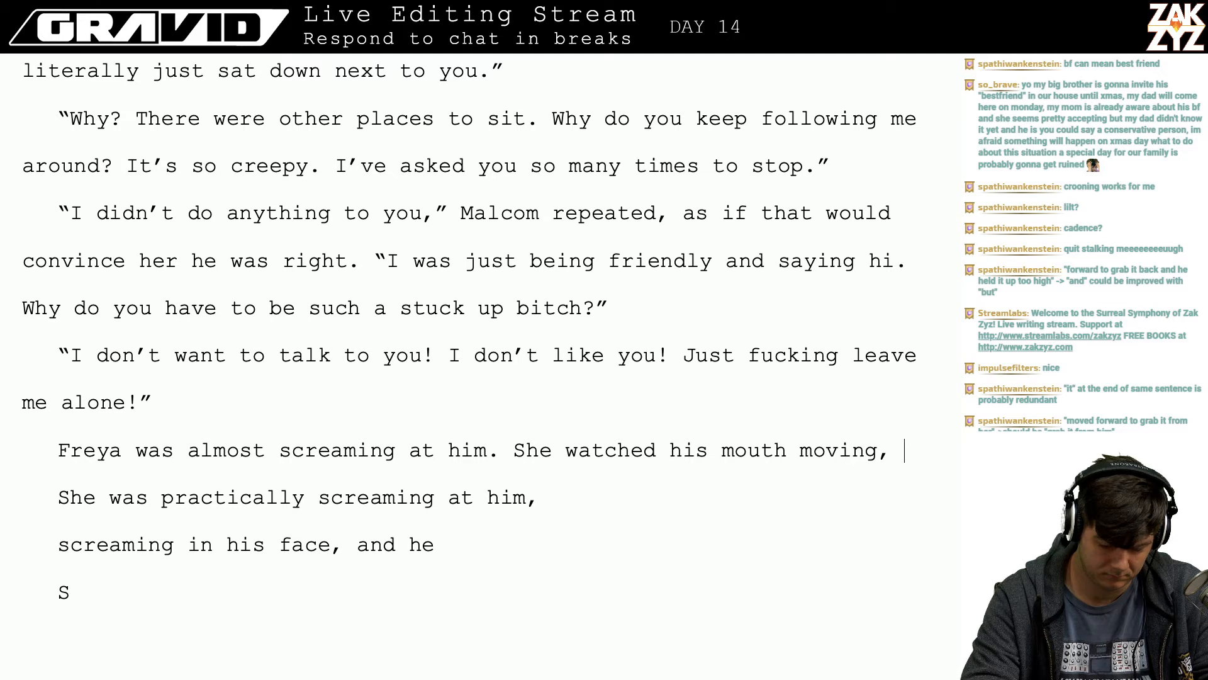
- Try continuing the sentence with “he flinched,” after “his mouth moving,” and remove it
type("he flinched,")
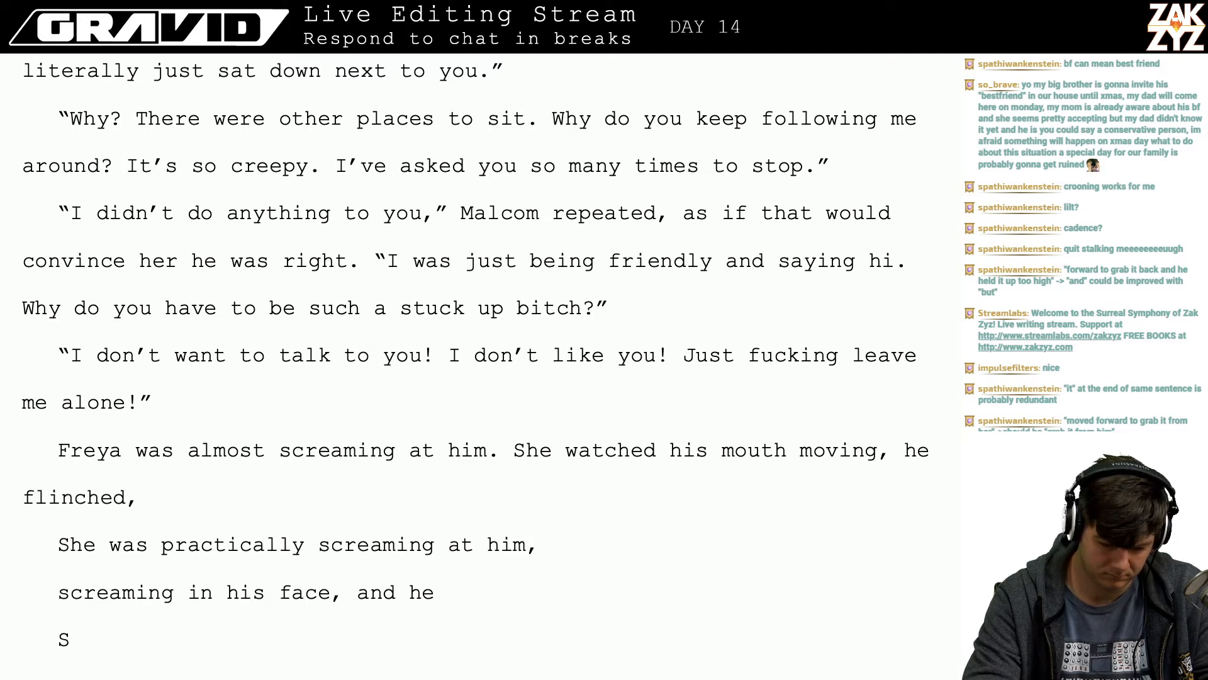
key("BackSpace")
key("BackSpace")
key("BackSpace")
key("BackSpace")
key("BackSpace")
key("BackSpace")
key("BackSpace")
key("BackSpace")
key("BackSpace")
key("BackSpace")
key("BackSpace")
key("BackSpace")
key("BackSpace")
key("BackSpace")
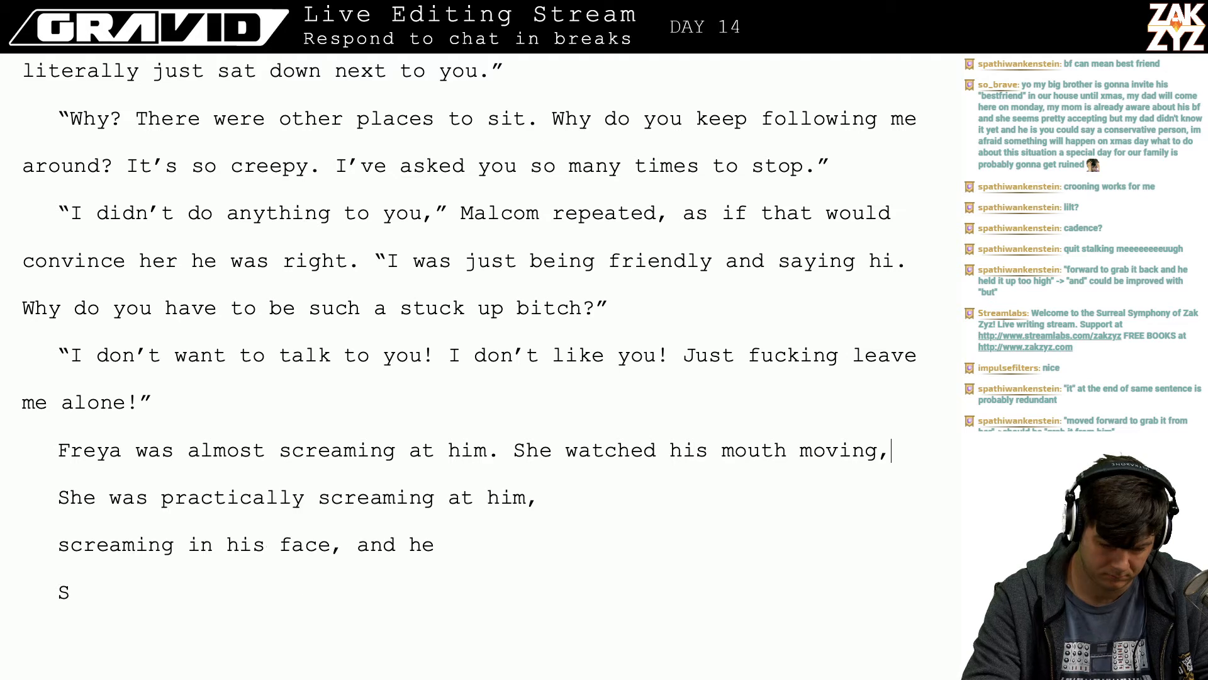
- End the “She watched his mouth moving” sentence with “, he flinched.”
type(". S")
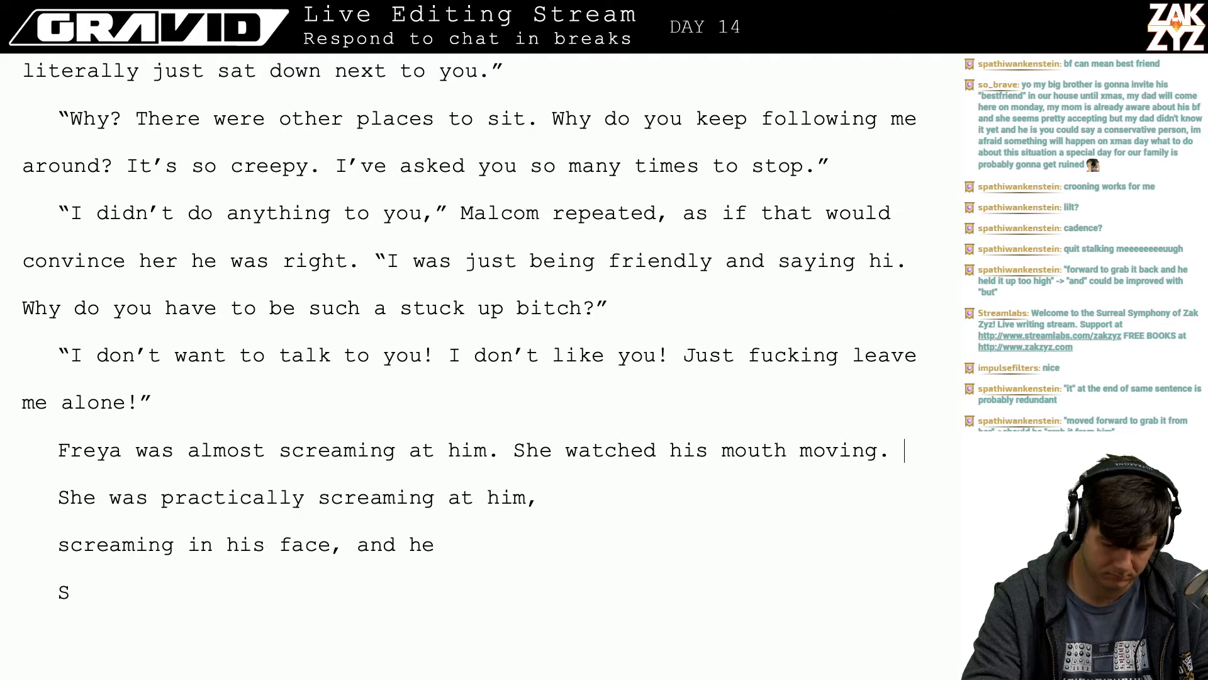
type("he")
key("BackSpace")
key("BackSpace")
key("BackSpace")
key("BackSpace")
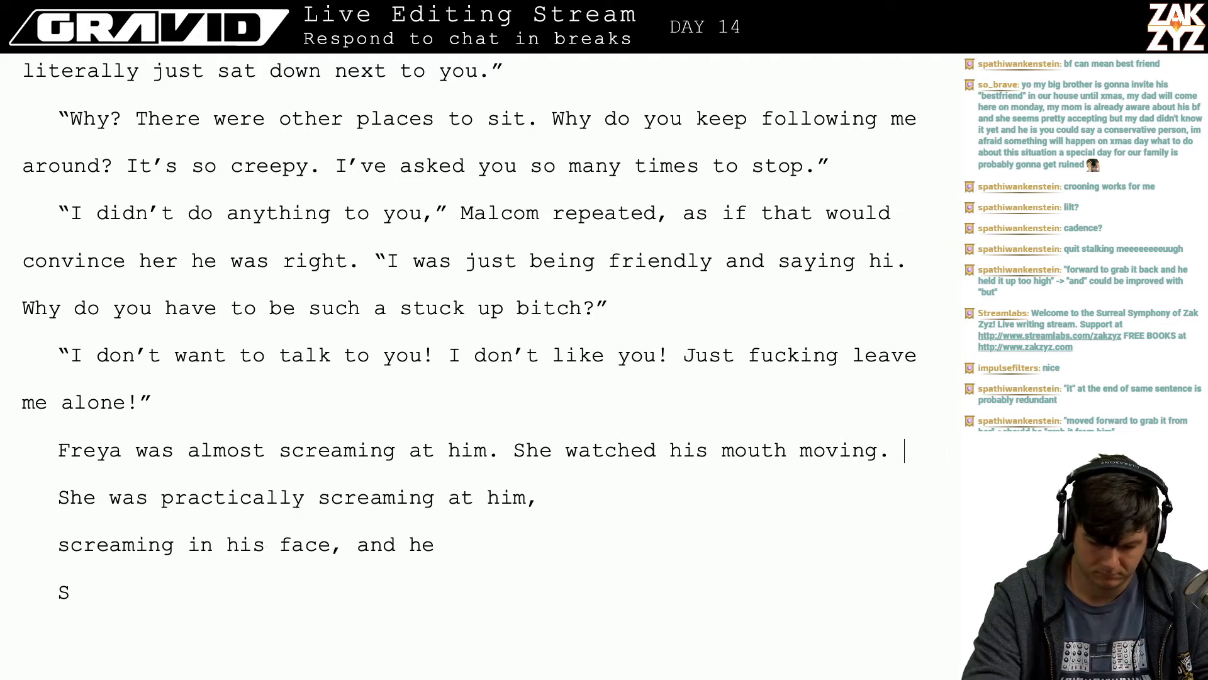
type(", he flinched.")
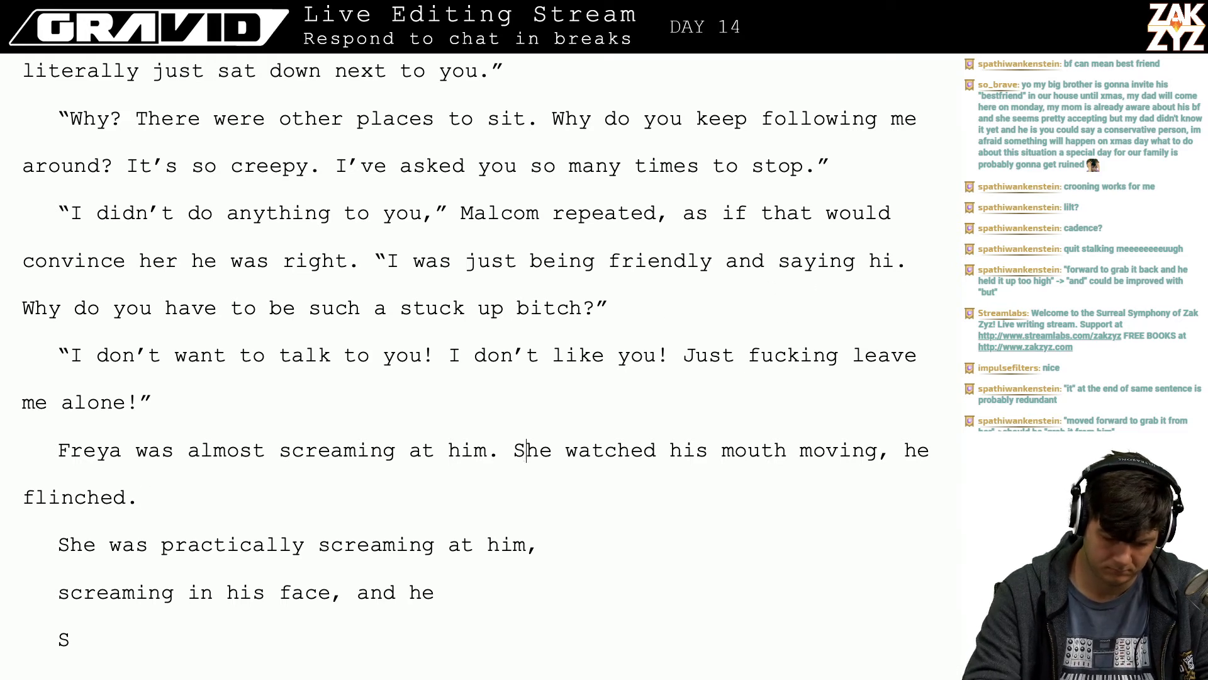
- Separate the “She watched his mouth moving” sentence into its own paragraph, leaving an empty line above it
key("Left")
key("Return")
key("Return")
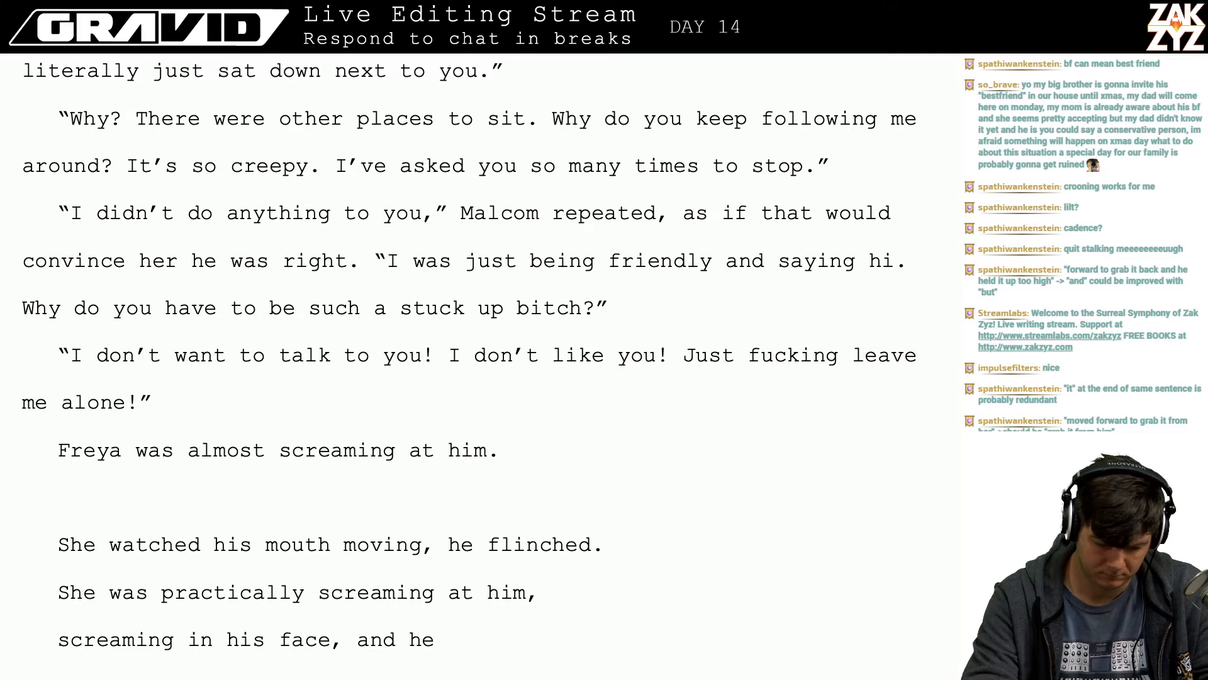
- Continue after “Freya was almost screaming at him.” with “He was about to shout something back but he flinched, as if her word”
type("He was about to s")
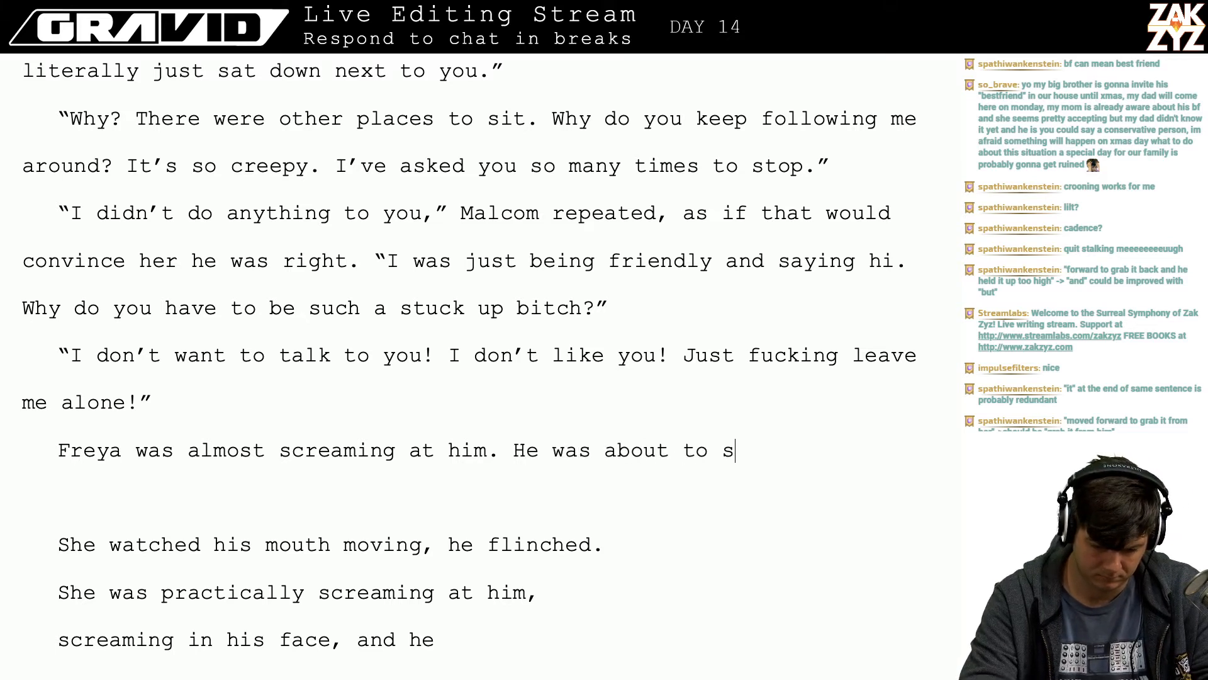
type("ay a")
key("BackSpace")
key("BackSpace")
key("BackSpace")
key("BackSpace")
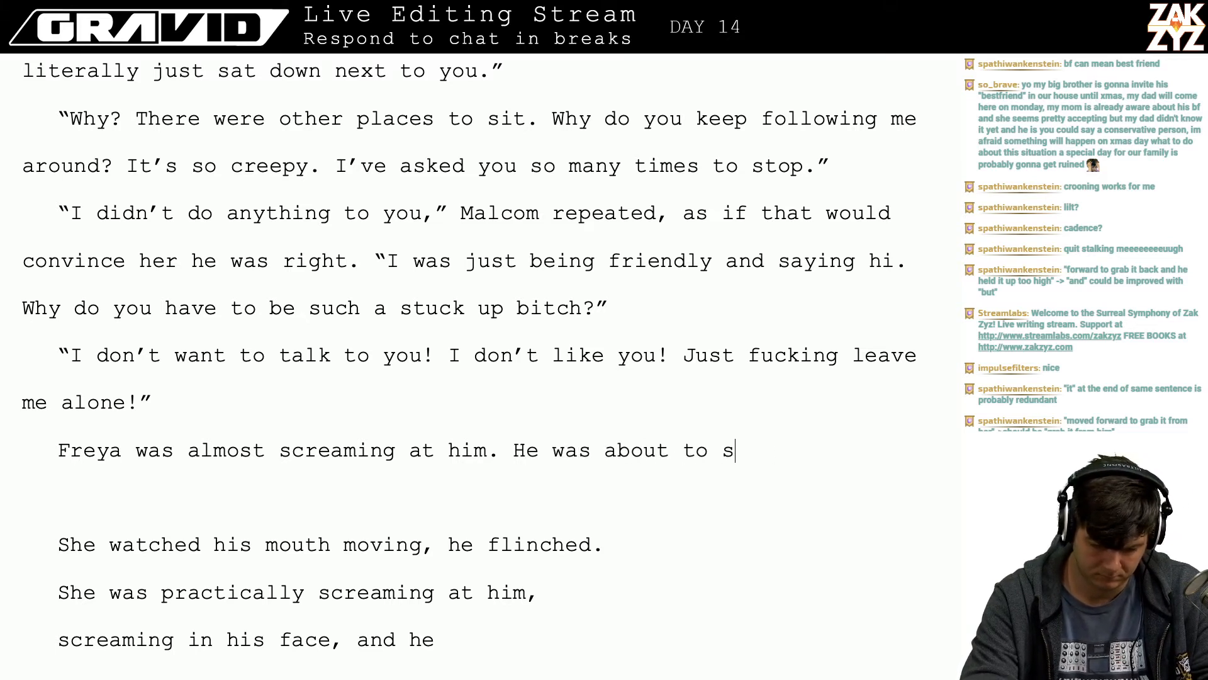
type("hout something ba")
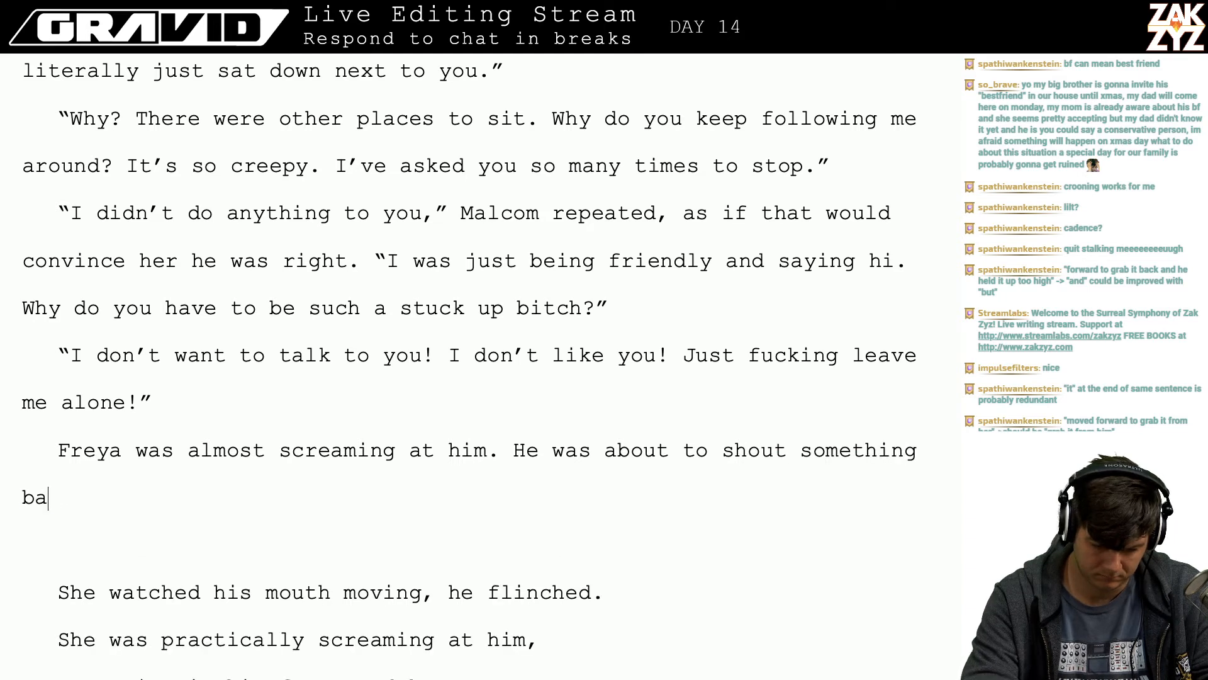
type("ck but he flinched")
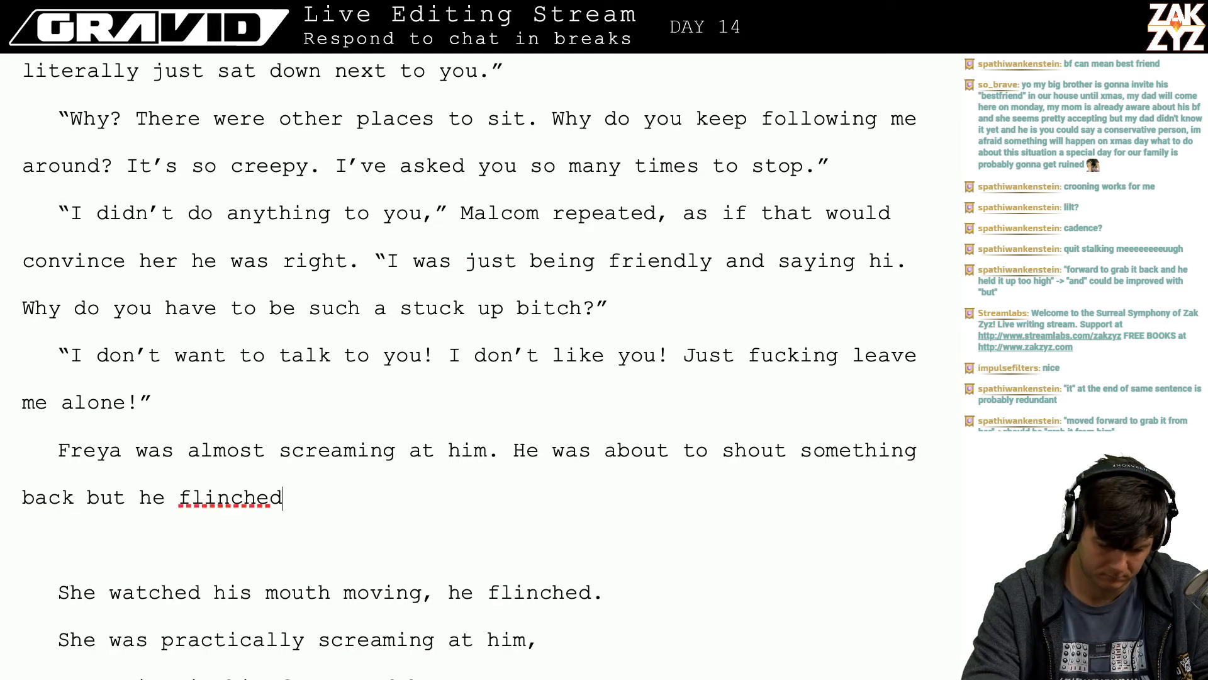
type(", as if her wr")
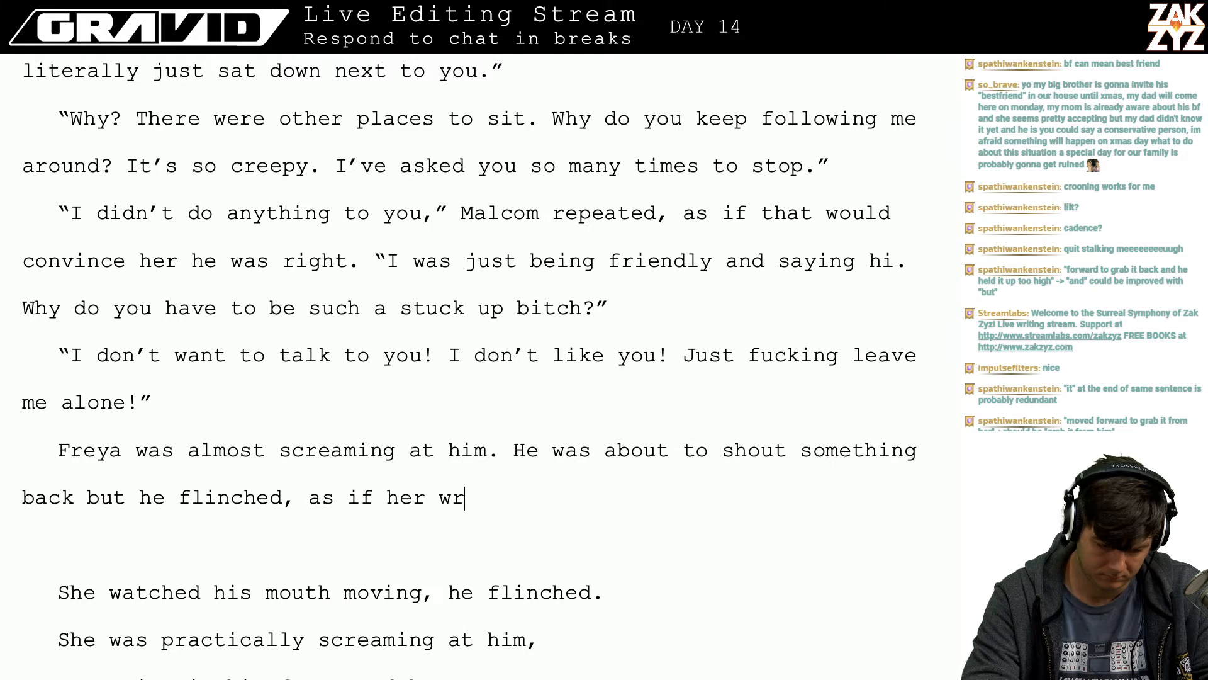
key("BackSpace")
type("ord")
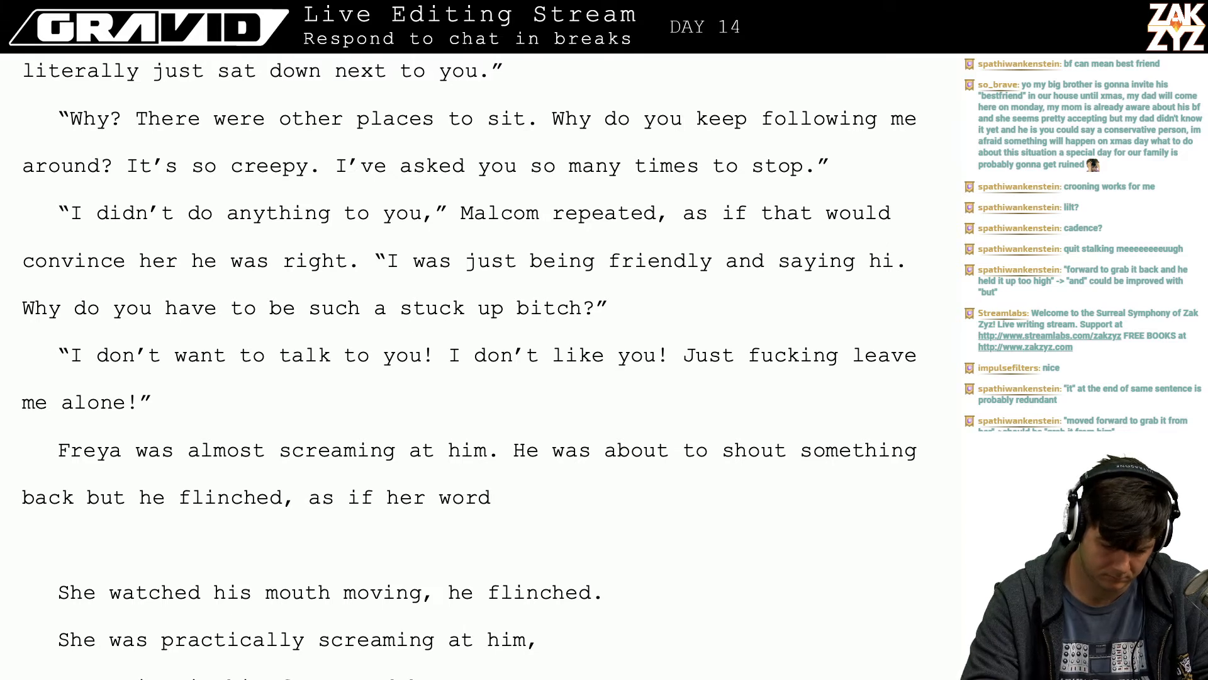
- Split off the text after “He” below an empty line, and continue “He” with “flinched, as if he”
left_click(533, 453)
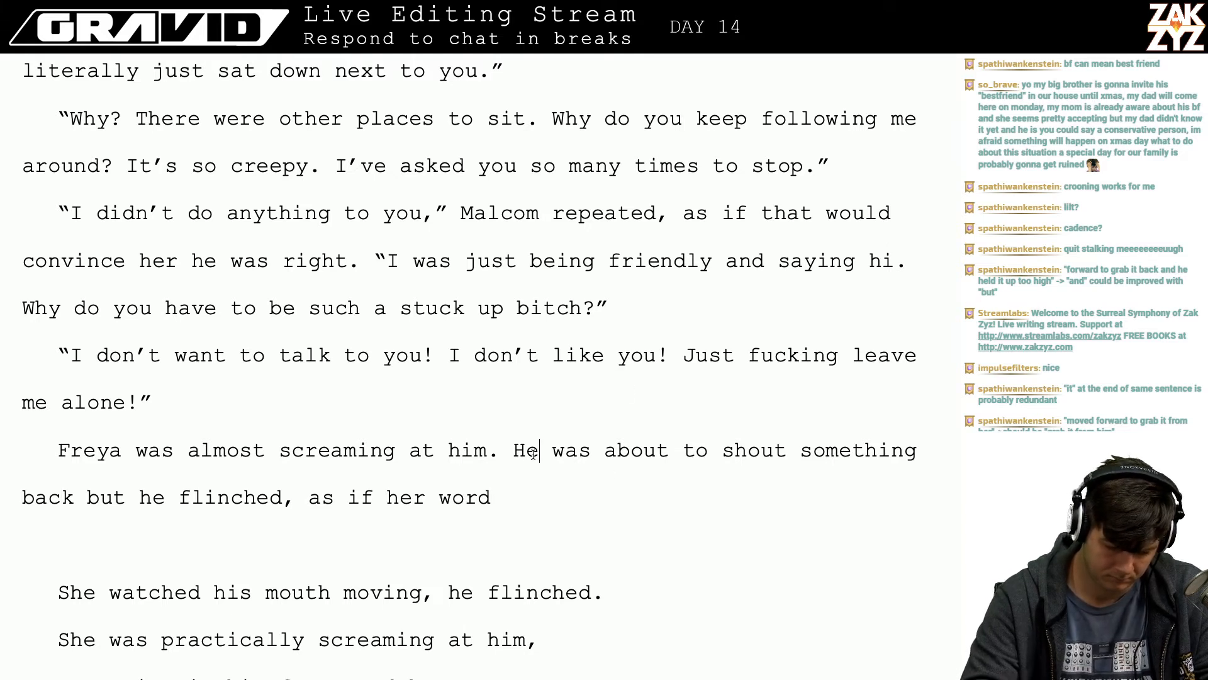
key("Return")
key("Return")
key("Left")
key("Left")
type("flin")
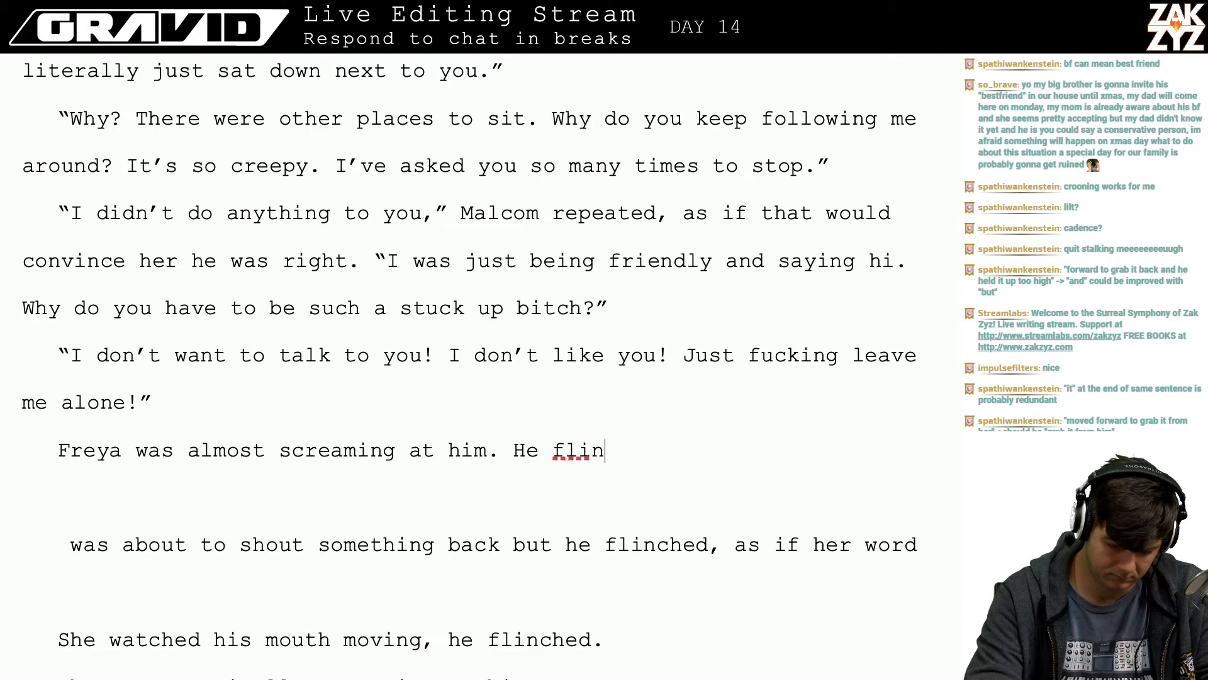
type("ched, as if he")
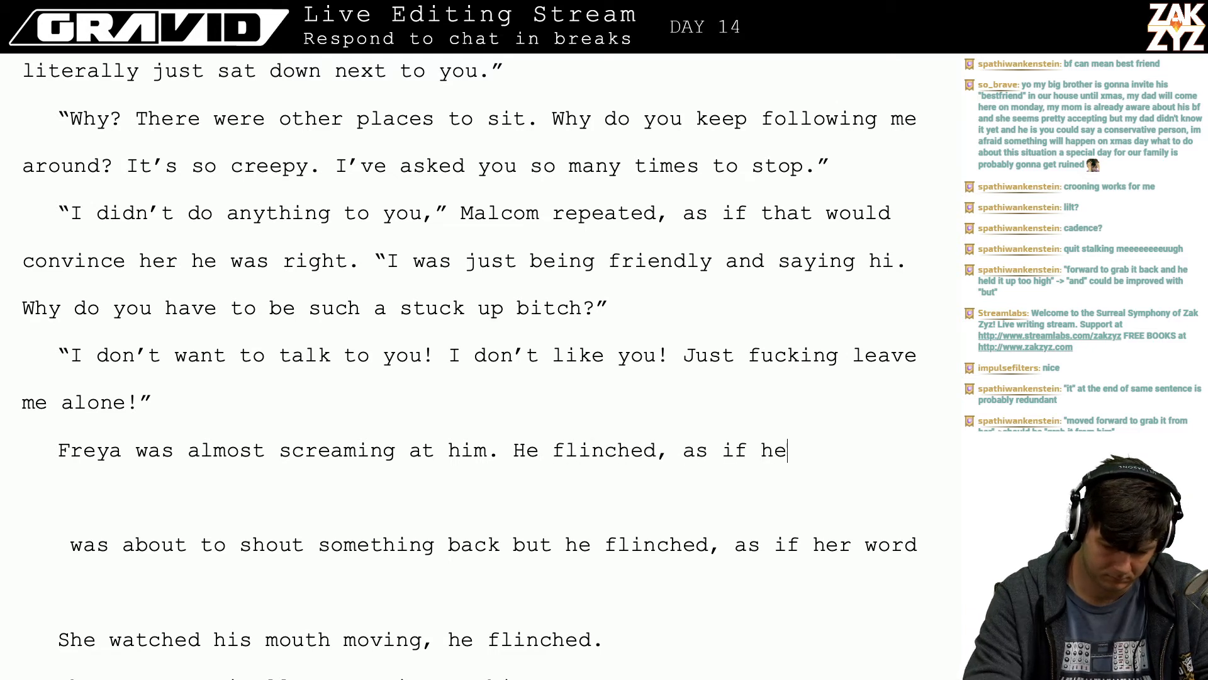
- Complete the sentence about Malcom's flinch so it reads "as if her words had hurt him physically."
type("r words had ")
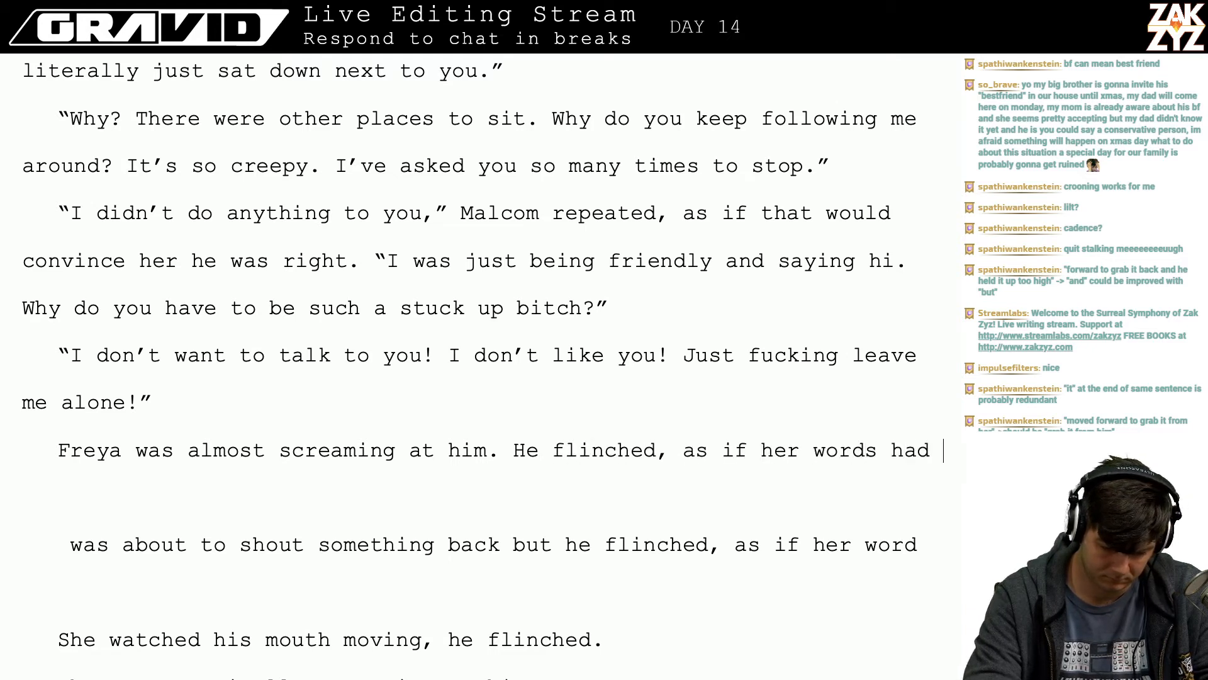
type("hurt him p")
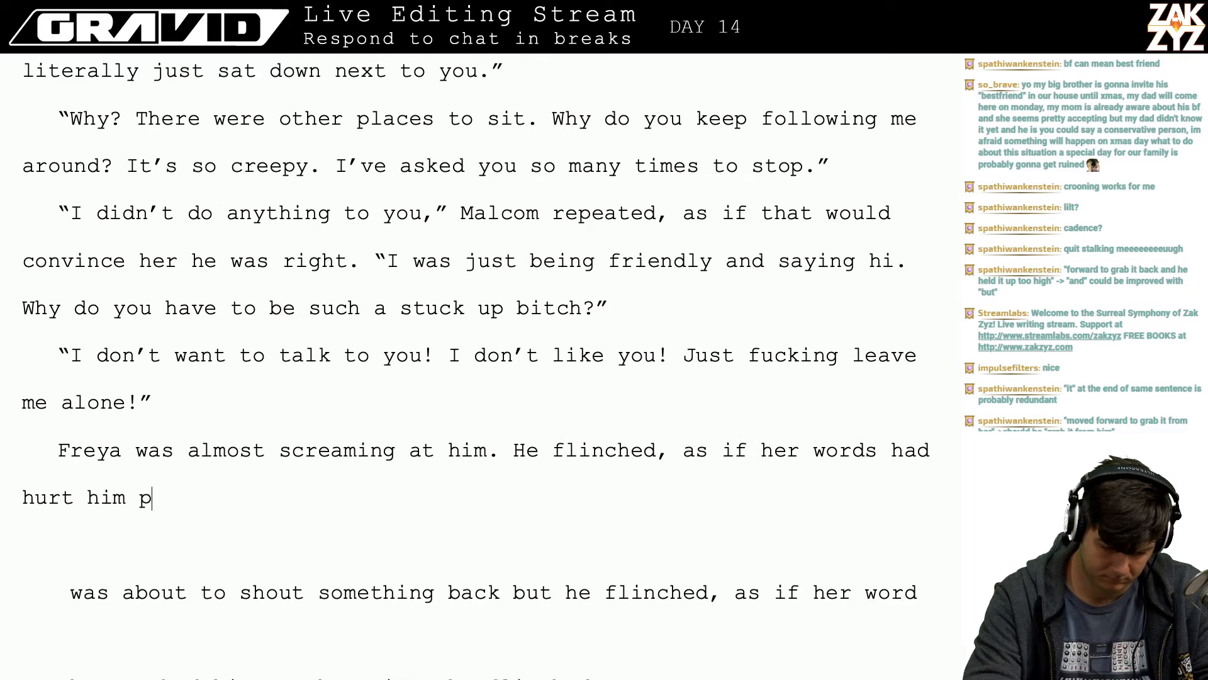
type("hysically. ")
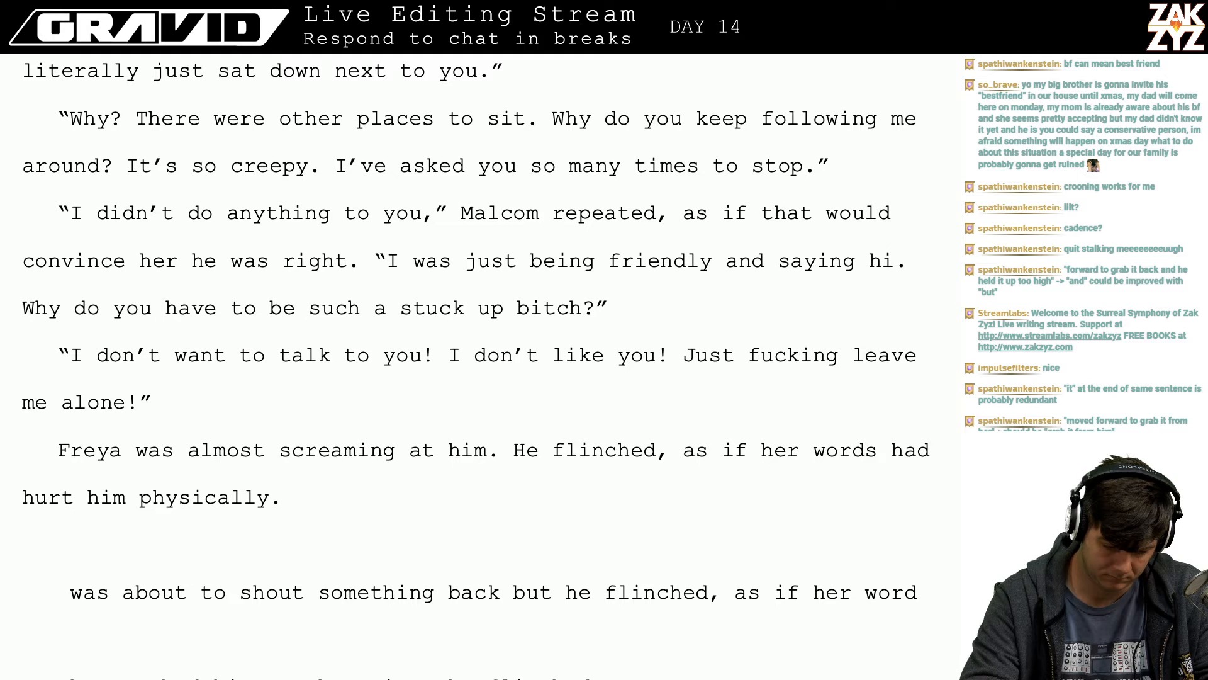
key("BackSpace")
key("BackSpace")
type(", then he")
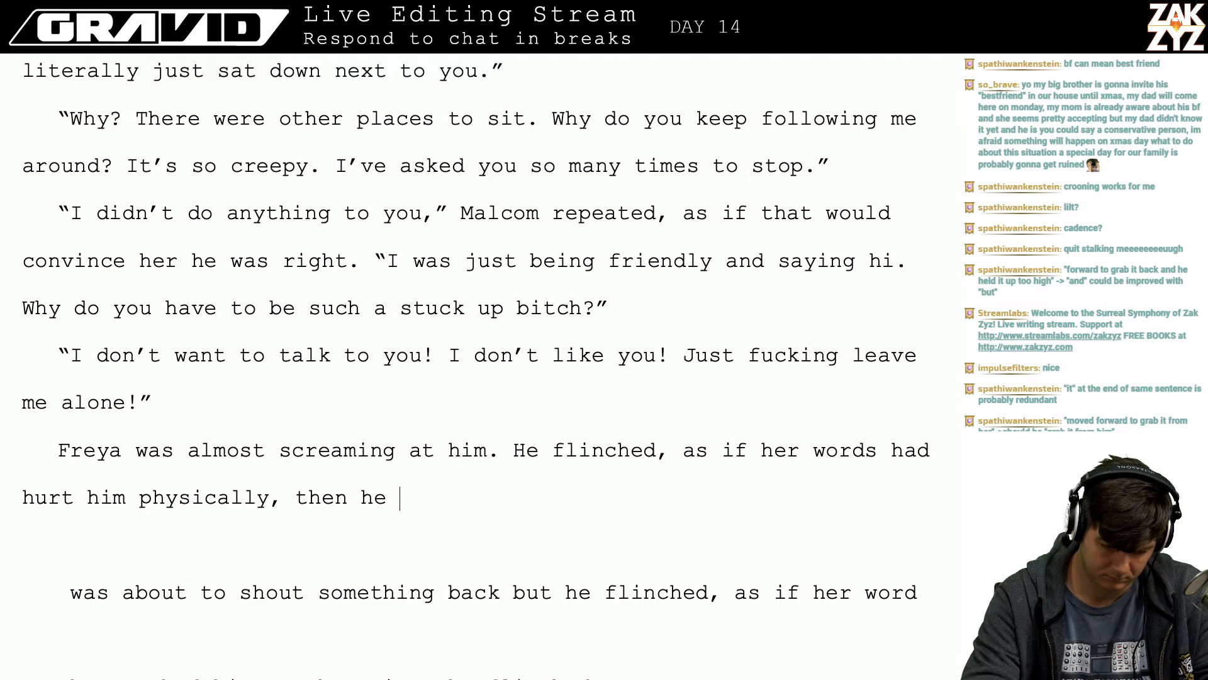
key("BackSpace")
key("BackSpace")
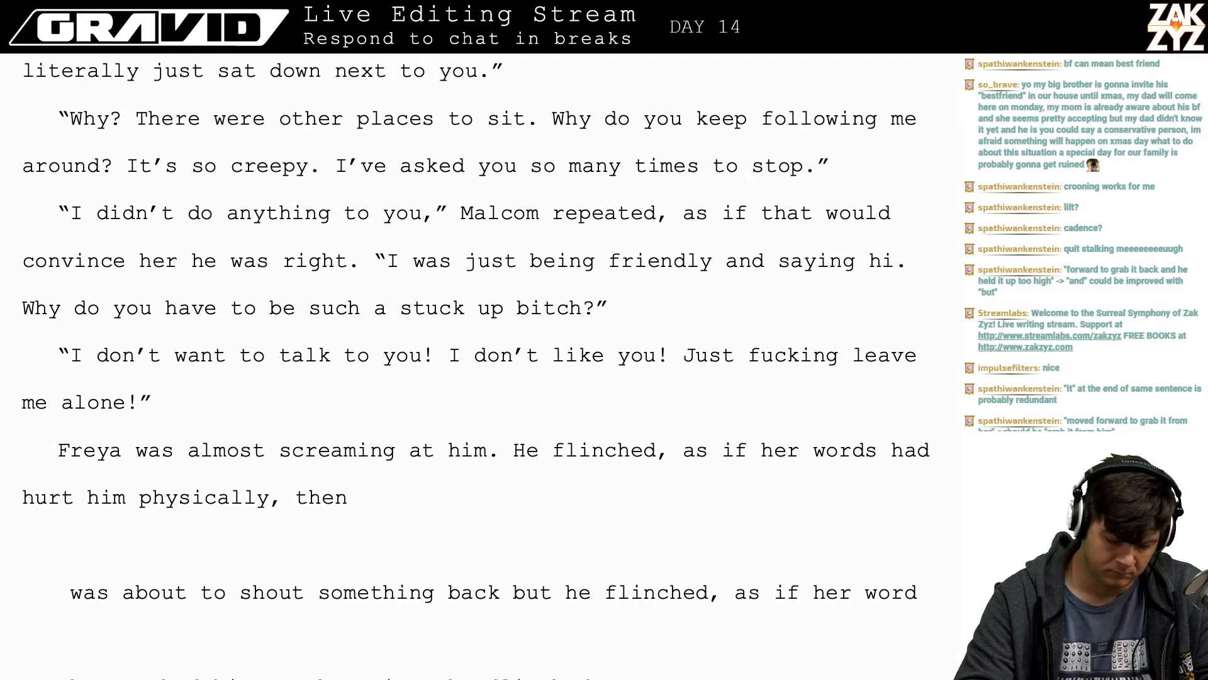
key("BackSpace")
key("BackSpace")
key("BackSpace")
key("BackSpace")
key("BackSpace")
key("BackSpace")
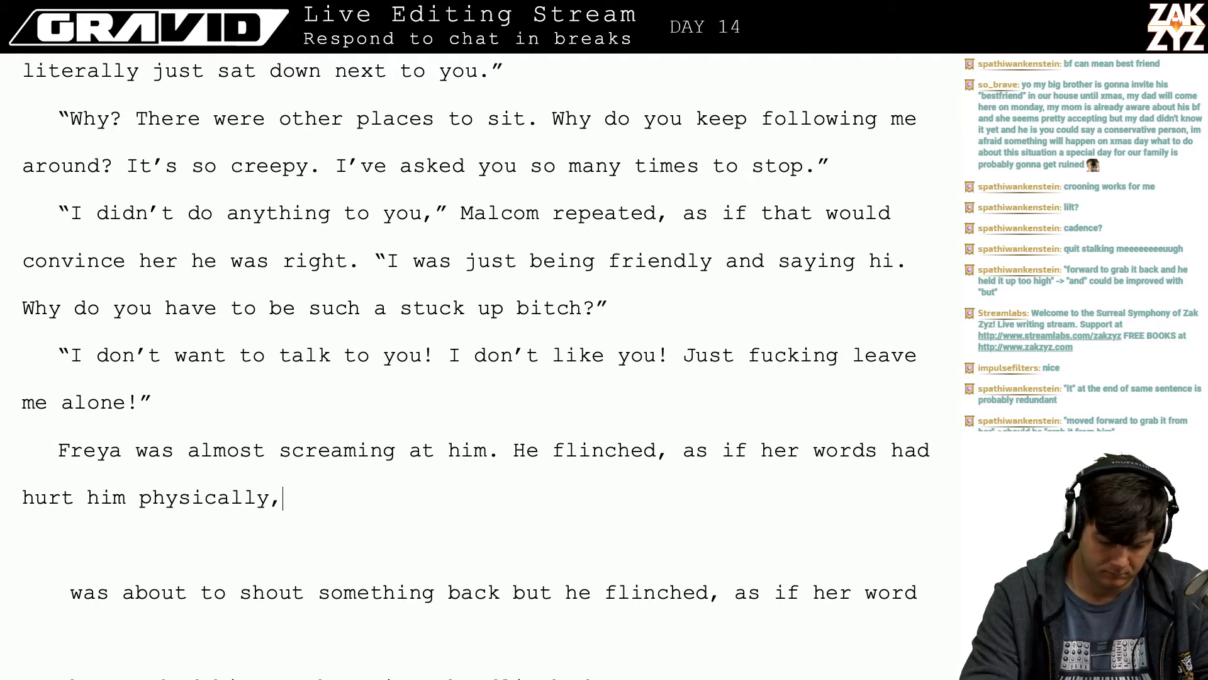
type("then")
key("BackSpace")
key("BackSpace")
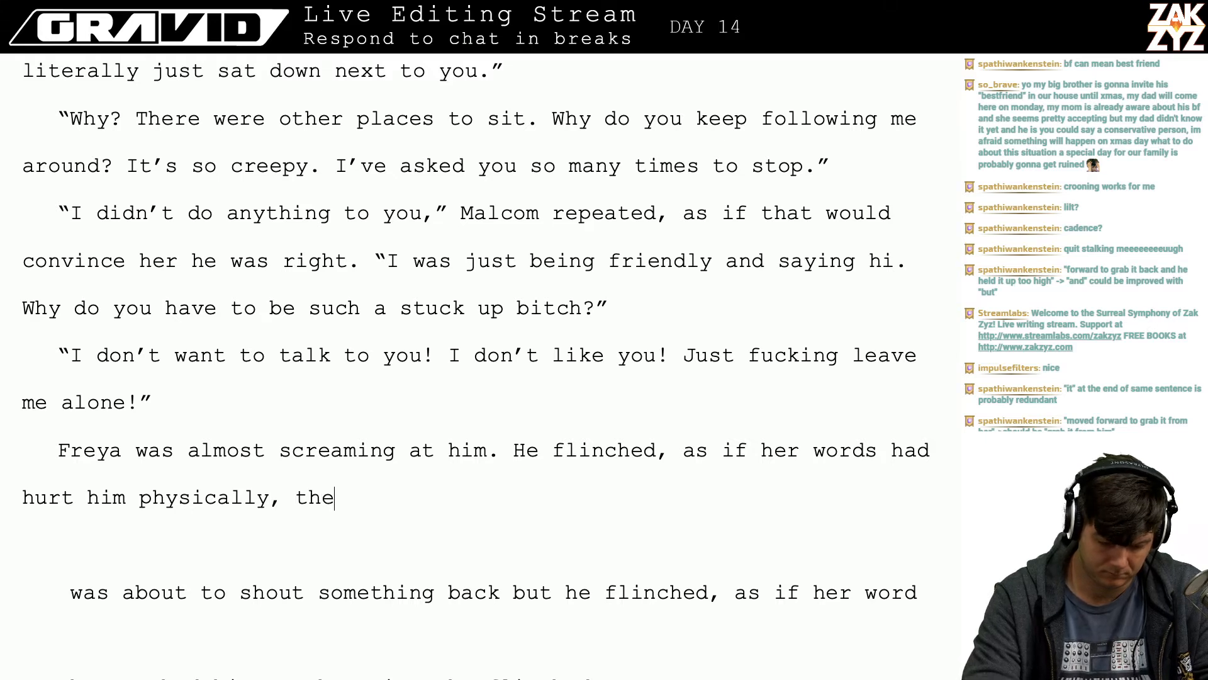
key("BackSpace")
key("BackSpace")
key("BackSpace")
key("BackSpace")
- Start a new paragraph after "hurt him physically." with the opening-quoted dialogue "Fine, be on your own."
key("Return")
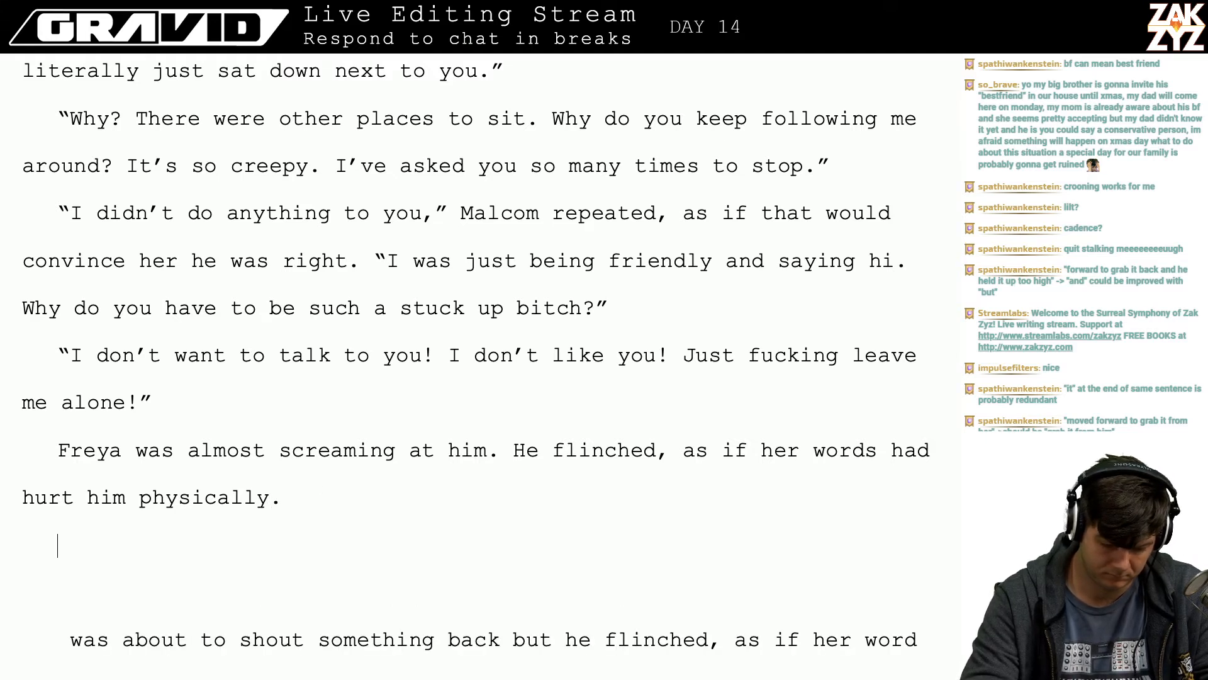
key("BackSpace")
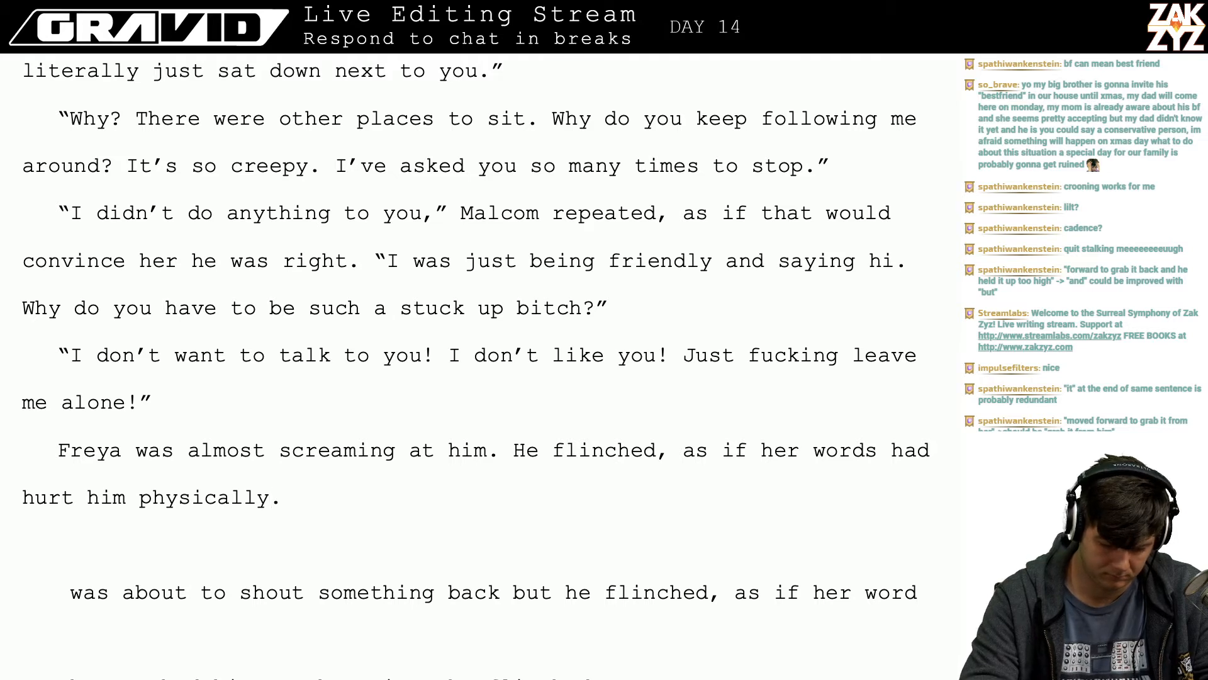
key("Return")
type("\"Fine, ")
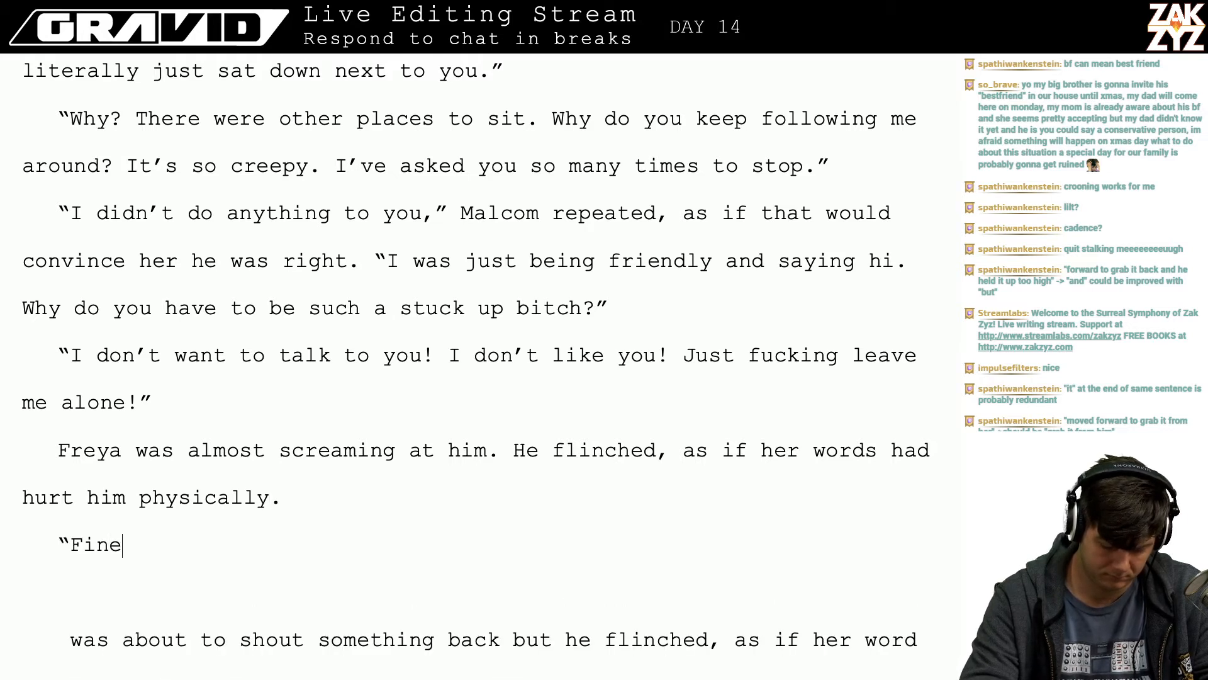
type("be on yo")
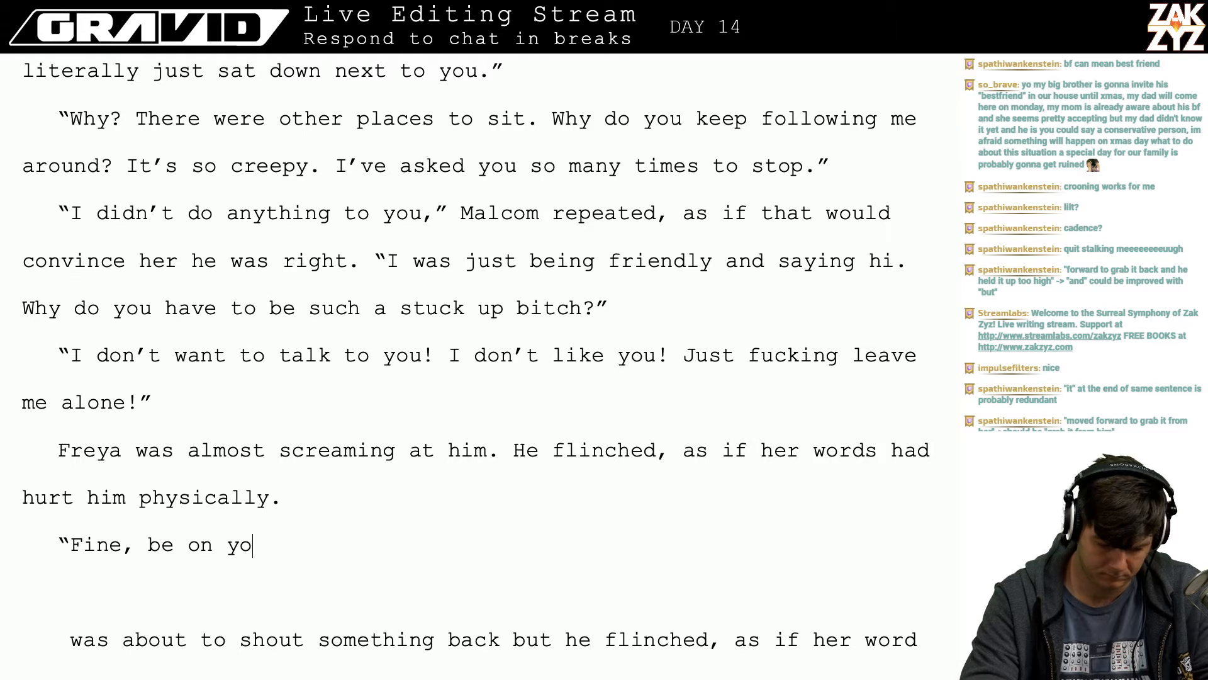
type("ur own. No not")
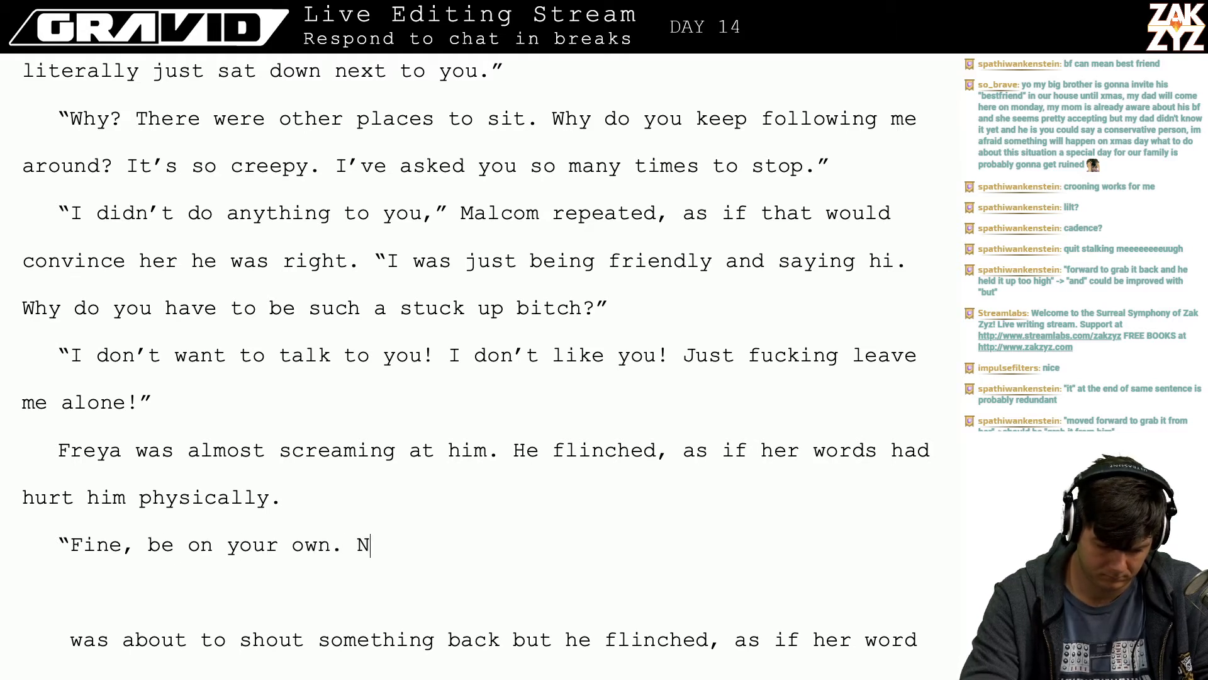
key("BackSpace")
type("e")
key("BackSpace")
key("BackSpace")
key("BackSpace")
key("BackSpace")
key("BackSpace")
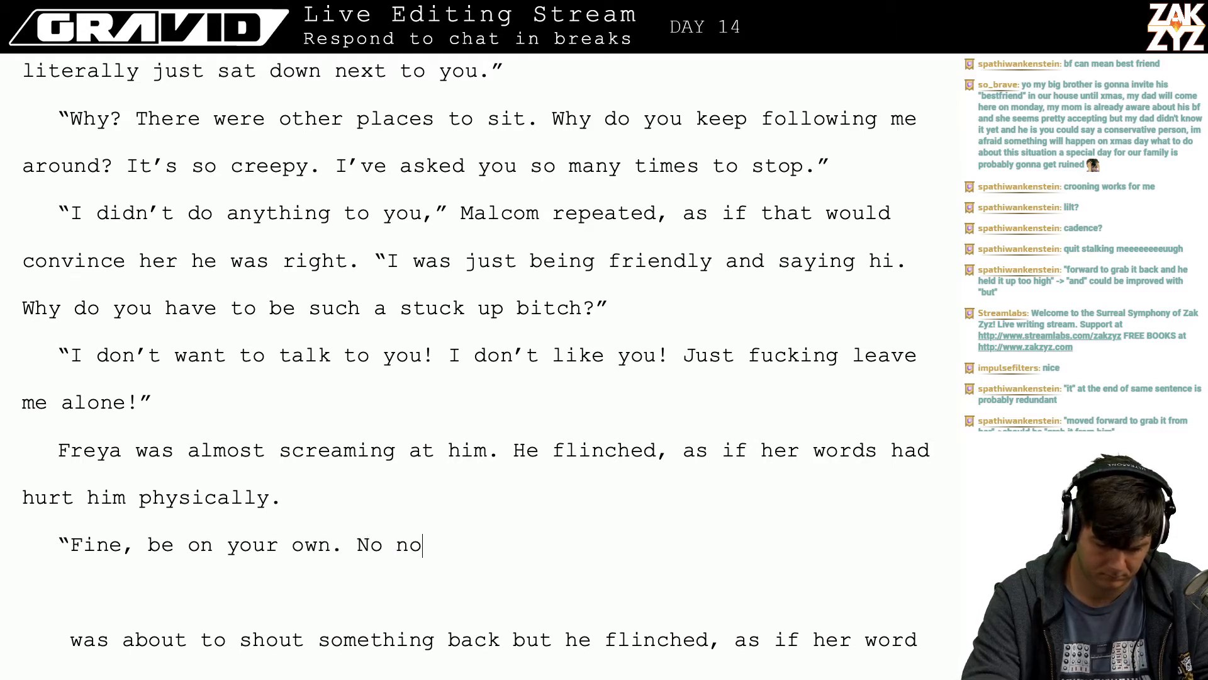
key("BackSpace")
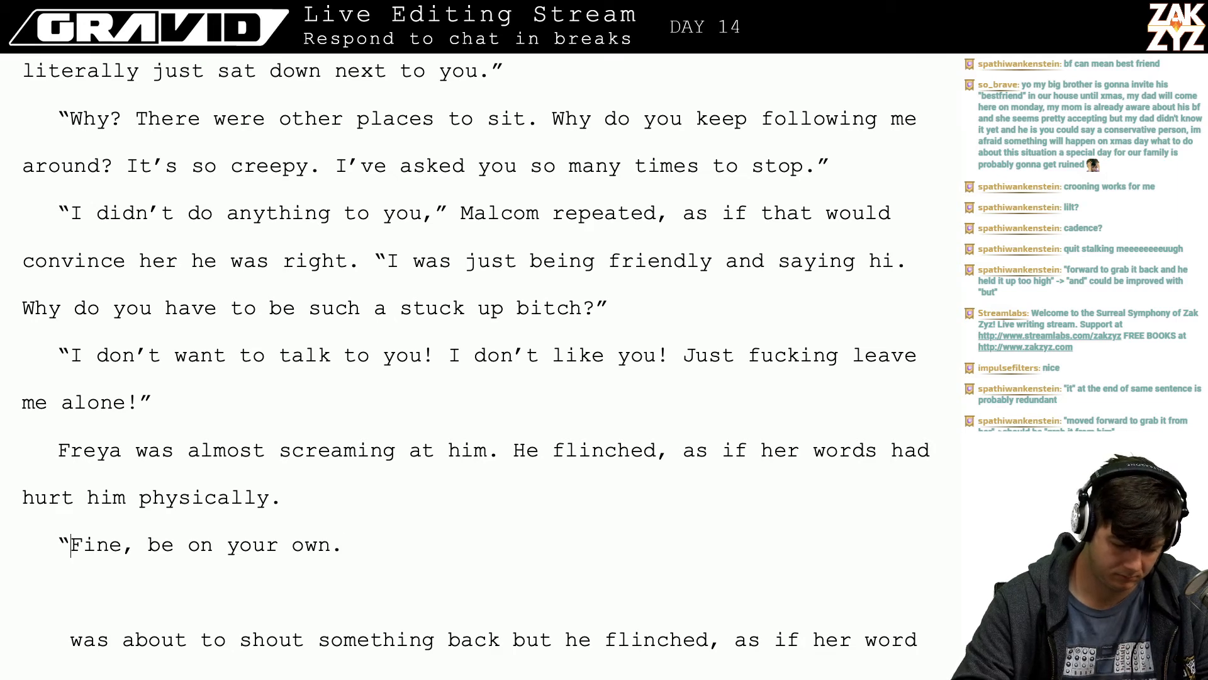
- Insert dialogue above "Fine, be on your own." reading "OK Freya. Go ahead and be on your own. No one else gives a fuck about you."
key("Return")
type("O")
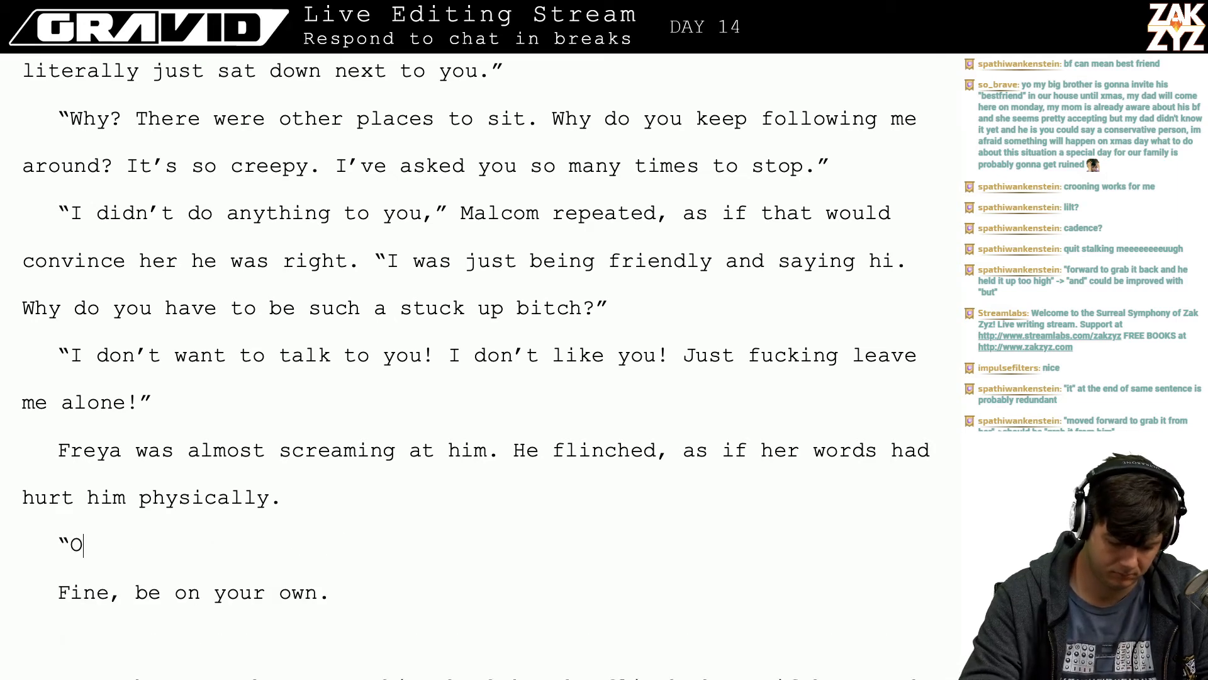
type("K Fre")
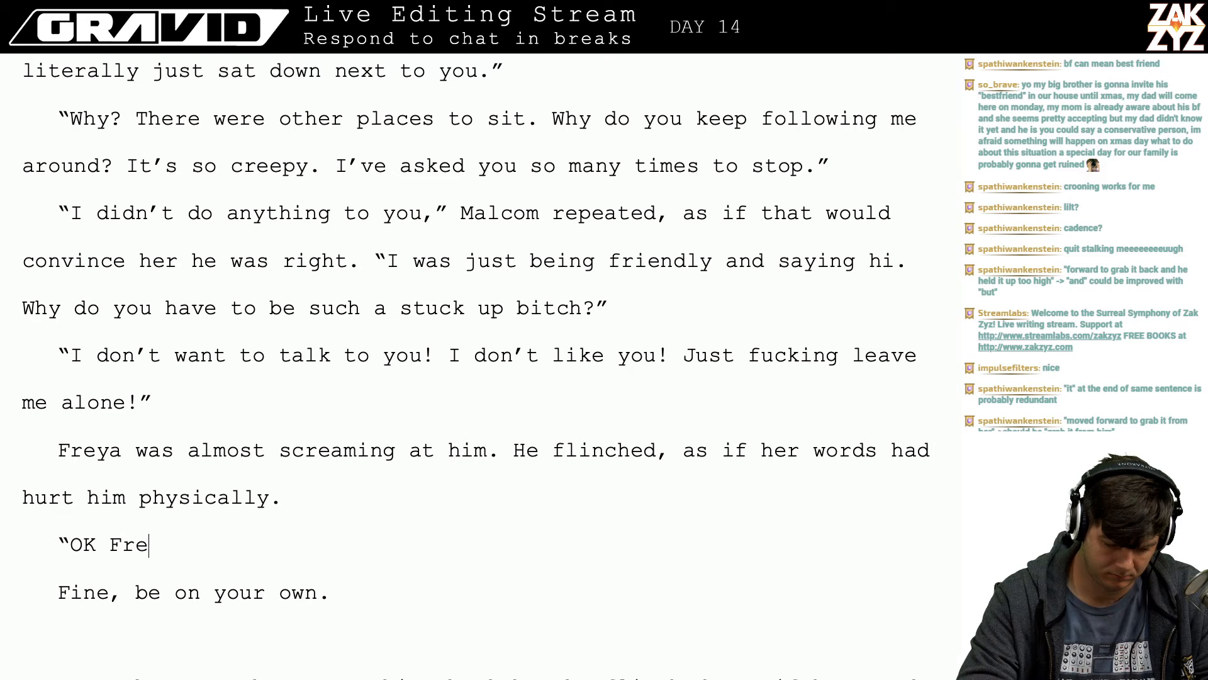
type("ya. Go ahead")
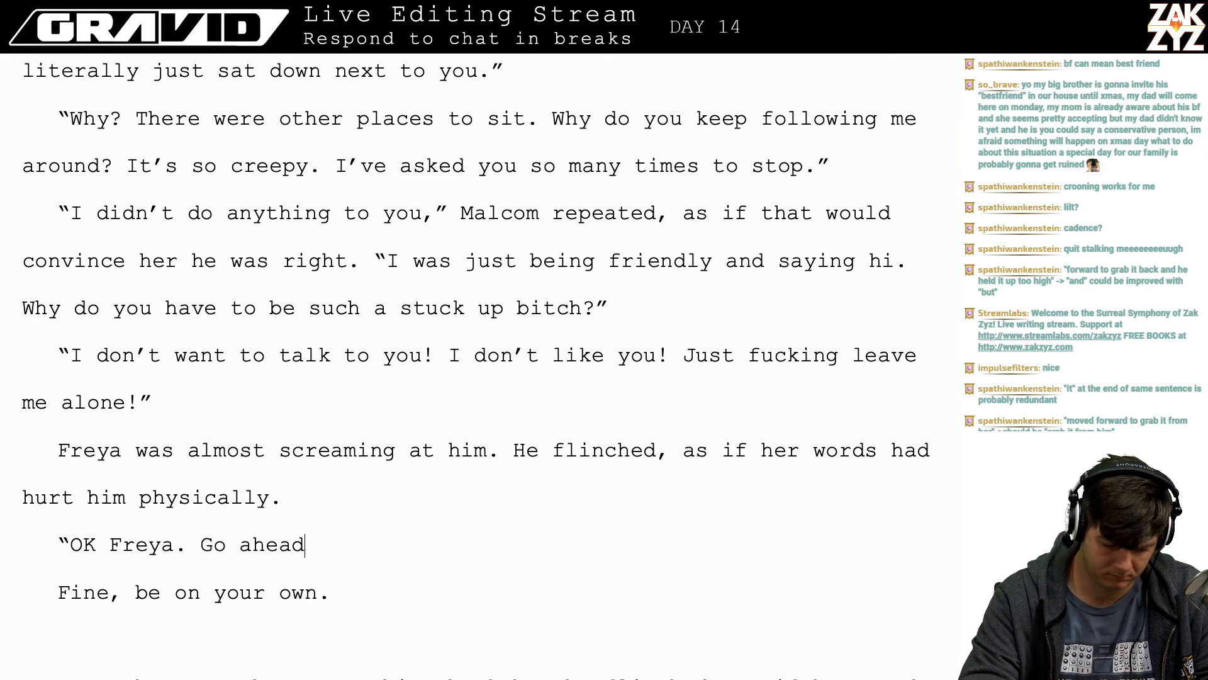
type(" and be on your o")
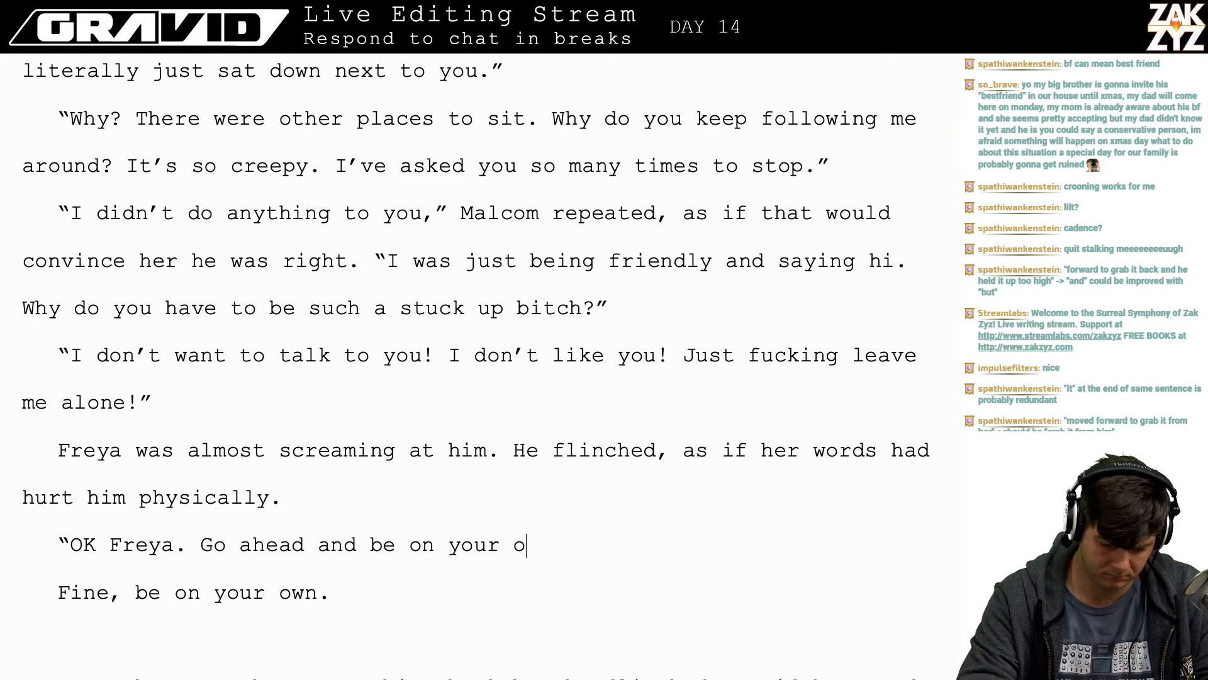
type("wn. No one else iyas")
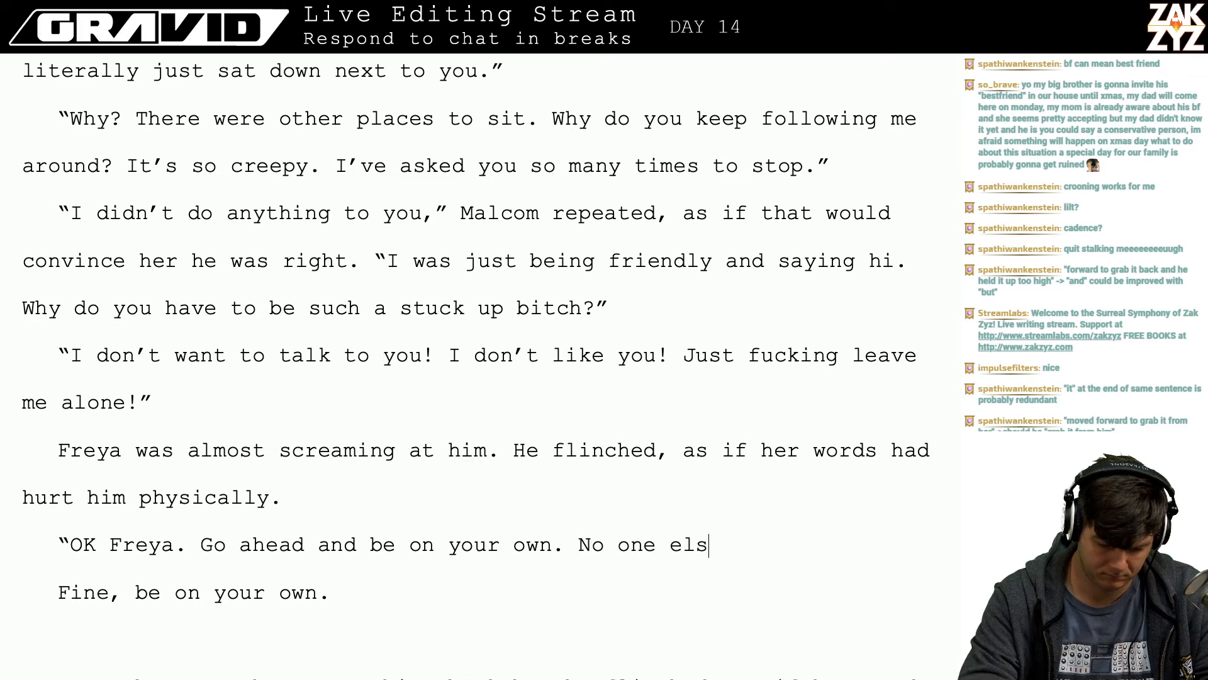
key("BackSpace")
key("BackSpace")
key("BackSpace")
key("BackSpace")
type("give")
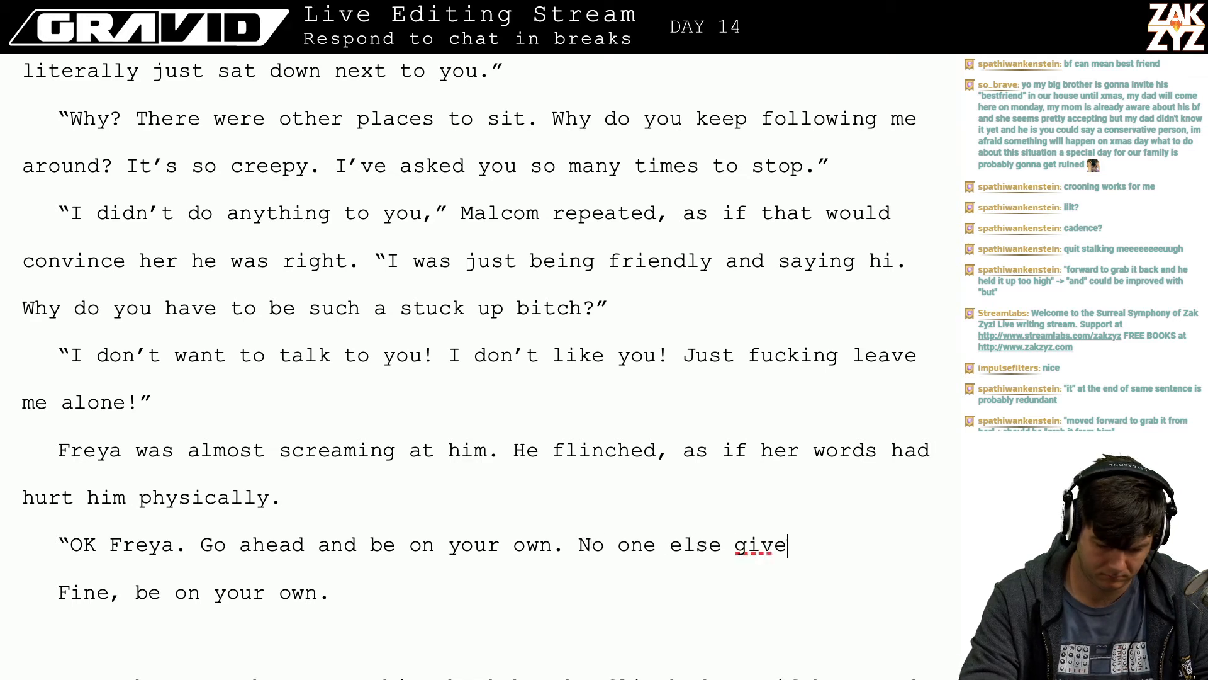
type("s a fuck about you")
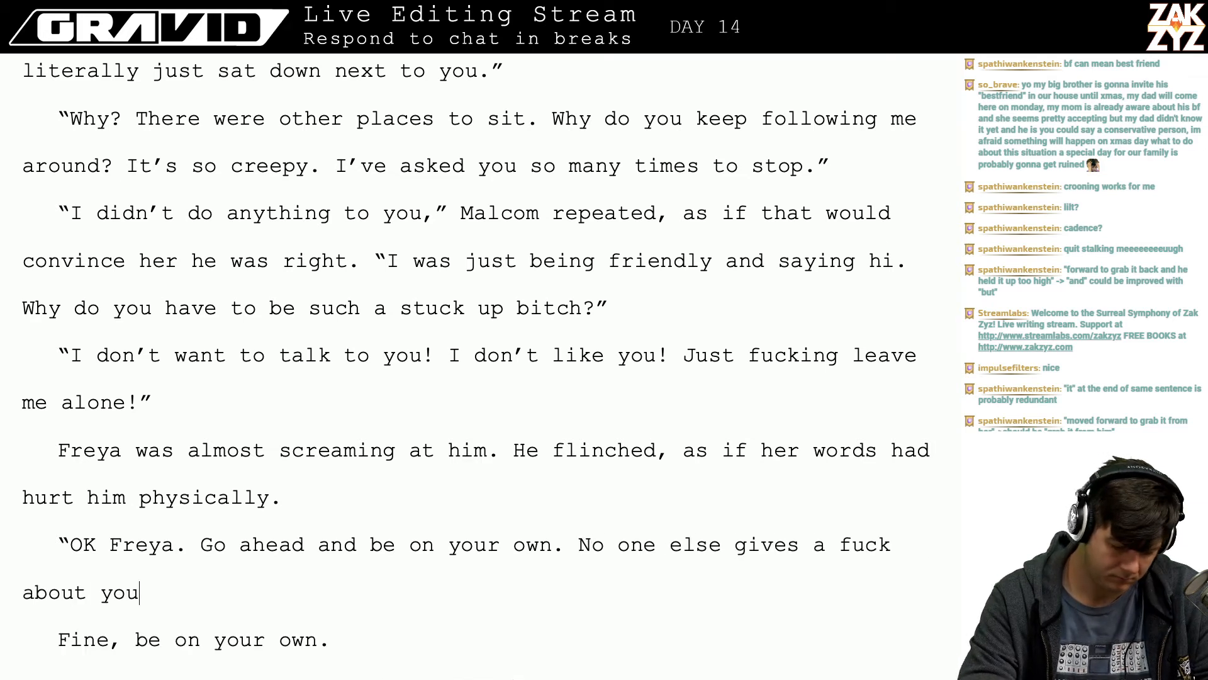
type(".\" H")
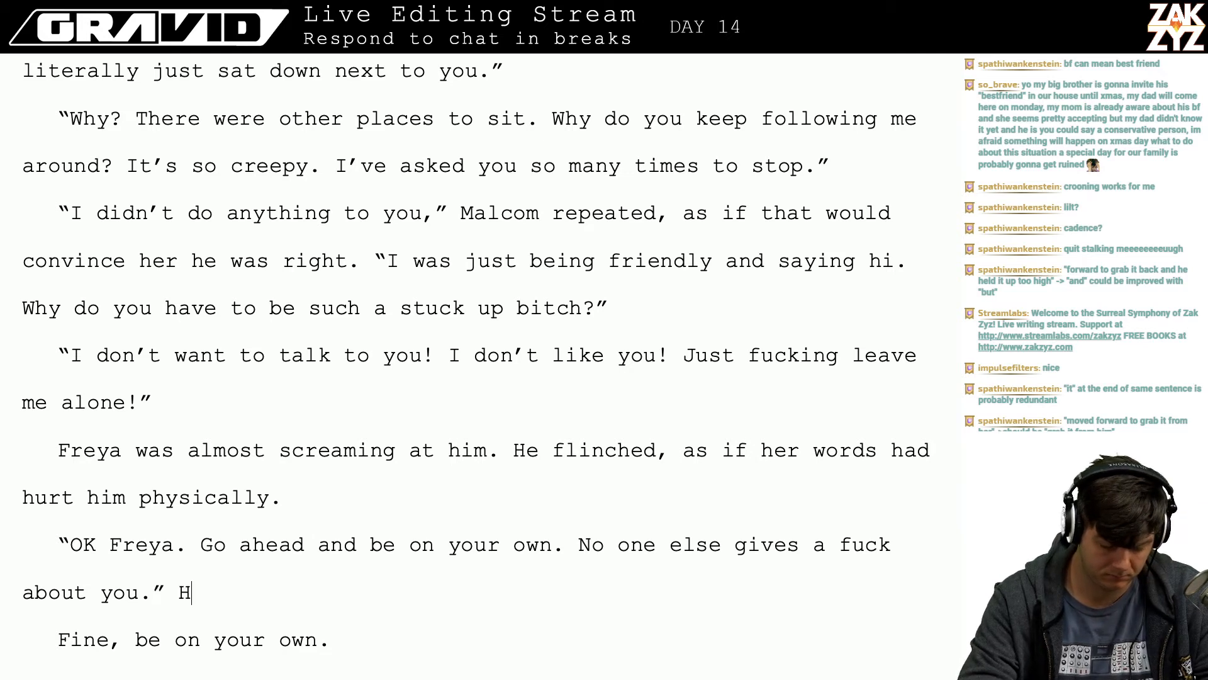
- Change the period ending the new dialogue to a comma and add the attribution "Malcom said." after the closing quote
key("BackSpace")
key("BackSpace")
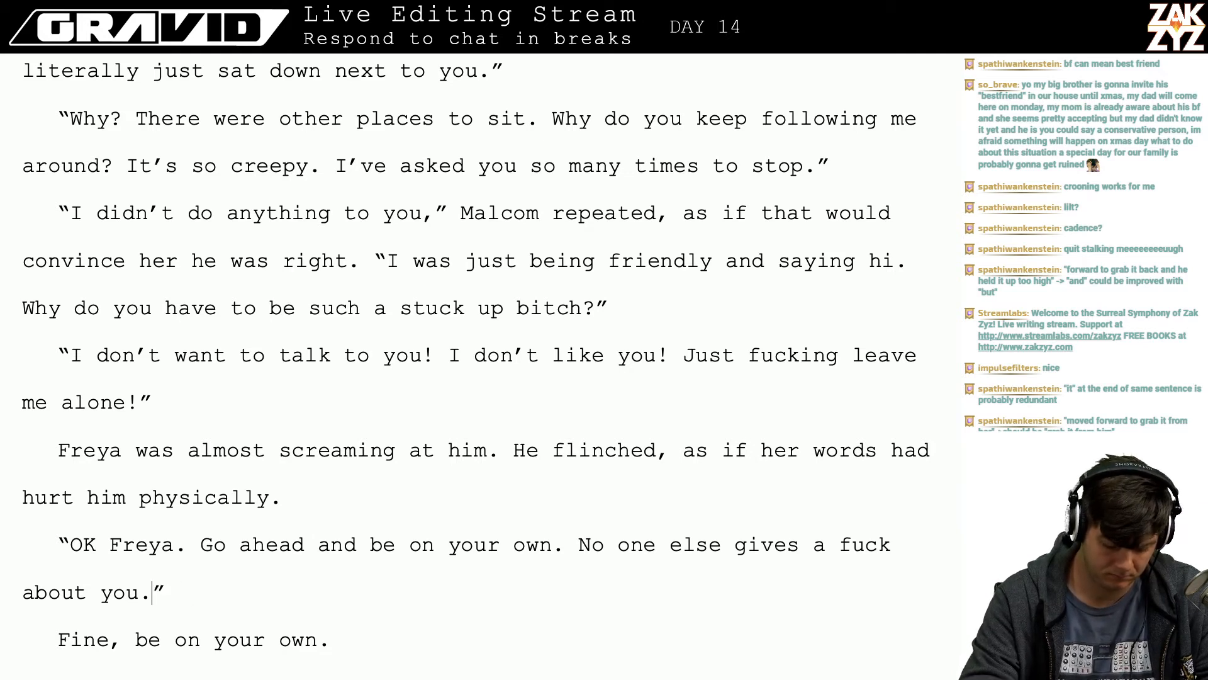
key("BackSpace")
type(",” Malcom s")
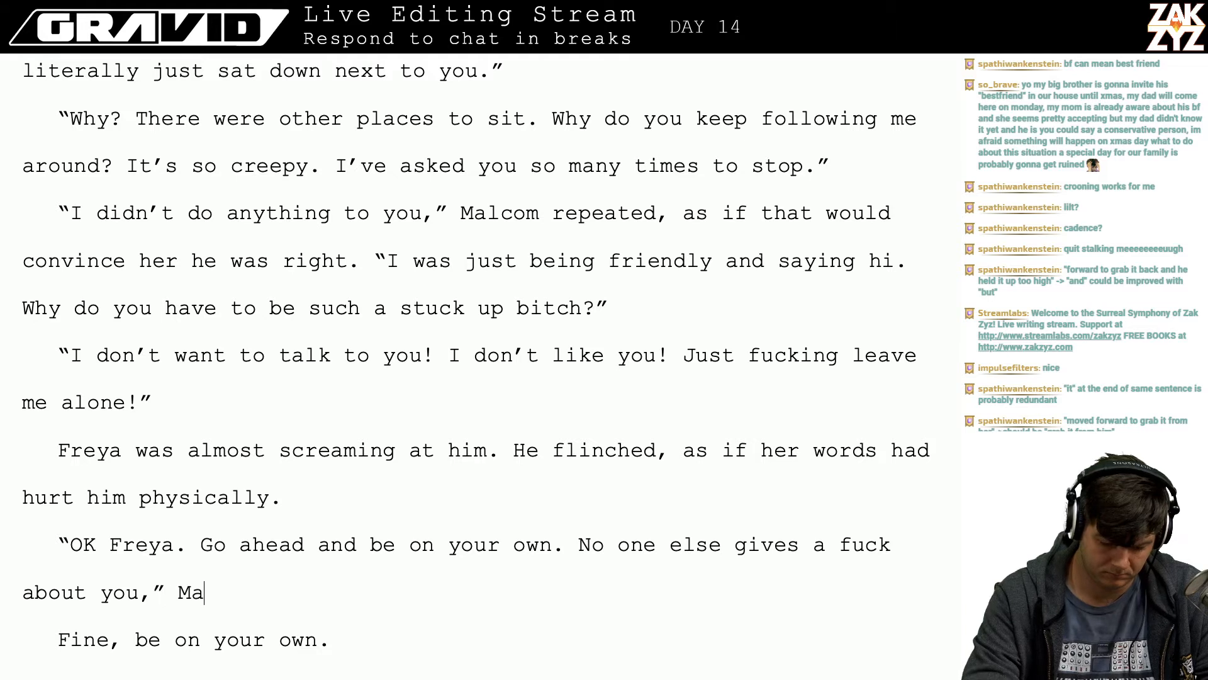
key("BackSpace")
type("com said. ")
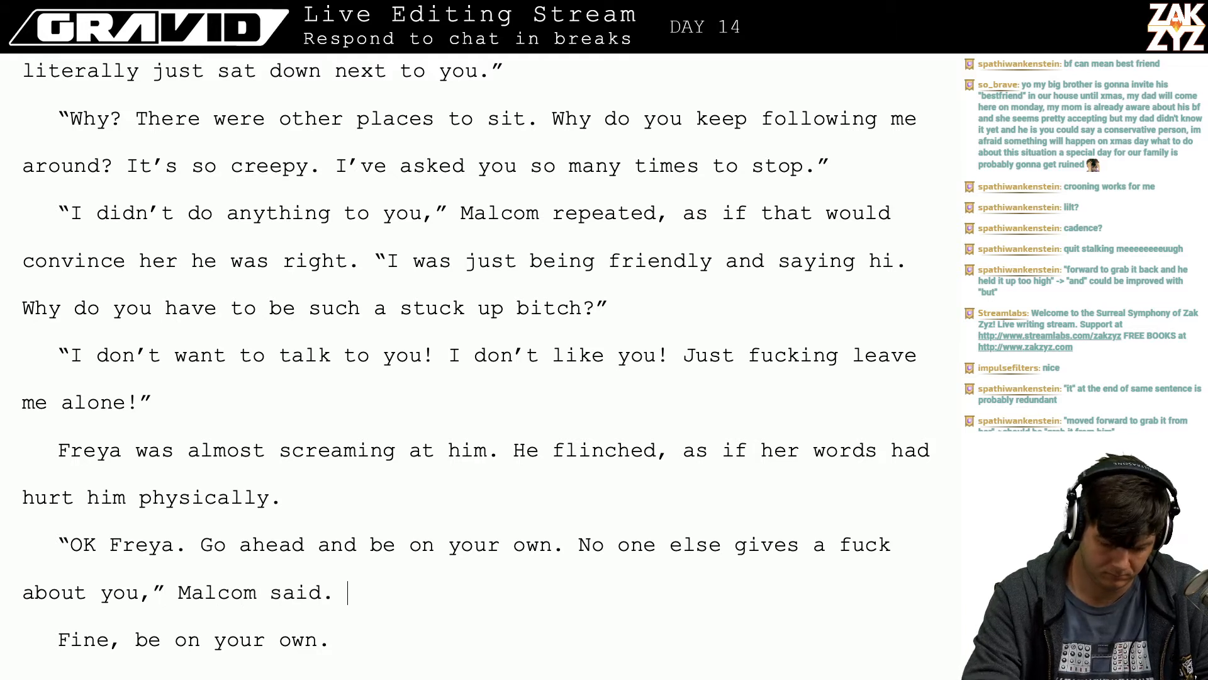
- Extend the attribution after "Malcom said" with ", and he turned his back on her and started to walk away."
key("BackSpace")
key("BackSpace")
type(", and he turne")
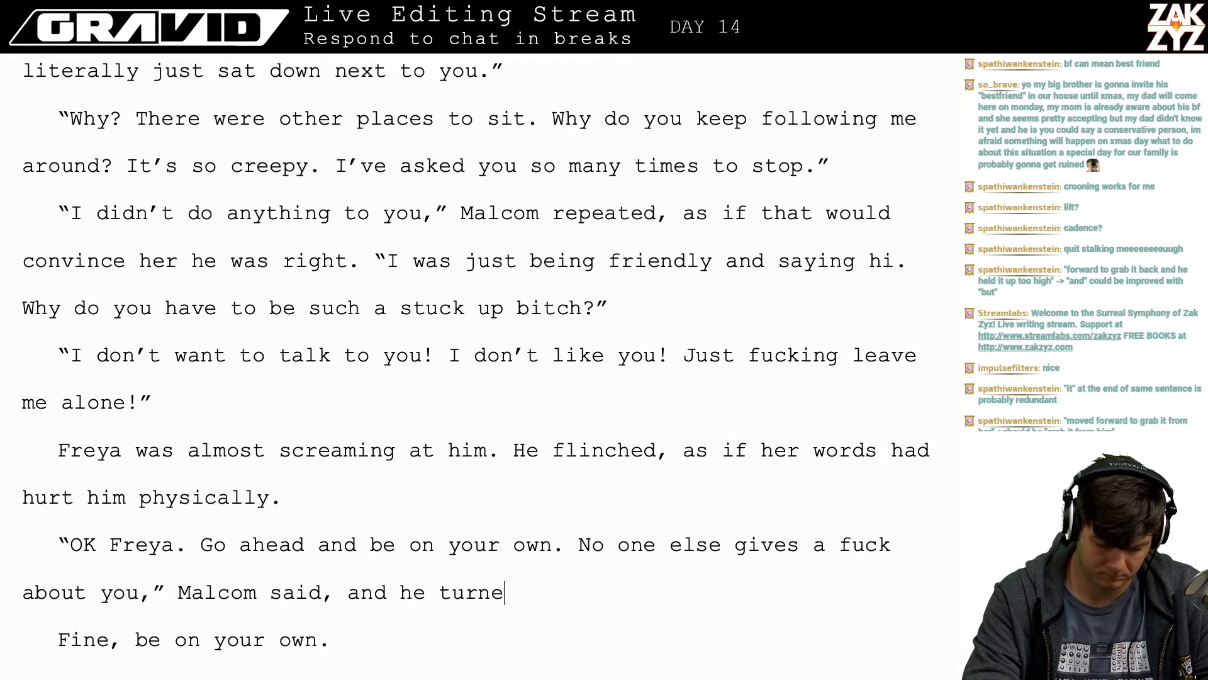
type("d his back o")
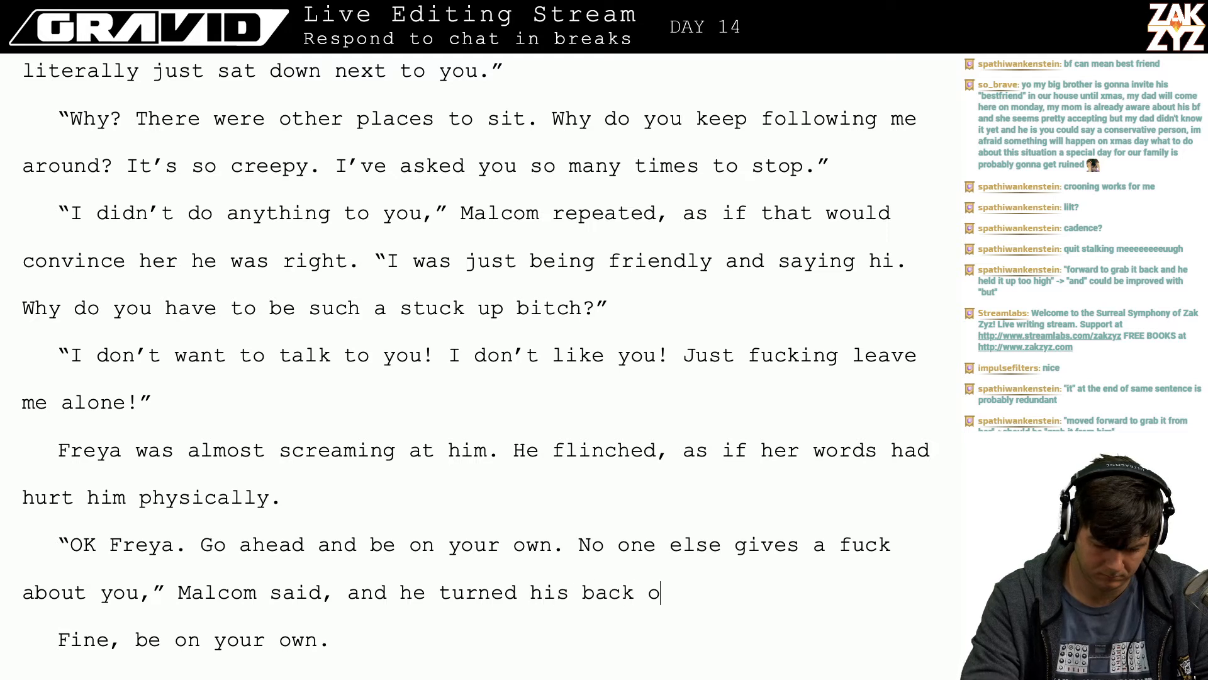
type("n her and starte")
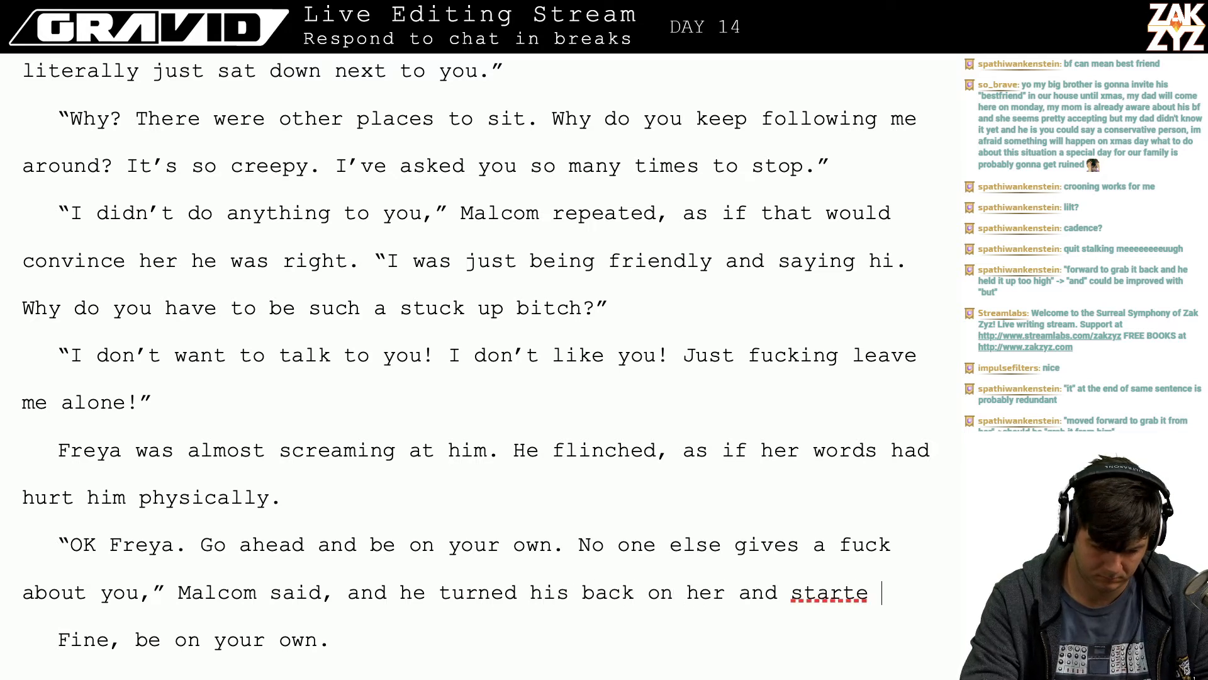
key("BackSpace")
key("BackSpace")
type("ed to ")
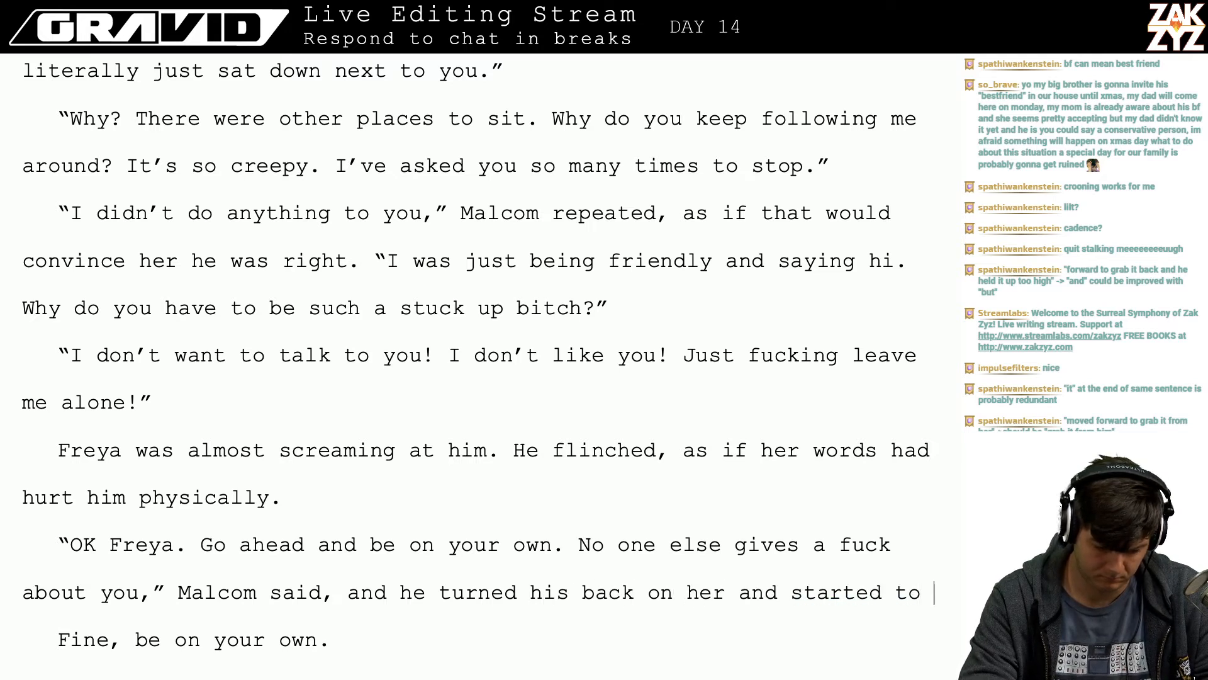
type("walk away. ")
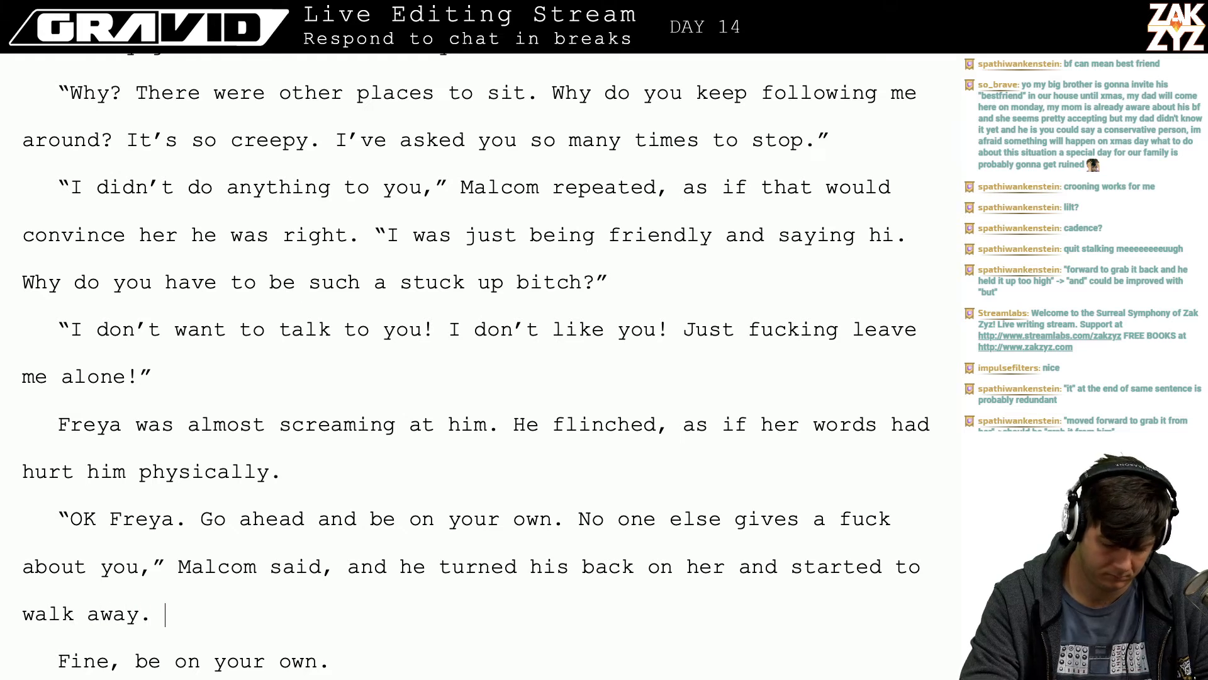
- Add the sentence "He looked like he was about to cry." after "walk away."
type("She")
key("BackSpace")
key("BackSpace")
key("BackSpace")
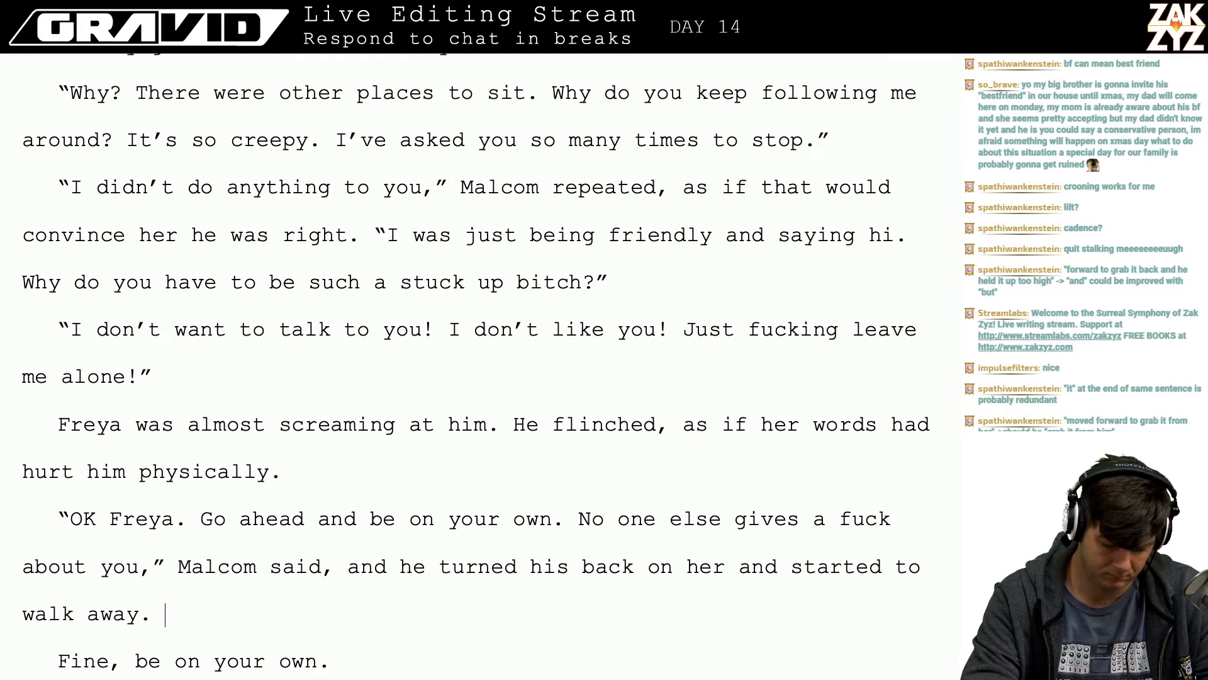
type("He looked like")
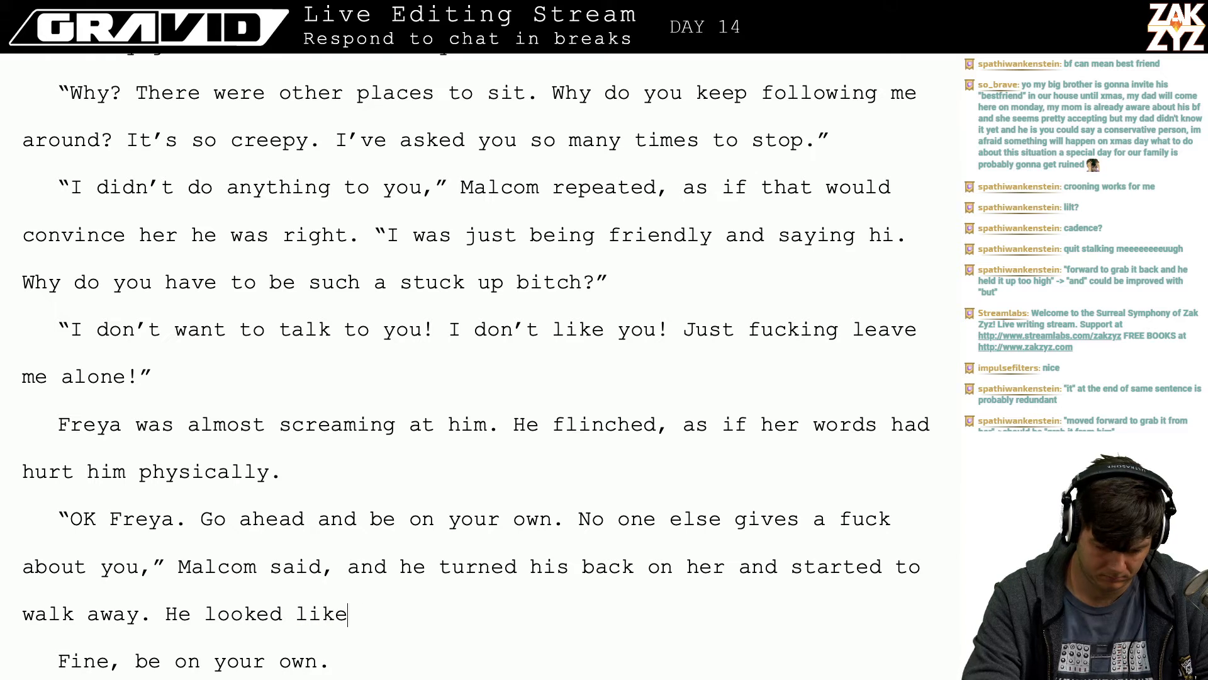
type(" he was about to cry.")
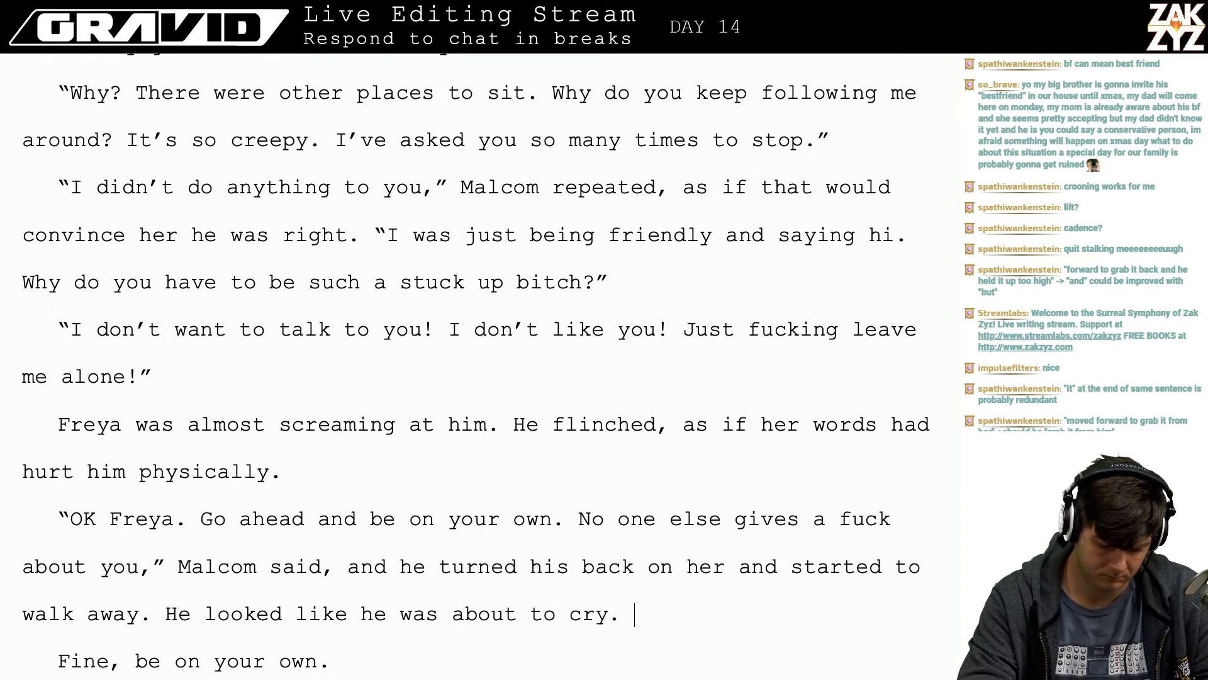
- Delete the sentence "He looked like he was about to cry." from the end of Malcom's departure paragraph
key("BackSpace")
key("BackSpace")
key("BackSpace")
key("BackSpace")
key("BackSpace")
key("BackSpace")
key("BackSpace")
key("BackSpace")
key("BackSpace")
key("BackSpace")
key("BackSpace")
key("BackSpace")
key("BackSpace")
key("BackSpace")
key("BackSpace")
key("BackSpace")
key("BackSpace")
key("BackSpace")
key("BackSpace")
key("BackSpace")
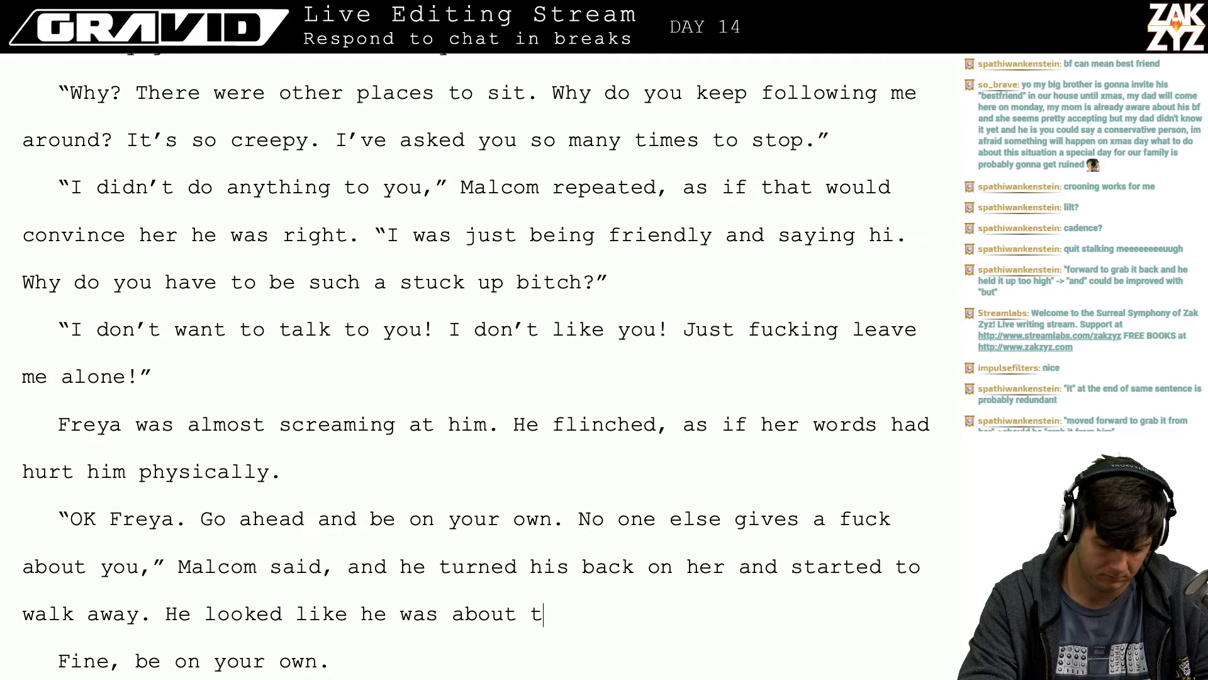
key("BackSpace")
key("BackSpace")
key("BackSpace")
key("BackSpace")
key("BackSpace")
key("BackSpace")
key("BackSpace")
key("BackSpace")
key("BackSpace")
key("BackSpace")
key("BackSpace")
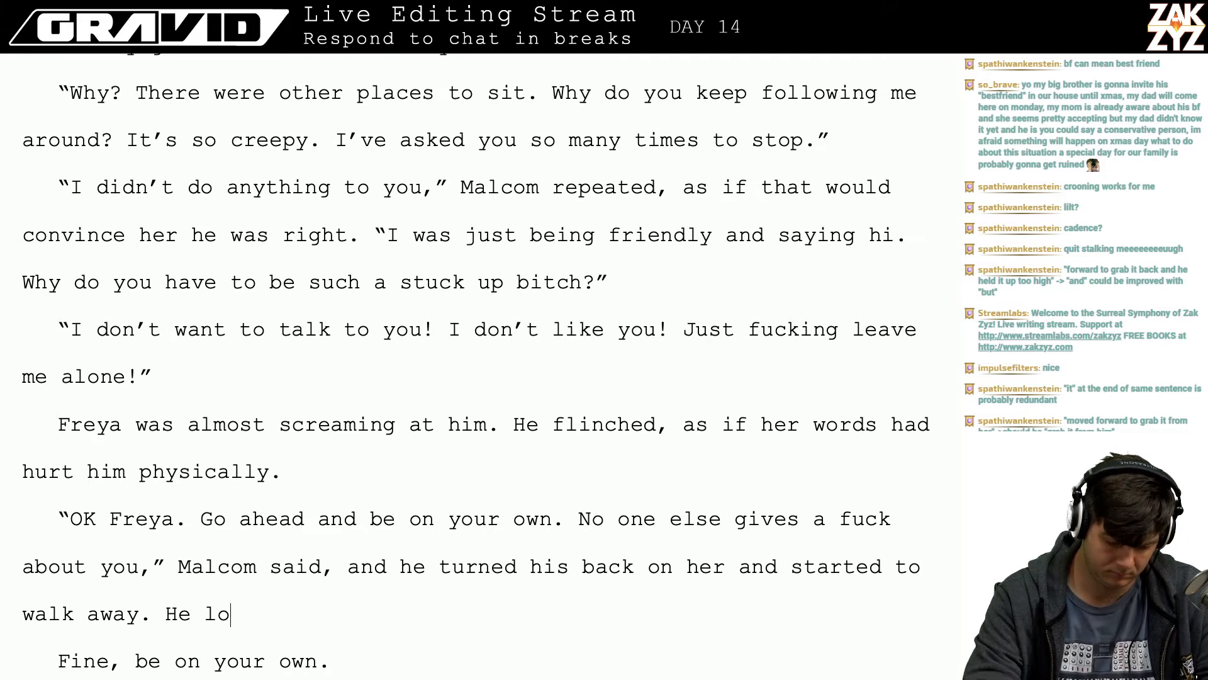
- Add "There was a catch in his voice," after "walk away."
type("There was ")
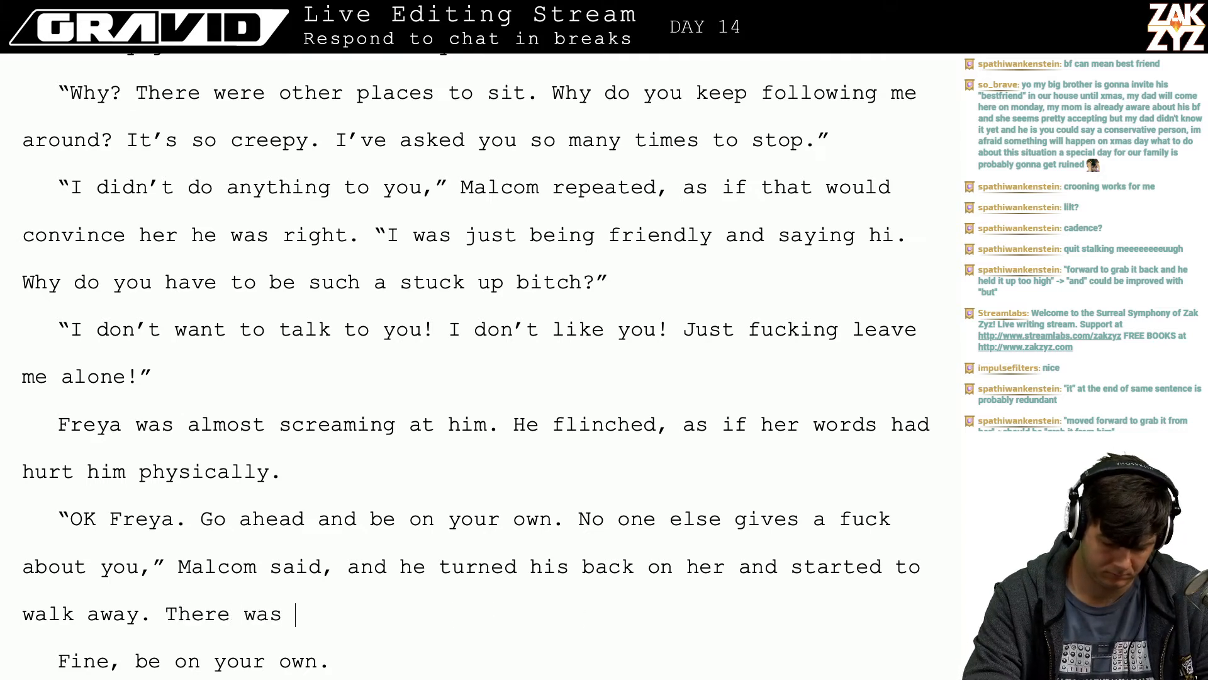
type("a catch in his voice, l")
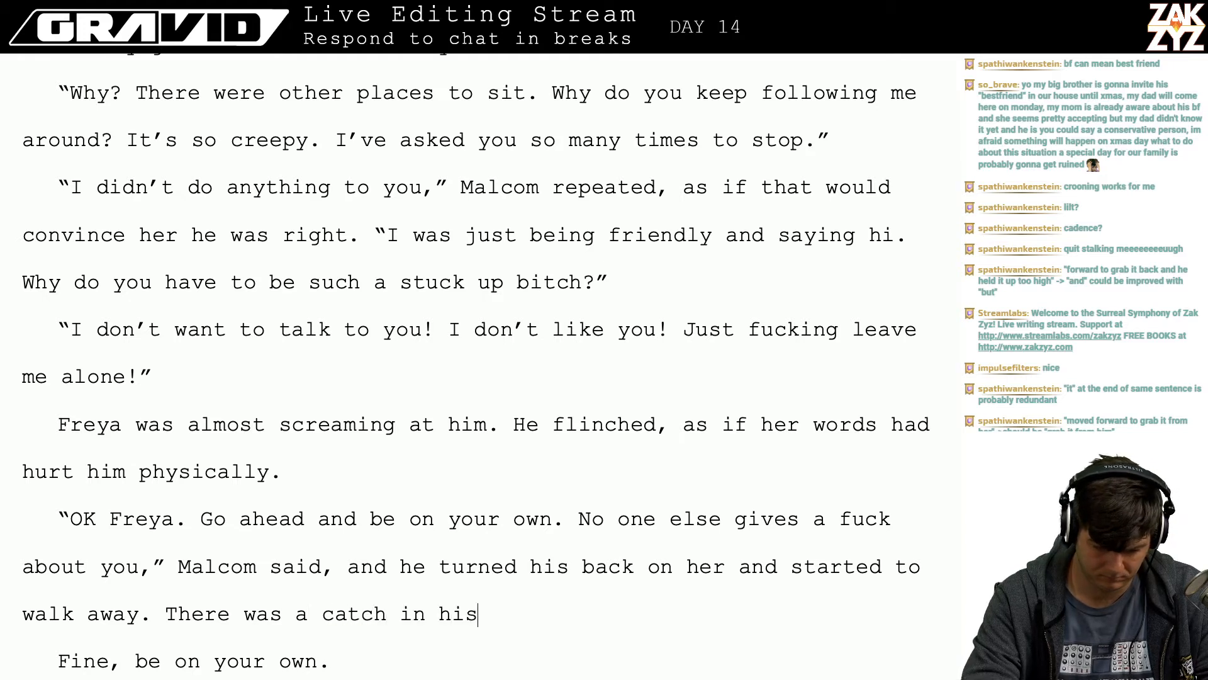
key("BackSpace")
key("BackSpace")
key("BackSpace")
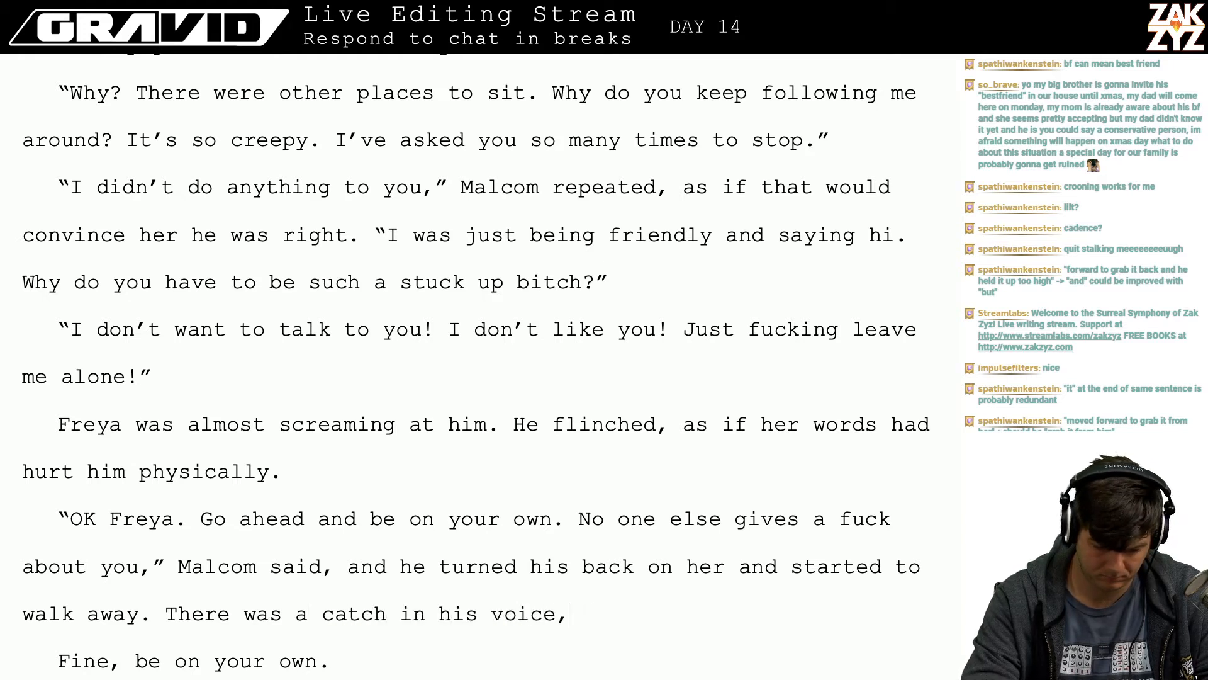
type(". ")
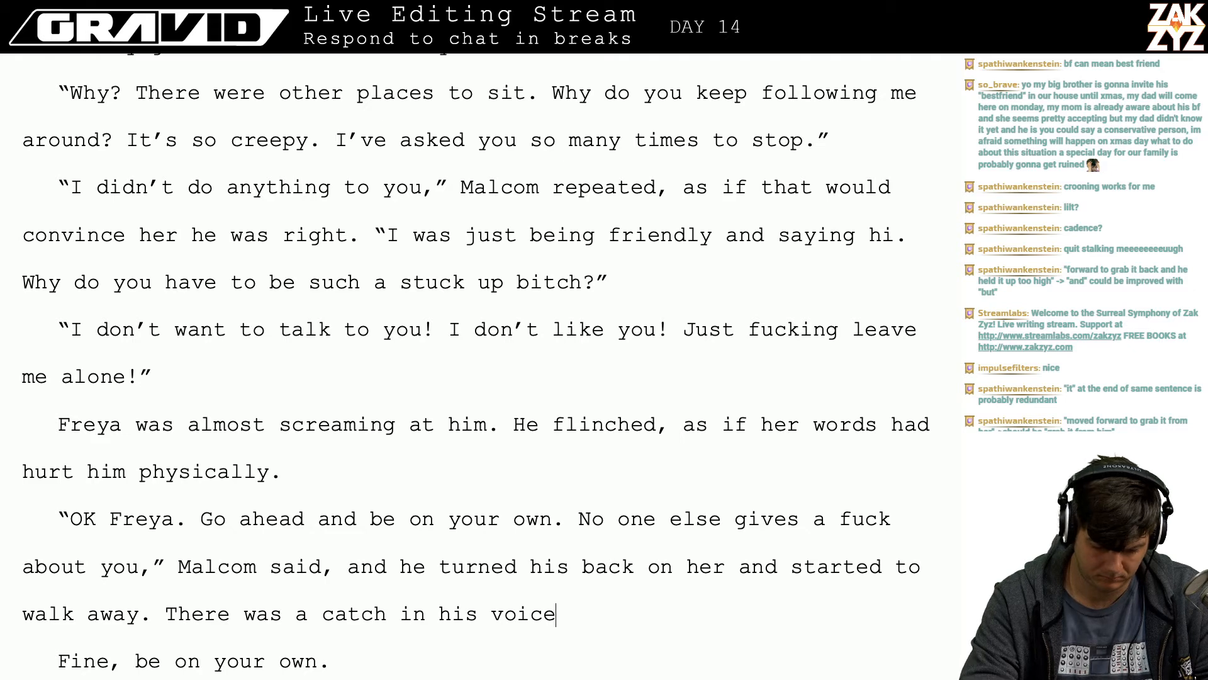
type(",")
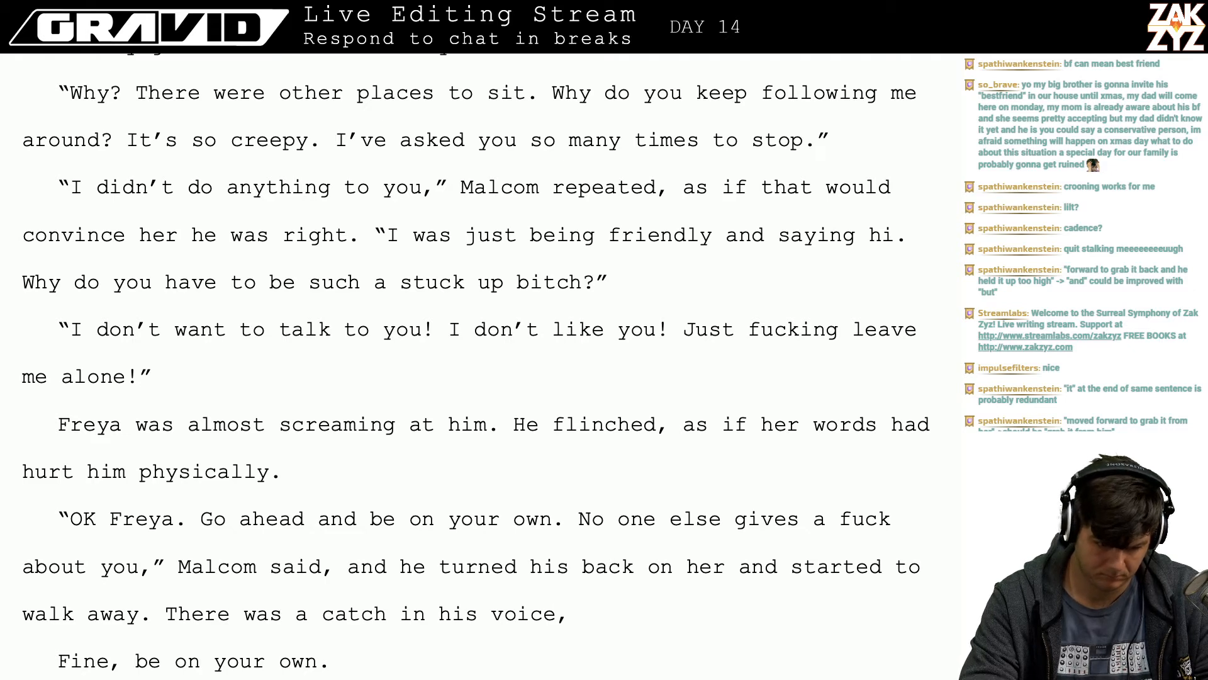
- Start a new dialogue paragraph after "That wiped the grin off his face." reading "I'm sorry. I didn't know Tammy would do that." with only the opening quote
scroll(469, 365, "up", 5)
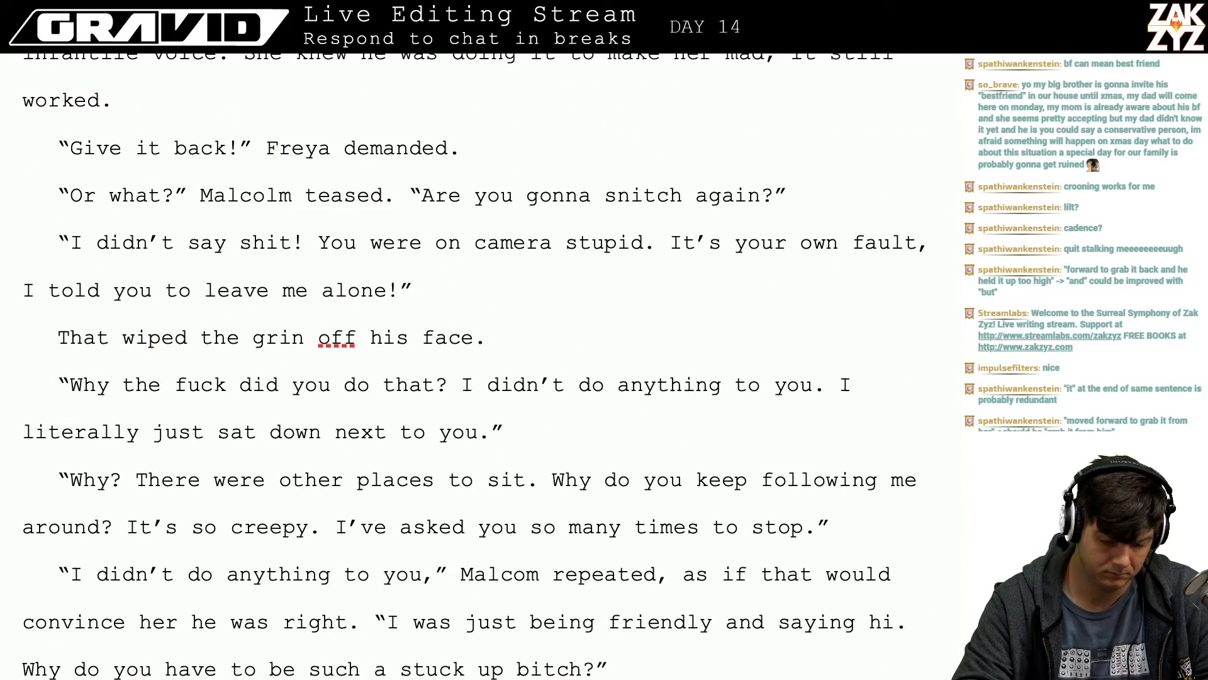
scroll(468, 365, "up", 5)
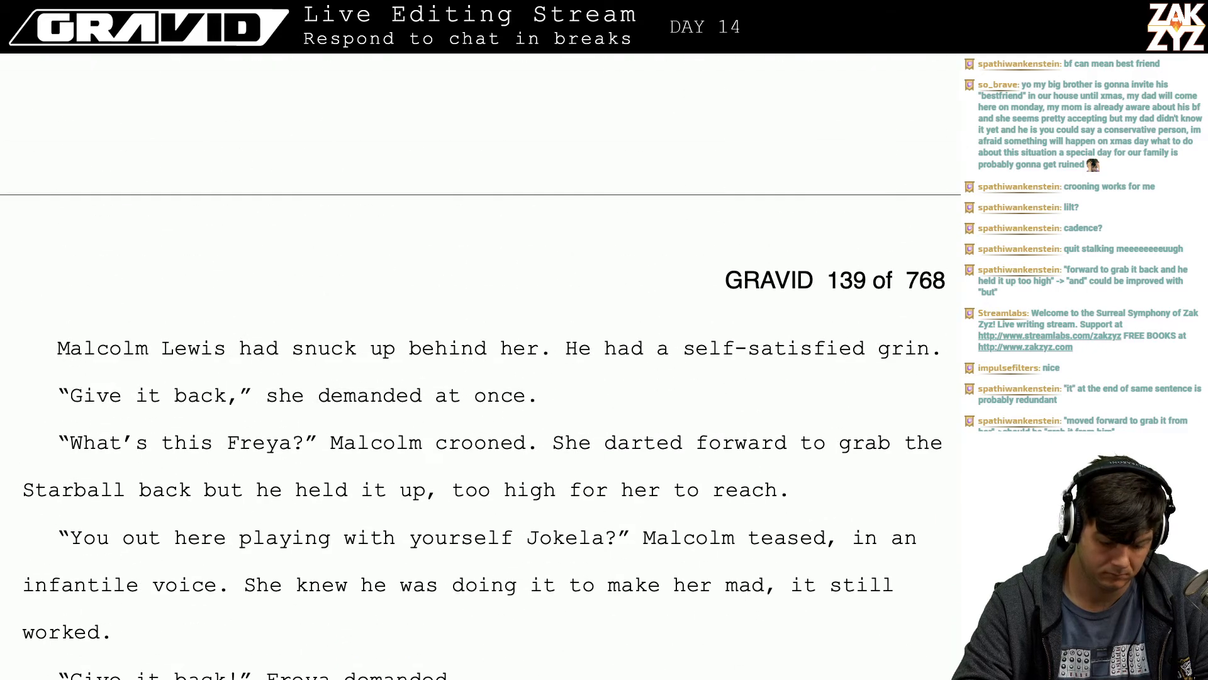
scroll(469, 365, "down", 4)
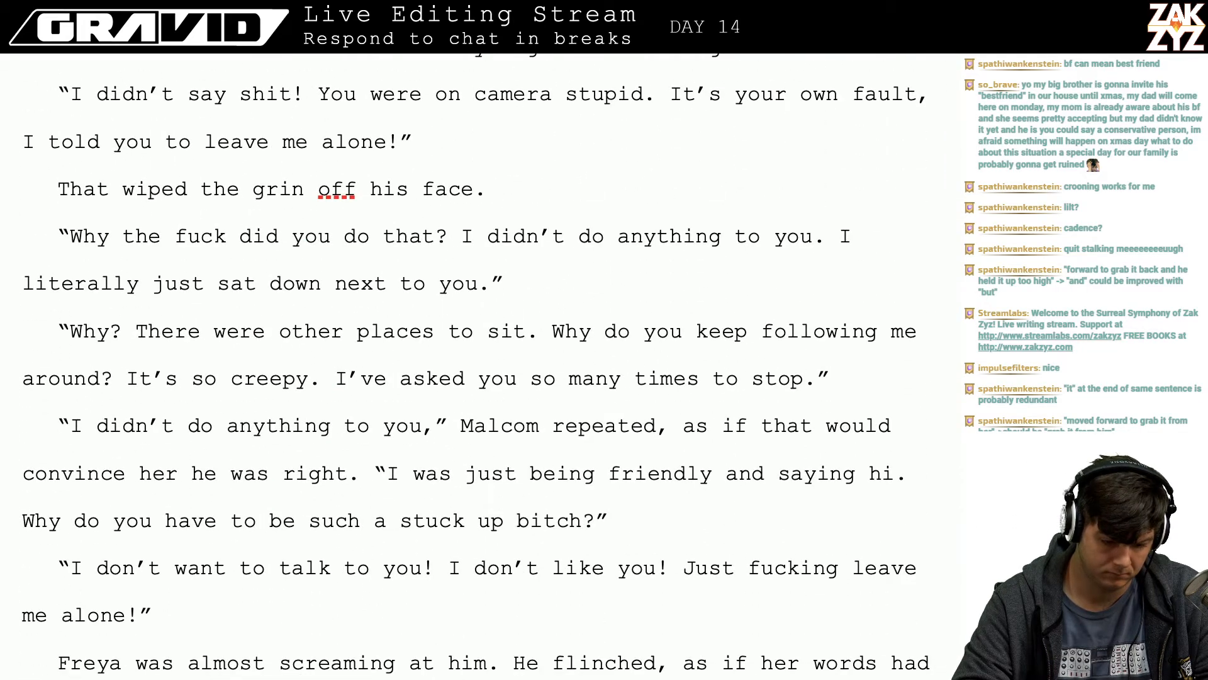
scroll(461, 299, "up", 2)
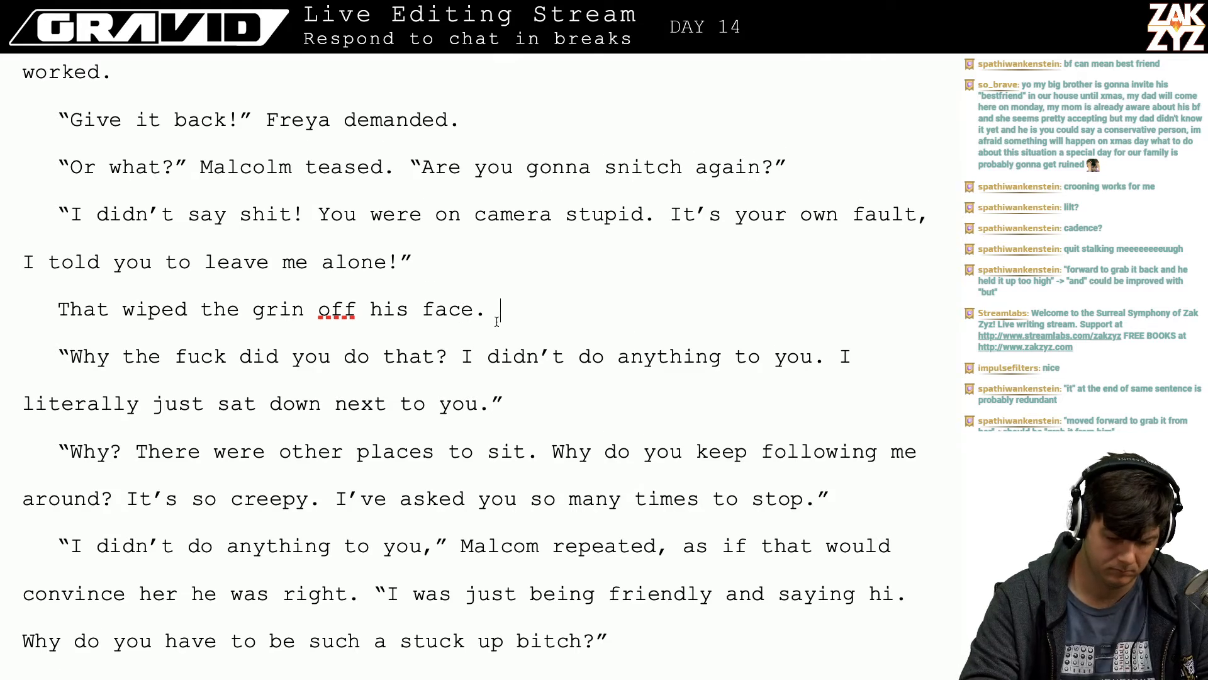
key("BackSpace")
key("Return")
type("\"I'm sorry. ")
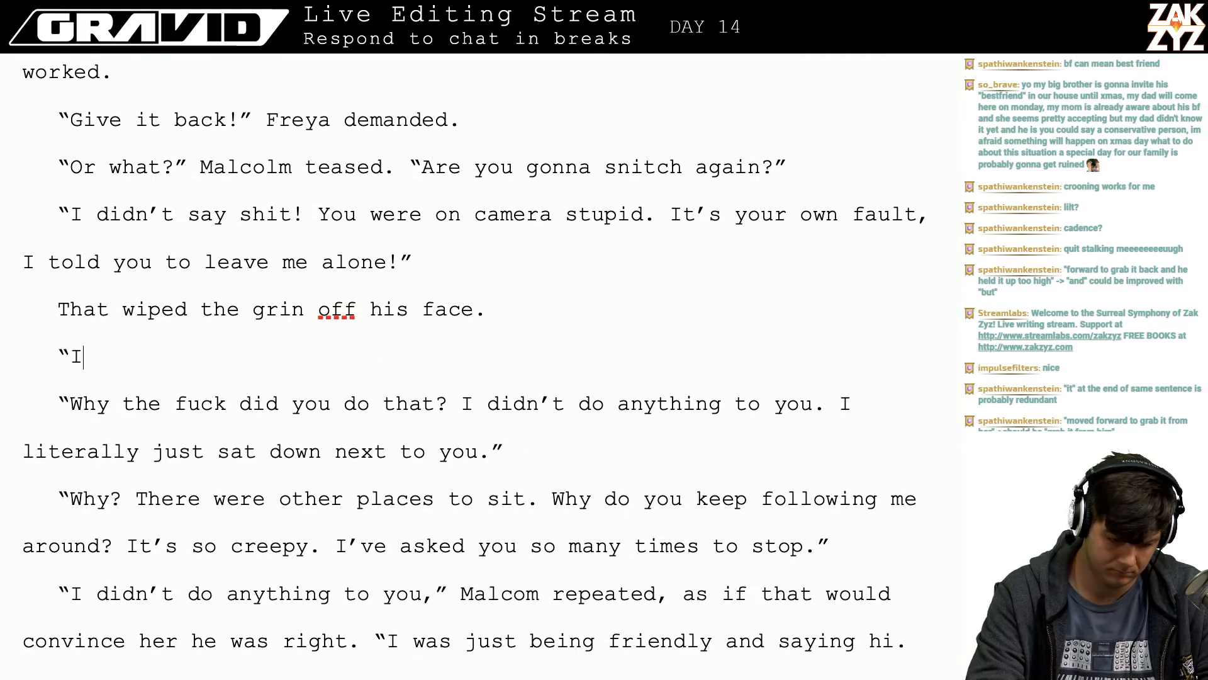
type("Id")
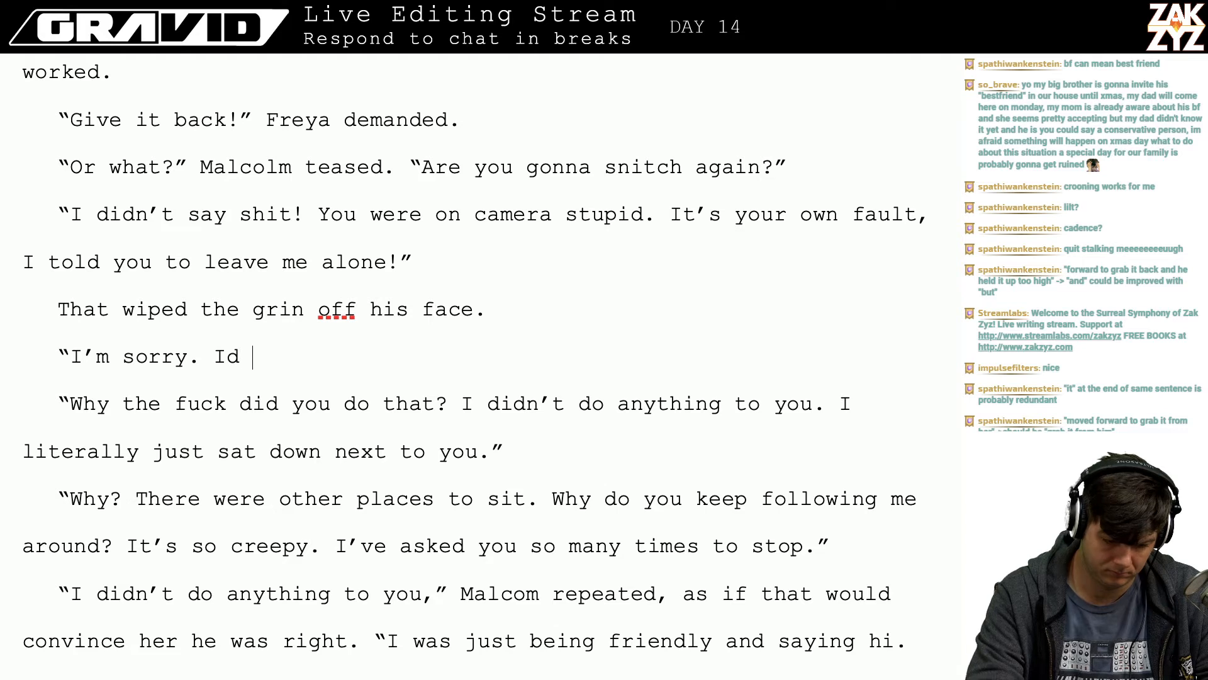
type(" d")
key("BackSpace")
key("BackSpace")
key("BackSpace")
type("didn't n")
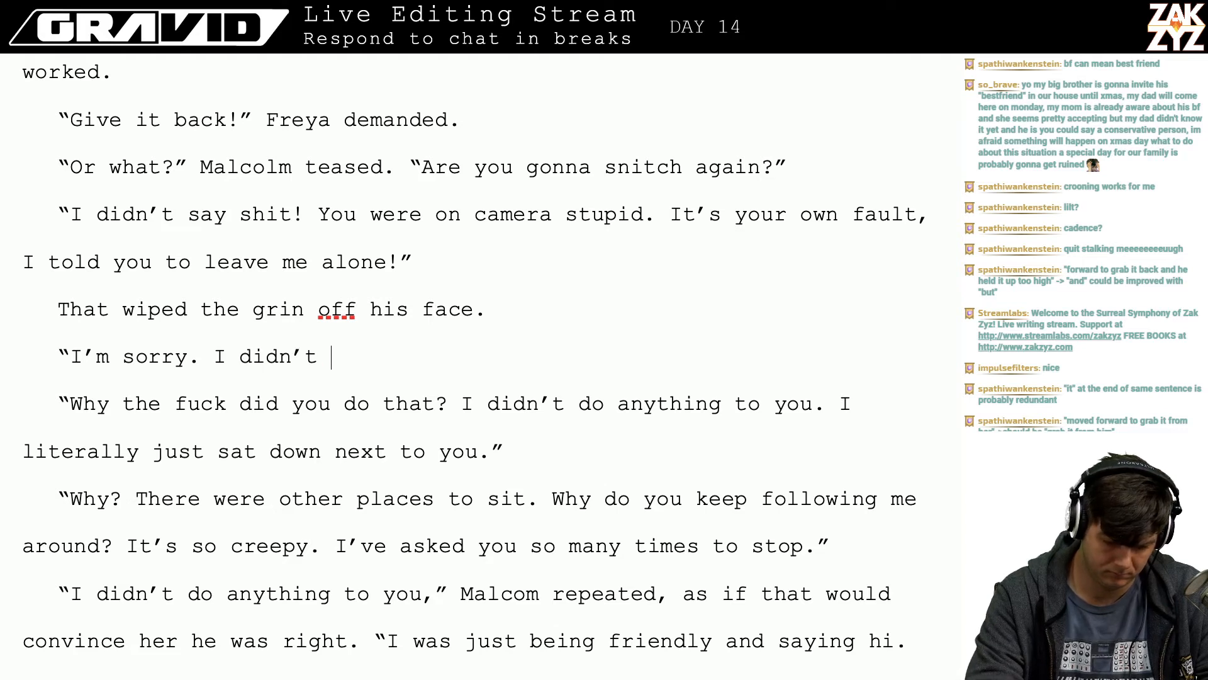
key("BackSpace")
type("know tammy ")
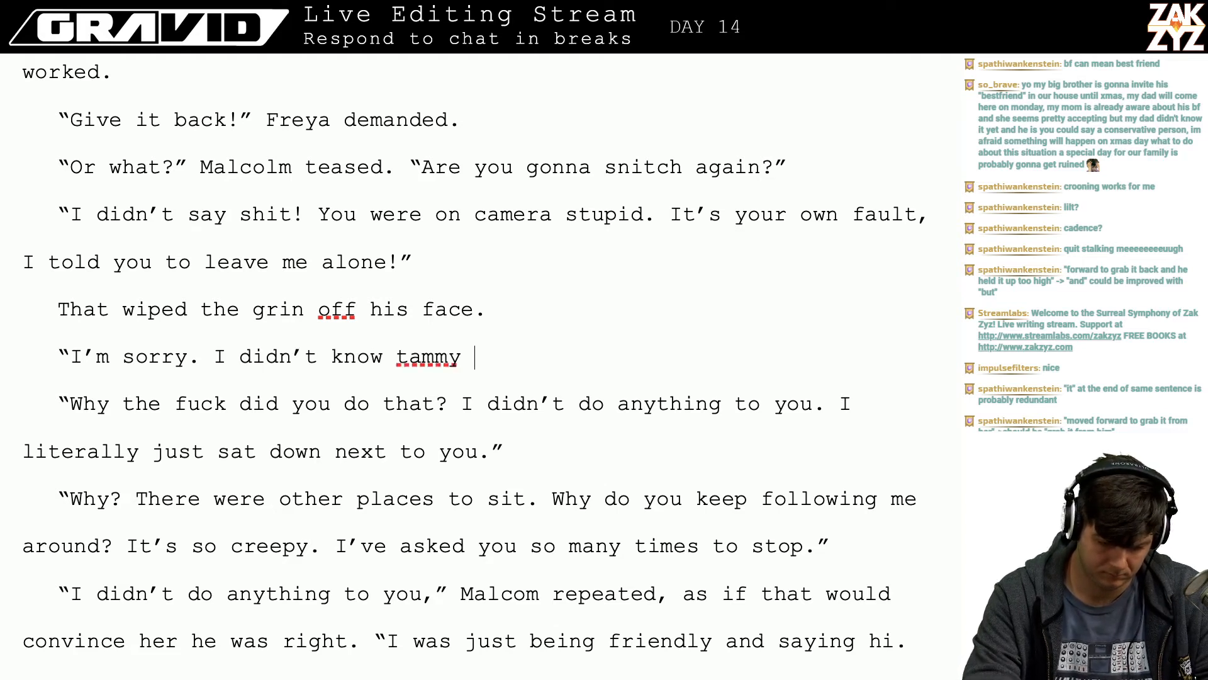
type("would do that.")
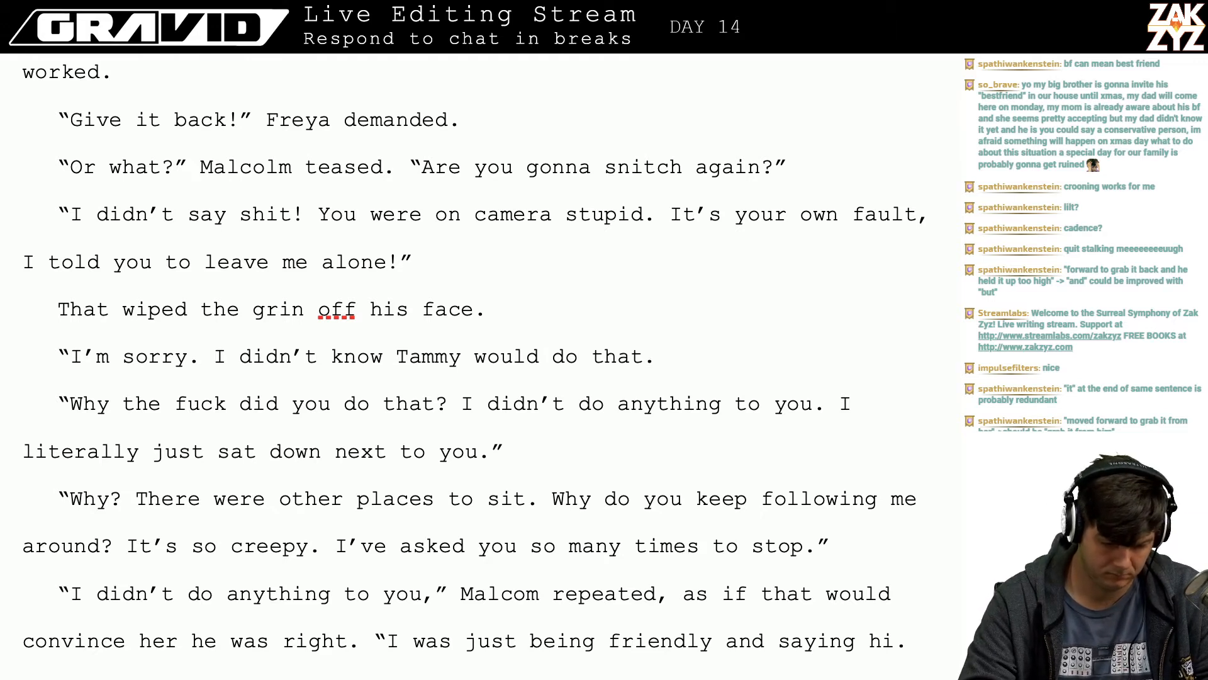
- Delete "Why the fuck did you do that?" with its opening quote and the preceding paragraph break, joining the rest to the apology
key("shift+Right")
key("shift+Right")
key("shift+Right")
key("shift+Right")
key("shift+Right")
key("shift+Right")
key("shift+Right")
key("shift+Right")
key("shift+Right")
key("shift+Right")
key("shift+Right")
key("shift+Right")
key("shift+Right")
key("shift+Right")
key("shift+Right")
key("shift+Right")
key("shift+Right")
key("shift+Right")
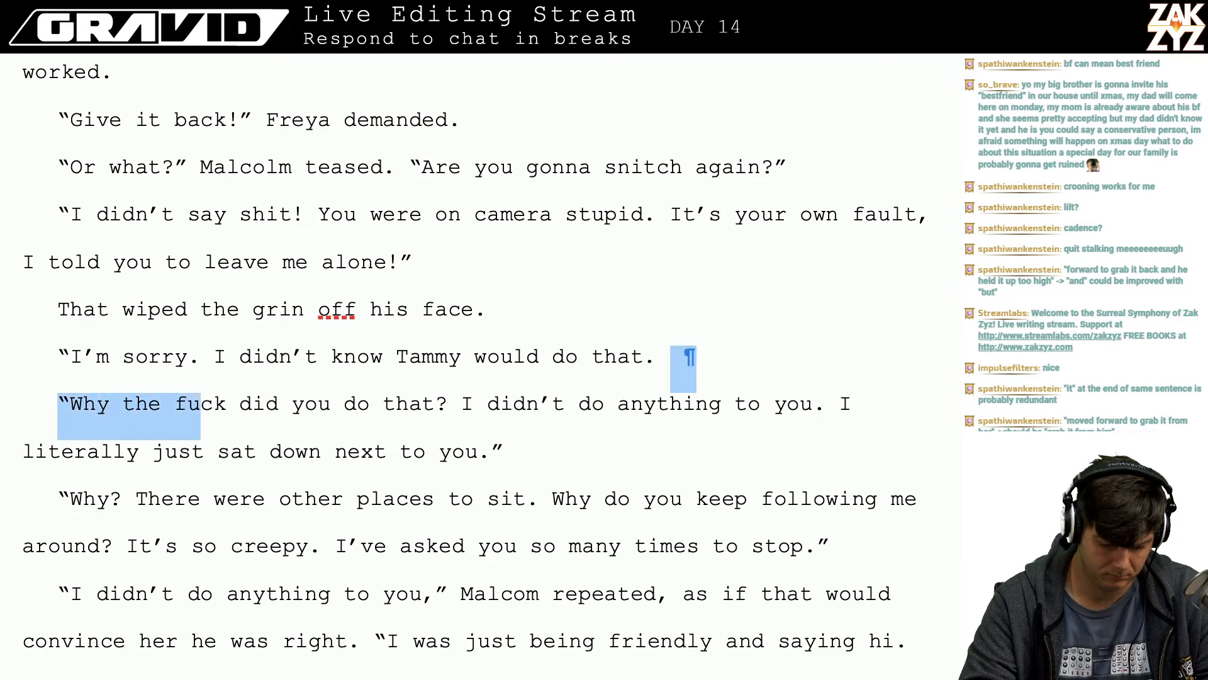
key("shift+Right")
key("shift+Right")
key("shift+Right")
key("shift+Right")
key("shift+Right")
key("shift+Right")
key("shift+Right")
key("shift+Right")
key("shift+Right")
key("shift+Right")
key("shift+Right")
key("shift+Right")
key("shift+Right")
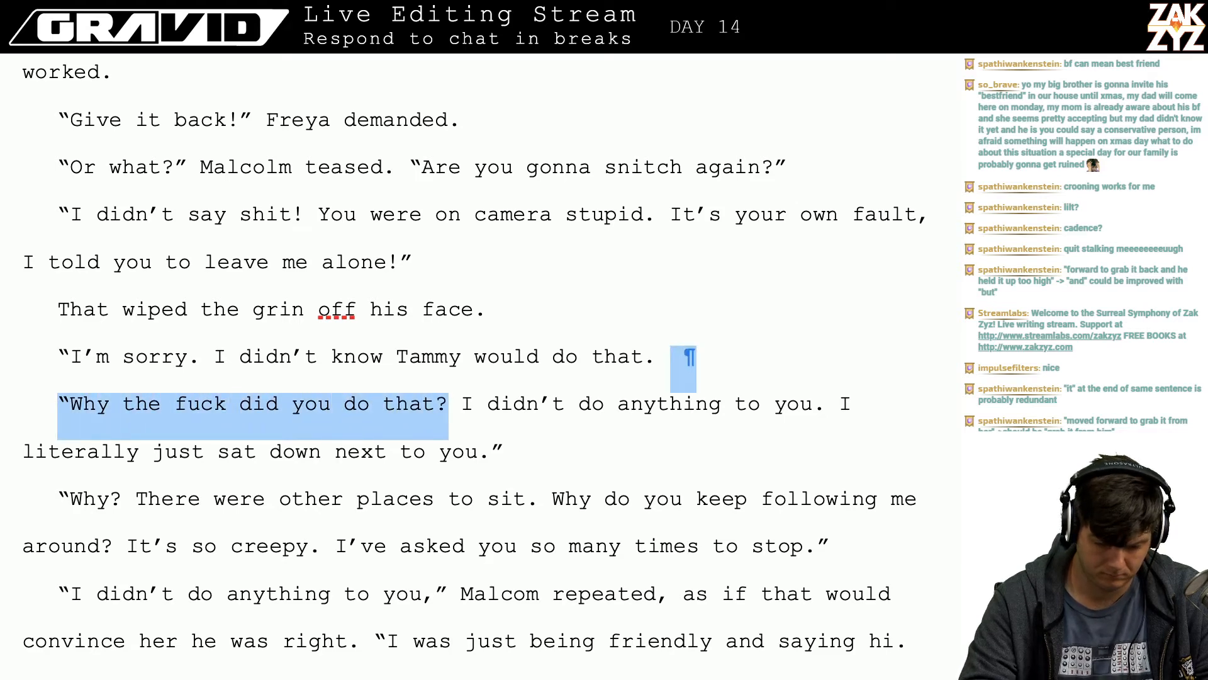
key("Delete")
- Shorten "I didn't do anything to you." in the apology paragraph to "I didn't do anything."
key("Right")
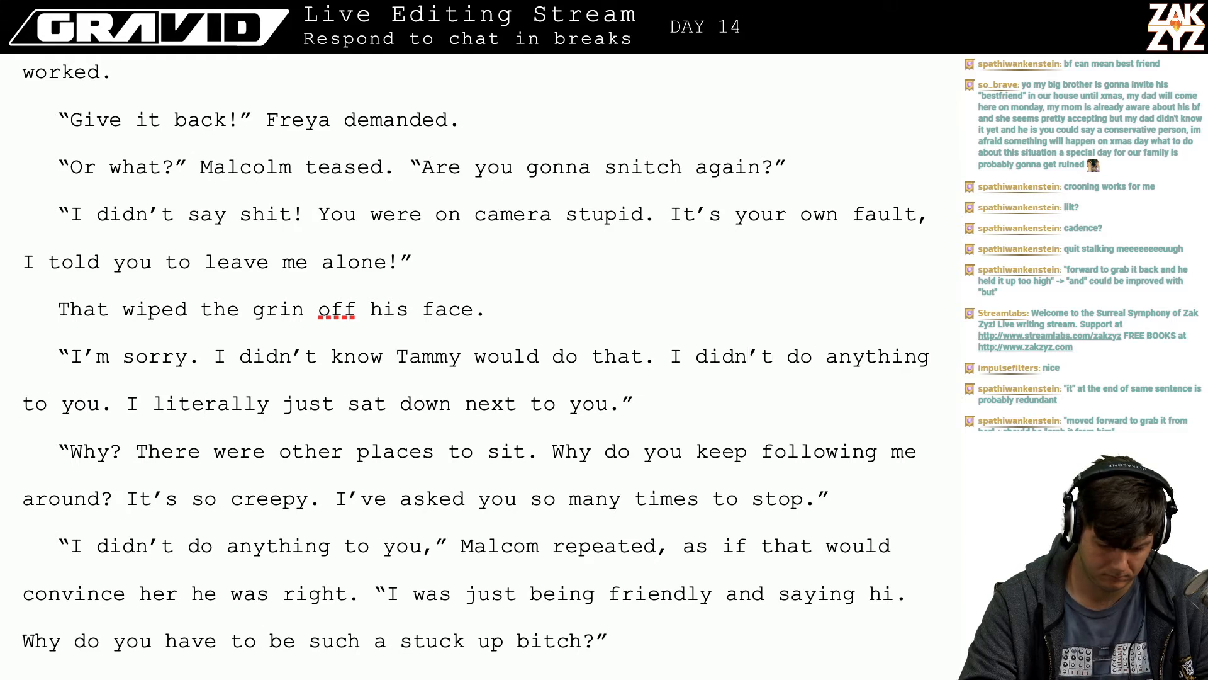
key("Right")
key("Right")
key("Right")
key("Right")
key("Right")
key("Right")
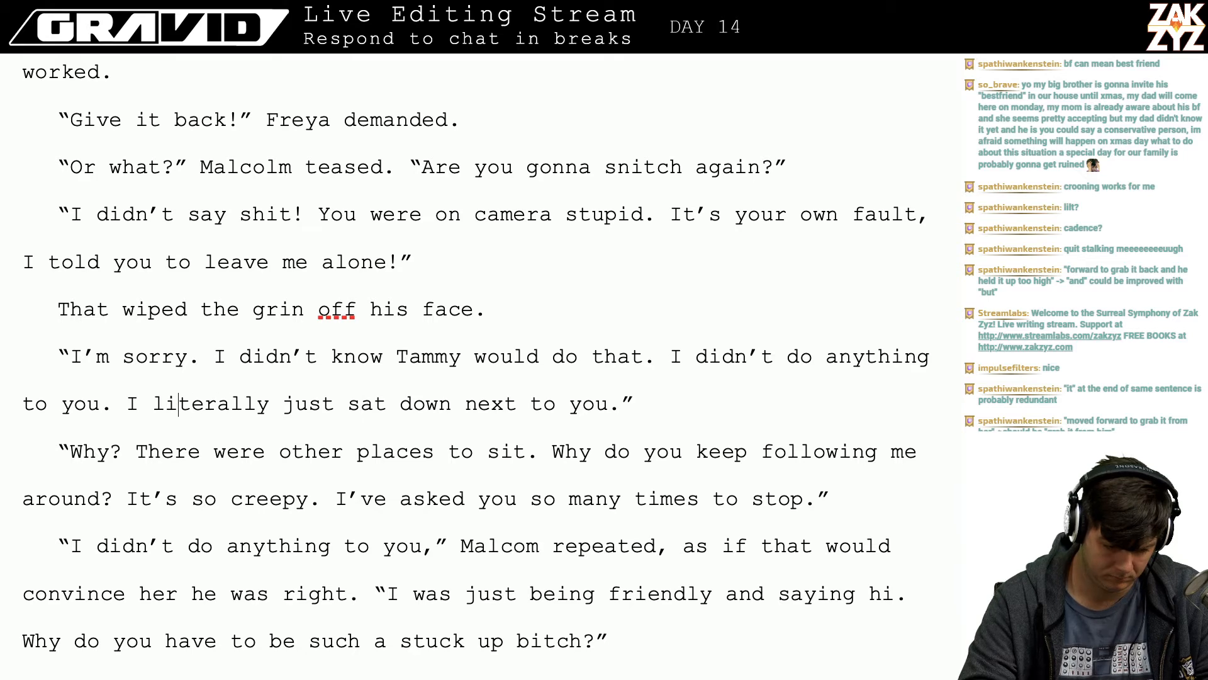
key("Left")
key("Left")
key("Left")
key("Left")
key("Left")
key("Left")
key("BackSpace")
key("BackSpace")
key("BackSpace")
key("BackSpace")
key("BackSpace")
key("BackSpace")
key("BackSpace")
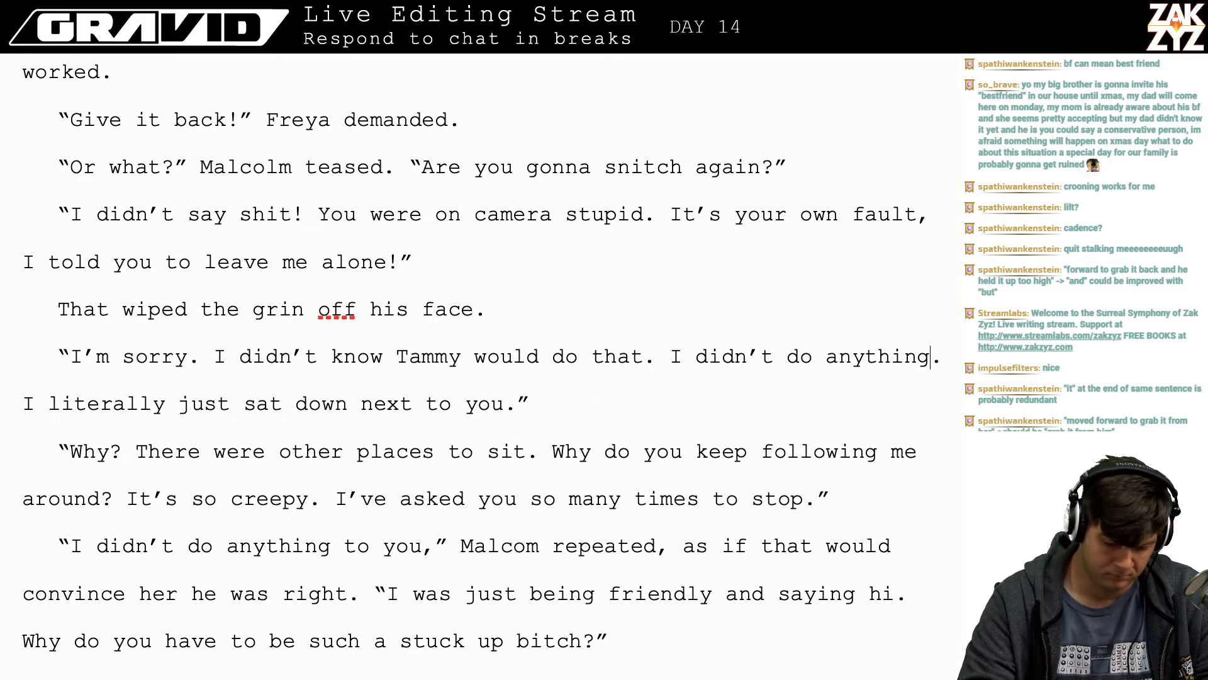
- Reread the exchange from Malcom's apology through his parting reply and departure
key("Down")
key("Down")
key("Down")
key("Down")
key("Down")
key("Down")
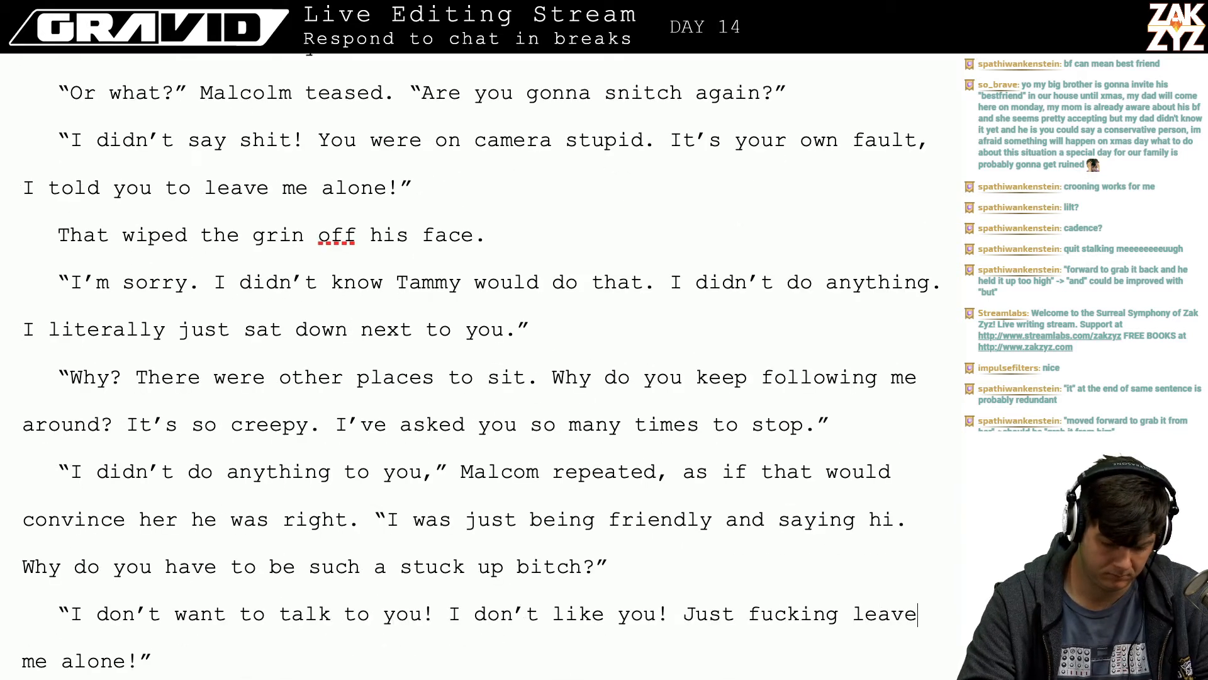
key("Down")
key("Up")
key("Up")
key("Up")
key("Up")
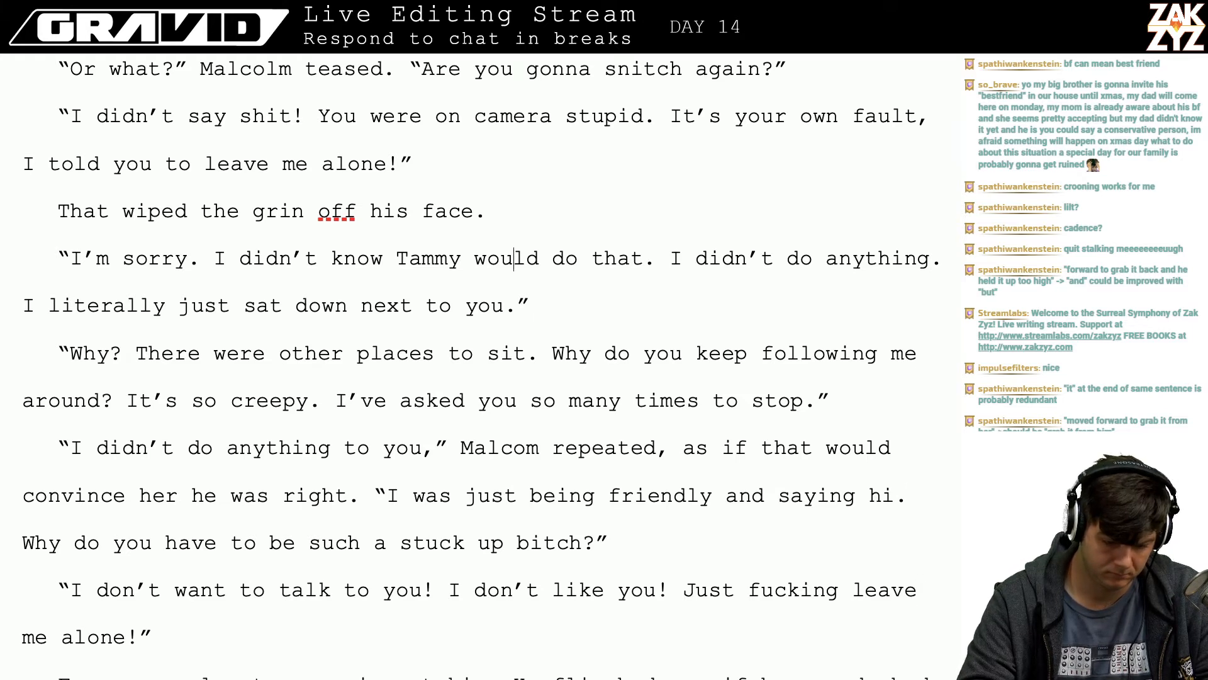
key("Down")
key("Down")
key("Down")
key("Down")
key("Down")
key("Down")
key("Down")
key("Down")
key("Down")
key("Down")
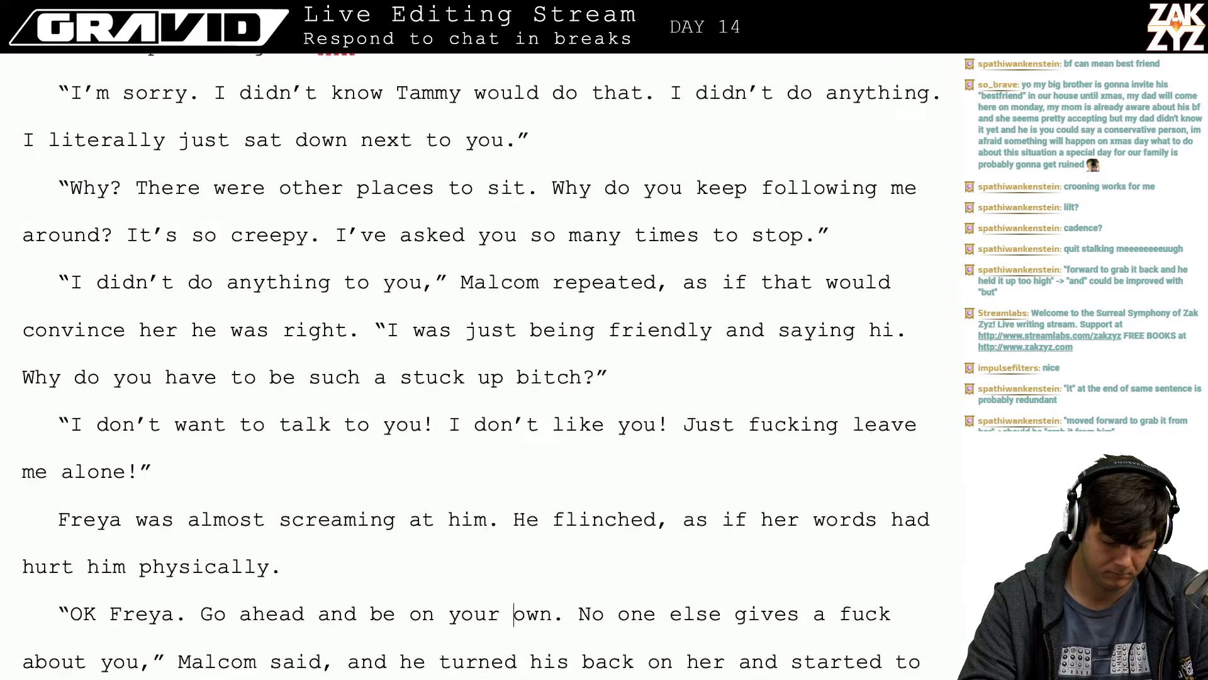
key("Up")
key("Up")
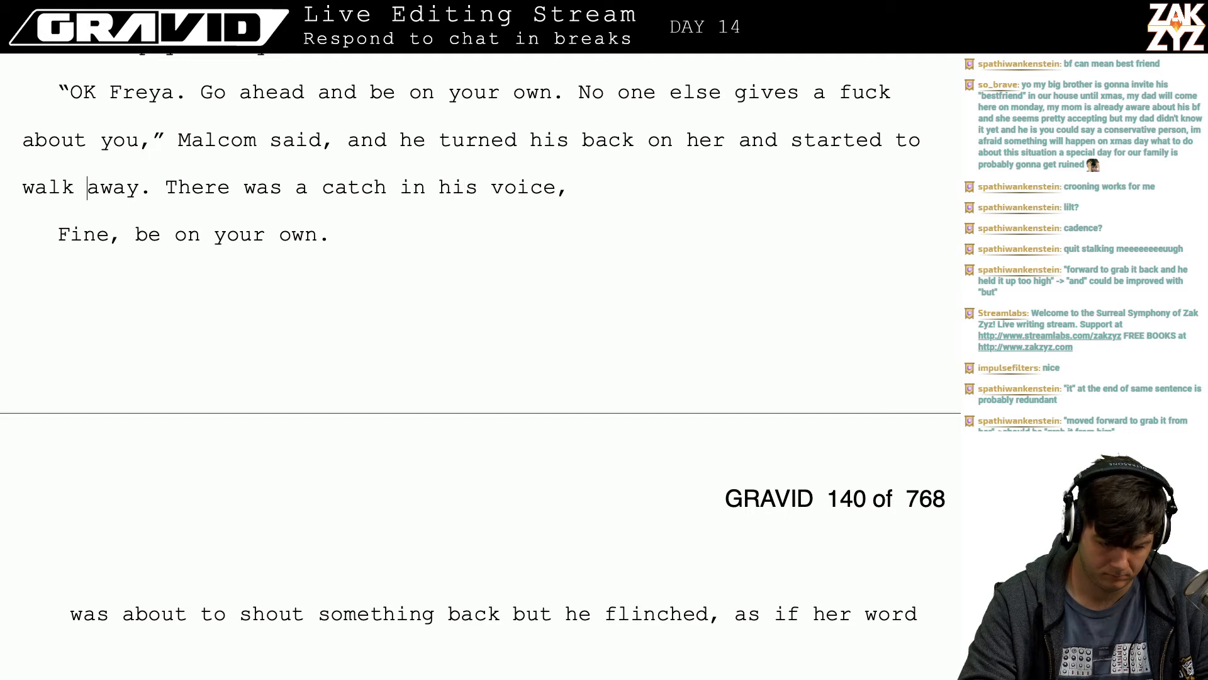
- End the attribution with a period as "Malcom said." and move "and he turned his back on her" onward into a separate paragraph
left_click(332, 140)
key("BackSpace")
type(".")
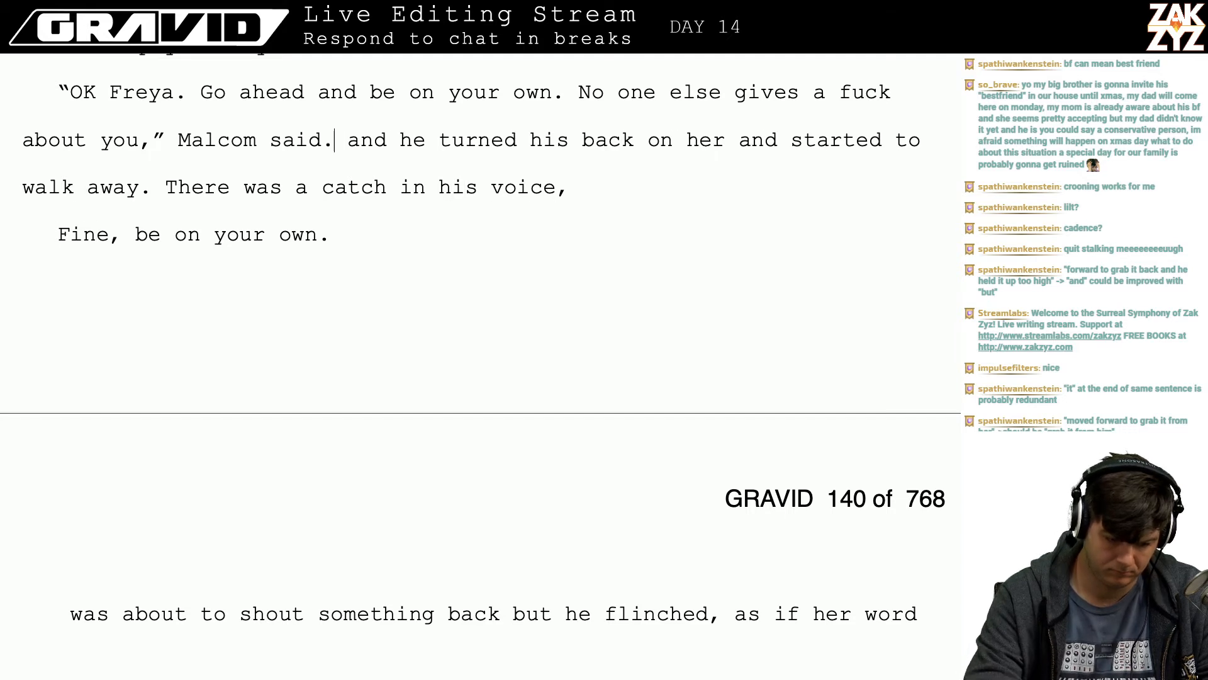
key("BackSpace")
type(",")
key("Return")
key("Return")
key("Left")
key("Left")
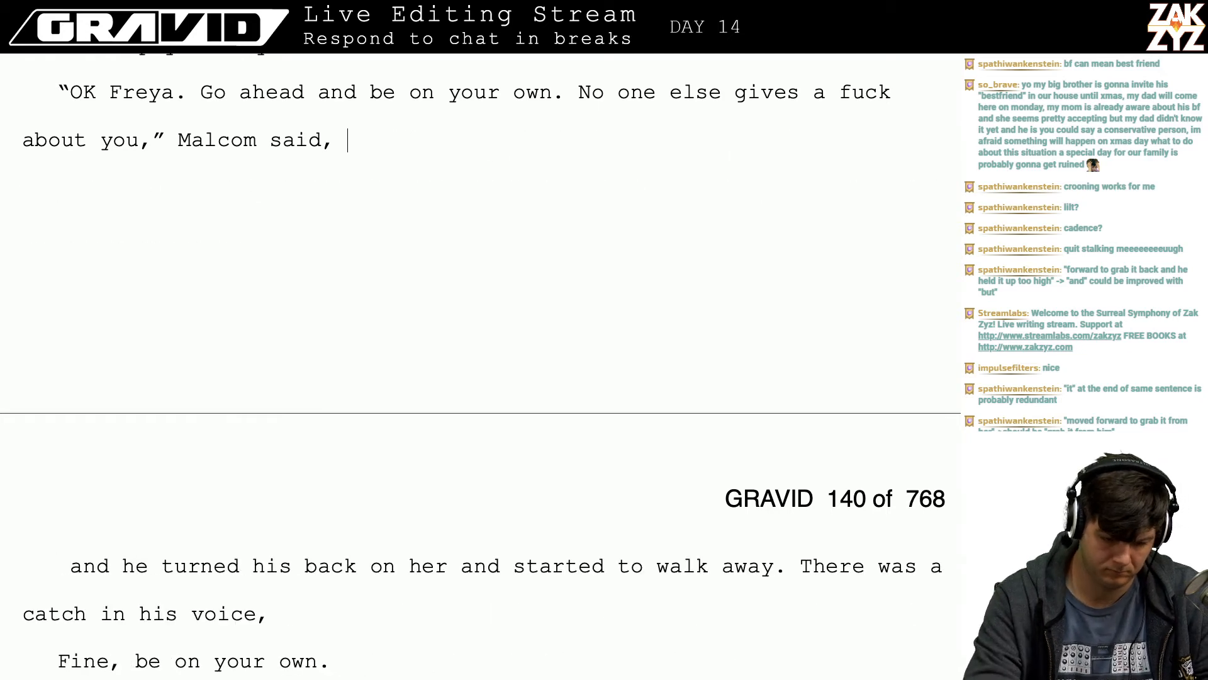
key("BackSpace")
type(". ")
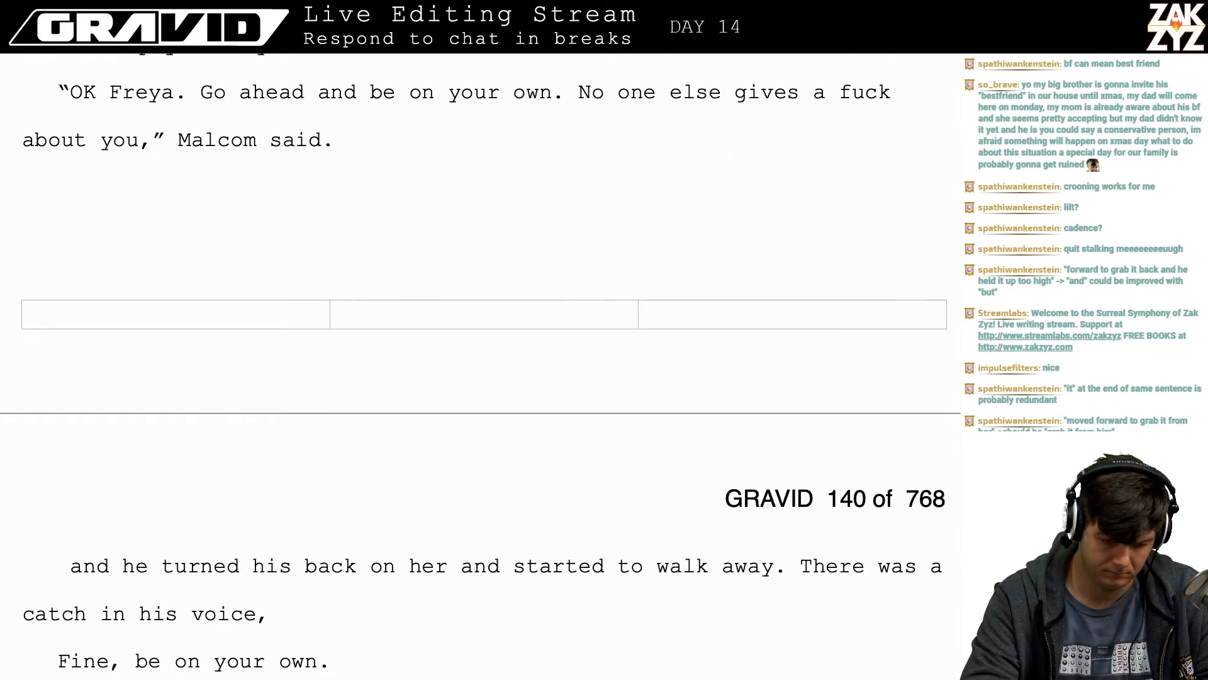
- Add "There was a catch in his voice, as if he were on the verge of crying." after "Malcom said."
type("There was a catch")
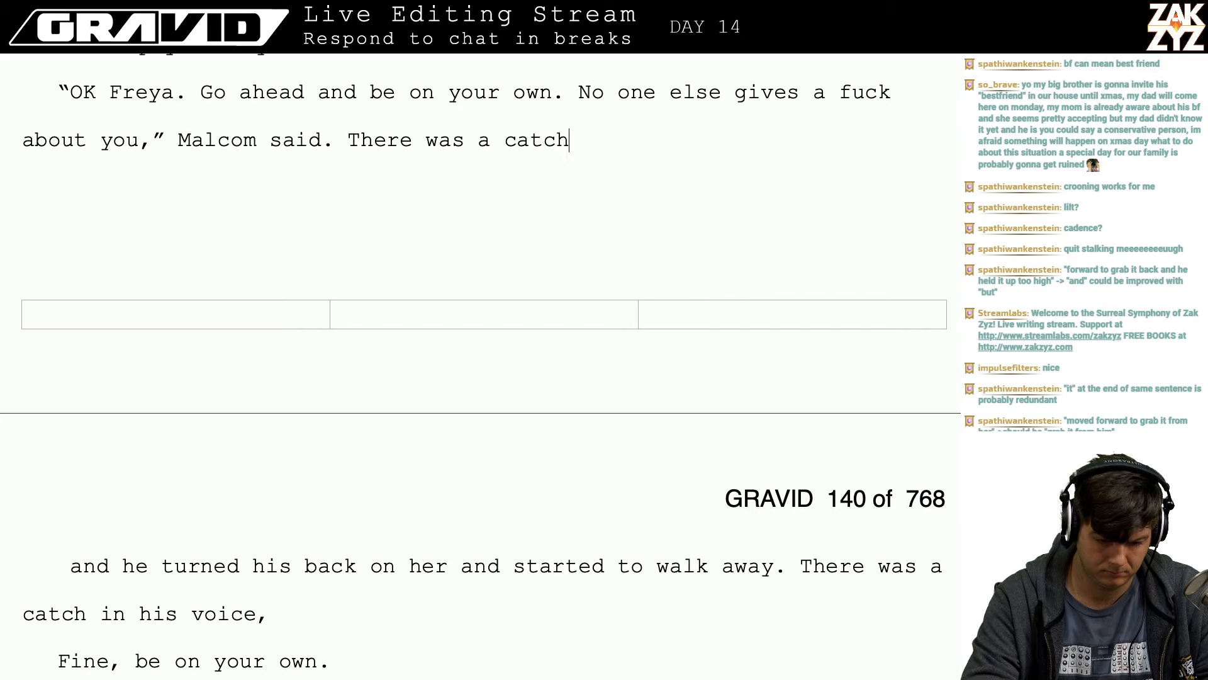
type(" in his voice, as if her we")
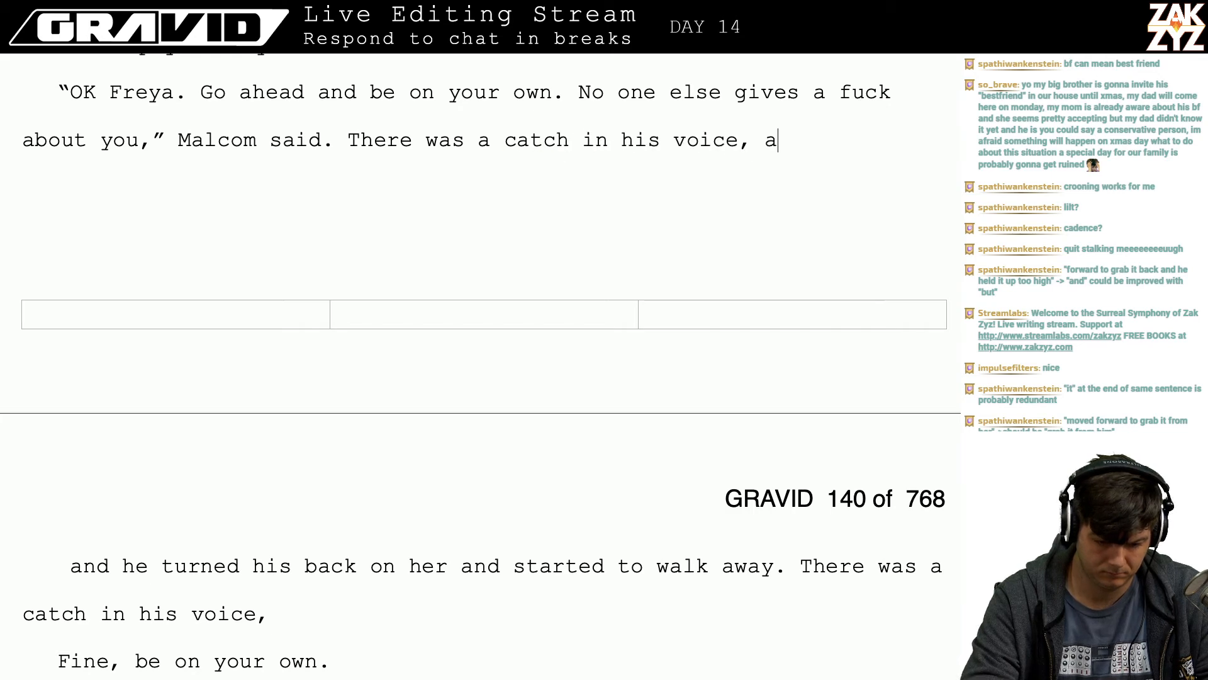
key("BackSpace")
key("BackSpace")
key("BackSpace")
key("BackSpace")
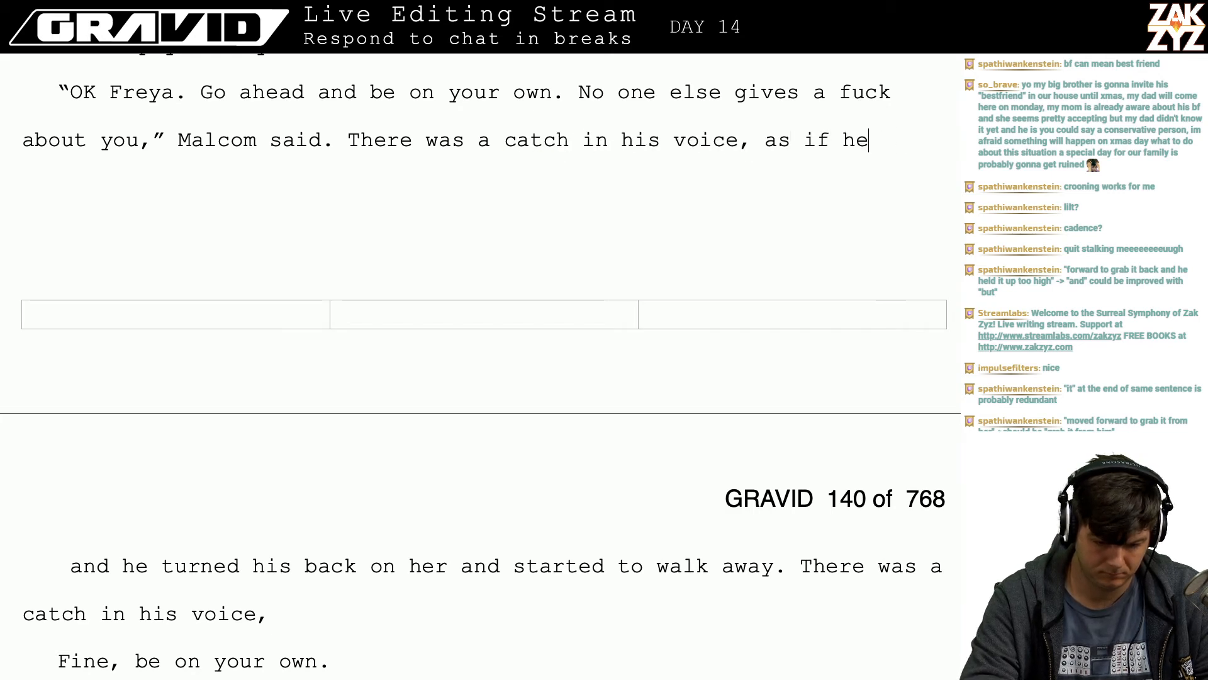
type("were on the ver")
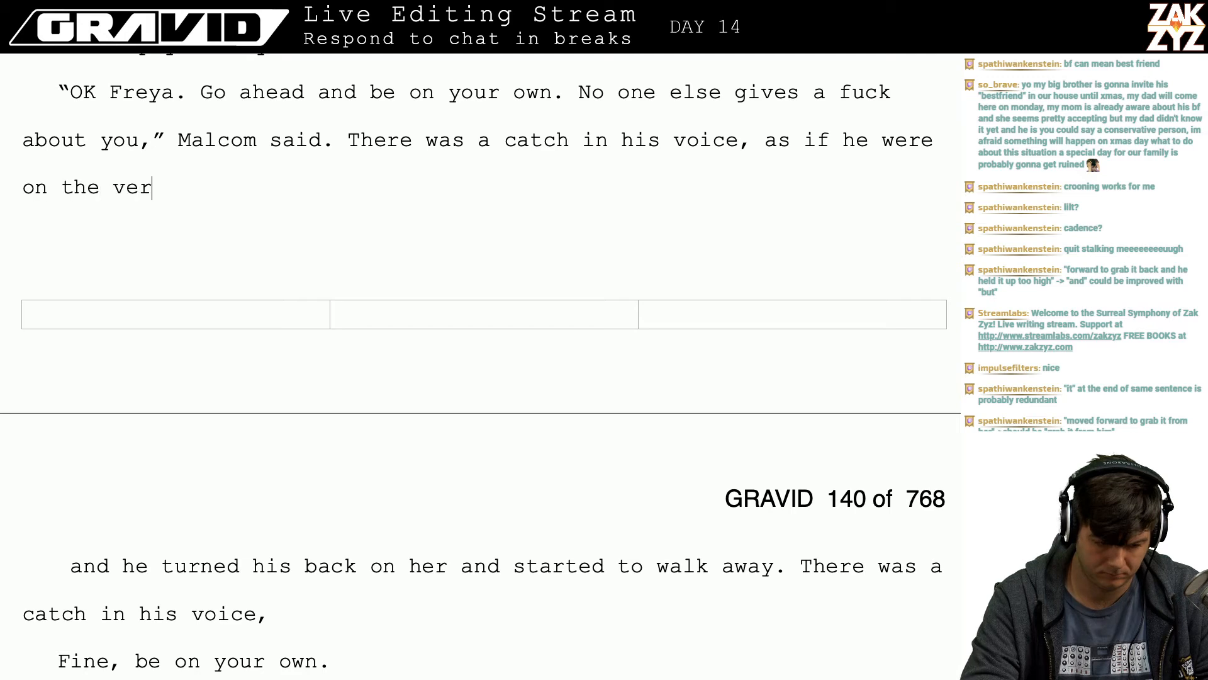
type("ge of crying.")
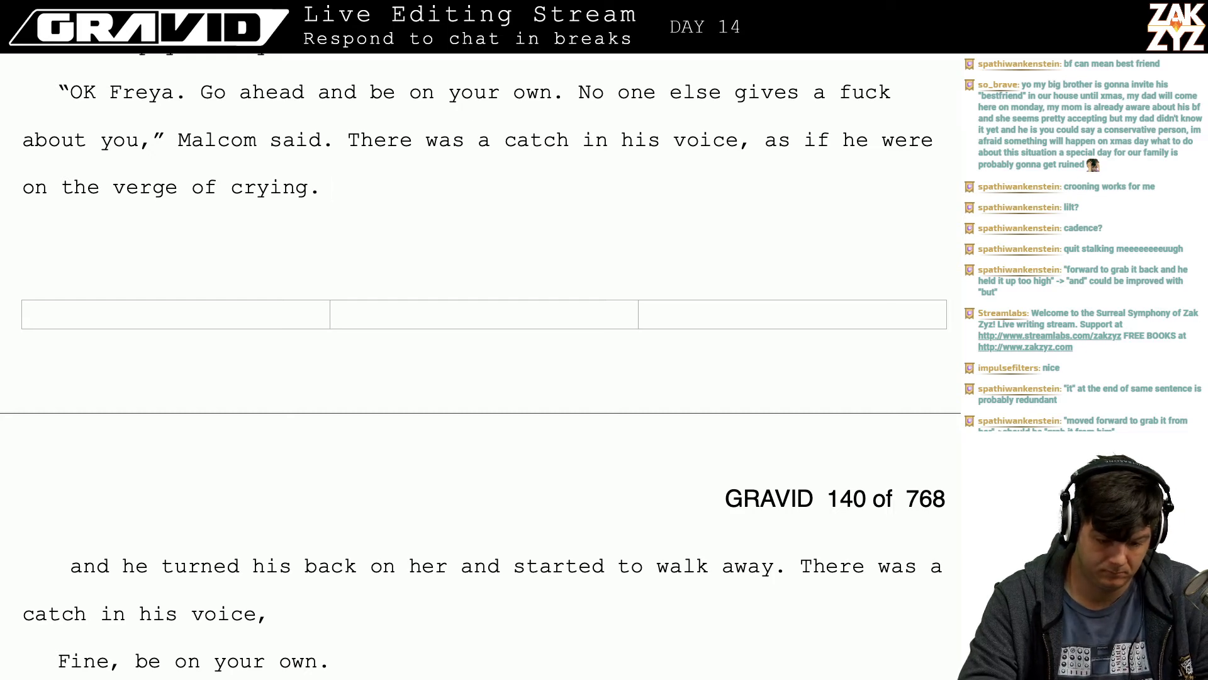
- Continue Malcom's paragraph with "He turned his back on her and started to walk away."
type(" He turned his bak on")
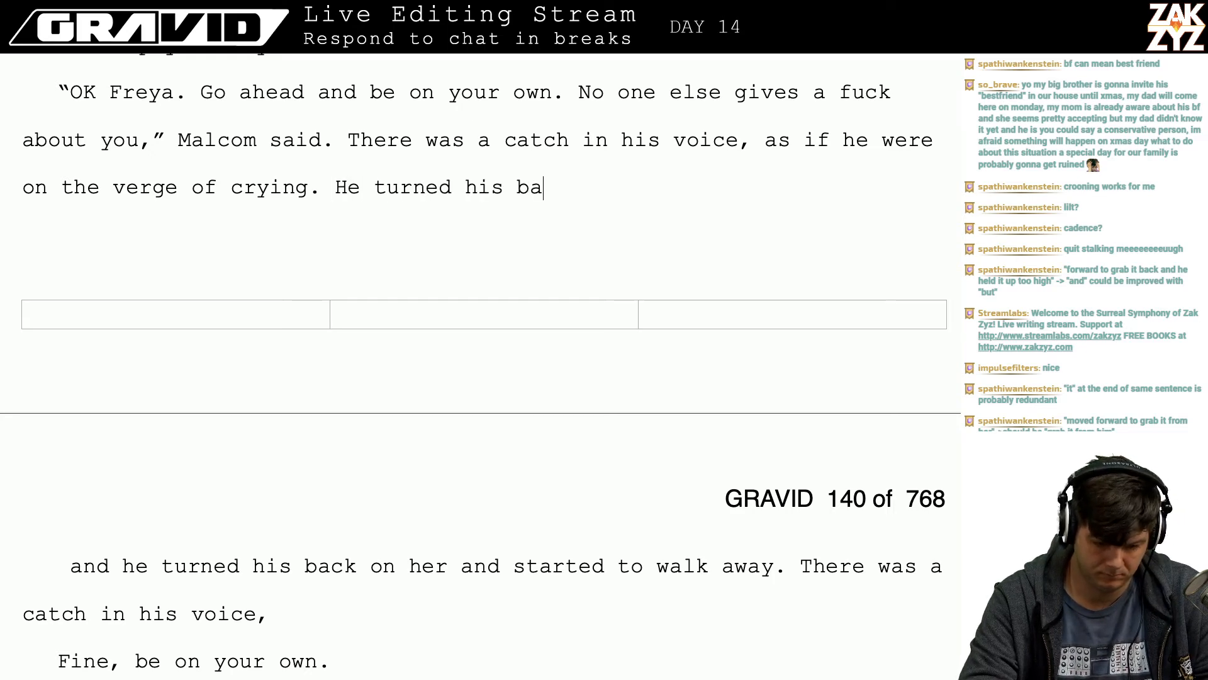
key("BackSpace")
key("BackSpace")
key("BackSpace")
key("BackSpace")
type("ck ")
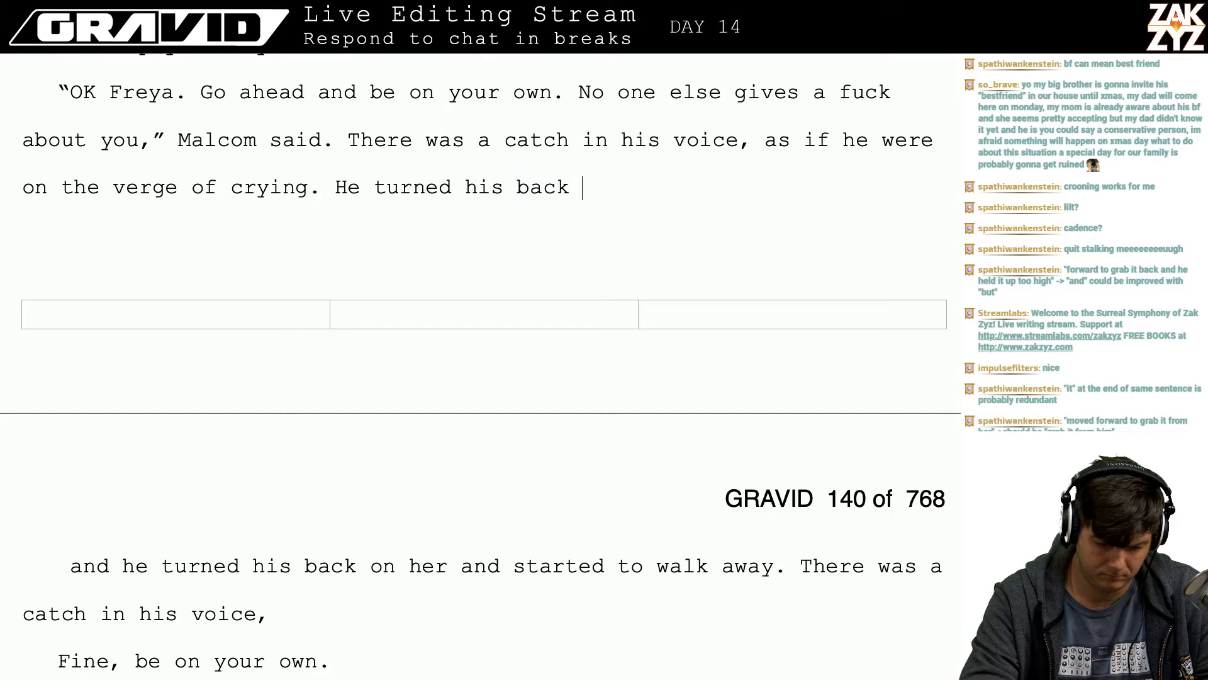
type("on her and star")
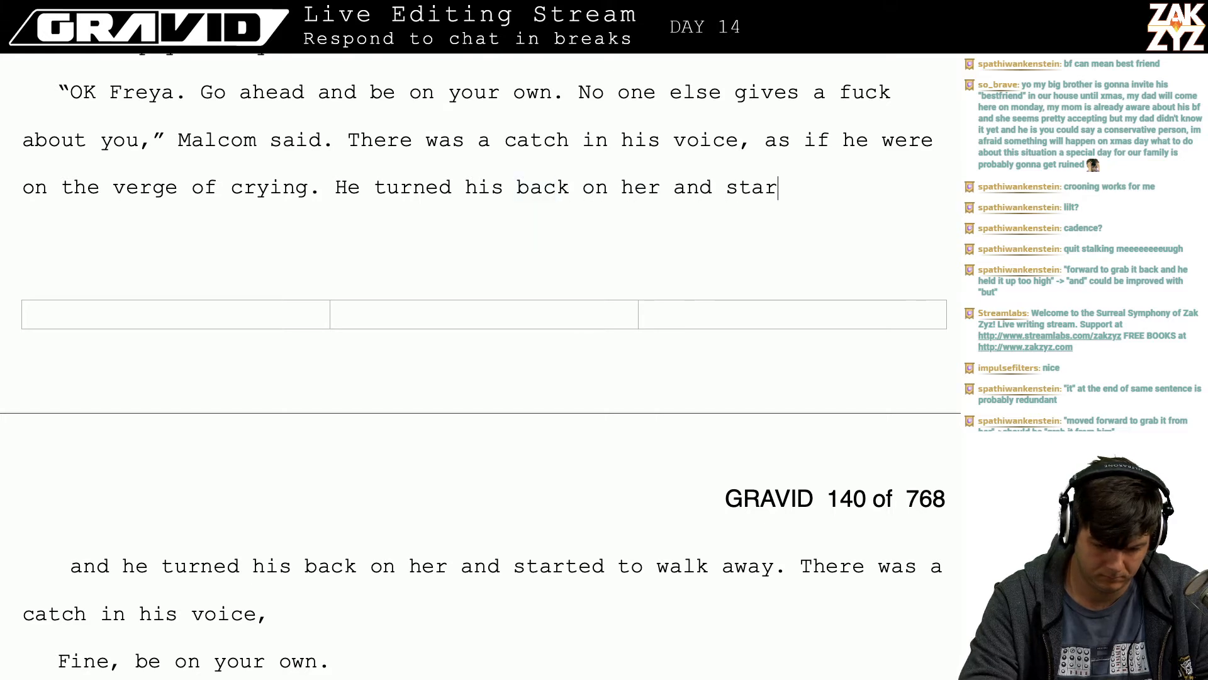
type("ted to walk away.")
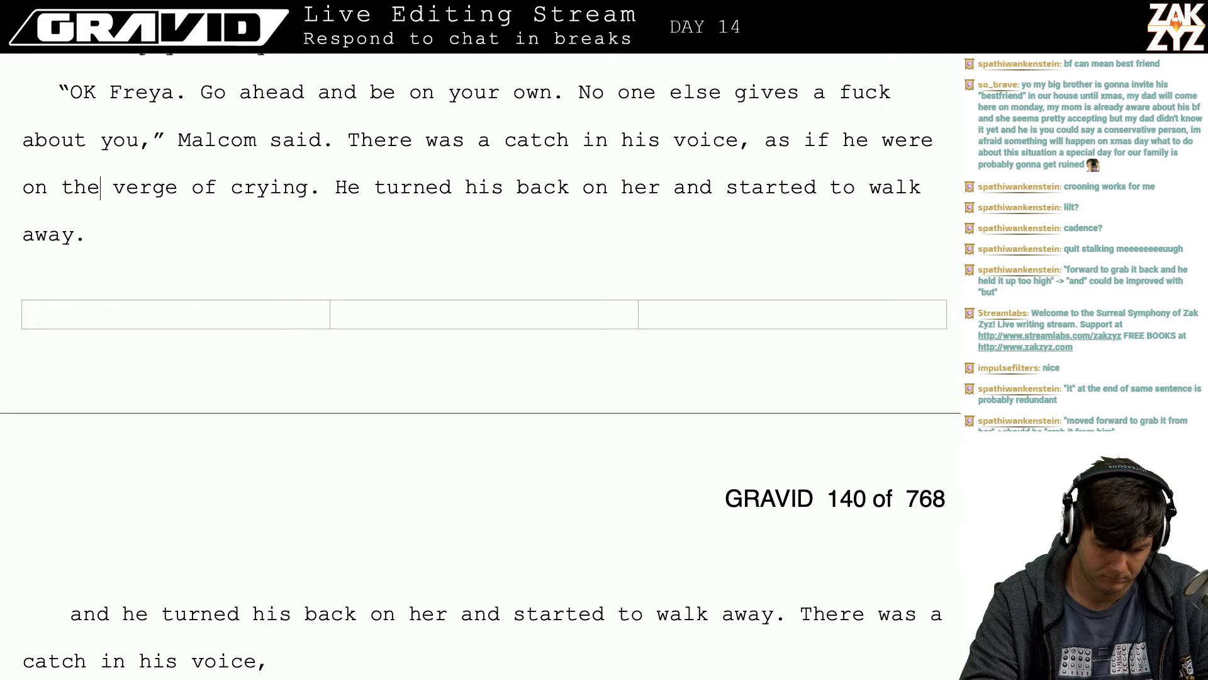
- Extend the attribution to "Malcom said, a catch in his voice." ahead of the sentence "There was a catch in his voice"
scroll(478, 252, "up", 1)
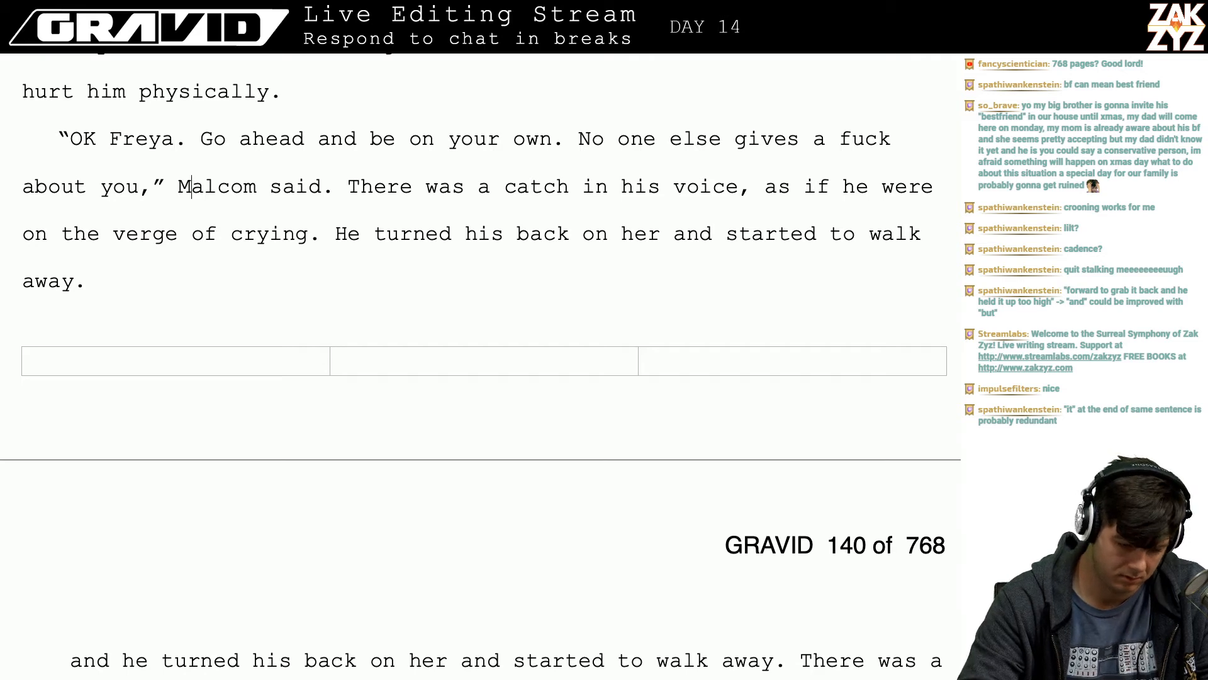
key("Right")
key("Right")
key("Right")
key("Right")
key("Right")
key("Right")
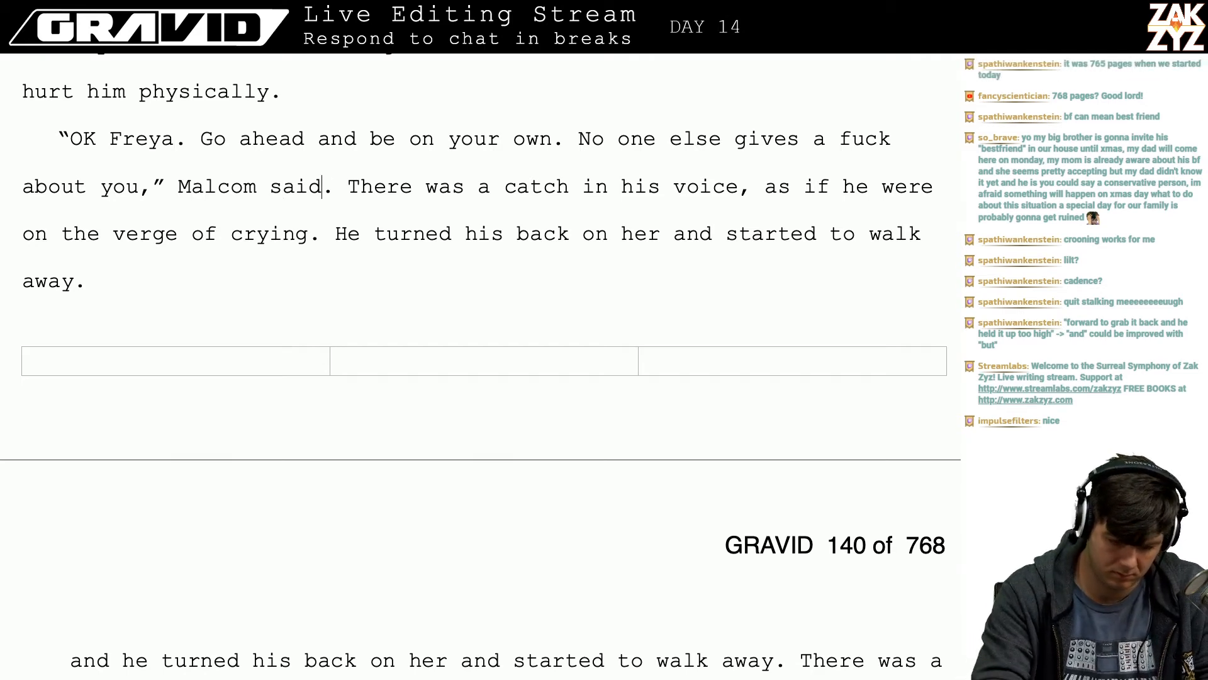
type(", a catch hin")
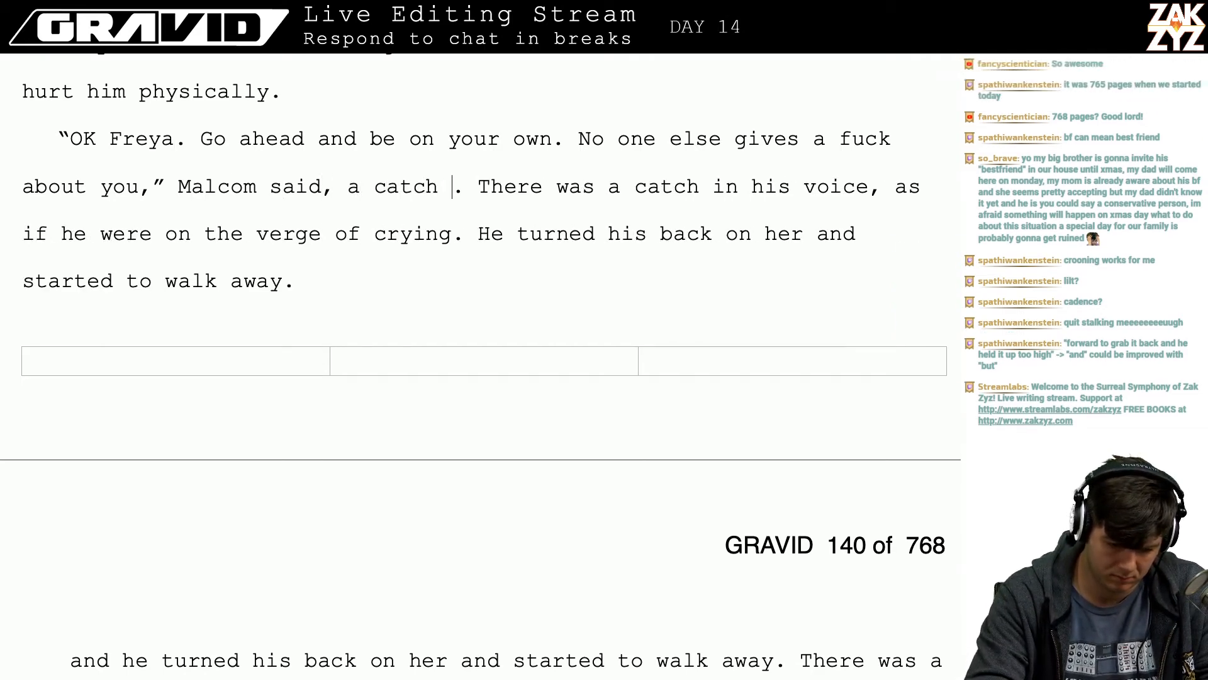
key("BackSpace")
key("BackSpace")
key("BackSpace")
type("in his bo")
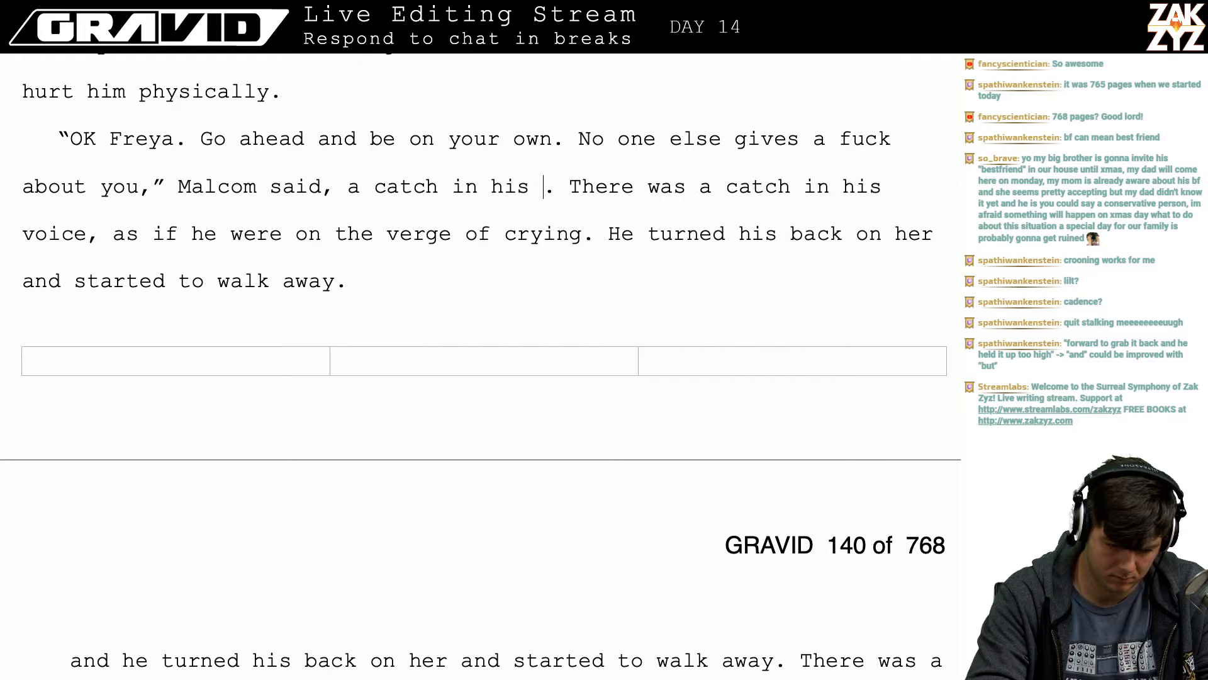
key("BackSpace")
key("BackSpace")
type("voice. The")
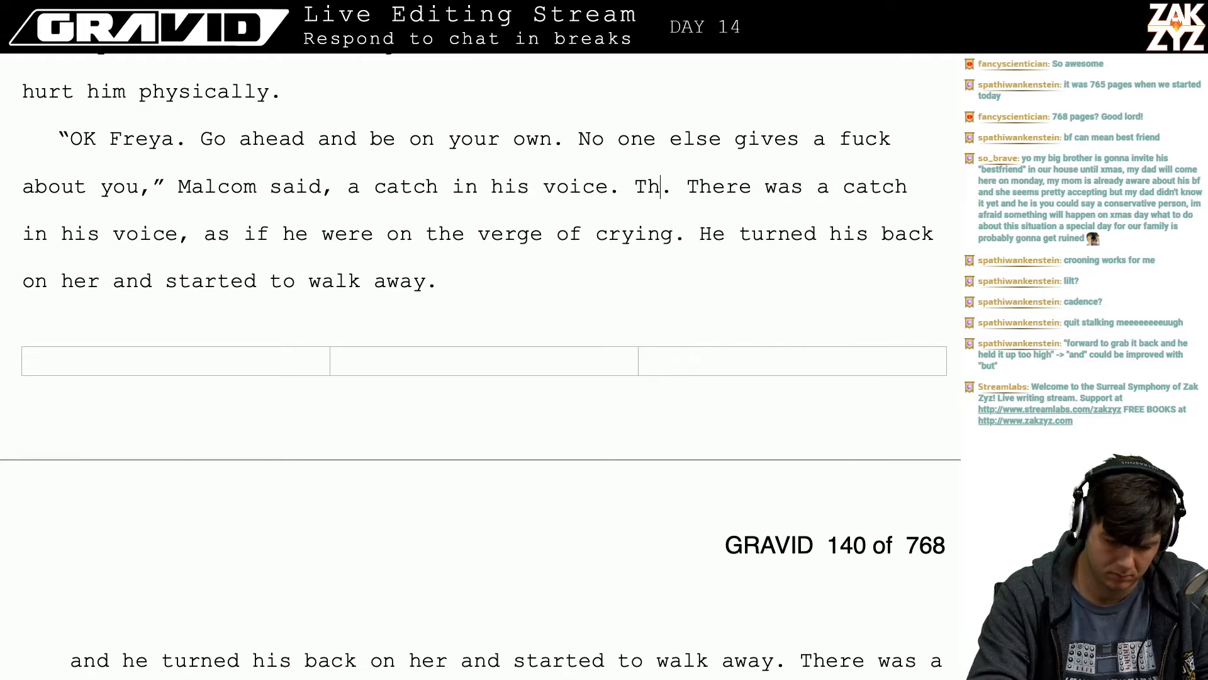
key("BackSpace")
key("BackSpace")
key("BackSpace")
key("BackSpace")
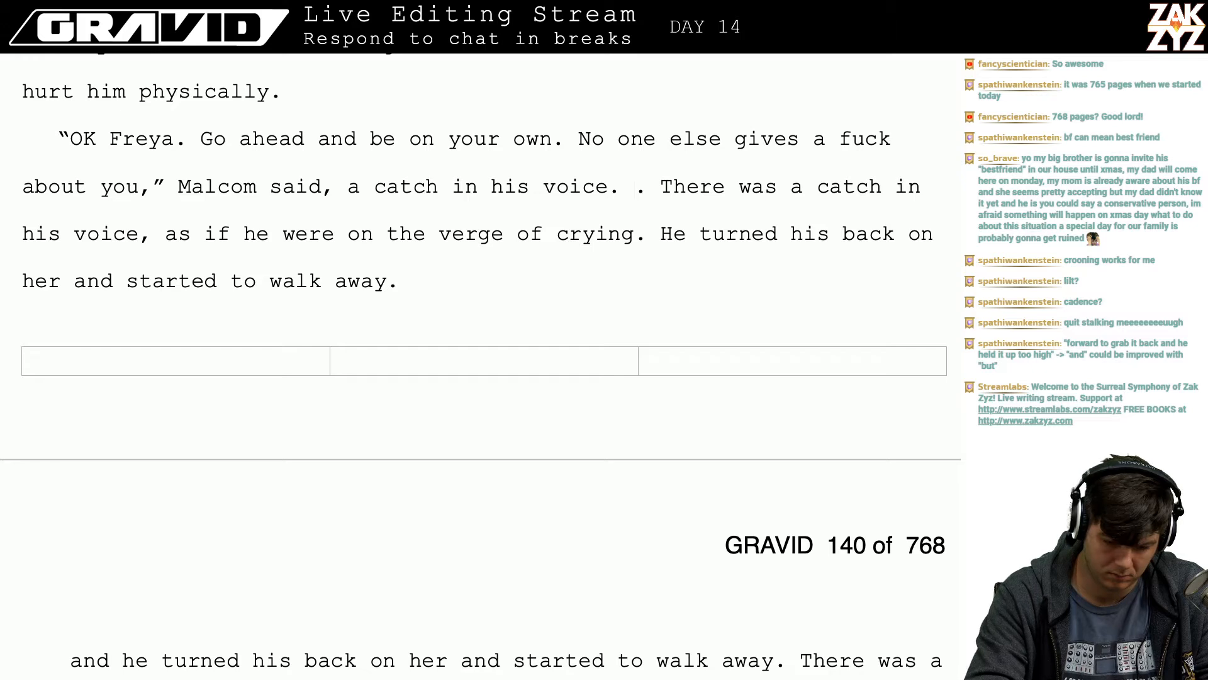
- Try the wording "This wasn't how he'd planned" after "a catch in his voice.", and delete it again
type("This wasn't how ")
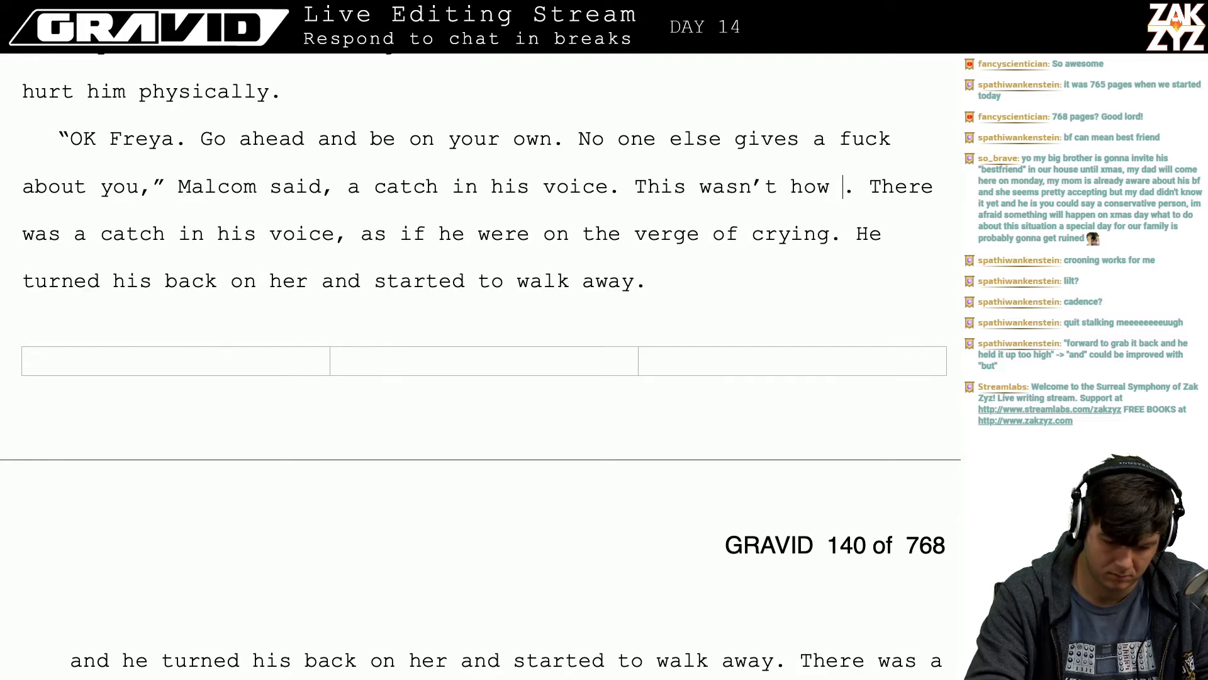
type("he'd planned t")
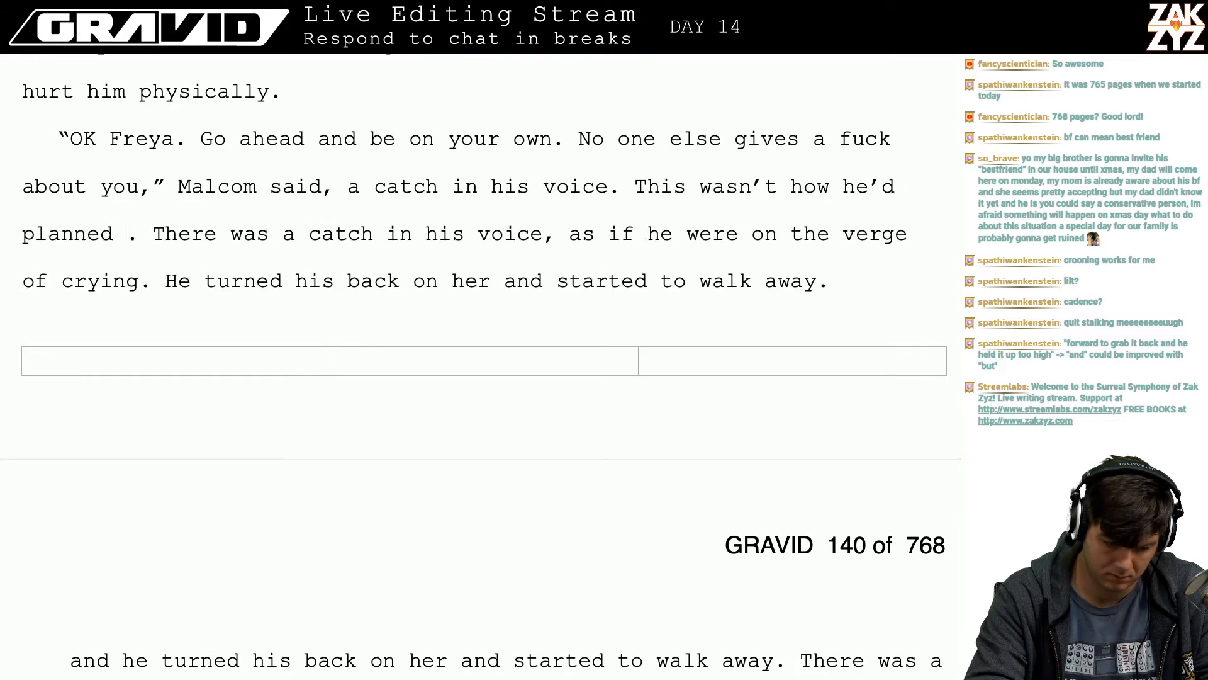
key("BackSpace")
key("BackSpace")
key("BackSpace")
key("BackSpace")
key("BackSpace")
key("BackSpace")
key("BackSpace")
key("BackSpace")
key("BackSpace")
key("BackSpace")
key("BackSpace")
key("BackSpace")
key("BackSpace")
key("BackSpace")
key("BackSpace")
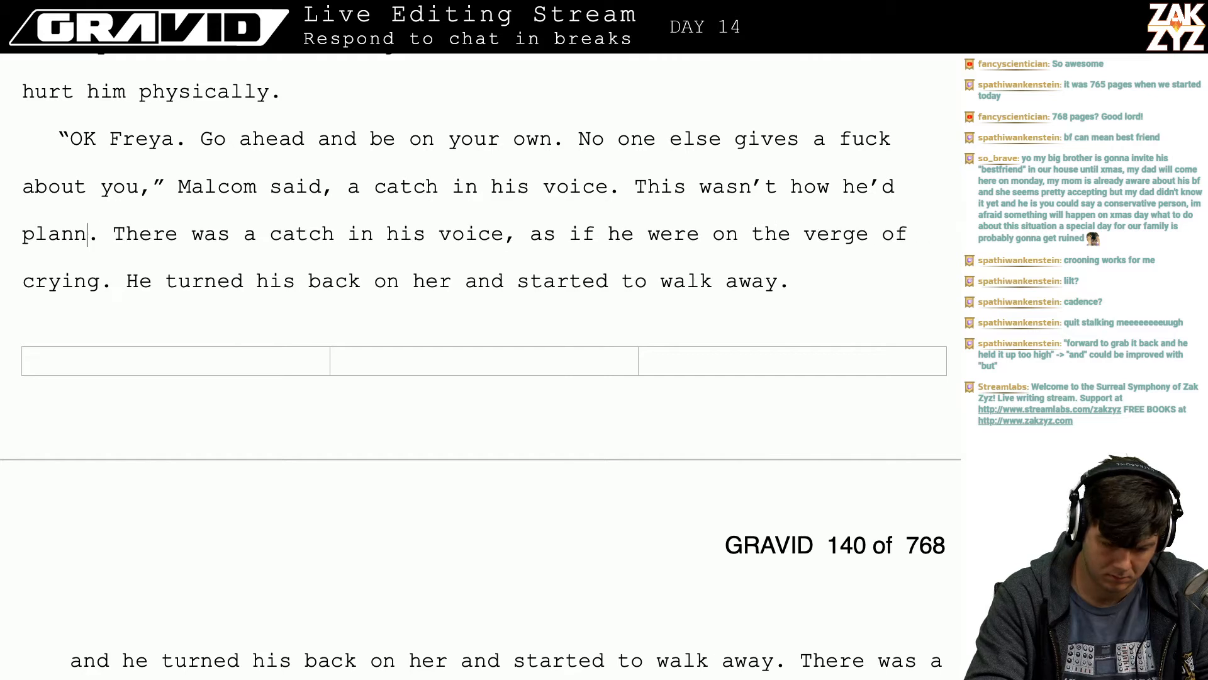
key("BackSpace")
key("BackSpace")
key("BackSpace")
key("BackSpace")
key("BackSpace")
key("BackSpace")
key("BackSpace")
key("BackSpace")
key("BackSpace")
key("BackSpace")
key("BackSpace")
key("BackSpace")
key("BackSpace")
key("BackSpace")
key("BackSpace")
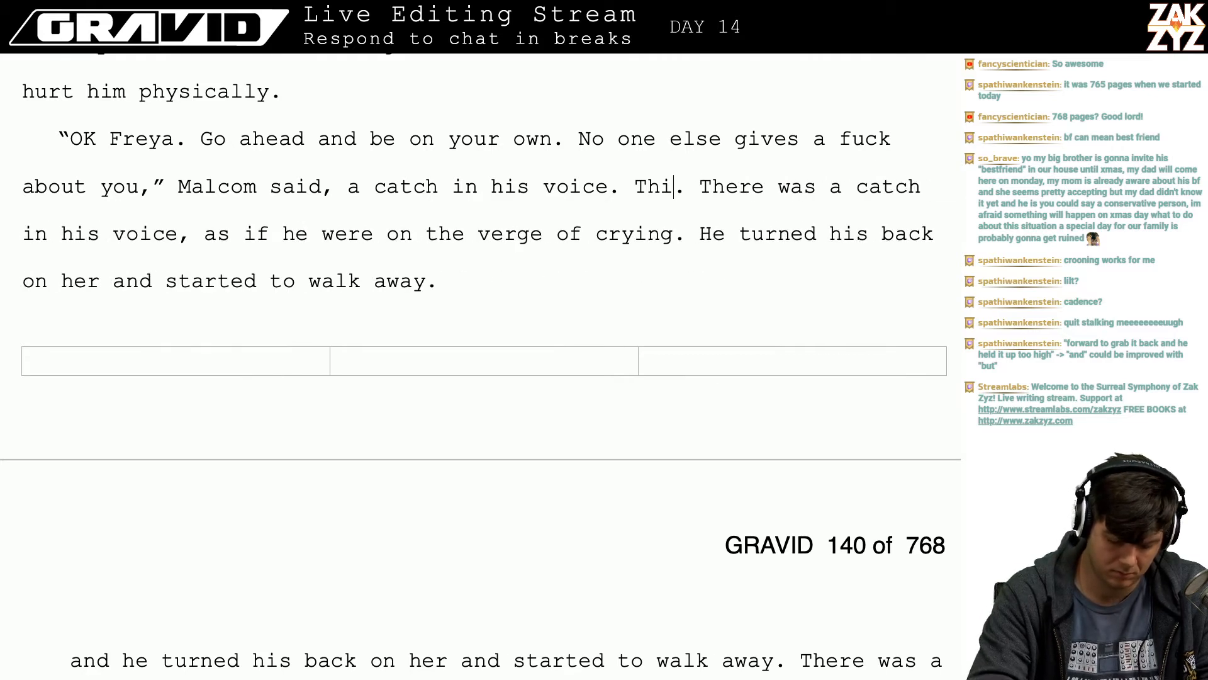
- Try "However he had planned this turning out" as the follow-up to Malcom's attribution, and remove it again
type("However he had pl")
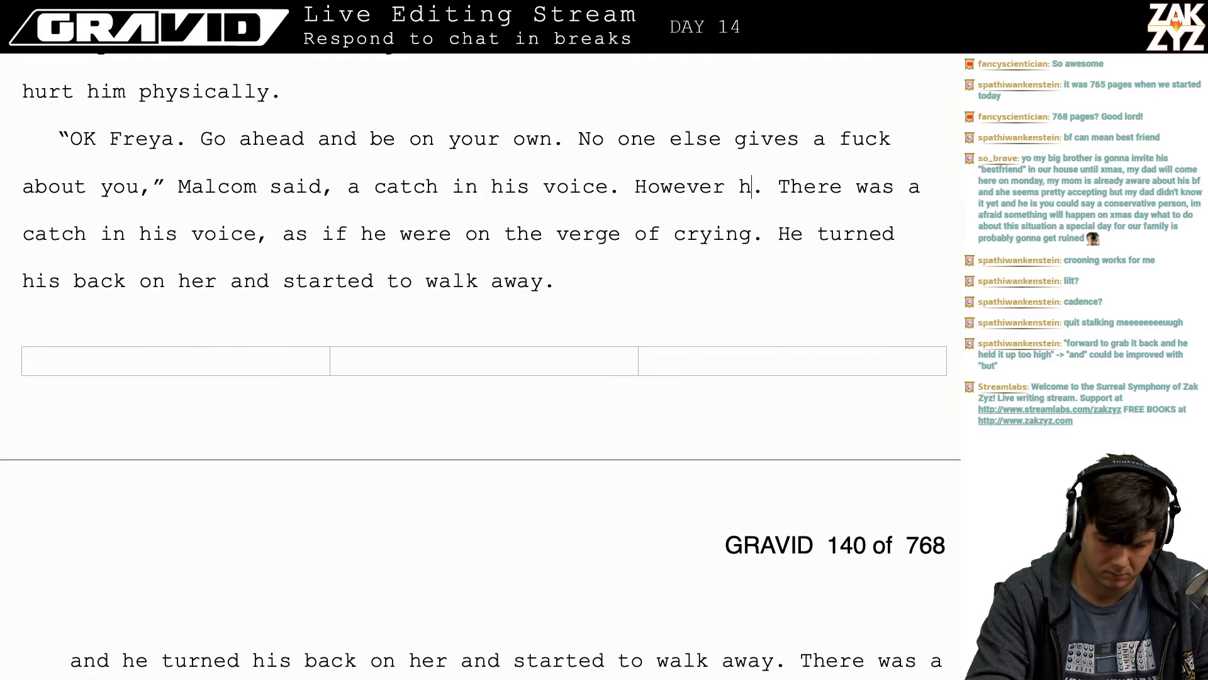
type("anned this turning")
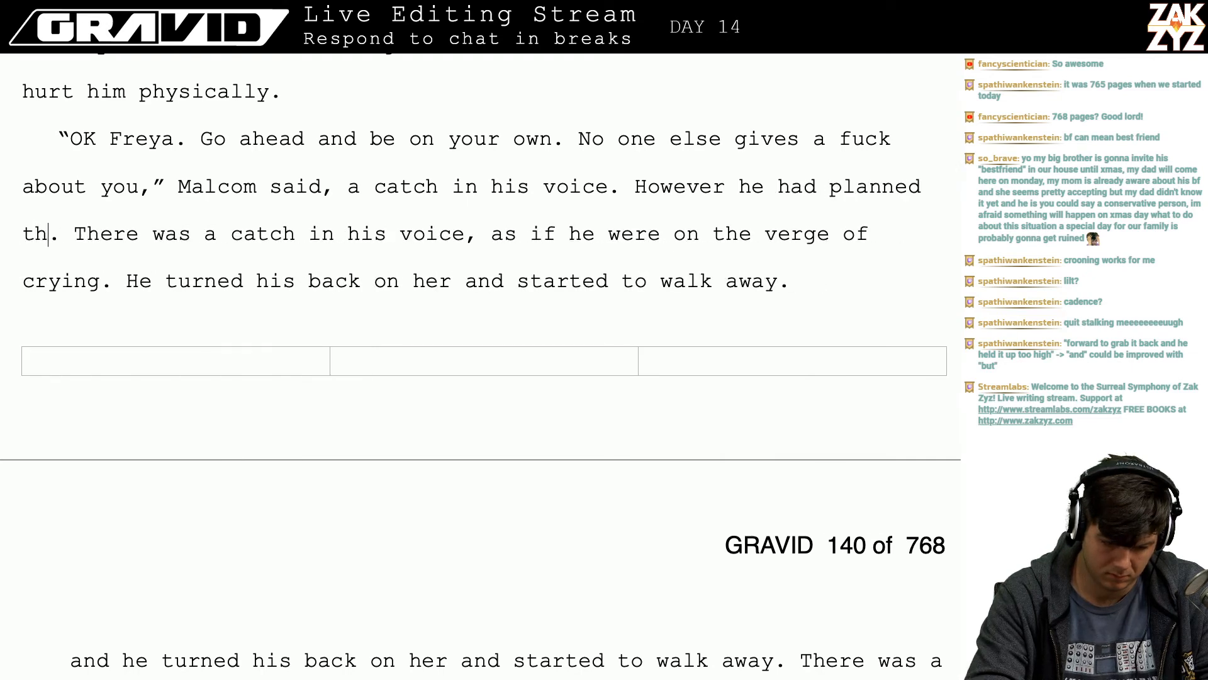
type(" out,")
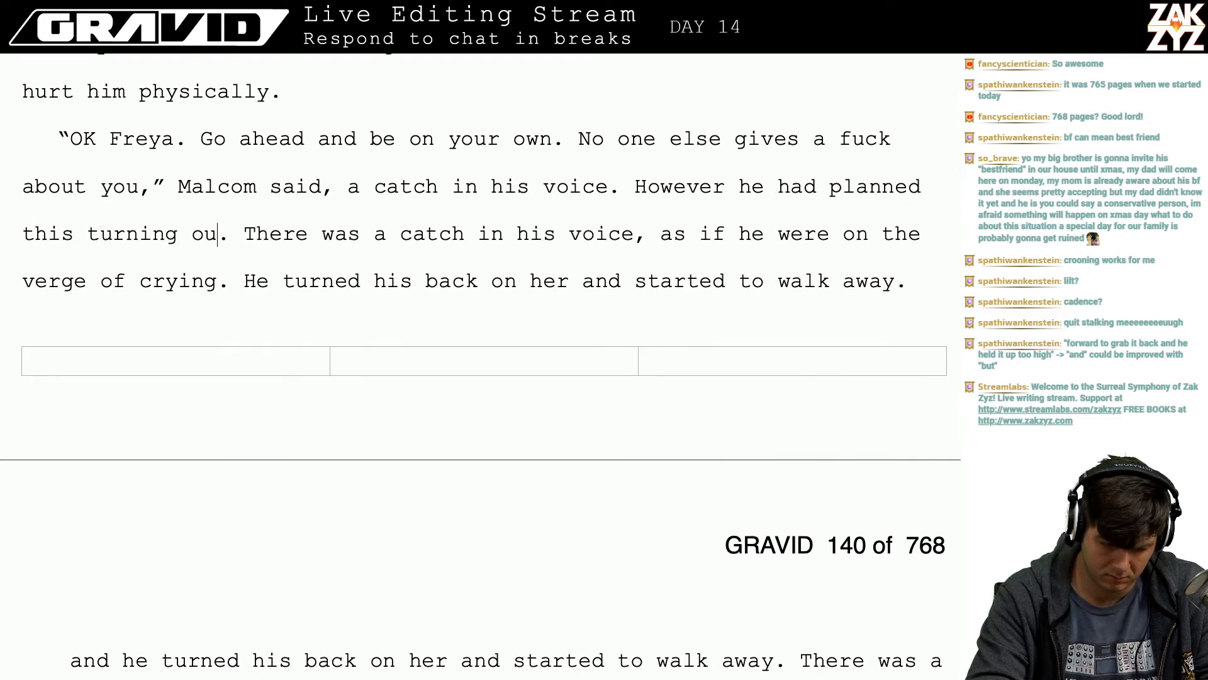
key("BackSpace")
key("BackSpace")
key("BackSpace")
key("BackSpace")
key("BackSpace")
key("BackSpace")
key("BackSpace")
key("BackSpace")
key("BackSpace")
key("BackSpace")
key("BackSpace")
key("BackSpace")
key("BackSpace")
key("BackSpace")
key("BackSpace")
key("BackSpace")
key("BackSpace")
key("BackSpace")
key("BackSpace")
key("BackSpace")
key("BackSpace")
key("BackSpace")
key("BackSpace")
key("BackSpace")
key("BackSpace")
key("BackSpace")
key("BackSpace")
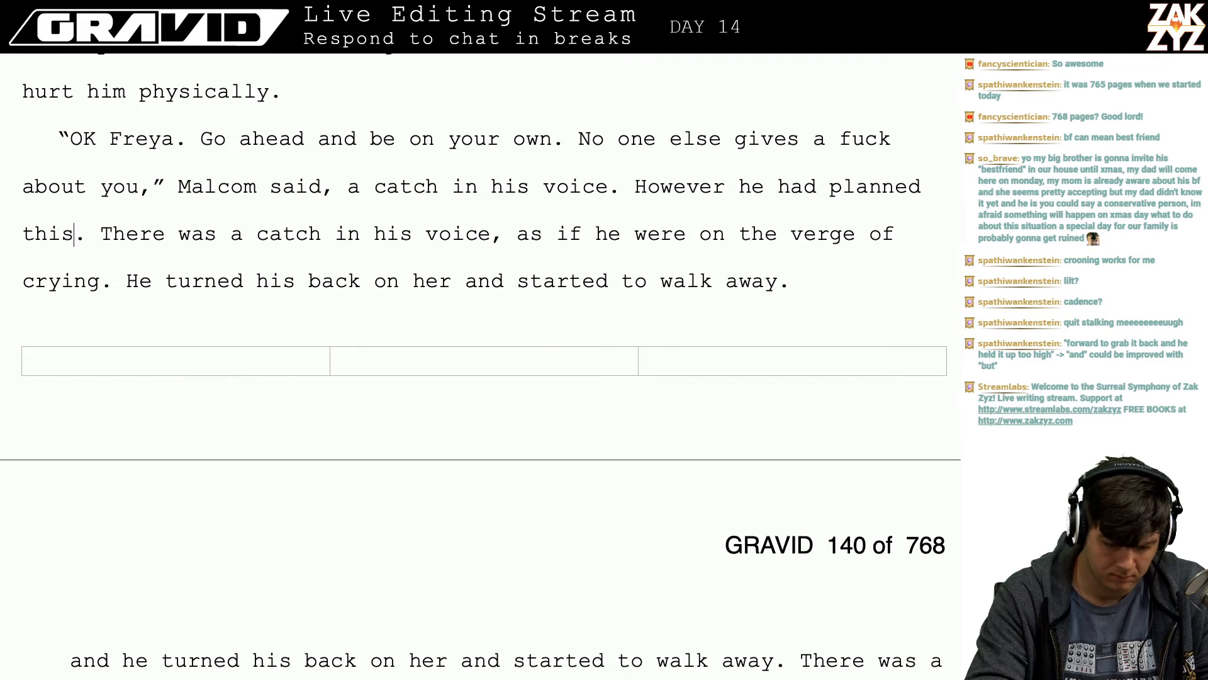
key("BackSpace")
key("BackSpace")
key("BackSpace")
key("BackSpace")
key("BackSpace")
key("BackSpace")
key("BackSpace")
key("BackSpace")
key("BackSpace")
key("BackSpace")
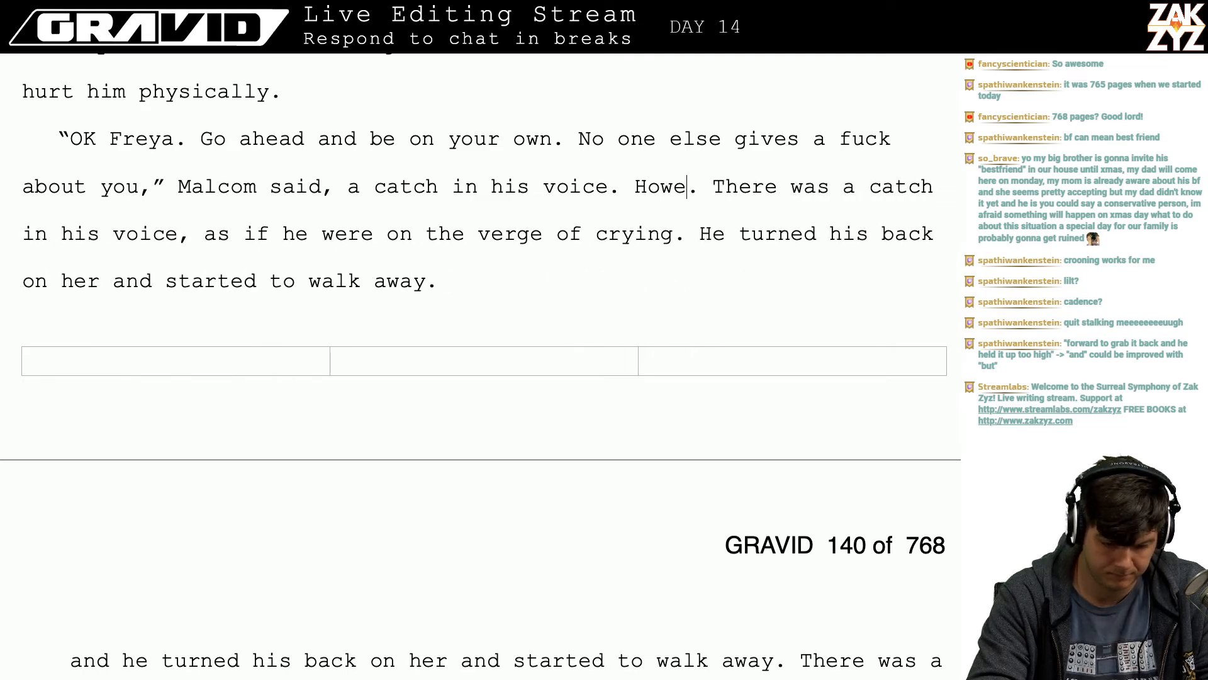
- Insert "She could tell he hadn't planned for things to go this way," after the attribution and start a new paragraph before it
type("She could tell he ")
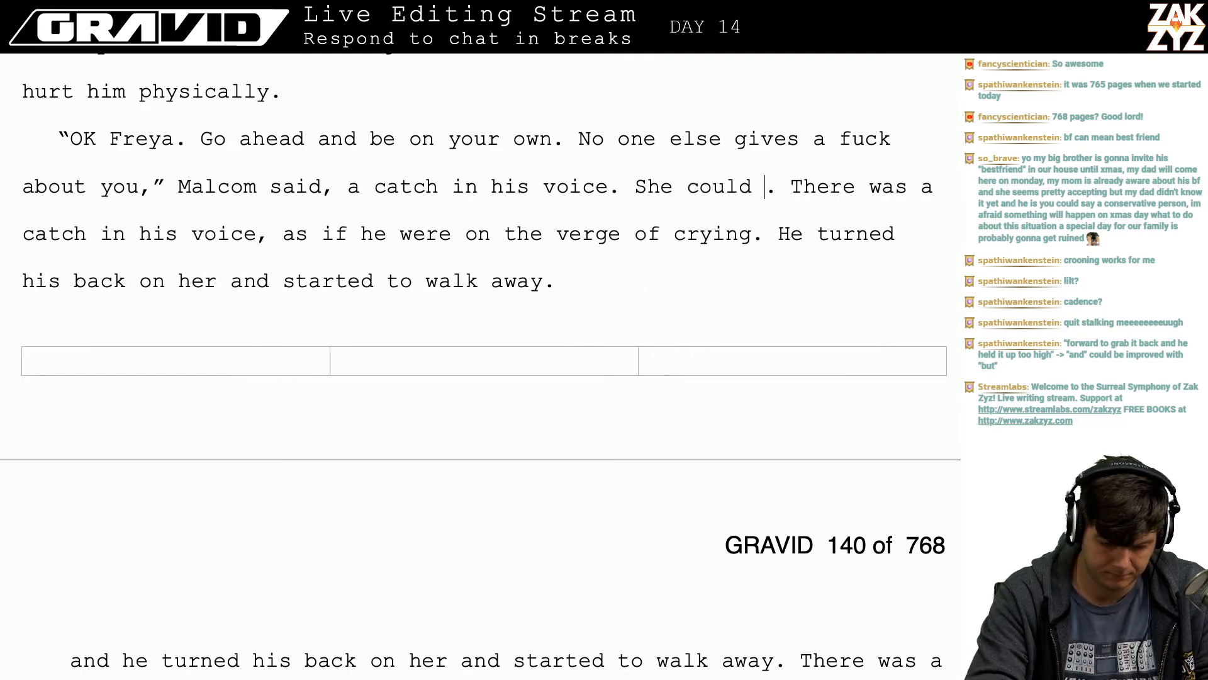
type("hadn't planned ")
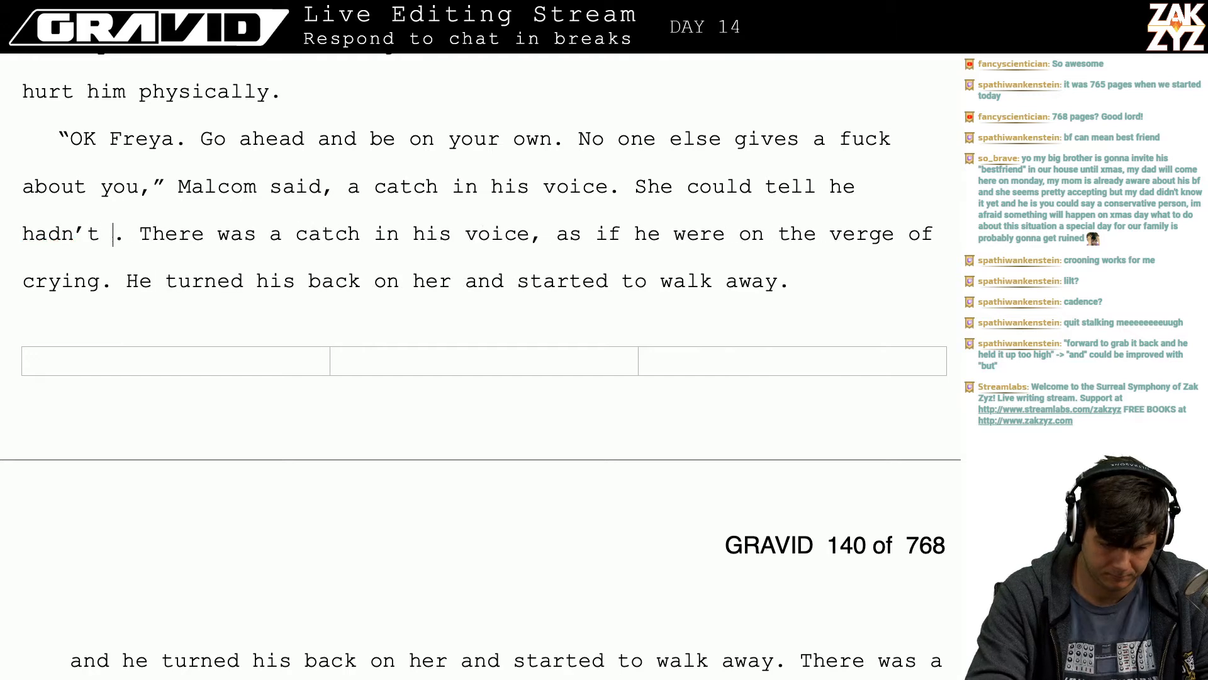
type("for things to go th")
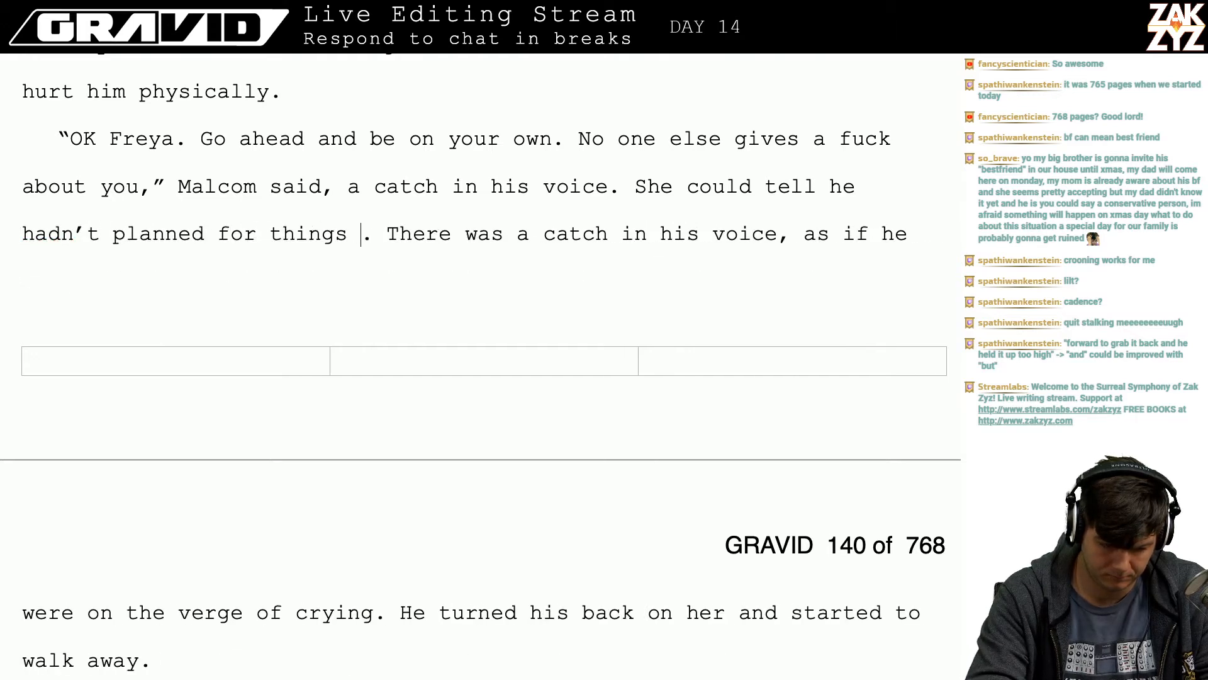
type("is way,")
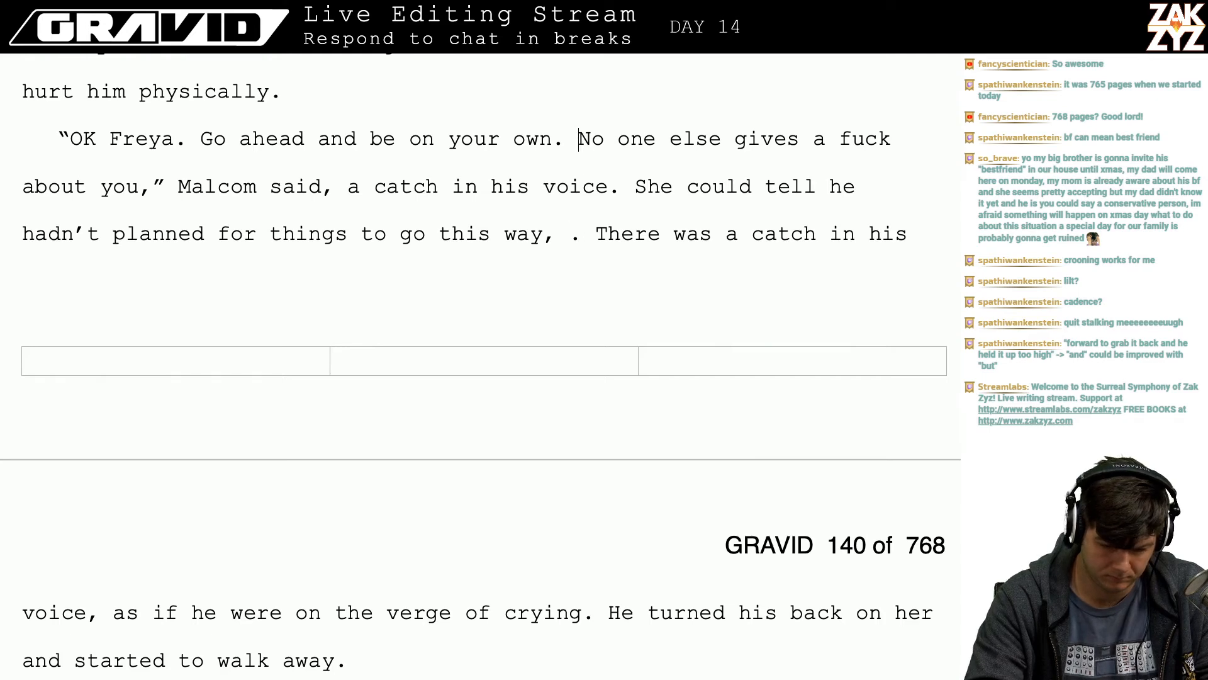
key("Right")
key("Return")
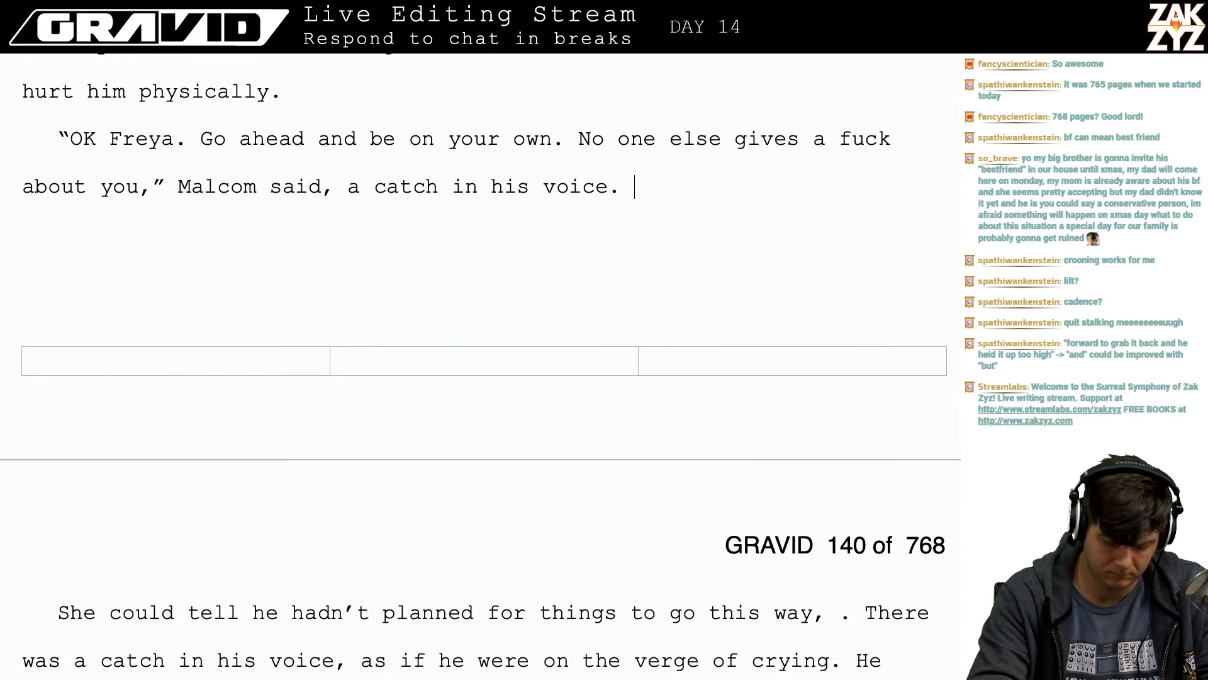
- Add "She stared at him, had he really not planned for things to go this way" after "a catch in his voice."
type("She stared a")
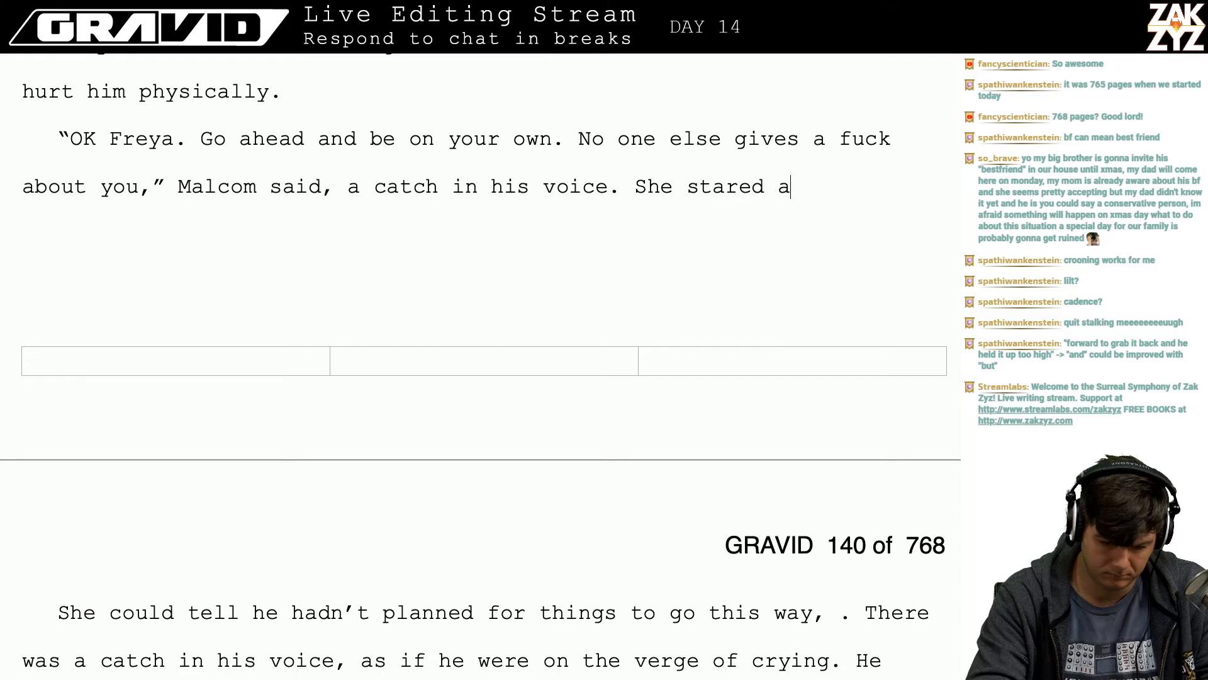
type("t him, had he really ")
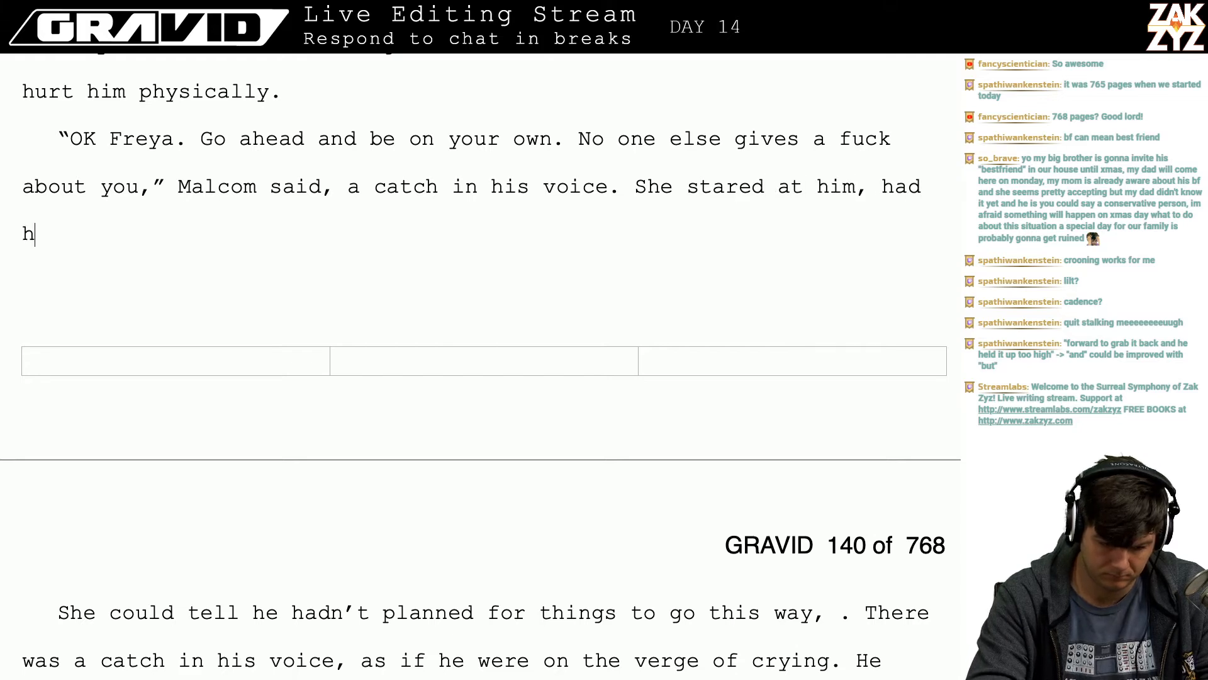
type("not ")
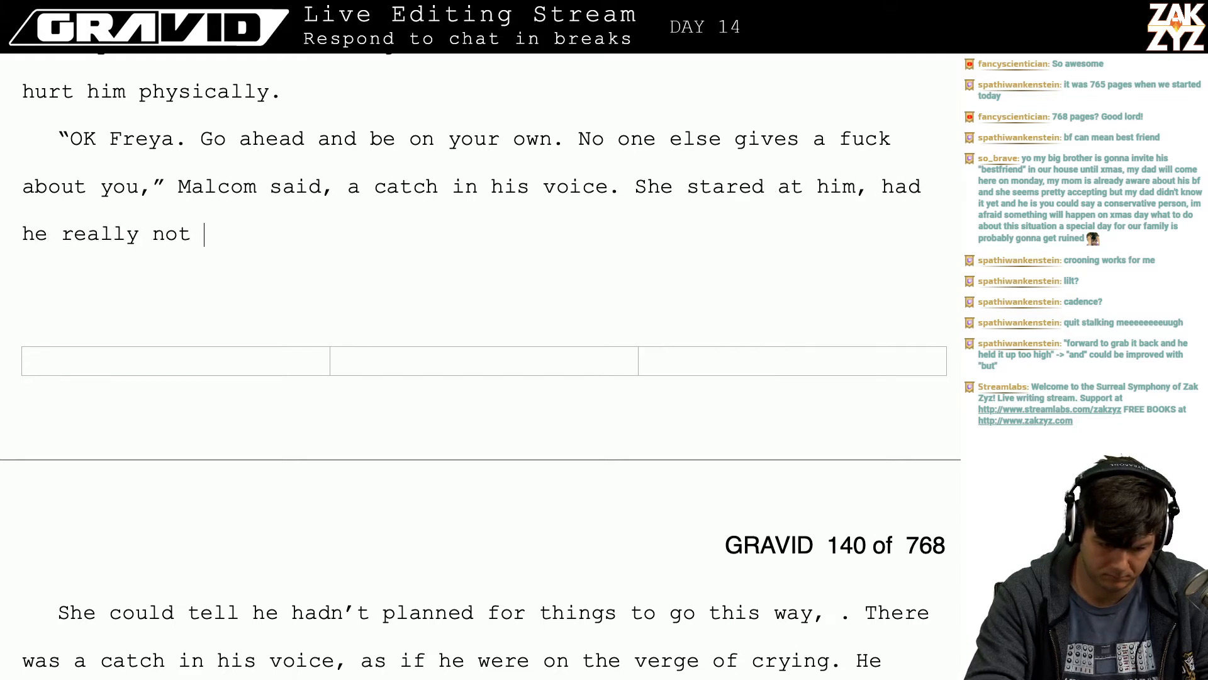
type("planned for")
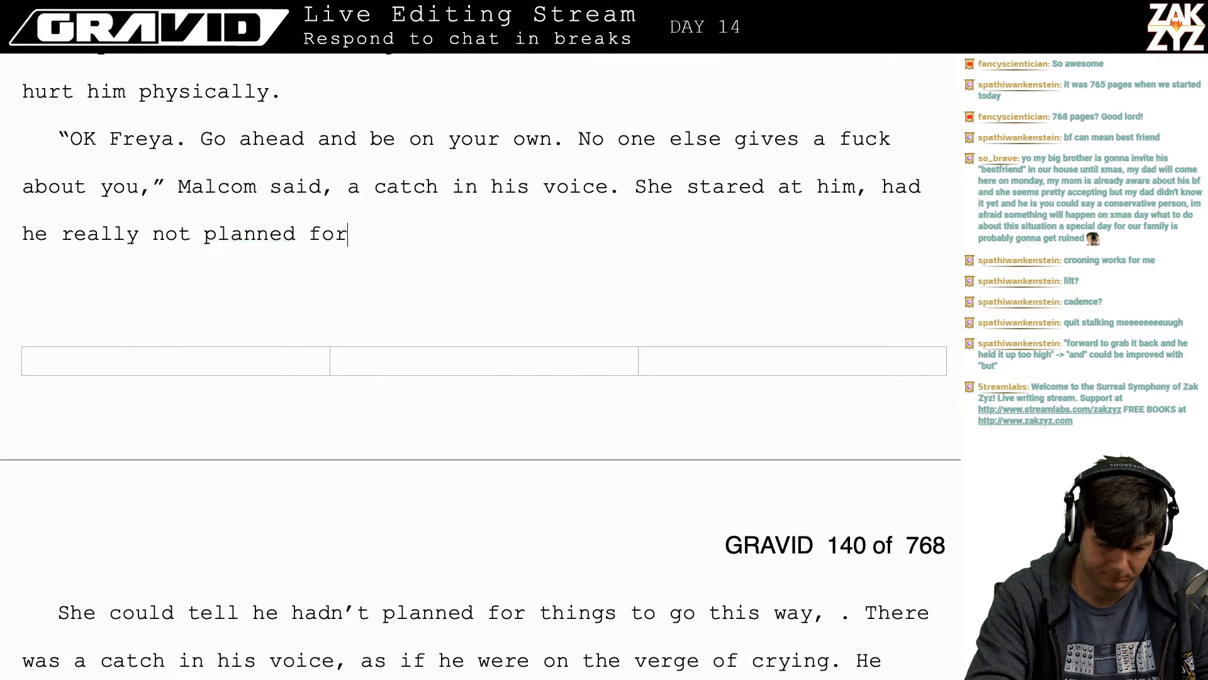
type(" things to go this way")
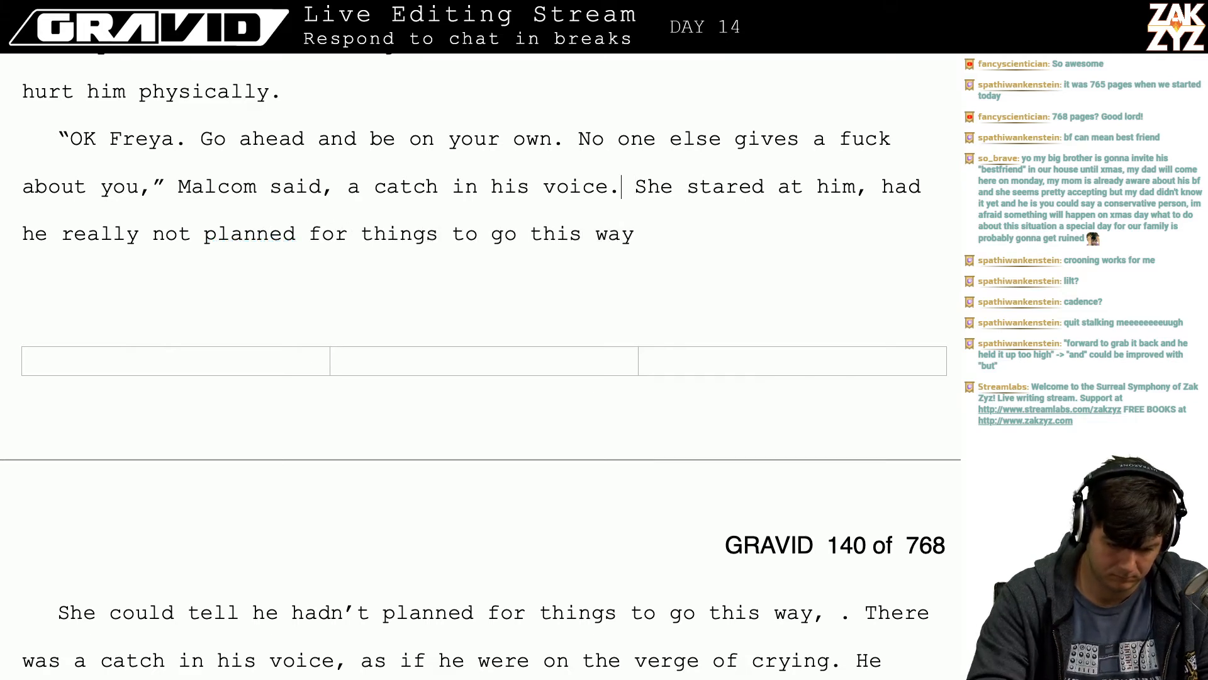
- Extend Malcom's attribution with "and he seemed like he might be about to start crying." and move the leftover text into a new paragraph
type(" and he seeme")
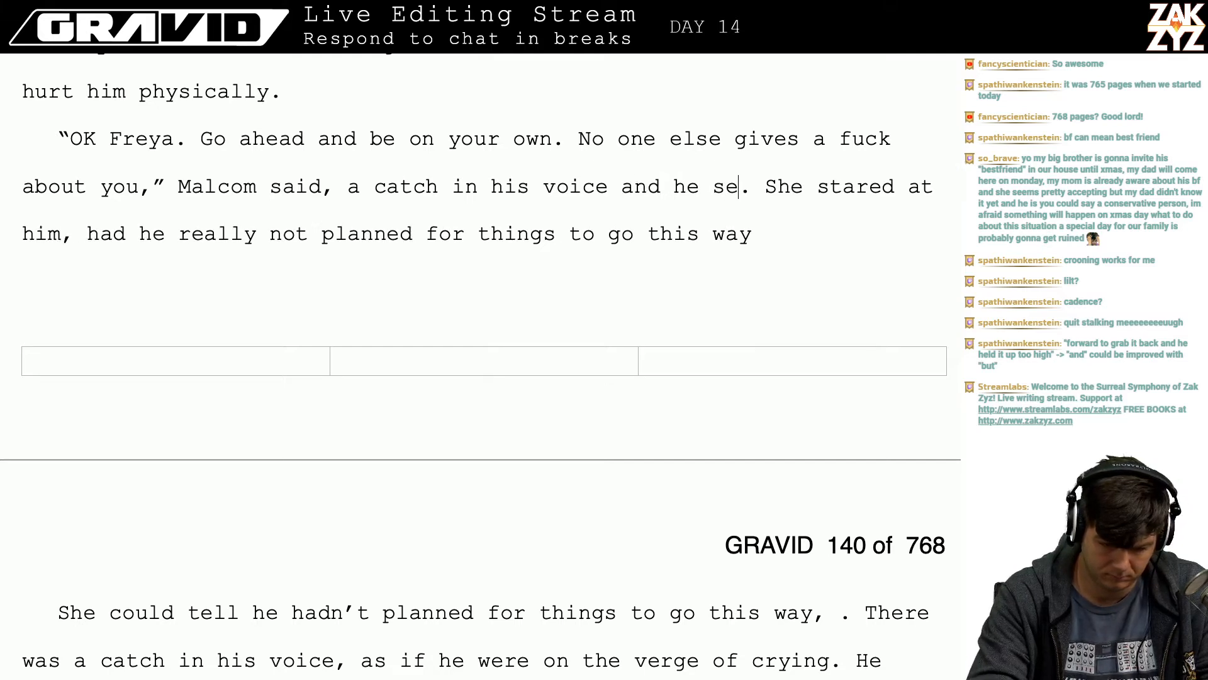
type("d like he migh")
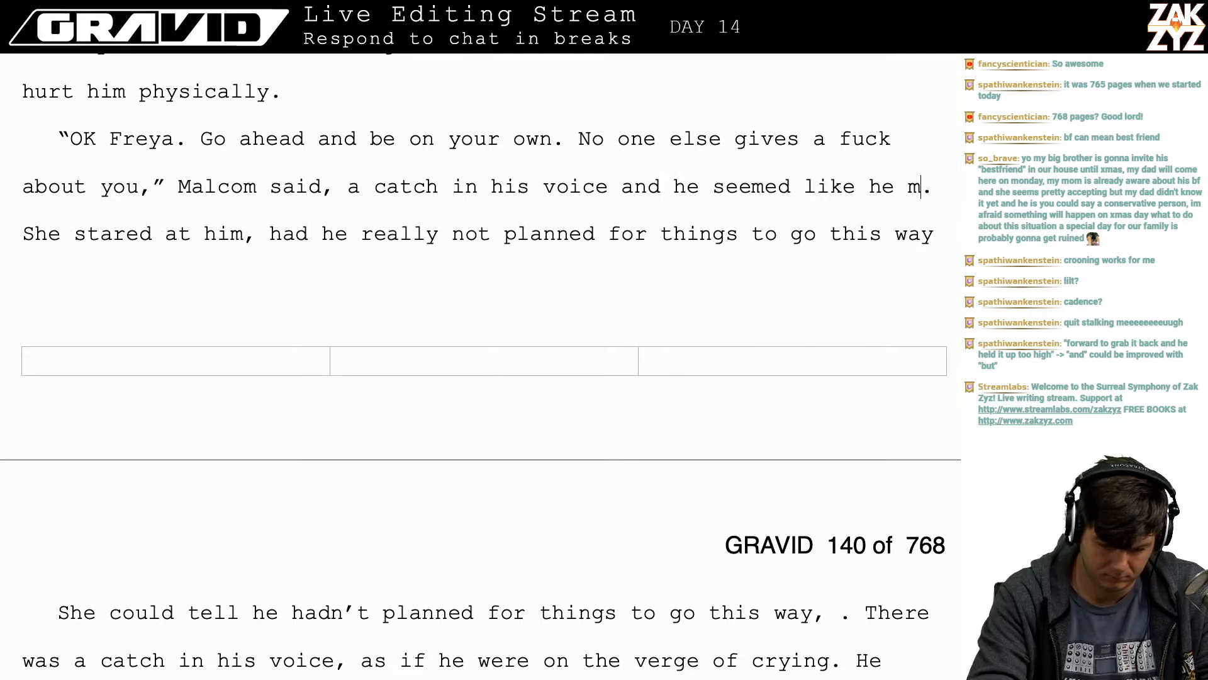
type("t be about to sta")
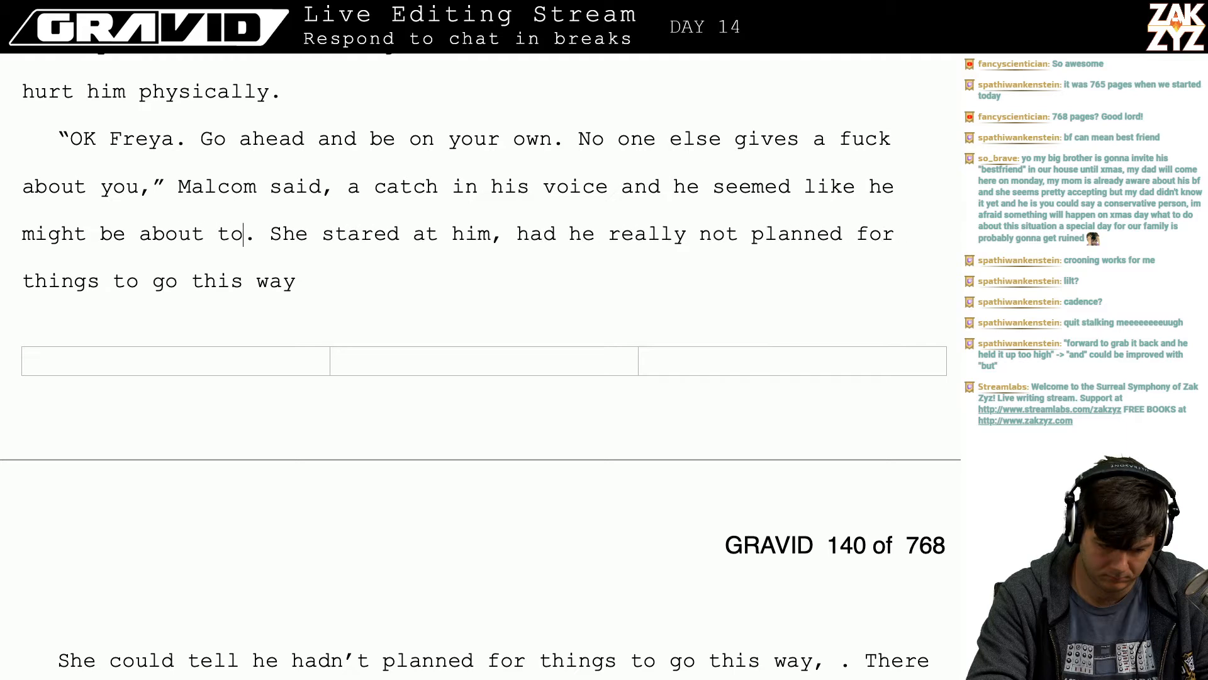
type("rt crying.")
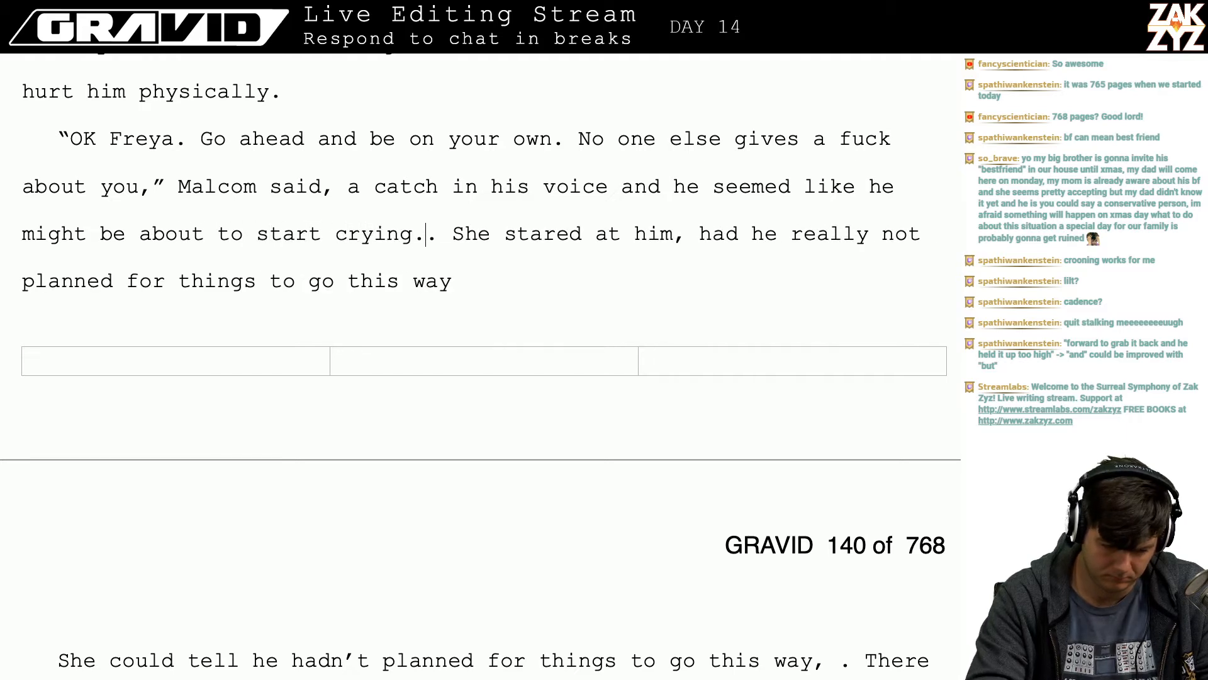
key("Return")
key("Left")
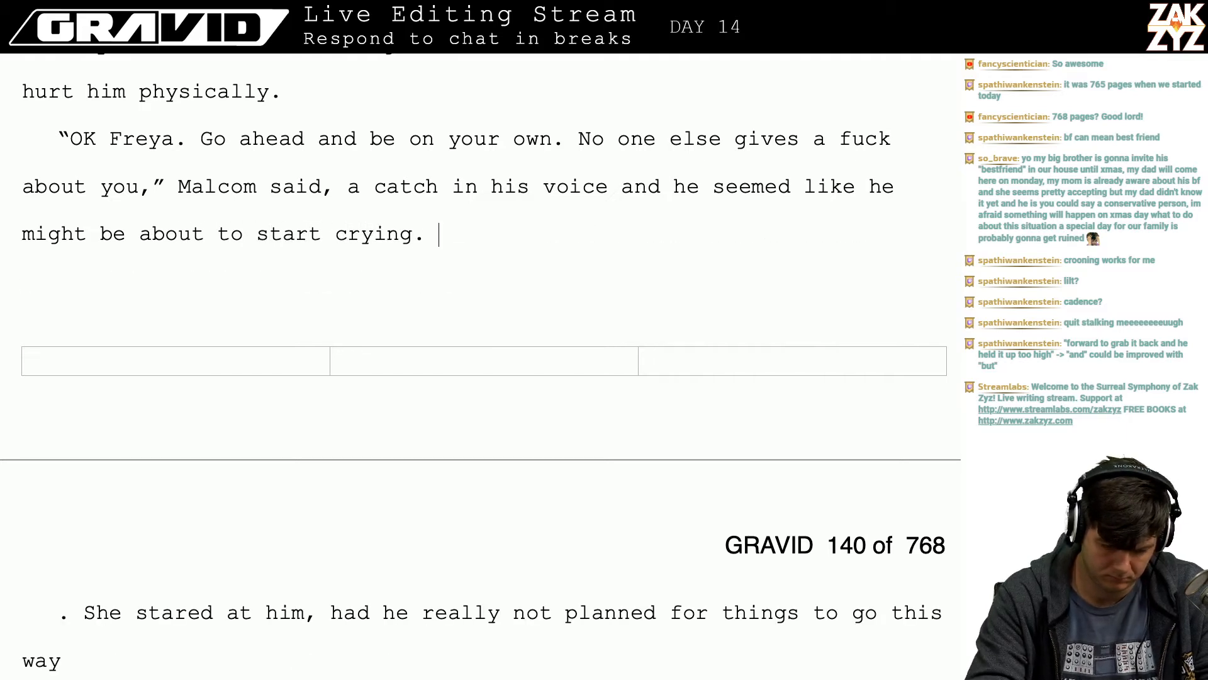
- Begin a sentence with "Freya" after "start crying.", trying "narrowed her eyes at him," as its continuation and deleting that wording
type("Freya narrow")
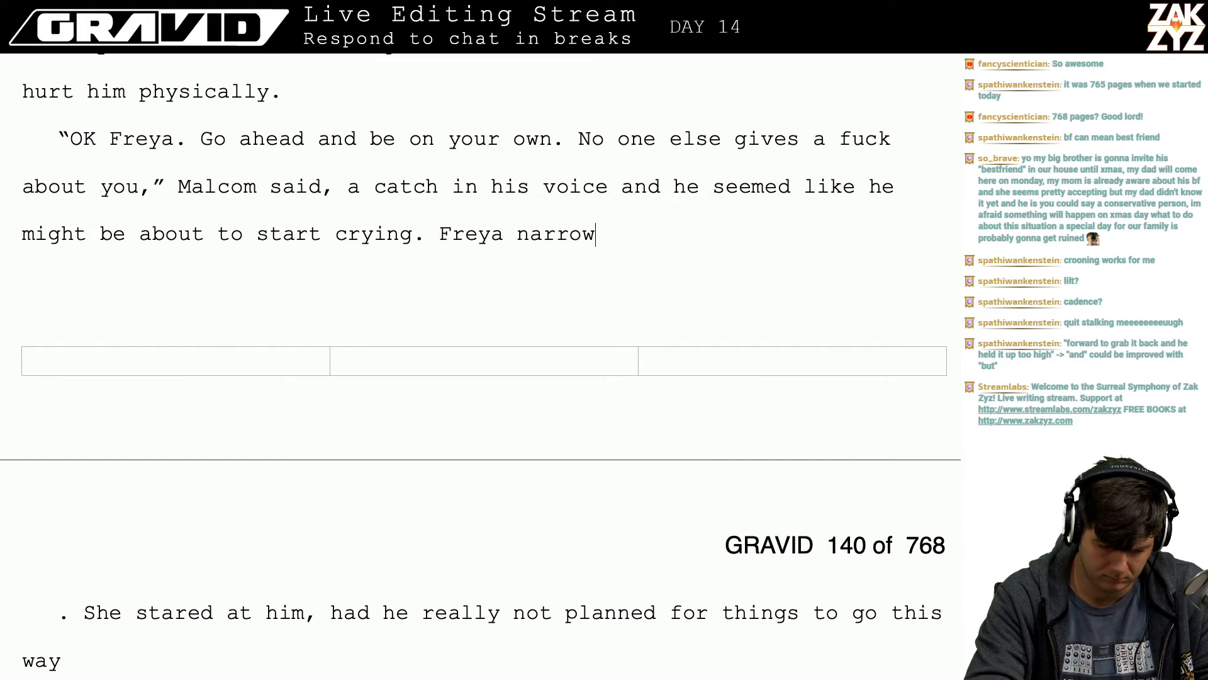
type("ed her eyes at hi")
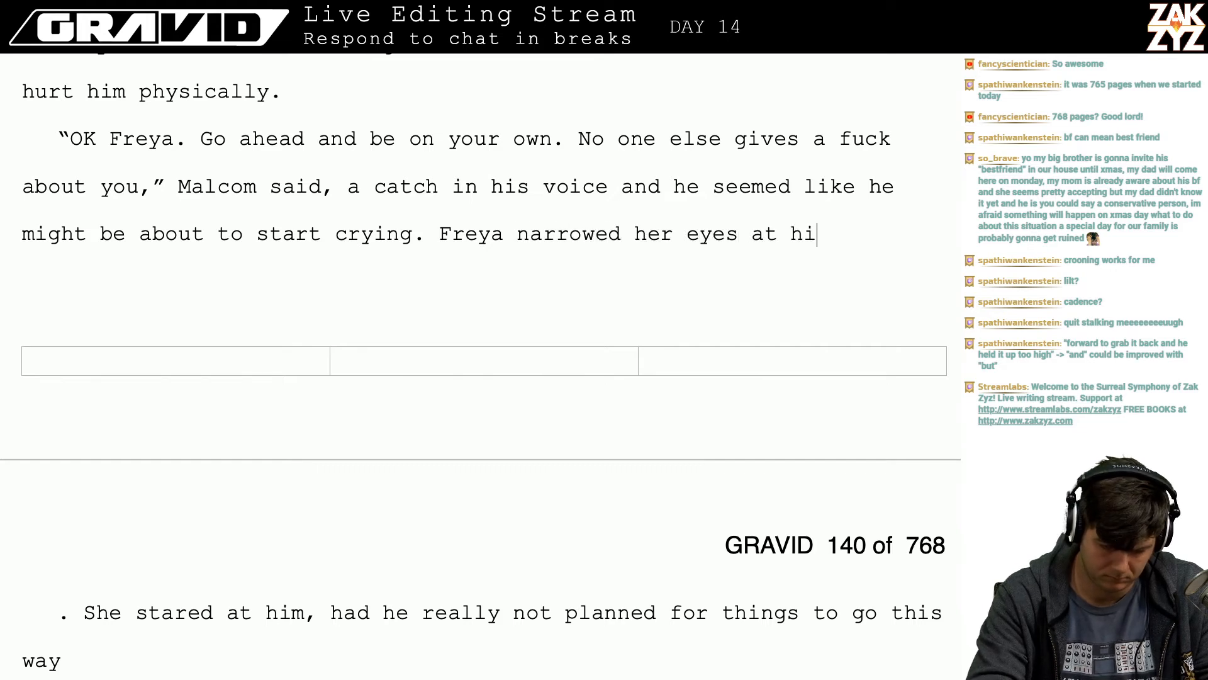
type("m,")
key("BackSpace")
key("BackSpace")
key("BackSpace")
key("BackSpace")
key("BackSpace")
key("BackSpace")
key("BackSpace")
key("BackSpace")
key("BackSpace")
key("BackSpace")
key("BackSpace")
key("BackSpace")
key("BackSpace")
key("BackSpace")
key("BackSpace")
key("BackSpace")
key("BackSpace")
key("BackSpace")
key("BackSpace")
key("BackSpace")
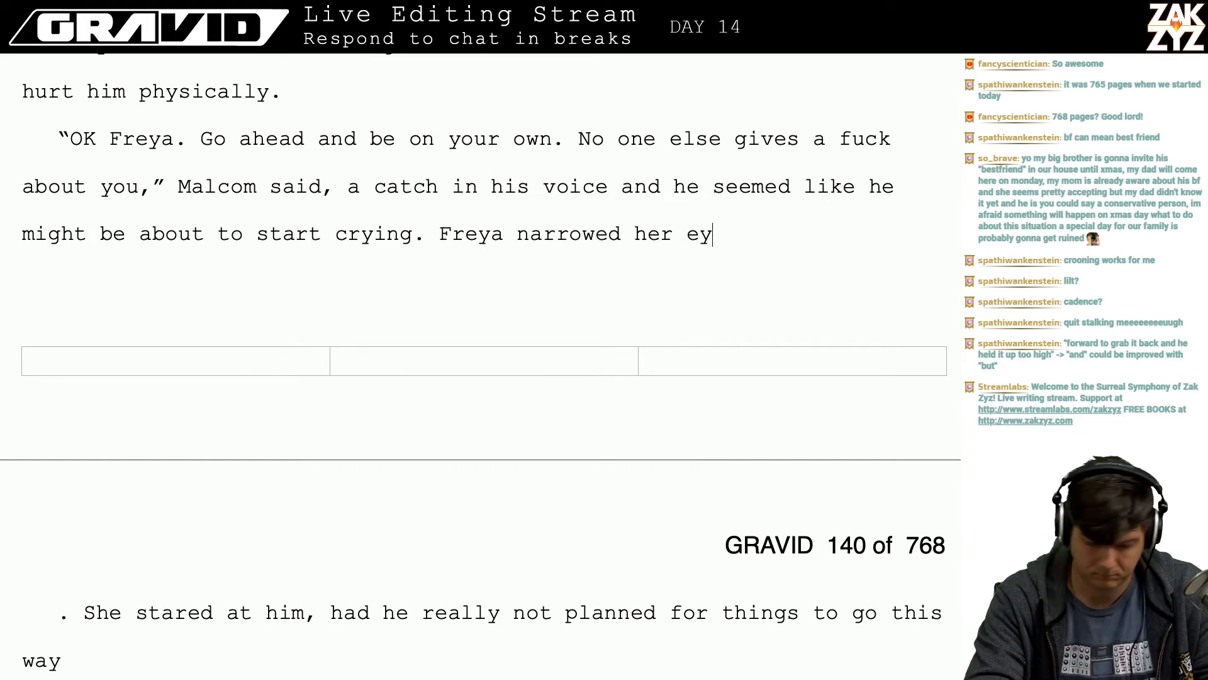
key("BackSpace")
key("BackSpace")
key("BackSpace")
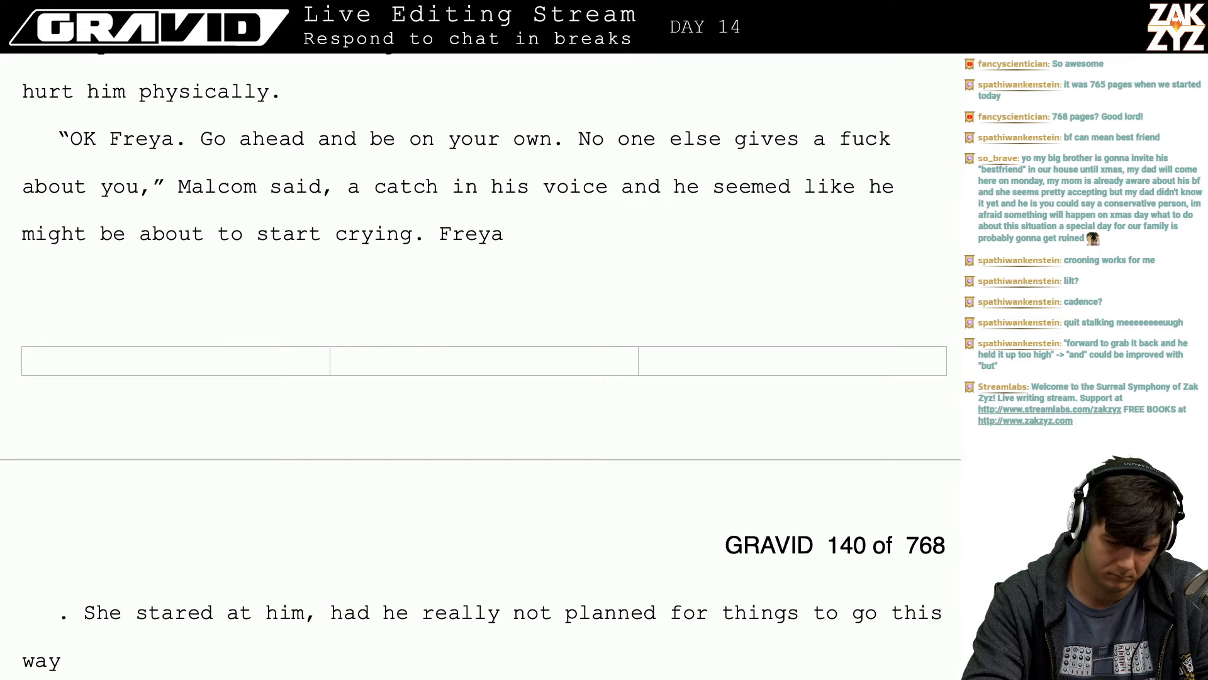
- Try continuing the sentence after "Freya" with "stared at him, offering", and delete that wording again
type("S")
key("BackSpace")
type("stared ")
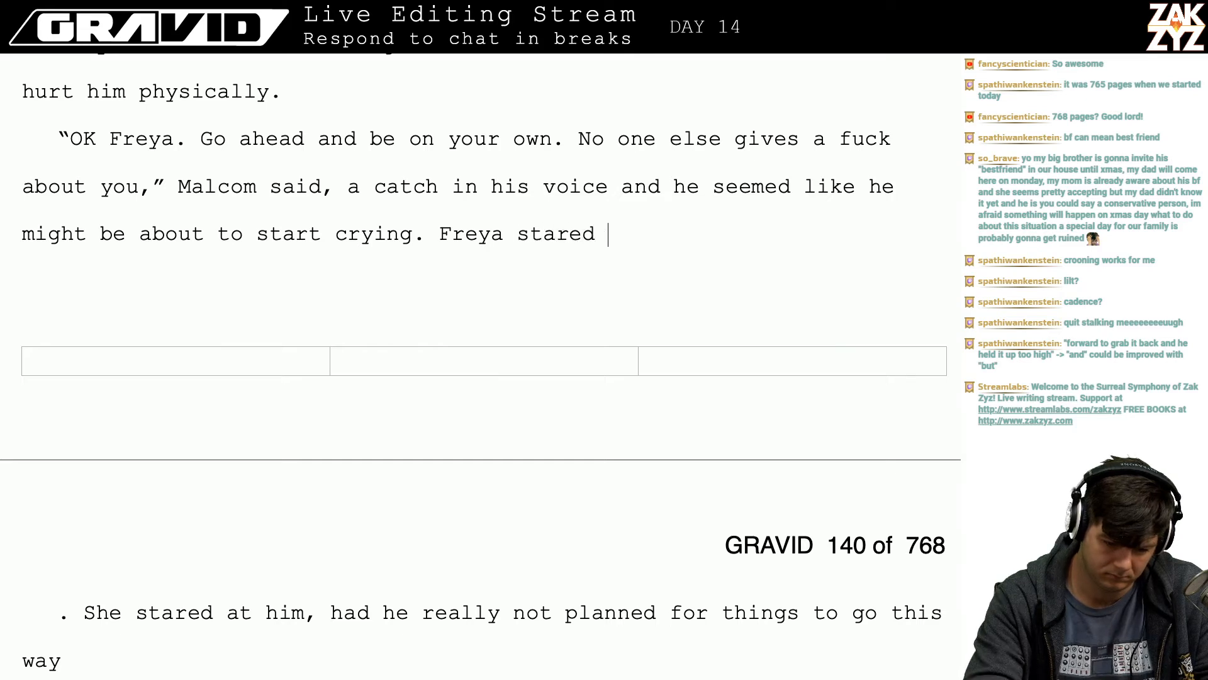
type("at him, o")
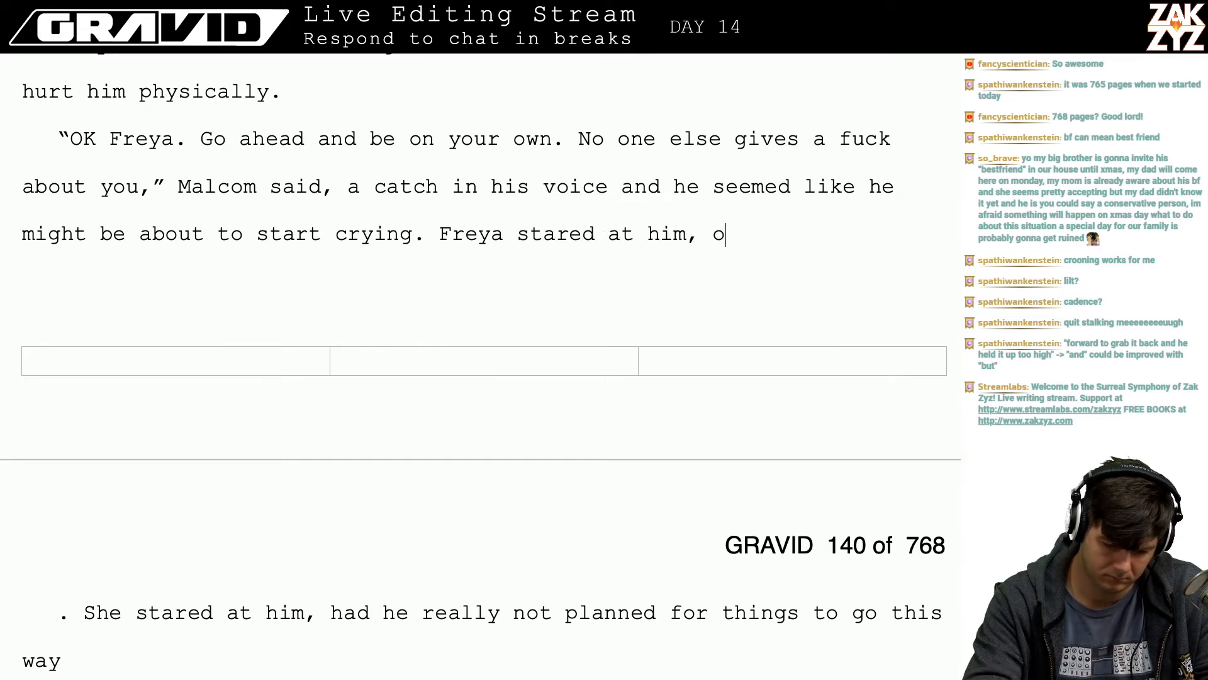
type("ffering")
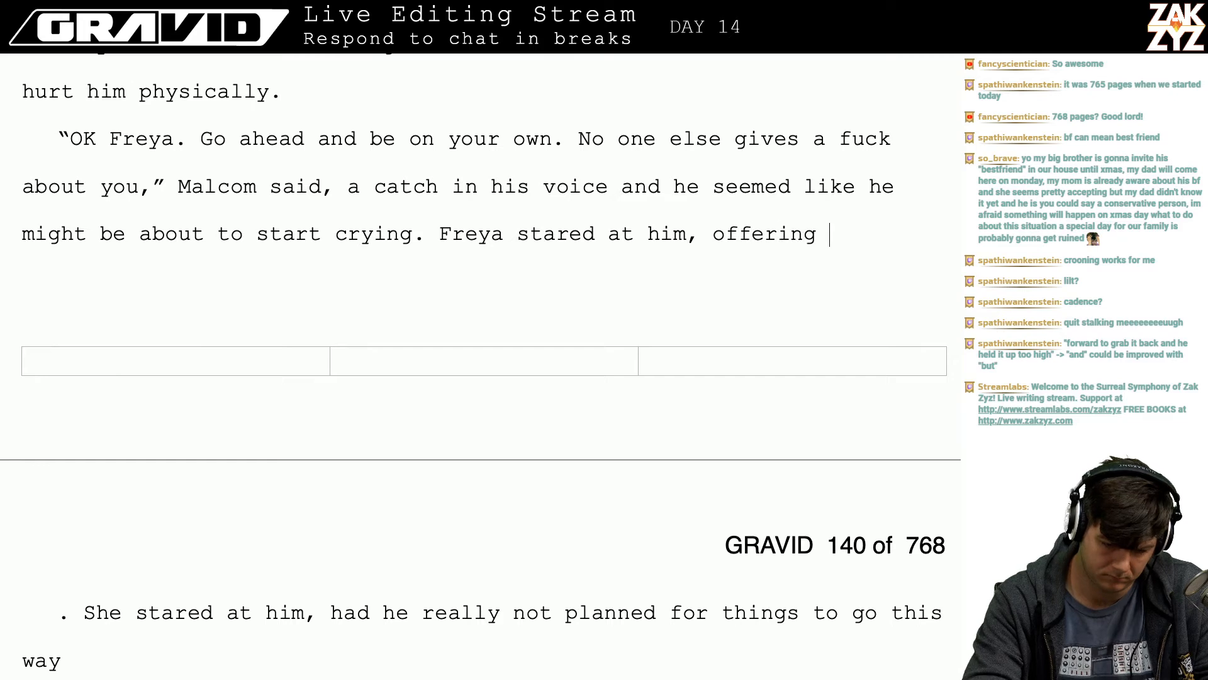
key("BackSpace")
key("BackSpace")
key("BackSpace")
key("BackSpace")
key("BackSpace")
key("BackSpace")
key("BackSpace")
key("BackSpace")
key("BackSpace")
key("BackSpace")
key("BackSpace")
key("BackSpace")
key("BackSpace")
key("BackSpace")
key("BackSpace")
key("BackSpace")
key("BackSpace")
key("BackSpace")
key("BackSpace")
key("BackSpace")
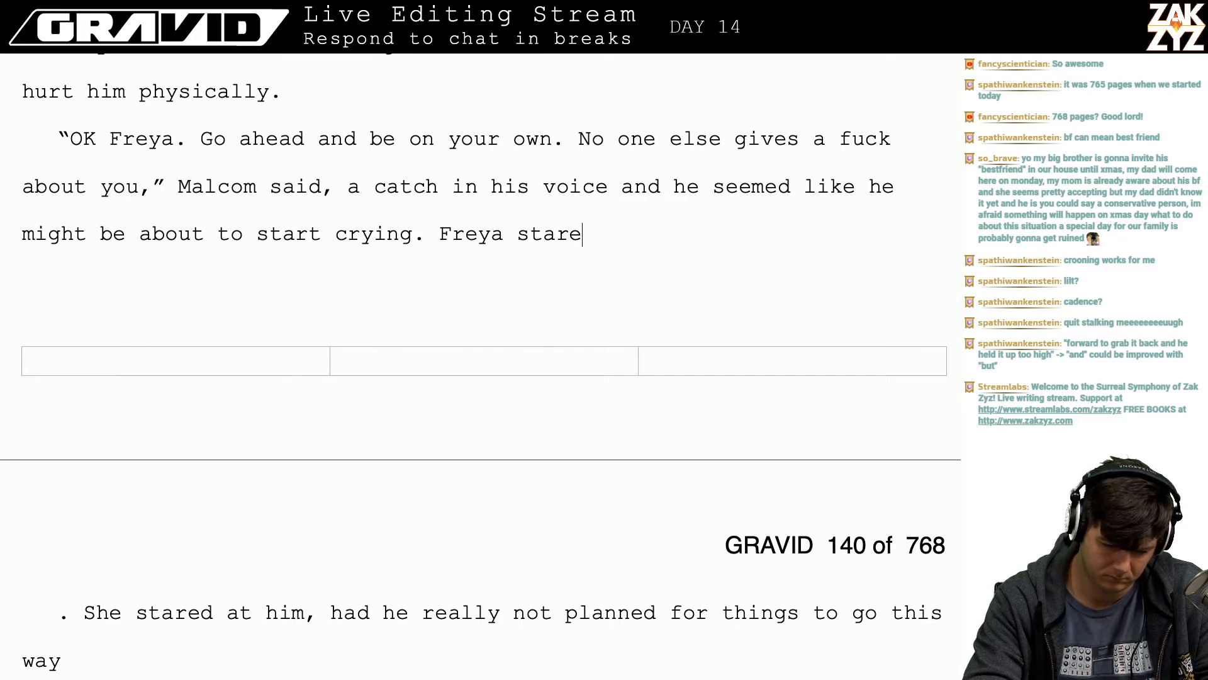
- Continue the sentence after "Freya" with "stared at him,", dropping the trial word "back"
type("tair")
key("BackSpace")
key("BackSpace")
type("r")
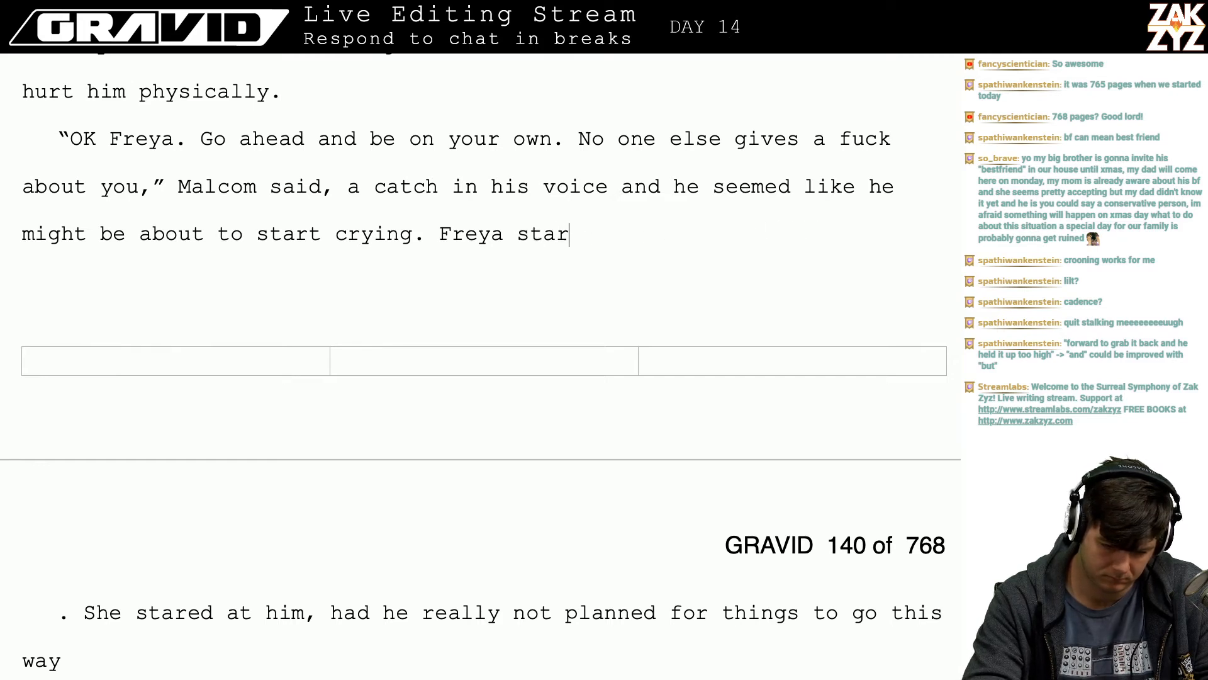
type("ed back")
key("BackSpace")
key("BackSpace")
key("BackSpace")
key("BackSpace")
key("BackSpace")
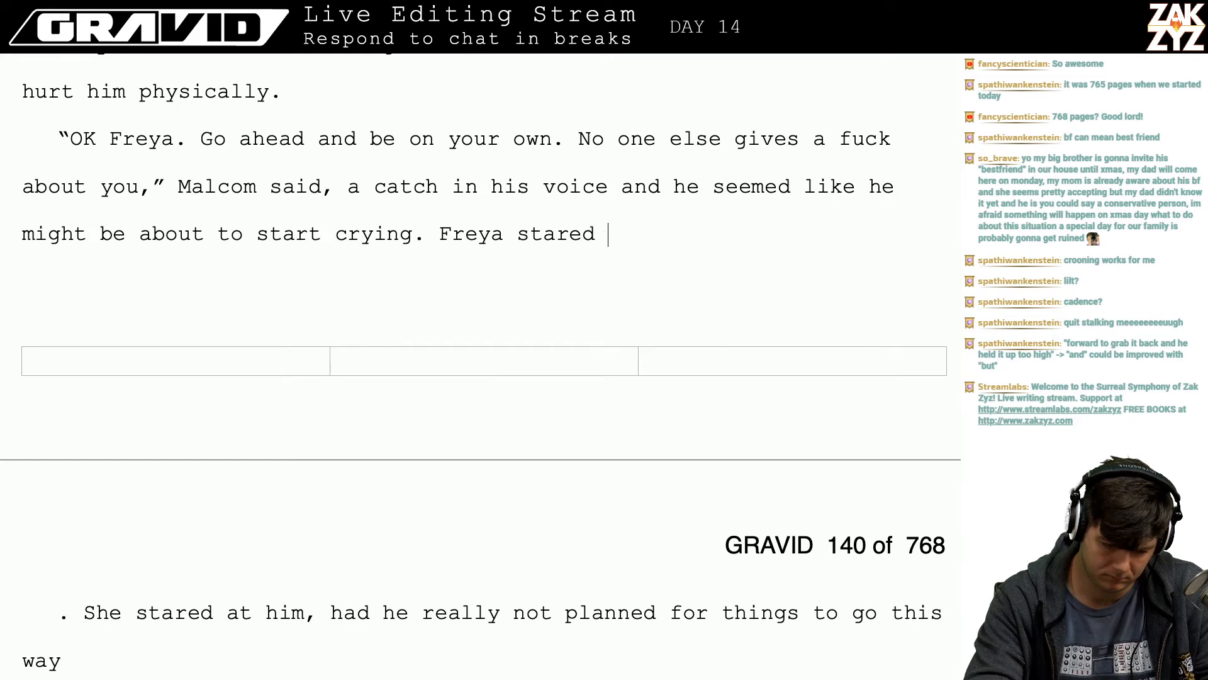
type("at")
key("BackSpace")
key("BackSpace")
type("at him,")
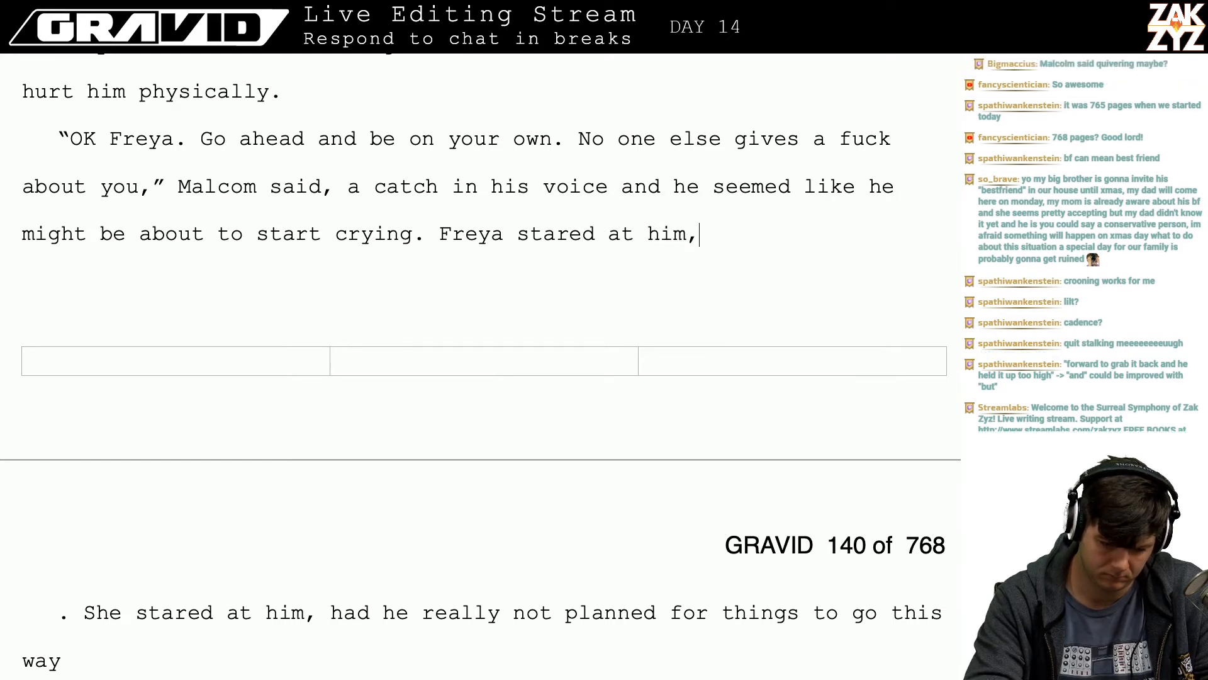
- Add "trying to make up her mind if he was just faking to get sympathy" after "Freya stared at him,"
type(" trin")
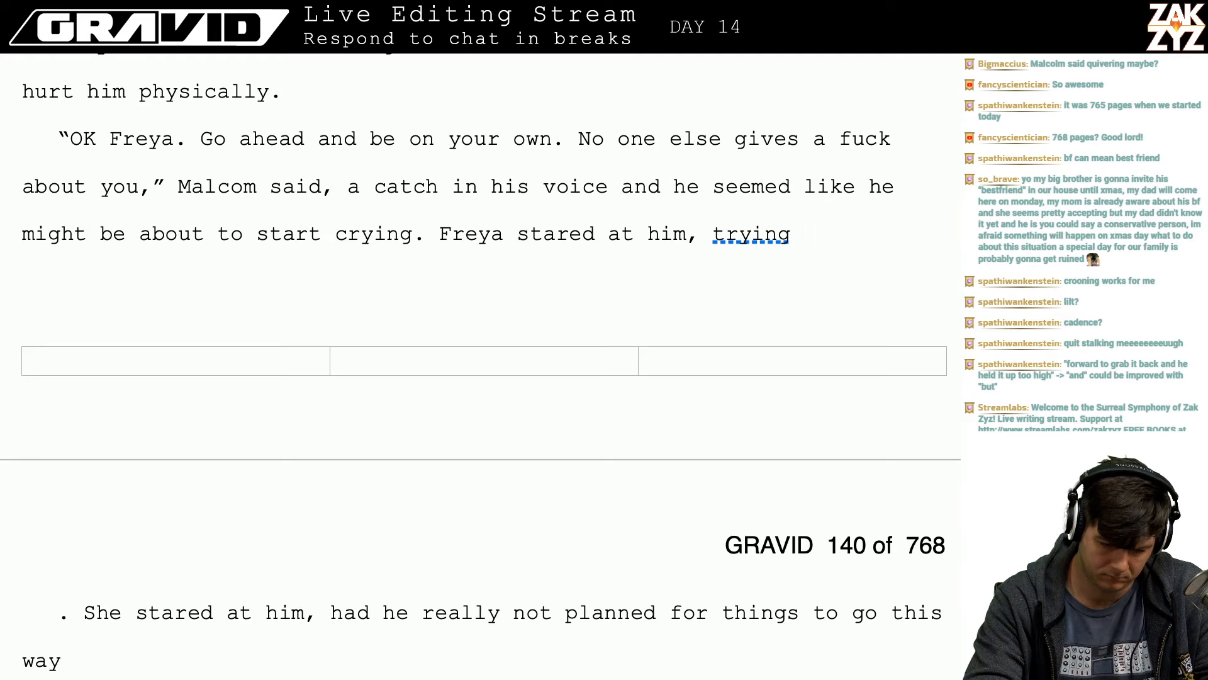
type("to ma")
key("BackSpace")
key("BackSpace")
key("BackSpace")
key("BackSpace")
key("BackSpace")
key("BackSpace")
type("to")
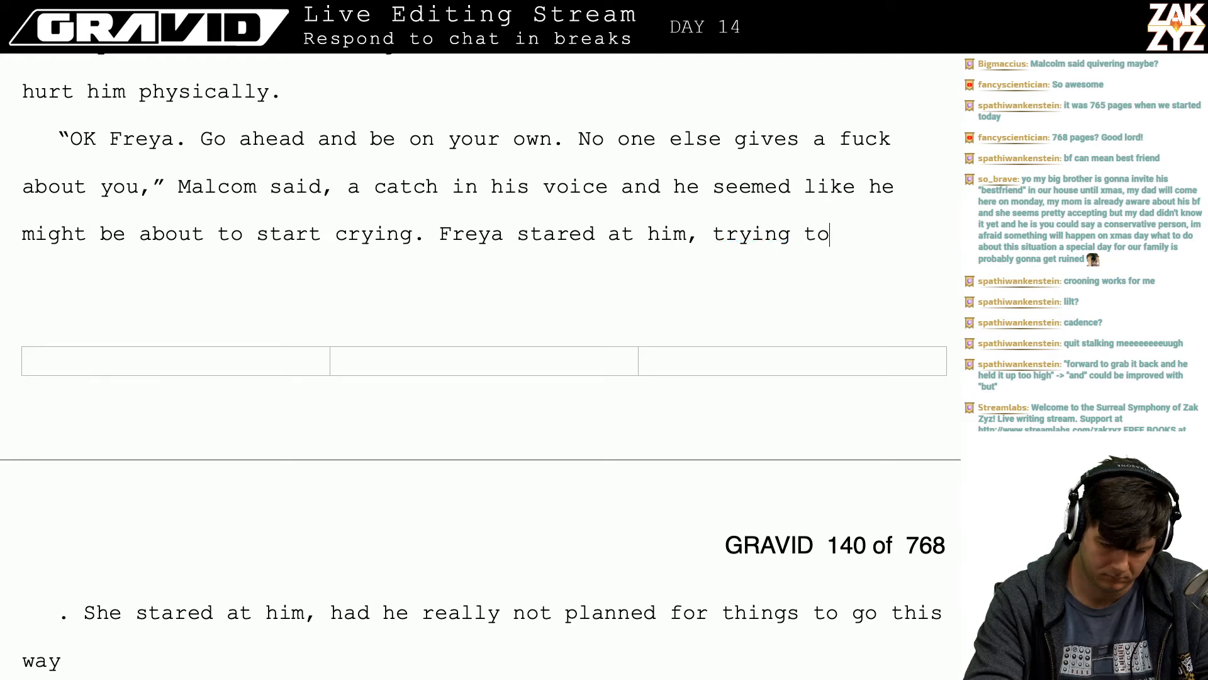
type(" make up")
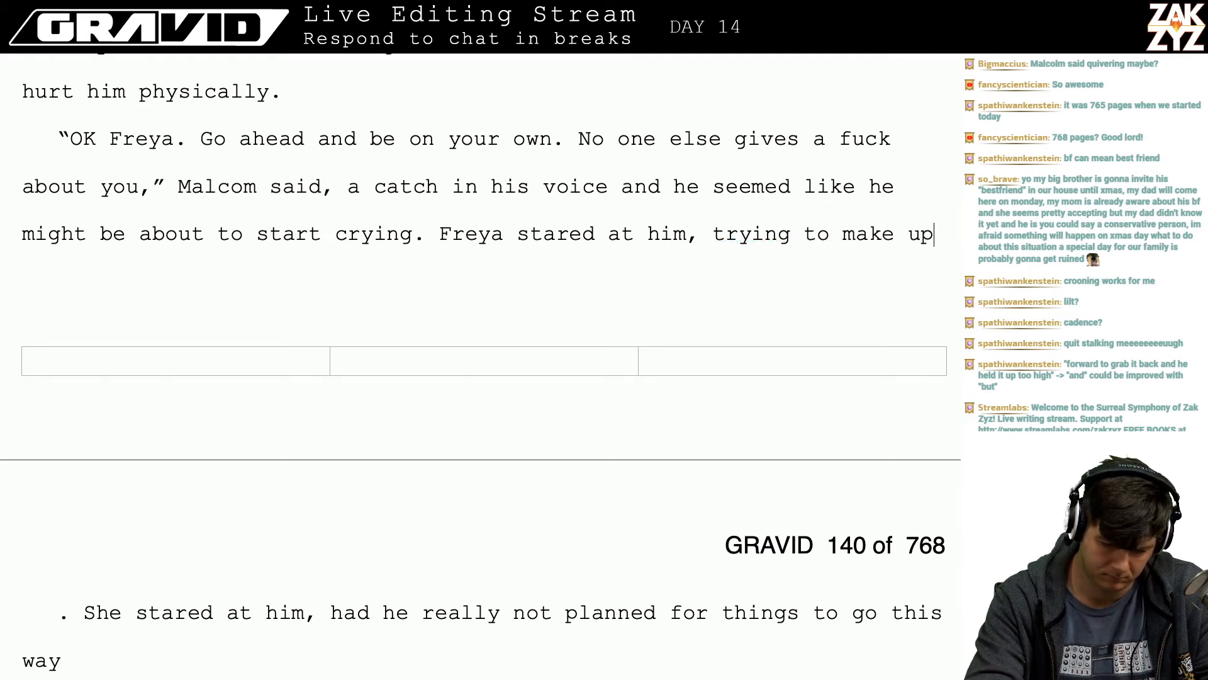
type(" her mind if he wa")
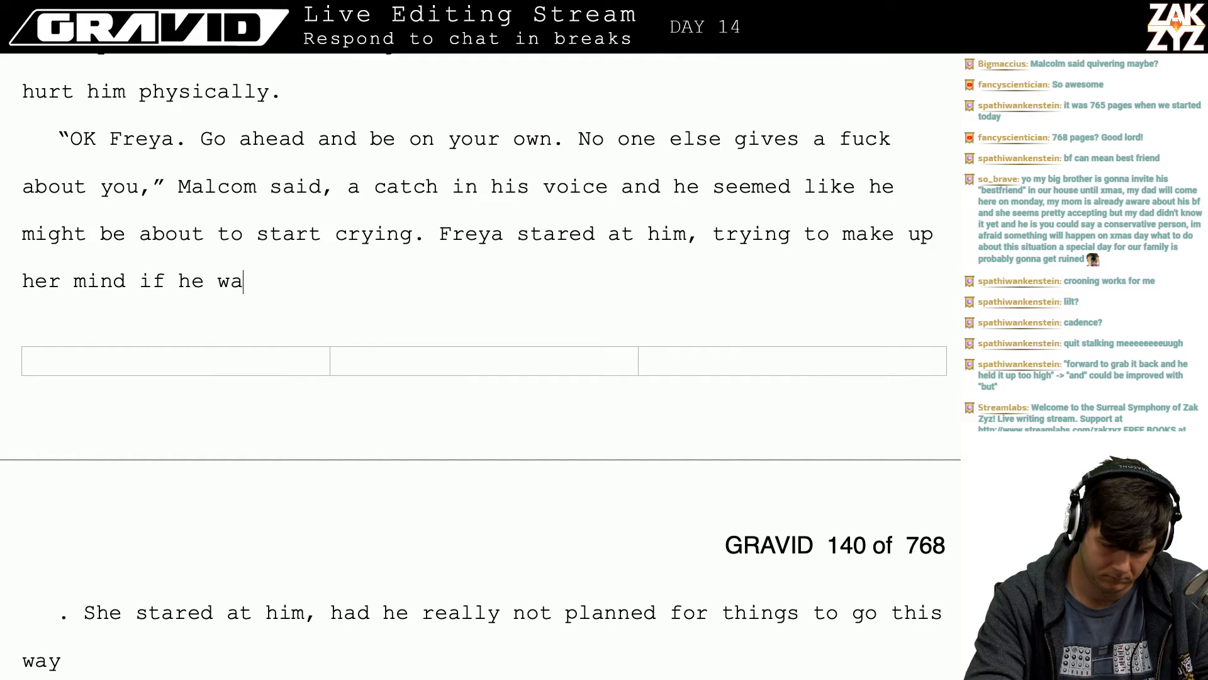
type("s just faking to ")
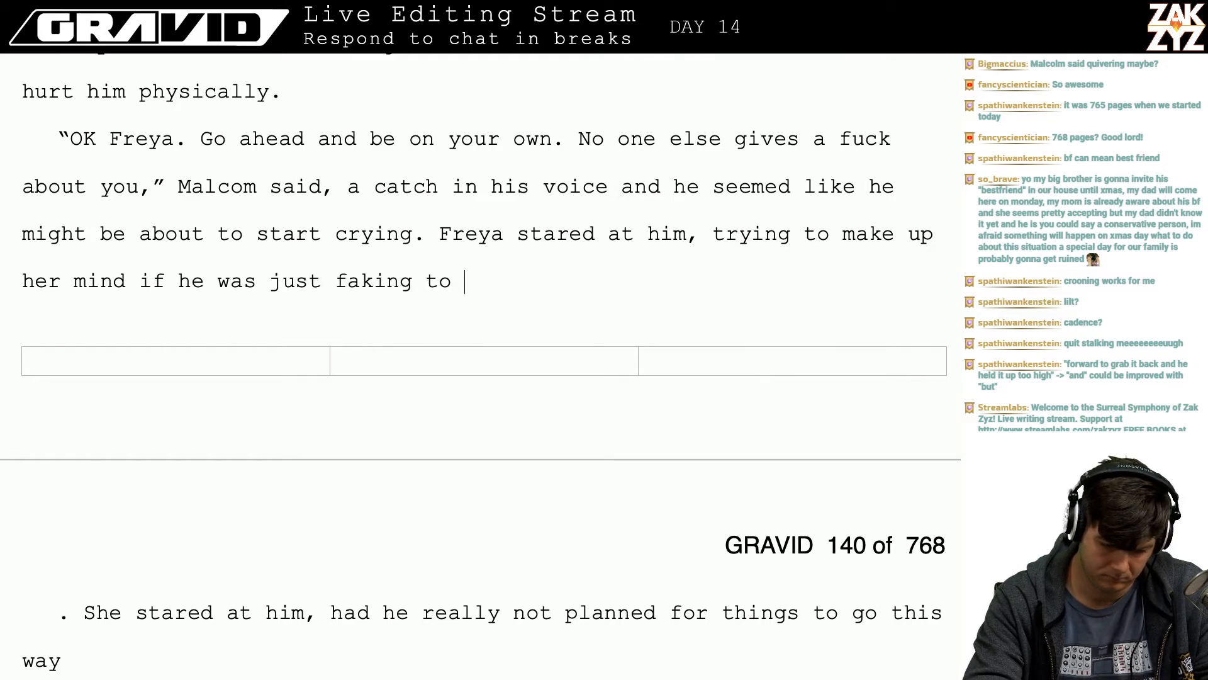
type("get sympath")
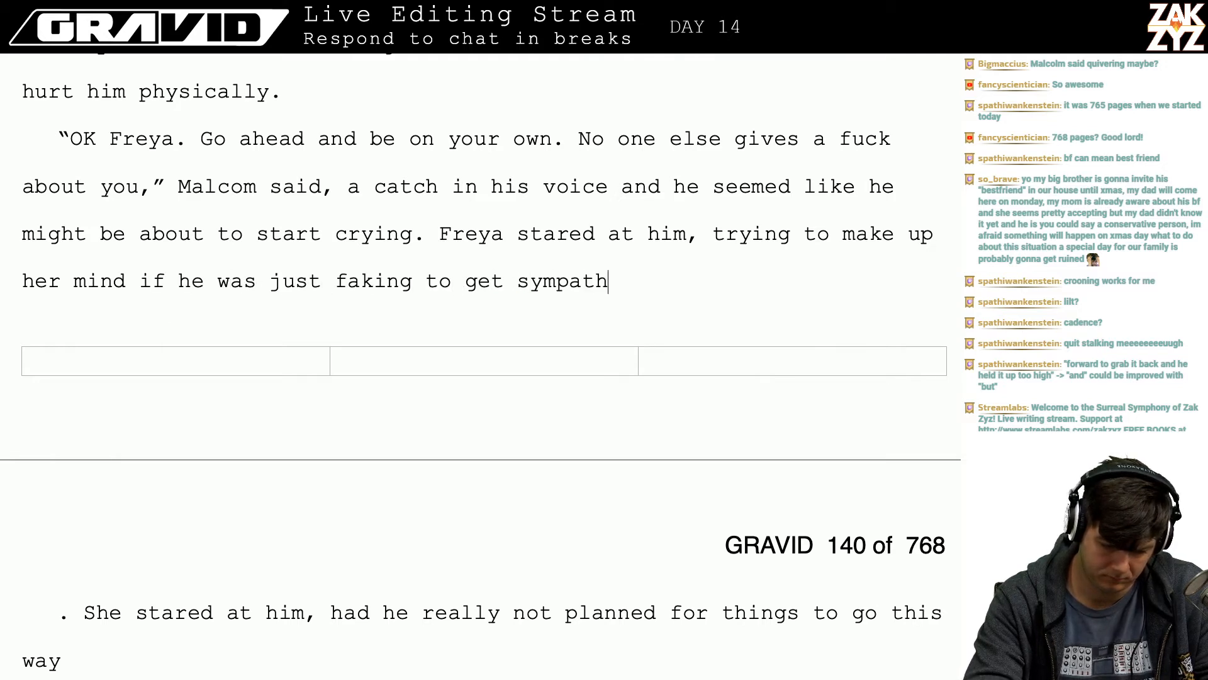
- Finish the sentence with "or if he'd really meant for this to play out differently and just fucked it up." and add a paragraph break
type("y or if he'd re")
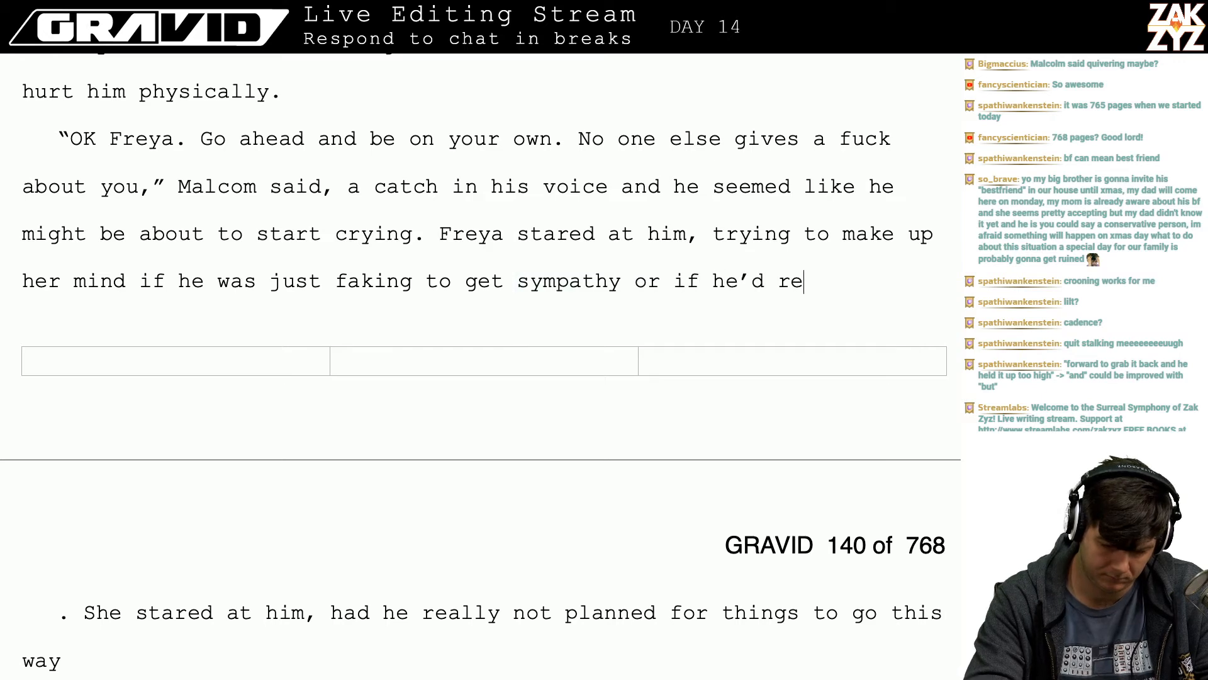
type("ally meant for this ")
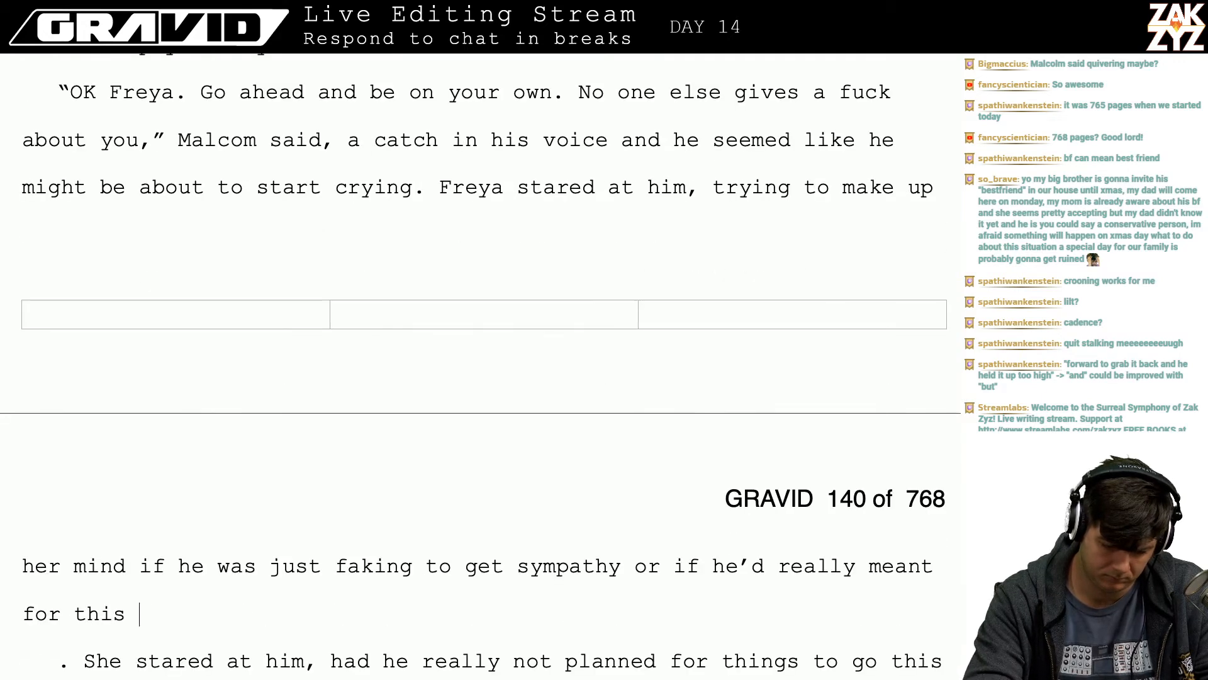
type("to play out di")
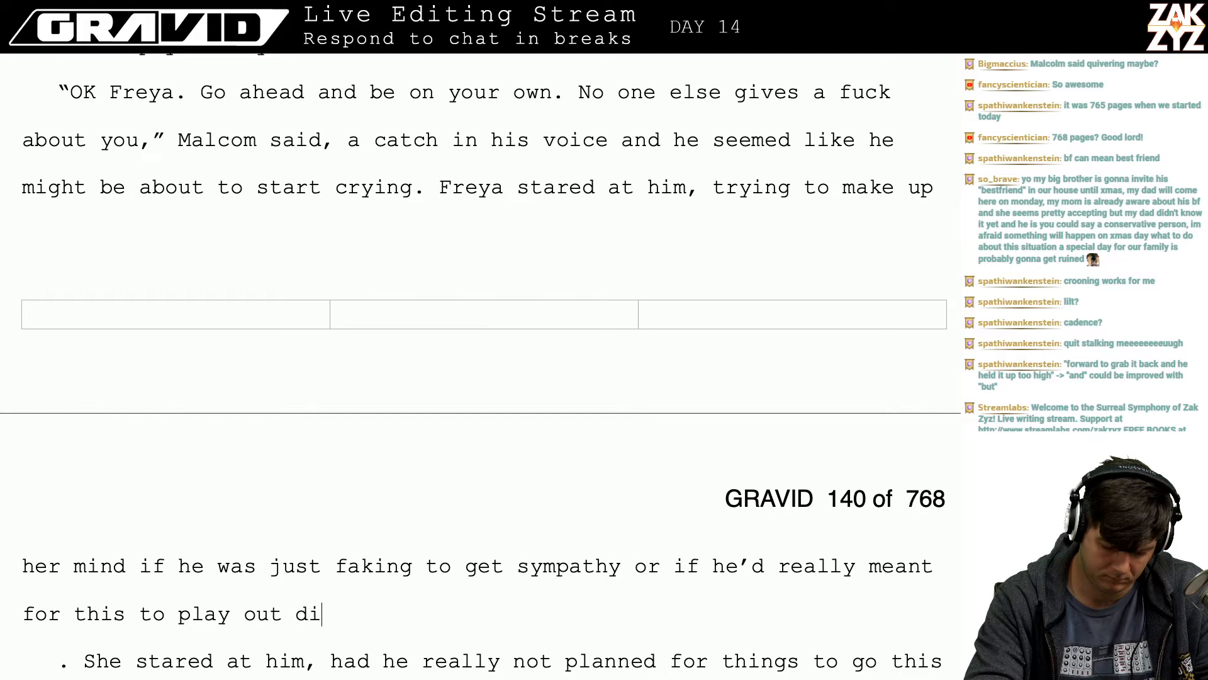
type("fferently and jus")
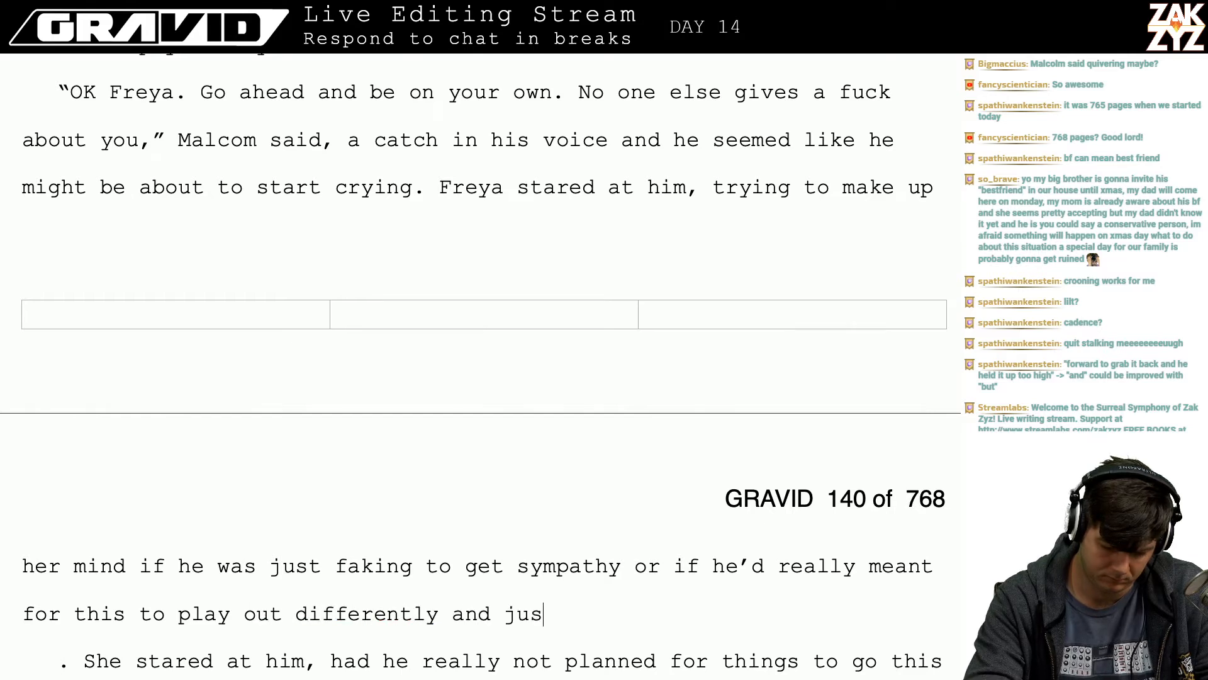
type("t fucked it up.")
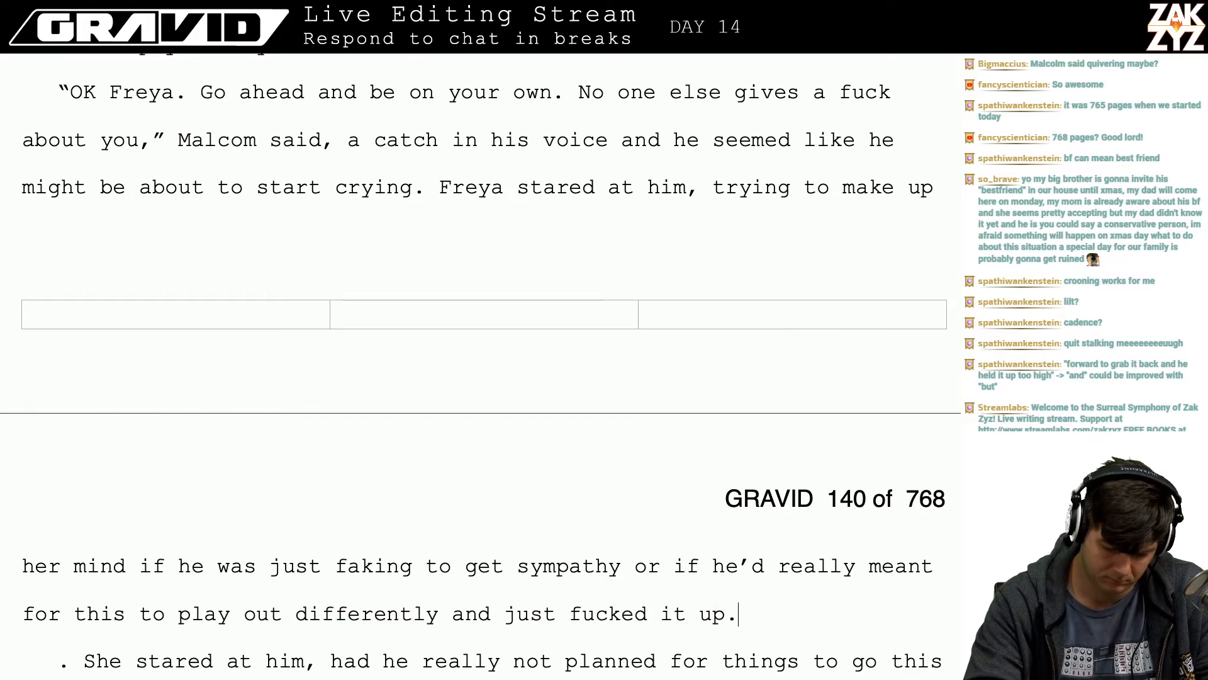
key("Return")
key("Left")
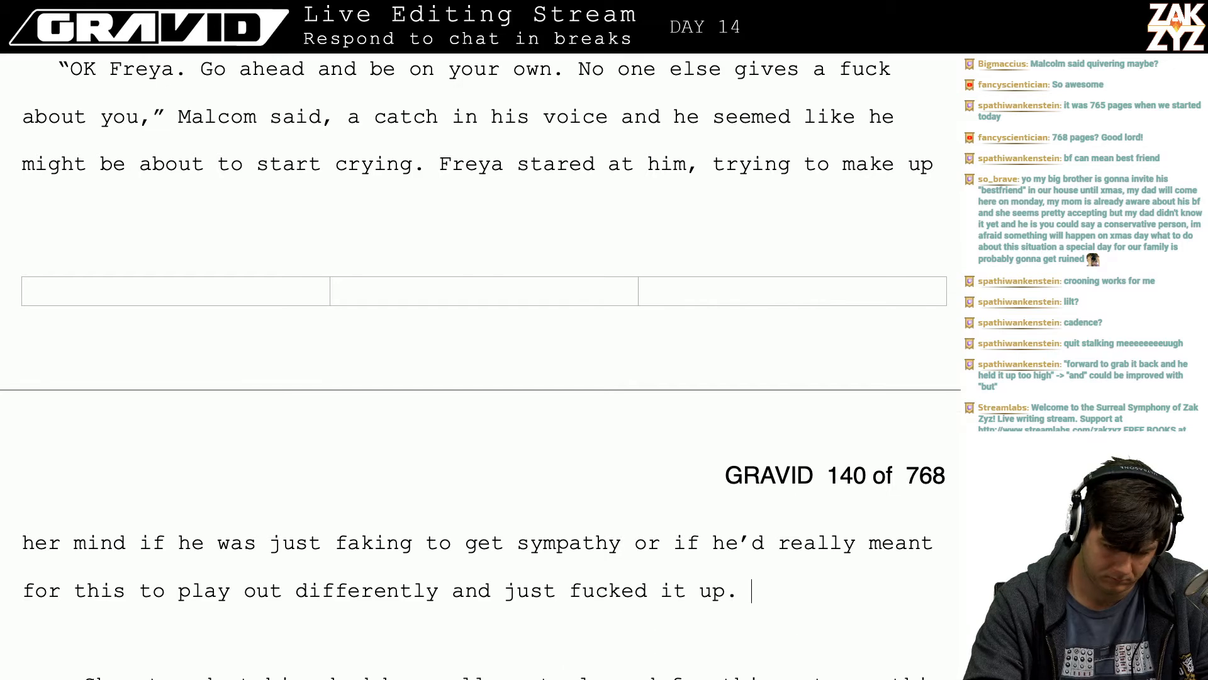
- End Malcom's attribution with "might be about to cry." and split the text from "start crying." onward into a new paragraph
key("Up")
key("Up")
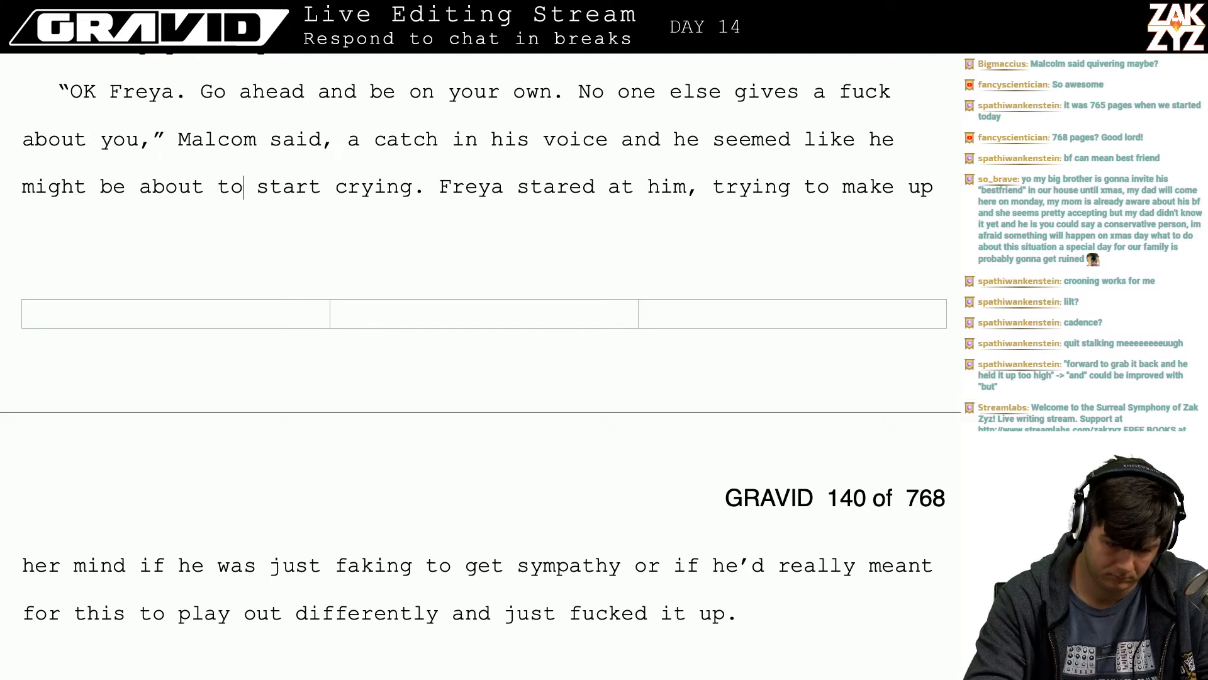
type("cry.")
key("Return")
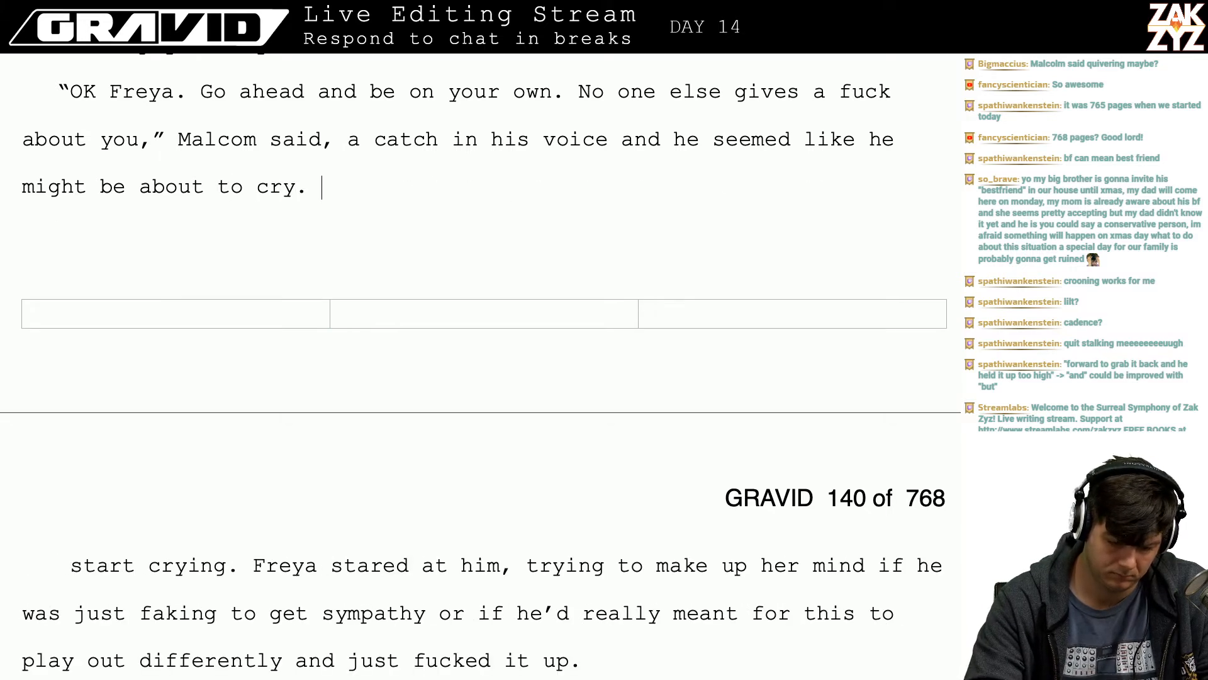
- Replace "said," after "Malcom" with "hissed." and begin a new sentence with "His"
key("Down")
key("Down")
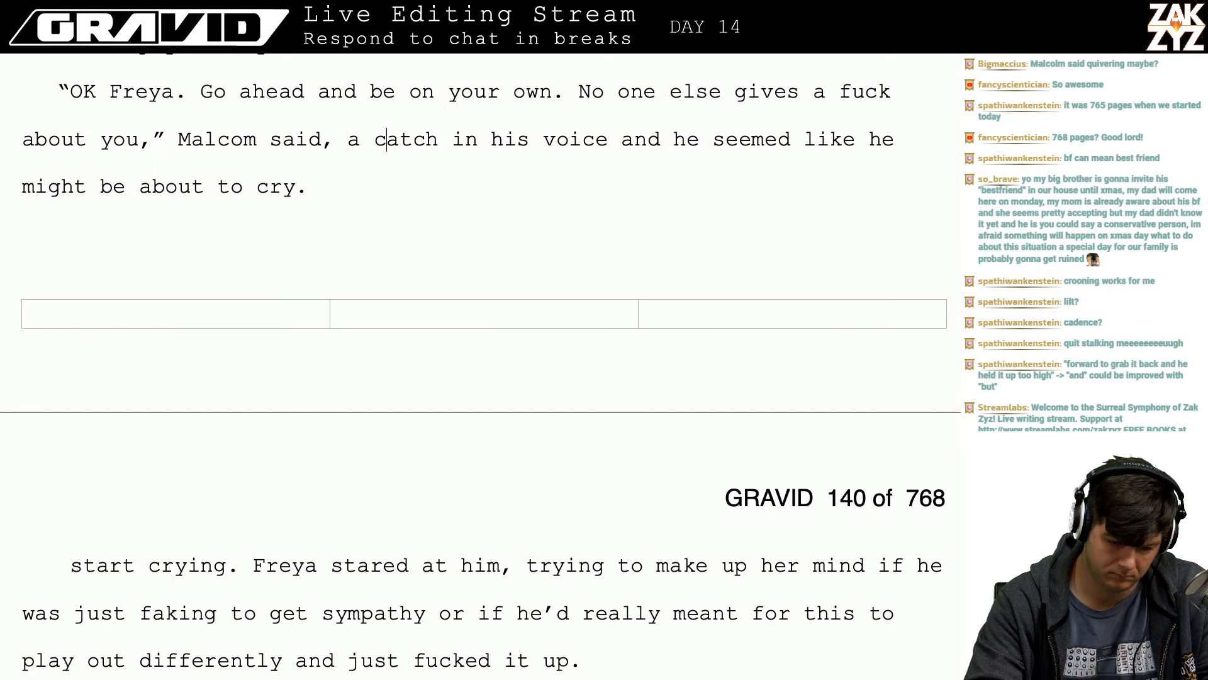
key("Left")
key("Left")
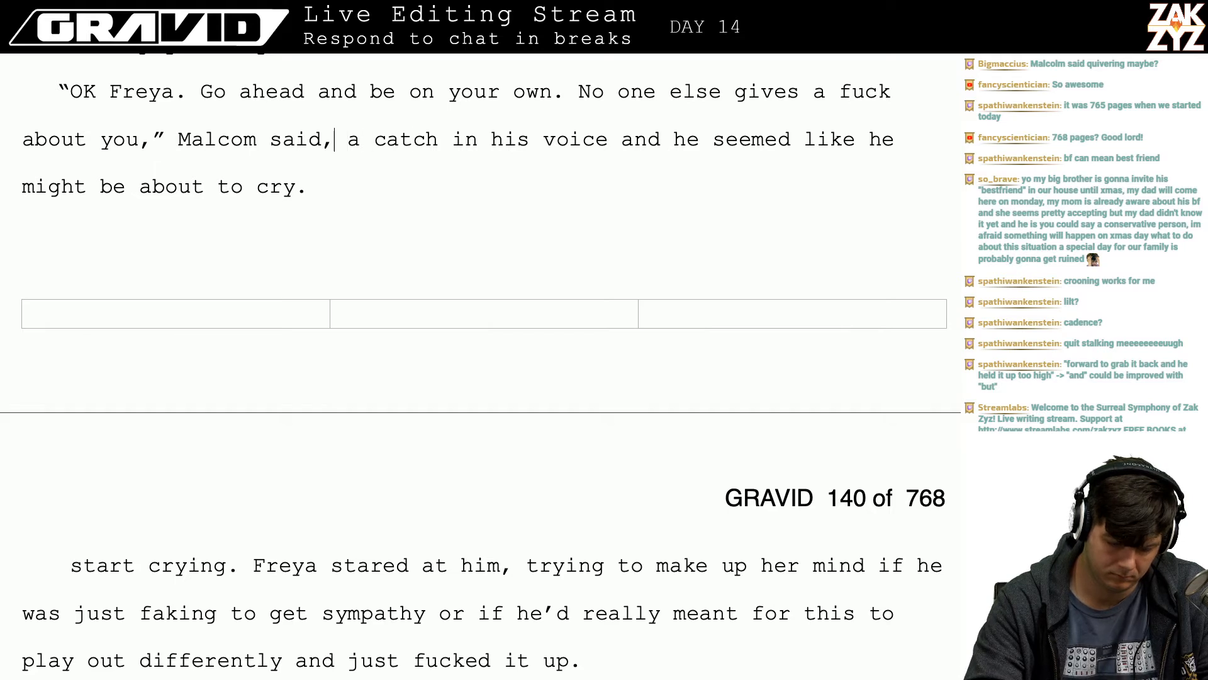
key("Right")
key("Left")
key("BackSpace")
key("BackSpace")
key("BackSpace")
key("BackSpace")
key("BackSpace")
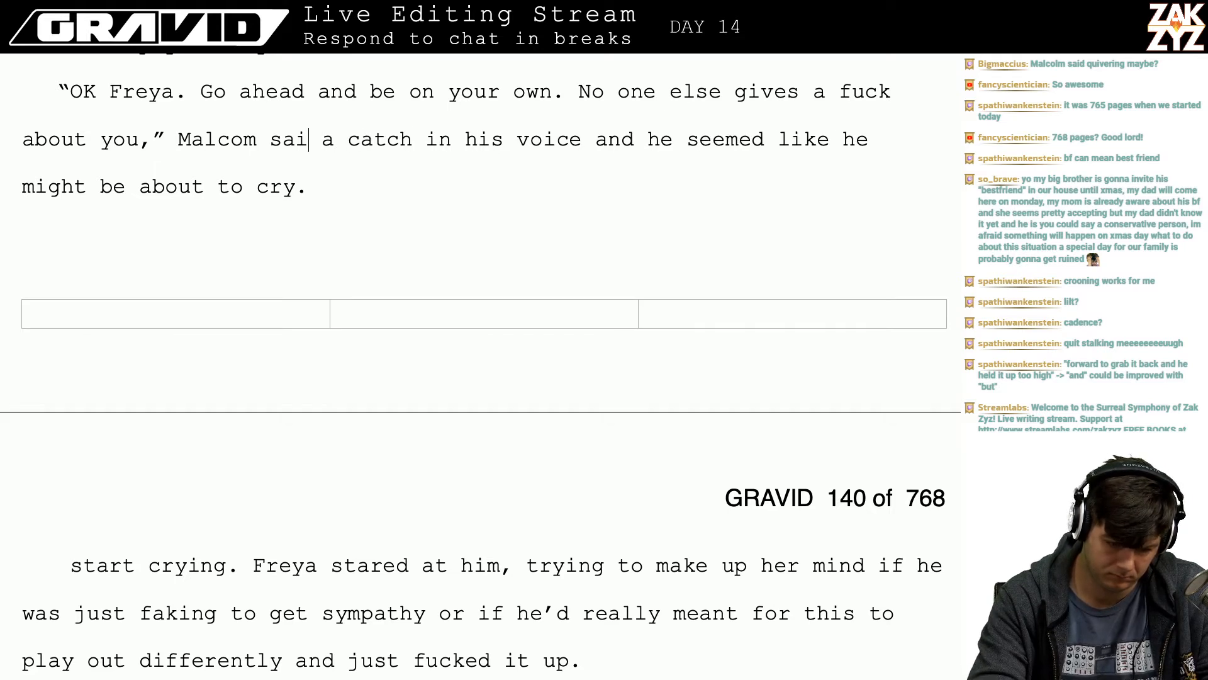
type("hissed. His vo")
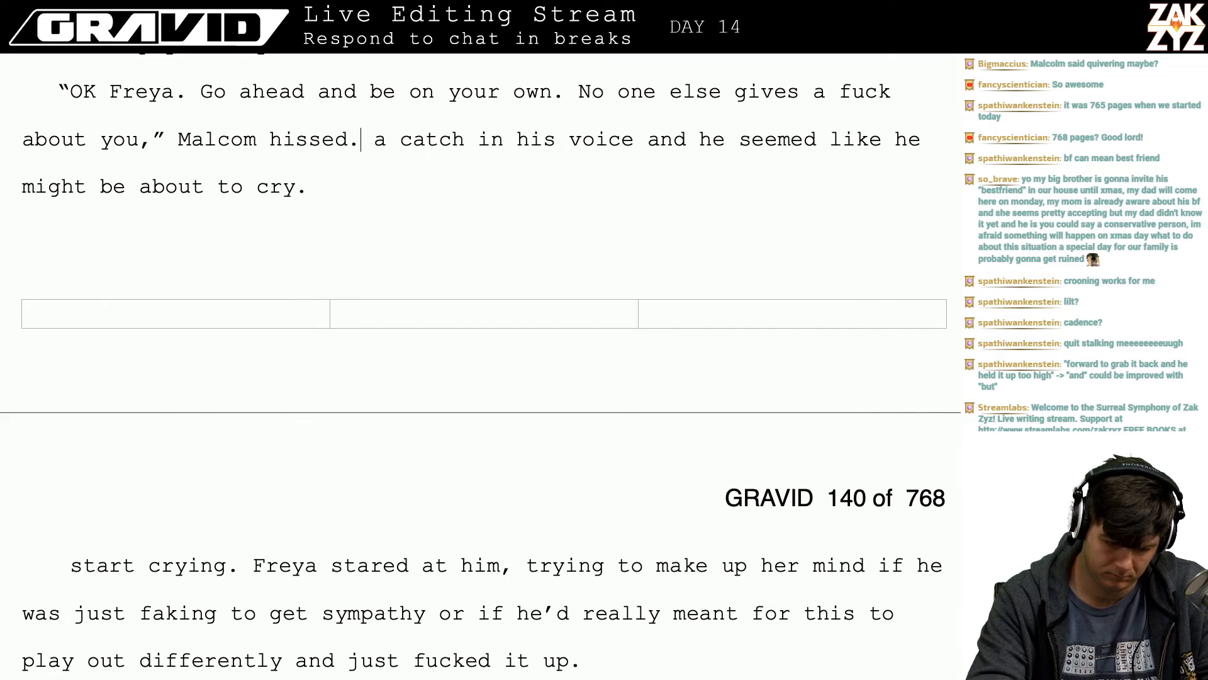
- Continue the sentence after "His" with "his voice had a catch in it, he", dropping the first trial word "voice"
type("ice a catch in his voice and")
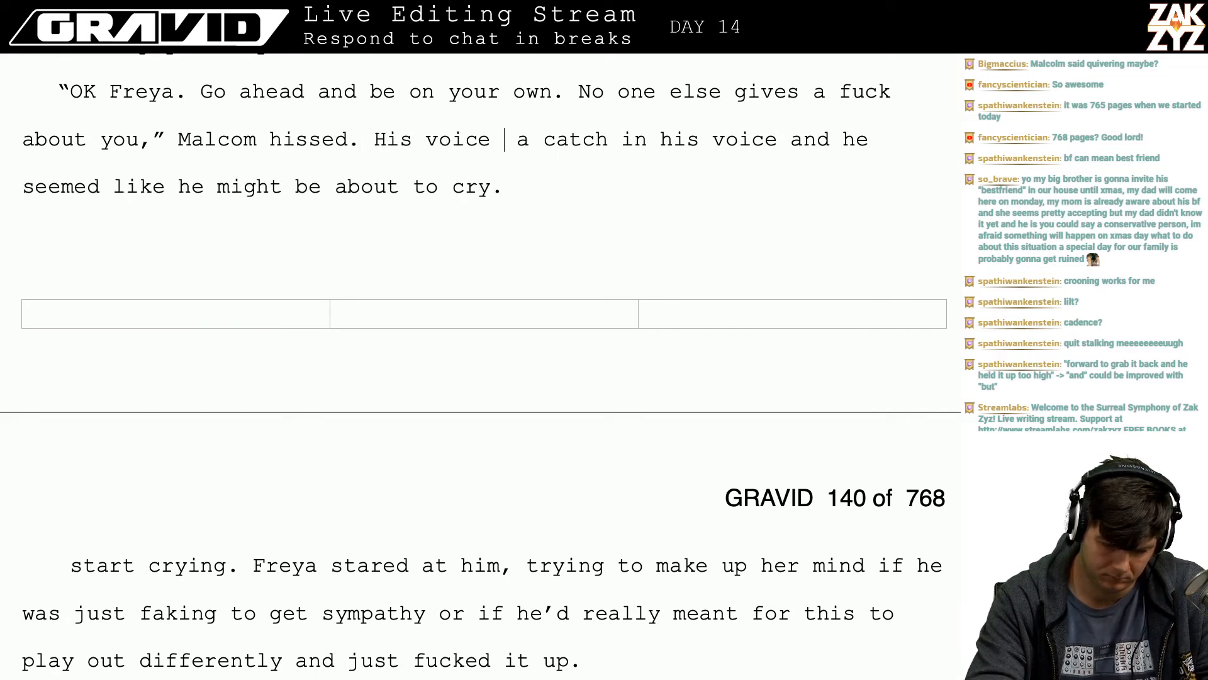
key("BackSpace")
key("BackSpace")
key("BackSpace")
key("BackSpace")
key("BackSpace")
key("BackSpace")
key("BackSpace")
key("BackSpace")
key("BackSpace")
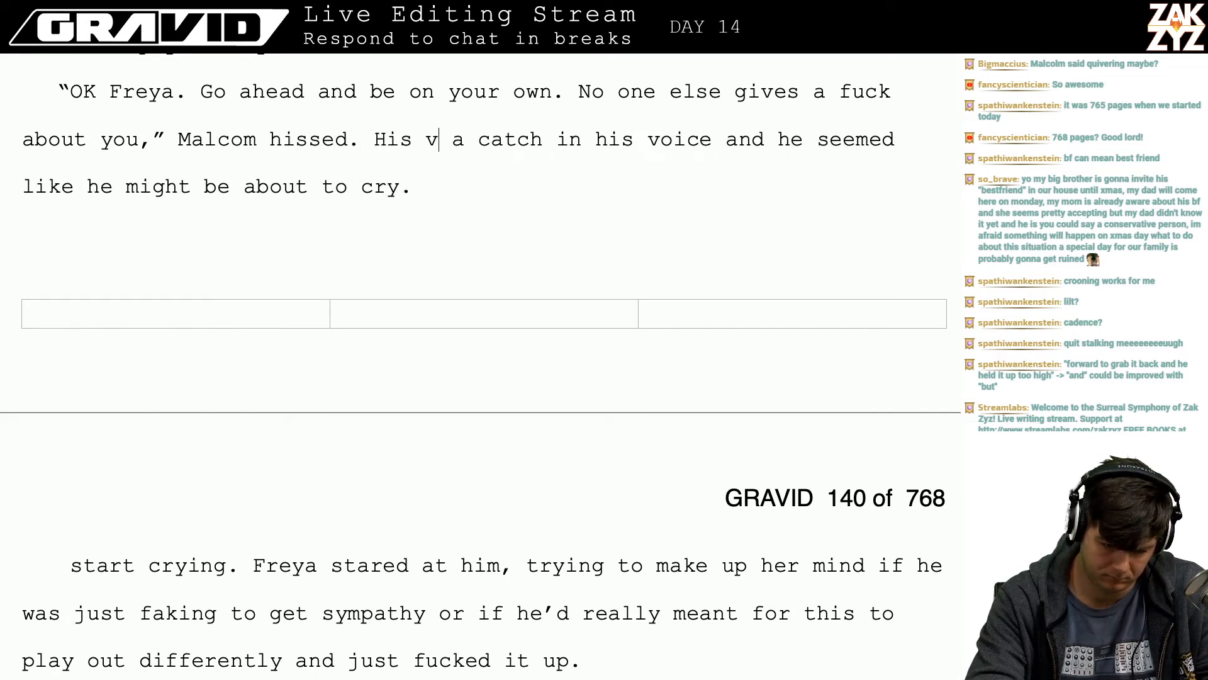
type("his voice")
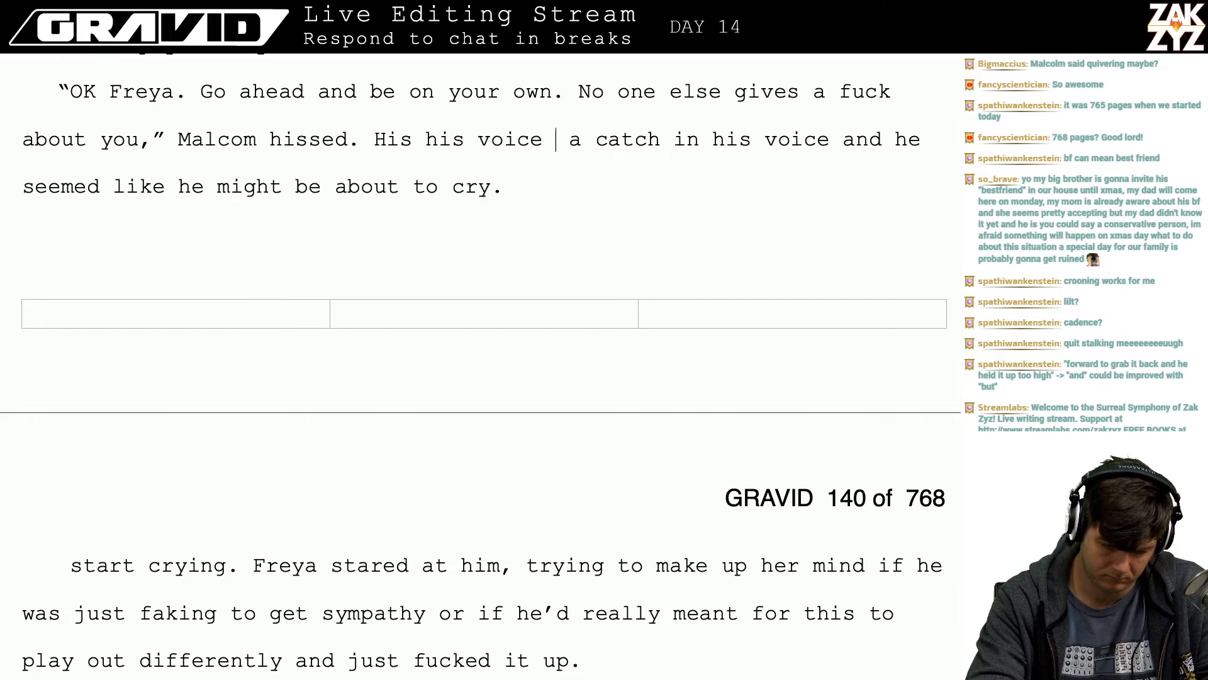
type(" had a catch i")
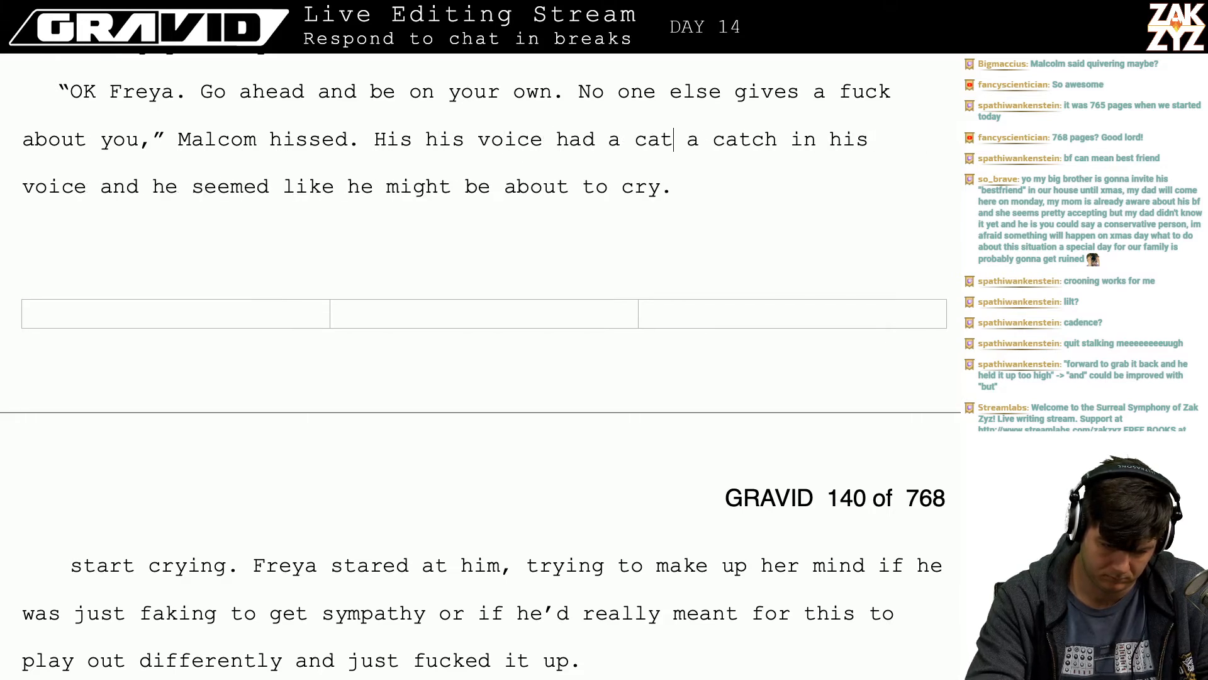
type("n it, he see")
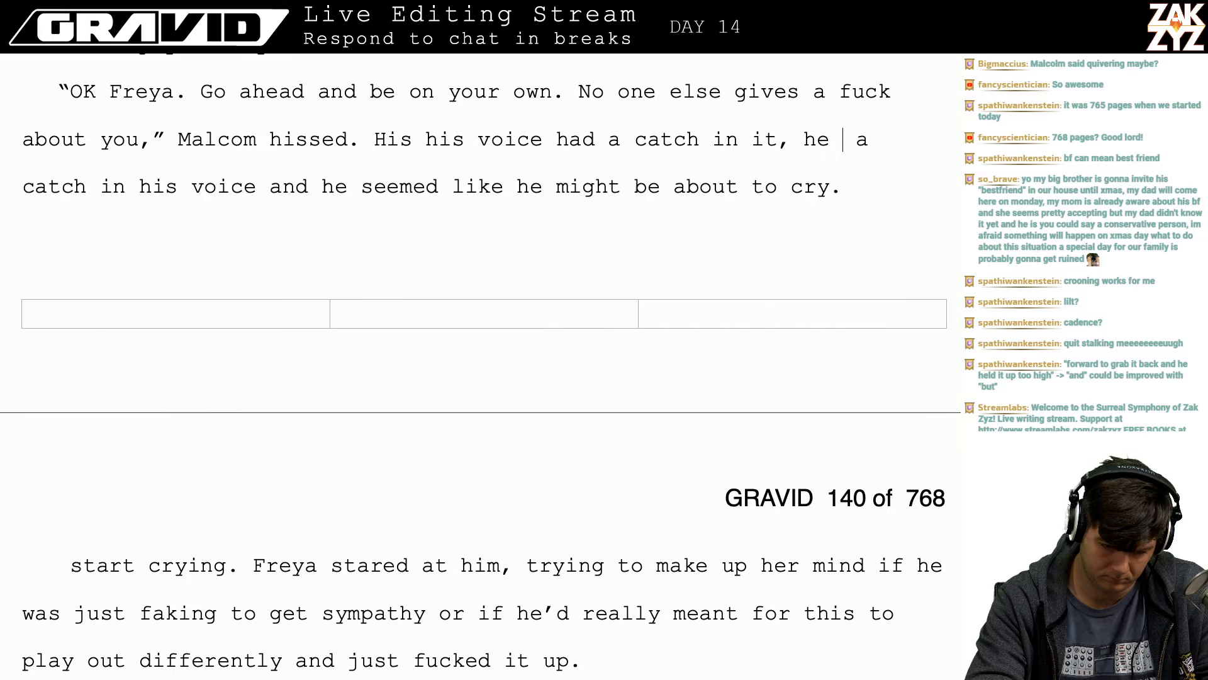
- Finish the sentence with "seemed like he might be about to cry." and split the old "a catch in his voice" wording into a new paragraph
type("med like he migh")
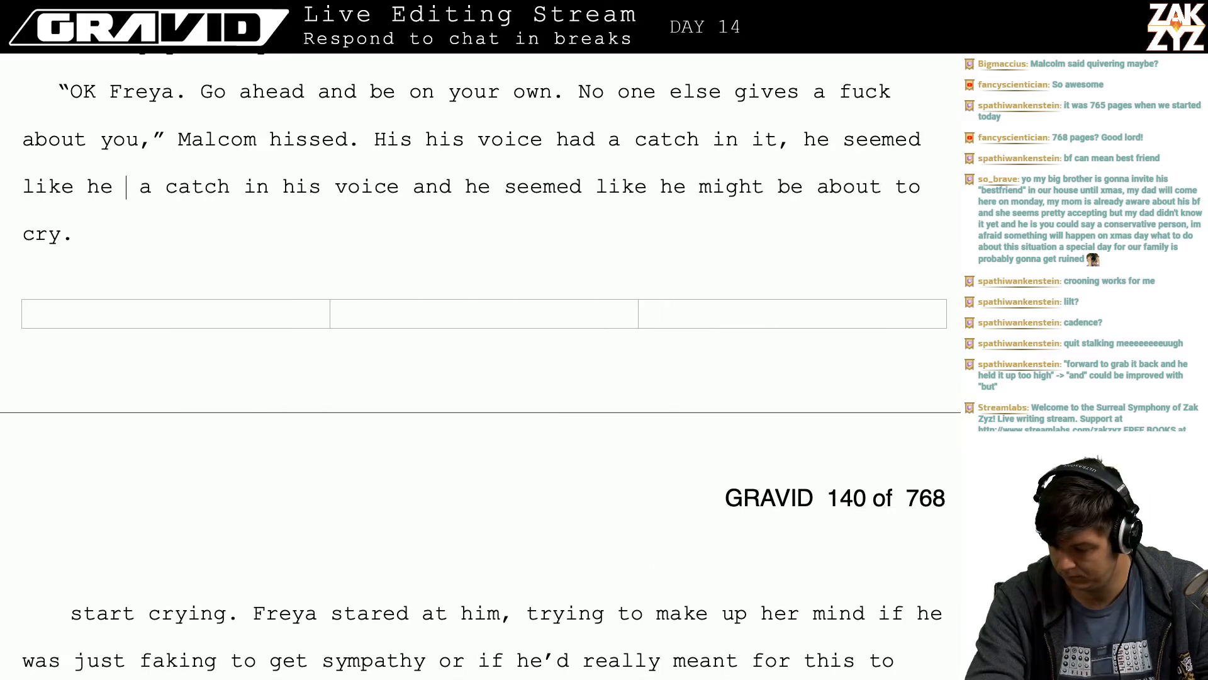
type("t be about to d")
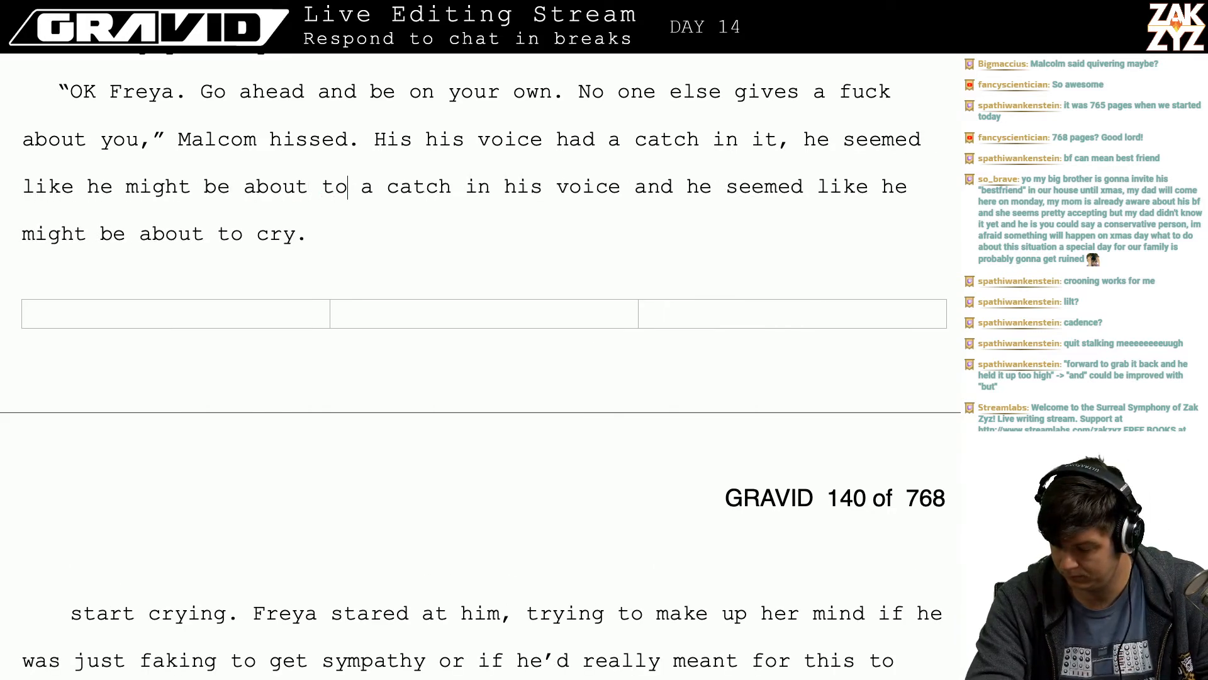
key("BackSpace")
type("cry.")
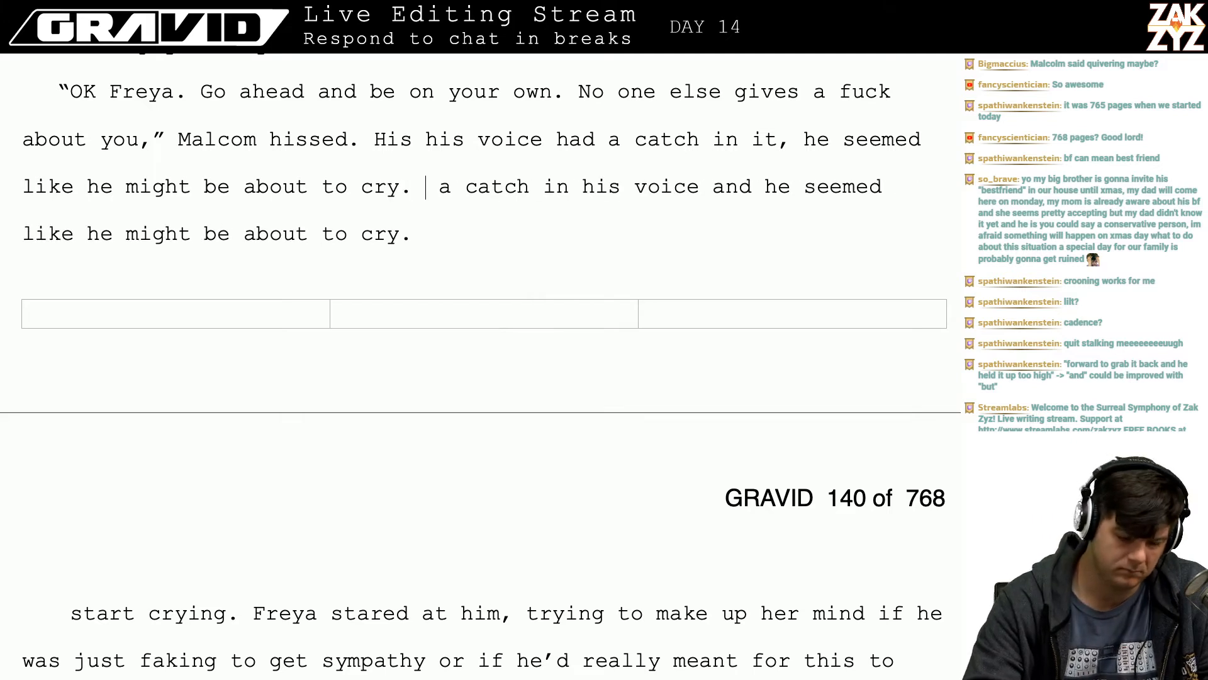
key("Return")
key("Return")
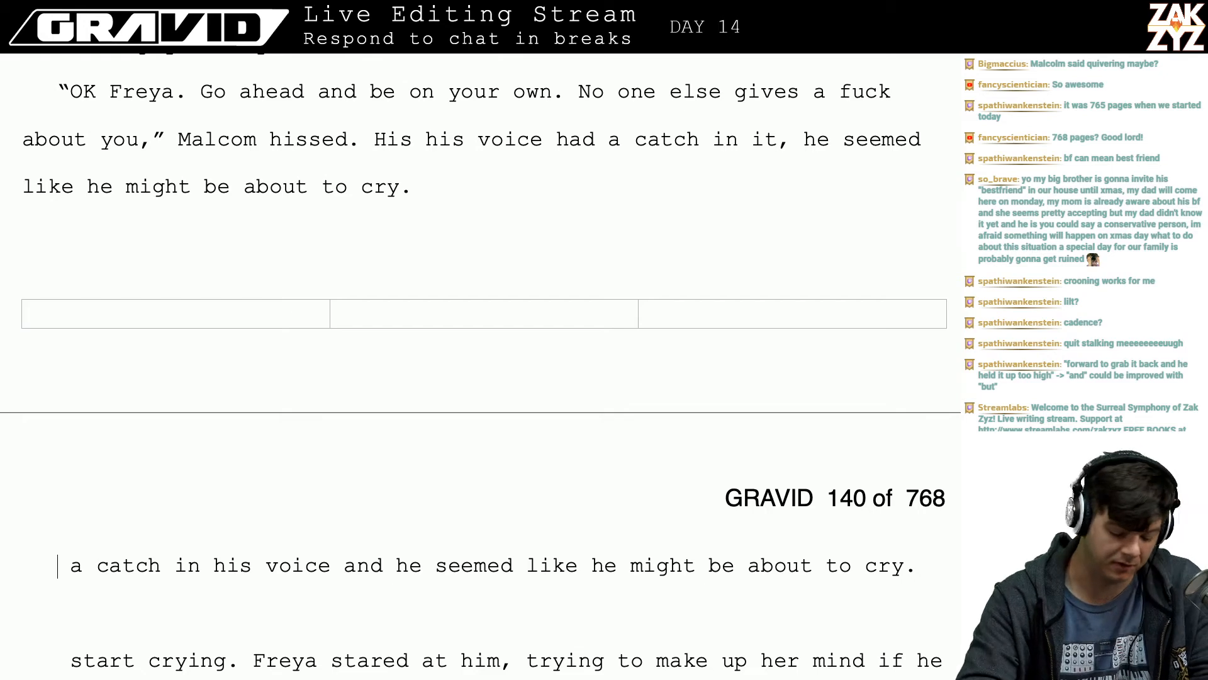
- Search the manuscript for "quivering" and close the search
key("super+f")
type("quivering")
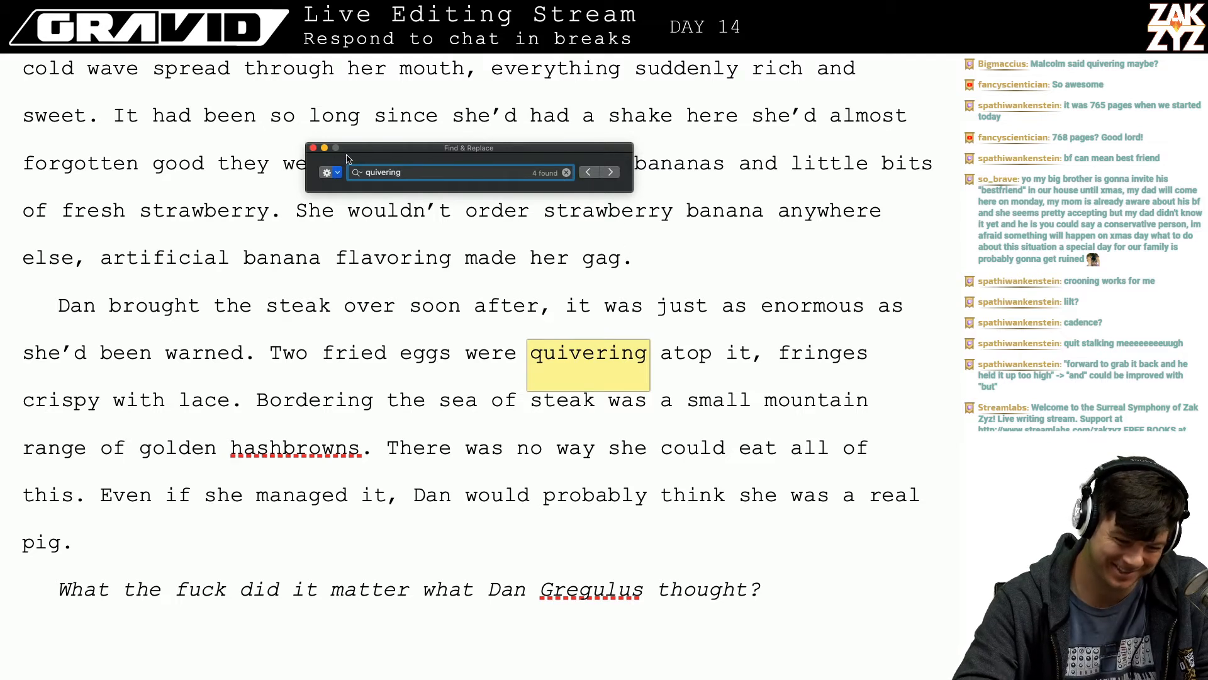
left_click(314, 149)
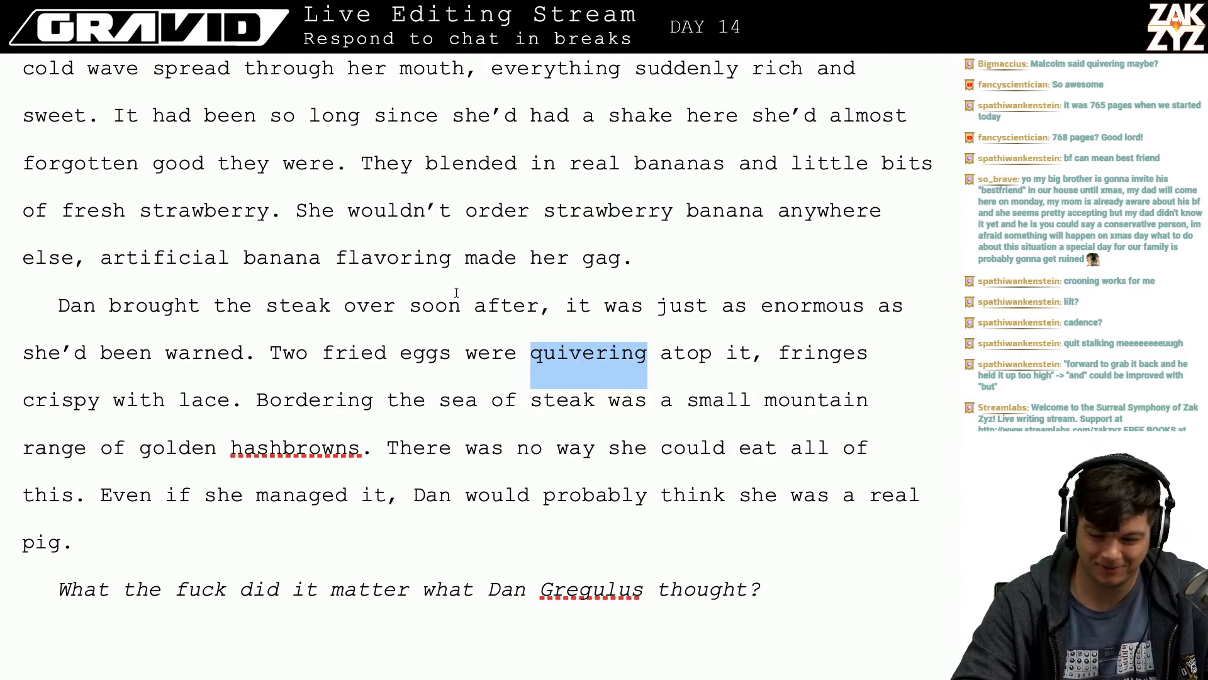
key("alt+super+i")
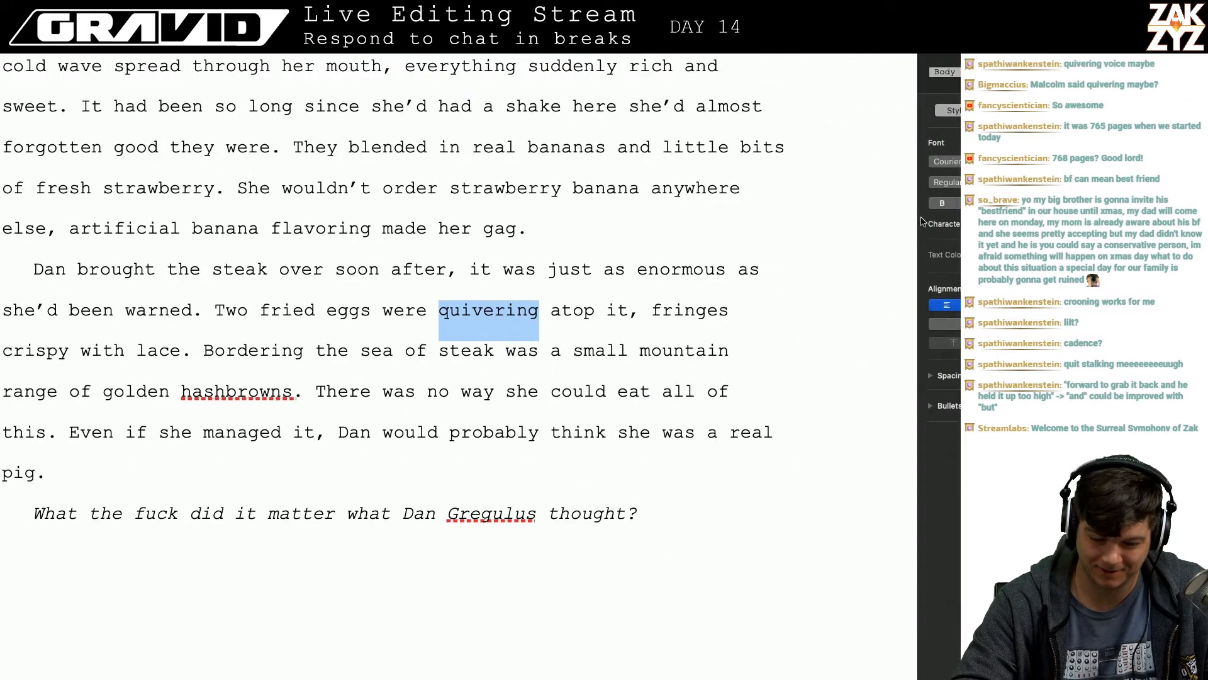
key("alt+super+i")
- Search the manuscript for the chapter heading "19."
key("super+f")
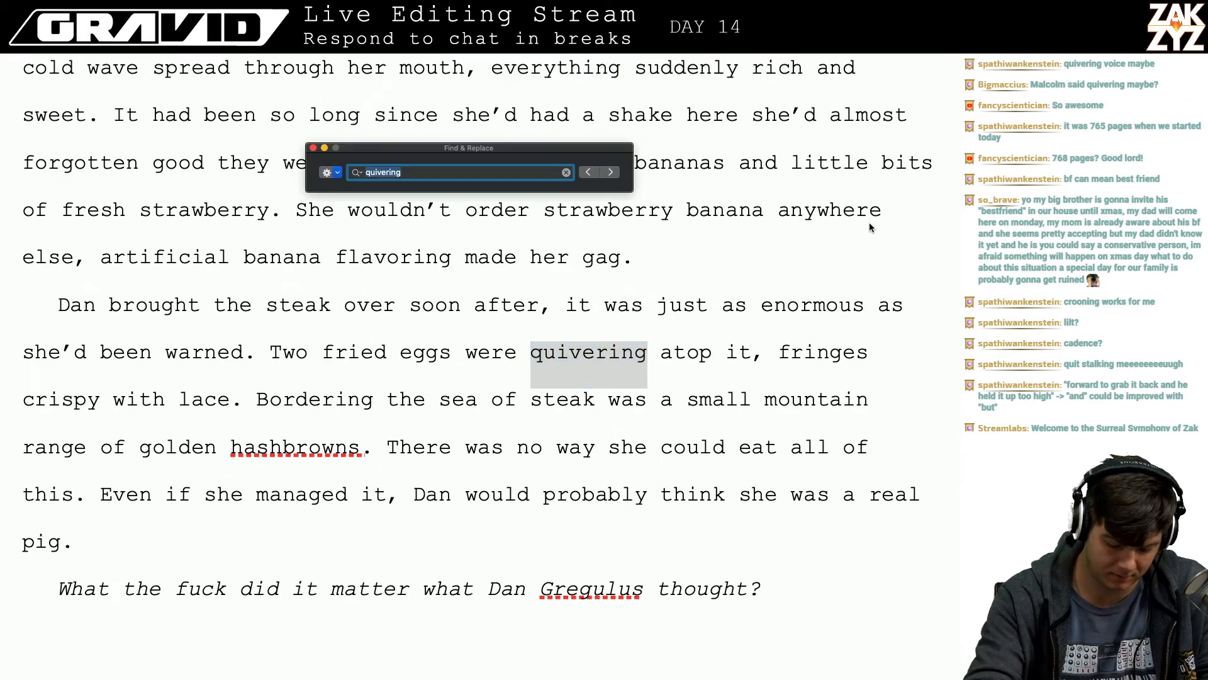
type("l")
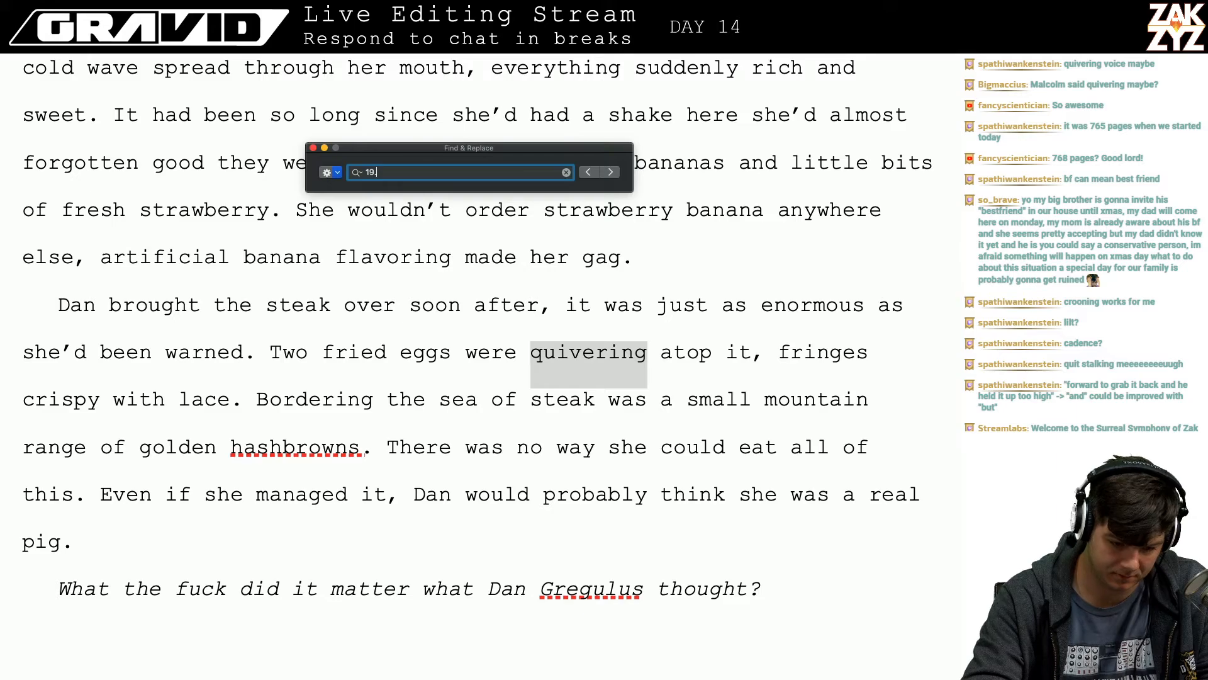
type("9.")
key("Return")
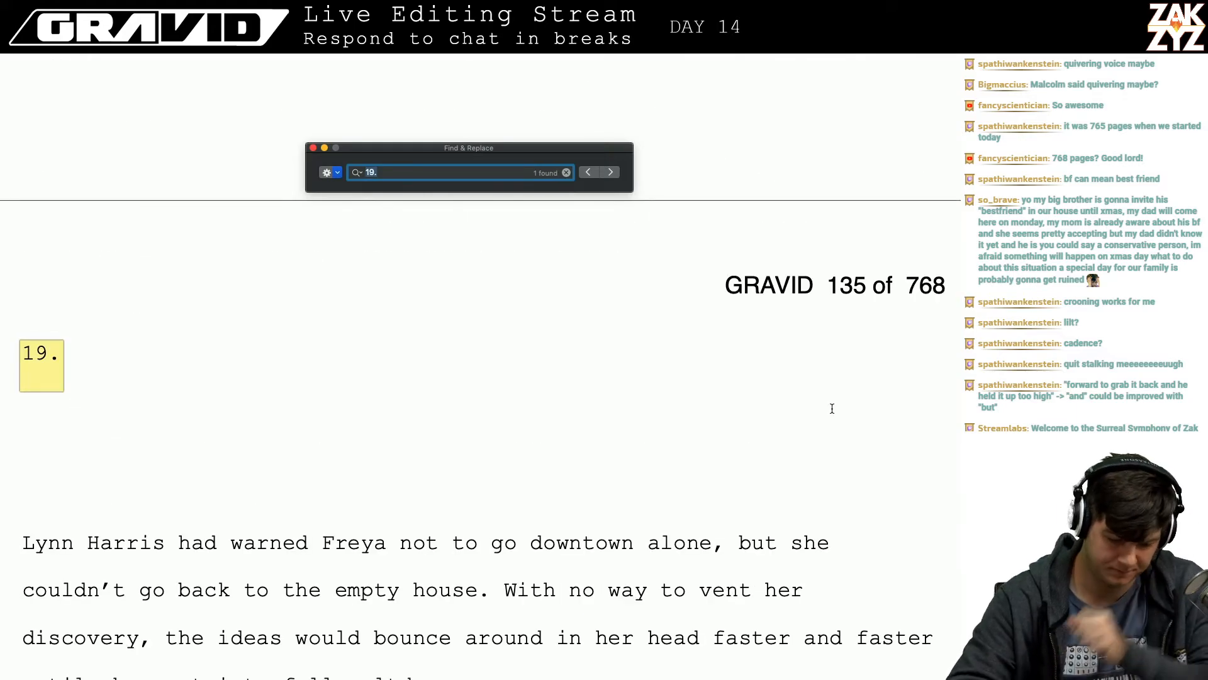
- Reread chapter 19 from its heading down to Malcom's hissed reply, closing the search along the way
left_click(850, 392)
scroll(773, 516, "down", 20)
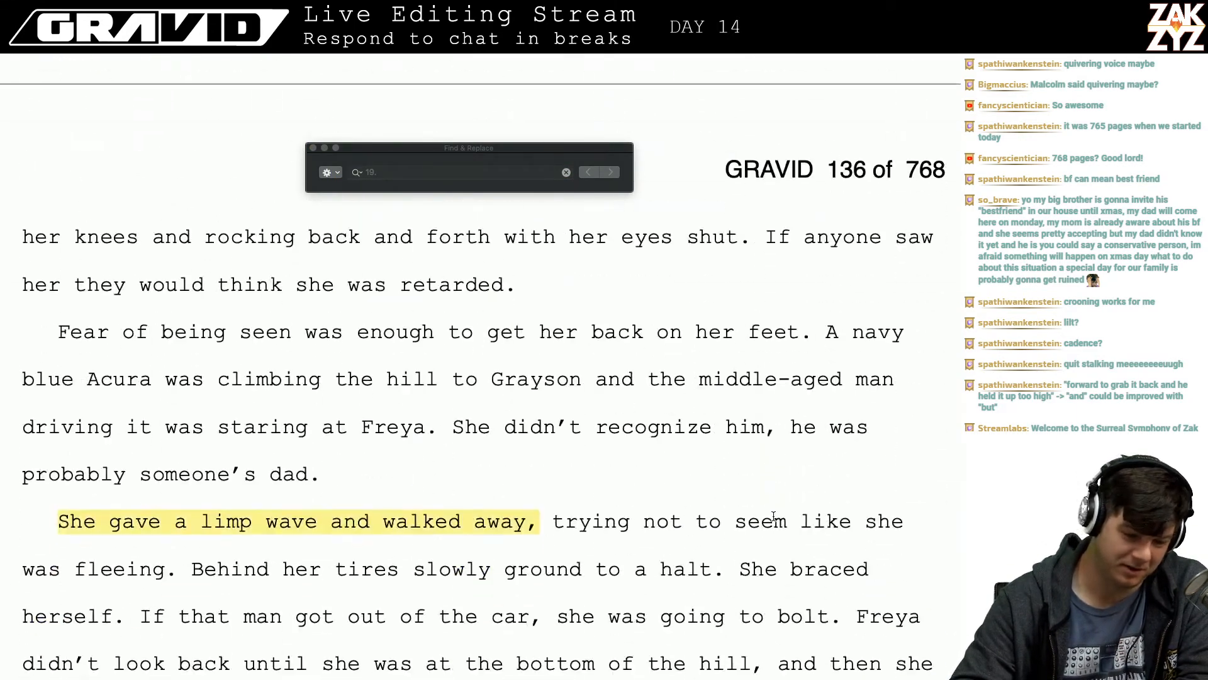
scroll(773, 516, "down", 20)
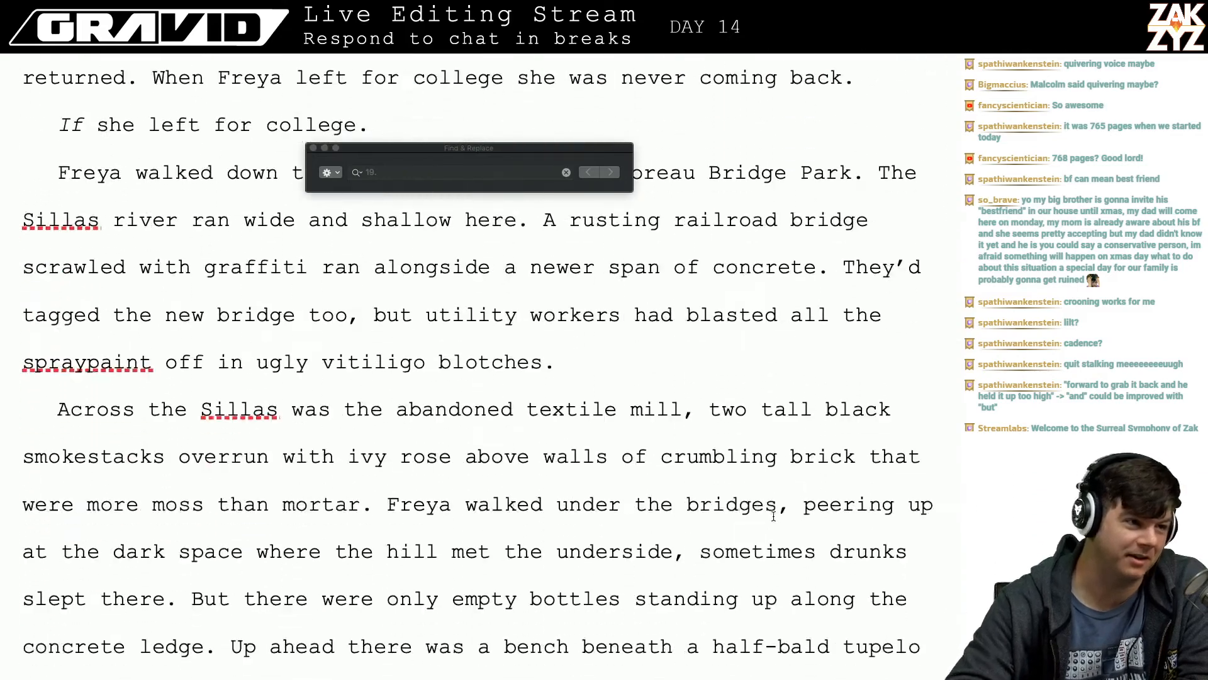
scroll(773, 516, "down", 1)
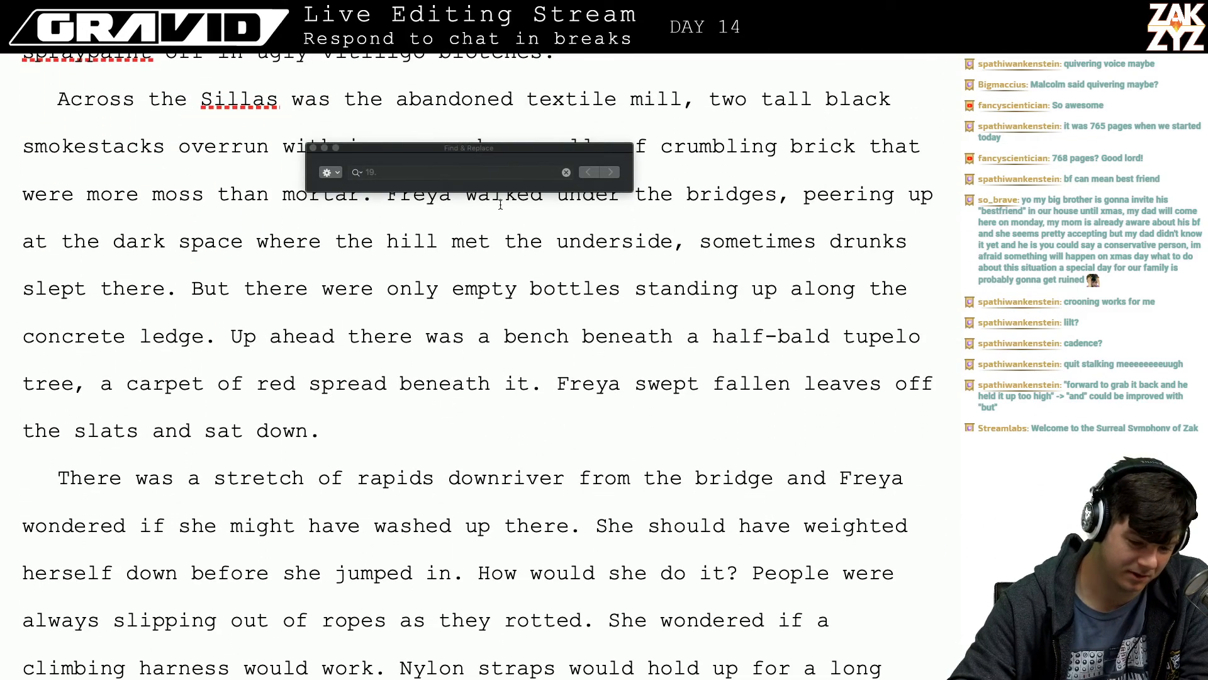
left_click(311, 147)
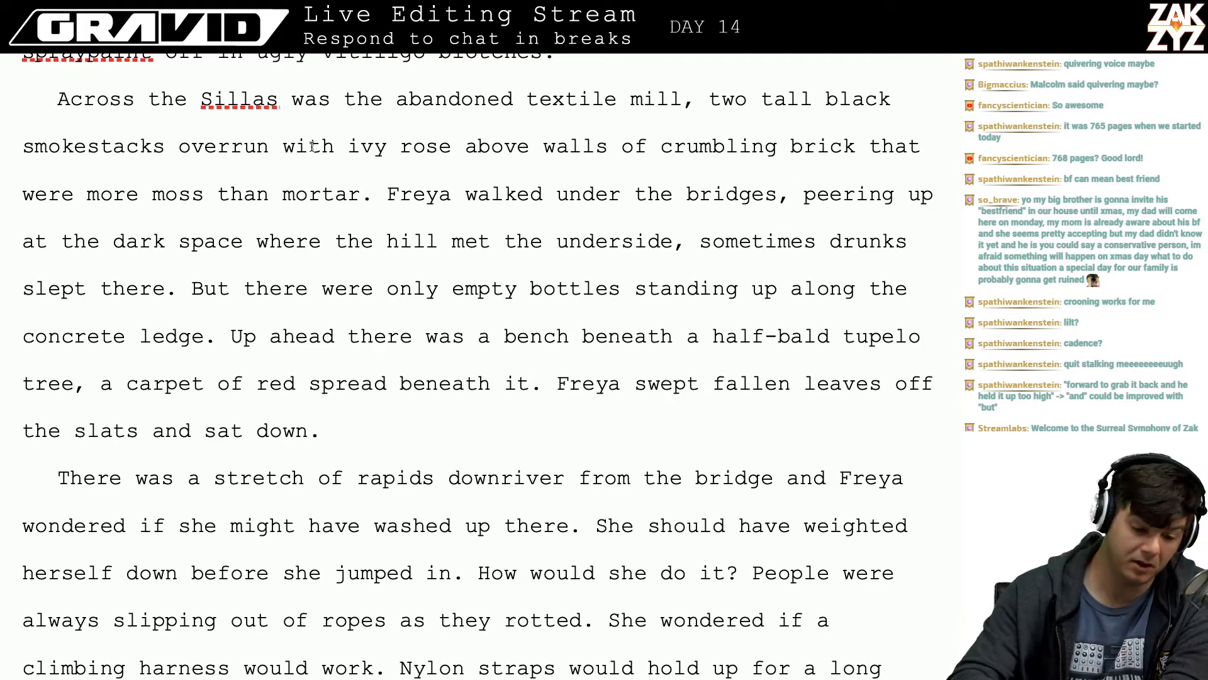
scroll(313, 146, "down", 15)
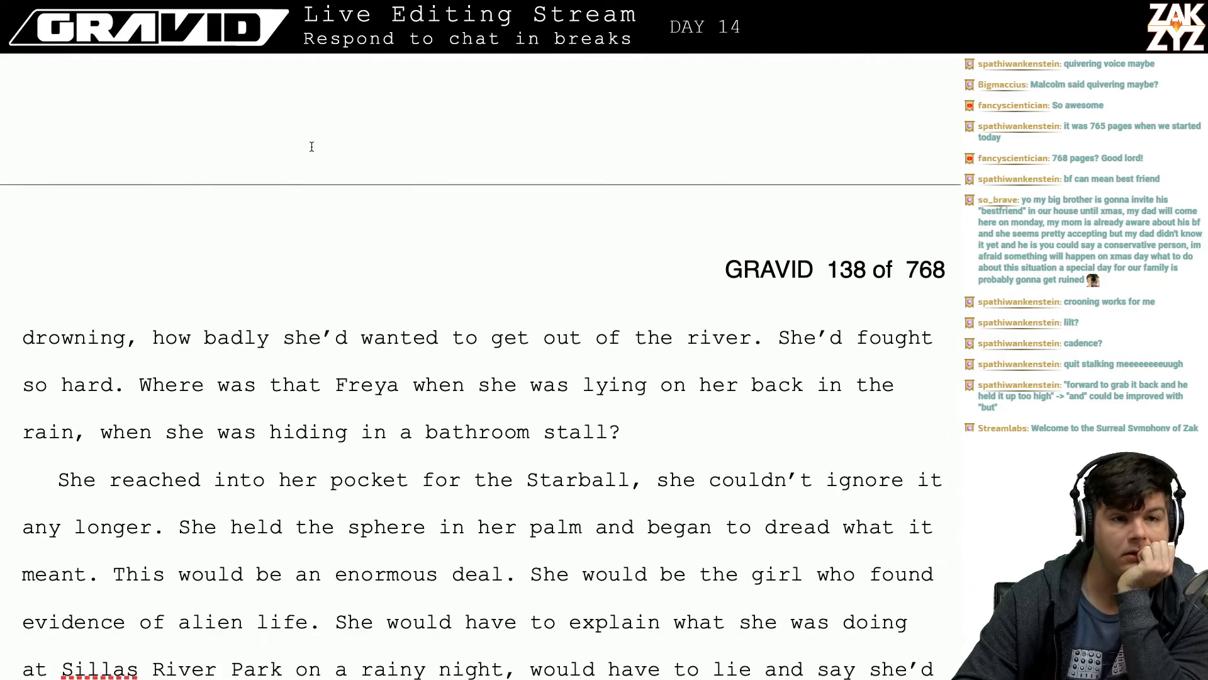
scroll(310, 145, "down", 8)
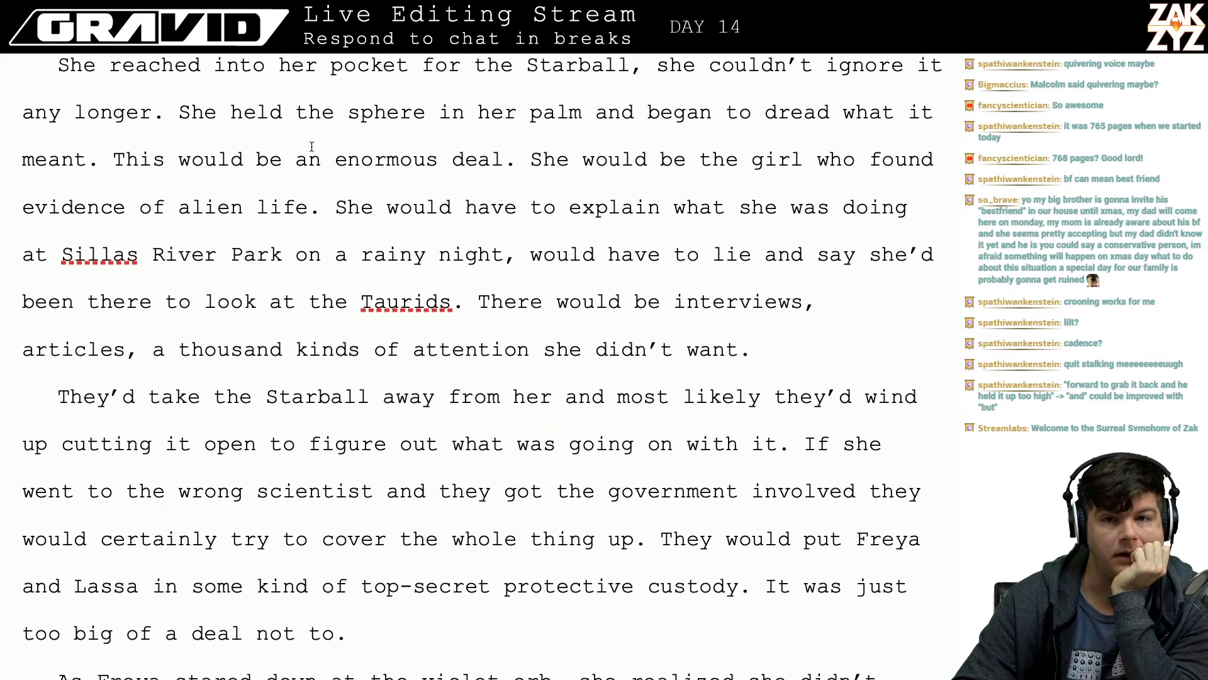
scroll(310, 146, "down", 20)
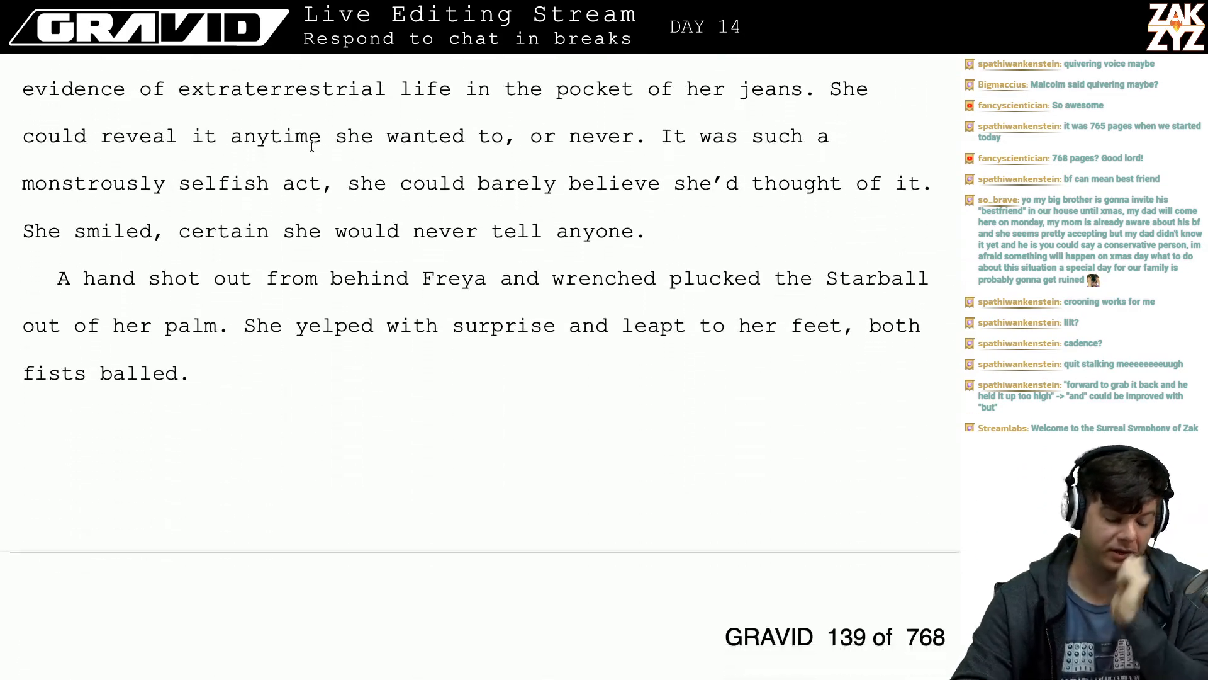
scroll(311, 148, "down", 14)
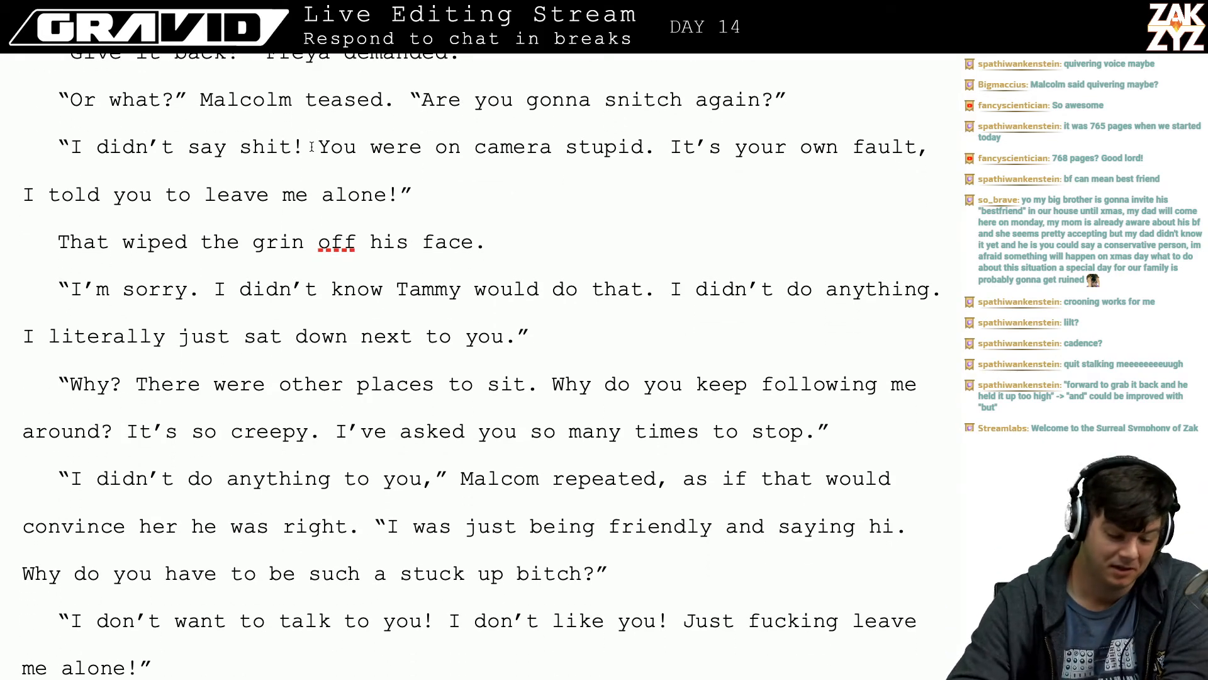
scroll(310, 146, "down", 7)
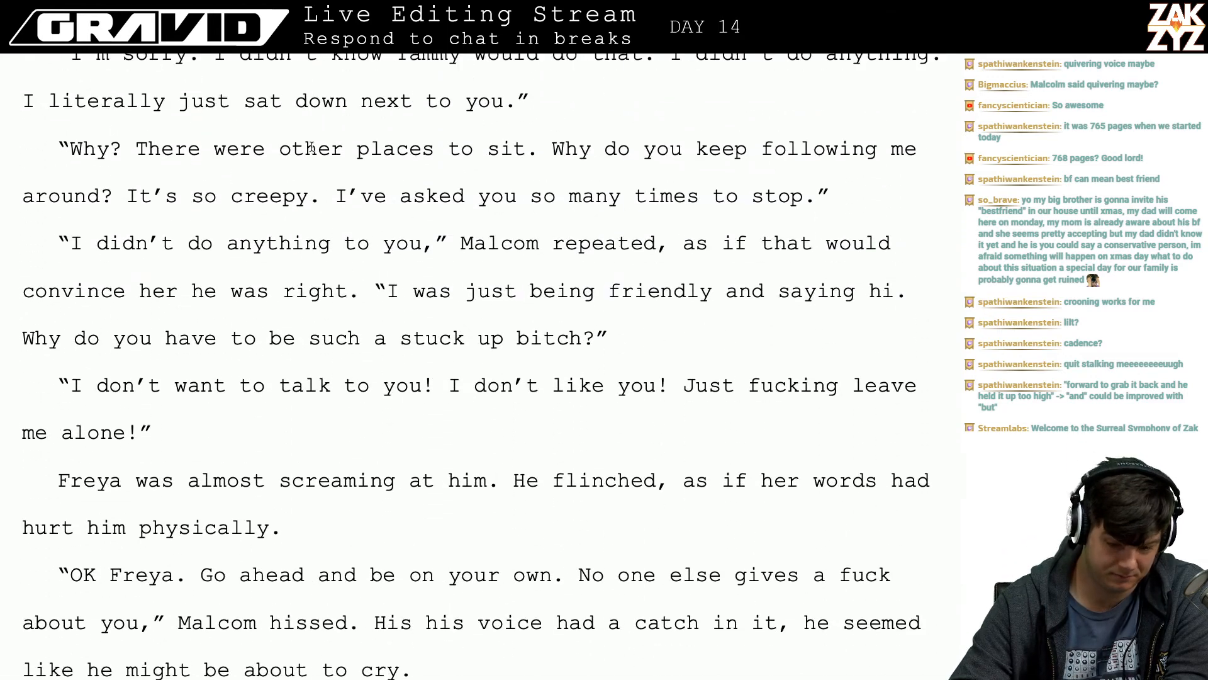
scroll(311, 146, "up", 1)
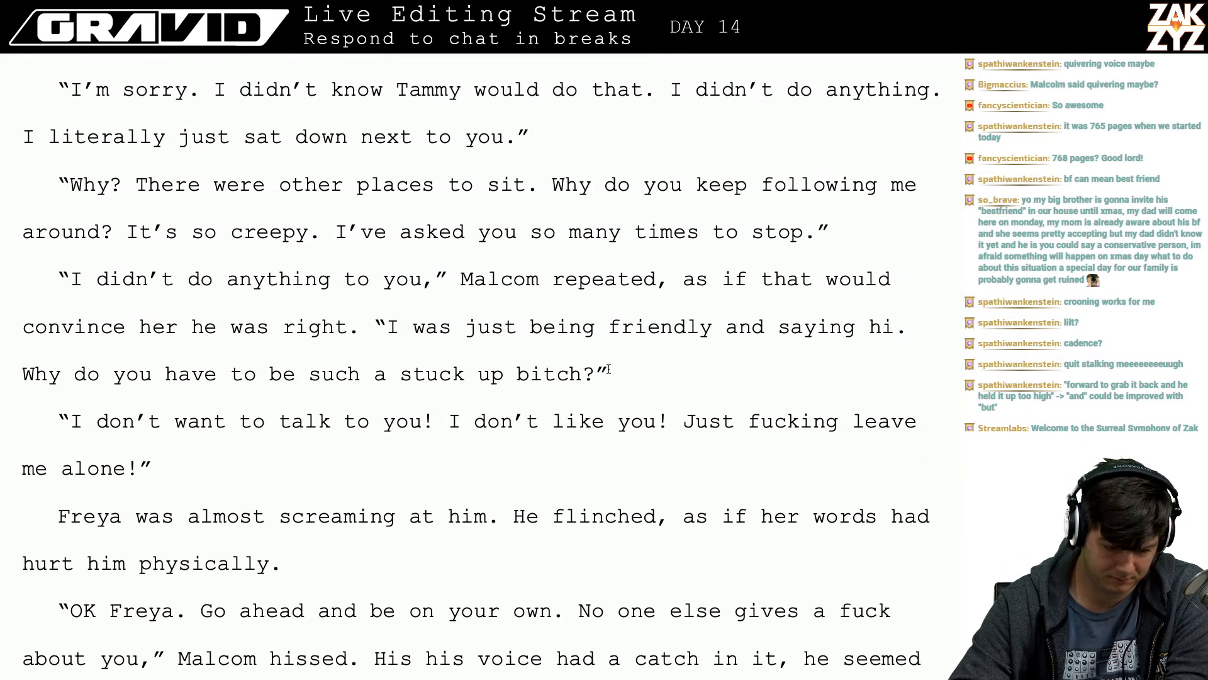
scroll(615, 449, "down", 8)
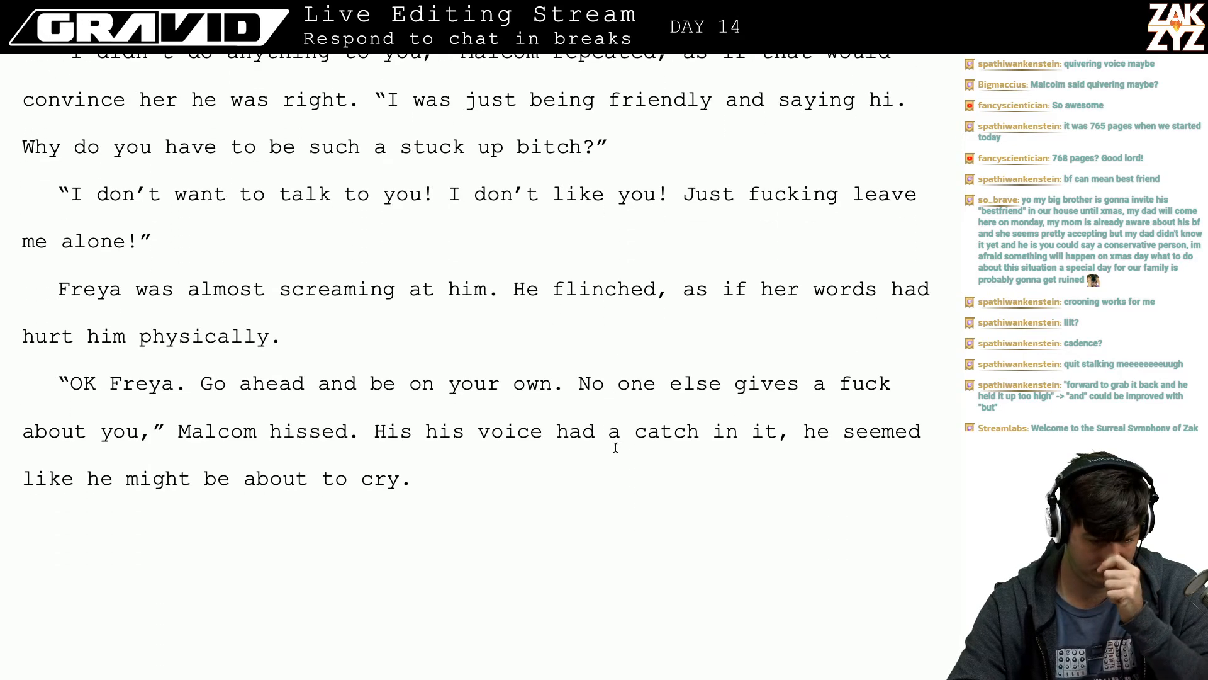
scroll(616, 448, "up", 1)
scroll(615, 447, "down", 5)
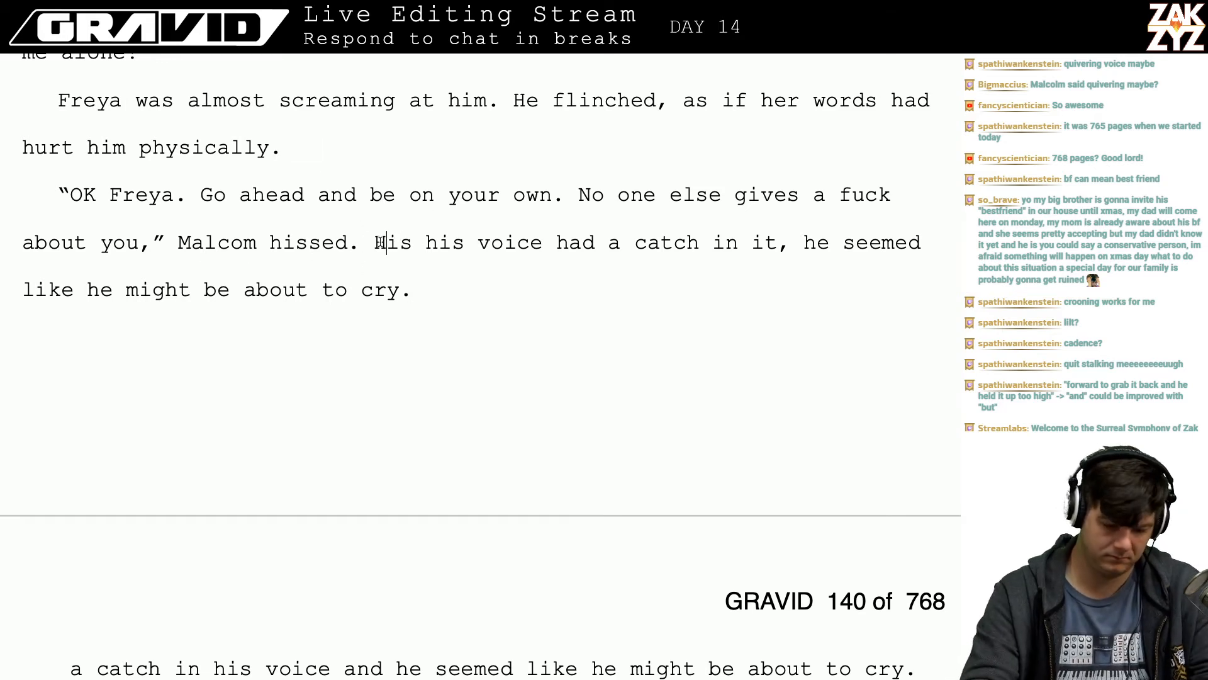
- Split the sentence beginning "His his voice had a catch in it" off into its own paragraph after "Malcom hissed."
key("Return")
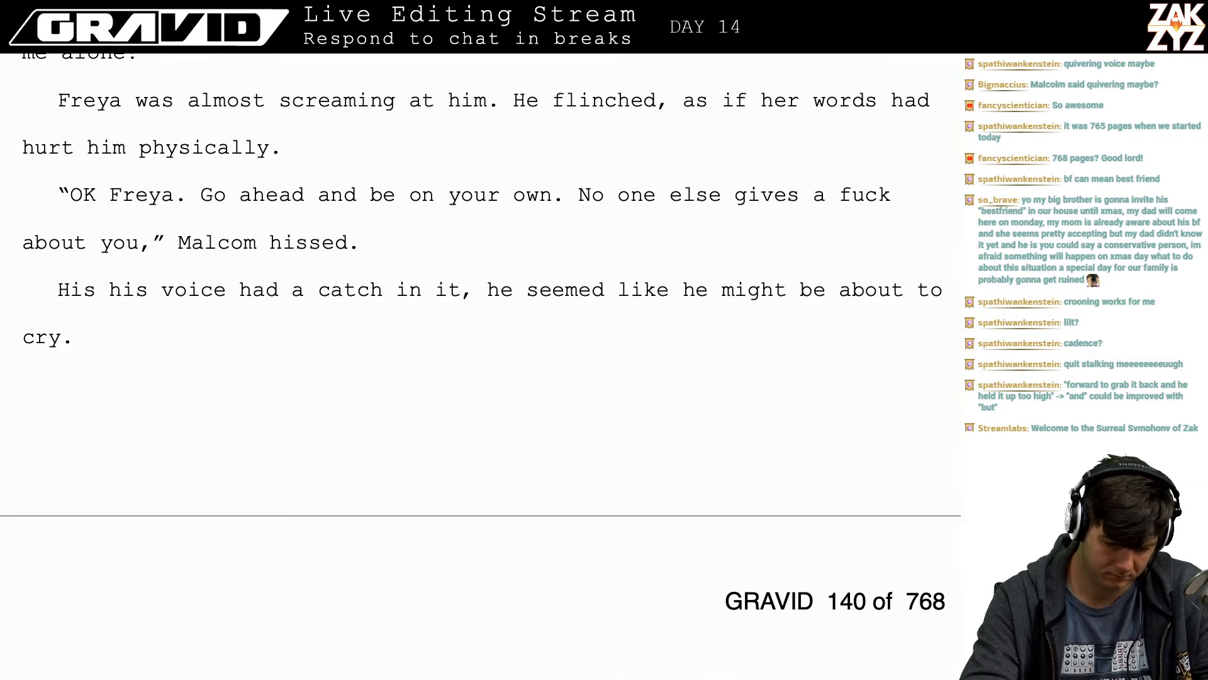
type("His voice was")
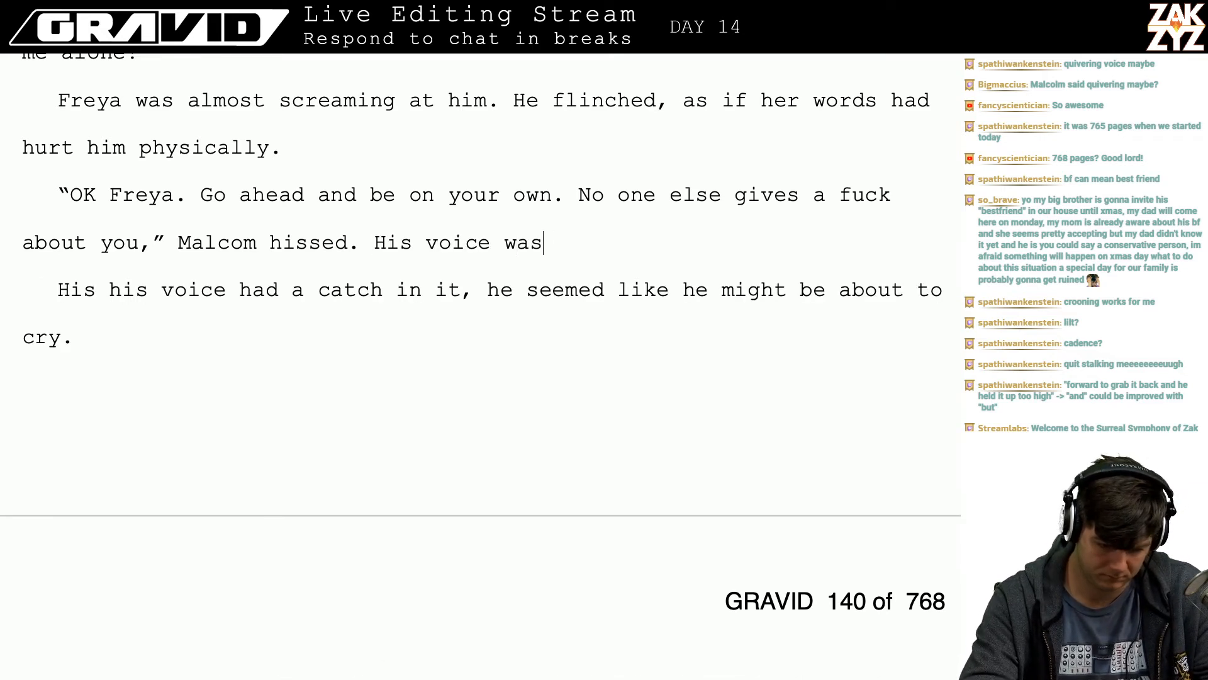
type(" heavy,")
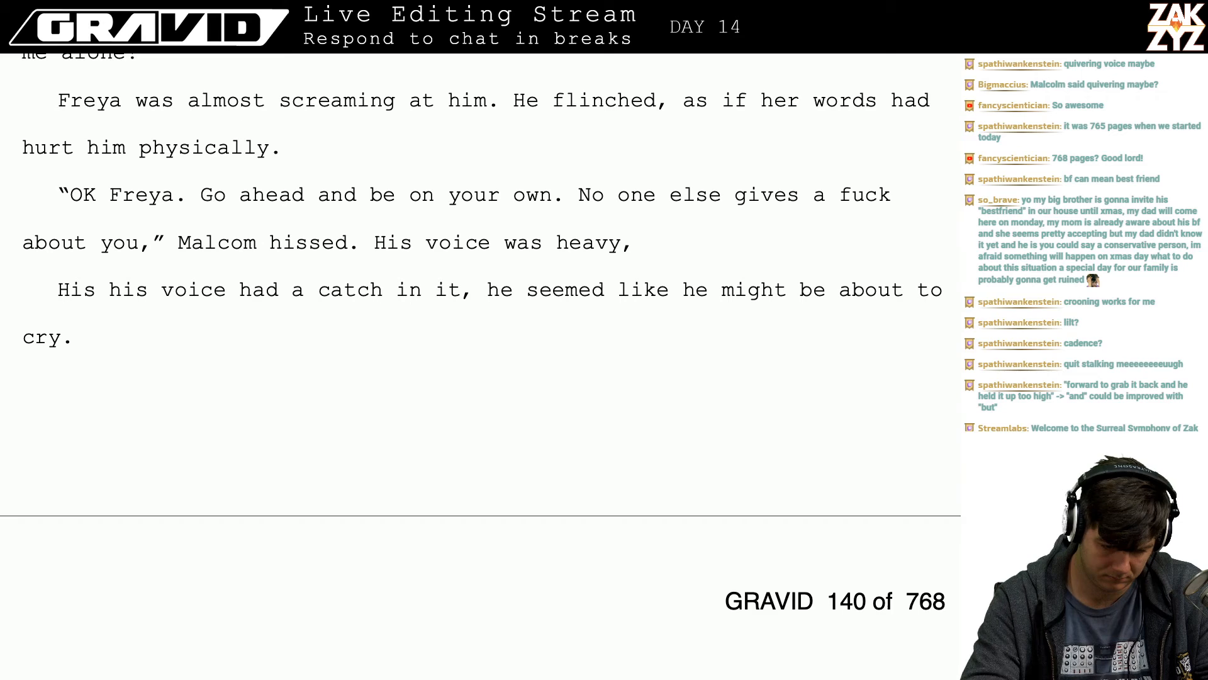
key("BackSpace")
key("BackSpace")
key("BackSpace")
key("BackSpace")
key("BackSpace")
key("BackSpace")
key("BackSpace")
key("BackSpace")
key("BackSpace")
key("BackSpace")
key("BackSpace")
key("BackSpace")
key("BackSpace")
key("BackSpace")
key("BackSpace")
key("BackSpace")
key("BackSpace")
key("BackSpace")
key("BackSpace")
key("BackSpace")
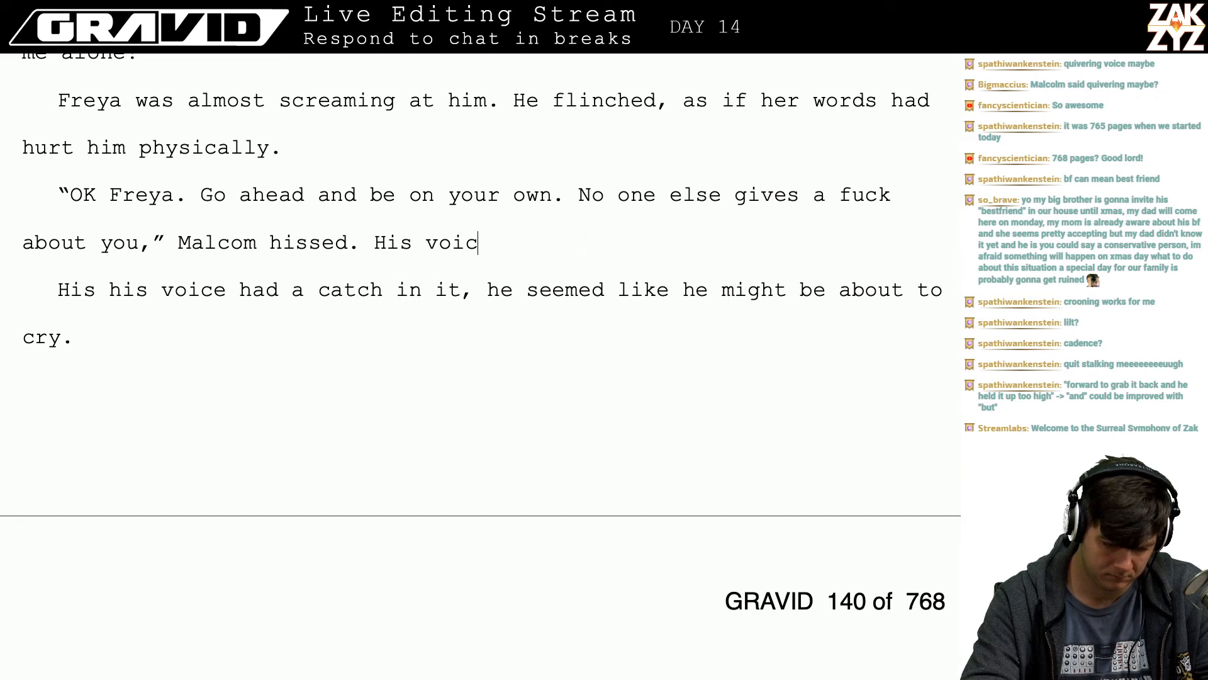
type("Th")
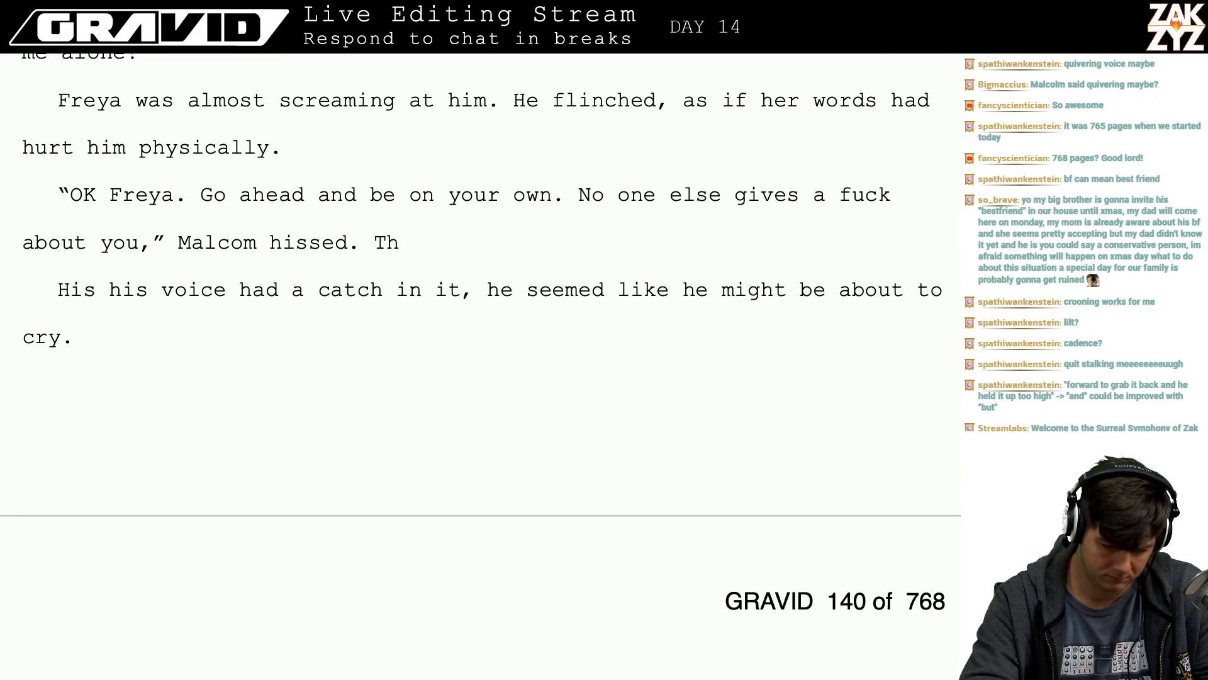
type("ere w")
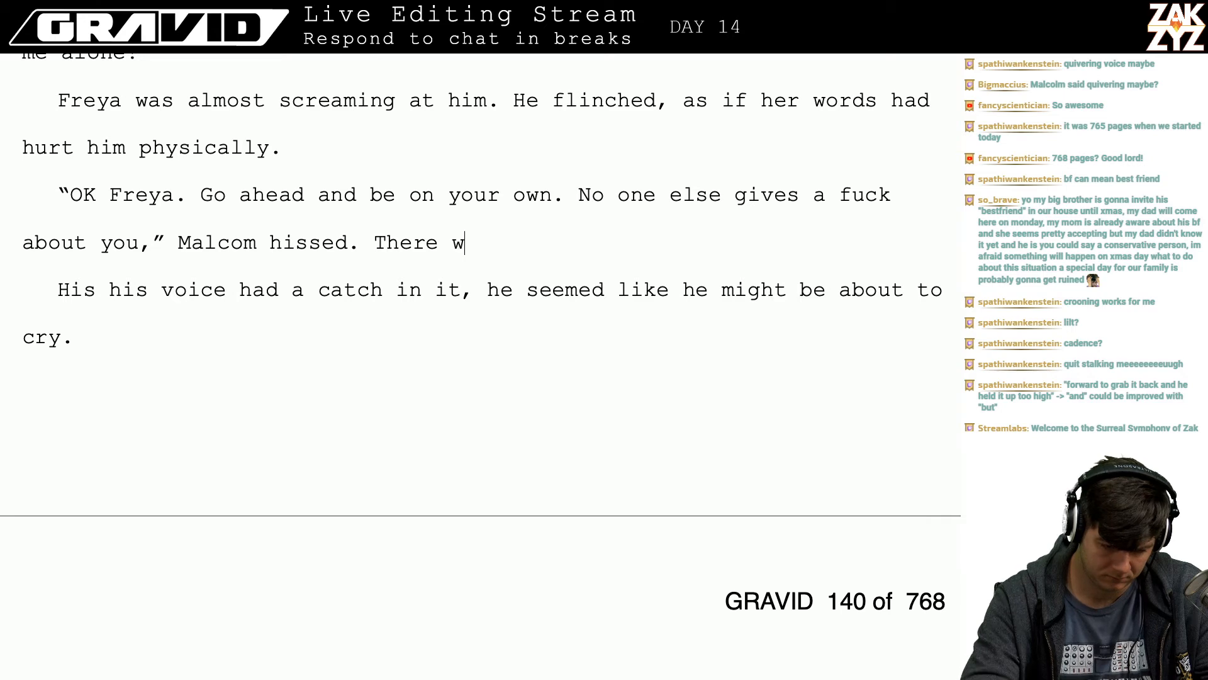
key("BackSpace")
key("BackSpace")
key("BackSpace")
key("BackSpace")
key("BackSpace")
key("BackSpace")
key("BackSpace")
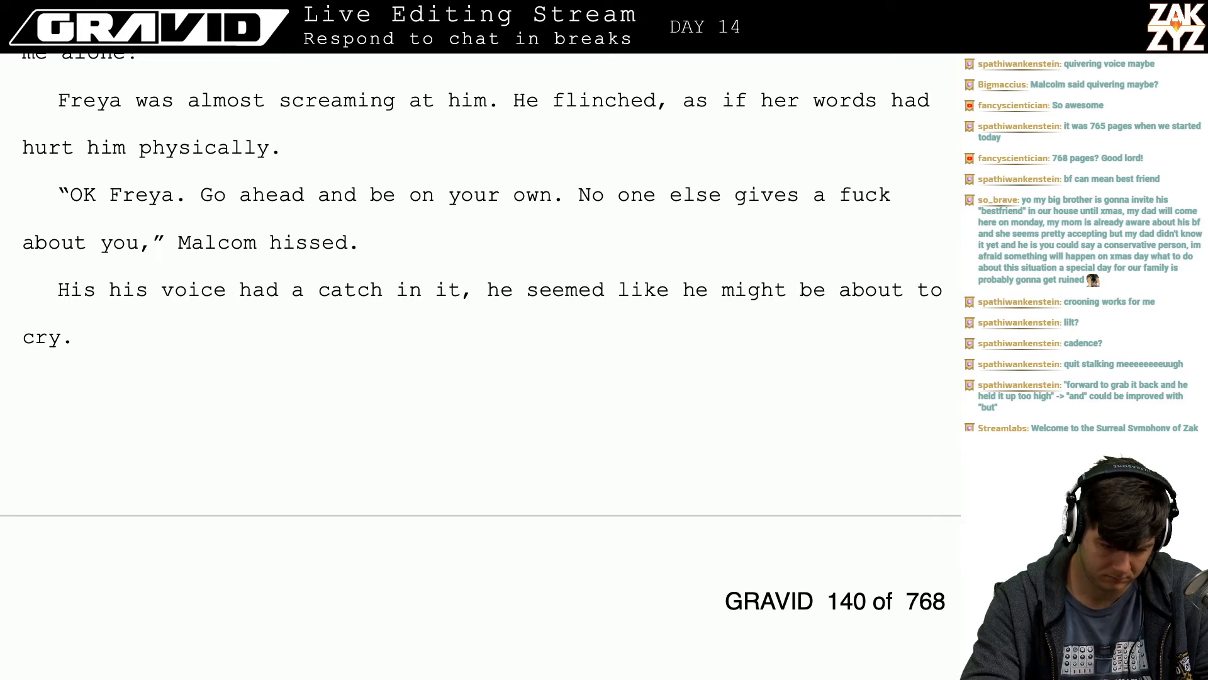
type("His")
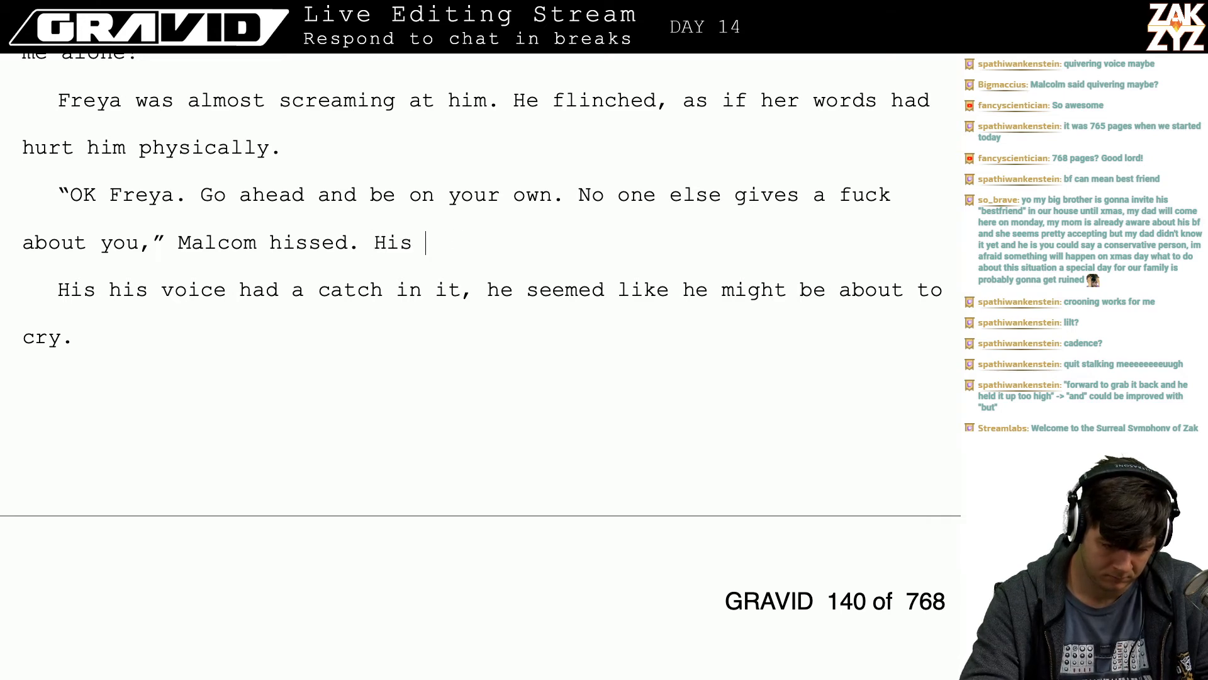
key("BackSpace")
key("BackSpace")
key("BackSpace")
key("BackSpace")
- Extend the dialogue tag after "Malcom hissed" with ", his eyes a little wet. Was he about to cry?"
key("BackSpace")
key("BackSpace")
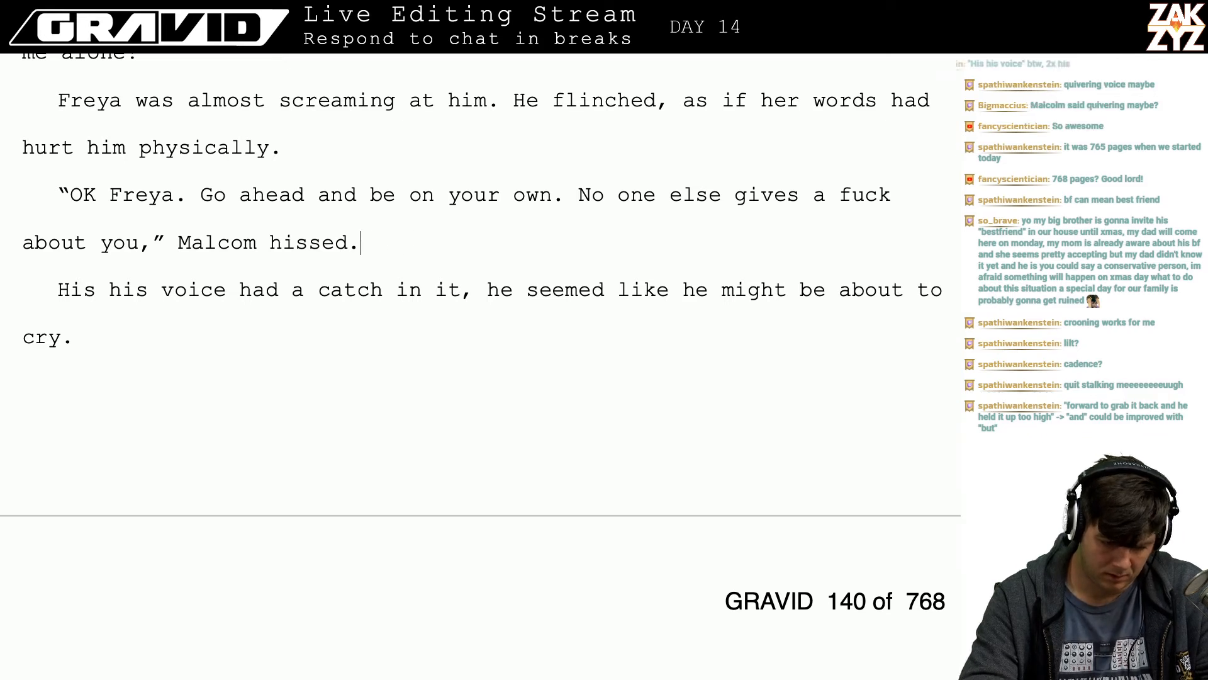
type(", ")
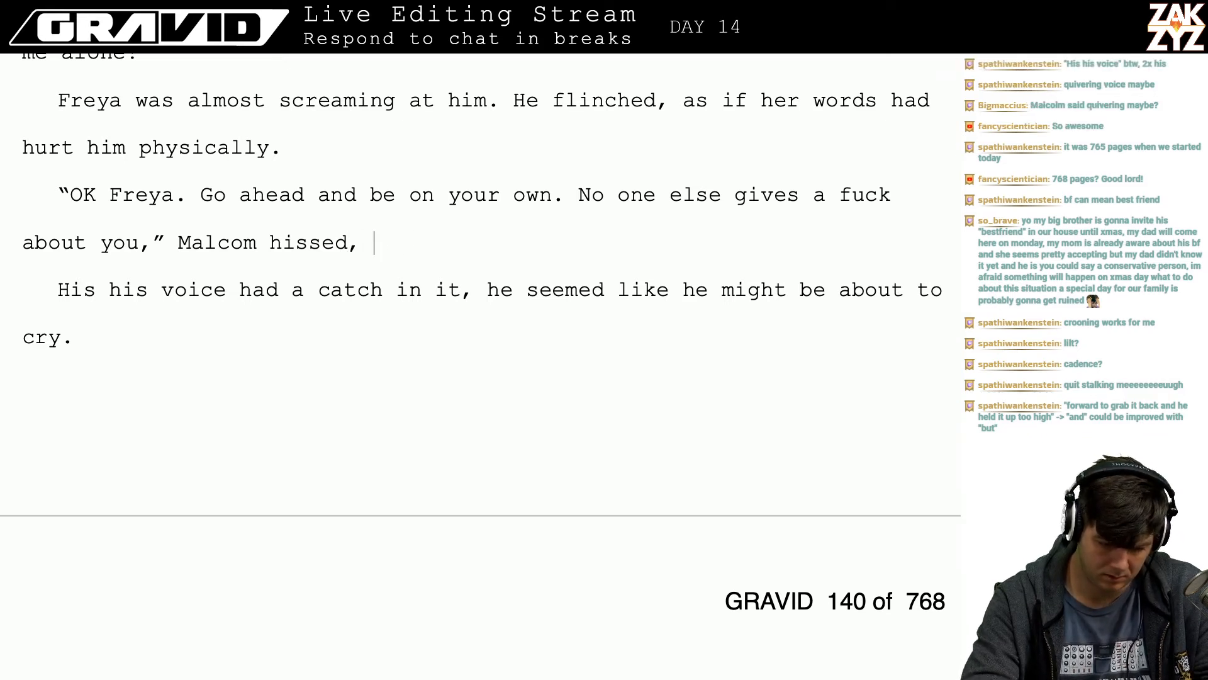
type("hai")
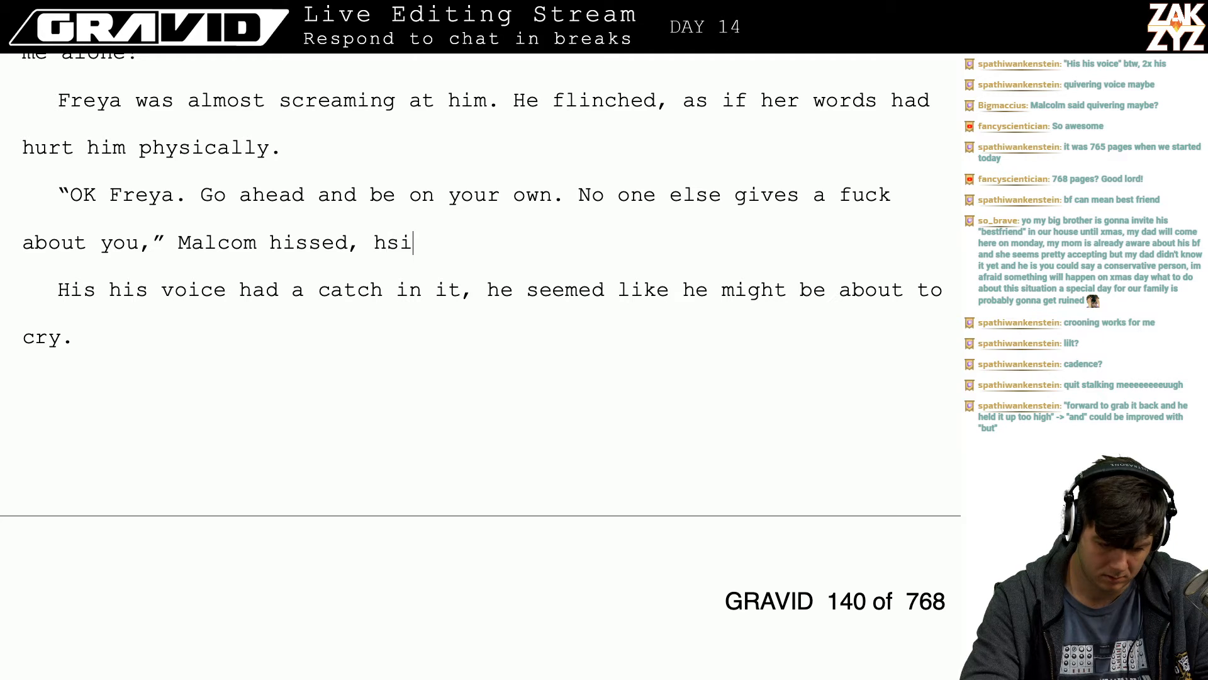
key("BackSpace")
key("BackSpace")
type("is ey")
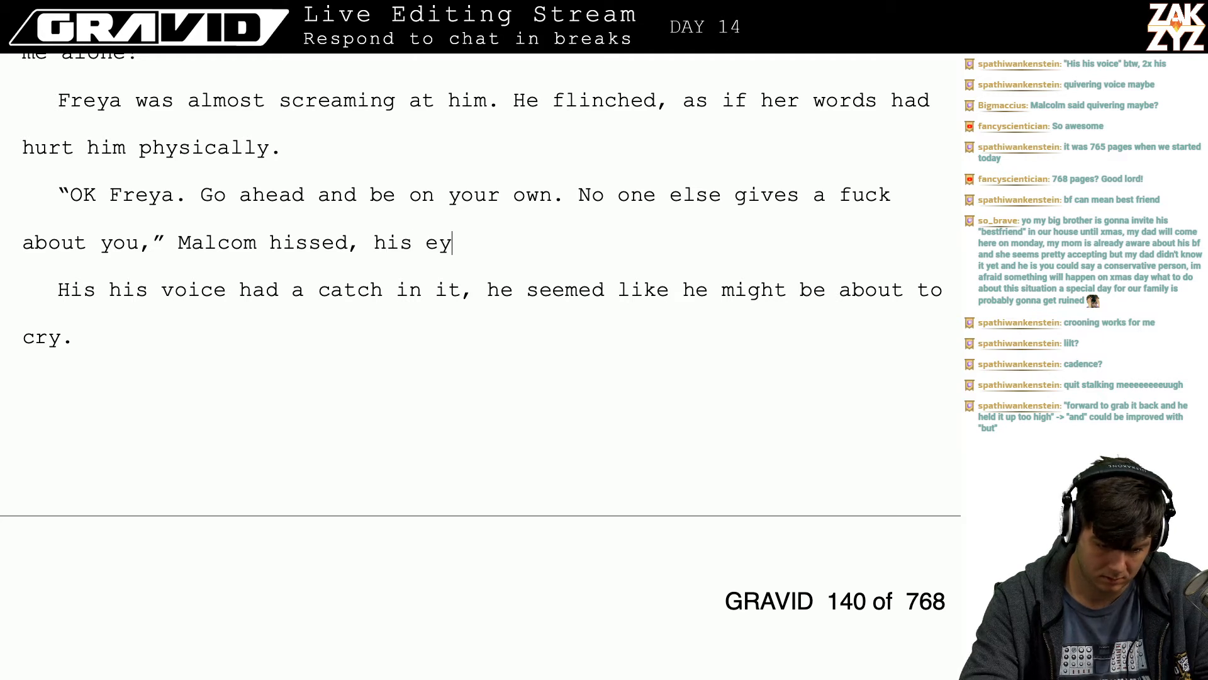
type("es a little e")
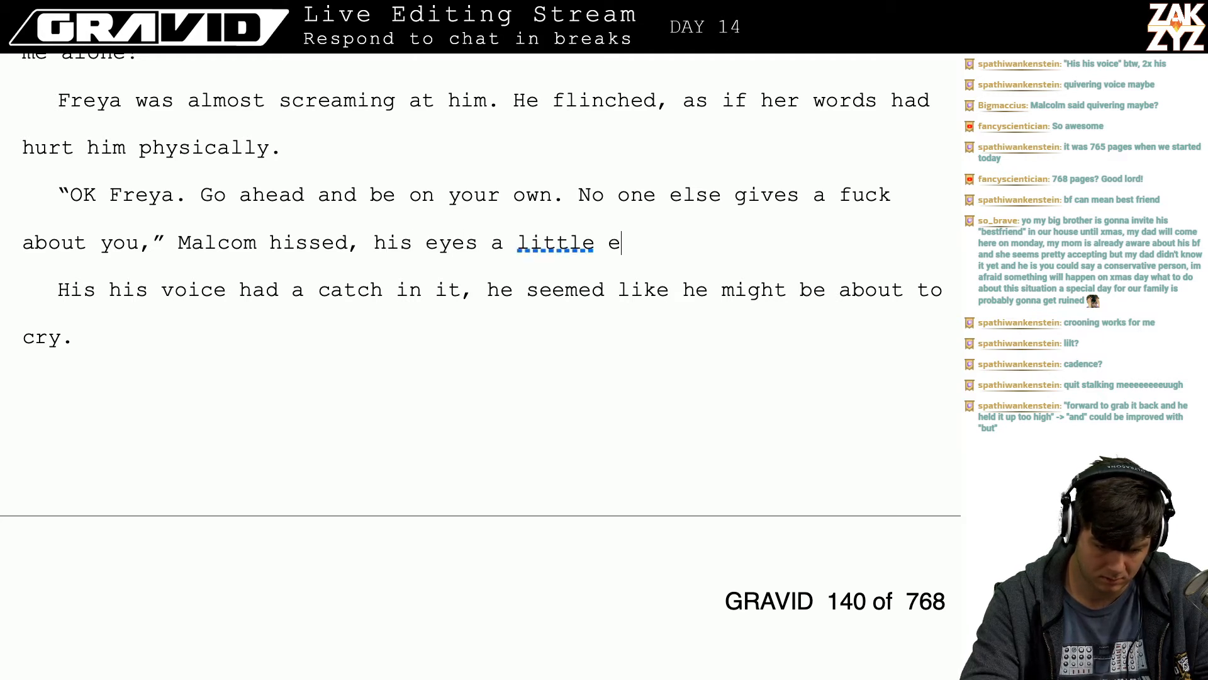
key("BackSpace")
type("wet.")
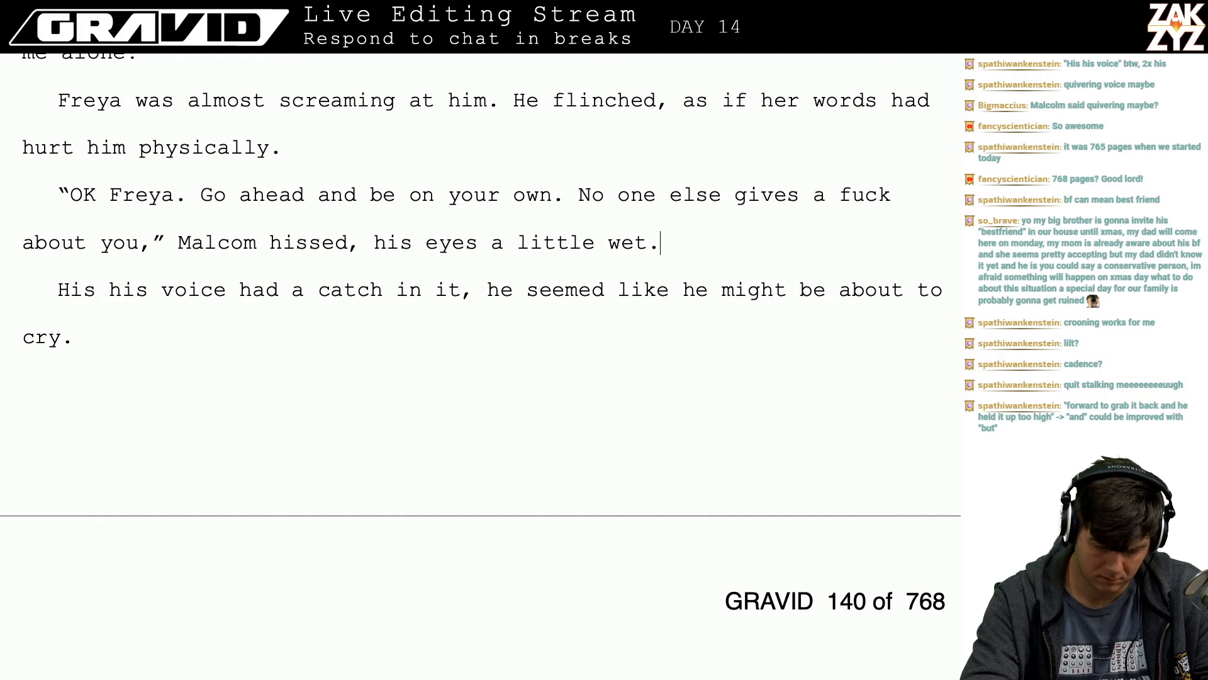
type(" Was he about to cry?")
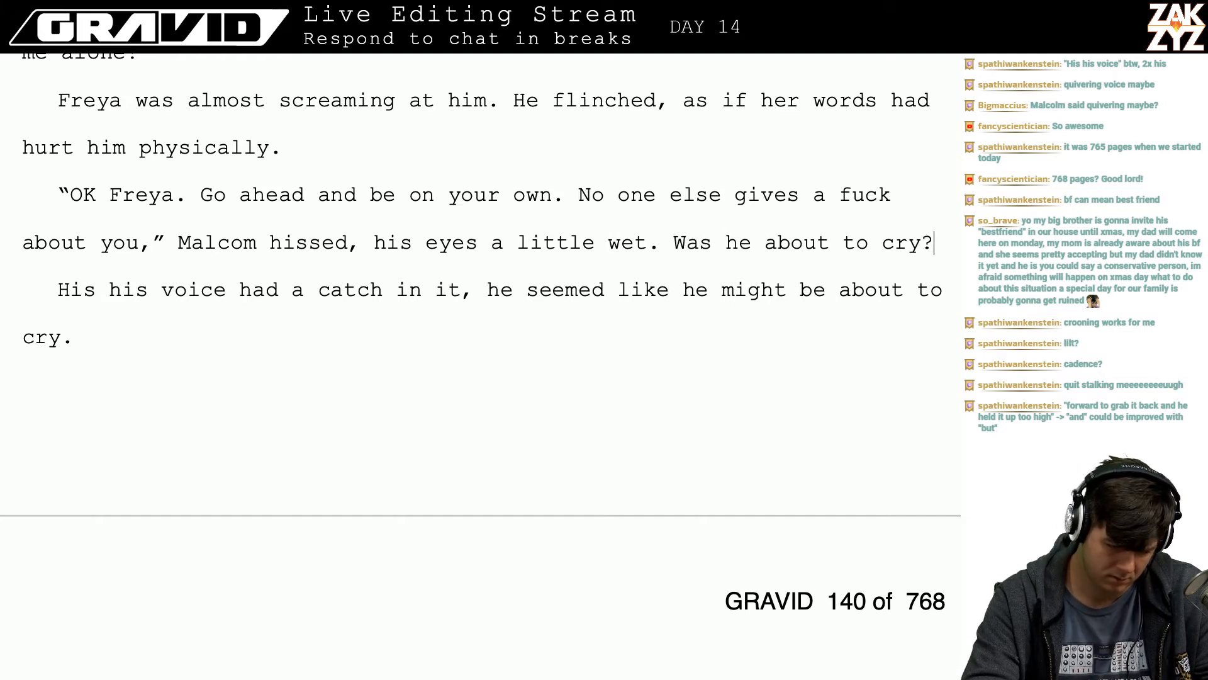
- Start a new paragraph with "Freya stared back at him, wondering if he was just pretending to manipulate her or if"
key("Return")
type("F")
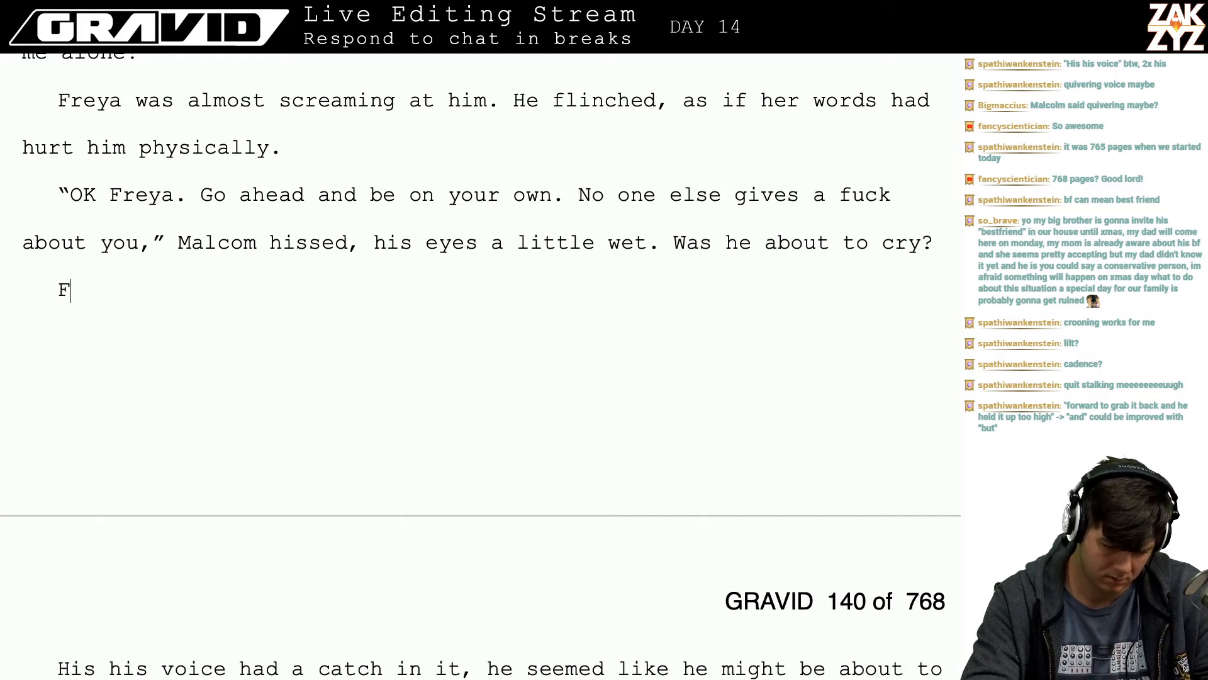
type("reya stared back at him,")
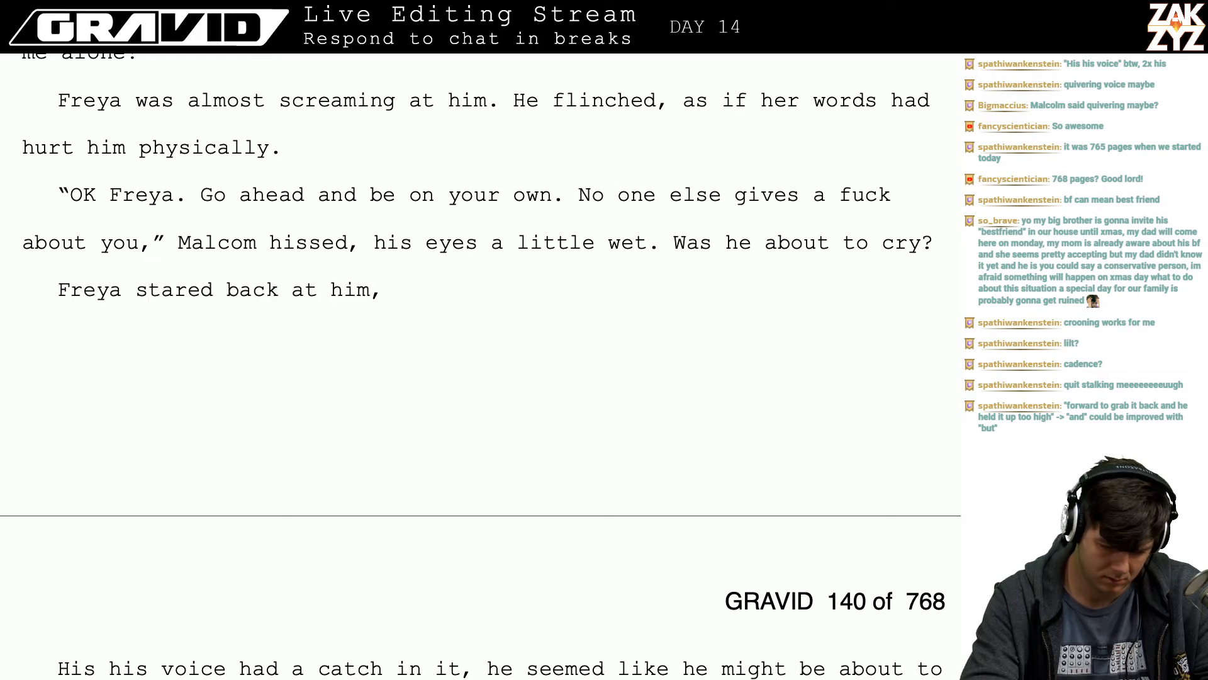
type(" wondering if he ")
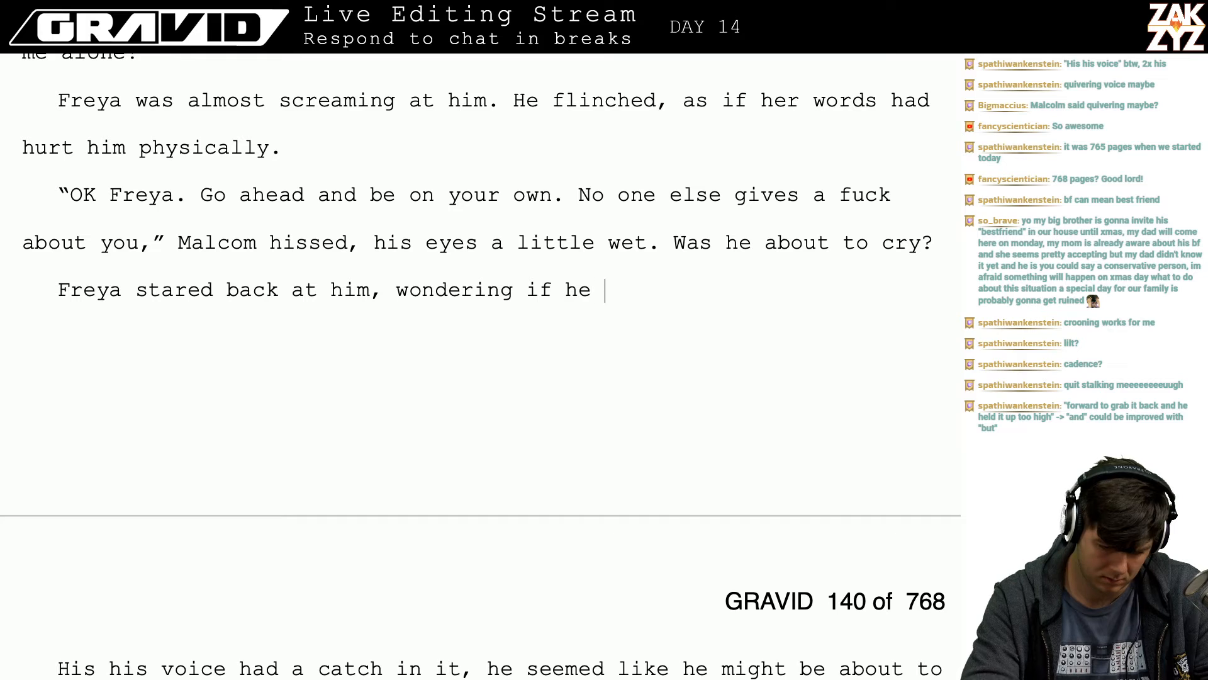
type("was just pretendin")
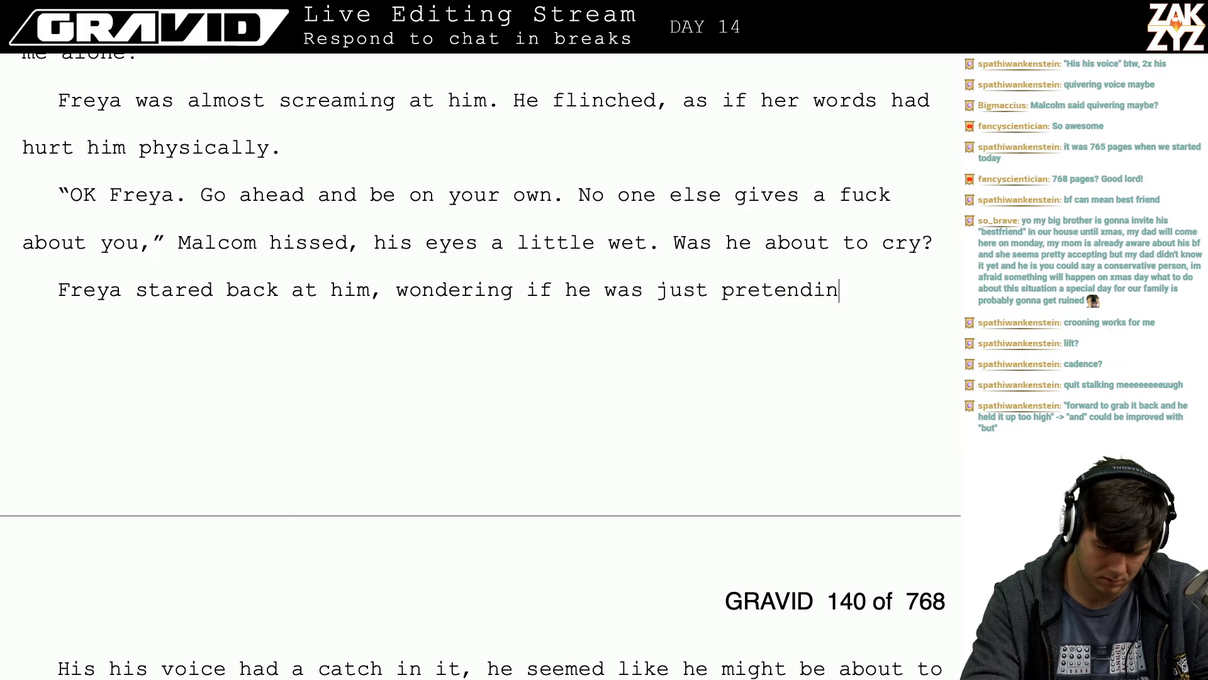
type("g to manipula")
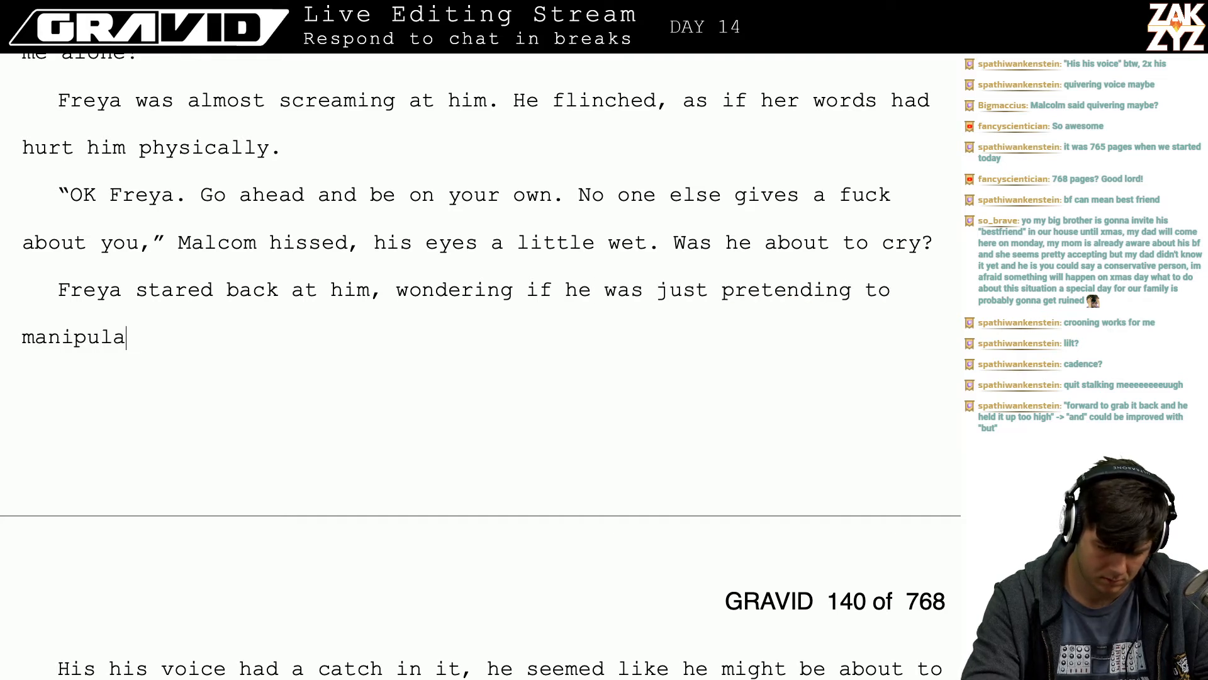
type("te her or if h")
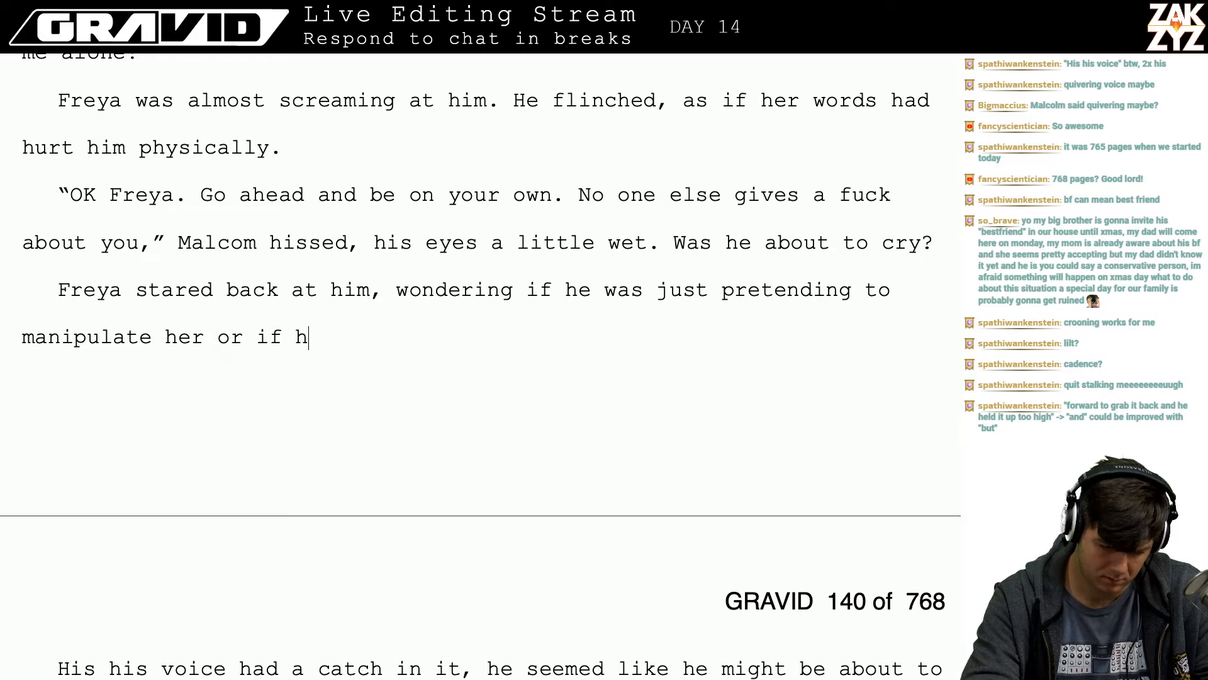
- Finish Freya's sentence with "he'd really meant for this to play out differently."
type("e's")
key("BackSpace")
key("BackSpace")
type("d j")
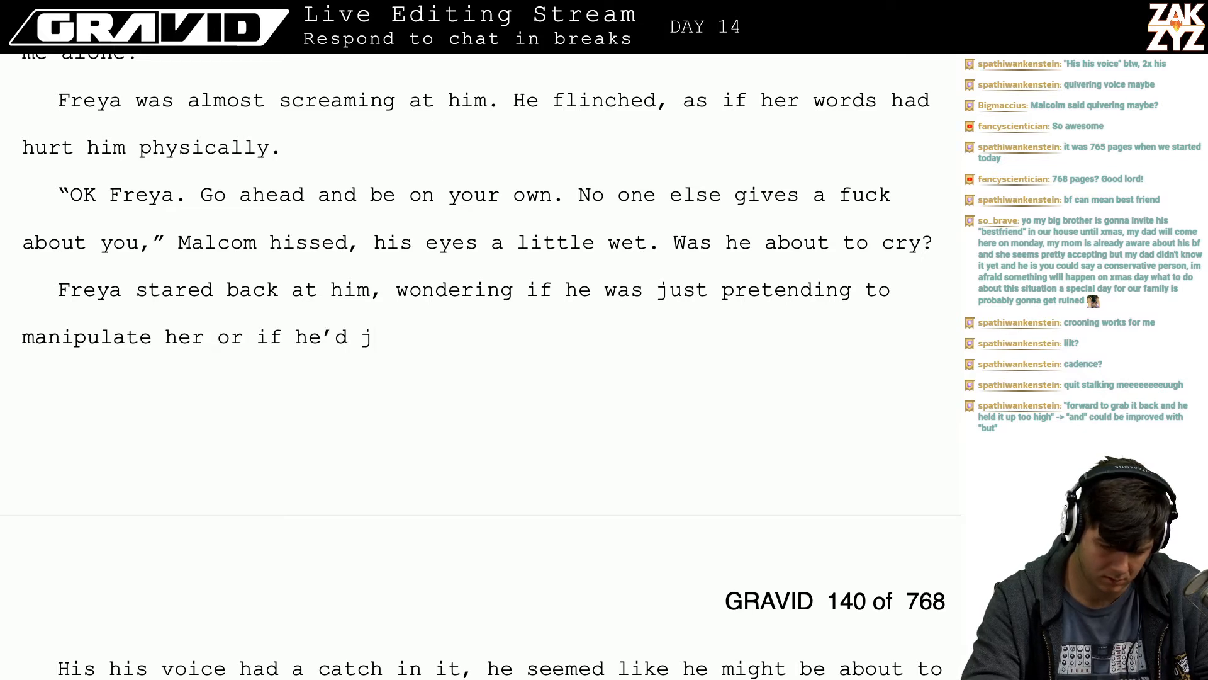
key("BackSpace")
type("really ma")
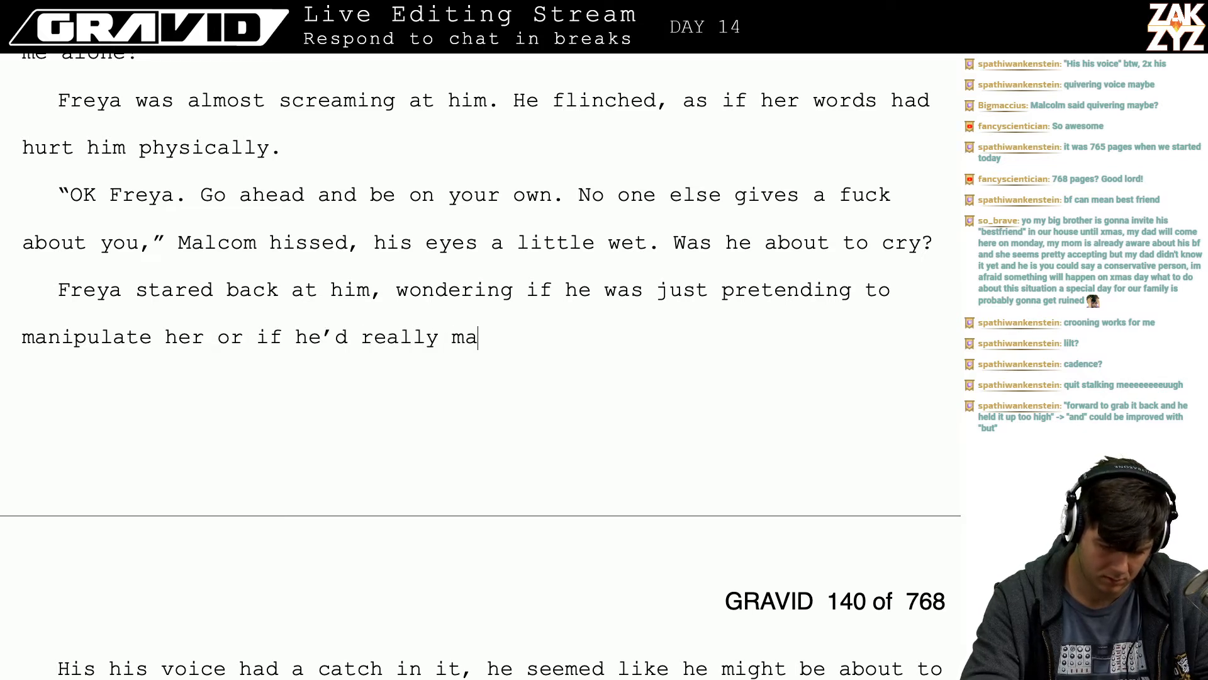
key("BackSpace")
type("eant for this tp play")
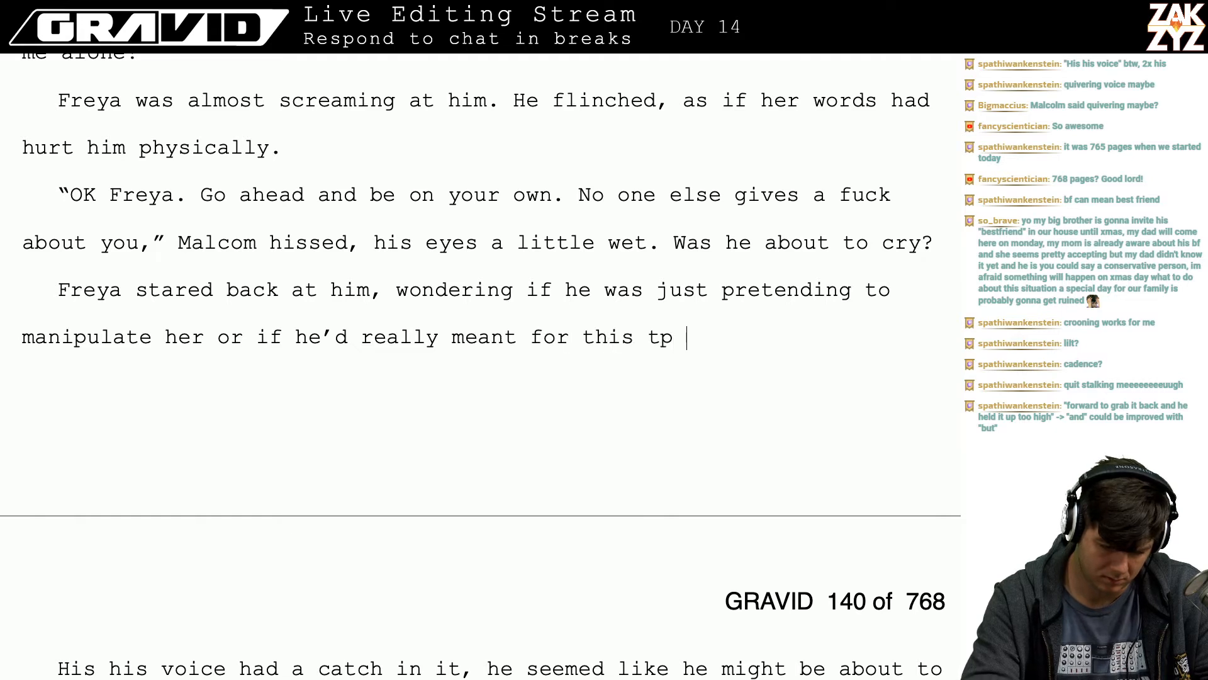
key("BackSpace")
key("BackSpace")
key("BackSpace")
key("BackSpace")
key("BackSpace")
key("BackSpace")
type("o pla")
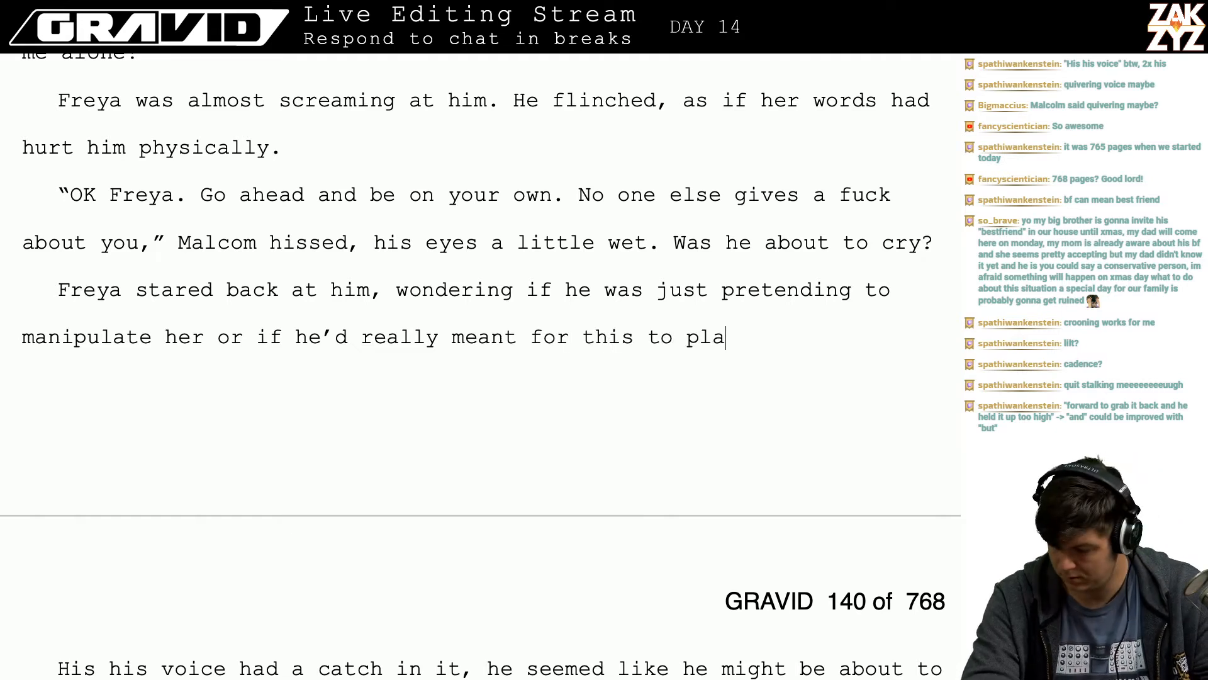
type("y out differently.")
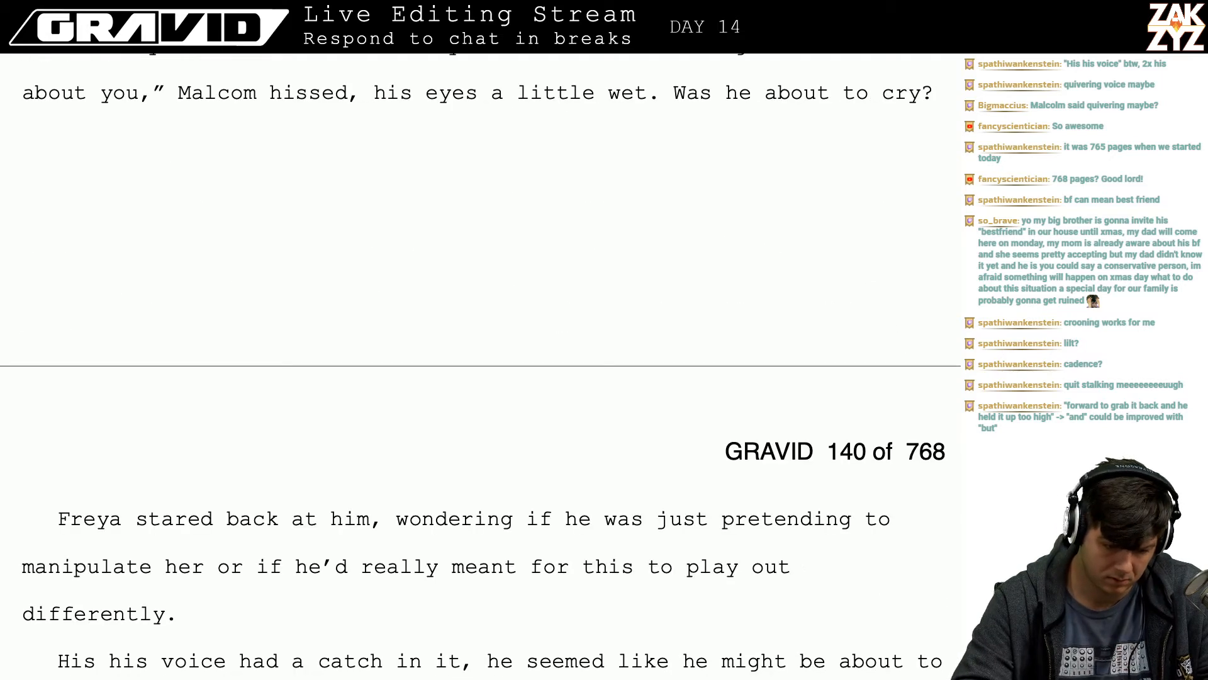
- Delete the leftover drafts from "His his voice had a catch in it" through "just fucked it up.", and add blank lines in their place
scroll(480, 365, "up", 3)
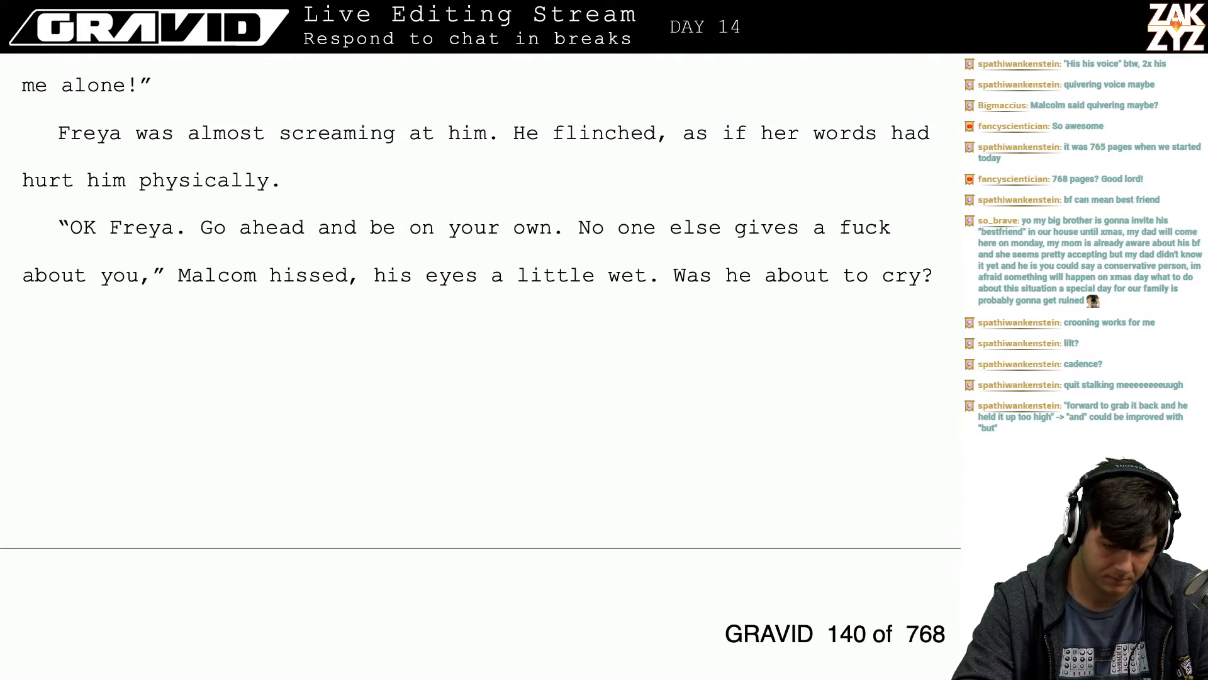
scroll(480, 365, "up", 1)
scroll(480, 365, "down", 1)
scroll(480, 365, "down", 3)
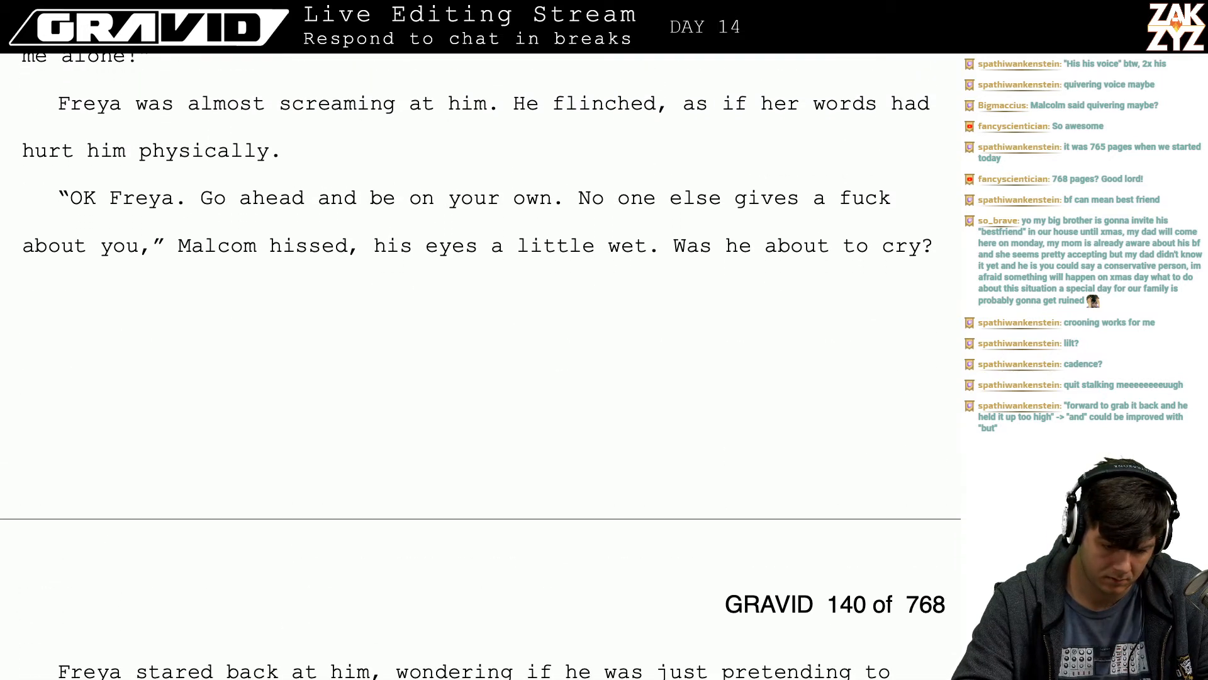
scroll(480, 434, "down", 4)
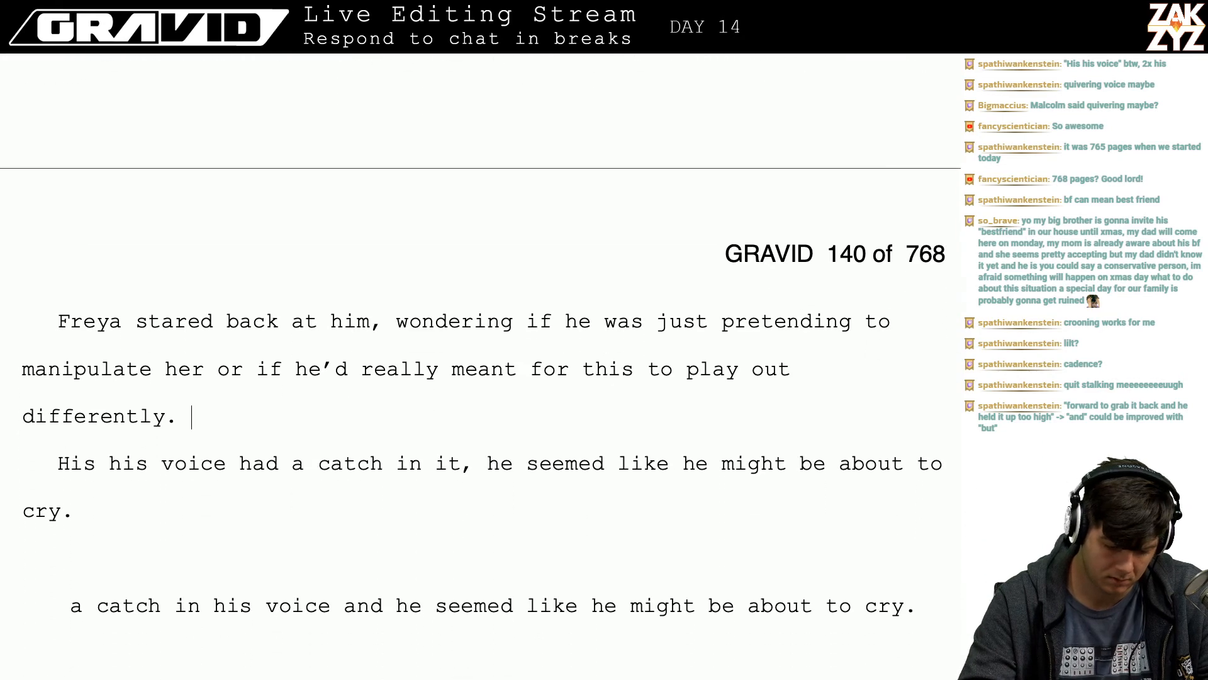
key("shift+Down")
key("shift+Down")
key("shift+Down")
key("shift+Down")
key("shift+Down")
key("shift+Down")
key("shift+Down")
key("shift+Down")
key("shift+Down")
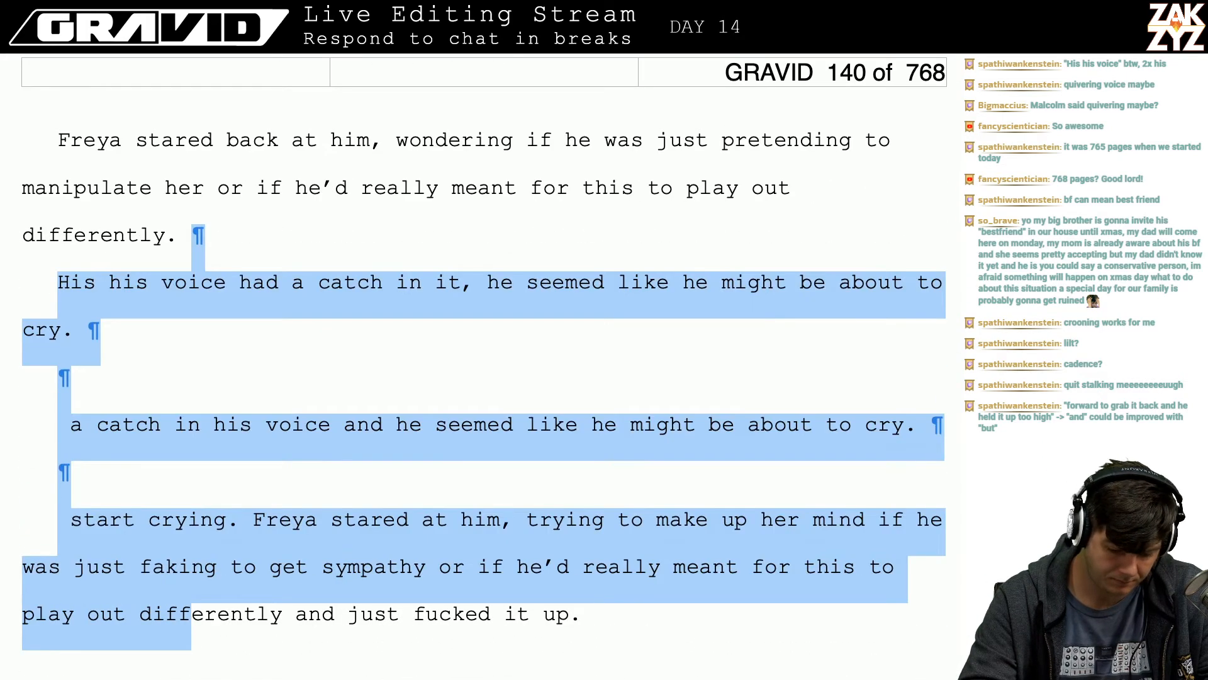
key("shift+Down")
key("shift+Up")
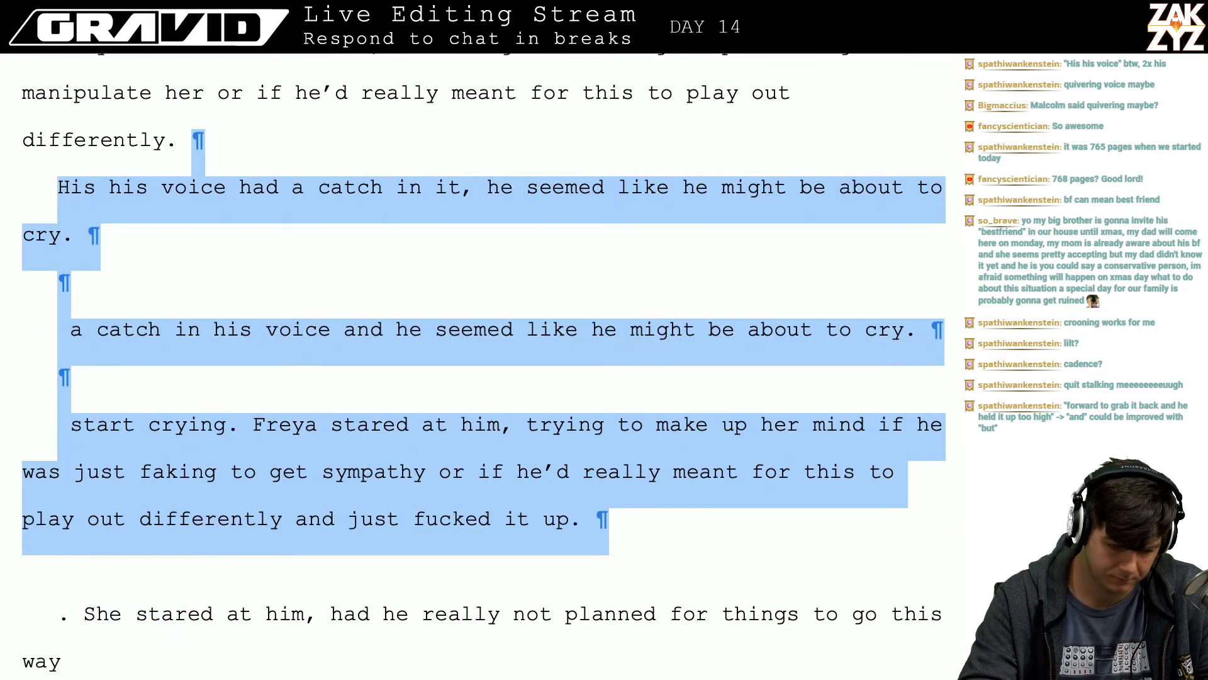
key("Delete")
key("Return")
key("Return")
- Reread the passage from Malcom's hissed reply down to the end of Freya's new paragraph
key("Up")
key("Up")
key("Up")
key("Up")
key("Up")
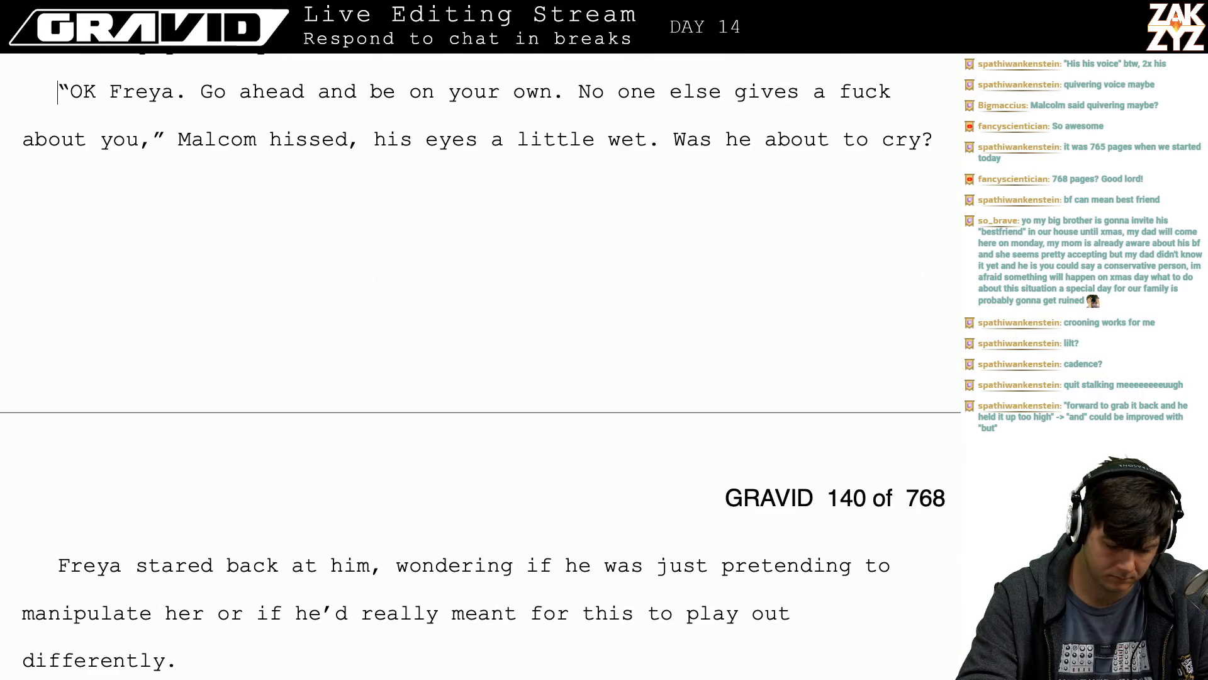
key("Down")
key("Down")
key("Down")
key("Down")
key("Down")
key("Down")
key("Down")
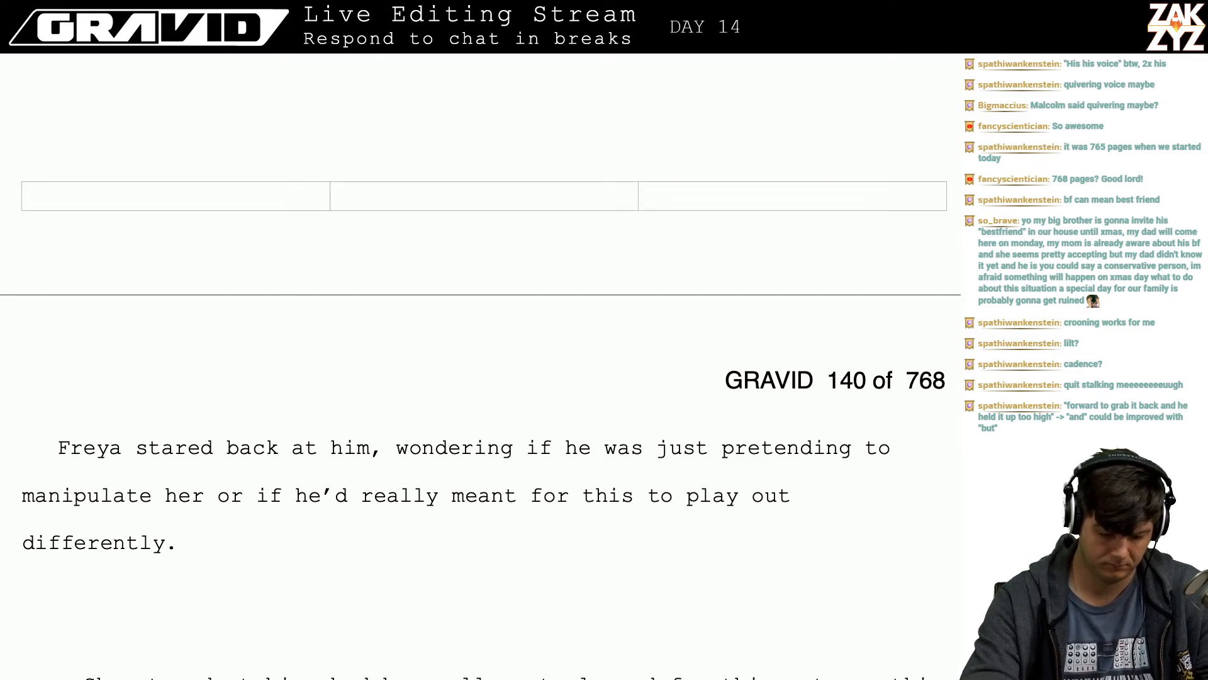
type("S'")
key("BackSpace")
key("BackSpace")
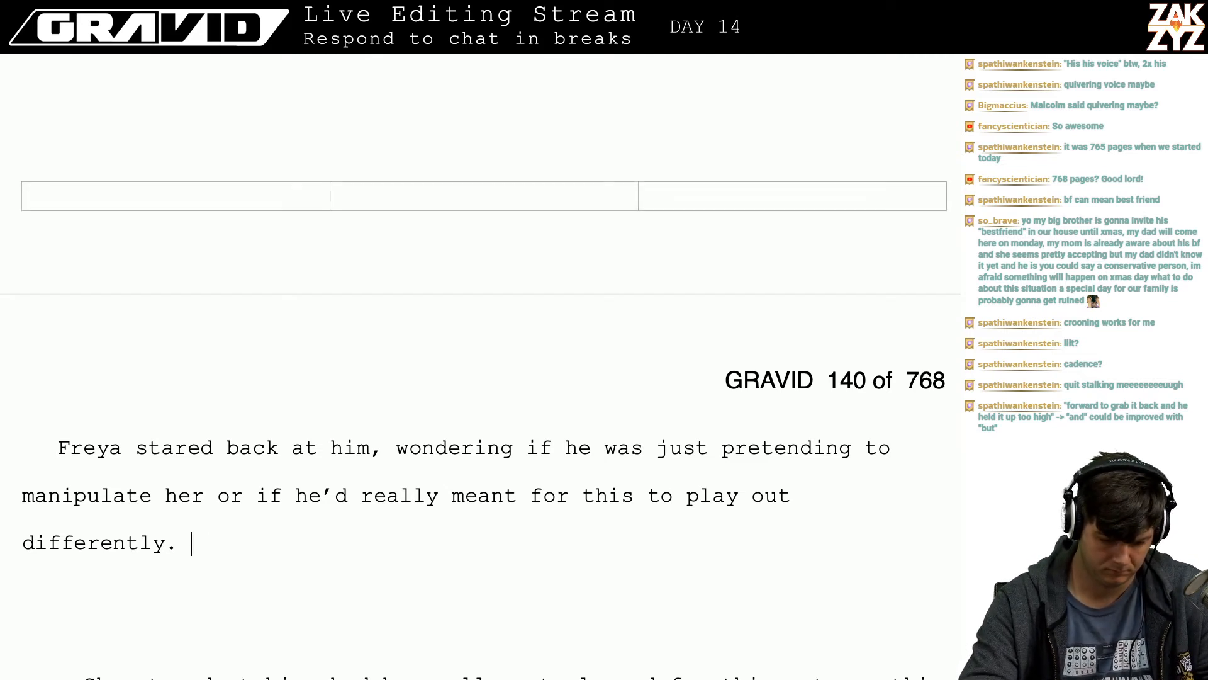
type("E")
key("BackSpace")
type("S")
key("BackSpace")
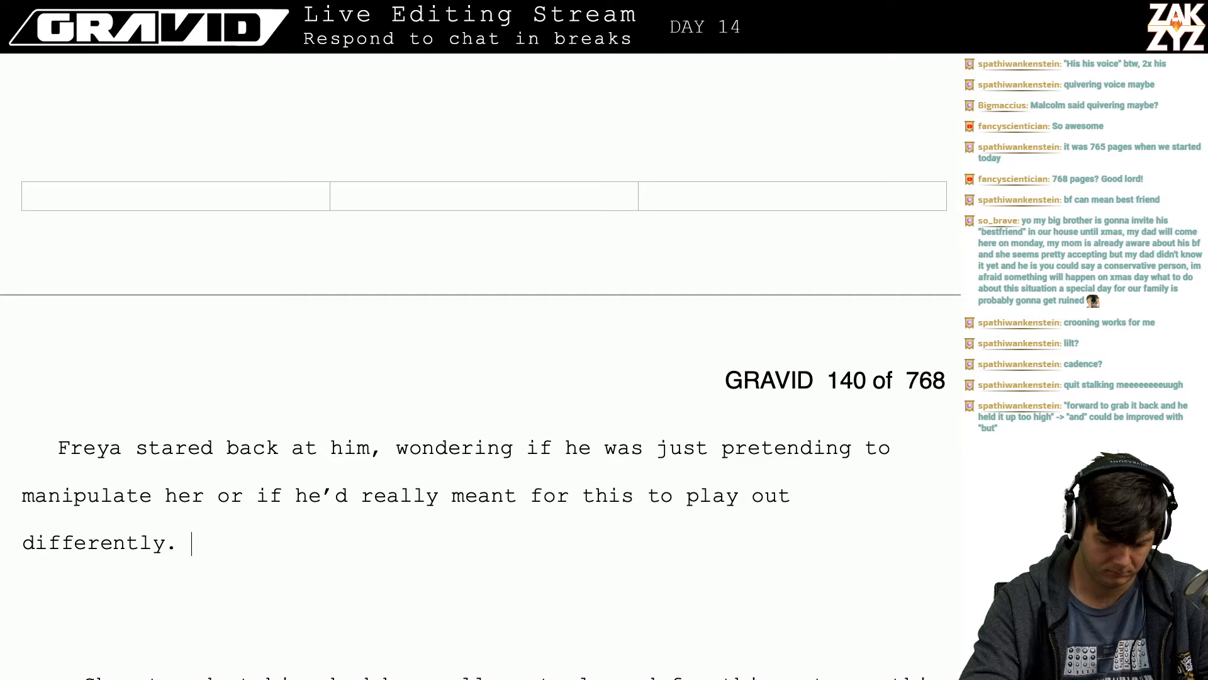
type("Either")
key("BackSpace")
key("BackSpace")
key("BackSpace")
key("BackSpace")
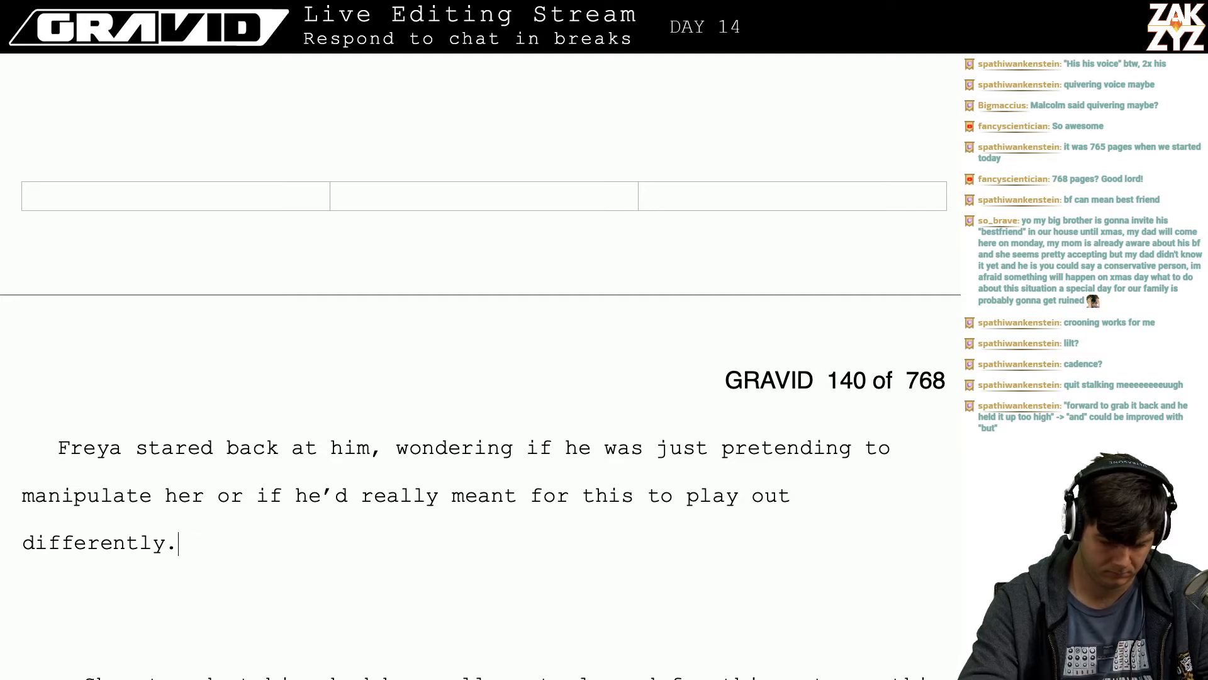
type("Neither mat")
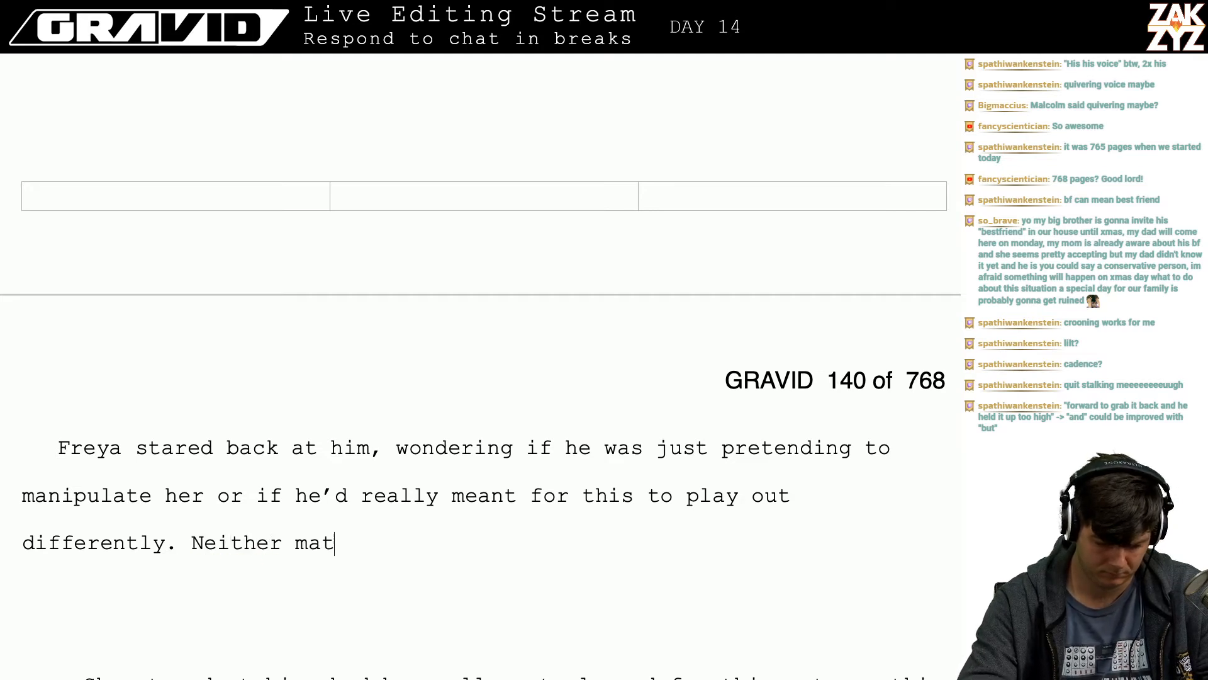
type("teere")
key("BackSpace")
key("BackSpace")
key("BackSpace")
type("retend")
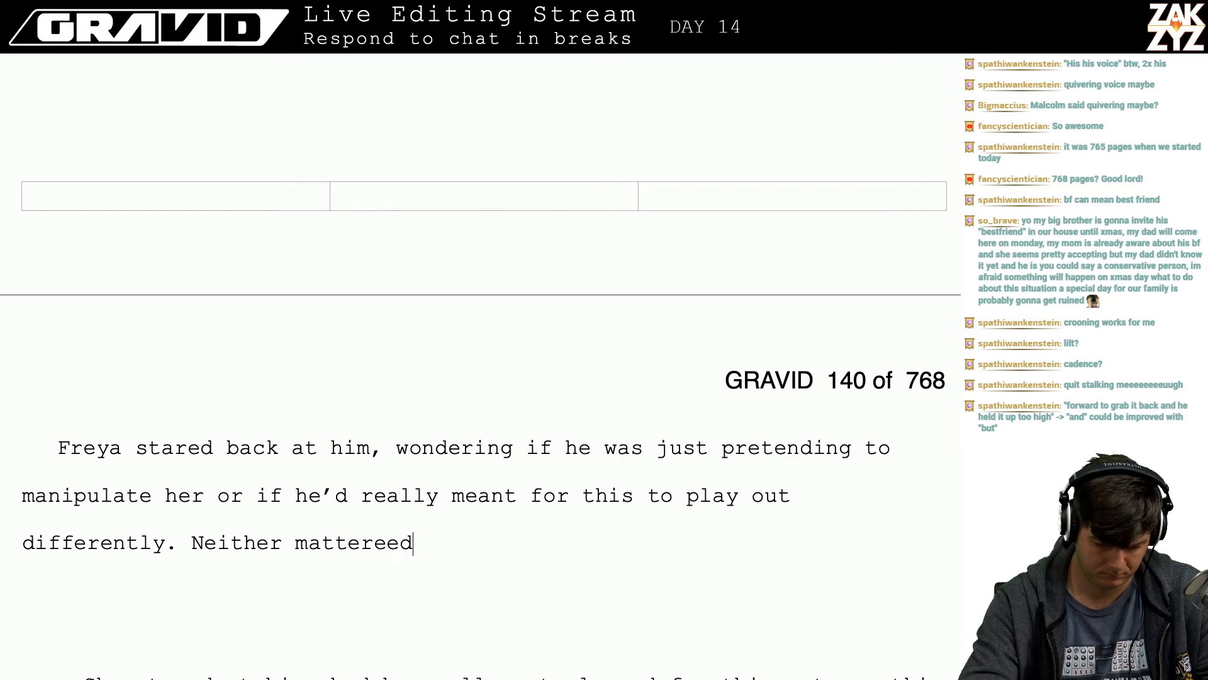
key("BackSpace")
key("BackSpace")
type("d.")
key("BackSpace")
key("BackSpace")
key("BackSpace")
key("BackSpace")
key("BackSpace")
key("BackSpace")
key("BackSpace")
key("BackSpace")
key("BackSpace")
key("BackSpace")
key("BackSpace")
key("BackSpace")
key("BackSpace")
key("BackSpace")
key("BackSpace")
key("BackSpace")
key("BackSpace")
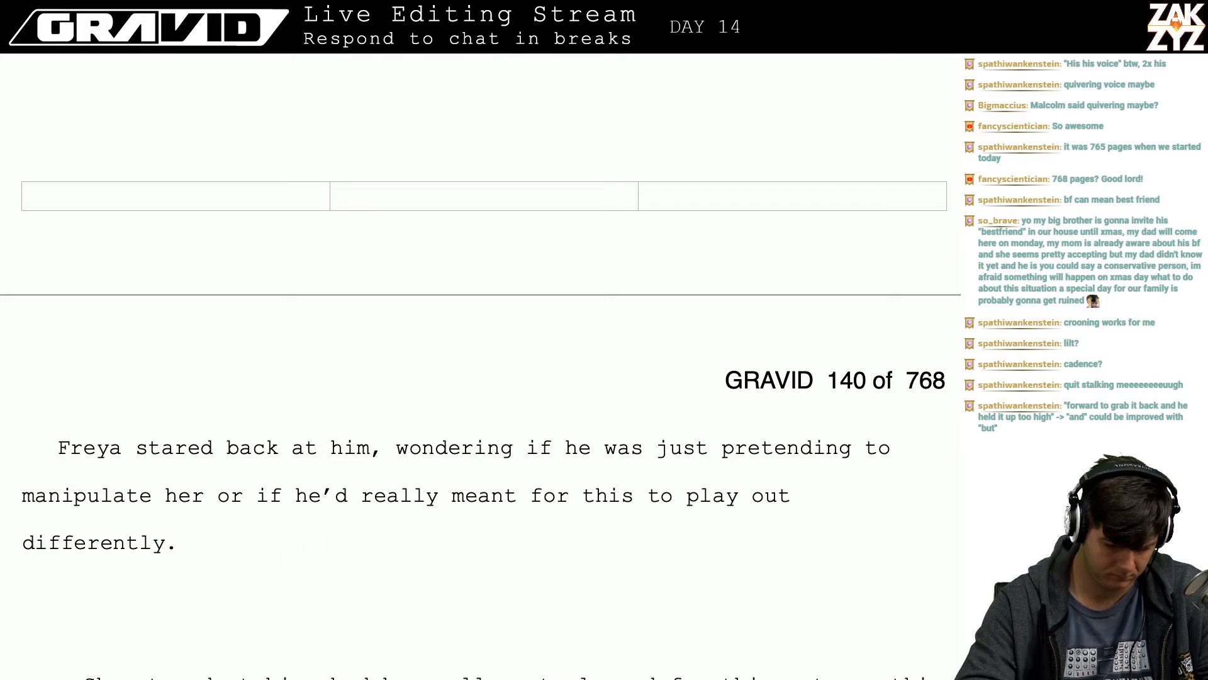
- Replace "just pretending" with "doing this" in Freya's sentence, so it reads "wondering if he was doing this to manipulate her"
scroll(289, 183, "down", 1)
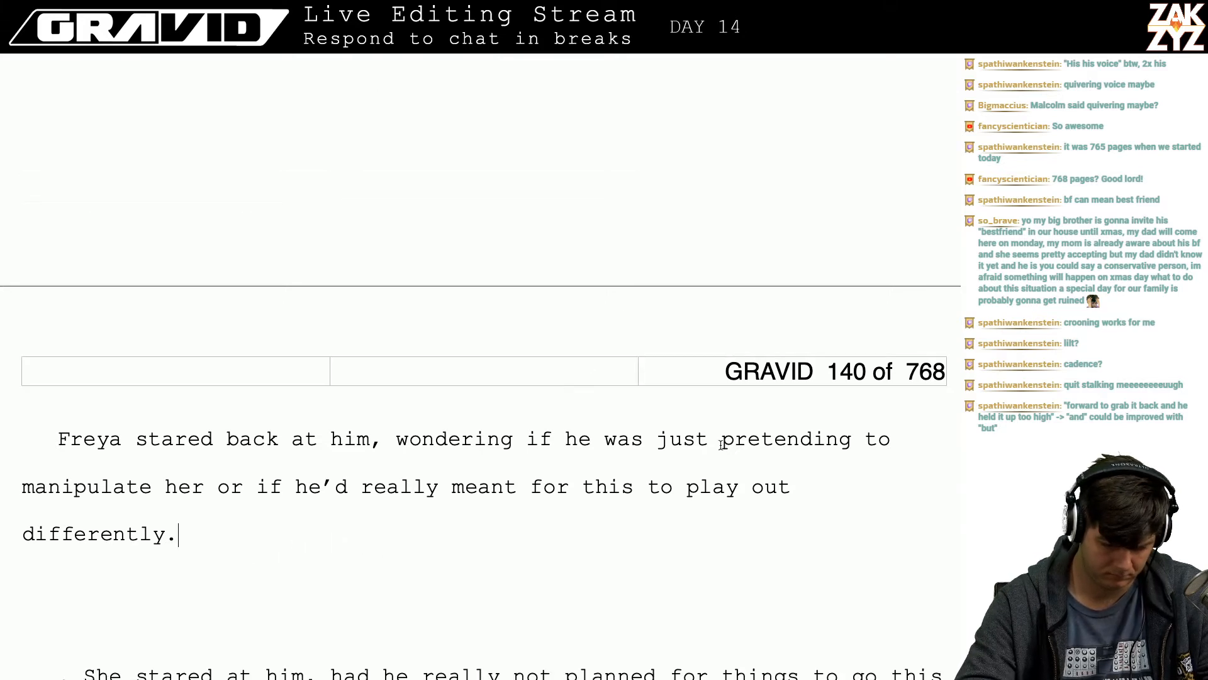
left_click(834, 461)
key("Right")
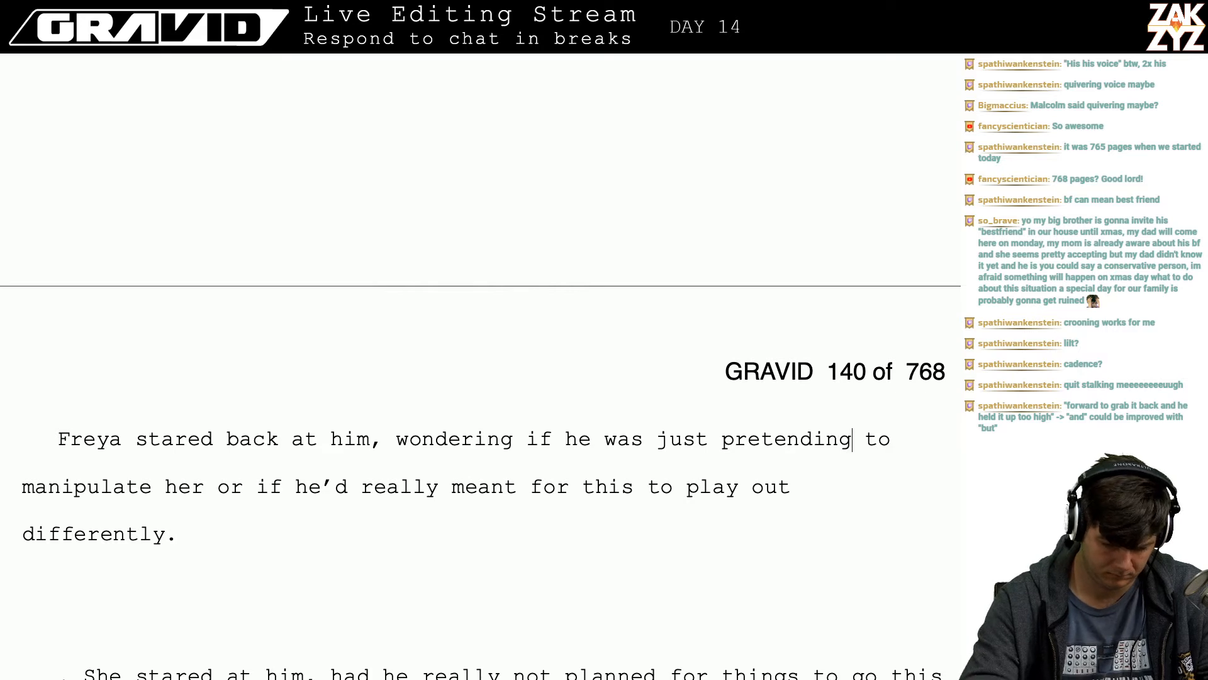
key("BackSpace")
key("BackSpace")
key("BackSpace")
key("BackSpace")
key("BackSpace")
key("BackSpace")
key("BackSpace")
key("BackSpace")
key("BackSpace")
key("BackSpace")
key("BackSpace")
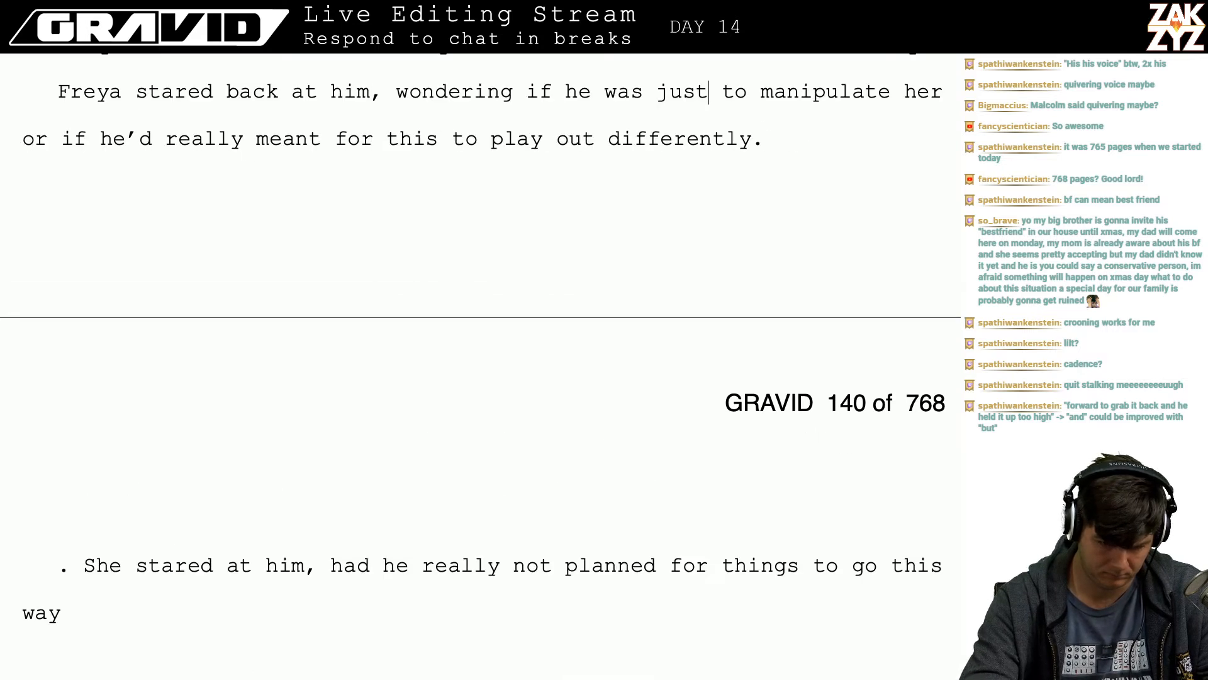
key("BackSpace")
key("BackSpace")
key("BackSpace")
key("BackSpace")
type("doing this ")
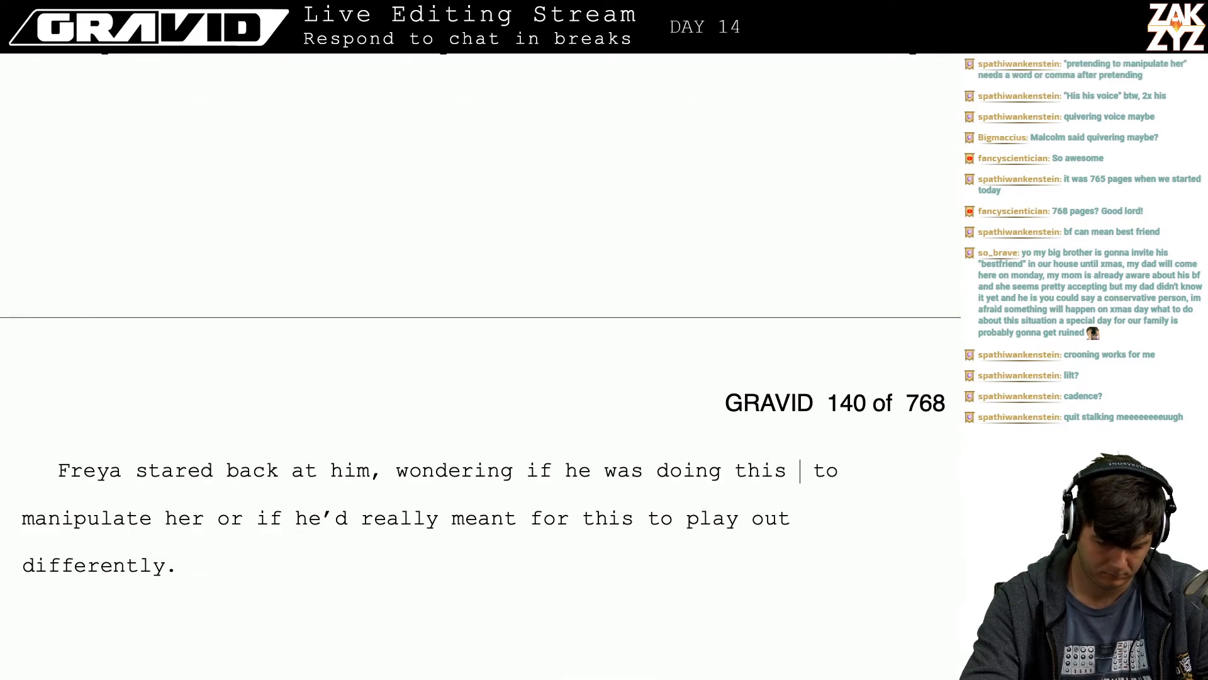
type("to")
key("BackSpace")
key("BackSpace")
key("BackSpace")
- Reword the end of Freya's sentence after "really meant for" as "the exchange to play out differently."
key("Down")
key("Down")
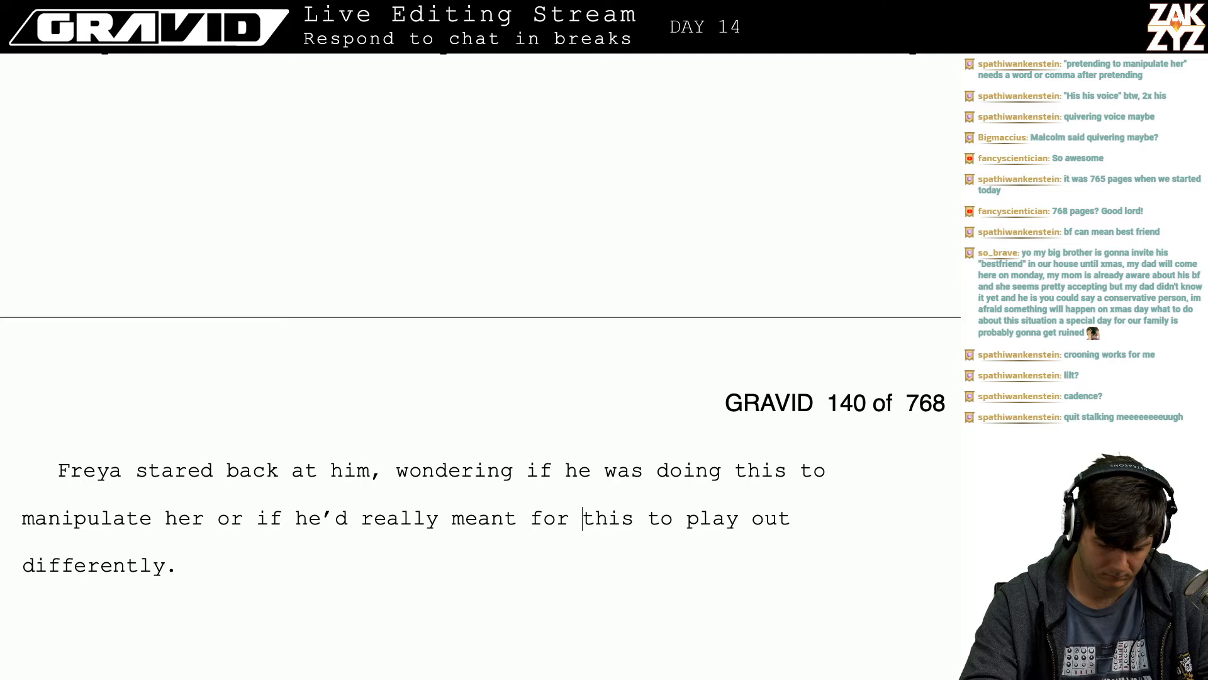
key("shift+Down")
type("the ex")
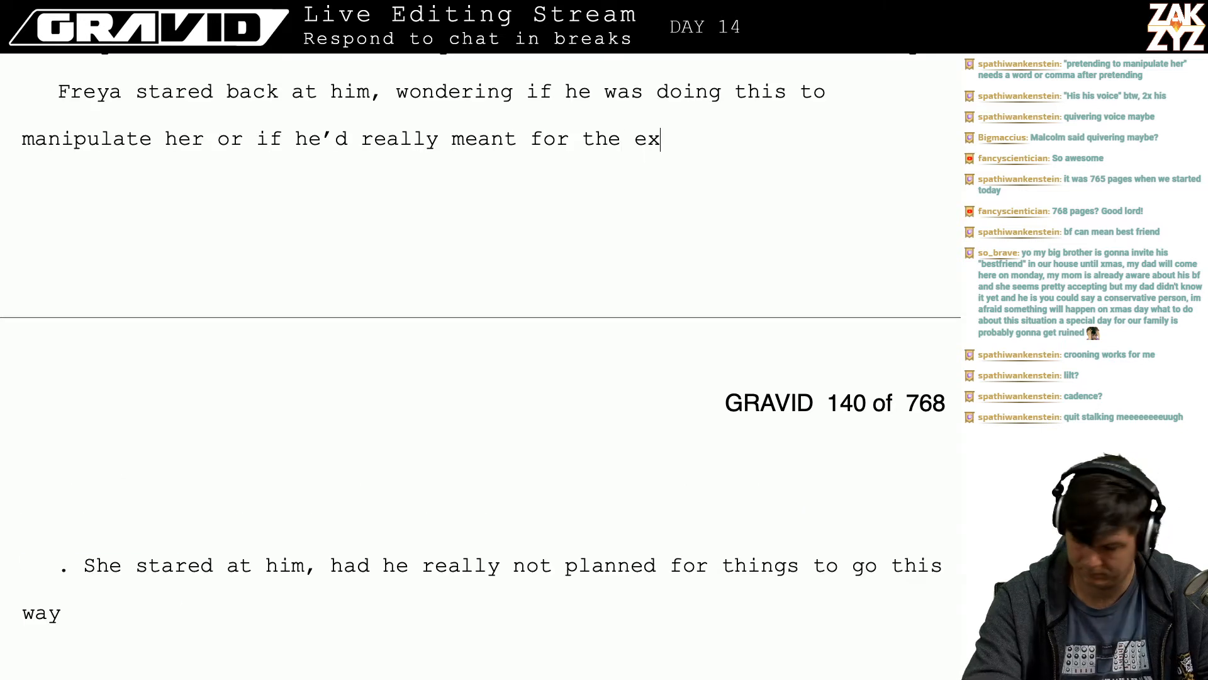
type("change to play o")
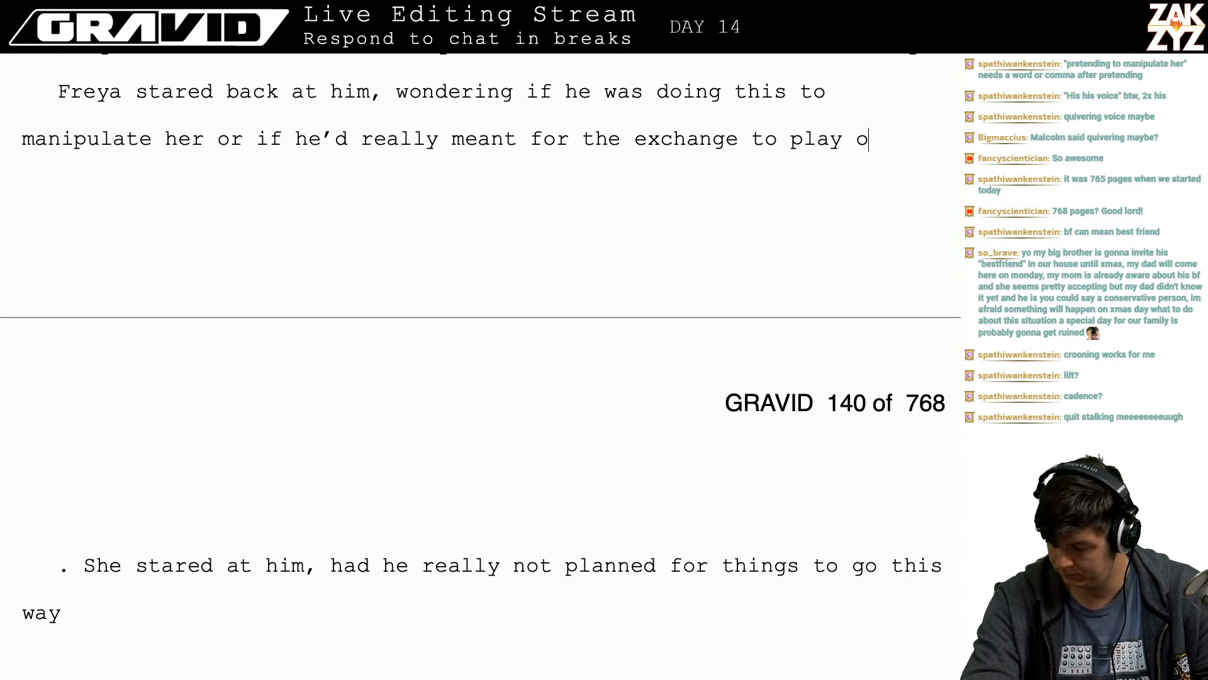
type("ut differently.")
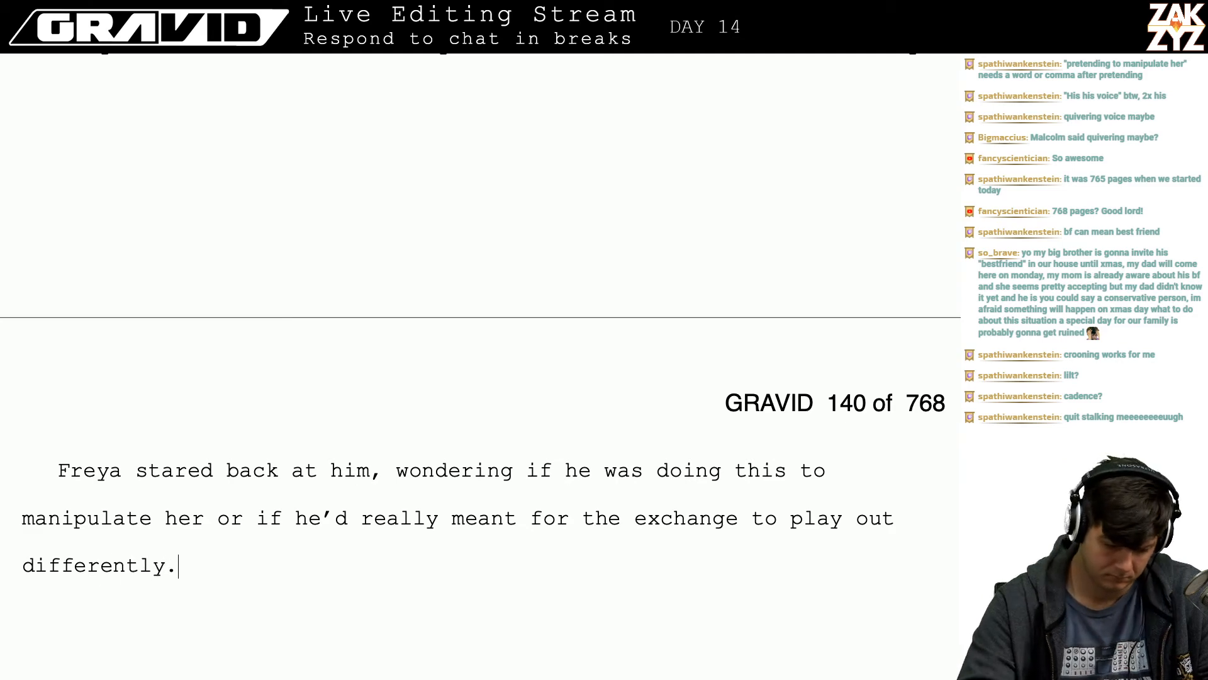
- Replace the end of Freya's sentence after "he'd" with "really intended for this to work out differently."
key("Up")
key("Up")
key("Up")
key("Up")
key("Down")
key("Down")
key("Down")
key("Down")
key("Down")
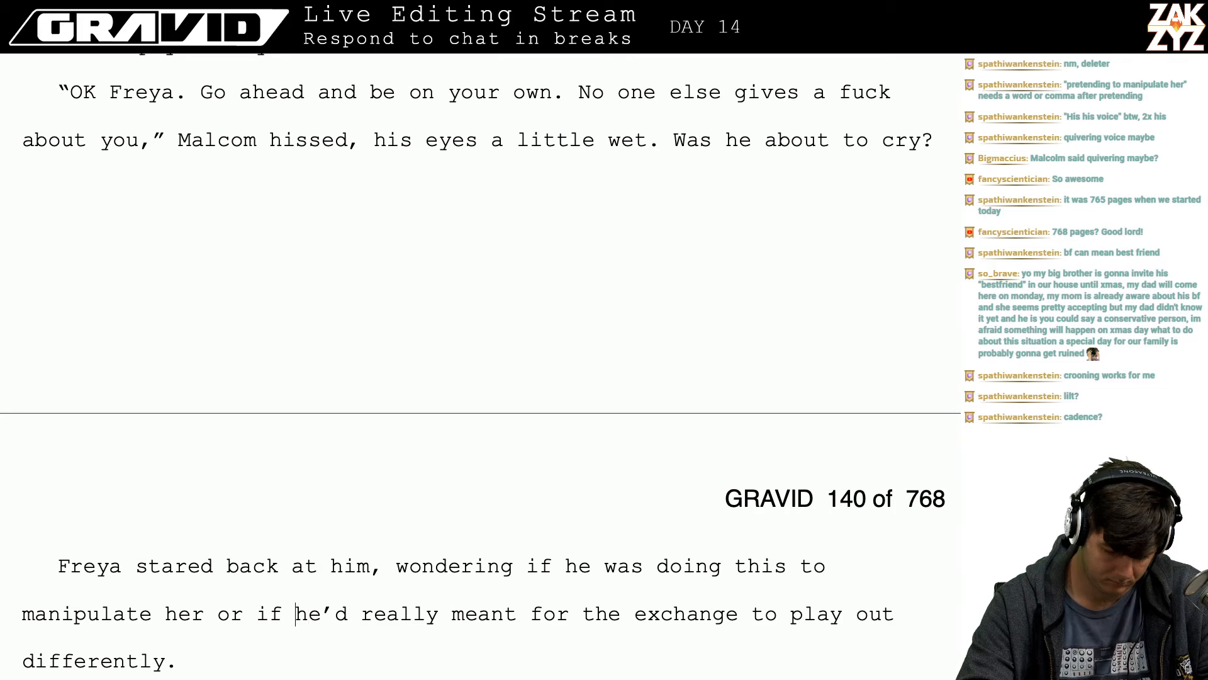
key("Right")
key("ctrl+shift+Down")
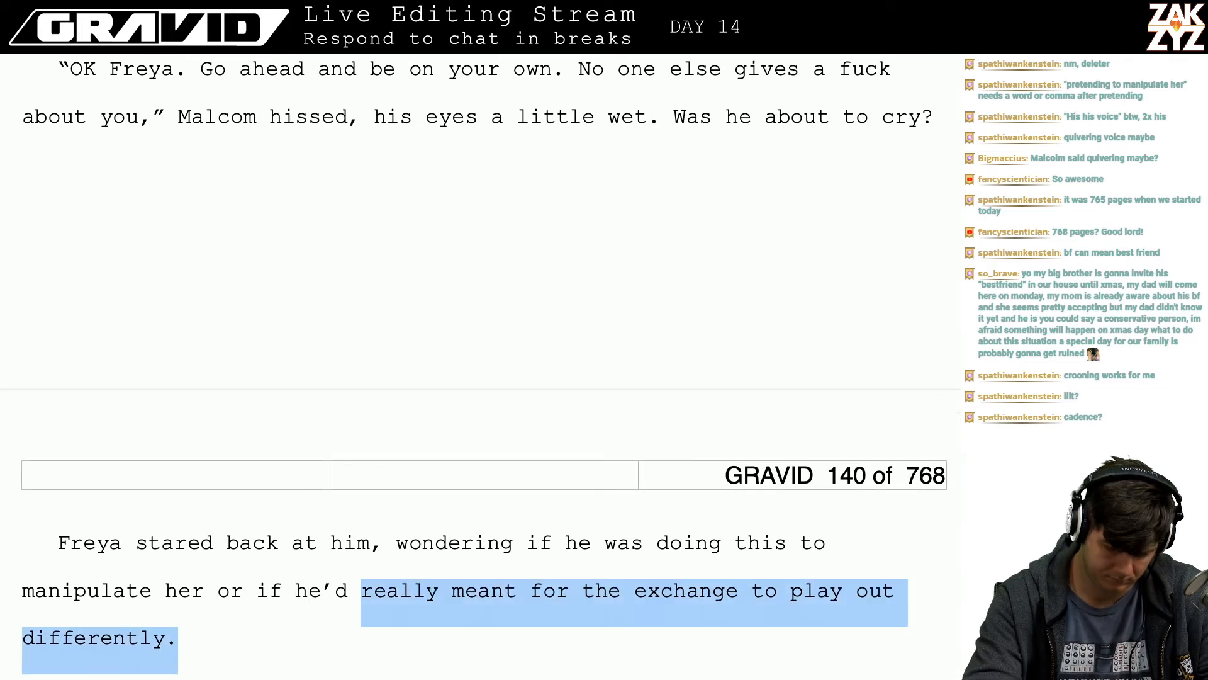
type("really intended ")
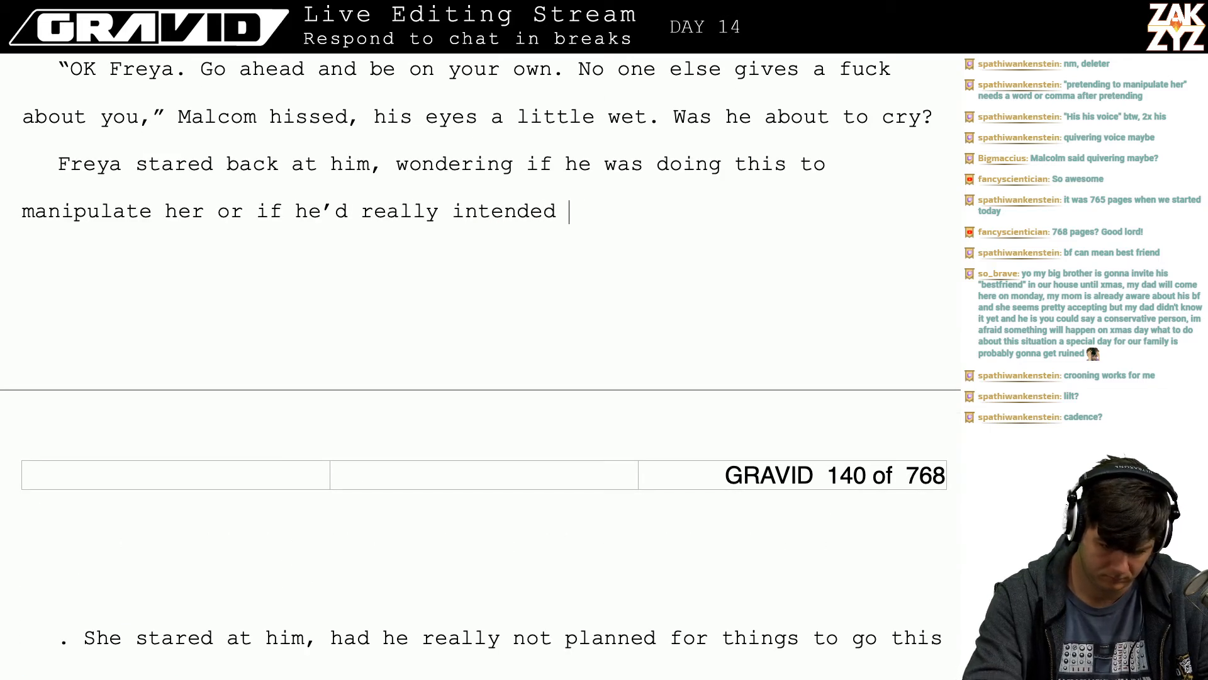
type("for this to work ")
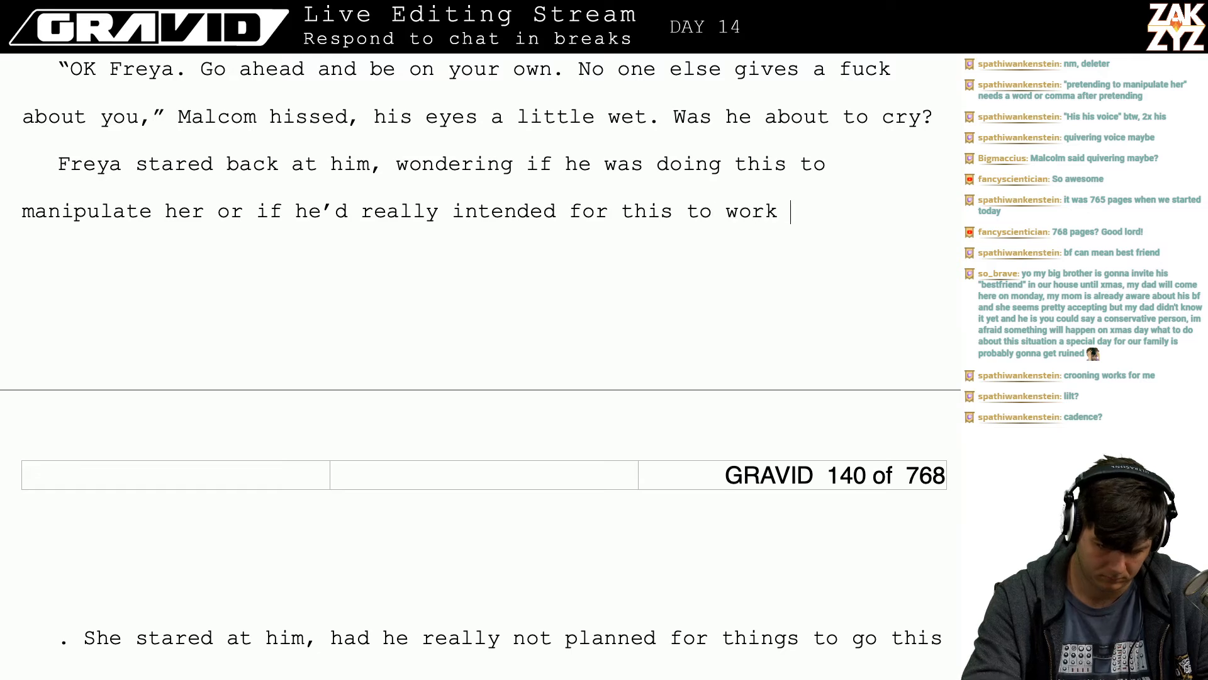
type("out differently.")
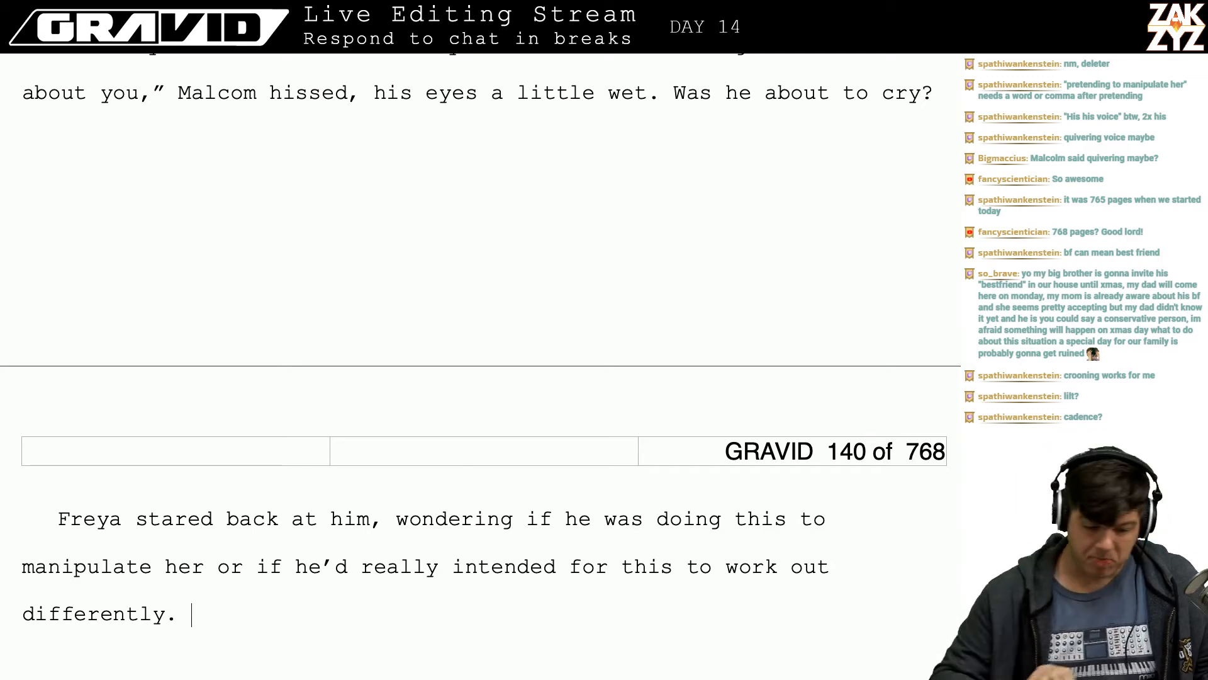
- Delete the leftover draft line ". She stared at him, had he really not planned for things to go this way", keeping blank lines below Freya's paragraph
scroll(834, 460, "down", 3)
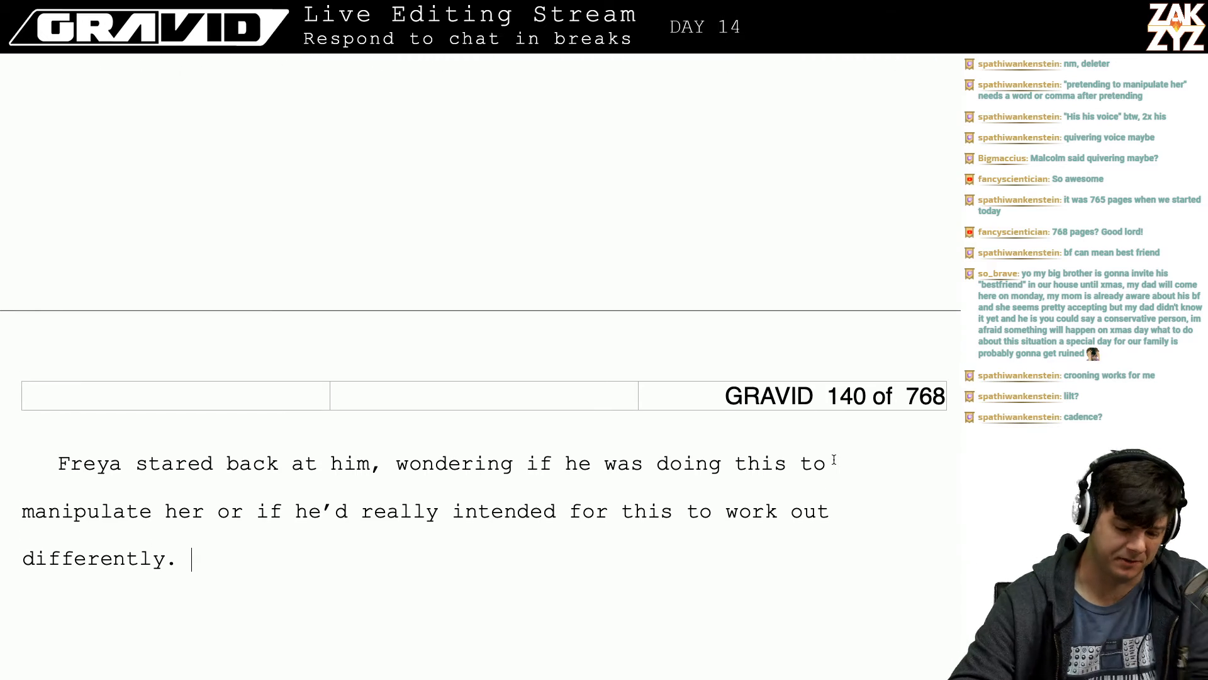
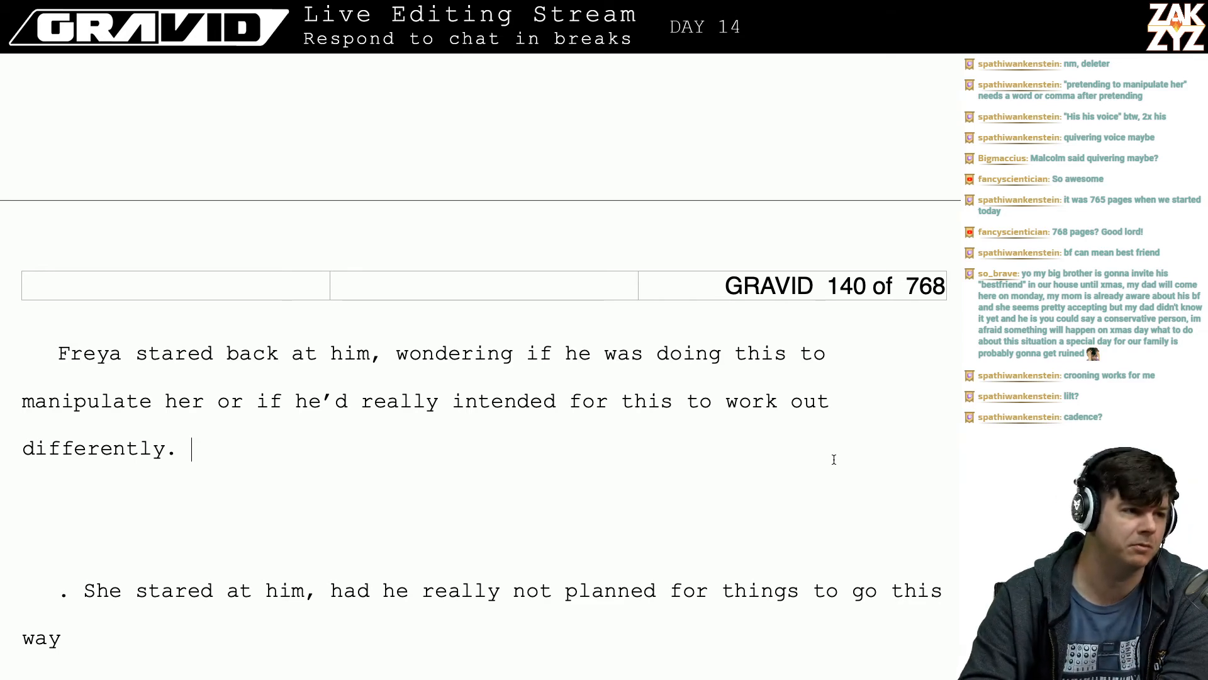
key("shift+Down")
key("shift+Down")
key("shift+Down")
key("shift+Down")
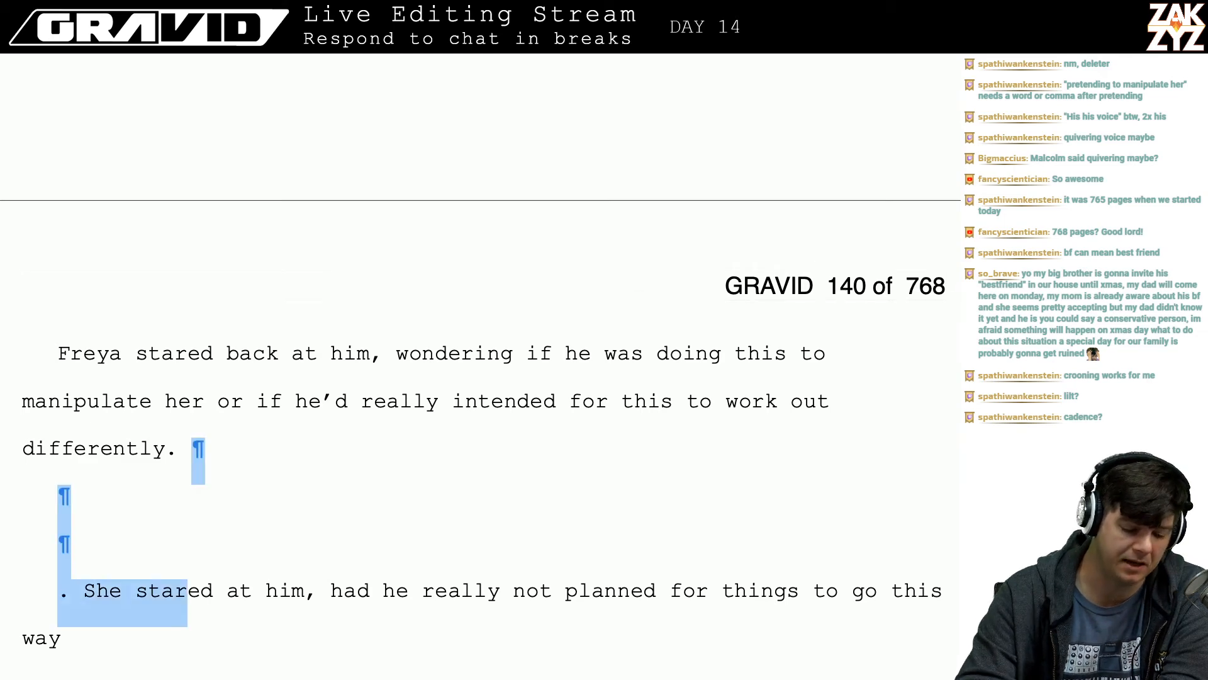
key("BackSpace")
key("BackSpace")
key("Return")
key("Return")
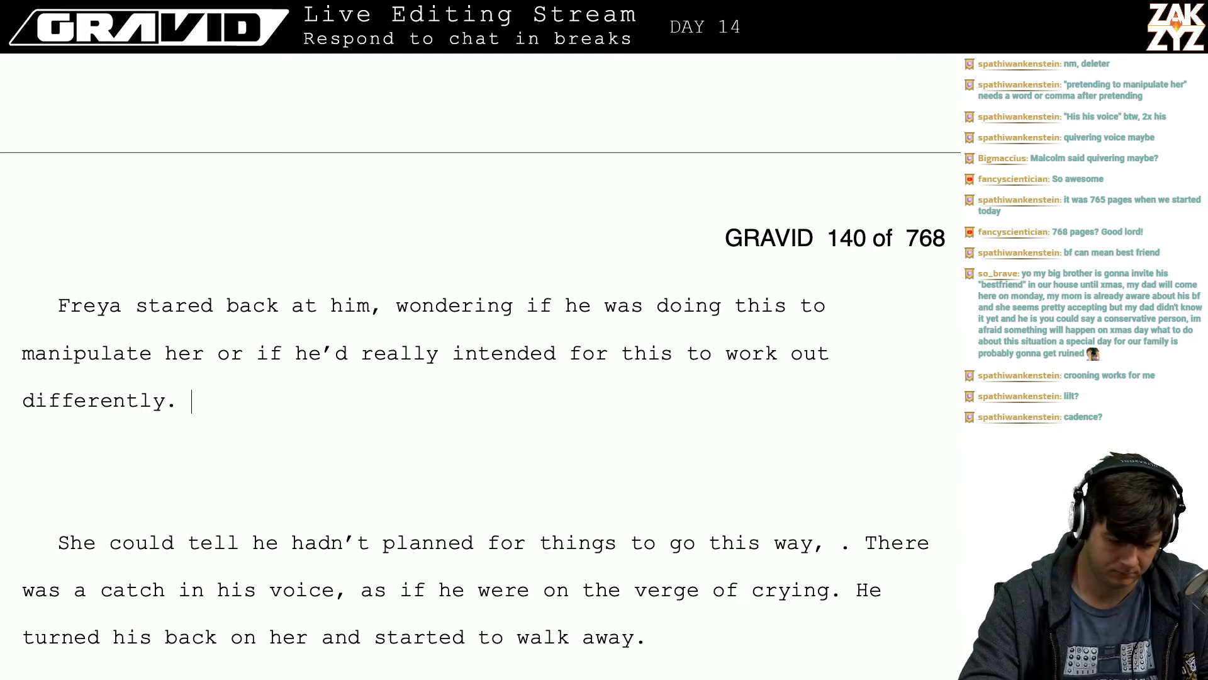
type("Coming")
key("BackSpace")
key("BackSpace")
key("BackSpace")
key("BackSpace")
key("BackSpace")
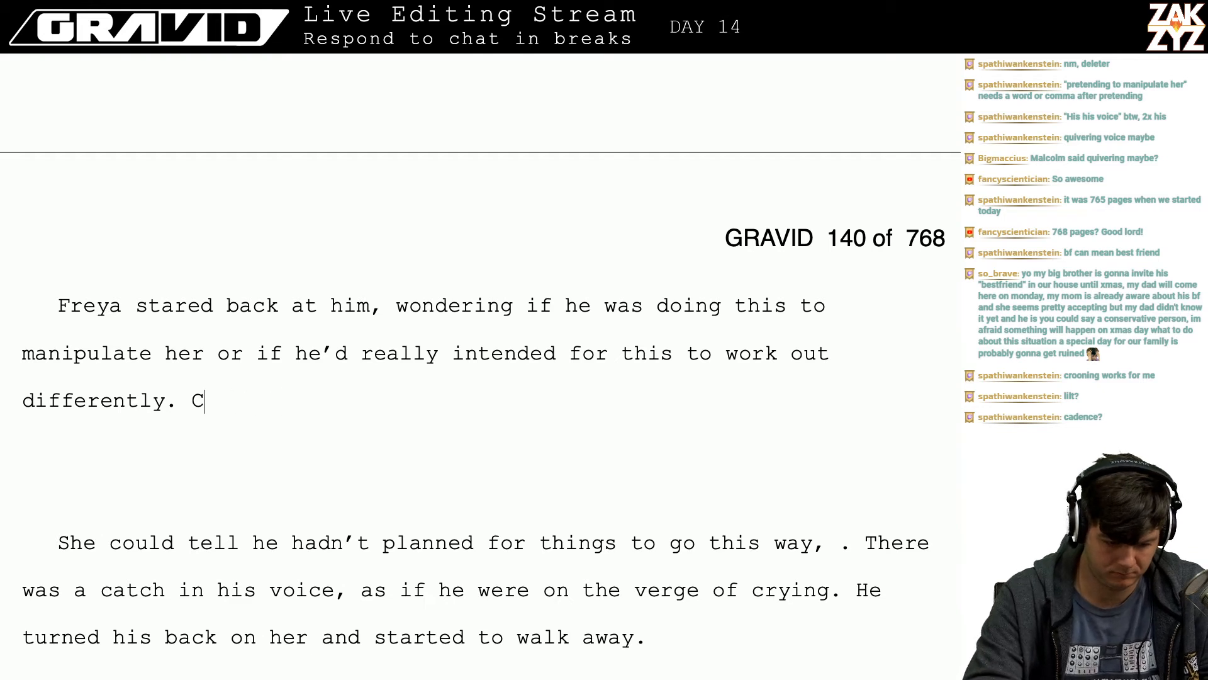
key("BackSpace")
type("IF")
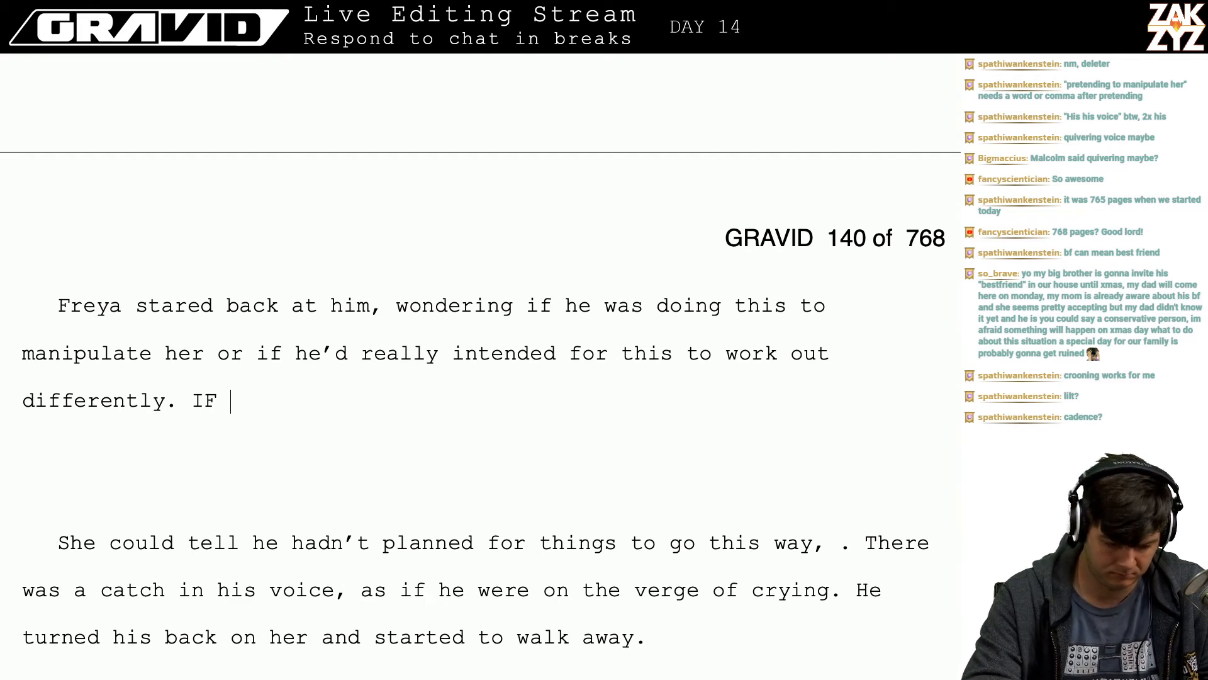
key("BackSpace")
key("BackSpace")
type("f he thought")
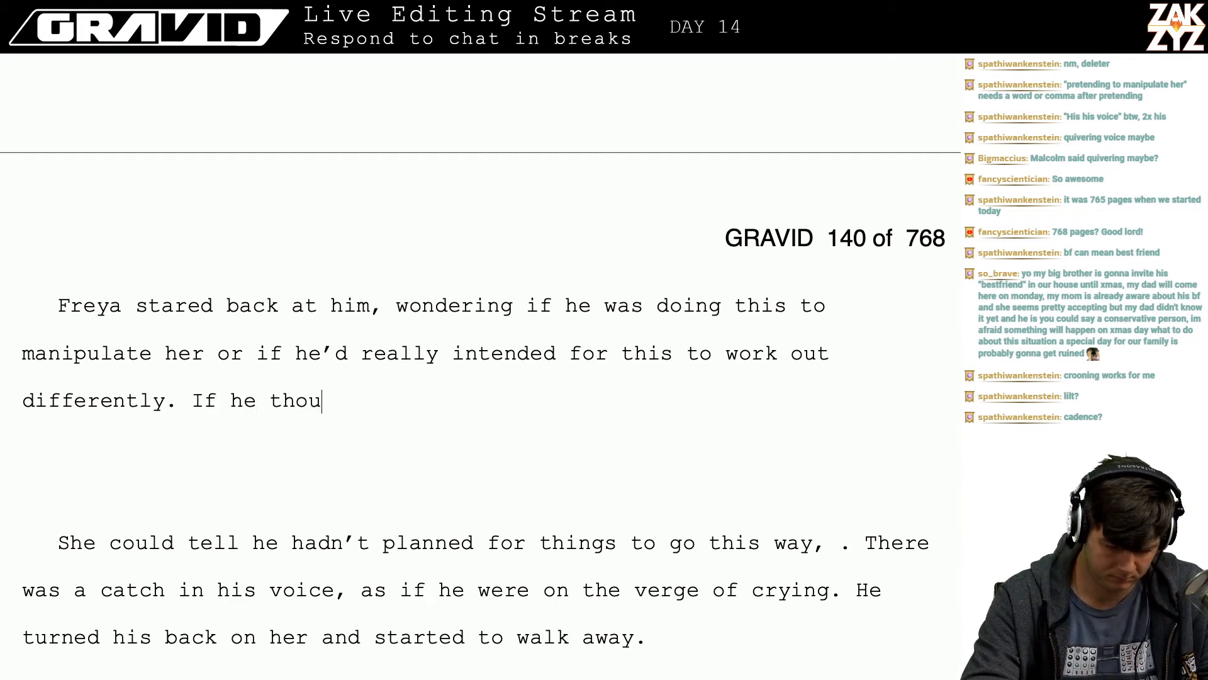
key("BackSpace")
key("BackSpace")
key("BackSpace")
key("BackSpace")
key("BackSpace")
key("BackSpace")
key("BackSpace")
key("BackSpace")
key("BackSpace")
key("BackSpace")
key("BackSpace")
key("BackSpace")
key("BackSpace")
key("BackSpace")
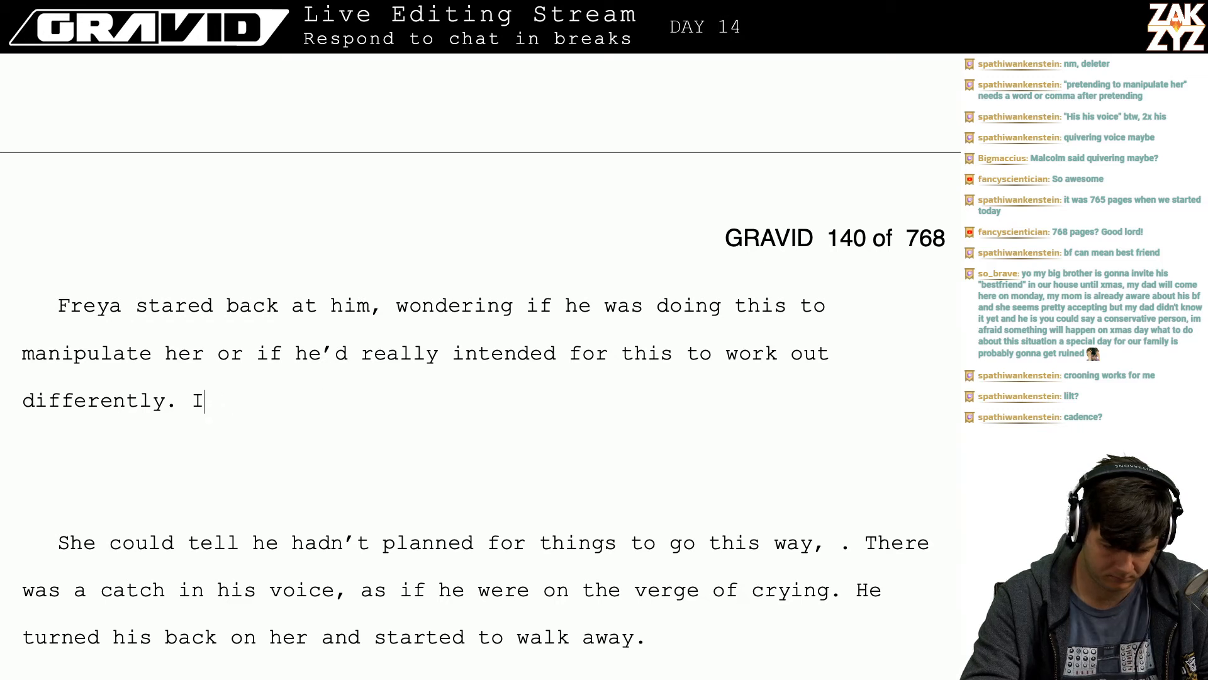
type("What a")
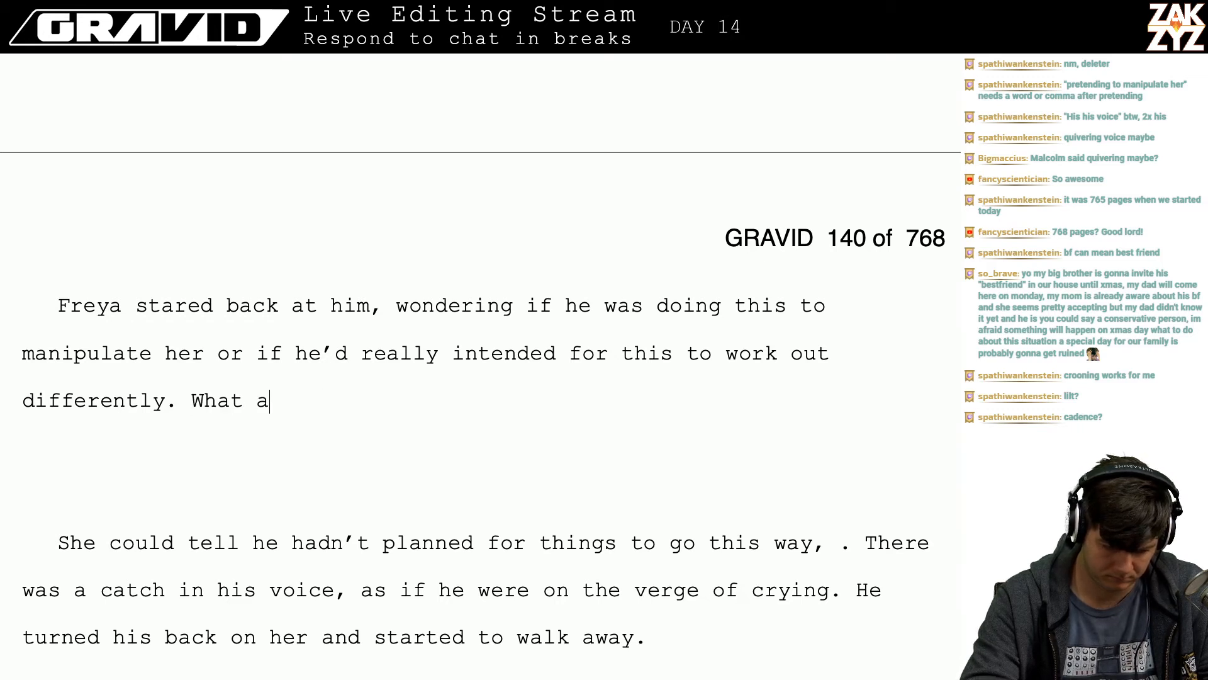
type(" shitty way to")
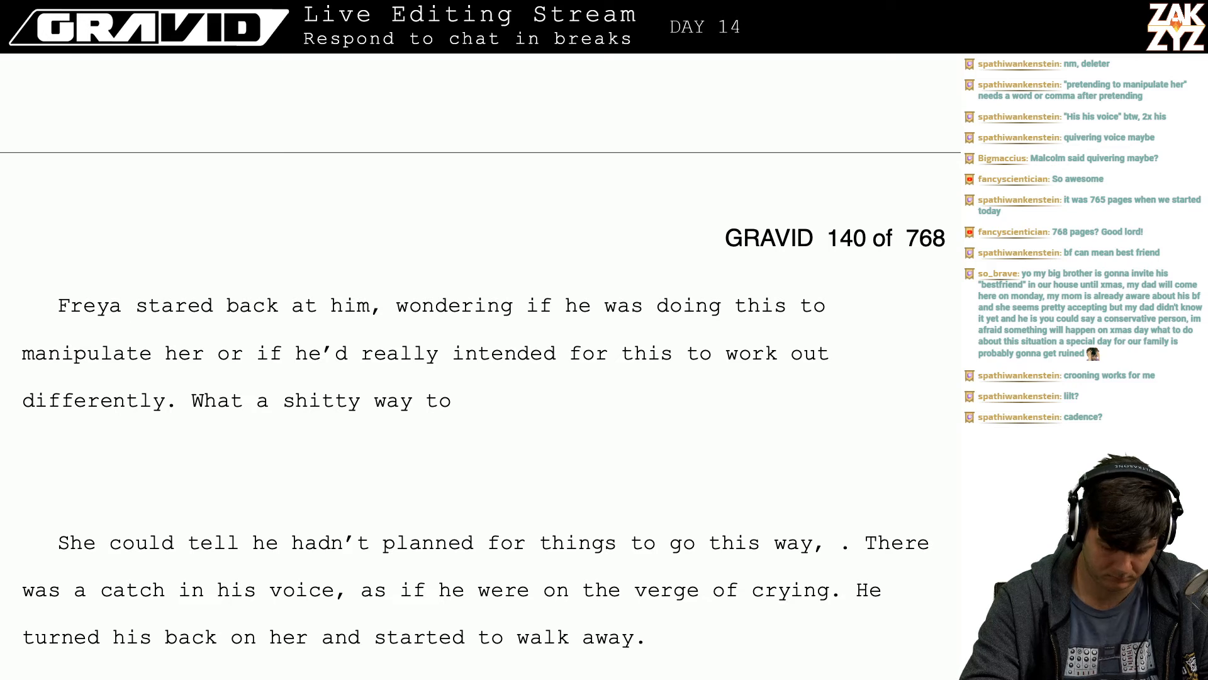
type("try and ta")
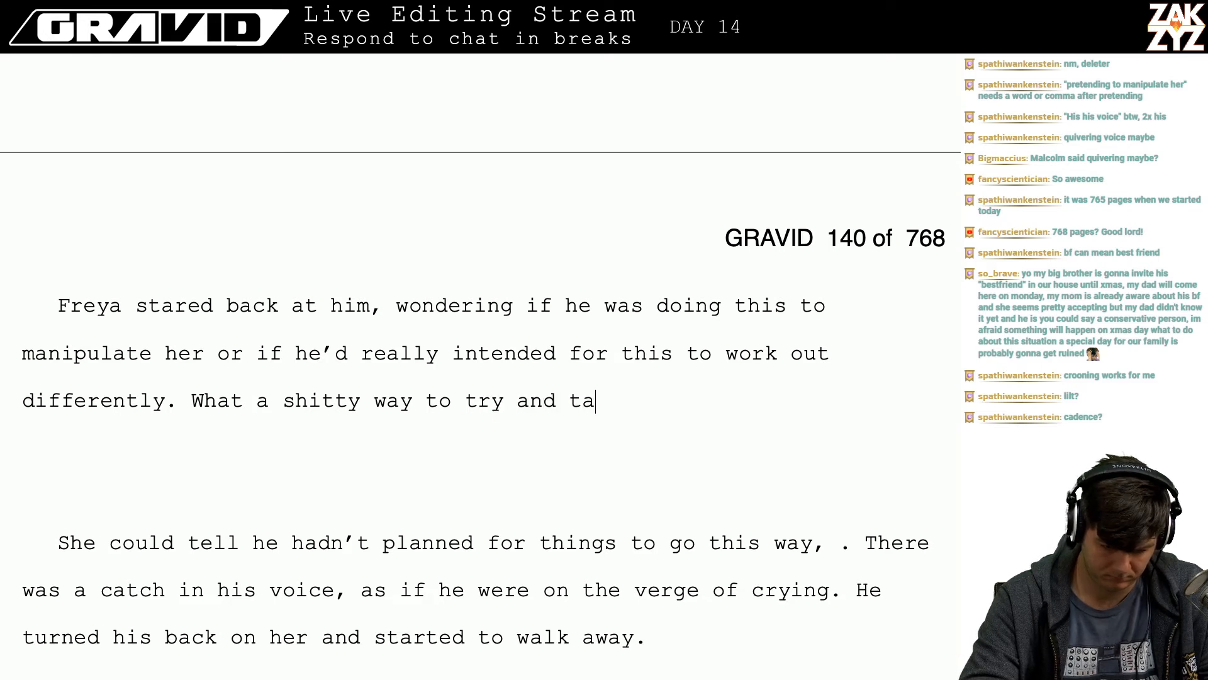
type("lk to her.")
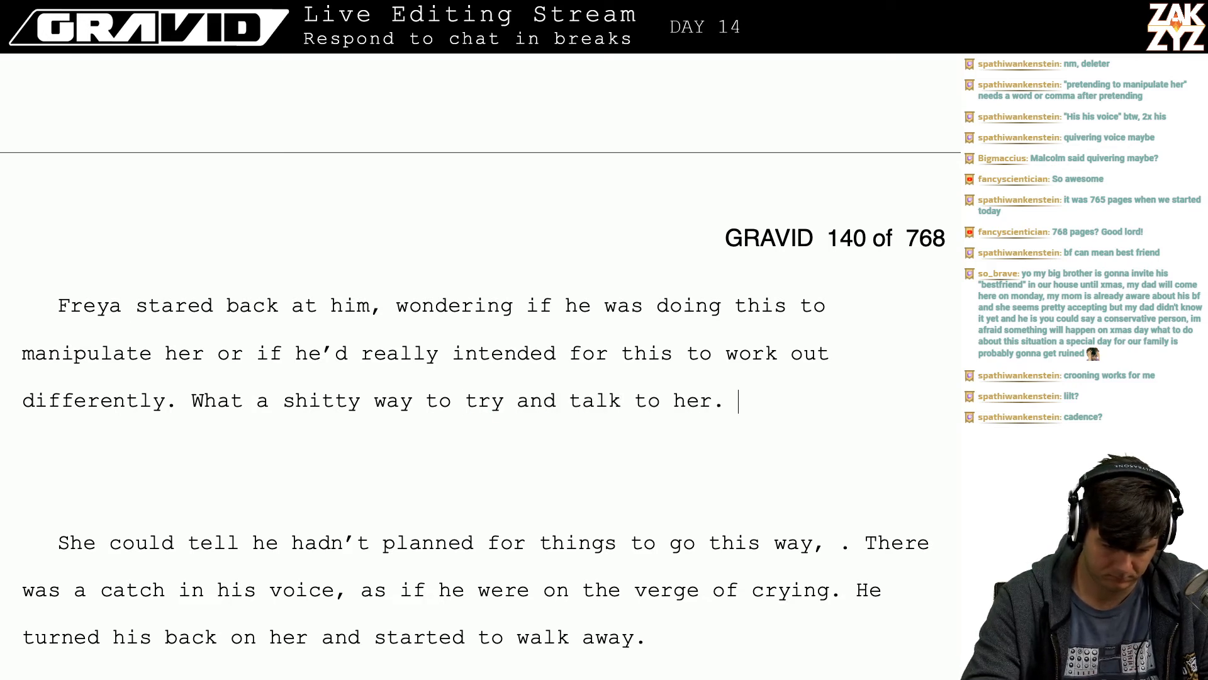
key("BackSpace")
key("BackSpace")
key("BackSpace")
key("BackSpace")
key("BackSpace")
key("BackSpace")
key("BackSpace")
key("BackSpace")
key("BackSpace")
key("BackSpace")
key("BackSpace")
key("BackSpace")
key("BackSpace")
key("BackSpace")
key("BackSpace")
key("BackSpace")
key("BackSpace")
key("BackSpace")
key("BackSpace")
key("BackSpace")
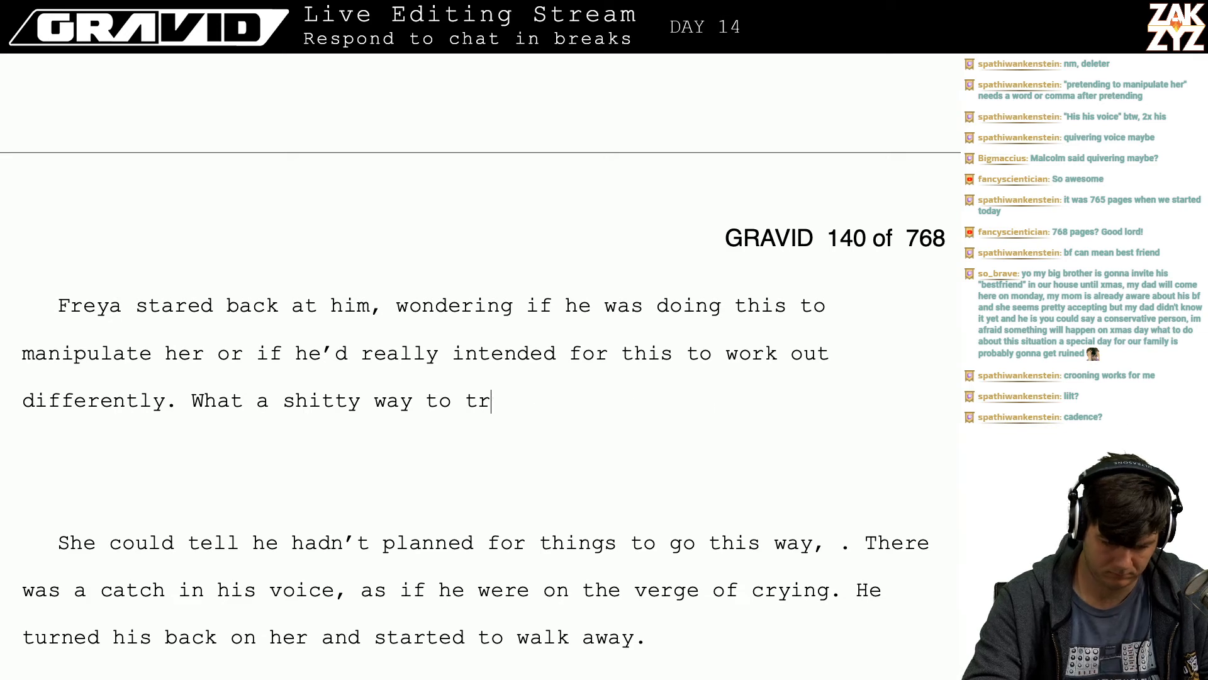
key("BackSpace")
key("BackSpace")
key("BackSpace")
key("BackSpace")
key("BackSpace")
key("BackSpace")
key("BackSpace")
key("BackSpace")
key("BackSpace")
key("BackSpace")
key("BackSpace")
key("BackSpace")
key("BackSpace")
key("BackSpace")
key("BackSpace")
key("BackSpace")
key("BackSpace")
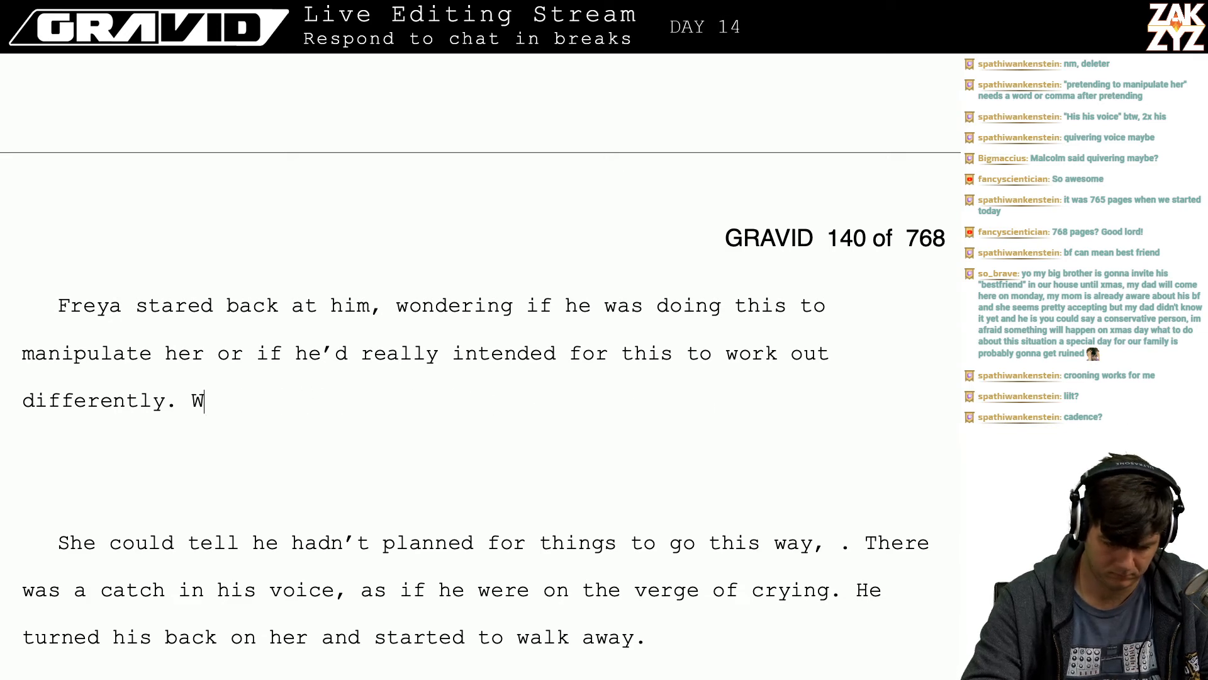
- Continue Freya's paragraph after "differently." with "Even giving him the benefit of the doubt, it was such a shitty thing to do."
type("Even giving him ")
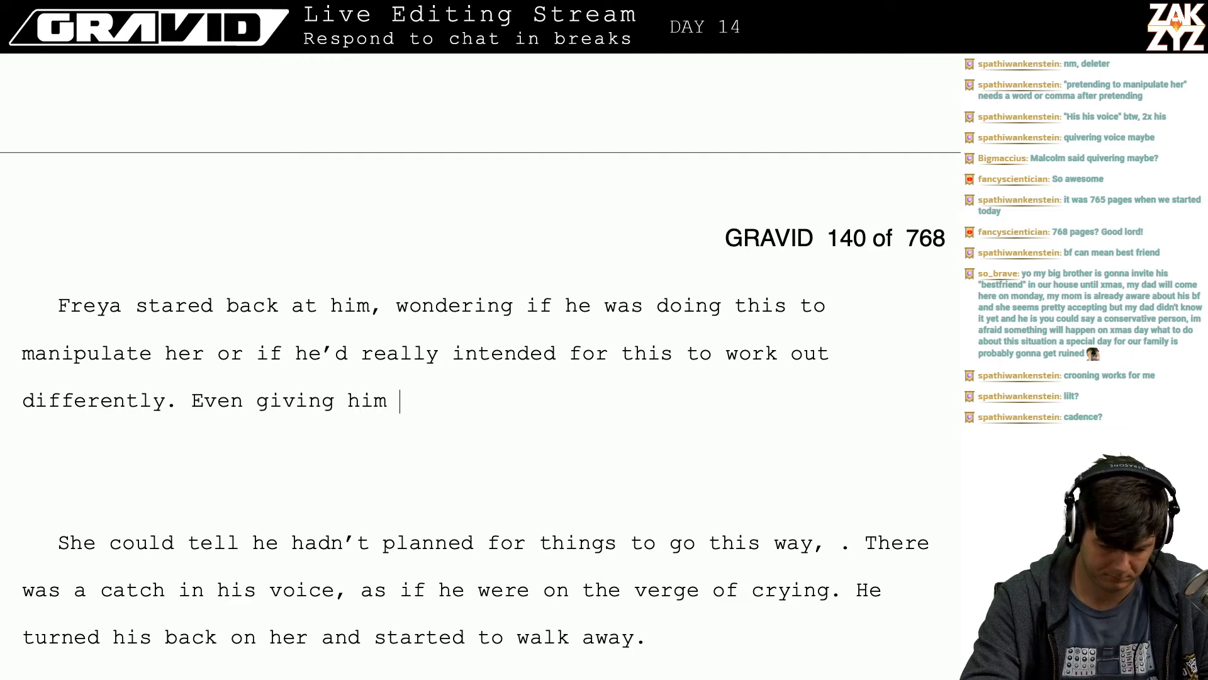
type("the benefit ")
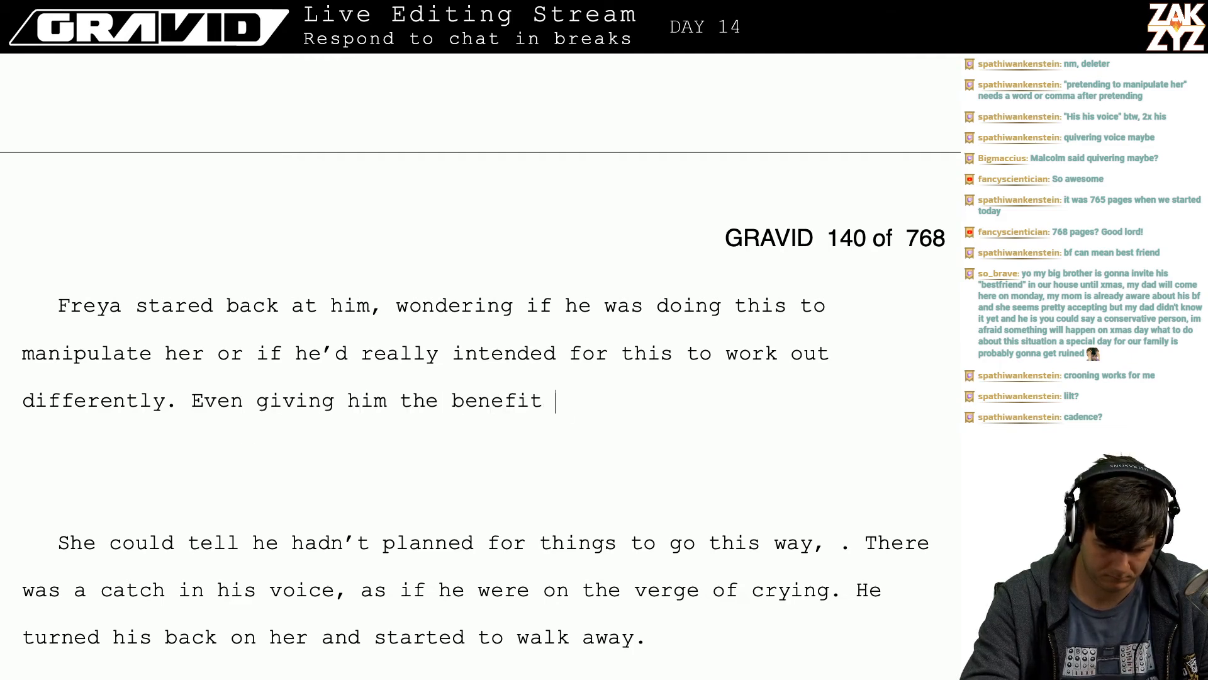
type("of the doubt, it")
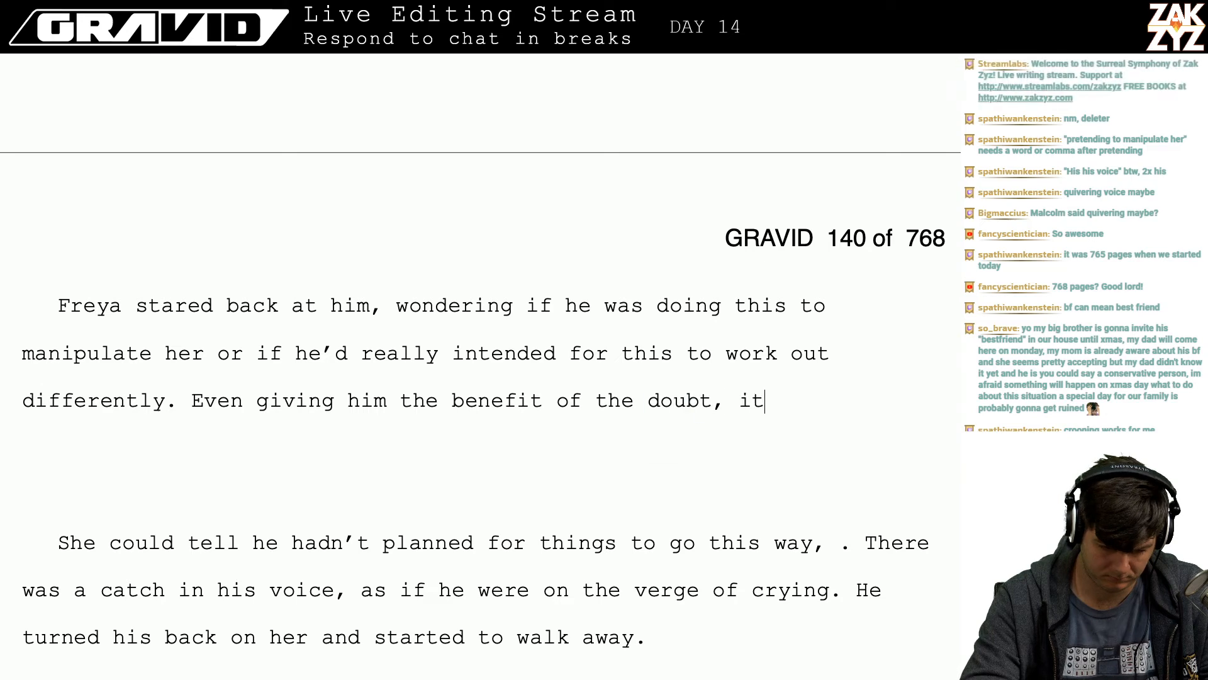
type(" was such a sh")
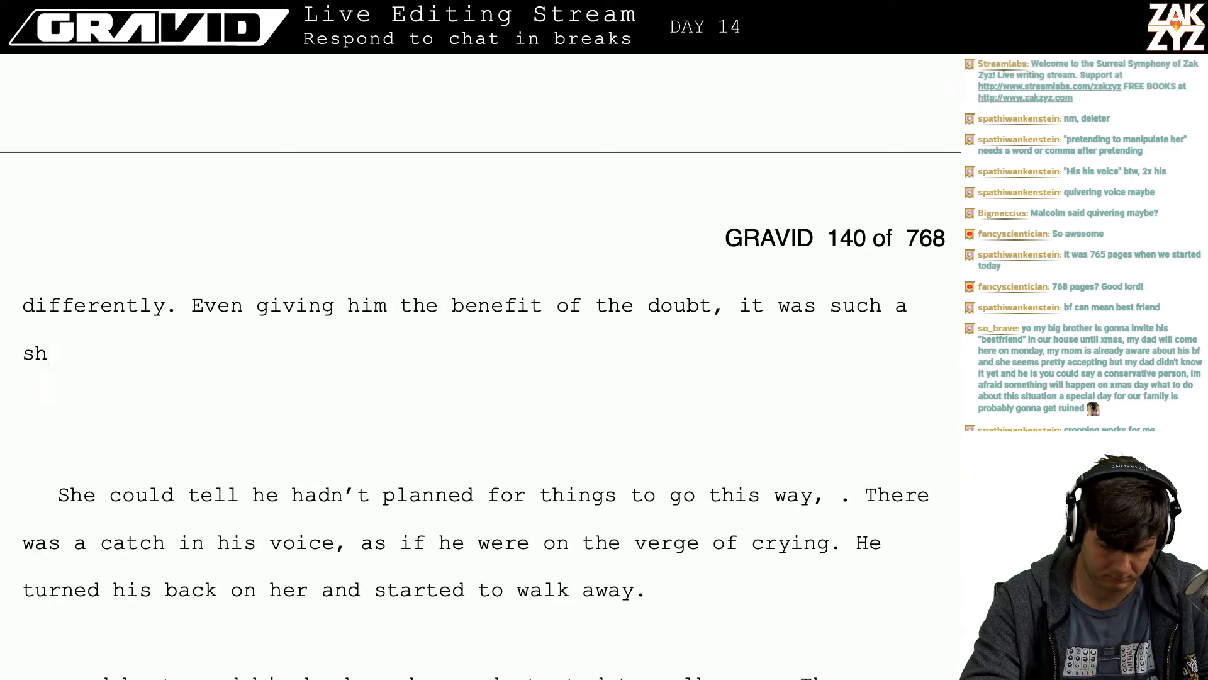
type("itty thing to do.")
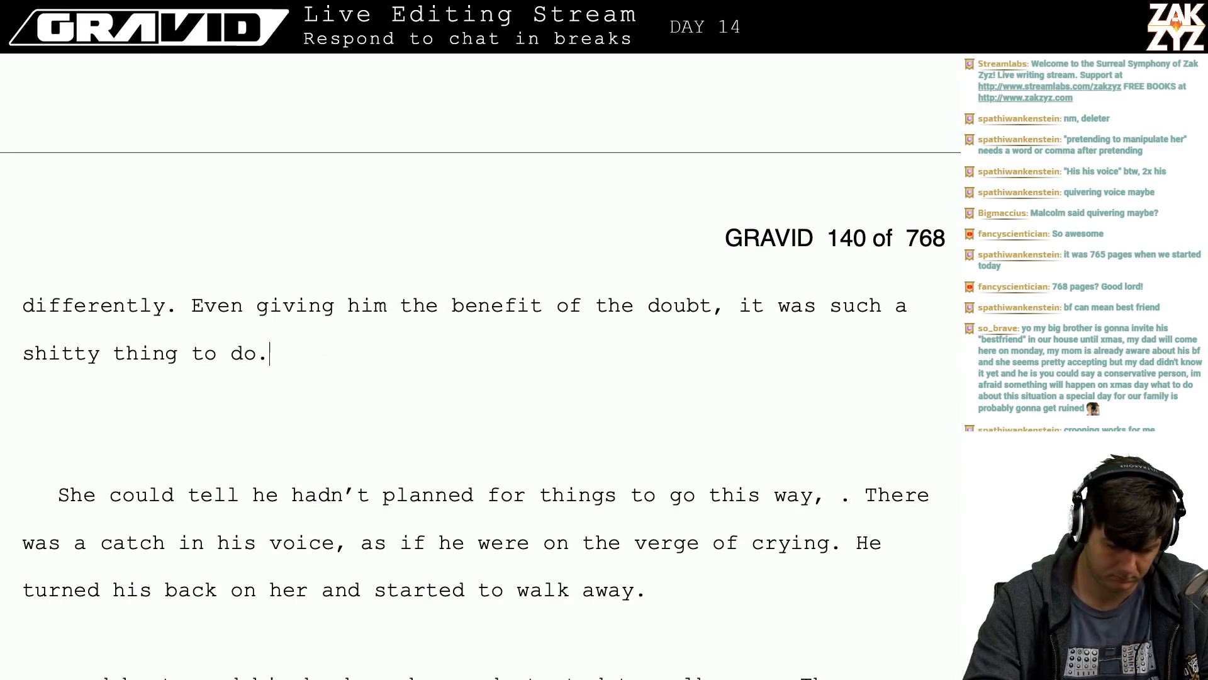
- Below Freya's paragraph, write "He turned his back on her and began walking away, his shoulders stiff."
key("Up")
key("Up")
key("Up")
key("Up")
key("Up")
key("Down")
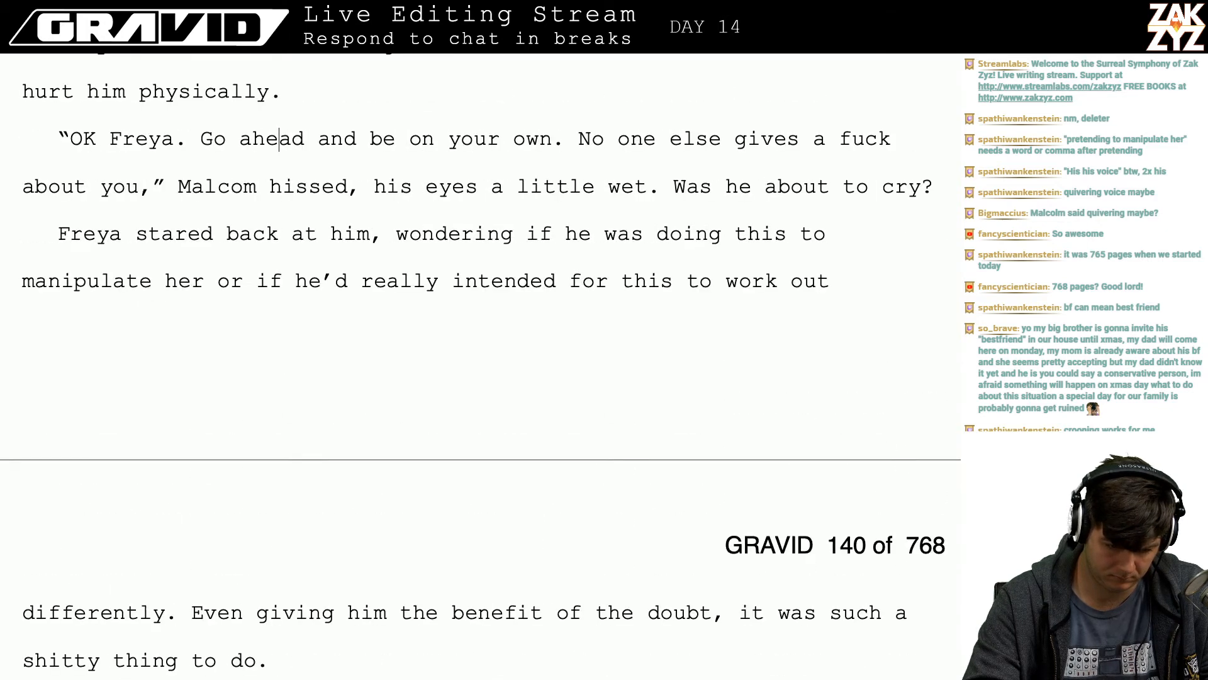
key("Down")
key("Down")
key("Down")
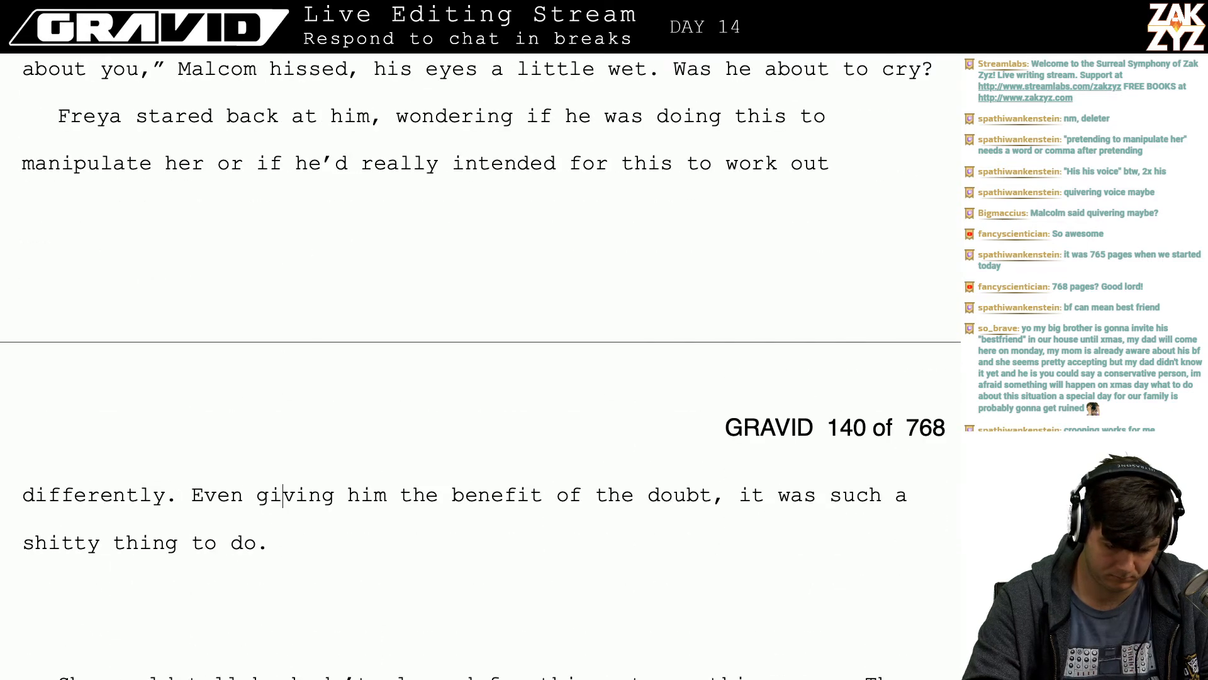
type("He turned i")
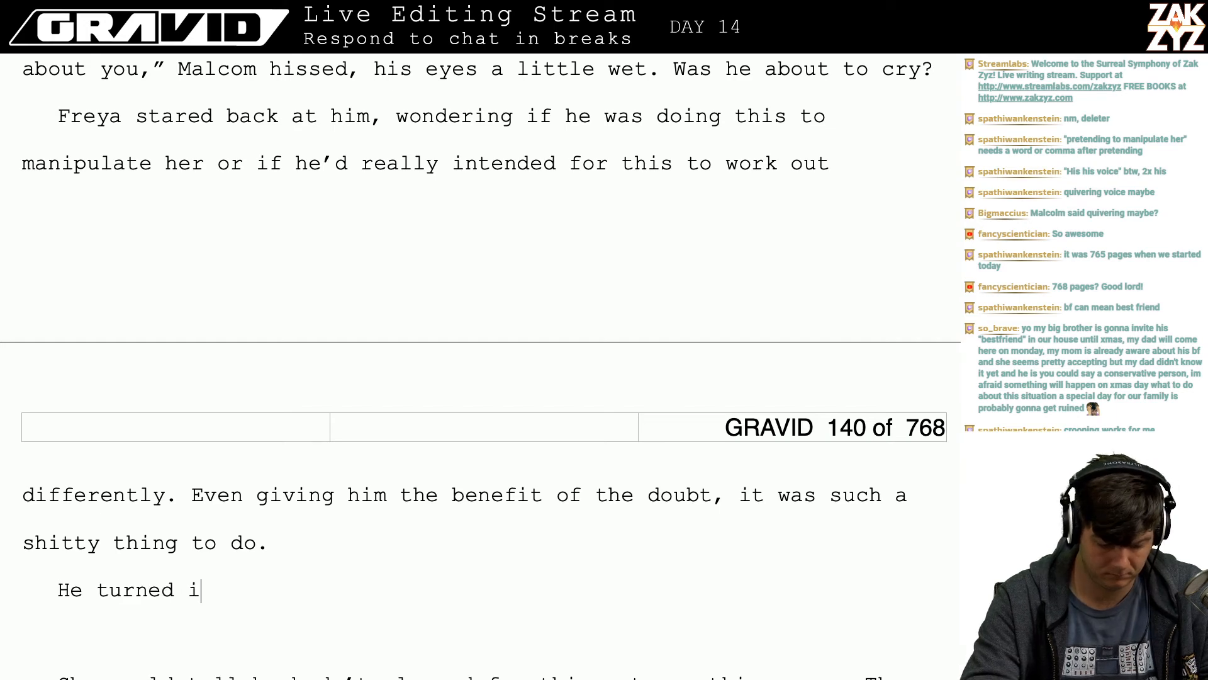
key("BackSpace")
type("h")
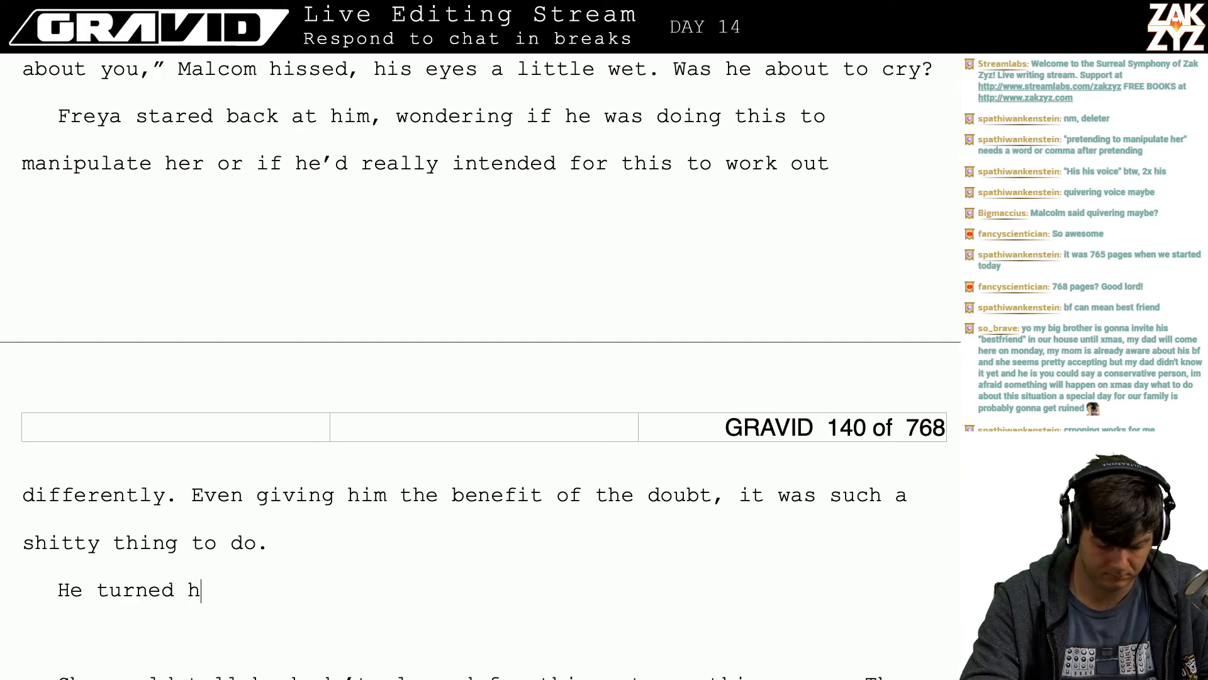
type("s")
key("BackSpace")
type("is back")
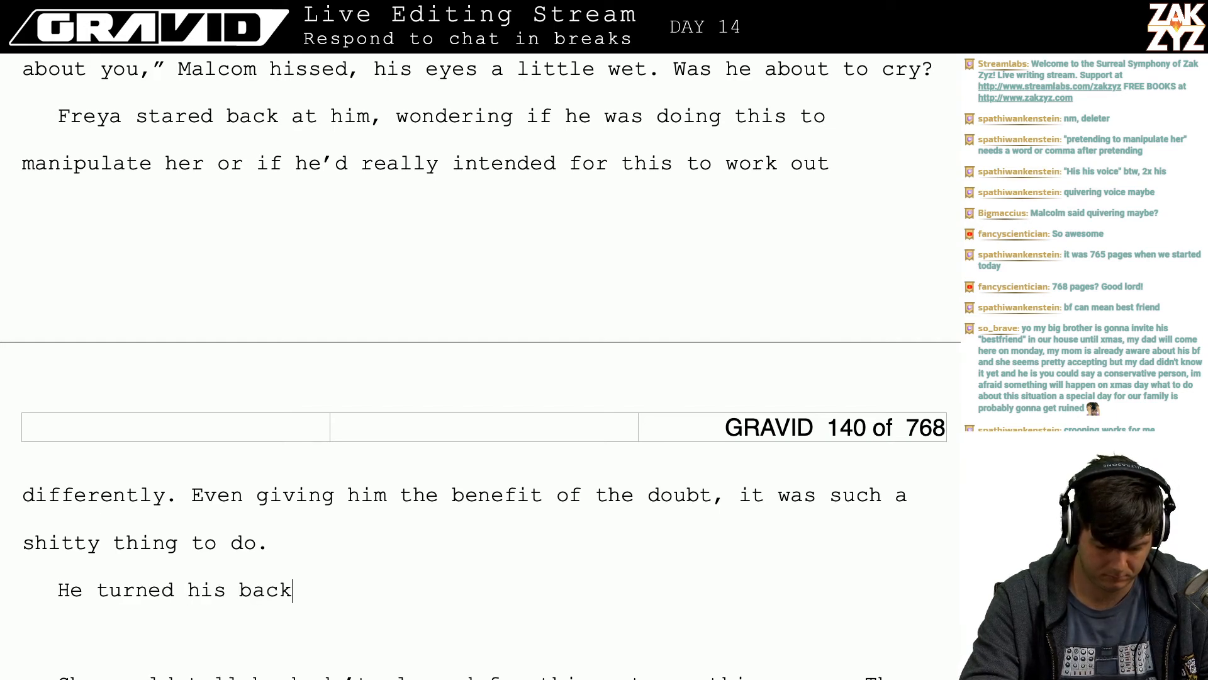
type(" on her and ")
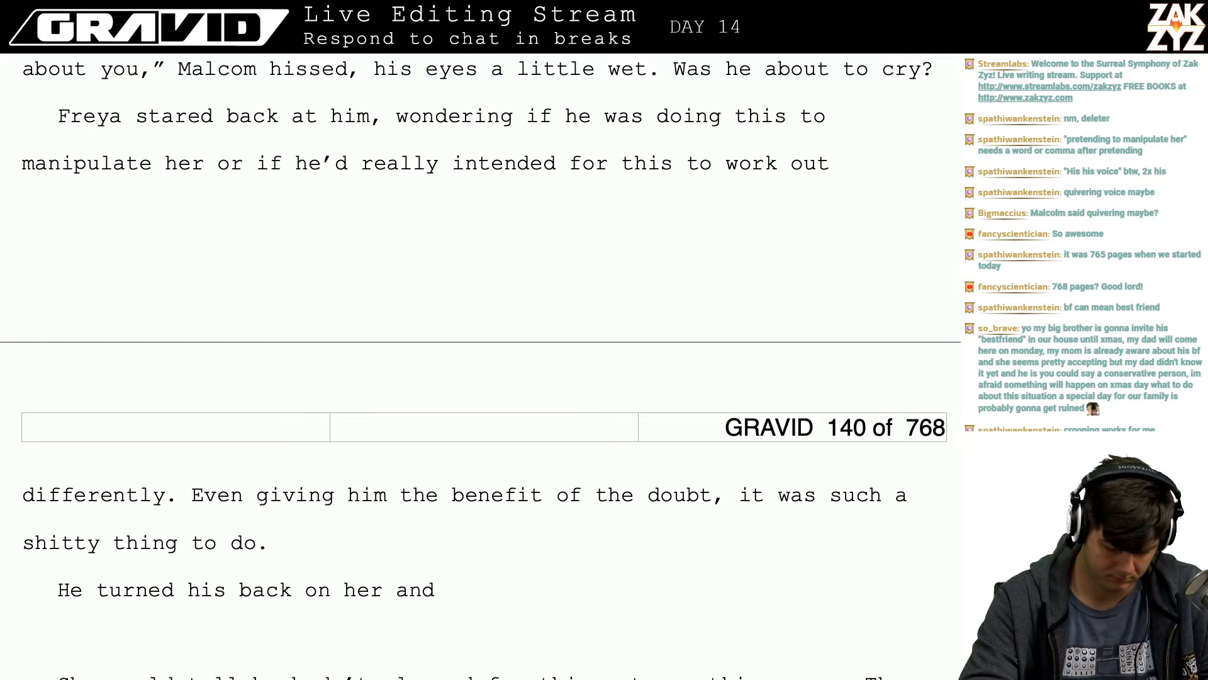
type("beg")
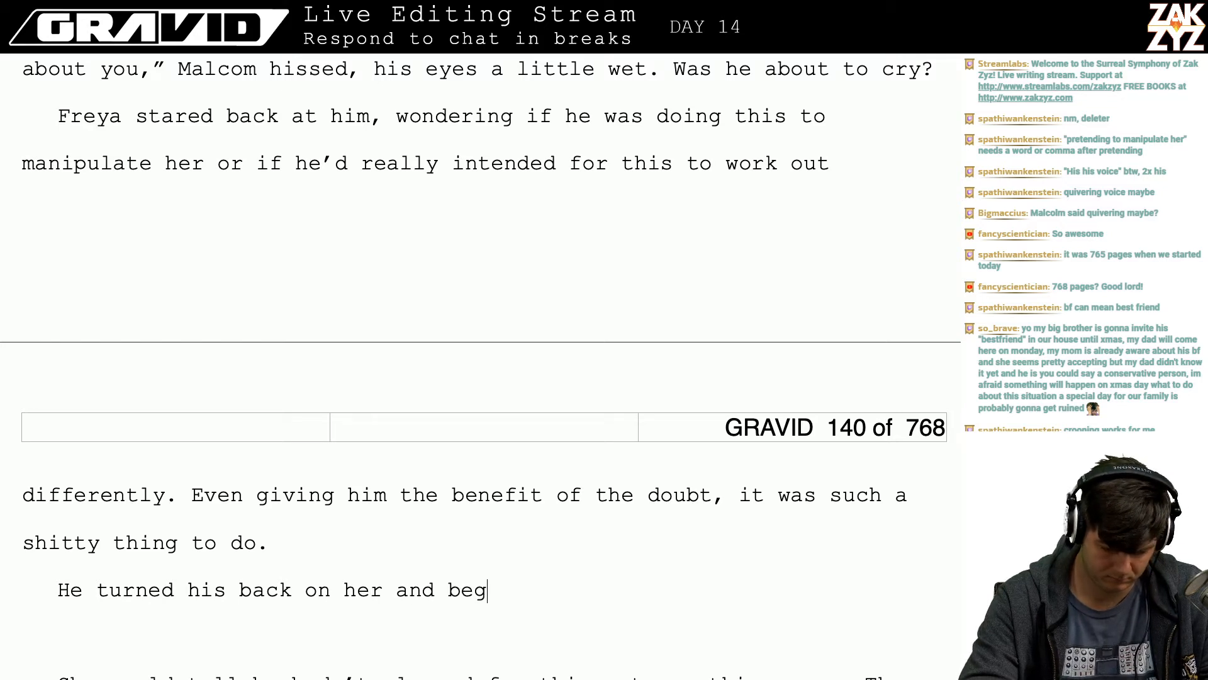
type("an walking away, ")
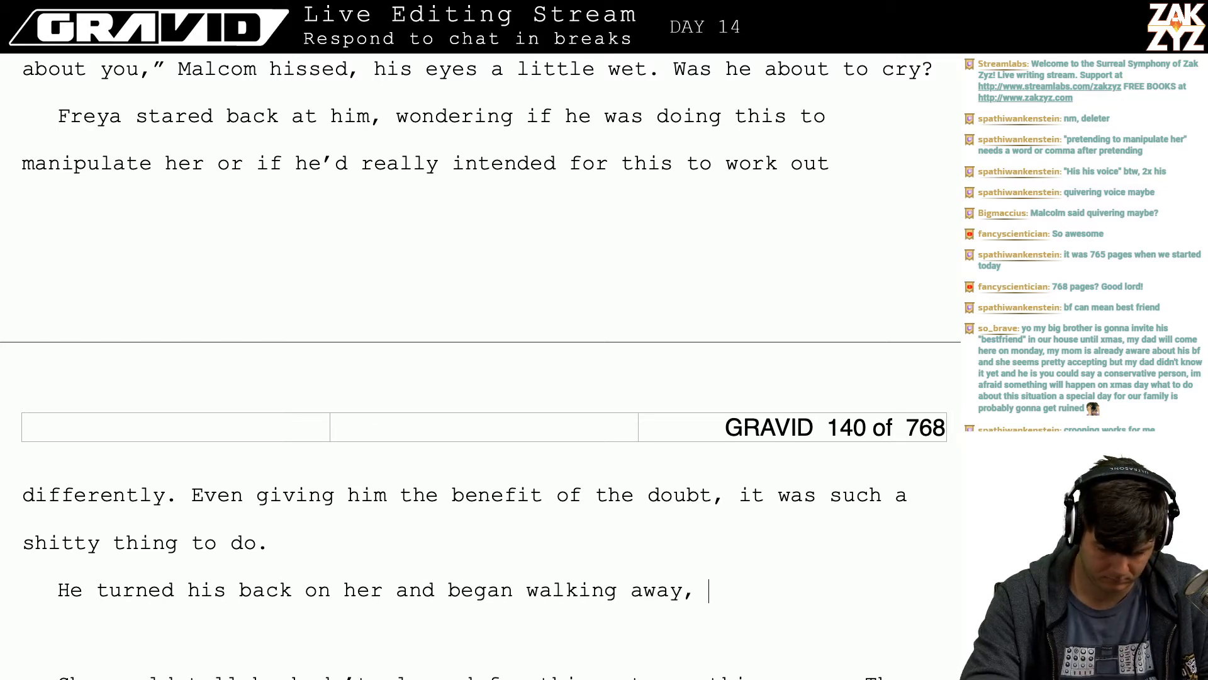
type("his shoulders stiff.")
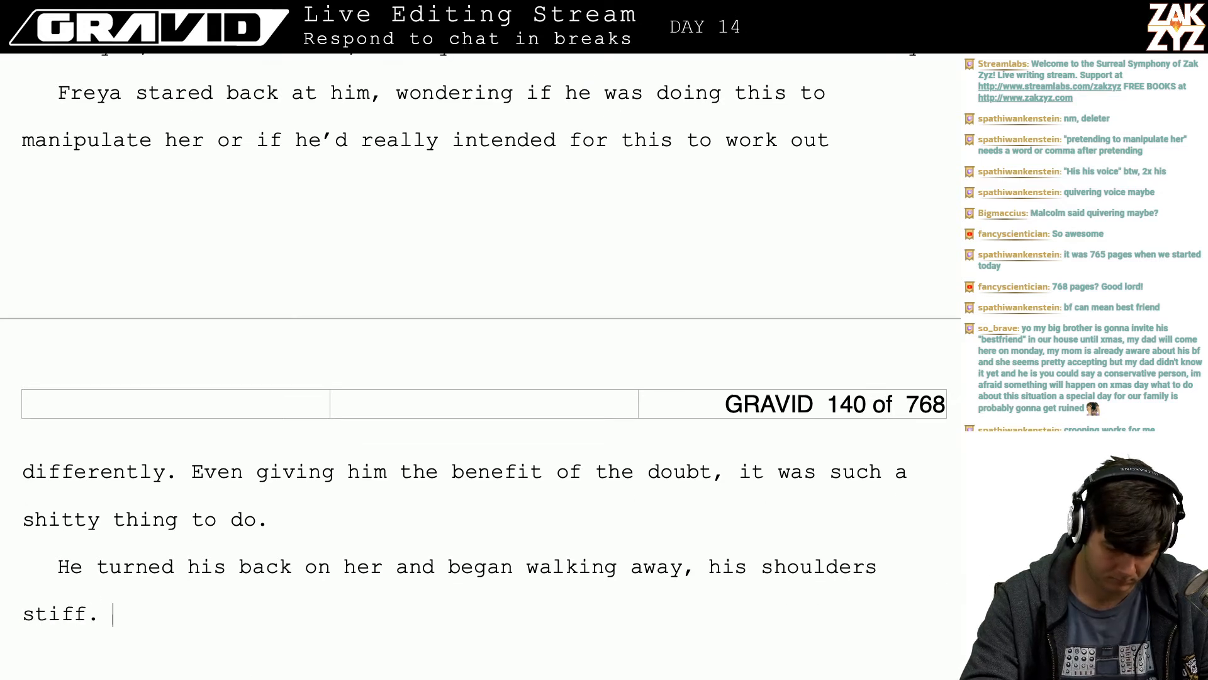
key("Return")
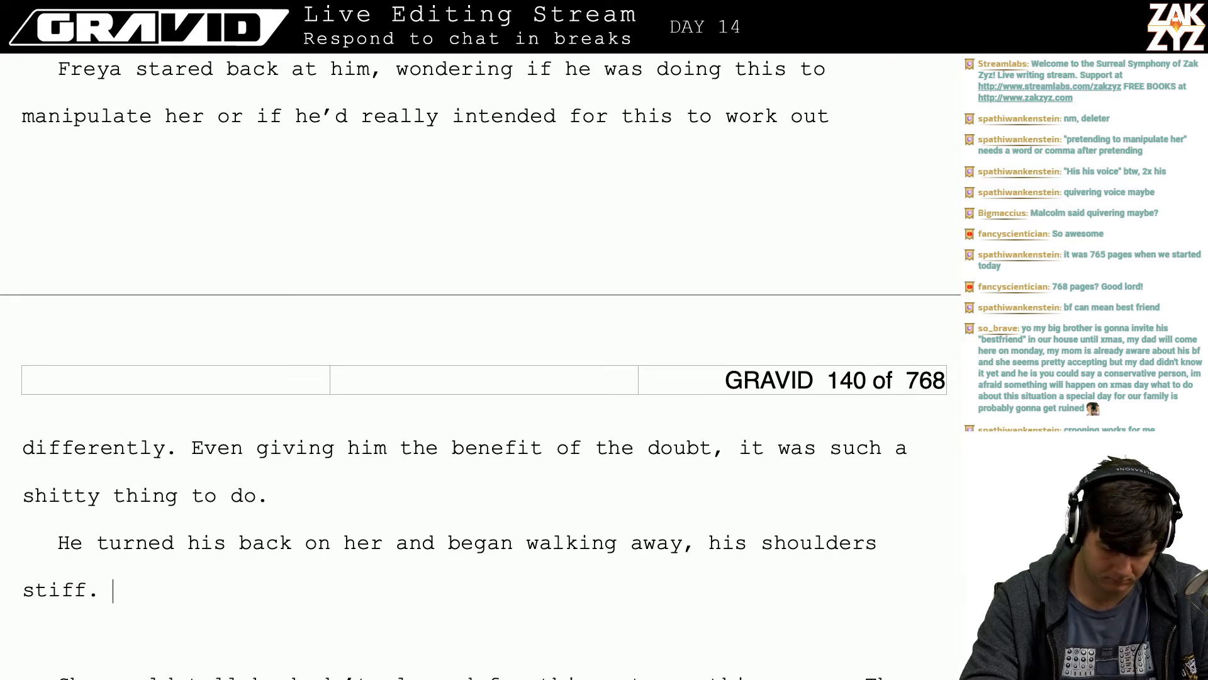
- Replace the ending "his shoulders stiff." with "his posture stiff." in the sentence about him walking away
key("BackSpace")
key("BackSpace")
key("BackSpace")
key("BackSpace")
key("BackSpace")
key("BackSpace")
key("BackSpace")
key("BackSpace")
key("BackSpace")
key("BackSpace")
key("BackSpace")
key("BackSpace")
key("BackSpace")
key("BackSpace")
key("BackSpace")
key("BackSpace")
key("BackSpace")
key("BackSpace")
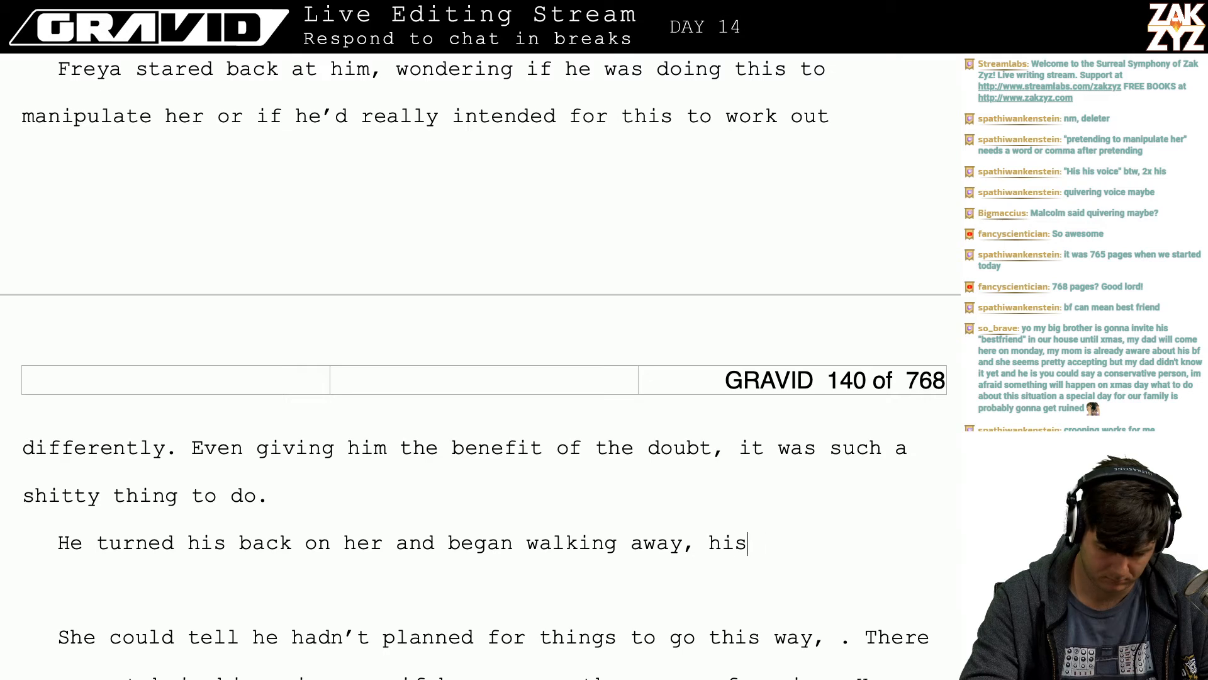
key("BackSpace")
key("BackSpace")
key("BackSpace")
key("BackSpace")
key("BackSpace")
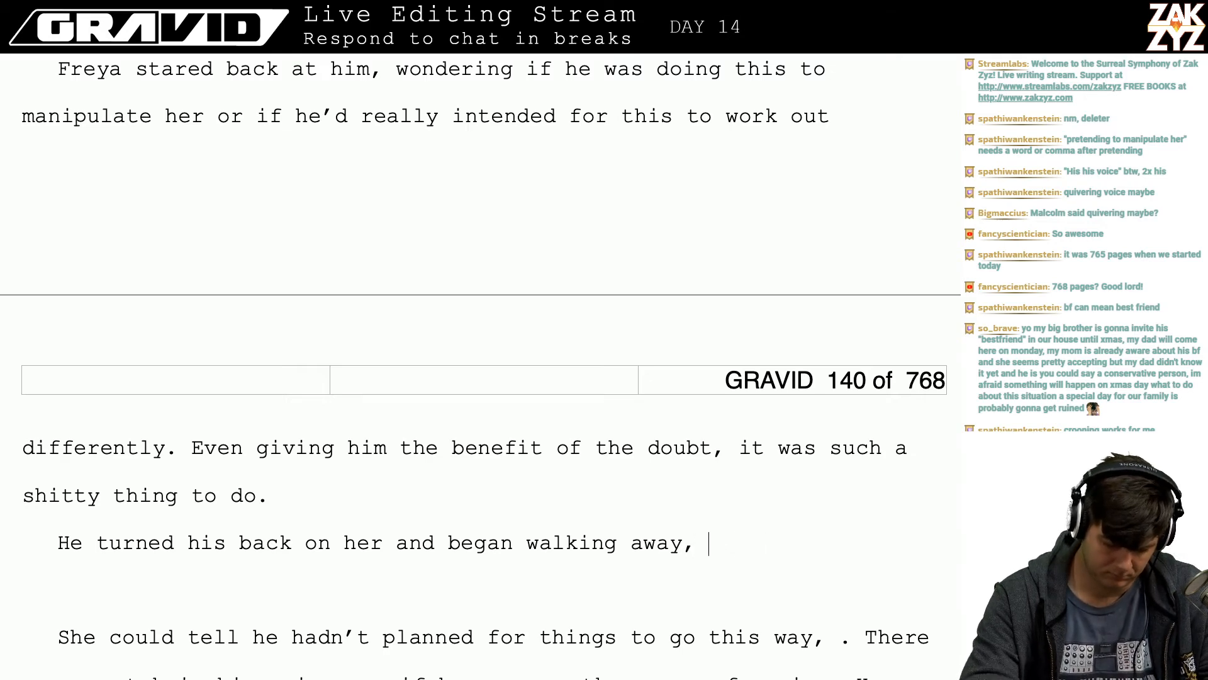
type("his posture")
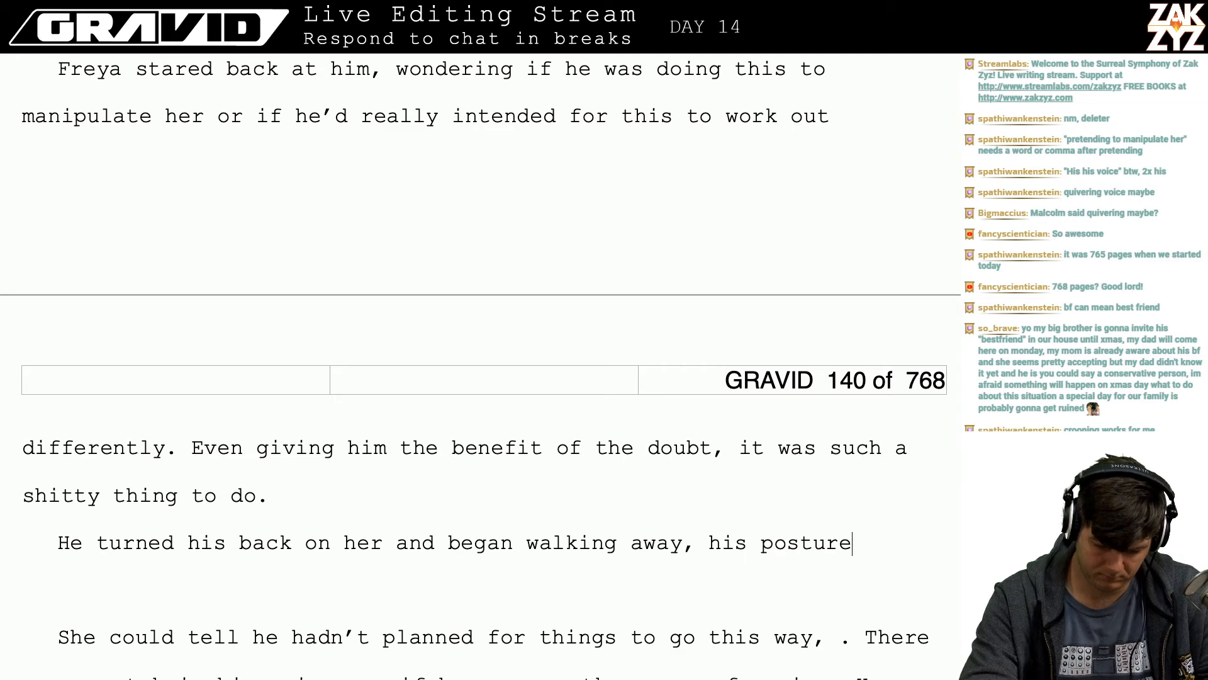
type(" stiff.")
key("shift+Down")
key("shift+Down")
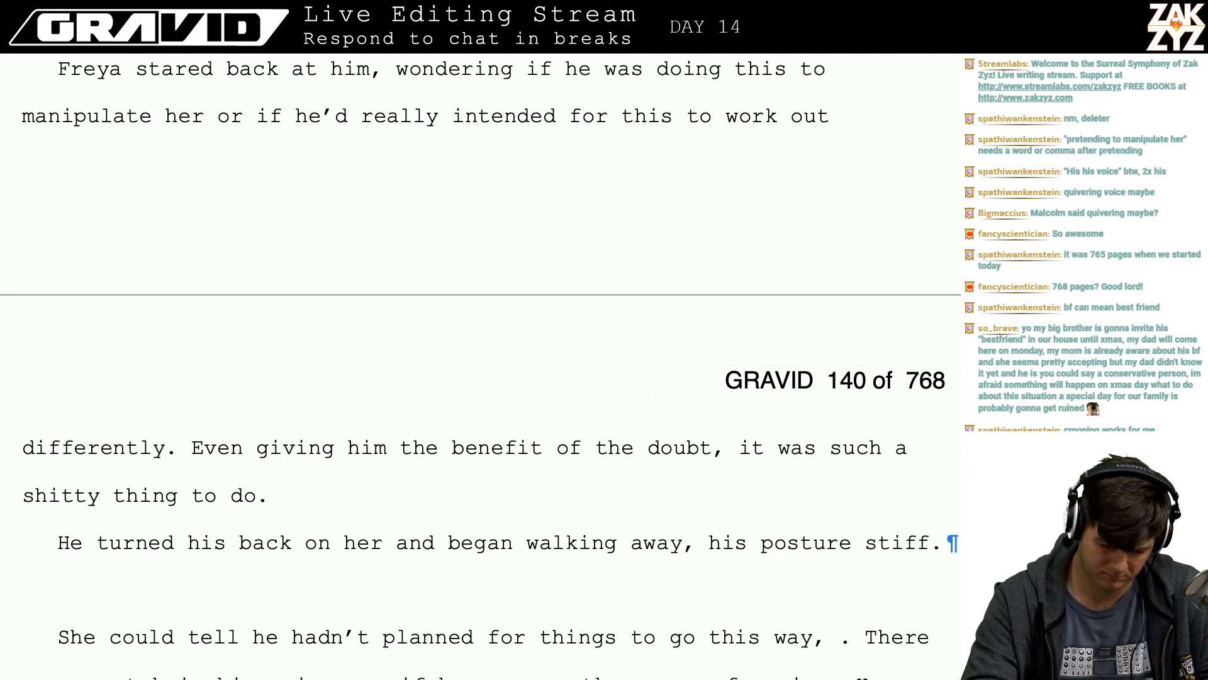
key("Left")
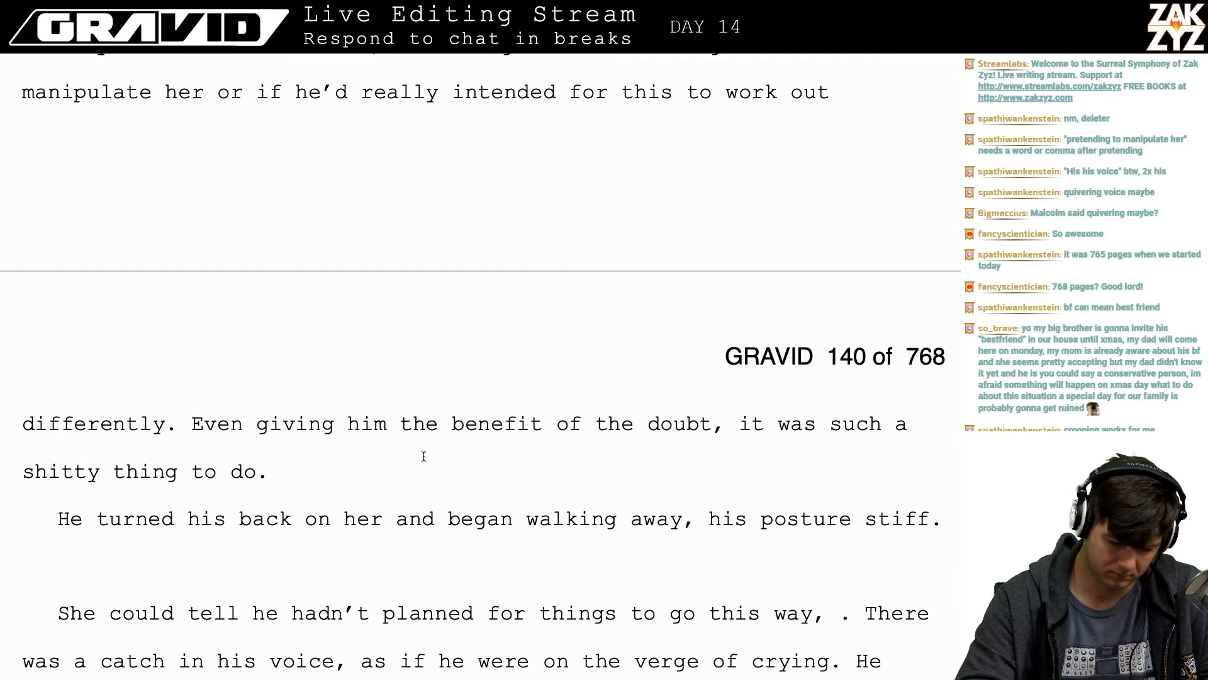
- Insert a paragraph after "shitty thing to do." reading "When she didn’t respond, he turned his back on her and started walking away."
left_click(393, 476)
key("Return")
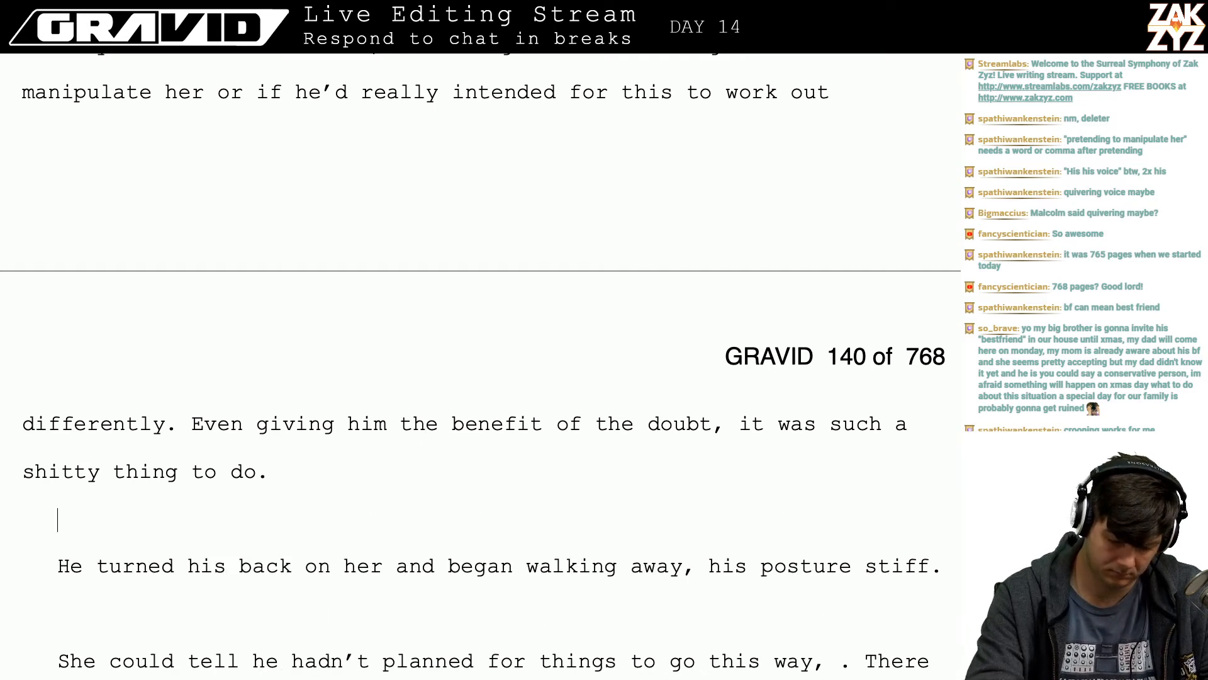
type("Whe")
key("BackSpace")
type("en she ")
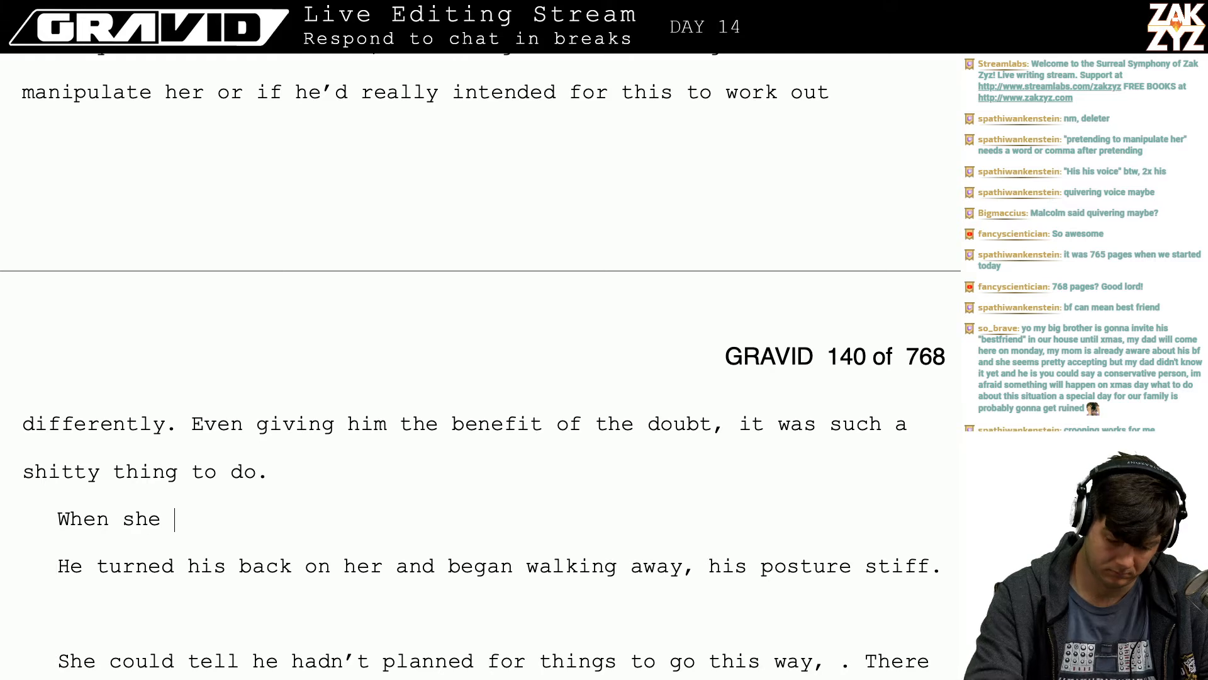
type("didn’t respond, ")
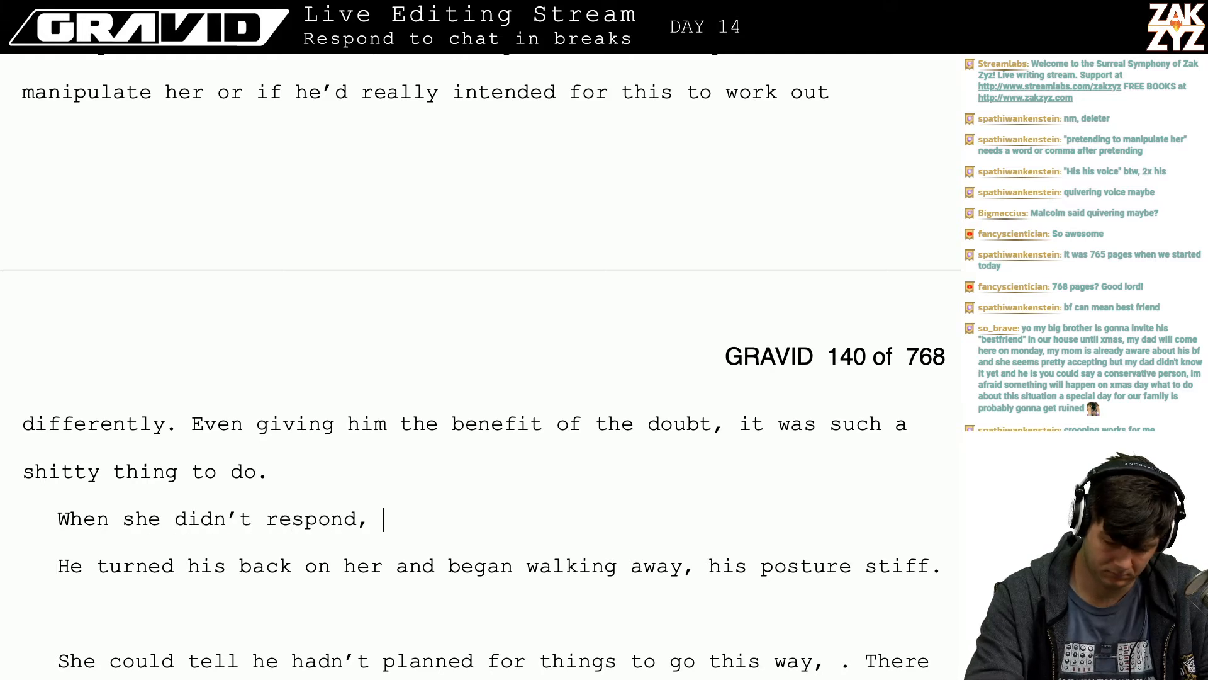
type("he turned his bac")
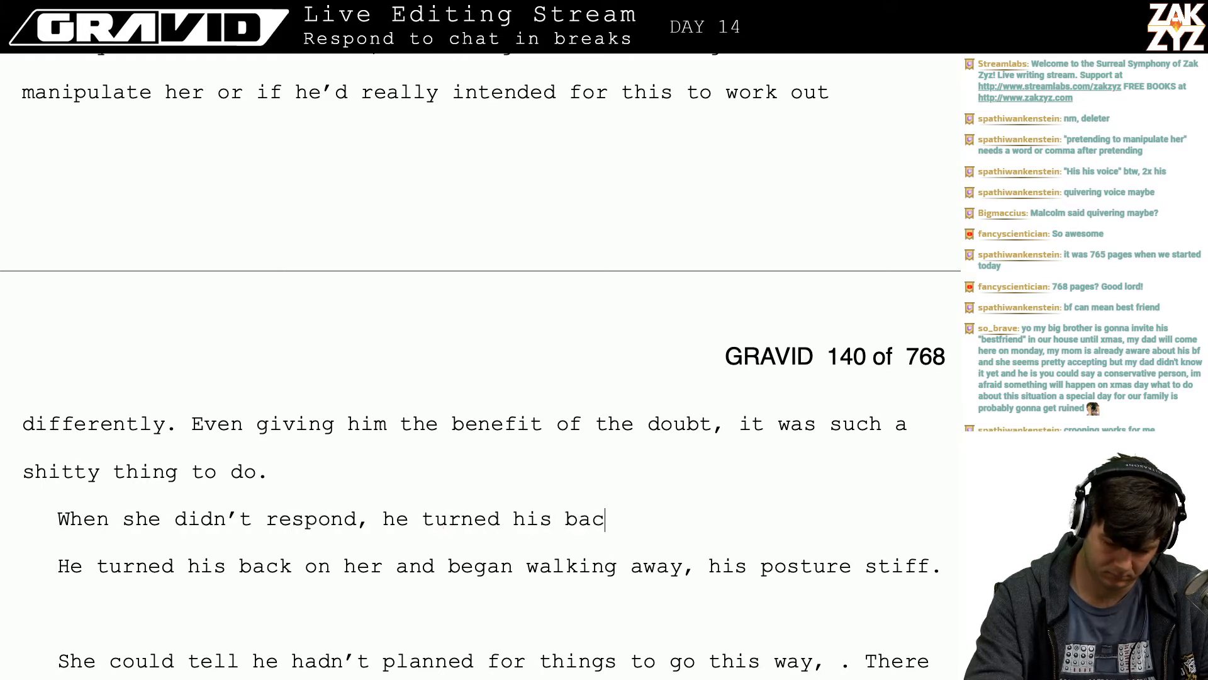
type("k on her and starte")
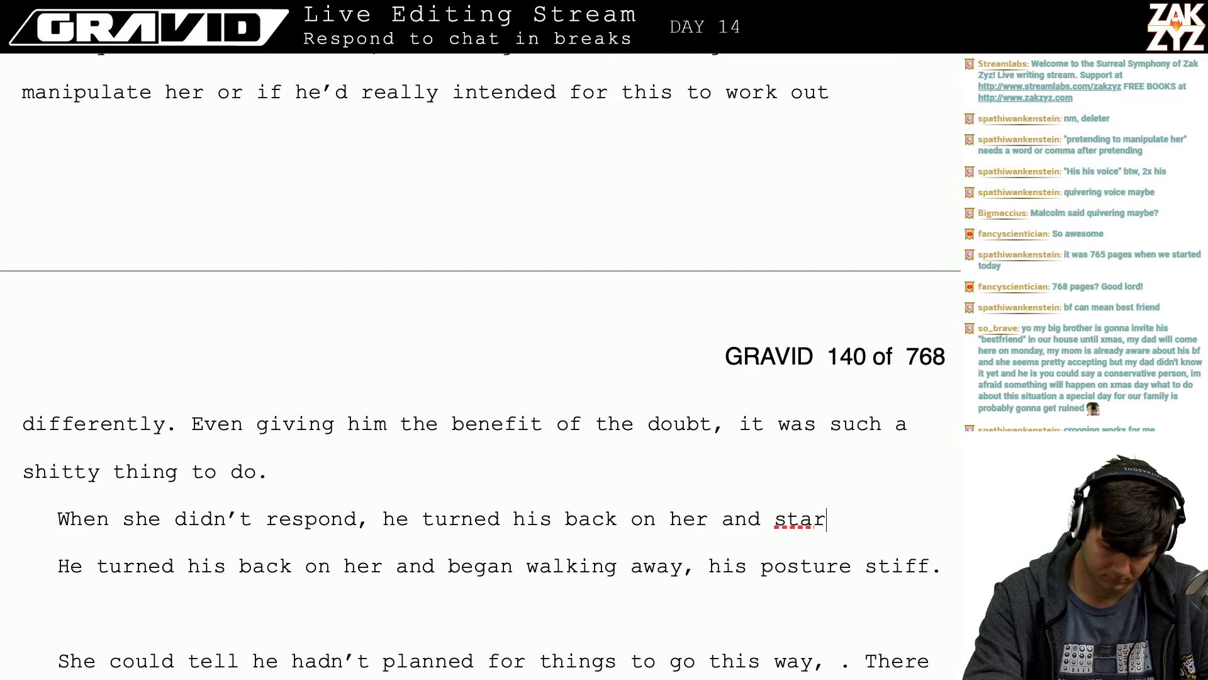
key("BackSpace")
type("s d")
key("BackSpace")
key("BackSpace")
key("BackSpace")
type("e")
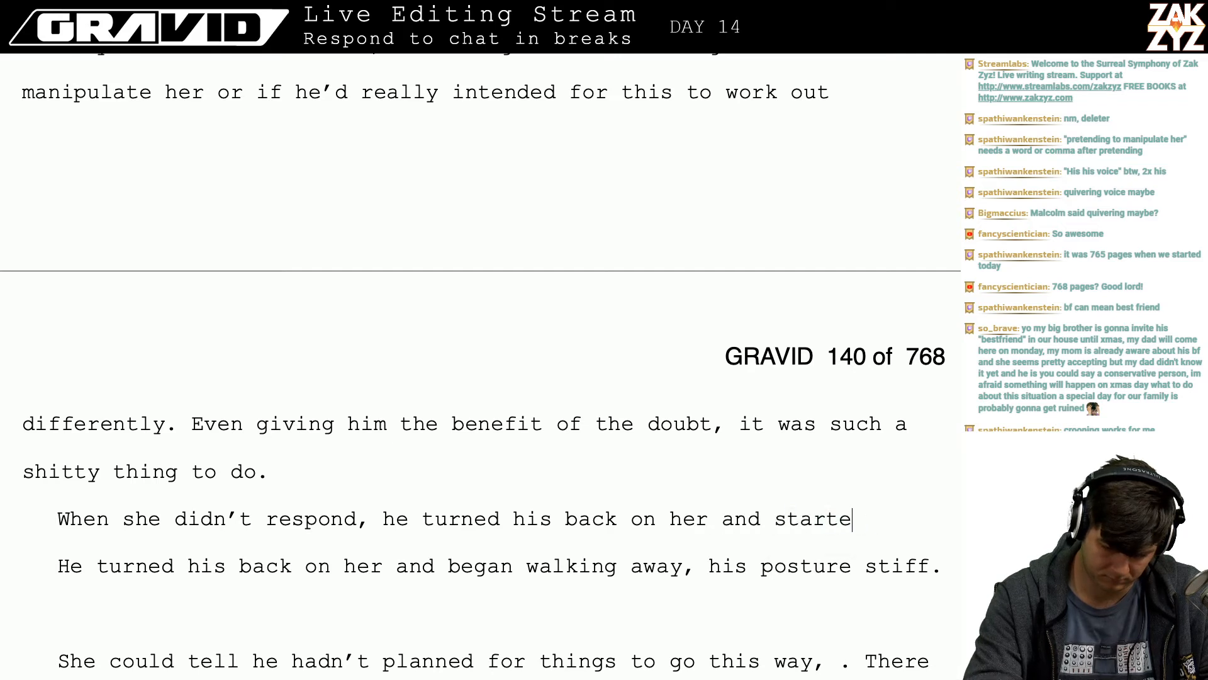
type("d walking away")
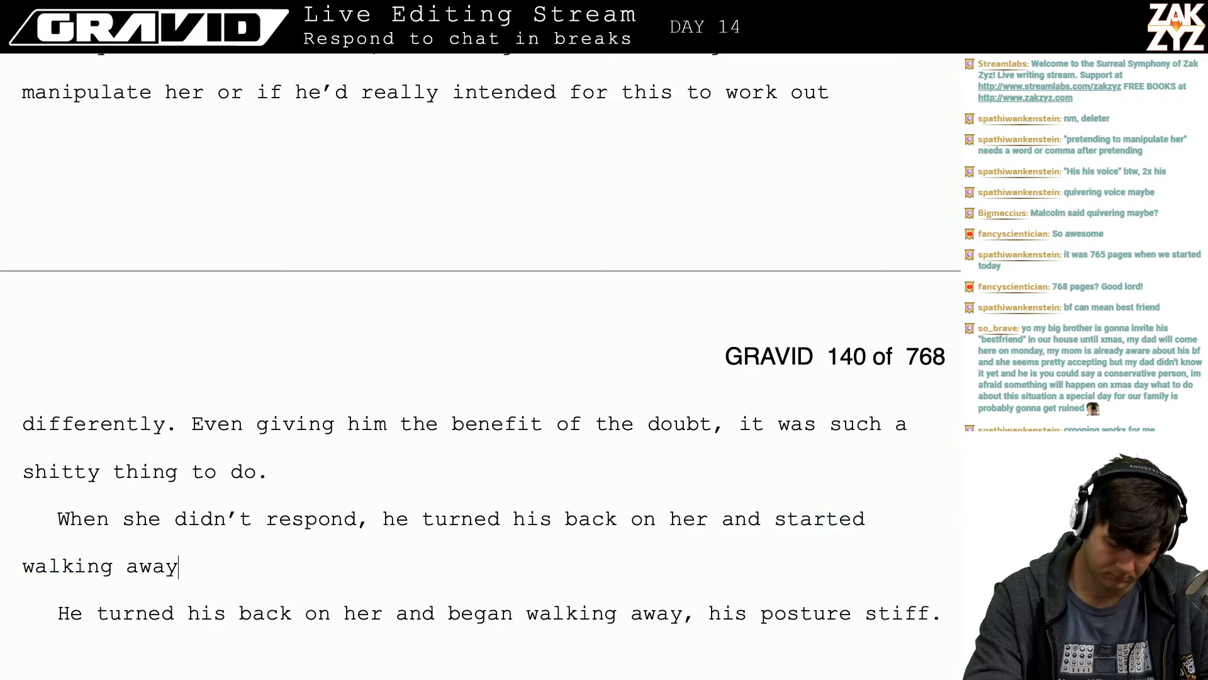
type(".")
- Start a new dialogue paragraph after "started walking away." with the shouted line “HEY! FUCKING GIVE IT BACK!”
key("Return")
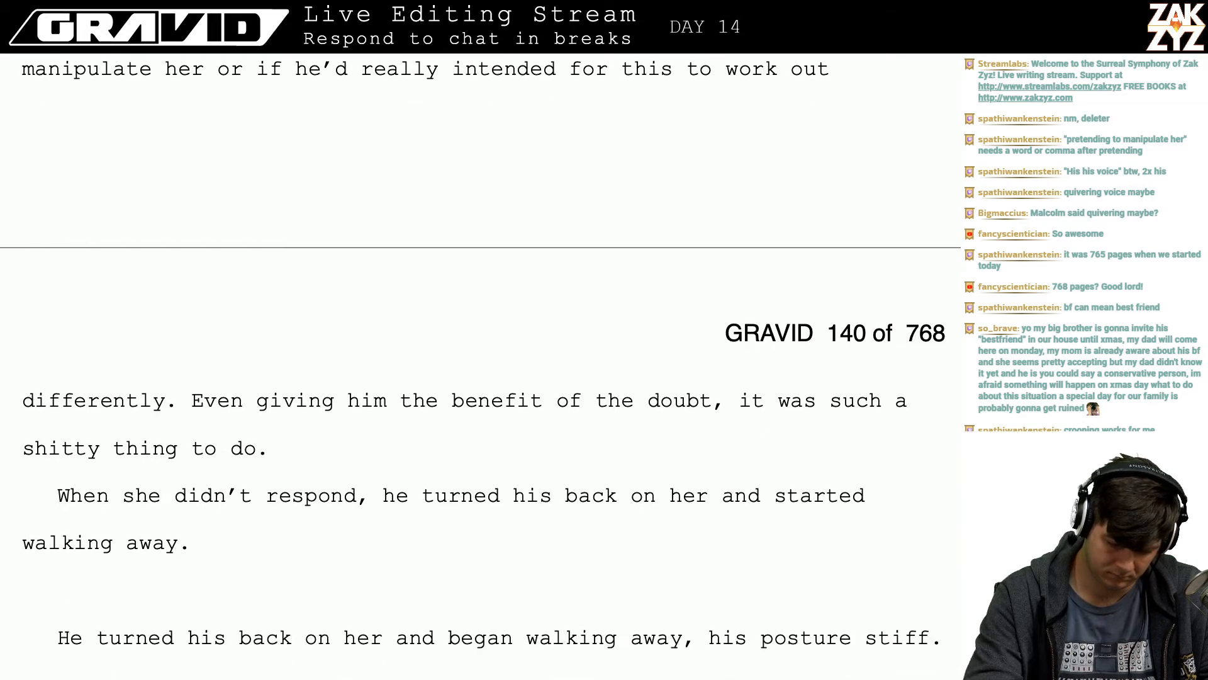
key("Return")
type("“HEY!")
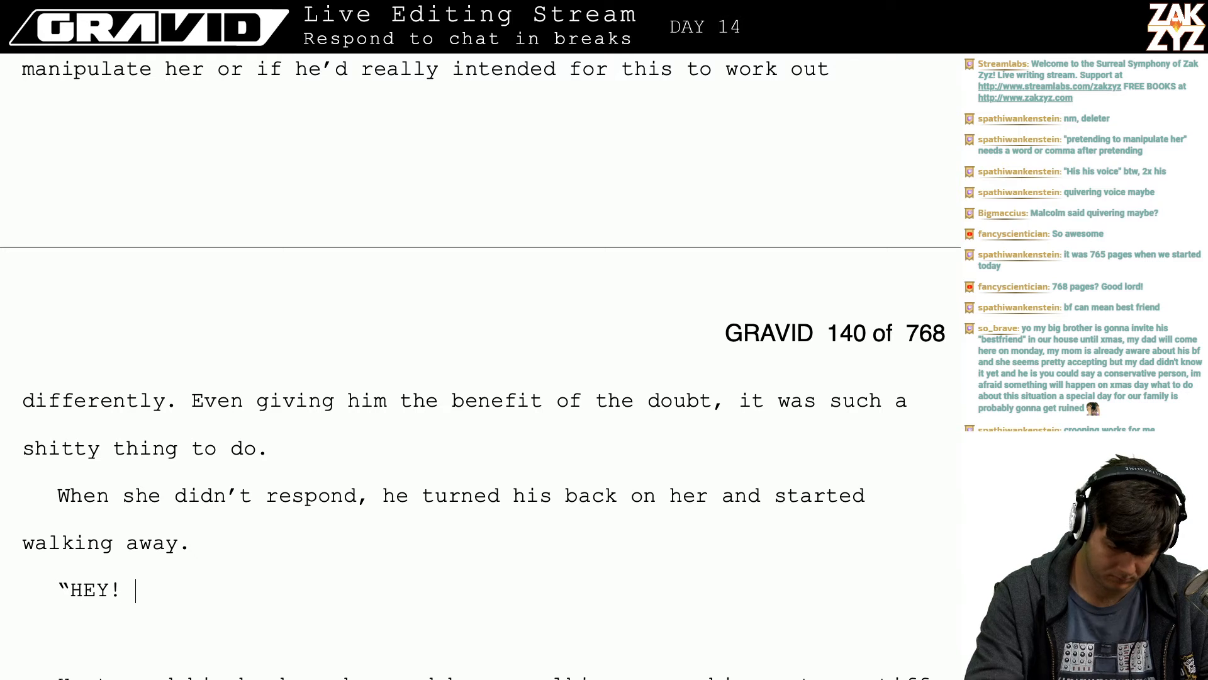
type(" FCUK")
key("BackSpace")
key("BackSpace")
key("BackSpace")
type("UCK")
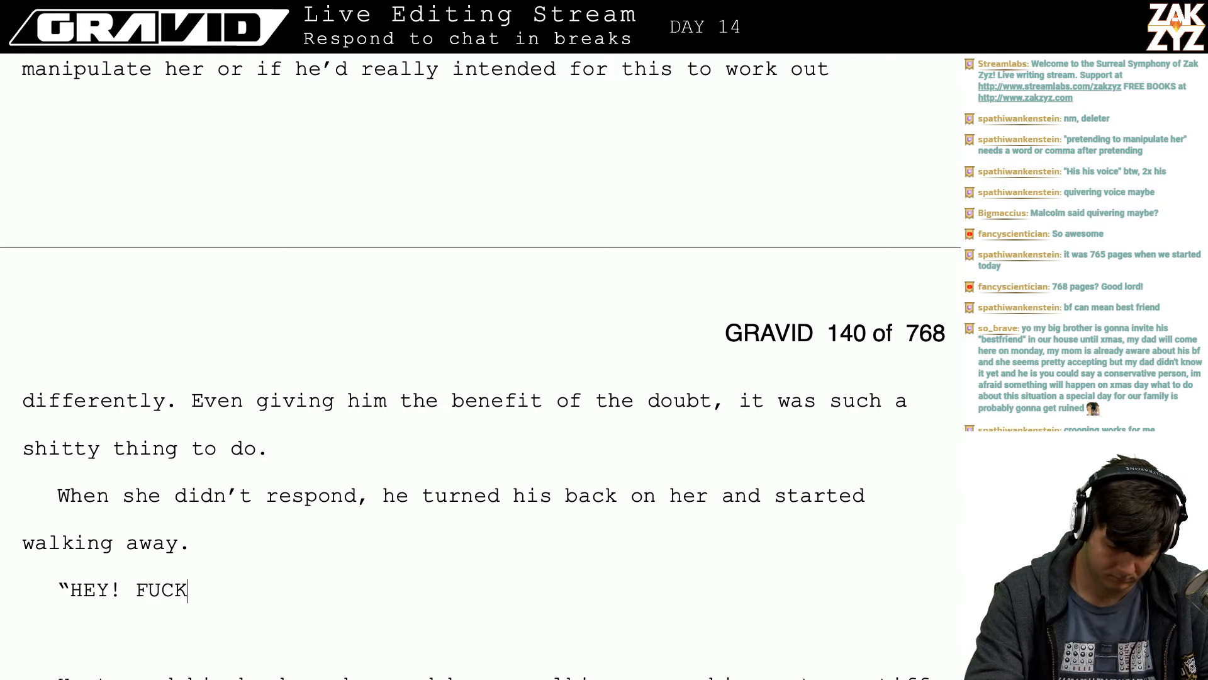
type("ING GIVE IT BACK")
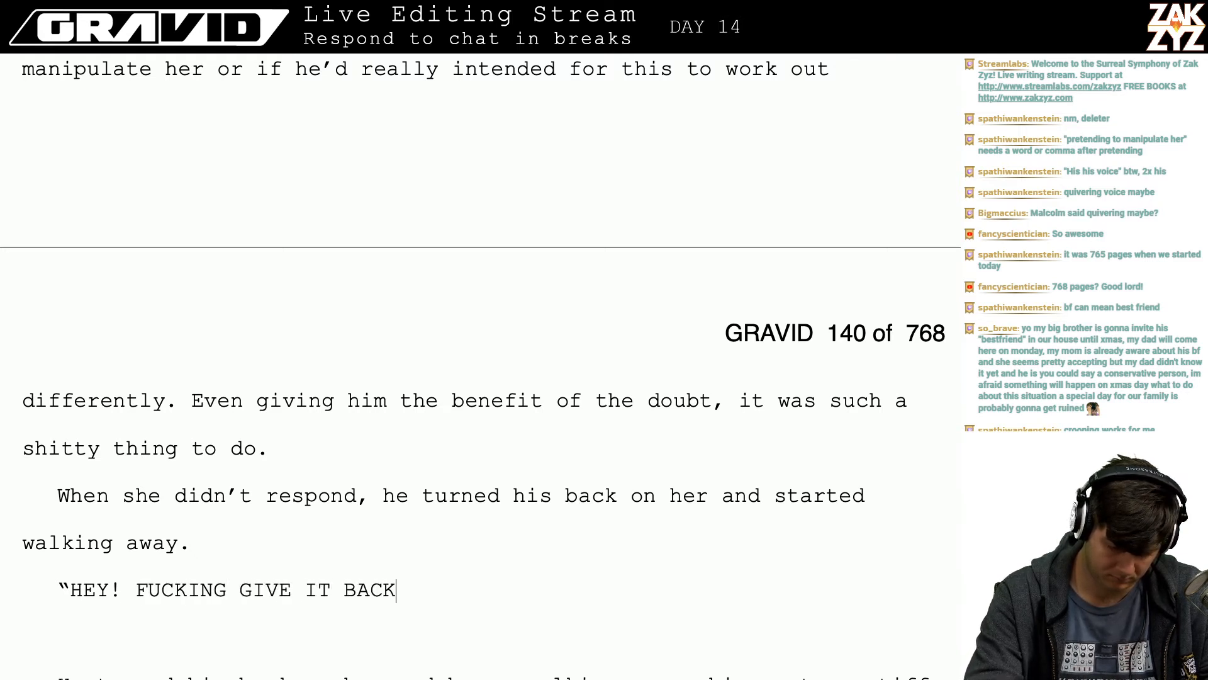
type("!” She")
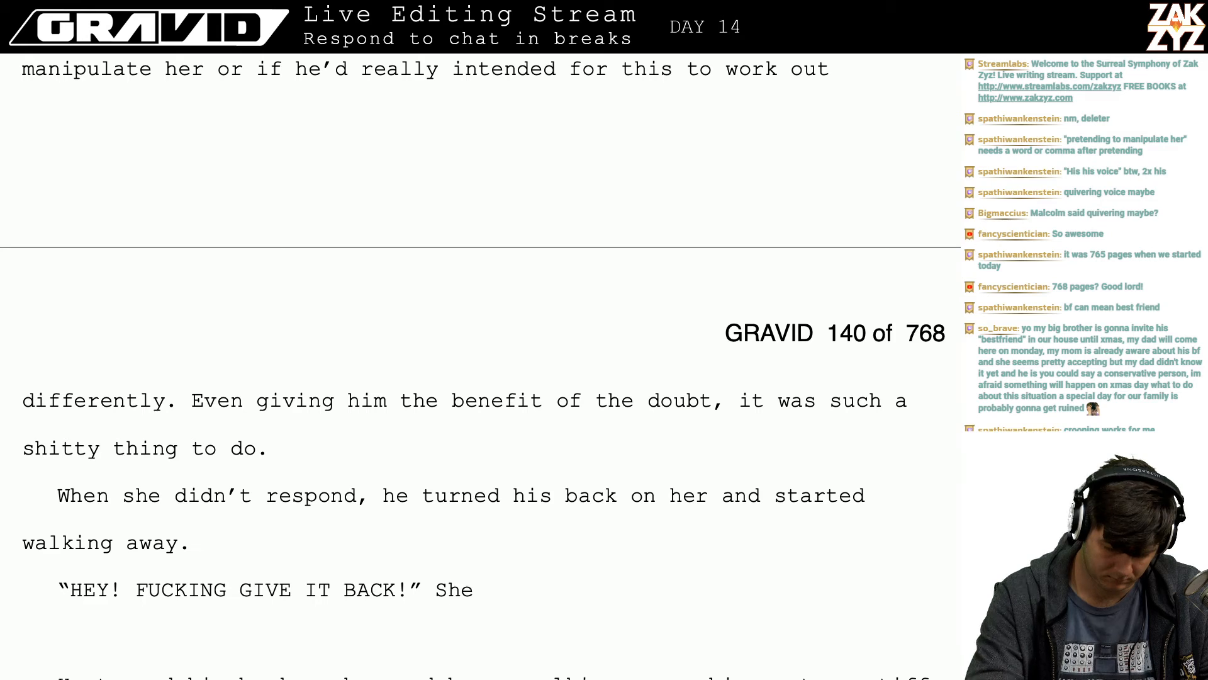
- Delete the word "She" following the shouted line “HEY! FUCKING GIVE IT BACK!”
key("BackSpace")
key("BackSpace")
key("BackSpace")
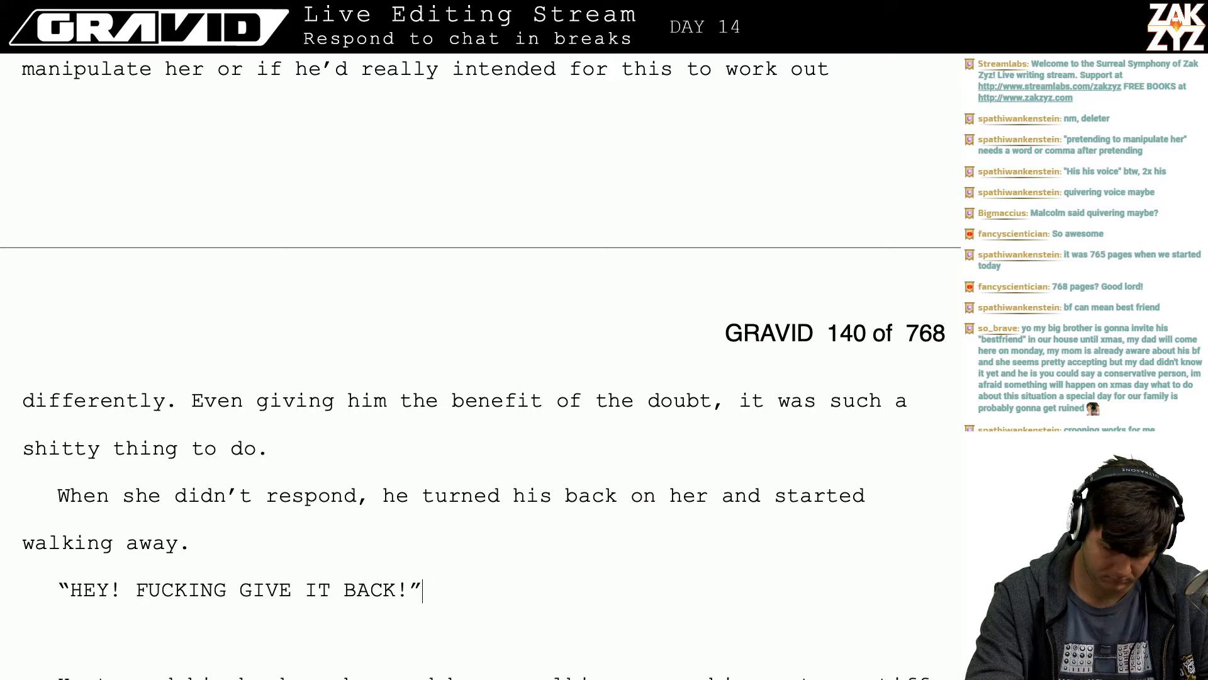
key("BackSpace")
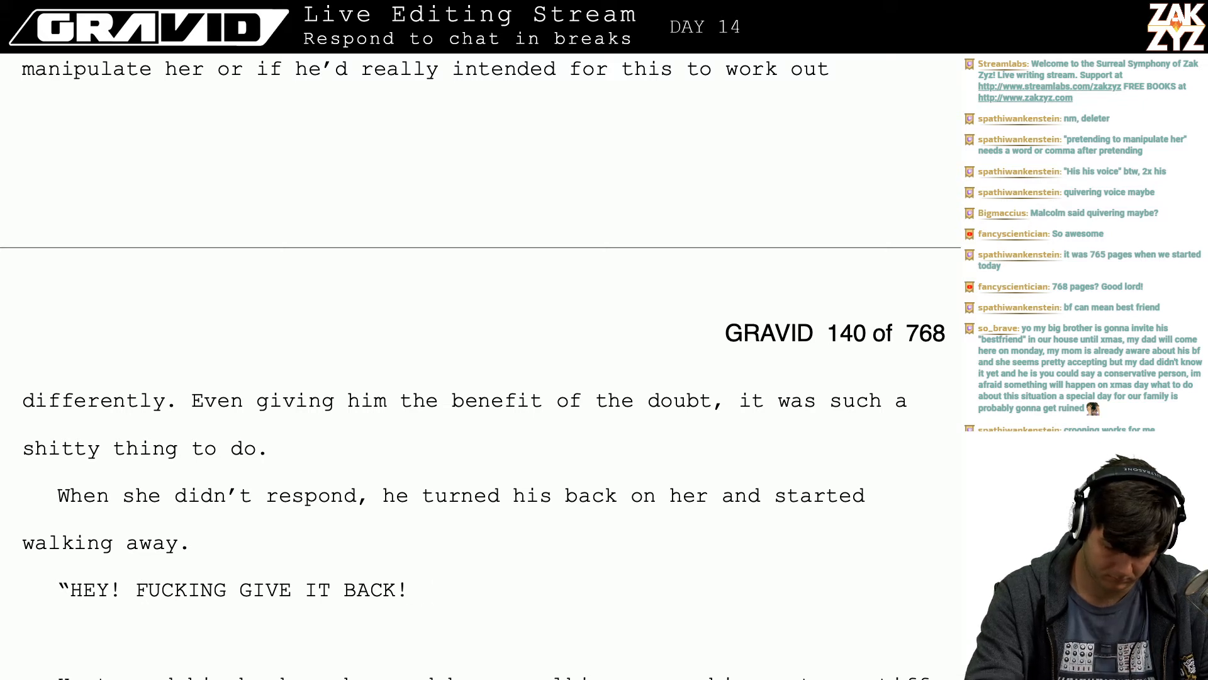
type("I'll call the")
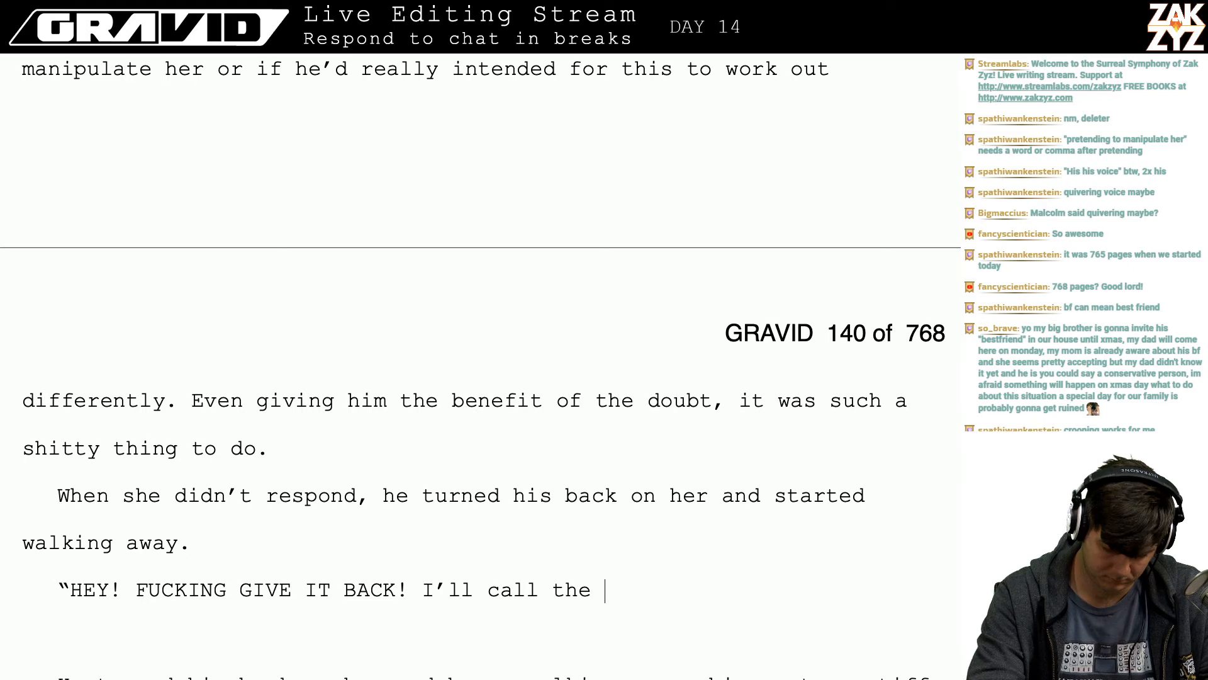
key("BackSpace")
key("BackSpace")
key("BackSpace")
key("BackSpace")
key("BackSpace")
key("BackSpace")
key("BackSpace")
key("BackSpace")
key("BackSpace")
key("BackSpace")
key("BackSpace")
key("BackSpace")
key("BackSpace")
key("BackSpace")
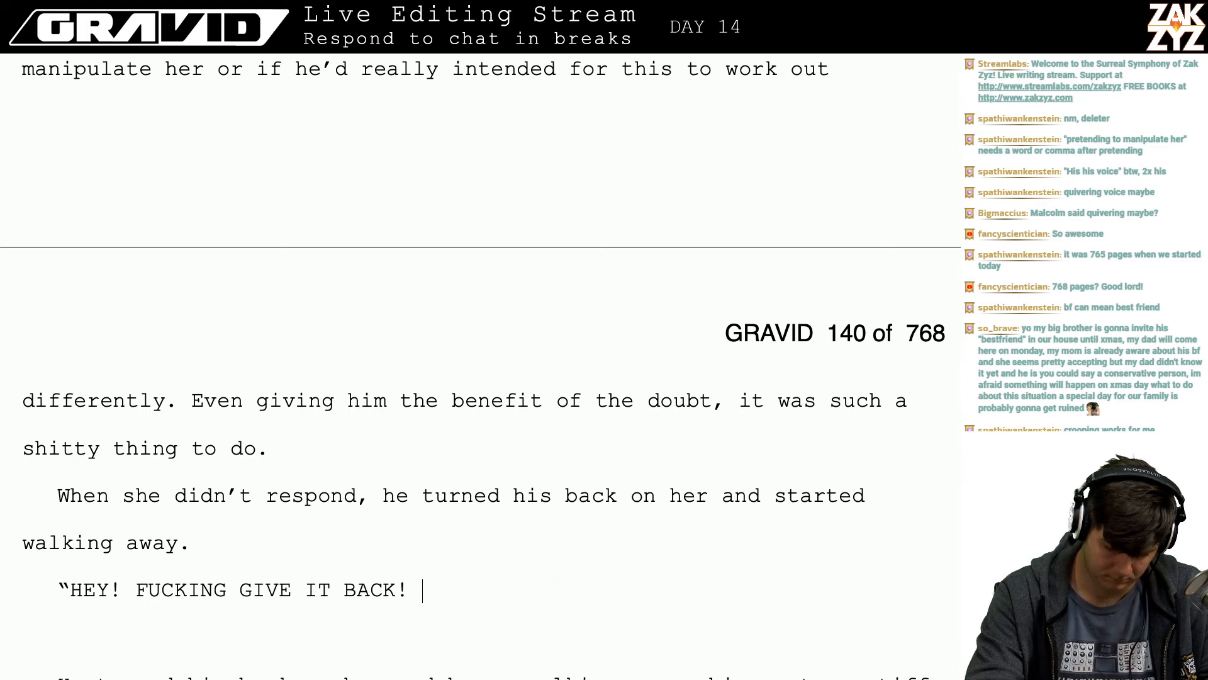
type("\"")
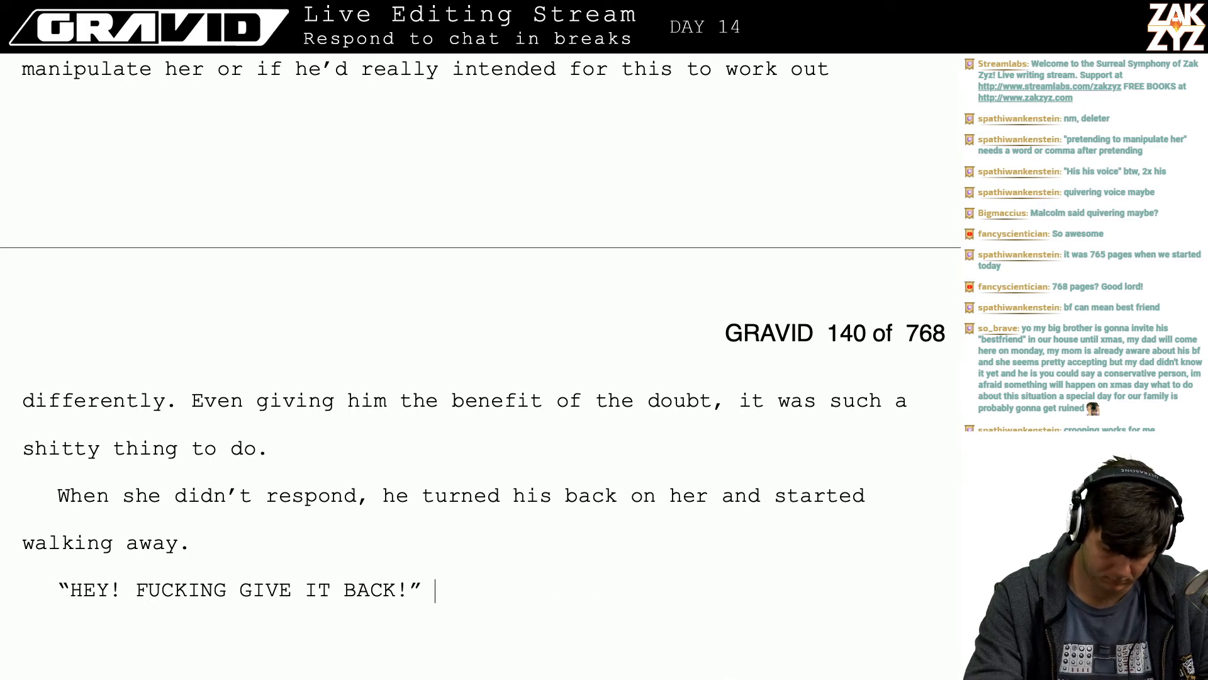
- Add the dialogue tag "Freya howled at him" after the shouted line “HEY! FUCKING GIVE IT BACK!”
type(" Freya scre")
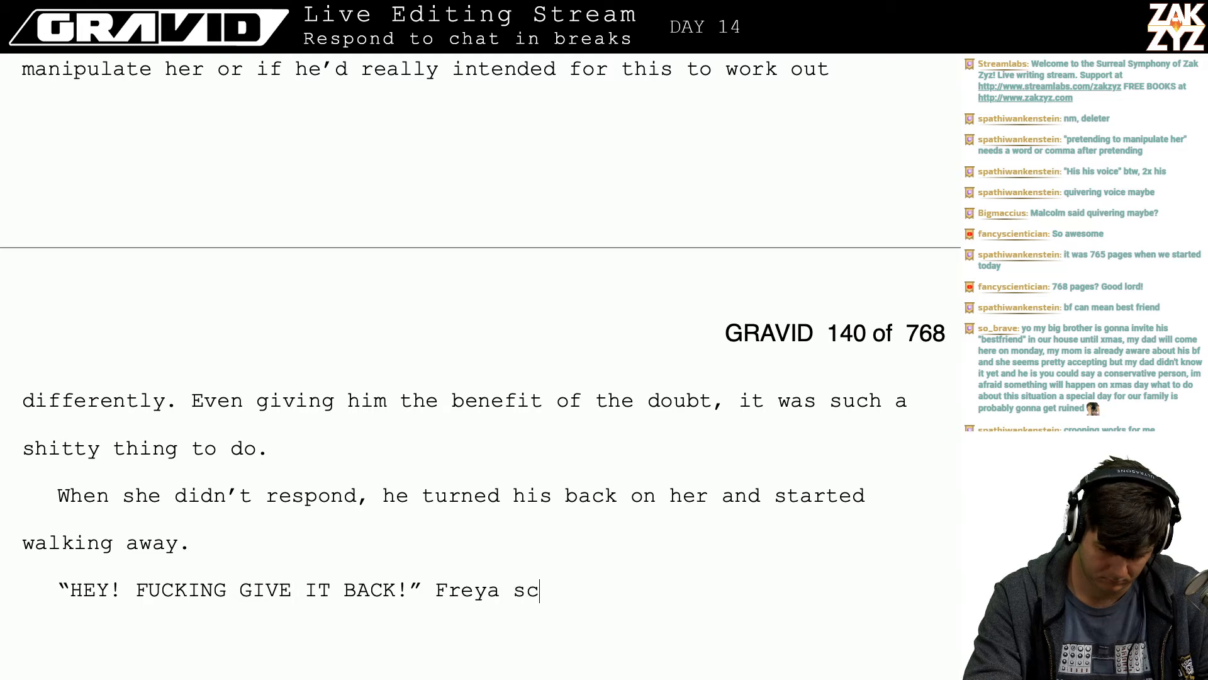
key("BackSpace")
key("BackSpace")
key("BackSpace")
type("h")
key("BackSpace")
key("BackSpace")
type("howe")
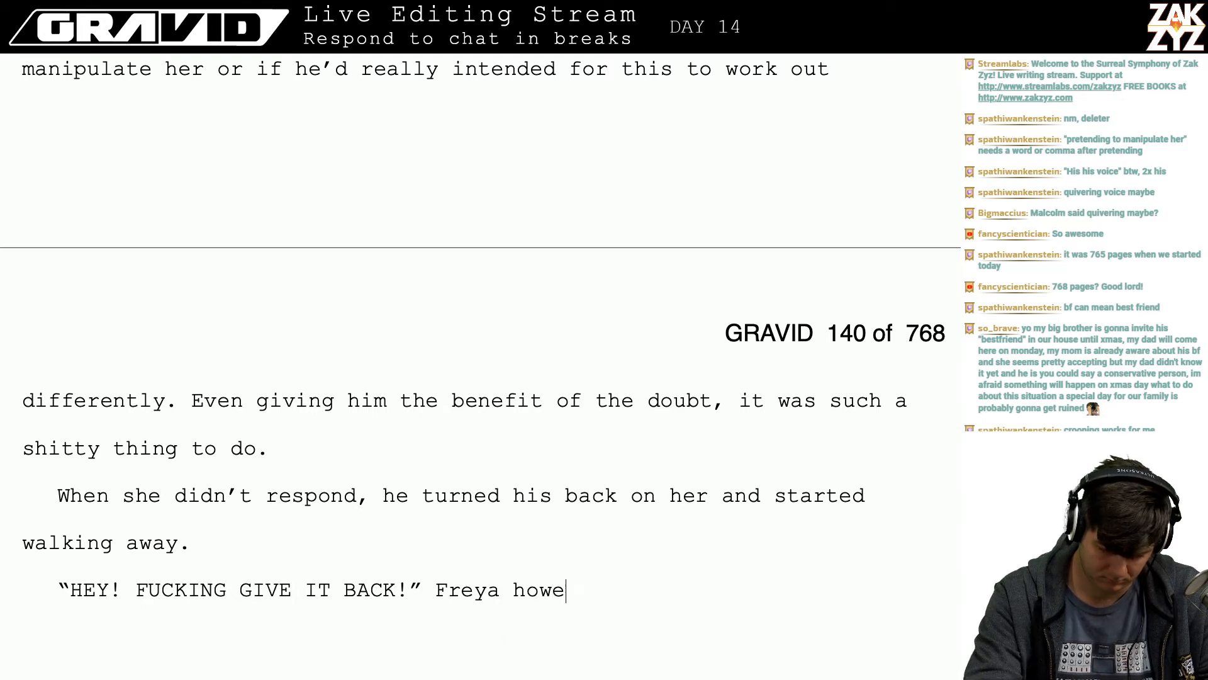
key("BackSpace")
type("led at him")
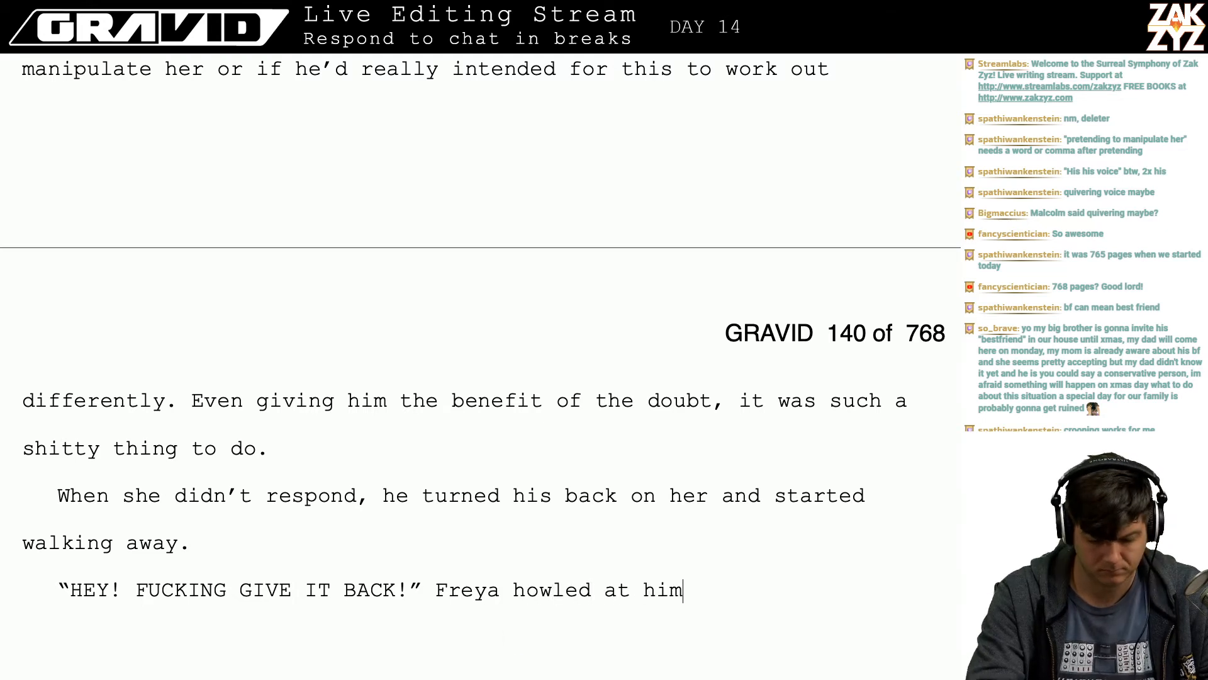
- End the tag with a period and continue with "In a second she was going to run up and hit him,"
type(". In a")
key("BackSpace")
key("BackSpace")
type("n")
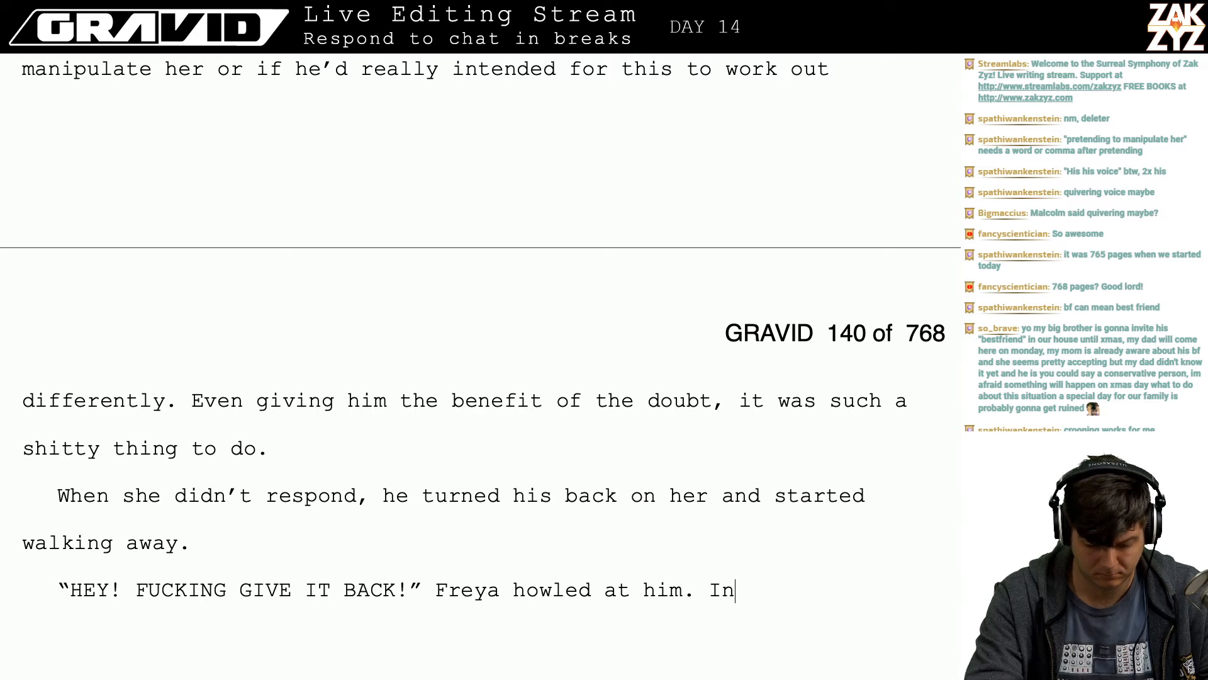
type(" a second she was")
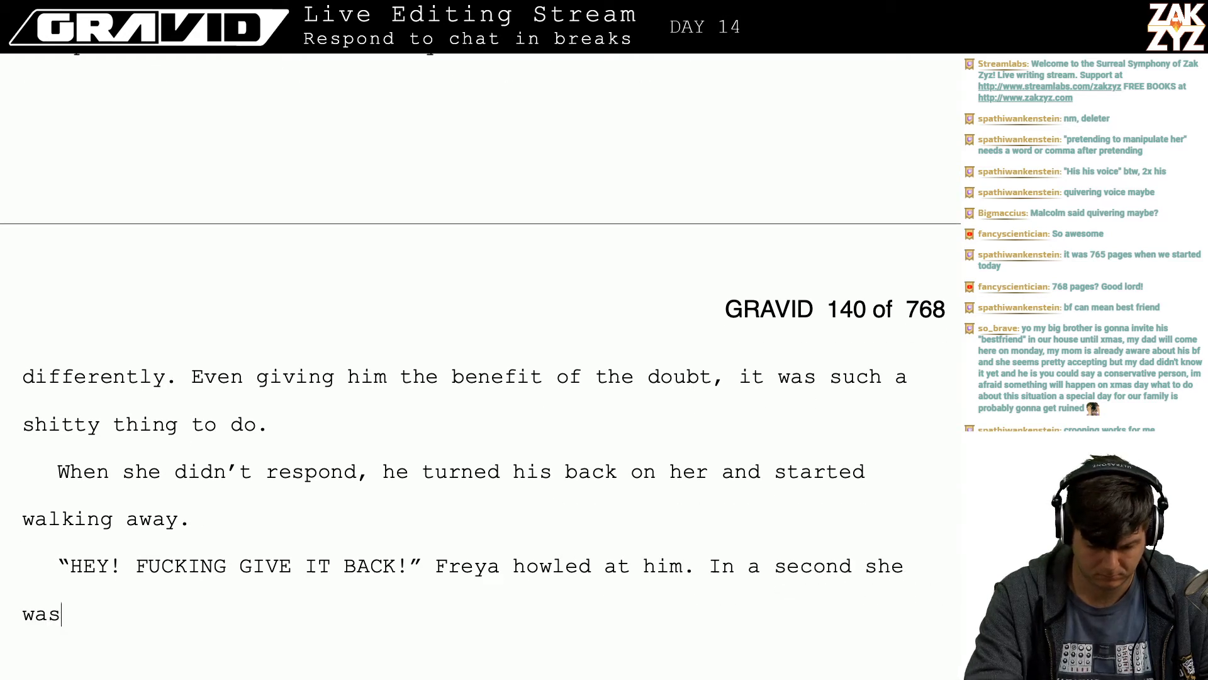
type(" going to")
type("n up and")
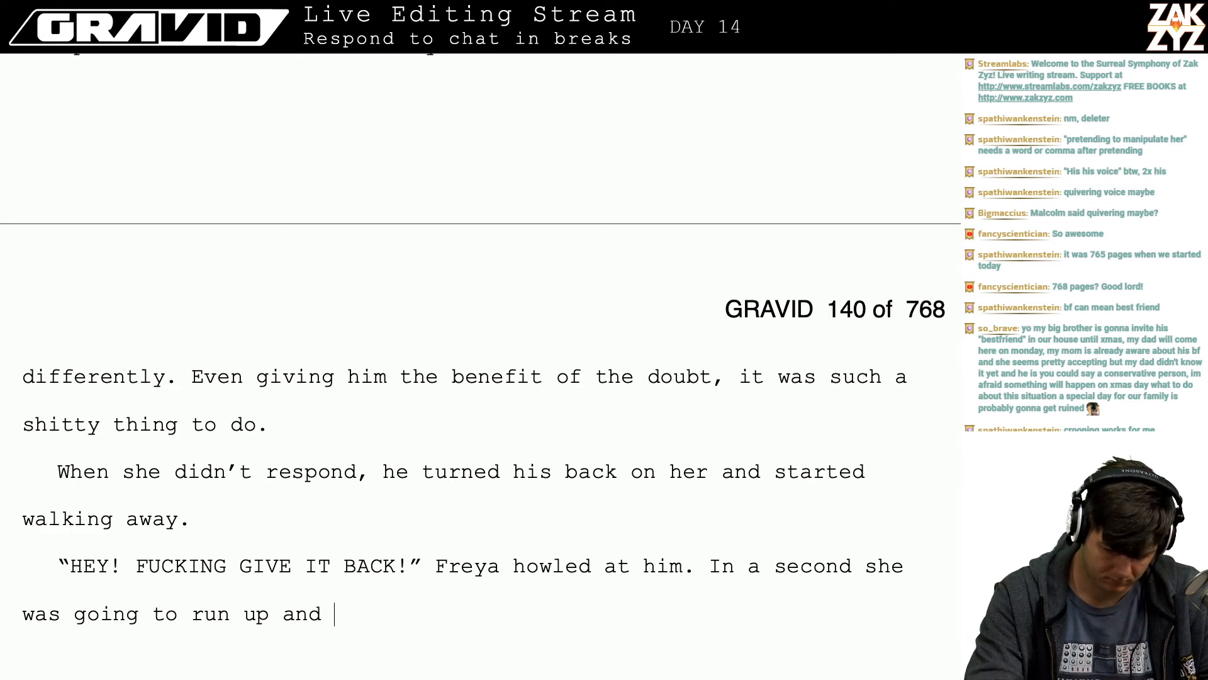
type(" hit him,")
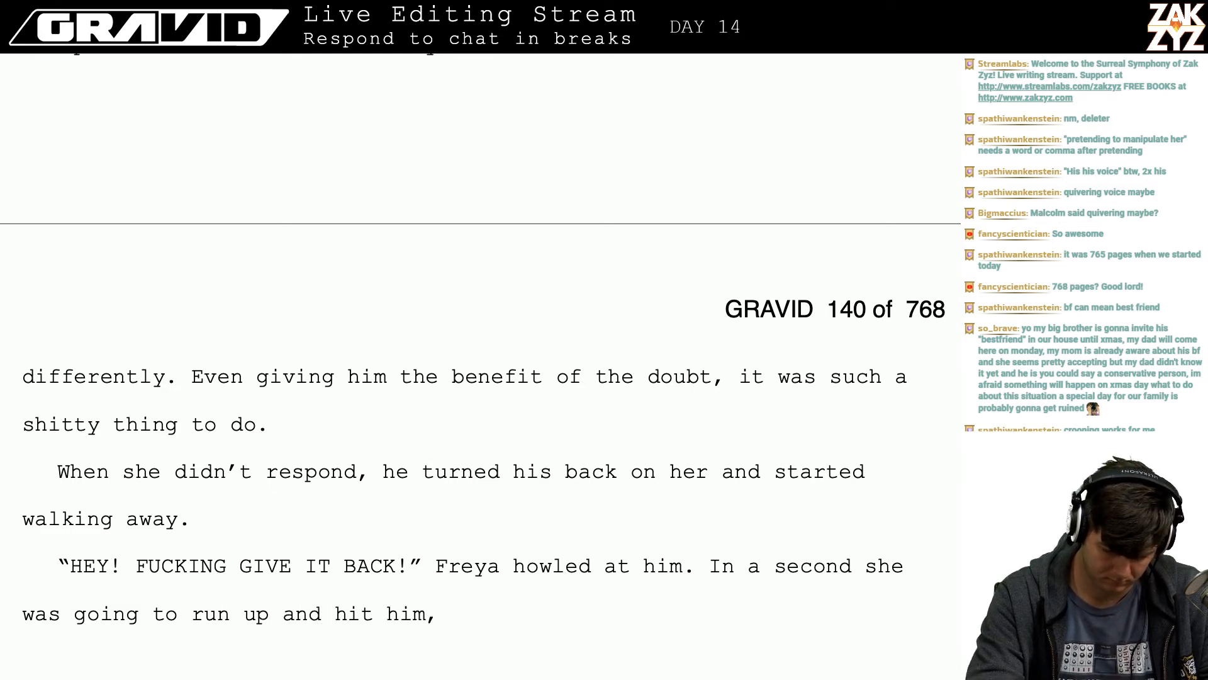
- Delete the unfinished sentence about running up and hitting him, keeping "Freya howled at him."
key("BackSpace")
key("BackSpace")
key("BackSpace")
key("BackSpace")
key("BackSpace")
key("BackSpace")
key("BackSpace")
key("BackSpace")
key("BackSpace")
key("BackSpace")
key("BackSpace")
key("BackSpace")
key("BackSpace")
key("BackSpace")
key("BackSpace")
key("BackSpace")
key("BackSpace")
key("BackSpace")
key("BackSpace")
key("BackSpace")
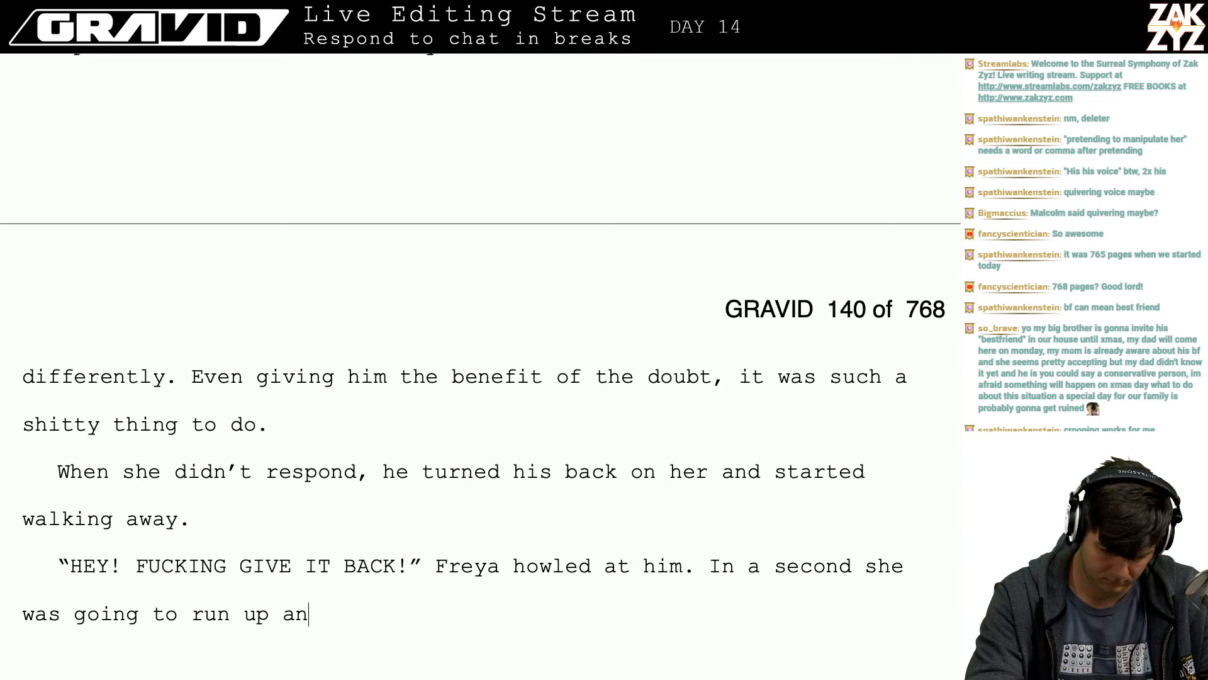
key("BackSpace")
key("BackSpace")
key("BackSpace")
key("BackSpace")
key("BackSpace")
key("BackSpace")
key("BackSpace")
key("BackSpace")
key("BackSpace")
key("BackSpace")
key("BackSpace")
key("BackSpace")
key("BackSpace")
key("BackSpace")
key("BackSpace")
key("BackSpace")
key("BackSpace")
key("BackSpace")
key("BackSpace")
key("BackSpace")
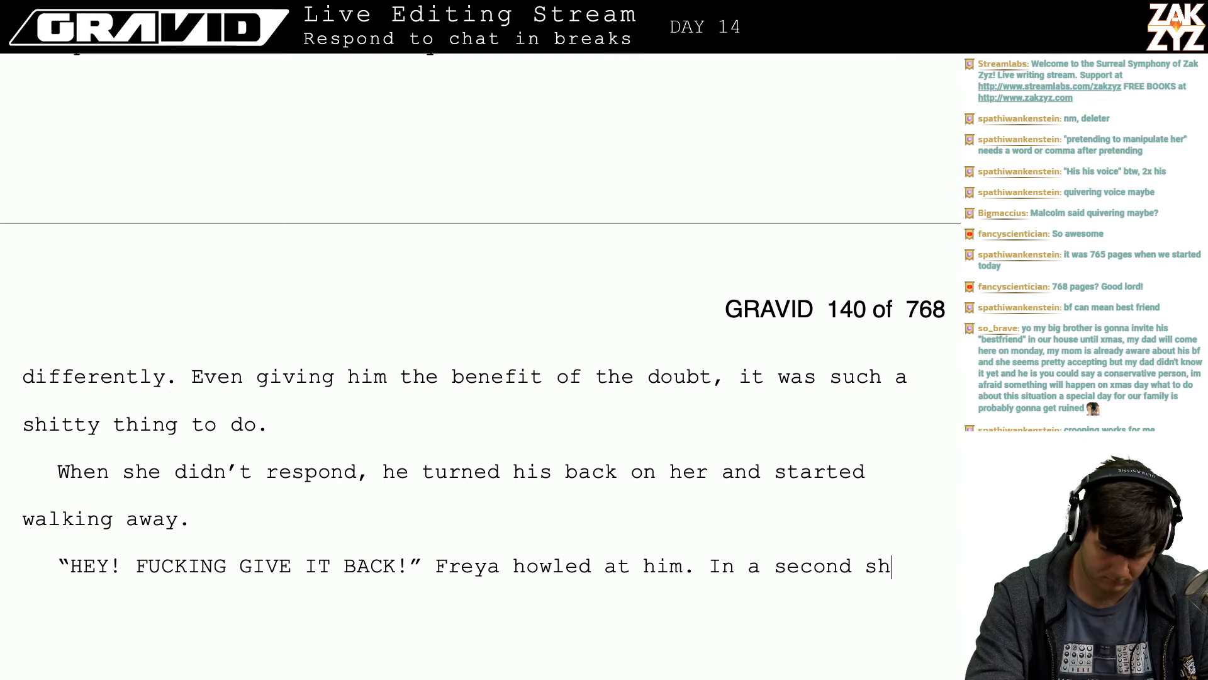
key("BackSpace")
key("BackSpace")
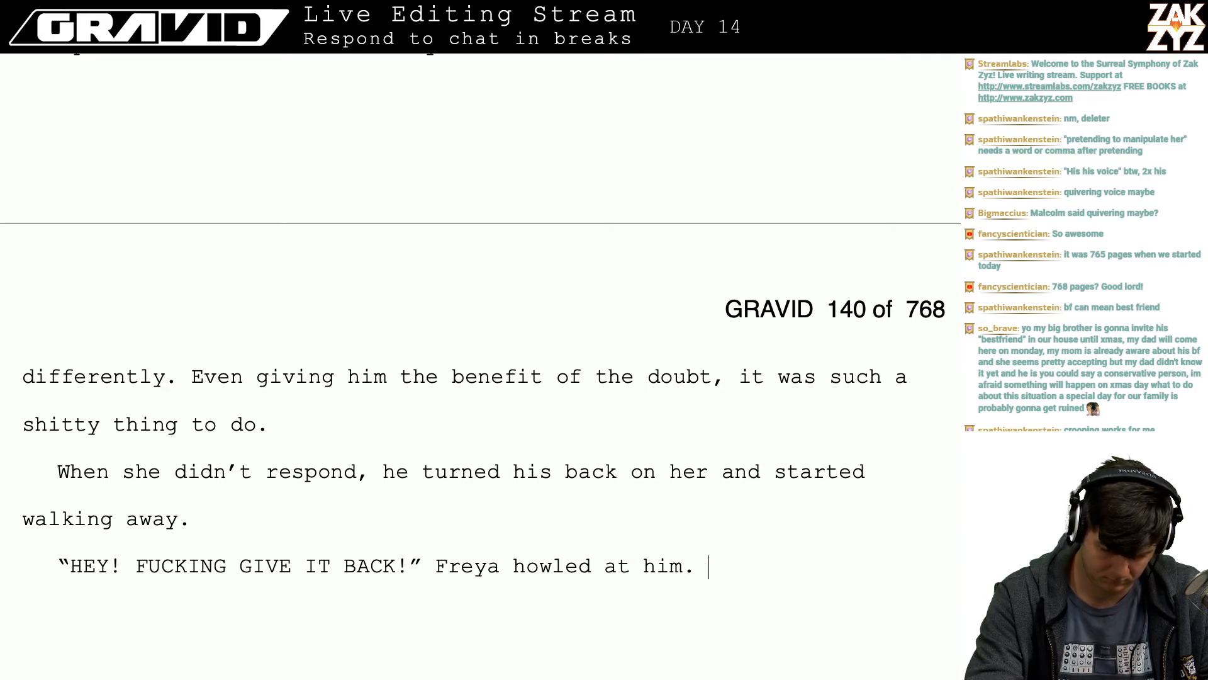
type("She was")
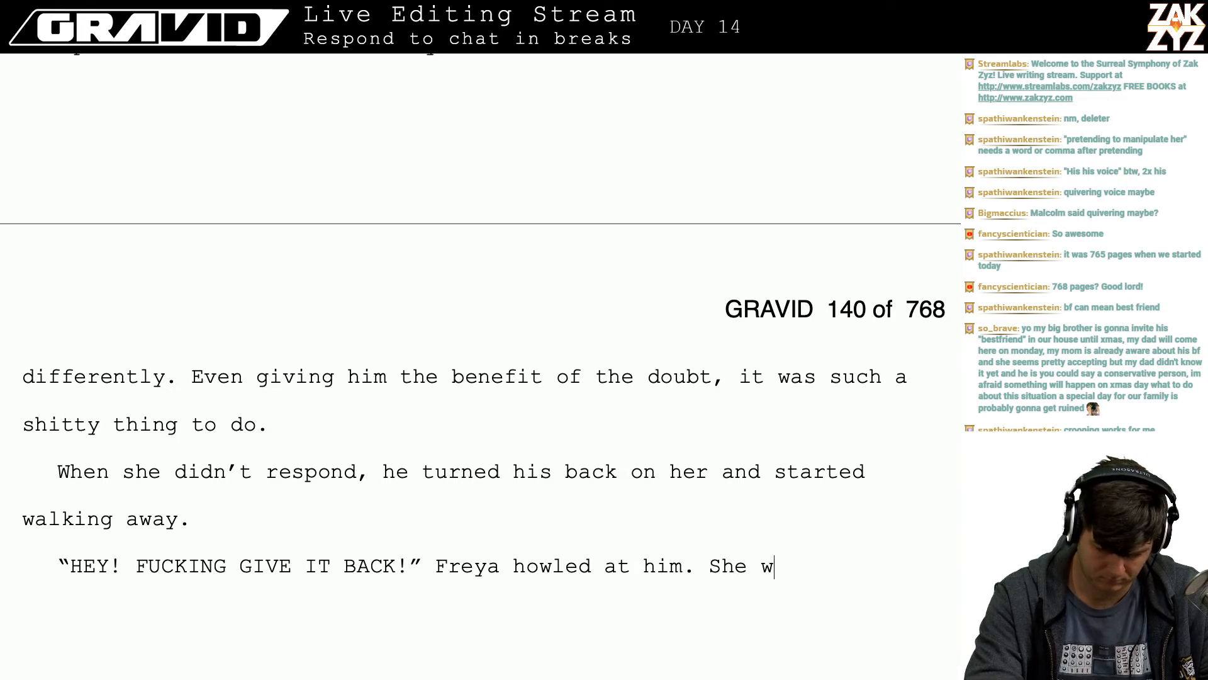
key("BackSpace")
key("BackSpace")
key("BackSpace")
key("BackSpace")
key("BackSpace")
key("BackSpace")
key("BackSpace")
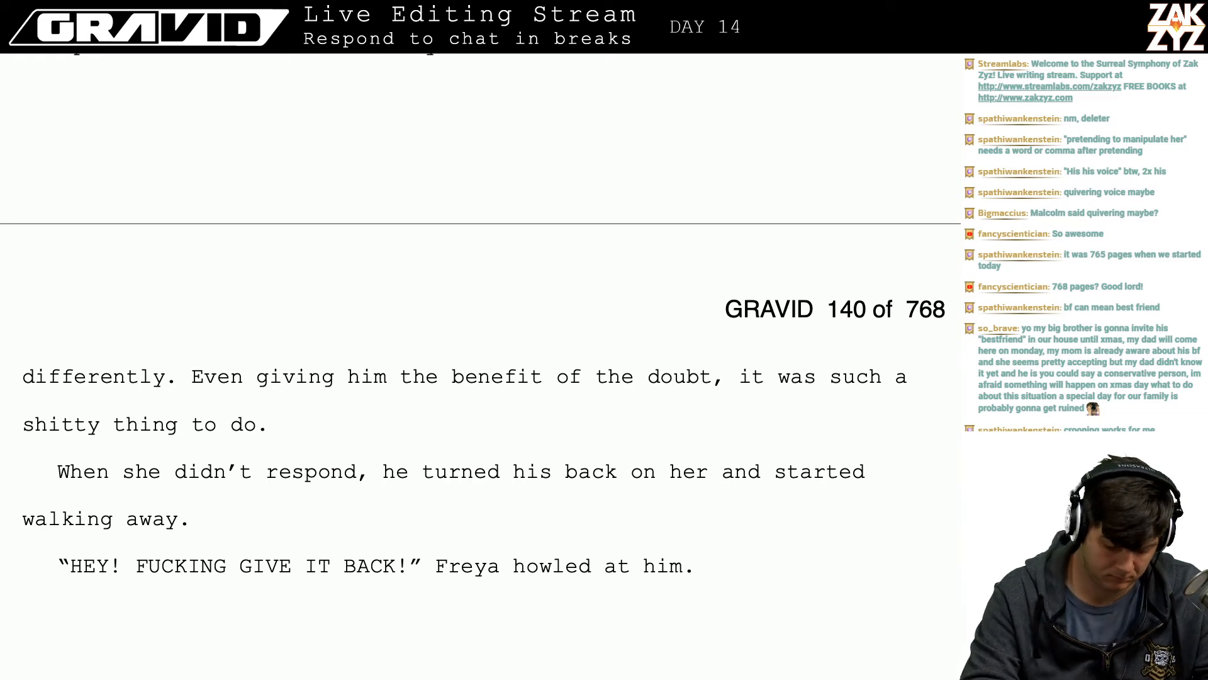
- Follow "Freya howled at him." with "She was looking around on the ground"
type("She w")
key("BackSpace")
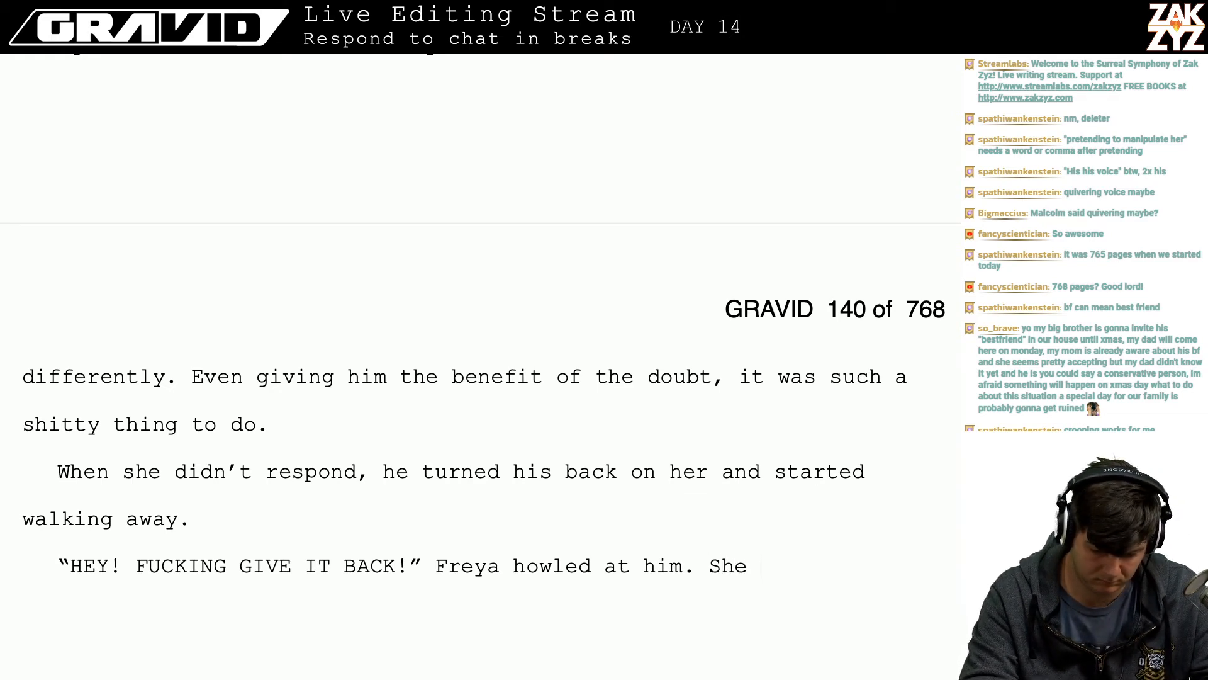
type("was l")
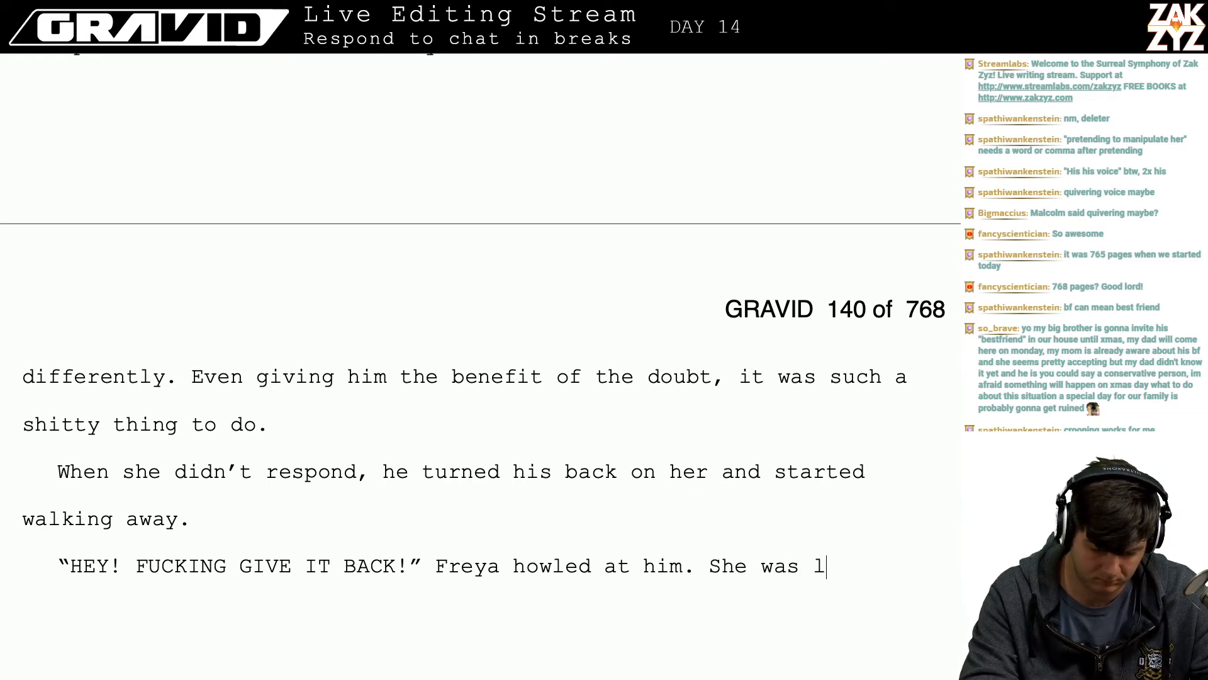
type("ooking around on")
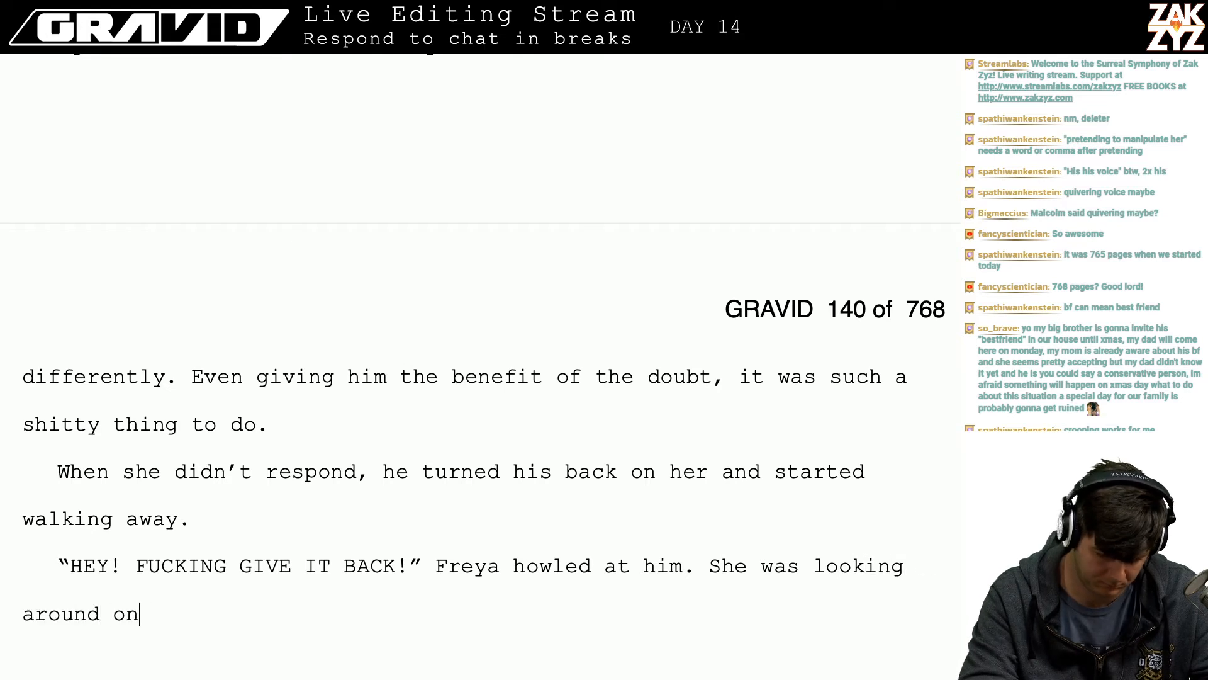
type(" the ground")
- Delete the unfinished sentence about her looking around on the ground
key("BackSpace")
key("BackSpace")
key("BackSpace")
key("BackSpace")
key("BackSpace")
key("BackSpace")
key("BackSpace")
key("BackSpace")
key("BackSpace")
key("BackSpace")
key("BackSpace")
key("BackSpace")
key("BackSpace")
key("BackSpace")
key("BackSpace")
key("BackSpace")
key("BackSpace")
key("BackSpace")
key("BackSpace")
key("BackSpace")
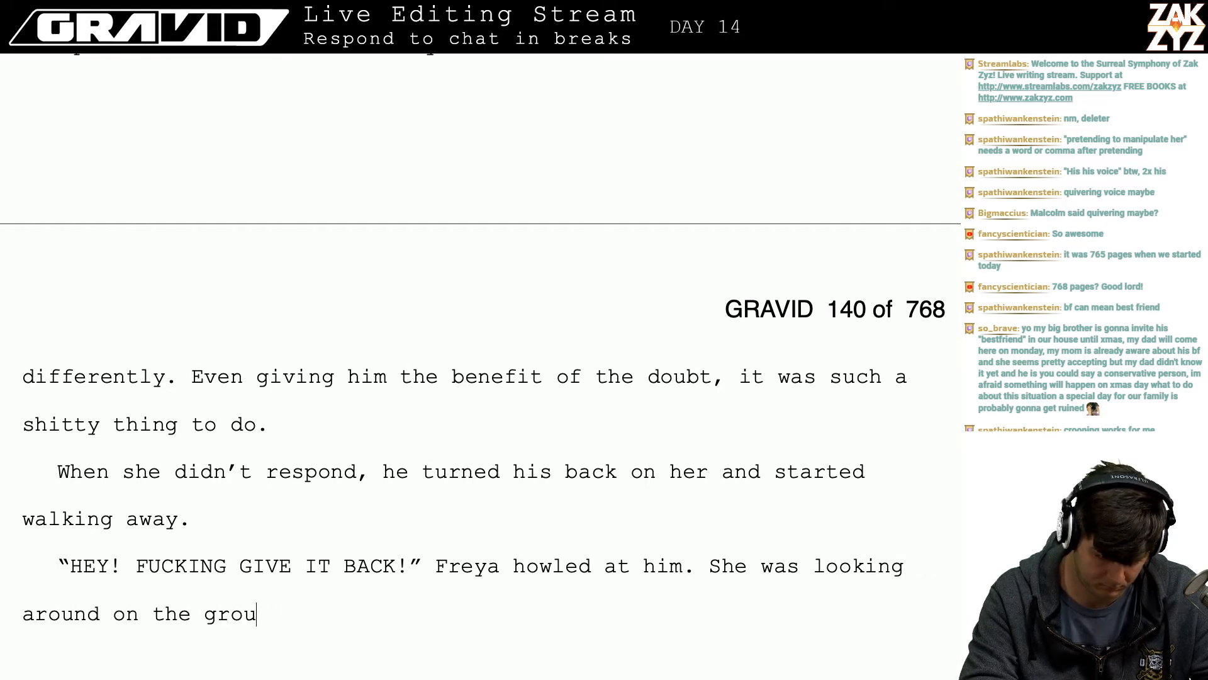
key("BackSpace")
key("BackSpace")
key("BackSpace")
key("BackSpace")
key("BackSpace")
key("BackSpace")
key("BackSpace")
key("BackSpace")
key("BackSpace")
key("BackSpace")
key("BackSpace")
key("BackSpace")
key("BackSpace")
key("BackSpace")
key("BackSpace")
key("BackSpace")
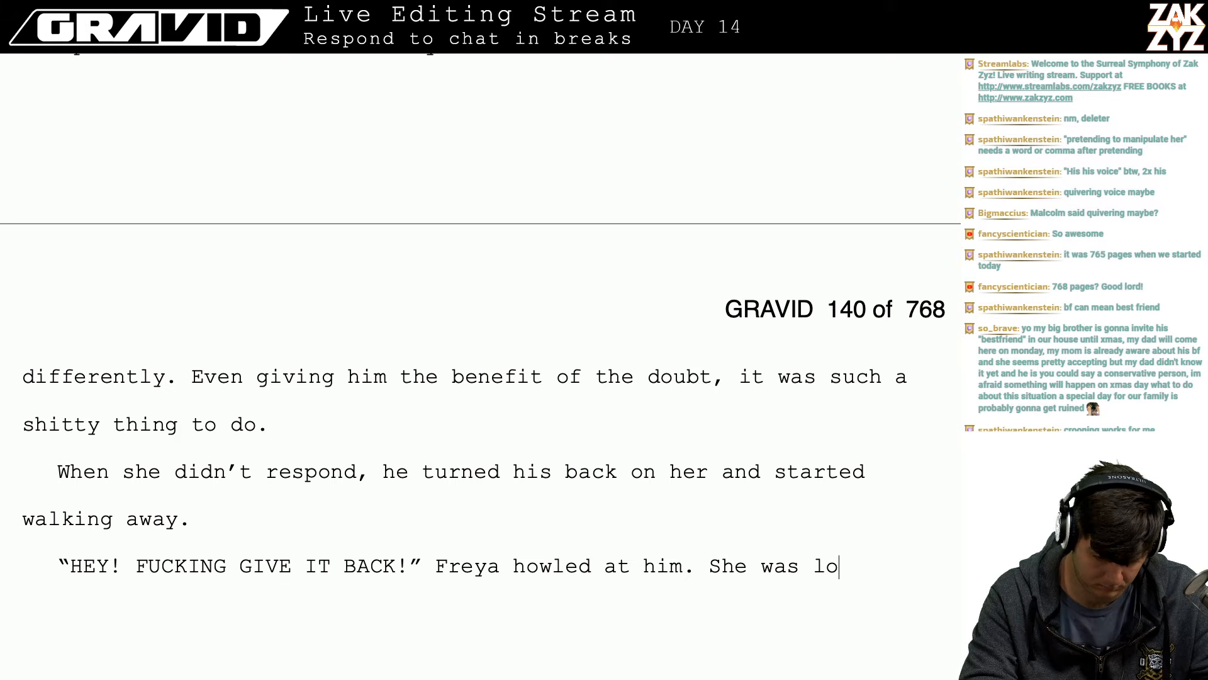
- After "Freya howled at him.", write "In a second she was going to do something really stupid and"
type("In a s")
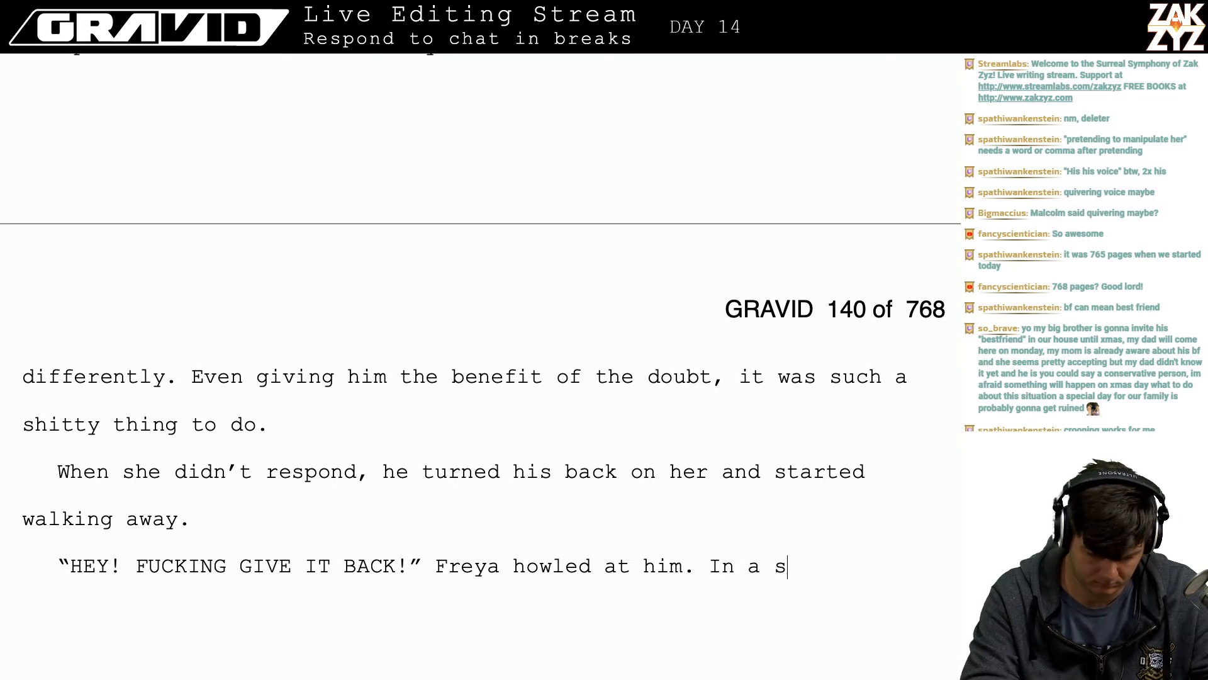
type("econd she was g")
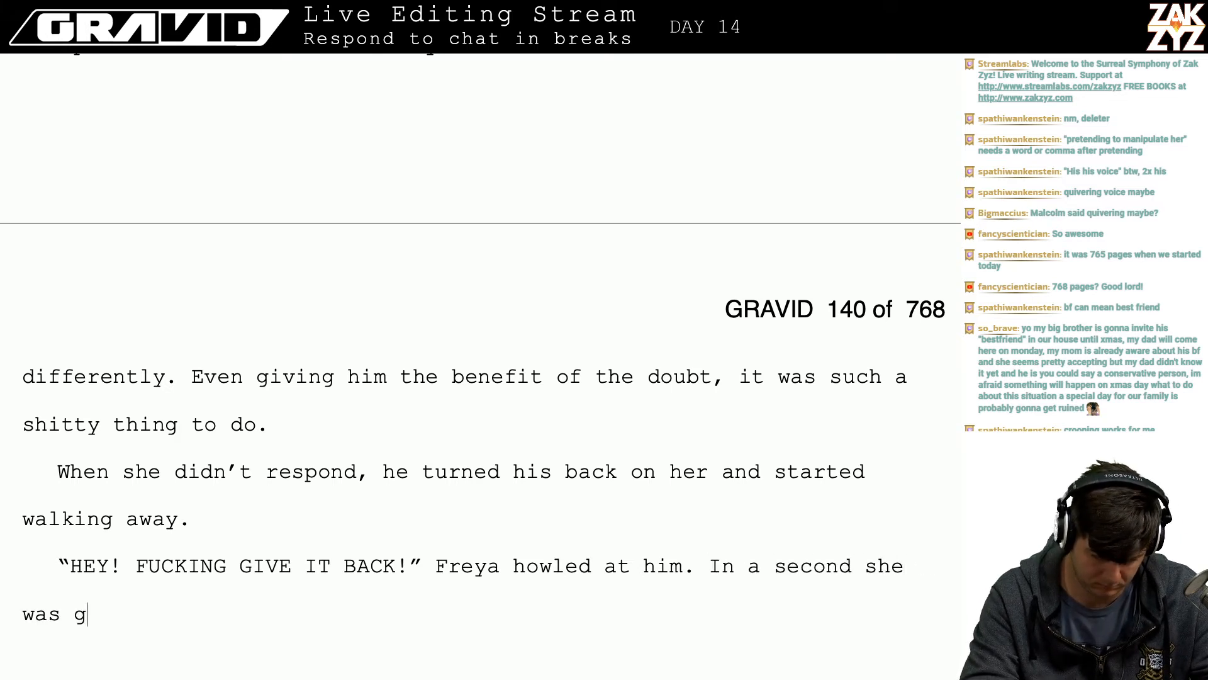
type("oing to do soemthin")
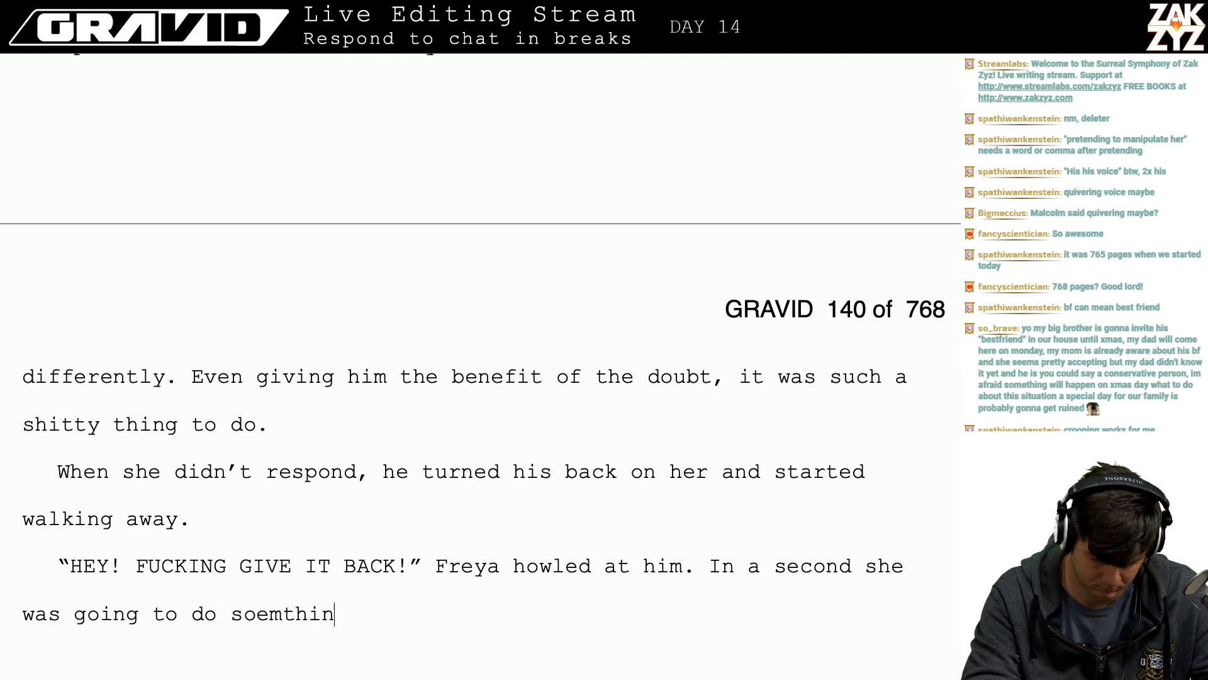
key("BackSpace")
key("BackSpace")
key("BackSpace")
key("BackSpace")
key("BackSpace")
key("BackSpace")
type("me")
key("BackSpace")
type("h")
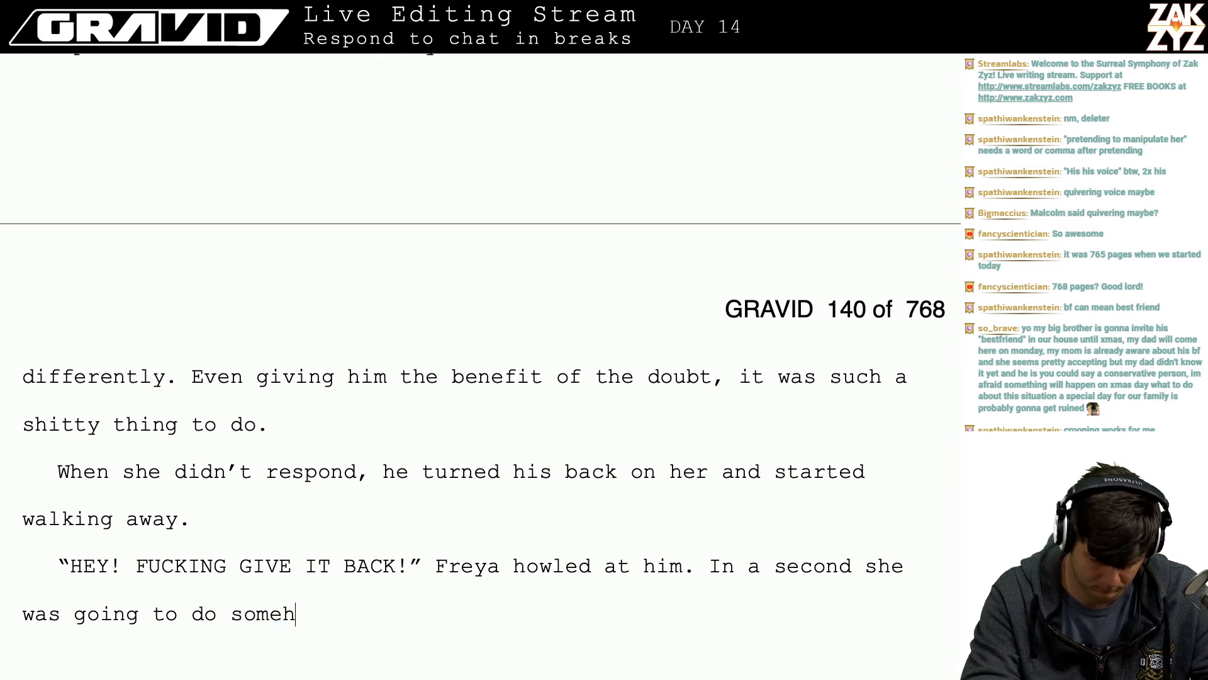
key("BackSpace")
type("thing really stupid and")
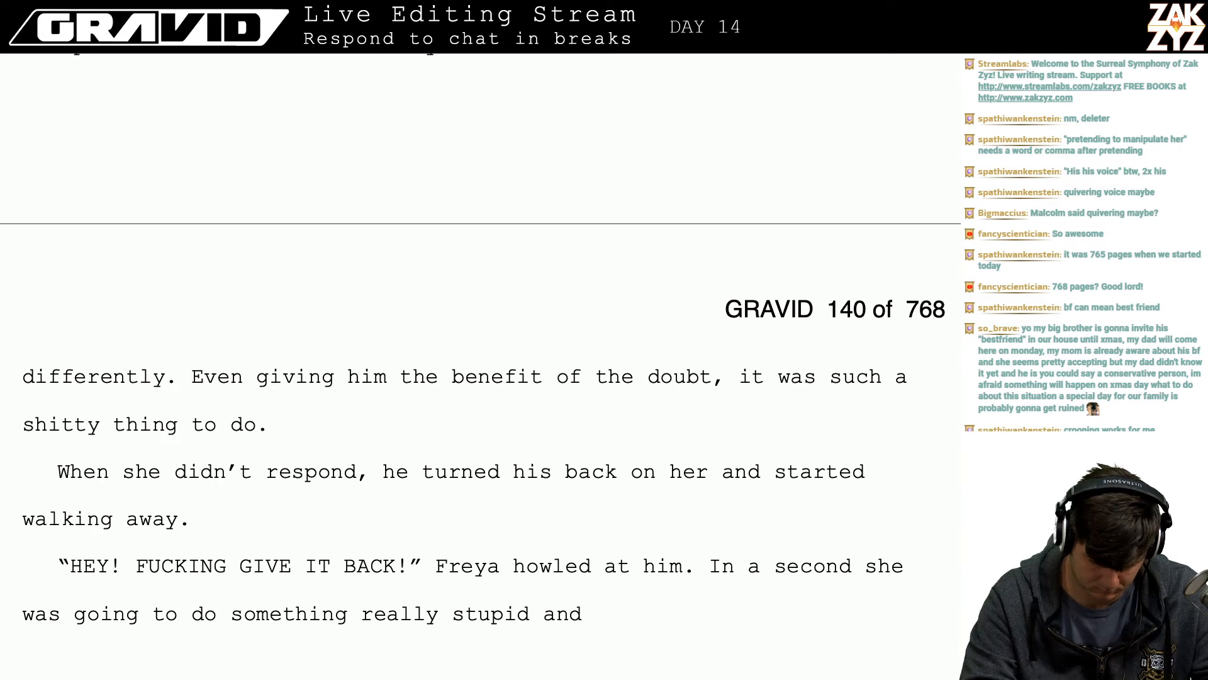
- Delete everything following "Freya howled at him." in the shouted line's paragraph
left_click(61, 591)
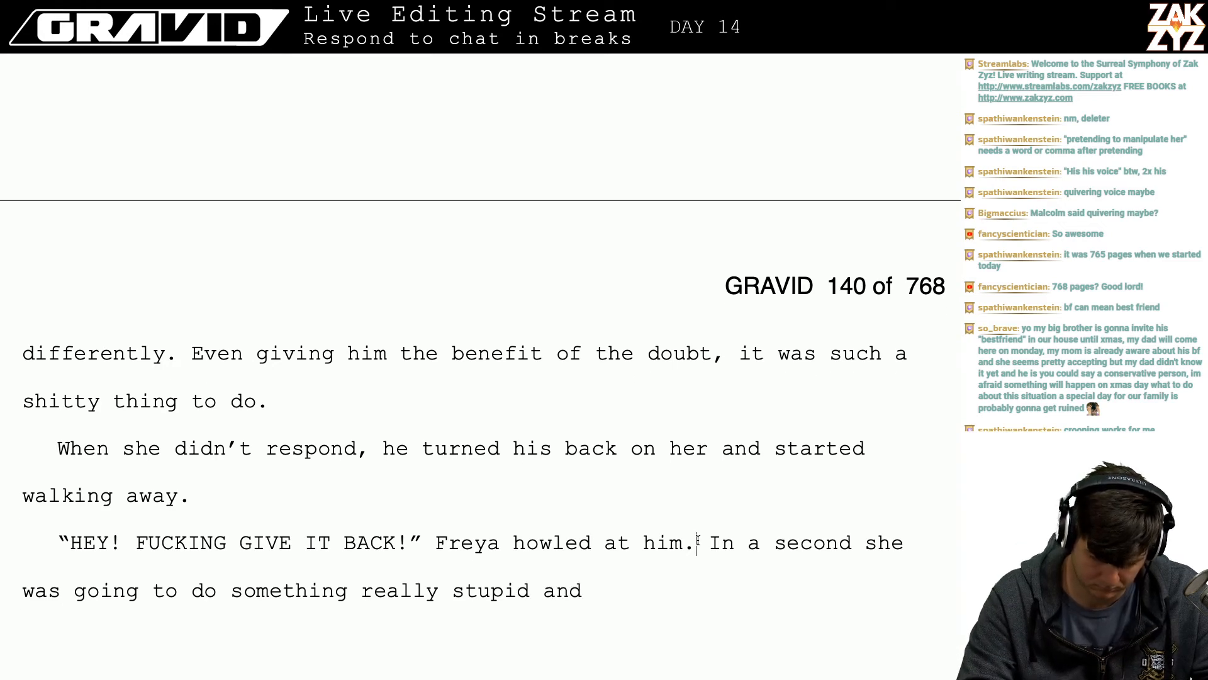
key("Right")
key("ctrl+shift+Down")
key("BackSpace")
key("BackSpace")
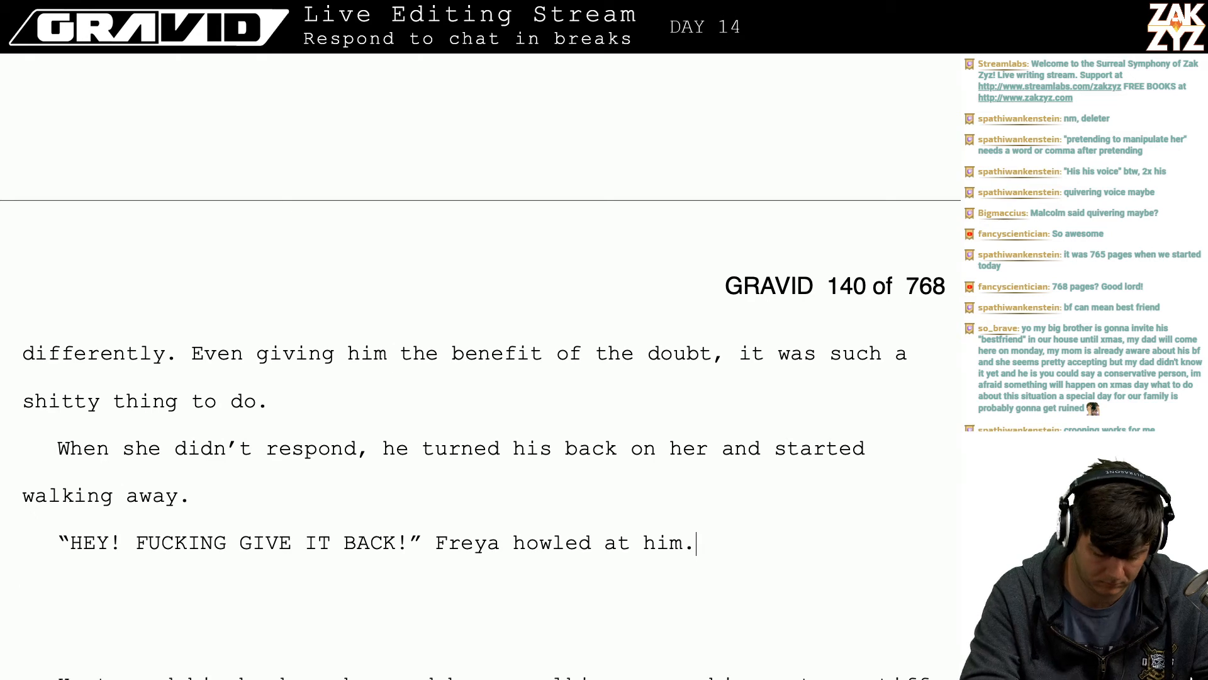
- After "Freya howled at him.", write "She was on the verge of charging him"
type("She was ")
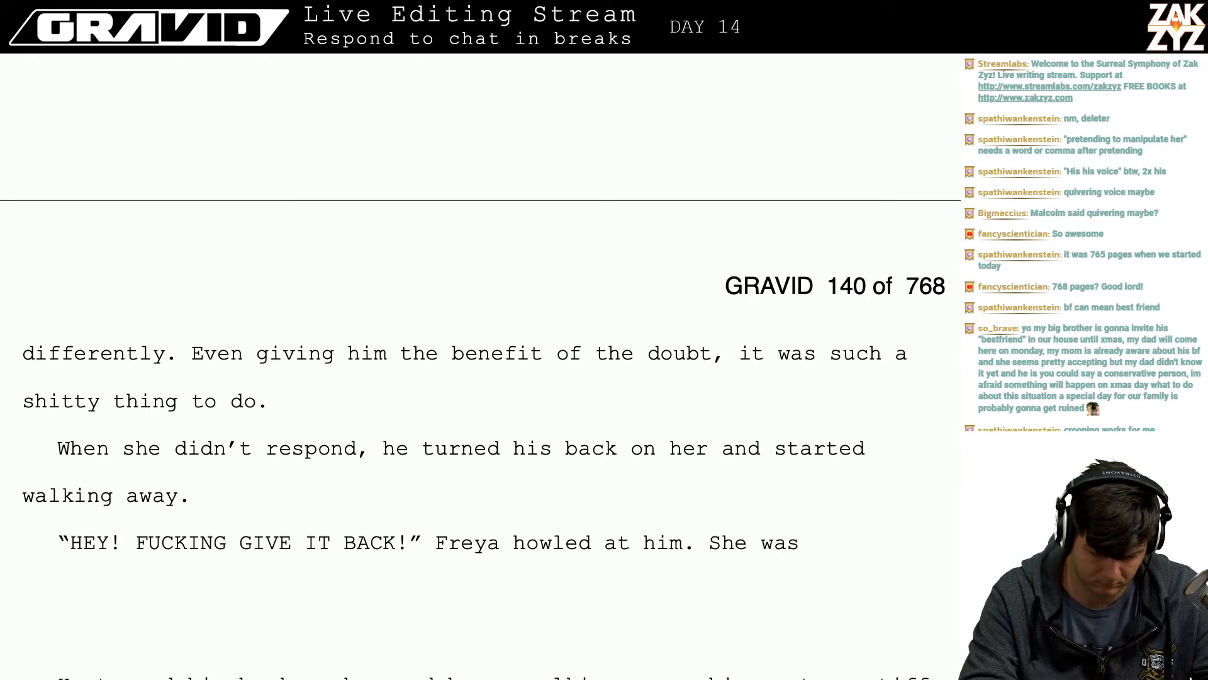
type("on the vurg")
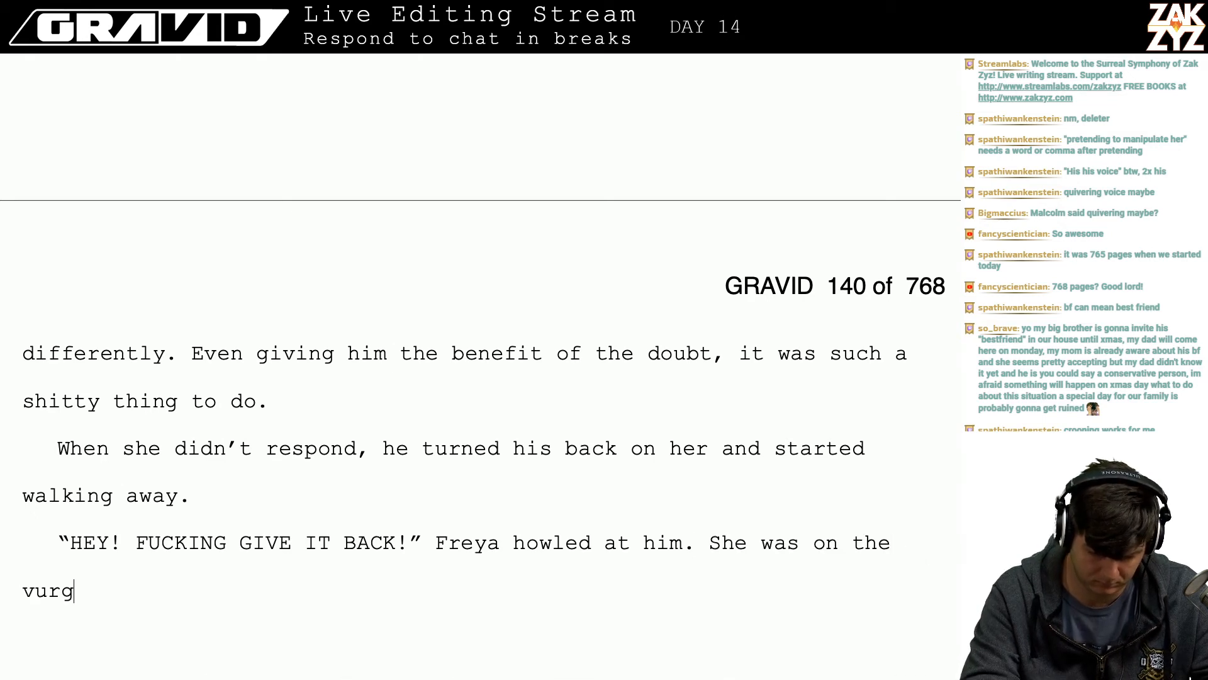
key("BackSpace")
key("BackSpace")
key("BackSpace")
type("erge of ch")
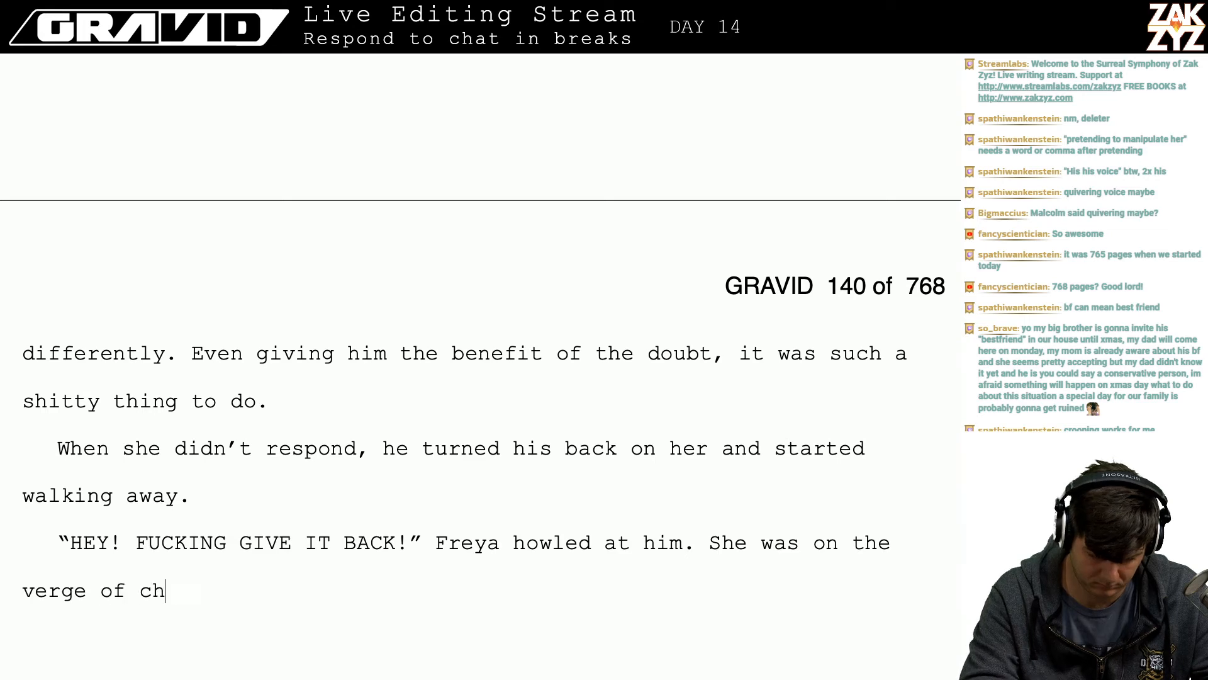
type("arging him")
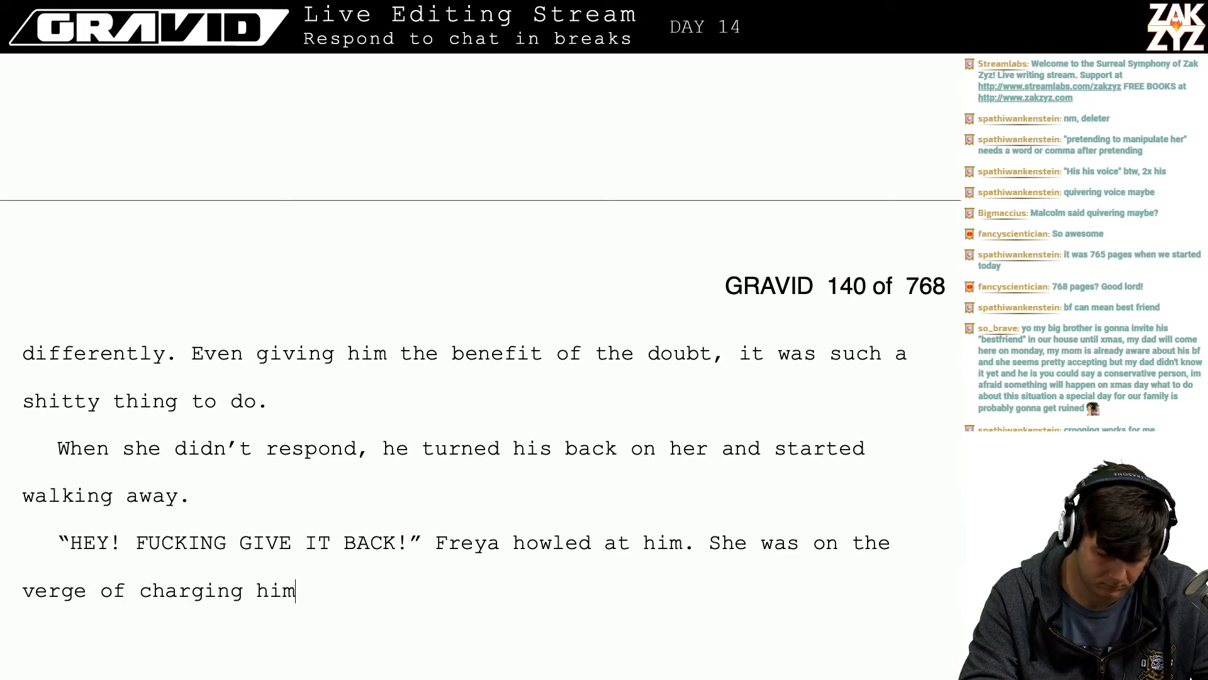
- Delete the unfinished sentence about her being on the verge of charging him
key("BackSpace")
key("BackSpace")
key("BackSpace")
key("BackSpace")
key("BackSpace")
key("BackSpace")
key("BackSpace")
key("BackSpace")
key("BackSpace")
key("BackSpace")
key("BackSpace")
key("BackSpace")
key("BackSpace")
key("BackSpace")
key("BackSpace")
key("BackSpace")
key("BackSpace")
key("BackSpace")
key("BackSpace")
key("BackSpace")
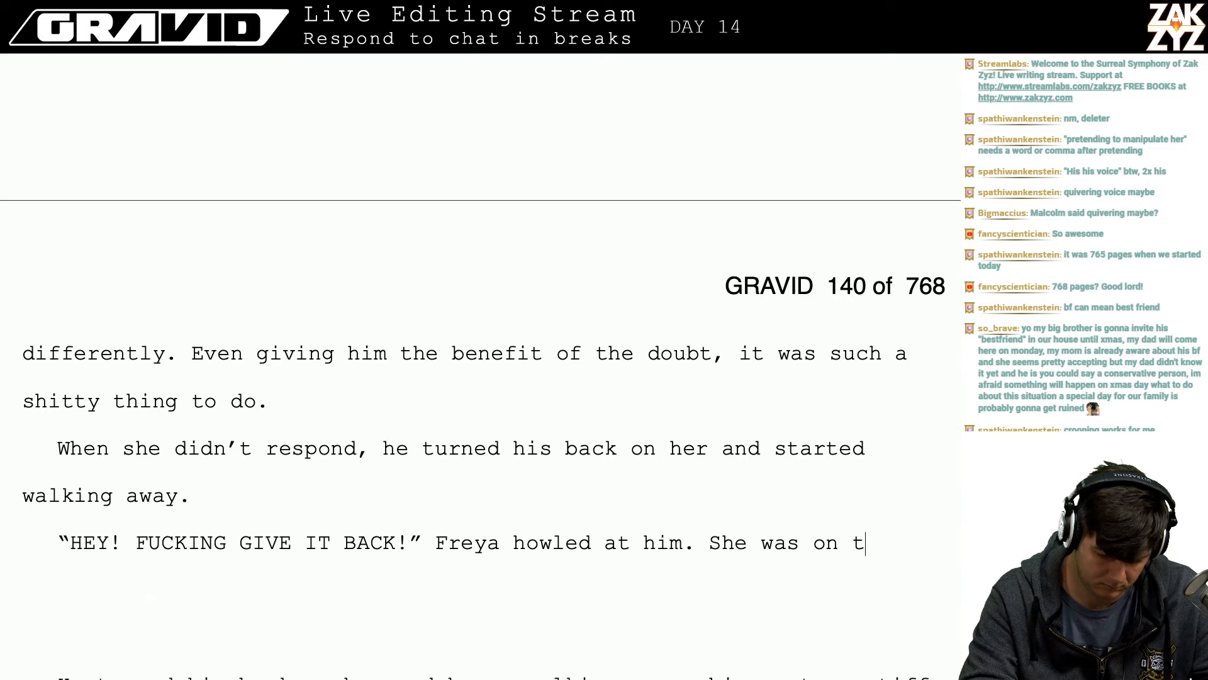
key("BackSpace")
key("BackSpace")
key("BackSpace")
key("BackSpace")
key("BackSpace")
key("BackSpace")
key("BackSpace")
key("BackSpace")
key("BackSpace")
key("BackSpace")
key("BackSpace")
key("BackSpace")
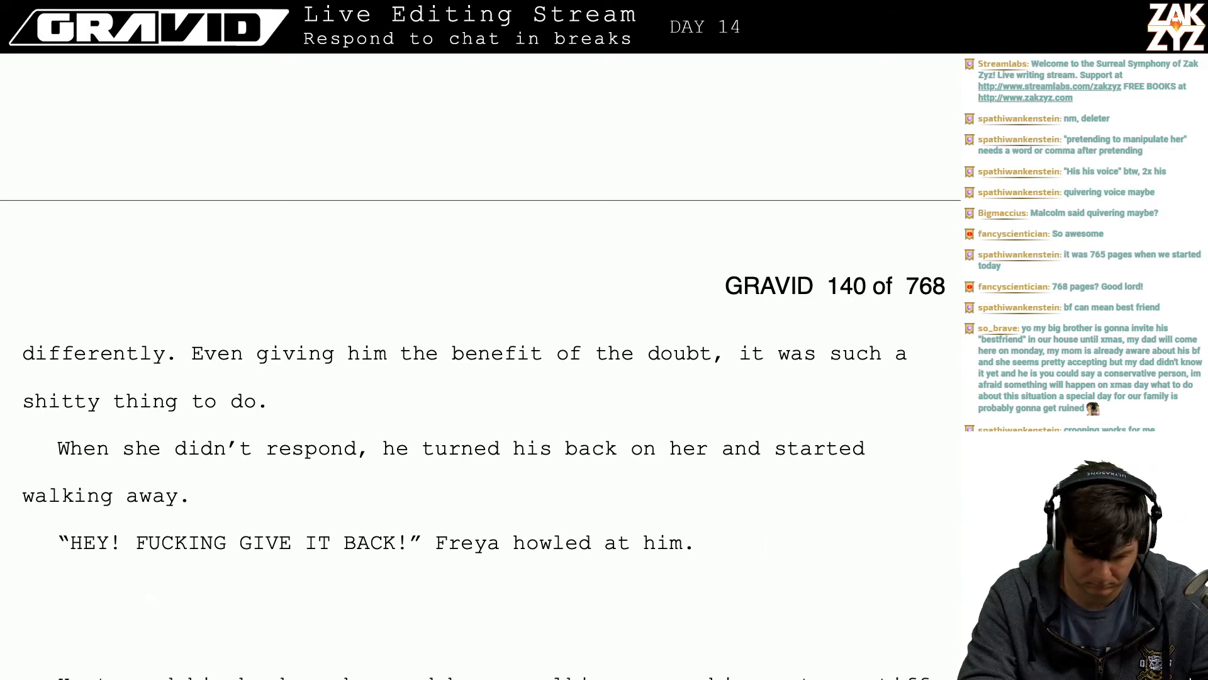
- Try following "Freya howled at him." with "She picked up a"
type("She ")
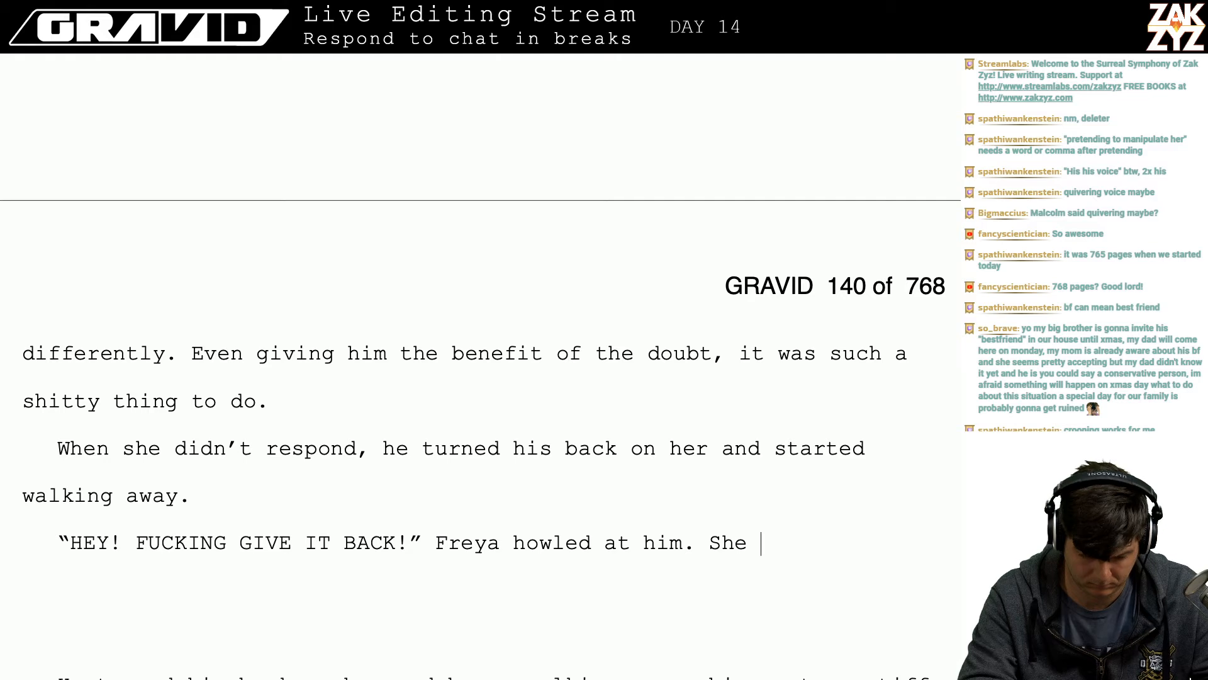
type("picked up a")
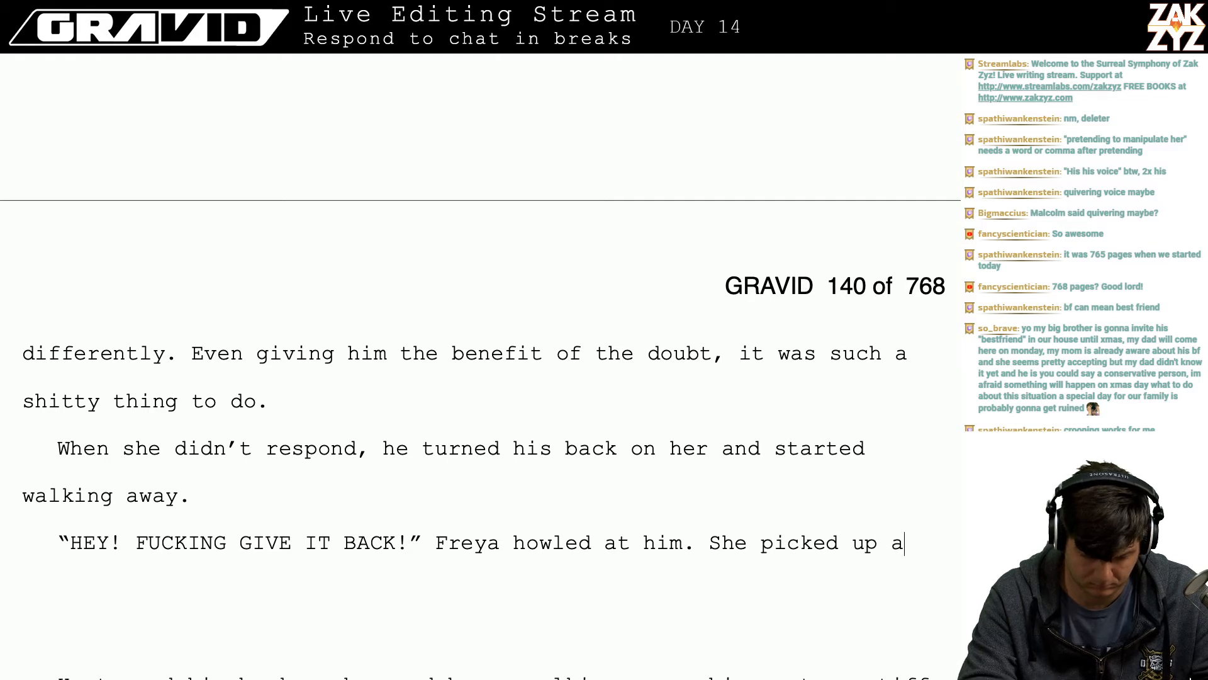
key("BackSpace")
key("BackSpace")
key("BackSpace")
key("BackSpace")
key("BackSpace")
key("BackSpace")
key("BackSpace")
key("BackSpace")
key("BackSpace")
key("BackSpace")
key("BackSpace")
key("BackSpace")
key("BackSpace")
key("BackSpace")
key("BackSpace")
key("BackSpace")
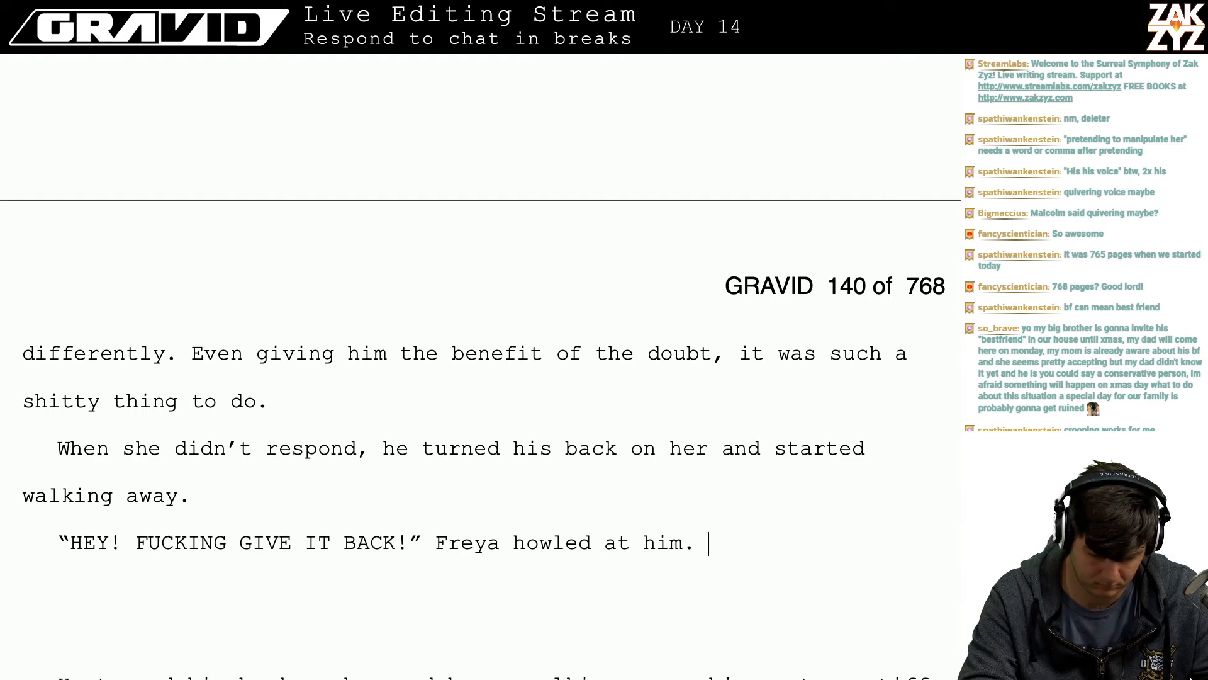
type("\"")
key("BackSpace")
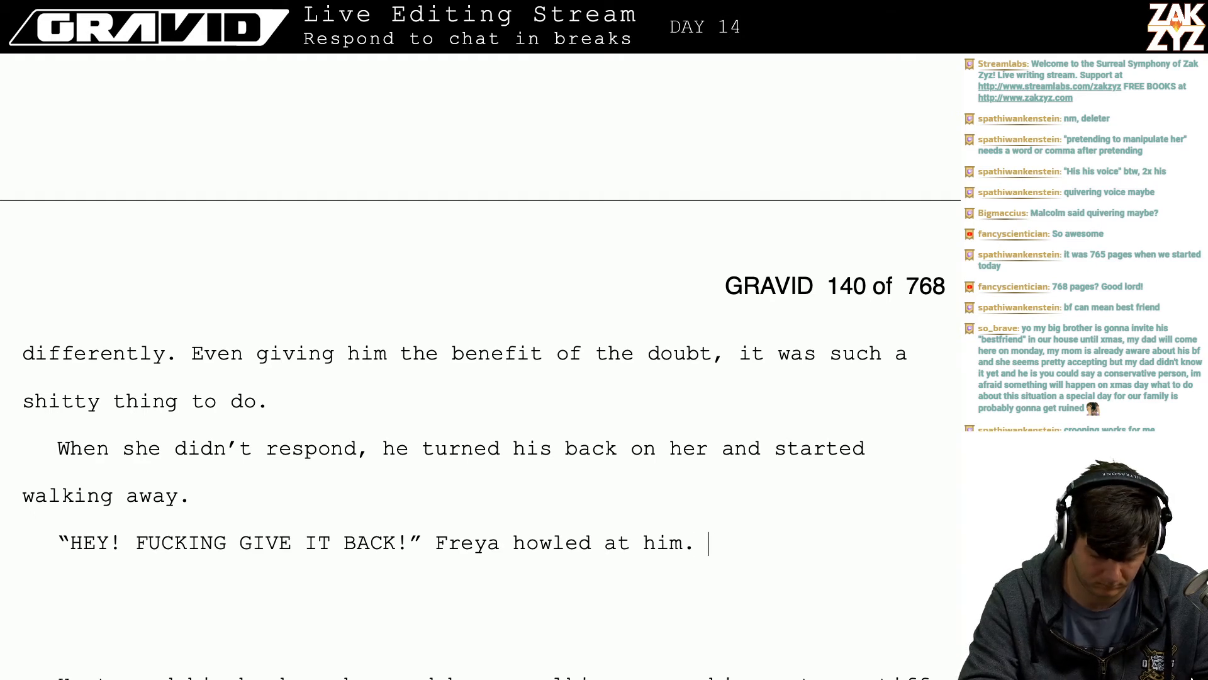
type("If")
key("BackSpace")
key("BackSpace")
key("BackSpace")
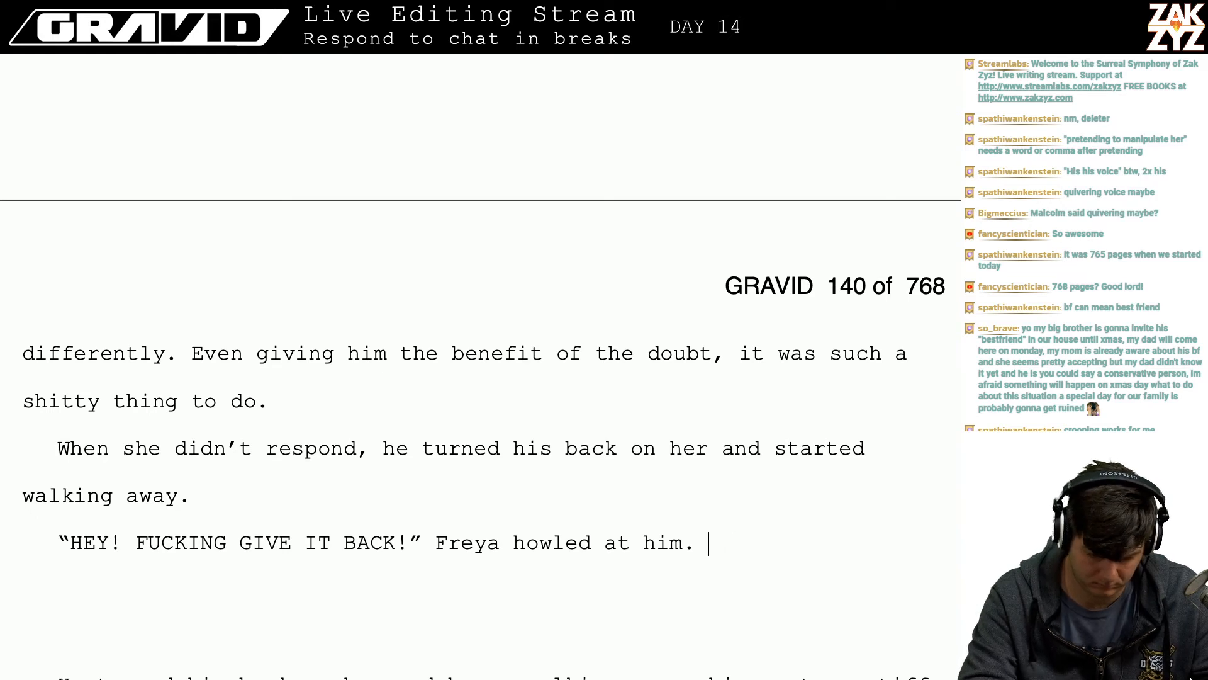
type("Hr m")
key("BackSpace")
key("BackSpace")
key("BackSpace")
type("erm")
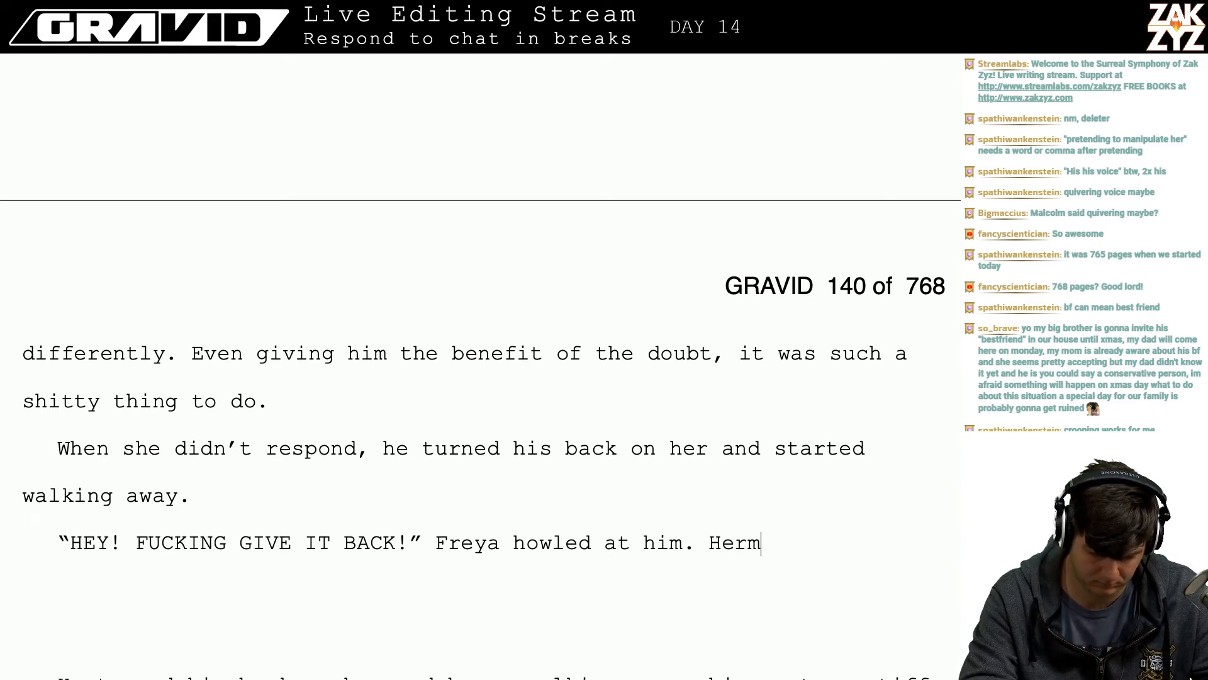
key("BackSpace")
key("BackSpace")
key("BackSpace")
key("BackSpace")
key("BackSpace")
key("BackSpace")
key("Return")
type("\"")
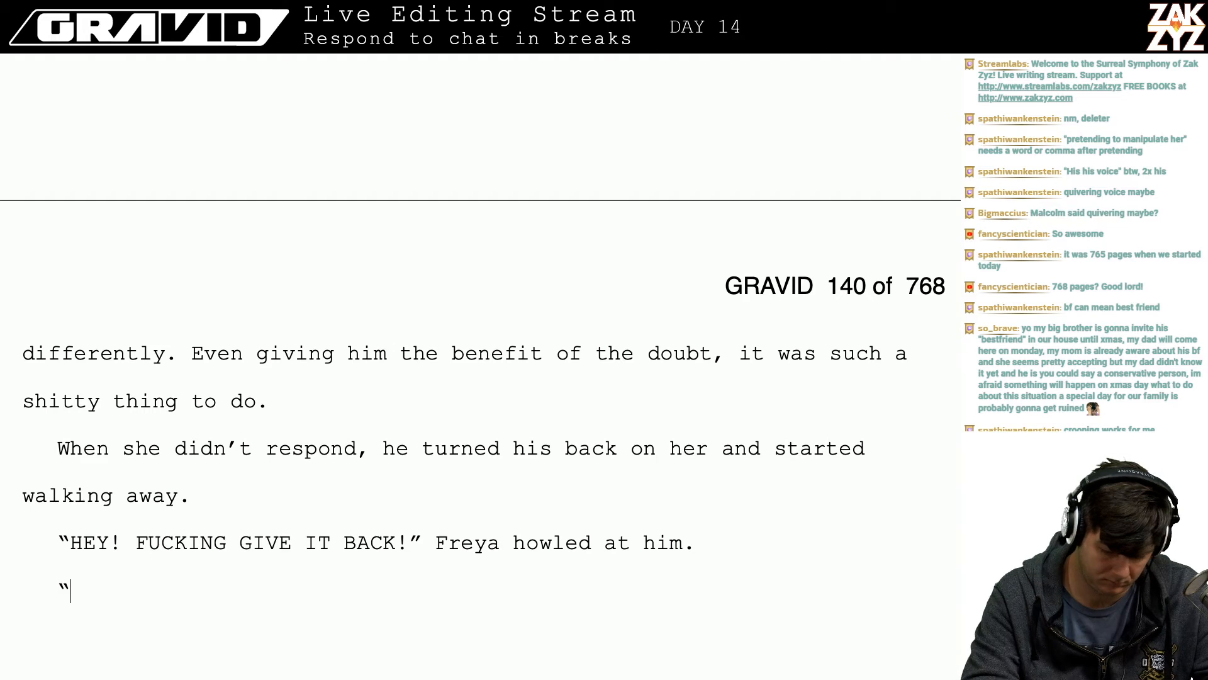
key("BackSpace")
type(". ")
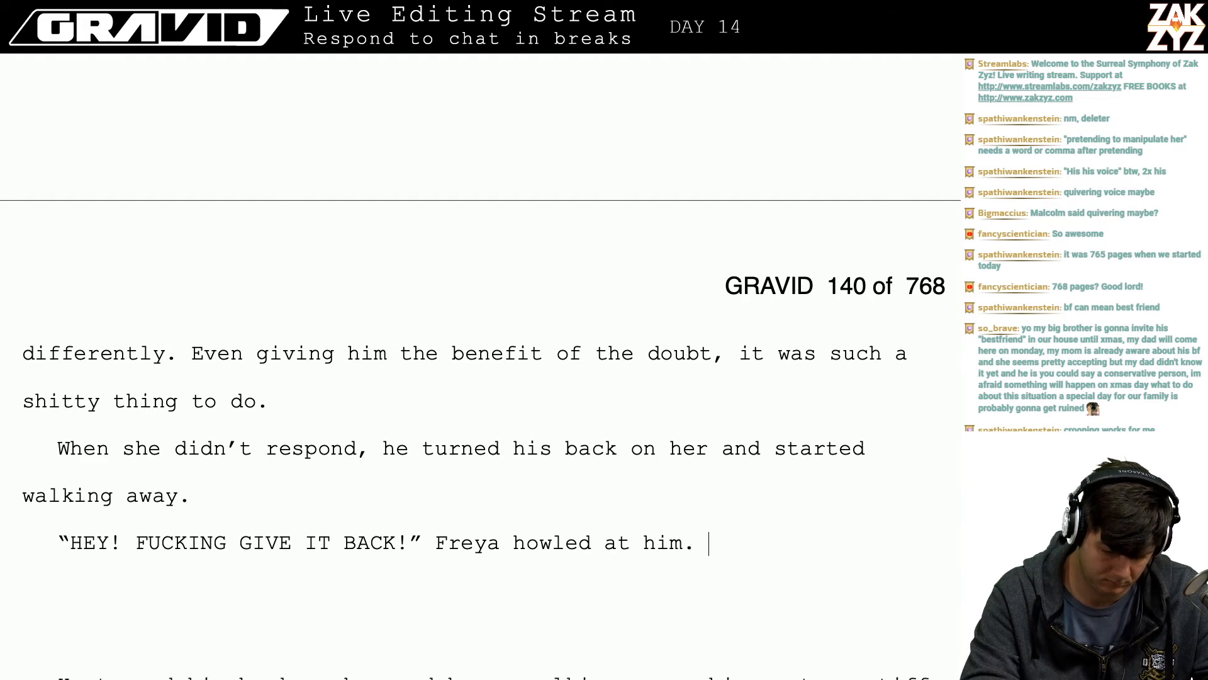
- Start a new paragraph below Freya's shouted line reading "Oh this? Here," Malcolm said
type("\"Oh h")
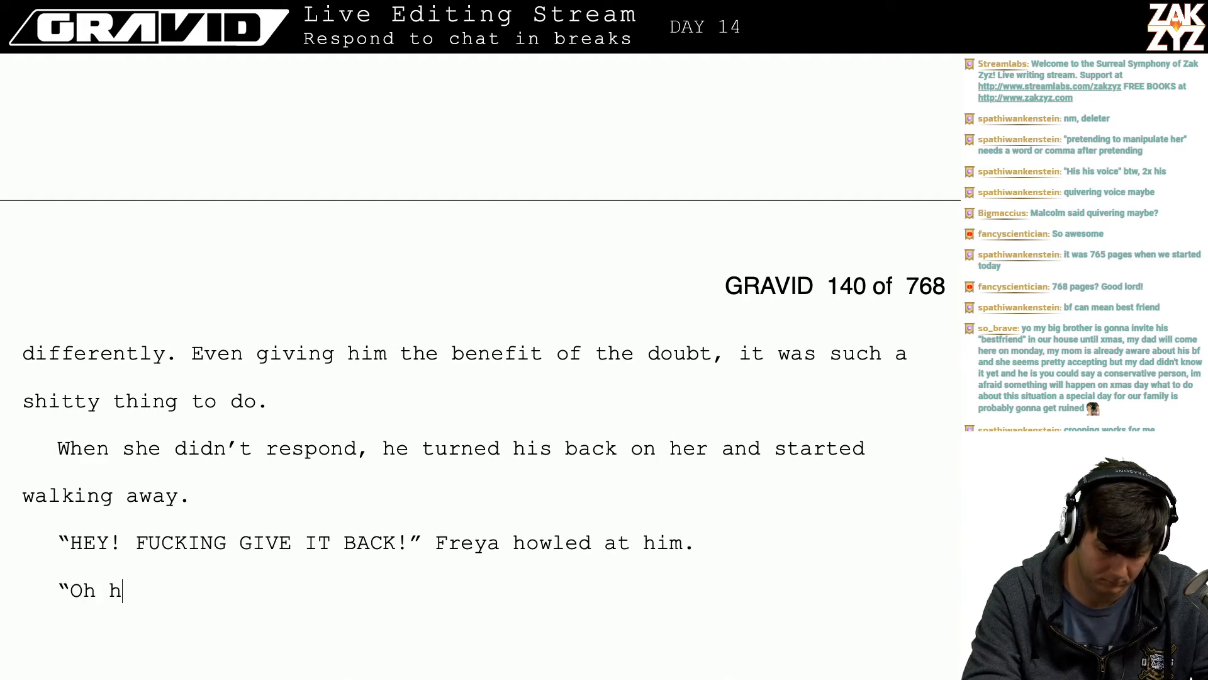
key("BackSpace")
type("this?>")
key("BackSpace")
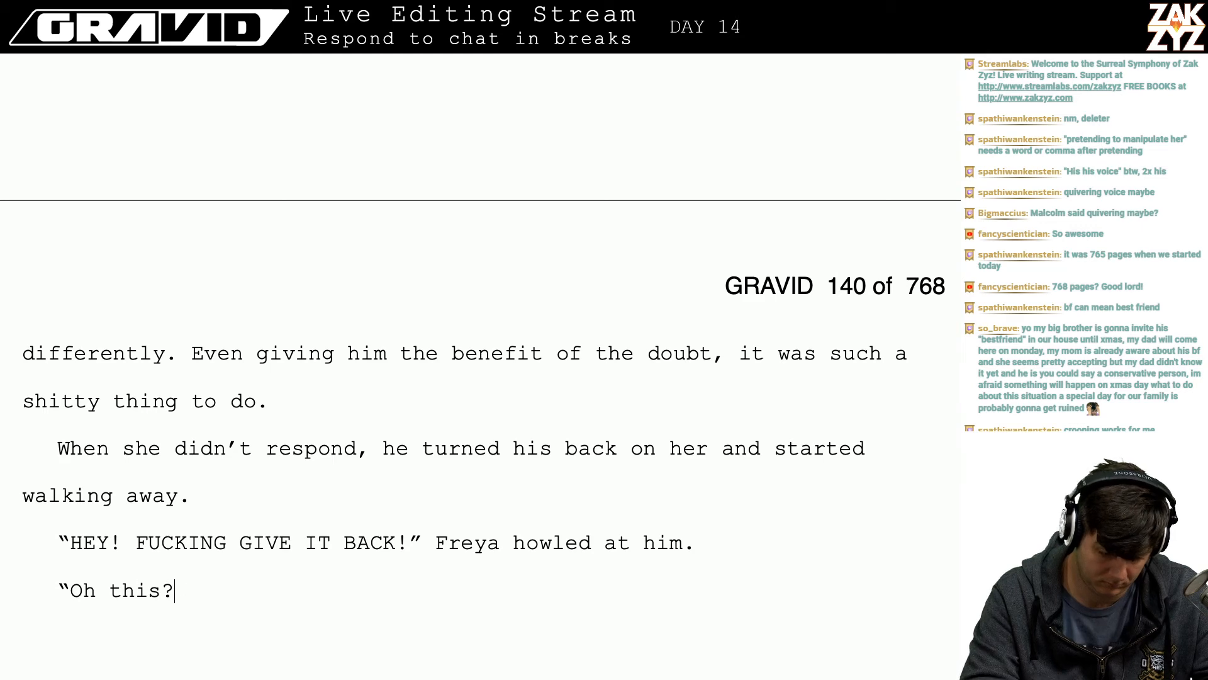
type("Here.”")
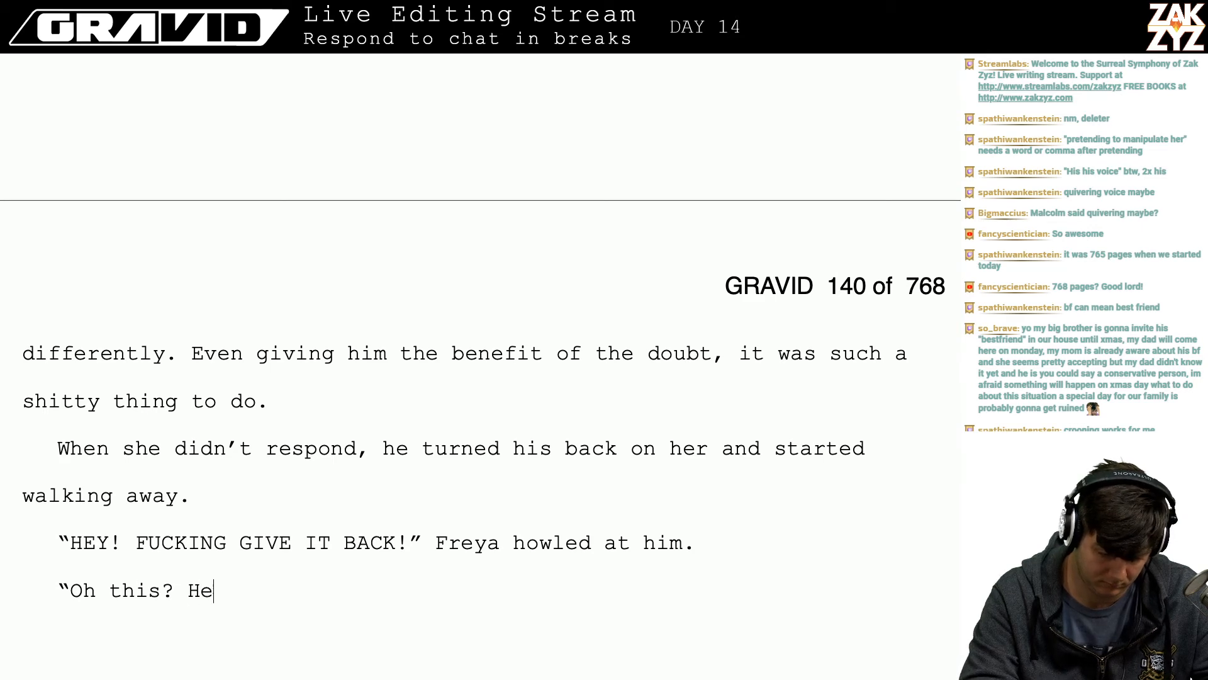
key("BackSpace")
type("” He")
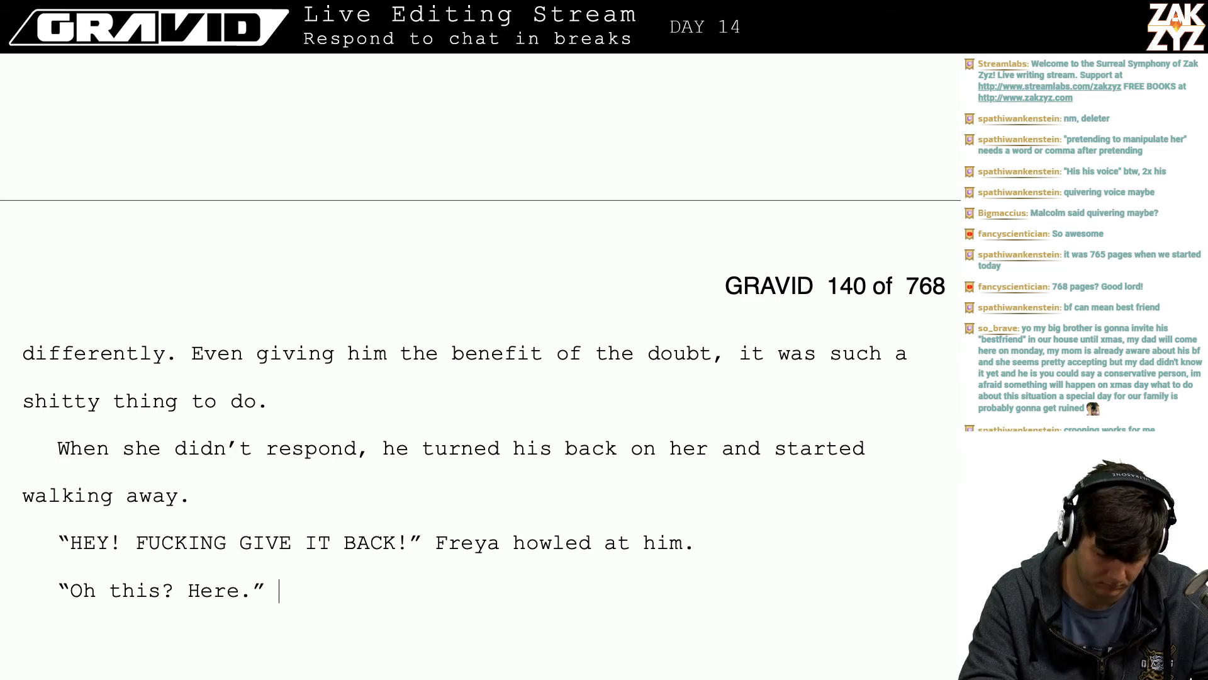
key("BackSpace")
key("BackSpace")
key("BackSpace")
key("BackSpace")
key("BackSpace")
type(", ")
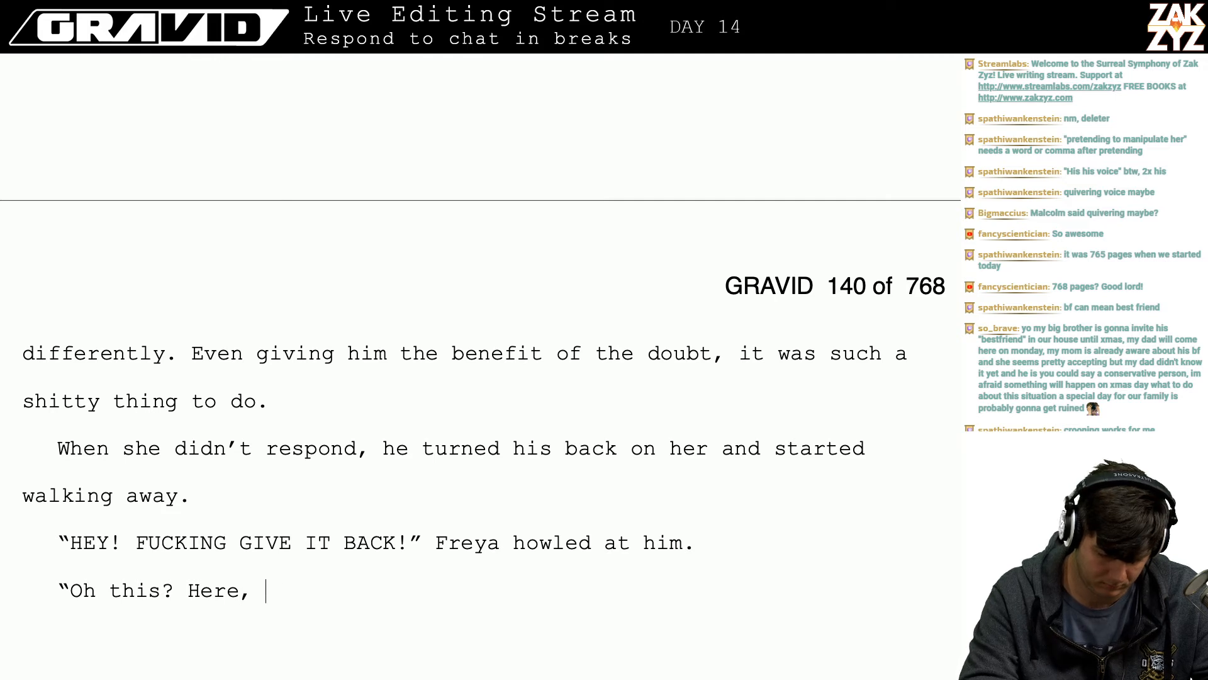
type("” Malco")
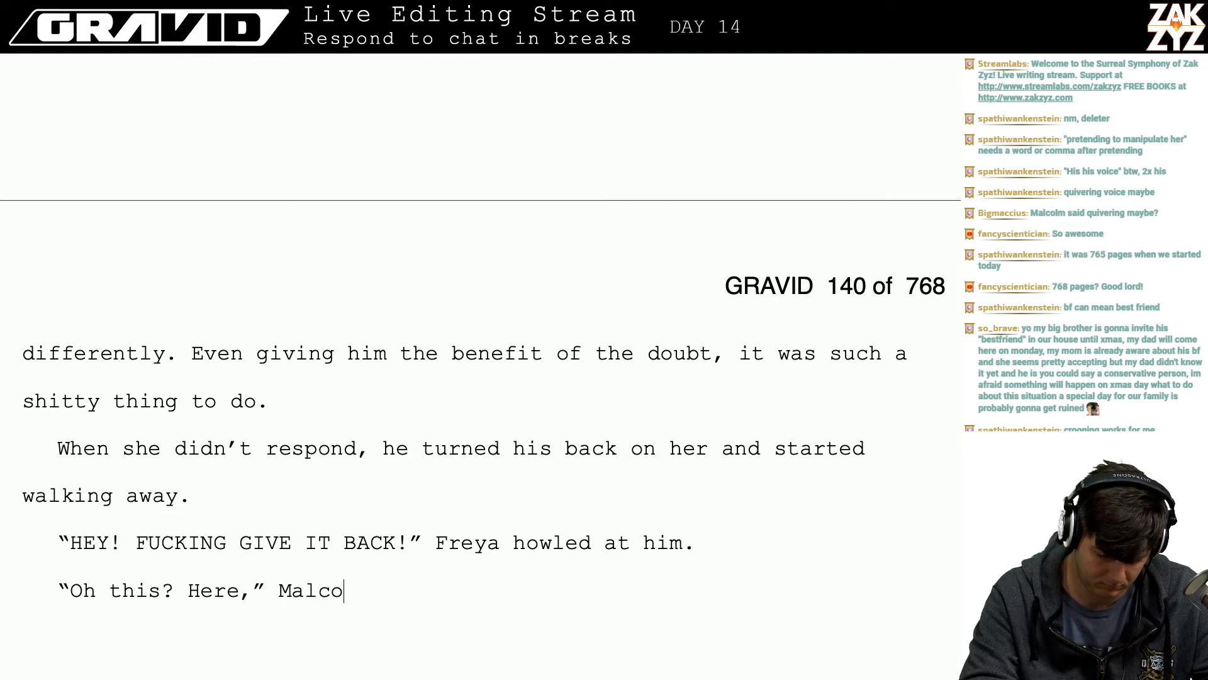
type("lm said, a")
key("BackSpace")
key("BackSpace")
key("BackSpace")
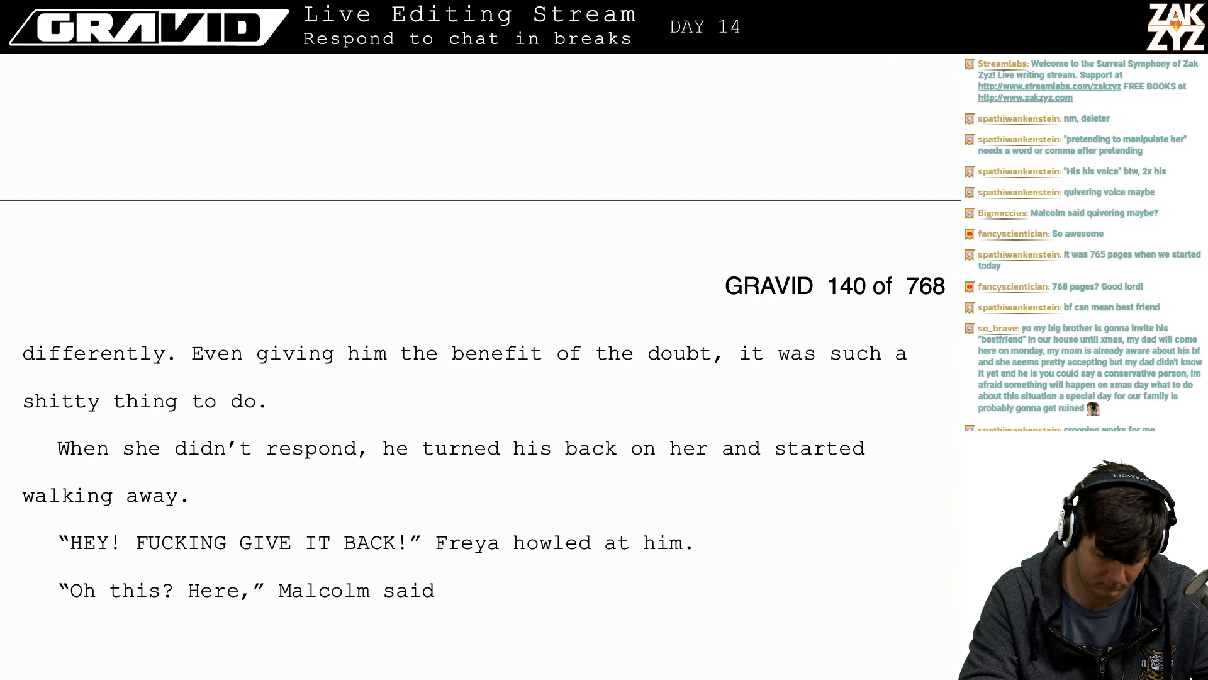
- Begin a sentence after "Malcolm said." with "He", discarding the trial wordings "pretended he was" and "went"
type(". He pretedn")
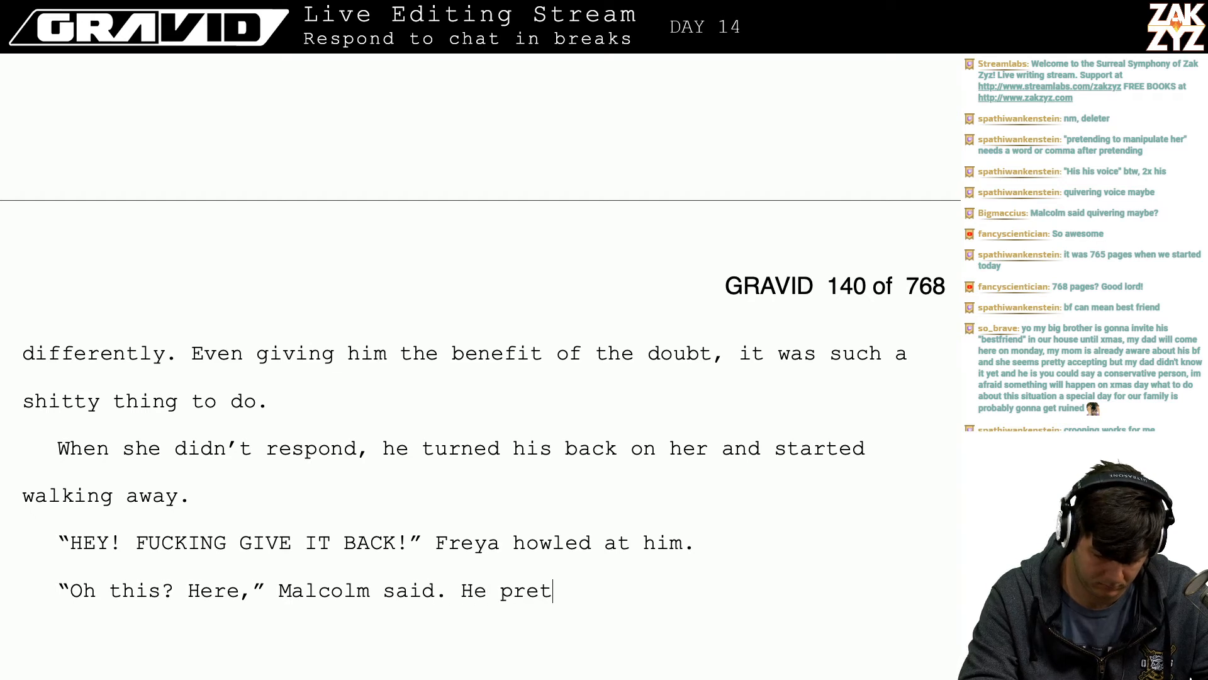
key("BackSpace")
key("BackSpace")
type("nded he was")
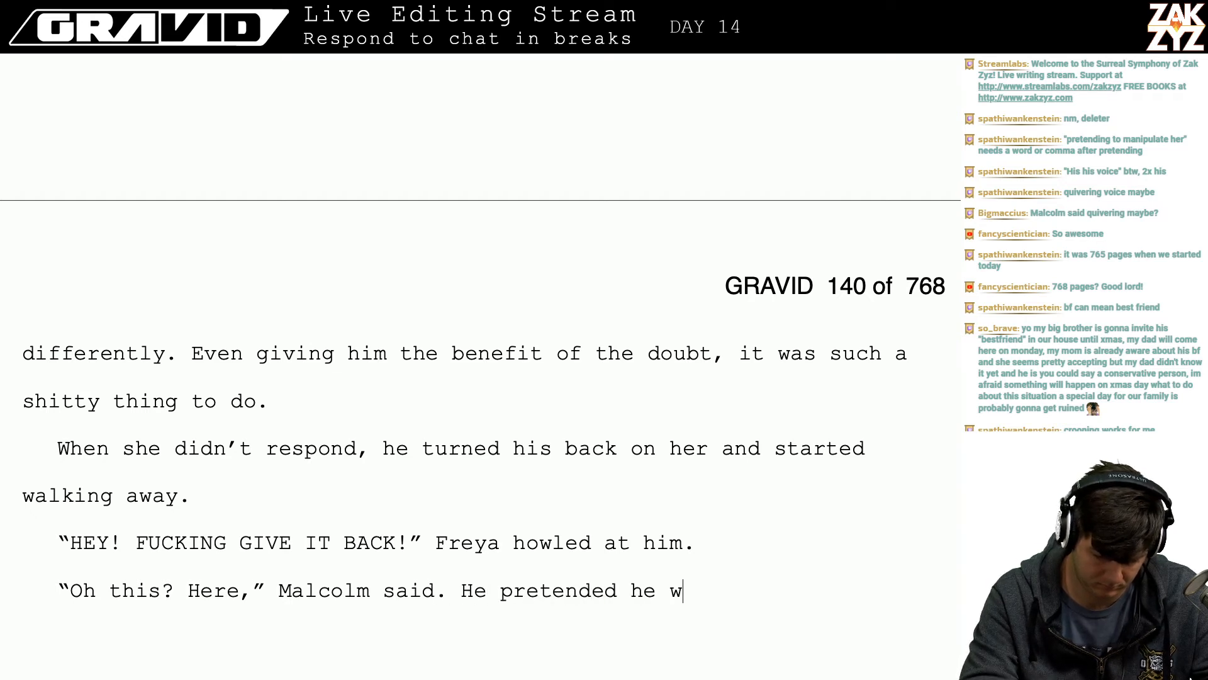
key("BackSpace")
key("BackSpace")
key("BackSpace")
key("BackSpace")
key("BackSpace")
key("BackSpace")
key("BackSpace")
key("BackSpace")
key("BackSpace")
key("BackSpace")
key("BackSpace")
key("BackSpace")
key("BackSpace")
key("BackSpace")
key("BackSpace")
key("BackSpace")
key("BackSpace")
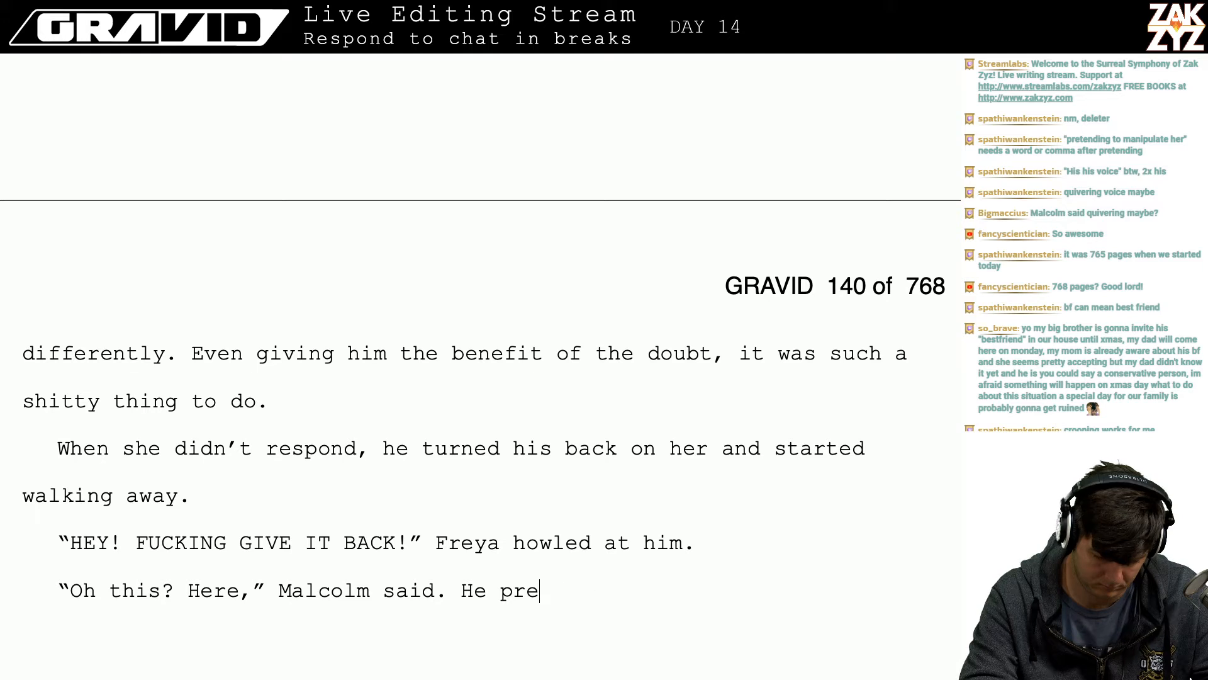
type("went")
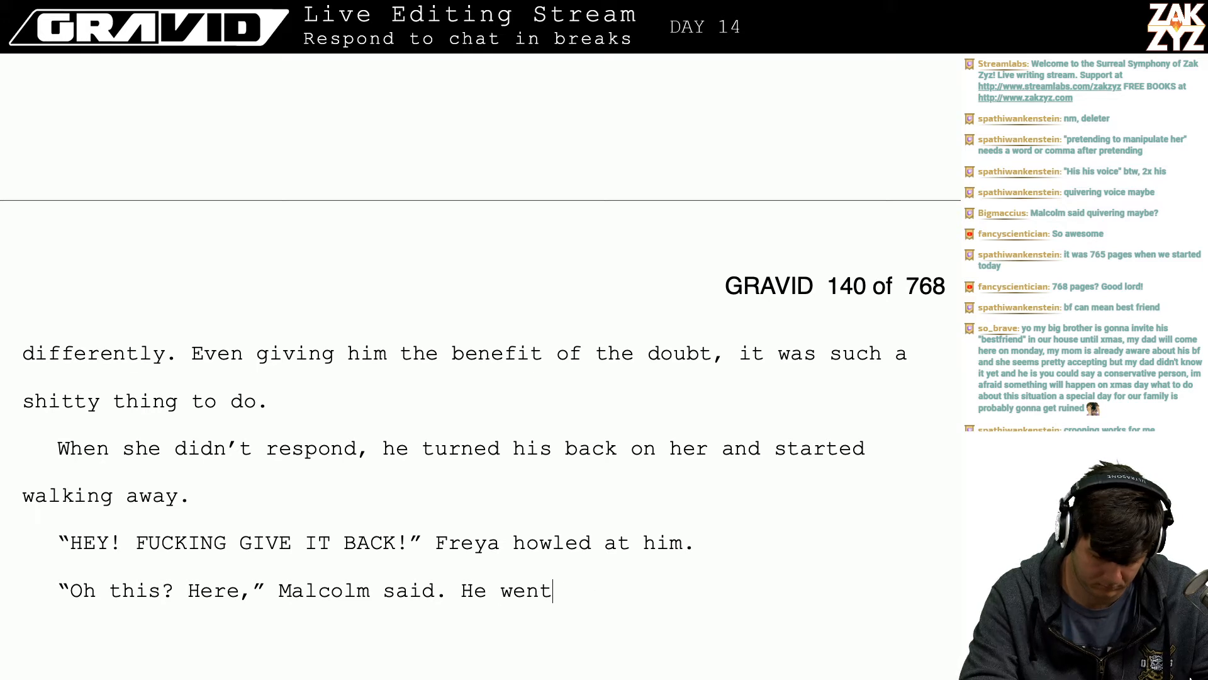
key("BackSpace")
key("BackSpace")
key("BackSpace")
key("BackSpace")
- Continue the sentence after "He" with "acted like he was going to toss it back to"
type("acted li")
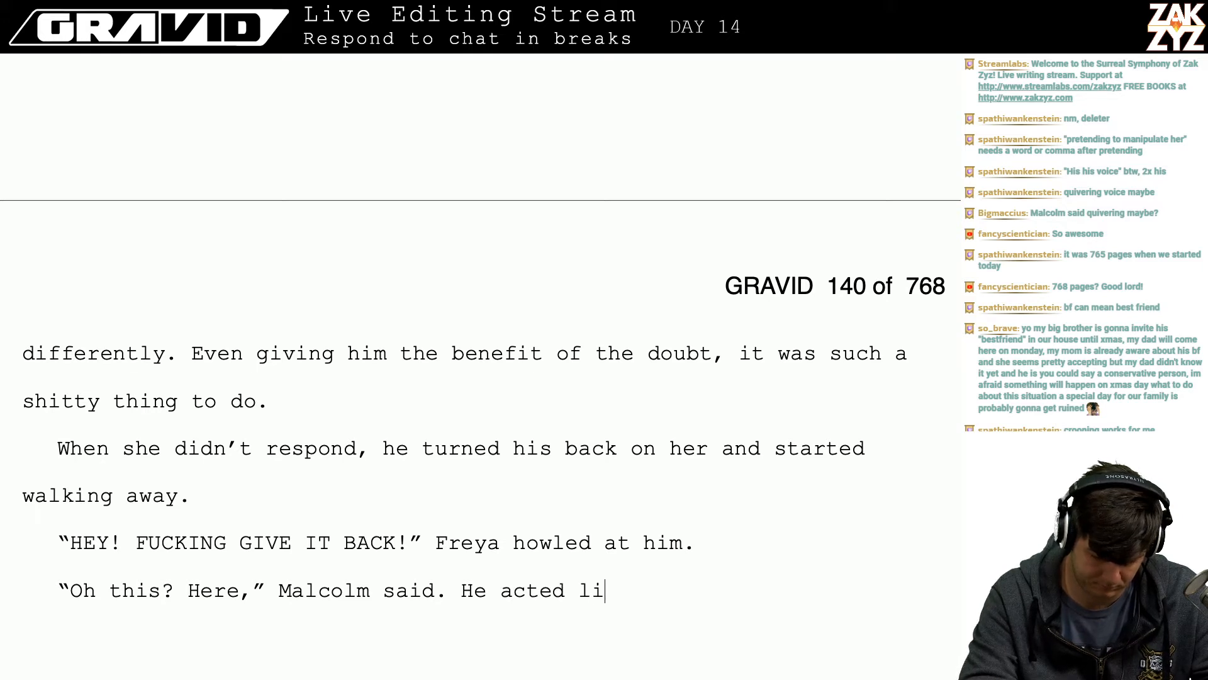
type("ke he was going to ")
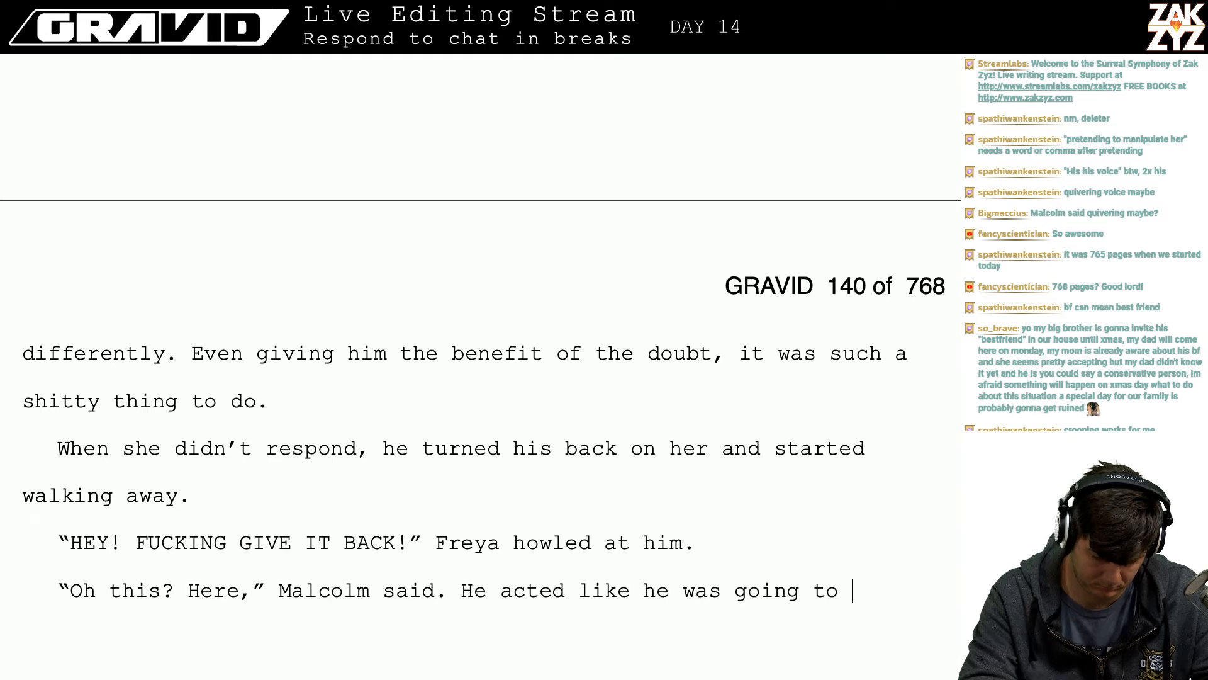
type("toss it back to ")
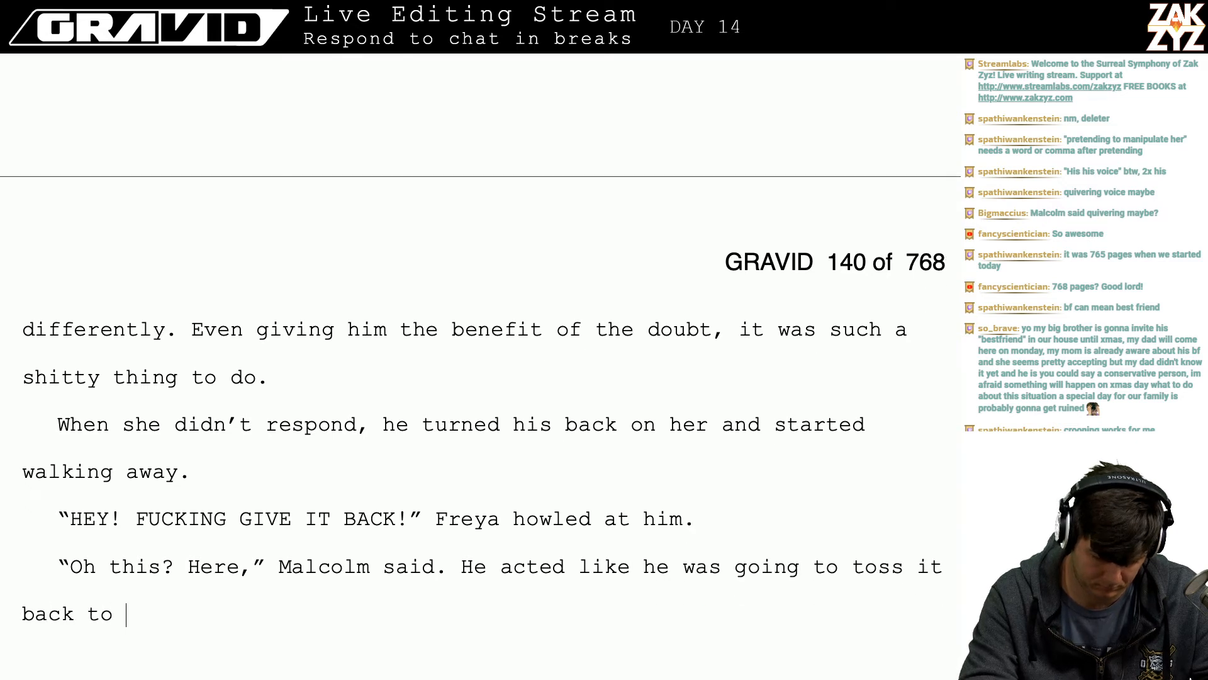
- Finish Malcolm's sentence with "her, but then he wound up and threw it as hard as he could into the river."
type("her, but then he wo")
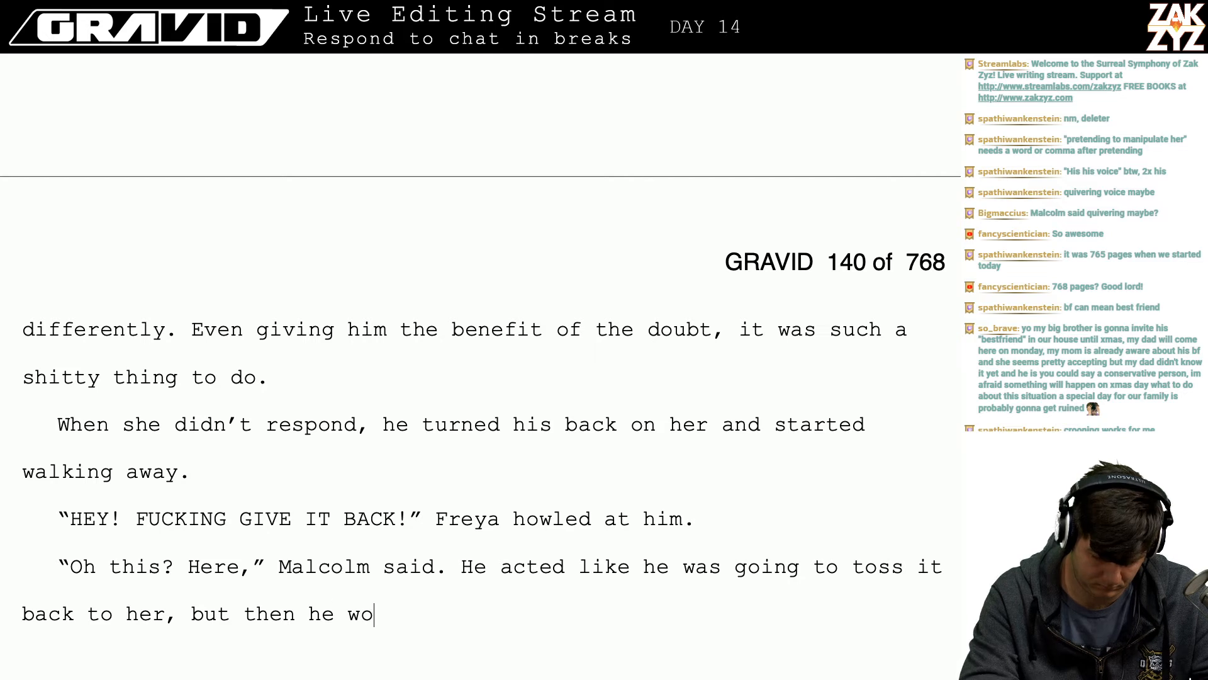
type("und up and threw i")
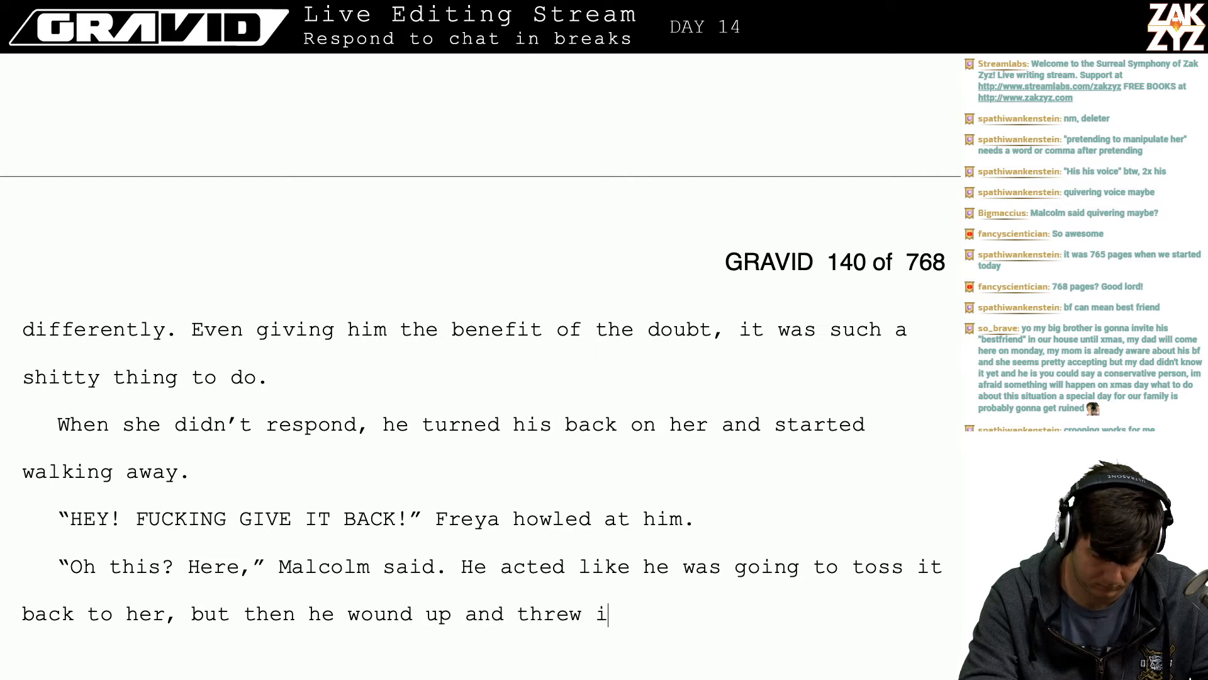
type("t as hard as he")
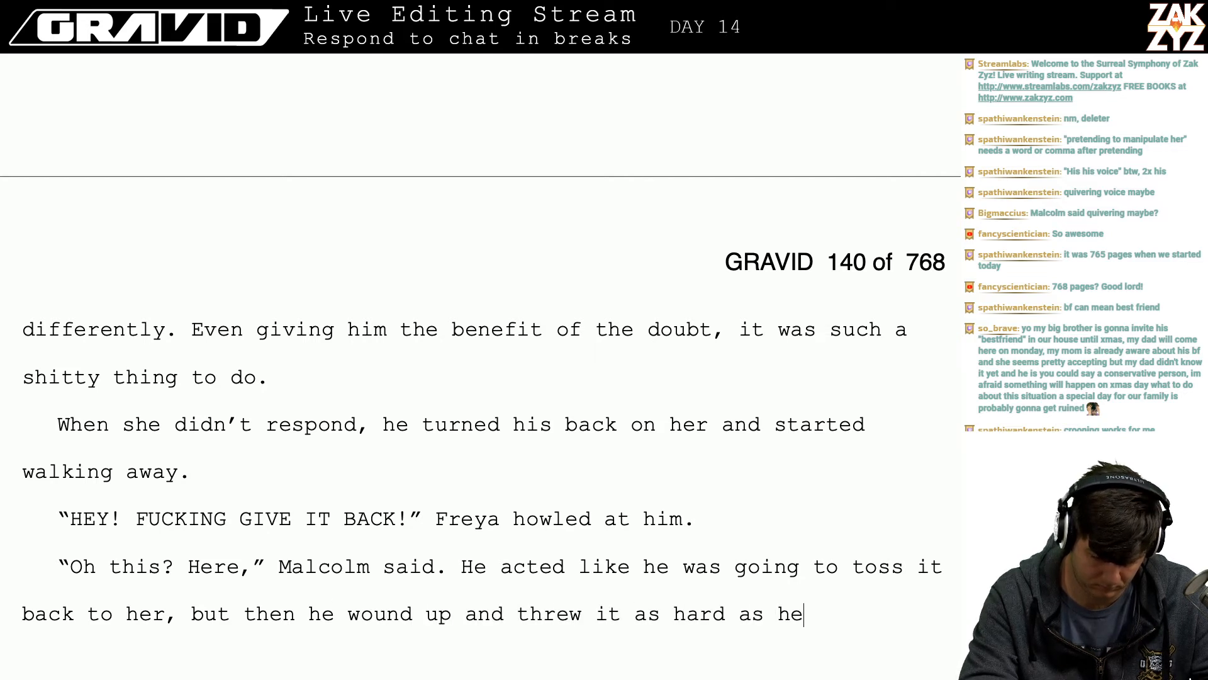
type(" could into the river.")
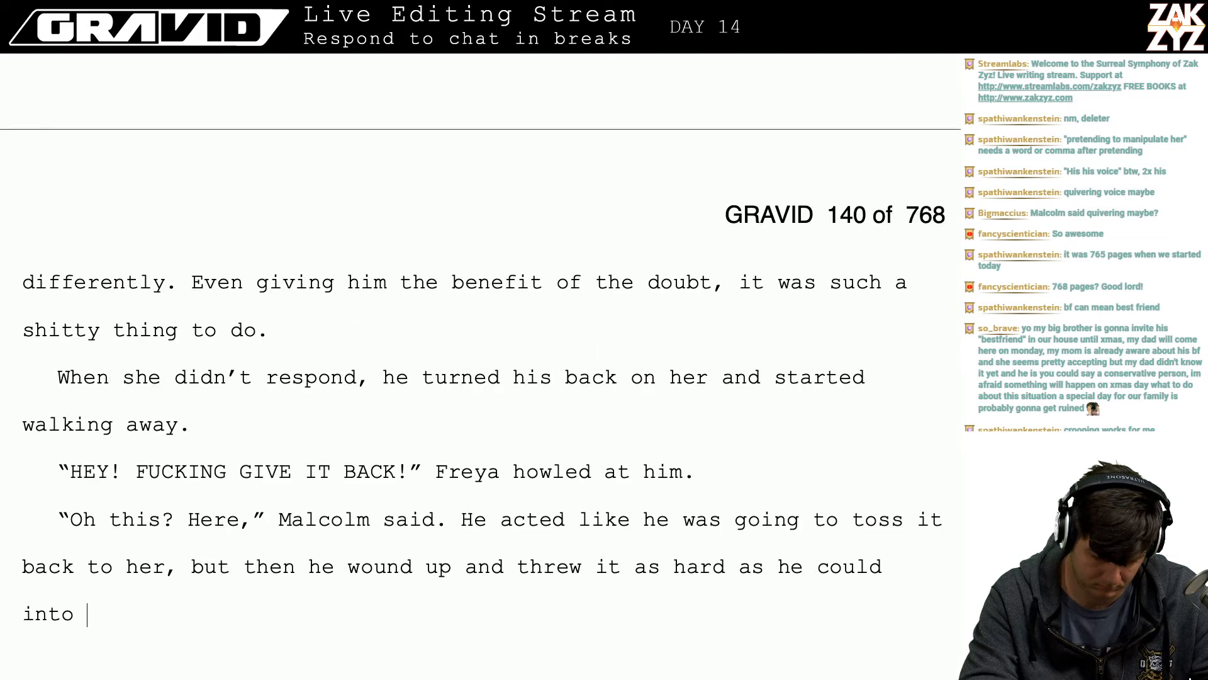
- Add a new paragraph below the river sentence reading "Go and fucking get it," he spat
key("Return")
type("\"Go and fuck")
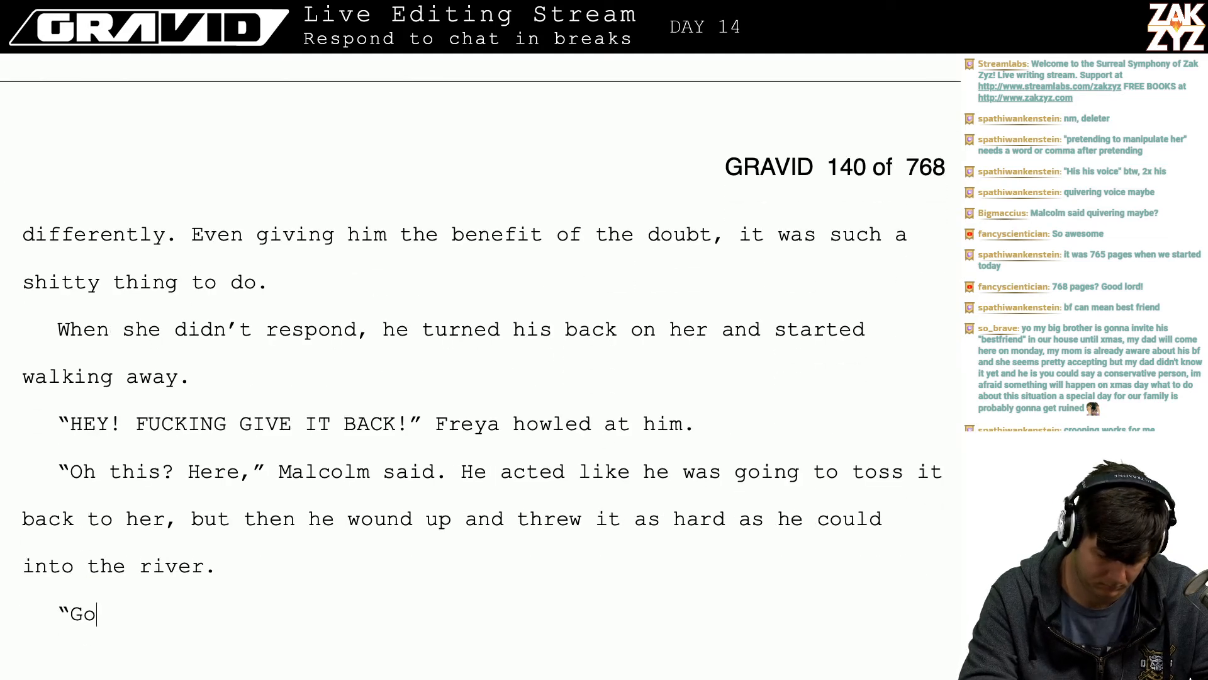
type("ing get i")
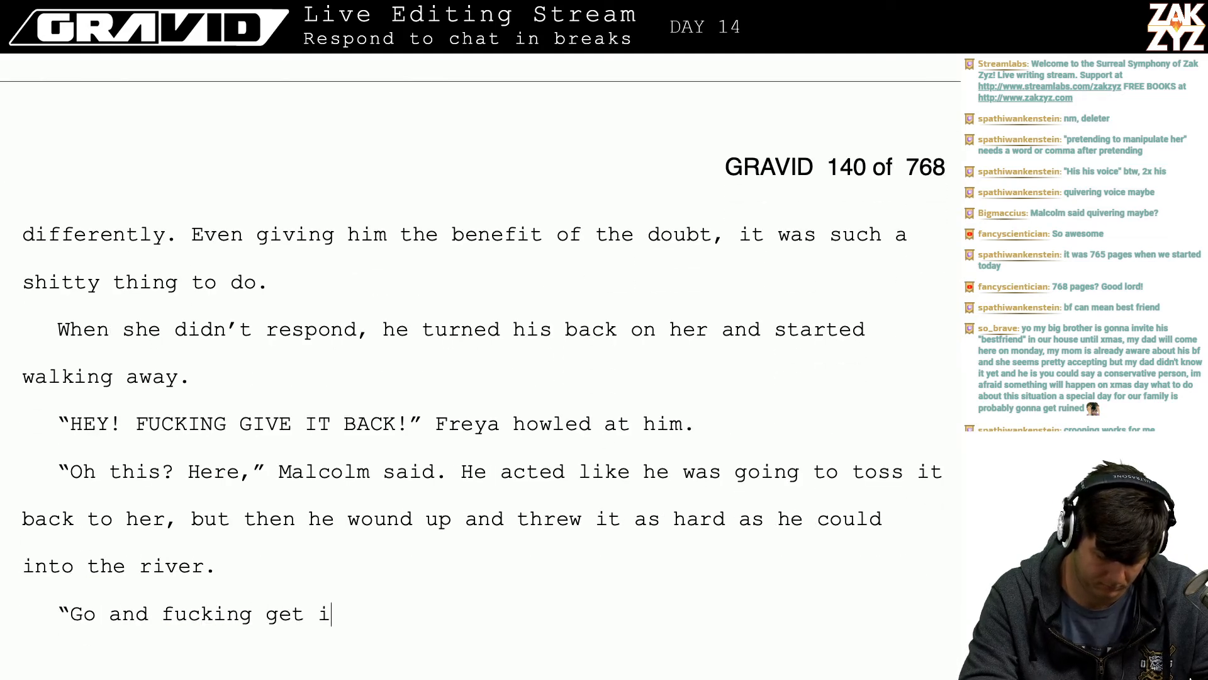
type("t,\" He")
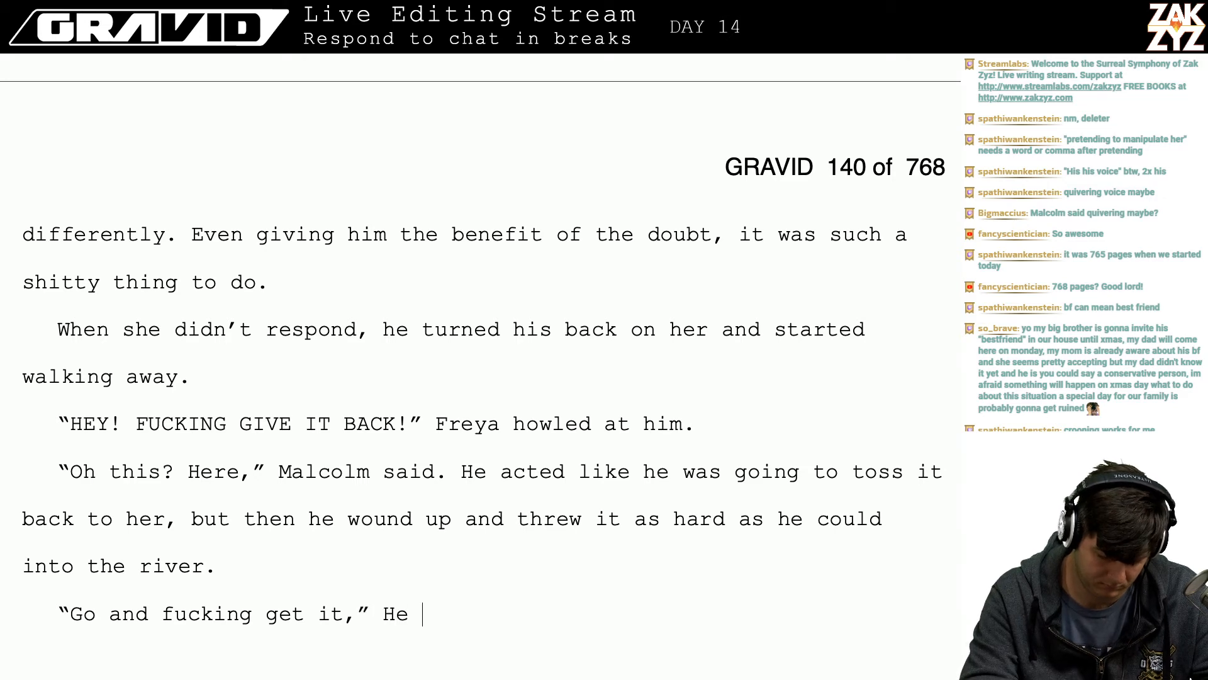
key("BackSpace")
key("BackSpace")
type("he spat.")
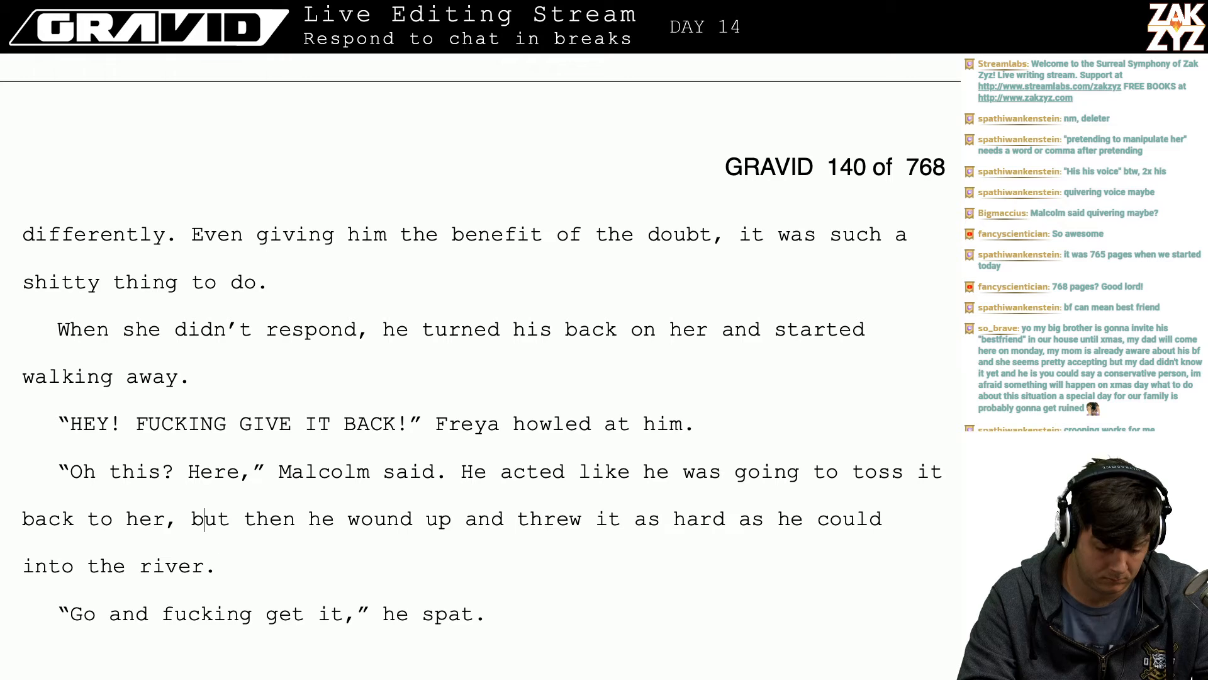
- Start a new paragraph below "he spat." with "Before he could get the words out of his mouth, she was"
key("Down")
key("Down")
key("Down")
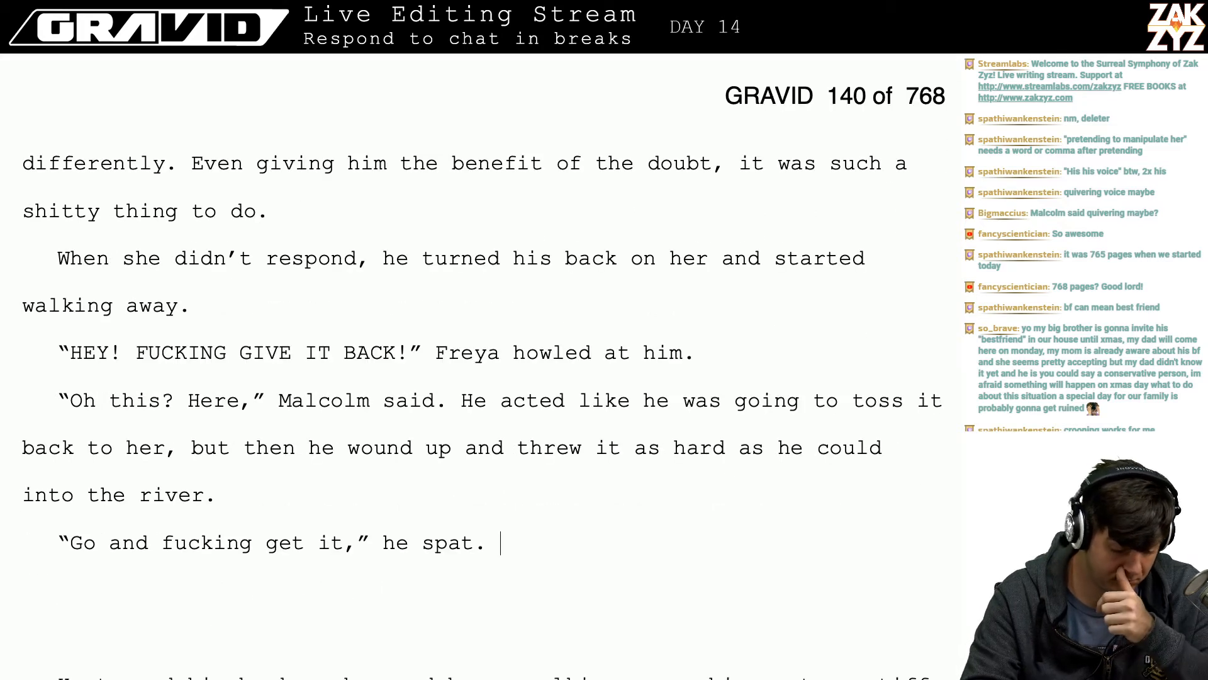
key("Return")
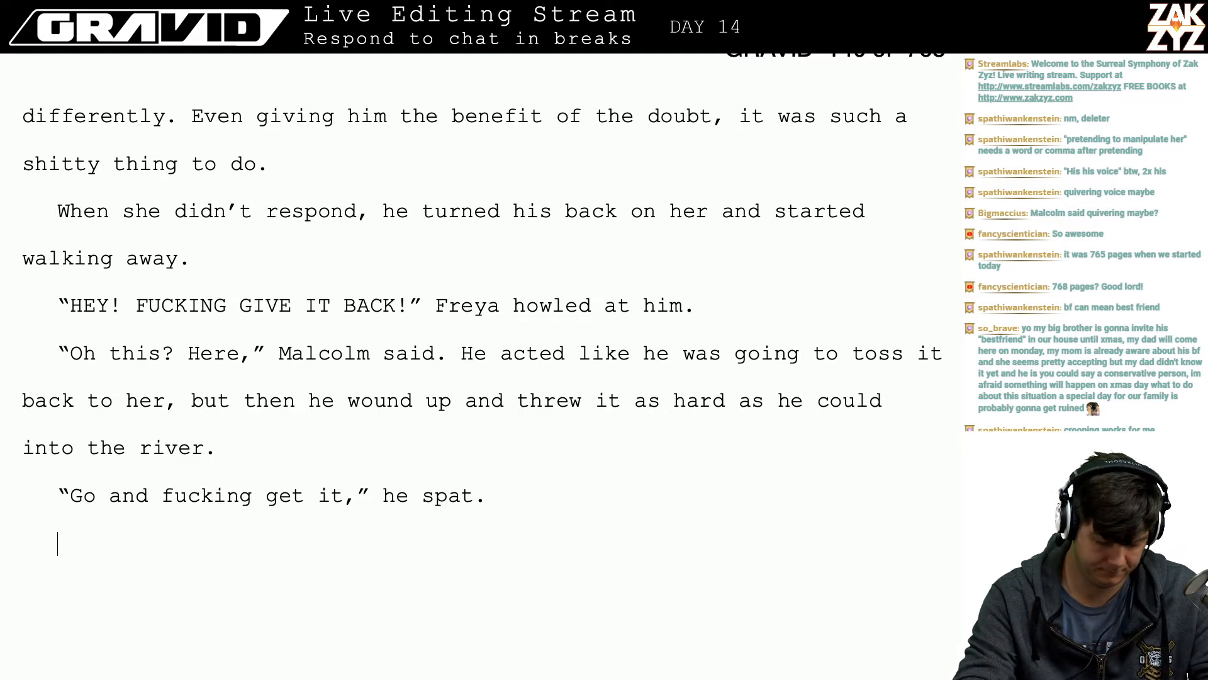
type("Before he coul")
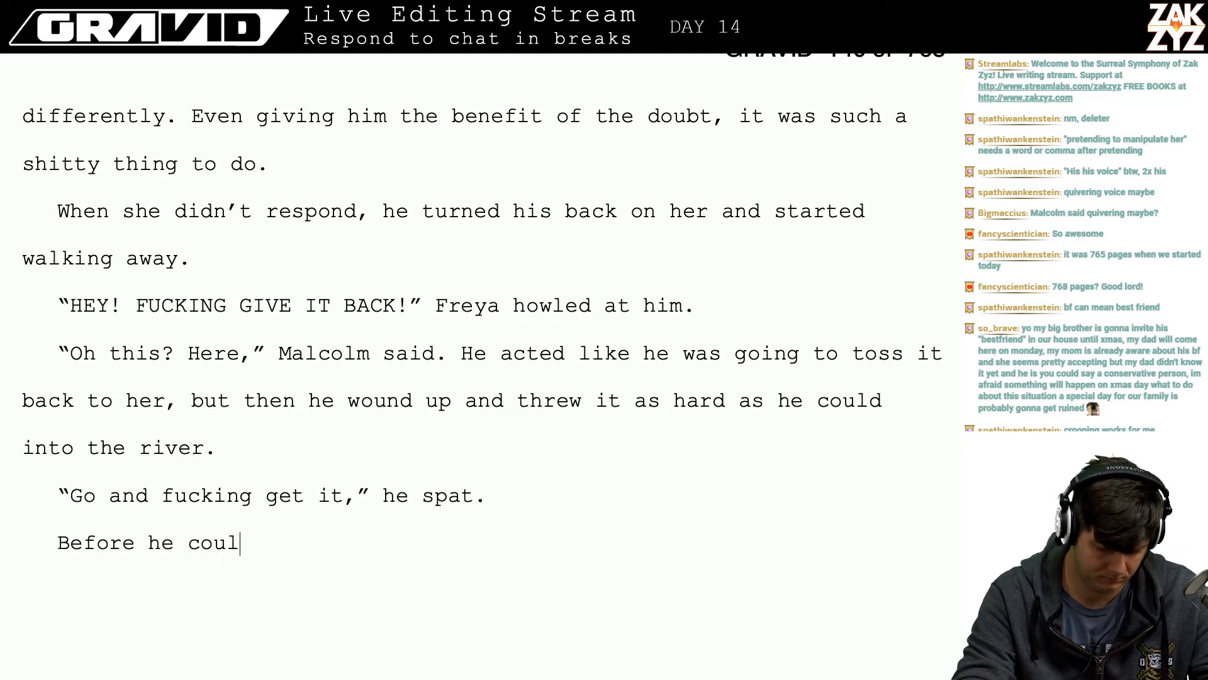
type("d get the words o")
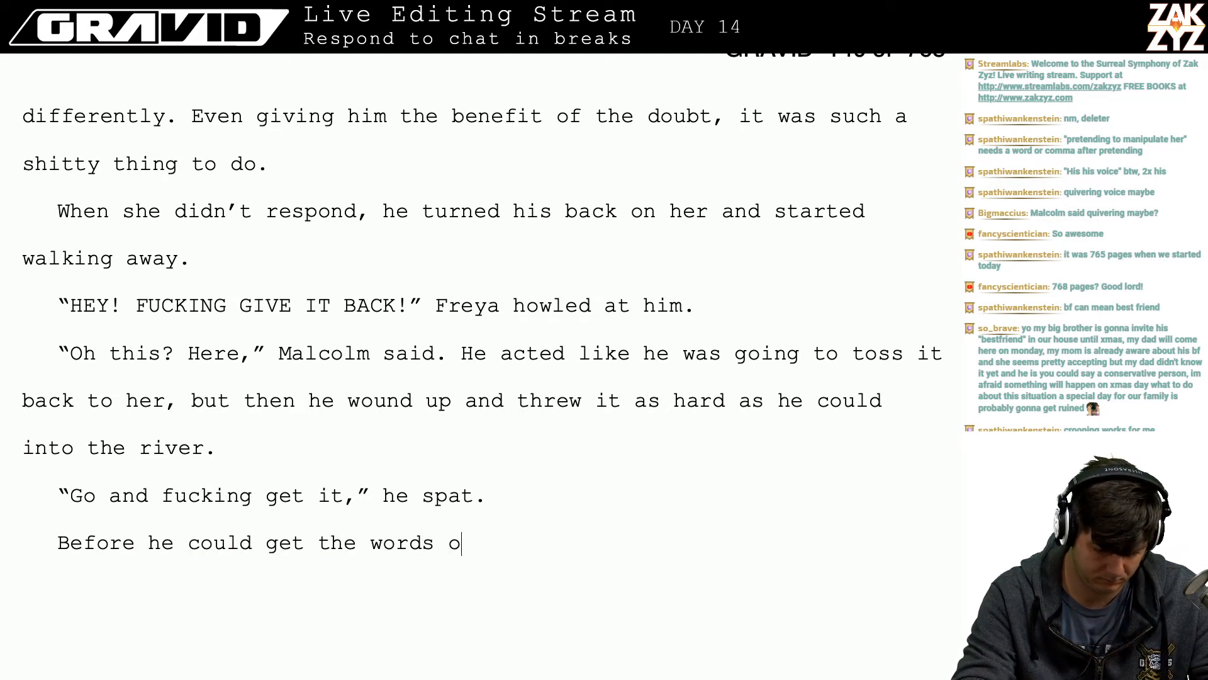
type("ut of his mouth,")
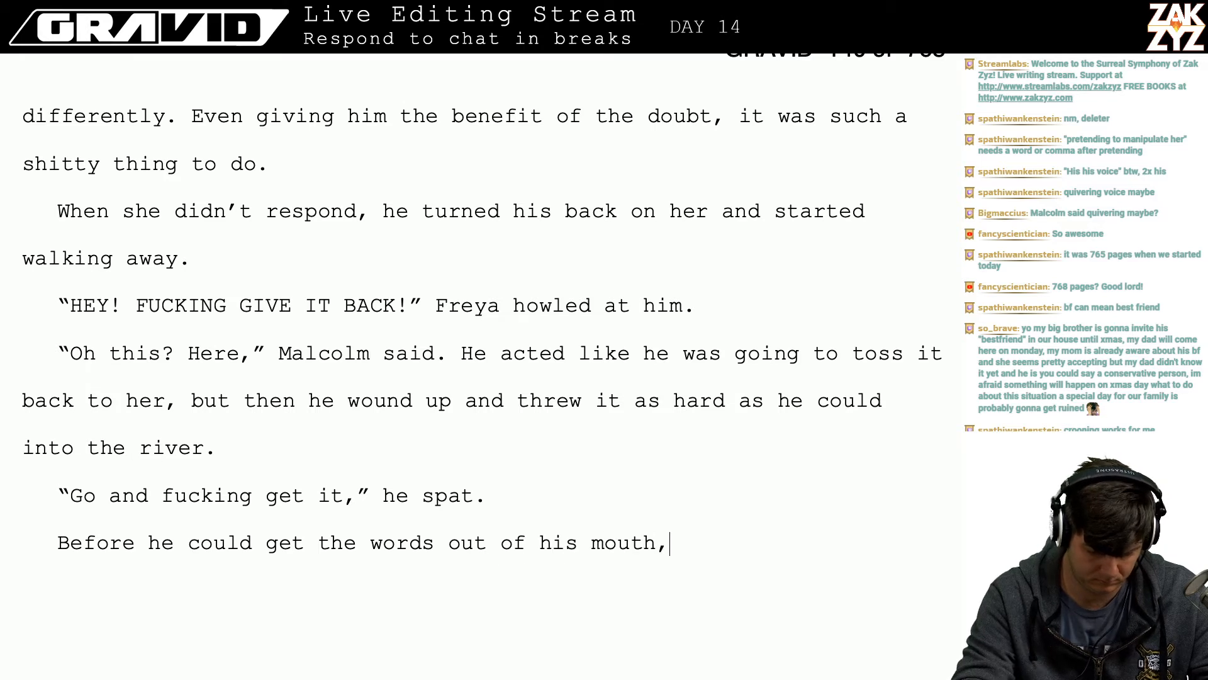
type(" she was ")
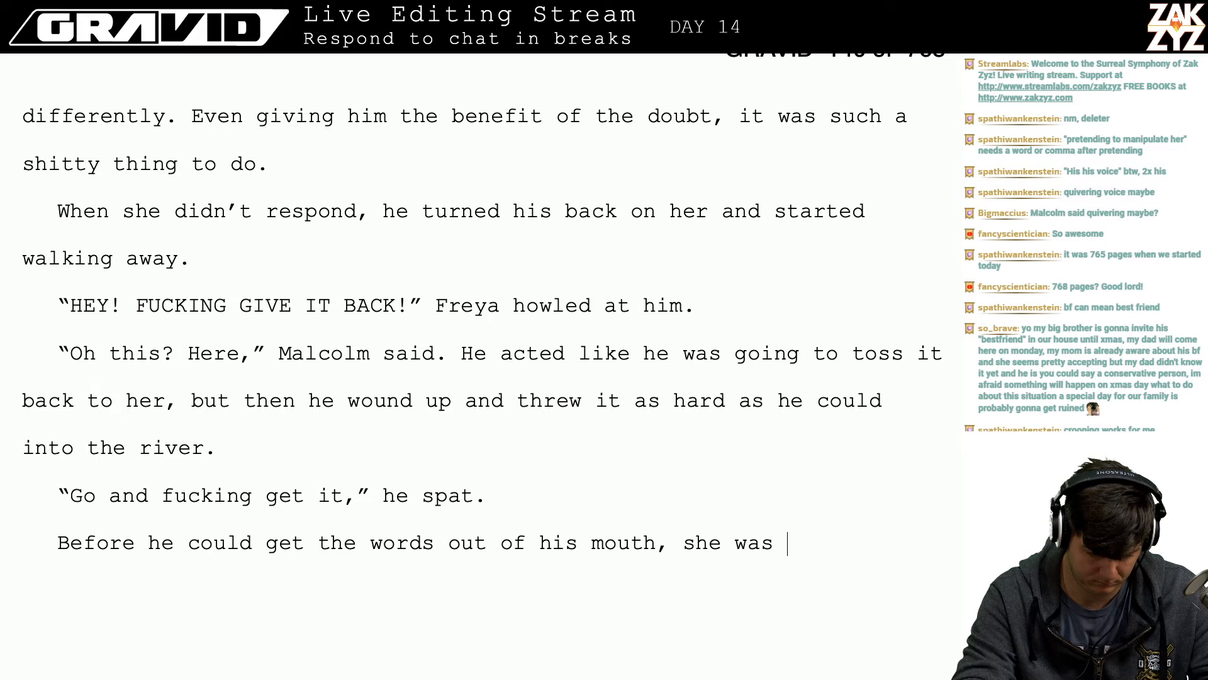
type("dash")
key("BackSpace")
key("BackSpace")
key("BackSpace")
key("BackSpace")
type("r")
key("BackSpace")
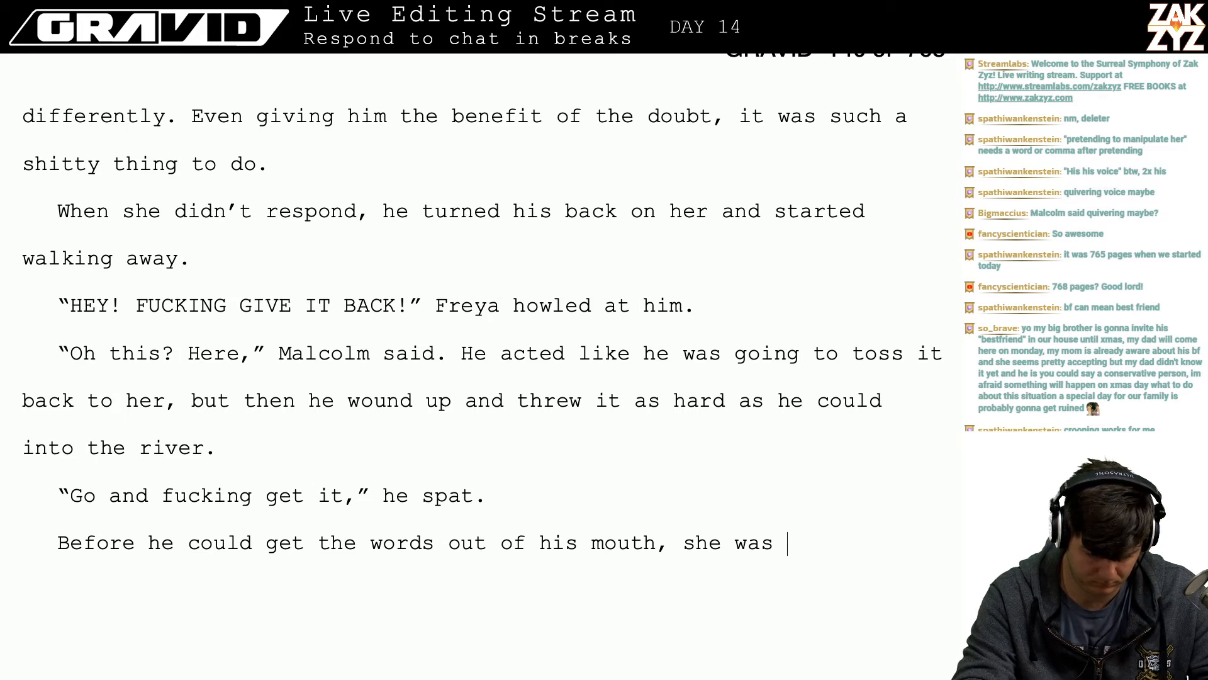
- Continue the sentence after "she was" with "running down the hill,"
type("running down")
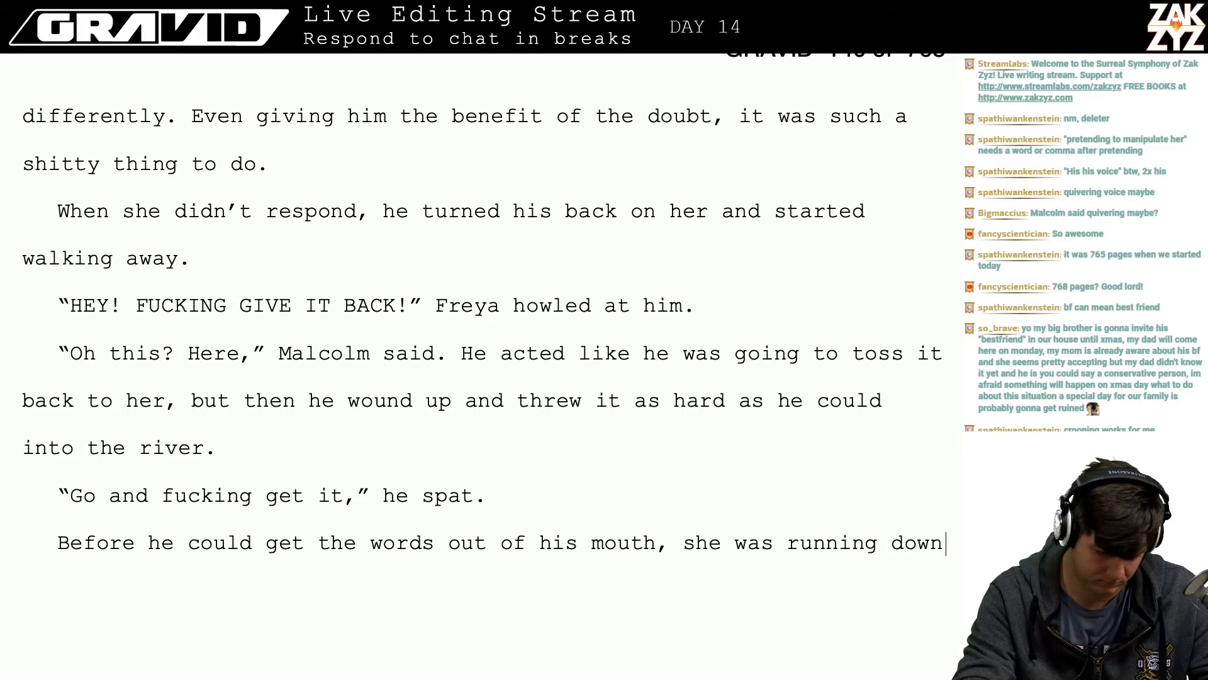
type(" the hill,")
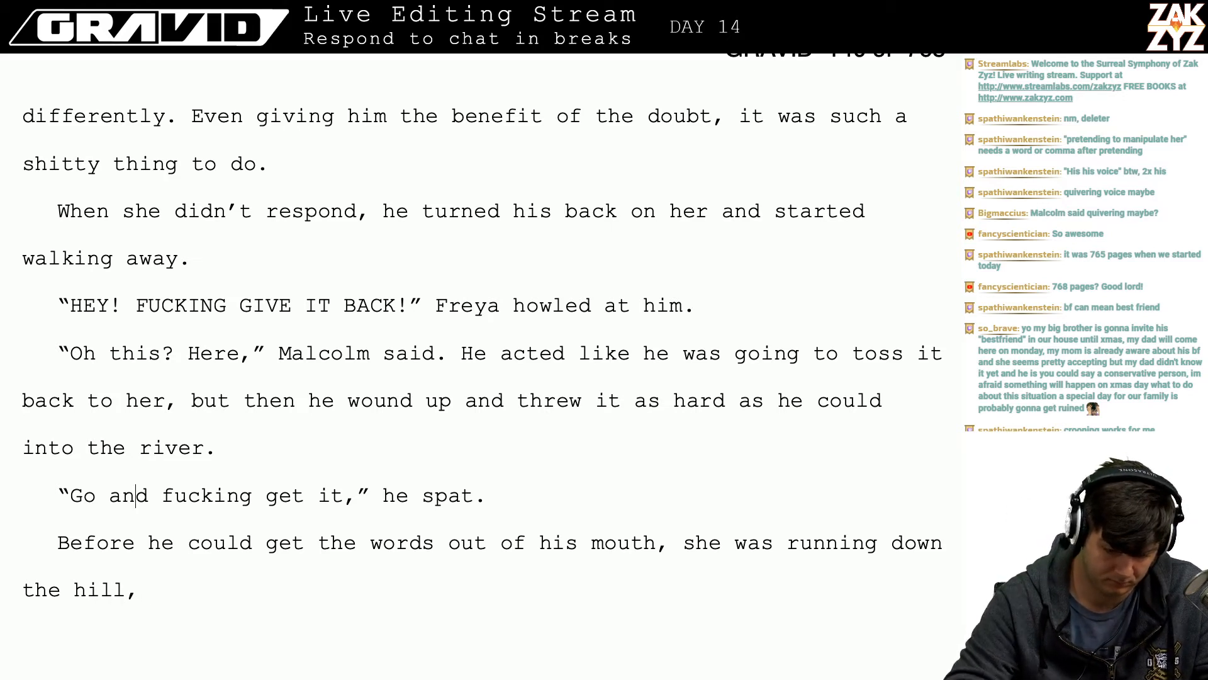
- End Malcolm's throwing sentence at "as hard as he could." and add "She watched it arc through the air and plunge into the River."
key("End")
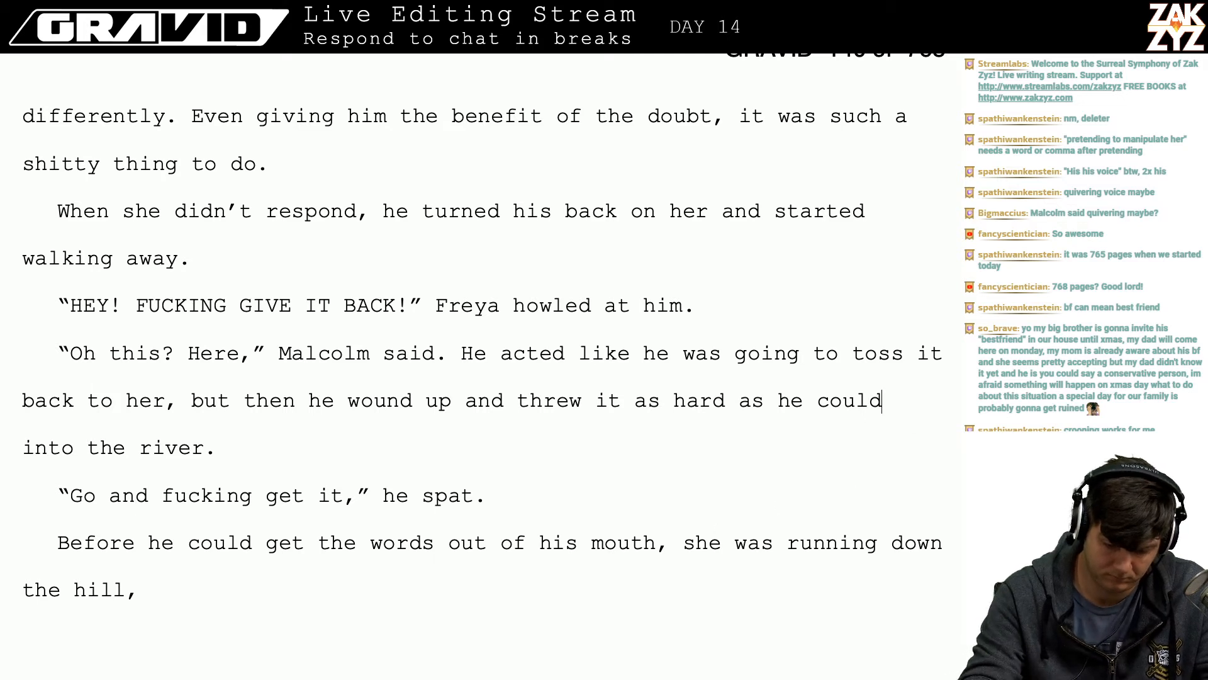
key("BackSpace")
key("BackSpace")
key("BackSpace")
key("BackSpace")
key("BackSpace")
type("could. She wat")
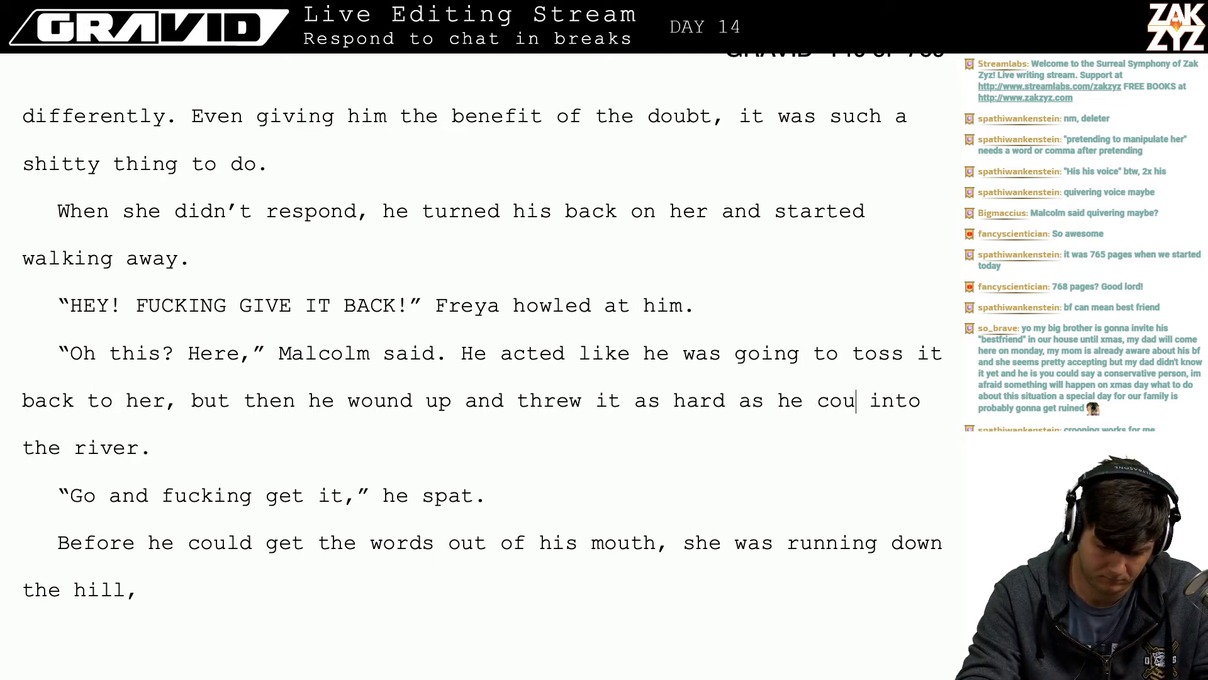
type("ched it ")
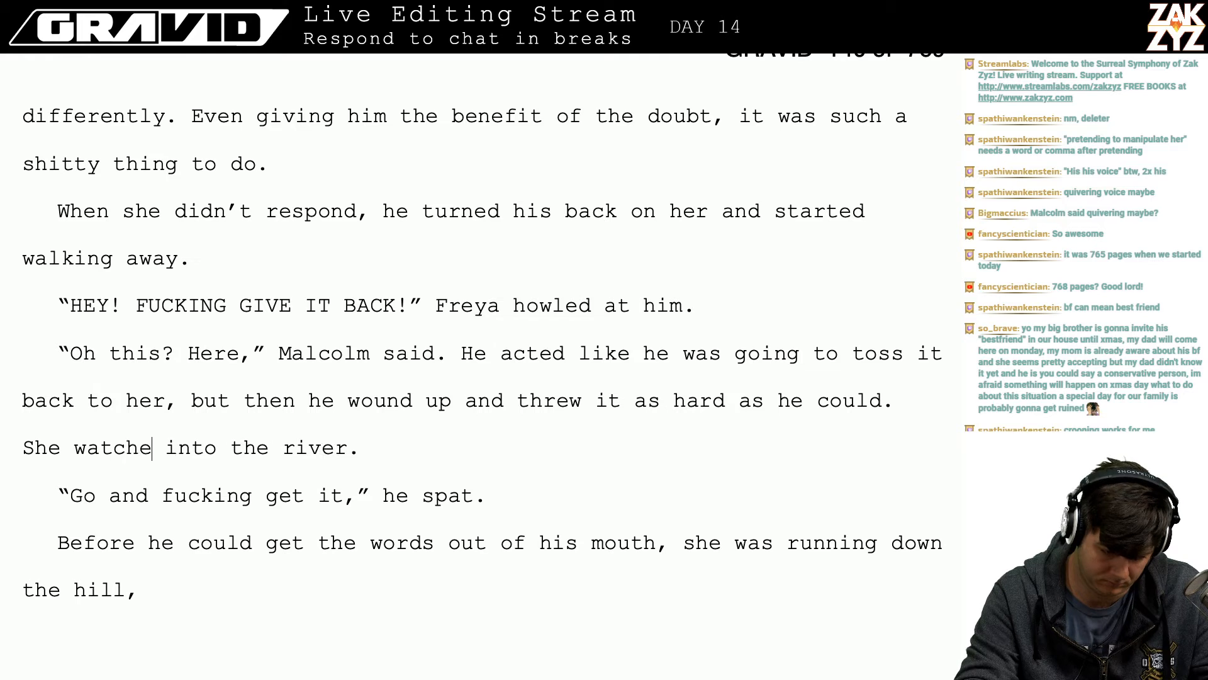
type("arc ")
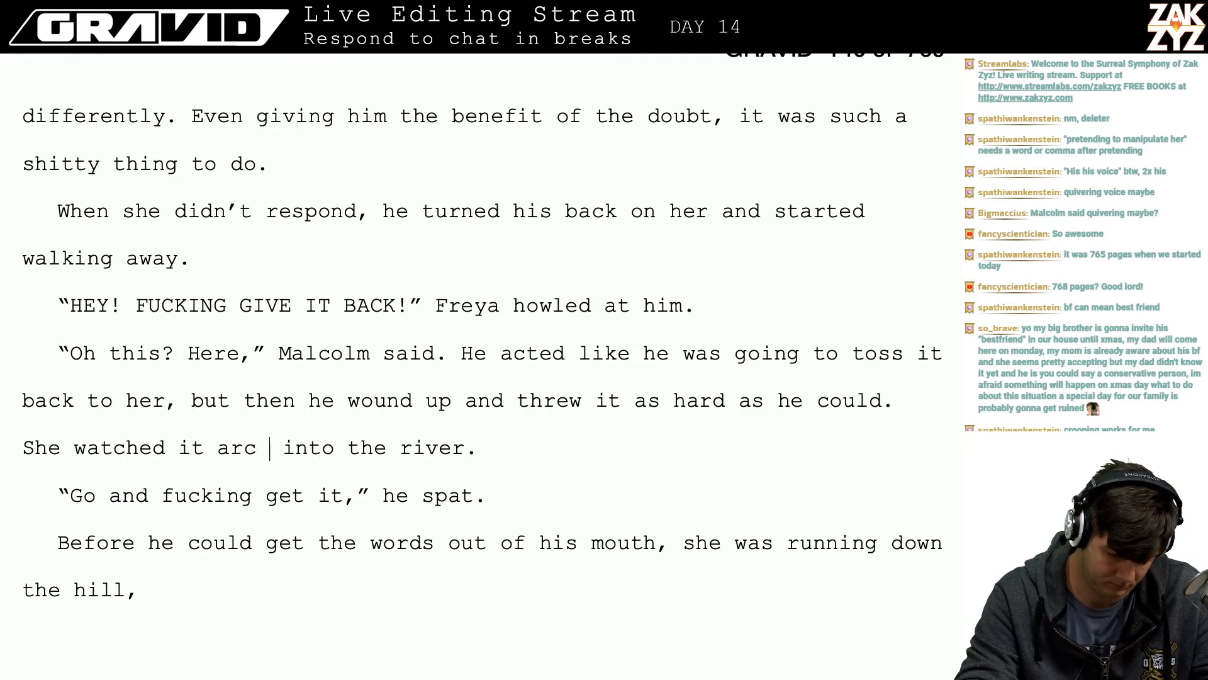
type("through the air a")
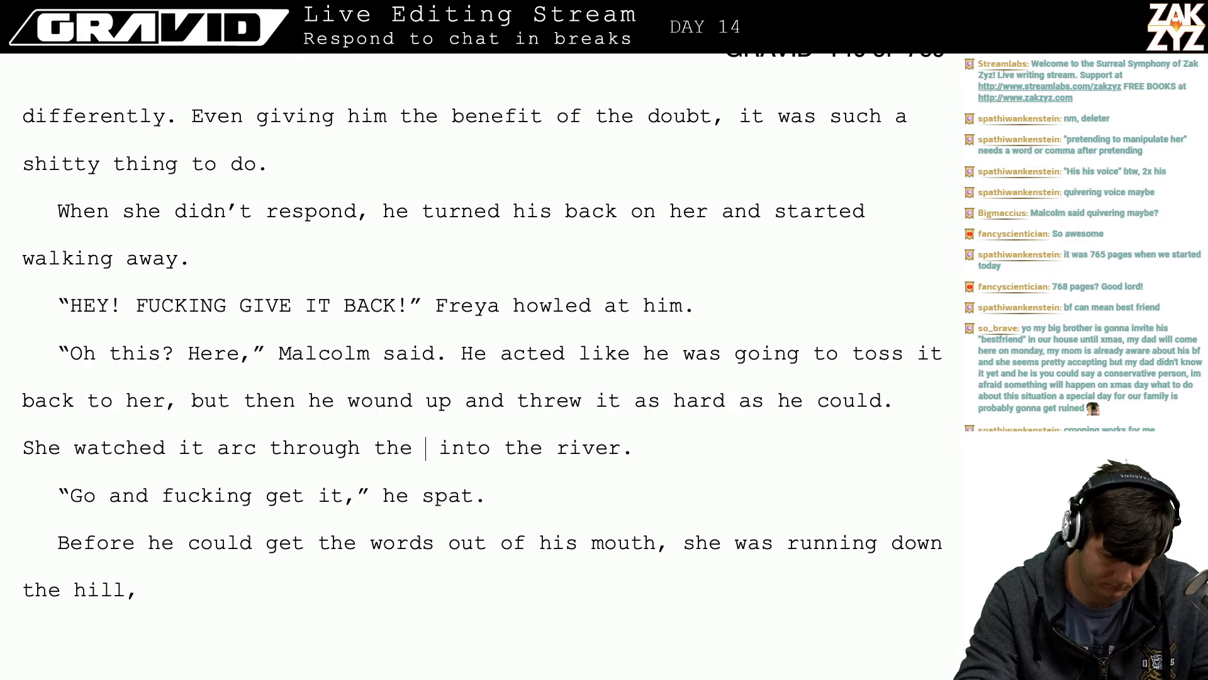
type("nd plunge into")
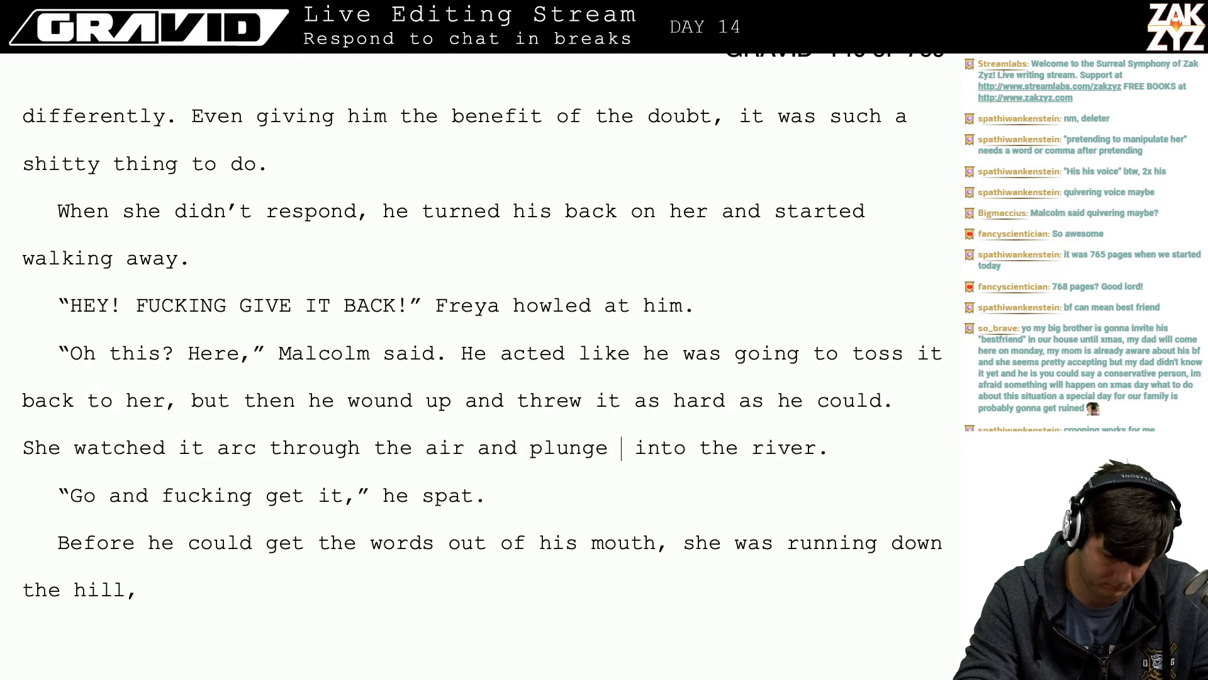
type(" the Riv into the river.")
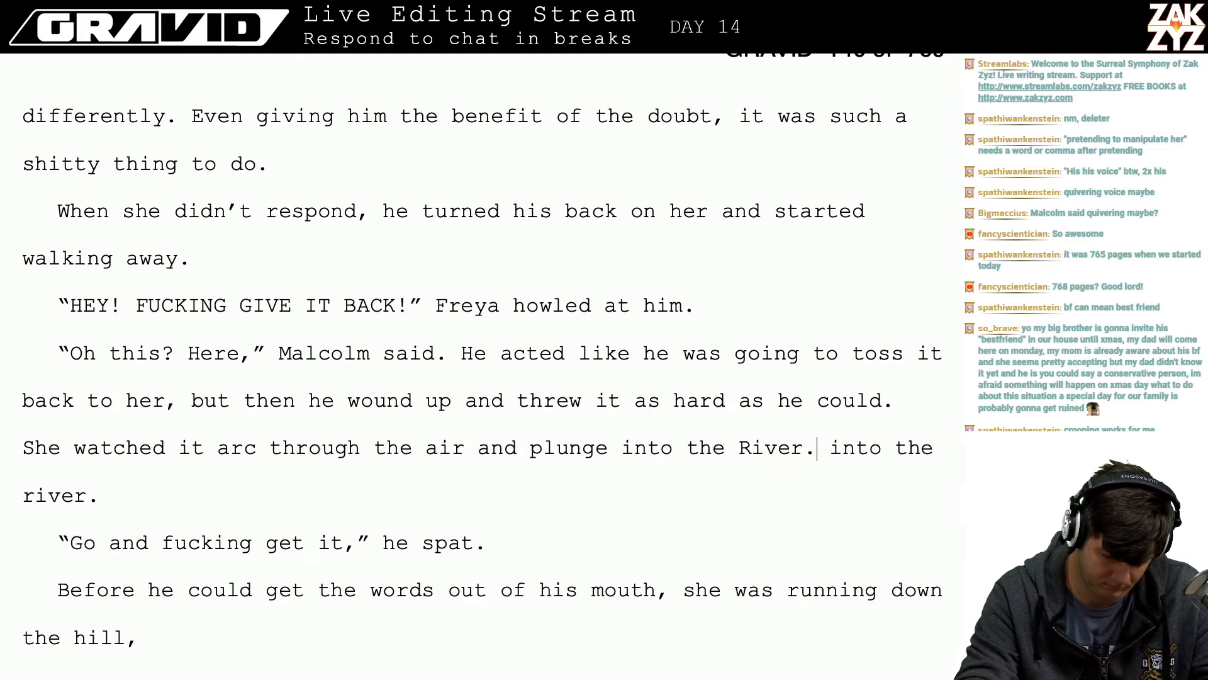
- Change the capitalised "River." after "plunge into the" to lowercase "river."
key("BackSpace")
key("BackSpace")
key("BackSpace")
key("BackSpace")
key("BackSpace")
key("BackSpace")
type("river.")
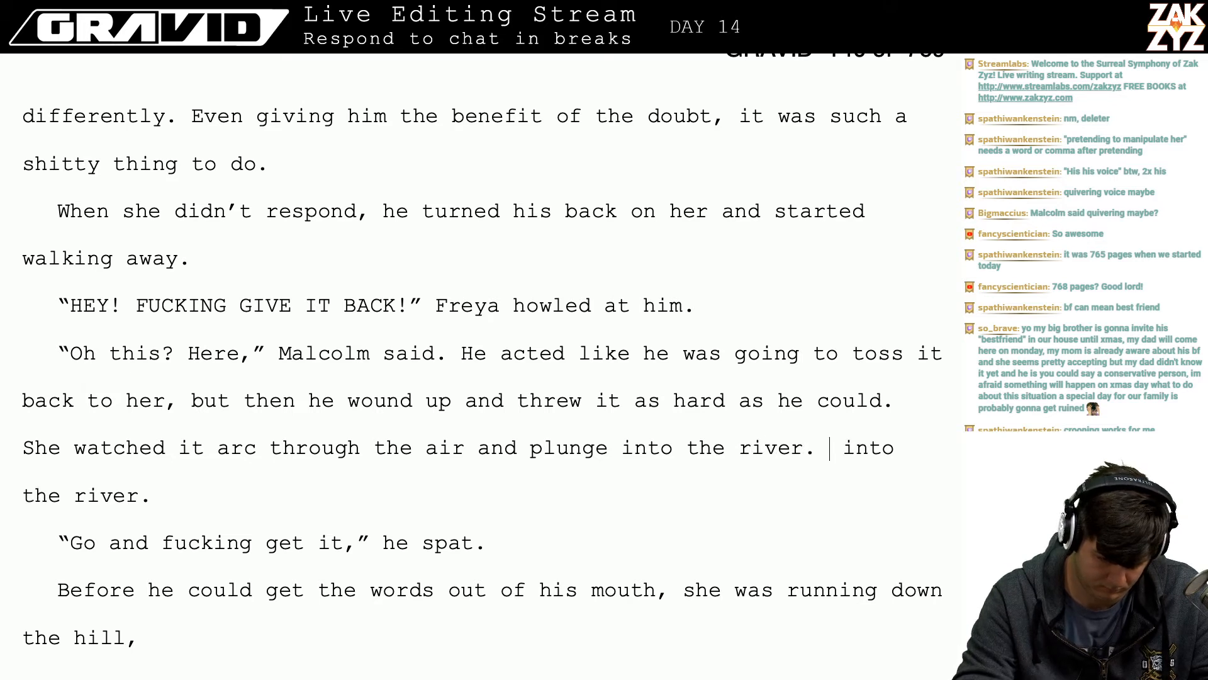
- Delete the leftover words "into the river." at the end of Malcolm's paragraph
key("shift+Right")
key("shift+Right")
key("shift+Right")
key("shift+Right")
key("shift+Right")
key("shift+Right")
key("shift+Right")
key("shift+Right")
key("shift+Right")
key("shift+Right")
key("shift+Right")
key("shift+Right")
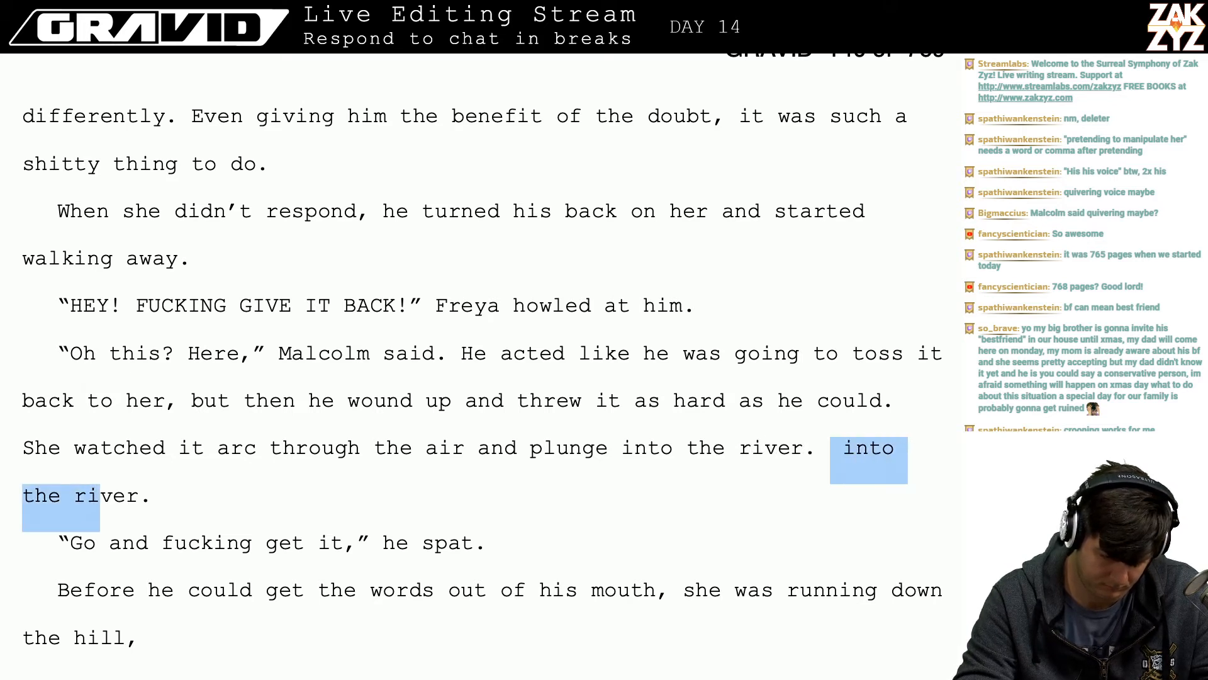
key("shift+Right")
key("shift+Right")
key("shift+Right")
key("shift+Right")
key("shift+Right")
key("shift+Left")
key("BackSpace")
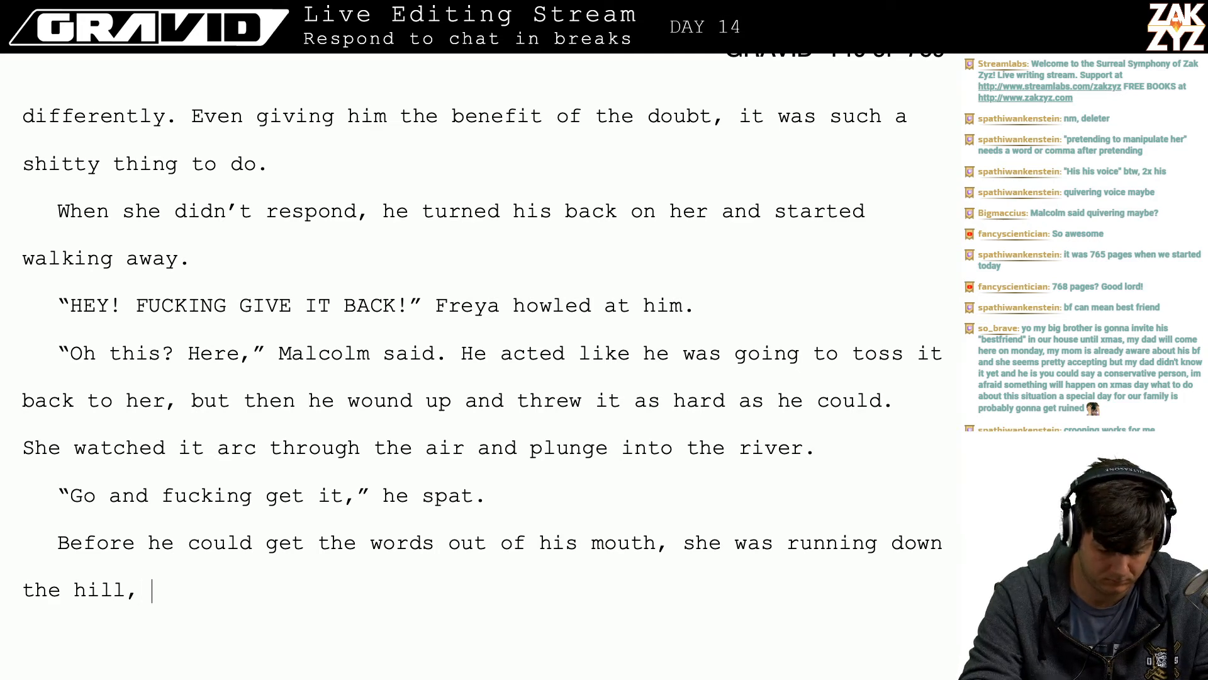
type("and diving")
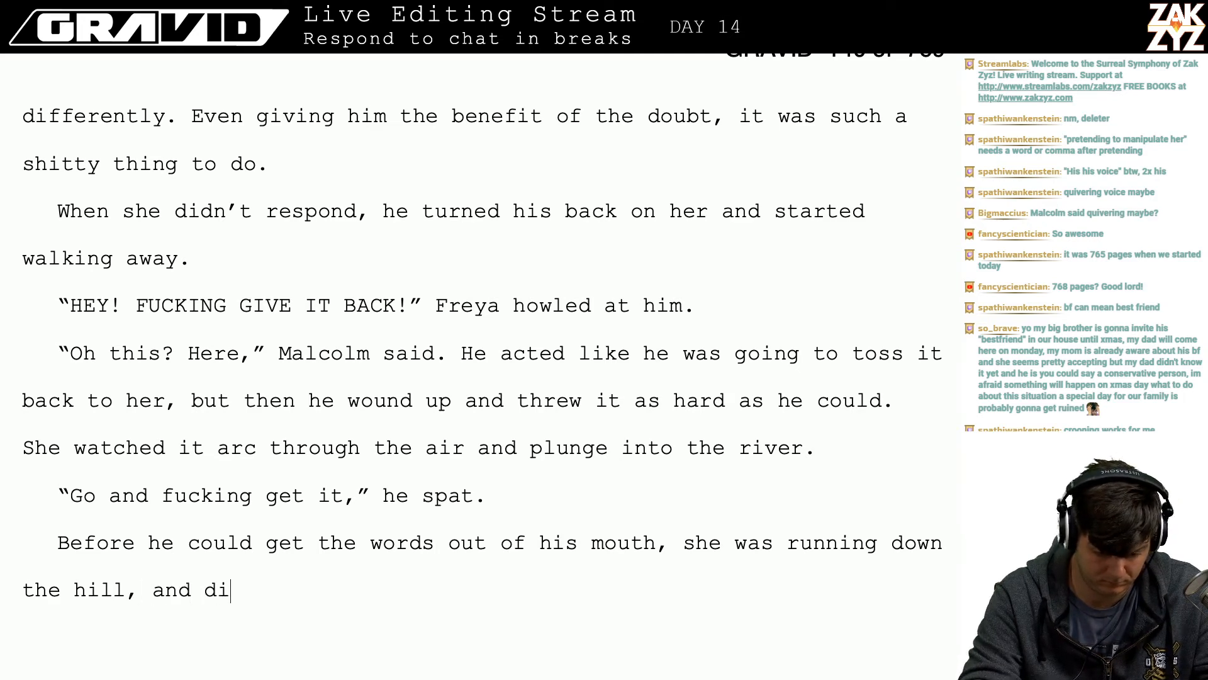
key("BackSpace")
key("BackSpace")
key("BackSpace")
key("BackSpace")
key("BackSpace")
key("BackSpace")
key("BackSpace")
key("BackSpace")
key("BackSpace")
key("BackSpace")
key("BackSpace")
key("BackSpace")
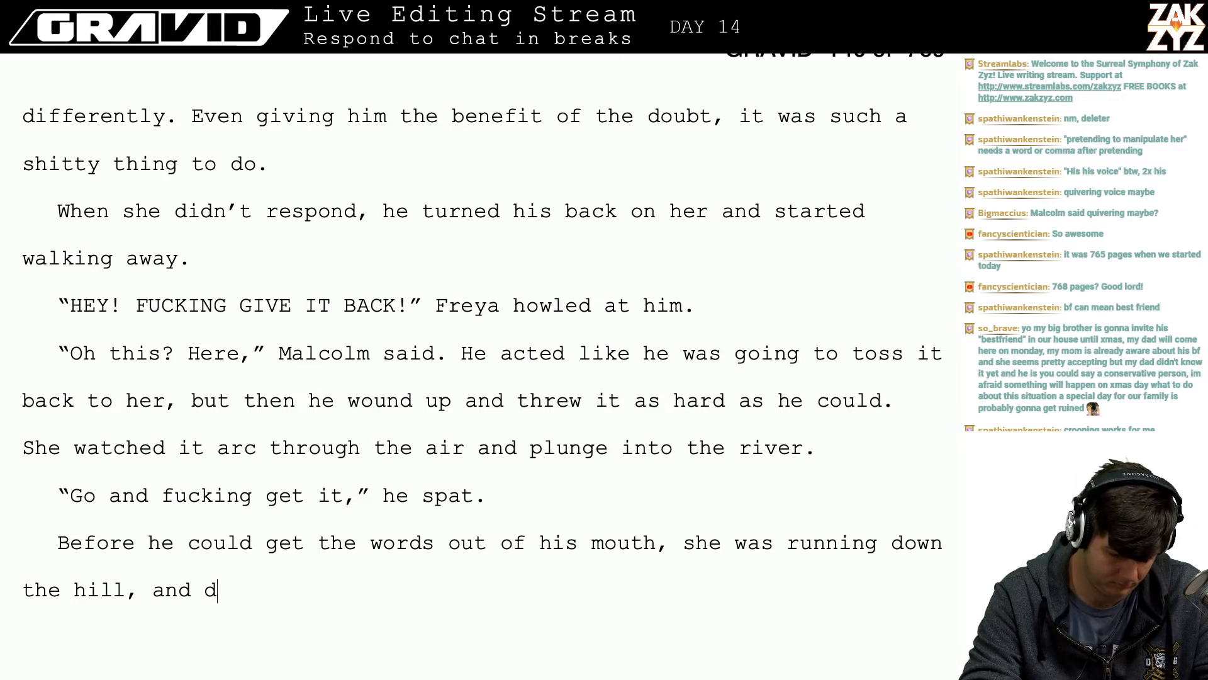
type("and wa")
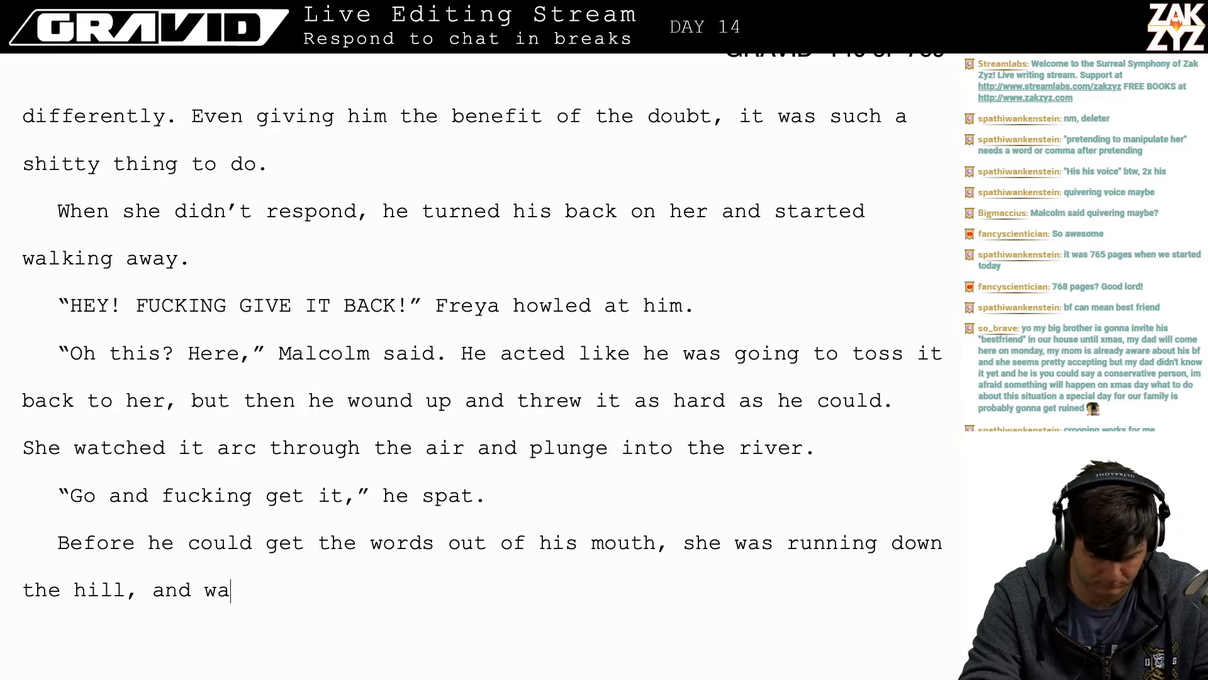
type("ding out into the")
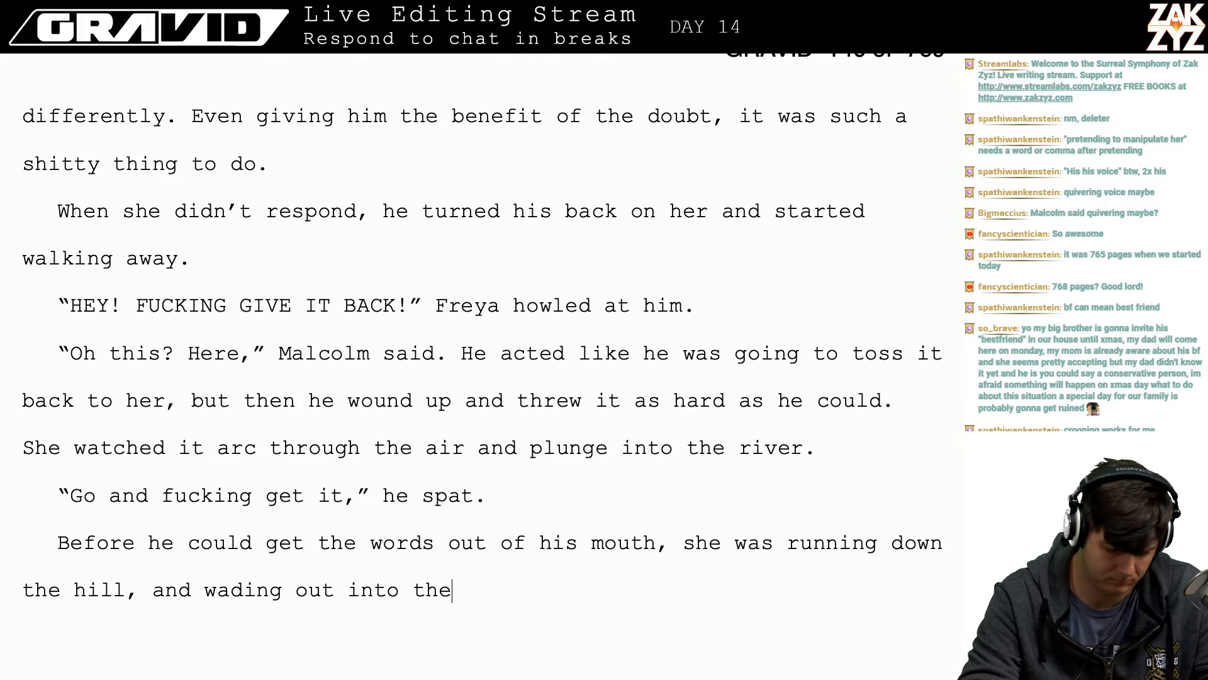
key("BackSpace")
key("BackSpace")
key("BackSpace")
key("BackSpace")
key("BackSpace")
key("BackSpace")
key("BackSpace")
key("BackSpace")
key("BackSpace")
key("BackSpace")
key("BackSpace")
key("BackSpace")
key("BackSpace")
key("BackSpace")
key("BackSpace")
key("BackSpace")
key("BackSpace")
key("BackSpace")
key("BackSpace")
key("BackSpace")
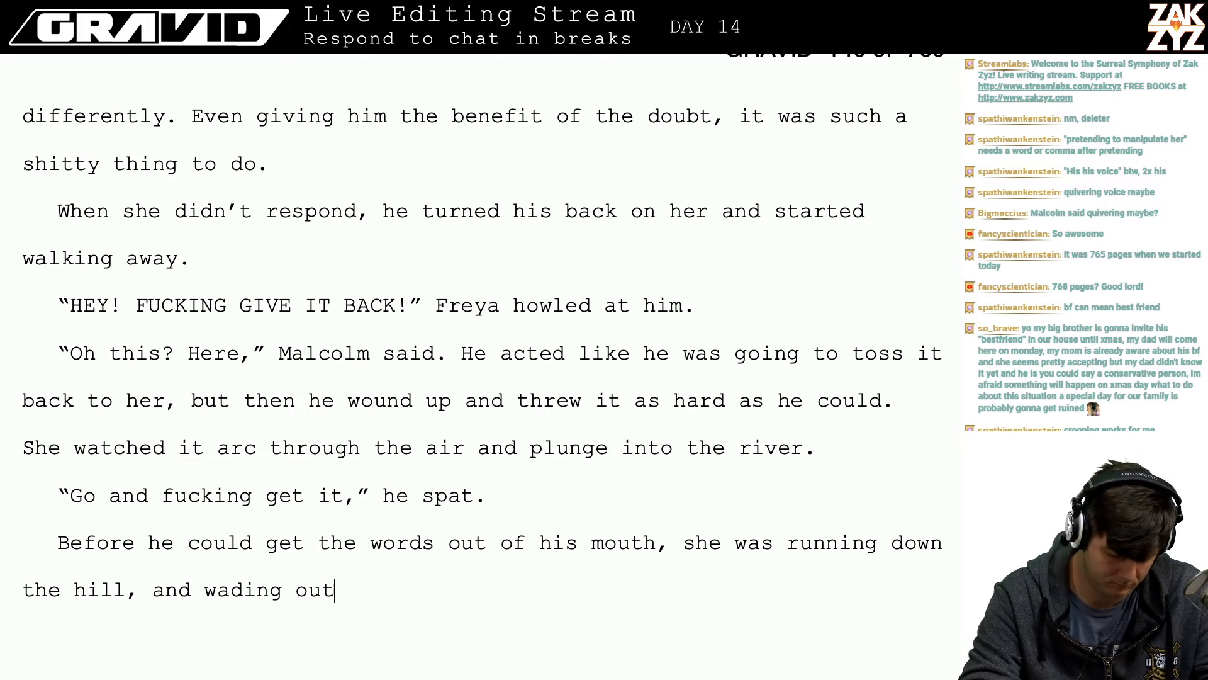
- Remove the comma and wording after "running down the hill" and end the sentence there with a period
key("BackSpace")
key("BackSpace")
key("BackSpace")
key("BackSpace")
type(".")
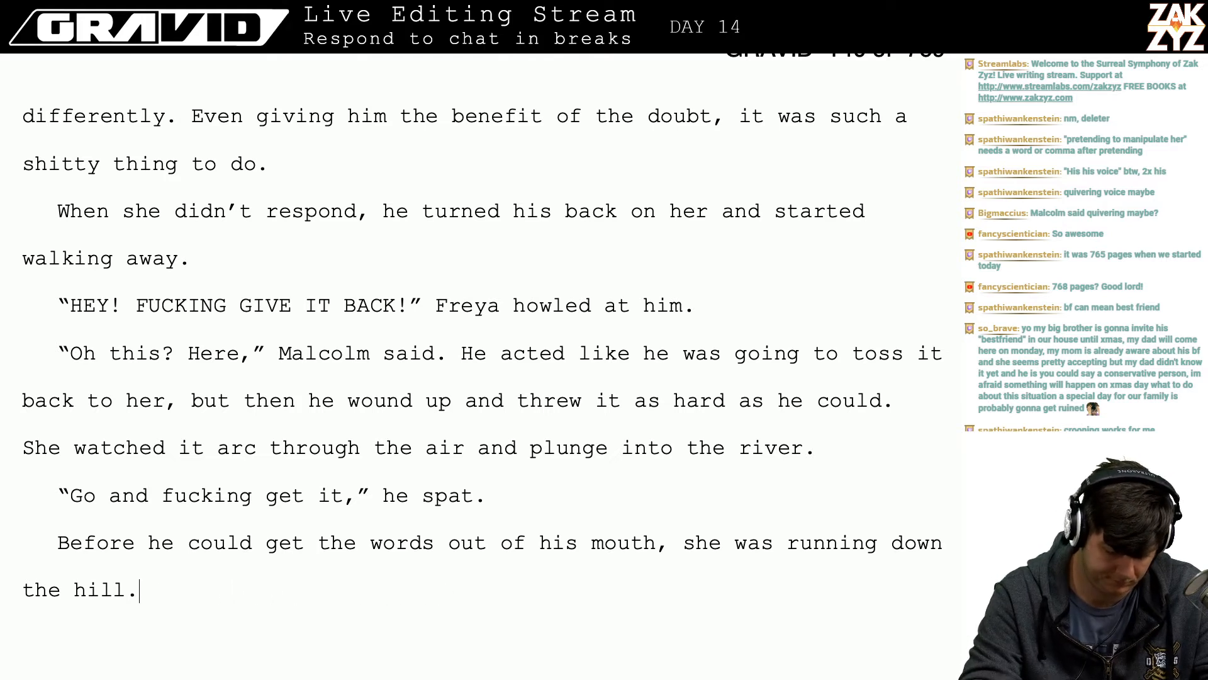
type(" She dind't")
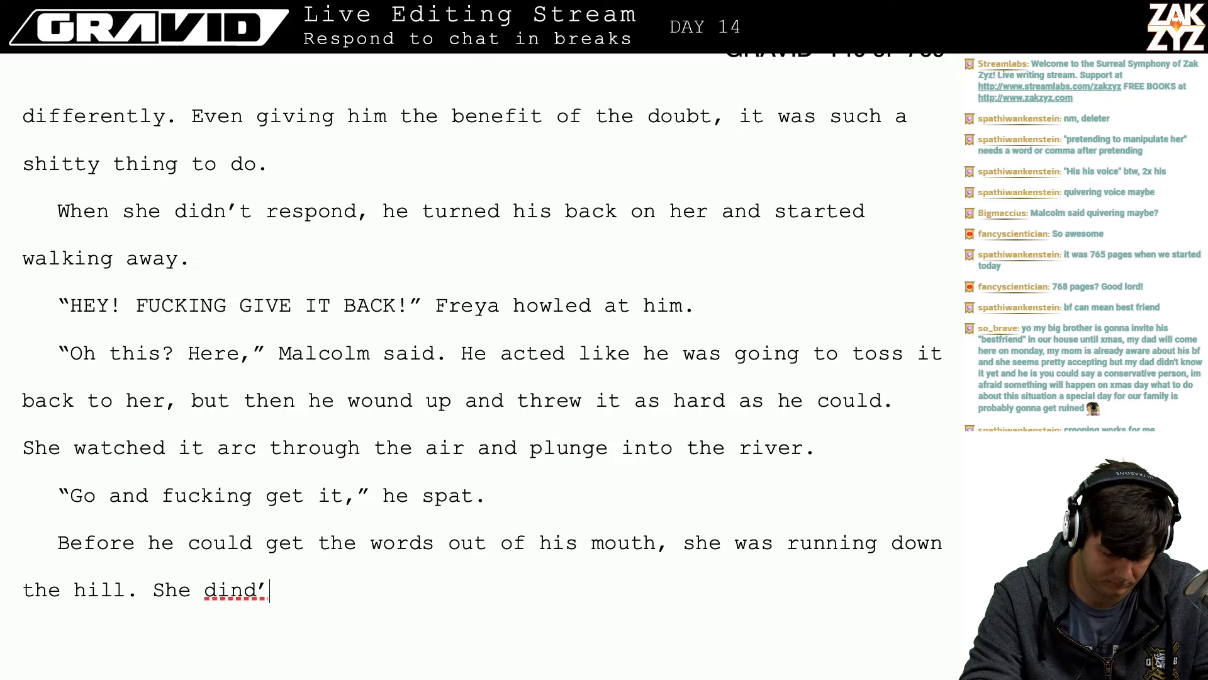
key("BackSpace")
key("BackSpace")
key("BackSpace")
key("BackSpace")
key("BackSpace")
key("BackSpace")
key("BackSpace")
key("BackSpace")
key("BackSpace")
key("BackSpace")
type("W")
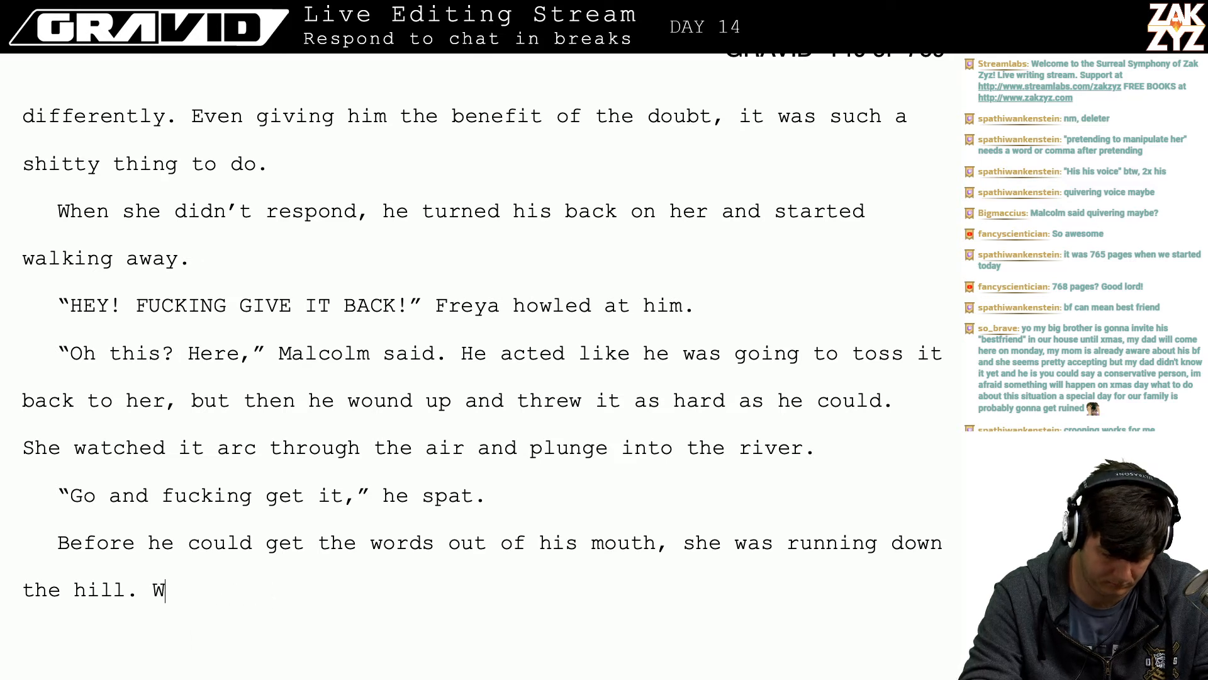
type("ithout")
key("BackSpace")
key("BackSpace")
key("BackSpace")
key("BackSpace")
key("BackSpace")
key("BackSpace")
key("BackSpace")
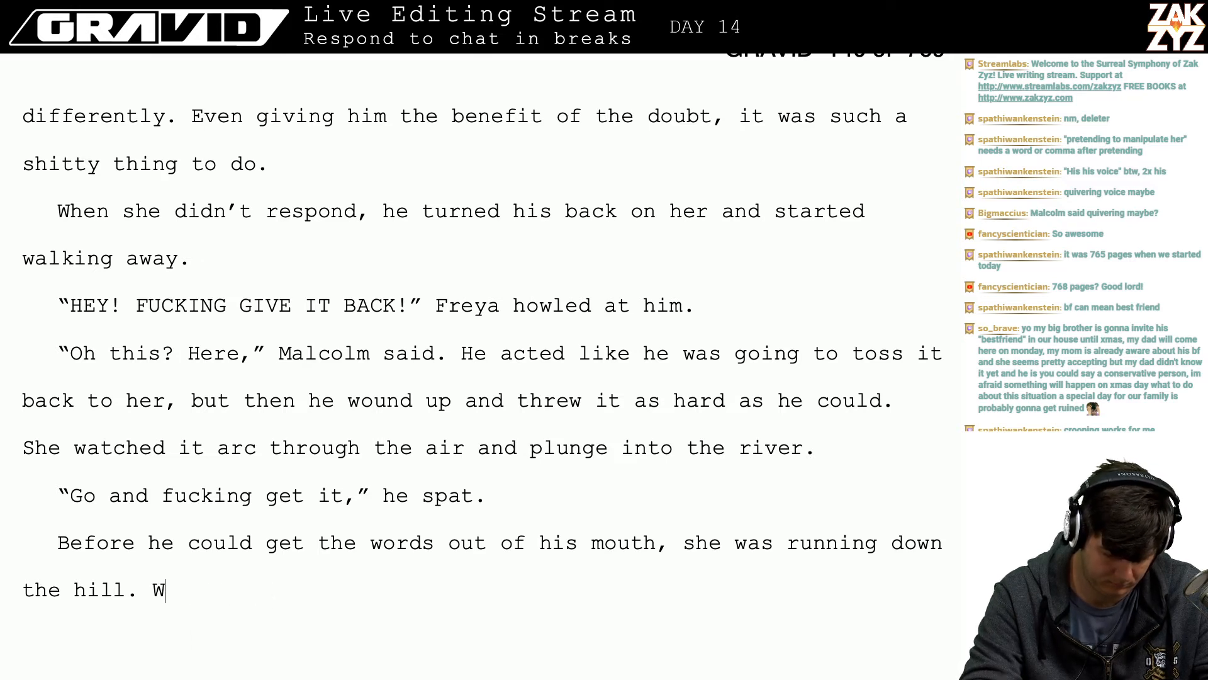
- Write "There was no hesitation she waded out into the black water" after "running down the hill."
type("There was")
key("BackSpace")
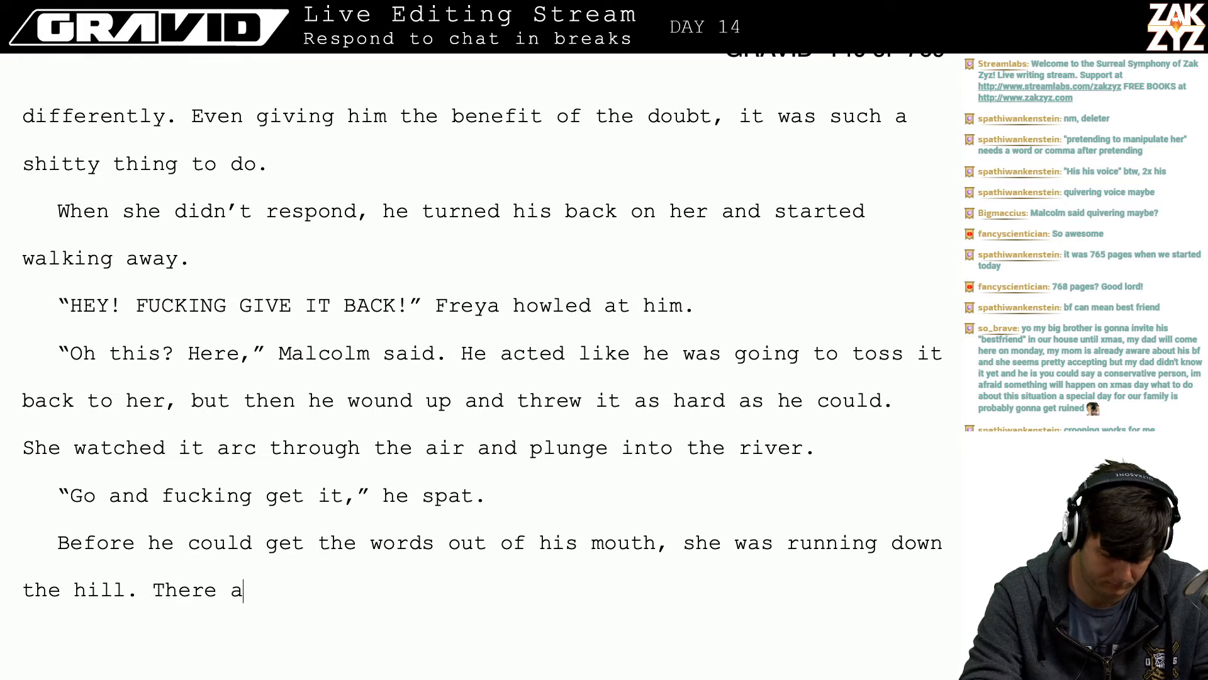
key("BackSpace")
type("was no hesitati")
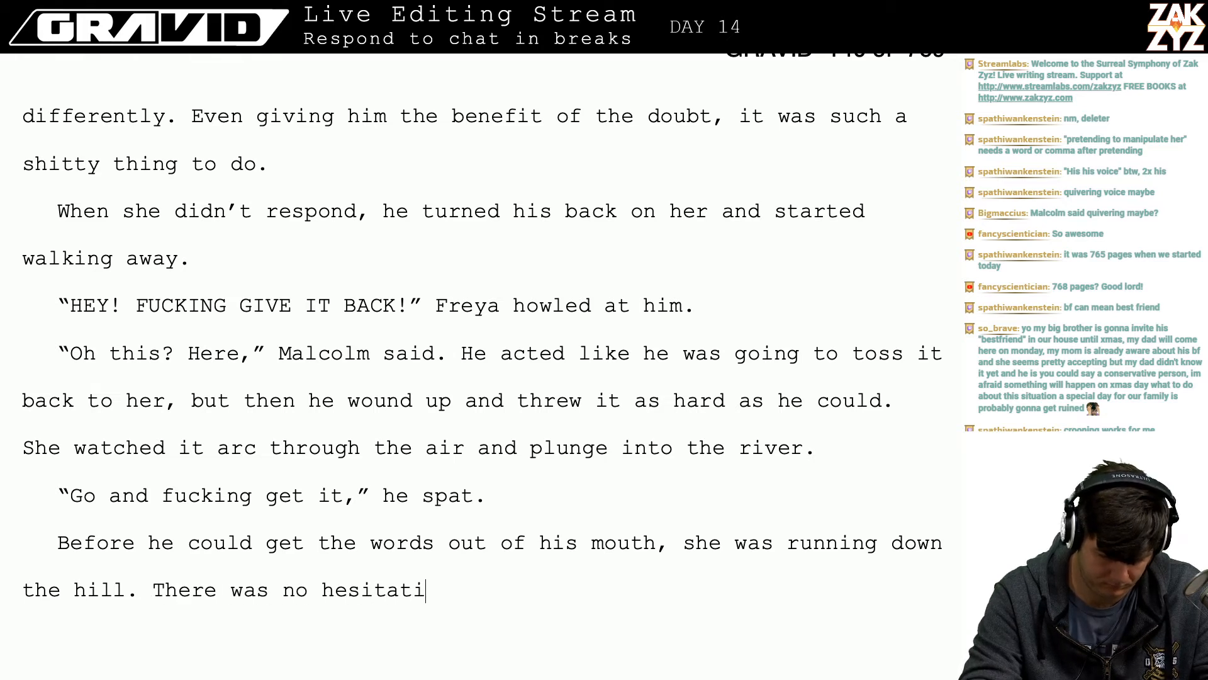
type("on she waded")
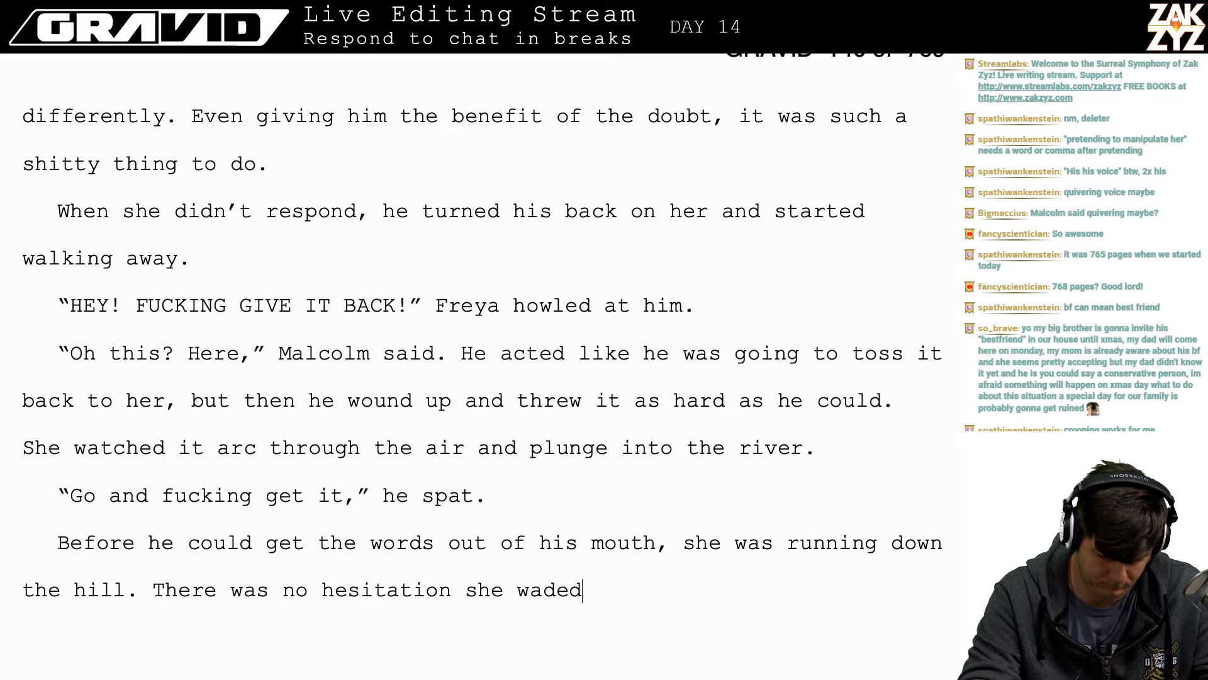
type(" out into the sill")
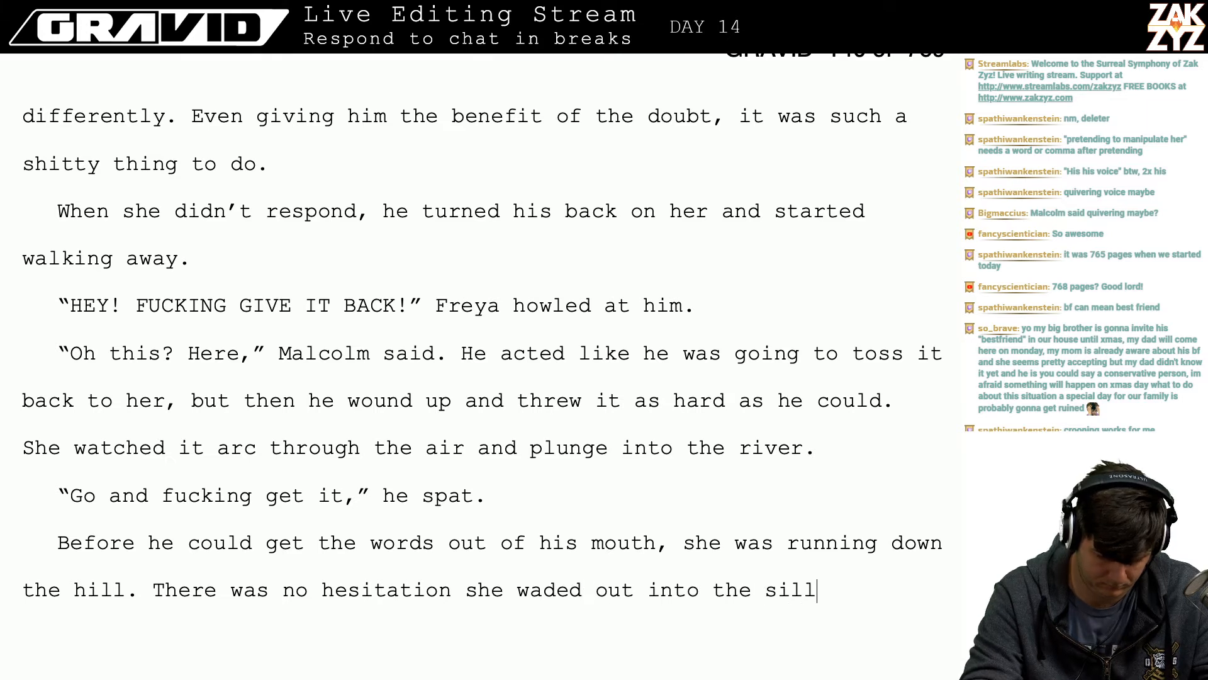
key("BackSpace")
key("BackSpace")
key("BackSpace")
key("BackSpace")
key("BackSpace")
type("black water")
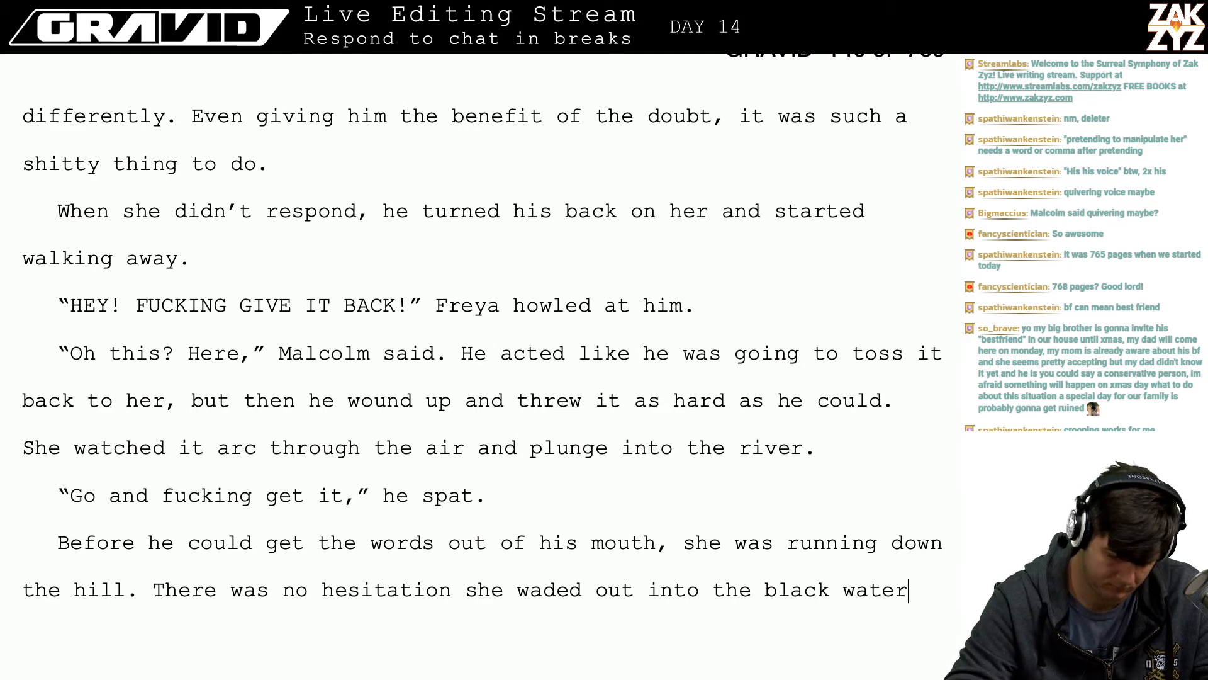
- Move the hesitation sentence down below a blank line and write "She hit the shore and never hesitated, wading out into the water" after "the hill."
key("Return")
key("Return")
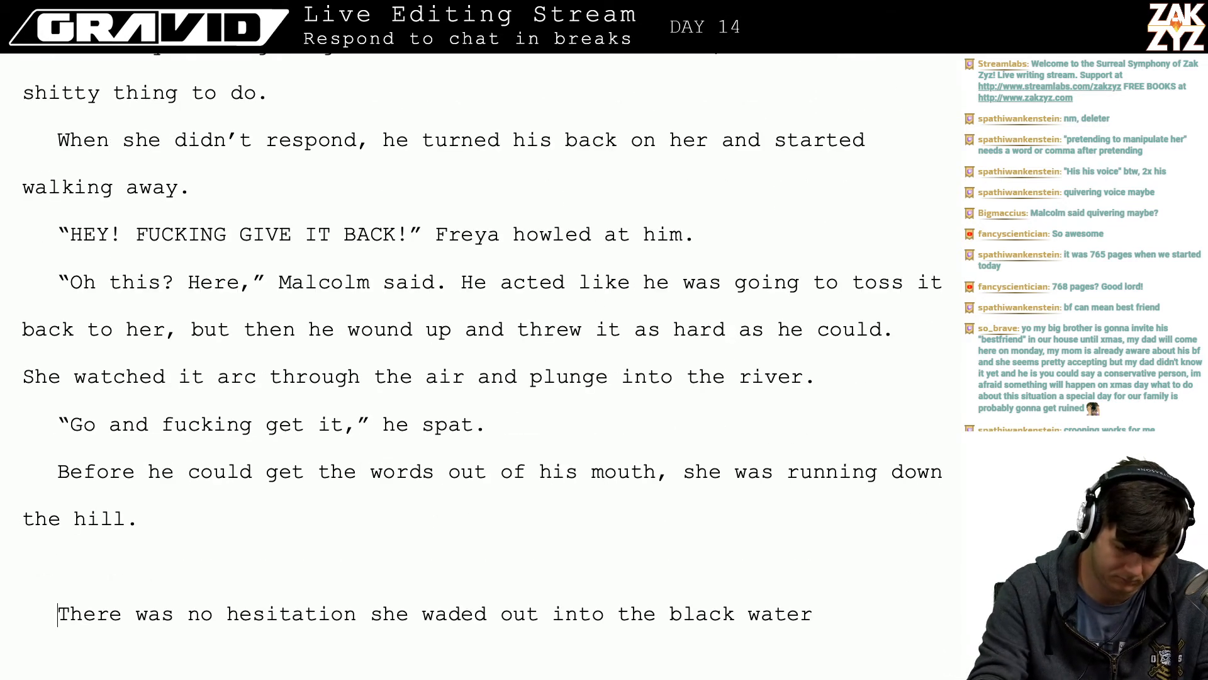
type("She")
key("BackSpace")
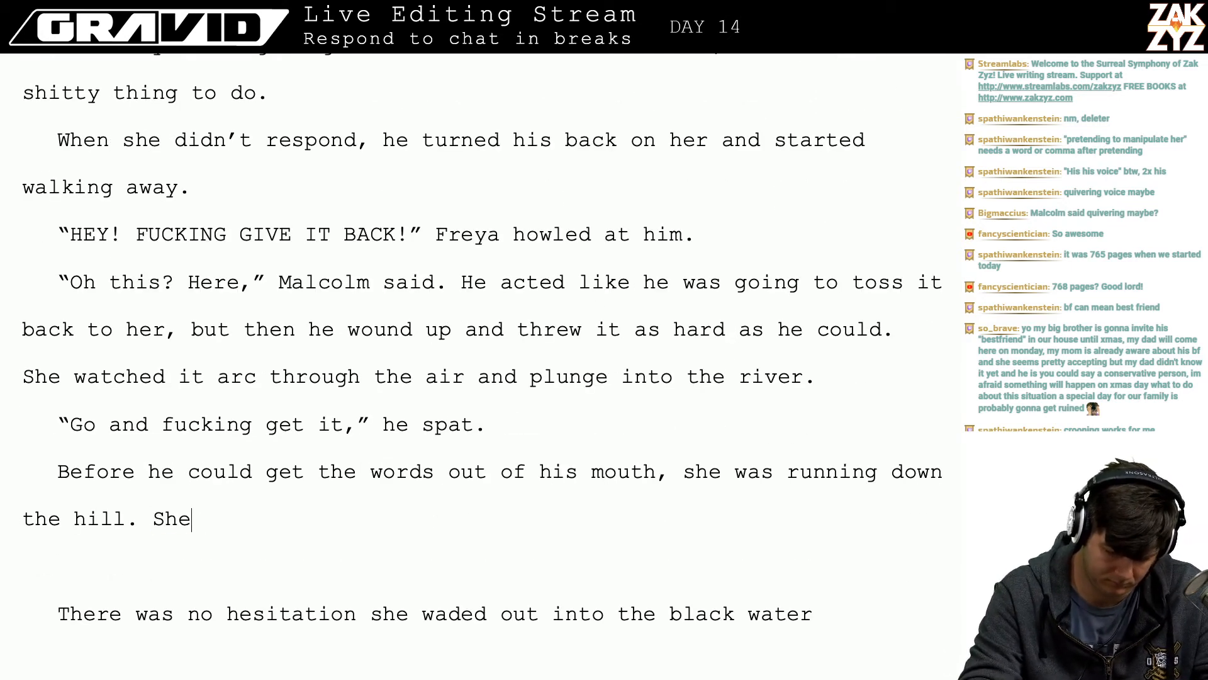
type("hit the shore and n")
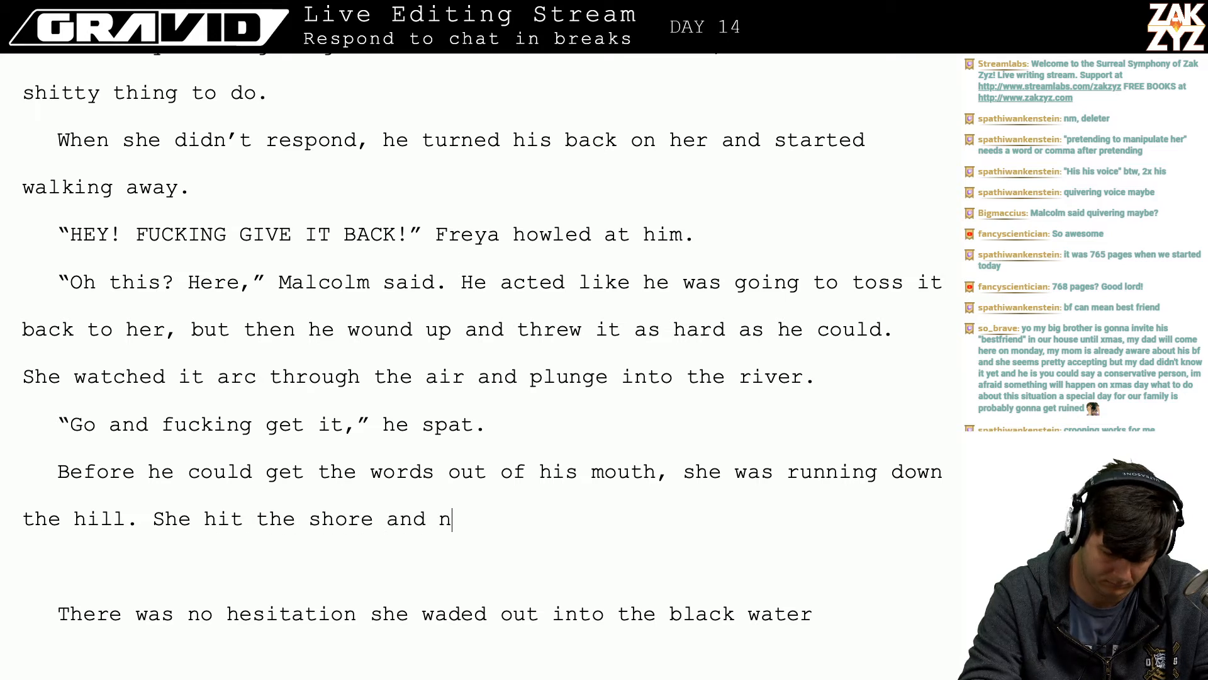
type("ever hesita")
key("BackSpace")
type("esitated,")
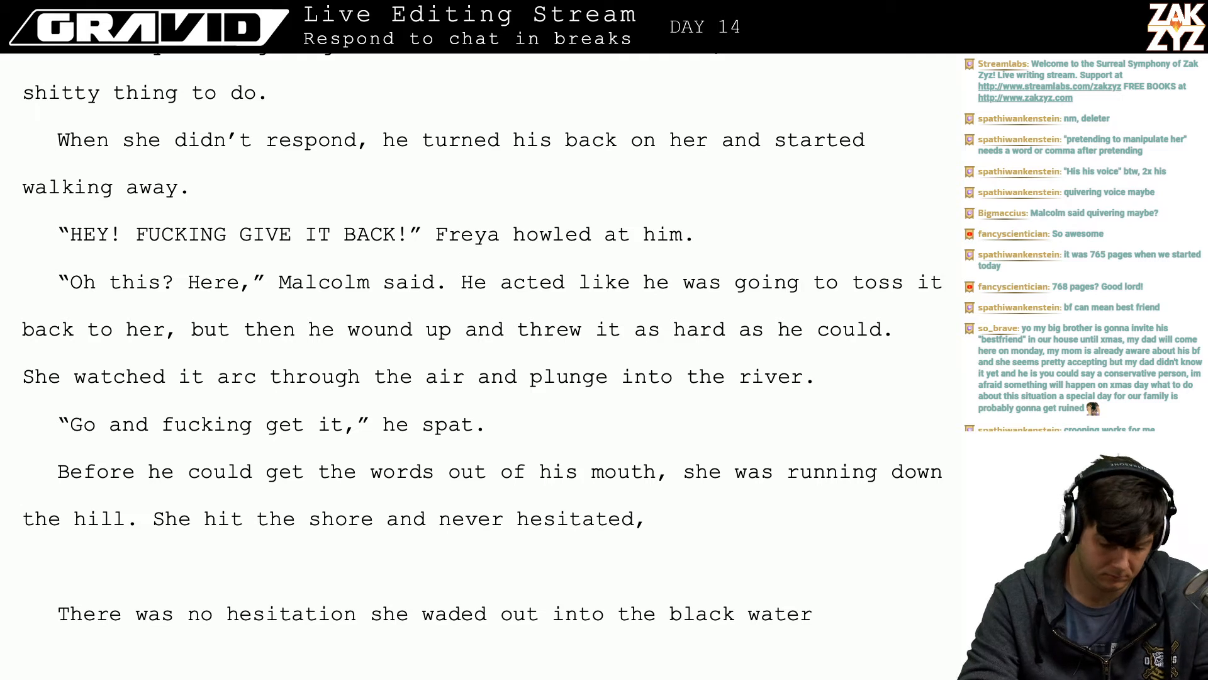
type(" wading o")
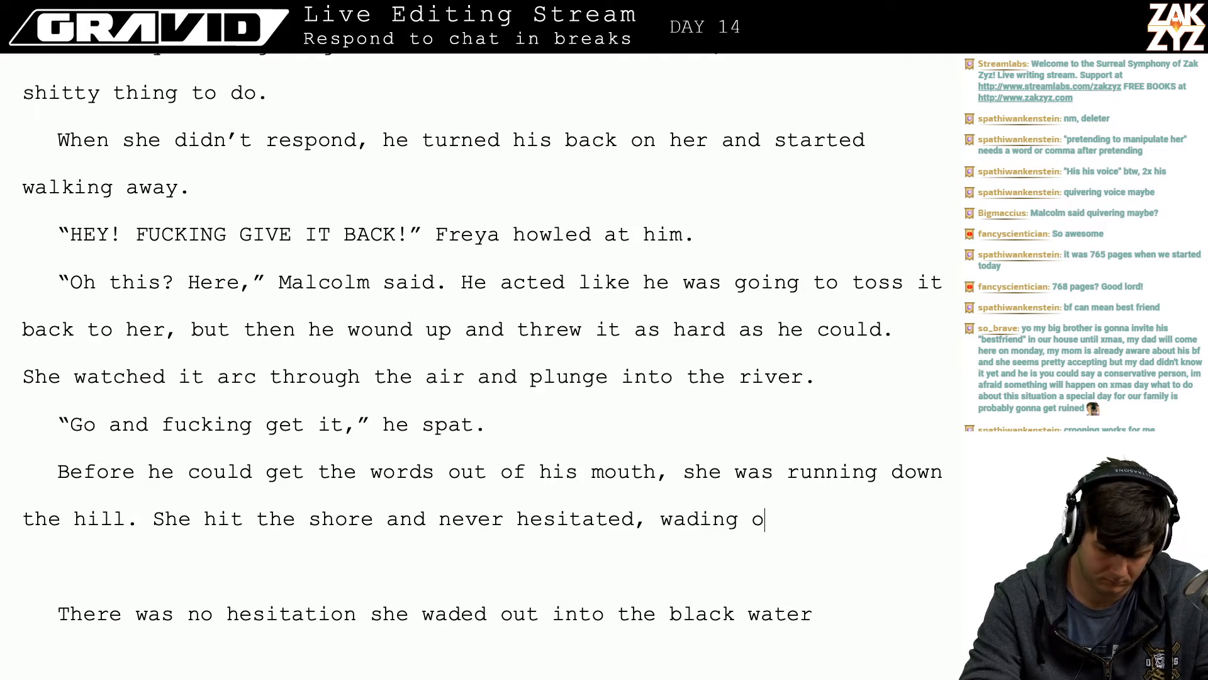
type("ut into the water")
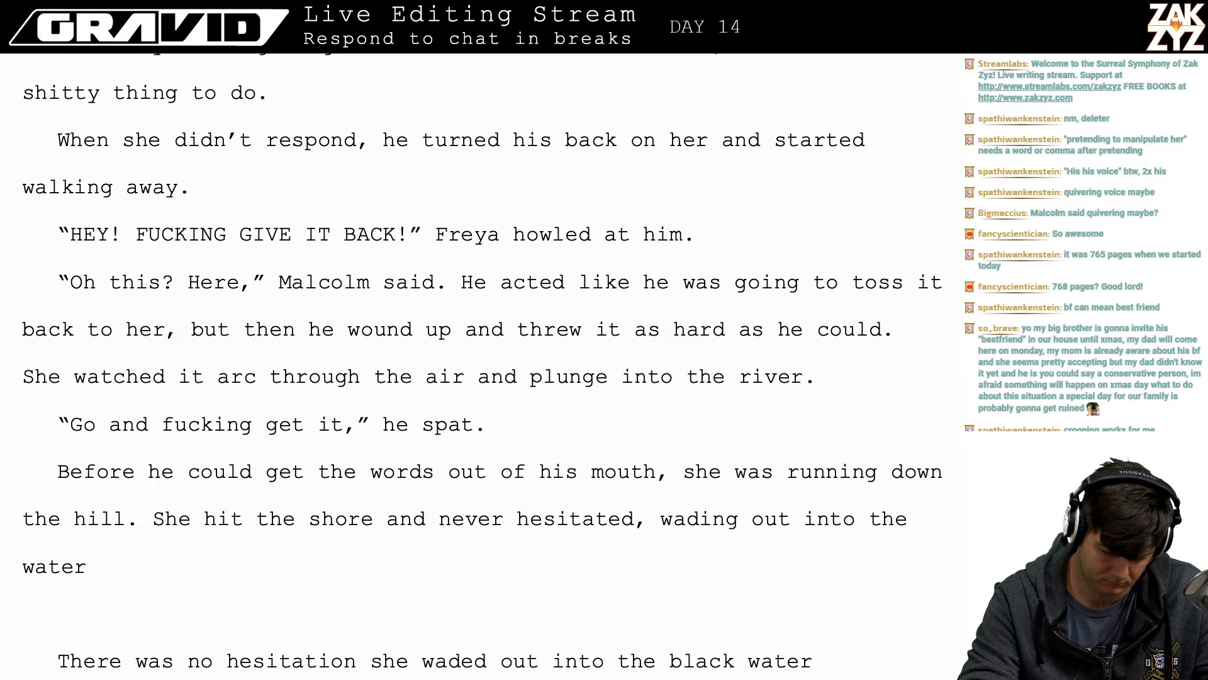
- Finish the wading sentence with ", eyes locked on the spot where it had fallen."
type(", e")
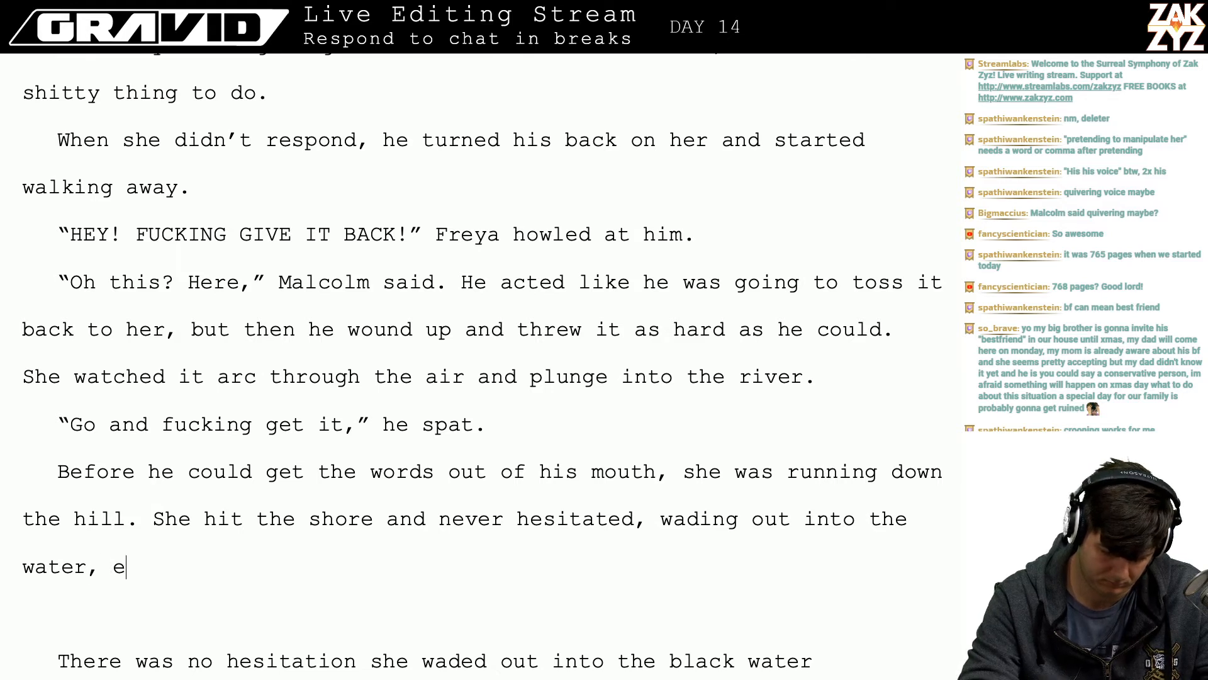
type("yes locked on")
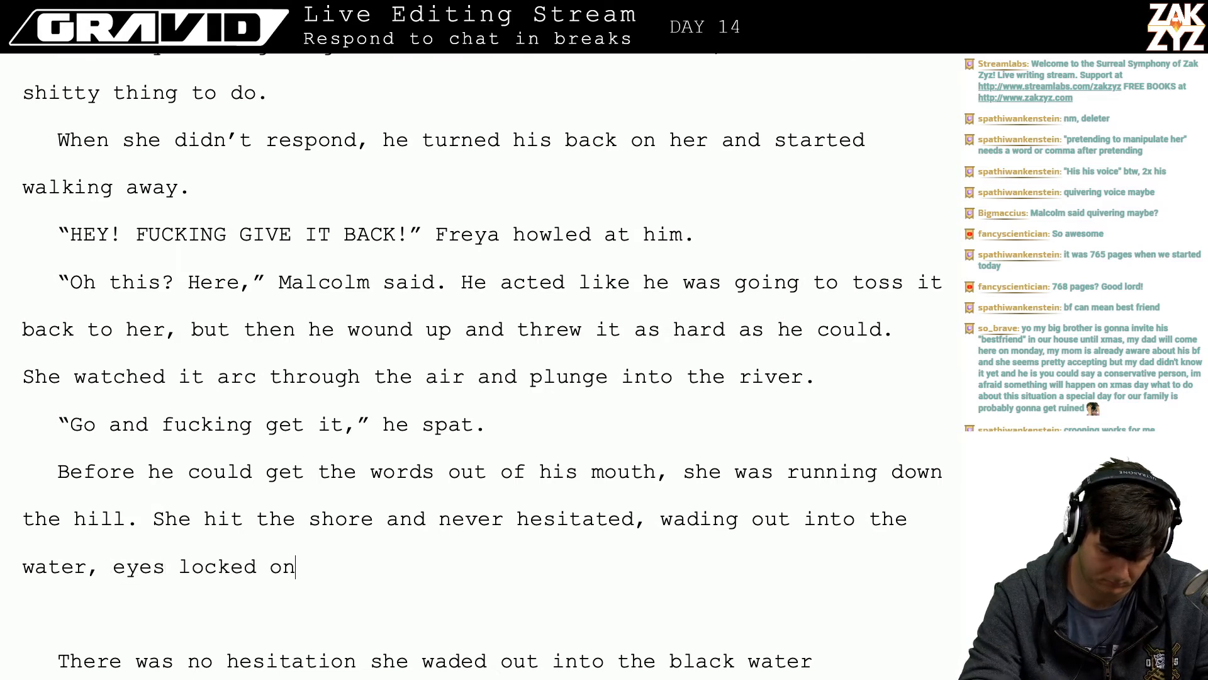
type(" the spot where it ")
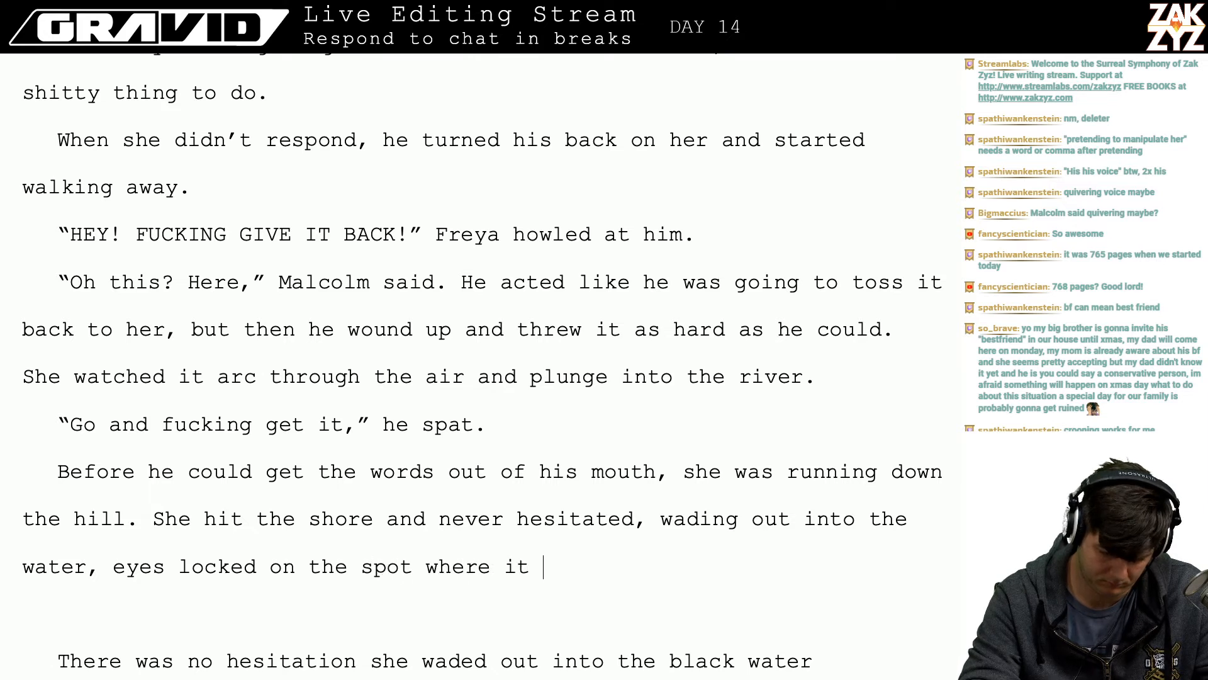
type("had fallen.")
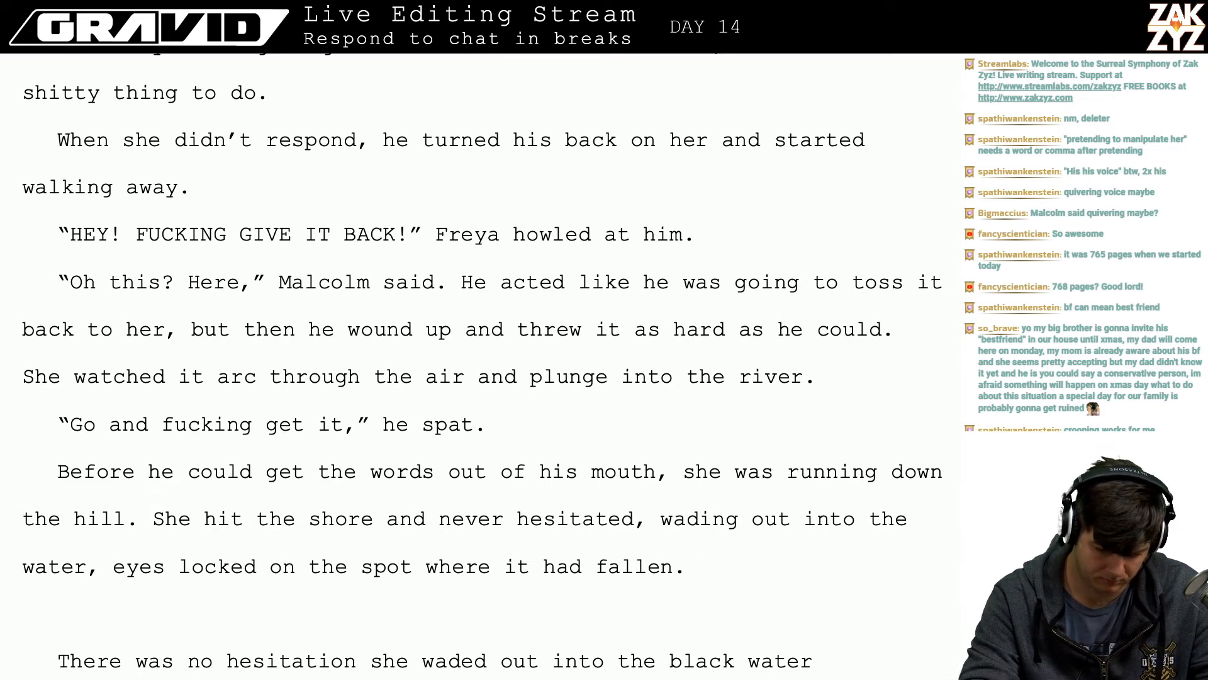
type("Freezing wa")
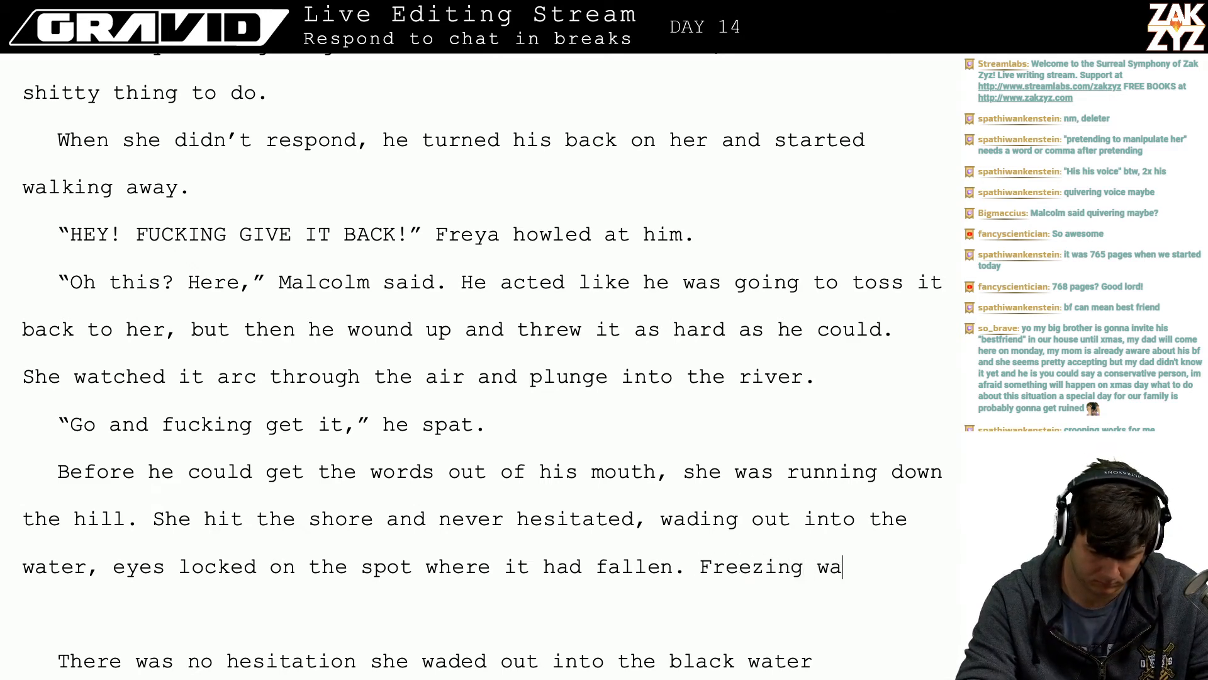
type("tedr")
key("BackSpace")
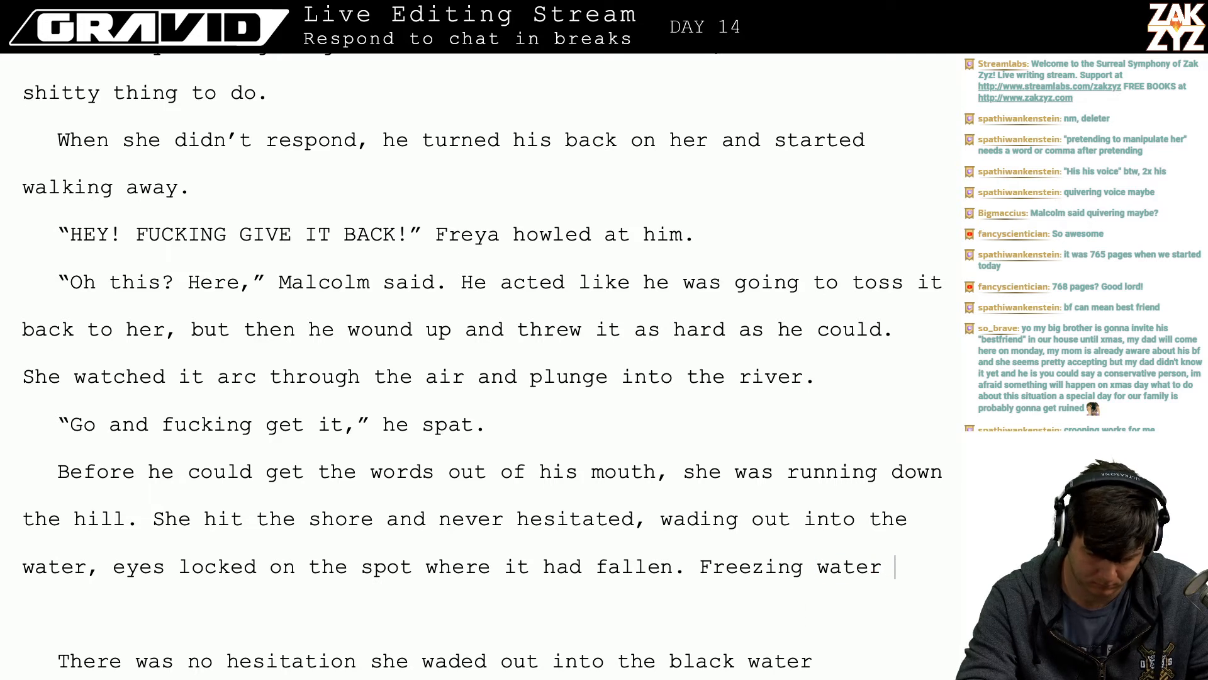
key("BackSpace")
key("BackSpace")
key("BackSpace")
key("BackSpace")
key("BackSpace")
key("BackSpace")
key("BackSpace")
key("BackSpace")
key("BackSpace")
key("BackSpace")
key("BackSpace")
key("BackSpace")
key("BackSpace")
key("BackSpace")
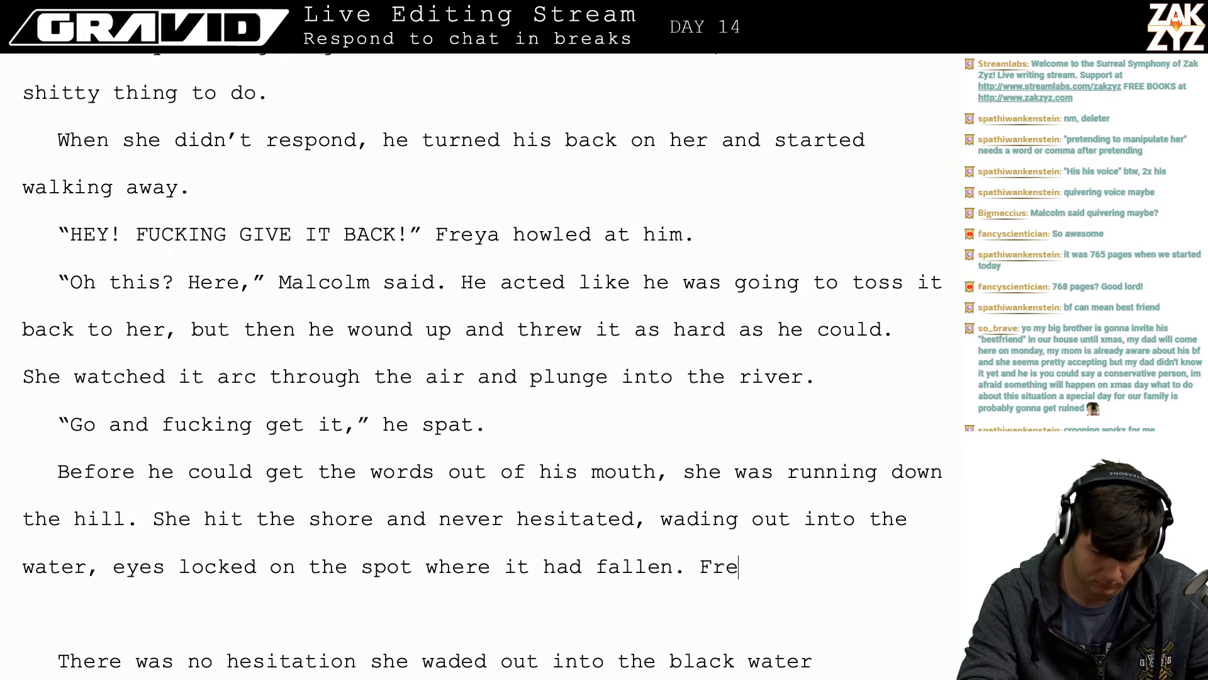
- Add "Cold, black water was in her shoes, soaking her legs and she kept going, wading in waist deep." after "had fallen."
type("Cold, bla")
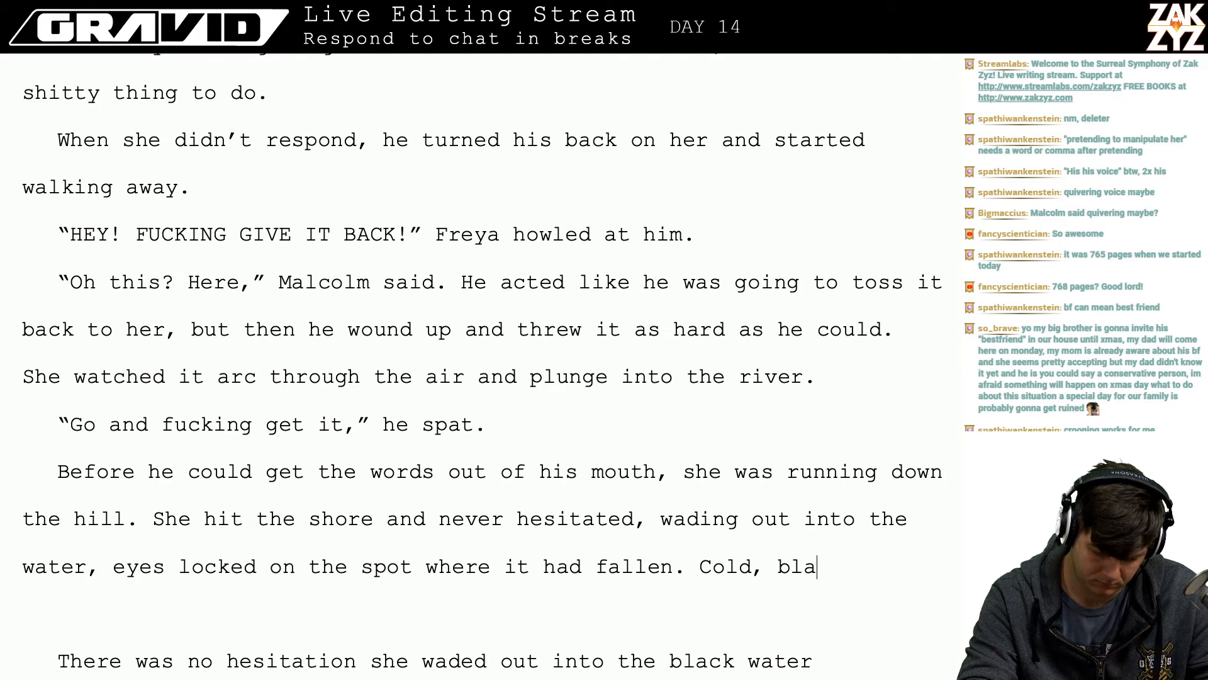
type("ck water was in ")
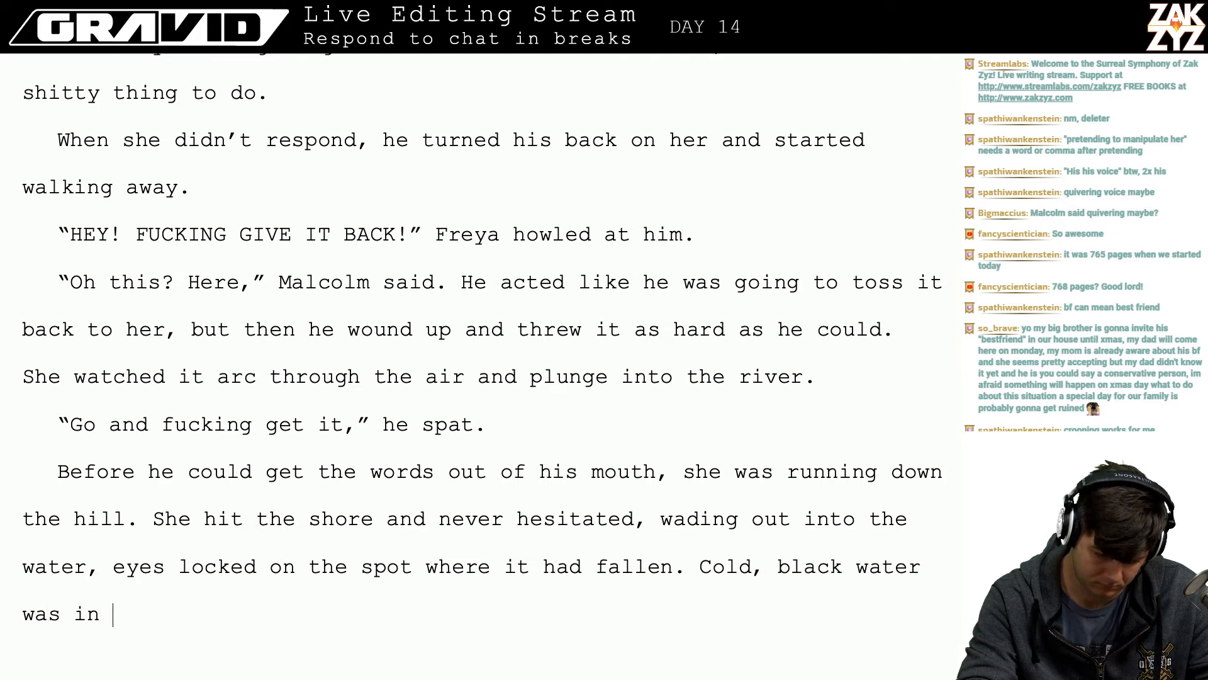
type("her shoes, so")
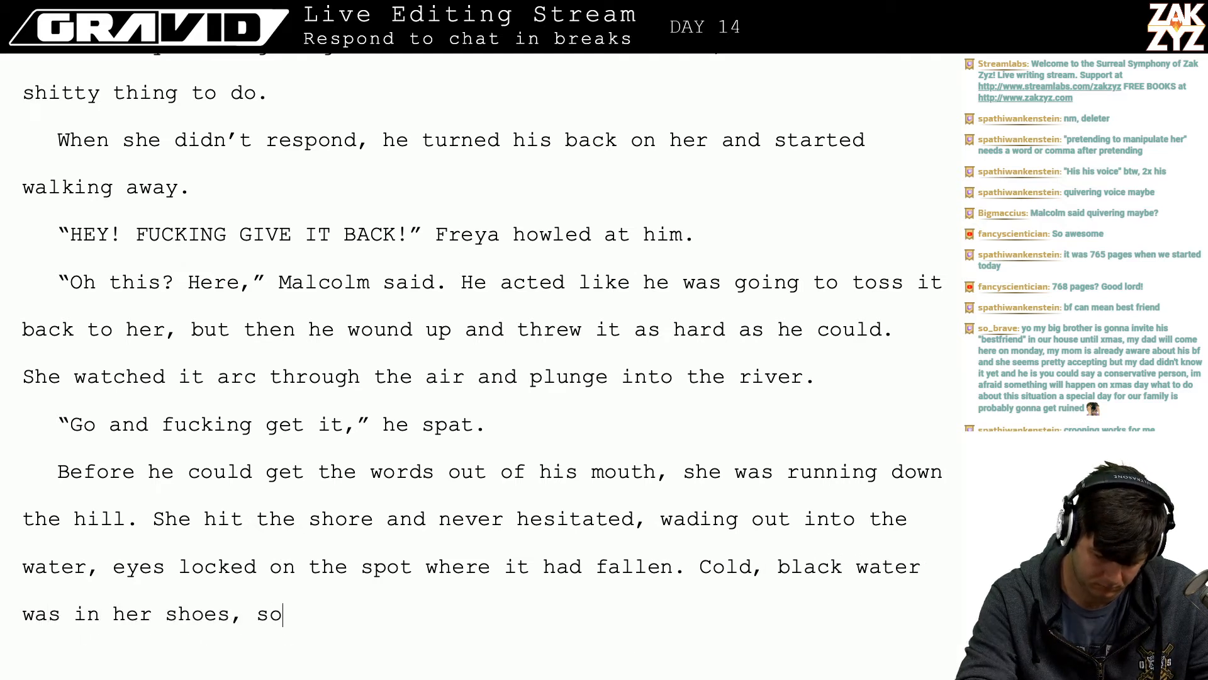
type("aking her legs and ")
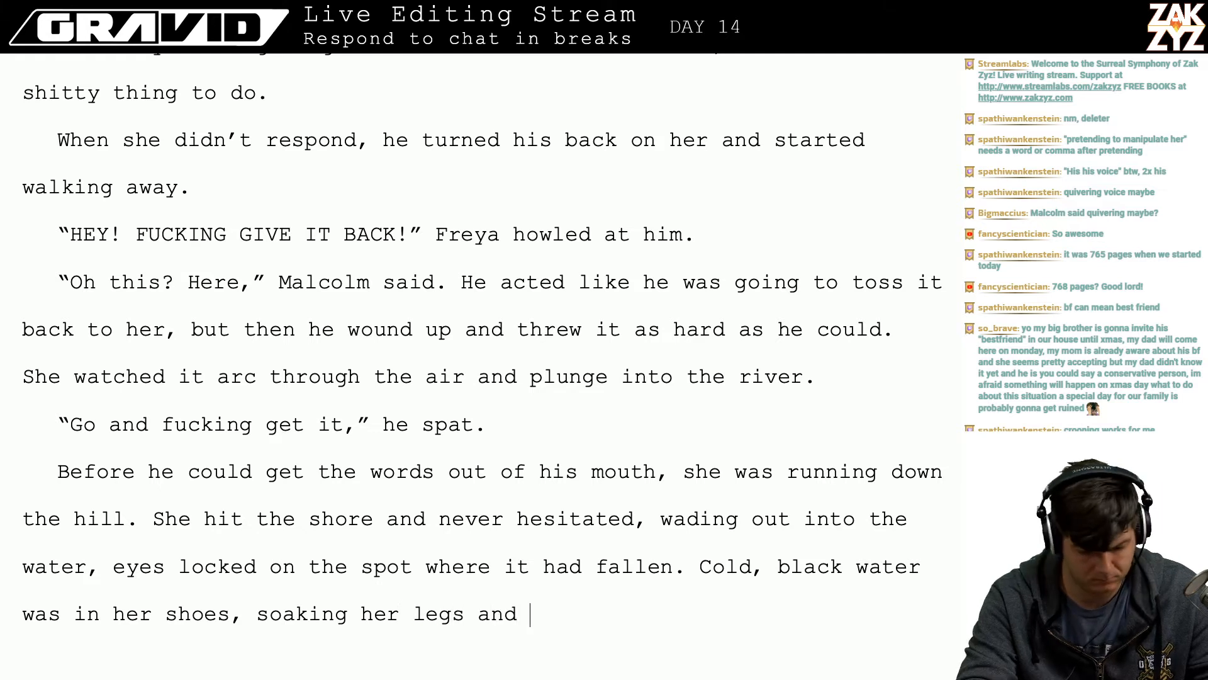
type("she kept going, wad")
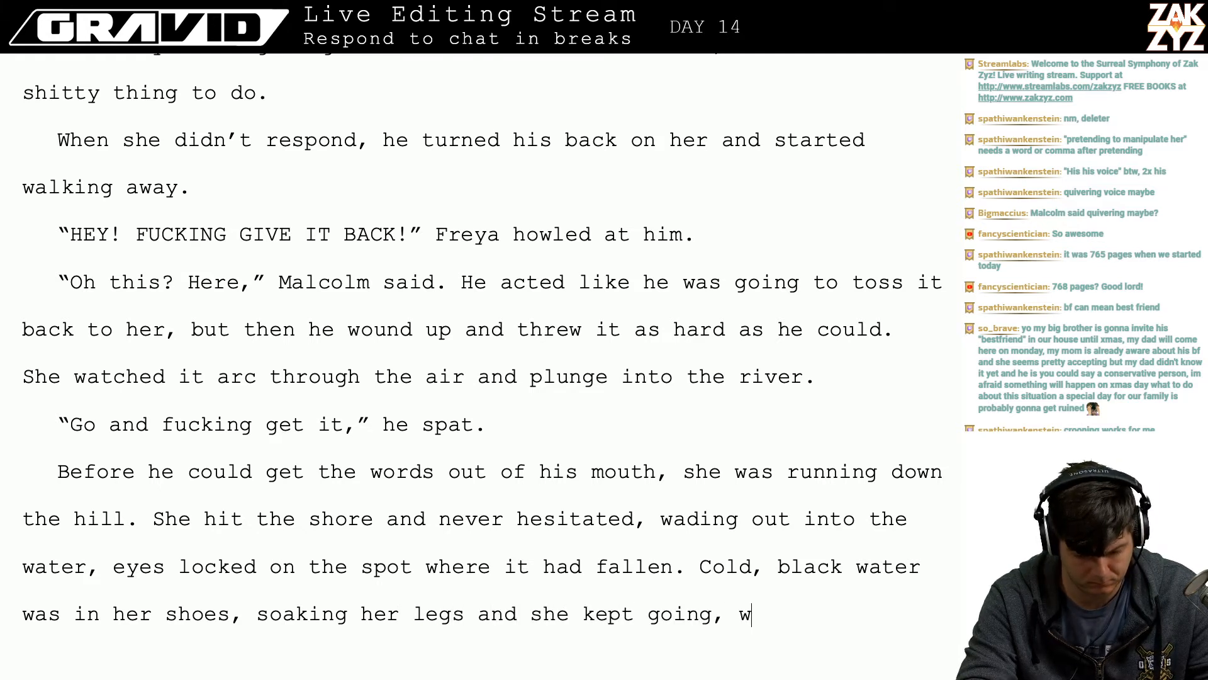
key("BackSpace")
key("BackSpace")
key("BackSpace")
type("wa")
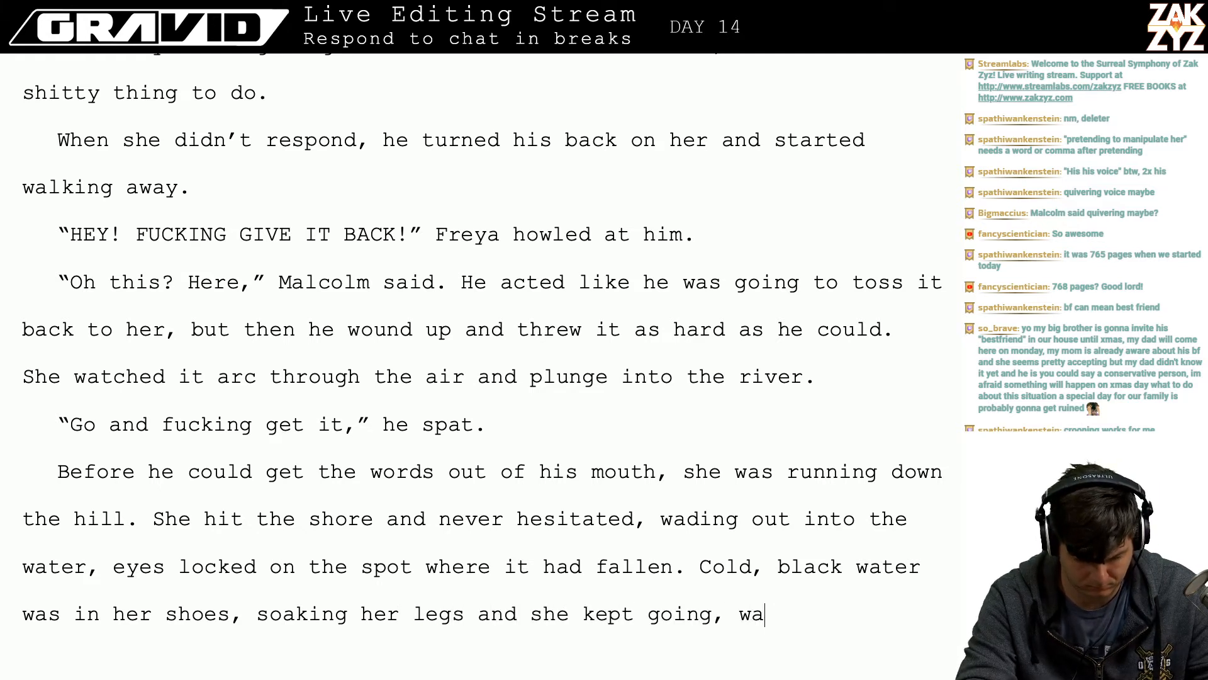
type("ding in we")
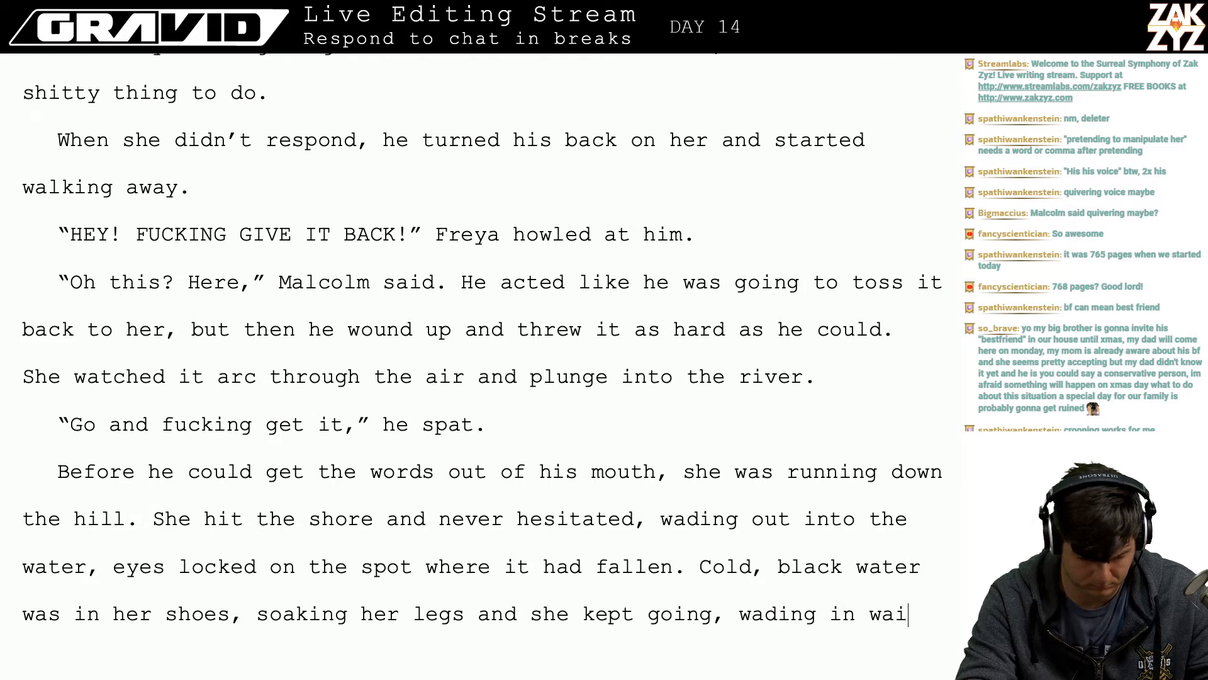
type("ist deep")
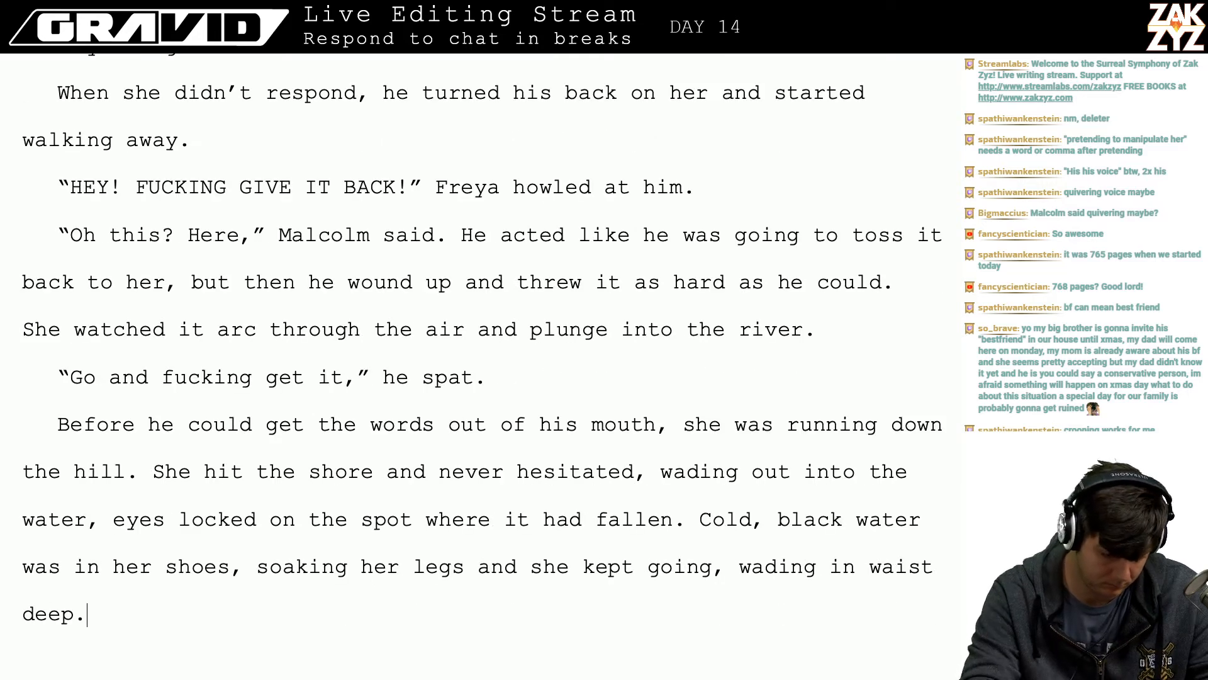
- Start a new paragraph with the dialogue "Hey! Stop!" followed by "Malcolm"
key("Return")
type("\"Hey")
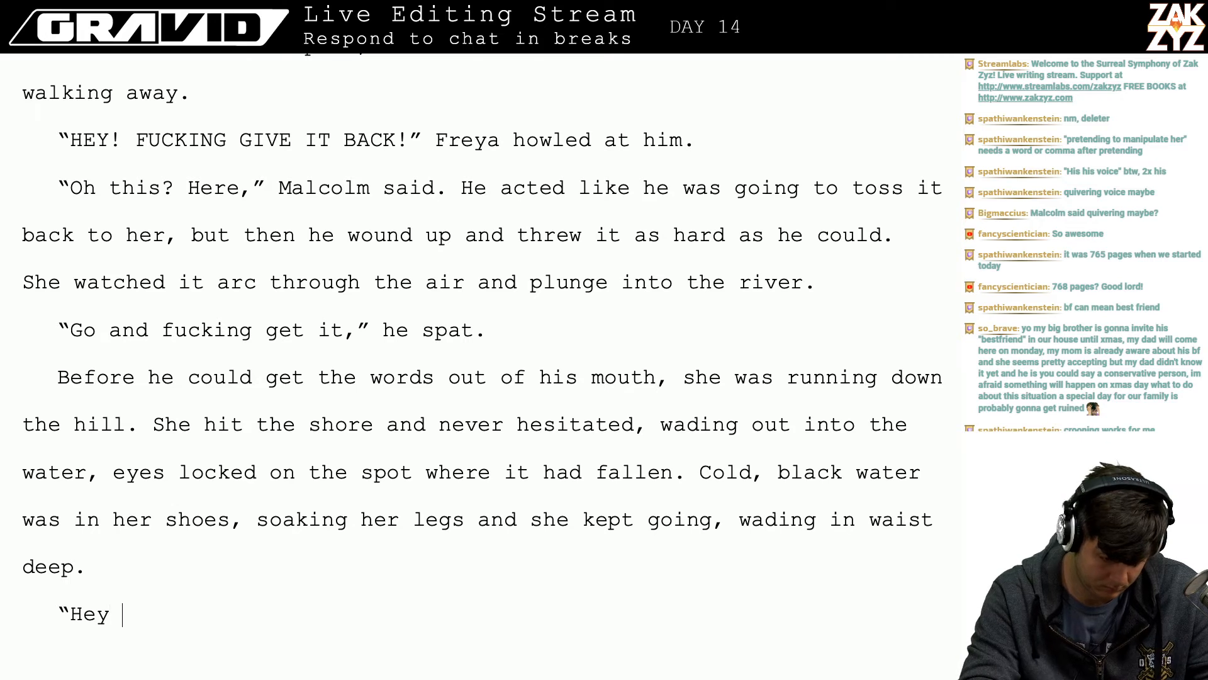
type("! STop")
key("BackSpace")
key("BackSpace")
key("BackSpace")
type("t")
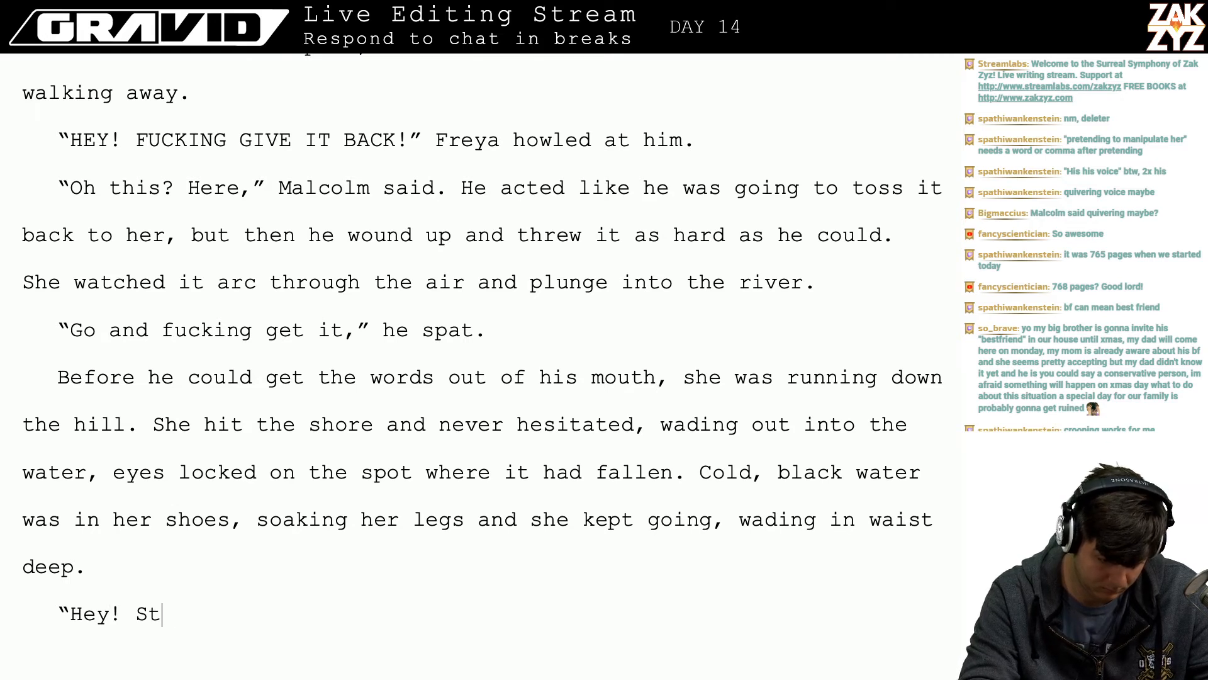
type("op!\" Malcolm")
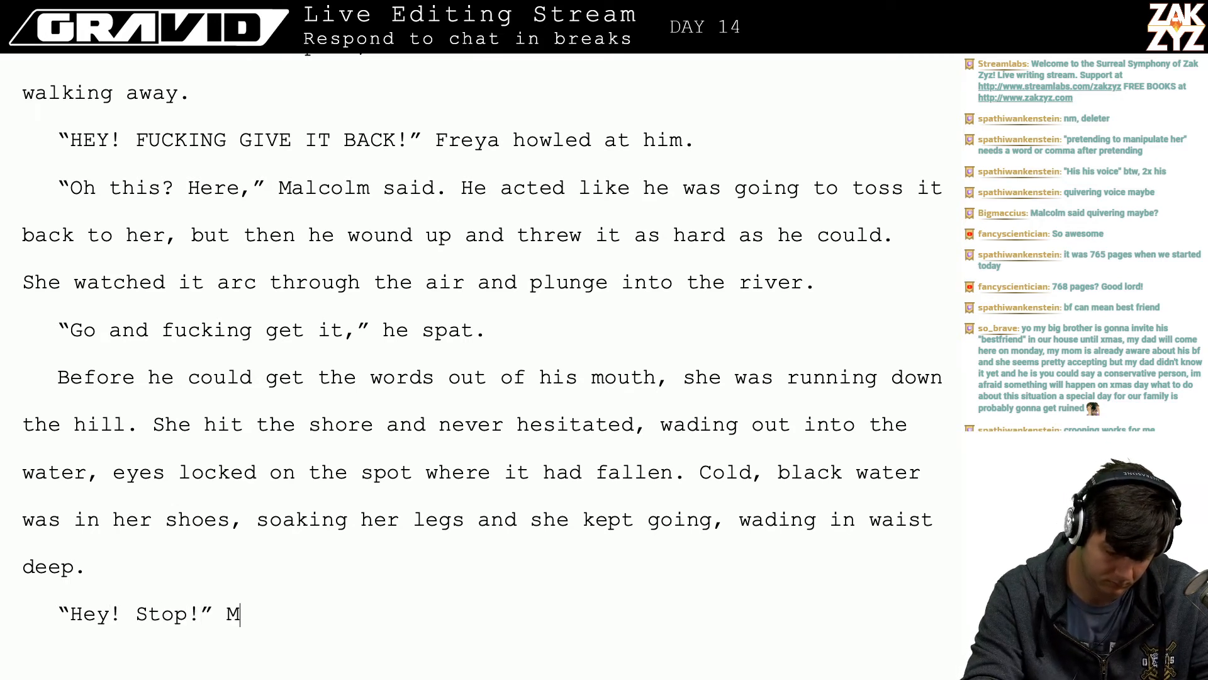
- Continue the dialogue tag after "Malcolm" with "was shouting behind her, but she"
type(" was crying in")
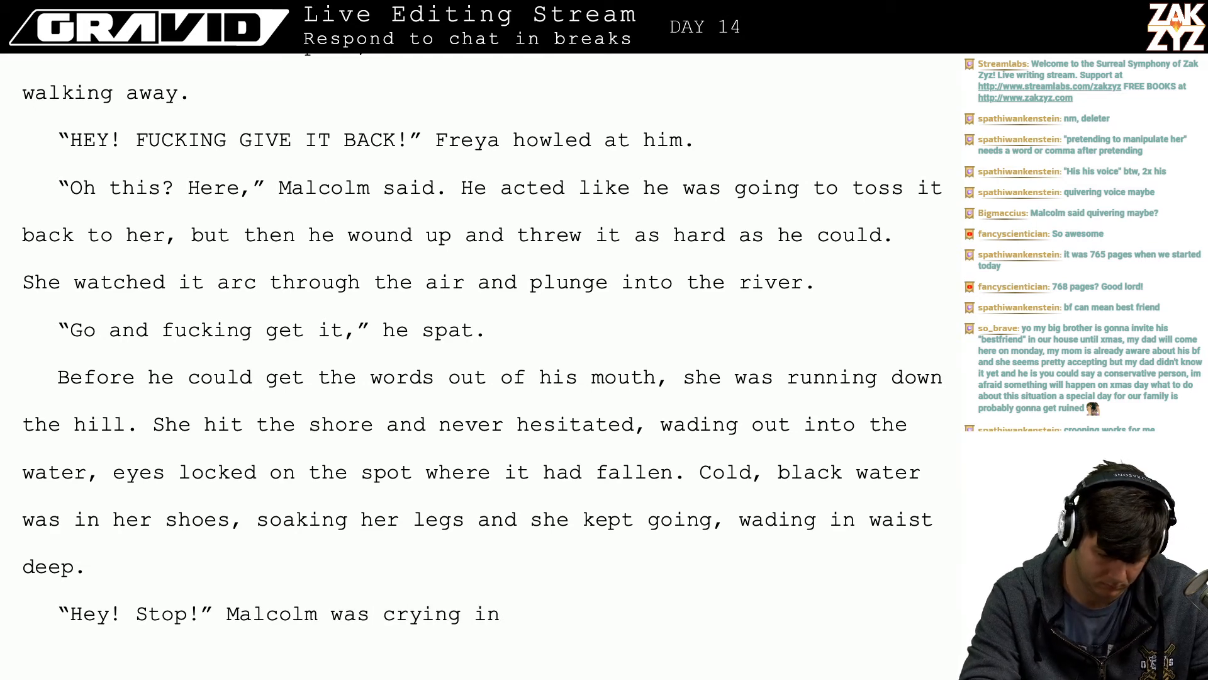
key("BackSpace")
key("BackSpace")
key("BackSpace")
key("BackSpace")
key("BackSpace")
key("BackSpace")
key("BackSpace")
key("BackSpace")
key("BackSpace")
key("BackSpace")
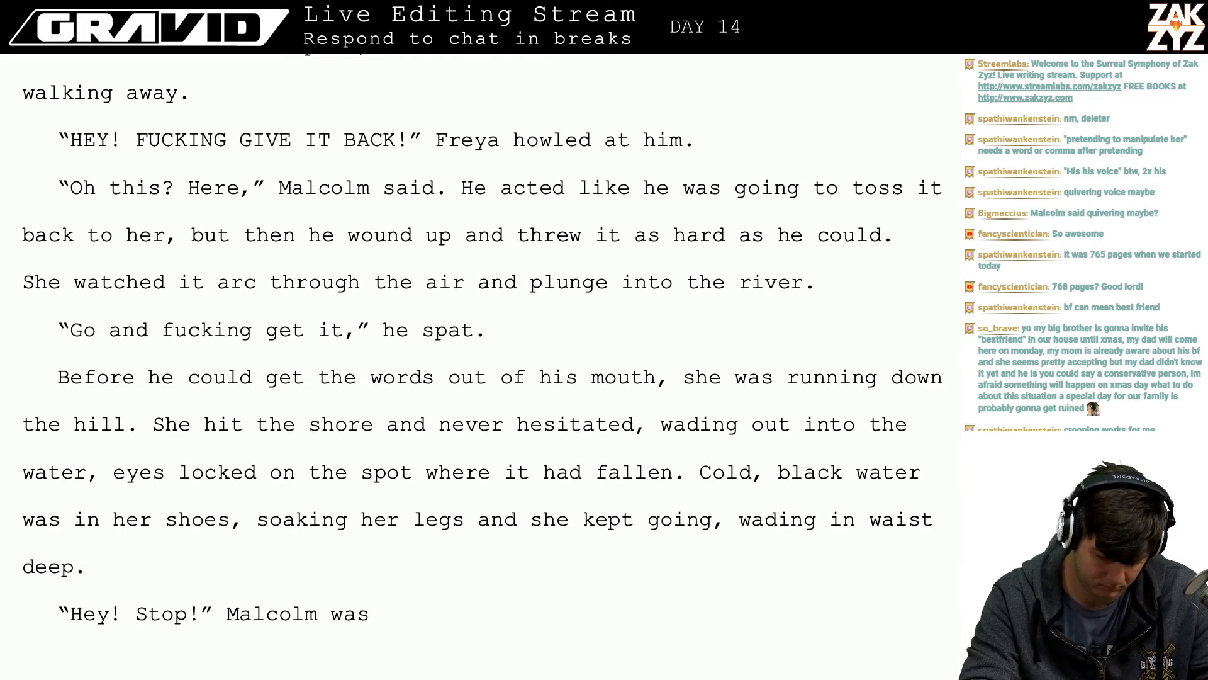
type("h")
key("BackSpace")
type("shouting b")
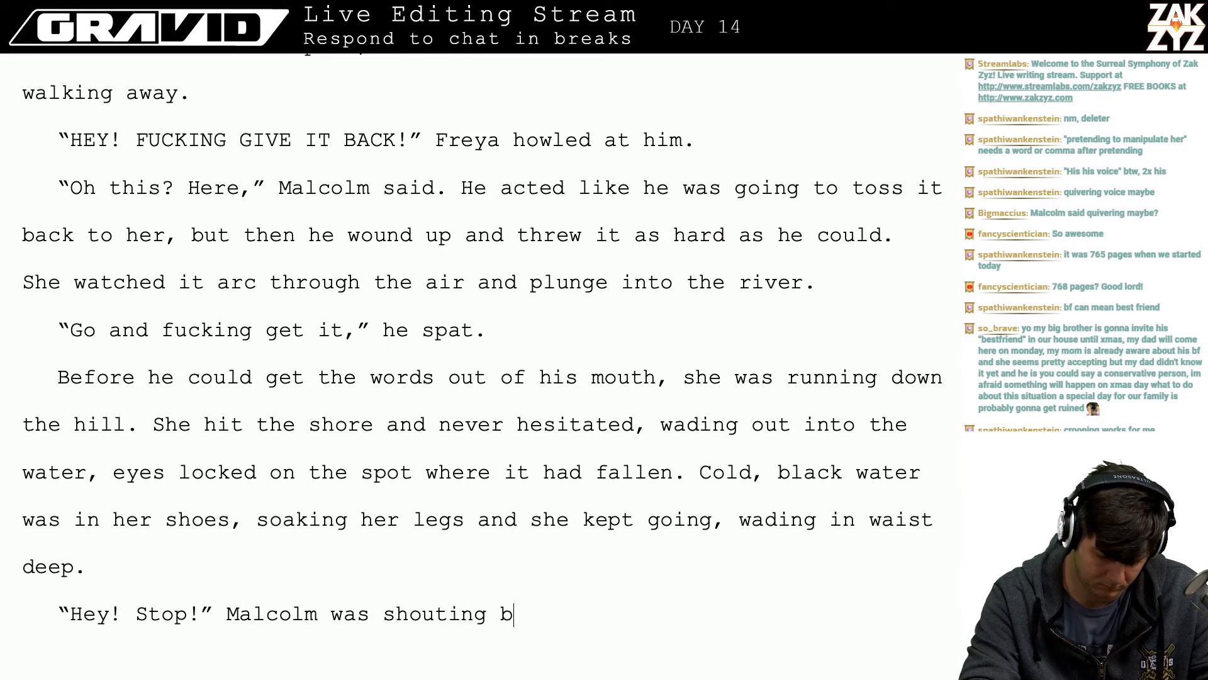
type("ehind her, but she ")
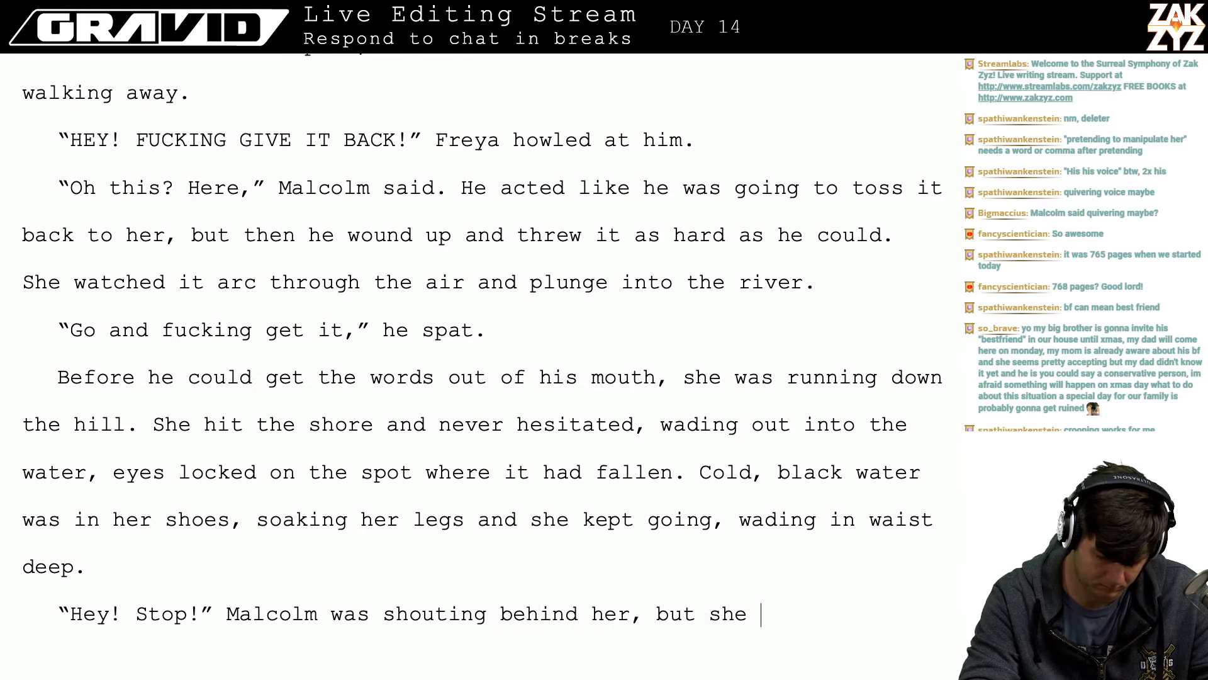
type("cared ")
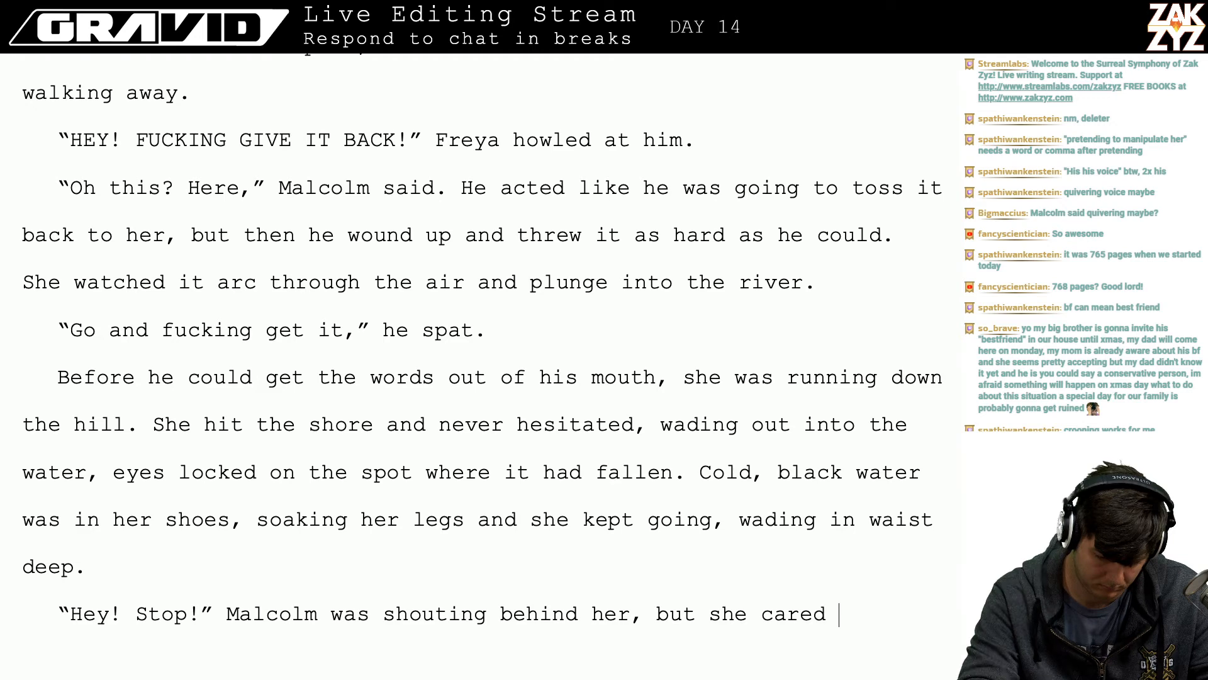
type("only for t")
key("BackSpace")
key("BackSpace")
key("BackSpace")
key("BackSpace")
key("BackSpace")
key("BackSpace")
key("BackSpace")
key("BackSpace")
key("BackSpace")
key("BackSpace")
key("BackSpace")
key("BackSpace")
key("BackSpace")
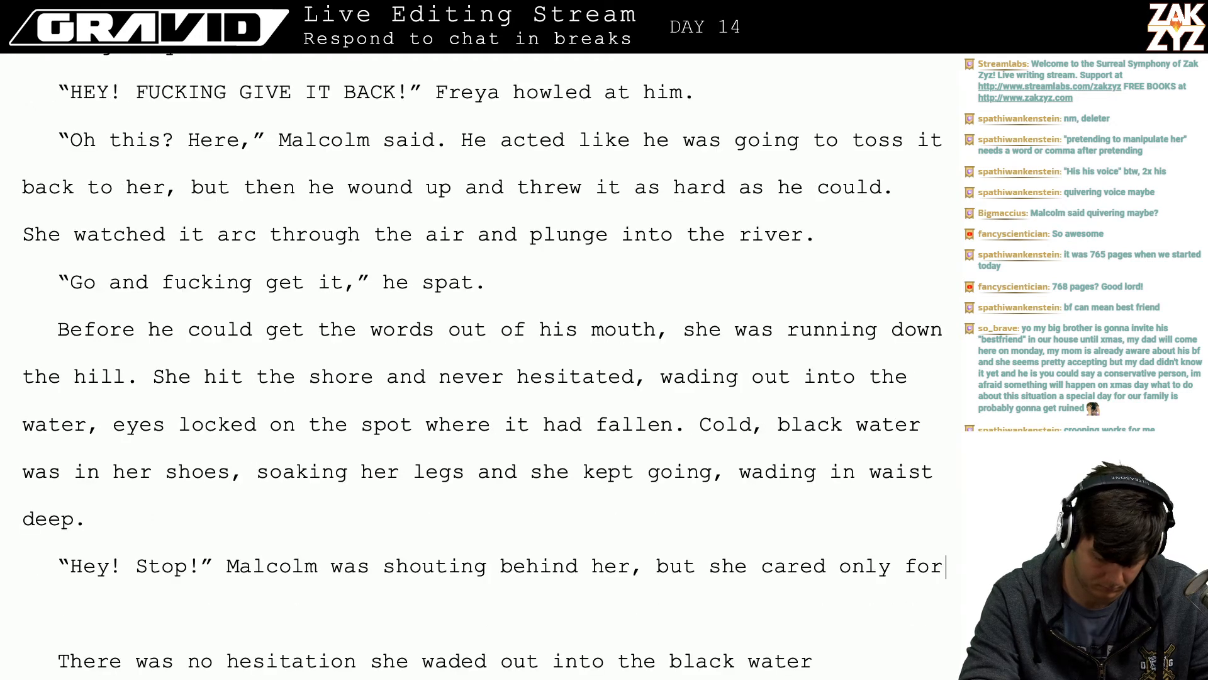
key("BackSpace")
key("BackSpace")
key("BackSpace")
key("BackSpace")
key("BackSpace")
key("BackSpace")
key("BackSpace")
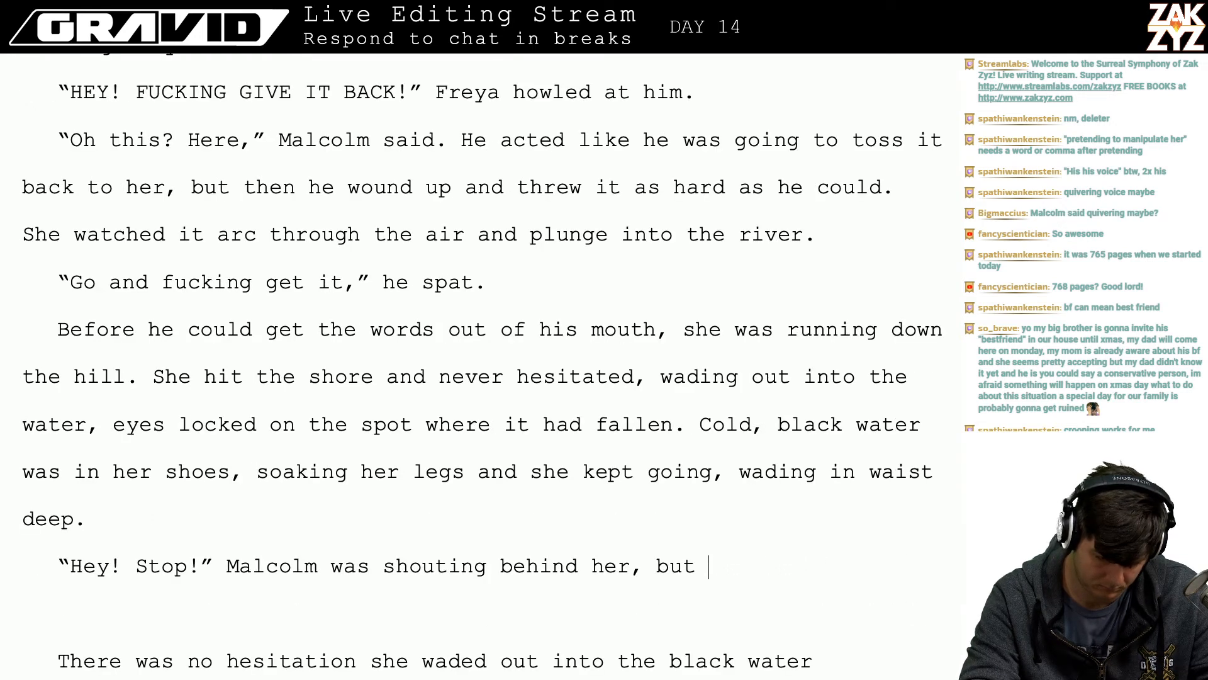
- Cut the end of the "Hey! Stop!" line back to "Malcolm was shouting behin"
key("BackSpace")
key("BackSpace")
key("BackSpace")
key("BackSpace")
key("BackSpace")
key("BackSpace")
key("BackSpace")
key("BackSpace")
key("BackSpace")
key("BackSpace")
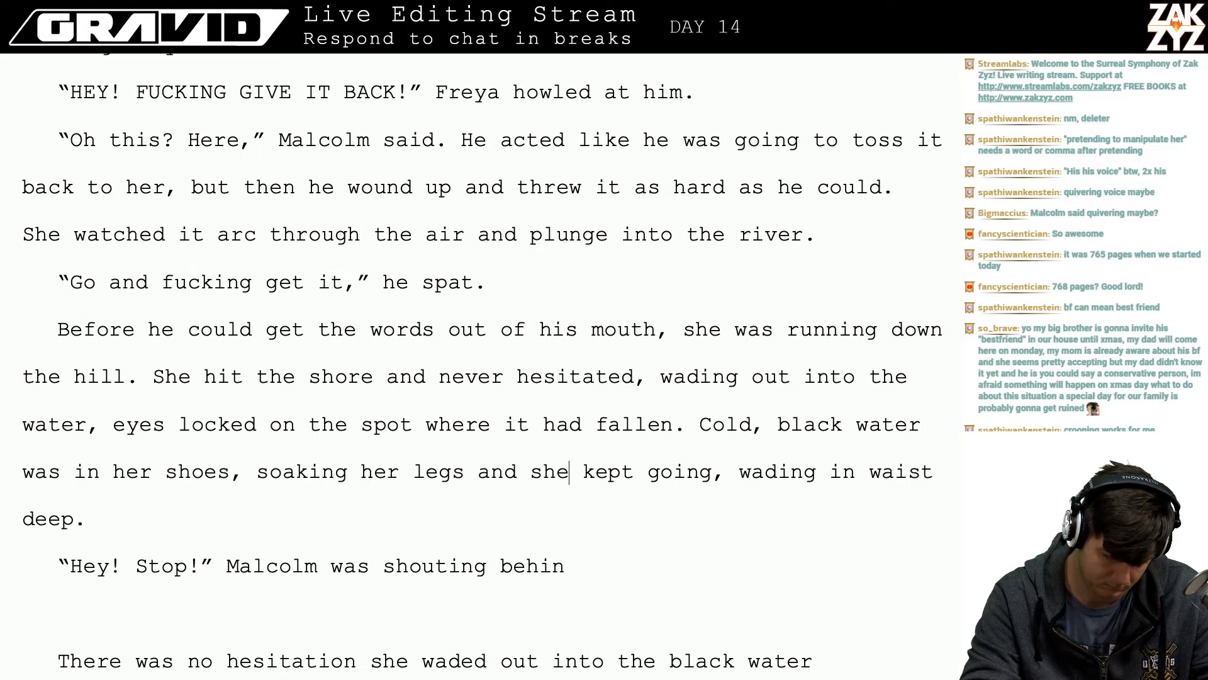
- Add "Malcolm was shouting behind her" after "waist deep." in the same paragraph
left_click(88, 519)
key("Return")
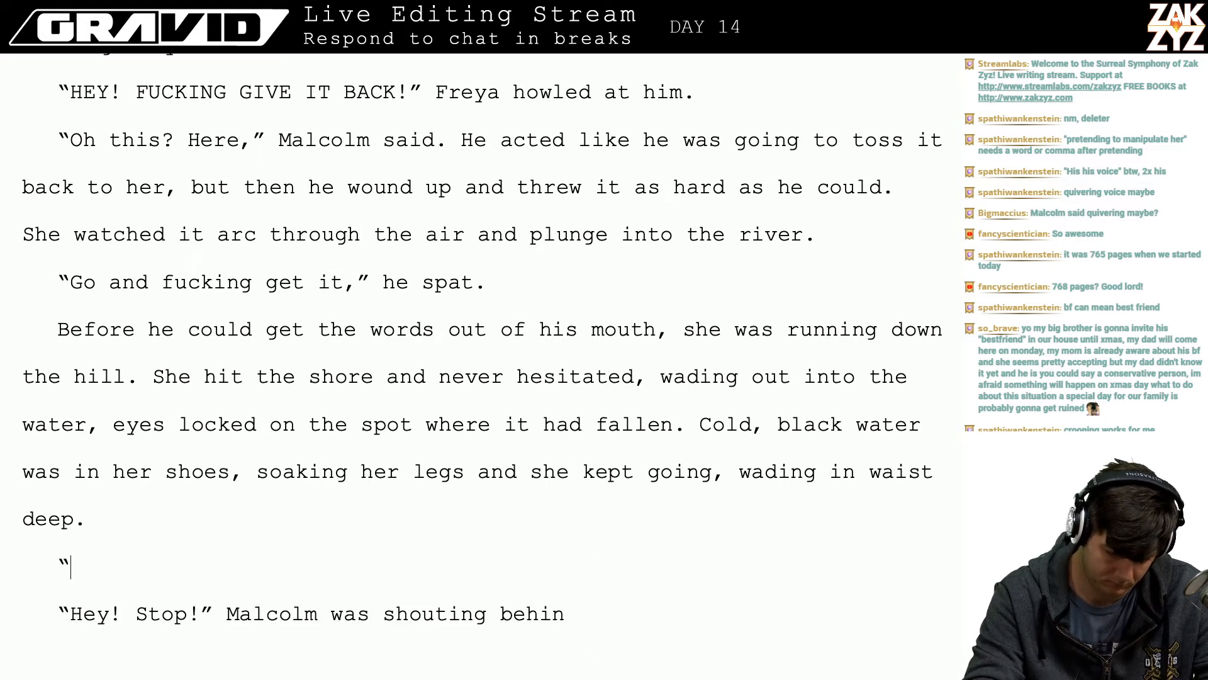
key("BackSpace")
type("Mal")
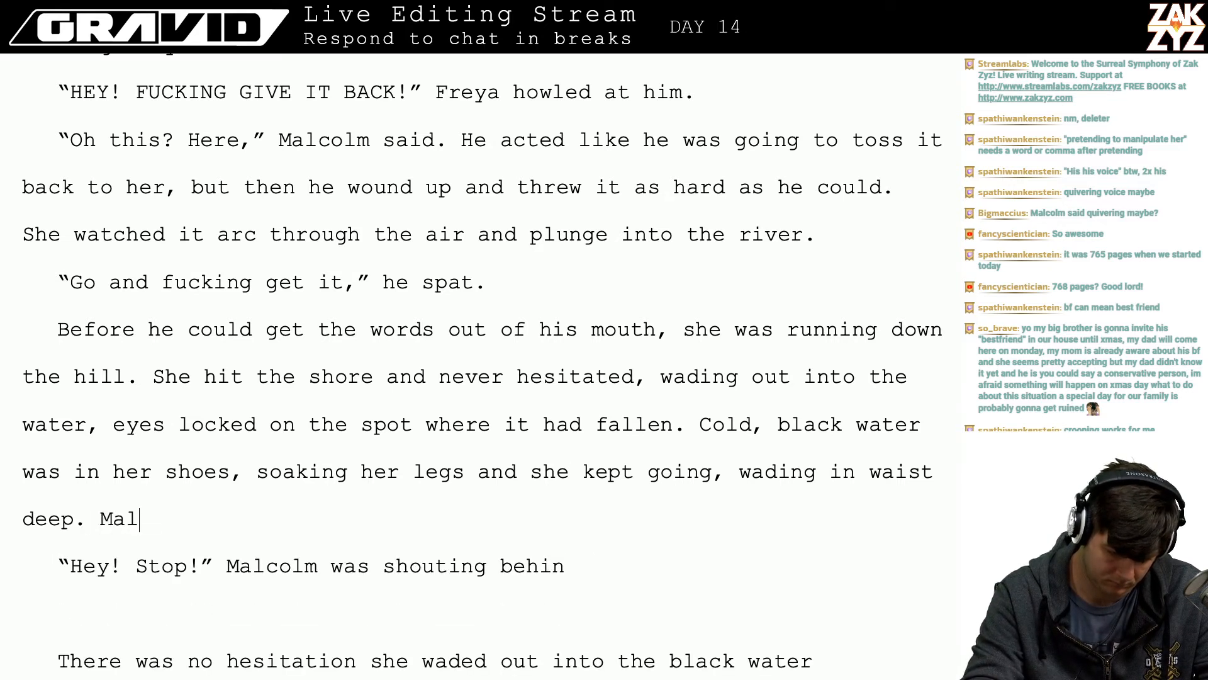
type("colm was shouting behind her ")
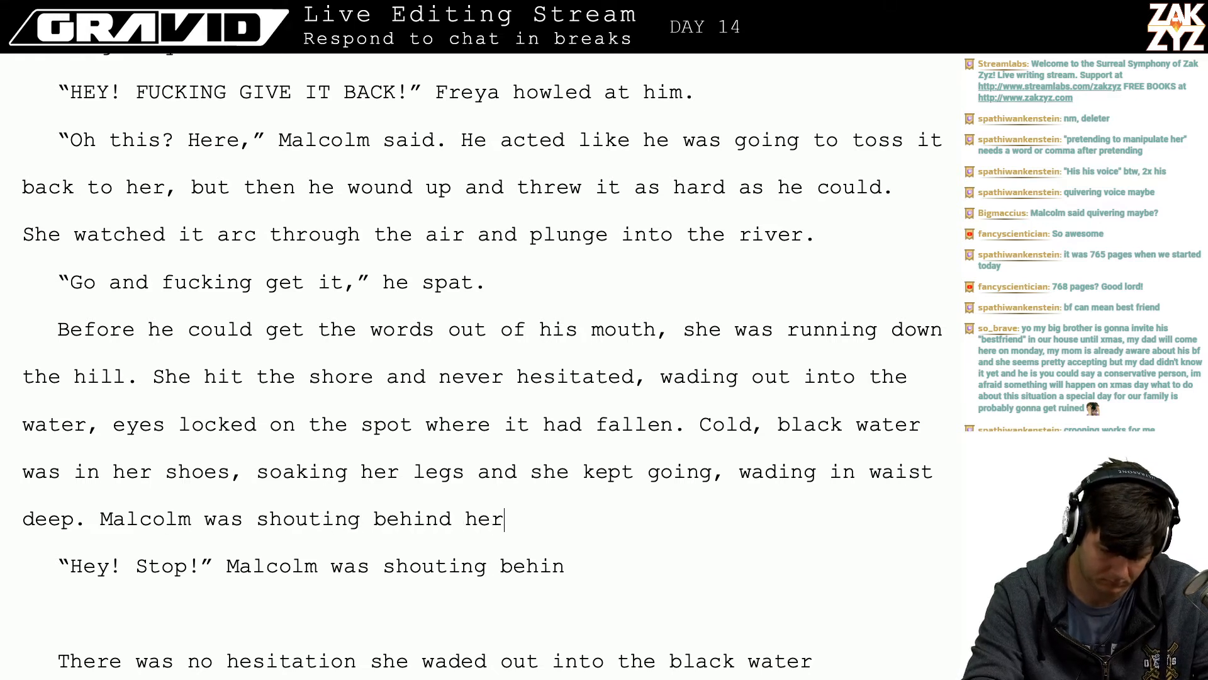
- Continue the unfinished sentence ending in "shouting behind her" with ", but she"
type(", but she")
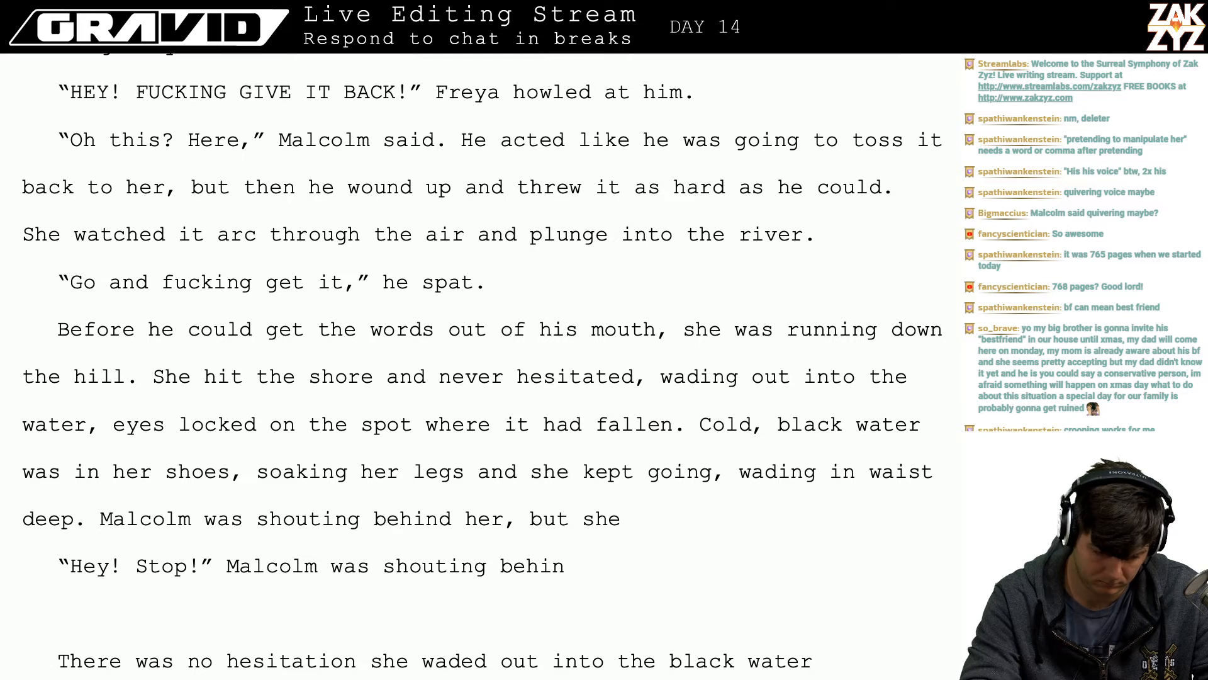
type("was tot")
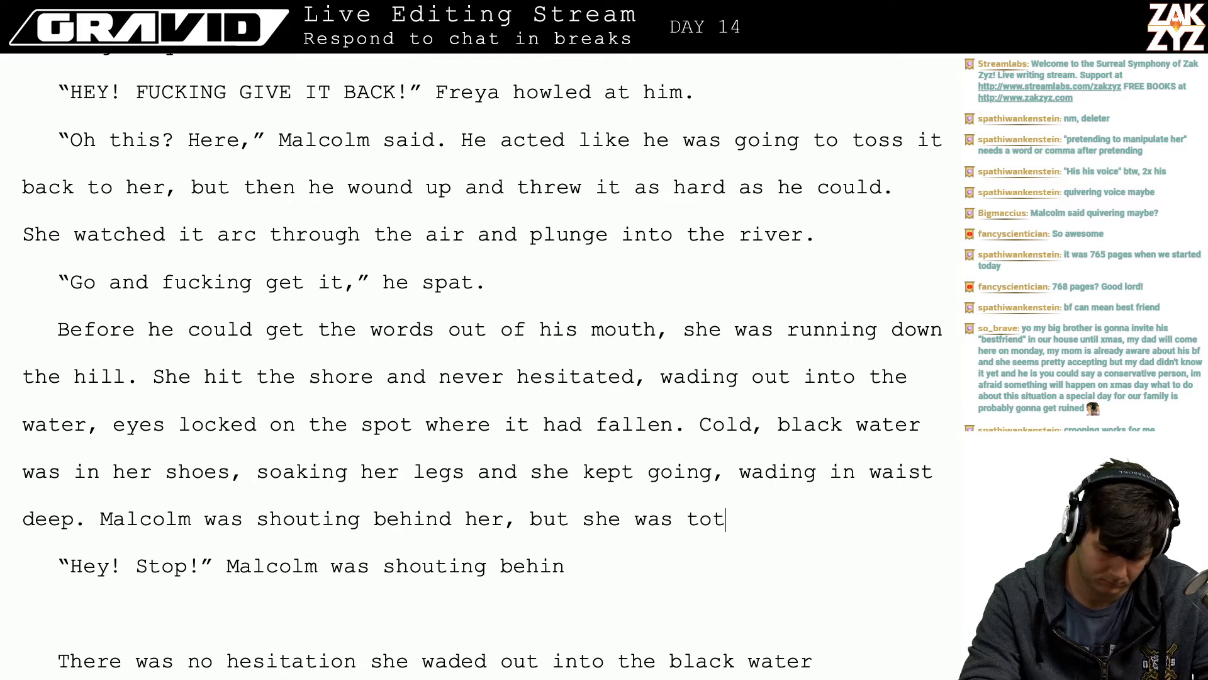
type("ally focused on")
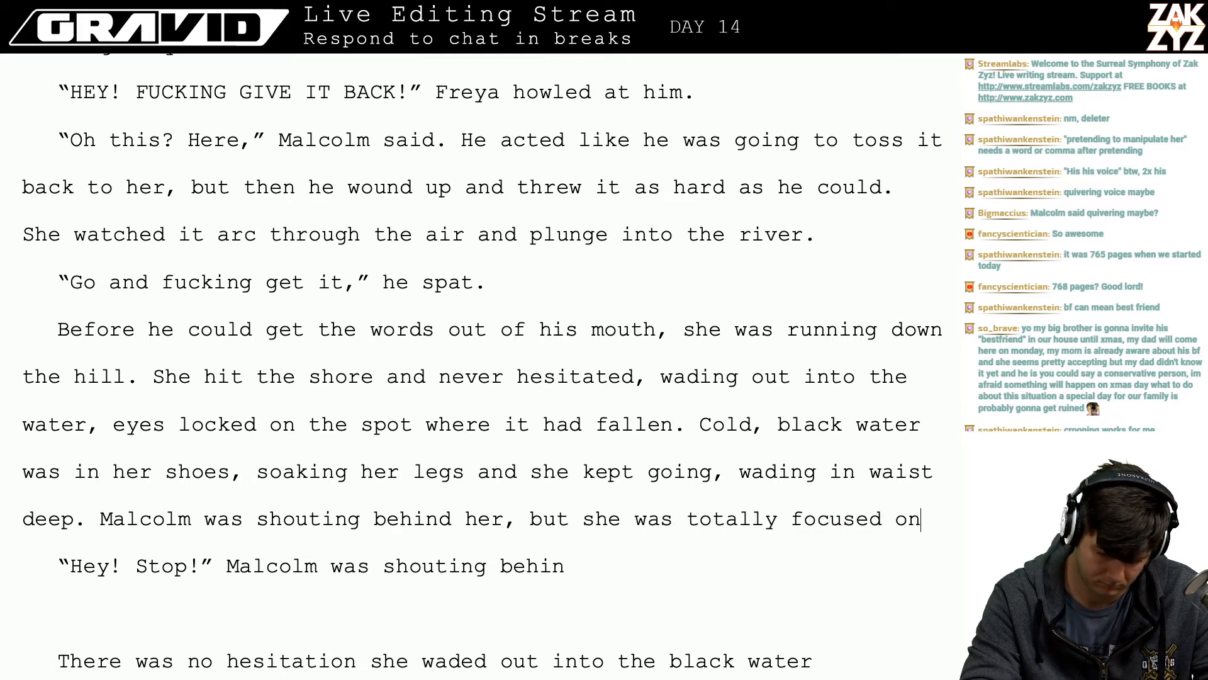
key("BackSpace")
key("BackSpace")
key("BackSpace")
key("BackSpace")
key("BackSpace")
key("BackSpace")
key("BackSpace")
key("BackSpace")
key("BackSpace")
key("BackSpace")
key("BackSpace")
key("BackSpace")
key("BackSpace")
key("BackSpace")
key("BackSpace")
key("BackSpace")
key("BackSpace")
key("BackSpace")
key("BackSpace")
key("BackSpace")
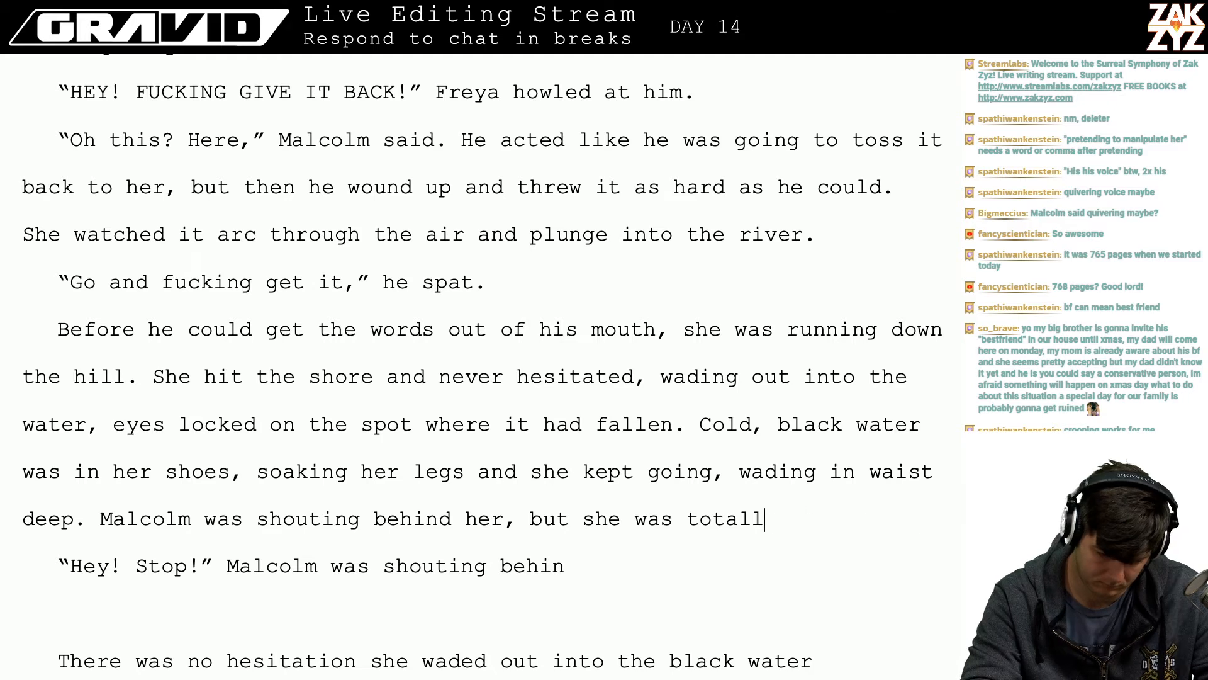
type("couldn't spar")
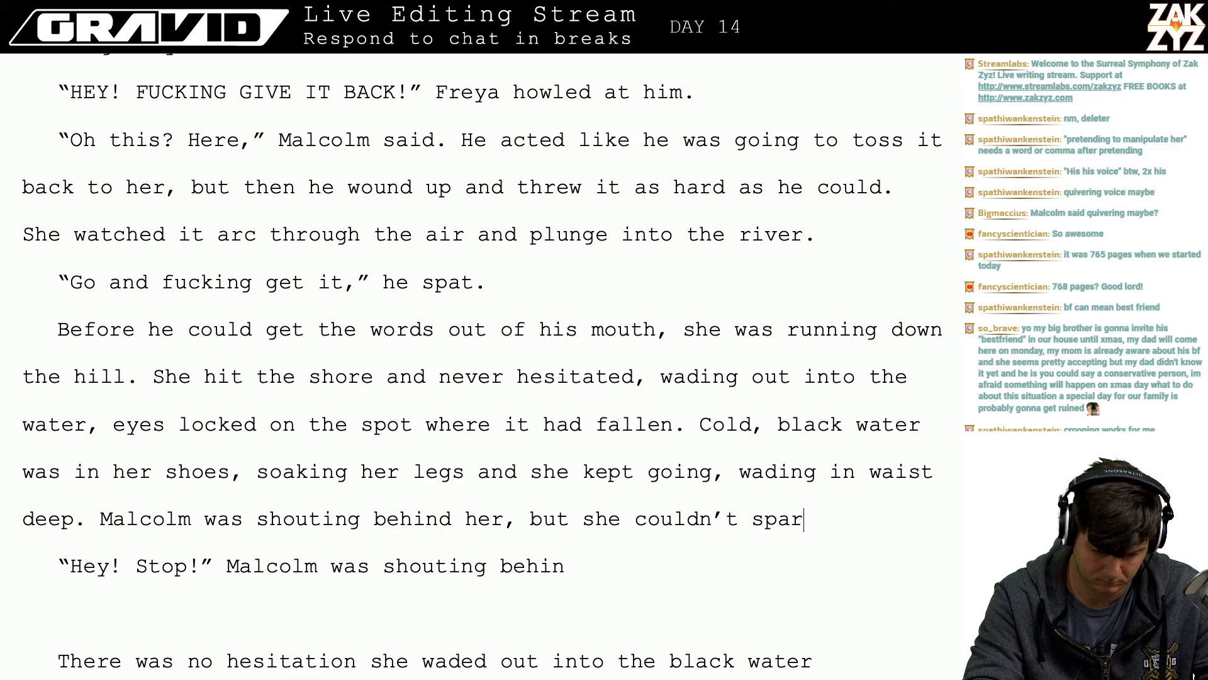
key("BackSpace")
key("BackSpace")
key("BackSpace")
key("BackSpace")
key("BackSpace")
key("BackSpace")
key("BackSpace")
key("BackSpace")
key("BackSpace")
key("BackSpace")
key("BackSpace")
key("BackSpace")
key("BackSpace")
key("BackSpace")
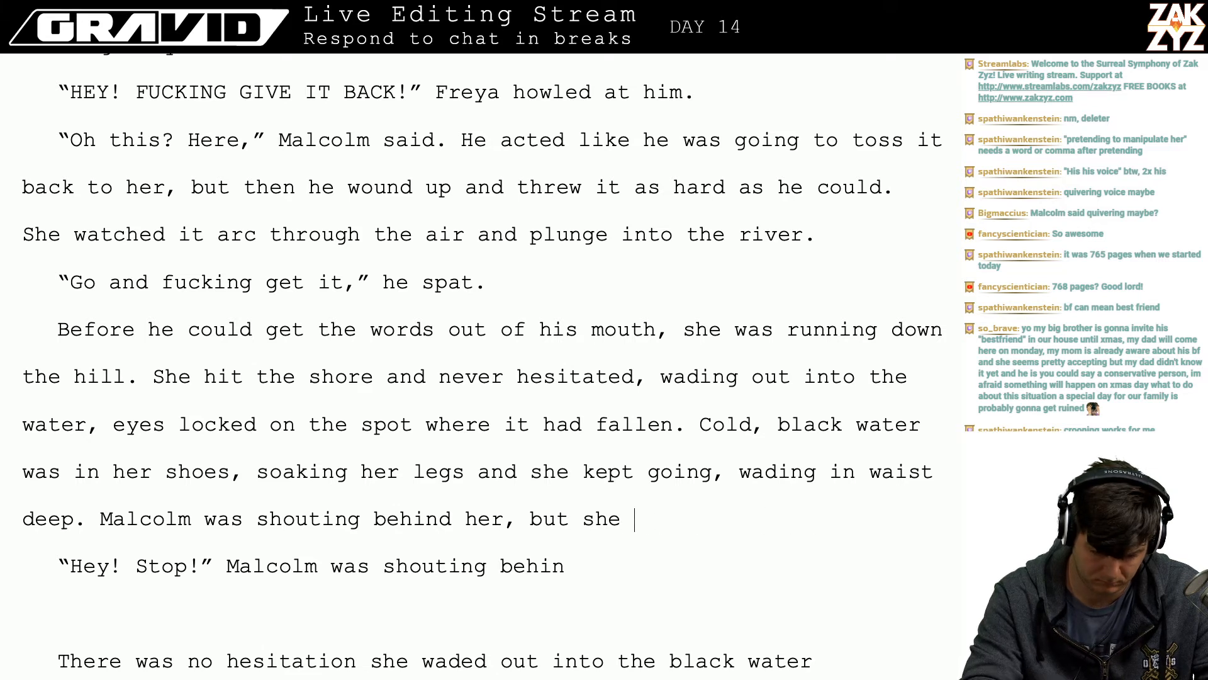
- Extend the sentence after "but she" with "couldn’t understand him,"
type("couldn't understa")
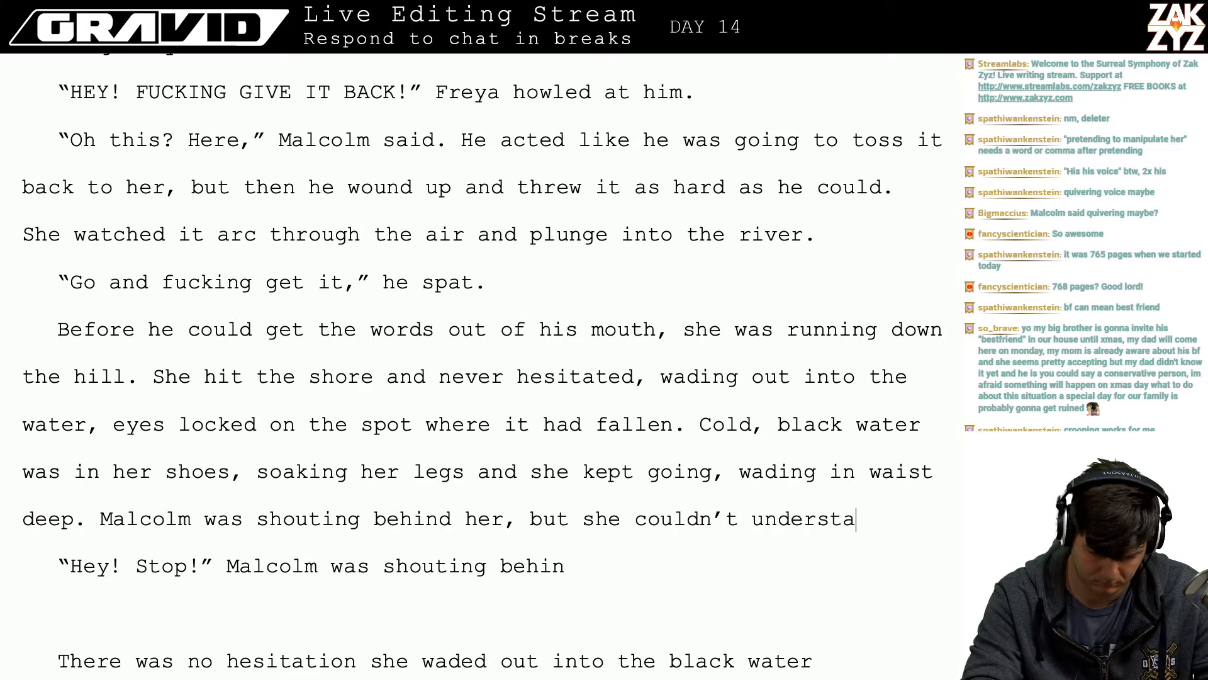
type("nd him,")
type(" al")
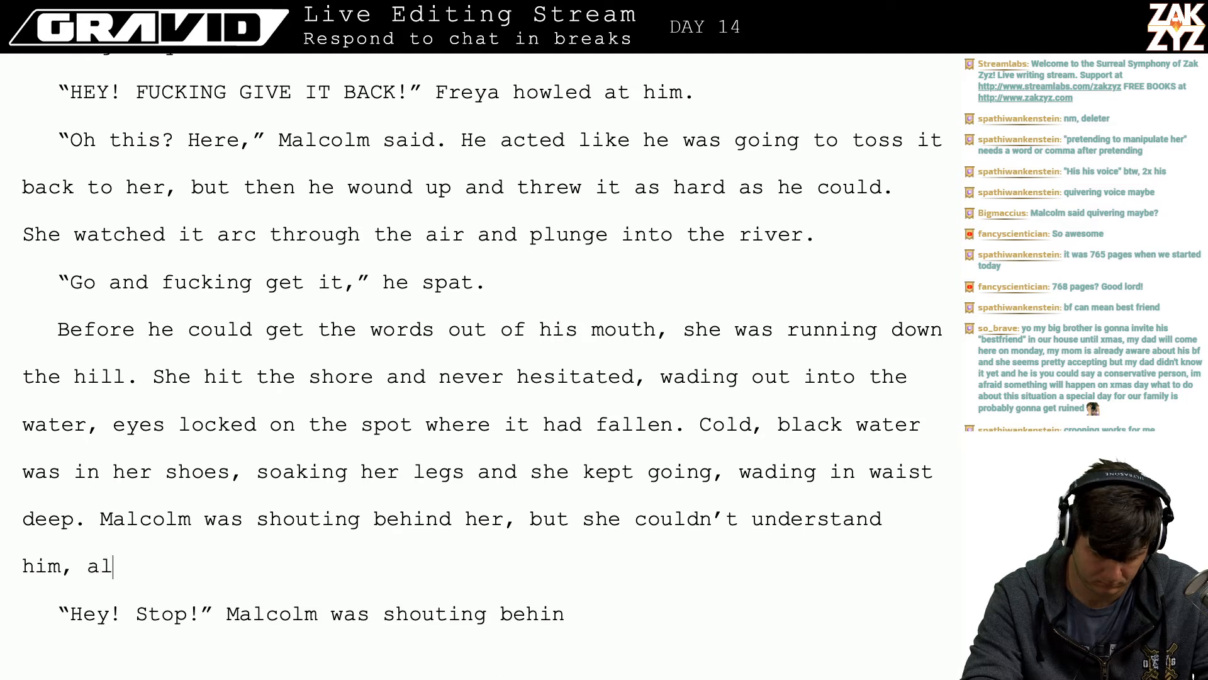
type("l around her was t")
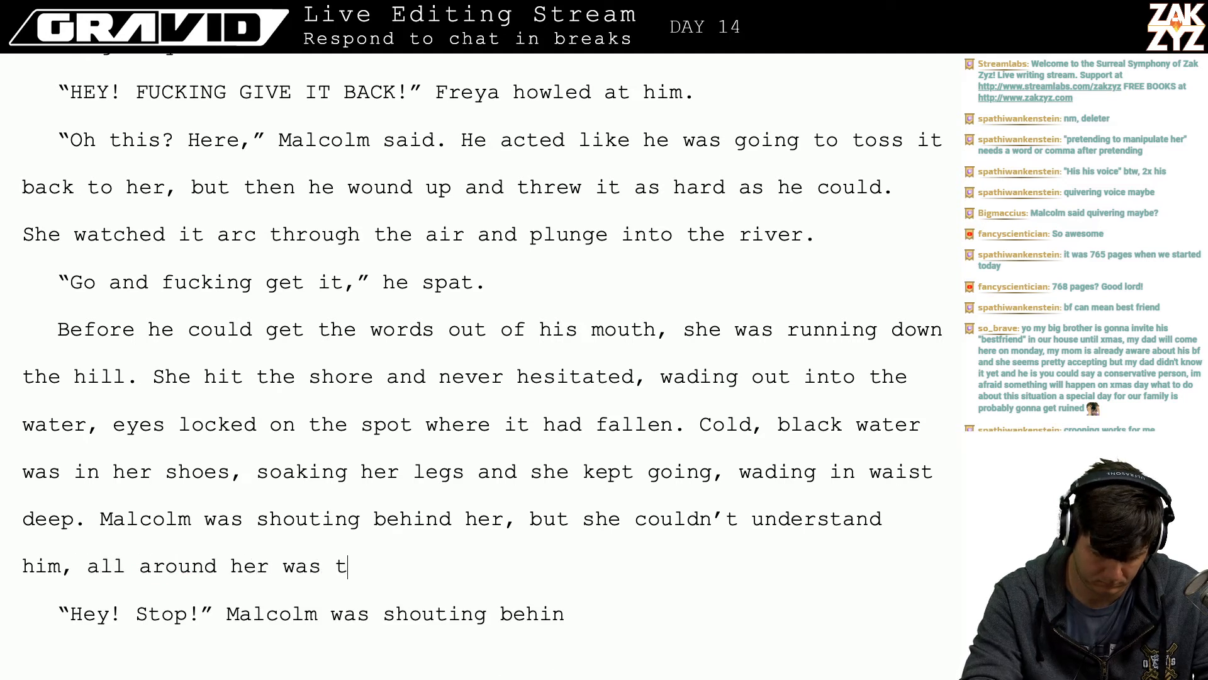
type("he sound of crashin")
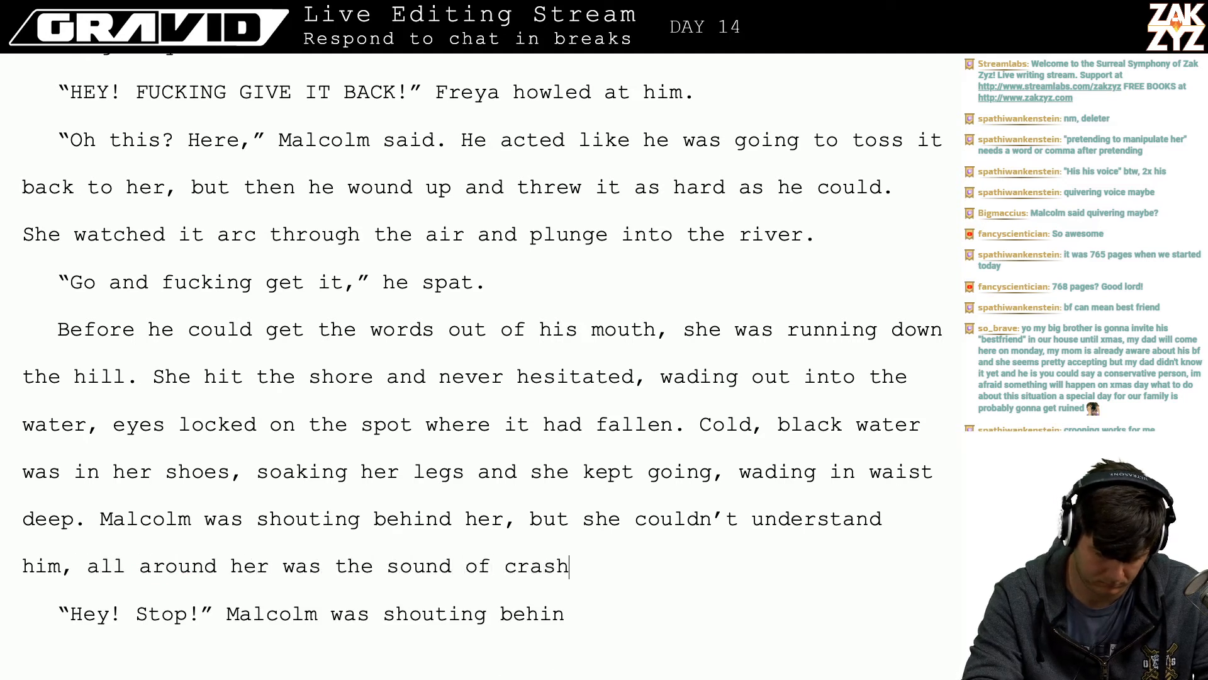
key("BackSpace")
key("BackSpace")
key("BackSpace")
key("BackSpace")
key("BackSpace")
key("BackSpace")
key("BackSpace")
key("BackSpace")
key("BackSpace")
key("BackSpace")
key("BackSpace")
key("BackSpace")
key("BackSpace")
key("BackSpace")
key("BackSpace")
key("BackSpace")
key("BackSpace")
key("BackSpace")
key("BackSpace")
key("BackSpace")
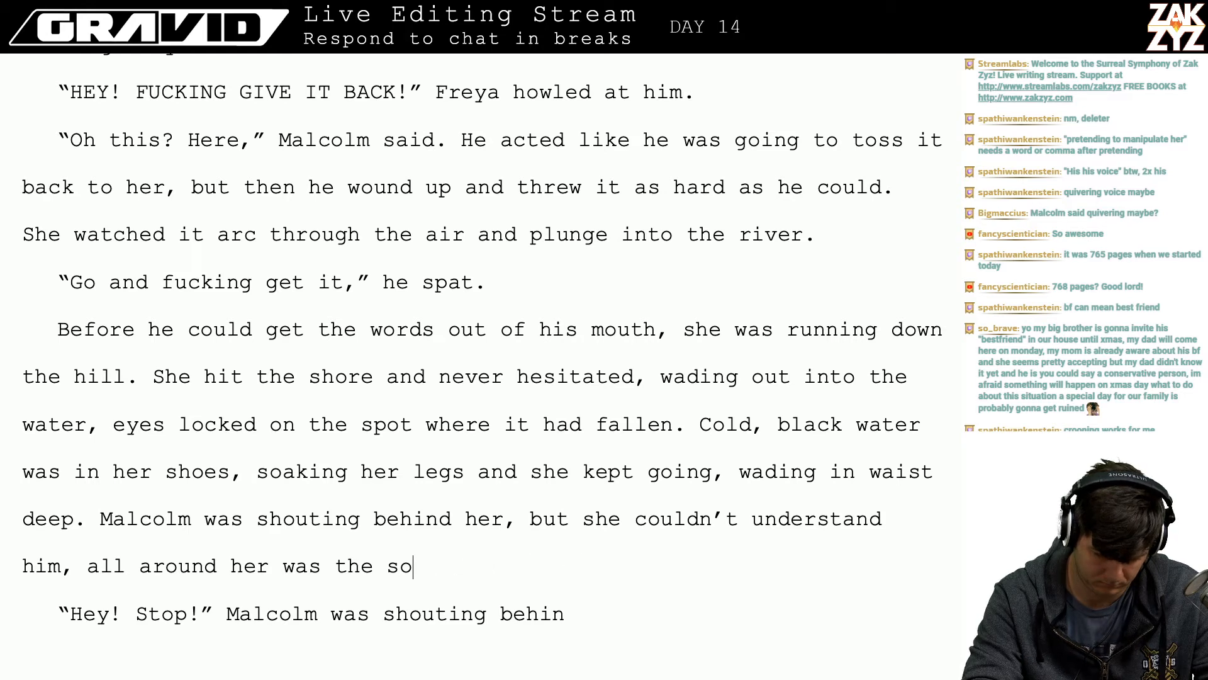
key("BackSpace")
key("BackSpace")
key("BackSpace")
key("BackSpace")
key("BackSpace")
key("BackSpace")
key("BackSpace")
key("BackSpace")
key("BackSpace")
key("BackSpace")
key("BackSpace")
key("BackSpace")
key("BackSpace")
key("BackSpace")
key("BackSpace")
key("BackSpace")
key("BackSpace")
key("BackSpace")
key("BackSpace")
key("BackSpace")
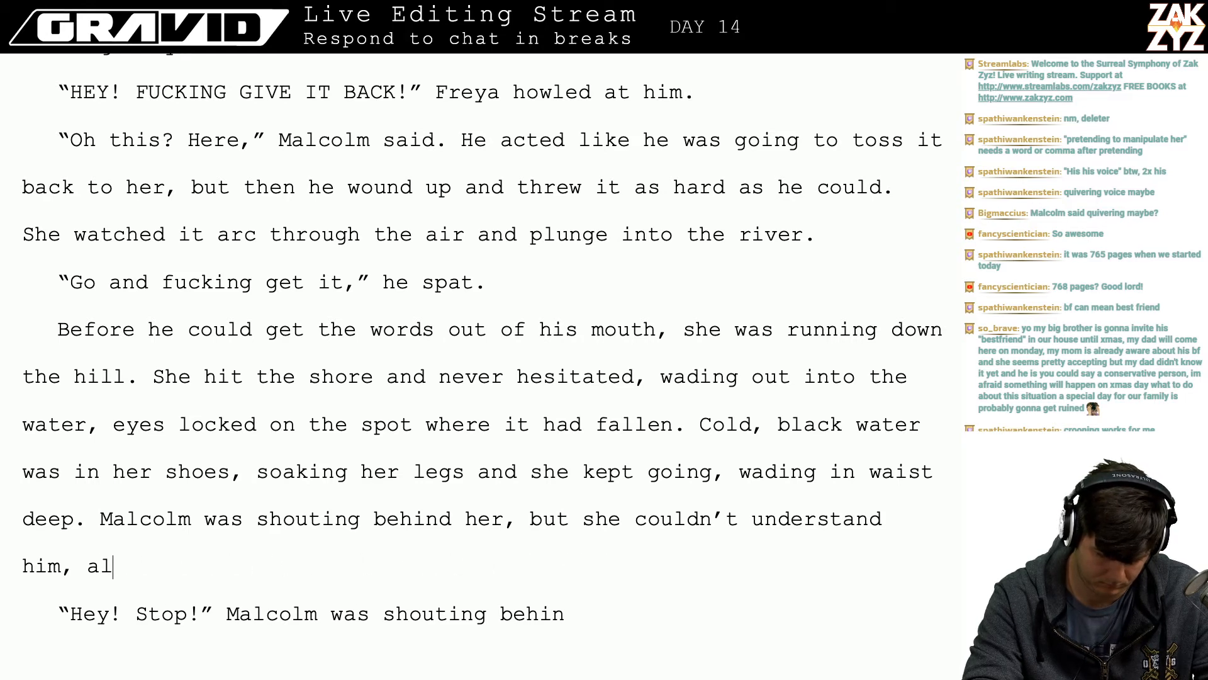
- Finish the sentence after "couldn’t understand him," with "she only heard the river."
type("she he")
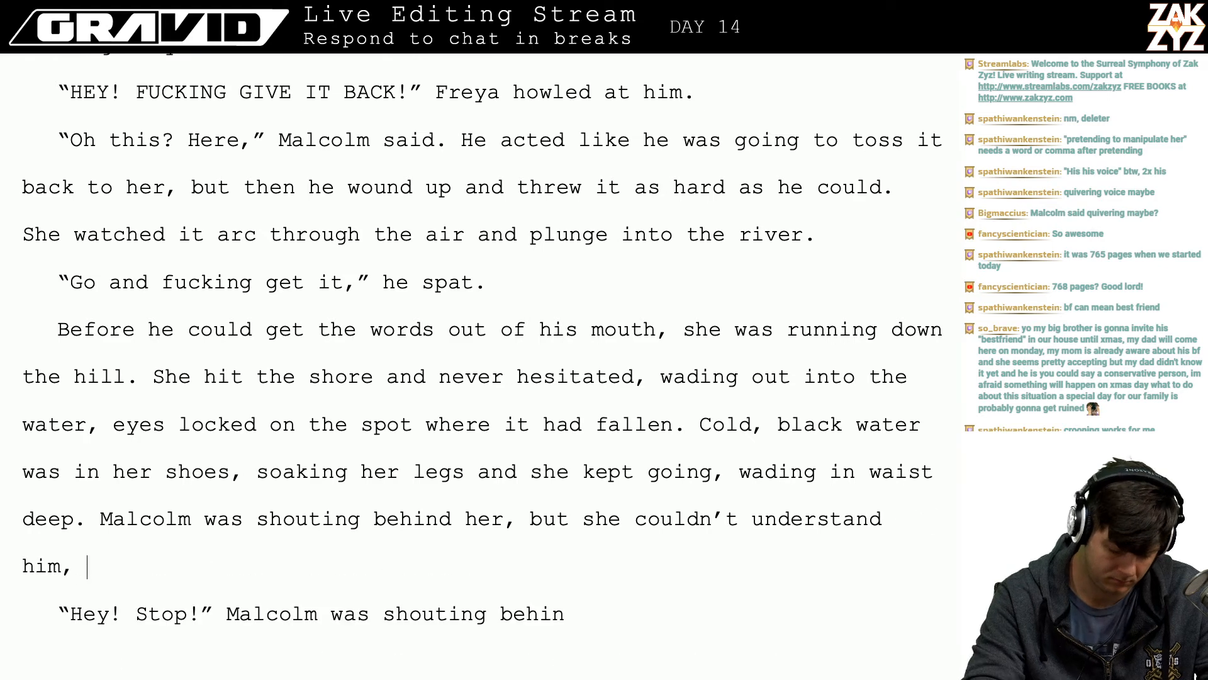
key("BackSpace")
key("BackSpace")
type("only heard the river.")
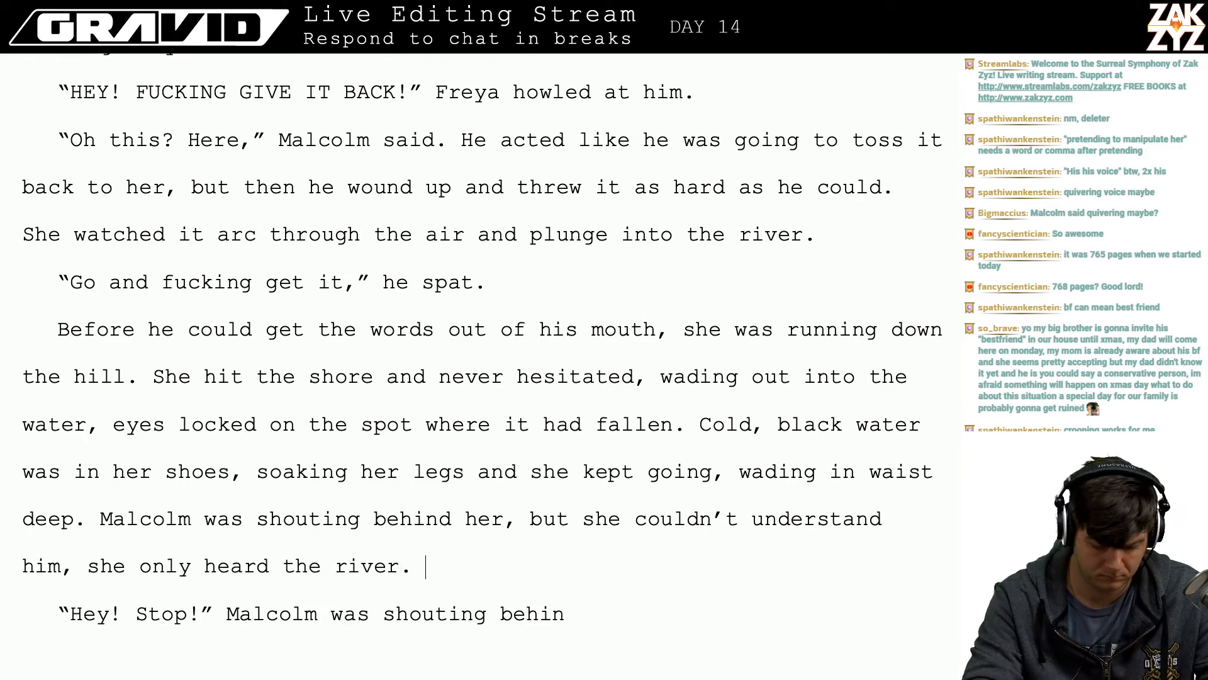
type(" She")
key("BackSpace")
key("BackSpace")
key("BackSpace")
key("BackSpace")
key("BackSpace")
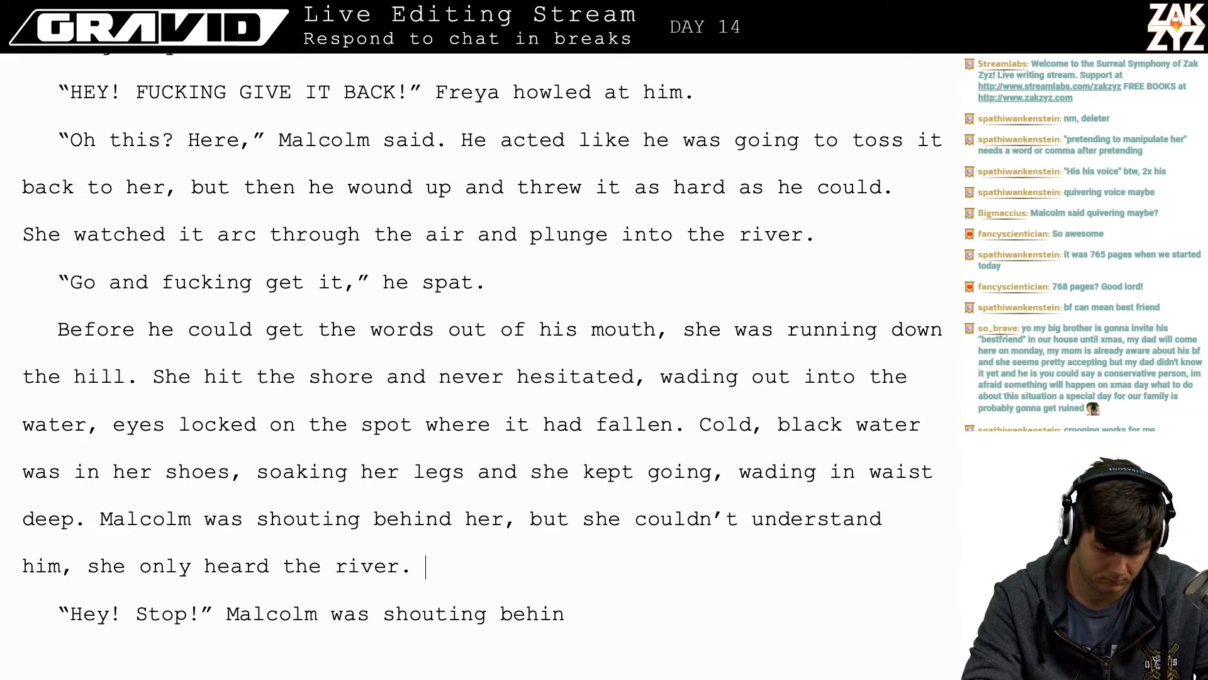
- Add a new sentence to the paragraph beginning "The water was chest deep and finally she had to swim,"
type("The wa")
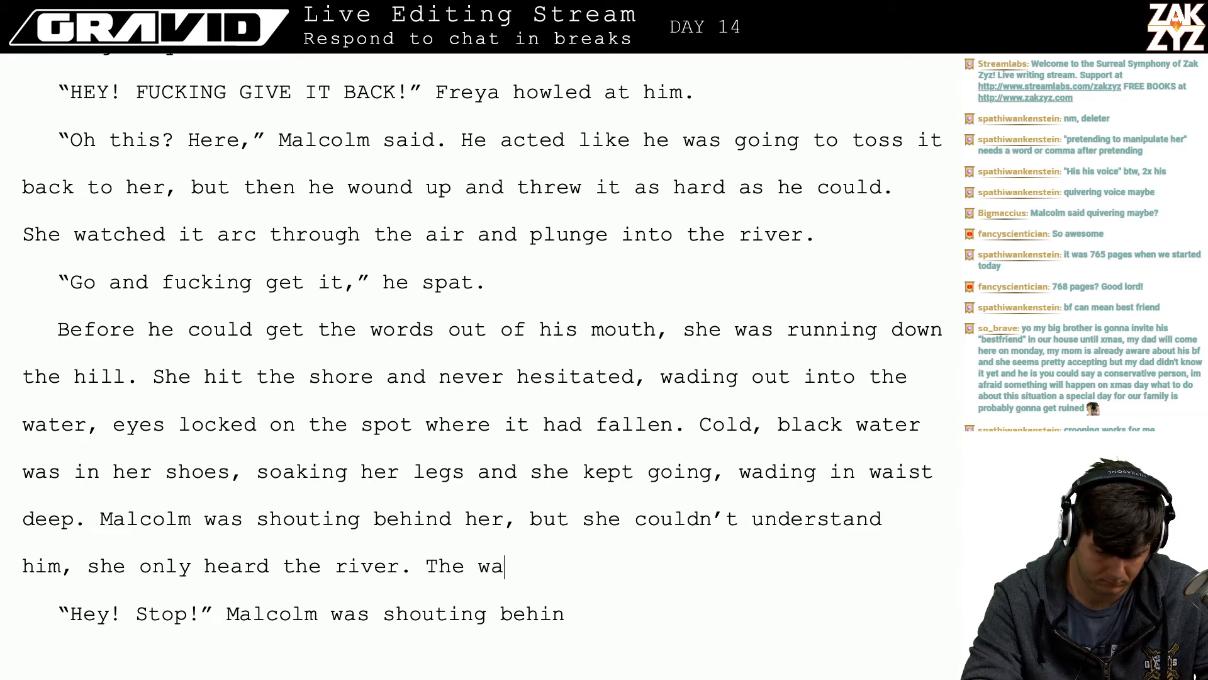
type("erer w")
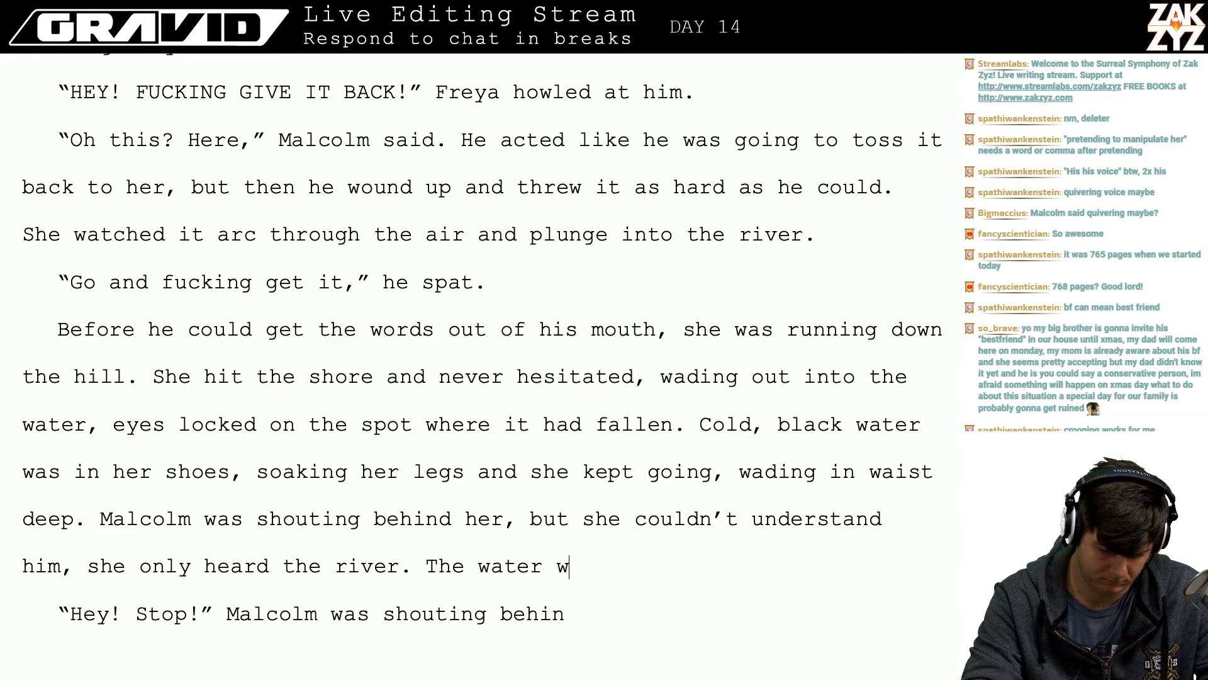
type("as che")
type("es")
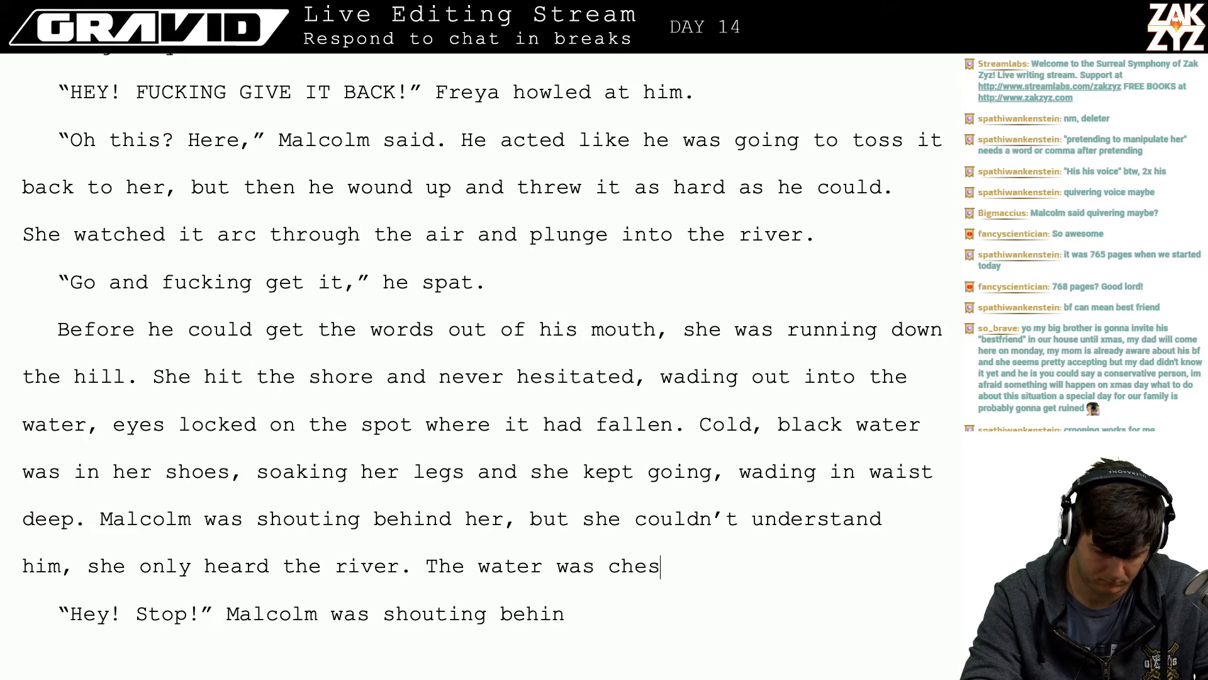
type("t deep and finally she had to")
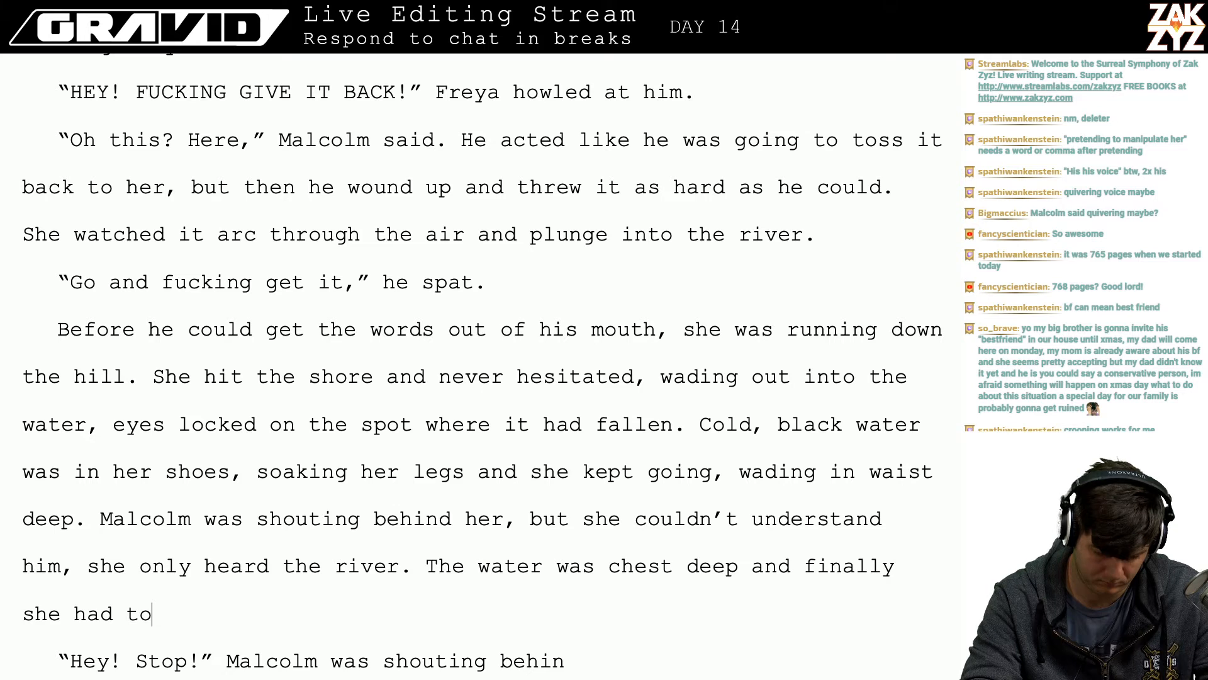
type(" swim, wi")
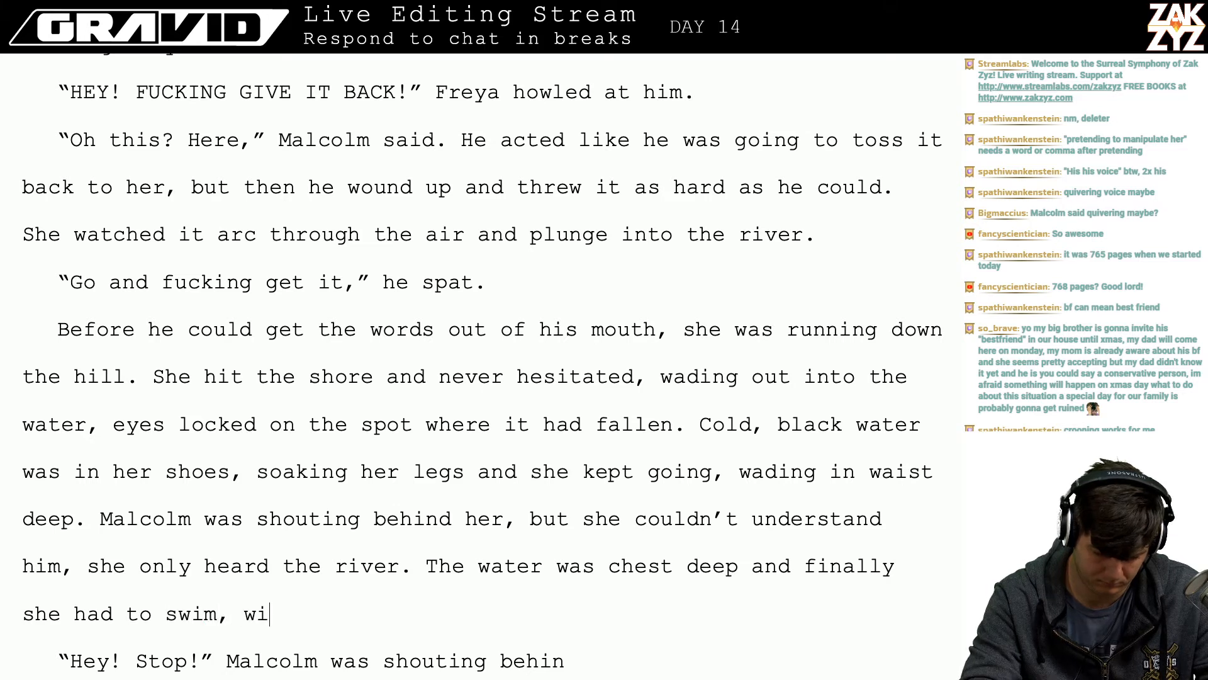
- Complete the swimming sentence with "wishing she’d stopped to take her shoes off, they were dragging her down."
type("shing she’")
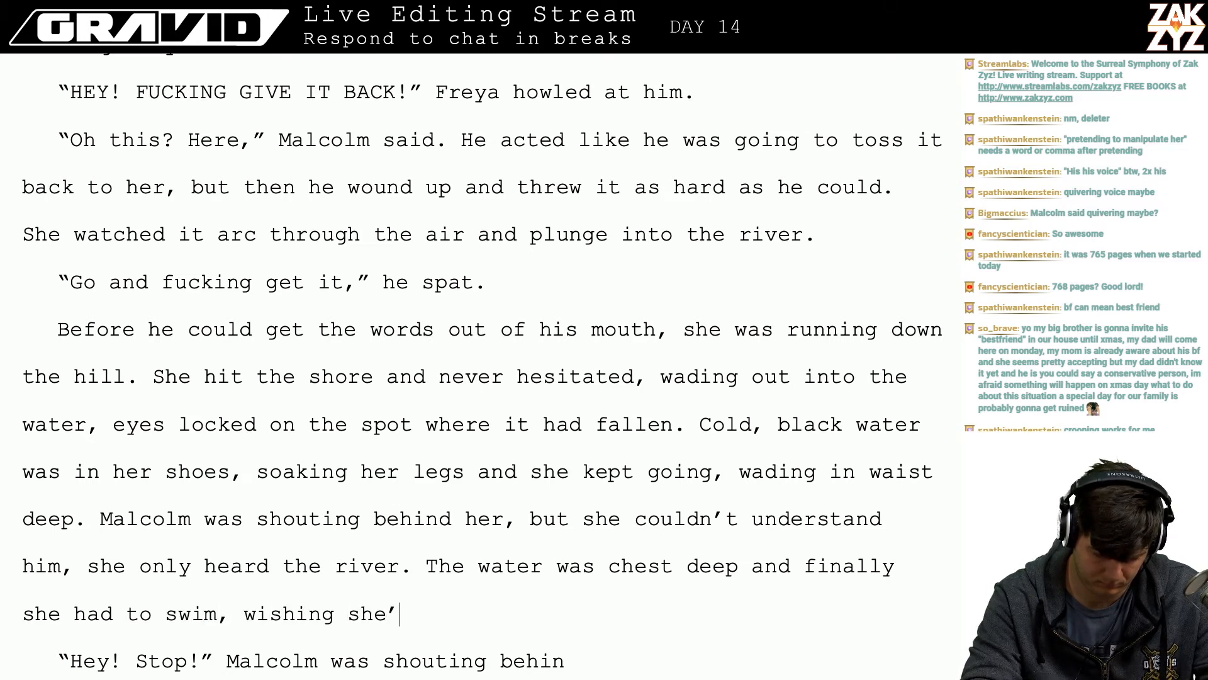
type("d stopped to ")
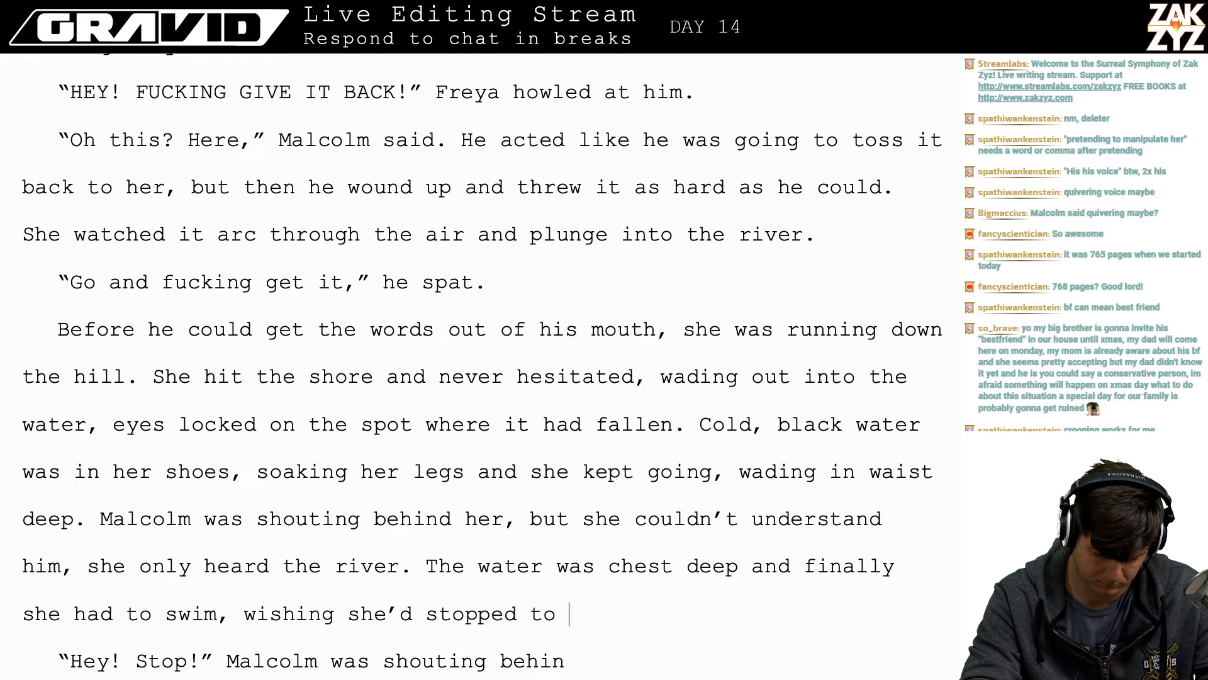
type("take ")
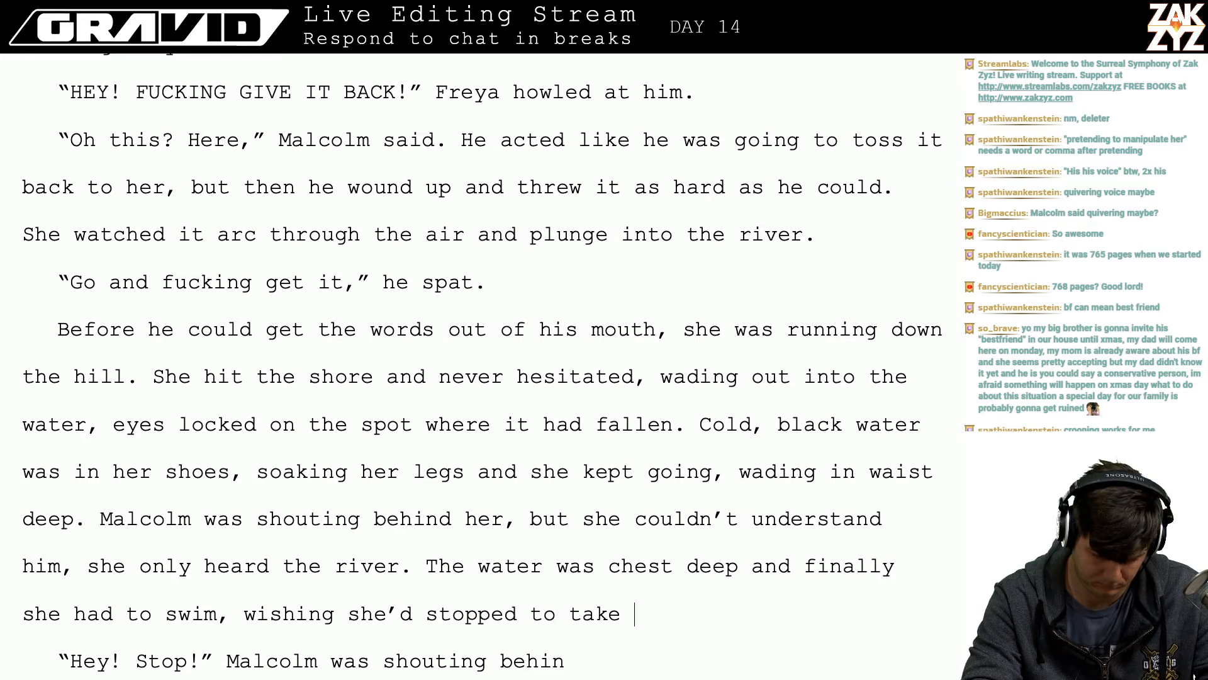
type("her shoes off")
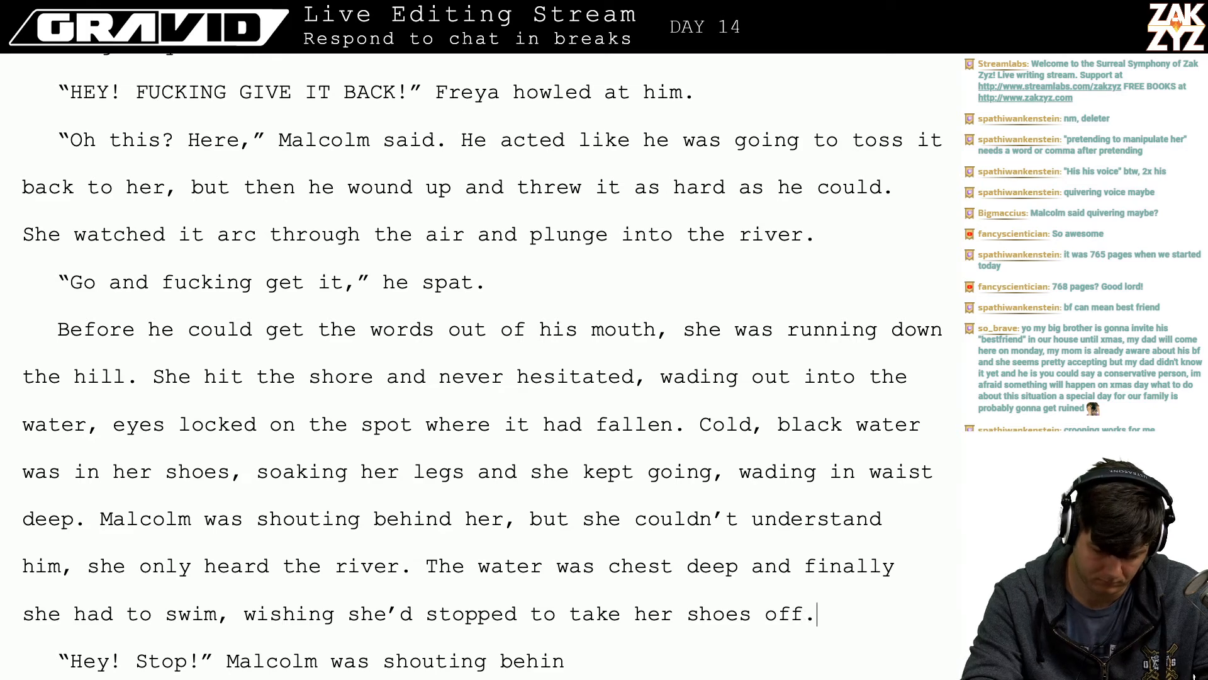
type(", they were dr")
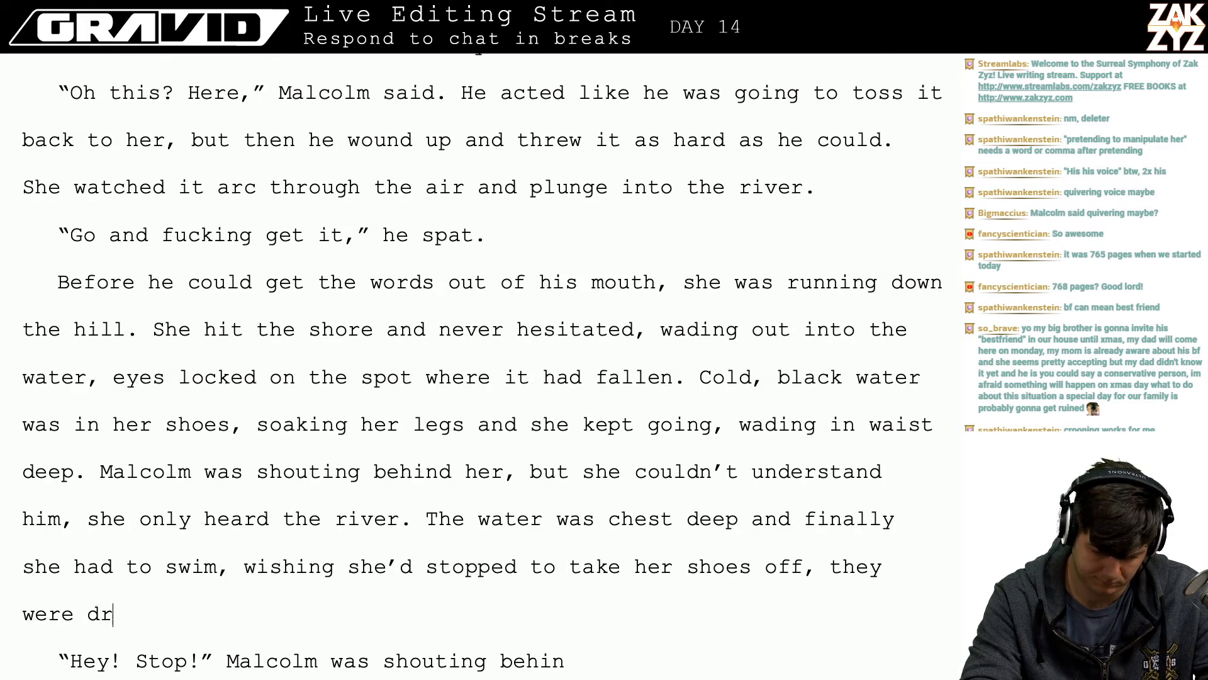
type("agging her down.")
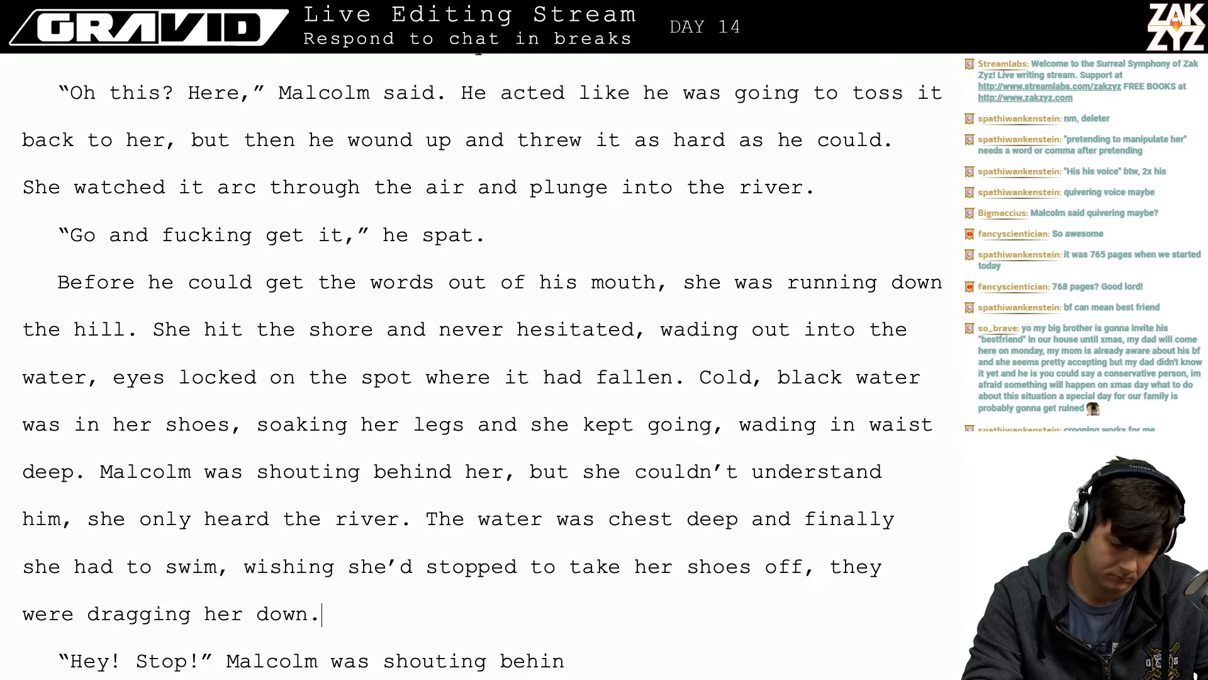
- Start a new paragraph after "dragging her down." with the text "She got to the spot where she"
key("Return")
key("Return")
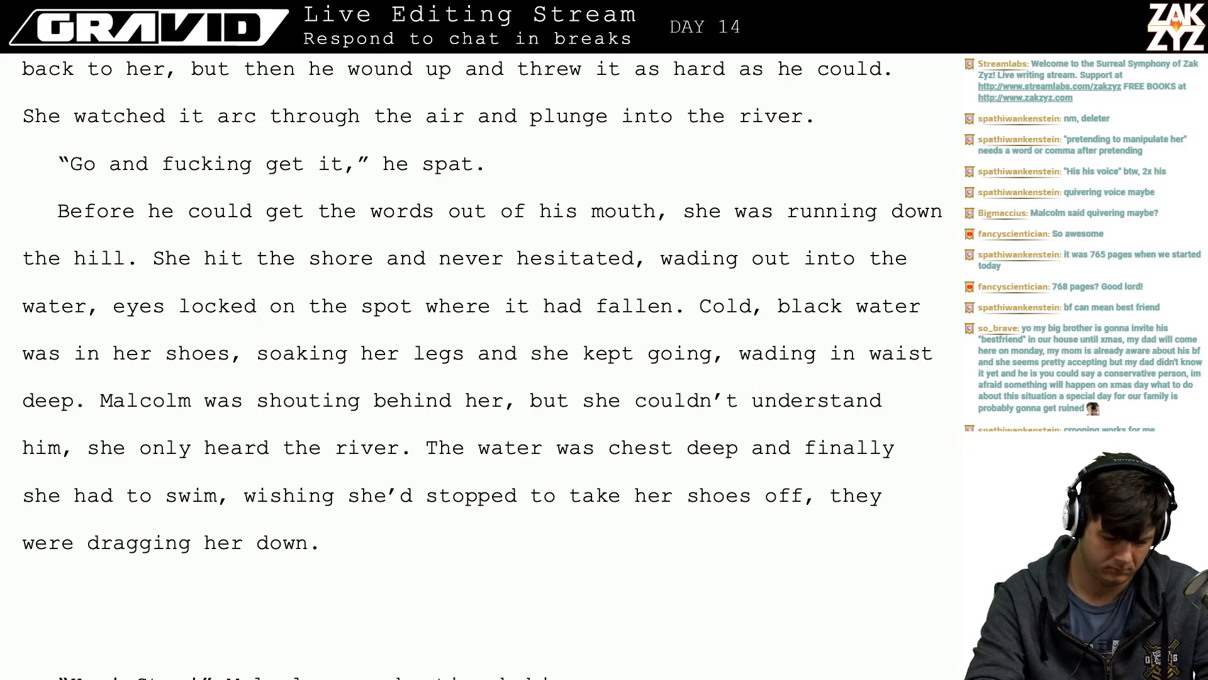
type("She")
key("BackSpace")
key("BackSpace")
key("BackSpace")
key("BackSpace")
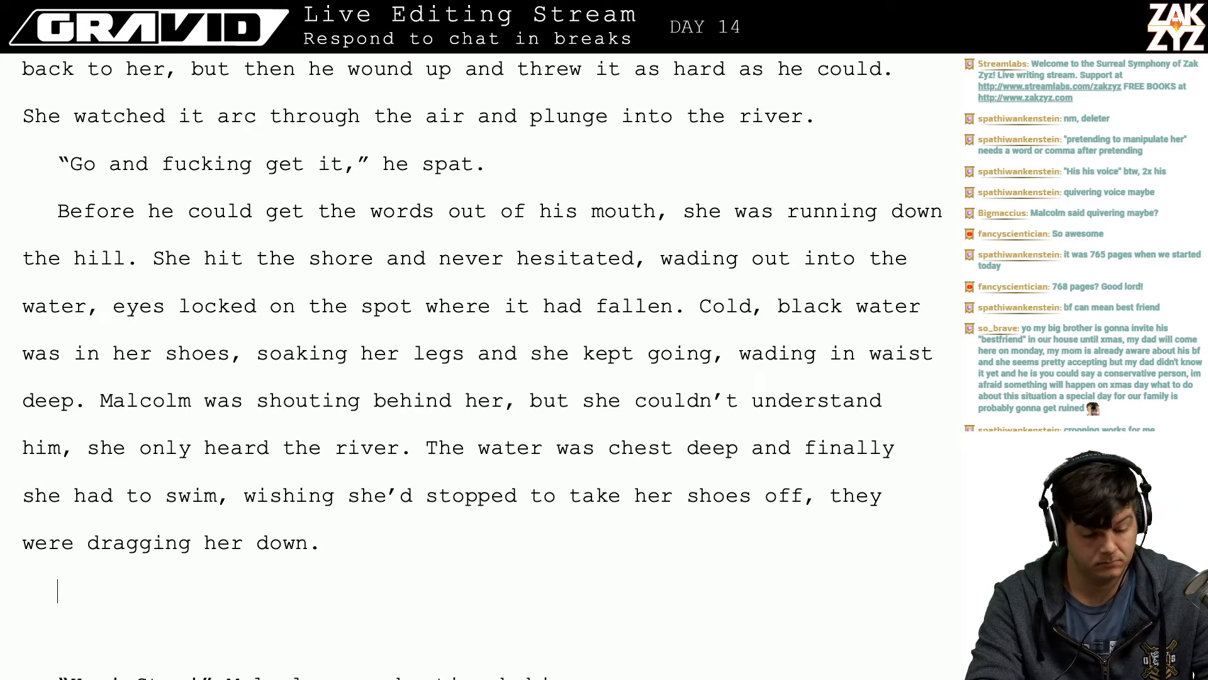
type("S")
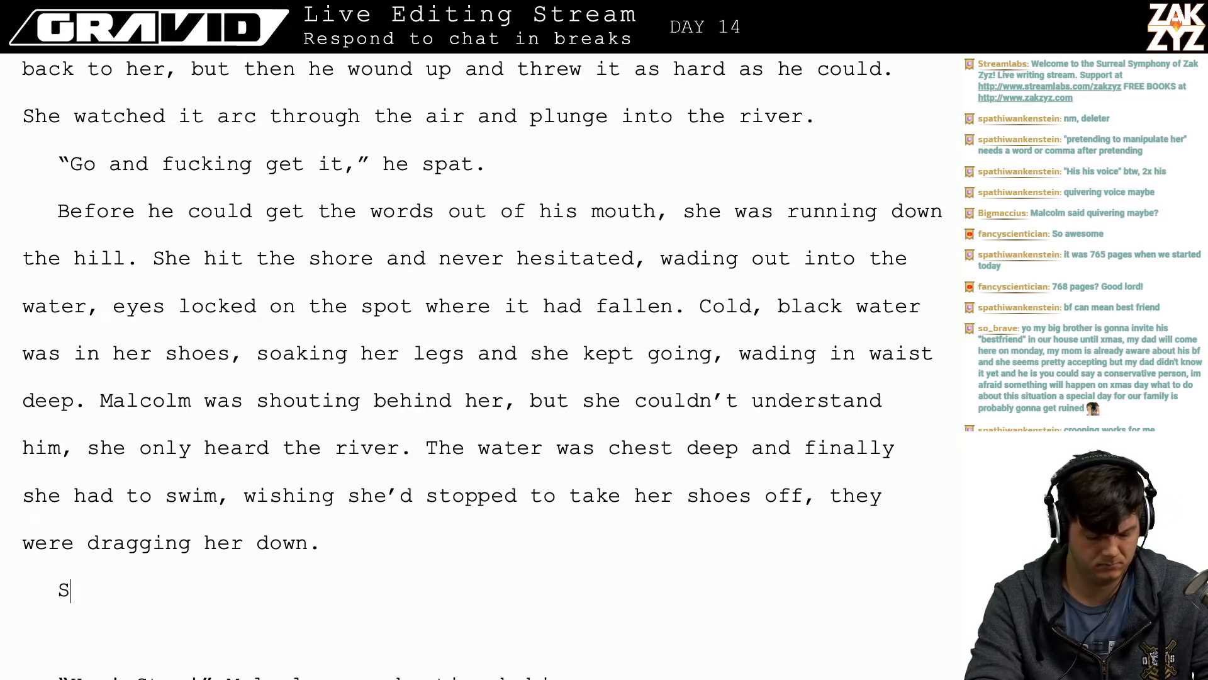
type("he")
key("BackSpace")
key("BackSpace")
key("BackSpace")
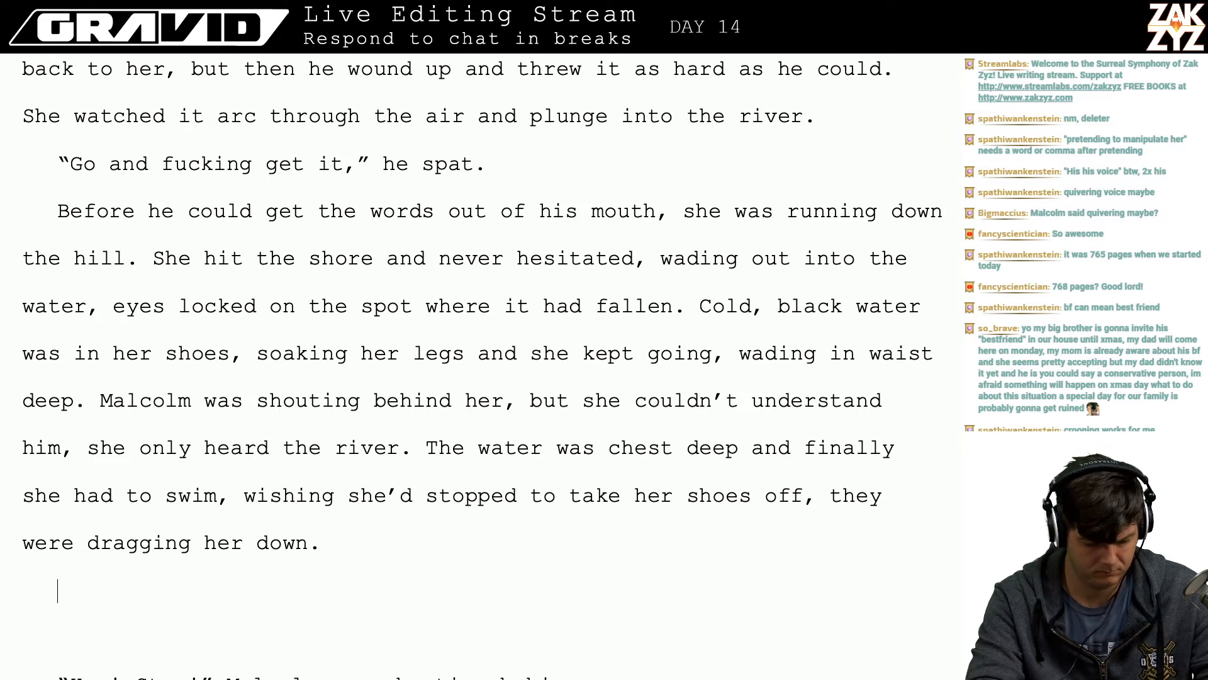
type("She ")
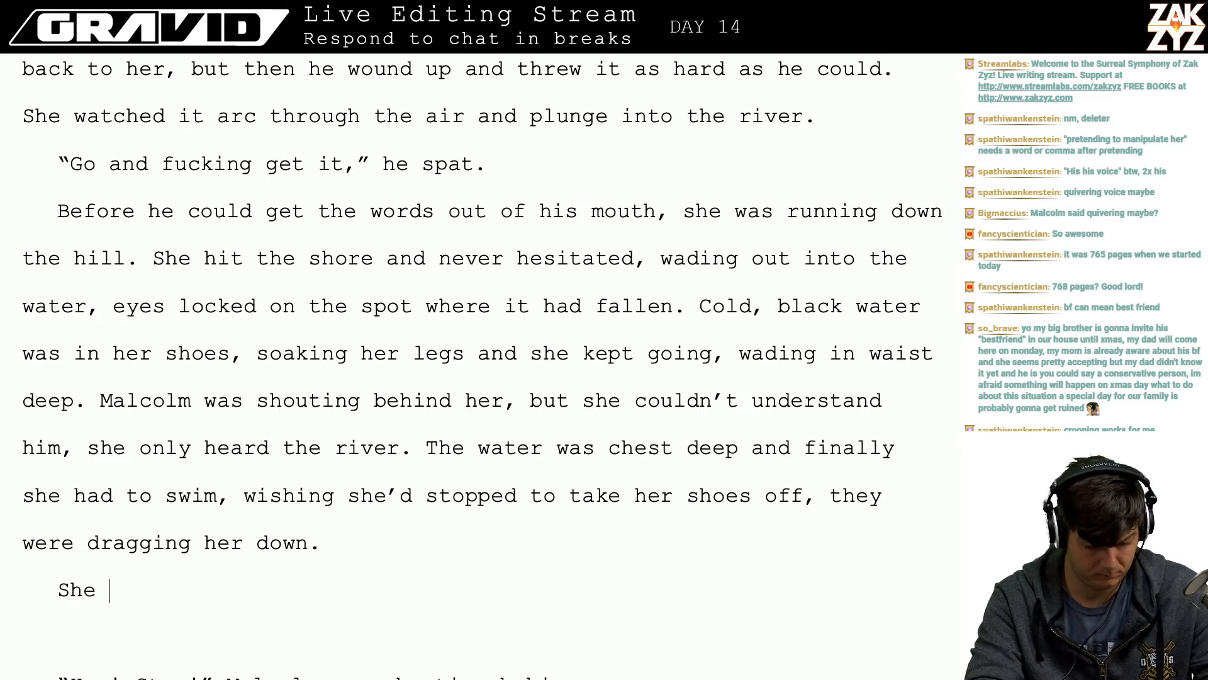
type("got to t")
type("to")
key("BackSpace")
key("BackSpace")
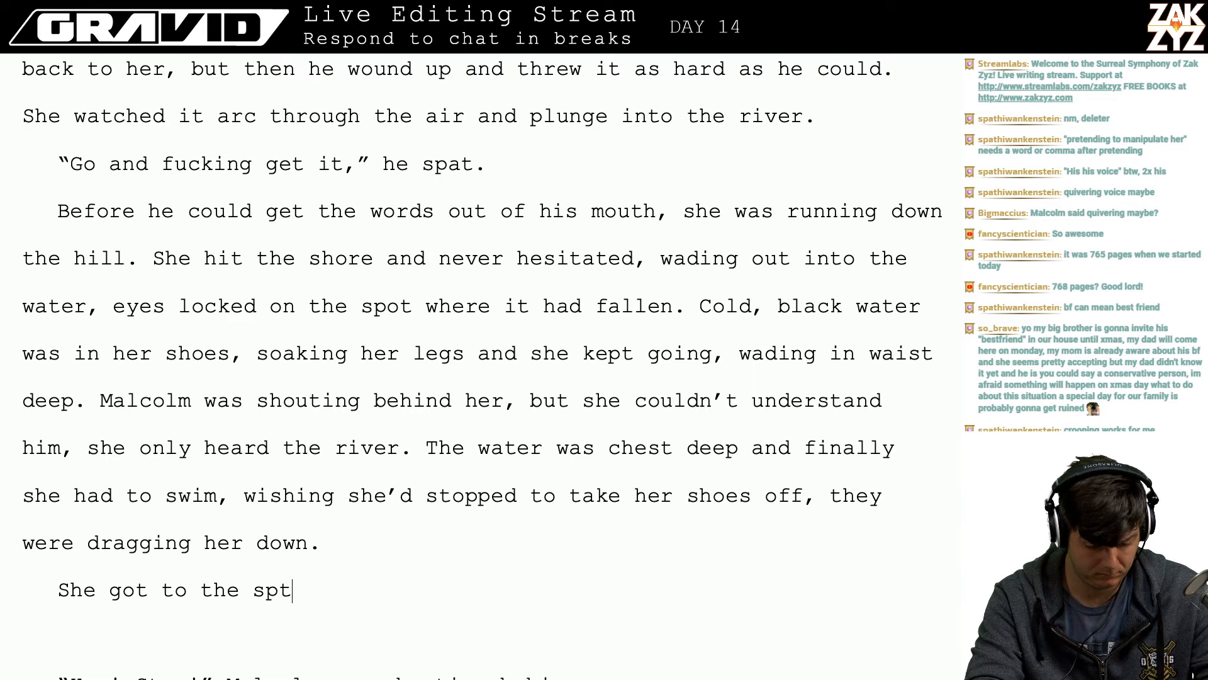
type("ot where she")
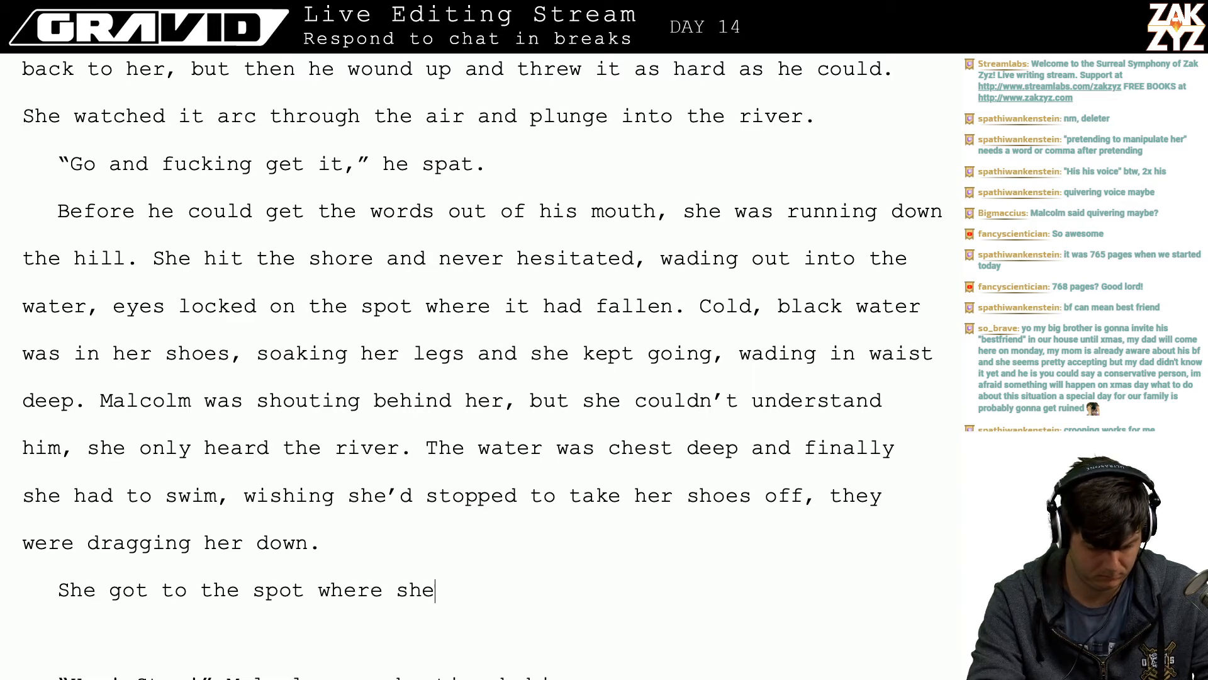
- Insert an empty paragraph between "were dragging her down." and "She got to the spot where she"
left_click(325, 543)
key("Return")
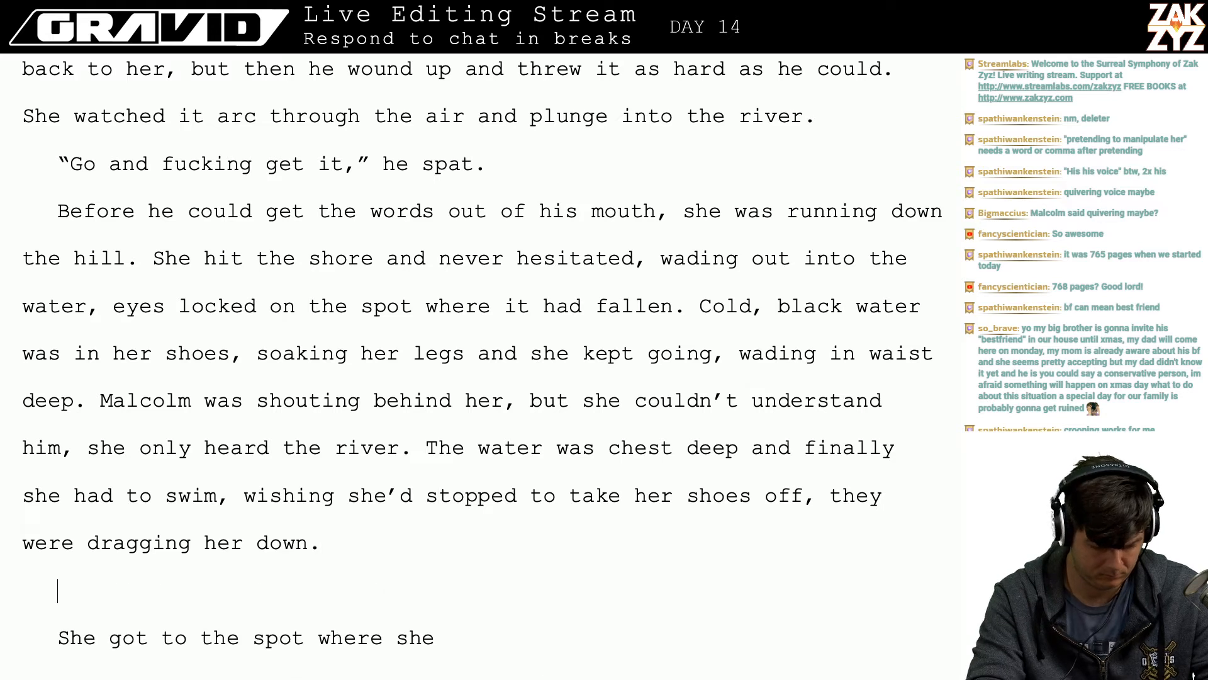
type("It was an instand")
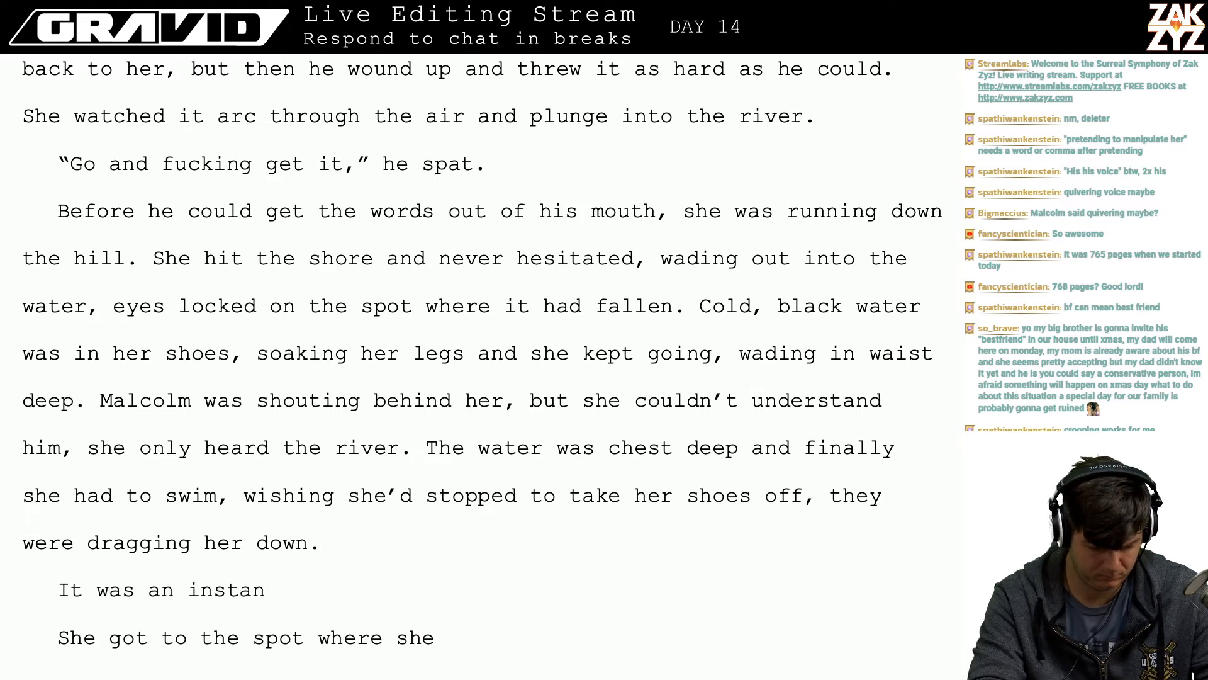
key("BackSpace")
key("BackSpace")
key("BackSpace")
key("BackSpace")
key("BackSpace")
key("BackSpace")
key("BackSpace")
key("BackSpace")
key("BackSpace")
key("BackSpace")
key("BackSpace")
key("BackSpace")
key("BackSpace")
key("BackSpace")
key("BackSpace")
key("BackSpace")
key("BackSpace")
key("BackSpace")
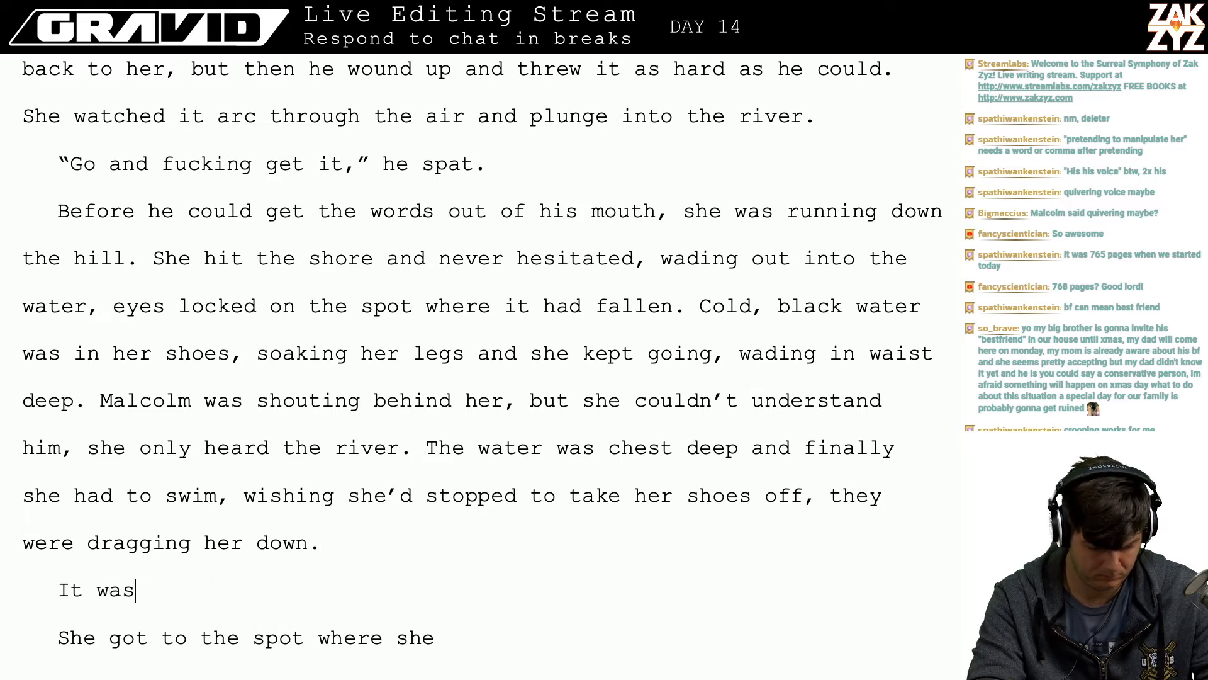
key("Return")
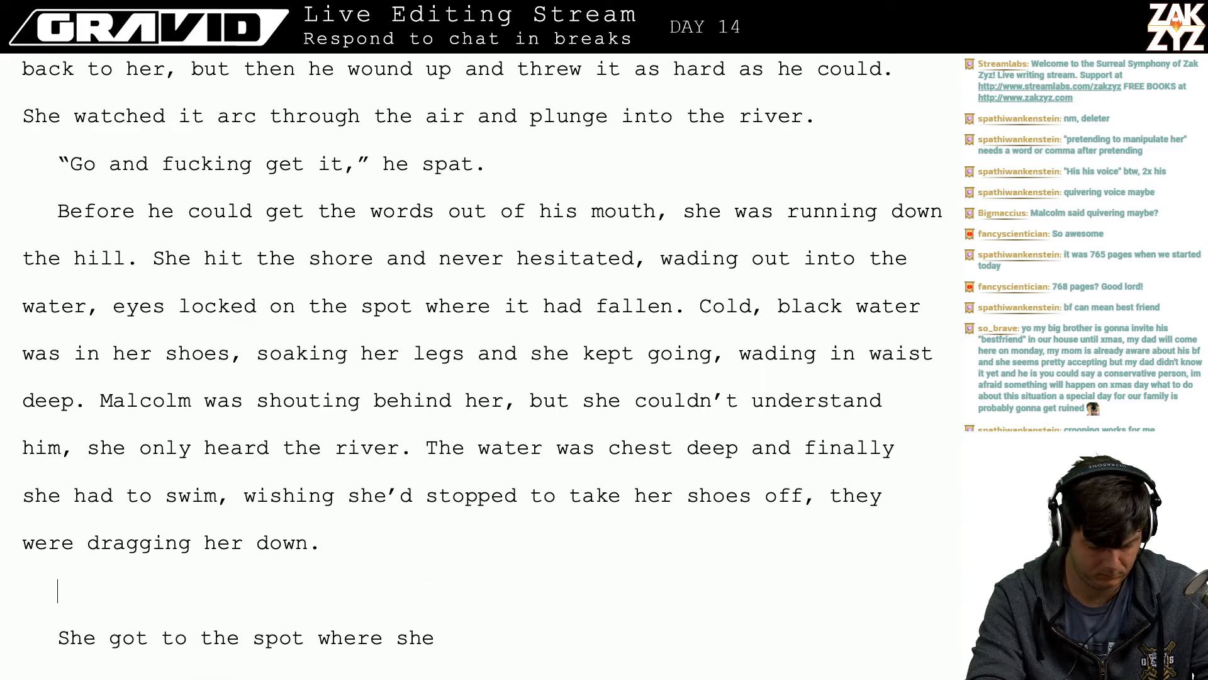
- Begin the empty paragraph after "dragging her down." with "She reached the spot where she"
type("She do")
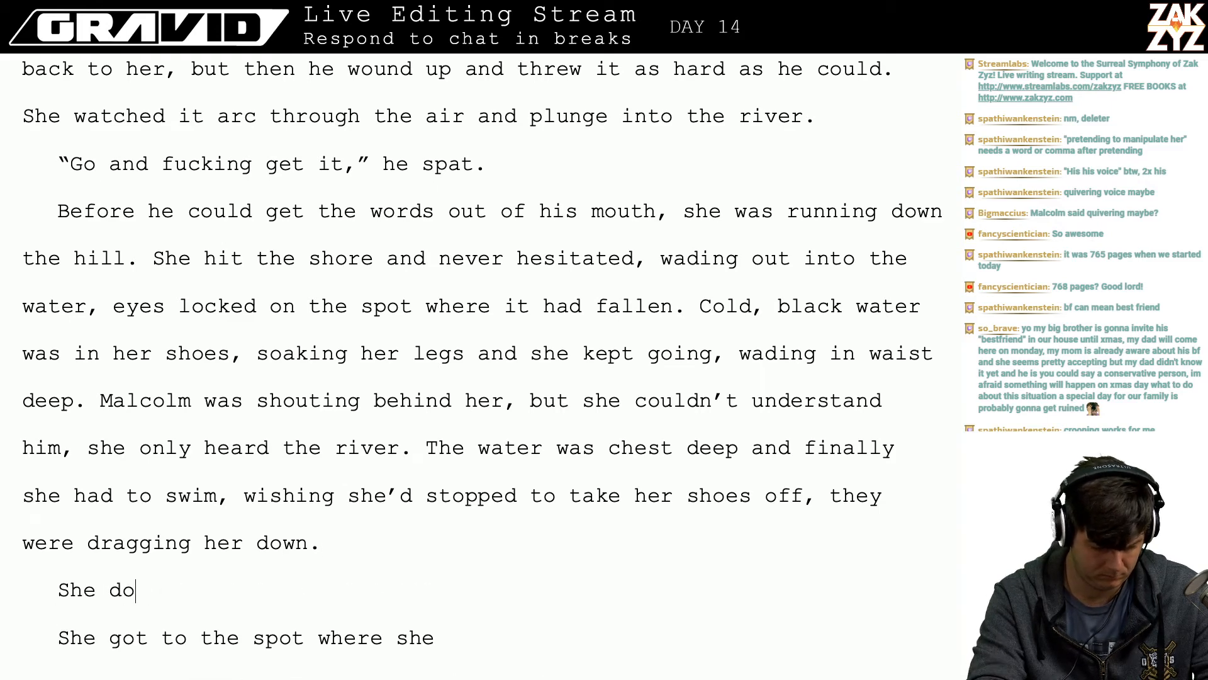
key("BackSpace")
key("BackSpace")
key("BackSpace")
type("reached th")
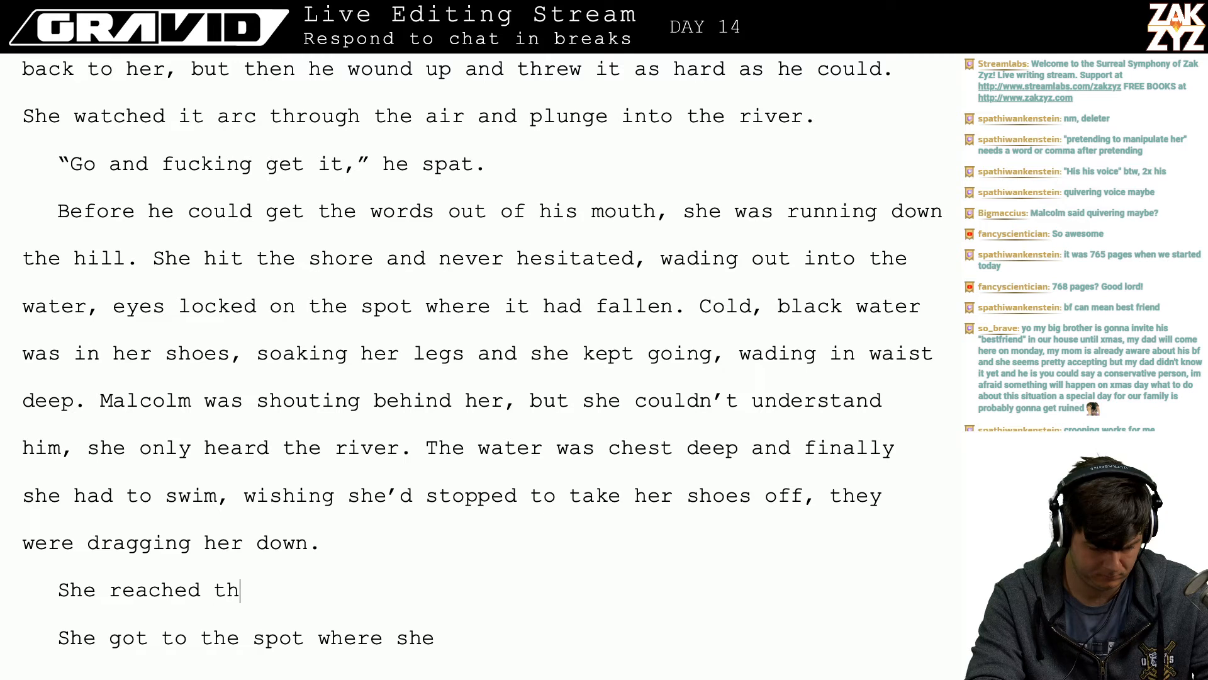
type("e spot where she")
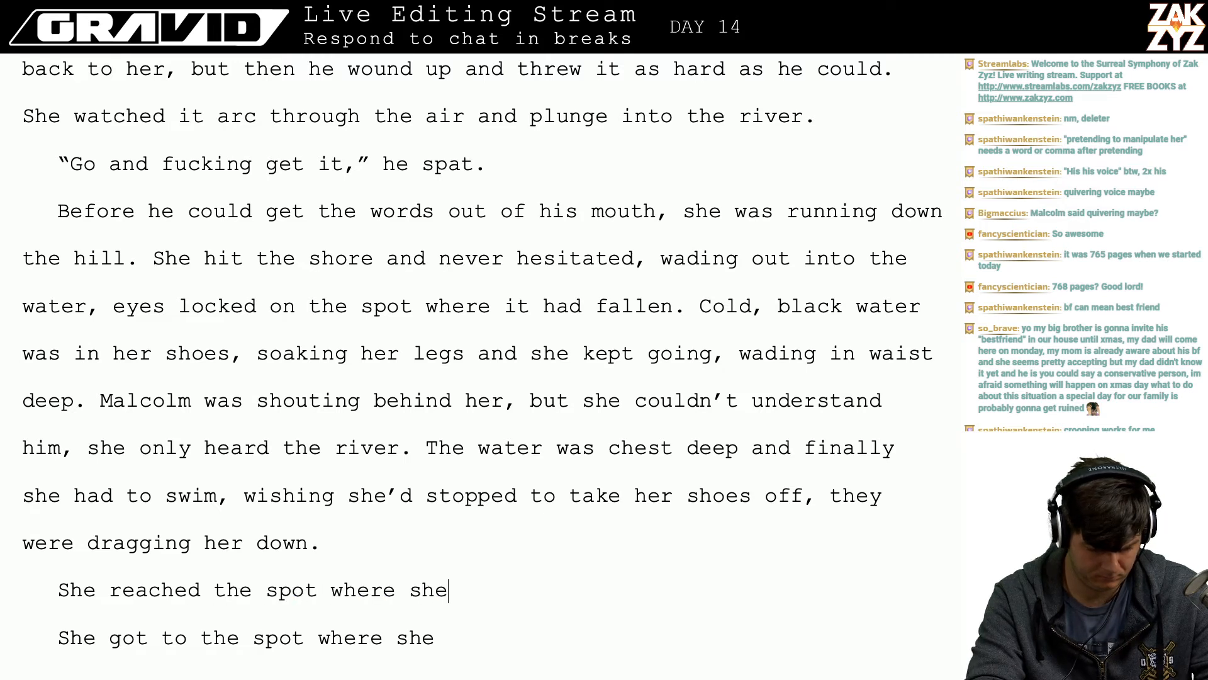
- Continue the "She reached the spot where she" sentence with "thought the Starball had fallen, and then dove under, searching for it"
type(" thought the STar")
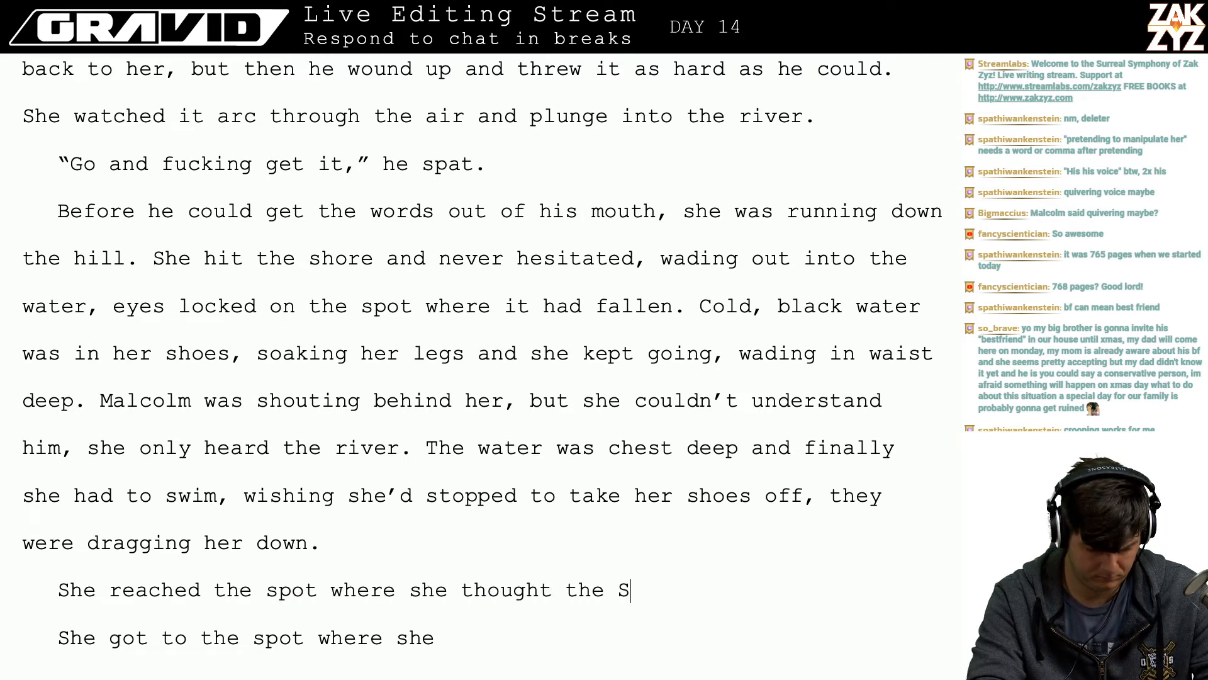
key("BackSpace")
key("BackSpace")
key("BackSpace")
type("tarball hd")
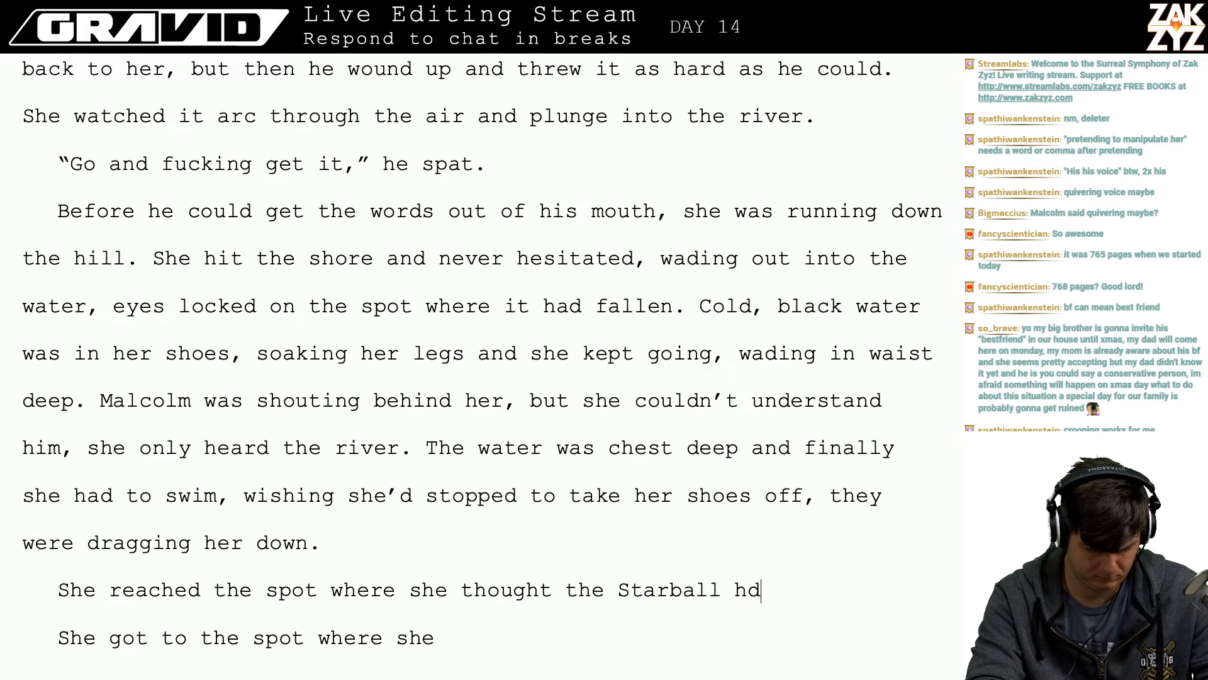
key("BackSpace")
type("ad fa")
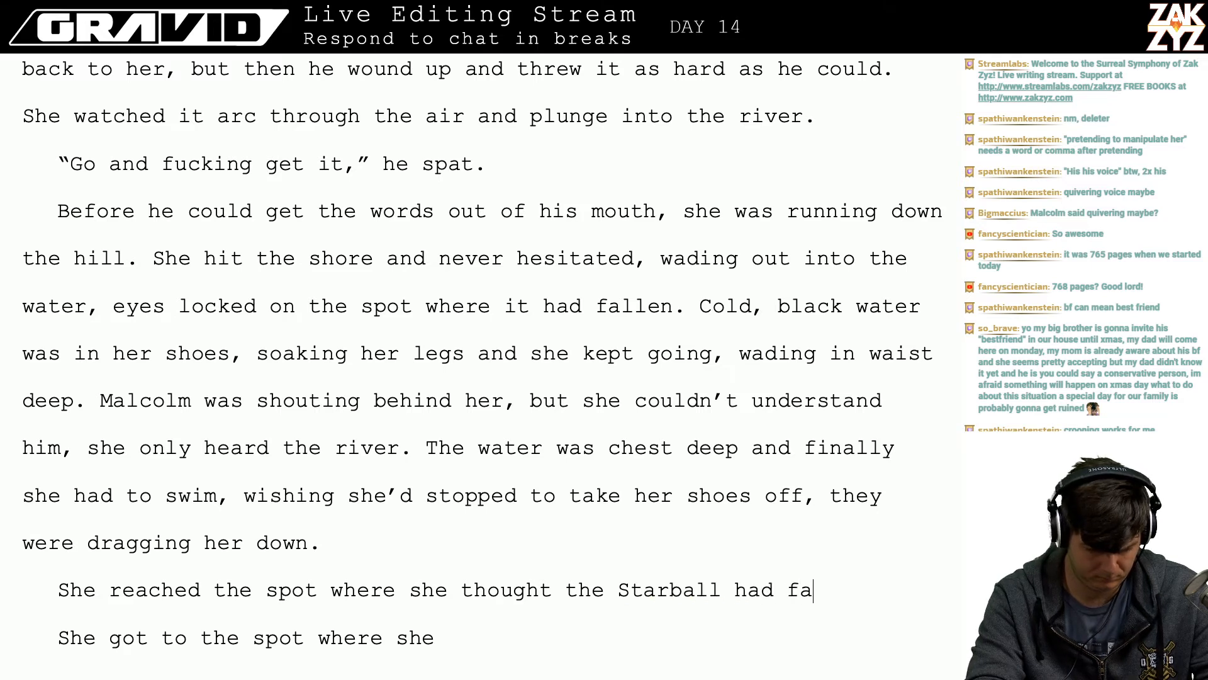
type("llen, and")
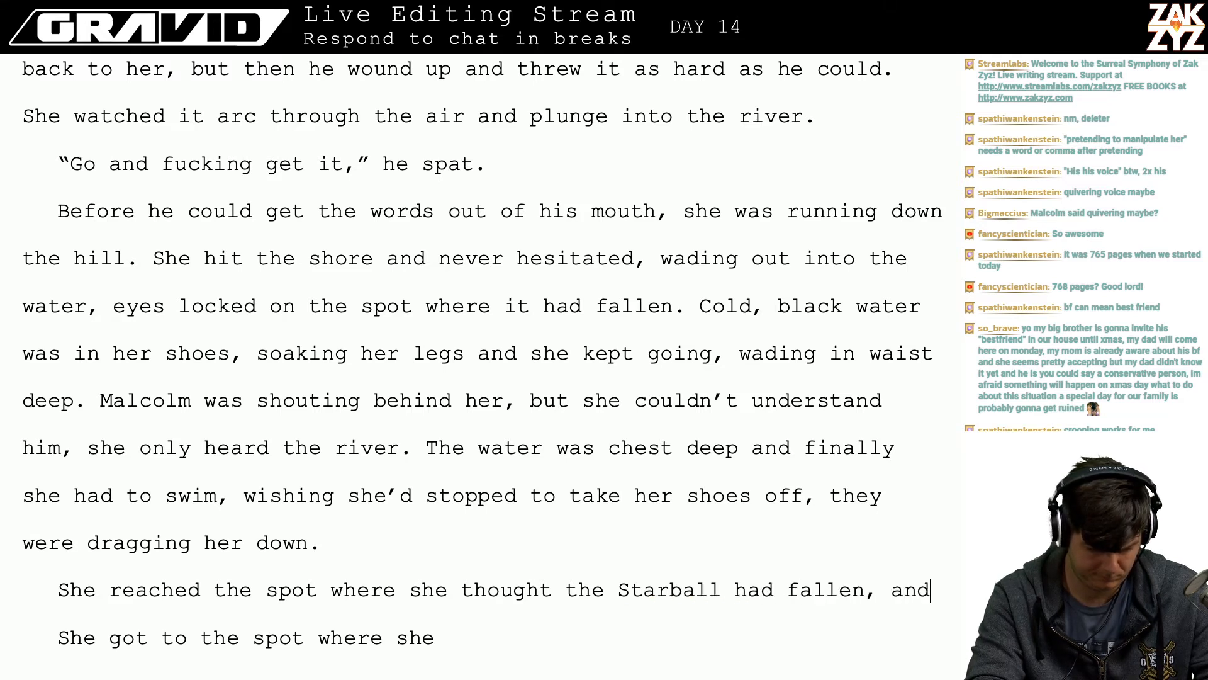
type(" then dove und")
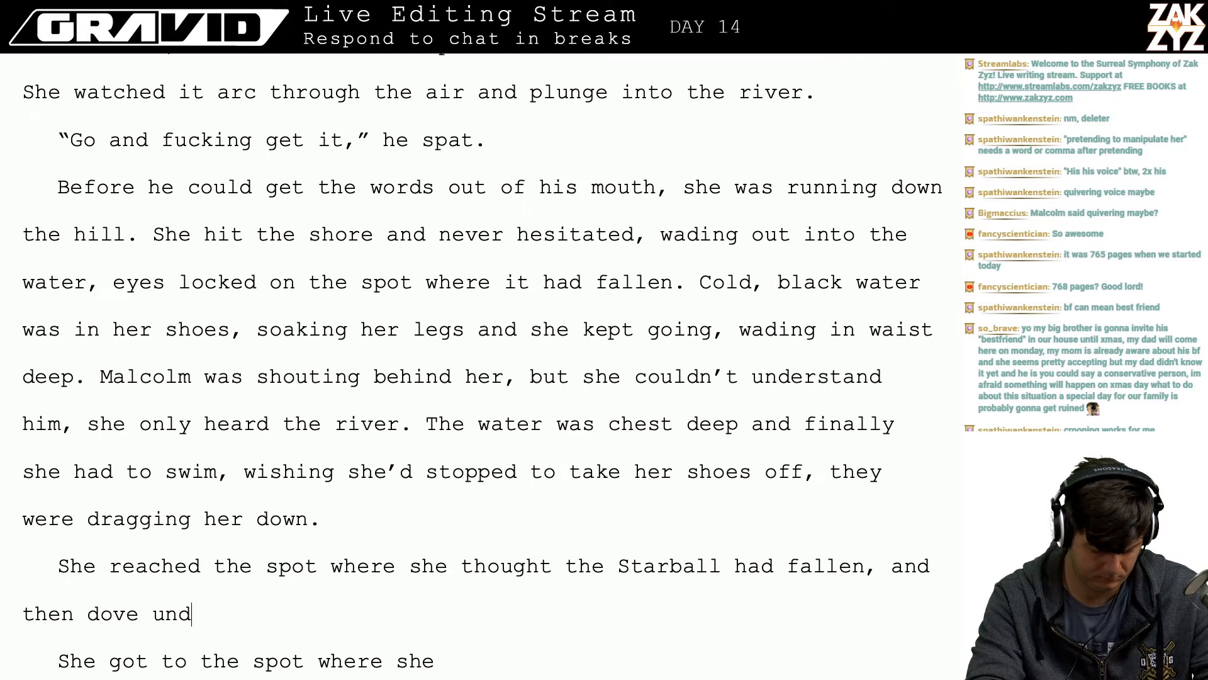
type("er, searching for it")
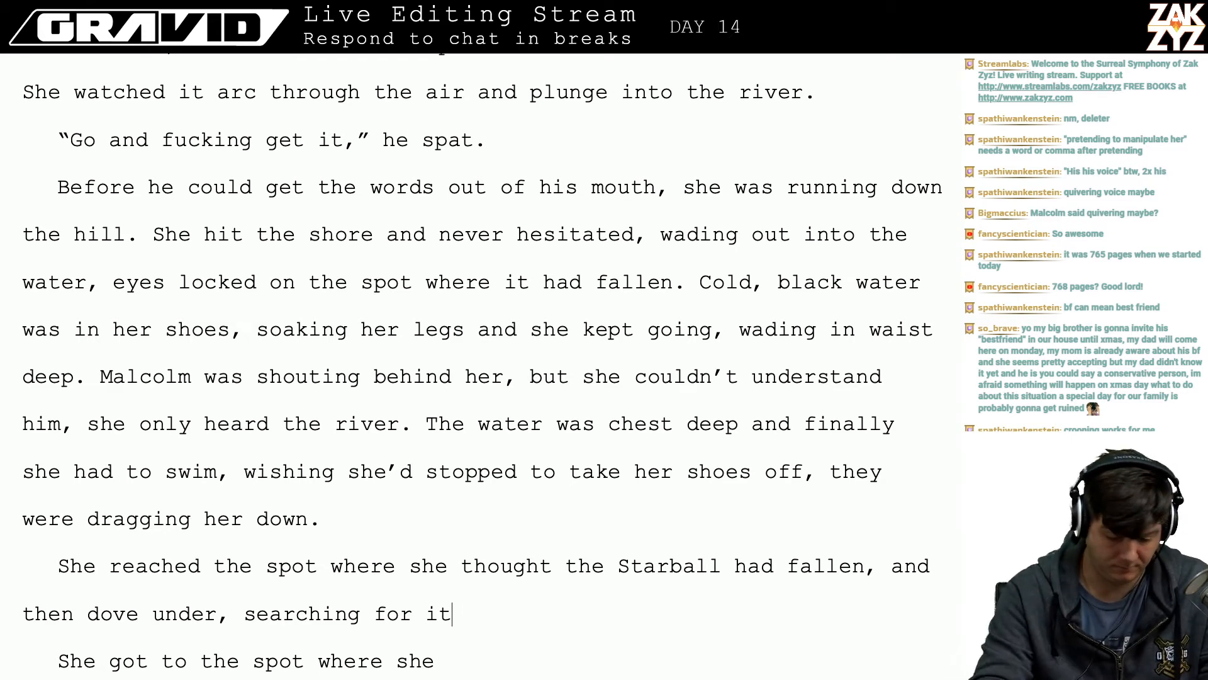
- Delete "searching for it" after "then dove under,"
key("BackSpace")
key("BackSpace")
key("BackSpace")
key("BackSpace")
key("BackSpace")
key("BackSpace")
key("BackSpace")
key("BackSpace")
key("BackSpace")
key("BackSpace")
key("BackSpace")
key("BackSpace")
key("BackSpace")
key("BackSpace")
key("BackSpace")
key("BackSpace")
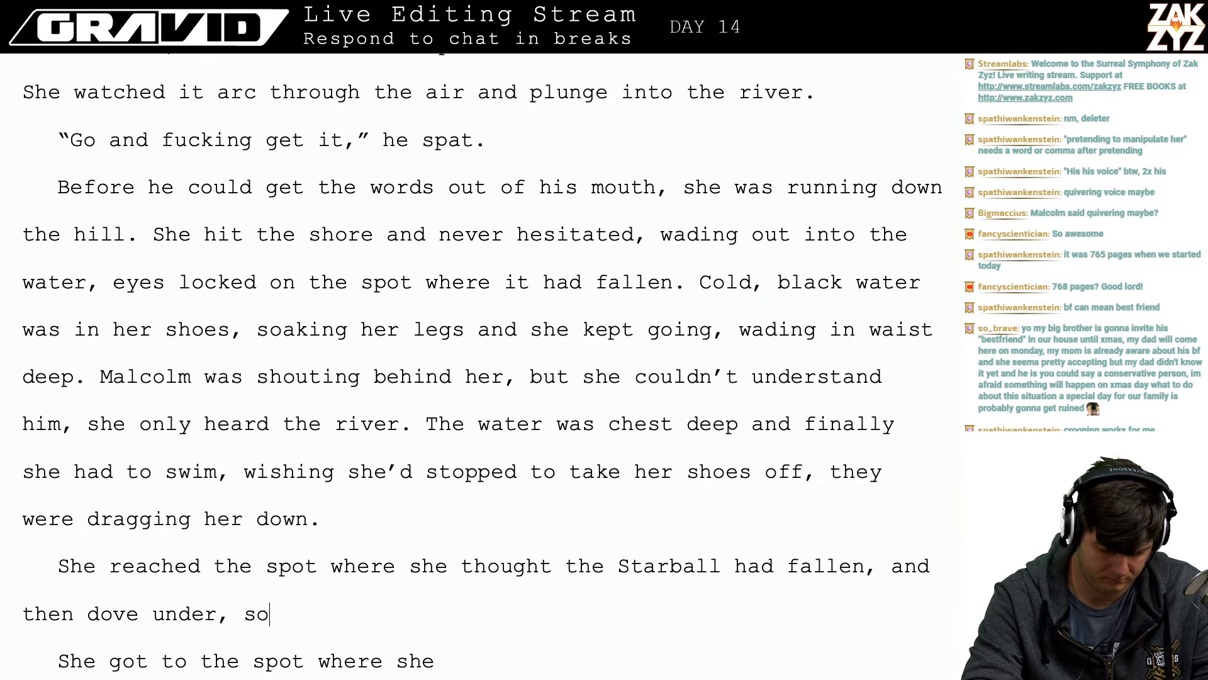
type("seach")
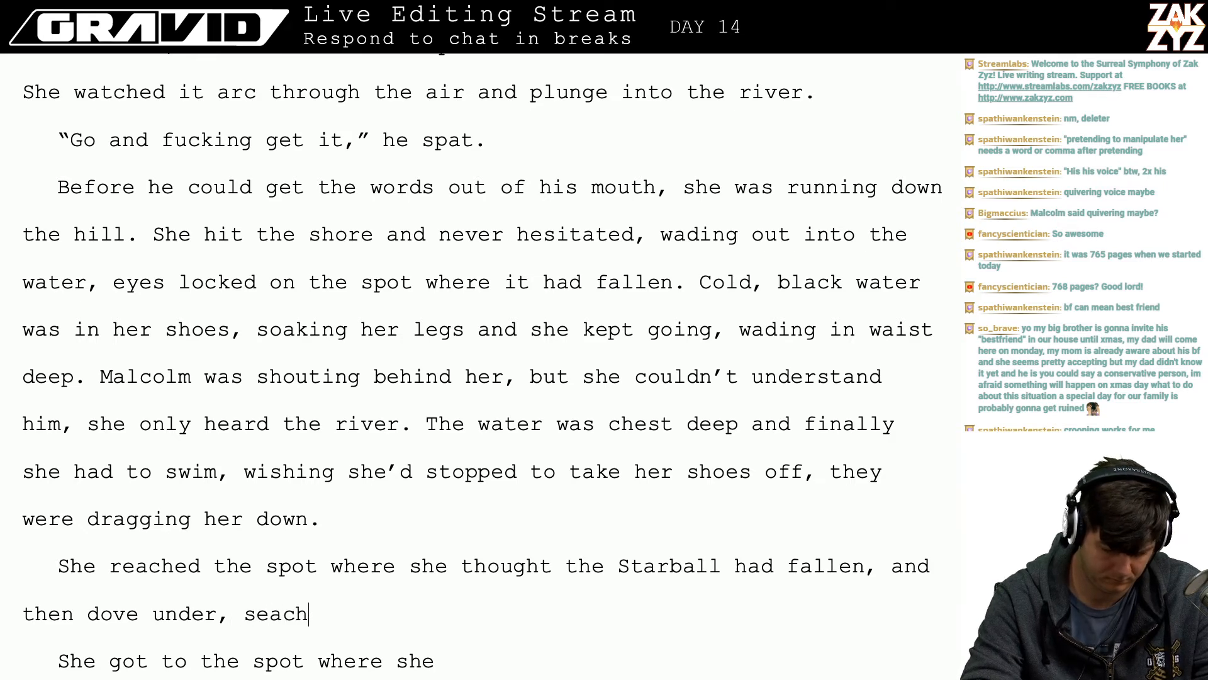
key("BackSpace")
key("BackSpace")
type("rching for")
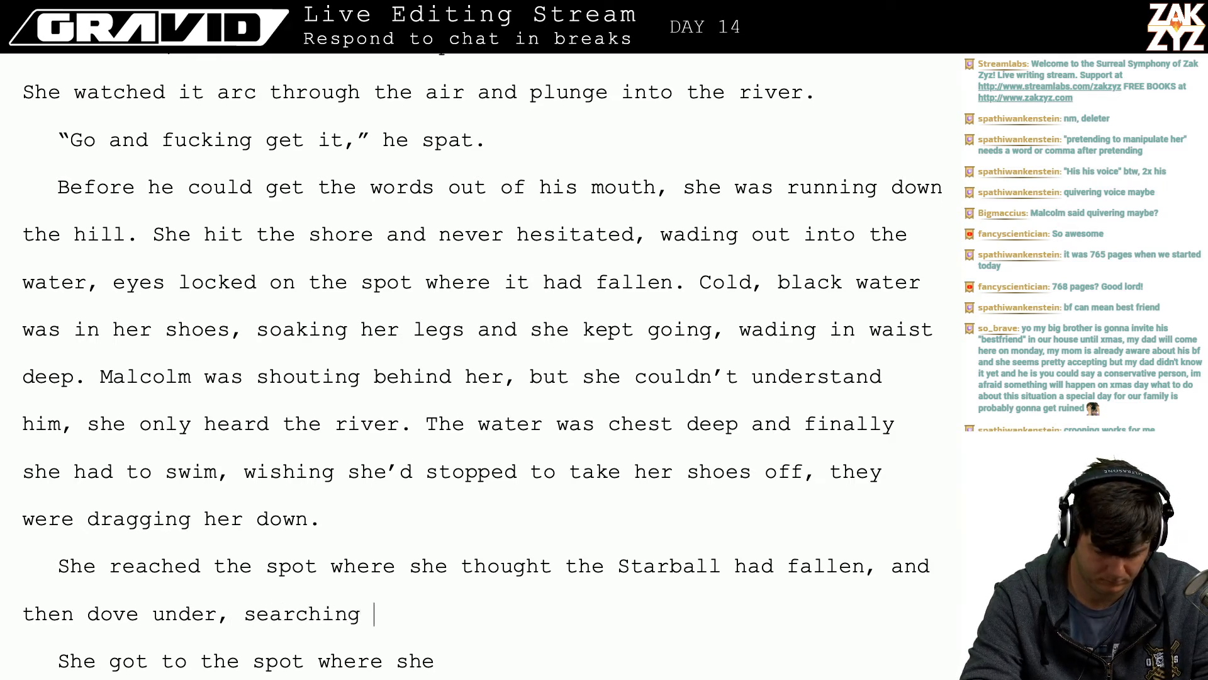
key("BackSpace")
key("BackSpace")
key("BackSpace")
key("BackSpace")
key("BackSpace")
key("BackSpace")
key("BackSpace")
key("BackSpace")
key("BackSpace")
key("BackSpace")
key("BackSpace")
key("BackSpace")
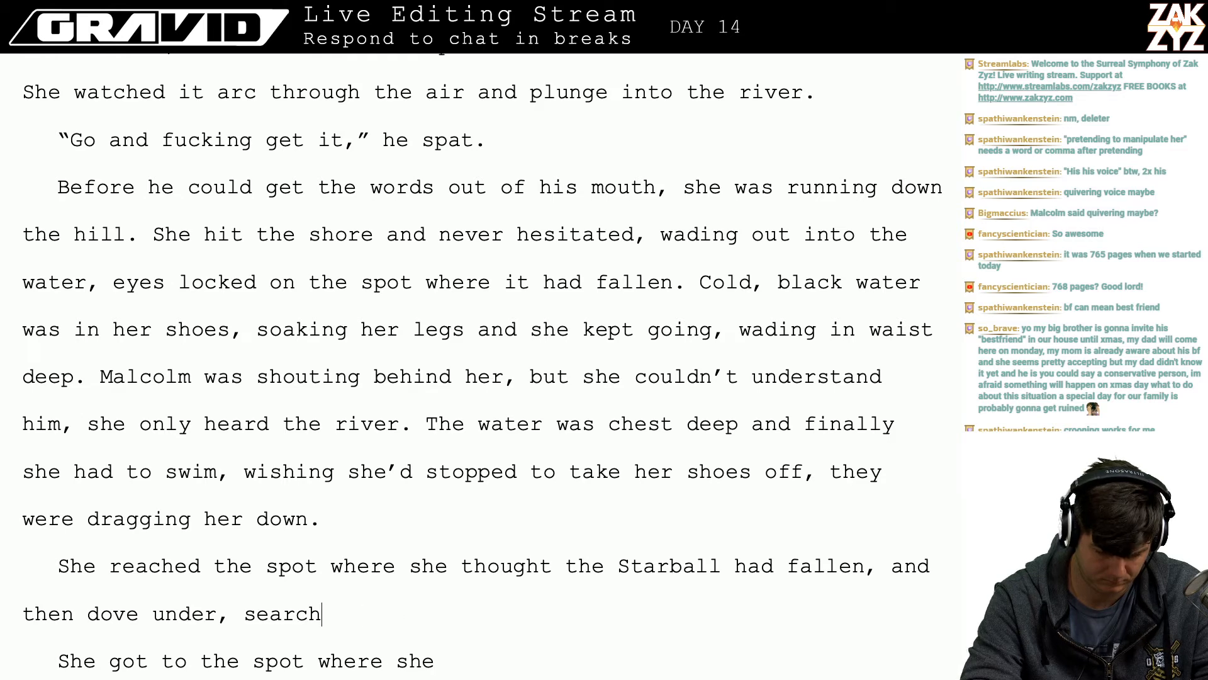
type("black")
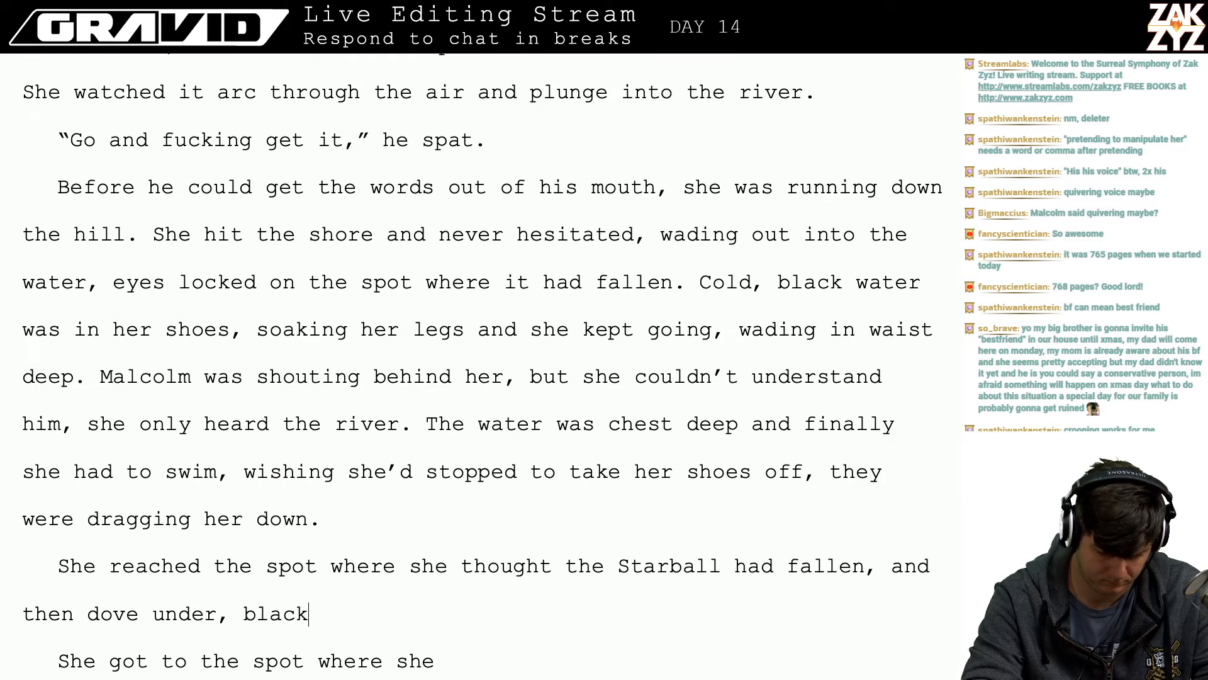
key("BackSpace")
key("BackSpace")
key("BackSpace")
key("BackSpace")
key("BackSpace")
type("black w")
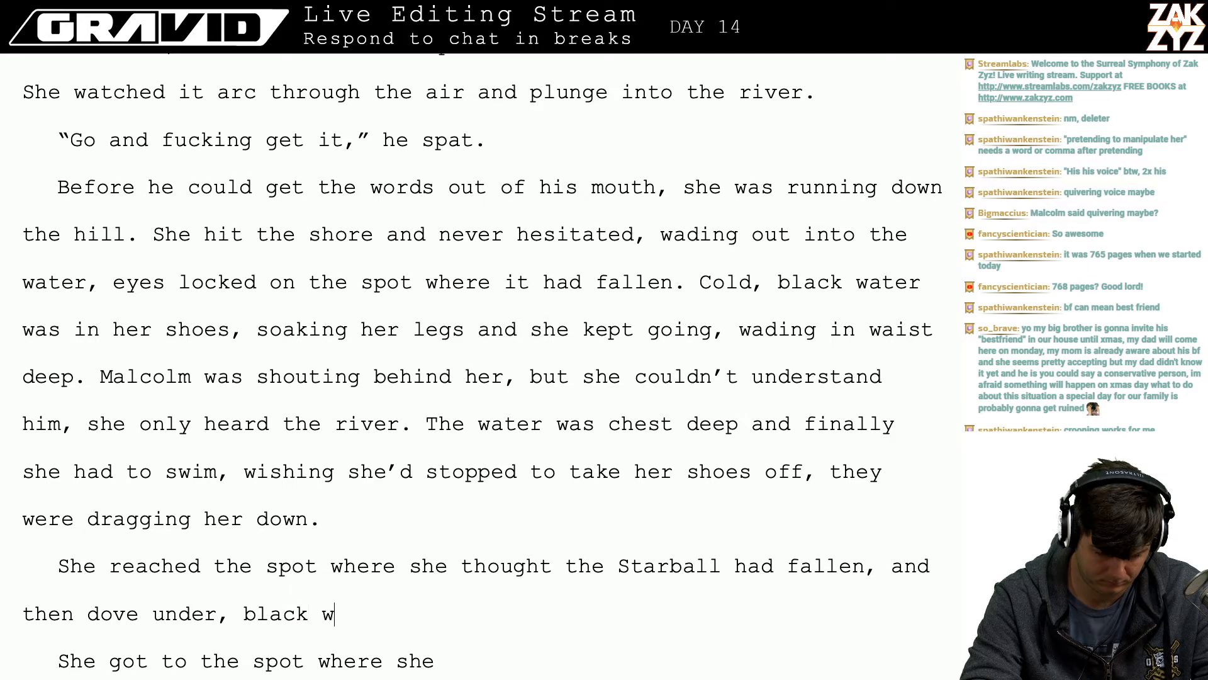
type("ater closing ov")
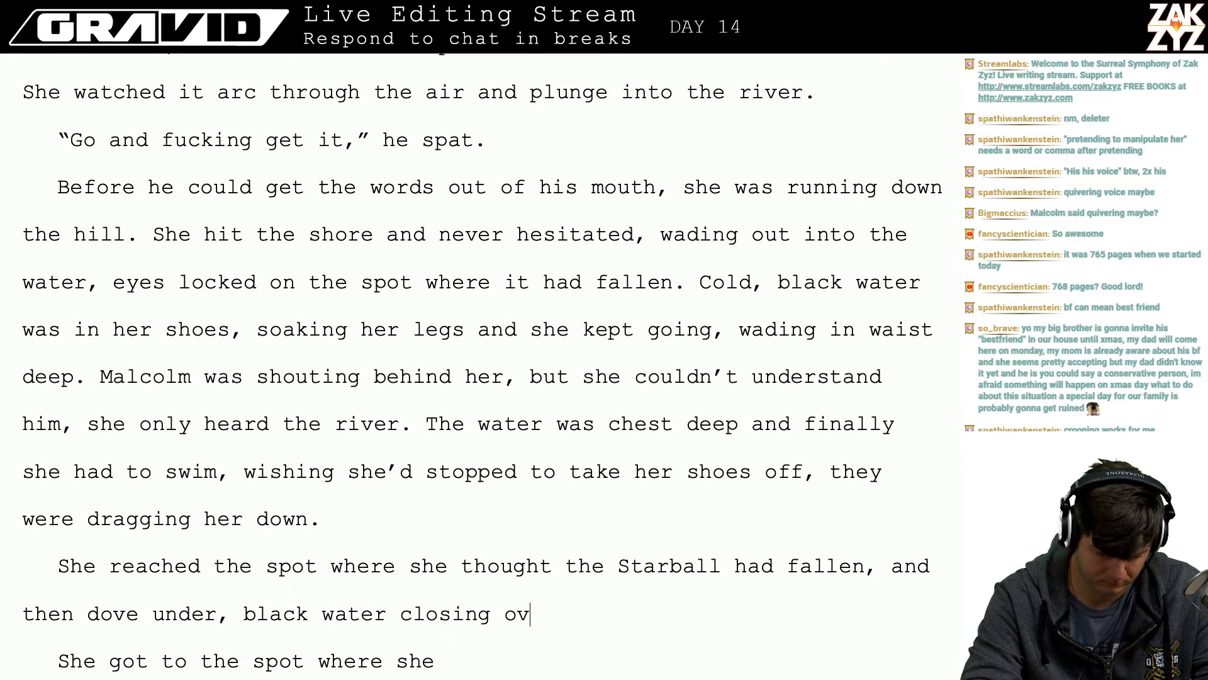
key("BackSpace")
key("BackSpace")
key("BackSpace")
key("BackSpace")
key("BackSpace")
key("BackSpace")
key("BackSpace")
key("BackSpace")
key("BackSpace")
key("BackSpace")
key("BackSpace")
key("BackSpace")
key("BackSpace")
key("BackSpace")
key("BackSpace")
key("BackSpace")
key("BackSpace")
key("BackSpace")
key("BackSpace")
key("BackSpace")
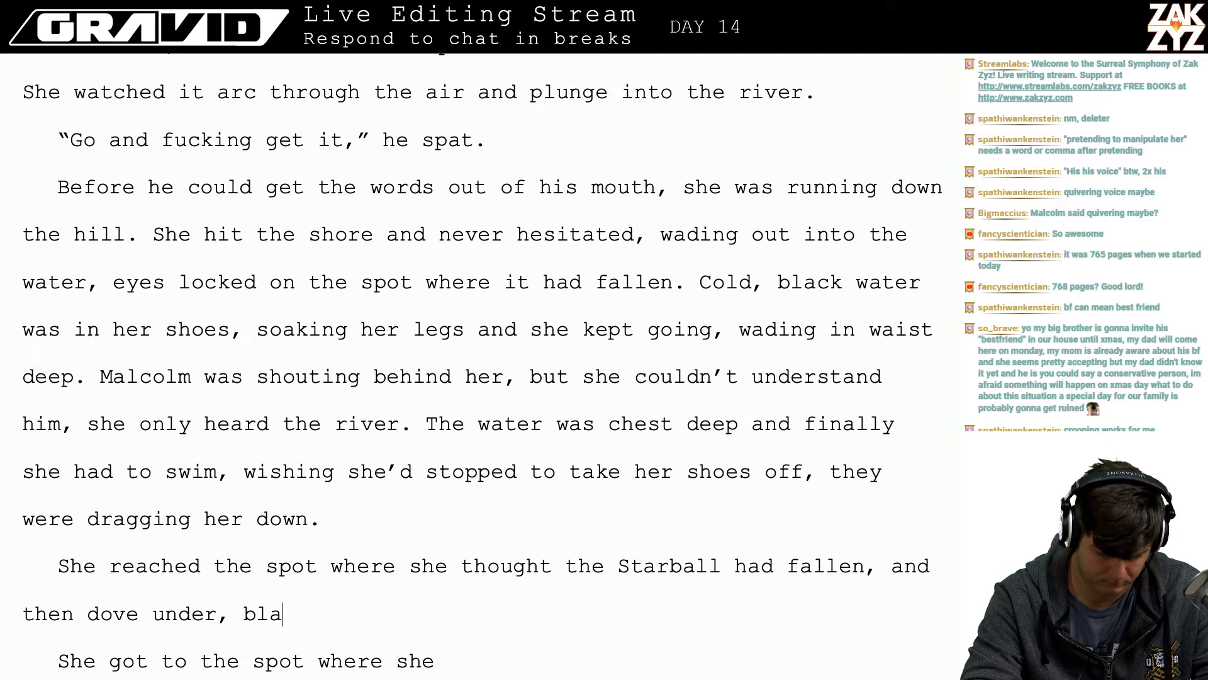
type("feeling the")
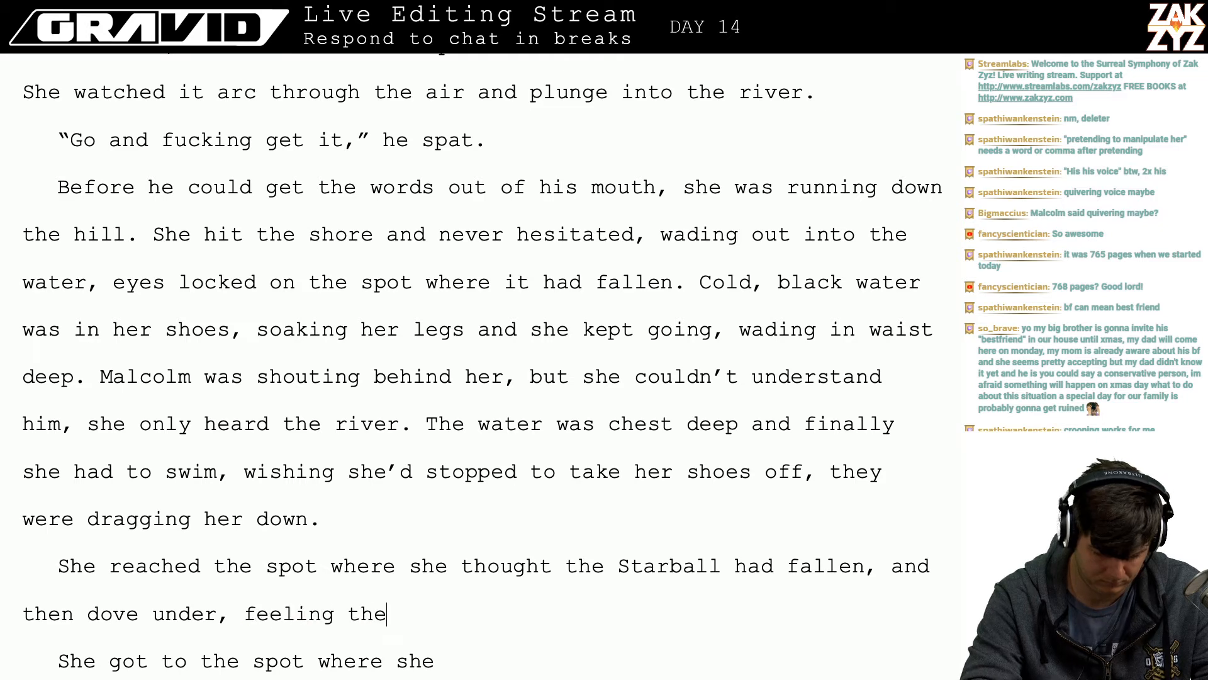
type(" shc")
type("ock")
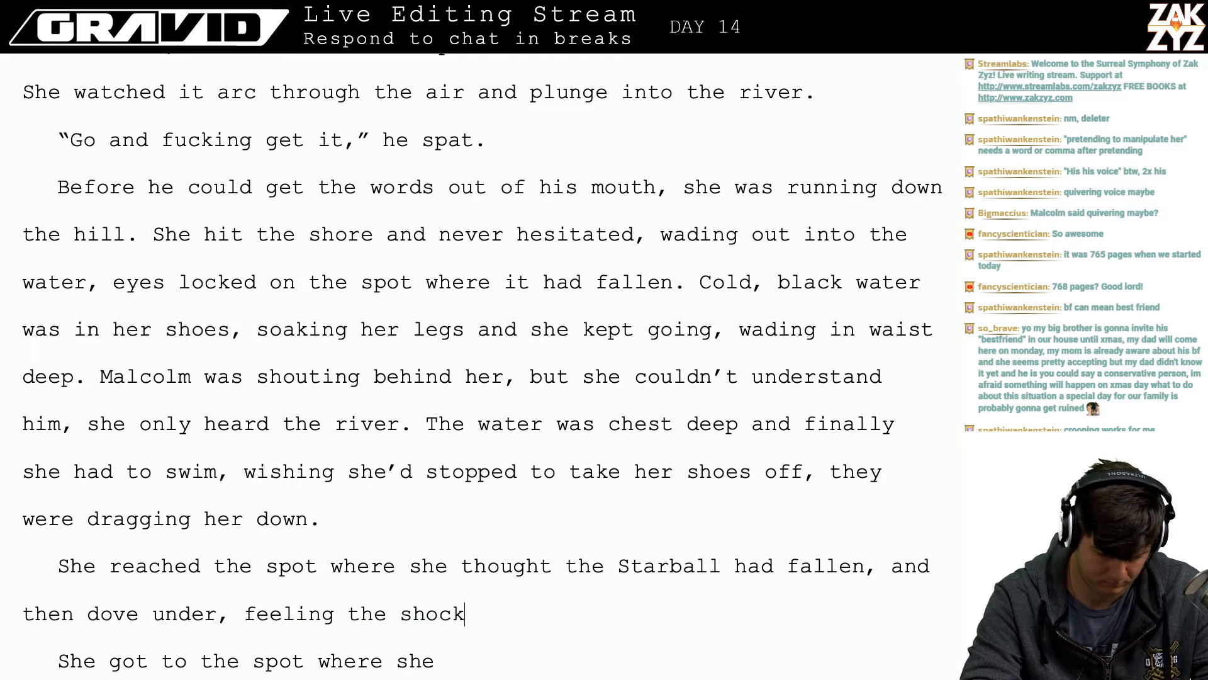
type(" of")
key("BackSpace")
key("BackSpace")
key("BackSpace")
key("BackSpace")
key("BackSpace")
key("BackSpace")
key("BackSpace")
key("BackSpace")
key("BackSpace")
key("BackSpace")
key("BackSpace")
key("BackSpace")
key("BackSpace")
key("BackSpace")
key("BackSpace")
key("BackSpace")
key("BackSpace")
key("BackSpace")
key("BackSpace")
key("BackSpace")
key("BackSpace")
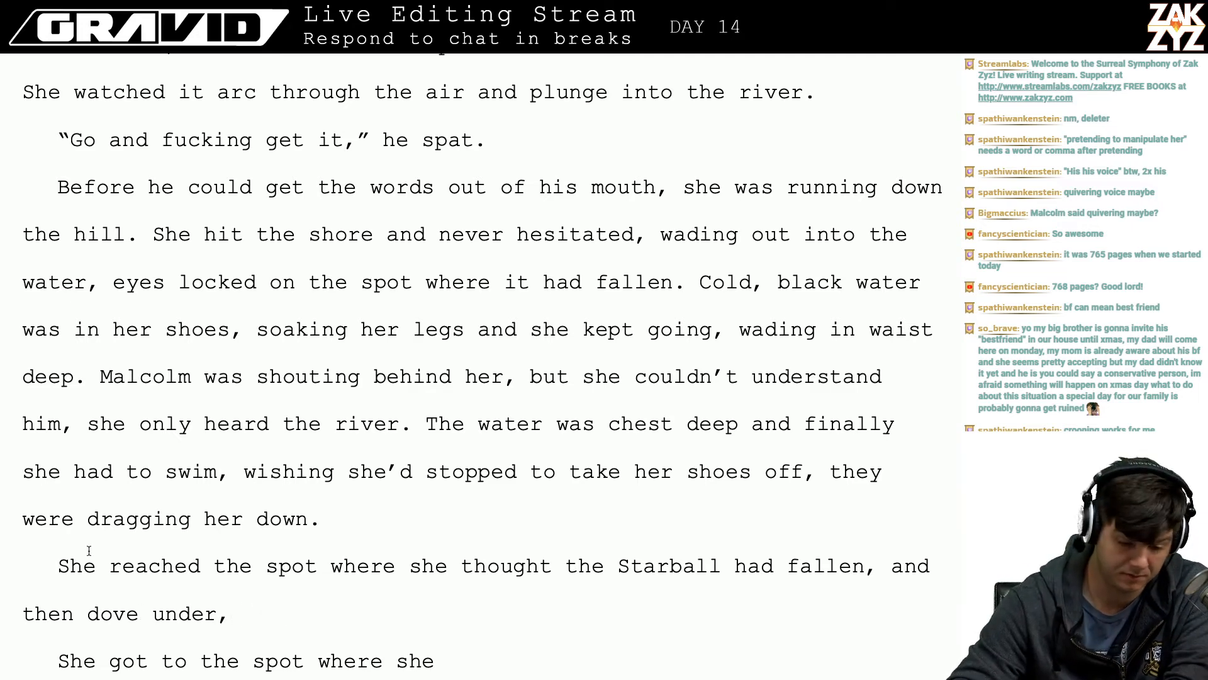
- After "wading in waist deep.", insert the sentence "The river was so cold it forced the air out of her, but she kept going."
scroll(319, 418, "down", 1)
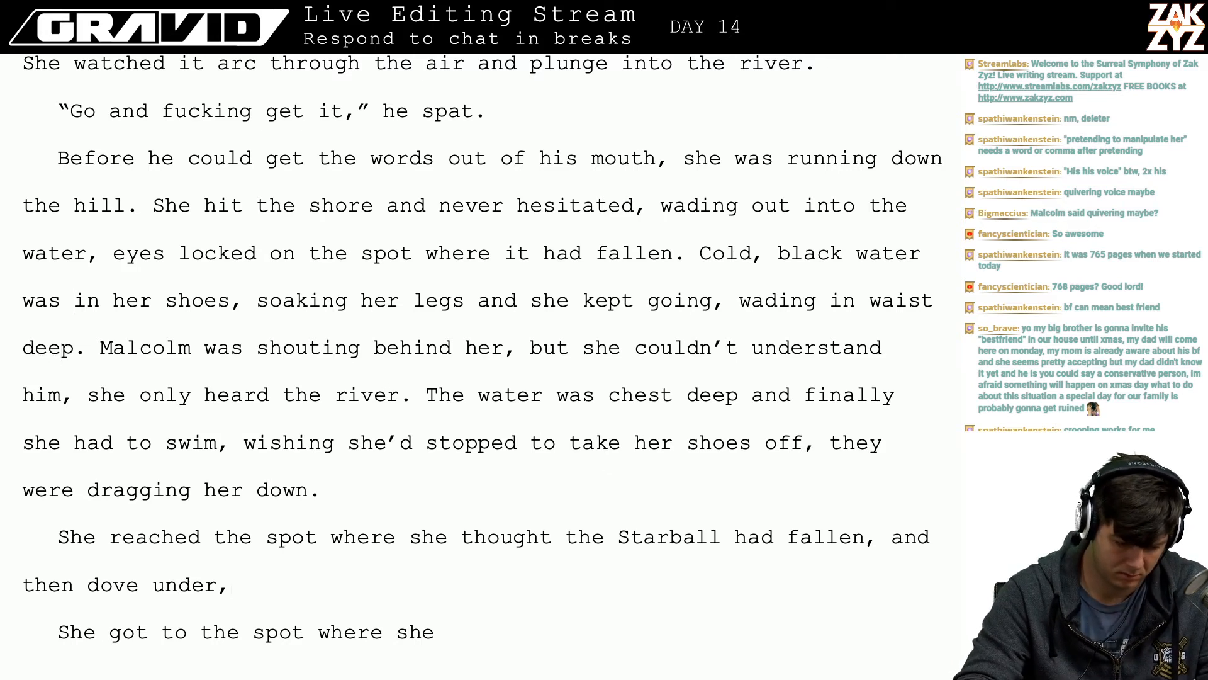
type("The river was")
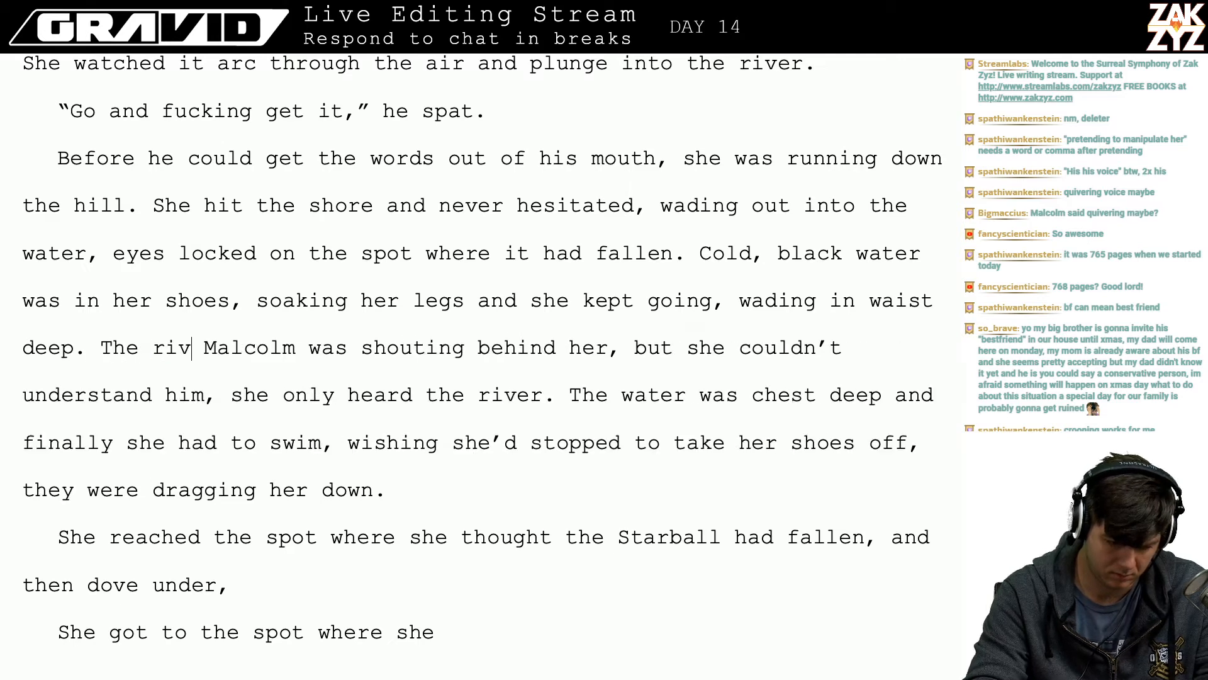
type(" so cold it forc")
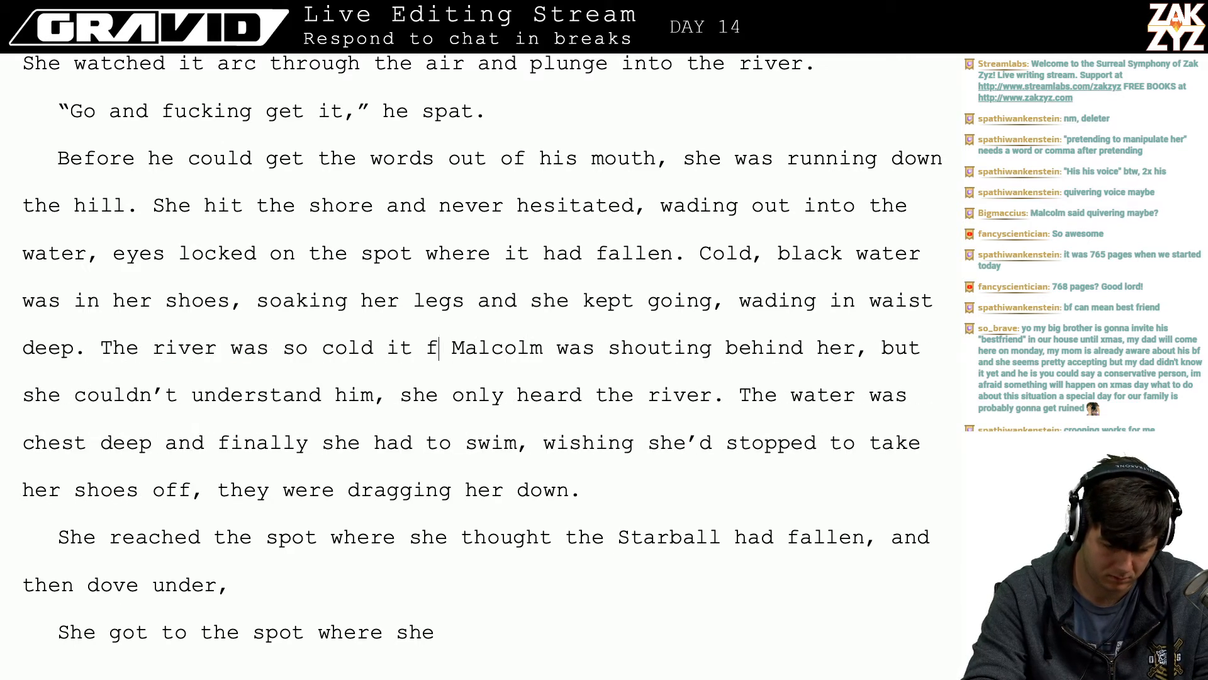
type("ed the  Malcolm was shouting behind her")
key("BackSpace")
key("BackSpace")
key("BackSpace")
key("BackSpace")
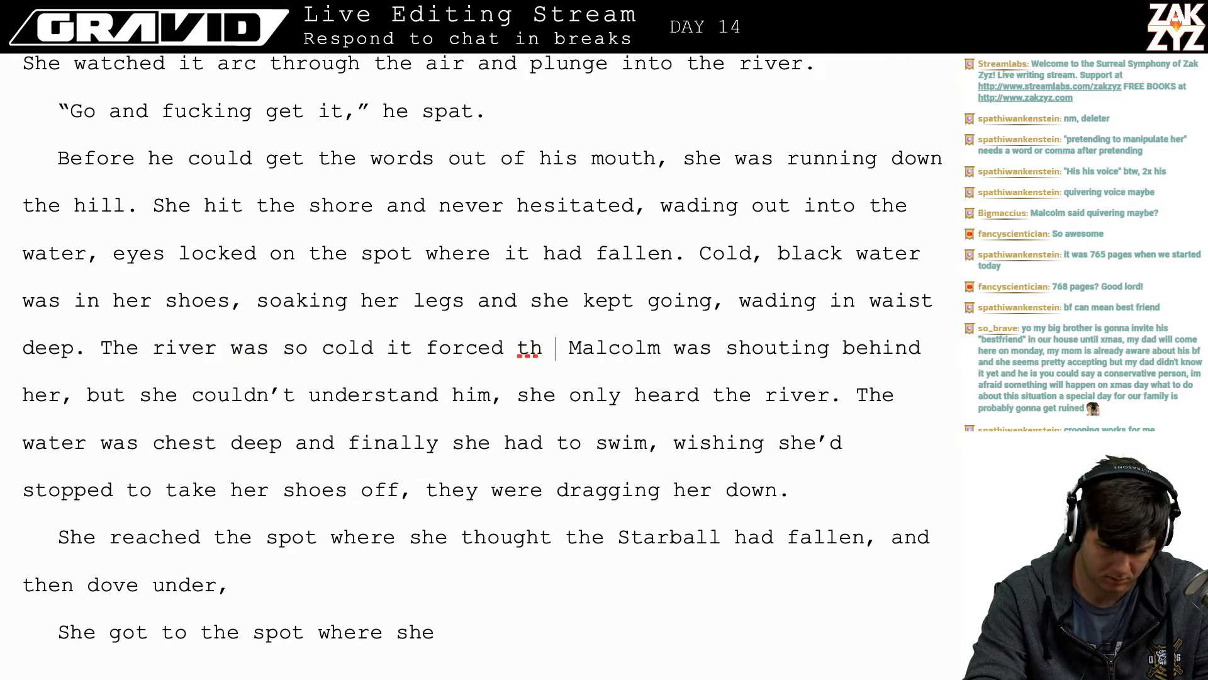
type("e air out of her, bu")
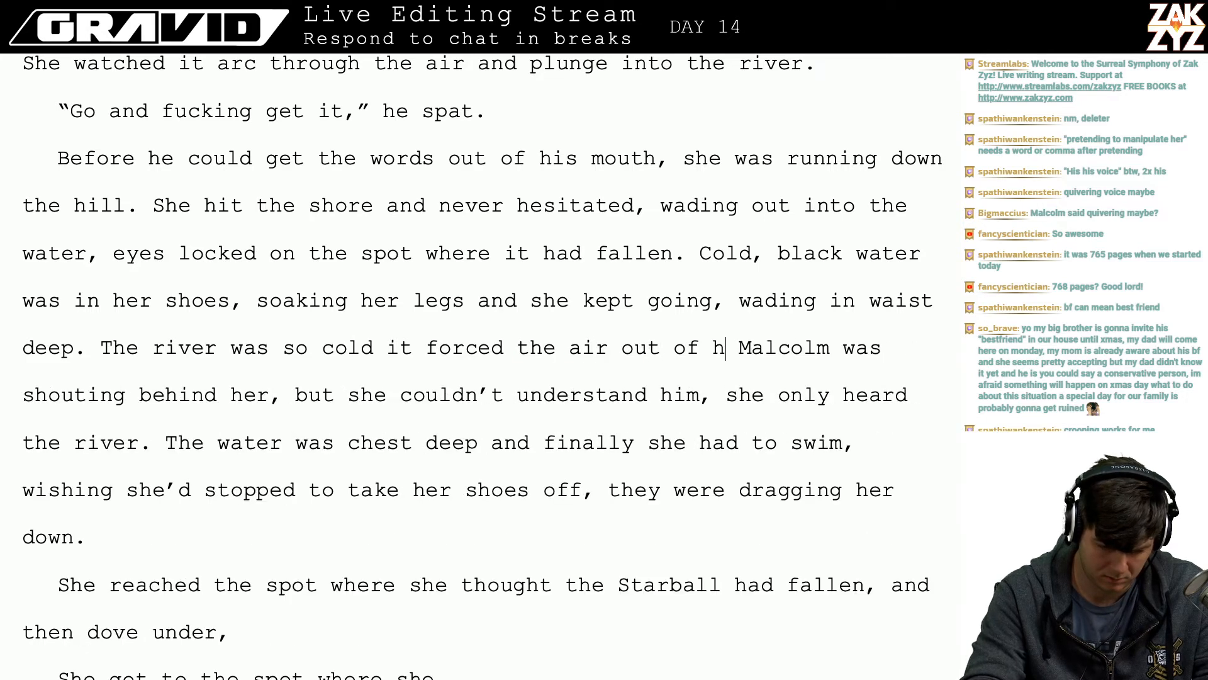
type("t she kept ")
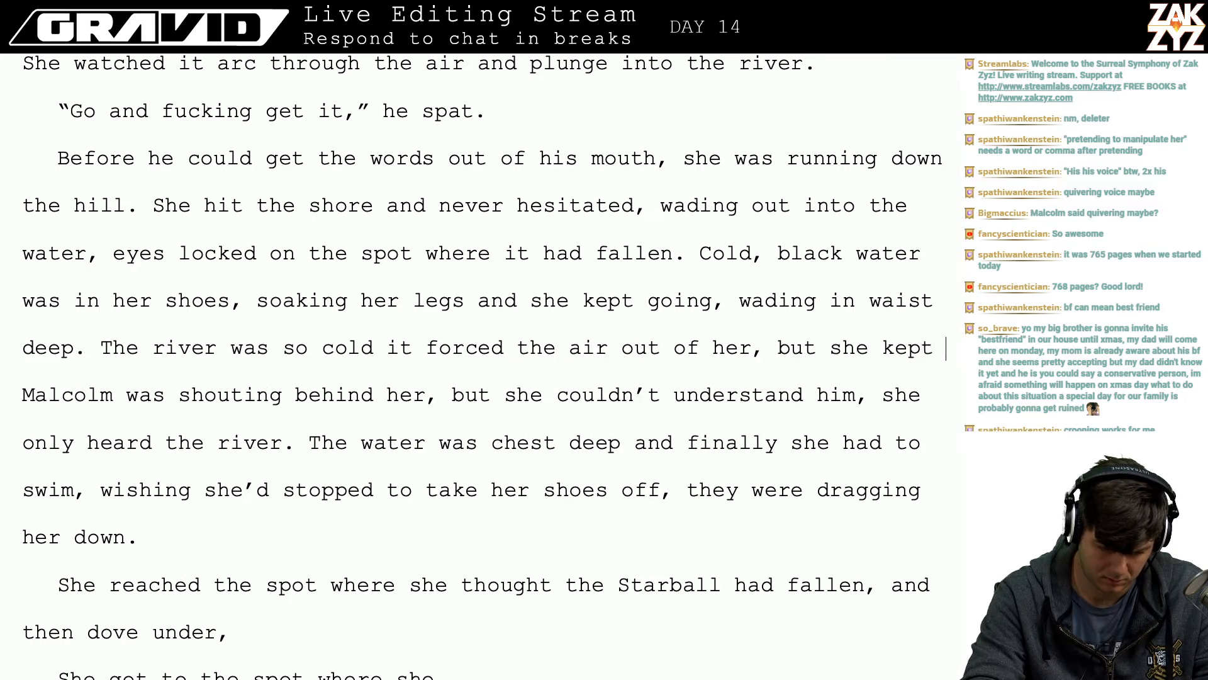
type("going.")
key("BackSpace")
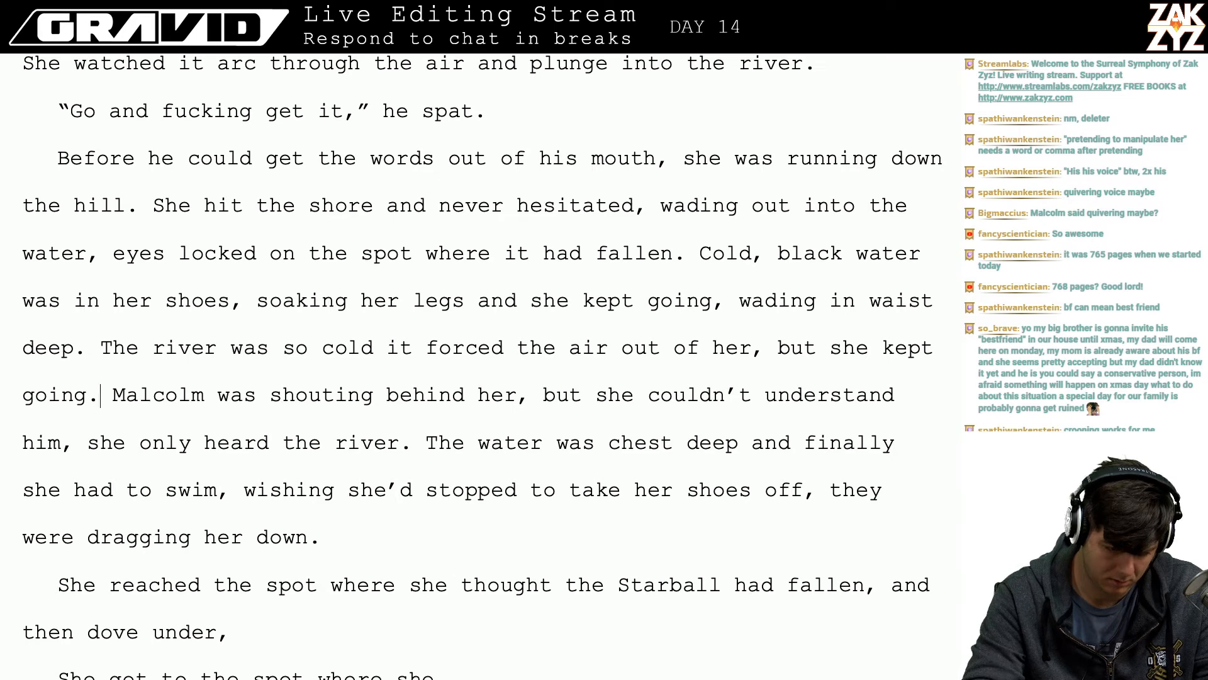
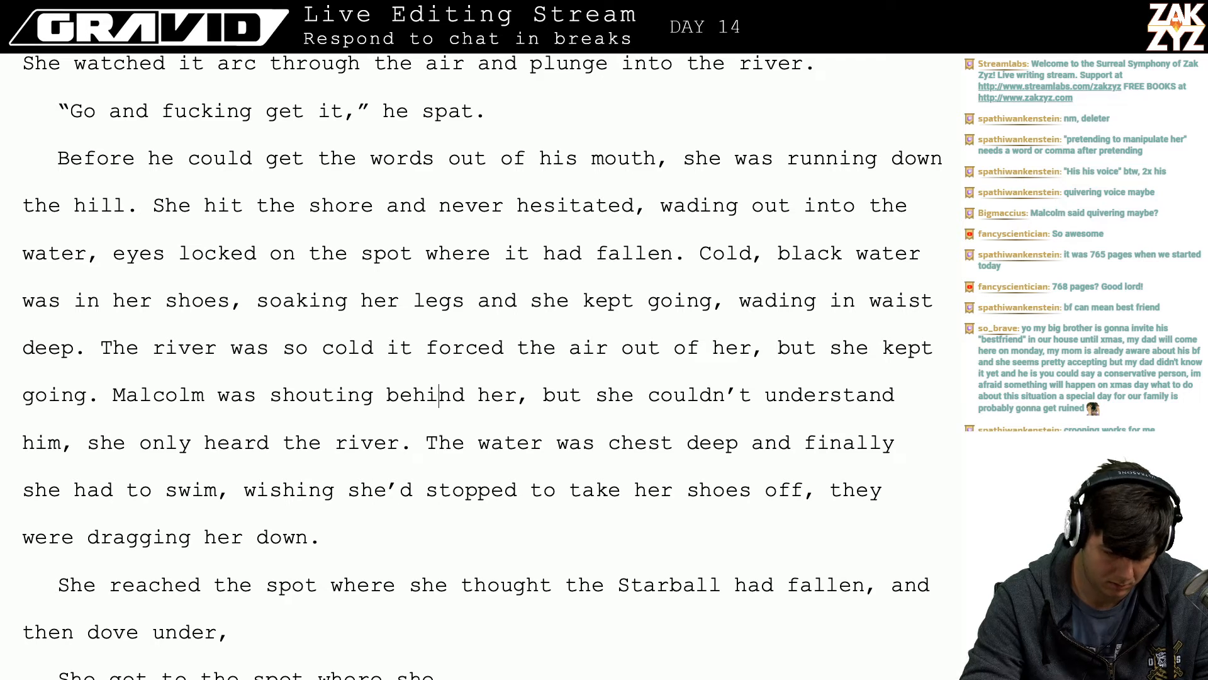
- Split off a new paragraph at "The water was chest deep" and begin it with "She was halfway"
key("Return")
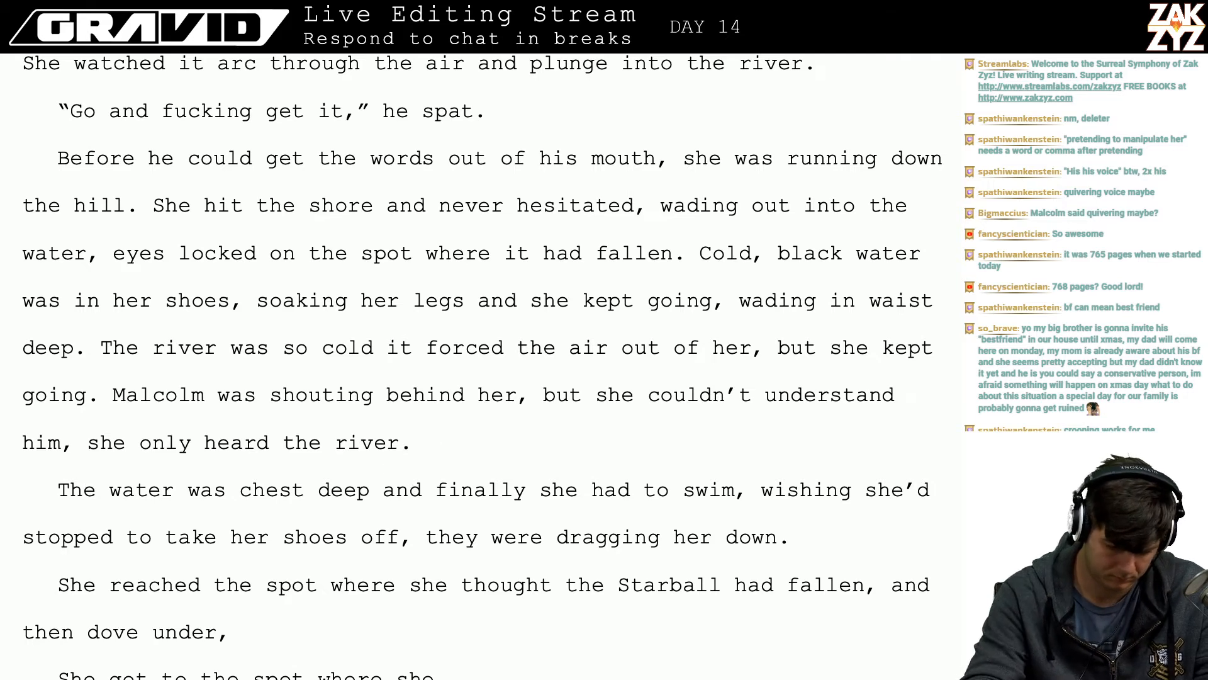
type("She was")
key("BackSpace")
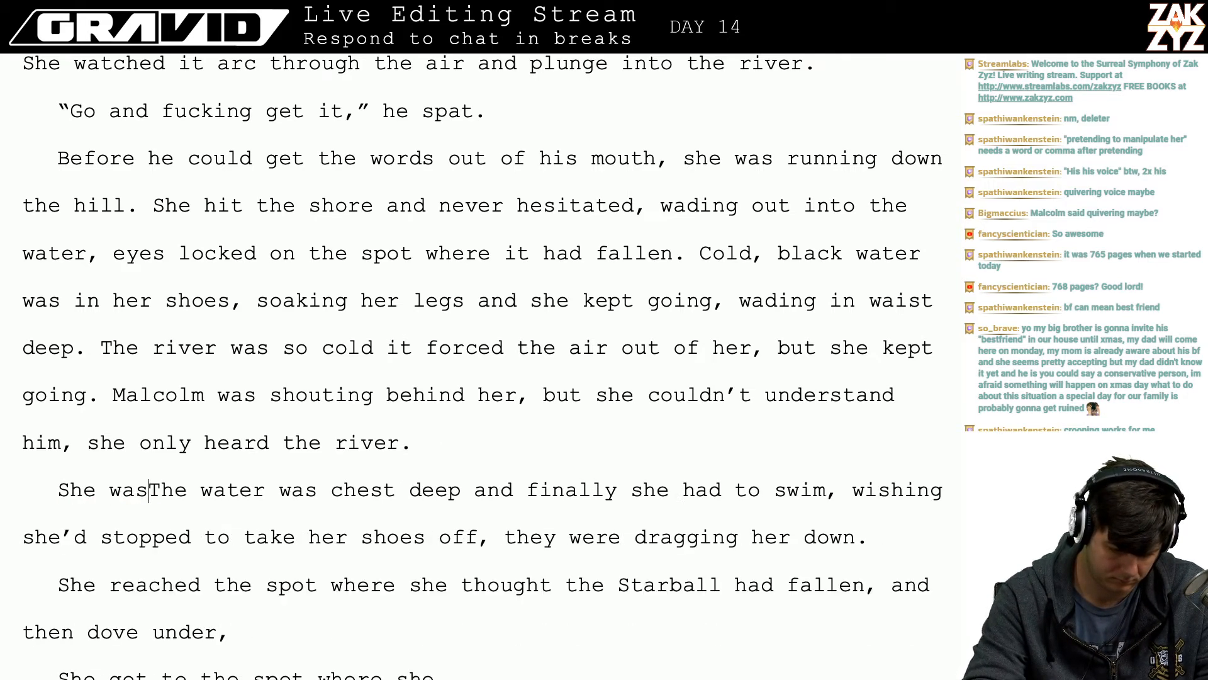
key("BackSpace")
type("s half")
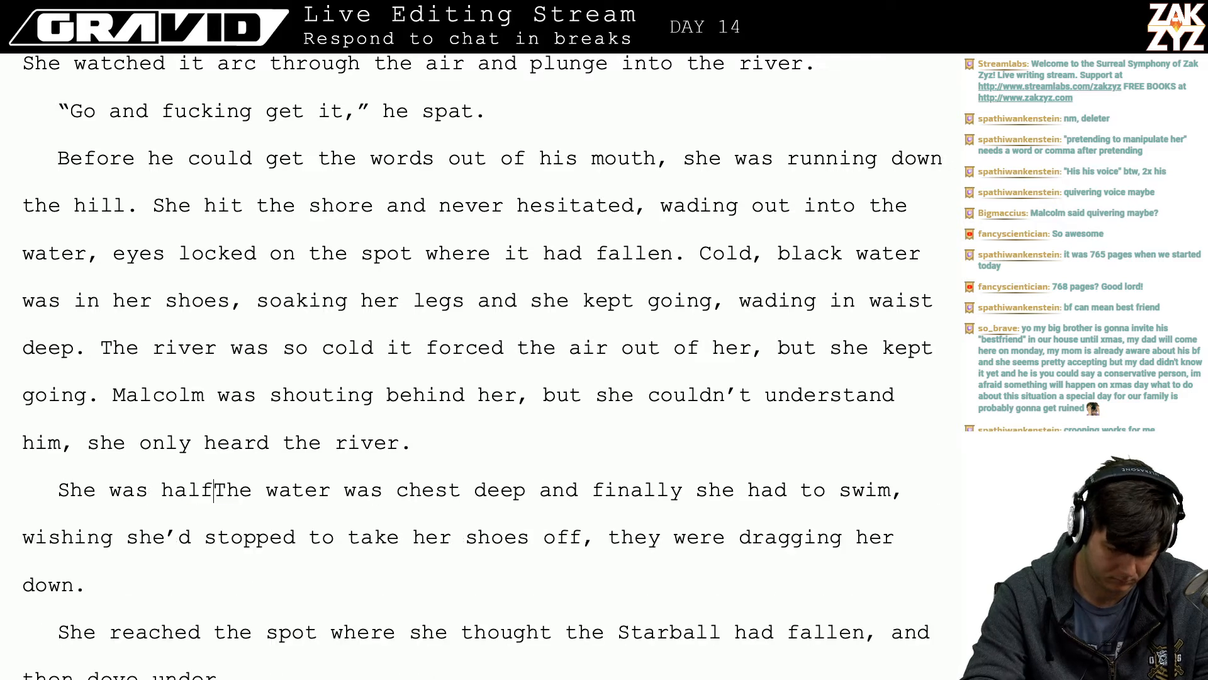
type("way out")
key("BackSpace")
key("BackSpace")
key("BackSpace")
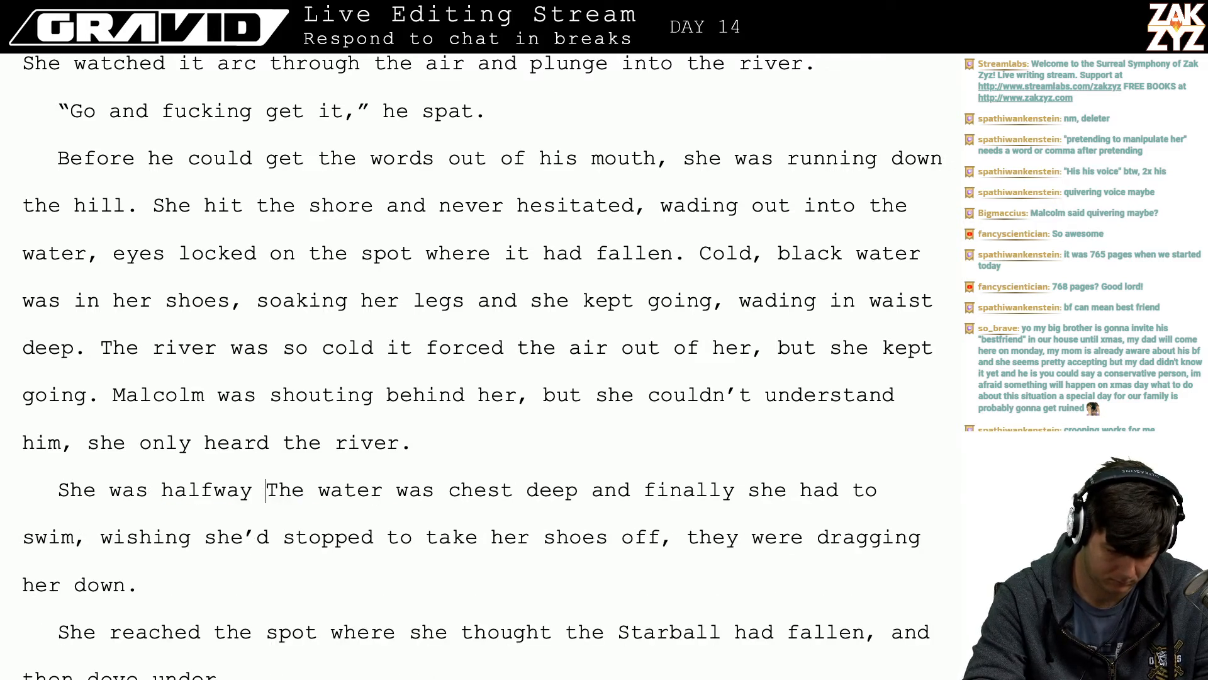
- Replace "halfway" in the new paragraph's opening with "near the center of the river, the a"
key("BackSpace")
key("BackSpace")
key("BackSpace")
key("BackSpace")
key("BackSpace")
key("BackSpace")
key("BackSpace")
key("BackSpace")
type("near the ")
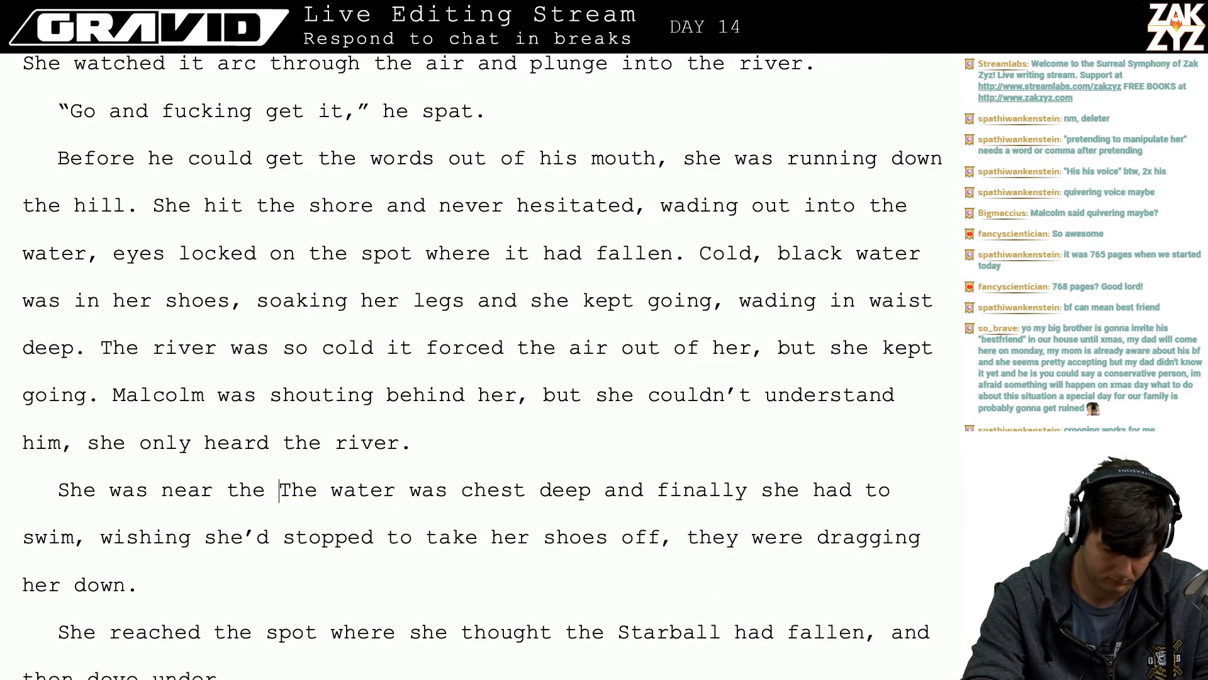
type("center of the river,")
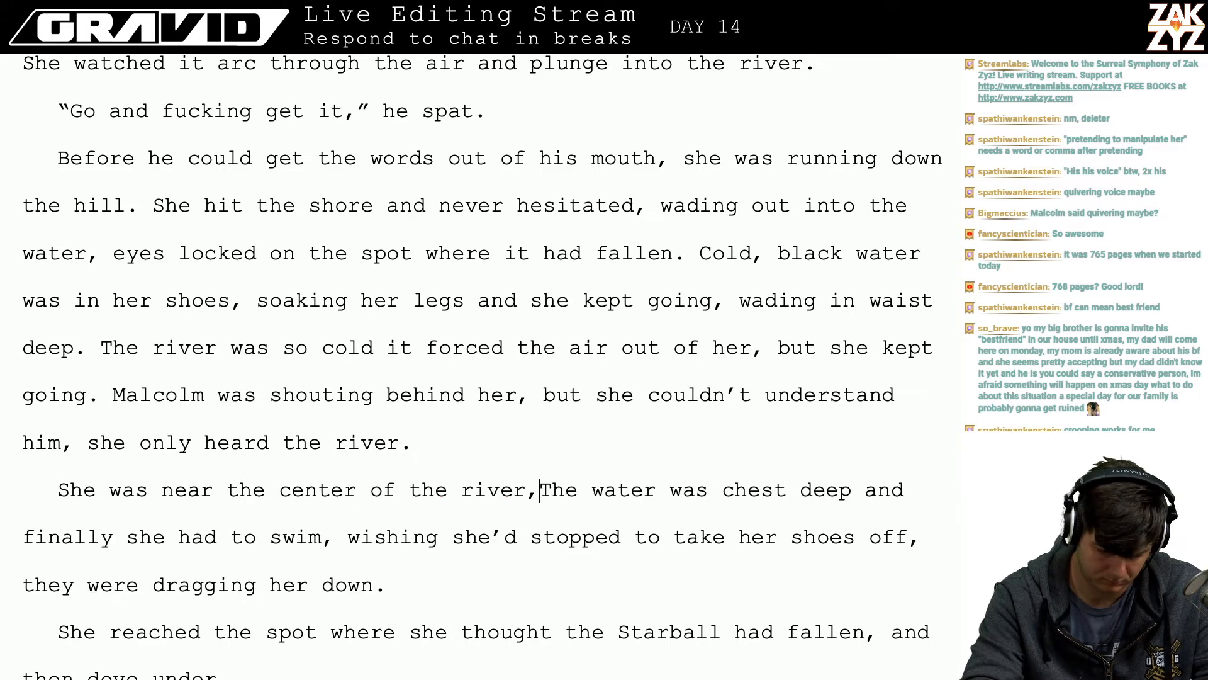
type(" the a")
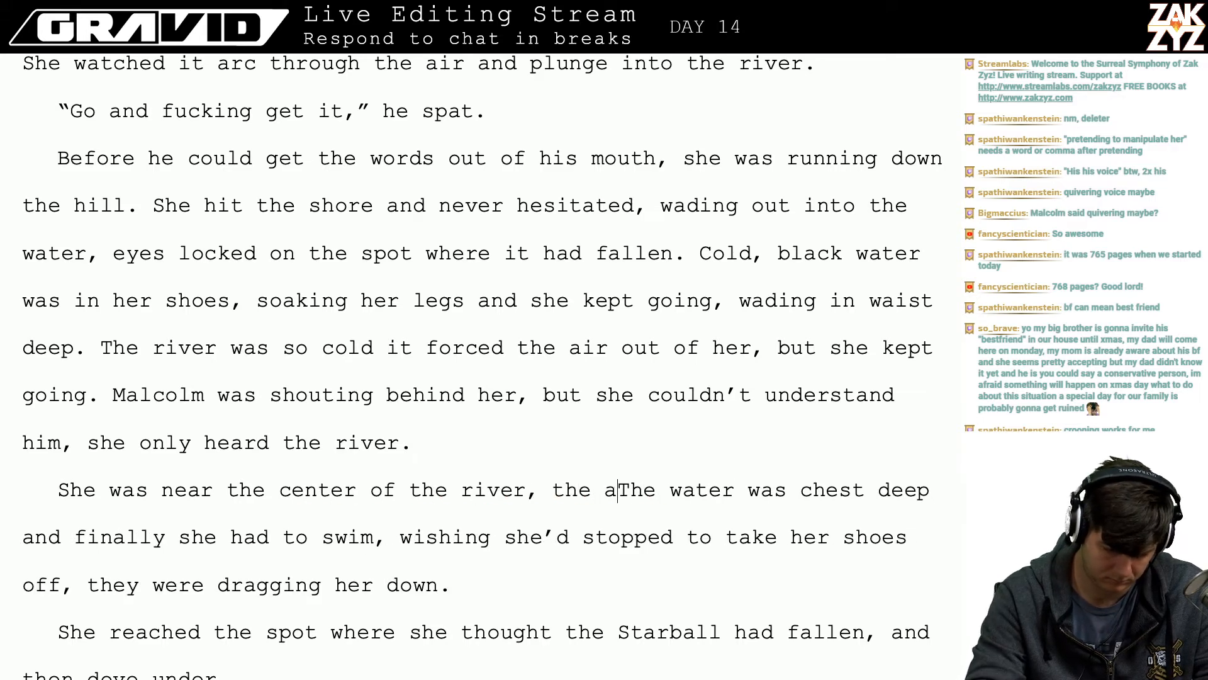
- Above that draft, start a paragraph reading "As she neared the center of the river, the water was chest deep and she started to swim"
key("Return")
type("As she n")
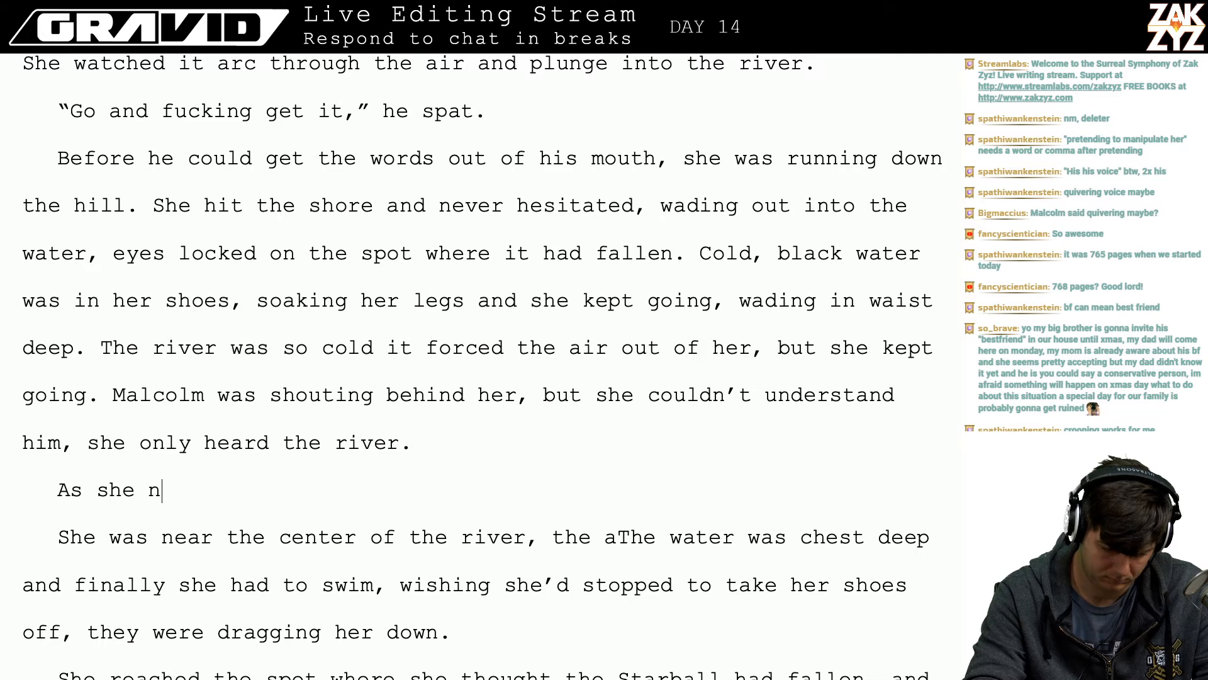
type("eared the center ")
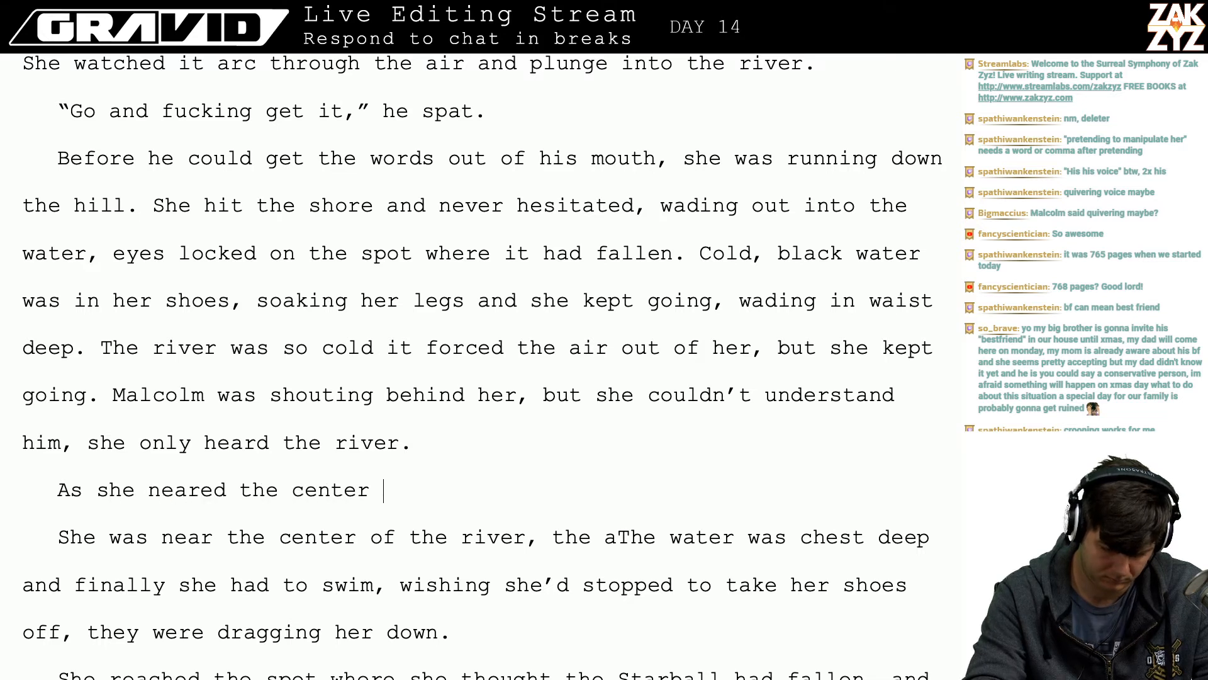
type("of the river, the w")
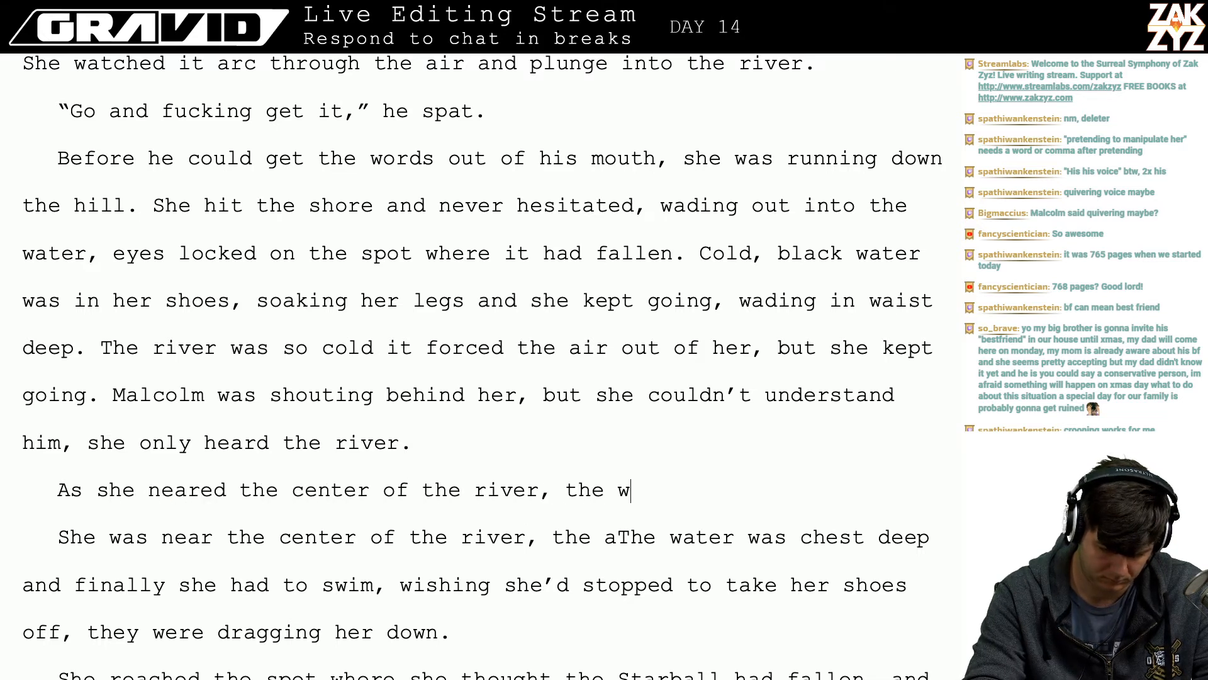
type("ater was chest d")
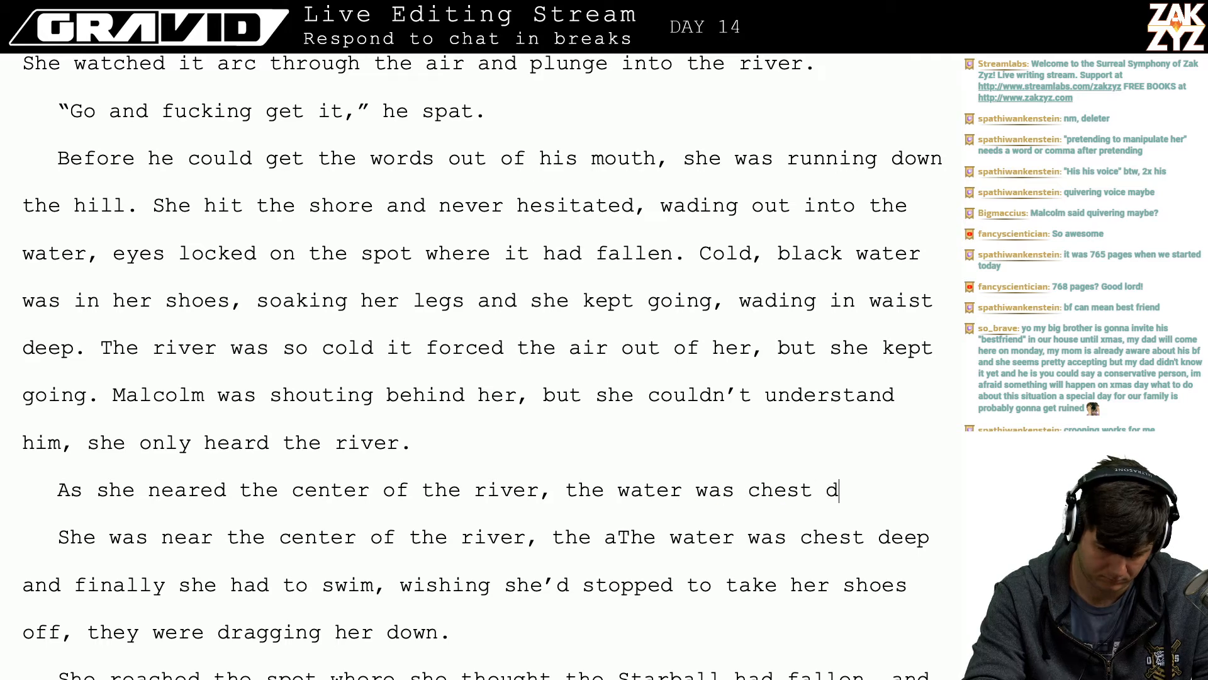
type("eep and sht")
key("BackSpace")
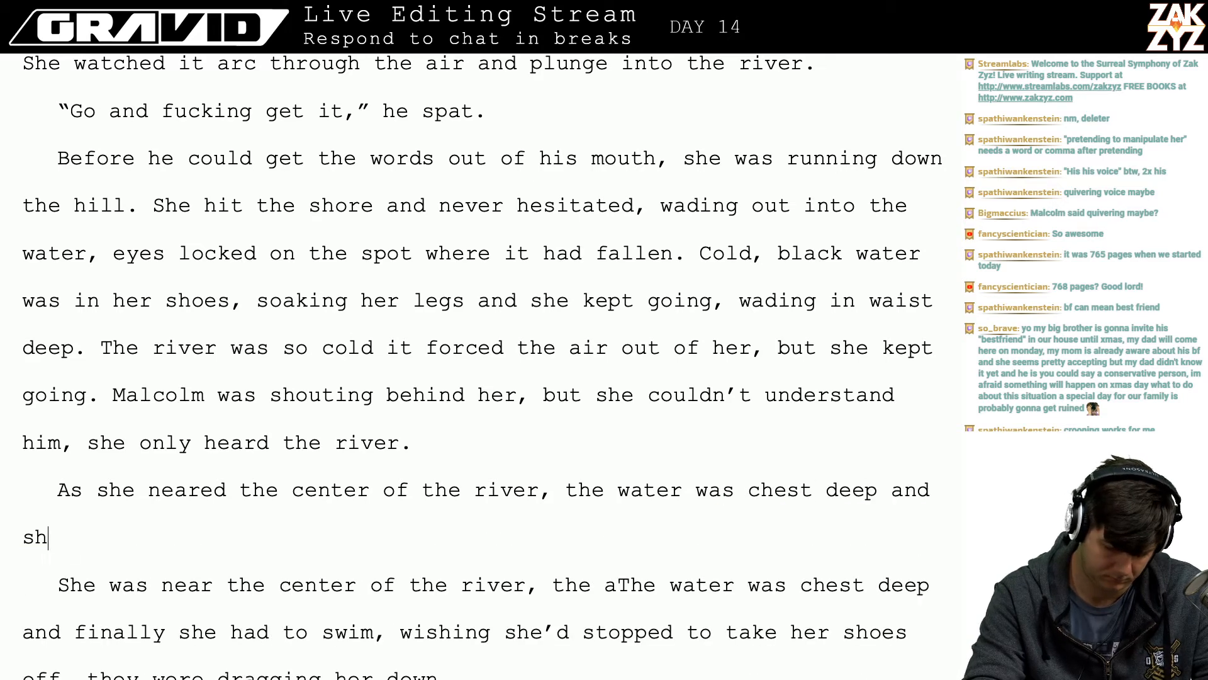
type("e stat")
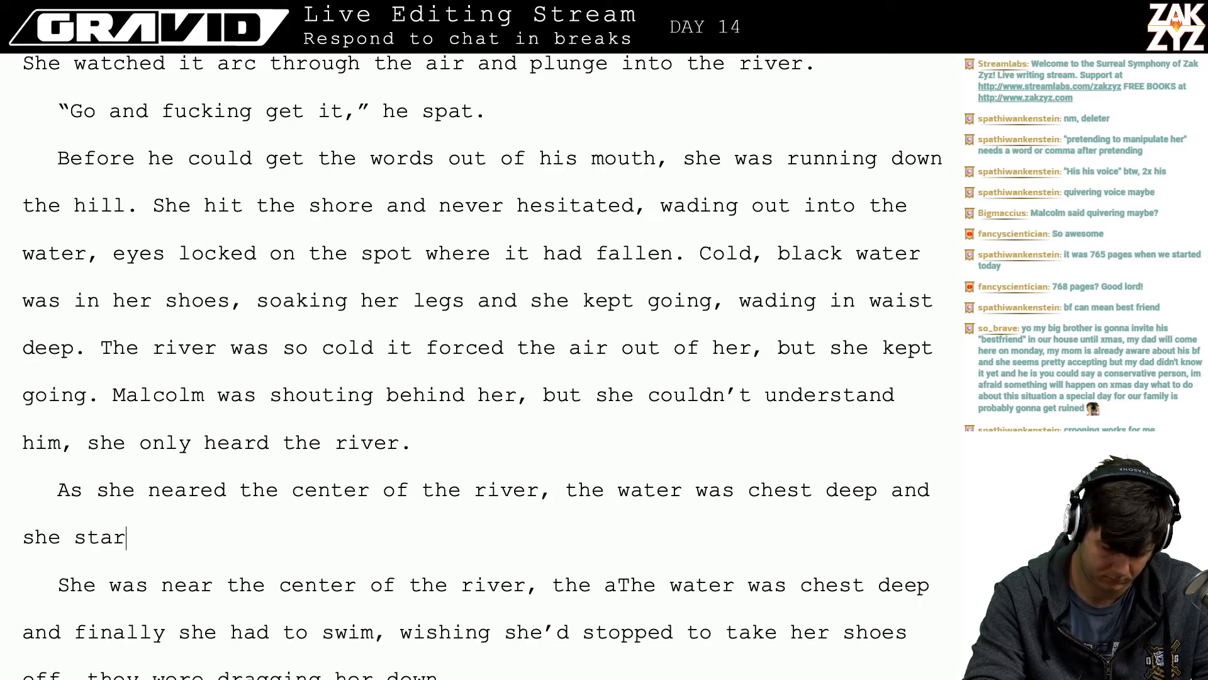
type("ted to swim ")
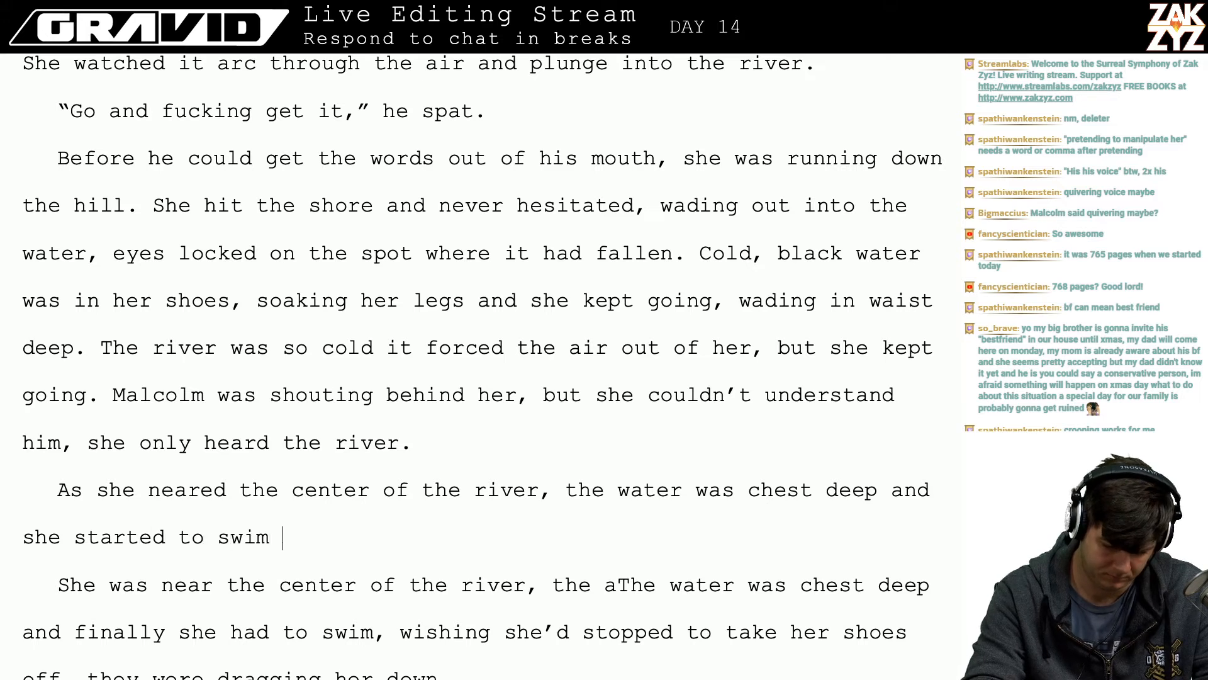
- Finish the swimming sentence with "out, wishing she'd stopped to take her shoes off, they were dragging her down."
type("out, wishing she'")
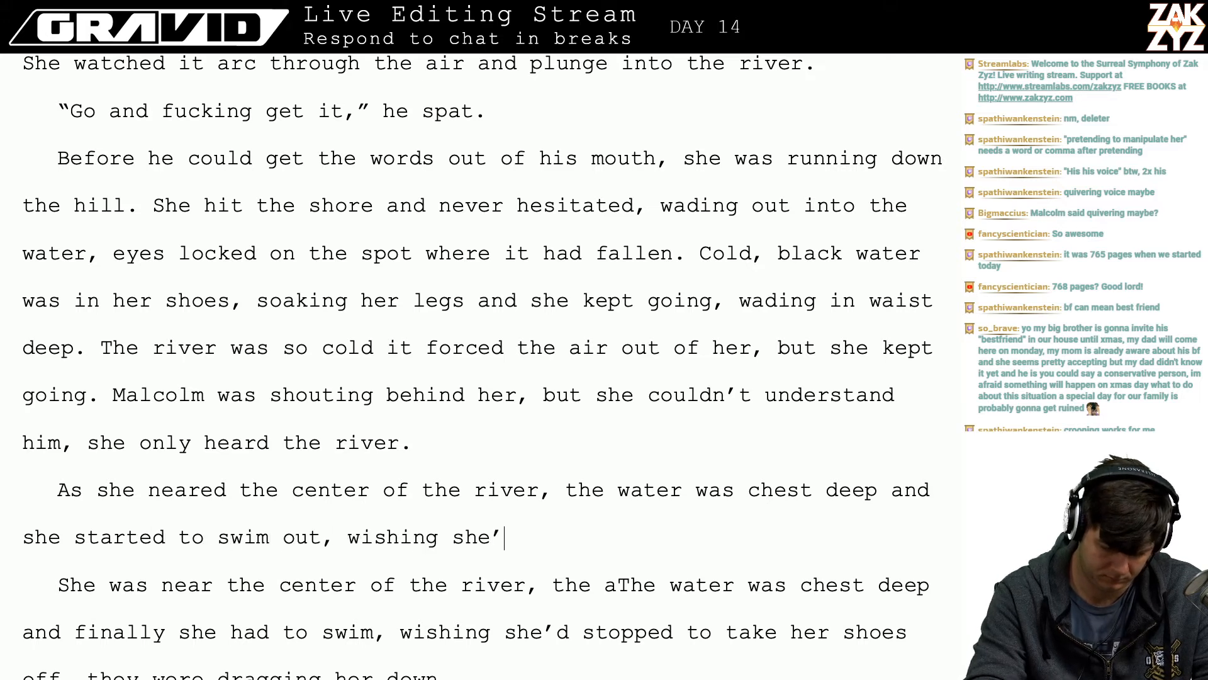
type("d t")
type("opped to")
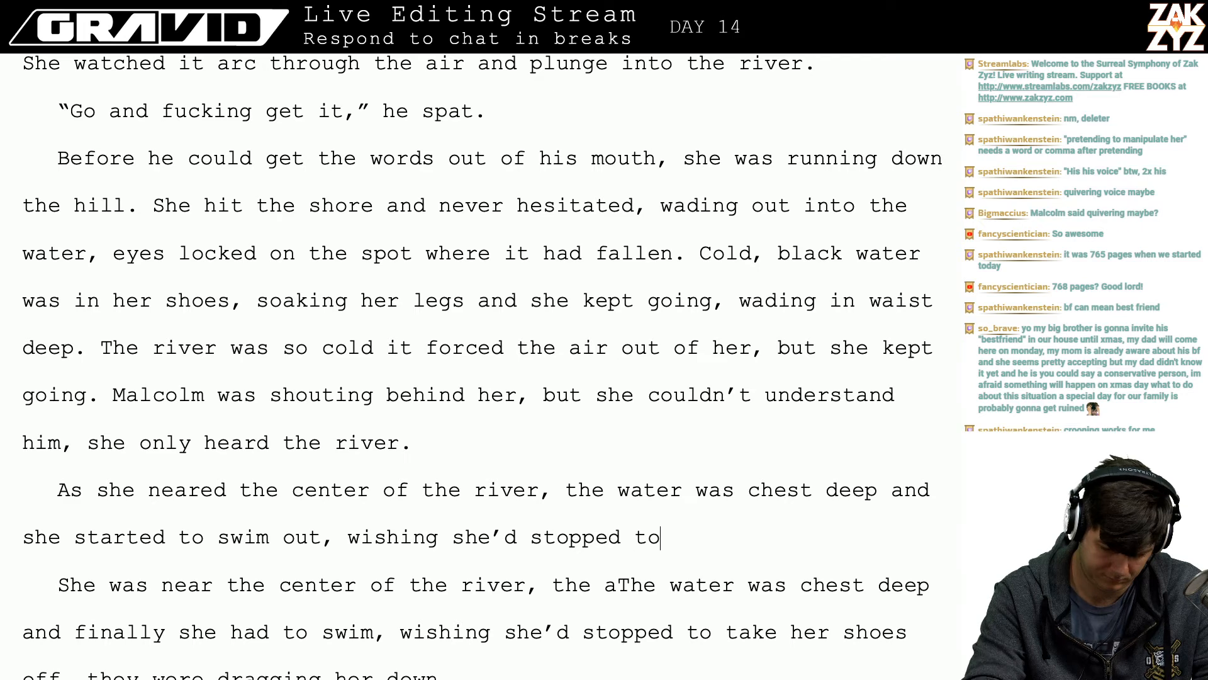
type(" take her shoes")
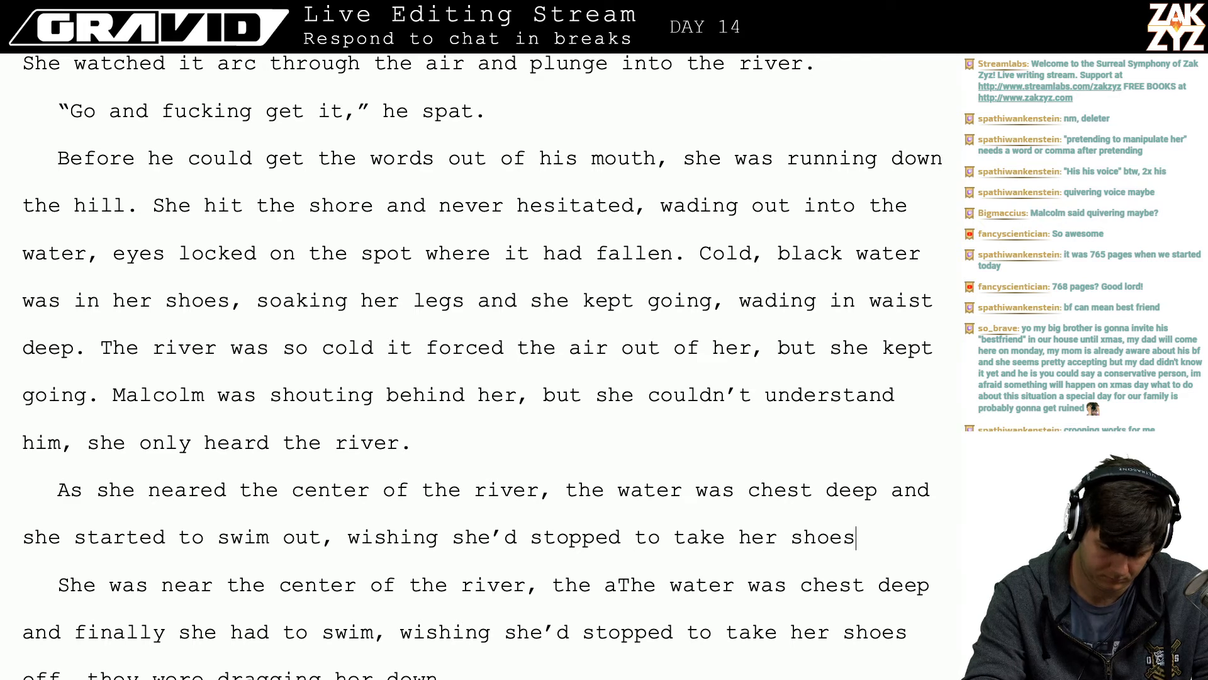
type(" off, they were ")
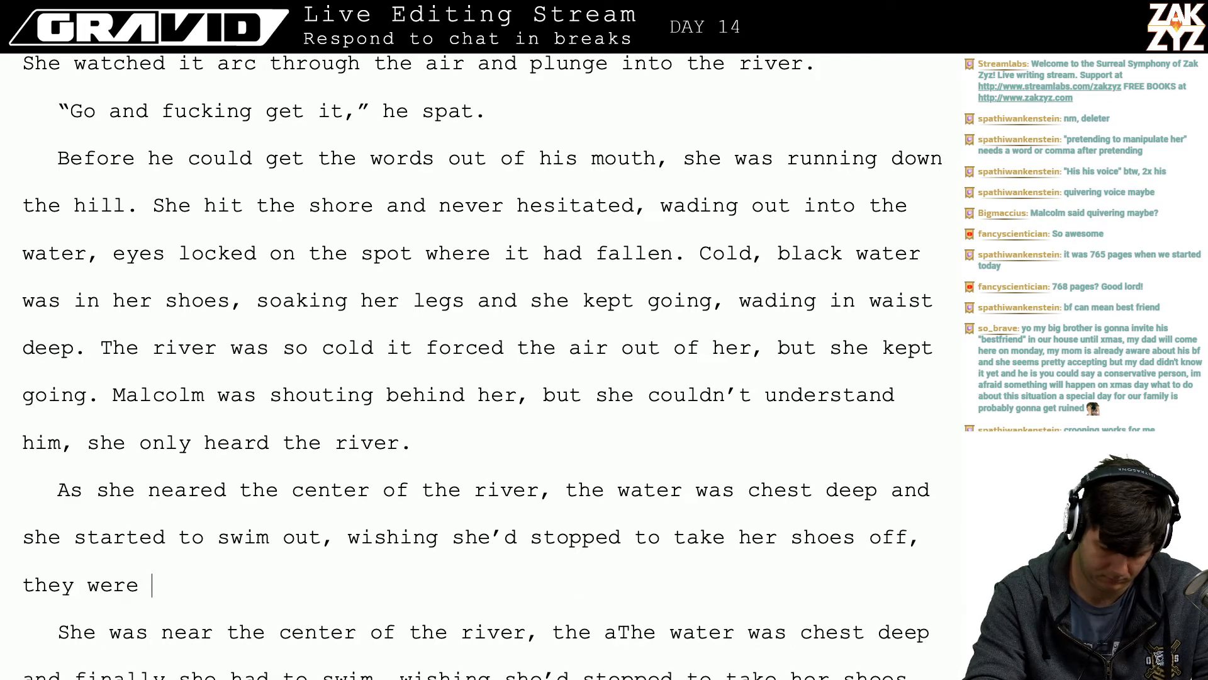
type("dragging her down")
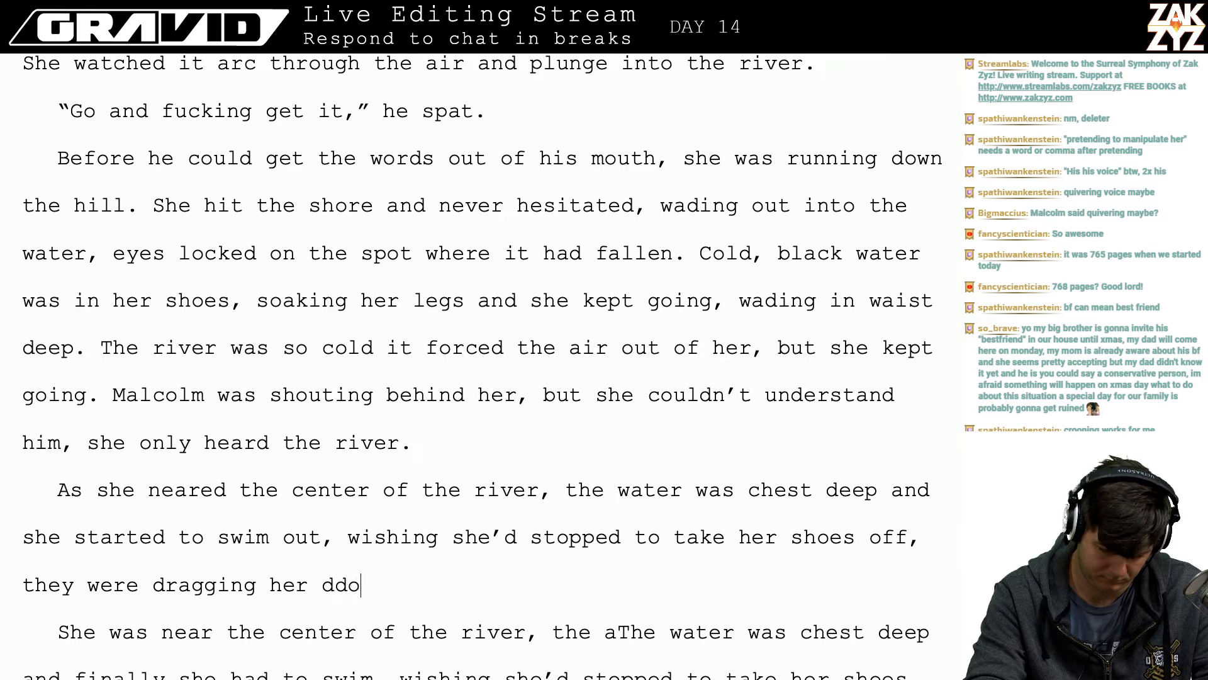
type(".")
key("Return")
key("Return")
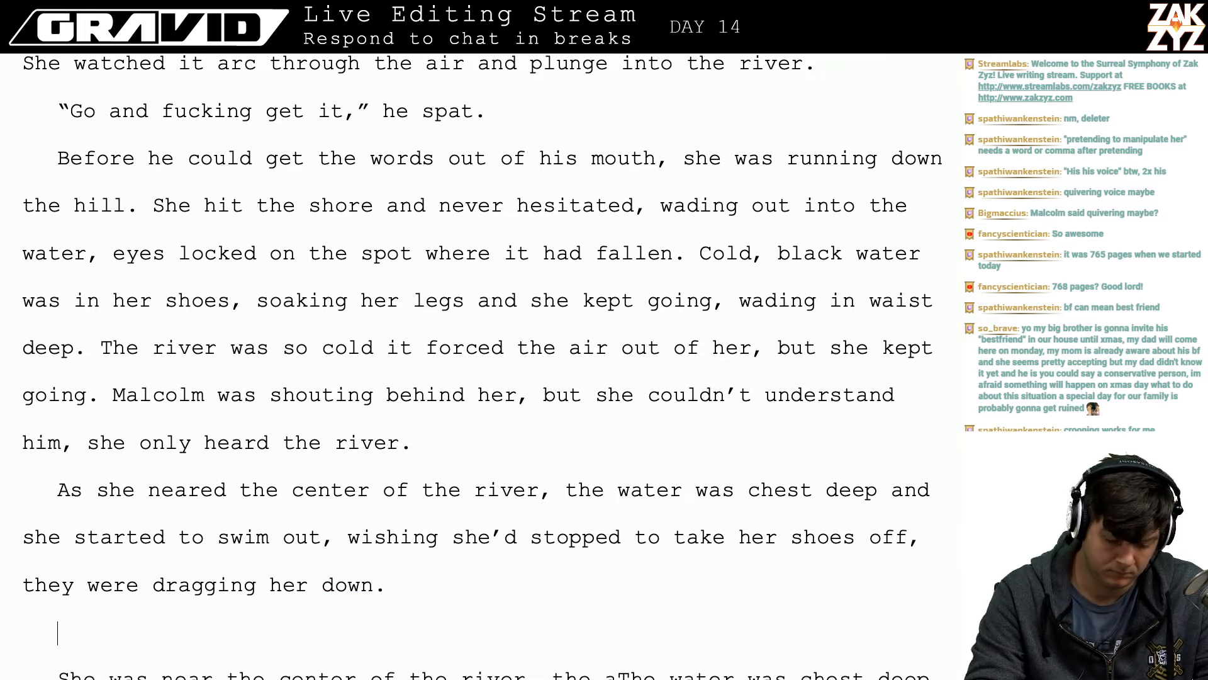
- After "dragging her down.", add "She was near the spot she thought the Starball had fallen"
type("She")
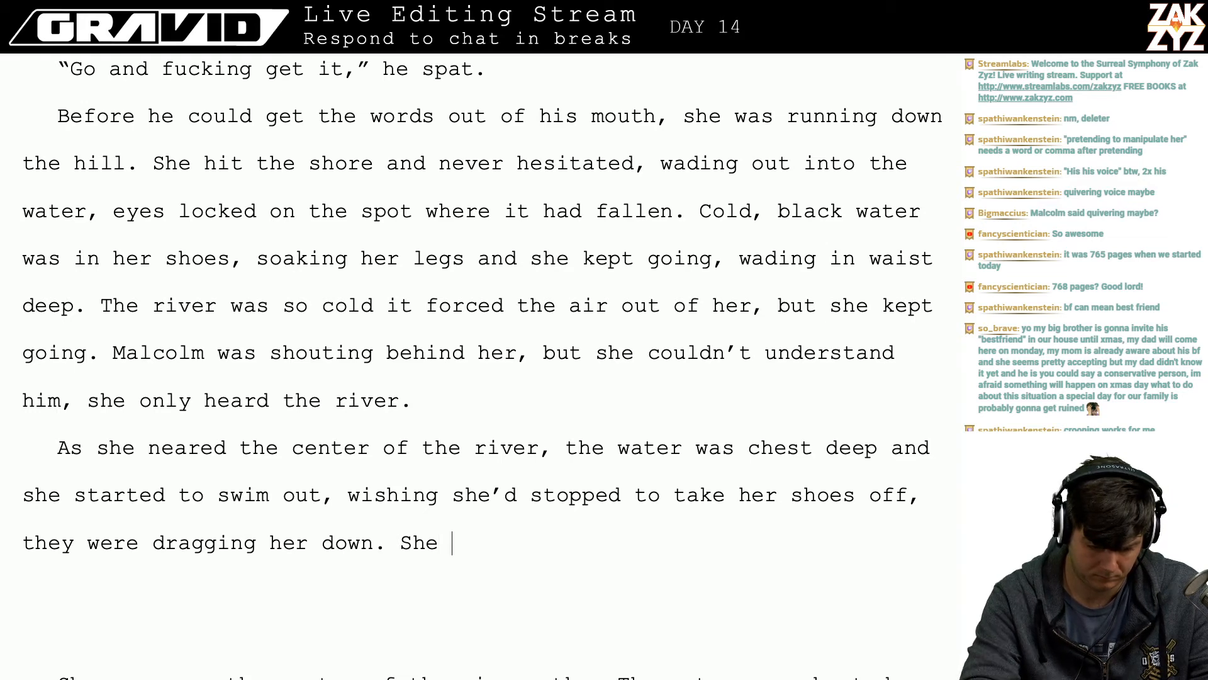
key("BackSpace")
key("BackSpace")
key("BackSpace")
type("She wa")
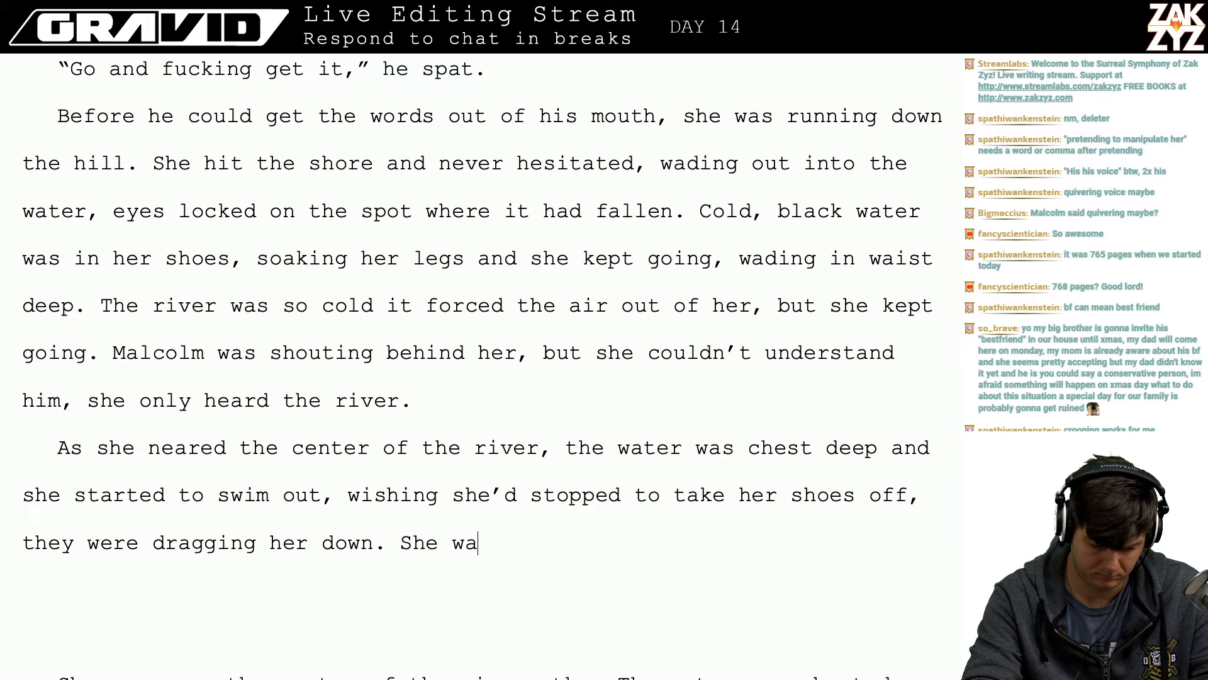
type("s near the spot she ")
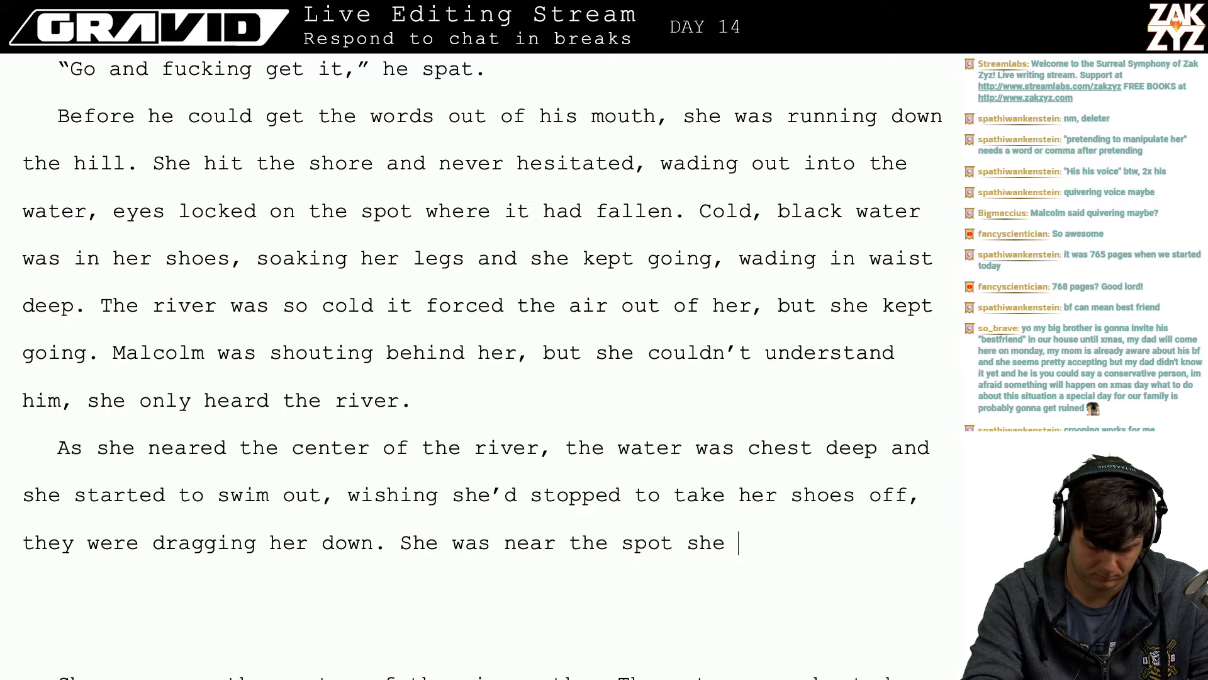
type("thought the STar")
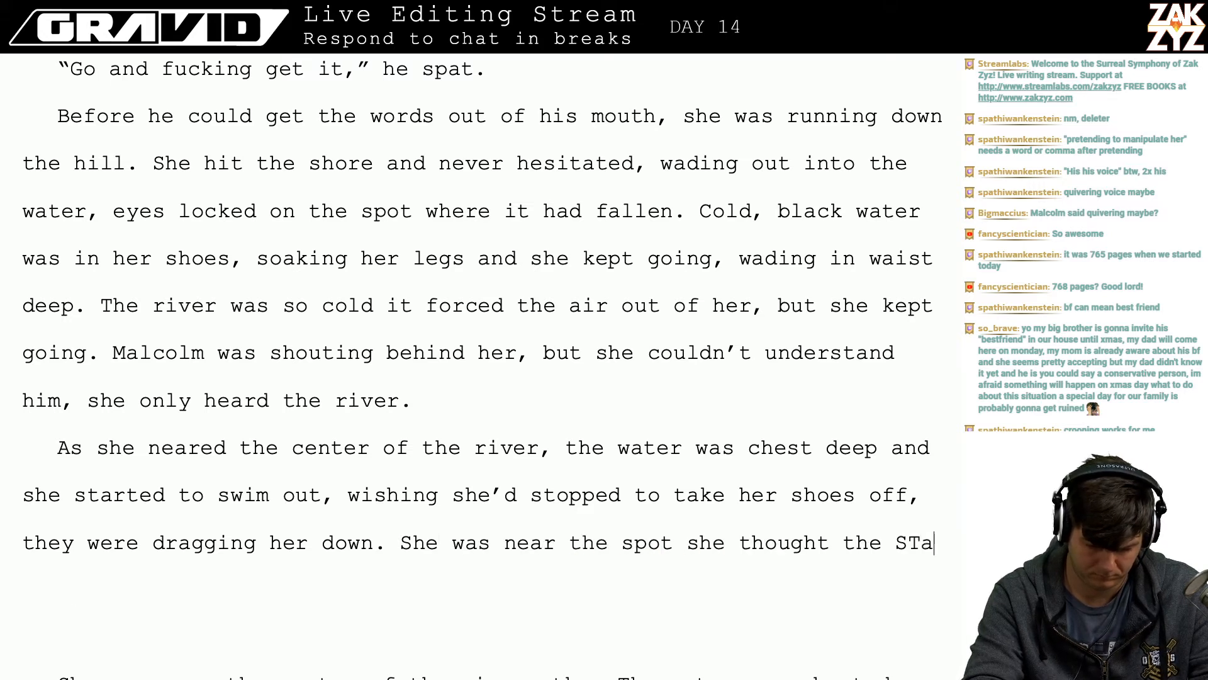
key("BackSpace")
key("BackSpace")
key("BackSpace")
type("tarball")
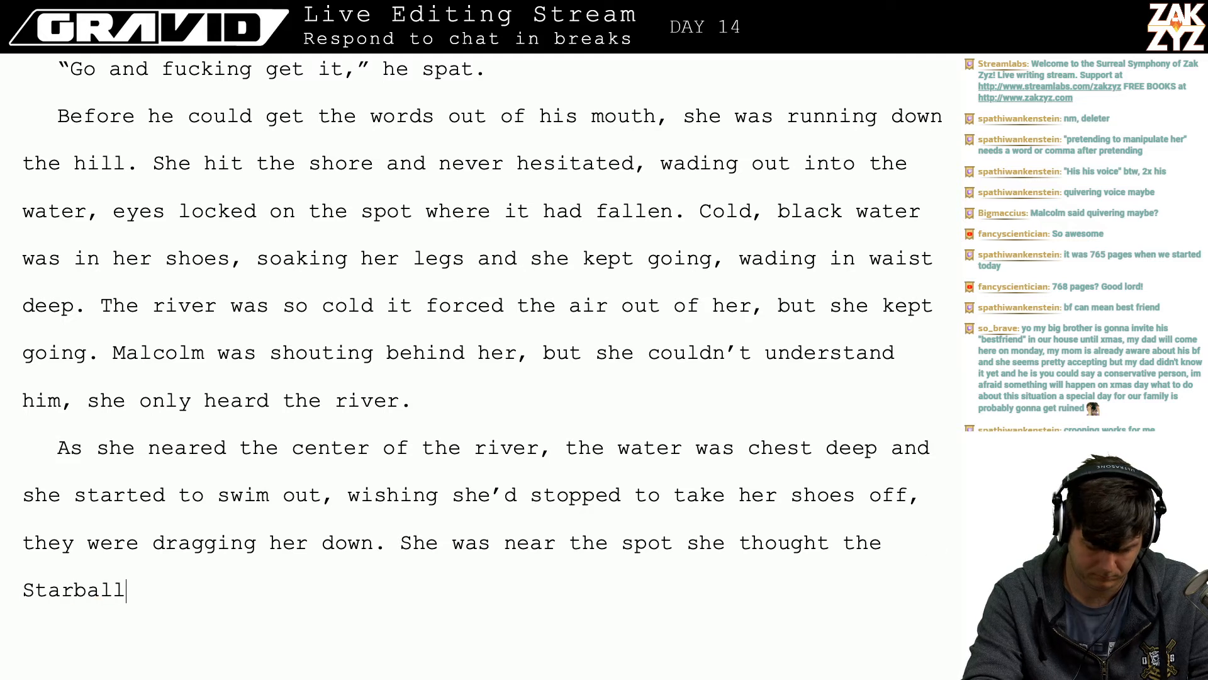
type(" had fallen")
key("BackSpace")
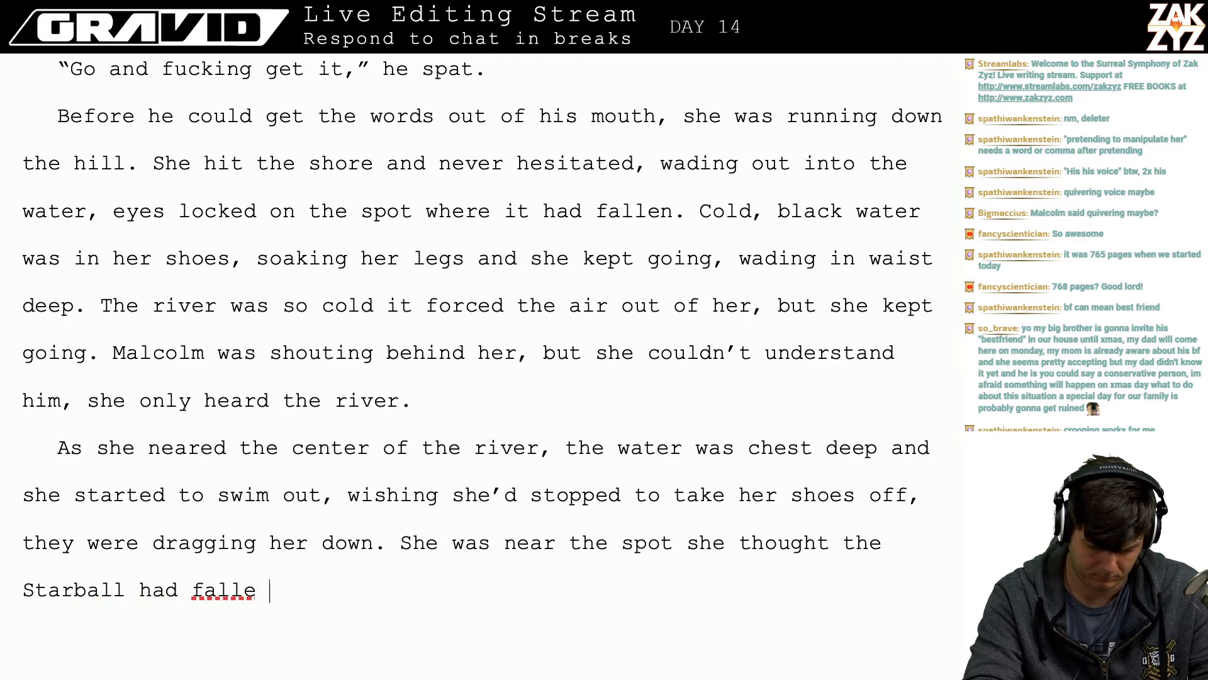
- Continue the Starball sentence with "and she dove down to look for it, for a second the cold was stunning but"
type("n and she dove")
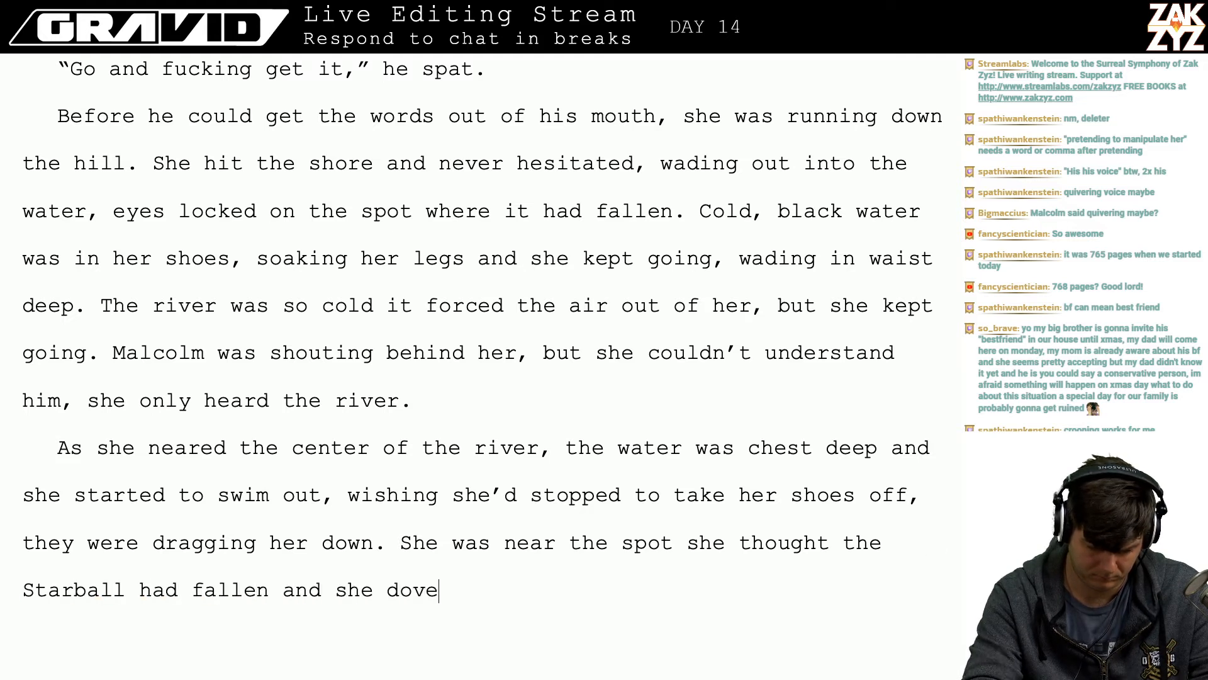
type(" down to loo")
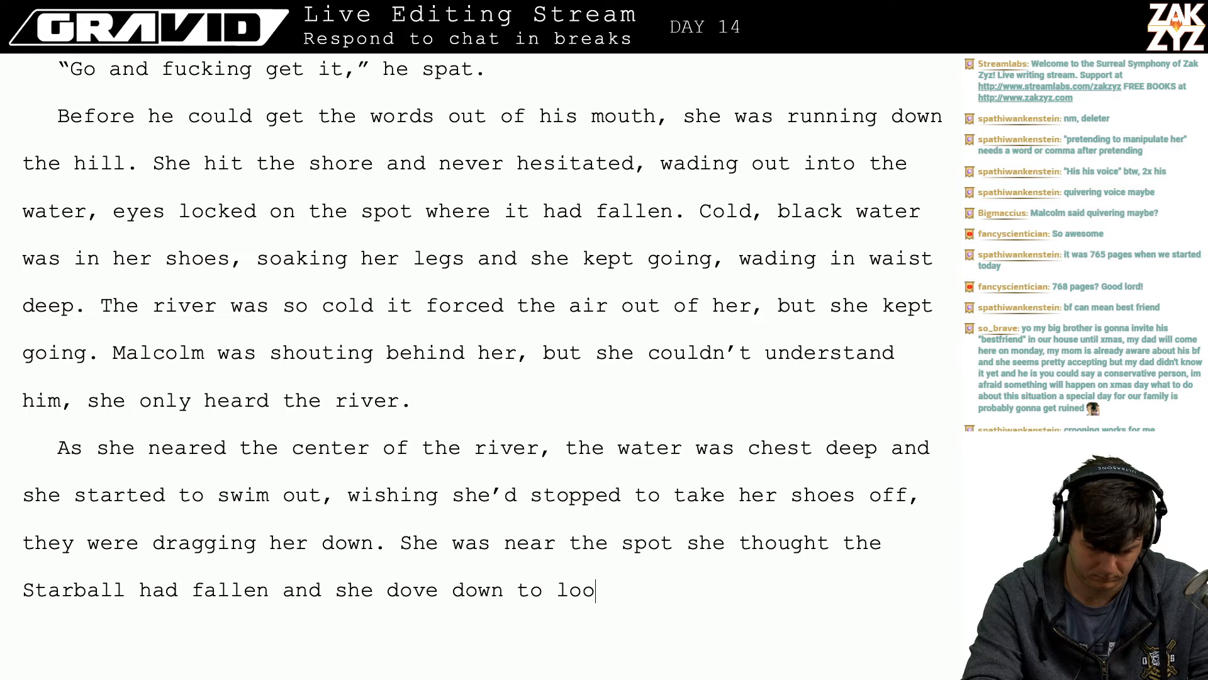
type("k for it, for ")
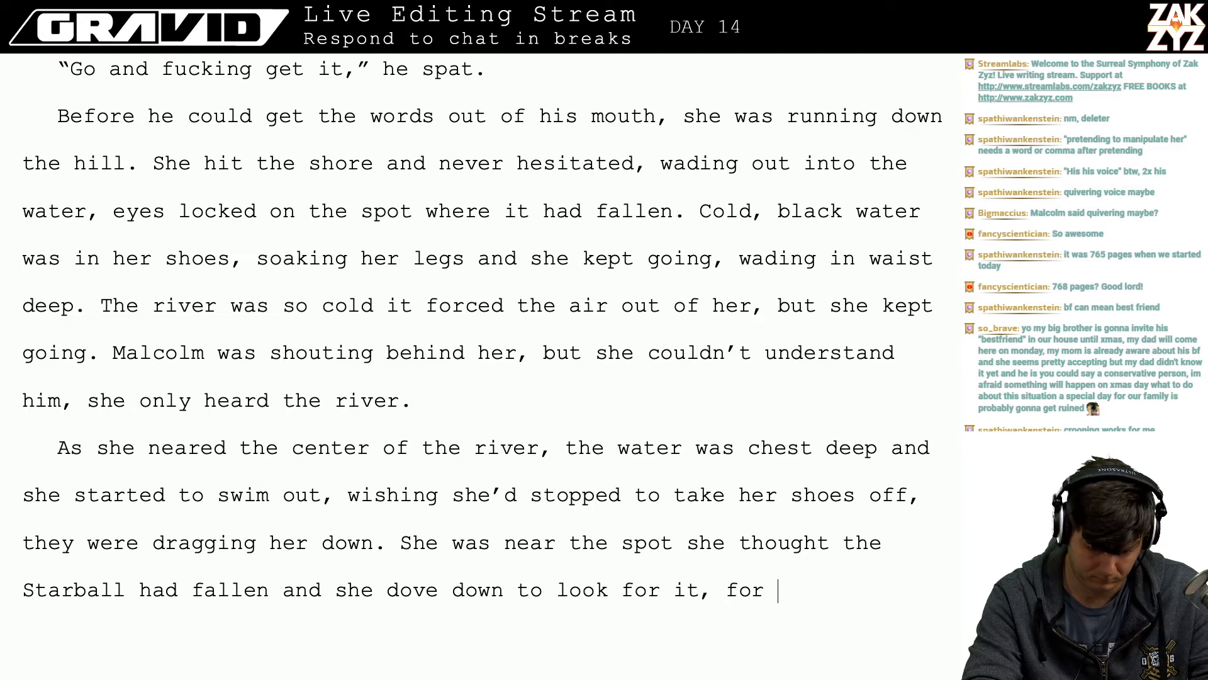
type("a")
type(" second ")
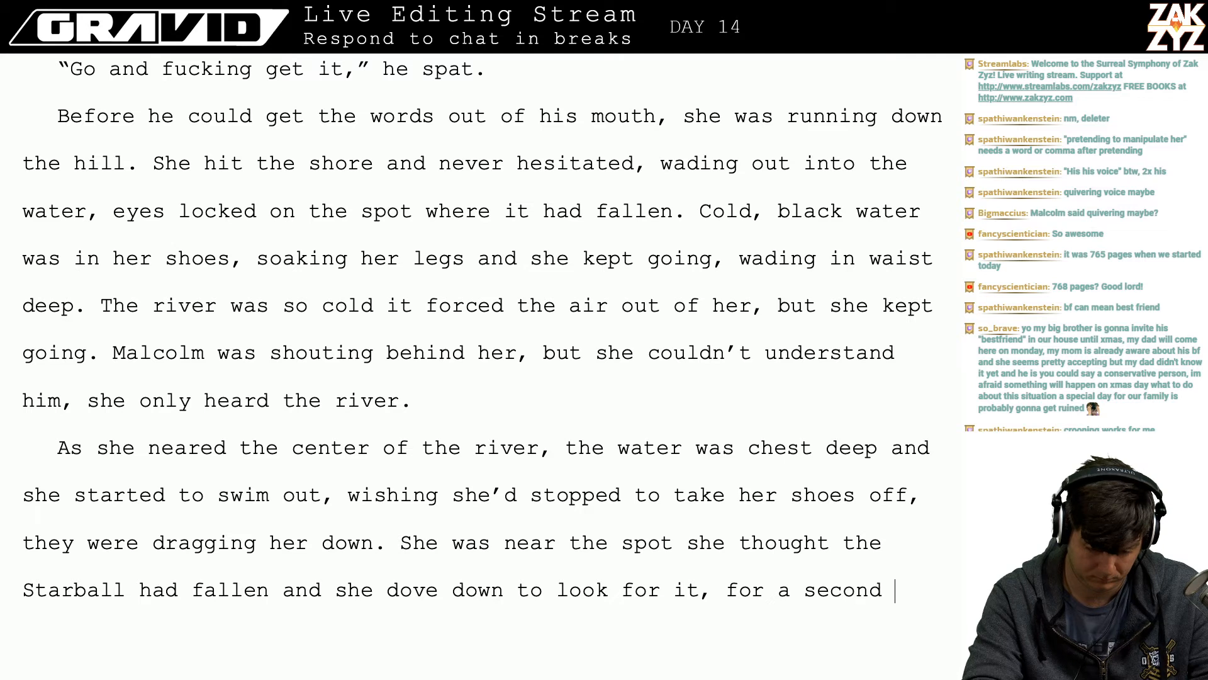
type("the")
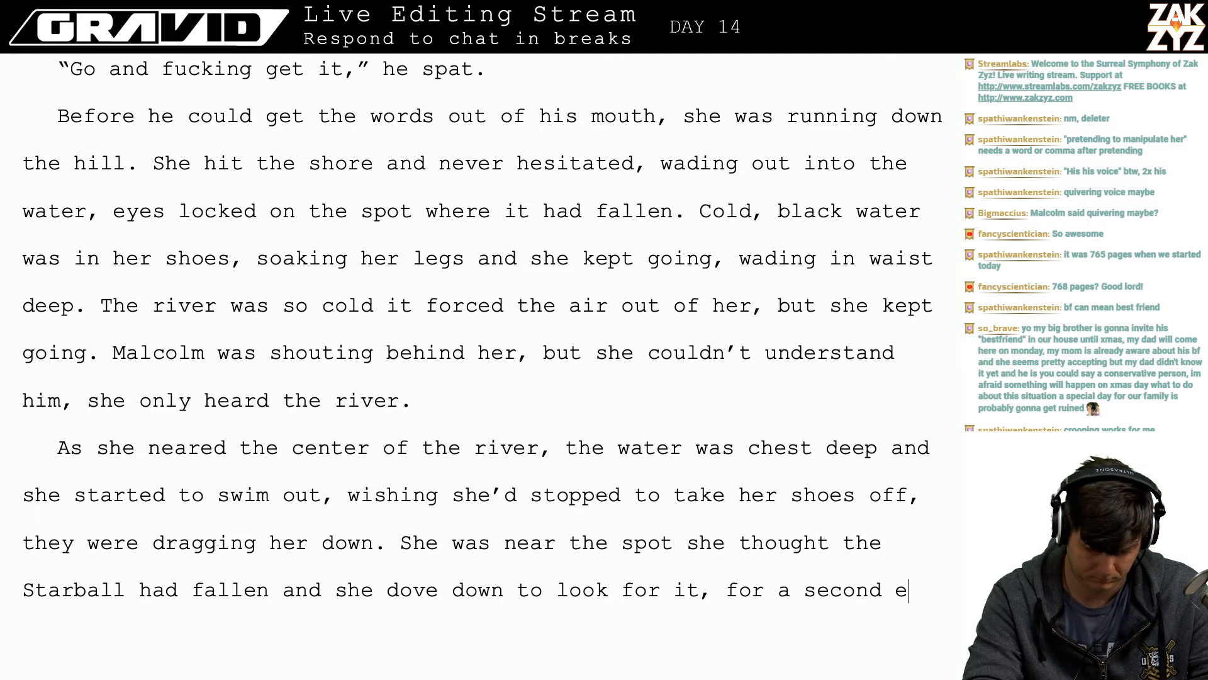
key("BackSpace")
type("the co")
type("ld wa")
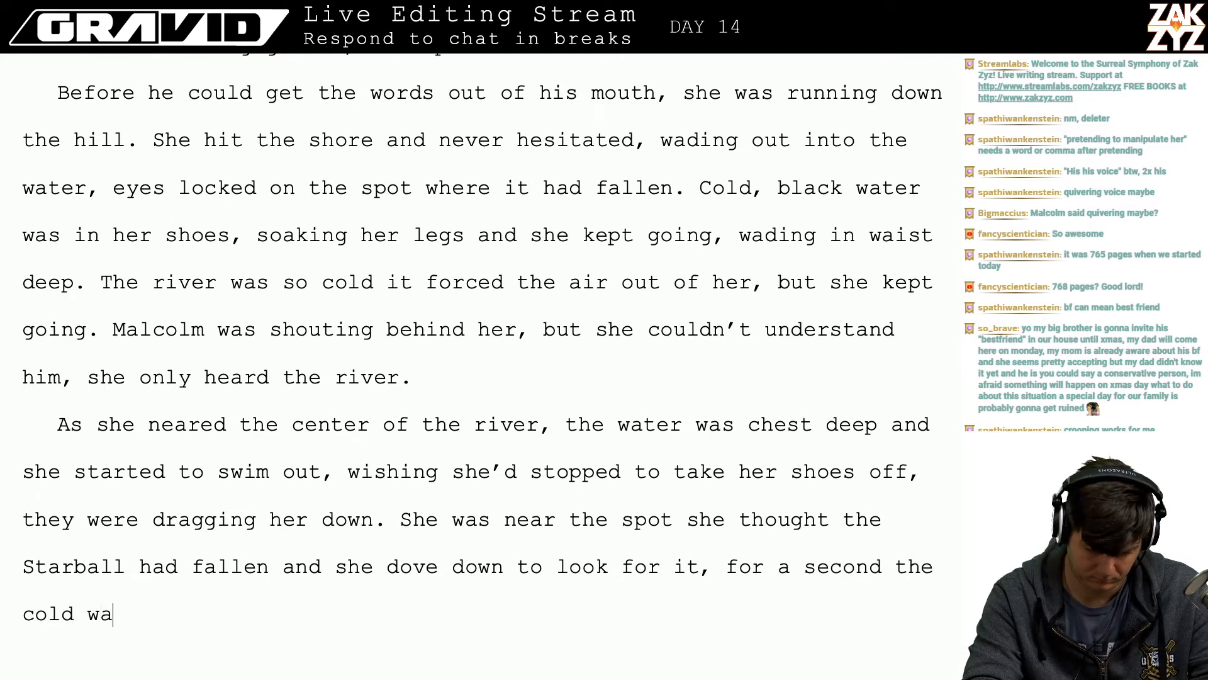
type("s stunning but ")
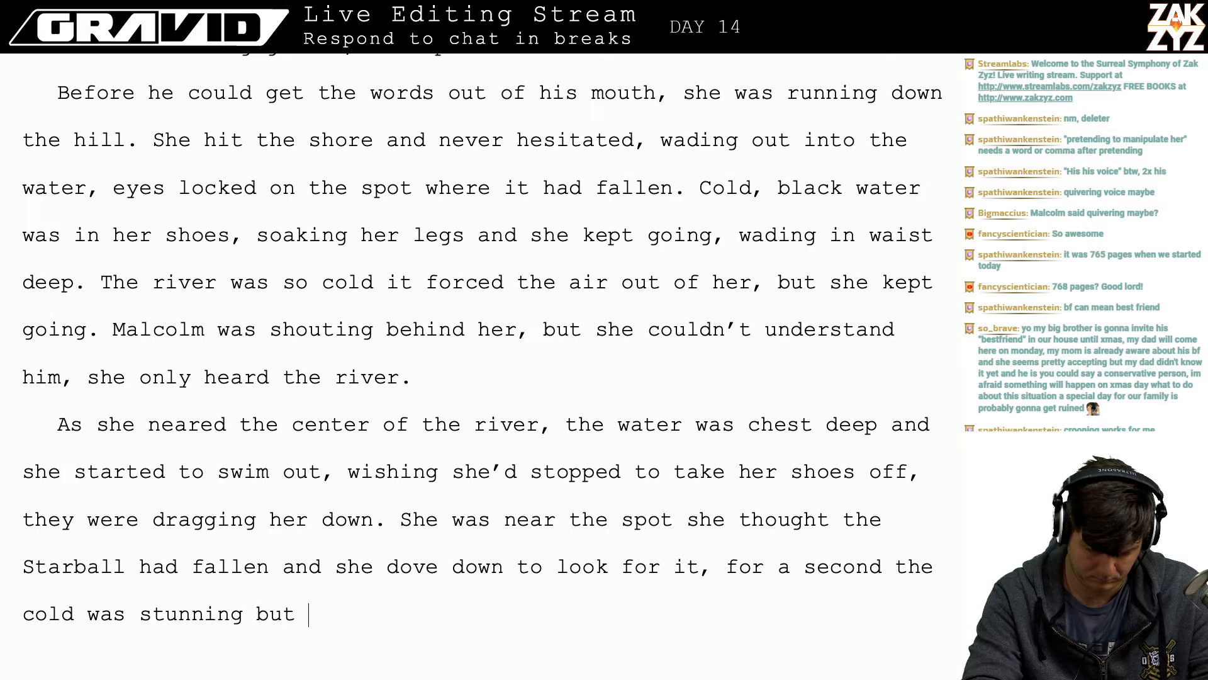
type("it got better whe")
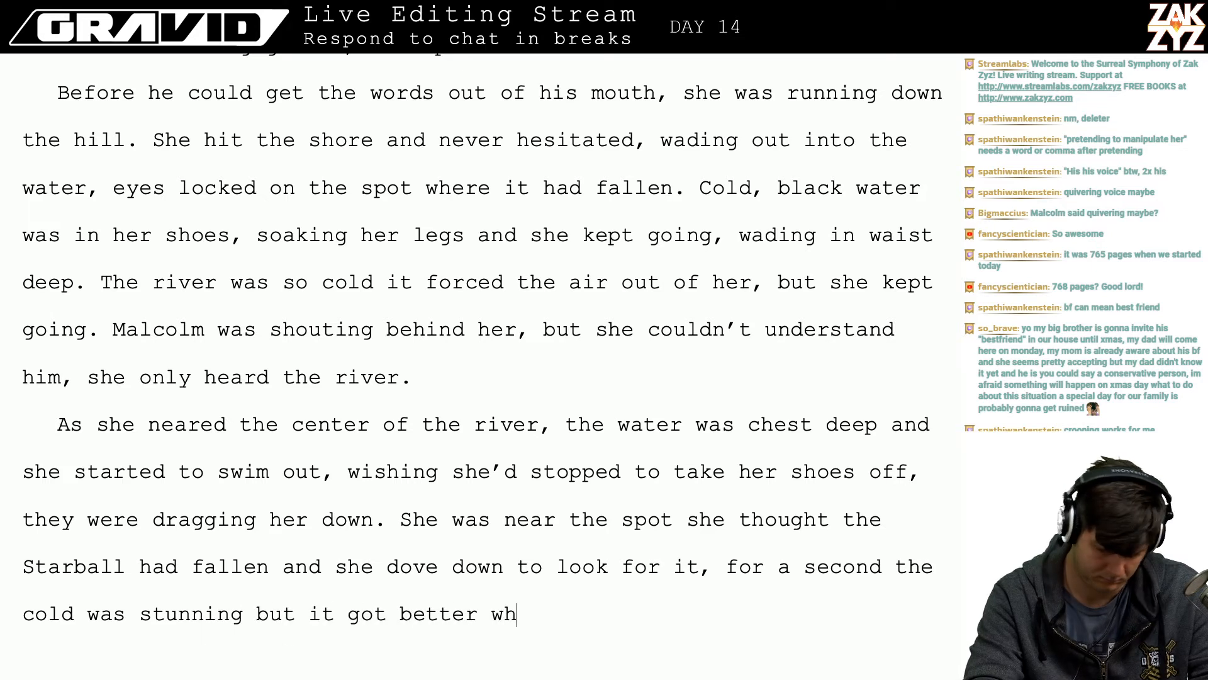
key("BackSpace")
key("BackSpace")
key("BackSpace")
key("BackSpace")
key("BackSpace")
key("BackSpace")
key("BackSpace")
key("BackSpace")
key("BackSpace")
key("BackSpace")
key("BackSpace")
key("BackSpace")
key("BackSpace")
key("BackSpace")
key("BackSpace")
key("BackSpace")
key("BackSpace")
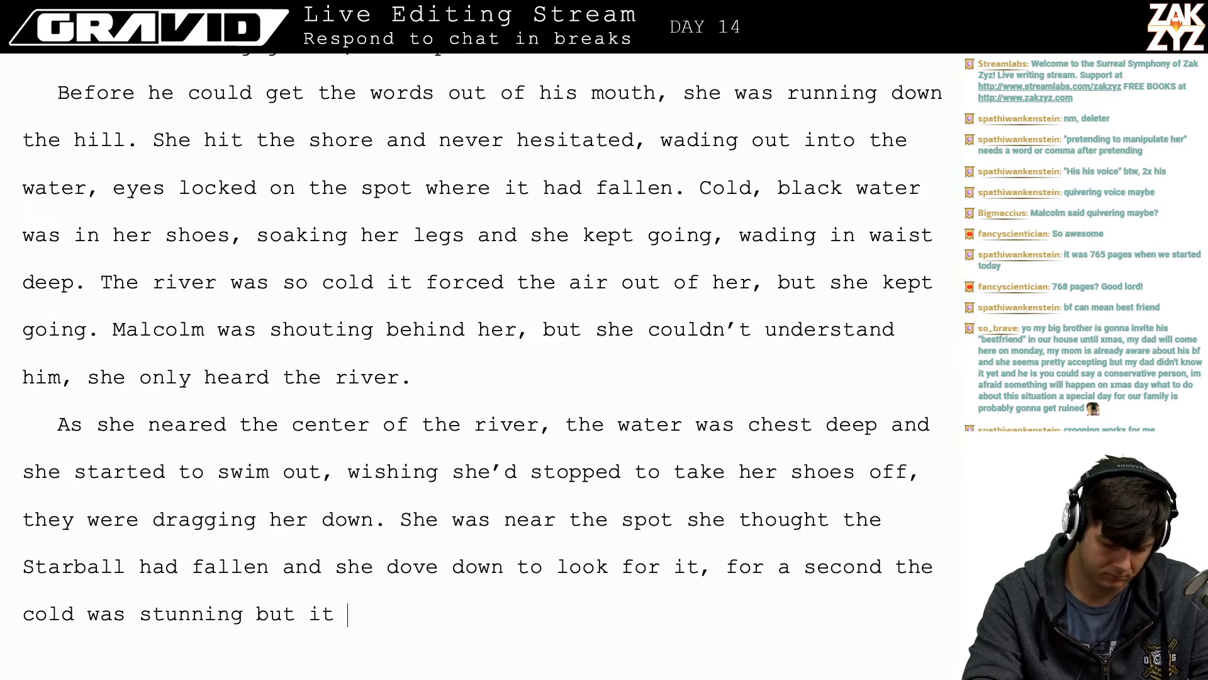
- Finish the diving sentence after "stunning but" with "a few moments after she was under she could adjust a little."
type("a few moments after ")
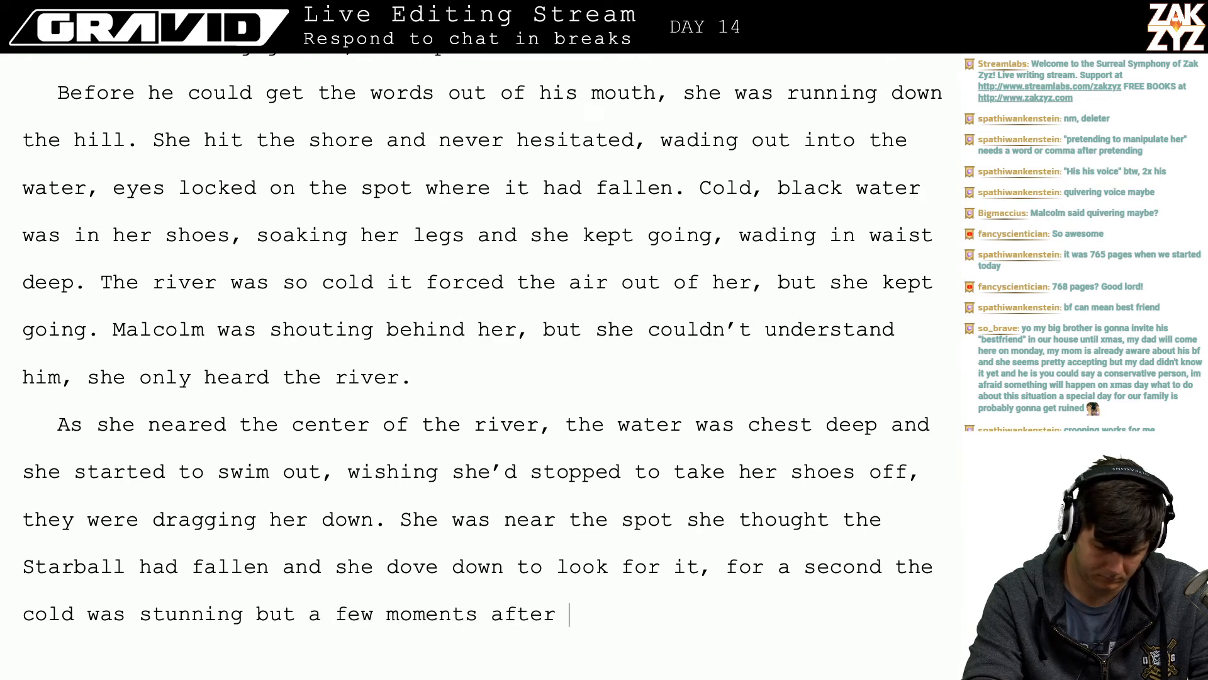
type("she was under ")
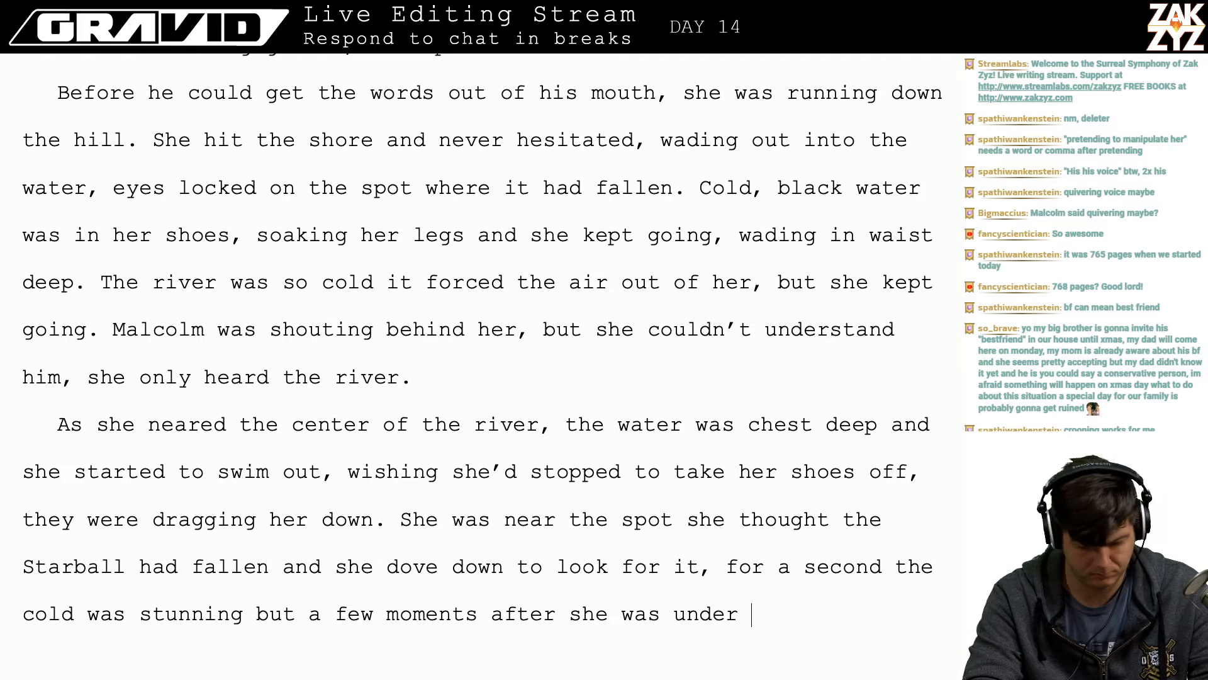
type("she could a")
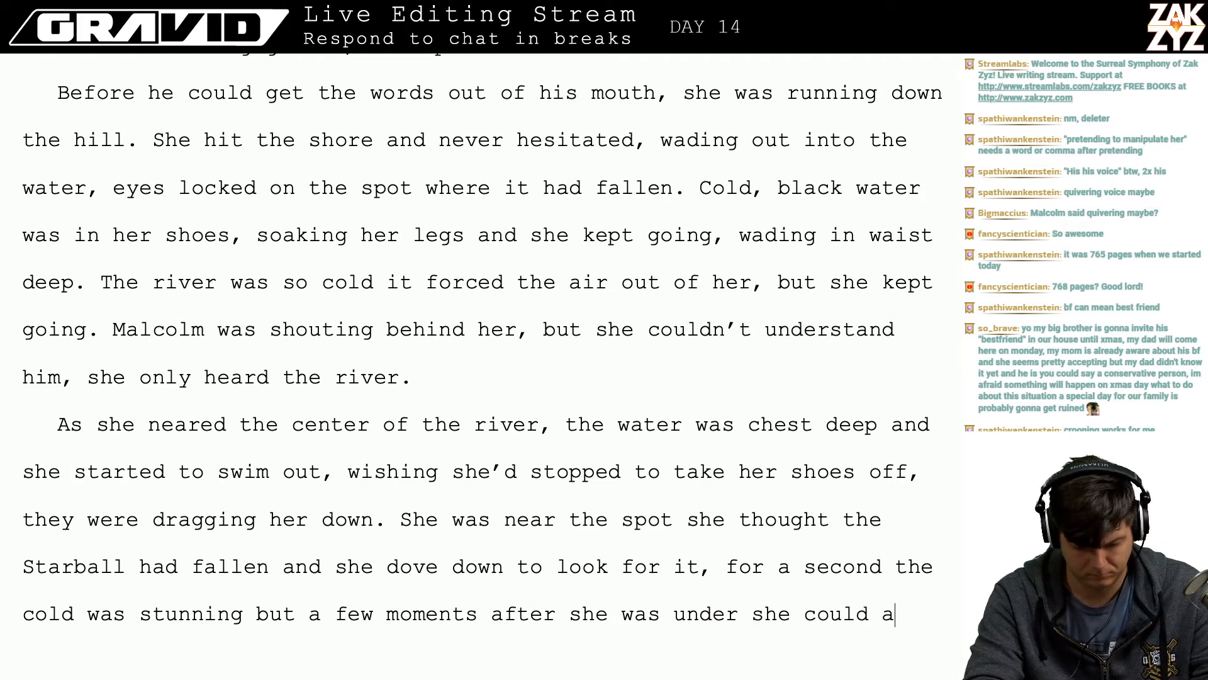
type("jdjud")
key("BackSpace")
key("BackSpace")
type("d")
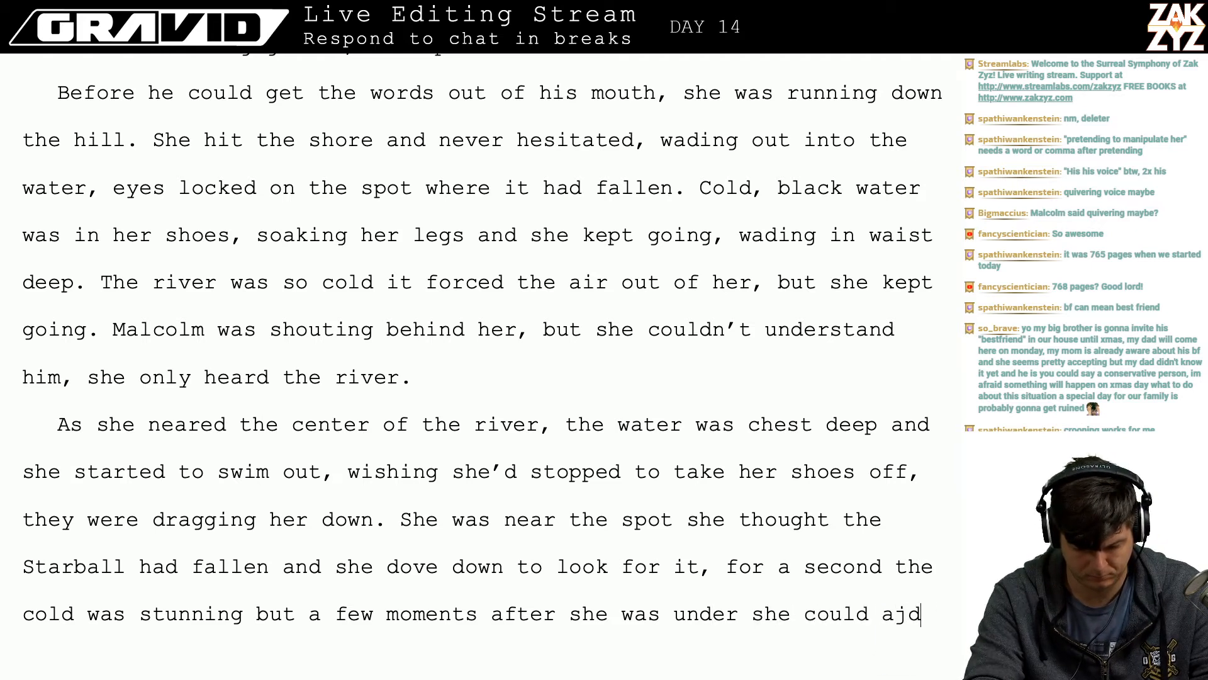
type("djust a ")
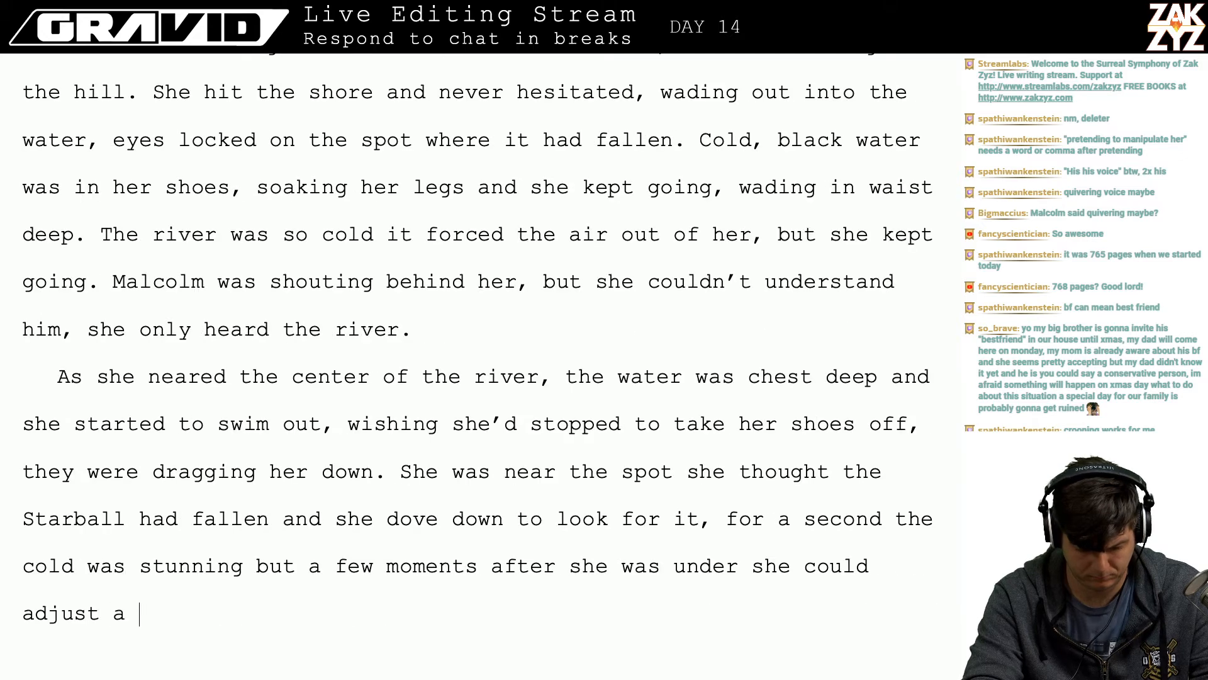
type("little. S")
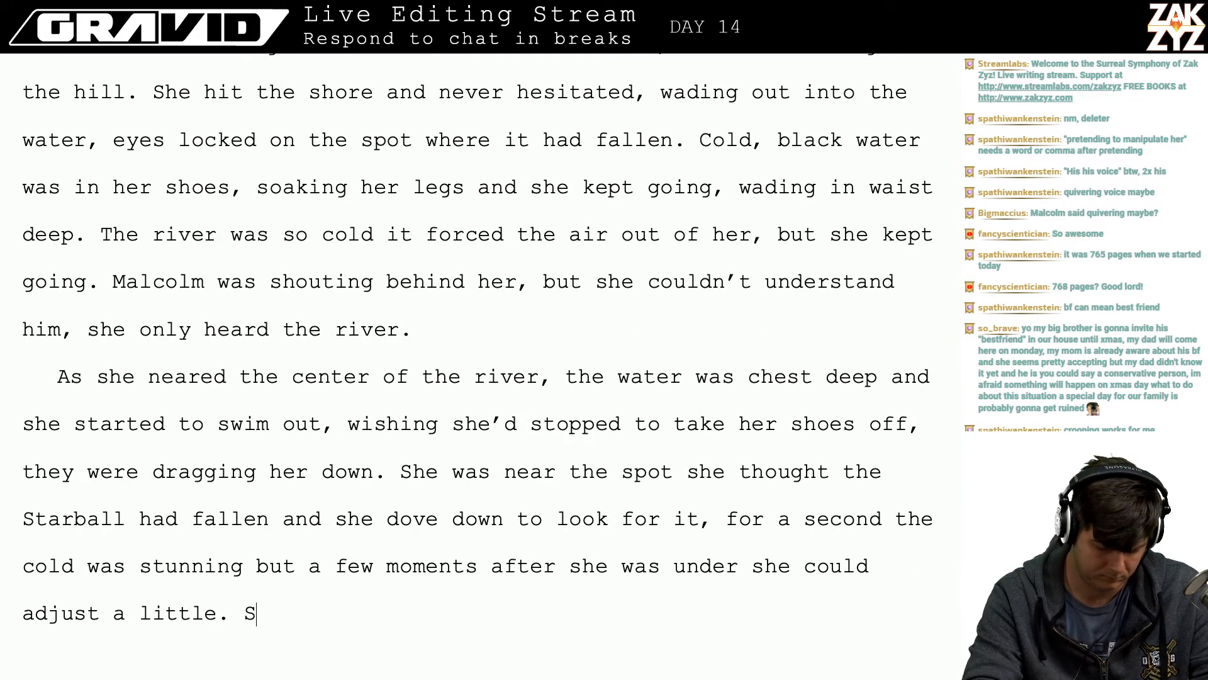
type("he felt around o")
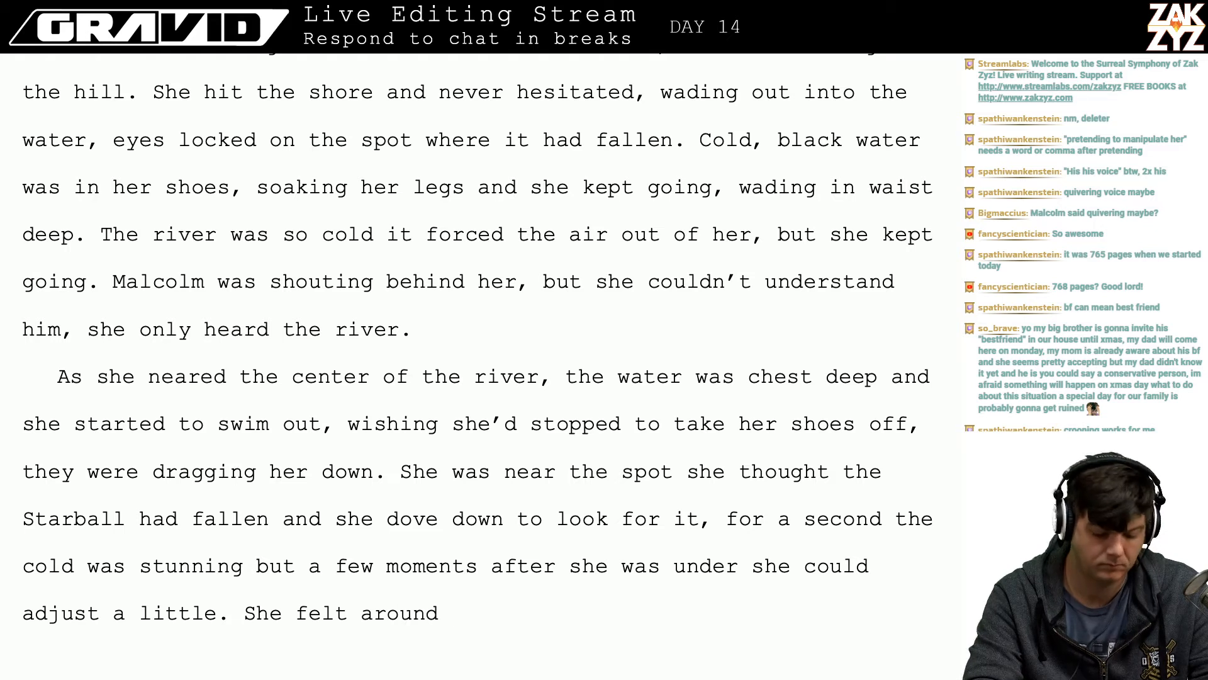
key("BackSpace")
key("BackSpace")
key("BackSpace")
key("BackSpace")
key("BackSpace")
key("BackSpace")
key("BackSpace")
key("BackSpace")
key("BackSpace")
key("BackSpace")
key("BackSpace")
key("BackSpace")
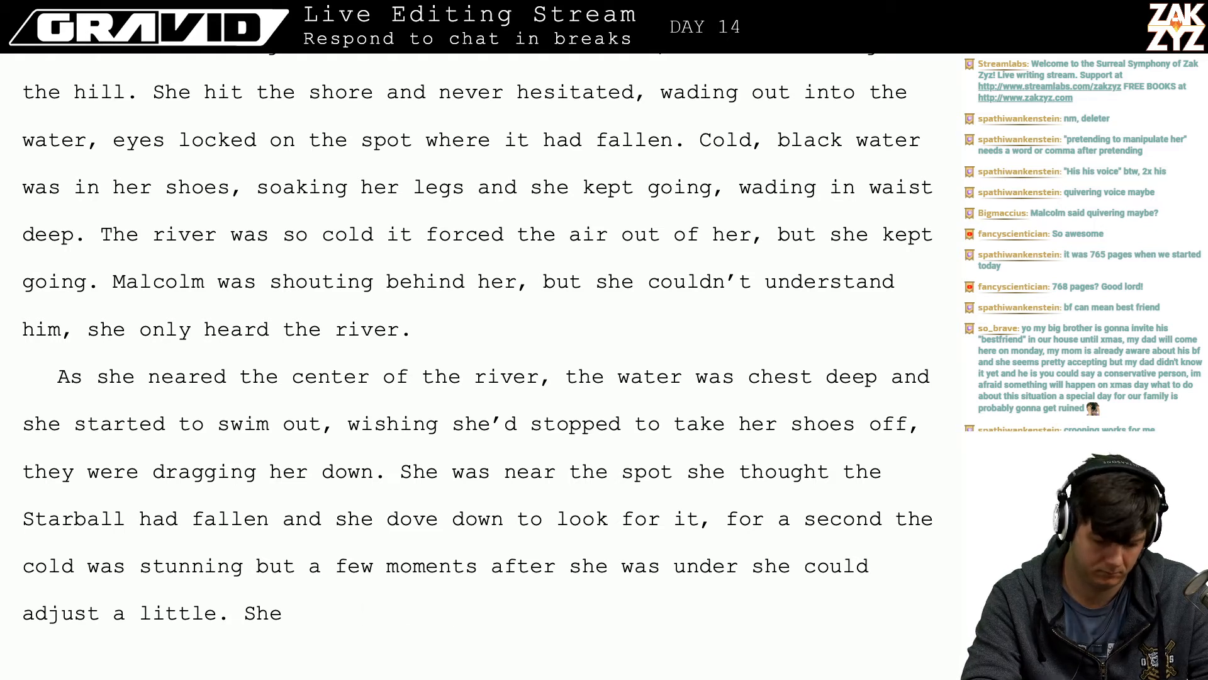
type("grasped in")
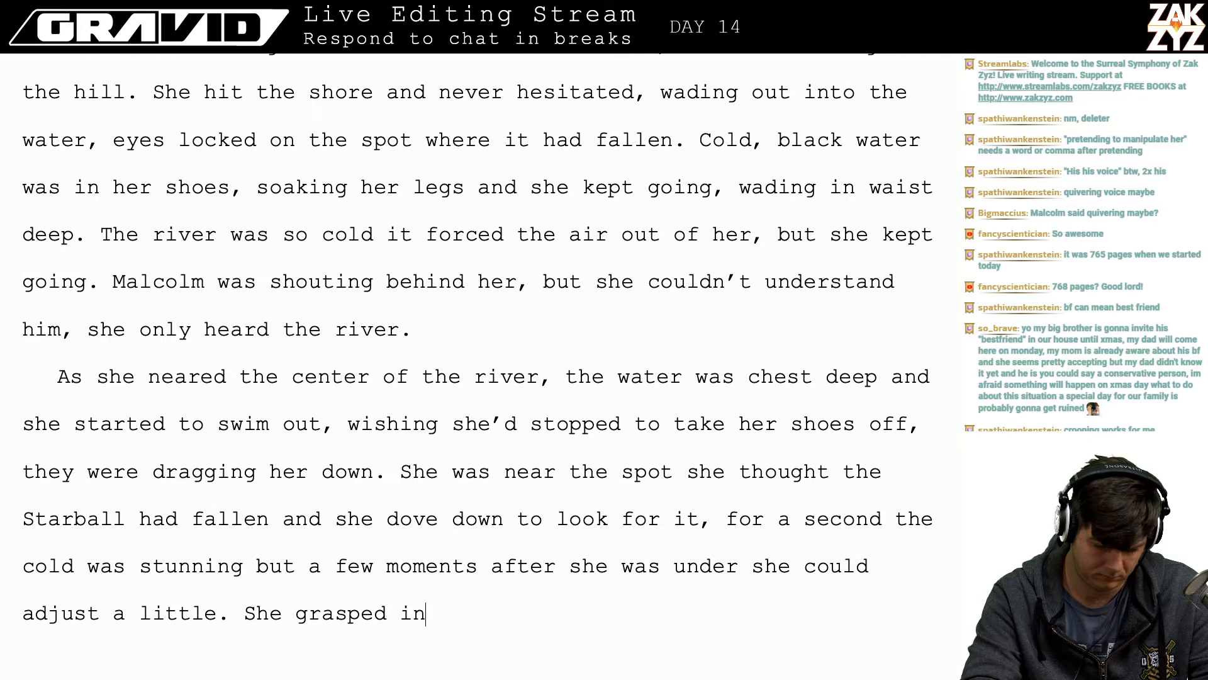
type(" the mud,")
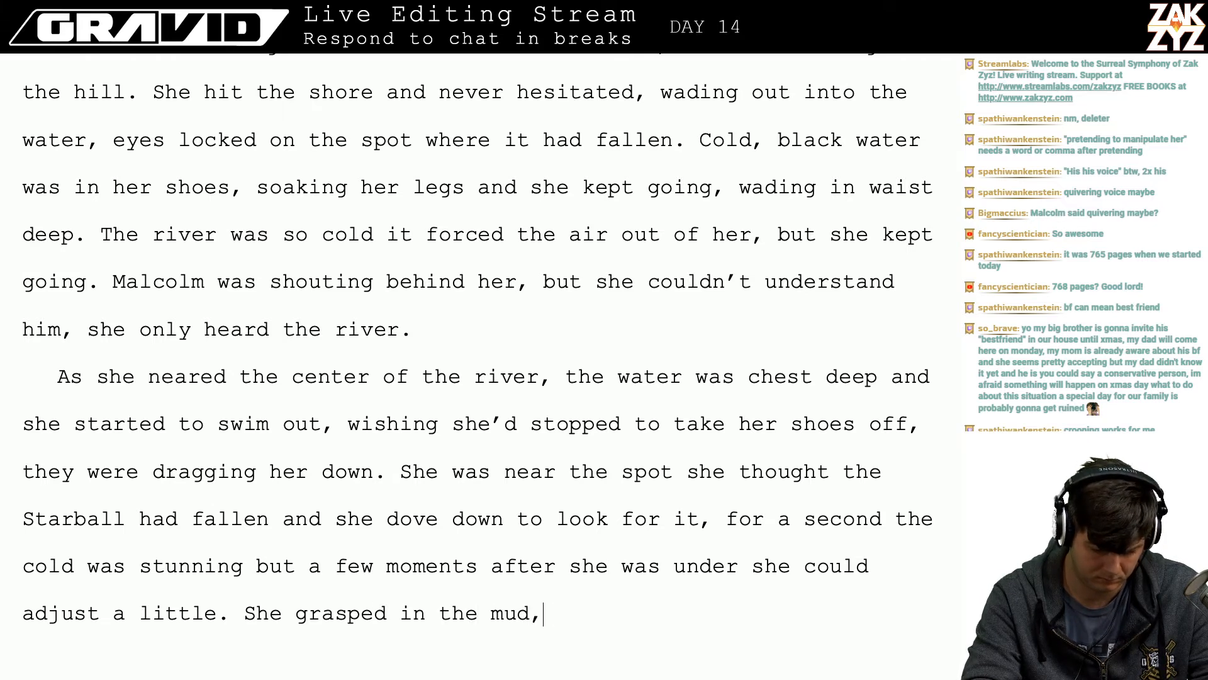
key("BackSpace")
key("BackSpace")
key("BackSpace")
key("BackSpace")
key("BackSpace")
key("BackSpace")
key("BackSpace")
key("BackSpace")
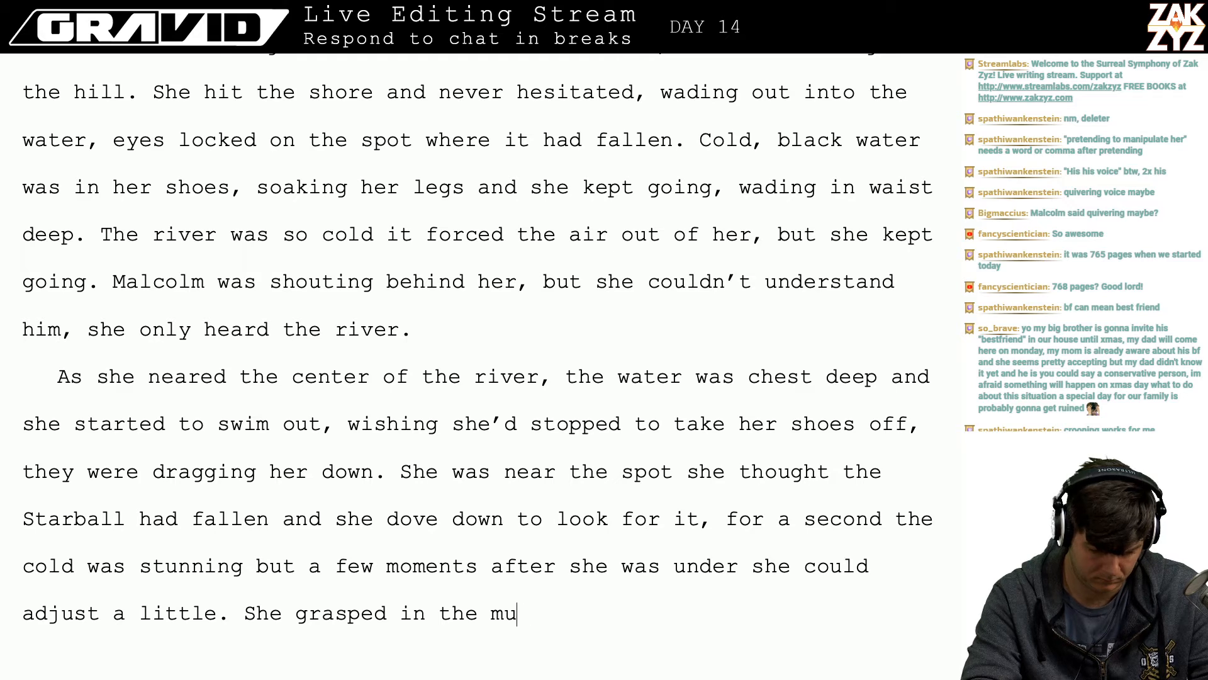
key("BackSpace")
key("BackSpace")
key("BackSpace")
key("BackSpace")
key("BackSpace")
key("BackSpace")
key("BackSpace")
key("BackSpace")
key("BackSpace")
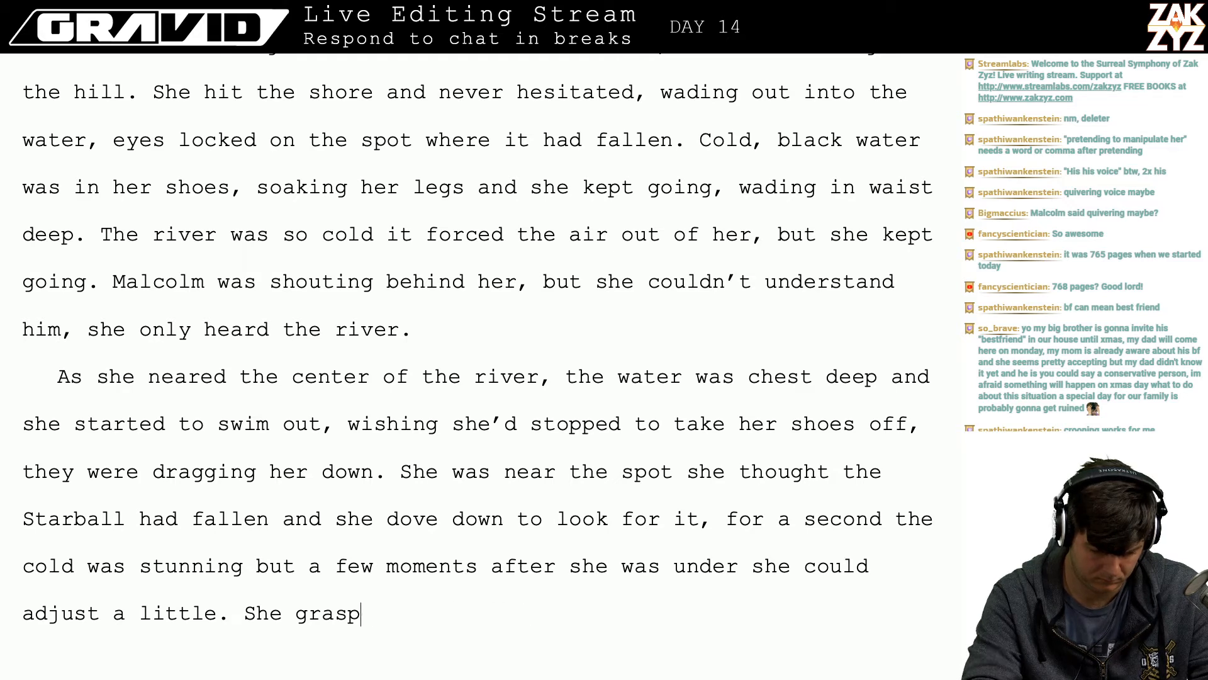
type("was reac")
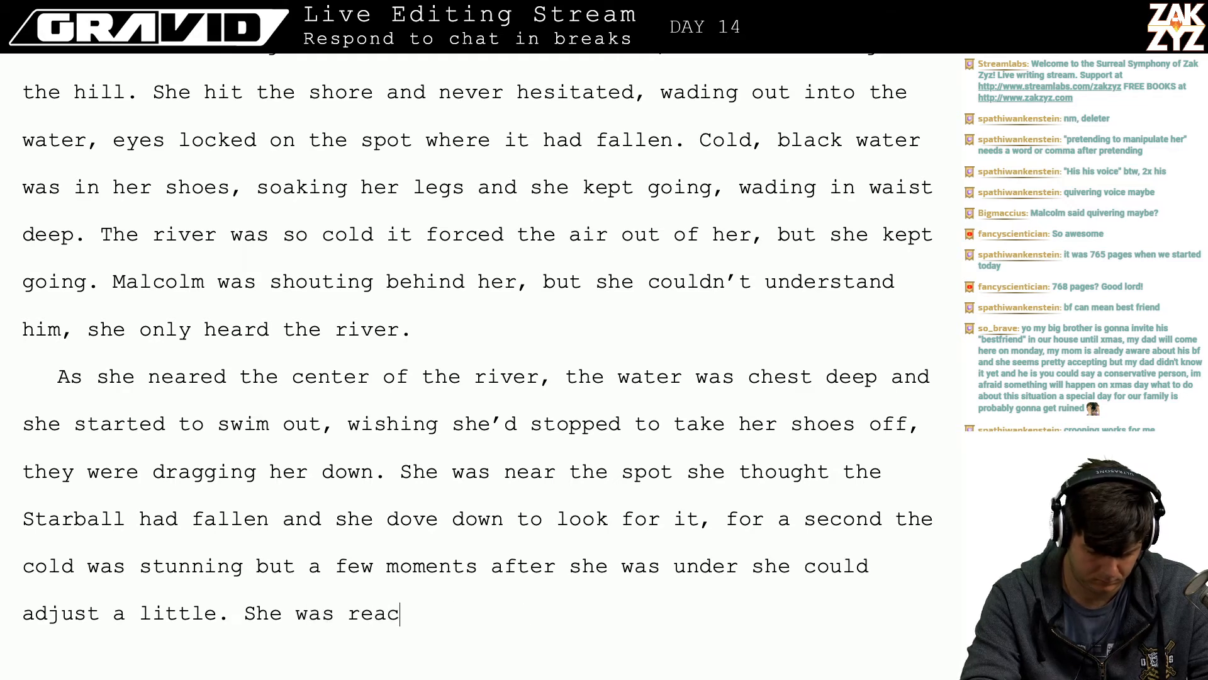
type("hing in the muddy rive")
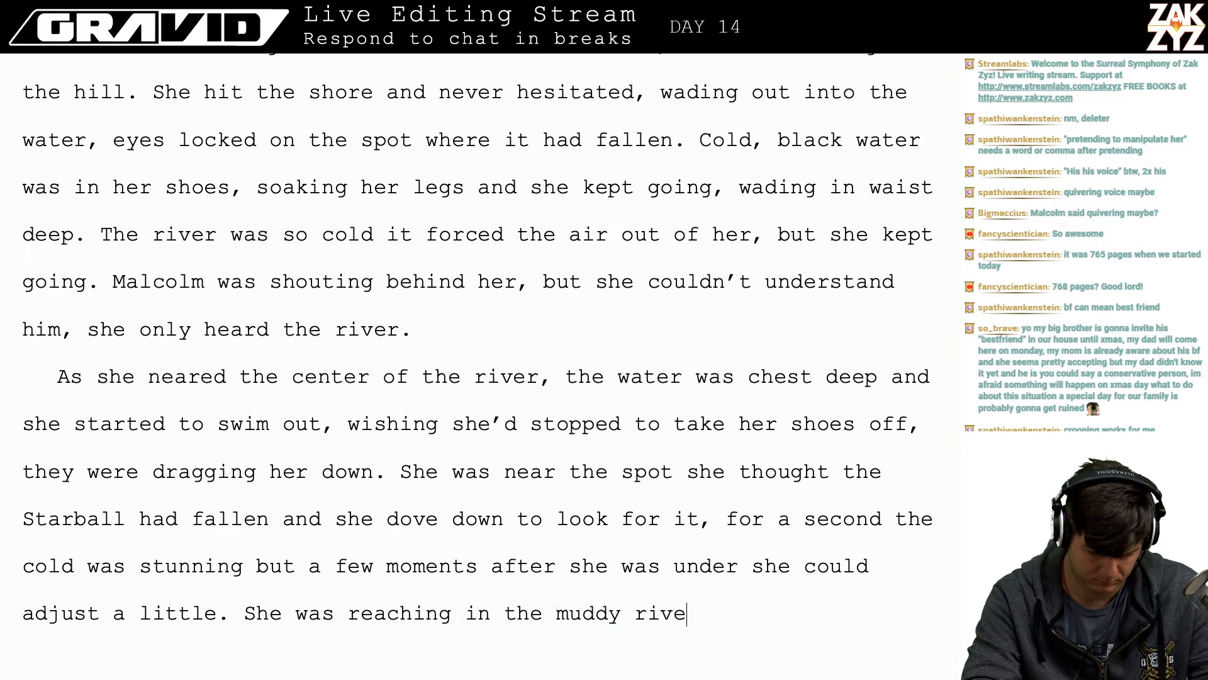
key("BackSpace")
key("BackSpace")
key("BackSpace")
key("BackSpace")
key("BackSpace")
key("BackSpace")
key("BackSpace")
key("BackSpace")
key("BackSpace")
key("BackSpace")
key("BackSpace")
key("BackSpace")
key("BackSpace")
key("BackSpace")
key("BackSpace")
key("BackSpace")
key("BackSpace")
key("BackSpace")
key("BackSpace")
key("BackSpace")
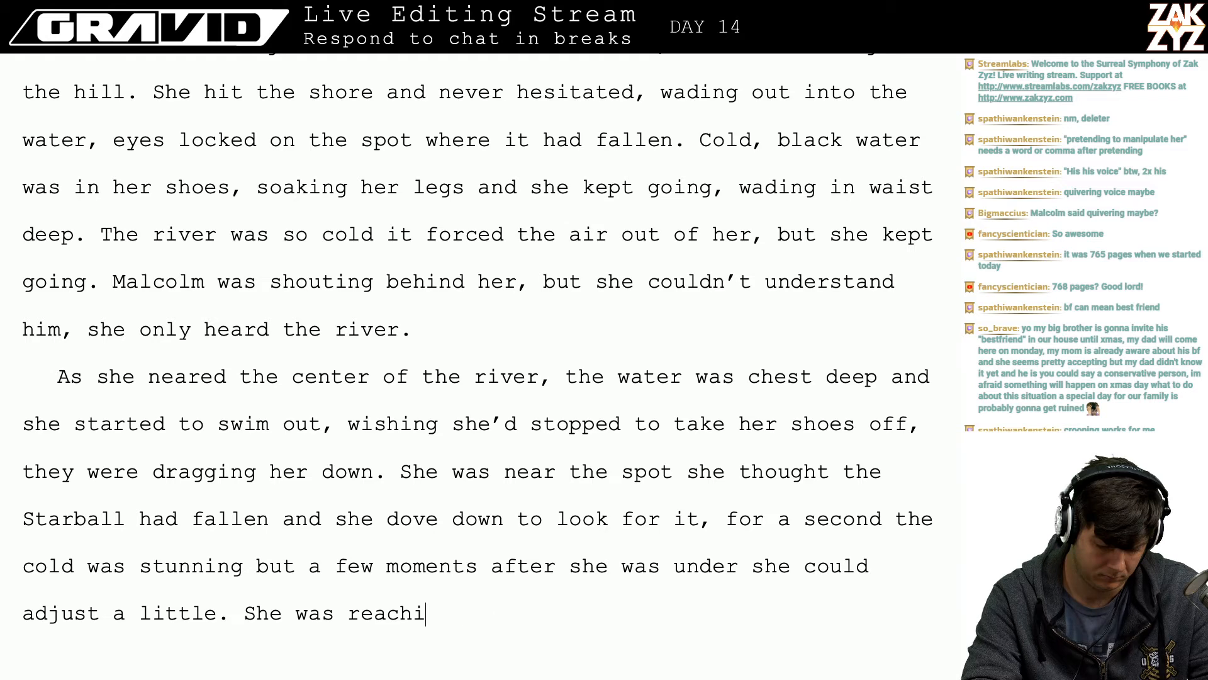
key("BackSpace")
key("BackSpace")
key("BackSpace")
key("BackSpace")
key("BackSpace")
key("BackSpace")
key("BackSpace")
key("BackSpace")
key("BackSpace")
key("BackSpace")
- After "adjust a little. She", continue with "clawed at the muddy riverbed and came up with nothing but mu"
type("clawe")
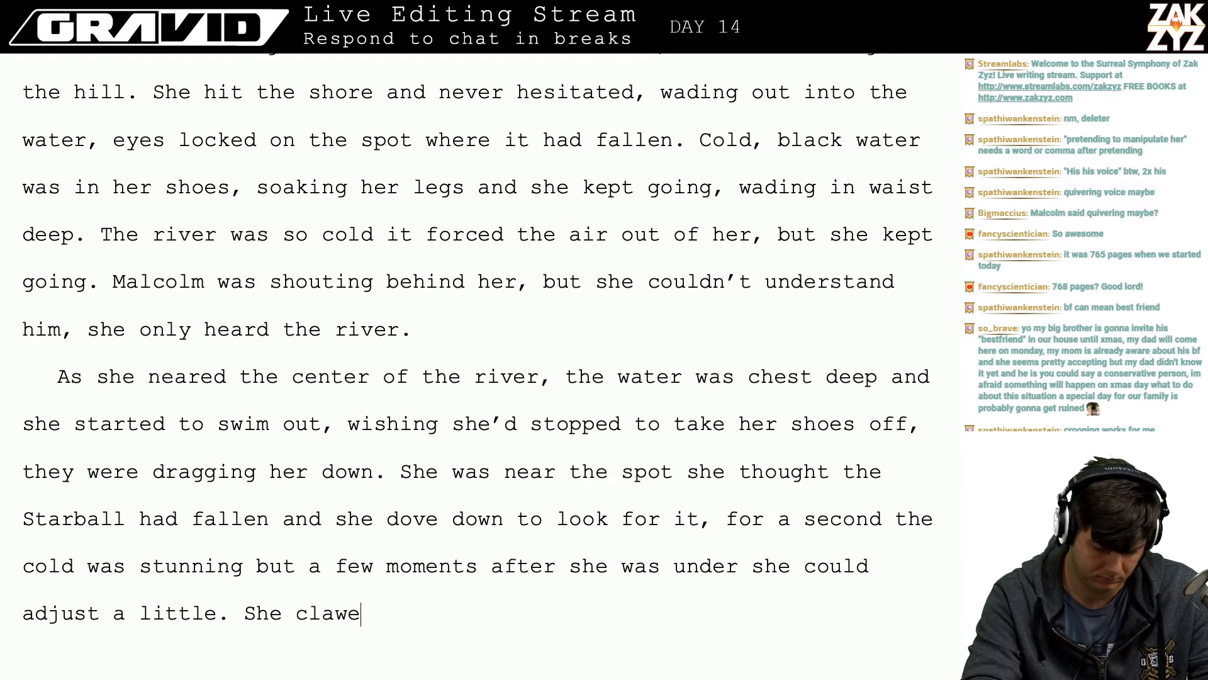
type("d at there")
key("BackSpace")
key("BackSpace")
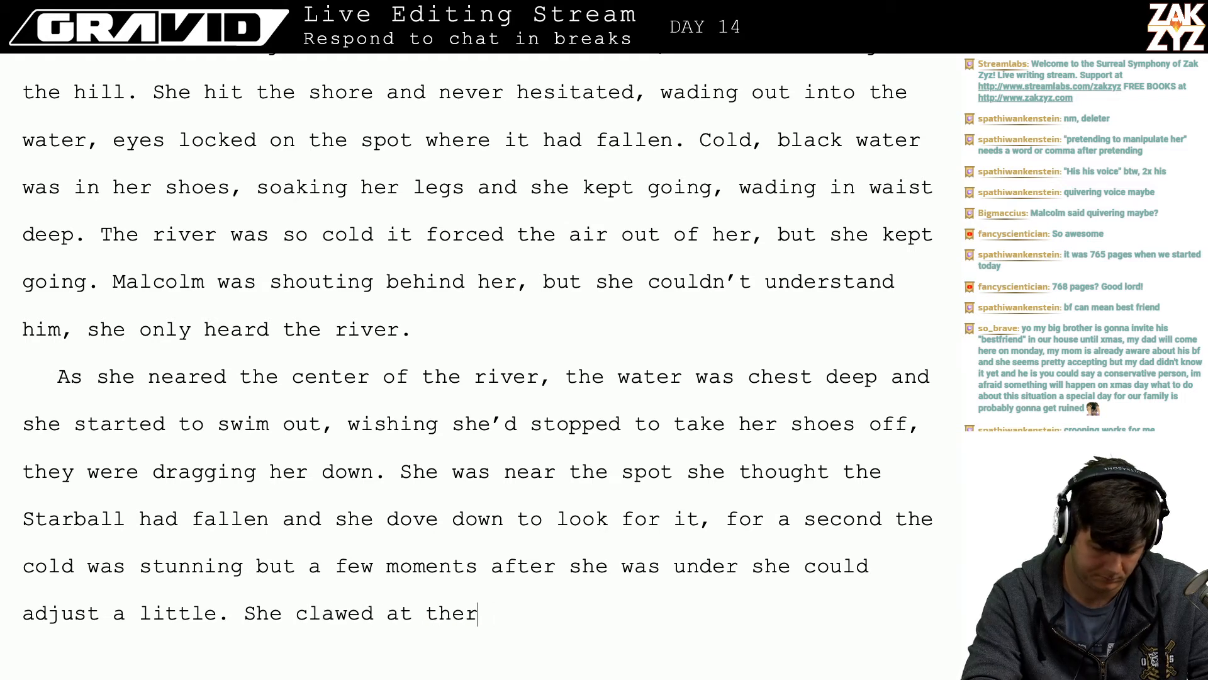
key("BackSpace")
type("muddey")
key("BackSpace")
key("BackSpace")
type("y ")
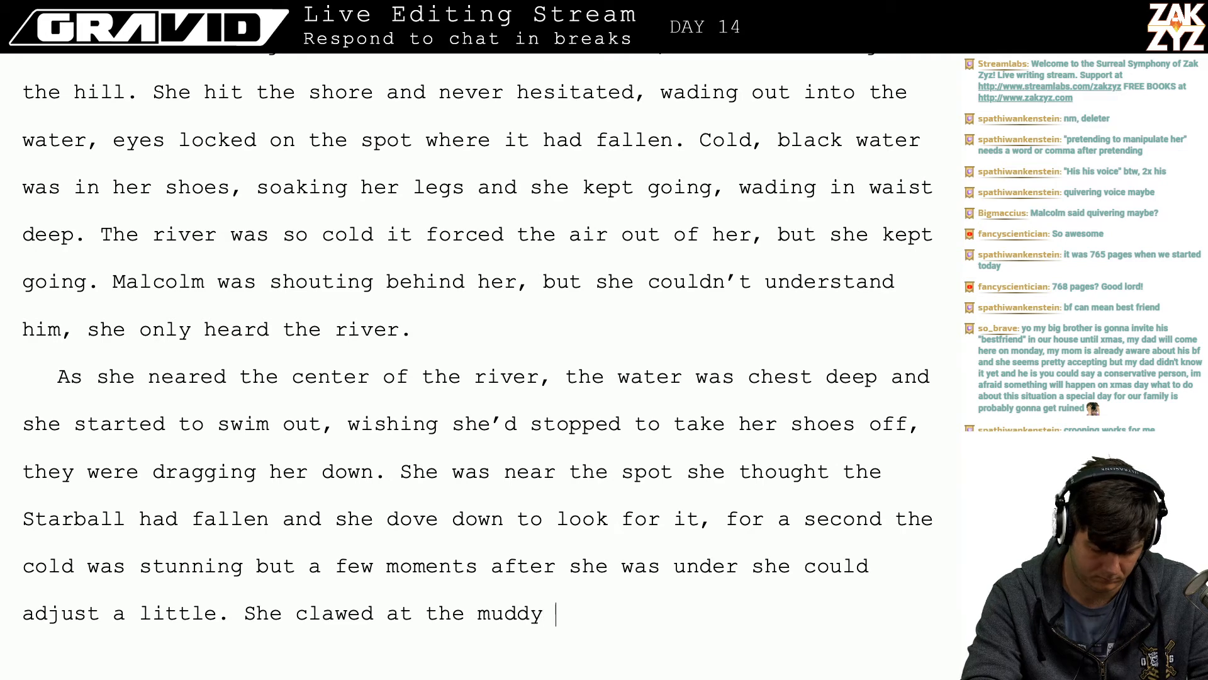
type("riverbed and c")
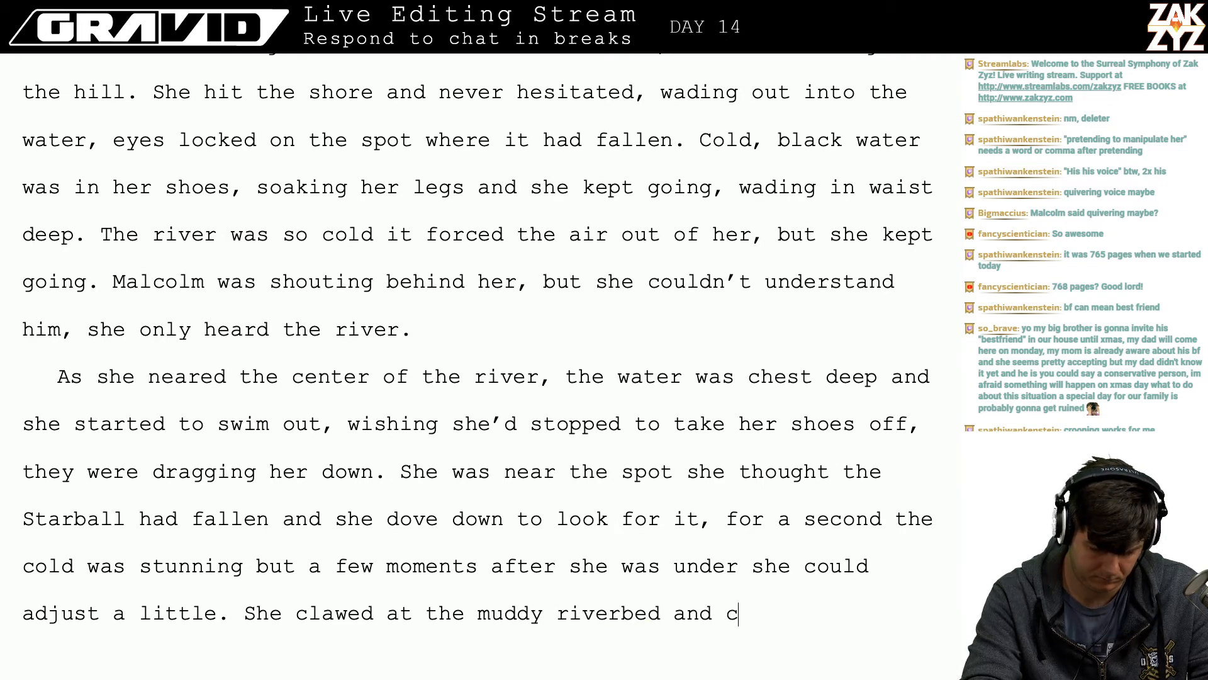
type("ame up with nothin")
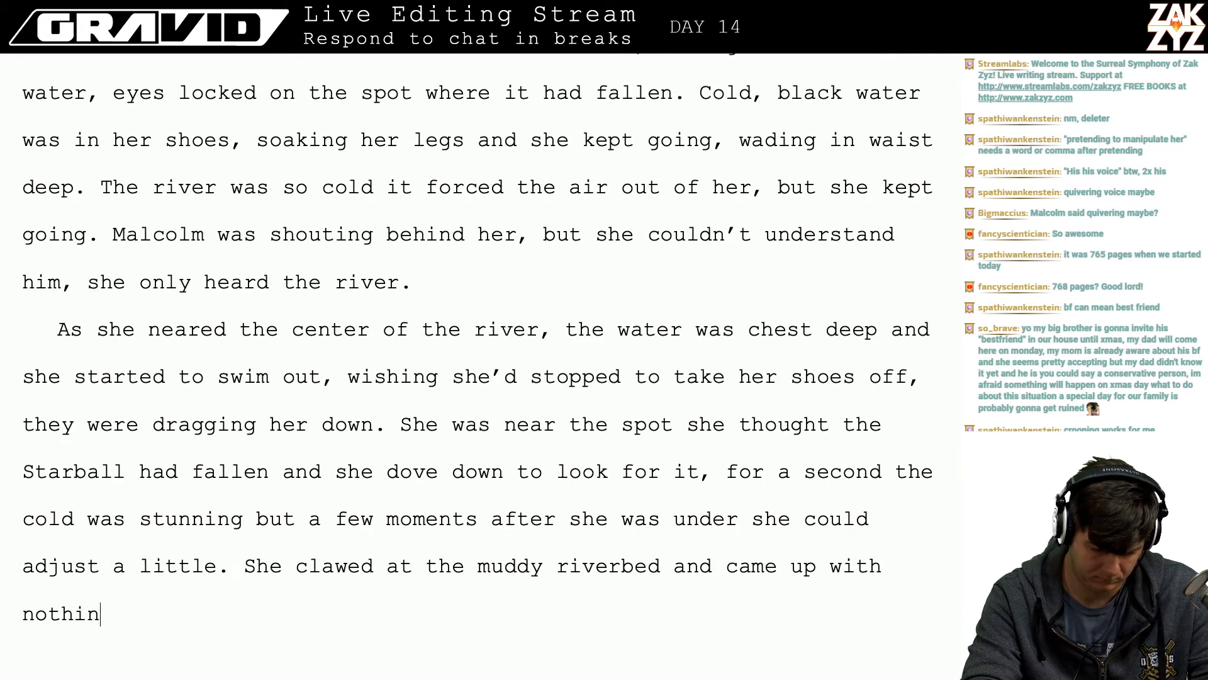
type("g but mu")
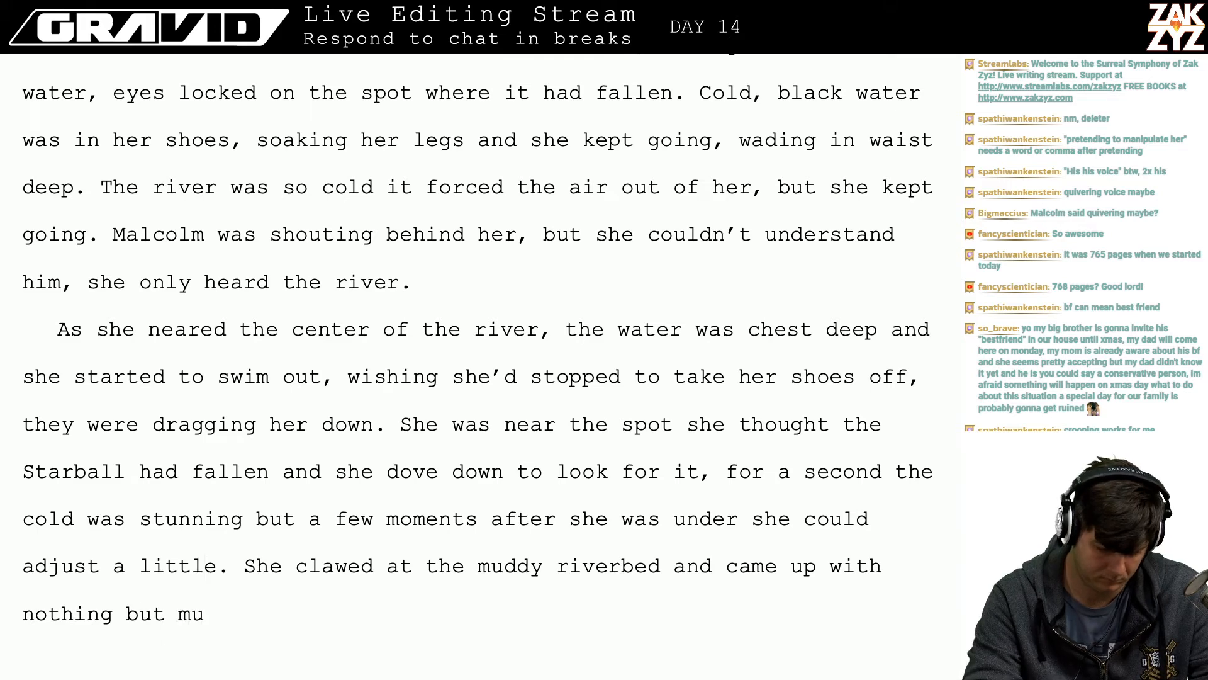
- Split the clawing draft into a separate paragraph below and, after "little.", write "She clawed at the riverbed and came up with nothing but mud."
key("Return")
key("Return")
key("Left")
key("Left")
type("She claw")
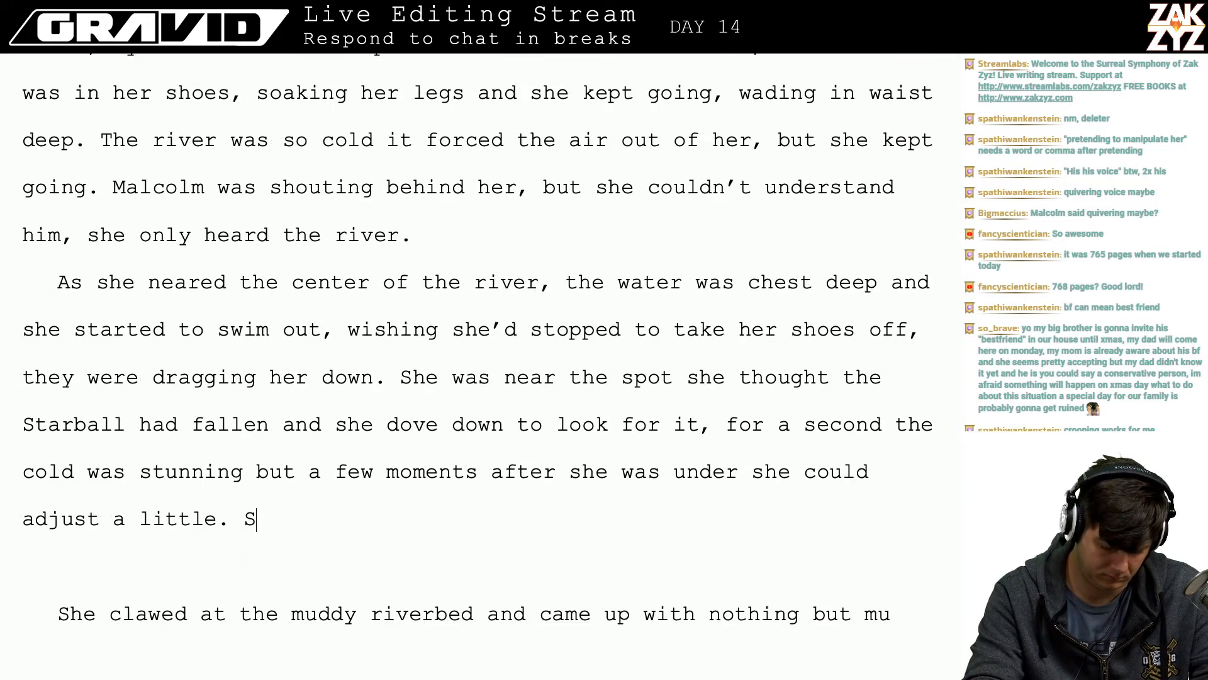
type("ed at th")
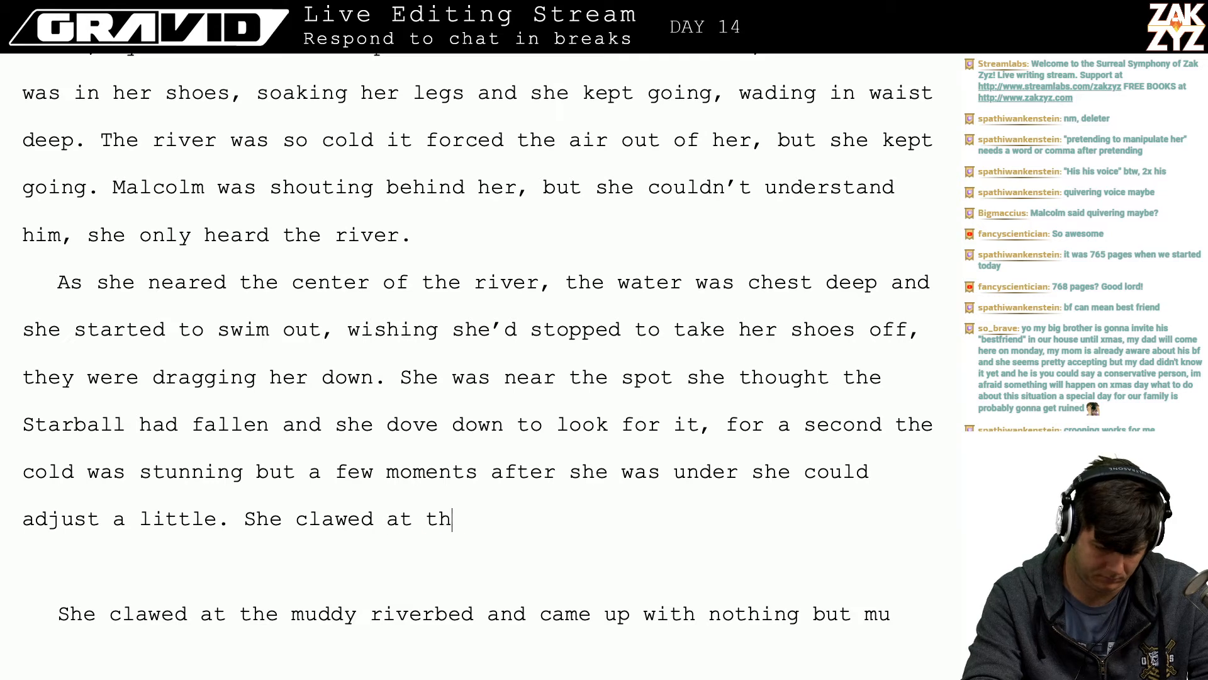
type("e riverbed and c")
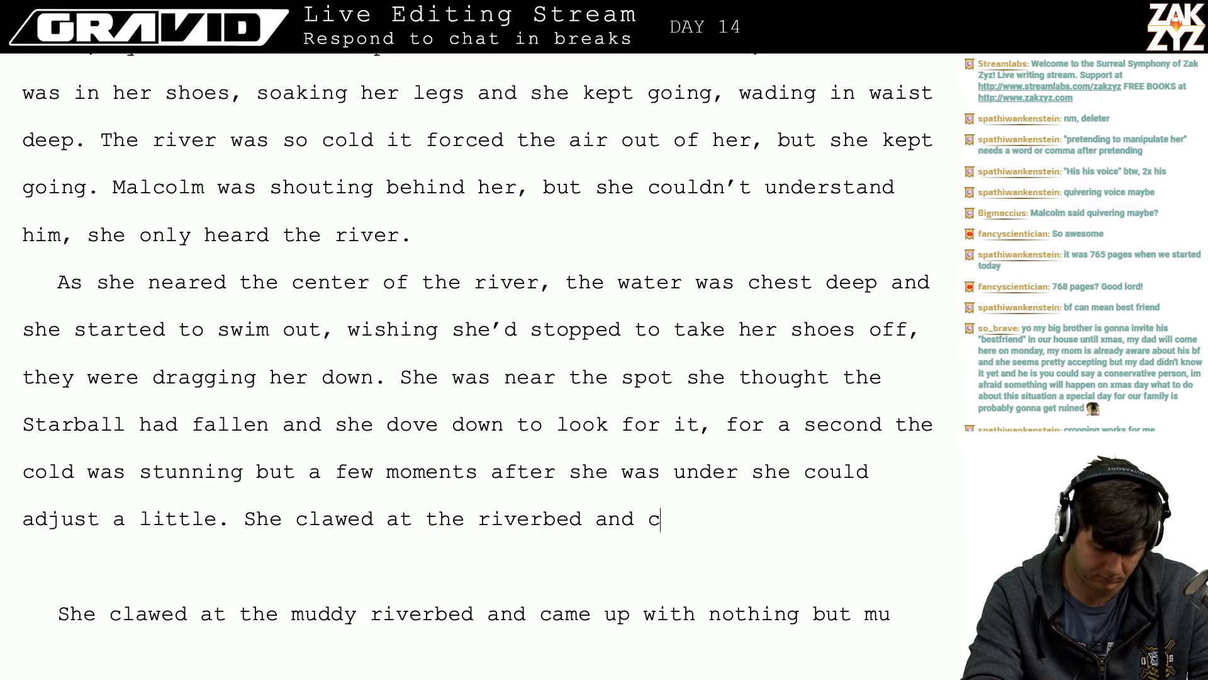
type("ame up with nothing but mud, i")
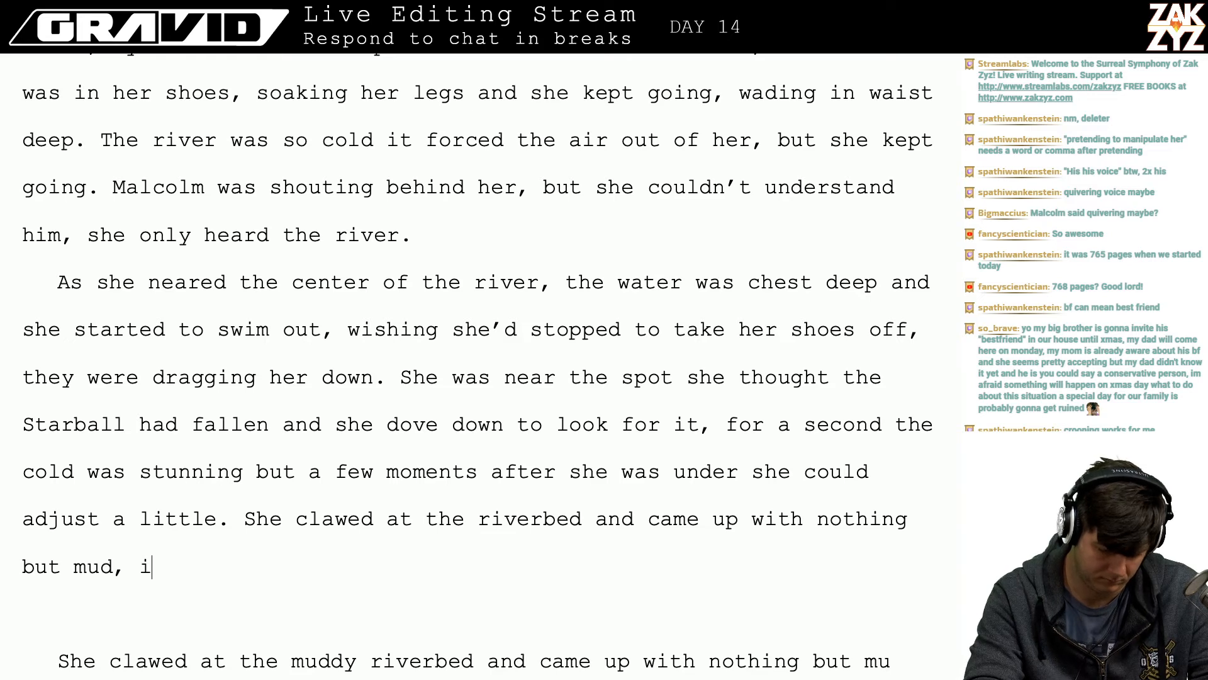
key("BackSpace")
key("BackSpace")
type("Not")
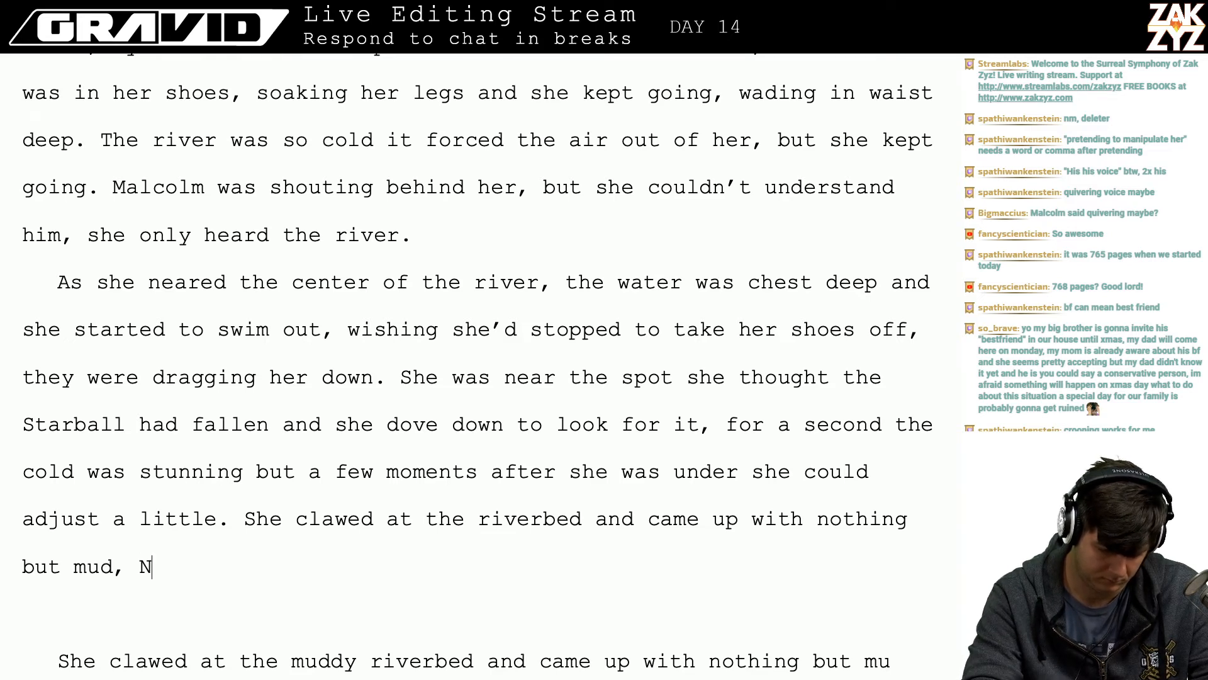
key("BackSpace")
key("BackSpace")
key("BackSpace")
key("BackSpace")
key("BackSpace")
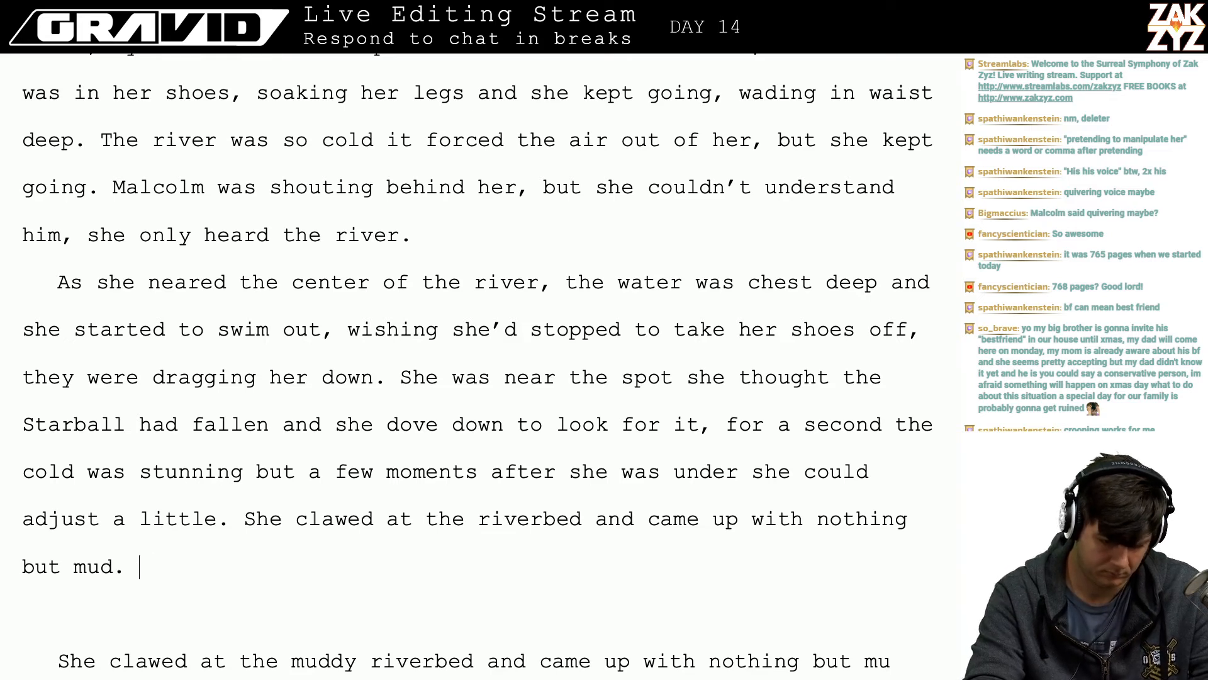
type(".")
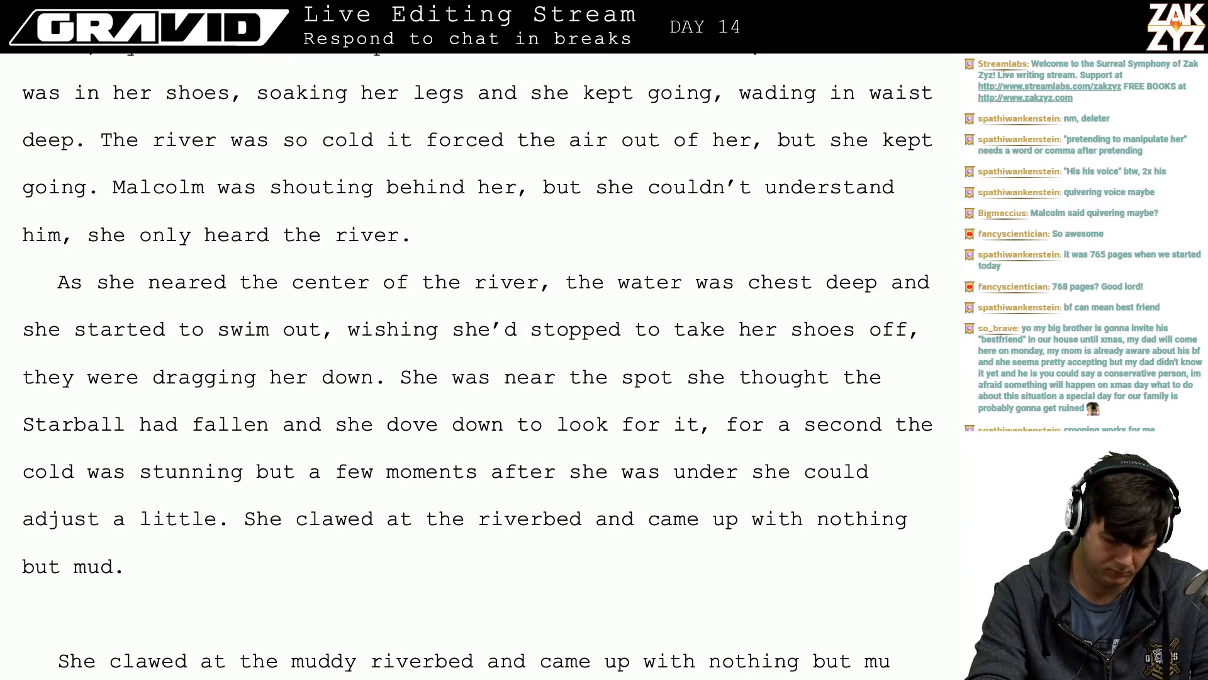
type(" It was insan")
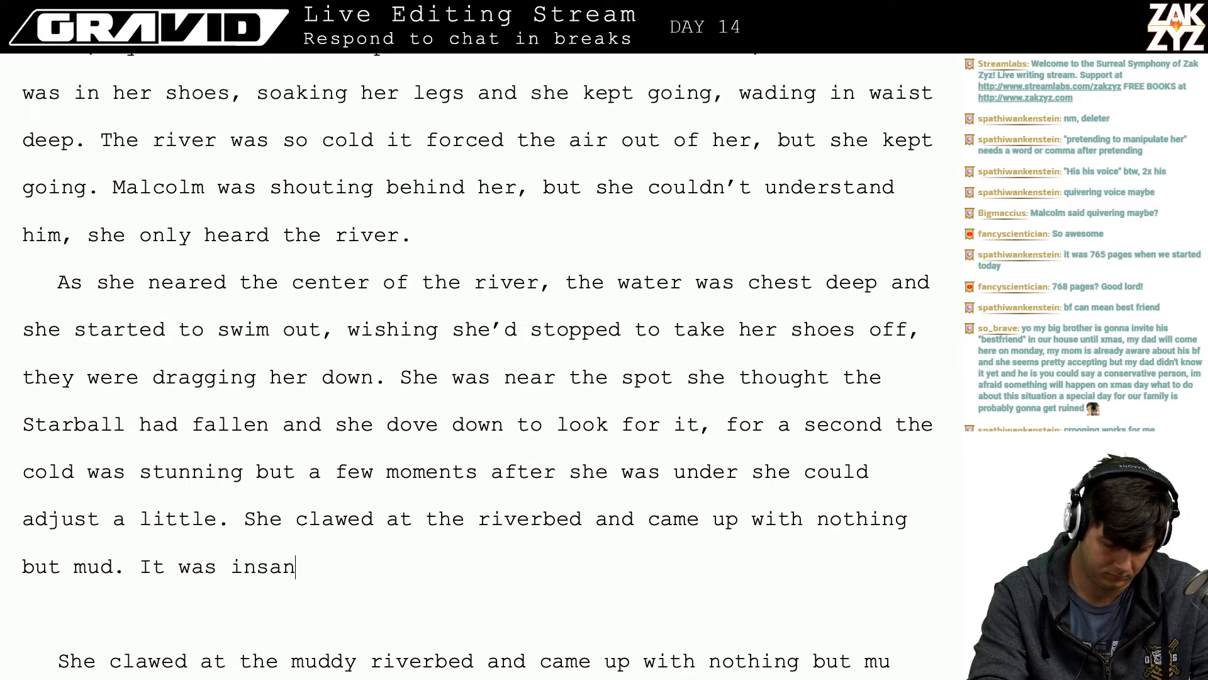
key("BackSpace")
key("BackSpace")
key("BackSpace")
key("BackSpace")
key("BackSpace")
key("BackSpace")
key("BackSpace")
key("BackSpace")
key("BackSpace")
key("BackSpace")
key("BackSpace")
key("BackSpace")
- Replace the unfinished "It was insan" after "but mud." with "A distant part of her knew this was insane,"
type("A t")
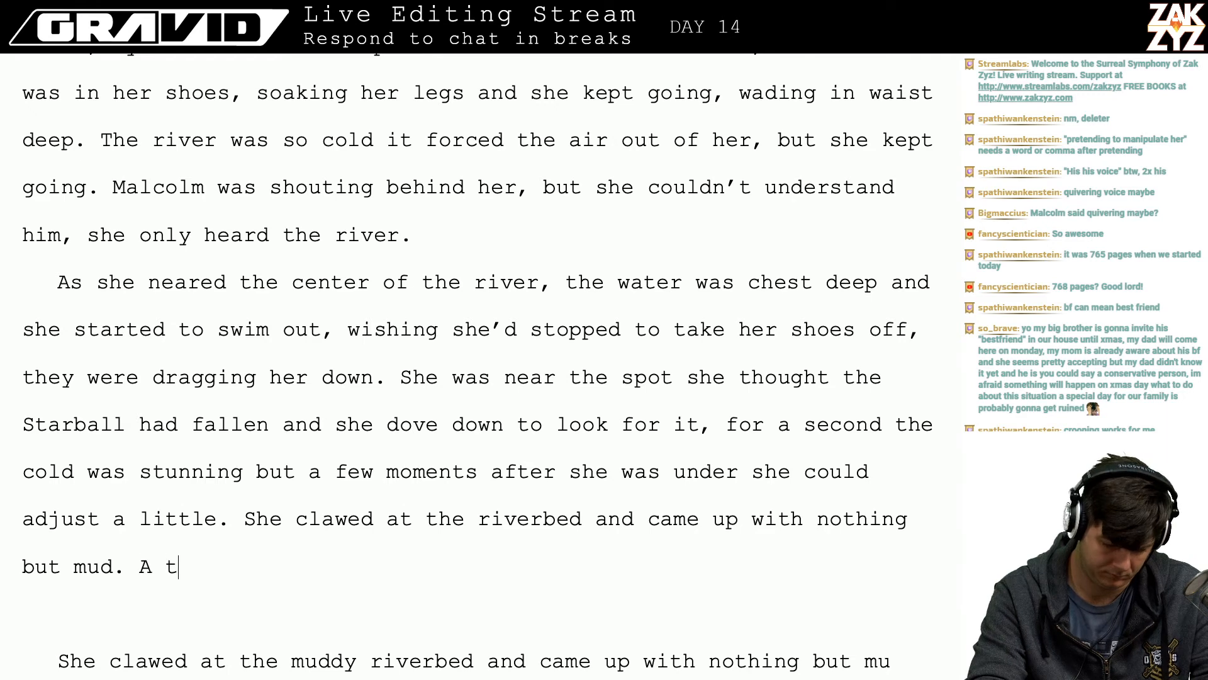
key("BackSpace")
type("distant part ")
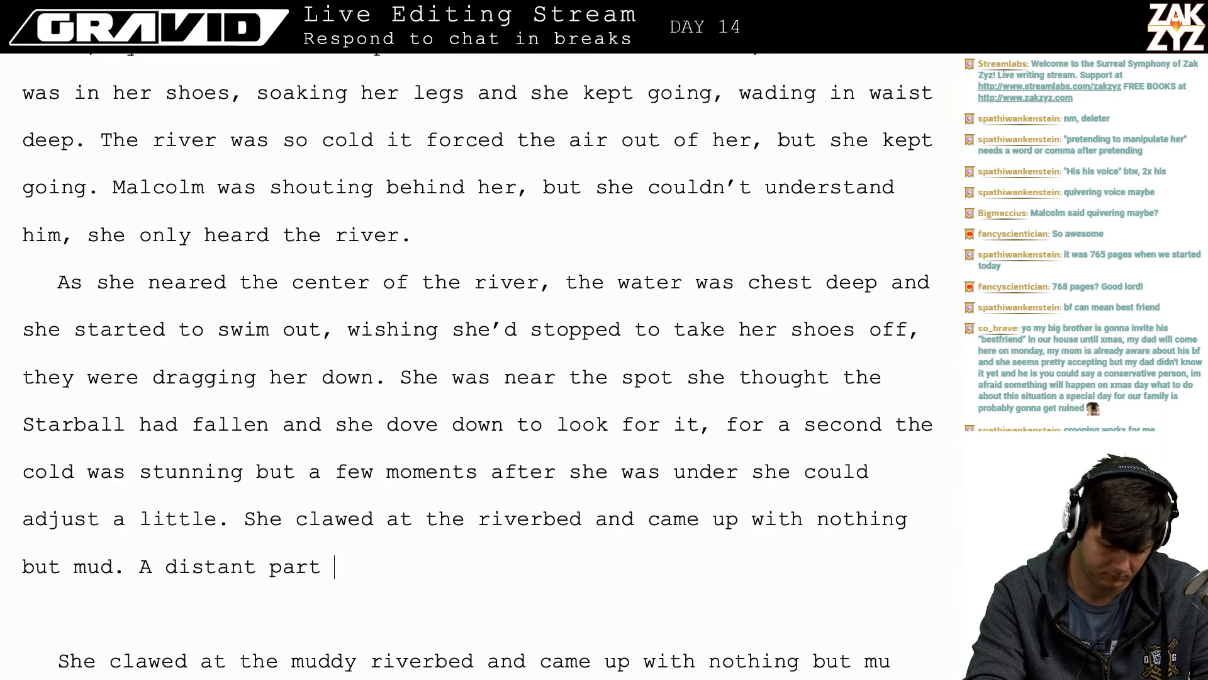
type("of her knew this w")
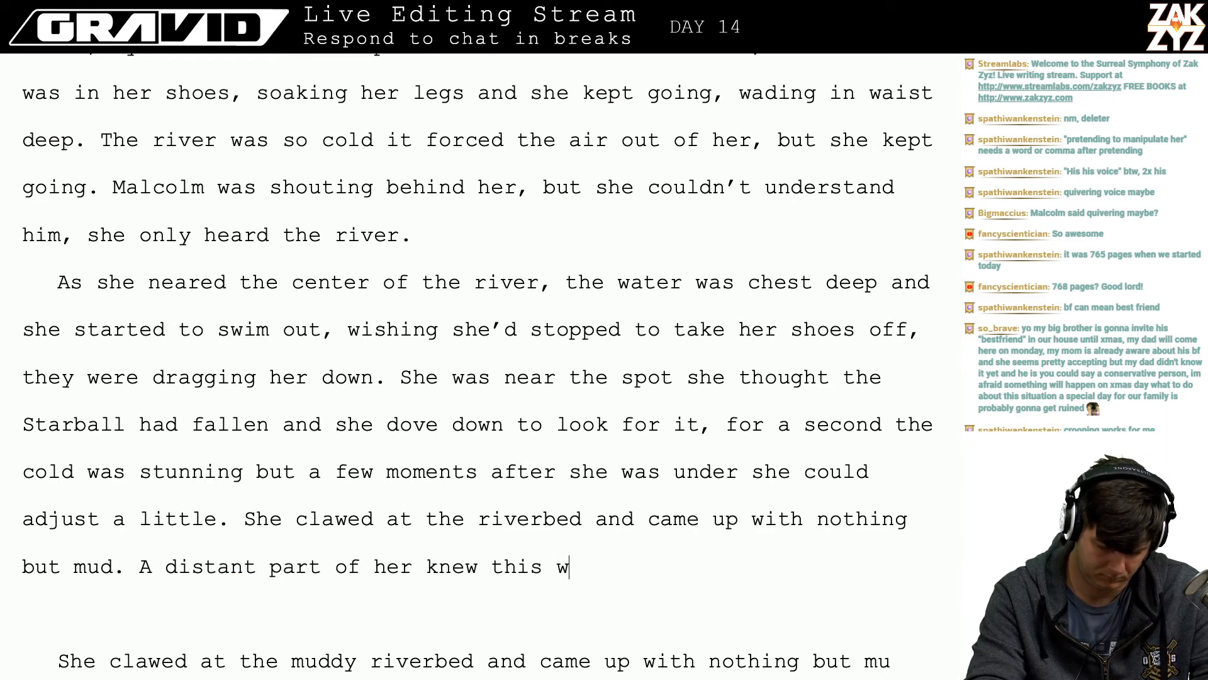
type("as insane, ")
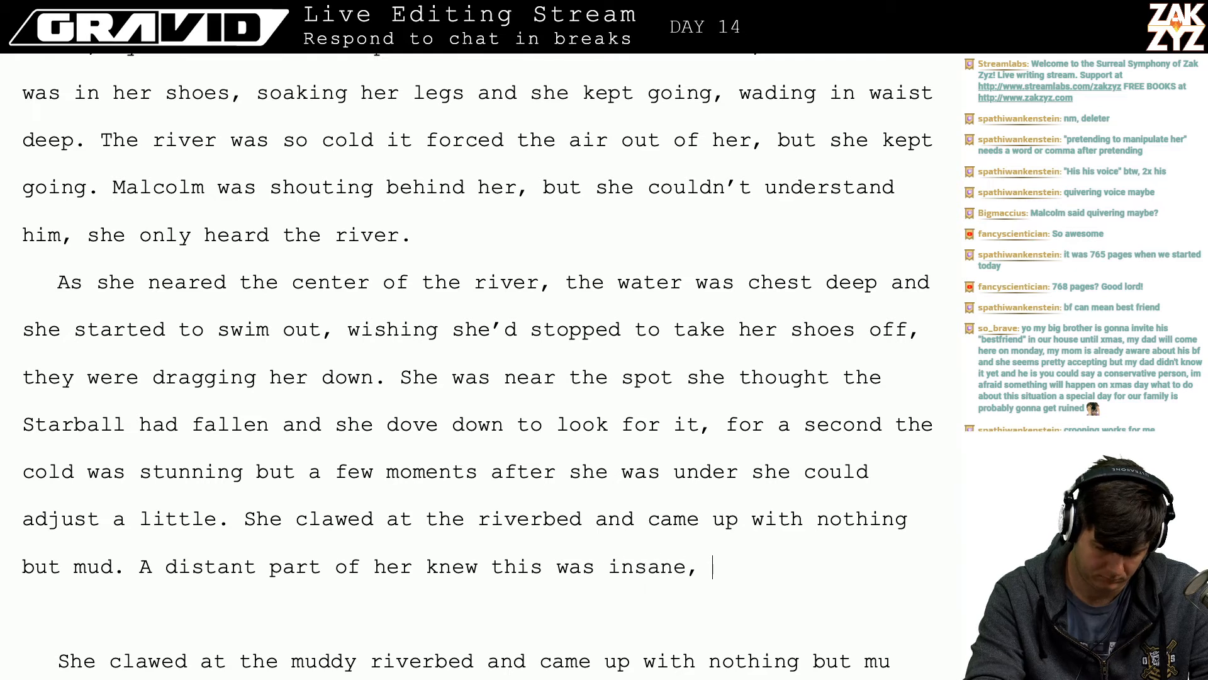
- Finish the sentence after "insane," with "that she would never find it, but it was all she had." and start a new paragraph
type("that she would ne")
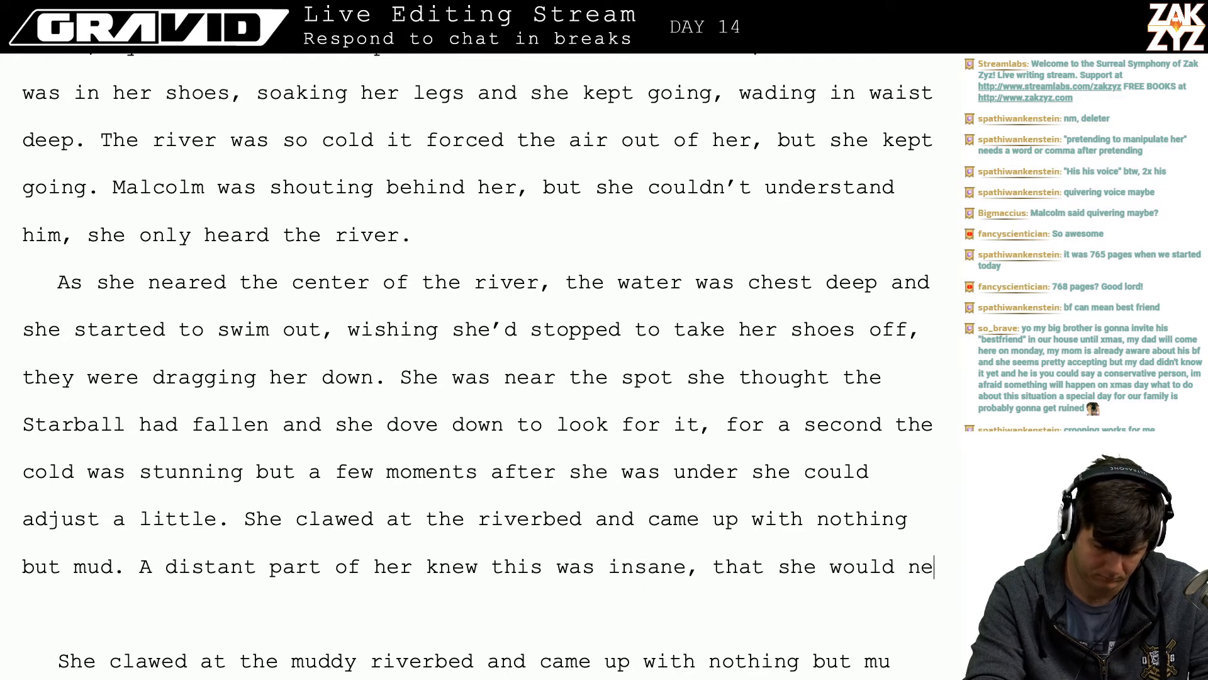
type("ver find it, b u")
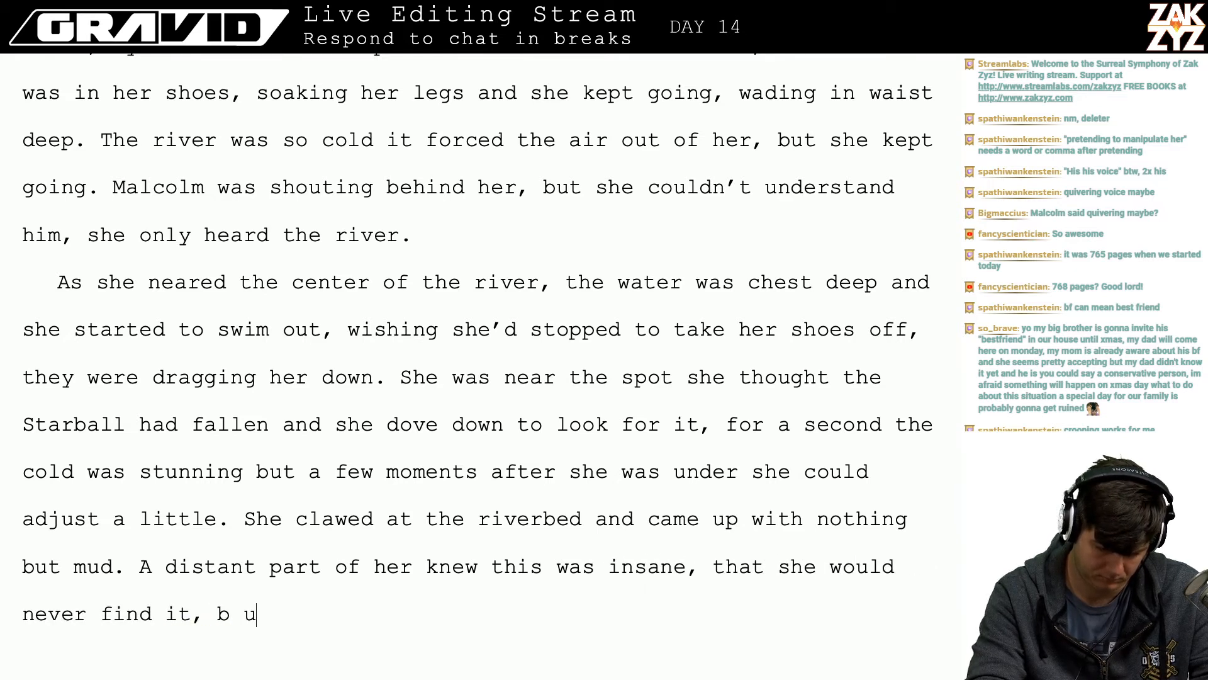
type("t it was a")
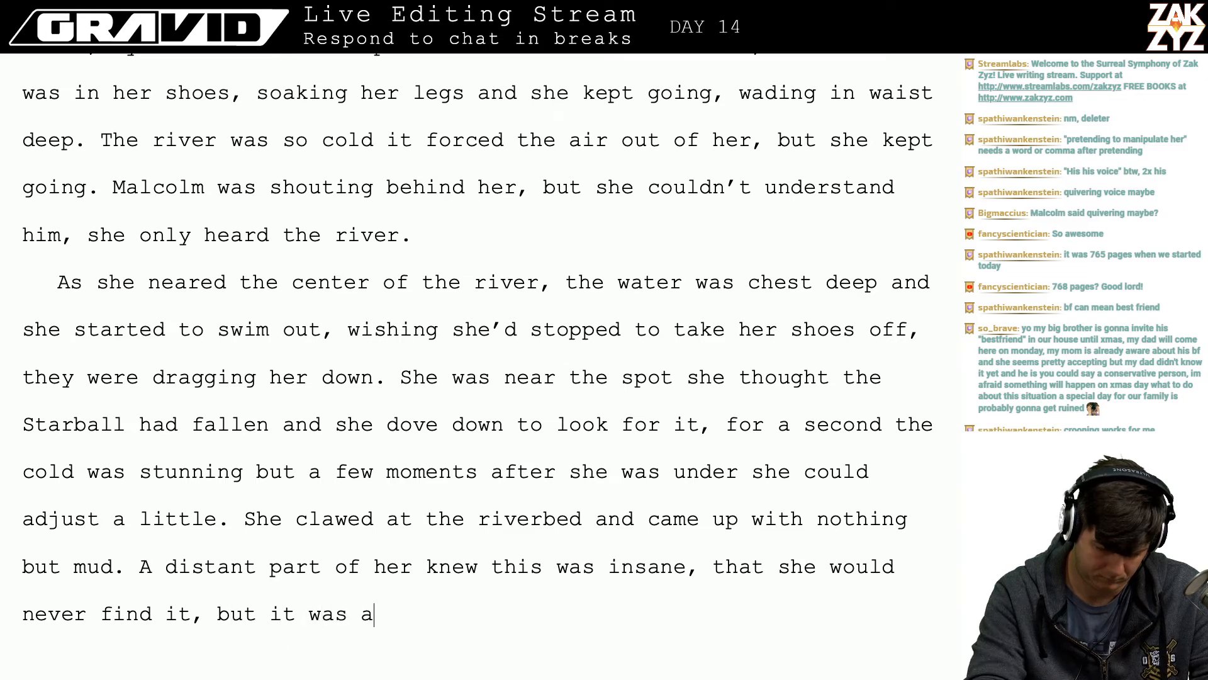
type("ll she had.")
key("Return")
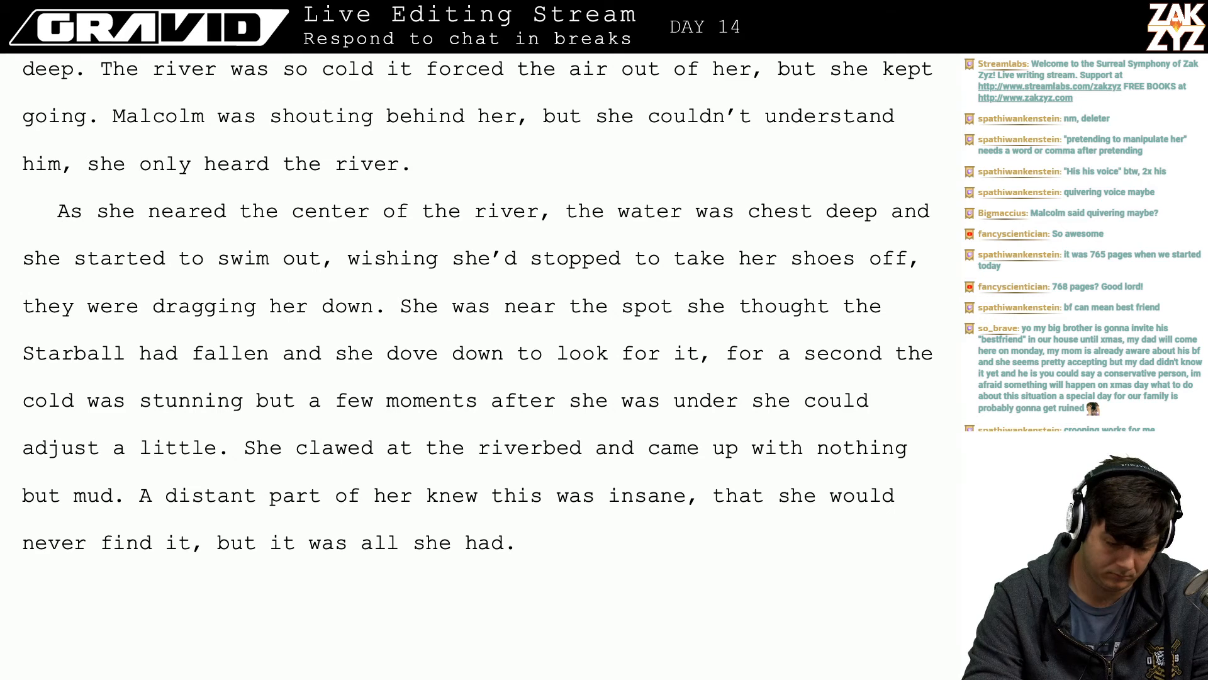
key("Return")
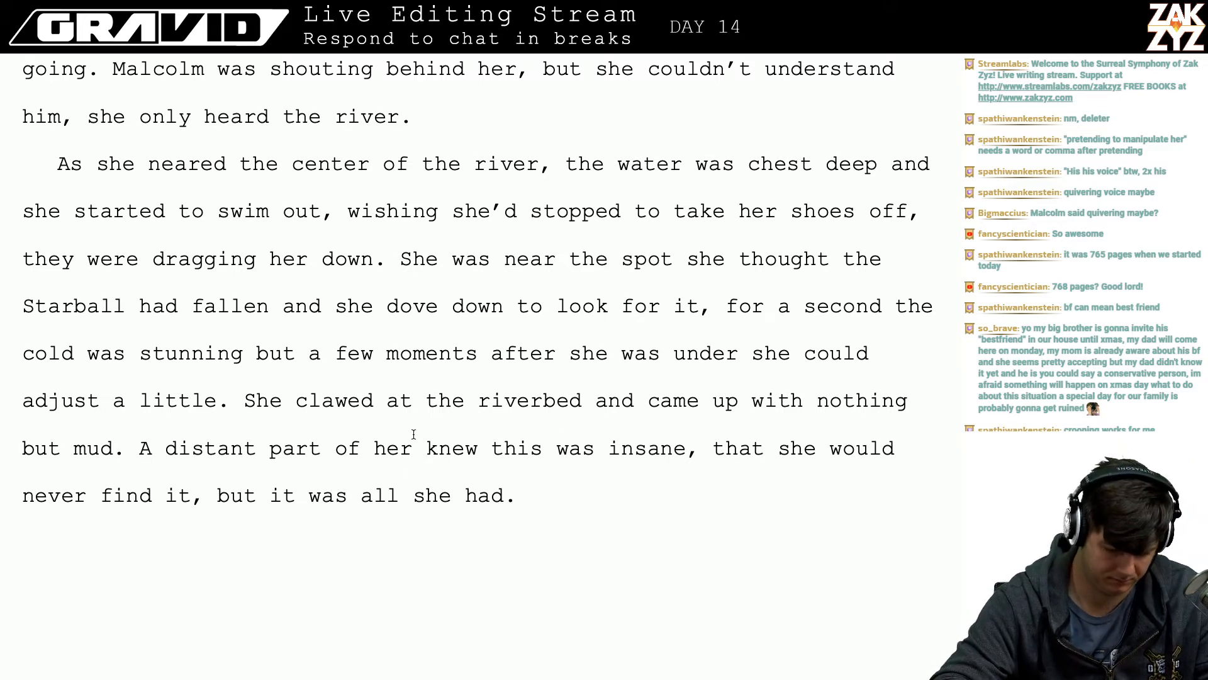
key("BackSpace")
key("BackSpace")
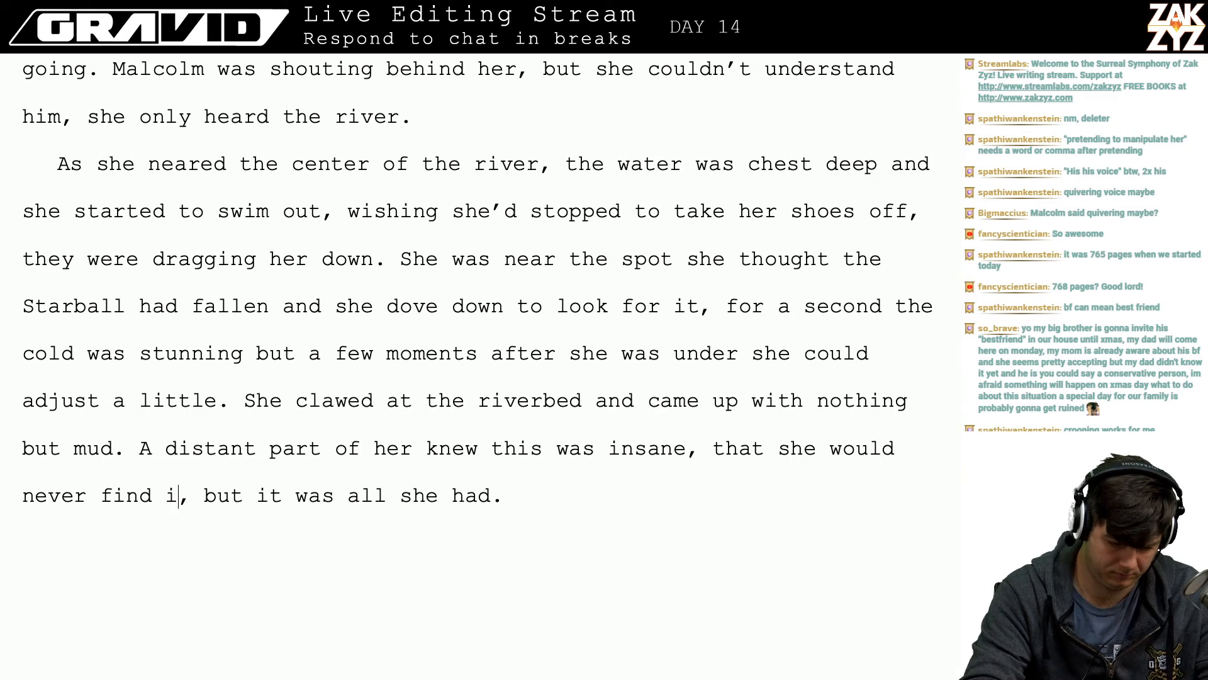
type("The")
key("BackSpace")
key("BackSpace")
key("BackSpace")
type("a")
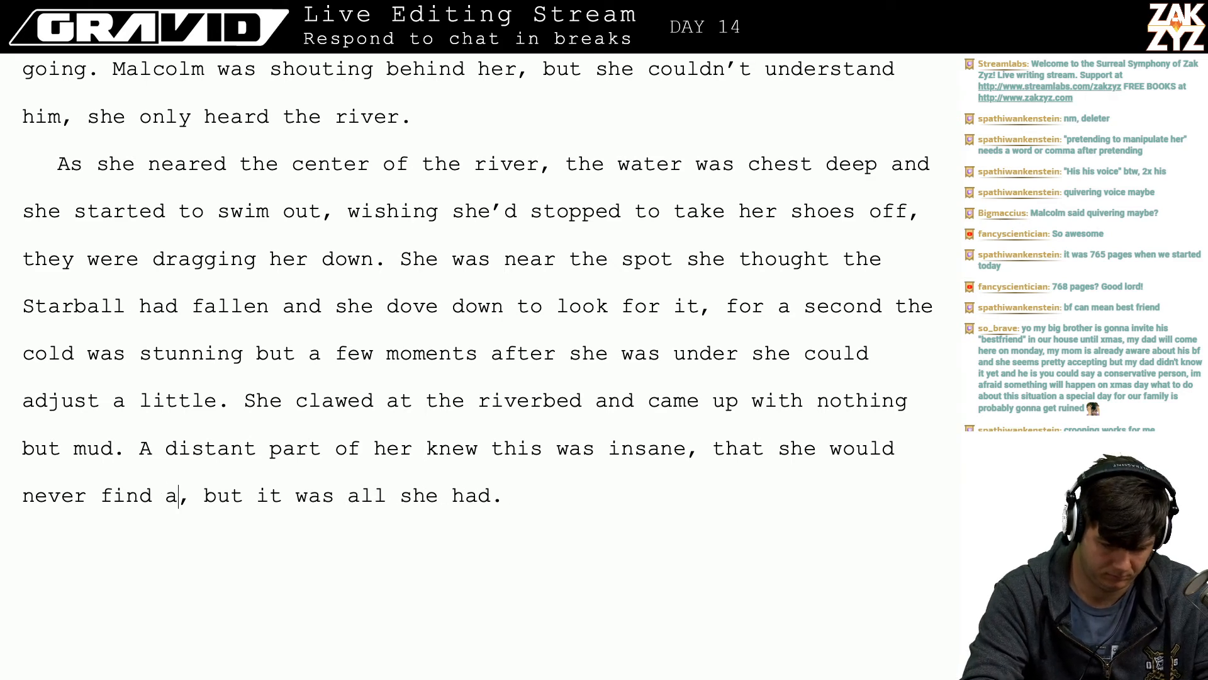
key("BackSpace")
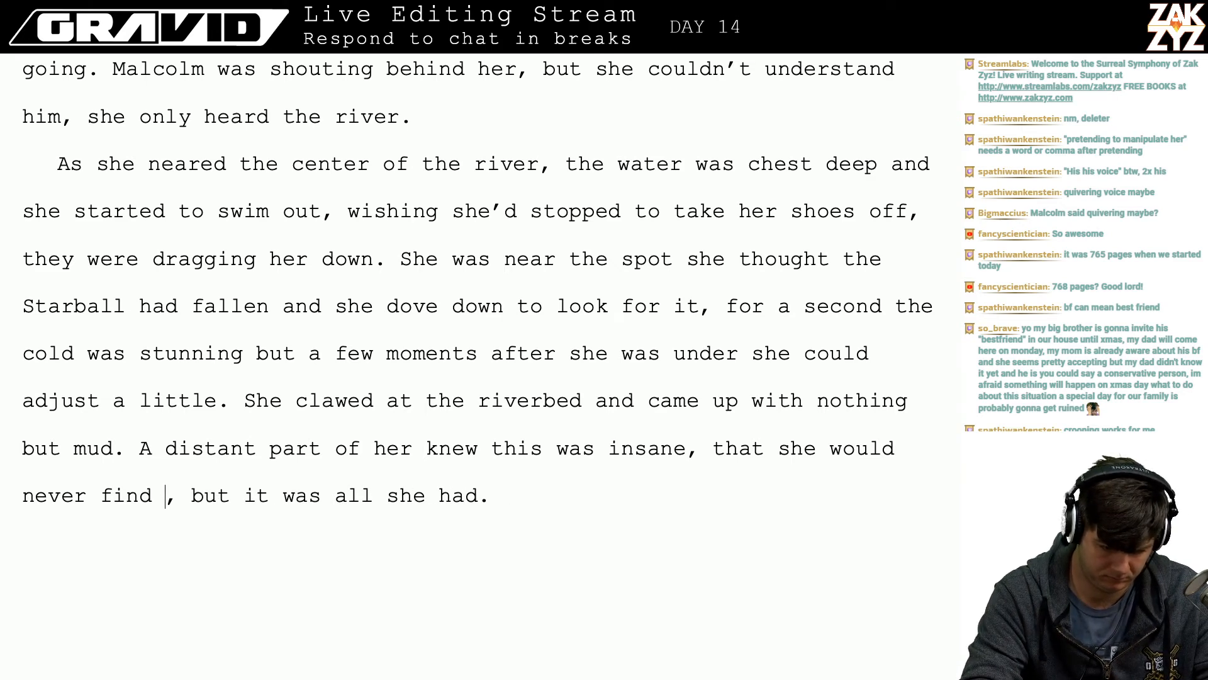
type("the STar")
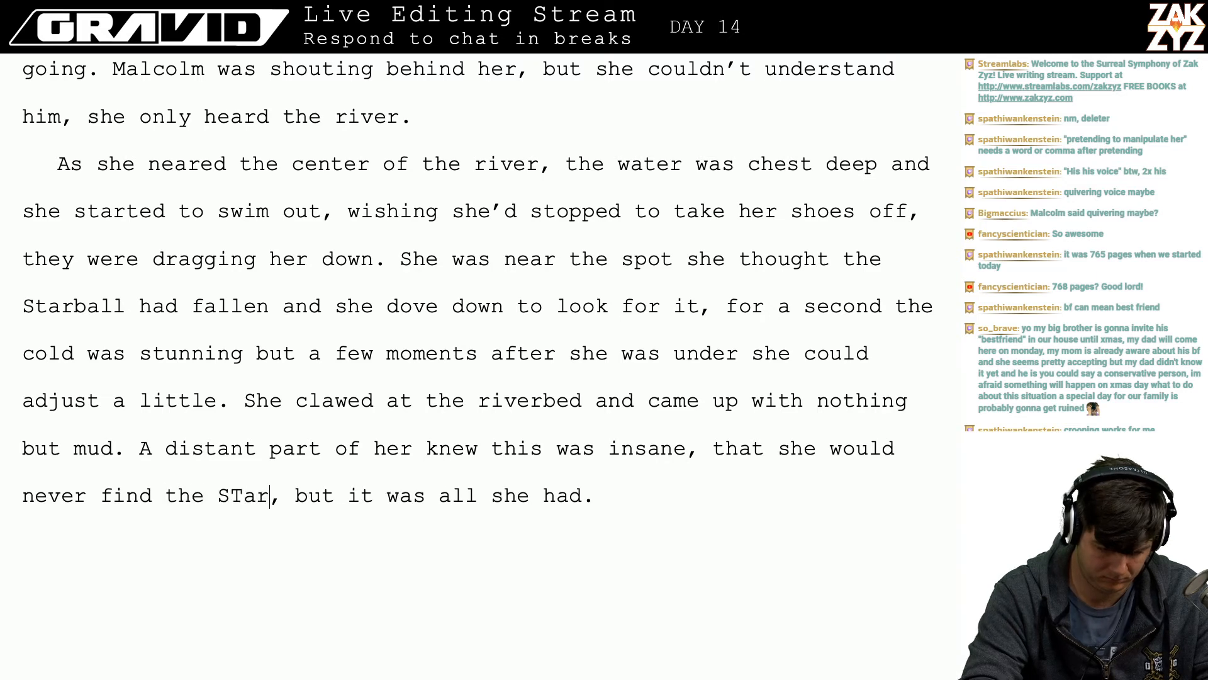
key("BackSpace")
key("BackSpace")
key("BackSpace")
type("ter")
key("BackSpace")
key("BackSpace")
key("BackSpace")
key("BackSpace")
key("BackSpace")
key("BackSpace")
key("BackSpace")
key("BackSpace")
key("BackSpace")
key("BackSpace")
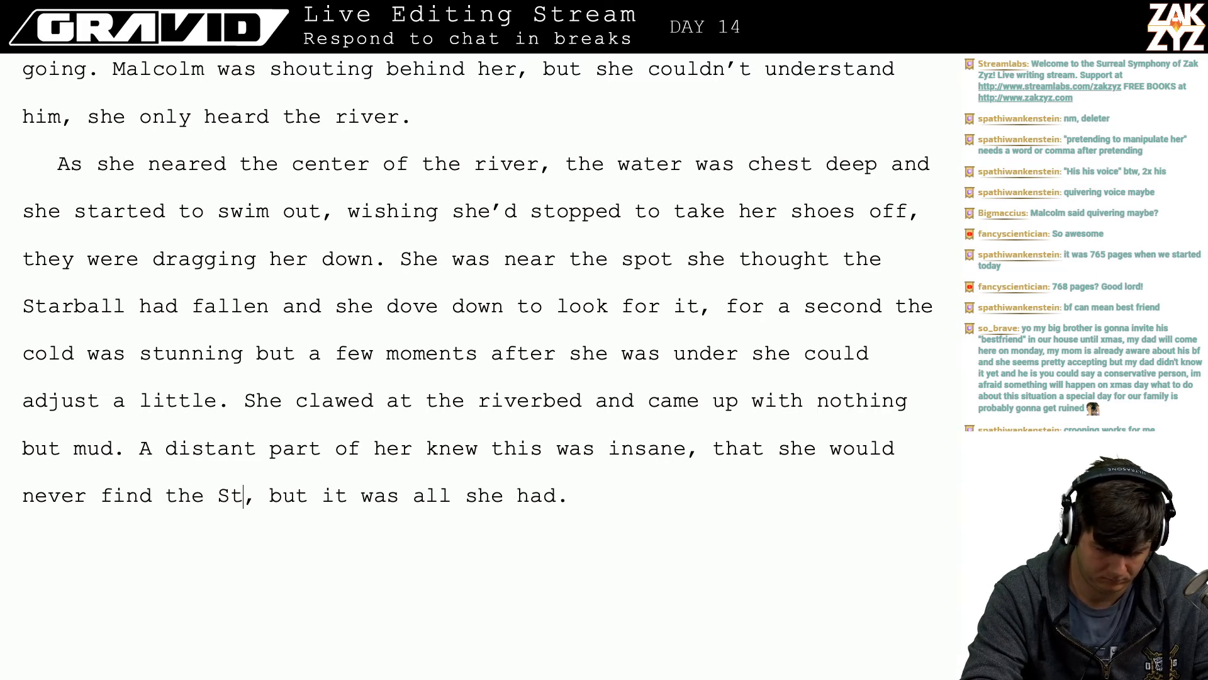
- Replace the clause "that she would never find" after "insane," with "and that it was impossible to find a marble thrown into a river"
key("BackSpace")
key("BackSpace")
key("BackSpace")
key("BackSpace")
key("BackSpace")
key("BackSpace")
key("BackSpace")
key("BackSpace")
key("BackSpace")
key("BackSpace")
key("BackSpace")
key("BackSpace")
key("BackSpace")
key("BackSpace")
key("BackSpace")
key("BackSpace")
key("BackSpace")
key("BackSpace")
key("BackSpace")
key("BackSpace")
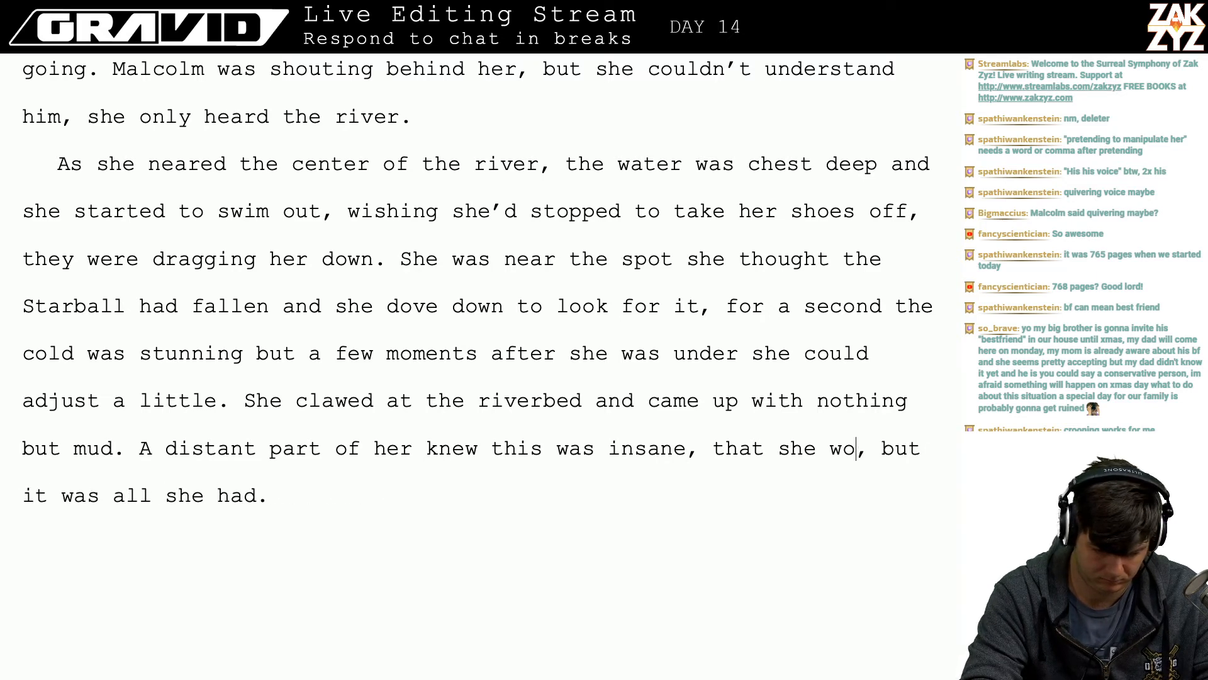
key("BackSpace")
type("and that it was im")
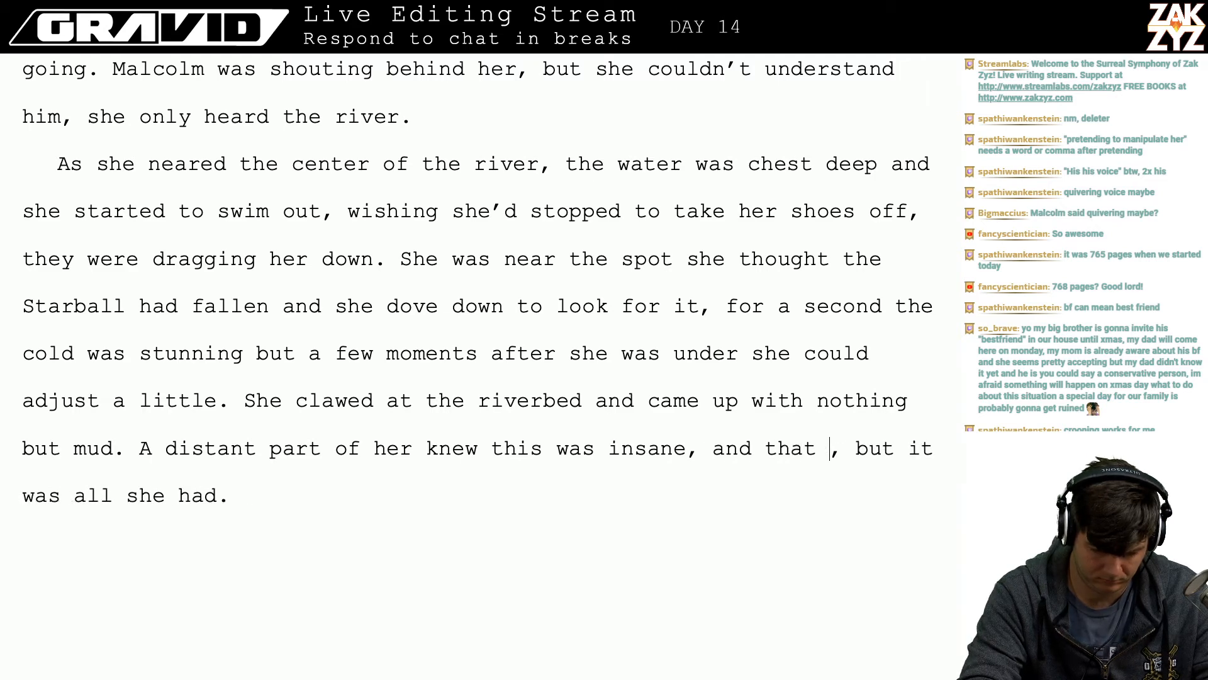
type("possible to ")
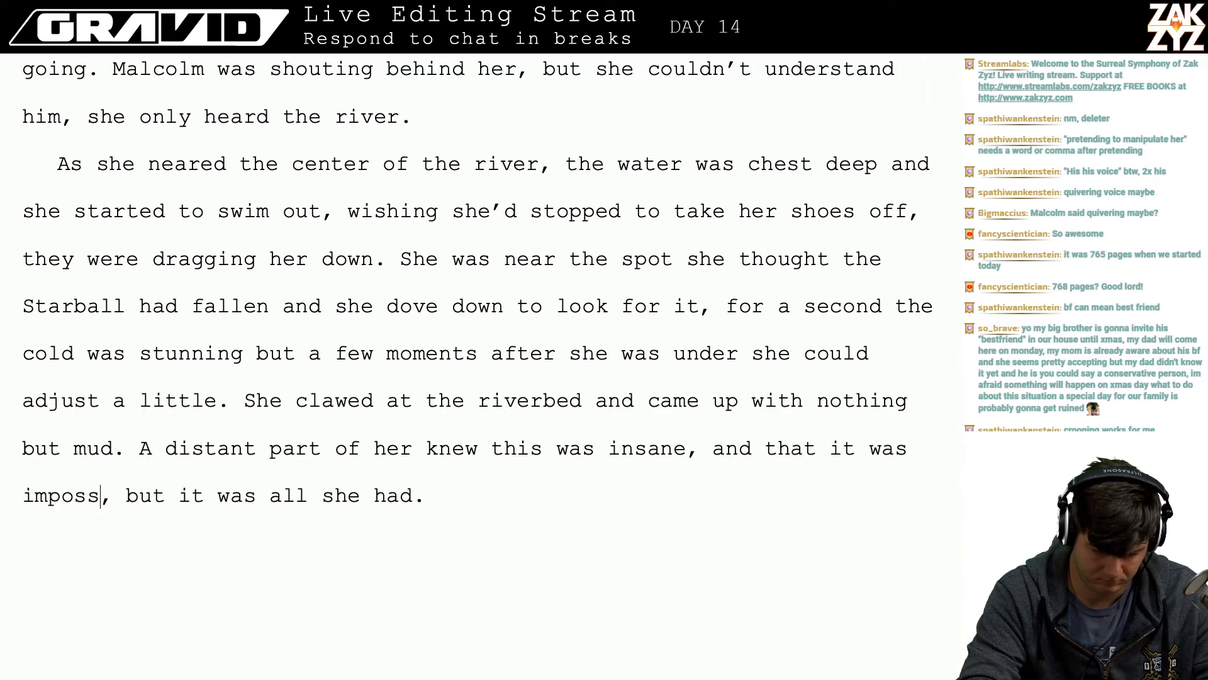
type("find ")
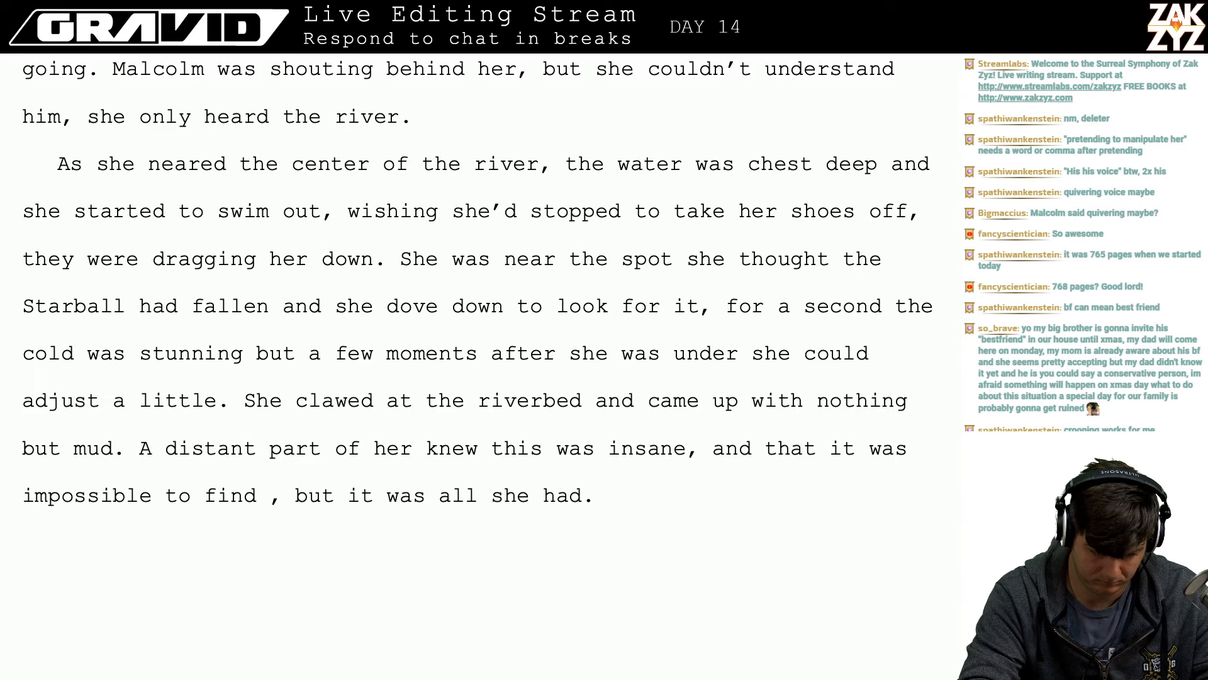
type("a marble thrown ")
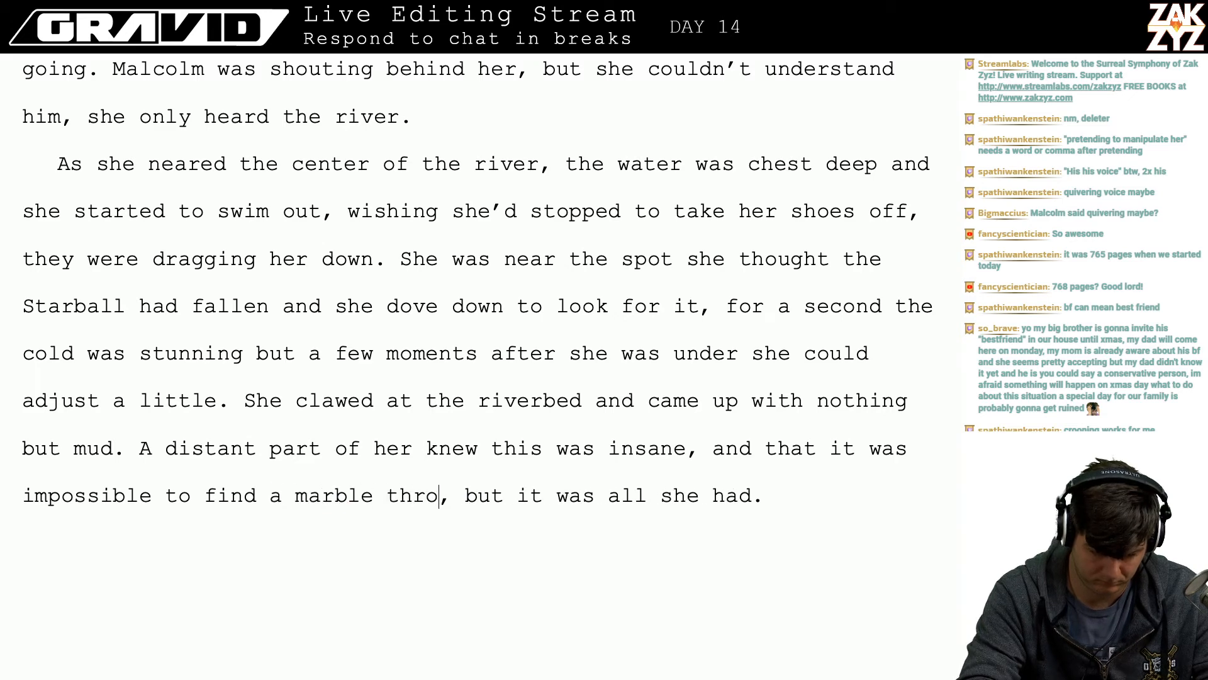
type("into a ri")
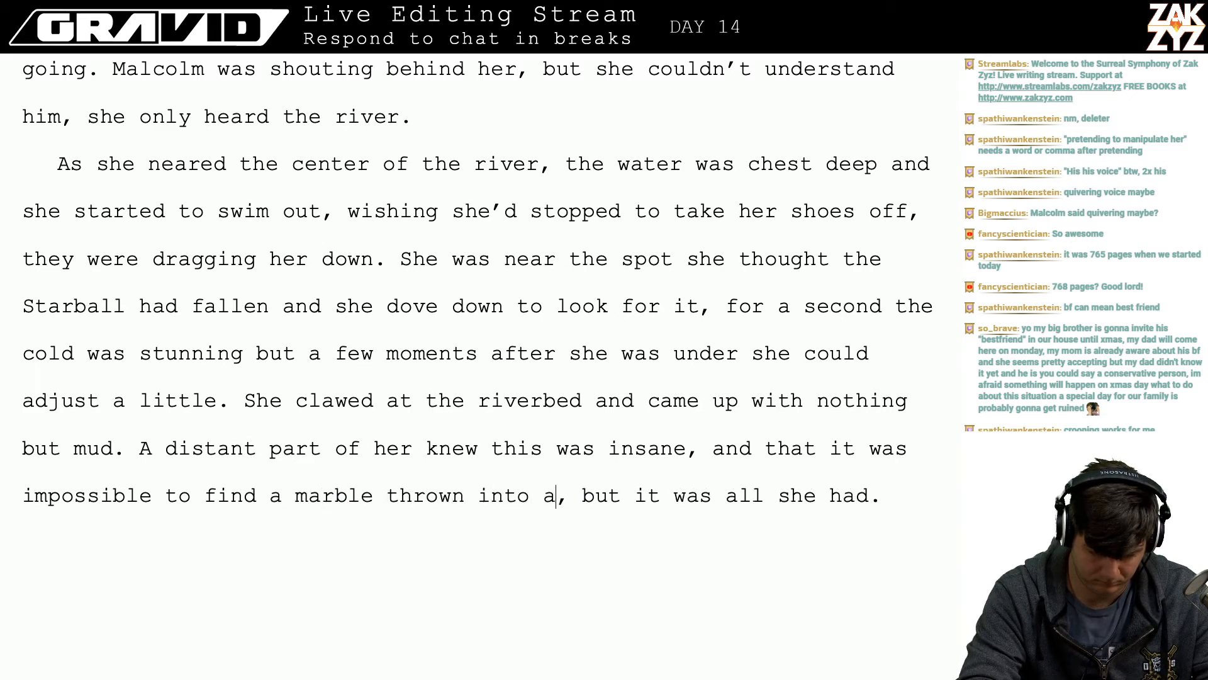
- Complete the marble sentence with ", but it was all she had." and delete the duplicate ending behind it
type("ver, but it was all")
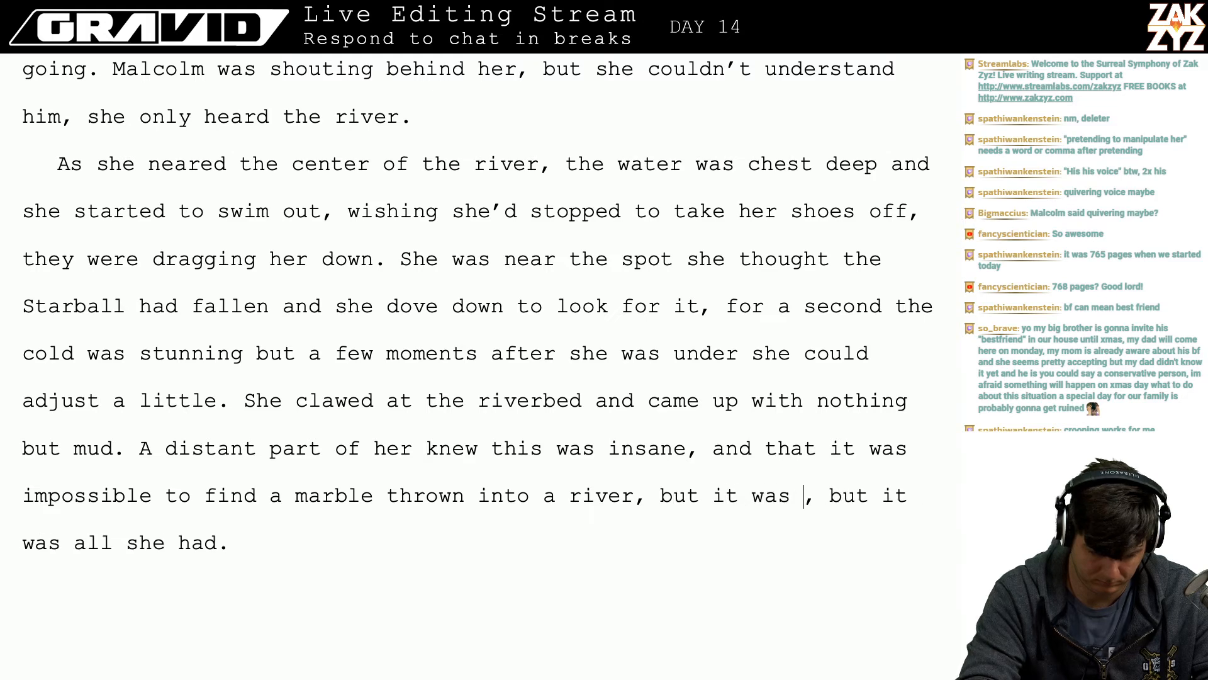
type(" she had.")
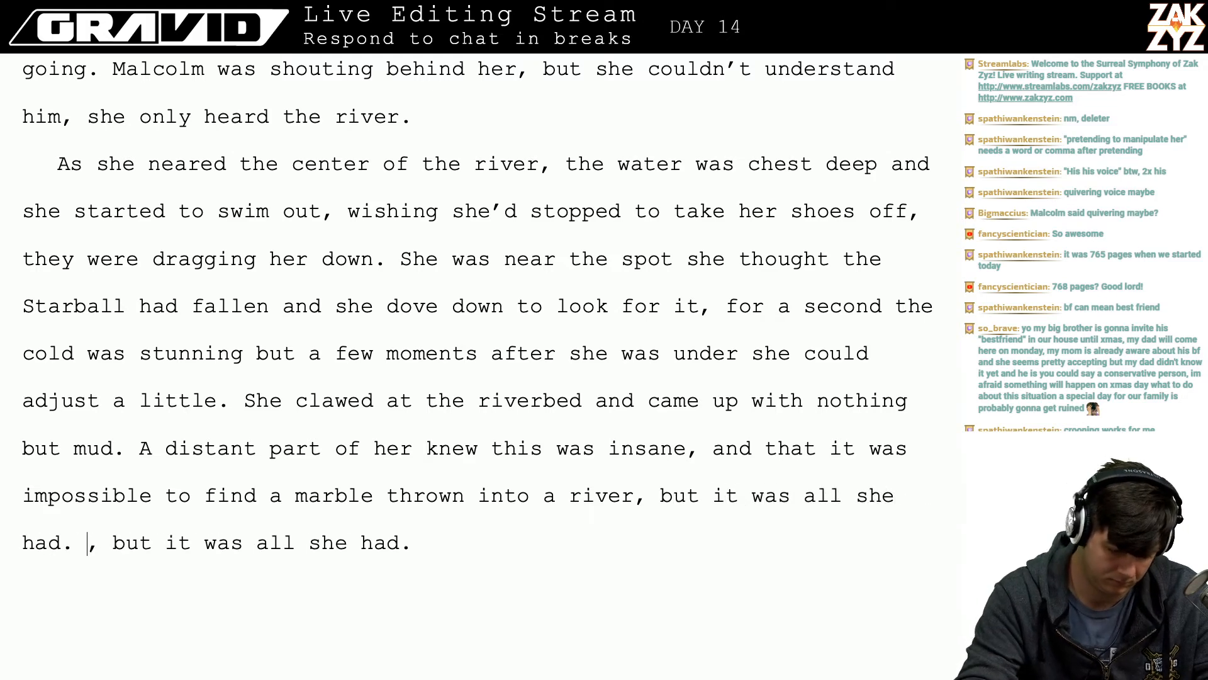
key("shift+End")
key("BackSpace")
key("BackSpace")
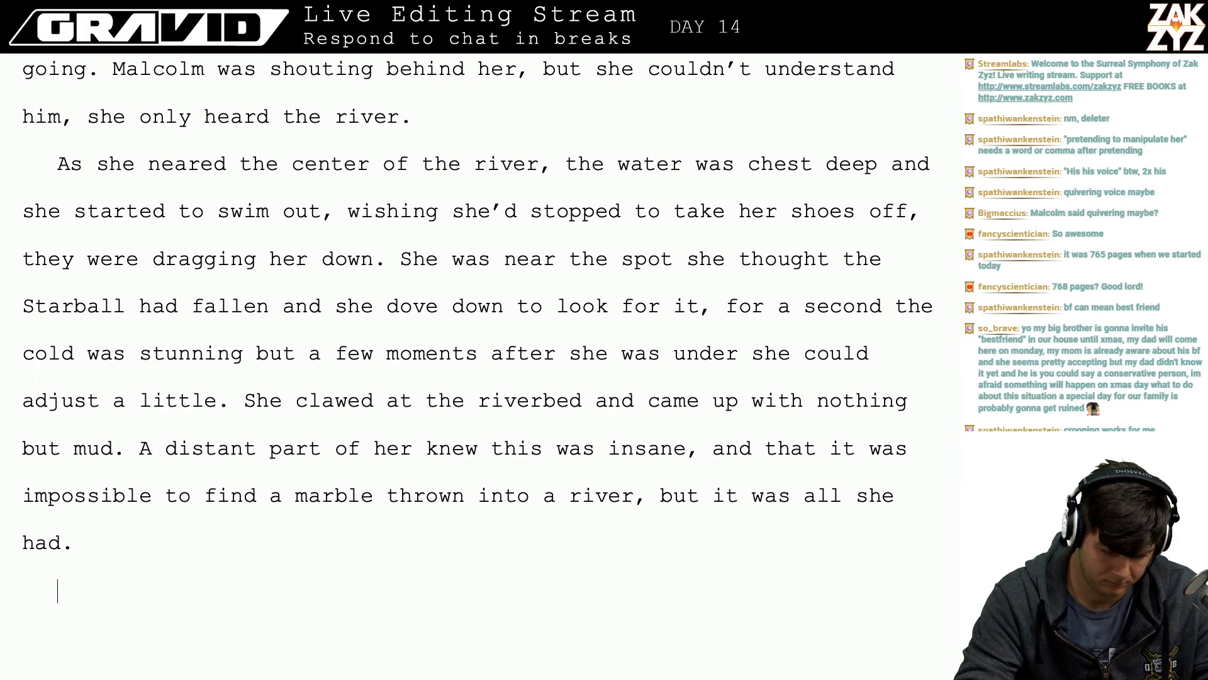
type("The cur")
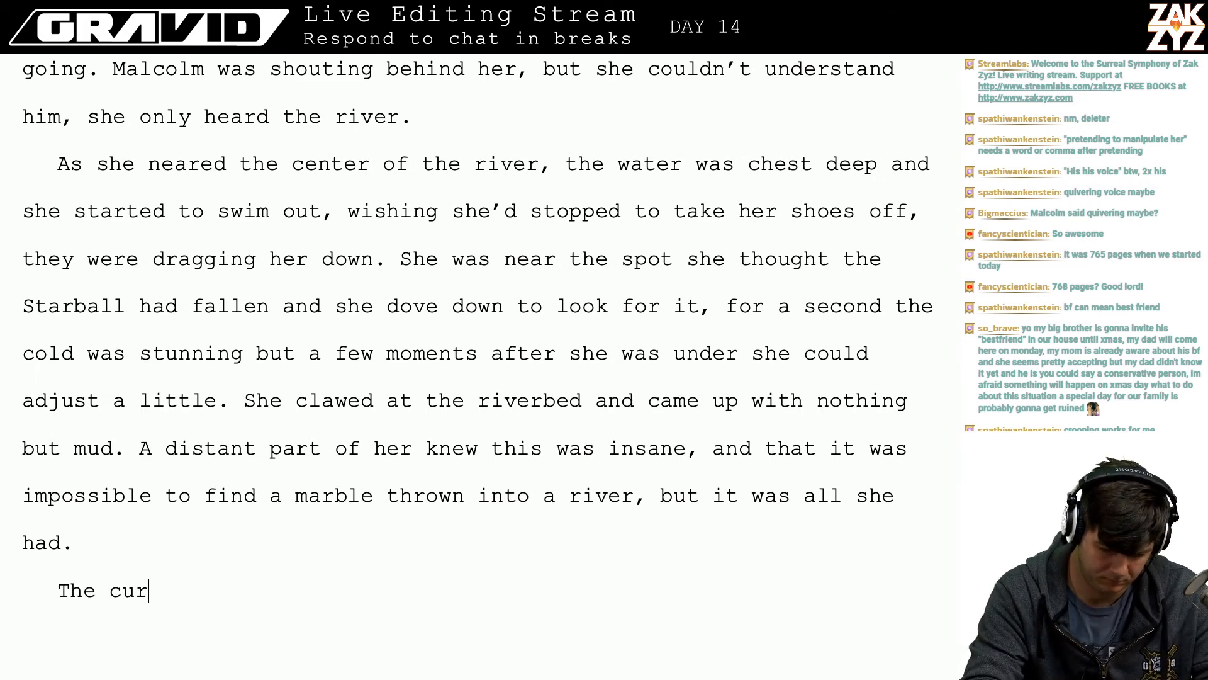
type("rent was carrying")
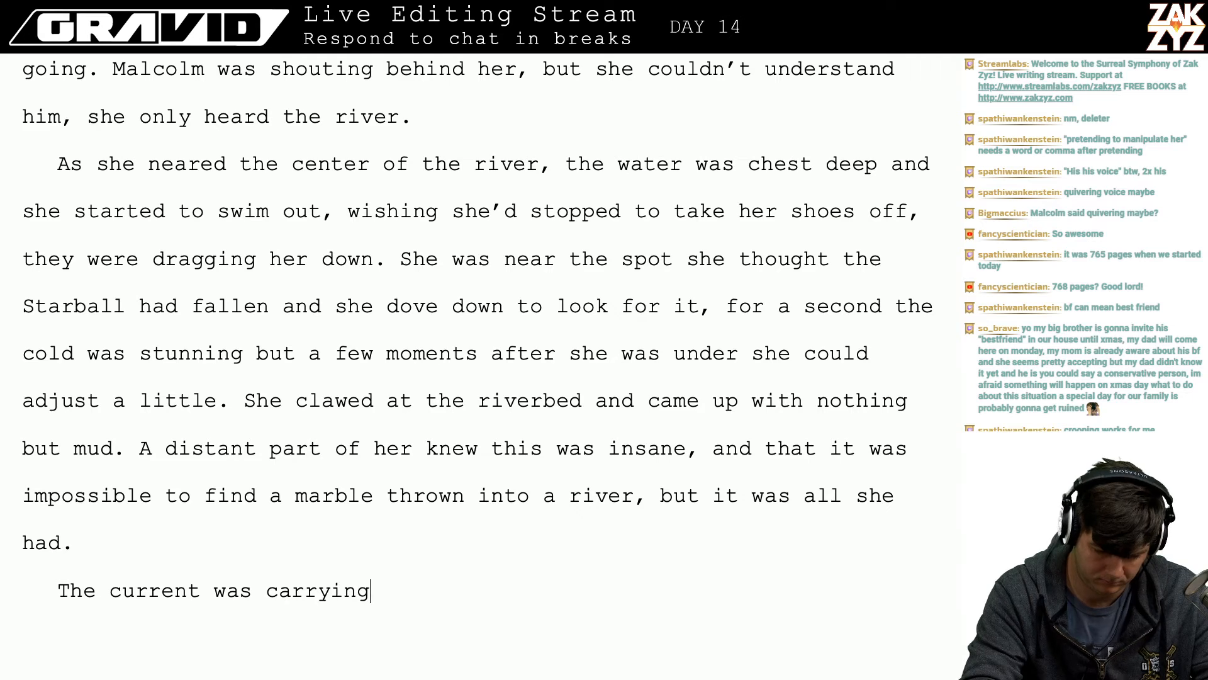
type(" her downriver, but")
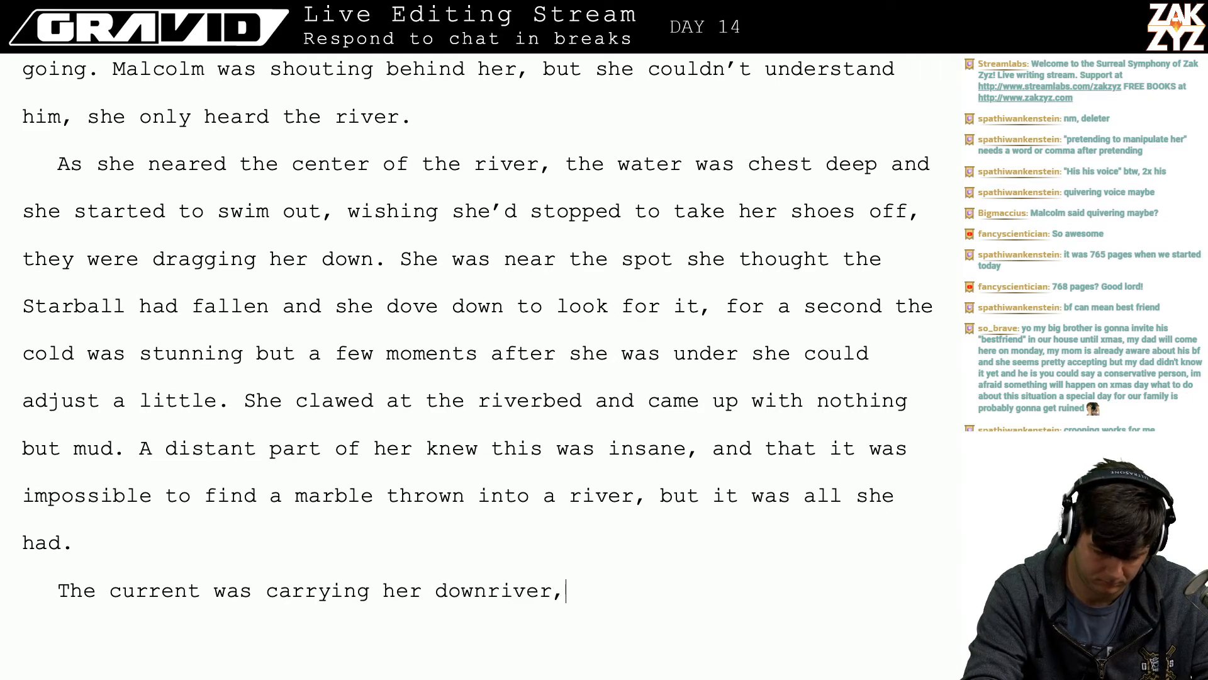
key("BackSpace")
key("BackSpace")
key("BackSpace")
key("BackSpace")
key("BackSpace")
key("BackSpace")
key("BackSpace")
key("BackSpace")
key("BackSpace")
key("BackSpace")
key("BackSpace")
key("BackSpace")
key("BackSpace")
key("BackSpace")
key("BackSpace")
key("BackSpace")
key("BackSpace")
key("BackSpace")
key("BackSpace")
key("BackSpace")
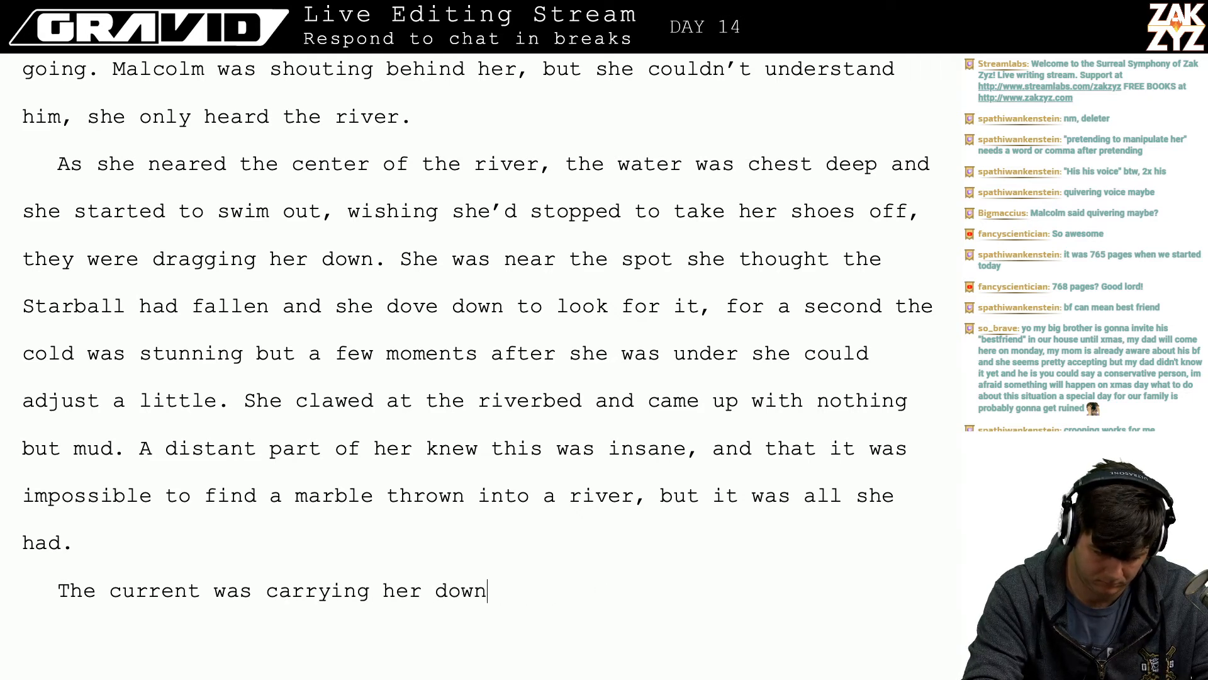
key("BackSpace")
key("BackSpace")
key("BackSpace")
key("BackSpace")
key("BackSpace")
key("BackSpace")
key("BackSpace")
key("BackSpace")
key("BackSpace")
key("BackSpace")
key("BackSpace")
key("BackSpace")
key("BackSpace")
key("BackSpace")
key("BackSpace")
key("BackSpace")
key("BackSpace")
key("BackSpace")
key("BackSpace")
key("BackSpace")
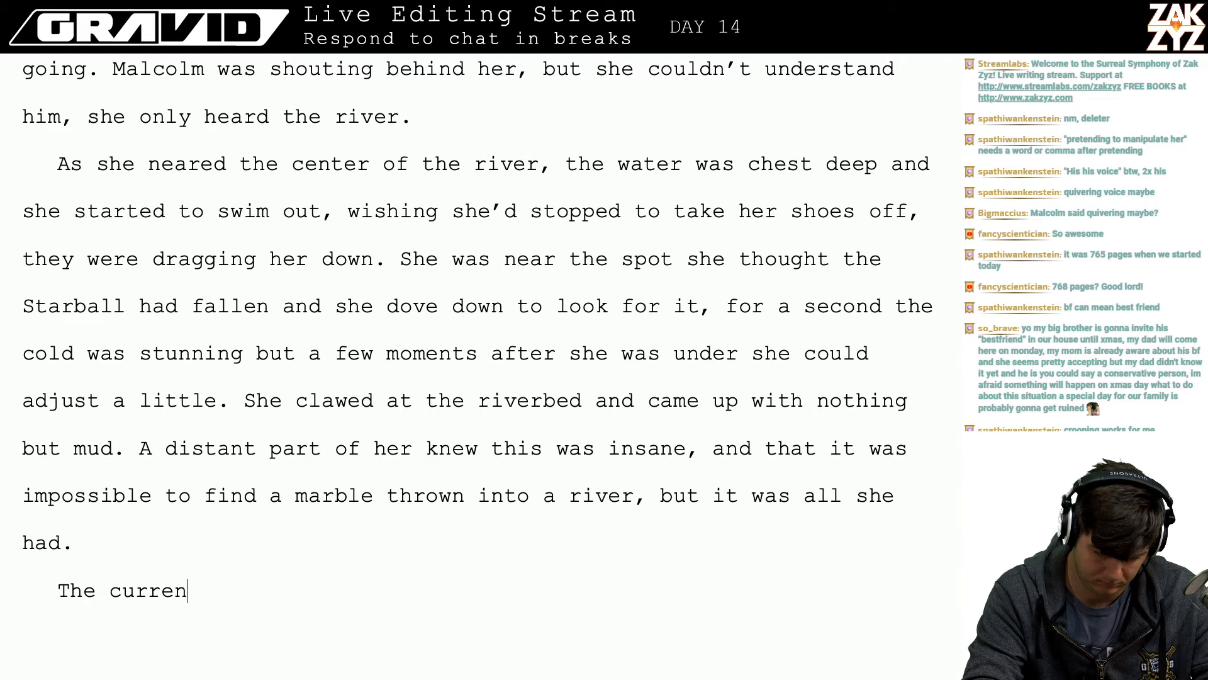
key("BackSpace")
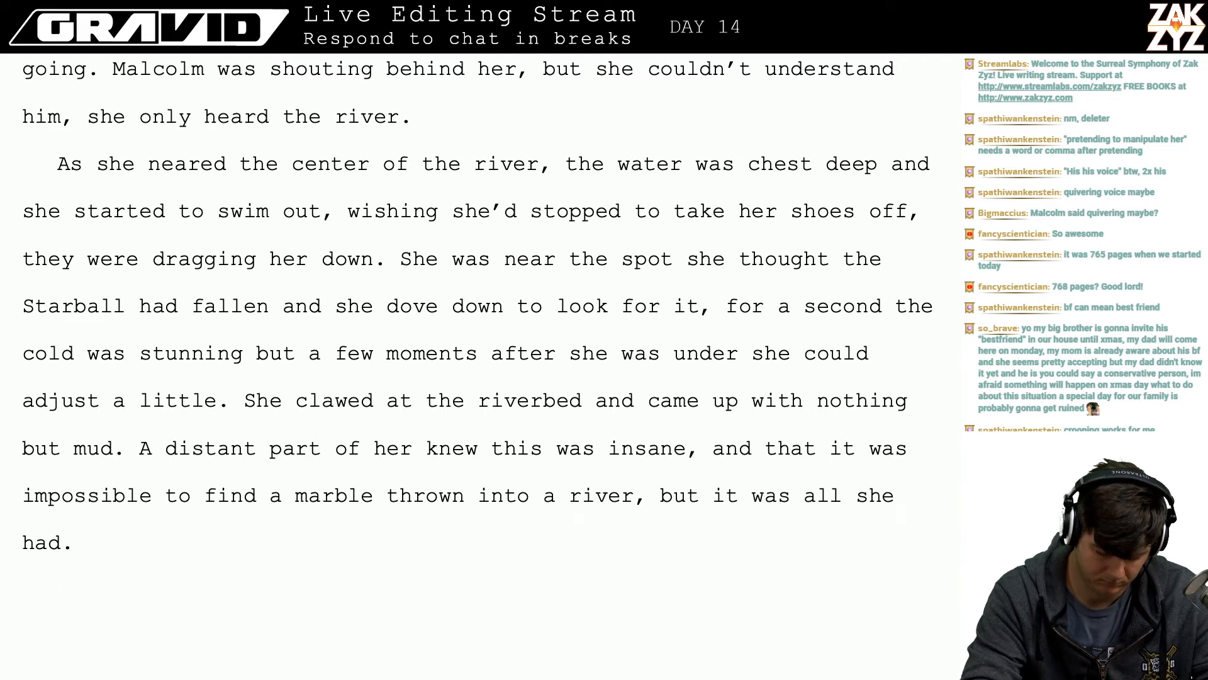
type("As she")
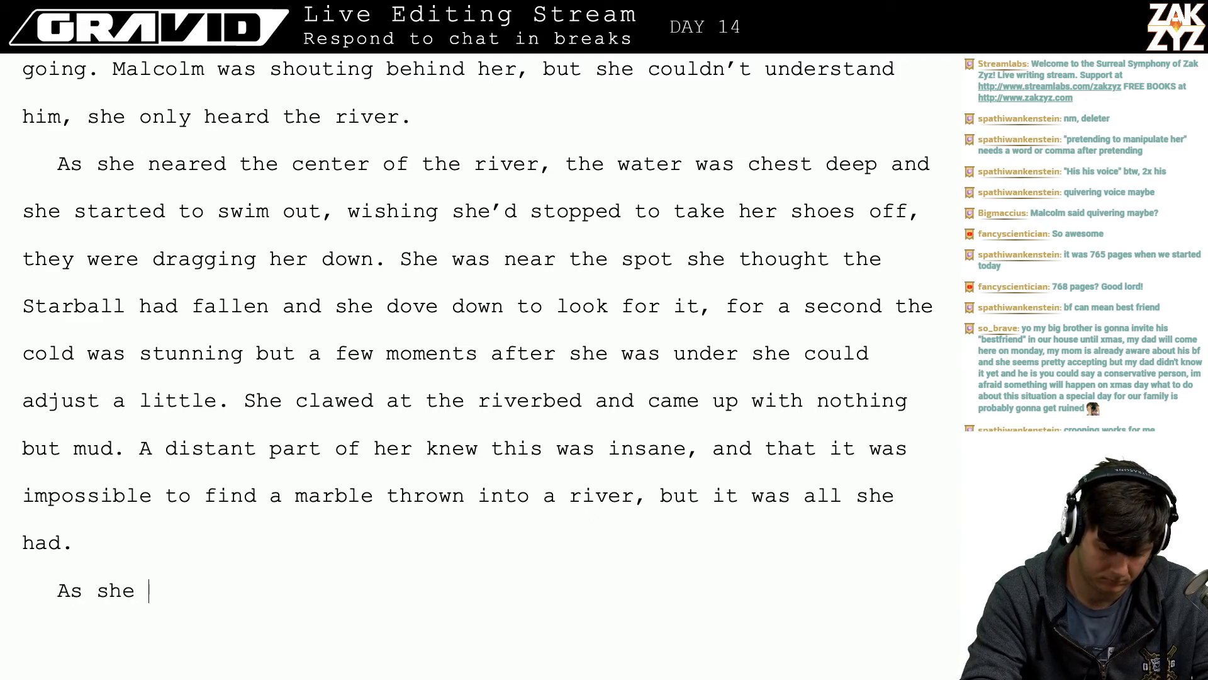
key("BackSpace")
key("BackSpace")
key("BackSpace")
key("BackSpace")
key("BackSpace")
key("BackSpace")
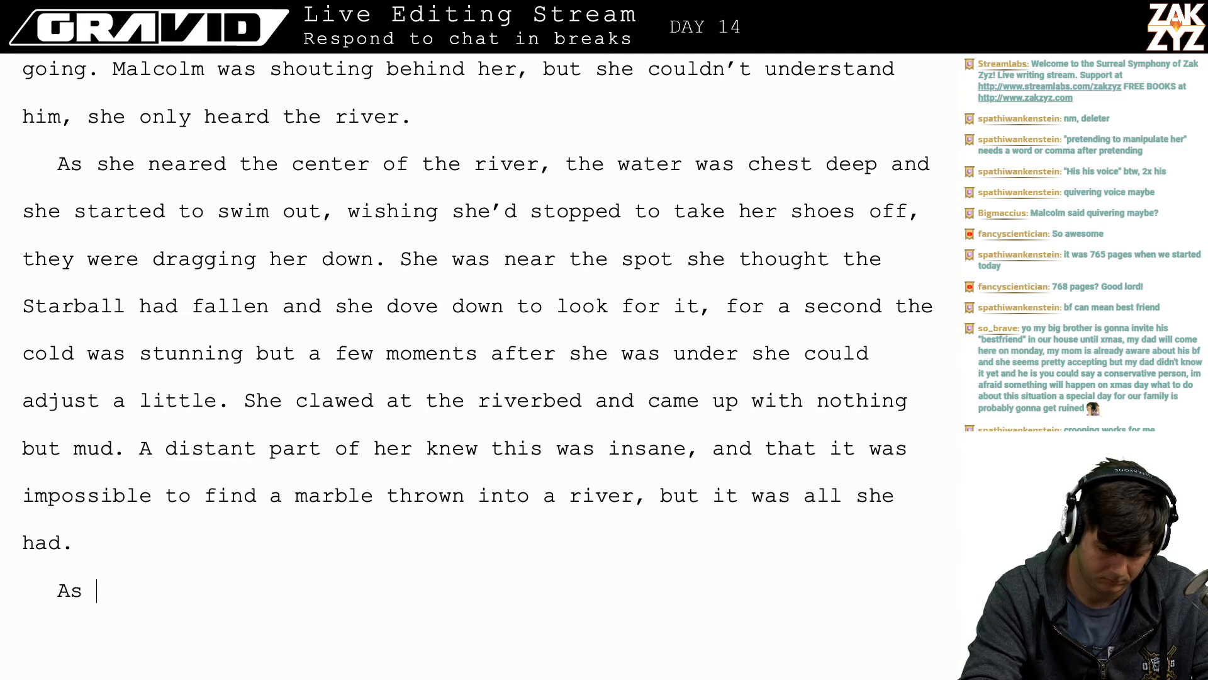
- Replace "As" at the start of the new paragraph with "She had a weird hunch that she wasn't in the right place and"
type("She had a ")
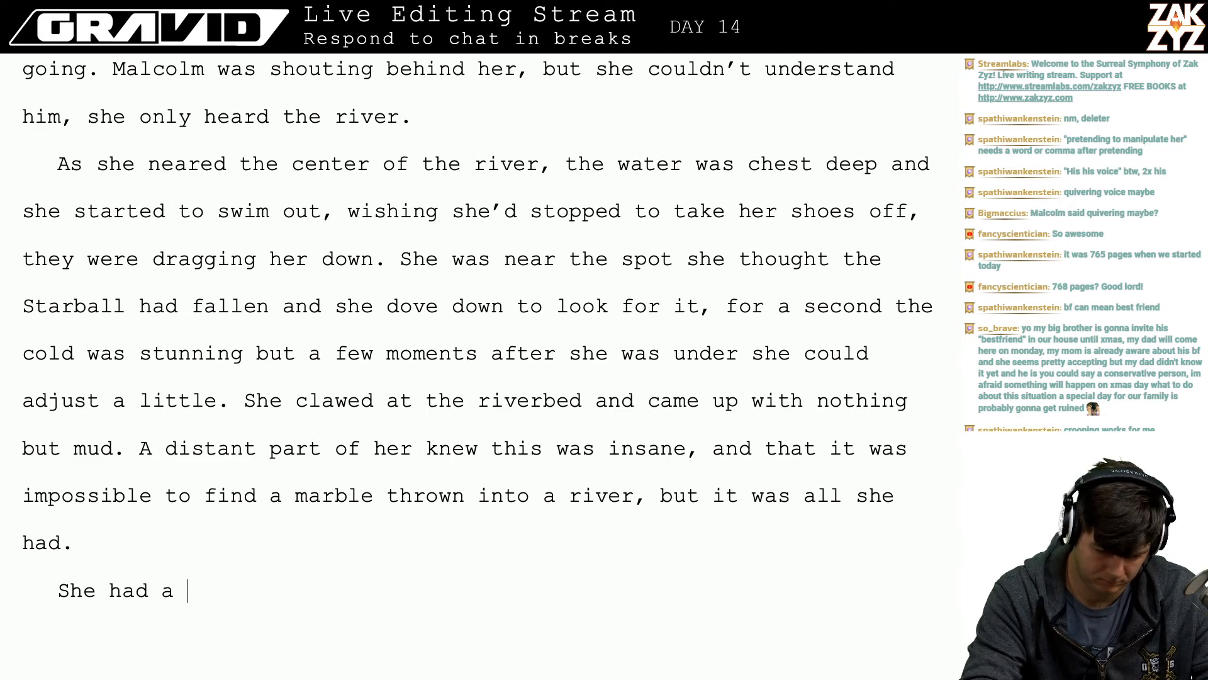
type("w")
key("BackSpace")
type("weird h")
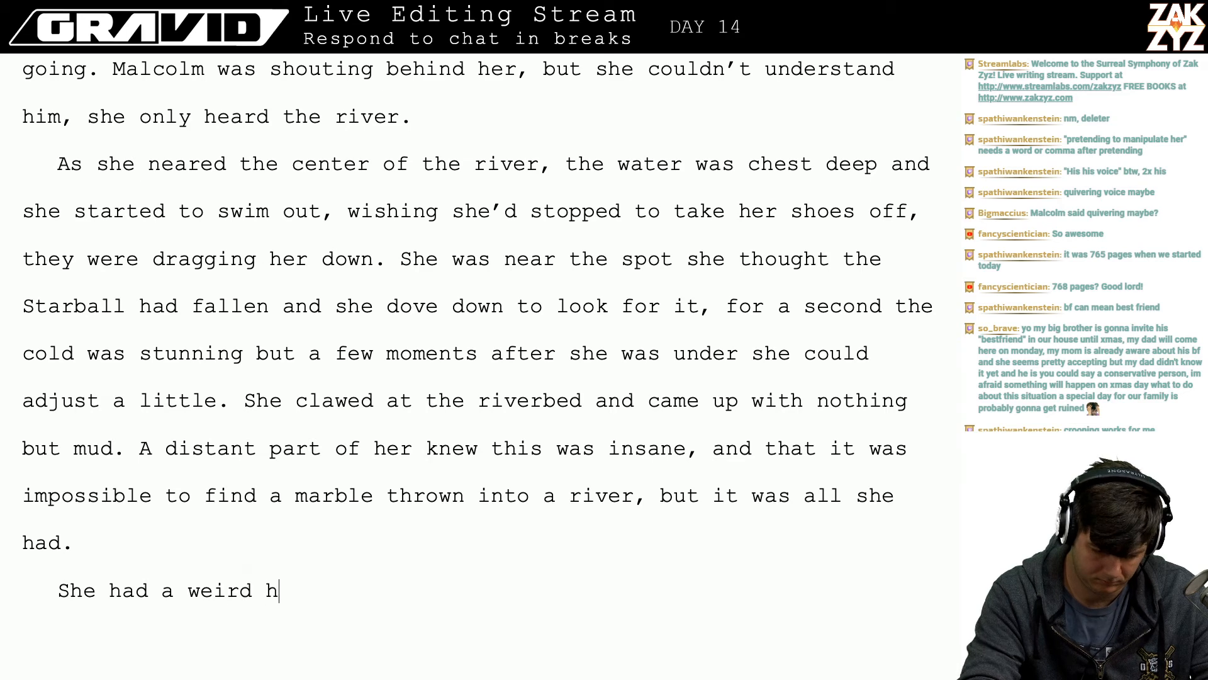
type("unch that s")
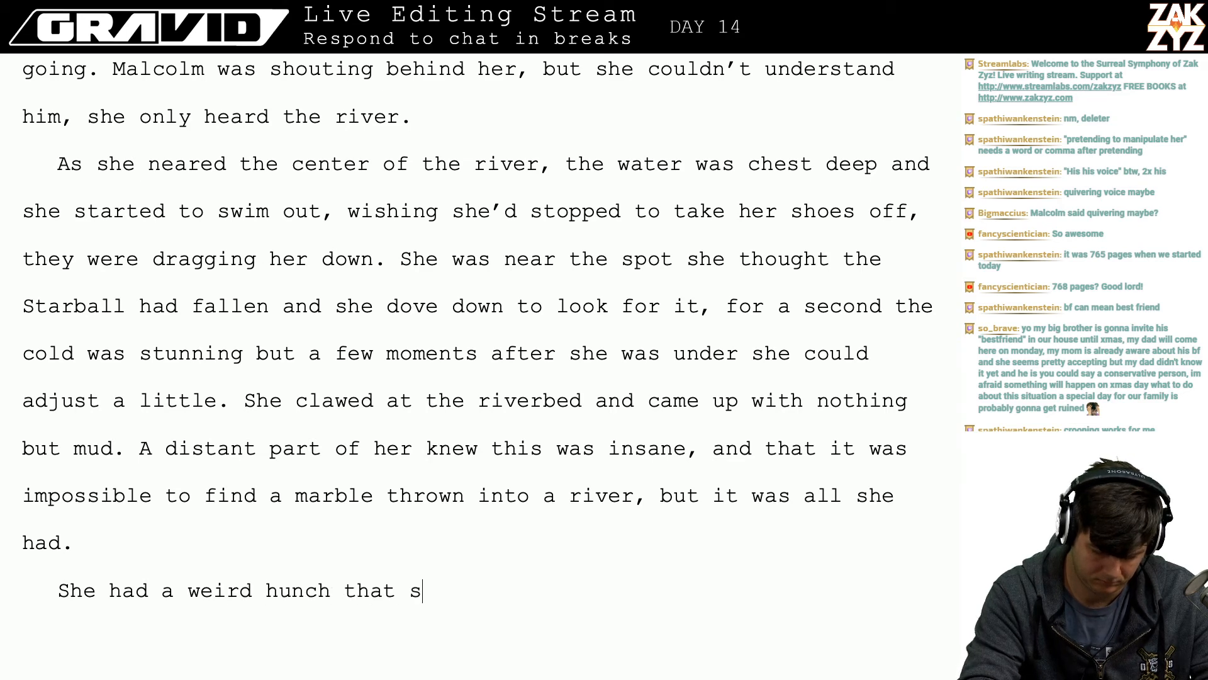
type("he wasn't in ")
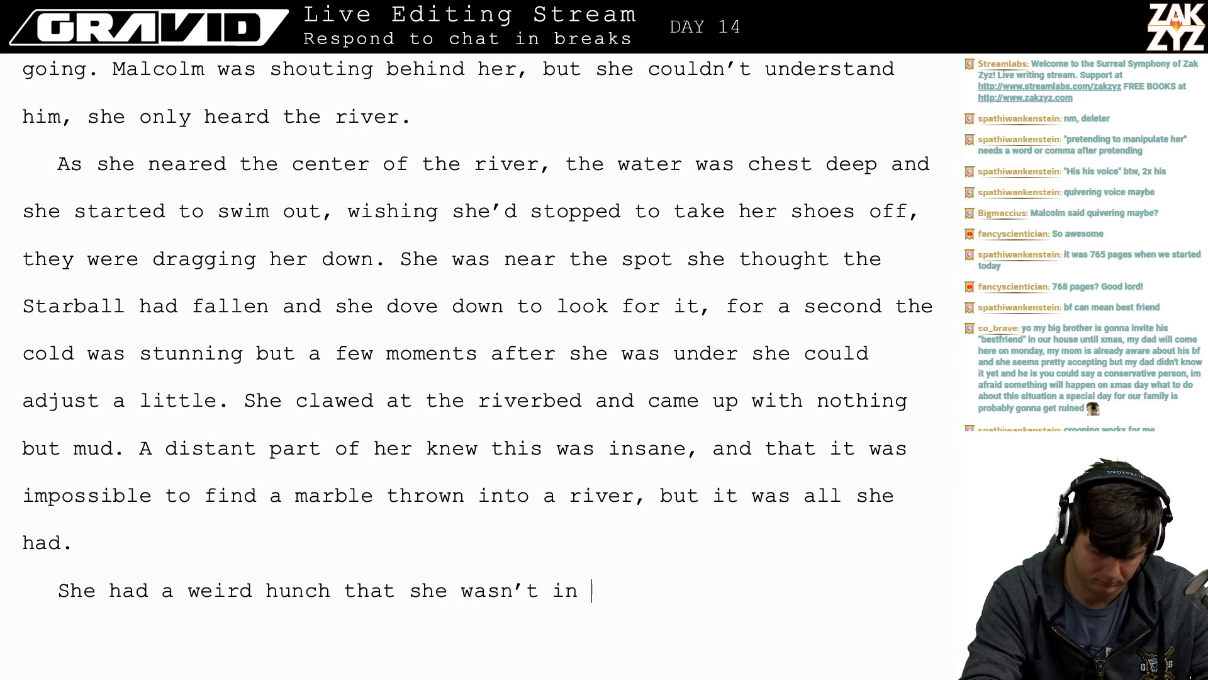
type("the right place and ")
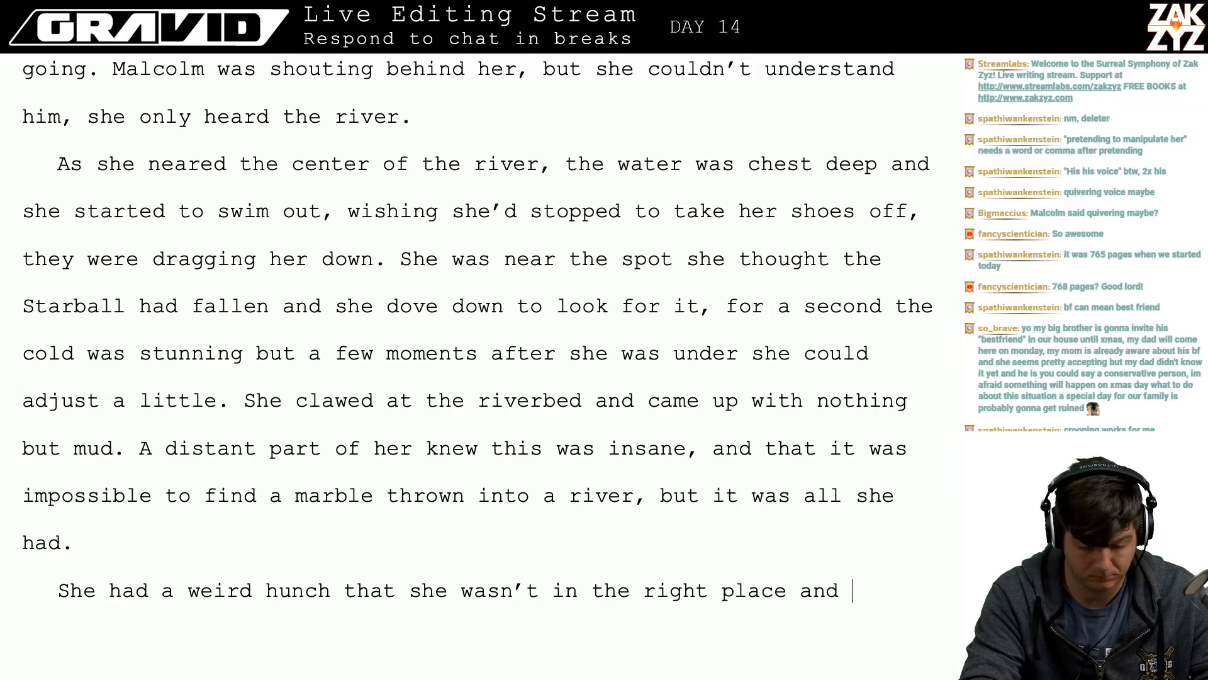
type("bega")
key("BackSpace")
key("BackSpace")
key("BackSpace")
key("BackSpace")
key("BackSpace")
key("BackSpace")
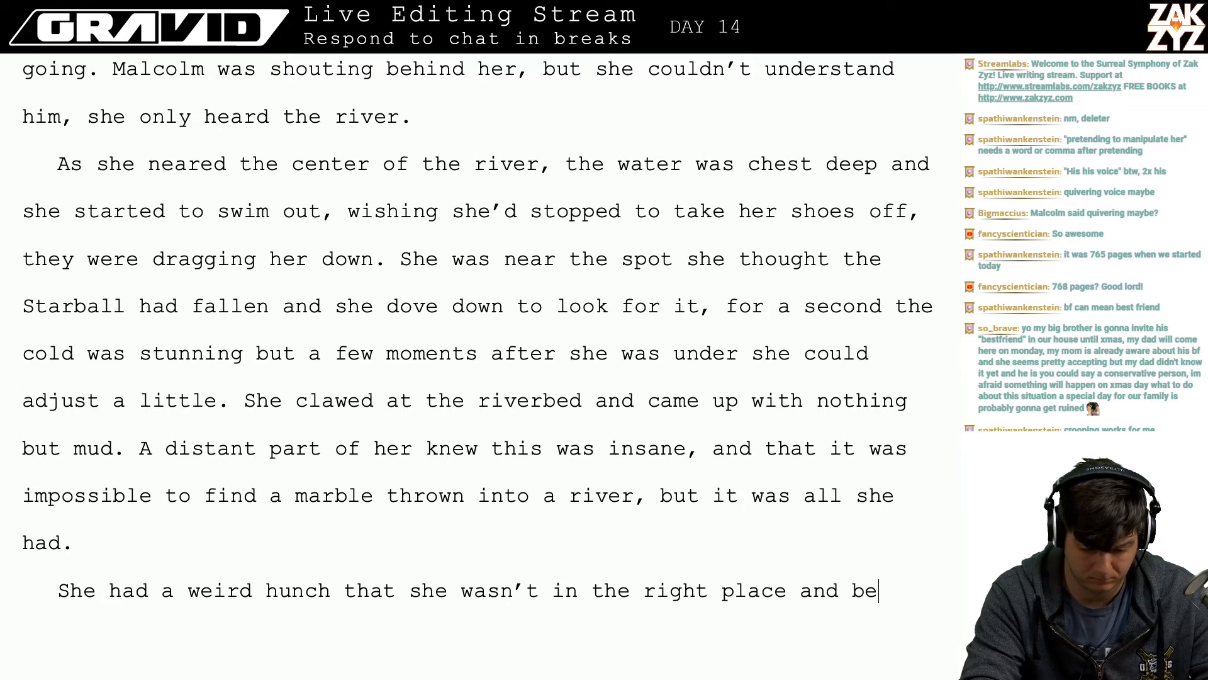
- Insert a new paragraph above the "weird hunch" line, beginning "She ran out of air and went back up,"
key("Return")
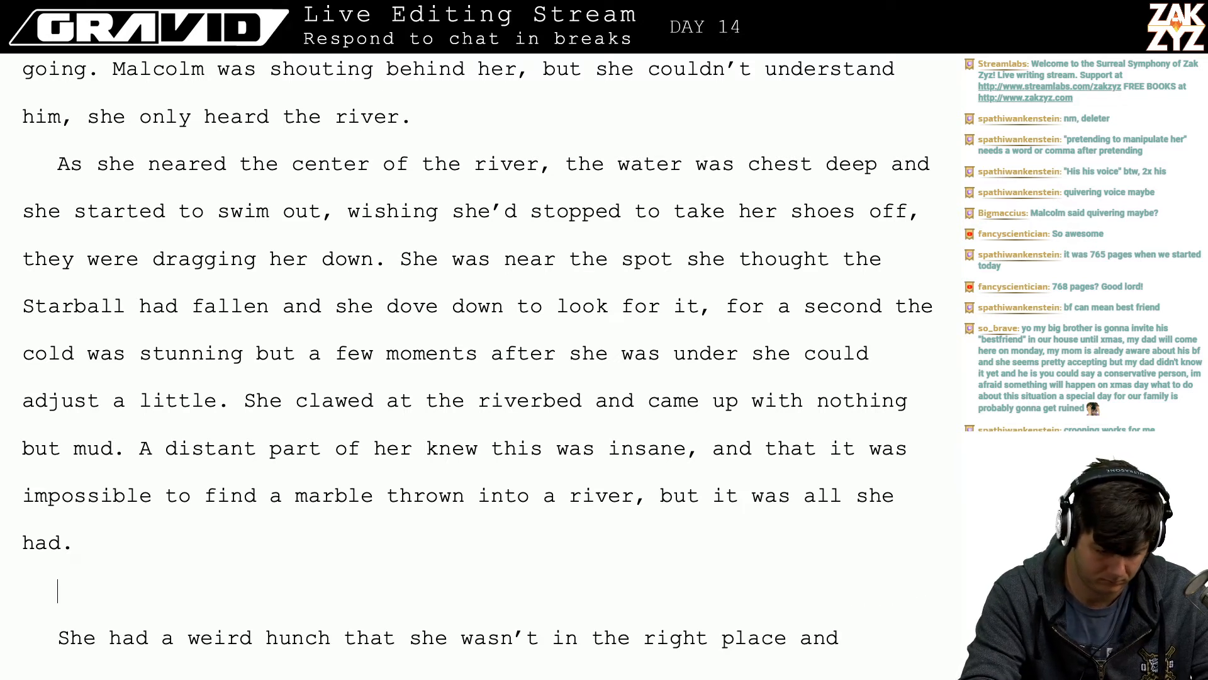
type("She ran out of ")
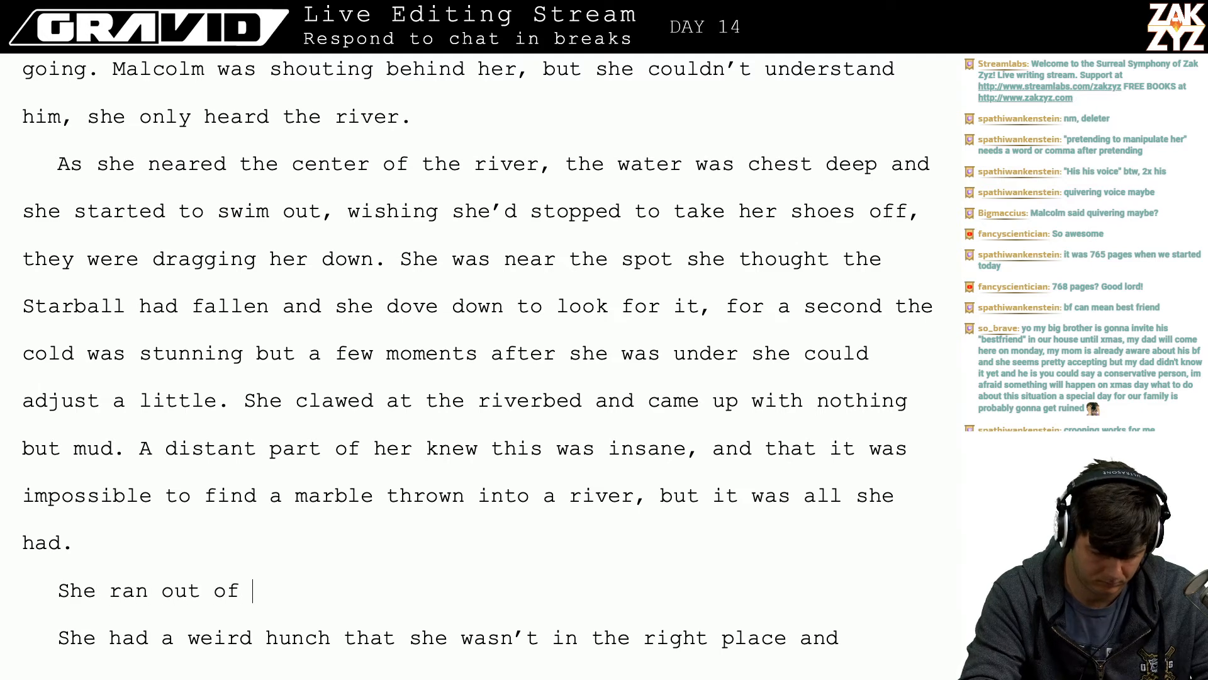
type("air and emer")
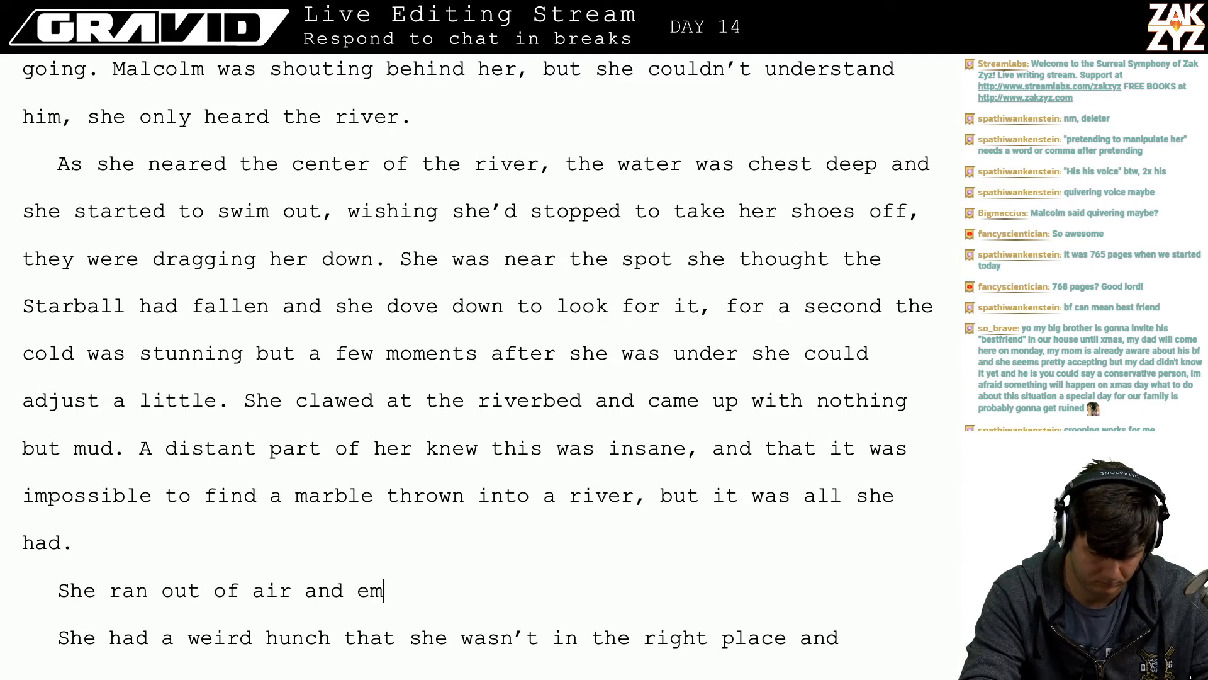
key("BackSpace")
key("BackSpace")
key("BackSpace")
type("went b")
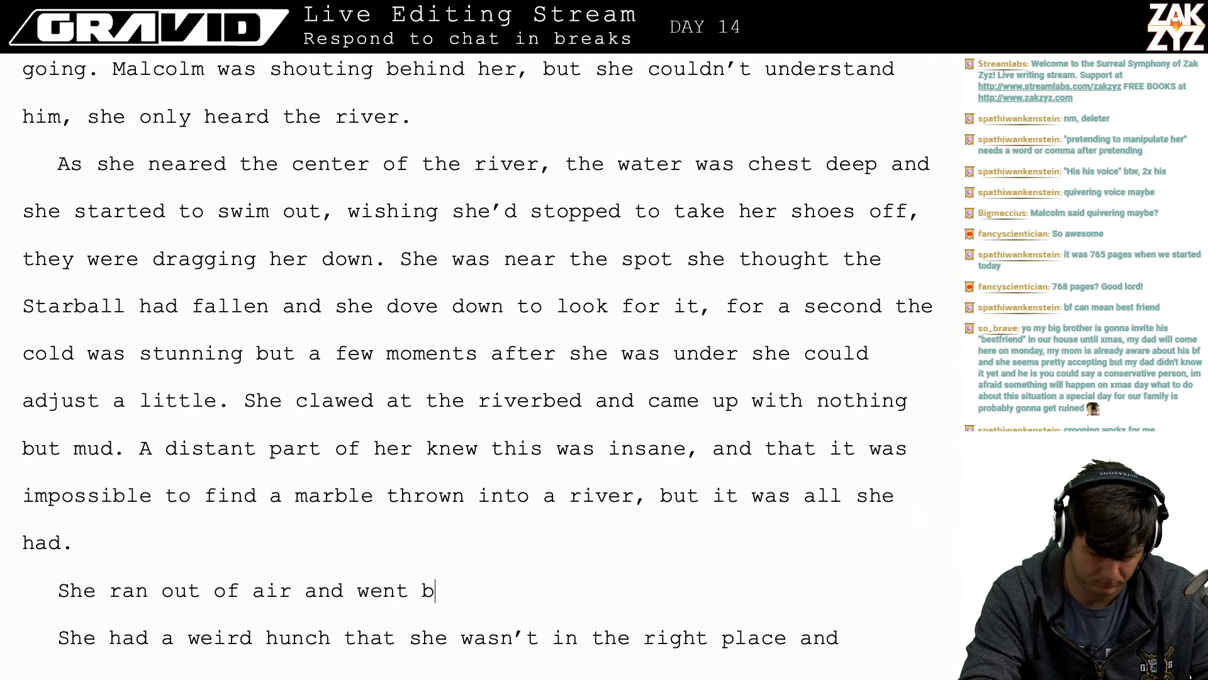
type("ack")
key("BackSpace")
key("BackSpace")
type("ack up,")
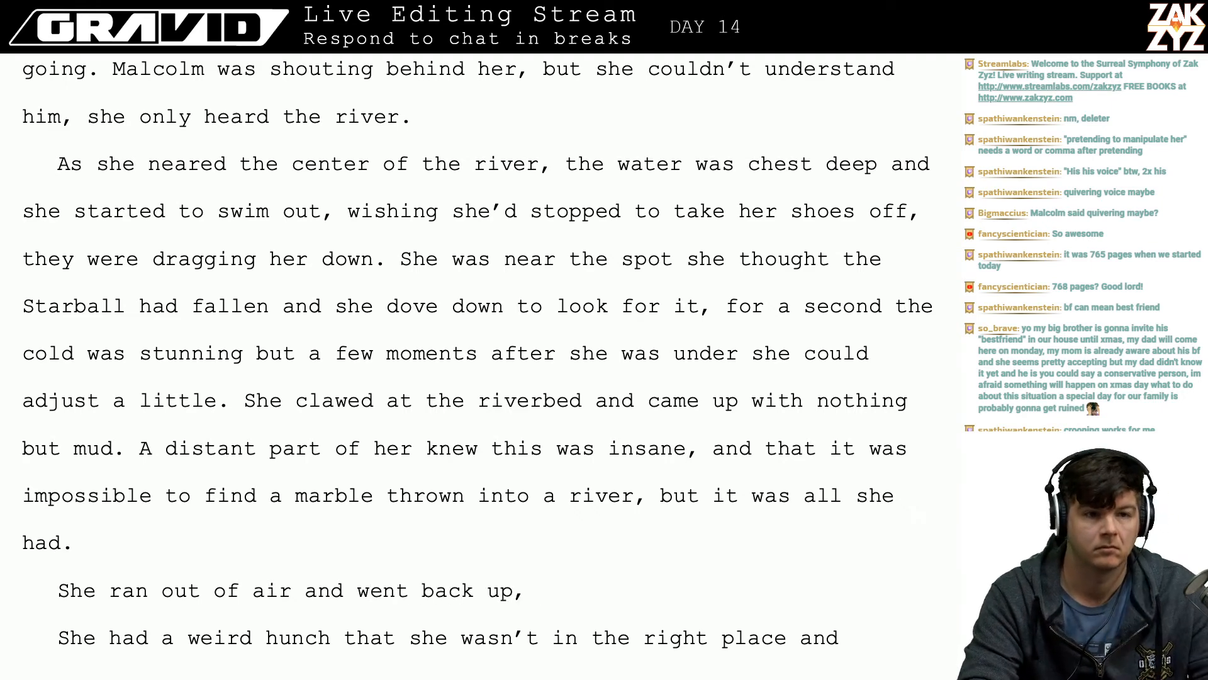
type(" moving farther")
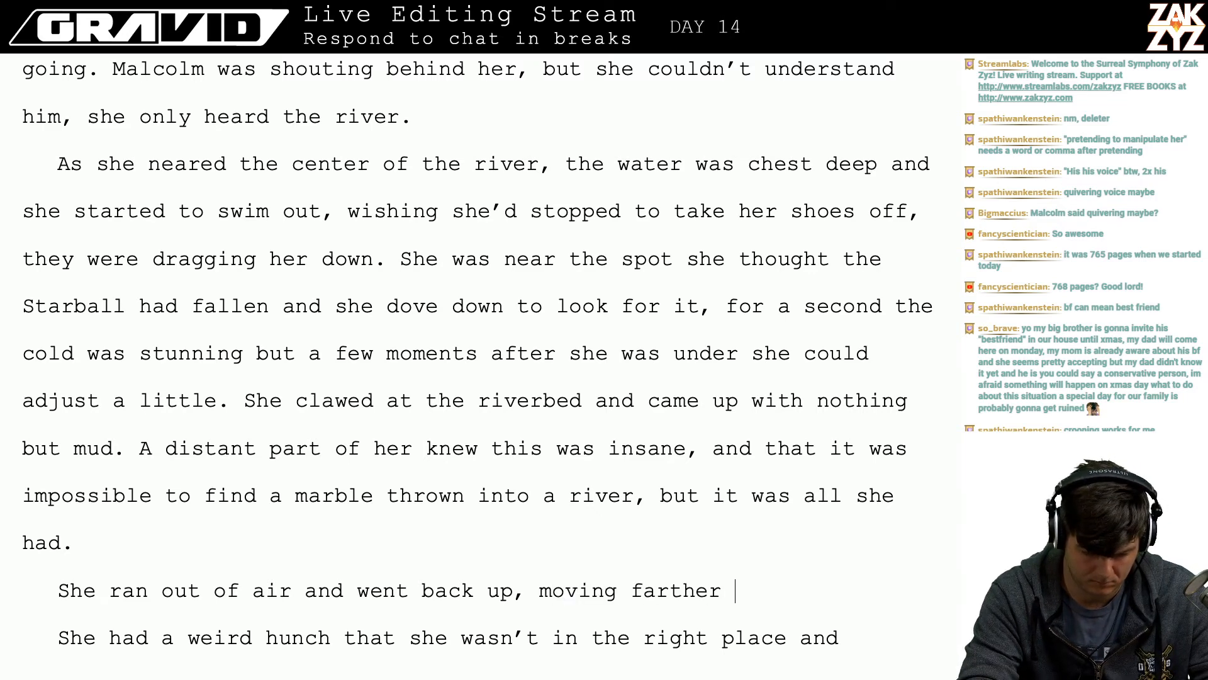
key("BackSpace")
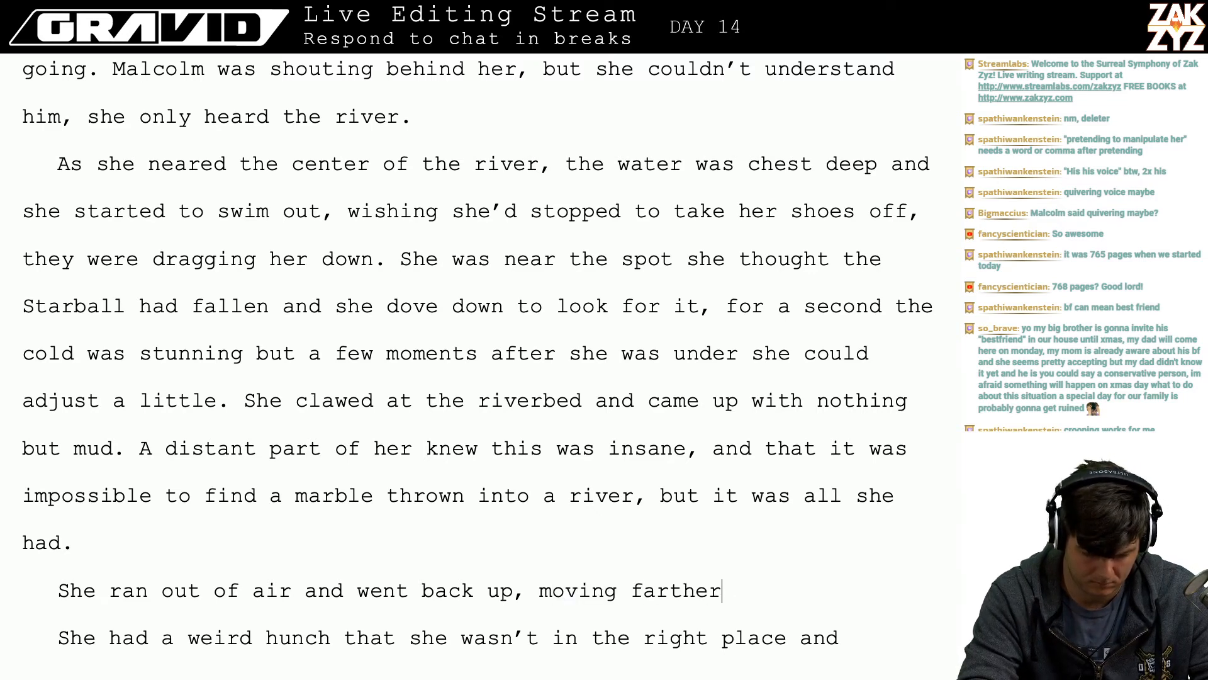
key("BackSpace")
key("BackSpace")
key("BackSpace")
key("BackSpace")
key("BackSpace")
key("BackSpace")
key("BackSpace")
key("BackSpace")
key("BackSpace")
key("BackSpace")
key("BackSpace")
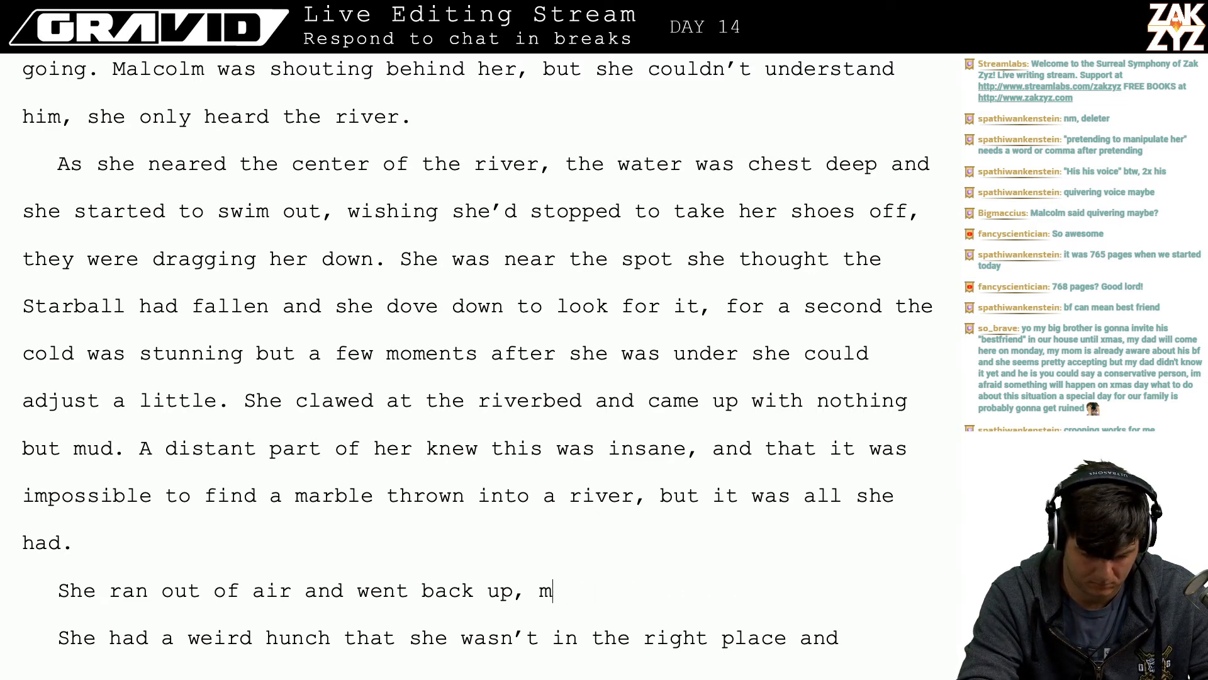
- Finish the sentence after "went back up," with "swimming a little farther downriver." and start the next one with "For a moment it felt like"
type("swimming a lit")
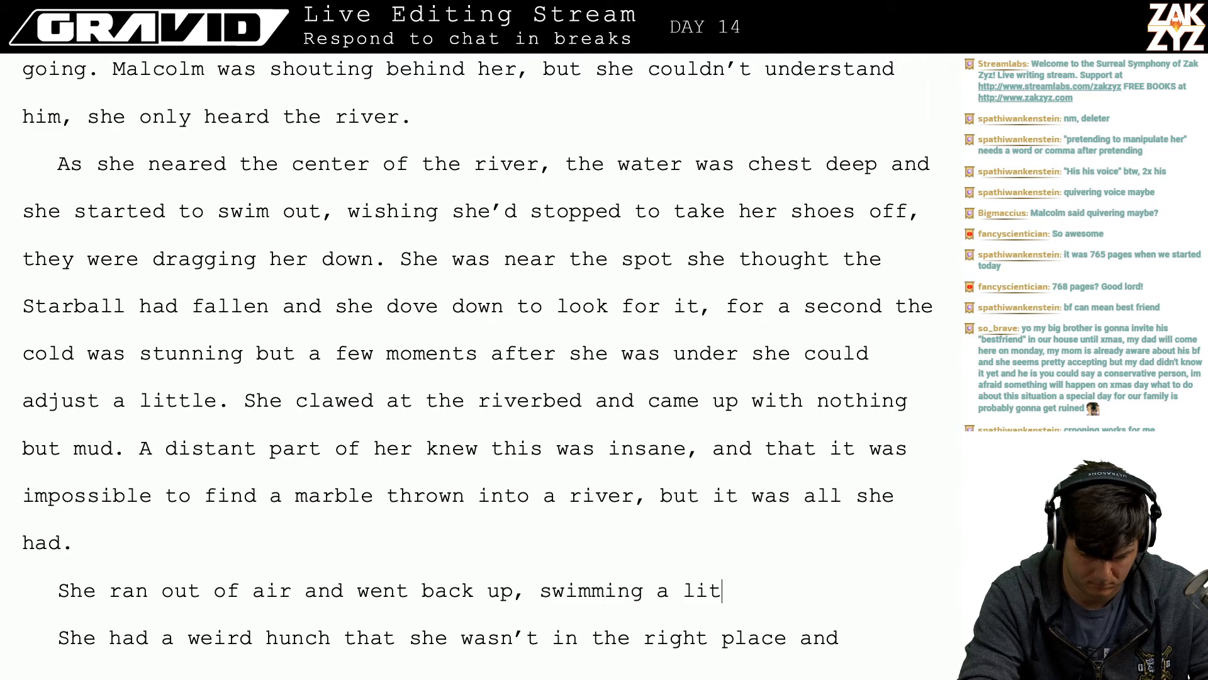
type("telle farth")
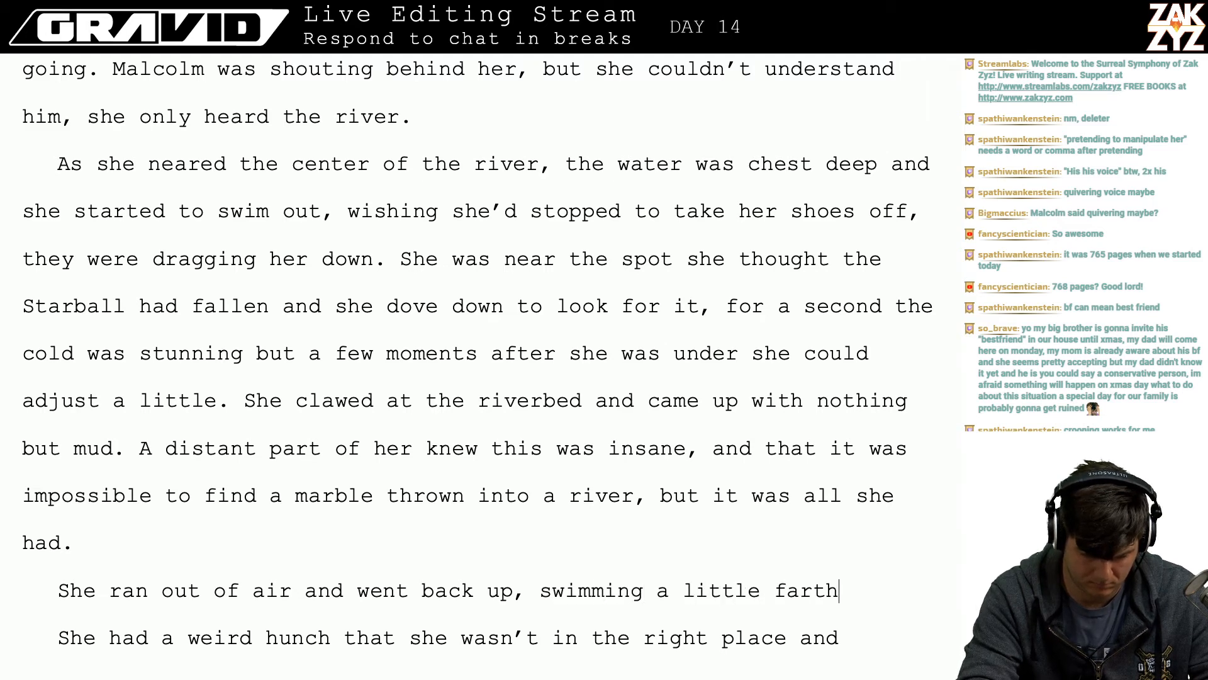
type("er downriver. F")
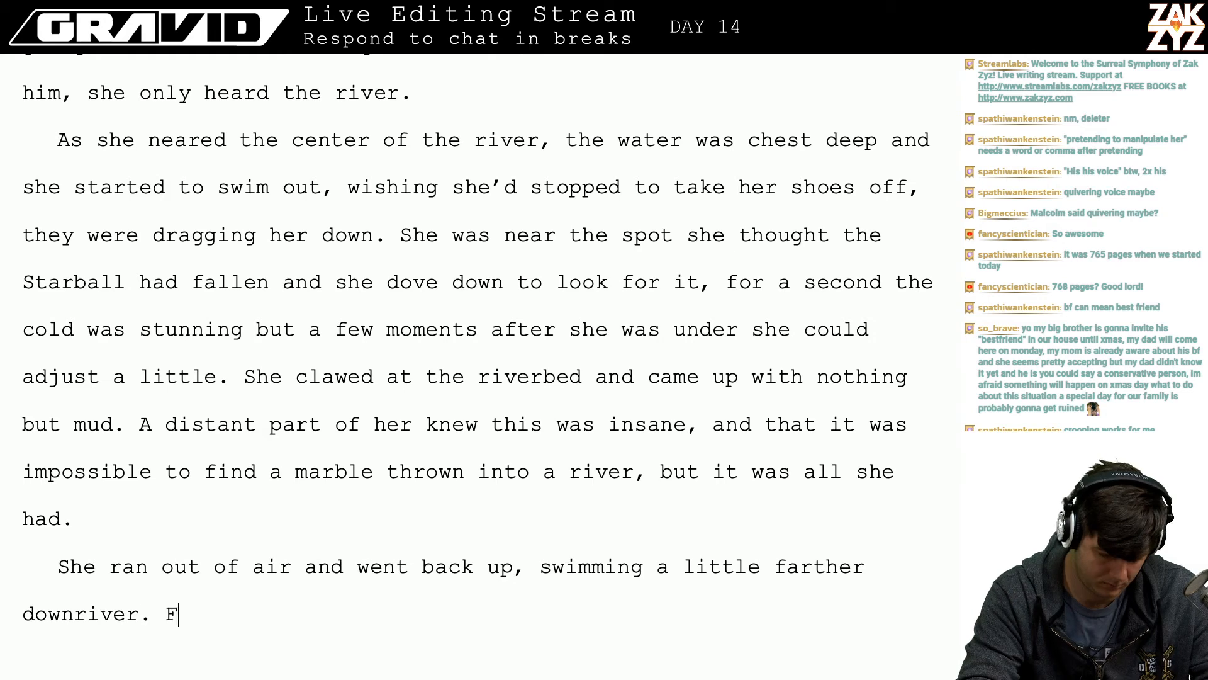
type("or a moment it f")
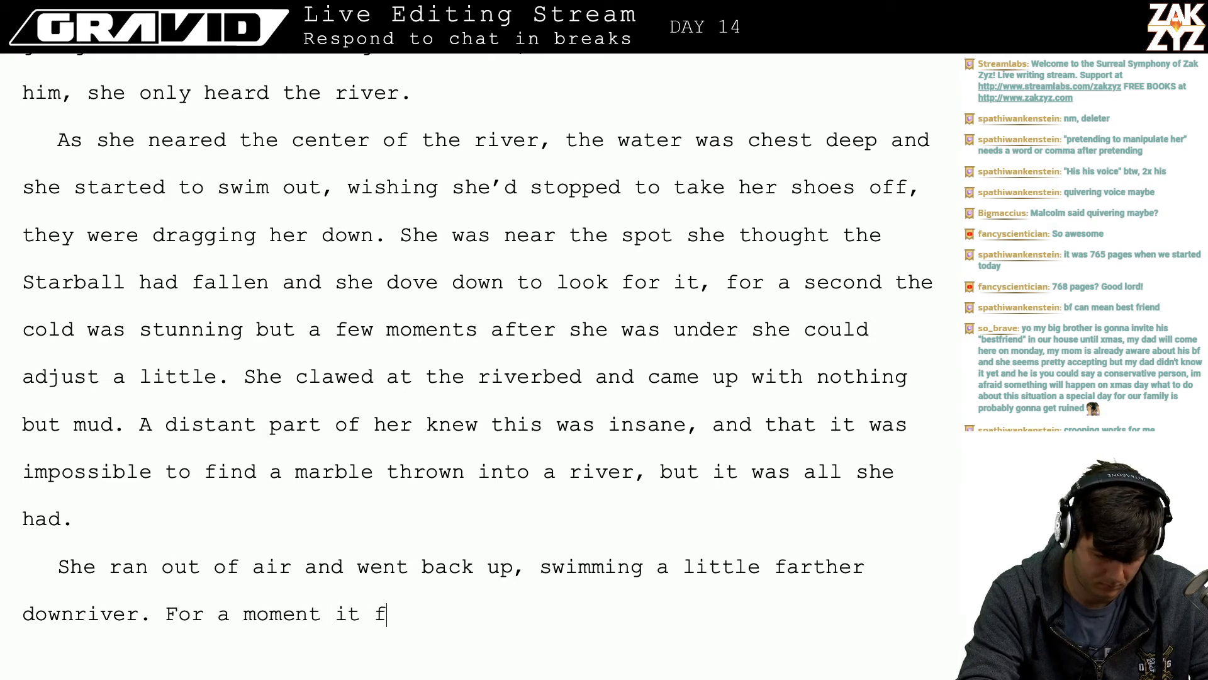
type("elt like")
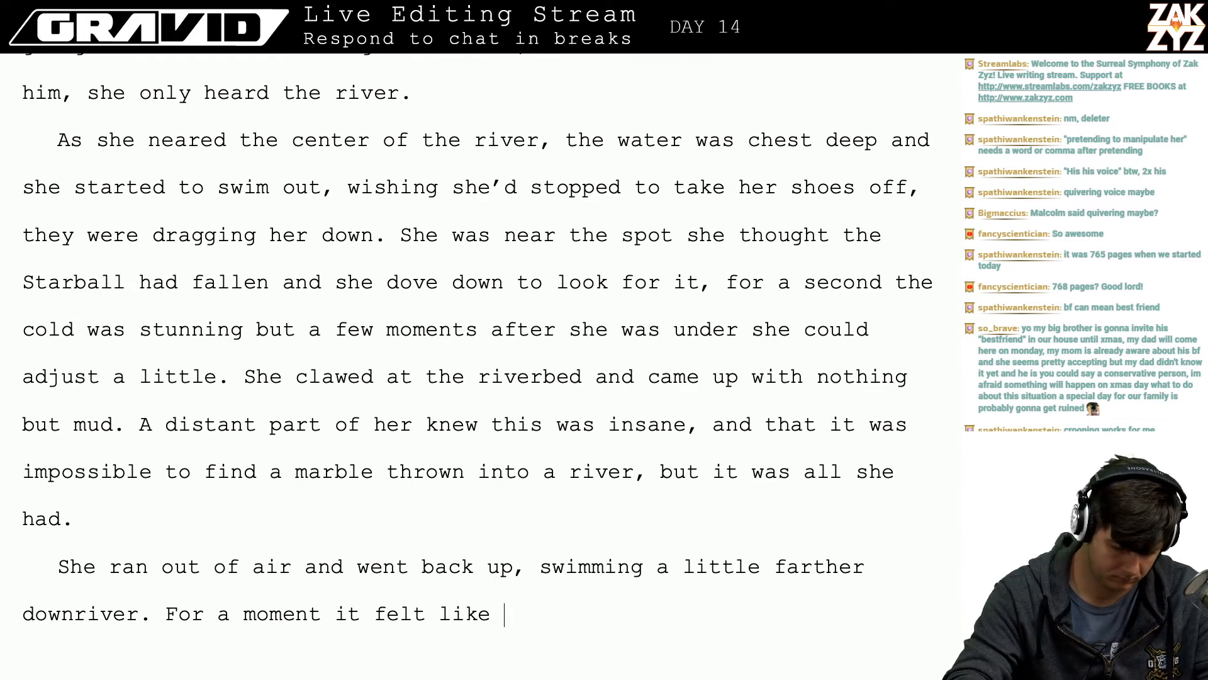
- Split the fragment "For a moment it felt like" off into its own paragraph
left_click(169, 628)
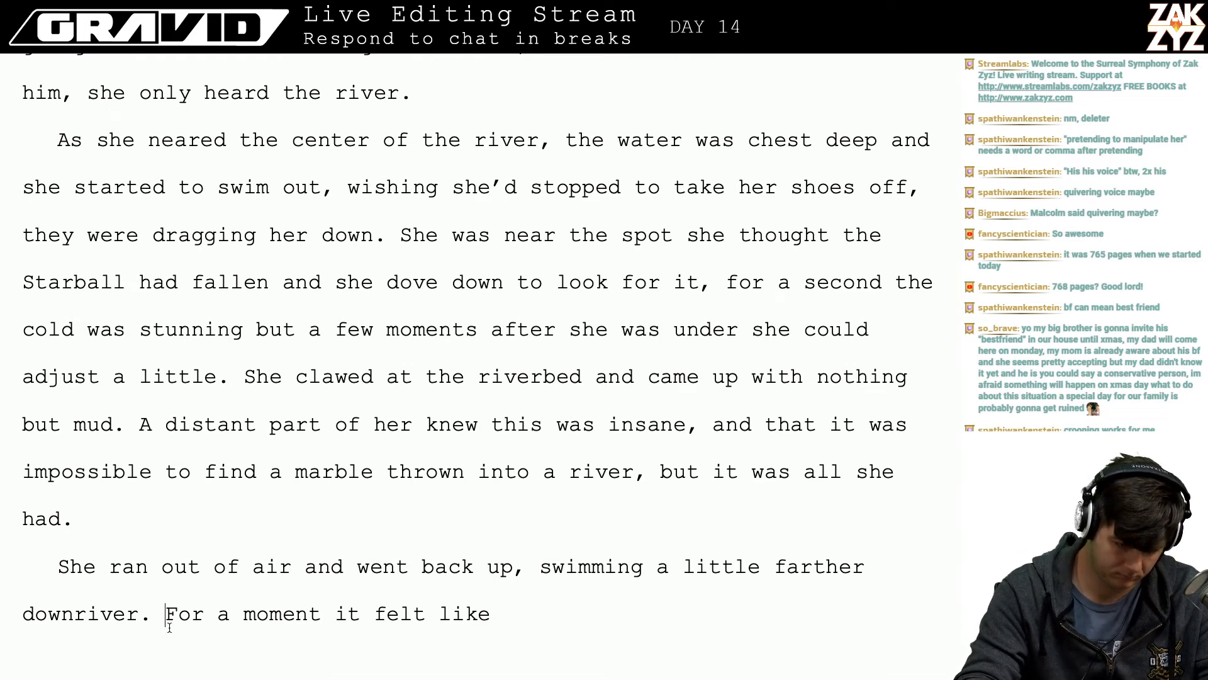
key("Return")
type("The")
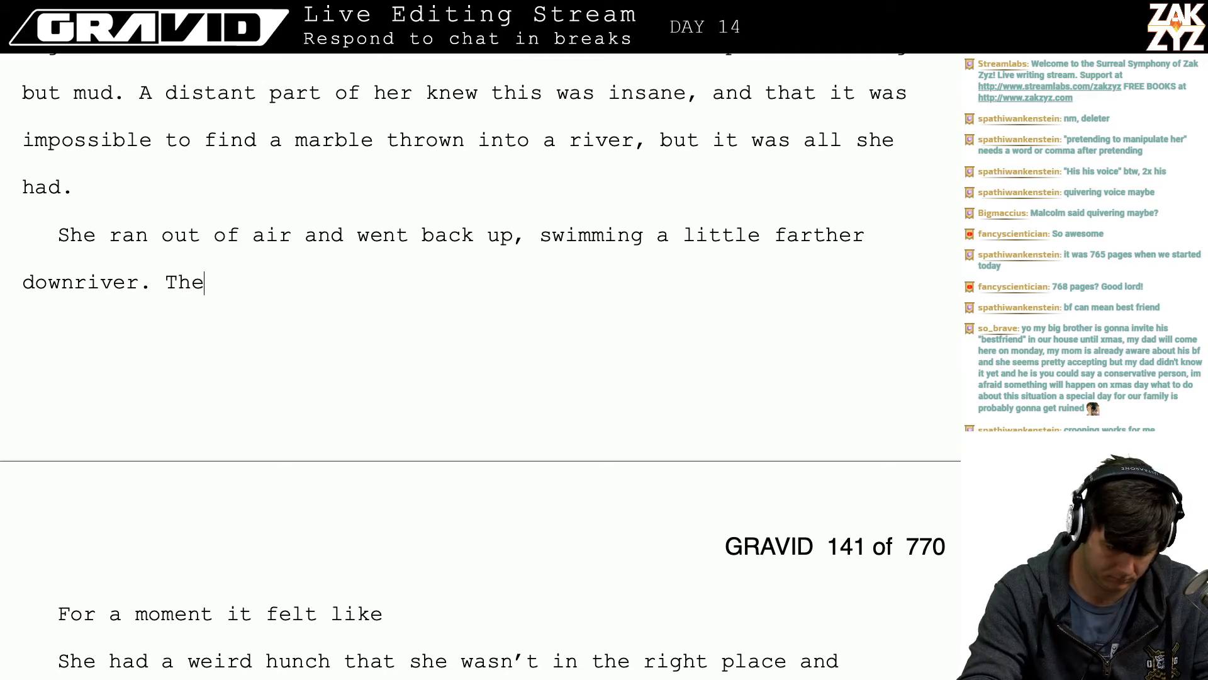
type(" cold had just dr")
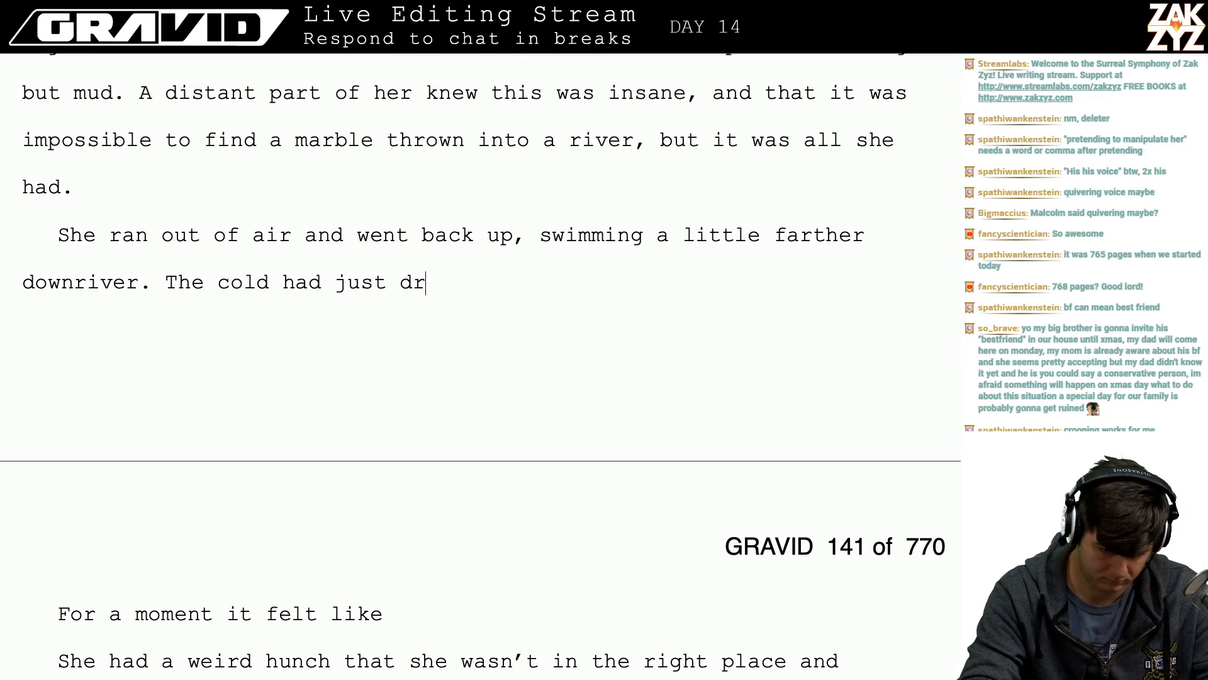
type("iven all thog")
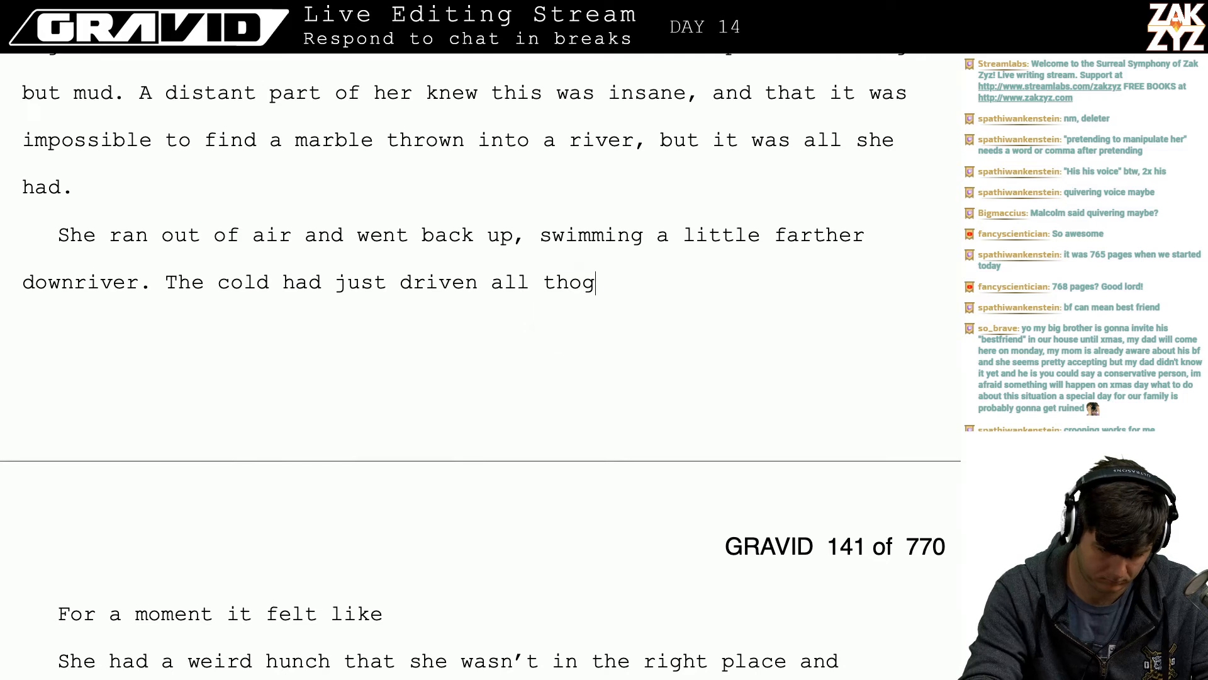
key("BackSpace")
key("BackSpace")
key("BackSpace")
key("BackSpace")
key("BackSpace")
key("BackSpace")
key("BackSpace")
key("BackSpace")
key("BackSpace")
key("BackSpace")
key("BackSpace")
key("BackSpace")
key("BackSpace")
key("BackSpace")
key("BackSpace")
key("BackSpace")
key("BackSpace")
key("BackSpace")
key("BackSpace")
key("BackSpace")
key("BackSpace")
key("BackSpace")
key("BackSpace")
key("BackSpace")
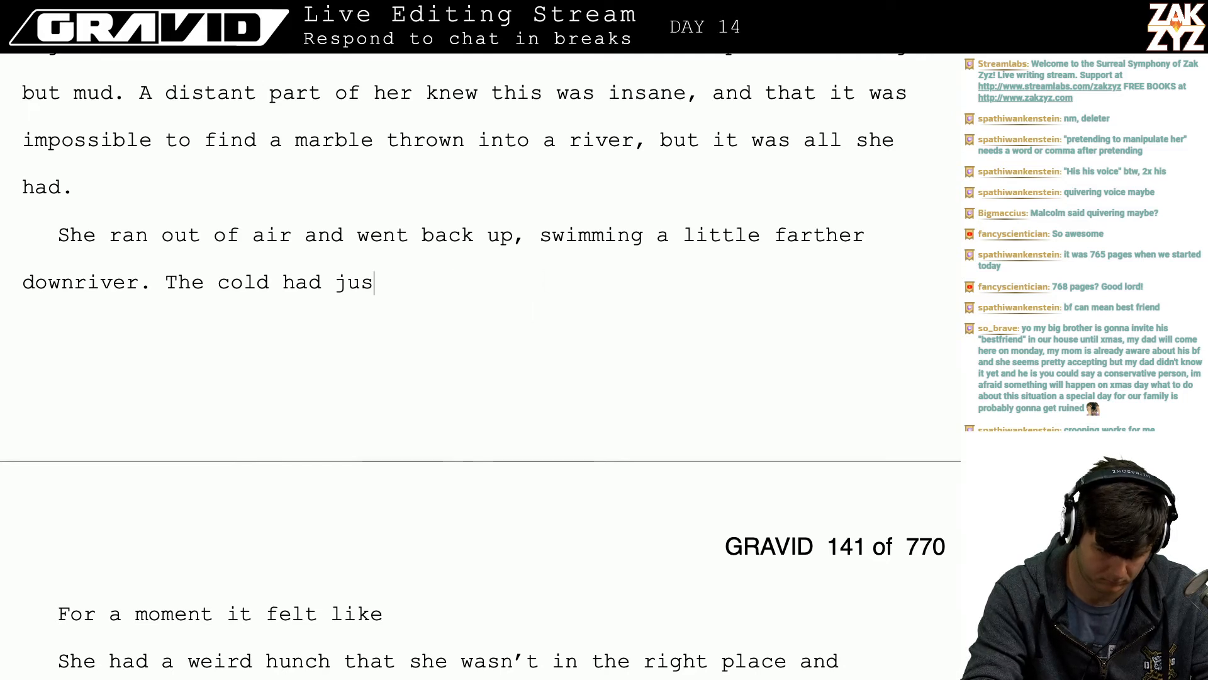
key("BackSpace")
key("BackSpace")
key("BackSpace")
key("BackSpace")
key("BackSpace")
- Begin a new sentence after "downriver." with "She was so cold she couldn't think,"
type("She")
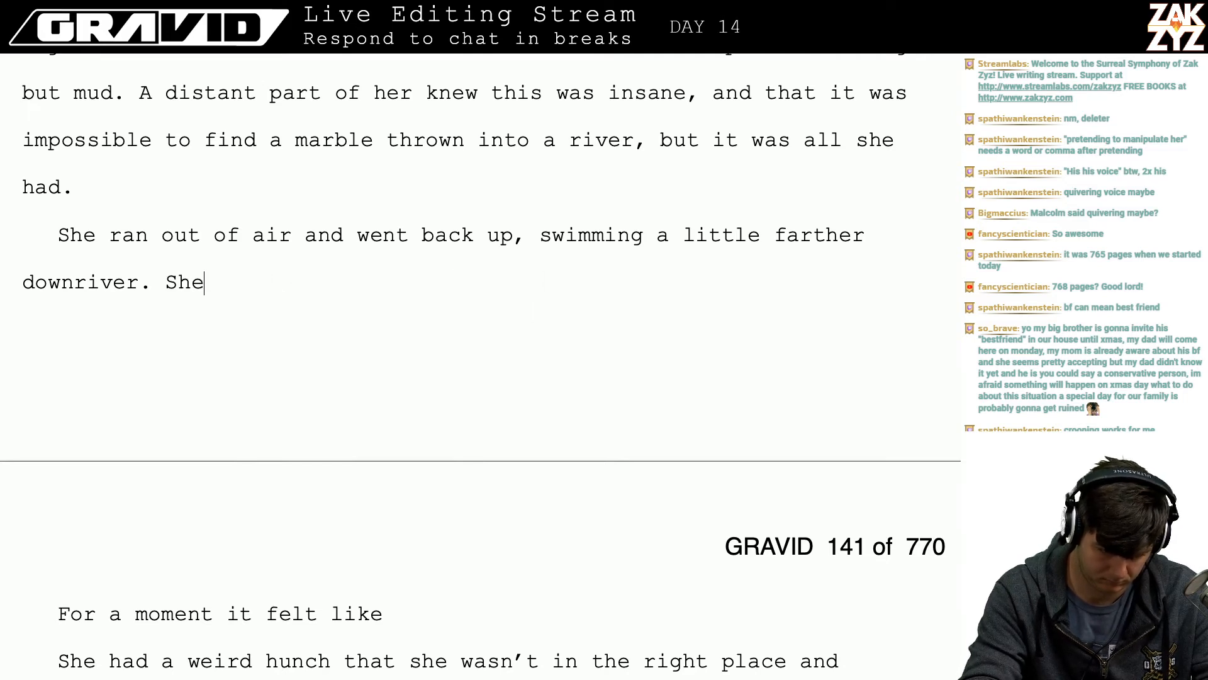
type(" was so ocld")
key("BackSpace")
key("BackSpace")
key("BackSpace")
key("BackSpace")
type("col")
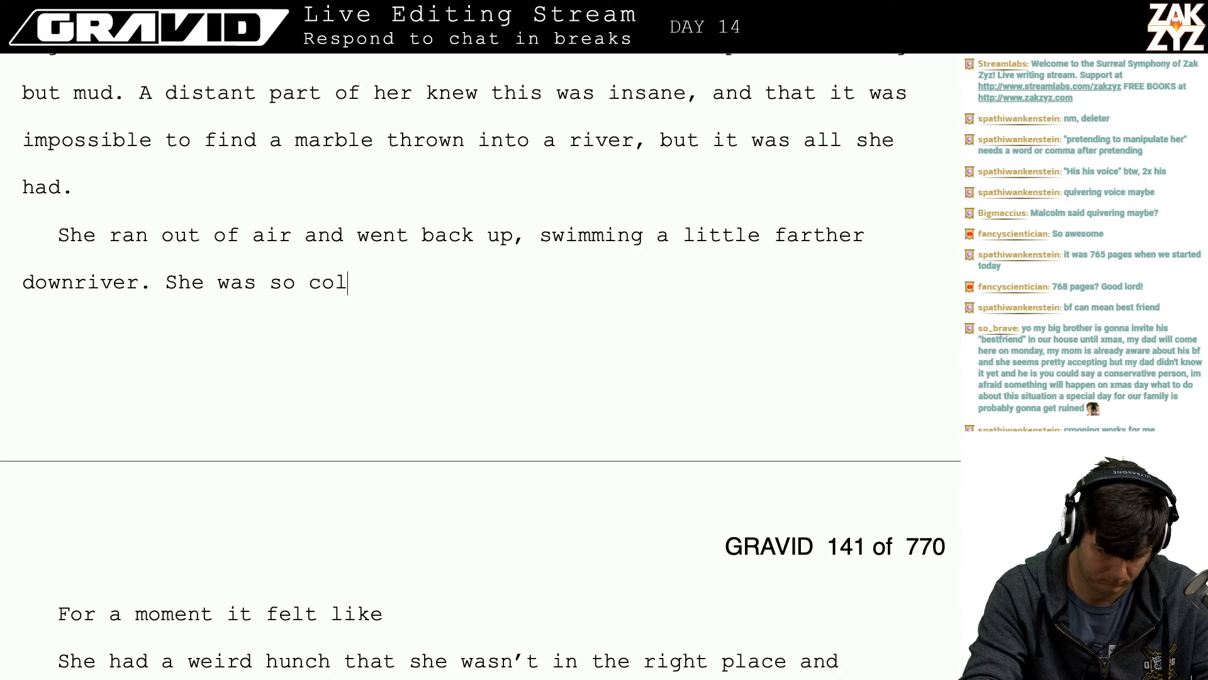
type("ld she couldn")
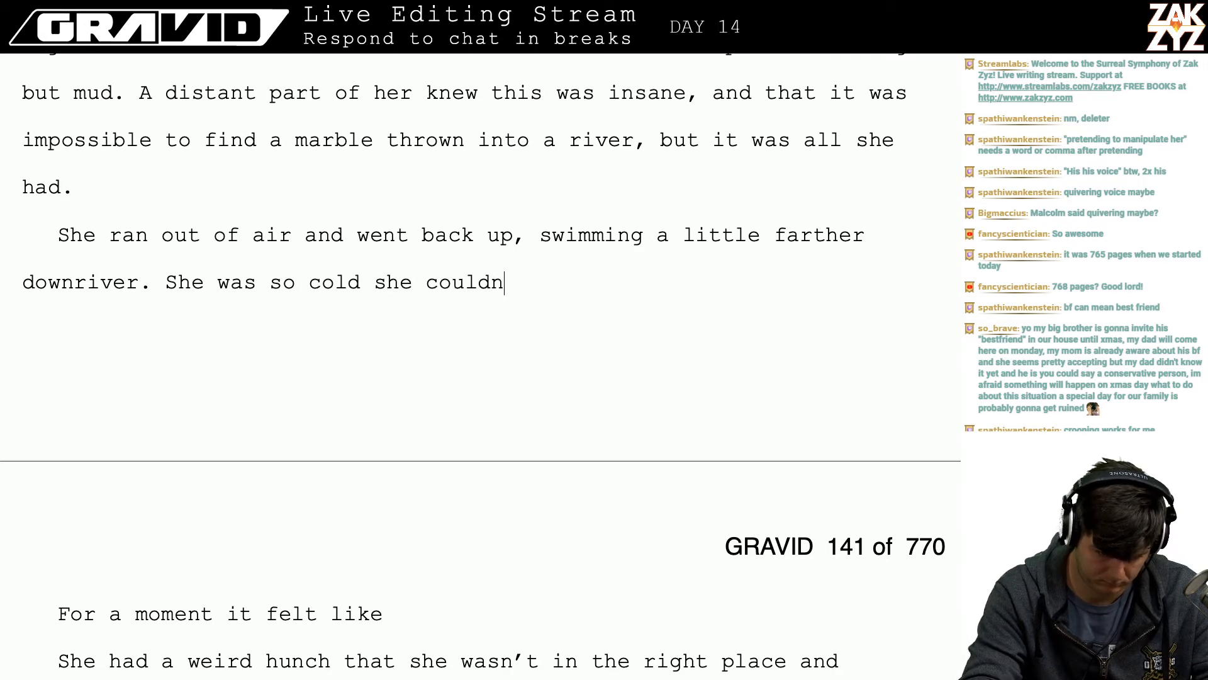
type("'t e")
key("BackSpace")
type("think, ")
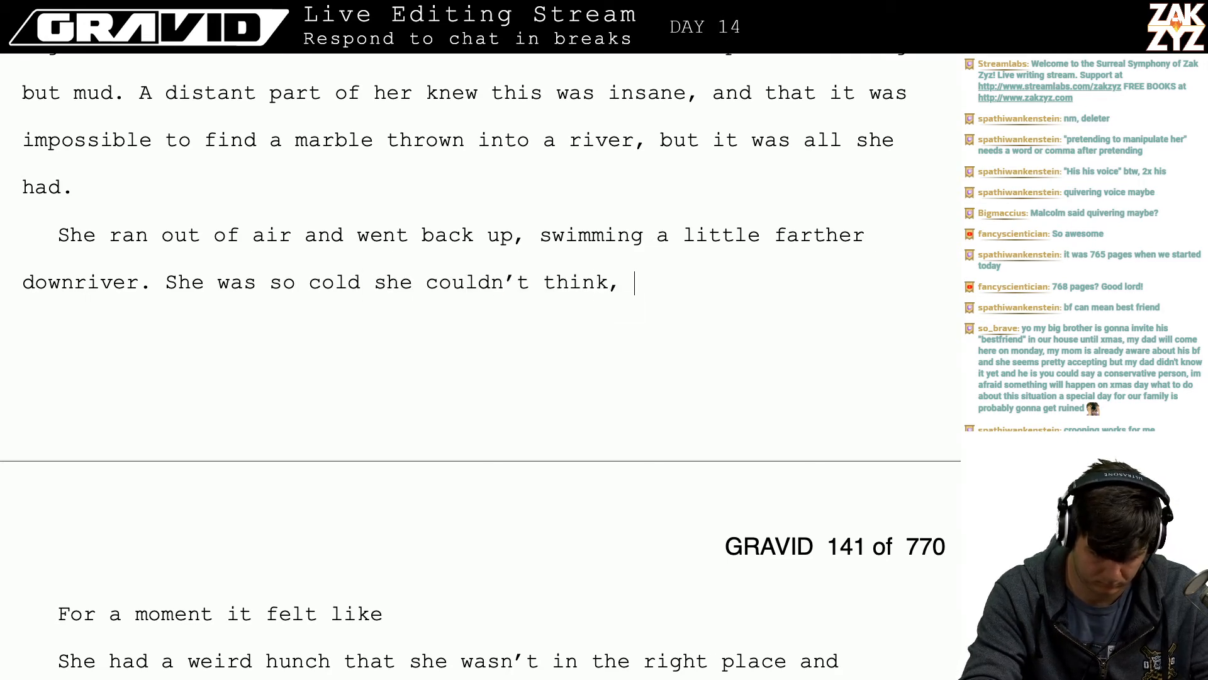
- Complete the sentence with "everything was happening as if on autopilot." and move the whole "She was so cold" sentence into its own paragraph
type("everything was ")
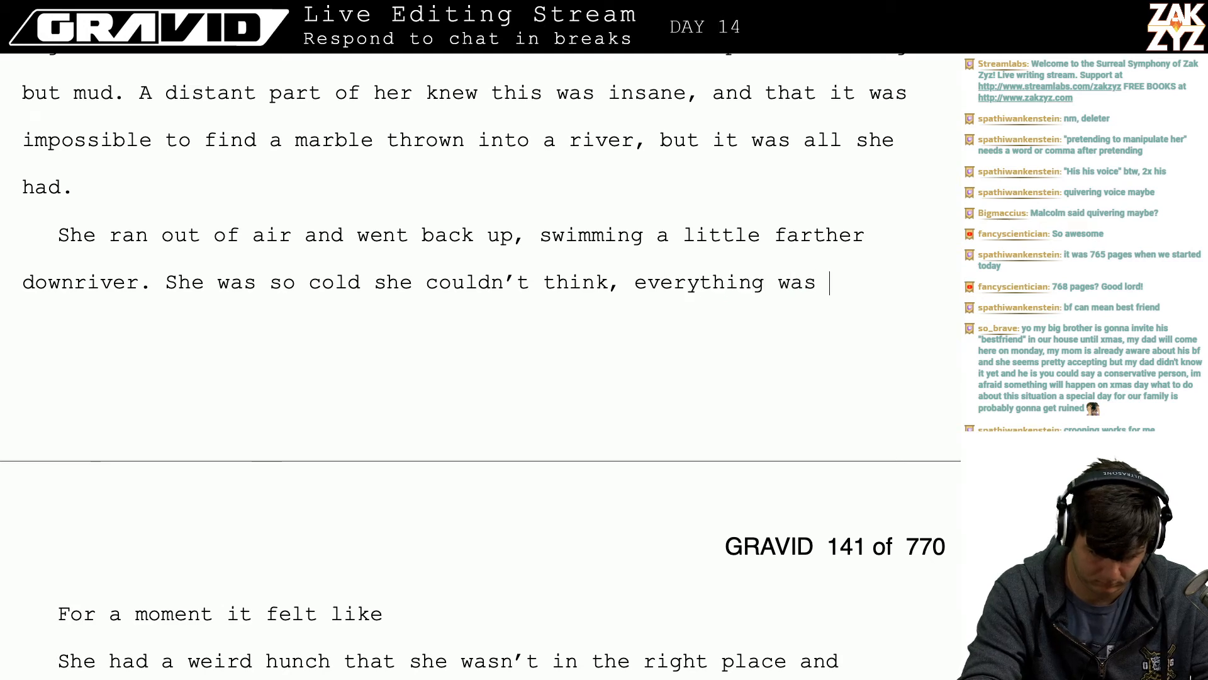
type("happening as if o")
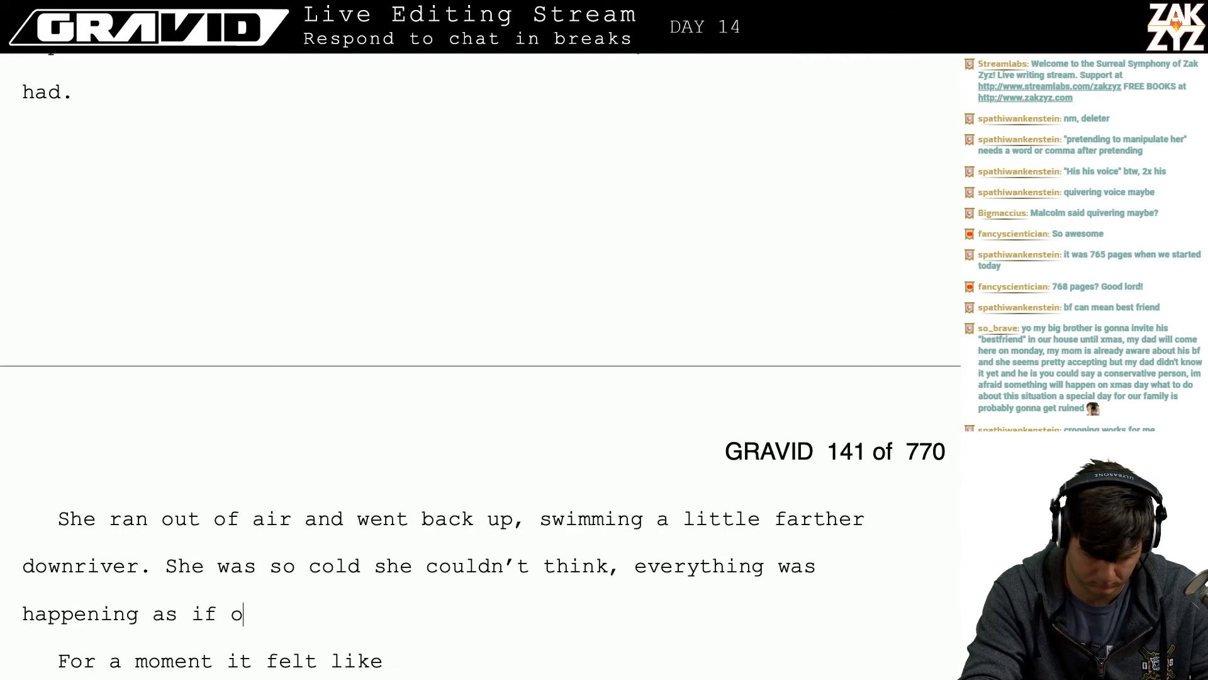
type("n autopilot")
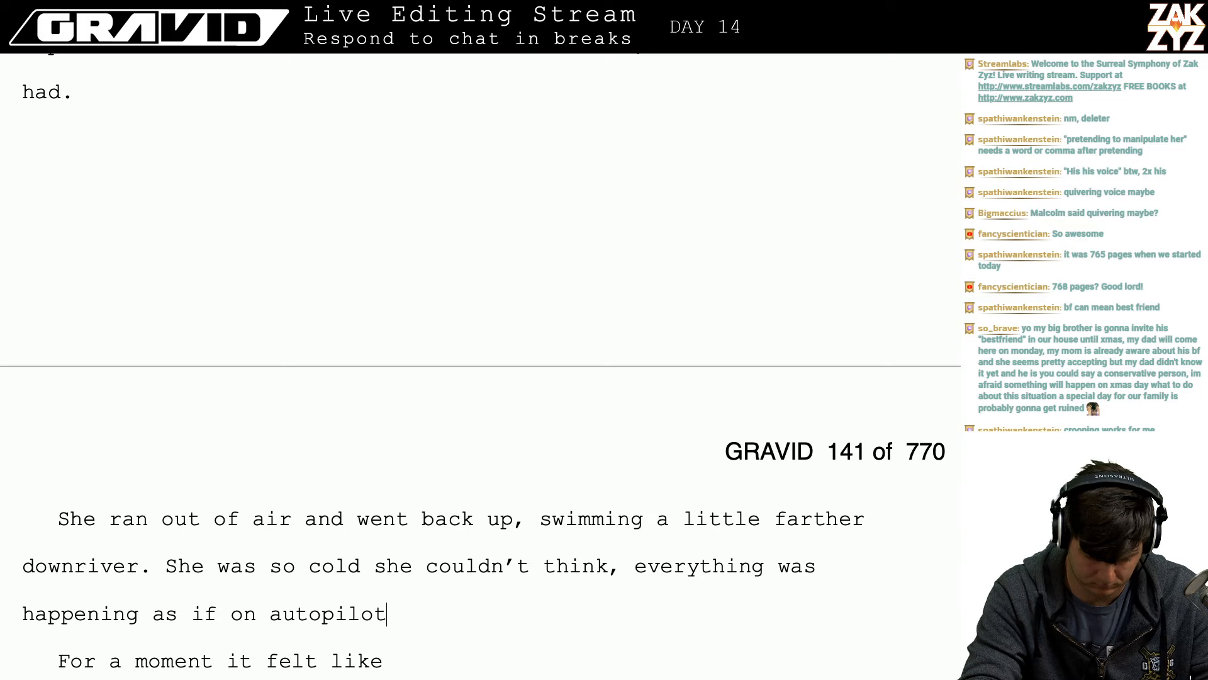
type(". She sw")
key("BackSpace")
key("BackSpace")
key("BackSpace")
key("BackSpace")
key("BackSpace")
key("BackSpace")
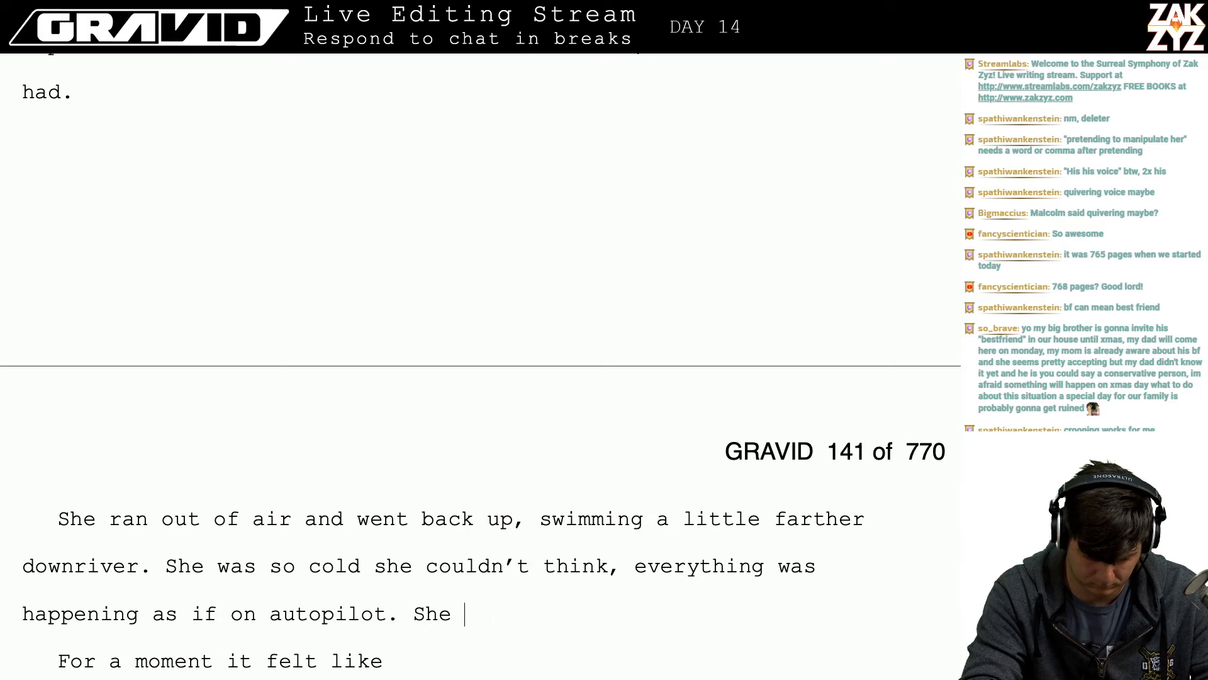
type("She")
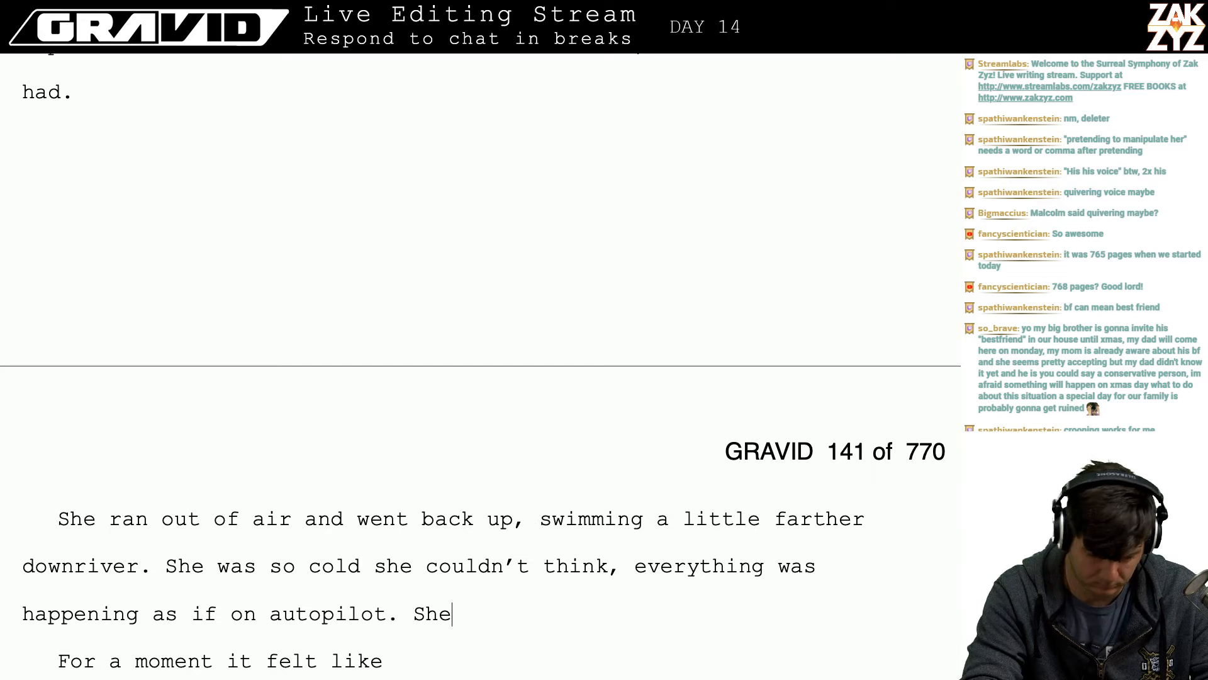
key("BackSpace")
key("BackSpace")
key("BackSpace")
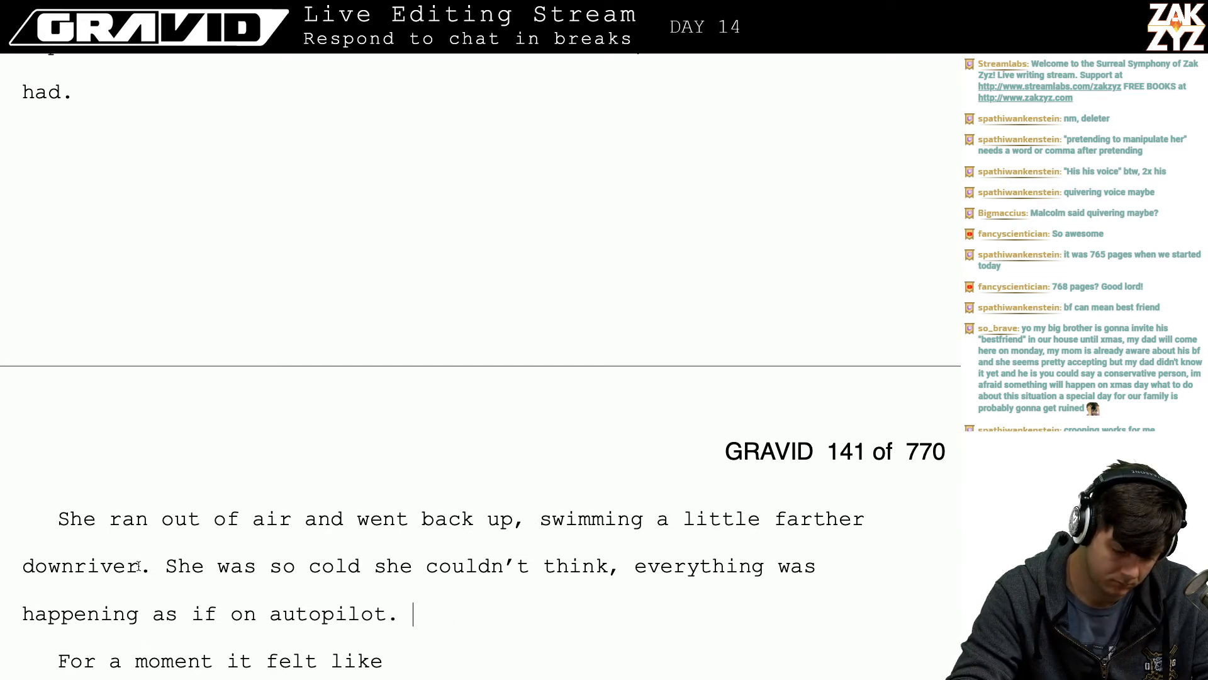
key("Return")
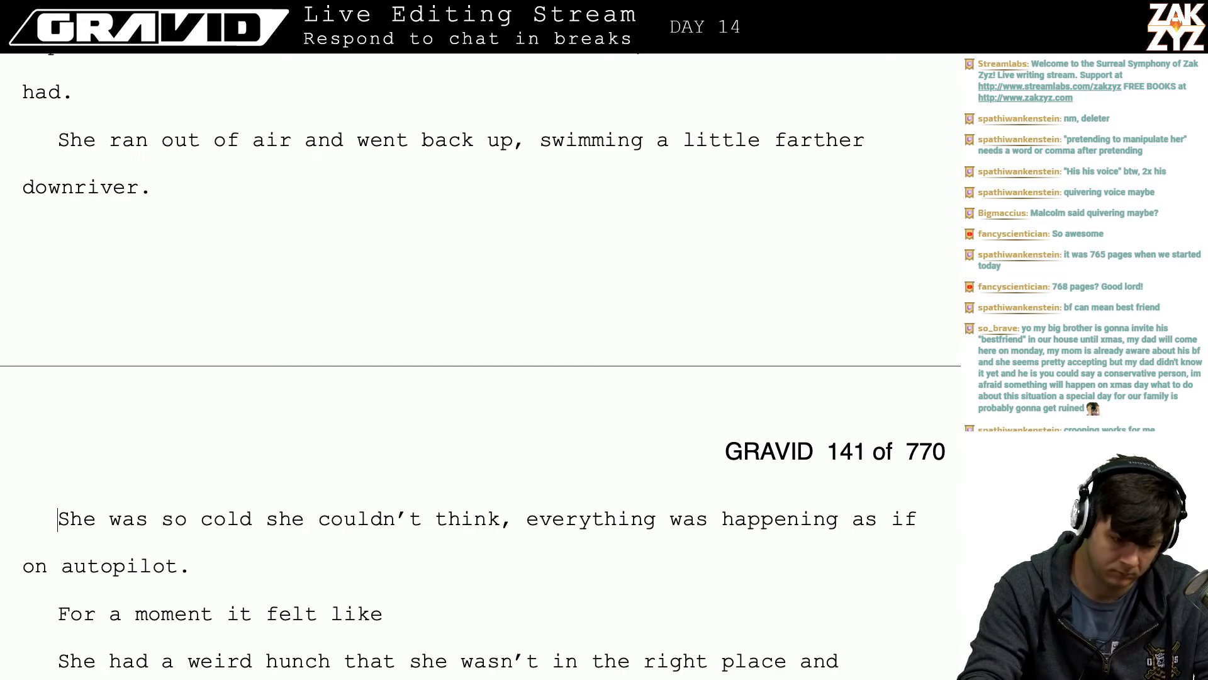
- Begin a new sentence after "downriver." with "She had a weird feeling that she was just watching herself do this,"
key("Left")
type("The")
key("BackSpace")
key("BackSpace")
key("BackSpace")
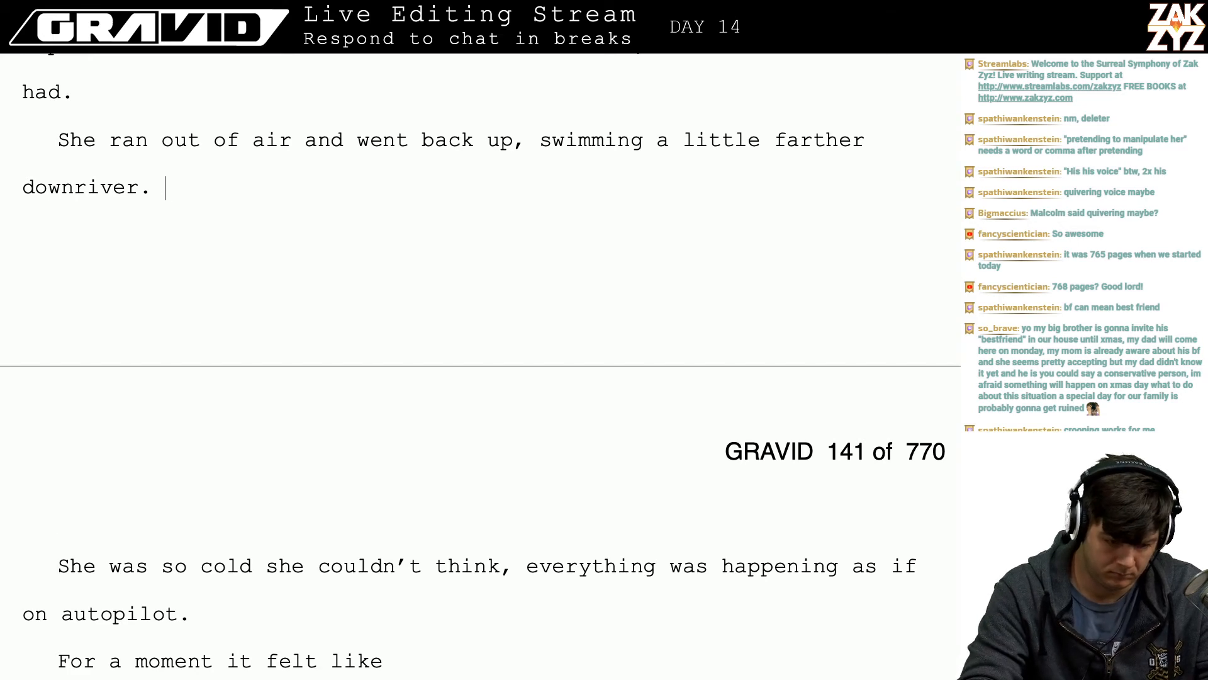
type("She had a weird")
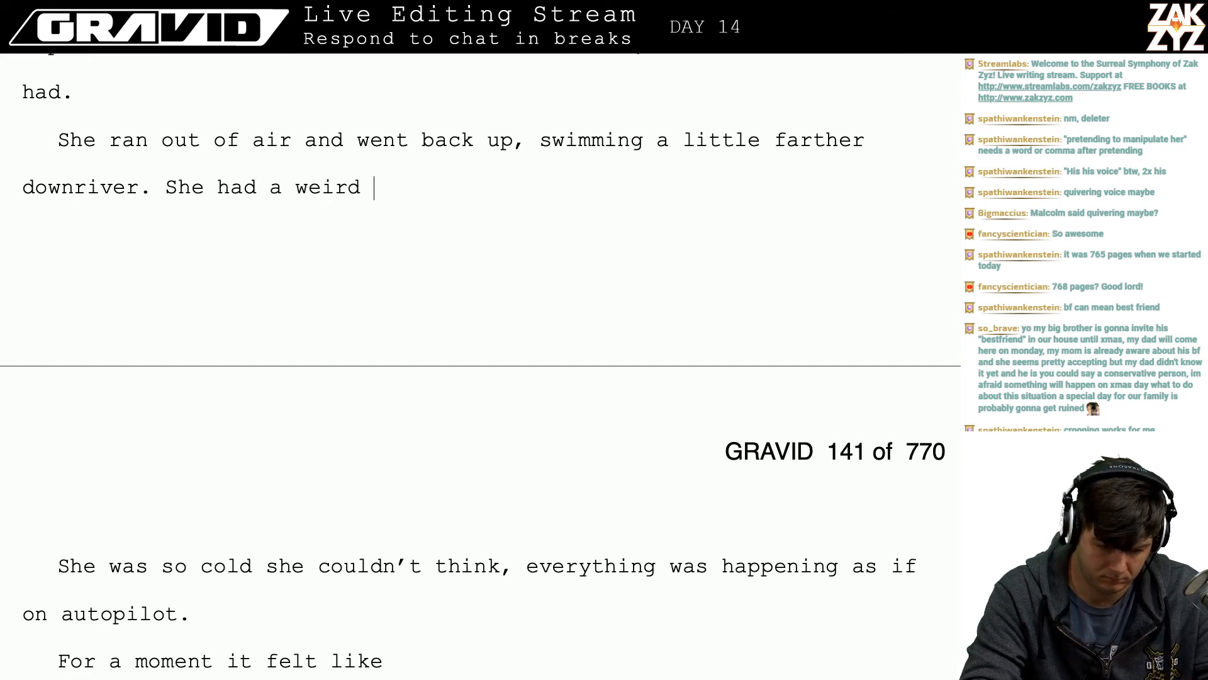
type("at sh")
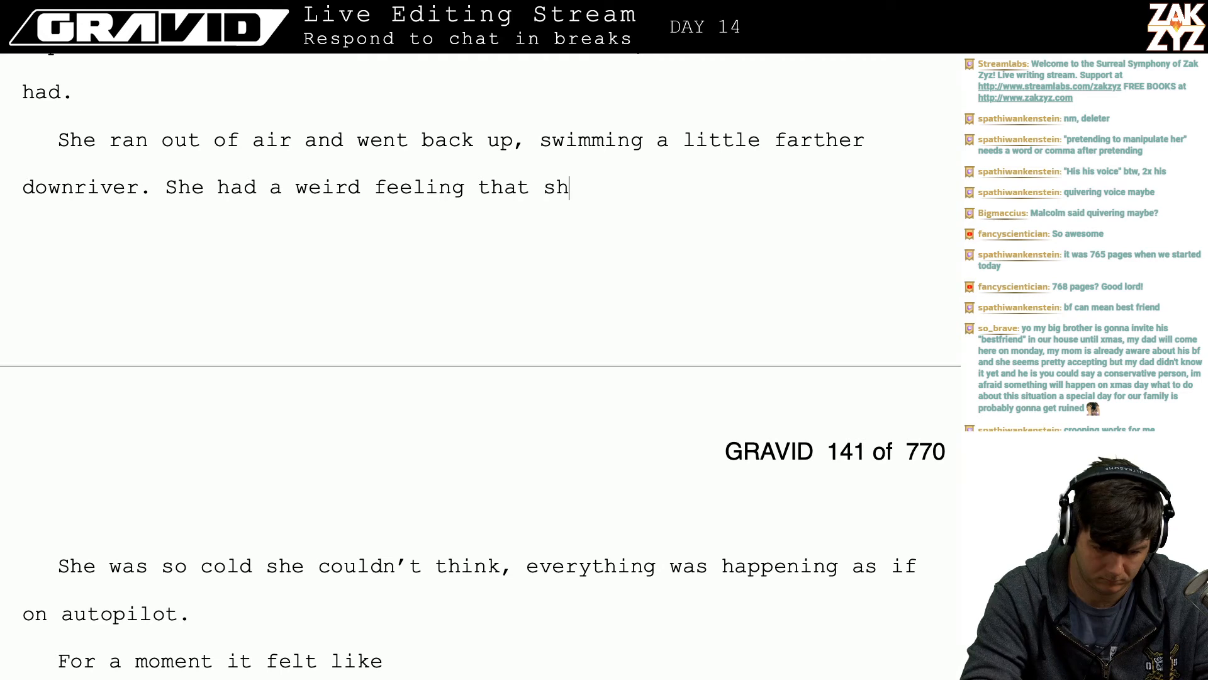
type("e was just watchi")
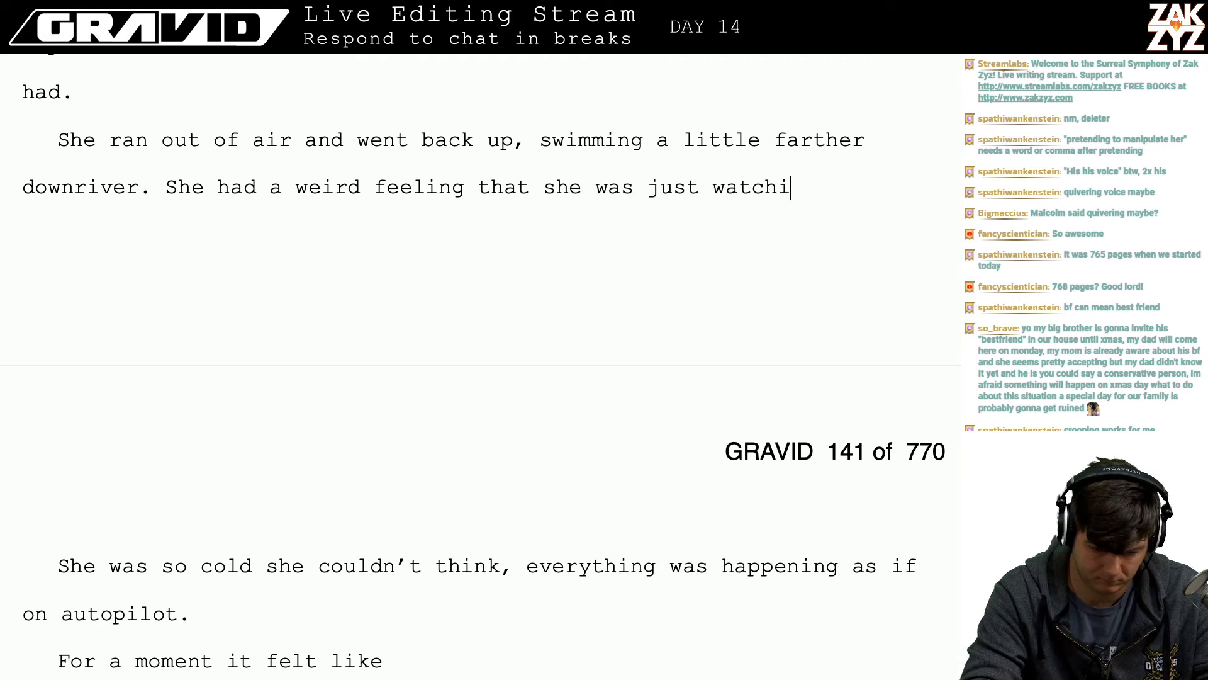
type("ng herself do thi")
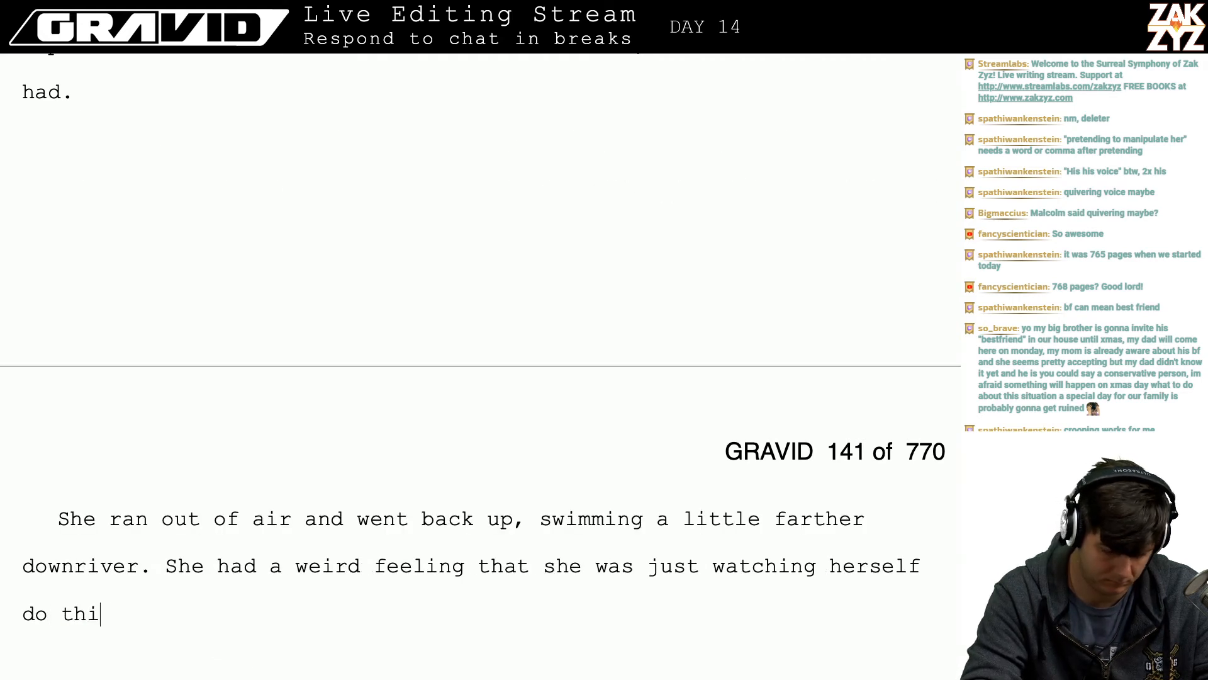
type("s, the")
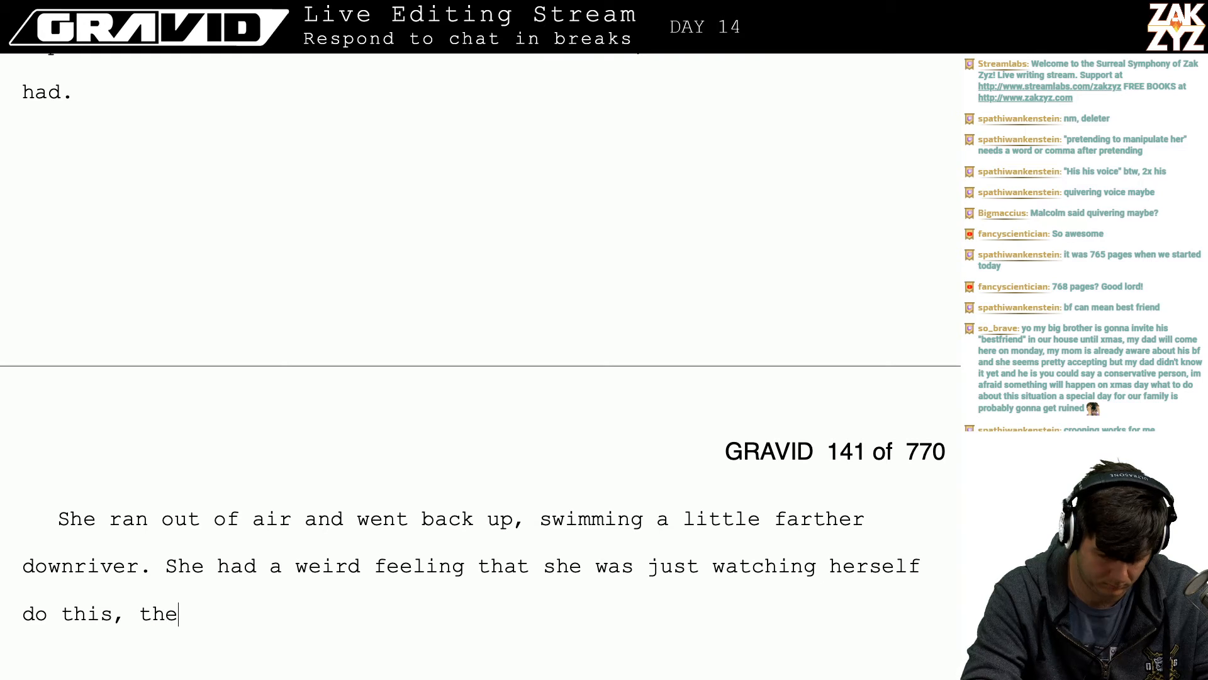
- Continue the "weird feeling" sentence with "the cold had driven all thought out of her, and she was"
type(" cold had")
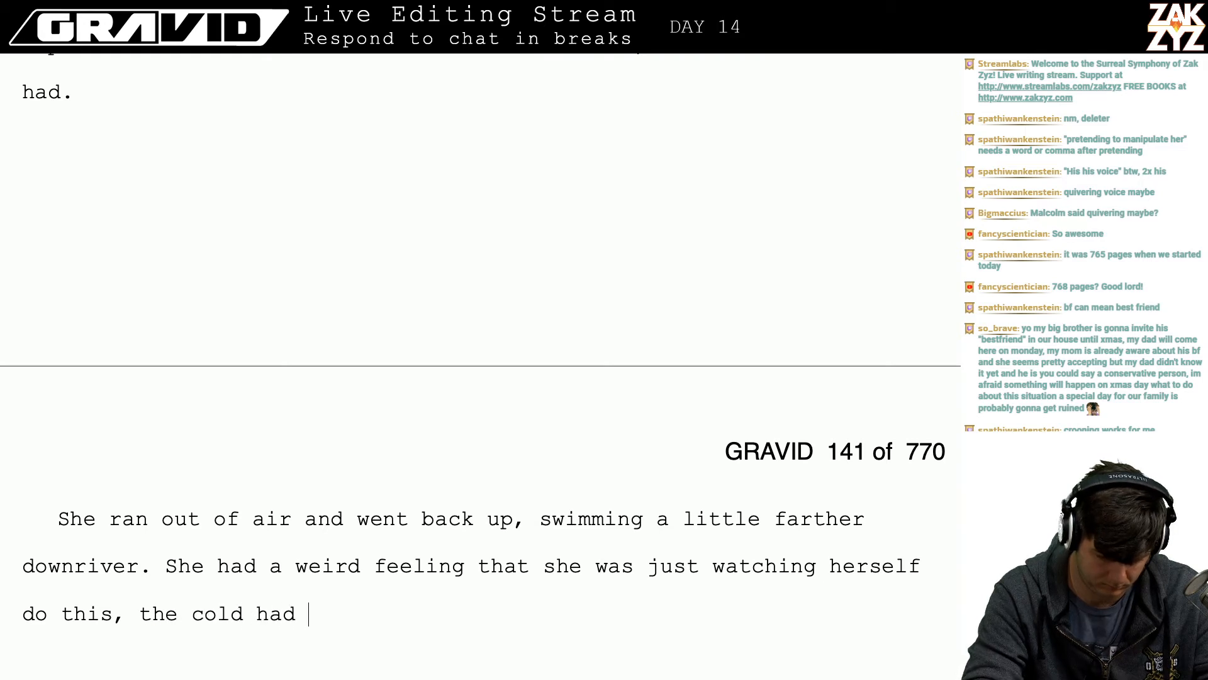
key("BackSpace")
key("BackSpace")
key("BackSpace")
key("BackSpace")
key("BackSpace")
key("BackSpace")
key("BackSpace")
key("BackSpace")
key("BackSpace")
key("BackSpace")
key("BackSpace")
key("BackSpace")
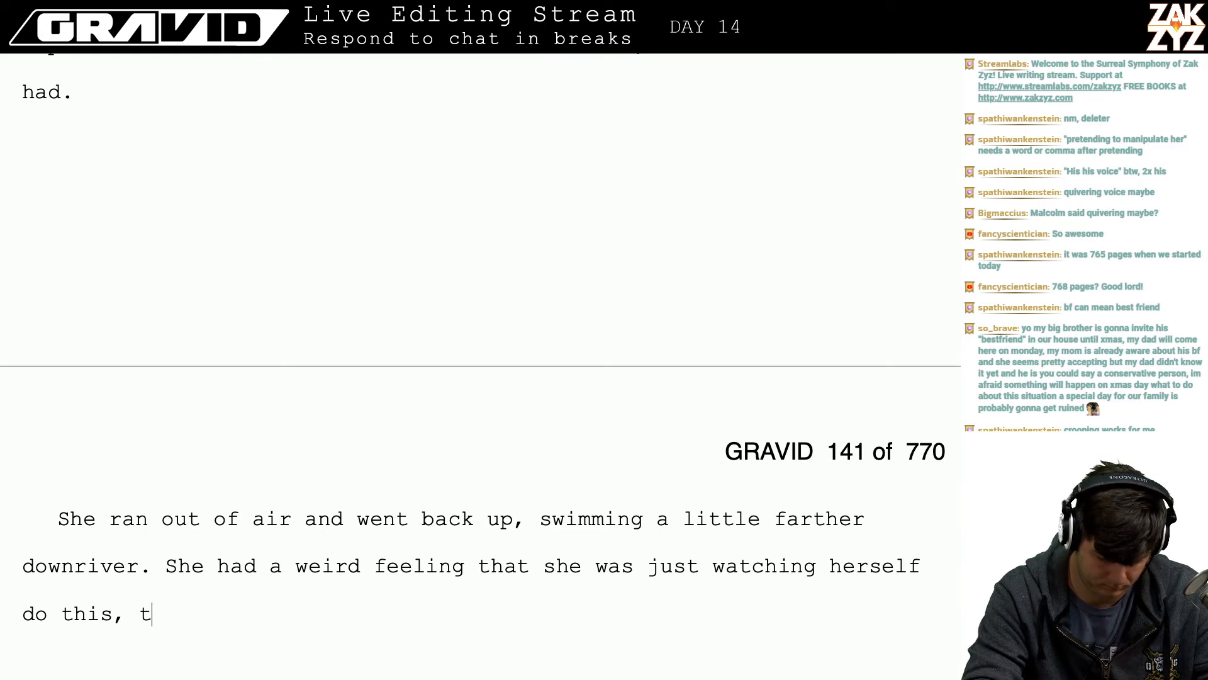
type("the cold had driven ")
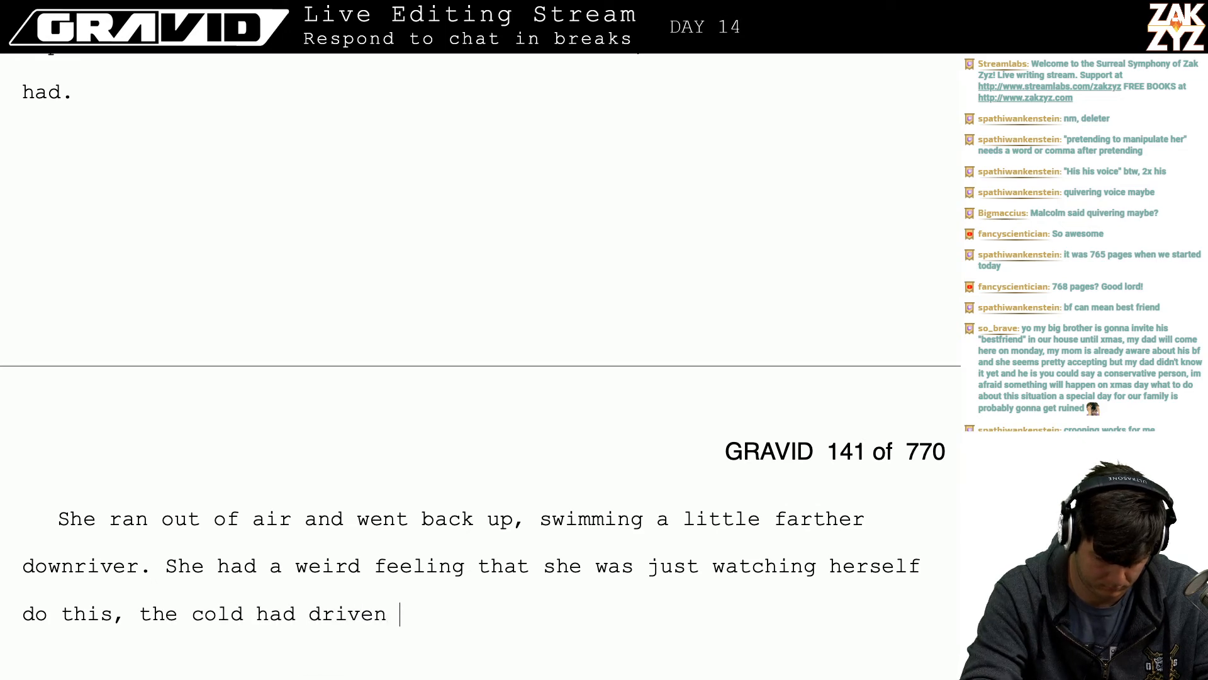
type("all thought ")
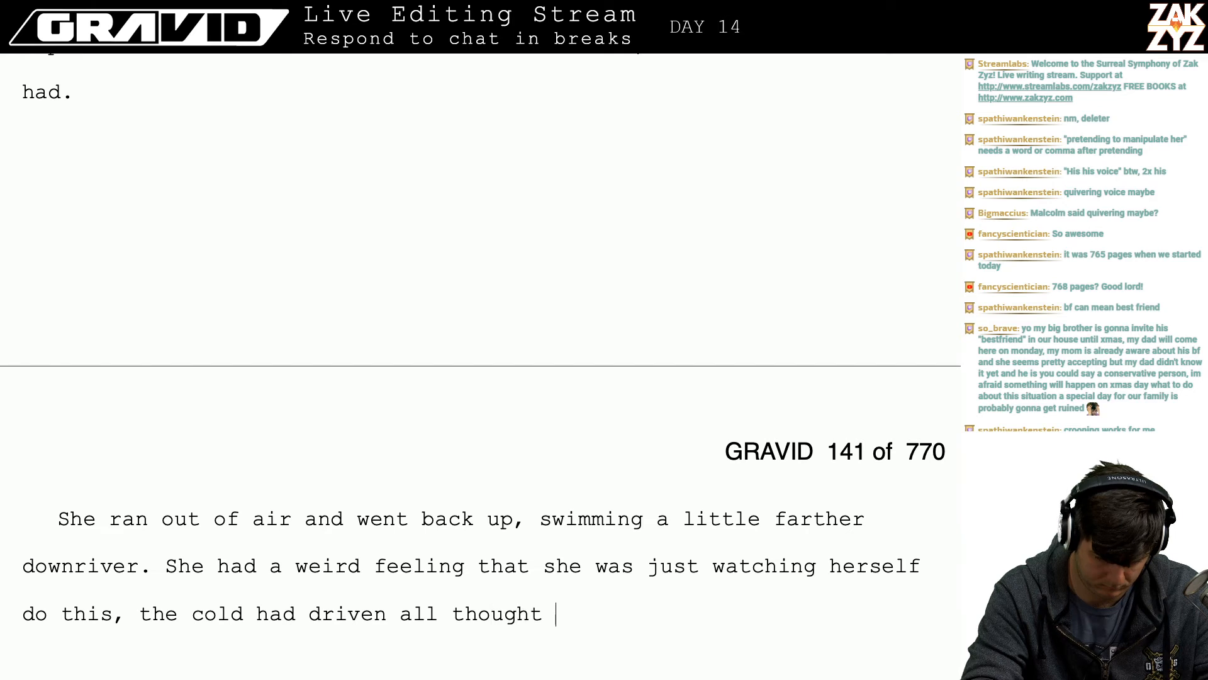
type("out of her, and sh")
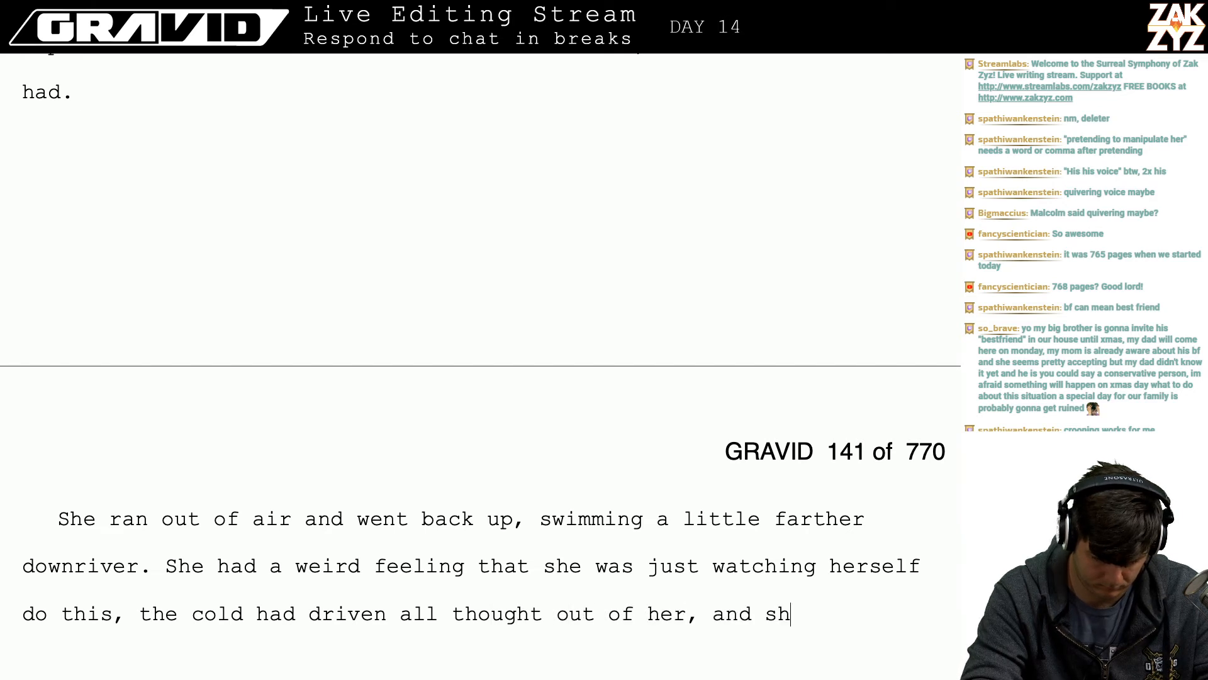
type("e was")
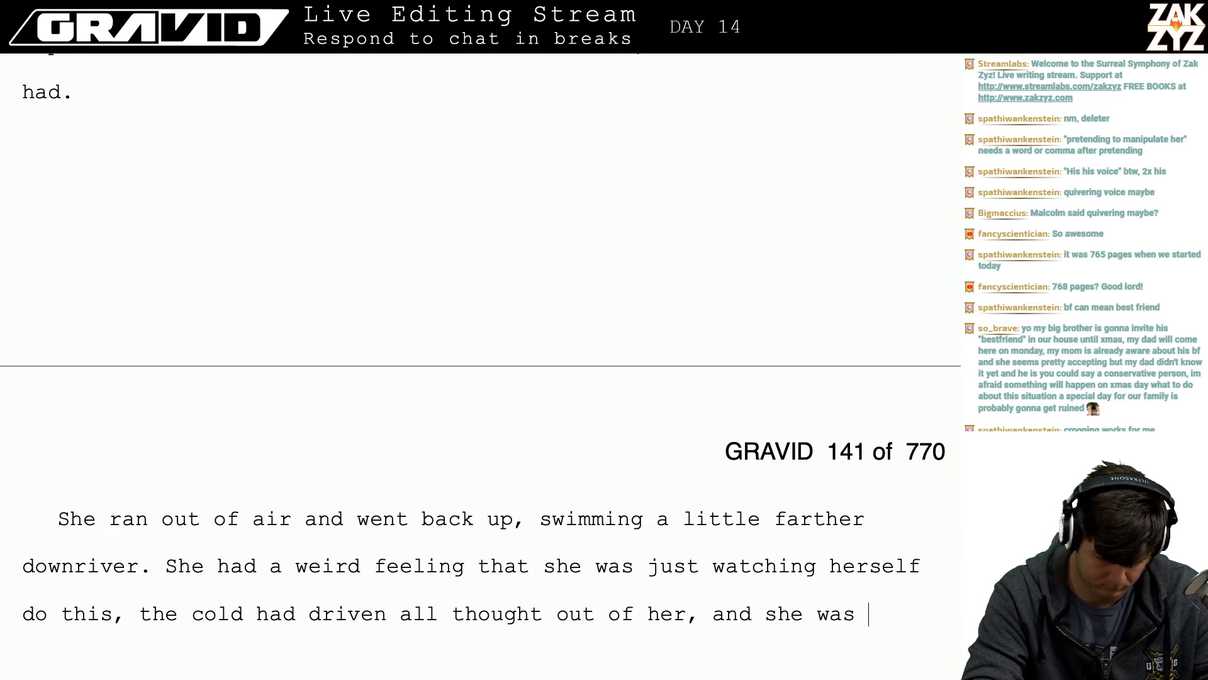
type(" j")
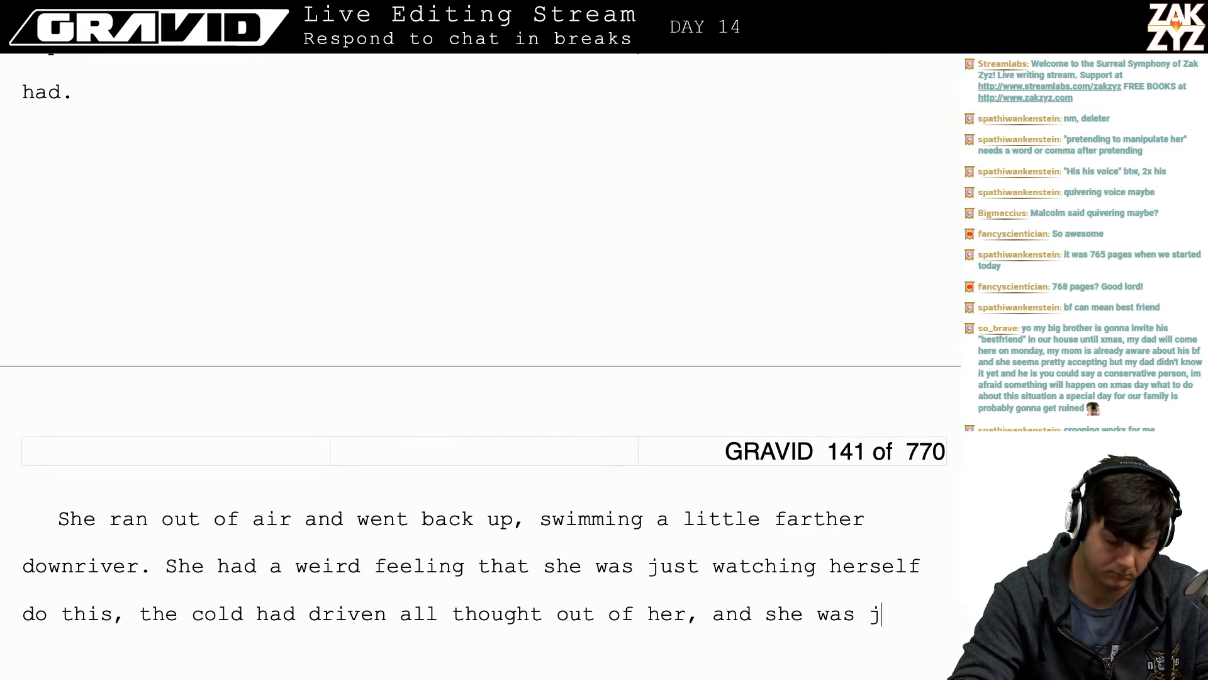
- Split the unfinished "She had a weird feeling" sentence off into its own paragraph and return to the end of "downriver."
left_click(161, 561)
key("Return")
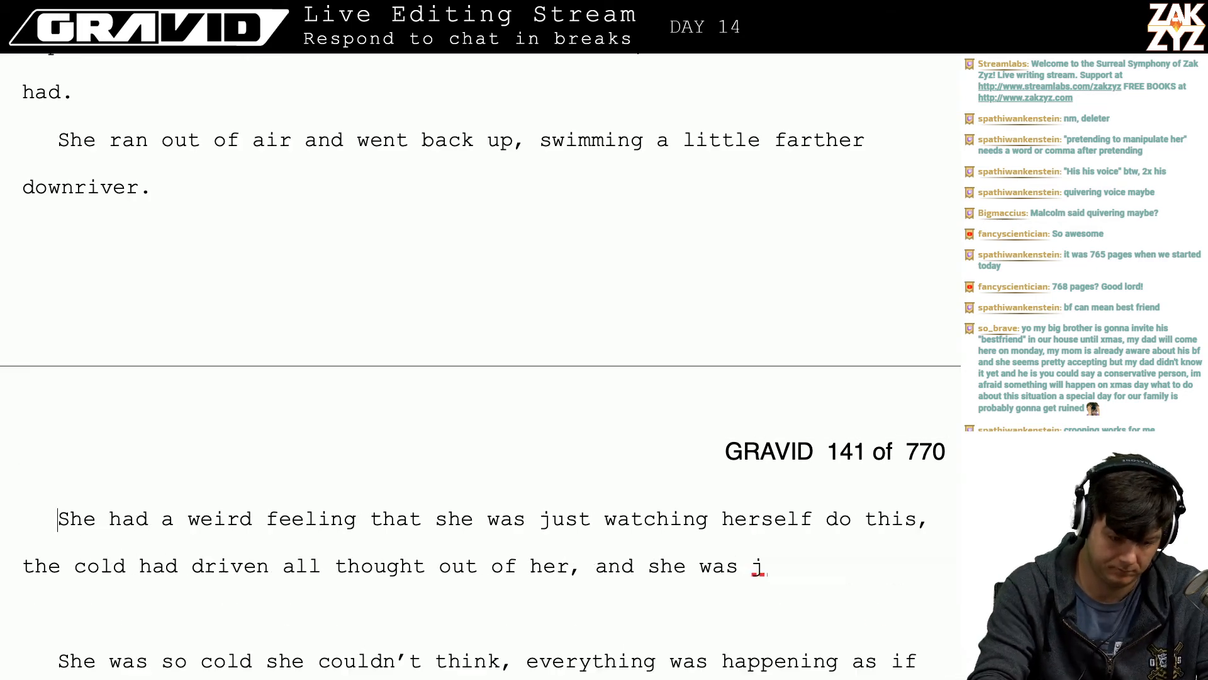
key("Return")
key("Left")
key("Left")
- Begin a new sentence after "downriver." with "The cold had driven all thoughts away, she felt strangely as if she was on autopilot,"
type("The cold h")
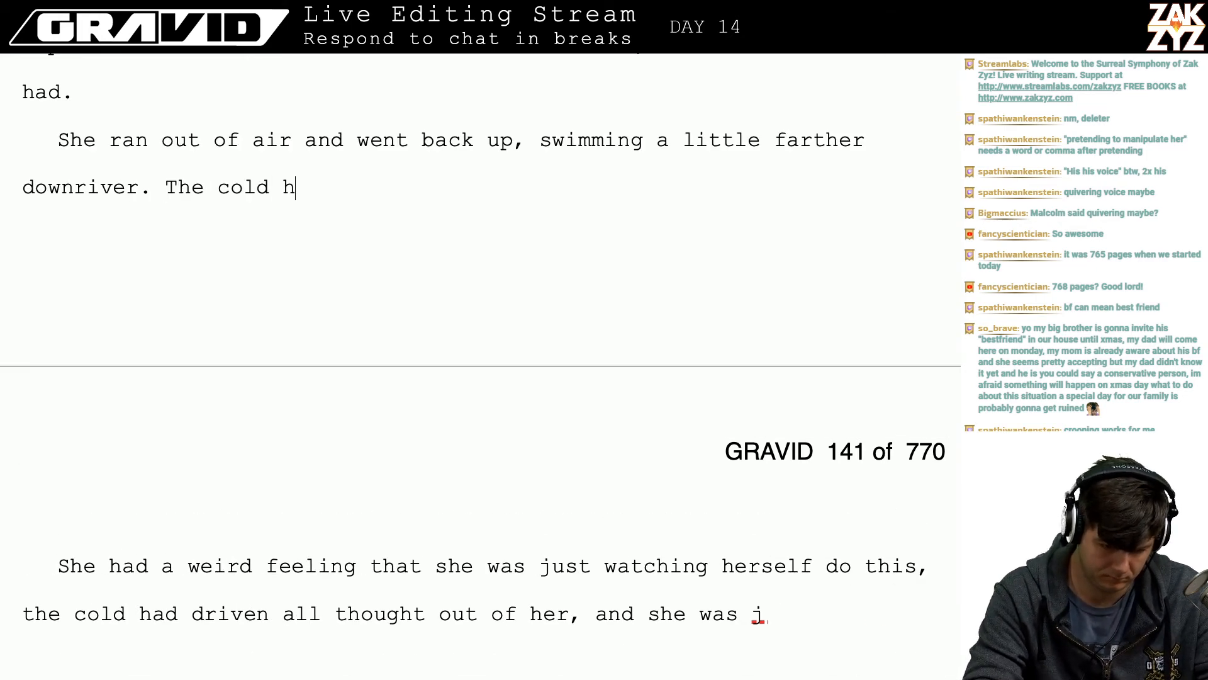
type("ad driven")
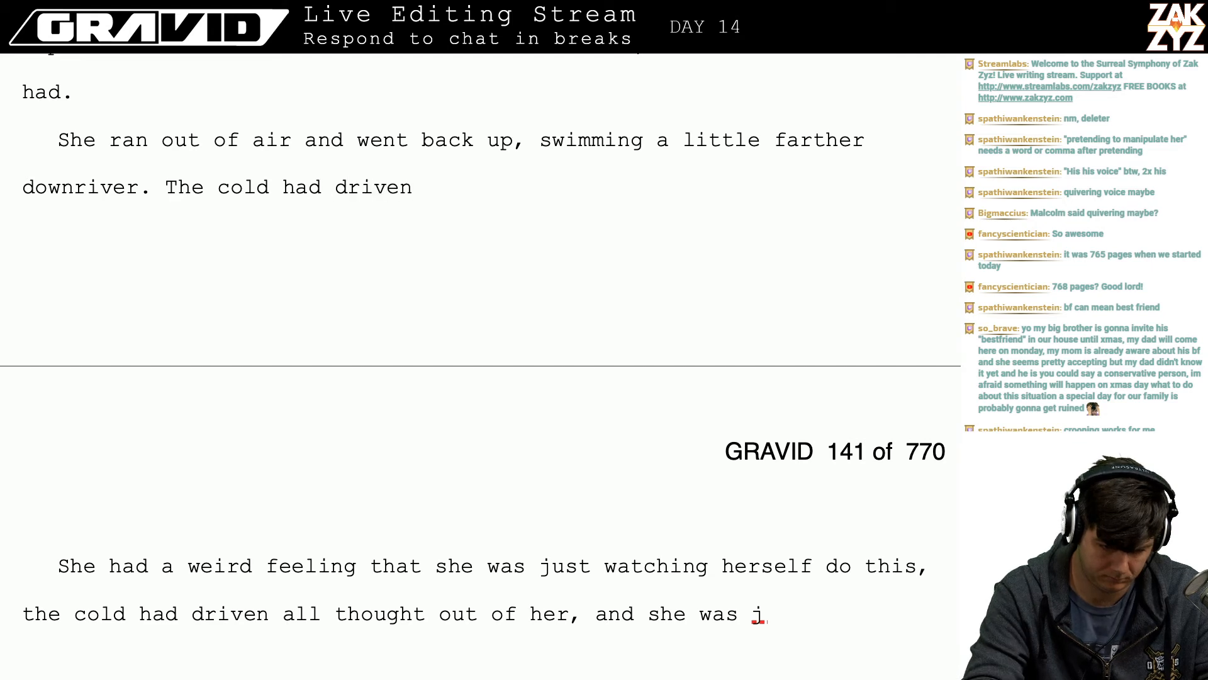
type(" all thoughts awa")
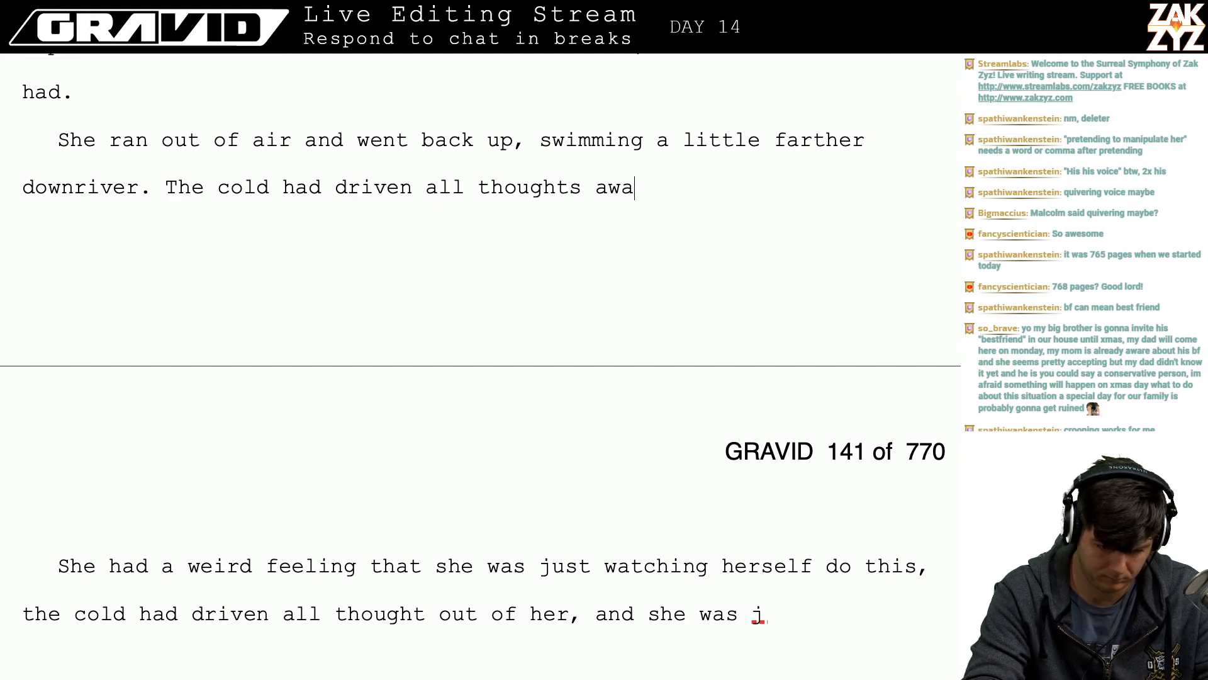
type("y, she felt strangely i")
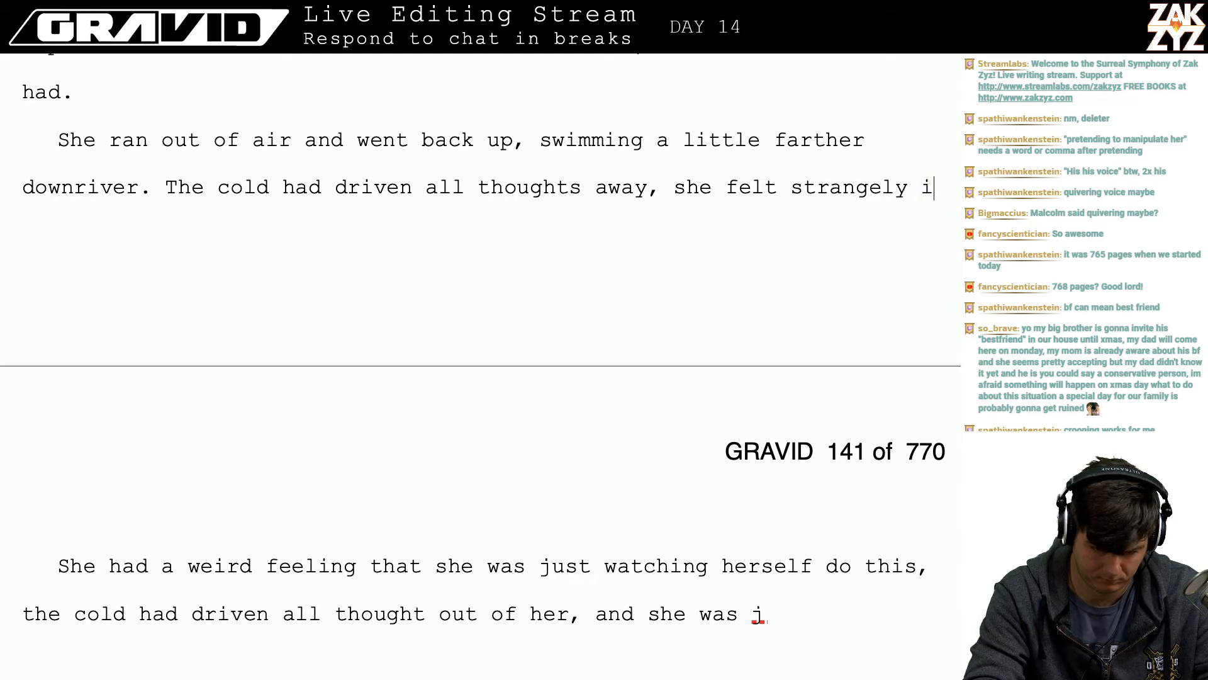
key("BackSpace")
type("as ")
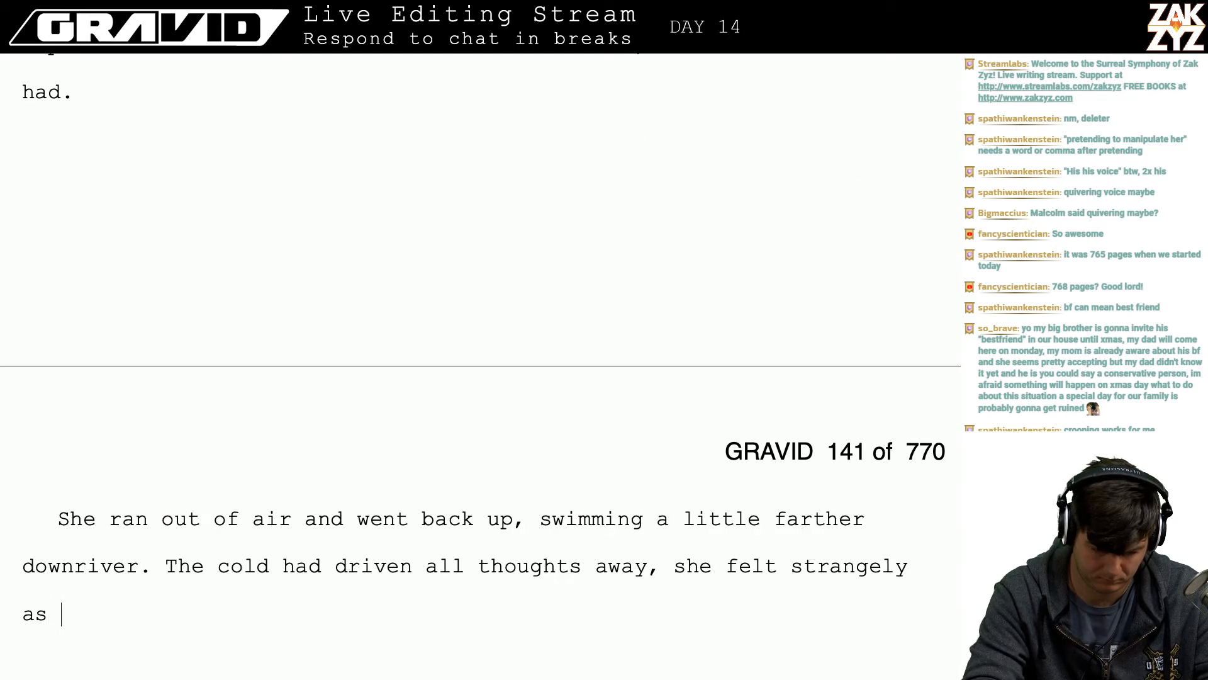
type("if she was on aut")
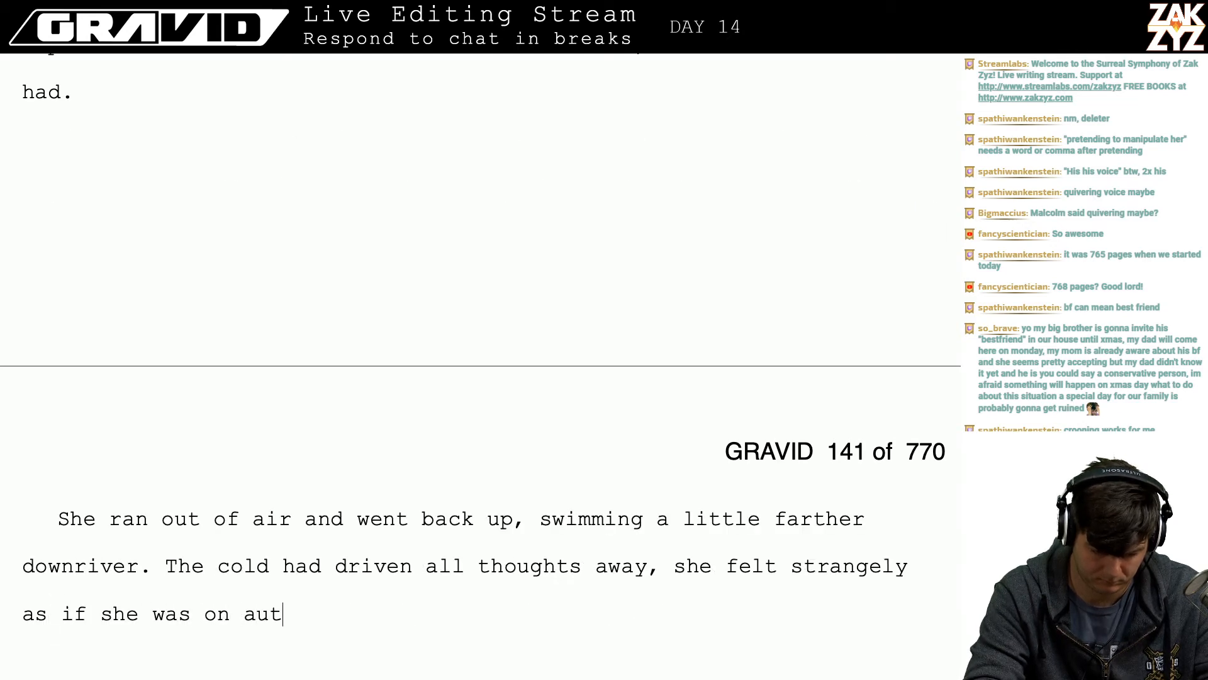
type("opilot, wat")
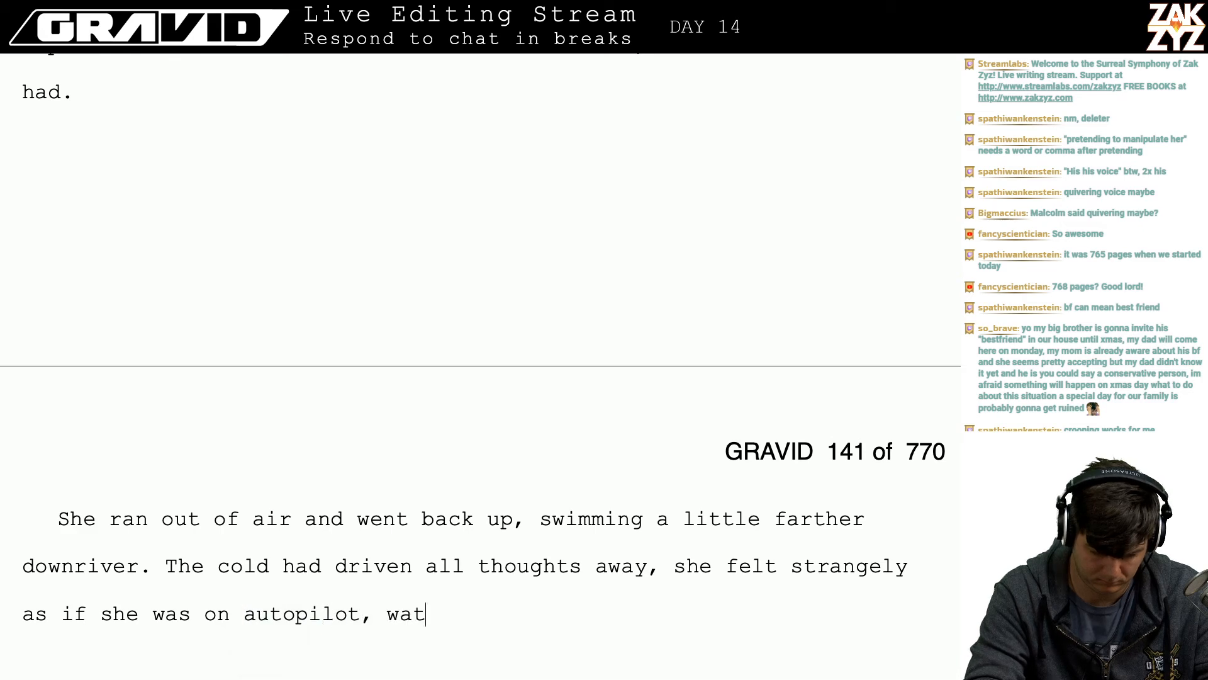
- Replace "on autopilot," with "watching this happen to someone else." to finish the sentence
type("hin")
key("BackSpace")
key("BackSpace")
key("BackSpace")
key("BackSpace")
type("c")
key("BackSpace")
key("BackSpace")
key("BackSpace")
key("BackSpace")
key("BackSpace")
key("BackSpace")
key("BackSpace")
key("BackSpace")
key("BackSpace")
key("BackSpace")
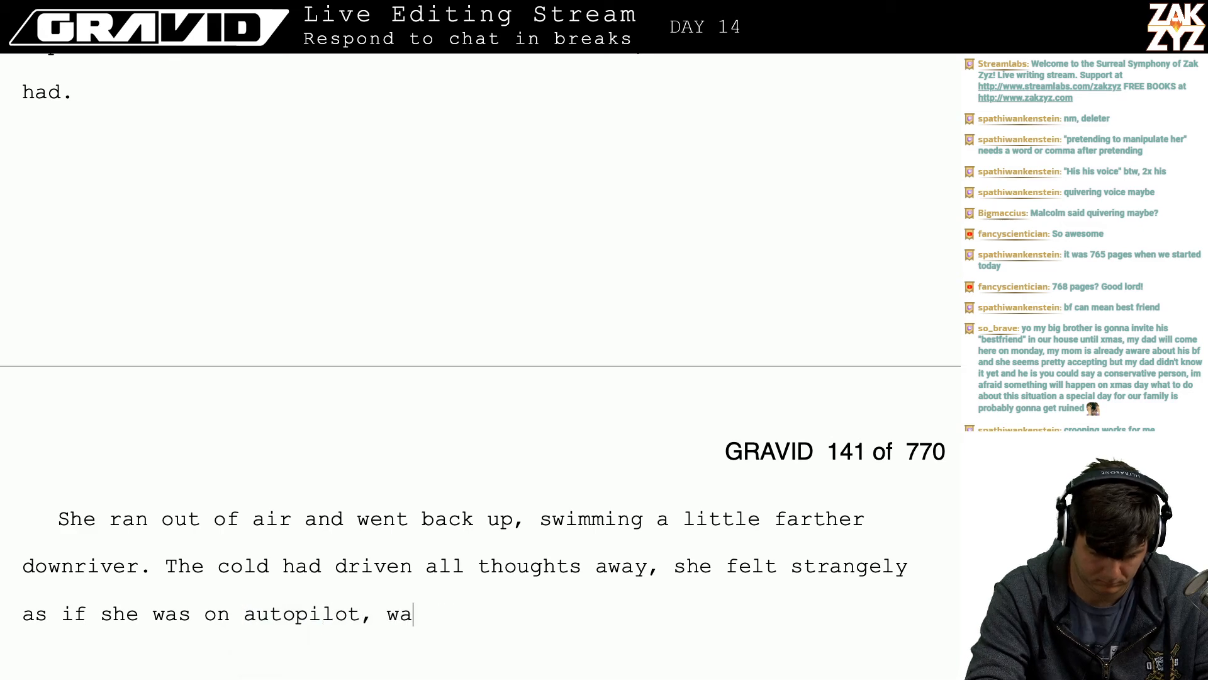
key("BackSpace")
key("BackSpace")
key("BackSpace")
key("BackSpace")
key("BackSpace")
key("BackSpace")
key("BackSpace")
key("BackSpace")
key("BackSpace")
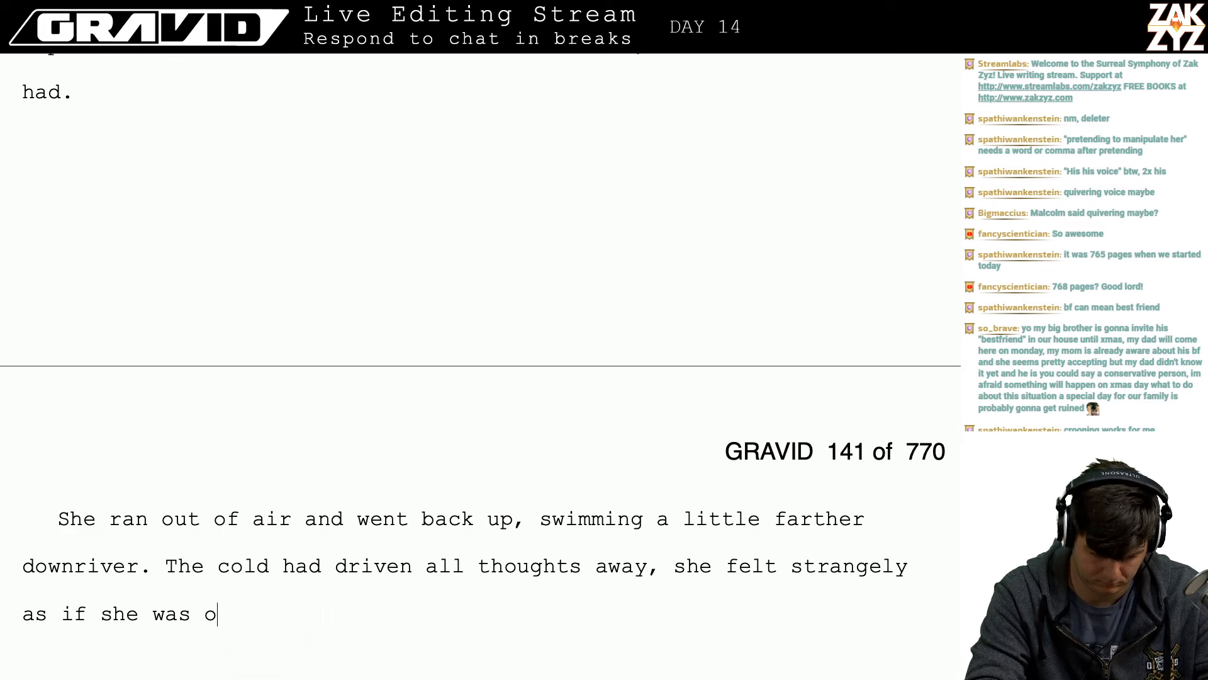
type("s wat")
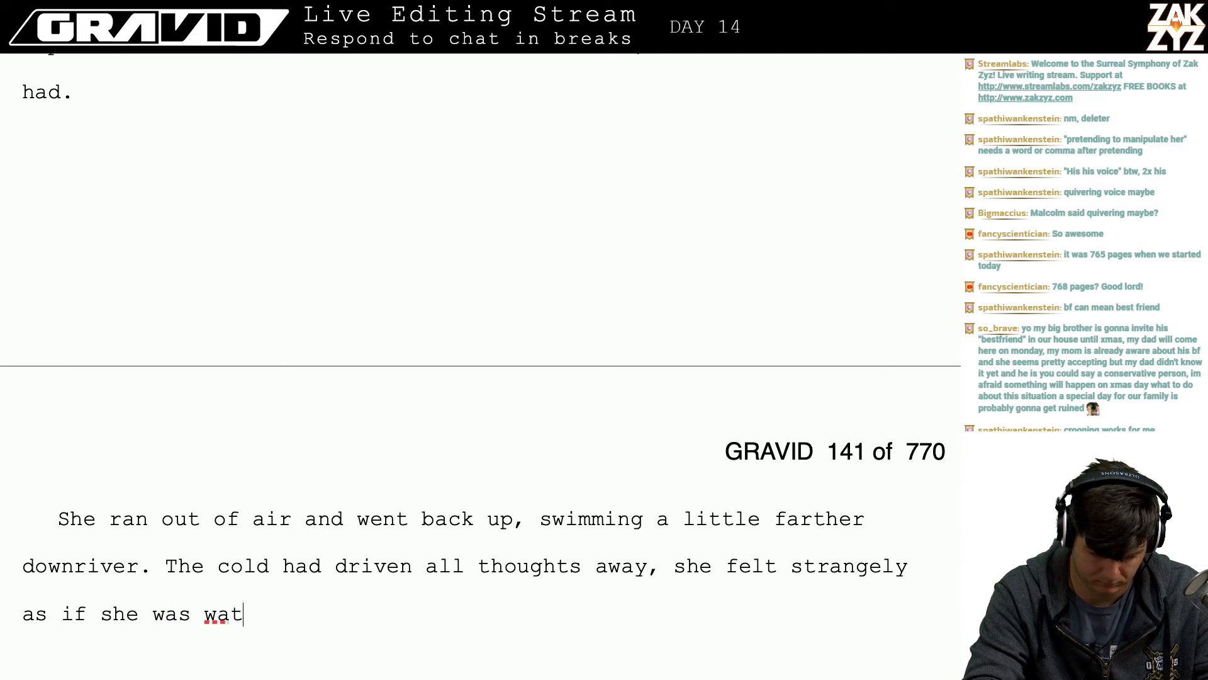
type("ching this happen")
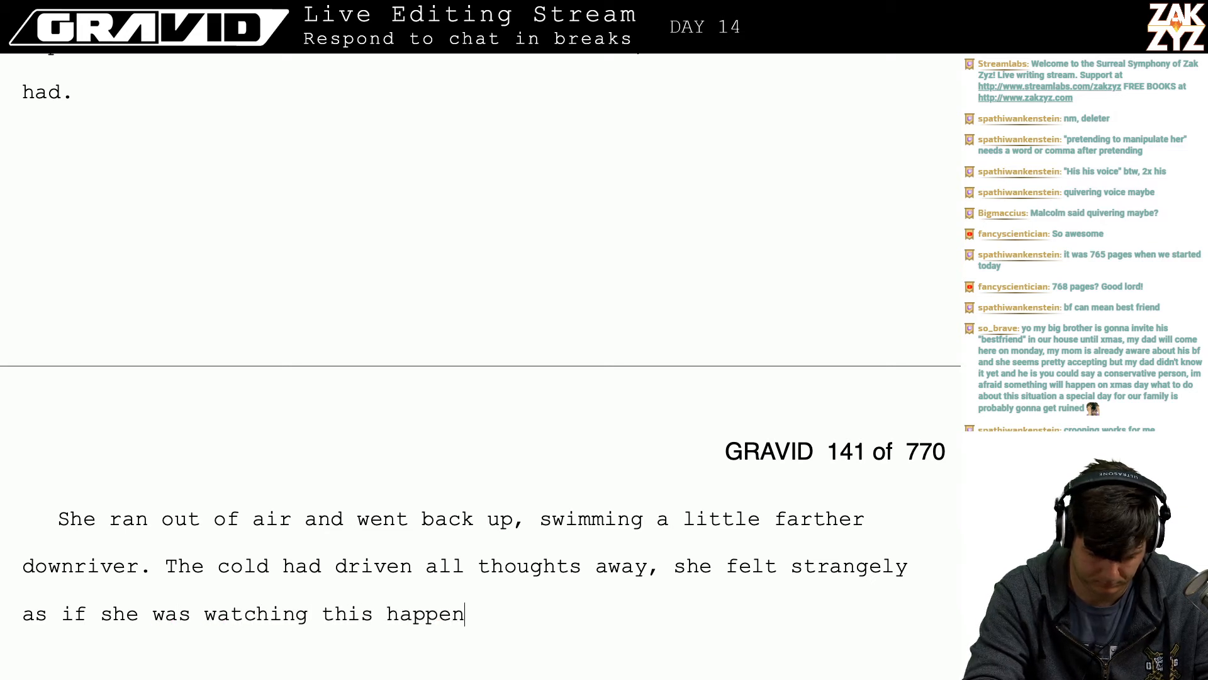
type(" to someone ele")
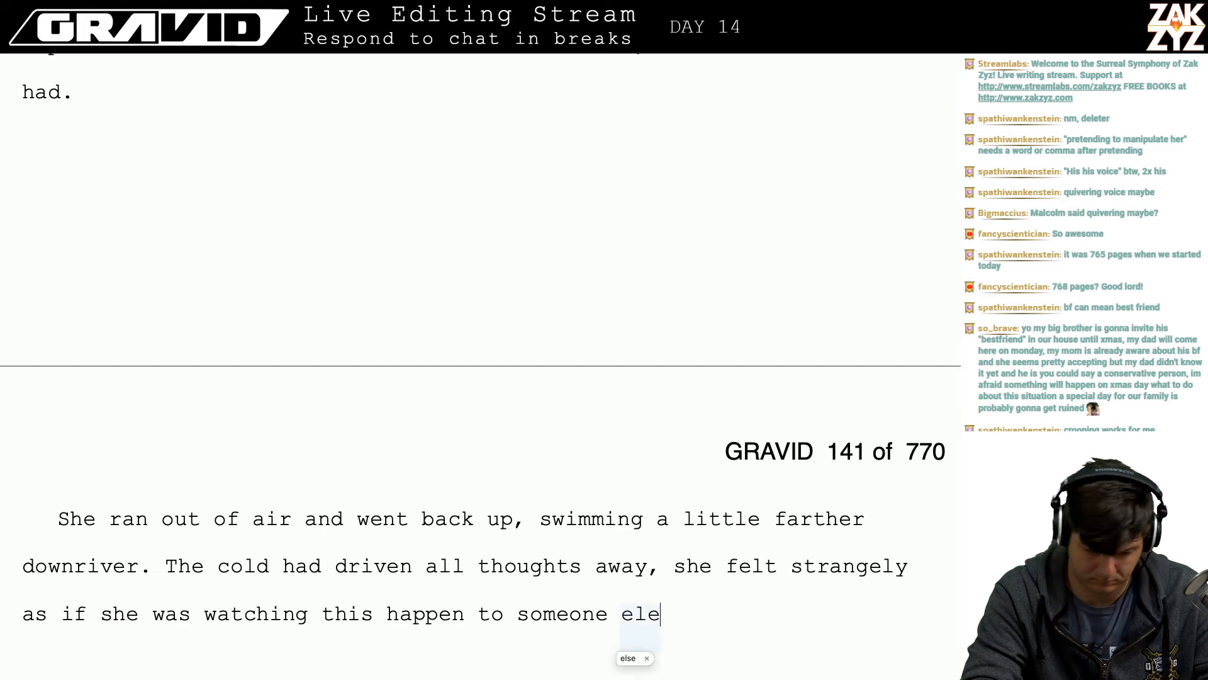
type("se")
key("BackSpace")
key("BackSpace")
key("BackSpace")
type("se.")
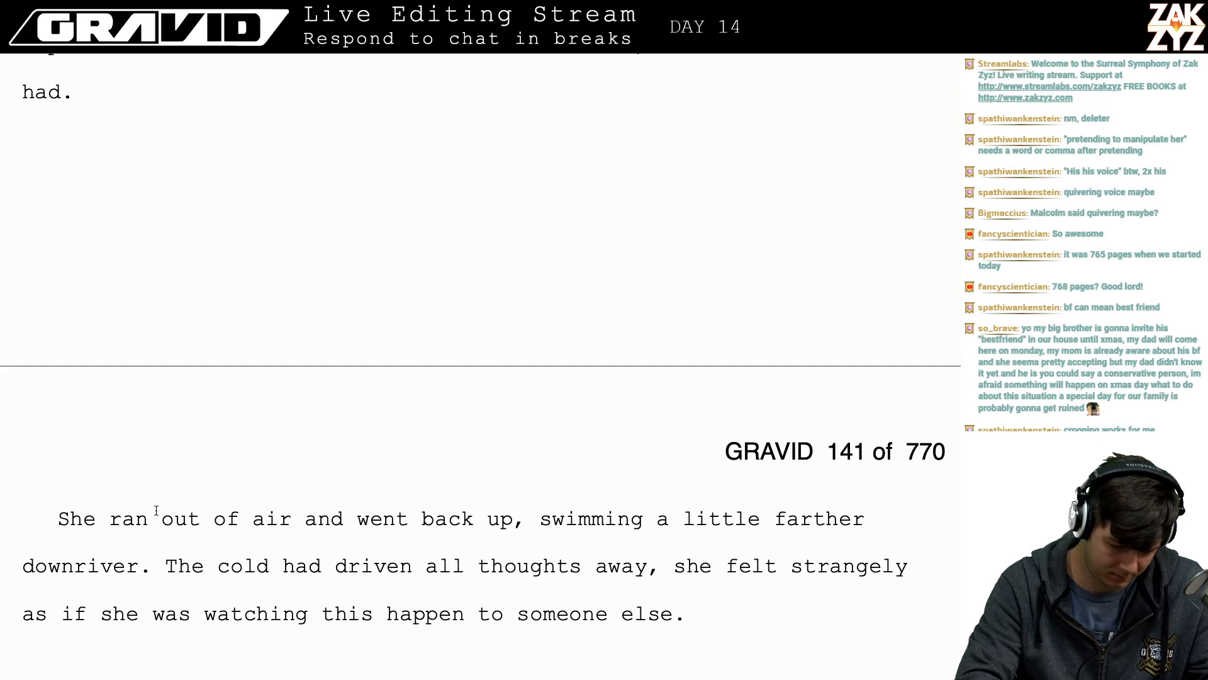
- Replace "She" with "Freya" at the start of the "ran out of air" paragraph
key("Left")
key("Left")
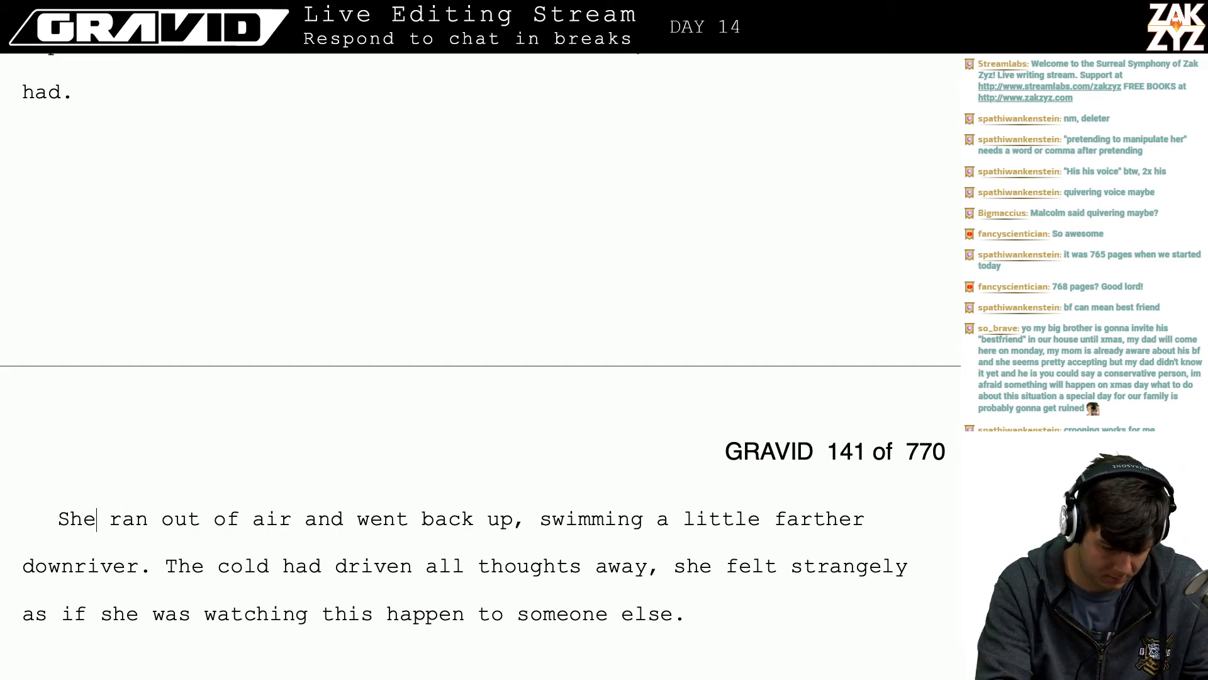
key("BackSpace")
key("BackSpace")
key("BackSpace")
type("Freya")
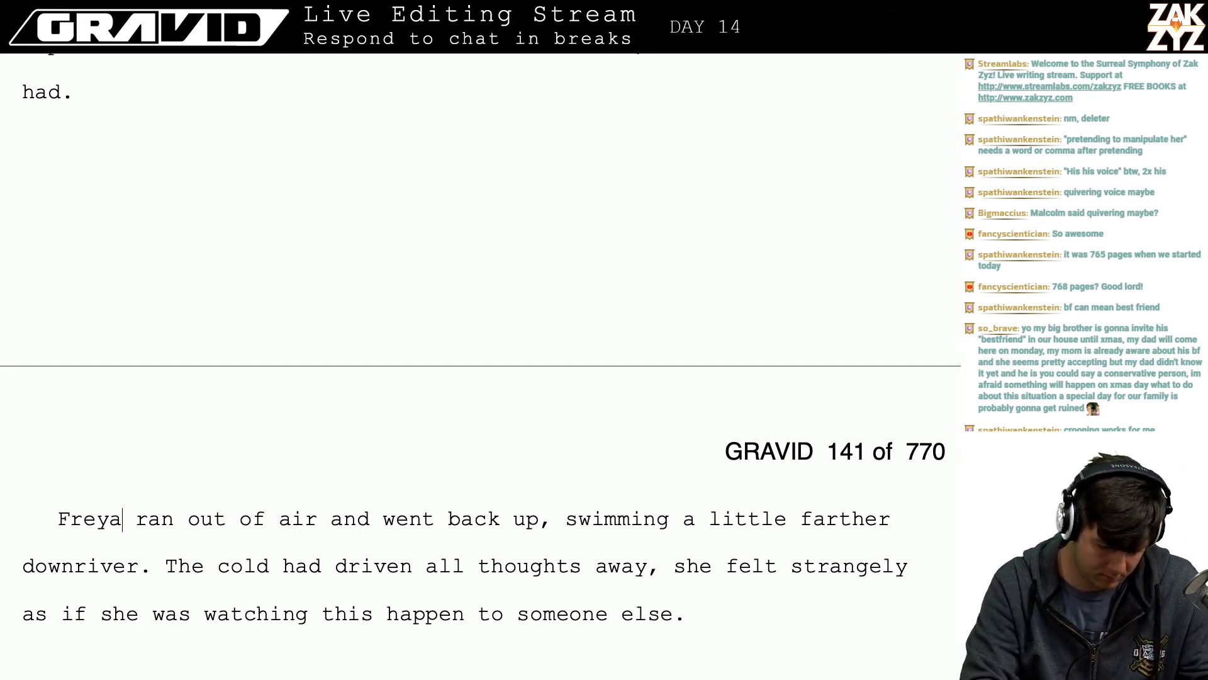
- Insert "to breathe, the current was carrying her downriver." after "Freya ran out of air and went back up"
left_click(540, 520)
type("to breathe")
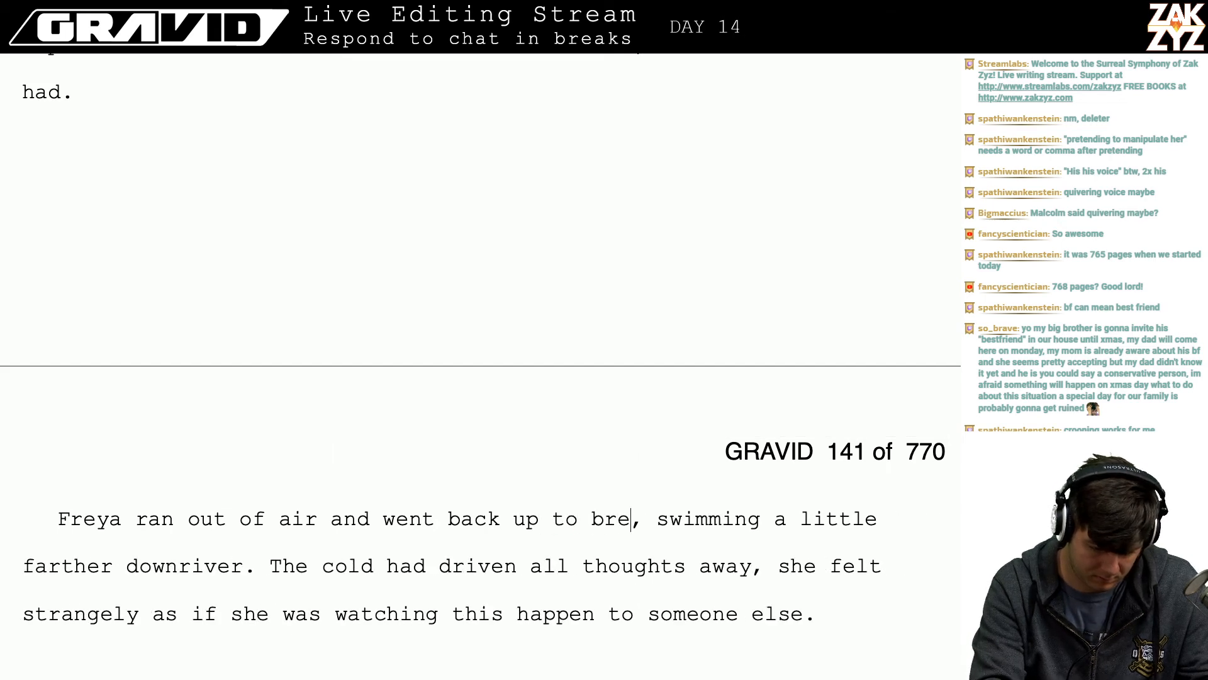
type(",")
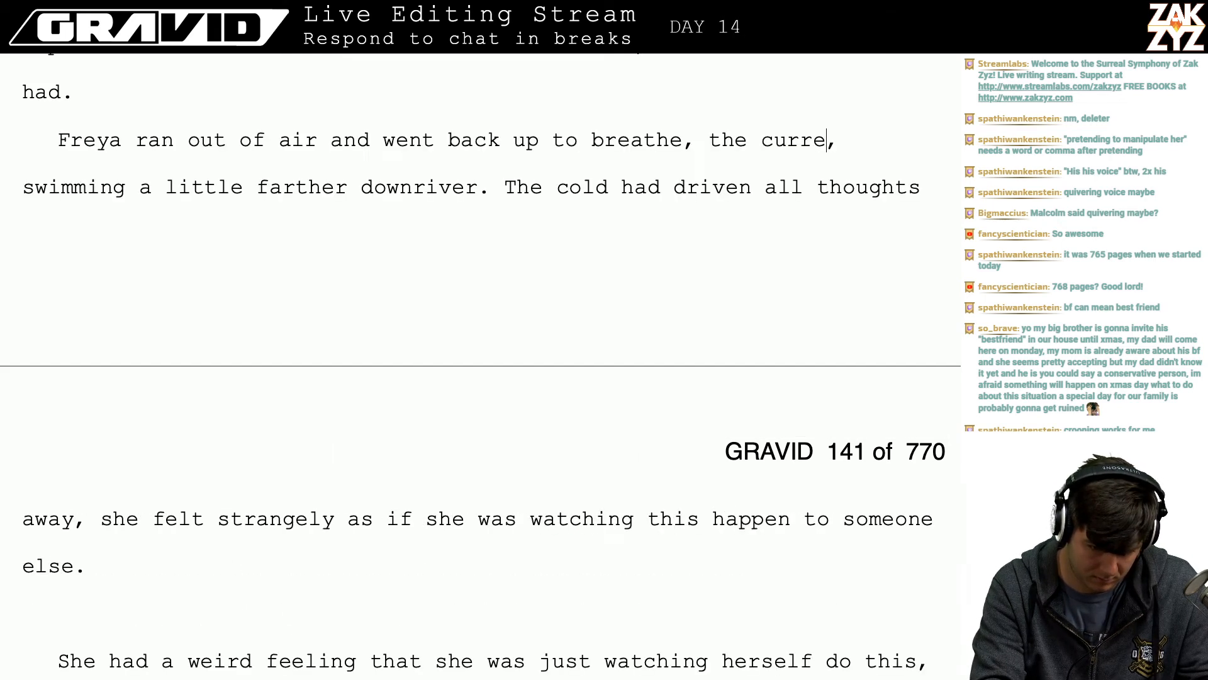
type(" the current was carrying her dow, swimming a ")
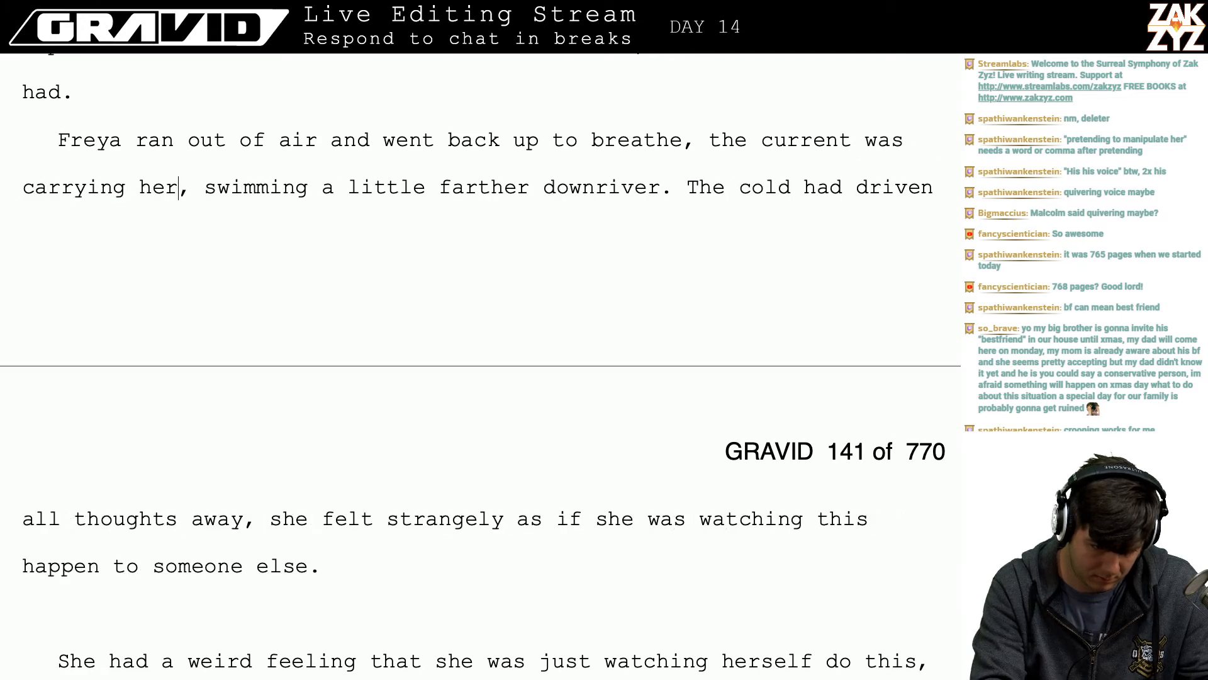
type("litt")
key("BackSpace")
key("BackSpace")
key("BackSpace")
key("BackSpace")
key("BackSpace")
key("BackSpace")
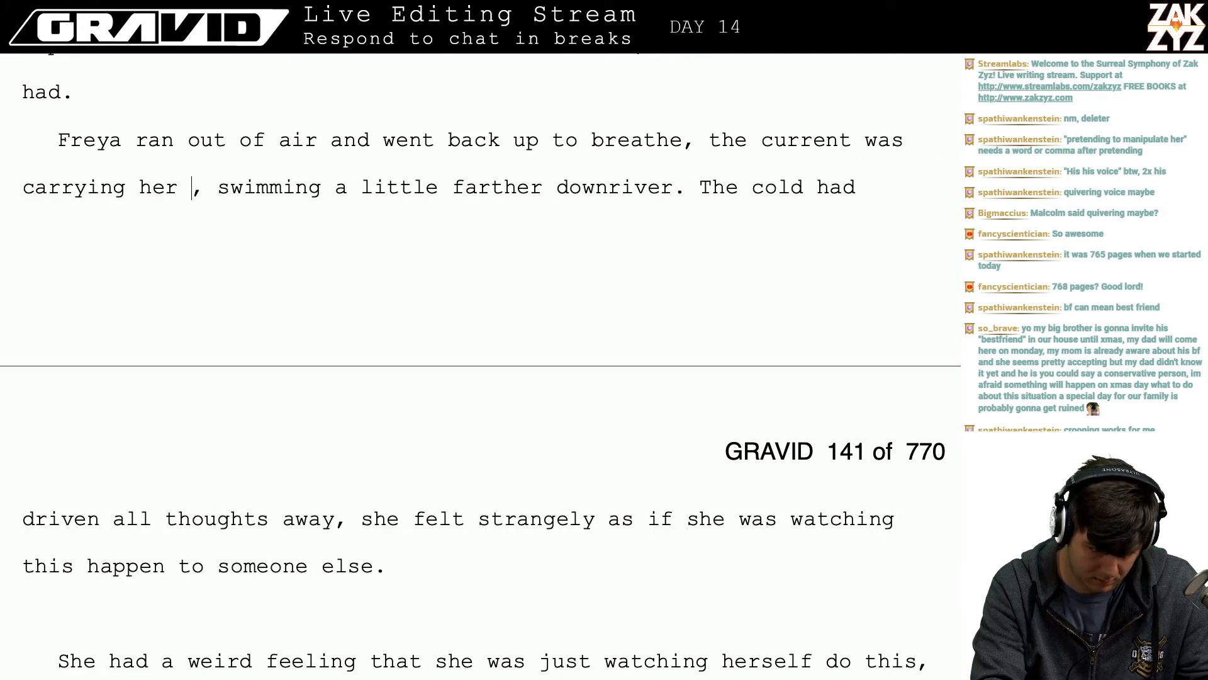
type("downriver.")
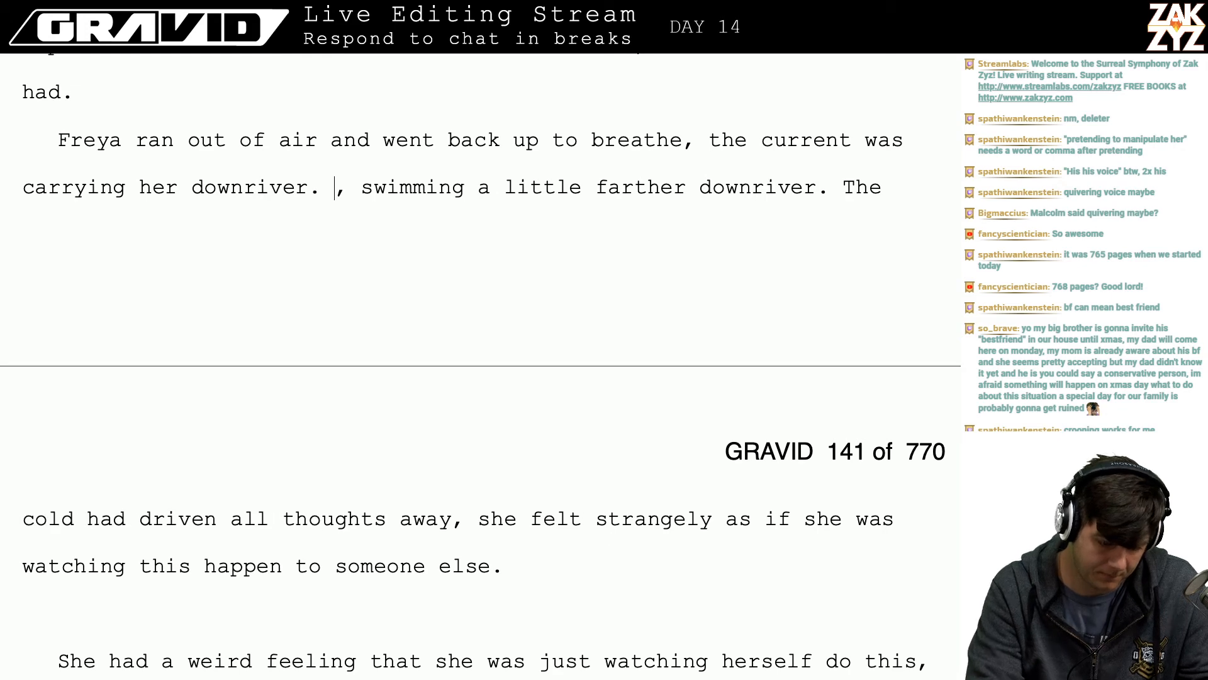
- Delete the leftover fragment ", swimming a little farther downriver." before "The cold had driven all thoughts away"
key("shift+Right")
key("shift+Right")
key("shift+Right")
key("shift+Right")
key("shift+Right")
key("shift+Right")
key("shift+Right")
key("shift+Right")
key("shift+Right")
key("shift+Right")
key("shift+Right")
key("shift+Right")
key("shift+Right")
key("shift+Right")
key("shift+Right")
key("shift+Right")
key("shift+Right")
key("shift+Right")
key("shift+Right")
key("shift+Right")
key("shift+Right")
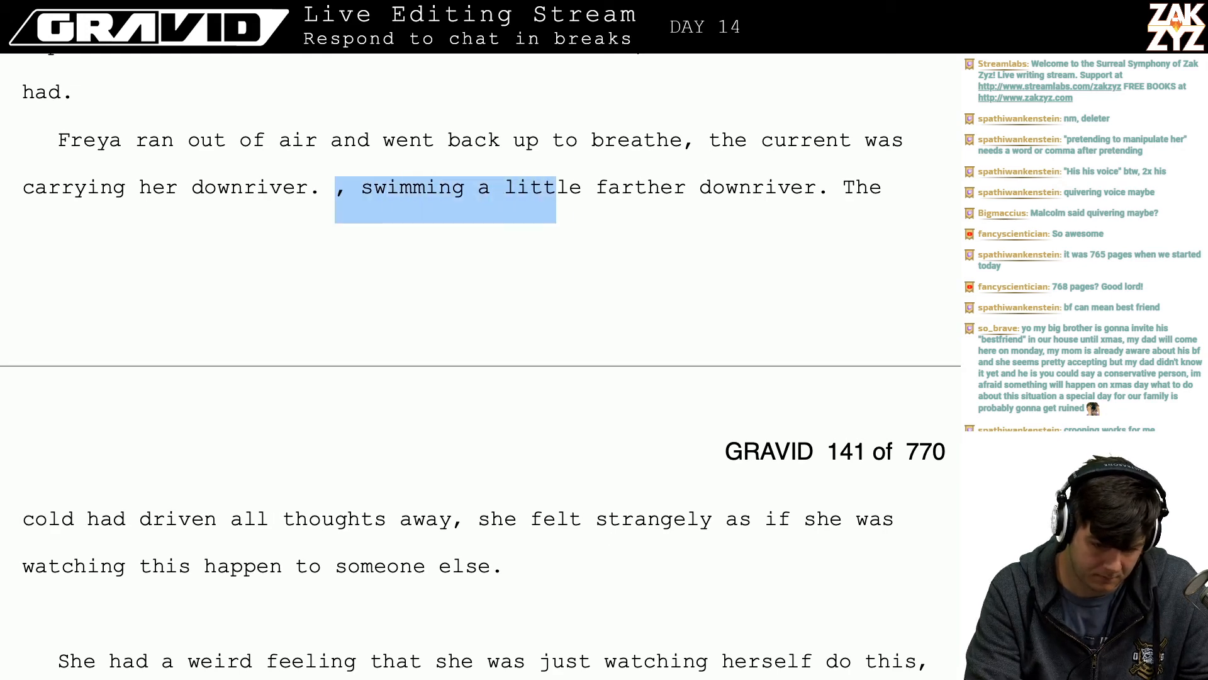
key("shift+Right")
key("shift+Right")
key("shift+Right")
key("shift+Right")
key("shift+Right")
key("shift+Right")
key("shift+Right")
key("shift+Right")
key("shift+Right")
key("shift+Right")
key("shift+Right")
key("shift+Right")
key("shift+Right")
key("shift+Right")
key("shift+Right")
key("shift+Right")
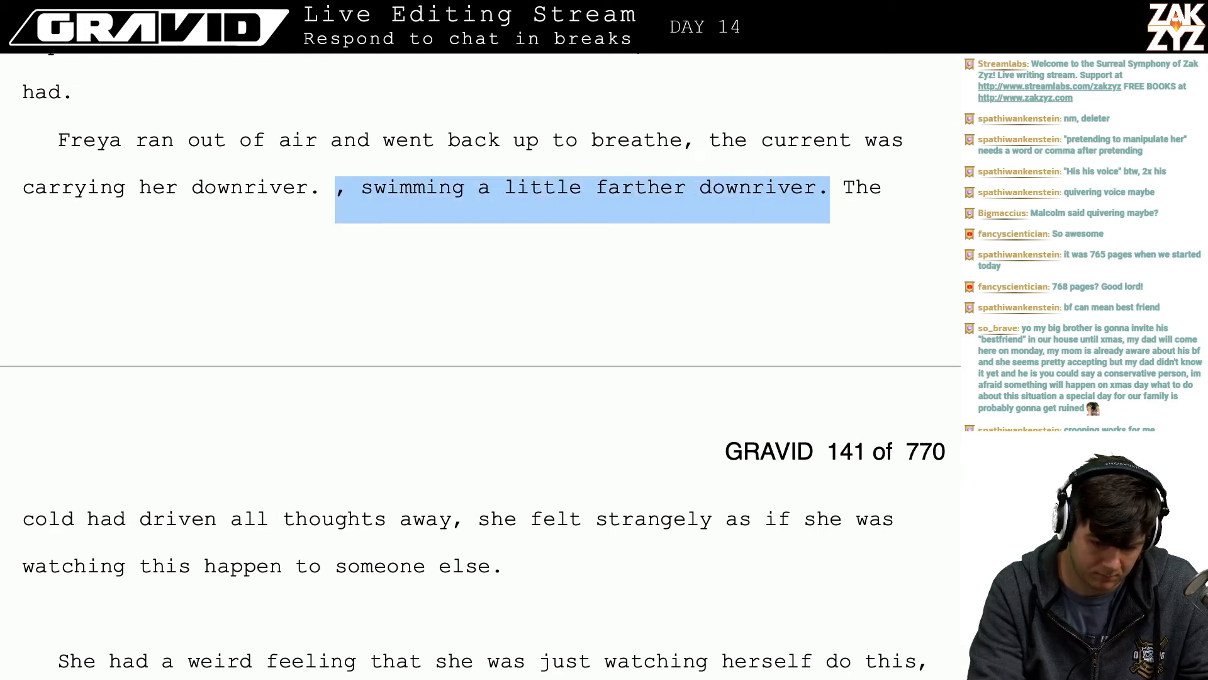
key("BackSpace")
- Add "She dove again, concentrating only on the Starball, and" after "watching this happen to someone else."
key("Down")
key("Down")
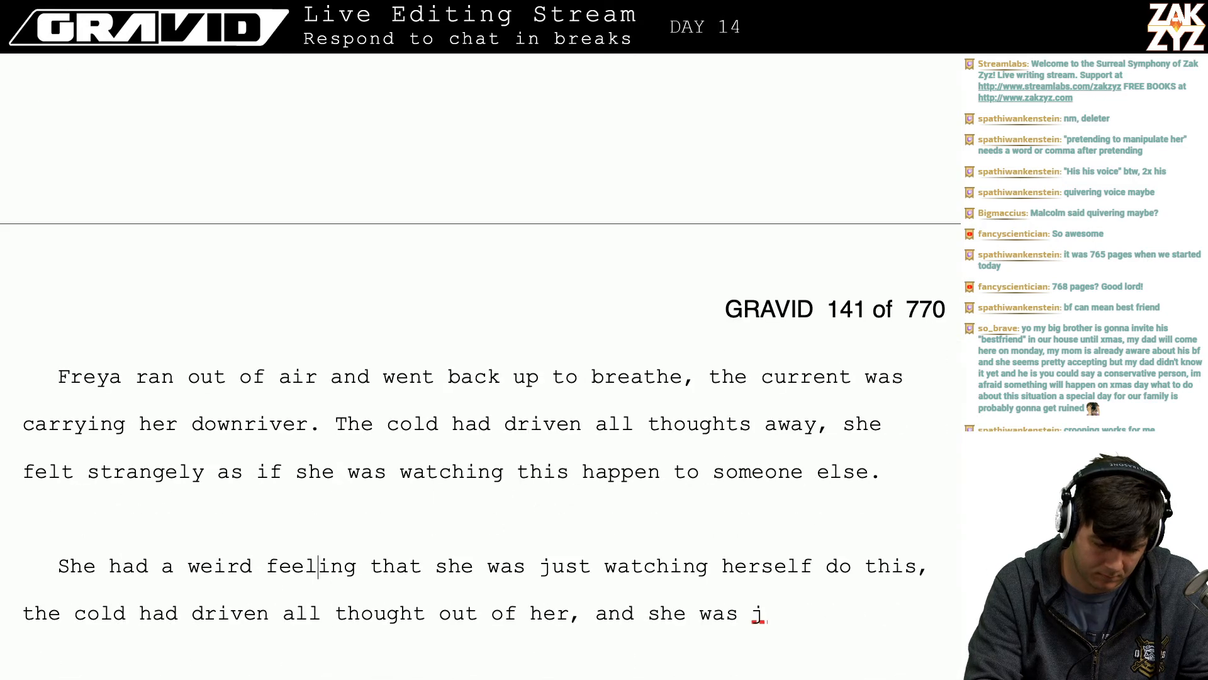
key("Left")
type("Sh")
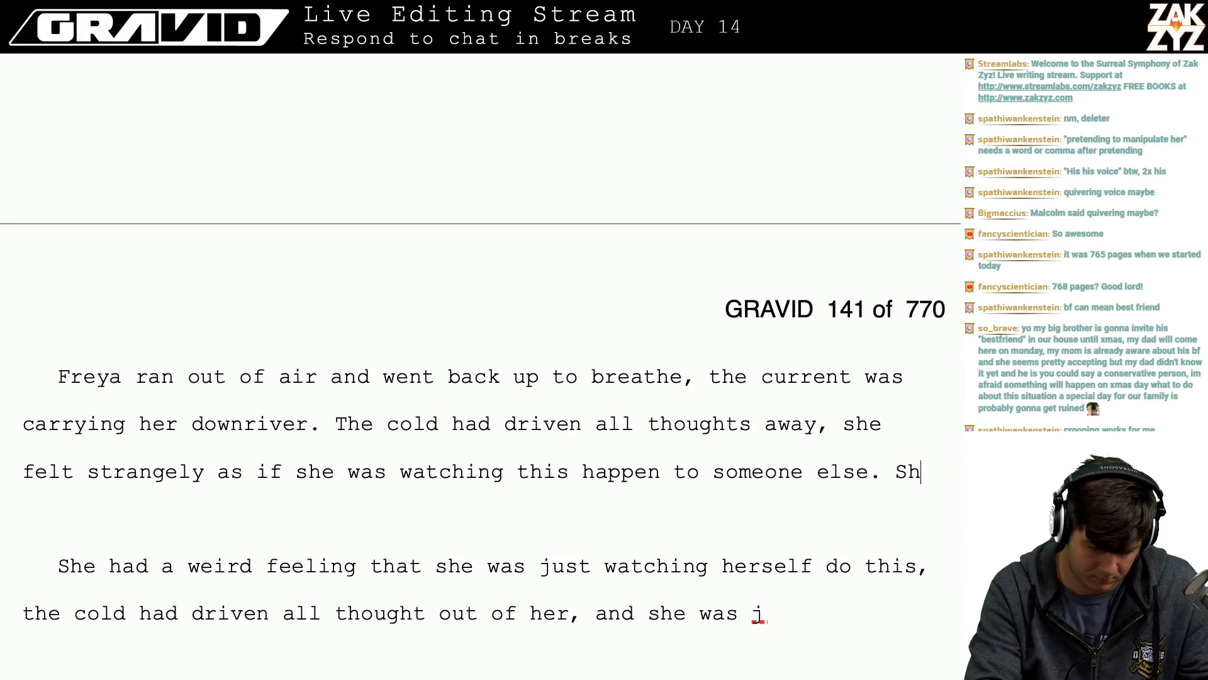
type("e dove again,")
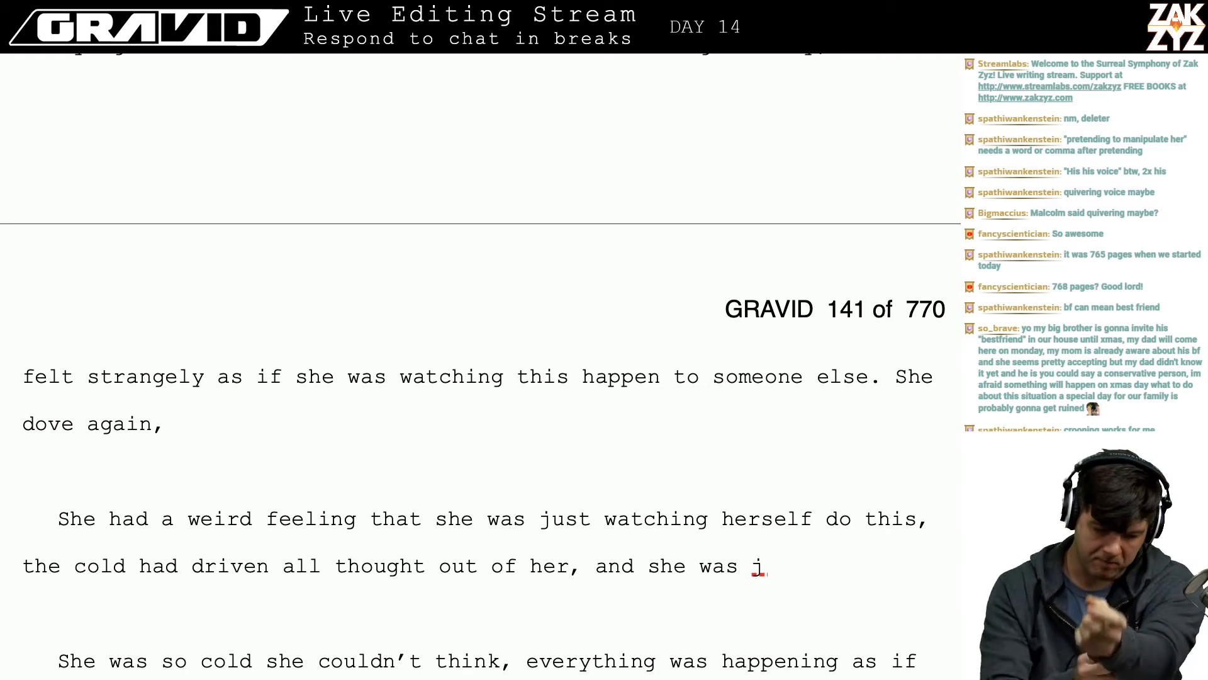
type("con")
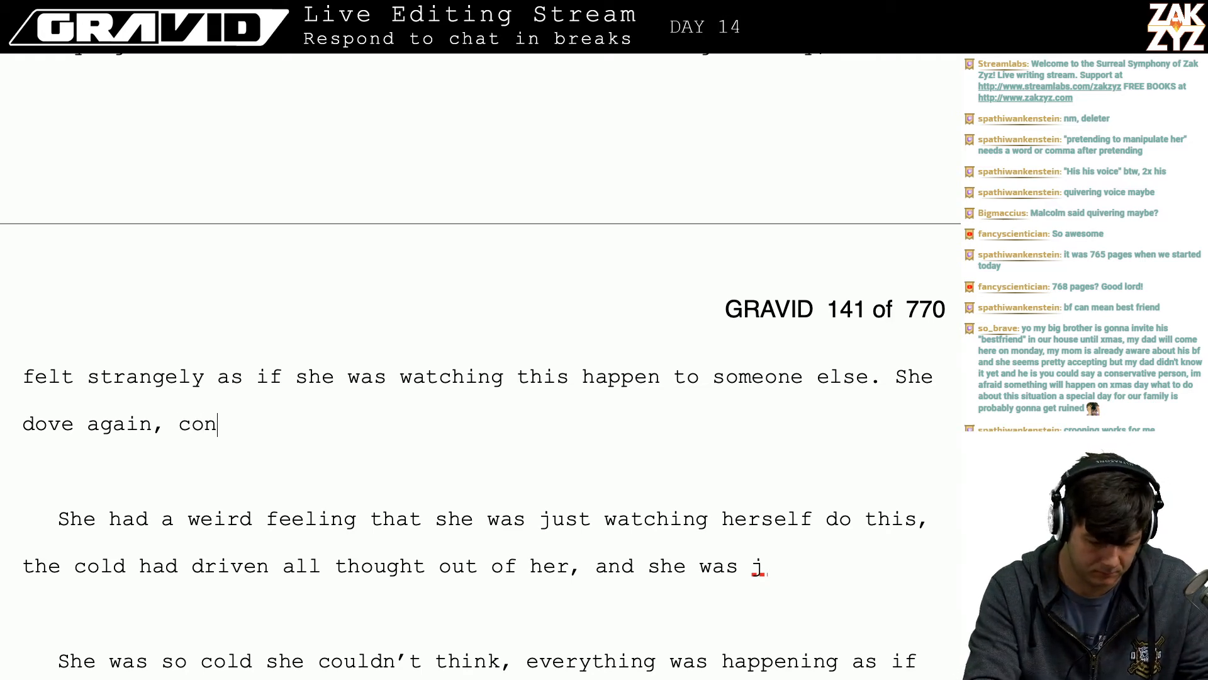
type("centrating on")
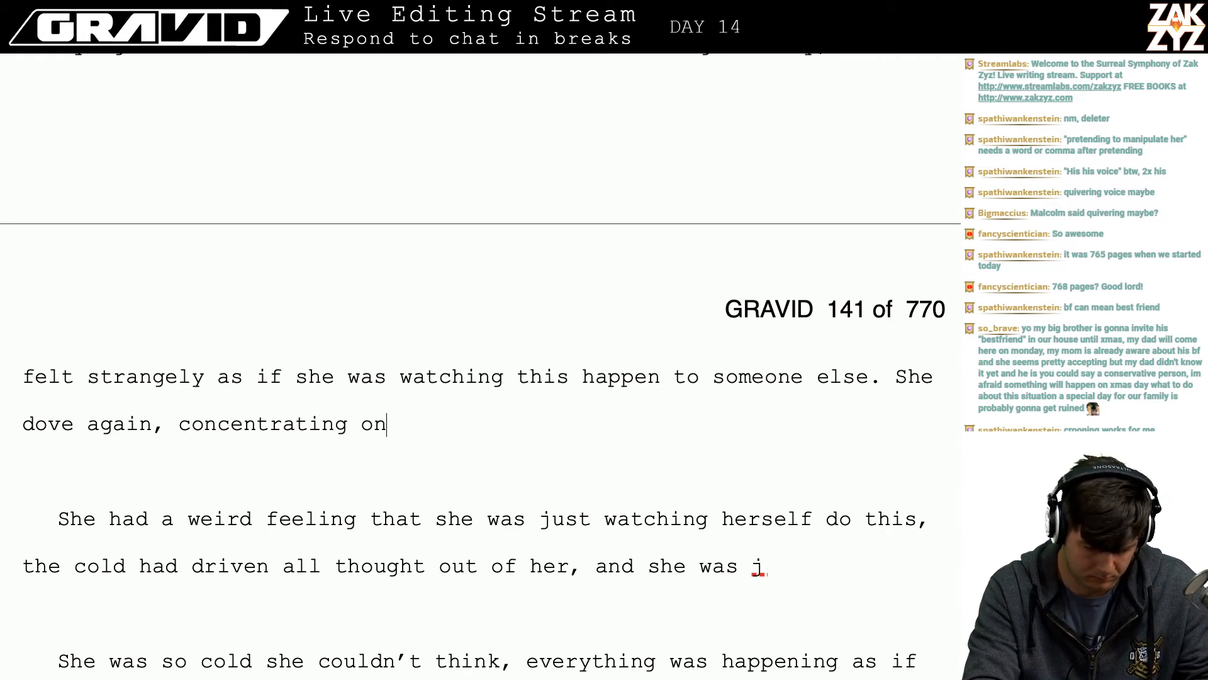
type("ly on the starball")
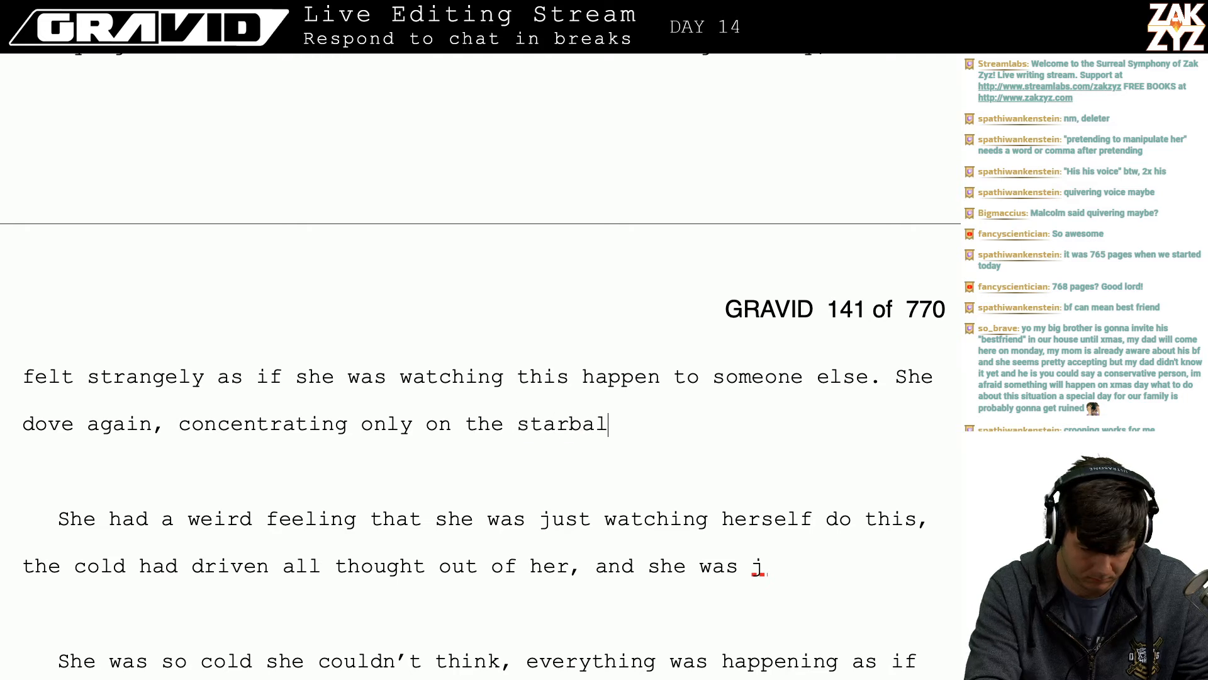
key("BackSpace")
key("BackSpace")
key("BackSpace")
key("BackSpace")
key("BackSpace")
key("BackSpace")
key("BackSpace")
key("BackSpace")
type("Starball, and ")
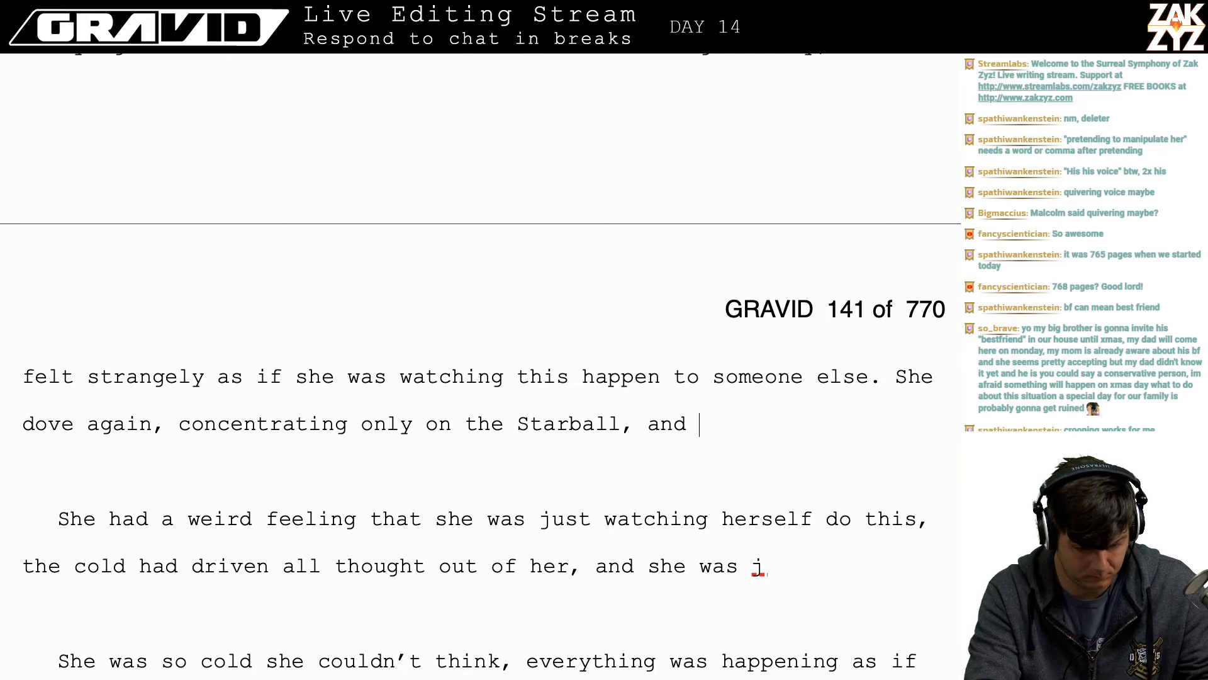
type("her hand ")
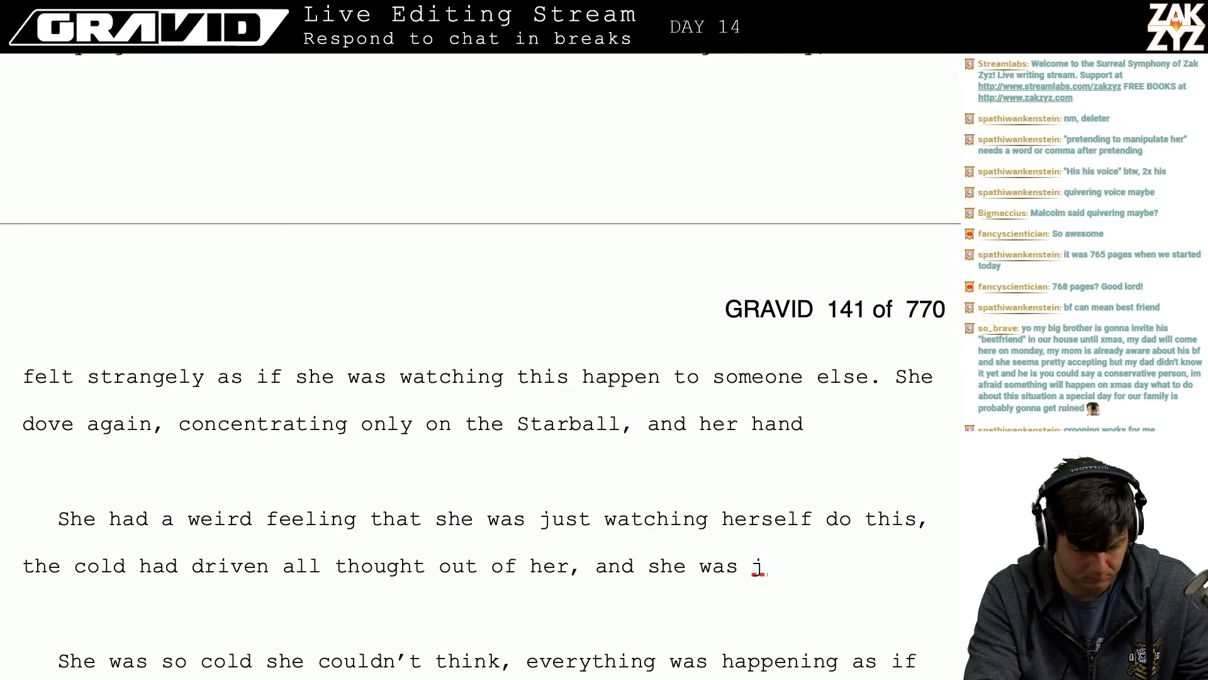
type("j")
key("BackSpace")
type("sunk in")
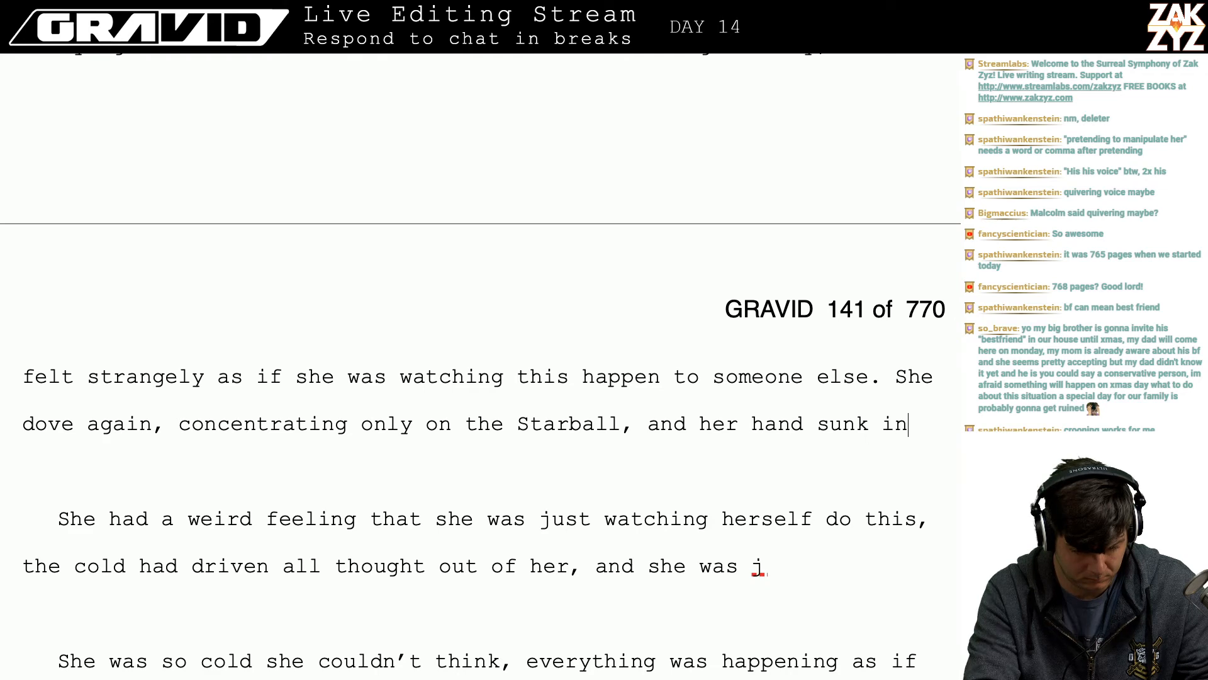
type("to cold mud")
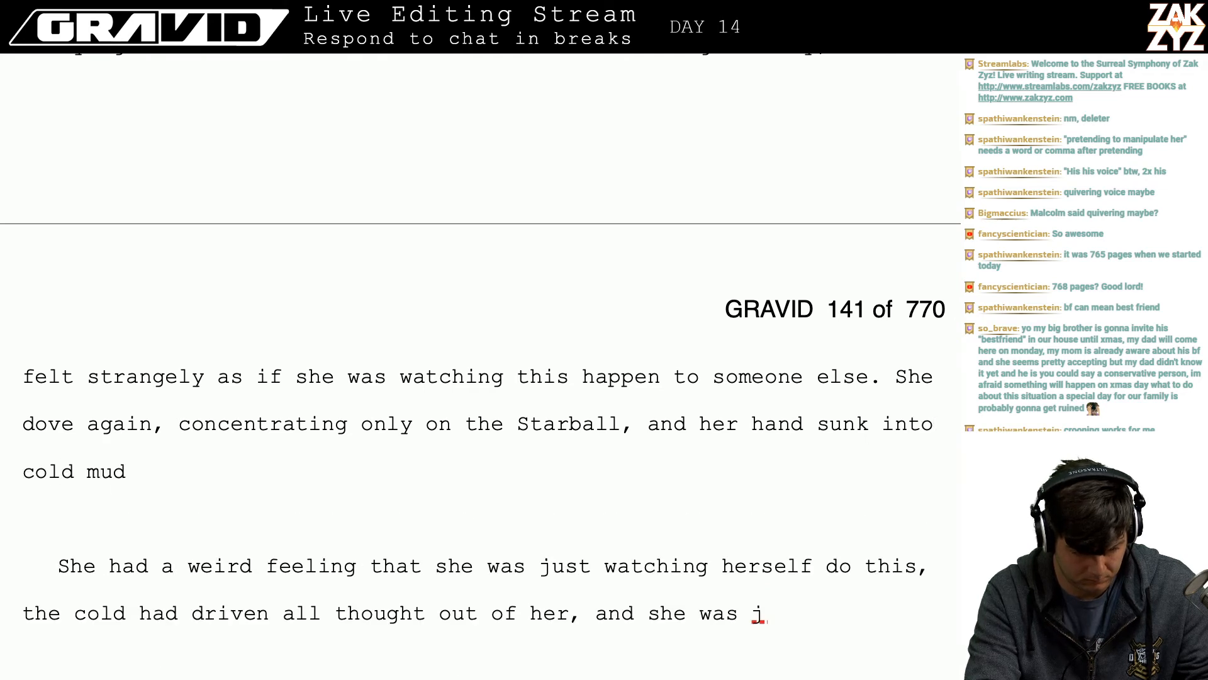
key("BackSpace")
key("BackSpace")
key("BackSpace")
key("BackSpace")
key("BackSpace")
key("BackSpace")
key("BackSpace")
key("BackSpace")
key("BackSpace")
key("BackSpace")
key("BackSpace")
key("BackSpace")
key("BackSpace")
key("BackSpace")
key("BackSpace")
key("BackSpace")
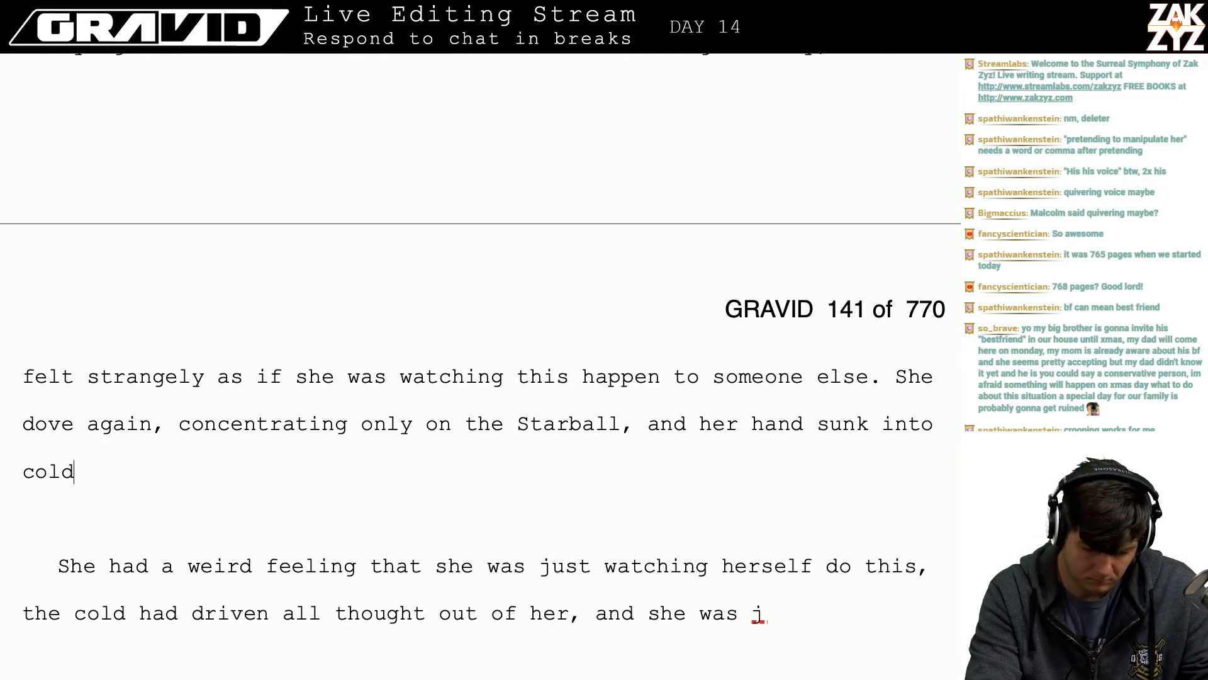
key("BackSpace")
key("BackSpace")
key("BackSpace")
key("BackSpace")
key("BackSpace")
key("BackSpace")
key("BackSpace")
key("BackSpace")
key("BackSpace")
key("BackSpace")
key("BackSpace")
key("BackSpace")
key("BackSpace")
key("BackSpace")
key("BackSpace")
key("BackSpace")
key("BackSpace")
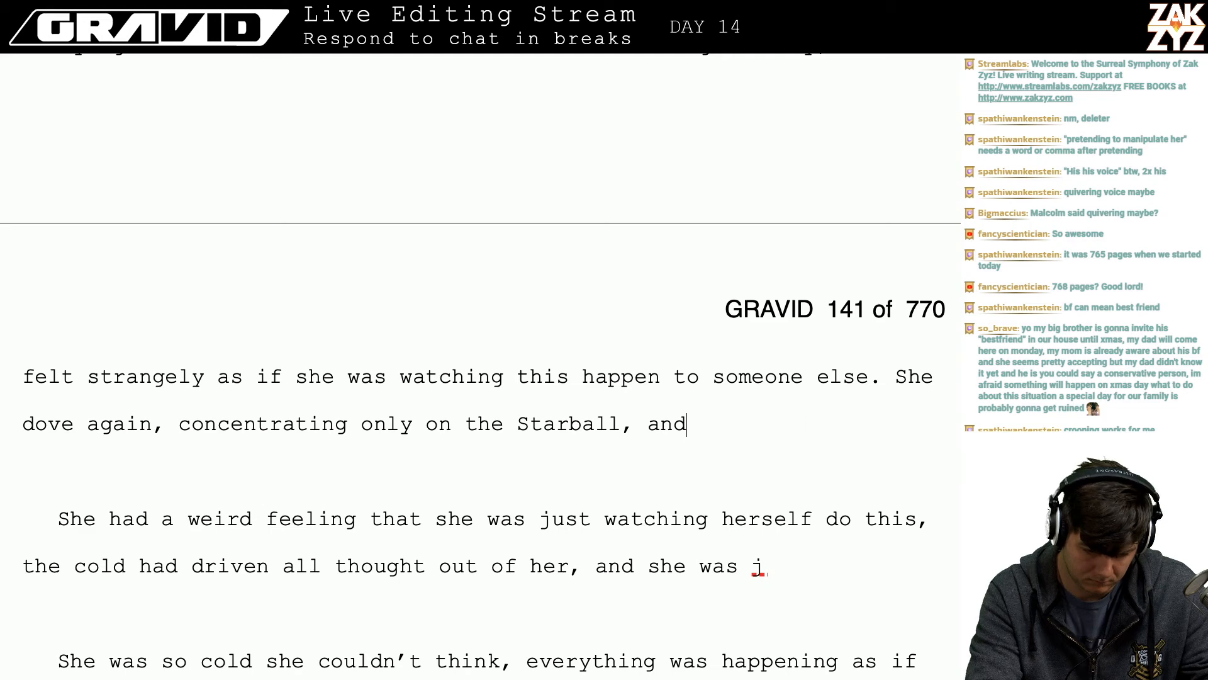
- End the sentence after "Starball" with a period in place of ", and", and try continuing with "She clawed at the soft mud"
type(". She ")
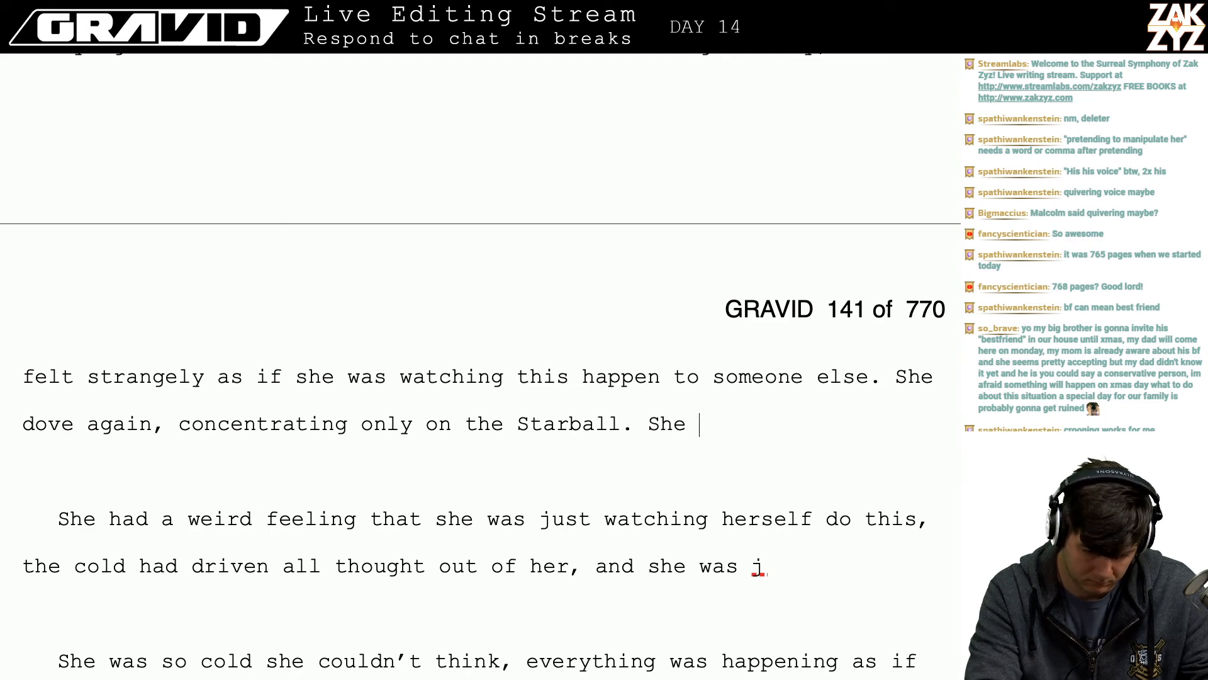
type("clawed at ")
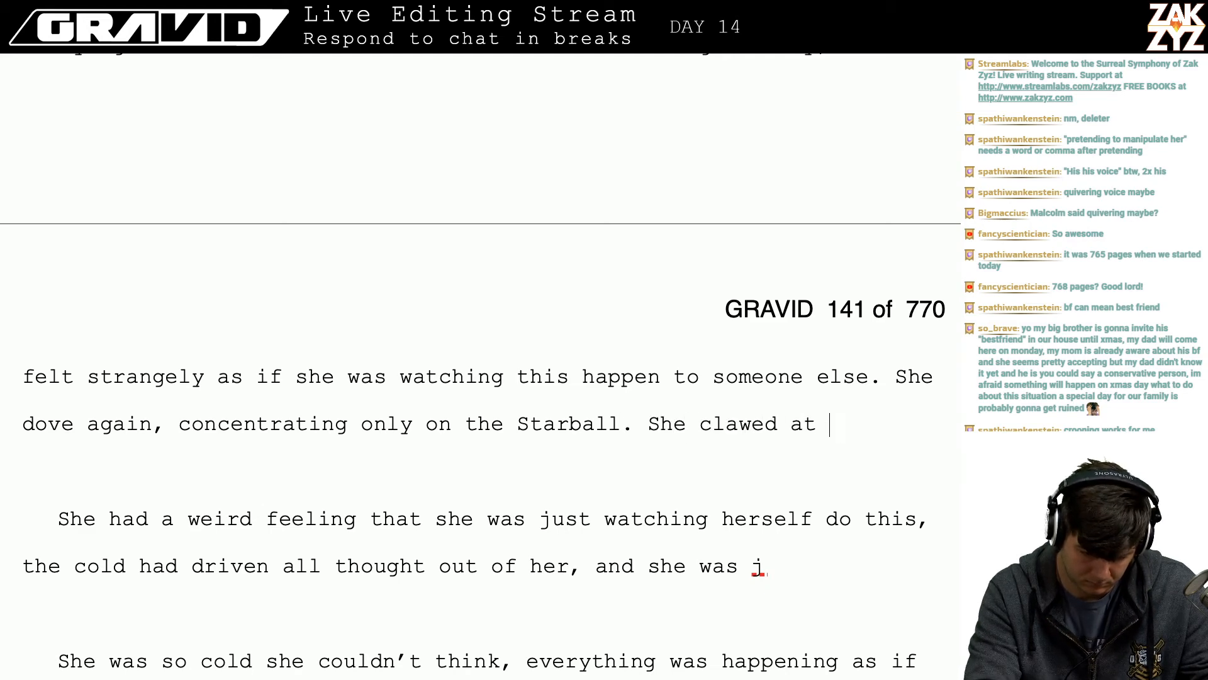
type("the soft mud")
key("BackSpace")
key("BackSpace")
key("BackSpace")
key("BackSpace")
key("BackSpace")
key("BackSpace")
key("BackSpace")
key("BackSpace")
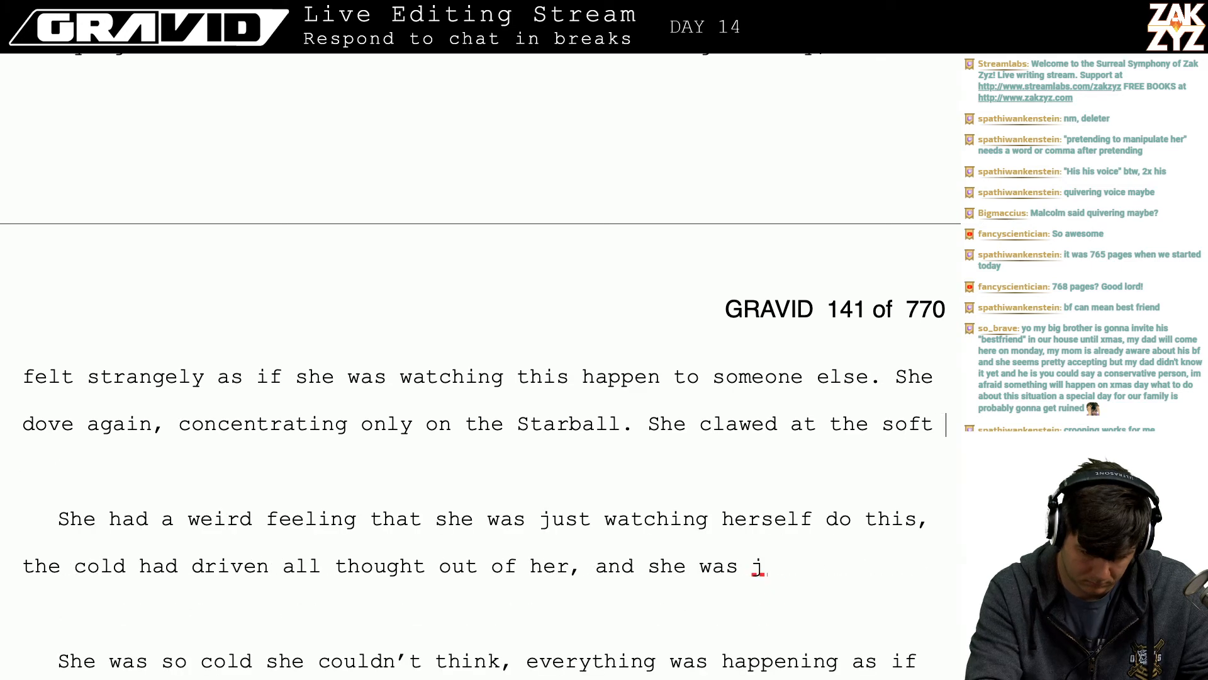
type("col")
key("BackSpace")
key("BackSpace")
key("BackSpace")
key("BackSpace")
key("BackSpace")
key("BackSpace")
key("BackSpace")
key("BackSpace")
key("BackSpace")
key("BackSpace")
key("BackSpace")
key("BackSpace")
key("BackSpace")
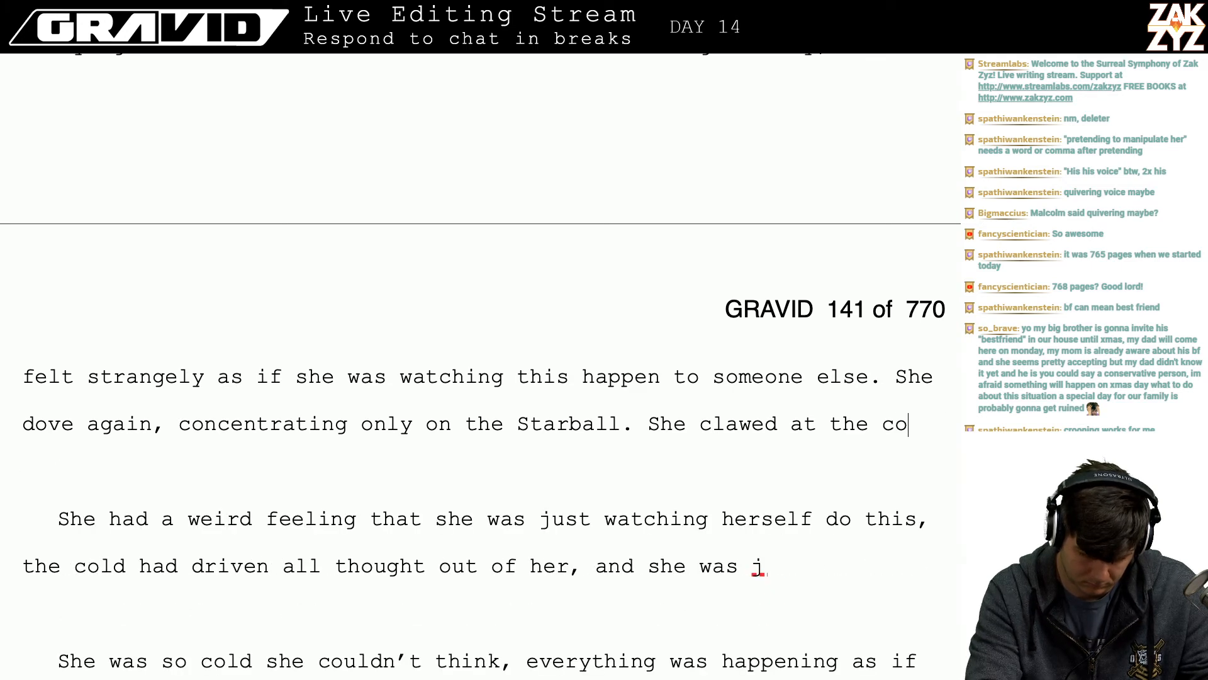
key("BackSpace")
key("BackSpace")
key("BackSpace")
key("BackSpace")
key("BackSpace")
key("BackSpace")
key("BackSpace")
key("BackSpace")
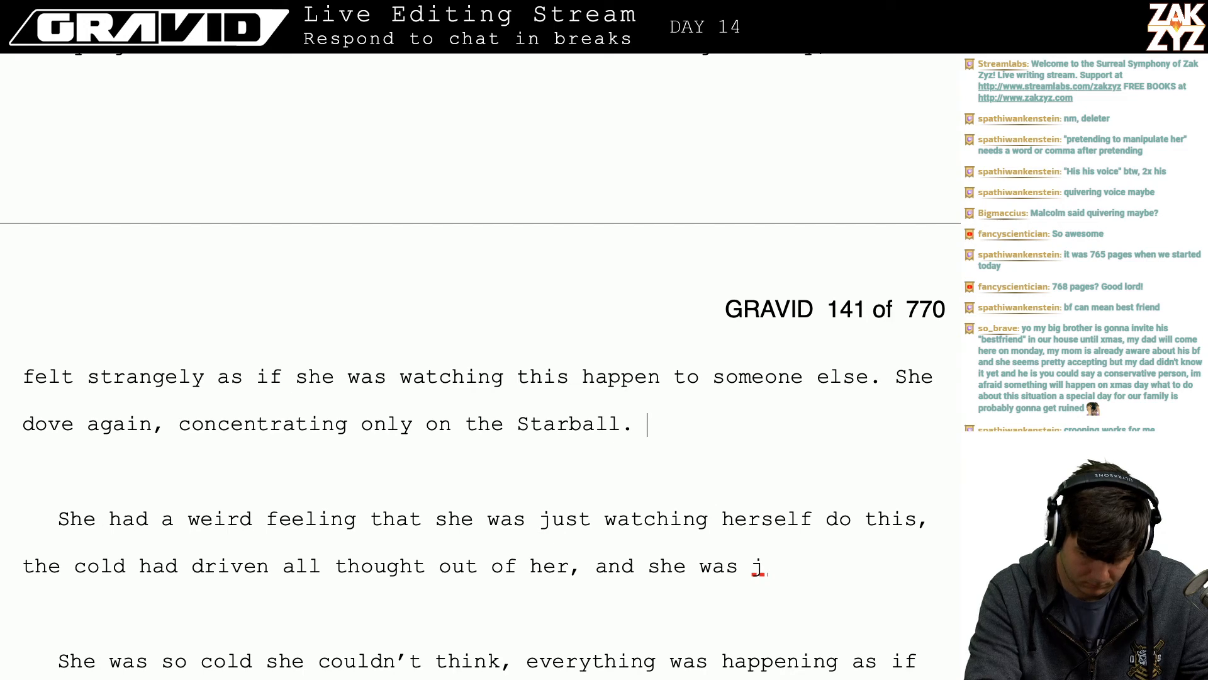
- Continue after "Starball." with "She grabbed at the ground, getting a fistful of cold clay, and then"
type("She ")
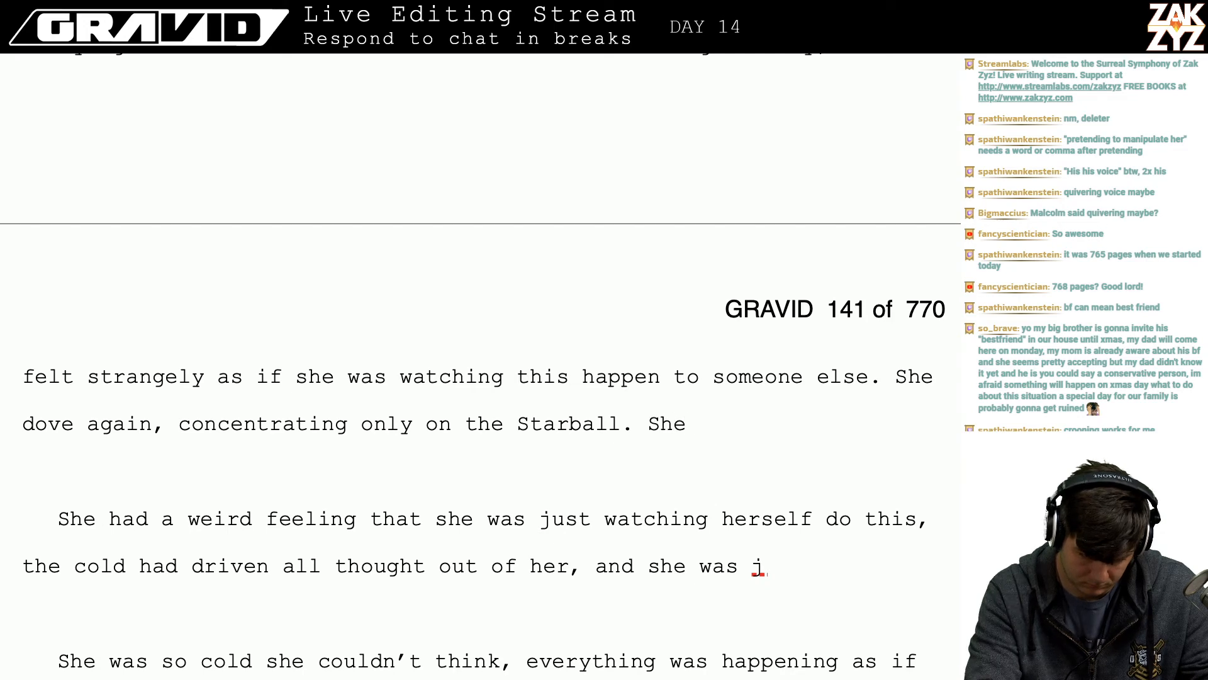
type("tried")
key("BackSpace")
key("BackSpace")
key("BackSpace")
key("BackSpace")
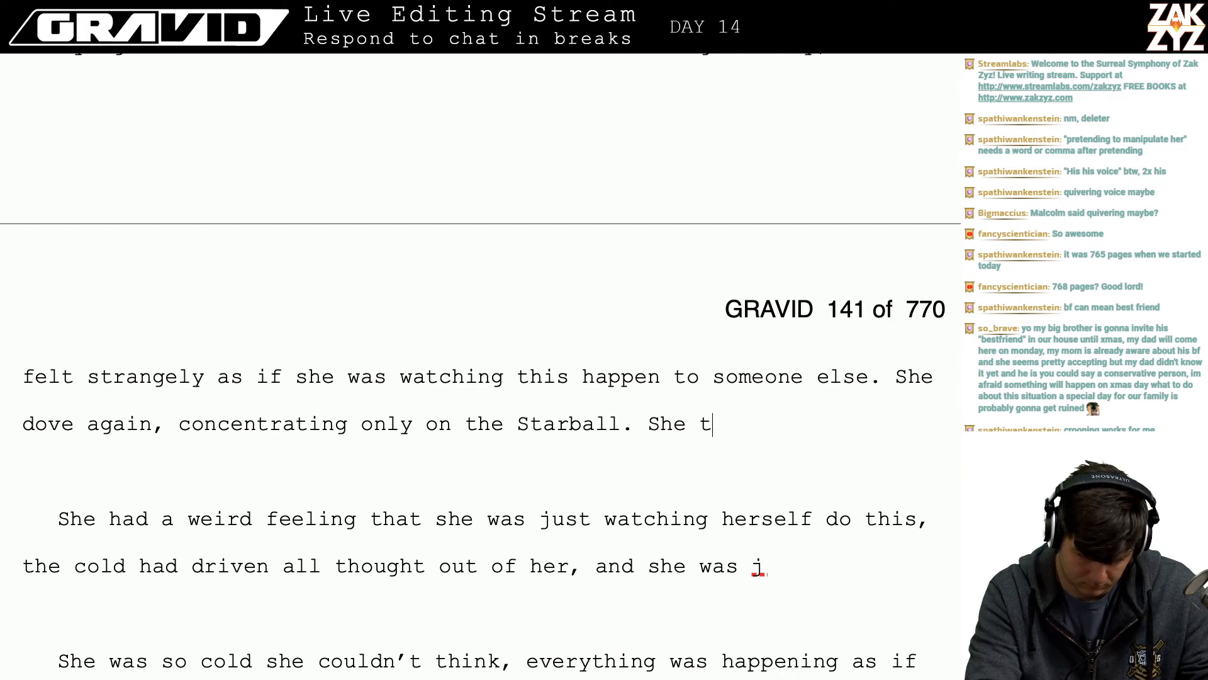
key("BackSpace")
type("grabbed at the g")
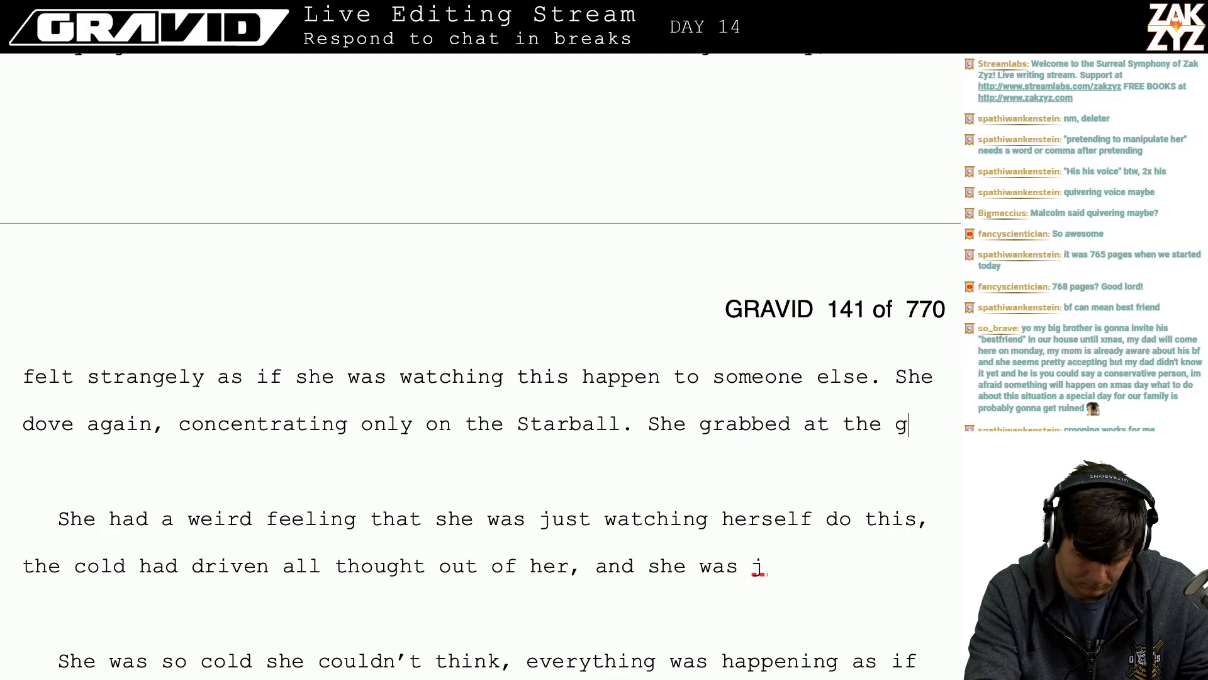
type("round, ")
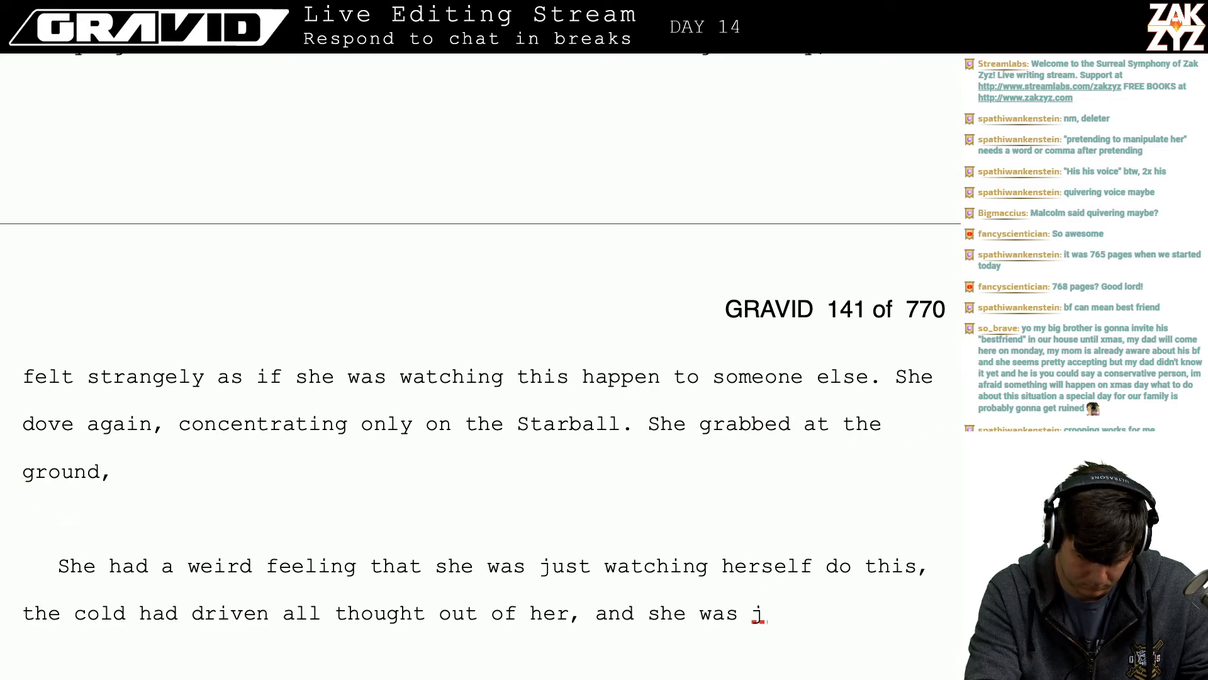
type("getting a fi")
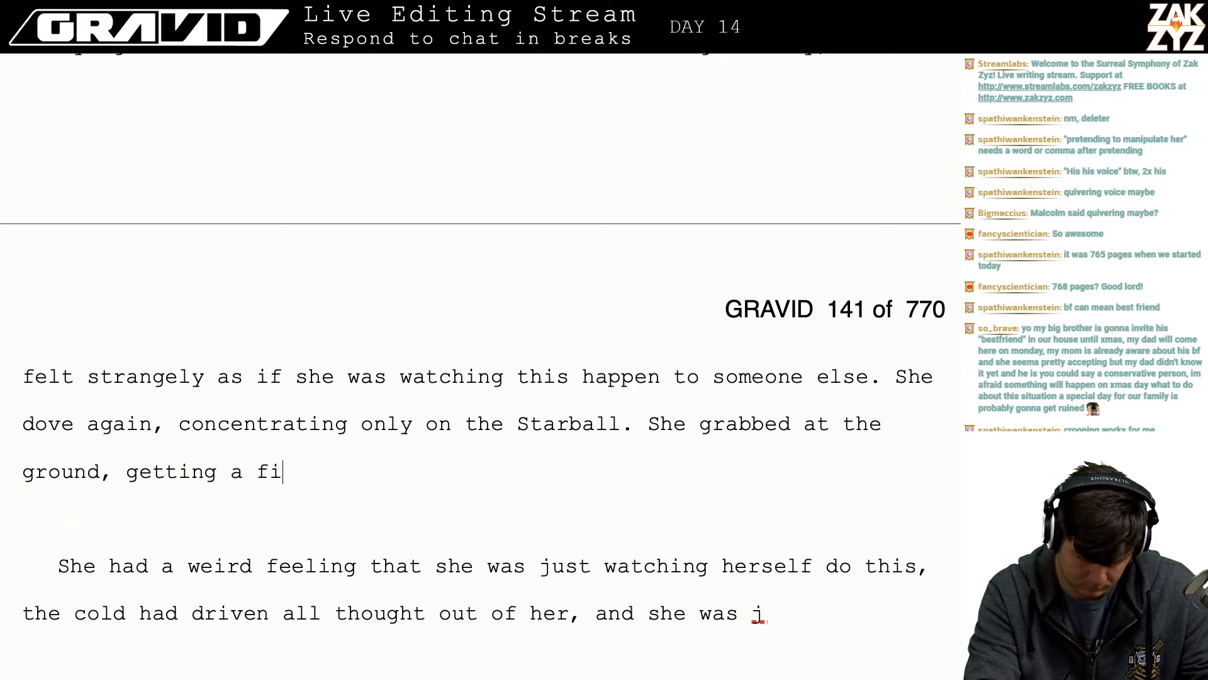
type("stful of co")
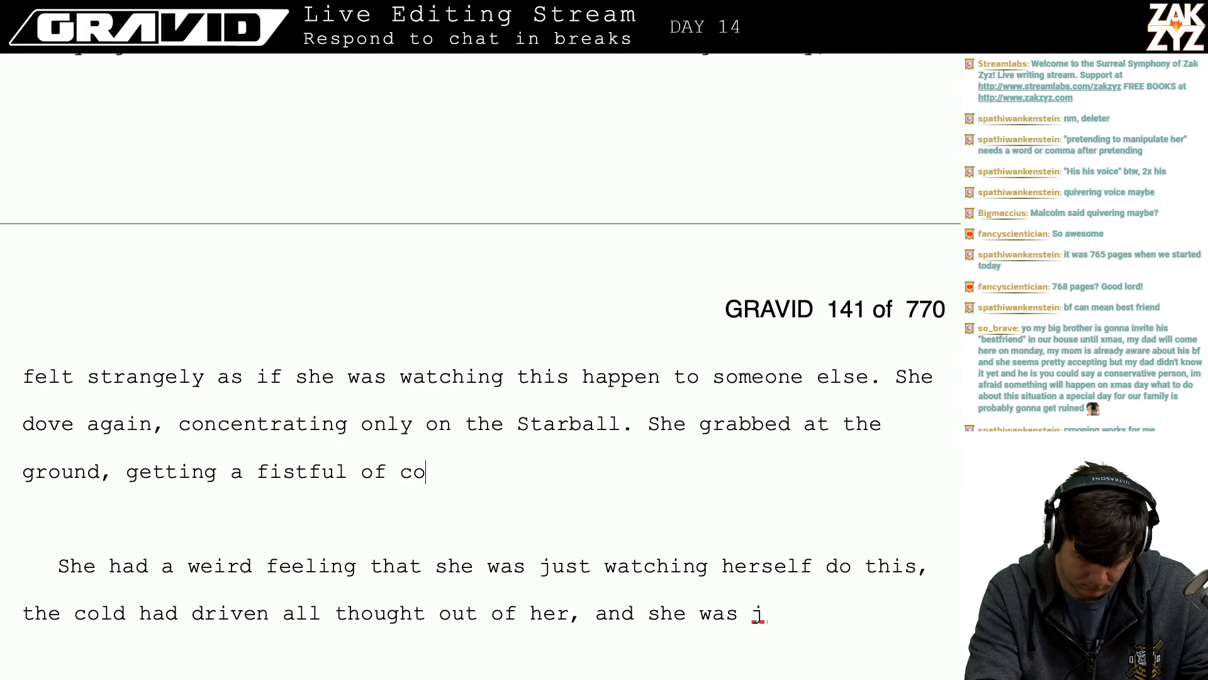
key("BackSpace")
key("BackSpace")
type("cold clay, and then ")
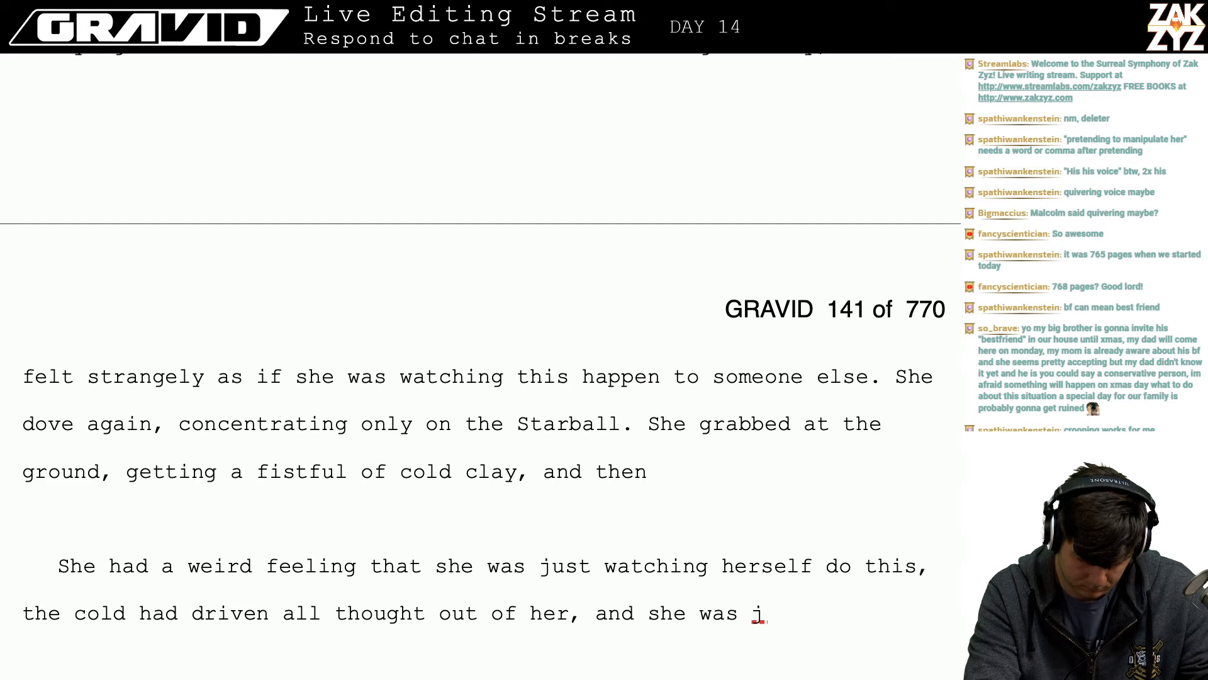
type("her o")
key("BackSpace")
key("BackSpace")
key("BackSpace")
key("BackSpace")
key("BackSpace")
key("BackSpace")
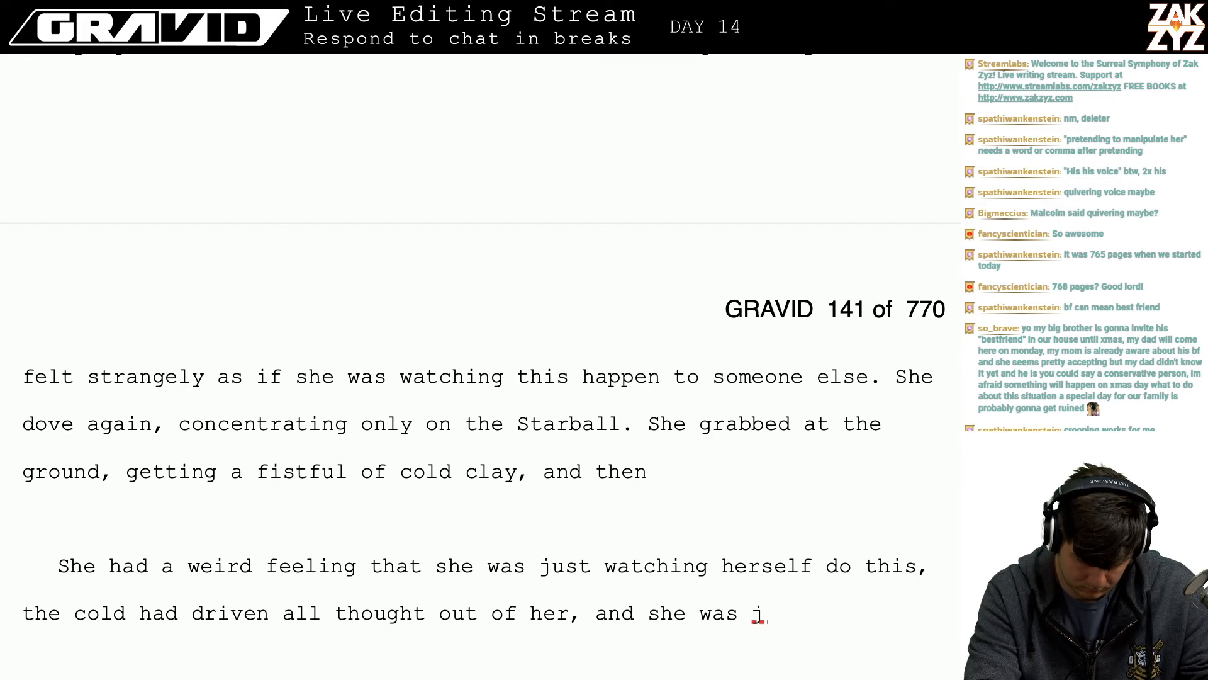
- Replace "and then" after "a fistful of cold clay," with "then reached again, feeling"
key("BackSpace")
key("BackSpace")
key("BackSpace")
key("BackSpace")
key("BackSpace")
key("BackSpace")
key("BackSpace")
key("BackSpace")
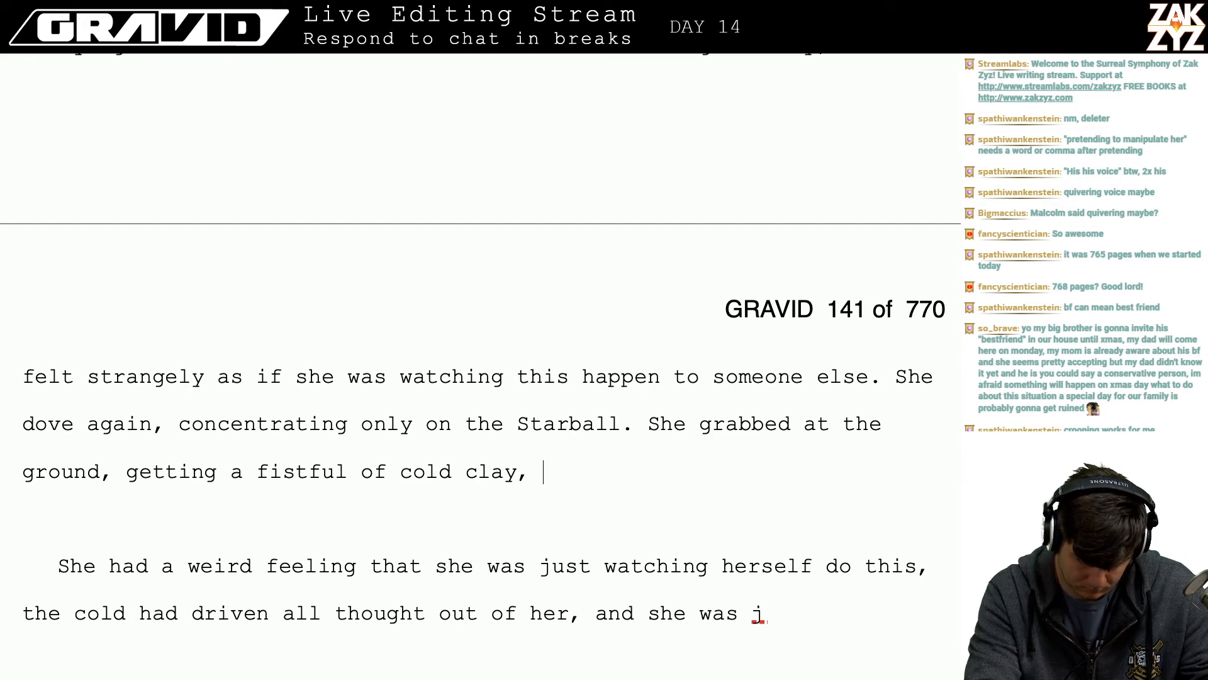
type("then r")
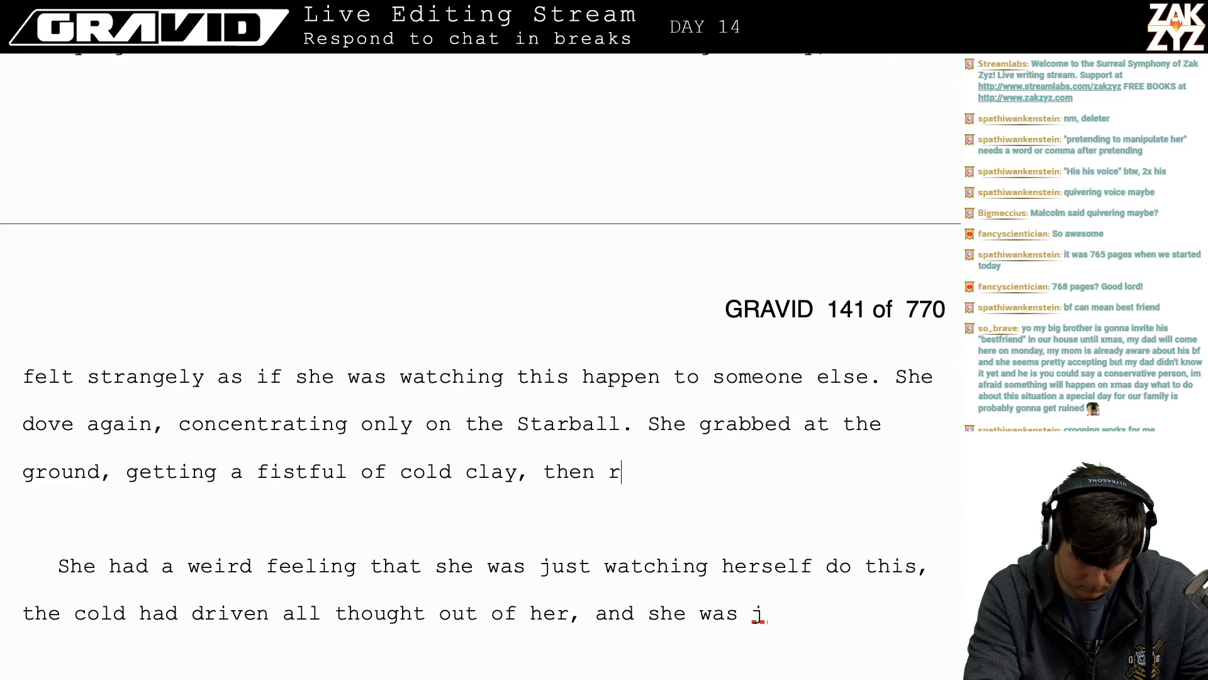
type("eached again, ")
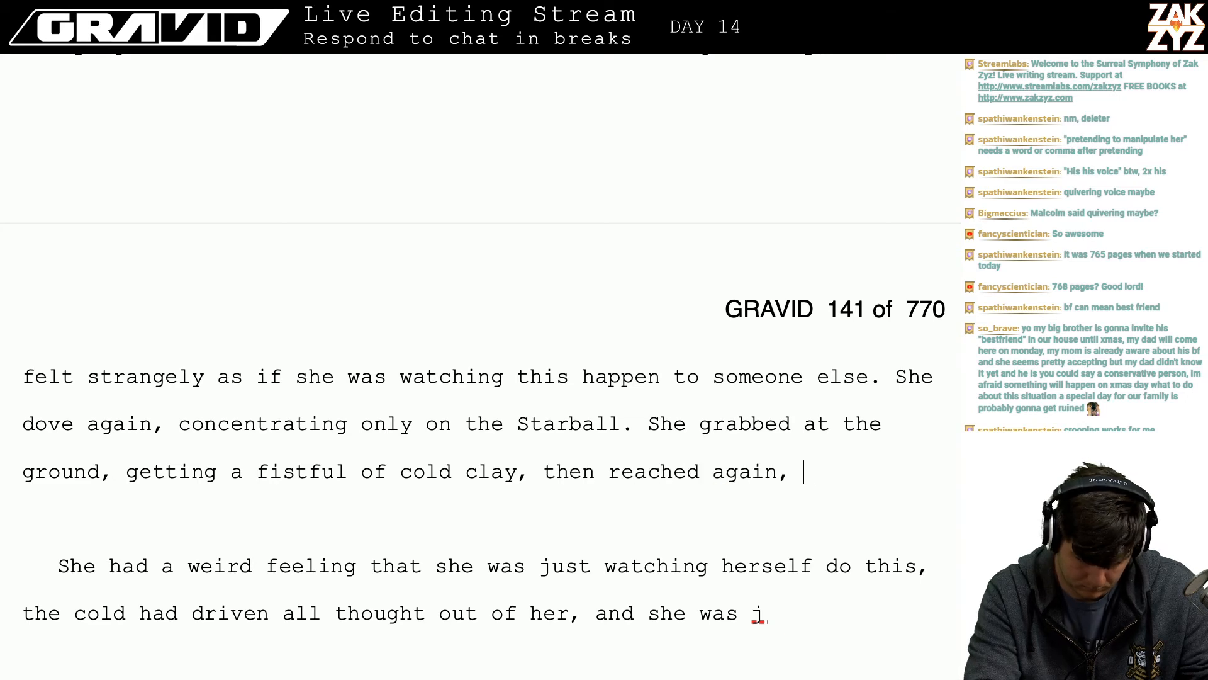
type("feling")
key("BackSpace")
key("BackSpace")
key("BackSpace")
key("BackSpace")
key("BackSpace")
type("eel")
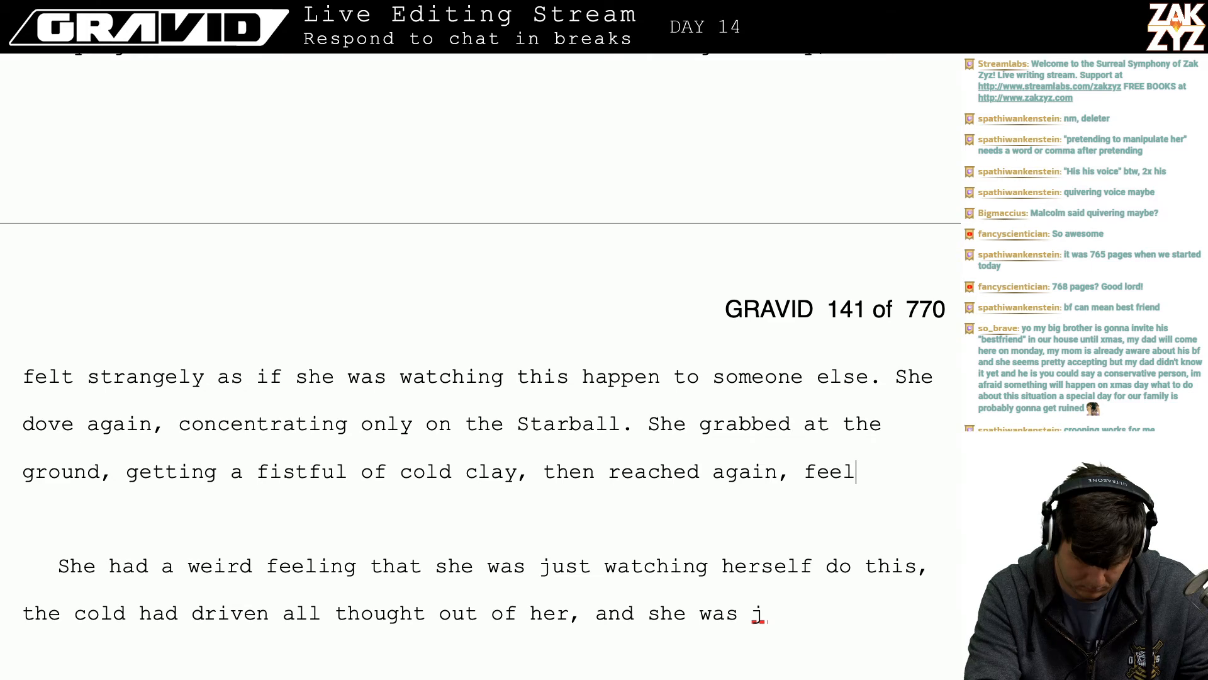
type("ing her hand close")
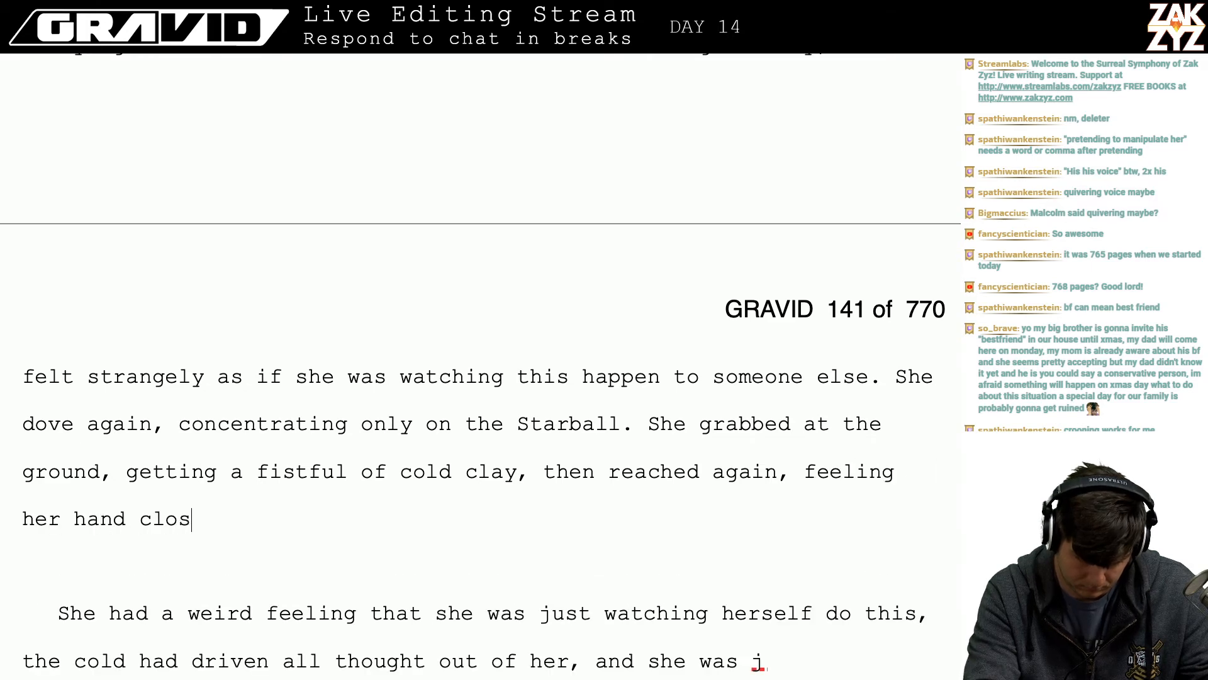
key("BackSpace")
type("e")
key("BackSpace")
key("BackSpace")
key("BackSpace")
type("se ar")
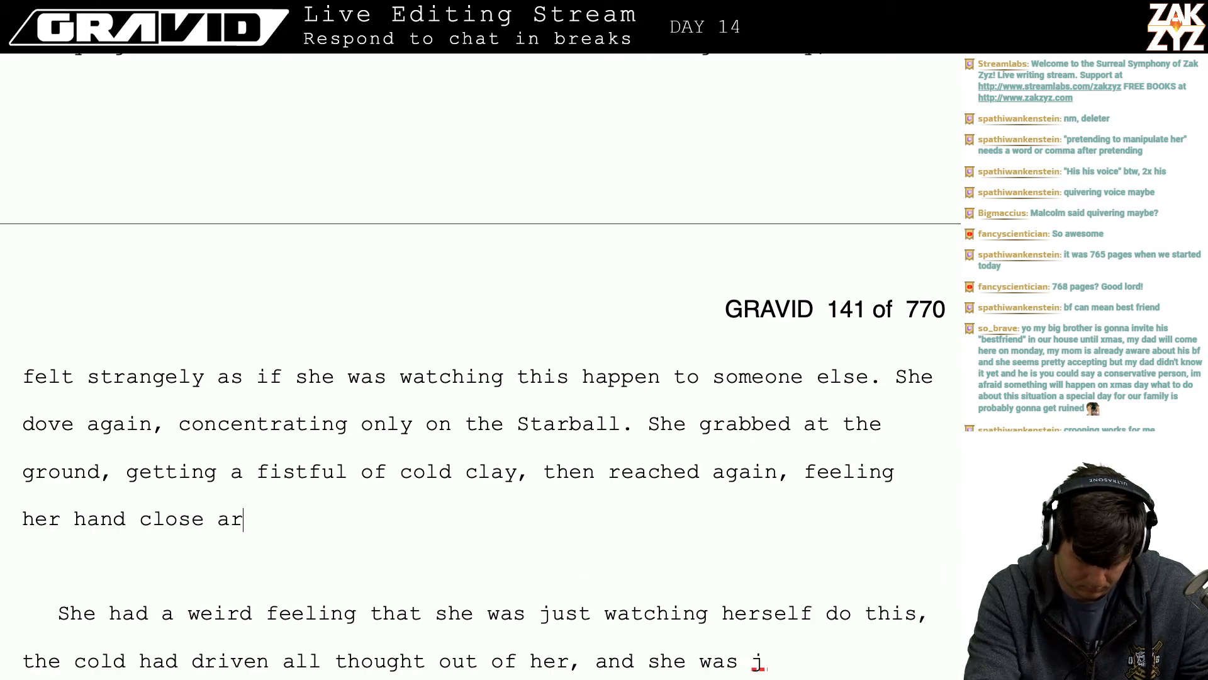
type("oun")
key("BackSpace")
key("BackSpace")
key("BackSpace")
key("BackSpace")
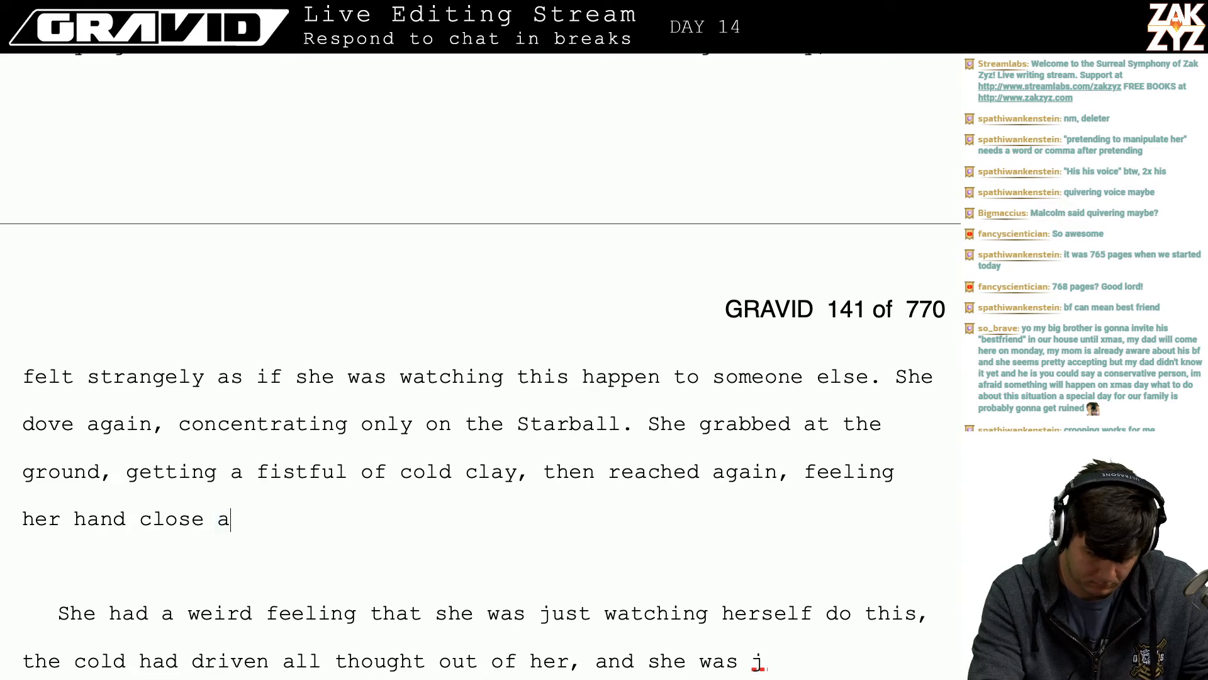
key("BackSpace")
key("BackSpace")
key("BackSpace")
key("BackSpace")
key("BackSpace")
key("BackSpace")
key("BackSpace")
key("BackSpace")
key("BackSpace")
key("BackSpace")
key("BackSpace")
key("BackSpace")
key("BackSpace")
key("BackSpace")
key("BackSpace")
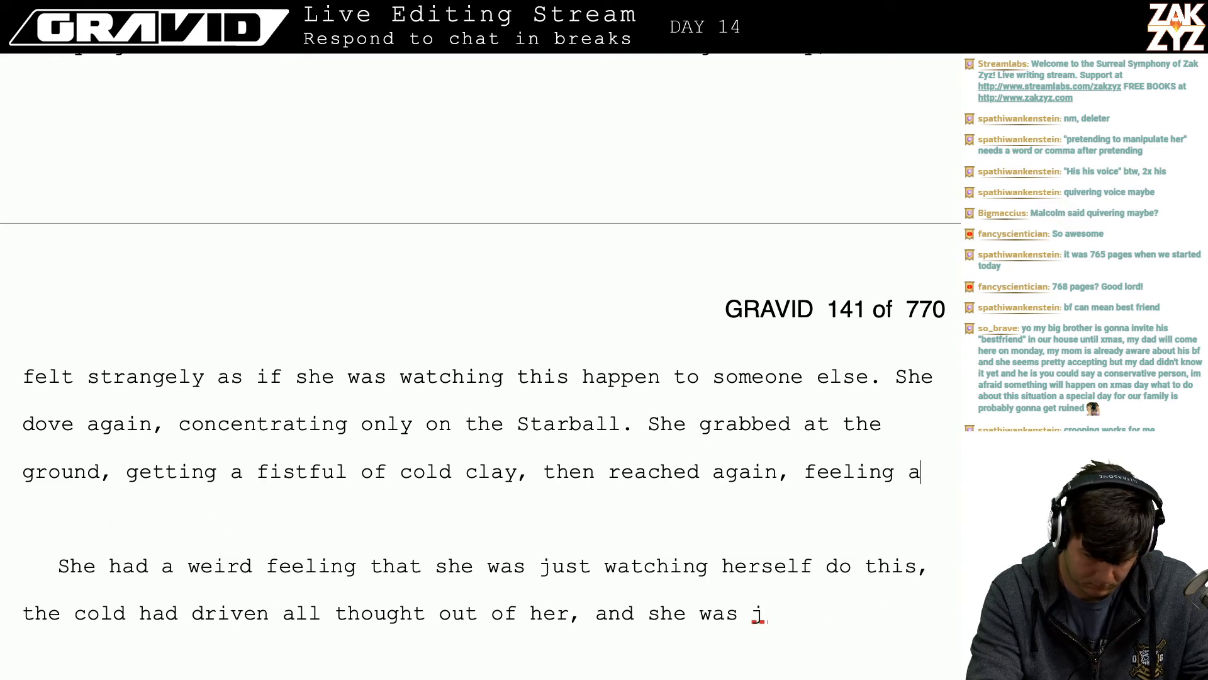
- Finish the sentence after "then reached again, feeling" with "a familiar warmth in her palm." and start a new paragraph
type("familiar warmt")
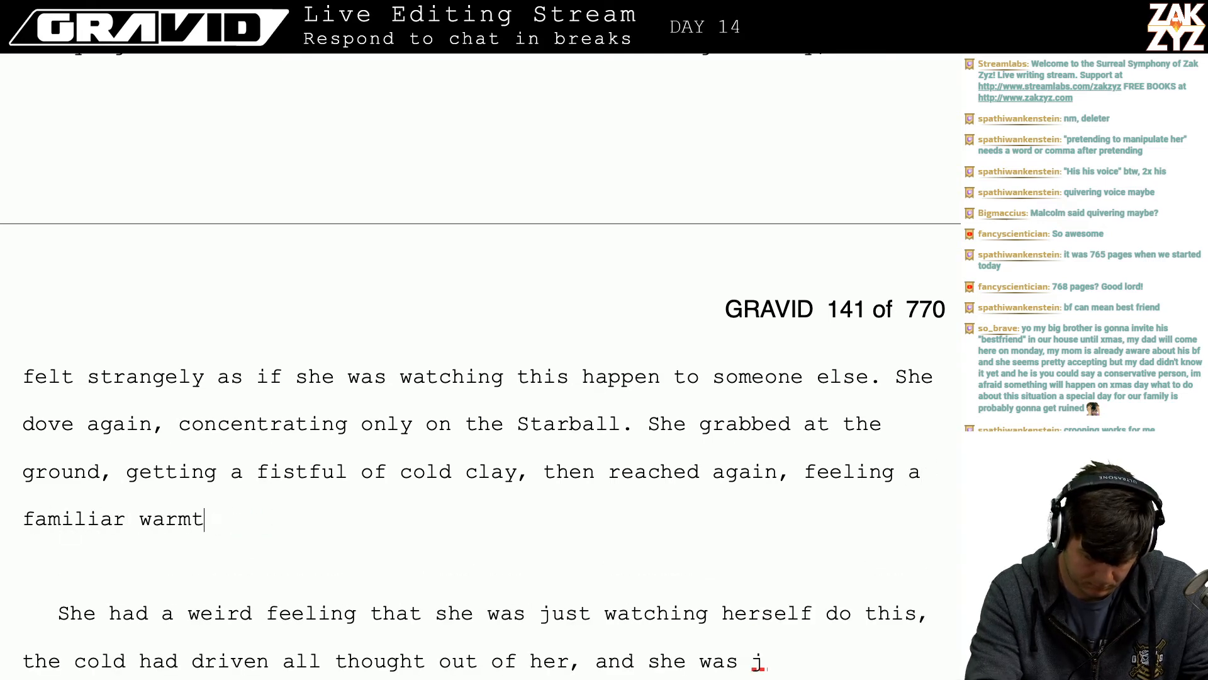
type("h in her palm.")
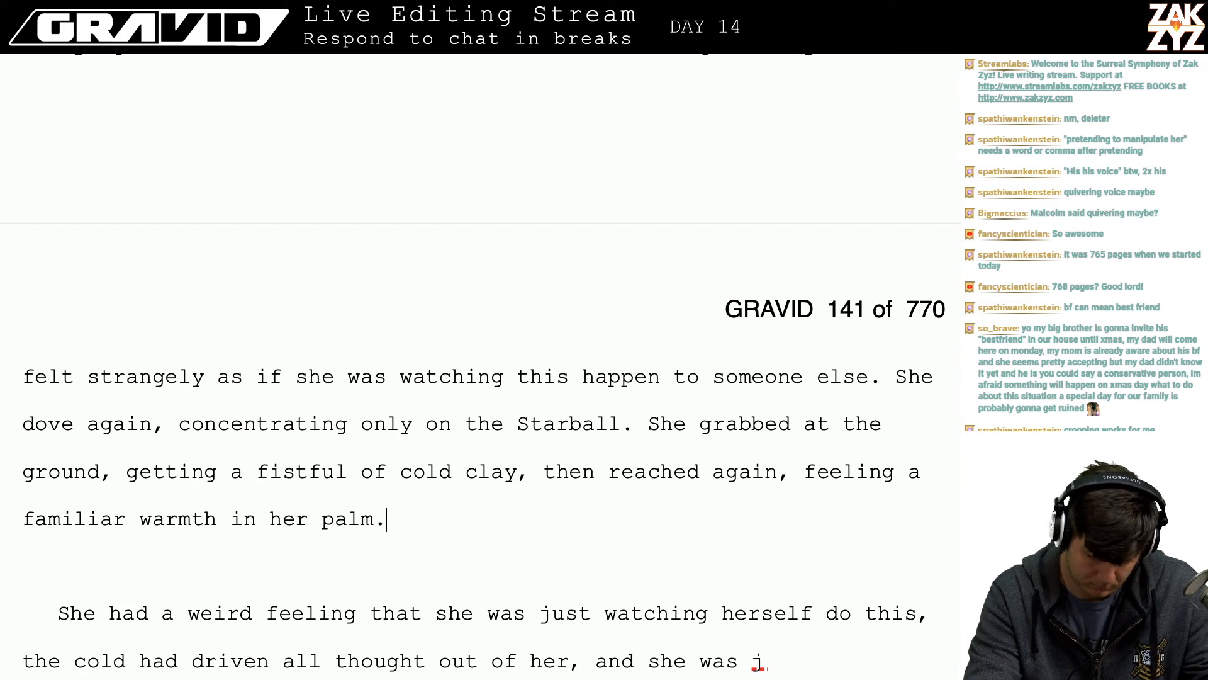
key("Return")
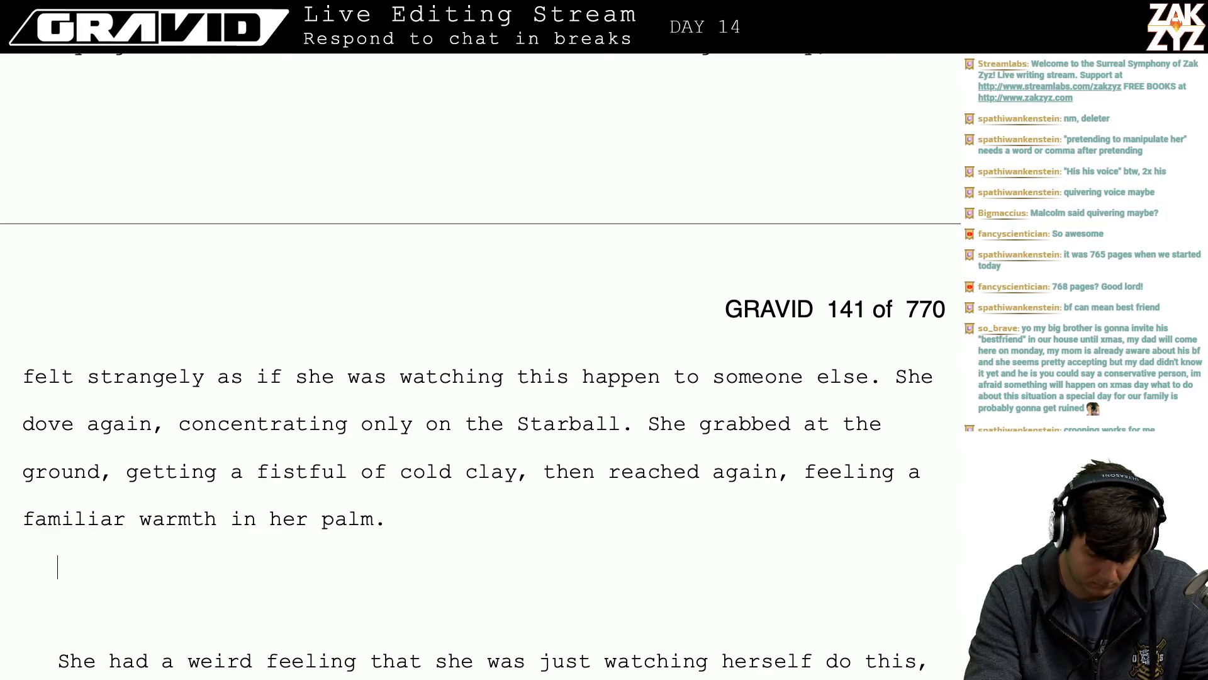
type("SS")
key("BackSpace")
key("BackSpace")
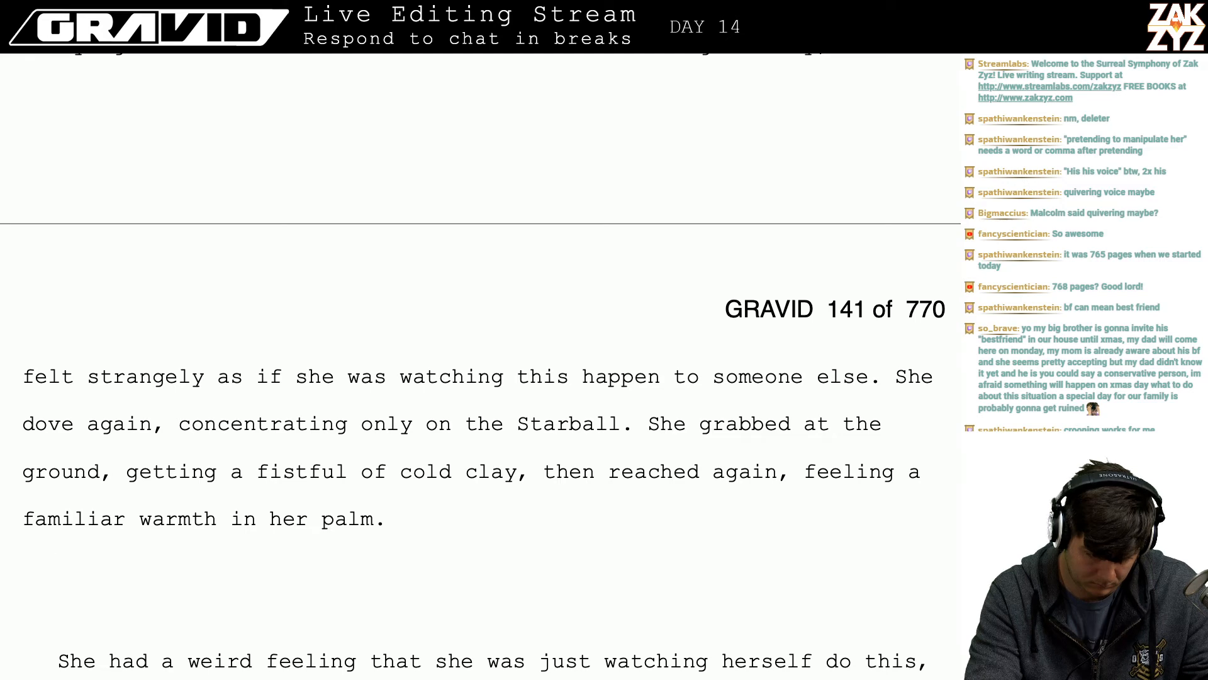
type("It was ")
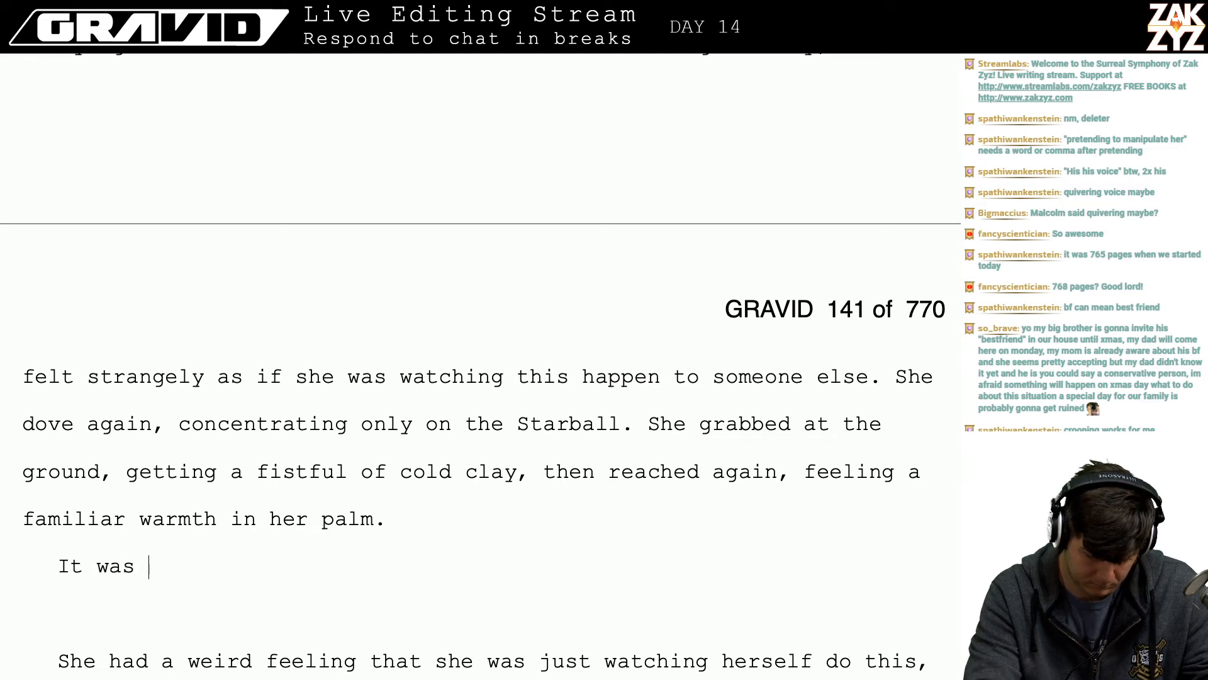
type("the only warm")
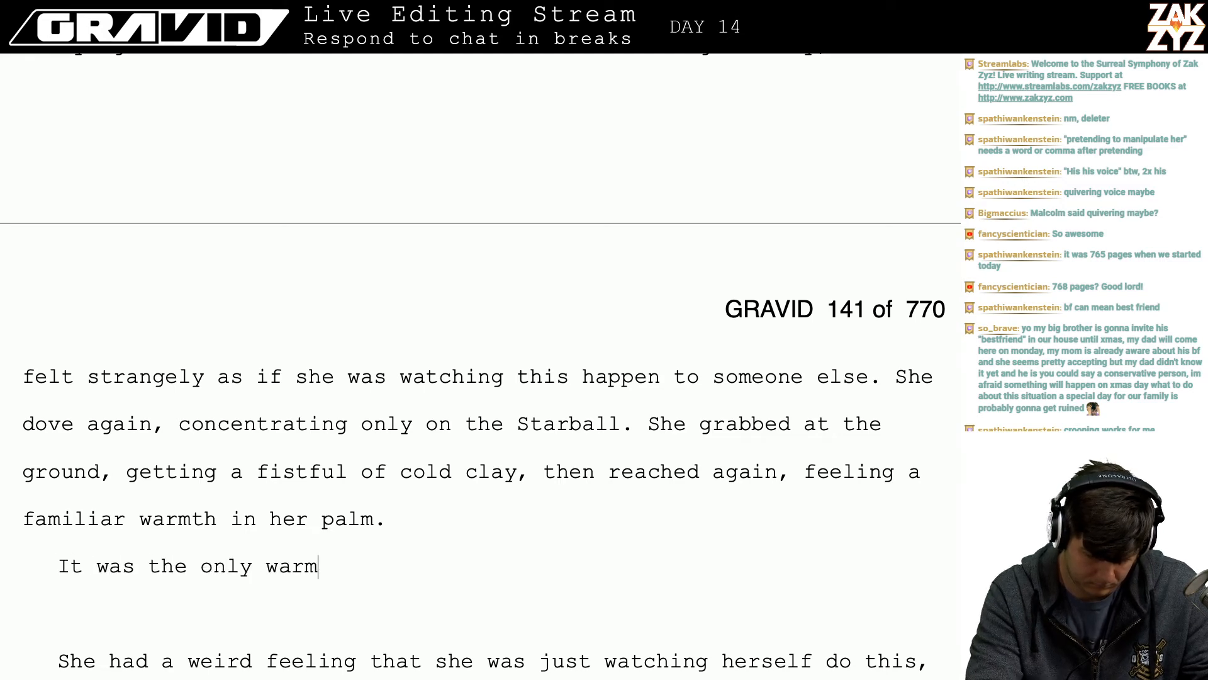
key("BackSpace")
key("BackSpace")
key("BackSpace")
key("BackSpace")
key("BackSpace")
key("BackSpace")
key("BackSpace")
key("BackSpace")
key("BackSpace")
key("BackSpace")
key("BackSpace")
key("BackSpace")
key("BackSpace")
key("BackSpace")
key("BackSpace")
key("BackSpace")
key("BackSpace")
key("BackSpace")
key("BackSpace")
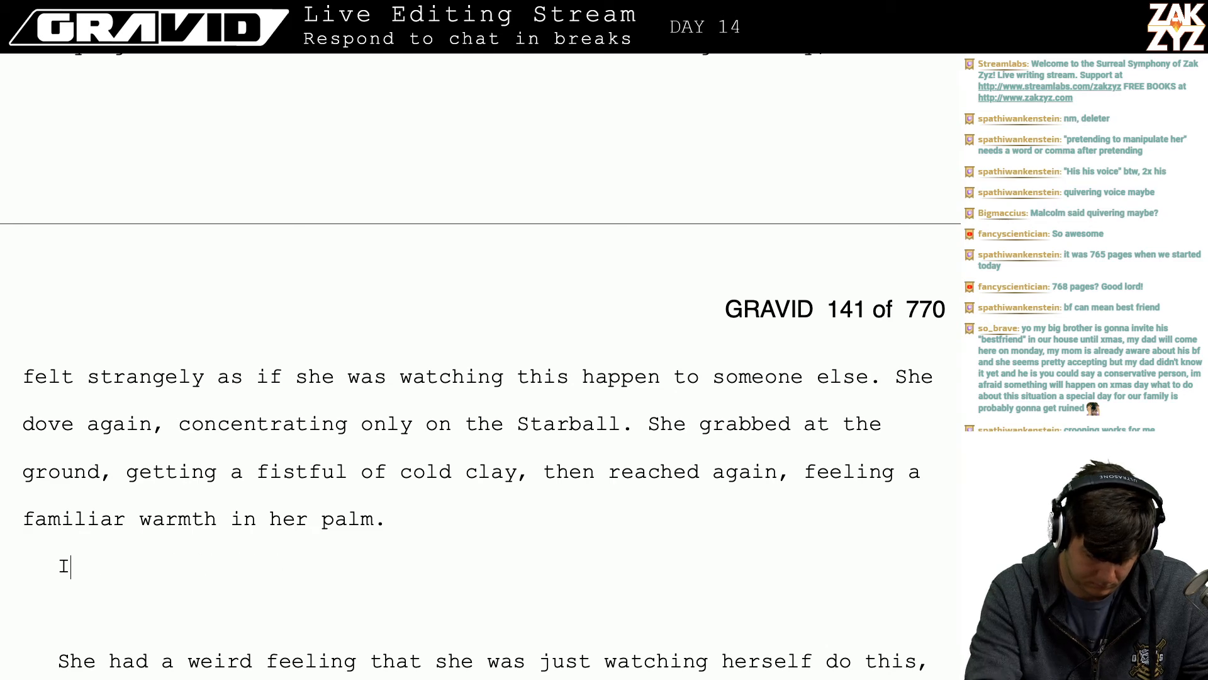
- Write "She had it!" as its own paragraph after "in her palm." and start another paragraph
key("BackSpace")
type("She had it!")
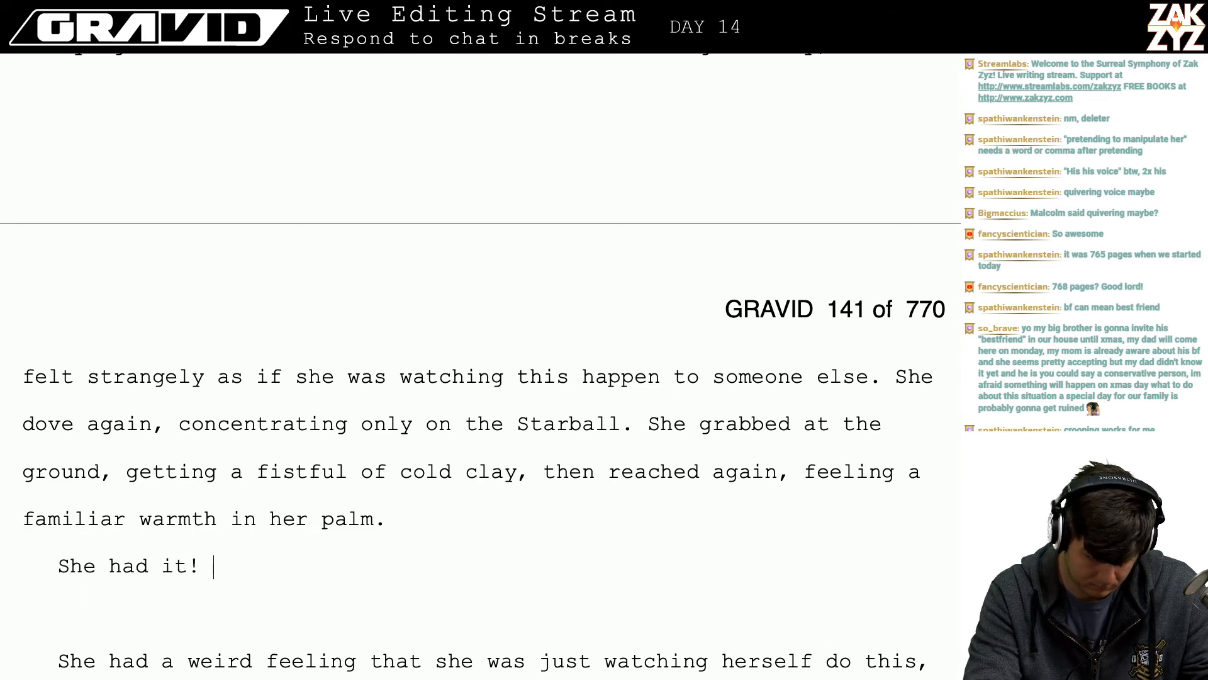
key("Return")
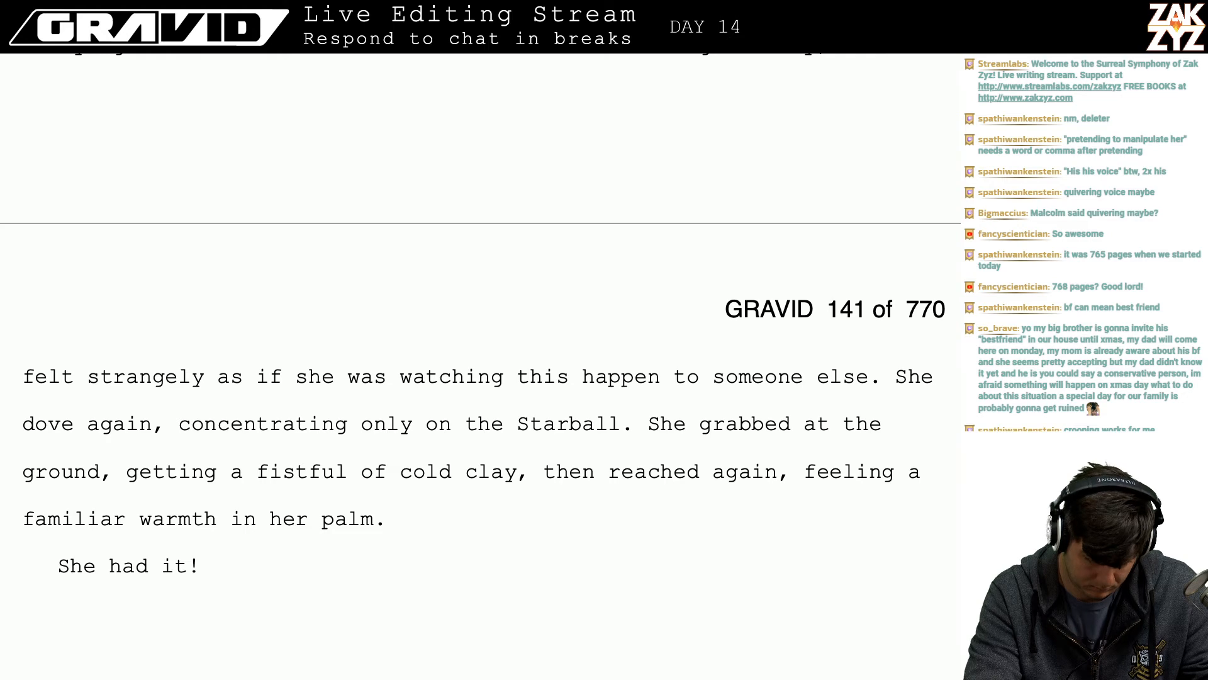
type("That warm")
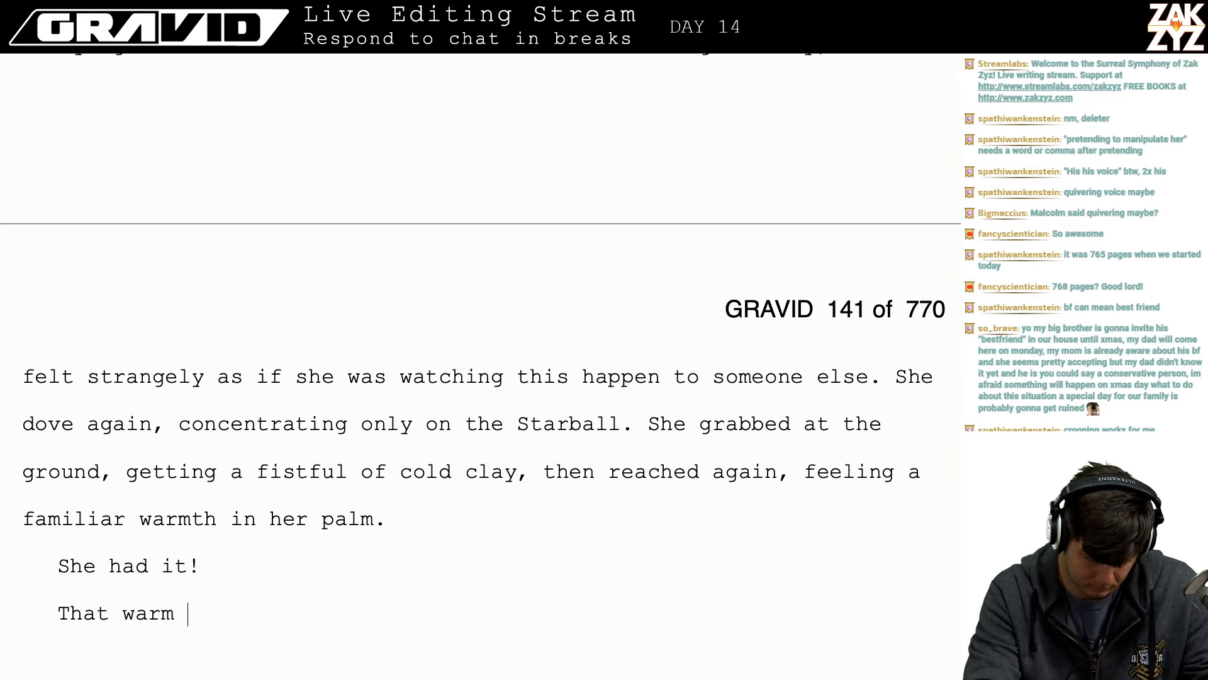
type("th was the only")
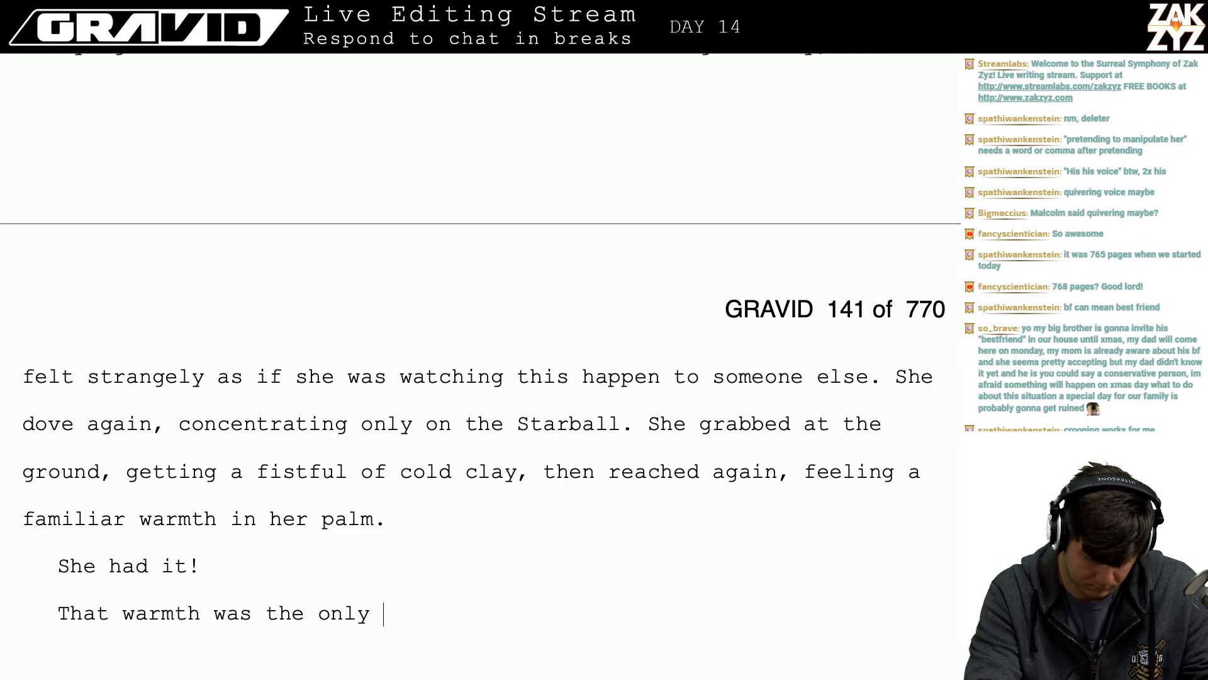
type(" part of her")
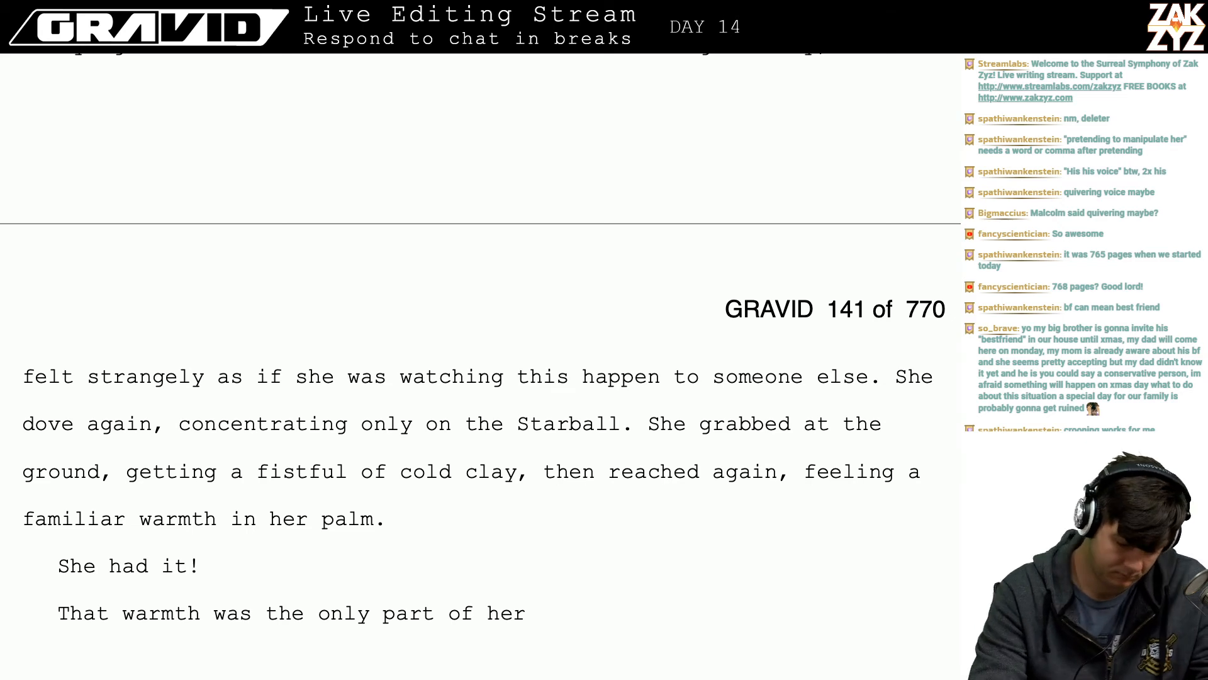
key("shift+End")
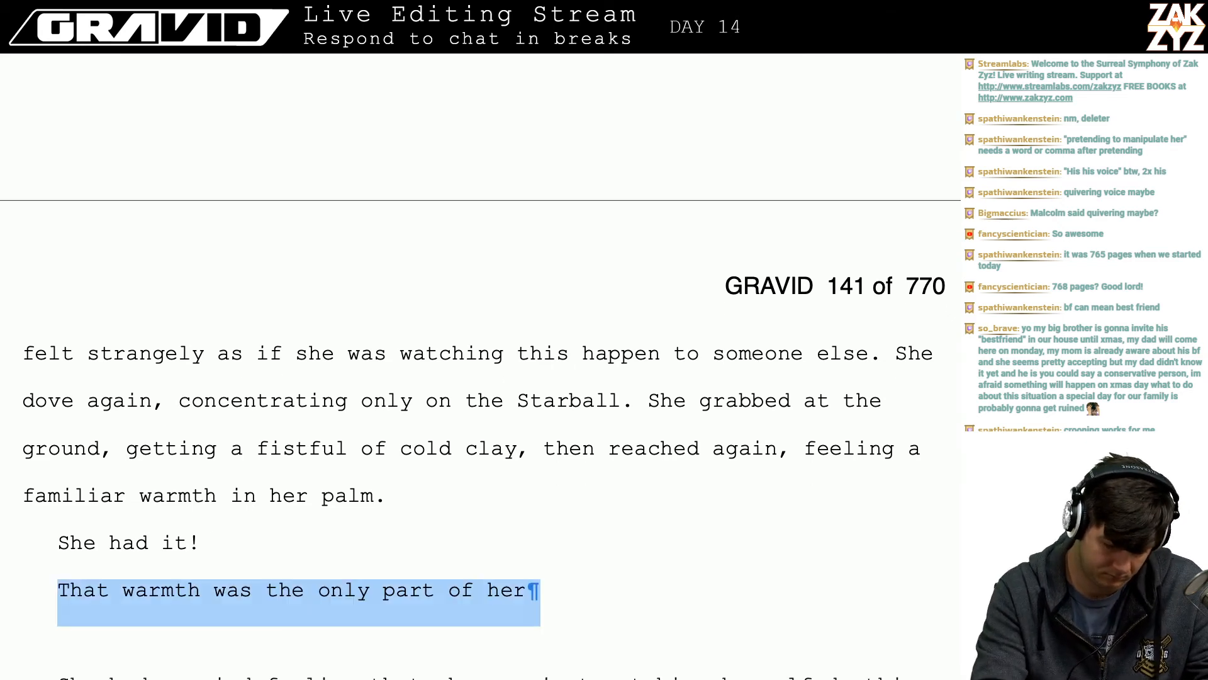
key("BackSpace")
- Write "The Starball was the only warmth in the world." as the paragraph below "She had it!"
type("The star")
key("BackSpace")
key("BackSpace")
key("BackSpace")
key("BackSpace")
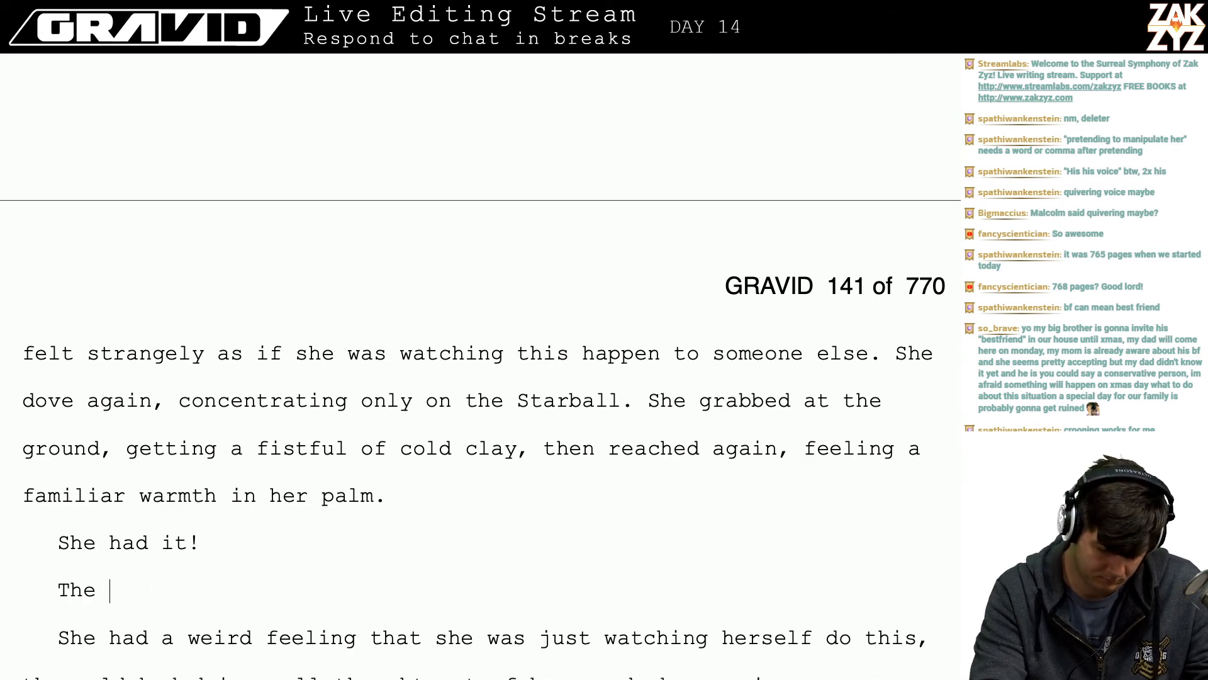
type("Starball w")
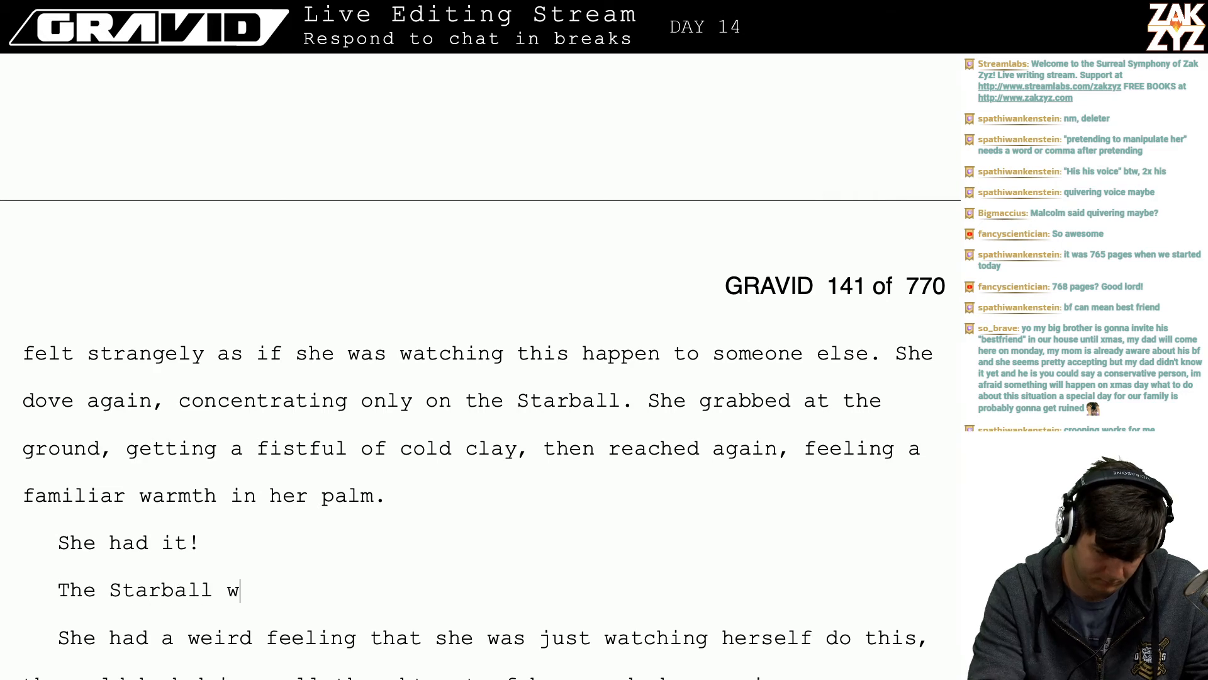
type("as the only warmt")
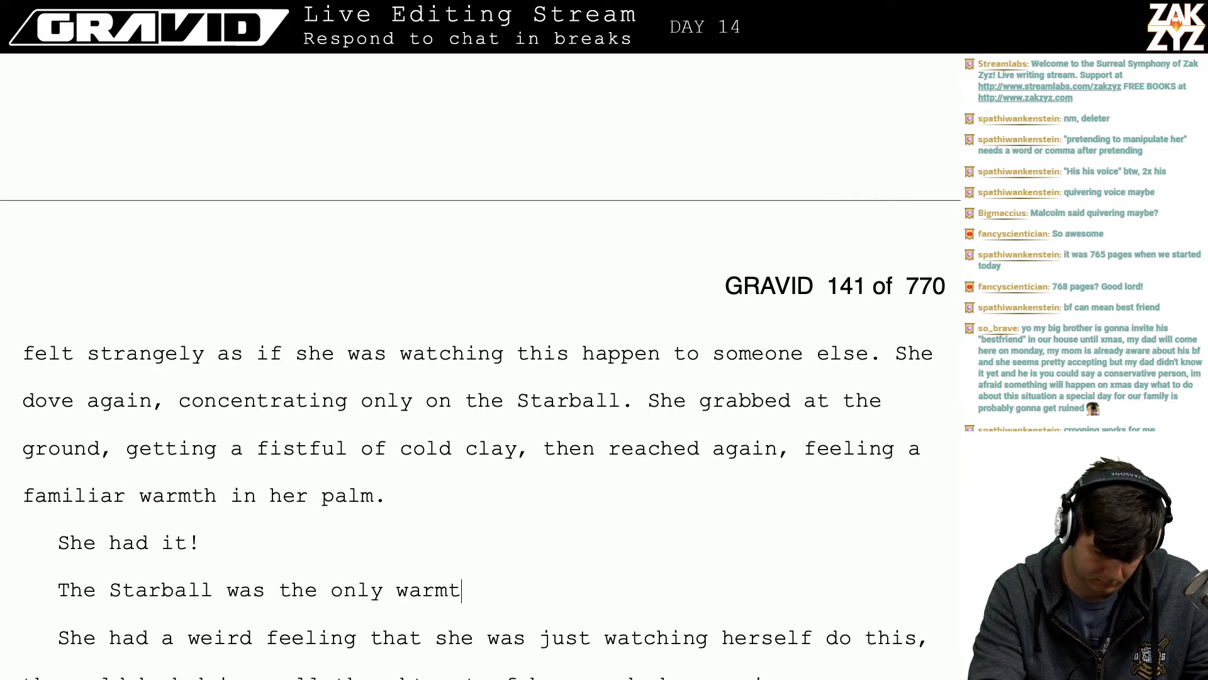
type("h in the word")
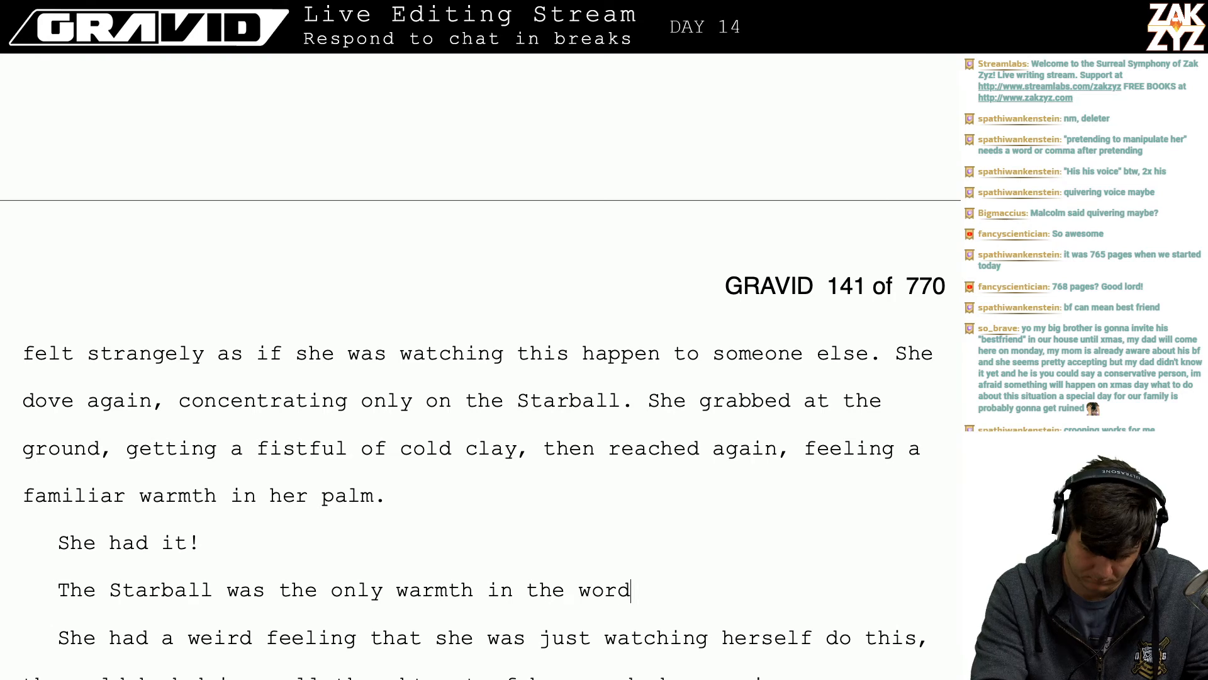
key("BackSpace")
type("ld.")
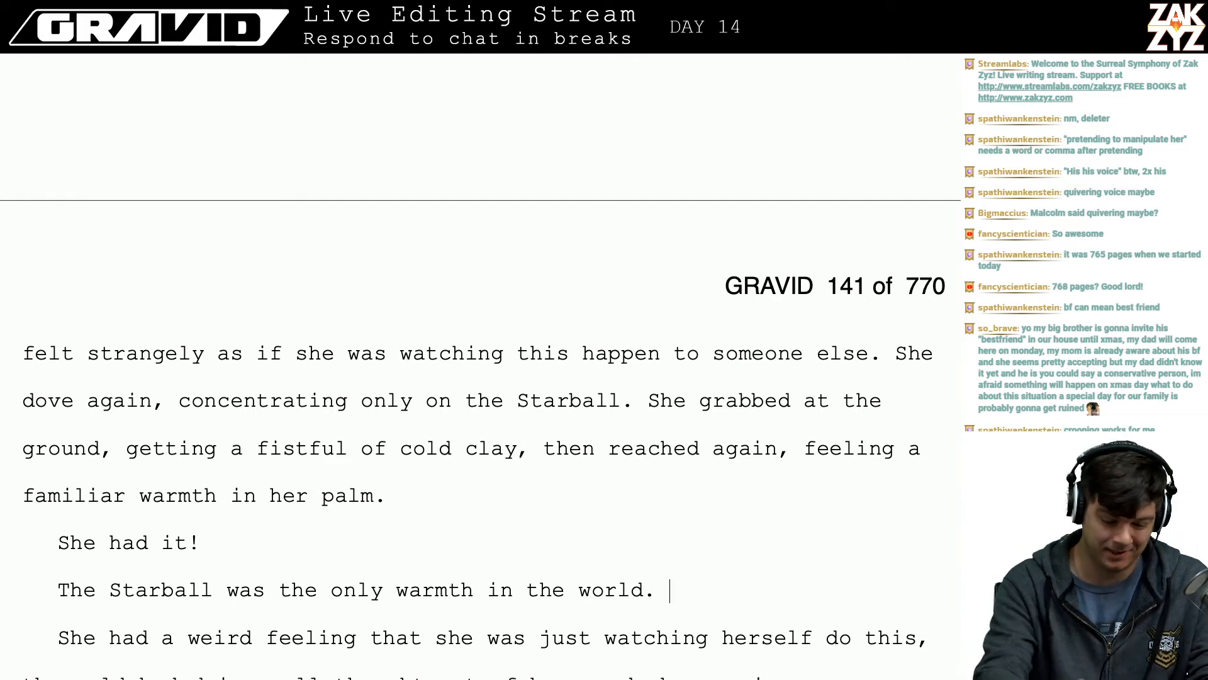
key("Down")
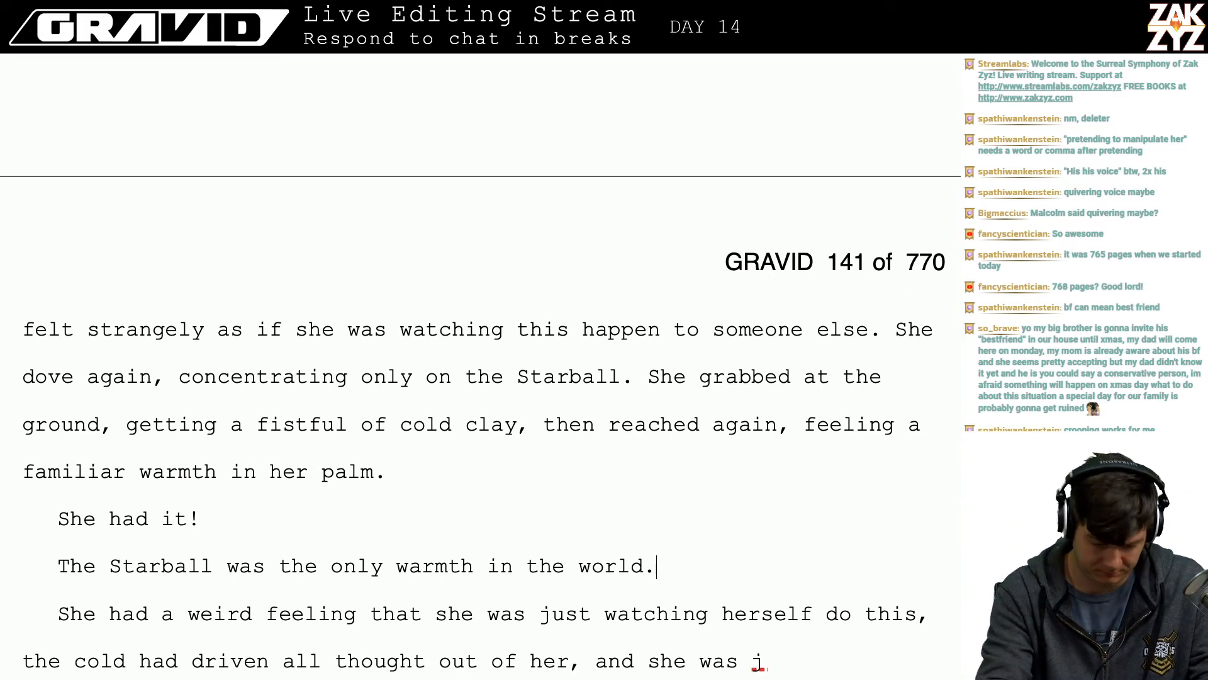
type("She")
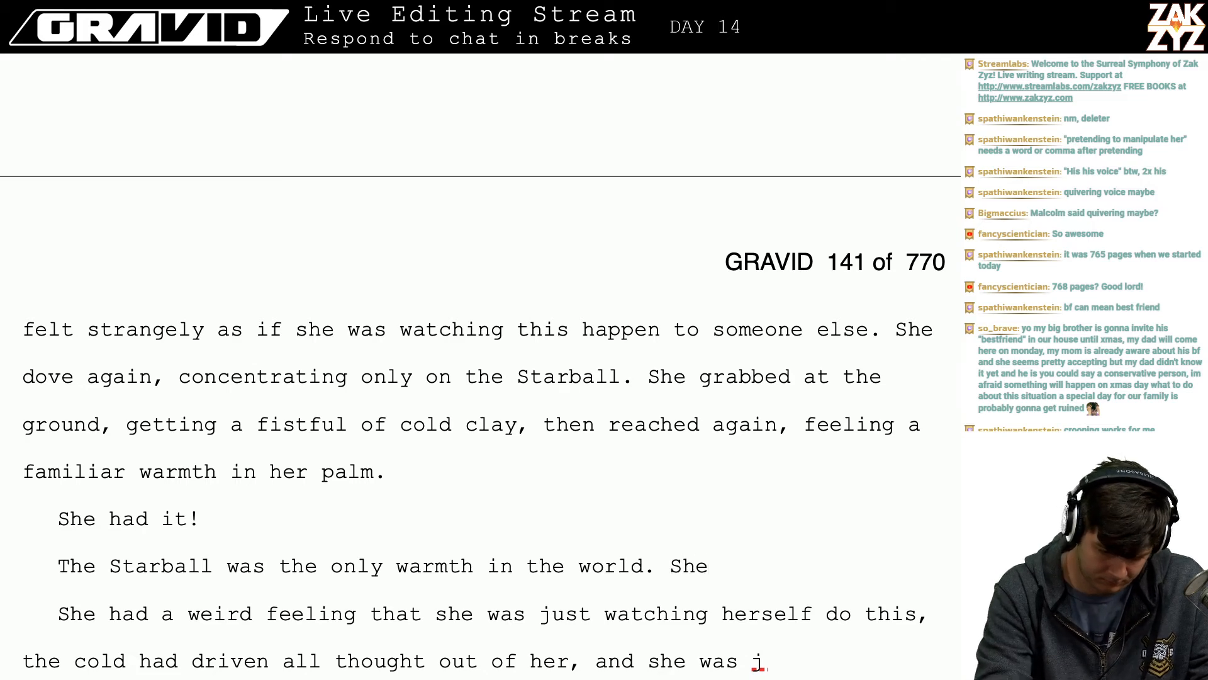
key("BackSpace")
key("BackSpace")
key("BackSpace")
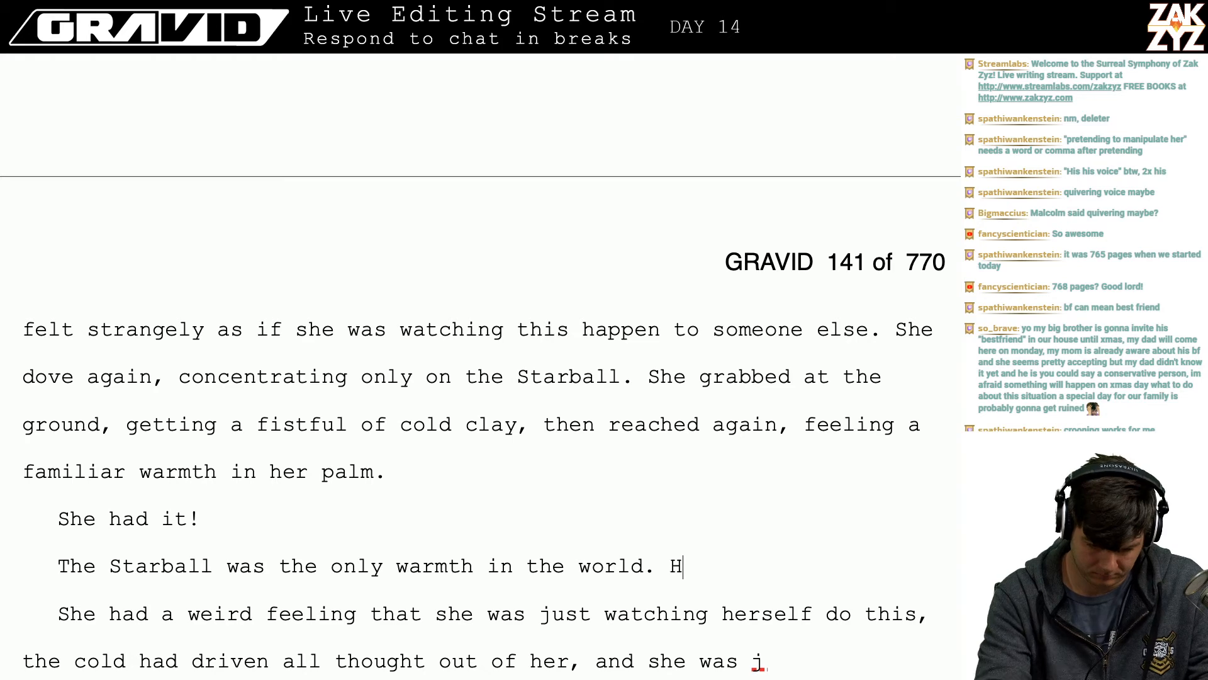
type("he")
key("BackSpace")
key("BackSpace")
key("BackSpace")
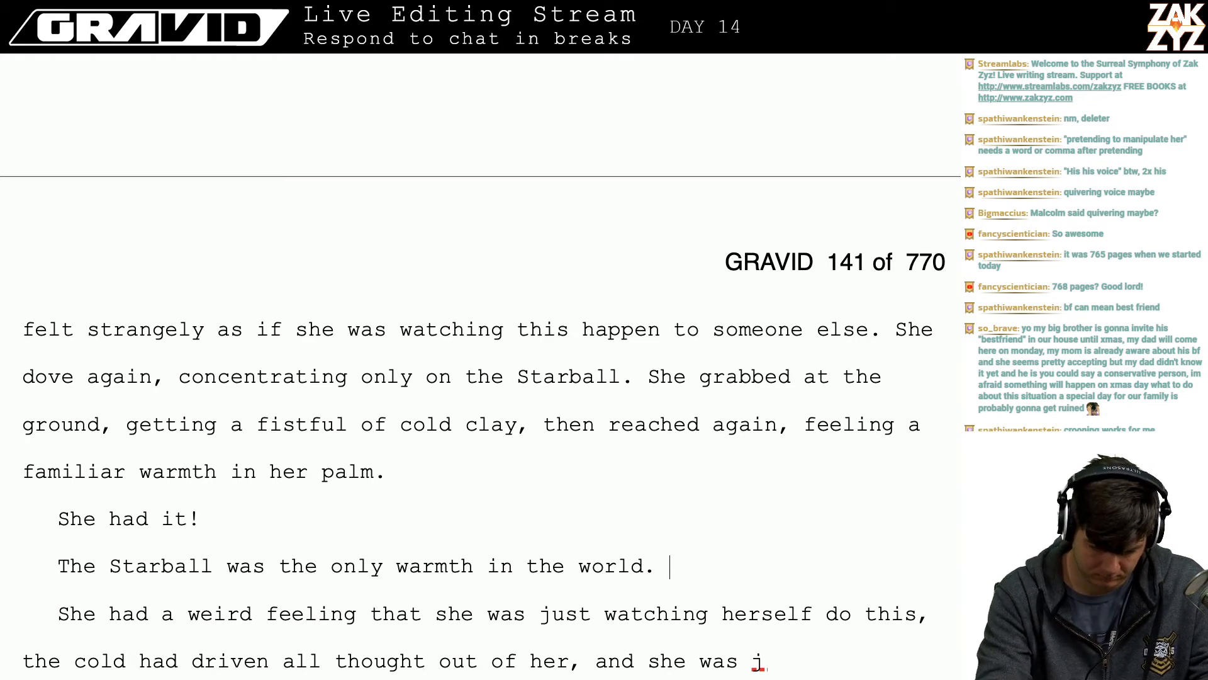
- Continue after "in the world." with "For the second time she was soaked and freezing in the river, bu"
type("For the second time she was")
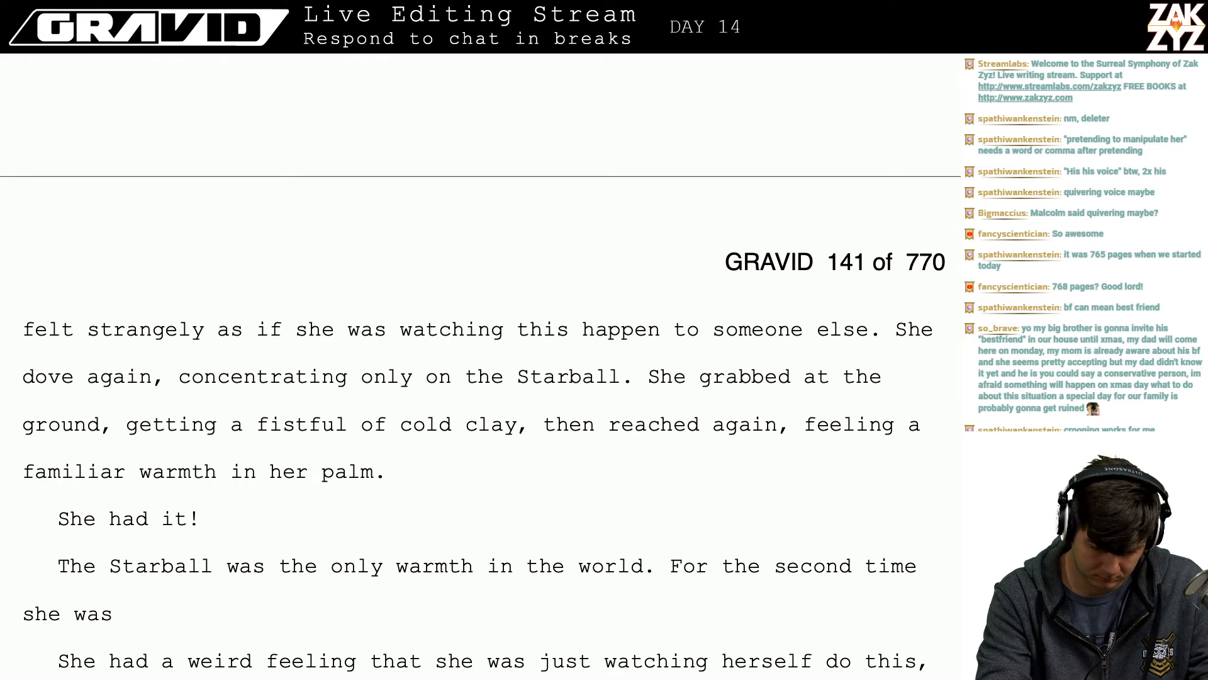
type(" soaked and fee")
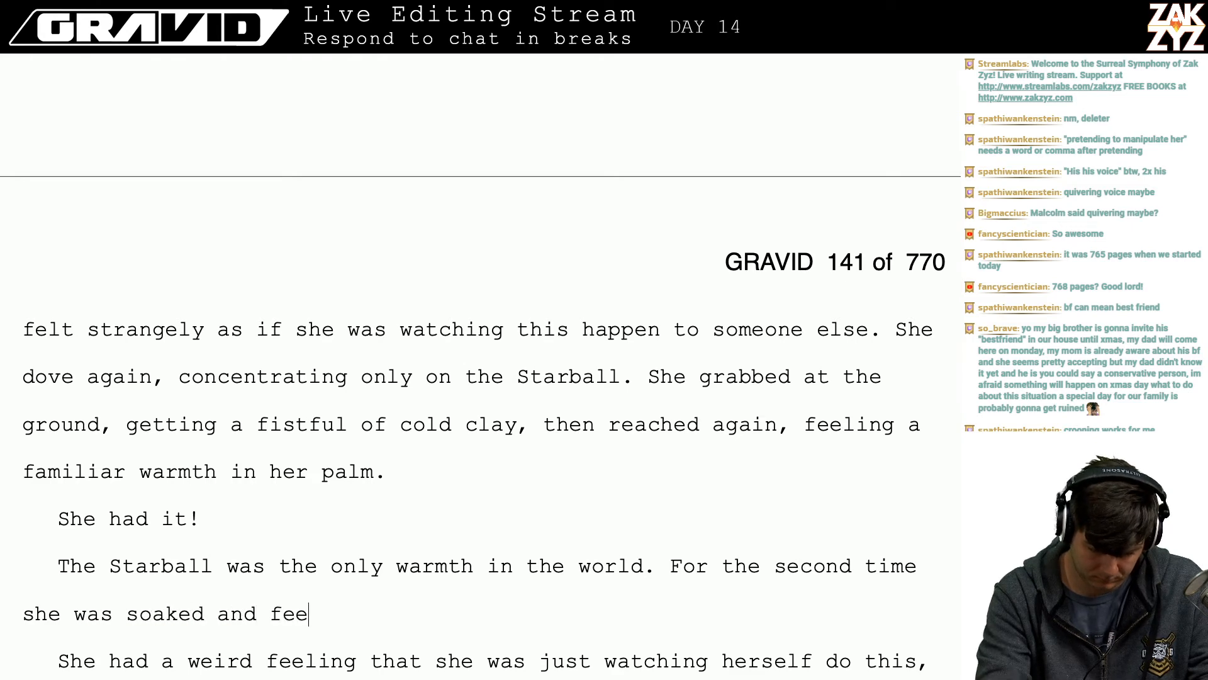
key("BackSpace")
key("BackSpace")
type("reezing in ")
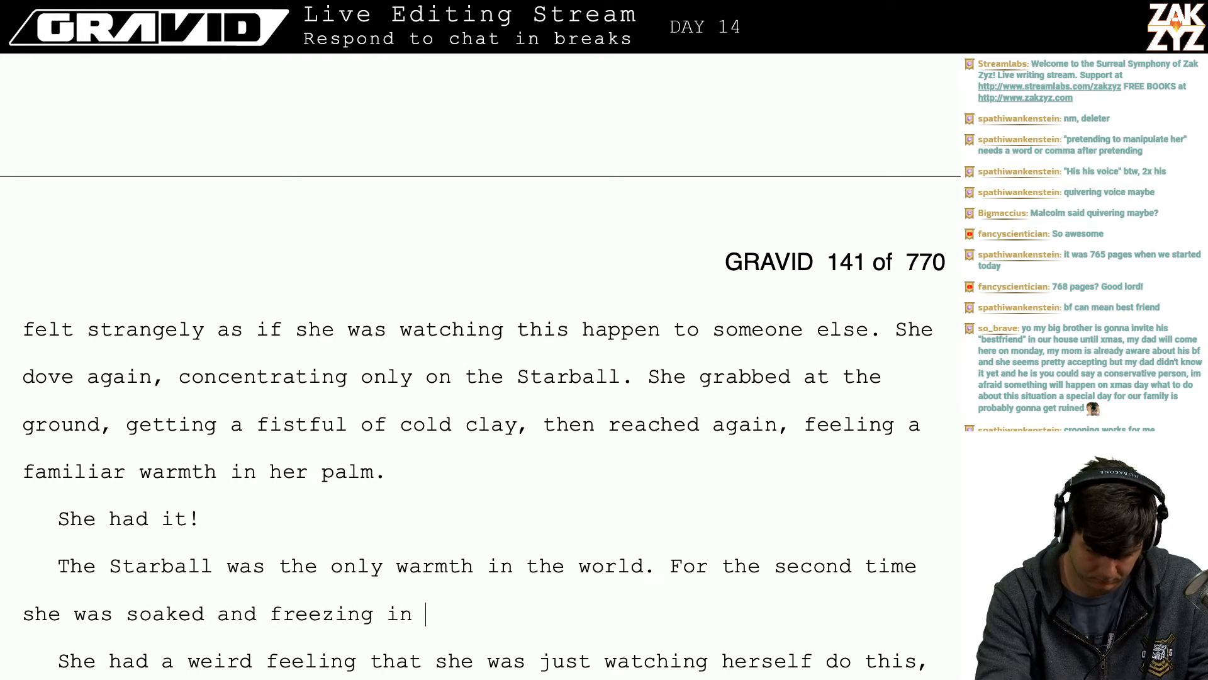
type("the river, but")
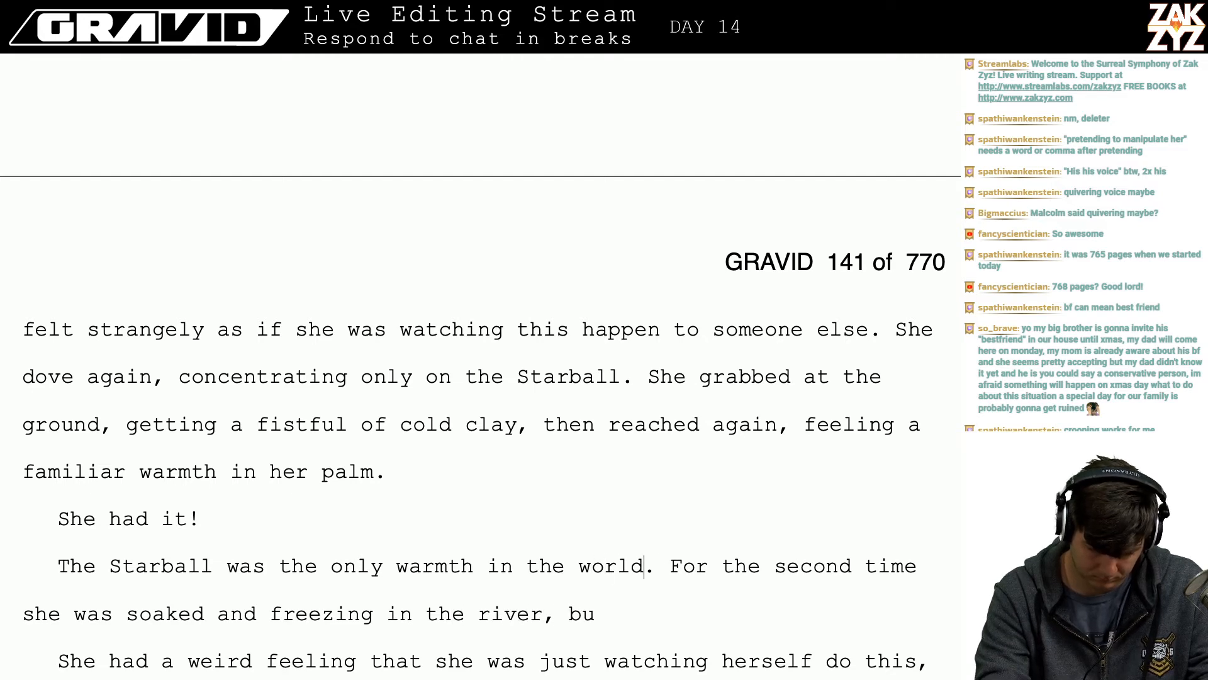
- Split the paragraph after "in the world." and leave two blank paragraphs before "For the second time"
key("Return")
key("Return")
key("Return")
key("Up")
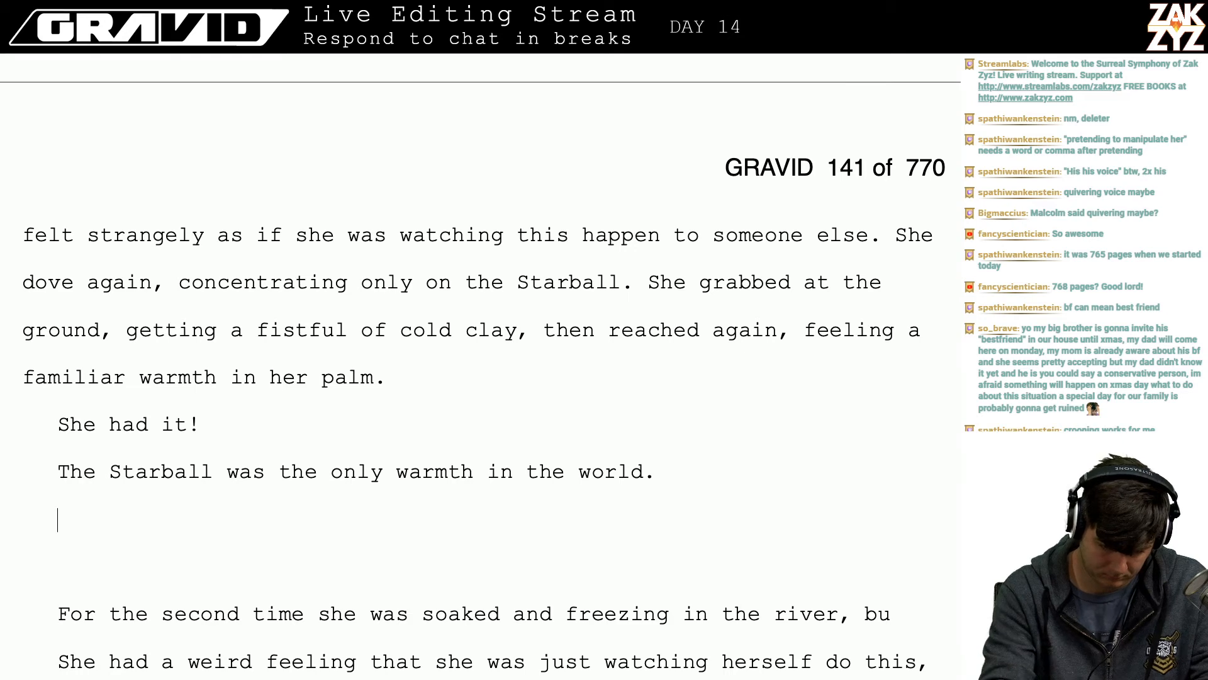
- Continue the paragraph after "in the world." with "She swam for the opposite side of the river,"
type("She be")
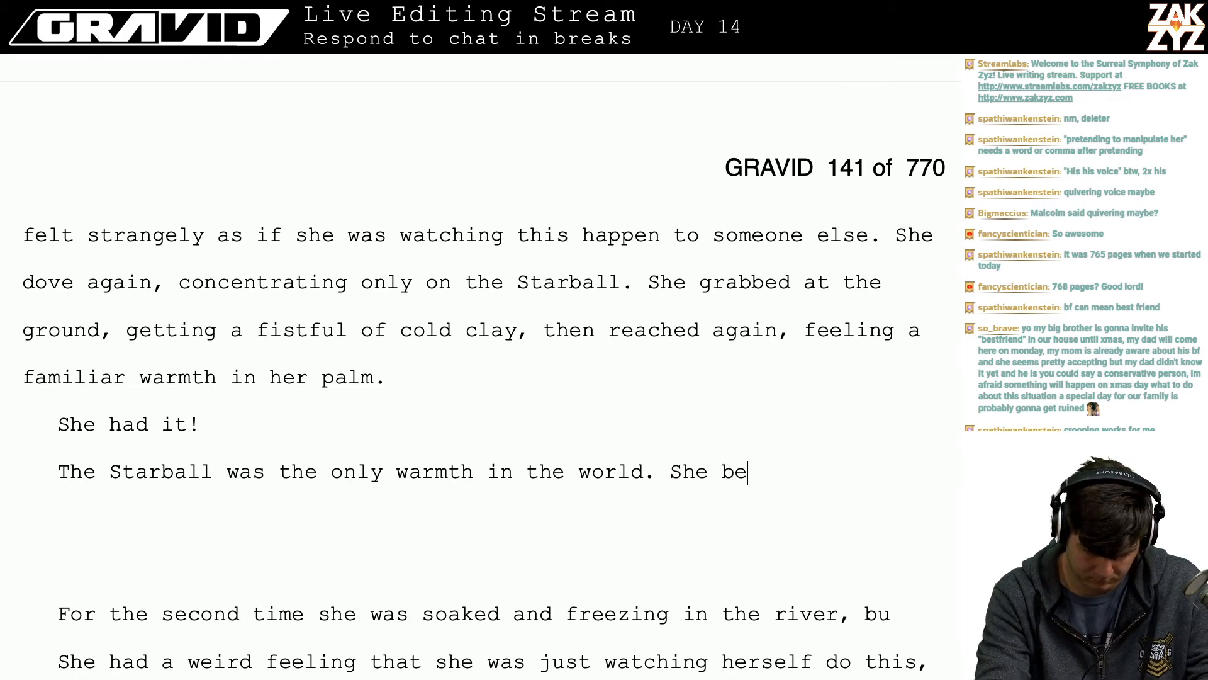
key("BackSpace")
key("BackSpace")
type("swam for ")
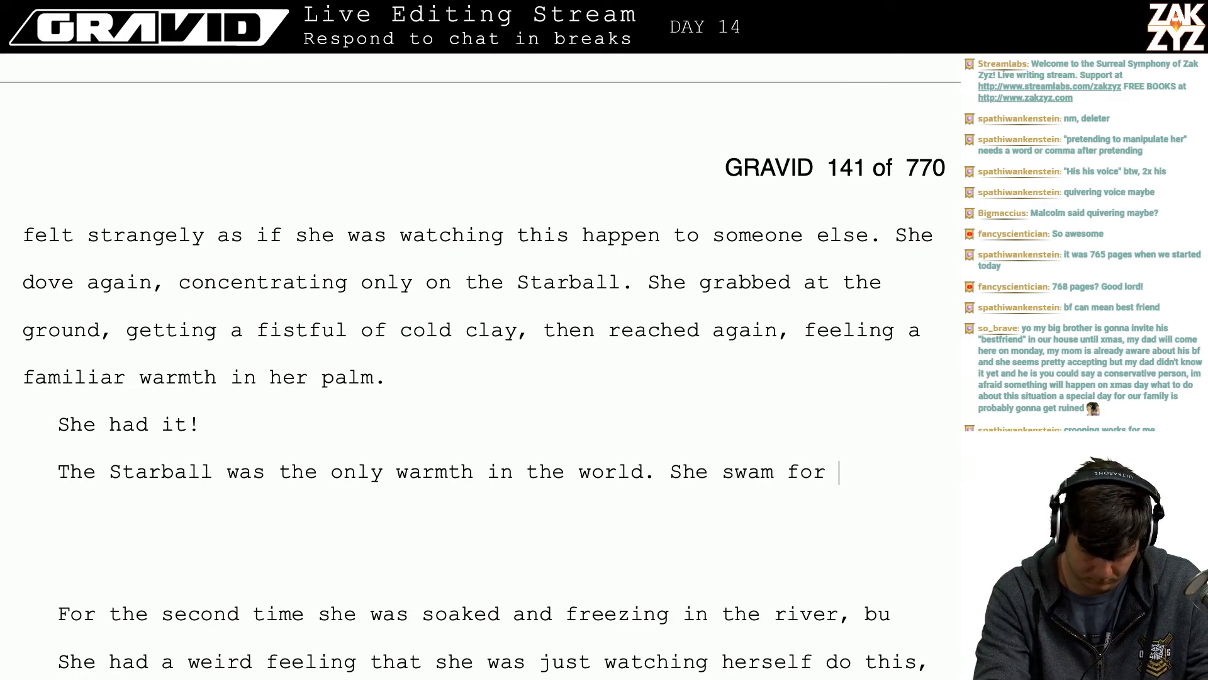
type("the opposite si")
key("BackSpace")
key("BackSpace")
type("it")
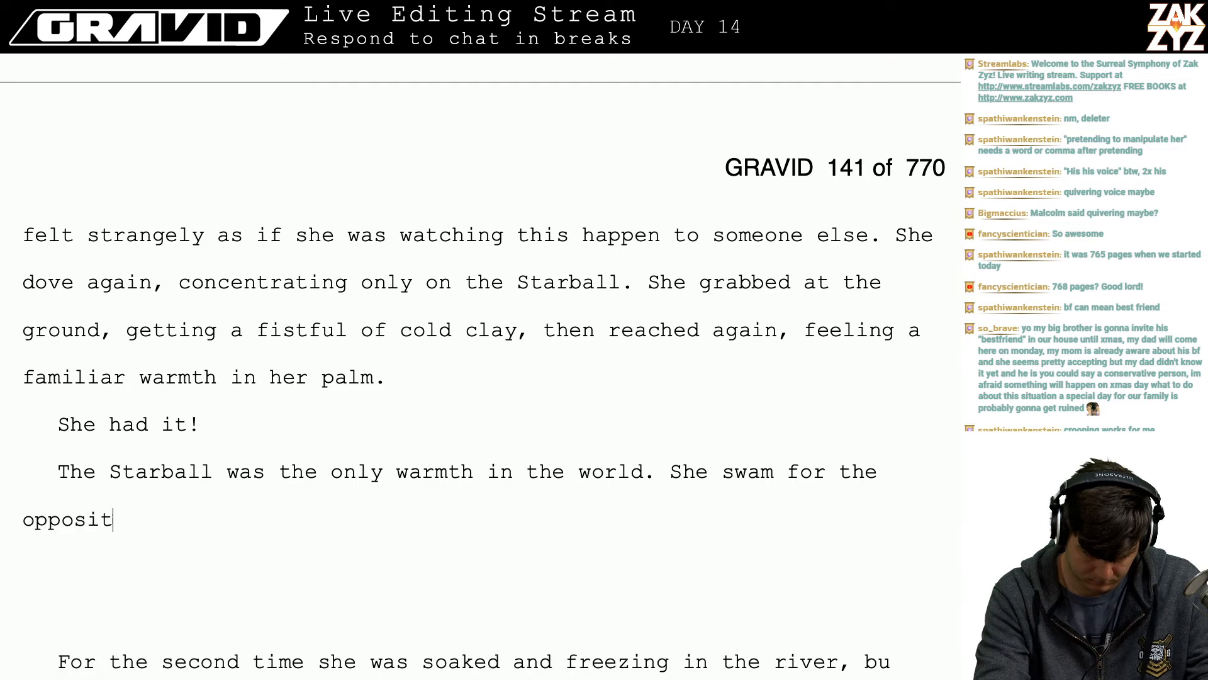
type("e side of the river,")
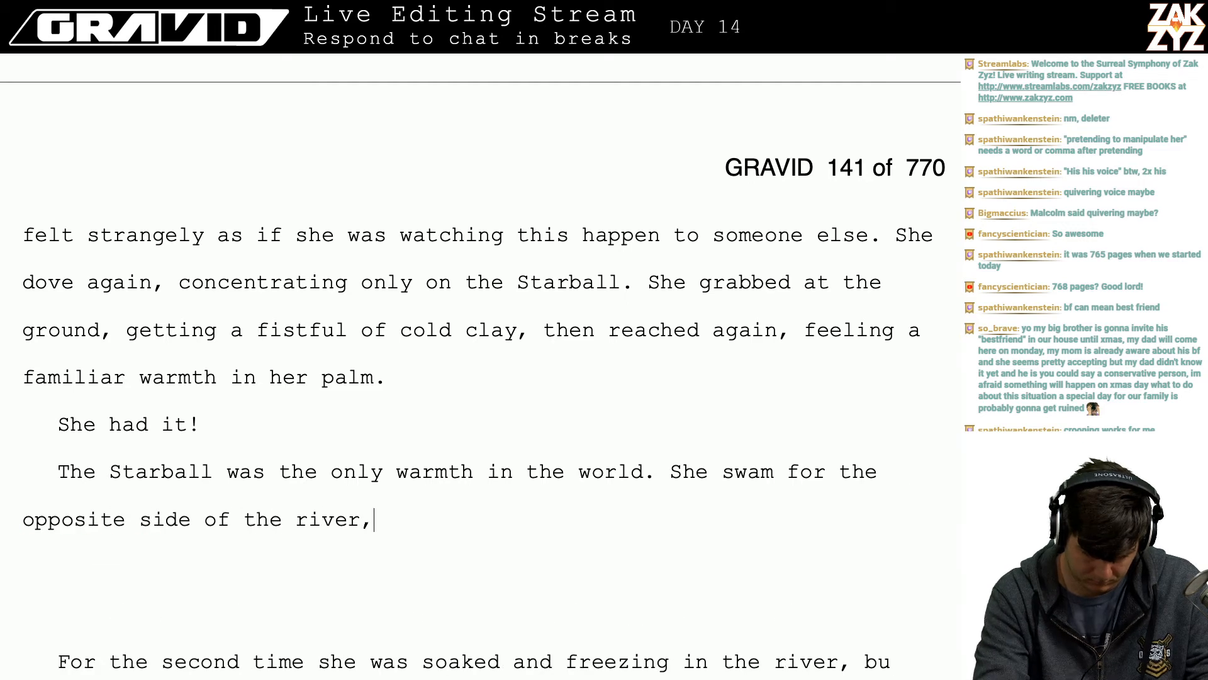
- Continue the sentence after "side of the river," with "trying to get as far away from Malcolm as she could,"
type(" trying to get ")
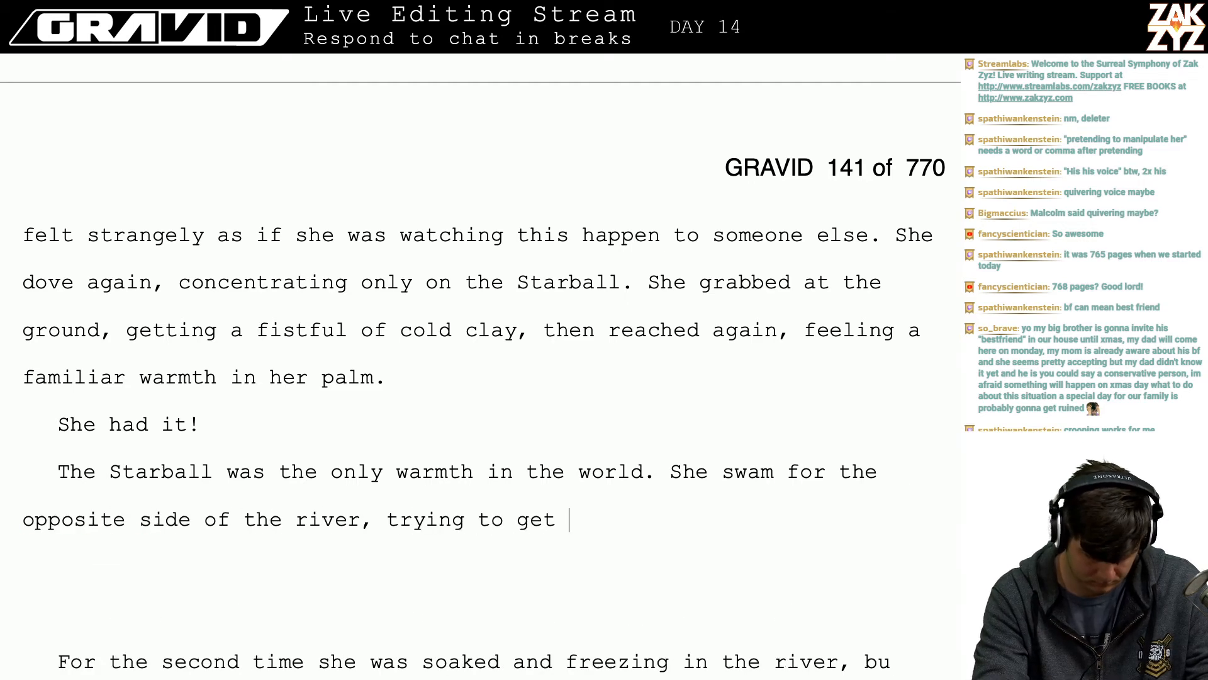
type("as far aa")
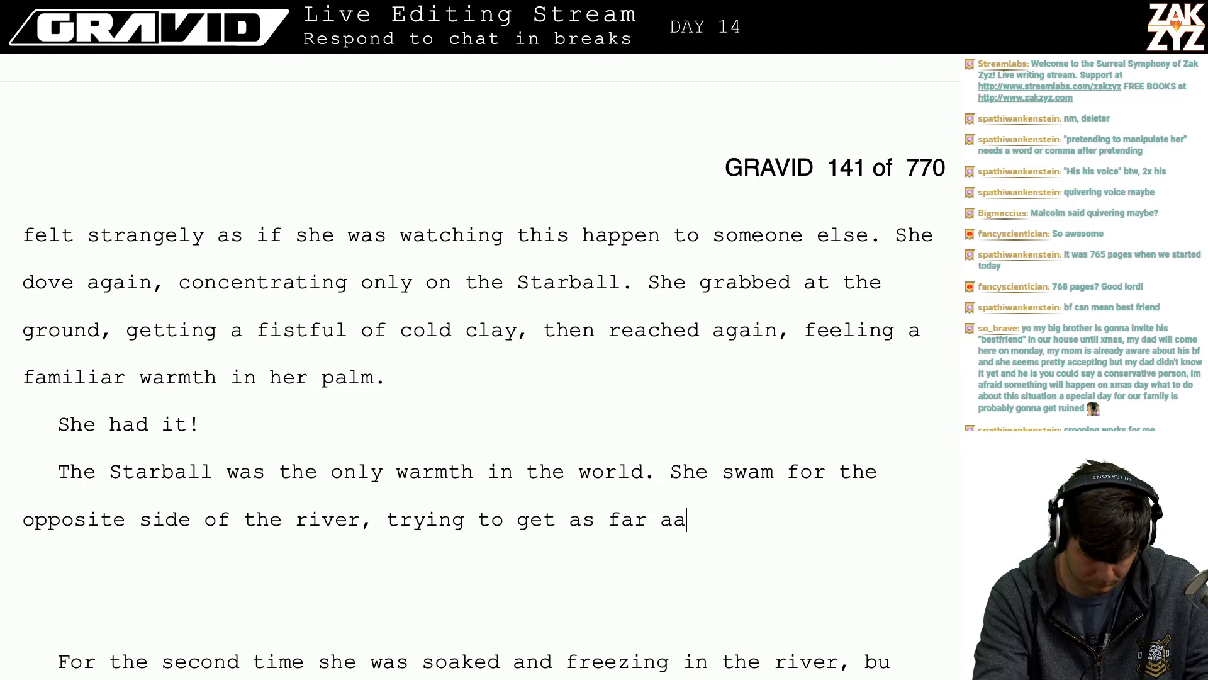
key("BackSpace")
type("way from ")
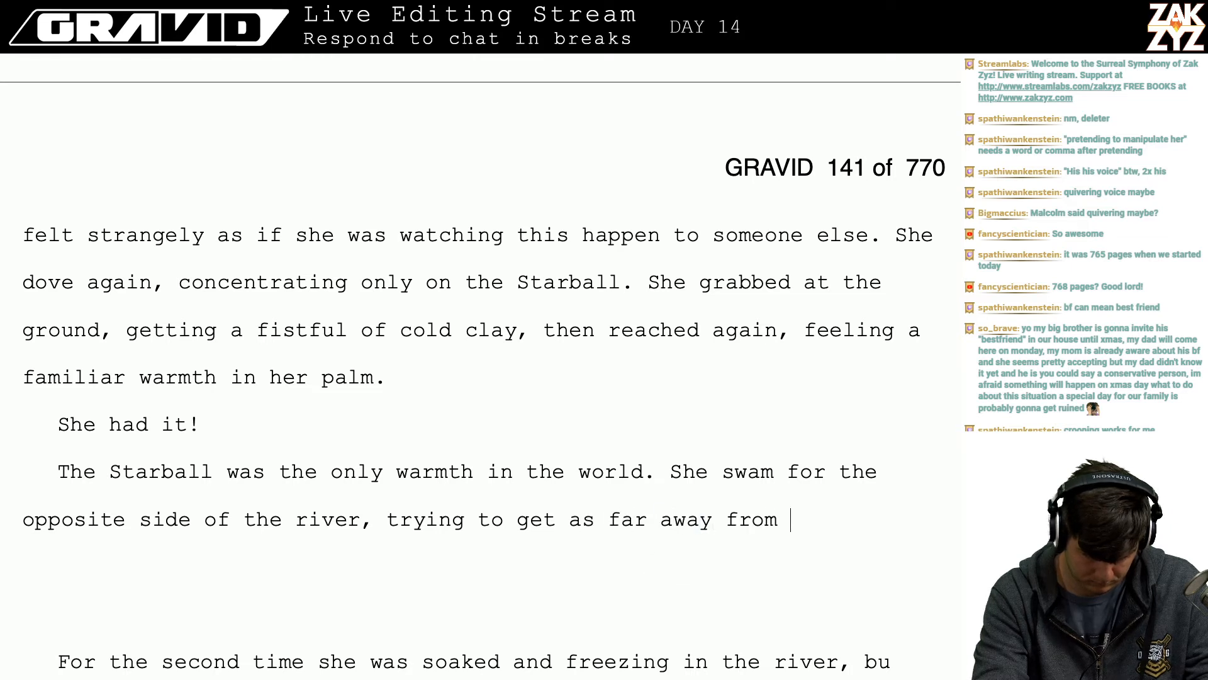
type("malcom")
key("BackSpace")
key("BackSpace")
key("BackSpace")
key("BackSpace")
key("BackSpace")
key("BackSpace")
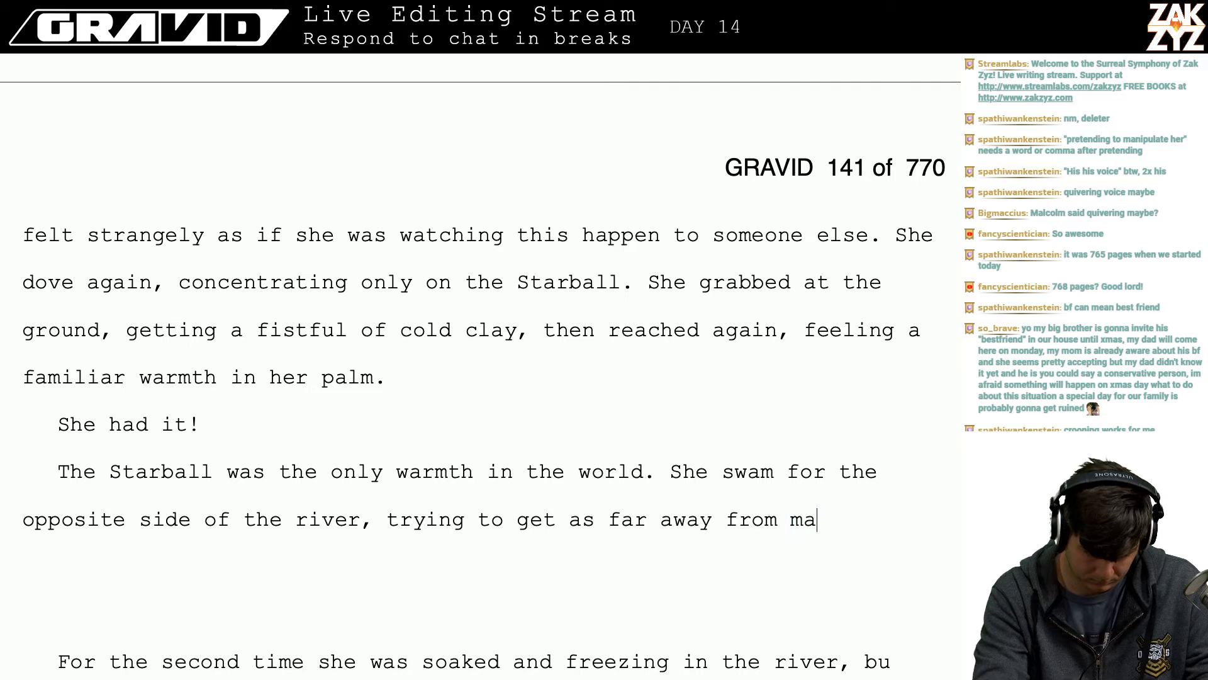
type("Ma")
key("BackSpace")
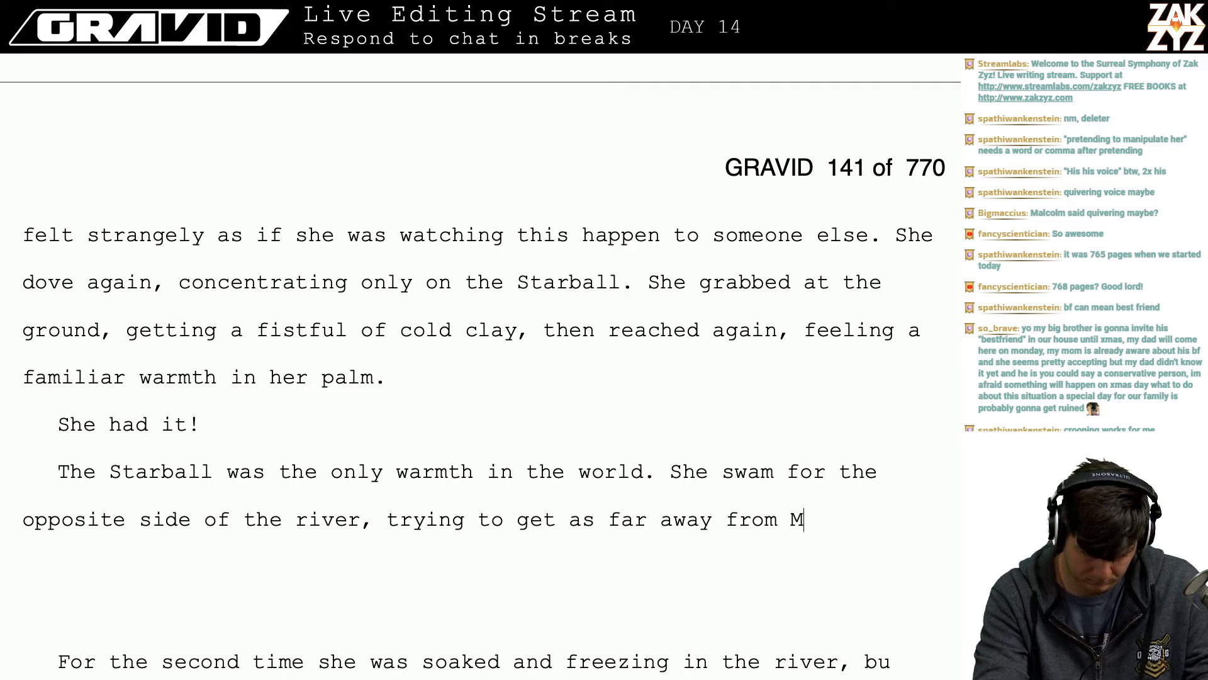
type("alcolm as she co")
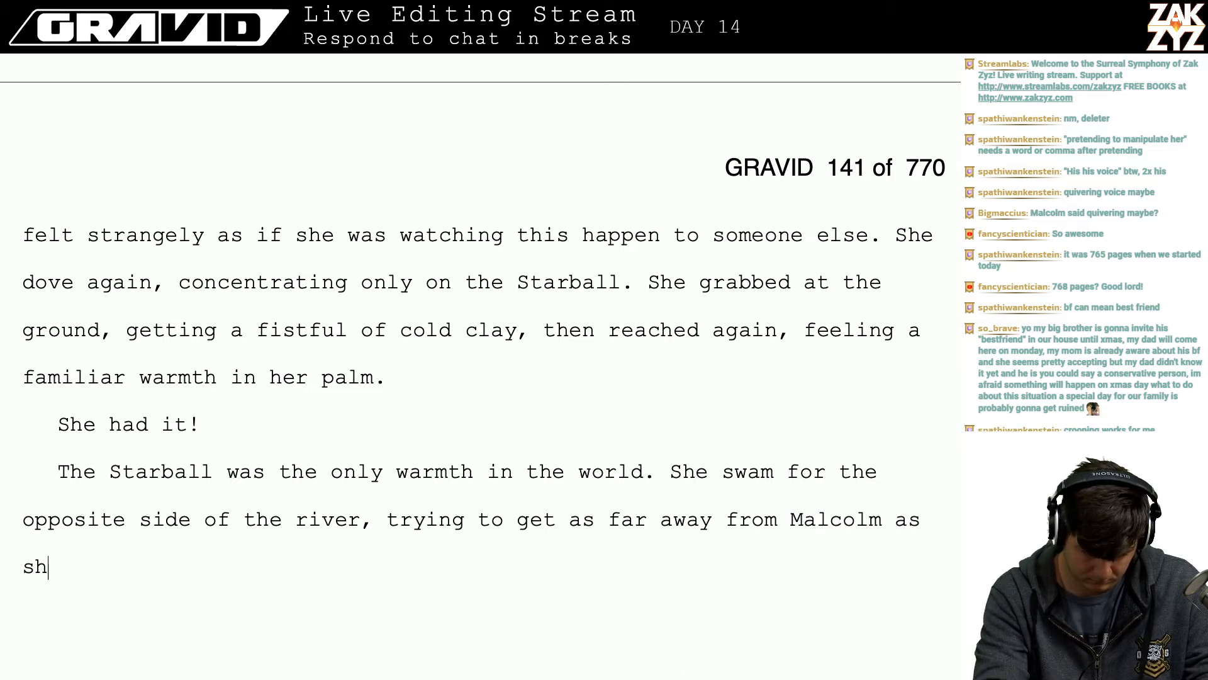
type("uld,")
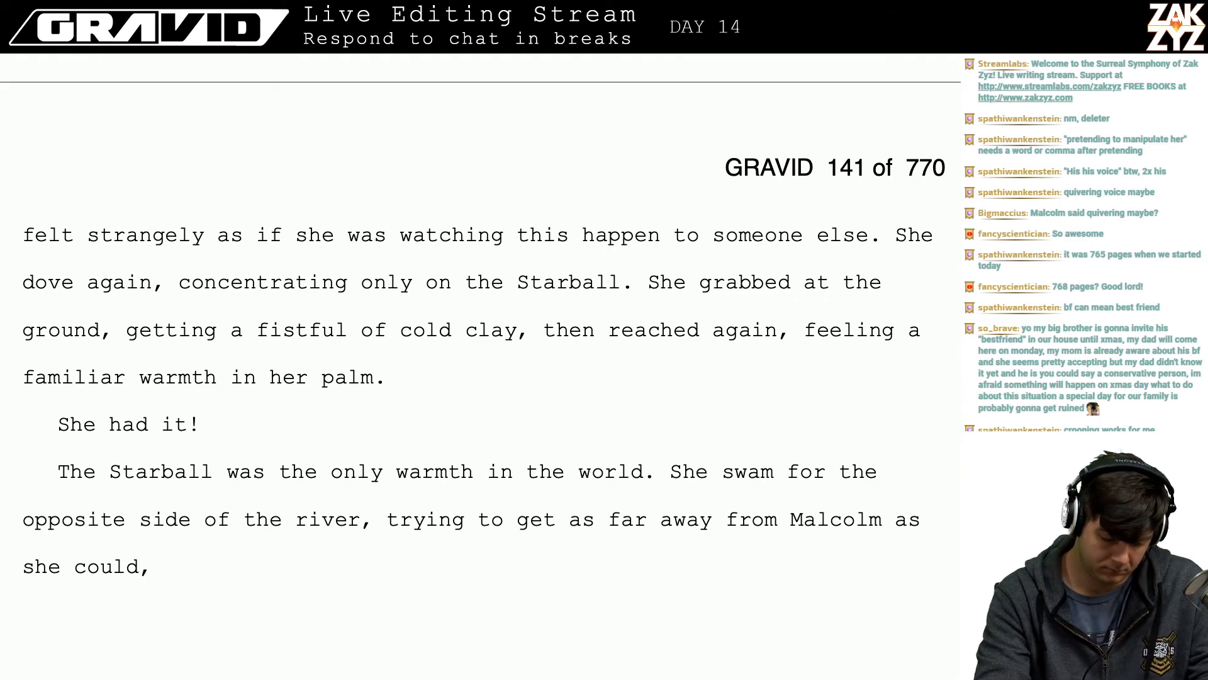
- Finish the sentence after "as she could," with "swimming awkwardly with her fist closed around the starball."
type(" He")
key("BackSpace")
key("BackSpace")
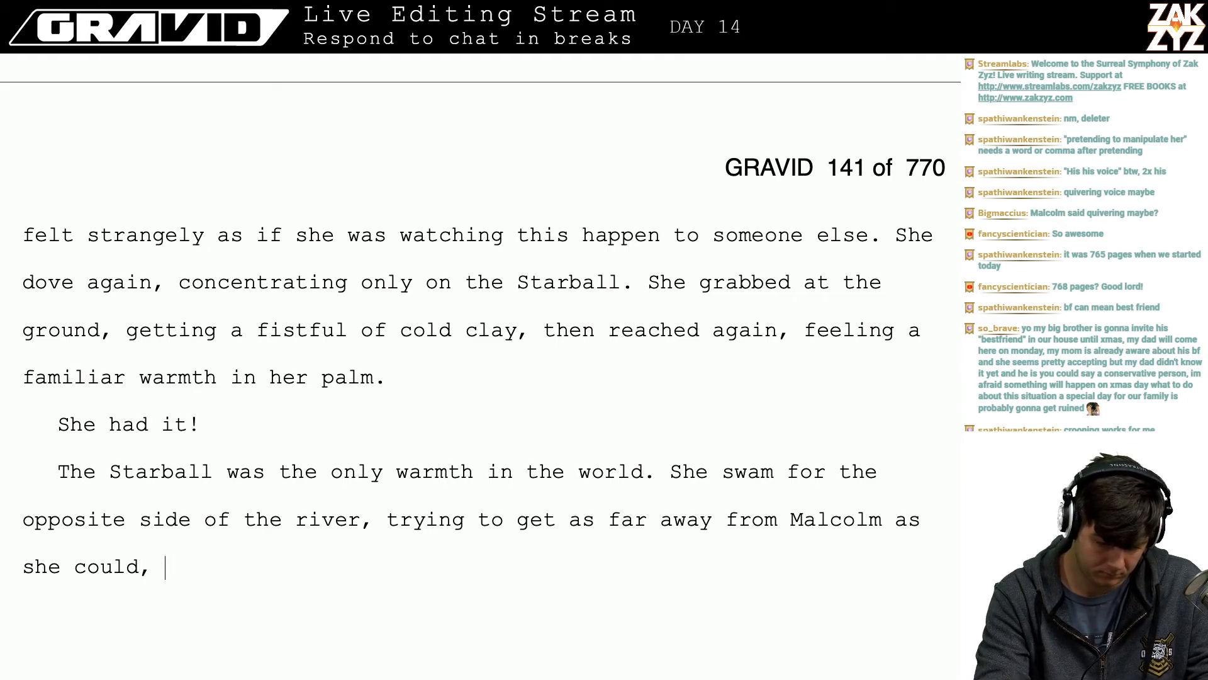
type("swimming a")
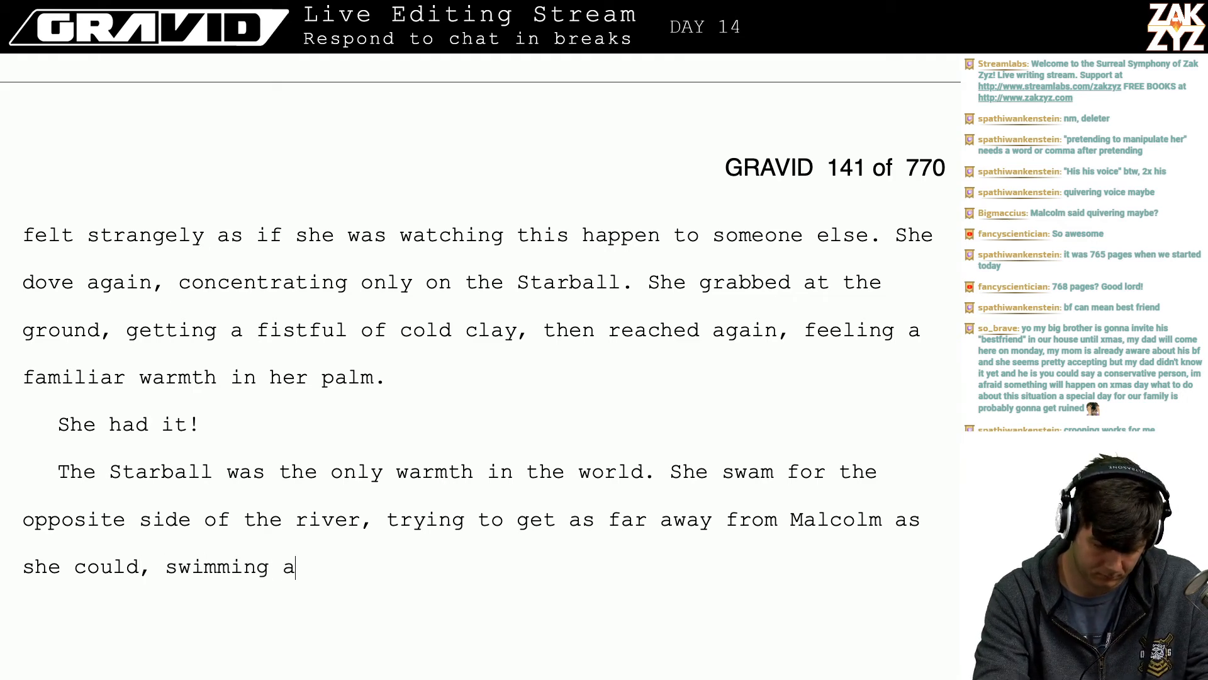
type("wkward")
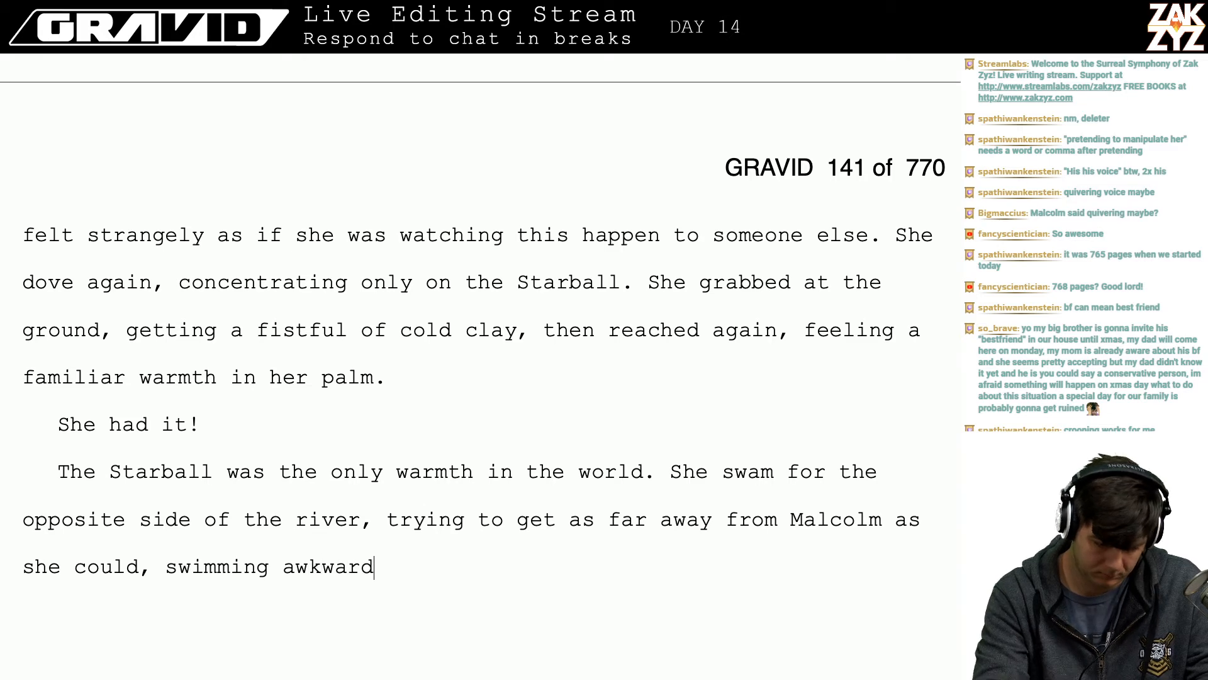
type("ly with her fist ")
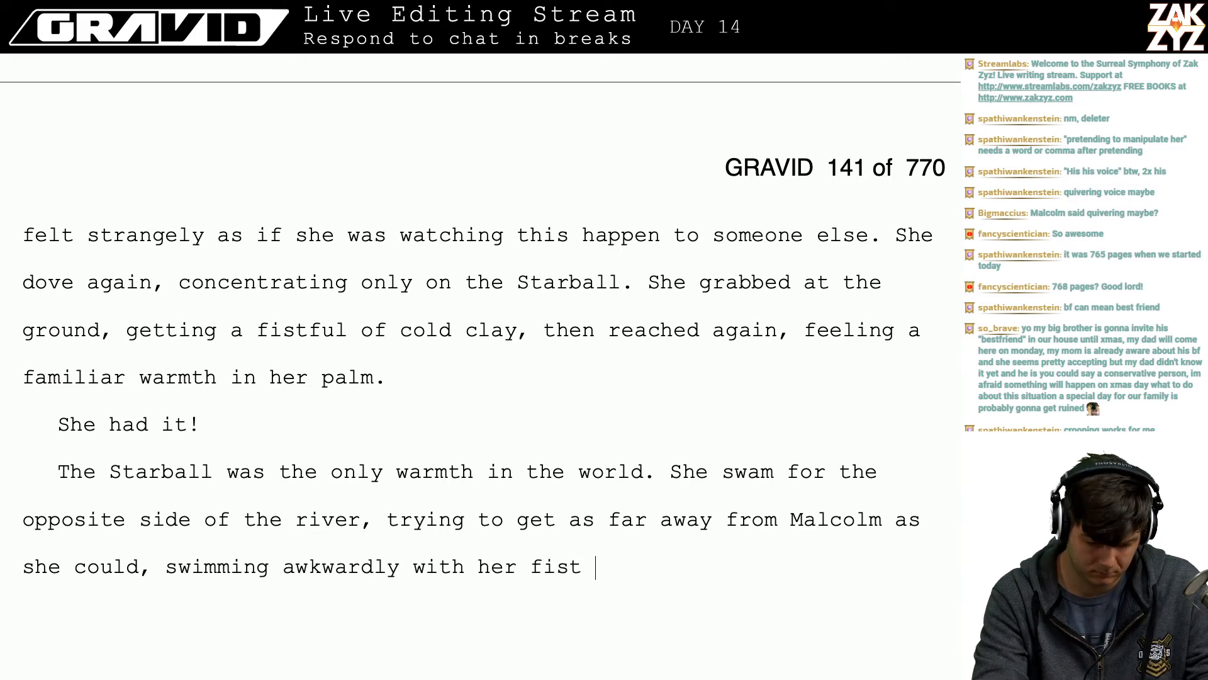
type("closed around the s")
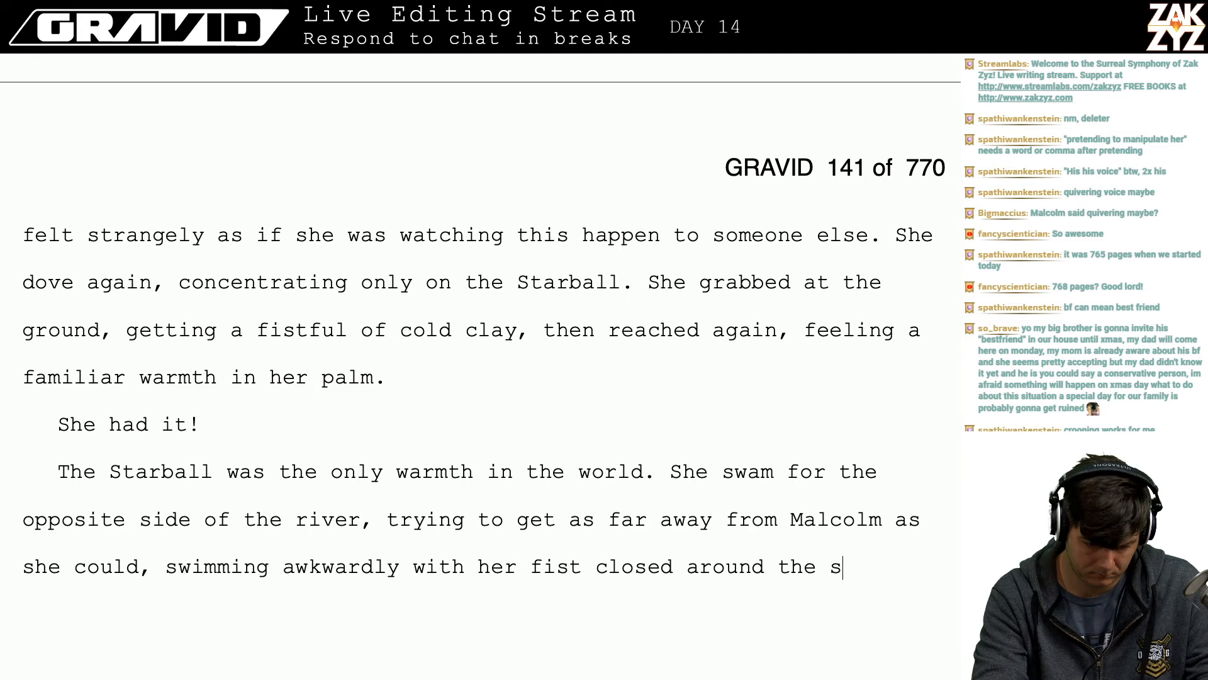
type("tarball.")
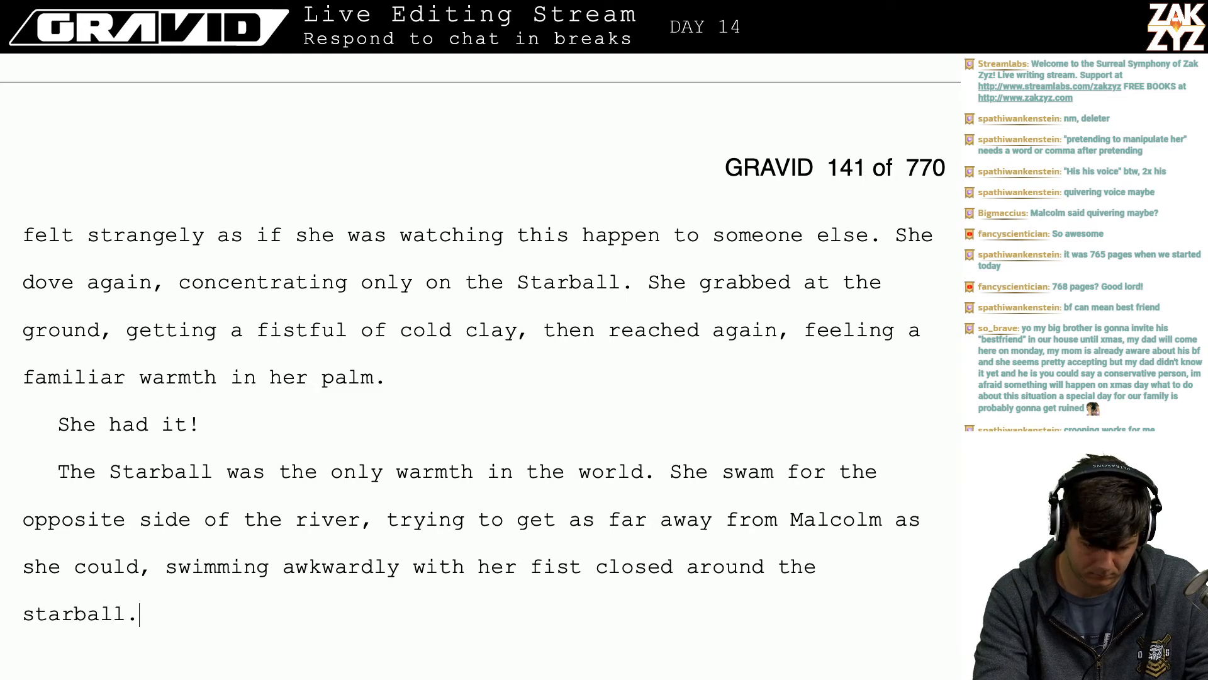
- Replace "her fist closed around the starball." after "swimming awkwardly with" with "the orb locked in her fist."
key("BackSpace")
key("BackSpace")
key("BackSpace")
key("BackSpace")
key("BackSpace")
key("BackSpace")
key("BackSpace")
key("BackSpace")
key("BackSpace")
key("BackSpace")
key("BackSpace")
key("BackSpace")
key("BackSpace")
key("BackSpace")
key("BackSpace")
key("BackSpace")
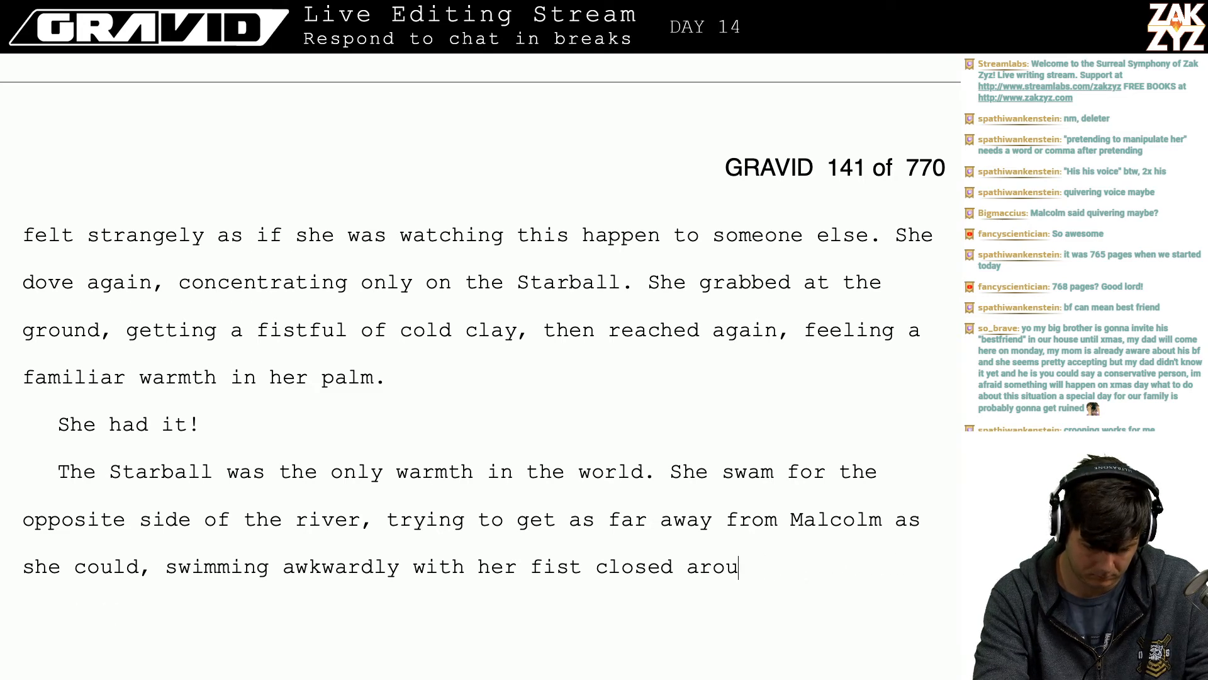
key("BackSpace")
key("BackSpace")
key("BackSpace")
key("BackSpace")
key("BackSpace")
key("BackSpace")
key("BackSpace")
key("BackSpace")
key("BackSpace")
key("BackSpace")
key("BackSpace")
key("BackSpace")
key("BackSpace")
key("BackSpace")
key("BackSpace")
key("BackSpace")
key("BackSpace")
key("BackSpace")
key("BackSpace")
key("BackSpace")
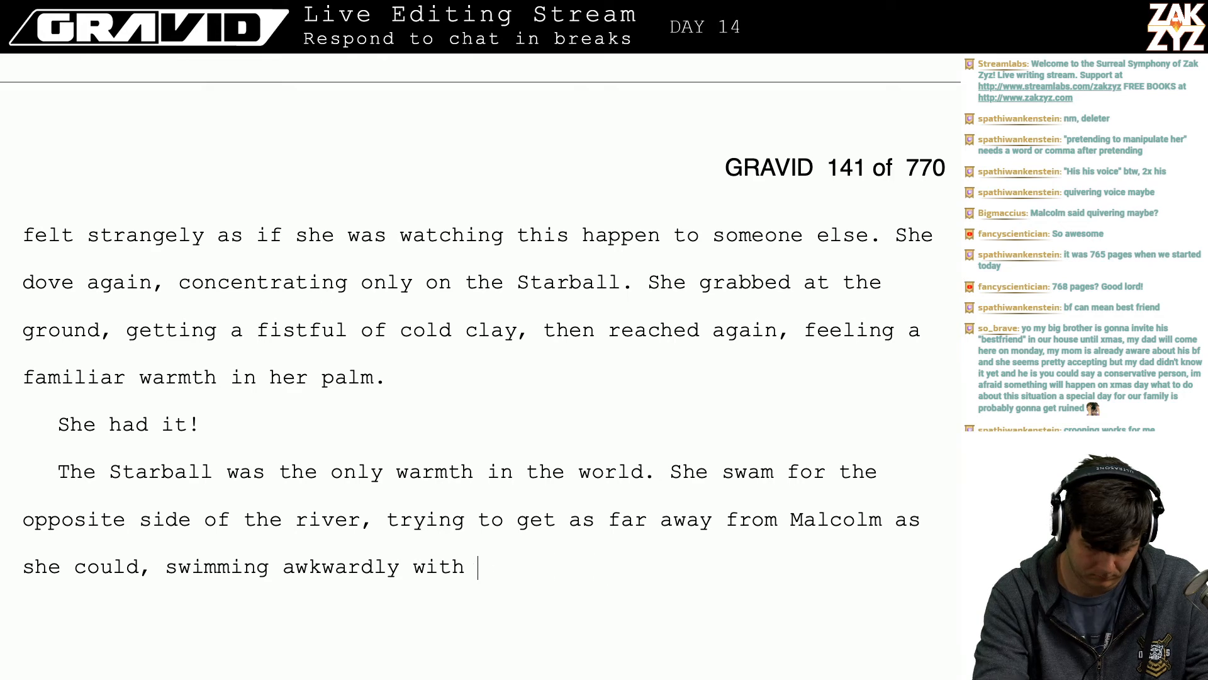
type("the orb locke")
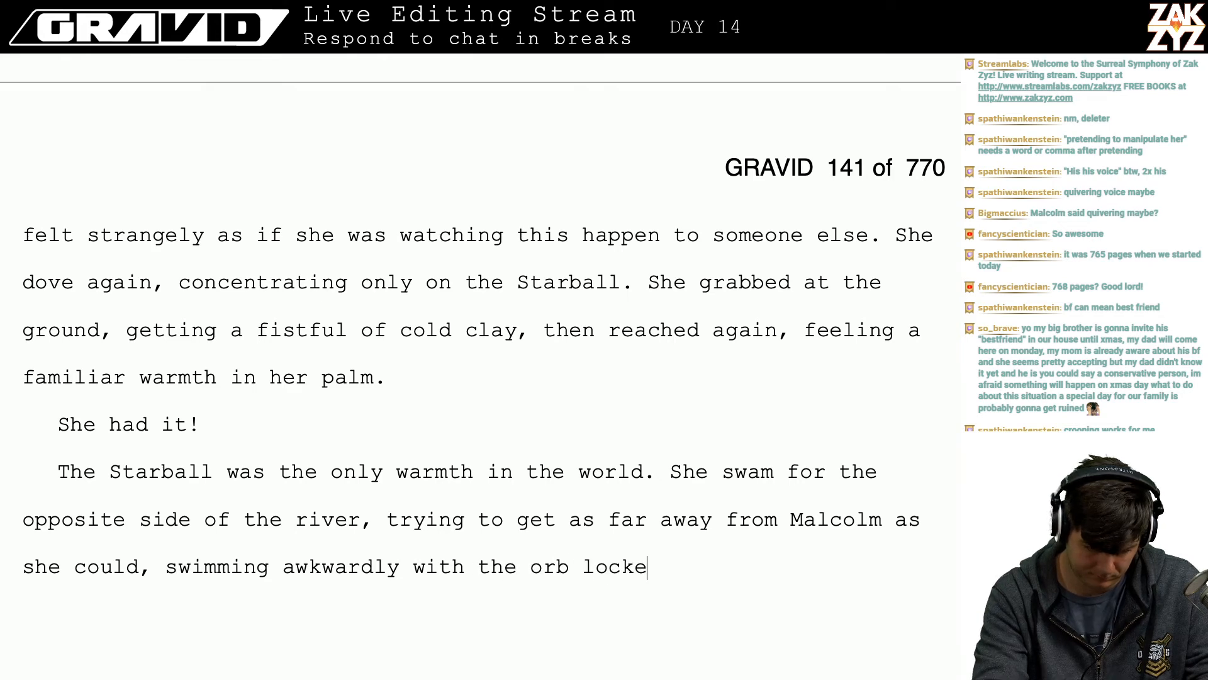
type("d in her fist.")
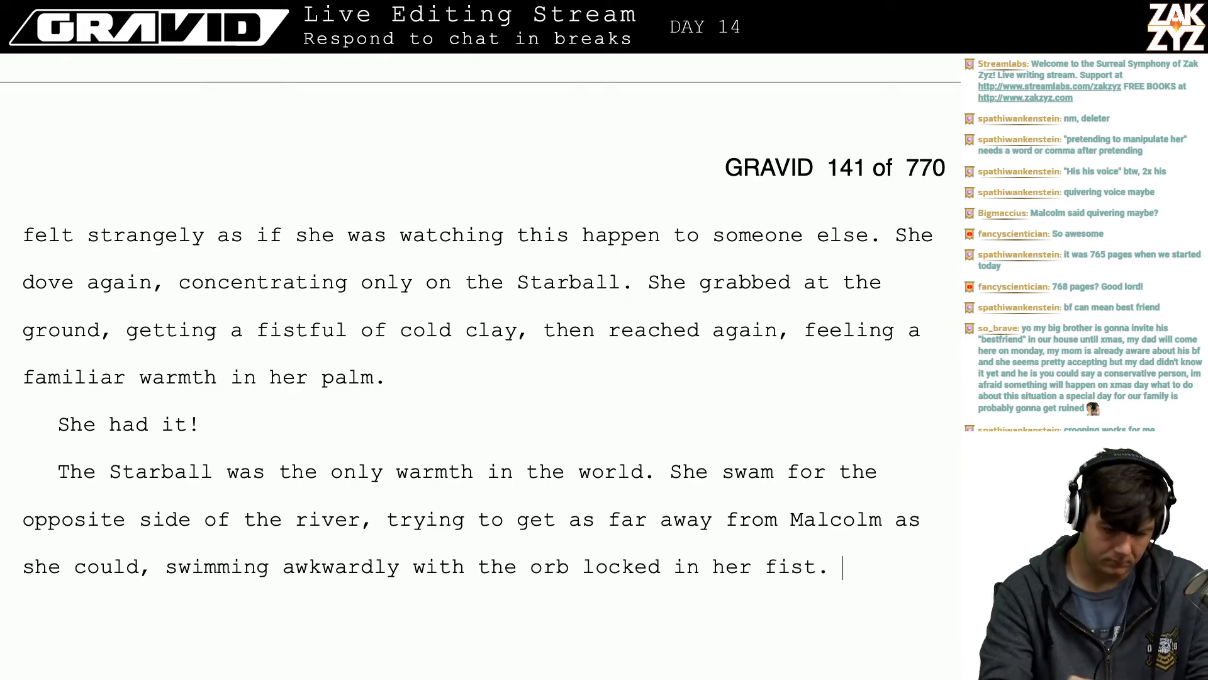
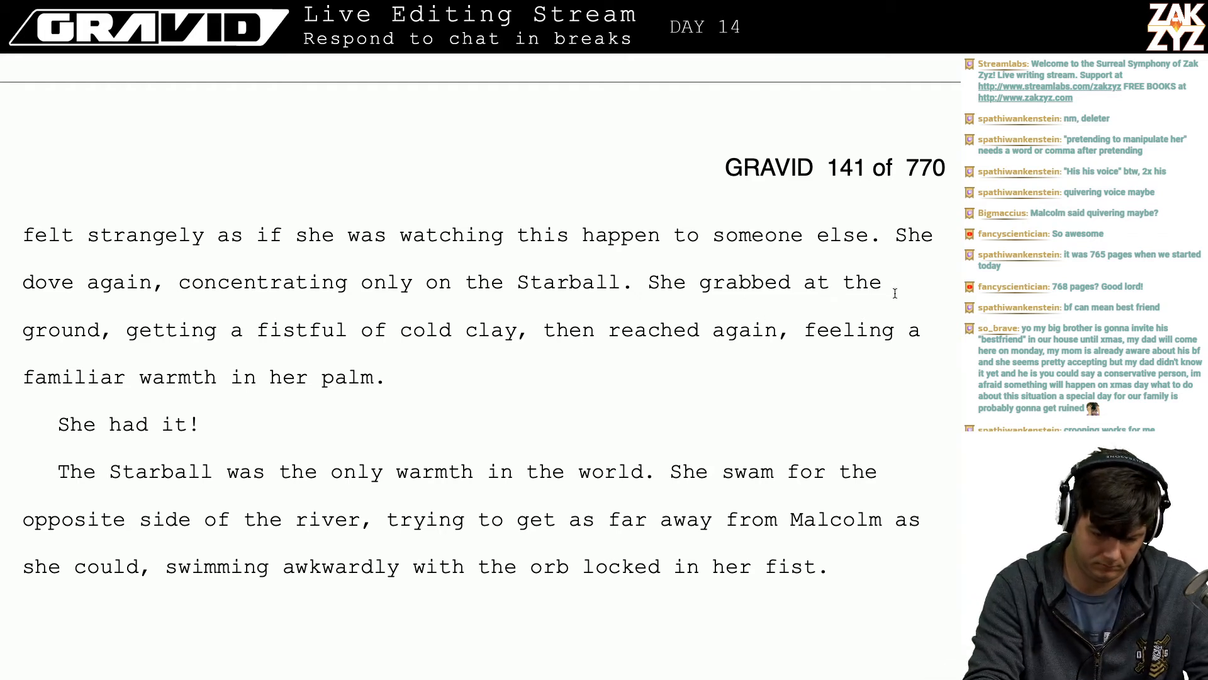
- Replace "ground," after "She grabbed at the" with "mud at the river bottom,"
type("mud beneath")
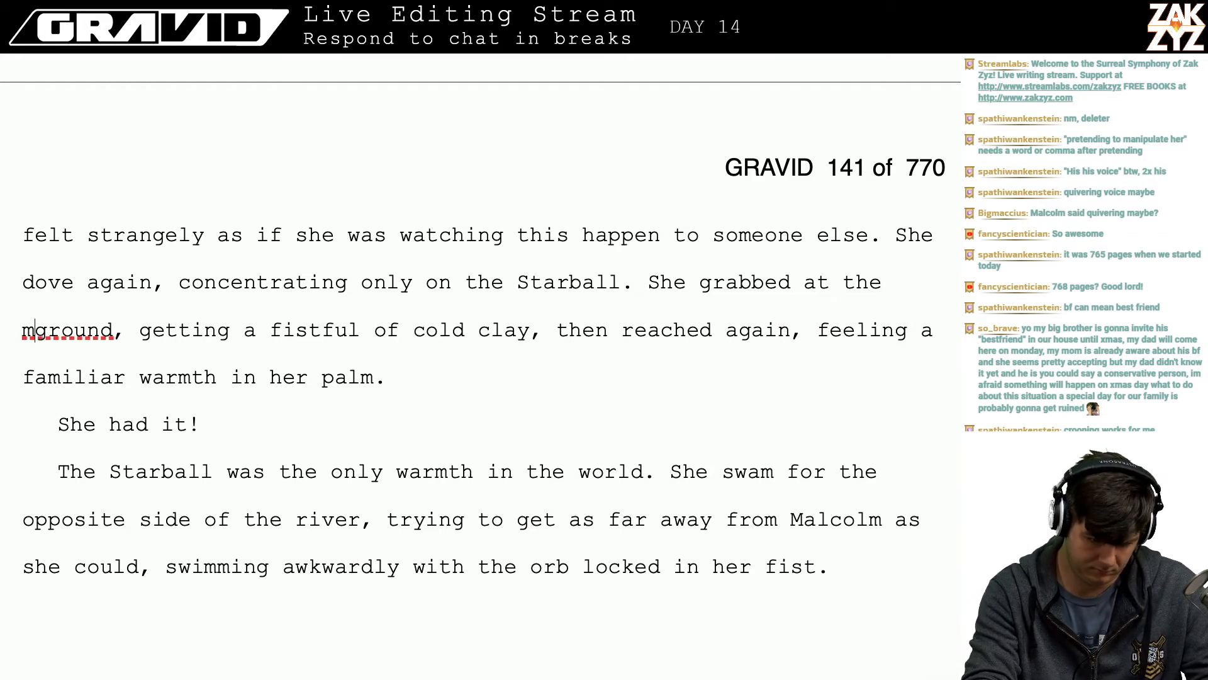
type(" her")
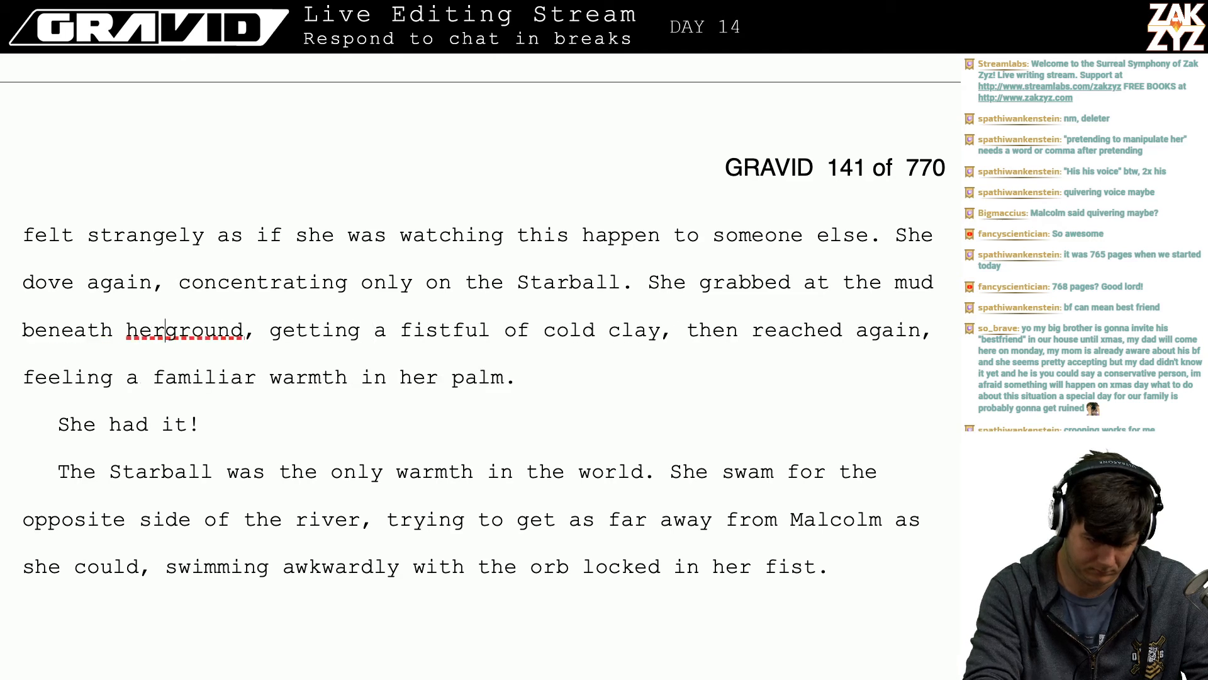
key("BackSpace")
key("BackSpace")
key("BackSpace")
key("BackSpace")
key("BackSpace")
key("BackSpace")
key("BackSpace")
key("BackSpace")
key("BackSpace")
key("BackSpace")
key("BackSpace")
type("at the river")
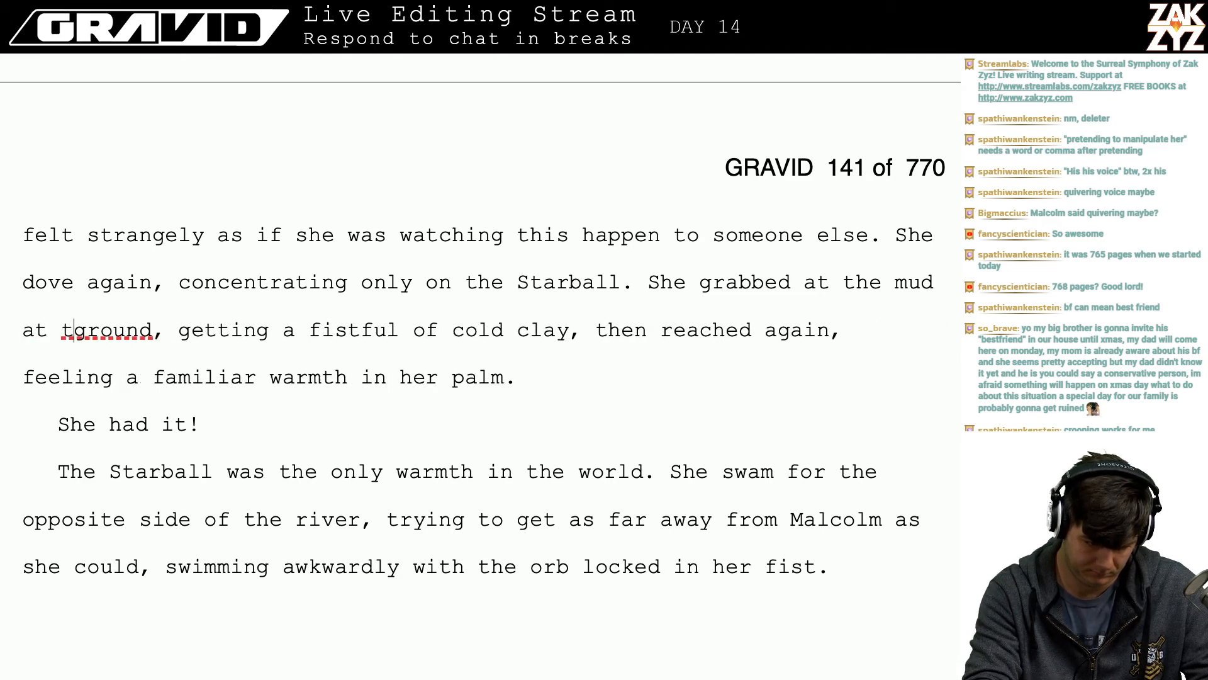
type(" bottom,")
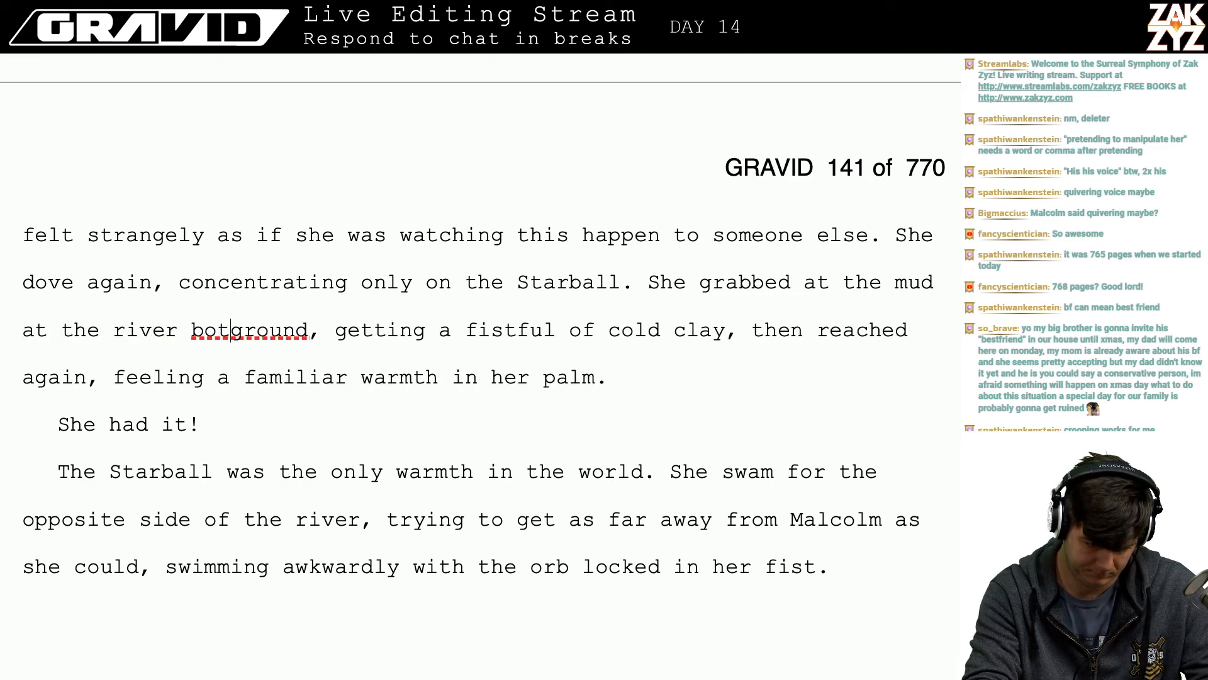
key("shift+Right")
key("shift+Right")
key("shift+Right")
key("shift+Right")
key("shift+Right")
key("shift+Right")
key("shift+Right")
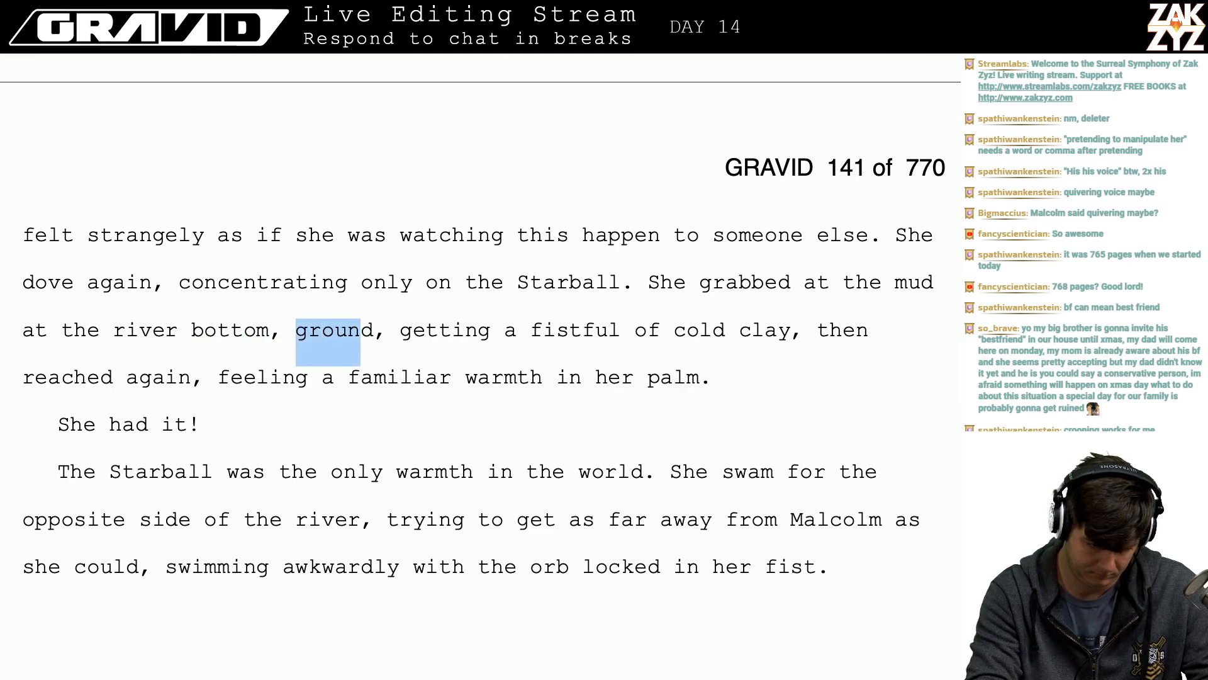
key("BackSpace")
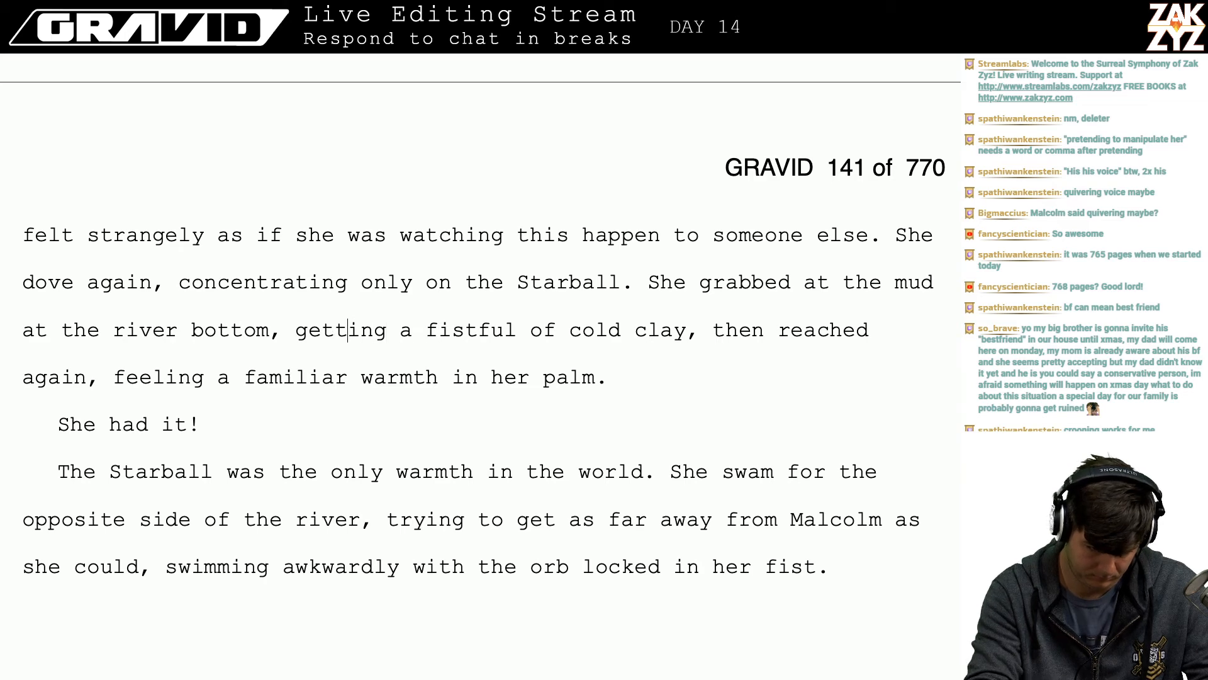
- Insert "nothing but a fistful of cold clay. She" after "getting", ahead of the old wording
type("nothing but a f")
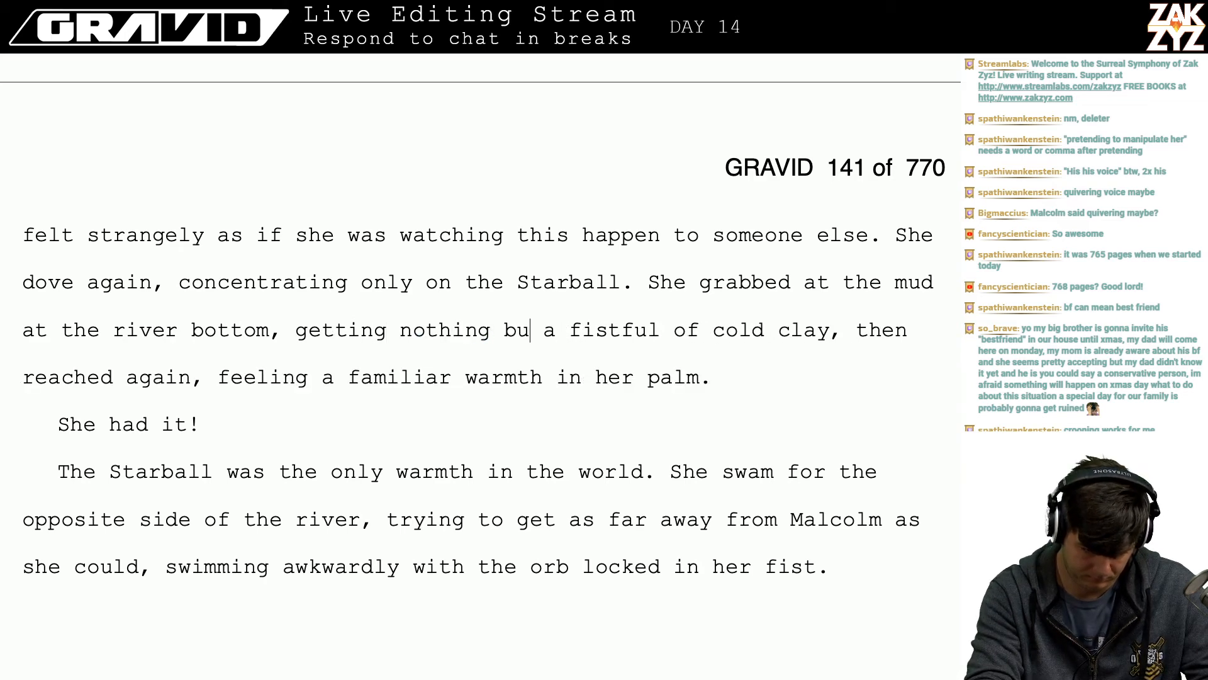
type("istful of cold")
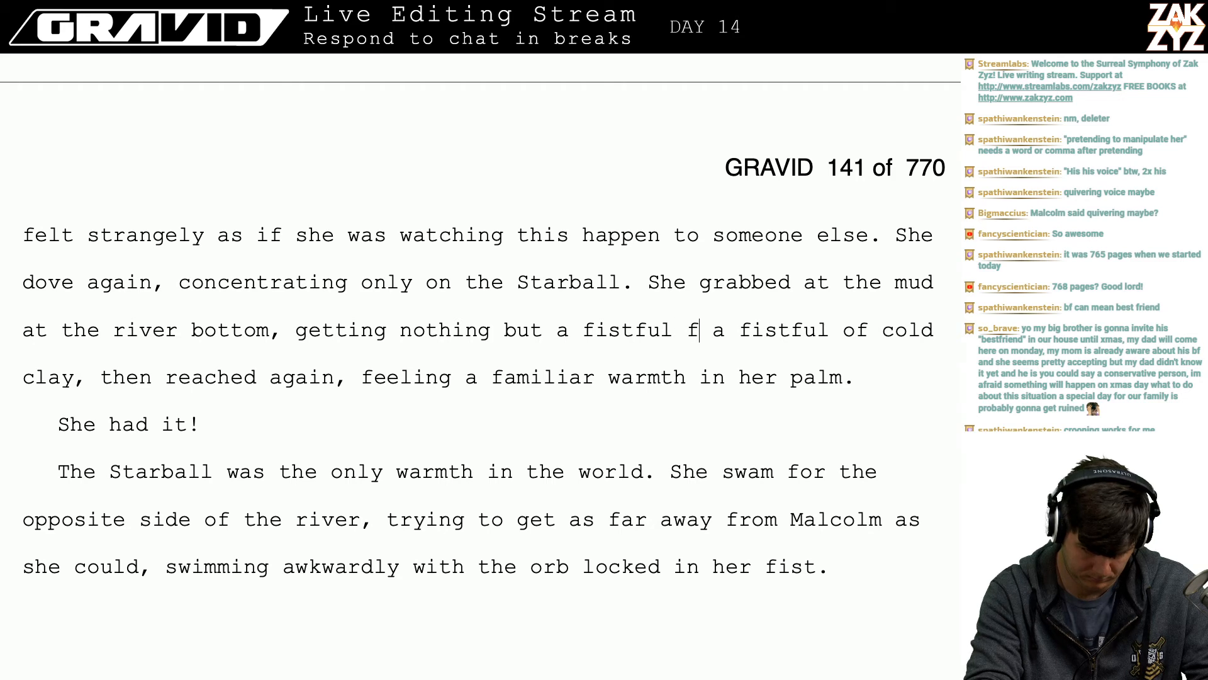
type(" clay. She ")
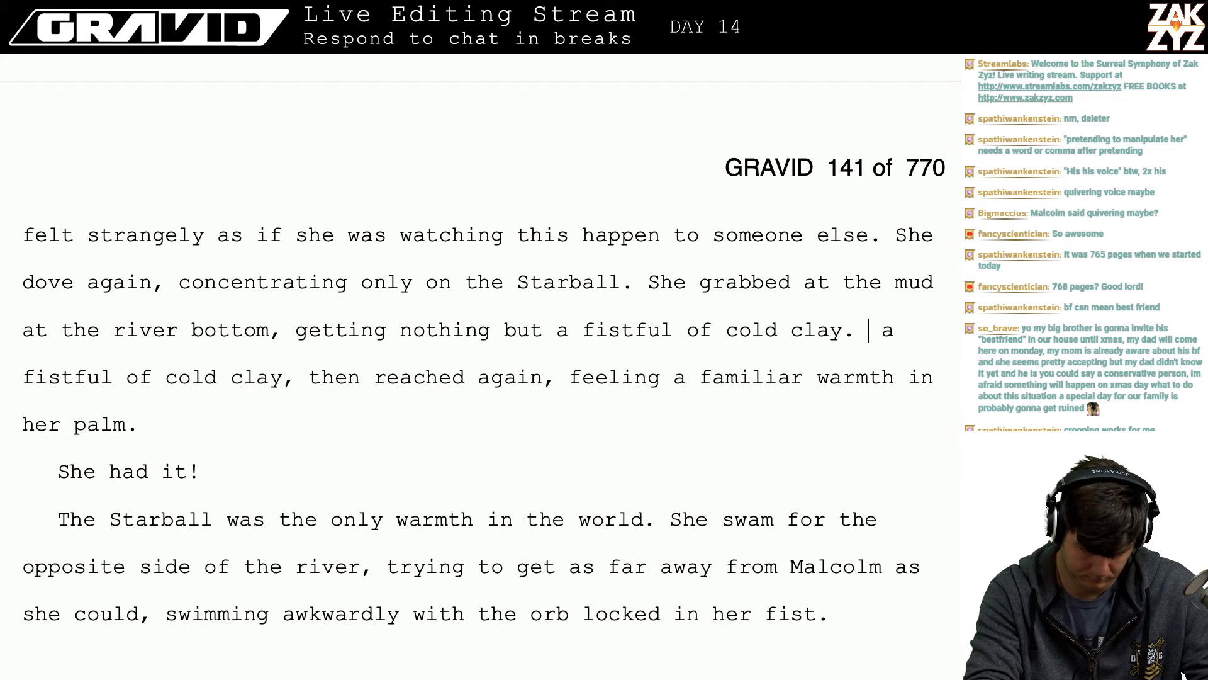
- Continue the sentence starting "She" after "cold clay." with "reached again," ahead of the old wording
type("reached")
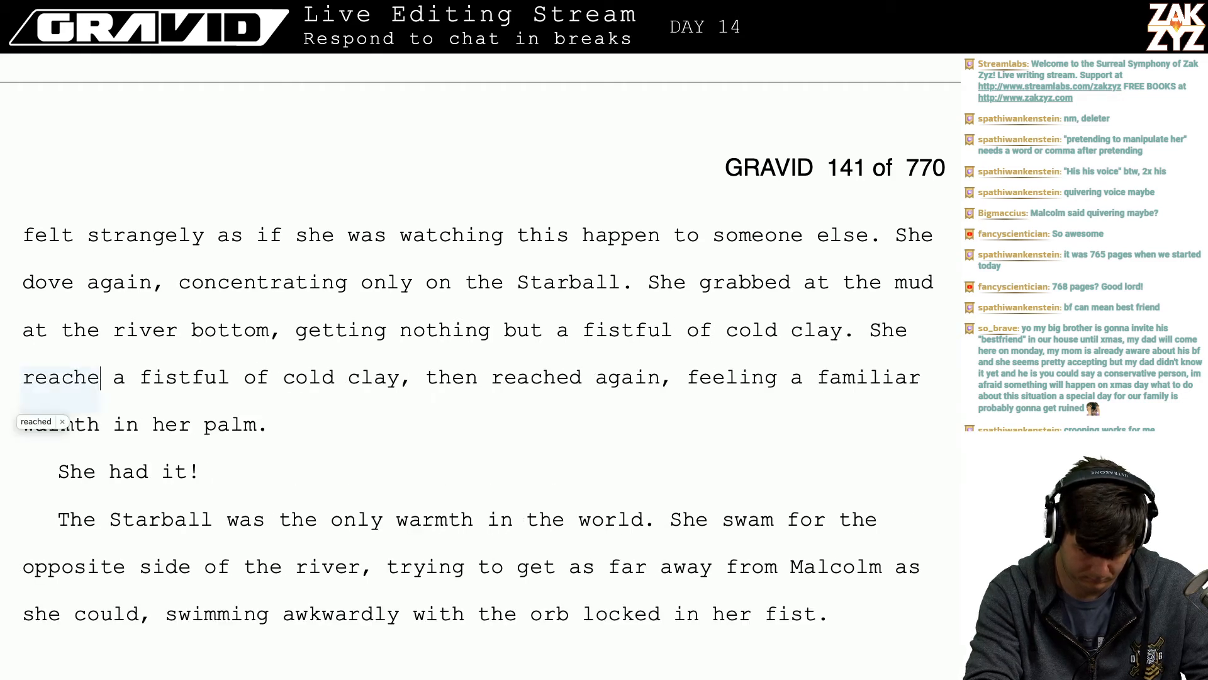
type(" again, ")
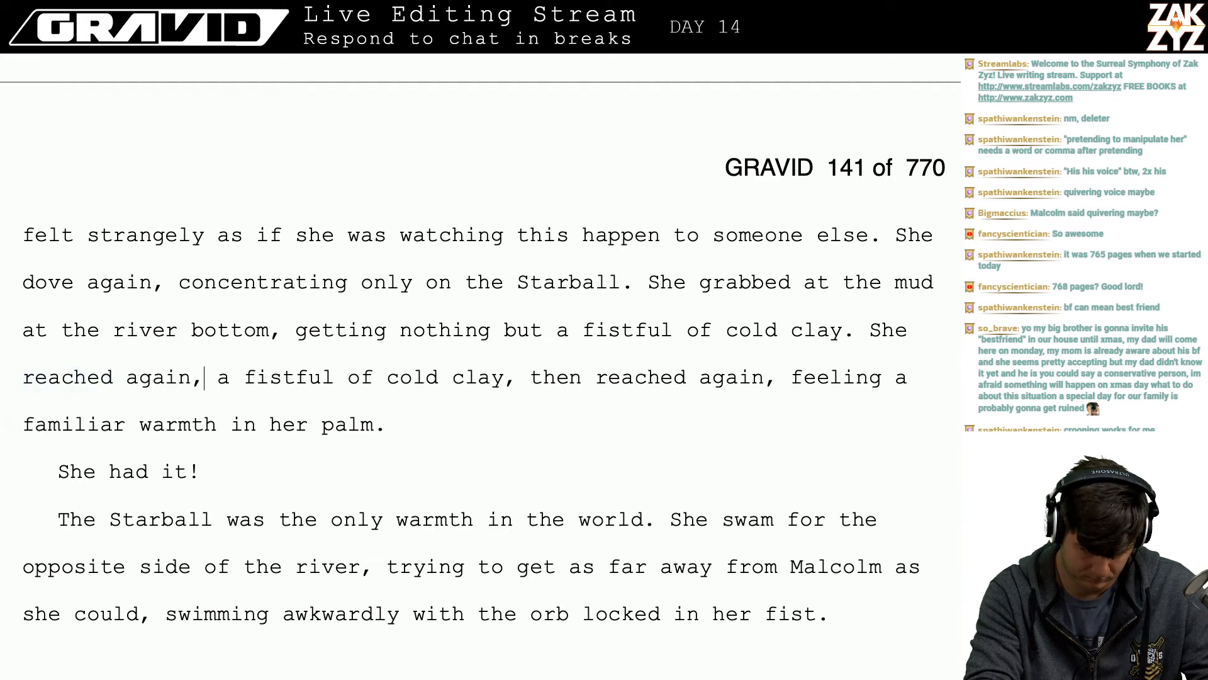
type("her fingers closi")
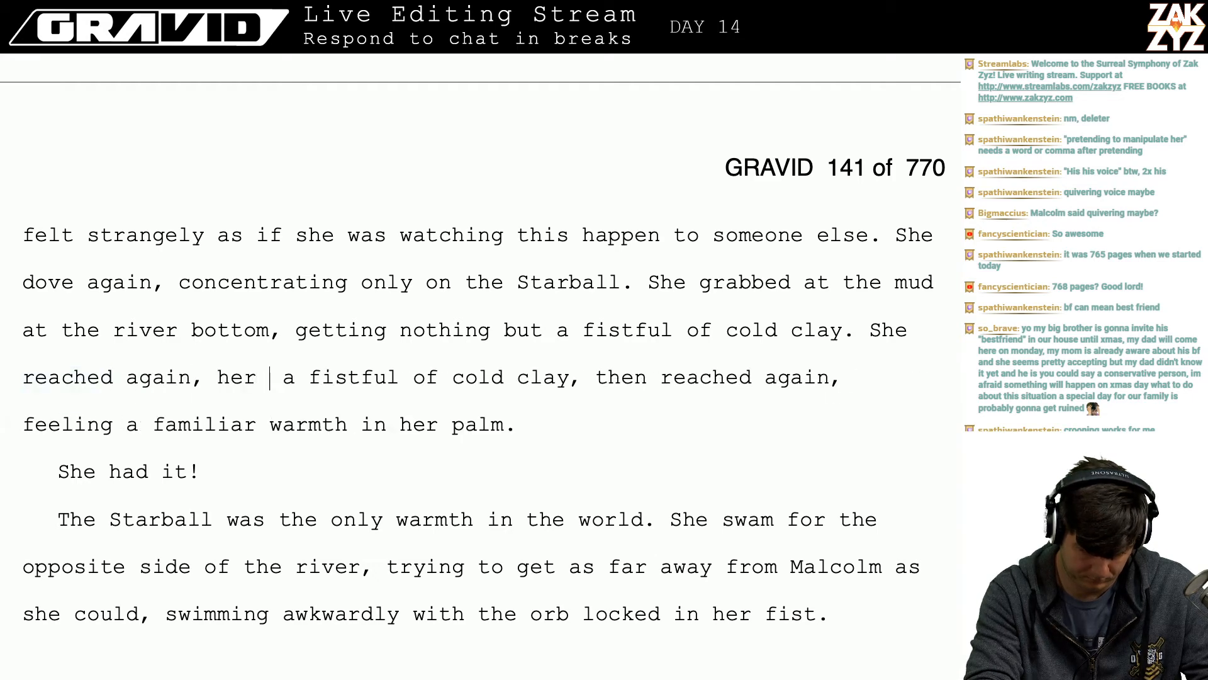
type("n")
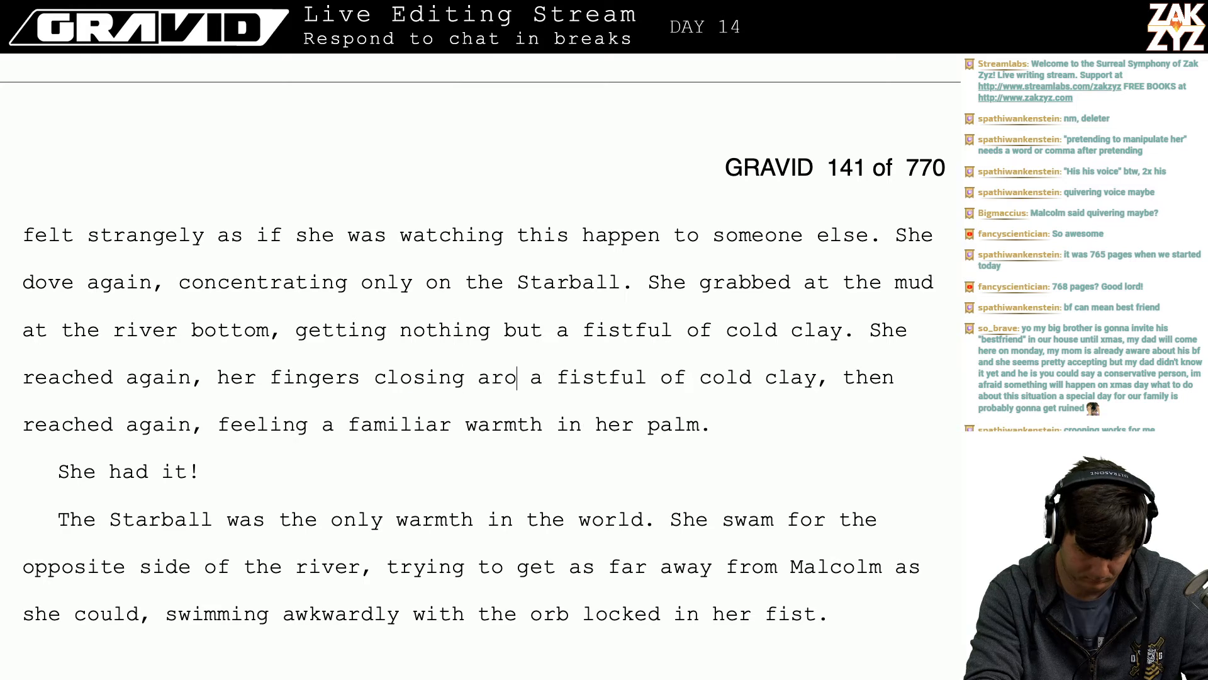
type("g around a familiar ")
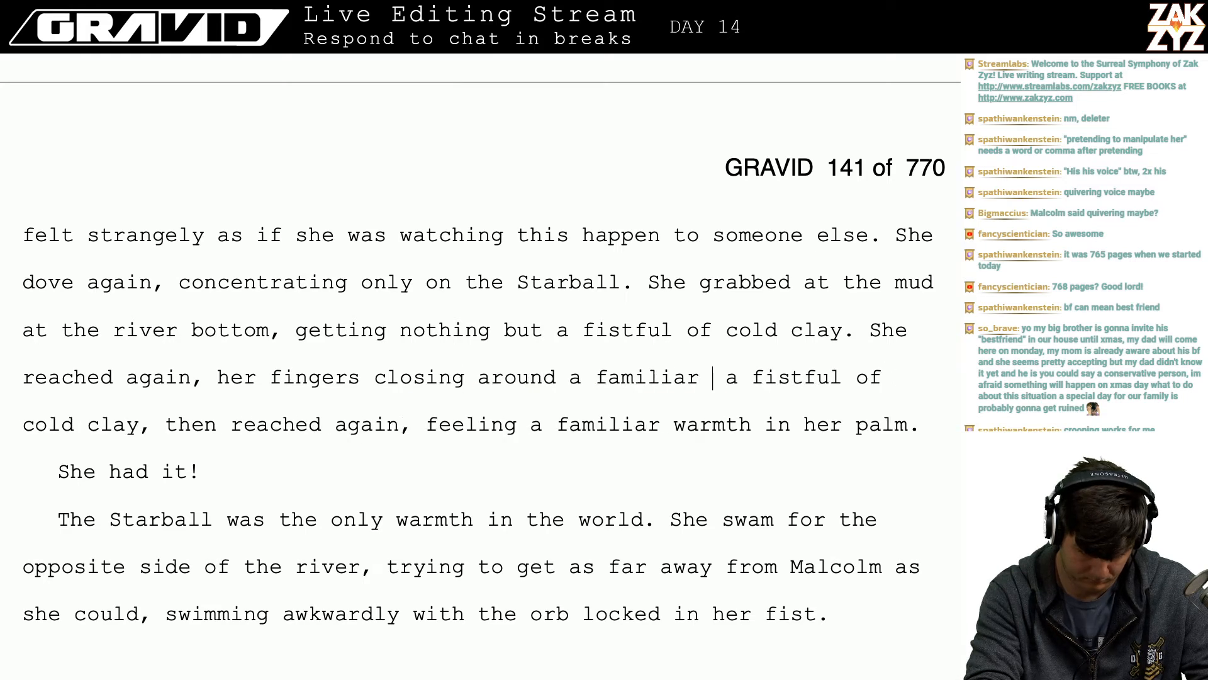
type("war a fistful of cold clay, then reached again, feeling a familiar warmt")
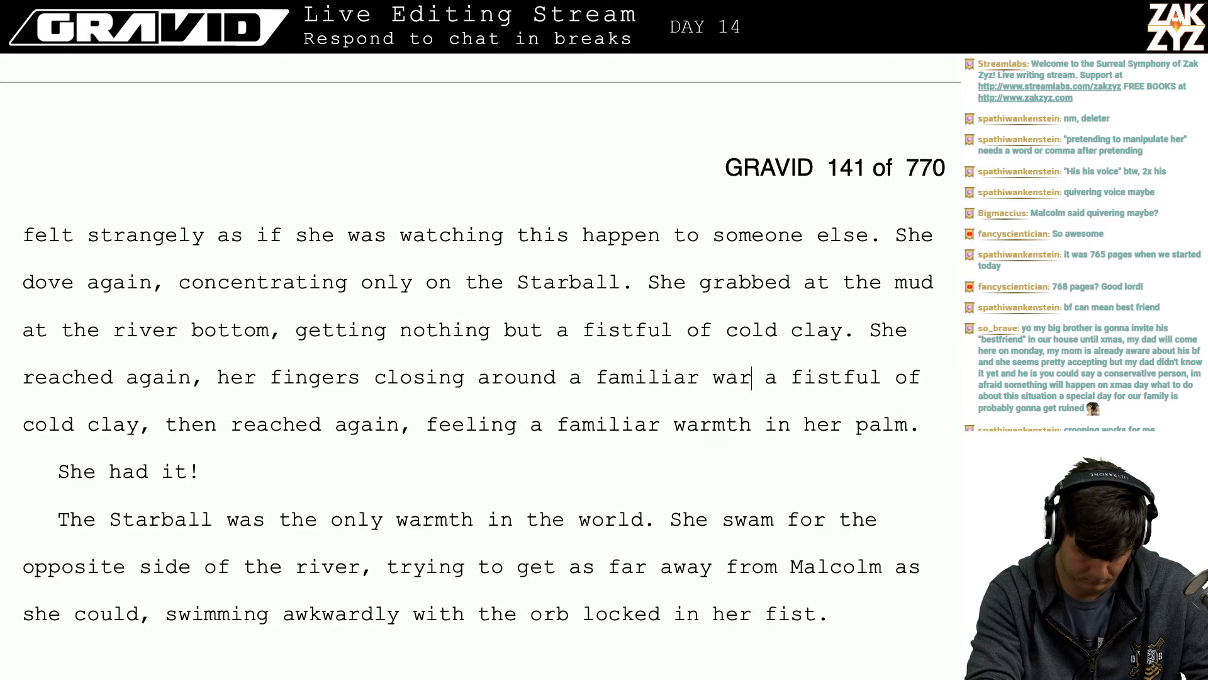
key("BackSpace")
key("BackSpace")
key("BackSpace")
key("BackSpace")
key("BackSpace")
key("BackSpace")
key("BackSpace")
key("BackSpace")
key("BackSpace")
key("BackSpace")
key("BackSpace")
key("BackSpace")
key("BackSpace")
key("BackSpace")
key("BackSpace")
key("BackSpace")
key("BackSpace")
key("BackSpace")
key("BackSpace")
key("BackSpace")
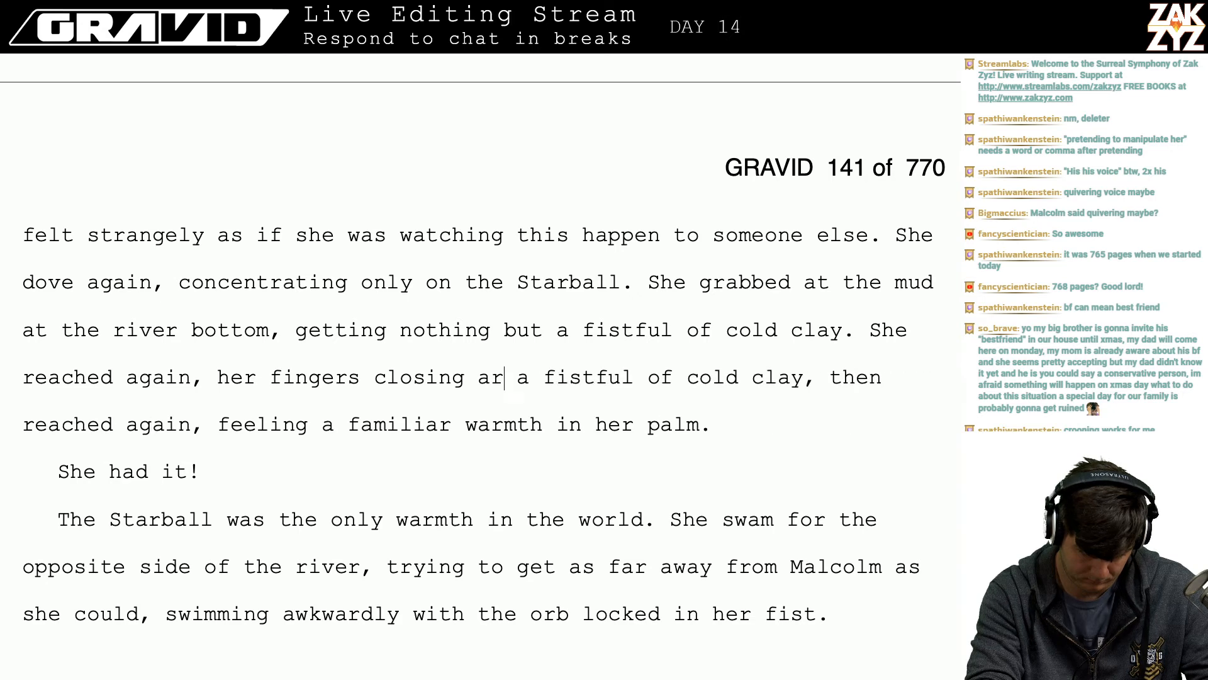
key("BackSpace")
key("BackSpace")
key("BackSpace")
key("BackSpace")
key("BackSpace")
key("BackSpace")
key("BackSpace")
key("BackSpace")
key("BackSpace")
key("BackSpace")
key("BackSpace")
key("BackSpace")
key("BackSpace")
key("BackSpace")
key("BackSpace")
key("BackSpace")
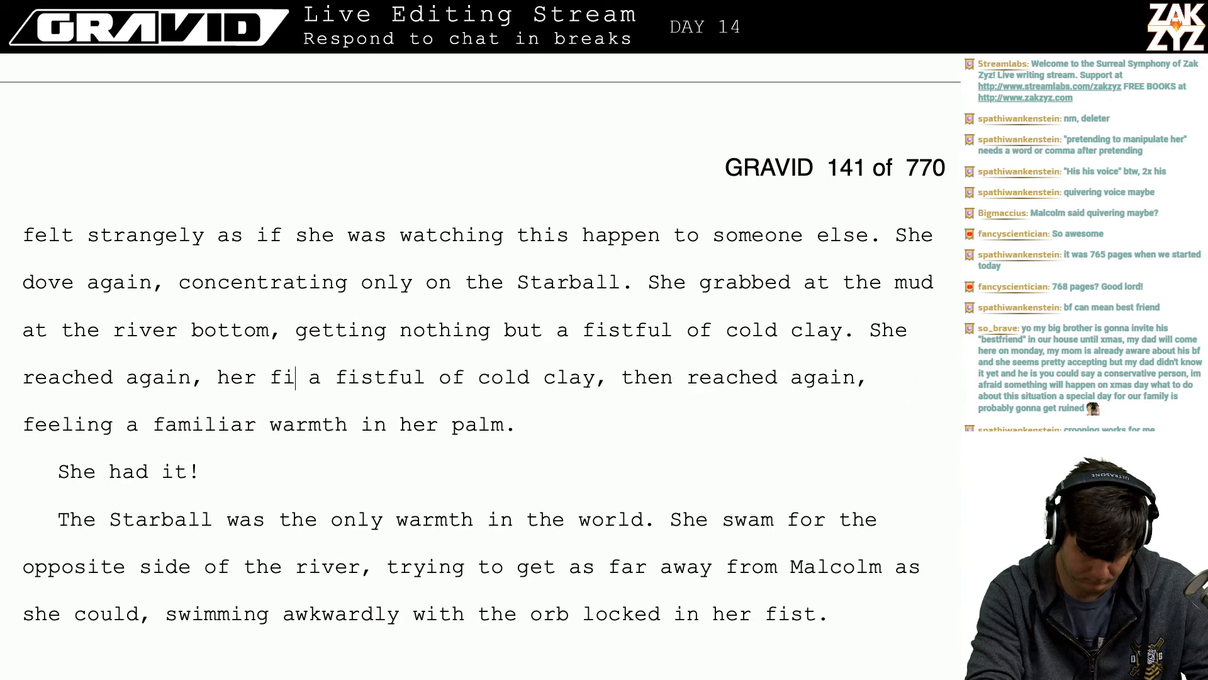
key("BackSpace")
- Finish the sentence after "reached again," with "muck squeezed through her fingers, and she felt a familiar warmth in her palm."
type("muck squee")
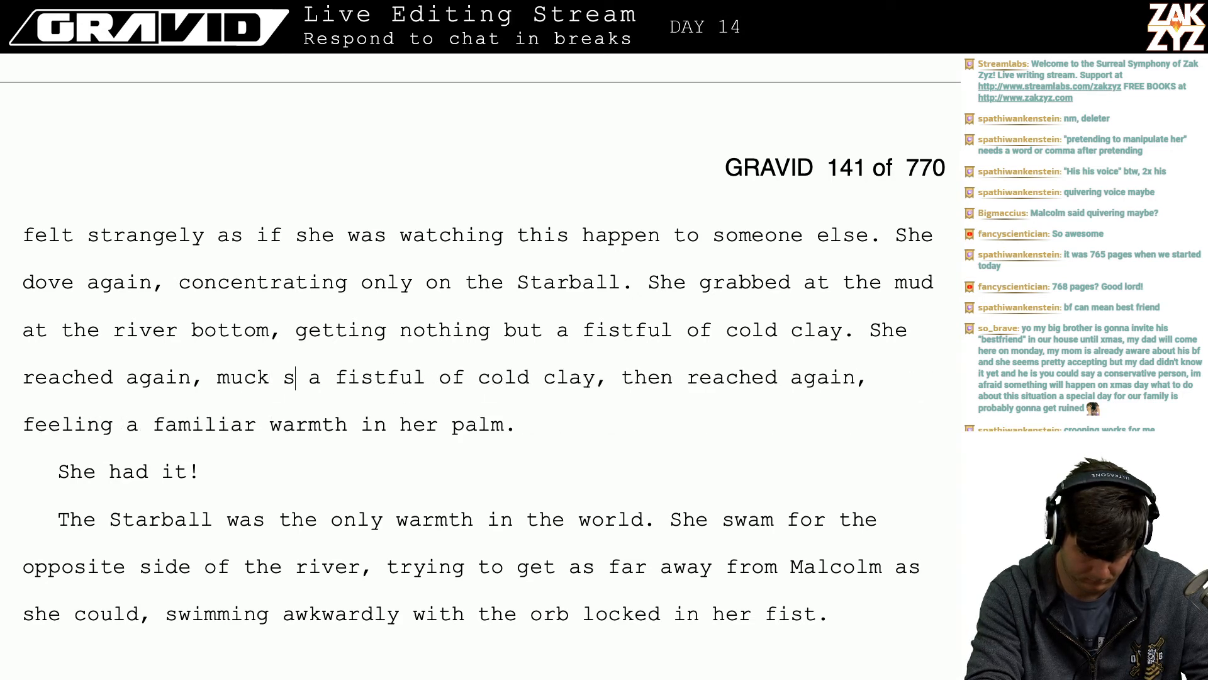
type("zed through her f")
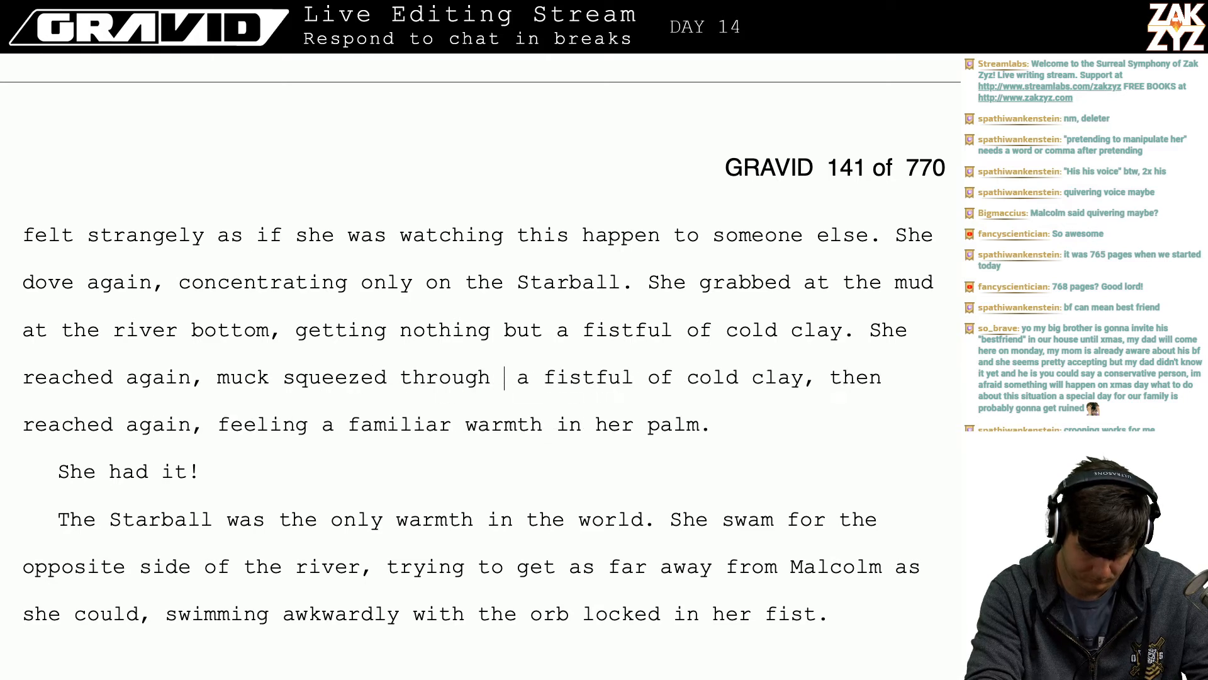
type("inger")
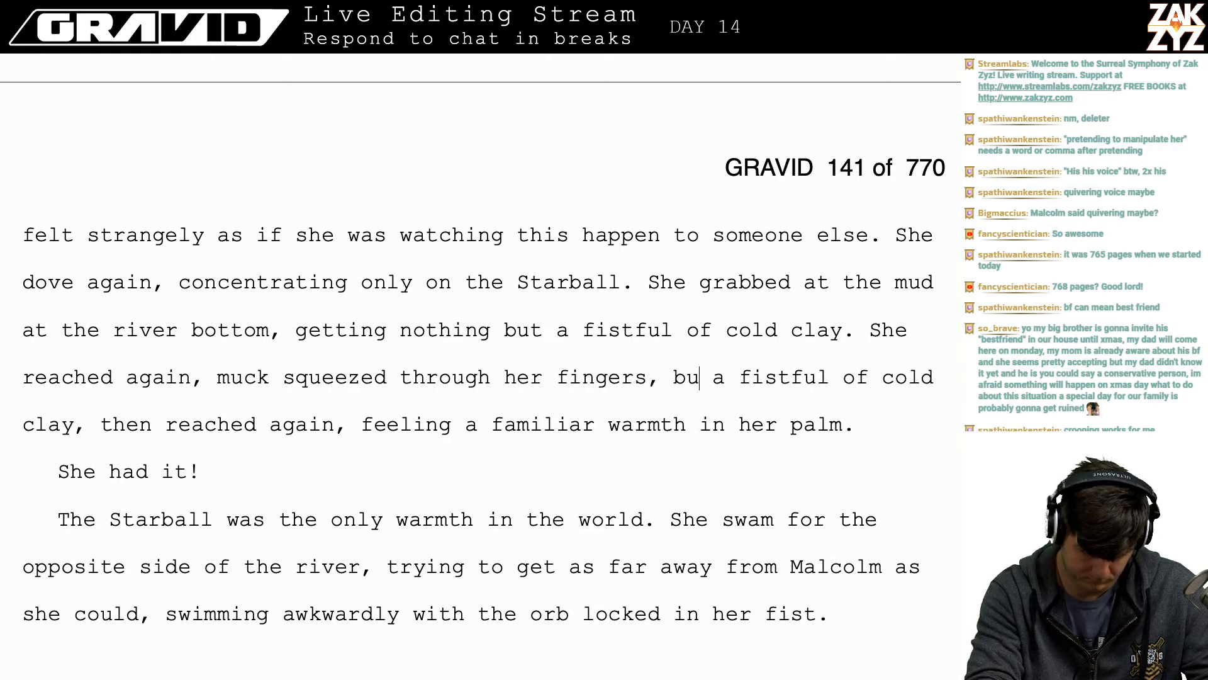
type("s, and sh")
type("elt a familiar w")
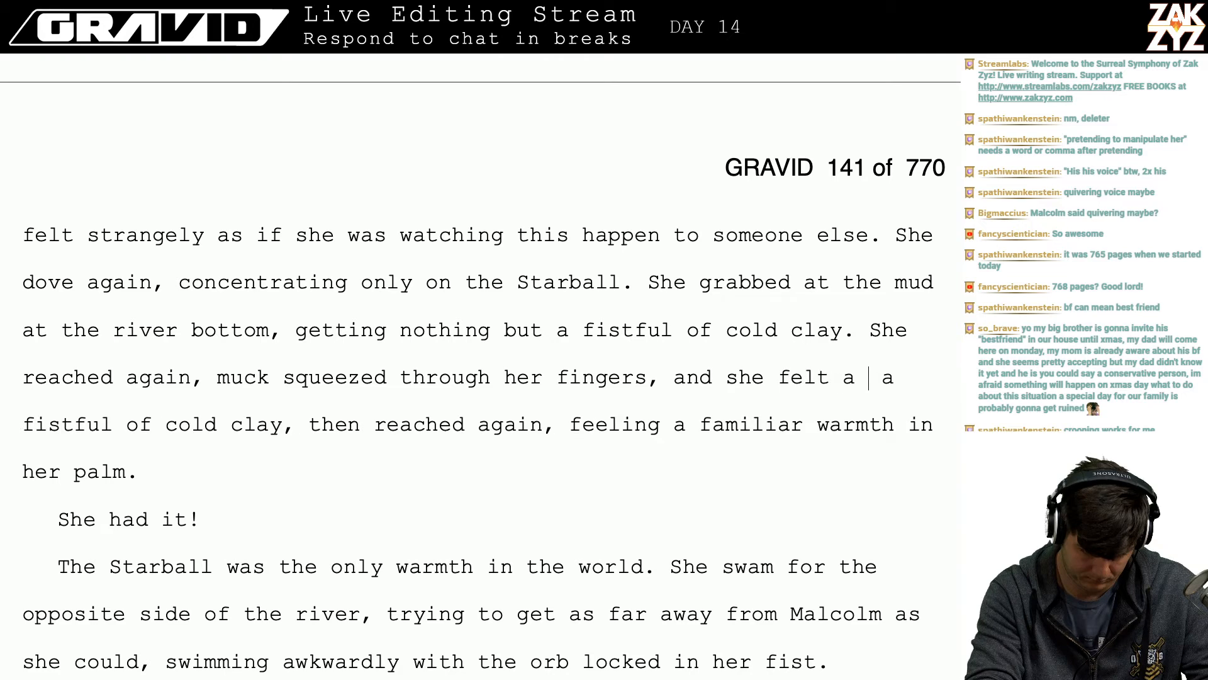
type("armth in her ")
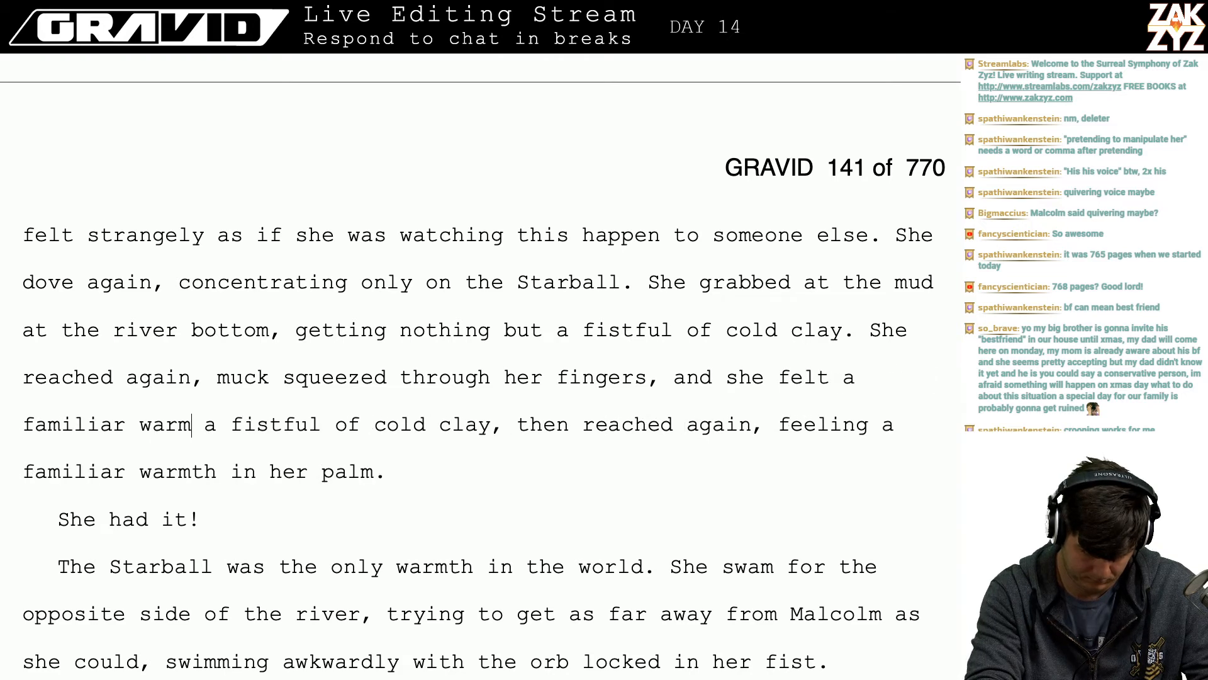
type("palm.")
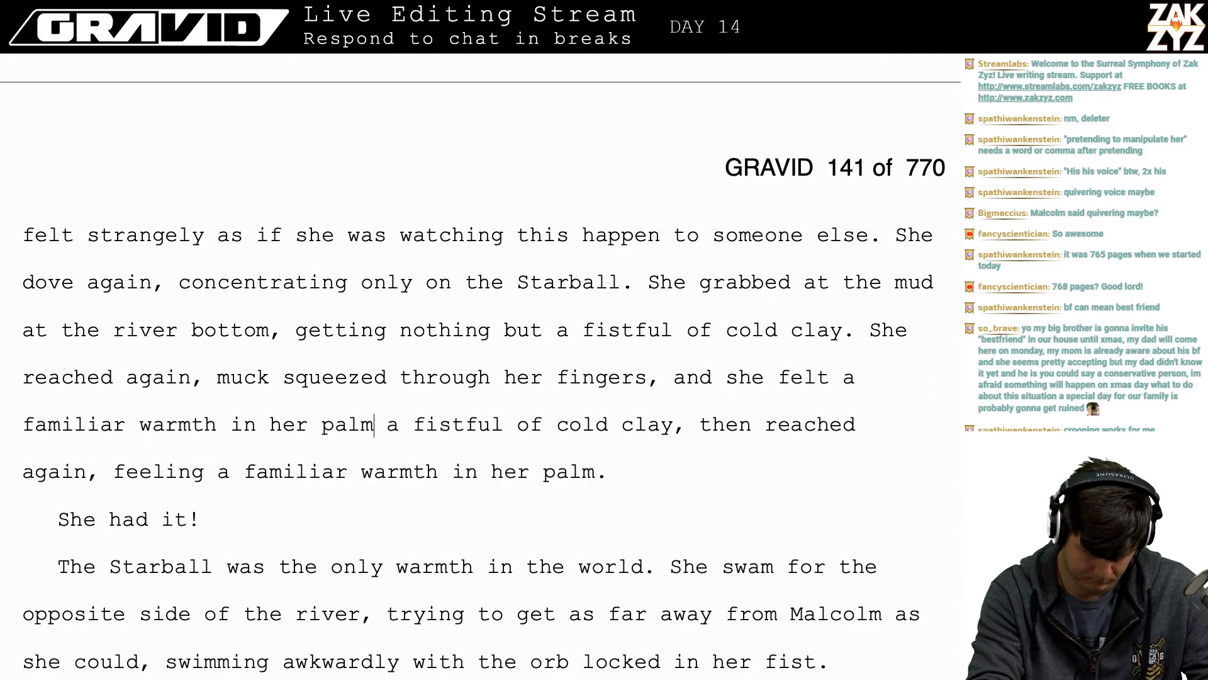
- Delete the leftover wording from "a fistful of cold clay, then reached again," through the repeated "her palm." at the paragraph's end
key("shift+Down")
key("shift+Right")
key("shift+Right")
key("shift+Right")
key("shift+Right")
key("shift+Right")
key("shift+Right")
key("shift+Right")
key("shift+Right")
key("shift+Right")
key("shift+Right")
key("shift+Right")
key("shift+Right")
key("shift+Right")
key("shift+Right")
key("shift+Right")
key("shift+Right")
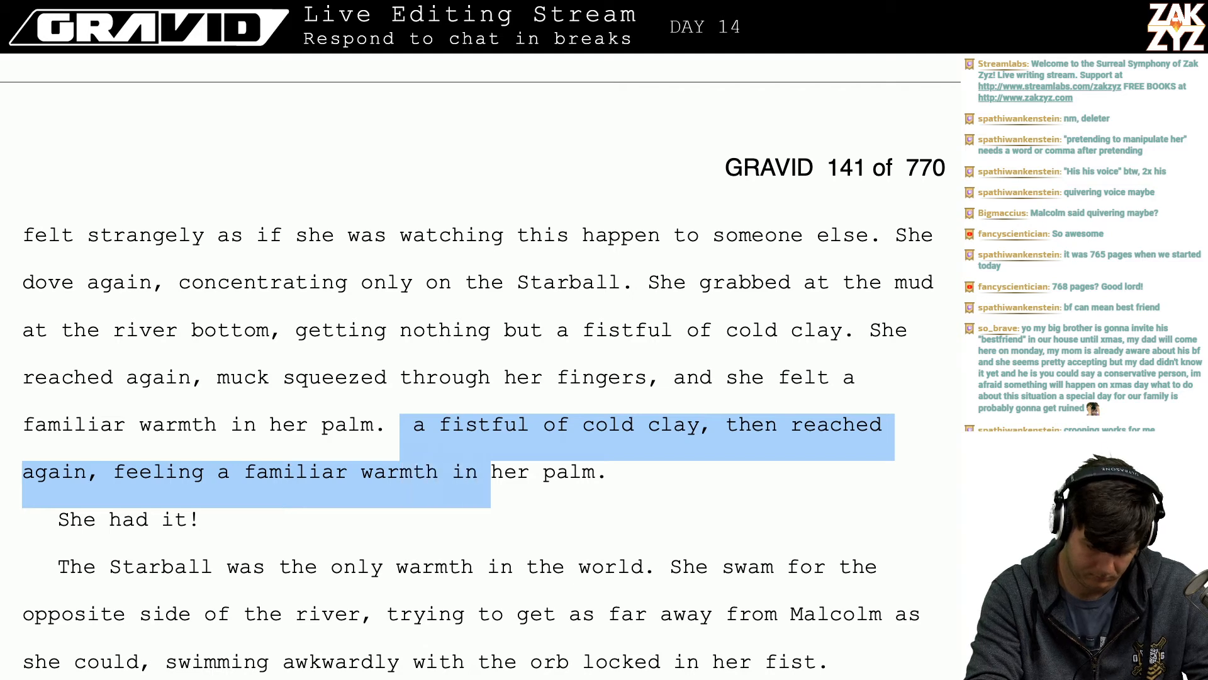
key("BackSpace")
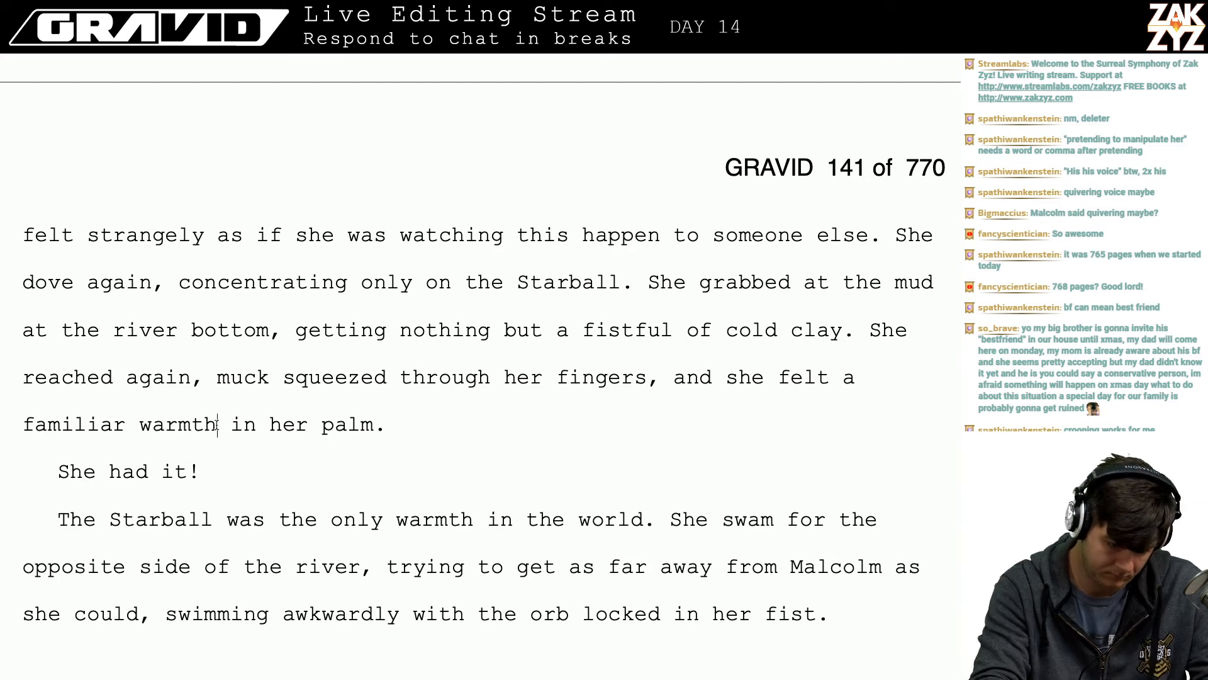
- Replace "warmth" with "shape" in "she felt a familiar warmth in her palm."
key("BackSpace")
key("BackSpace")
key("BackSpace")
key("BackSpace")
key("BackSpace")
key("BackSpace")
type("shape")
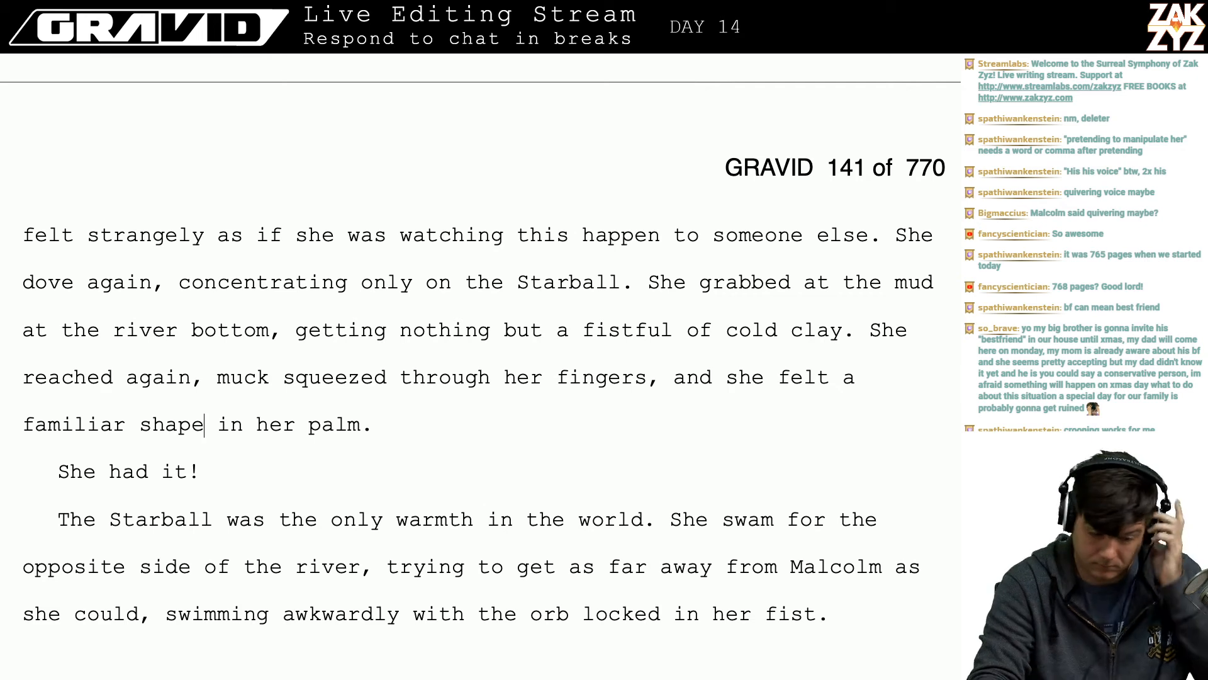
- End the sentence at "she could." and insert "It was awkward swimming with the orb locked in her fist, but she wouldn't let go."
key("Down")
key("Down")
key("Down")
key("Down")
key("Down")
key("Down")
key("Down")
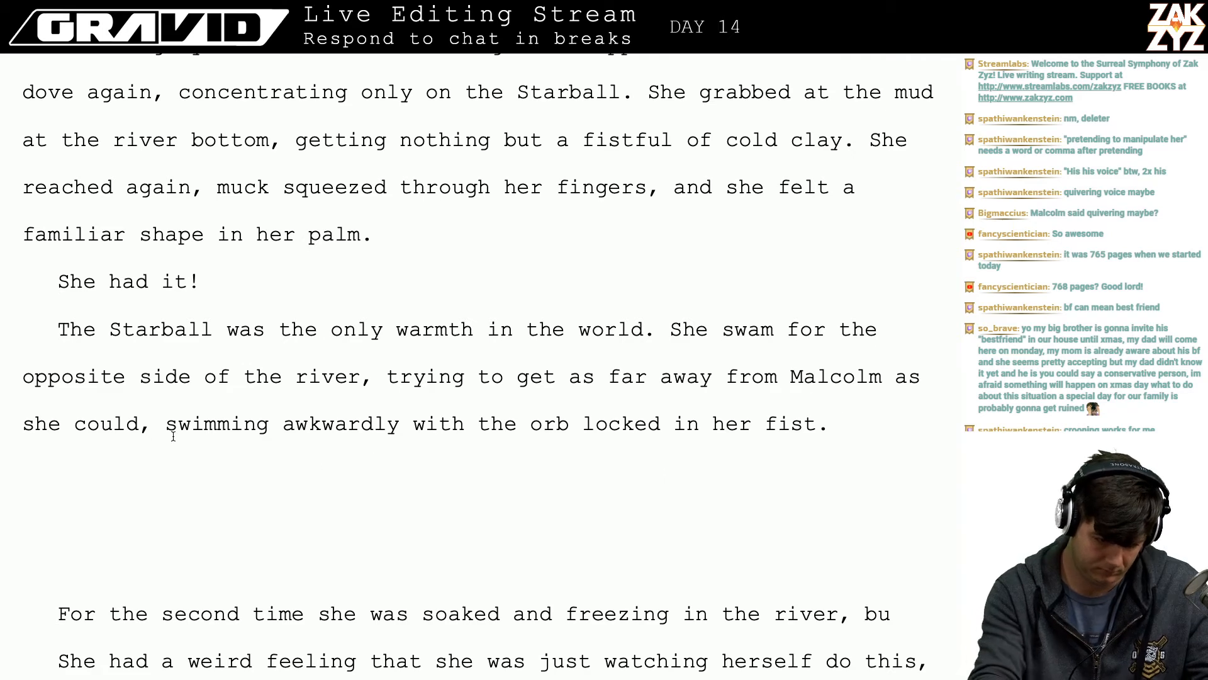
key("BackSpace")
type(".")
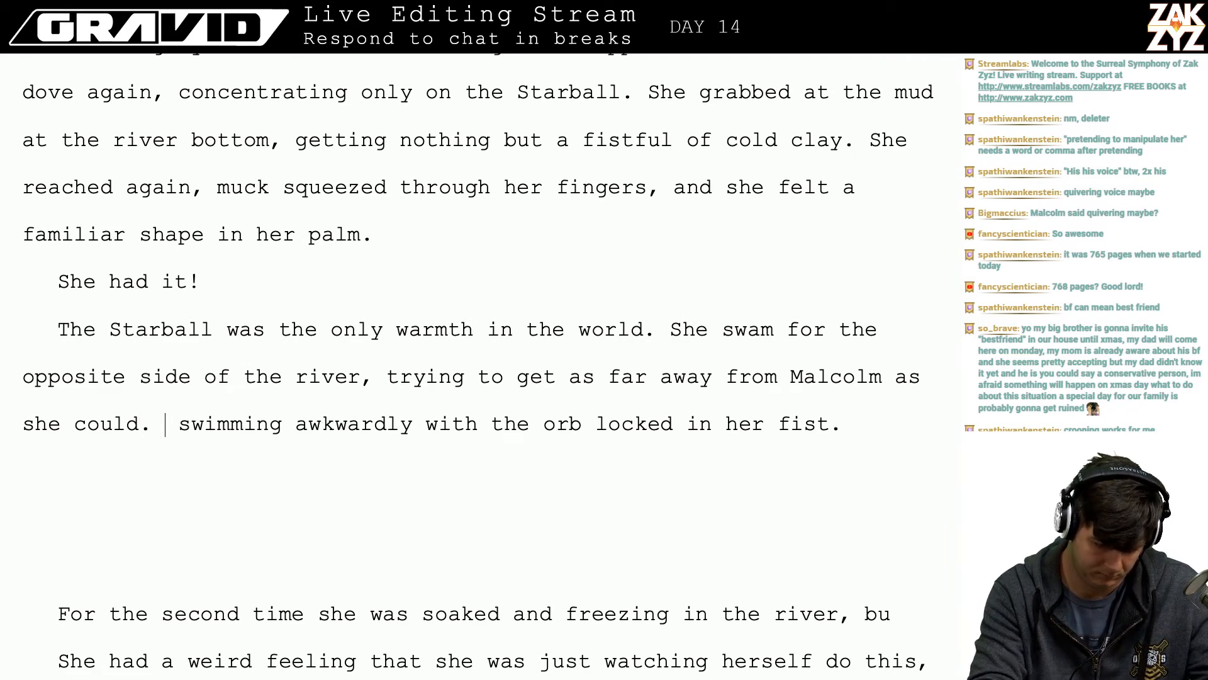
type(" She")
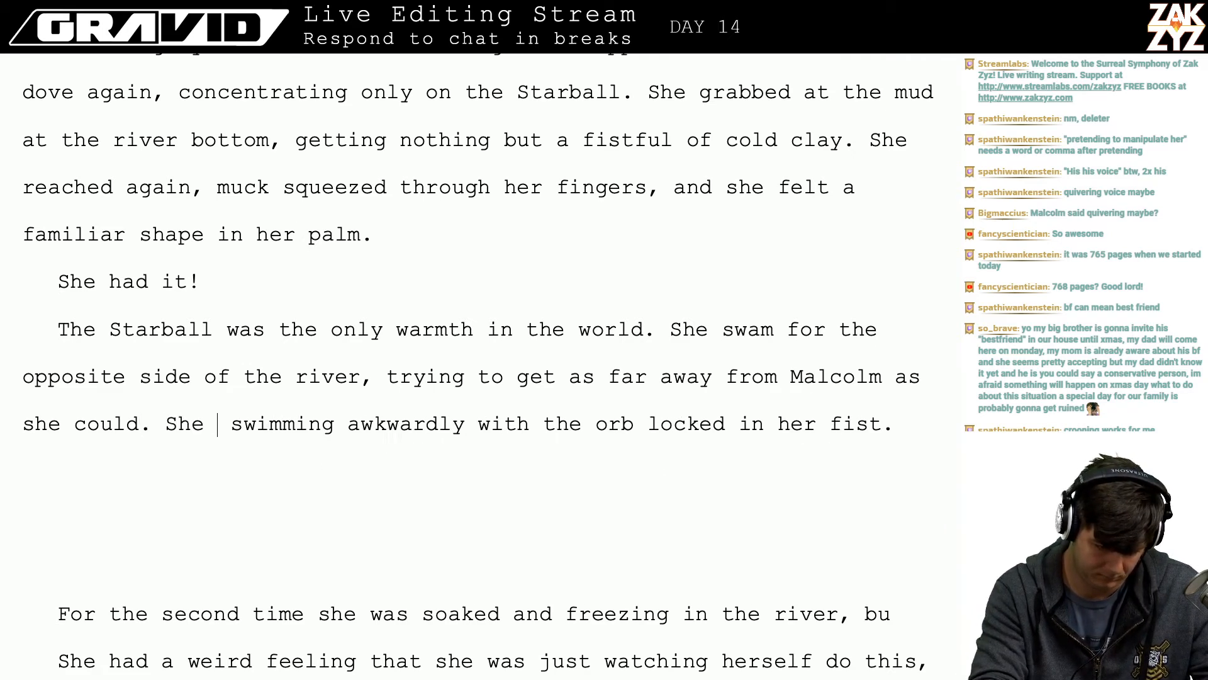
key("BackSpace")
key("BackSpace")
key("BackSpace")
type("It was awkward s")
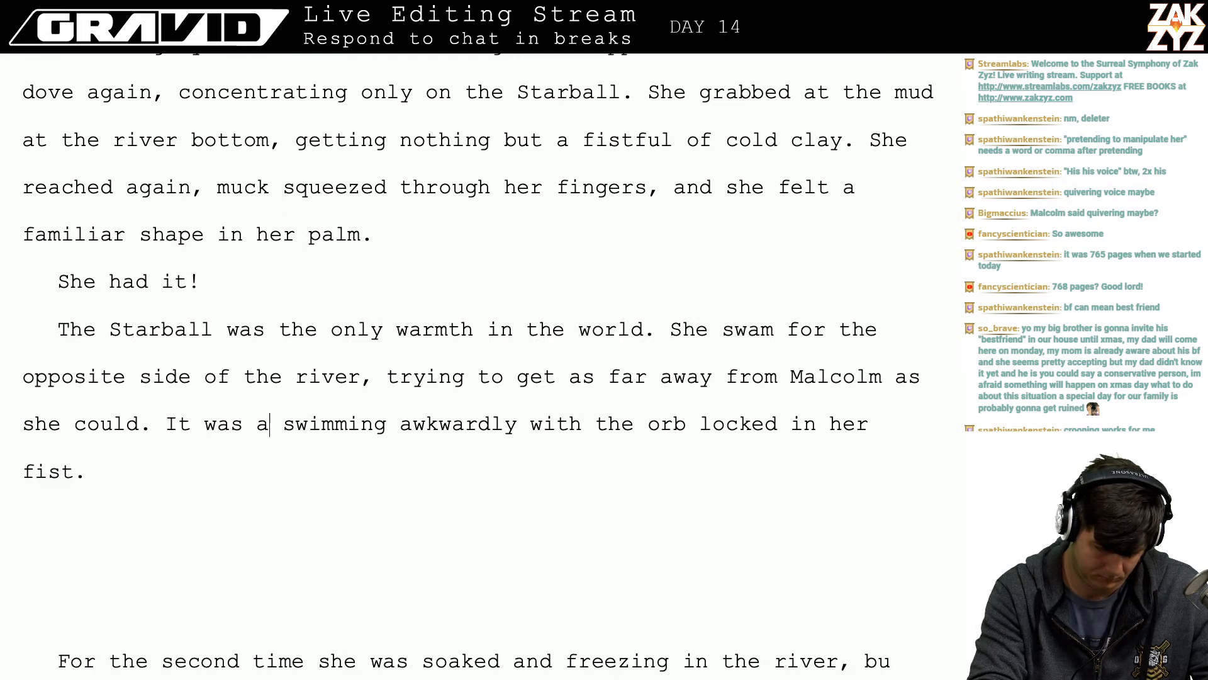
type("wimming with the ")
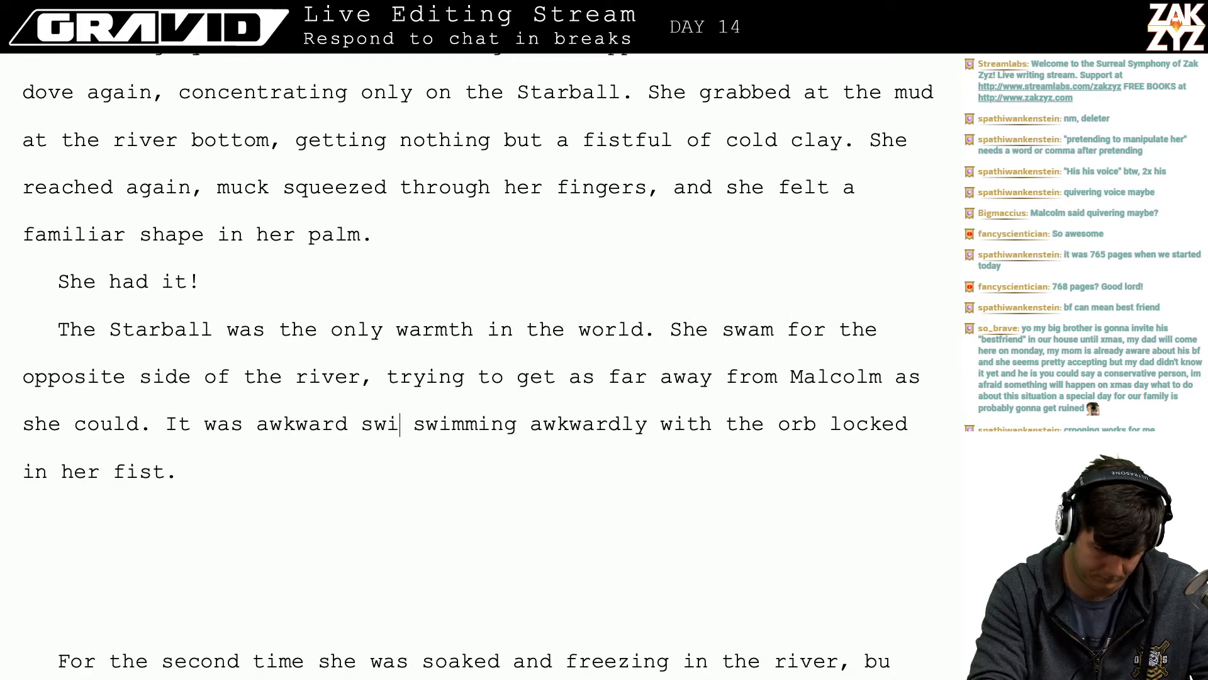
type("orb locked in ")
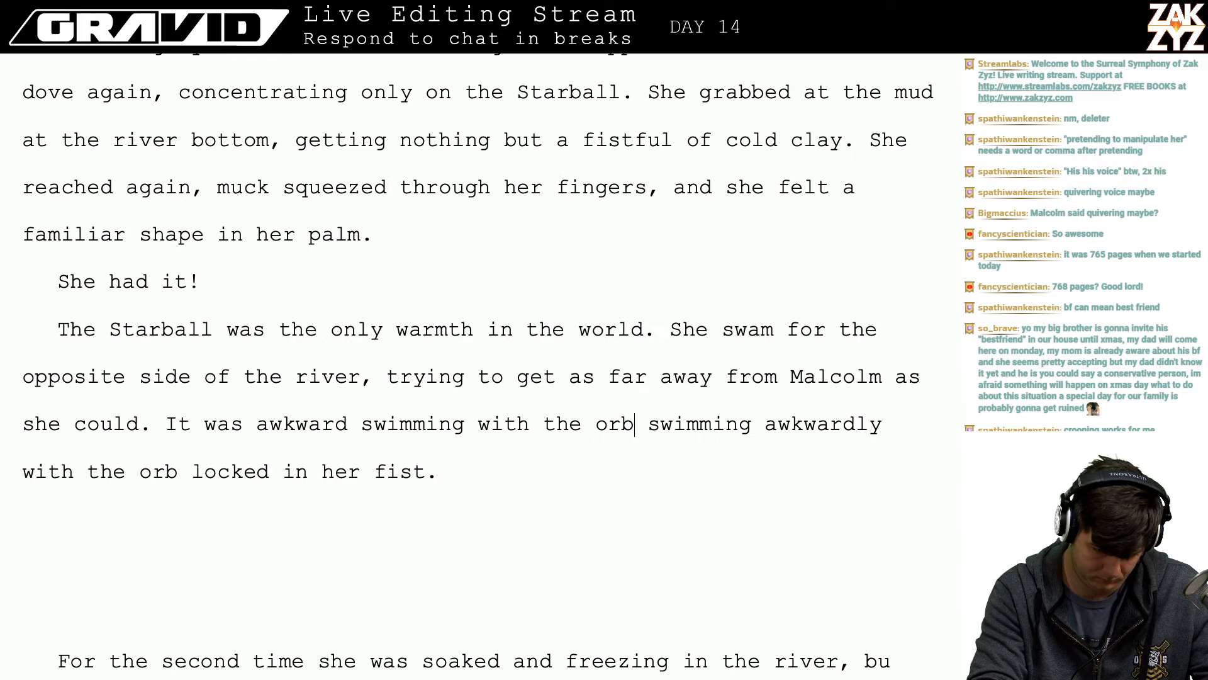
type("her fist, but she wo")
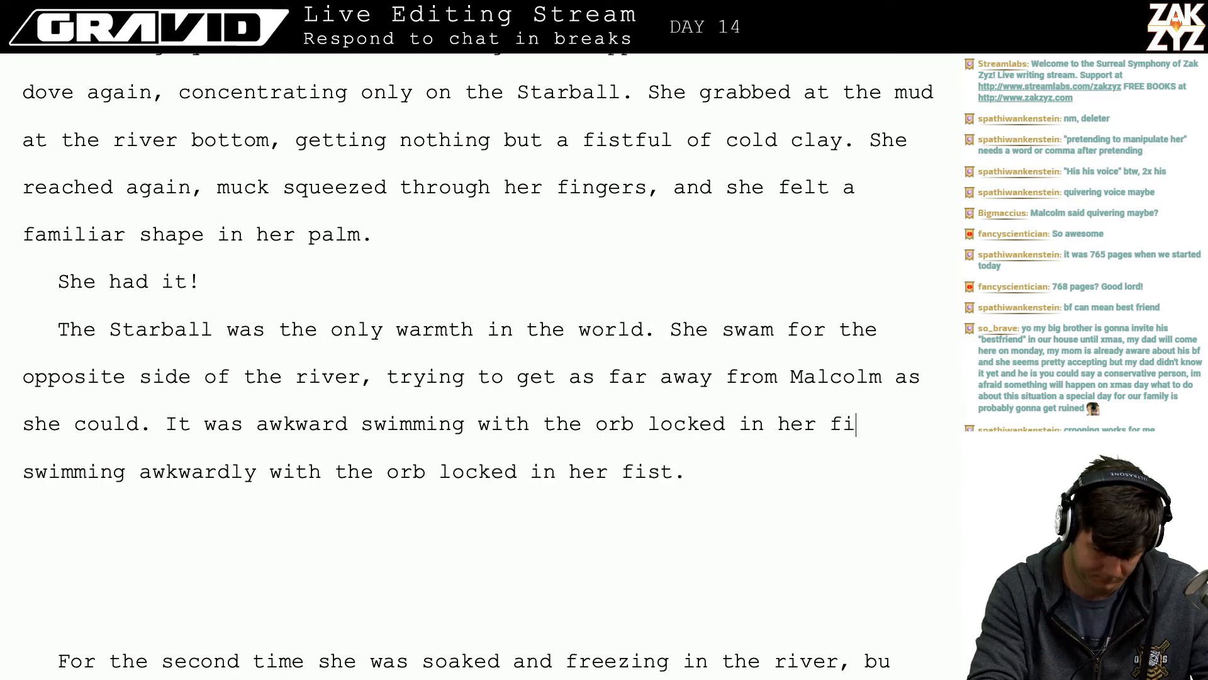
type("uldn't let go. ")
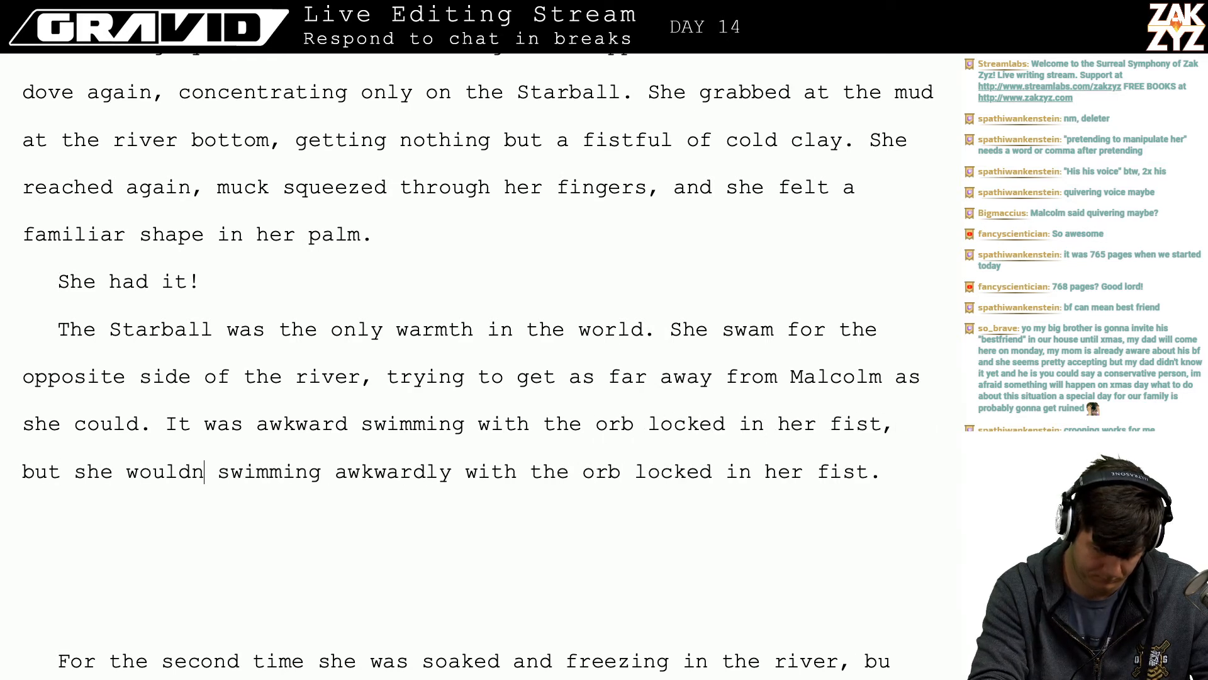
type("She")
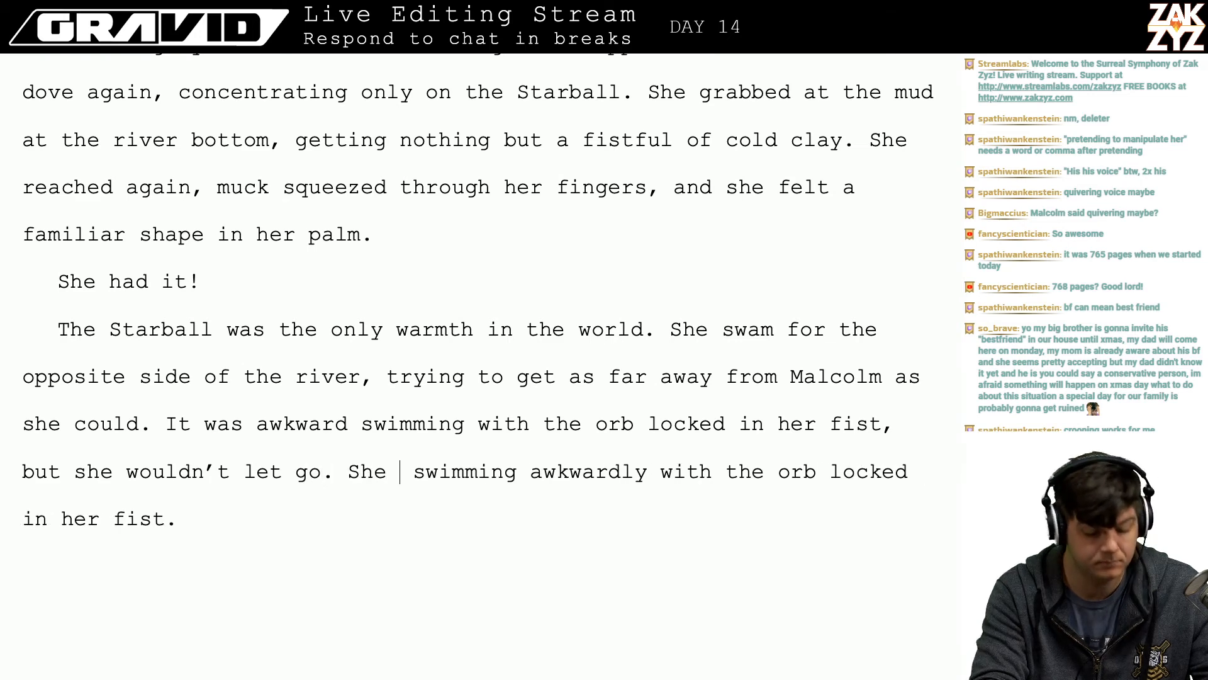
key("BackSpace")
key("BackSpace")
key("BackSpace")
type("HE")
key("BackSpace")
key("BackSpace")
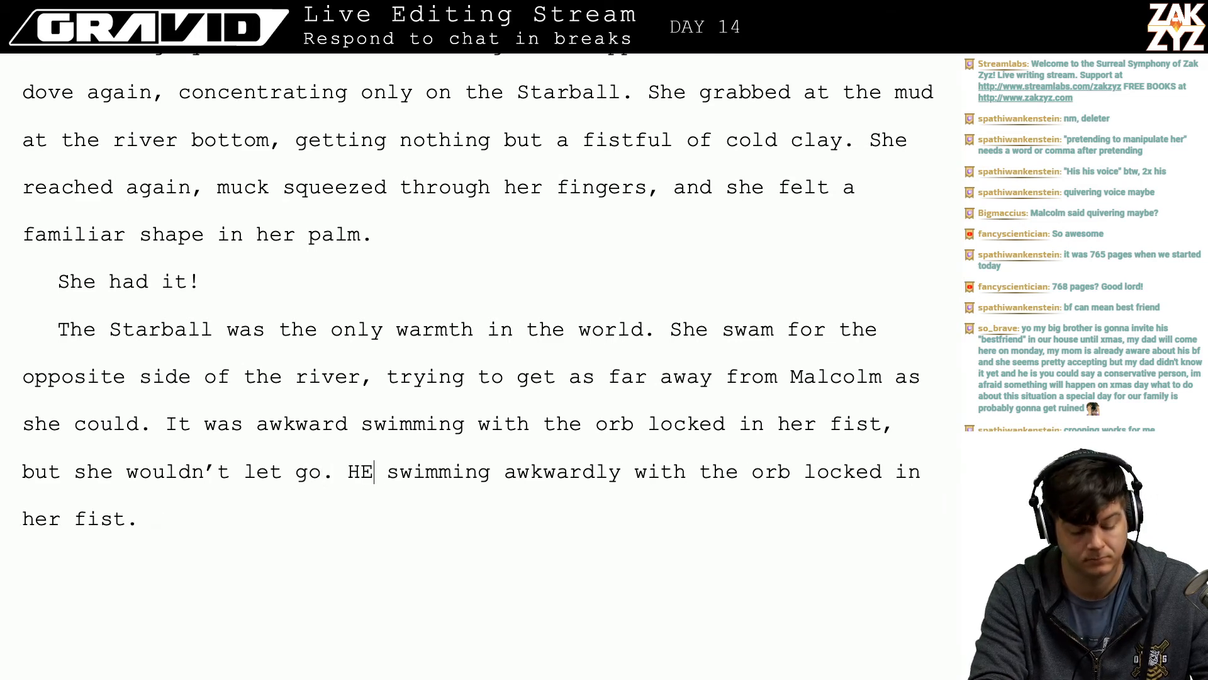
type("e was s")
key("BackSpace")
key("BackSpace")
key("BackSpace")
key("BackSpace")
key("BackSpace")
key("BackSpace")
key("BackSpace")
key("BackSpace")
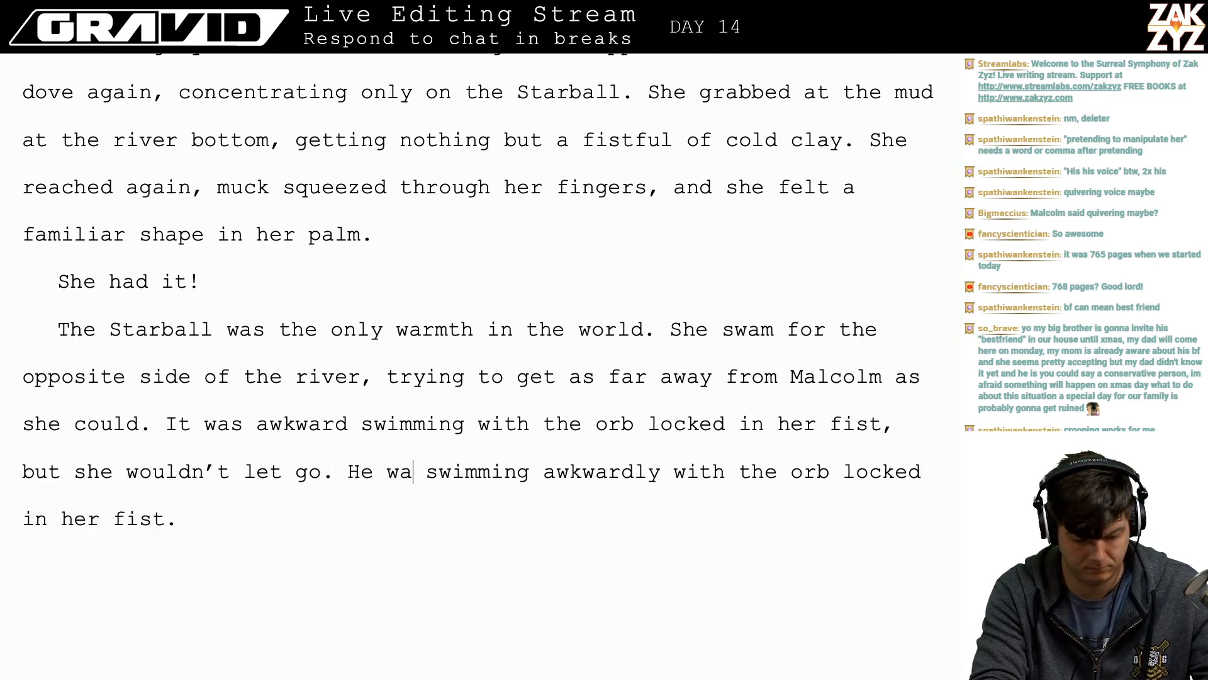
- Insert "She reached the opposite bank and climbed out," after "let go.", ahead of the old wording
type("She ")
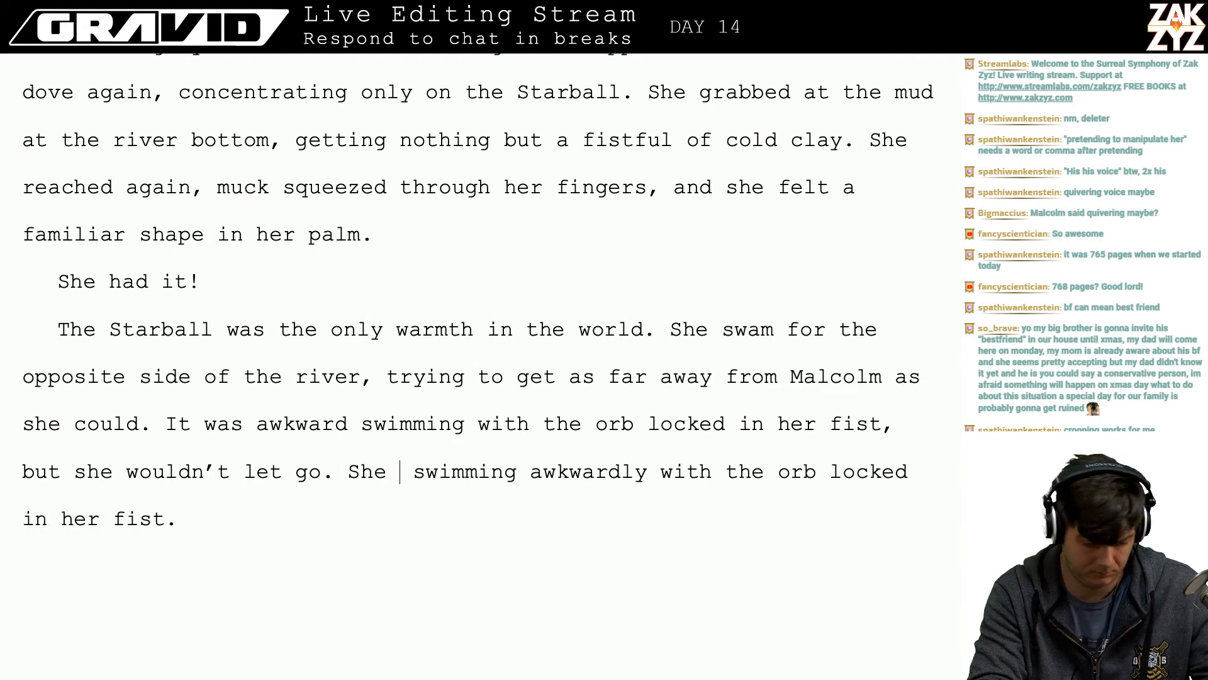
type("reached the p")
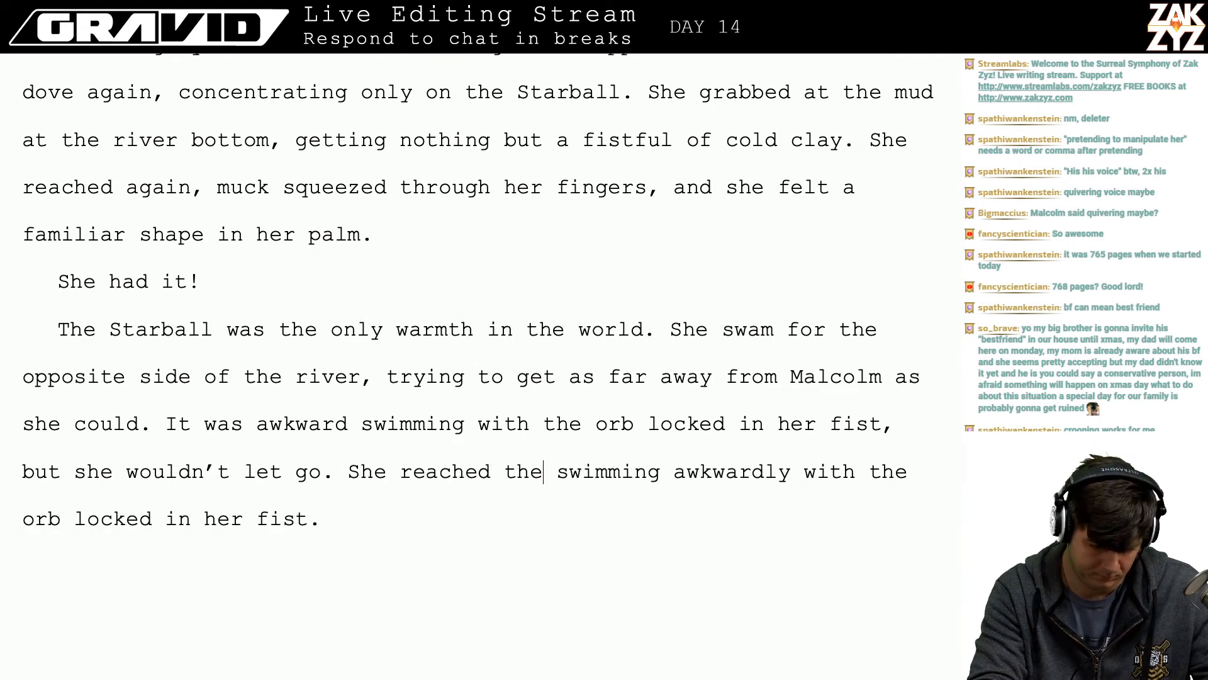
key("BackSpace")
type("opposite b")
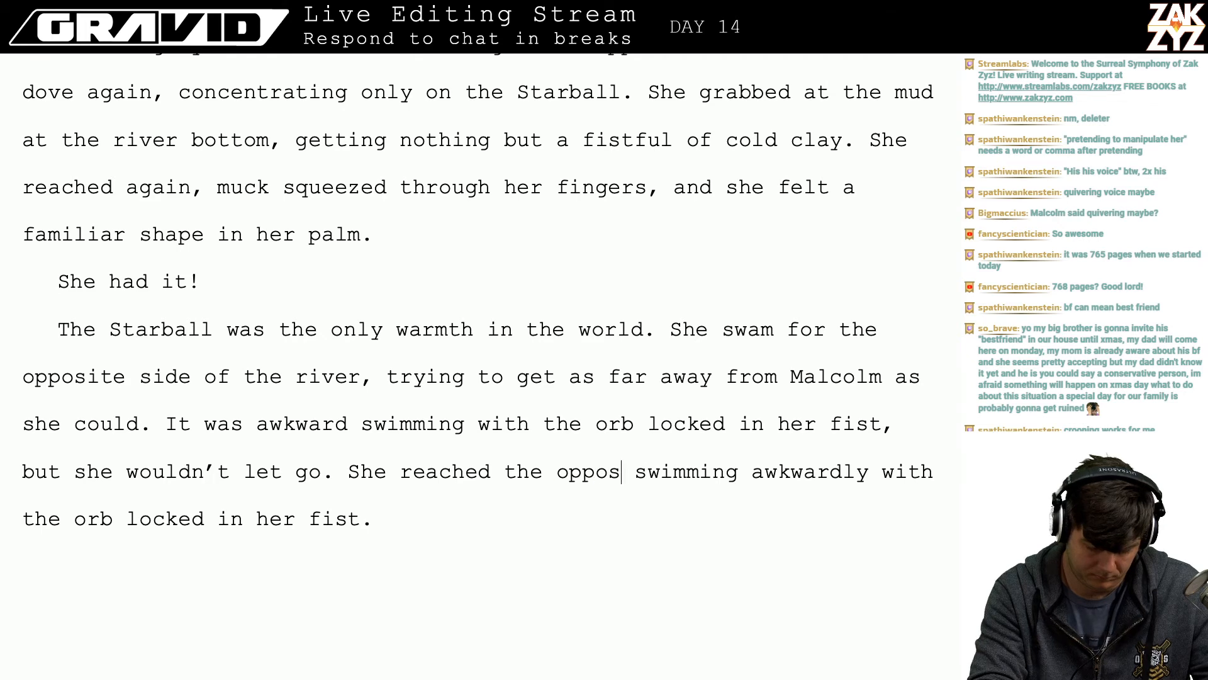
type("ank and ")
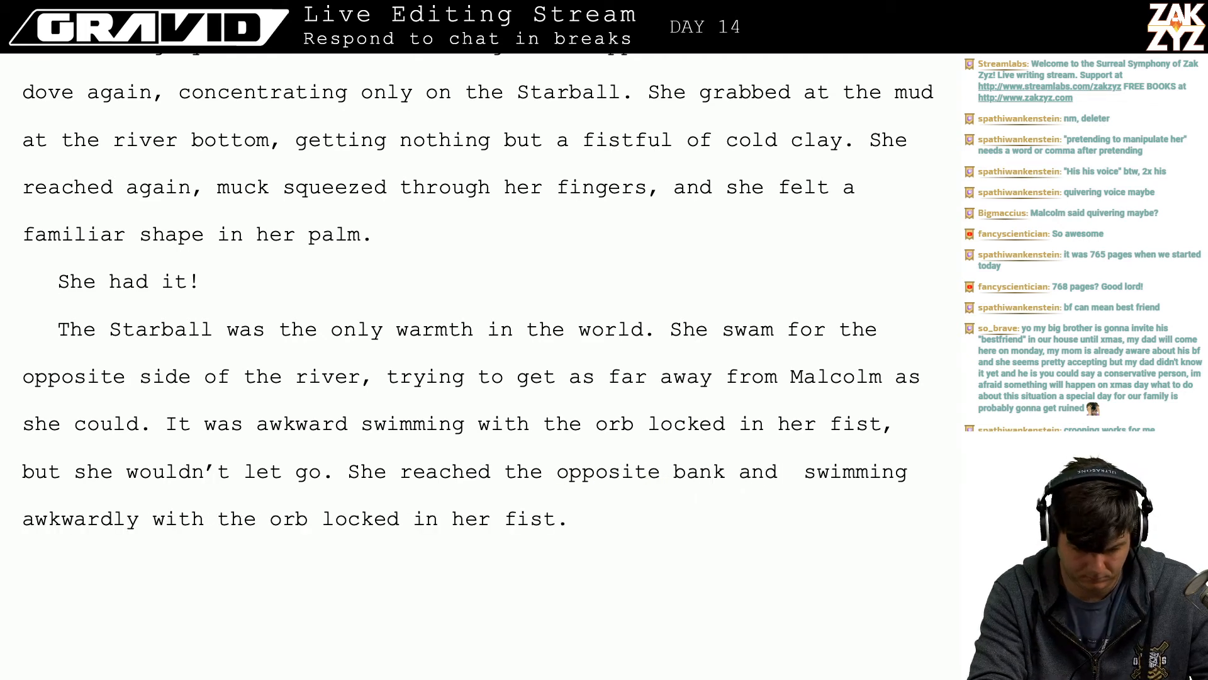
type("climbed ")
type("out,  swimming awkwardly with the orb locked in her fist.")
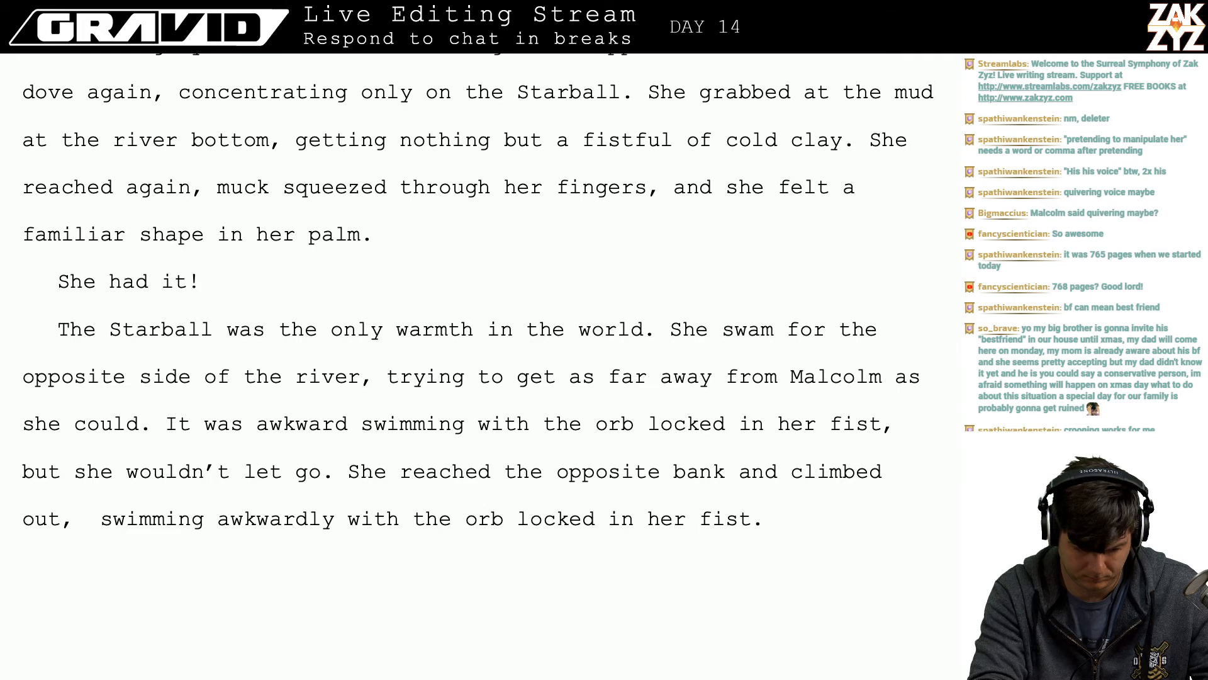
- Move the leftover "swimming awkwardly" wording two lines down and continue after "out," with "Malcolm was shouting at her but she wouldn't look back at him."
key("Return")
key("Return")
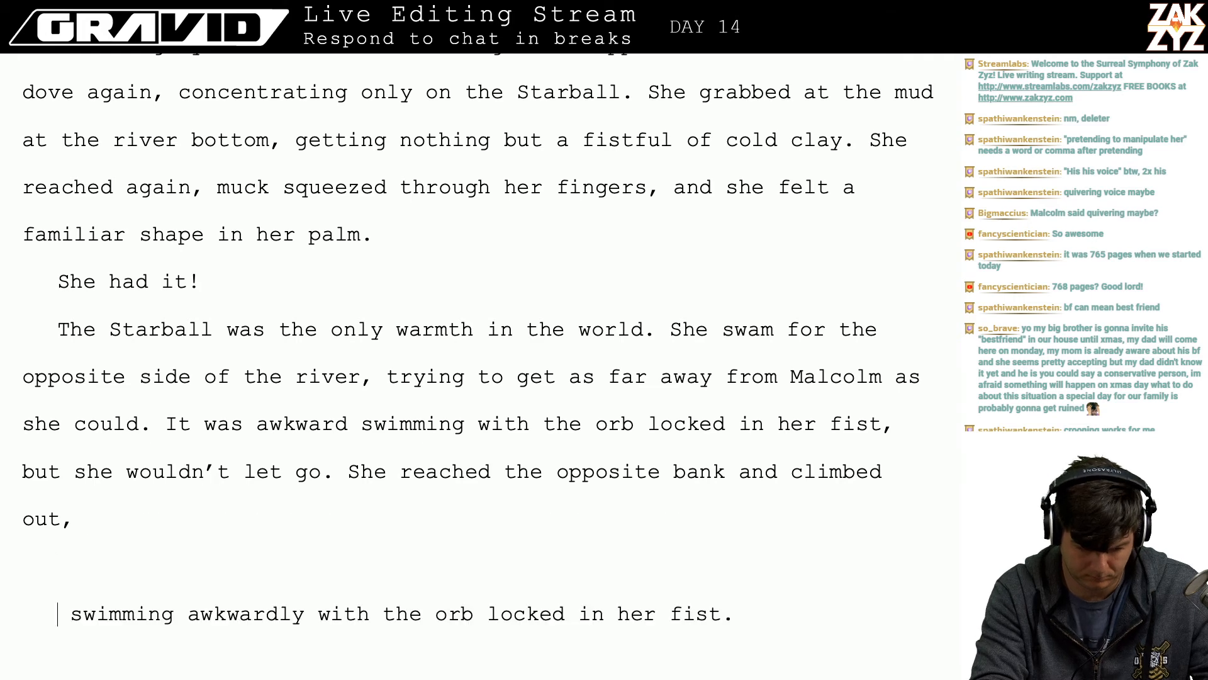
type("he")
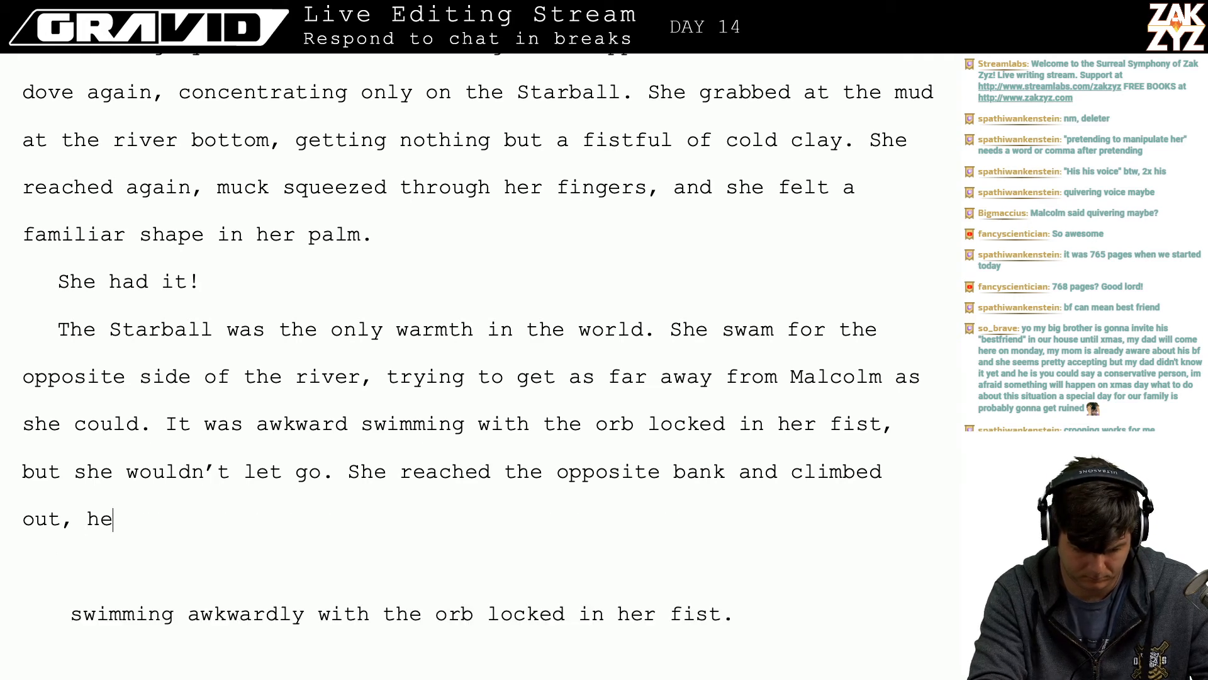
key("BackSpace")
key("BackSpace")
type("Malco")
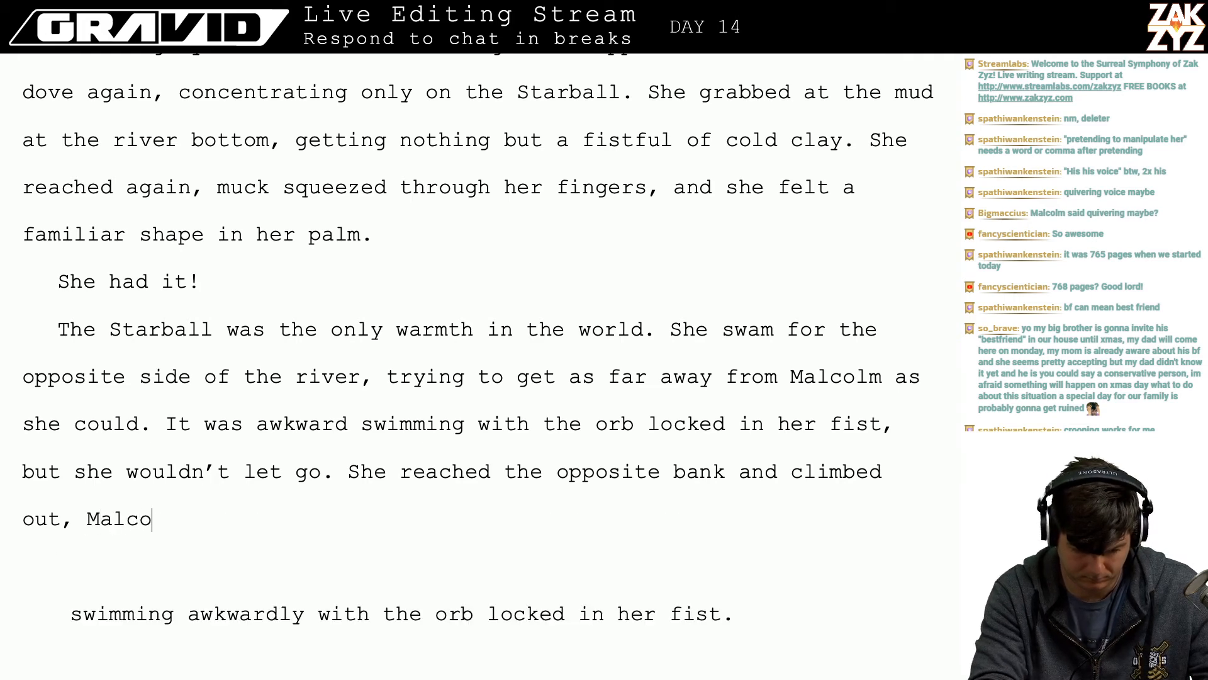
type("lm ")
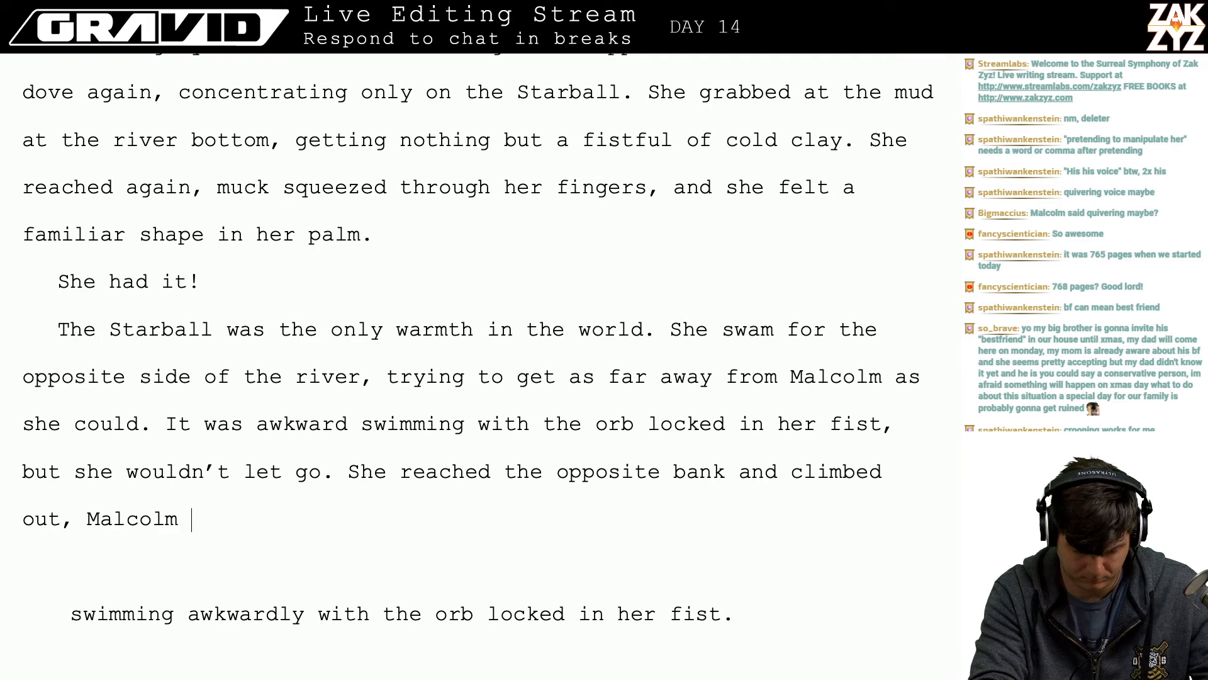
type("lm was shouting at h")
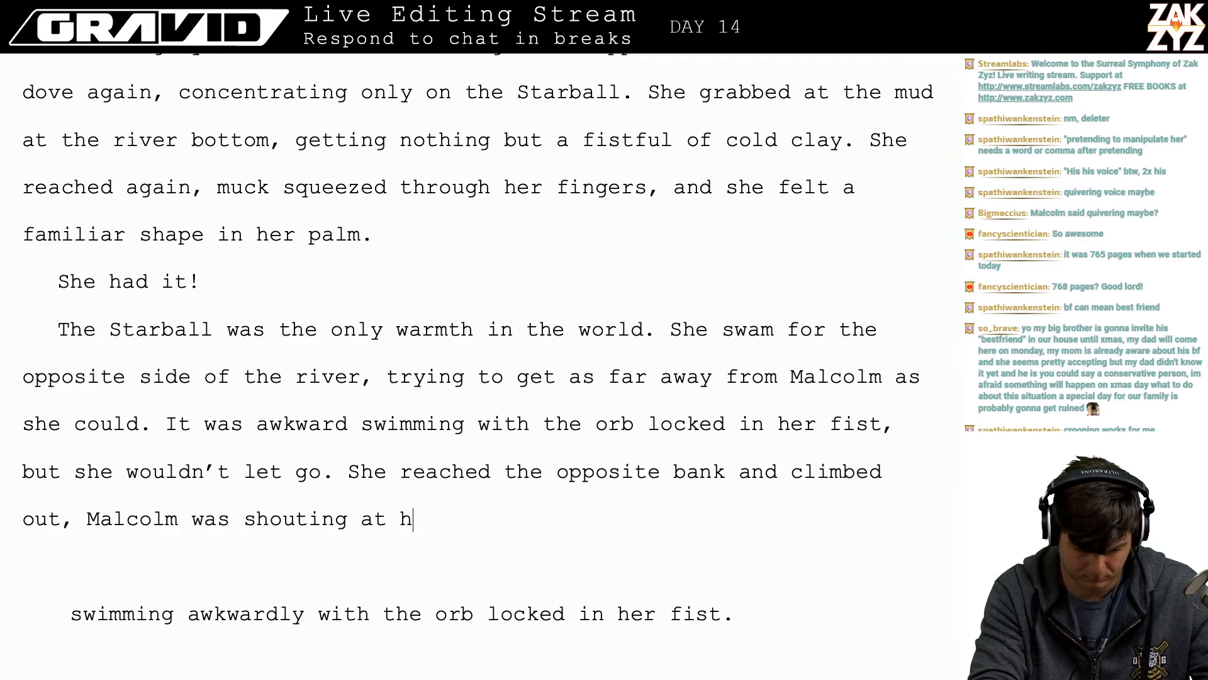
type("er but she wouldn")
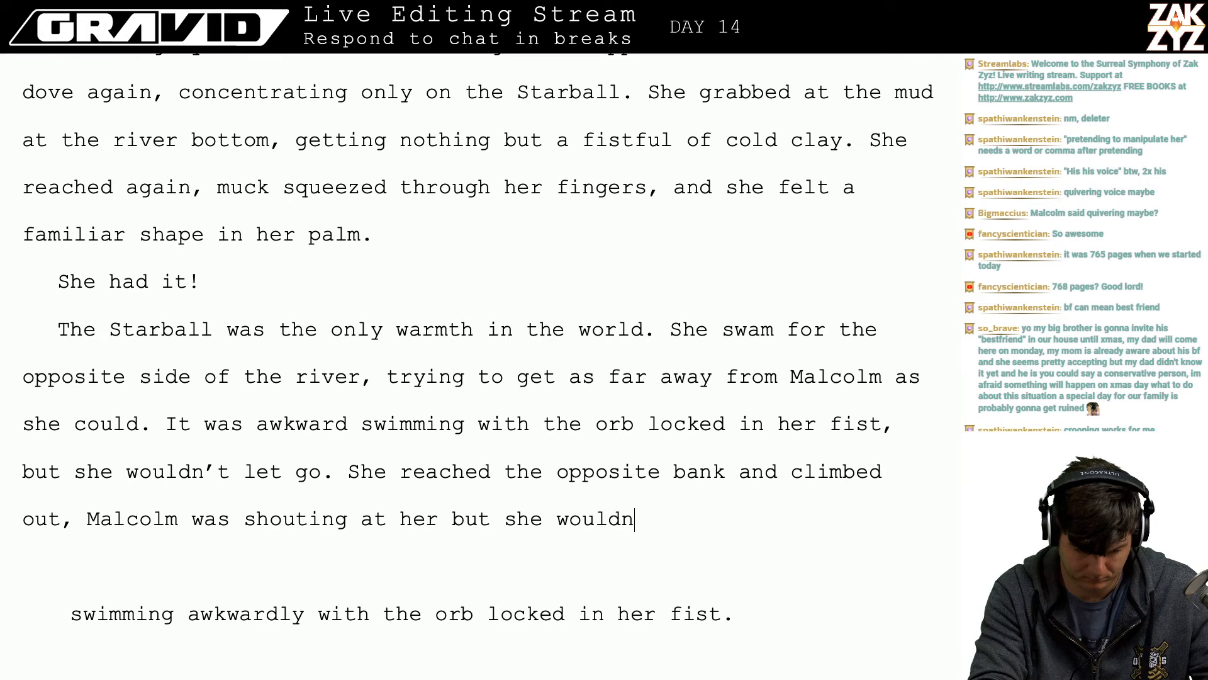
type("'t look back")
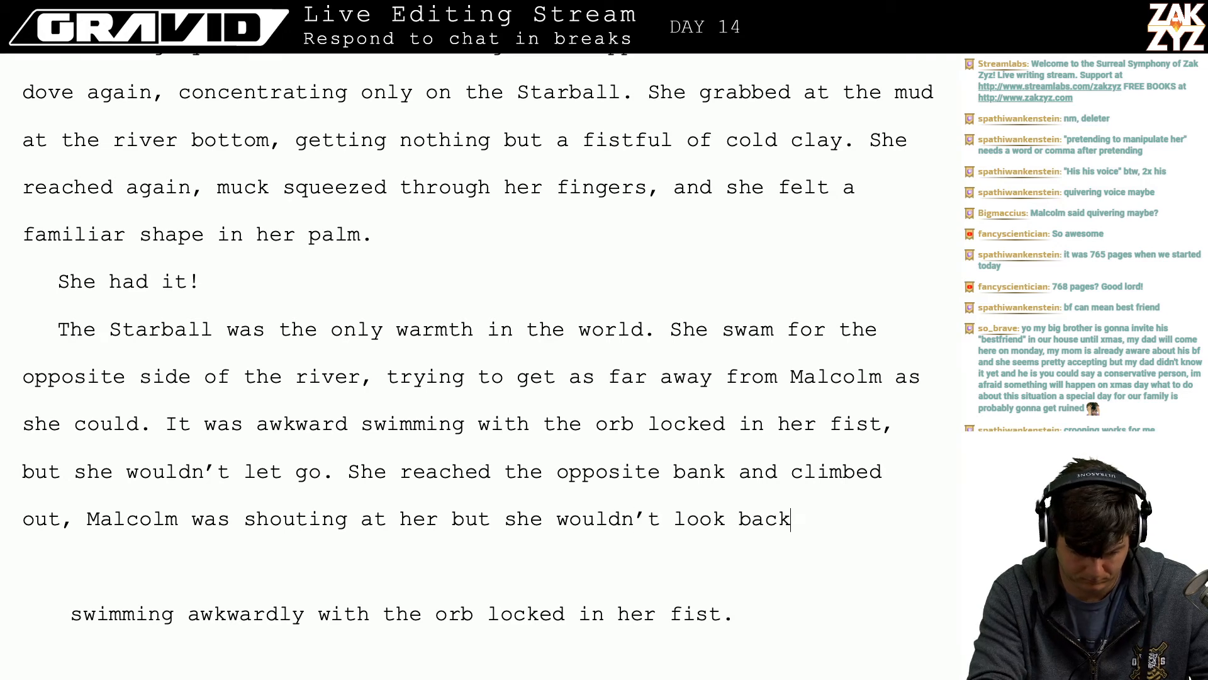
type(" at him")
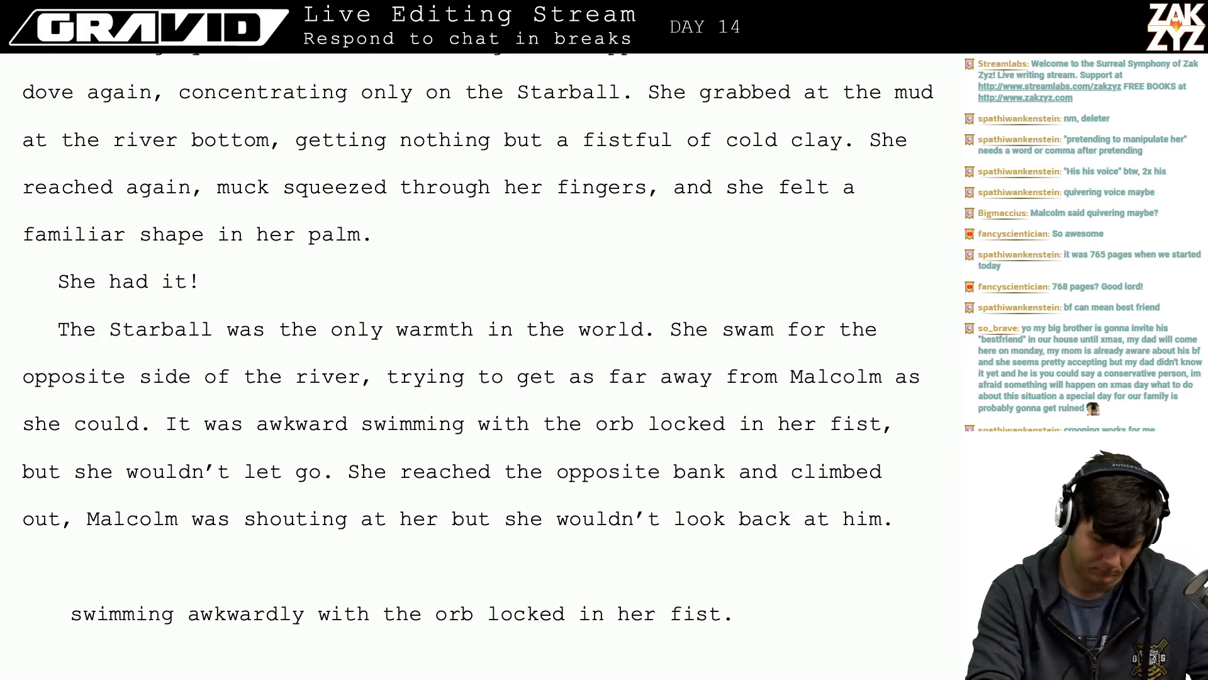
type(". She")
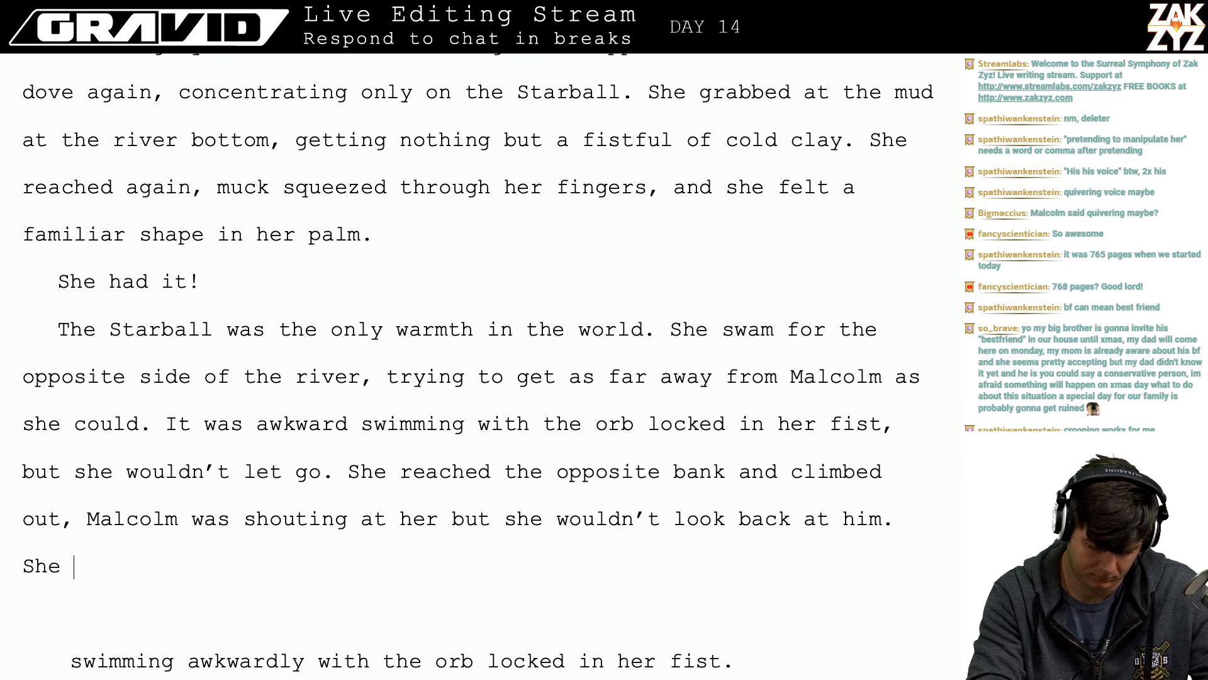
key("BackSpace")
key("BackSpace")
key("BackSpace")
key("BackSpace")
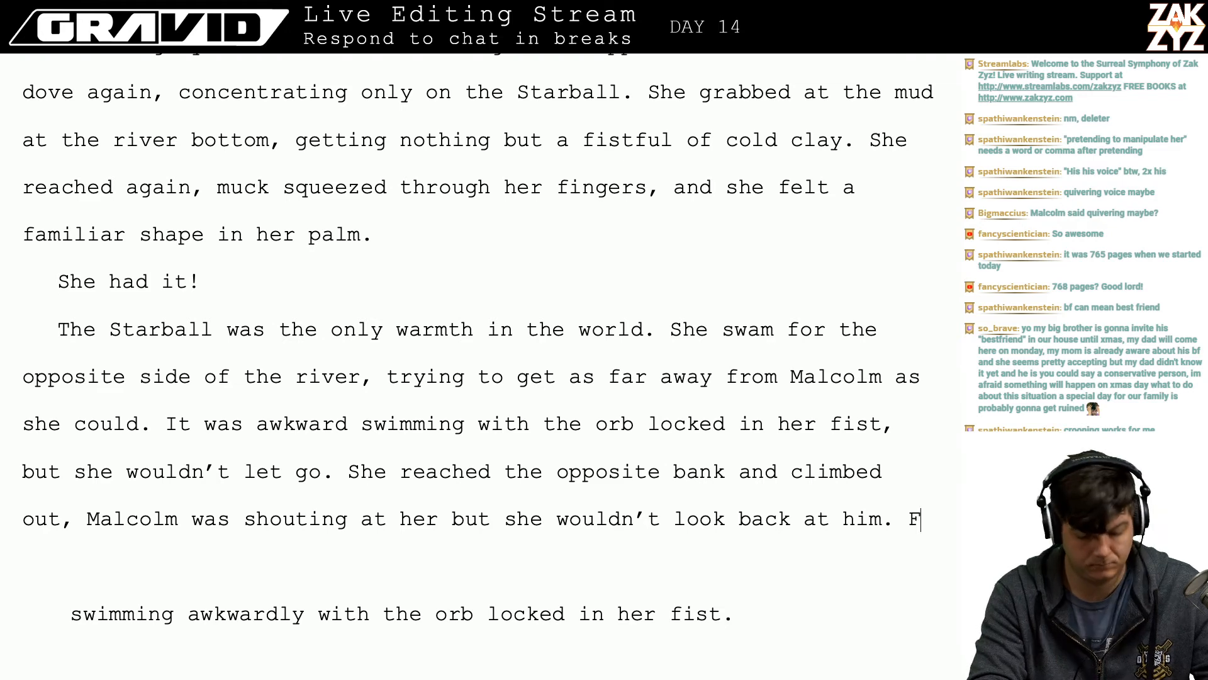
key("BackSpace")
type("F")
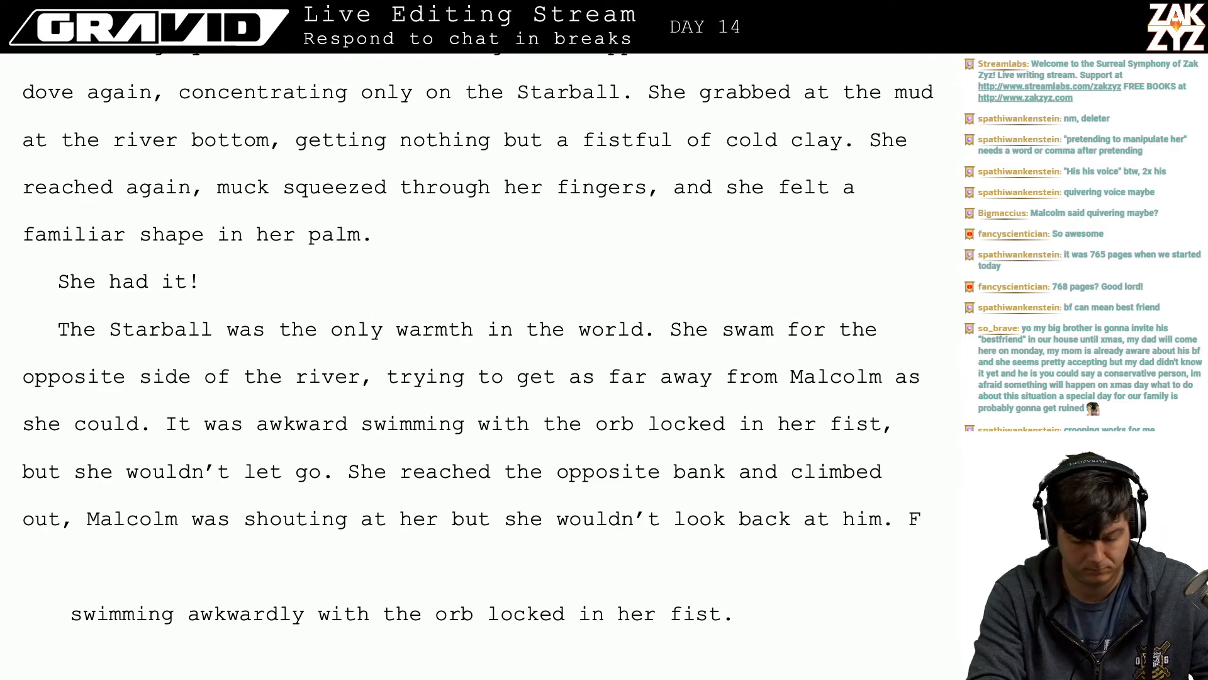
key("BackSpace")
type("He")
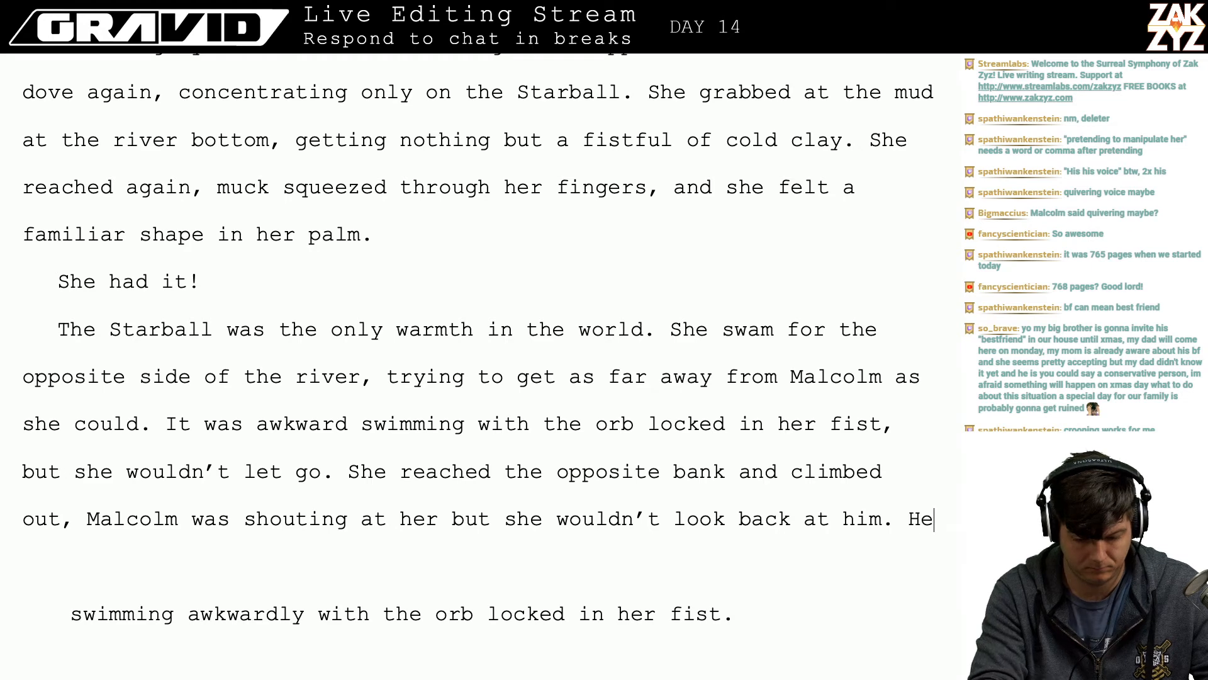
key("BackSpace")
key("BackSpace")
type("Her")
key("BackSpace")
key("BackSpace")
key("BackSpace")
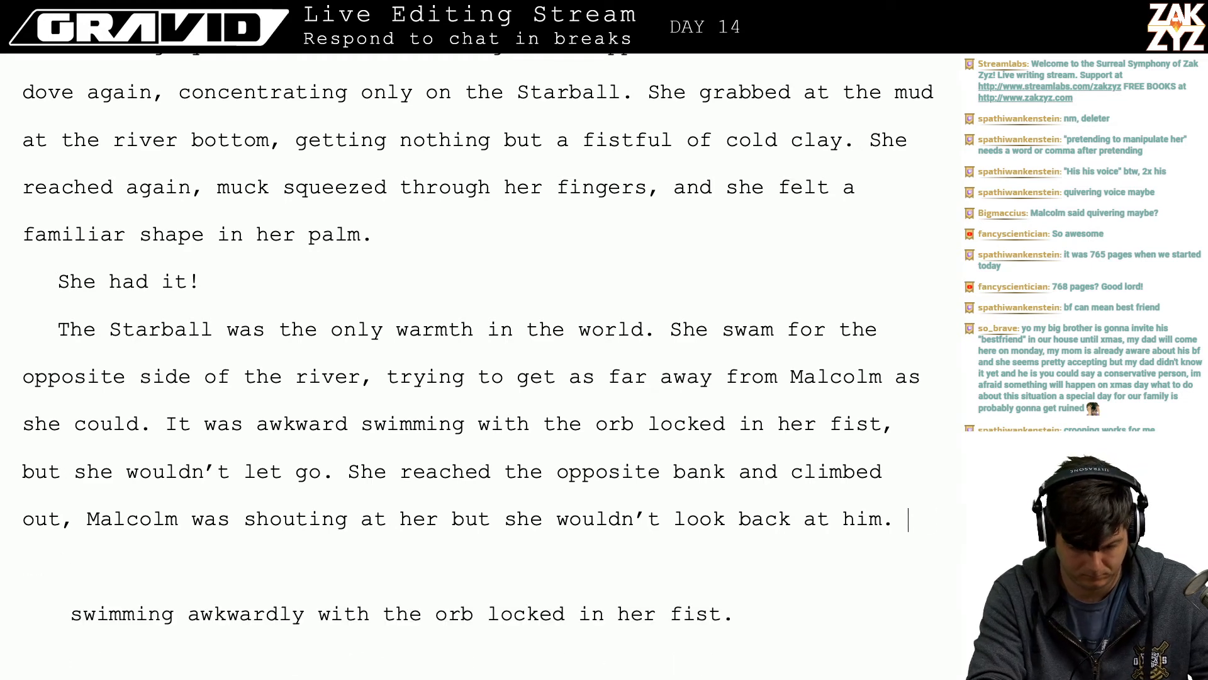
type("She")
key("BackSpace")
key("BackSpace")
key("BackSpace")
key("BackSpace")
type("A")
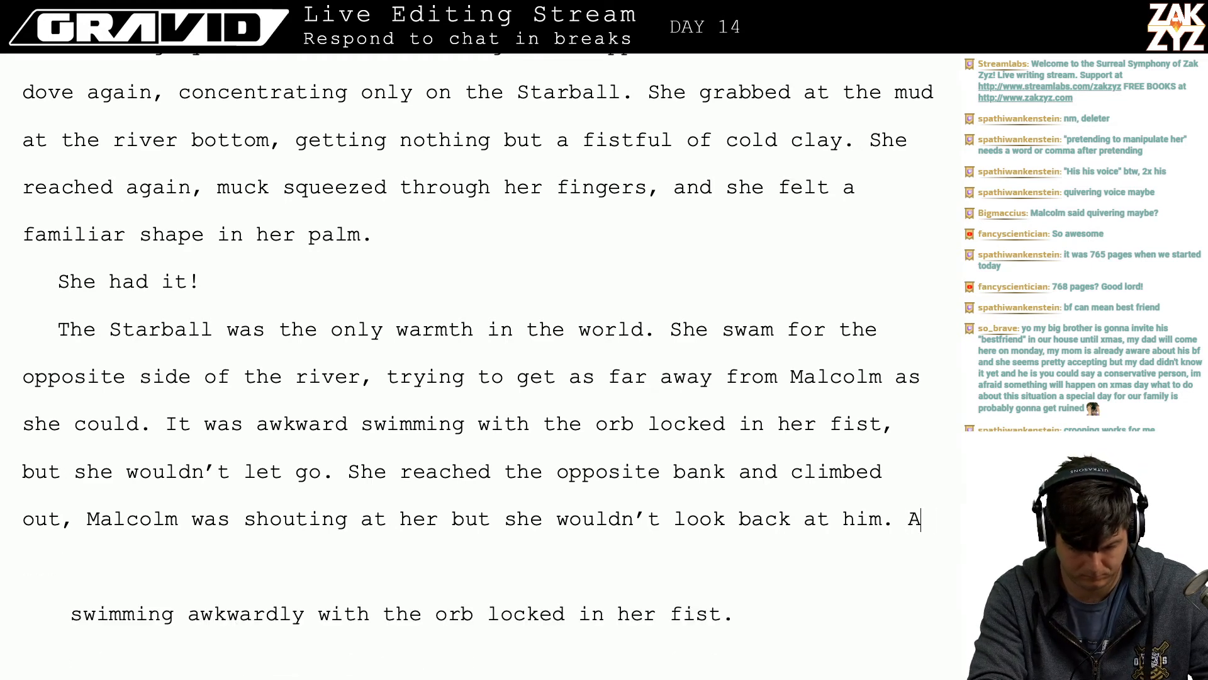
key("BackSpace")
type("The familiar ")
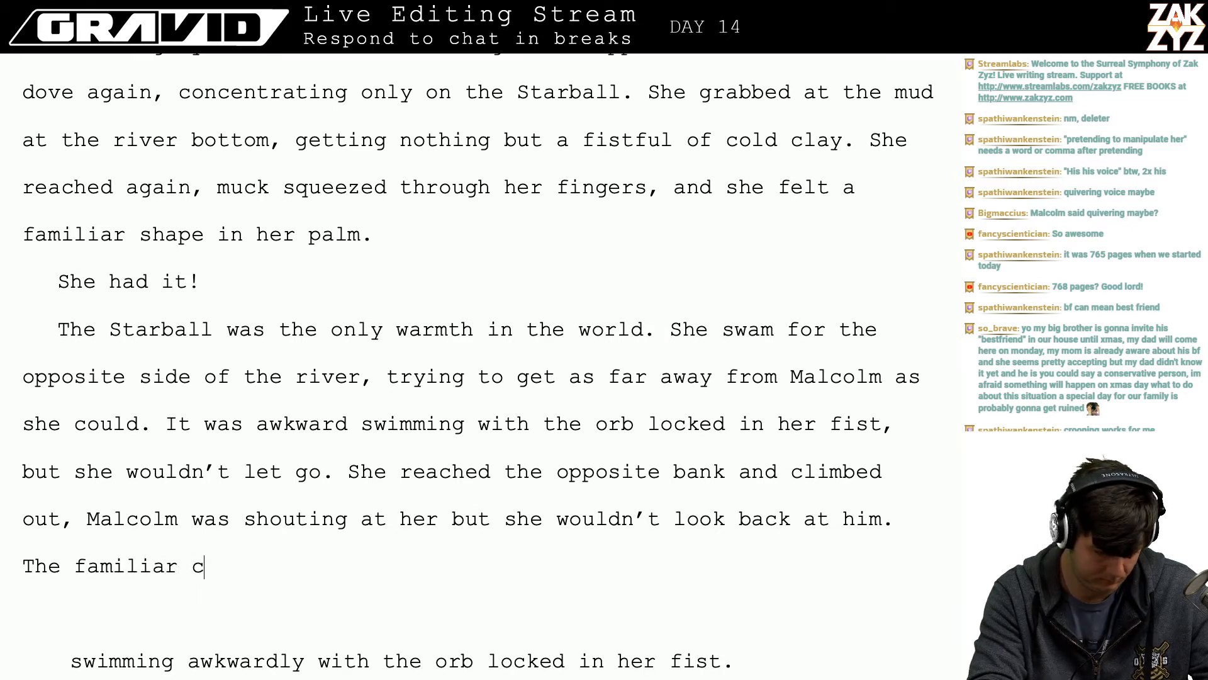
type("cold, qu")
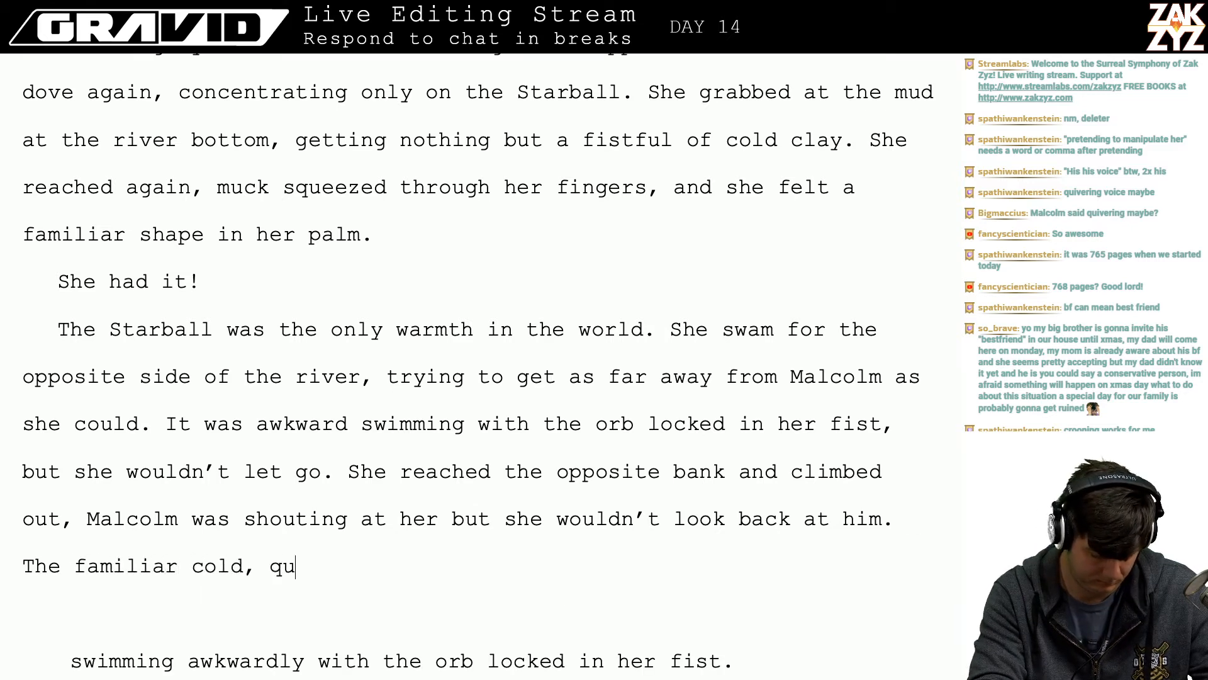
key("BackSpace")
key("BackSpace")
key("BackSpace")
key("BackSpace")
key("BackSpace")
key("BackSpace")
key("BackSpace")
key("BackSpace")
key("BackSpace")
key("BackSpace")
key("BackSpace")
key("BackSpace")
key("BackSpace")
key("BackSpace")
key("BackSpace")
key("BackSpace")
key("BackSpace")
key("BackSpace")
key("BackSpace")
key("BackSpace")
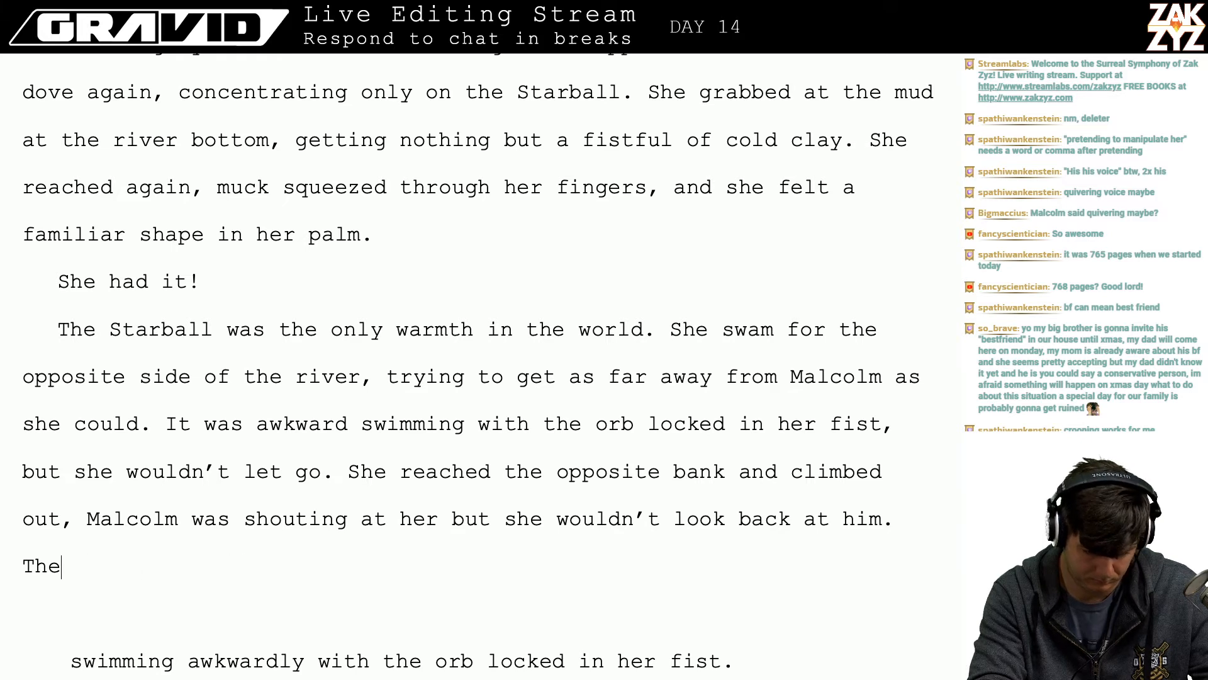
- Add "Just like last time, her shoulders were hunching and her teeth were chattering, but she didn't care. She had it." after "at him."
type("Just li")
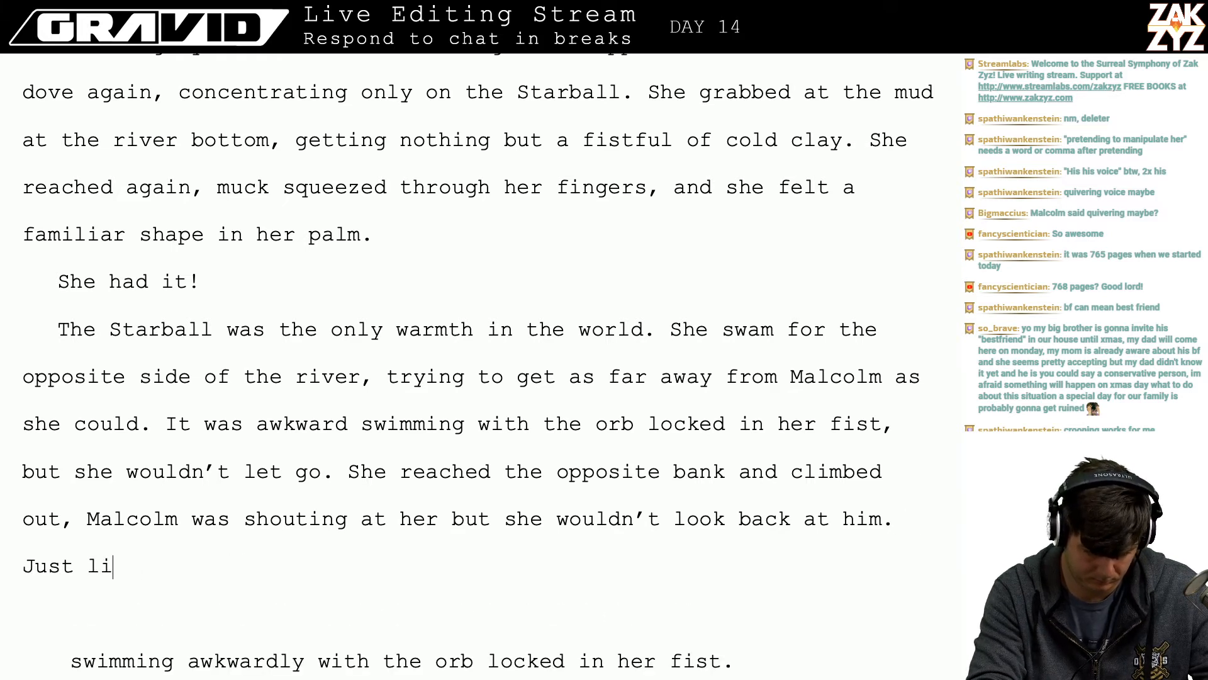
type("ke last time, her s")
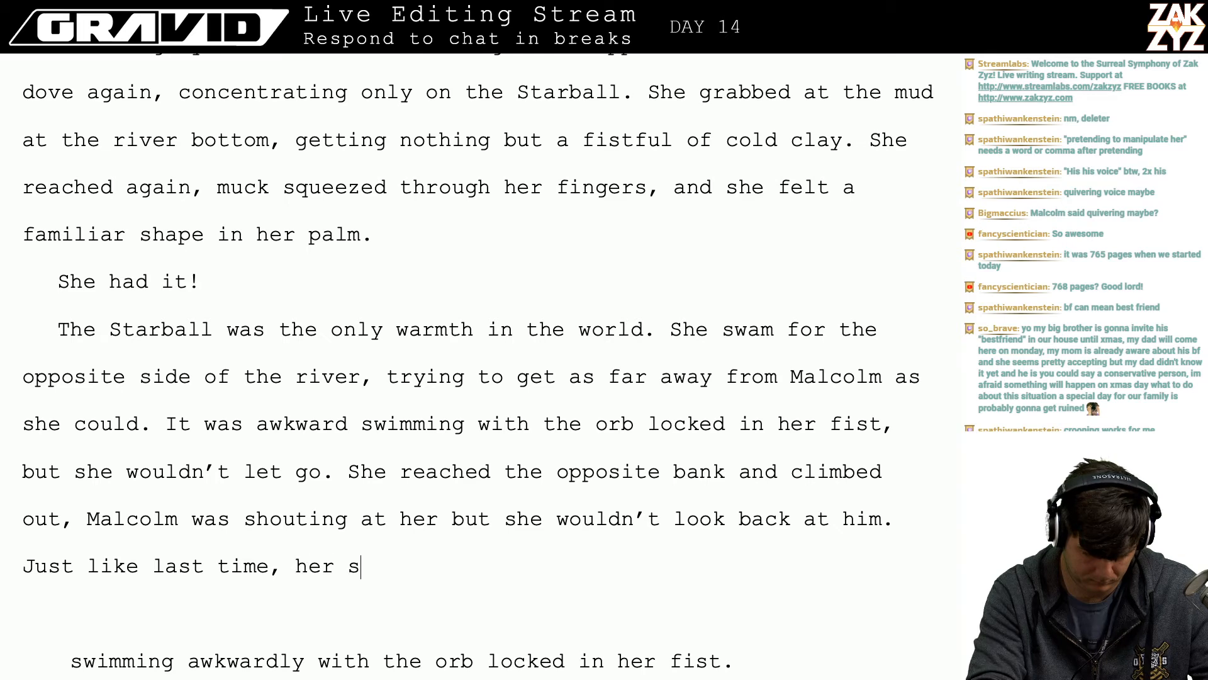
type("houlders wer")
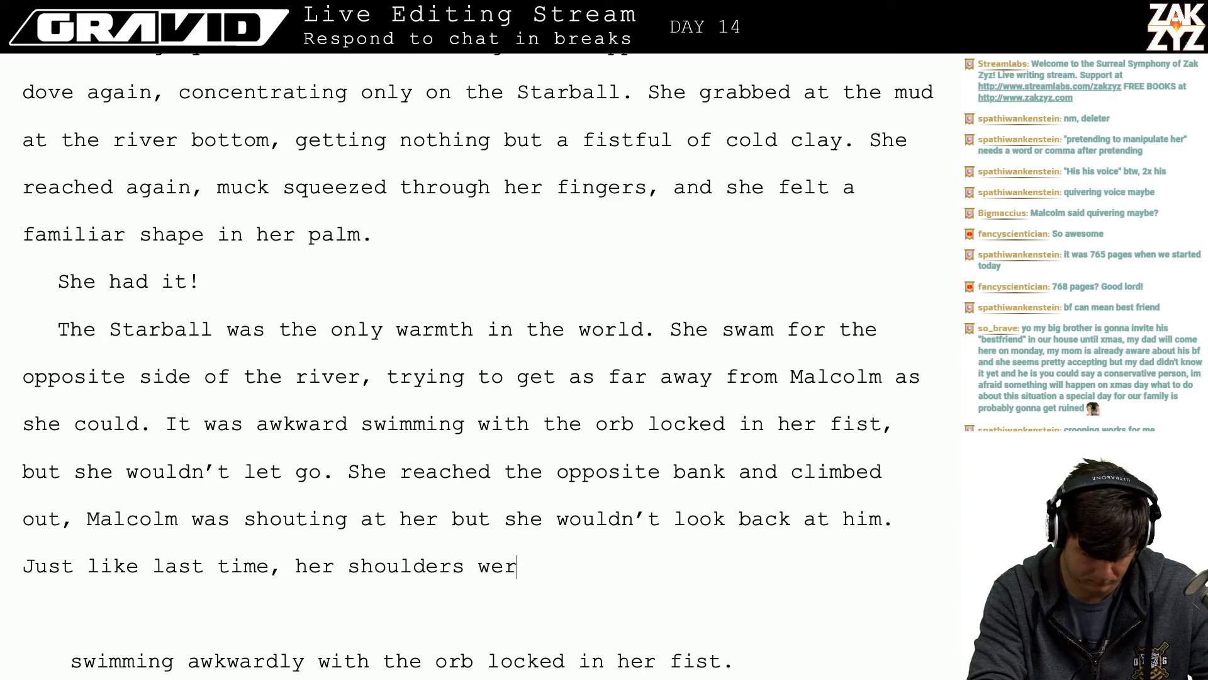
type("e eunch")
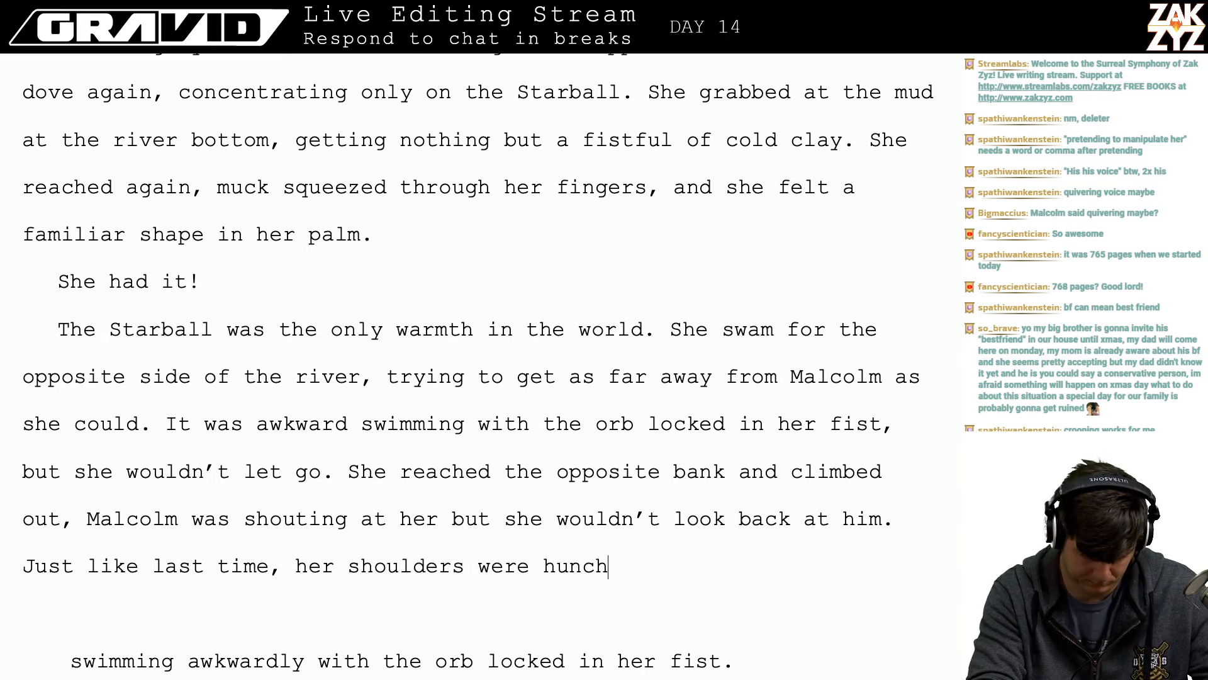
type("ing and her teeth were chattering")
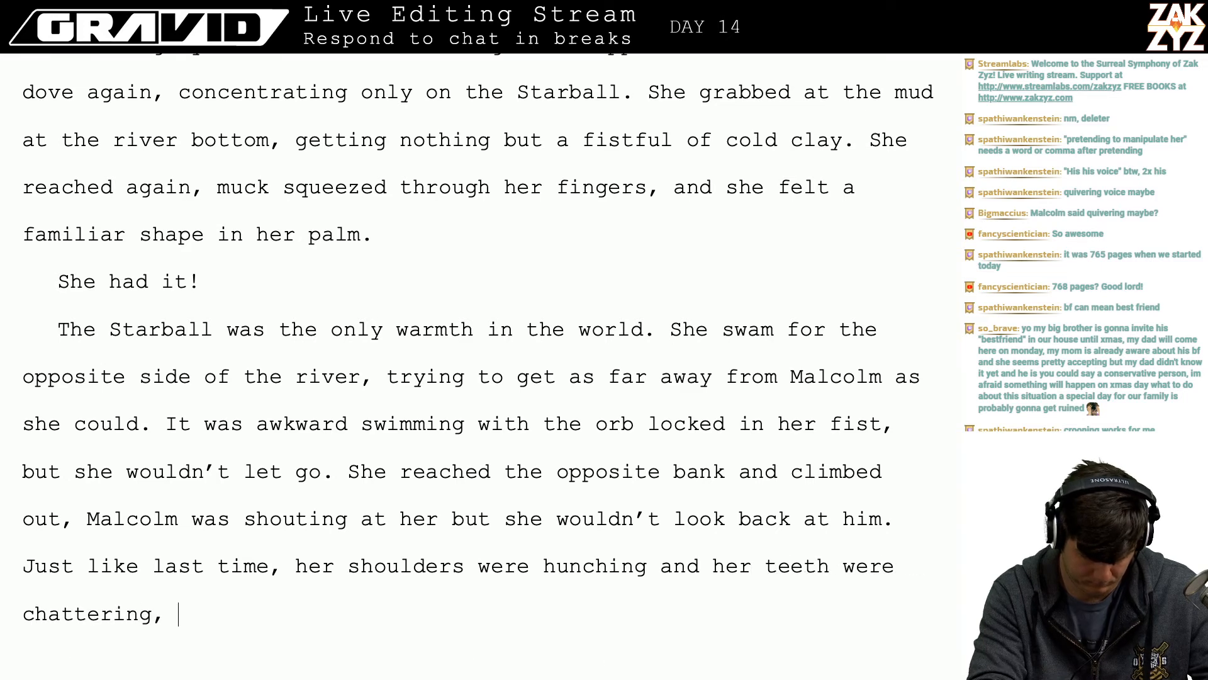
type(", she")
key("BackSpace")
key("BackSpace")
key("BackSpace")
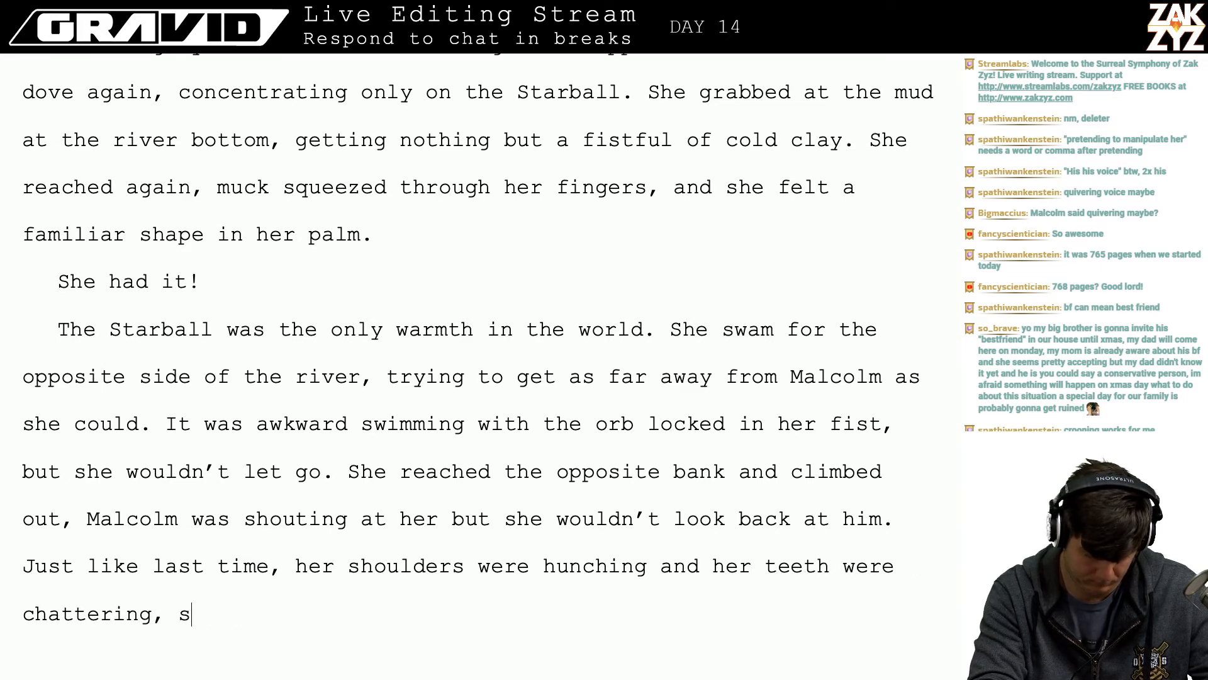
type("but she di")
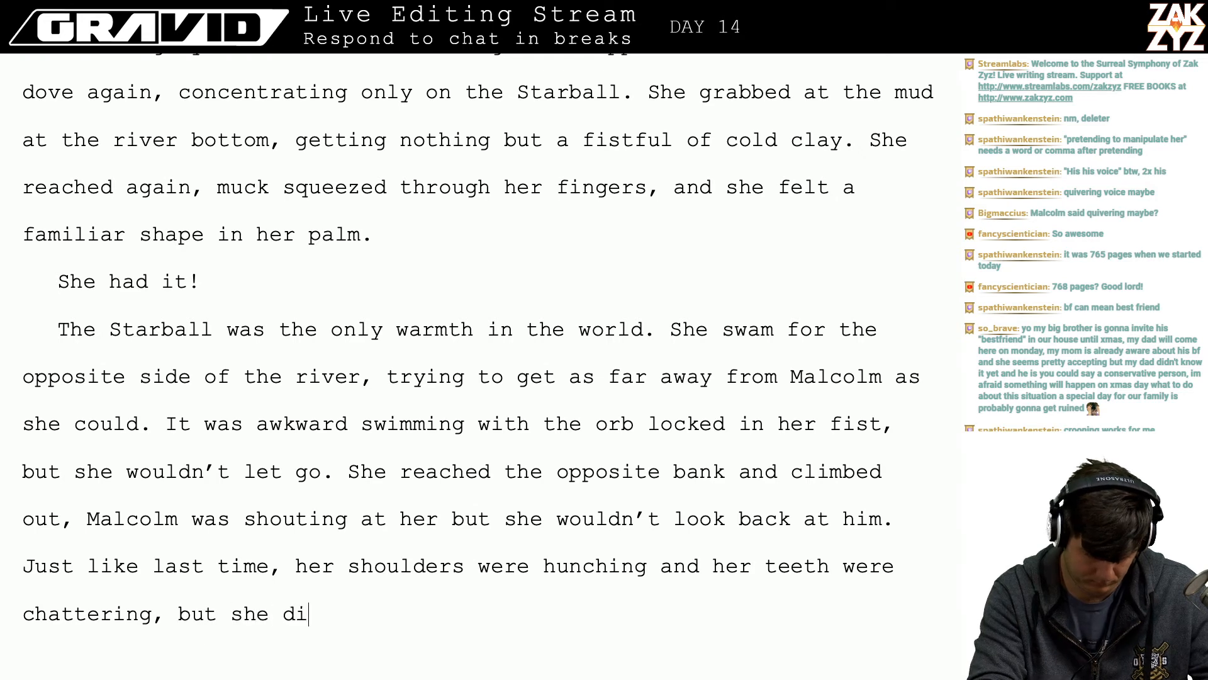
type("dn't care.")
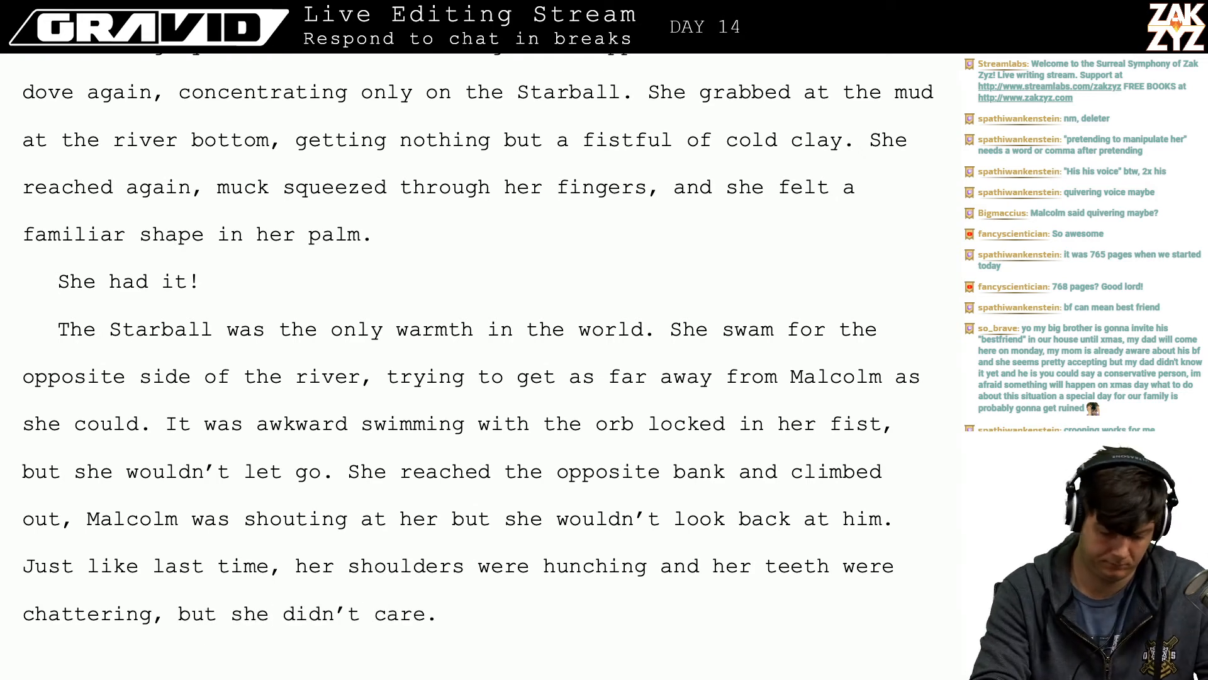
type(" She had it.")
- Start a new paragraph after "She had it." with the dialogue line “Fucking psycho!”, keeping blank lines before the leftover wording
key("Return")
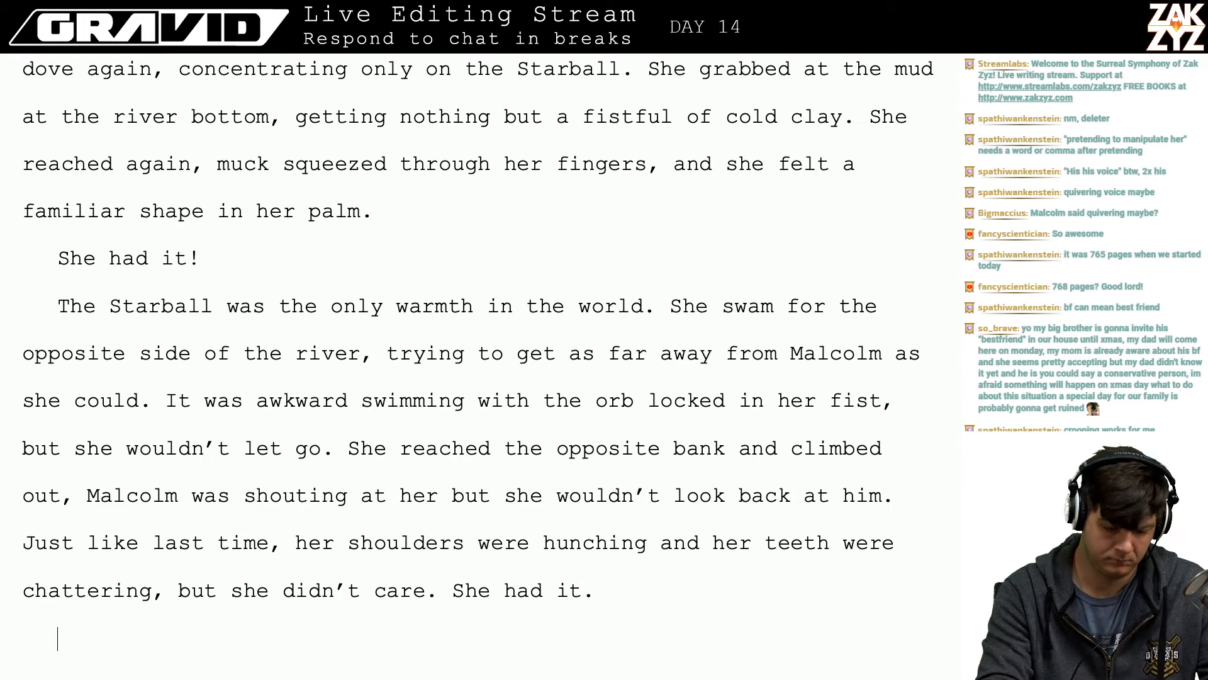
key("Down")
key("Down")
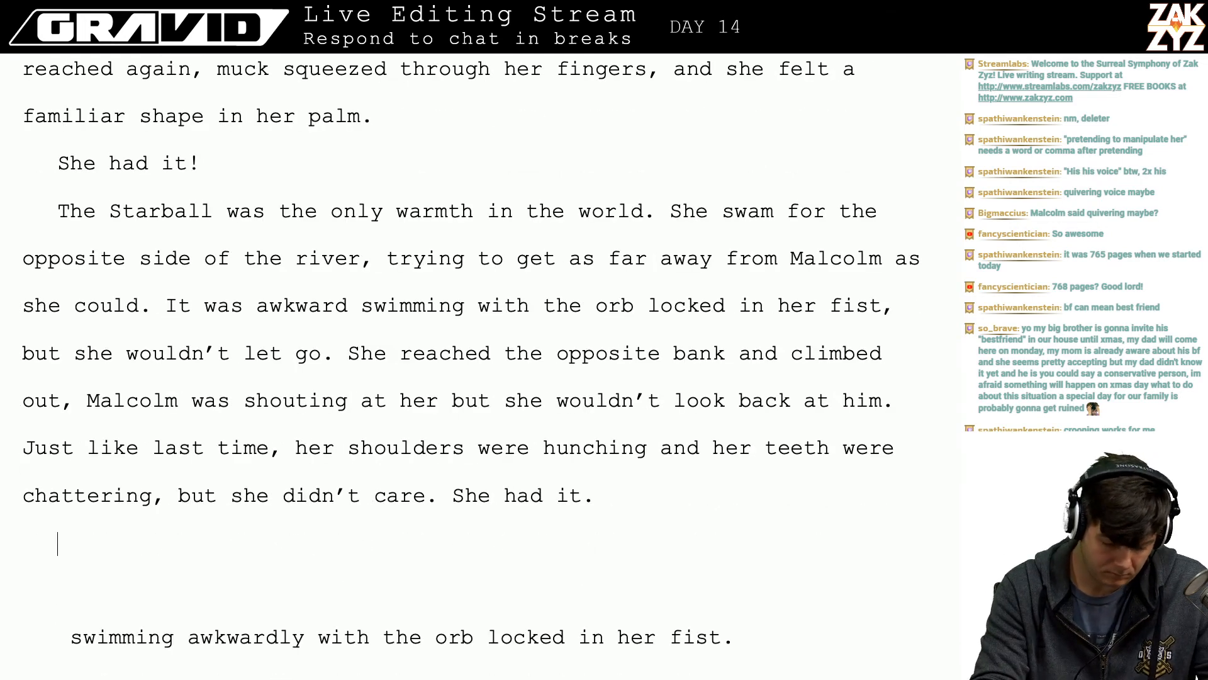
key("Return")
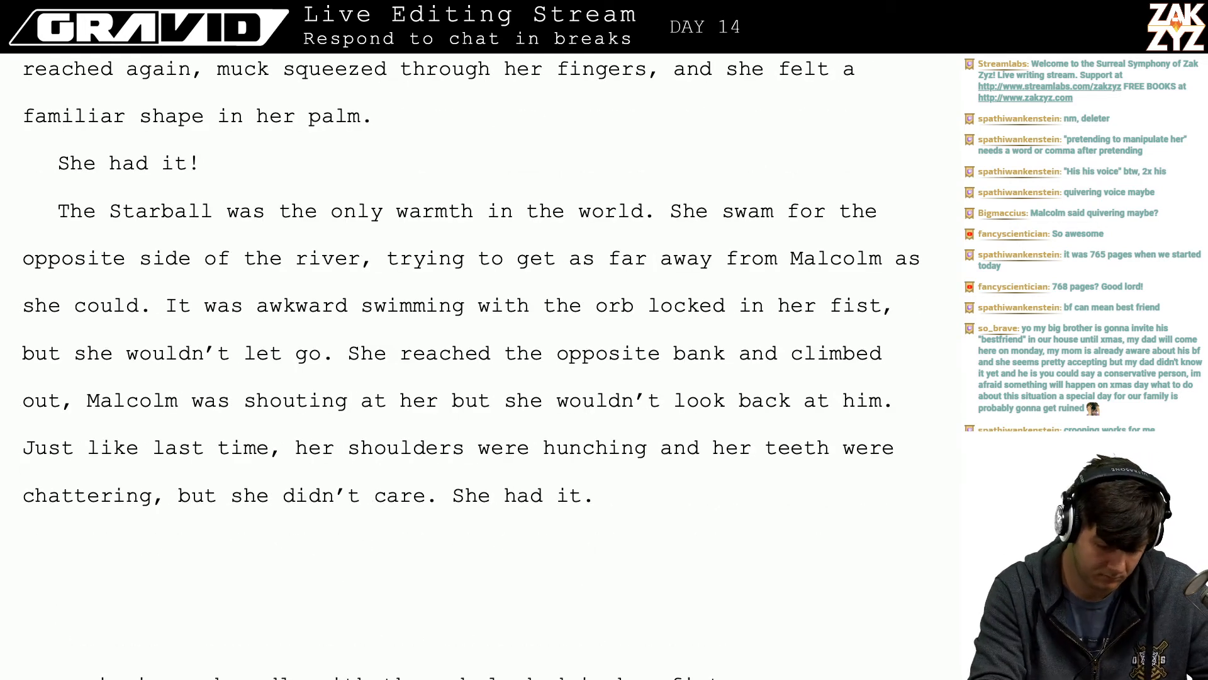
type("“Fucking ")
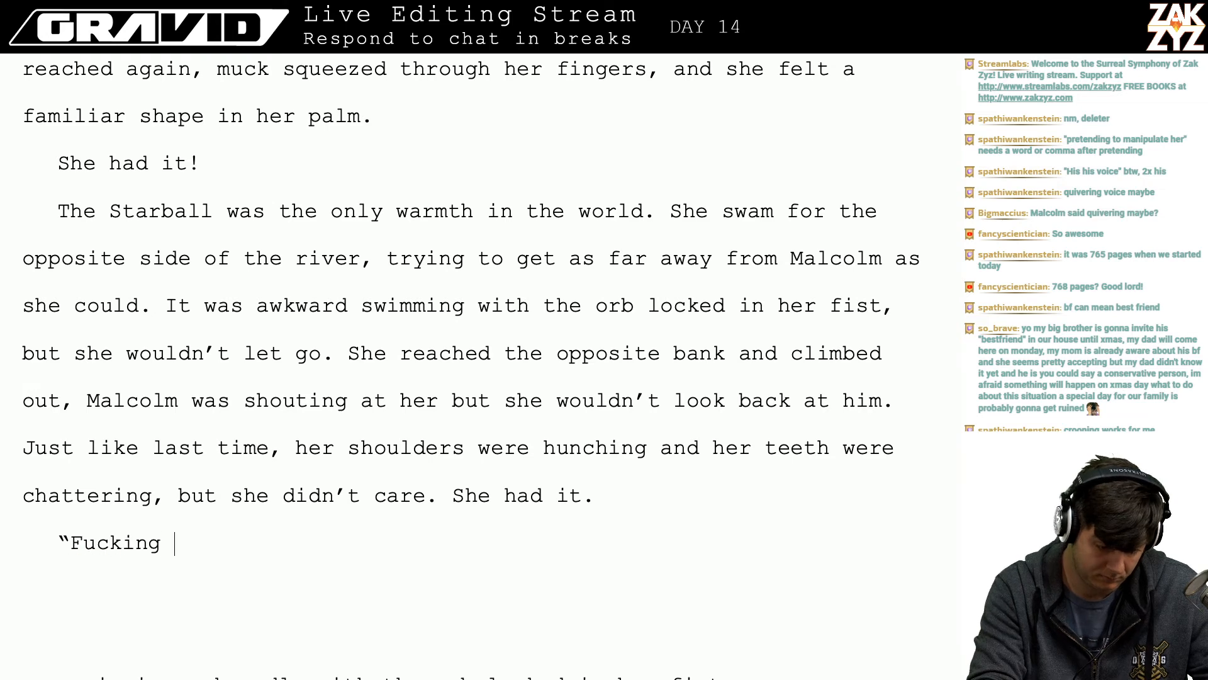
type("psycho")
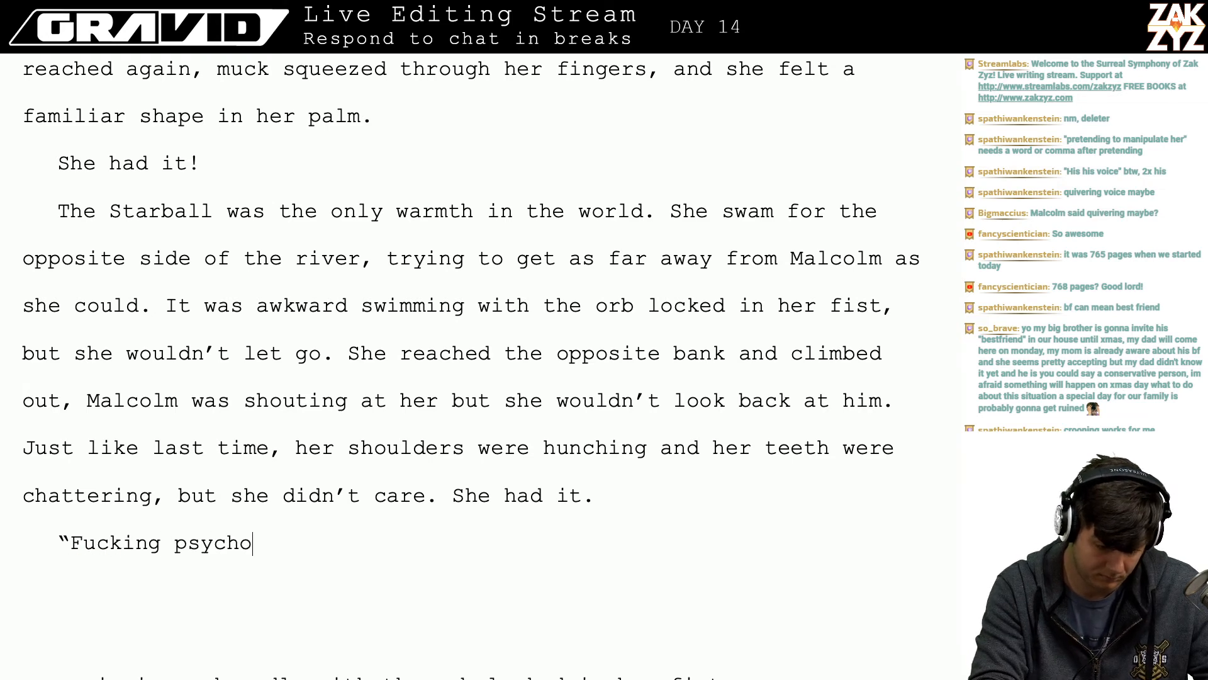
type("!” ")
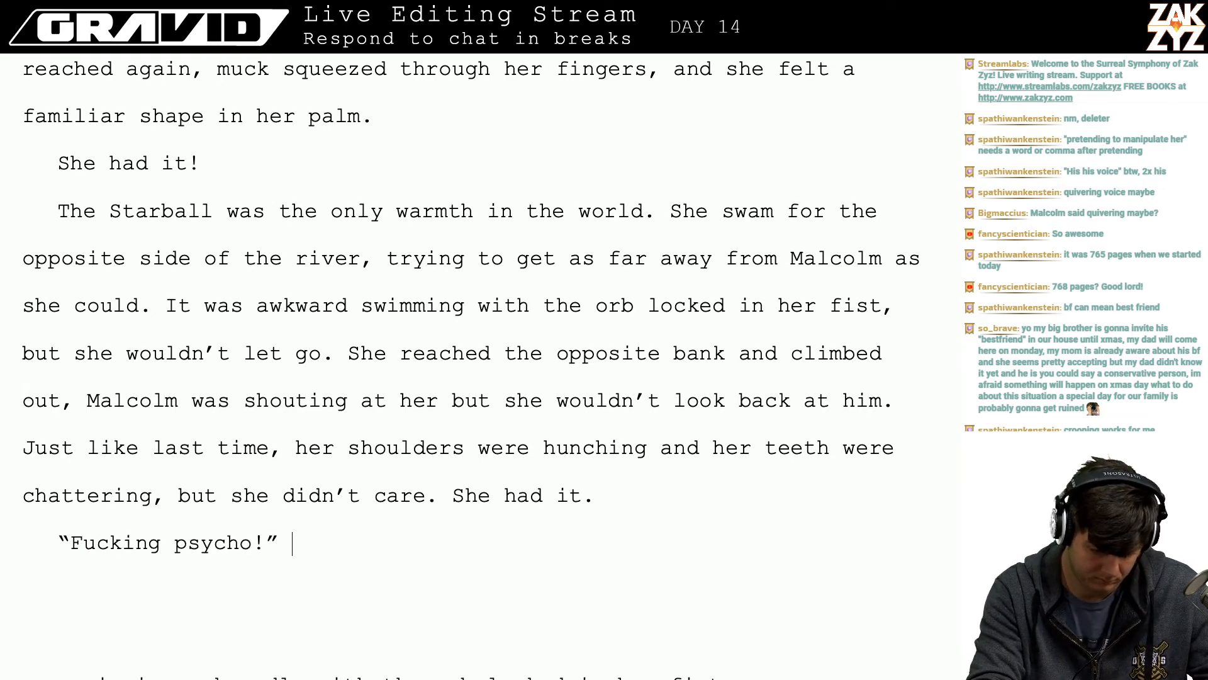
- Add the dialogue tag "Malcolm yelled across the river" after the line "Fucking psycho!"
type("She")
key("BackSpace")
key("BackSpace")
key("BackSpace")
key("BackSpace")
type("M")
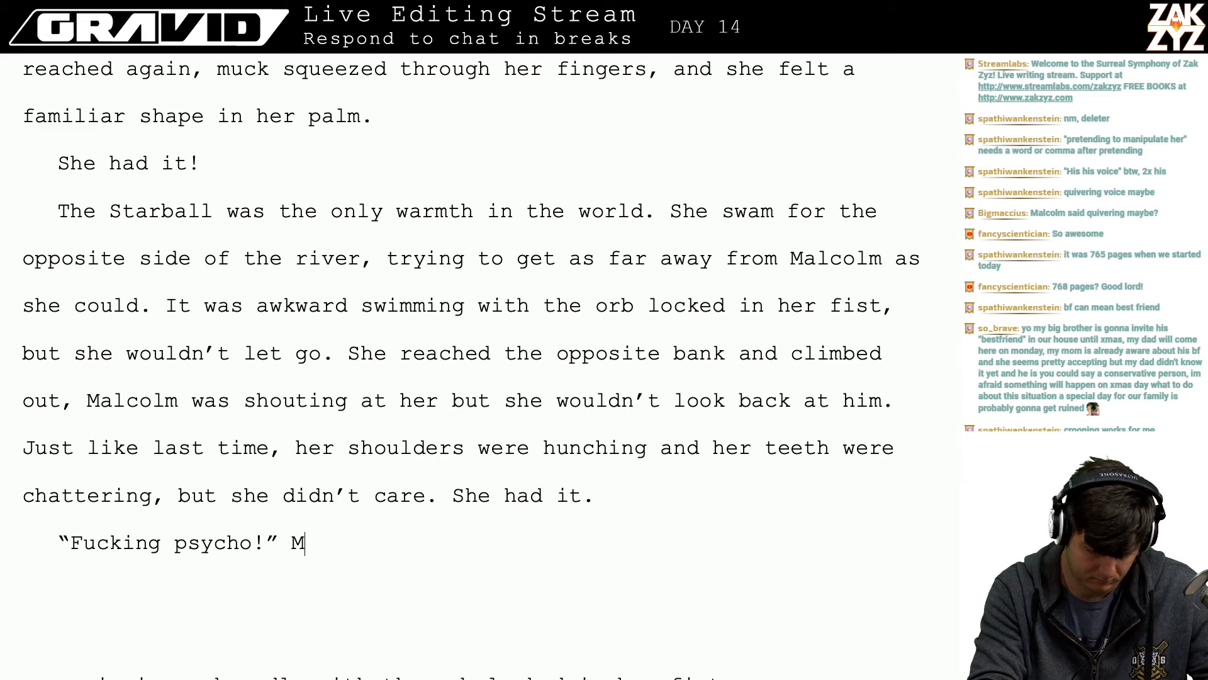
type("alcolm ")
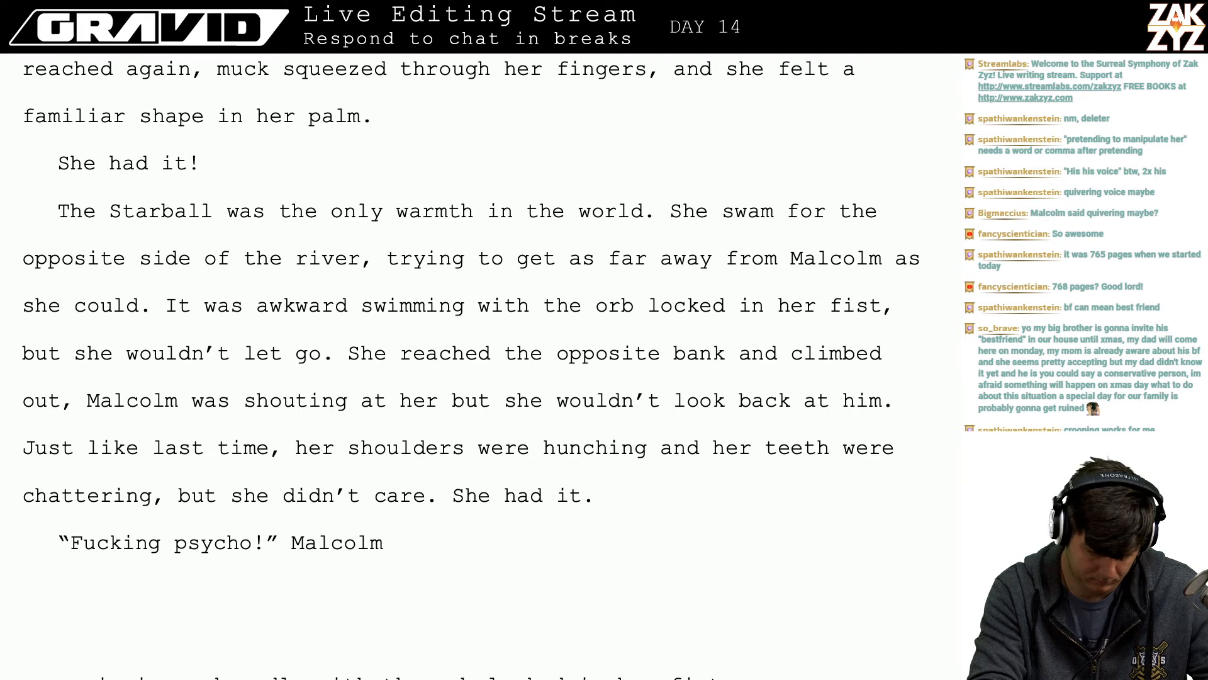
type("yeleld")
key("BackSpace")
key("BackSpace")
key("BackSpace")
type("led ")
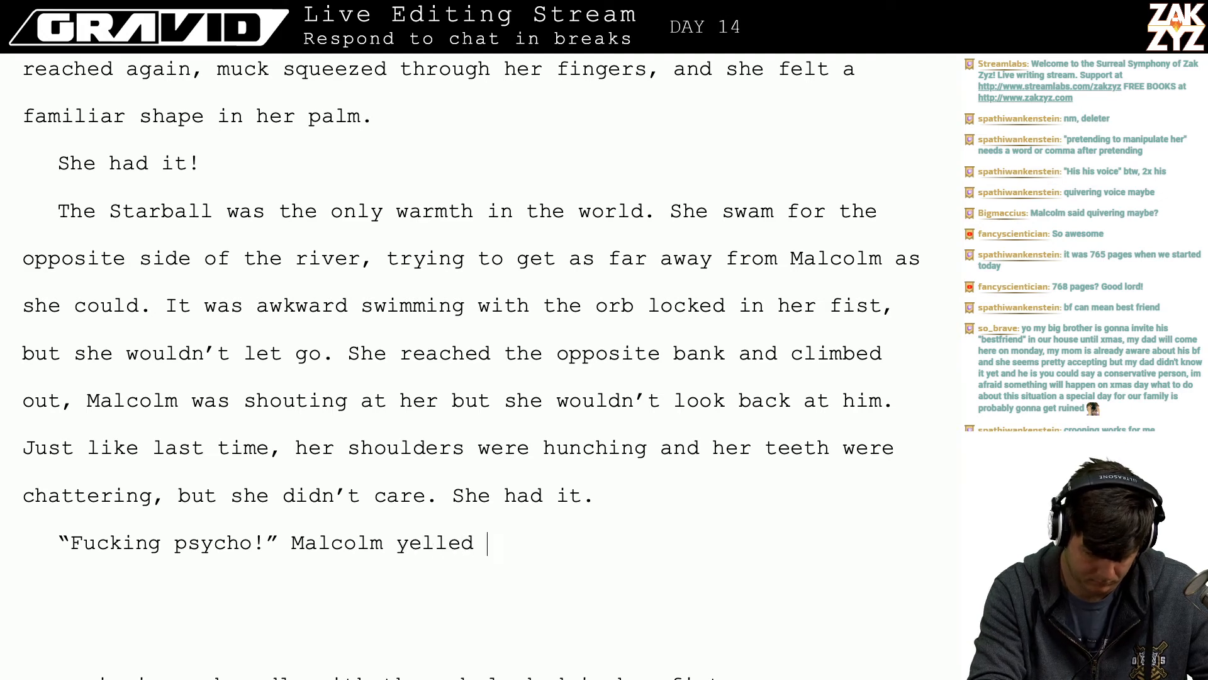
type("across the river,")
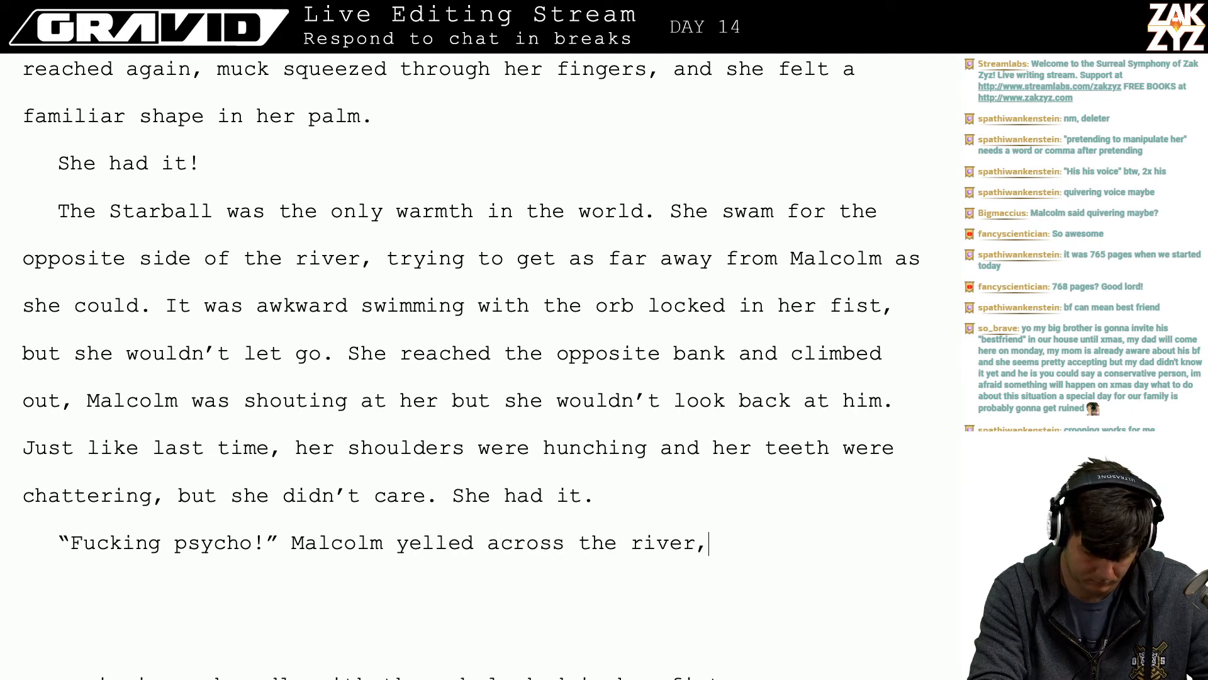
- End the sentence after "river" with a period and continue with "She took her phone out of her pocket,"
type(" and")
key("BackSpace")
key("BackSpace")
key("BackSpace")
key("BackSpace")
key("BackSpace")
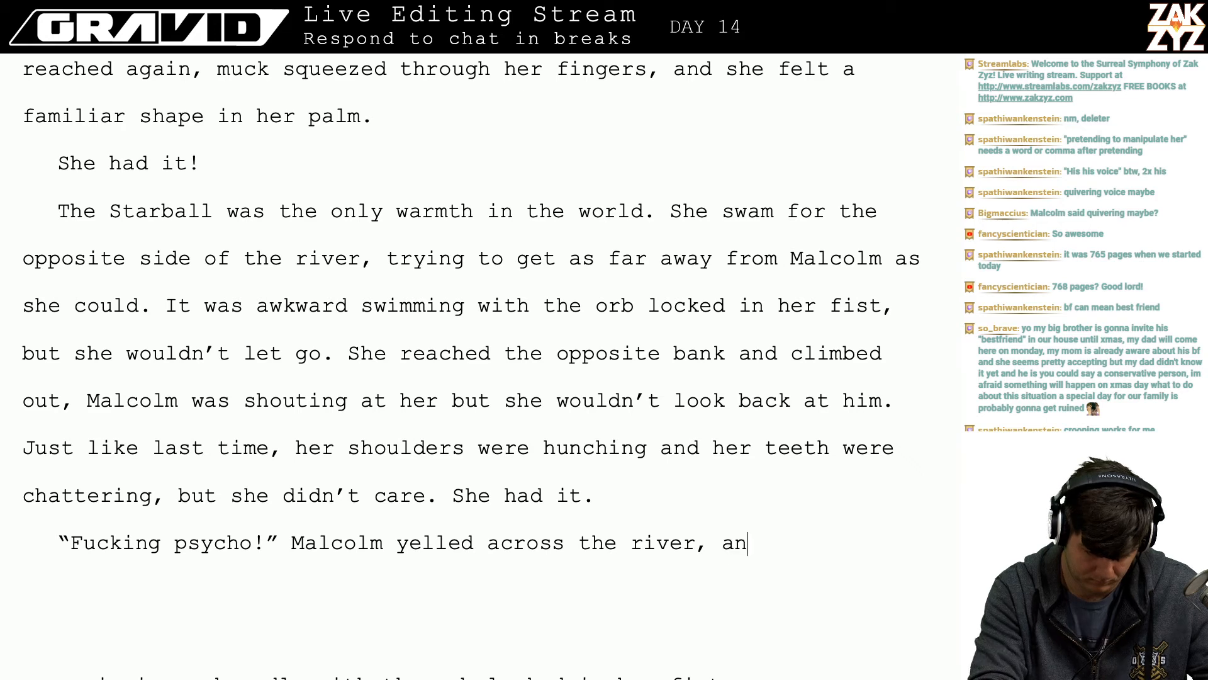
type(". She took ")
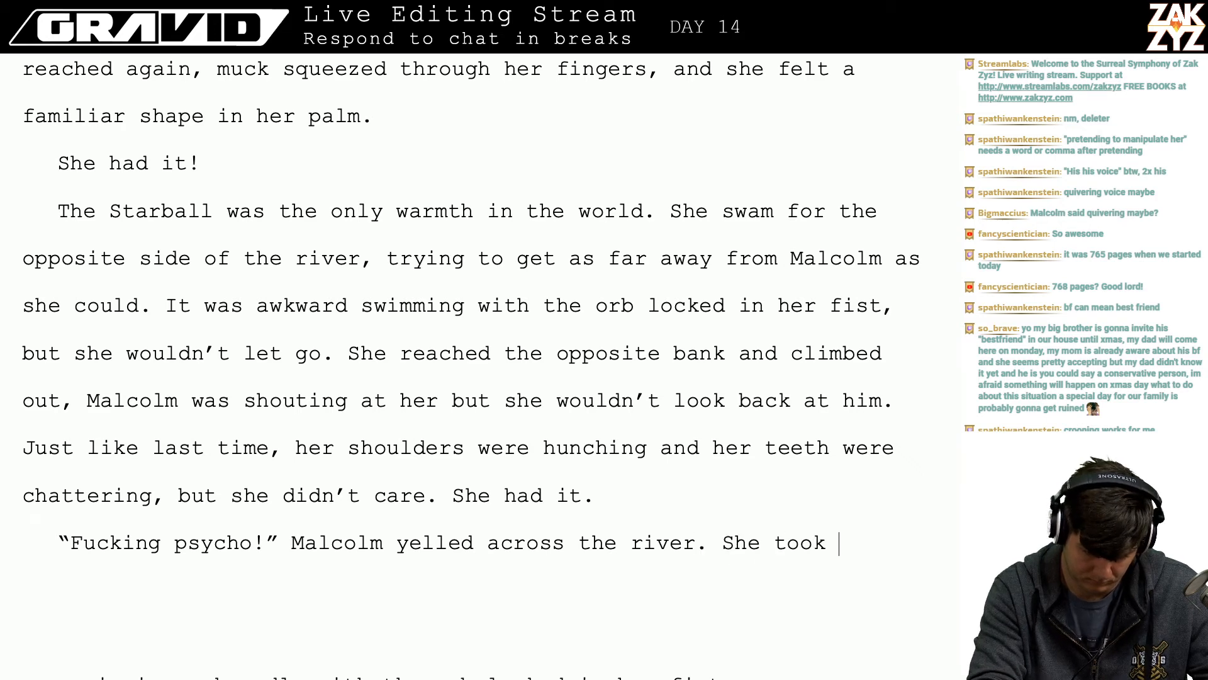
type("her phone out")
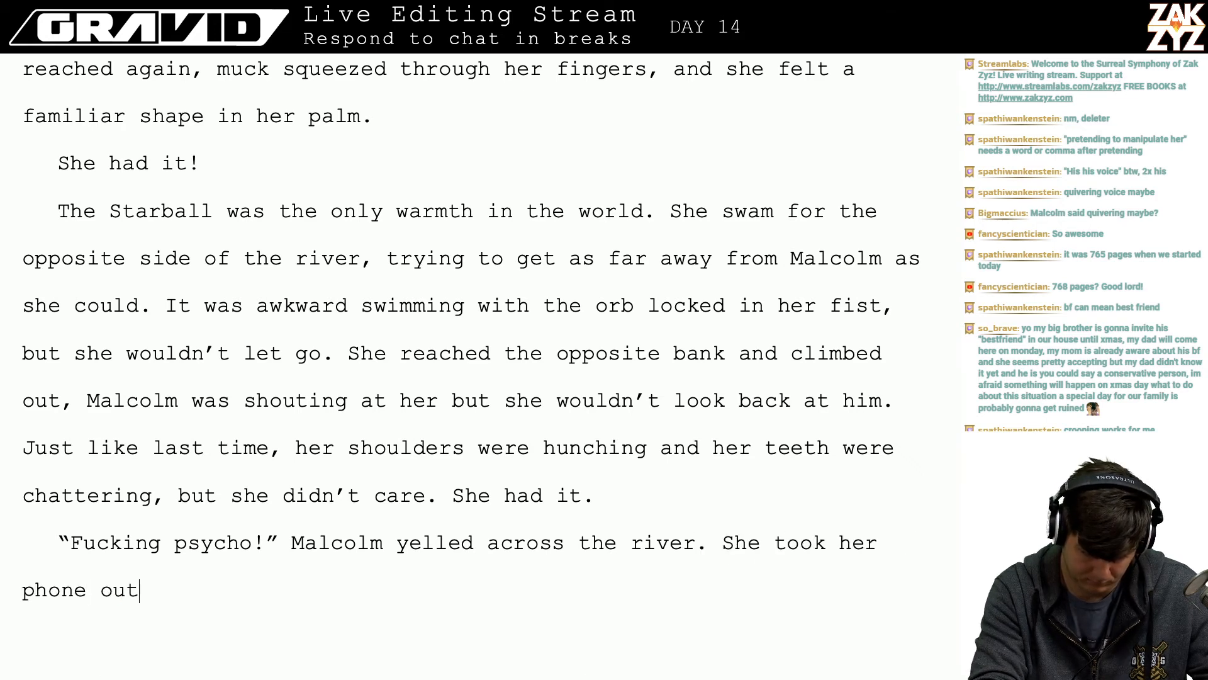
type(" of her pocket,")
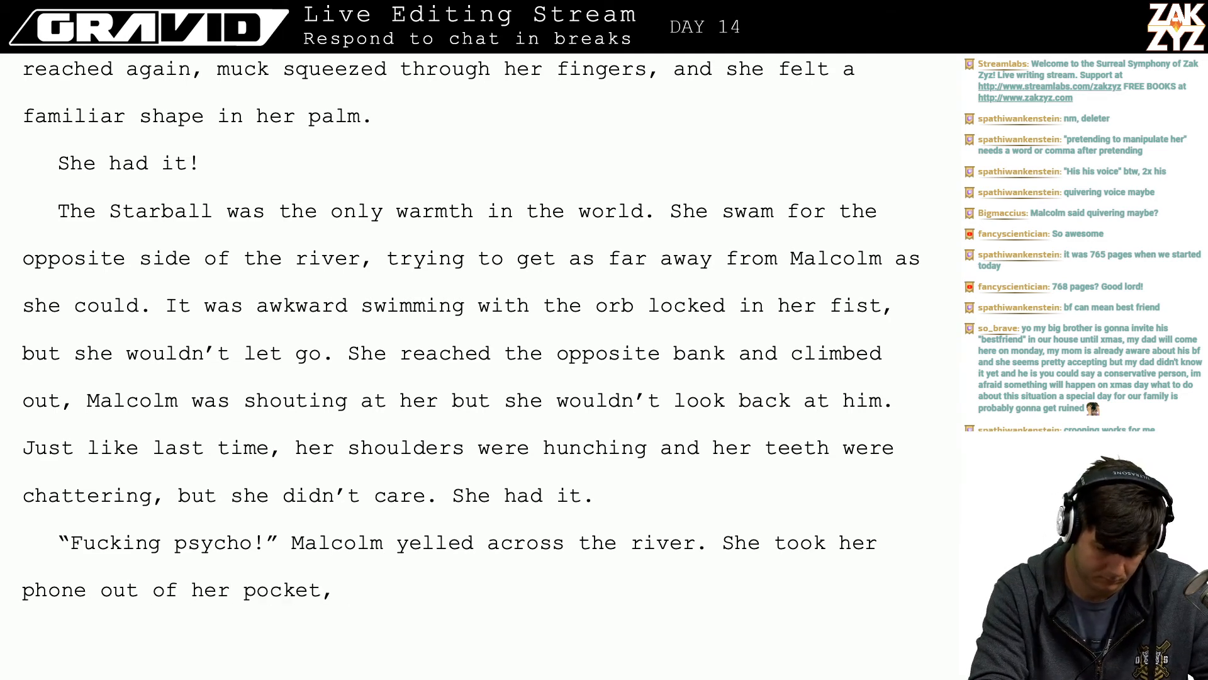
type(" thankfully")
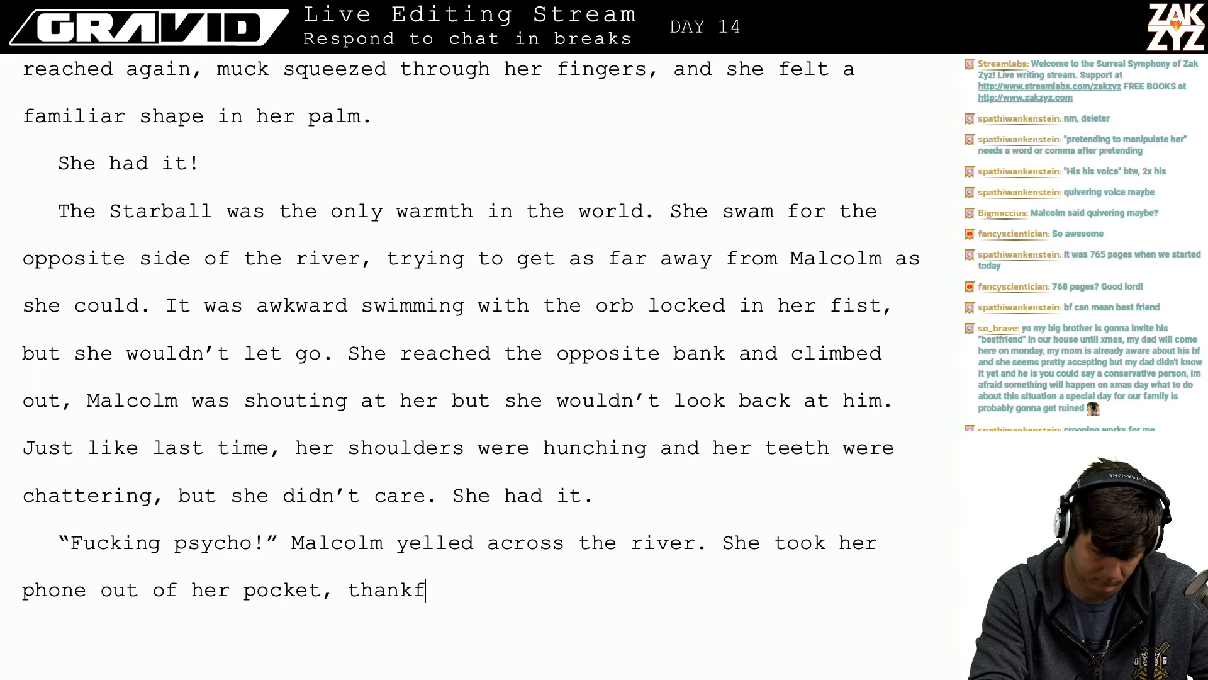
key("BackSpace")
key("BackSpace")
key("BackSpace")
key("BackSpace")
key("BackSpace")
key("BackSpace")
key("BackSpace")
key("BackSpace")
key("BackSpace")
key("BackSpace")
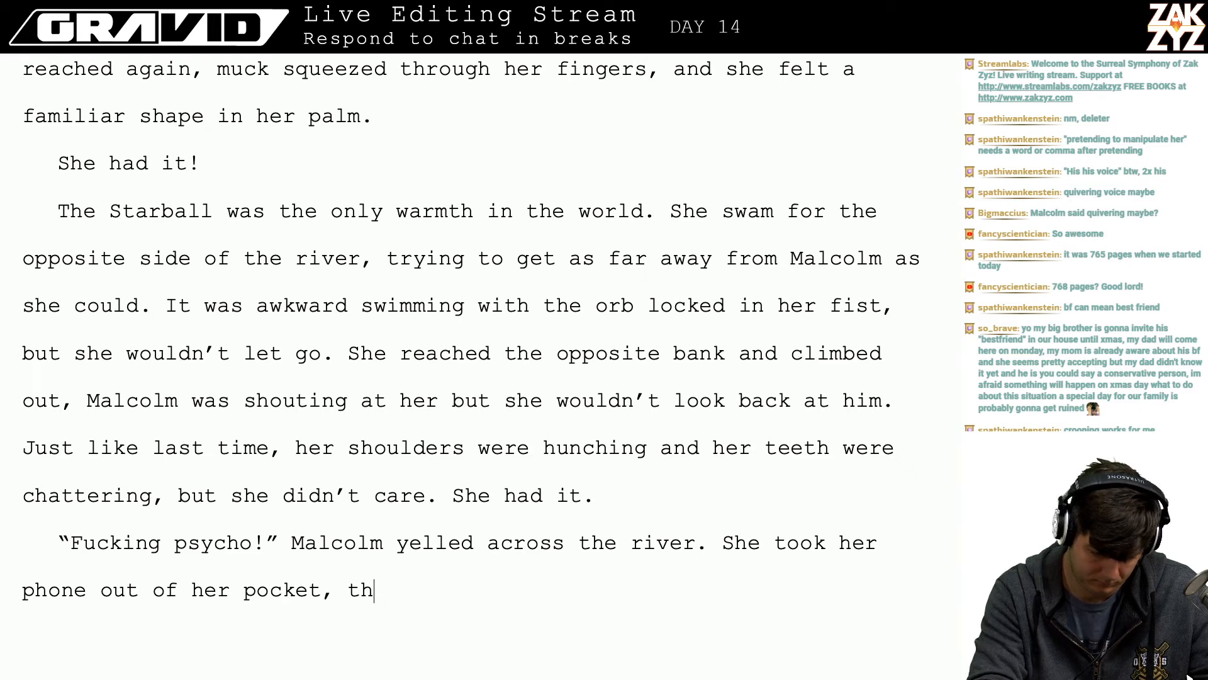
type("so glad th")
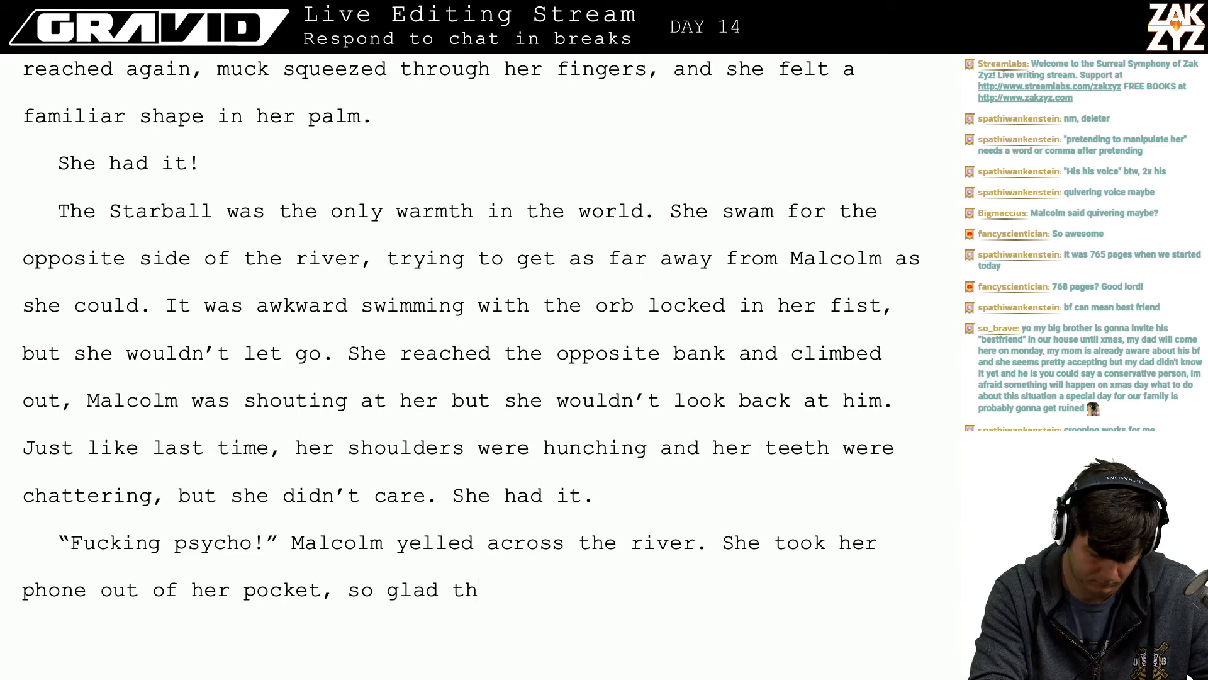
key("BackSpace")
key("BackSpace")
key("BackSpace")
key("BackSpace")
key("BackSpace")
key("BackSpace")
key("BackSpace")
key("BackSpace")
key("BackSpace")
key("BackSpace")
key("BackSpace")
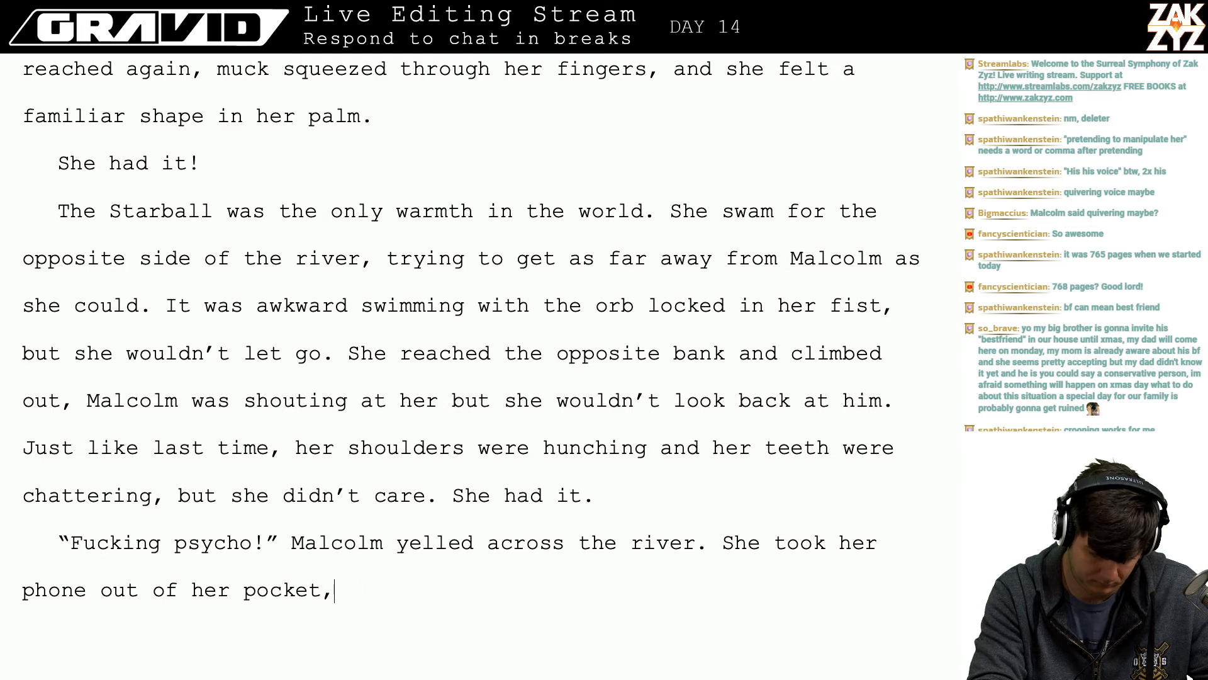
type("it was waterp")
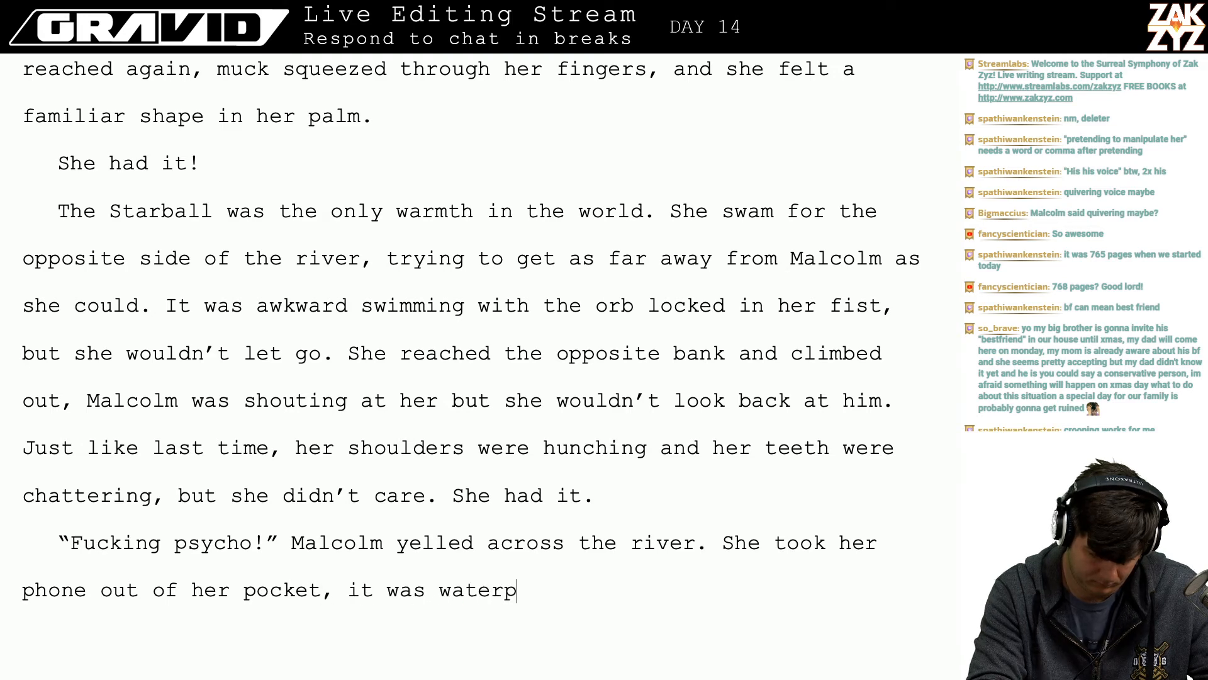
type("roof but she was still")
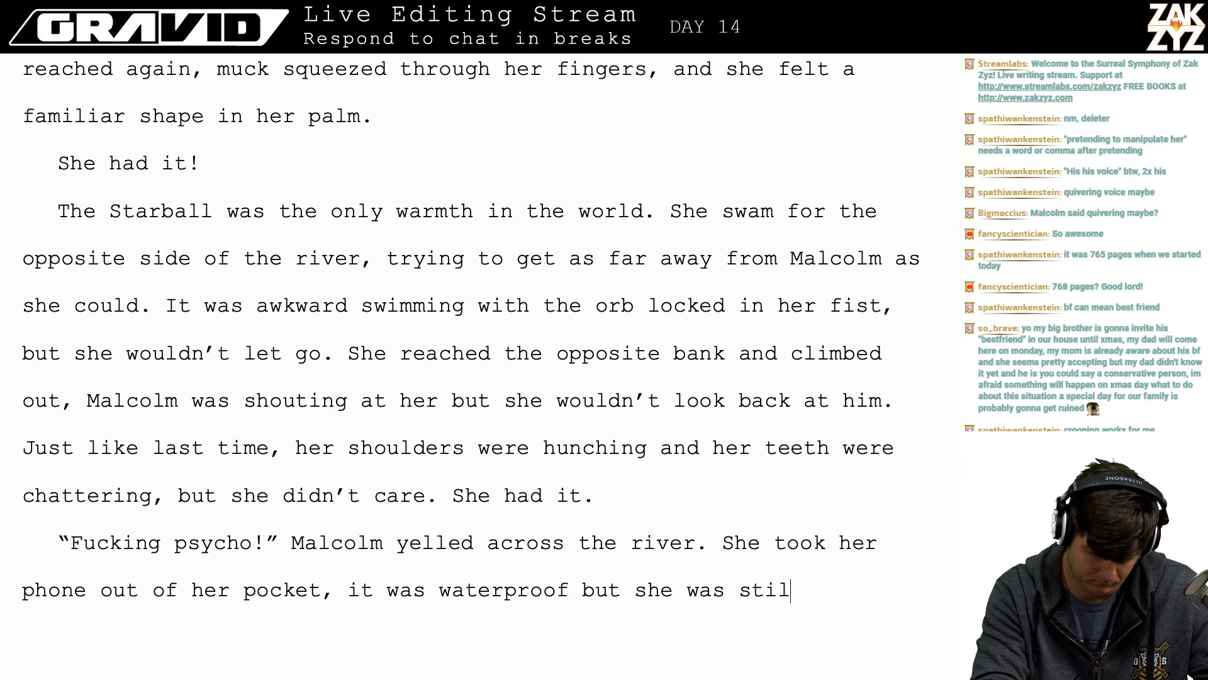
key("BackSpace")
key("BackSpace")
key("BackSpace")
key("BackSpace")
key("BackSpace")
key("BackSpace")
key("BackSpace")
key("BackSpace")
key("BackSpace")
key("BackSpace")
key("BackSpace")
key("BackSpace")
key("BackSpace")
key("BackSpace")
key("BackSpace")
key("BackSpace")
key("BackSpace")
key("BackSpace")
key("BackSpace")
key("BackSpace")
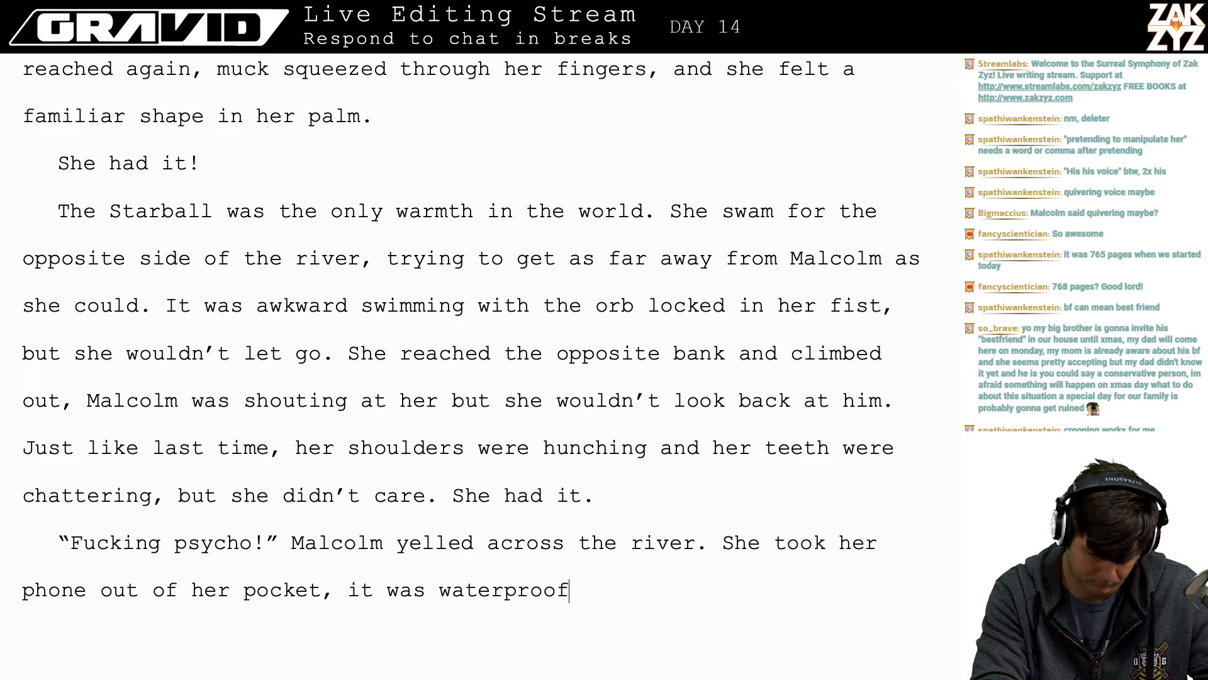
key("BackSpace")
key("BackSpace")
key("BackSpace")
key("BackSpace")
key("BackSpace")
key("BackSpace")
key("BackSpace")
key("BackSpace")
key("BackSpace")
key("BackSpace")
key("BackSpace")
- Continue the phone sentence with "feeling a moment of uncertainty even thought it was supposed to be waterproof."
type("fe")
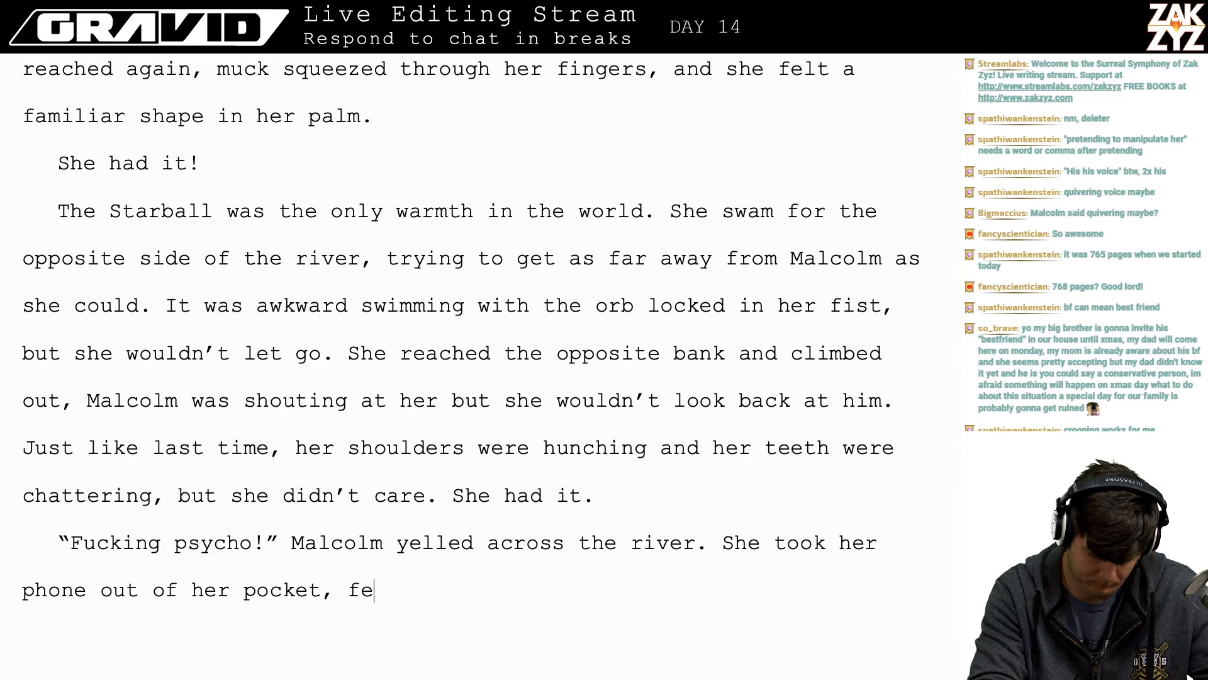
type("eling a mom")
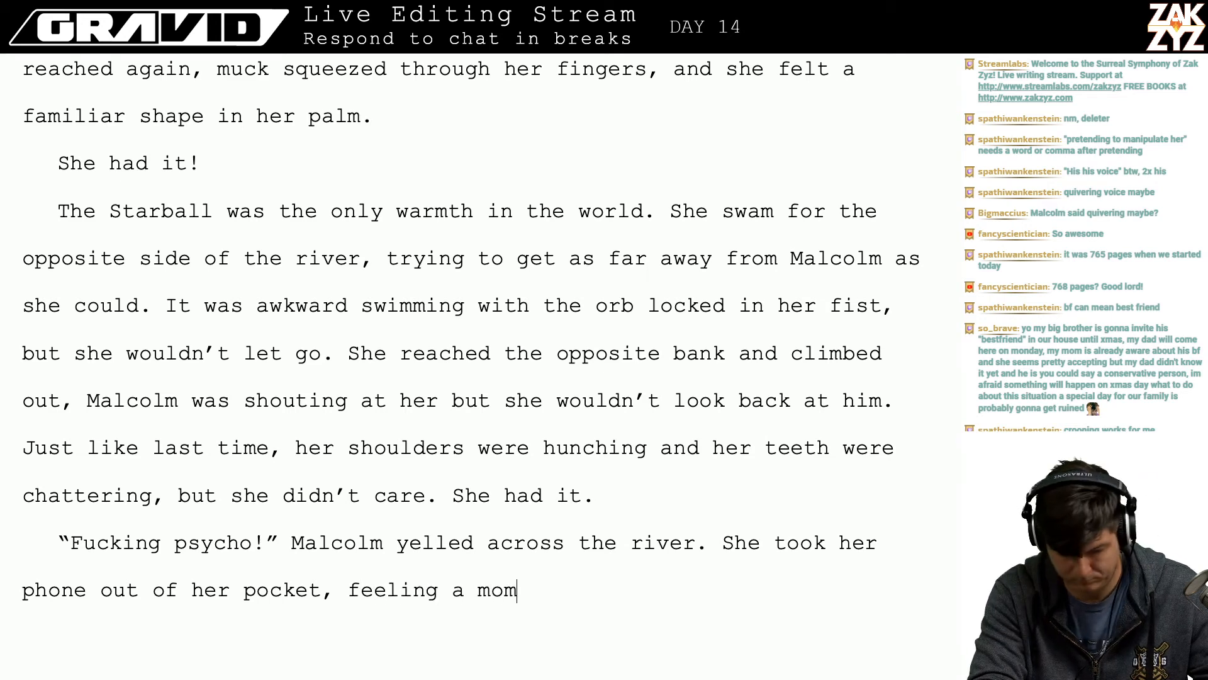
type("ent of uncerta")
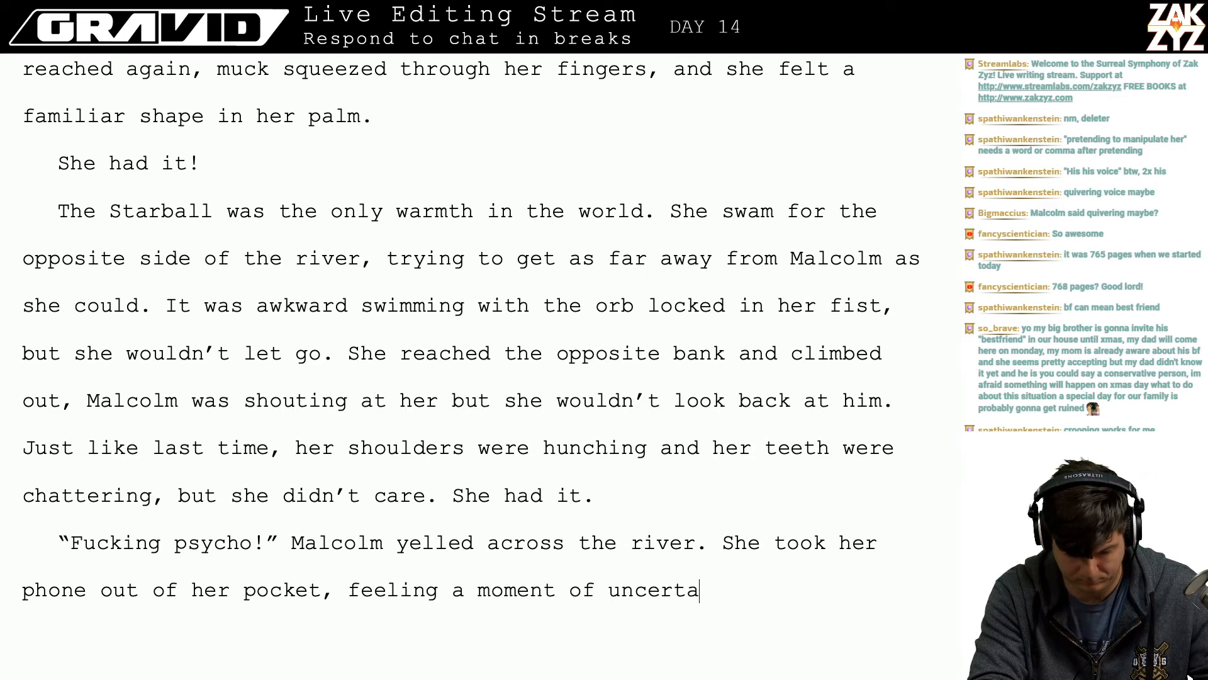
type("inty even thoug")
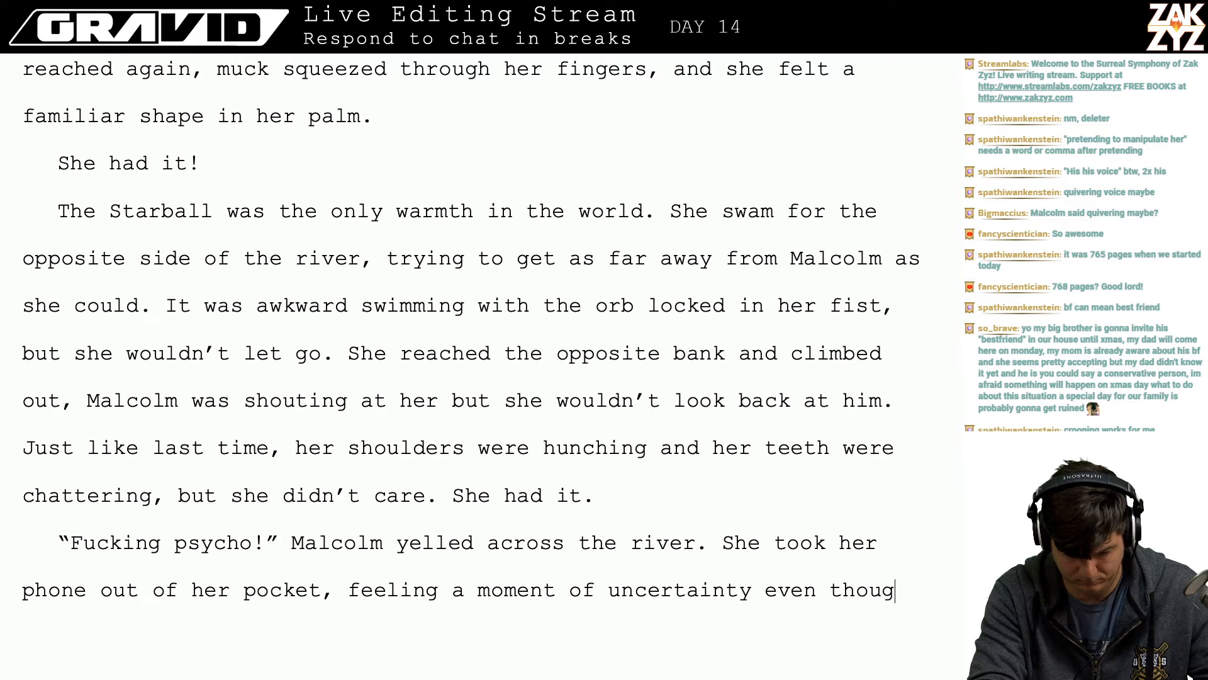
type("ht it was ")
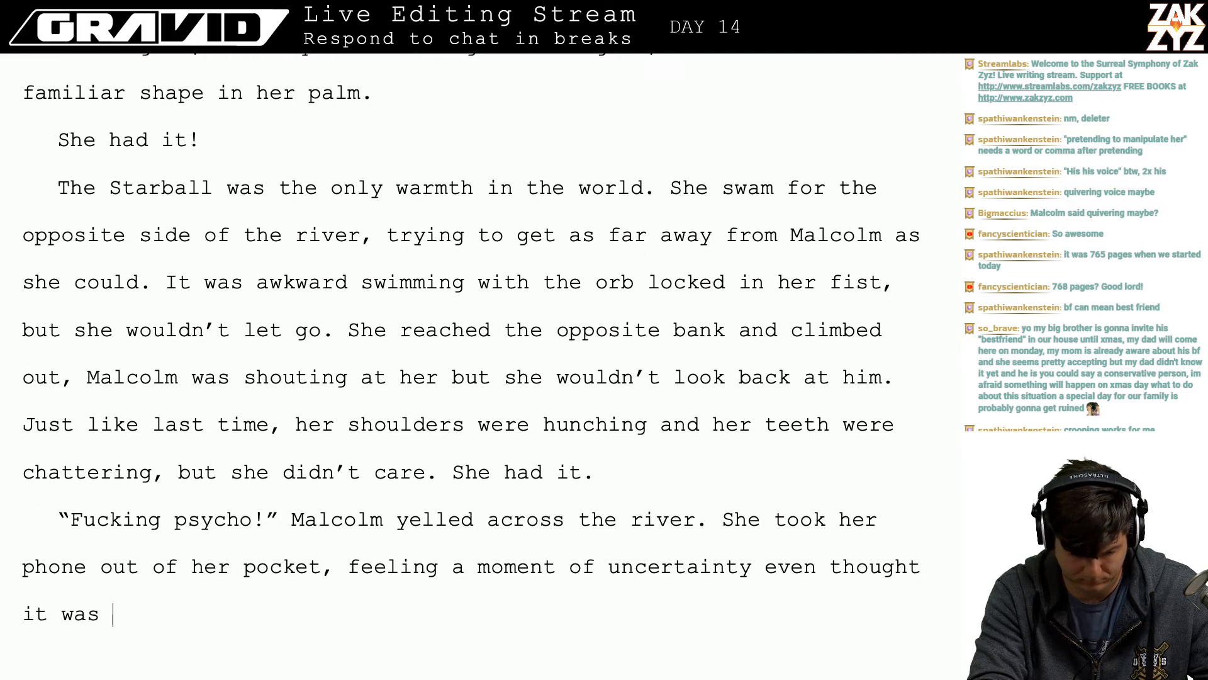
type("supposed to be w")
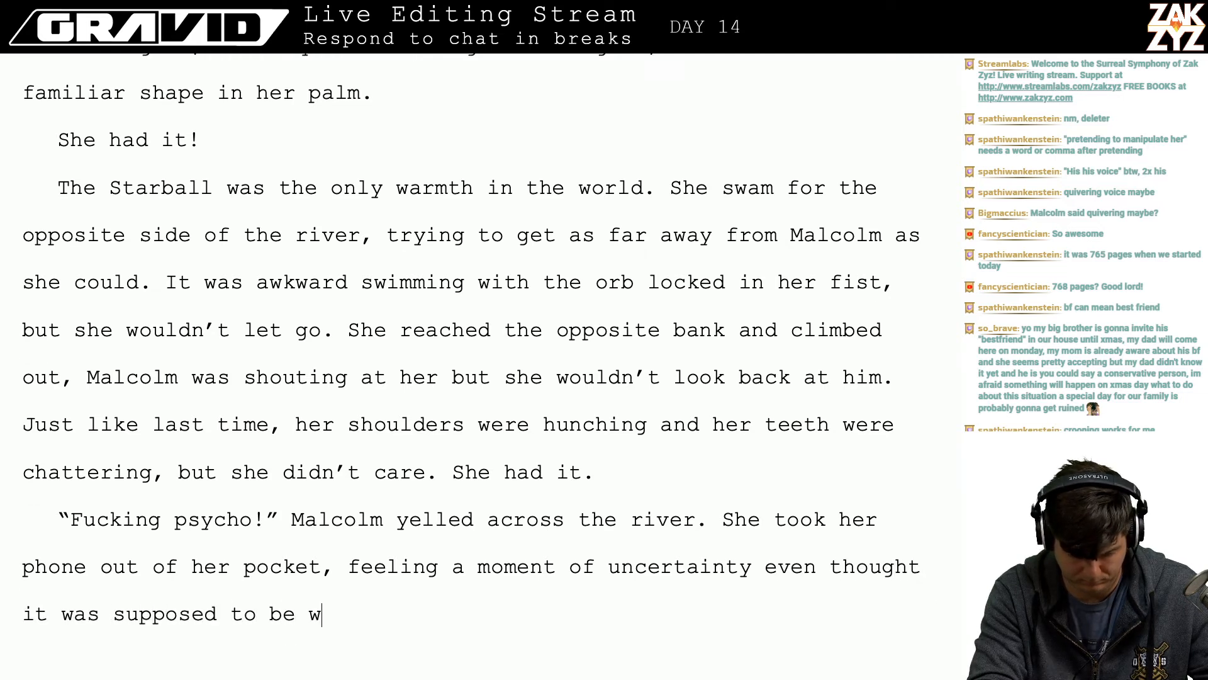
type("aterproof. Str")
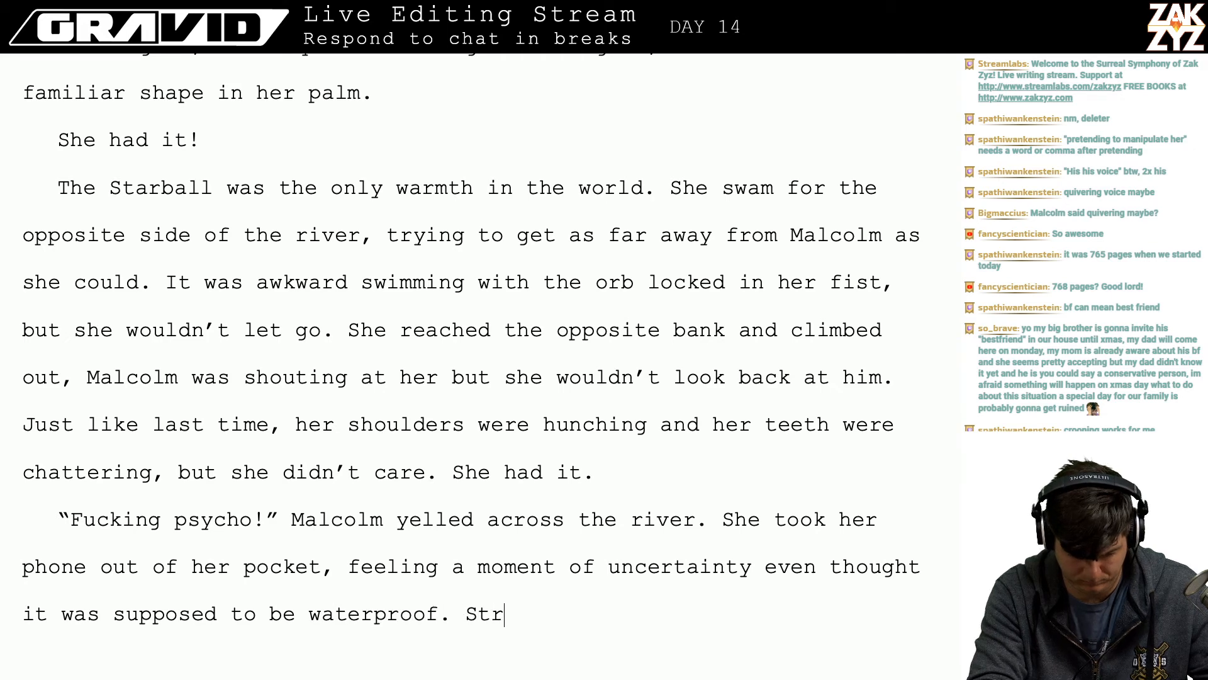
- Write the sentence "Streaks of river water ran down the screen but it lit up right away." to finish the paragraph
type("eaks of river water ")
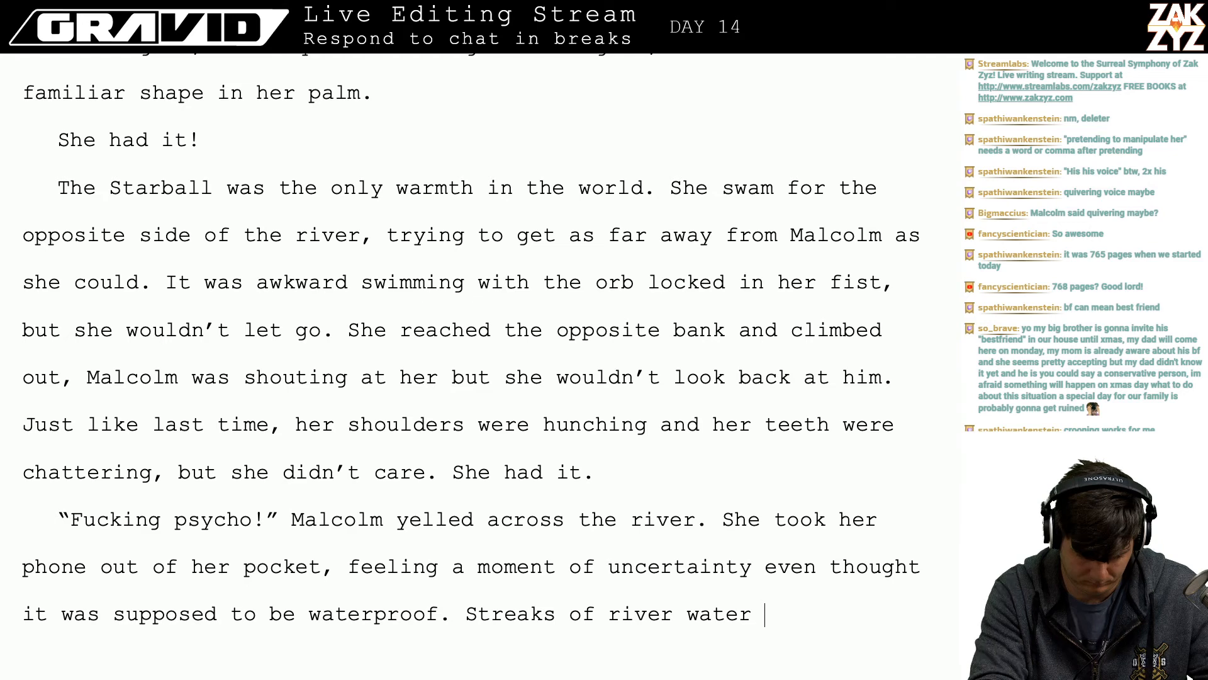
type("were")
key("BackSpace")
key("BackSpace")
key("BackSpace")
key("BackSpace")
type("r")
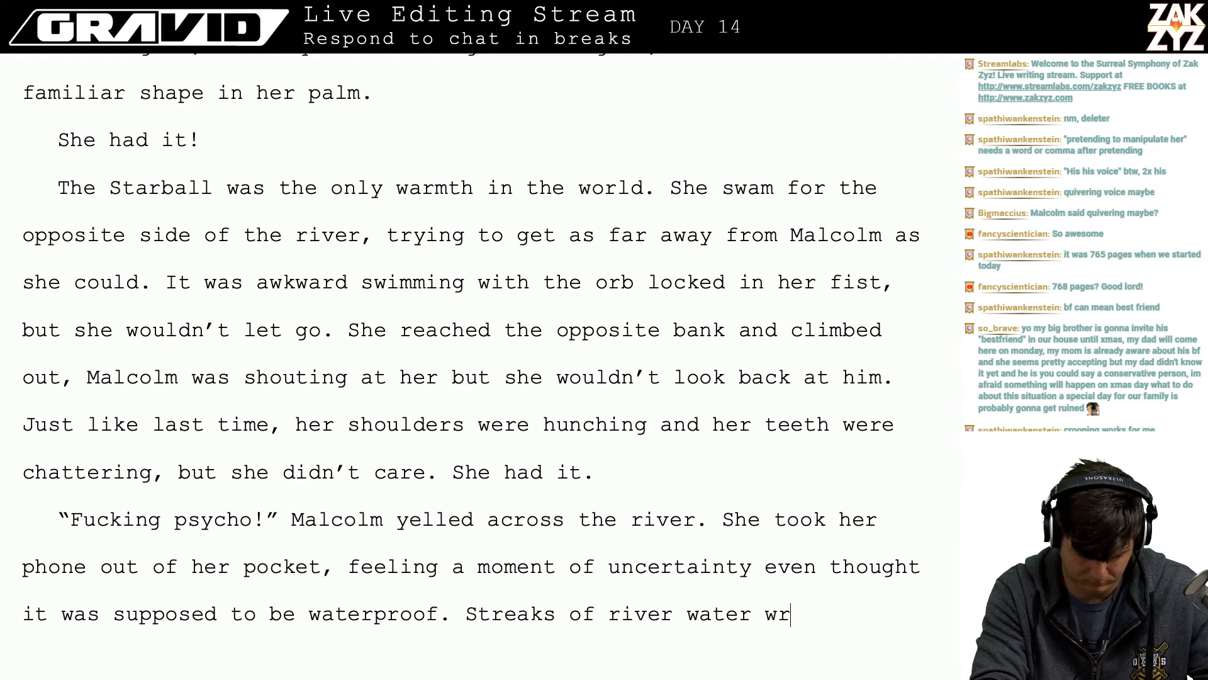
type("a")
key("BackSpace")
key("BackSpace")
key("BackSpace")
type("ran down ")
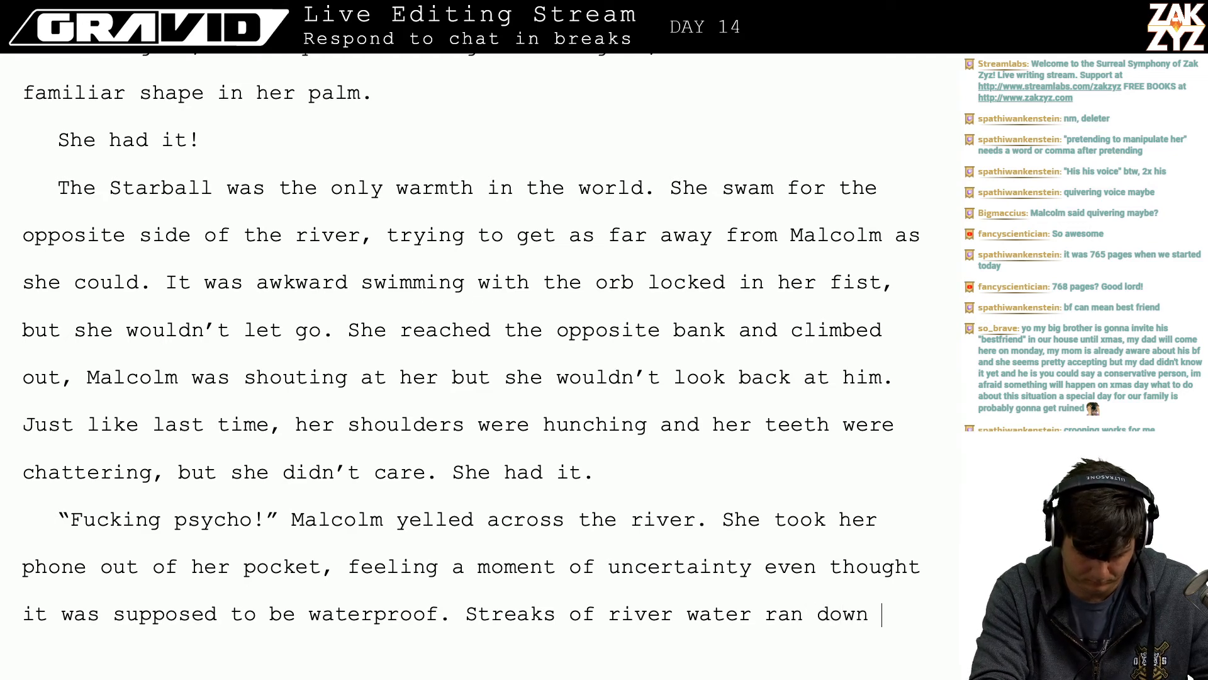
type("the sre")
key("BackSpace")
key("BackSpace")
key("BackSpace")
type("s")
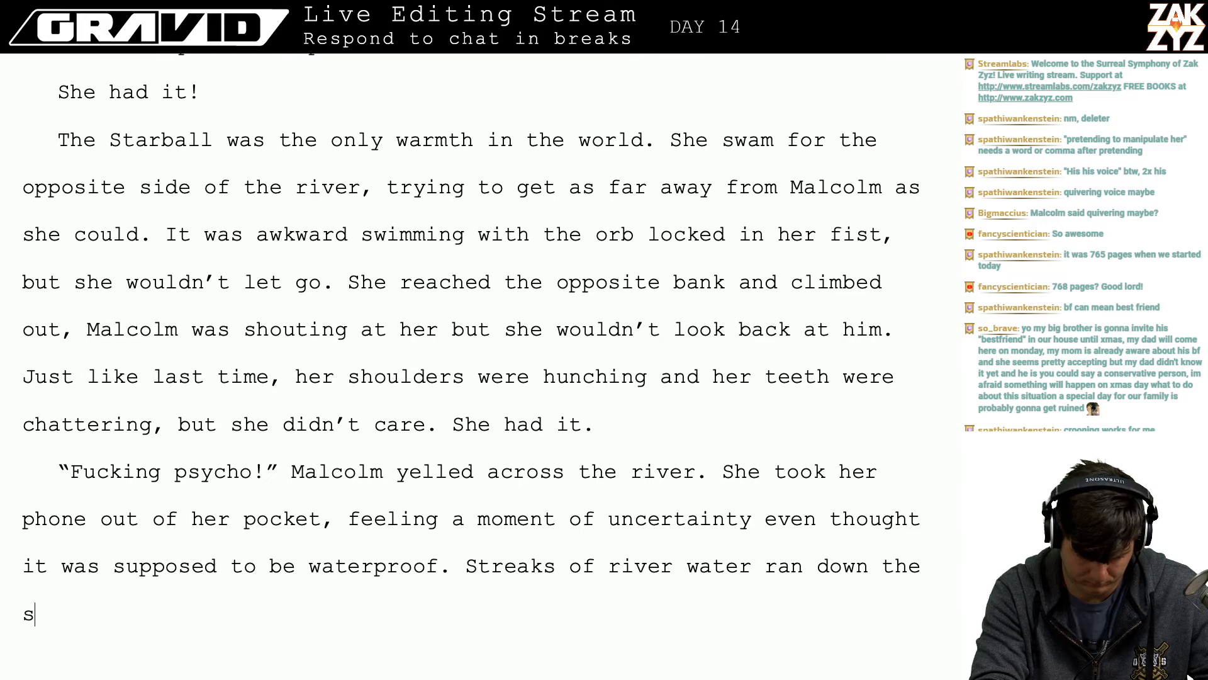
type("creen but it ")
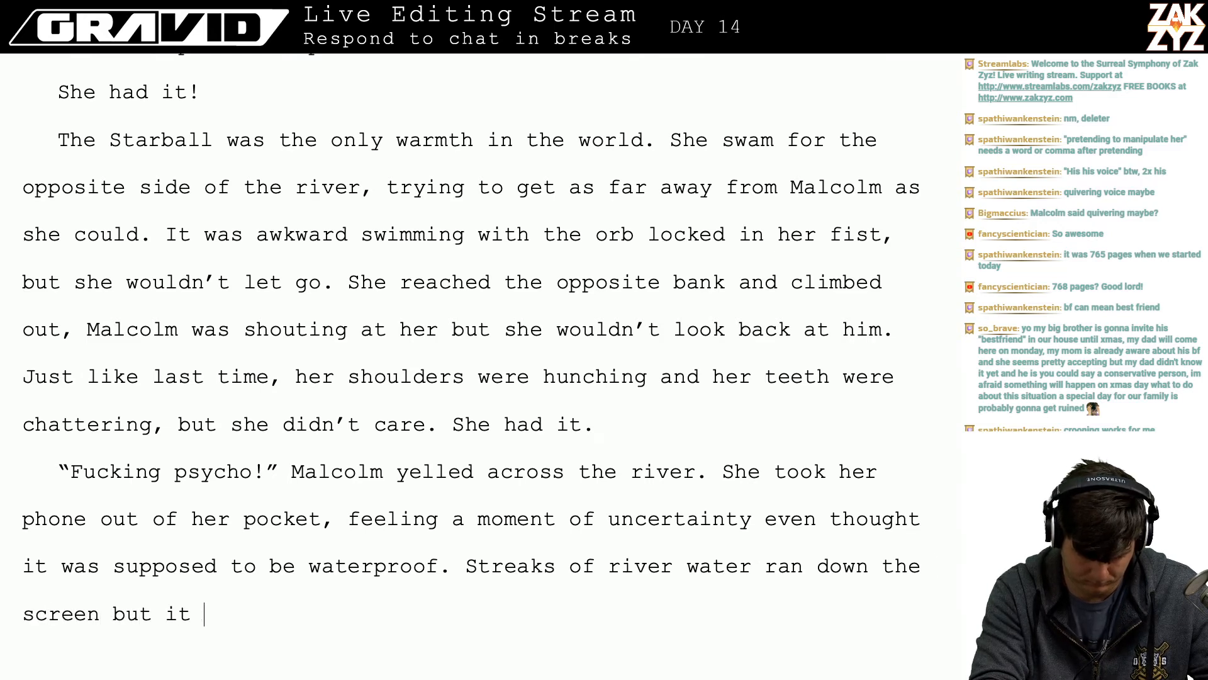
type("lit up right away.")
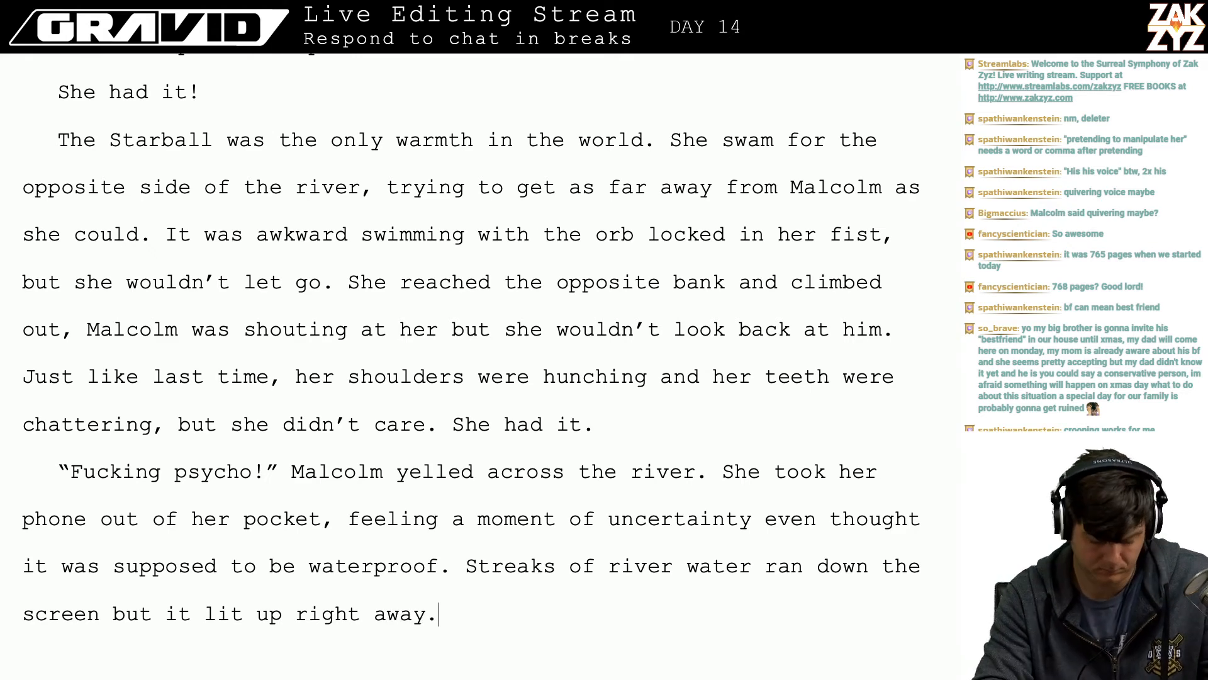
- Start a new paragraph of dialogue with an opening quotation mark and the word "Hey"
key("Return")
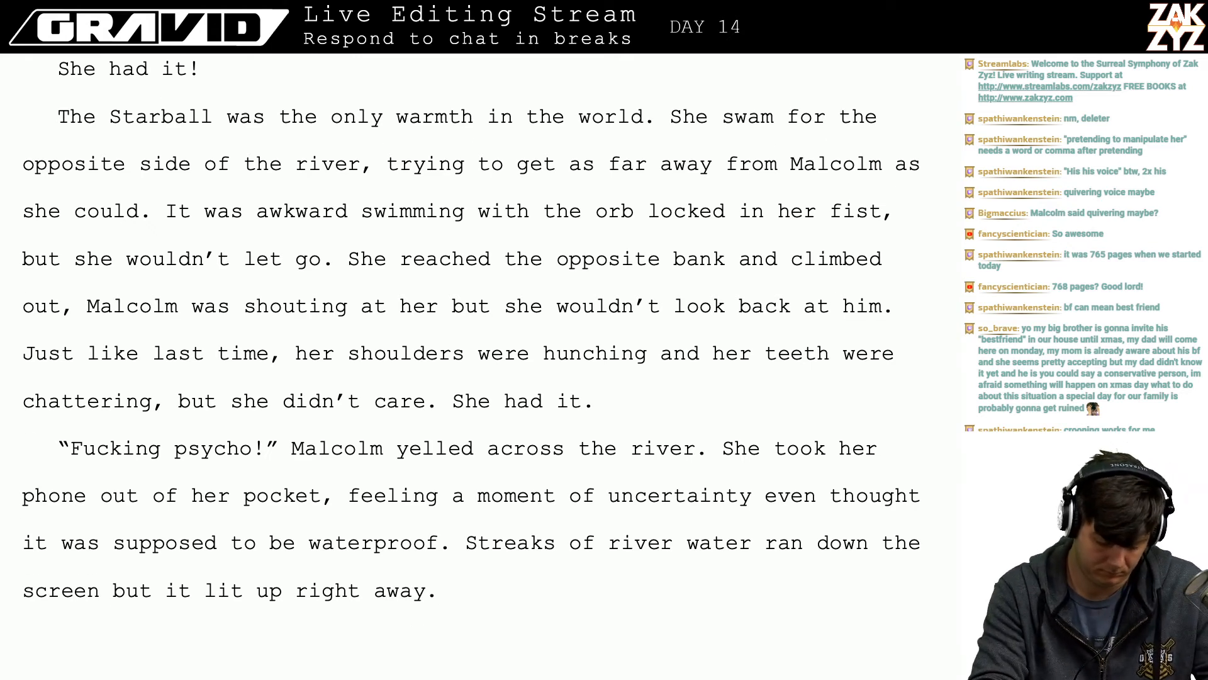
type("\"hi")
key("BackSpace")
key("BackSpace")
type("H")
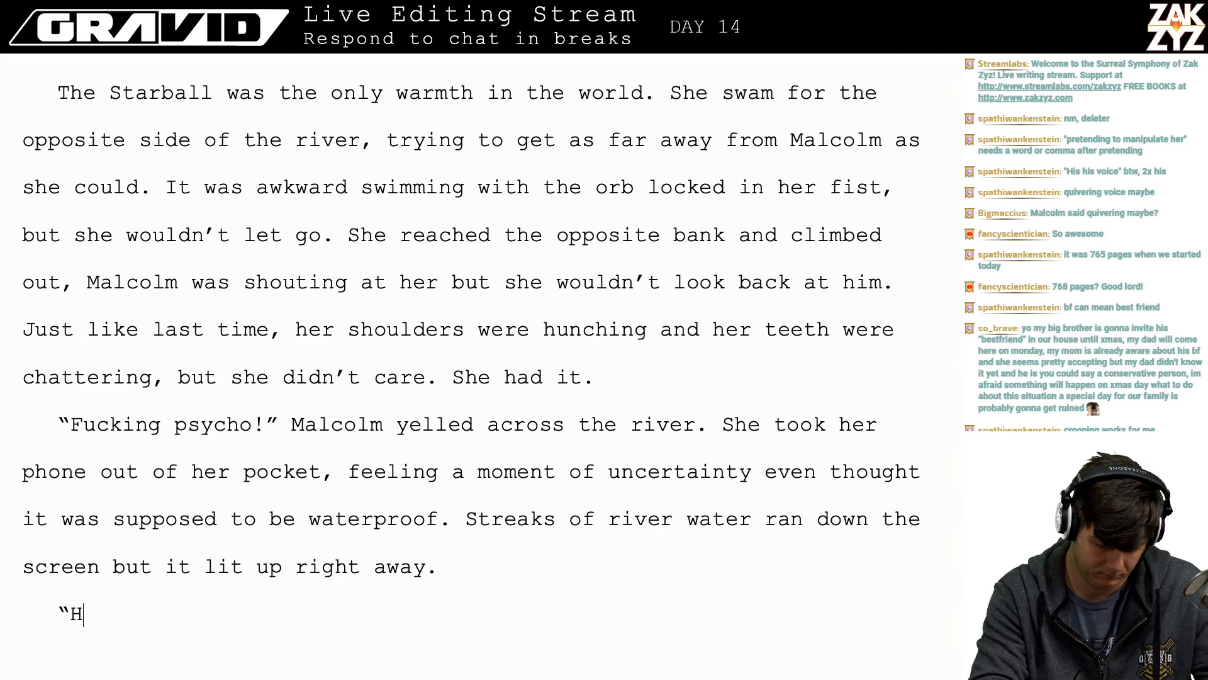
type("ey")
key("BackSpace")
key("BackSpace")
key("BackSpace")
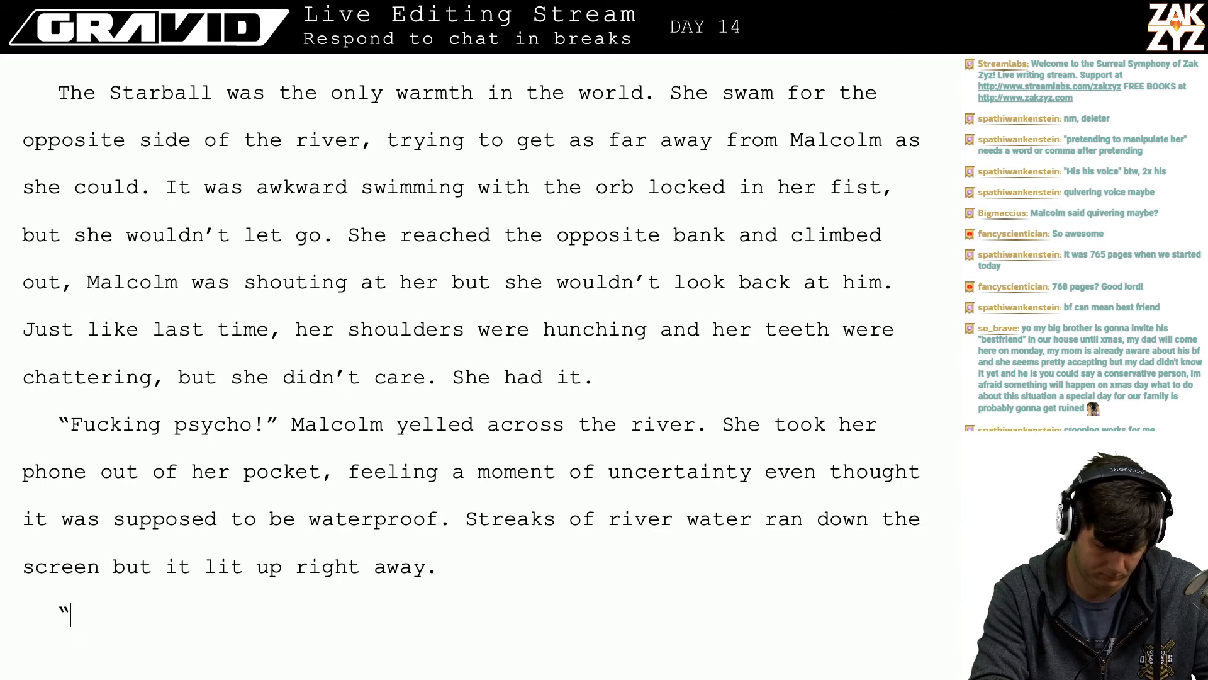
type("Si")
key("BackSpace")
key("BackSpace")
type("Hey ")
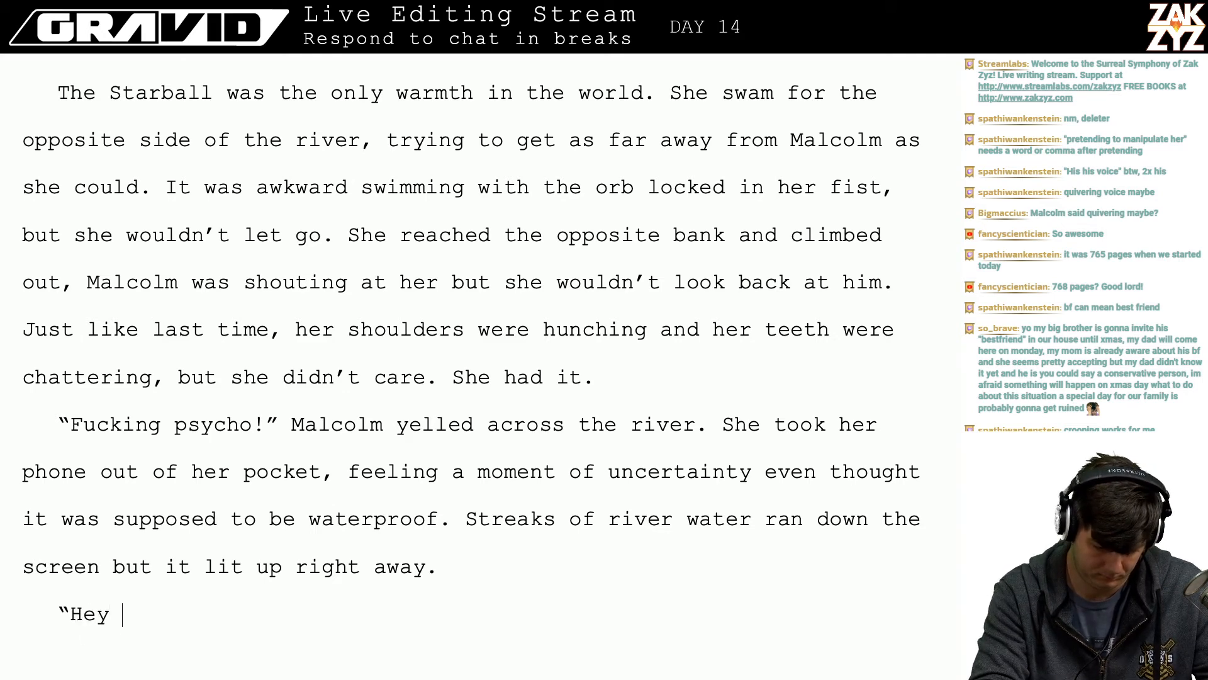
- Continue the dialogue after "Hey" with the stuttered words "suh-suh-siri."
type("sirir")
key("BackSpace")
key("BackSpace")
key("BackSpace")
key("BackSpace")
key("BackSpace")
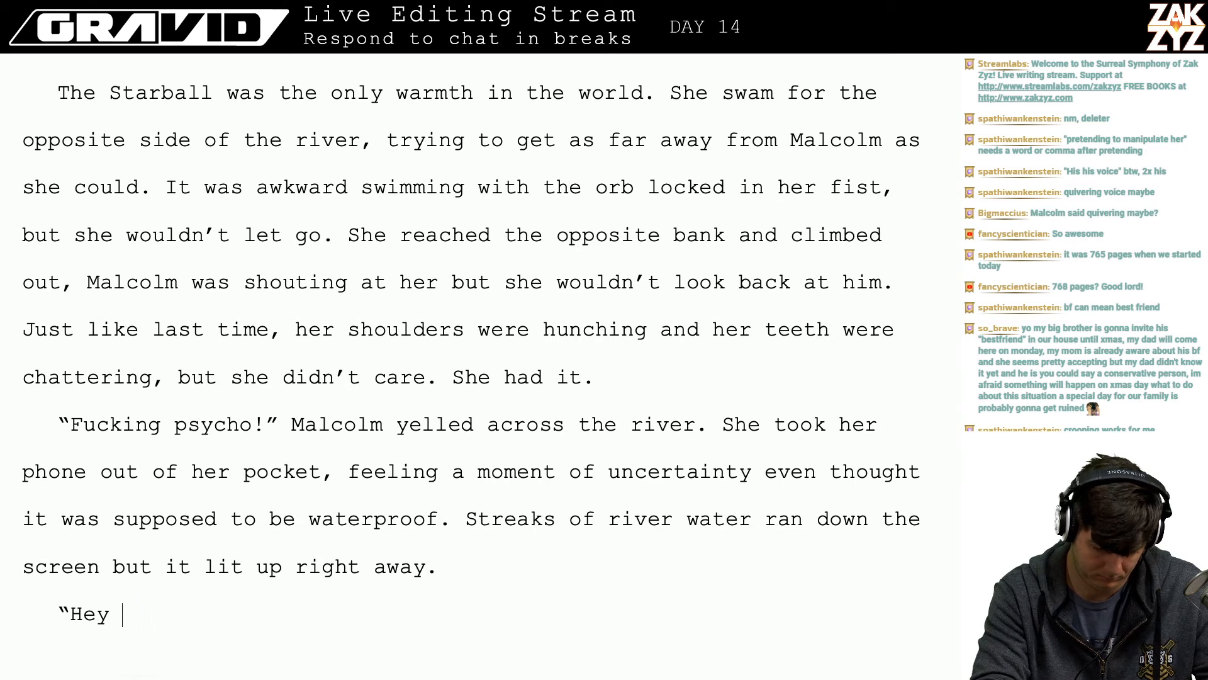
type("-su")
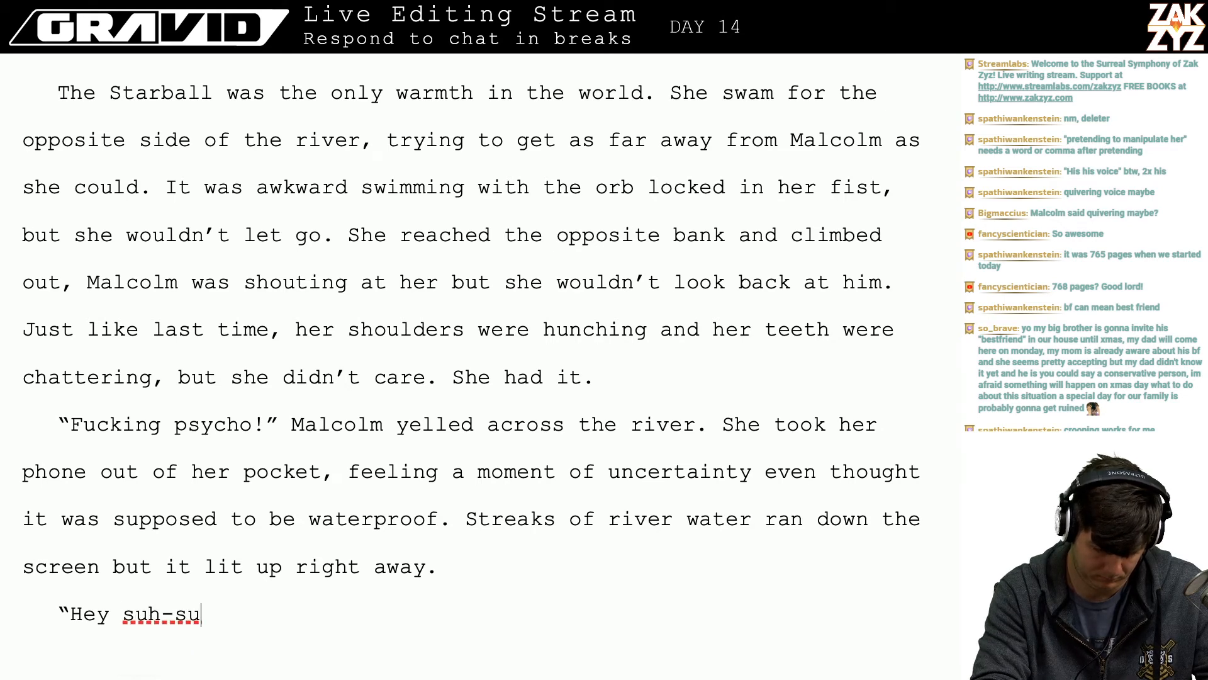
type("h-siri. ")
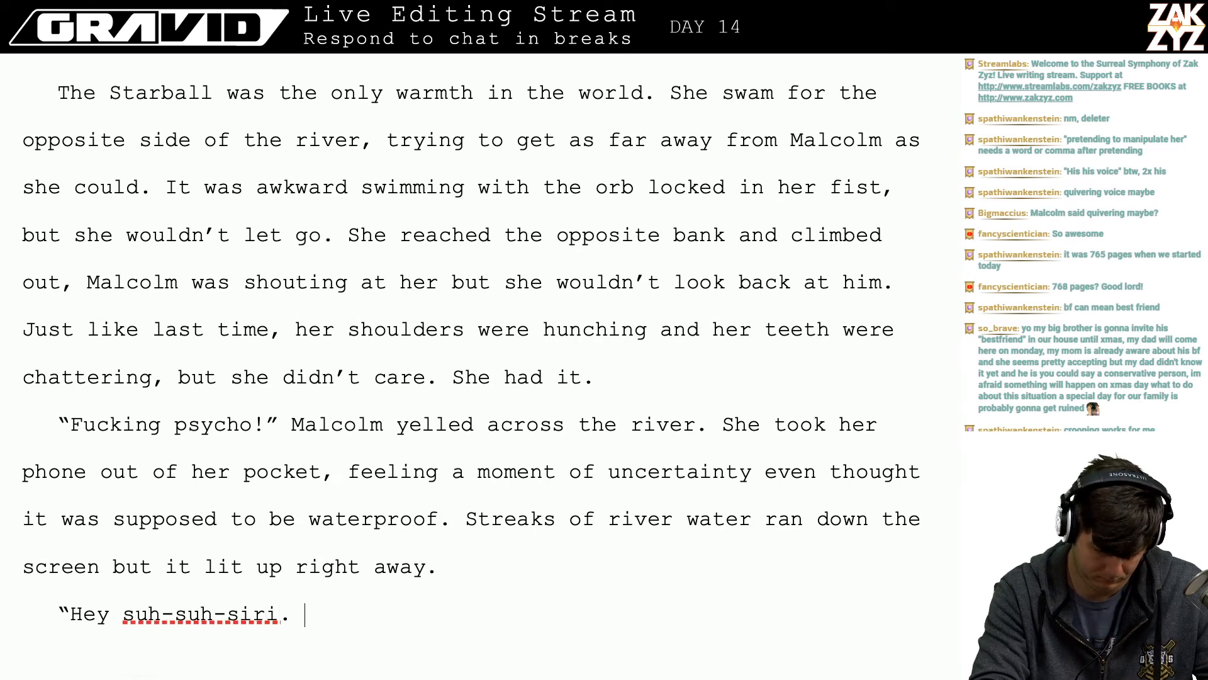
- Finish the spoken line to the phone with the sentence "Call a cab." and close the quotation
type("Call a cab")
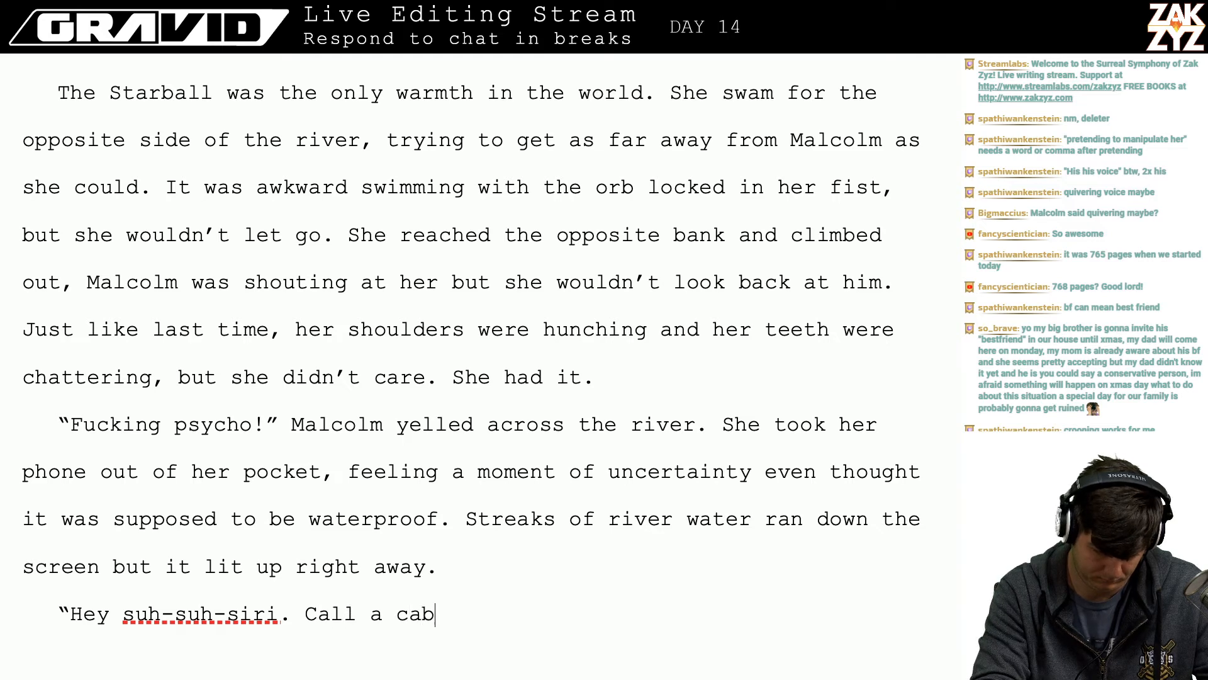
type("\"")
type(".”")
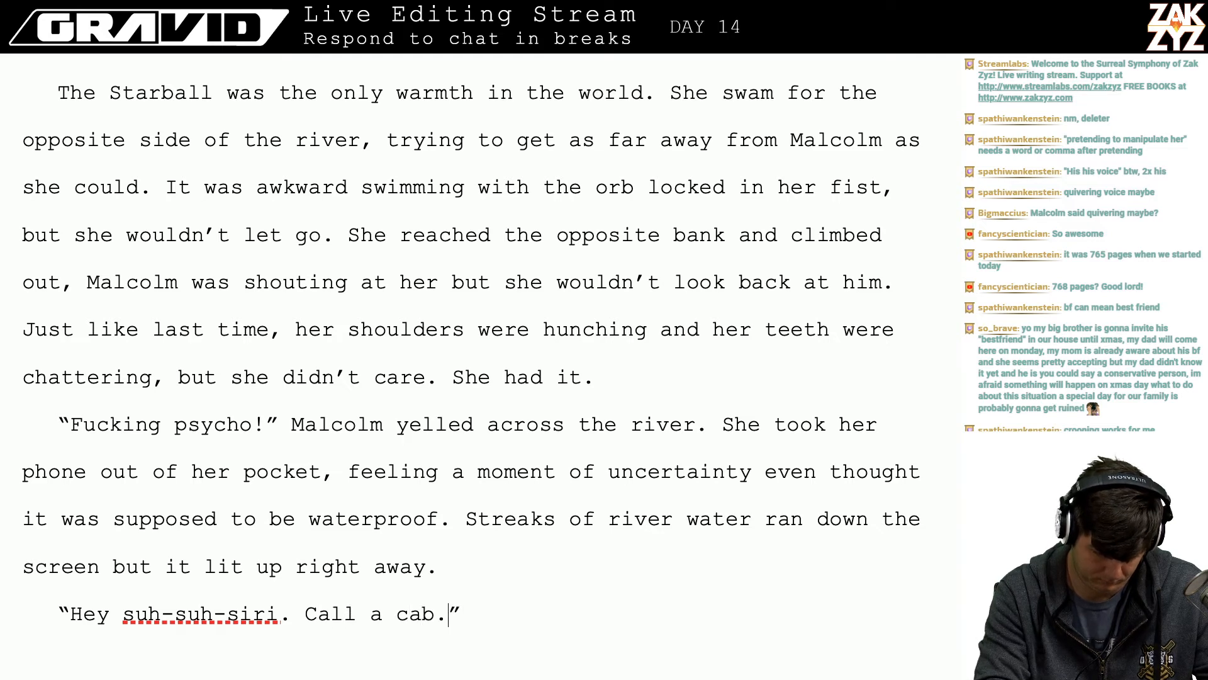
- Extend the end of the preceding paragraph, after "lit up right away", with "when she held down the button"
key("Down")
key("Up")
type("when she ")
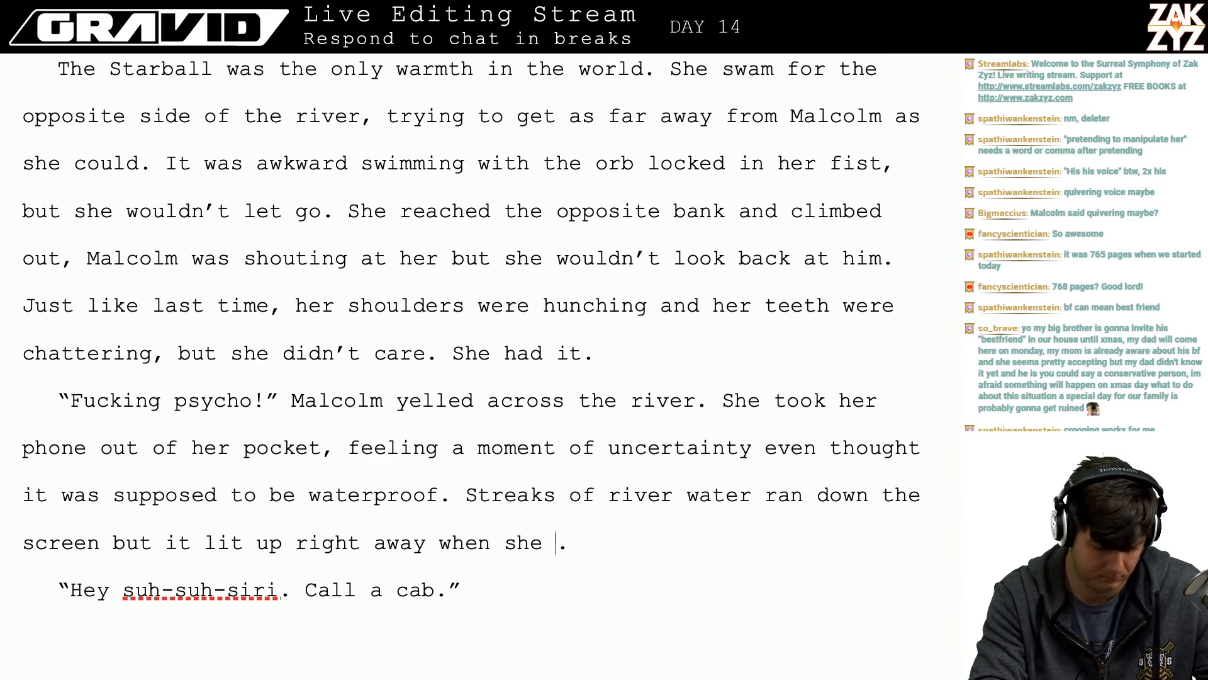
type("held down the b")
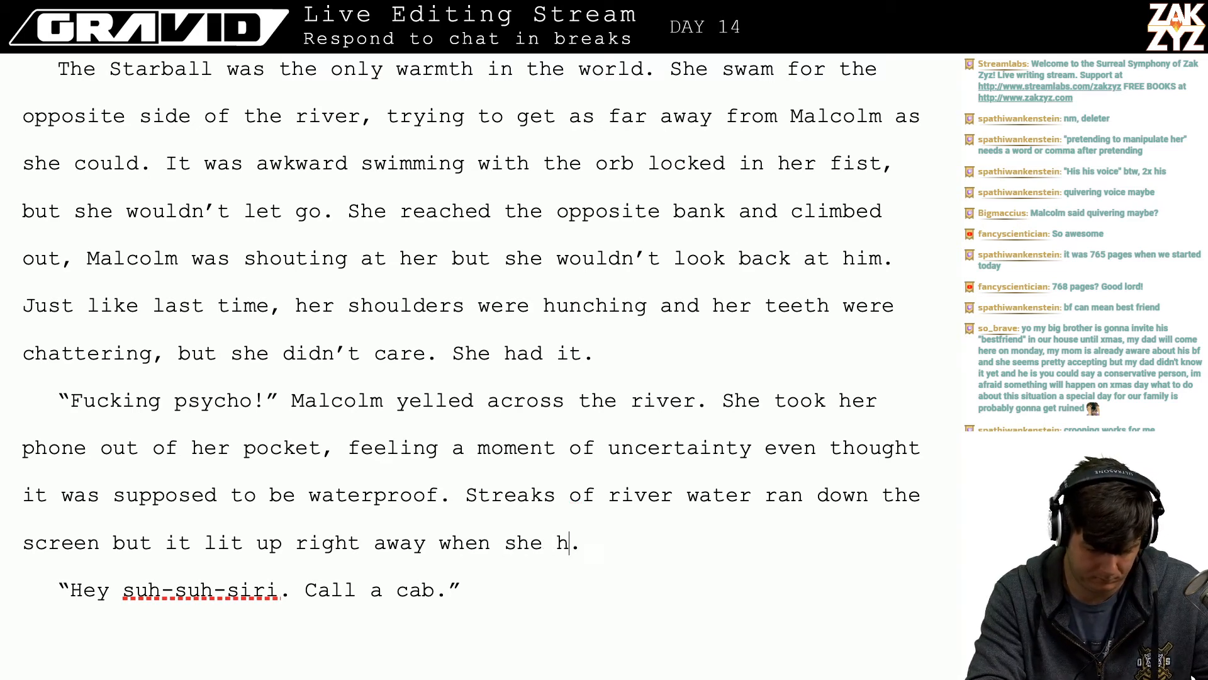
type("out")
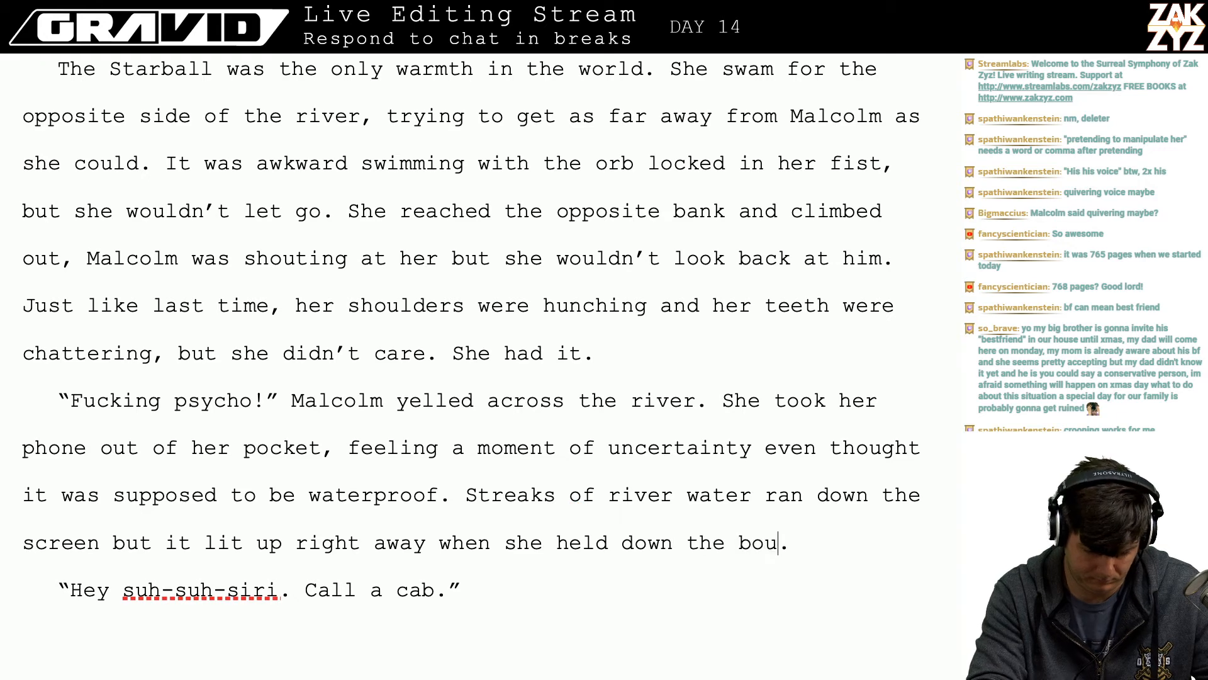
key("BackSpace")
key("BackSpace")
key("BackSpace")
type("utton")
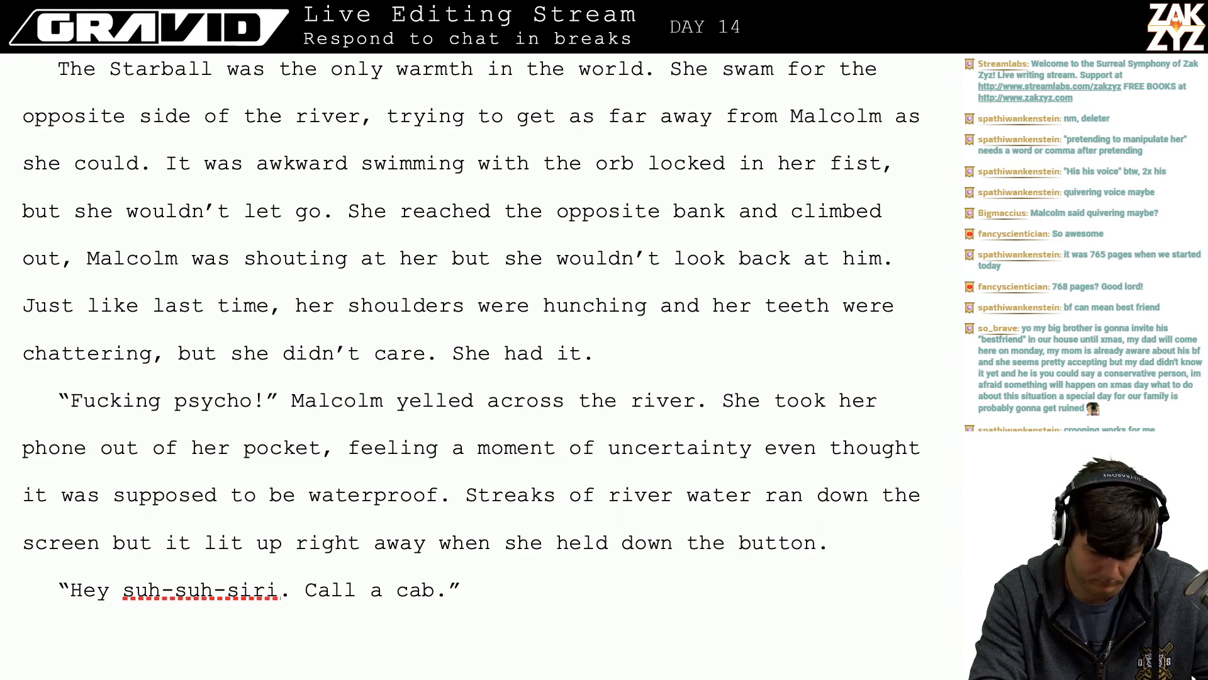
- Replace the period after "Call a cab" with a comma and add the dialogue tag "Freya chattered." after the quotation
key("Down")
key("Down")
key("Left")
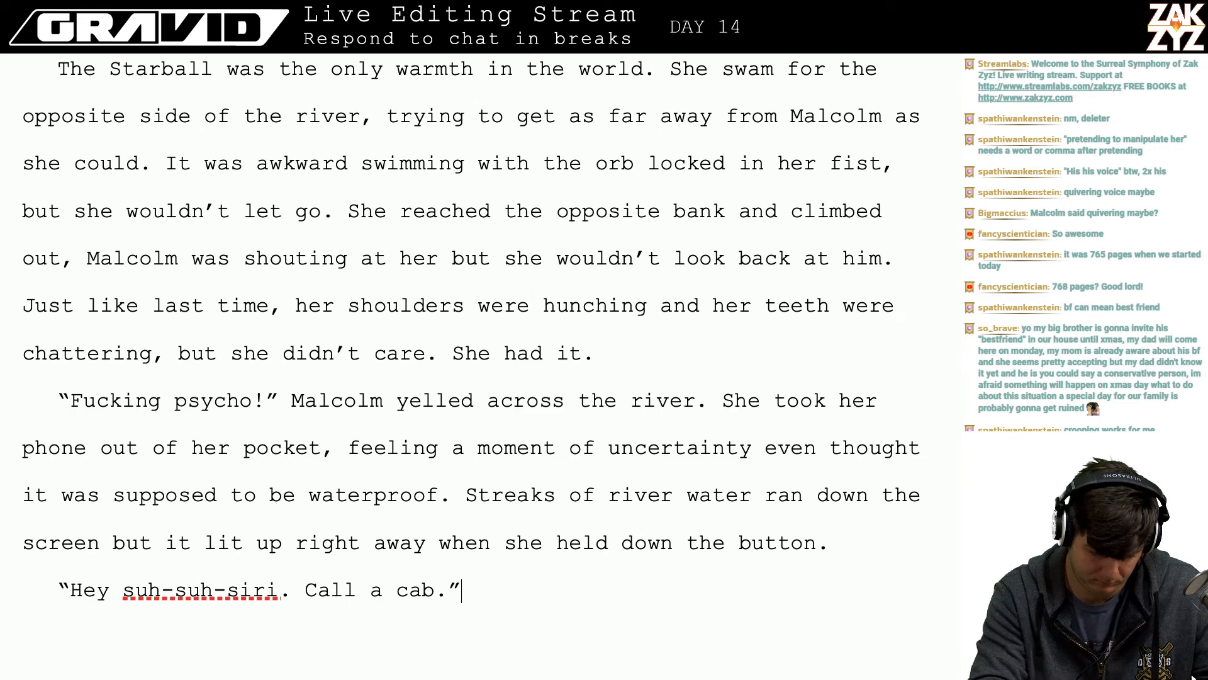
key("Left")
key("BackSpace")
type(",")
key("Right")
type("Fre")
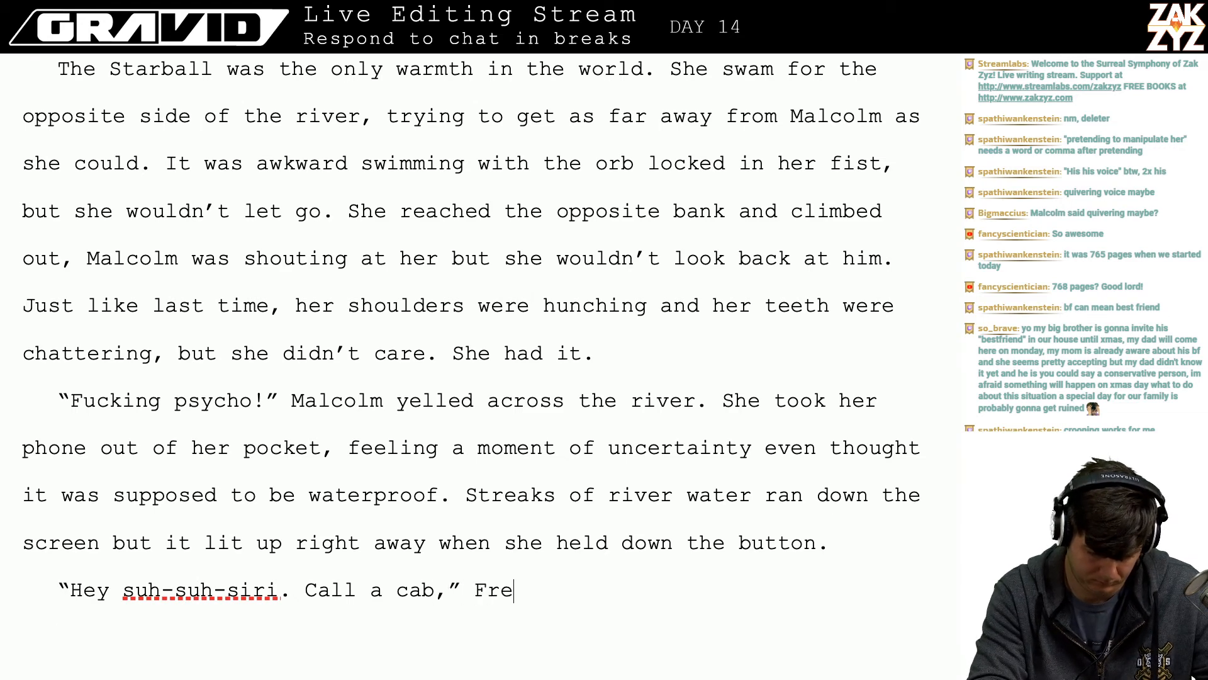
type("ya chattered")
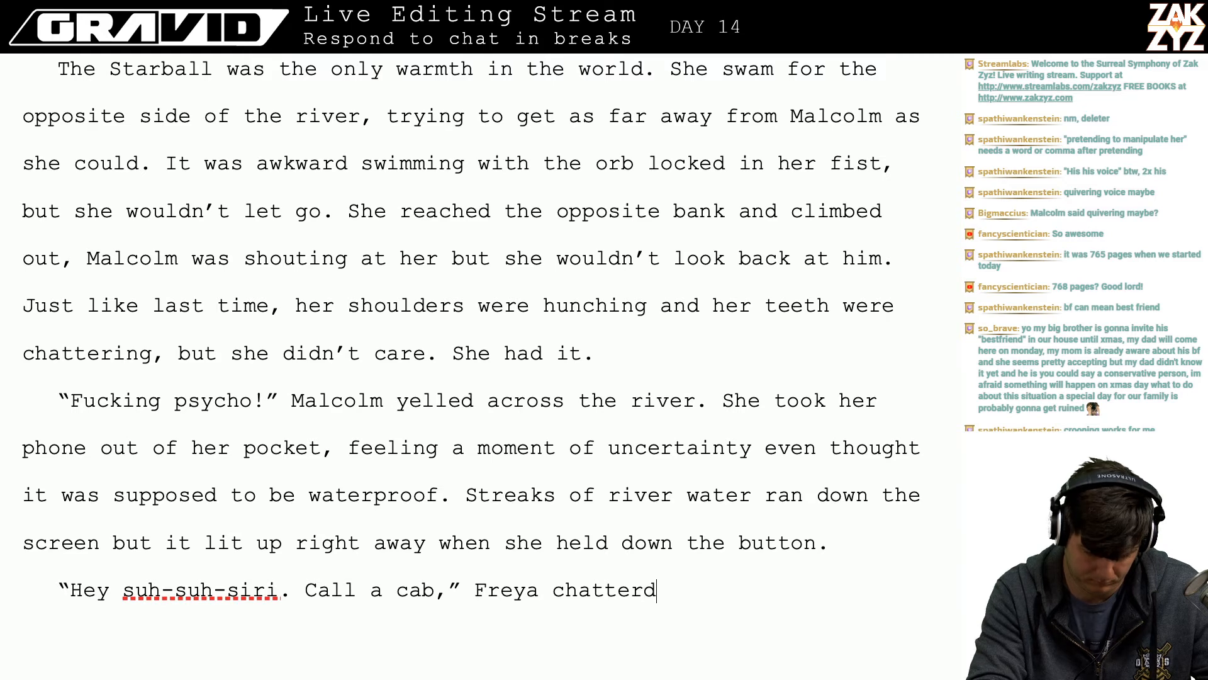
key("BackSpace")
type("ed.")
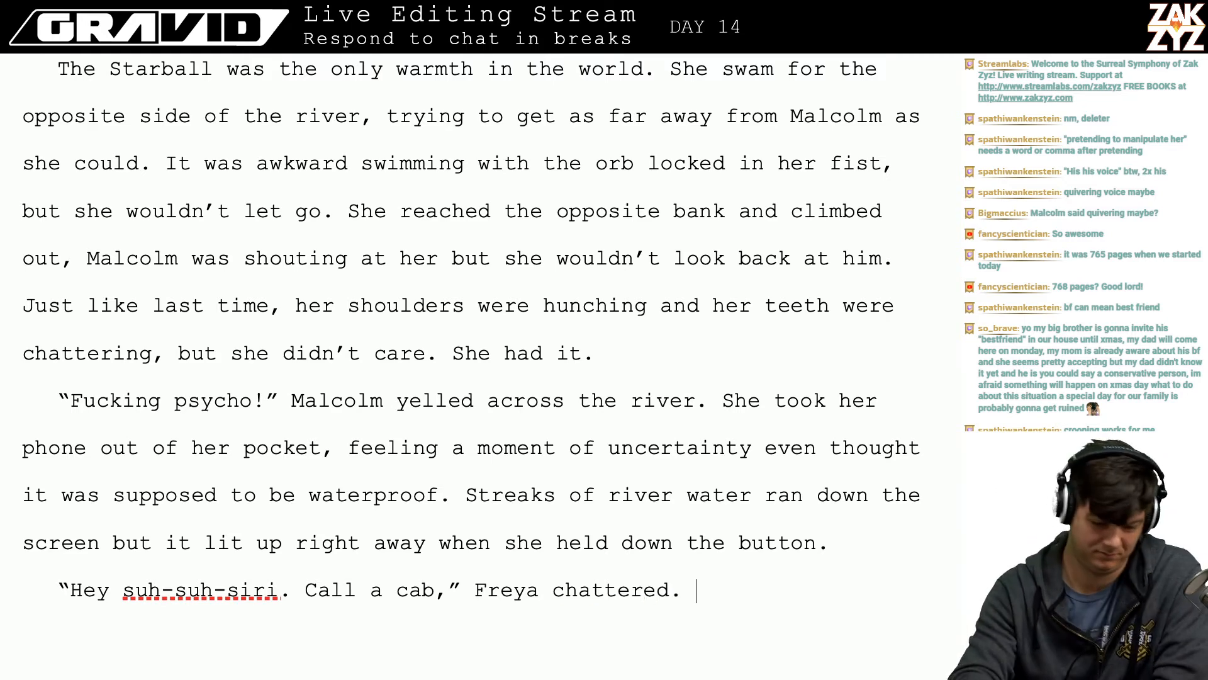
- Delete all leftover draft fragments between the "Freya chattered." line and the paragraph beginning "She tucked the Starball back into her pocket"
scroll(471, 330, "down", 1)
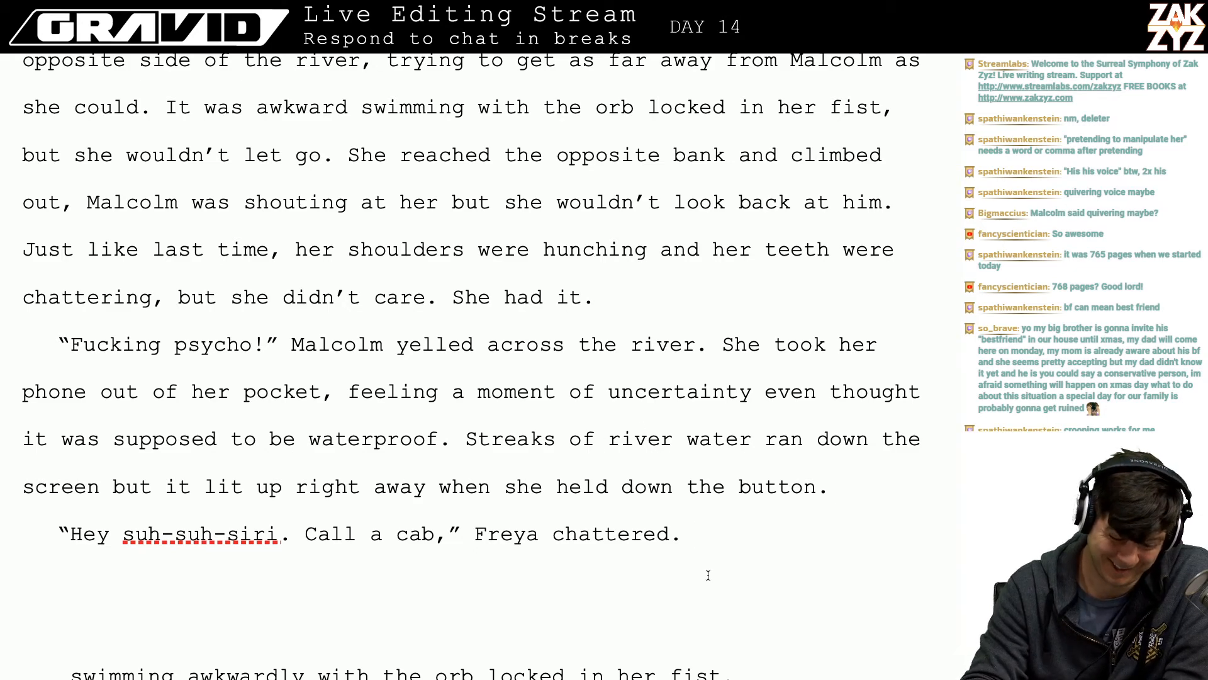
key("shift+Down")
key("shift+Down")
key("shift+Down")
key("shift+Down")
key("shift+Down")
key("shift+Down")
key("shift+Down")
key("shift+Down")
key("shift+Down")
key("shift+Down")
key("shift+Down")
key("shift+Down")
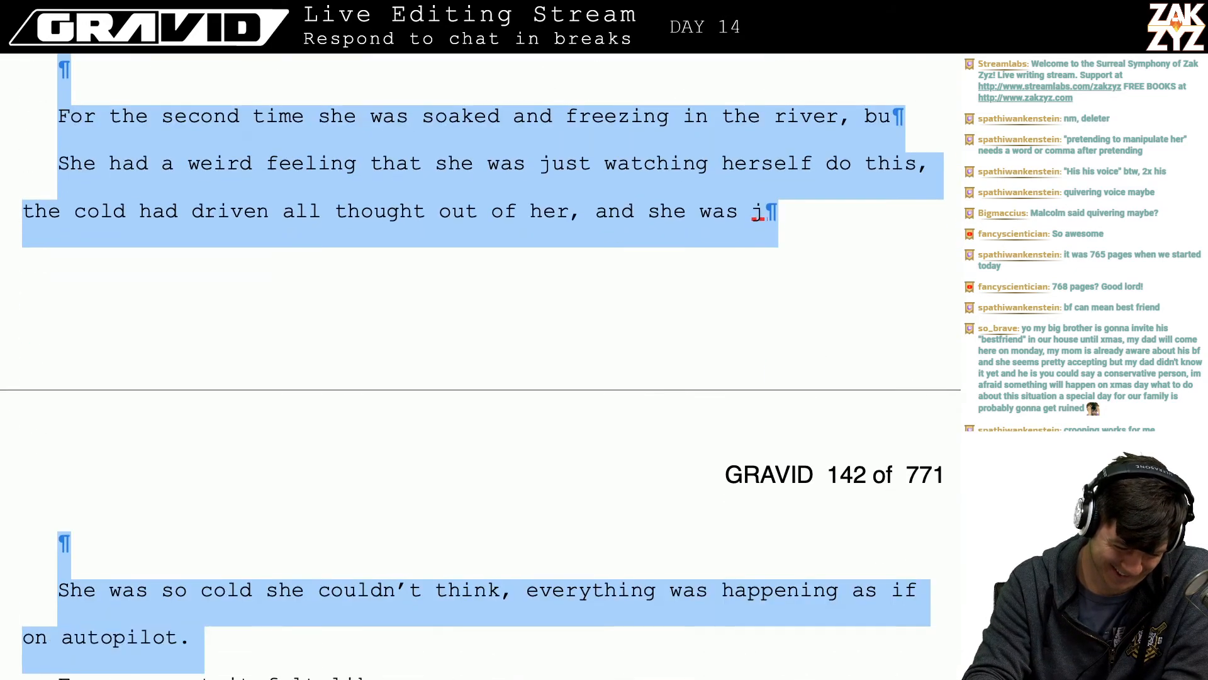
key("shift+Down")
key("shift+Down")
key("shift+Down")
key("shift+Down")
key("shift+Down")
key("shift+Down")
key("shift+Down")
key("shift+Down")
key("shift+Down")
key("shift+Down")
key("shift+Down")
key("shift+Down")
key("shift+Down")
key("shift+Down")
key("shift+Down")
key("shift+Down")
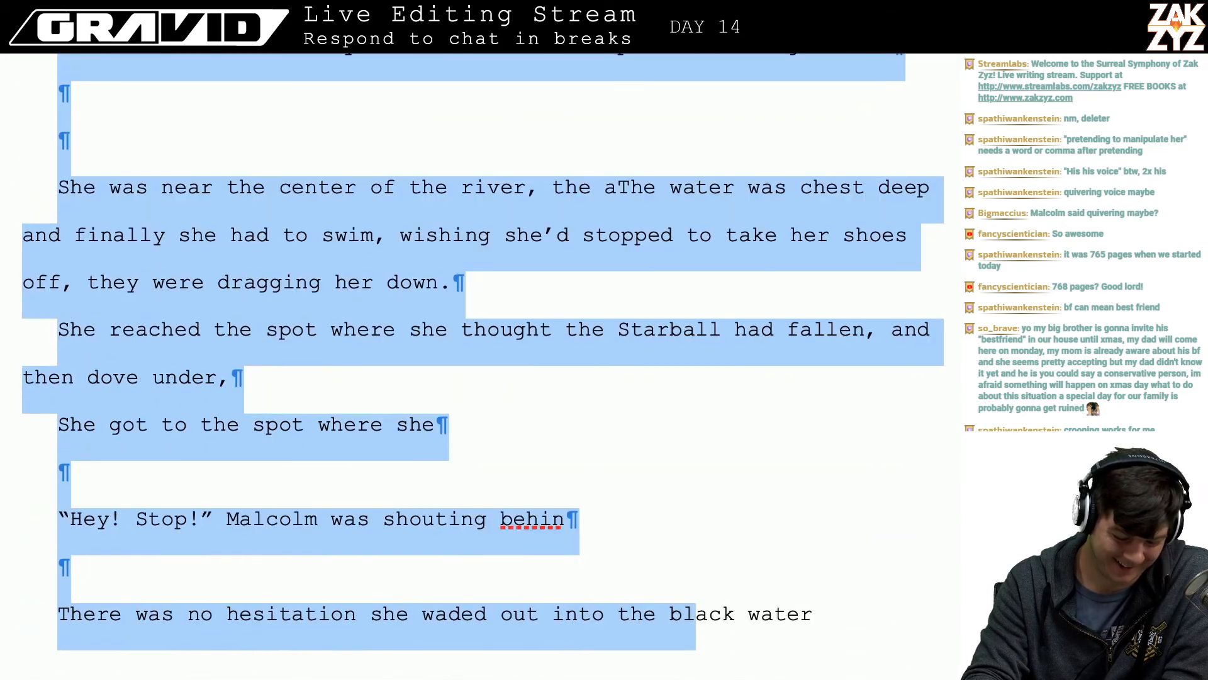
key("shift+Down")
key("shift+Down")
key("shift+Down")
key("shift+Down")
key("shift+Down")
key("shift+Down")
key("shift+Down")
key("shift+Down")
key("shift+Down")
key("shift+Down")
key("shift+Down")
key("shift+Down")
key("shift+Down")
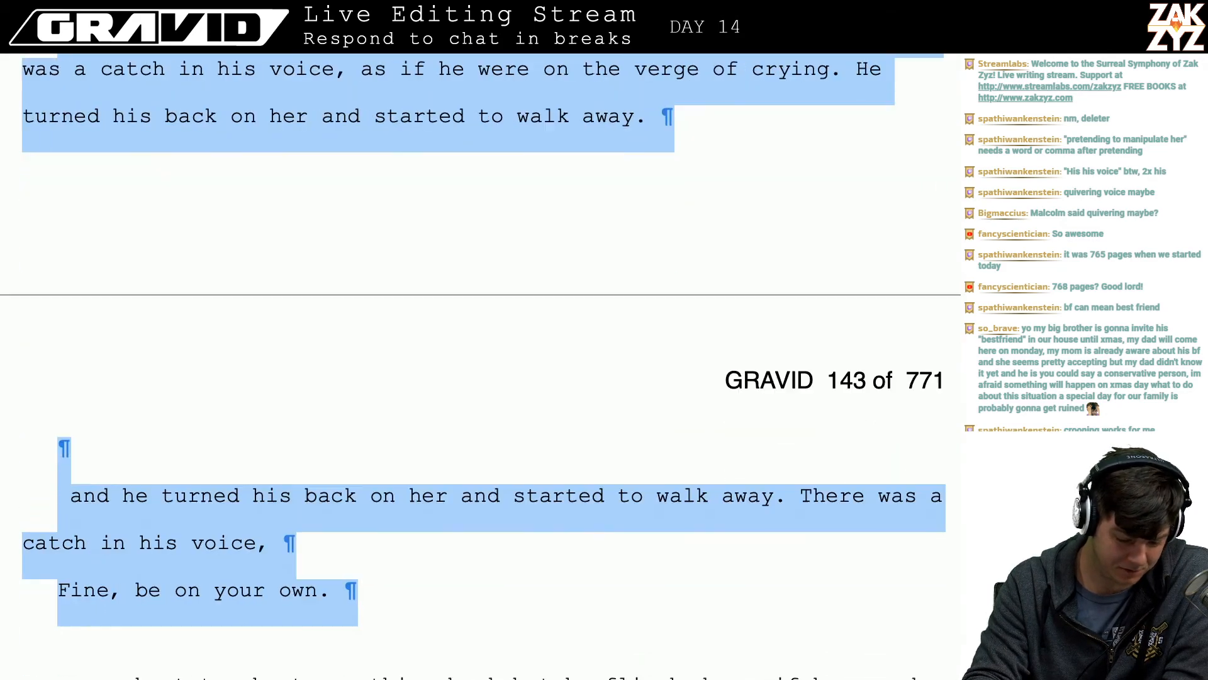
key("shift+Down")
key("shift+Down")
key("shift+Down")
key("shift+Down")
key("shift+Down")
key("shift+Down")
key("shift+Down")
key("shift+Down")
key("shift+Down")
key("shift+Down")
key("shift+Down")
key("shift+Down")
key("shift+Down")
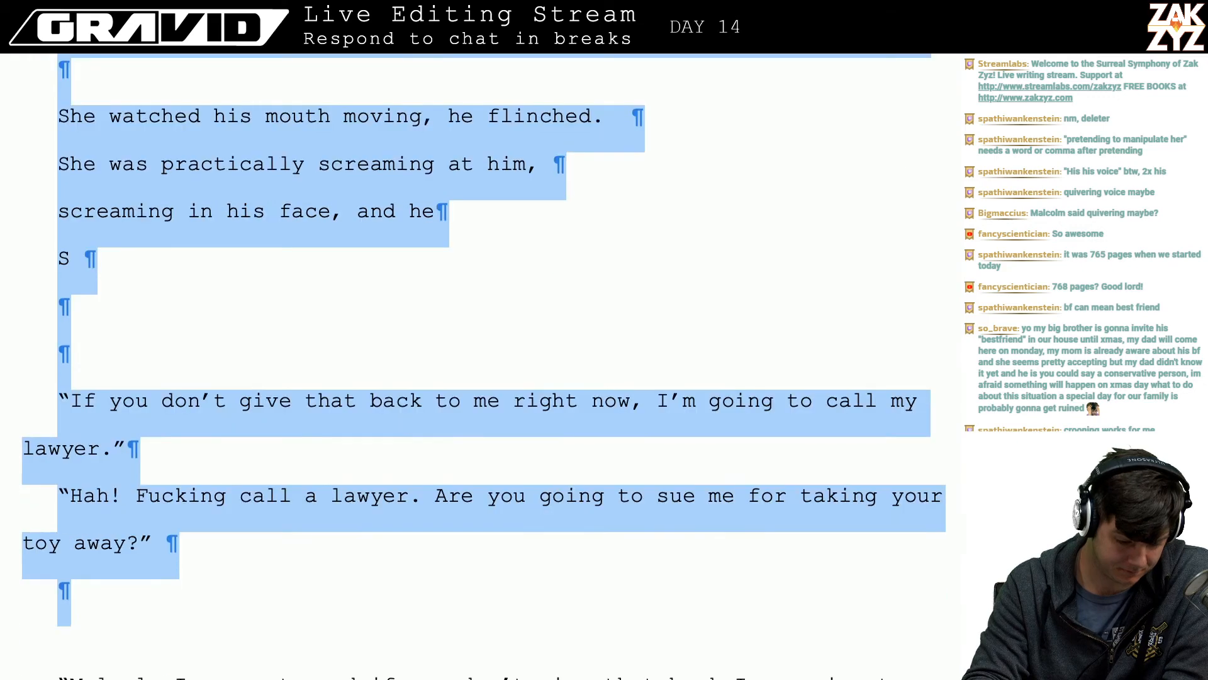
key("shift+Down")
key("shift+Down")
key("shift+Down")
key("shift+Down")
key("shift+Down")
key("shift+Down")
key("shift+Down")
key("shift+Down")
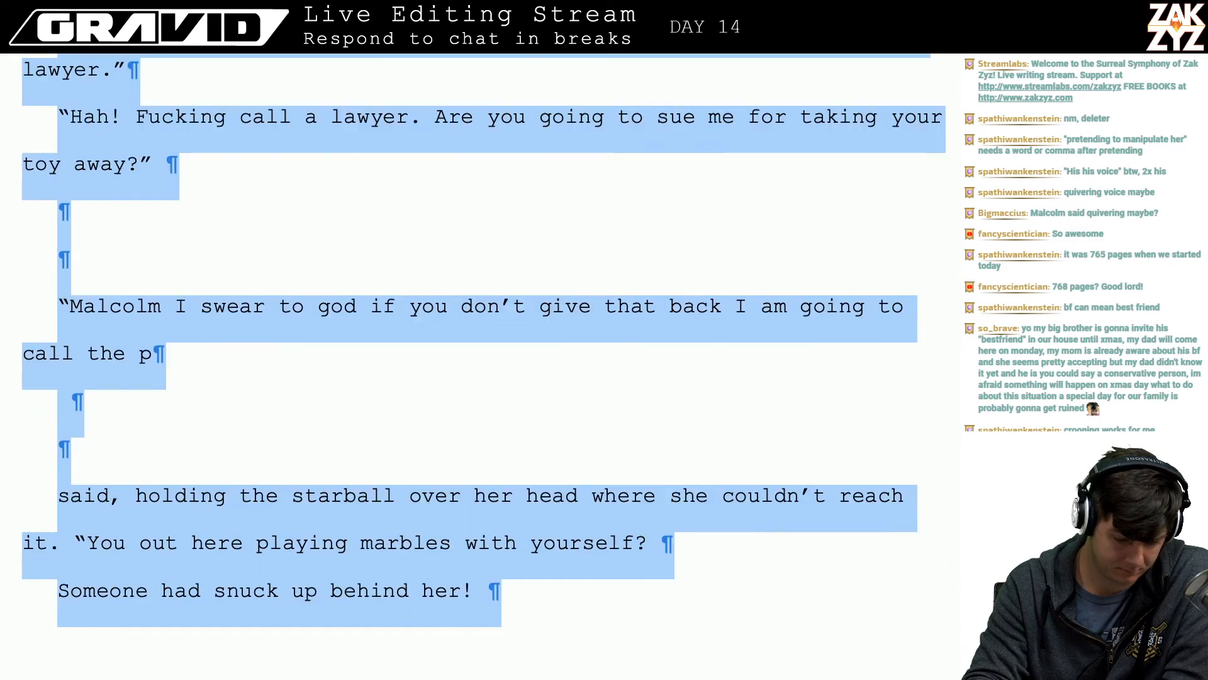
key("shift+Down")
key("shift+Down")
key("shift+Down")
key("shift+Down")
key("shift+Down")
key("shift+Down")
key("shift+Down")
key("shift+Down")
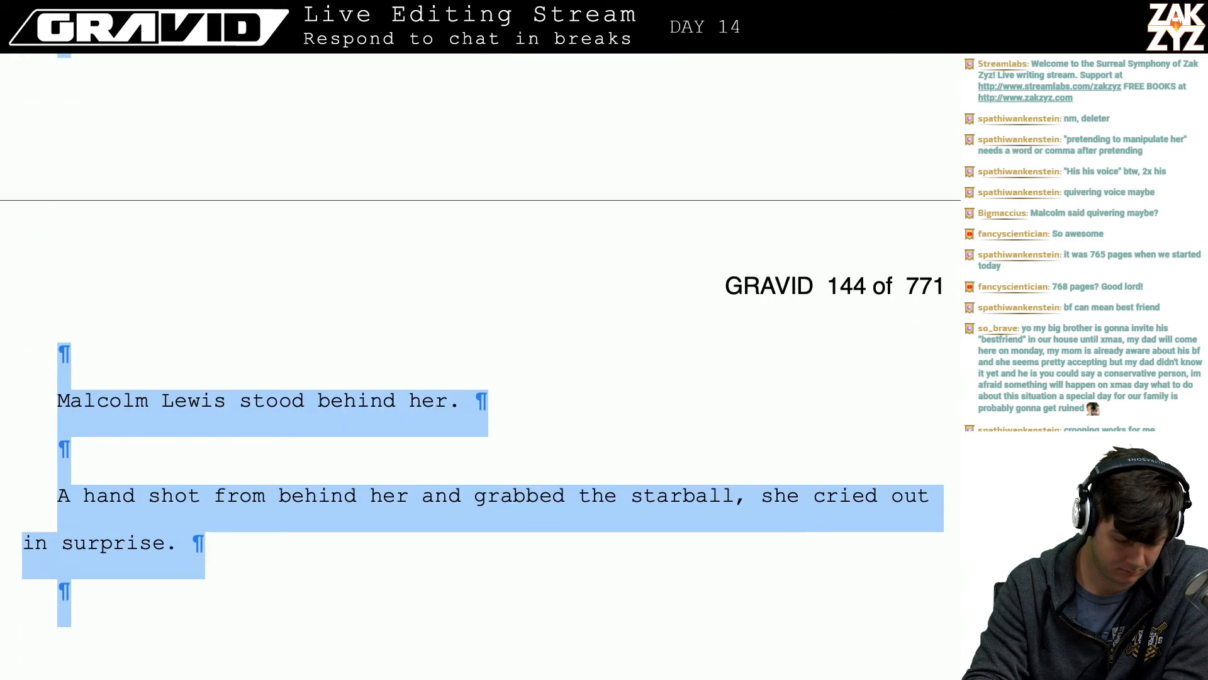
key("shift+Down")
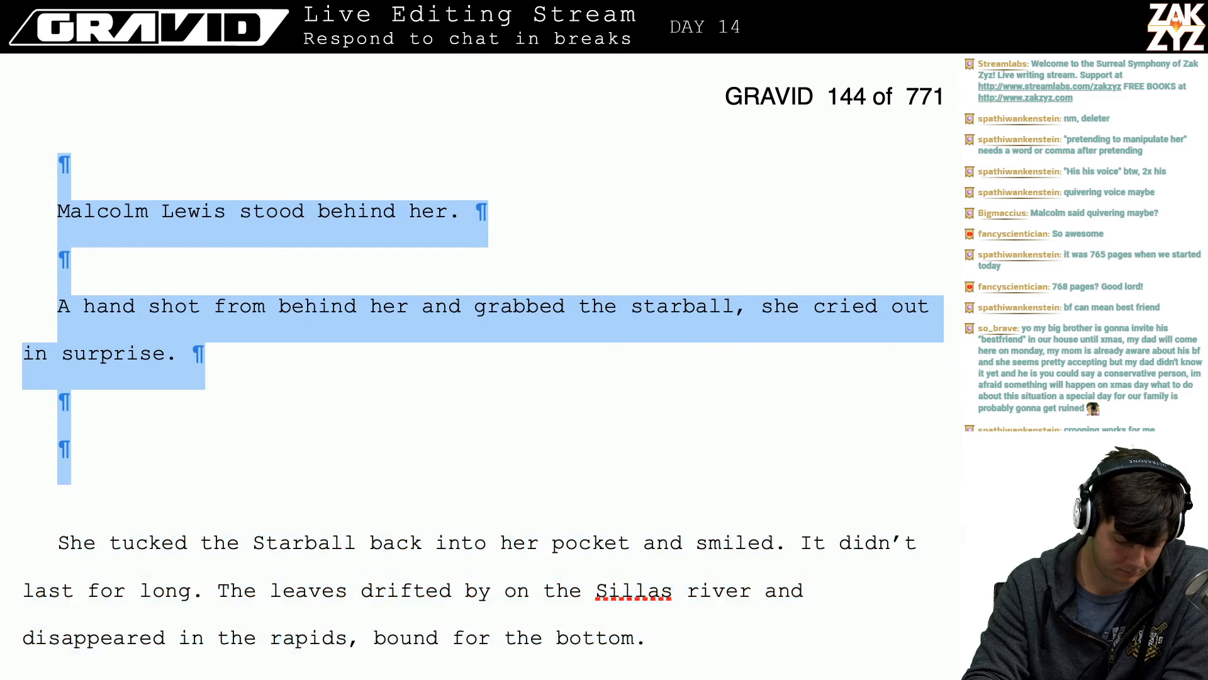
key("shift+Down")
key("shift+Up")
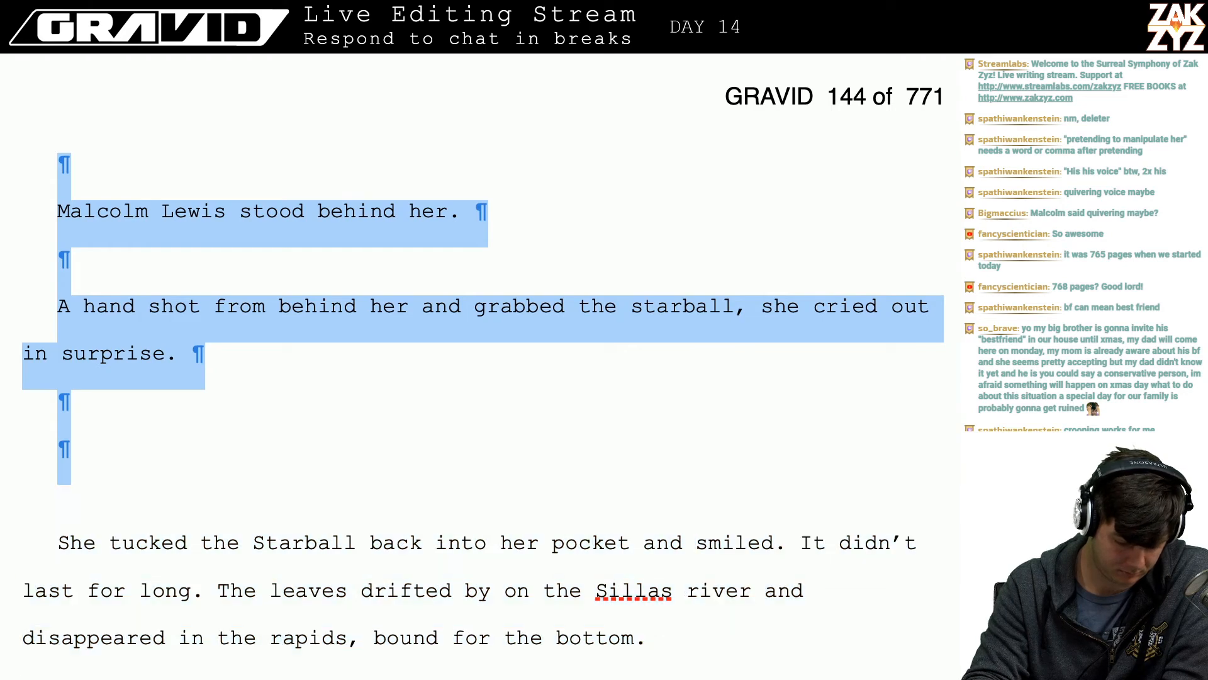
key("Delete")
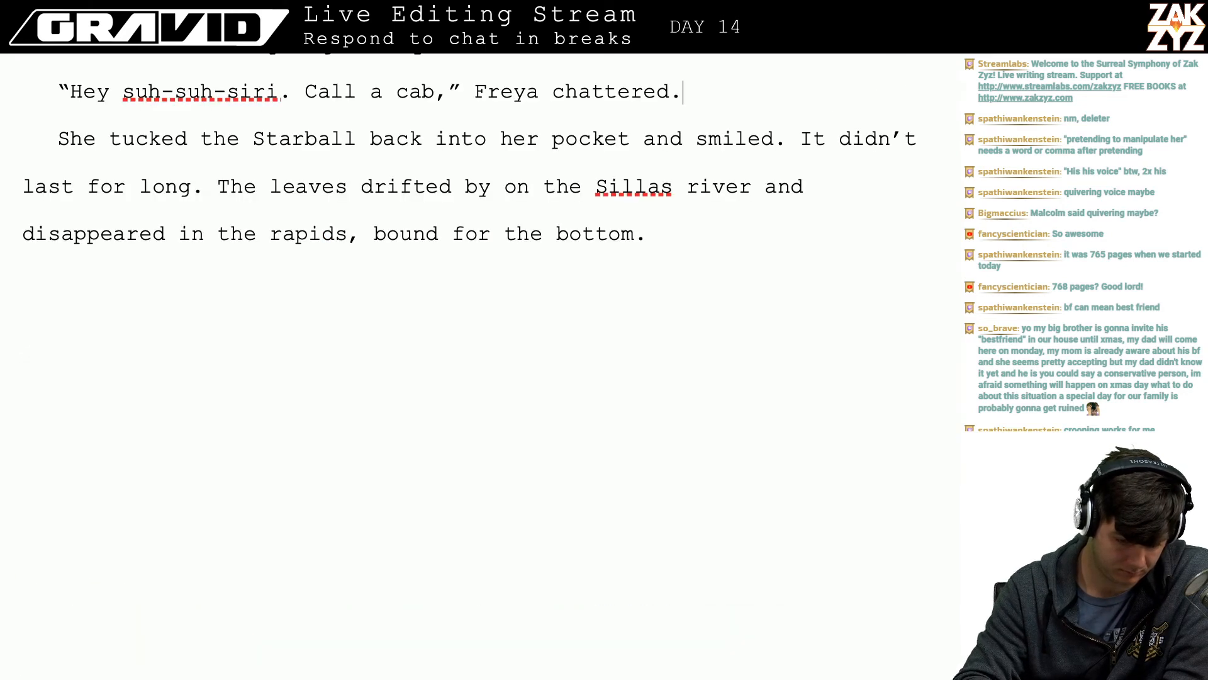
scroll(472, 271, "up", 3)
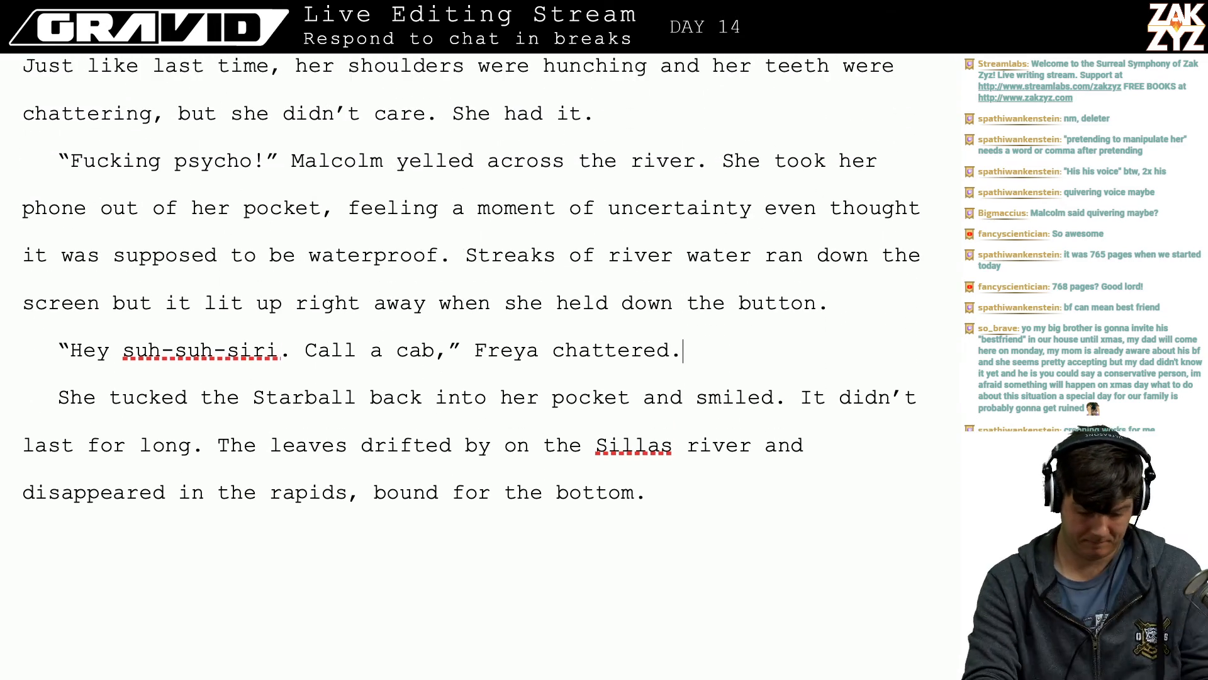
type("She tu")
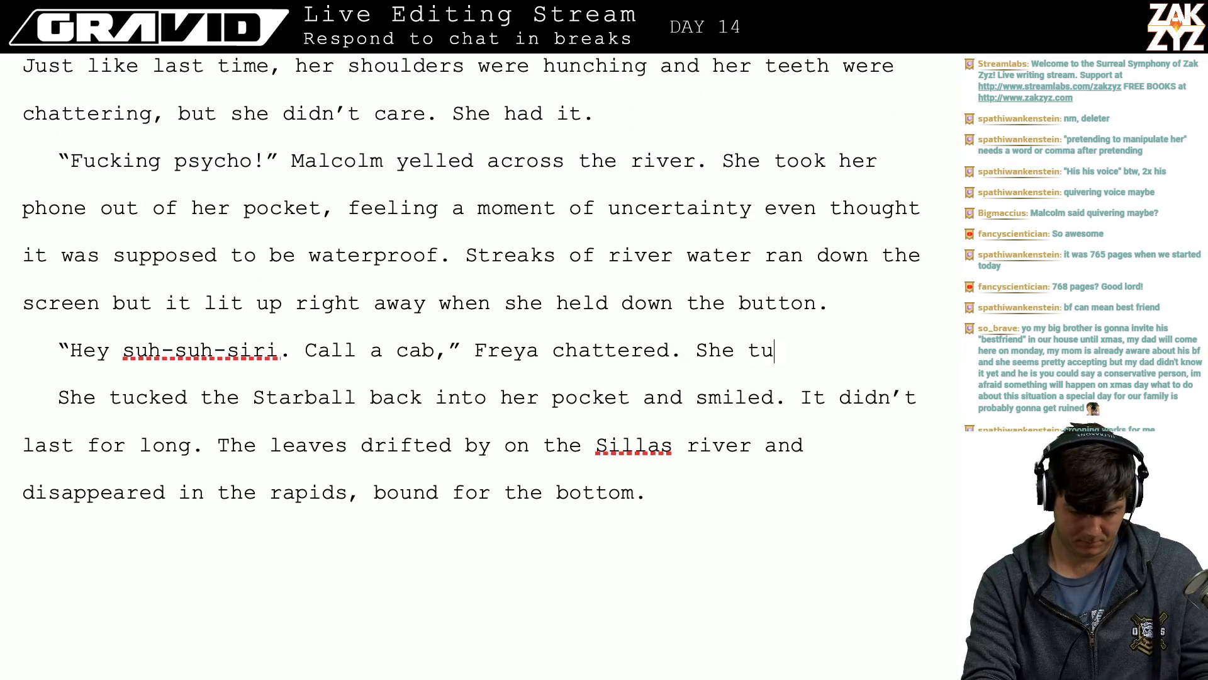
type("rned around")
key("BackSpace")
key("BackSpace")
key("BackSpace")
key("BackSpace")
key("BackSpace")
key("BackSpace")
key("BackSpace")
key("BackSpace")
key("BackSpace")
key("BackSpace")
key("BackSpace")
key("BackSpace")
key("BackSpace")
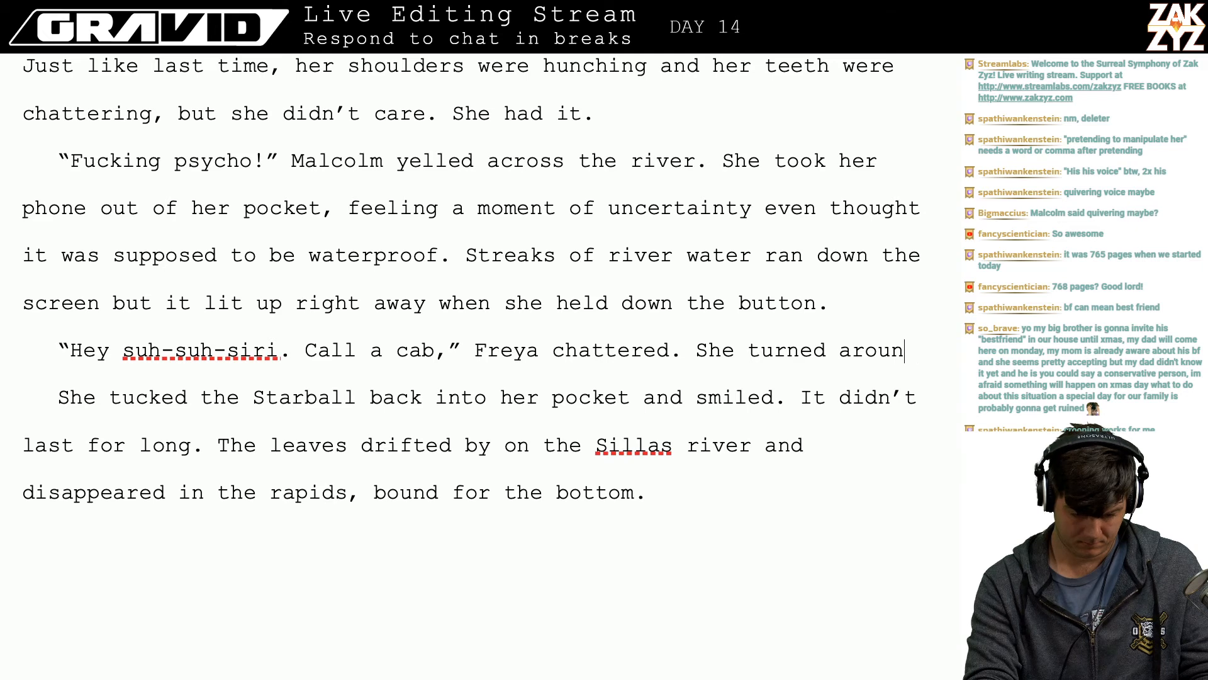
key("BackSpace")
key("BackSpace")
key("BackSpace")
key("BackSpace")
key("BackSpace")
- Replace the period after "Freya chattered" with ", it took a few tries to get the phone to understand her."
key("BackSpace")
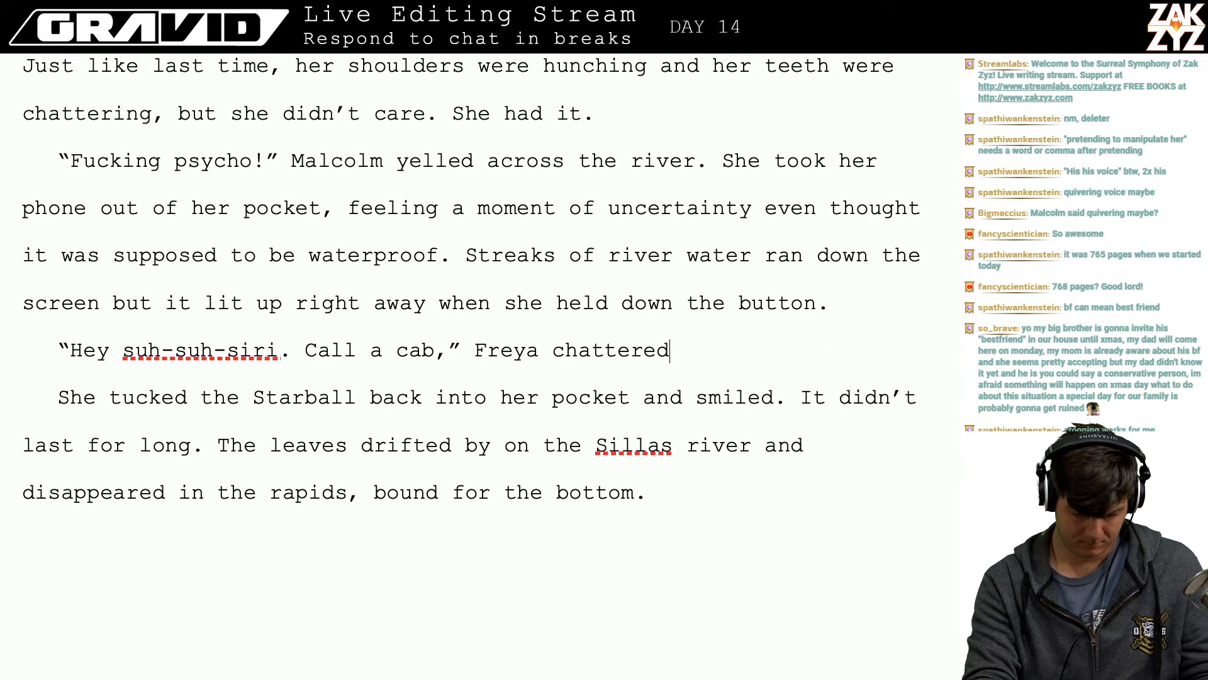
type(", it t")
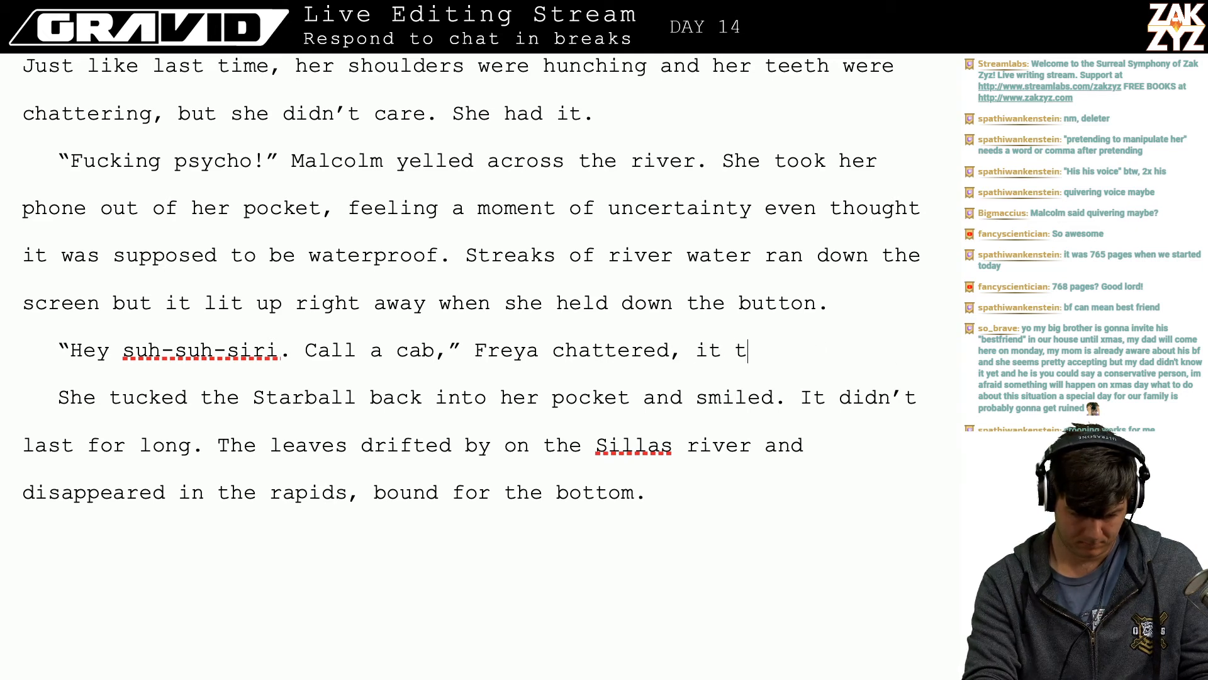
type("ook a few trie")
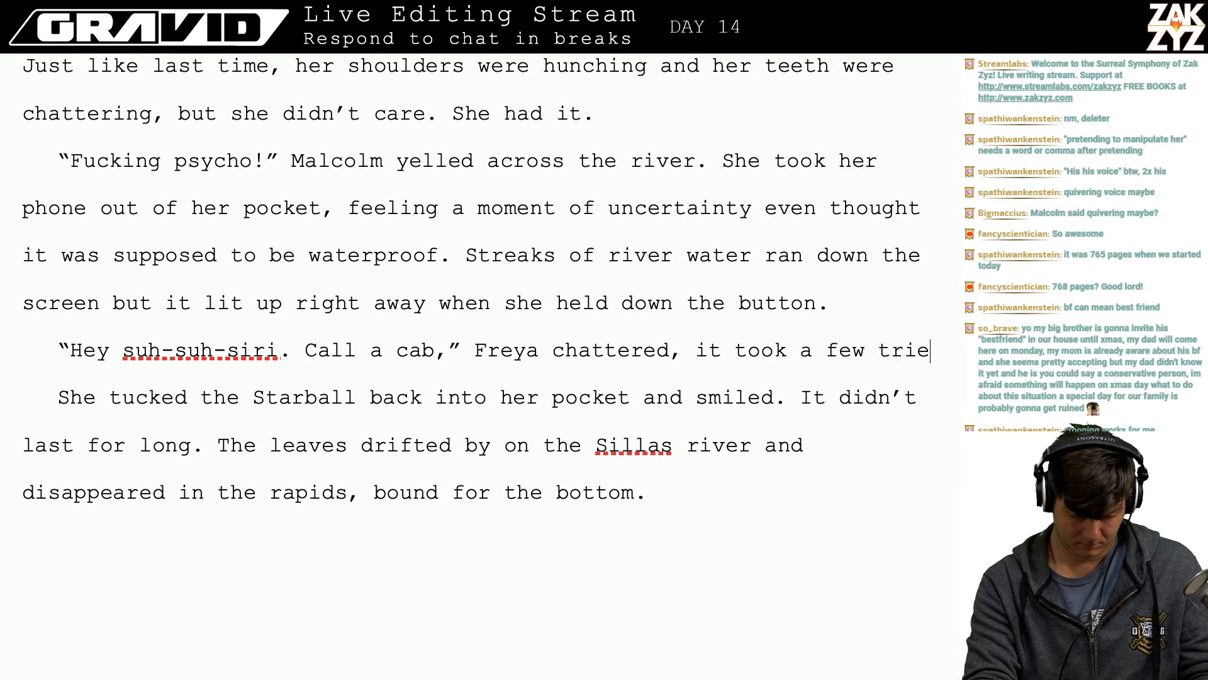
type("s to get it")
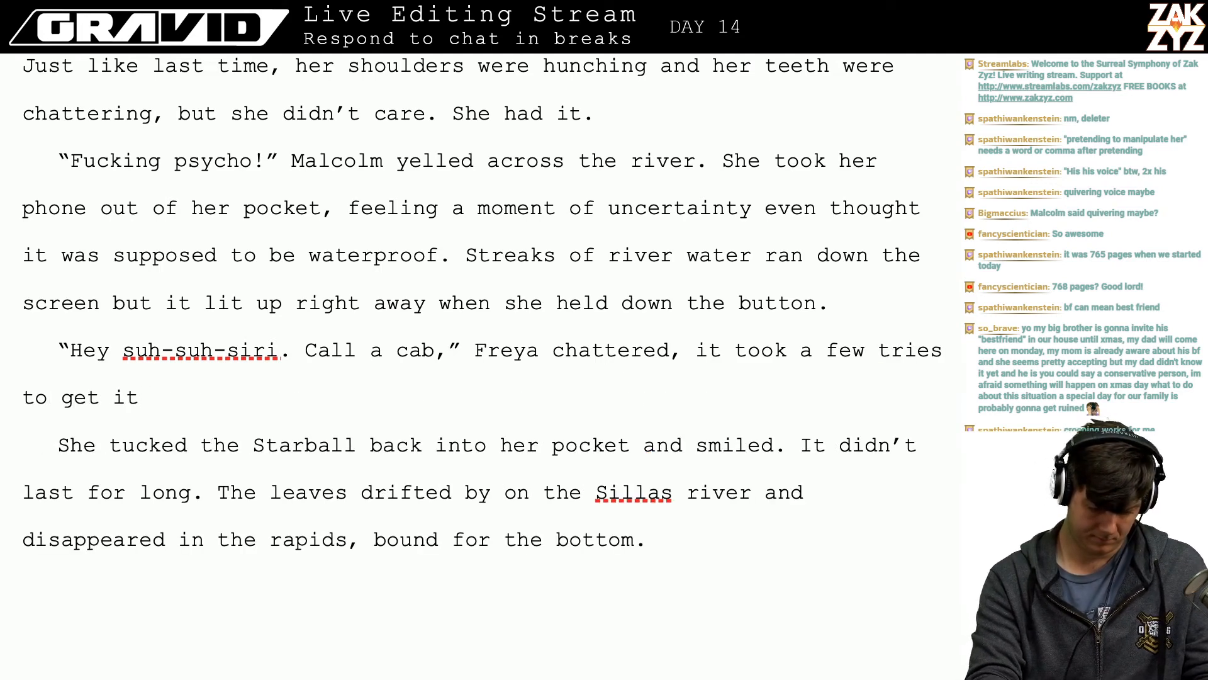
key("BackSpace")
key("BackSpace")
key("BackSpace")
type("the phone ")
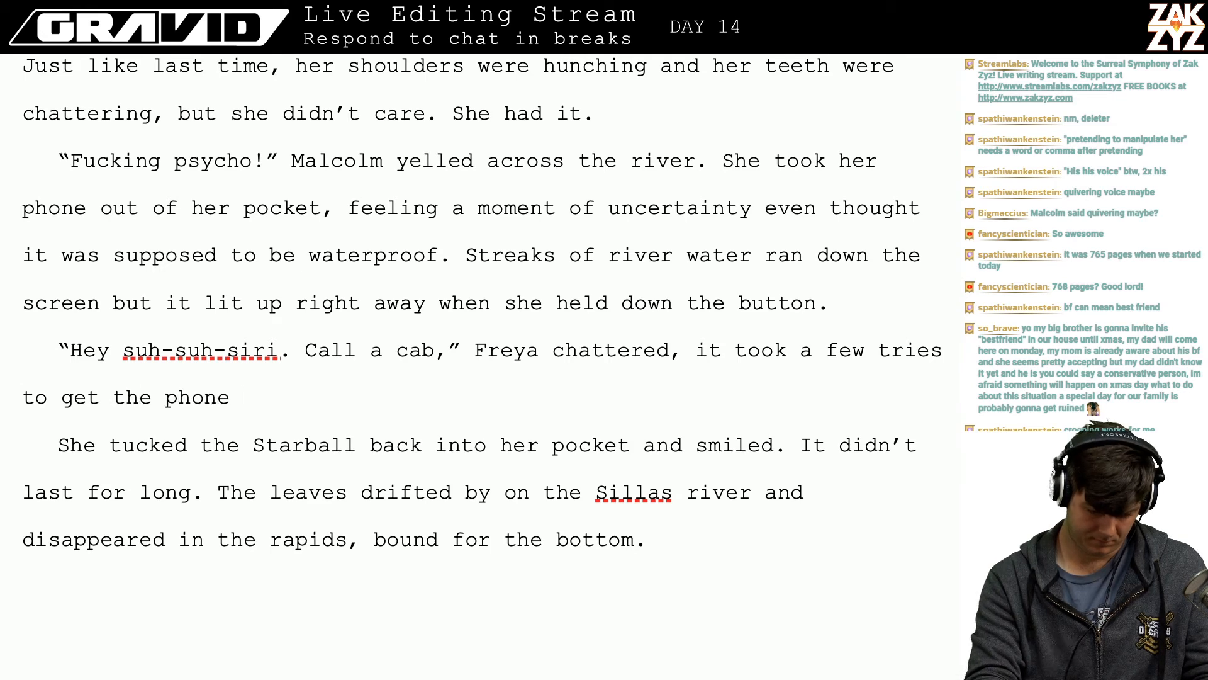
type("to understand her. ")
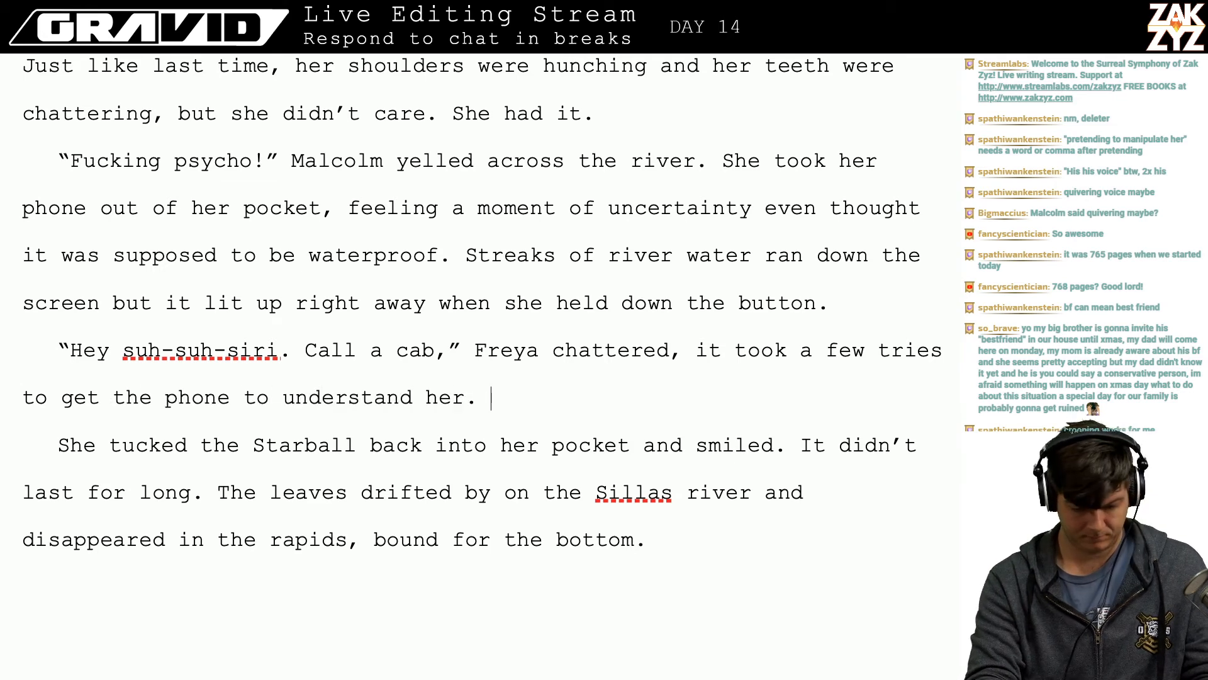
- Begin the next sentence of the cab paragraph with "She looked across"
type("W")
key("BackSpace")
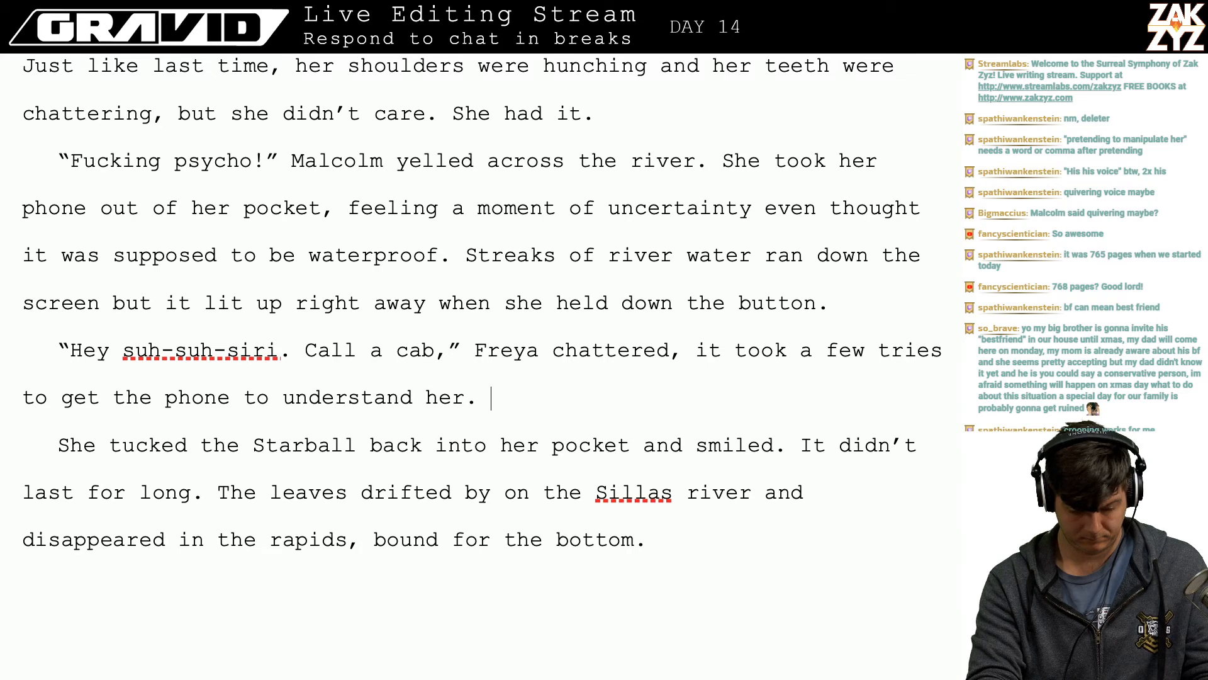
type("S")
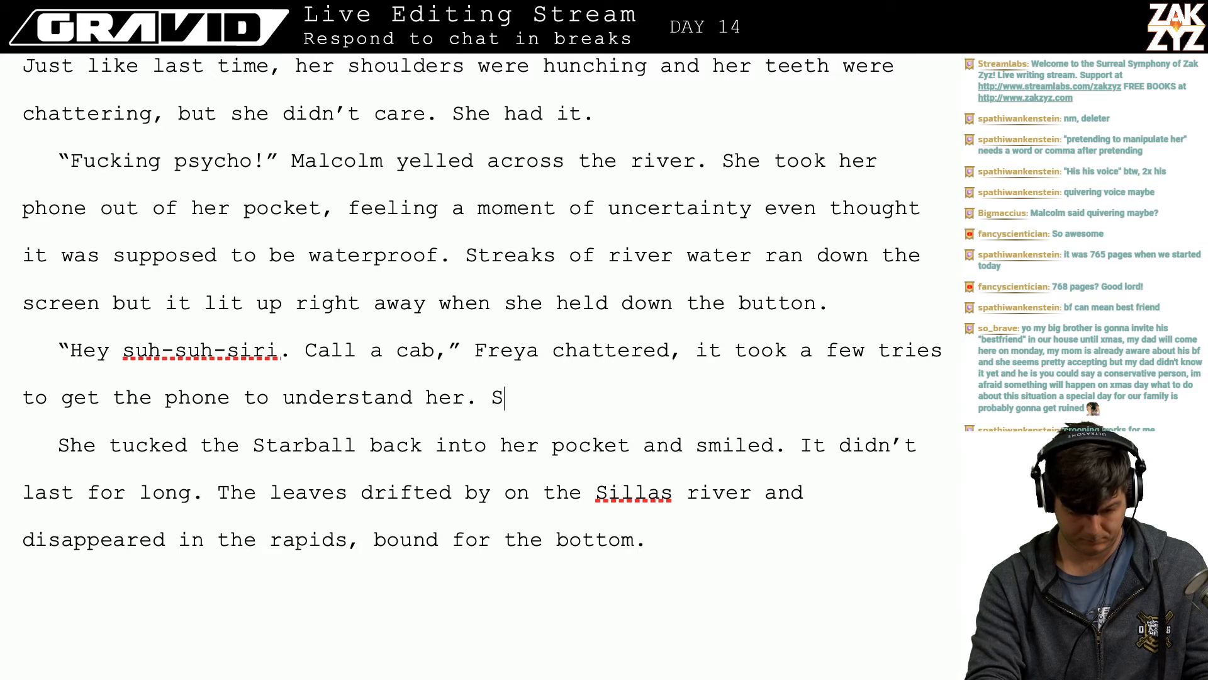
type("he looked acros")
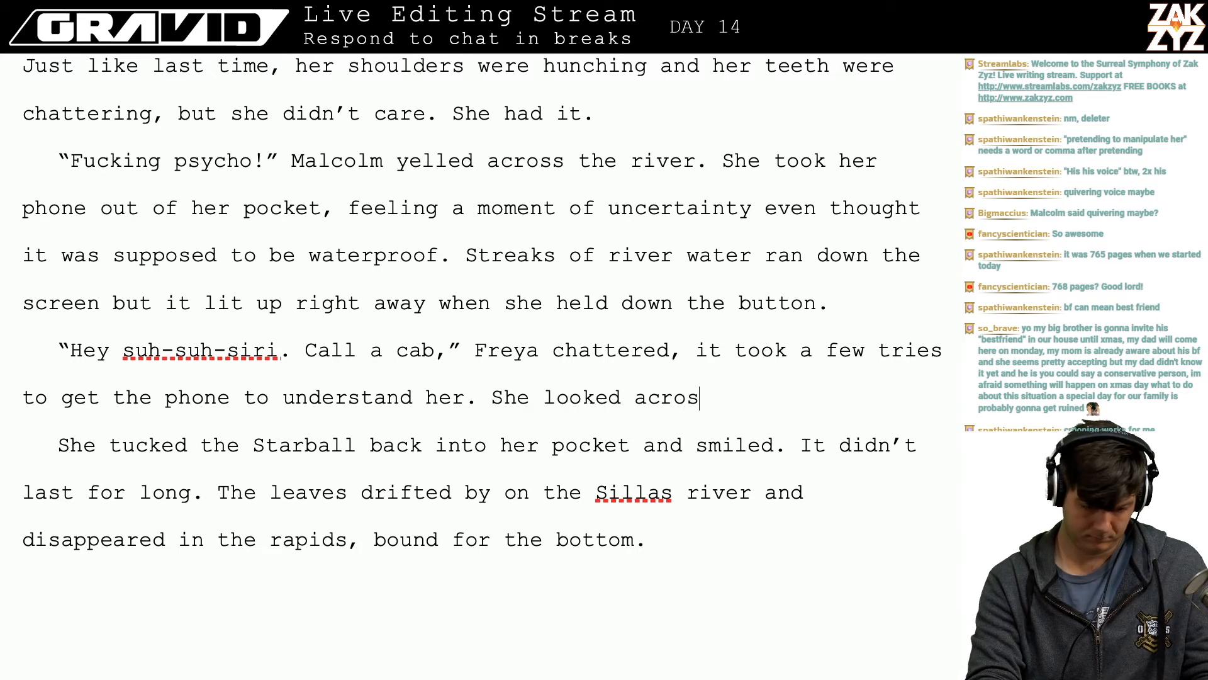
type("s")
key("BackSpace")
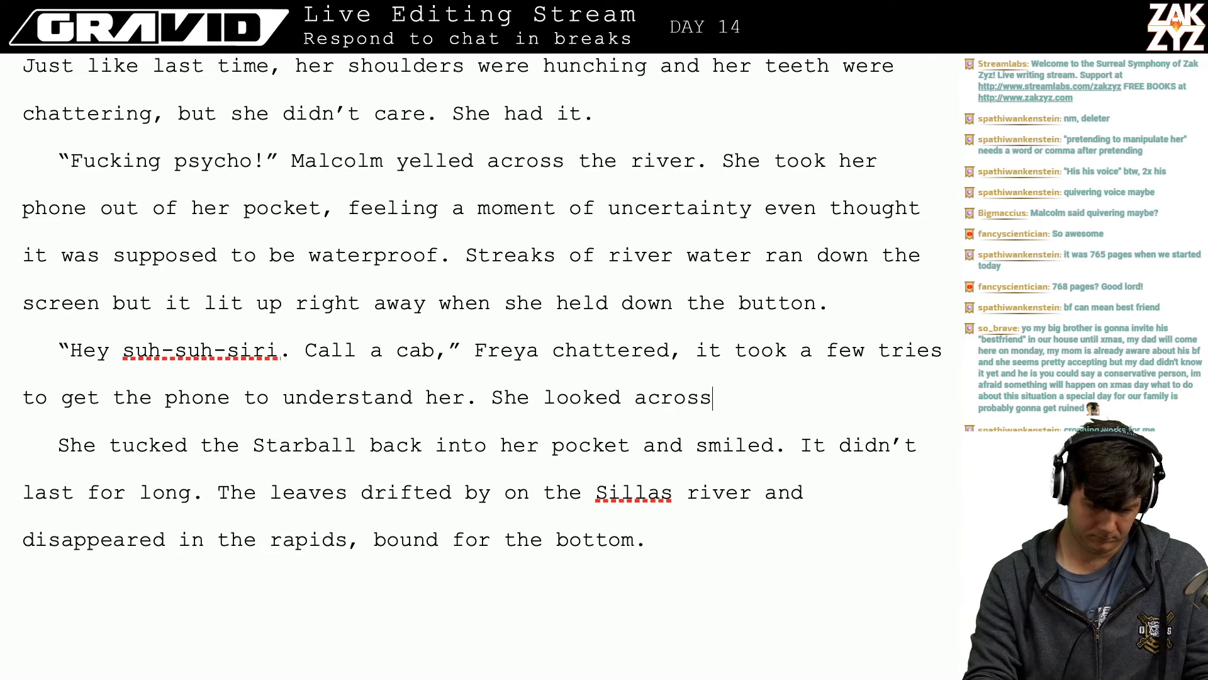
- Delete ", Malcolm was shouting at her but she wouldn't look back at him" after "climbed out", keeping the closing period
key("Up")
key("Up")
key("Up")
key("Up")
key("Up")
key("Up")
key("Up")
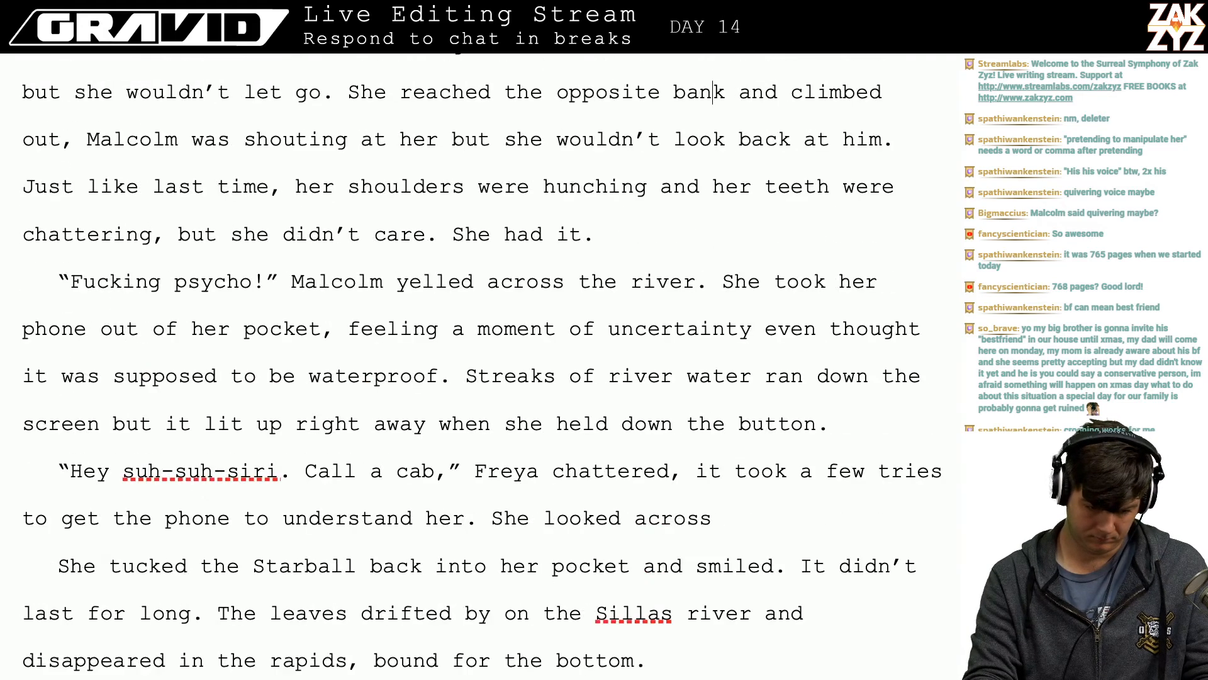
key("Down")
key("Right")
key("Right")
key("Right")
key("Right")
key("Right")
key("Right")
key("Right")
key("Right")
key("Right")
key("Right")
key("Right")
key("Right")
key("Right")
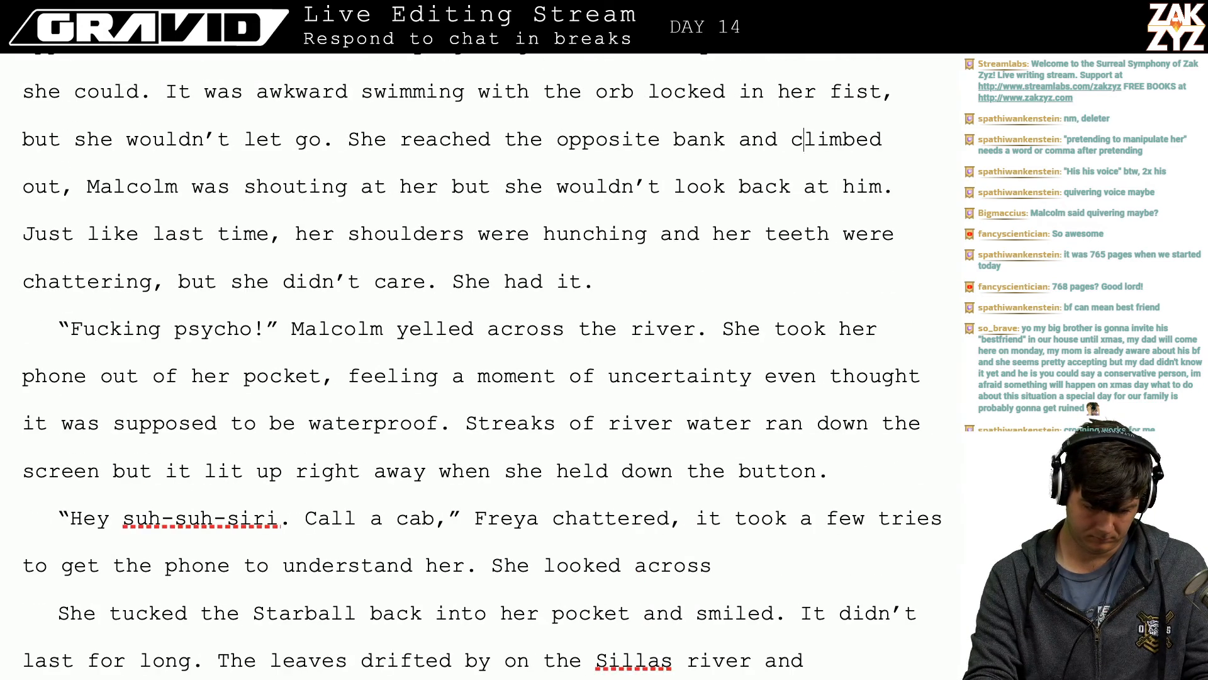
key("Down")
key("Up")
key("Home")
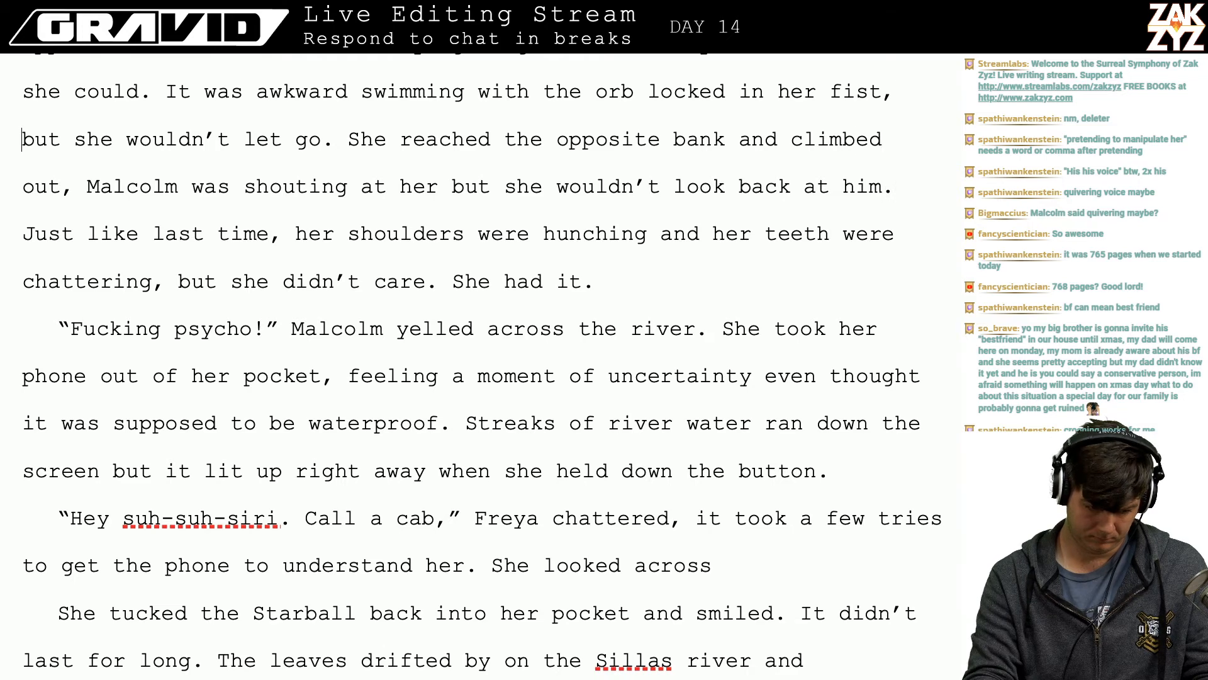
key("Right")
key("Right")
key("Right")
key("Right")
key("Right")
key("Down")
key("Down")
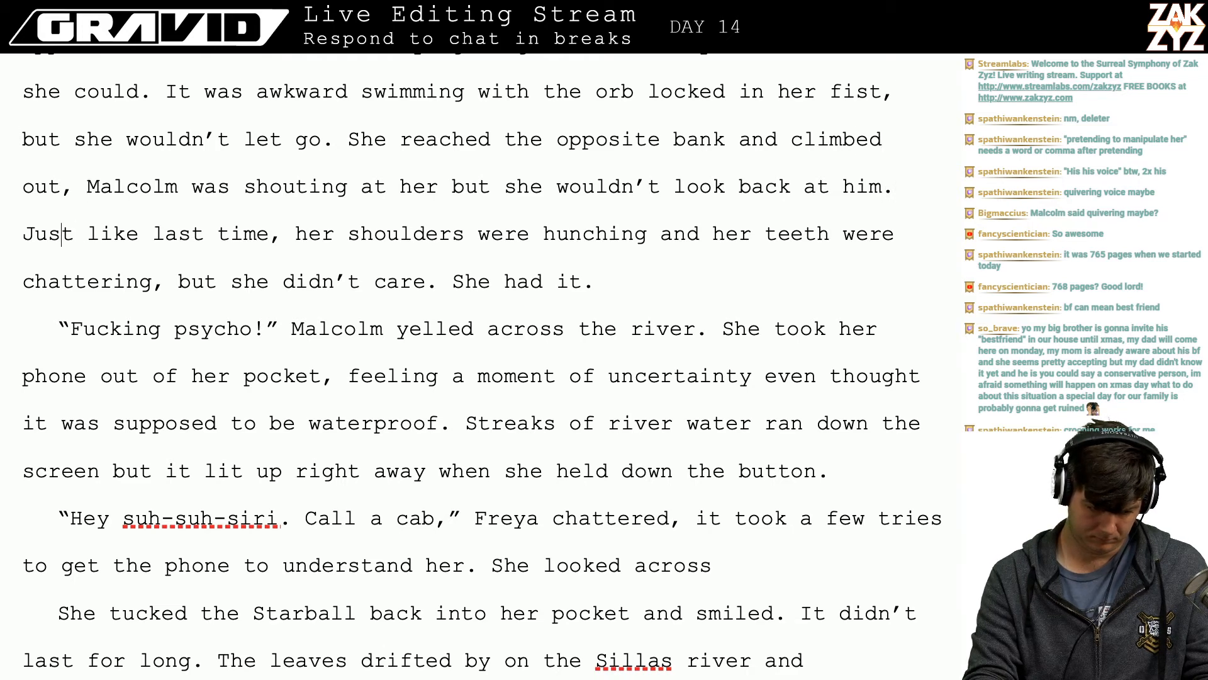
key("shift+Down")
key("shift+Left")
key("shift+Left")
key("shift+Left")
key("shift+Left")
key("shift+Left")
key("shift+Left")
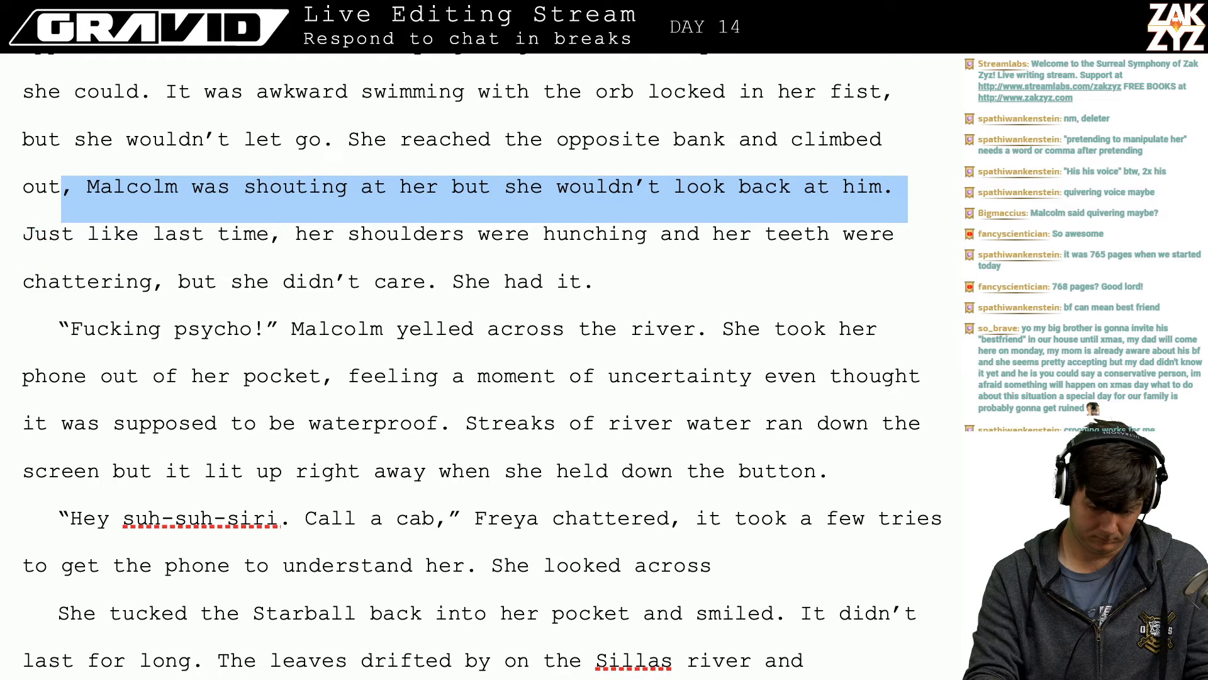
key("shift+Right")
key("shift+Right")
key("shift+Left")
key("BackSpace")
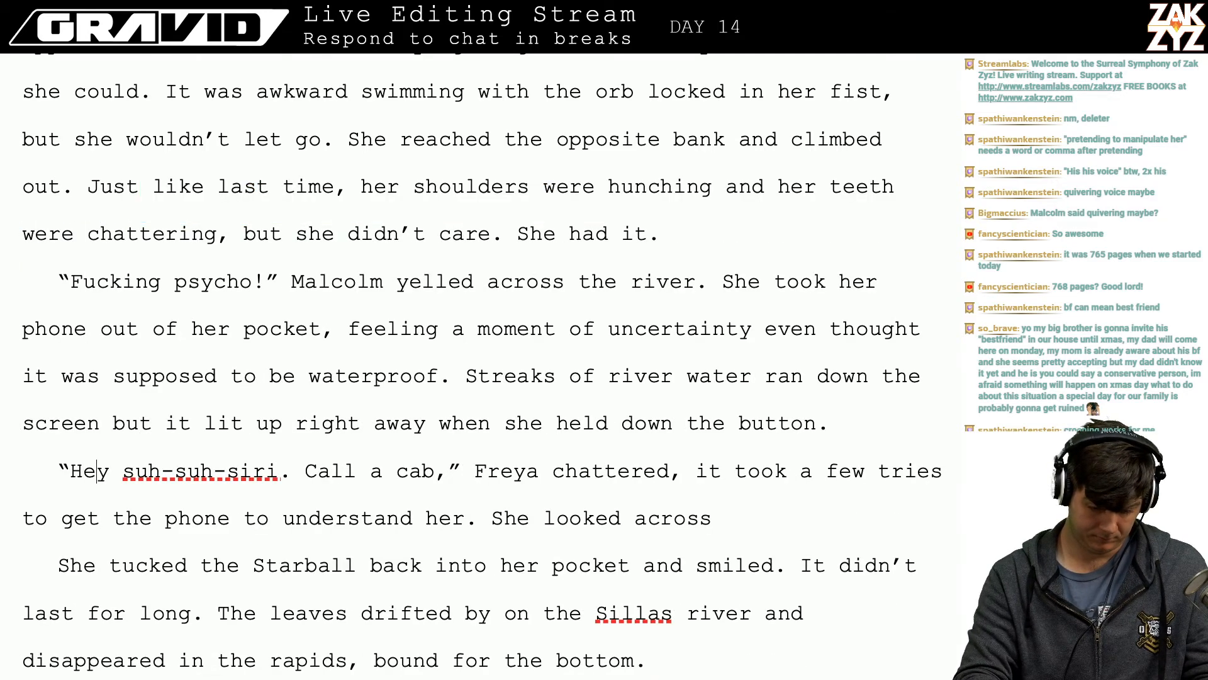
- Correct "even thought" to "even though" in the sentence about the phone being waterproof
scroll(481, 367, "down", 1)
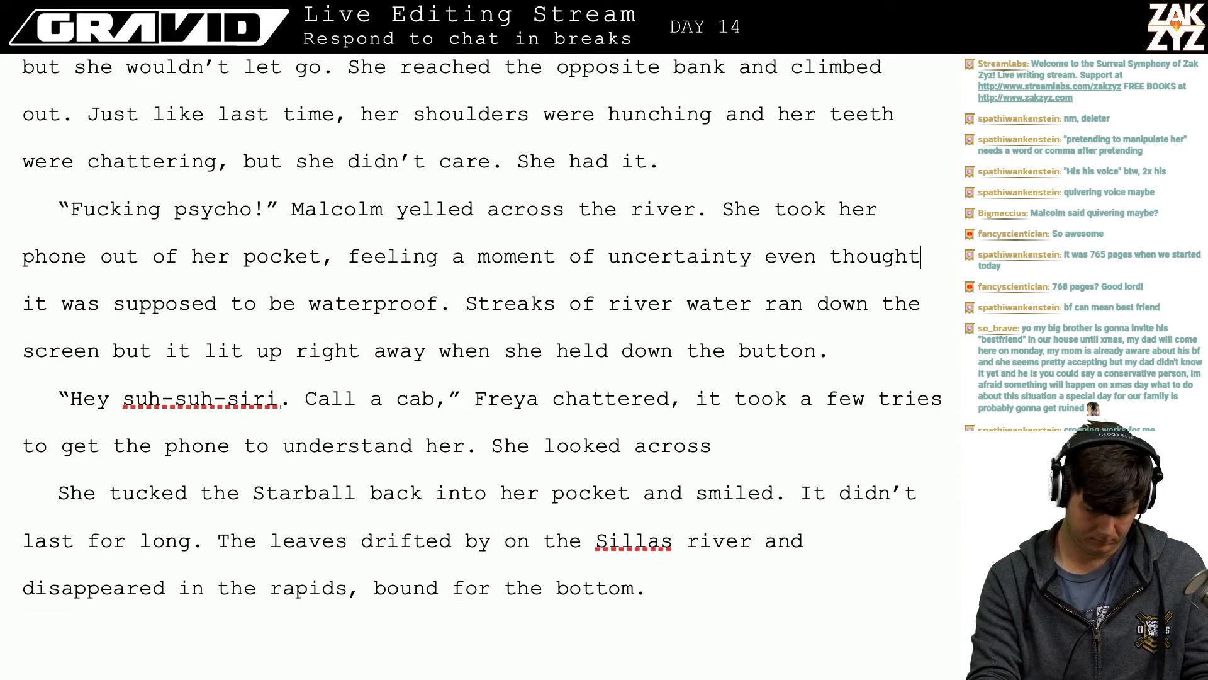
key("BackSpace")
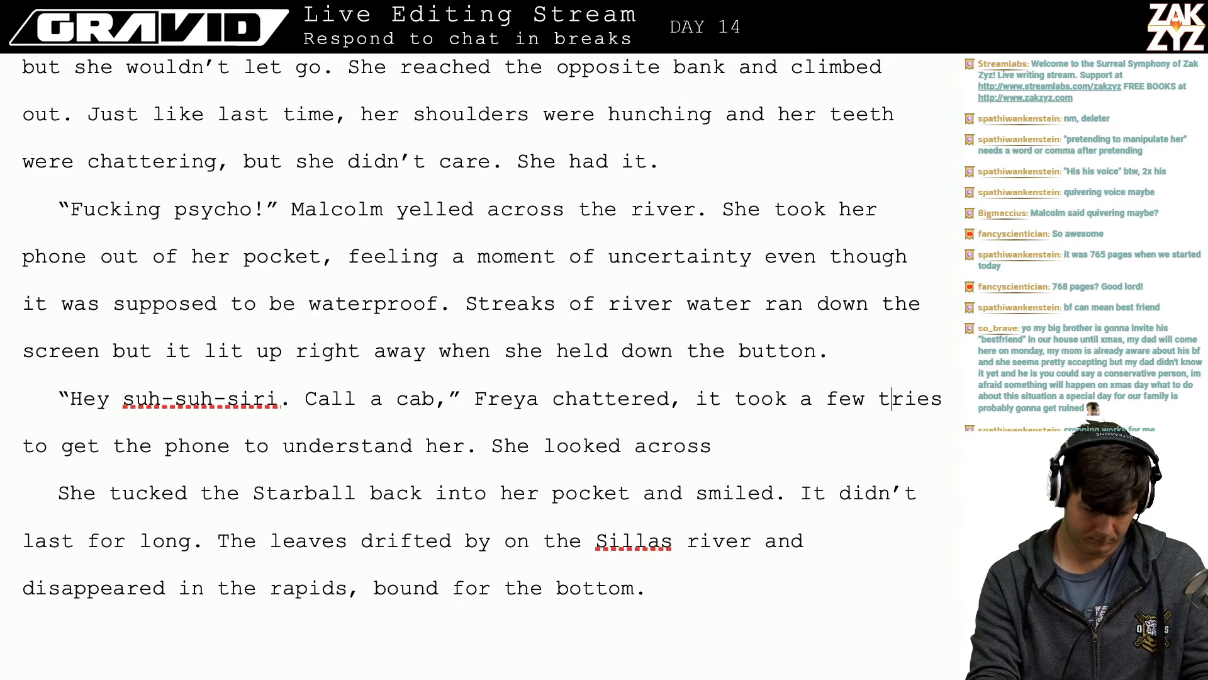
key("Right")
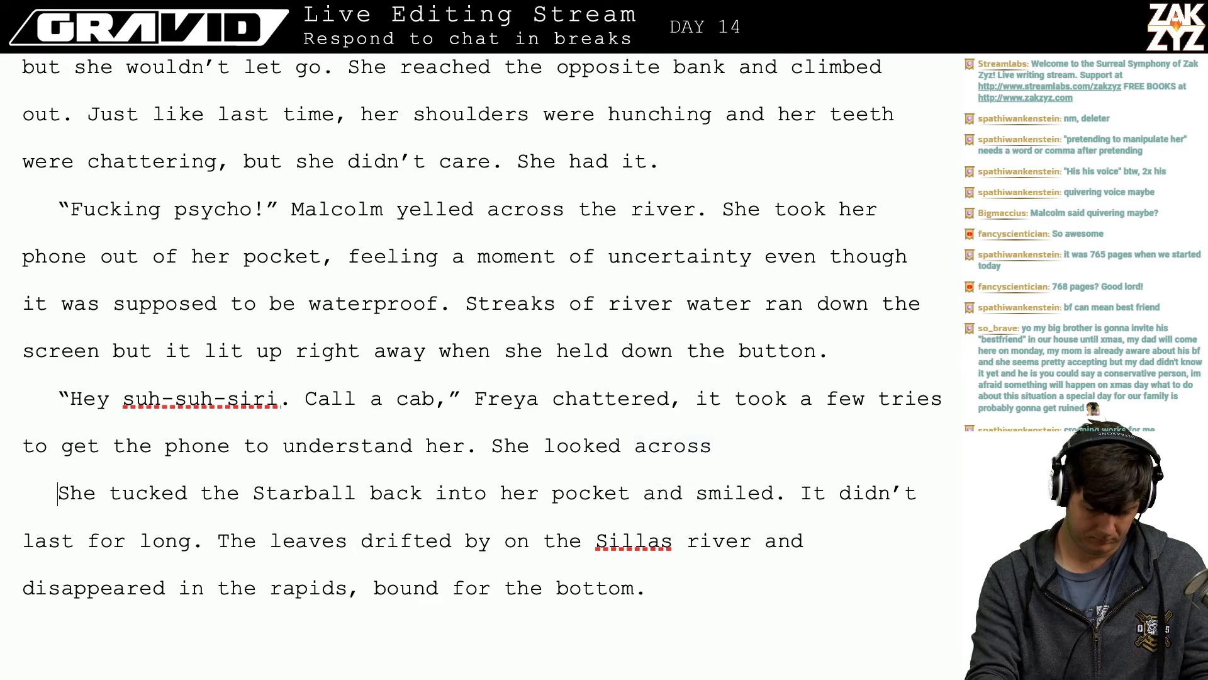
- Complete "She looked across" with "the river at Malcolm, when he saw she had the phone he turned and ran." and start a new paragraph
type("The ri")
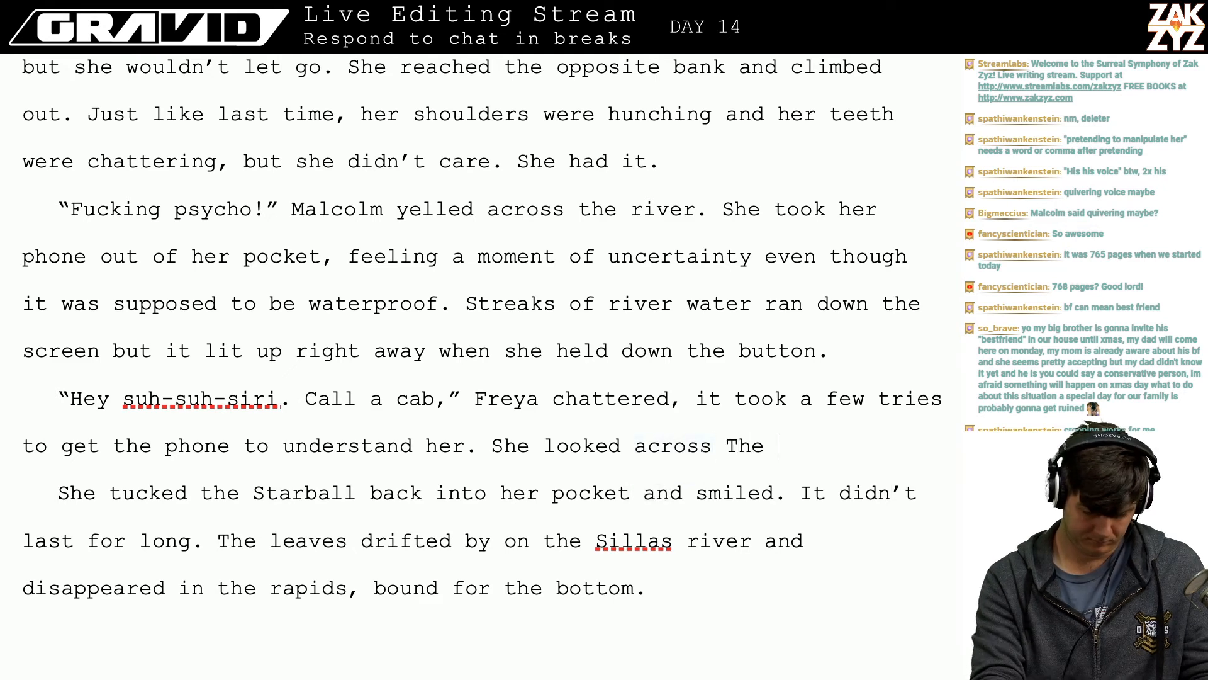
key("BackSpace")
key("BackSpace")
key("BackSpace")
key("BackSpace")
key("BackSpace")
key("BackSpace")
type("the river at malc")
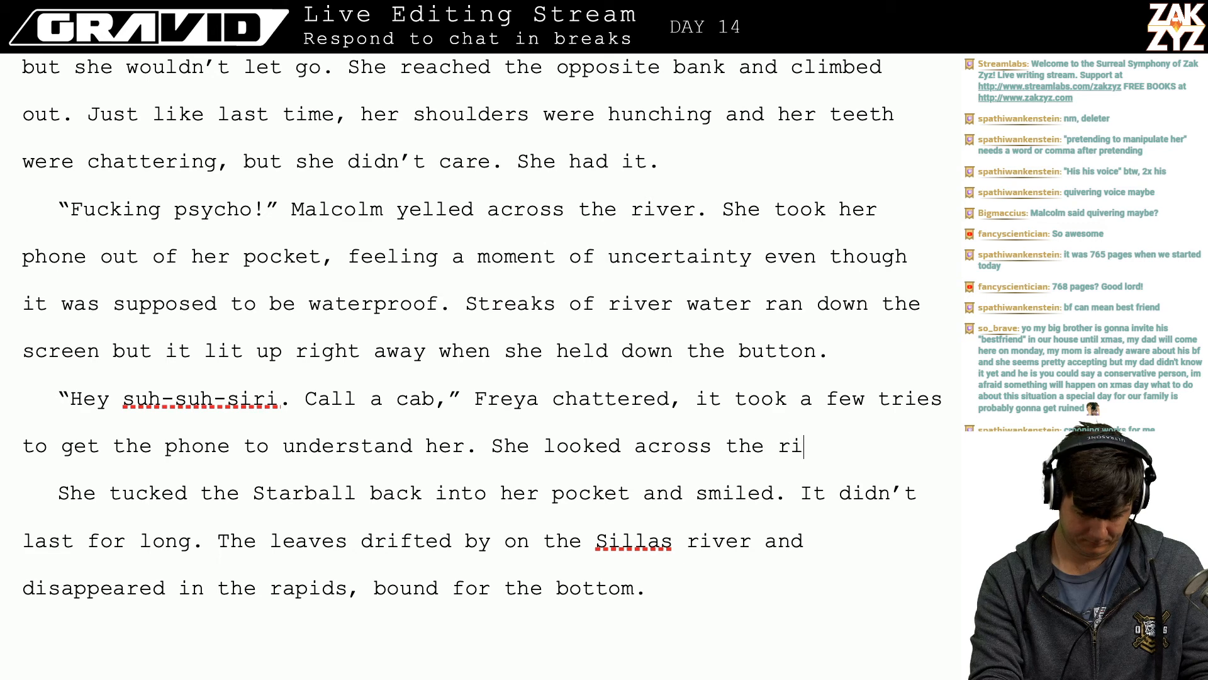
key("BackSpace")
key("BackSpace")
key("BackSpace")
key("BackSpace")
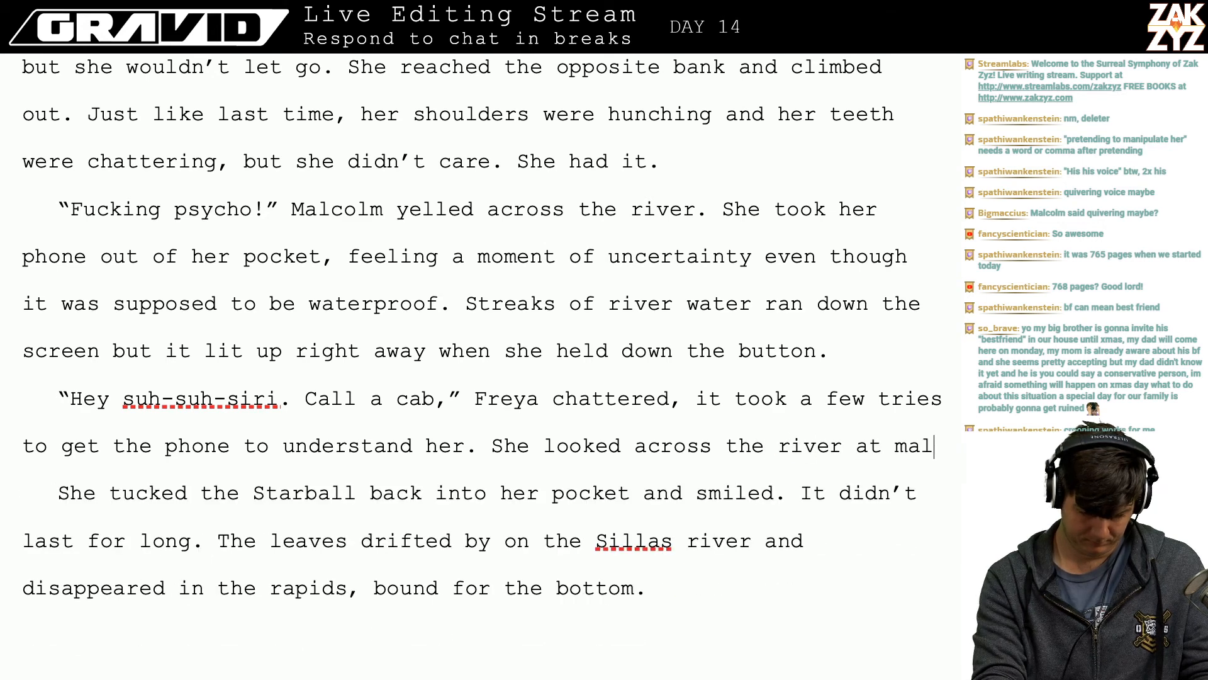
type("Malc")
type("olm")
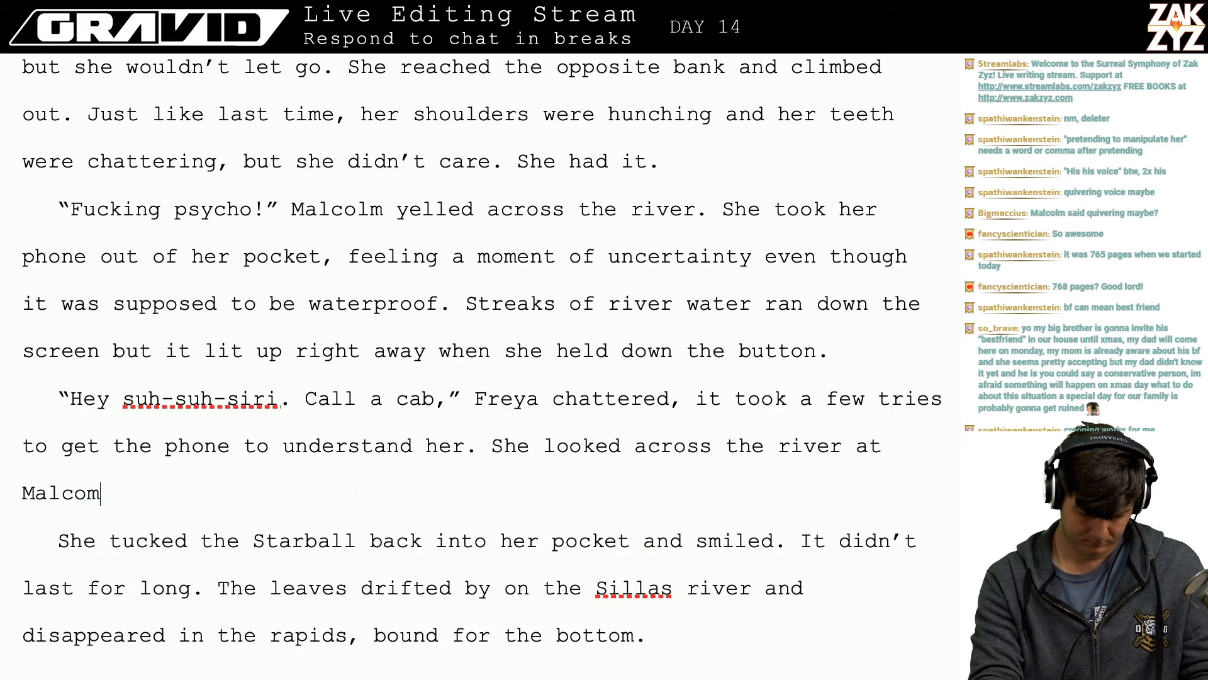
key("BackSpace")
type("lm, when he")
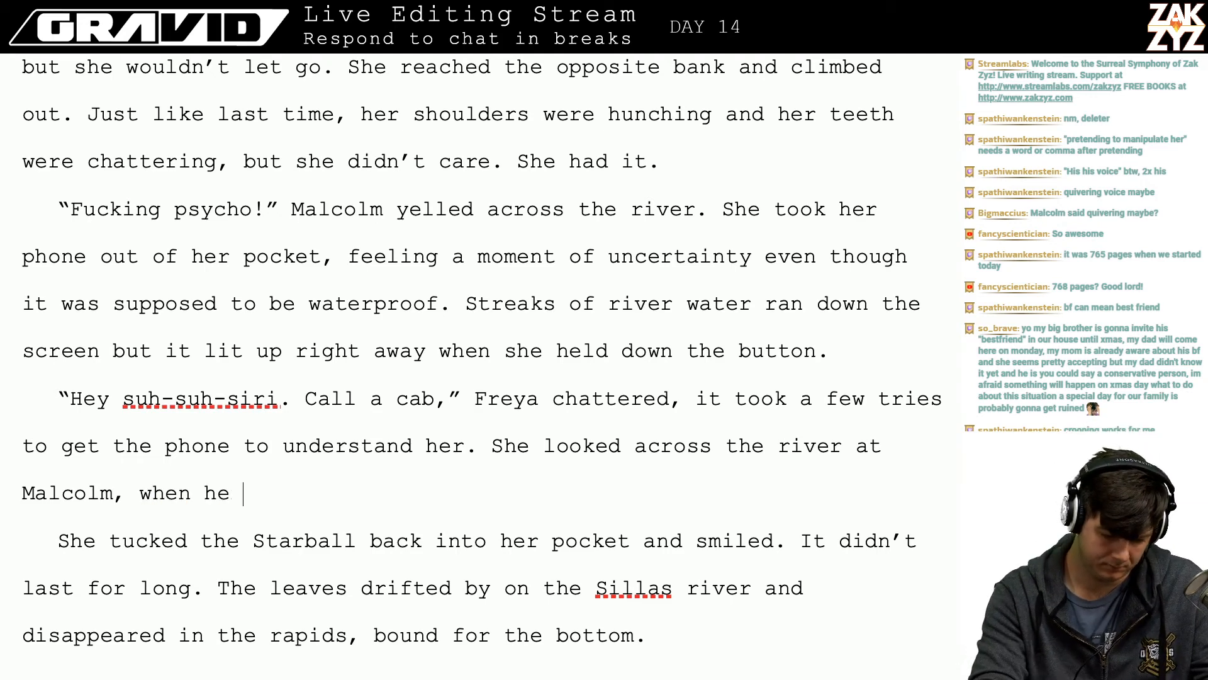
type(" saw she had t")
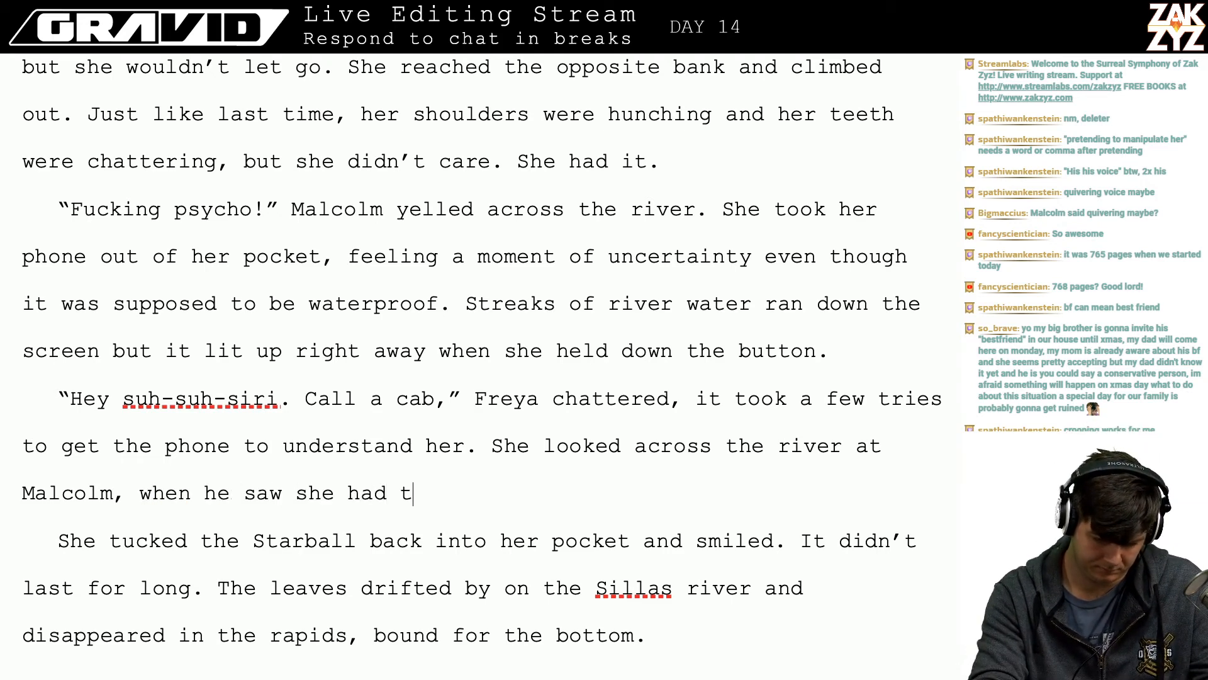
type("he phone he turne")
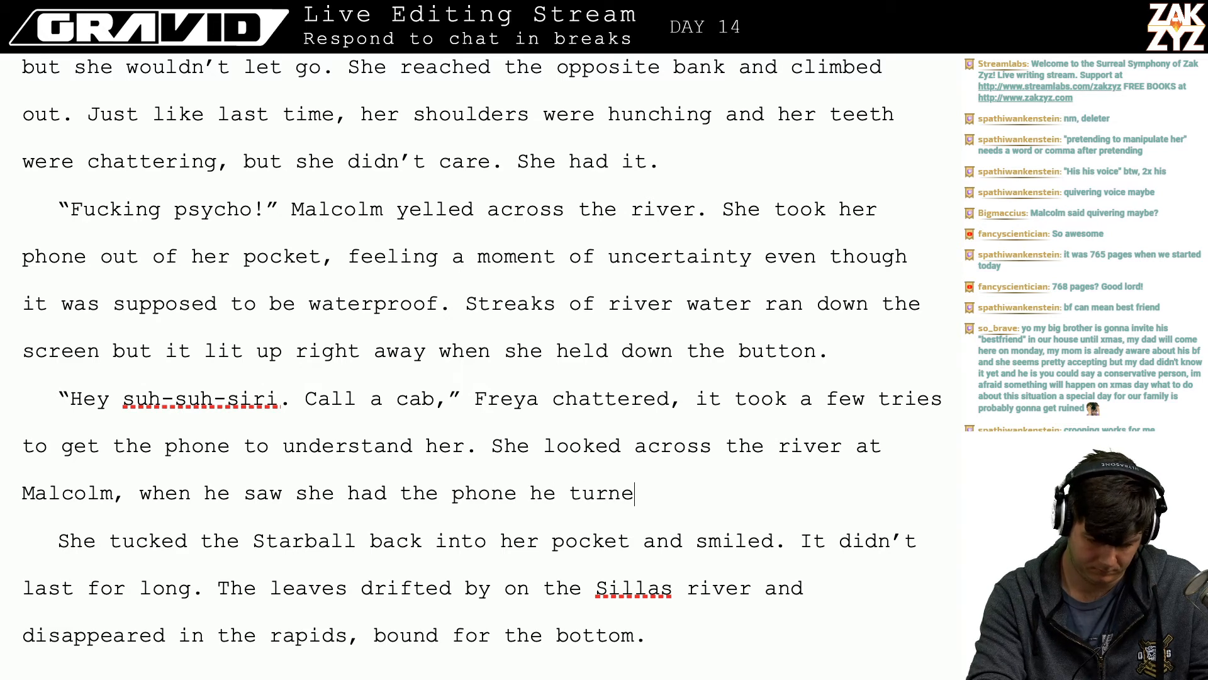
type("d and ran")
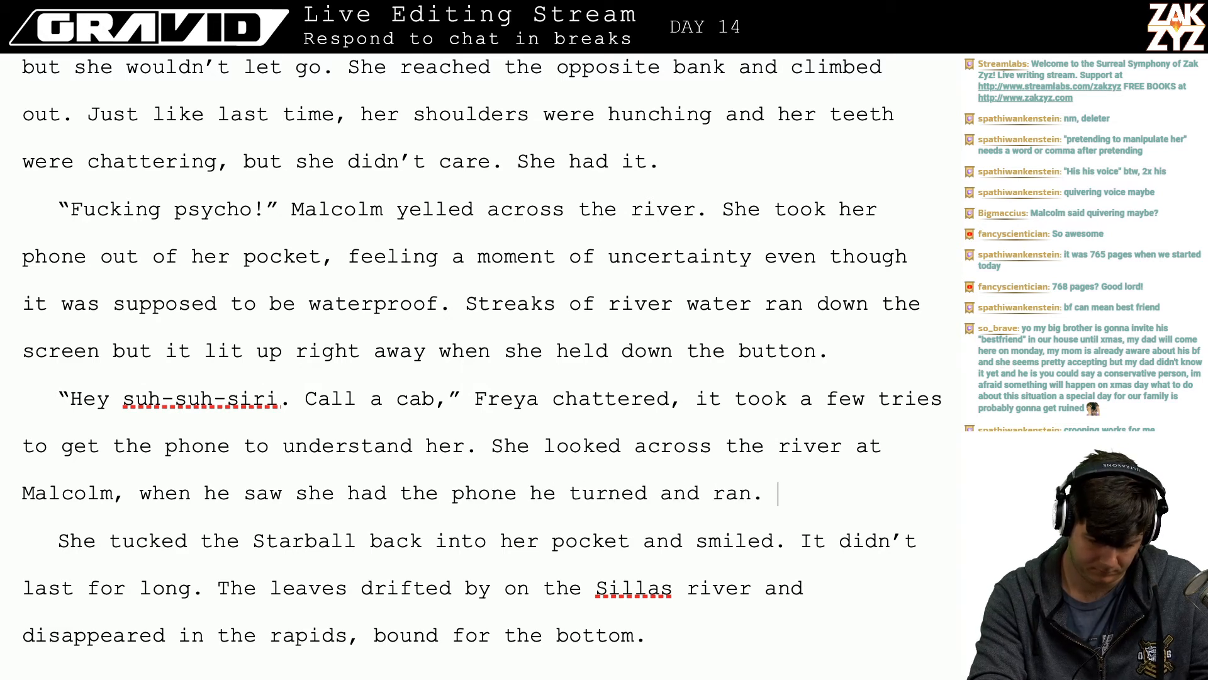
type(".")
key("Return")
key("BackSpace")
key("Return")
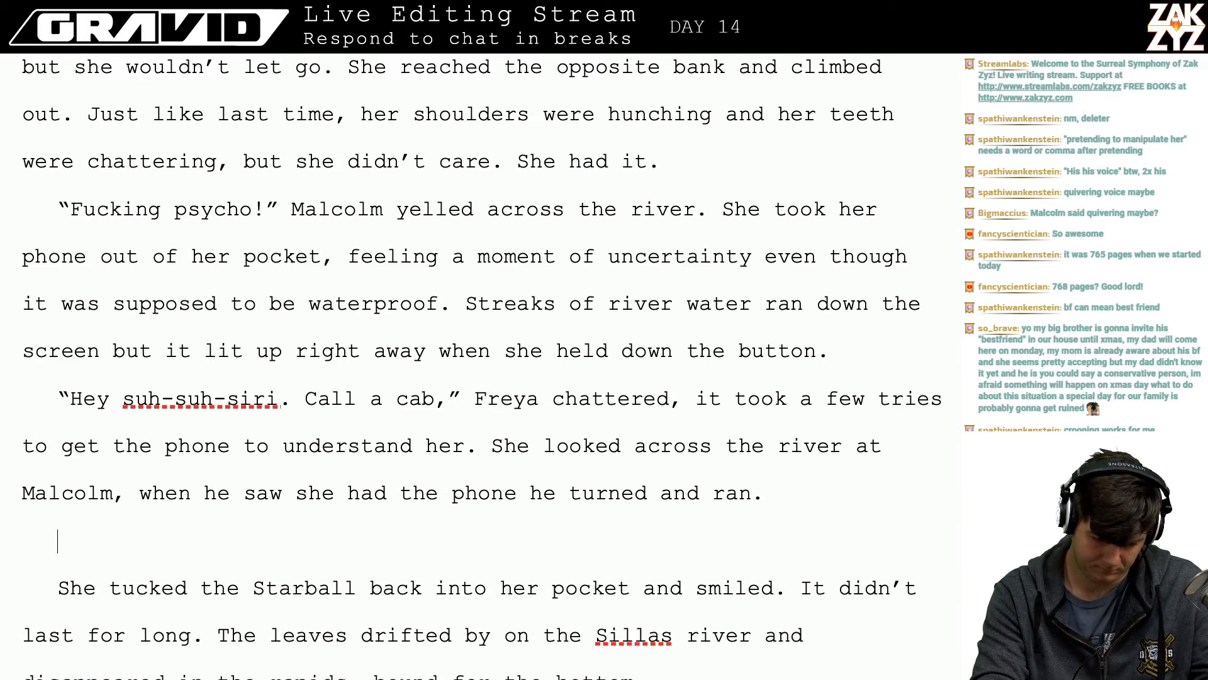
type("S")
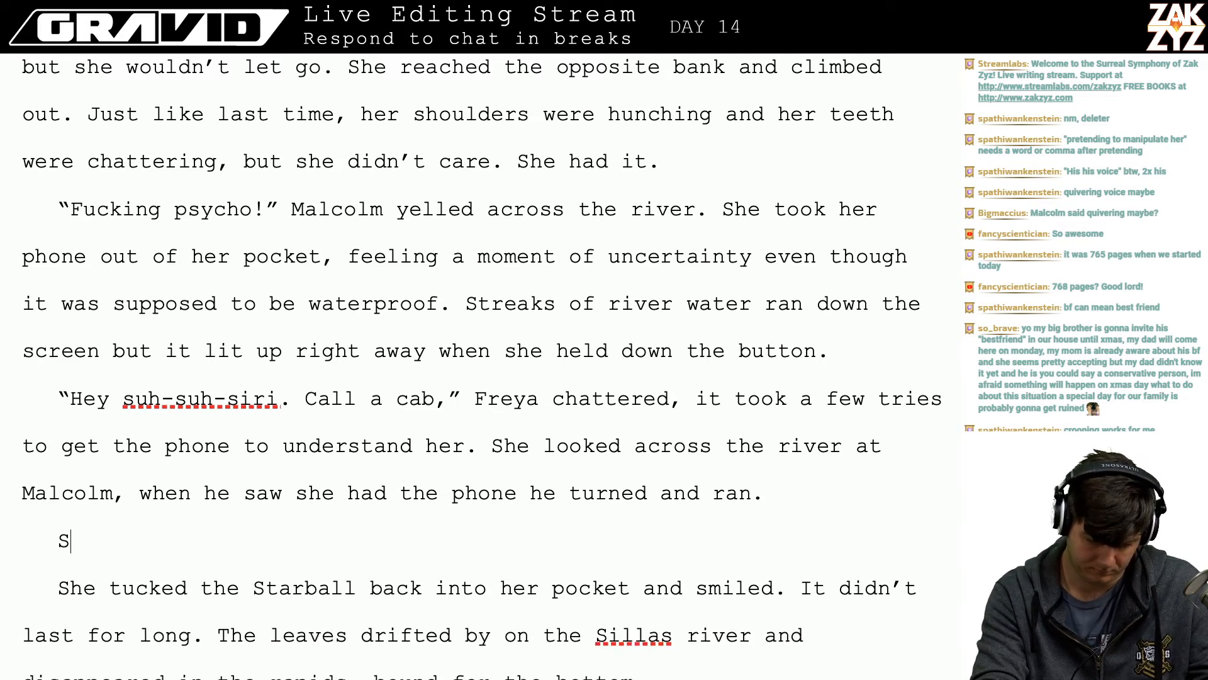
type("he started ")
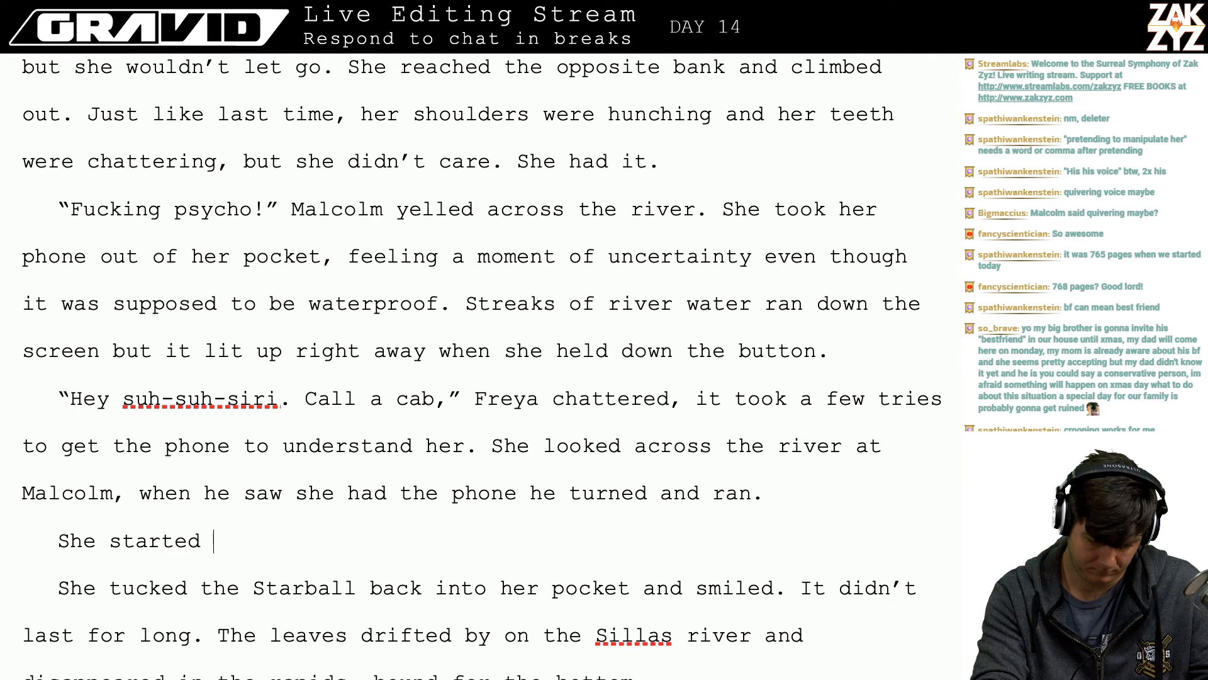
type("walking along")
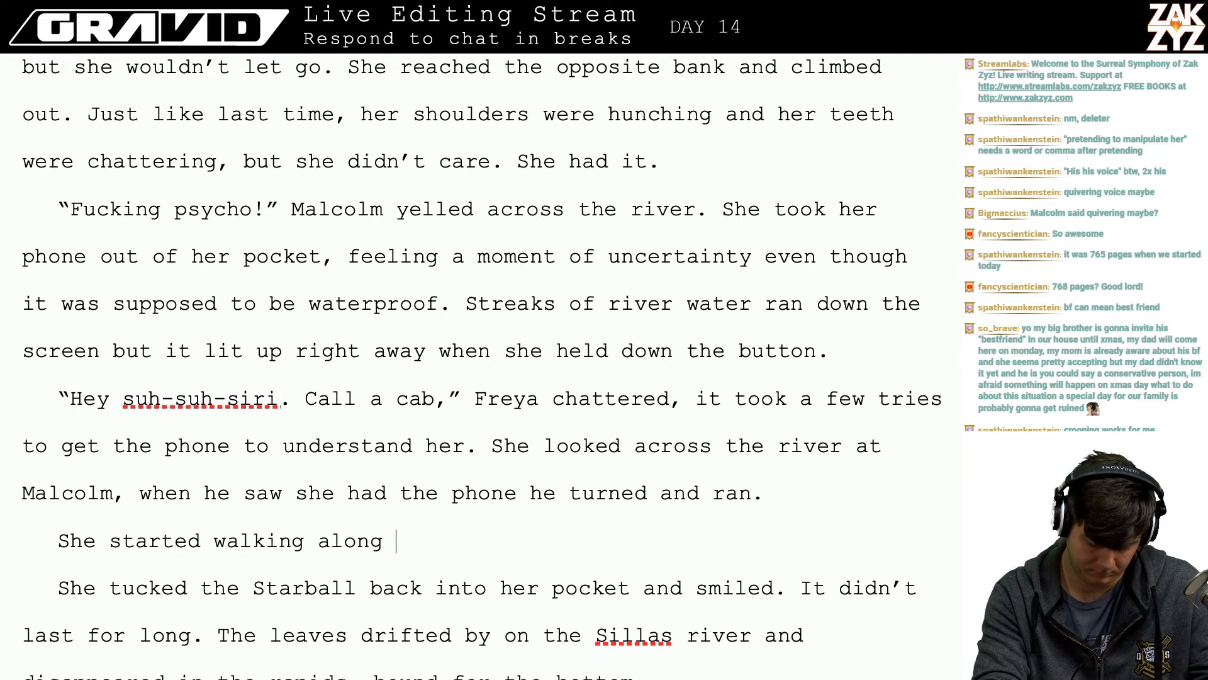
key("BackSpace")
key("BackSpace")
key("BackSpace")
key("BackSpace")
key("BackSpace")
key("BackSpace")
key("BackSpace")
key("BackSpace")
key("BackSpace")
key("BackSpace")
key("BackSpace")
key("BackSpace")
key("BackSpace")
key("BackSpace")
key("BackSpace")
key("BackSpace")
key("BackSpace")
key("BackSpace")
key("BackSpace")
key("BackSpace")
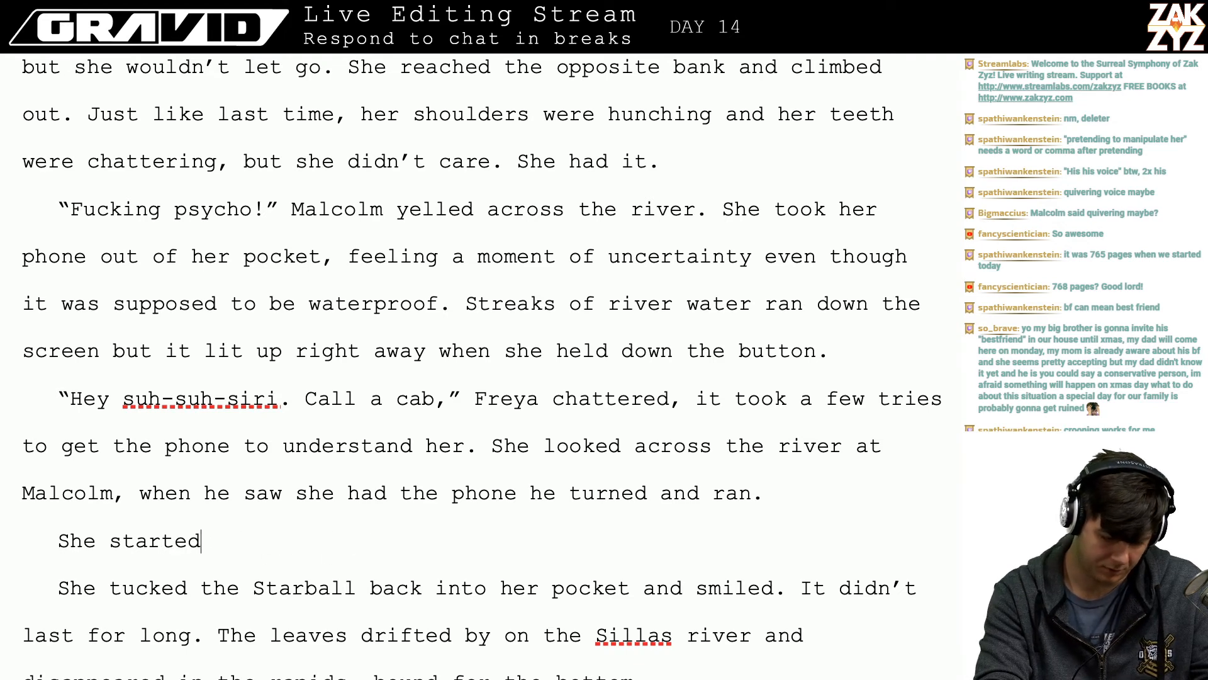
key("BackSpace")
key("BackSpace")
key("BackSpace")
key("BackSpace")
key("BackSpace")
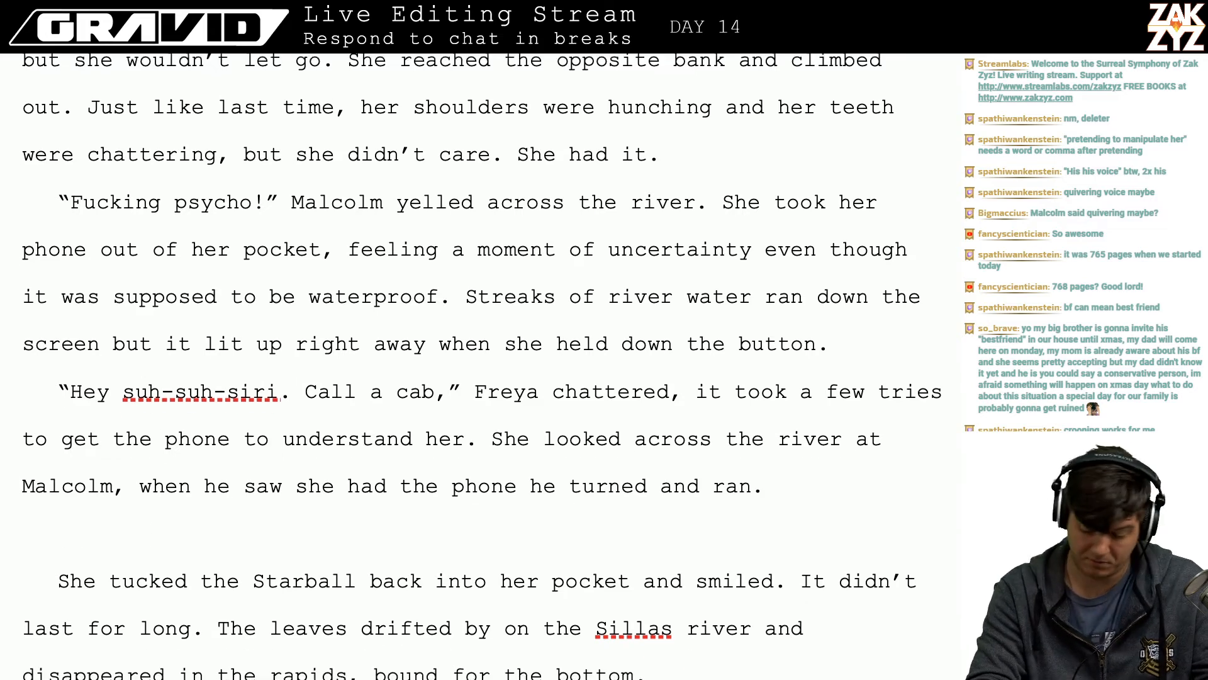
- Add "She bent down and shook her hand in the river, washing the mud off the Starball." after "She had it." before Malcolm's yell
scroll(478, 365, "up", 2)
scroll(478, 365, "up", 2)
scroll(897, 264, "up", 1)
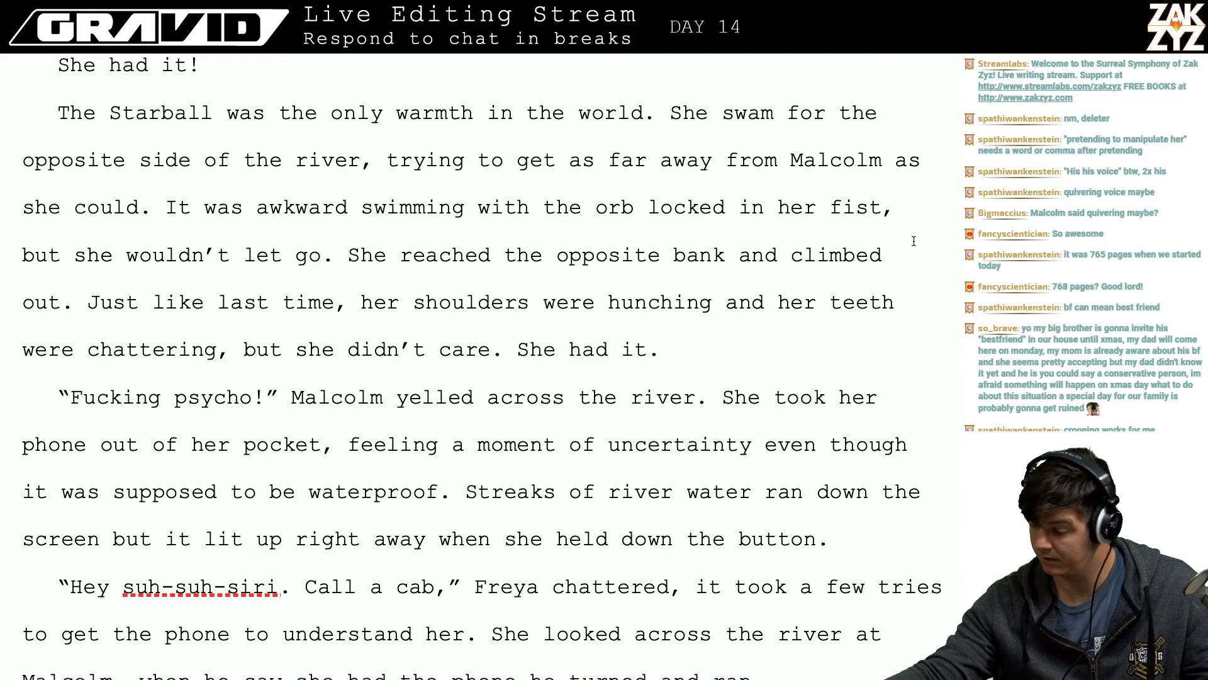
scroll(914, 241, "down", 1)
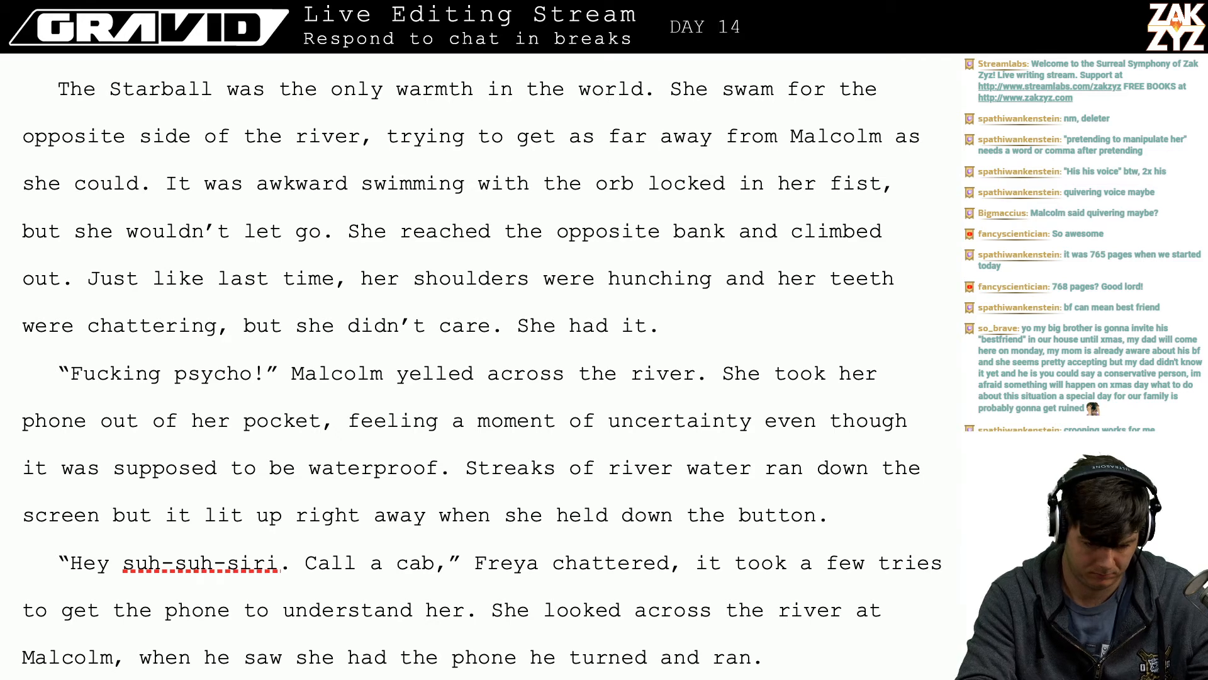
type("She l")
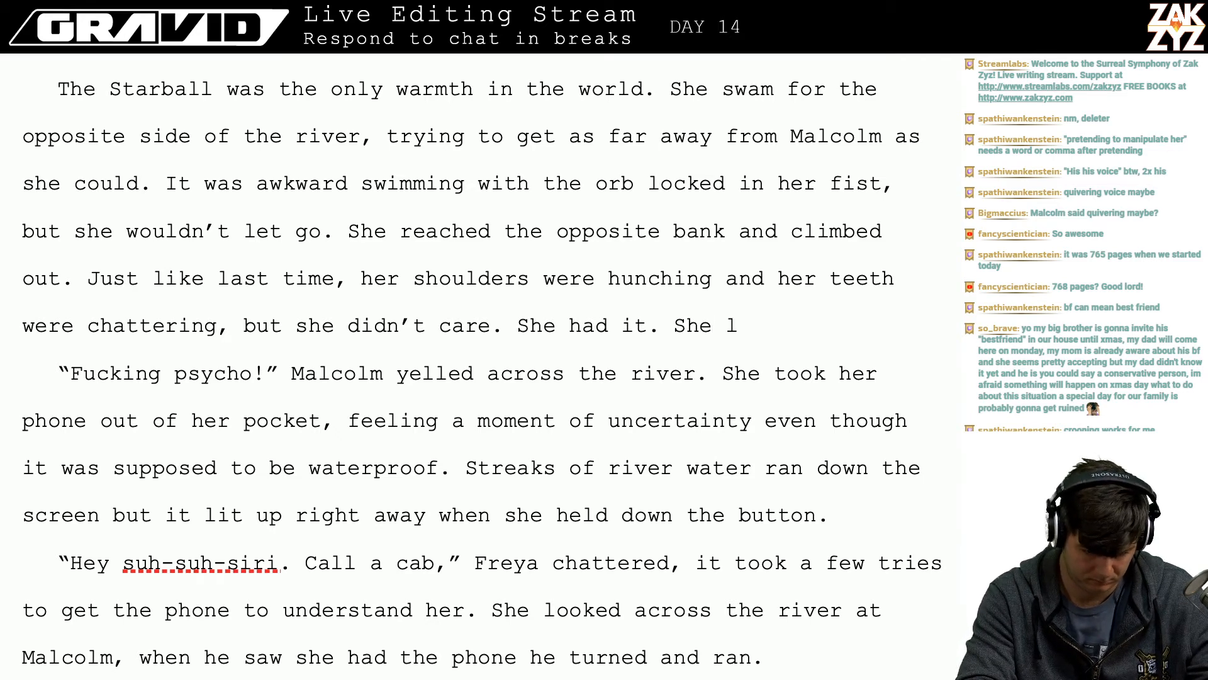
key("BackSpace")
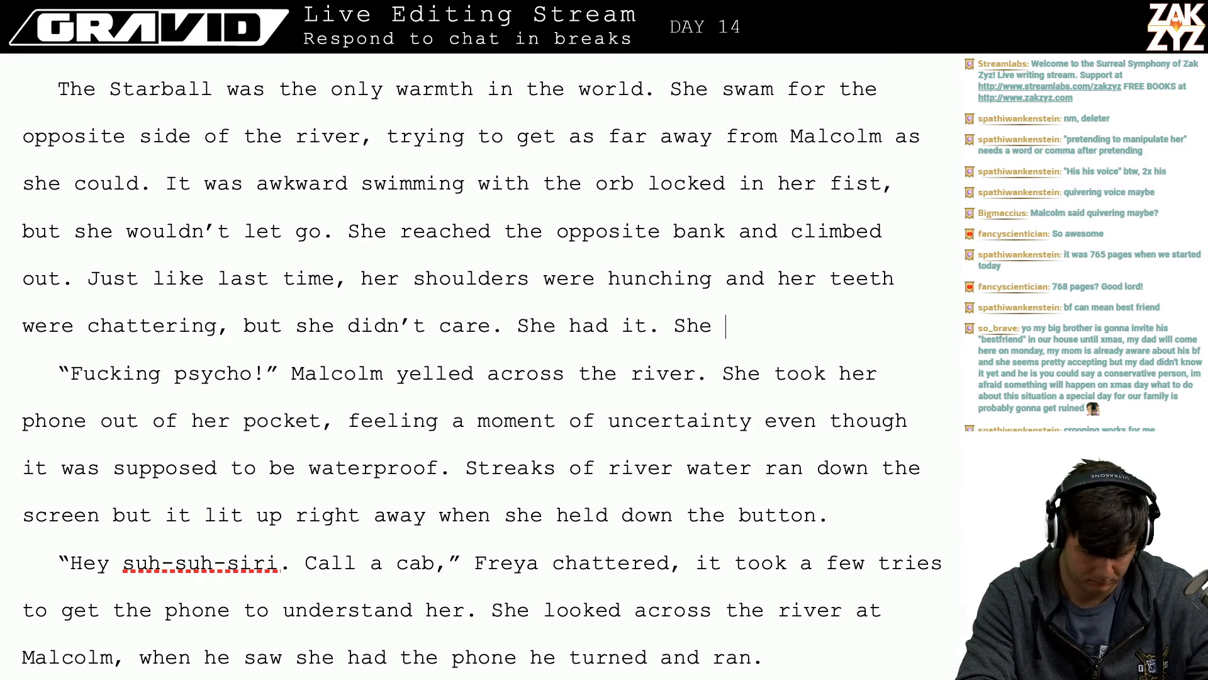
type("bent do")
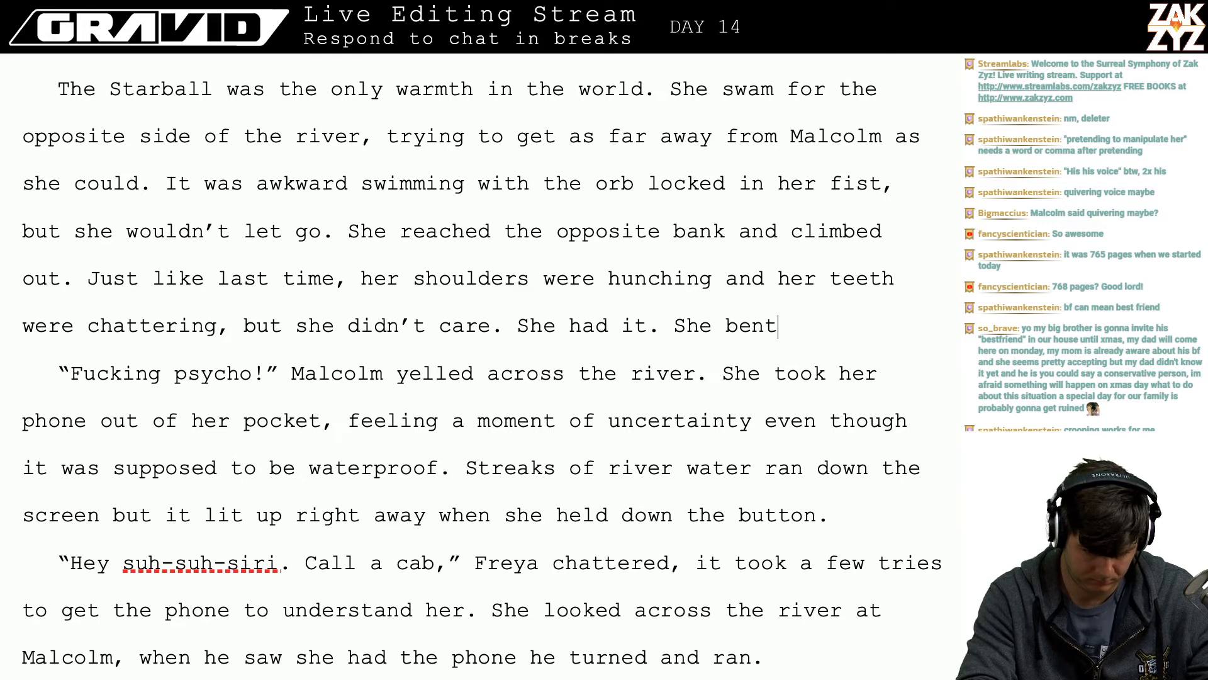
key("BackSpace")
type("own b")
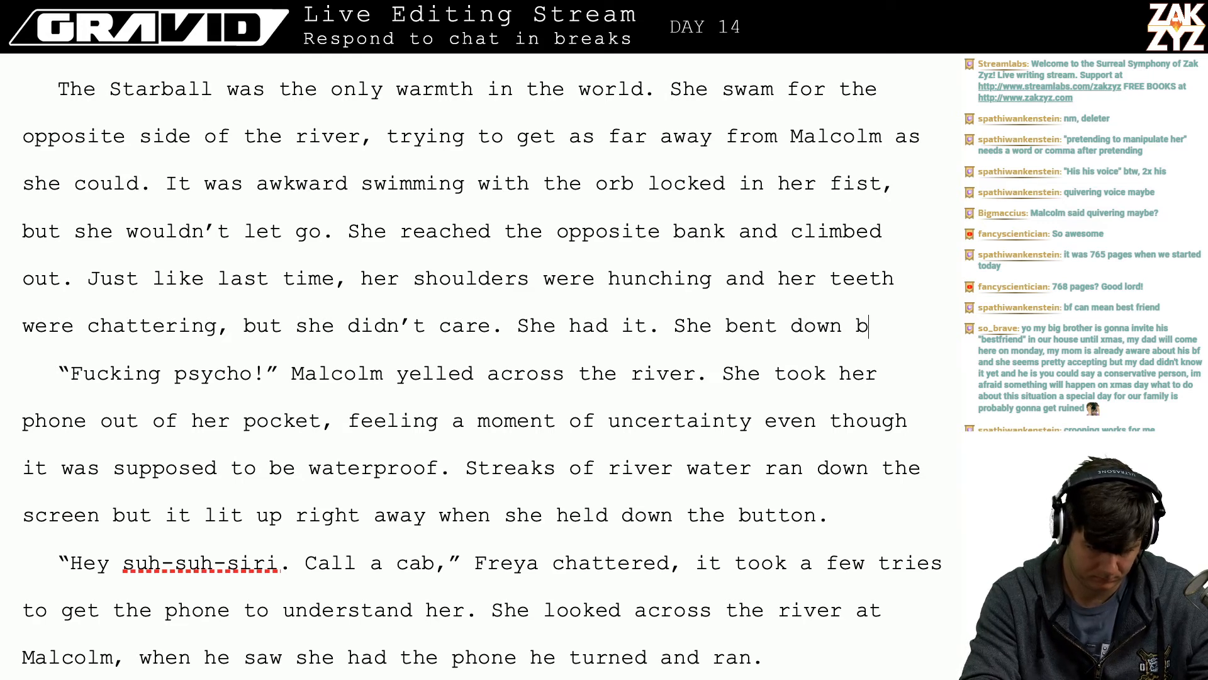
key("BackSpace")
key("BackSpace")
type("and ")
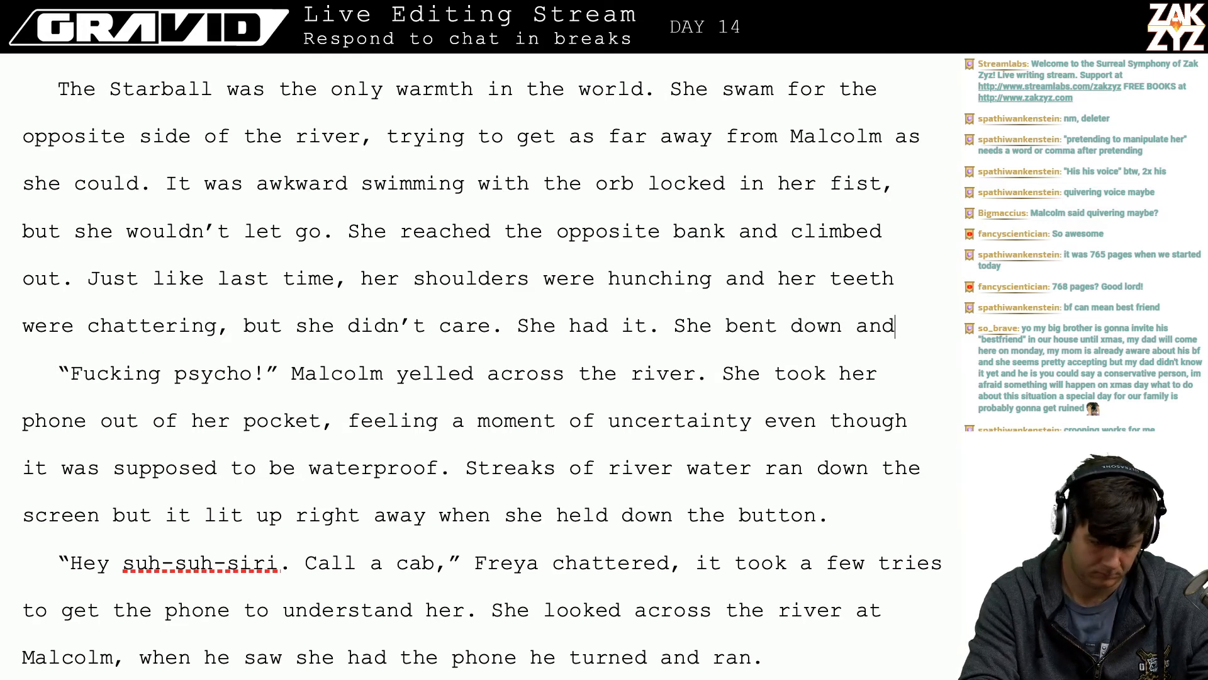
type("sh")
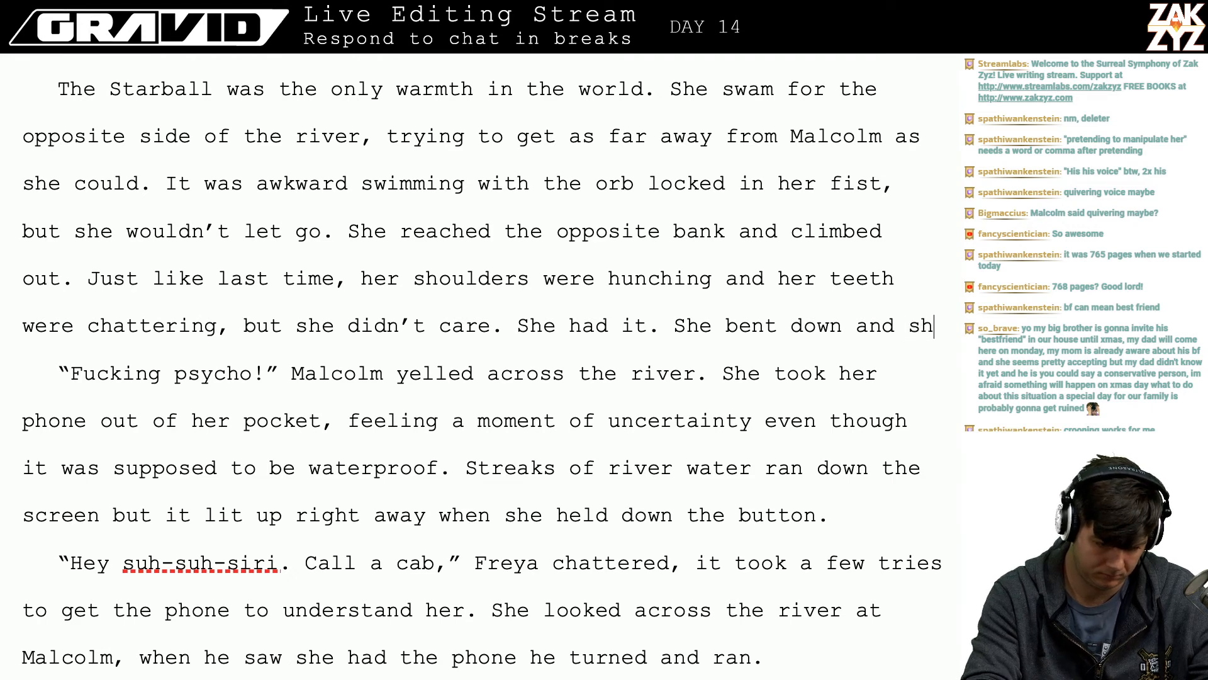
type("ook her hand in t")
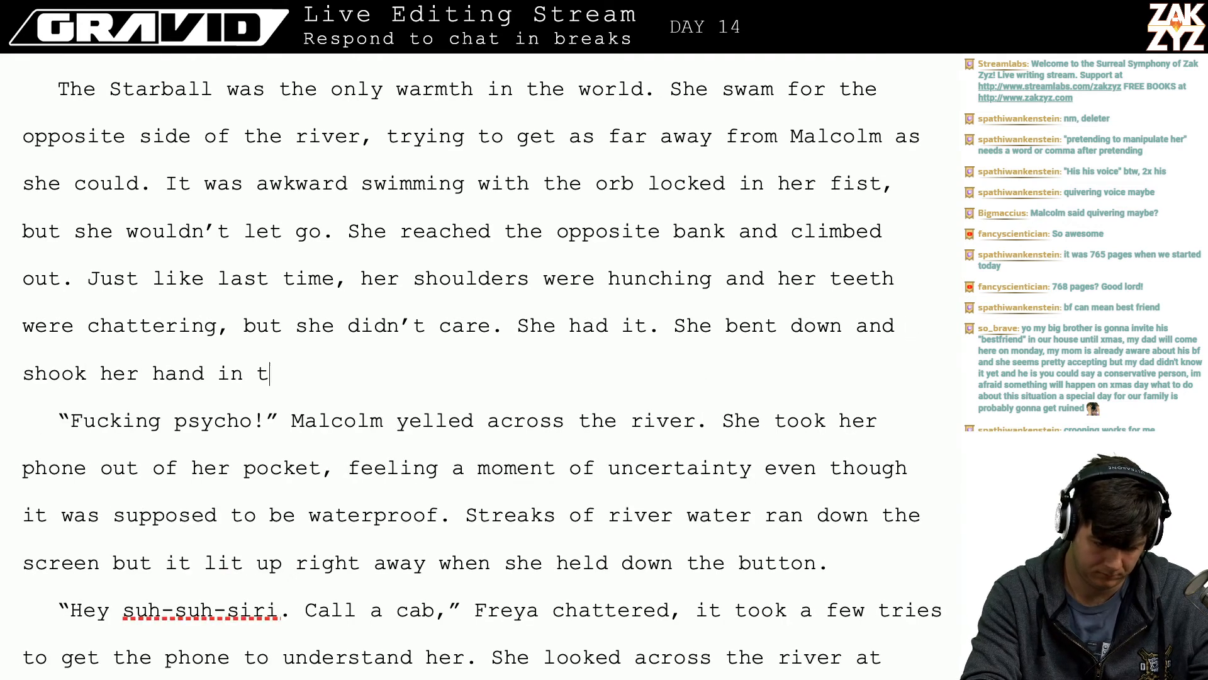
type("he river, washing th")
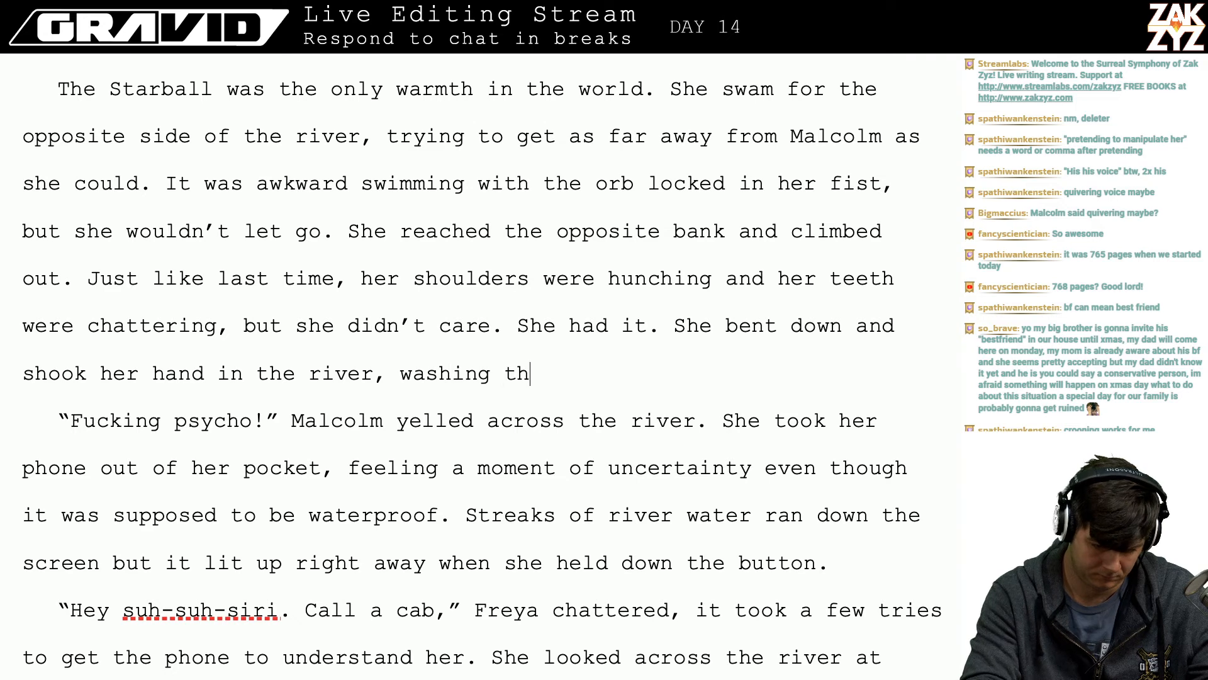
type("e mud off the Starball.")
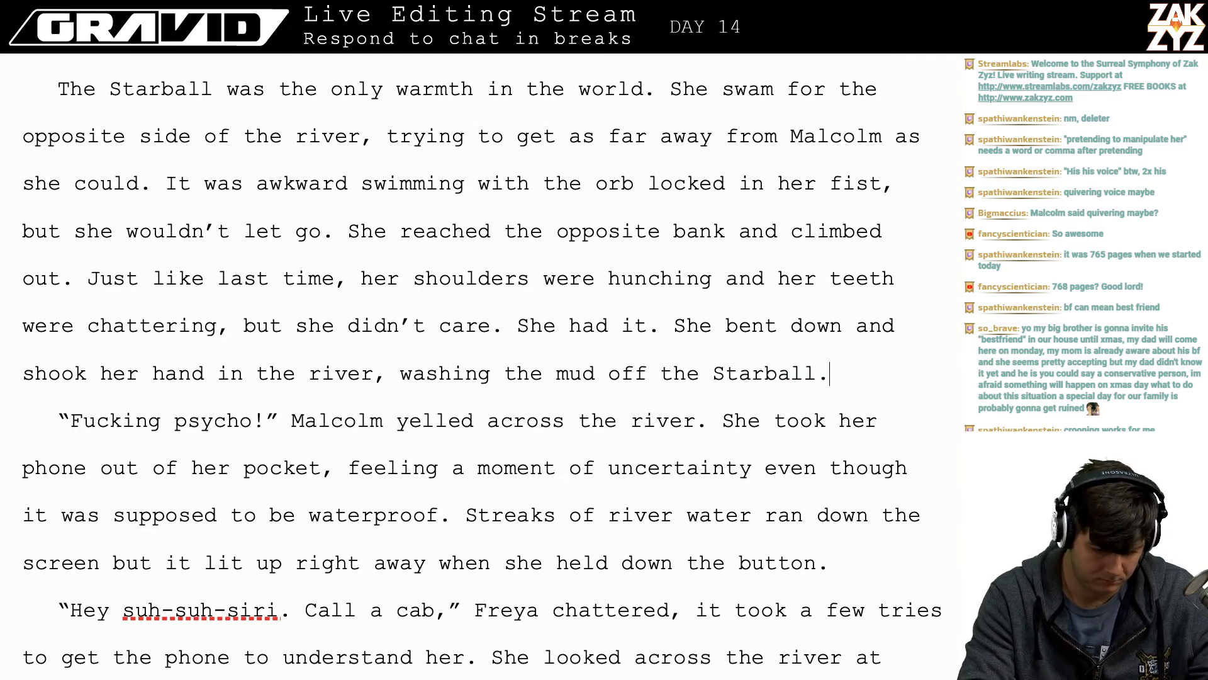
key("Right")
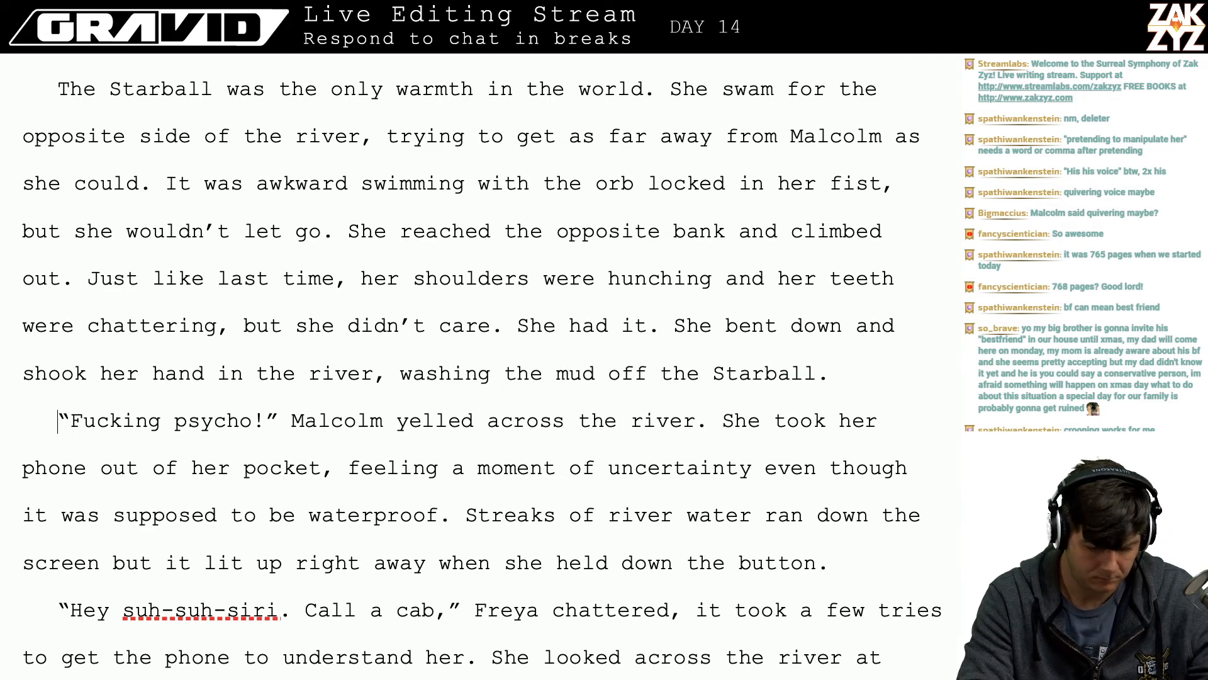
- Extend the sentence about Malcolm yelling across the river with ", and she looked back at him."
key("Up")
key("Left")
key("Up")
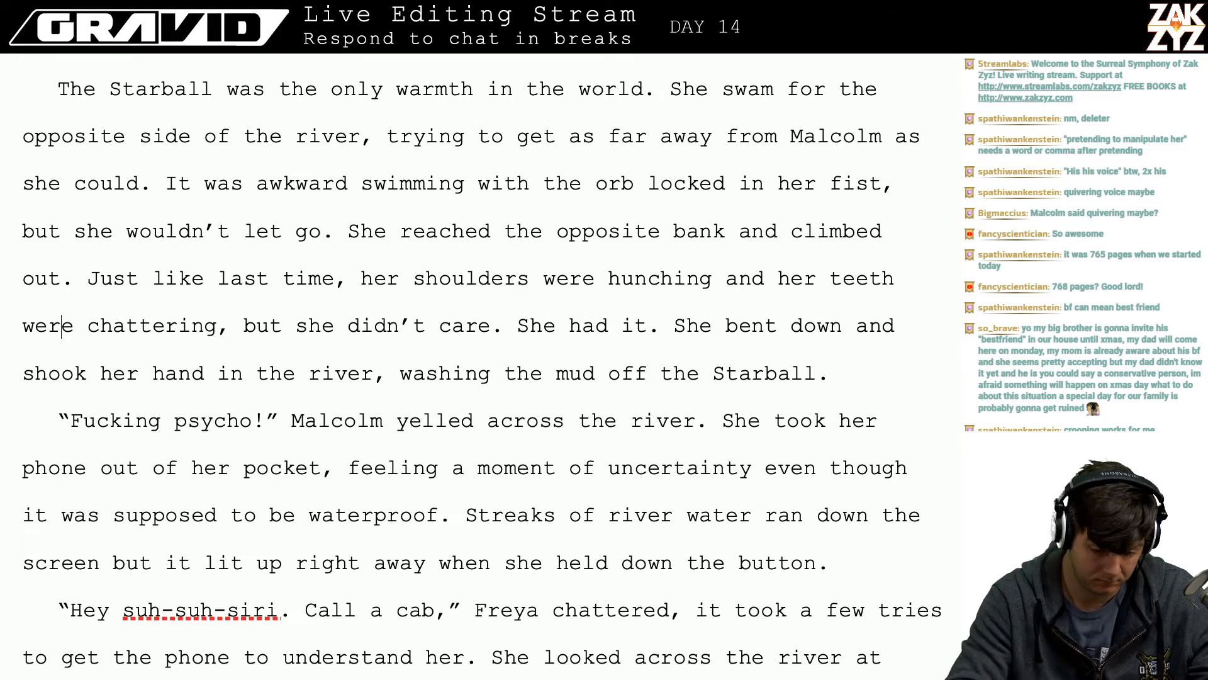
key("Right")
left_click(697, 420)
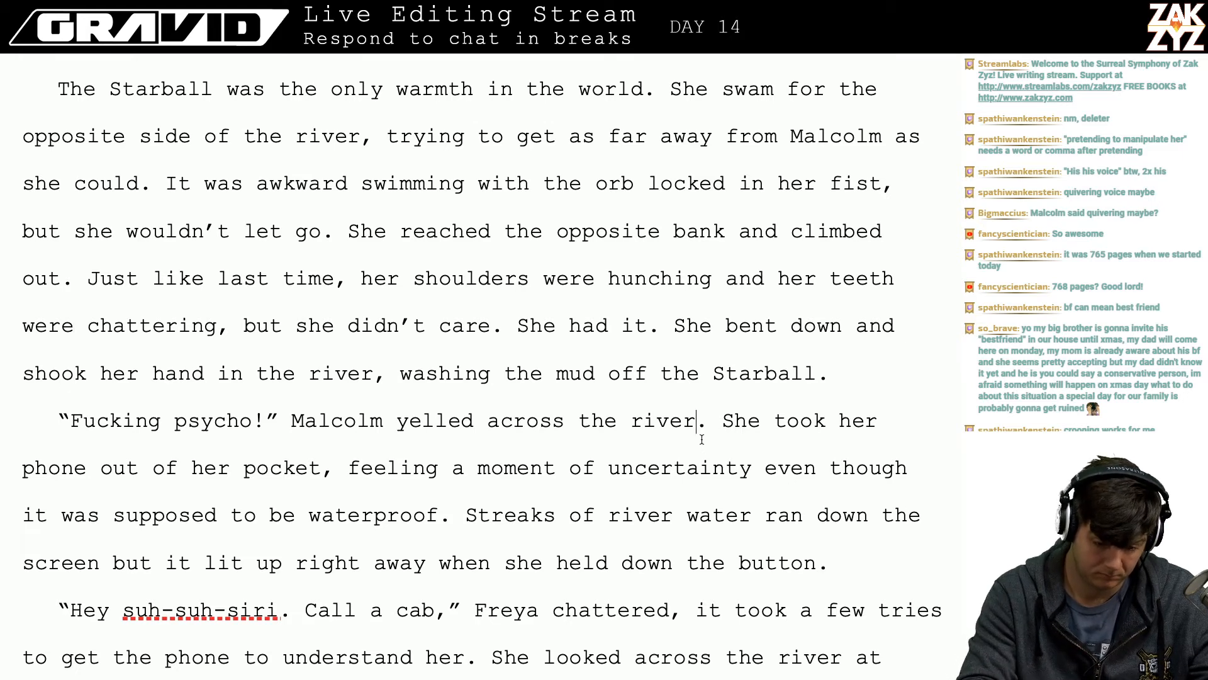
key("Right")
key("BackSpace")
type(", and ")
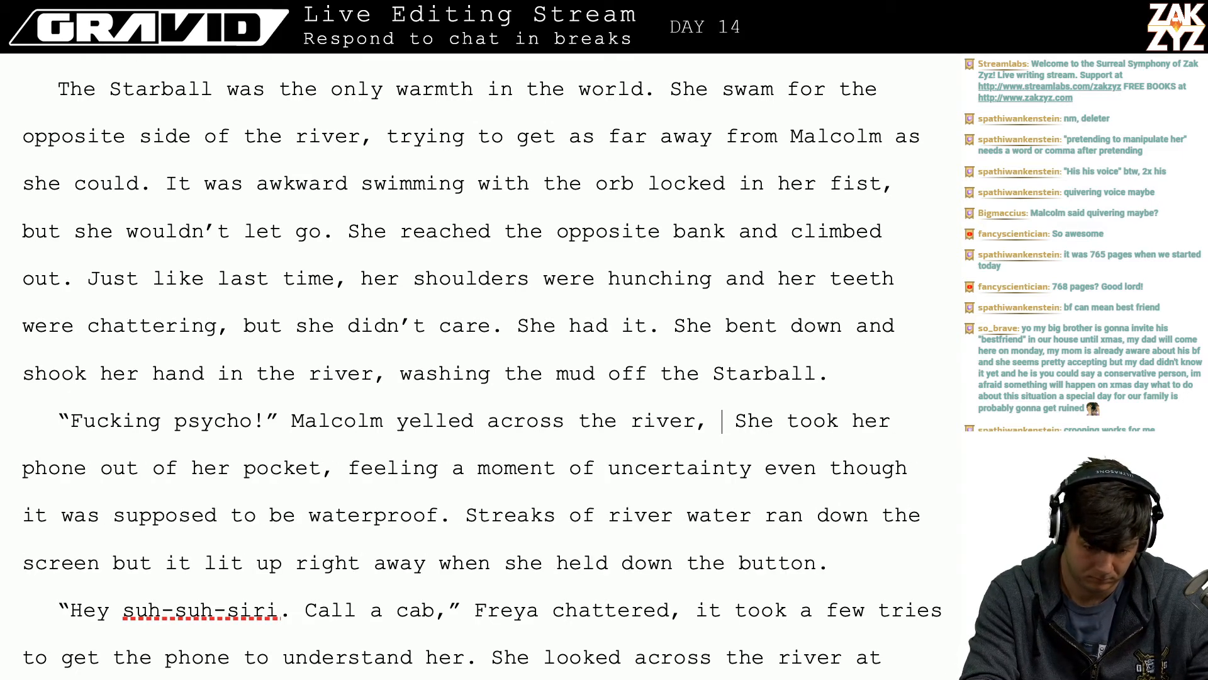
type("she looked back a")
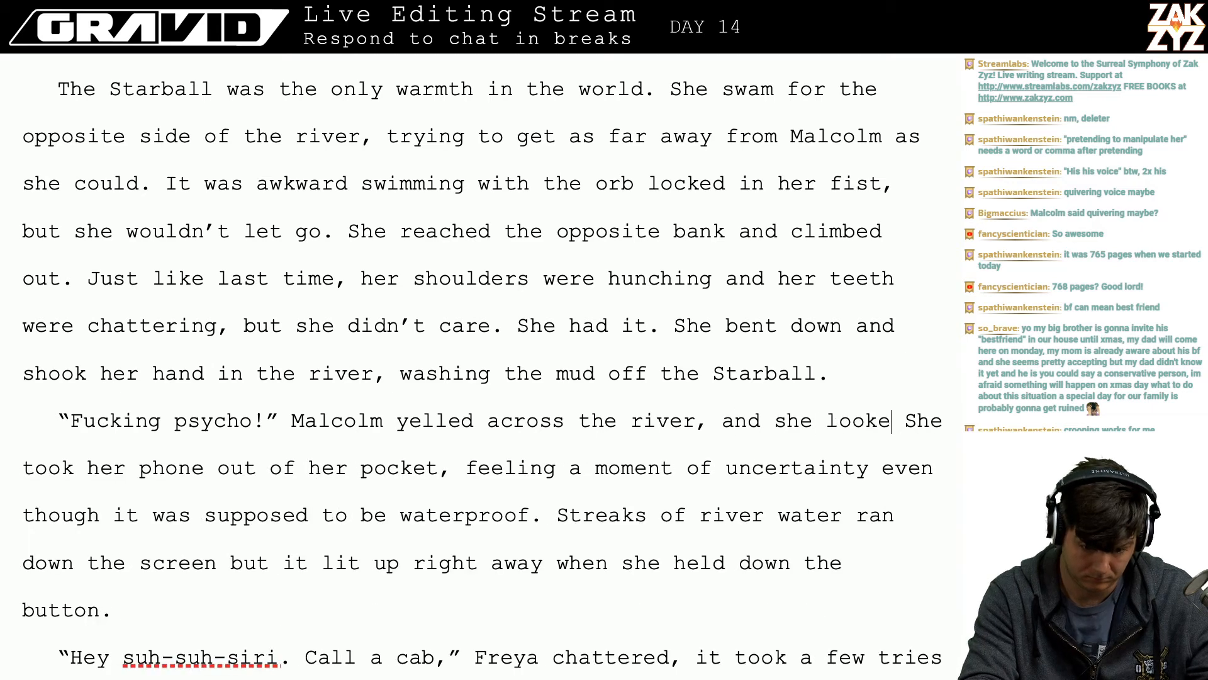
type("t him.  She took her phone out of her pocket, feeling a moment")
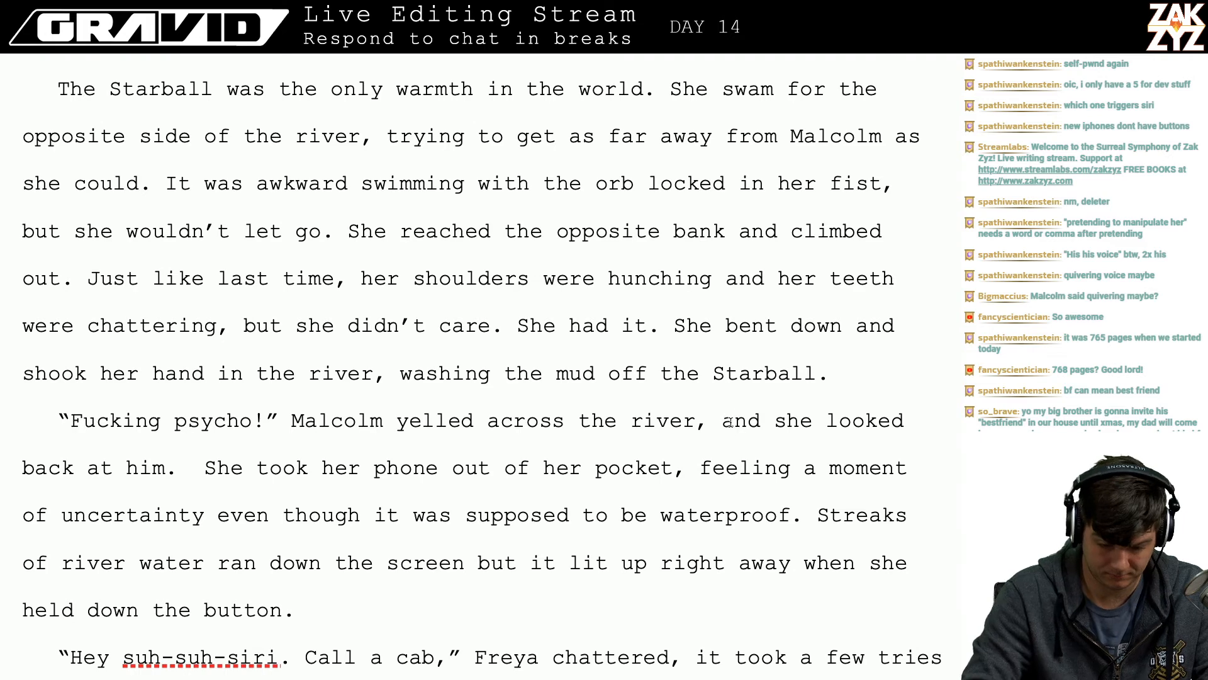
- Move "and she looked back at him." onto a new paragraph and continue Malcolm's yell sentence with "she stood up and looked back at him,"
left_click(724, 420)
key("Return")
type("S")
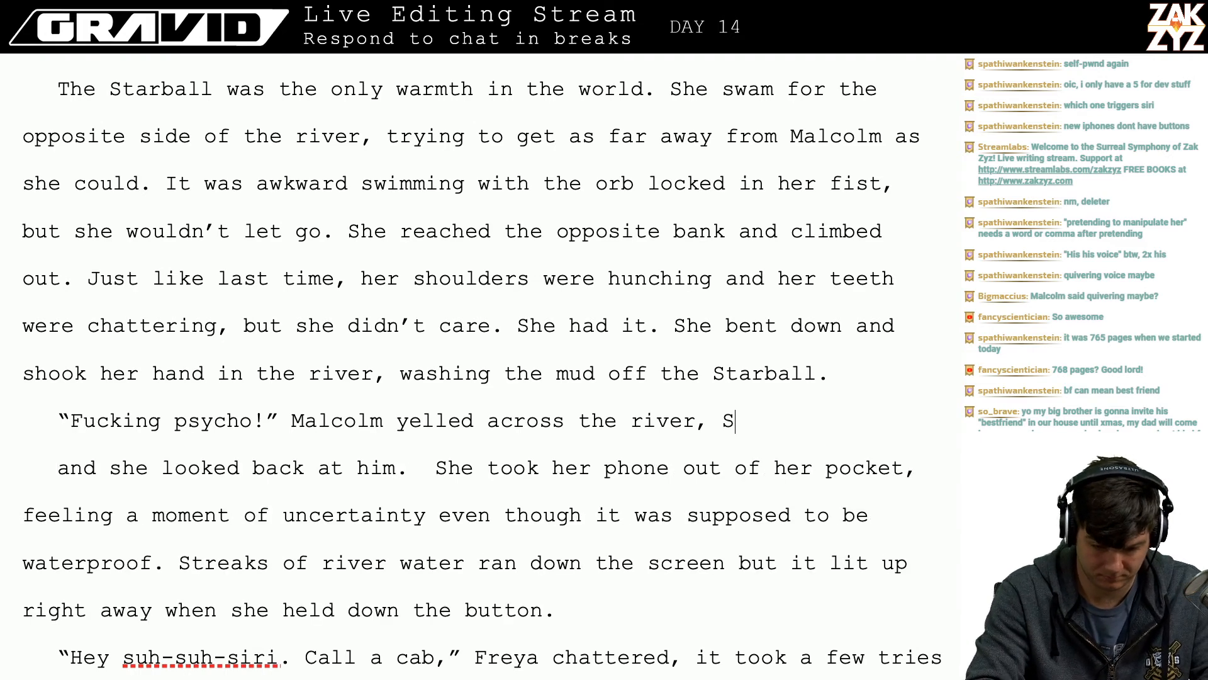
type("he stood u")
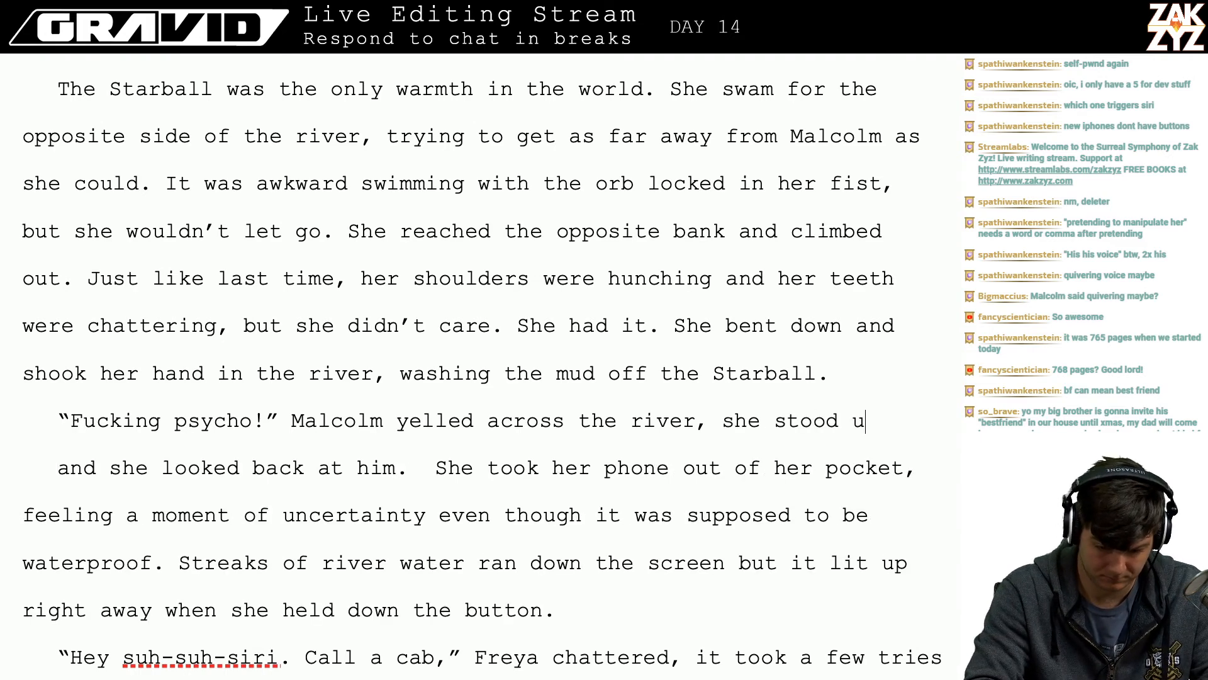
type("p and looked ba")
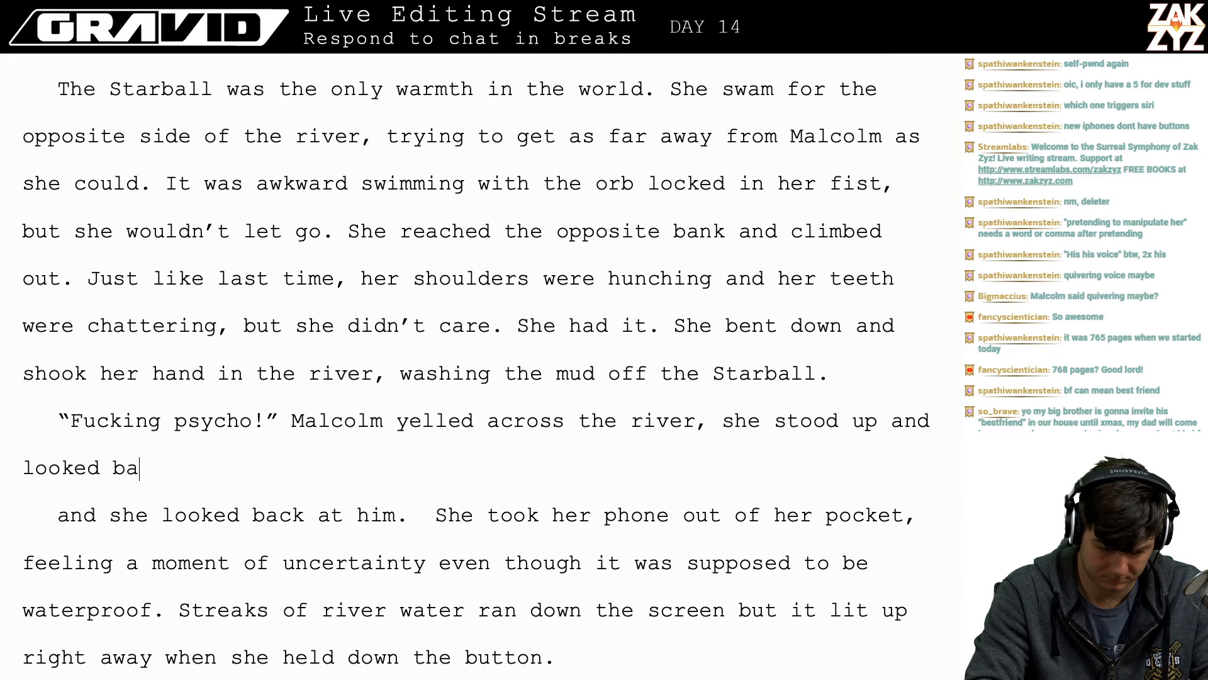
type("ck at him, H")
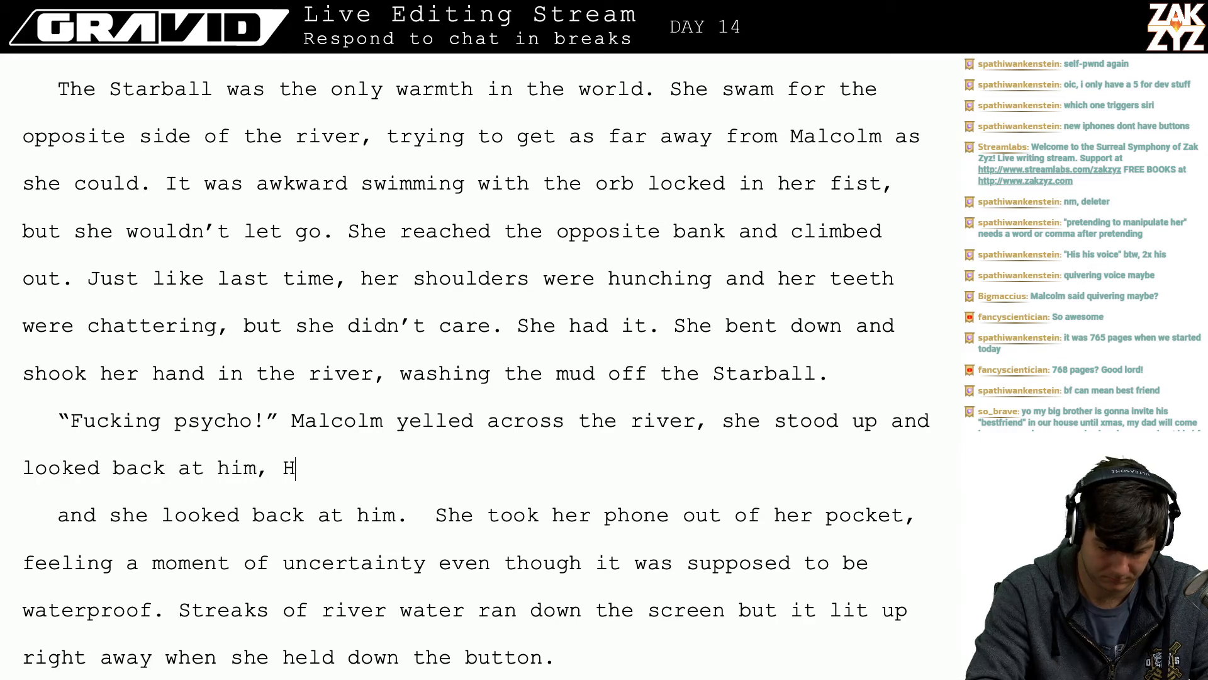
- Continue the sentence after "looked back at him," with "holding up the Starball"
key("BackSpace")
type("holding ")
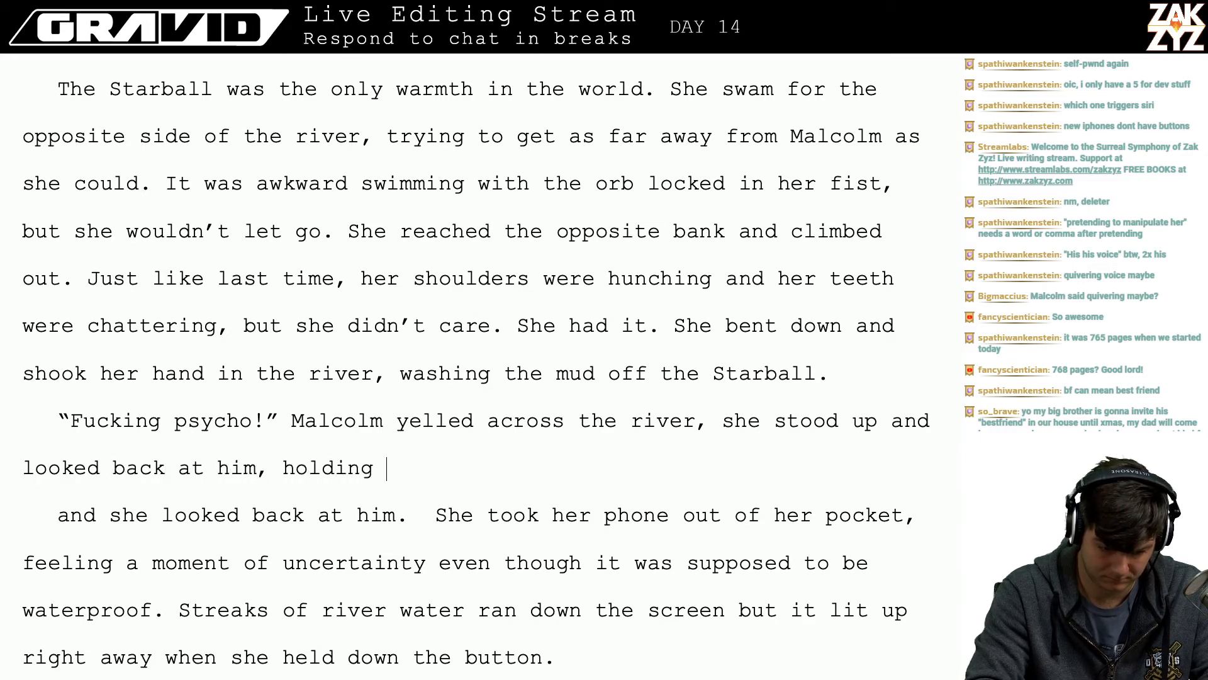
type("up the marble")
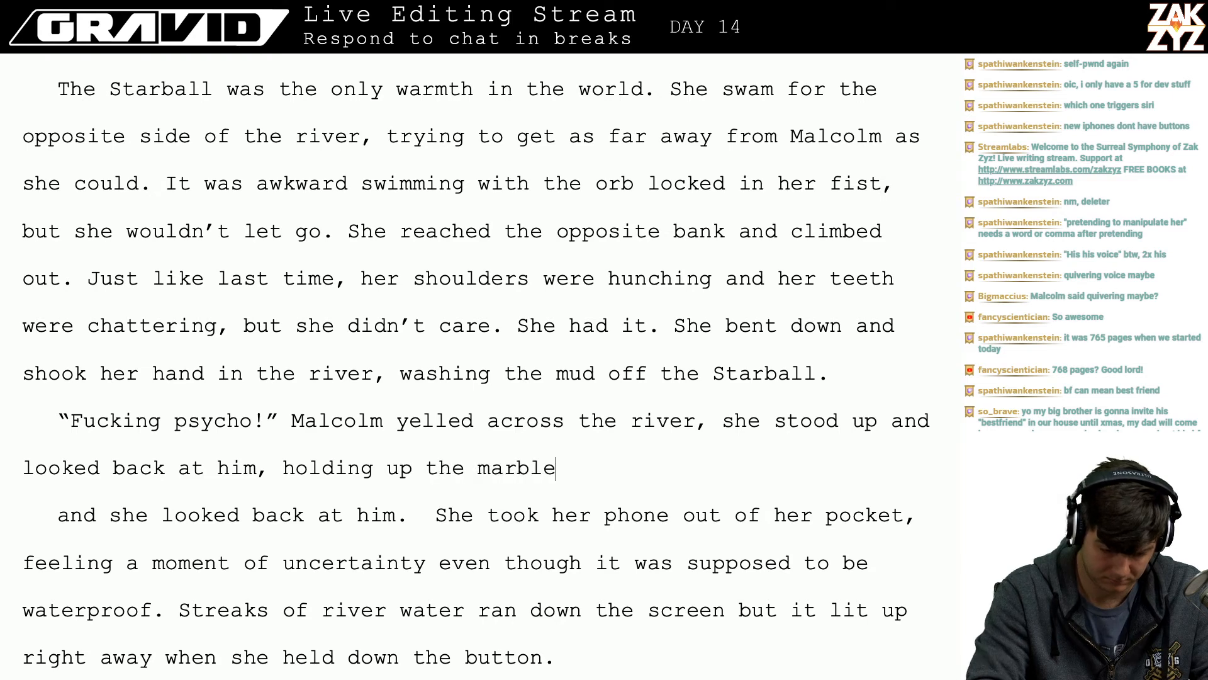
type(".")
key("BackSpace")
key("BackSpace")
key("BackSpace")
key("BackSpace")
key("BackSpace")
key("BackSpace")
key("BackSpace")
key("BackSpace")
type("STra")
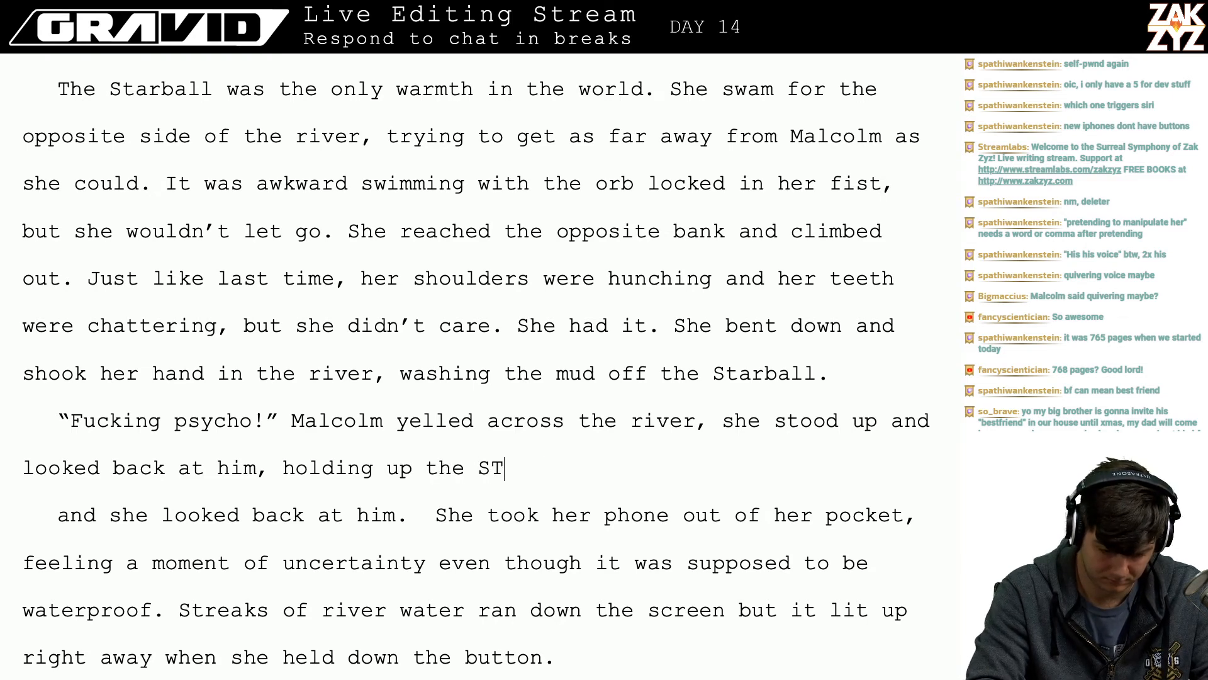
key("BackSpace")
key("BackSpace")
key("BackSpace")
type("tarball")
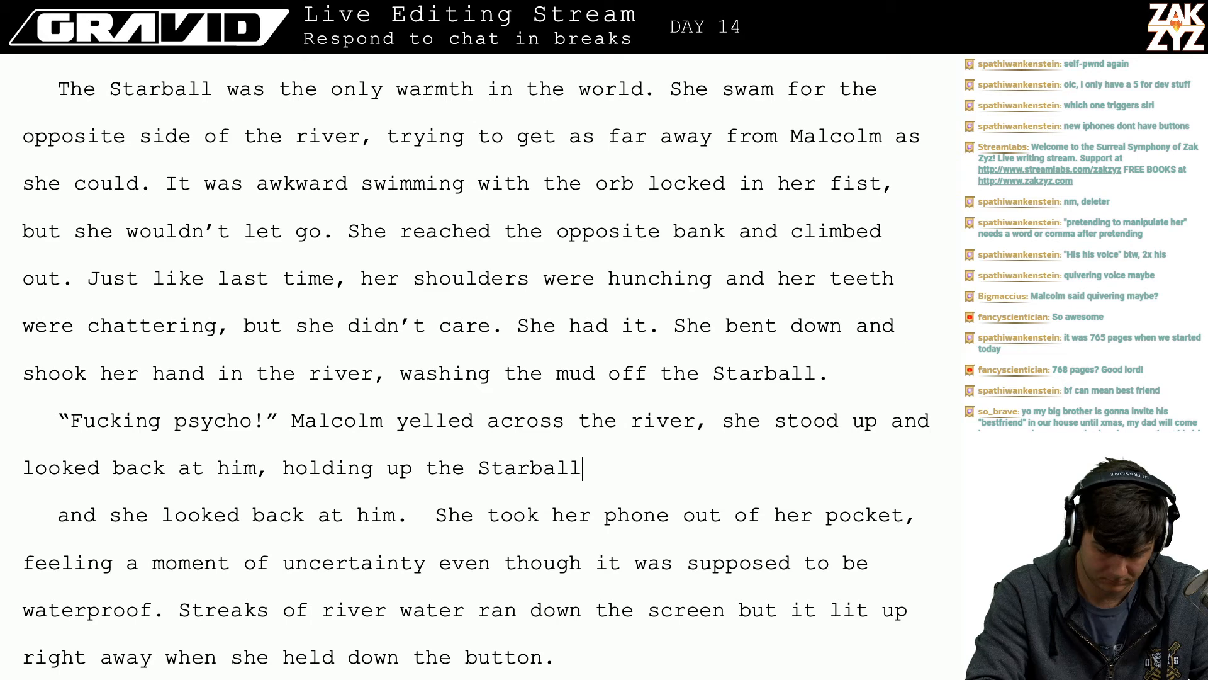
- Finish the sentence with ", then she flipped him off." and insert a paragraph break
type(", then she flipped")
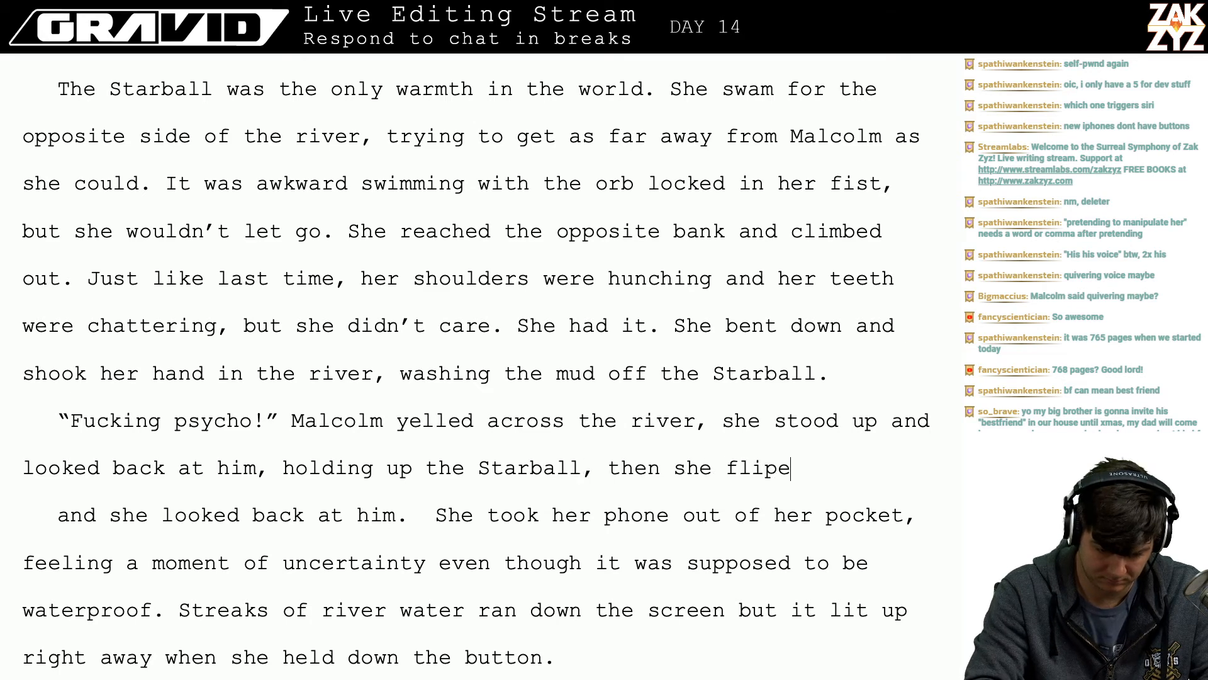
type(" him off.")
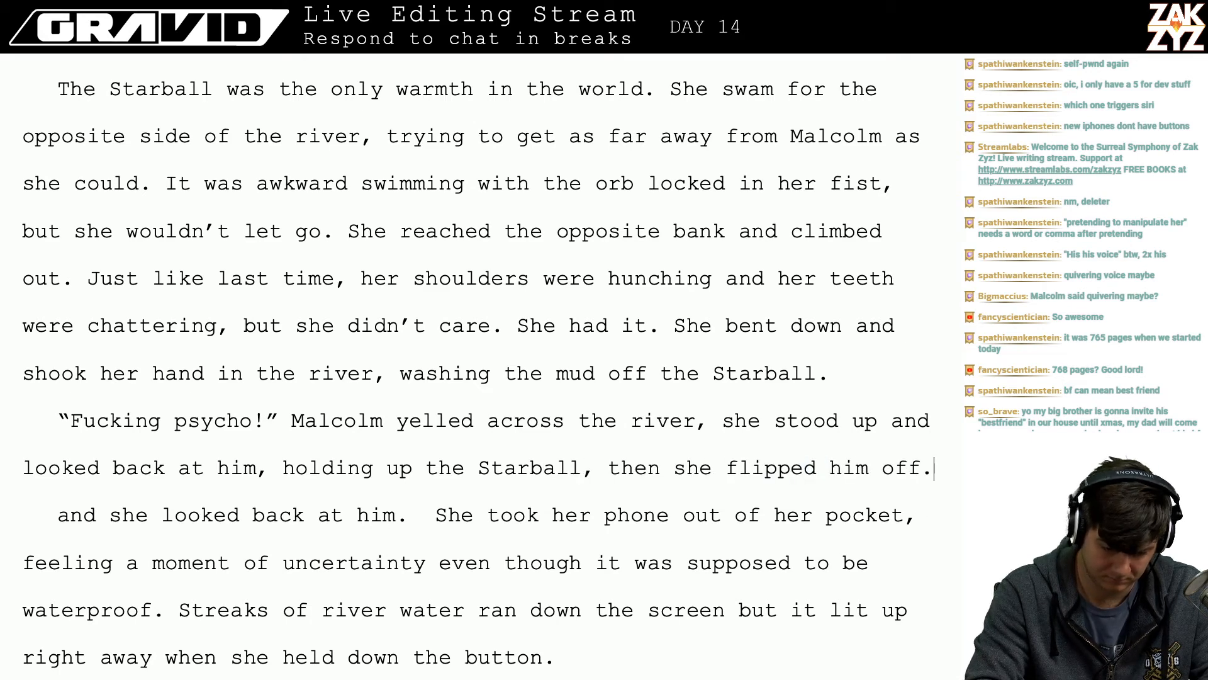
key("Return")
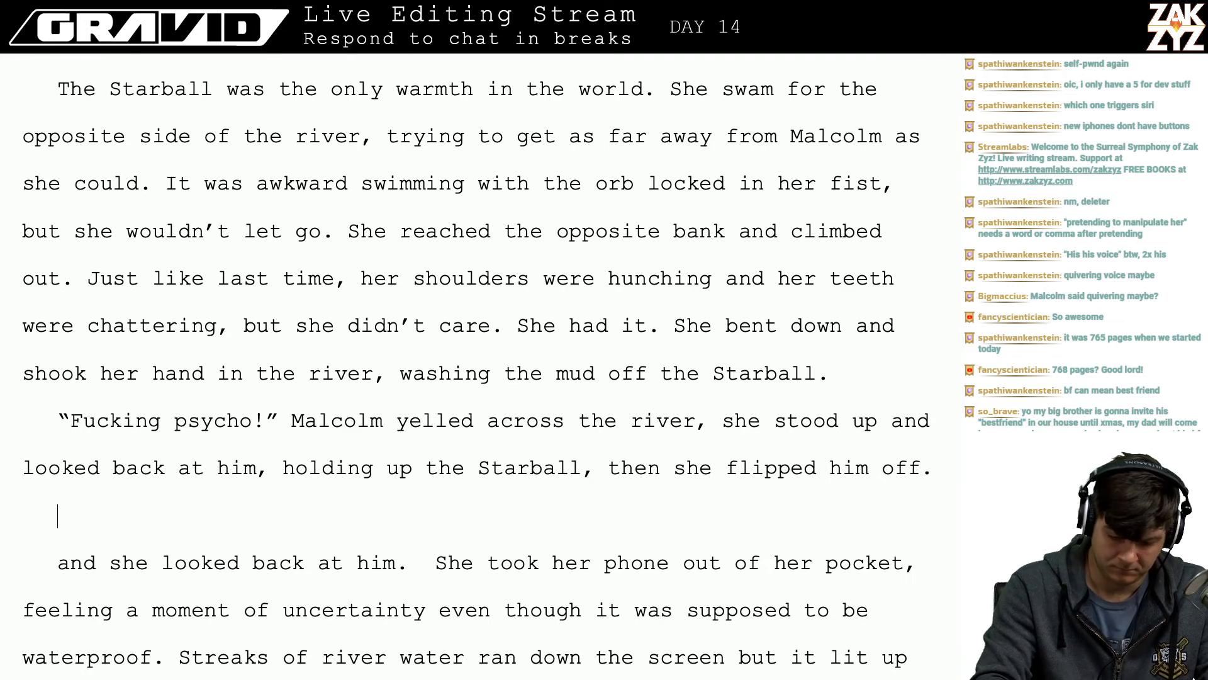
key("shift+Return")
type("She took her")
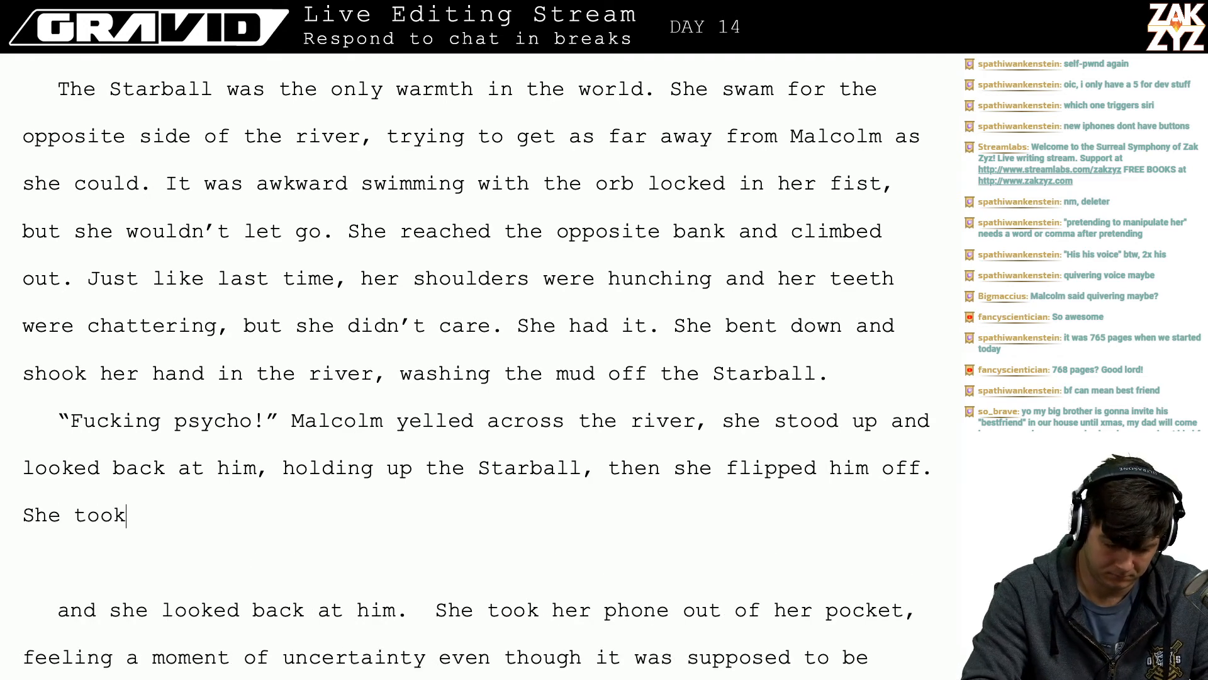
key("BackSpace")
key("BackSpace")
key("BackSpace")
key("BackSpace")
key("BackSpace")
key("BackSpace")
key("BackSpace")
key("BackSpace")
key("BackSpace")
key("BackSpace")
key("BackSpace")
key("BackSpace")
key("BackSpace")
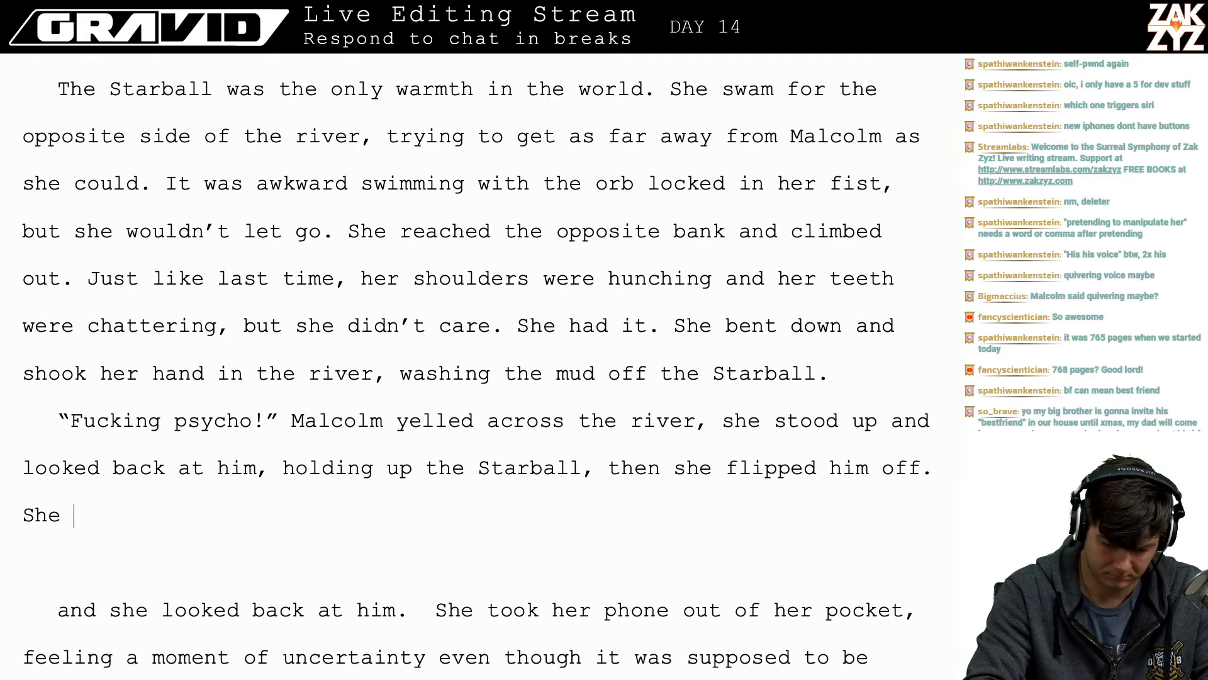
key("shift+Return")
type("With")
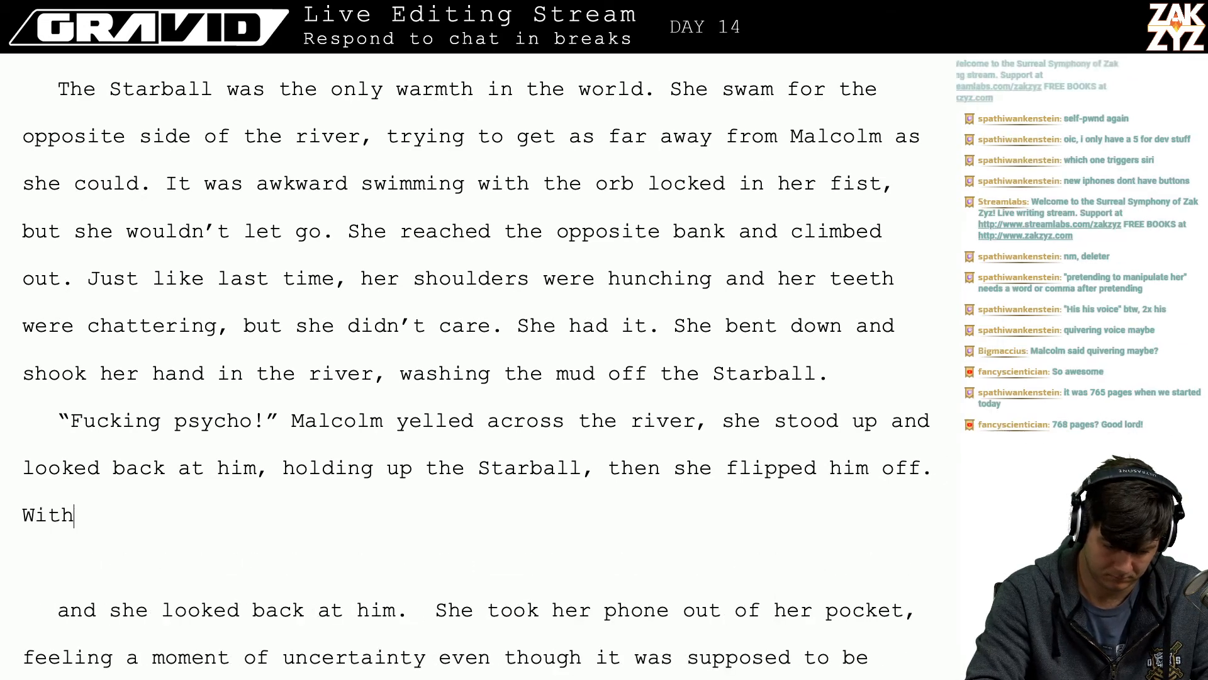
key("BackSpace")
key("BackSpace")
key("BackSpace")
key("BackSpace")
key("BackSpace")
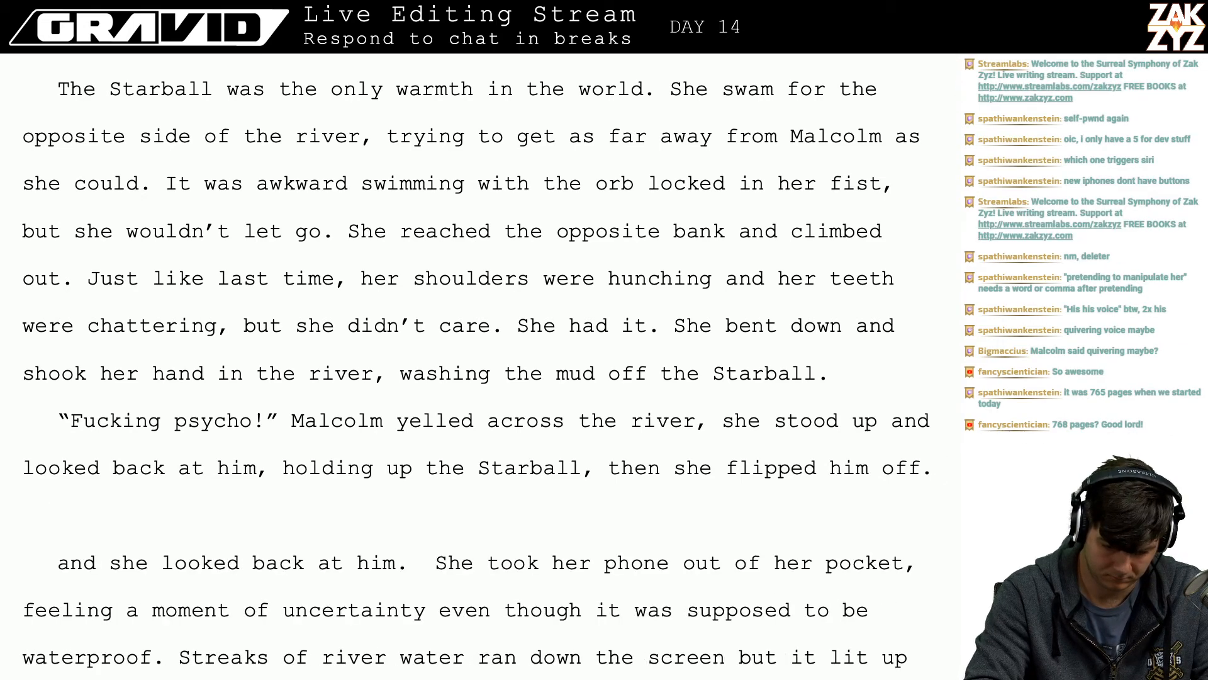
key("shift+Return")
type("W")
key("BackSpace")
key("BackSpace")
key("shift+Return")
type("She sl")
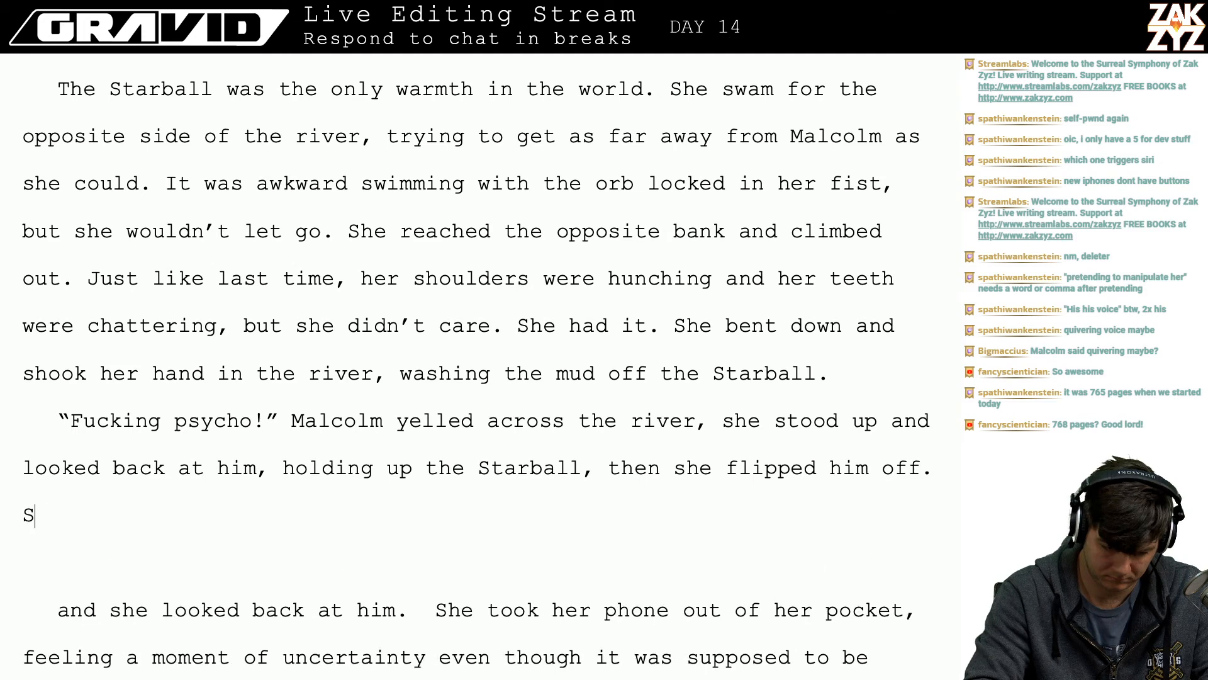
key("BackSpace")
key("BackSpace")
key("BackSpace")
key("BackSpace")
key("BackSpace")
key("BackSpace")
key("BackSpace")
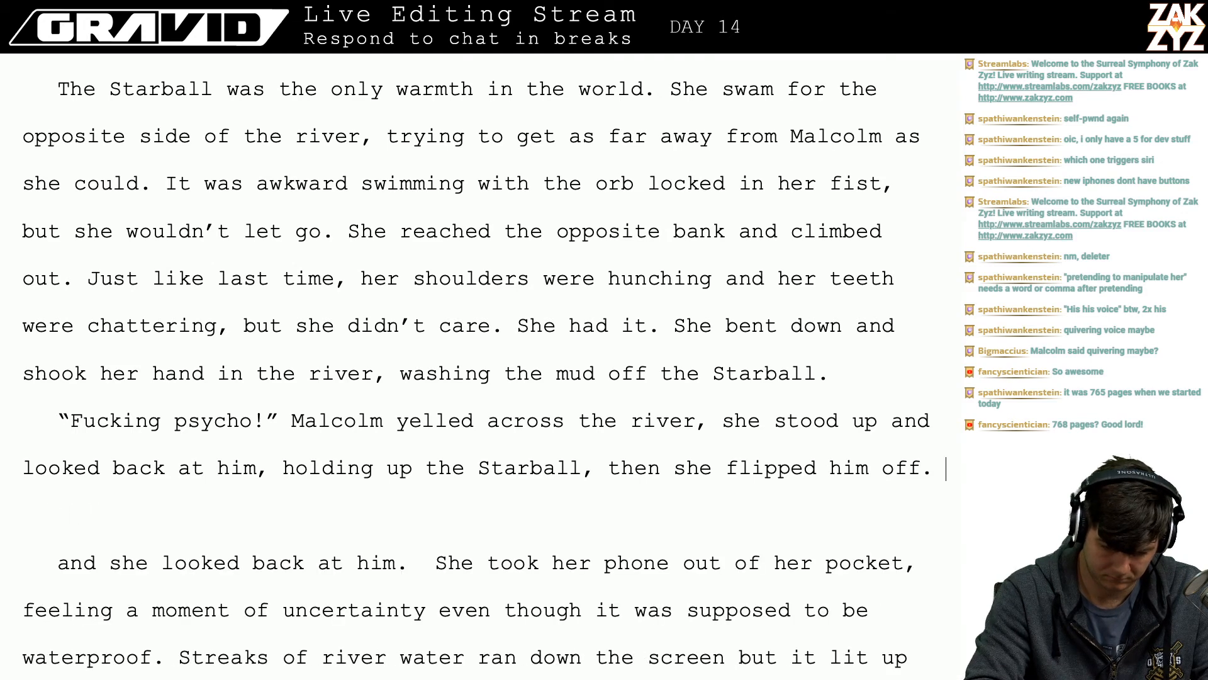
- Add "She slipped the Starball into the pocket of her soaked jeans and" after "flipped him off."
key("shift+Return")
type("She slippe")
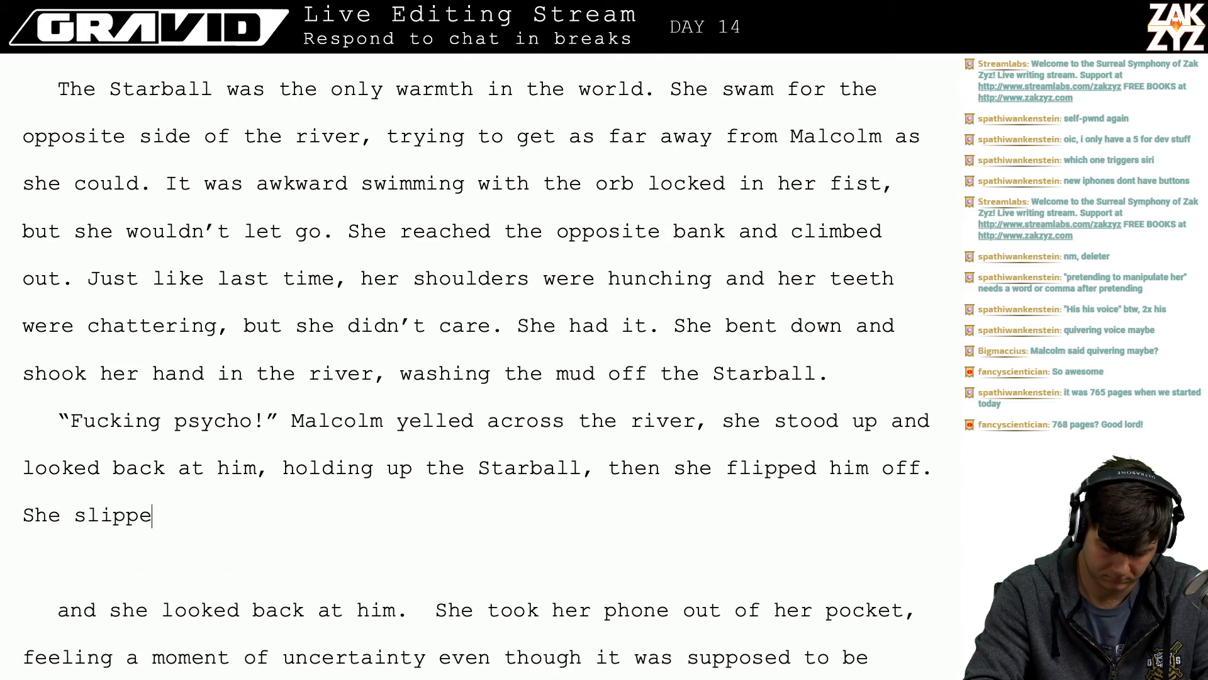
type("d the stab")
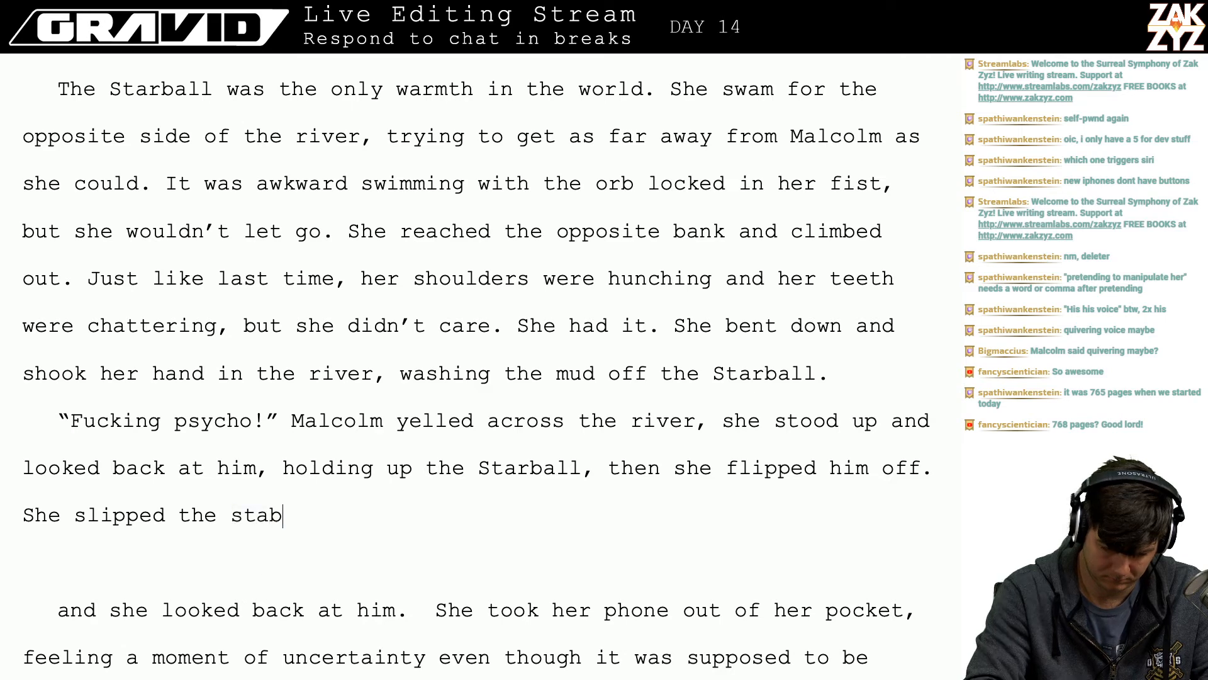
key("BackSpace")
key("BackSpace")
key("BackSpace")
key("BackSpace")
type("STar")
key("BackSpace")
key("BackSpace")
key("BackSpace")
type("t")
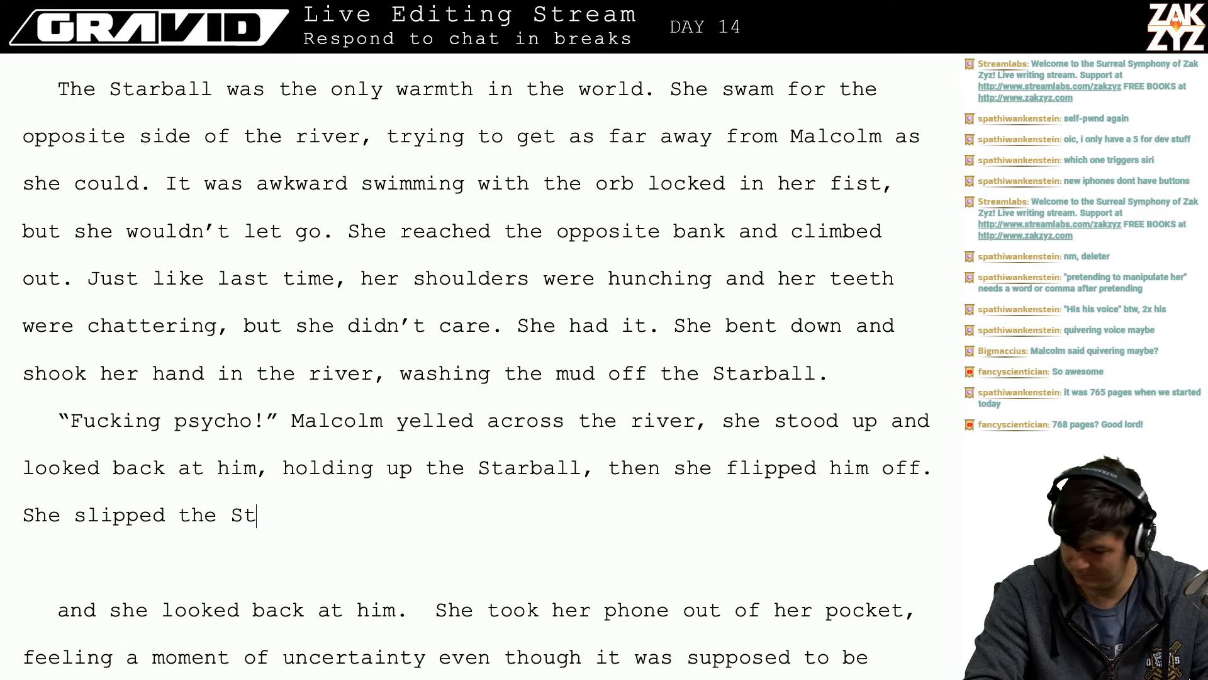
type("arball into the p")
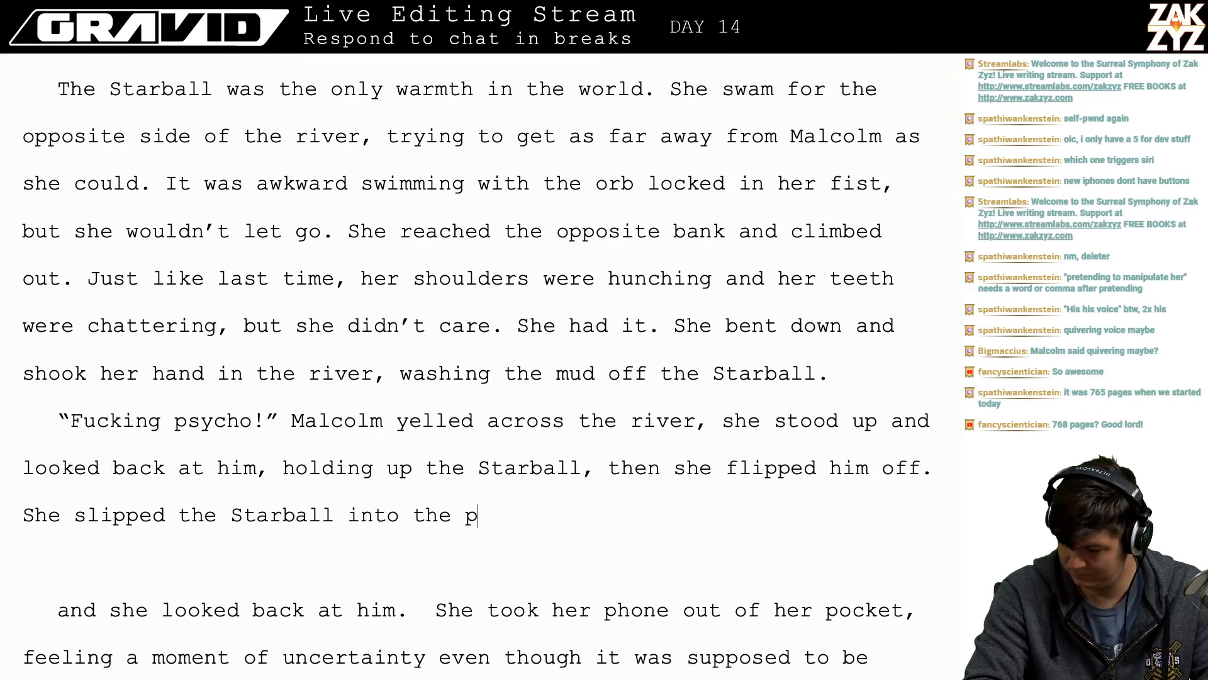
type("ocket of her soa")
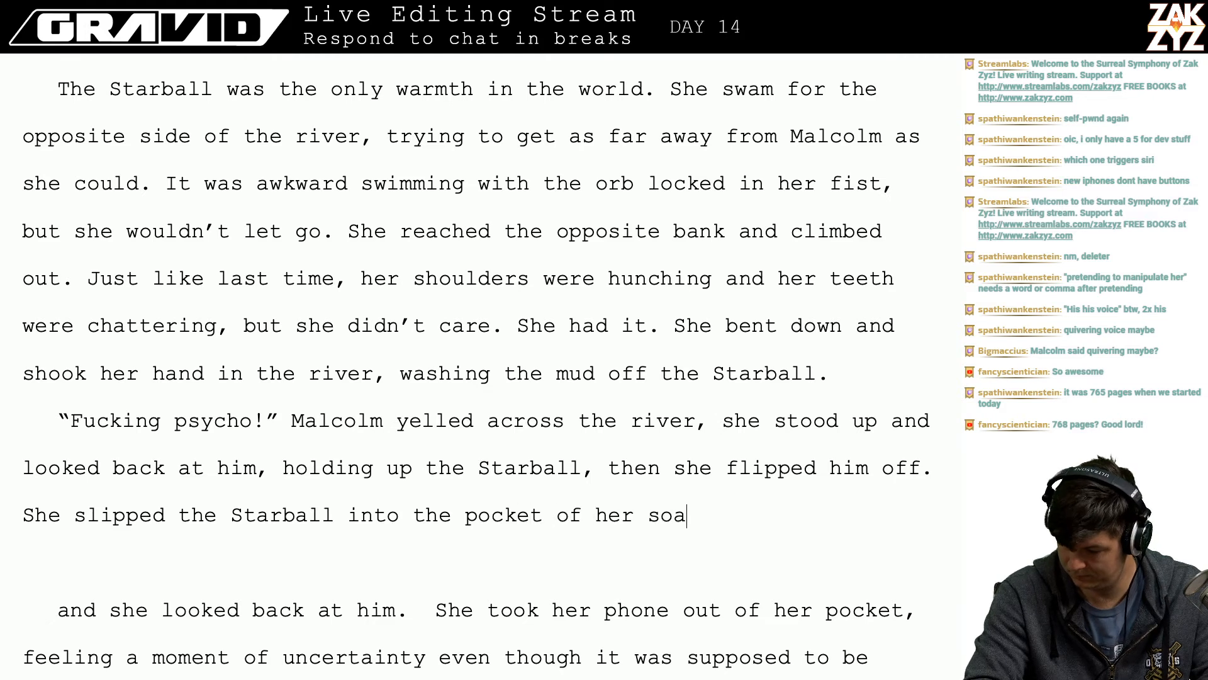
type("ked jeans and")
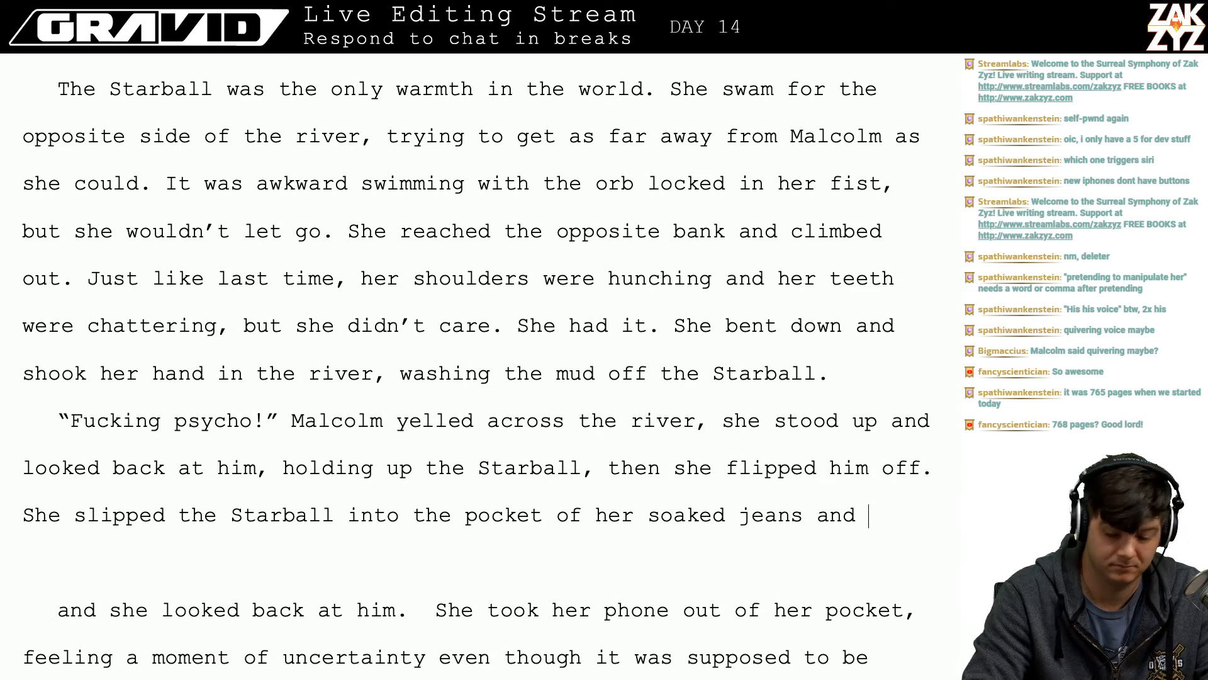
- Trim the new sentence to "She slipped the Starball into the pocket of her", removing "soaked jeans and"
key("BackSpace")
key("BackSpace")
key("BackSpace")
key("BackSpace")
key("BackSpace")
key("BackSpace")
key("BackSpace")
key("BackSpace")
key("BackSpace")
key("BackSpace")
key("BackSpace")
key("BackSpace")
key("BackSpace")
key("BackSpace")
key("BackSpace")
key("BackSpace")
key("BackSpace")
key("BackSpace")
key("BackSpace")
key("BackSpace")
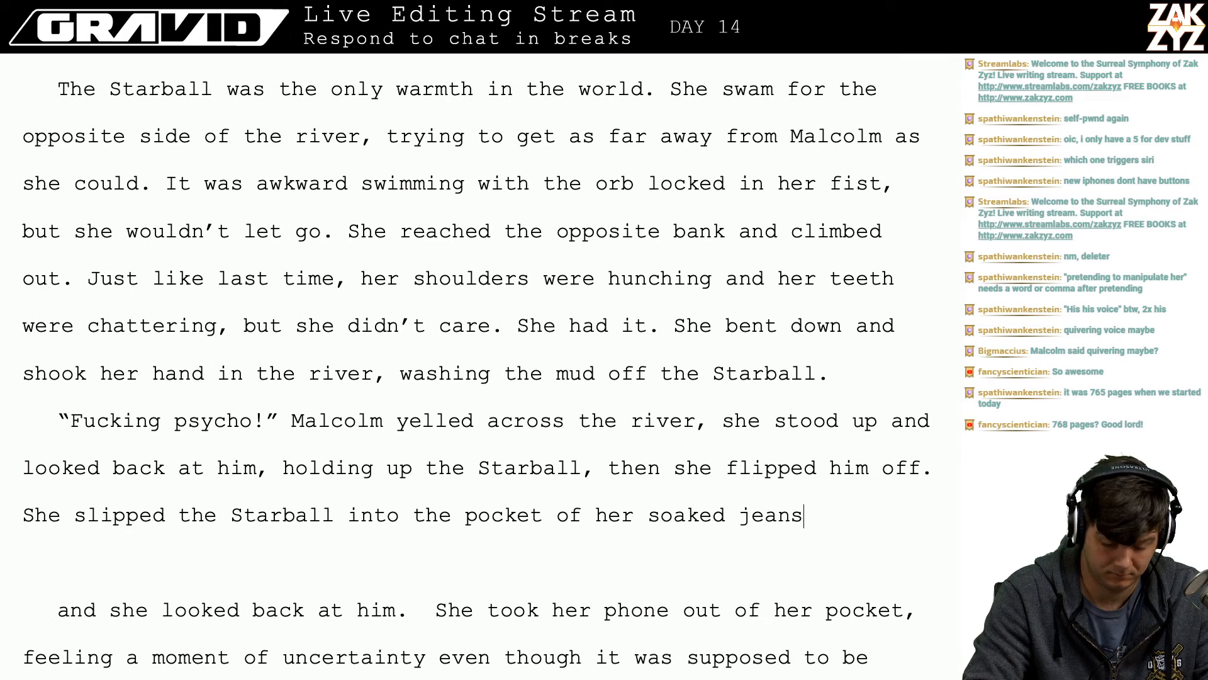
key("BackSpace")
key("BackSpace")
key("BackSpace")
key("BackSpace")
key("BackSpace")
key("BackSpace")
key("BackSpace")
key("BackSpace")
key("BackSpace")
key("BackSpace")
key("BackSpace")
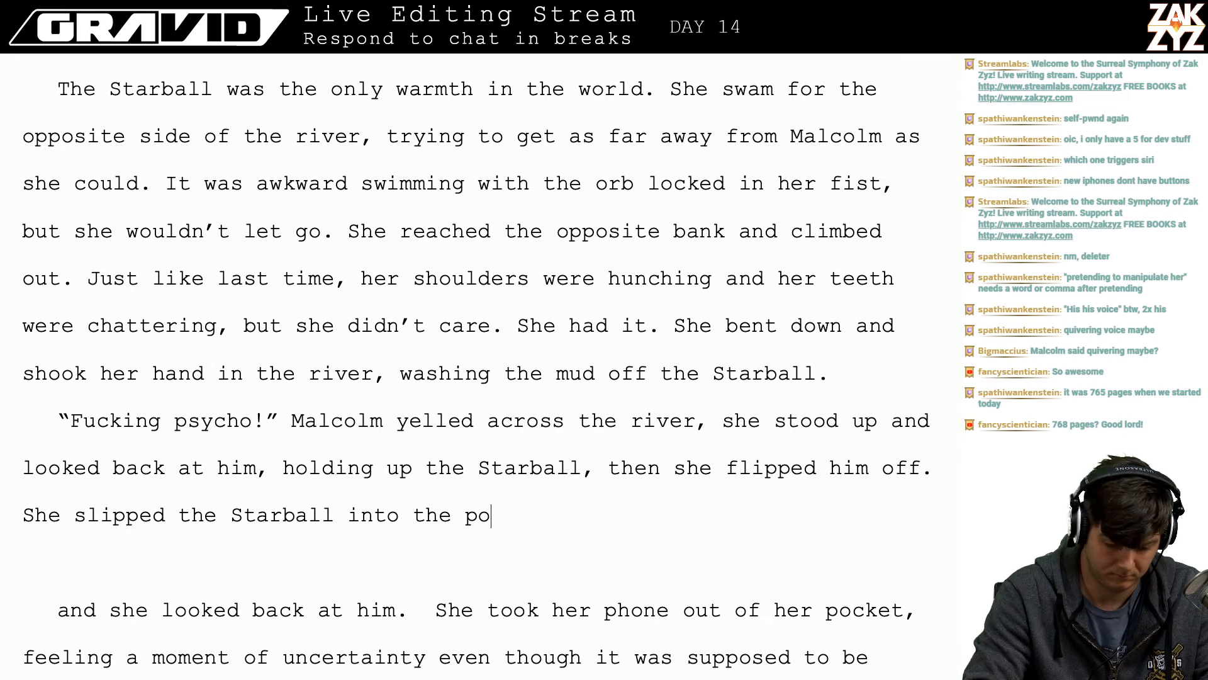
type("he pock")
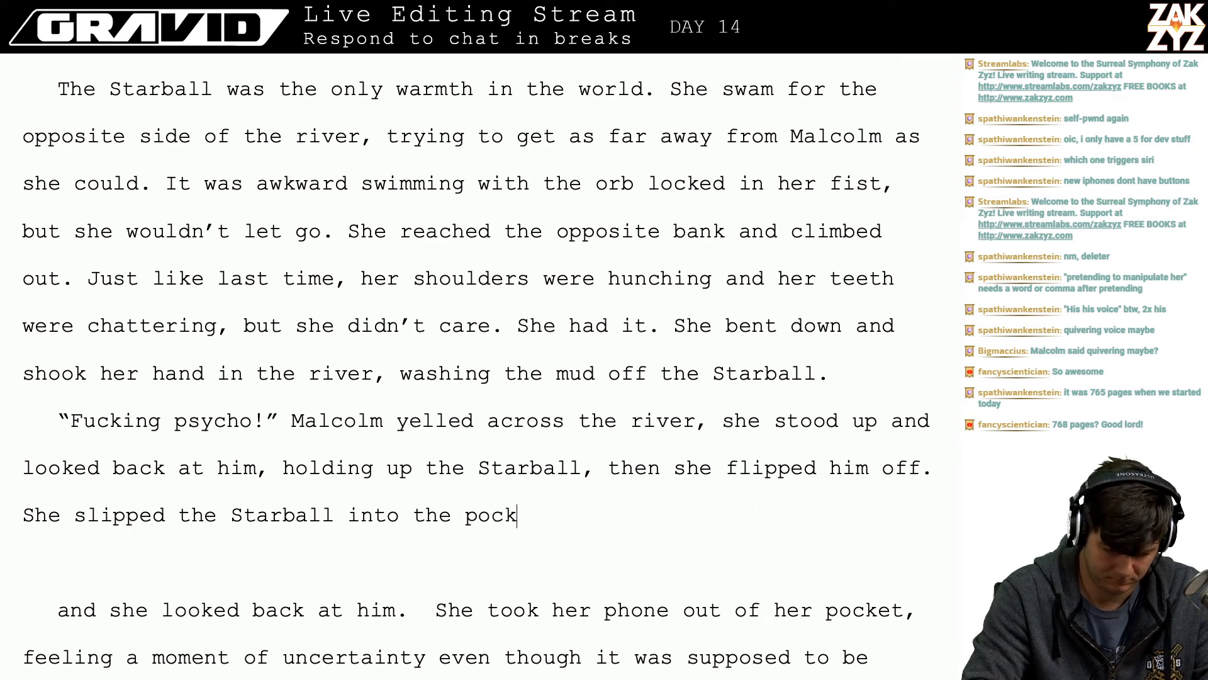
type("et of her")
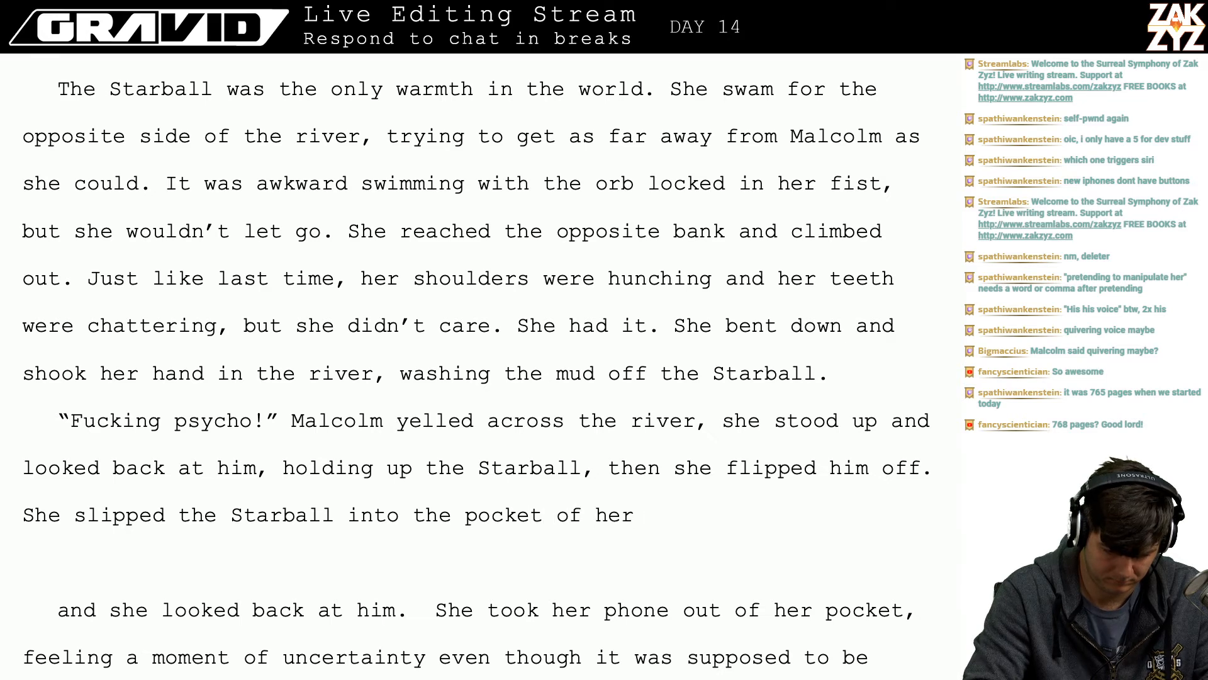
- Cut the unfinished pocket sentence back, deleting "the Starball into the pocket of her" after "She slipped"
key("BackSpace")
key("BackSpace")
key("BackSpace")
key("BackSpace")
key("BackSpace")
key("BackSpace")
key("BackSpace")
key("BackSpace")
key("BackSpace")
key("BackSpace")
key("BackSpace")
key("BackSpace")
key("BackSpace")
key("BackSpace")
key("BackSpace")
key("BackSpace")
key("BackSpace")
key("BackSpace")
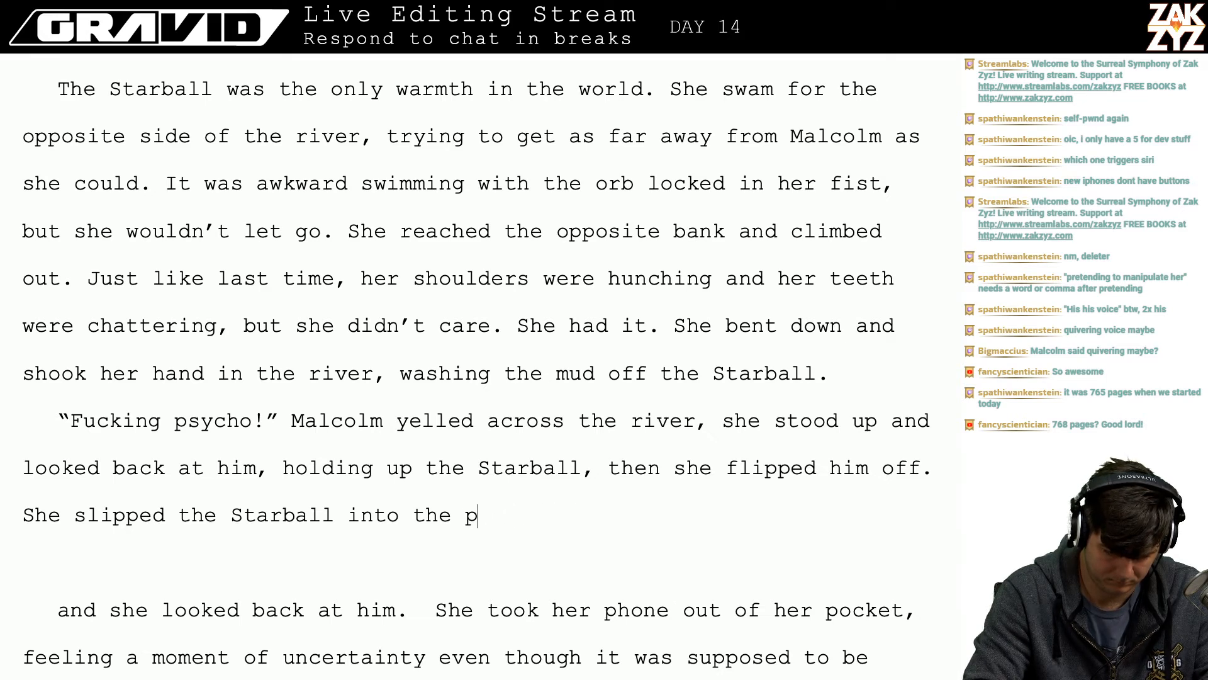
key("BackSpace")
key("BackSpace")
key("BackSpace")
key("BackSpace")
key("BackSpace")
key("BackSpace")
key("BackSpace")
key("BackSpace")
key("BackSpace")
key("BackSpace")
key("BackSpace")
key("BackSpace")
key("BackSpace")
key("BackSpace")
key("BackSpace")
key("BackSpace")
key("BackSpace")
key("BackSpace")
key("BackSpace")
key("BackSpace")
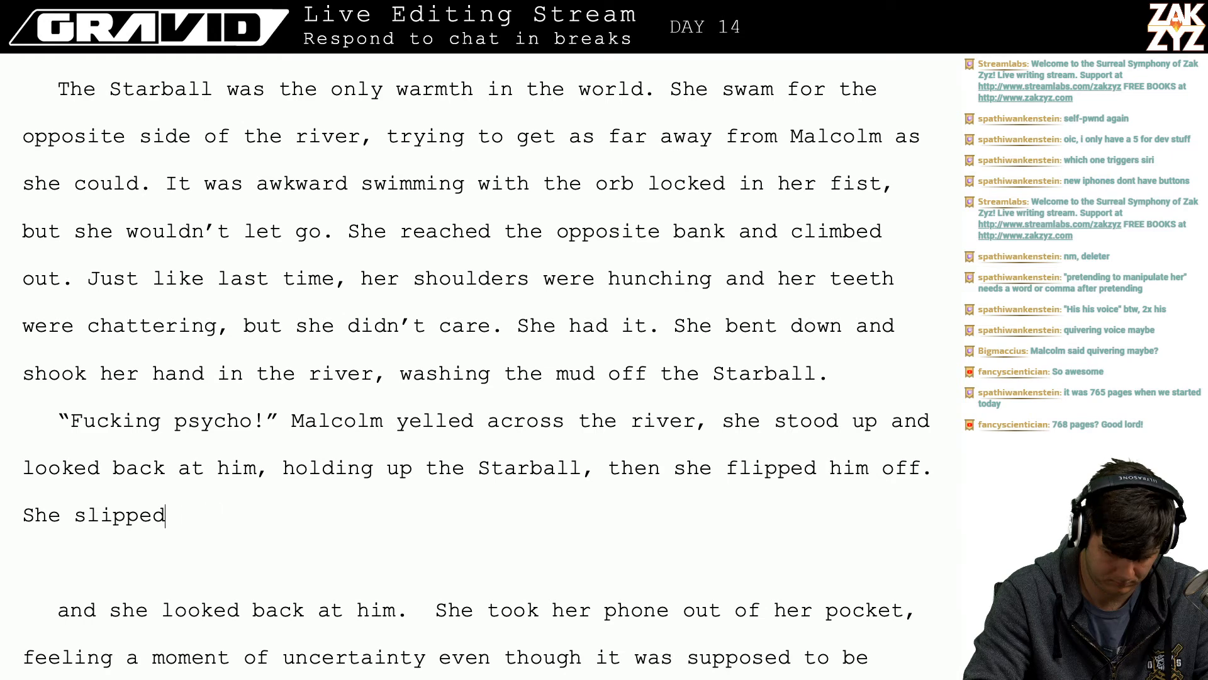
- Continue the sentence after "She slipped" with "the Starball into her", capitalizing "Starball"
type("ipped the")
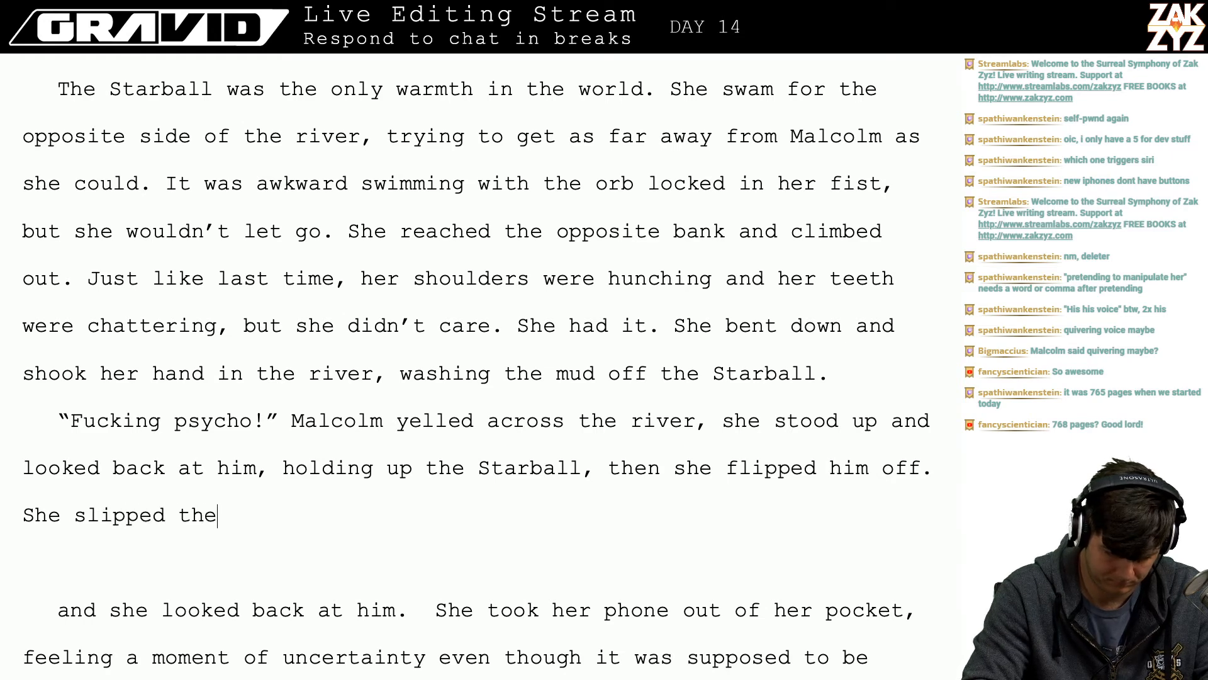
type(" starball b")
key("BackSpace")
key("BackSpace")
key("BackSpace")
key("BackSpace")
key("BackSpace")
key("BackSpace")
key("BackSpace")
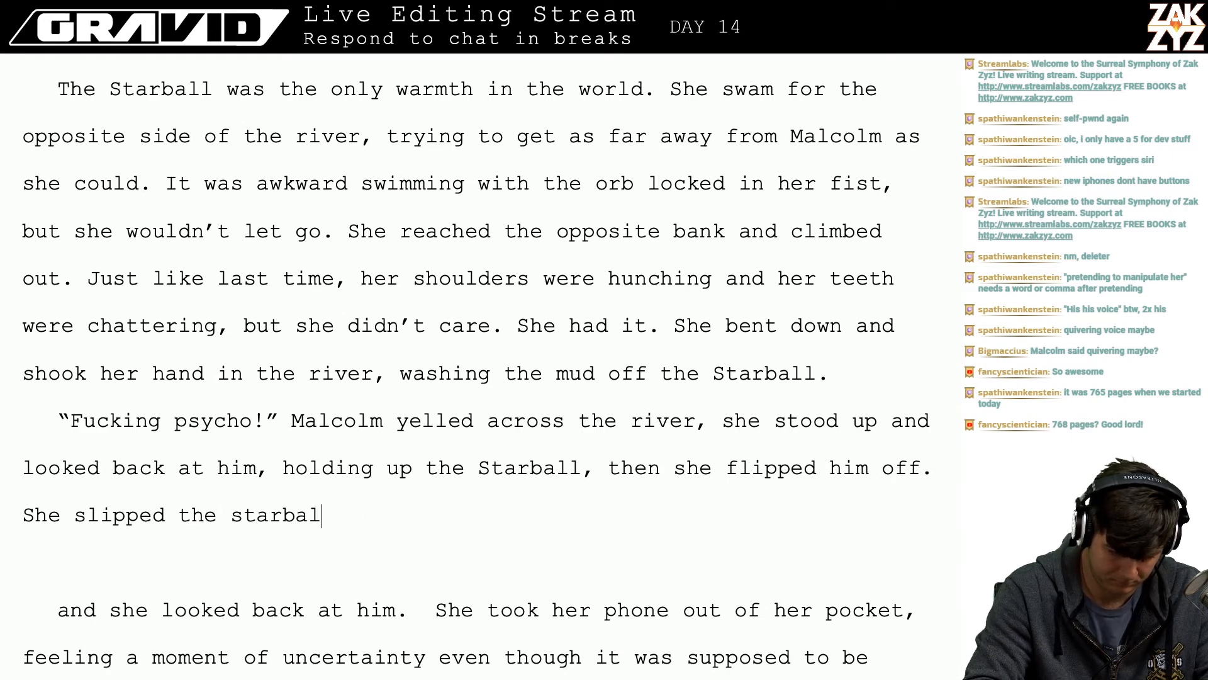
key("BackSpace")
key("BackSpace")
key("BackSpace")
type("Starball ai")
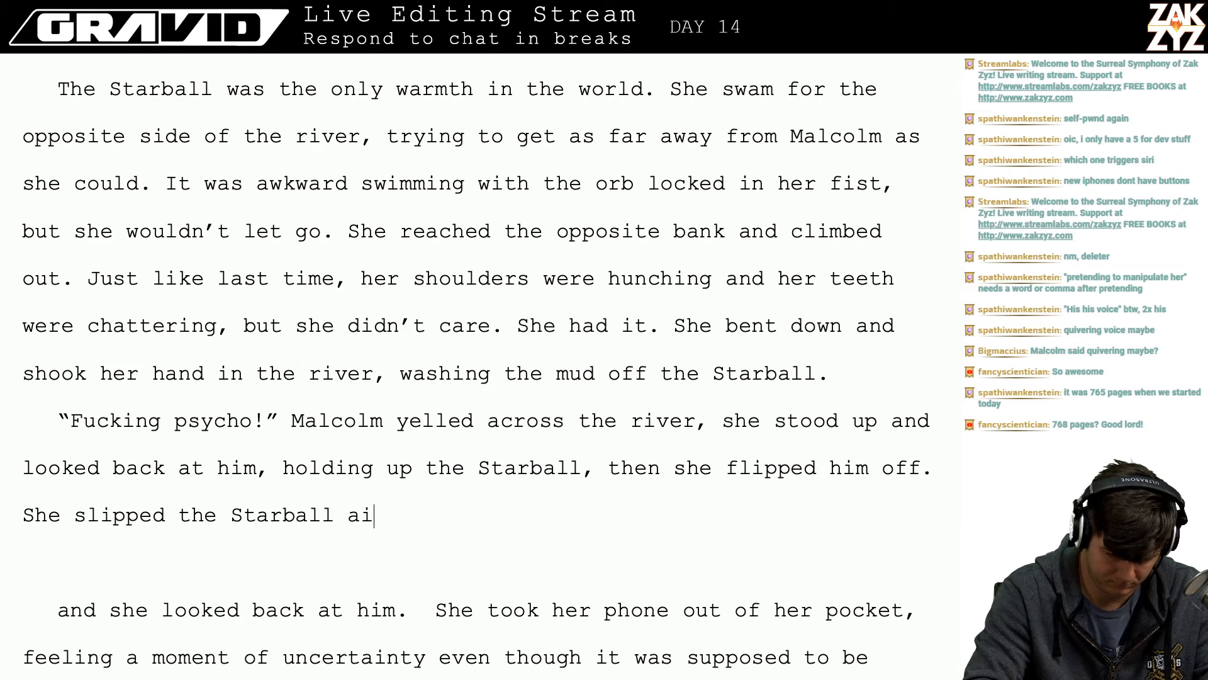
key("BackSpace")
type("nto her")
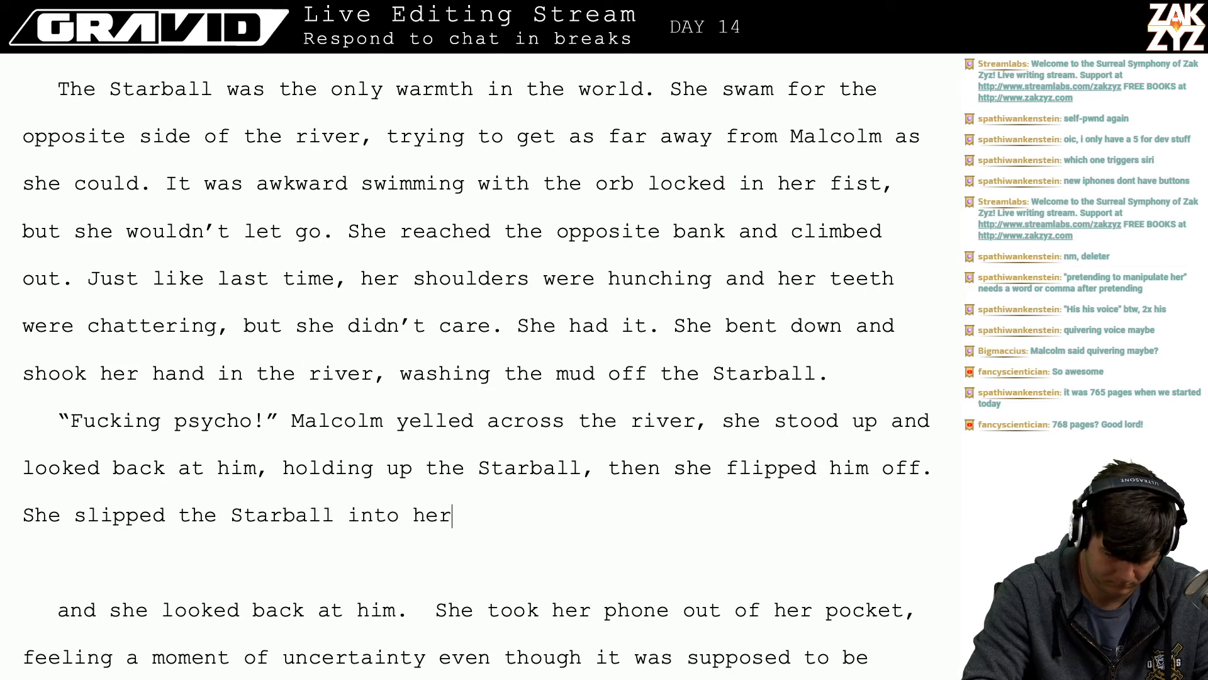
- Extend the sentence with "pocket and took out her phone", leaving it open without a period
type(" pocket and took ")
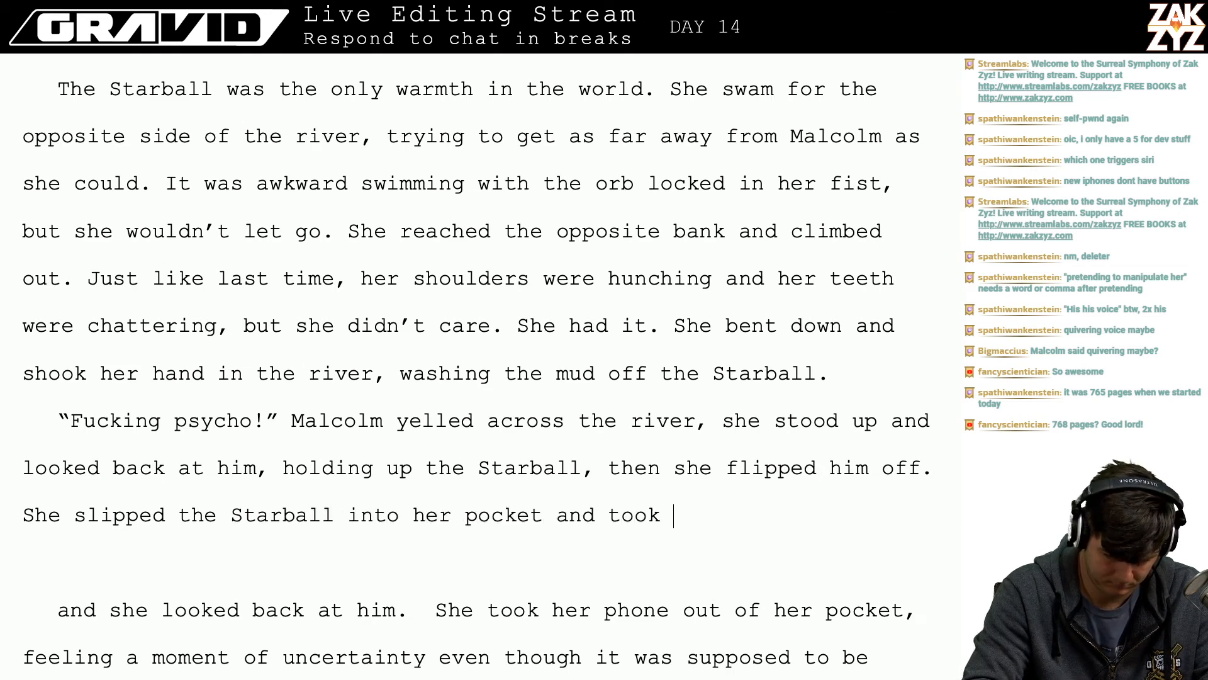
type("out her pho")
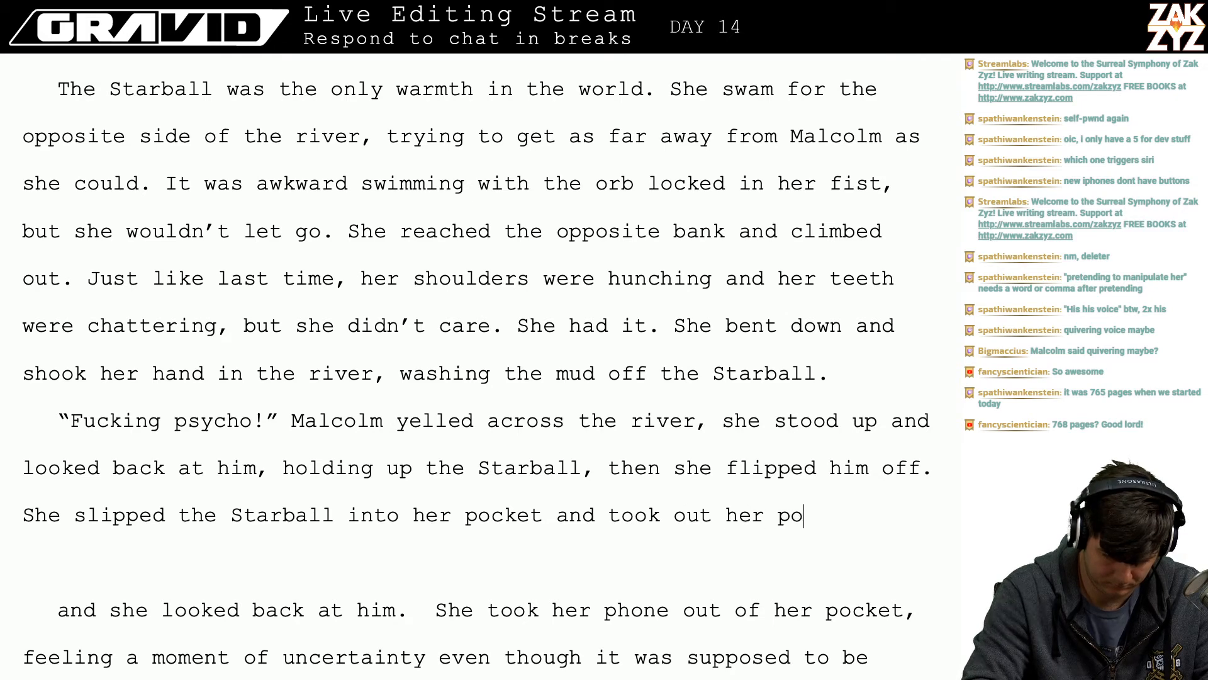
type("ne. It was")
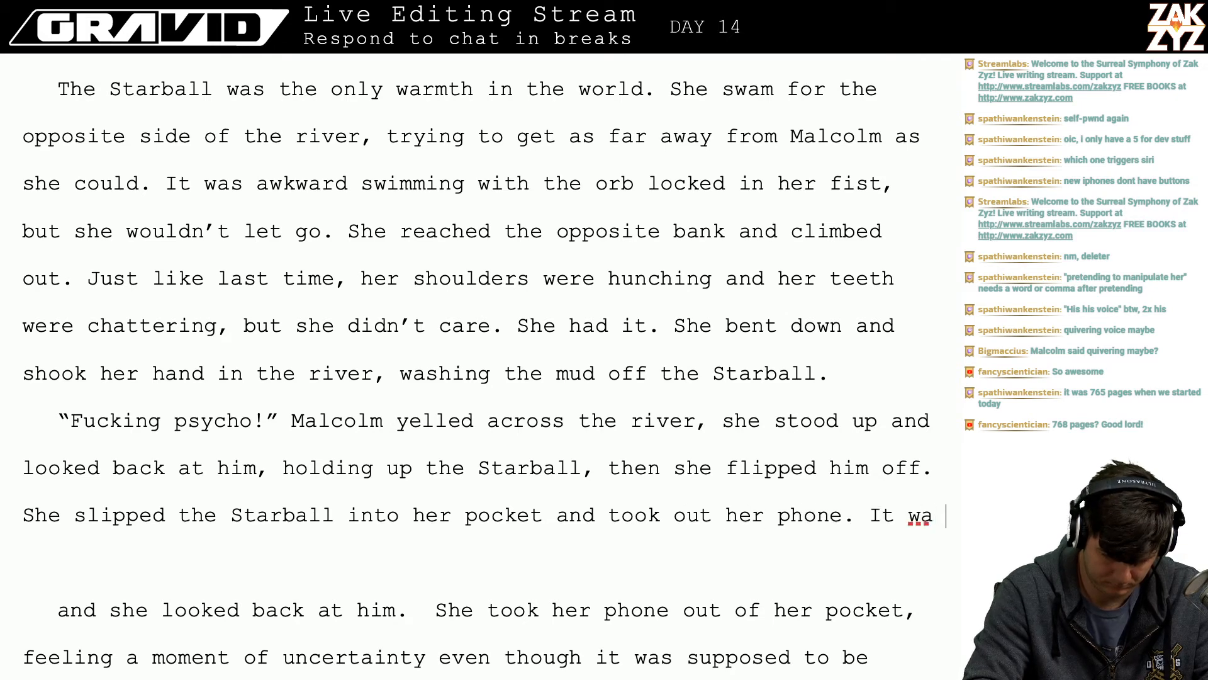
key("BackSpace")
key("BackSpace")
key("BackSpace")
key("BackSpace")
key("BackSpace")
key("BackSpace")
key("BackSpace")
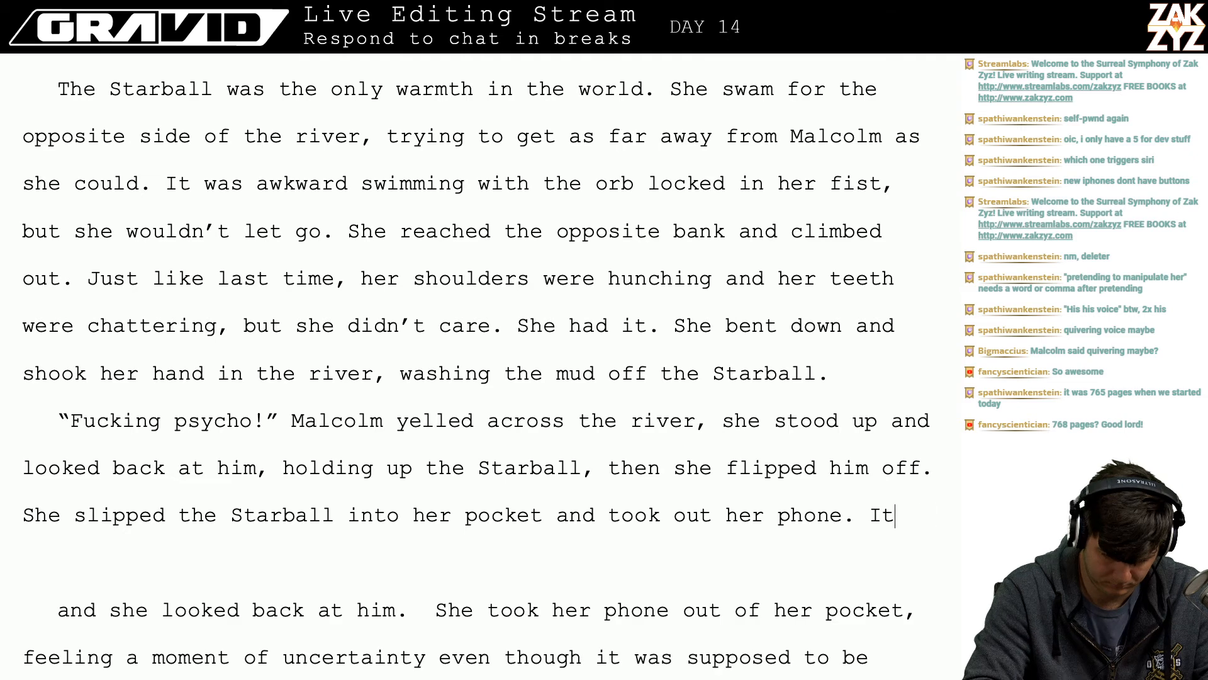
- Finish the sentence with ", wondering if it would still work even though it was supposed to be waterproof." and start a new paragraph
type("wondering ")
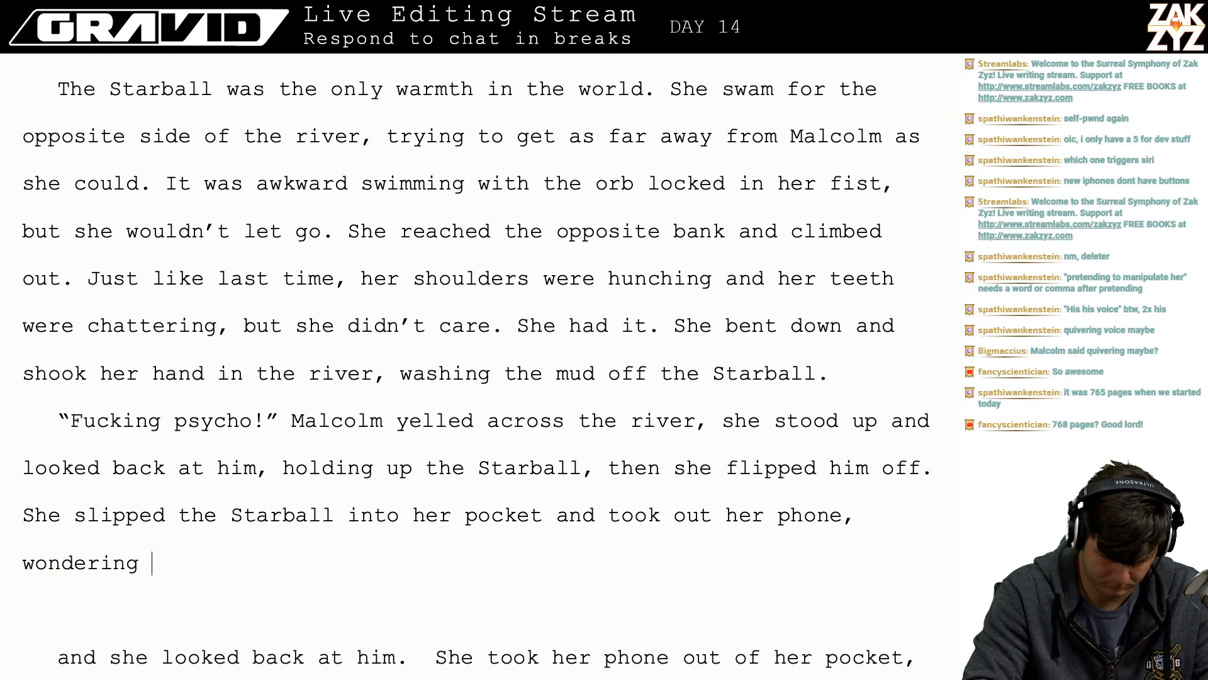
type("if it was")
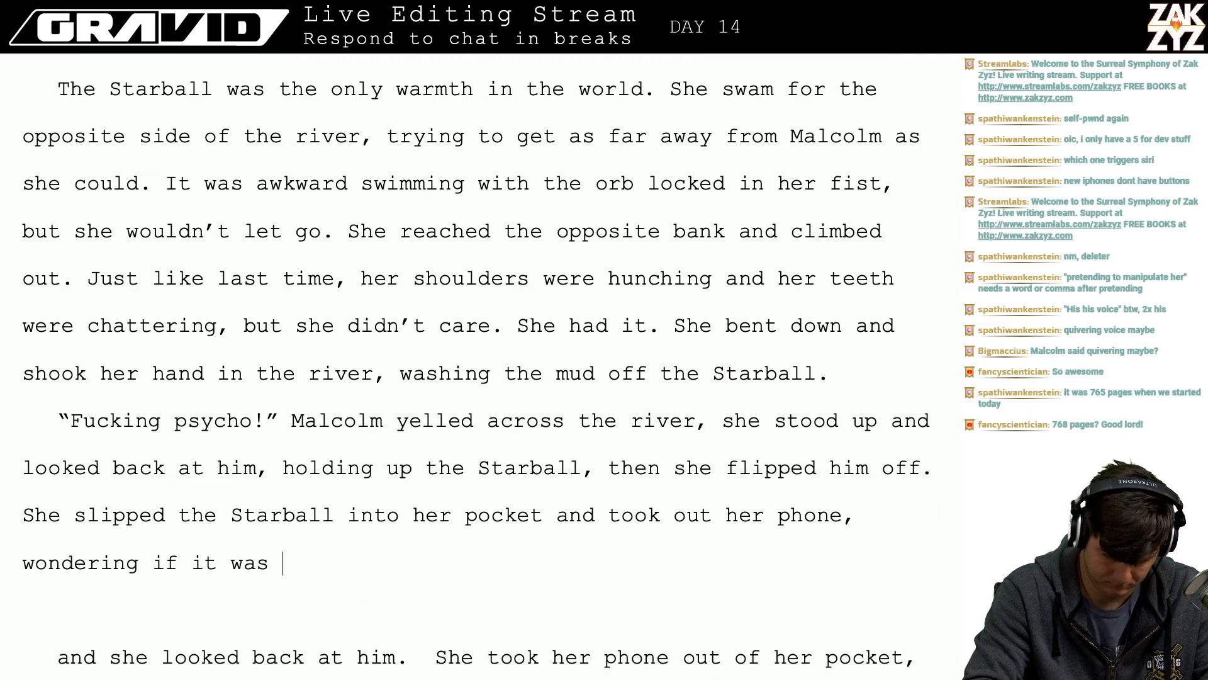
key("BackSpace")
key("BackSpace")
key("BackSpace")
type("ould still wor")
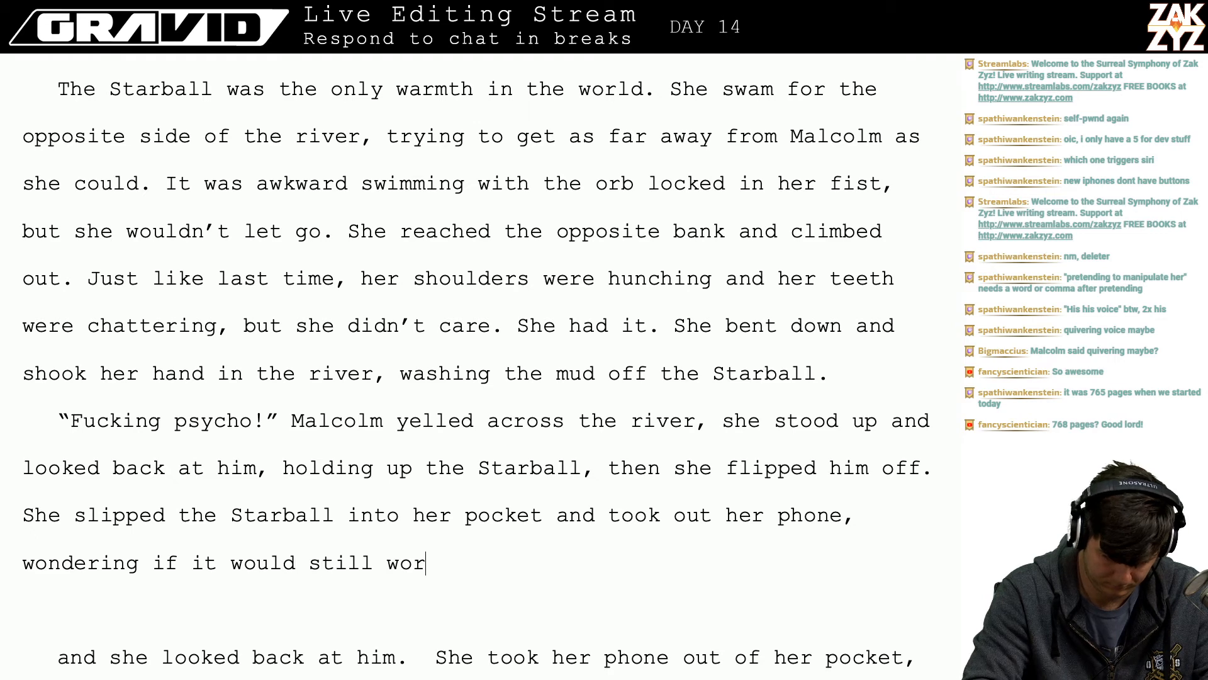
type("k even though ")
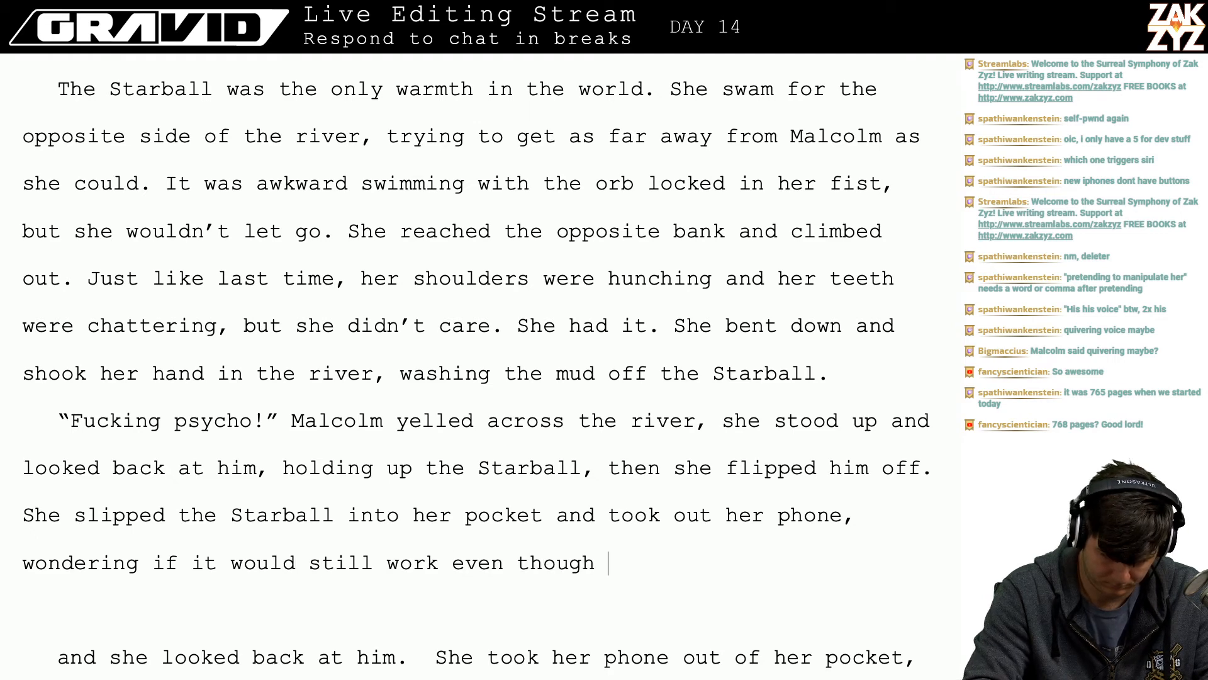
type("it was suppos")
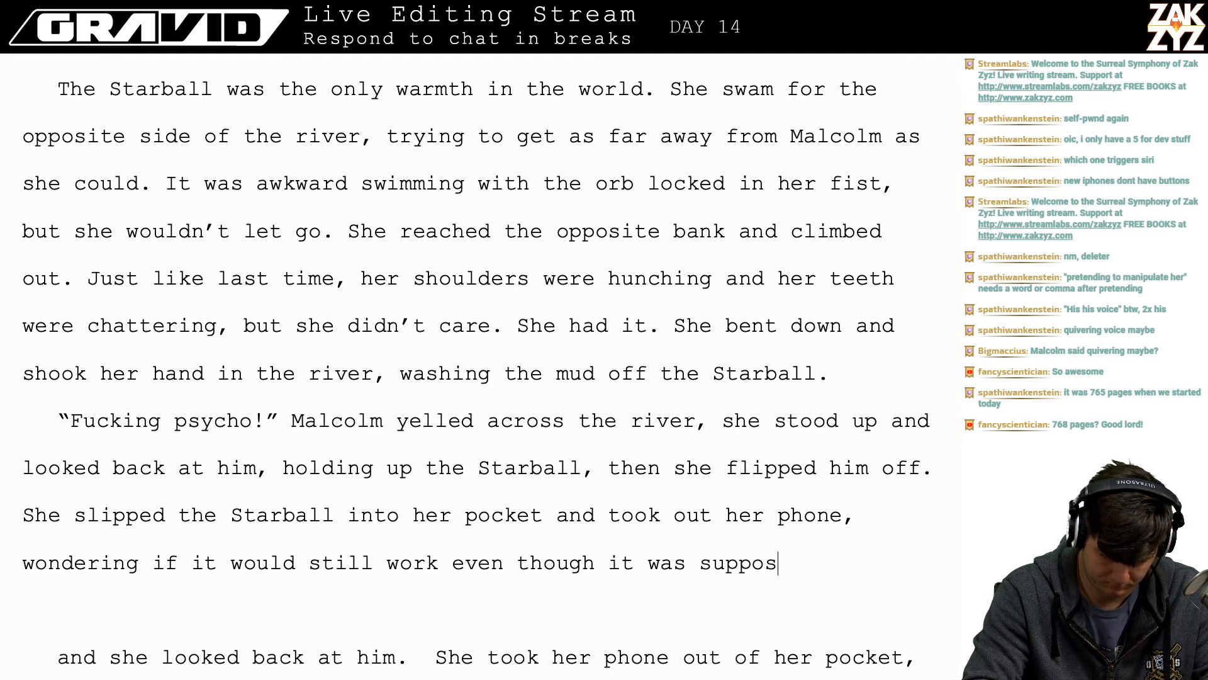
type("ed to be waterproof")
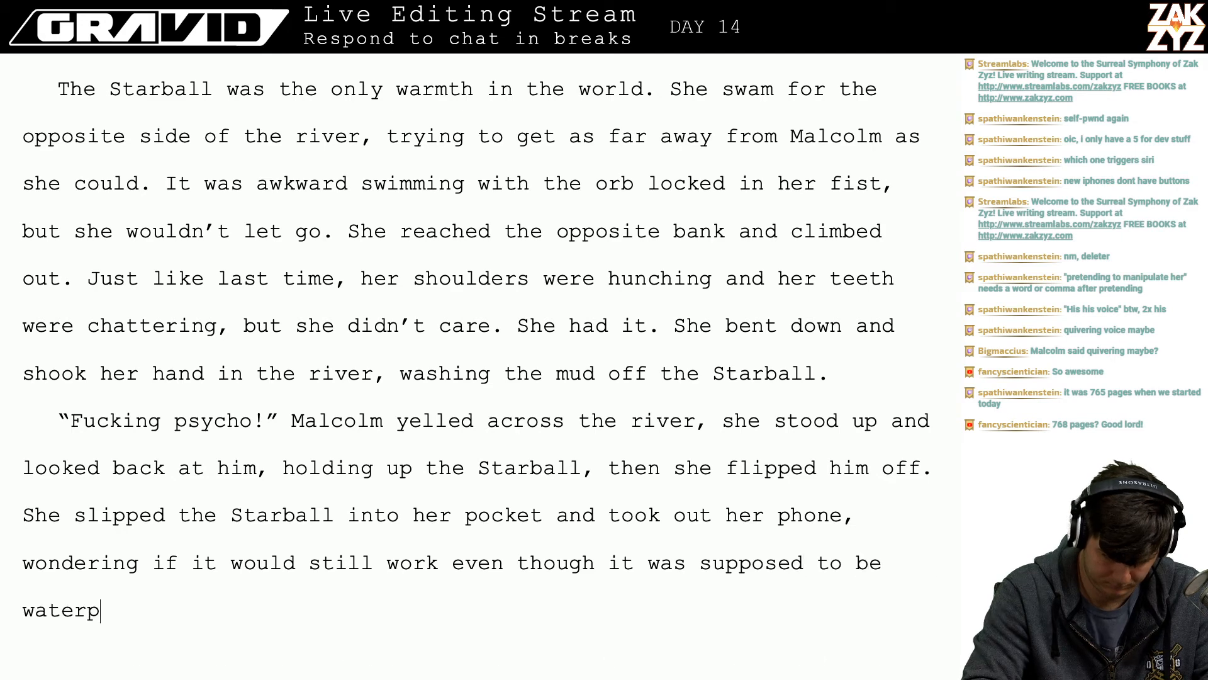
type(".")
key("Return")
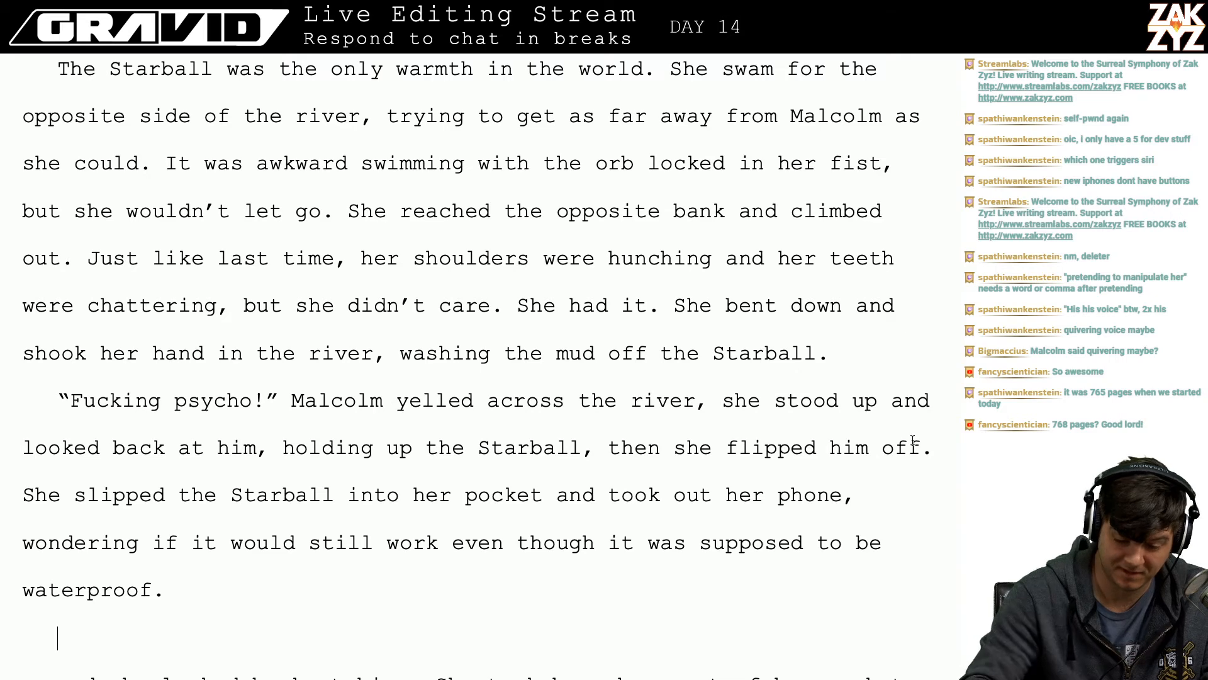
- Replace "off" with "the bird" in "then she flipped him off."
key("BackSpace")
key("BackSpace")
key("BackSpace")
type("the bird")
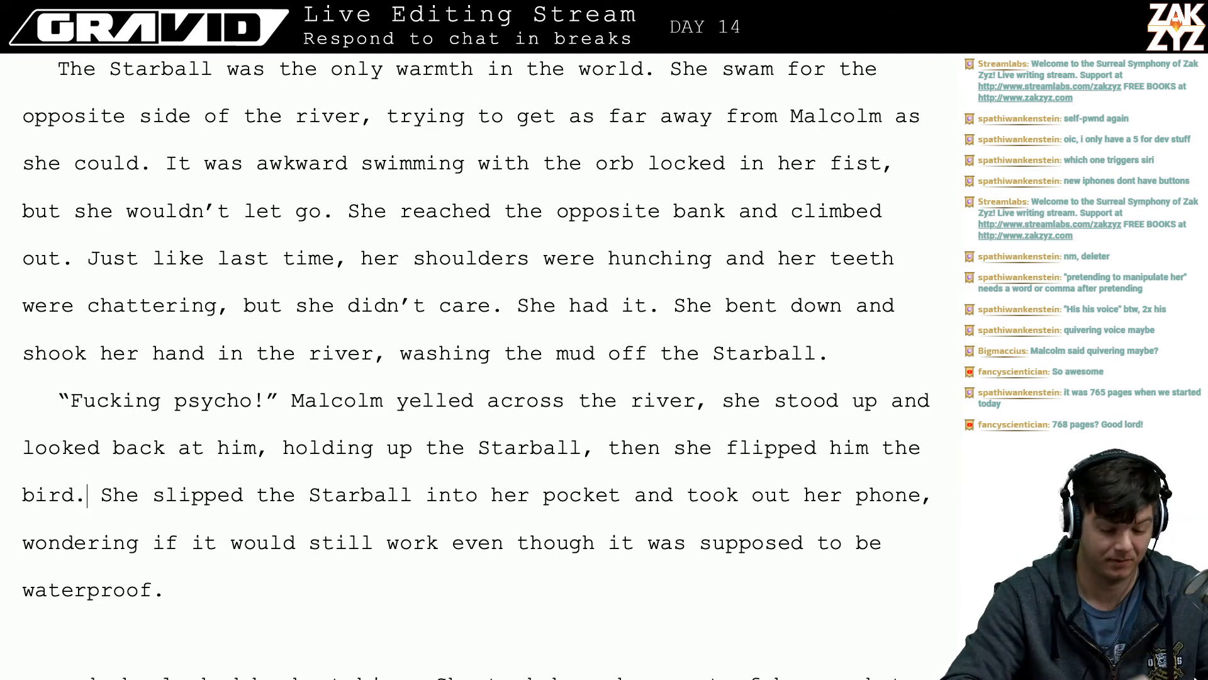
- Split the paragraph after "bird.", leaving an empty paragraph before "She slipped the Starball into her pocket"
scroll(479, 365, "down", 3)
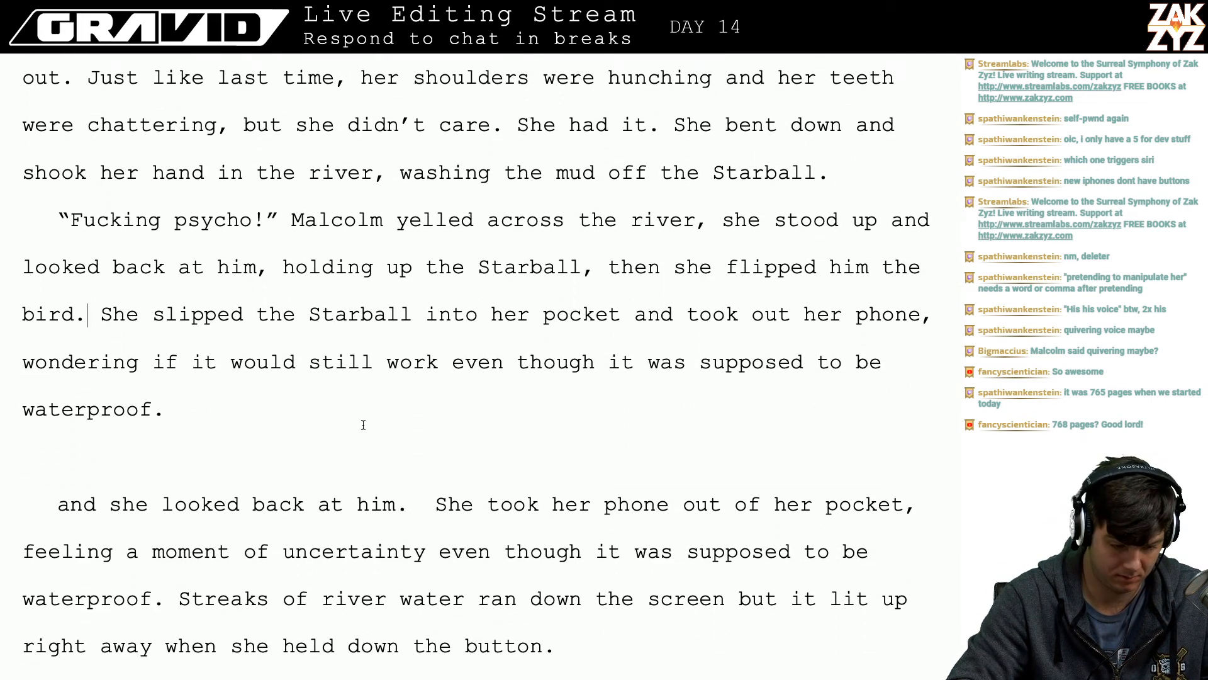
left_click(99, 314)
key("Return")
key("Return")
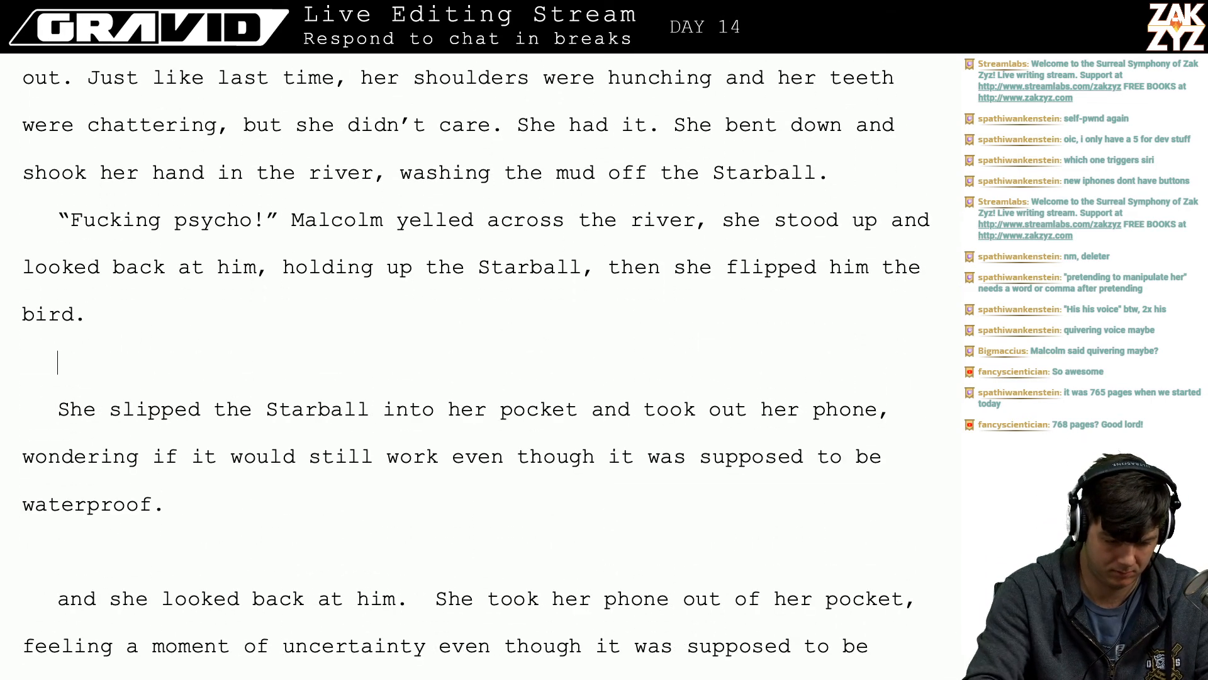
type("She put the ")
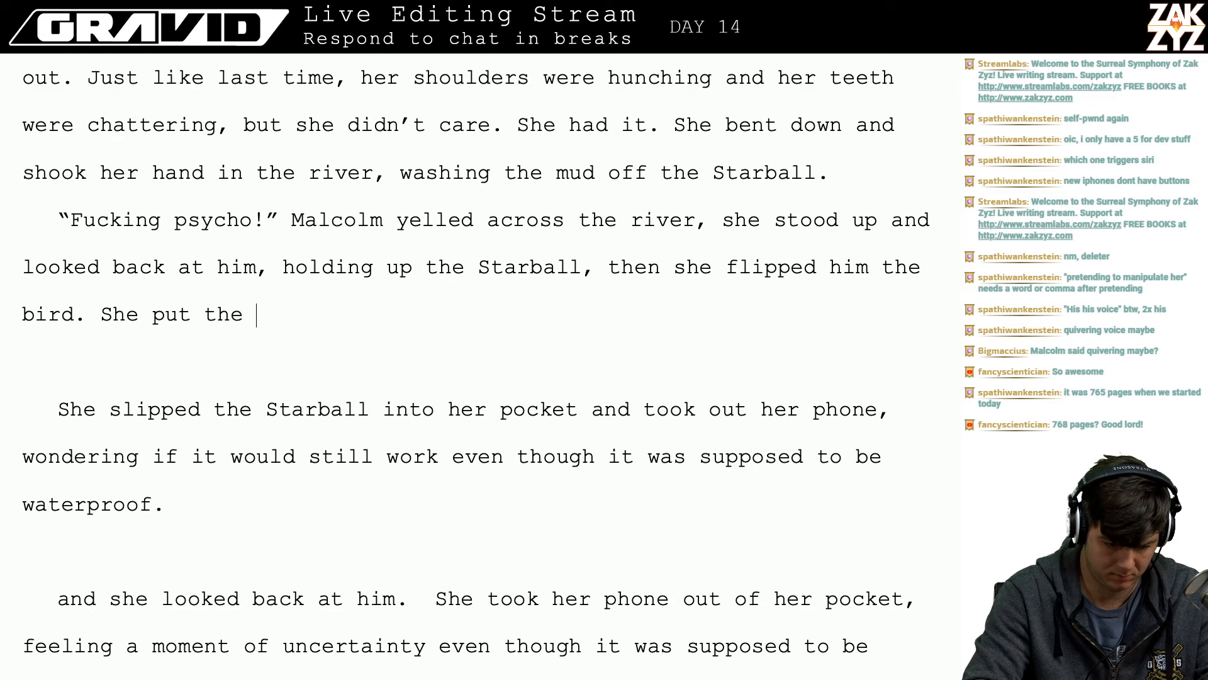
type("starball bac")
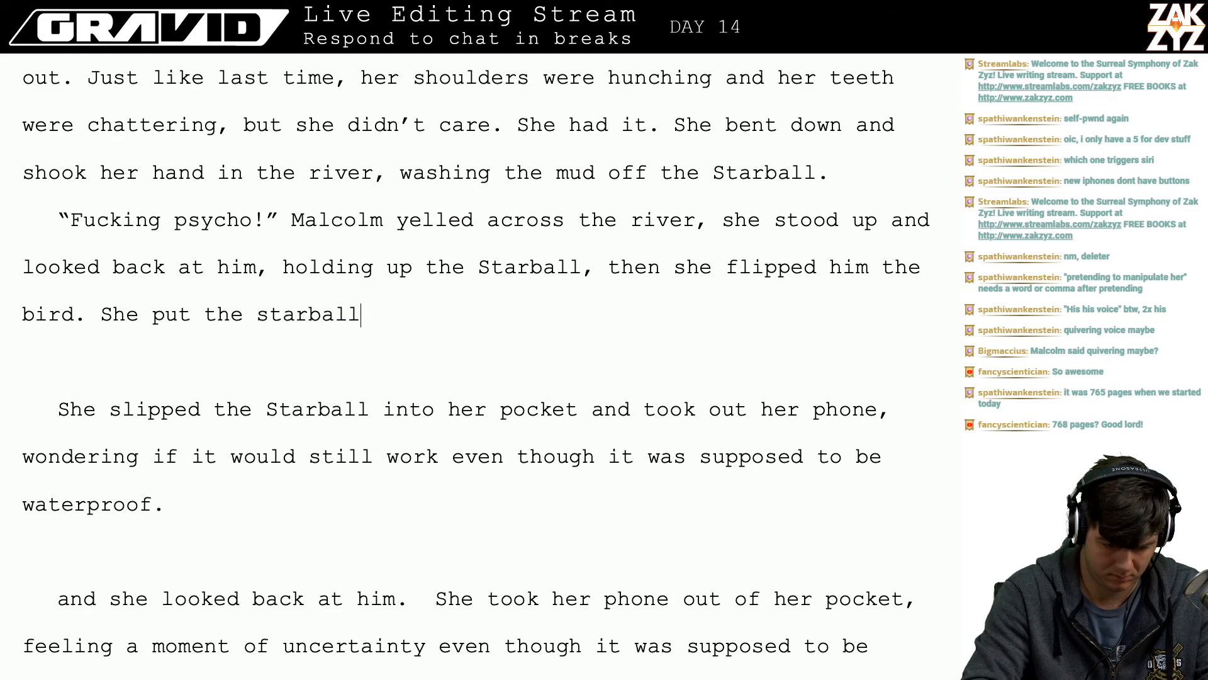
key("BackSpace")
key("BackSpace")
key("BackSpace")
key("BackSpace")
key("BackSpace")
key("BackSpace")
key("BackSpace")
key("BackSpace")
key("BackSpace")
key("BackSpace")
key("BackSpace")
key("BackSpace")
key("BackSpace")
key("BackSpace")
key("BackSpace")
key("BackSpace")
key("BackSpace")
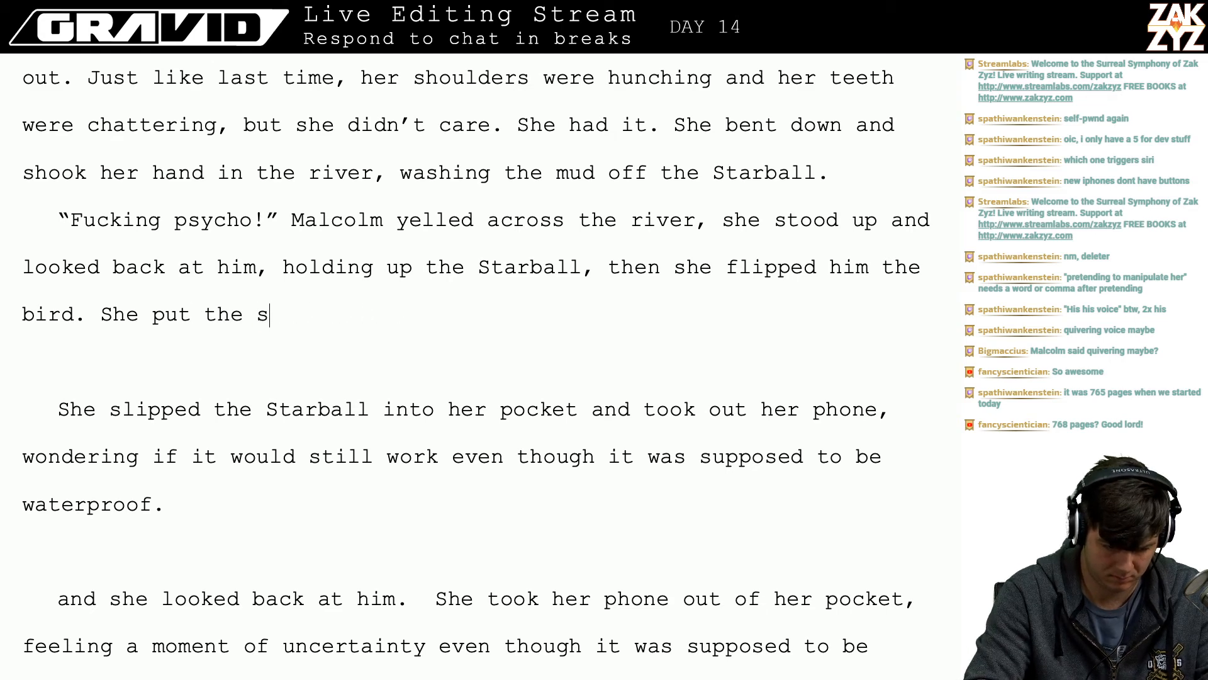
key("BackSpace")
key("BackSpace")
key("BackSpace")
type("Put")
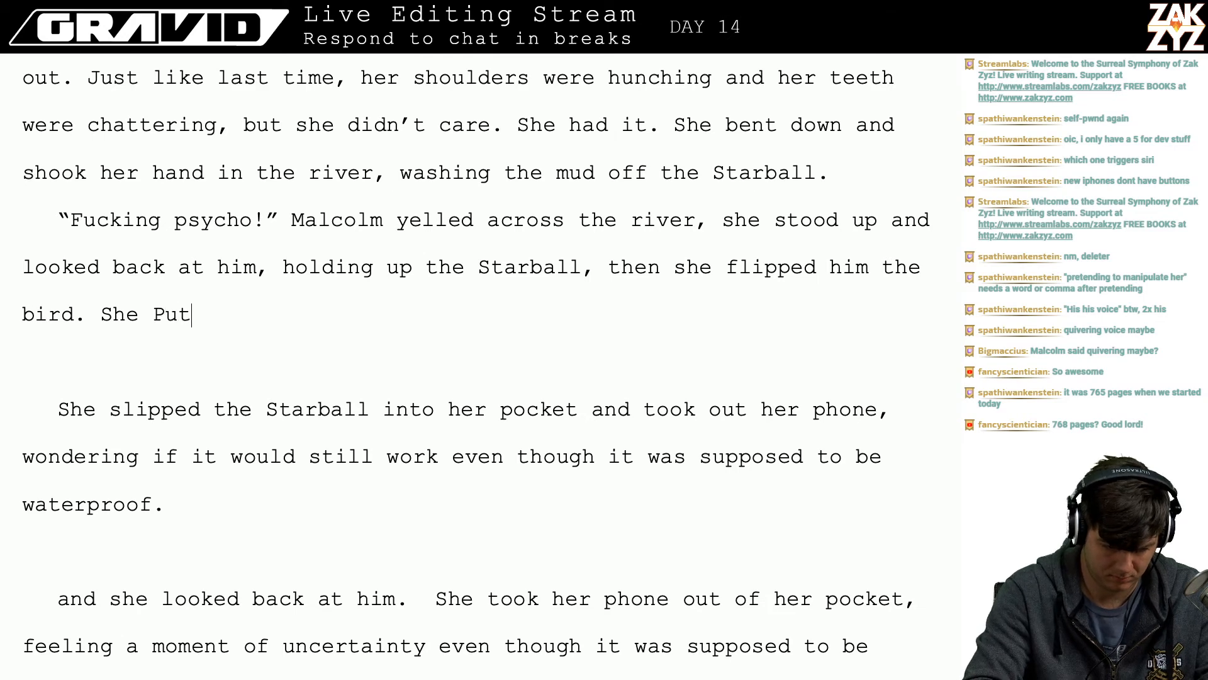
key("BackSpace")
key("BackSpace")
key("BackSpace")
key("BackSpace")
key("BackSpace")
key("BackSpace")
key("BackSpace")
- Add "Her hands were so numb it was difficult to get the Starball back in her pocket." after "bird."
type("H")
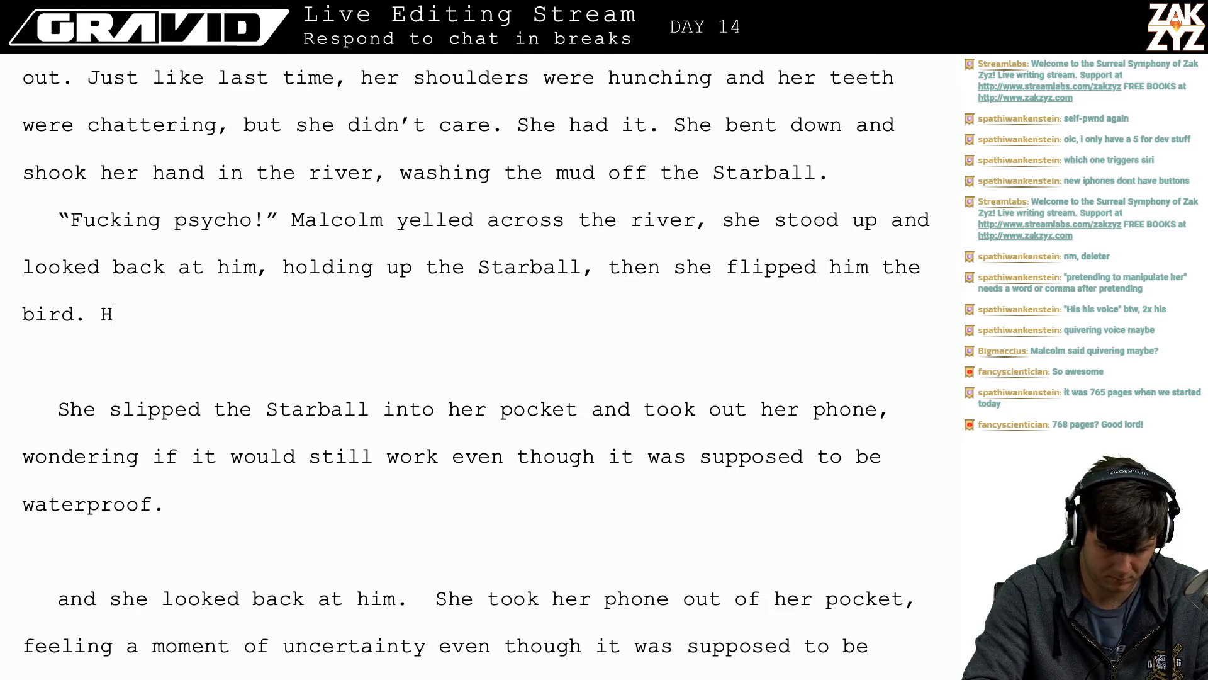
type("er hands were so ")
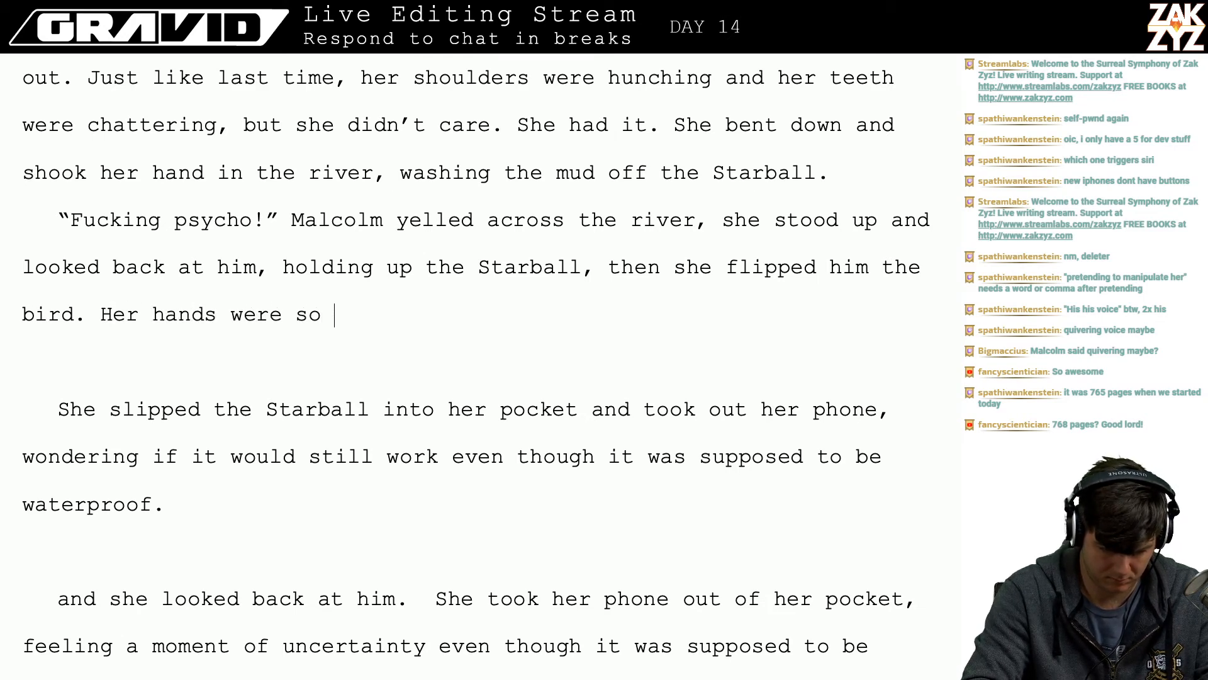
type("numb it was diffi")
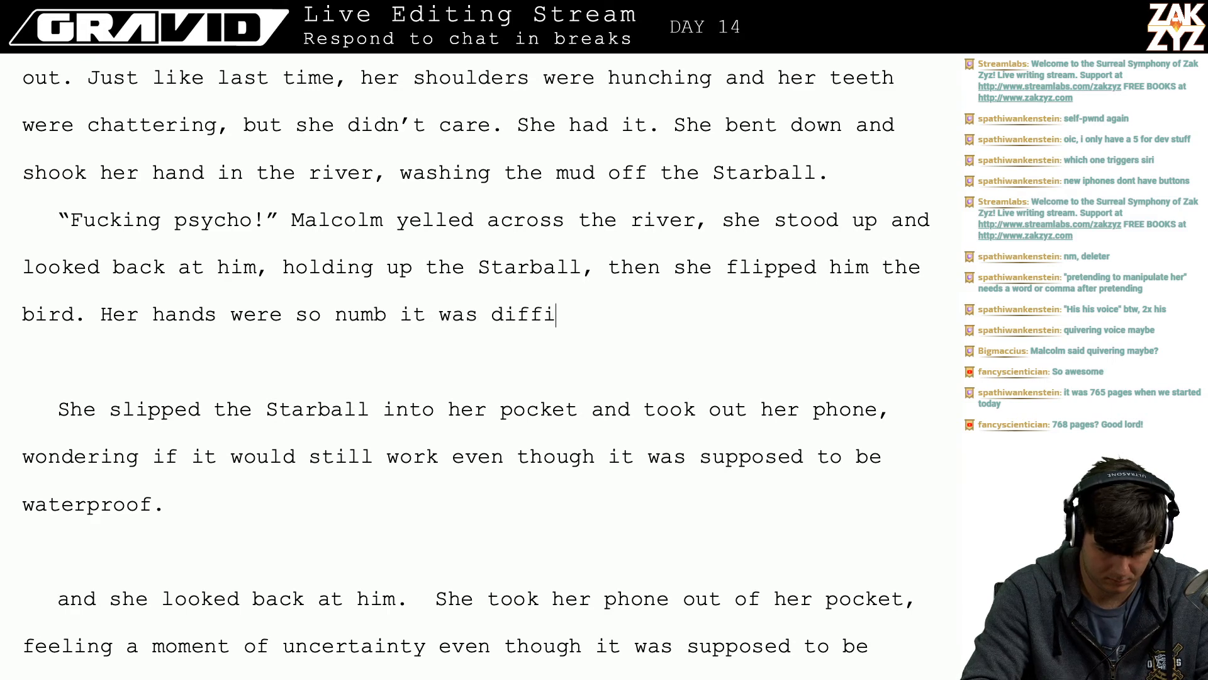
type("cult to get the starball backin")
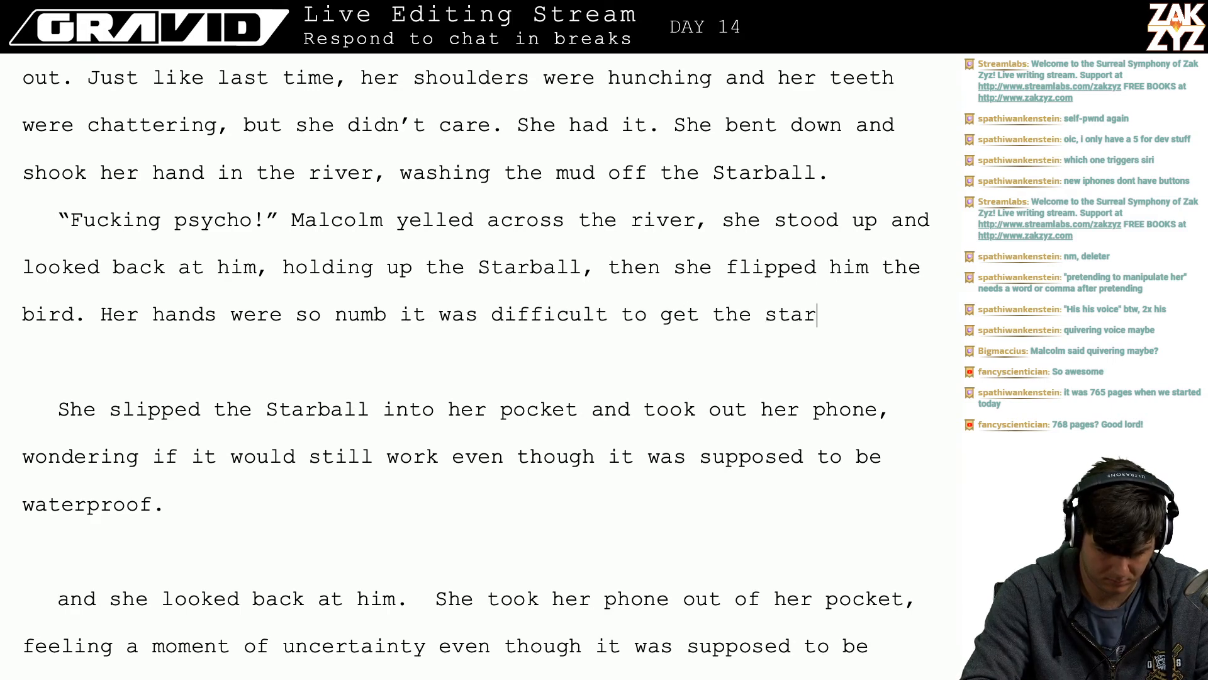
key("BackSpace")
key("BackSpace")
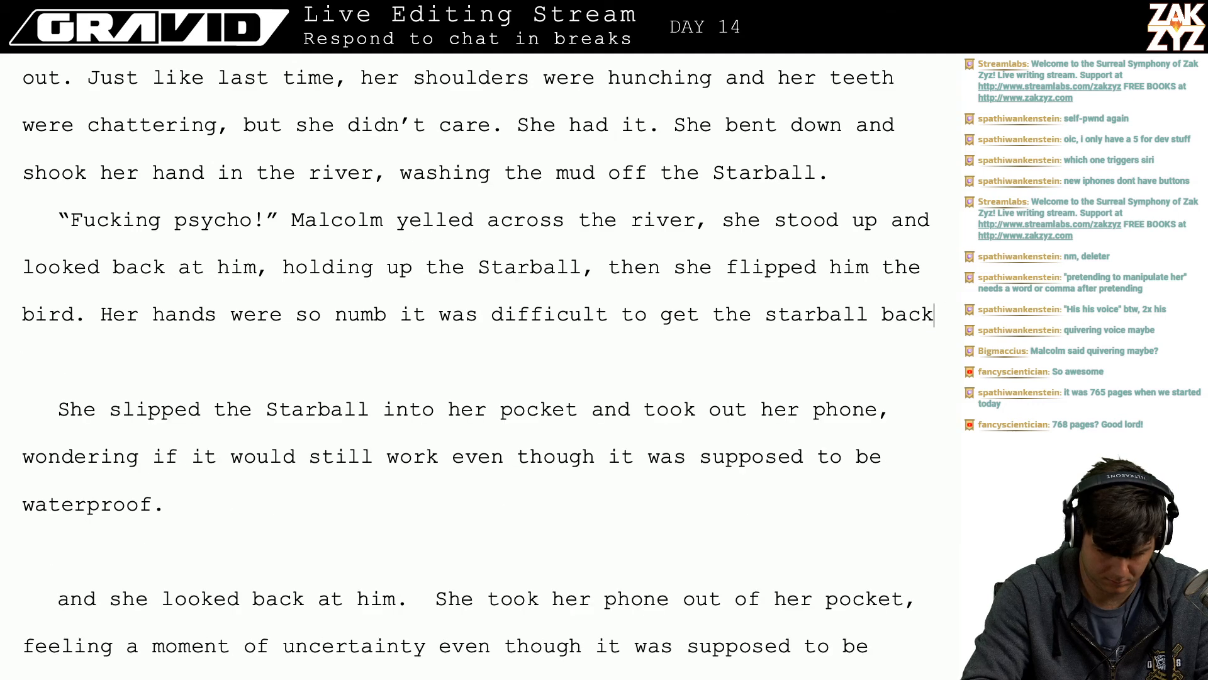
type("in her pocket.")
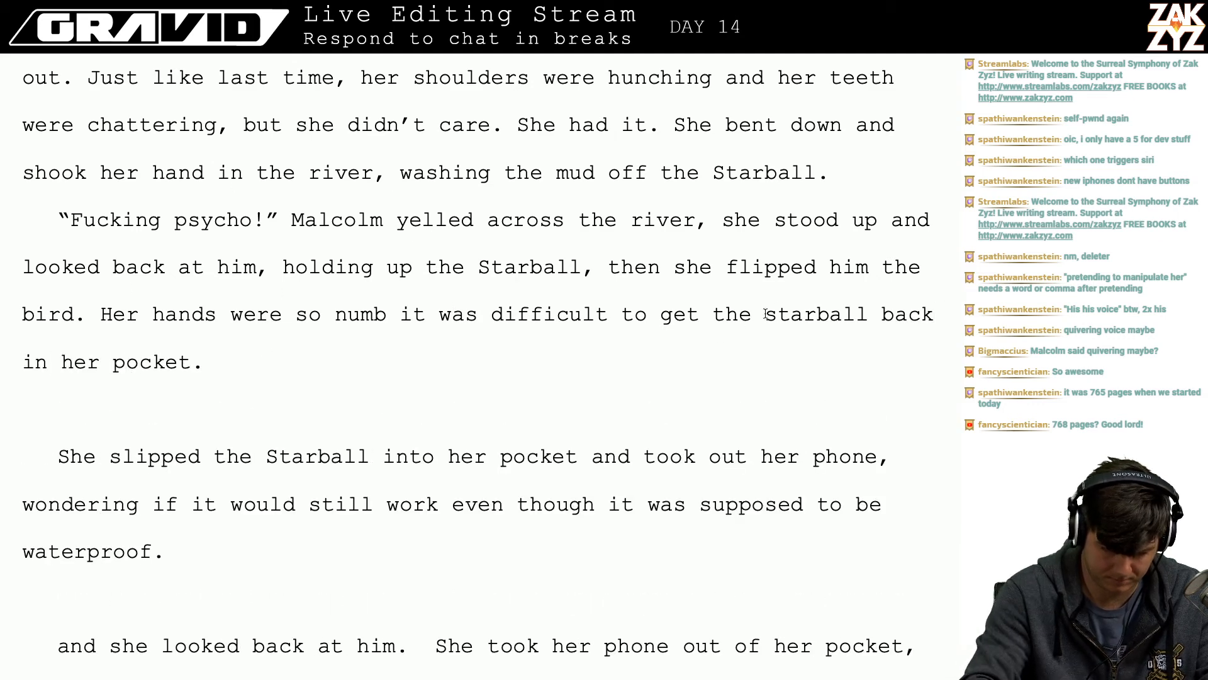
key("BackSpace")
type("S")
- Add "She got her phone out, wondering if it would still work," after "in her pocket."
left_click(217, 362)
type("S")
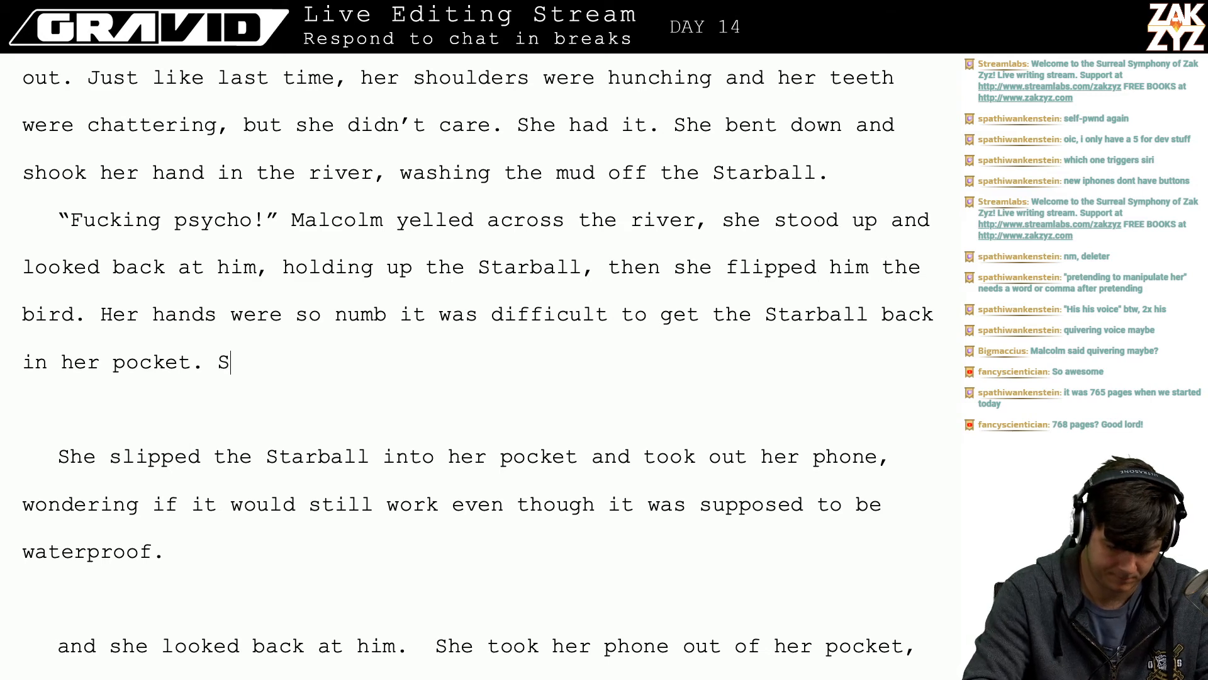
type("he got")
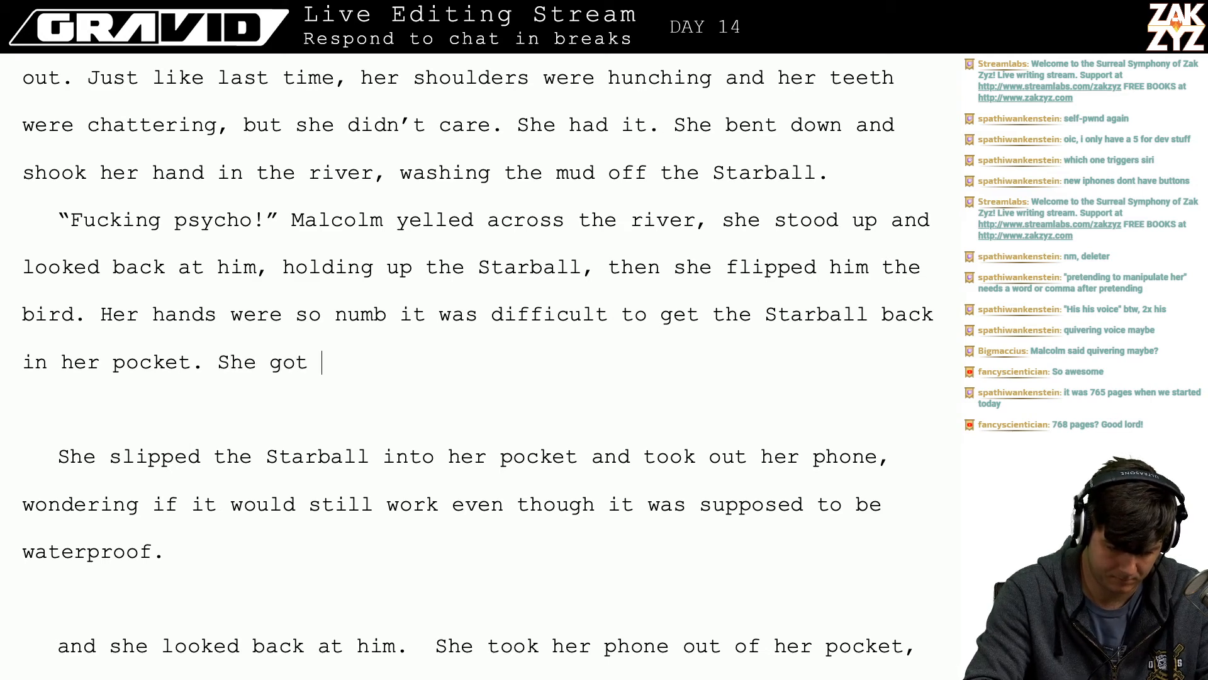
key("BackSpace")
key("BackSpace")
key("BackSpace")
type("ma")
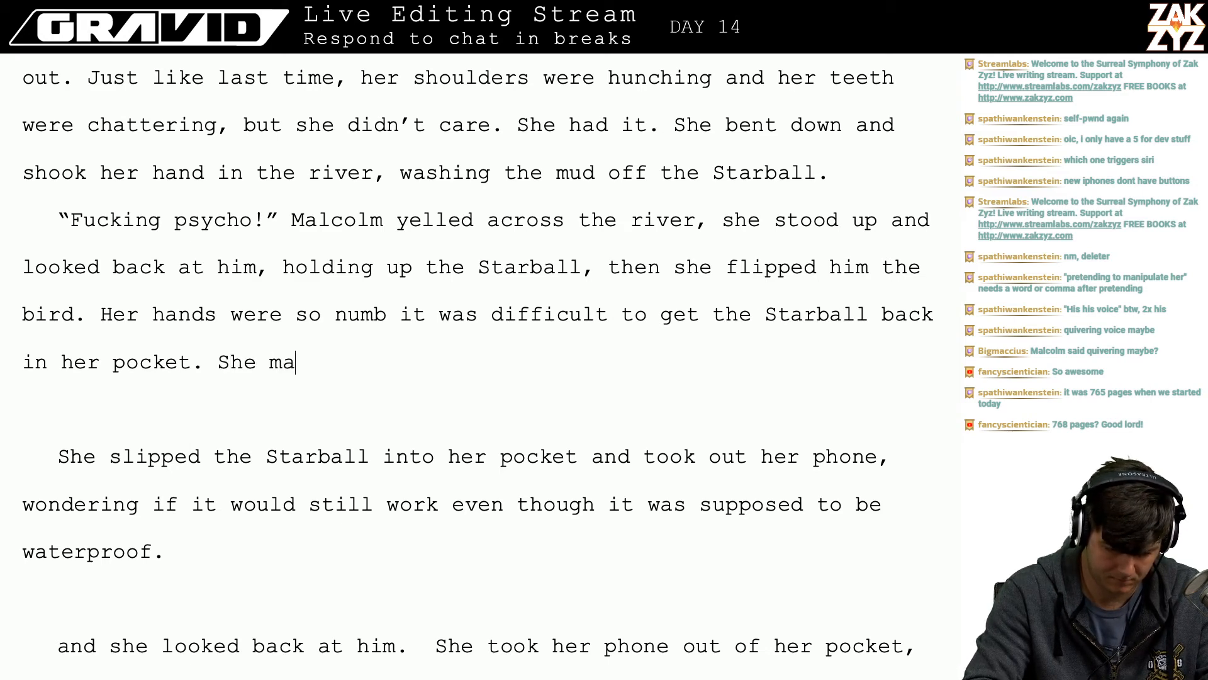
key("BackSpace")
key("BackSpace")
type("got her phon")
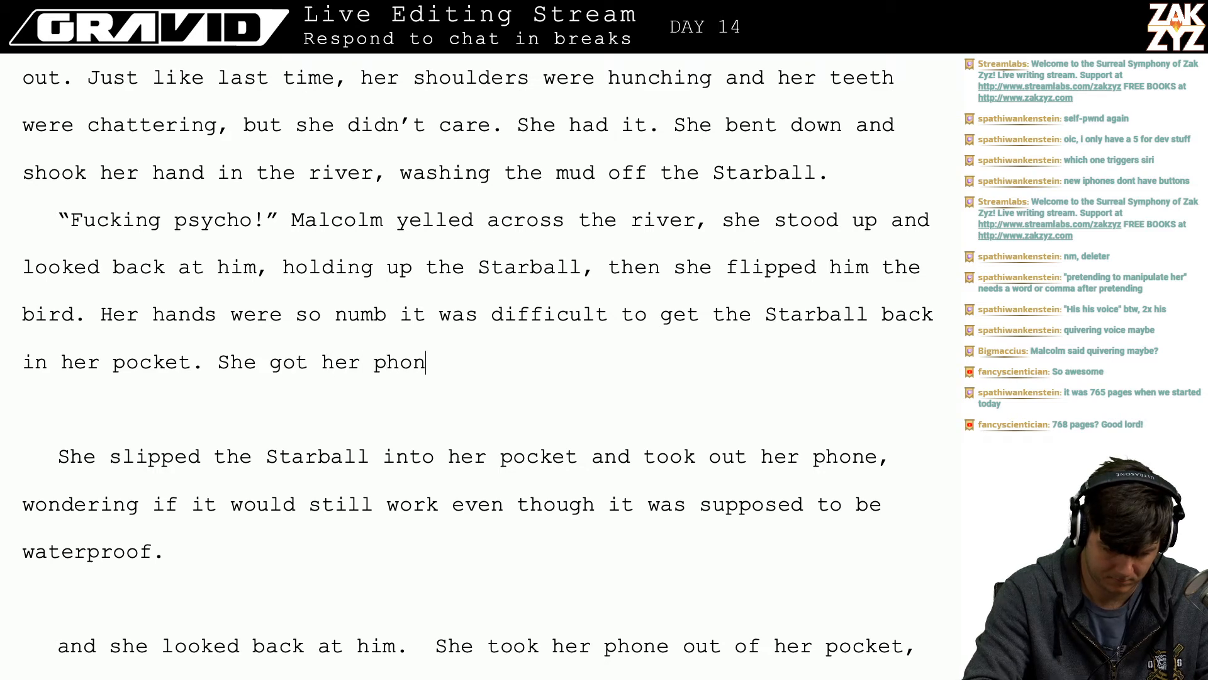
type("e out, wondering ")
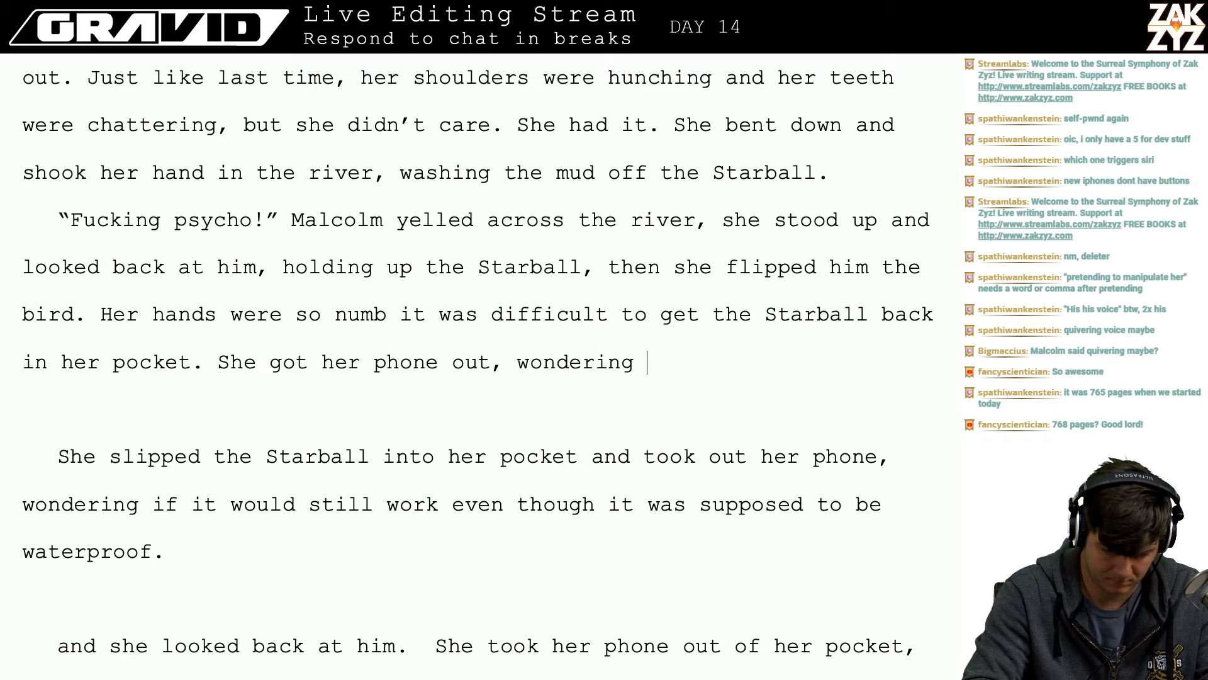
type("if it wou")
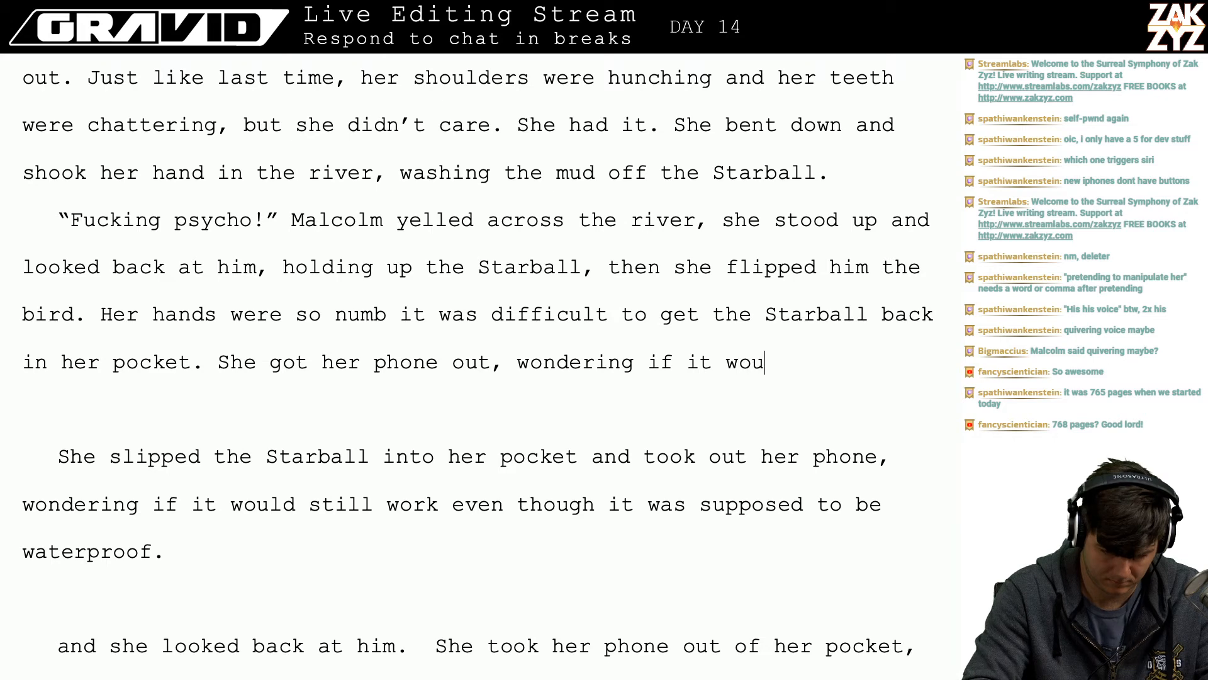
type("ld still work,")
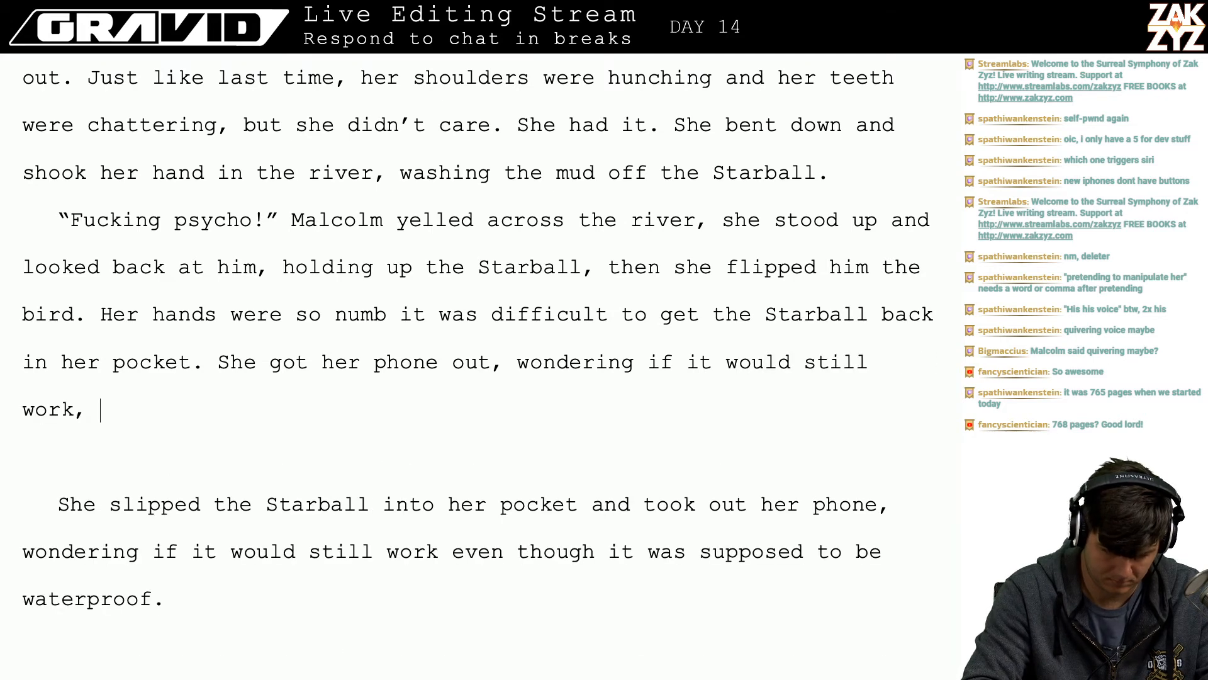
- Continue the sentence after "still work" with ", it was meant to be waterproof but shed"
key("BackSpace")
key("BackSpace")
type(".")
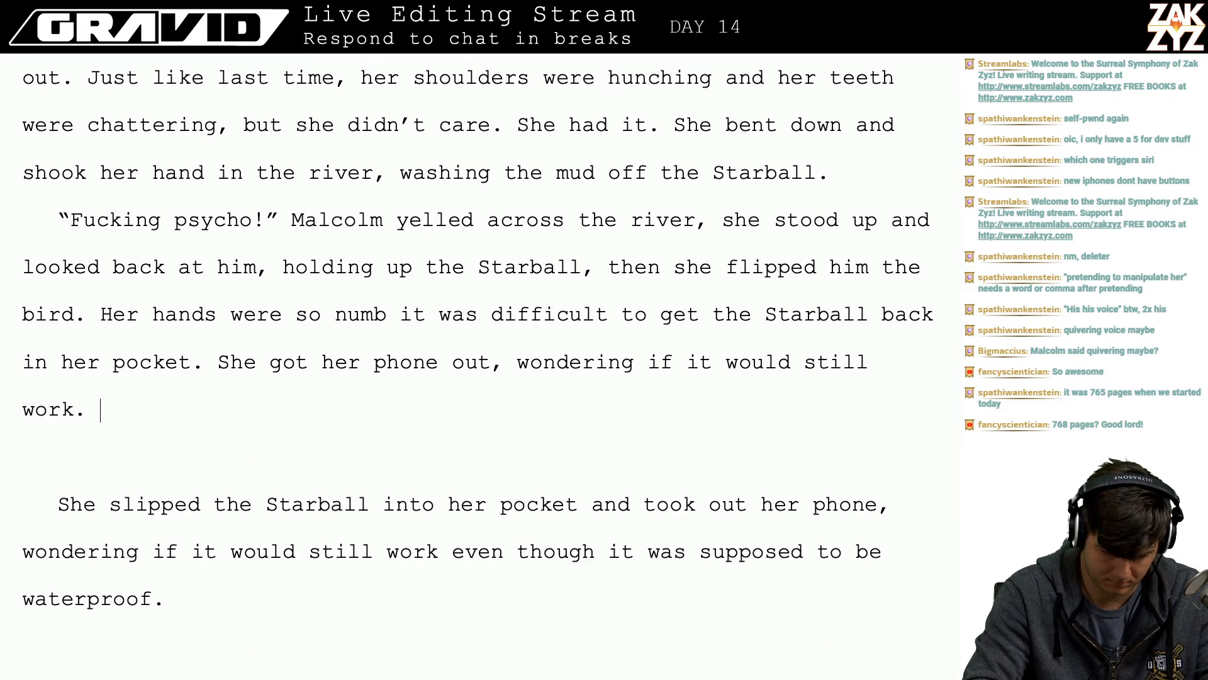
key("BackSpace")
key("BackSpace")
type(", ev")
key("BackSpace")
key("BackSpace")
type("it was me")
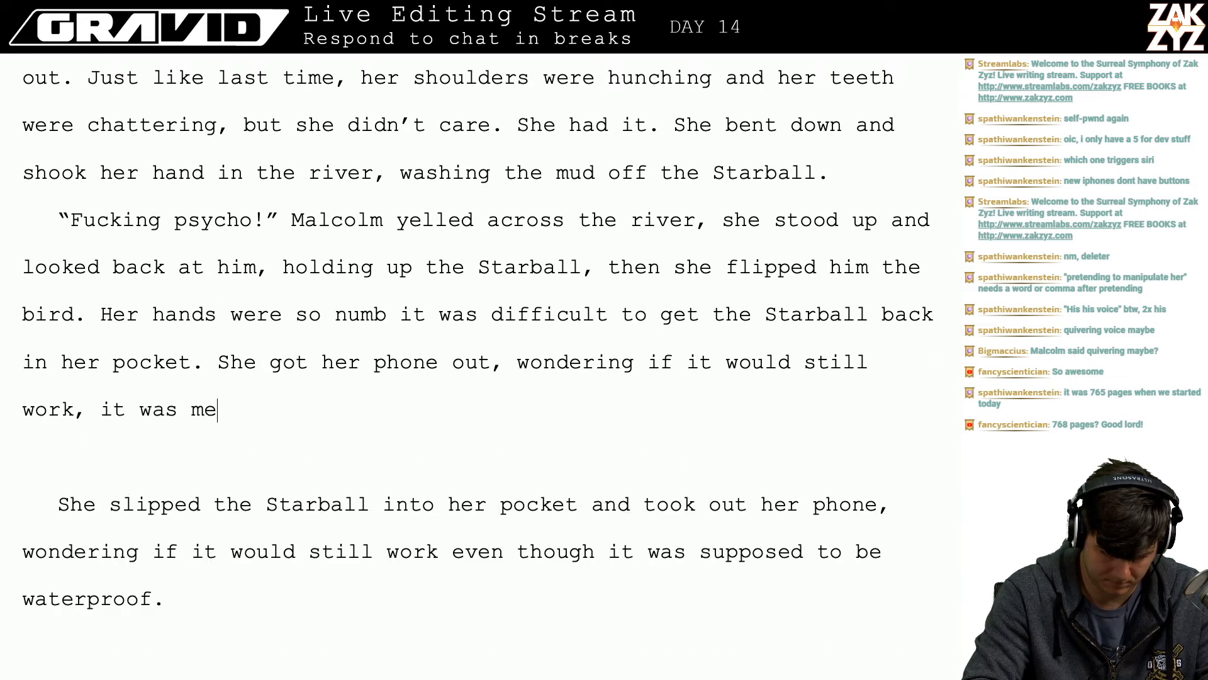
type("ant to be weat")
key("BackSpace")
key("BackSpace")
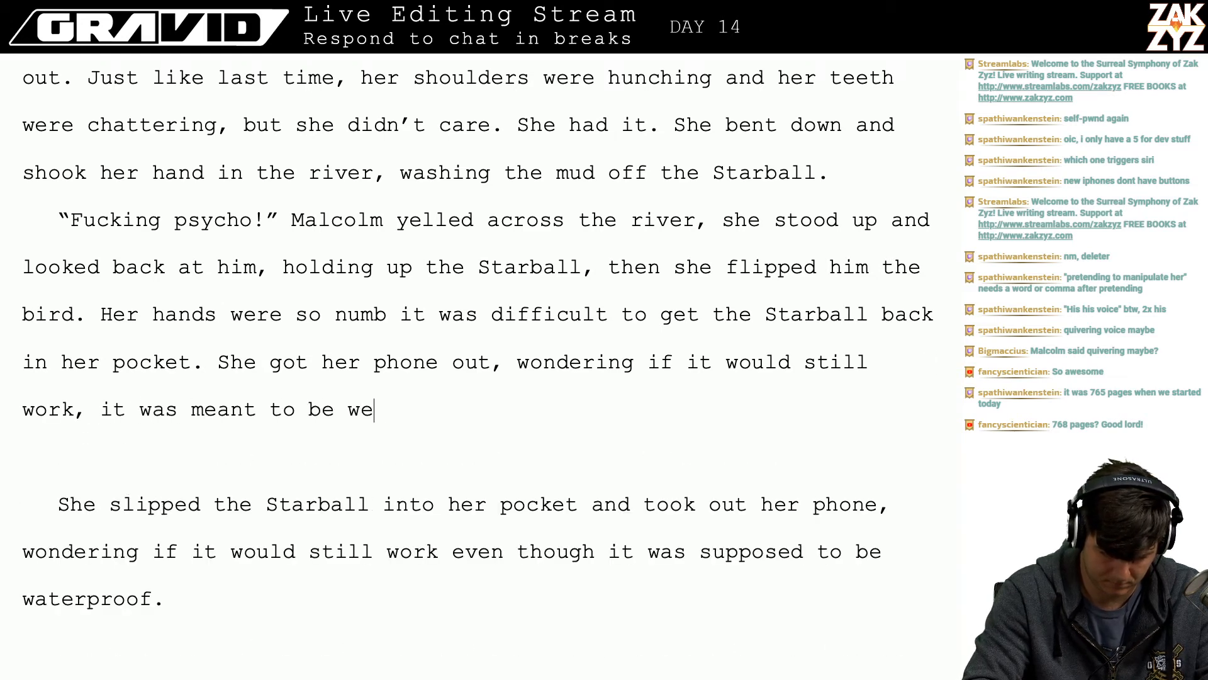
key("BackSpace")
type("atre")
key("BackSpace")
key("BackSpace")
type("erpro")
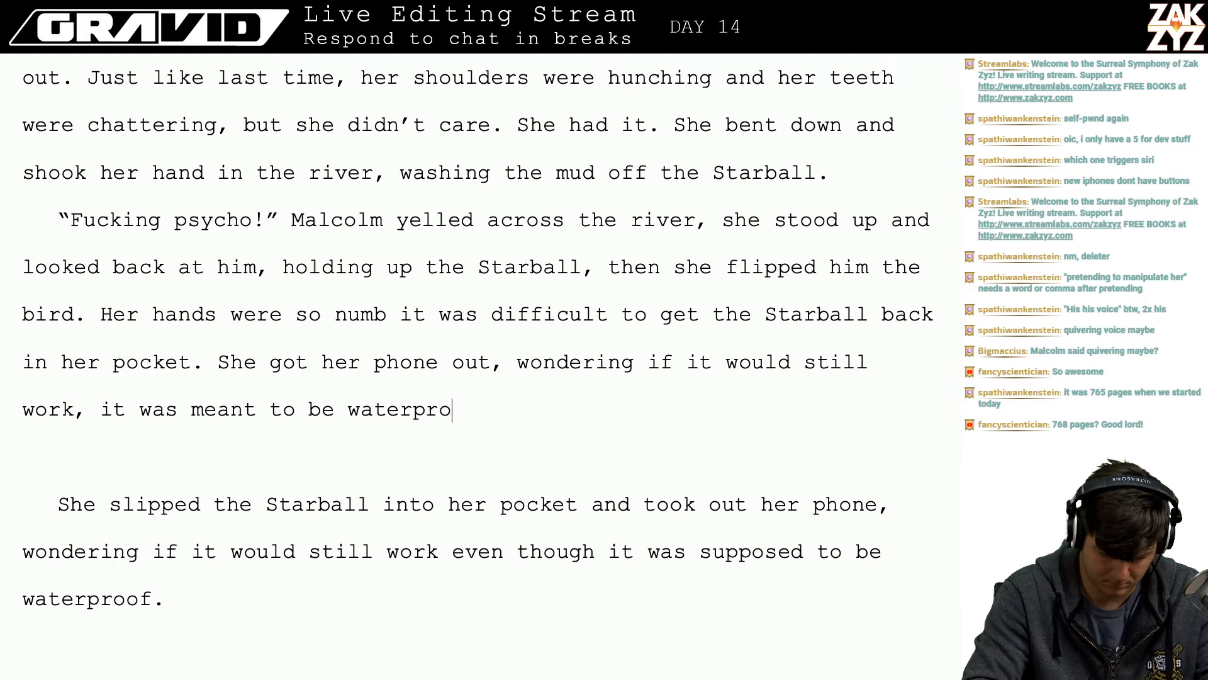
type("of but shed")
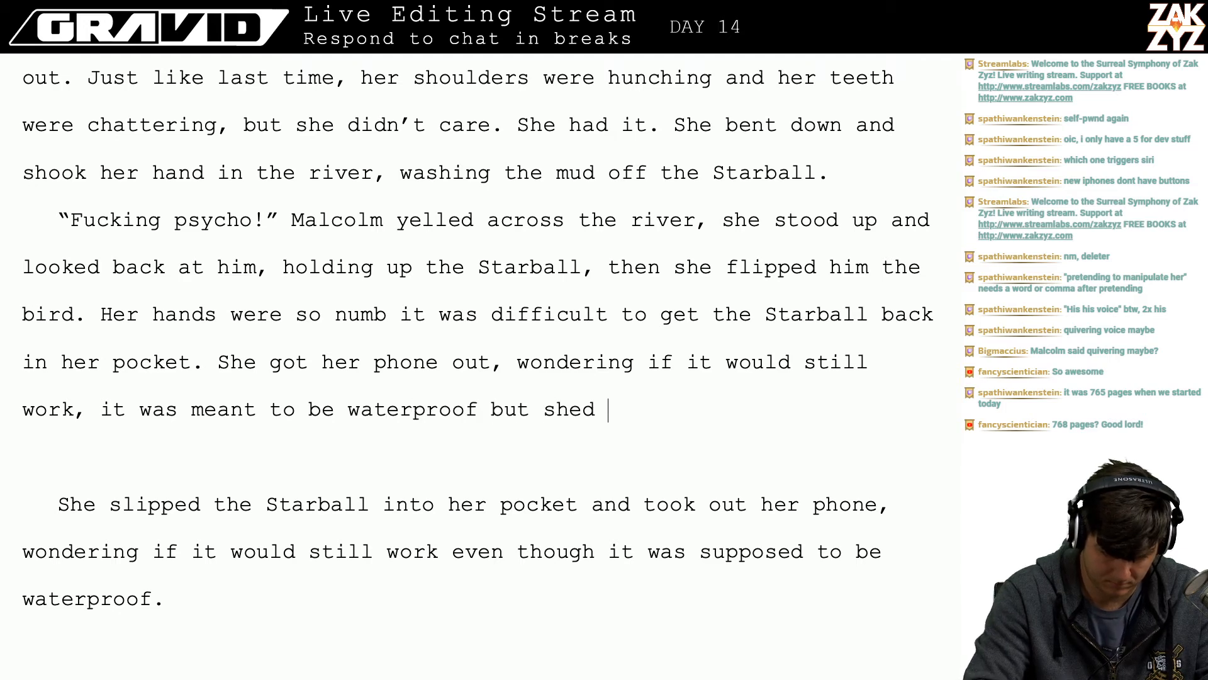
- Replace the text after "She got her phone out," with "it was meant to be waterproof but she'd never tested that before."
key("Up")
key("Left")
key("Left")
key("Left")
key("Left")
key("Left")
key("Left")
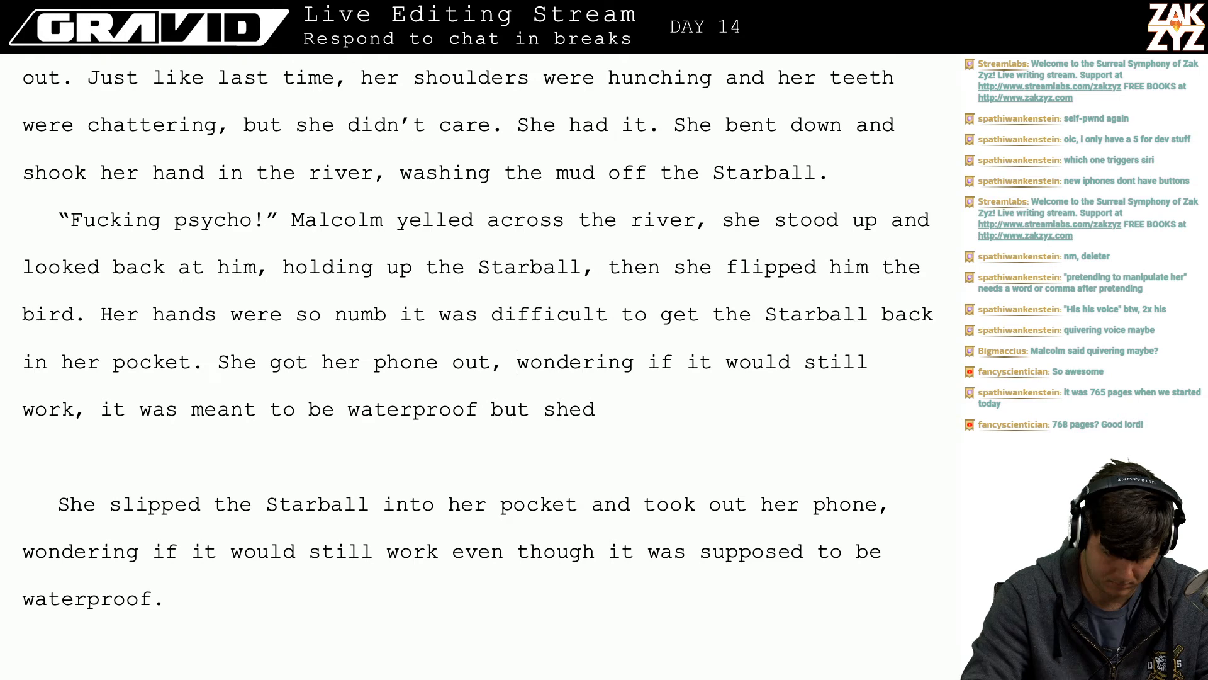
key("shift+Down")
key("shift+Right")
key("shift+Right")
key("shift+Right")
key("shift+Right")
key("shift+Right")
key("shift+Right")
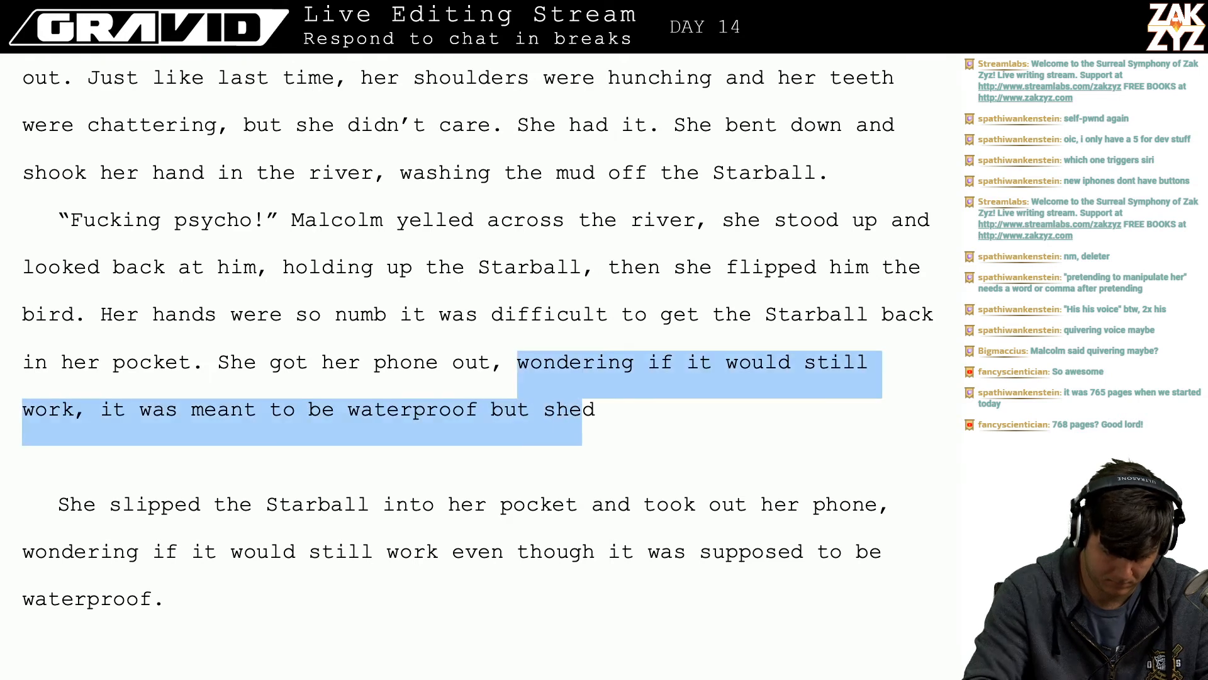
type("it was mme")
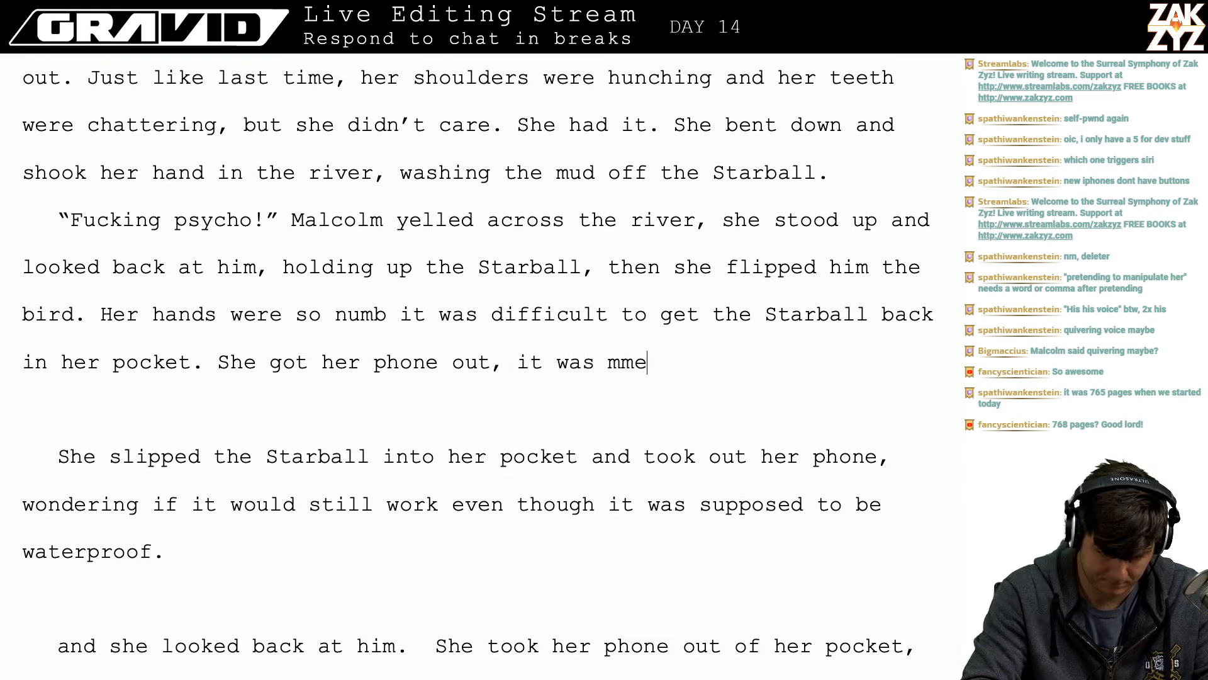
key("BackSpace")
key("BackSpace")
type("eant t")
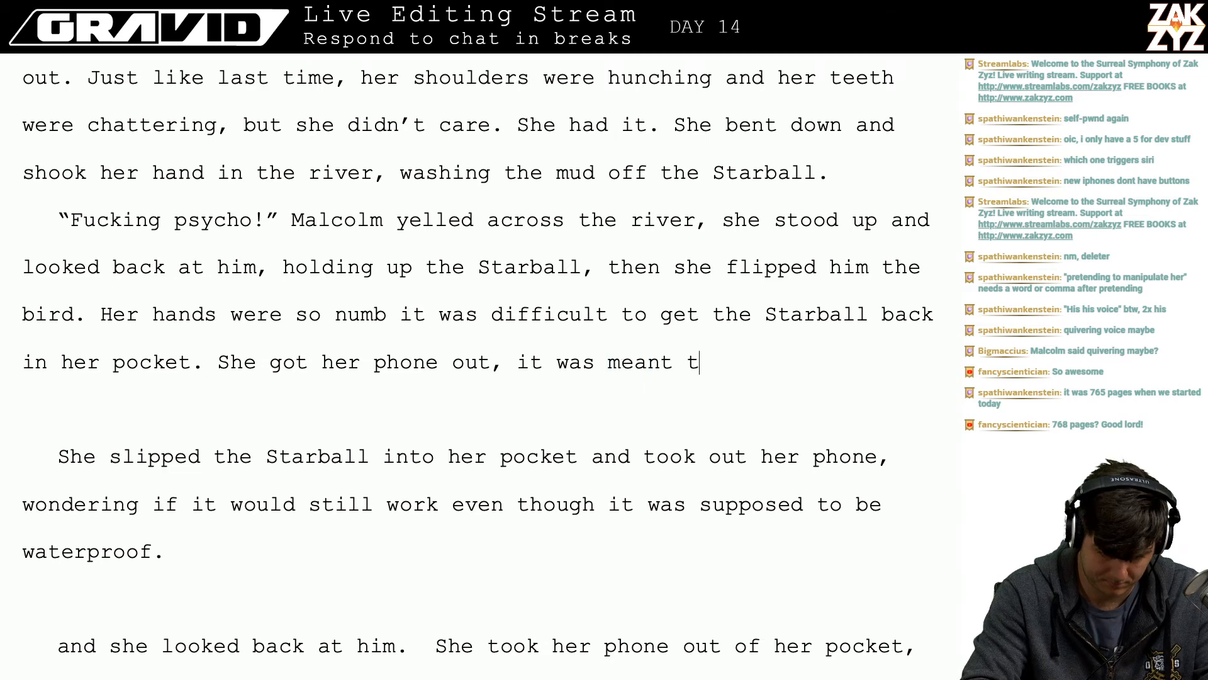
type("o be waterproof")
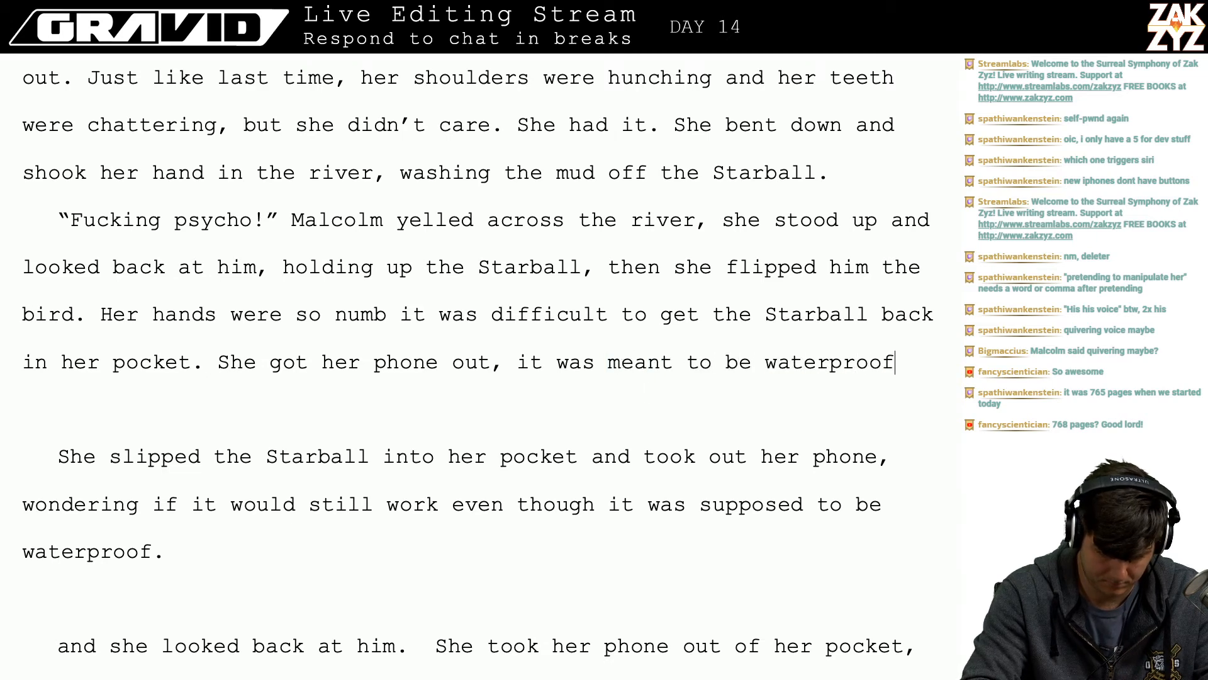
type(" but she'd never tested t")
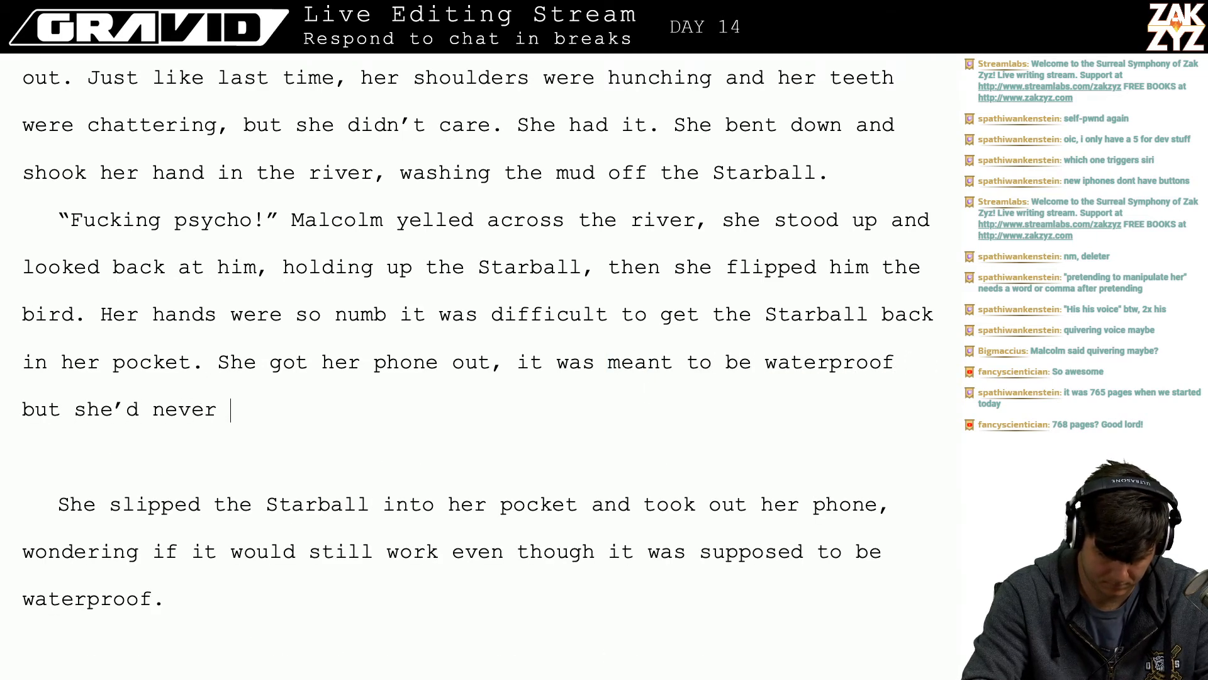
type("hat before.")
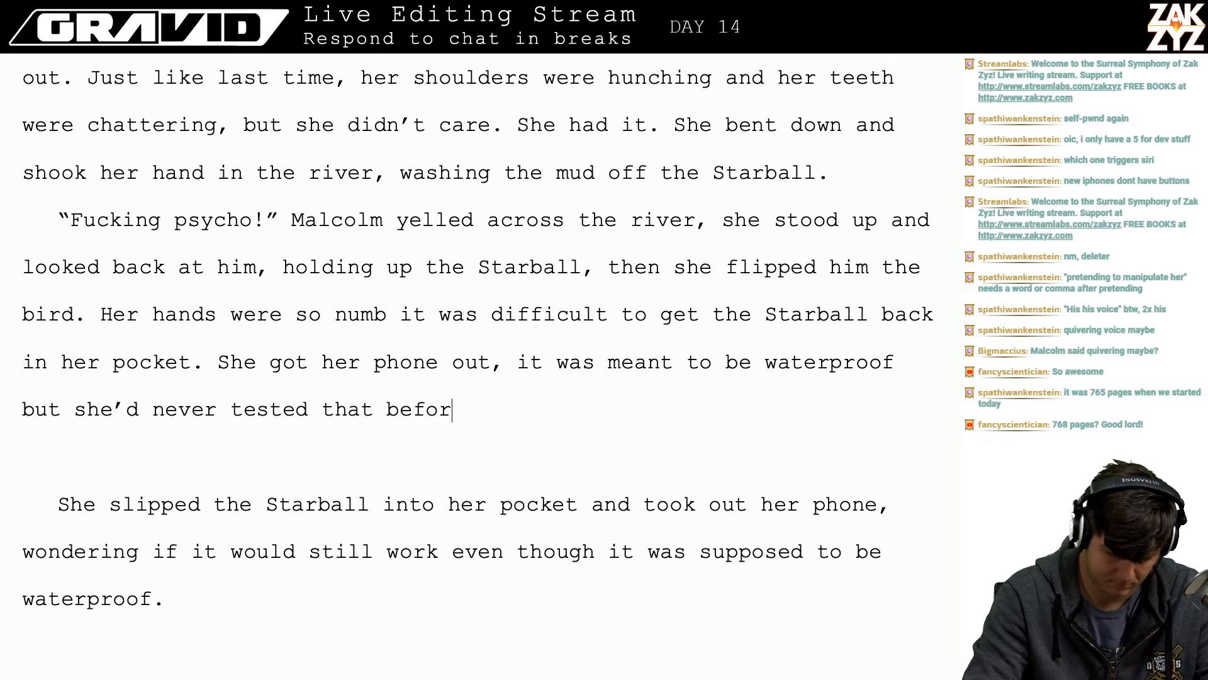
- Delete the redundant text between "tested that before." and "Streaks of river water", joining them into one paragraph
key("shift+Right")
key("shift+Down")
key("shift+Down")
key("shift+Down")
key("shift+Down")
key("shift+Down")
key("shift+Down")
key("shift+Down")
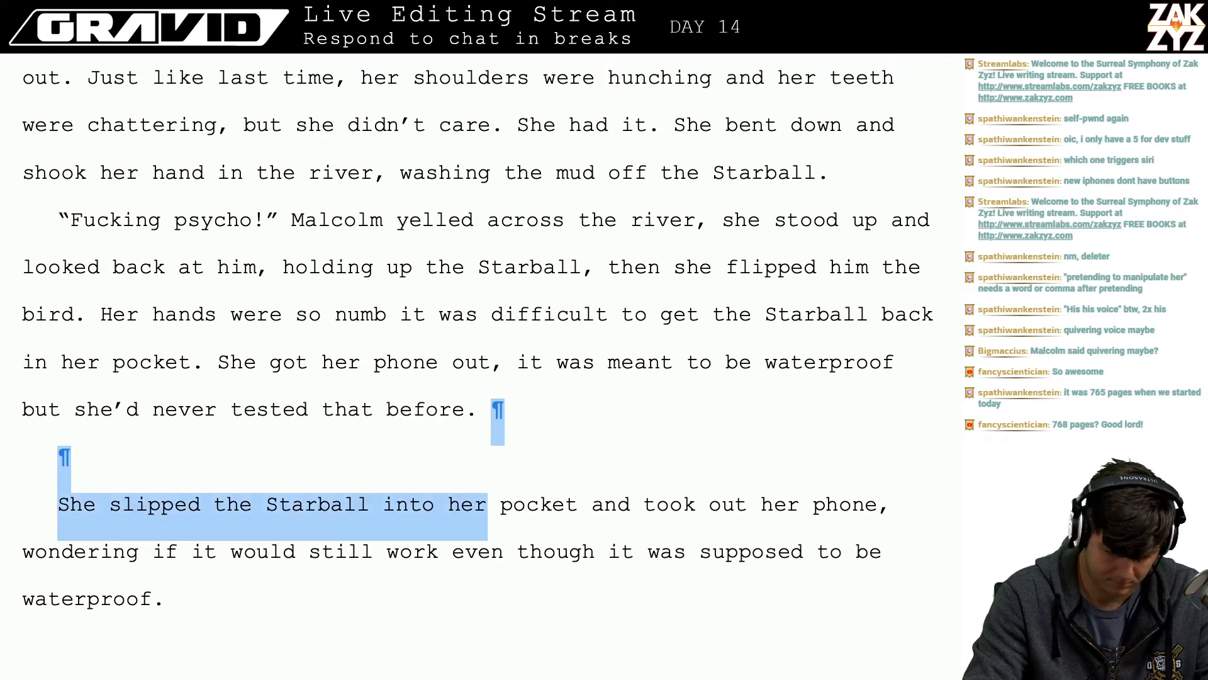
key("shift+Down")
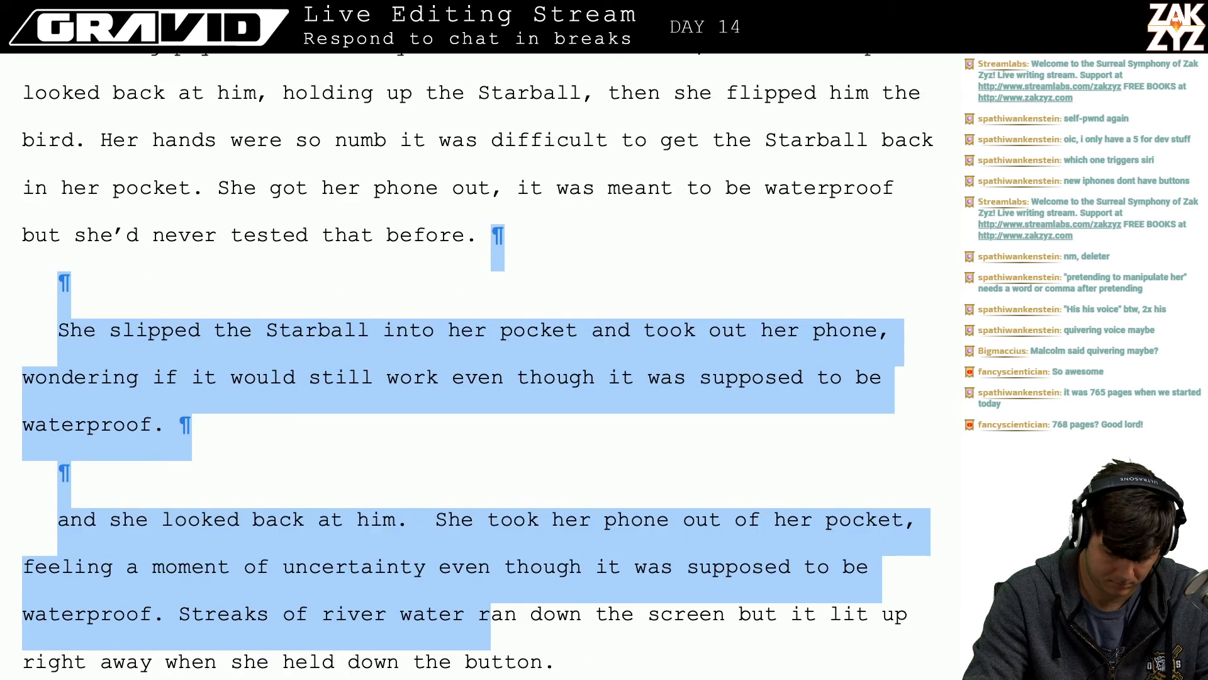
key("shift+Up")
key("shift+Right")
key("shift+Right")
key("shift+Right")
key("shift+Right")
key("shift+Right")
key("shift+Right")
key("shift+Right")
key("shift+Right")
key("shift+Right")
key("shift+Right")
key("shift+Right")
key("shift+Right")
key("shift+Right")
key("shift+Right")
key("shift+Right")
key("shift+Right")
key("shift+Right")
key("shift+Right")
key("shift+Right")
key("shift+Right")
key("shift+Right")
key("shift+Right")
key("shift+Right")
key("shift+Right")
key("shift+Right")
key("shift+Right")
key("shift+Right")
key("shift+Right")
key("shift+Right")
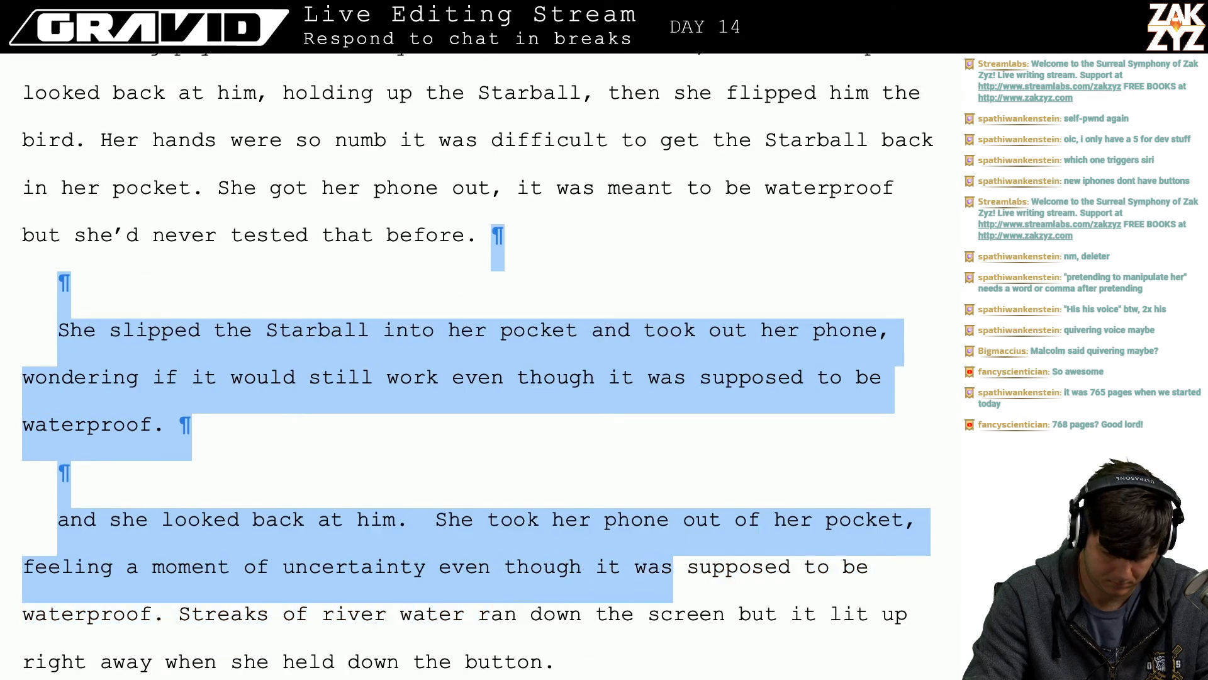
key("shift+Right")
key("shift+Right")
key("shift+Right")
key("shift+Right")
key("shift+Right")
key("shift+Right")
key("shift+Right")
key("shift+Right")
key("shift+Right")
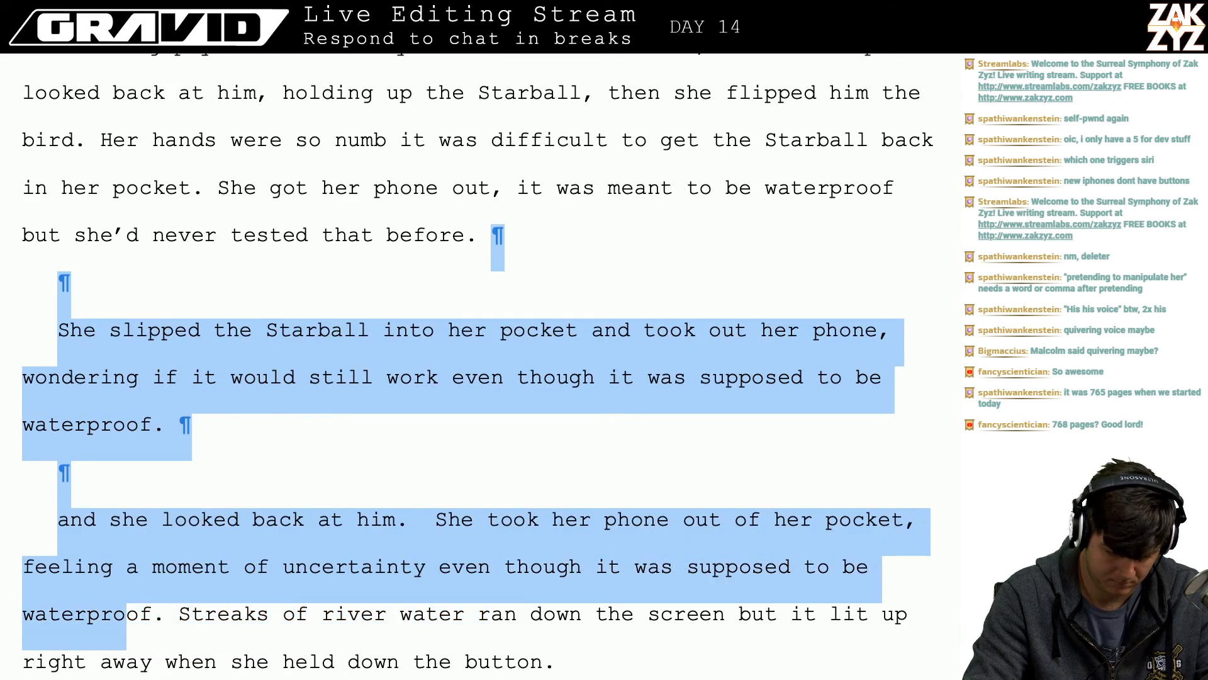
key("BackSpace")
- Split the paragraph after "understand her.", leaving an empty paragraph before "She looked across the river at Malcolm"
key("Down")
key("Down")
key("Down")
key("Down")
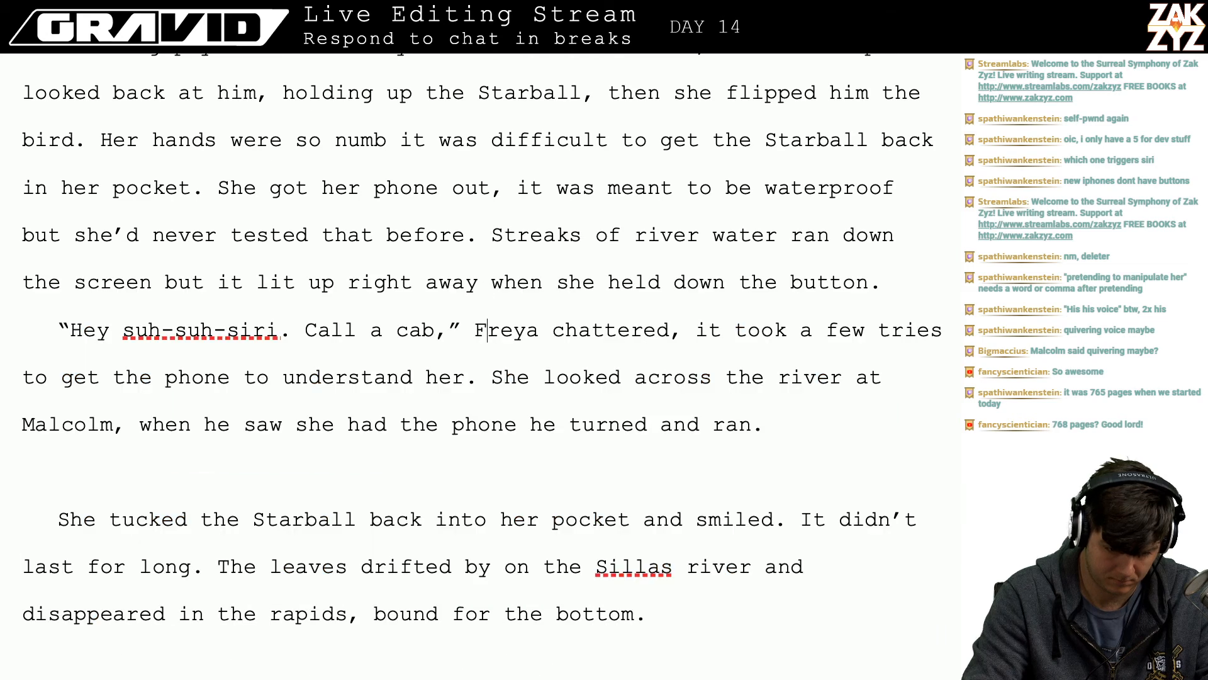
key("Up")
key("Up")
key("Left")
key("Down")
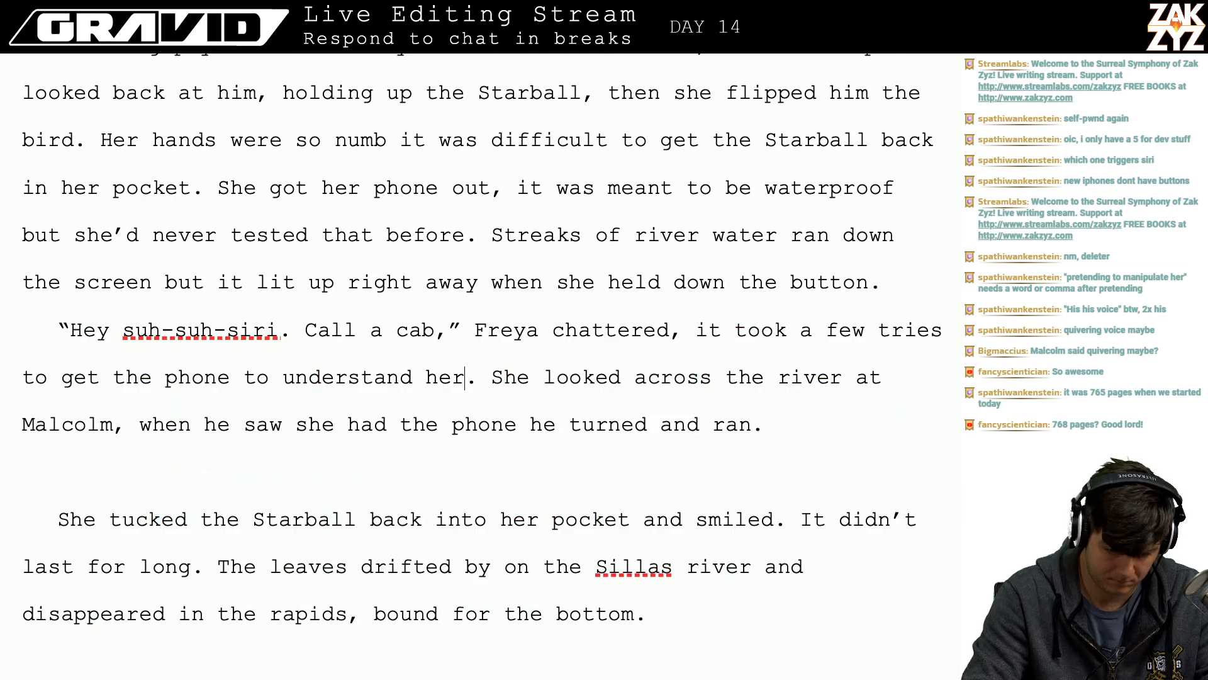
key("Return")
key("Return")
key("Left")
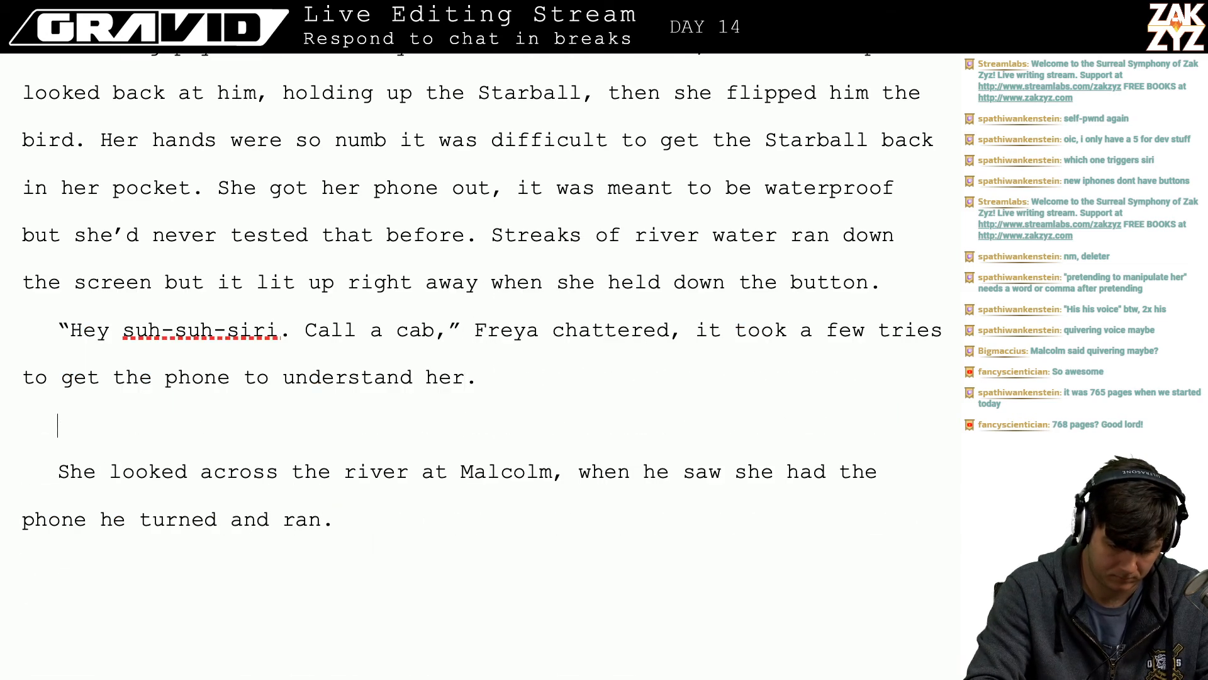
key("Left")
- Continue the paragraph after "understand her." with "Across the river Malcolm saw her"
type("Across the r")
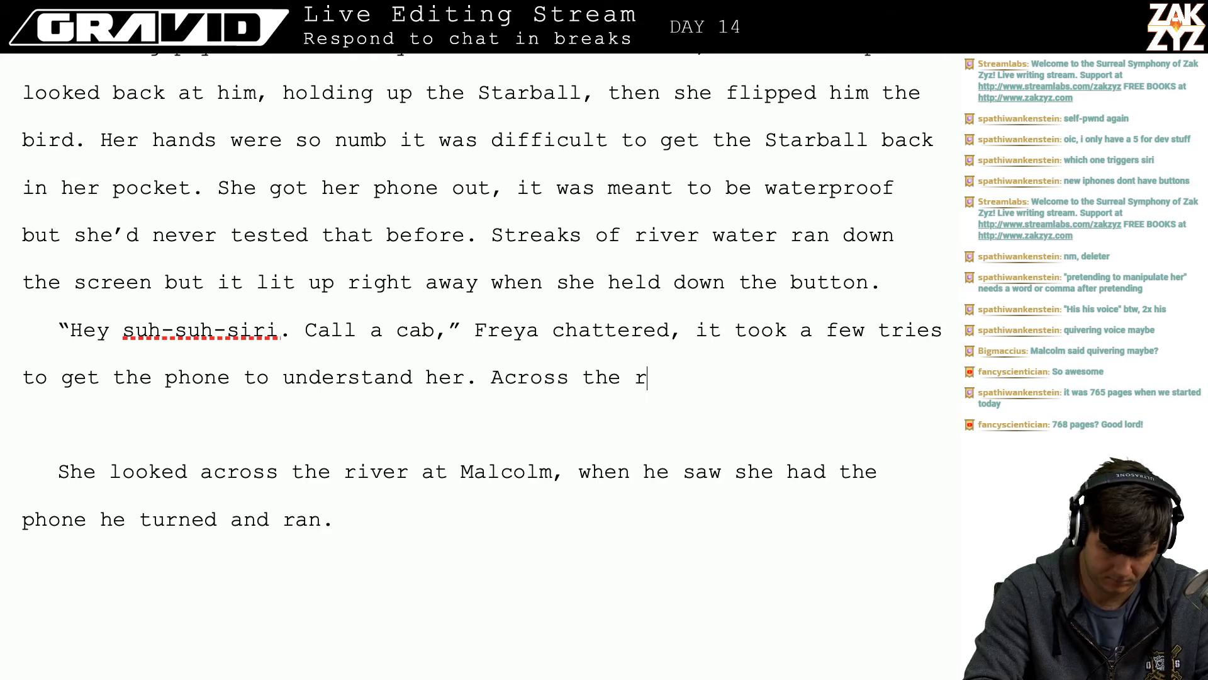
type("iver malc")
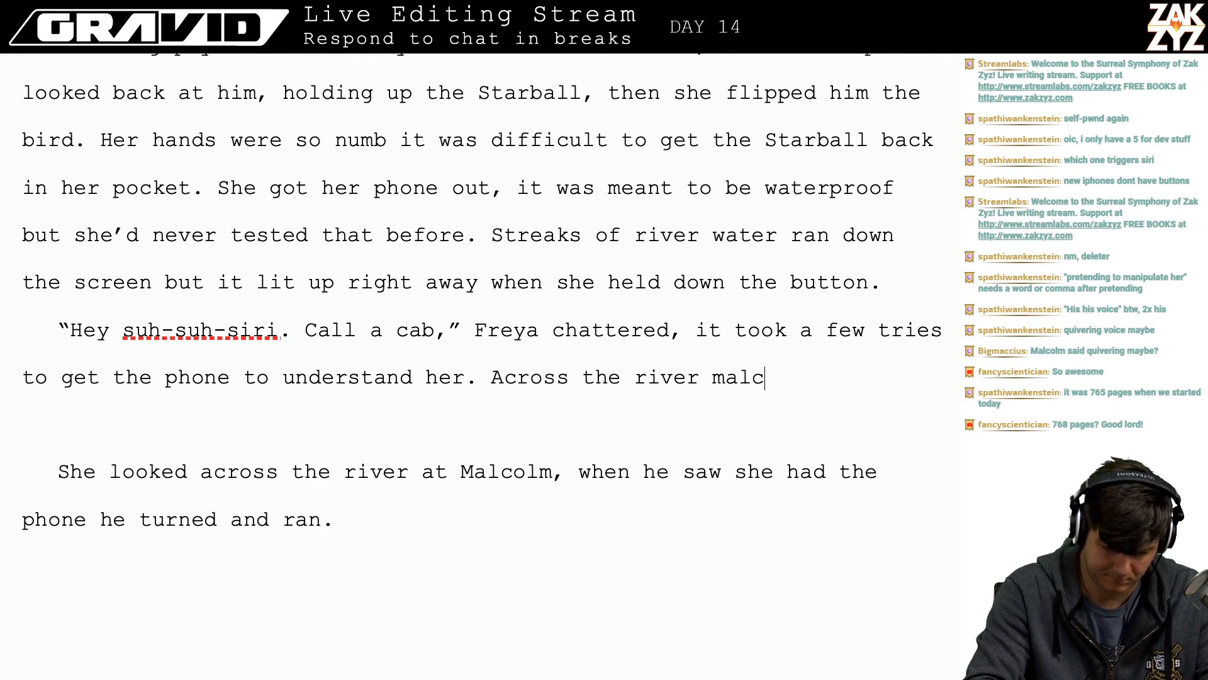
key("BackSpace")
key("BackSpace")
key("BackSpace")
key("BackSpace")
type("Malco")
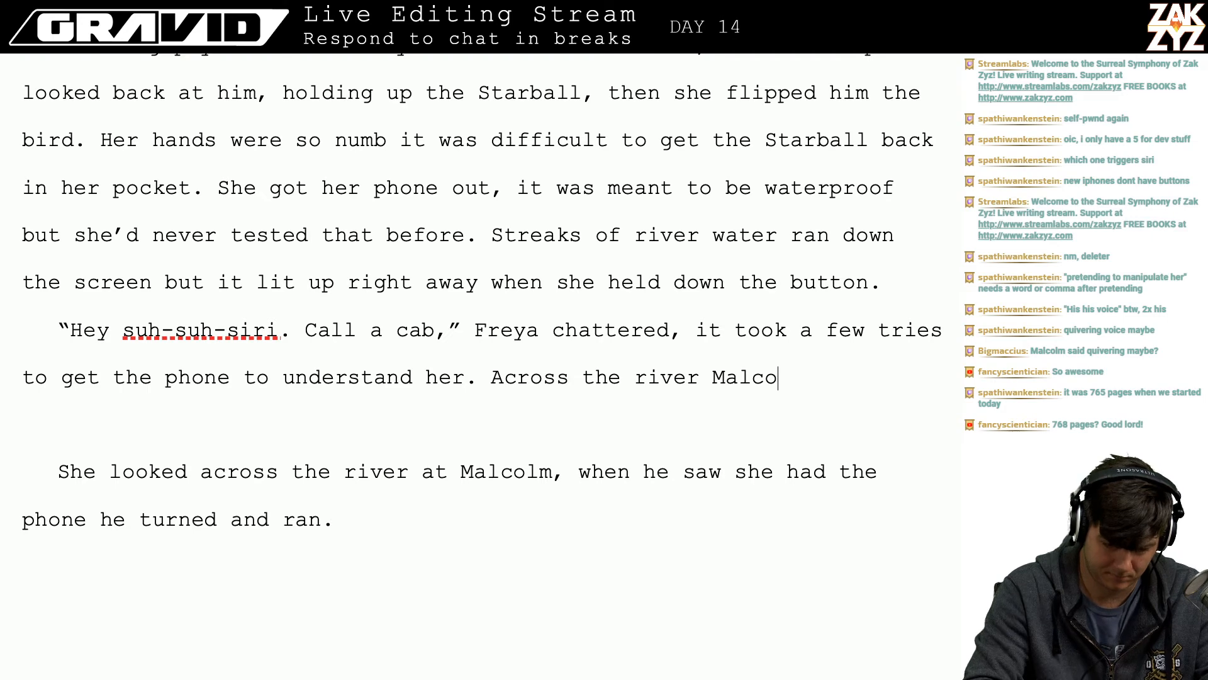
type("lm saw her")
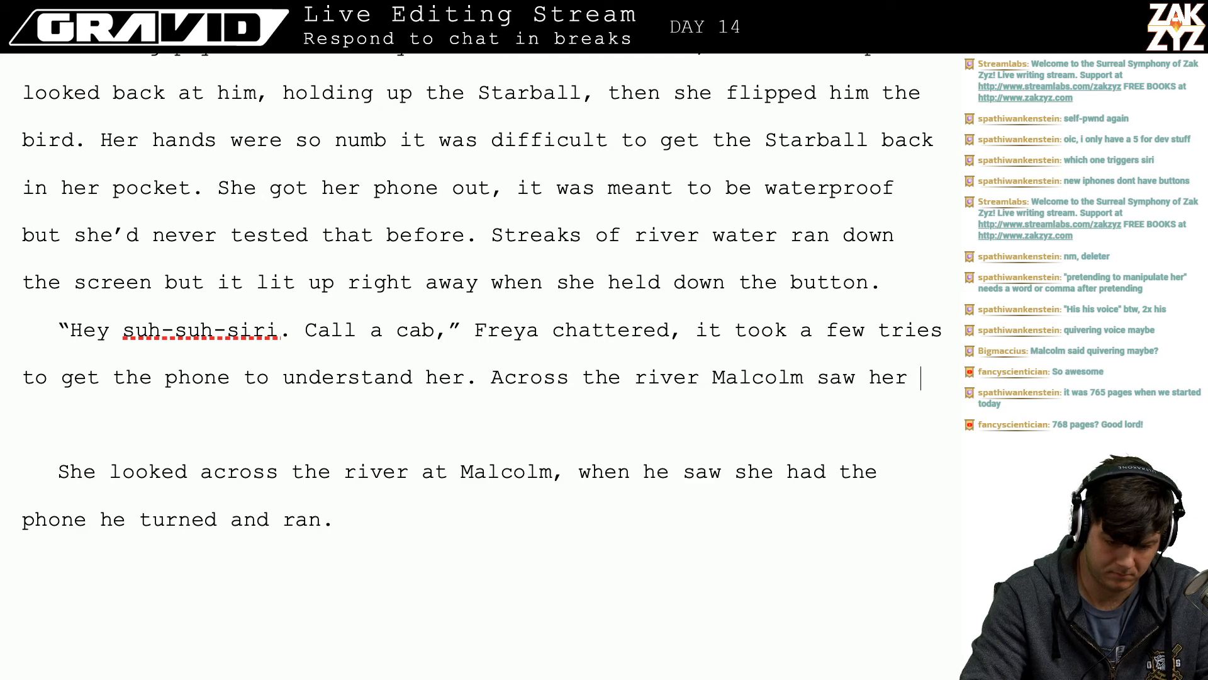
- Replace "her" after "Malcolm saw" with "she had the phone out, and he turned and ran."
type("he")
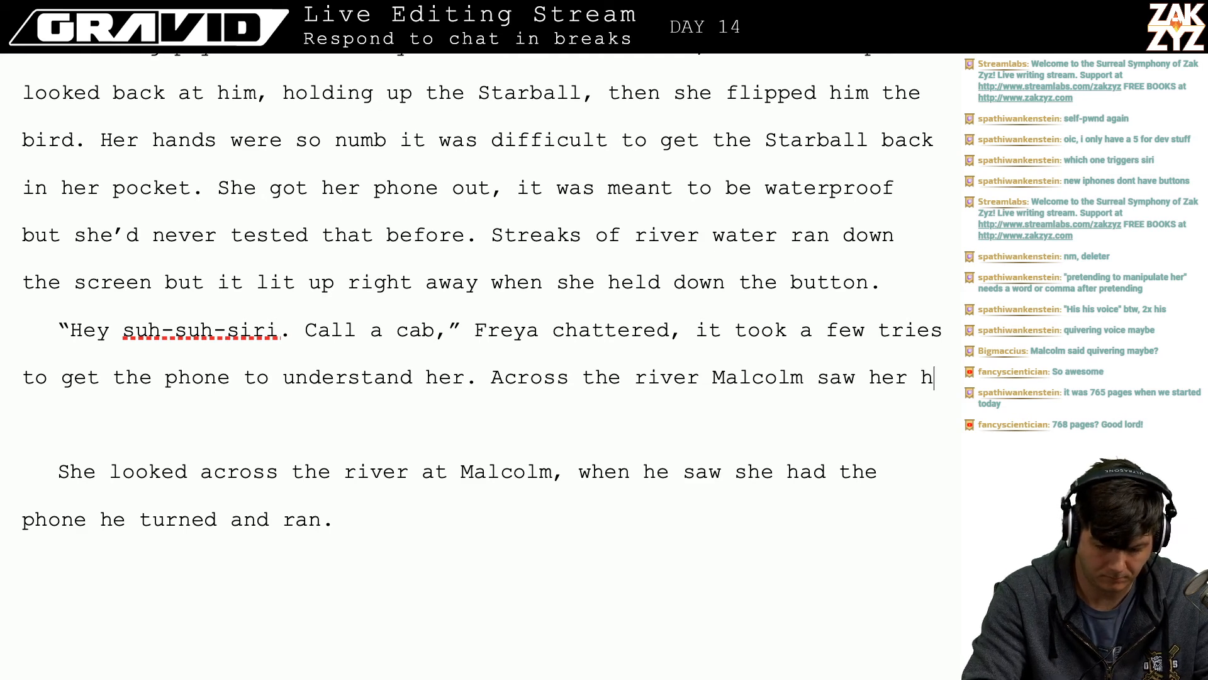
key("BackSpace")
key("BackSpace")
type("p")
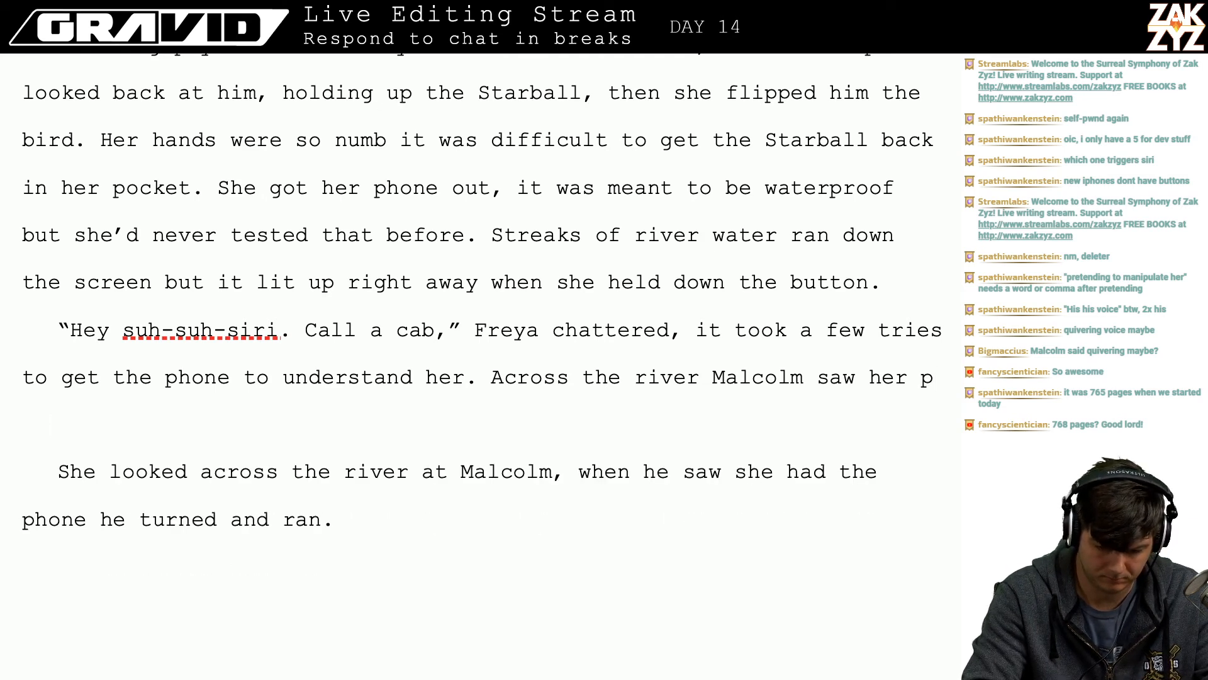
key("BackSpace")
key("BackSpace")
key("BackSpace")
key("BackSpace")
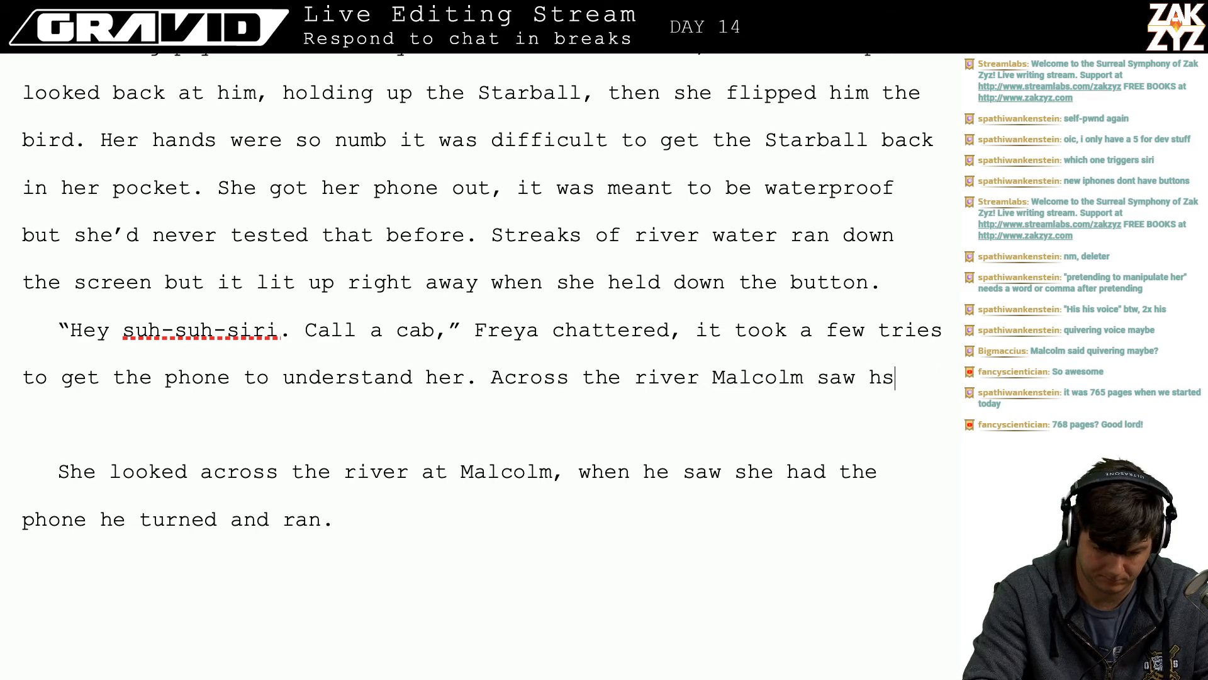
type("she had the p")
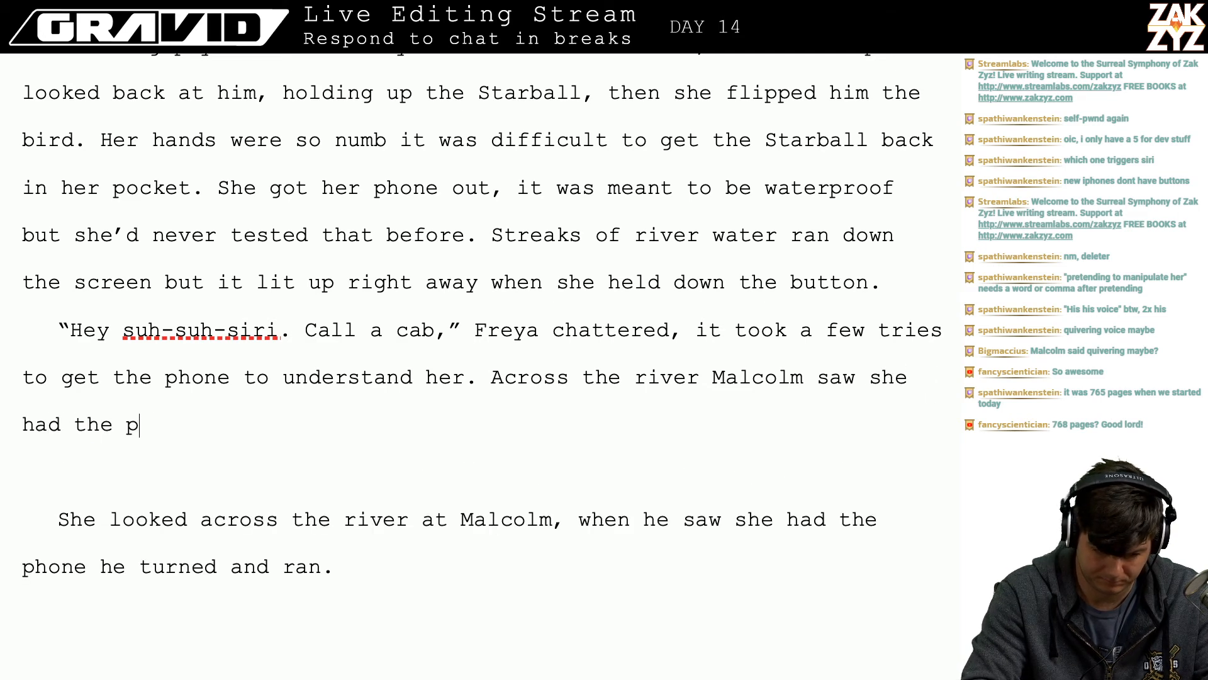
type("hone out, and he ")
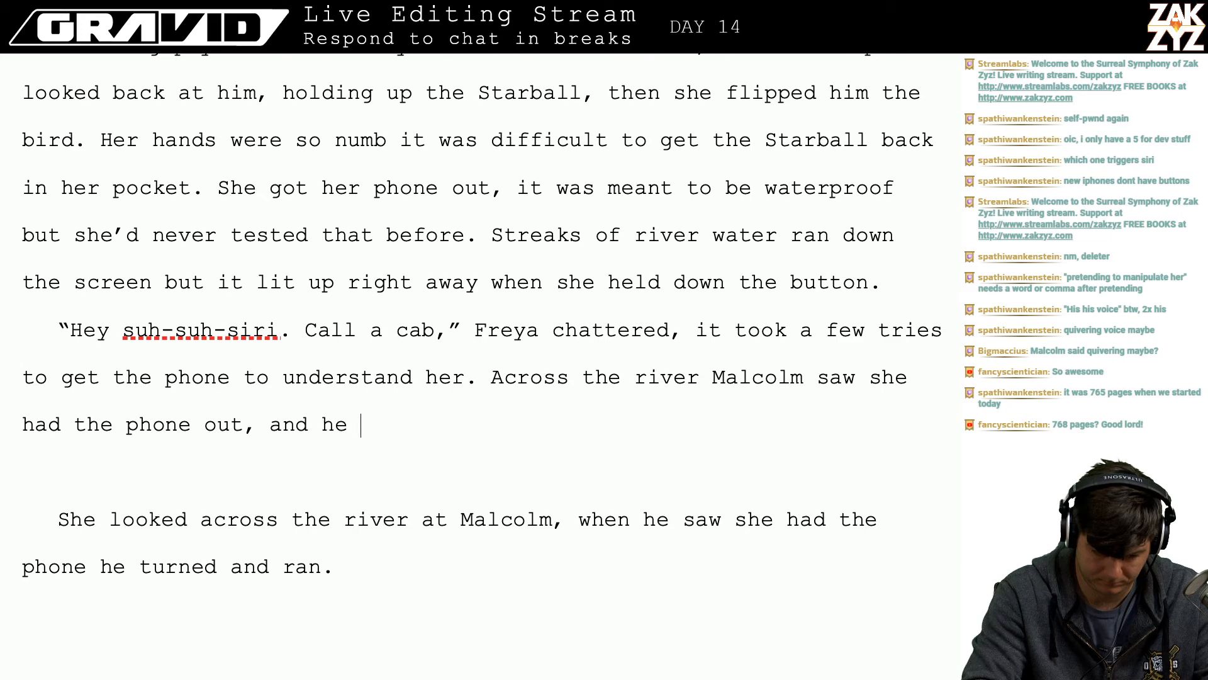
type("turned and r")
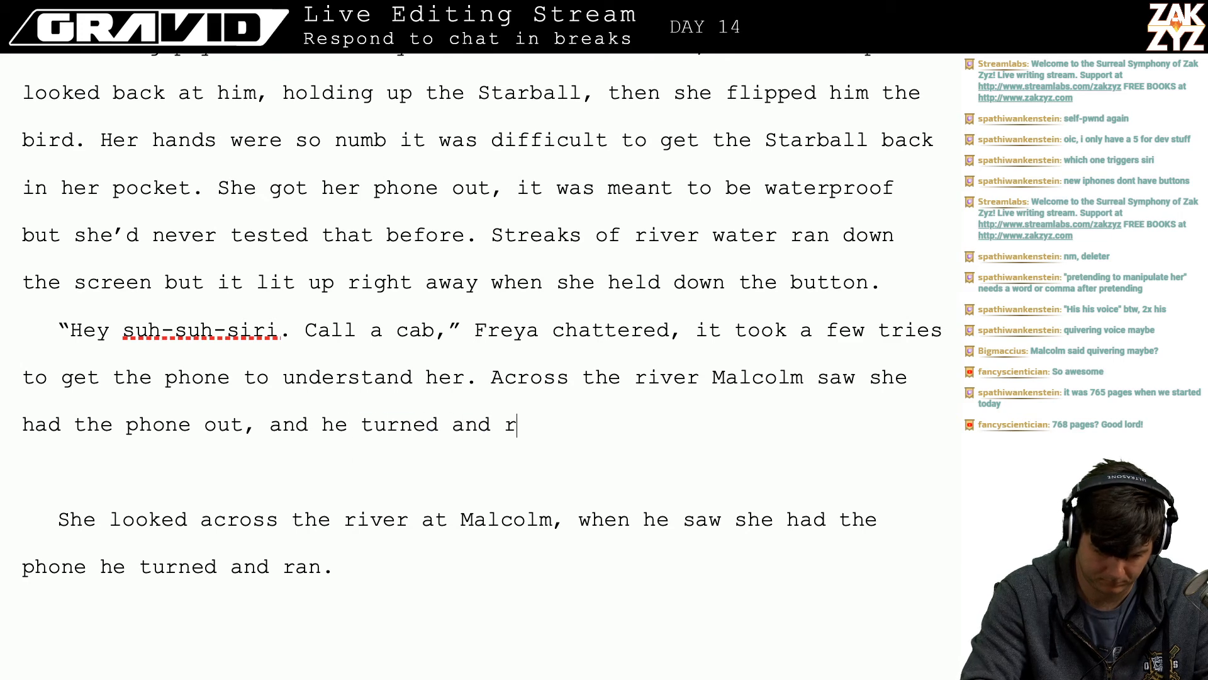
type("an.")
- Replace the old text from "She looked across the river" through "back into her pocket and" with "Freya", directly before "smiled."
key("ctrl+shift+End")
key("shift+Down")
key("shift+Down")
key("shift+Down")
key("shift+Down")
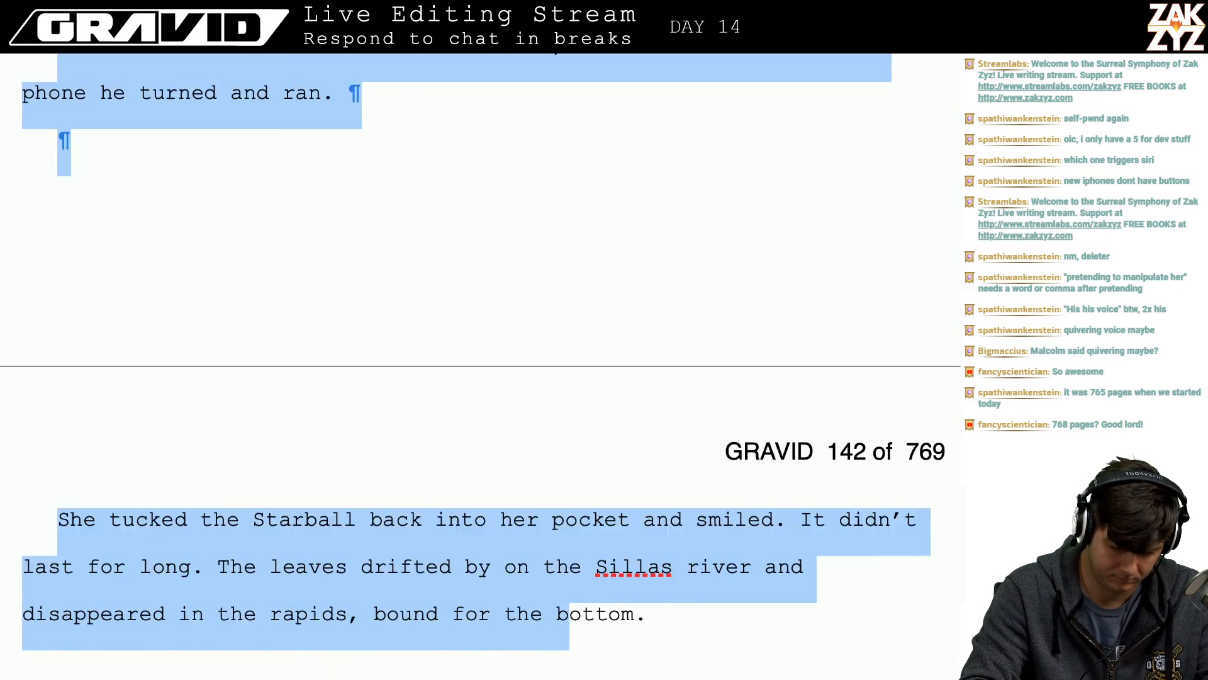
key("shift+Up")
key("shift+Up")
key("shift+Up")
key("shift+Up")
key("shift+Down")
key("shift+Down")
key("shift+Right")
key("shift+Down")
key("shift+Up")
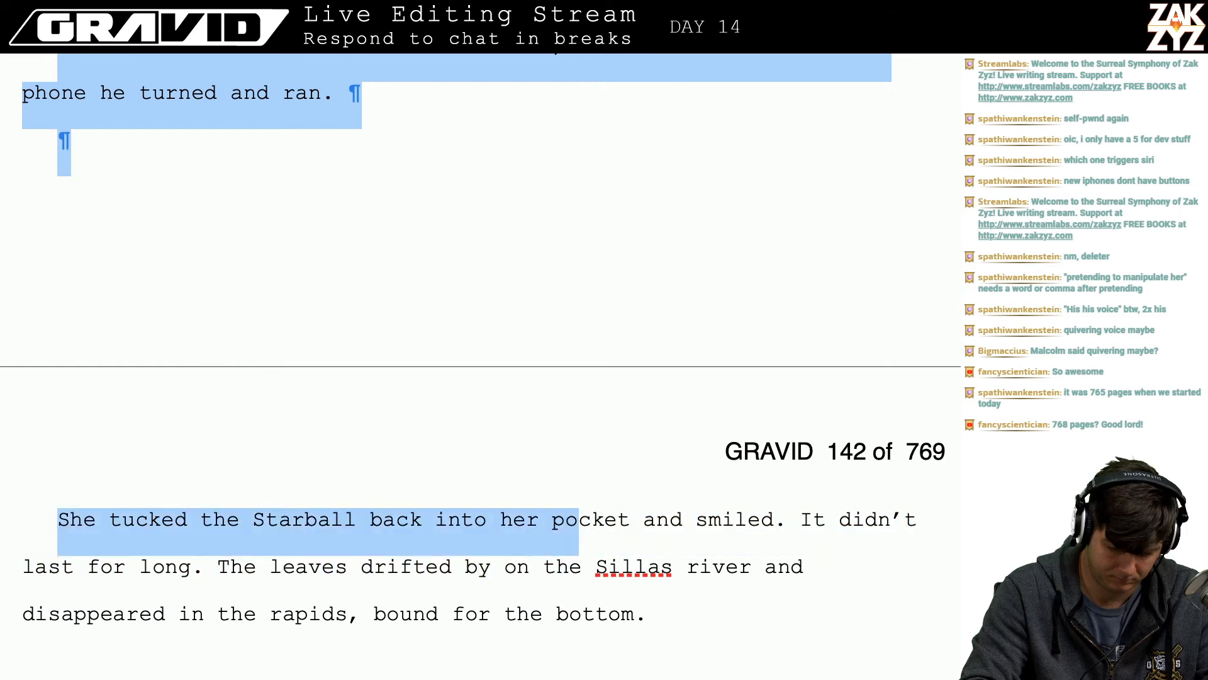
key("shift+Right")
key("shift+Right")
key("shift+Right")
key("shift+Right")
key("shift+Right")
key("shift+Right")
key("shift+Right")
key("shift+Right")
key("shift+Right")
key("shift+Left")
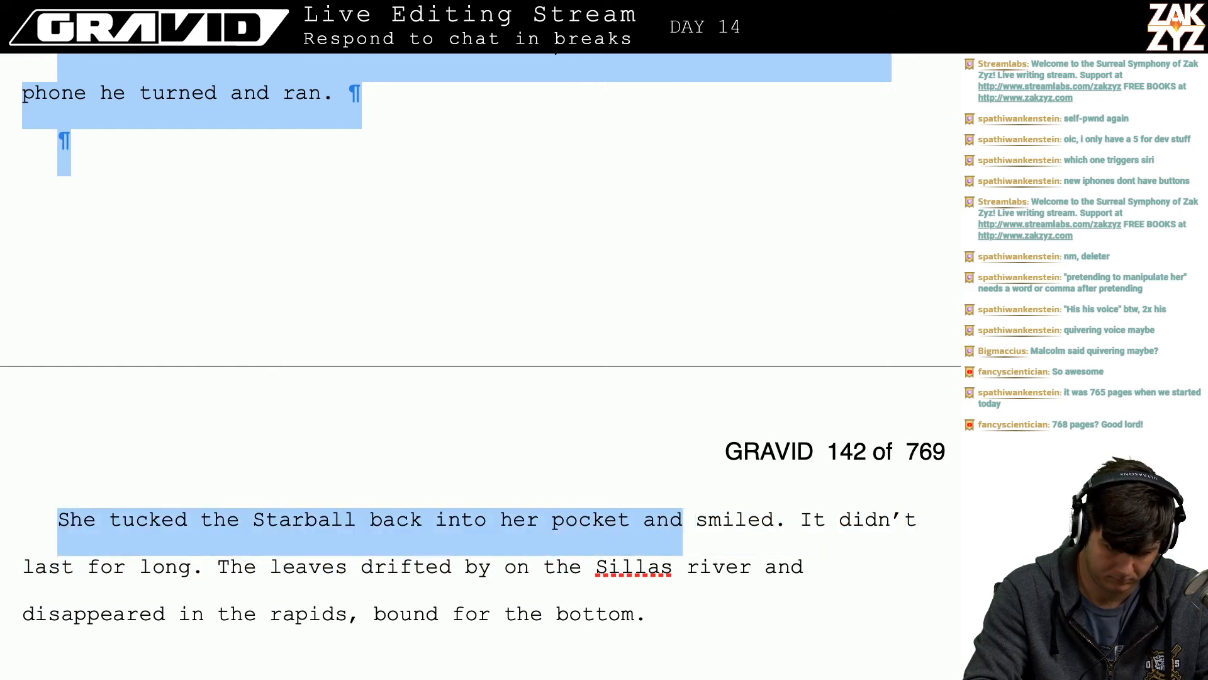
type("Freya sm")
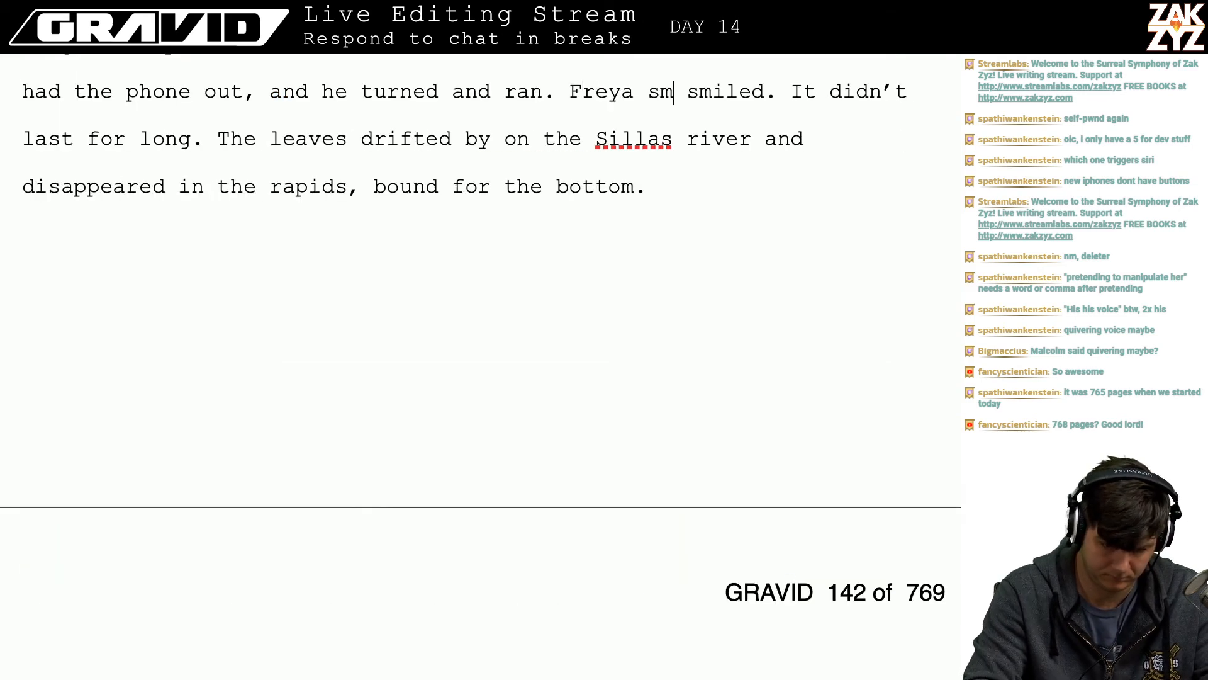
key("BackSpace")
key("BackSpace")
key("BackSpace")
key("Down")
key("Left")
key("Left")
key("Left")
key("Left")
key("Left")
key("Left")
key("Left")
key("Left")
key("Left")
key("Left")
key("Left")
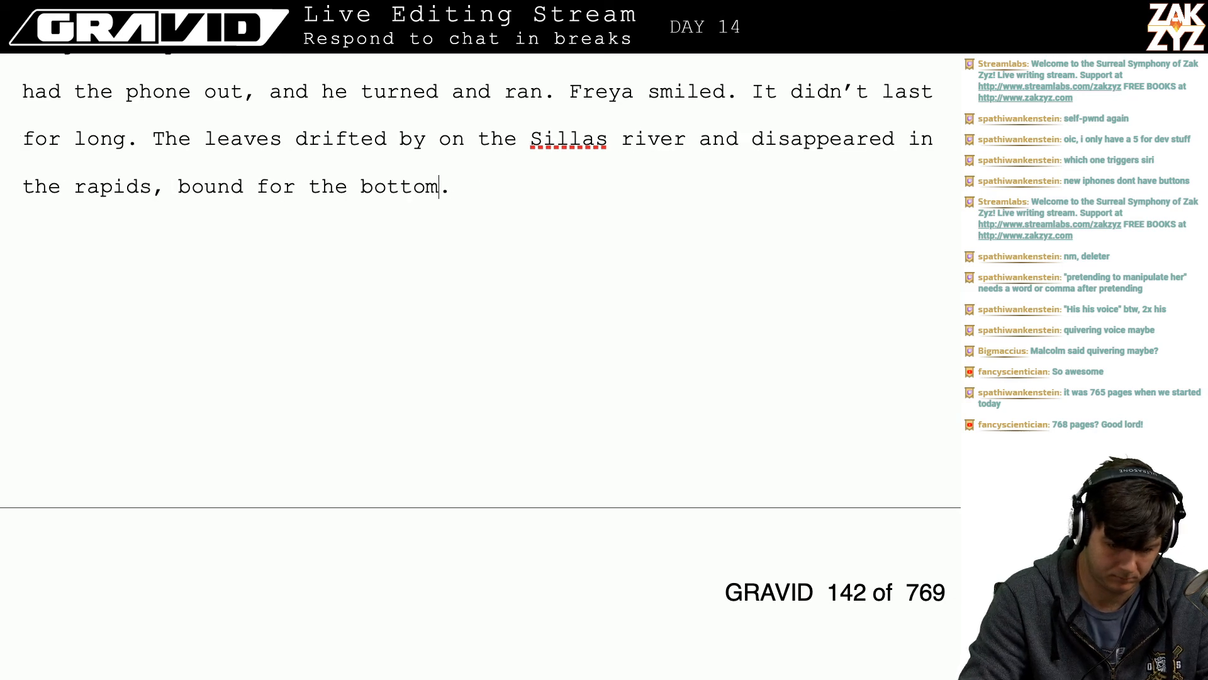
key("Left")
key("Left")
key("Left")
key("Left")
key("Left")
key("Left")
key("Left")
key("Left")
key("Left")
key("Left")
key("Left")
key("Left")
key("Left")
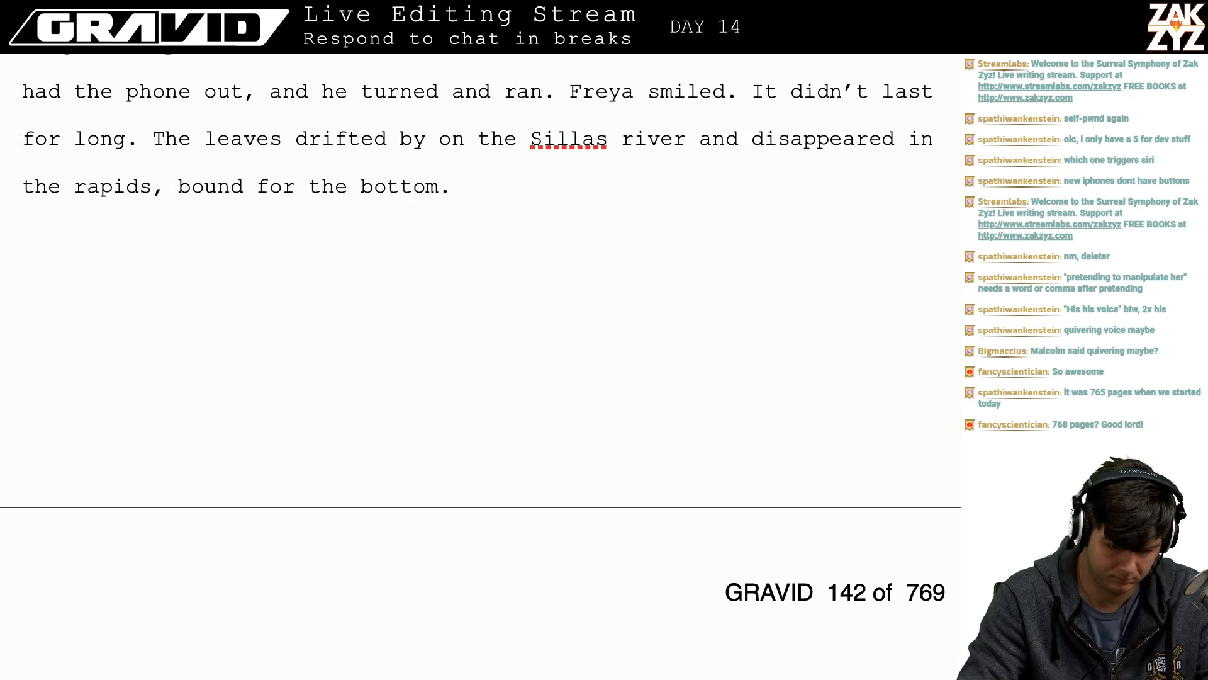
key("Up")
- Start a new paragraph at "Across the river Malcolm saw she had the phone out"
scroll(480, 366, "up", 3)
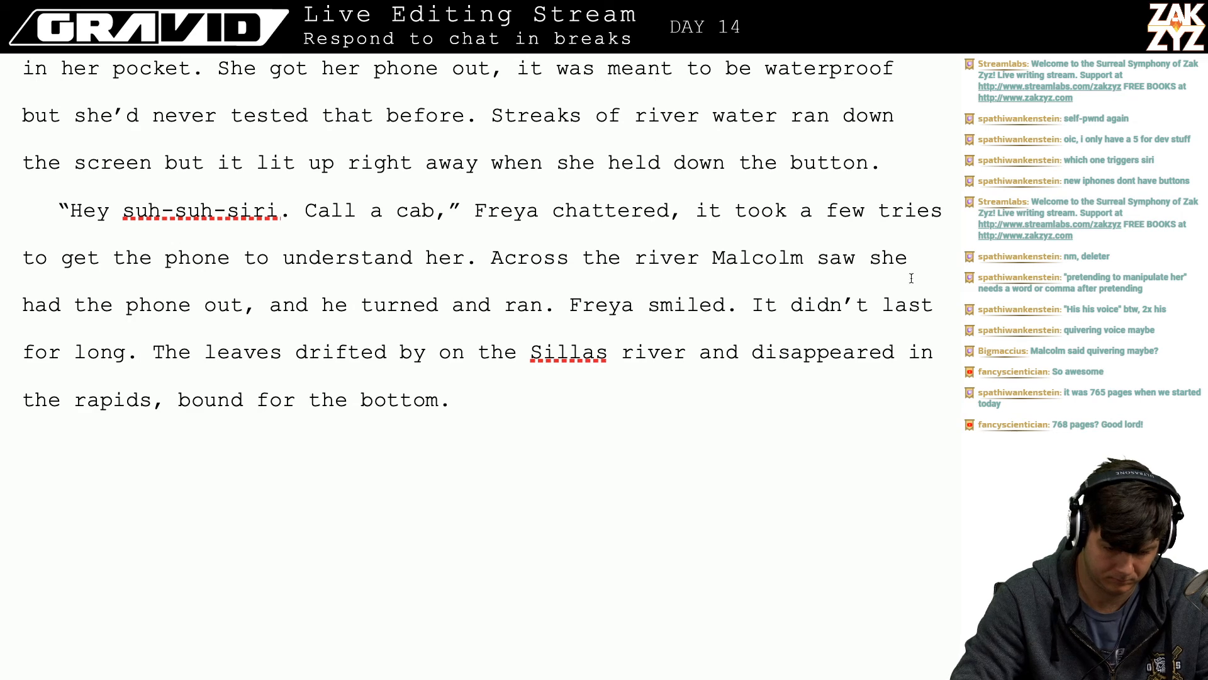
left_click(495, 260)
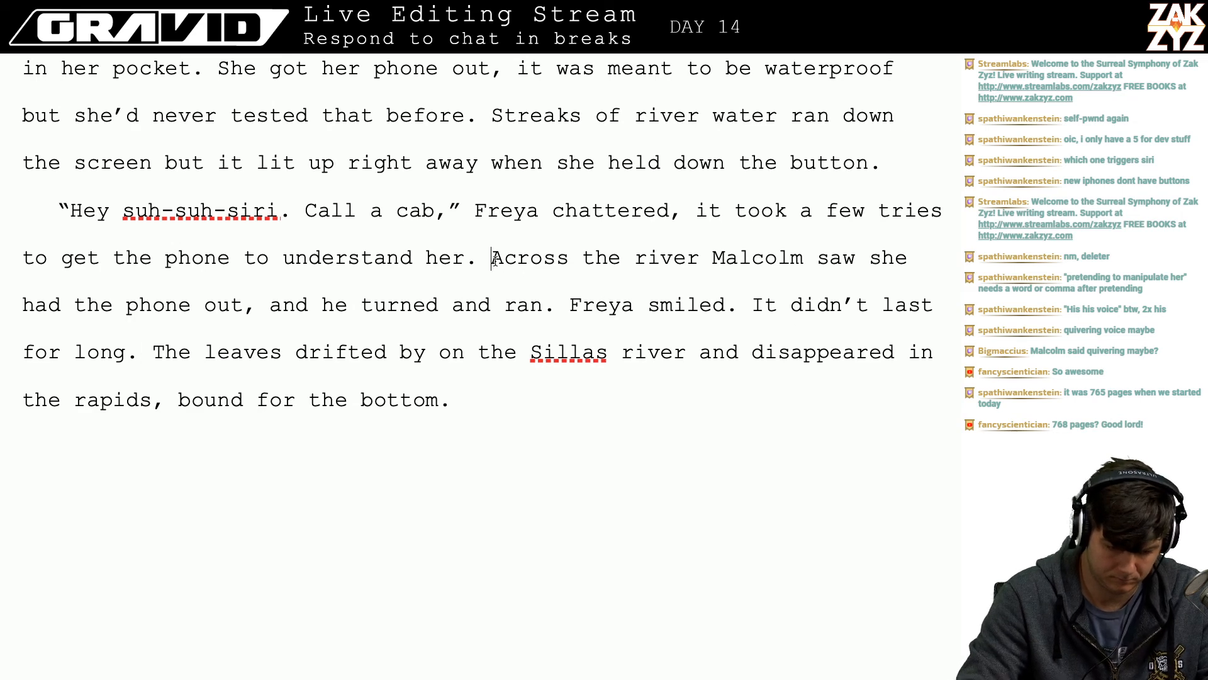
key("Left")
key("Right")
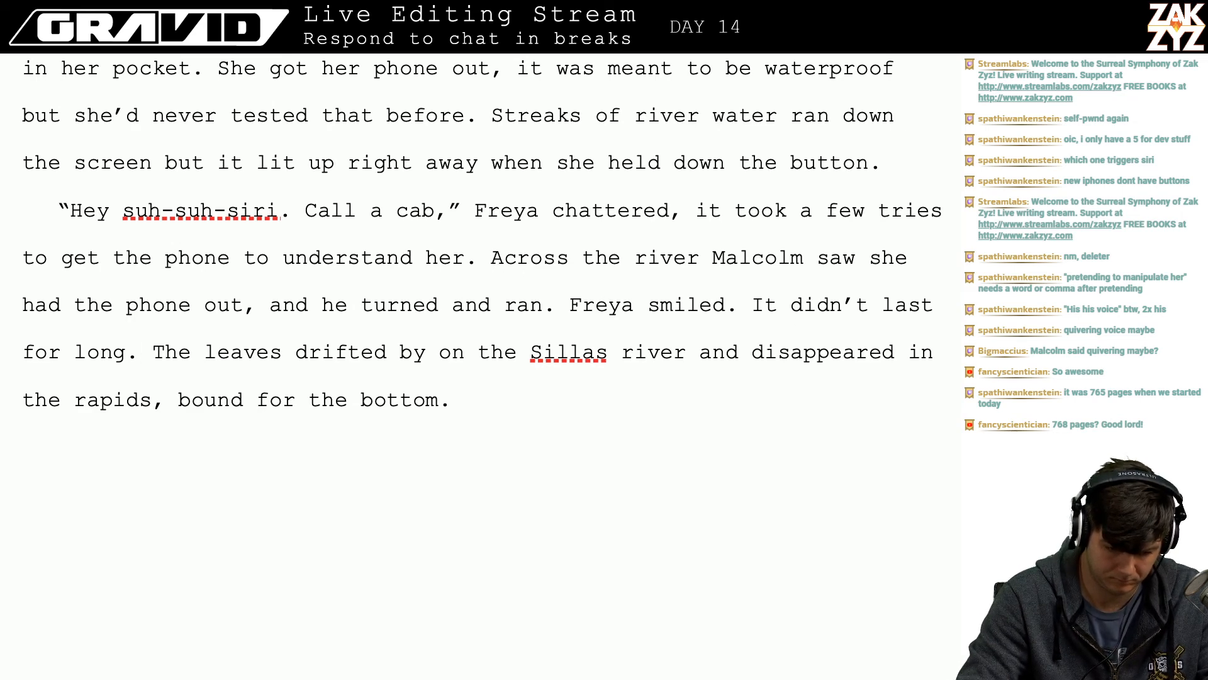
key("Return")
- Delete the surplus empty paragraphs between the scene's end, "bound for the bottom.", and the "STARBALL 20." heading
key("Down")
key("Down")
key("Down")
key("Down")
key("Down")
key("Down")
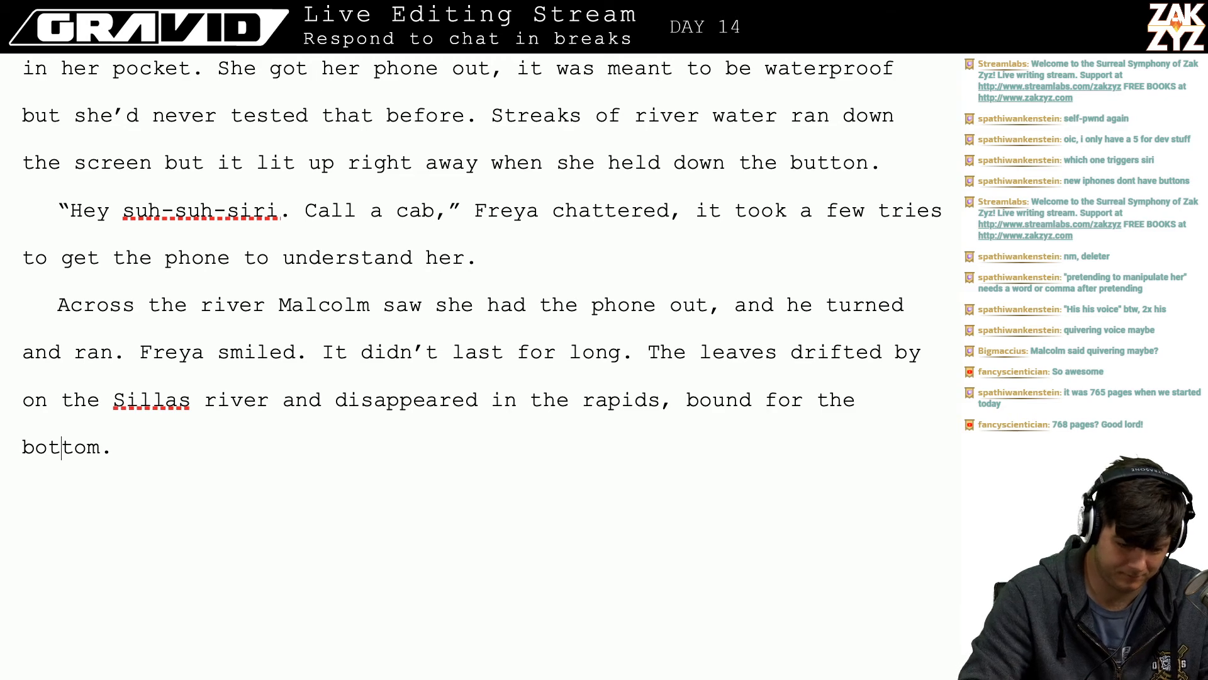
key("Up")
key("Up")
key("Up")
key("Up")
key("Up")
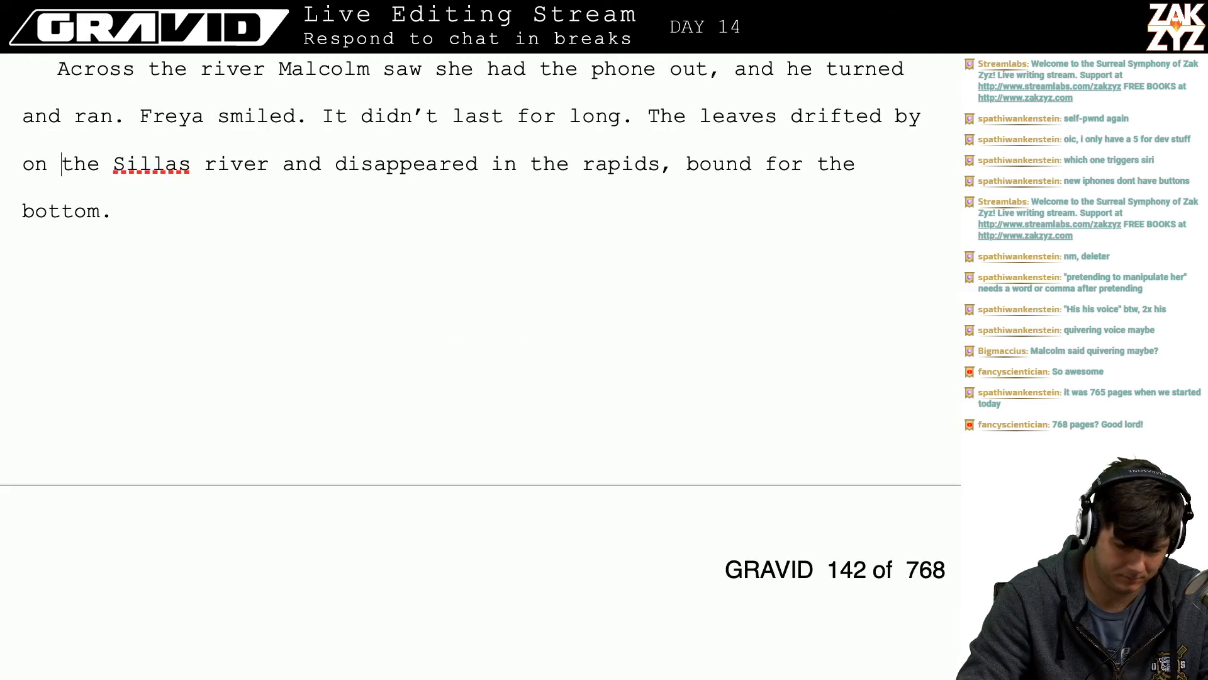
key("Down")
key("Down")
key("Down")
key("Down")
key("Down")
key("Down")
key("Down")
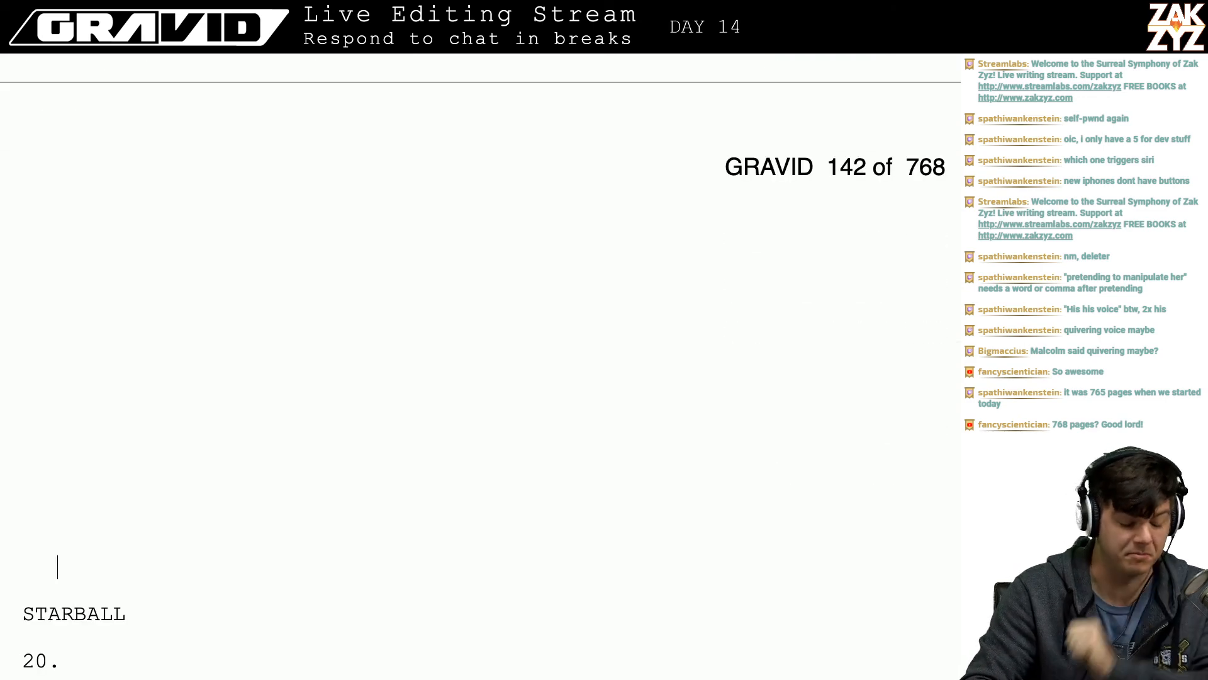
key("BackSpace")
key("BackSpace")
key("BackSpace")
key("BackSpace")
key("BackSpace")
key("BackSpace")
key("BackSpace")
key("BackSpace")
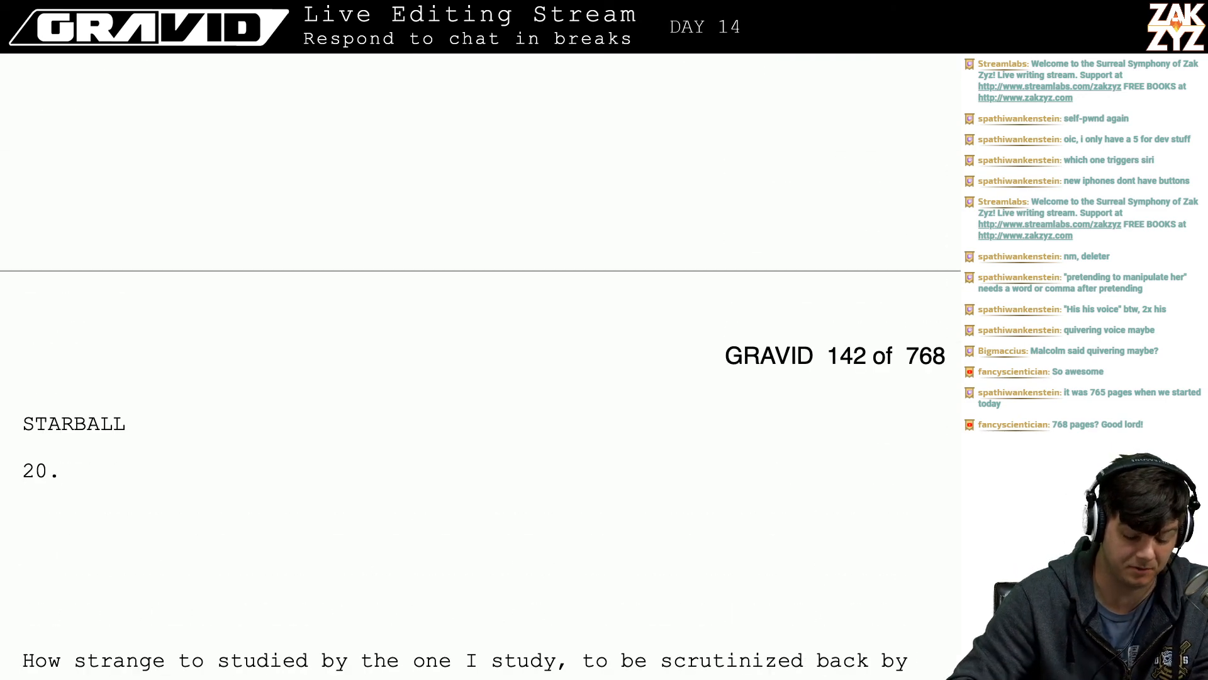
- Review the river scene from Malcolm's confrontation with Freya over the Starball to its closing paragraph
scroll(480, 365, "up", 3)
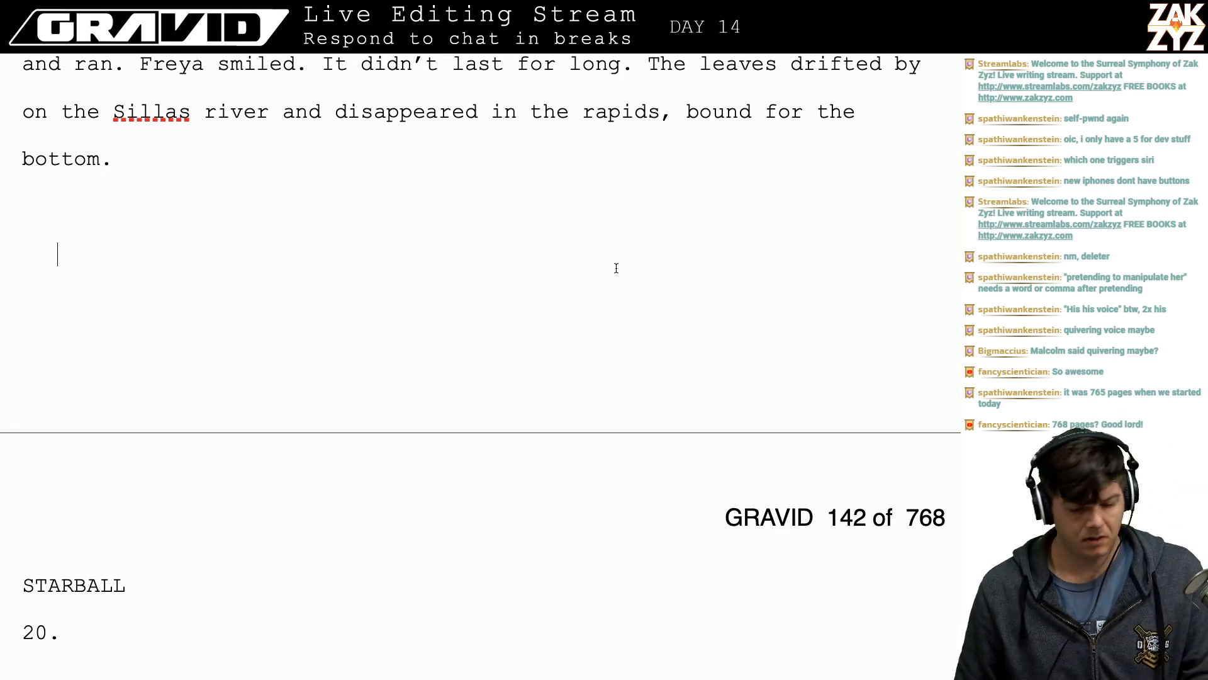
scroll(616, 268, "up", 3)
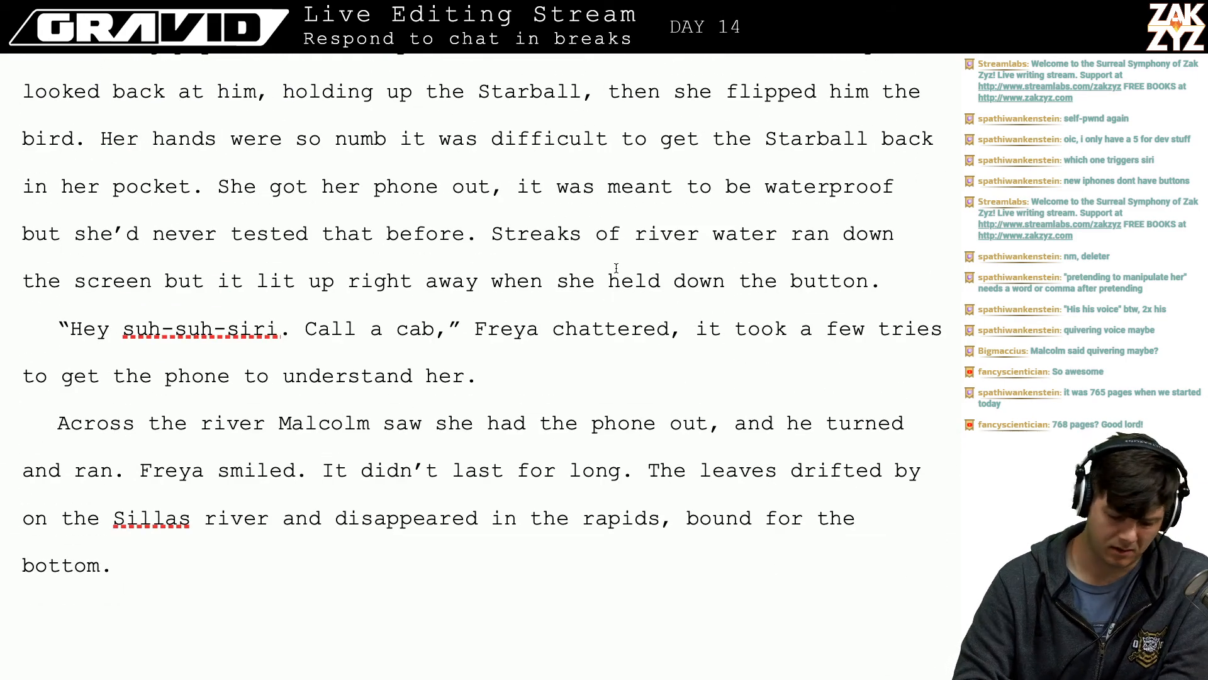
scroll(616, 268, "up", 2)
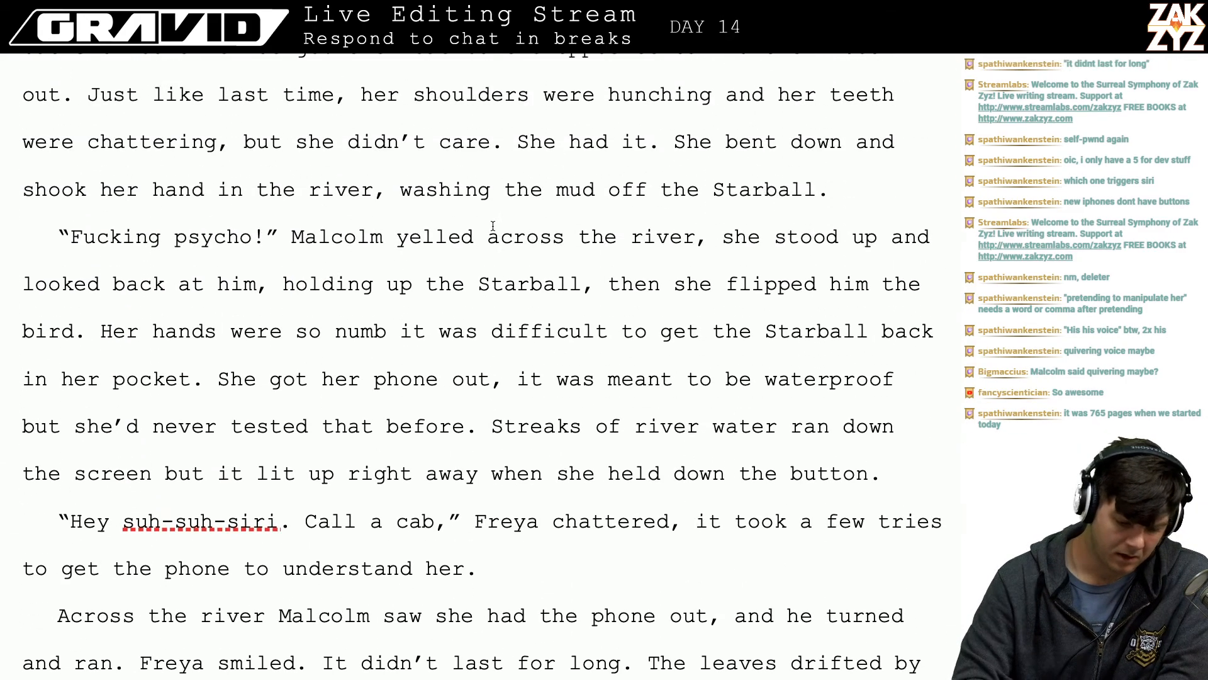
scroll(493, 225, "up", 4)
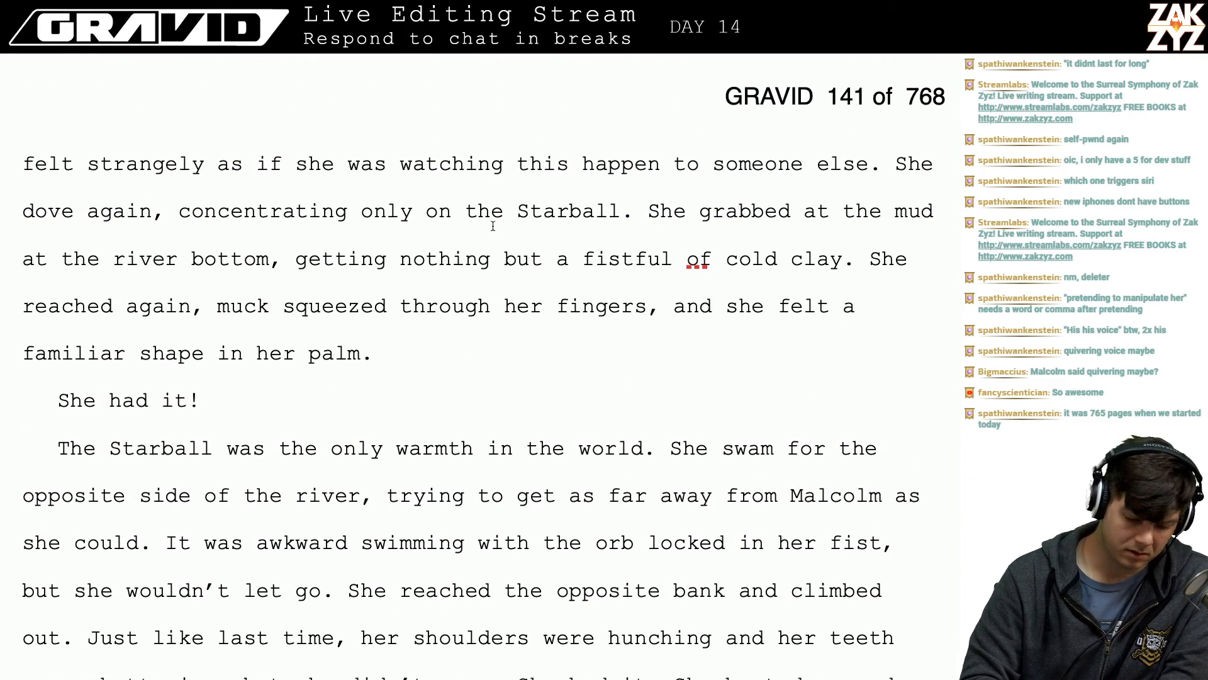
scroll(492, 225, "up", 6)
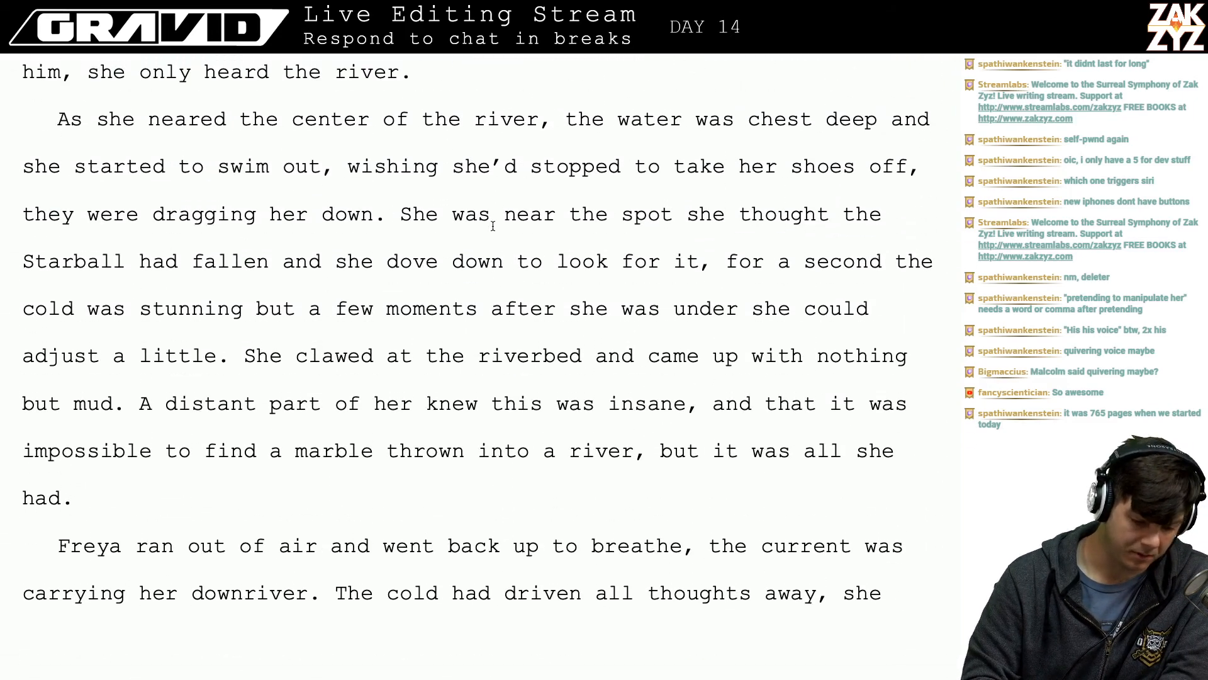
scroll(493, 225, "up", 4)
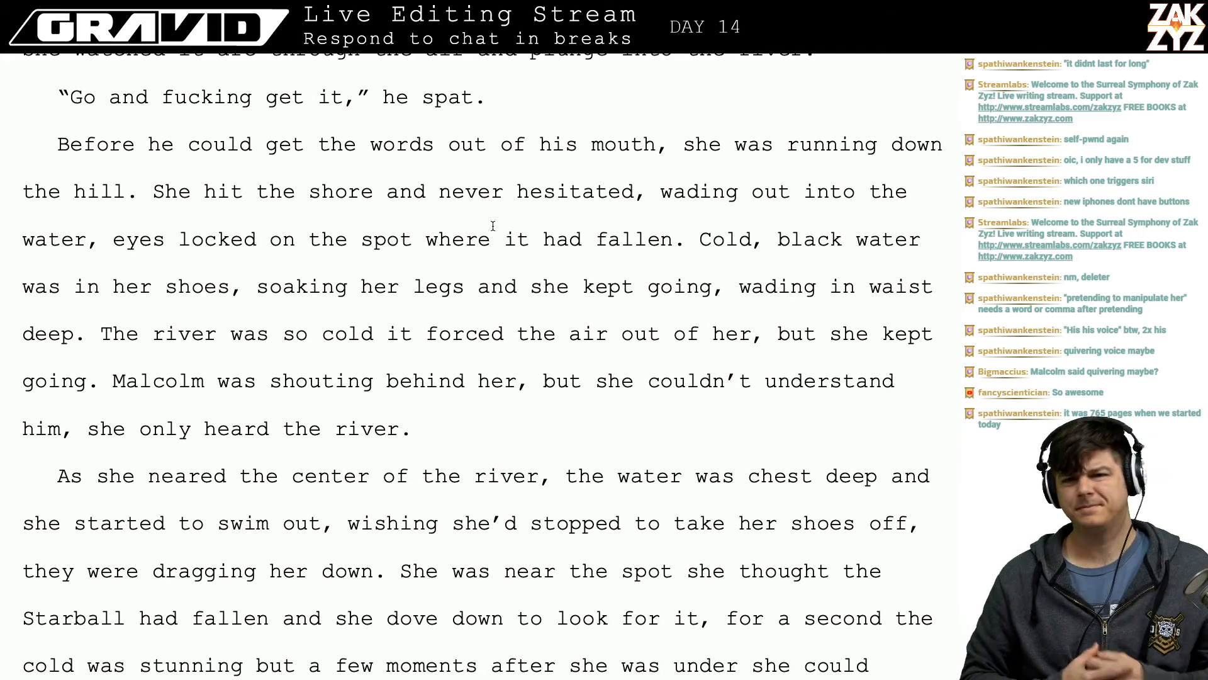
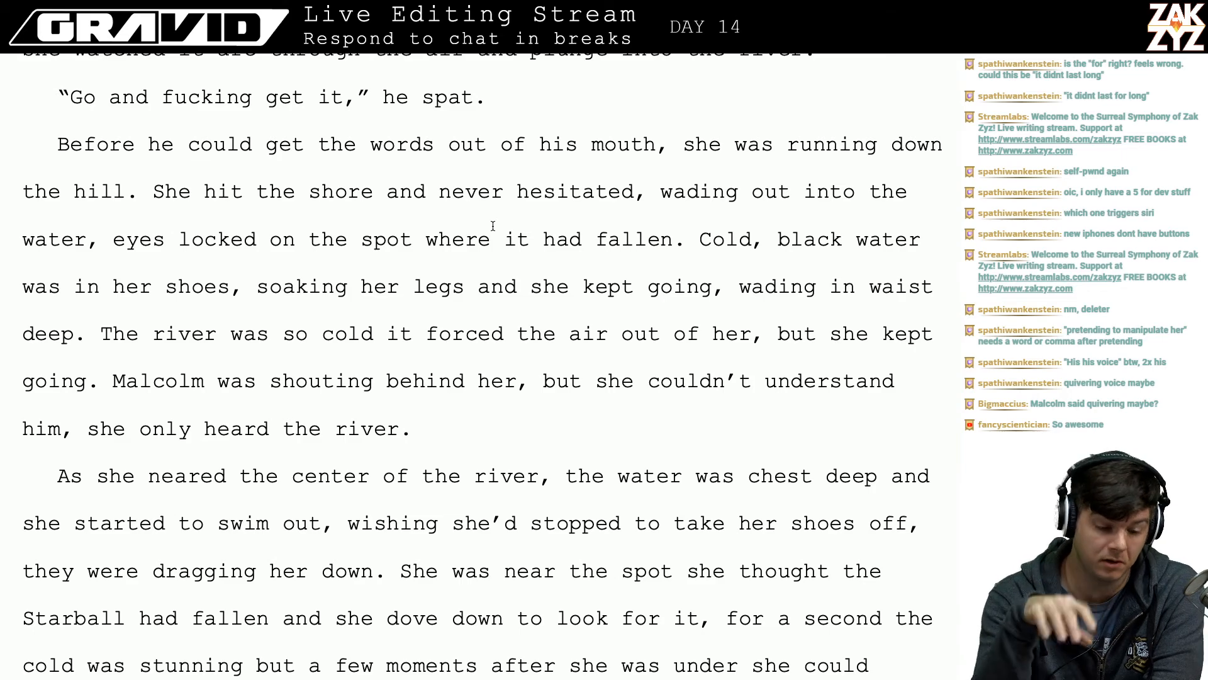
scroll(492, 226, "up", 15)
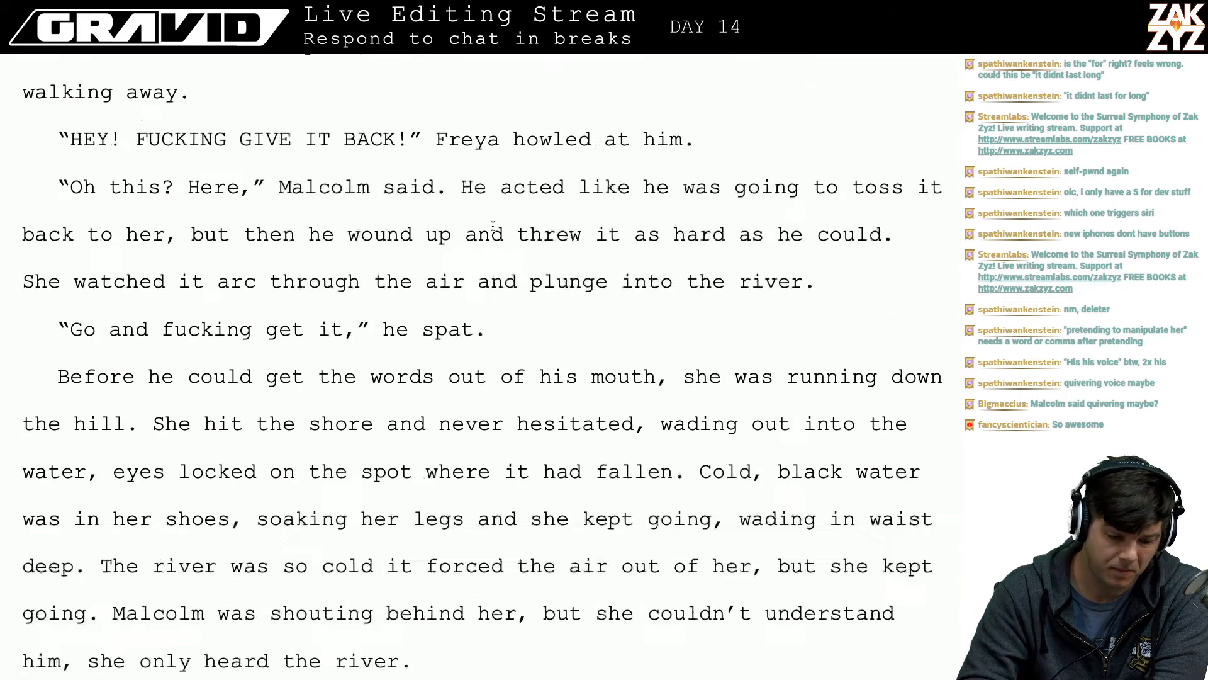
scroll(492, 226, "up", 15)
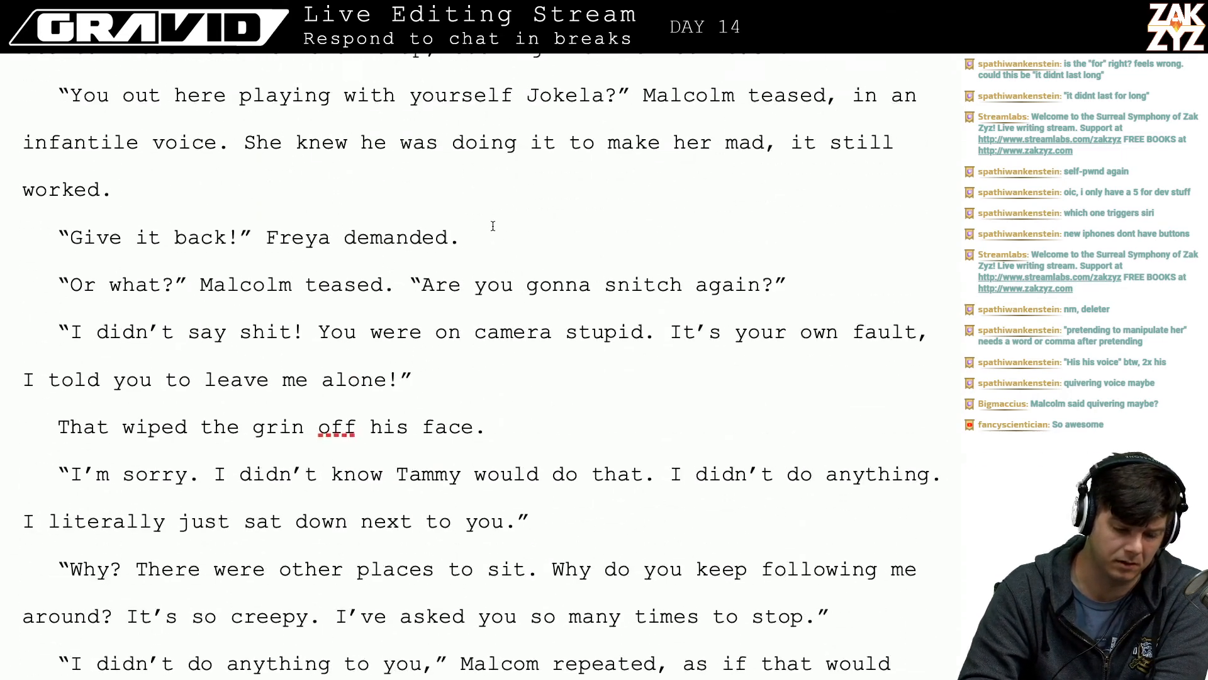
scroll(502, 235, "down", 15)
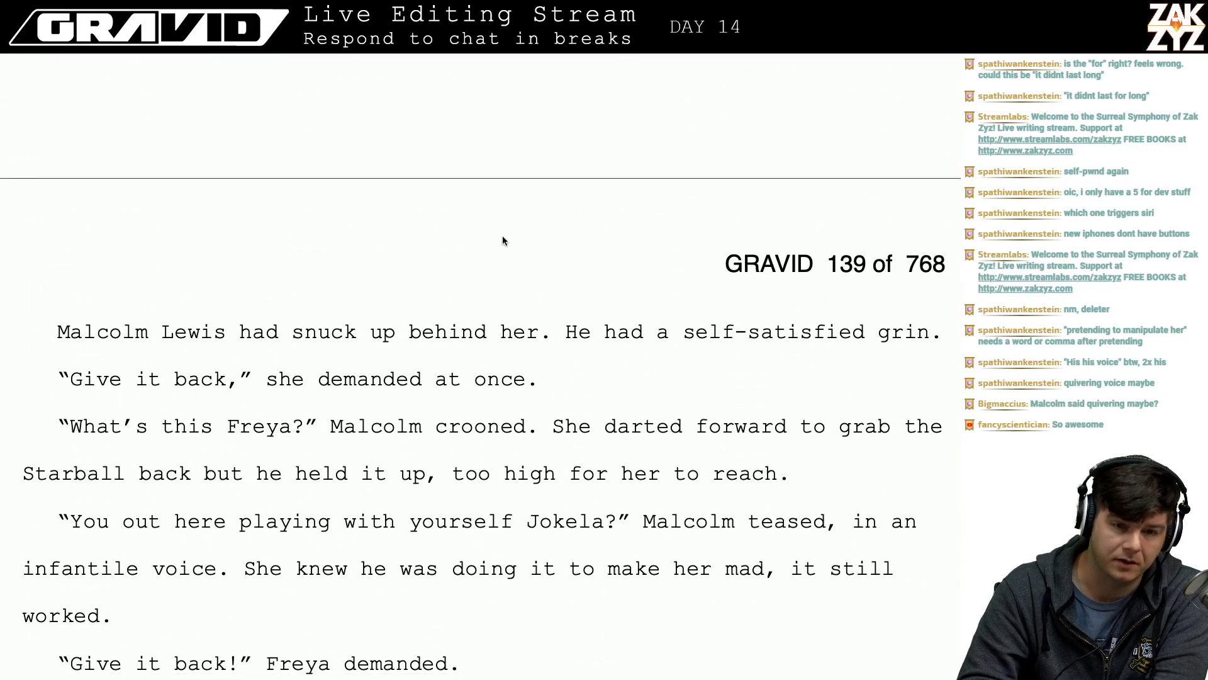
scroll(503, 237, "down", 1)
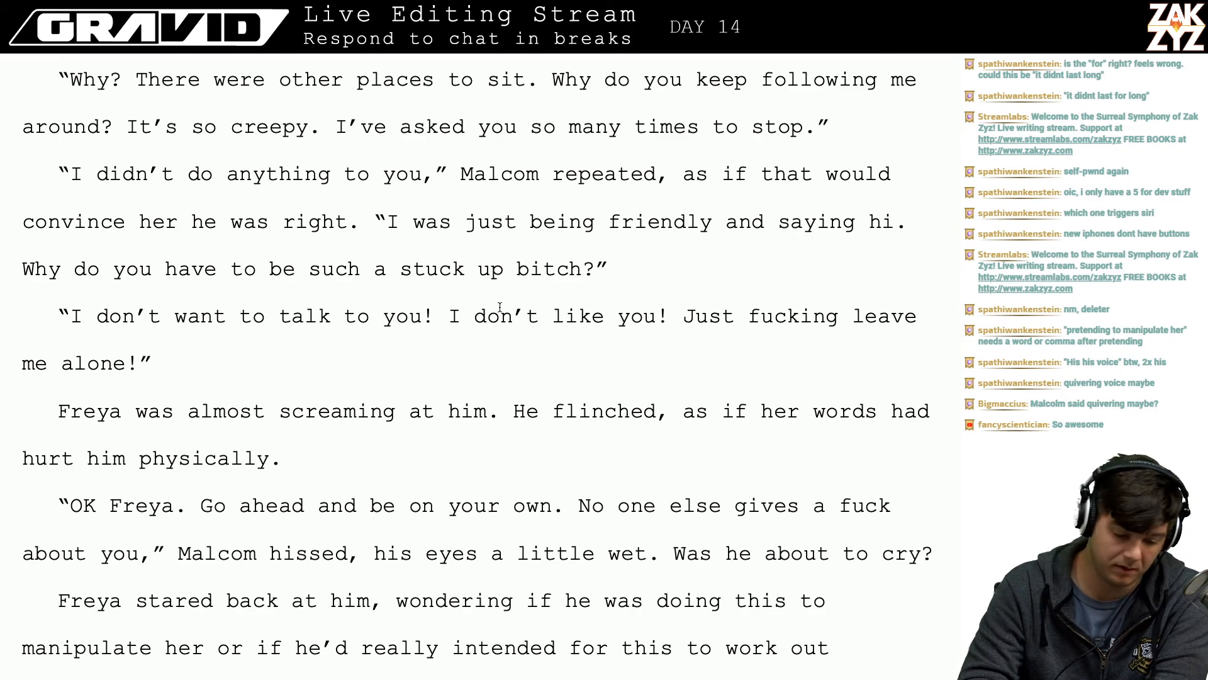
scroll(467, 403, "down", 20)
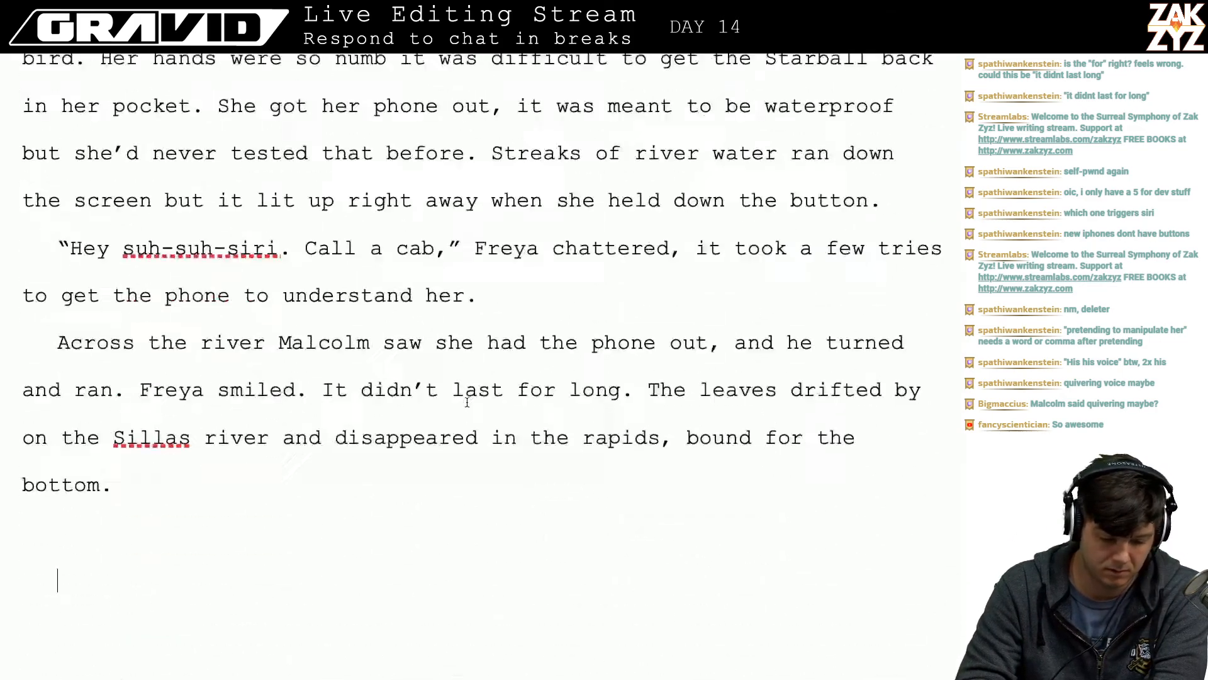
- Extend the sentence "Freya smiled" in the closing paragraph with ", but not for long."
scroll(467, 403, "up", 6)
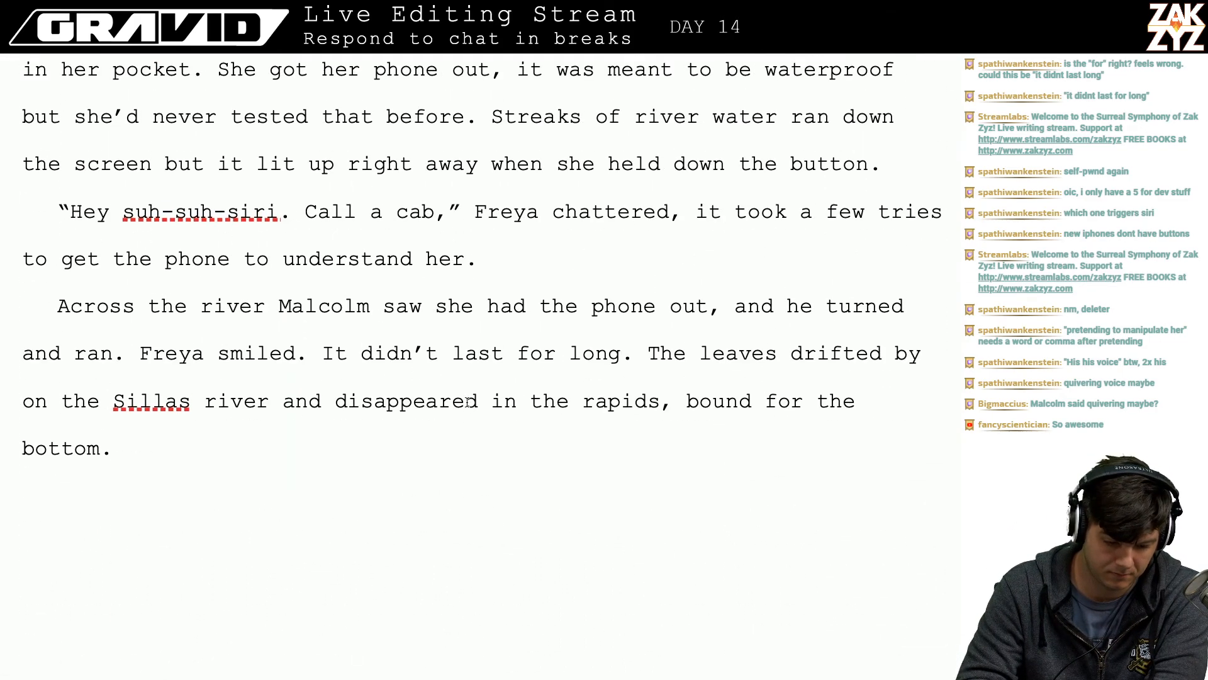
left_click(309, 368)
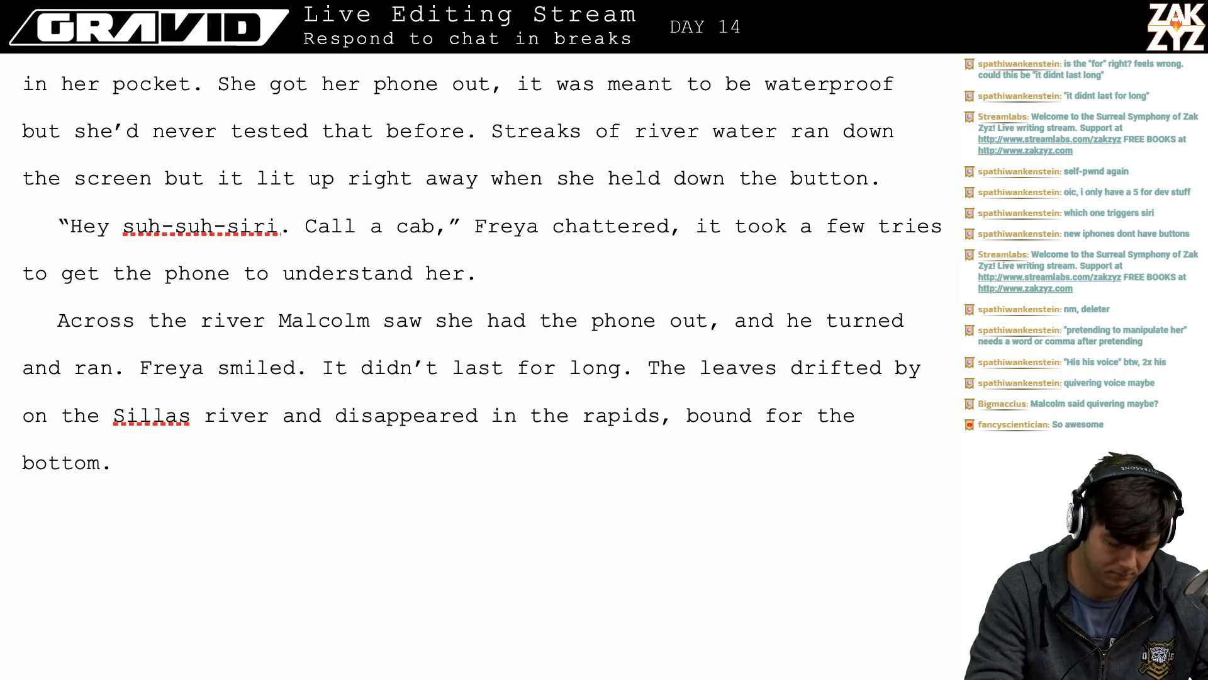
key("BackSpace")
type(", but ")
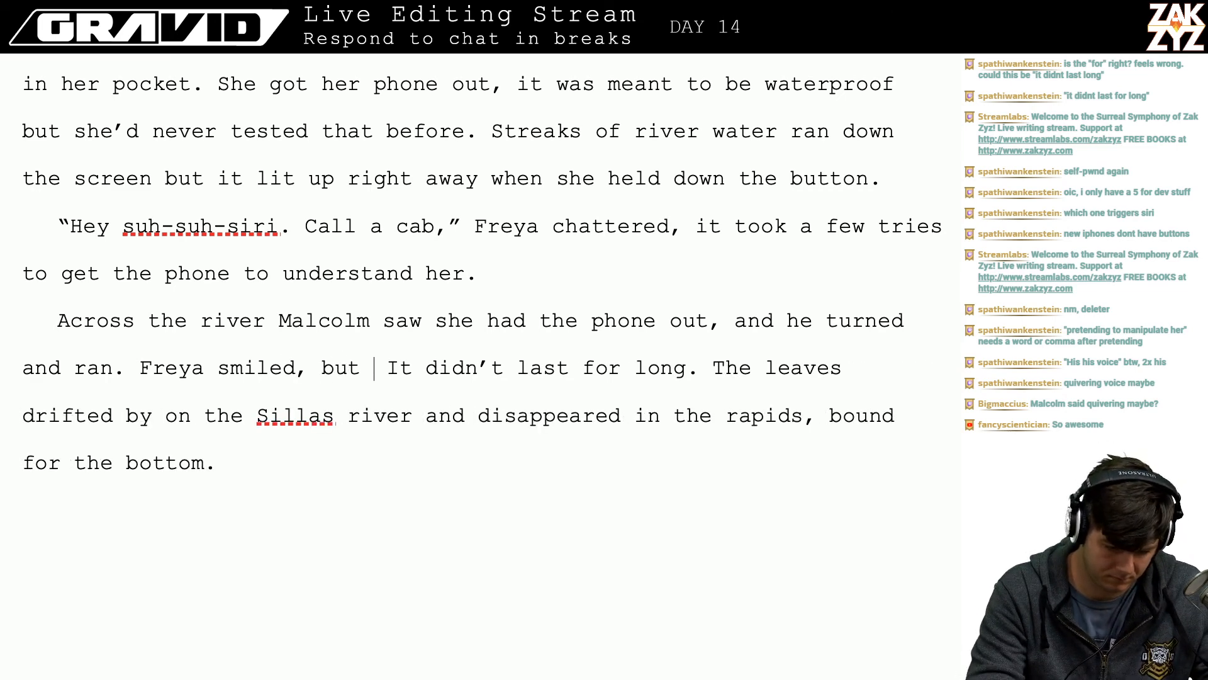
type("not for long.")
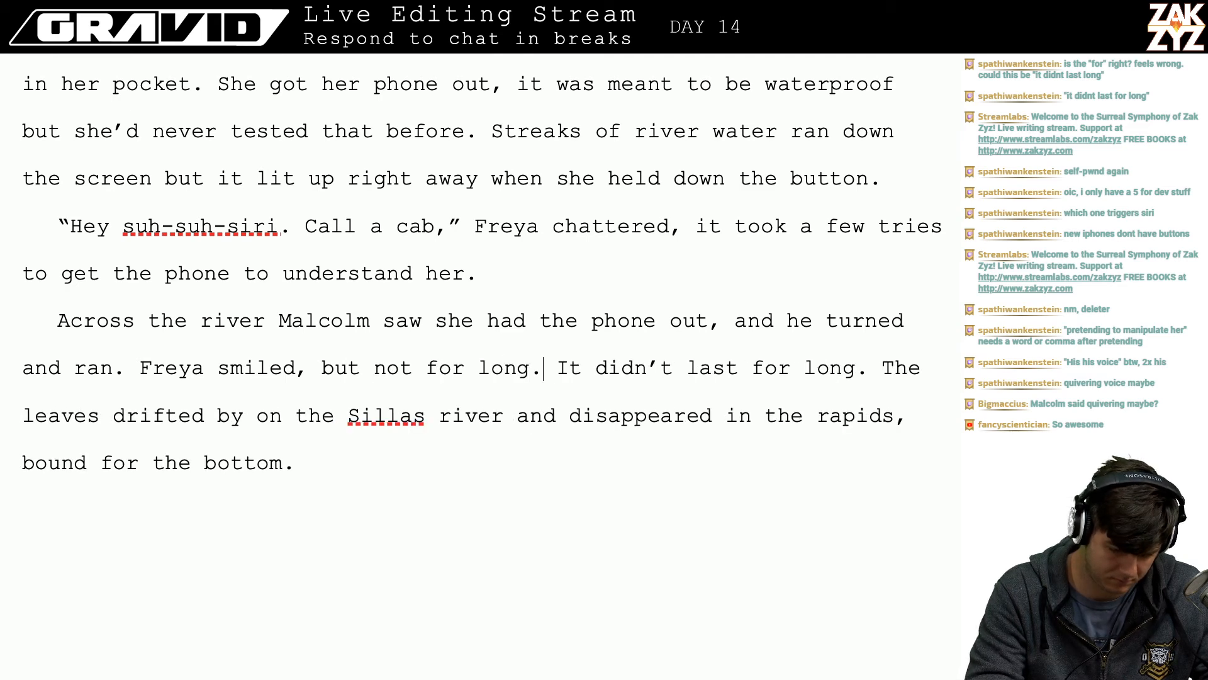
- Reword the sentence in the closing paragraph as "Freya was smiling, but not for long."
key("BackSpace")
key("BackSpace")
key("BackSpace")
key("BackSpace")
key("BackSpace")
key("BackSpace")
key("BackSpace")
key("BackSpace")
key("BackSpace")
key("BackSpace")
key("BackSpace")
key("BackSpace")
key("BackSpace")
key("BackSpace")
key("BackSpace")
key("BackSpace")
key("BackSpace")
key("BackSpace")
key("BackSpace")
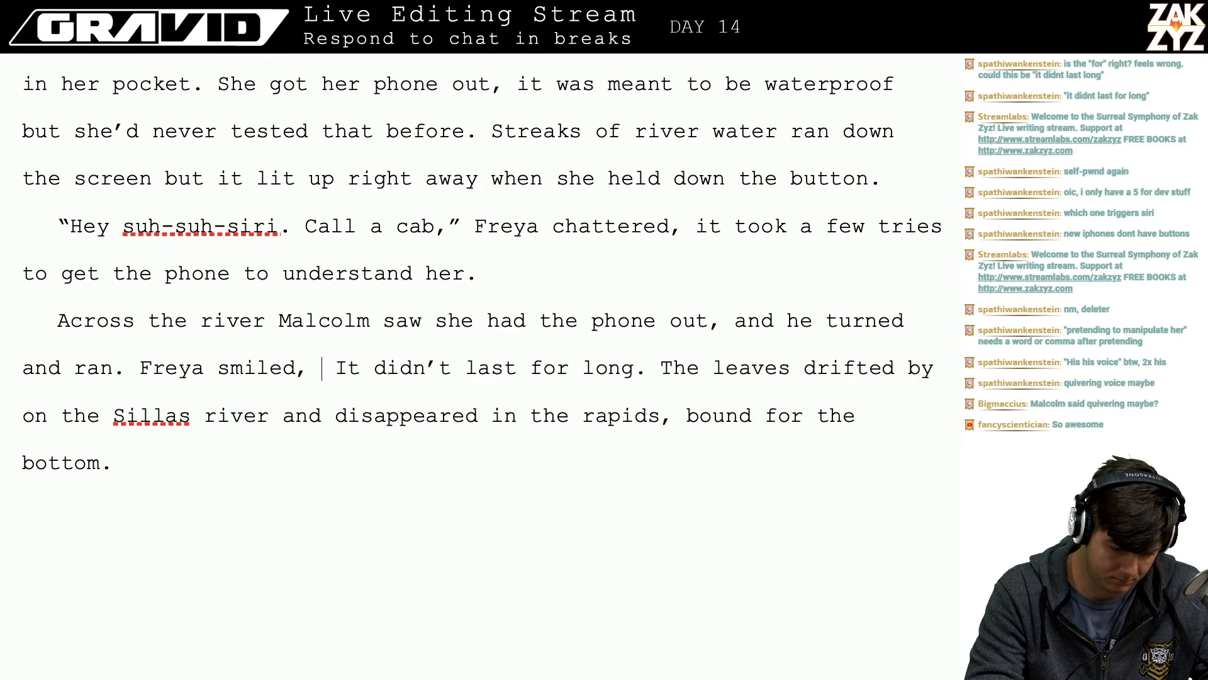
key("BackSpace")
key("BackSpace")
key("BackSpace")
key("BackSpace")
key("BackSpace")
key("BackSpace")
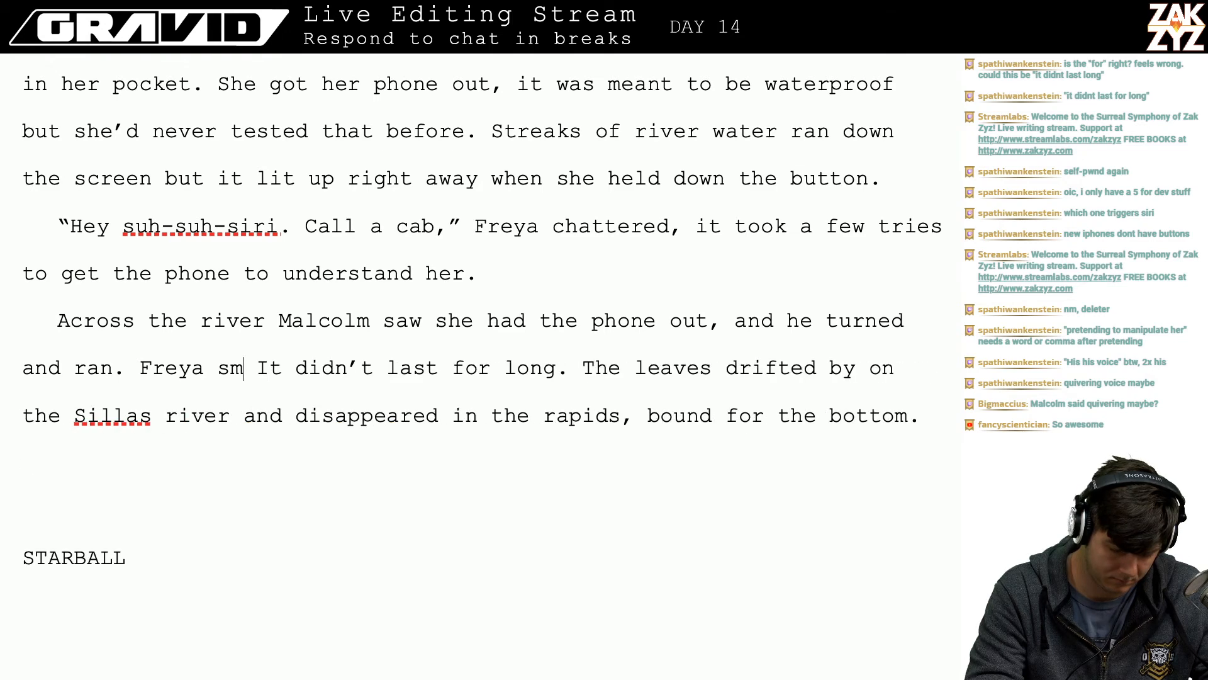
type("was smiling,")
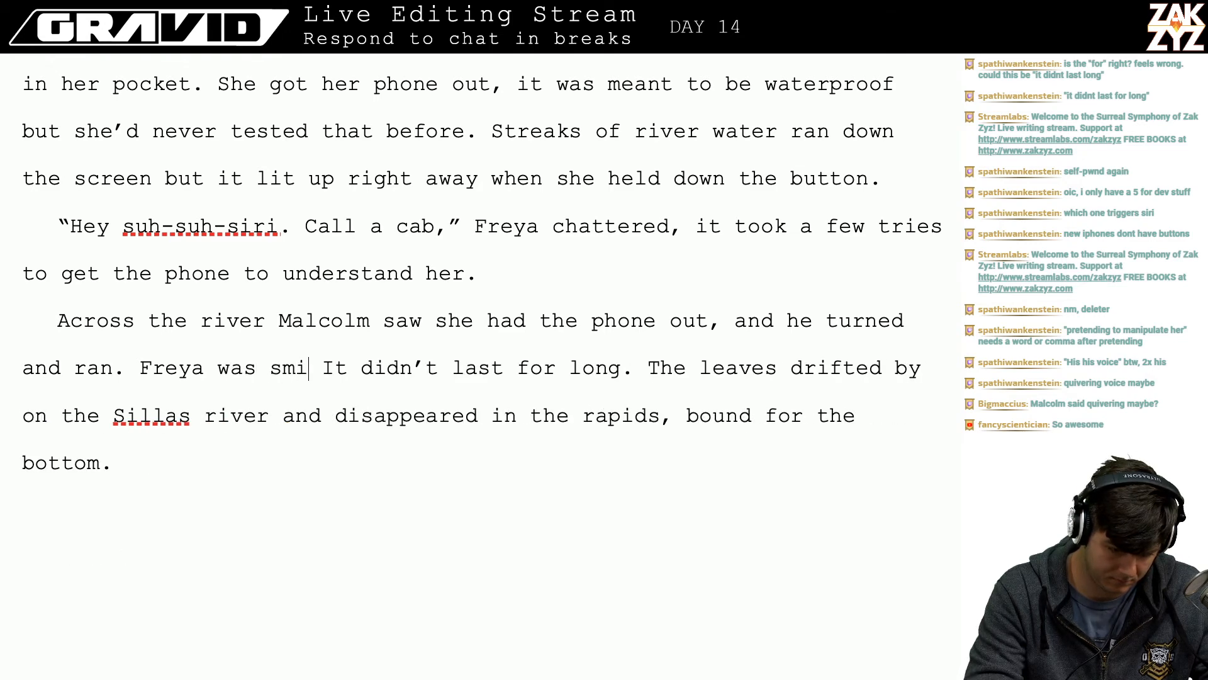
type(" but not for long")
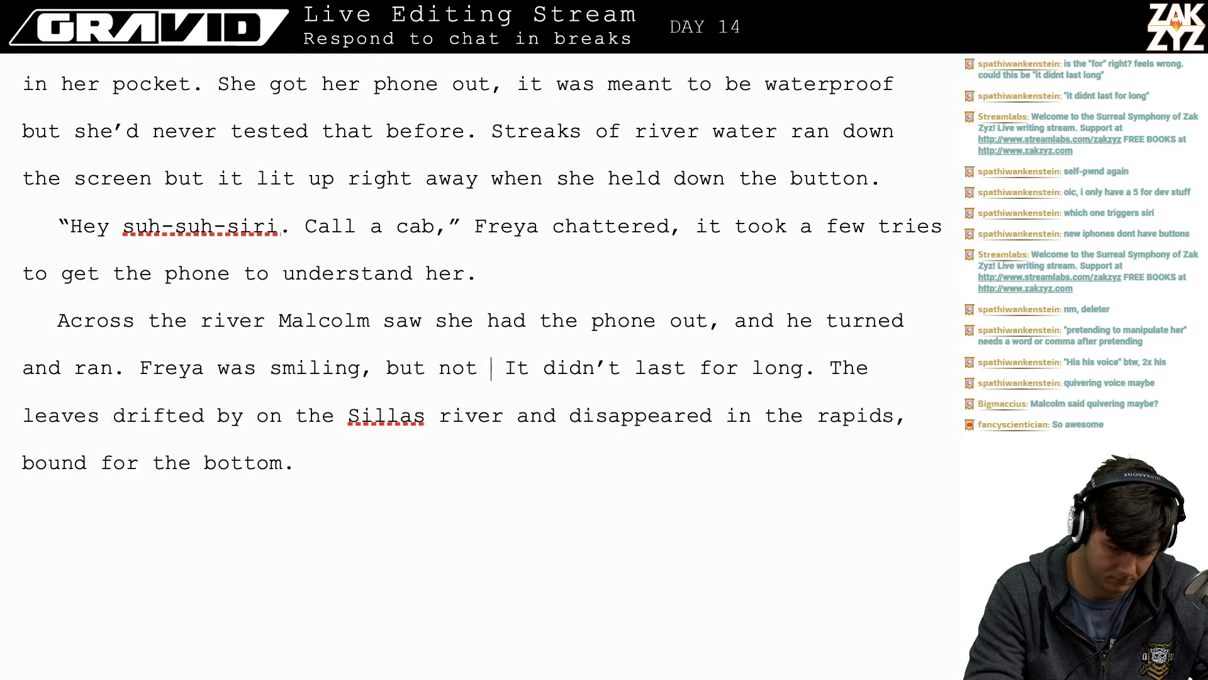
type(".")
- Delete the redundant sentence "It didn't last for long." before "The leaves drifted by"
key("shift+Right")
key("shift+Right")
key("shift+Right")
key("shift+Right")
key("shift+Right")
key("shift+Right")
key("shift+Right")
key("shift+Right")
key("shift+Right")
key("shift+Right")
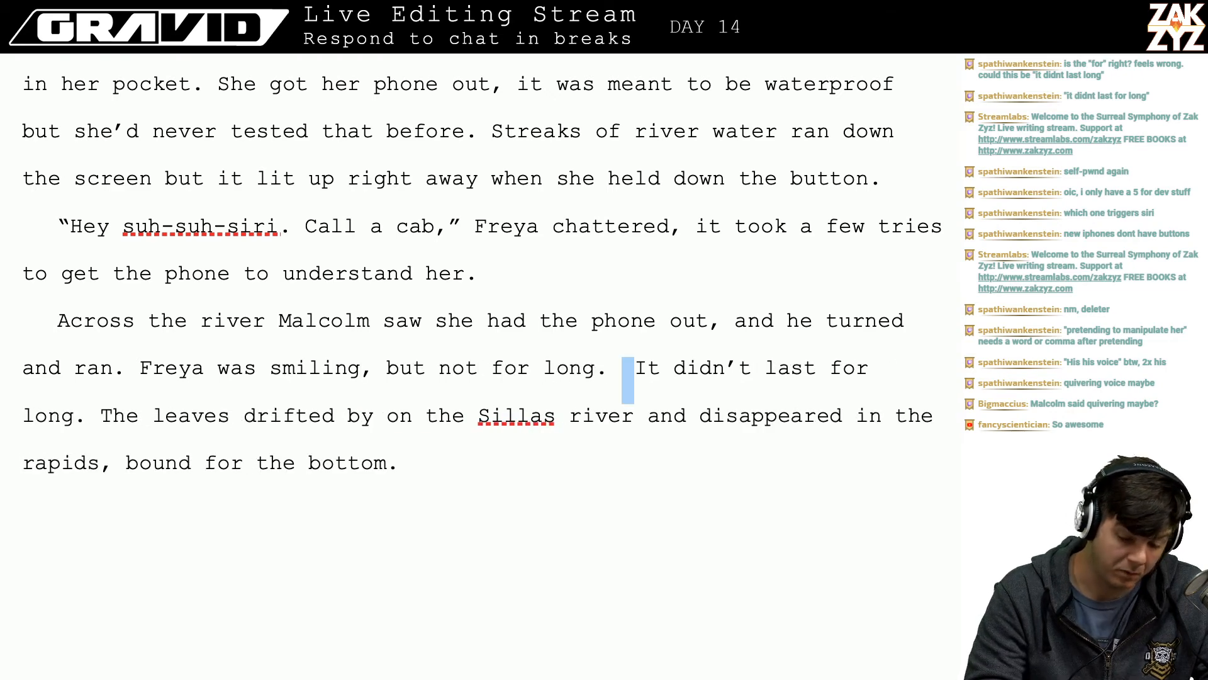
key("shift+Right")
key("shift+Right")
key("shift+Right")
key("shift+Right")
key("shift+Right")
key("shift+Right")
key("shift+Right")
key("shift+Right")
key("shift+Right")
key("shift+Right")
key("shift+Right")
key("shift+Right")
key("shift+Right")
key("shift+Right")
key("shift+Right")
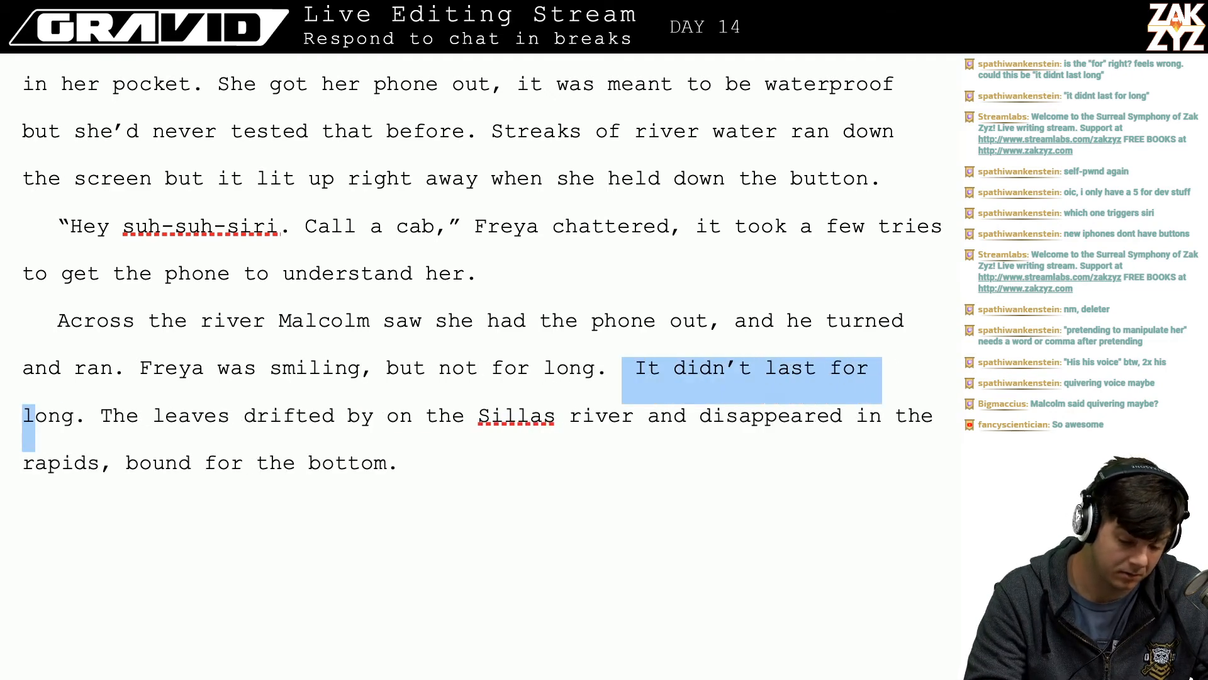
key("Delete")
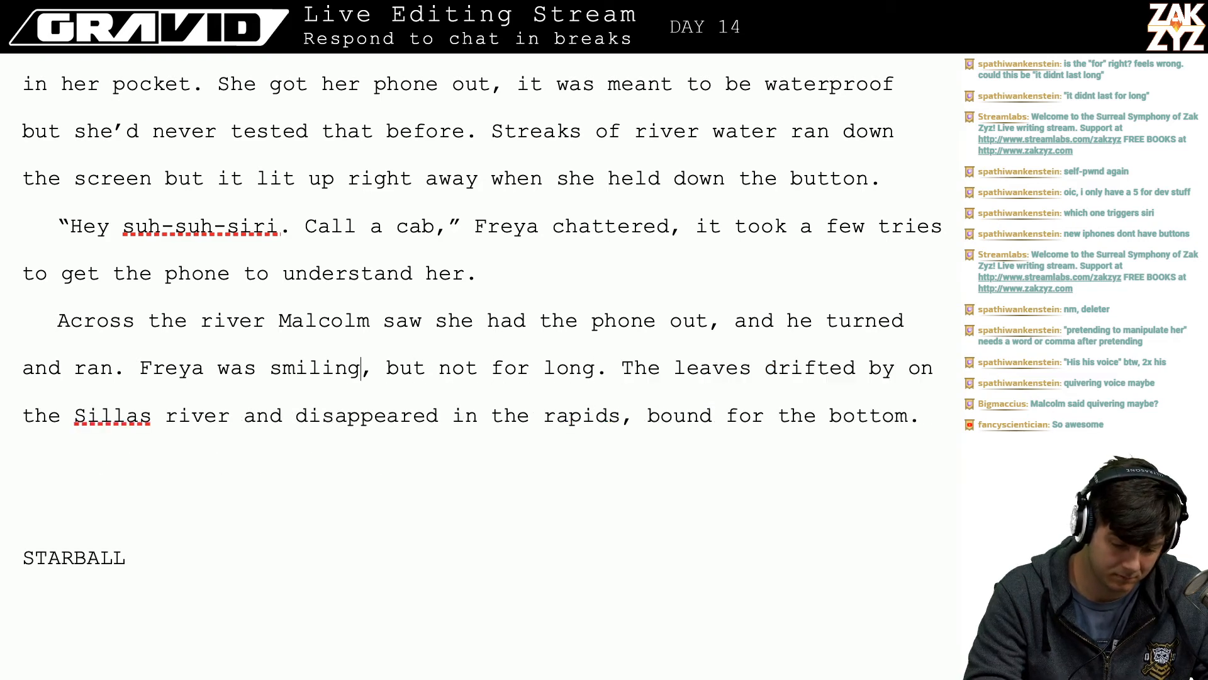
- Change "was smiling" to "smiled" so the sentence reads "Freya smiled, but not for long."
key("BackSpace")
key("BackSpace")
key("BackSpace")
type("ed")
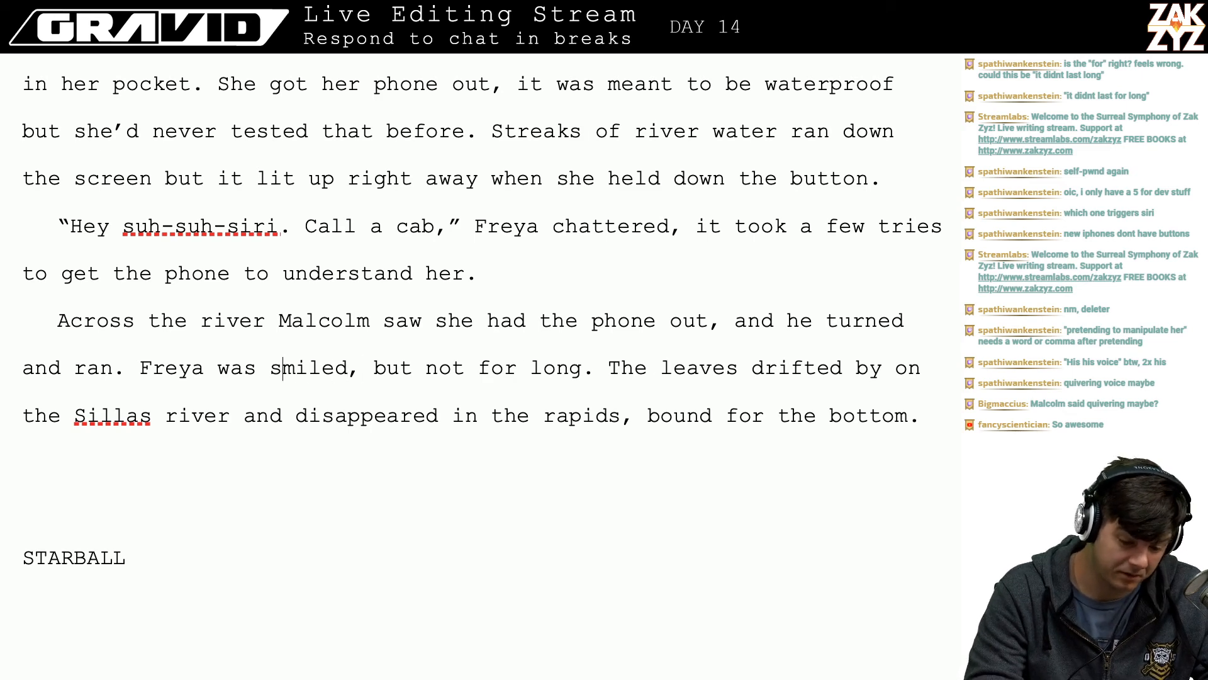
key("BackSpace")
key("BackSpace")
key("BackSpace")
key("BackSpace")
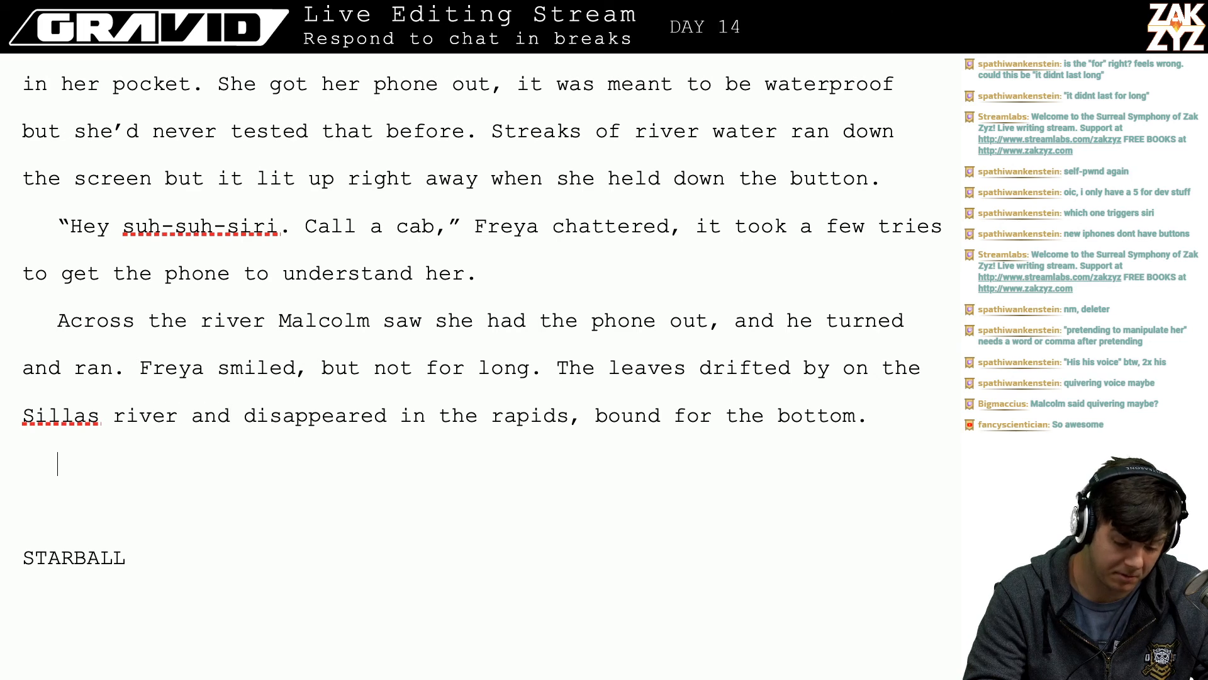
- Adjust the empty paragraphs after "bound for the bottom." so the "STARBALL" heading starts on the next page
key("Return")
key("Return")
key("Return")
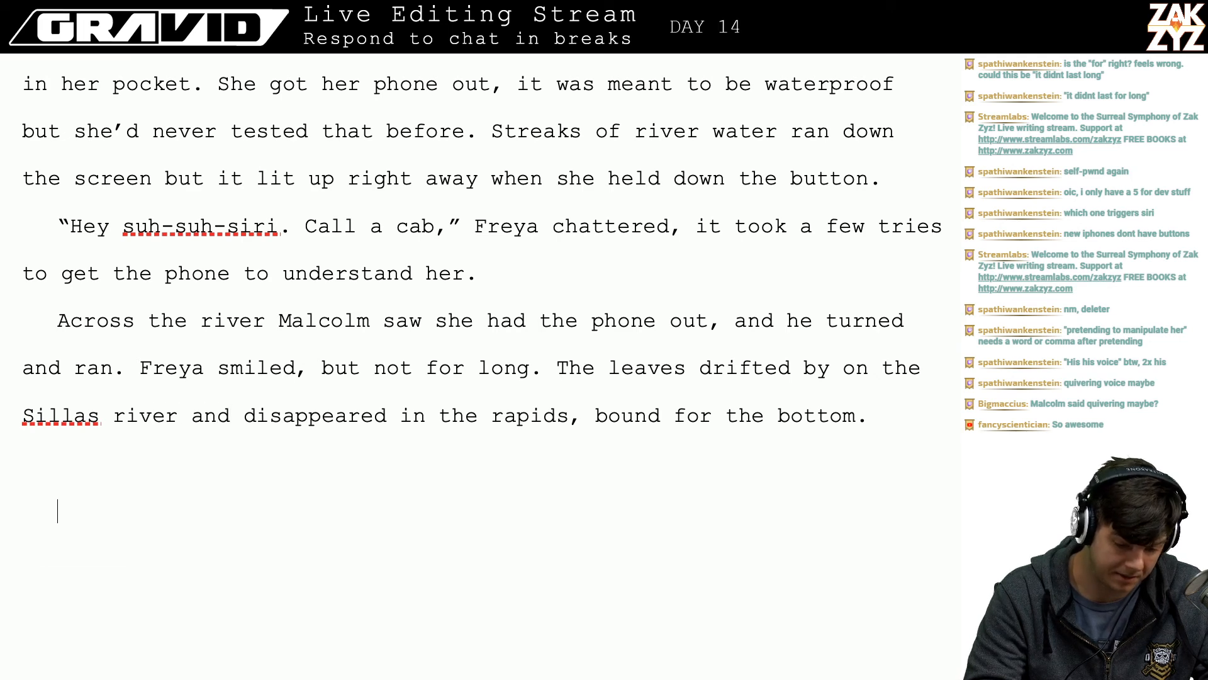
key("BackSpace")
key("BackSpace")
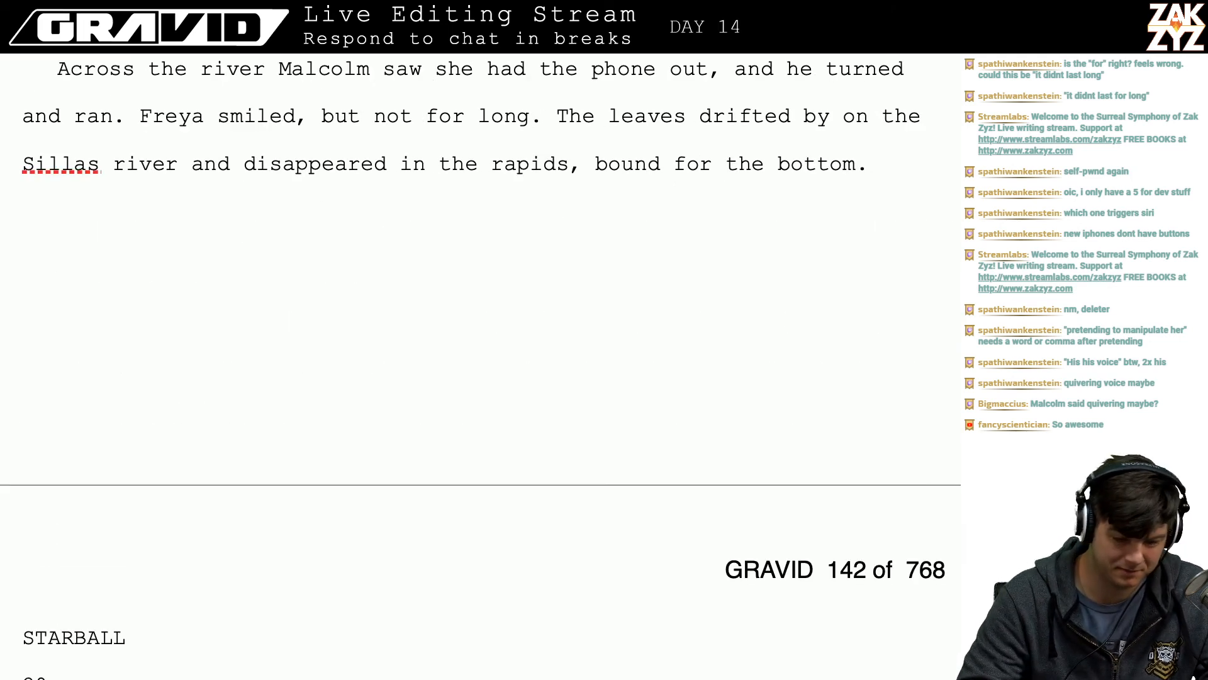
- Review the earlier passage in which Freya dreads revealing the Starball and decides to keep it secret
scroll(478, 271, "up", 15)
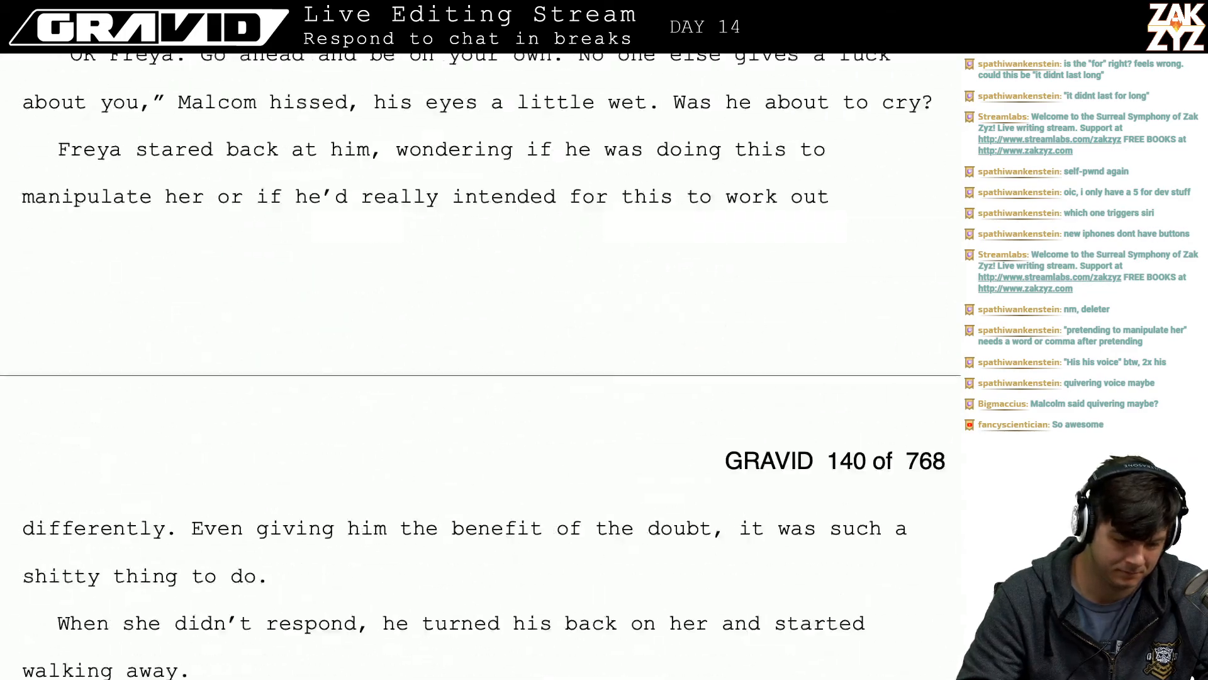
scroll(479, 271, "up", 15)
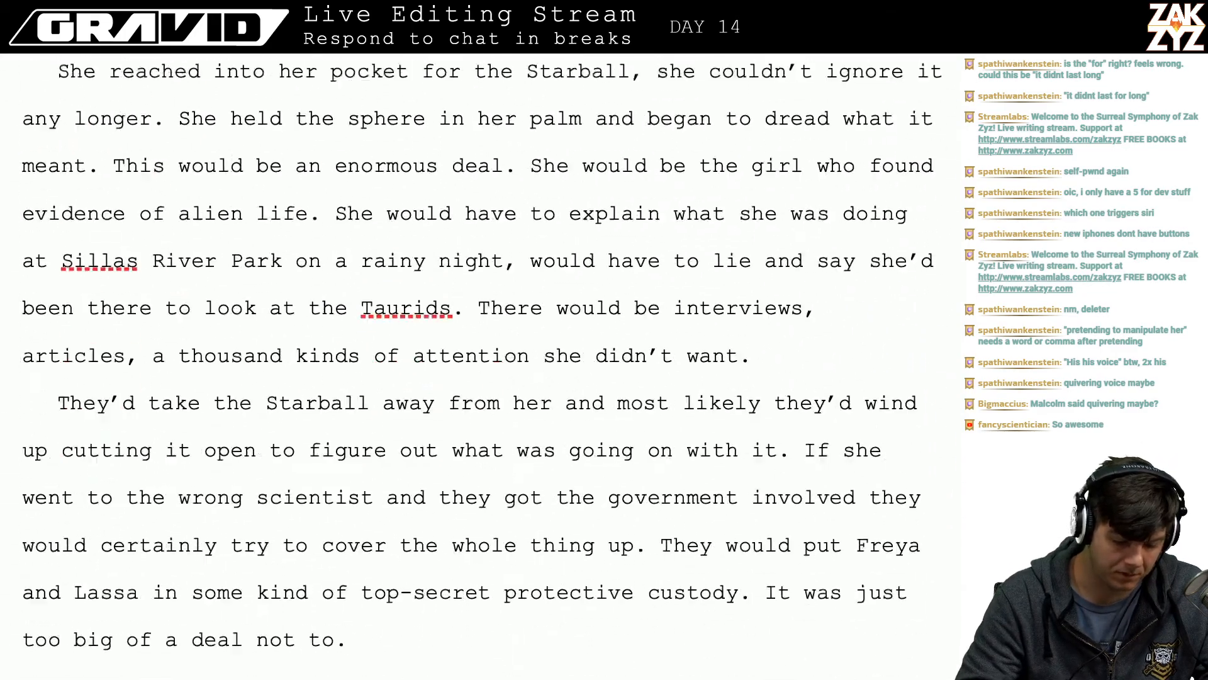
scroll(345, 272, "down", 6)
left_click(440, 246)
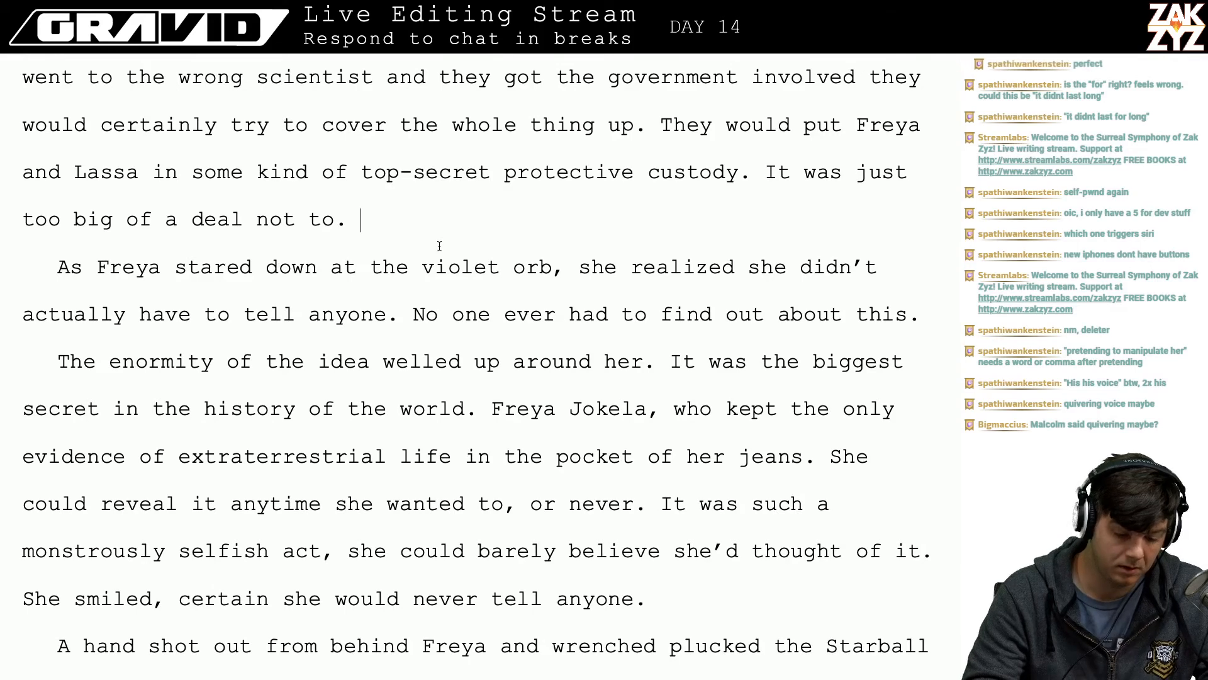
key("Down")
key("Down")
key("Down")
key("Down")
key("Up")
key("Up")
key("Up")
key("Up")
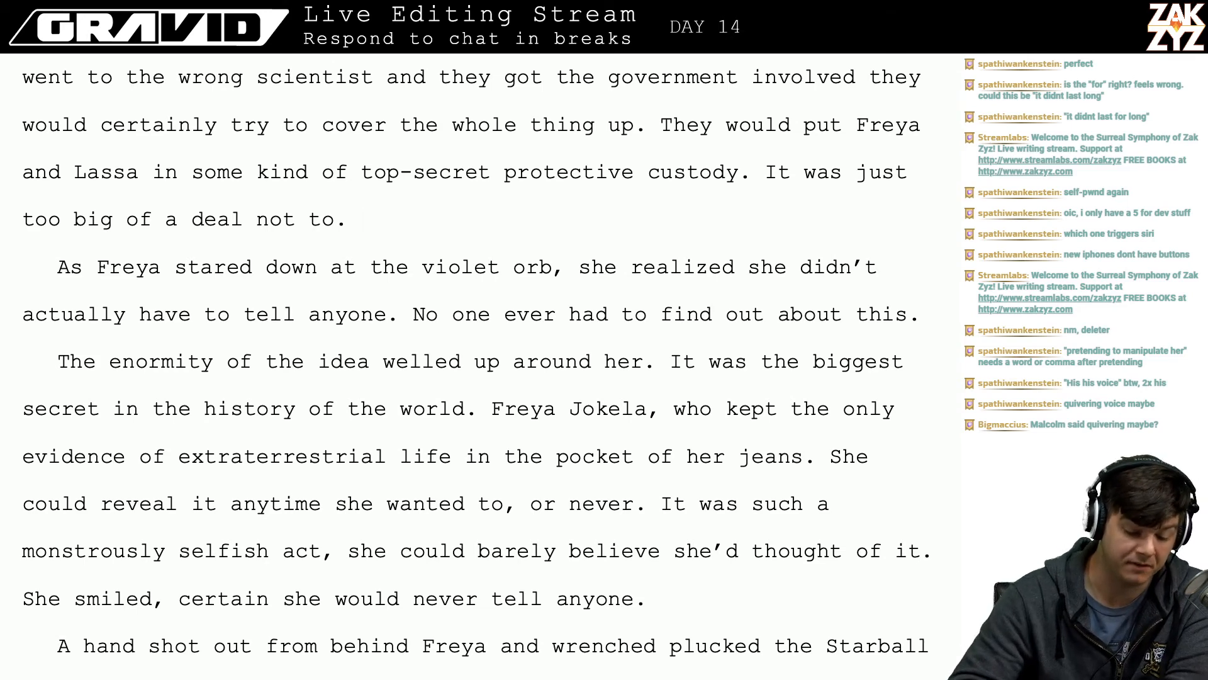
scroll(579, 380, "down", 1)
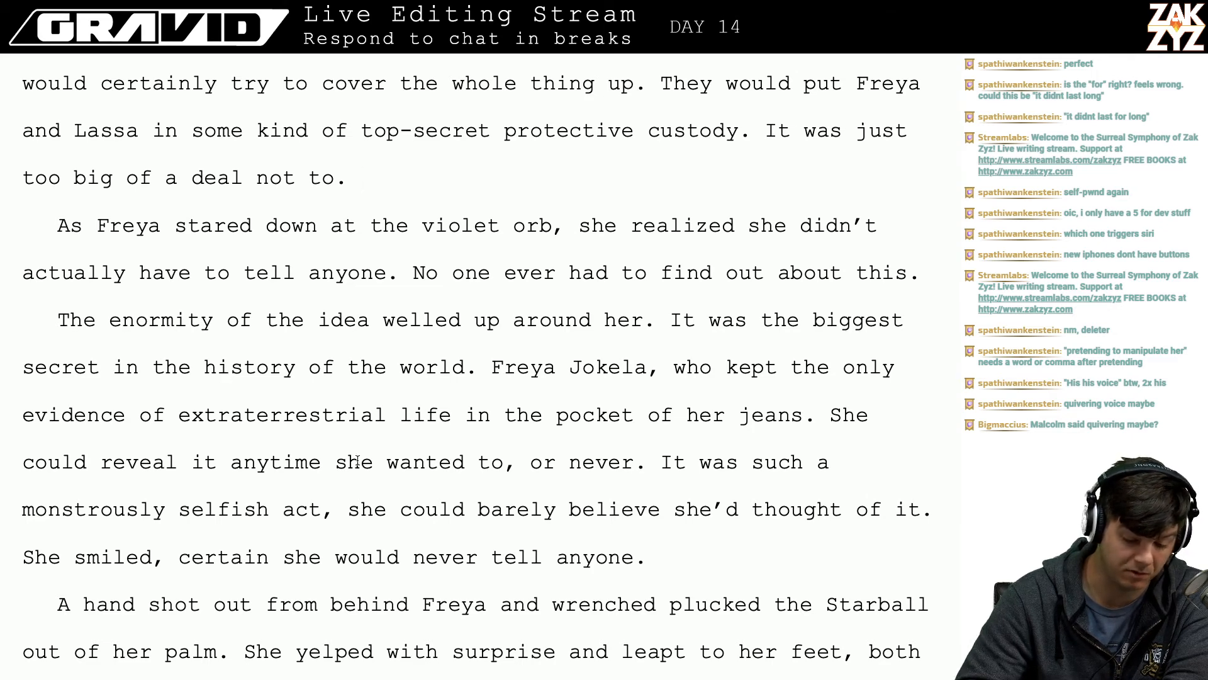
scroll(356, 462, "down", 1)
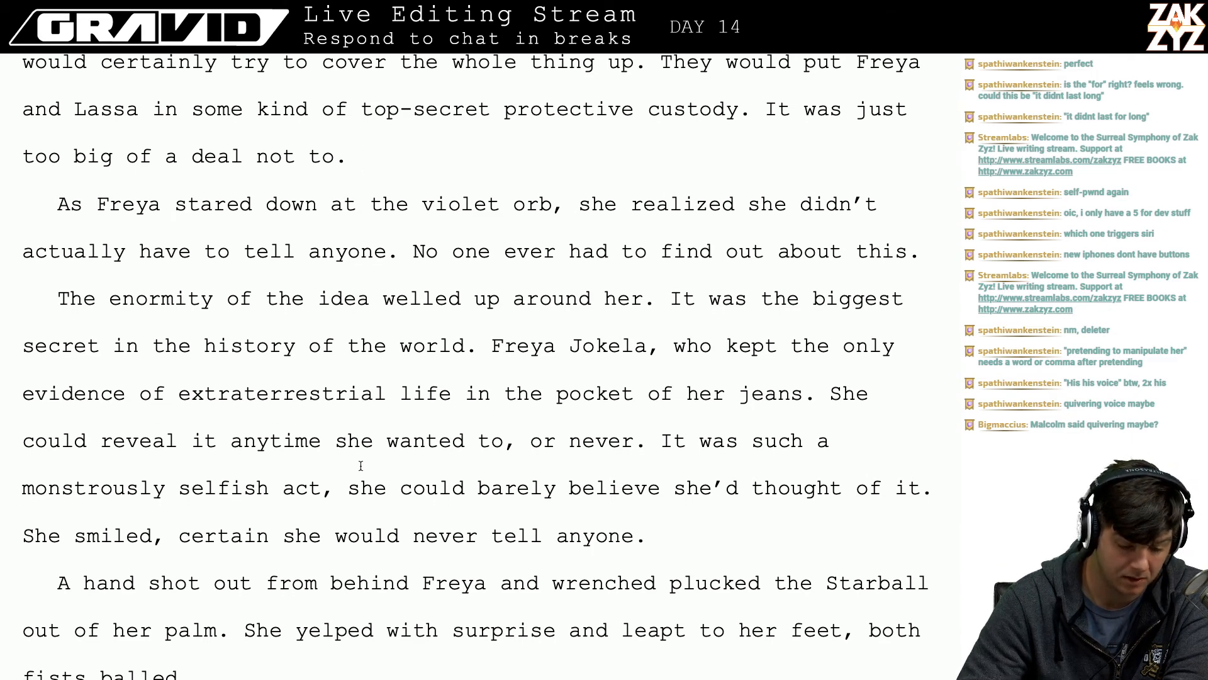
scroll(220, 453, "down", 1)
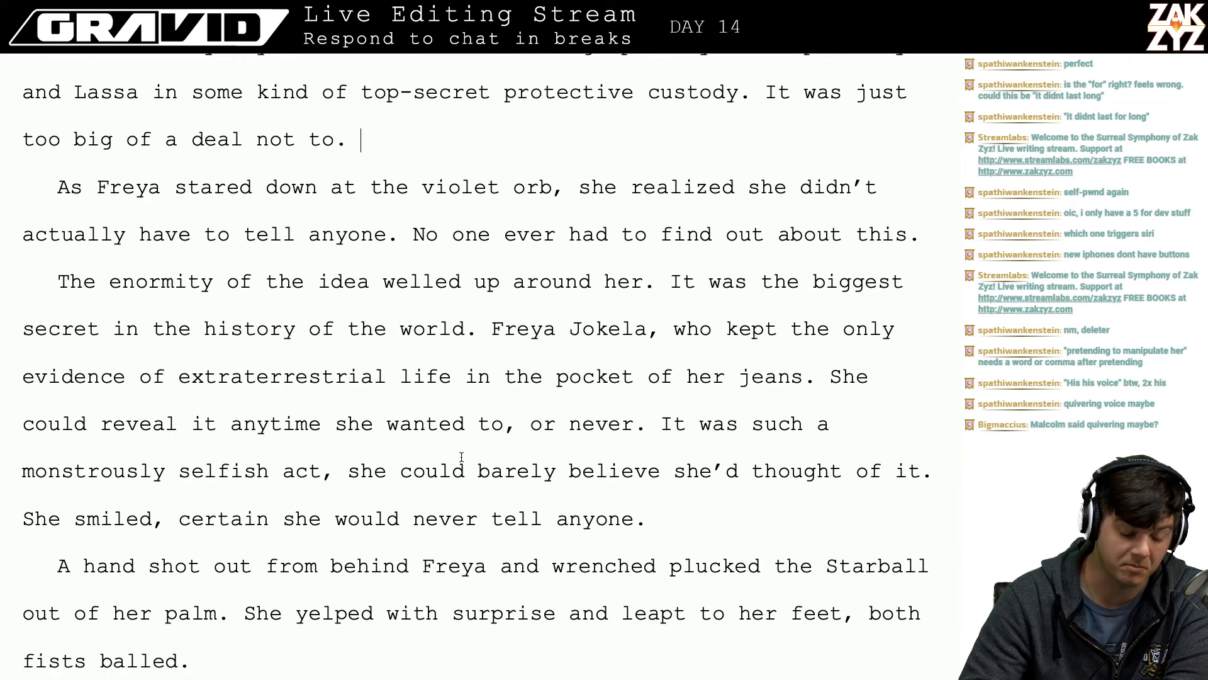
scroll(462, 457, "down", 3)
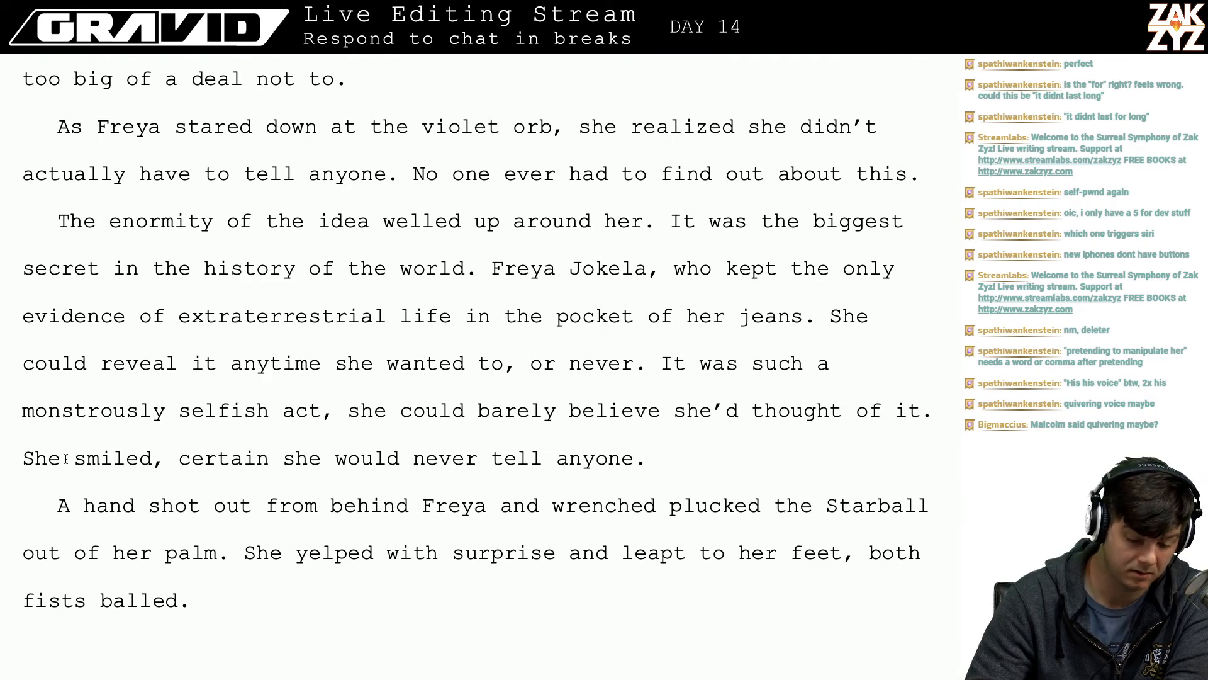
- Replace "She" with "Freya" at the start of "She smiled, certain she would never tell anyone."
key("Left")
key("Right")
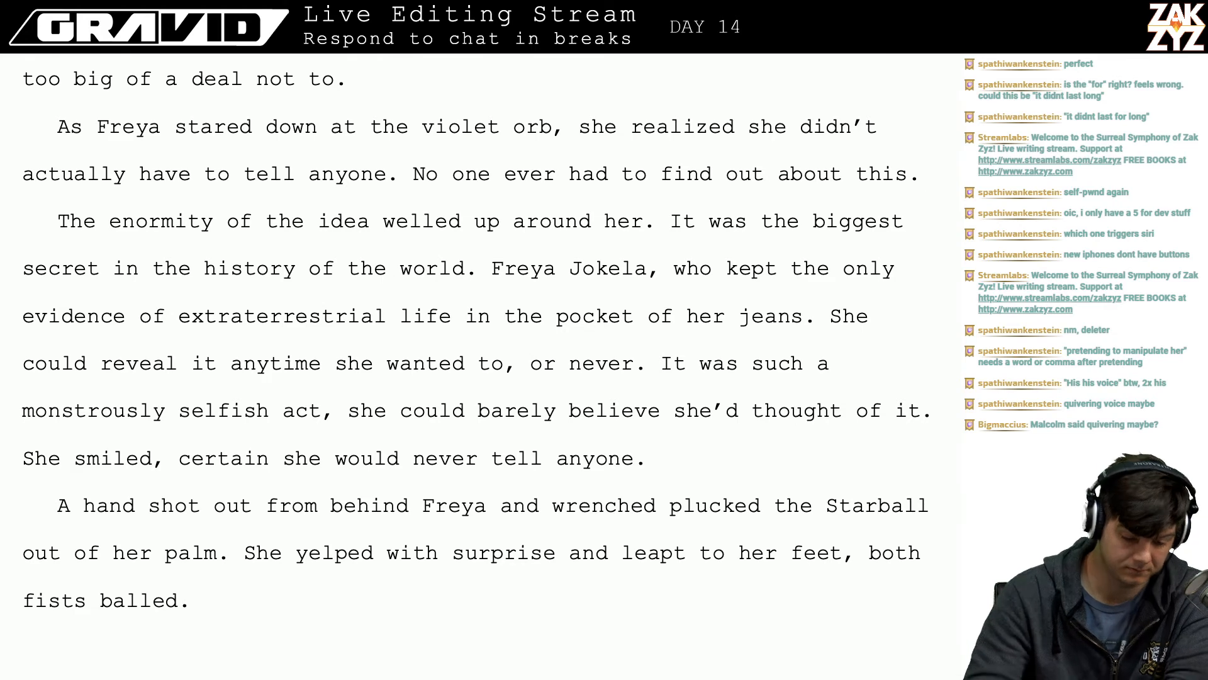
key("BackSpace")
key("BackSpace")
key("BackSpace")
type("Freya")
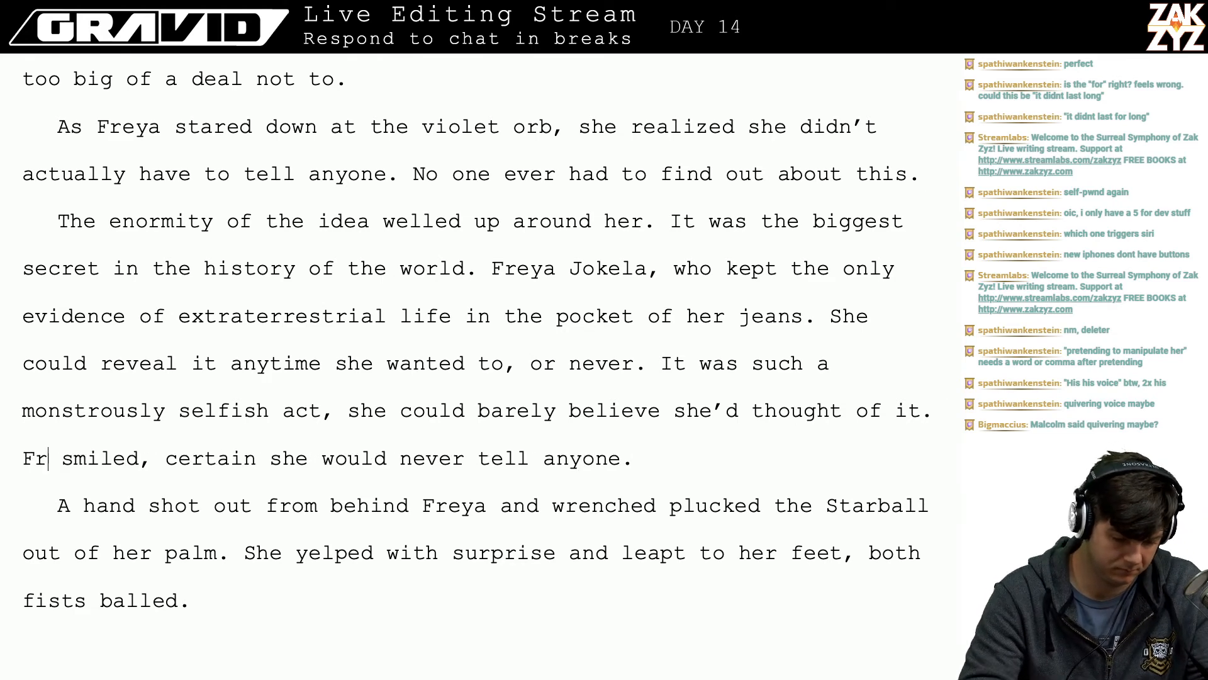
- Split the sentence in two so it reads "Freya smiled. She was certain she would never tell anyone."
key("Right")
key("Right")
key("Right")
key("Right")
key("Right")
key("Right")
key("Right")
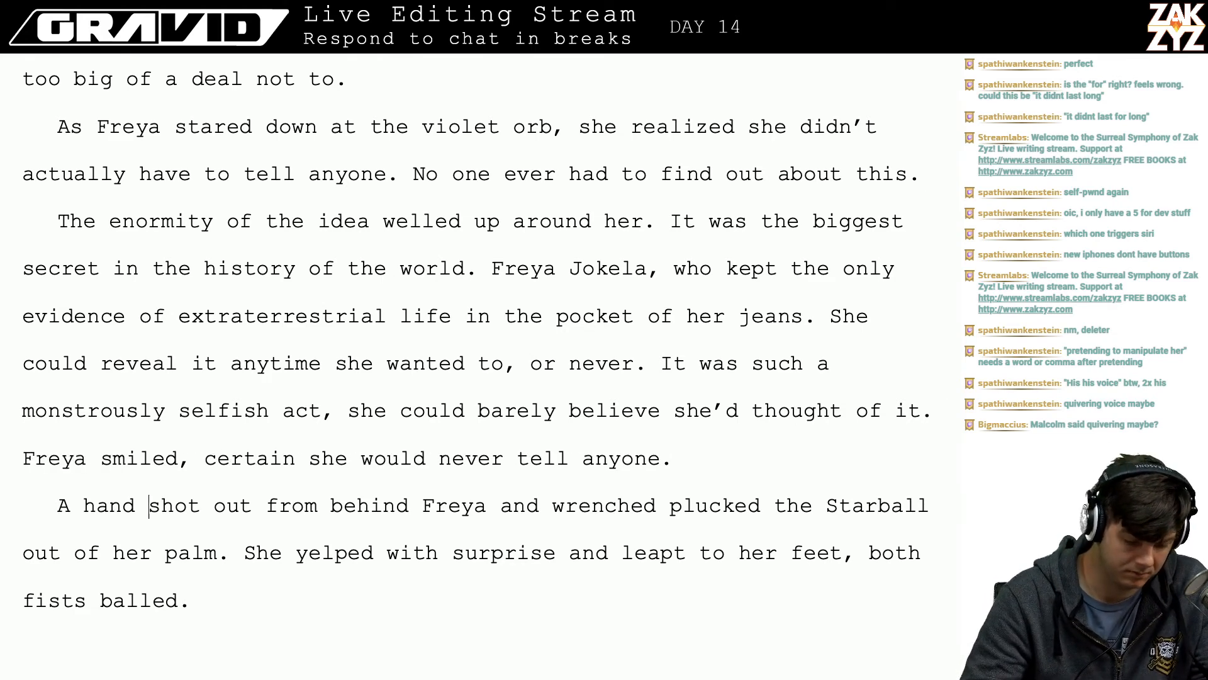
key("BackSpace")
type(". She w")
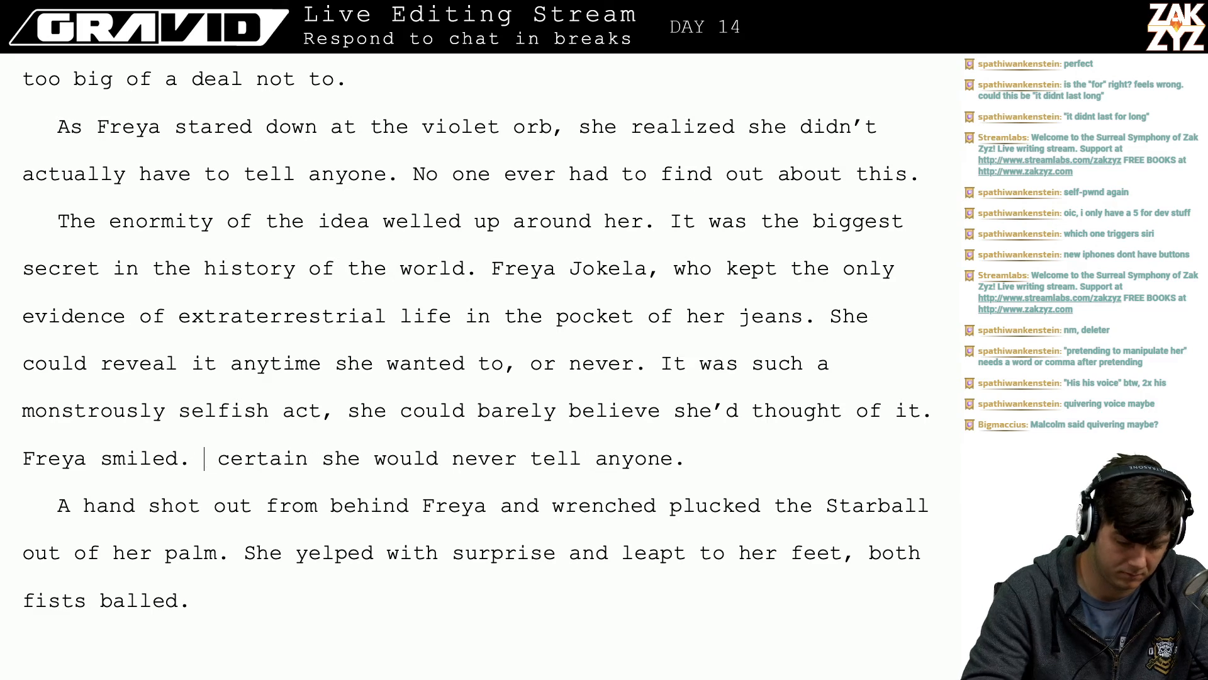
type("as")
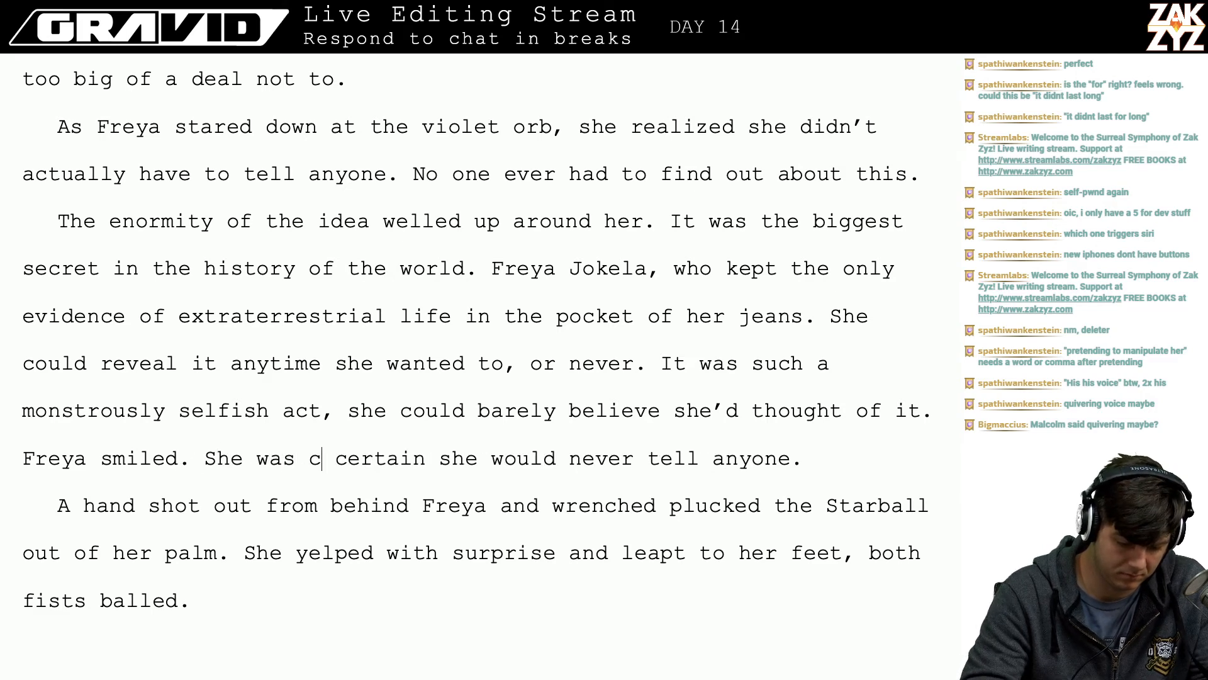
key("Right")
- Delete the surplus word "wrenched" and its extra space before "plucked the Starball" in the paragraph starting "A hand shot out"
key("Down")
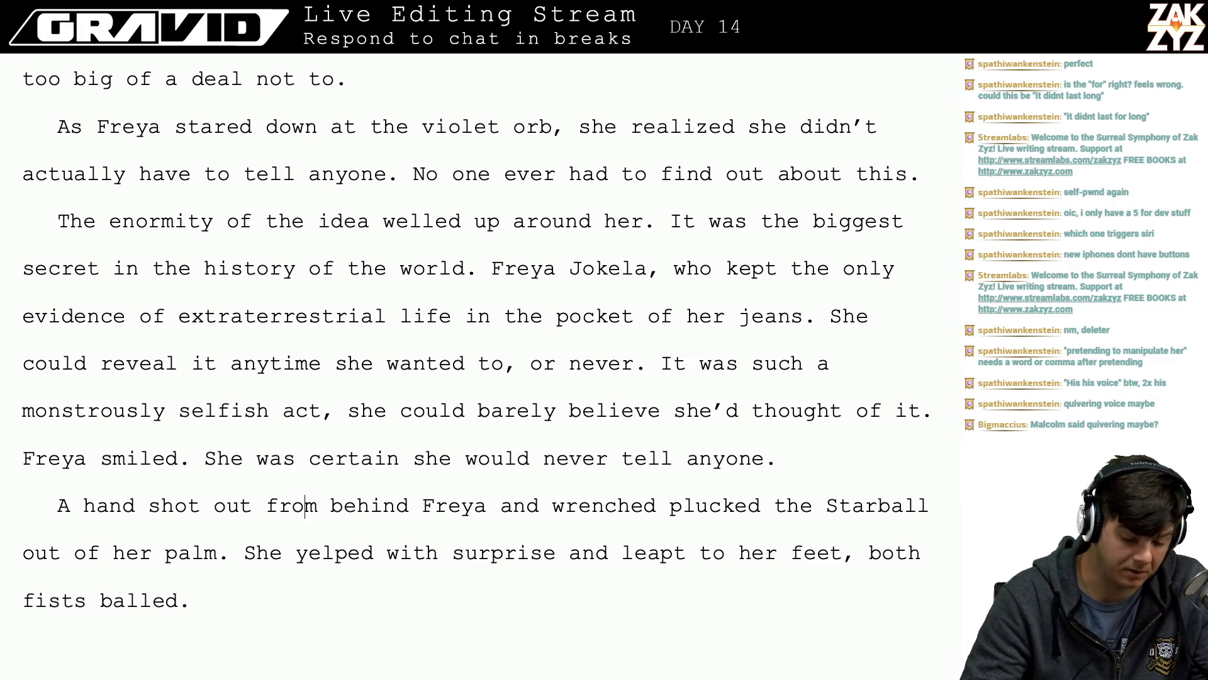
key("Down")
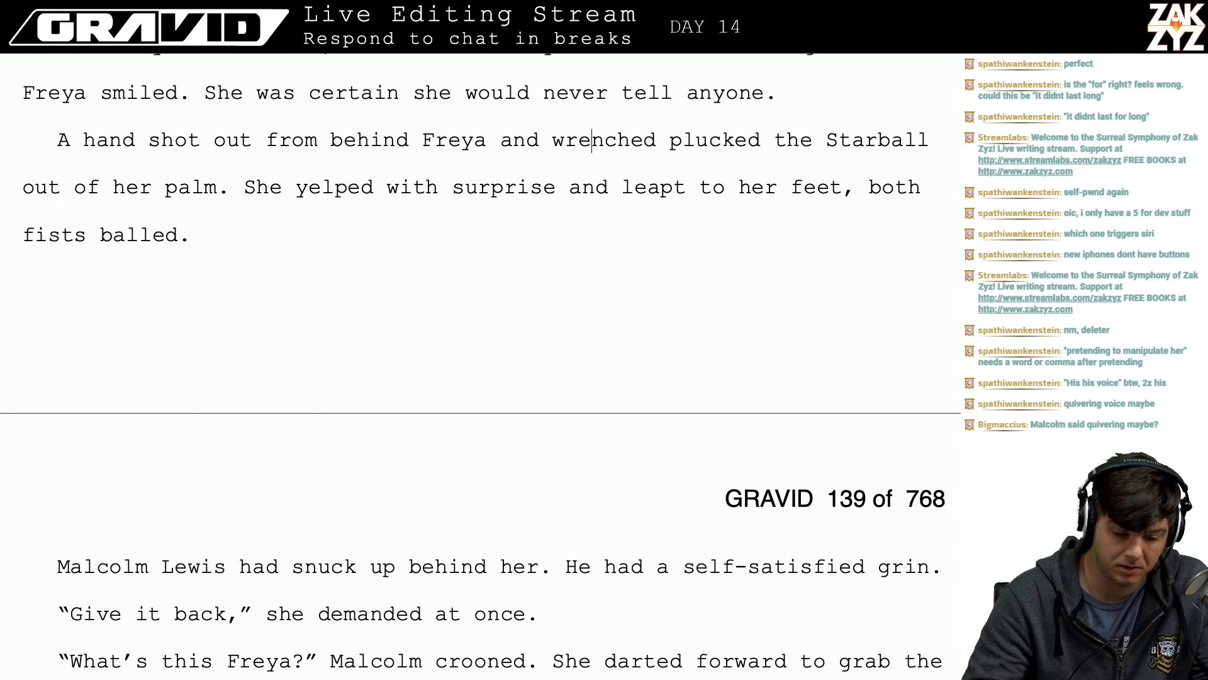
key("BackSpace")
key("BackSpace")
key("BackSpace")
key("BackSpace")
key("BackSpace")
key("BackSpace")
key("BackSpace")
key("BackSpace")
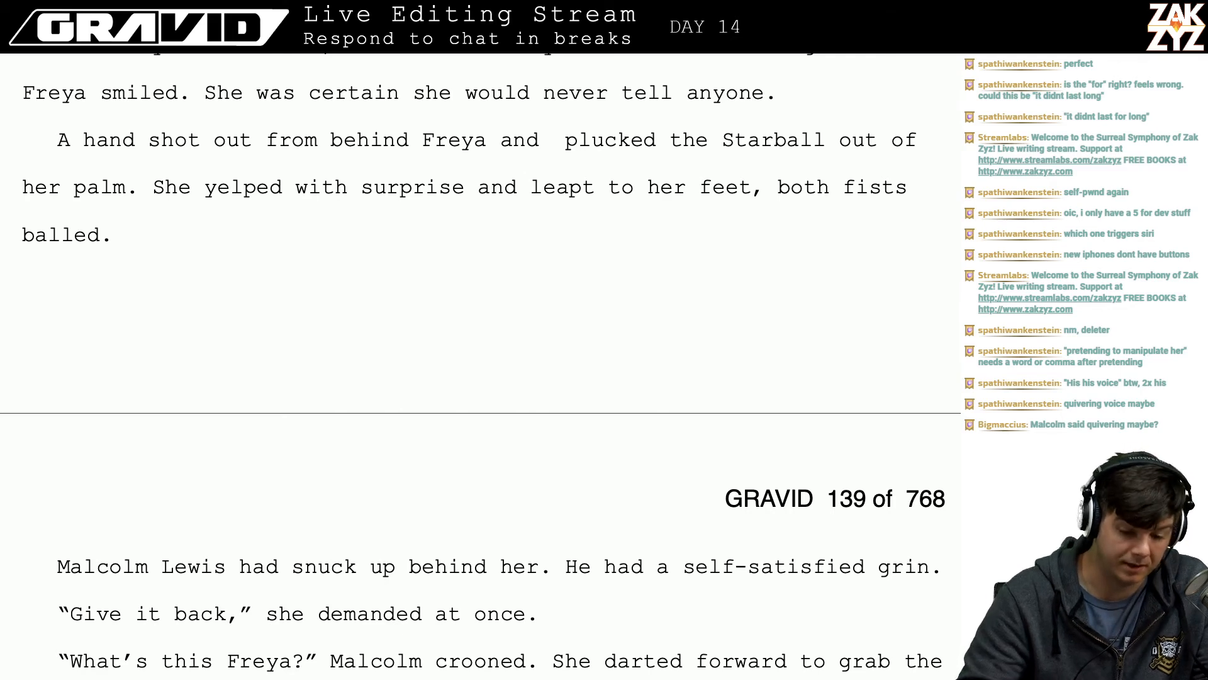
key("BackSpace")
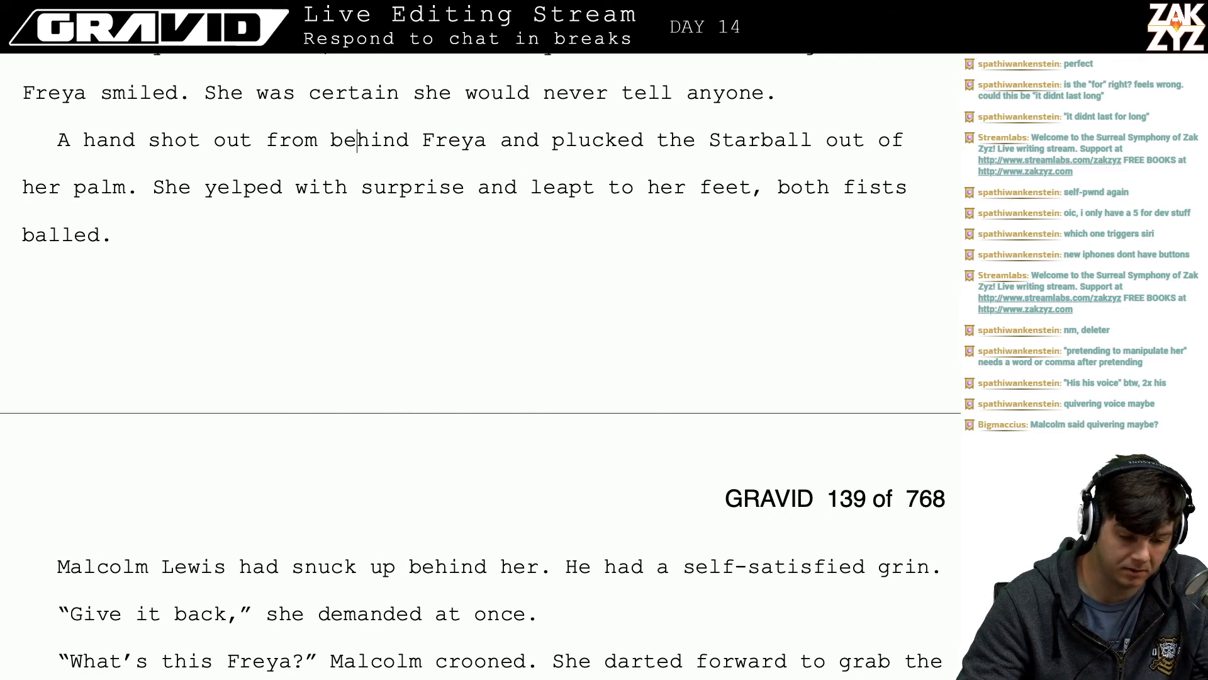
- Examine the wording from the hand plucking the Starball out of Freya's palm to Malcolm's appearance behind her
key("Left")
key("Left")
key("Left")
key("Left")
key("Left")
key("Left")
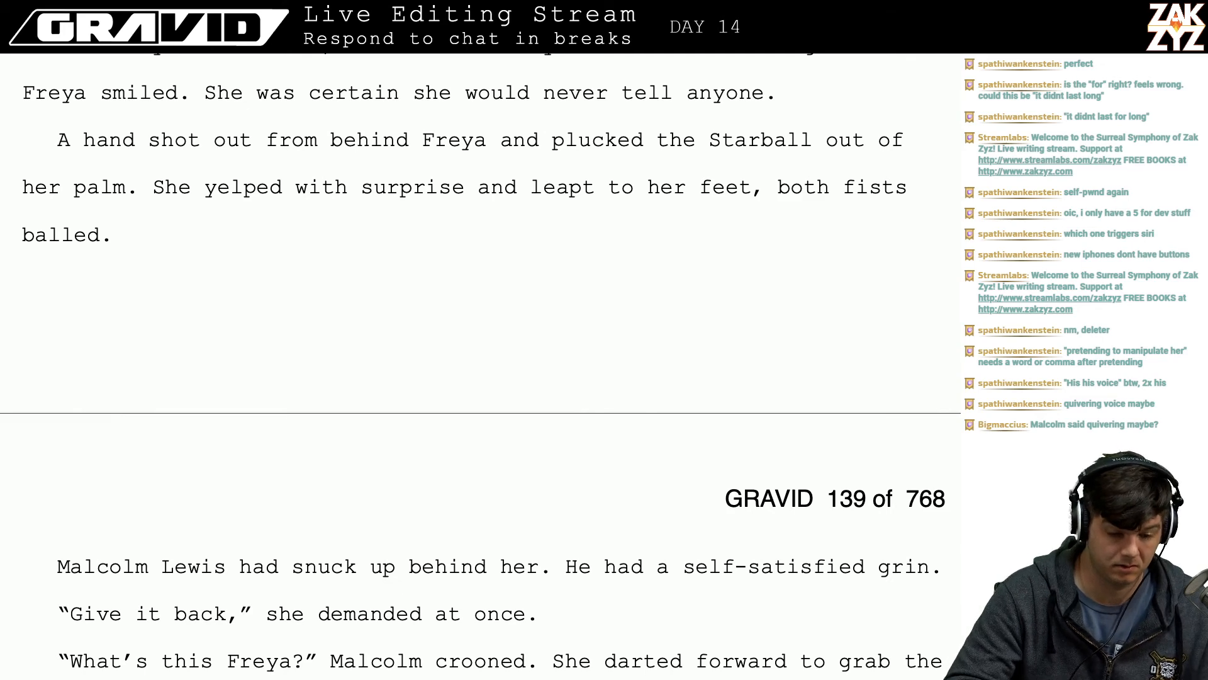
scroll(480, 366, "down", 1)
scroll(480, 367, "up", 1)
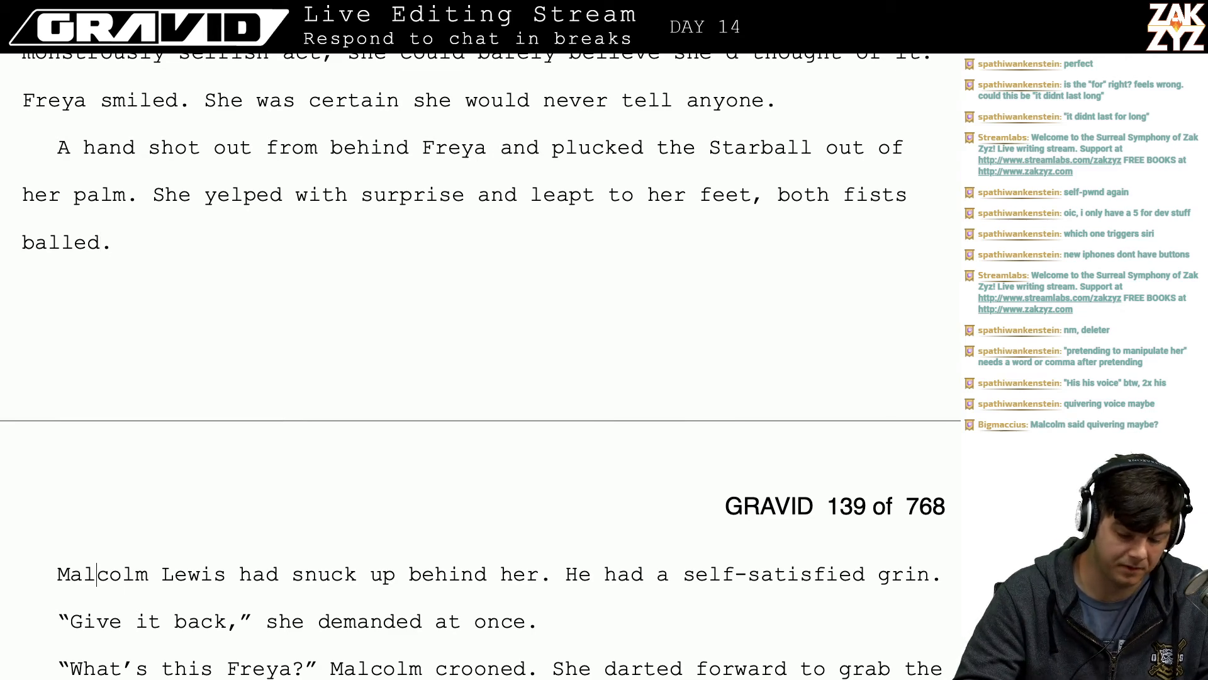
key("Up")
key("Right")
key("Left")
key("Up")
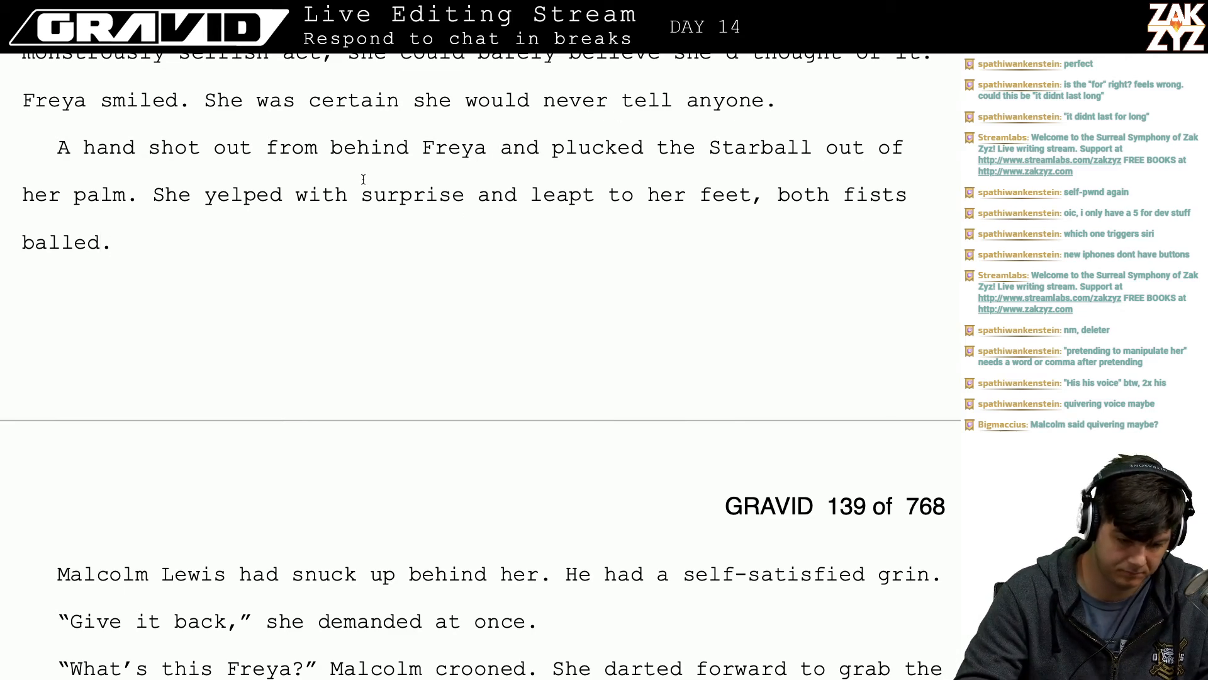
- Break the paragraph after "her palm." so "She yelped with surprise" begins its own paragraph, and return to the end of the first part
left_click(149, 195)
key("Left")
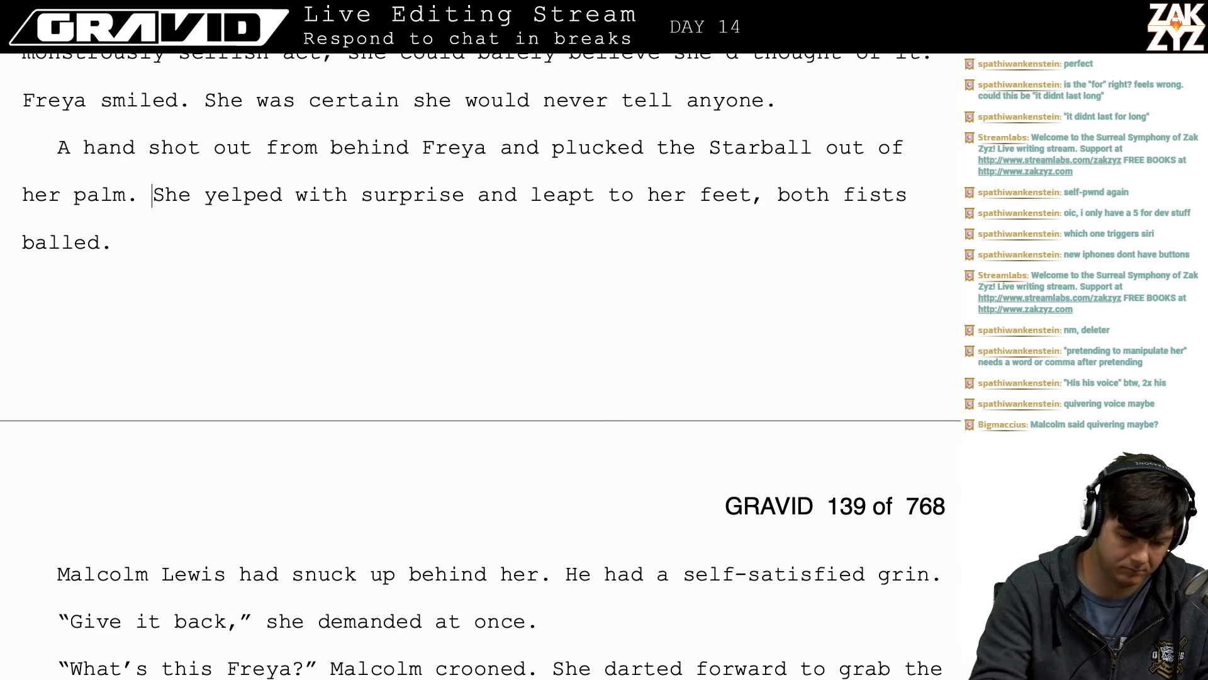
key("Return")
key("Left")
type("She tried")
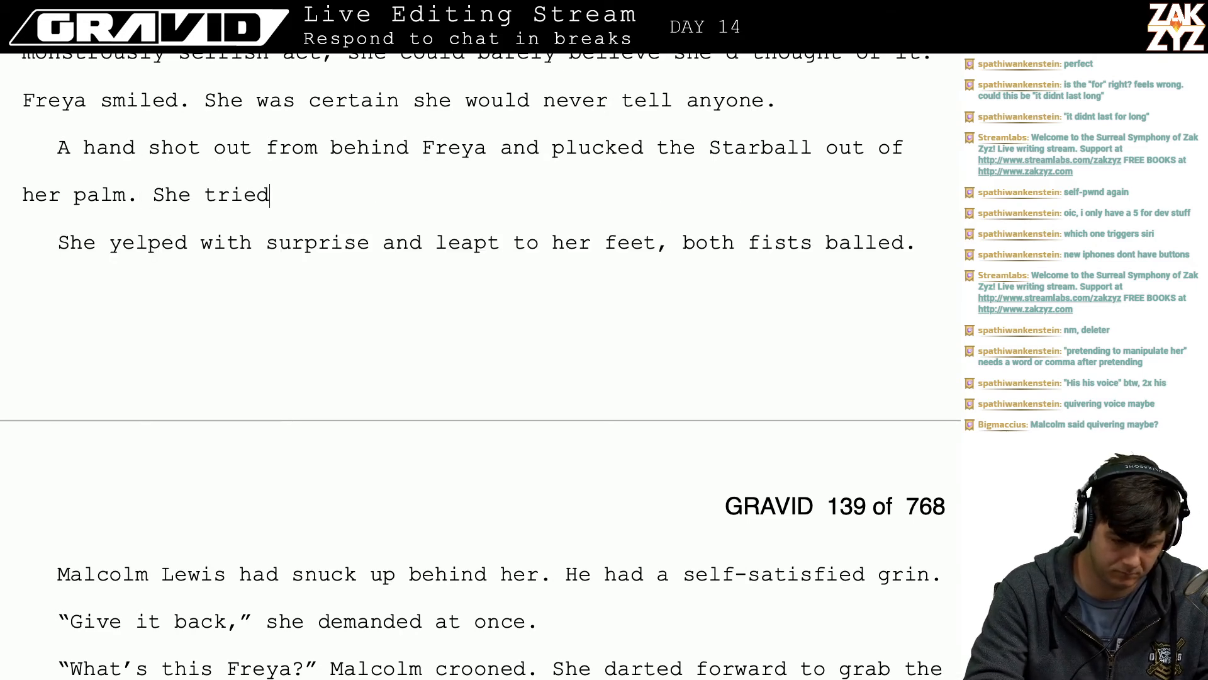
key("BackSpace")
key("BackSpace")
key("BackSpace")
key("BackSpace")
key("BackSpace")
key("BackSpace")
key("BackSpace")
key("BackSpace")
key("BackSpace")
- Try continuing after "her palm." with "Her hand closed on nothing," and remove the wording again
type("Ha")
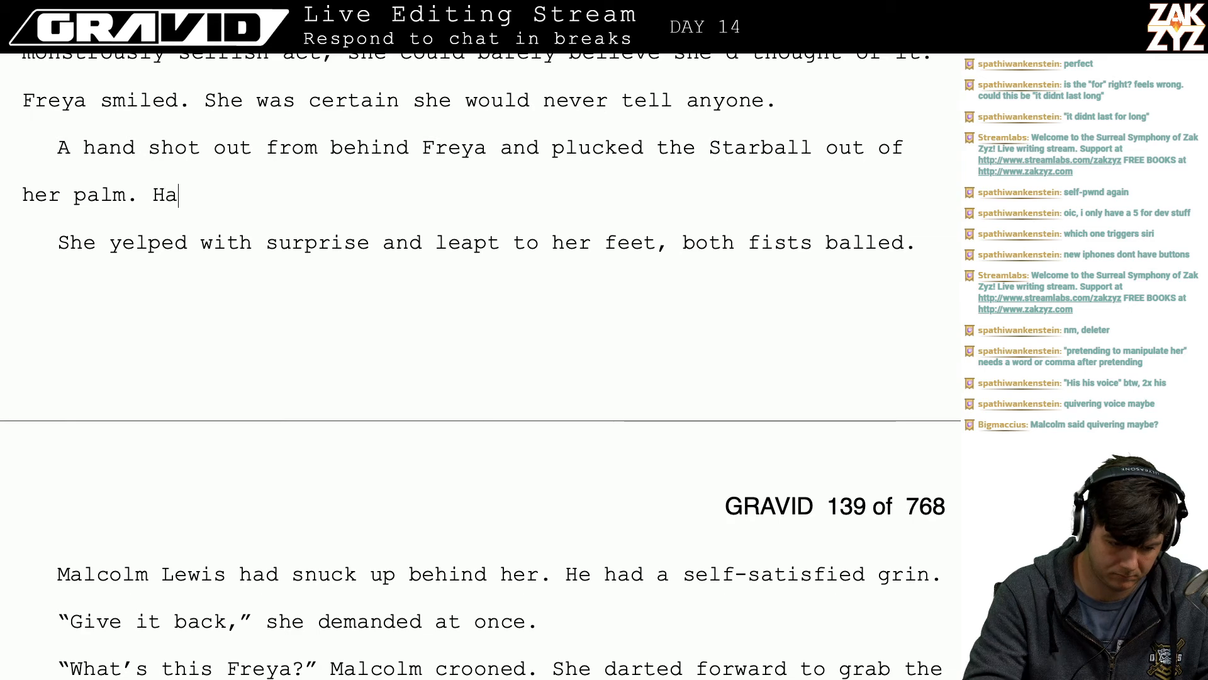
key("BackSpace")
type("er hand clos")
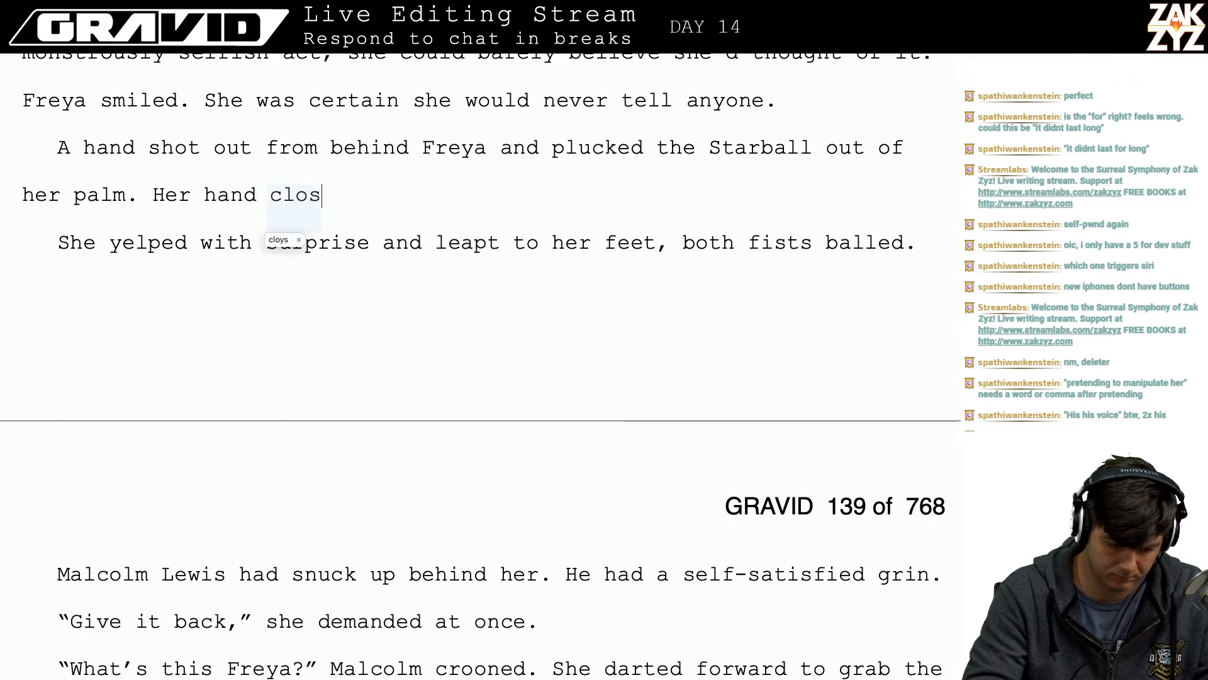
type("ed on nothing,")
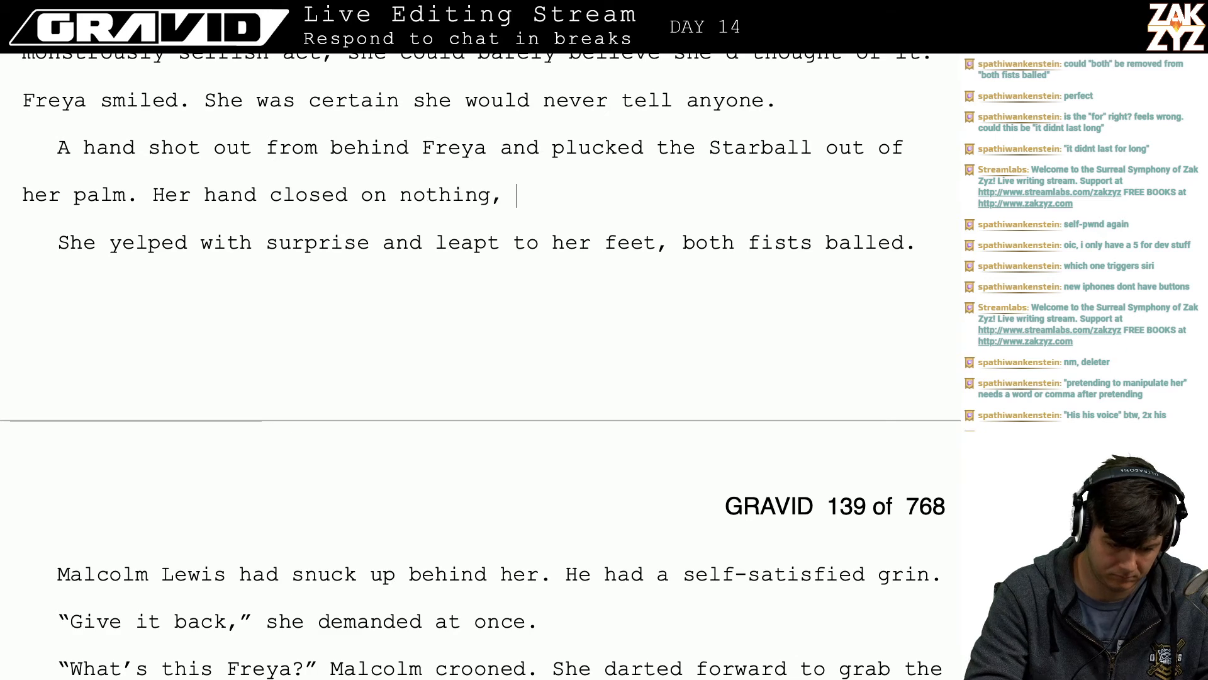
key("BackSpace")
key("BackSpace")
key("BackSpace")
key("BackSpace")
key("BackSpace")
key("BackSpace")
key("BackSpace")
key("BackSpace")
key("BackSpace")
key("BackSpace")
key("BackSpace")
key("BackSpace")
key("BackSpace")
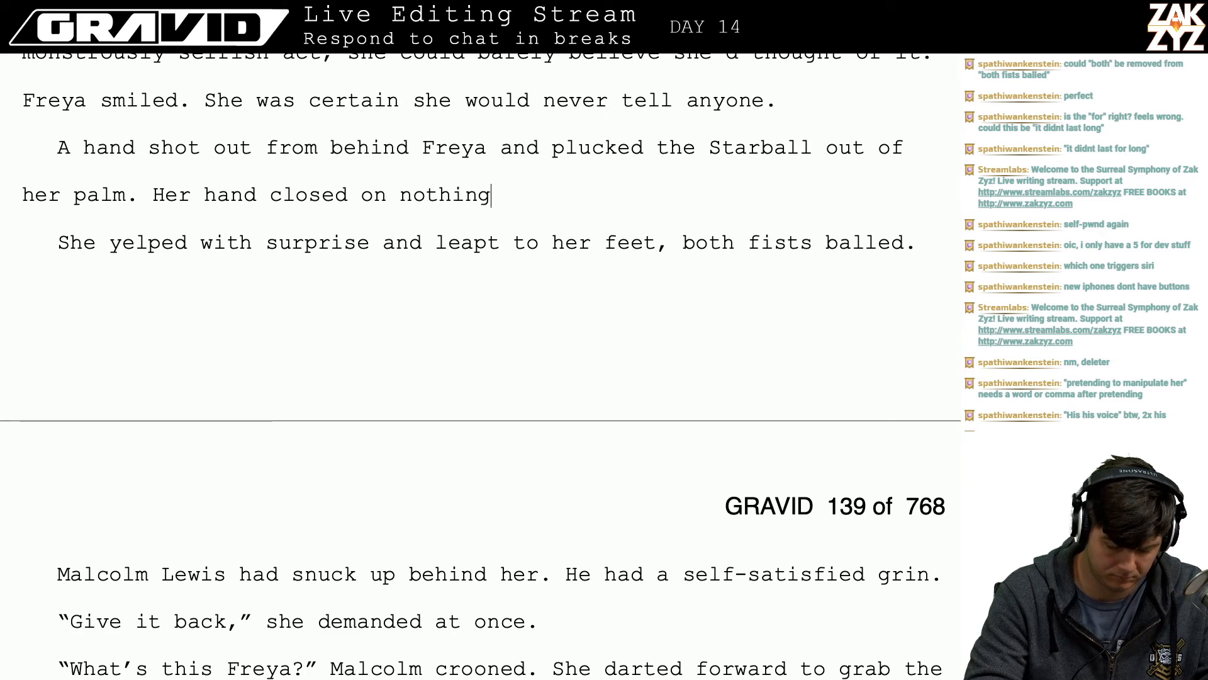
key("BackSpace")
key("BackSpace")
key("BackSpace")
key("BackSpace")
key("BackSpace")
key("BackSpace")
key("BackSpace")
key("BackSpace")
key("BackSpace")
key("BackSpace")
key("BackSpace")
key("BackSpace")
key("BackSpace")
key("BackSpace")
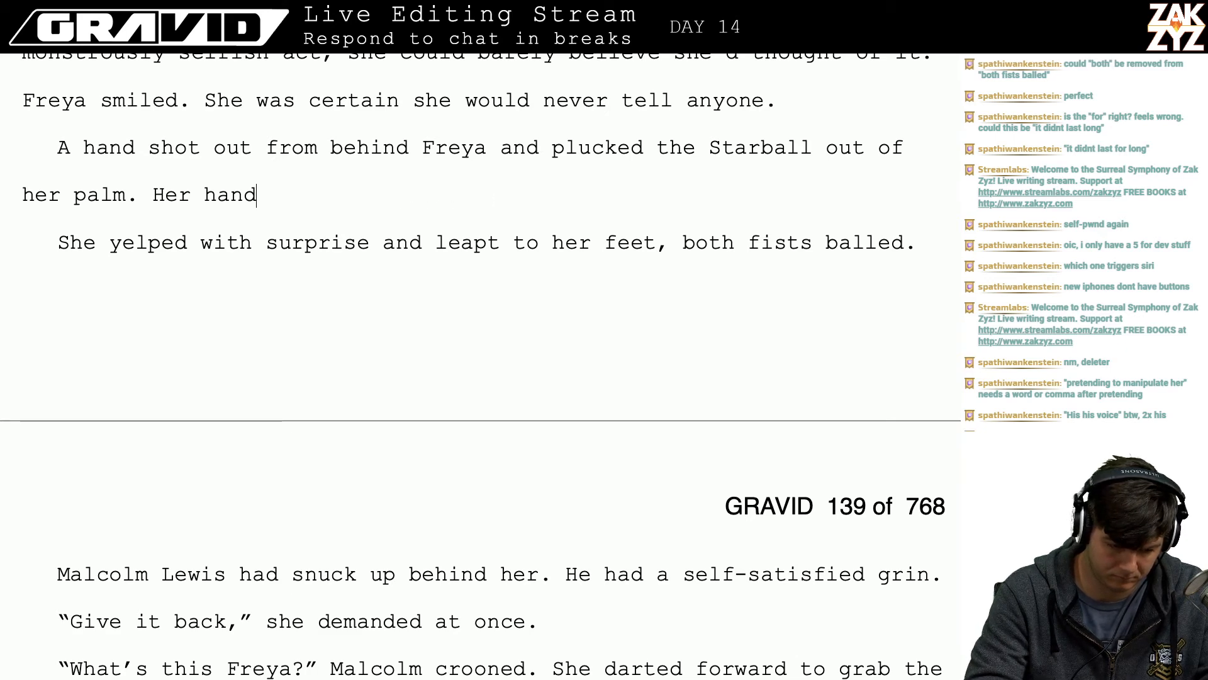
- Begin a new sentence after "her palm." with "She was too slow to react, her"
type("She tried to close")
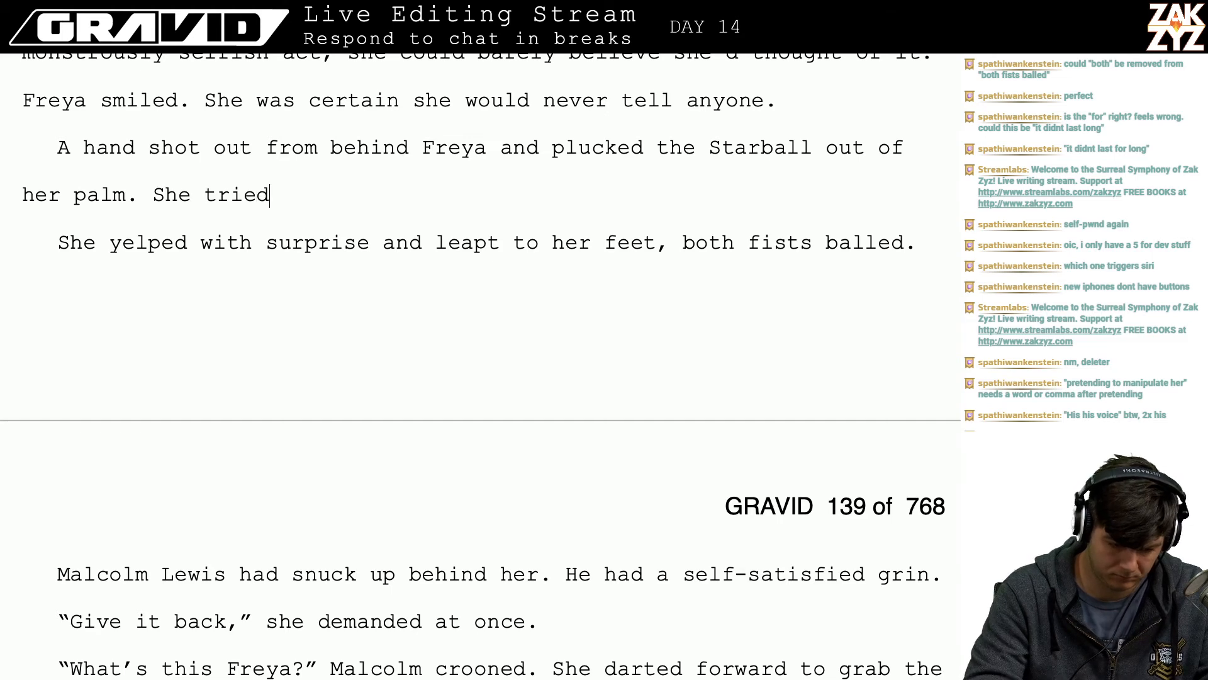
key("BackSpace")
key("BackSpace")
key("BackSpace")
key("BackSpace")
key("BackSpace")
key("BackSpace")
key("BackSpace")
key("BackSpace")
key("BackSpace")
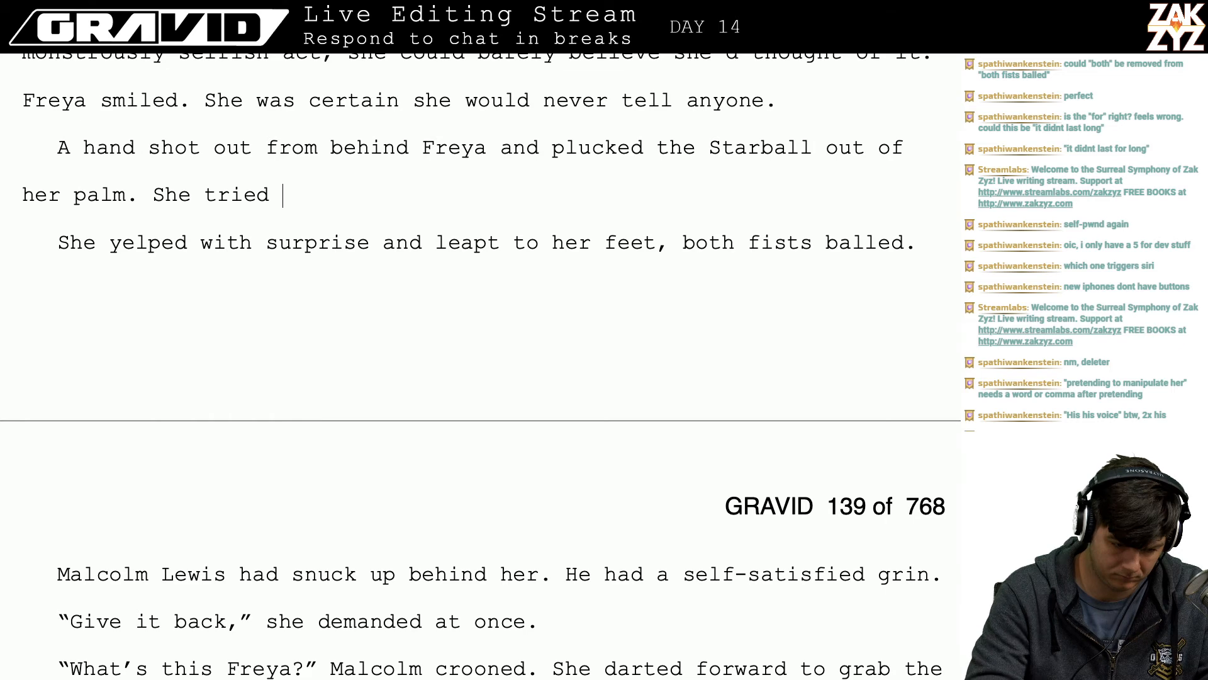
key("BackSpace")
key("BackSpace")
key("BackSpace")
key("BackSpace")
key("BackSpace")
type("was too")
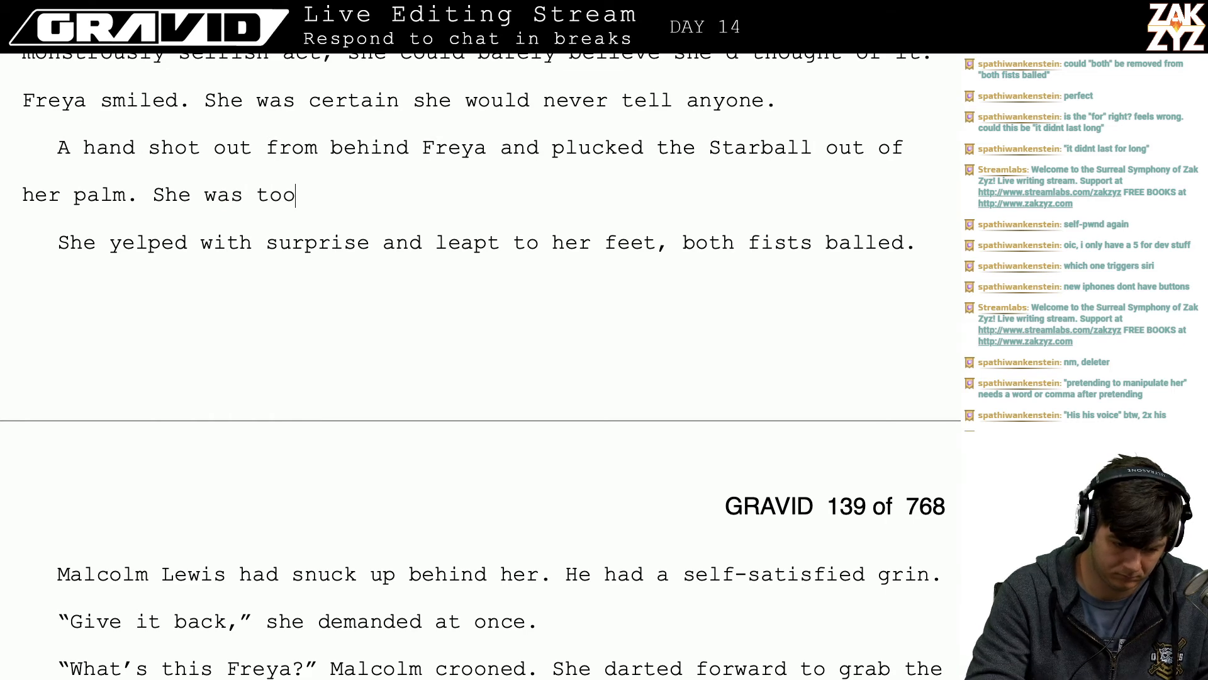
type(" slow to reac")
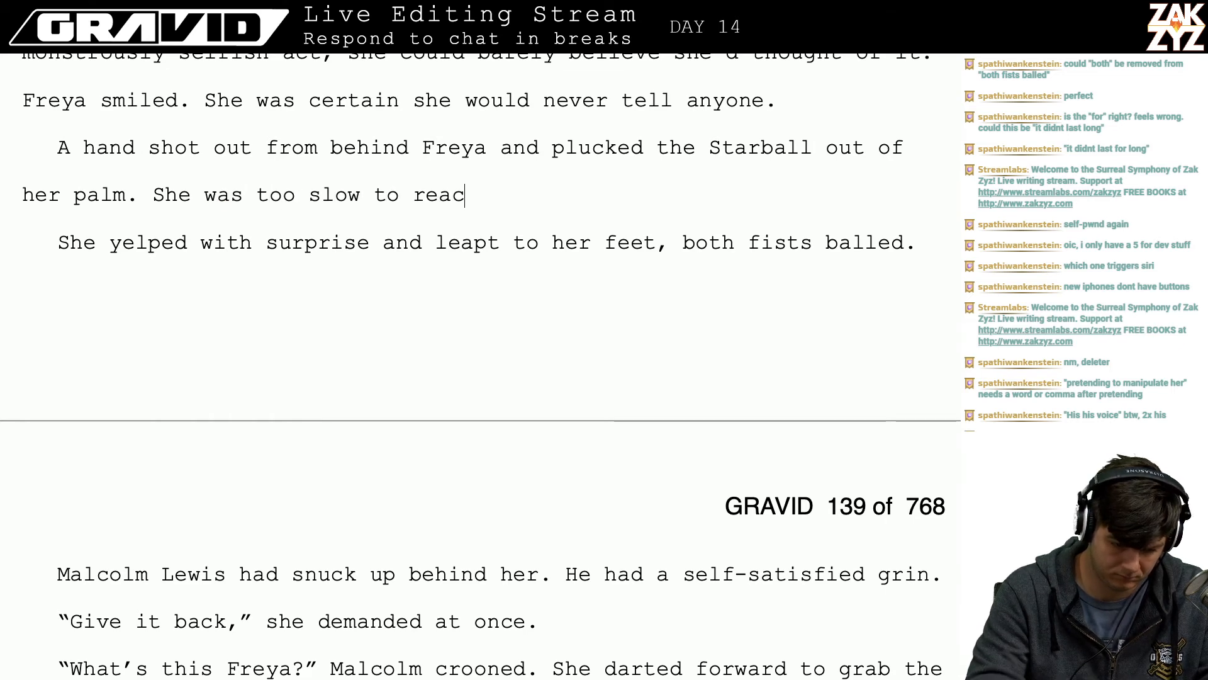
type("t, her chand")
key("BackSpace")
key("BackSpace")
key("BackSpace")
key("BackSpace")
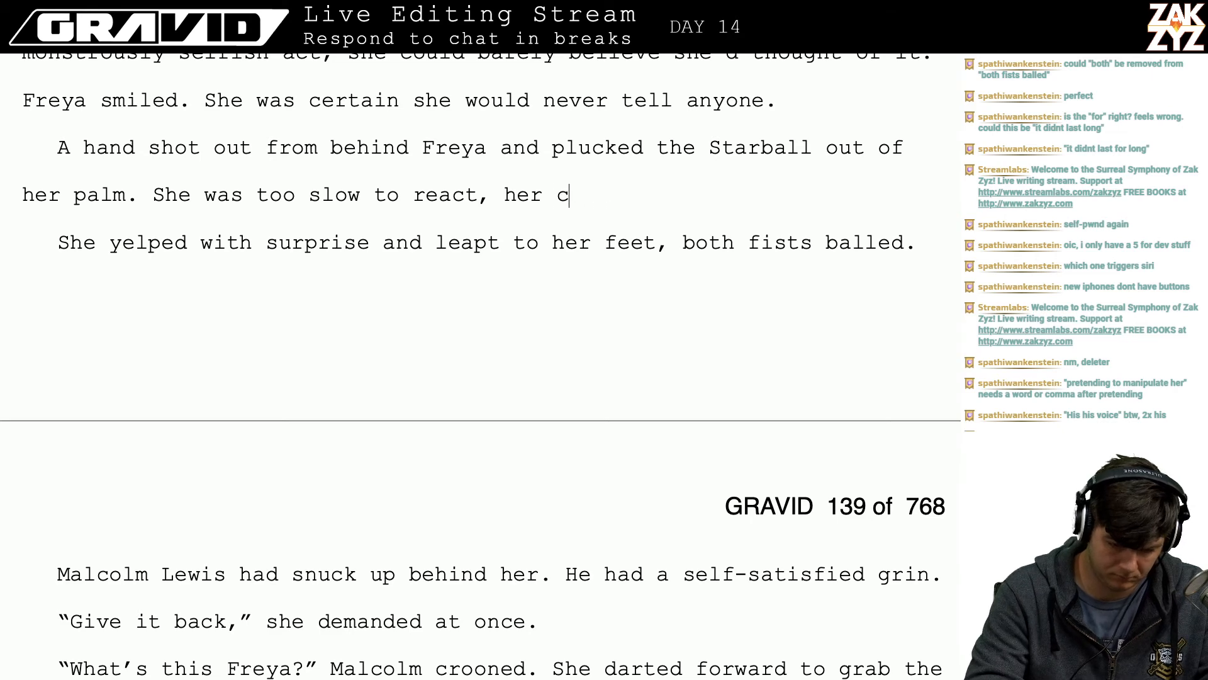
key("BackSpace")
- Complete the sentence about Freya's slow reaction with "fingers closed on nothing."
type("hand closed")
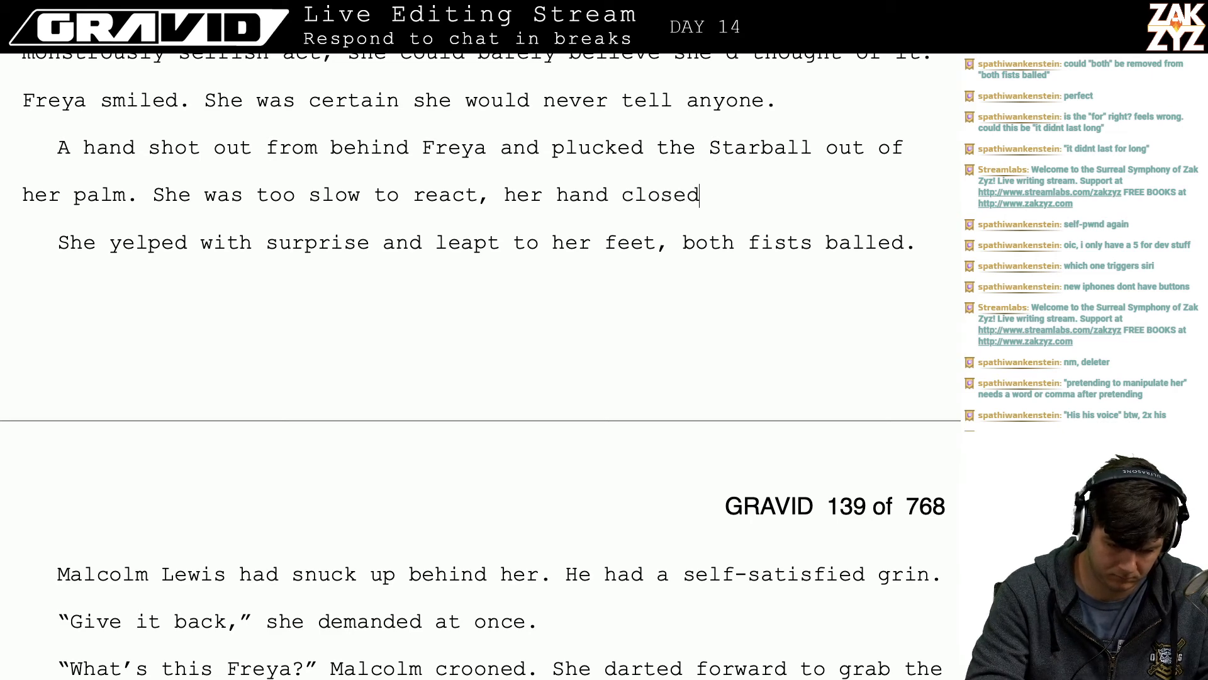
key("BackSpace")
key("BackSpace")
key("BackSpace")
key("BackSpace")
key("BackSpace")
key("BackSpace")
key("BackSpace")
key("BackSpace")
key("BackSpace")
key("BackSpace")
key("BackSpace")
type("fingers")
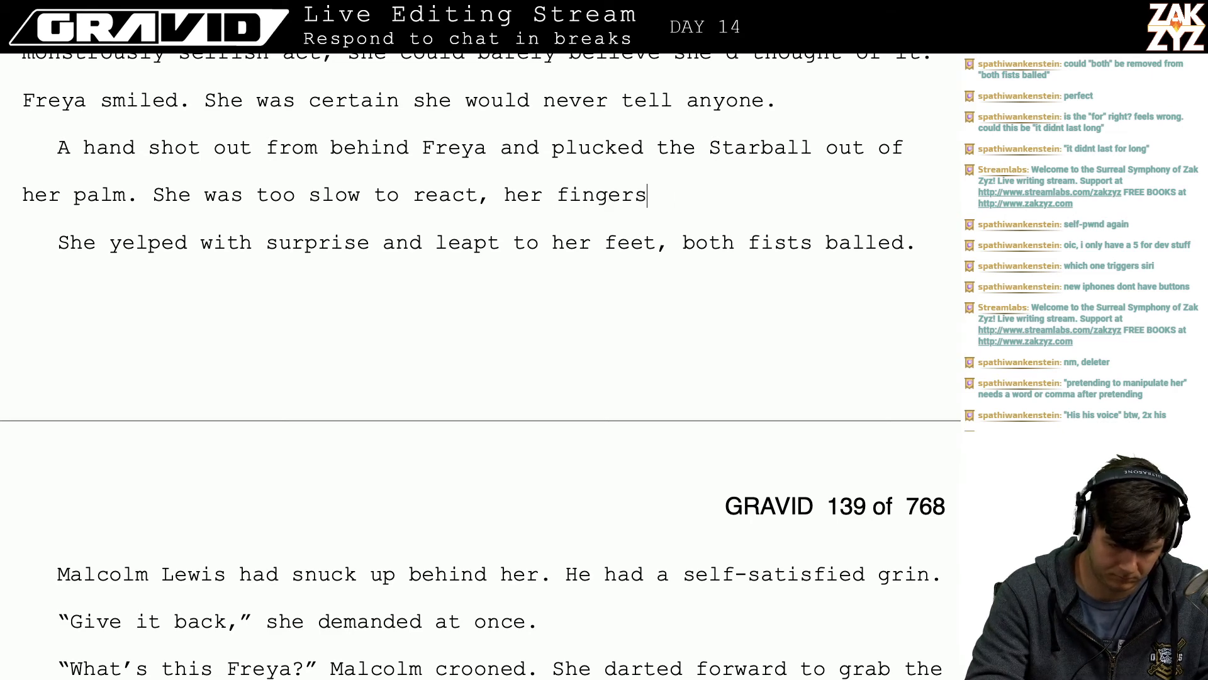
type(" closed on h")
key("BackSpace")
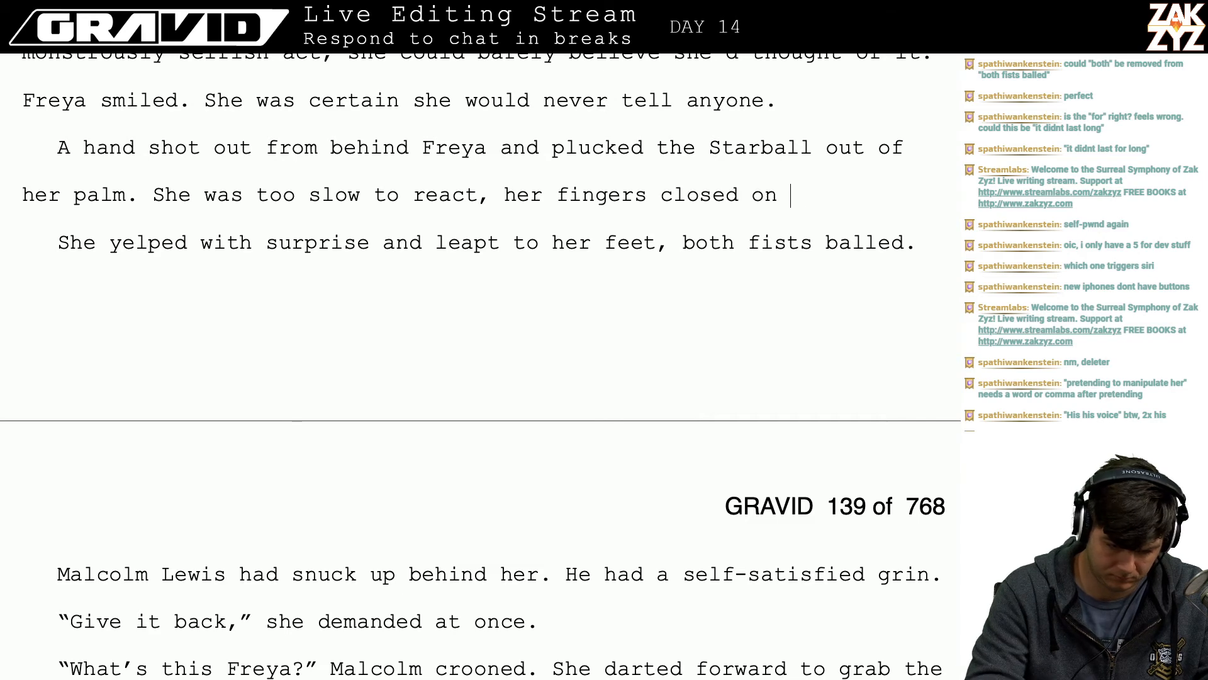
type("nothing. ")
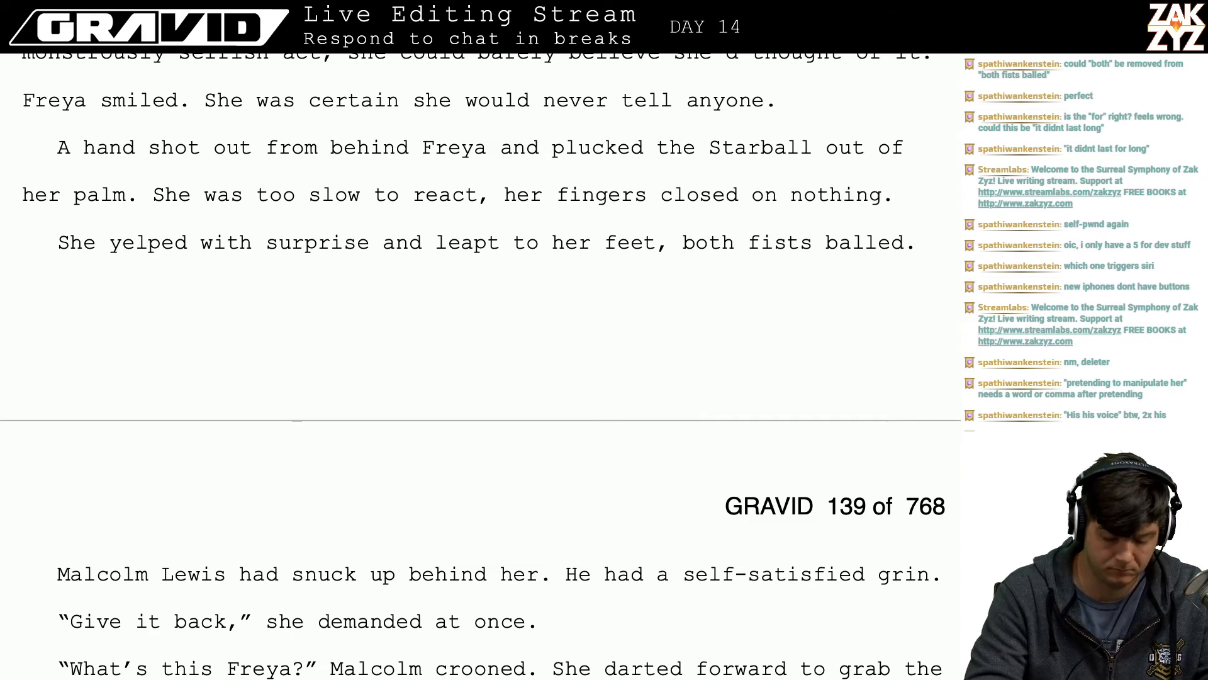
type("She let")
key("BackSpace")
key("BackSpace")
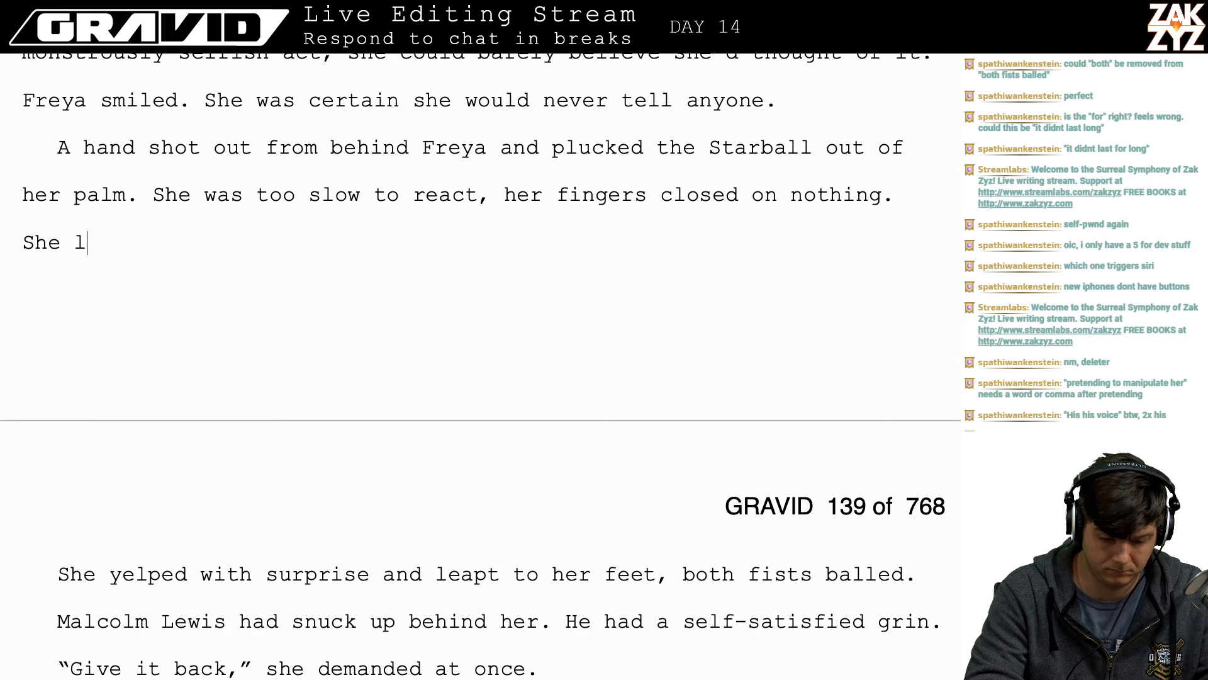
key("BackSpace")
key("BackSpace")
key("BackSpace")
key("BackSpace")
key("BackSpace")
type("Yl")
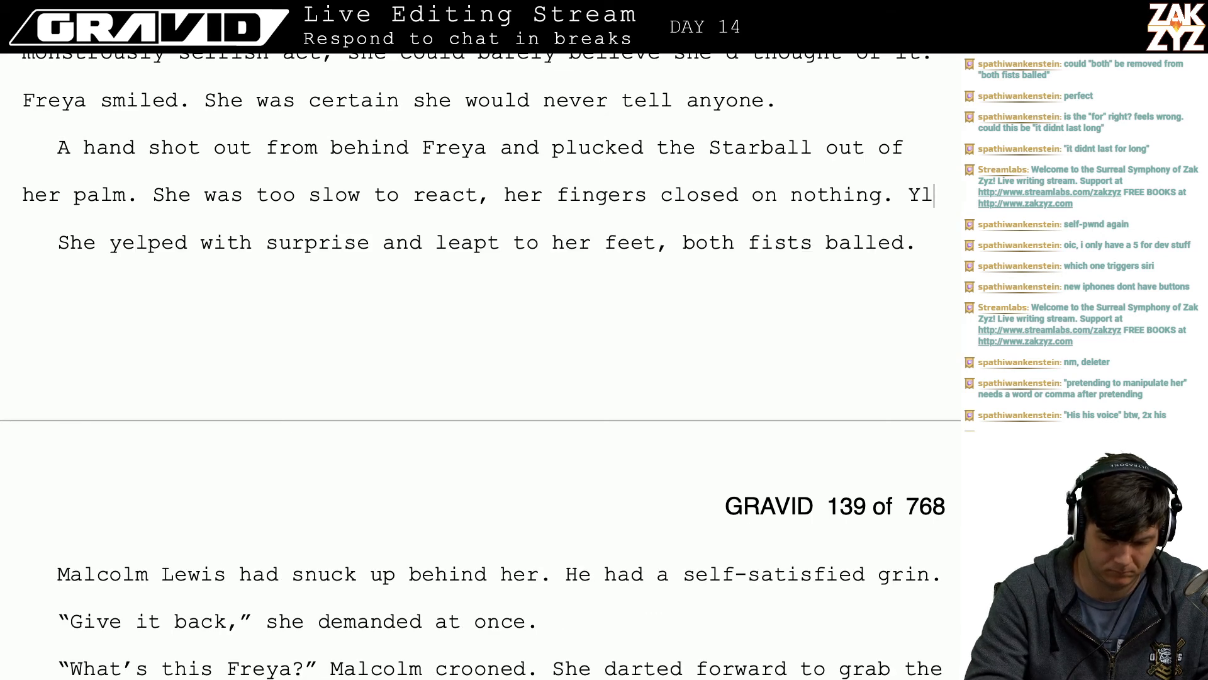
key("BackSpace")
key("BackSpace")
- Try following "closed on nothing." with "She yelps and leapt to he feet," and remove its opening words
type("She ")
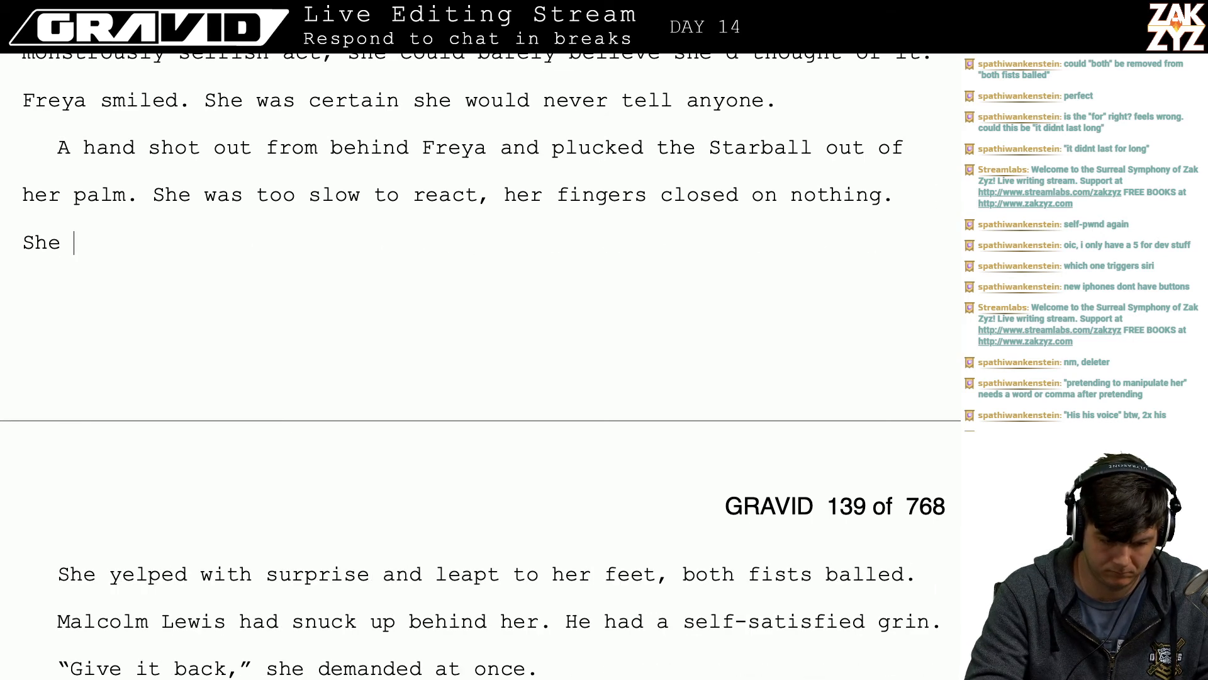
type("yelps and ")
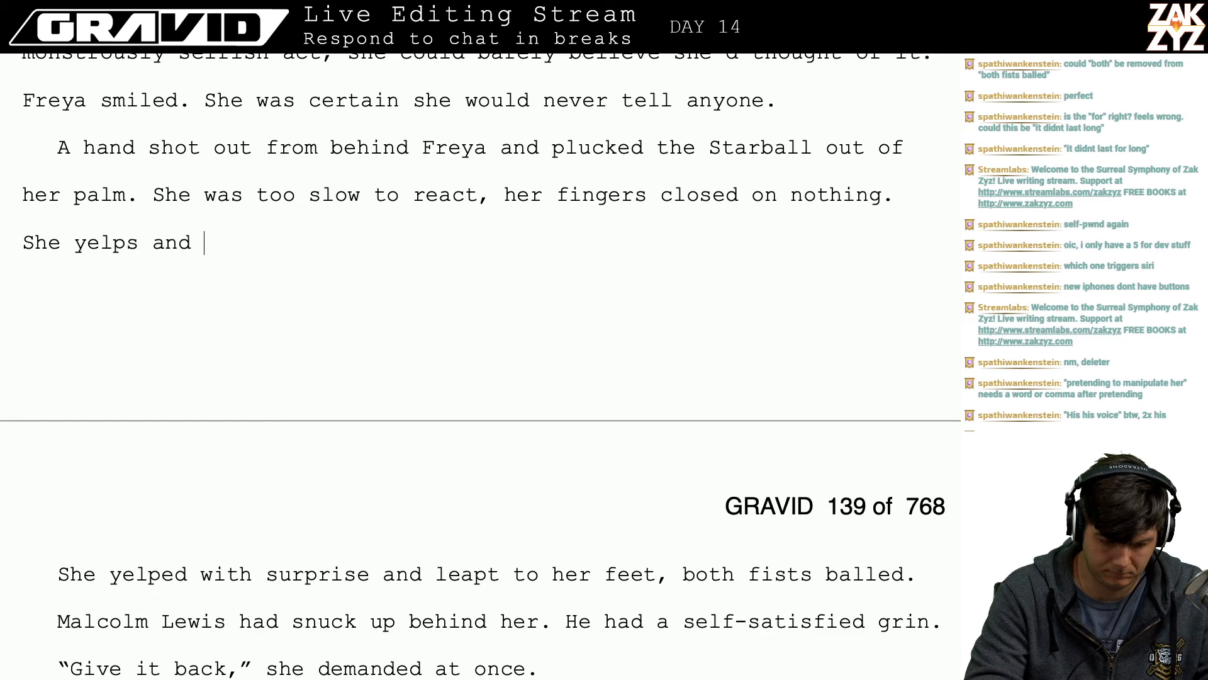
type("leapt to he ")
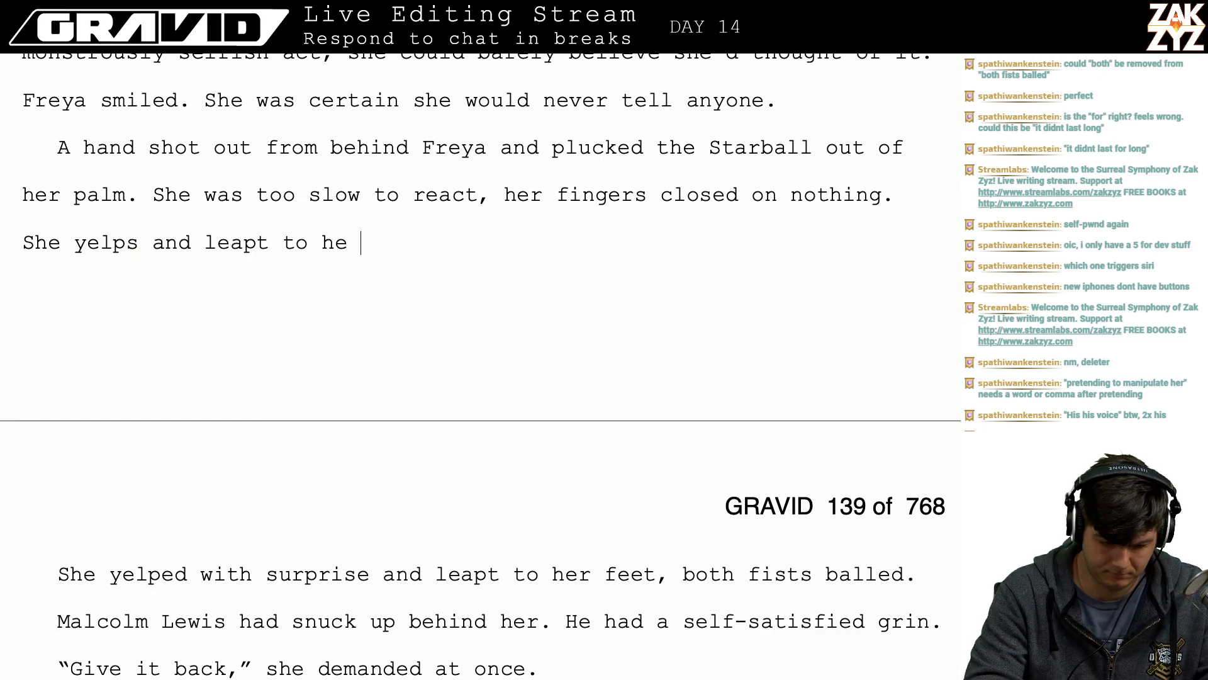
type("feet,")
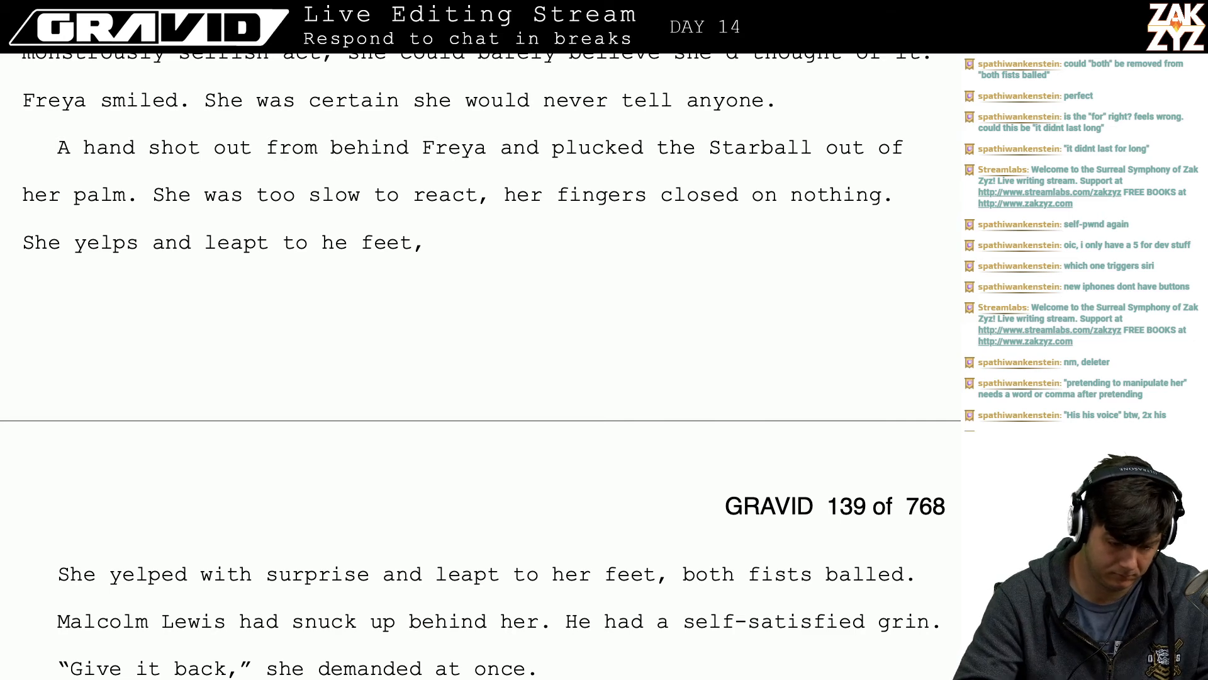
left_click(121, 241)
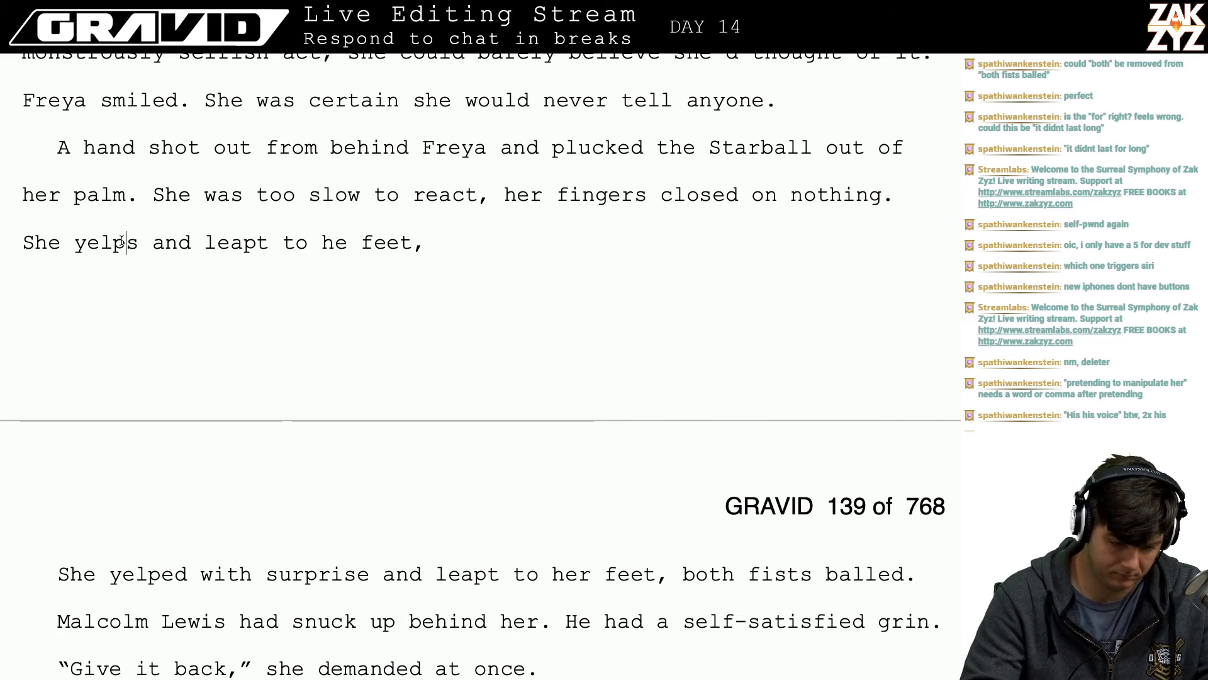
key("Right")
key("BackSpace")
key("BackSpace")
type("ed")
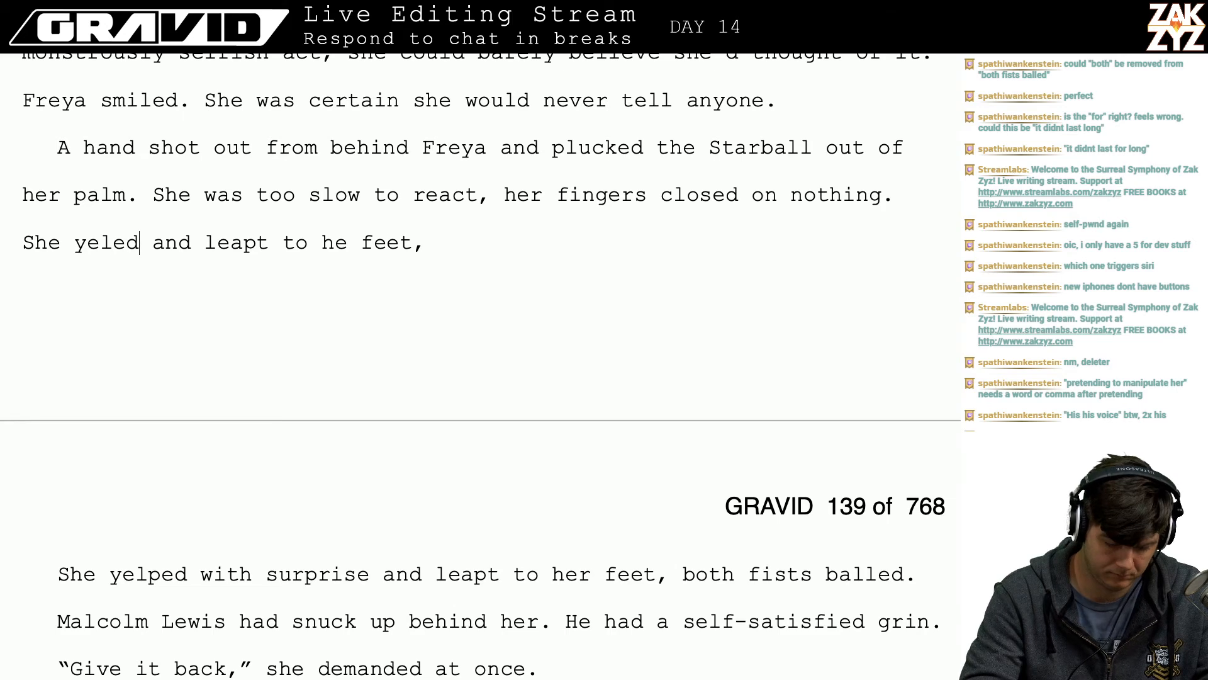
key("BackSpace")
key("BackSpace")
key("BackSpace")
key("BackSpace")
key("BackSpace")
key("BackSpace")
key("BackSpace")
key("BackSpace")
key("BackSpace")
- Add "She yelped and leapt to her feet, balling both fists." after "closed on nothing." and delete the leftover "and leapt to he feet,"
type("S")
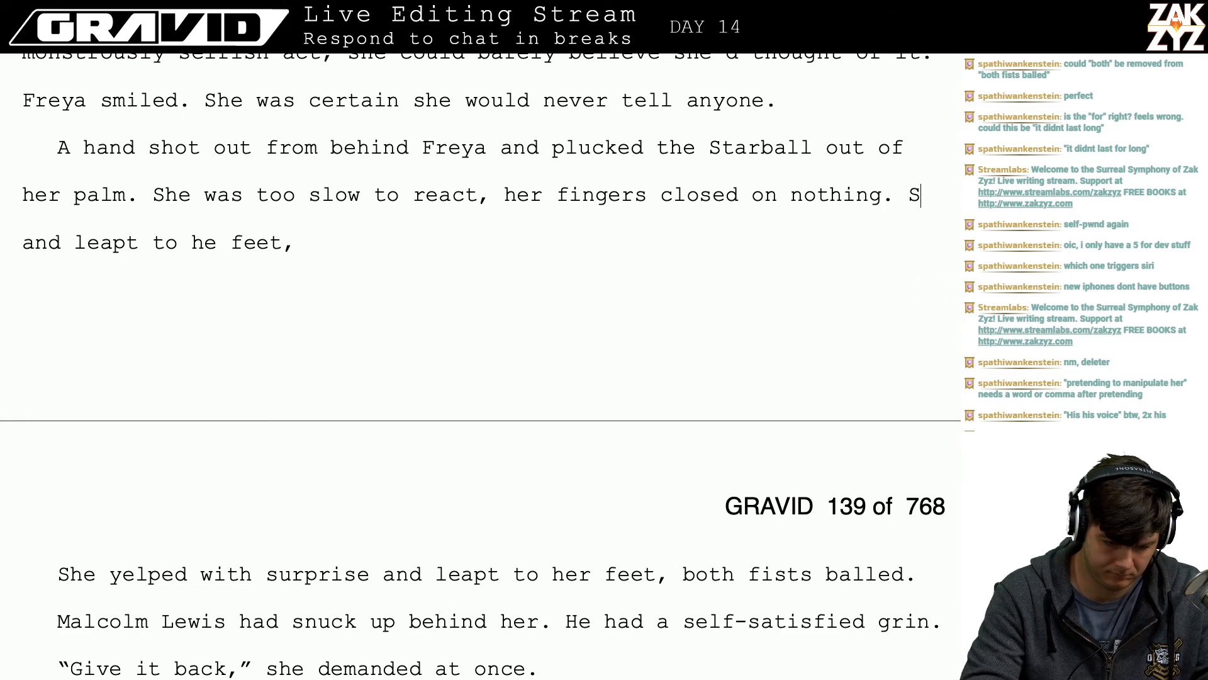
type("he yelped a")
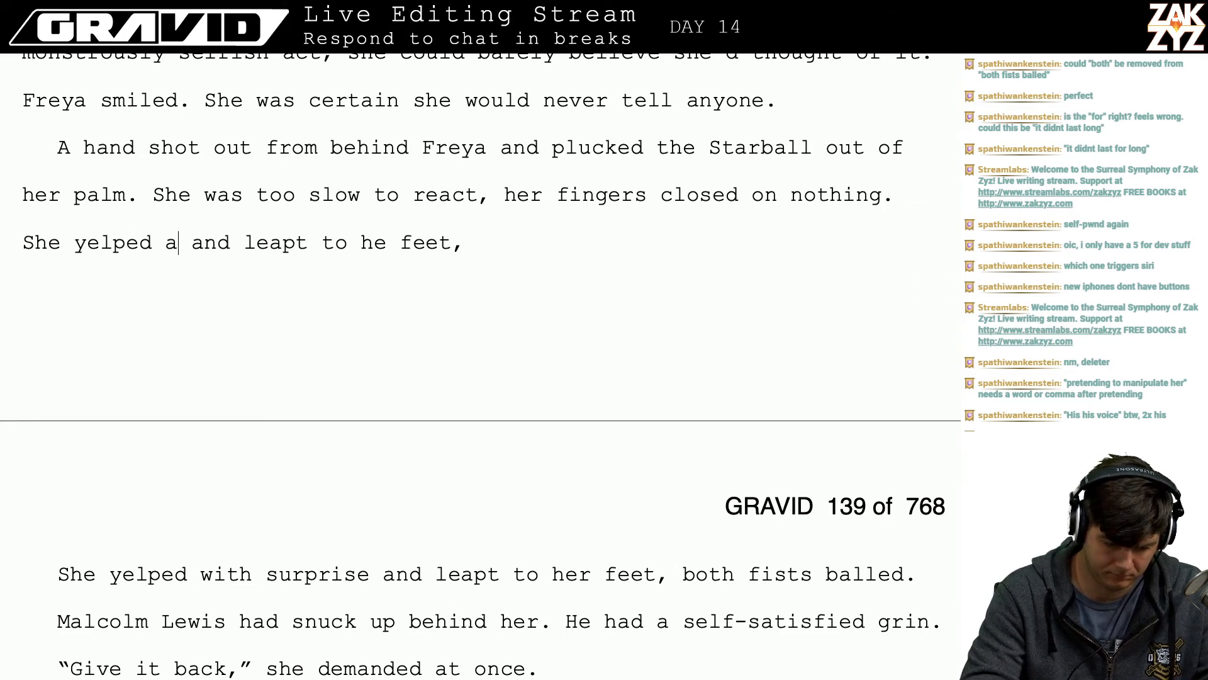
type("nd leapt o")
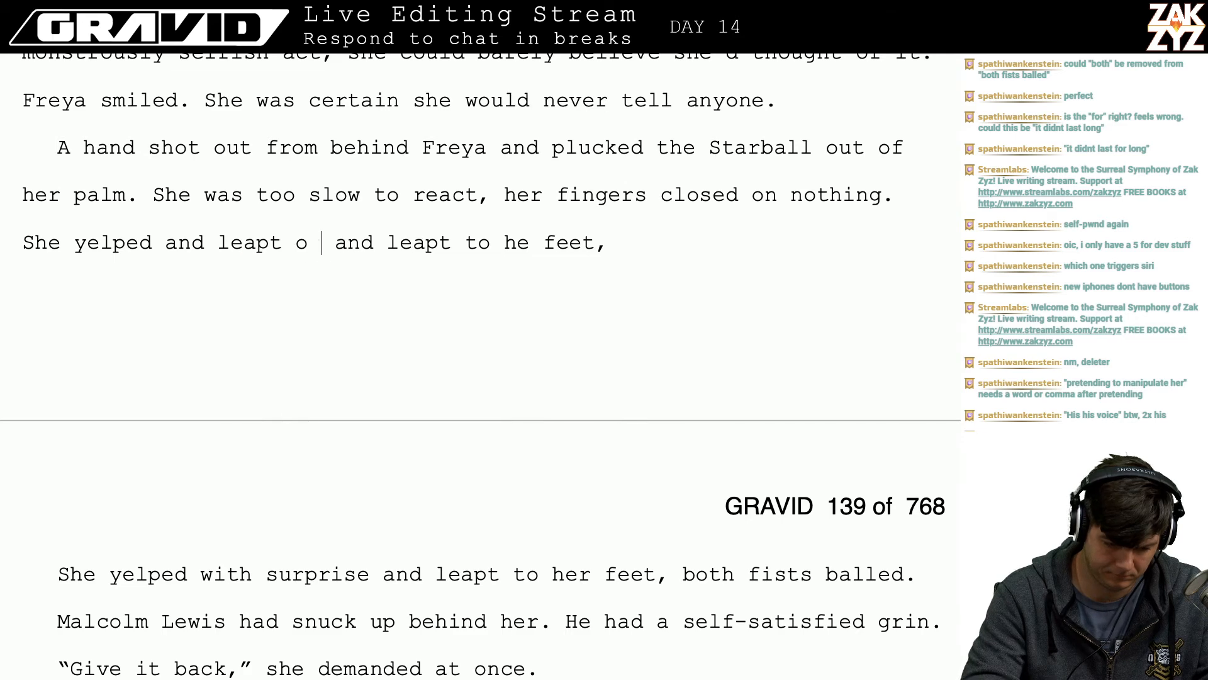
key("BackSpace")
key("BackSpace")
type("to he")
type("feet, balling ")
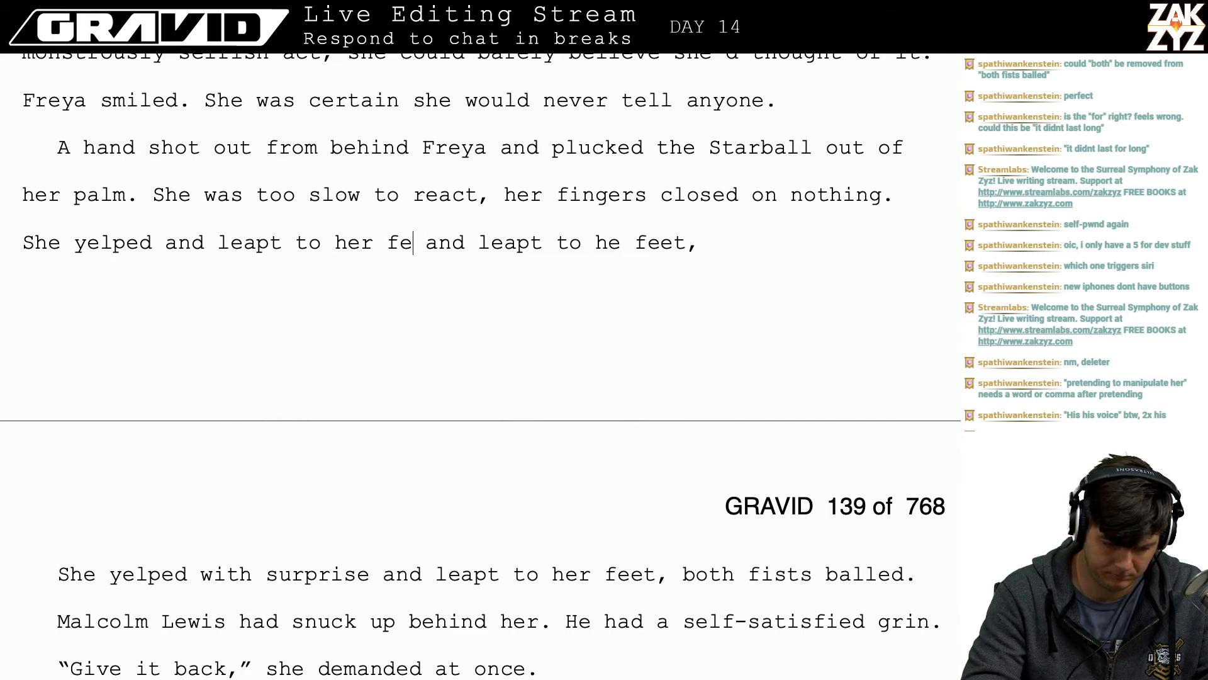
type("her fi")
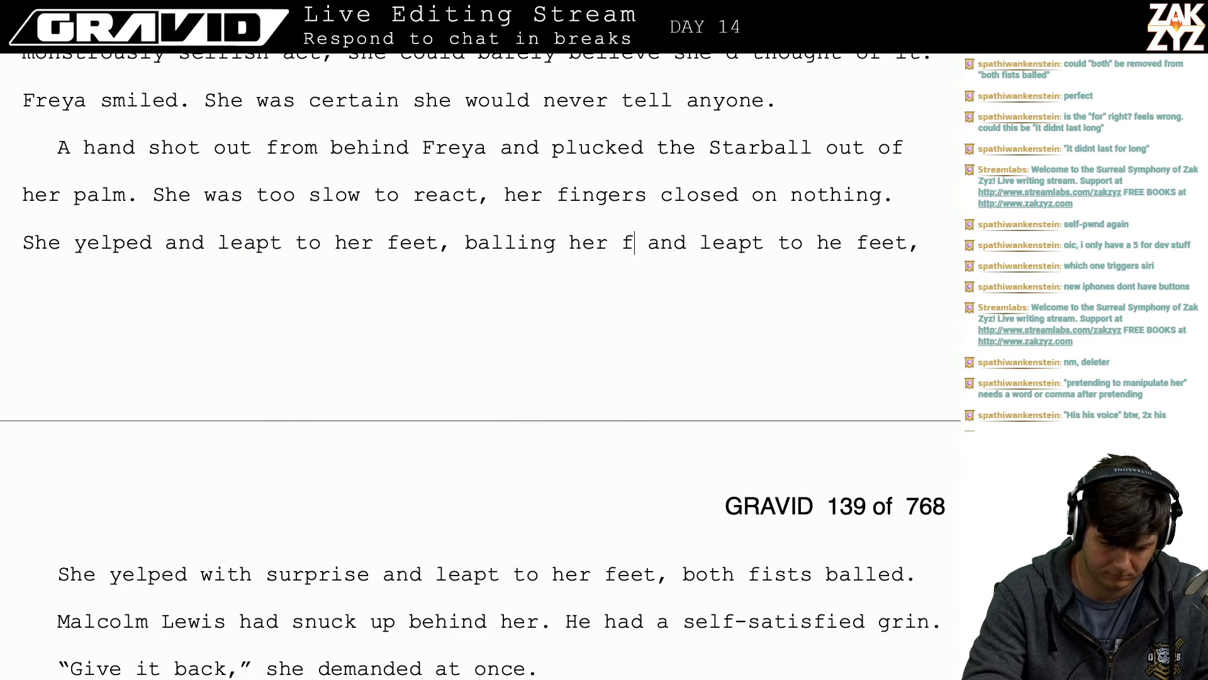
key("BackSpace")
key("BackSpace")
key("BackSpace")
key("BackSpace")
key("BackSpace")
key("BackSpace")
type("both fists.")
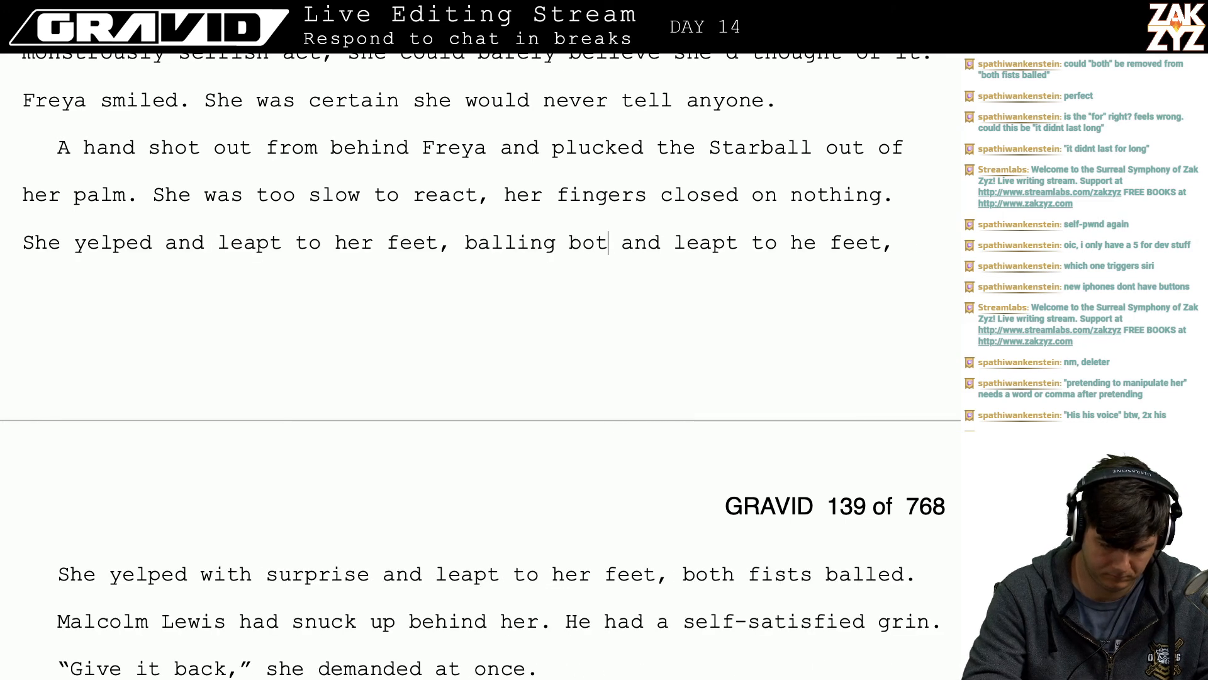
key("ctrl+shift+Down")
key("BackSpace")
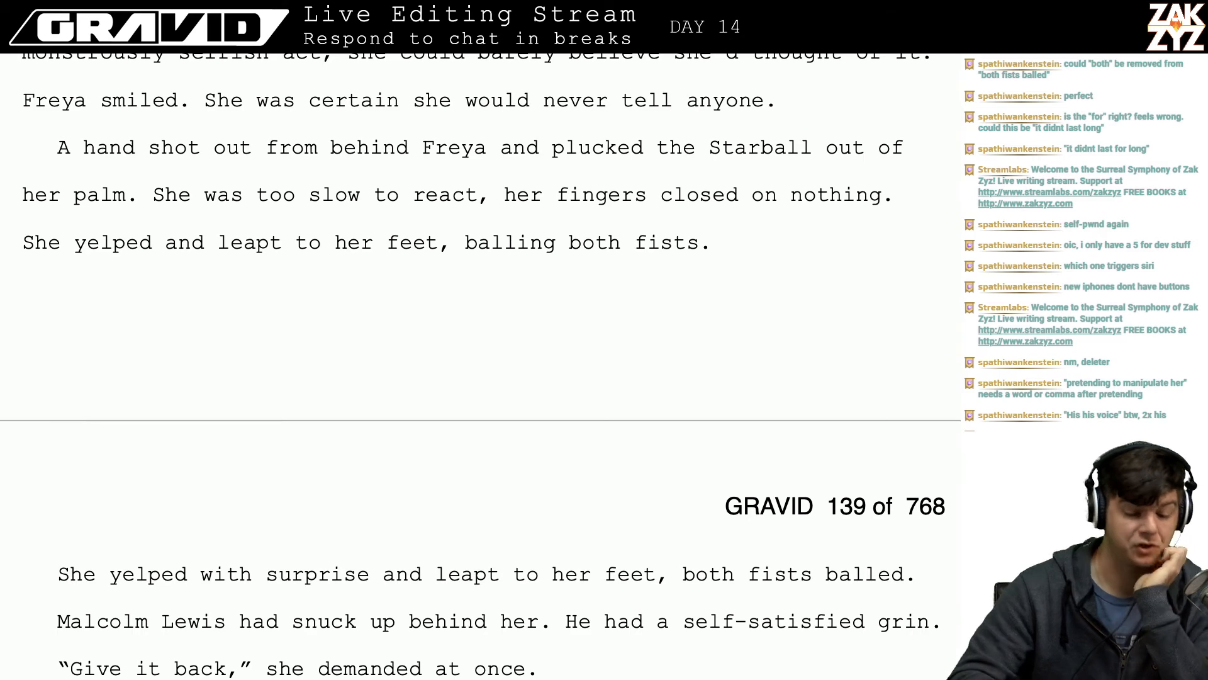
- Insert "With a yelp she" before "She yelped and leapt to her feet, balling both fists."
scroll(480, 366, "down", 1)
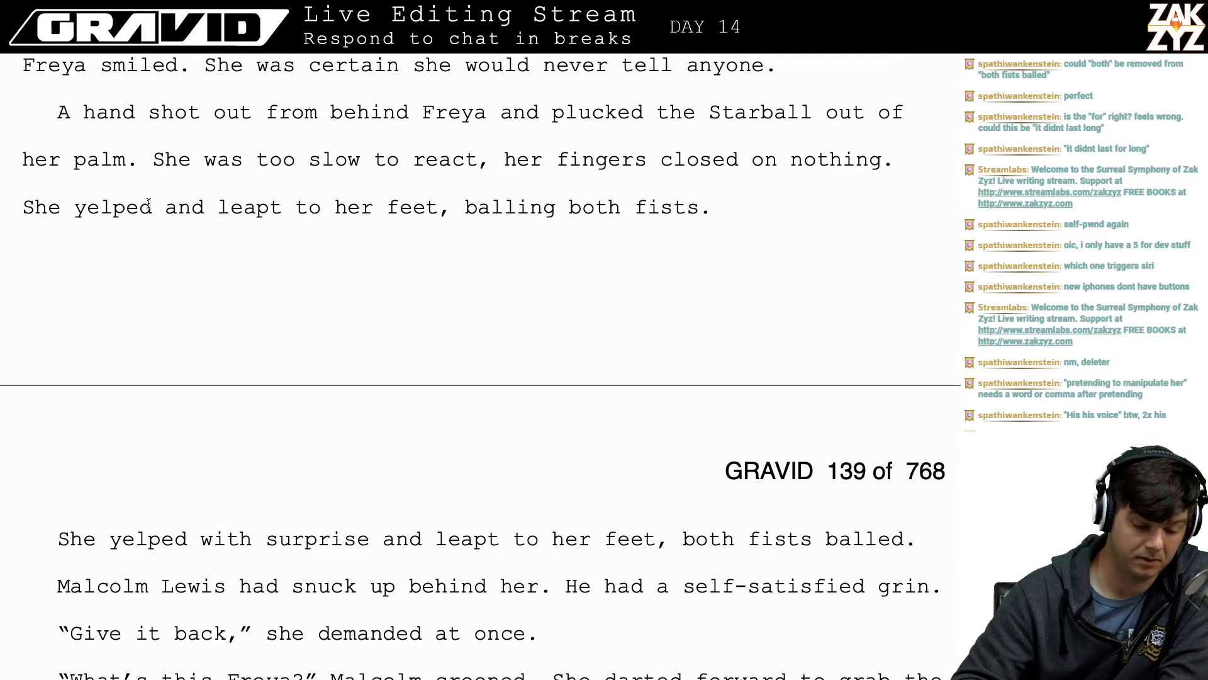
left_click(37, 207)
key("Left")
type("With a yep")
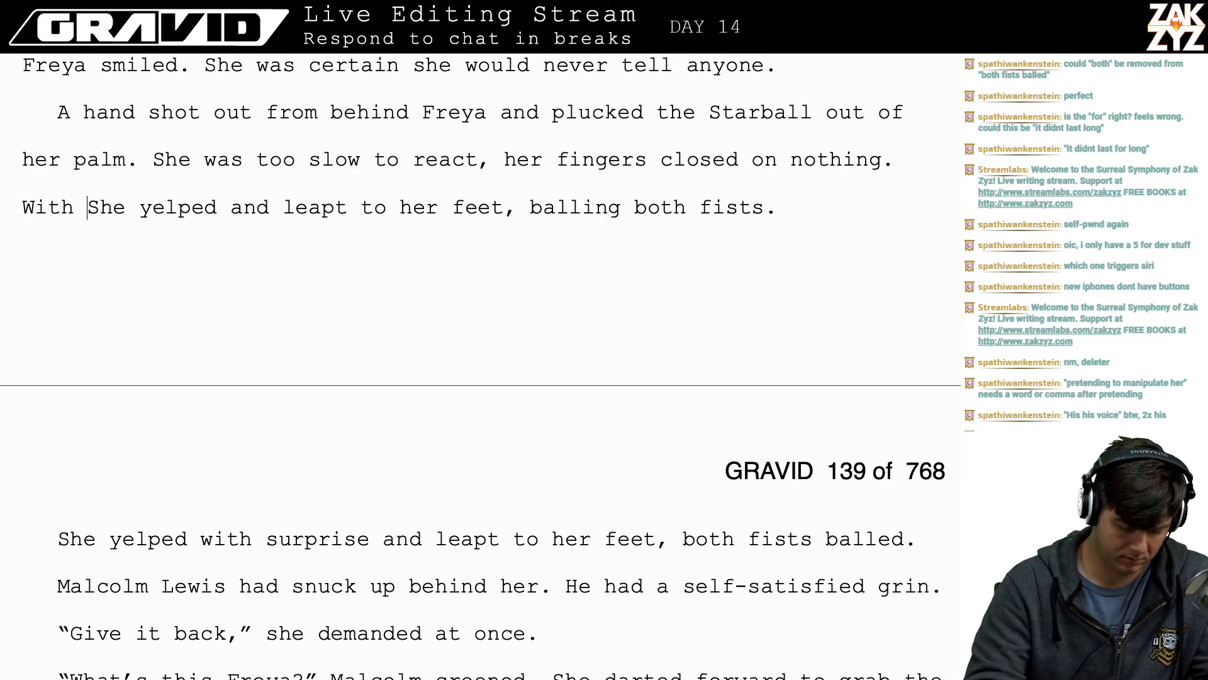
key("BackSpace")
type("lp")
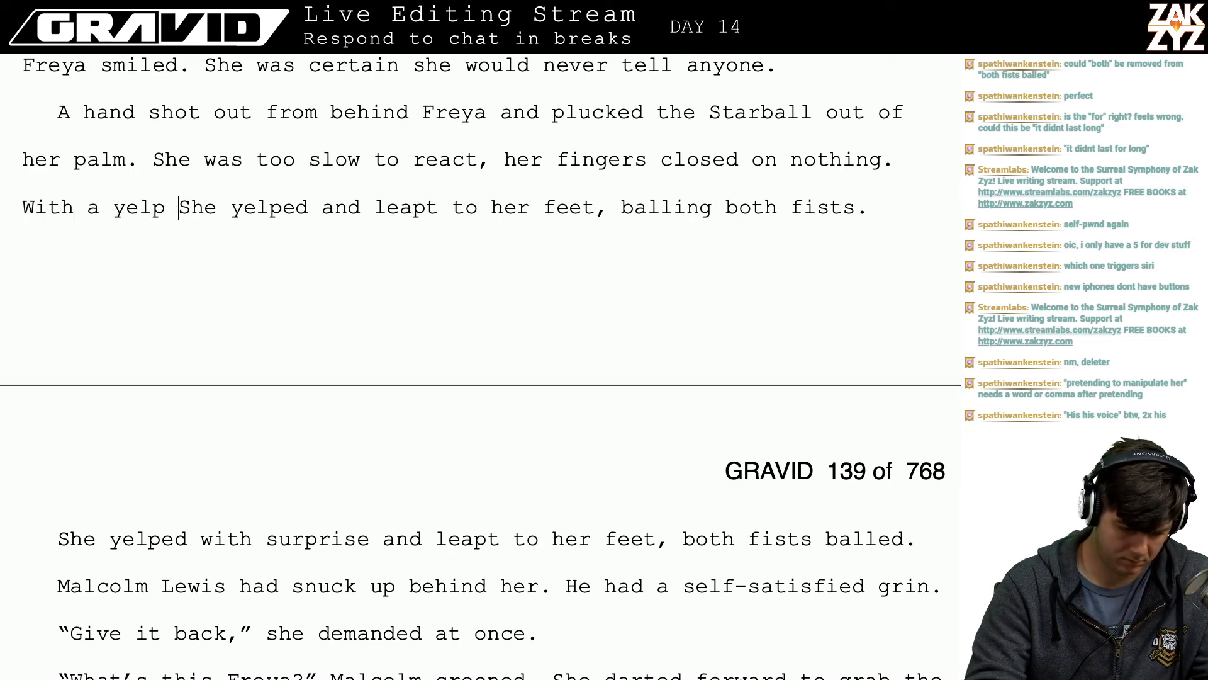
key("BackSpace")
type(",")
key("BackSpace")
type("she ")
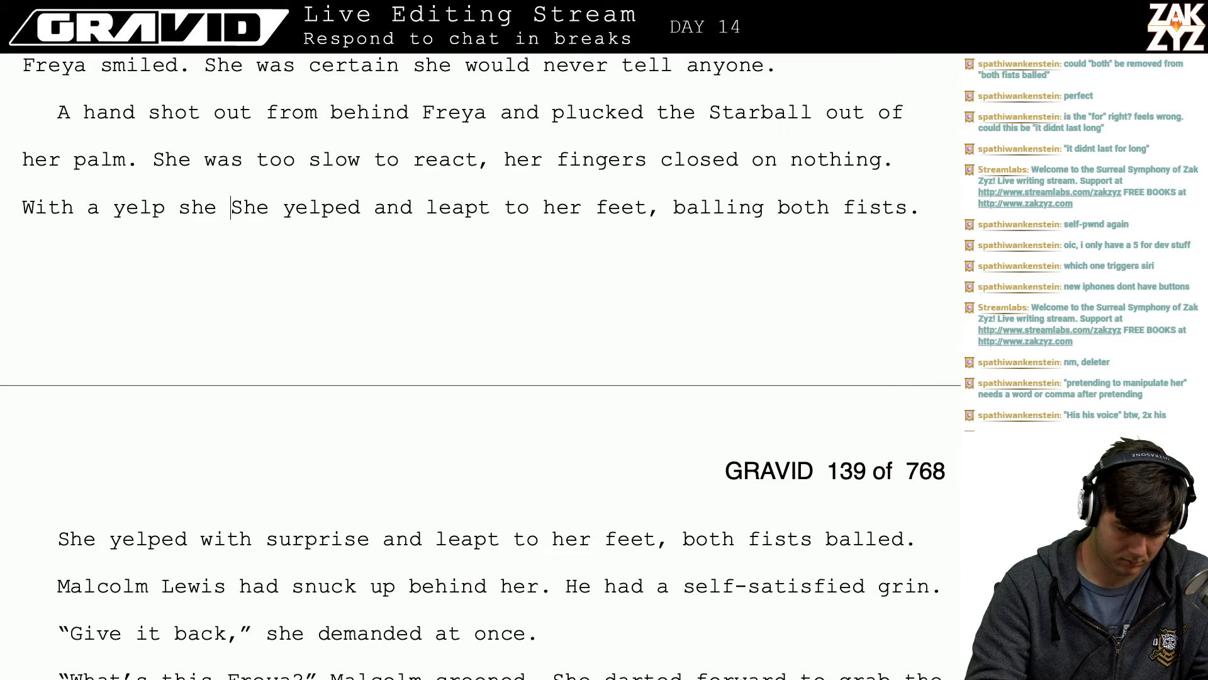
- Complete the new sentence after "With a yelp she" with "jumped to her feet, wheeling around with both fists balled."
type("j")
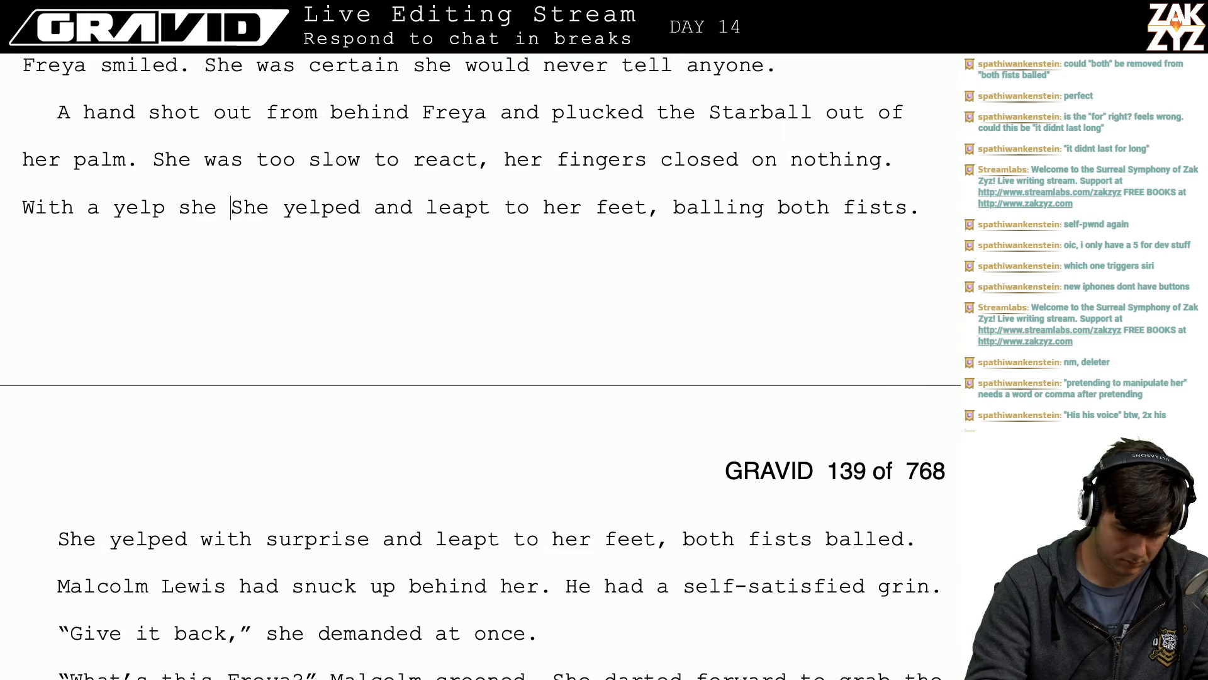
type("um")
type("ped to her feet, ")
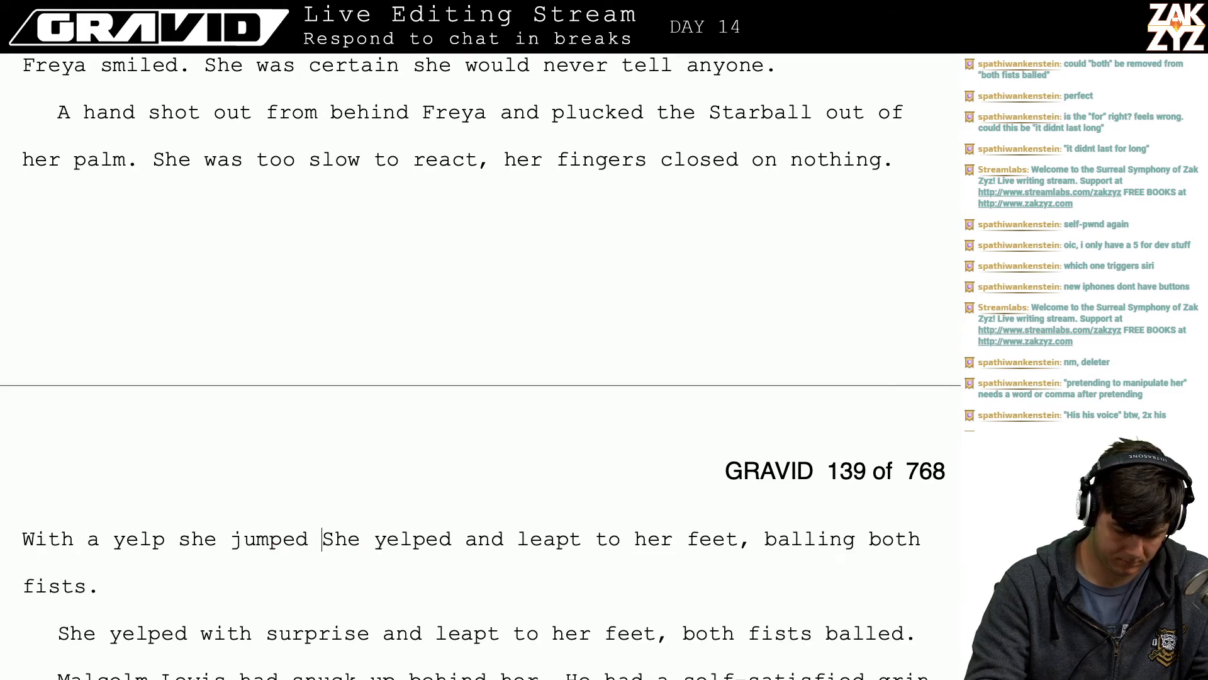
type("b")
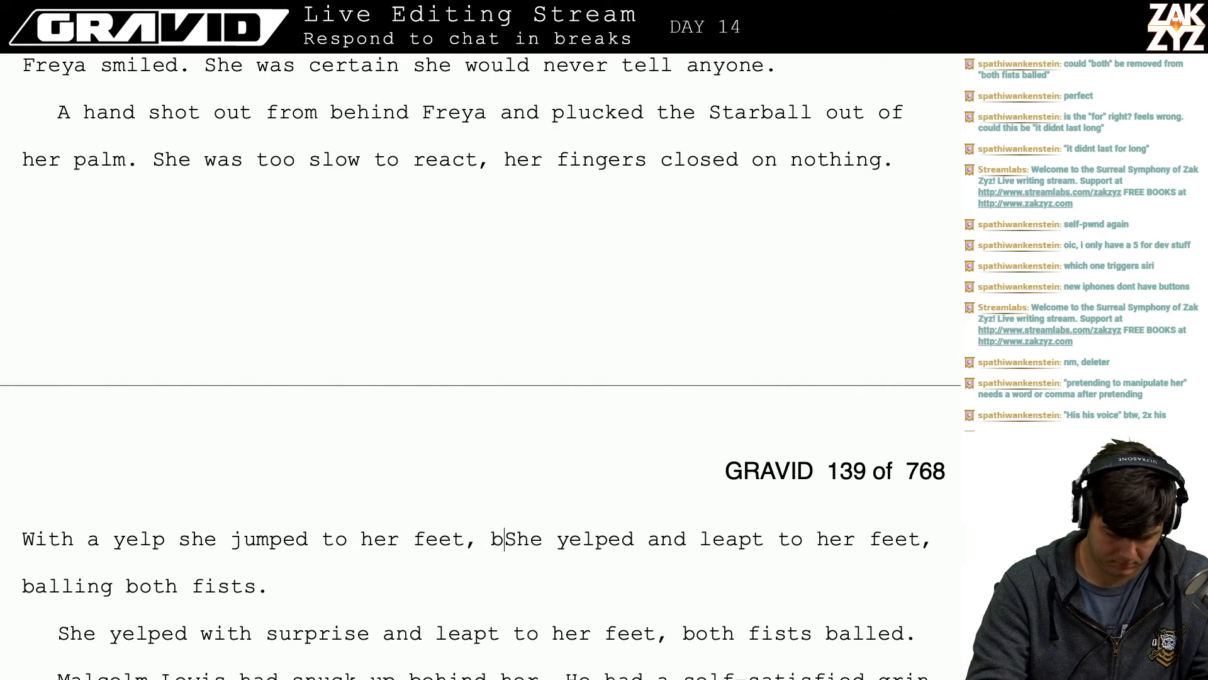
key("BackSpace")
type("wheeling around ")
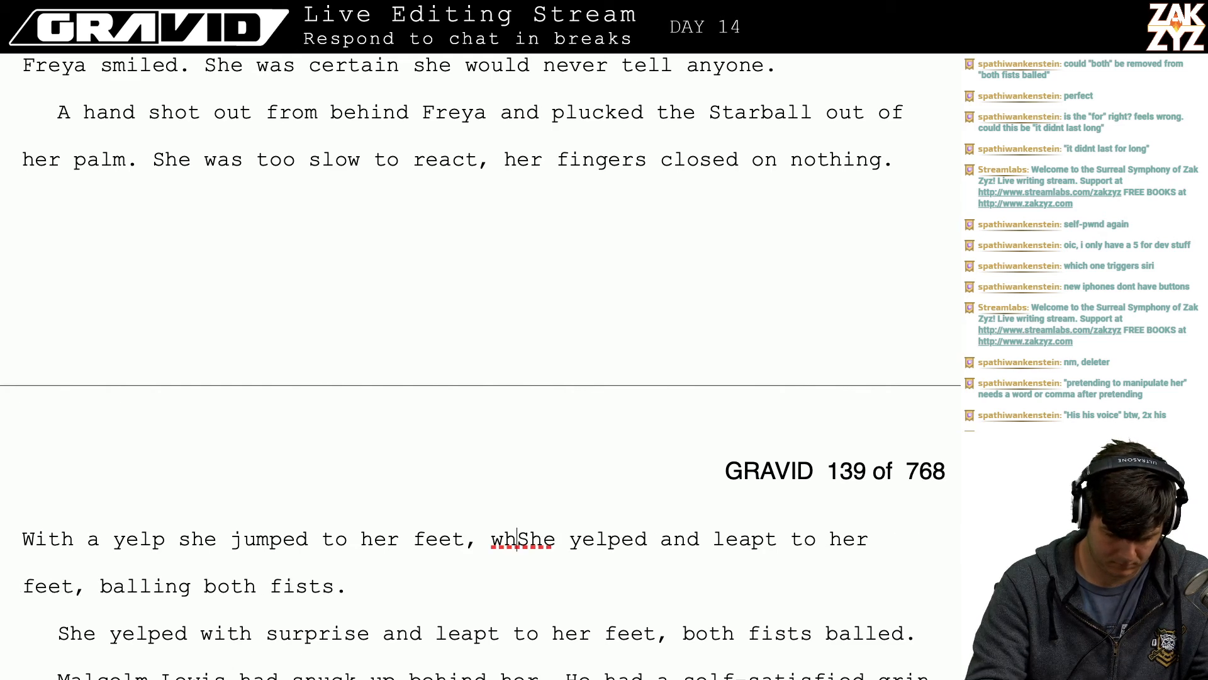
type("with both fists b")
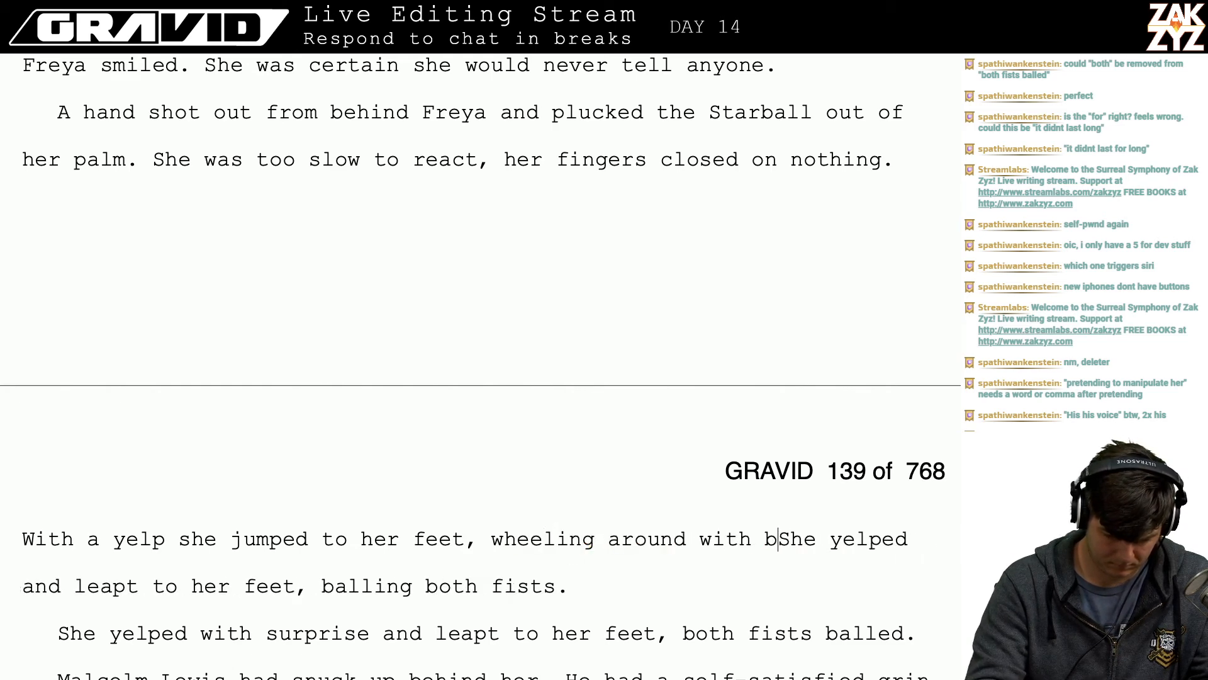
type("alled.")
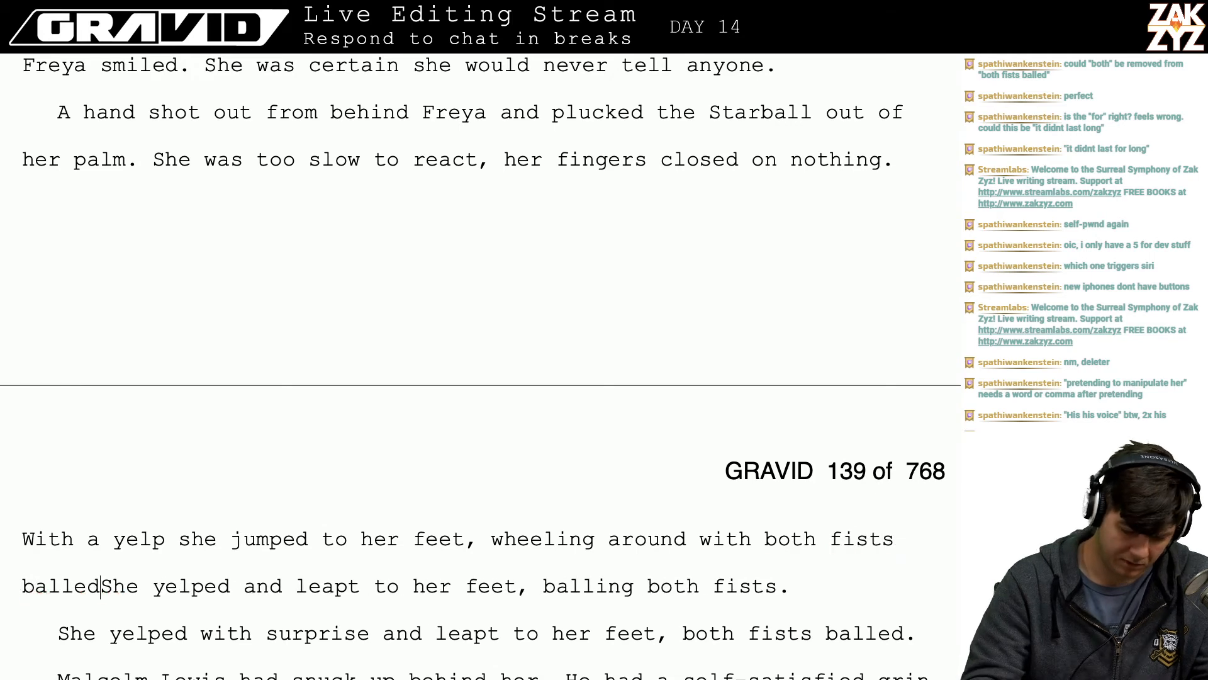
- Delete the leftover sentence "She yelped and leapt to her feet, balling both fists." and keep the paragraph break
key("shift+Down")
key("shift+Left")
key("shift+Left")
key("shift+Left")
key("shift+Left")
key("shift+Left")
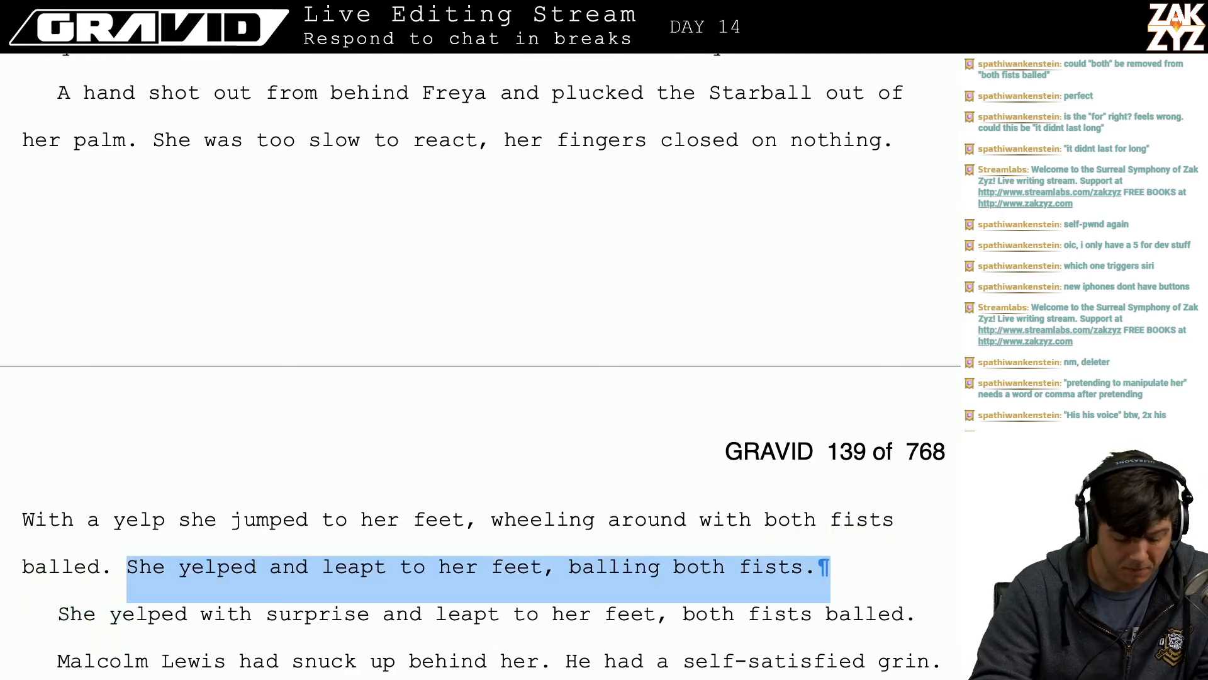
key("Delete")
key("Return")
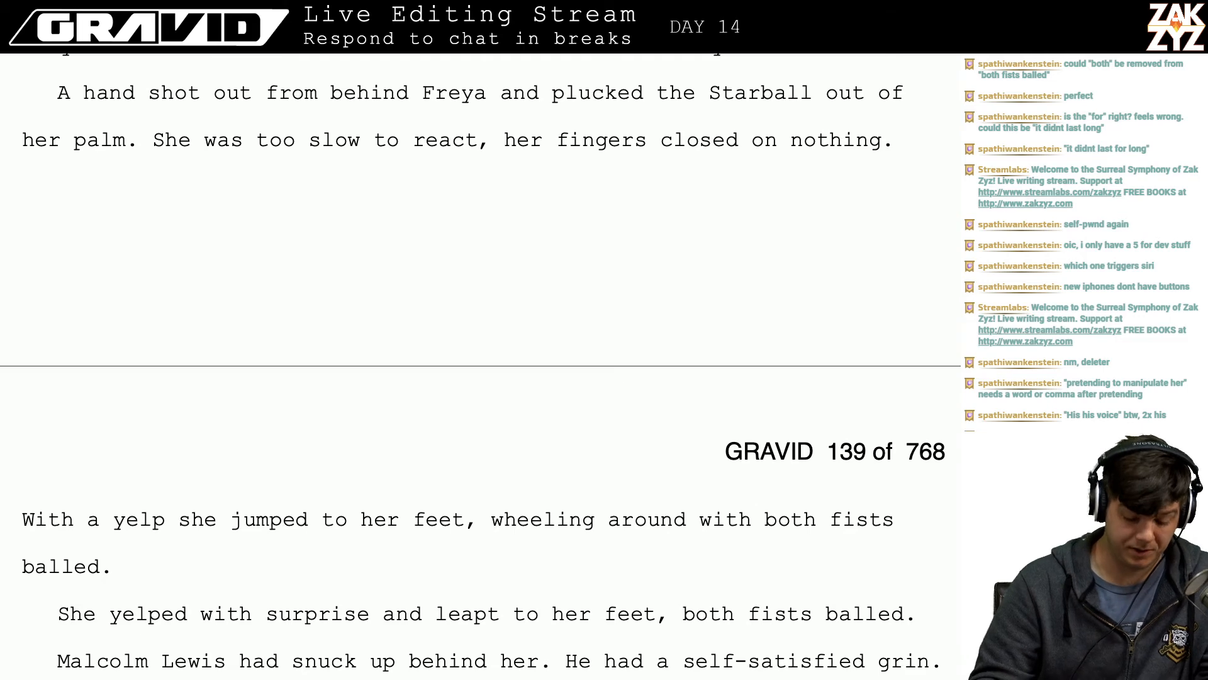
- Delete the old paragraph "She yelped with surprise and leapt to her feet, both fists balled."
key("Down")
key("Up")
key("Up")
key("Right")
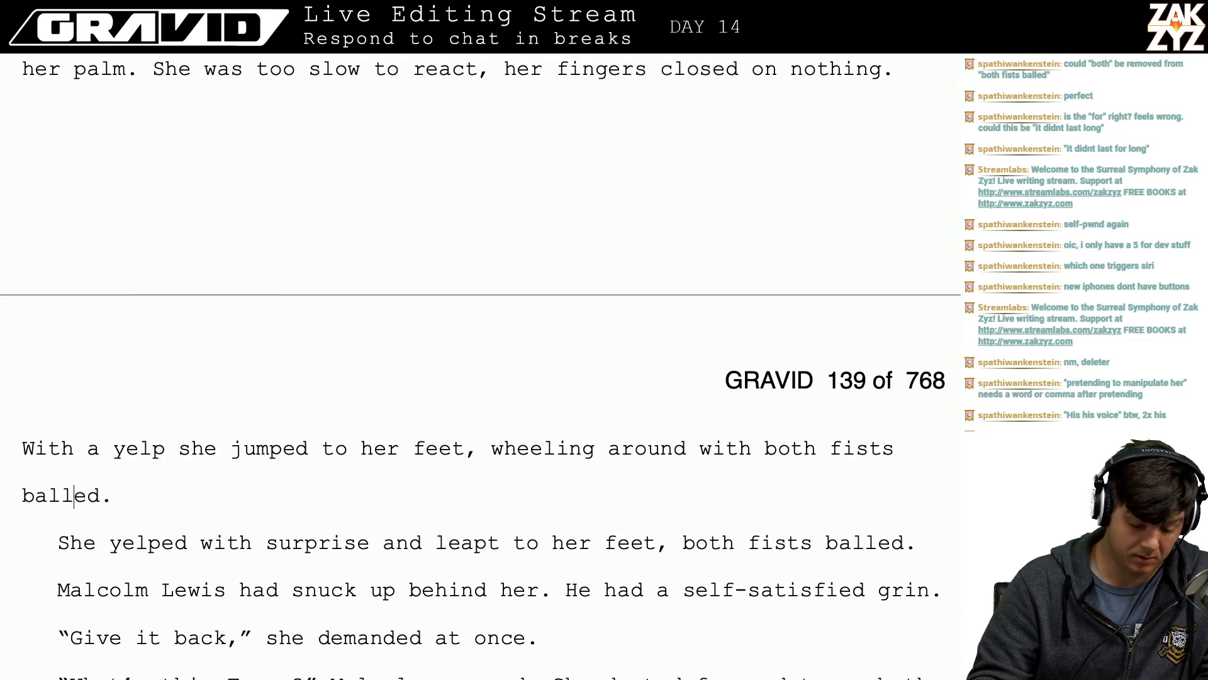
key("Down")
key("Left")
key("Left")
key("shift+Down")
key("shift+Down")
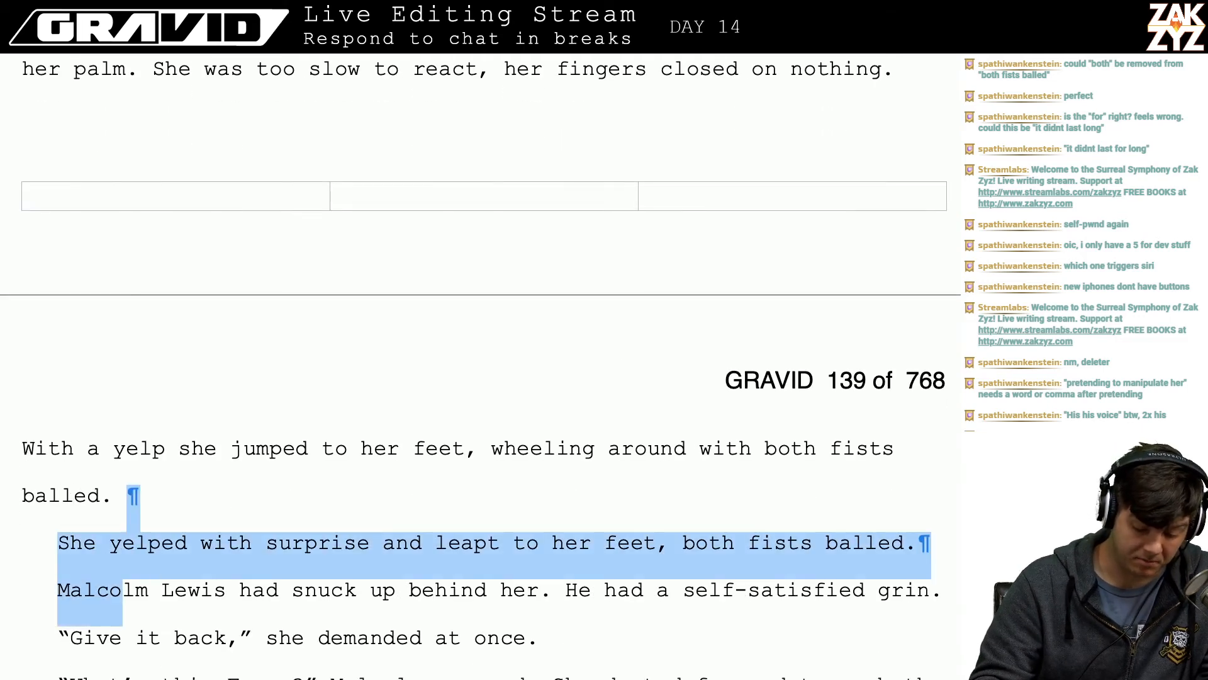
key("shift+Left")
key("shift+Left")
key("shift+Left")
key("shift+Left")
key("shift+Left")
key("shift+Left")
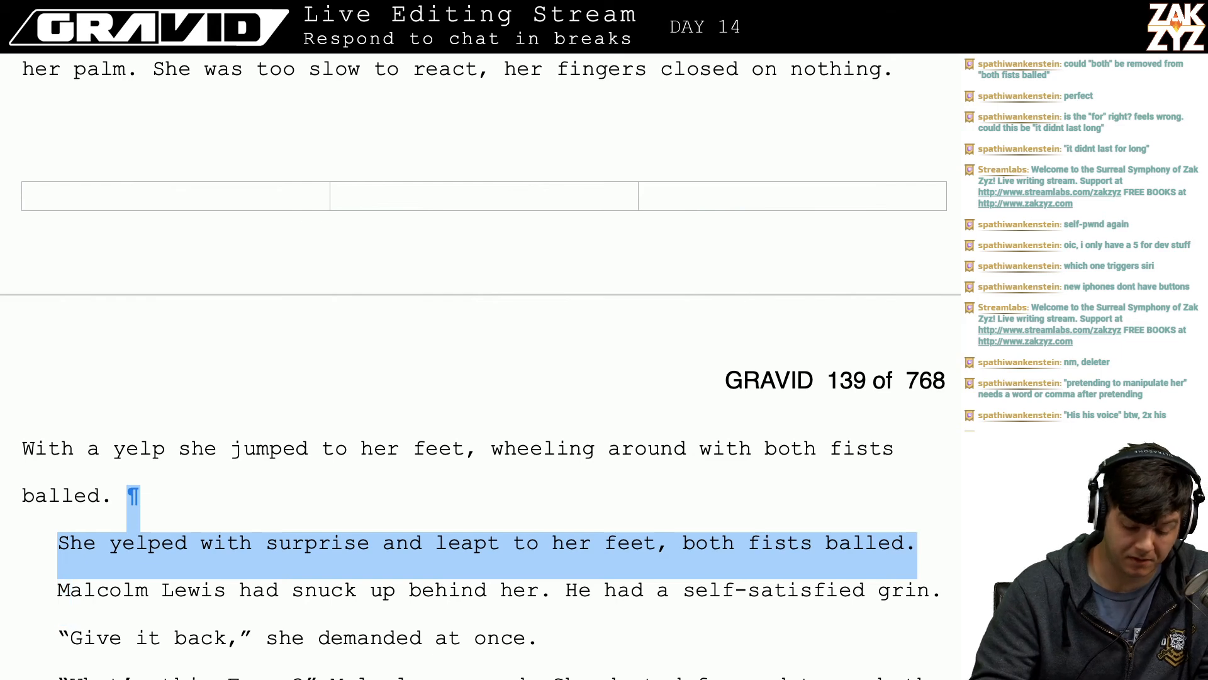
key("BackSpace")
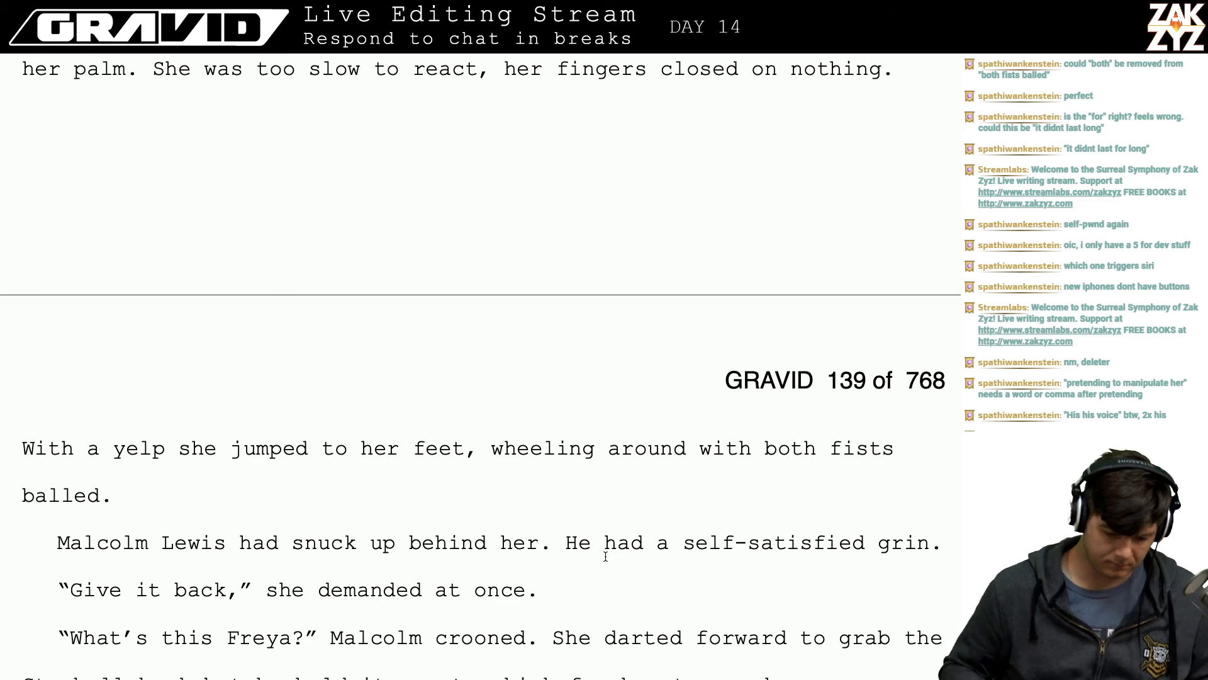
- Reread the passage from the hand plucking the Starball to Freya's demand to give it back
key("Left")
key("Left")
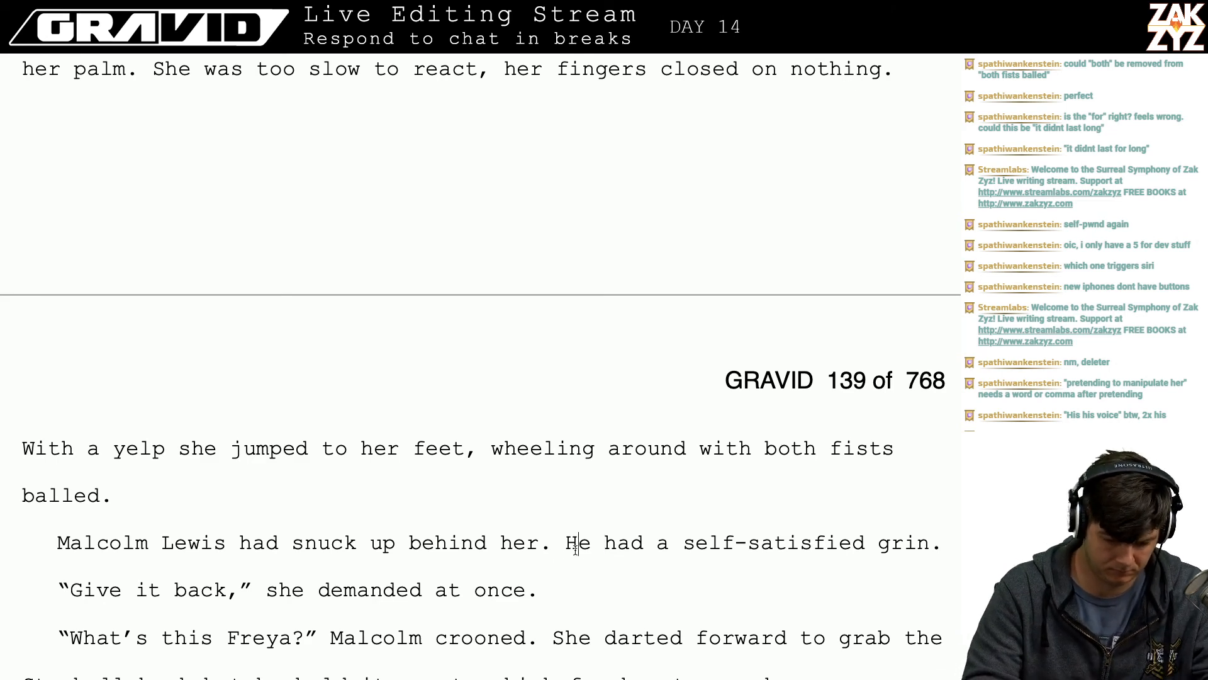
key("Right")
key("Left")
key("Left")
key("Right")
key("Right")
key("Left")
key("Left")
key("Left")
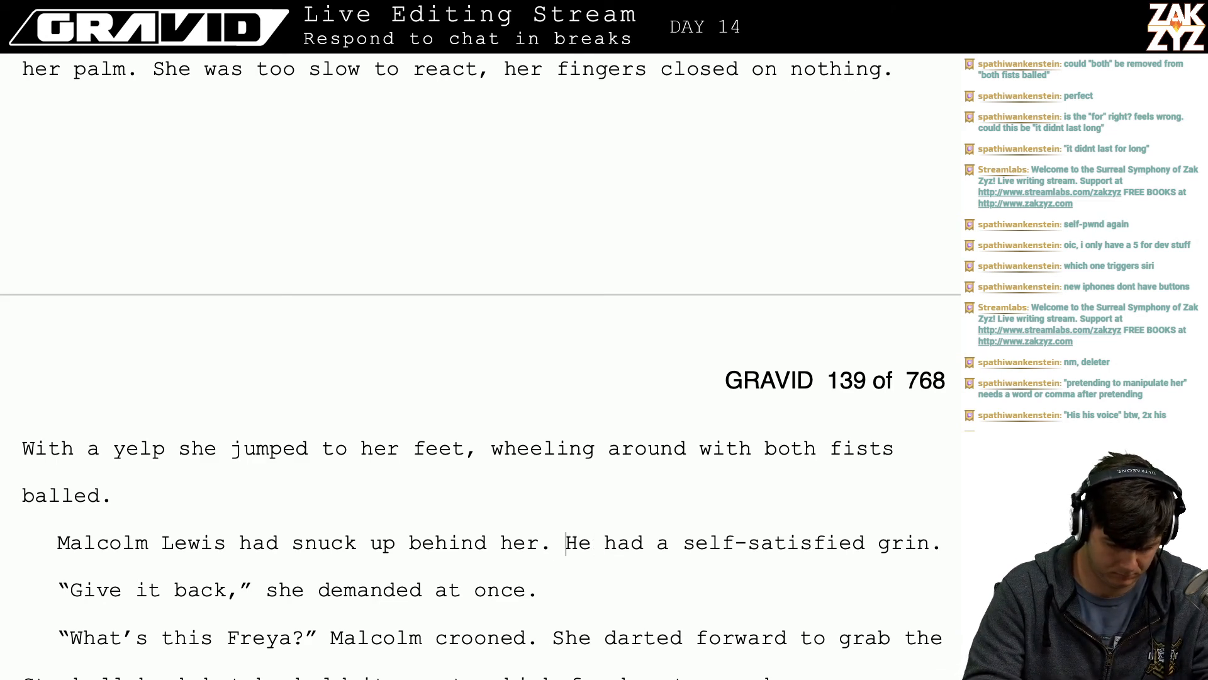
key("Right")
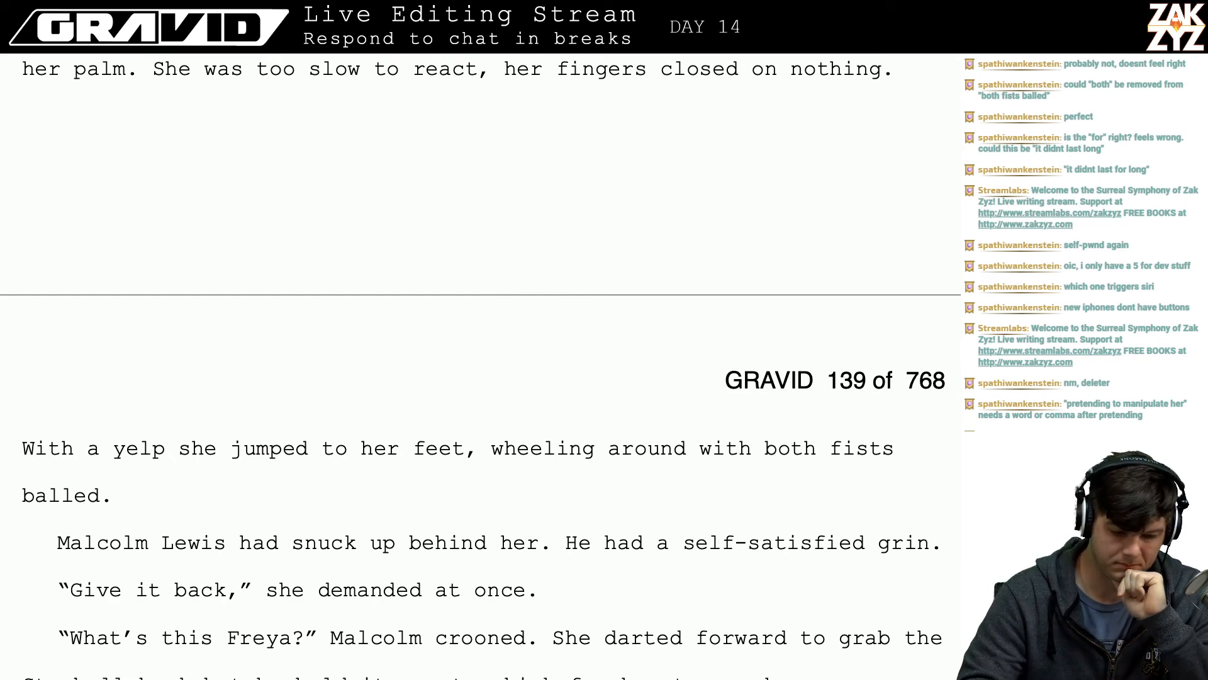
scroll(480, 362, "up", 4)
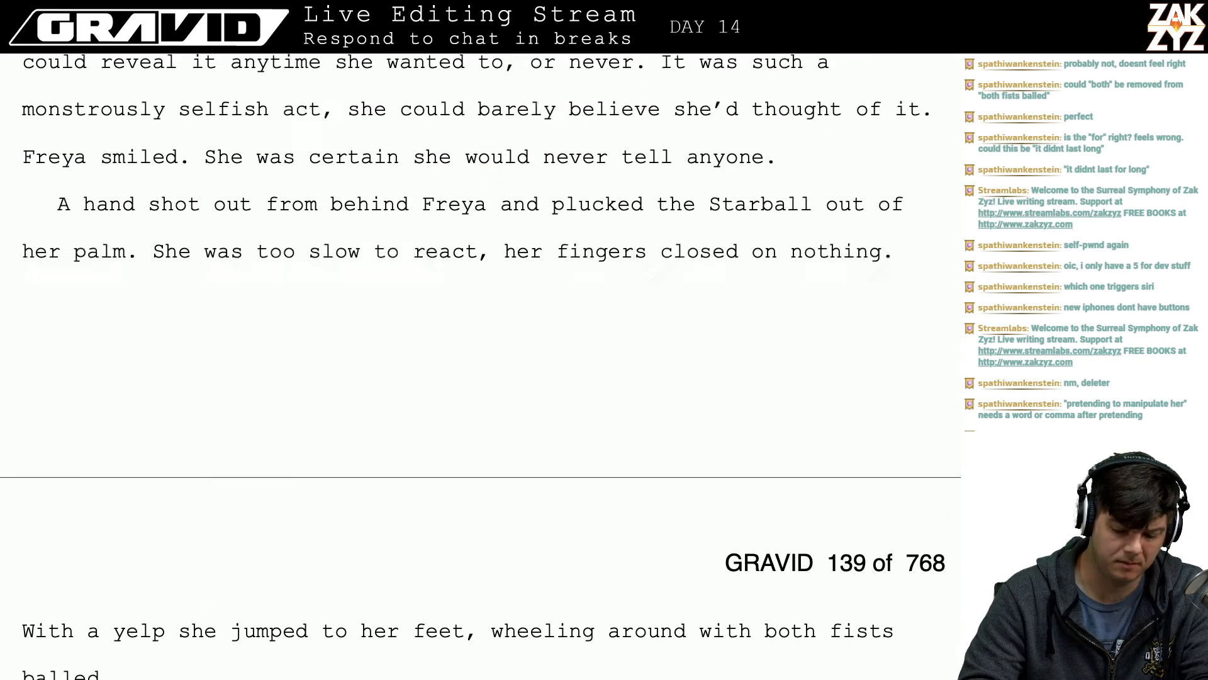
scroll(480, 366, "down", 3)
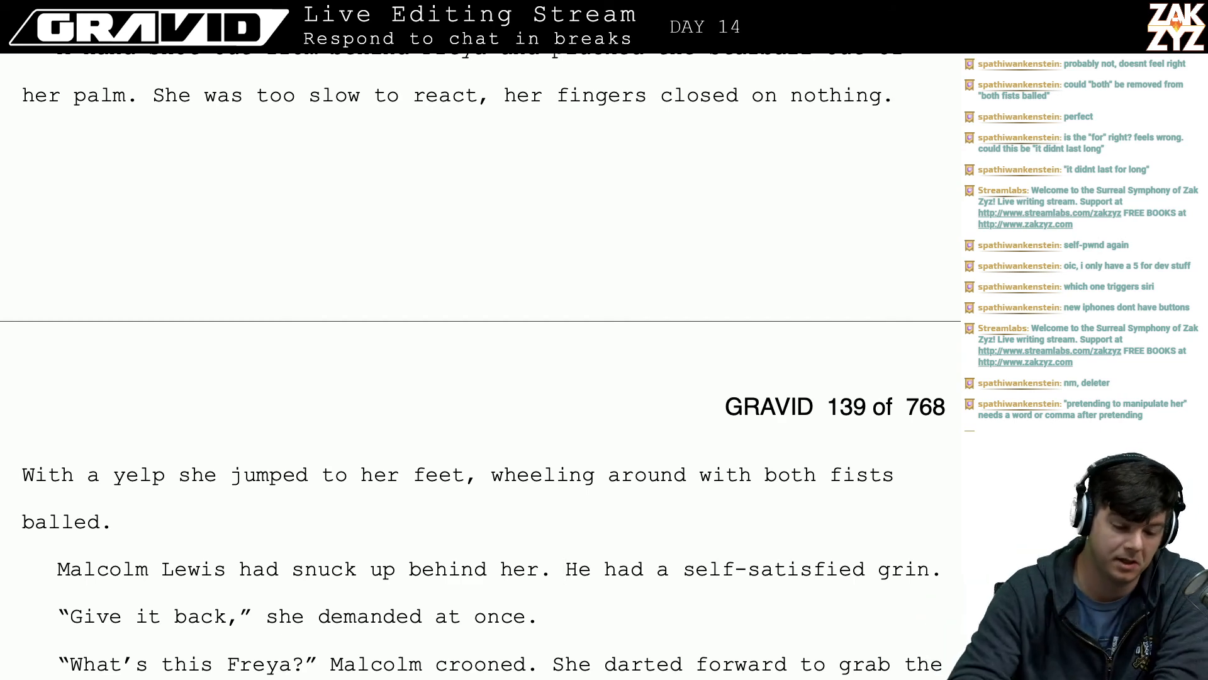
scroll(468, 498, "up", 2)
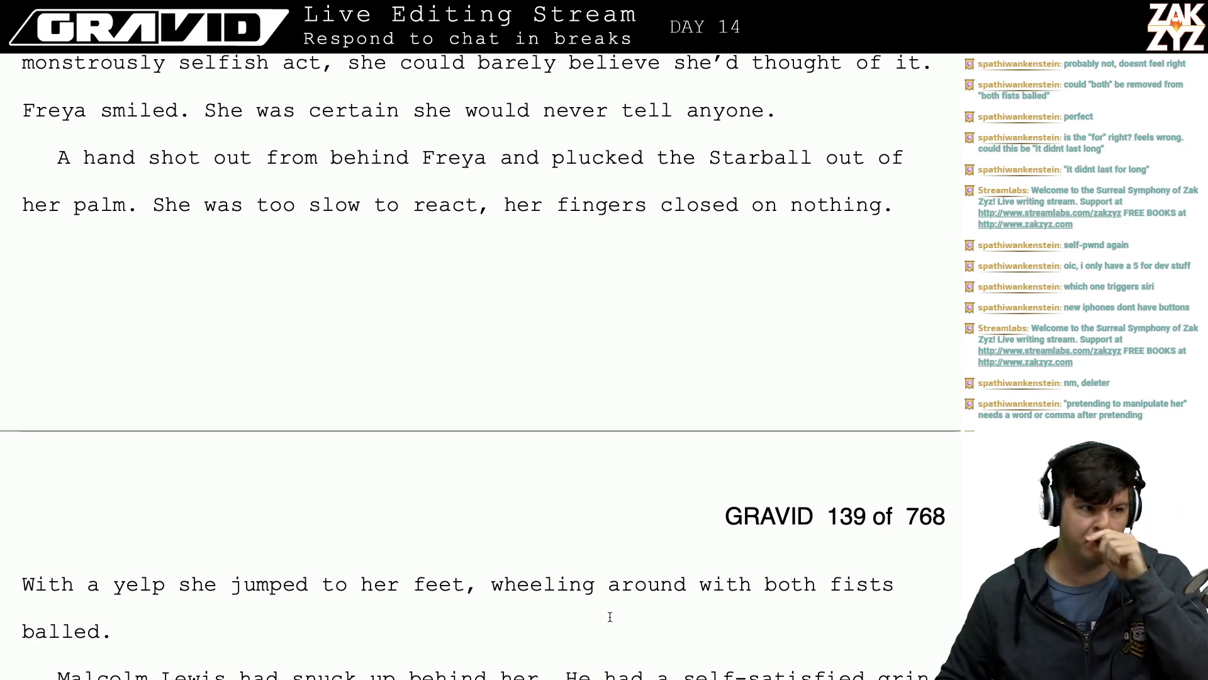
scroll(609, 616, "down", 5)
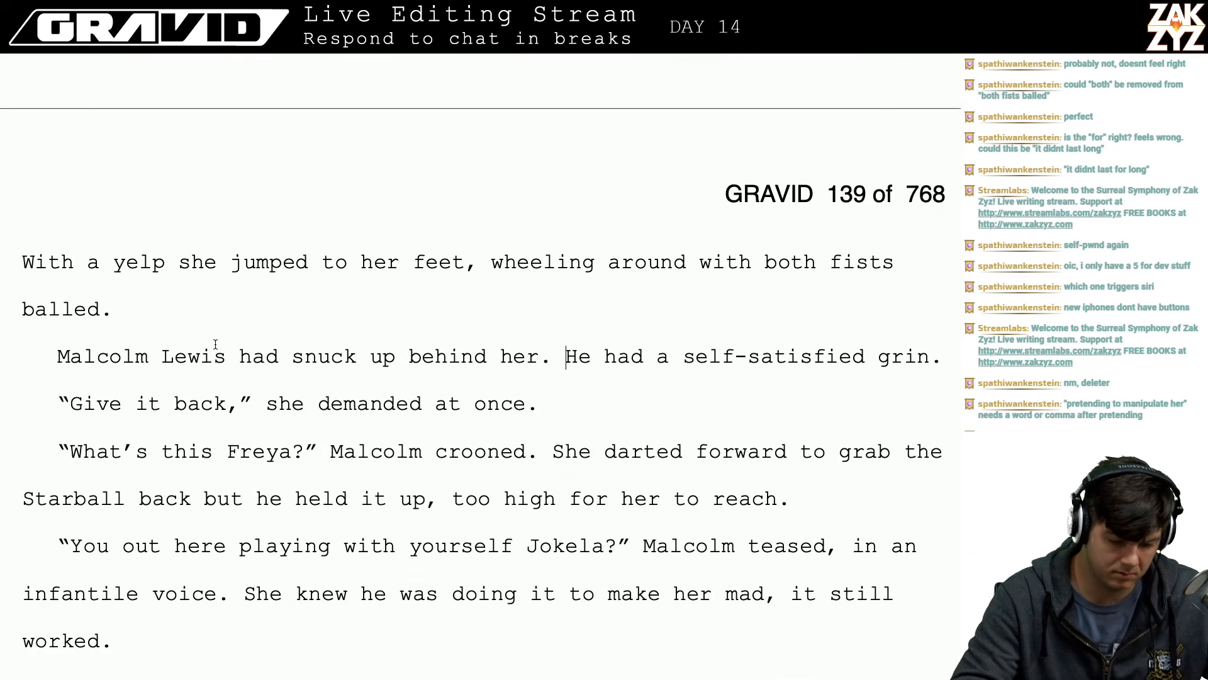
left_click_drag(193, 343, 171, 339)
key("Right")
key("Left")
key("Right")
key("Down")
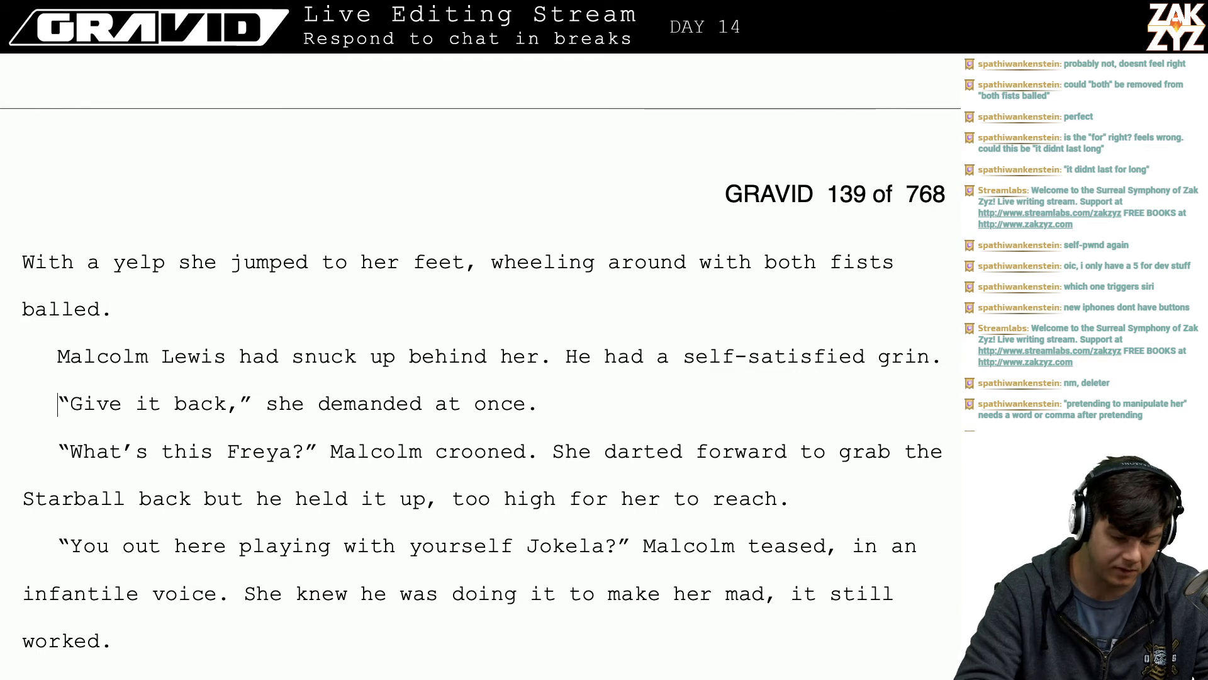
- Split "He had a self-satisfied grin." off into its own paragraph after "snuck up behind her."
left_click(565, 357)
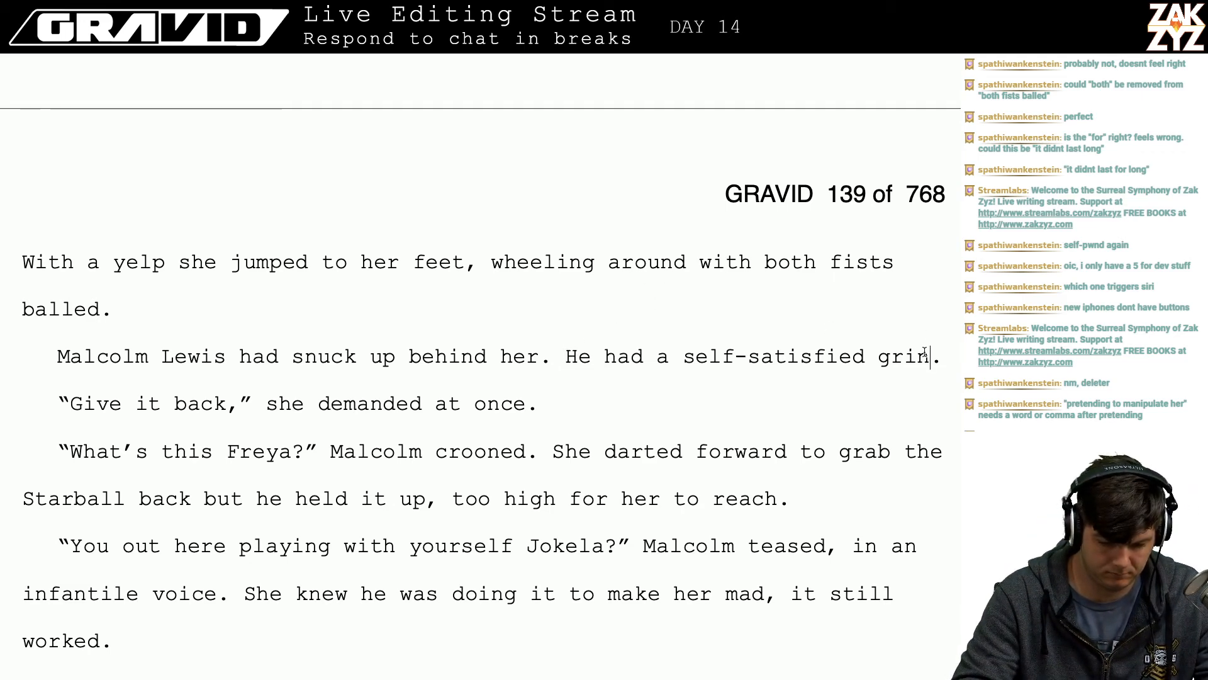
key("Left")
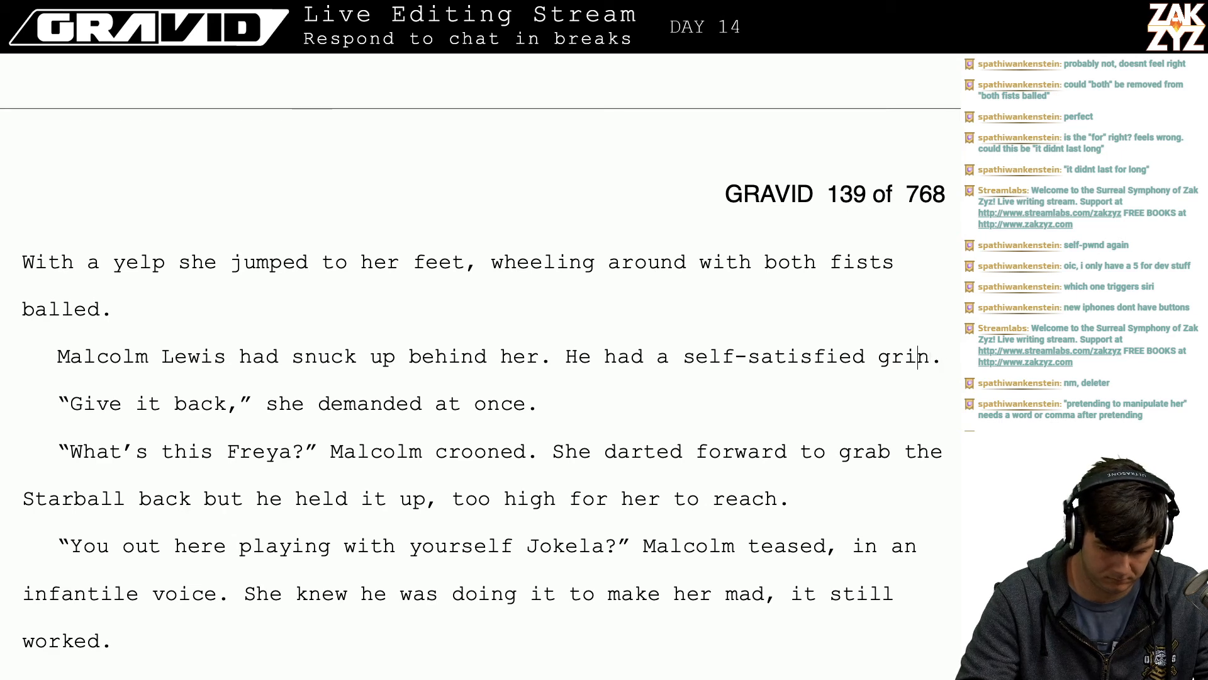
key("Left")
key("Left")
key("Left")
key("Left")
key("Left")
key("Left")
key("Left")
key("Left")
key("Left")
key("Left")
key("Left")
key("Left")
key("Left")
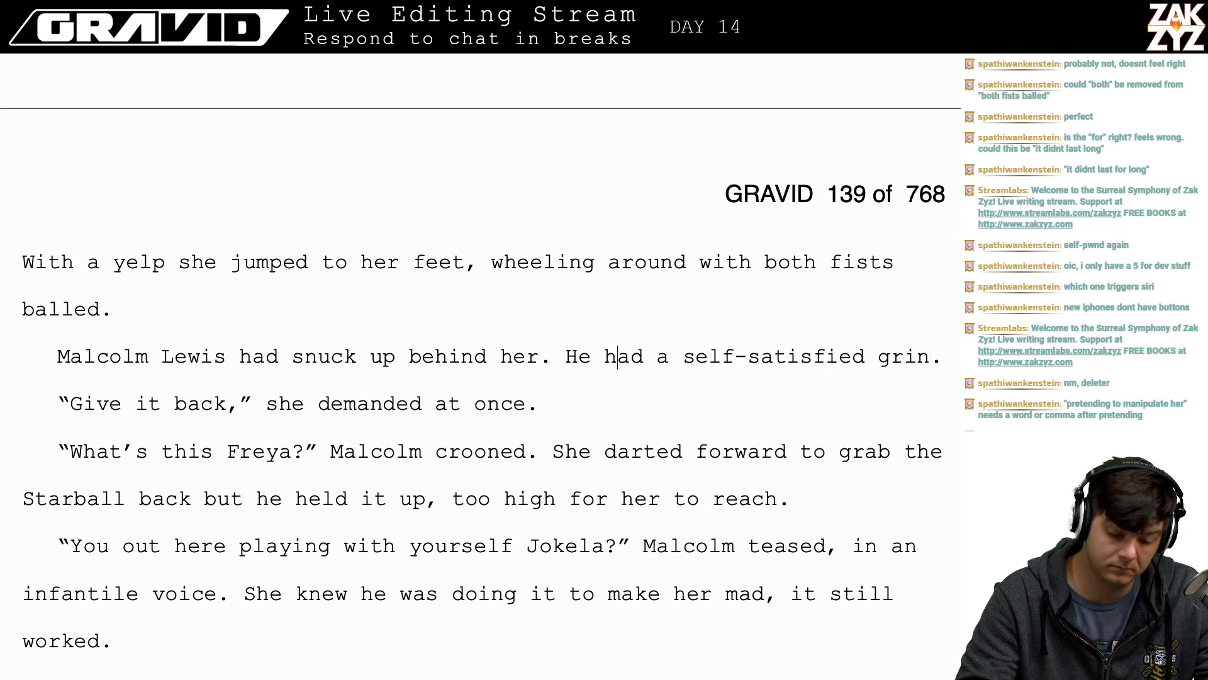
key("Right")
key("Right")
key("Down")
key("Left")
key("Up")
key("Right")
key("Right")
key("Right")
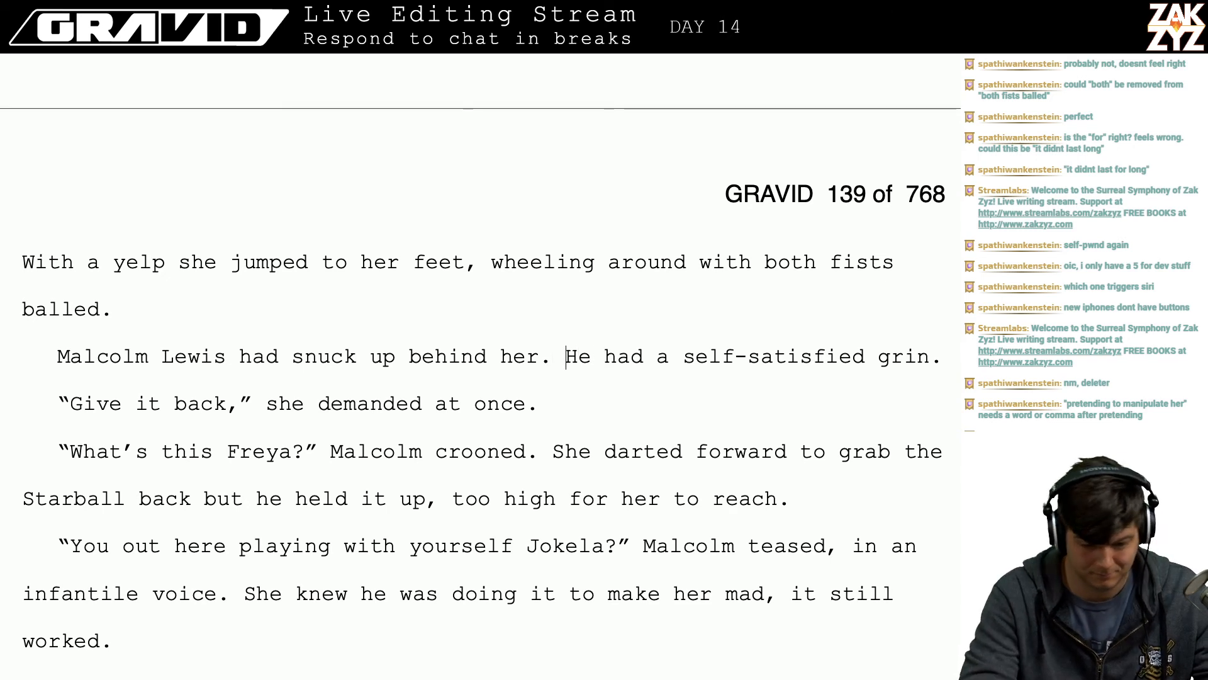
type("He")
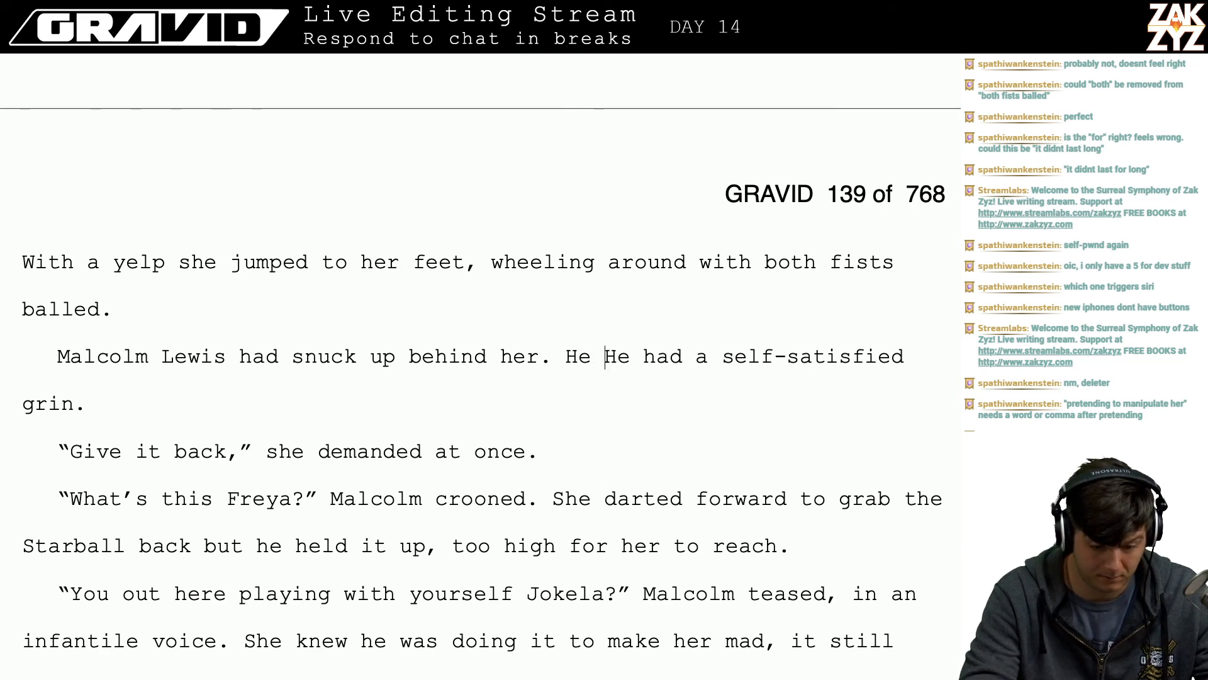
key("BackSpace")
key("BackSpace")
key("BackSpace")
key("Return")
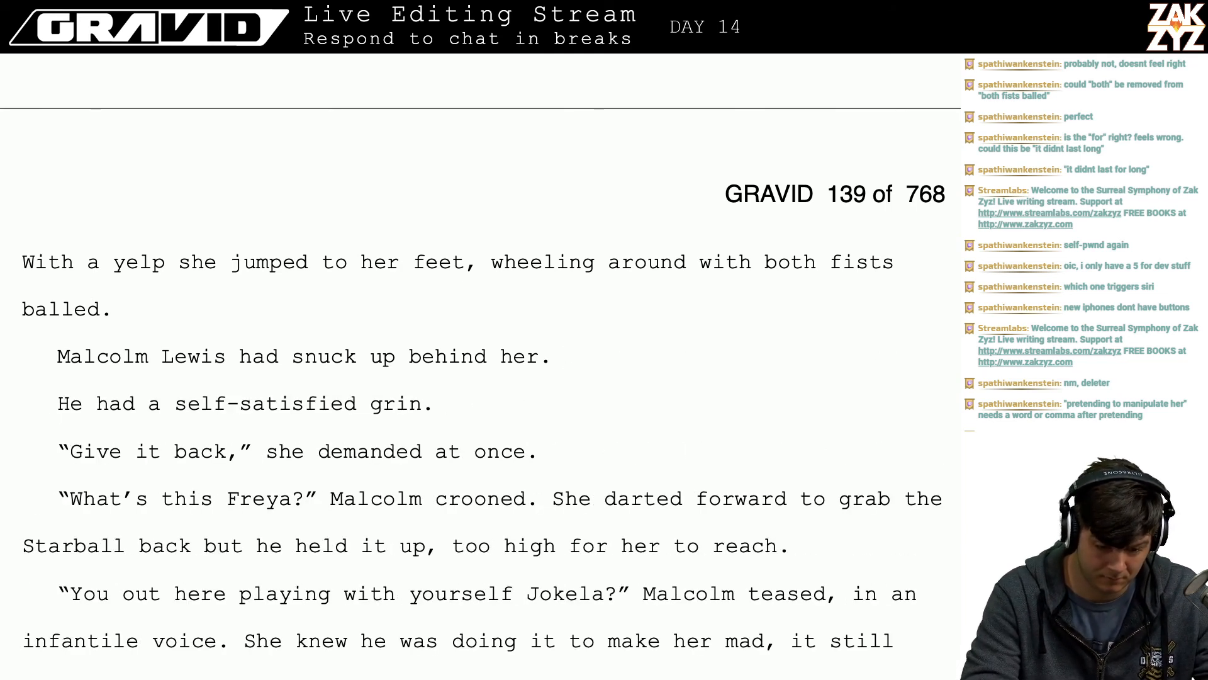
- Extend the sentence about Malcolm sneaking up behind her with "and stolen the Starball."
type("He")
key("BackSpace")
key("BackSpace")
key("BackSpace")
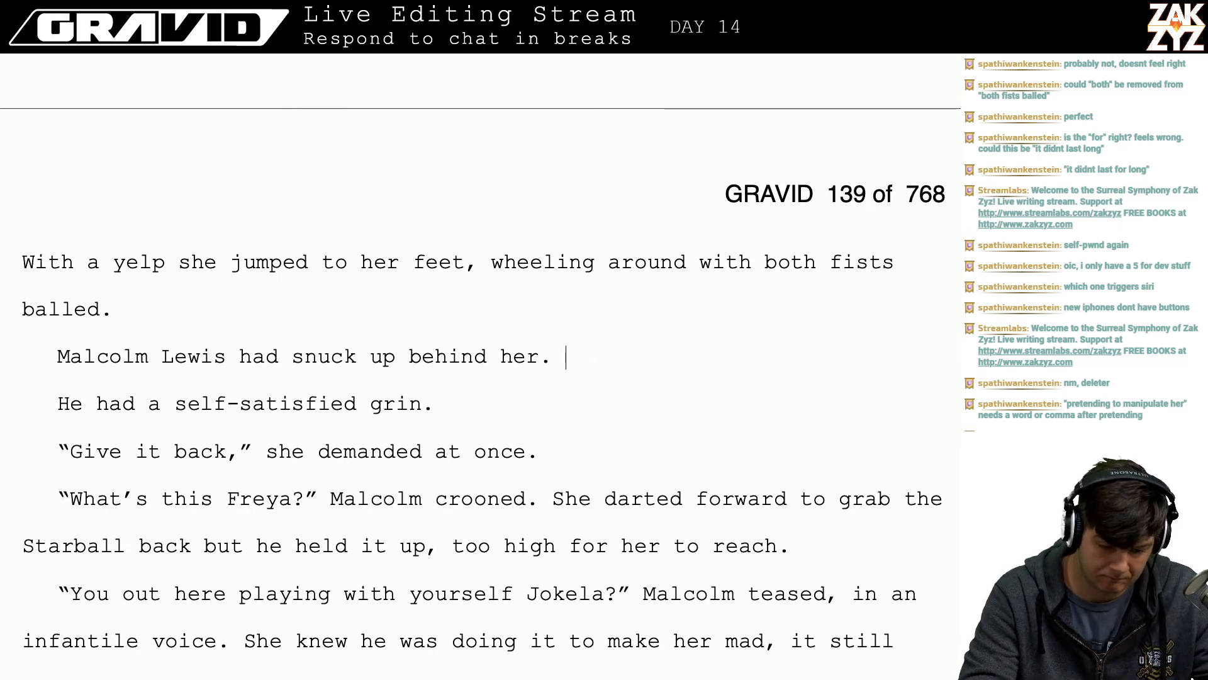
key("BackSpace")
key("BackSpace")
type("an")
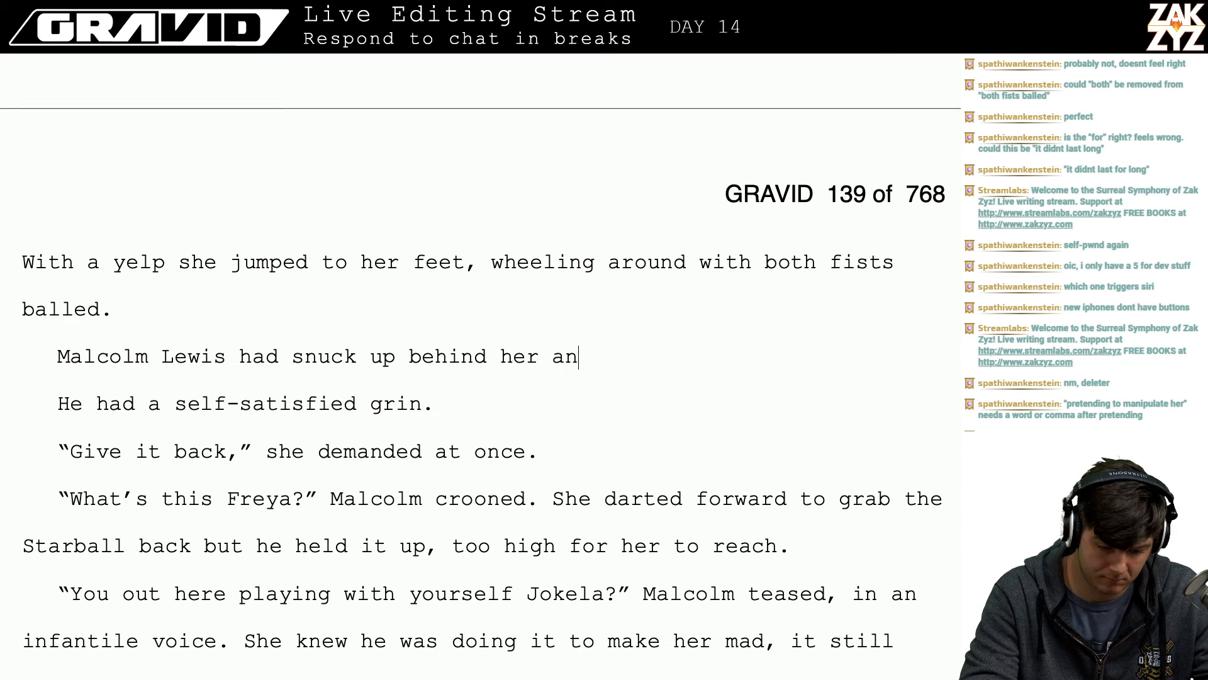
type("d stolen the STab")
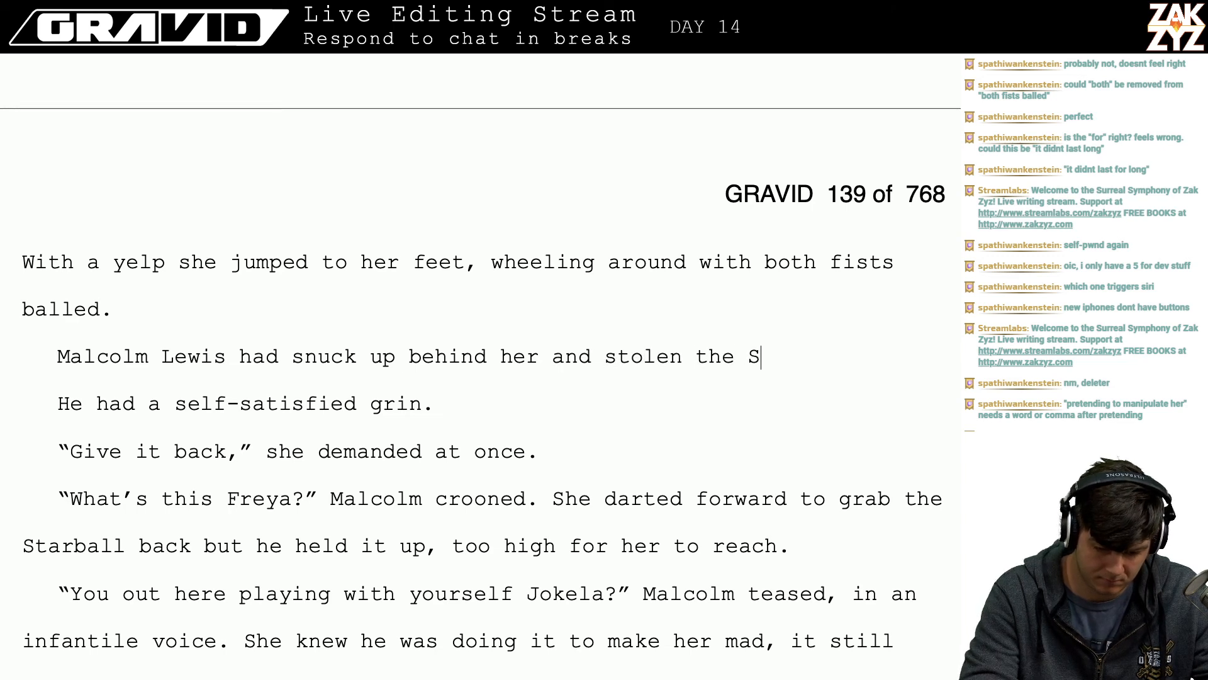
key("BackSpace")
key("BackSpace")
key("BackSpace")
type("tarball")
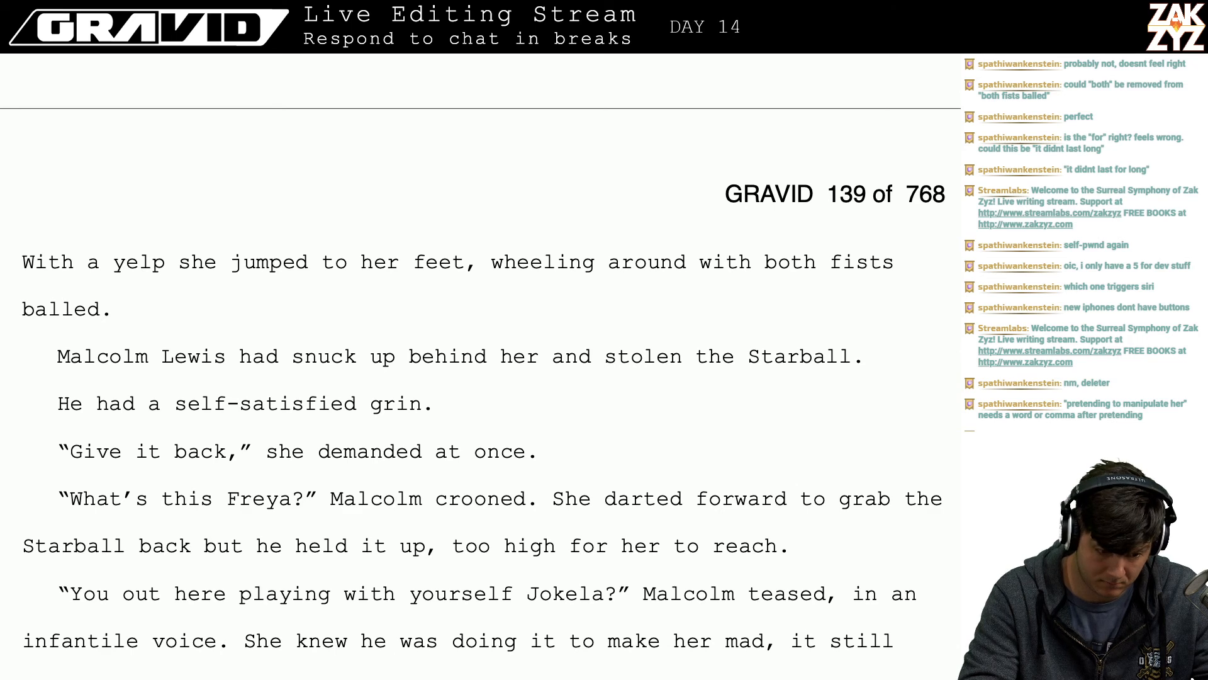
type(". ")
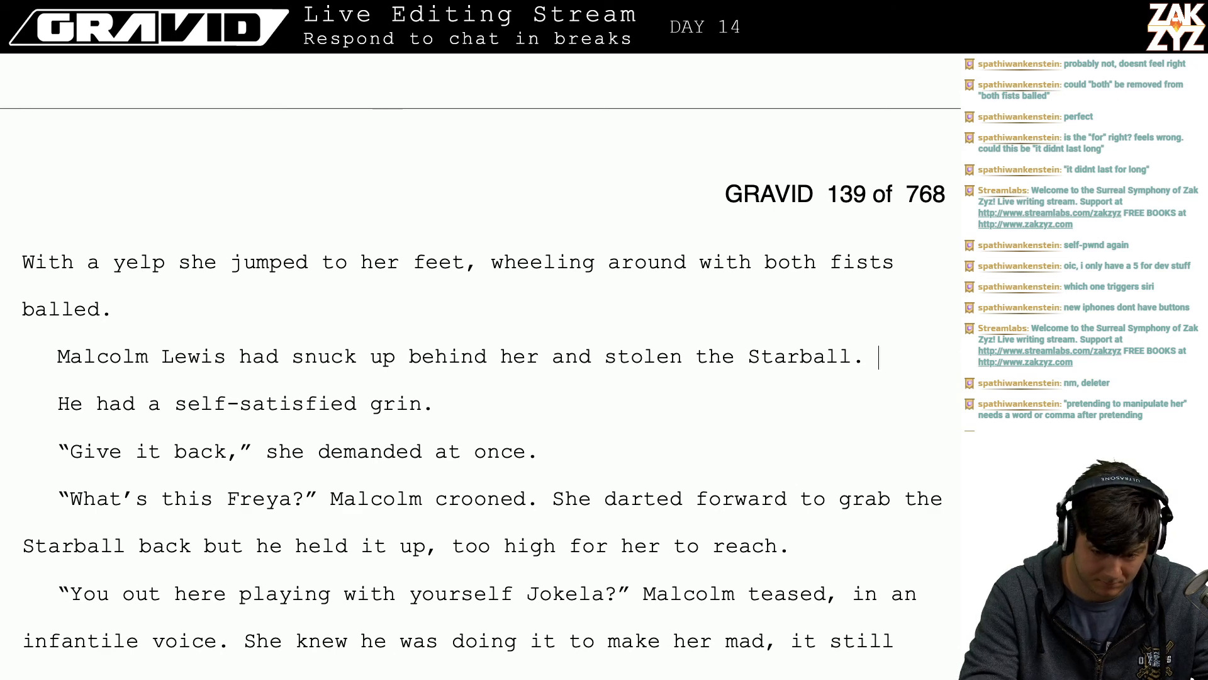
- Start a new sentence with "He" after "stolen the Starball." in the paragraph about Malcolm sneaking up
type("H")
key("BackSpace")
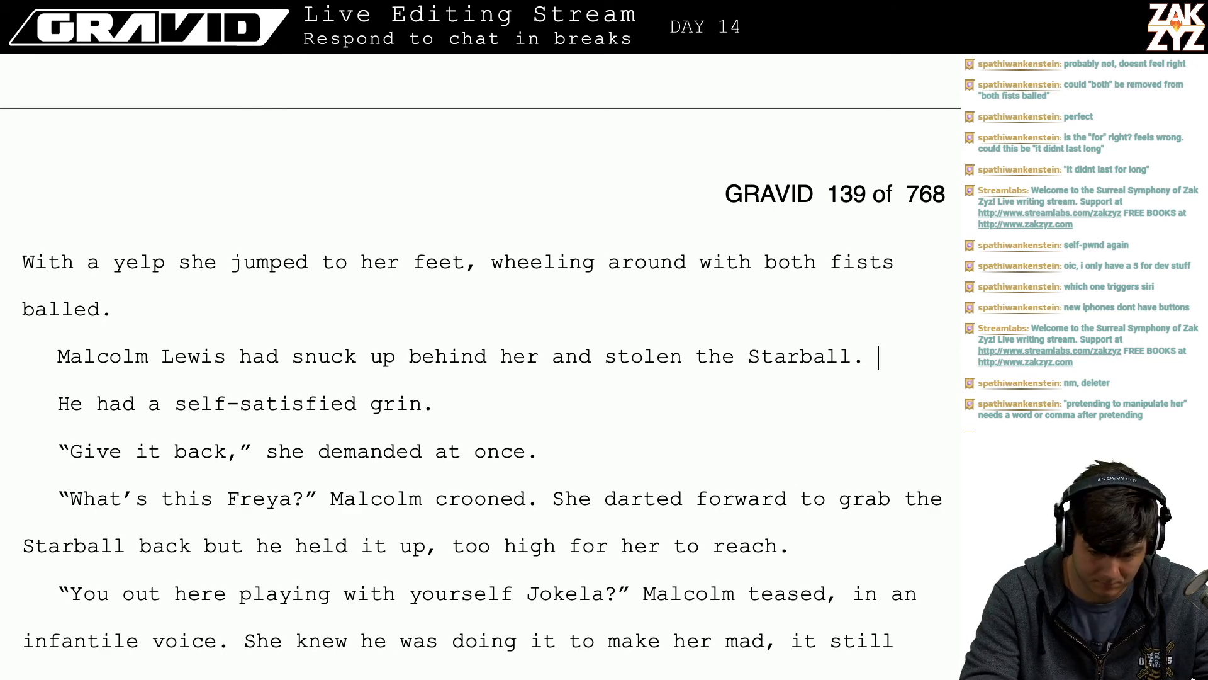
type("He")
key("BackSpace")
key("BackSpace")
key("BackSpace")
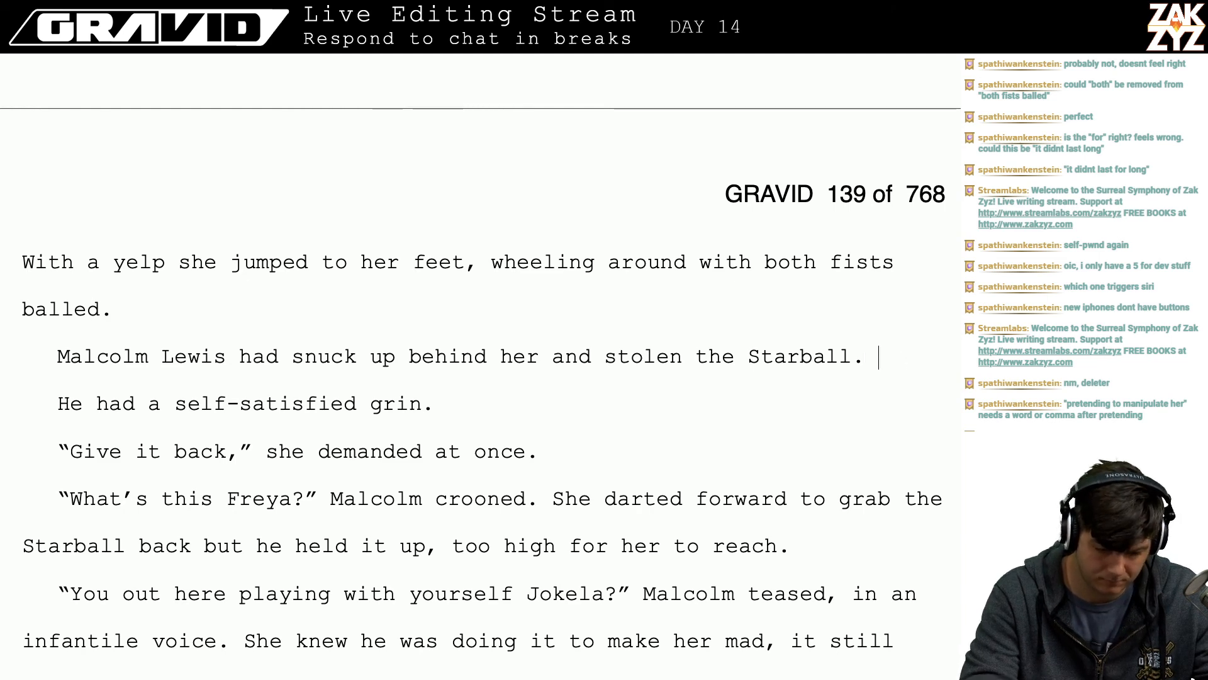
type("He ")
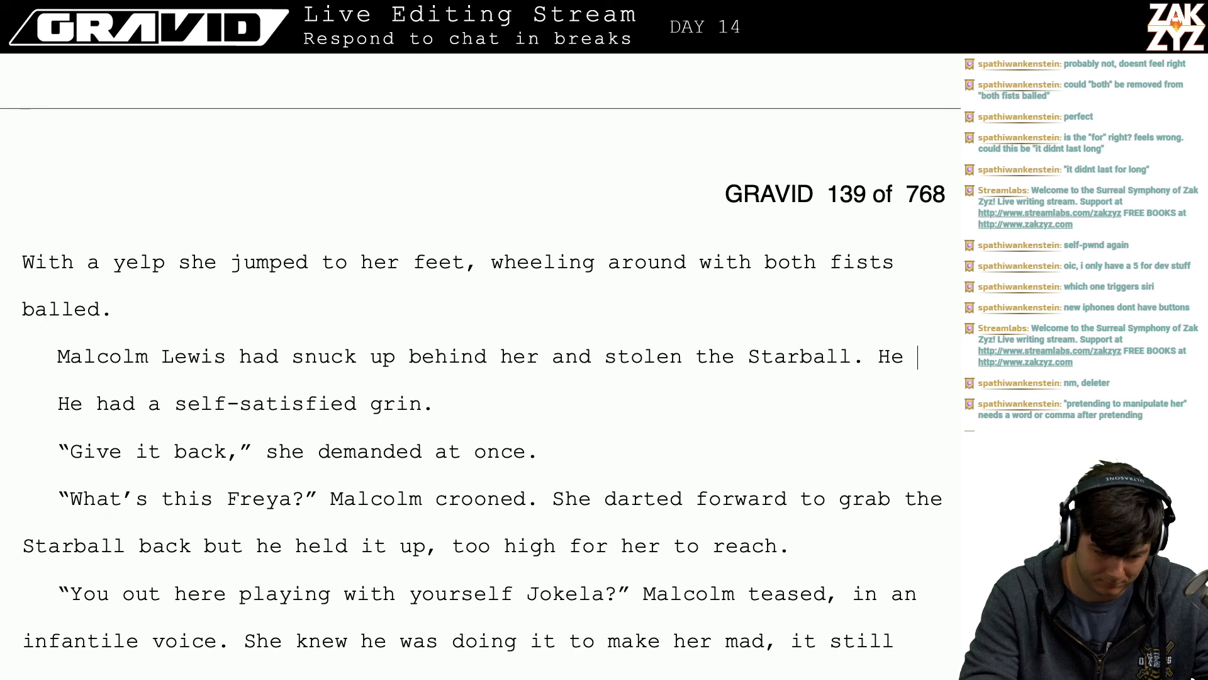
type("had a s")
key("BackSpace")
key("BackSpace")
key("BackSpace")
key("BackSpace")
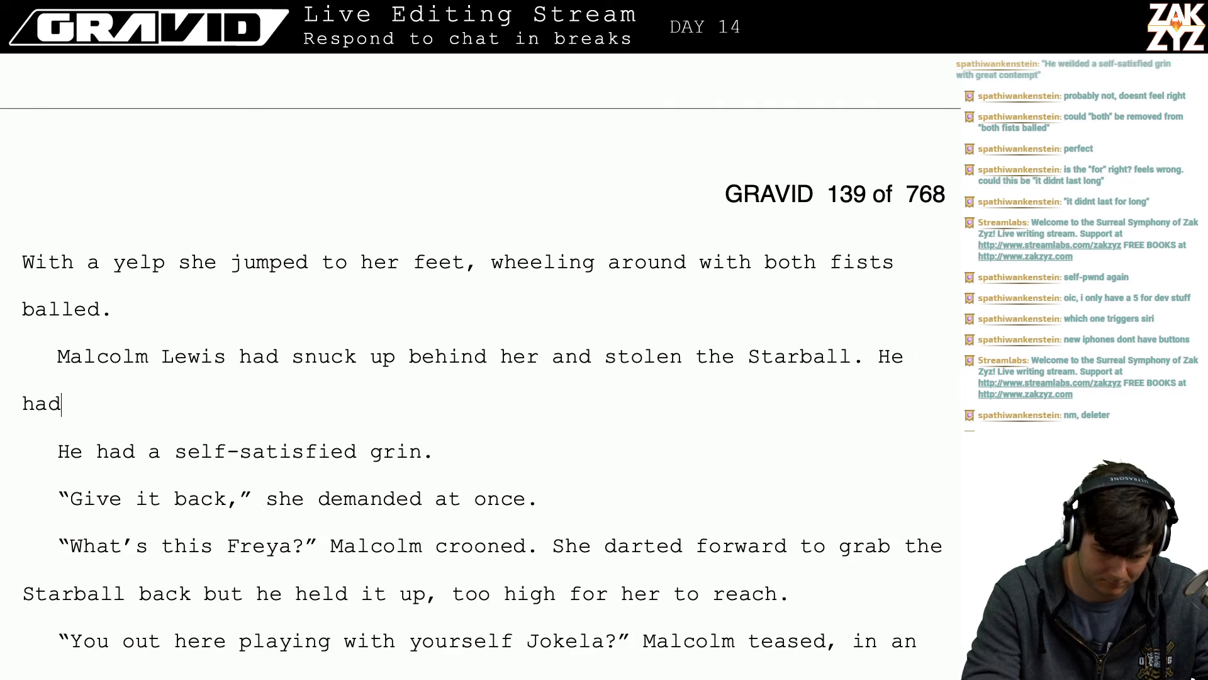
key("BackSpace")
key("BackSpace")
key("BackSpace")
- Try continuing the new sentence about Malcolm with "smirked at her, holding"
type("smirk")
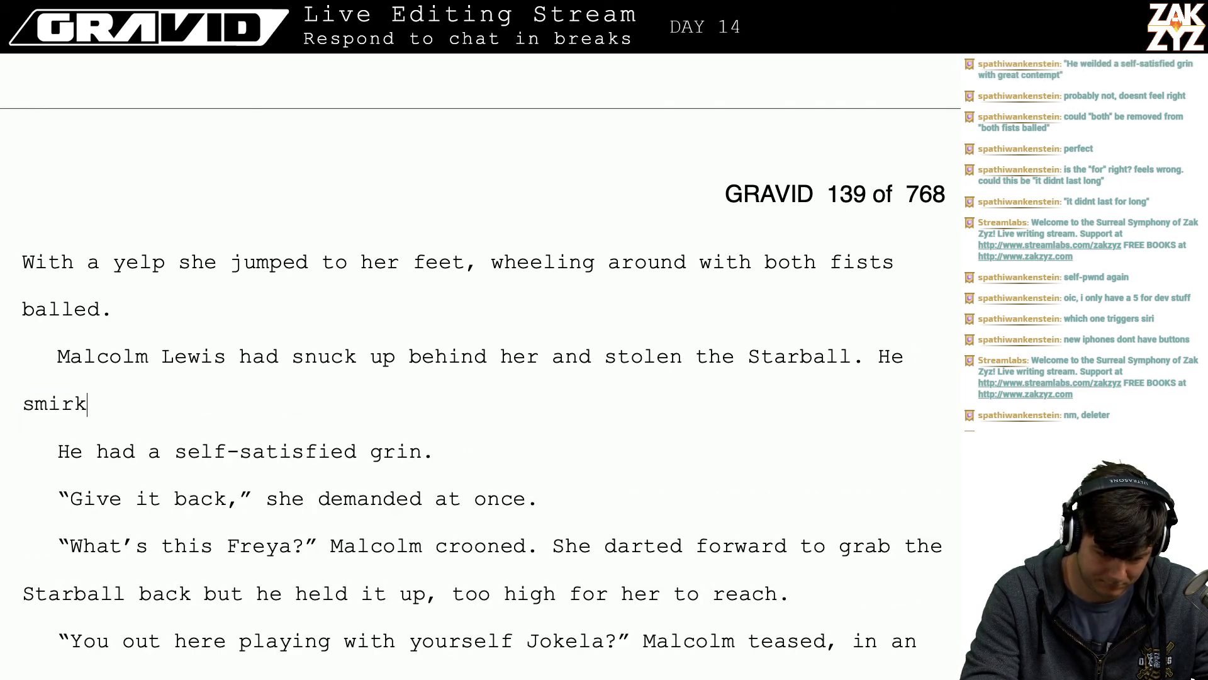
type("ed at her, ")
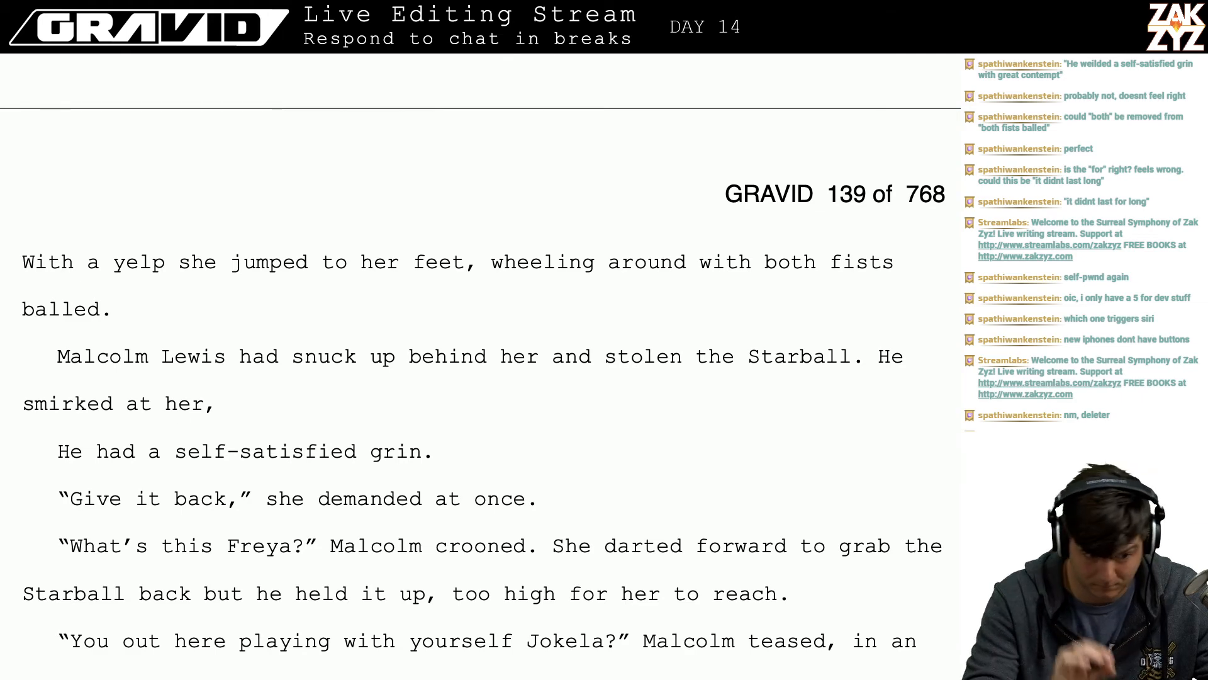
type("h")
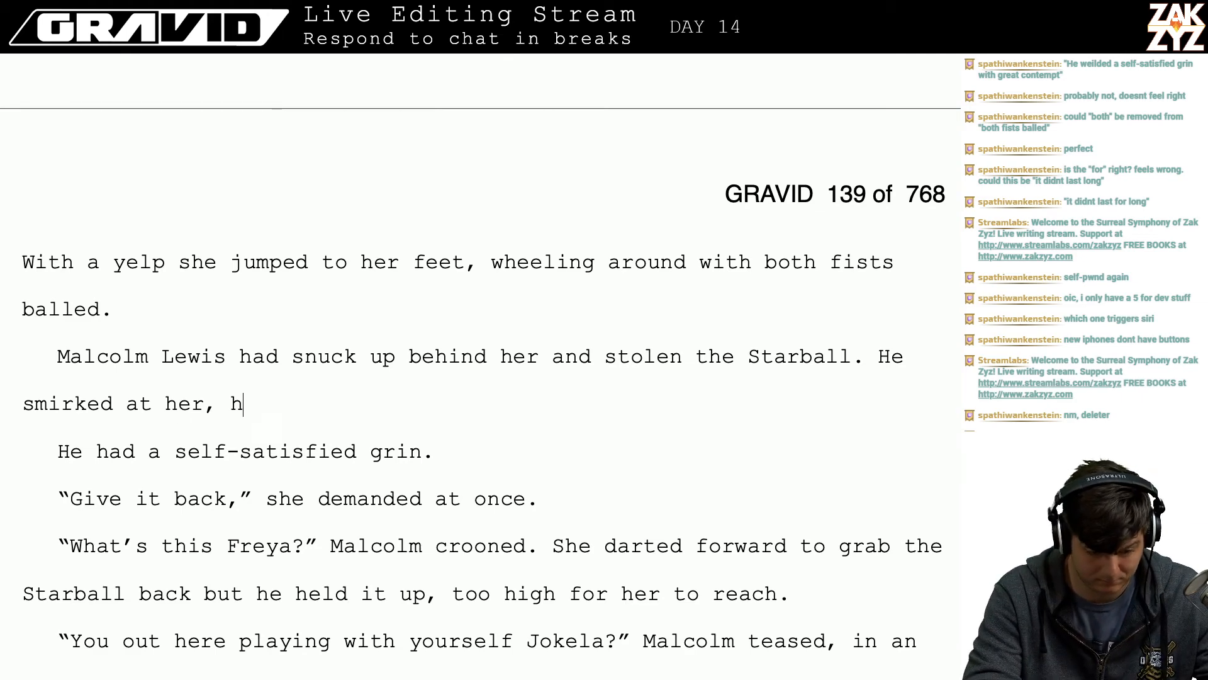
type("olding")
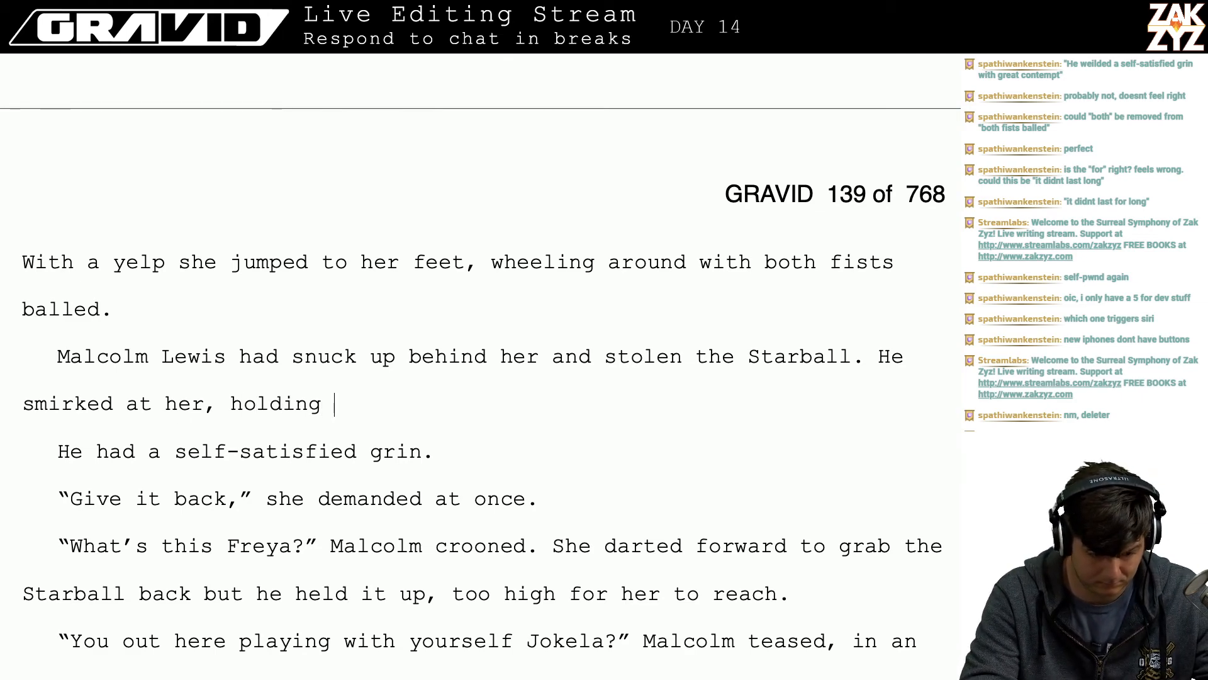
key("BackSpace")
key("BackSpace")
key("BackSpace")
key("BackSpace")
key("BackSpace")
key("BackSpace")
key("BackSpace")
key("BackSpace")
key("BackSpace")
key("BackSpace")
key("BackSpace")
key("BackSpace")
key("BackSpace")
key("BackSpace")
key("BackSpace")
key("BackSpace")
key("BackSpace")
key("BackSpace")
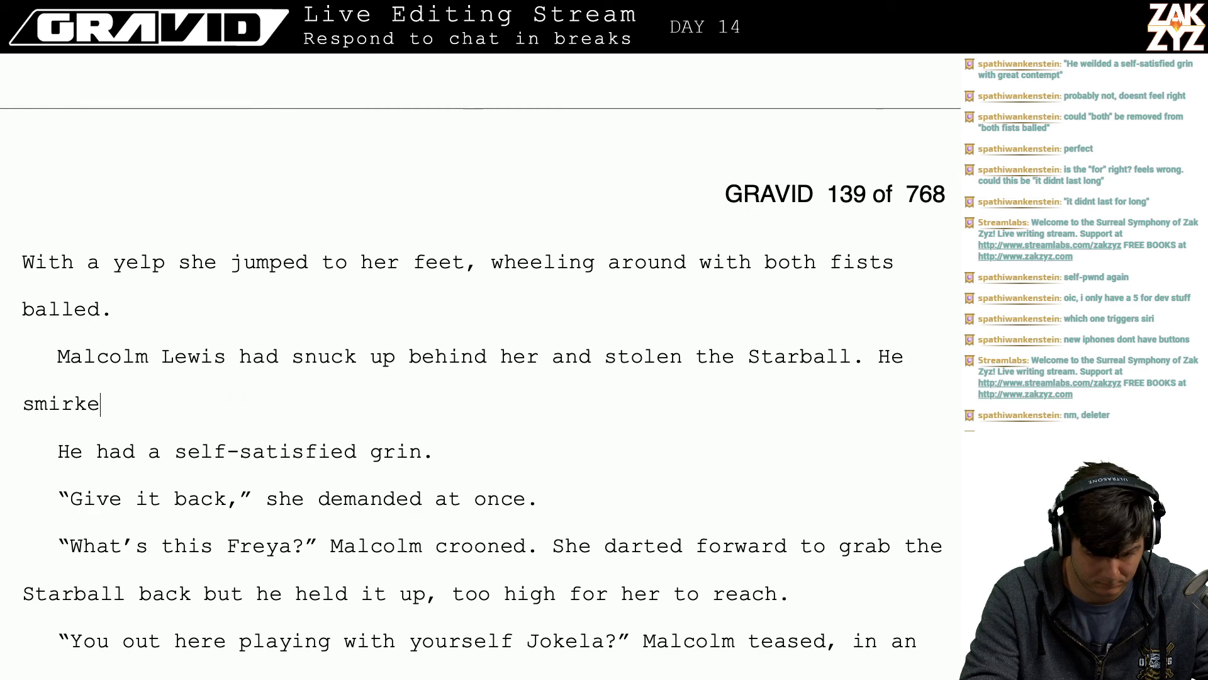
key("BackSpace")
key("BackSpace")
key("BackSpace")
key("BackSpace")
key("BackSpace")
key("BackSpace")
type("ha")
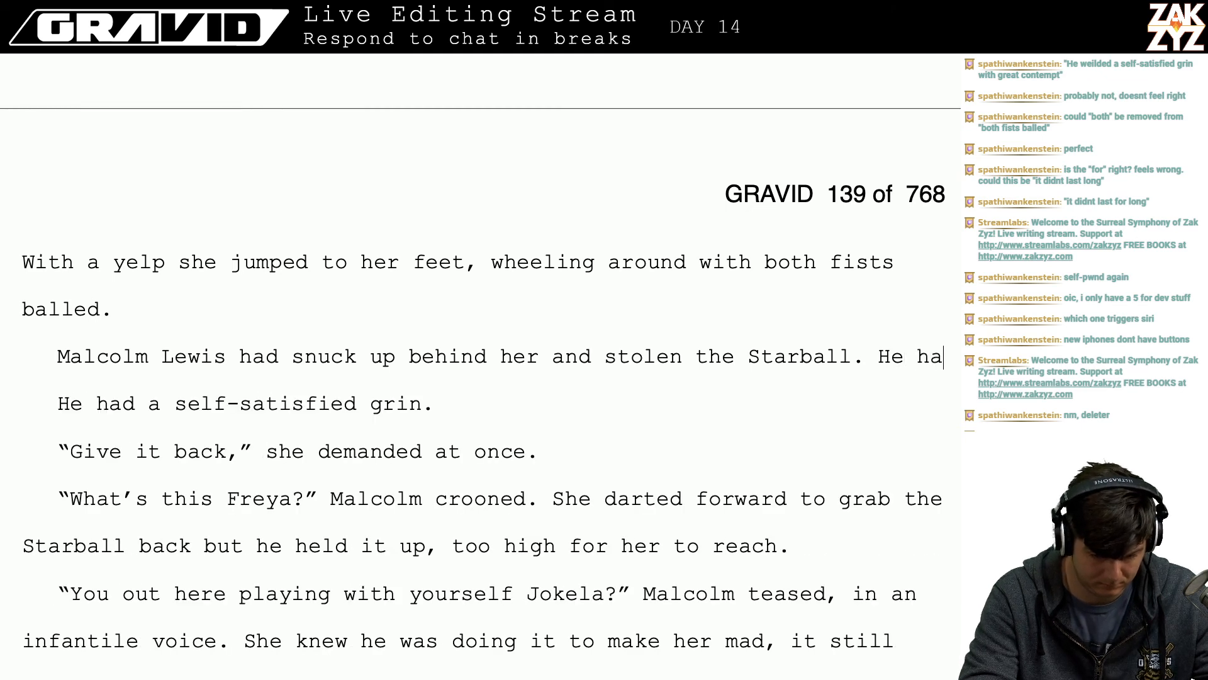
type("d a chim")
key("BackSpace")
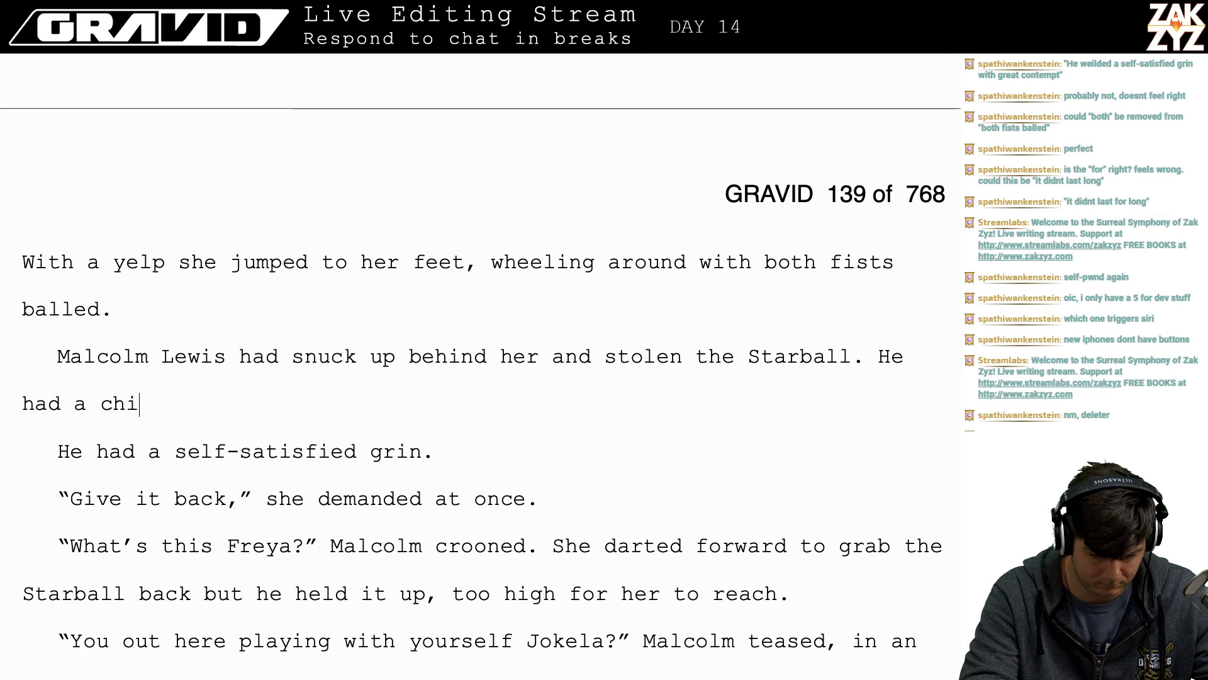
key("BackSpace")
key("BackSpace")
key("BackSpace")
key("BackSpace")
key("BackSpace")
key("BackSpace")
key("BackSpace")
key("BackSpace")
key("BackSpace")
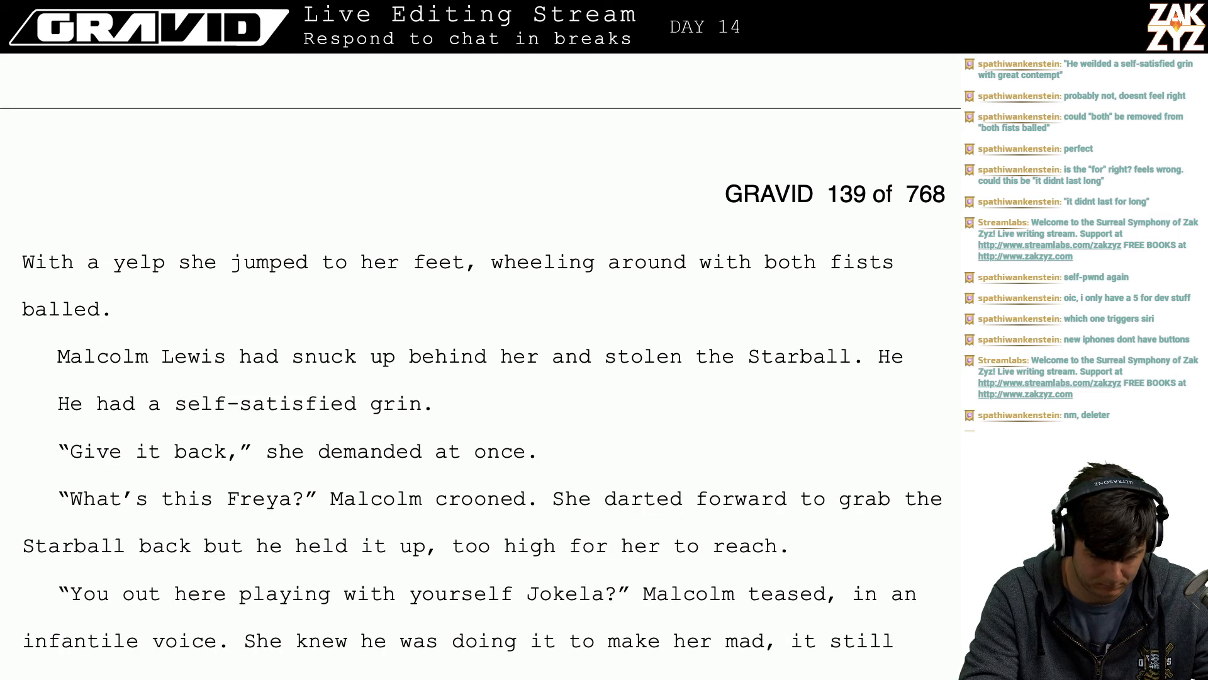
- Try wording the new sentence about Malcolm as "He was smirking, holding"
type("was smirking, ")
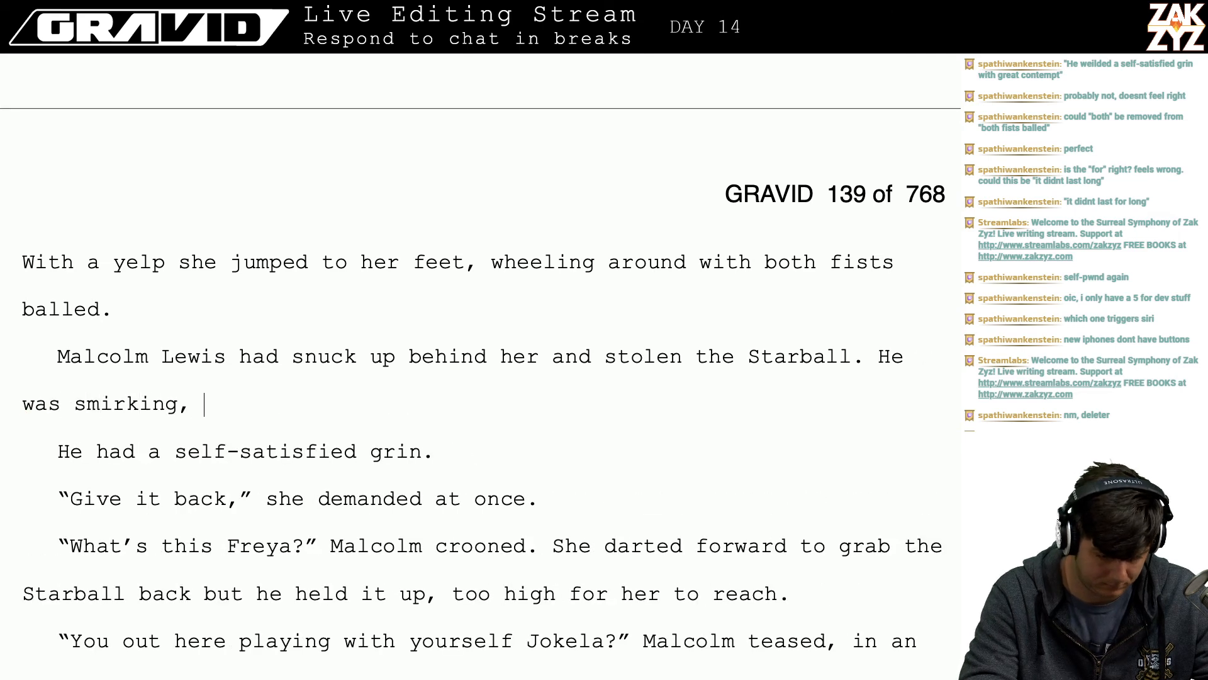
type("holding")
key("BackSpace")
key("BackSpace")
key("BackSpace")
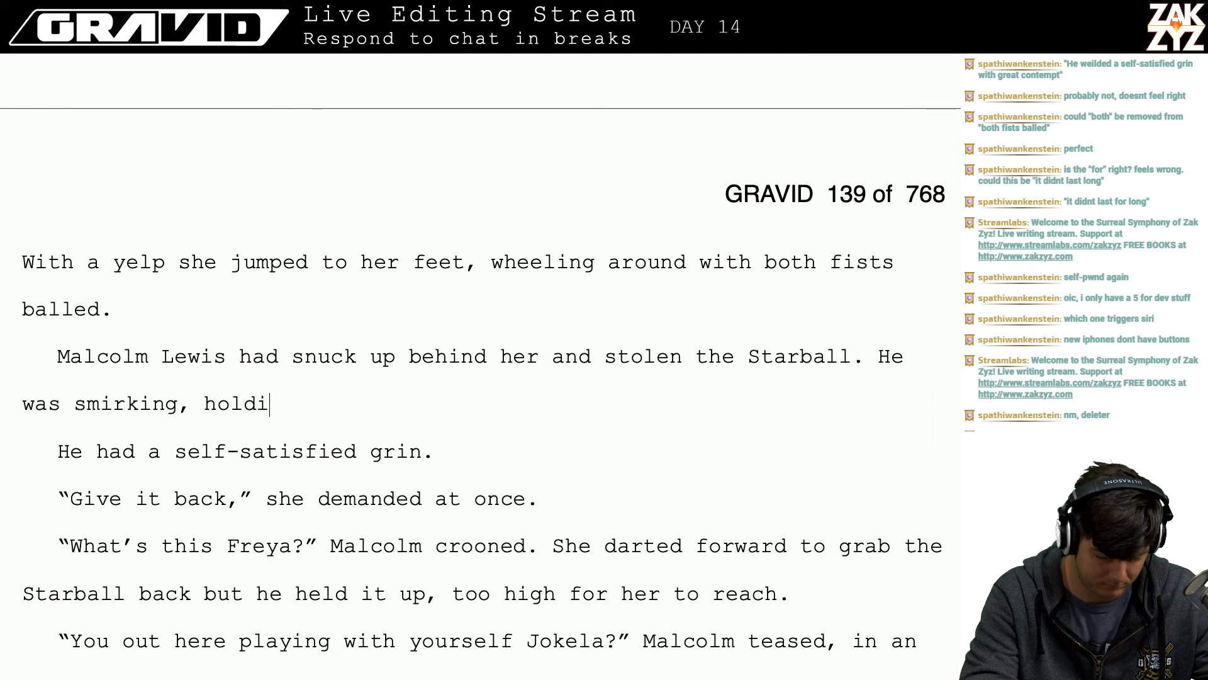
key("BackSpace")
key("BackSpace")
key("BackSpace")
key("BackSpace")
key("BackSpace")
key("BackSpace")
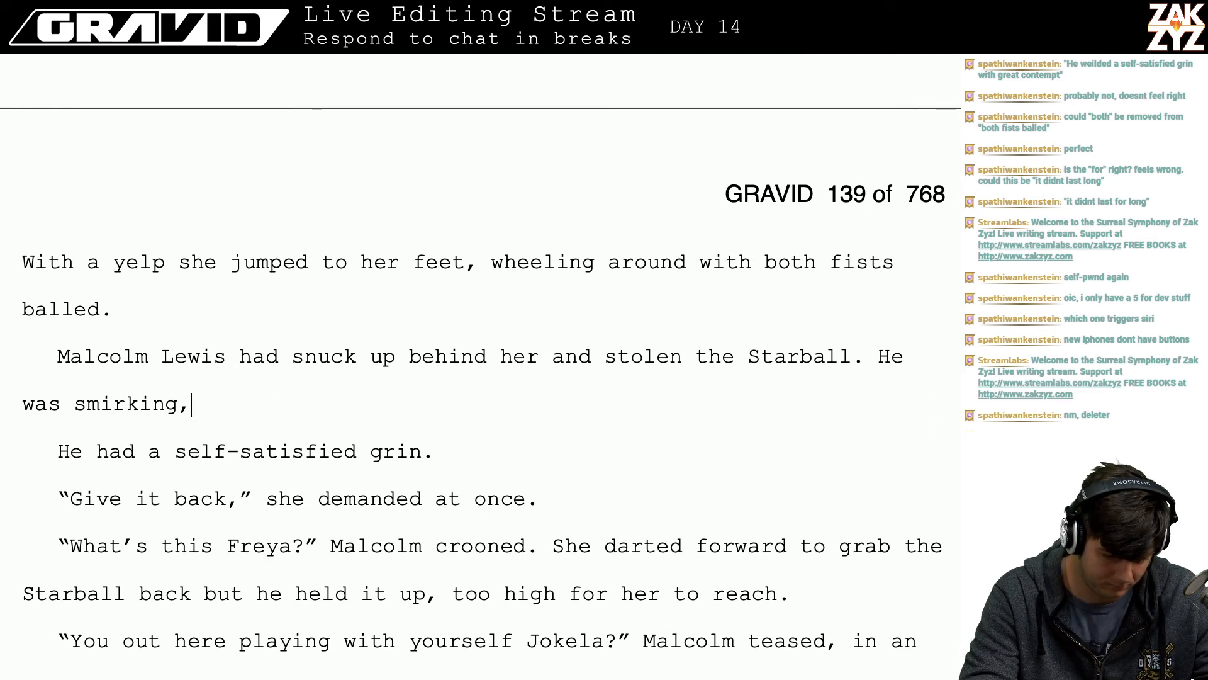
key("BackSpace")
key("BackSpace")
key("BackSpace")
key("BackSpace")
key("BackSpace")
key("BackSpace")
key("BackSpace")
key("BackSpace")
key("BackSpace")
key("BackSpace")
key("BackSpace")
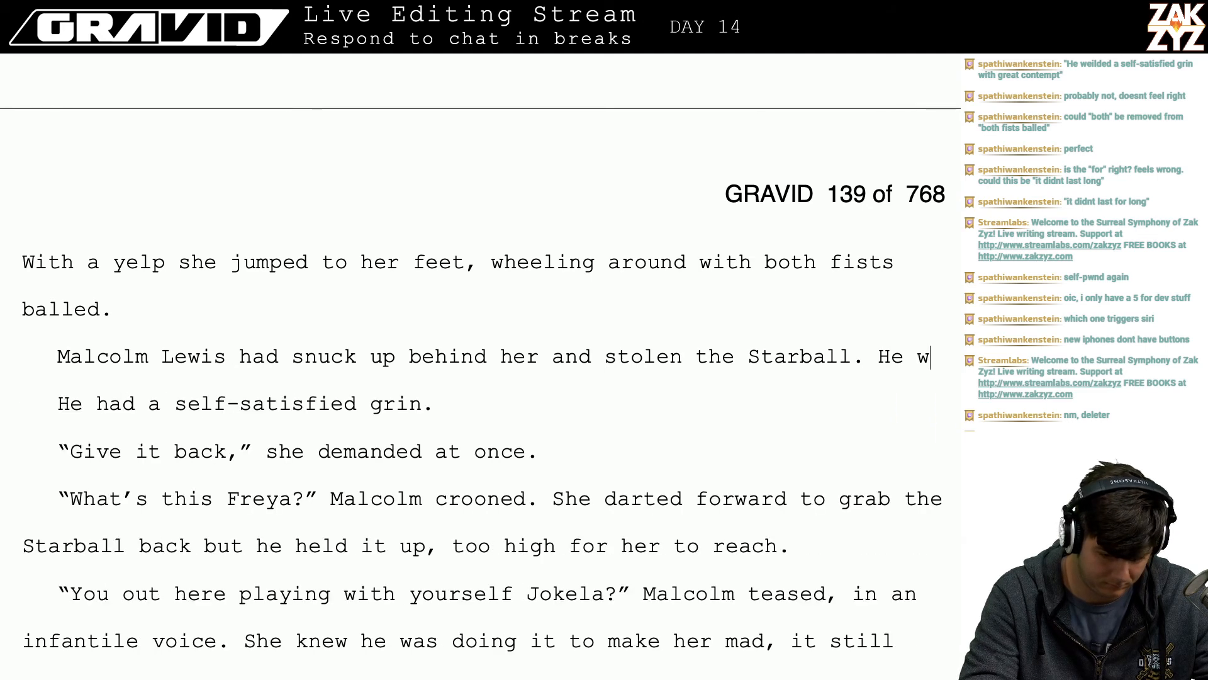
key("BackSpace")
- Complete the sentence after "stolen the Starball." as "He smirked as he held it out between thumb and forefinger."
type("smirk")
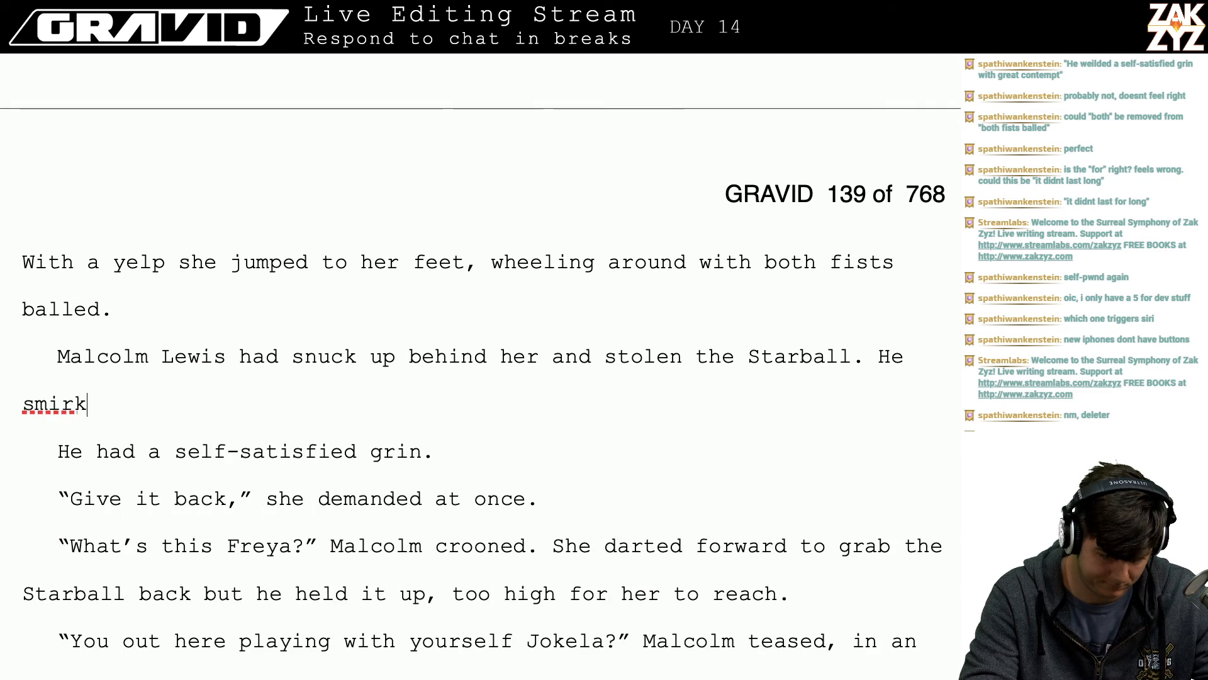
type("ed as he held it in")
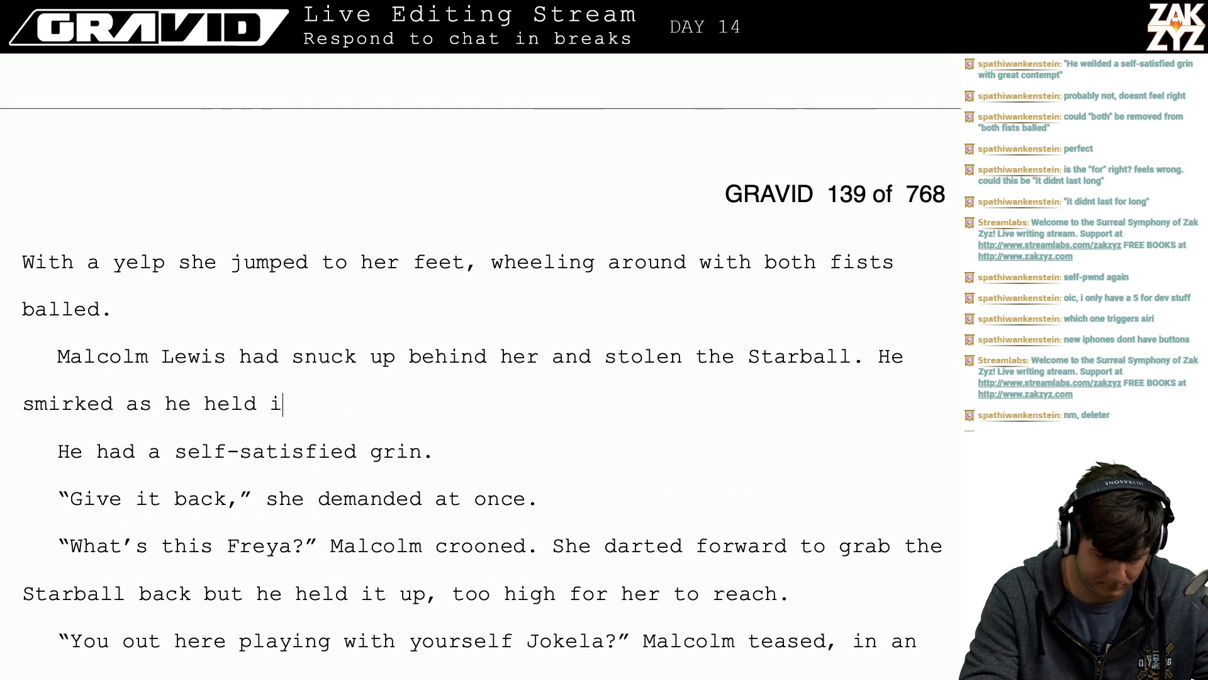
key("BackSpace")
key("BackSpace")
key("BackSpace")
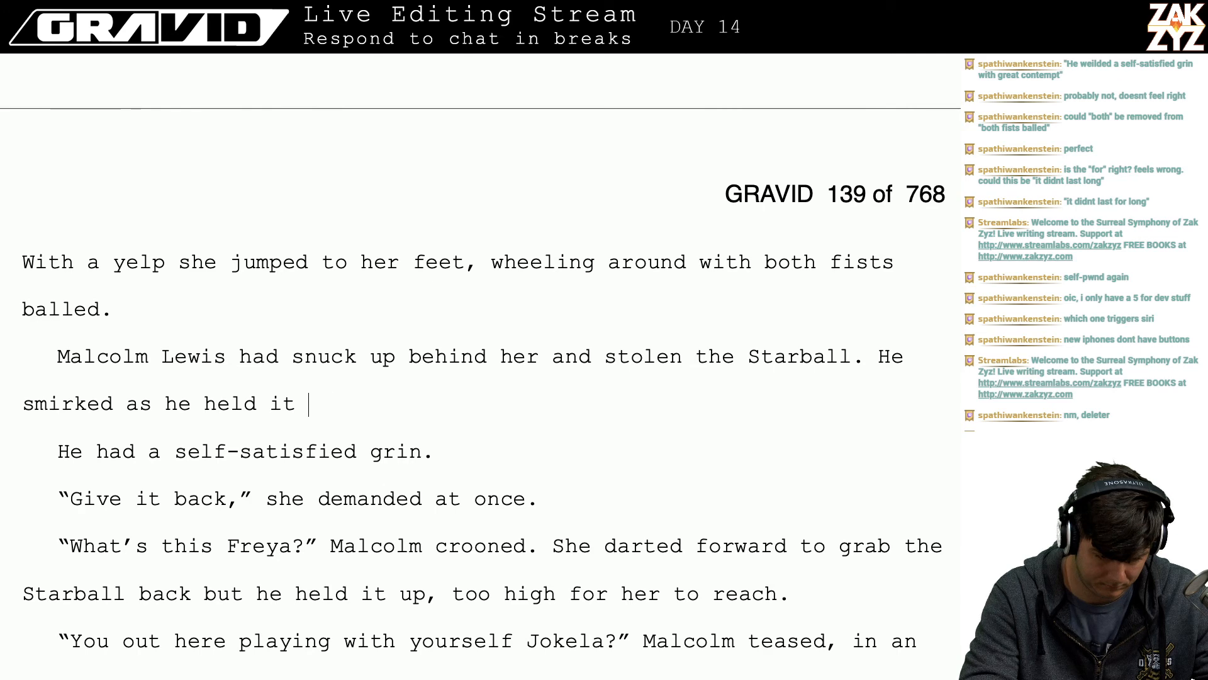
type("b")
key("BackSpace")
type("o")
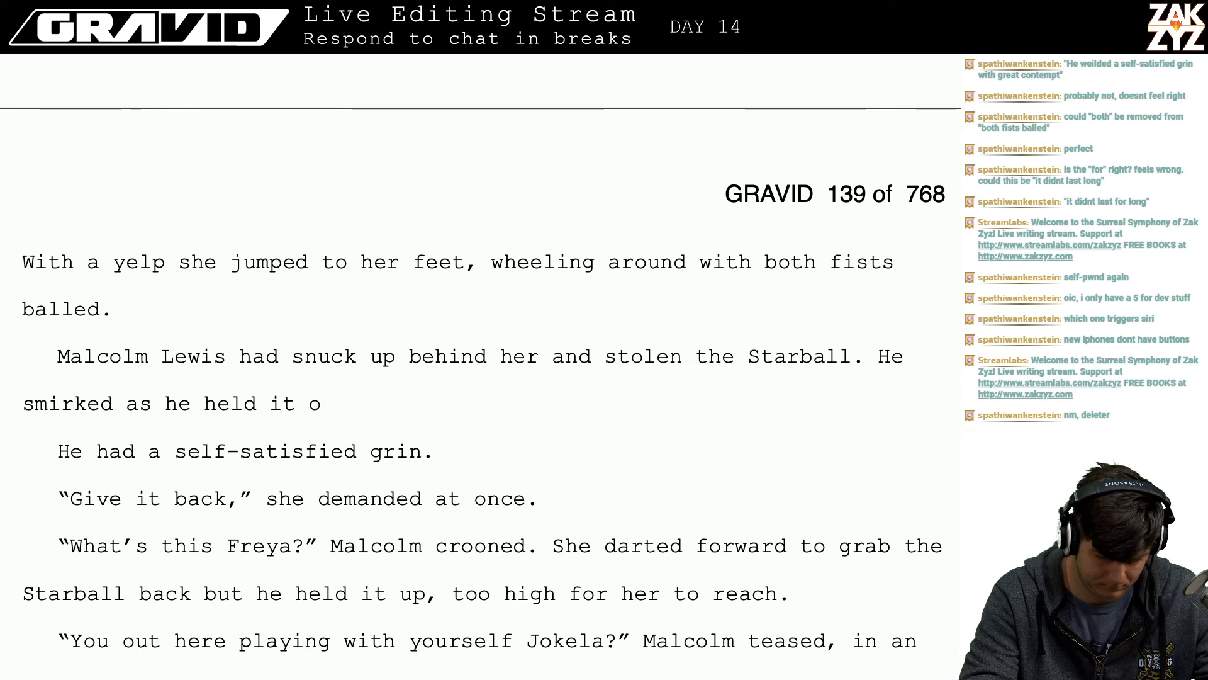
type("ut betwee")
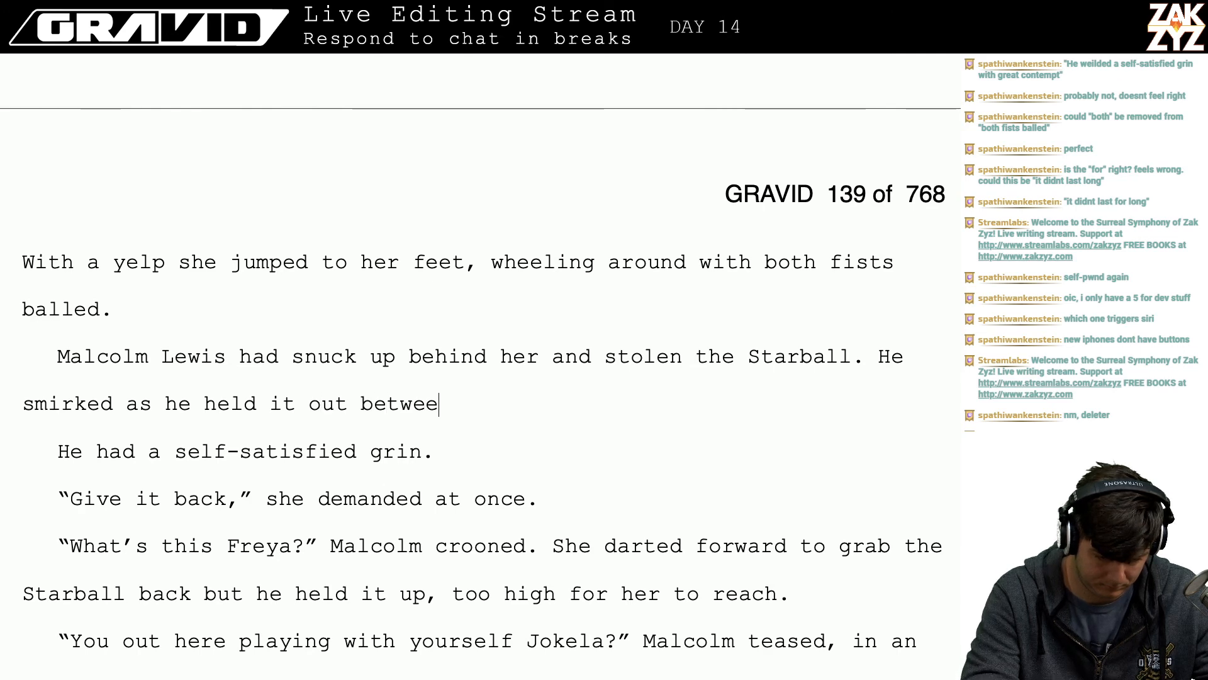
type("n thumb and forefinger.")
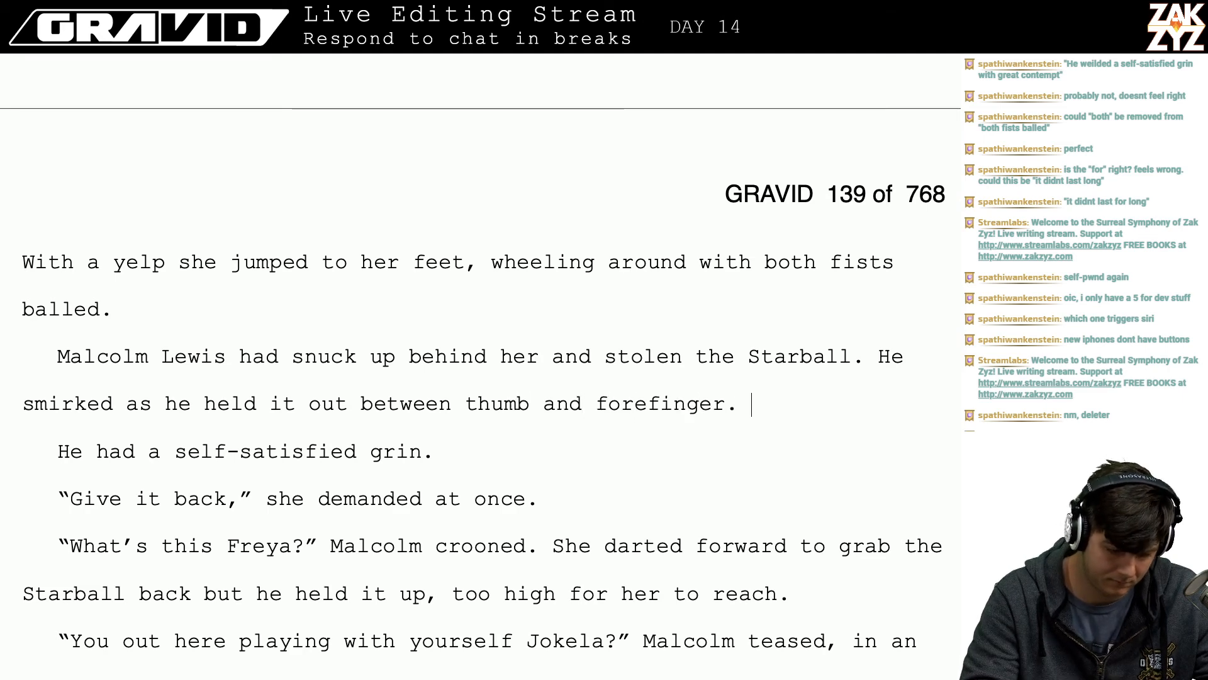
key("BackSpace")
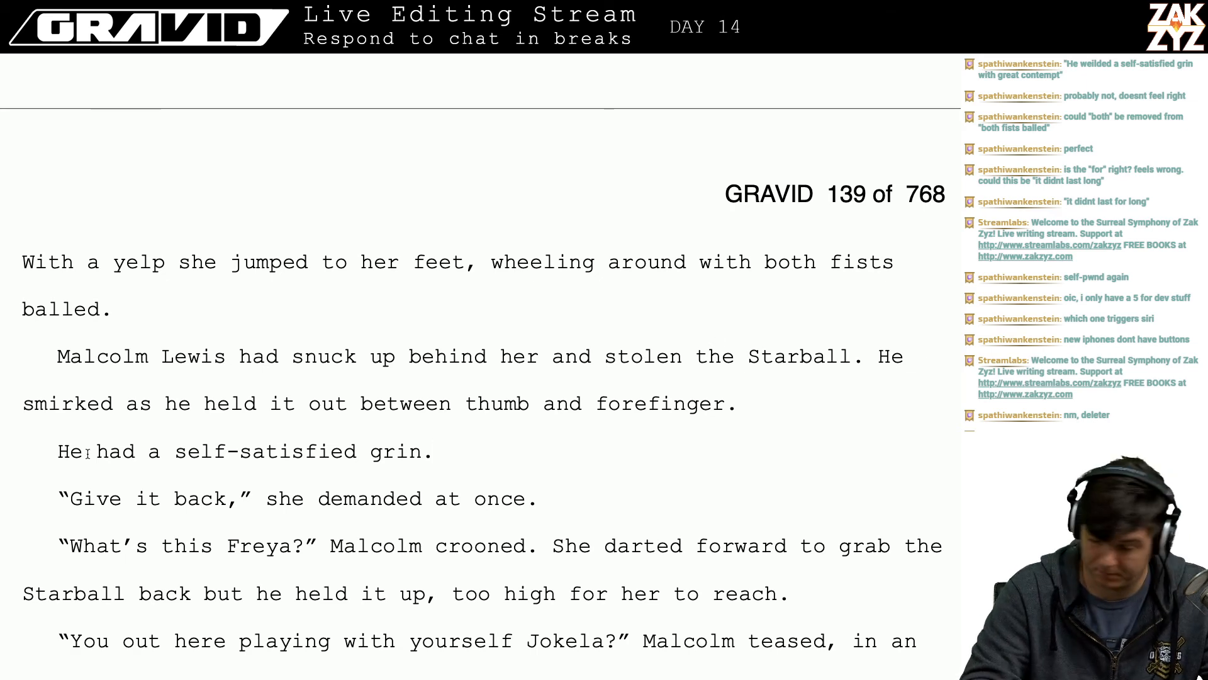
- Delete the paragraph "He had a self-satisfied grin." along with its empty line
left_click(44, 451)
left_click_drag(41, 476, 157, 457)
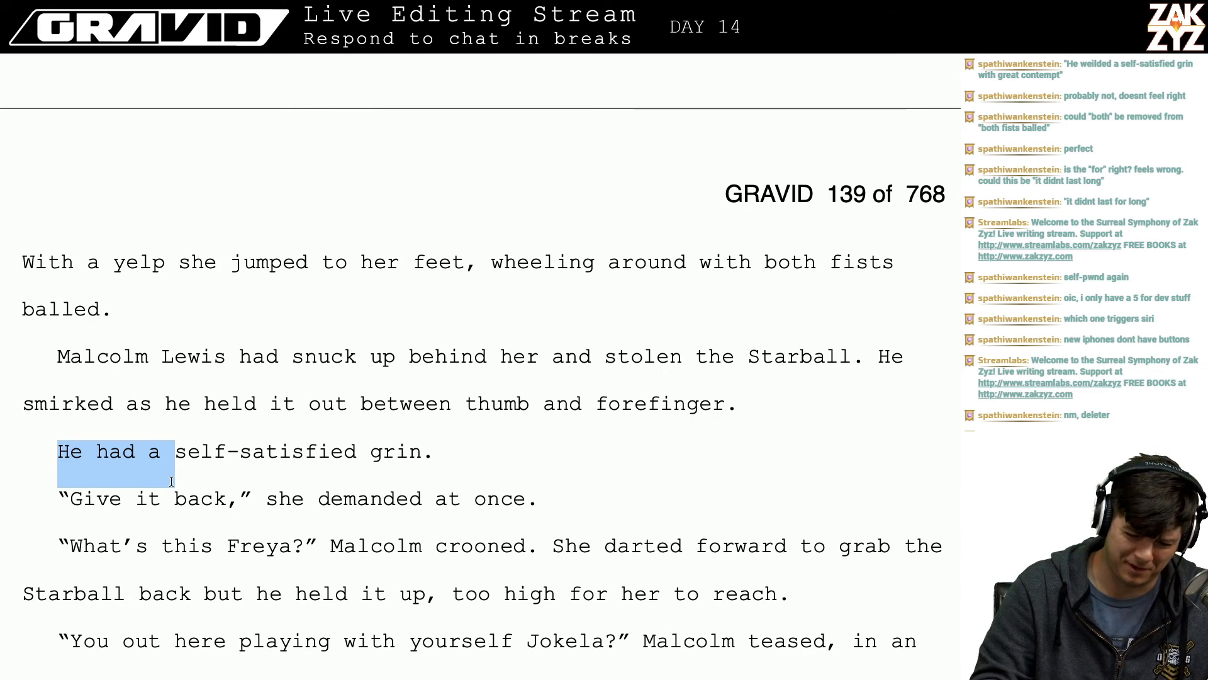
left_click_drag(171, 481, 324, 481)
left_click_drag(760, 406, 436, 453)
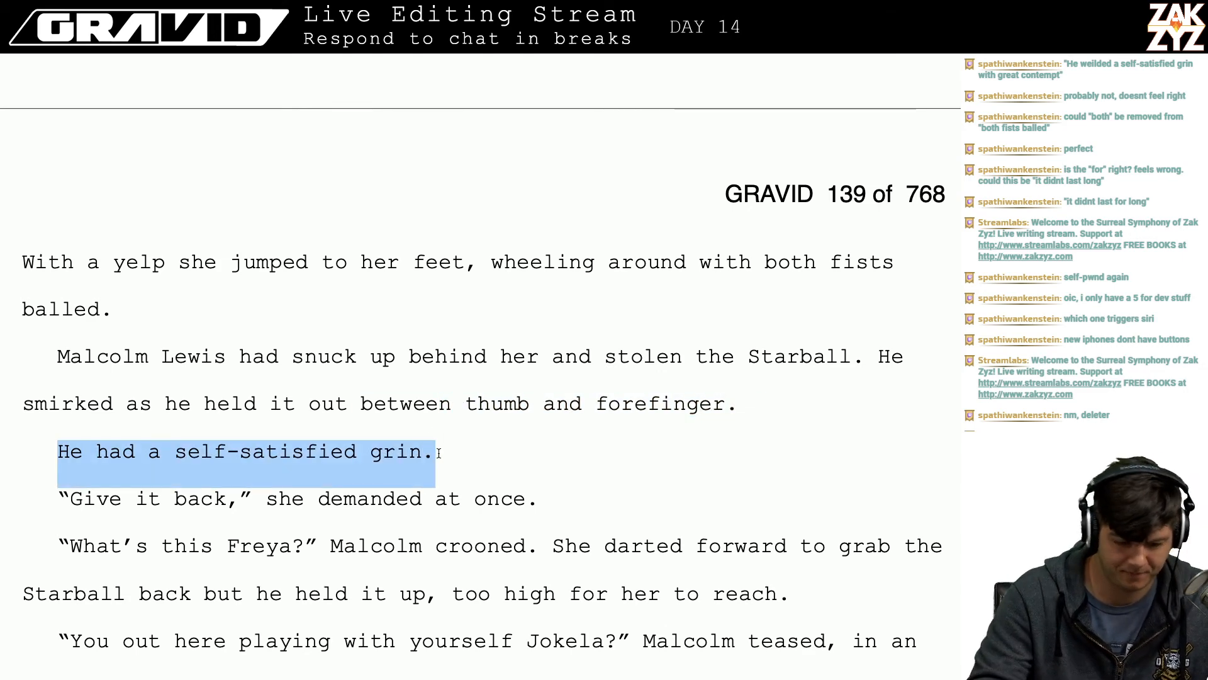
key("Delete")
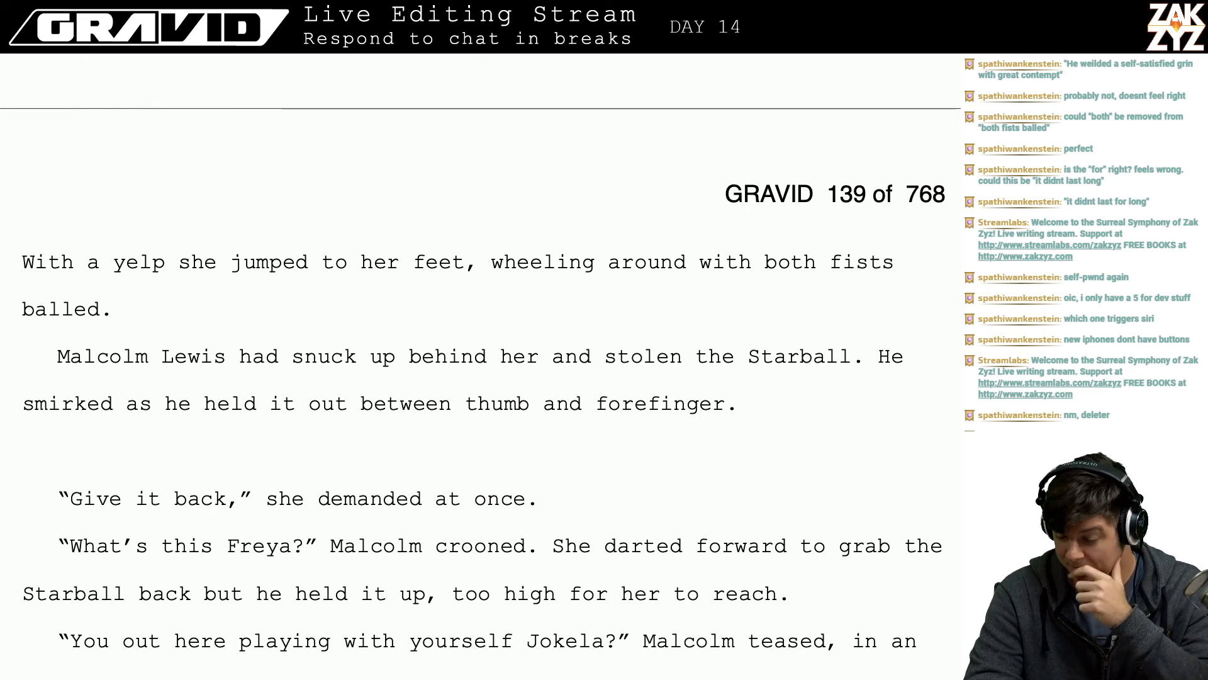
key("BackSpace")
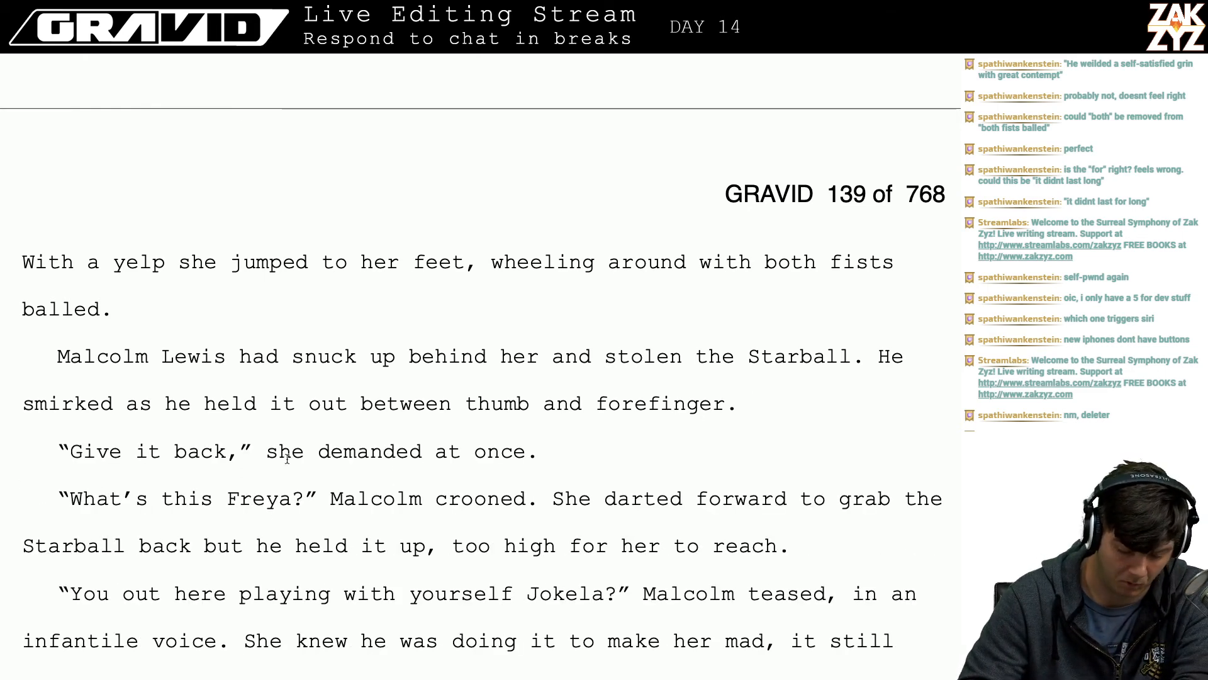
- Remove "at once" from Freya's first demand so the line ends with "she demanded."
key("BackSpace")
key("BackSpace")
key("BackSpace")
key("BackSpace")
key("BackSpace")
key("BackSpace")
key("BackSpace")
key("BackSpace")
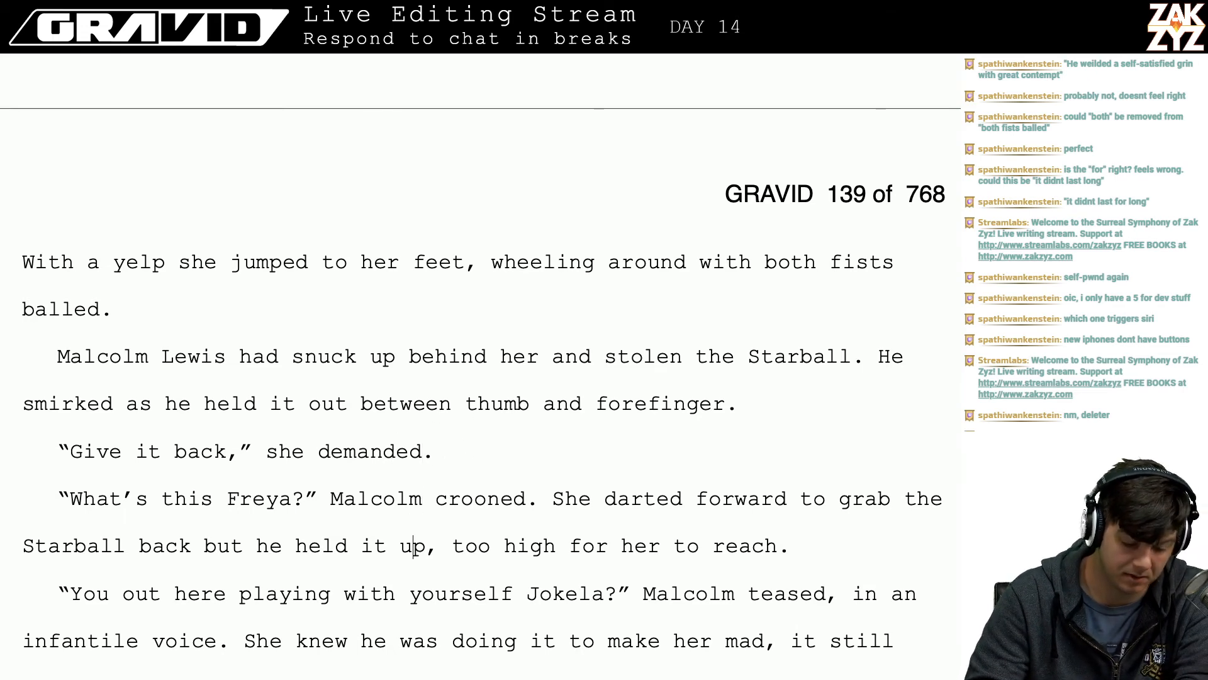
- Reread the passage from Malcolm's "What's this Freya?" to his teasing in an infantile voice
key("Left")
key("Left")
key("Left")
key("Left")
key("Left")
key("Right")
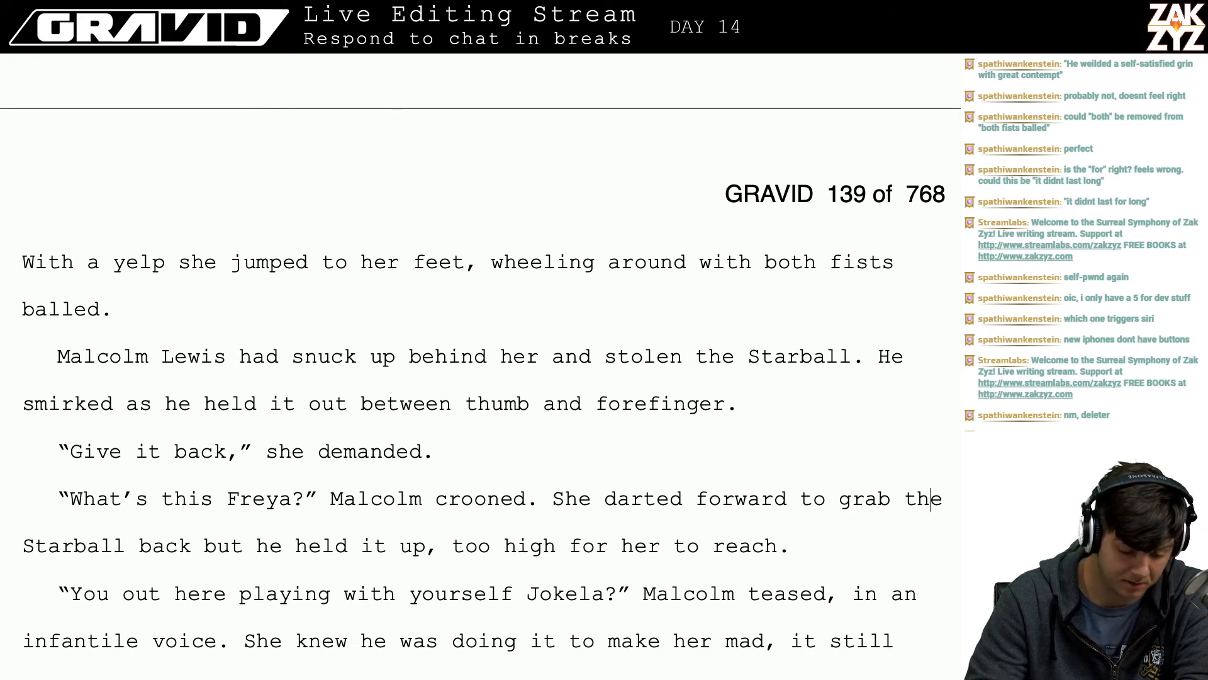
key("Right")
key("Right")
key("Right")
key("Right")
key("Right")
key("Right")
key("Right")
key("Right")
key("Right")
key("Right")
key("Right")
key("Right")
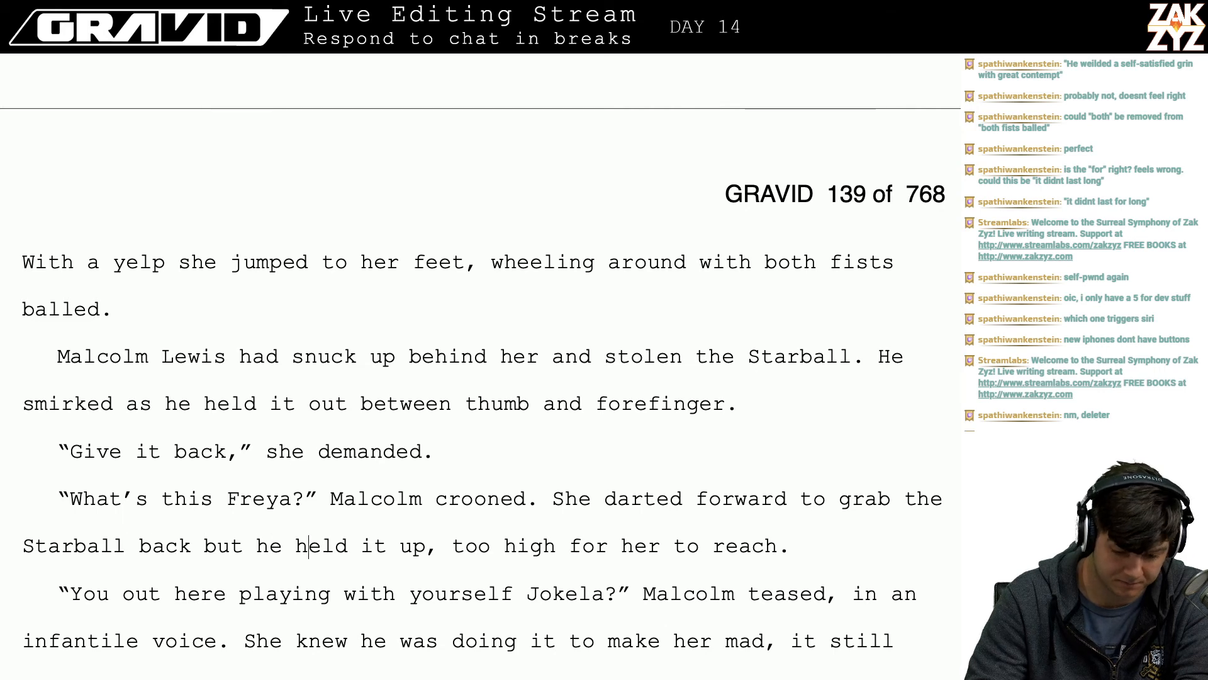
key("Right")
key("Right")
key("Down")
key("Down")
key("Down")
key("Up")
key("Up")
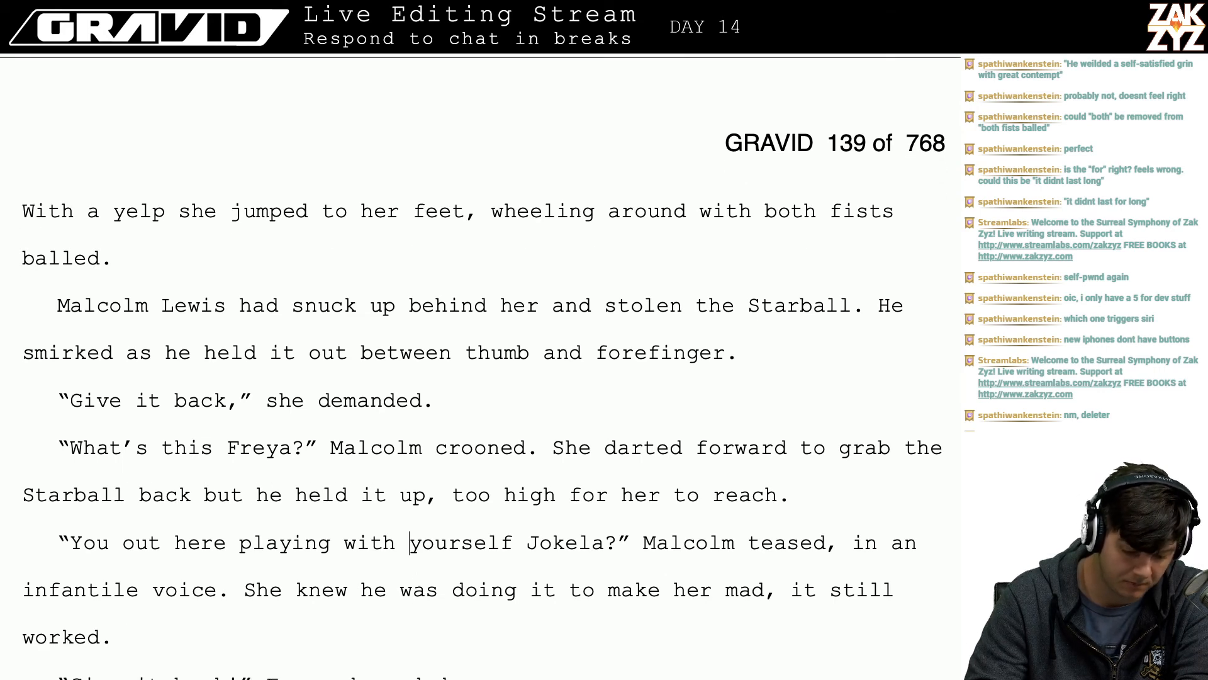
key("Down")
key("Right")
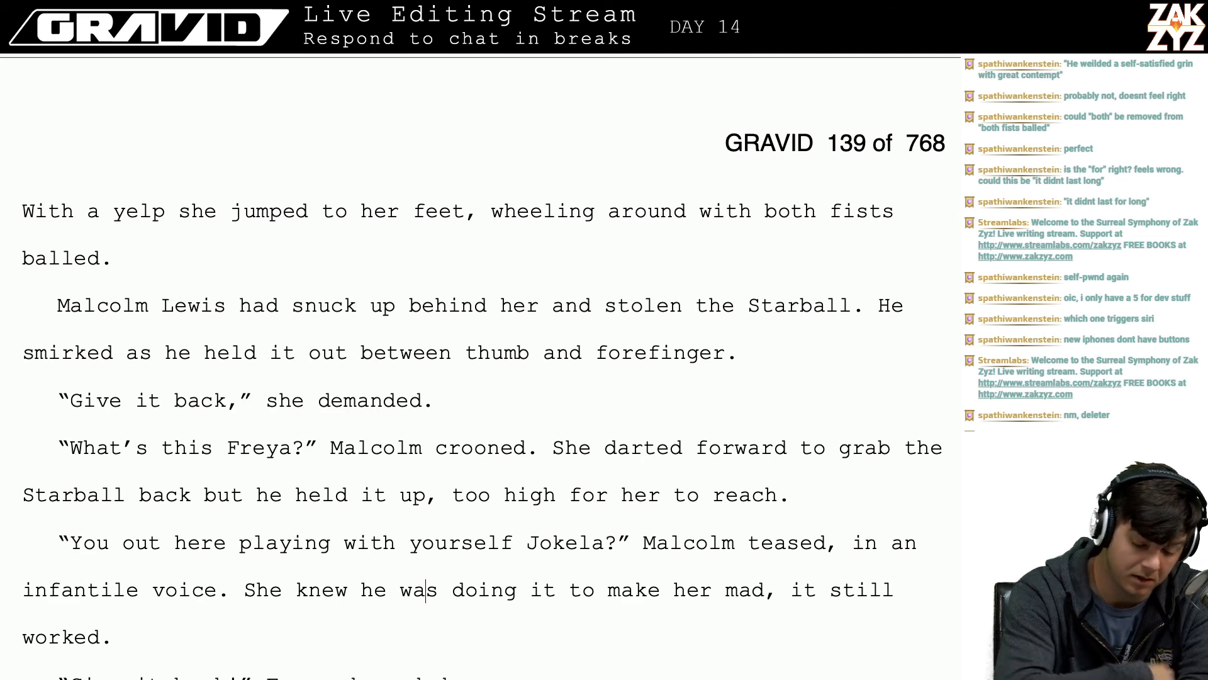
- Delete "Freya demanded." after her second "Give it back!" so only the quoted line remains
scroll(349, 397, "down", 3)
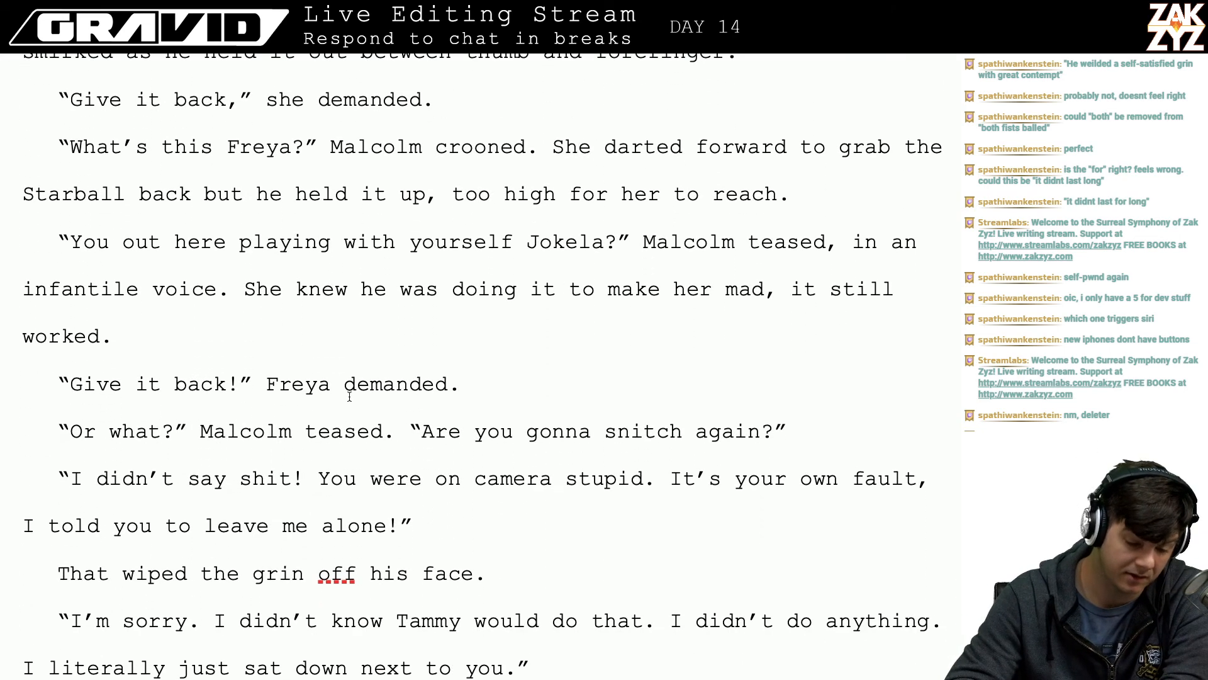
scroll(428, 426, "down", 1)
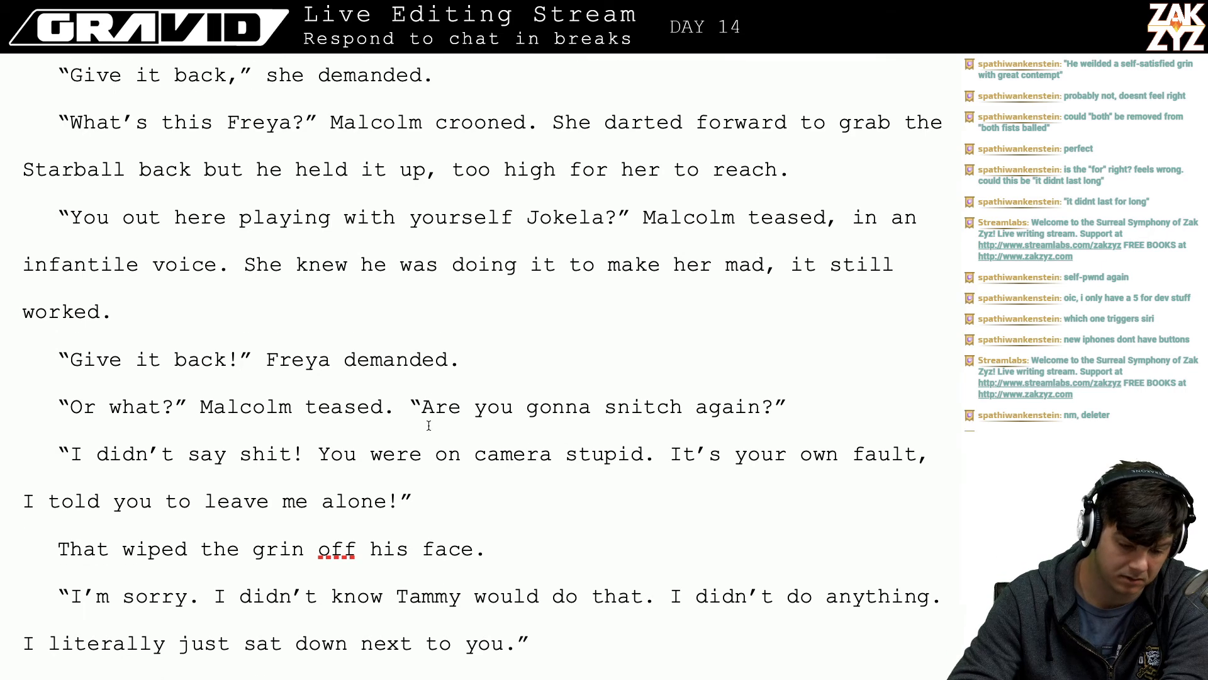
left_click(444, 370)
key("Right")
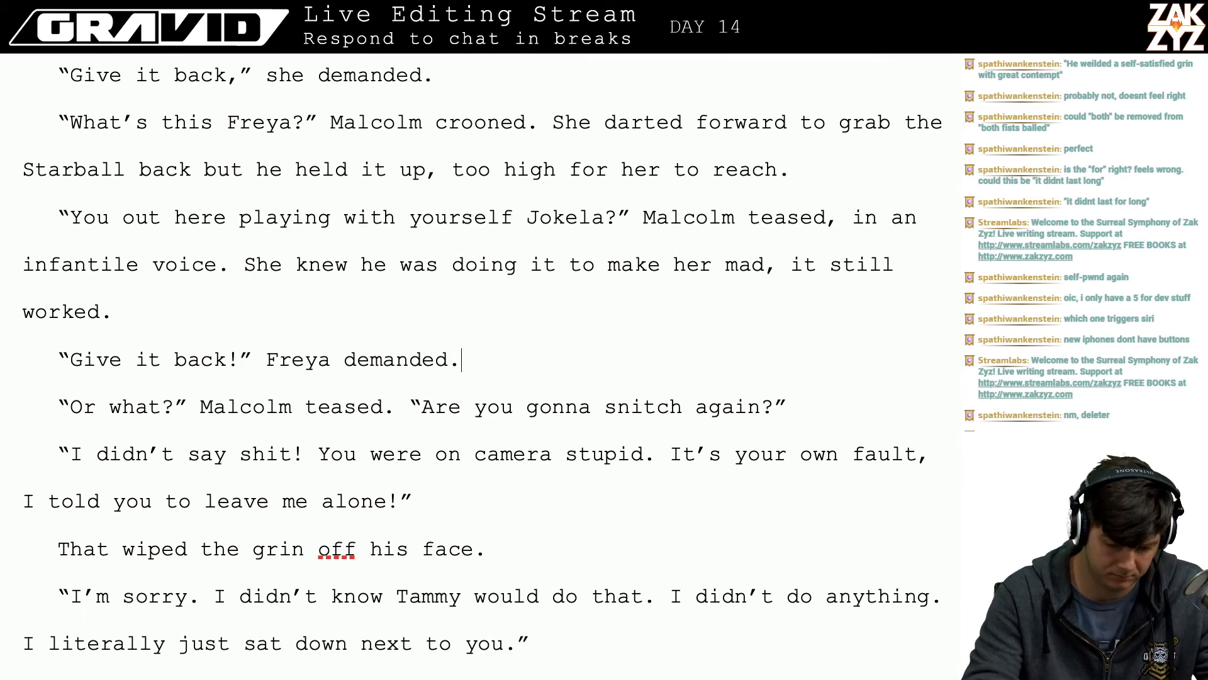
key("BackSpace")
key("BackSpace")
key("BackSpace")
key("BackSpace")
key("BackSpace")
key("BackSpace")
key("BackSpace")
key("BackSpace")
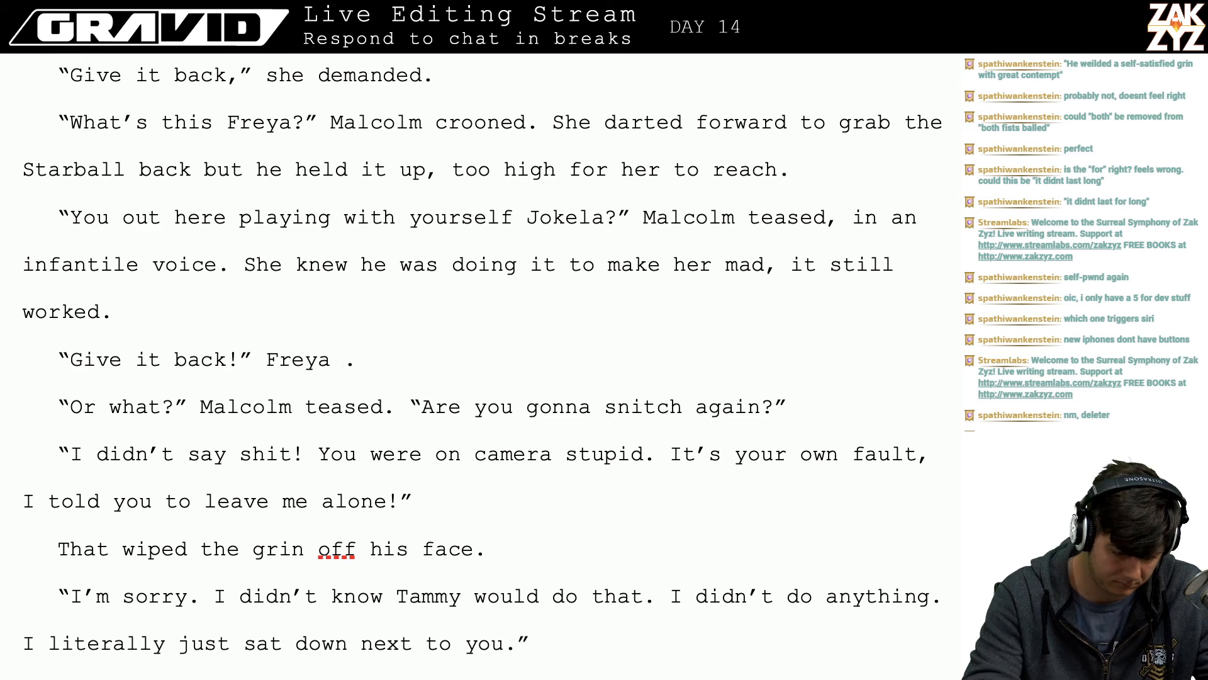
key("BackSpace")
key("BackSpace")
key("BackSpace")
key("BackSpace")
key("BackSpace")
key("BackSpace")
key("BackSpace")
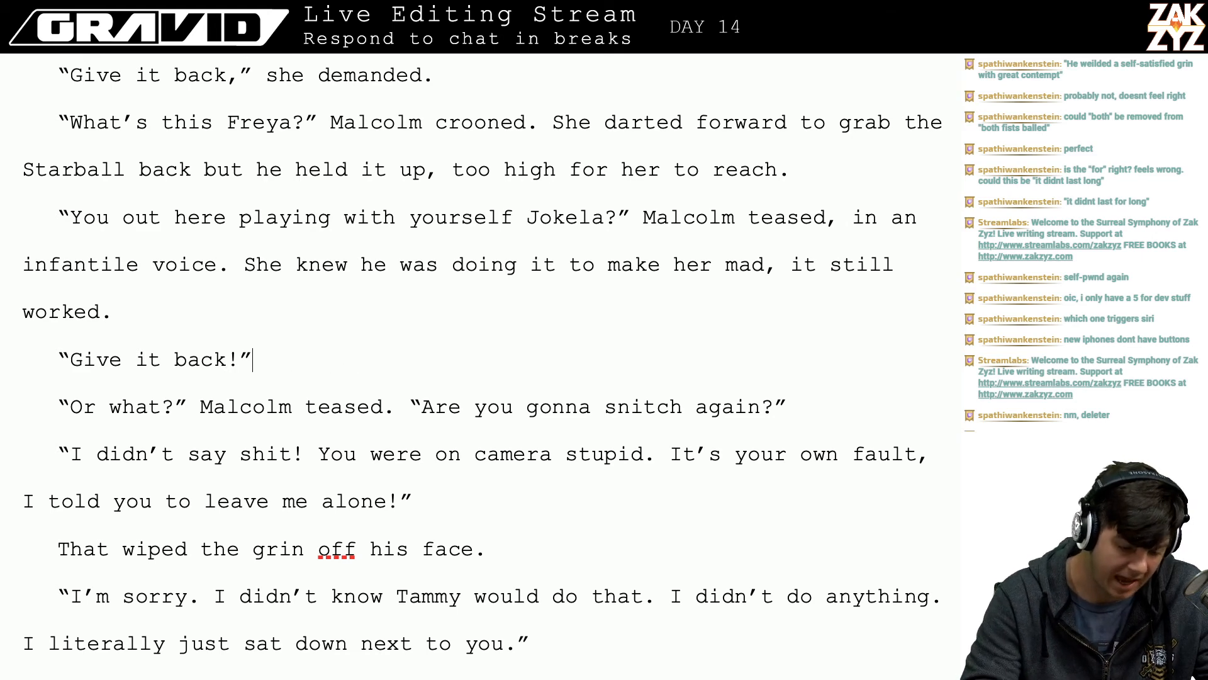
- Remove the "Malcolm teased." tag and merge his dialogue into "Or what? Are you gonna snitch again?"
key("Down")
key("Down")
key("Left")
key("Left")
key("Left")
key("Left")
key("Left")
key("Left")
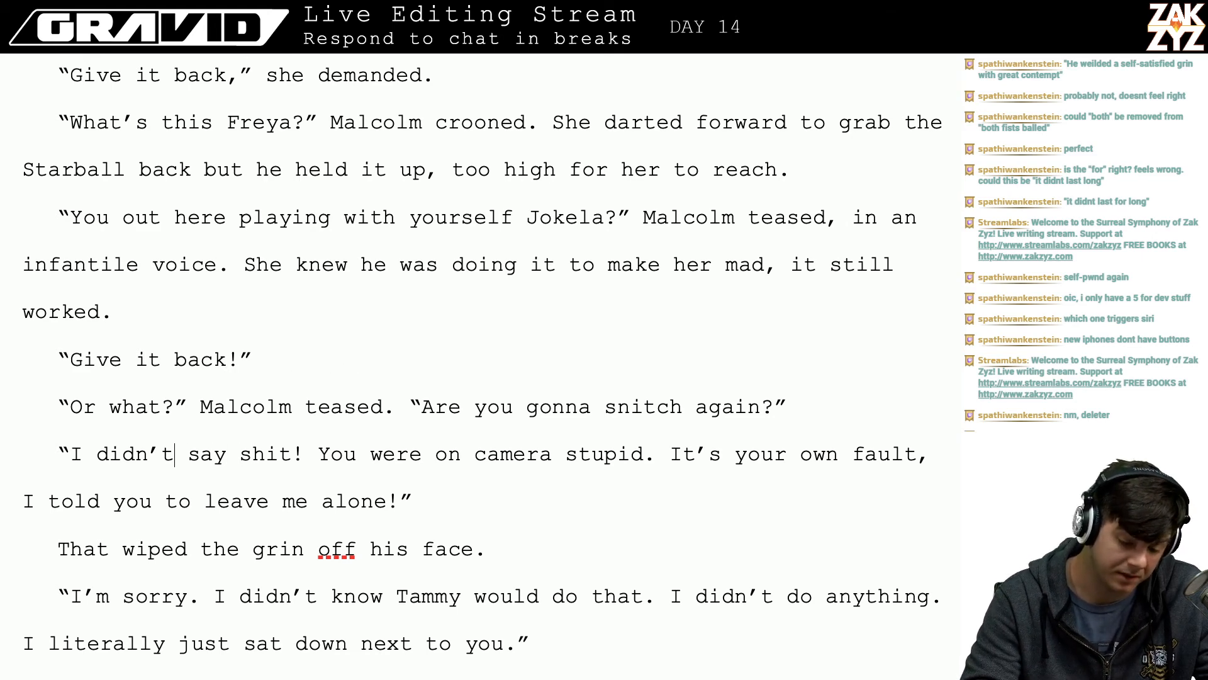
key("Left")
key("Left")
key("Left")
key("Left")
key("Left")
key("Left")
key("Left")
key("Left")
key("Left")
key("Left")
key("Up")
key("Right")
key("Up")
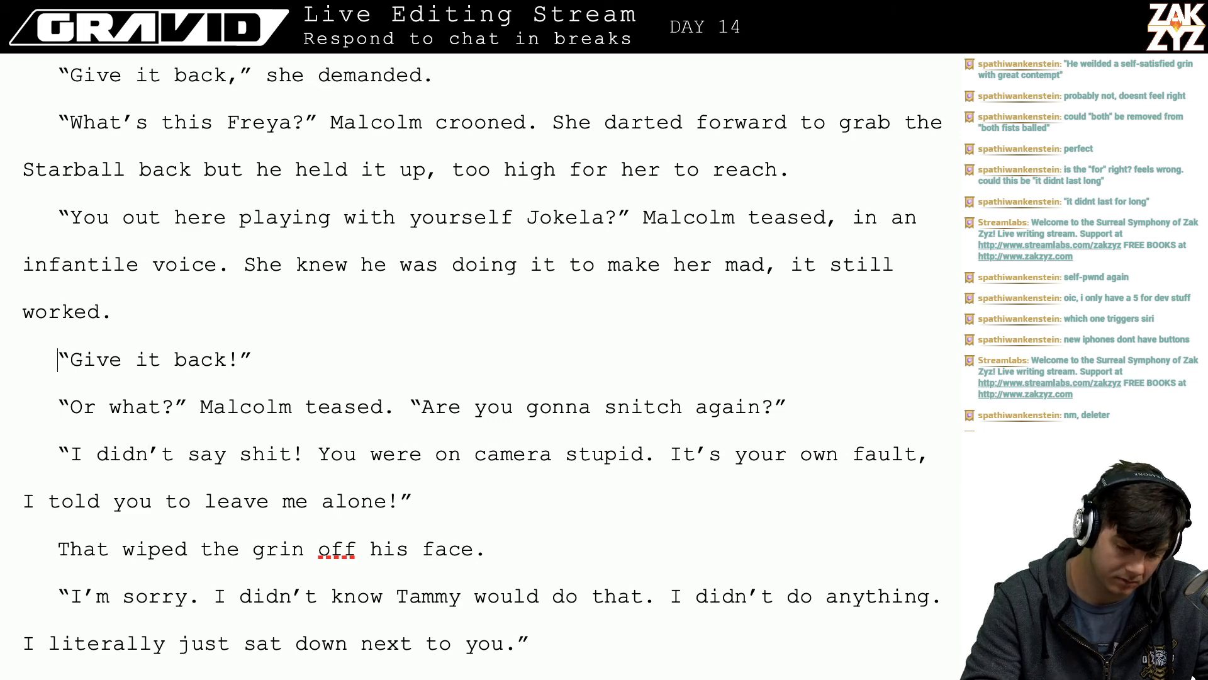
key("Down")
key("Right")
key("Right")
key("Right")
key("Right")
key("Right")
key("Right")
key("Right")
key("Right")
key("Right")
key("Right")
key("Right")
key("Right")
key("Right")
key("Right")
key("Right")
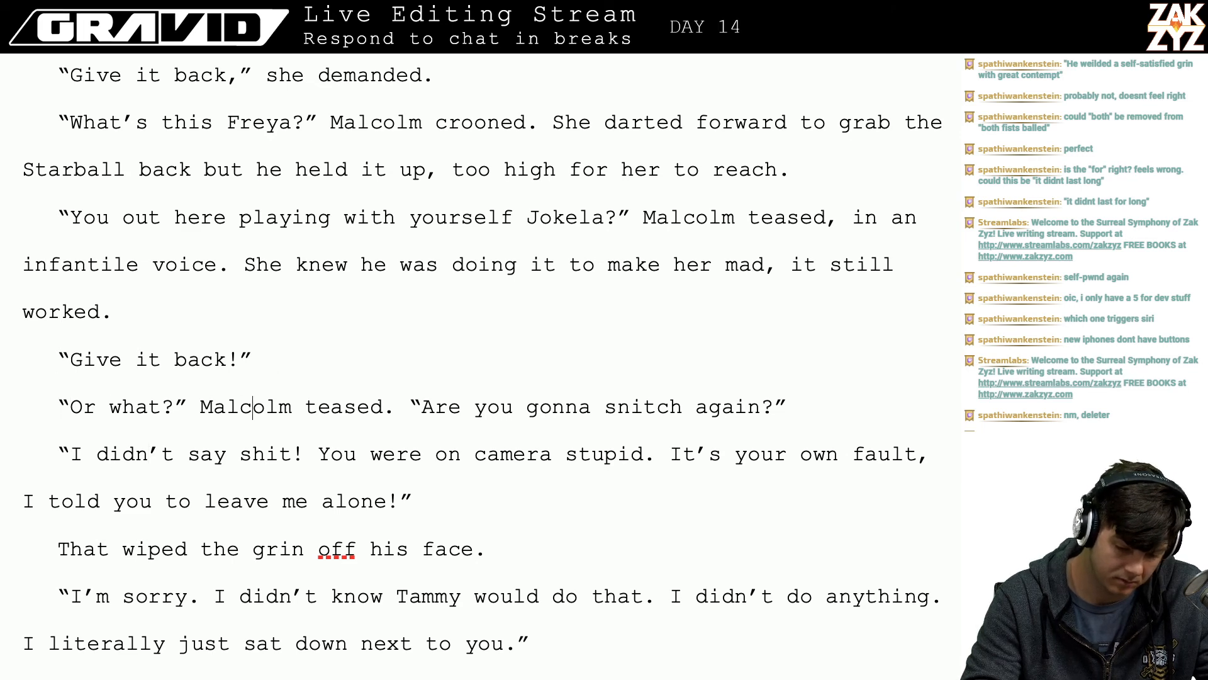
key("Right")
key("Right")
key("Right")
key("Right")
key("Right")
key("Right")
key("Right")
key("Right")
key("Right")
key("Right")
key("Right")
key("Right")
key("Right")
key("Right")
key("Left")
key("BackSpace")
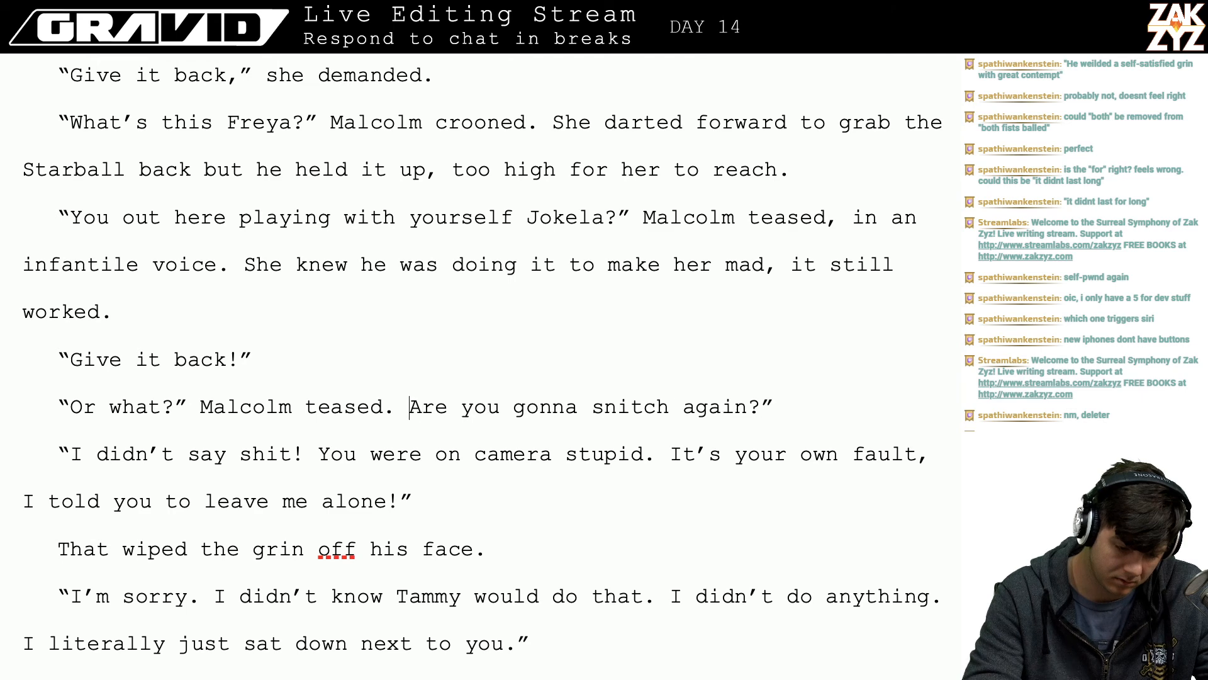
key("BackSpace")
key("BackSpace")
key("BackSpace")
key("BackSpace")
key("BackSpace")
key("BackSpace")
key("BackSpace")
key("BackSpace")
key("BackSpace")
key("BackSpace")
key("BackSpace")
key("BackSpace")
key("BackSpace")
key("BackSpace")
key("BackSpace")
key("BackSpace")
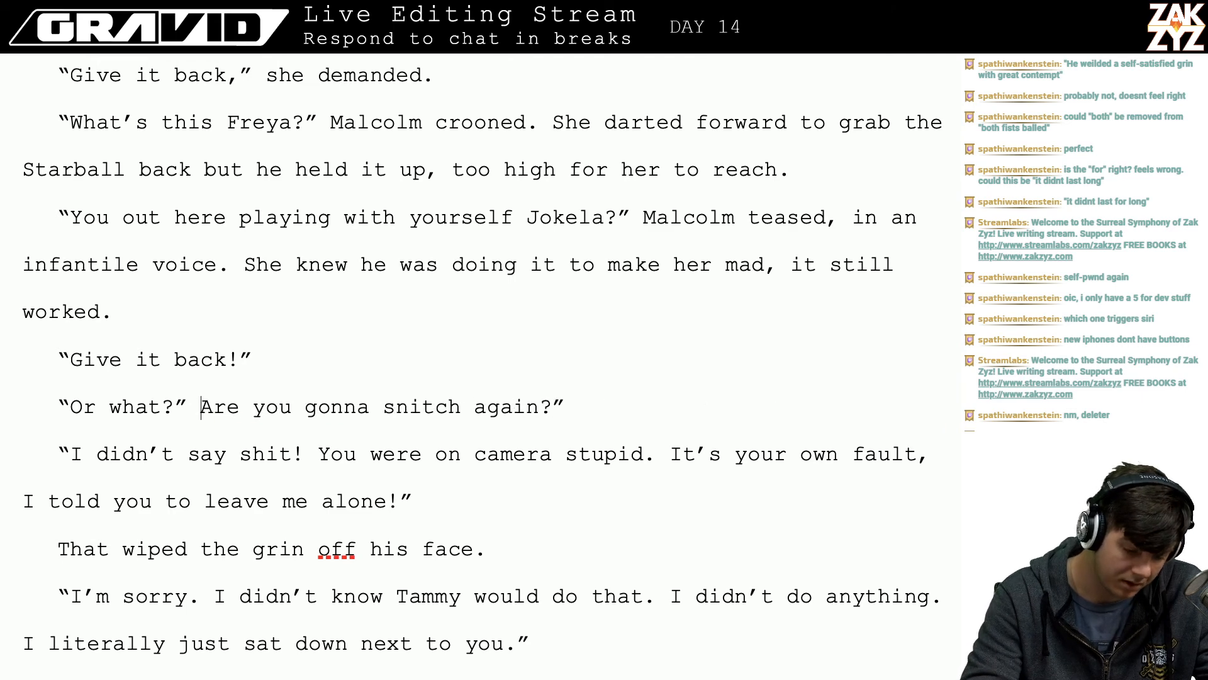
key("BackSpace")
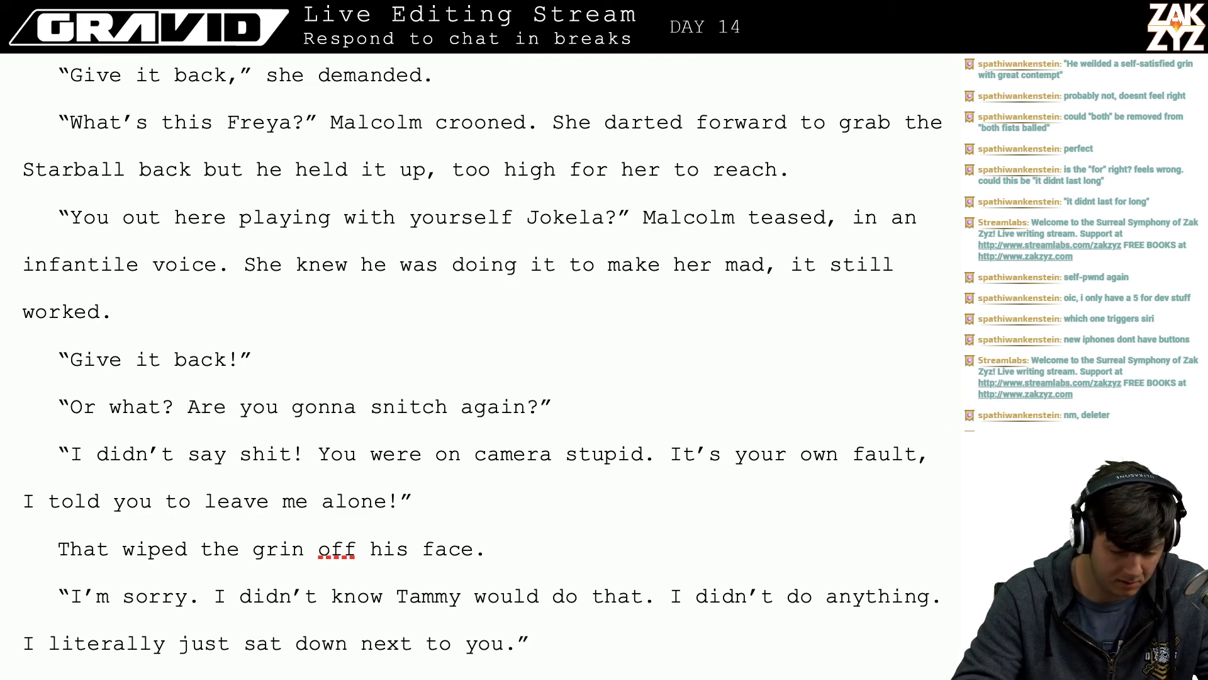
- Insert "on me" before "again" in Malcolm's question about snitching
left_click(448, 407)
type("on m ")
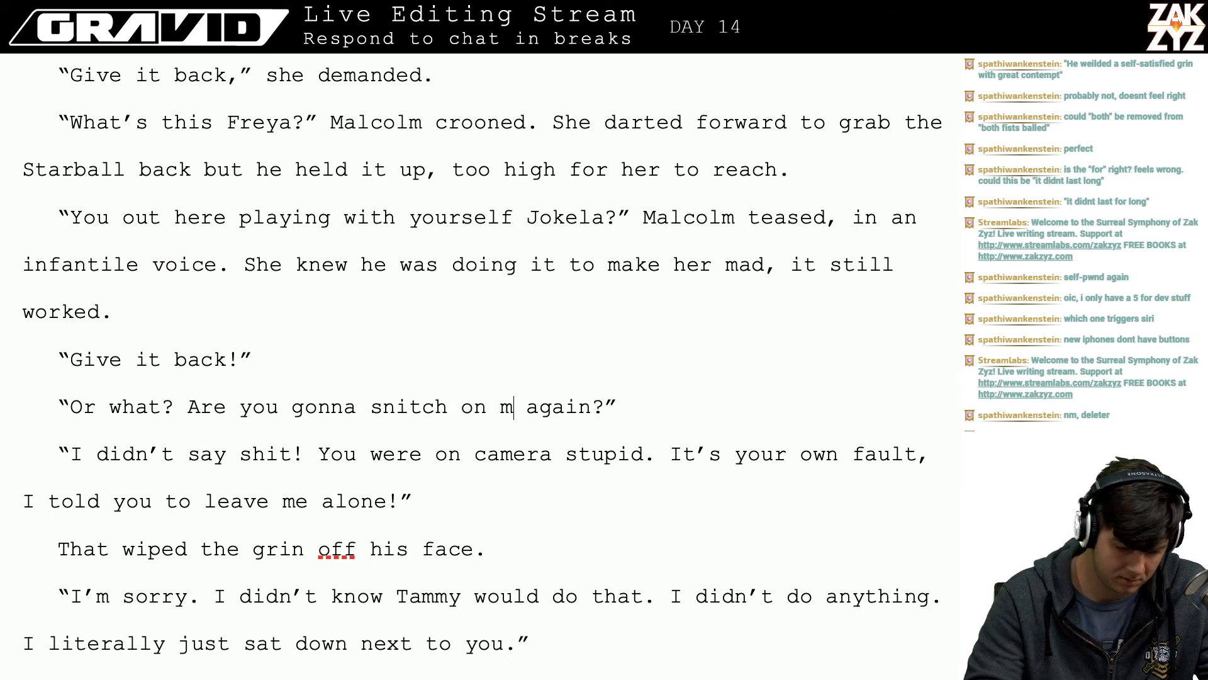
type("e")
key("Down")
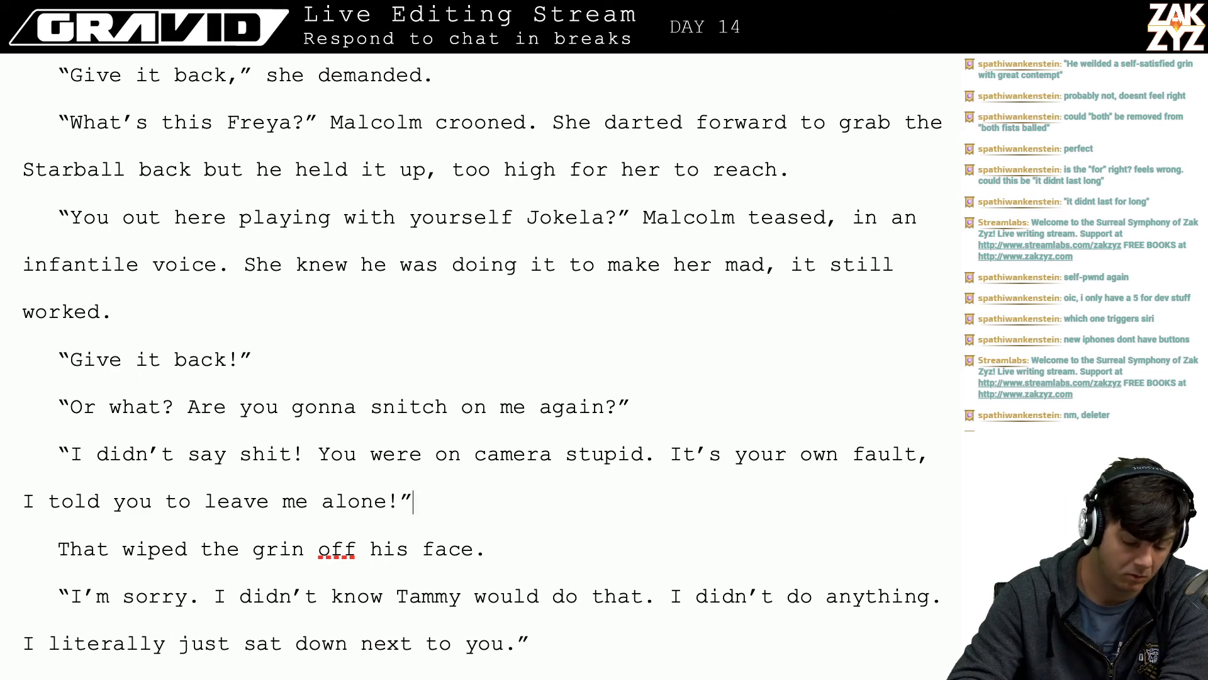
- Replace "I'm sorry." at the start of Malcolm's reply with "That wasn't my fault."
scroll(467, 541, "down", 3)
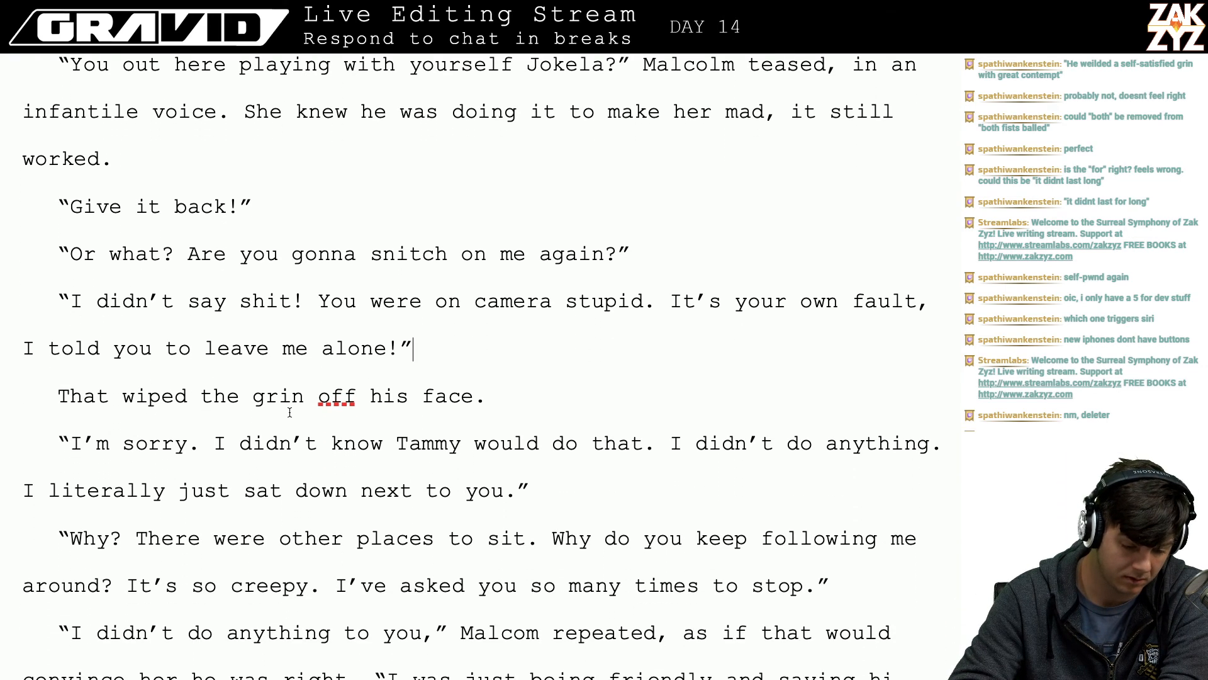
scroll(270, 452, "down", 1)
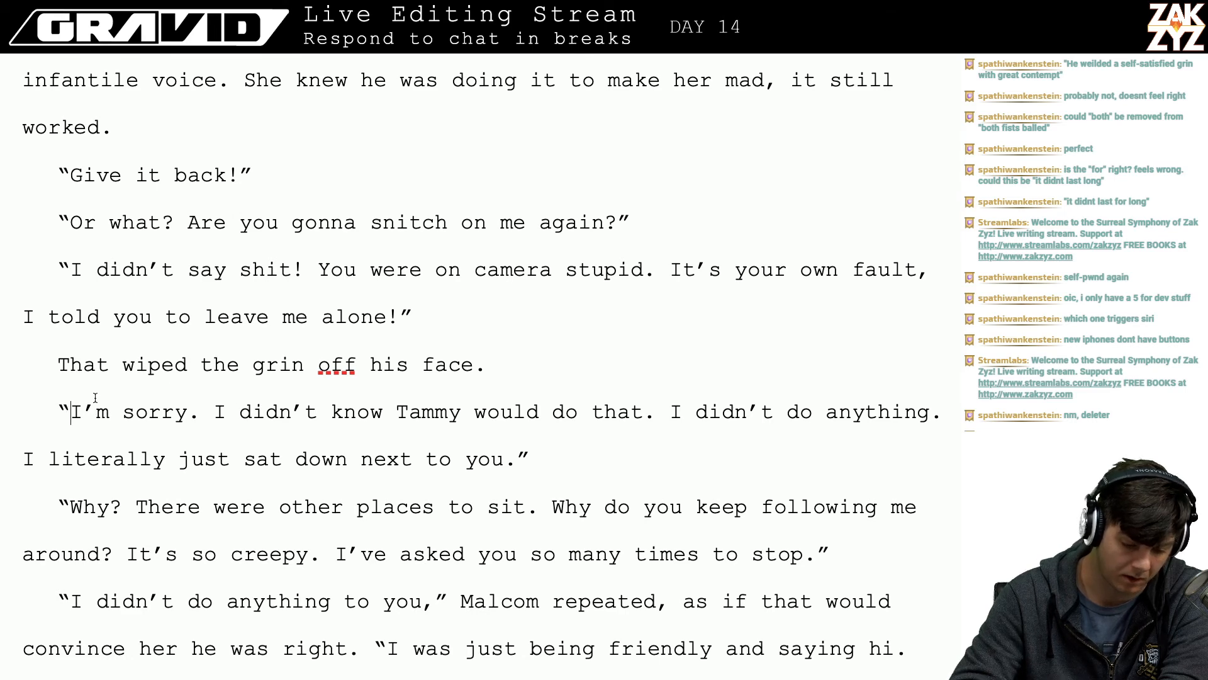
right_click(197, 429)
left_click(176, 415)
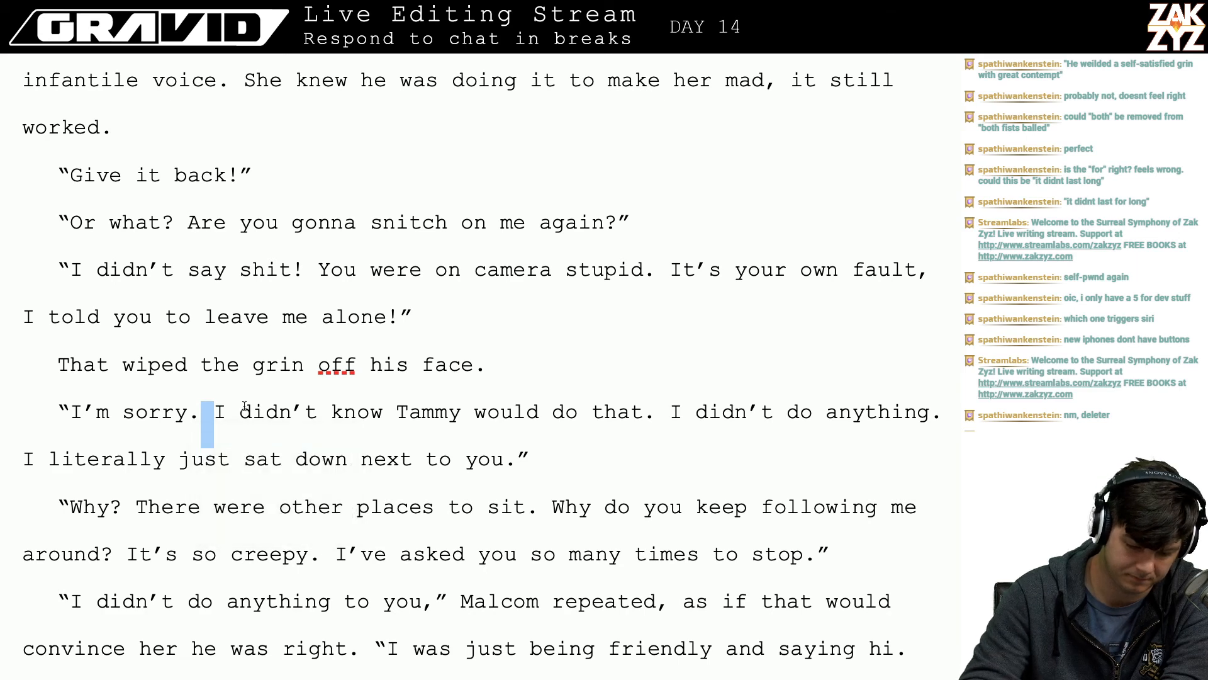
key("BackSpace")
key("BackSpace")
key("BackSpace")
key("BackSpace")
key("BackSpace")
key("BackSpace")
key("BackSpace")
key("BackSpace")
key("BackSpace")
key("BackSpace")
key("BackSpace")
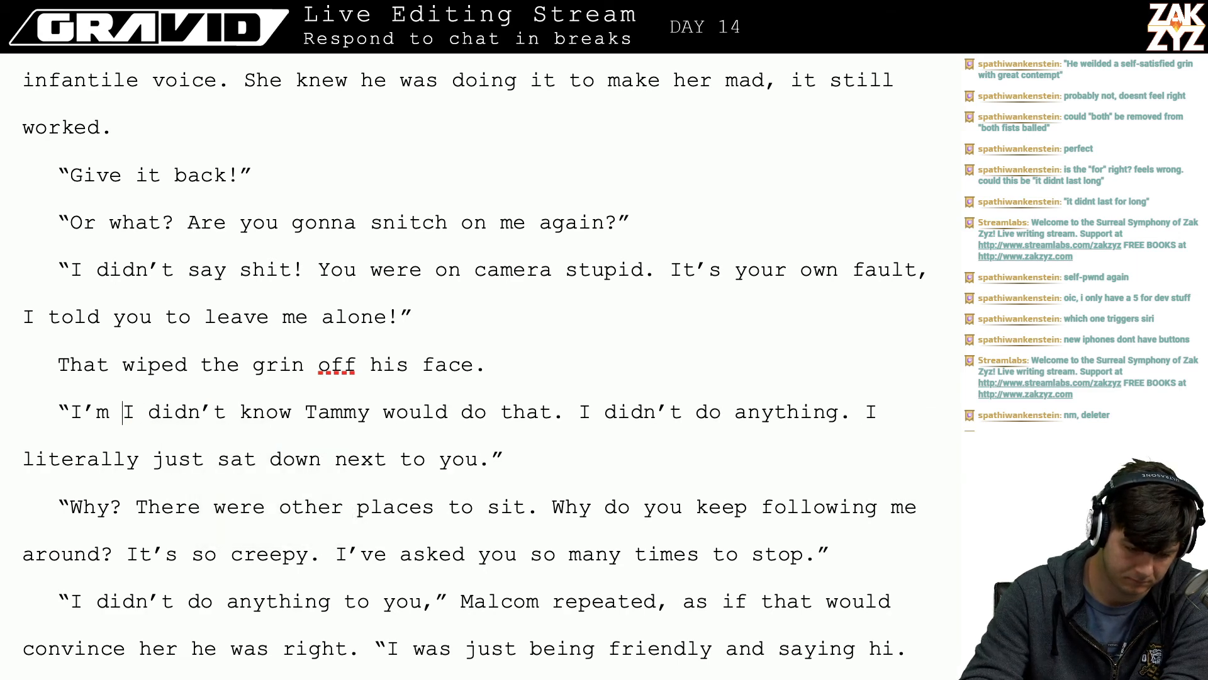
type("That wasn't my")
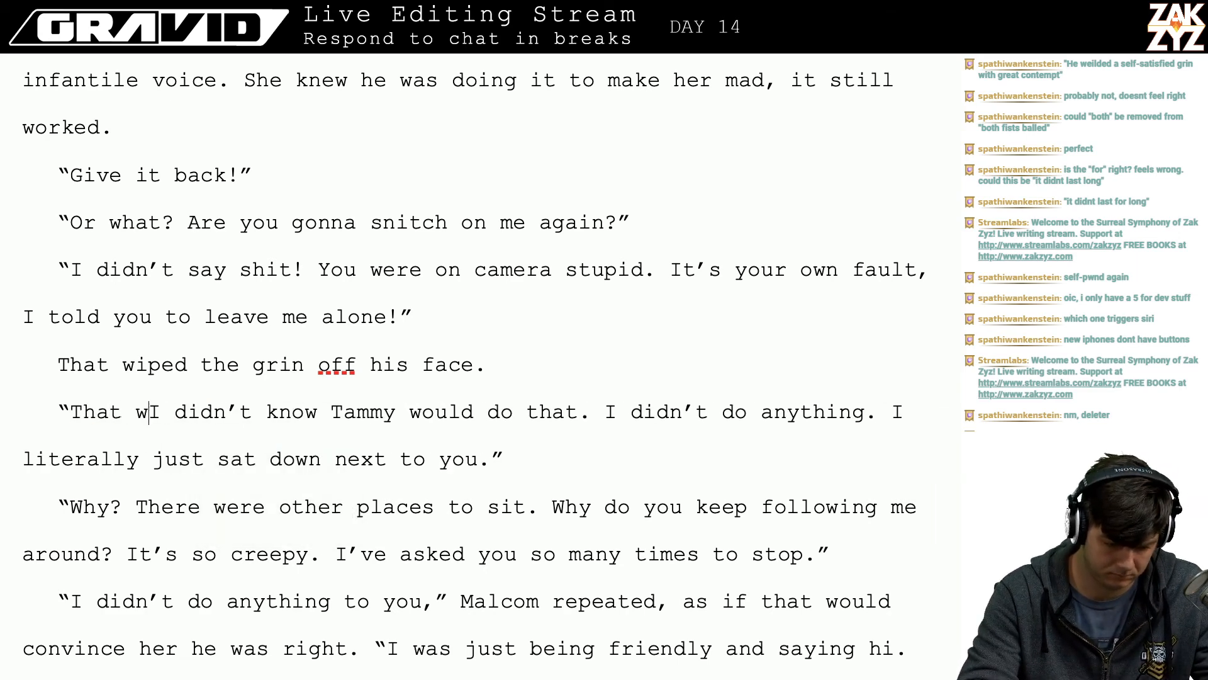
type(" fault.")
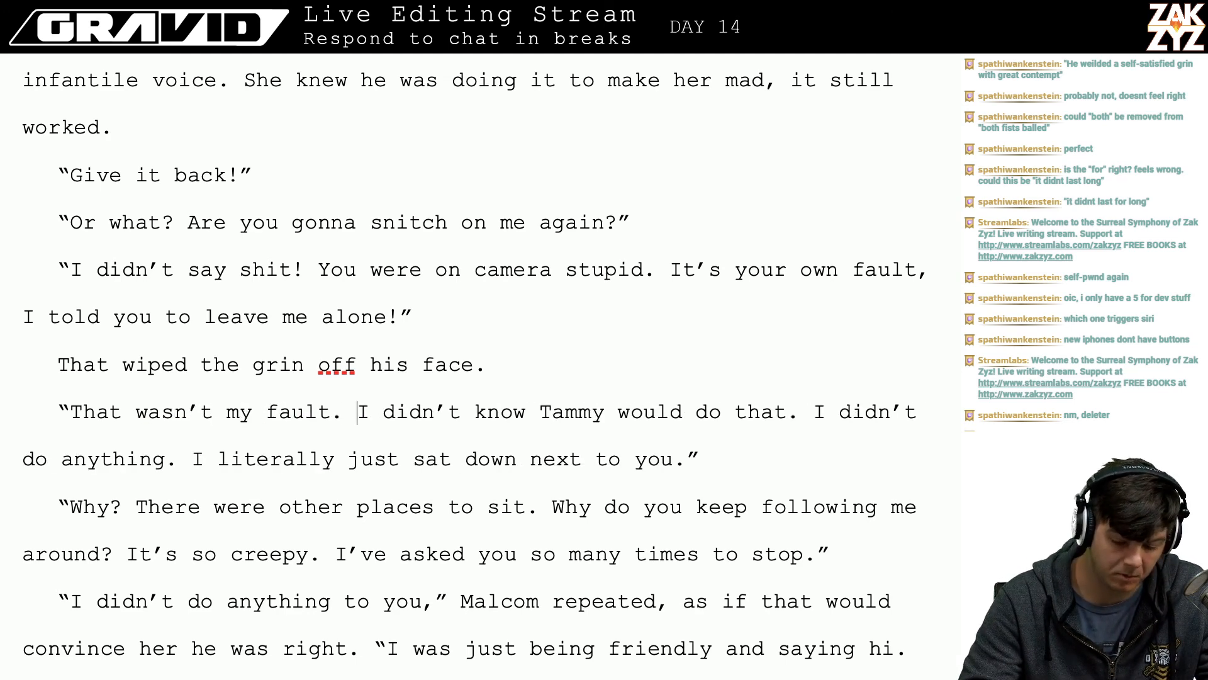
- Break the paragraph after "That wasn't my fault." and continue that line with "I didn't know Tammy would do that"
key("Right")
key("Right")
key("Right")
key("Right")
key("Right")
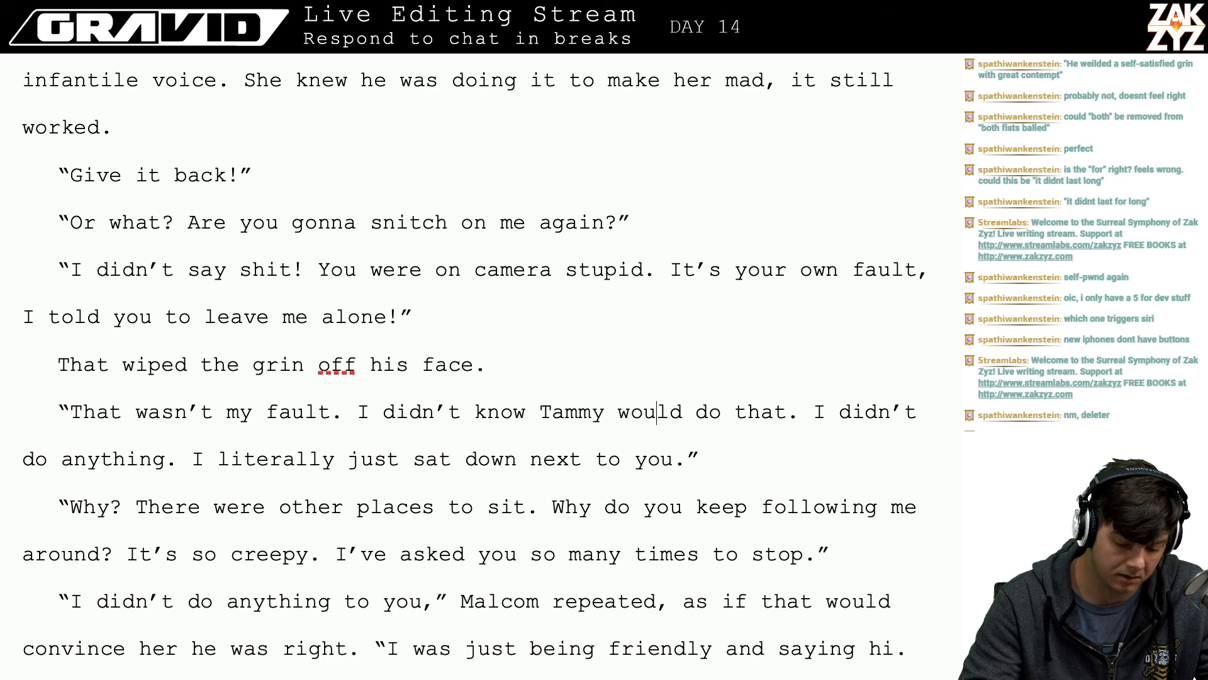
key("Left")
key("Left")
key("Left")
key("Left")
key("Left")
key("Left")
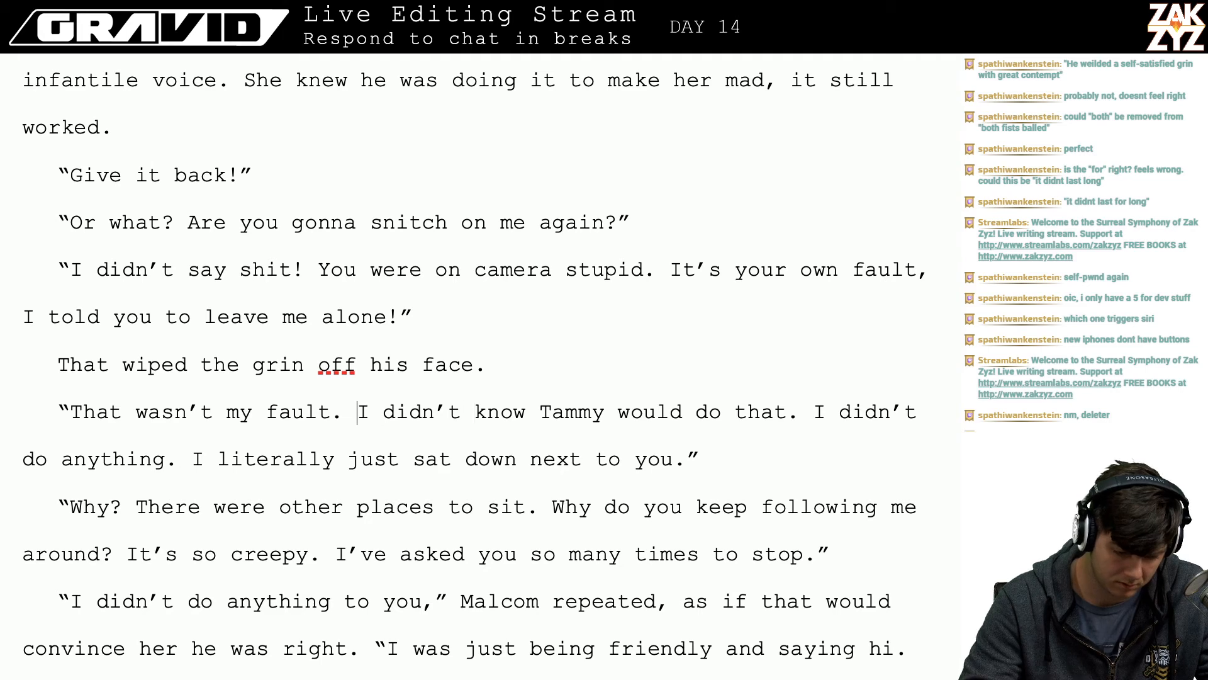
key("Return")
type("I d")
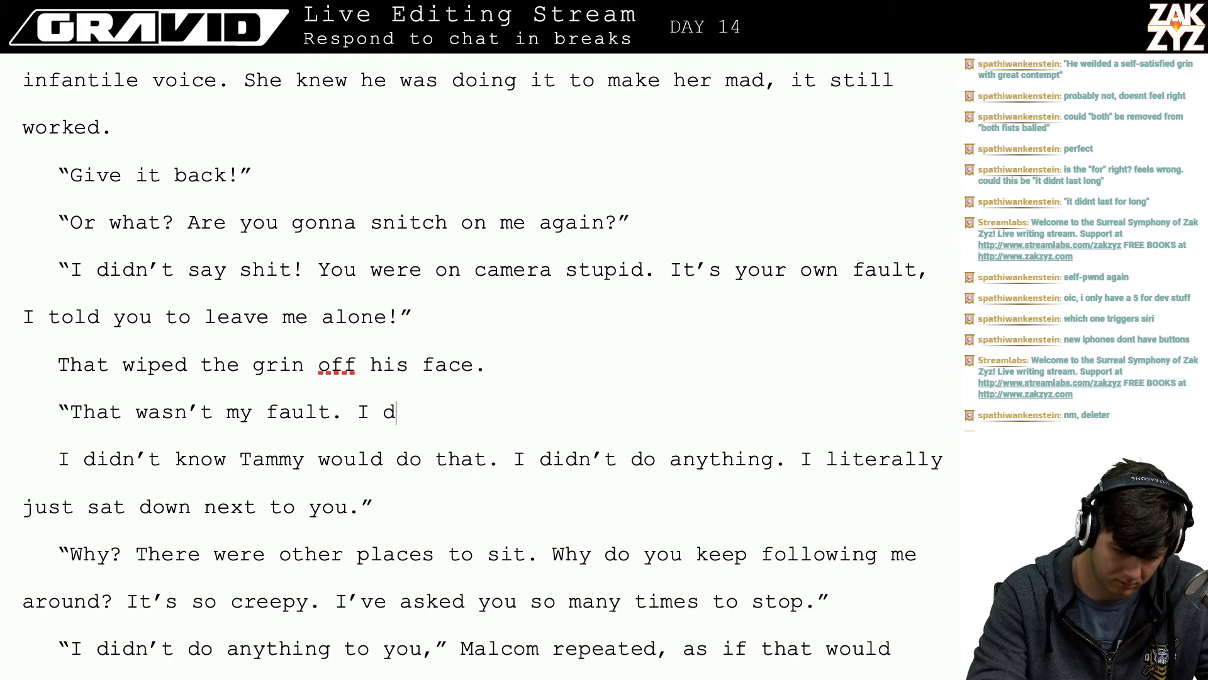
type("idn't know Tammy would d")
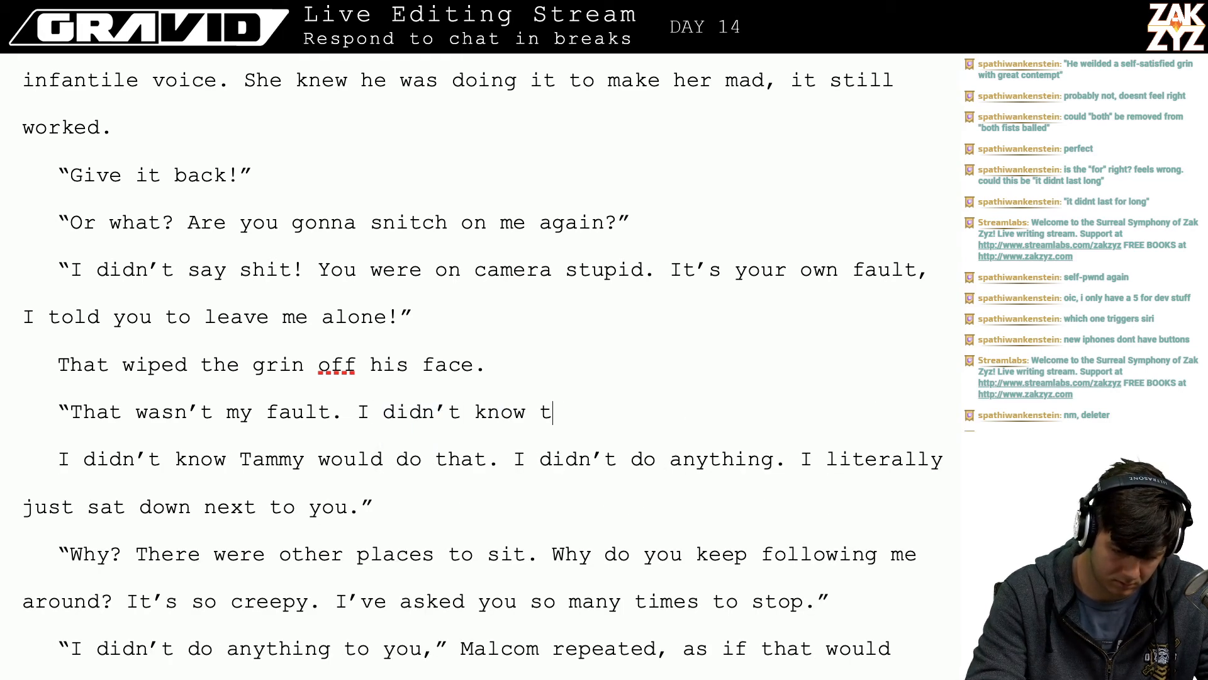
type("o that")
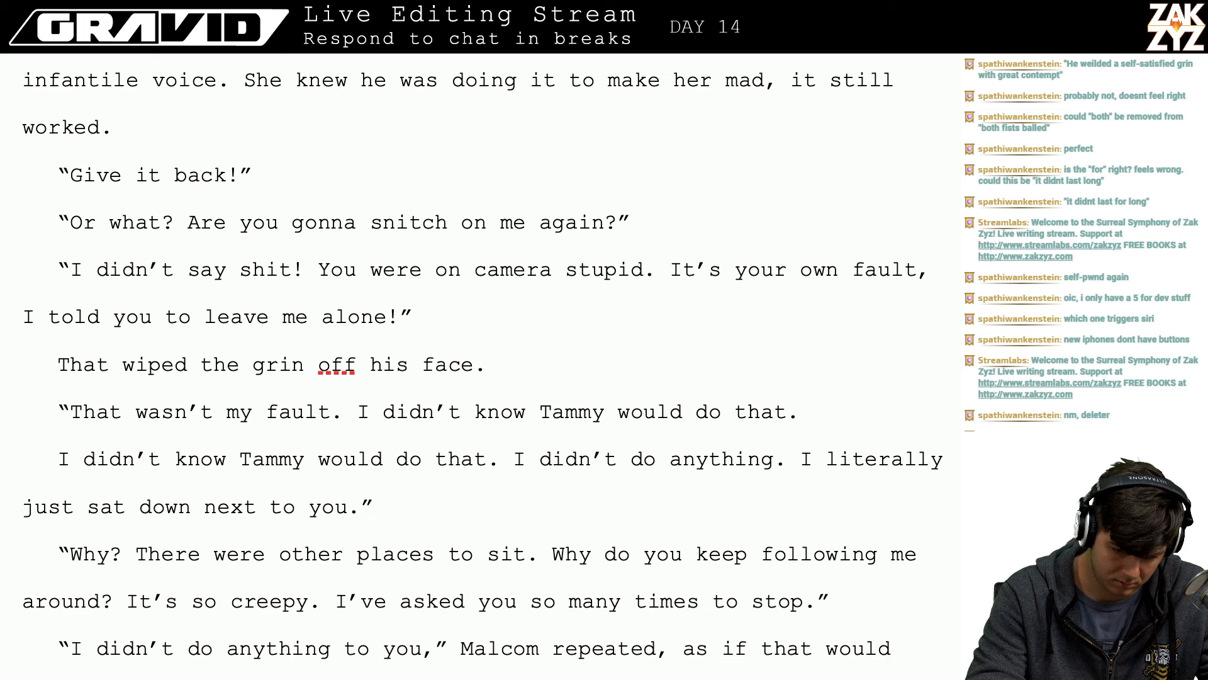
type(".")
key("BackSpace")
key("BackSpace")
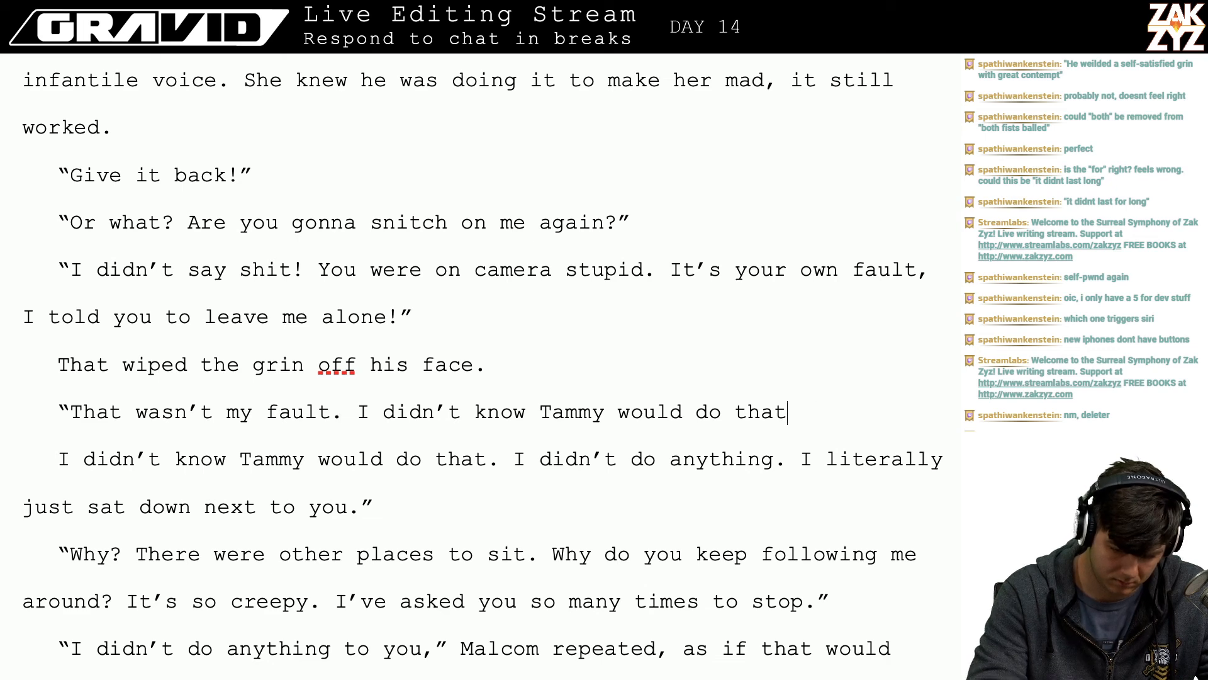
type(", I lit")
key("BackSpace")
key("BackSpace")
key("BackSpace")
key("BackSpace")
key("BackSpace")
key("BackSpace")
key("BackSpace")
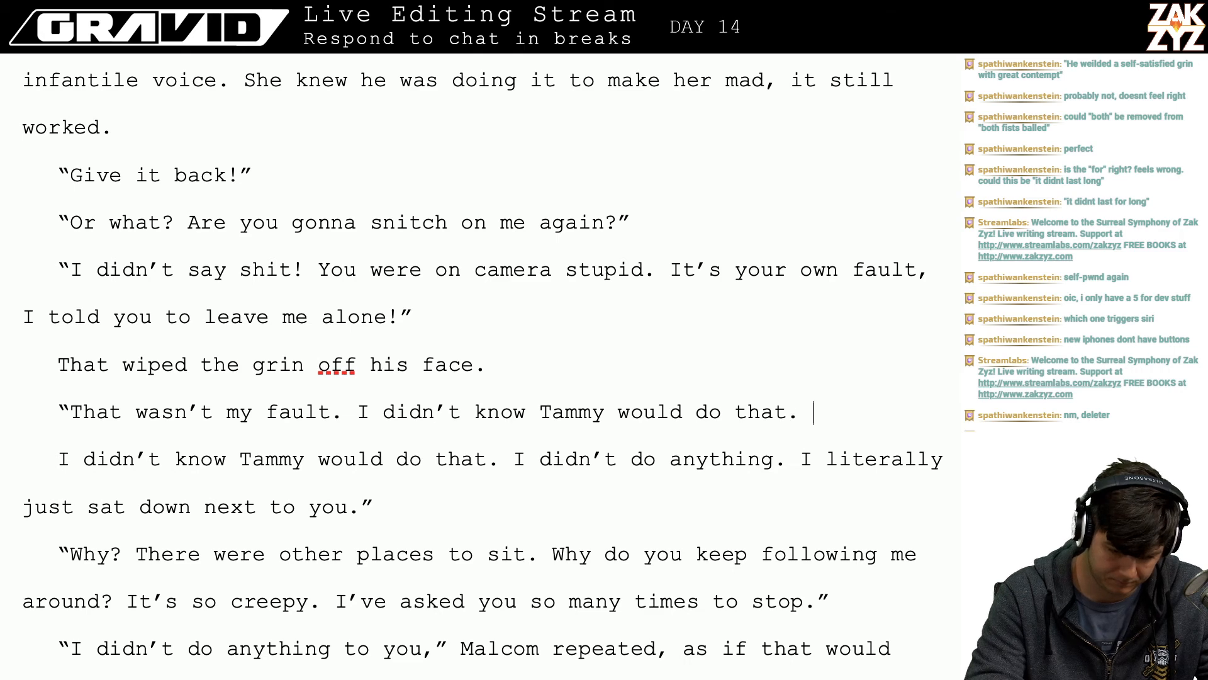
- End the Tammy sentence with a period and begin Malcolm's following sentence with "I literally"
type(". ")
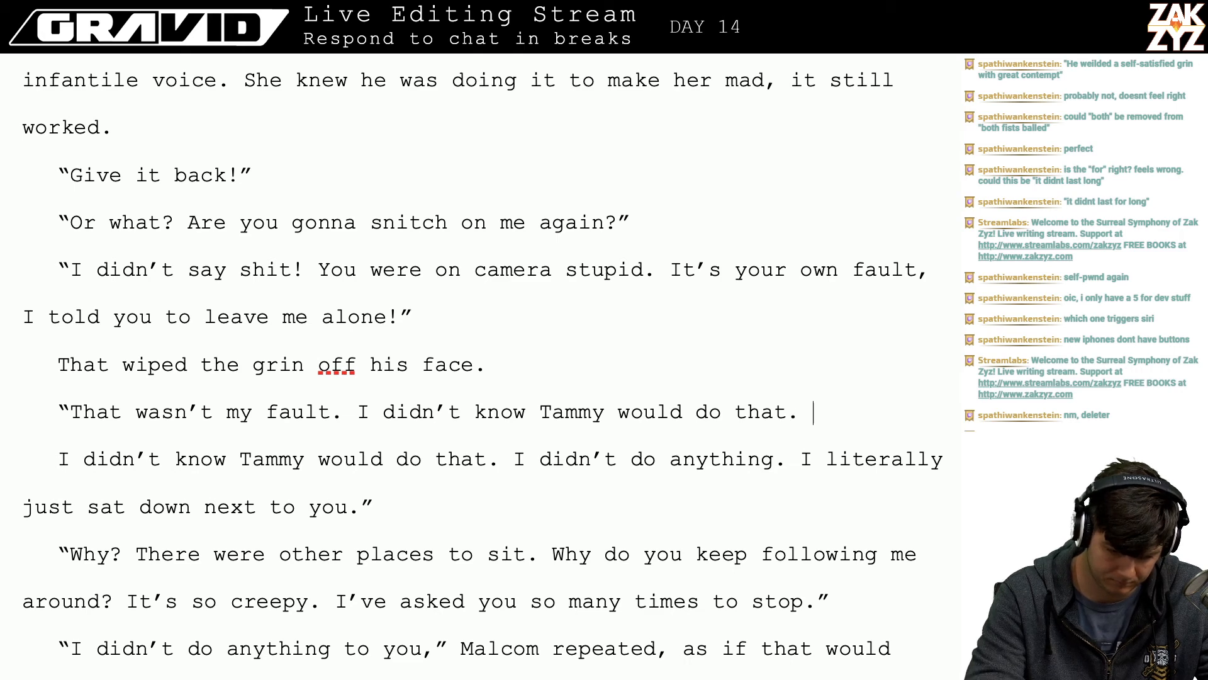
type("I literally")
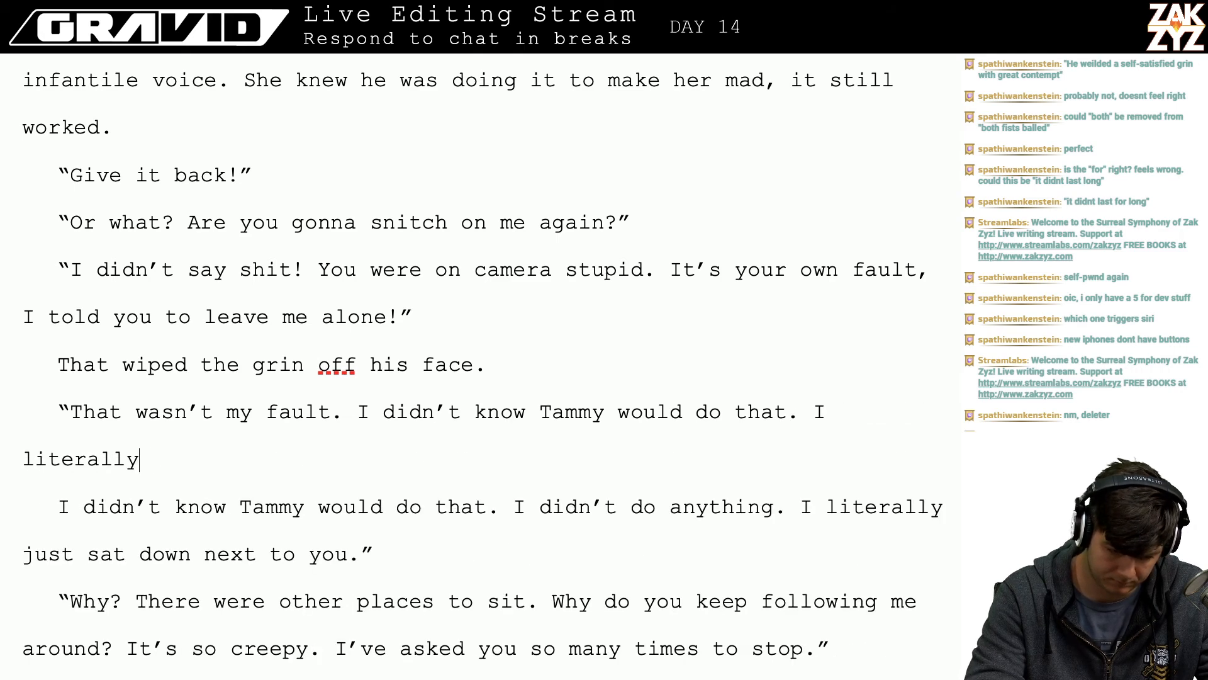
- Delete the unfinished sentence "I literally just sat" from the end of the paragraph beginning "That wasn't my fault"
type(" just sat")
key("BackSpace")
key("BackSpace")
key("BackSpace")
key("BackSpace")
key("BackSpace")
key("BackSpace")
key("BackSpace")
key("BackSpace")
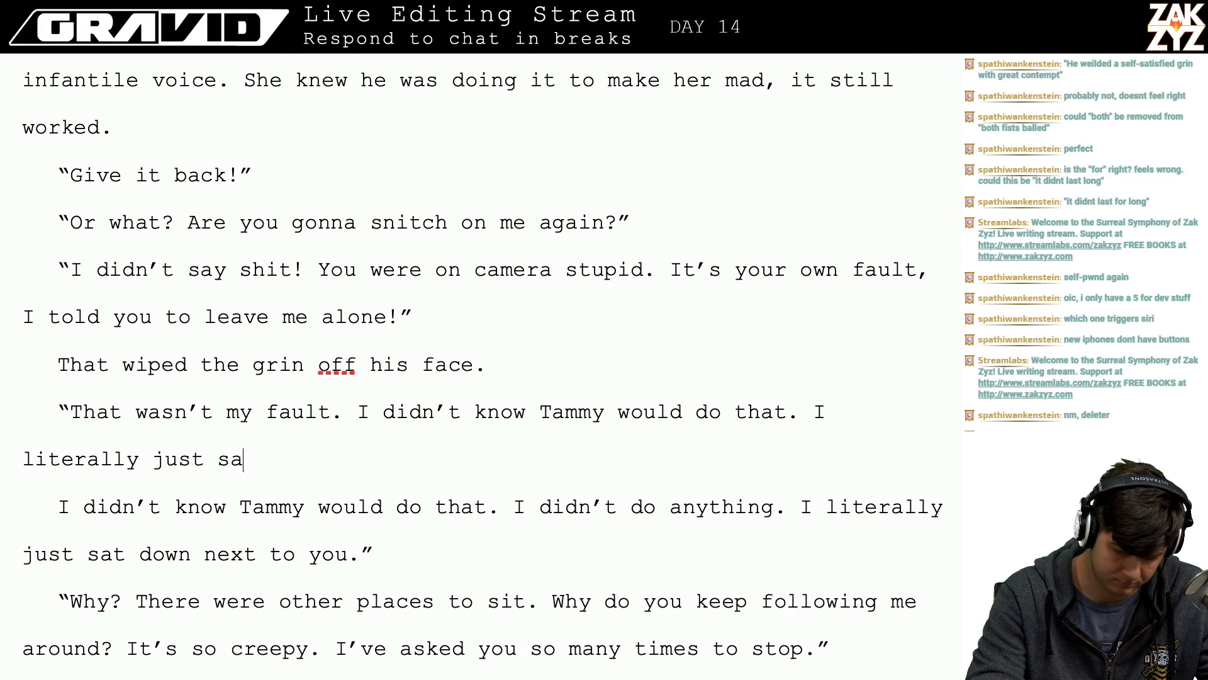
key("BackSpace")
key("BackSpace")
key("BackSpace")
key("BackSpace")
key("BackSpace")
key("BackSpace")
key("BackSpace")
key("BackSpace")
key("BackSpace")
key("BackSpace")
key("BackSpace")
key("BackSpace")
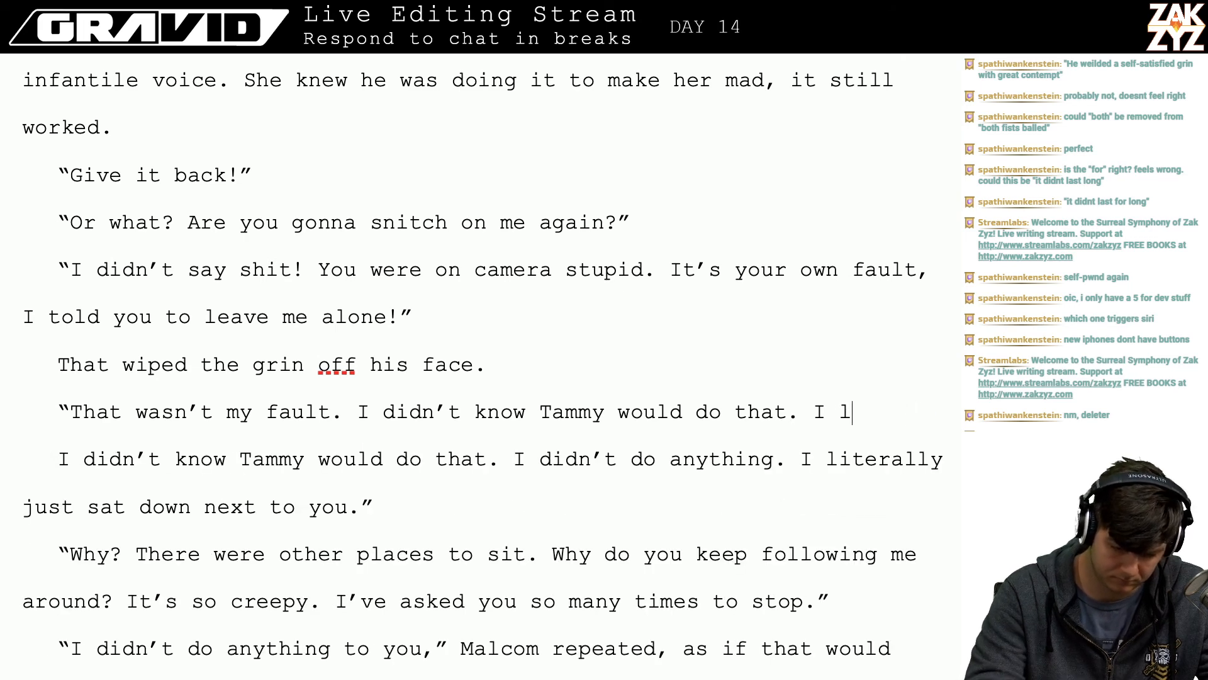
- Insert "shit wasn't my fault, I didn't even do anything." after the opening word "That" in the reply
key("Home")
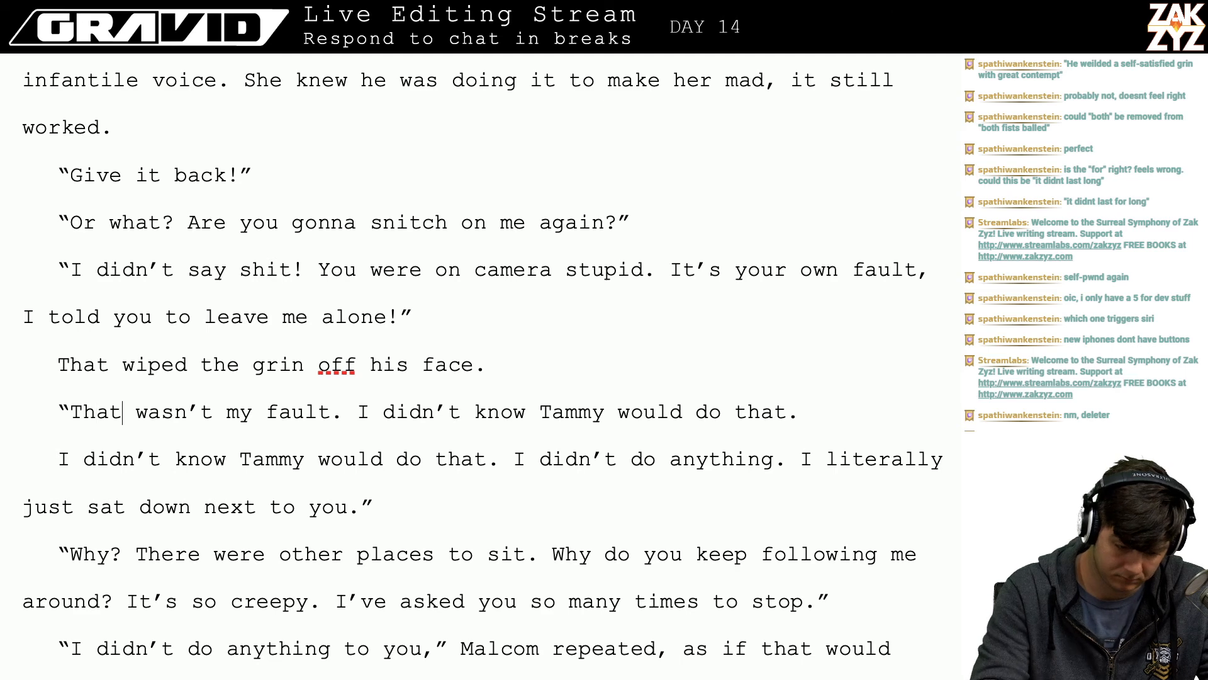
type("shit wasn't my ")
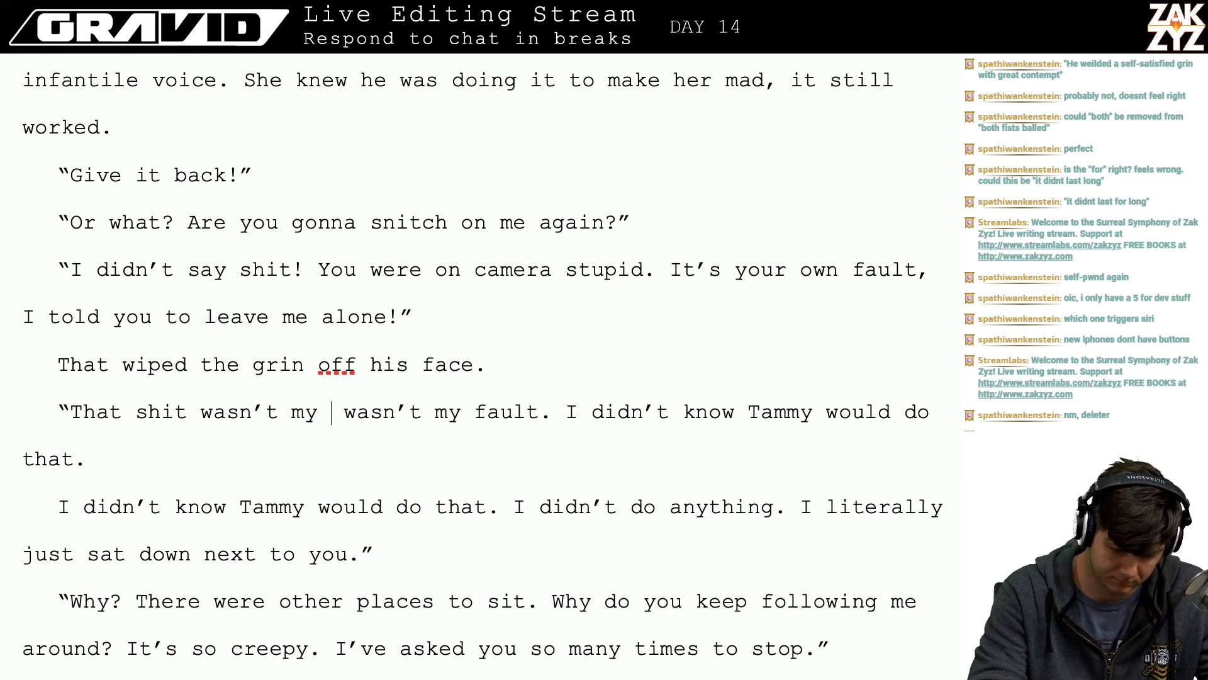
type("fault, I didn")
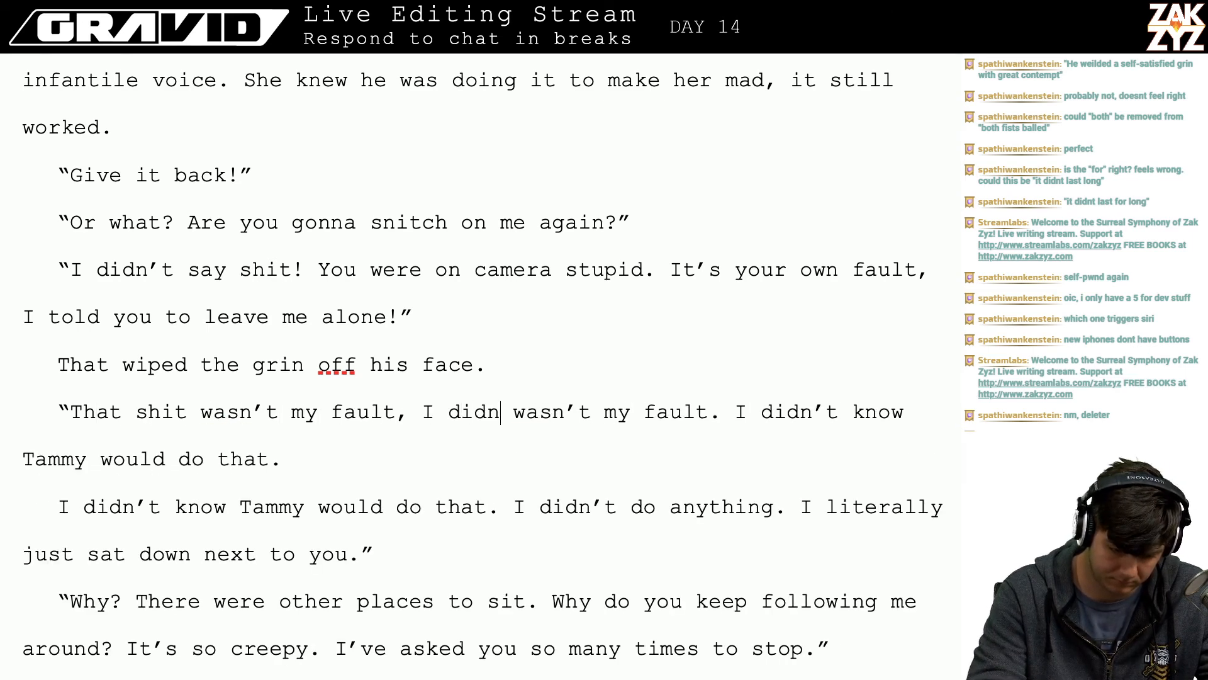
type("'t even do anythin")
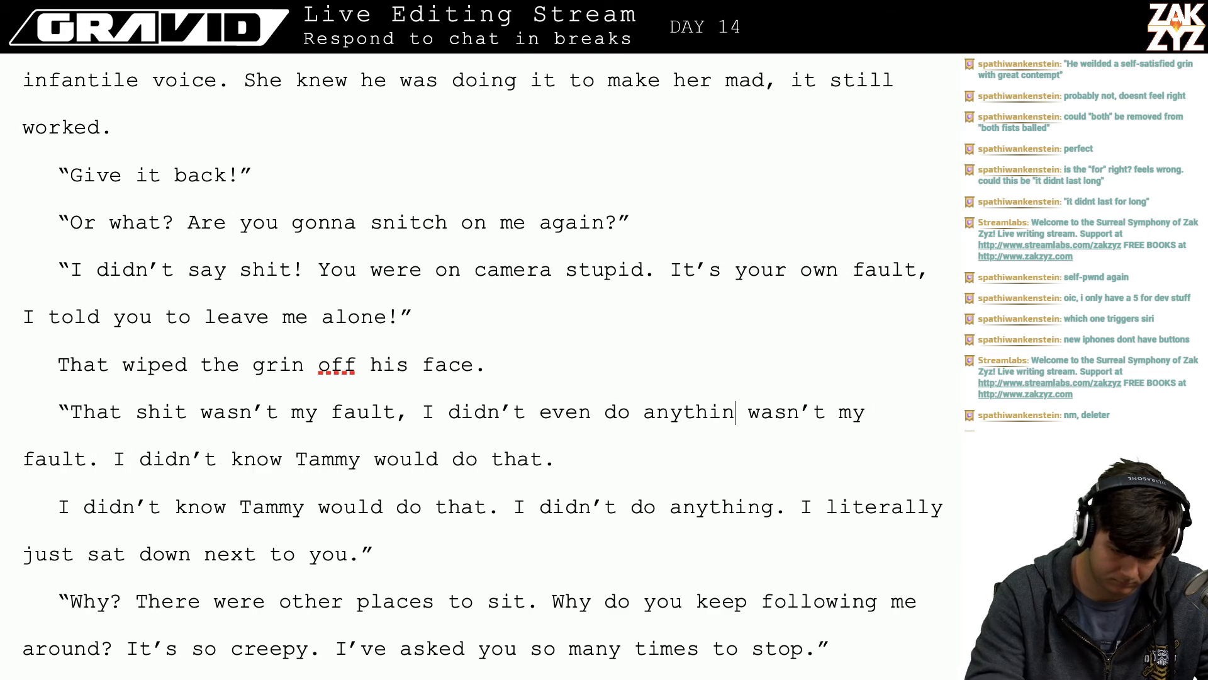
type("g. ")
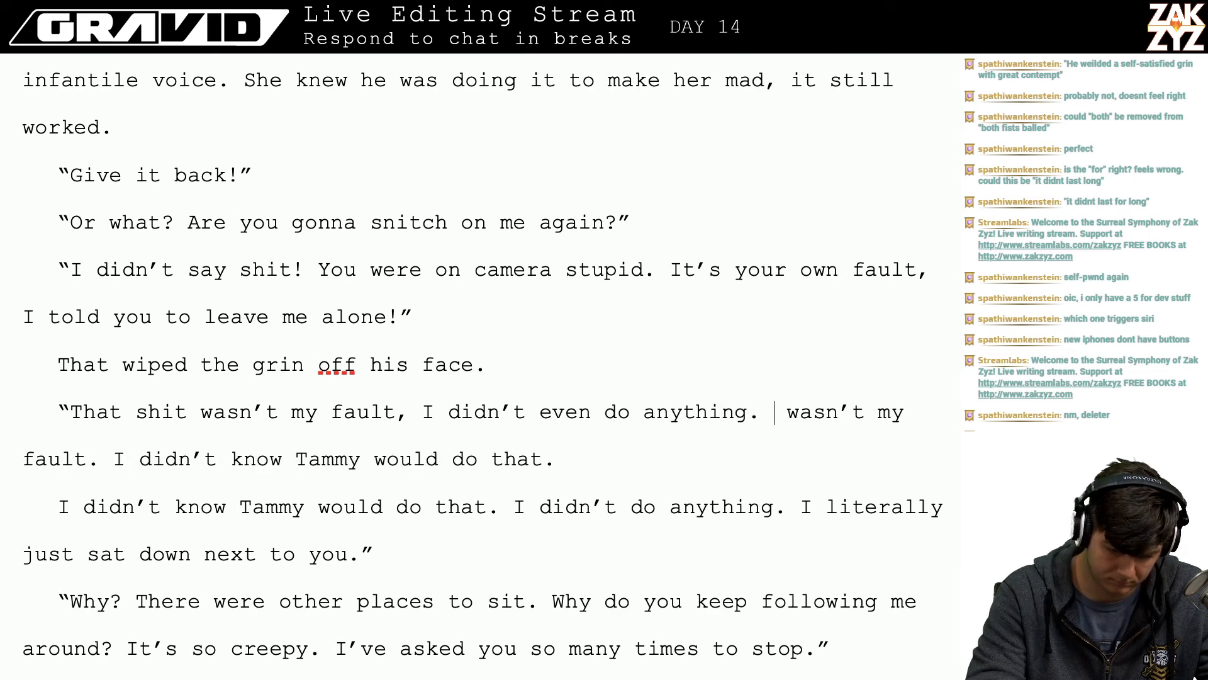
- Continue the reply with the sentence "I literally just sat down next to you."
type("I literally ju")
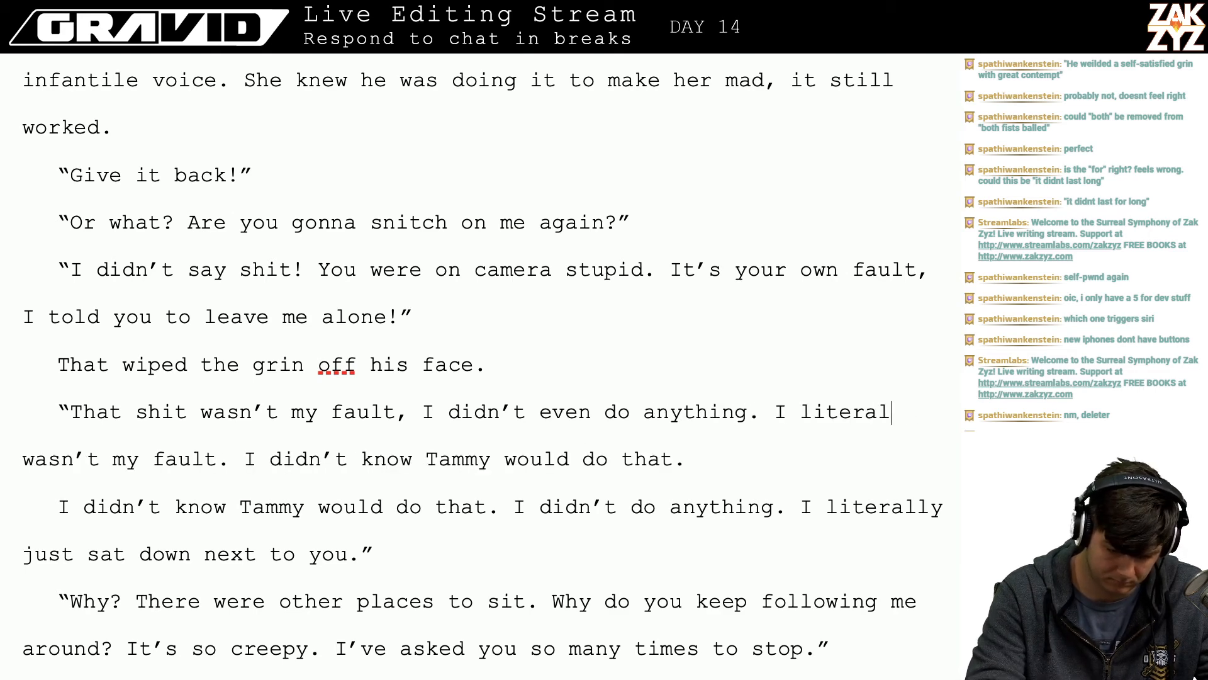
type("st sat dwn")
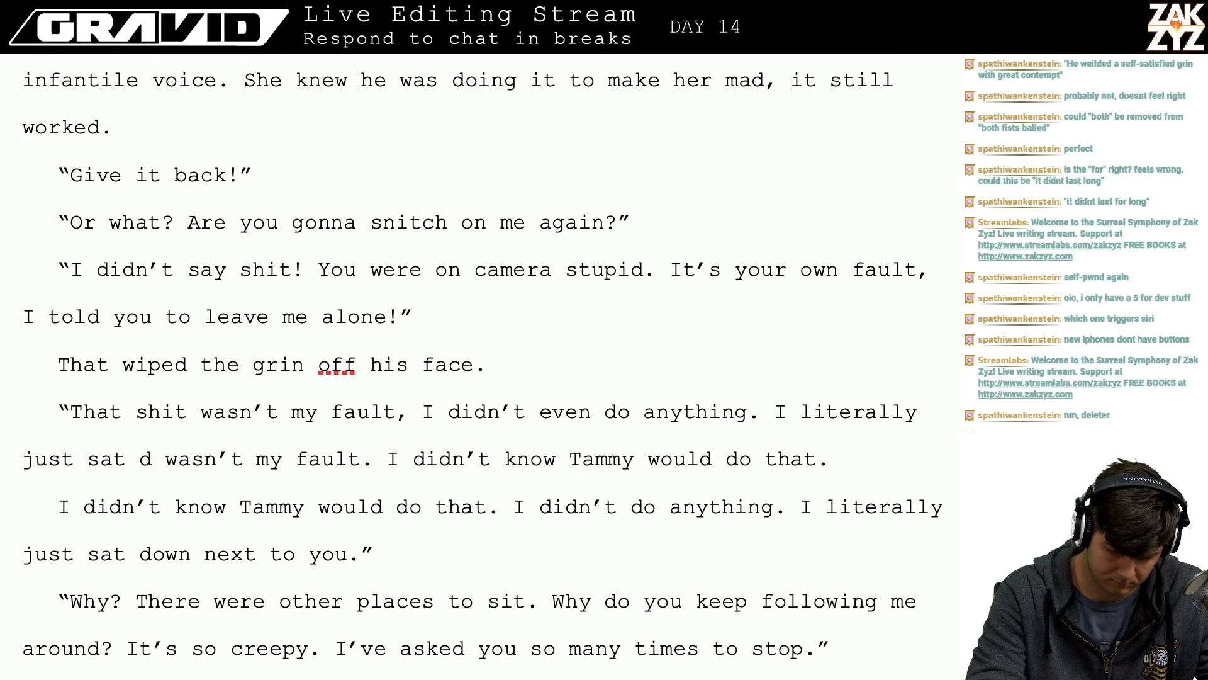
key("BackSpace")
key("BackSpace")
type("own next ")
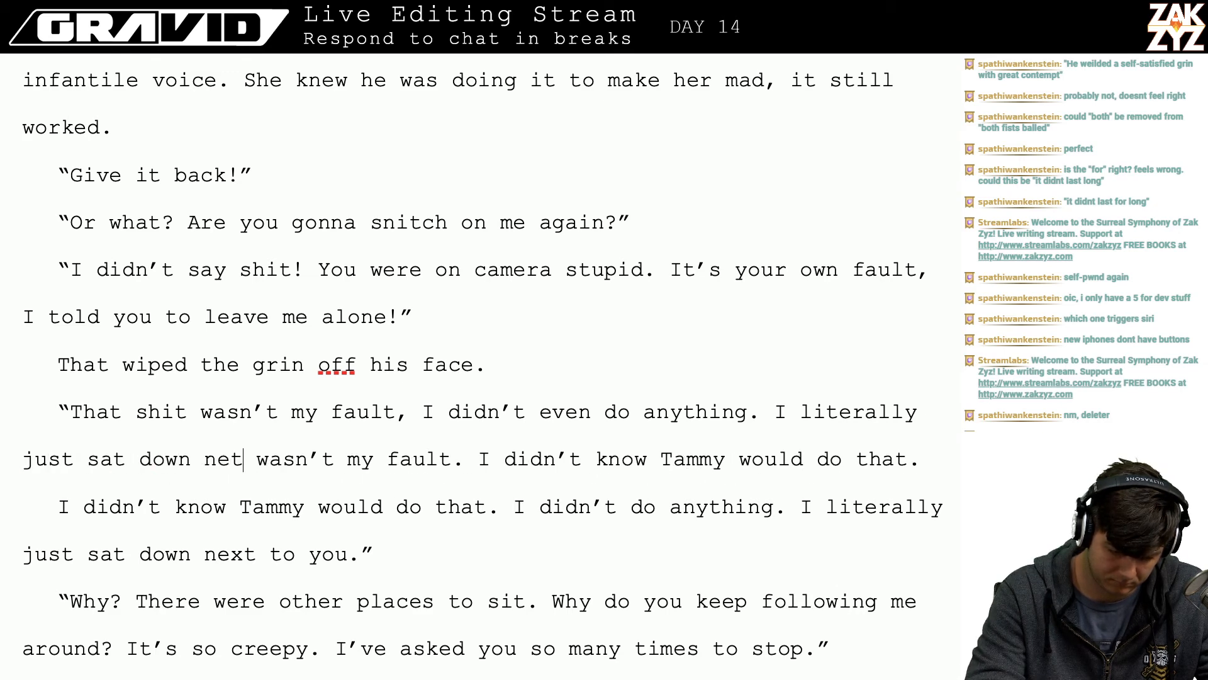
type("to you.")
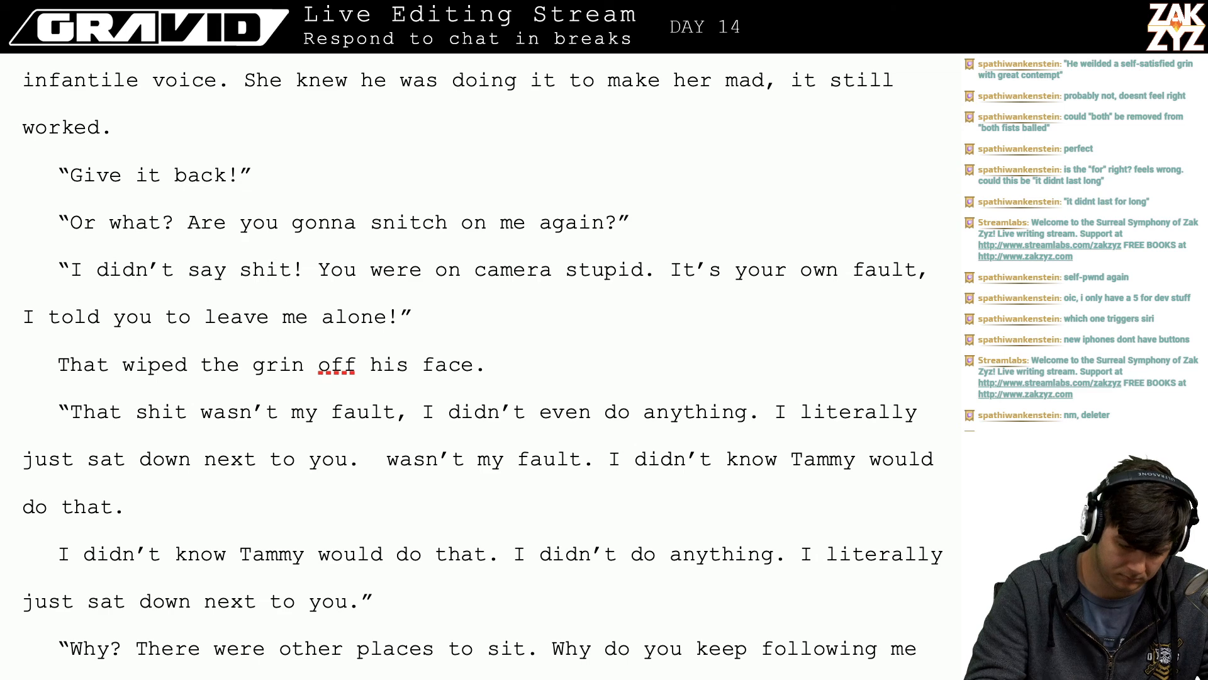
- Replace the leftover old wording after "next to you." with a closing quotation mark
key("ctrl+shift+Down")
key("shift+Left")
type("\"")
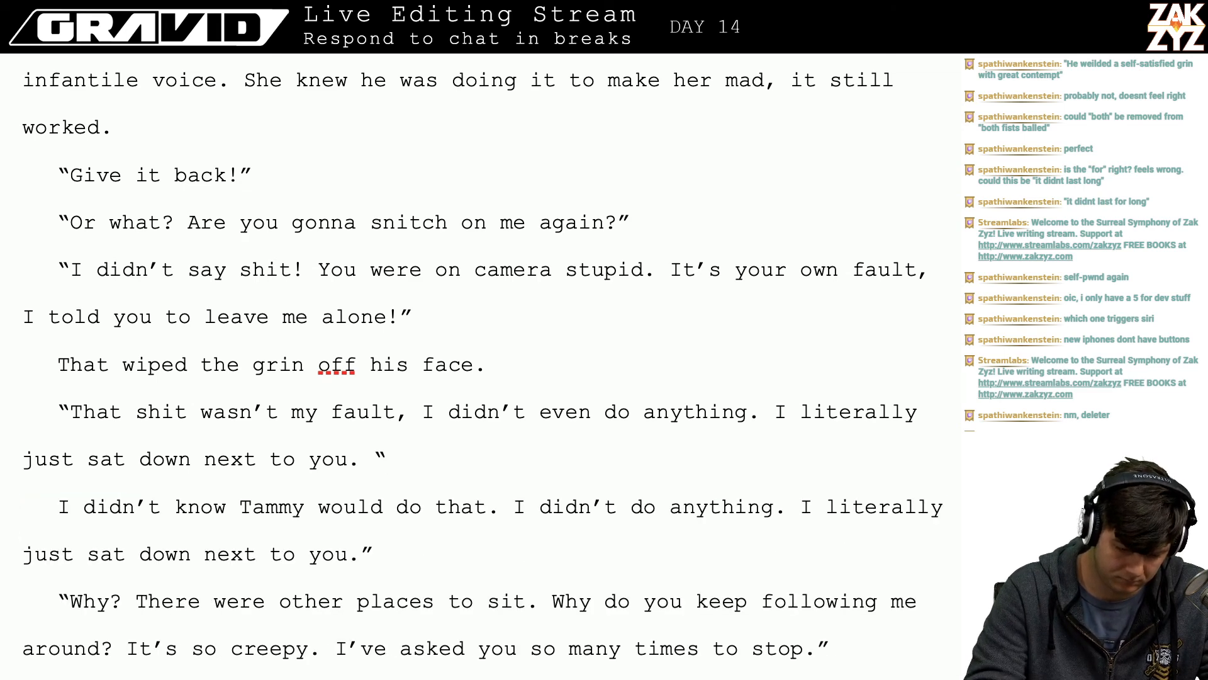
- Delete the redundant old paragraph below the rewritten reply and the space before its closing quotation mark
key("shift+Down")
key("ctrl+shift+Down")
key("BackSpace")
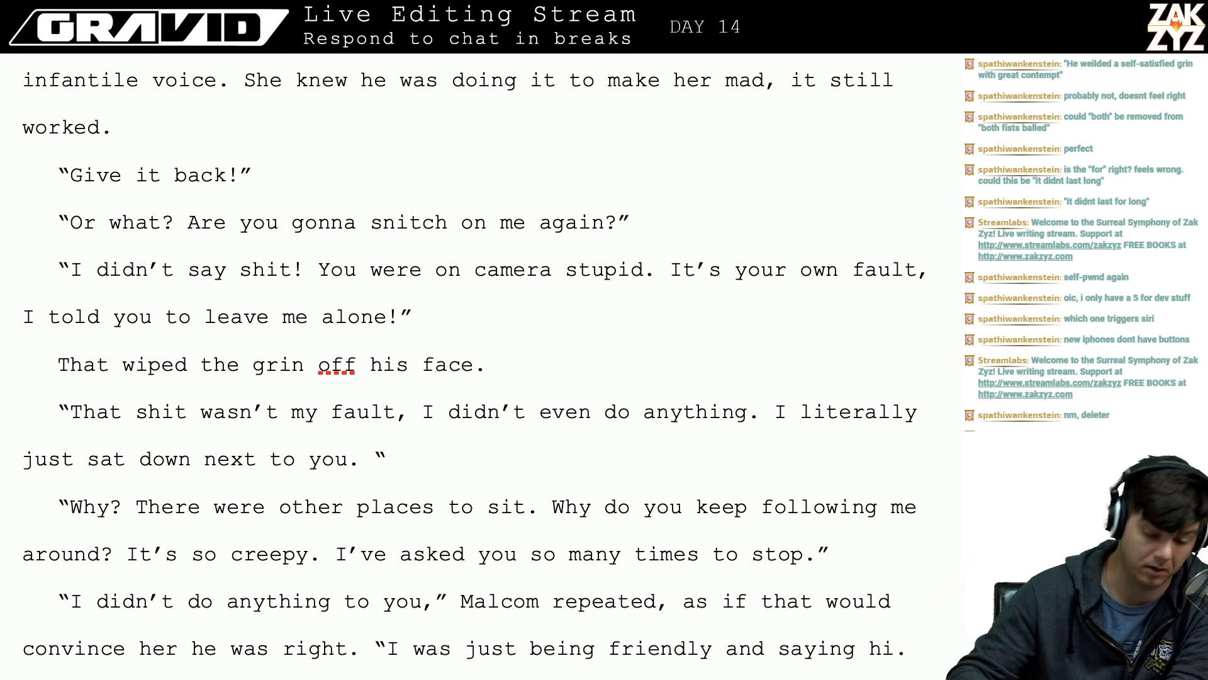
key("BackSpace")
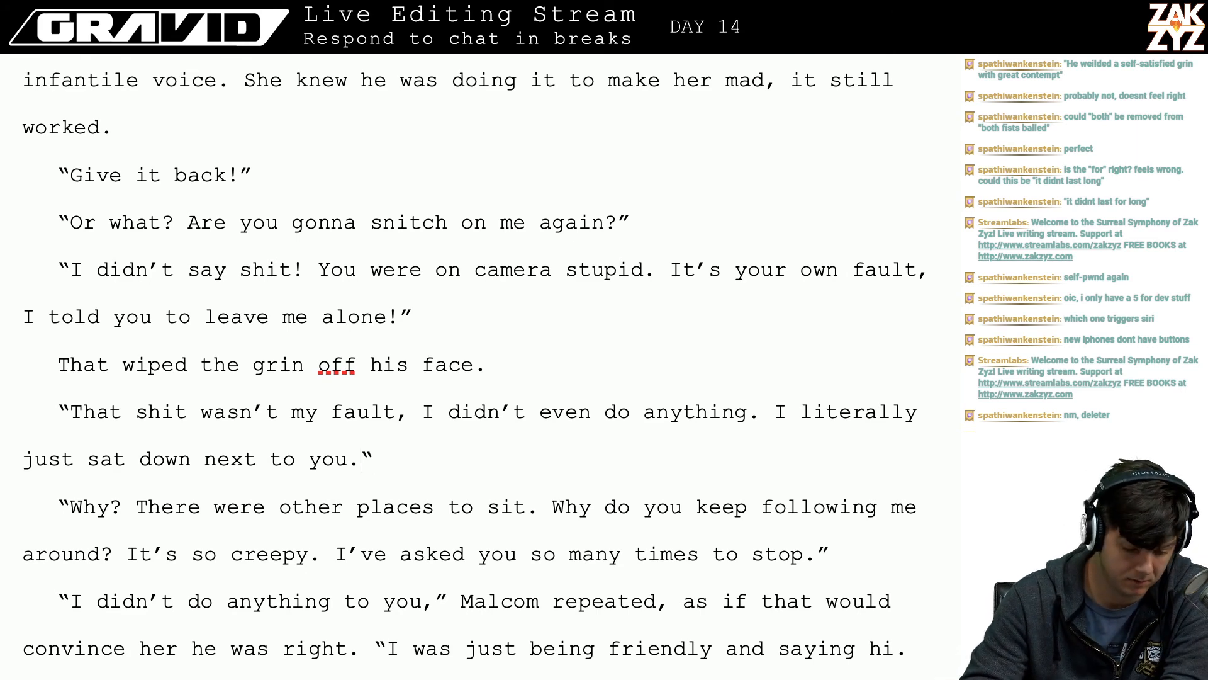
- Read through the argument from "That wiped the grin off his face" down to "hurt him physically"
key("Up")
key("Up")
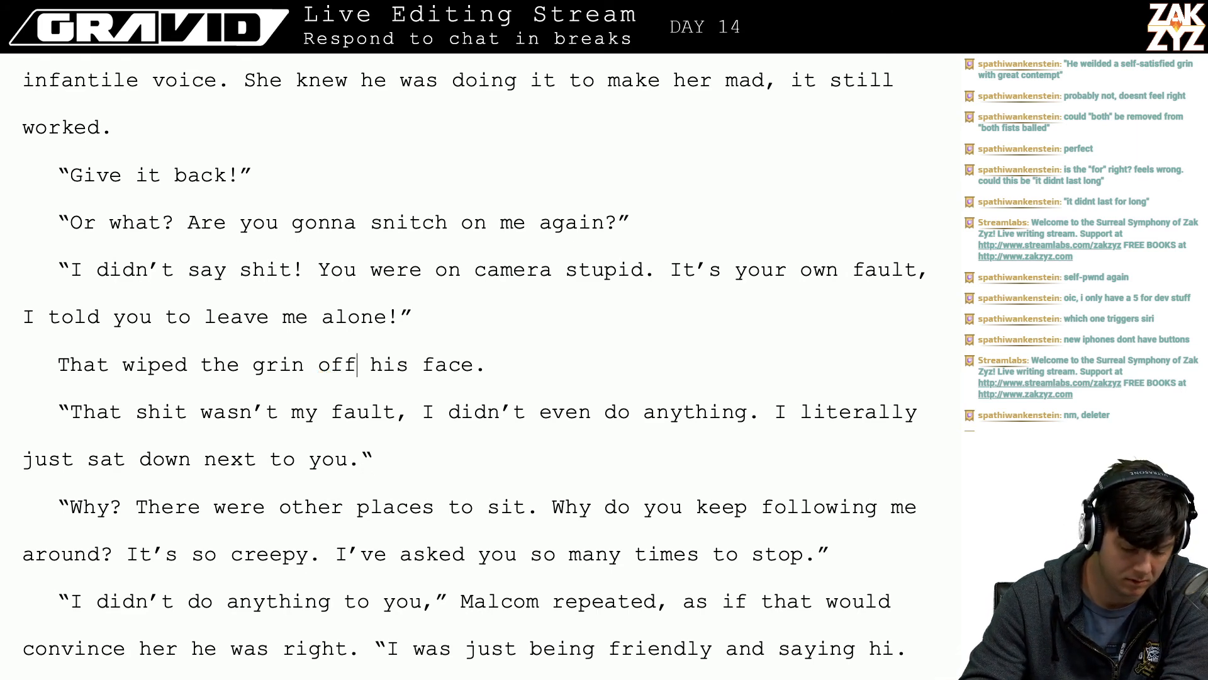
key("Down")
key("Right")
key("Left")
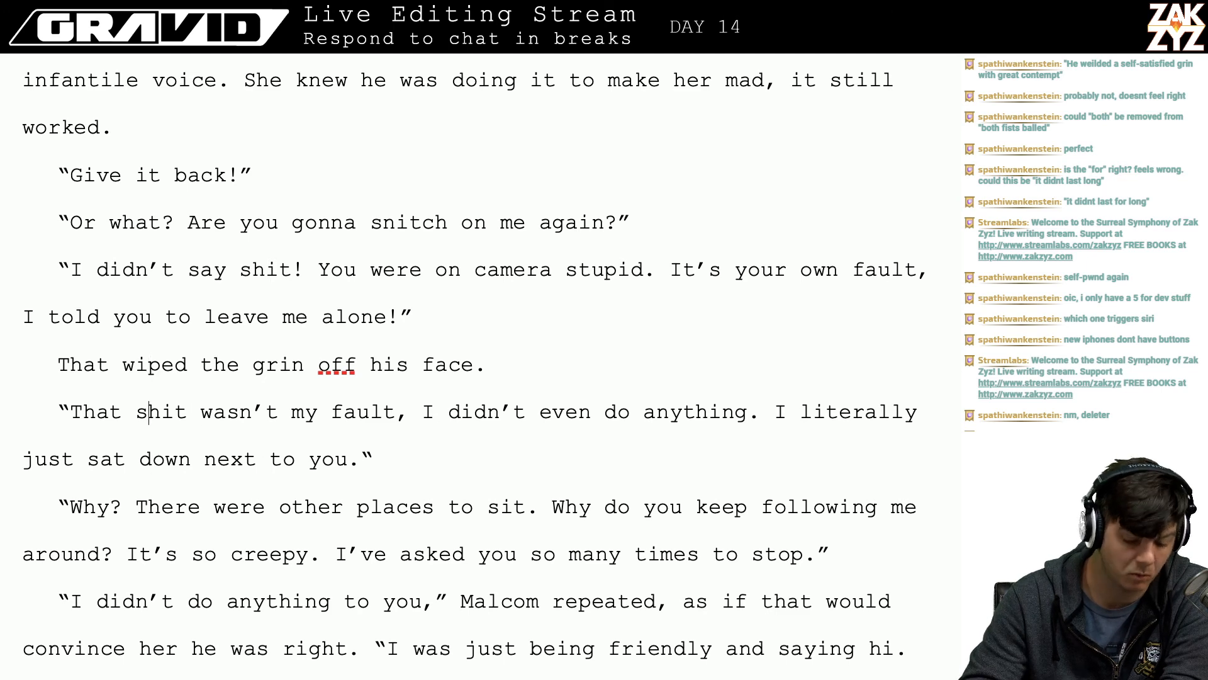
key("Down")
key("Down")
key("Down")
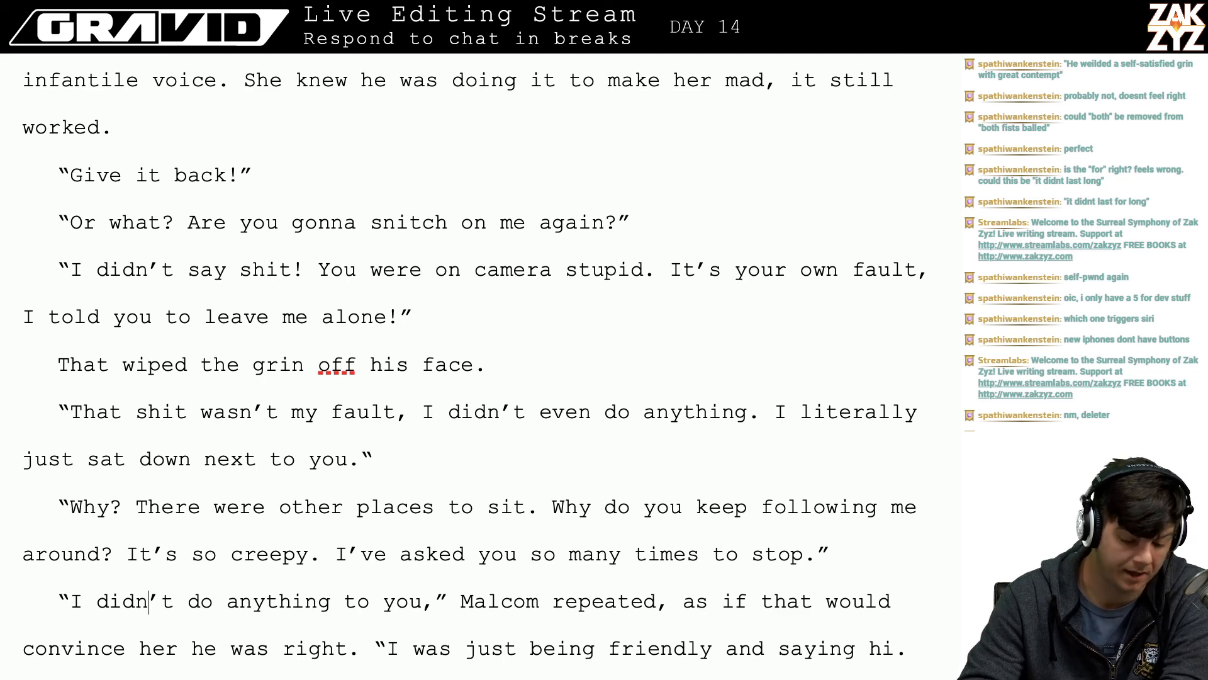
key("Down")
key("Up")
key("Right")
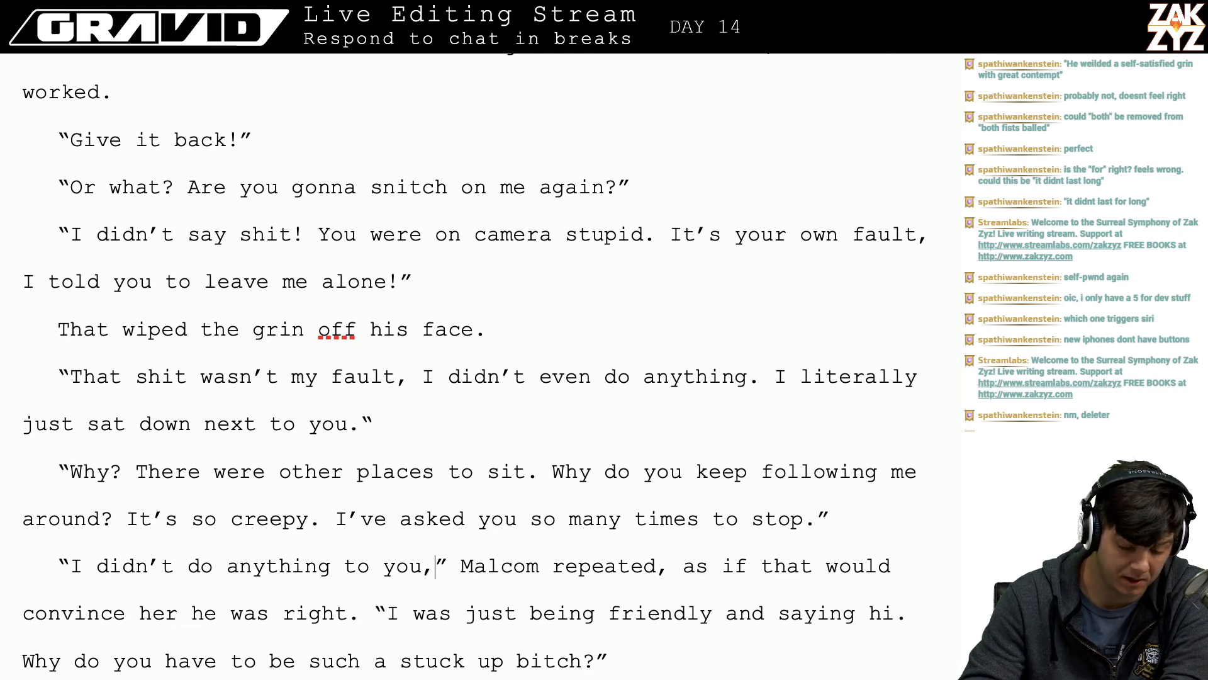
key("Left")
key("Left")
key("Left")
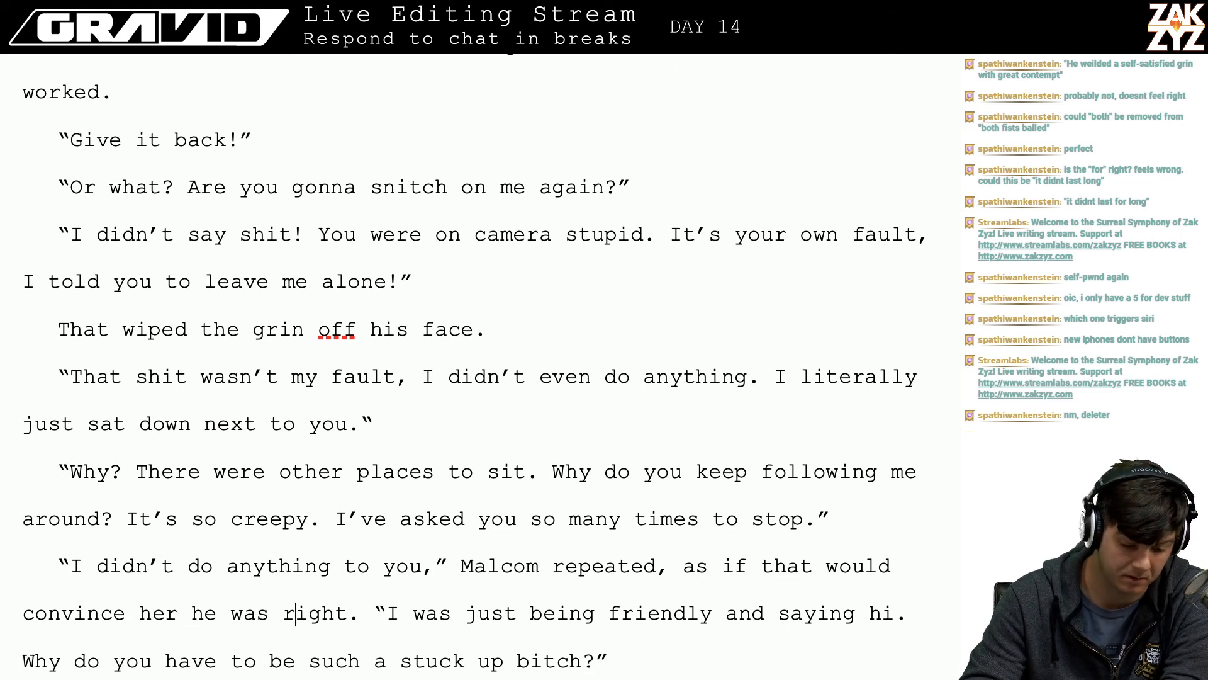
key("Down")
key("Down")
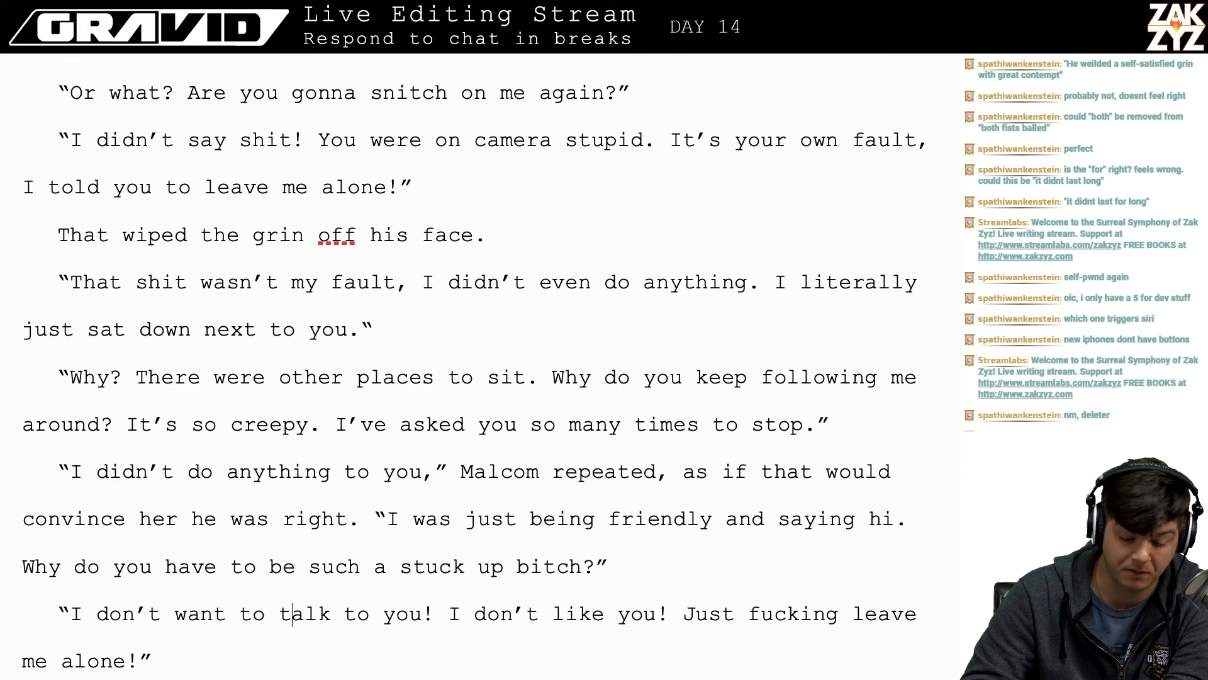
scroll(787, 436, "down", 1)
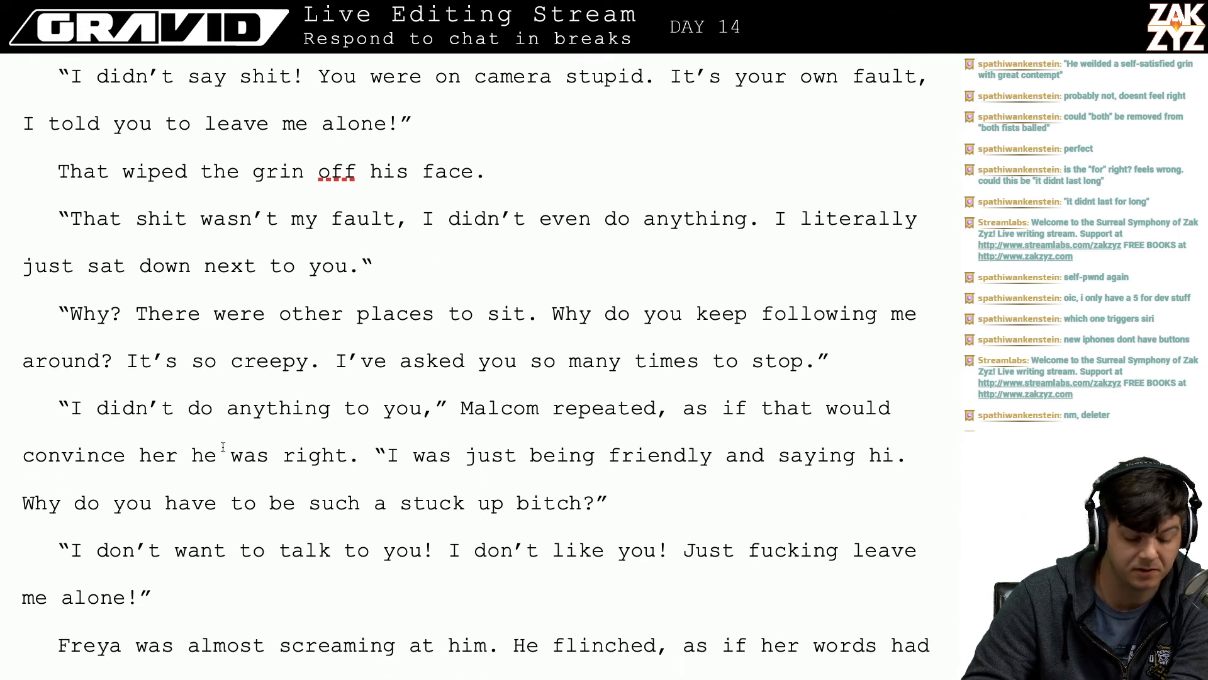
scroll(195, 459, "down", 2)
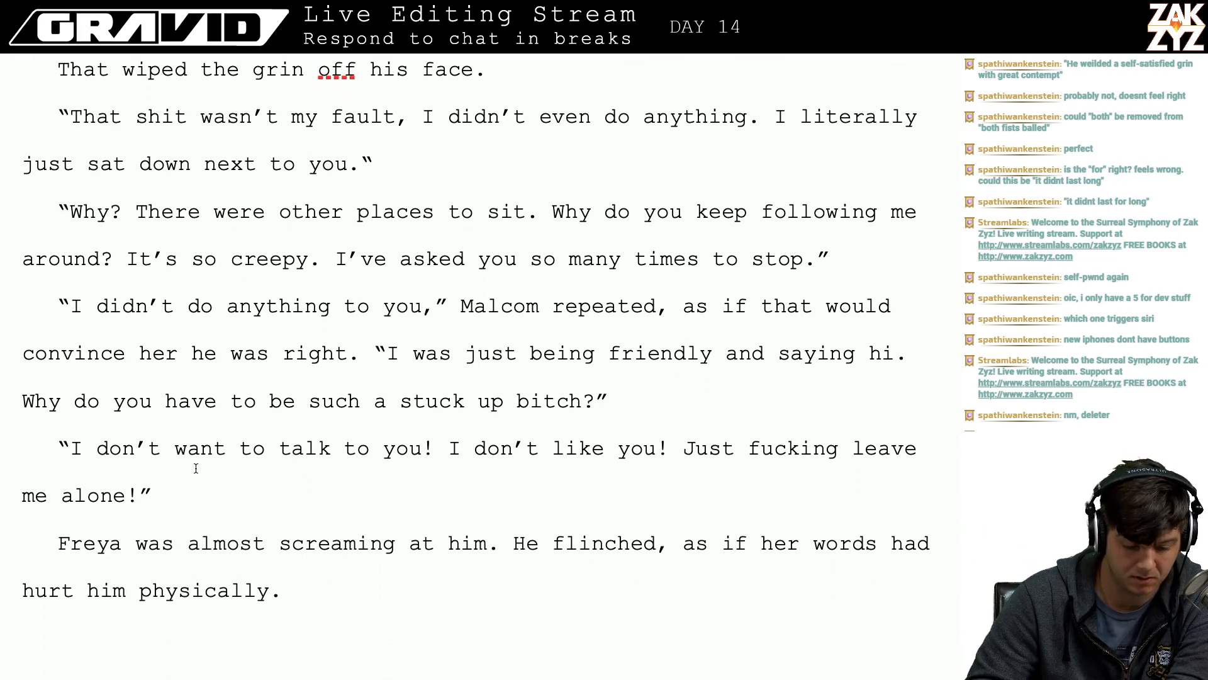
- Insert "so stuck up?" after "Why do you have to be" in the dialogue
left_click(570, 401)
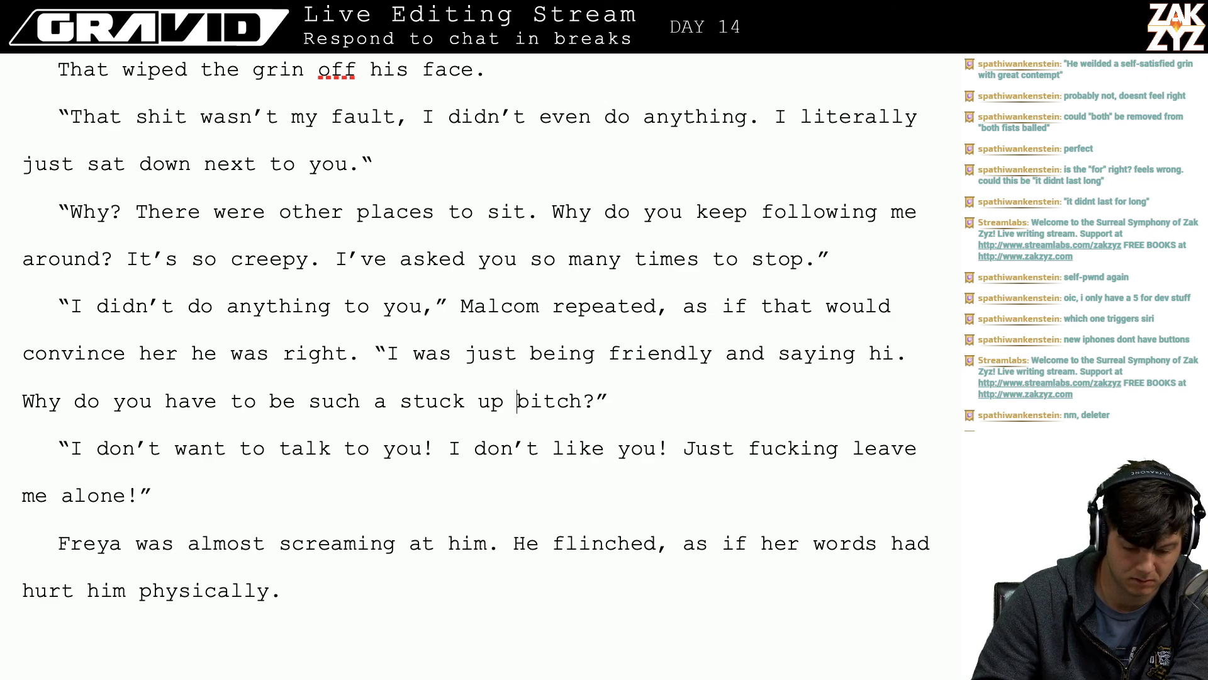
type("so stuck up")
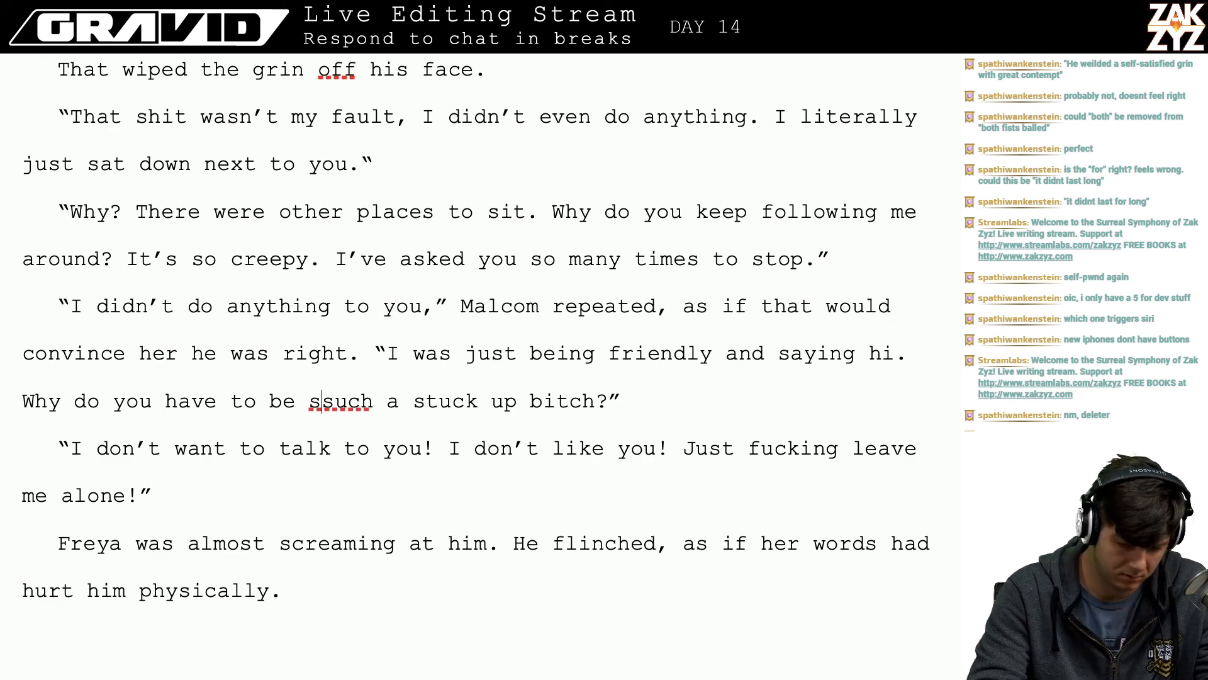
type("?")
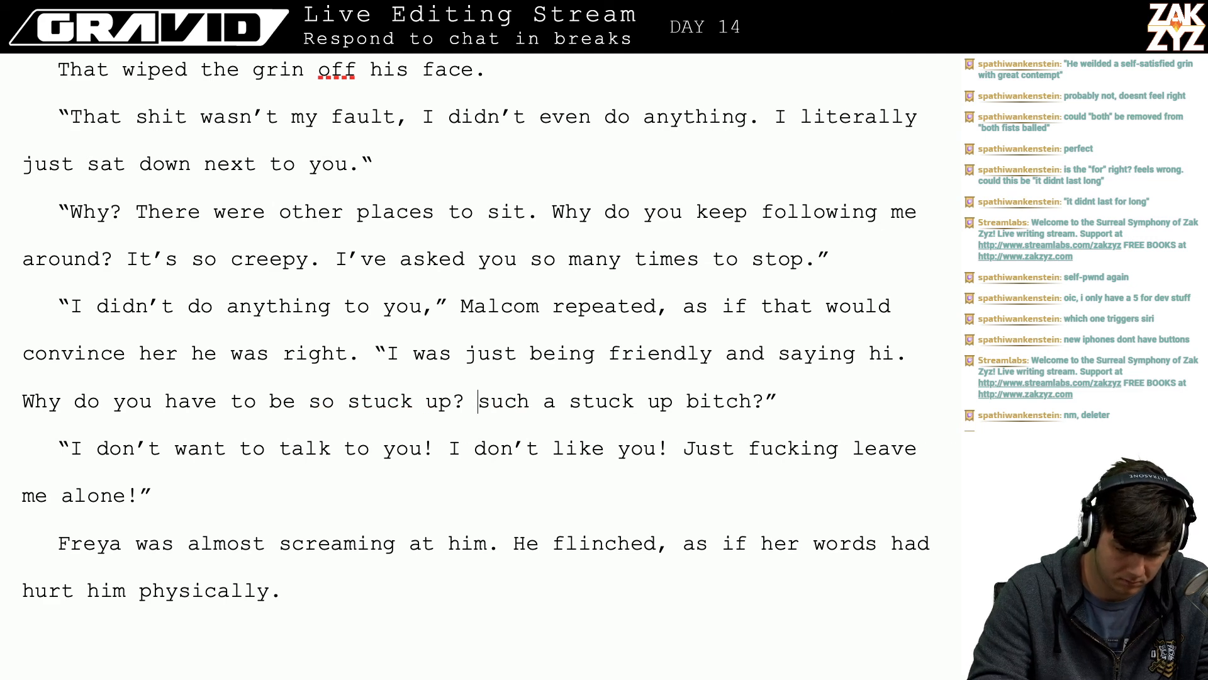
- Delete the leftover "such a stuck up bitch?" and the space before it, keeping the closing quotation mark
key("shift+Right")
key("shift+Right")
key("shift+Right")
key("shift+Right")
key("shift+Right")
key("shift+Right")
key("shift+Right")
key("shift+Right")
key("shift+Right")
key("shift+Right")
key("shift+Right")
key("shift+Right")
key("shift+Right")
key("shift+Right")
key("shift+Right")
key("shift+Right")
key("shift+Right")
key("shift+Right")
key("shift+Right")
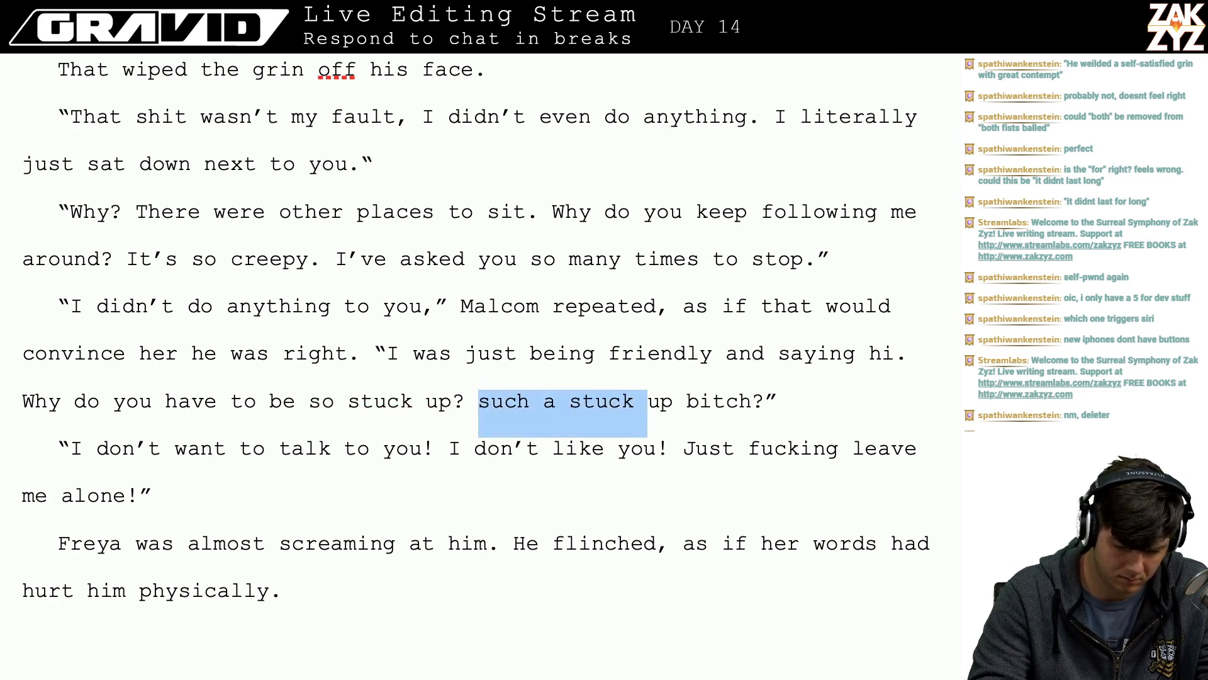
key("shift+Right")
key("shift+Right")
key("shift+Right")
key("shift+Left")
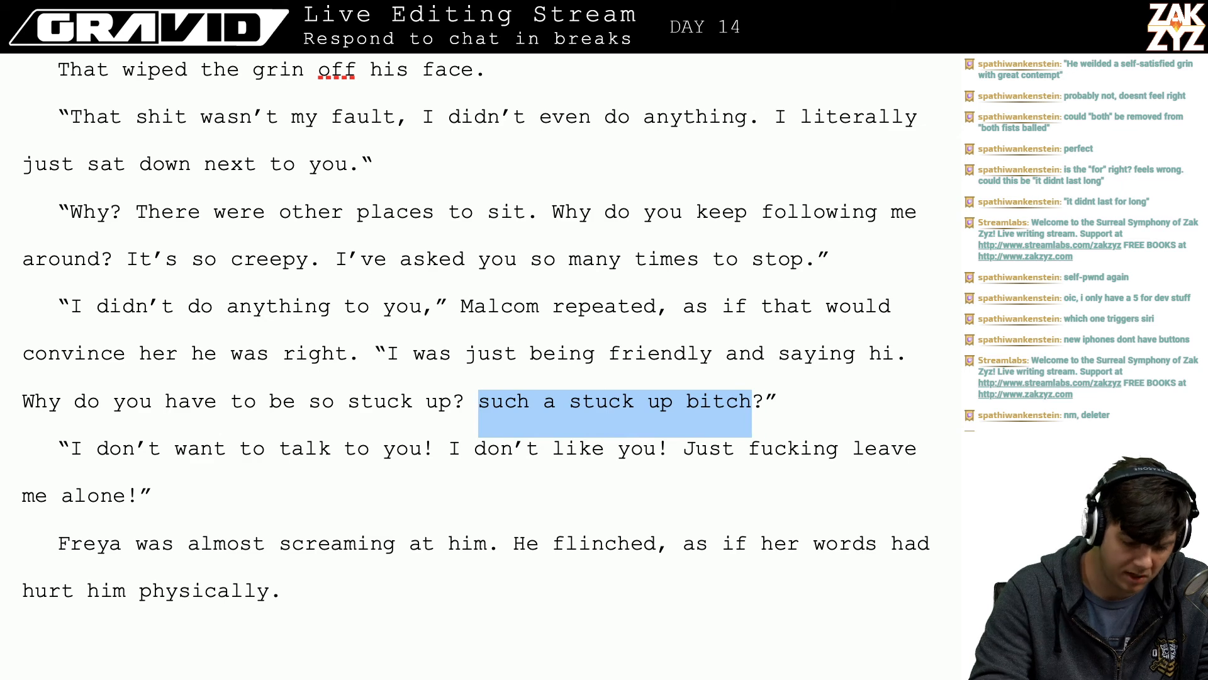
key("shift+Right")
key("BackSpace")
key("BackSpace")
- Reread the confrontation from the theft of the Starball to "hurt him physically" at the end of the page
key("Down")
key("Down")
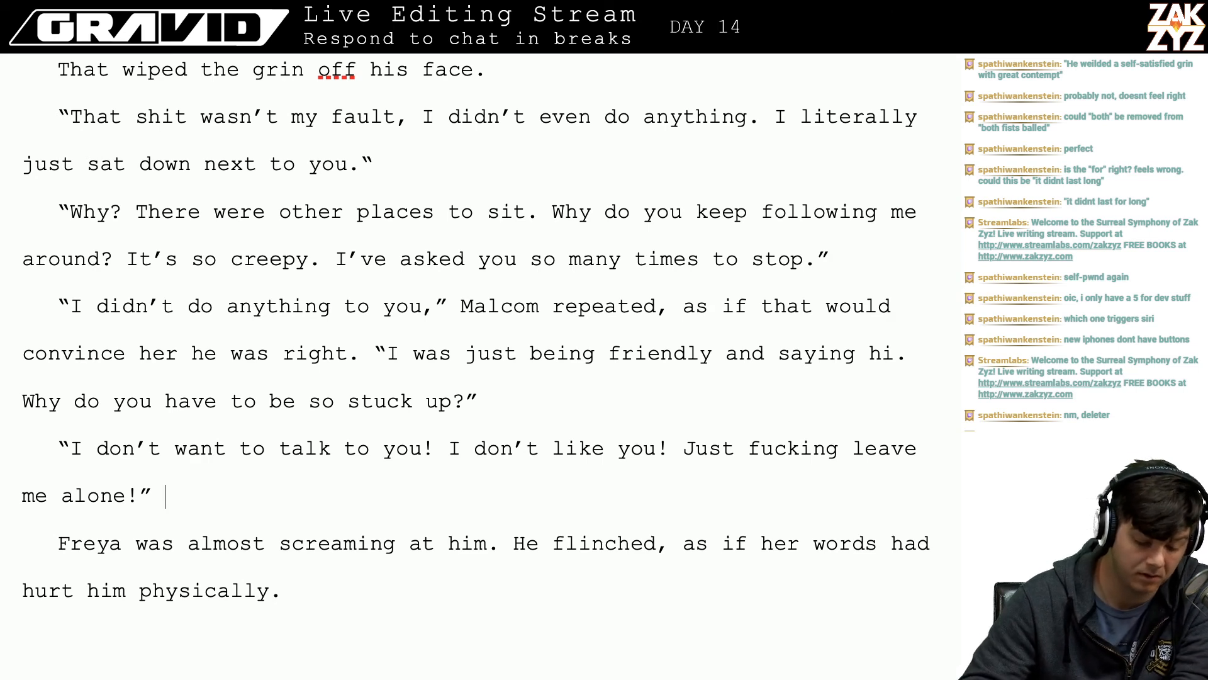
scroll(614, 540, "down", 3)
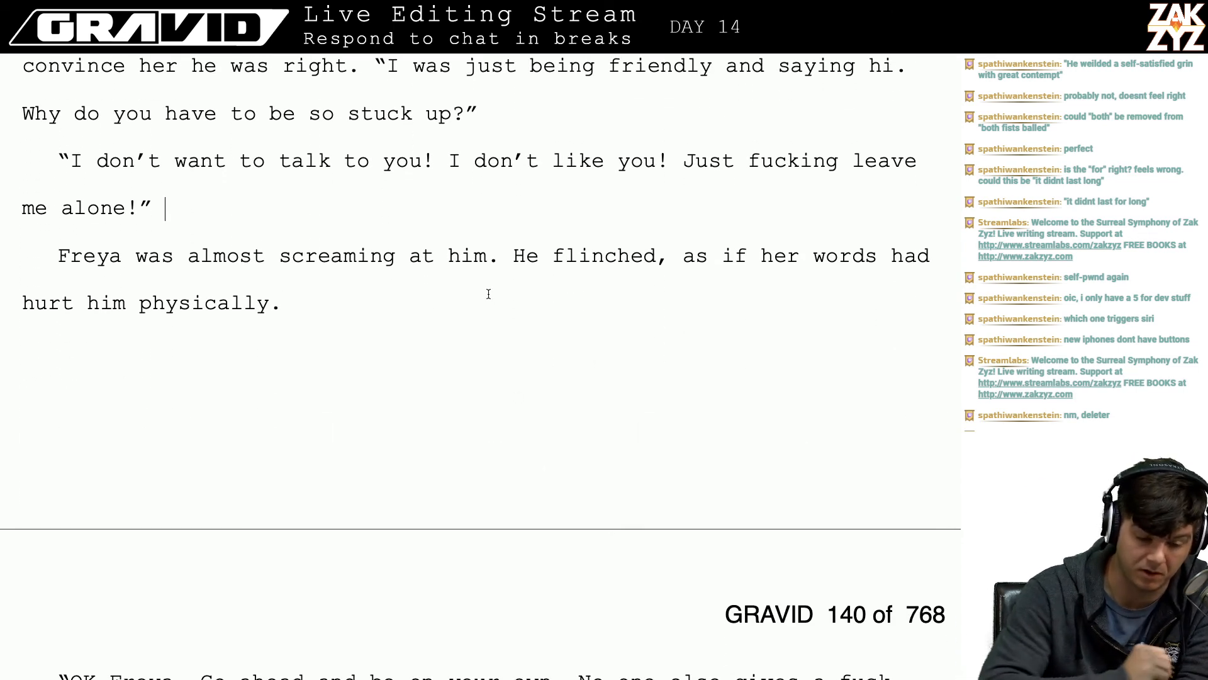
scroll(488, 294, "up", 8)
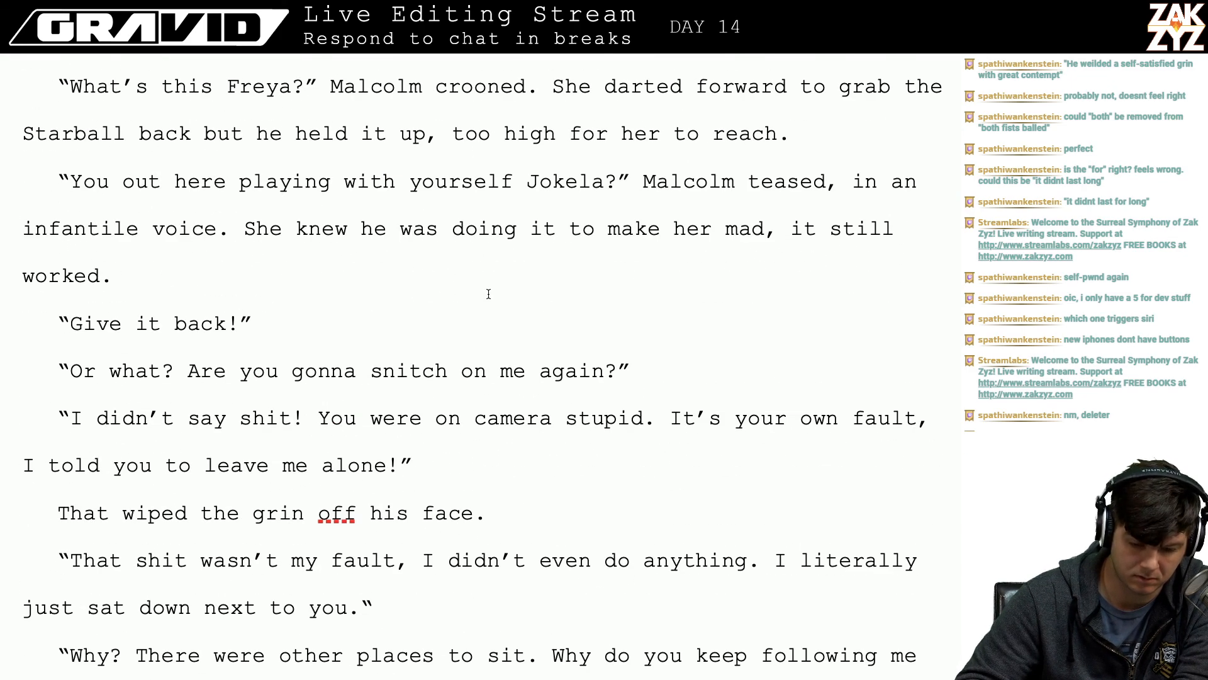
scroll(488, 294, "up", 2)
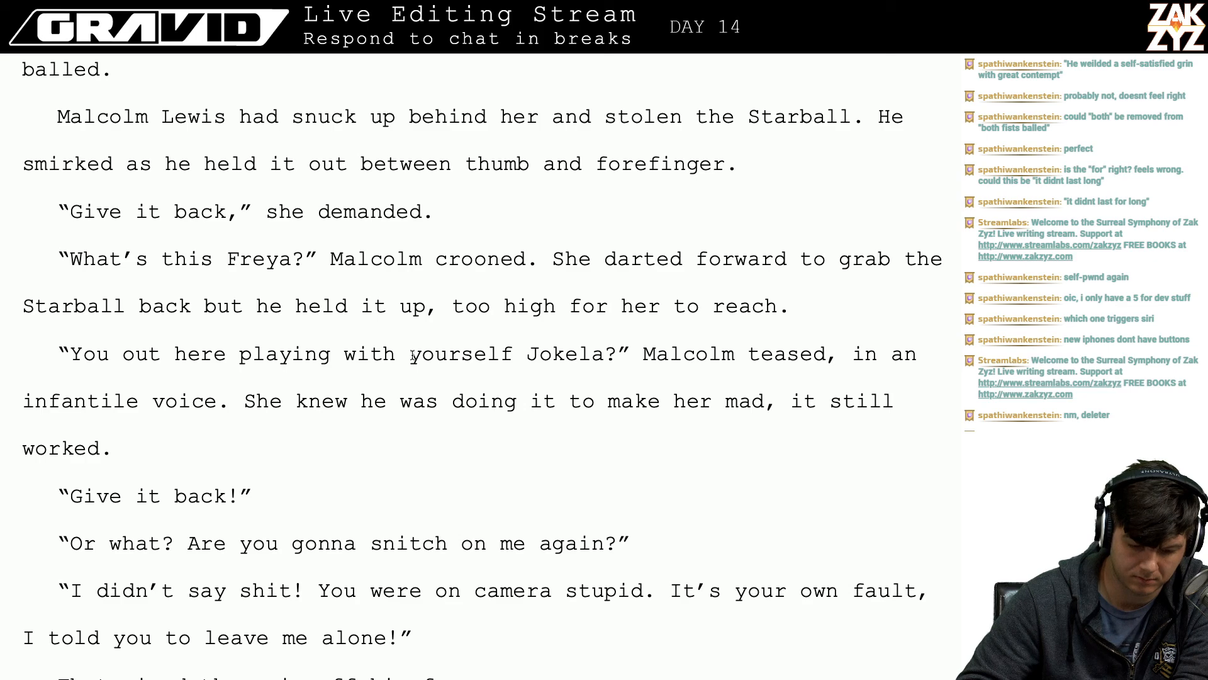
scroll(555, 338, "down", 3)
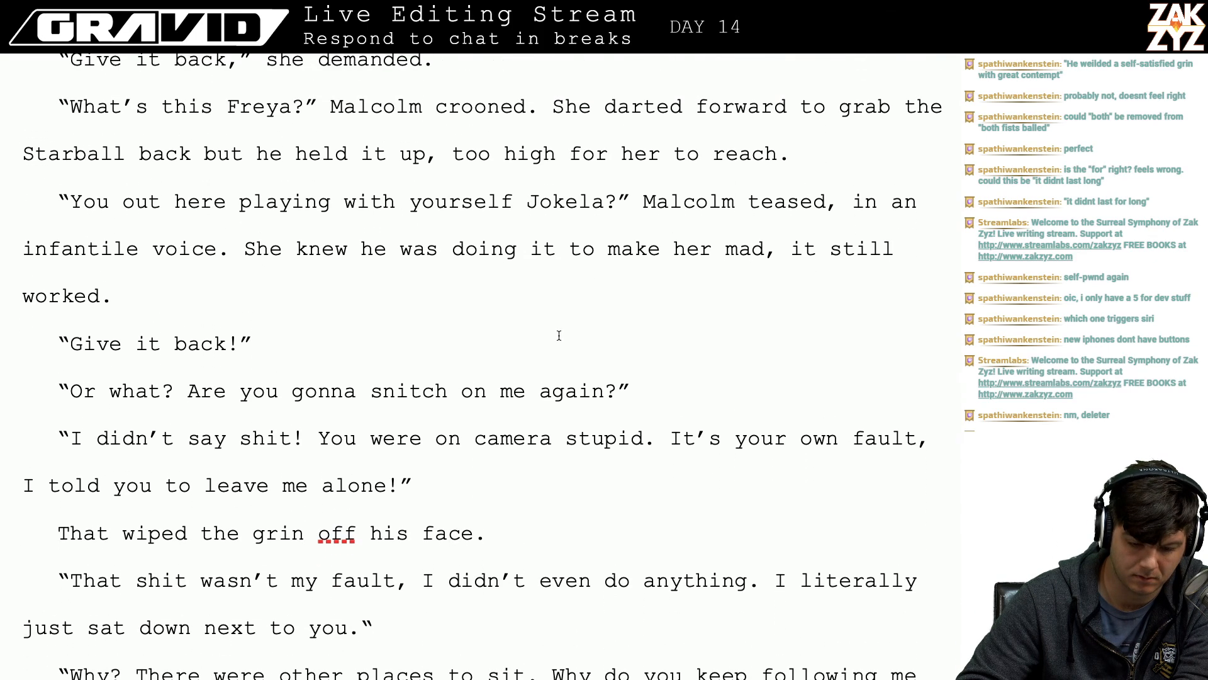
scroll(559, 336, "down", 7)
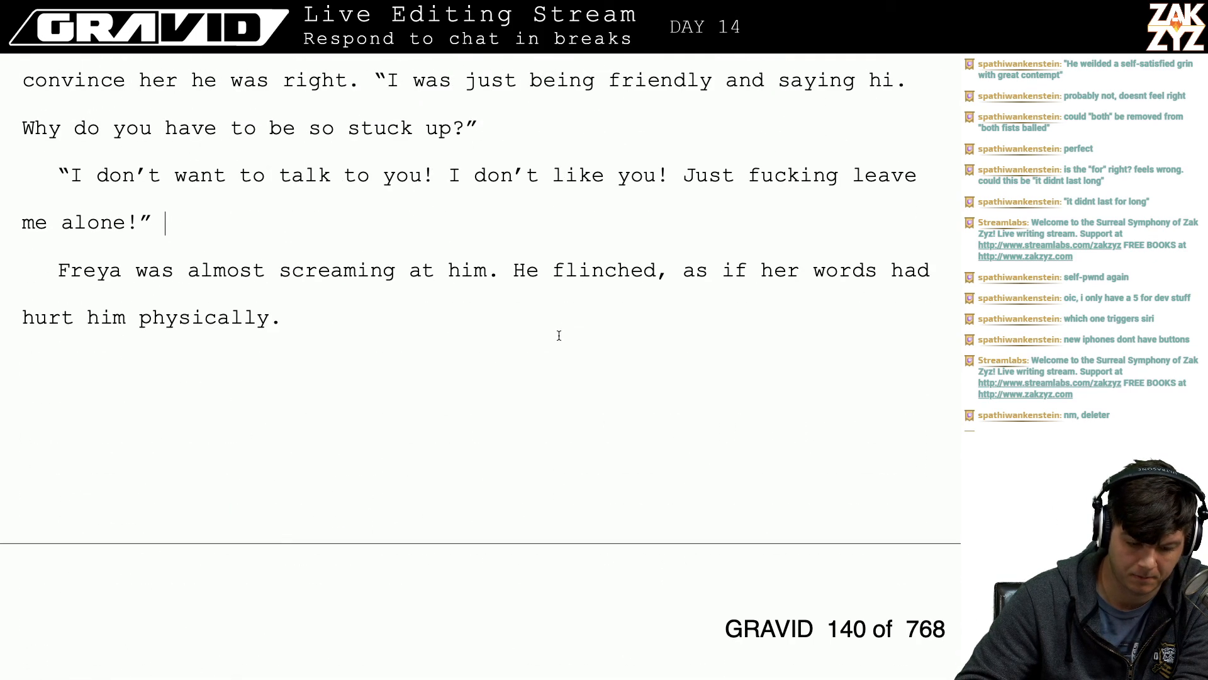
left_click(456, 316)
- Replace the comma after "hissed" with a period at the start of the following page
scroll(456, 315, "down", 4)
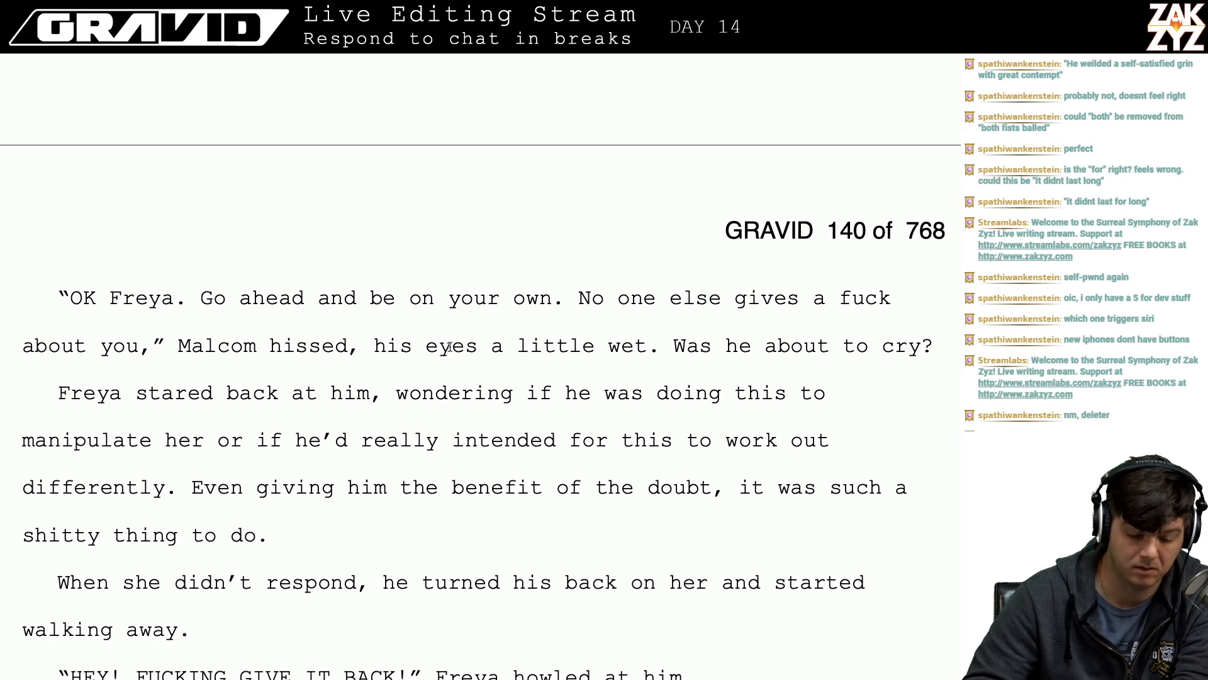
left_click(353, 345)
key("BackSpace")
type(". ")
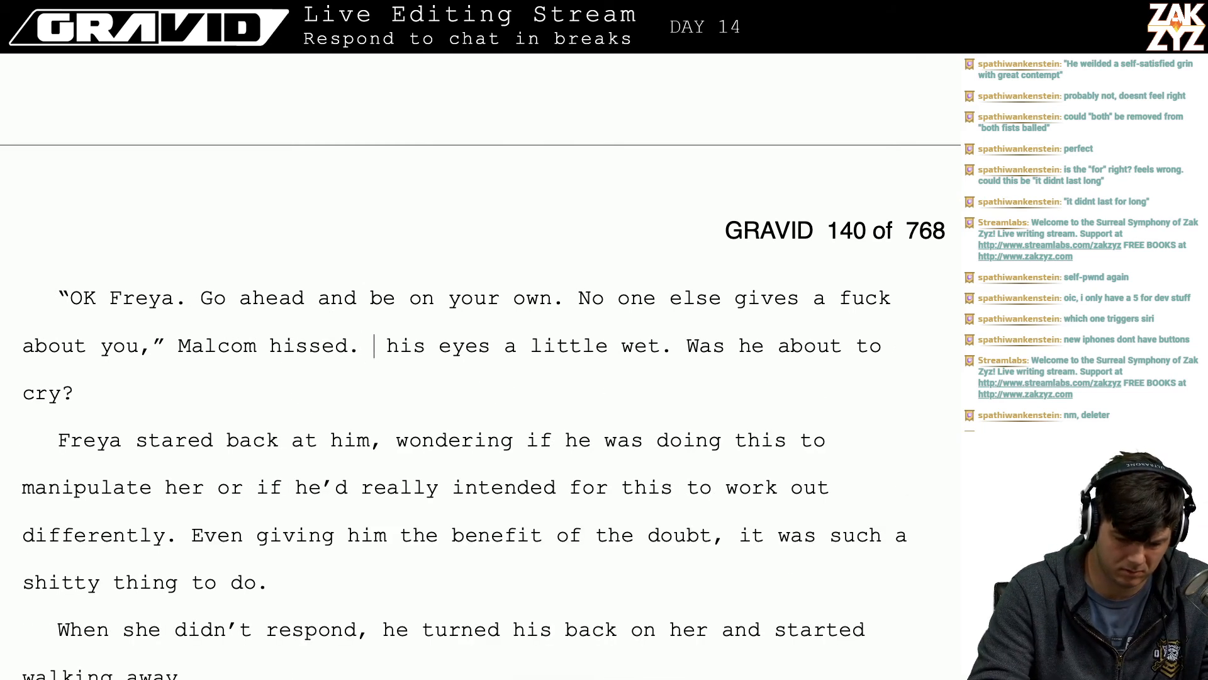
type("His")
key("BackSpace")
key("BackSpace")
key("BackSpace")
type("We")
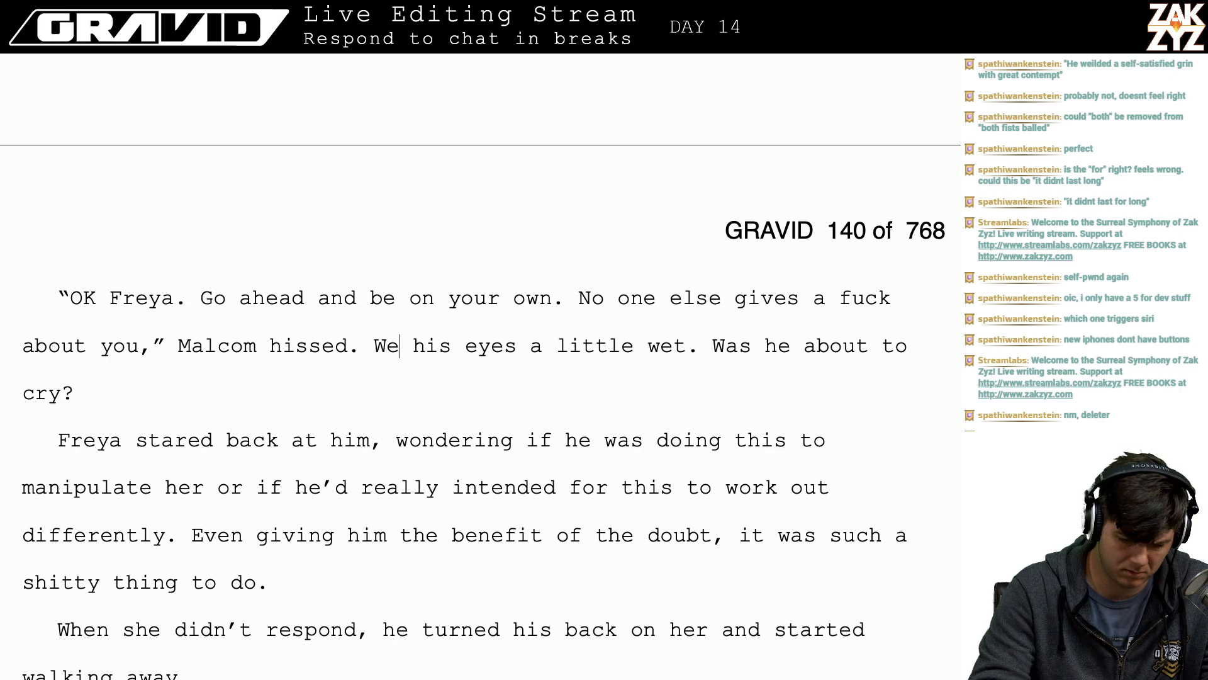
type("re his e")
key("BackSpace")
key("BackSpace")
key("BackSpace")
key("BackSpace")
key("BackSpace")
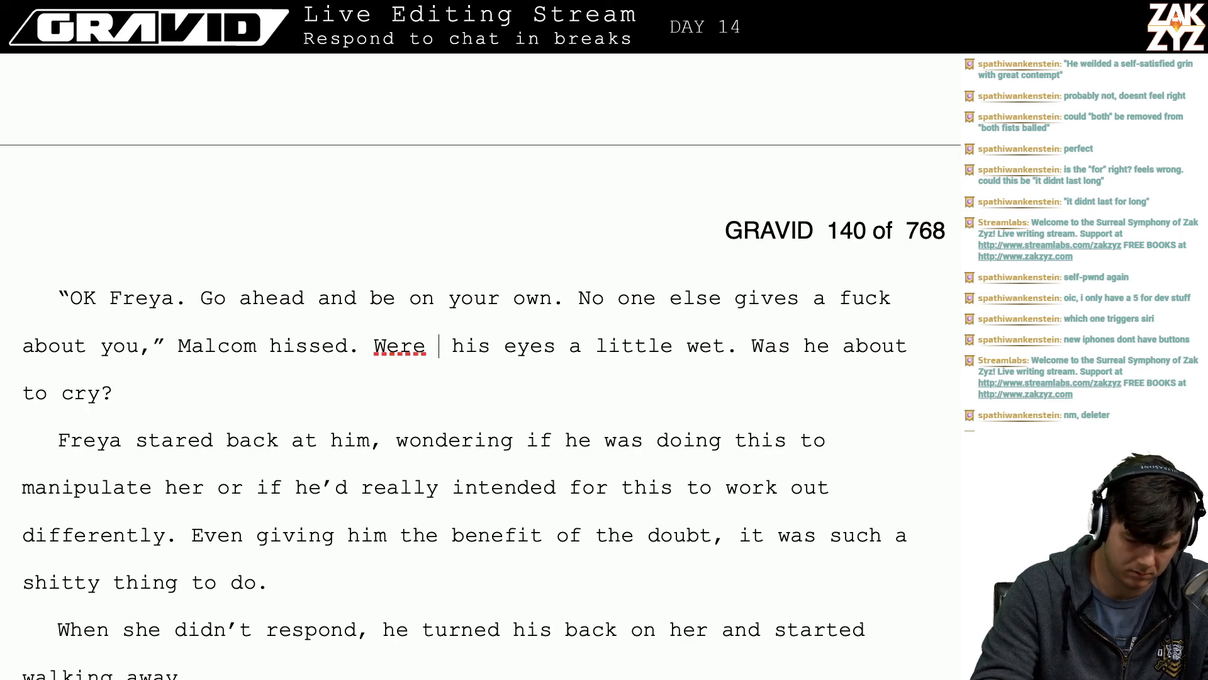
key("BackSpace")
key("BackSpace")
key("BackSpace")
key("BackSpace")
key("BackSpace")
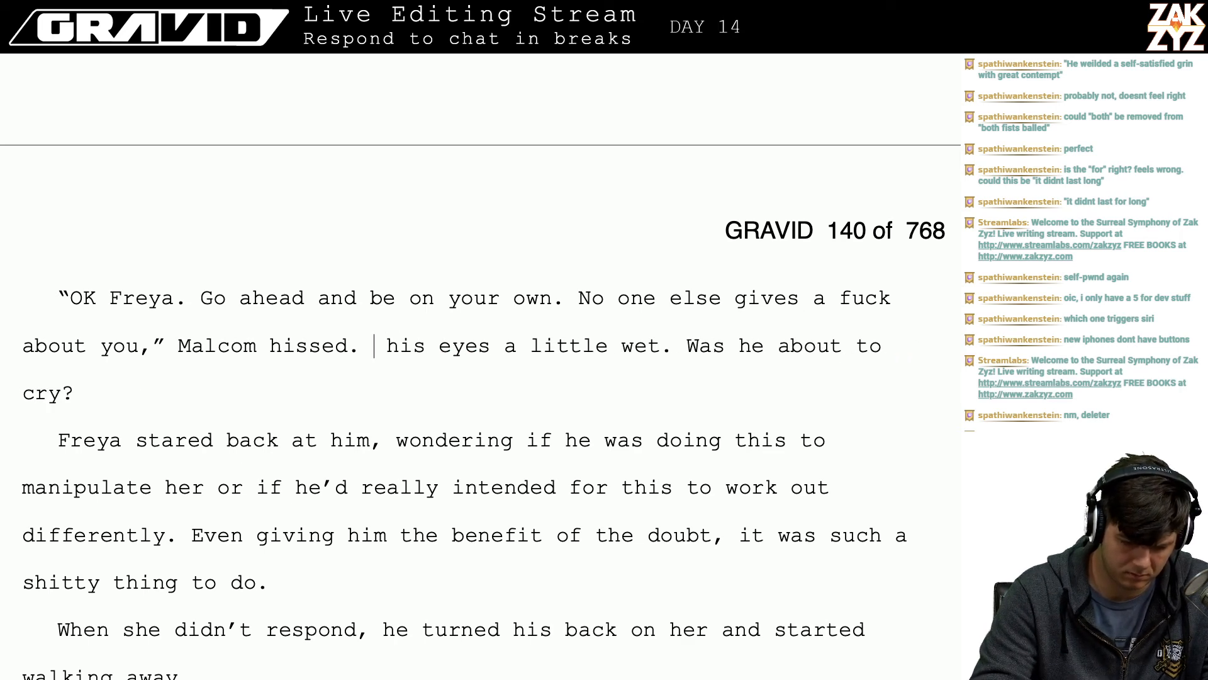
- Insert "His voice was thick with emotion, and she wondered if" after the "hissed" sentence
type("His voice ")
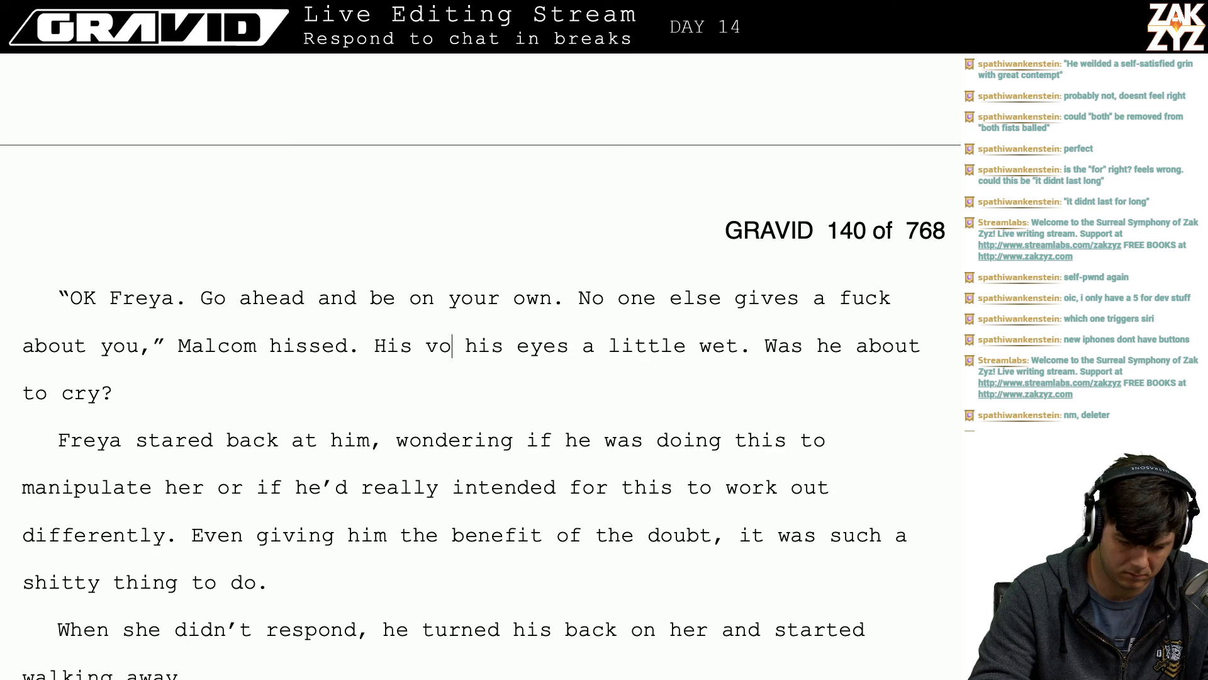
type("was thick wi")
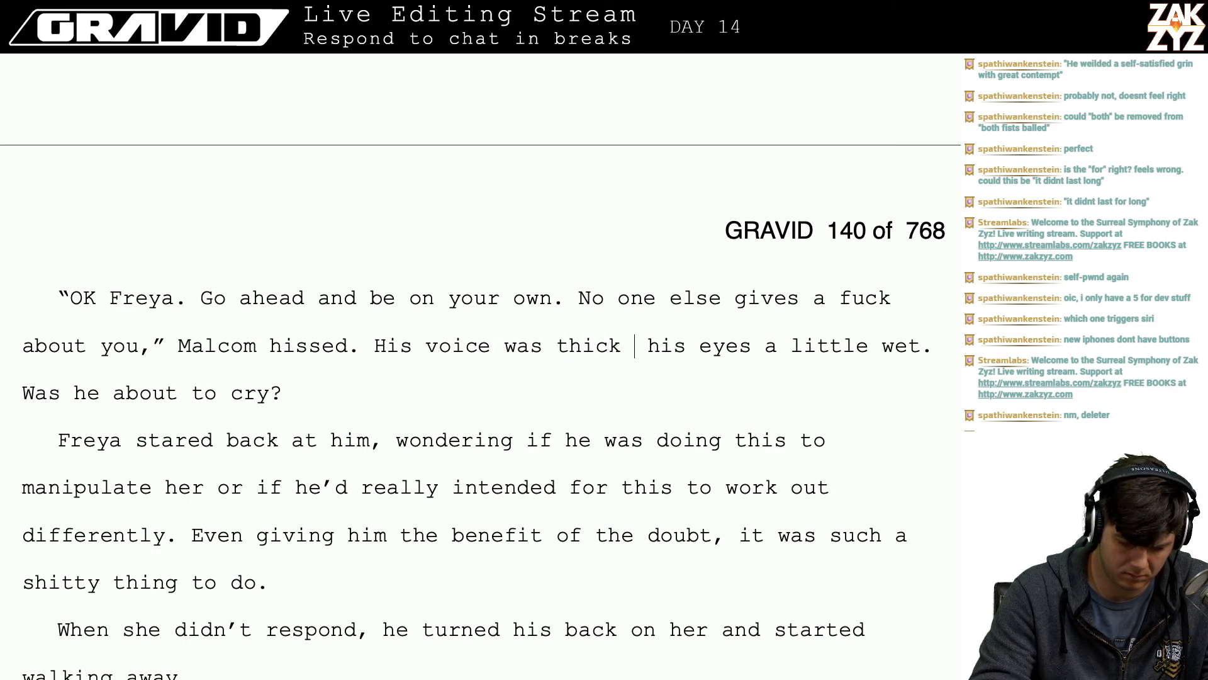
type("th emotion")
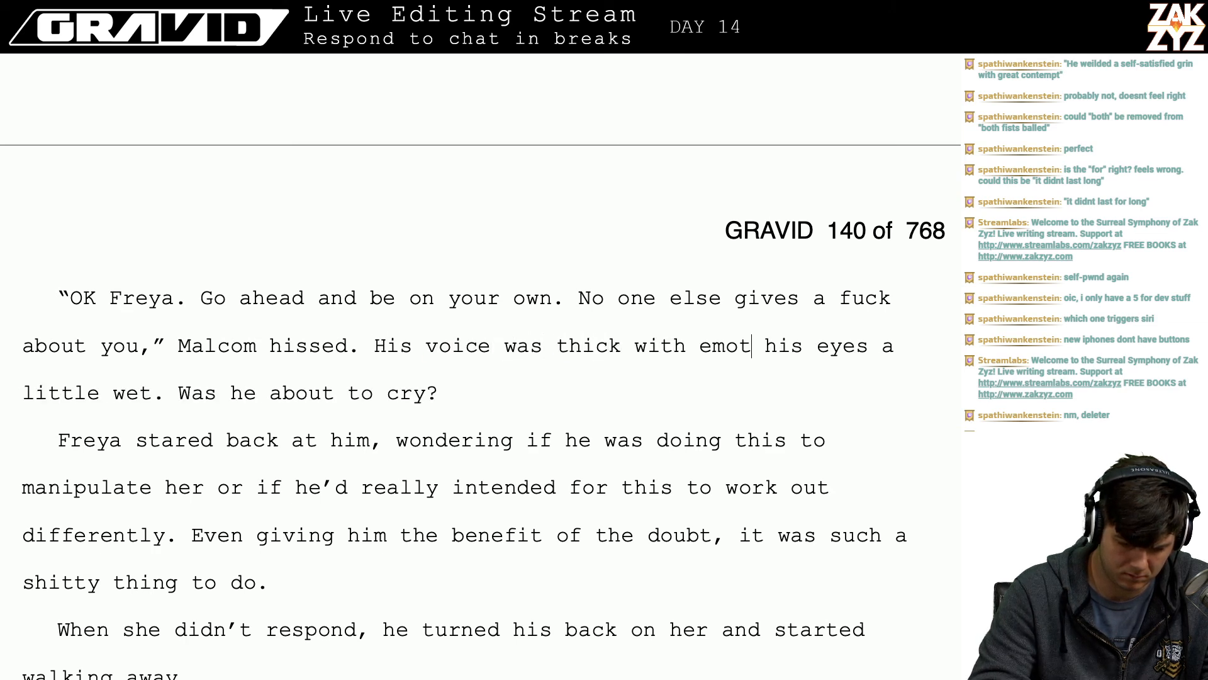
type(", and she wondere")
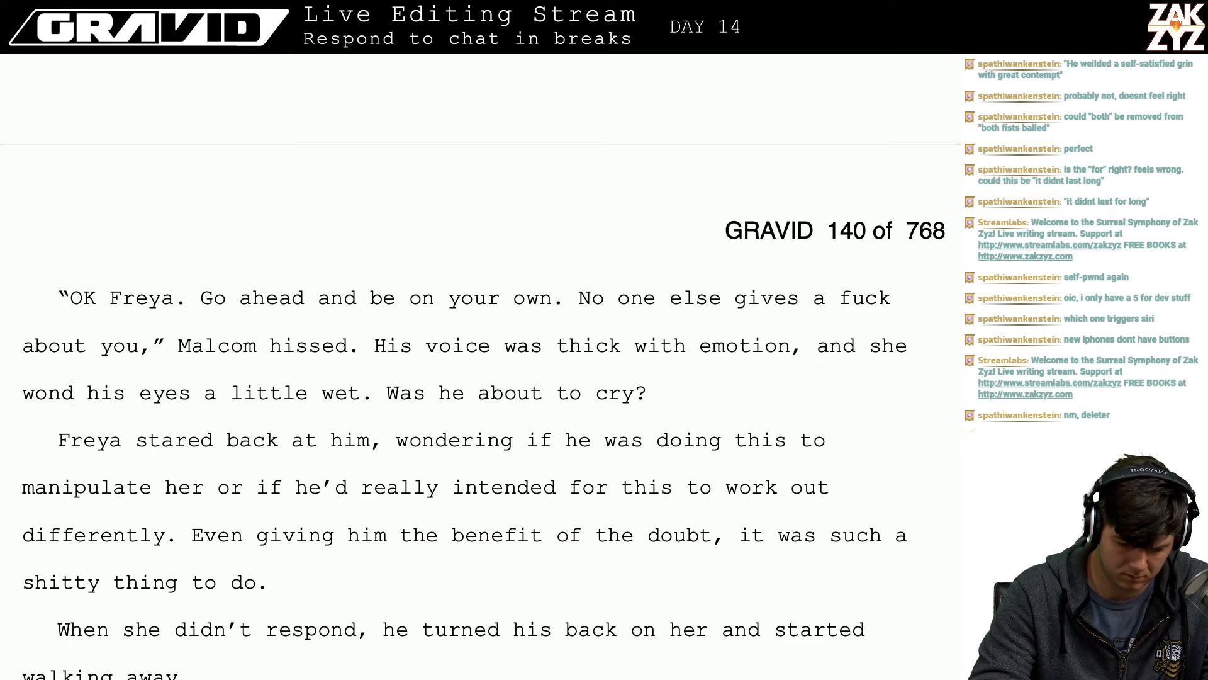
type("d if")
- Replace "and she wondered if" with "as if he were about to cry." in the voice sentence
key("BackSpace")
key("BackSpace")
key("BackSpace")
key("BackSpace")
key("BackSpace")
key("BackSpace")
key("BackSpace")
key("BackSpace")
key("BackSpace")
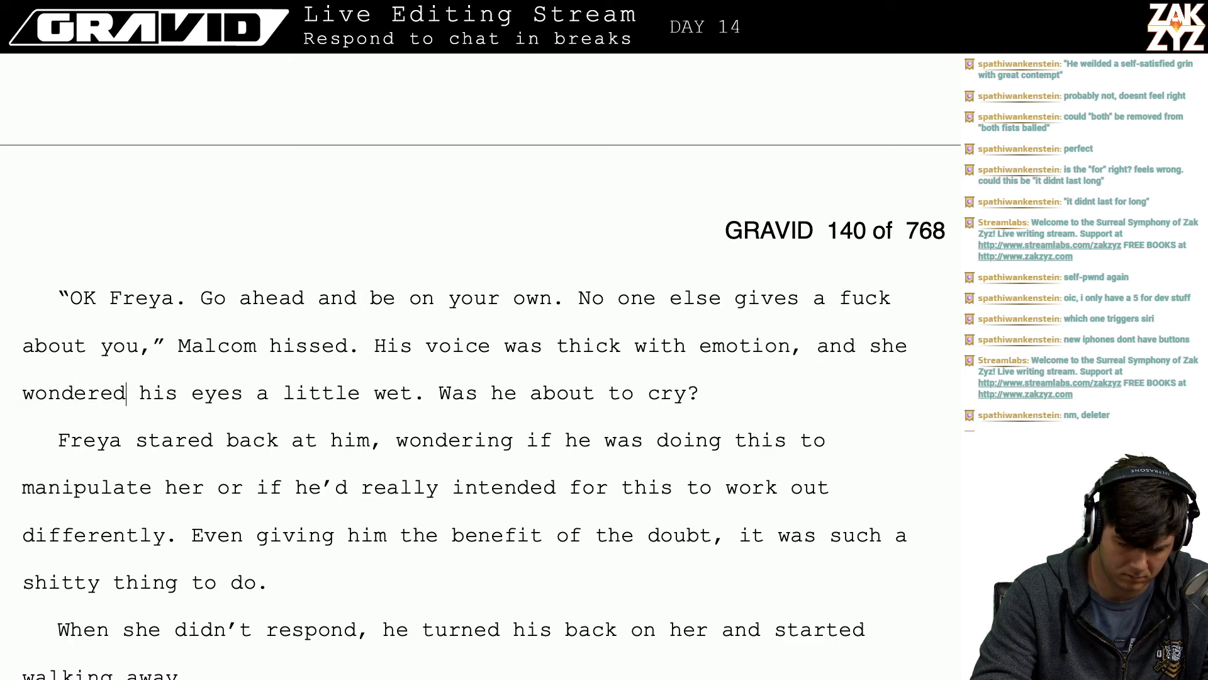
key("BackSpace")
key("BackSpace")
key("BackSpace")
key("BackSpace")
key("BackSpace")
key("BackSpace")
key("BackSpace")
key("BackSpace")
key("BackSpace")
key("BackSpace")
type("as if ")
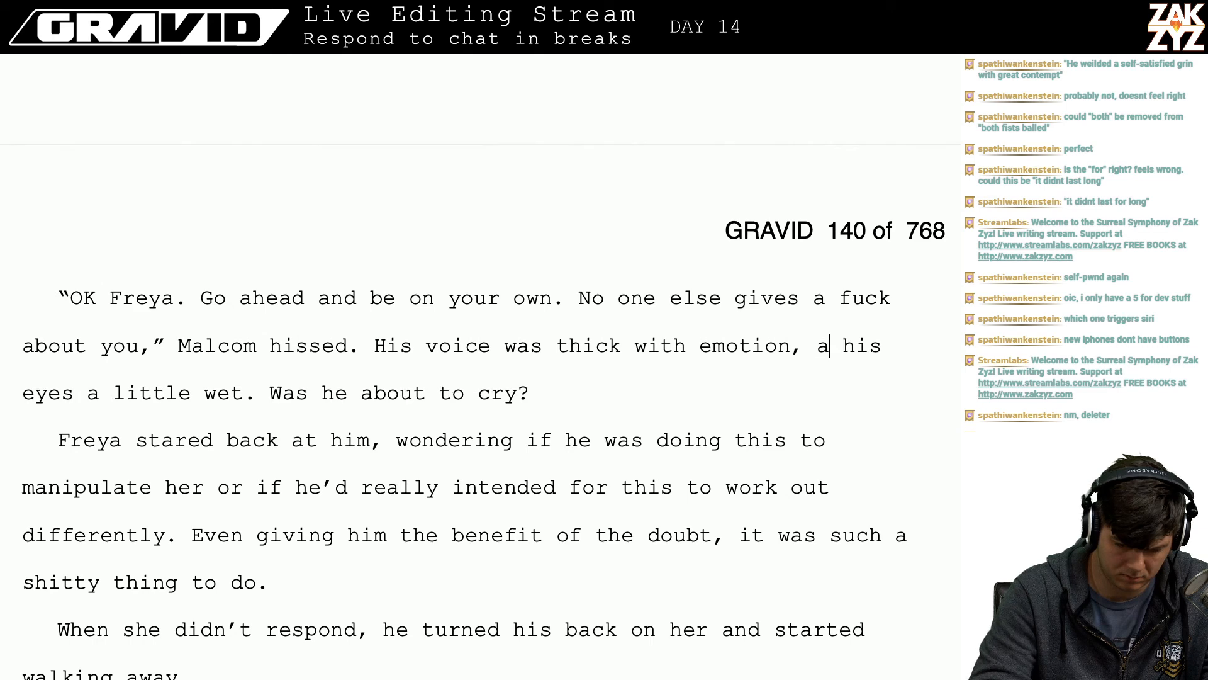
type("he were a")
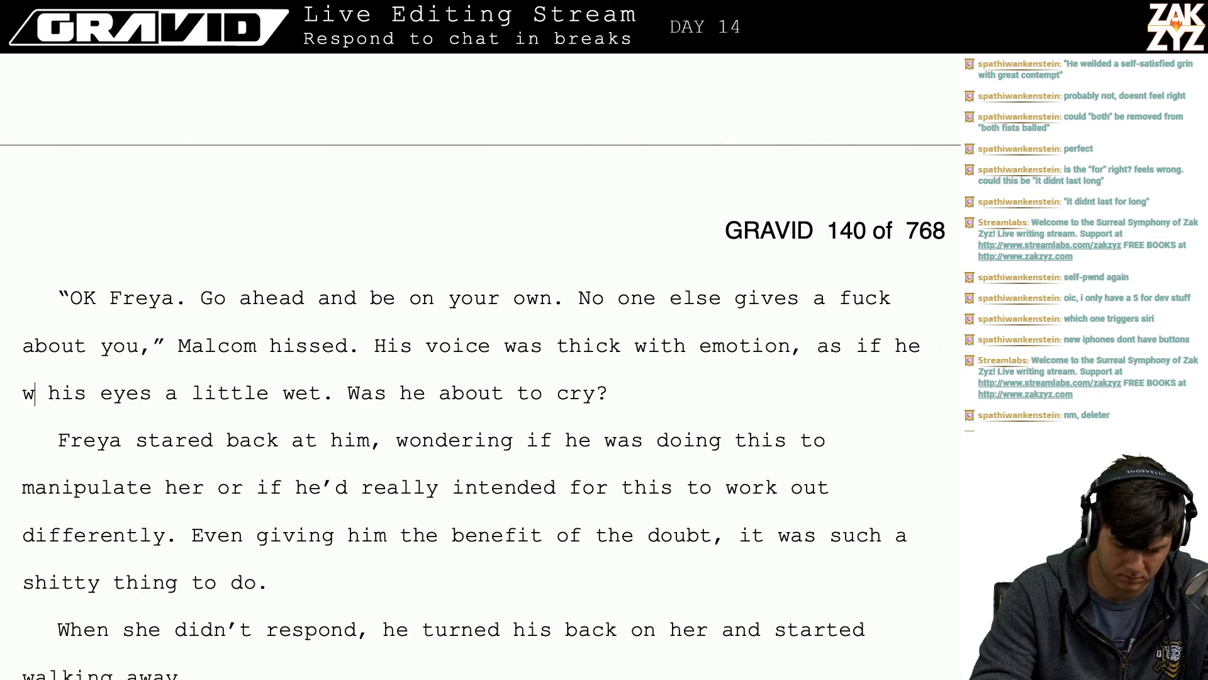
type("bout to cry")
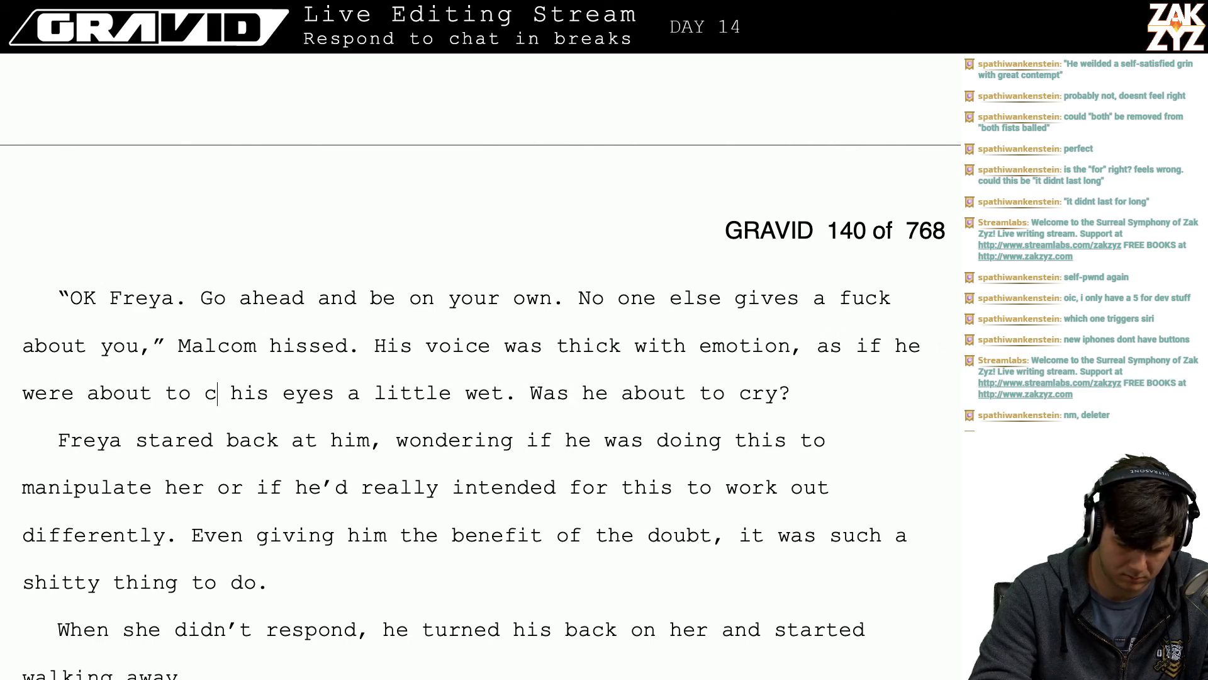
type(".")
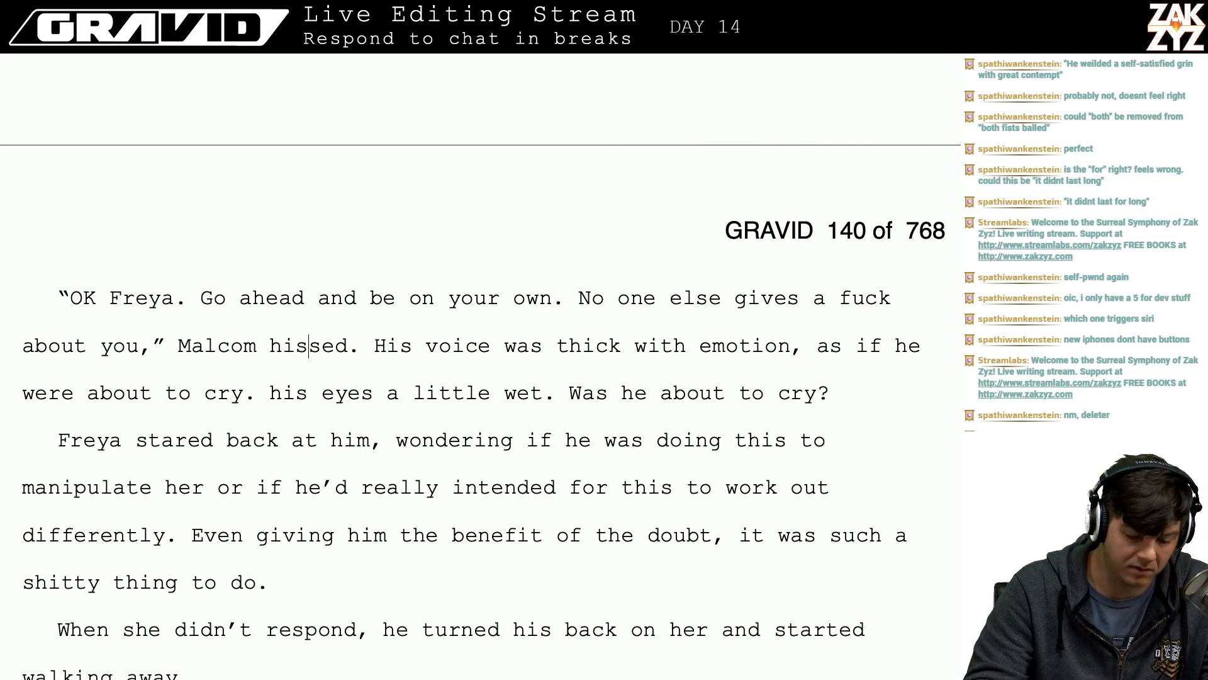
- Start a new paragraph at "His voice" and add "He was squinting, and looked like he was about to cry." after "hissed."
key("Return")
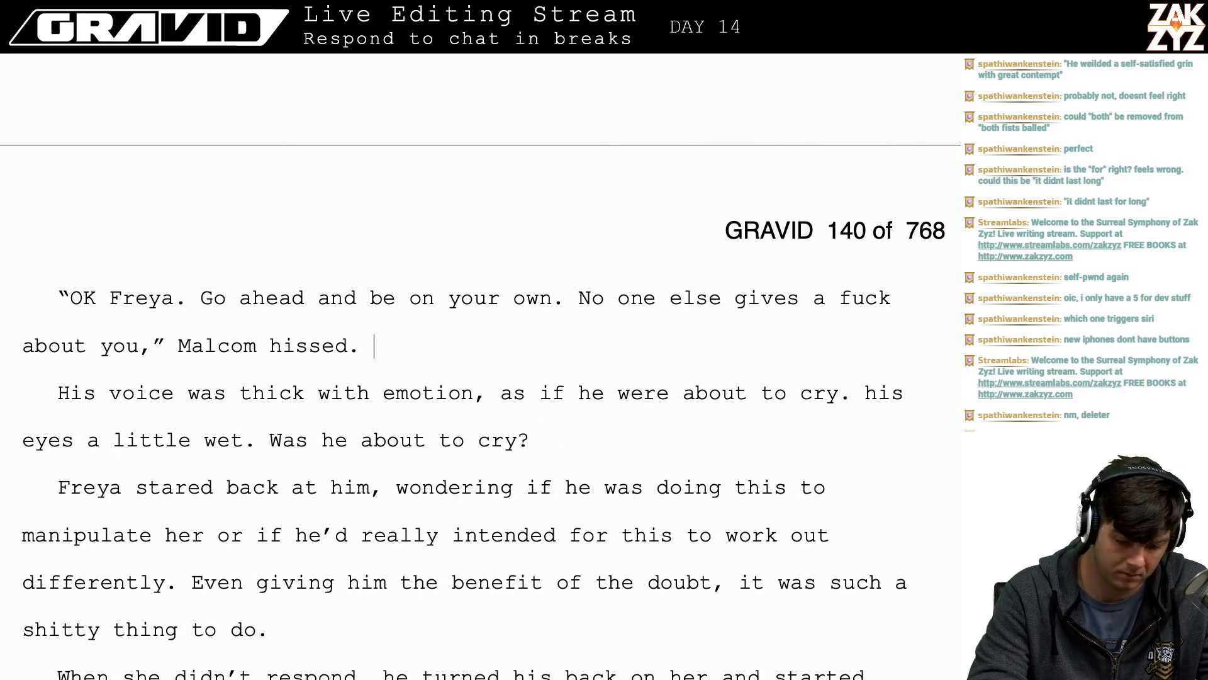
type("His eyes")
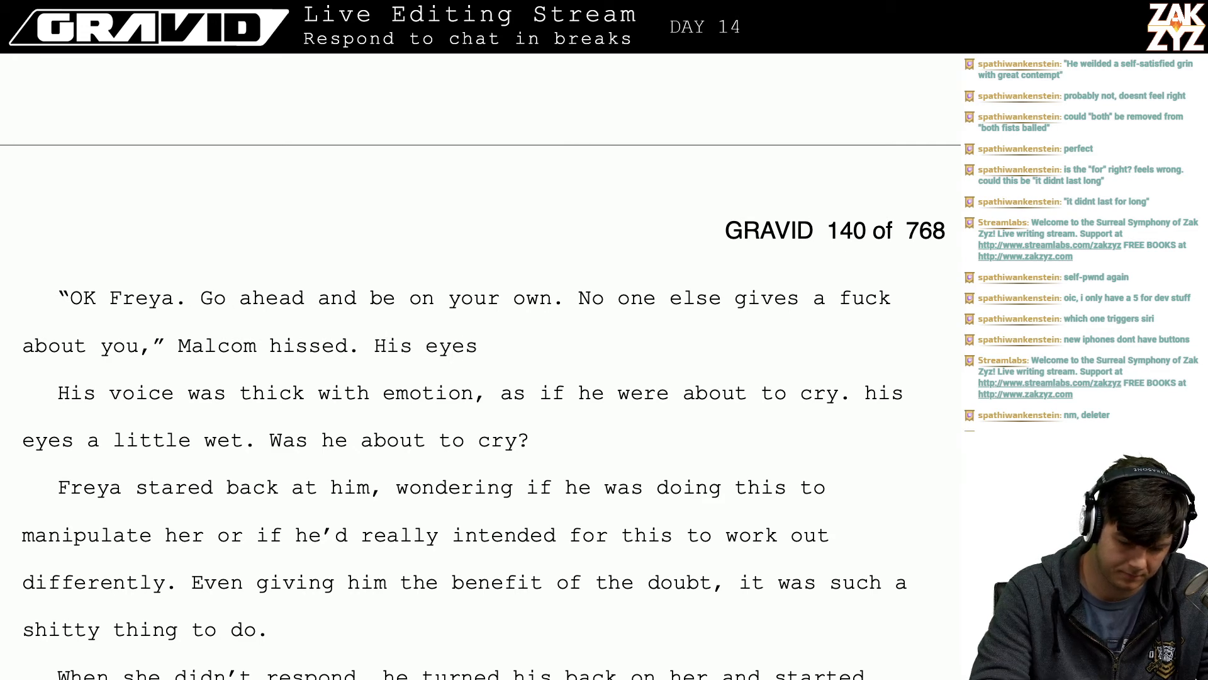
key("BackSpace")
key("BackSpace")
key("BackSpace")
key("BackSpace")
key("BackSpace")
key("BackSpace")
key("BackSpace")
type("e was s")
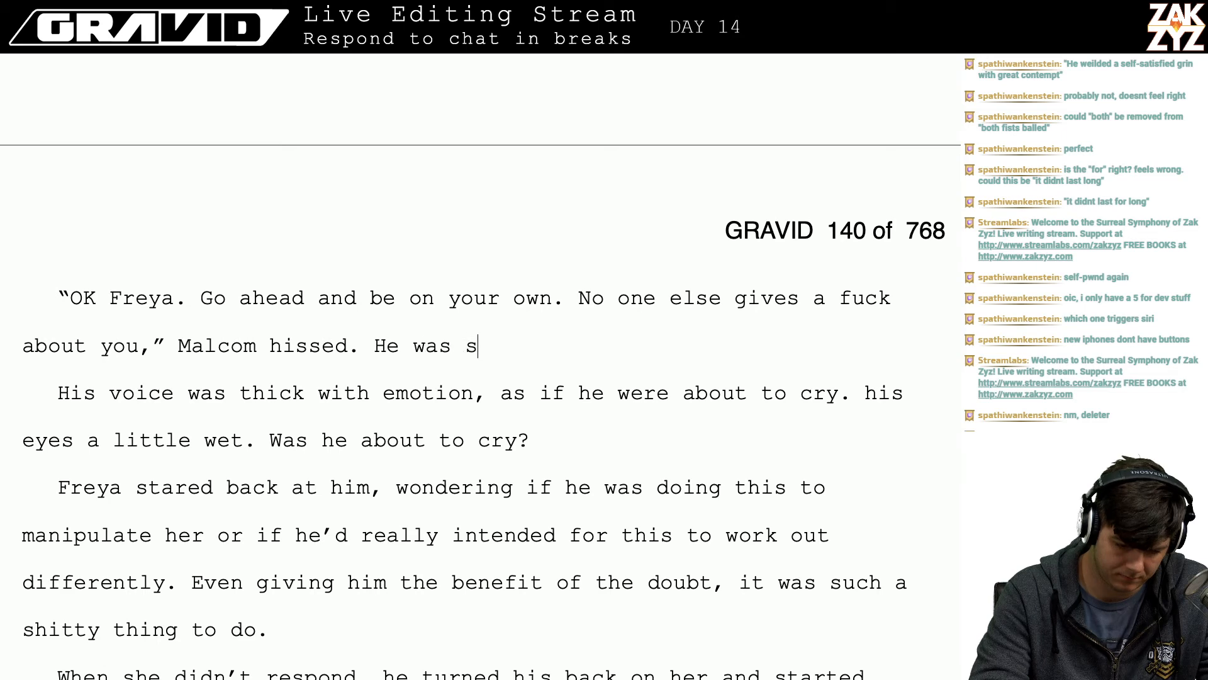
type("quinting, and l")
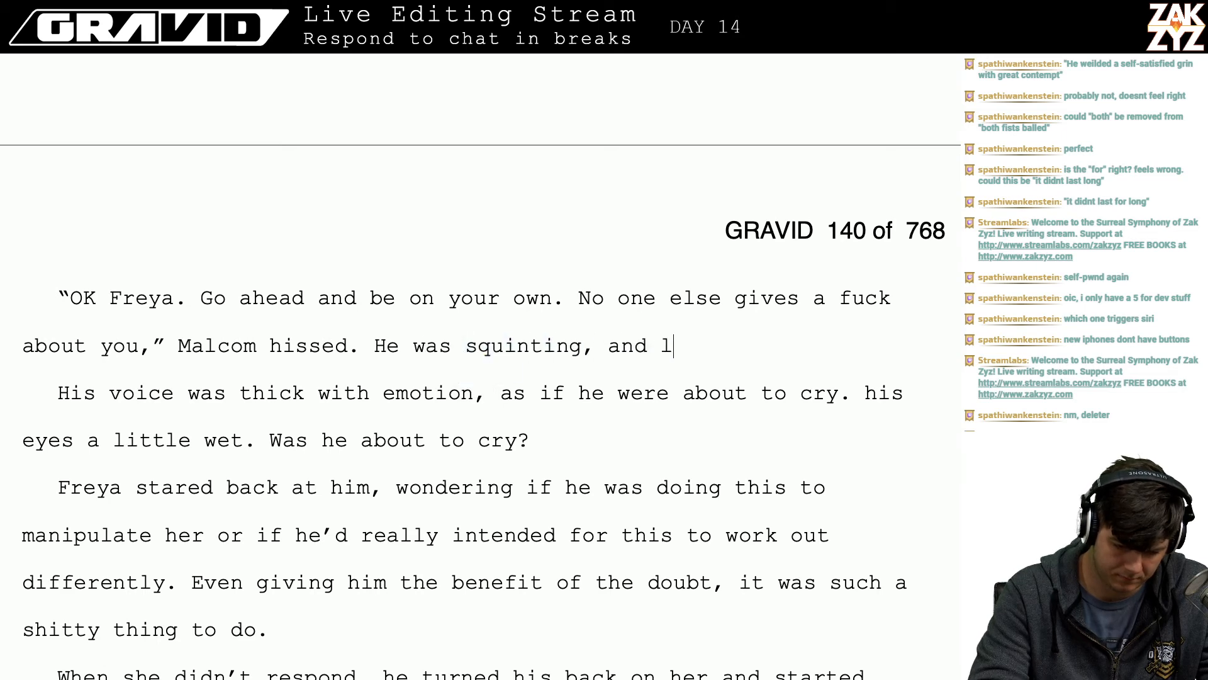
type("ooked like he ")
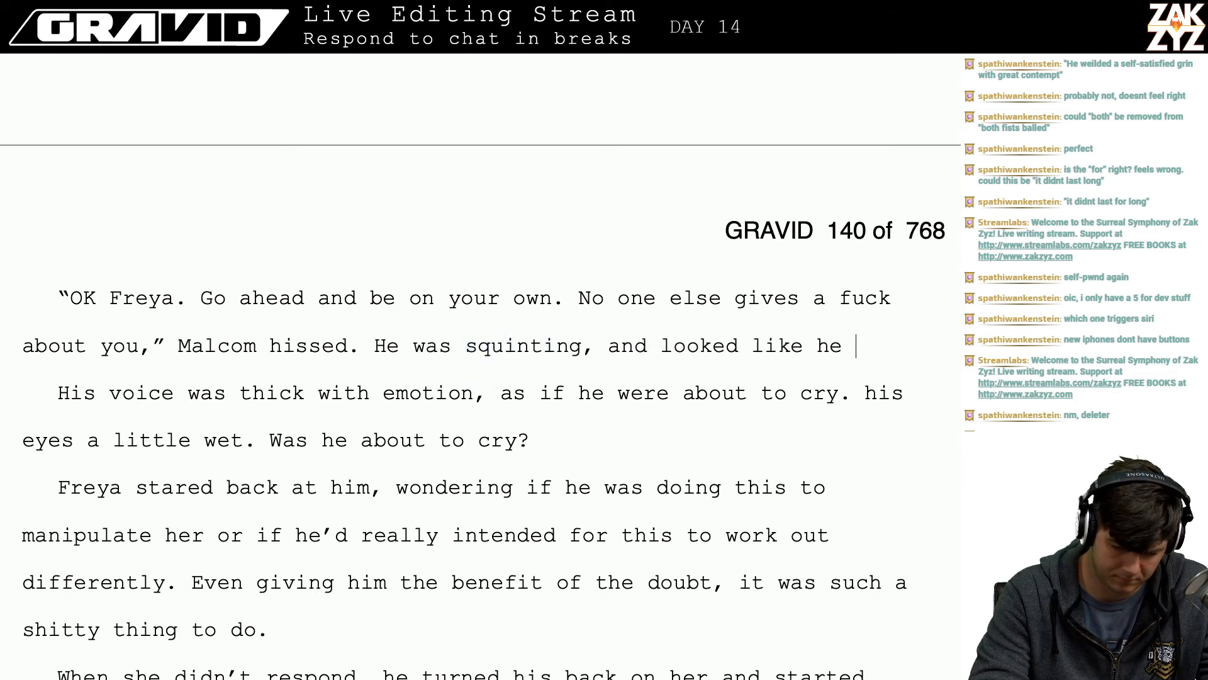
type("was about to cry.")
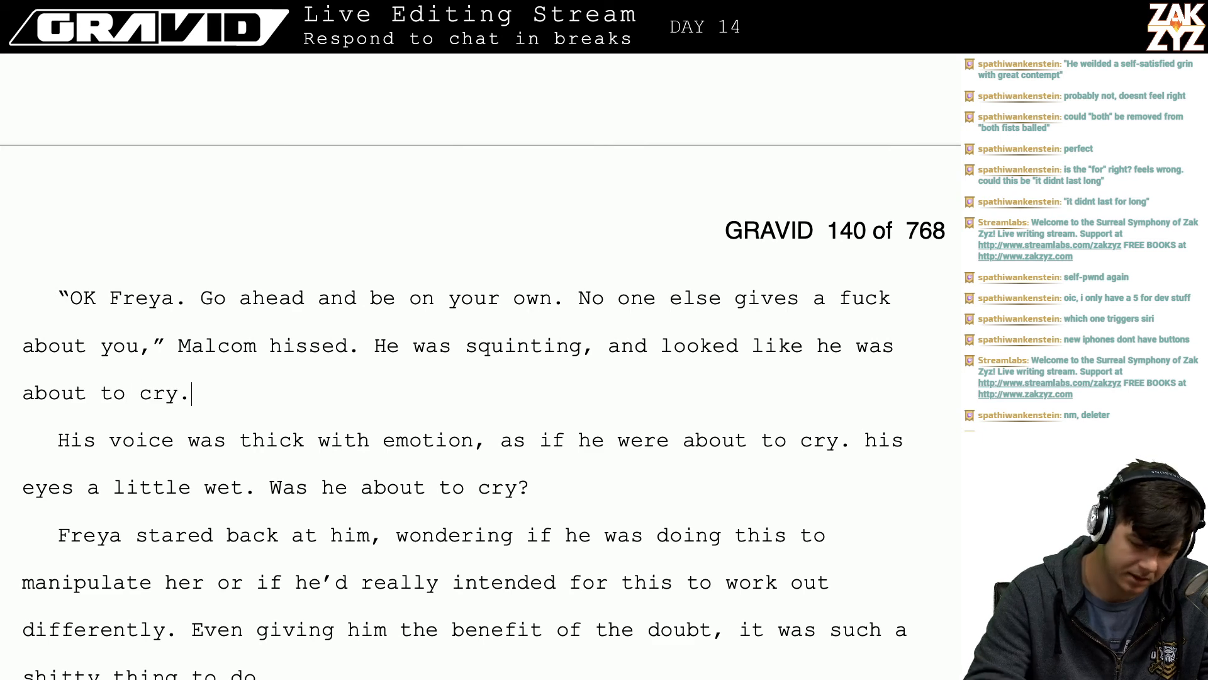
- Delete the leftover paragraph from "His voice was thick with emotion" through "Was he about to cry?"
key("shift+Down")
key("shift+Down")
key("shift+Right")
key("shift+Right")
key("shift+Right")
key("shift+Right")
key("shift+Right")
key("shift+Right")
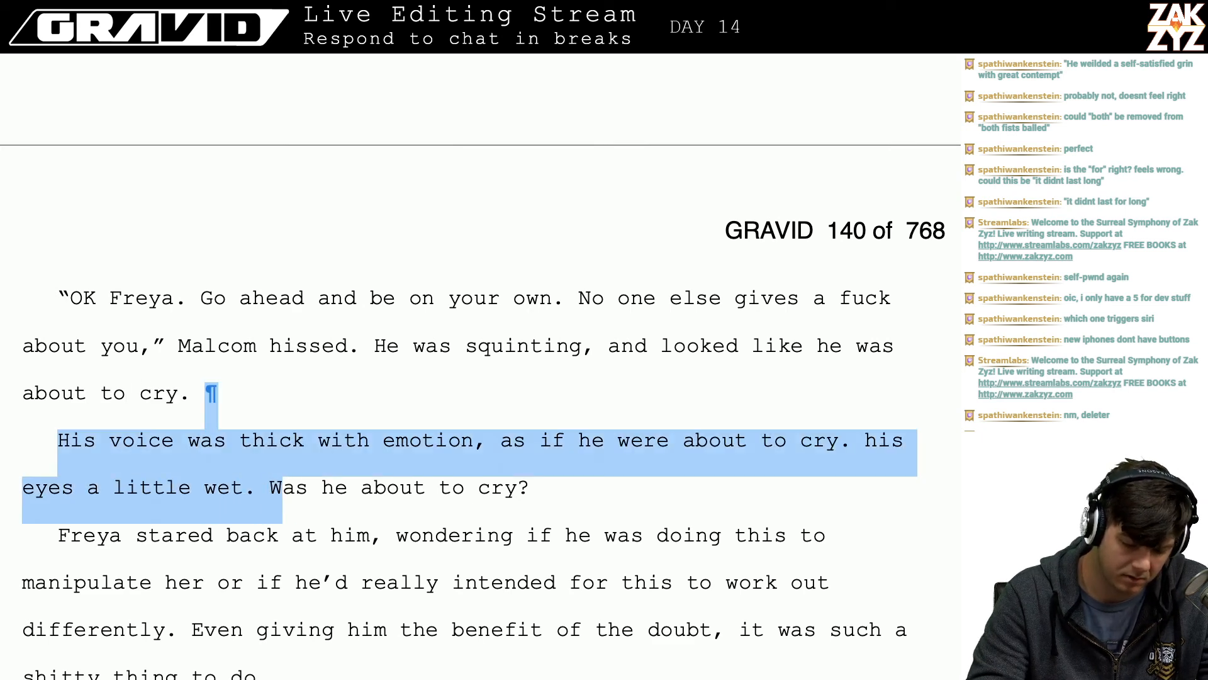
key("shift+Right")
key("shift+Right")
key("shift+Right")
key("shift+Right")
key("shift+Right")
key("shift+Right")
key("shift+Right")
key("shift+Right")
key("shift+Right")
key("shift+Right")
key("shift+Right")
key("shift+Right")
key("shift+Right")
key("shift+Right")
key("shift+Right")
key("shift+Right")
key("shift+Right")
key("shift+Right")
key("shift+Right")
key("shift+Right")
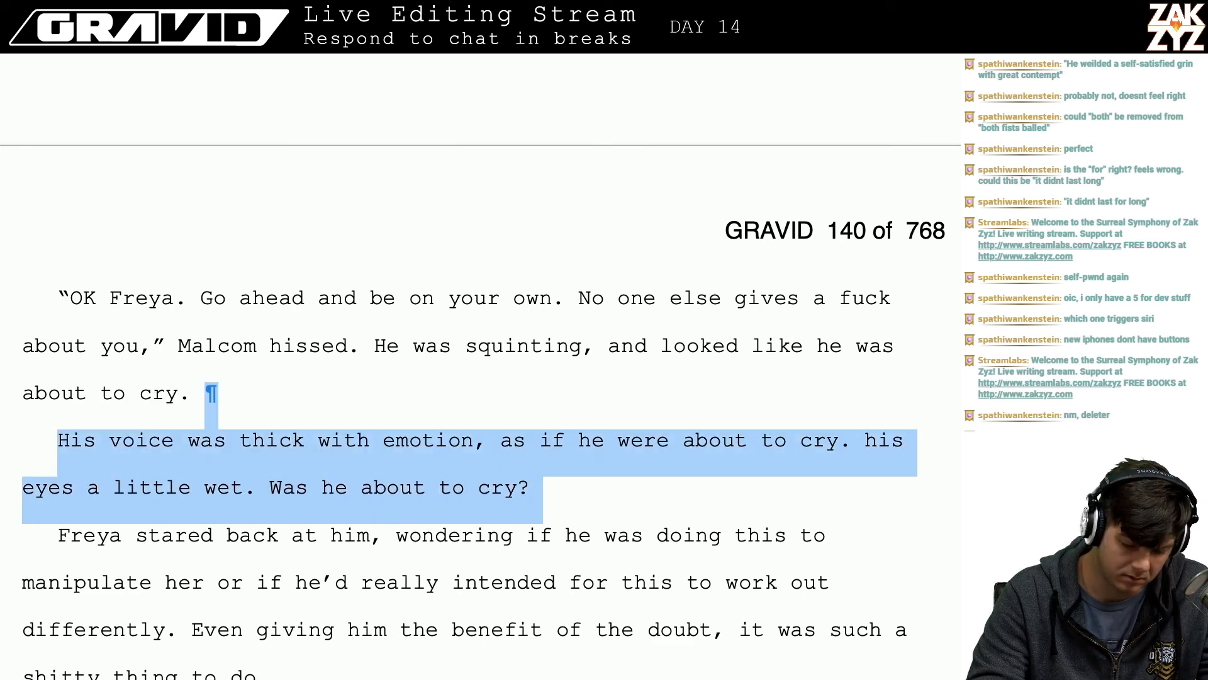
key("shift+Left")
key("BackSpace")
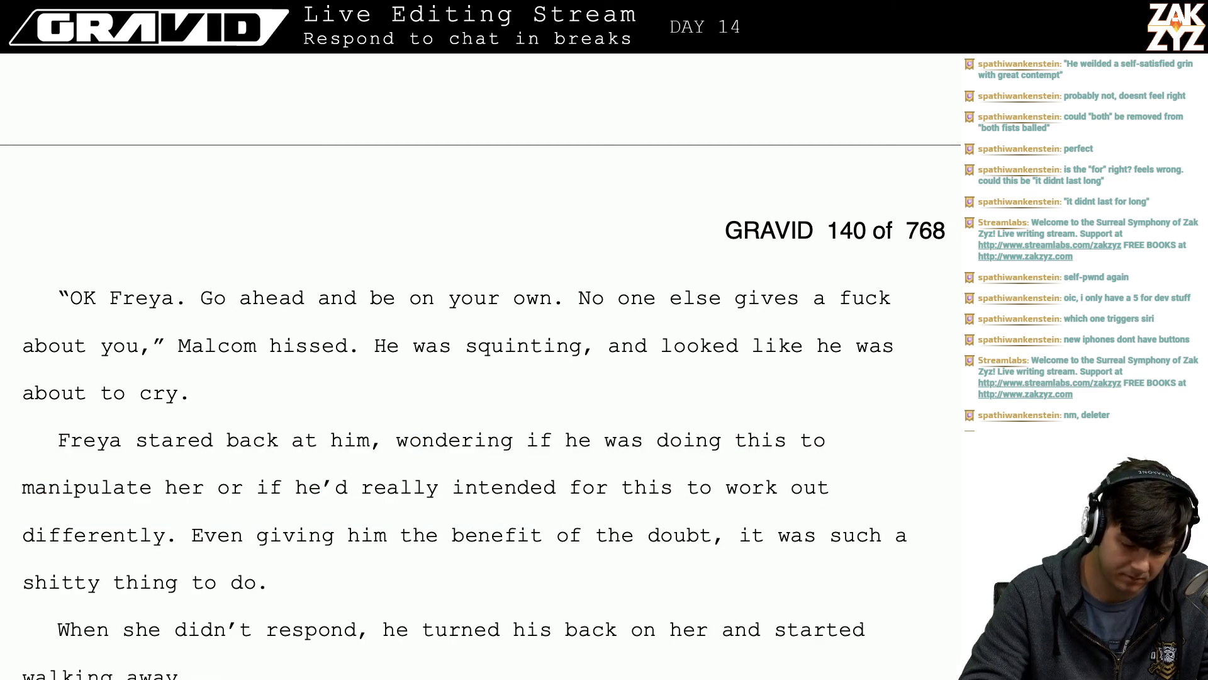
- Replace the comma after "stared back at him" with a period and insert "Was he" before "wondering"
key("Delete")
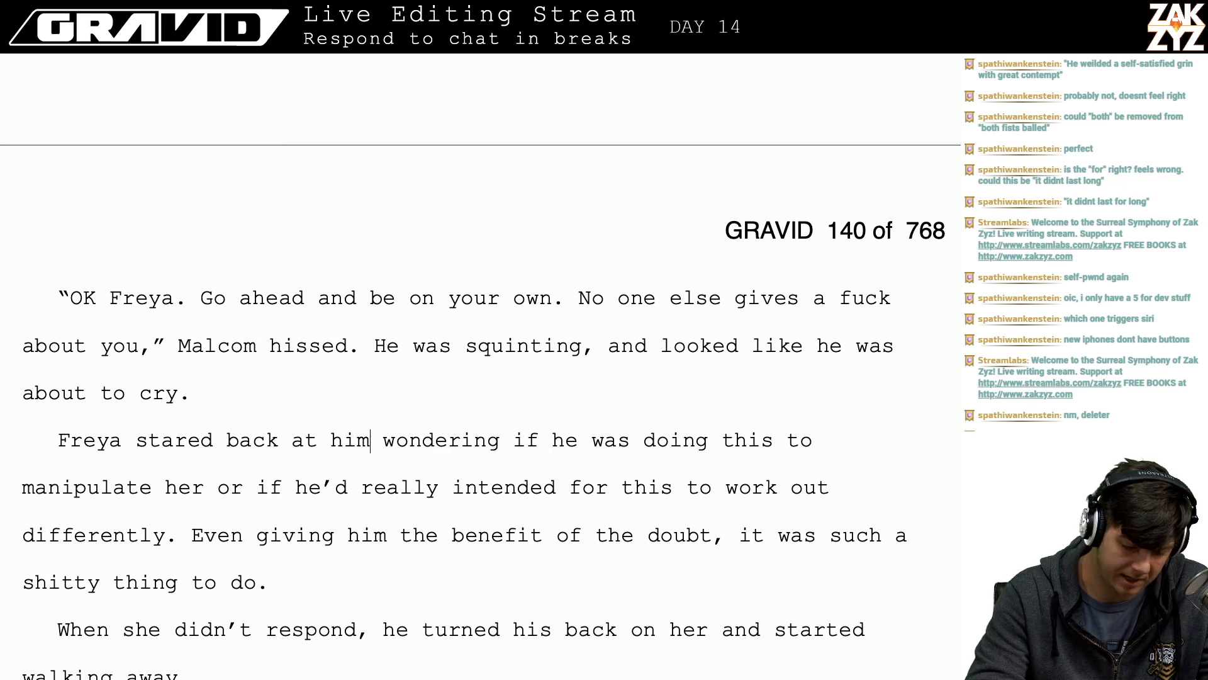
type(". ")
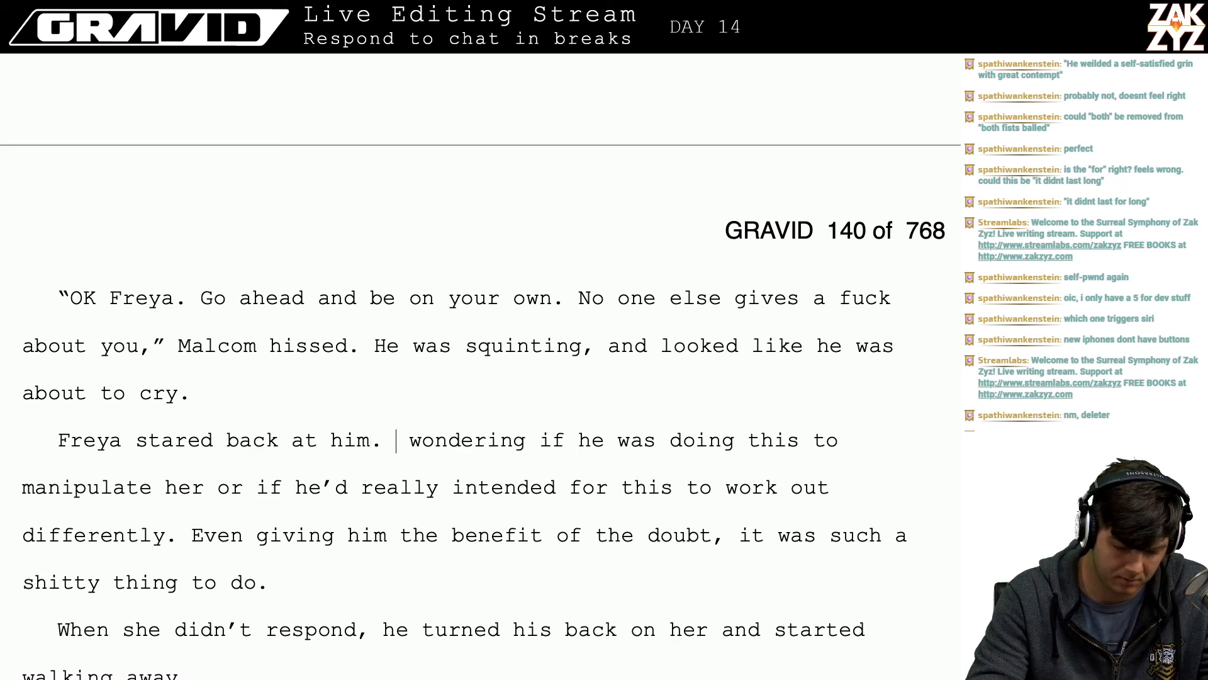
type("Was he")
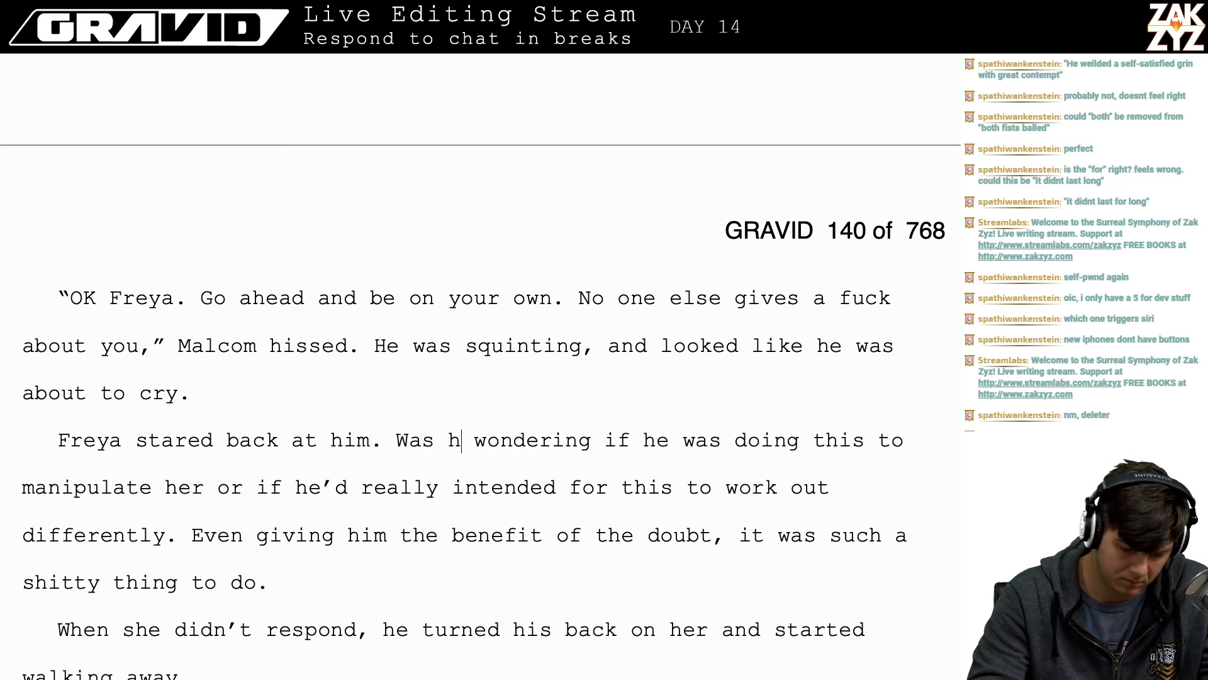
key("shift+Right")
key("shift+Right")
key("shift+Right")
key("shift+Right")
key("shift+Right")
key("shift+Right")
key("shift+Right")
key("shift+Right")
key("shift+Right")
key("shift+Right")
key("shift+Right")
key("shift+Right")
key("shift+Right")
key("shift+Right")
key("shift+Right")
key("shift+Right")
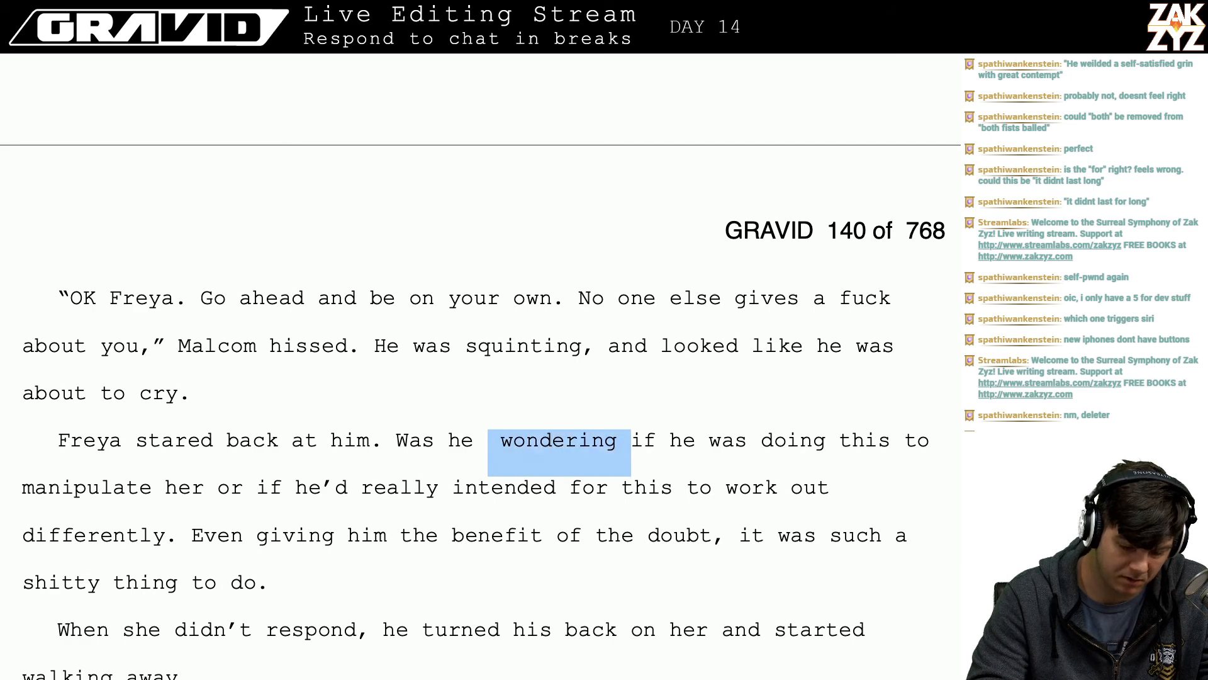
key("shift+Left")
key("shift+Right")
key("shift+Left")
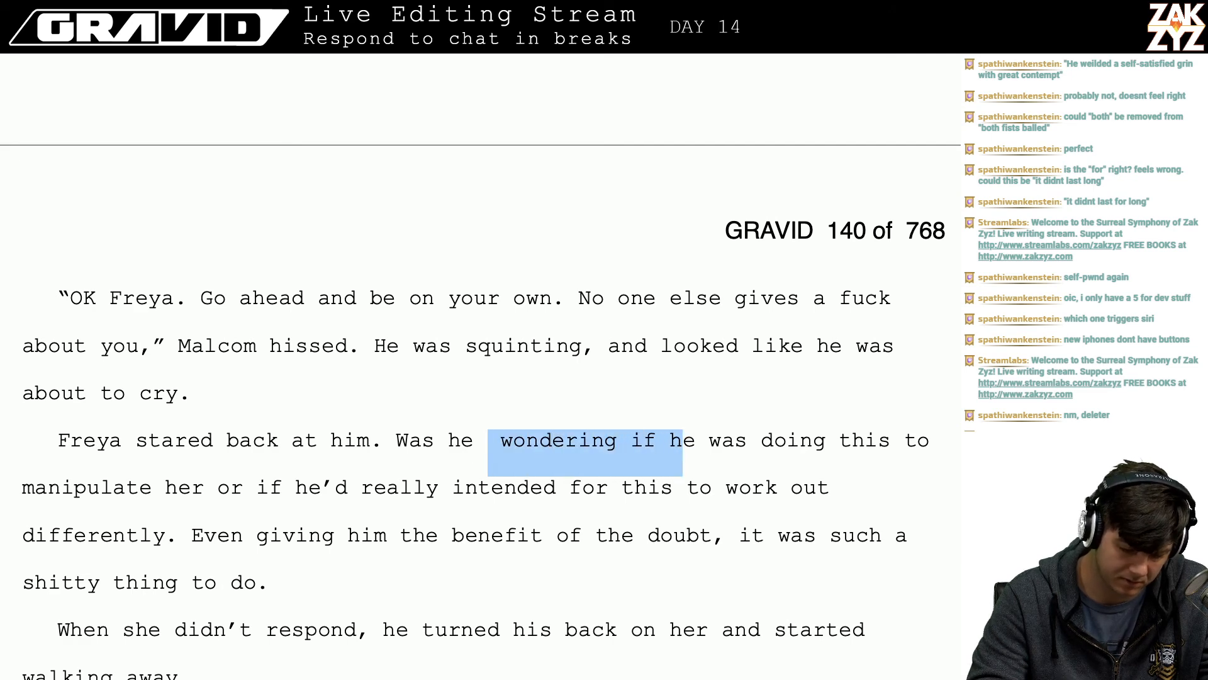
- Start a new paragraph at "Was he wondering", separating it from "Freya stared back at him."
left_click(462, 440)
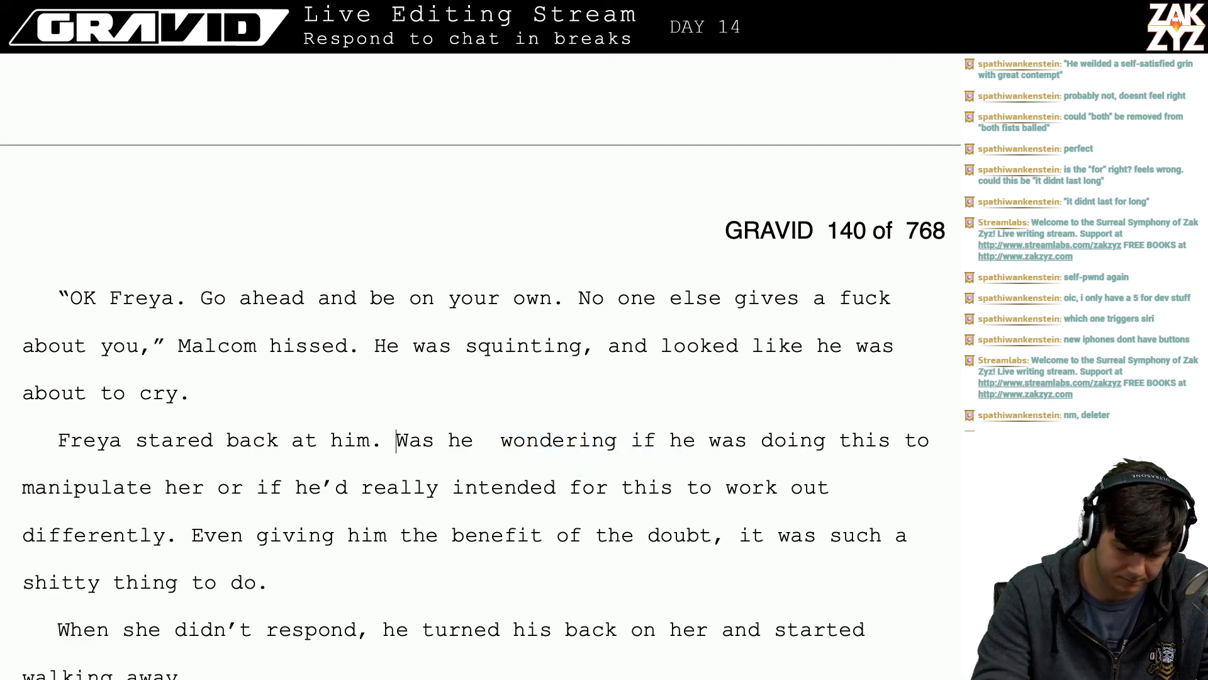
key("Return")
type("Wa she")
key("BackSpace")
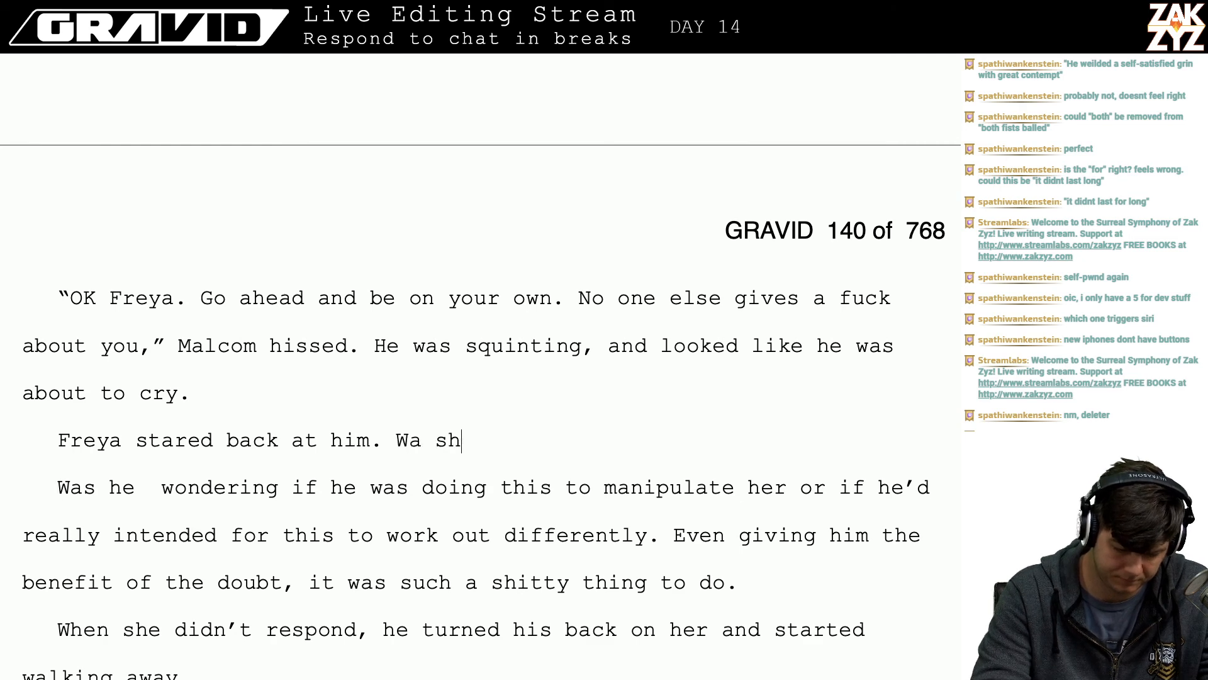
key("BackSpace")
key("BackSpace")
key("BackSpace")
type("s he do")
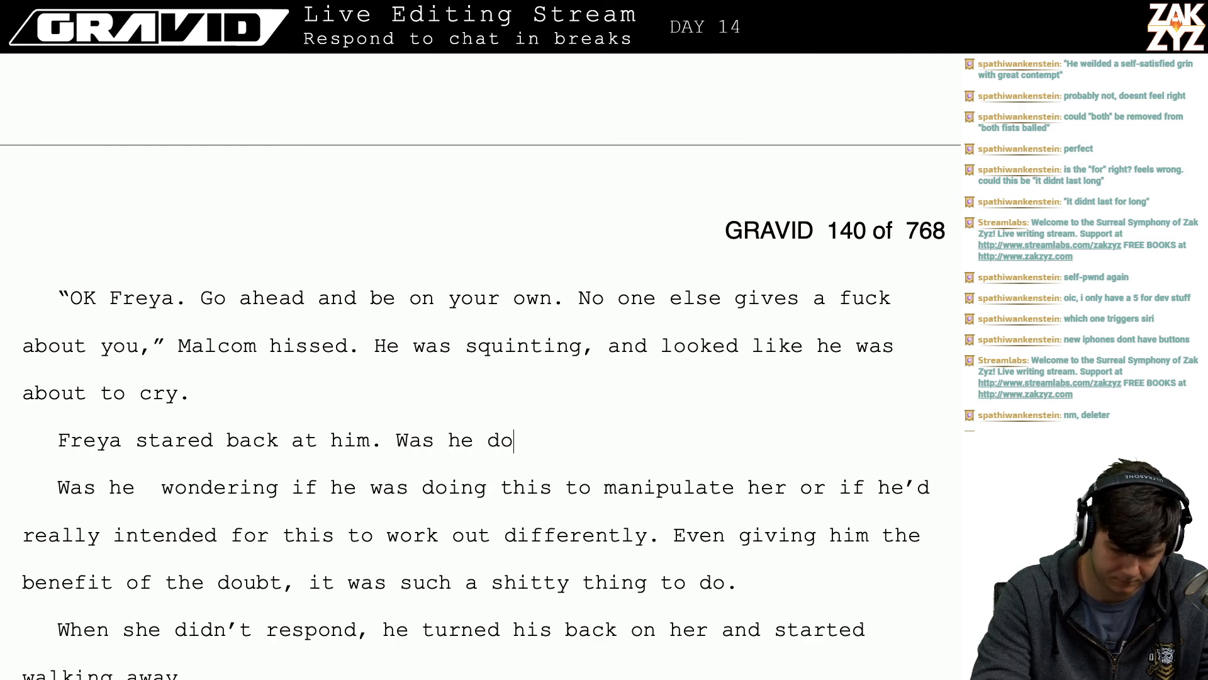
key("BackSpace")
key("BackSpace")
key("BackSpace")
key("BackSpace")
key("BackSpace")
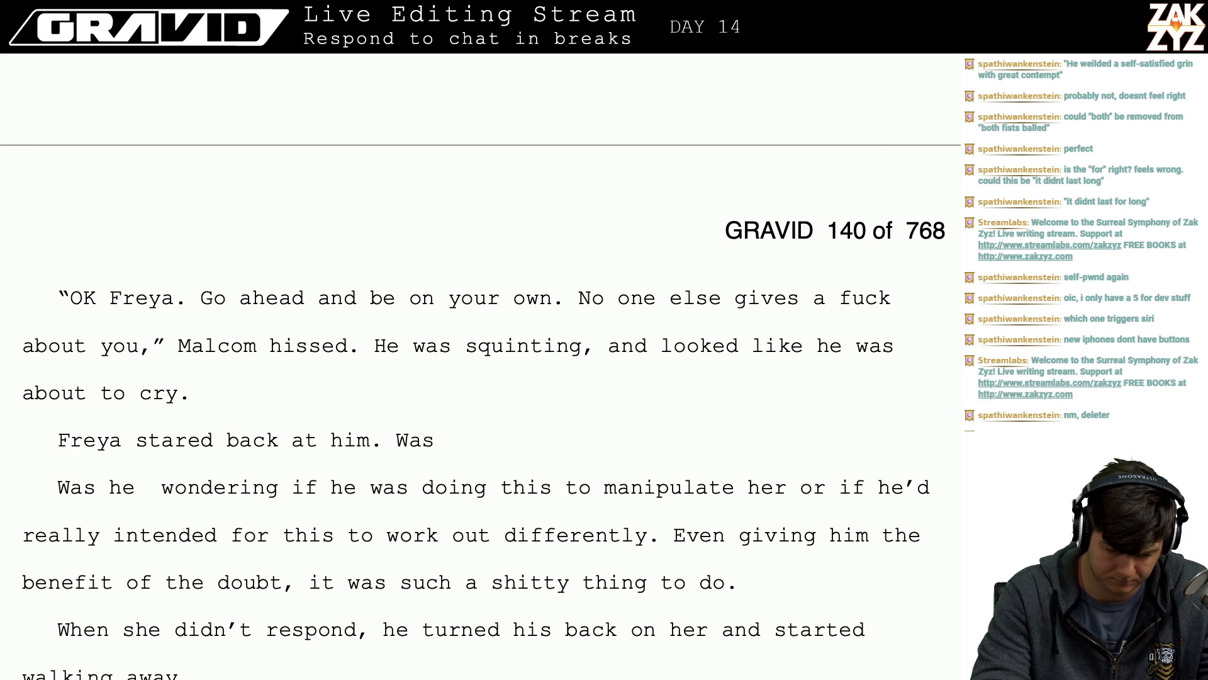
key("BackSpace")
key("BackSpace")
key("BackSpace")
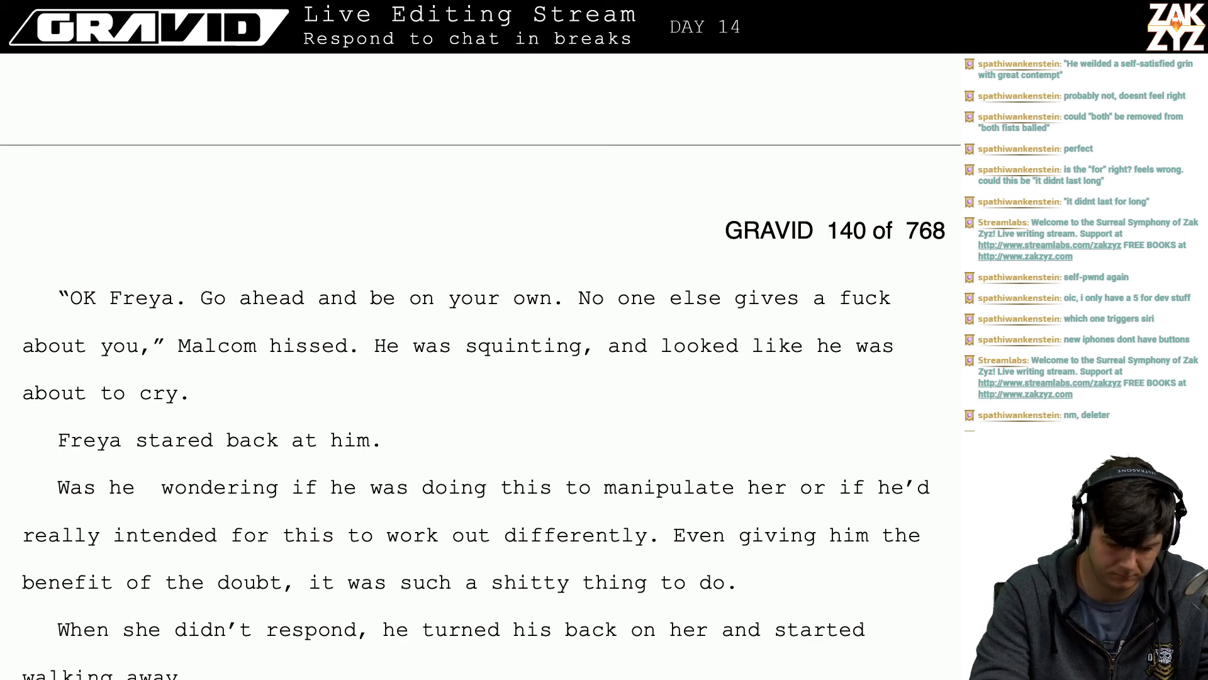
- Replace the period after "Freya stared back at him" with a comma and continue the sentence with "trying to figure out if"
type(",")
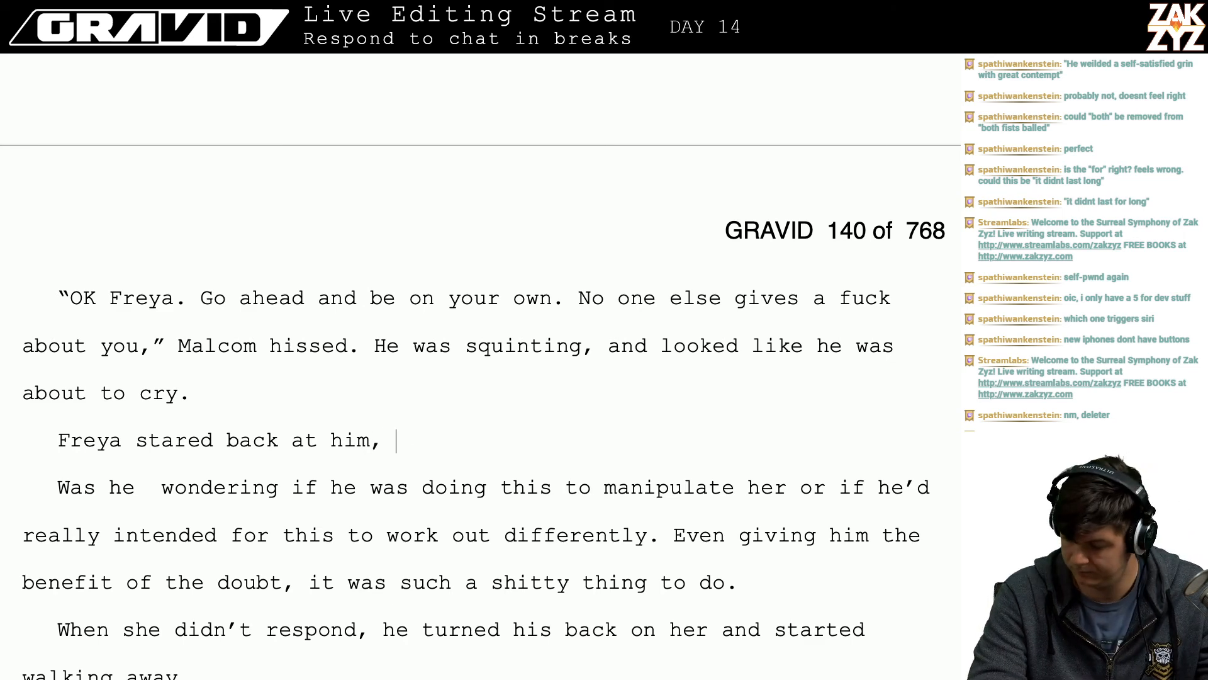
key("Return")
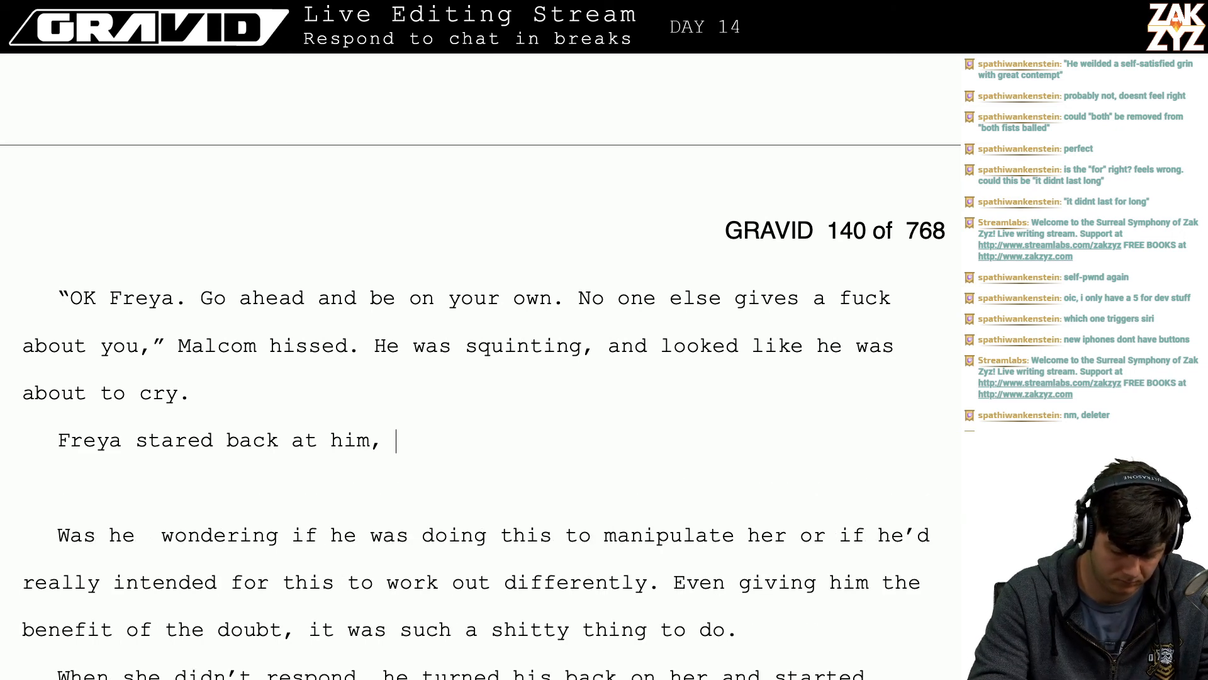
type("trying t")
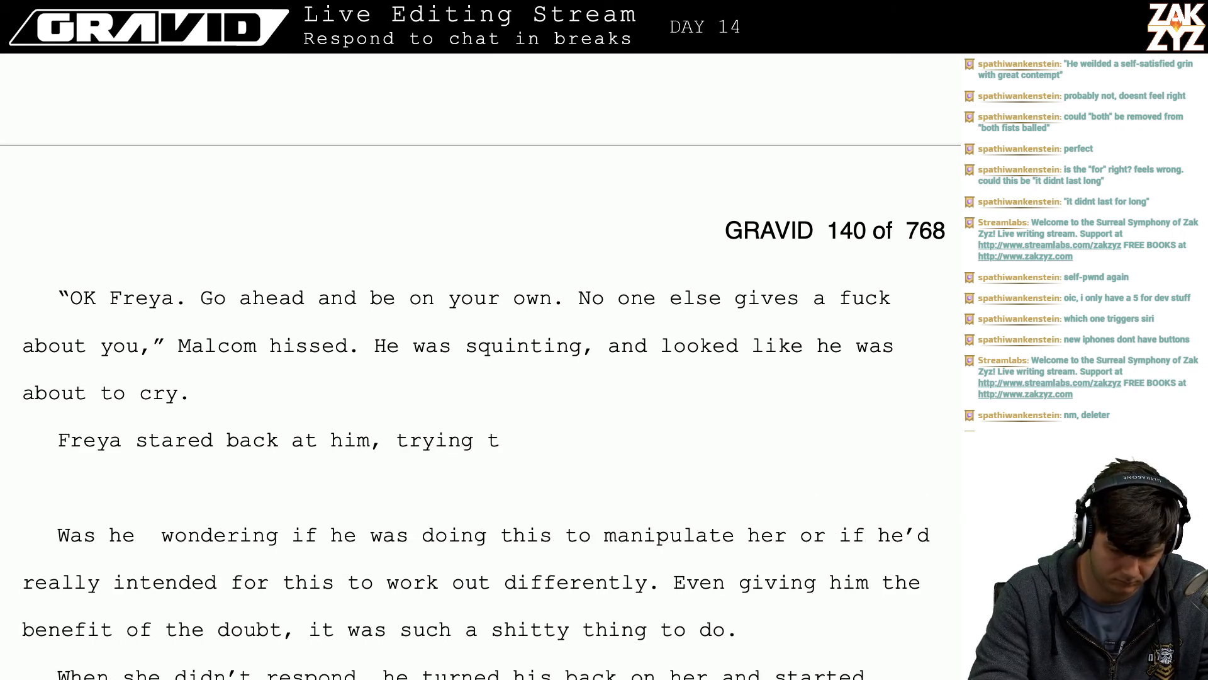
type("o figure out if ")
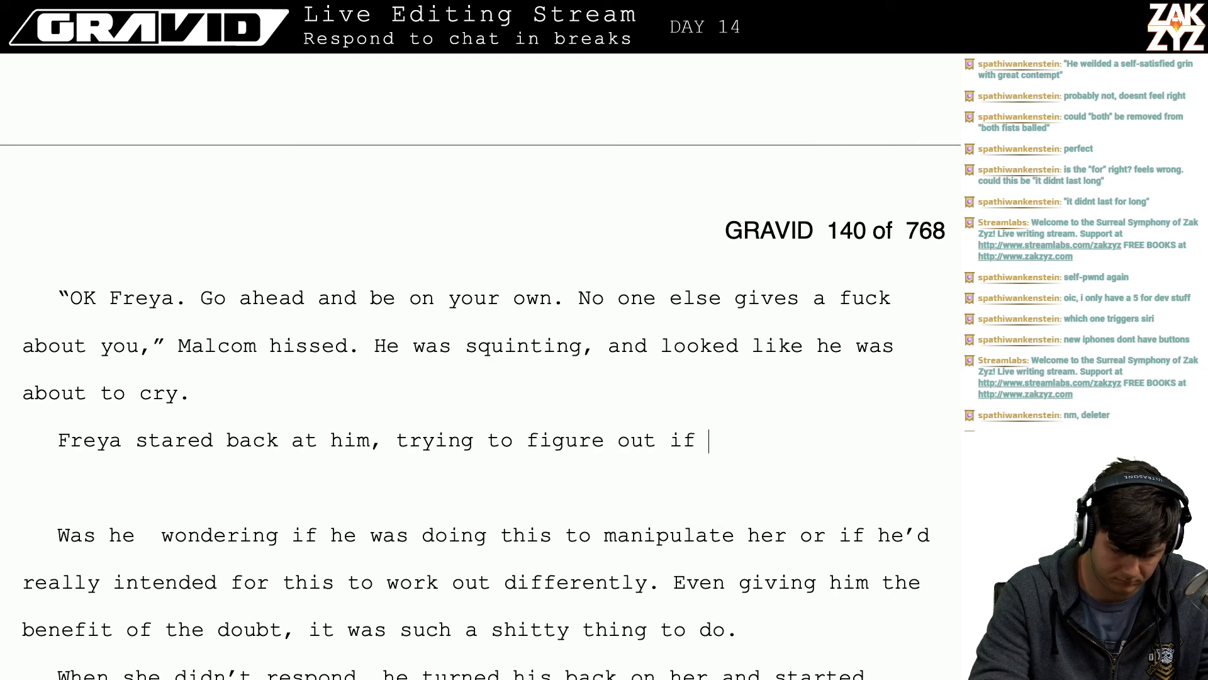
type("he’d meant ")
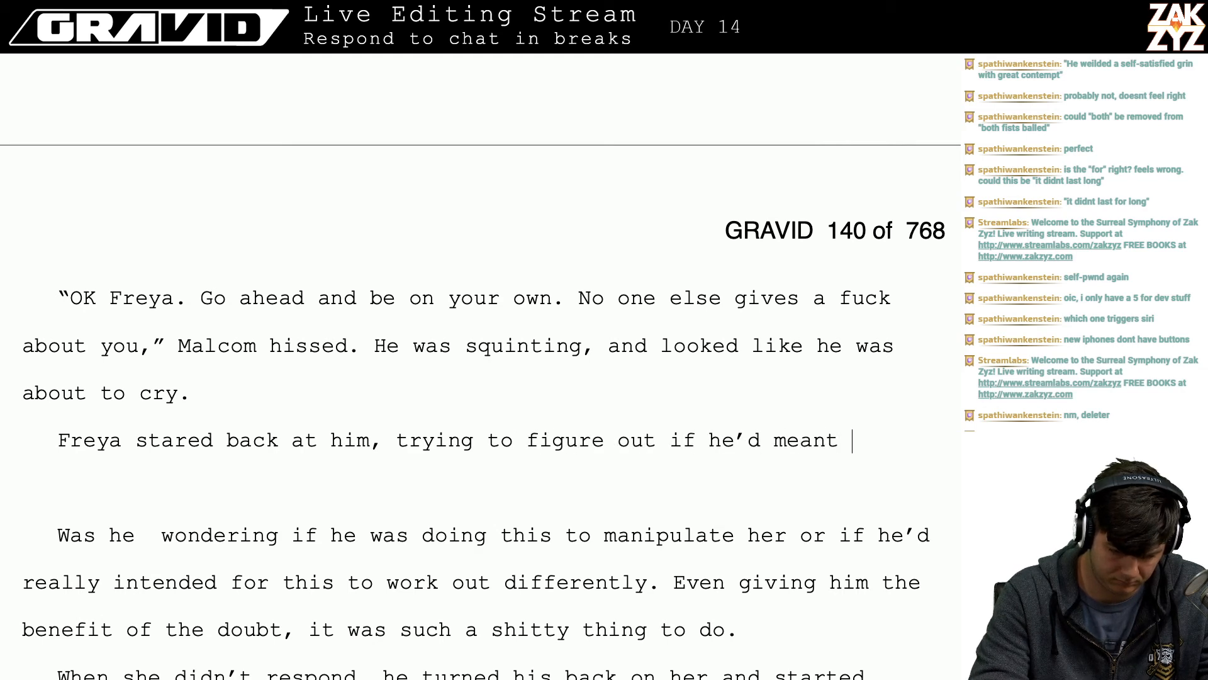
type("for this to w")
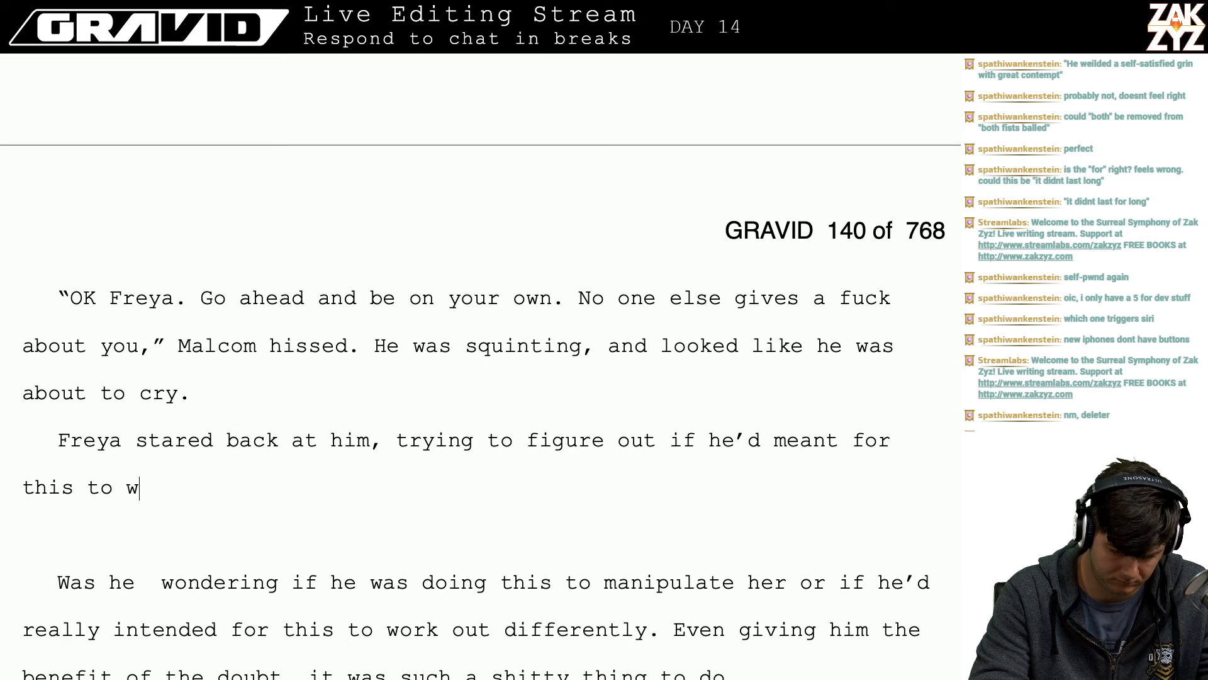
type("ork out diffferen")
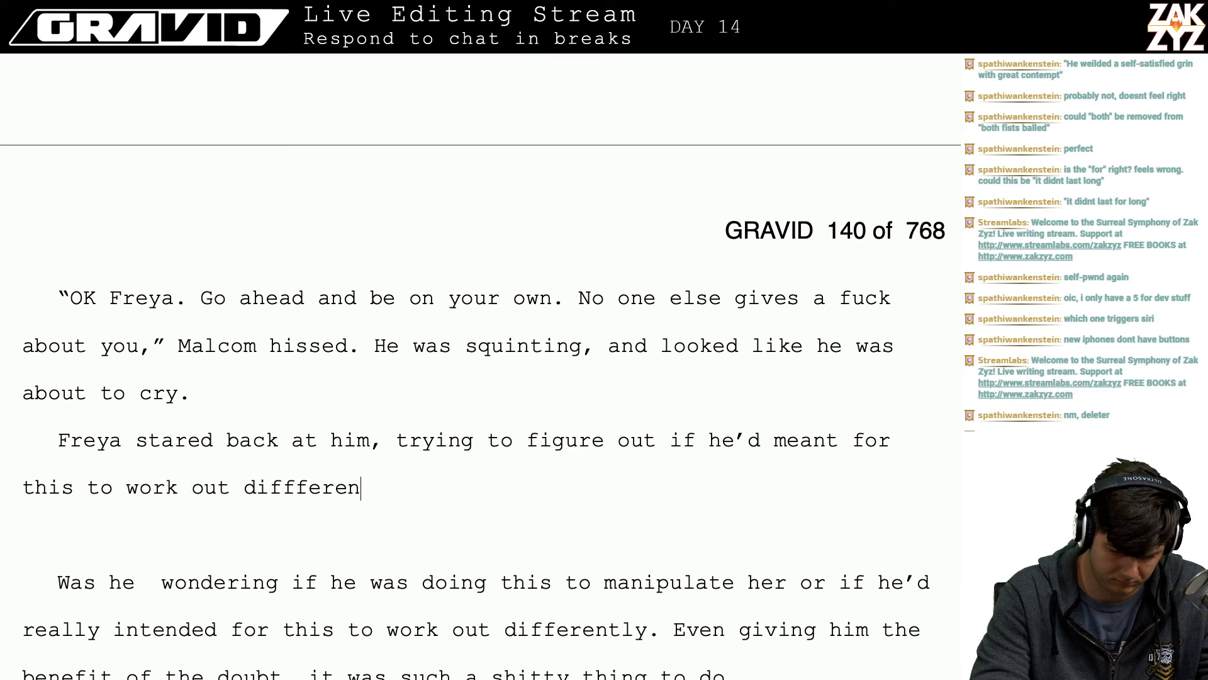
key("BackSpace")
key("BackSpace")
key("BackSpace")
key("BackSpace")
key("BackSpace")
key("BackSpace")
key("BackSpace")
key("BackSpace")
key("BackSpace")
key("BackSpace")
key("BackSpace")
key("BackSpace")
key("BackSpace")
key("BackSpace")
key("BackSpace")
key("BackSpace")
key("BackSpace")
key("BackSpace")
key("BackSpace")
key("BackSpace")
key("BackSpace")
key("BackSpace")
key("BackSpace")
key("BackSpace")
key("BackSpace")
key("BackSpace")
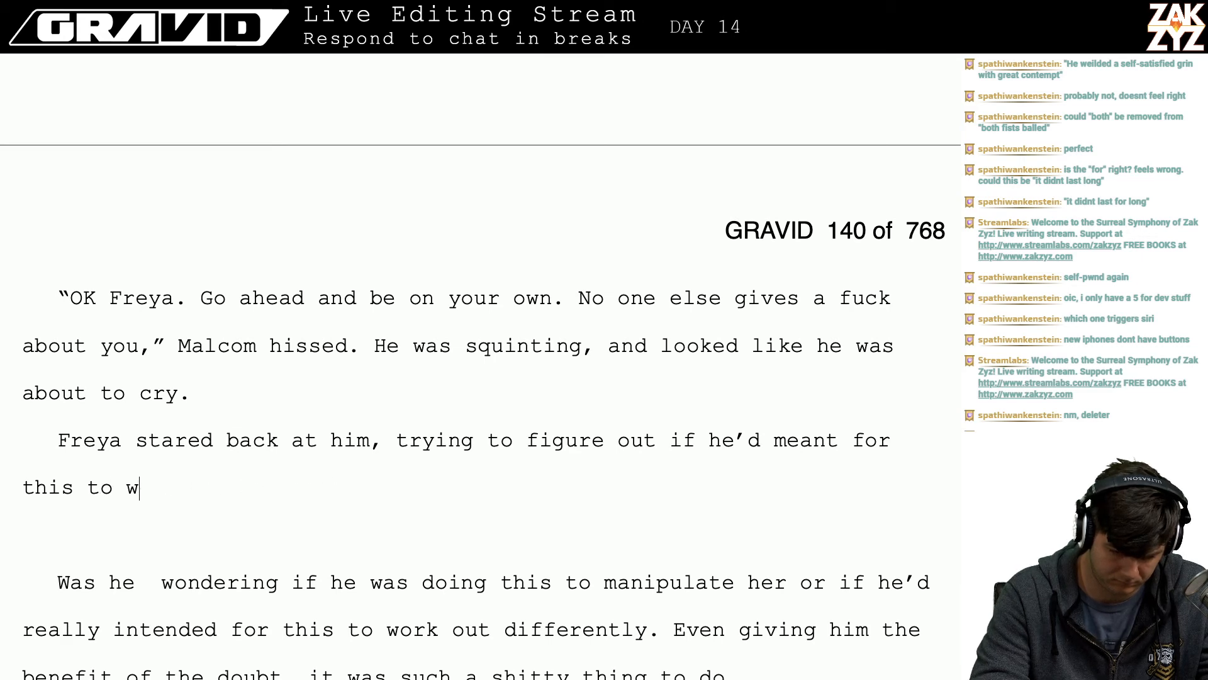
key("BackSpace")
key("BackSpace")
key("BackSpace")
key("BackSpace")
key("BackSpace")
key("BackSpace")
key("BackSpace")
key("BackSpace")
key("BackSpace")
key("BackSpace")
key("BackSpace")
key("BackSpace")
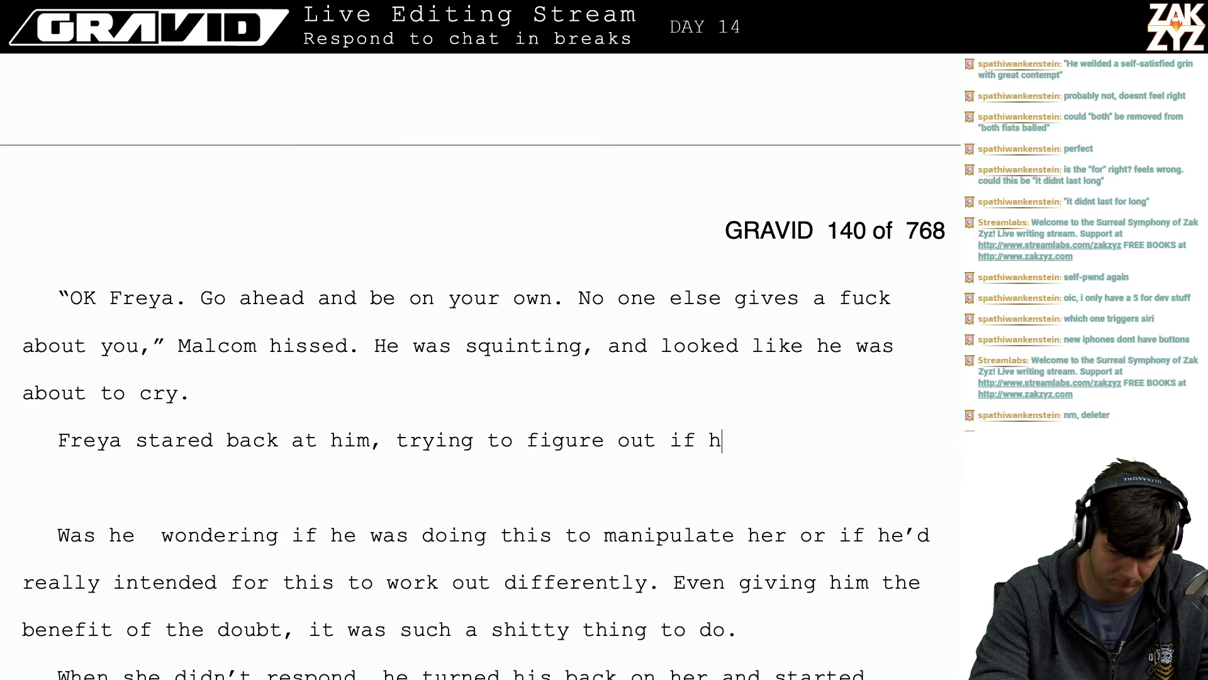
- Complete the sentence after "figure out if" with "he was just trying to manipulate her."
type("w")
key("BackSpace")
type("he was just")
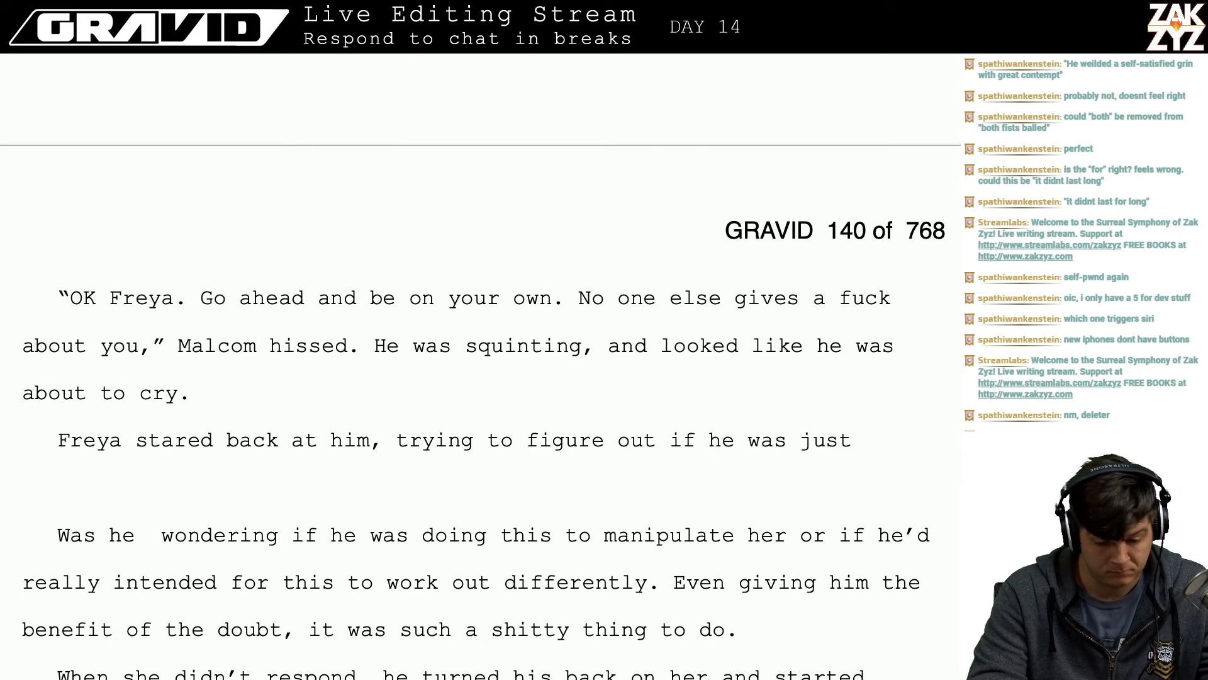
type(" trying")
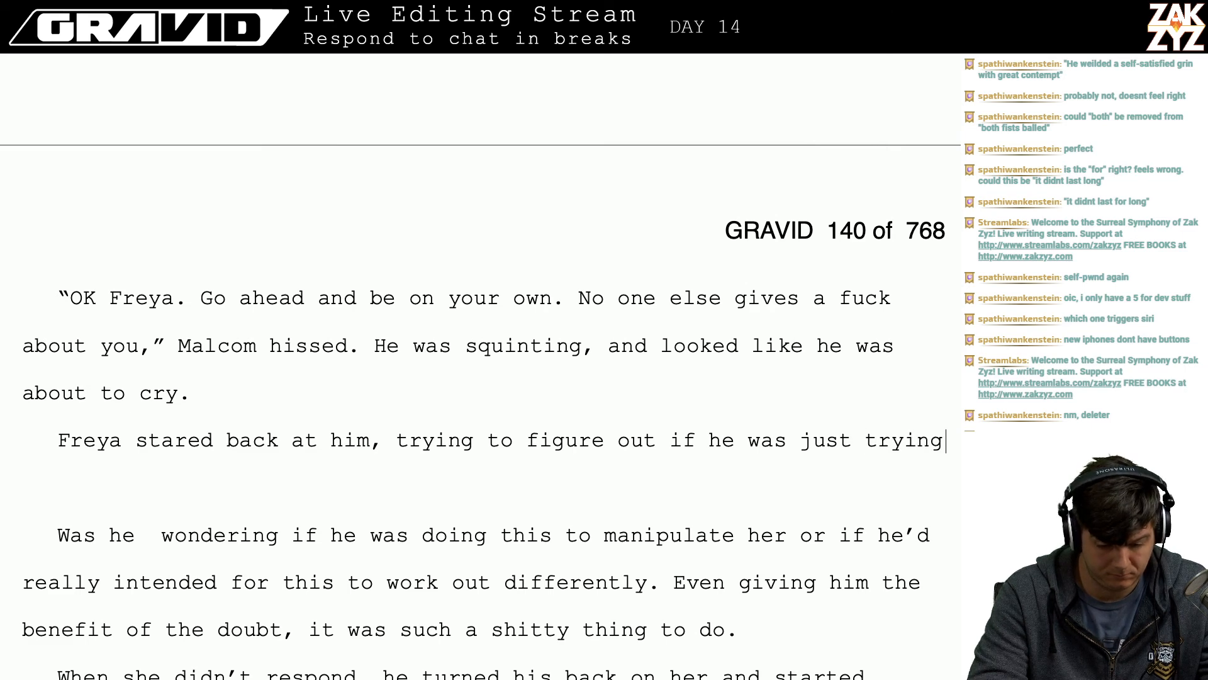
type(" to manipulate ")
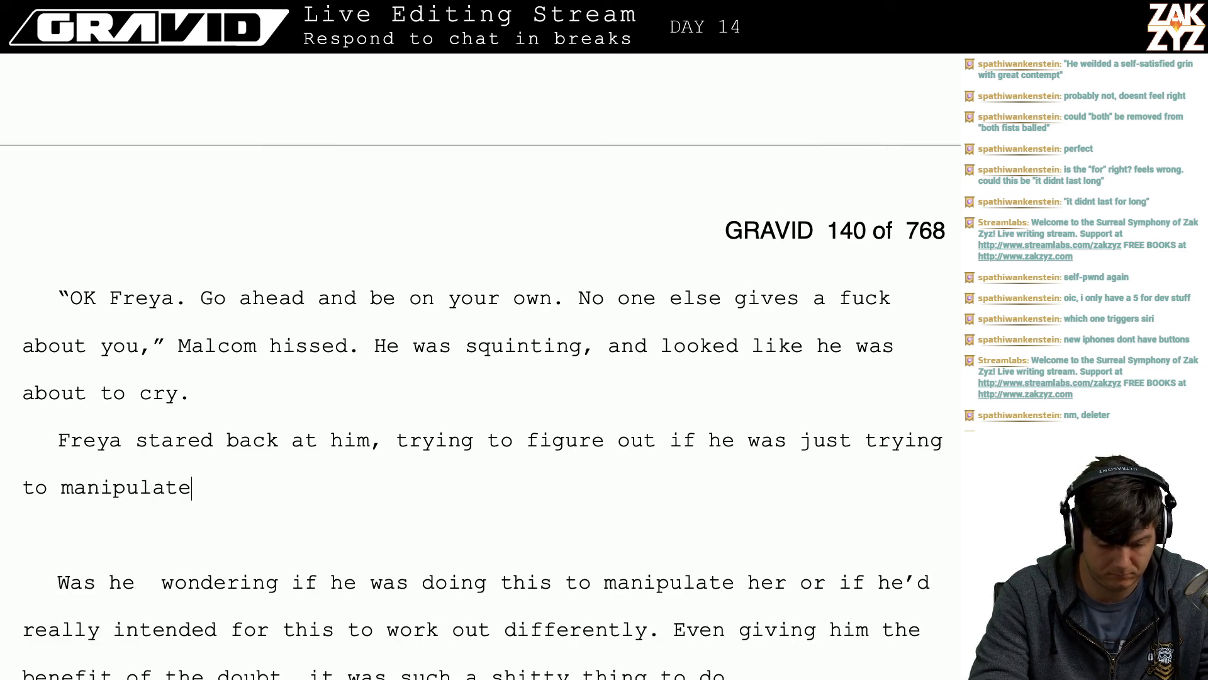
type("her.")
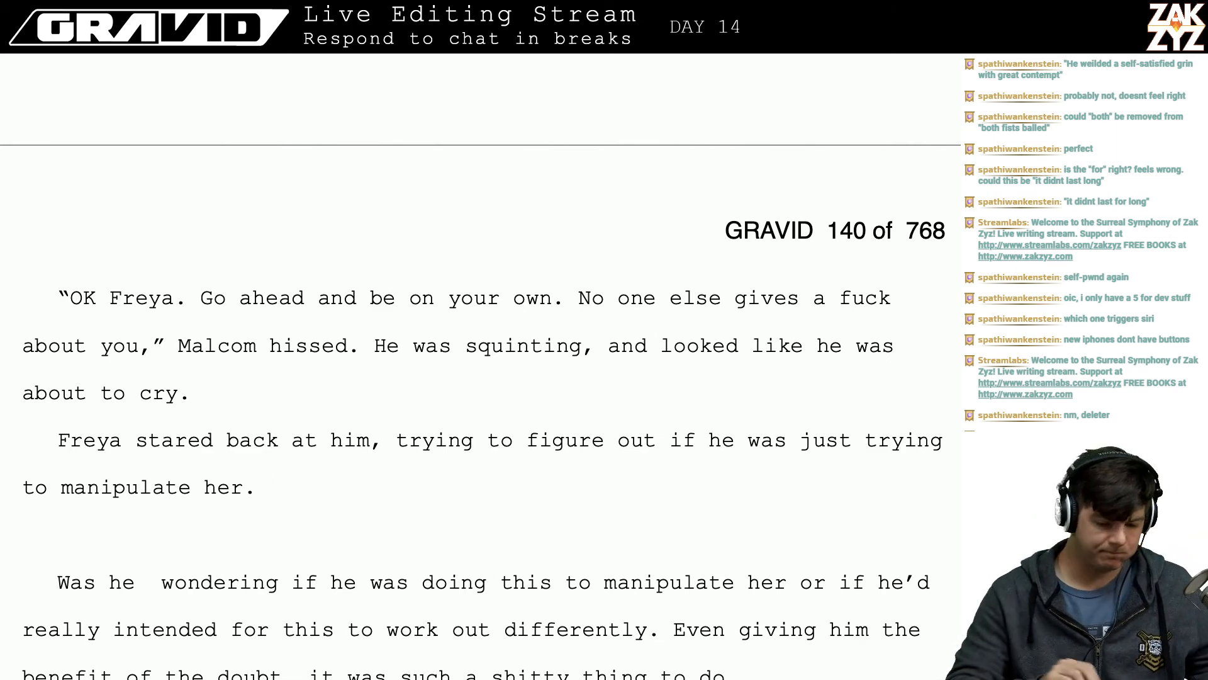
- Split off "if he was just trying to manipulate her." as its own paragraph and write "if he was actually upset" after "figure out"
left_click(639, 454)
key("Right")
key("Return")
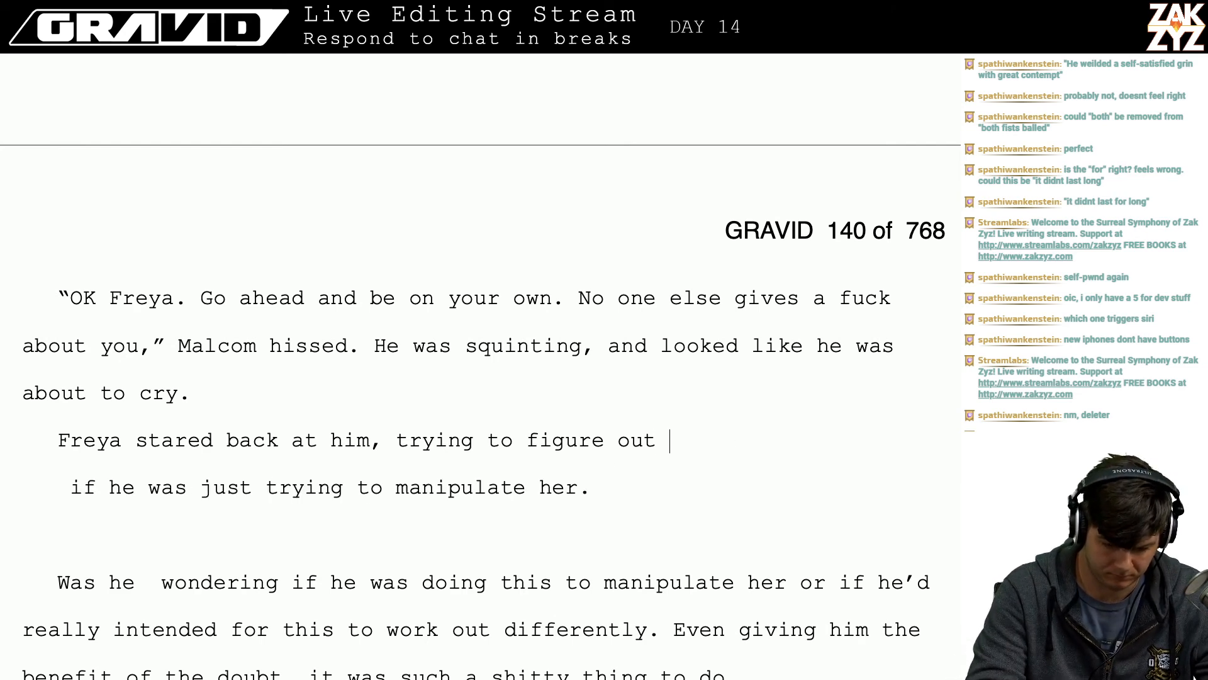
type("f")
key("BackSpace")
key("BackSpace")
type("of")
key("BackSpace")
key("BackSpace")
type("if ")
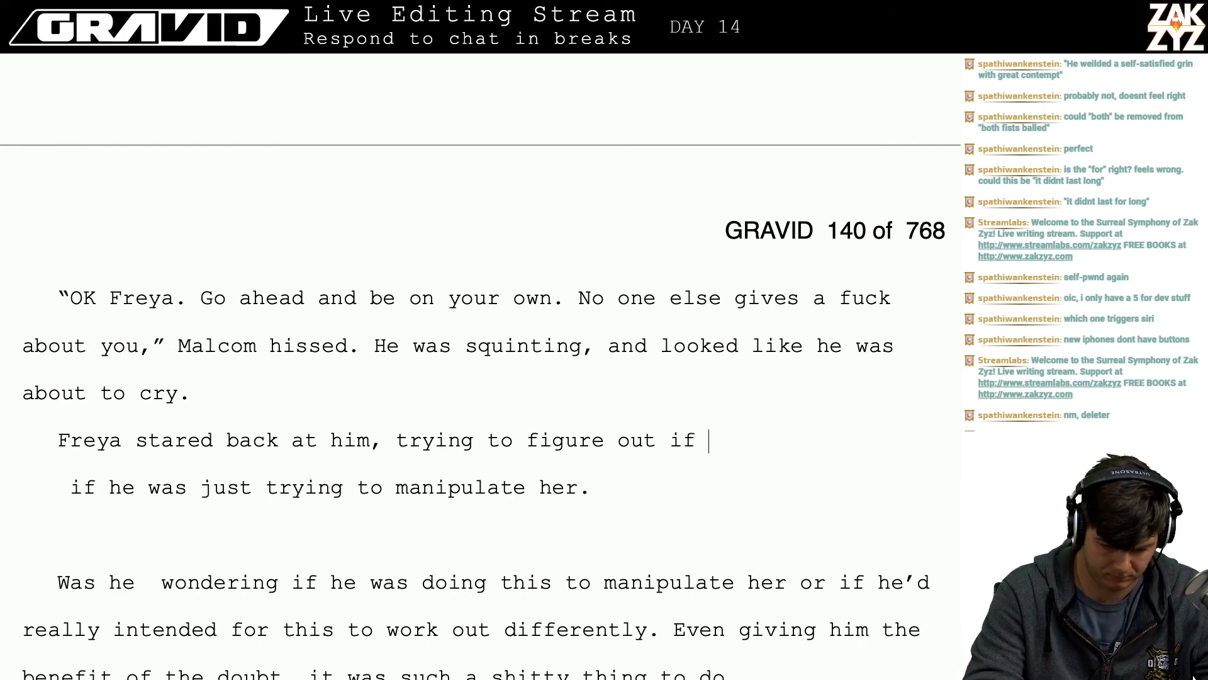
type("he was actu")
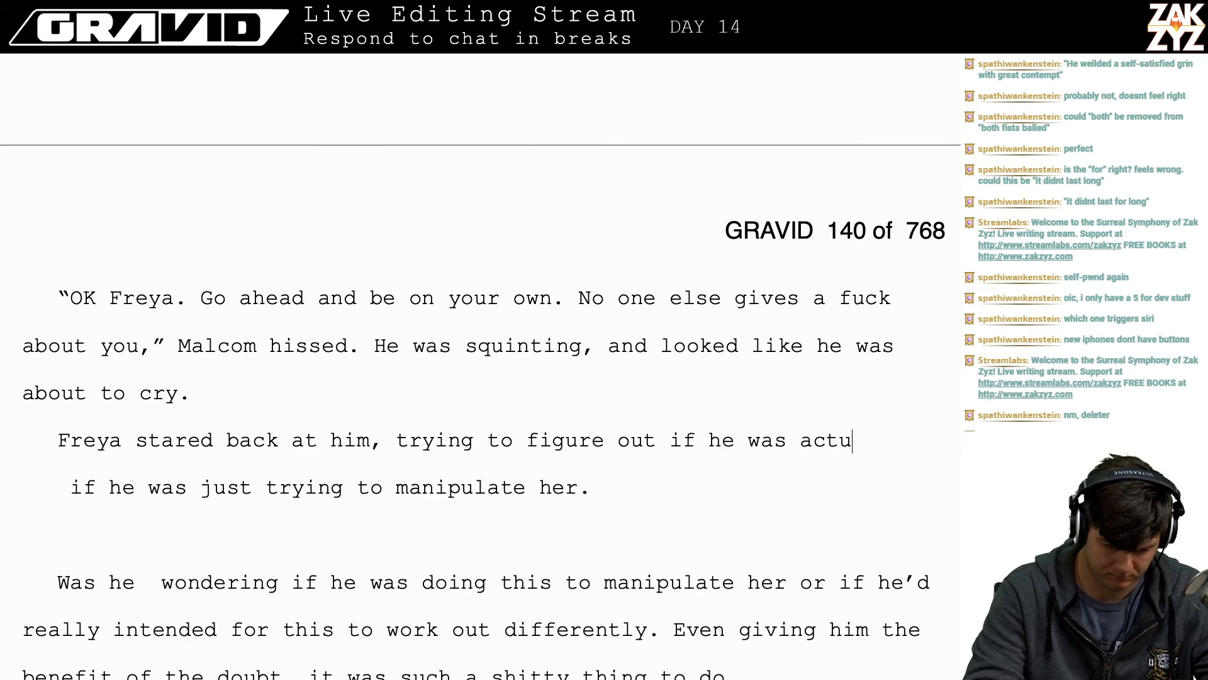
type("ally upset, or ju")
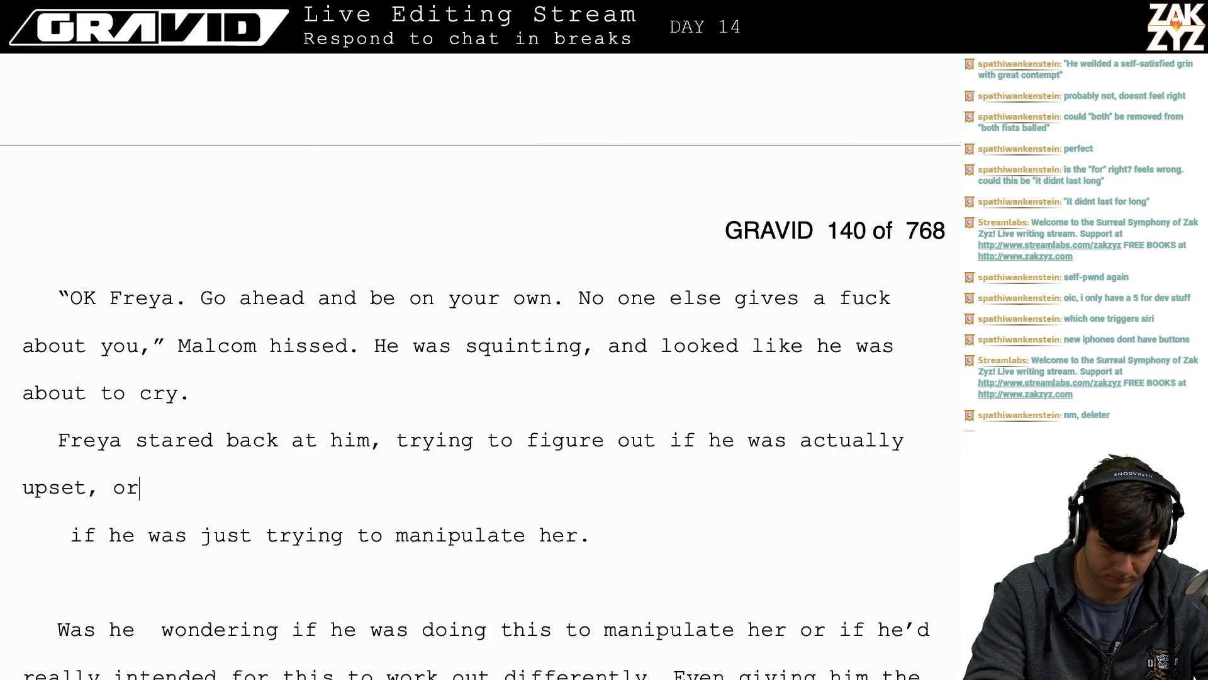
key("BackSpace")
key("BackSpace")
key("BackSpace")
key("BackSpace")
key("BackSpace")
key("BackSpace")
key("BackSpace")
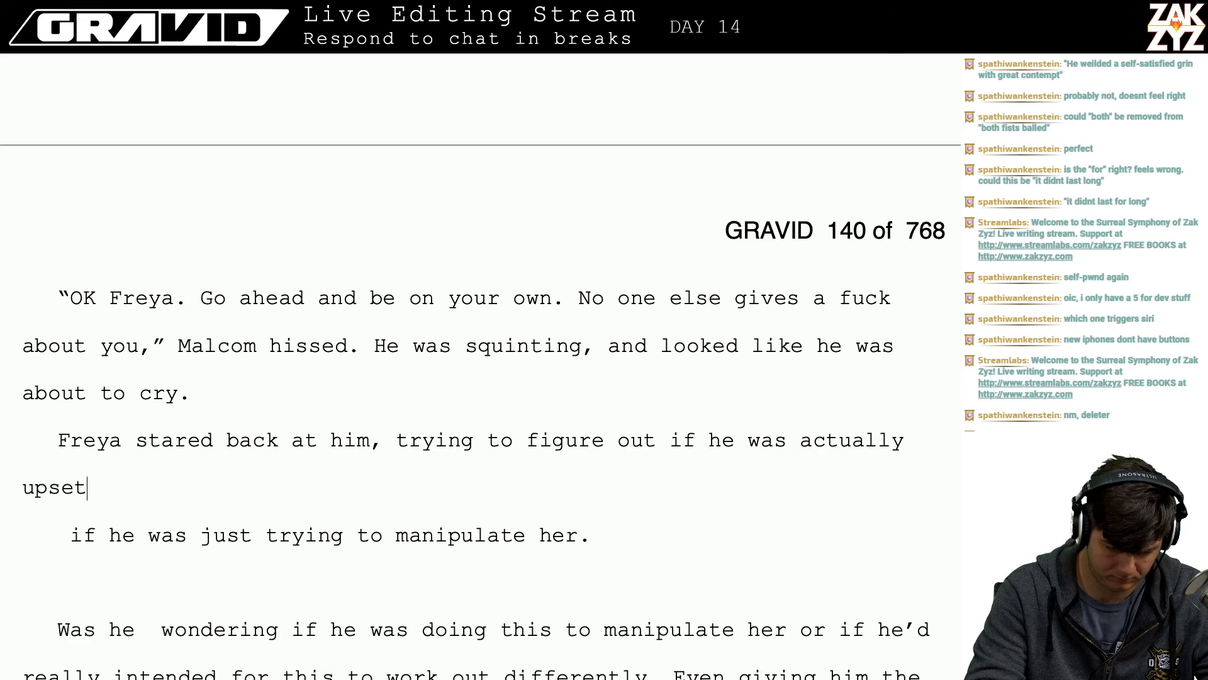
- Continue after "actually upset" with "or just trying to manipulate her. Either way,"
type("or just trying to")
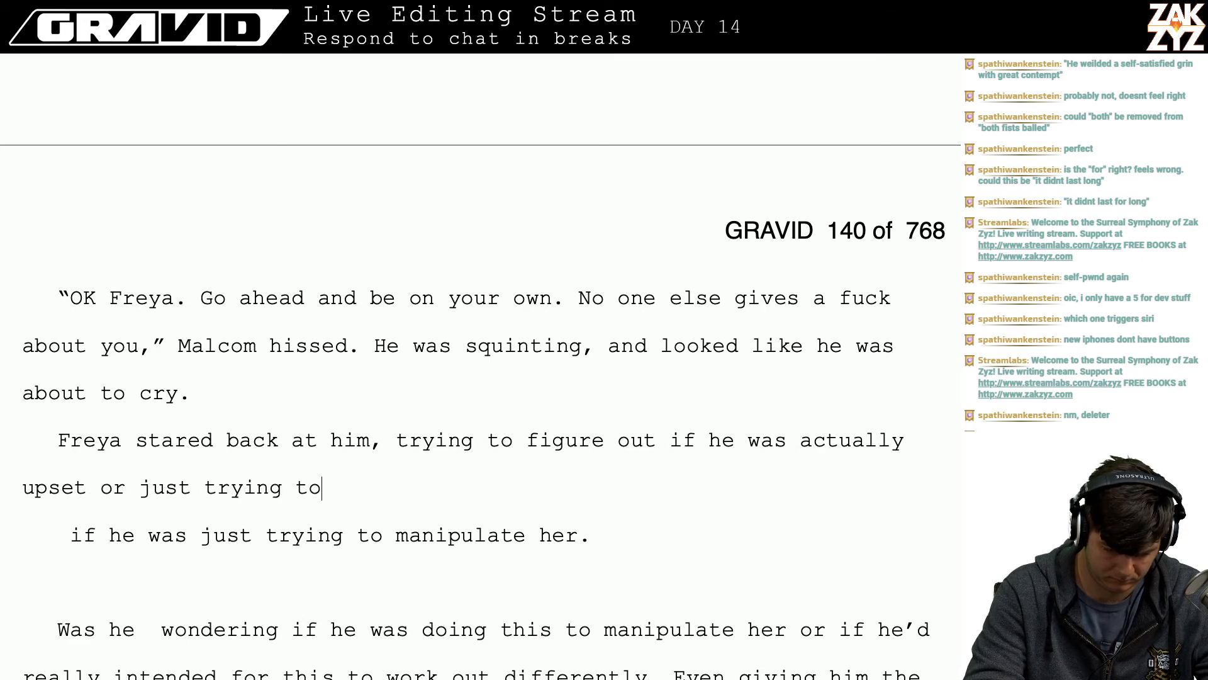
type(" manipulat")
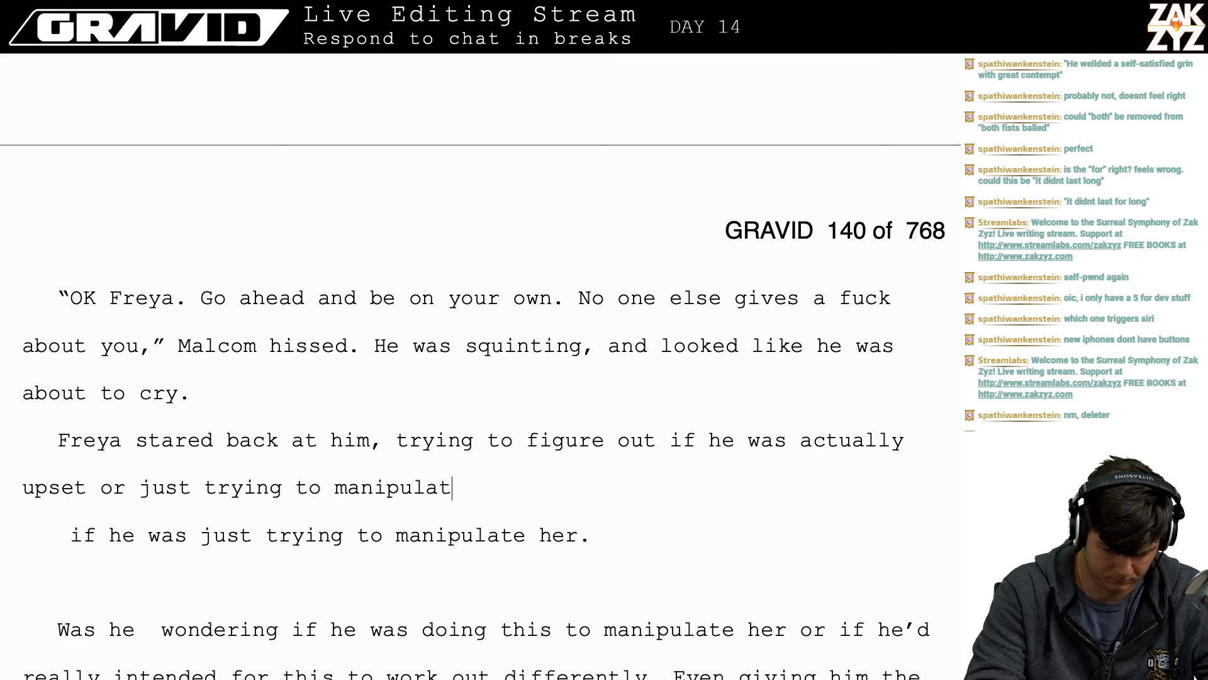
type("e her. Either way,")
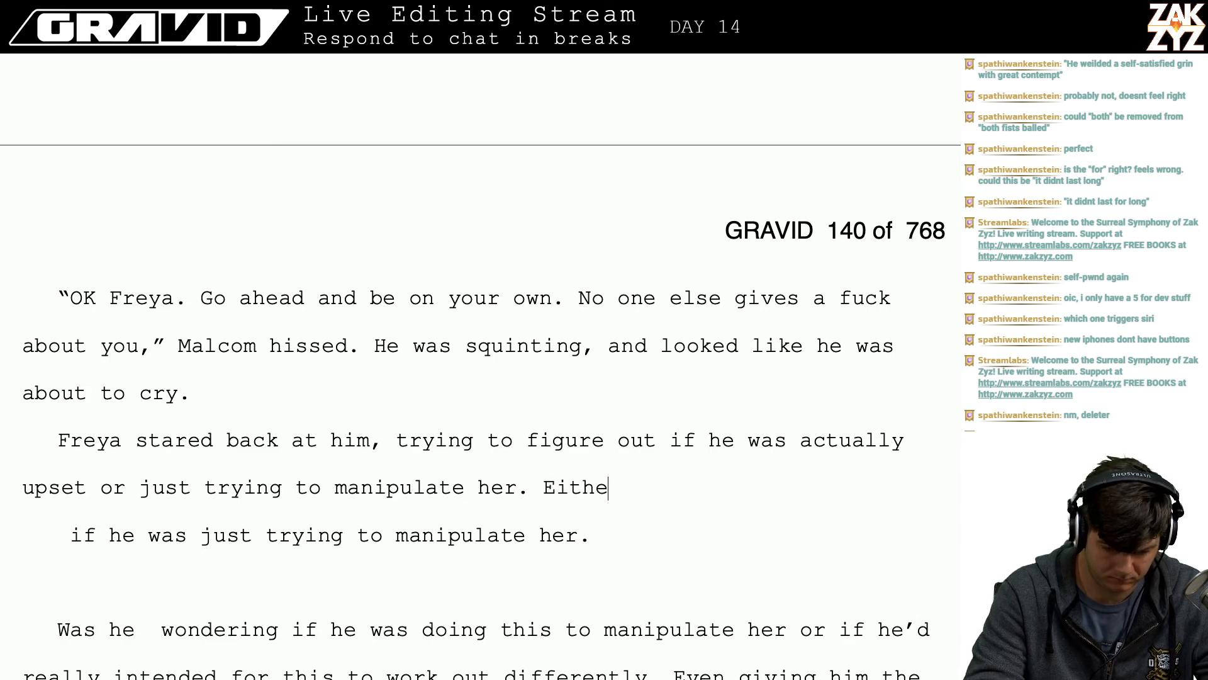
- Break "Either way," off into its own paragraph, with an empty paragraph between it and "manipulate her."
key("shift+Down")
key("shift+Down")
key("shift+Down")
key("shift+Down")
key("shift+Down")
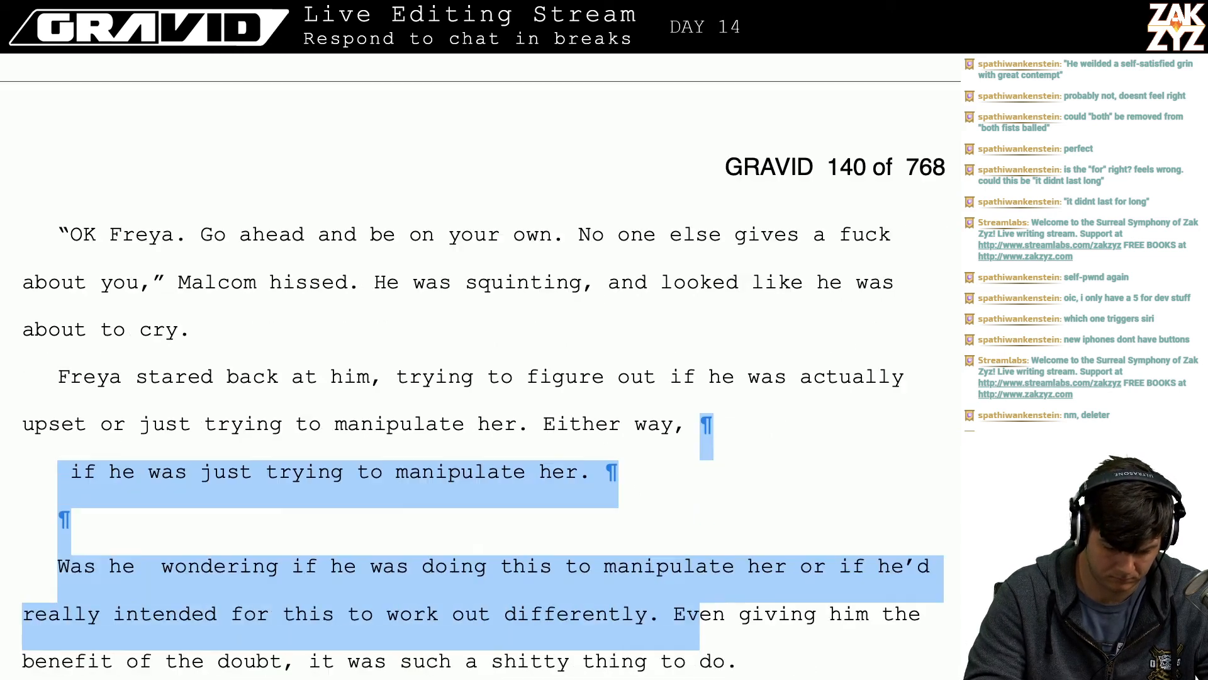
key("shift+Up")
key("Up")
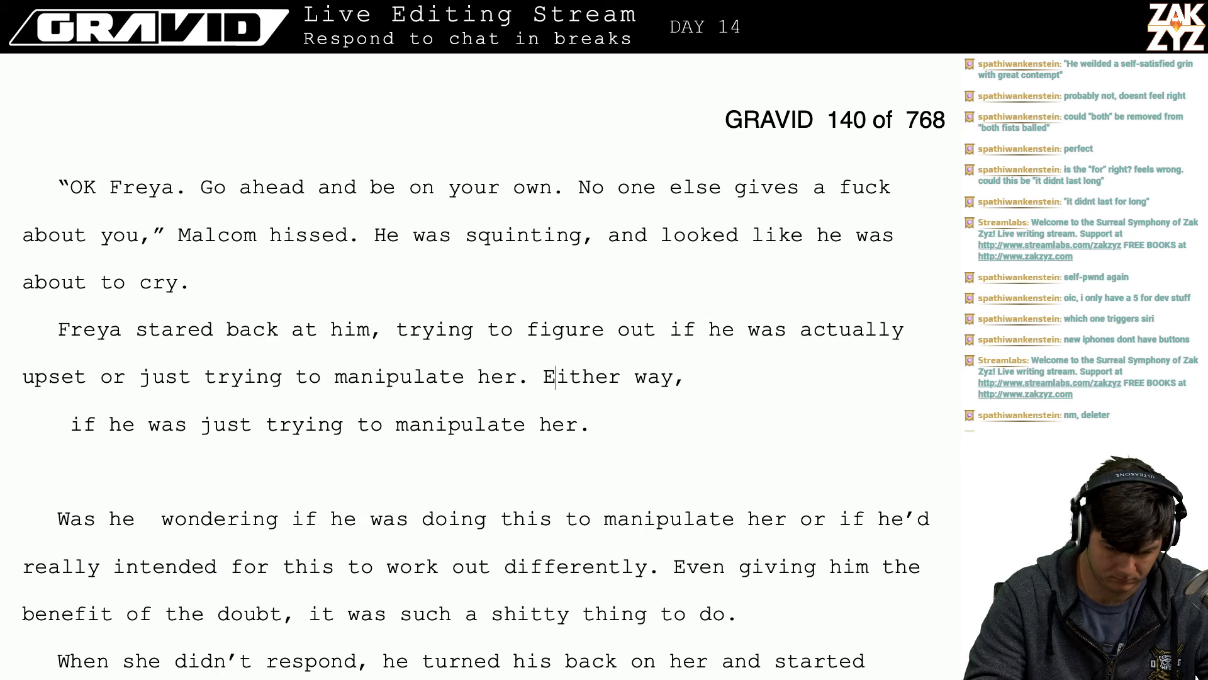
key("Return")
key("Return")
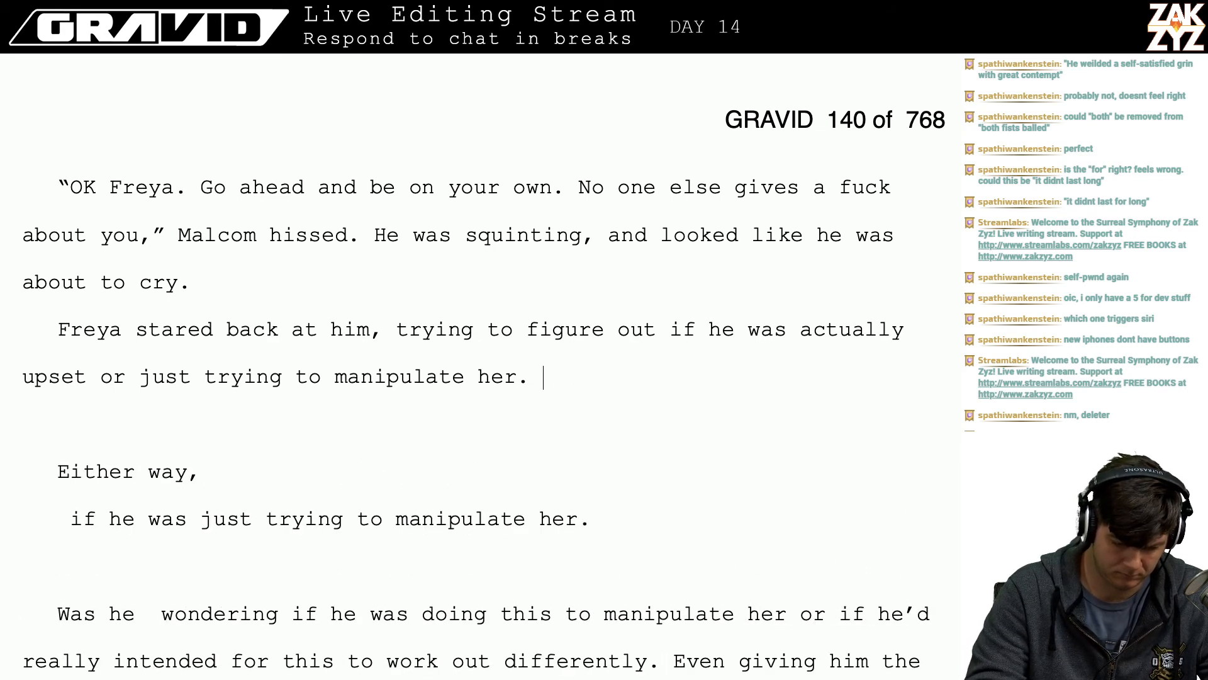
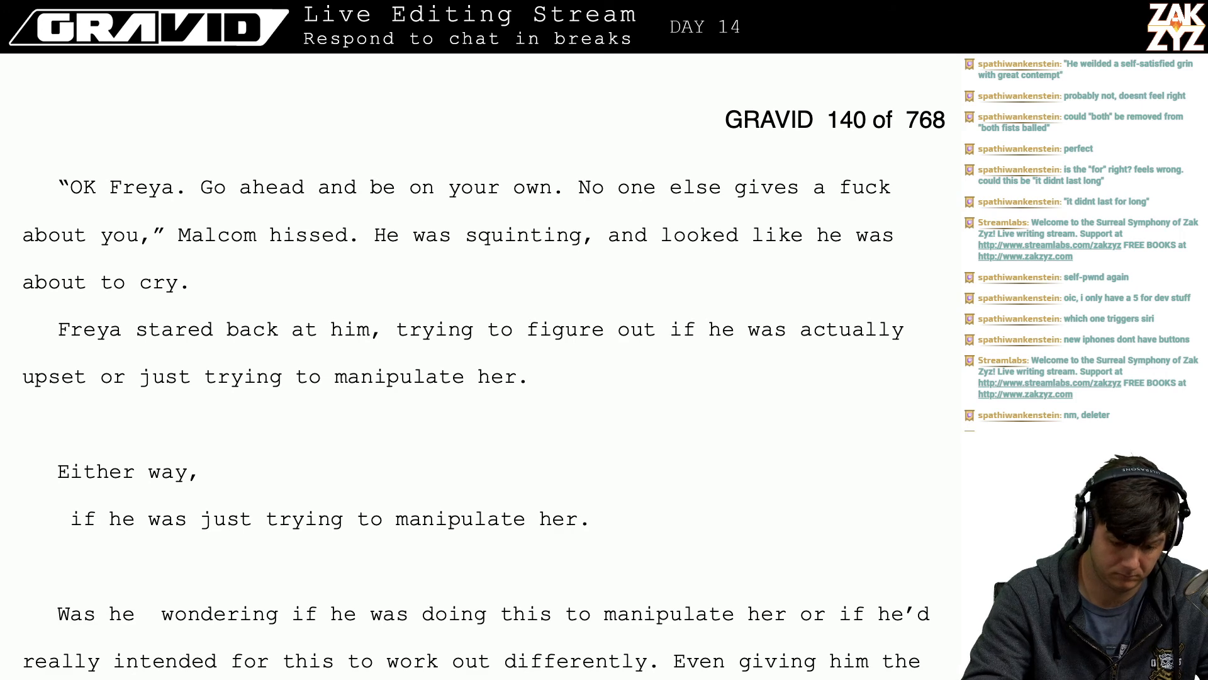
- Add the sentence "Either way, she wanted nothing to do with him." at the end of Freya's paragraph
type("Wie")
key("BackSpace")
key("BackSpace")
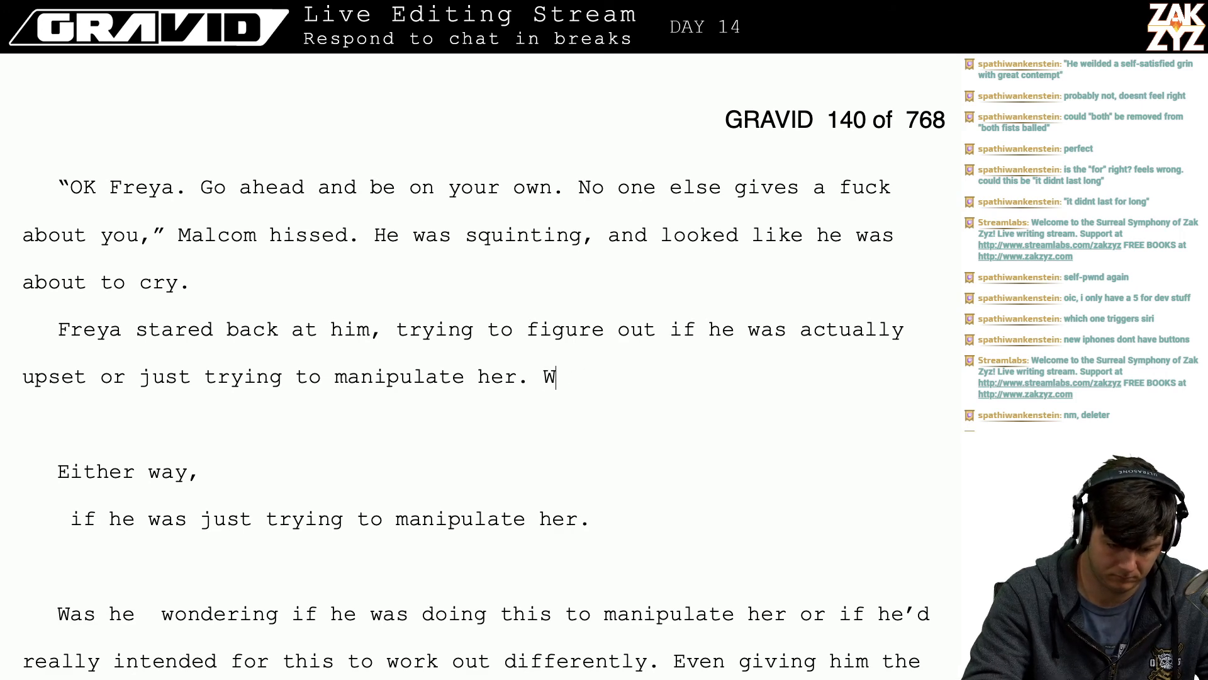
key("BackSpace")
type("Either way, ")
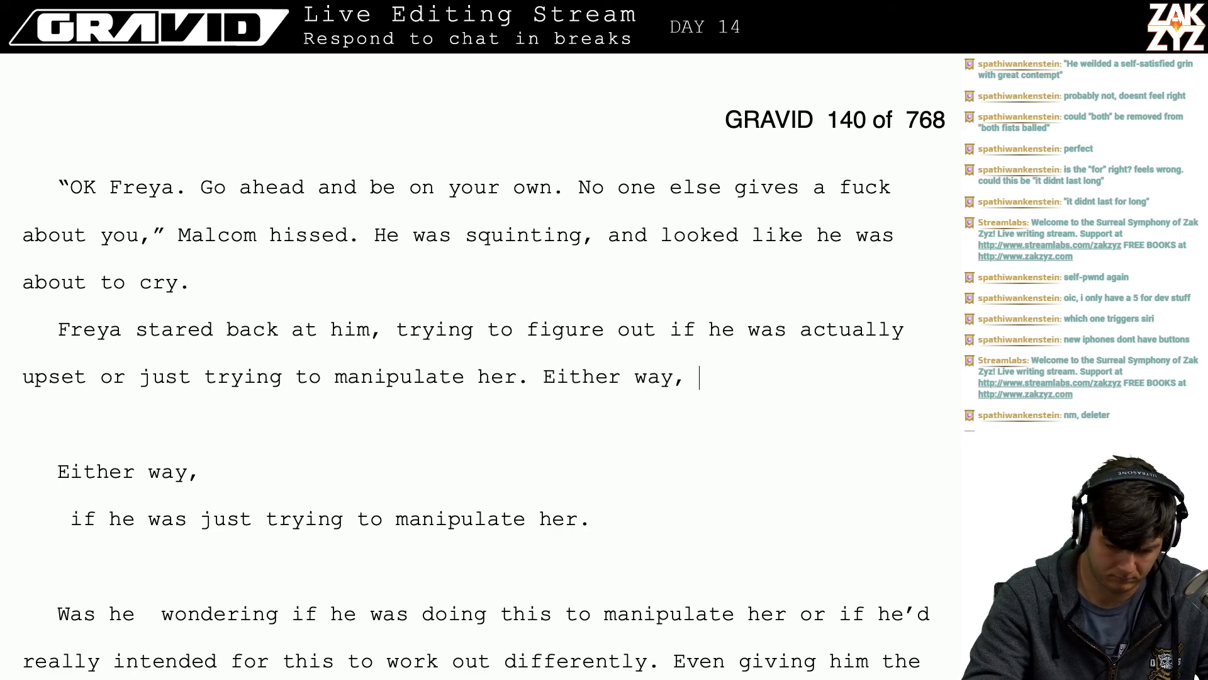
type("she wante")
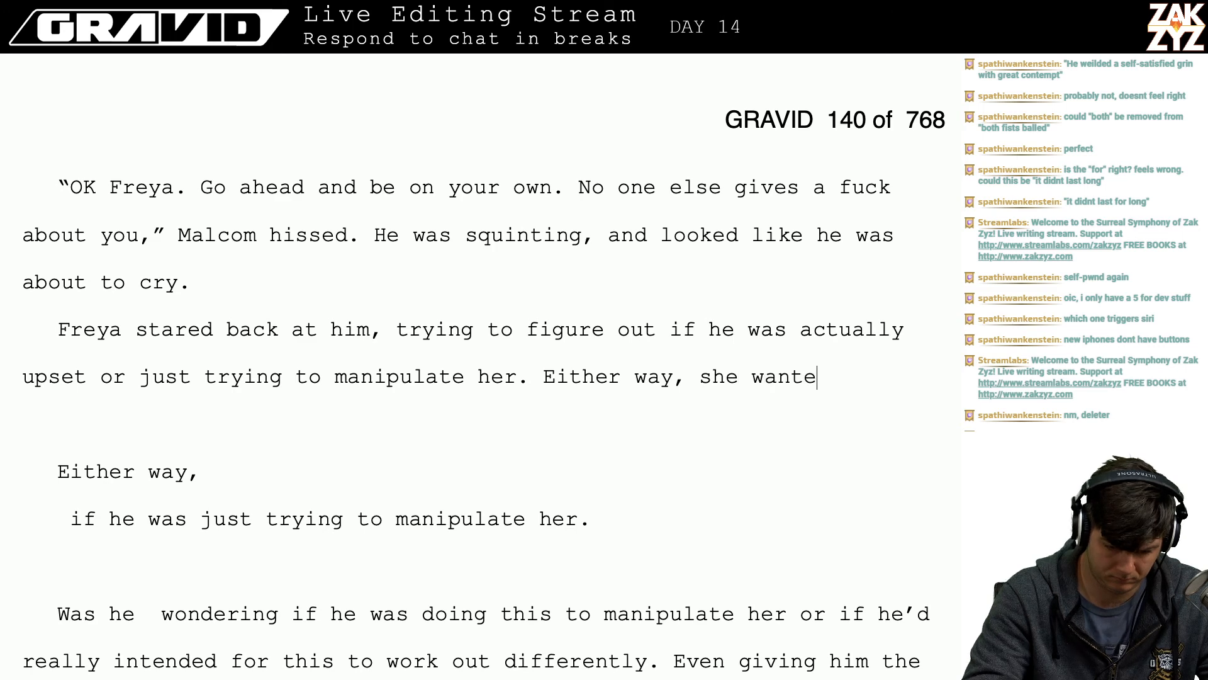
type("d nothing to")
key("BackSpace")
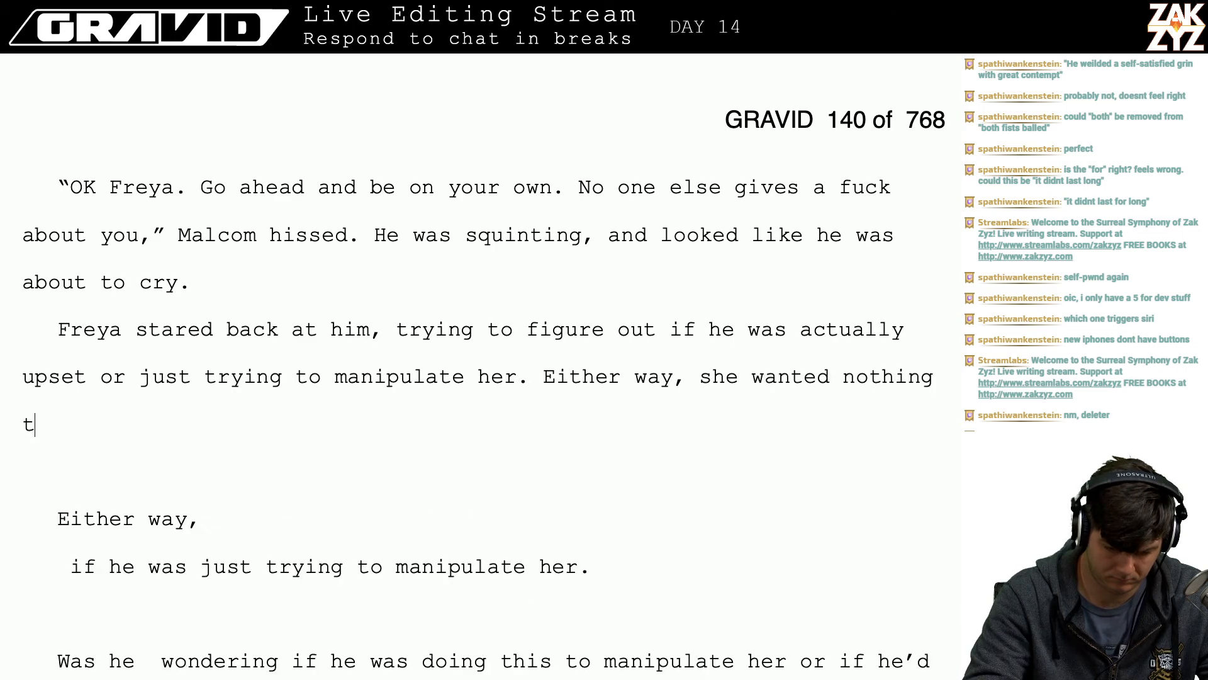
key("BackSpace")
key("BackSpace")
type("to do with")
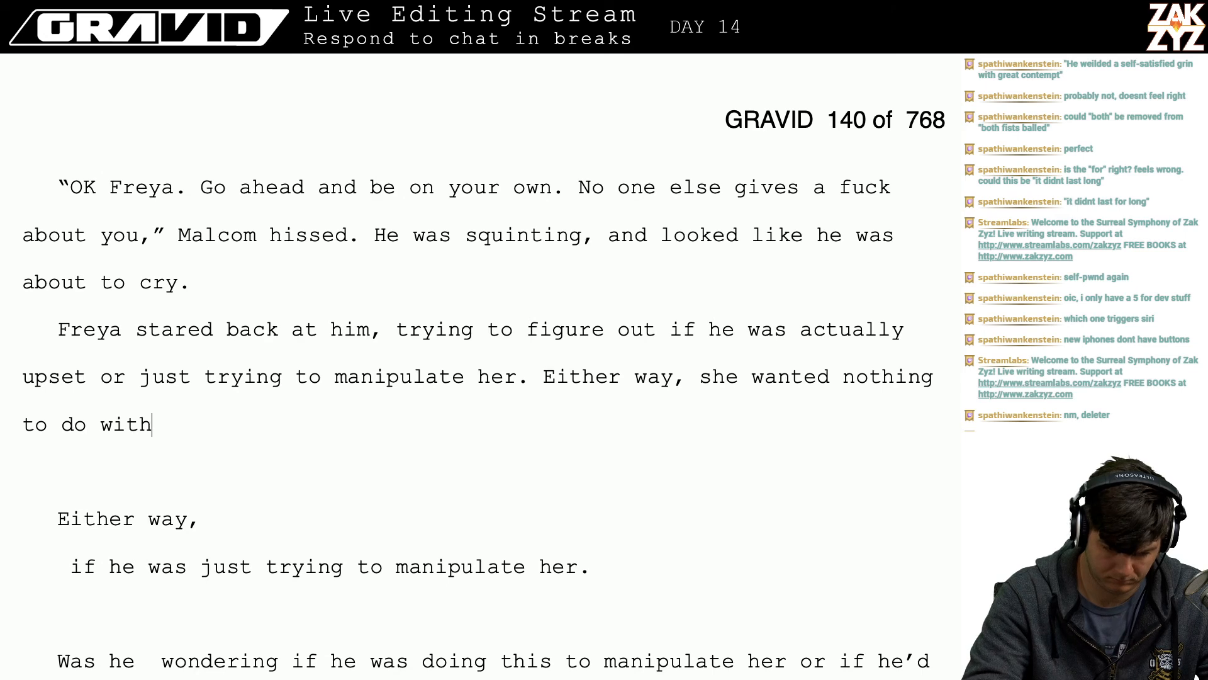
type(" him.")
- Delete the leftover draft from "Either way," through "shitty thing to do." and join "When she didn't respond" to Freya's paragraph
key("shift+Down")
key("shift+Down")
key("shift+Down")
key("shift+Down")
key("shift+Down")
key("shift+Down")
key("shift+Down")
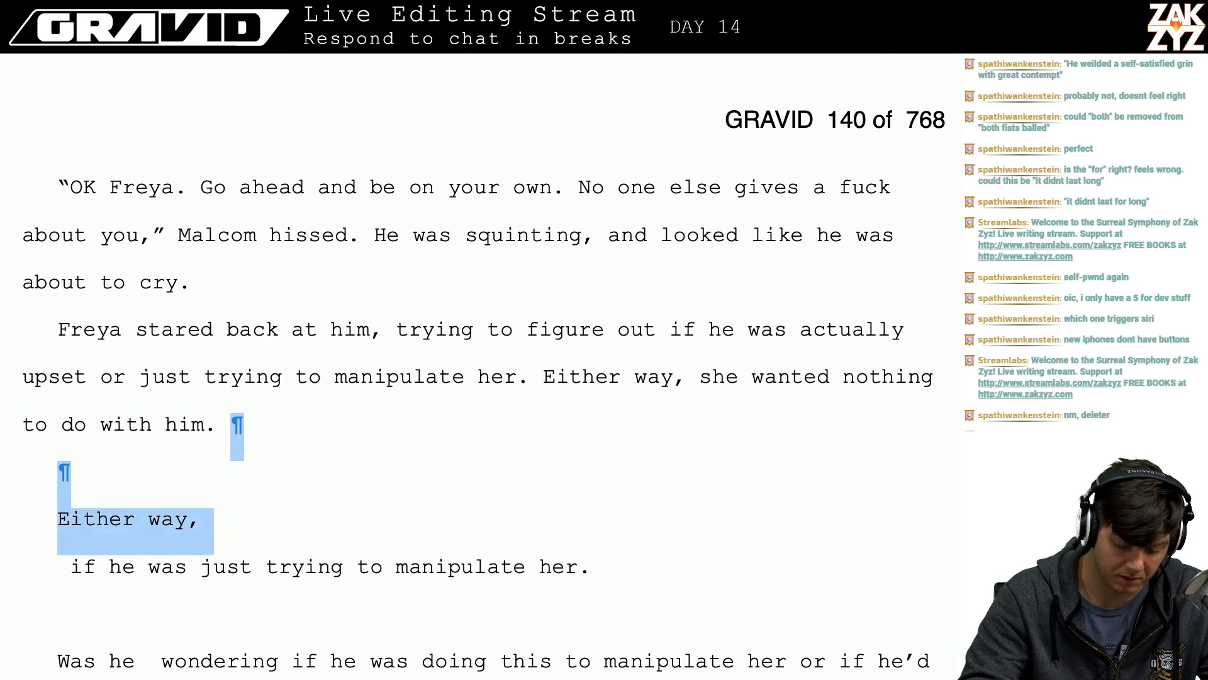
key("shift+Right")
key("shift+Down")
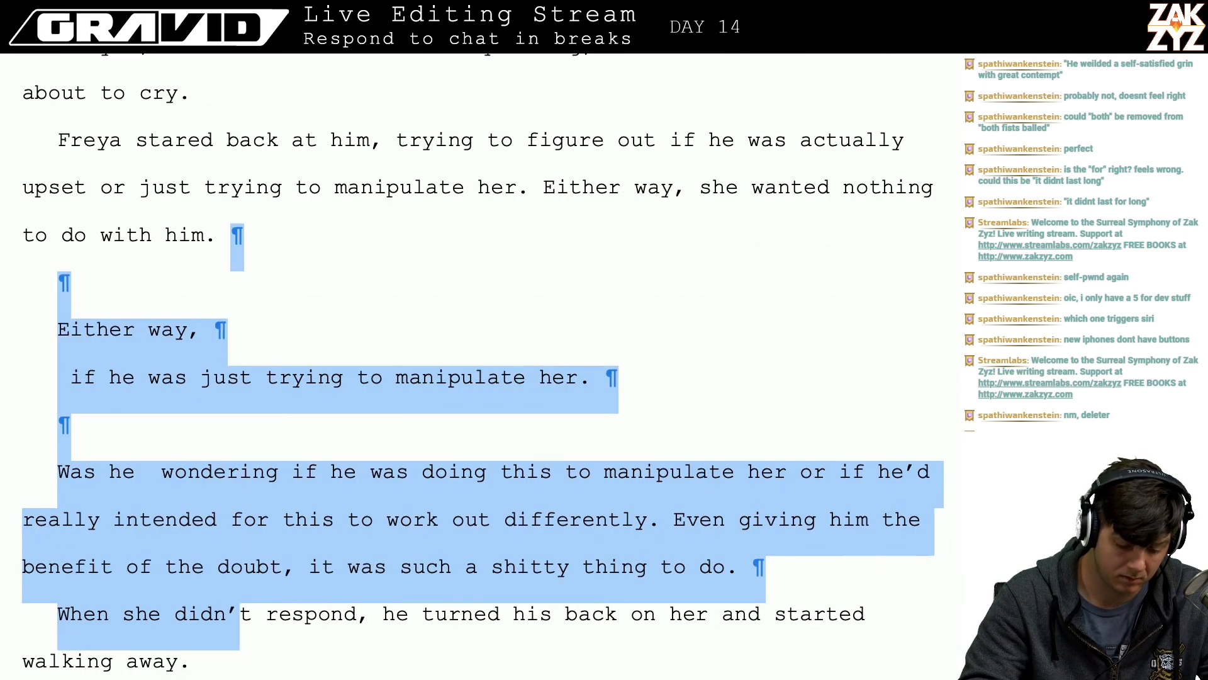
key("shift+Left")
key("shift+Left")
key("shift+Left")
key("shift+Left")
key("shift+Left")
key("shift+Left")
key("shift+Left")
key("shift+Left")
key("shift+Left")
key("shift+Left")
key("shift+Left")
key("shift+Left")
key("shift+Left")
key("shift+Left")
key("shift+Left")
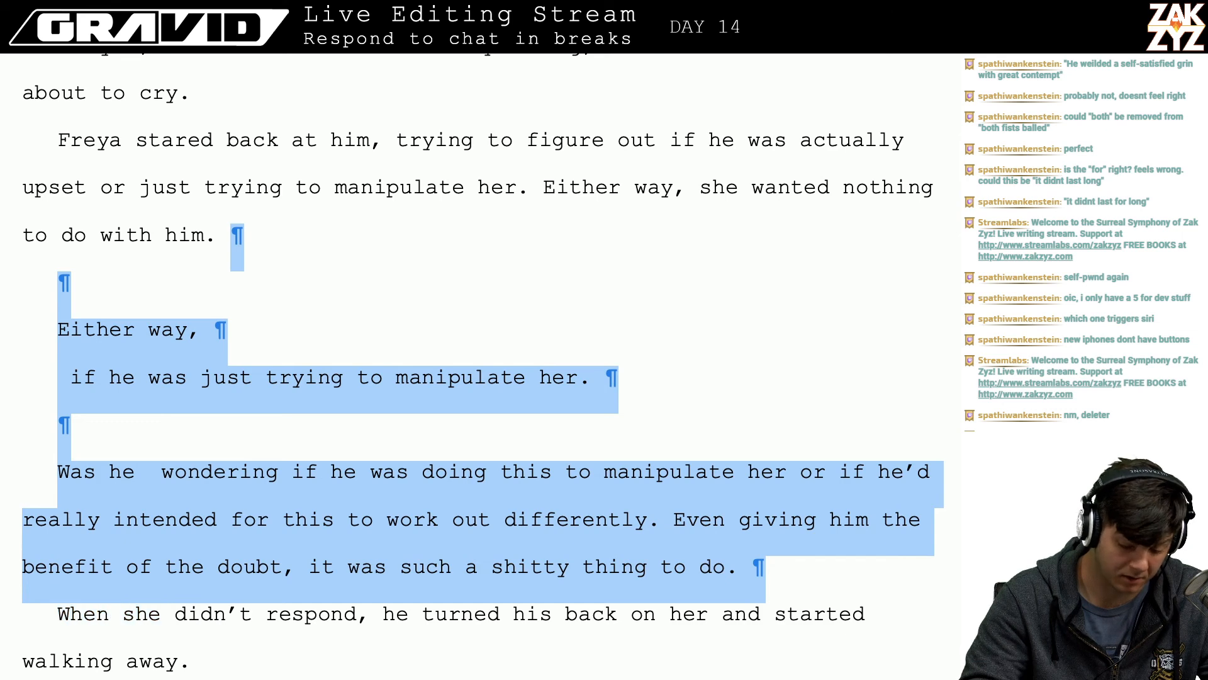
key("BackSpace")
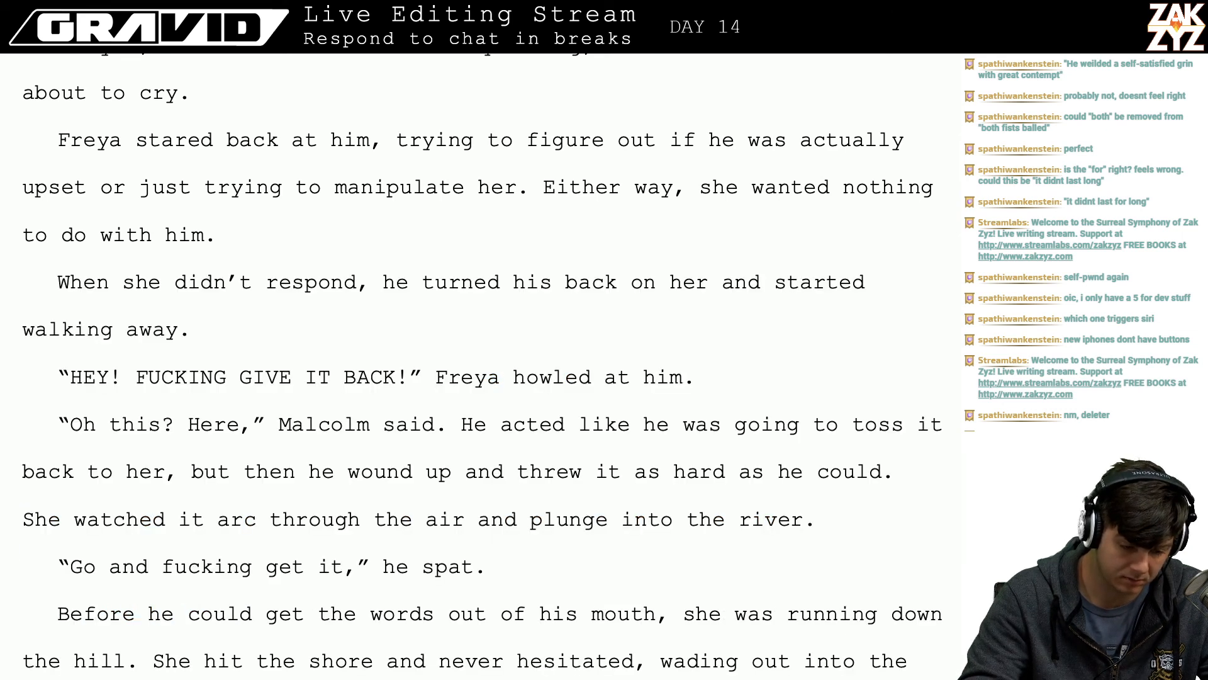
key("BackSpace")
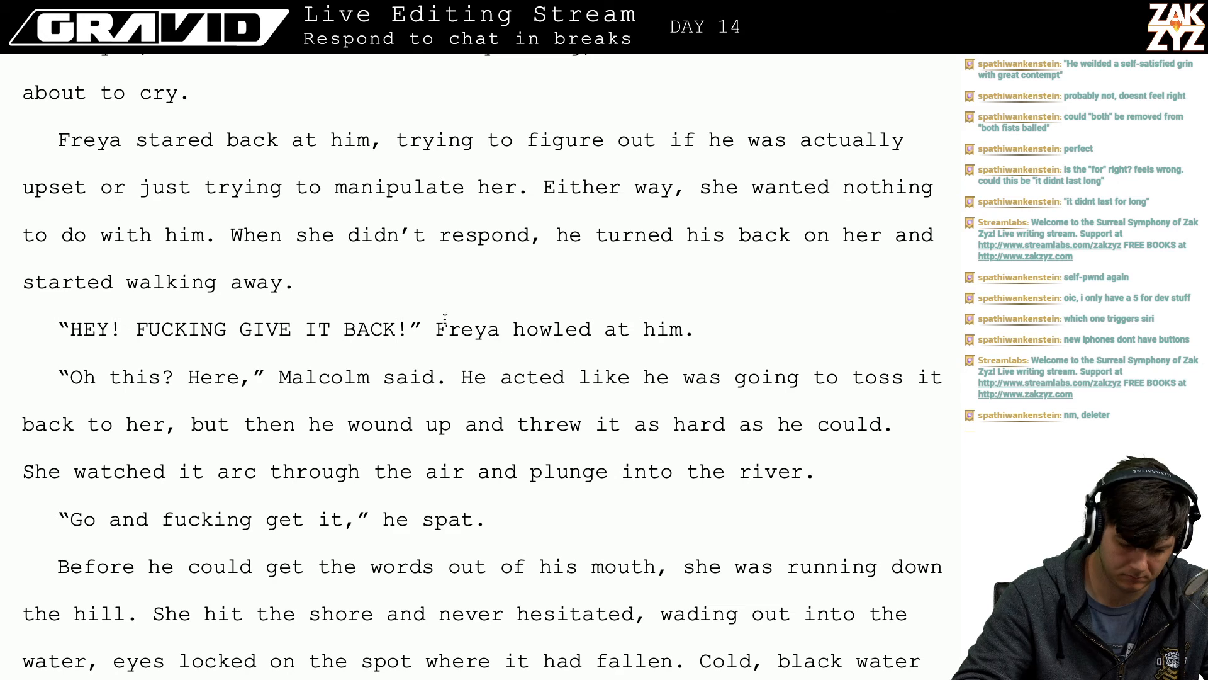
- Cut "at him" from Freya's "HEY! FUCKING GIVE IT BACK!" dialogue tag so it ends with "Freya howled."
left_click(606, 330)
key("Right")
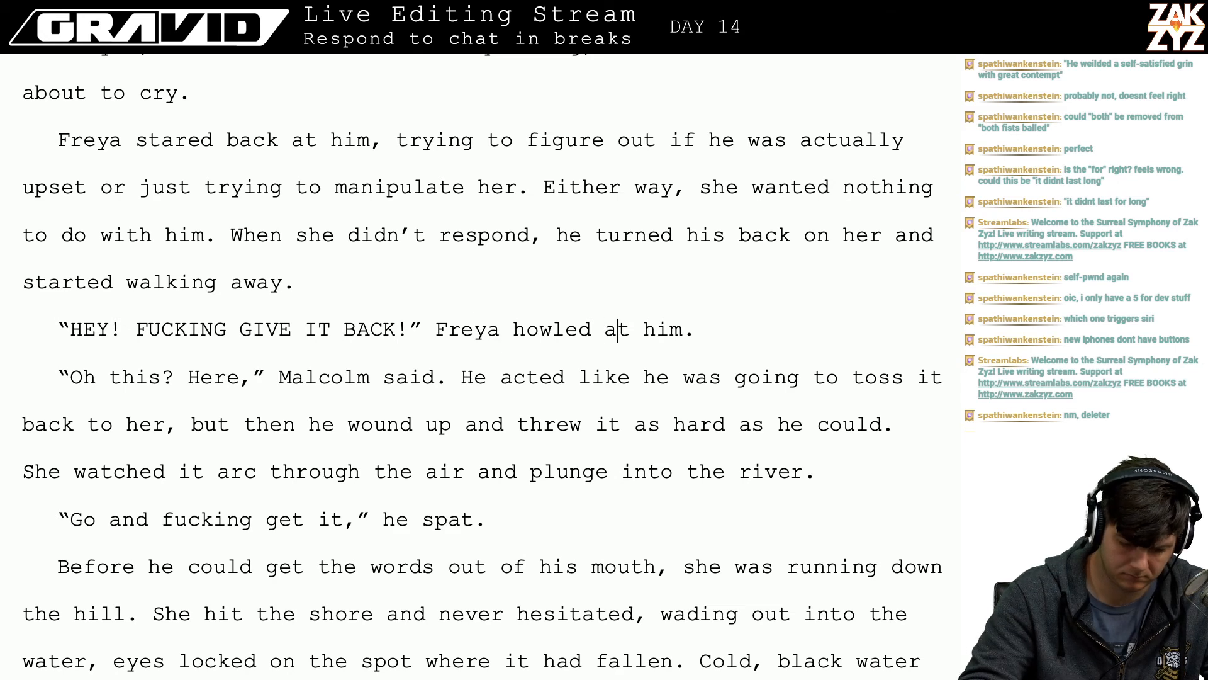
key("BackSpace")
key("BackSpace")
key("BackSpace")
key("BackSpace")
key("BackSpace")
key("BackSpace")
key("BackSpace")
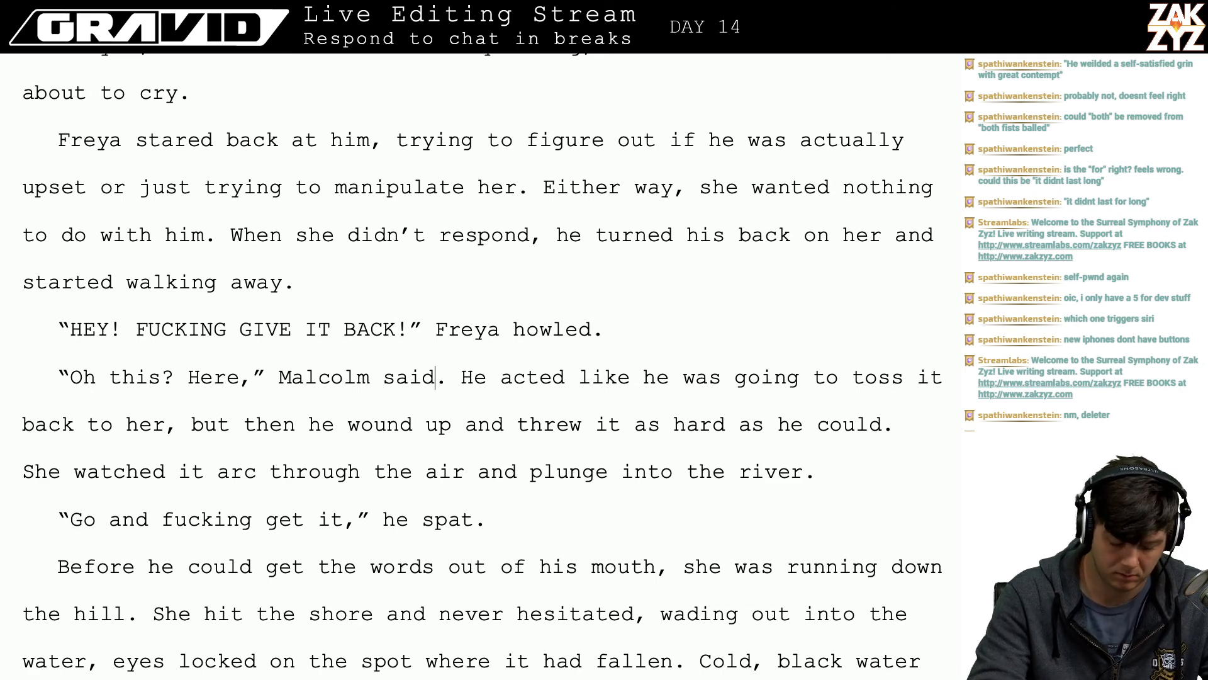
type(",")
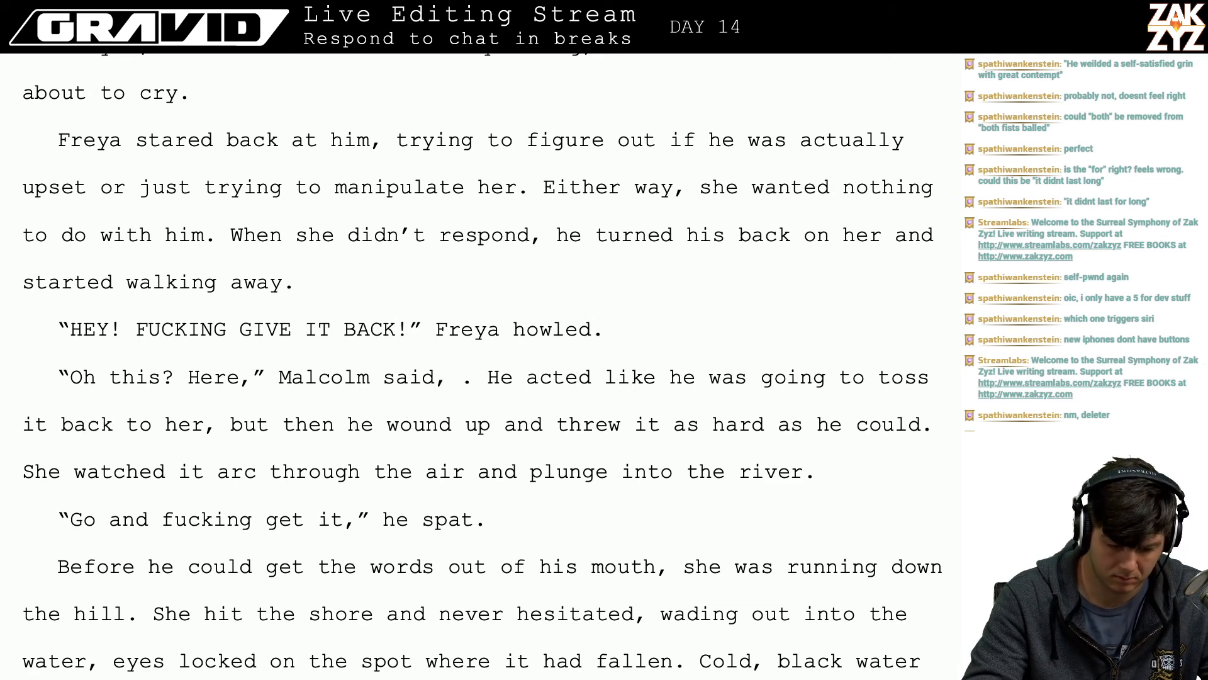
key("BackSpace")
key("BackSpace")
type(",")
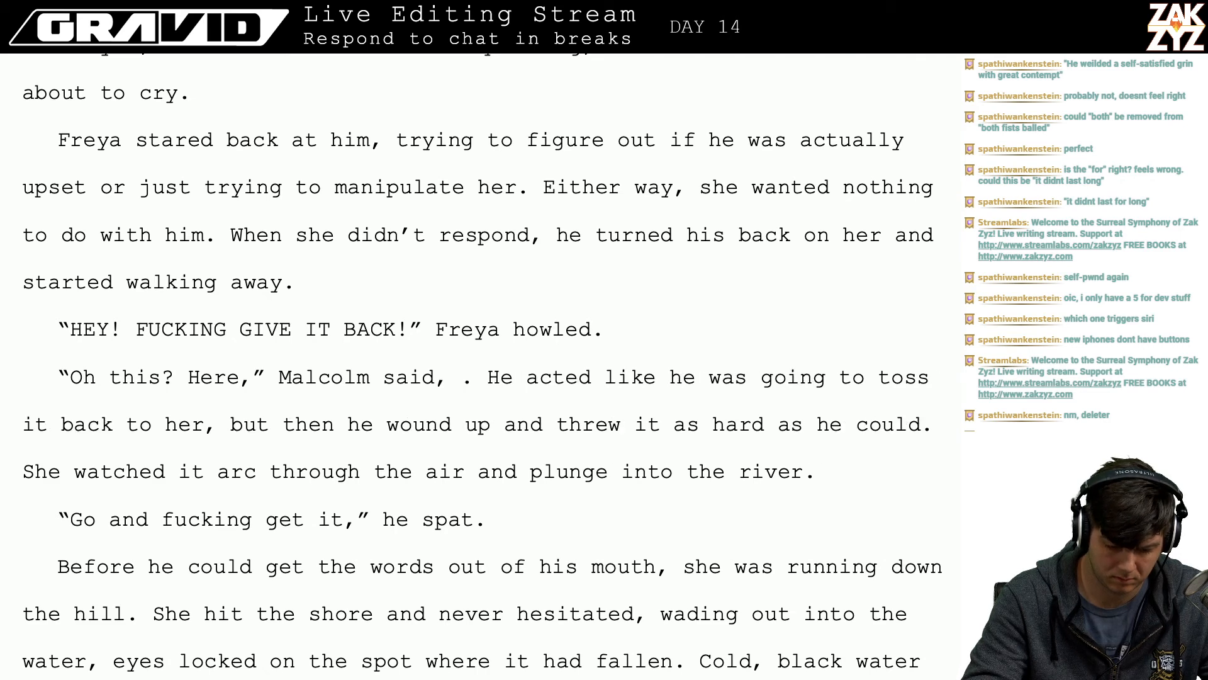
key("BackSpace")
key("BackSpace")
type(". All the")
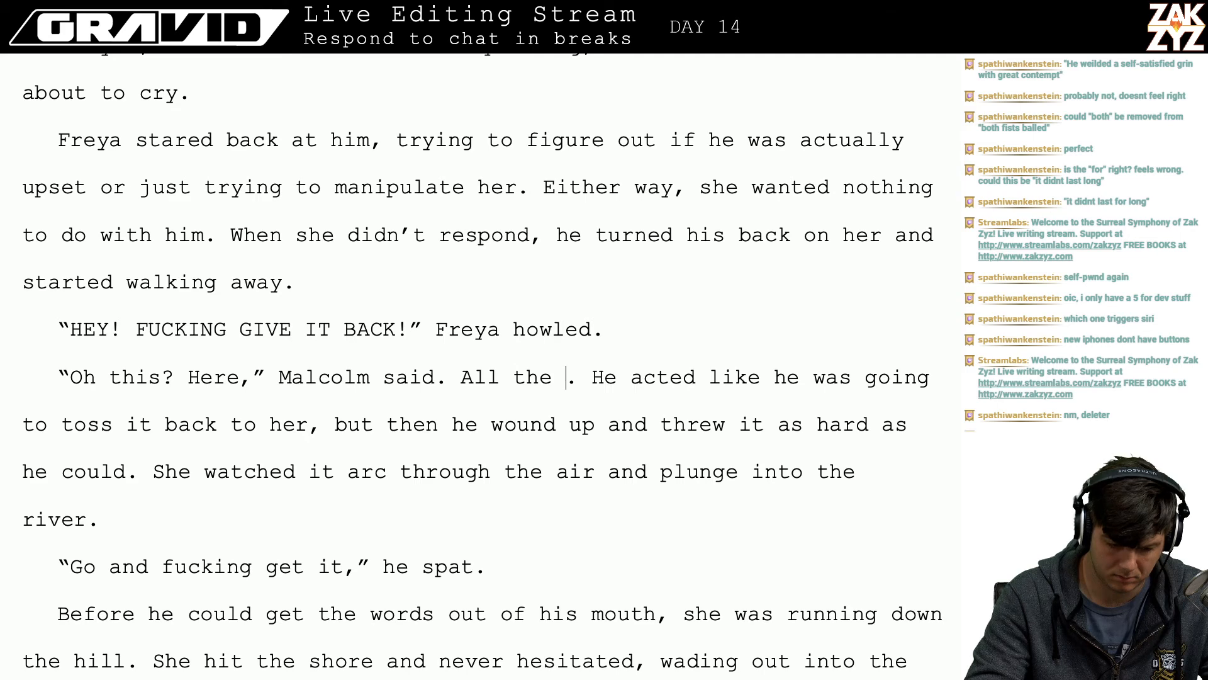
key("BackSpace")
key("BackSpace")
key("BackSpace")
key("BackSpace")
key("BackSpace")
key("BackSpace")
key("BackSpace")
key("BackSpace")
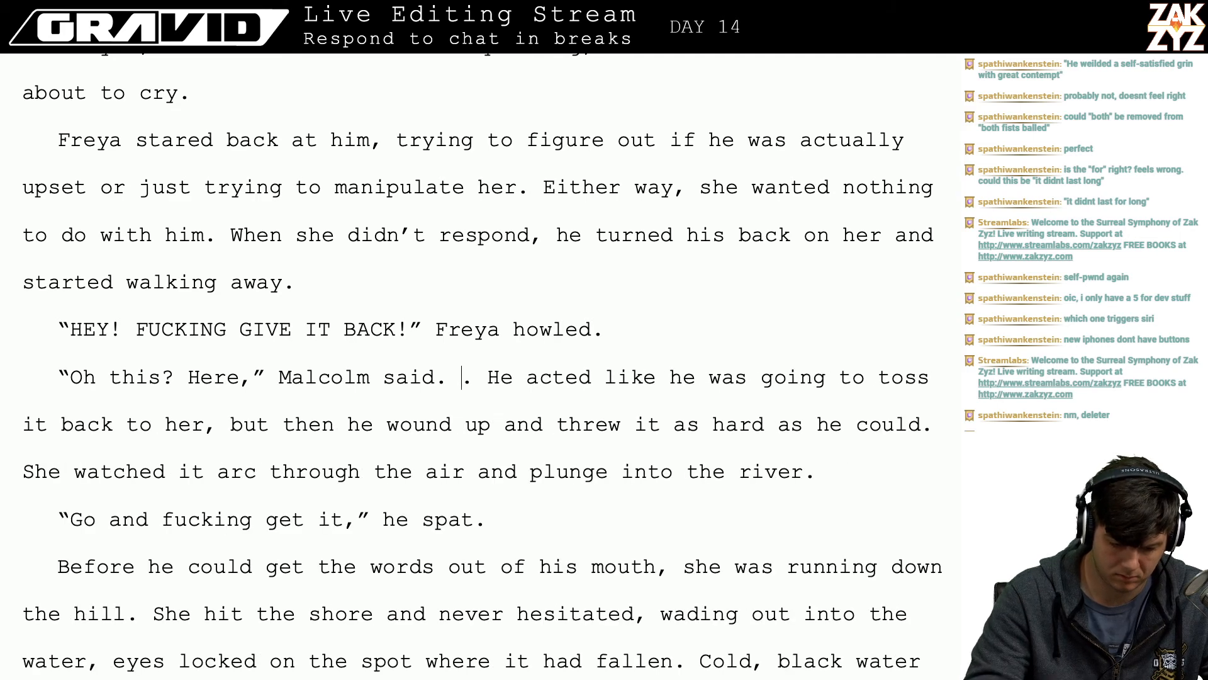
- Break "He acted like he was going" into its own paragraph and add "There was no weight on his voice now." after "Malcolm said."
key("Return")
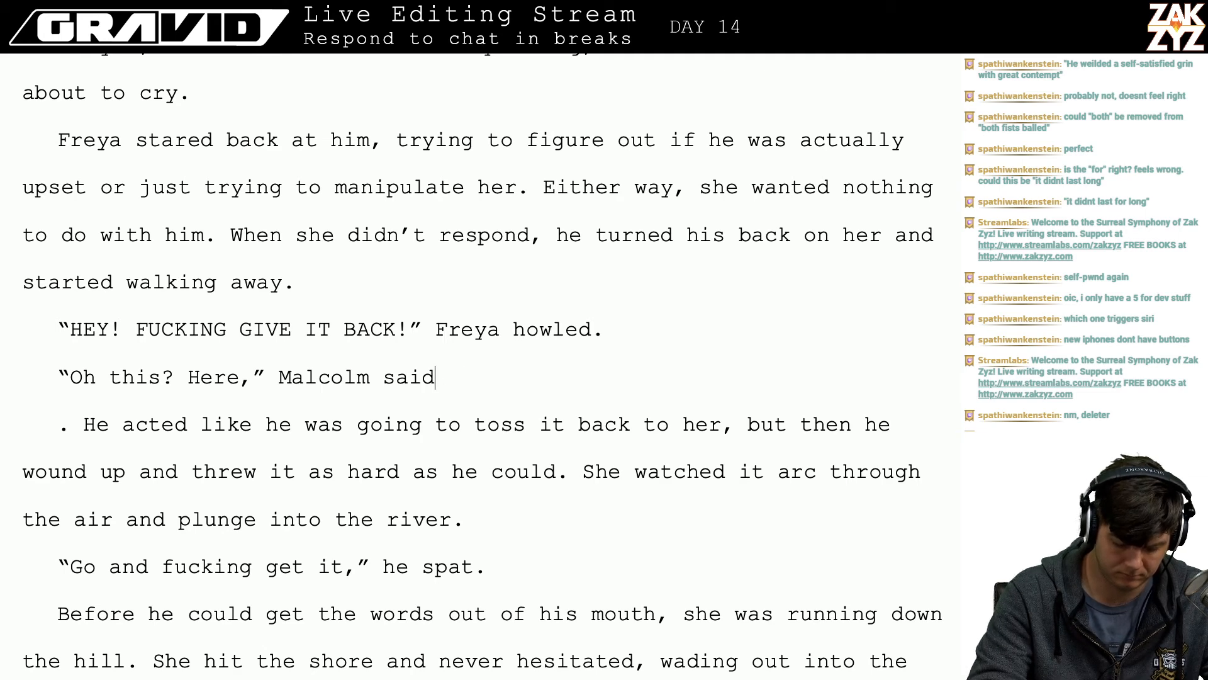
type("There was n")
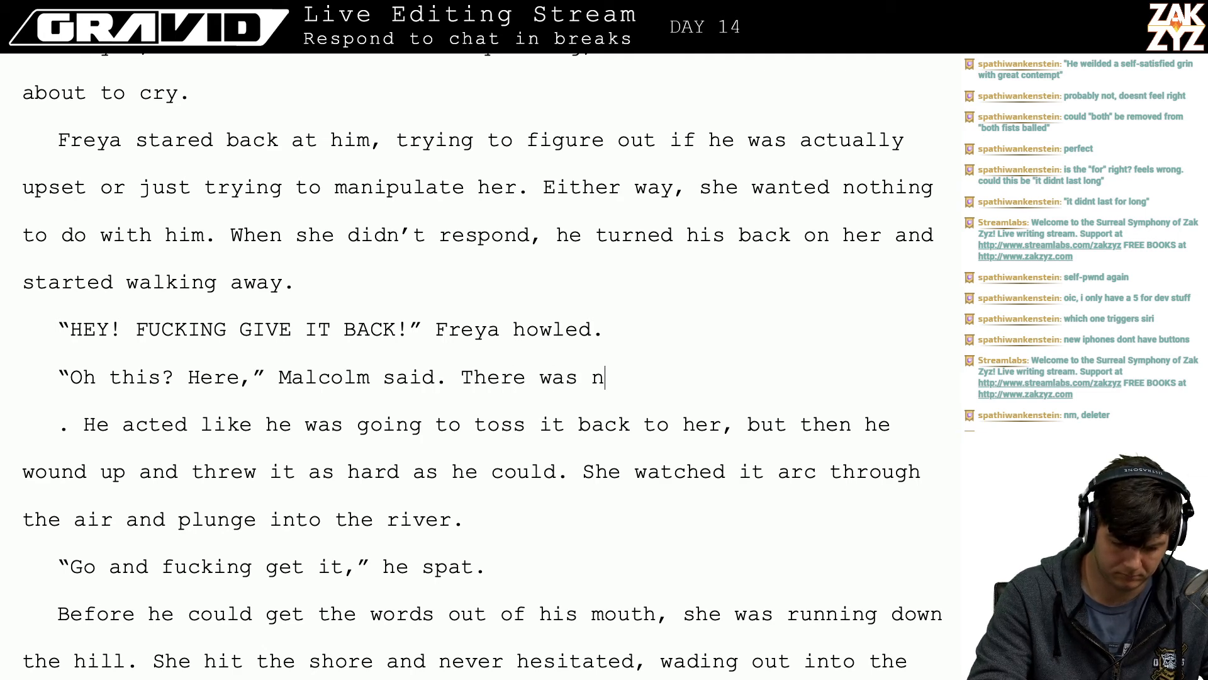
type("o weight on his v")
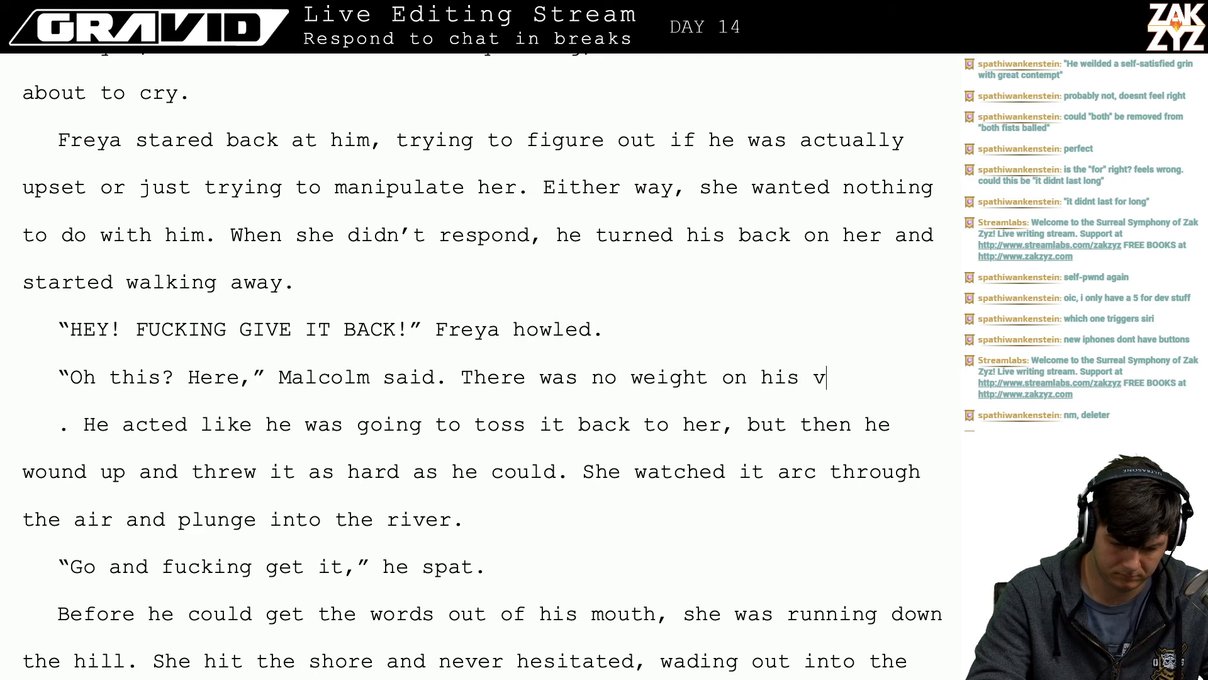
type("oice now.")
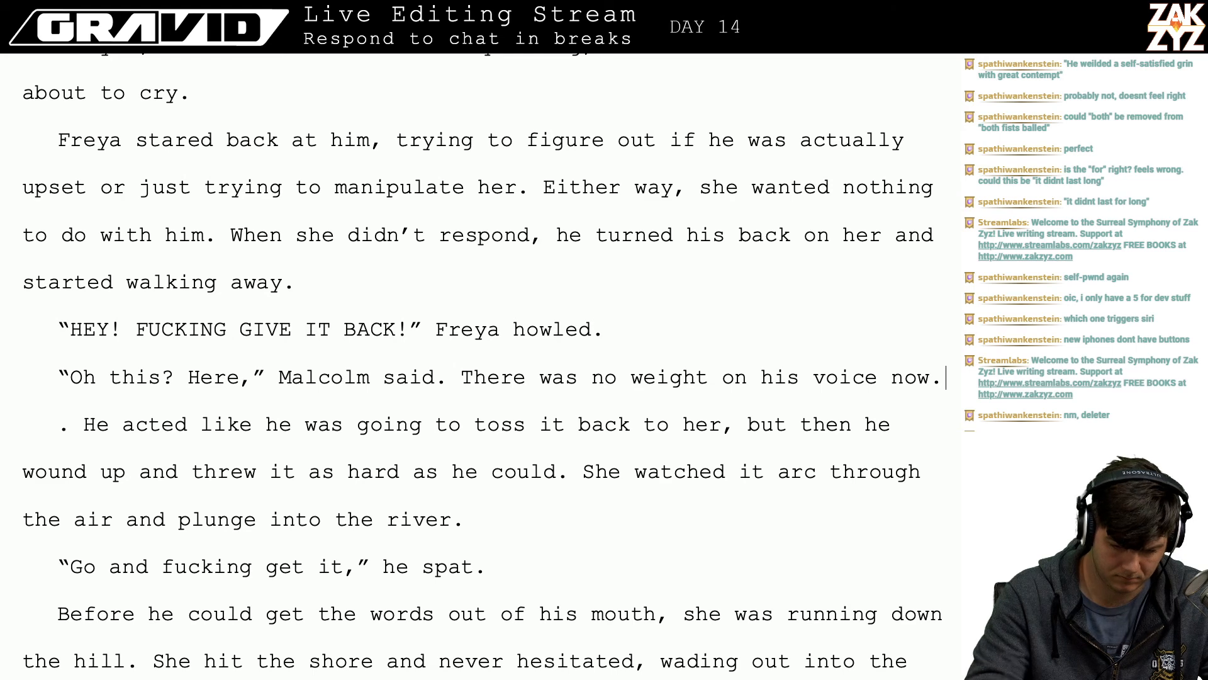
key("BackSpace")
type(",")
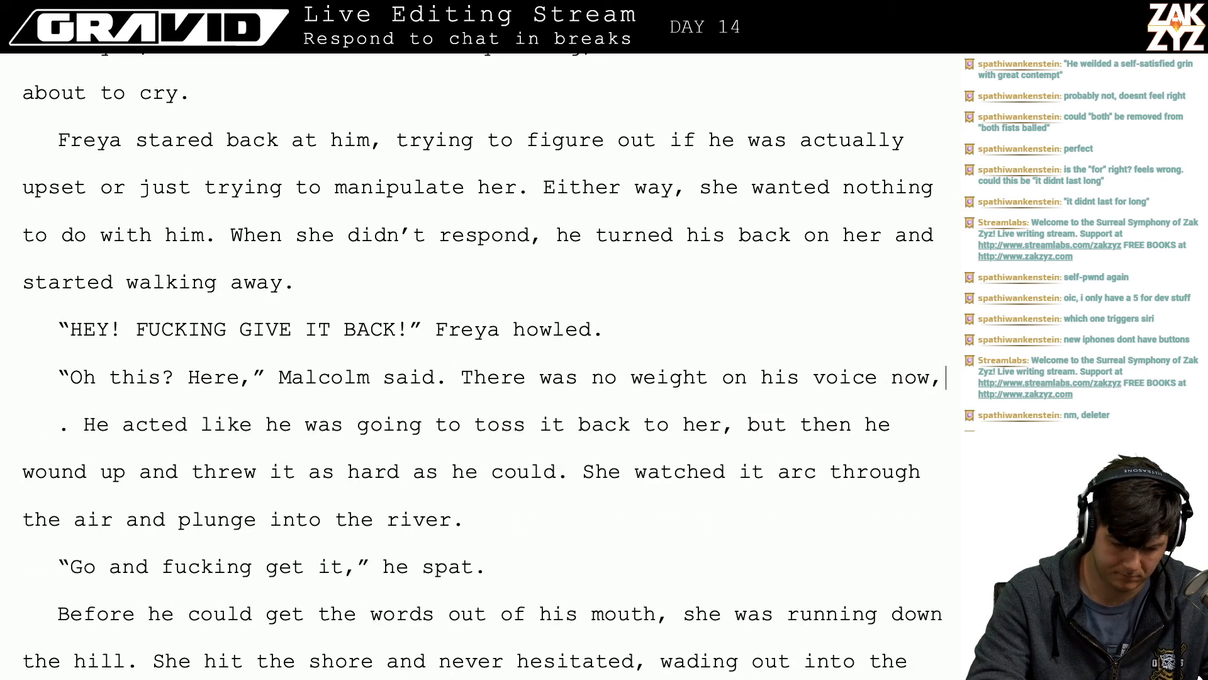
type(" he look")
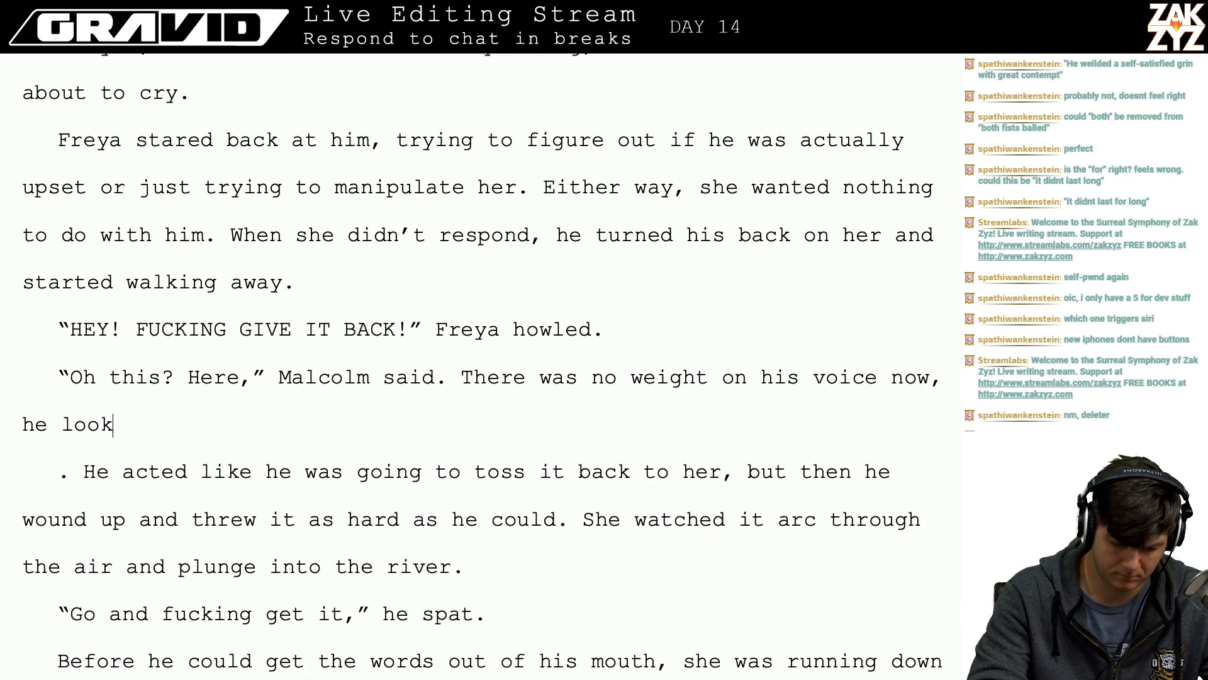
key("BackSpace")
key("BackSpace")
key("BackSpace")
key("BackSpace")
key("BackSpace")
key("BackSpace")
key("BackSpace")
key("BackSpace")
key("BackSpace")
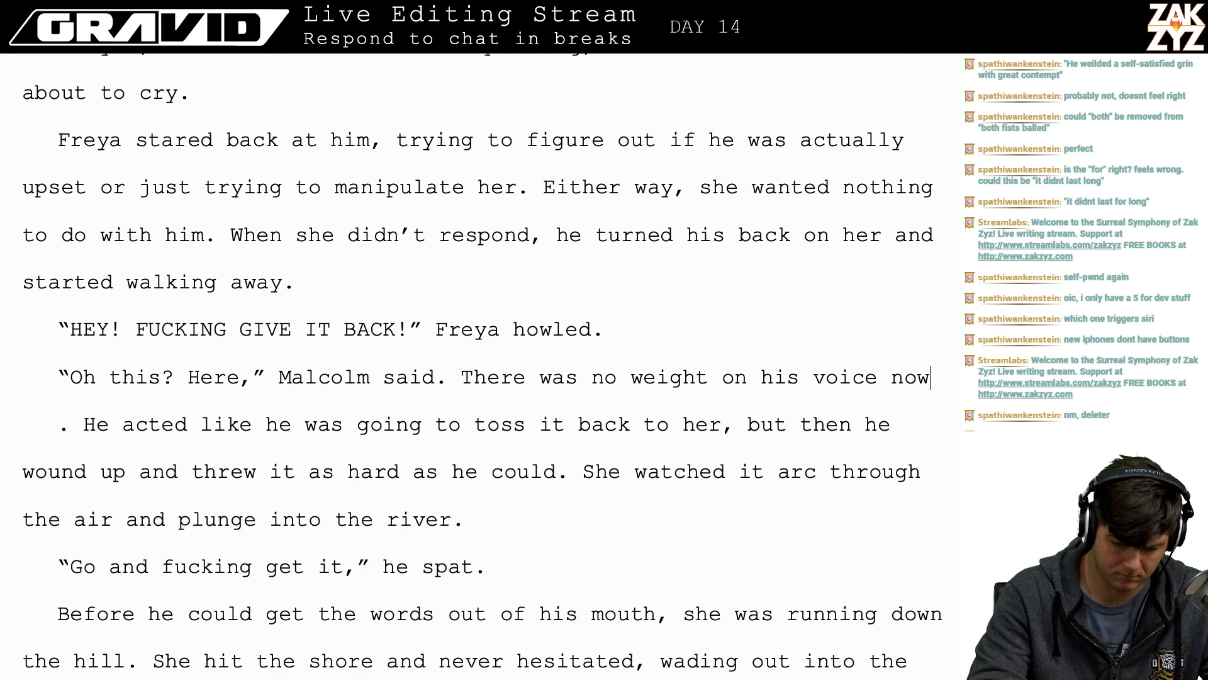
- Extend the sentence ending in "no weight on his voice now" with ", the sad expression was gone."
type(", the sa")
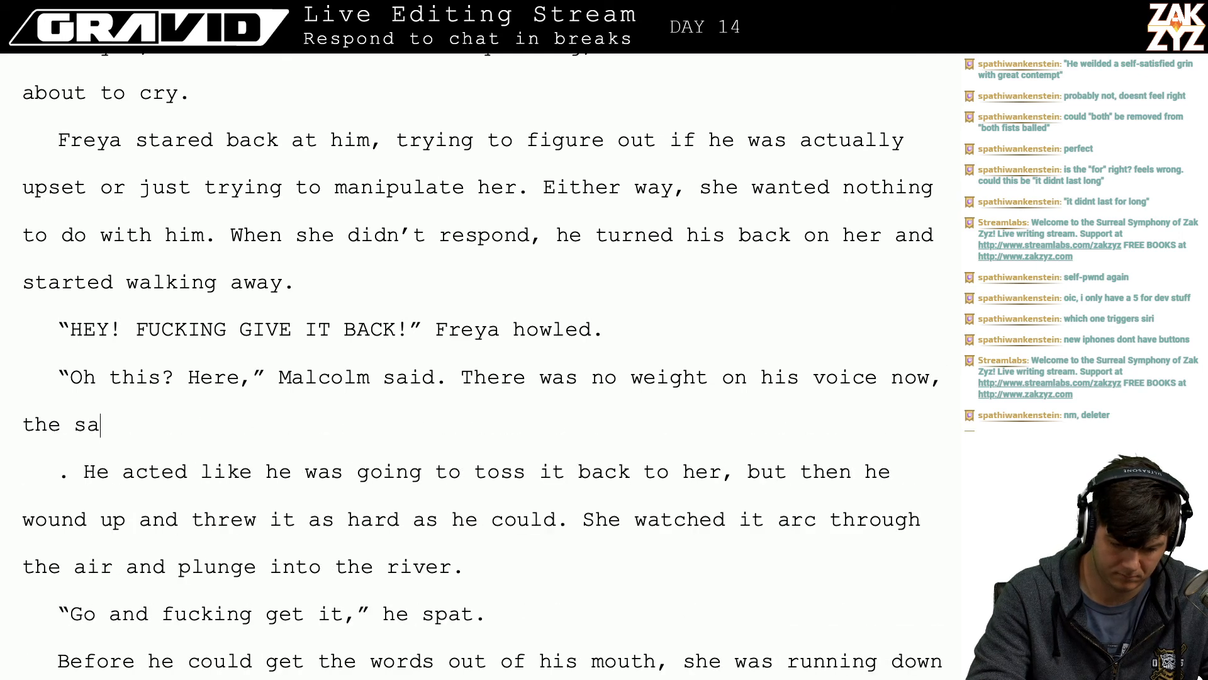
type("d expression ")
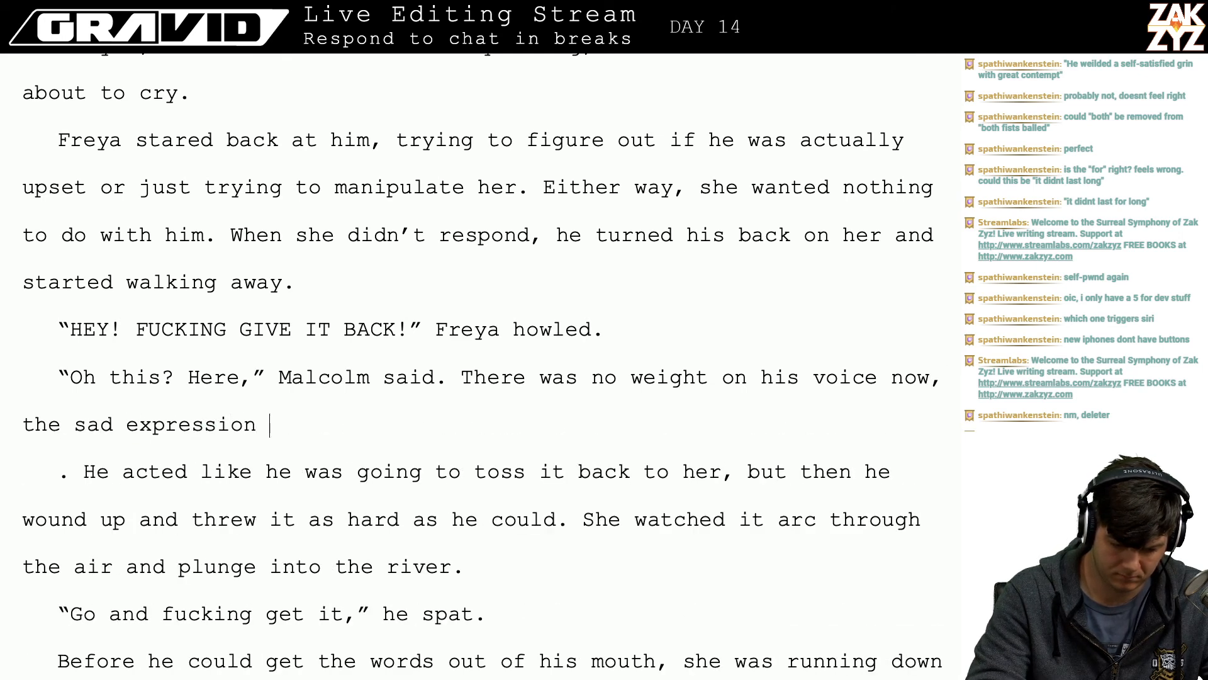
type("was gone.")
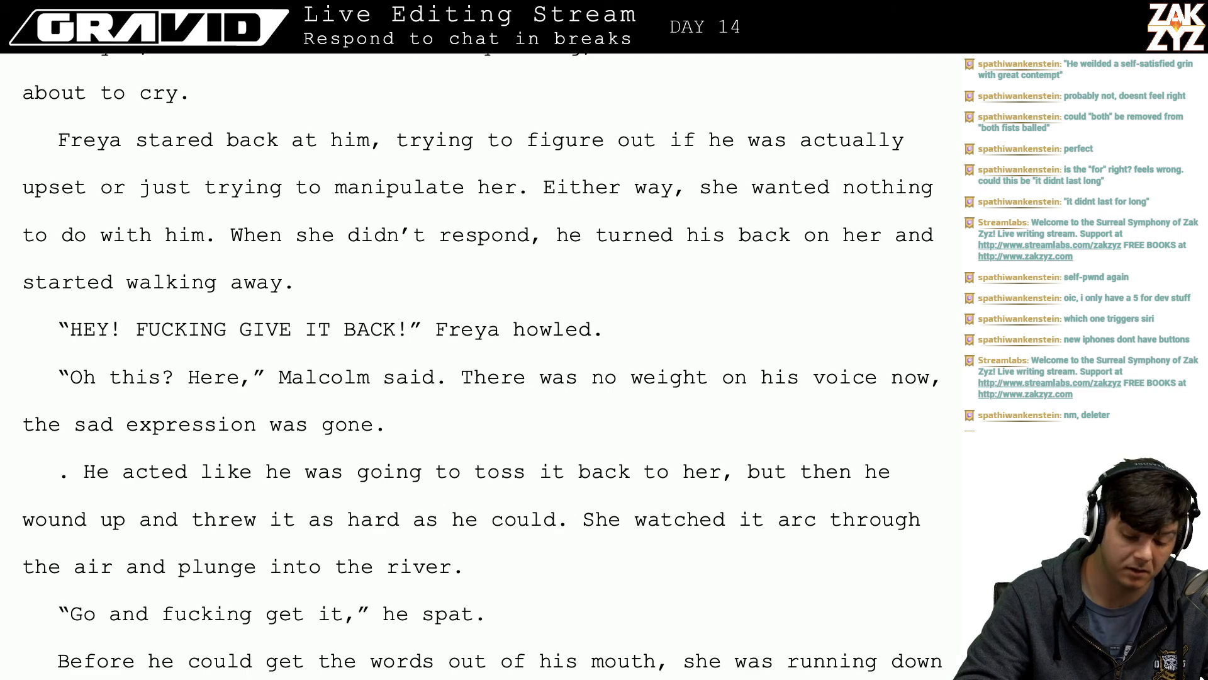
- Replace "said" with "replied" in Malcolm's "Oh this? Here," dialogue tag
scroll(604, 321, "down", 1)
left_click(439, 353)
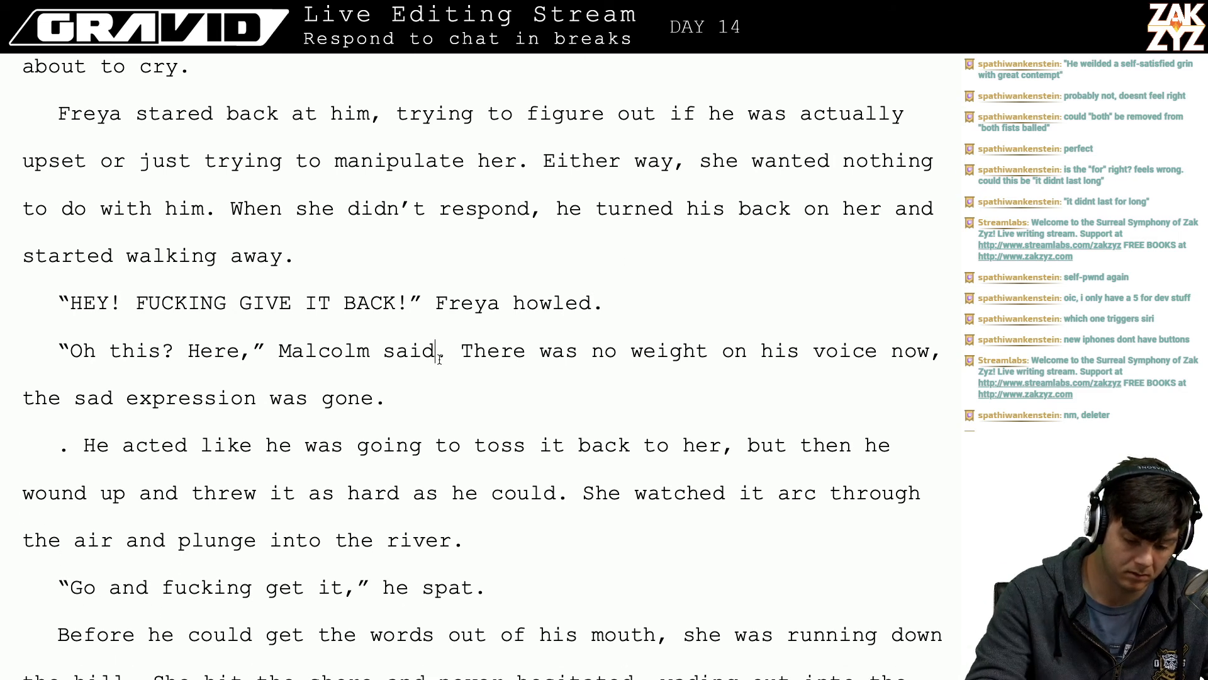
key("BackSpace")
key("BackSpace")
key("BackSpace")
key("BackSpace")
type("replie")
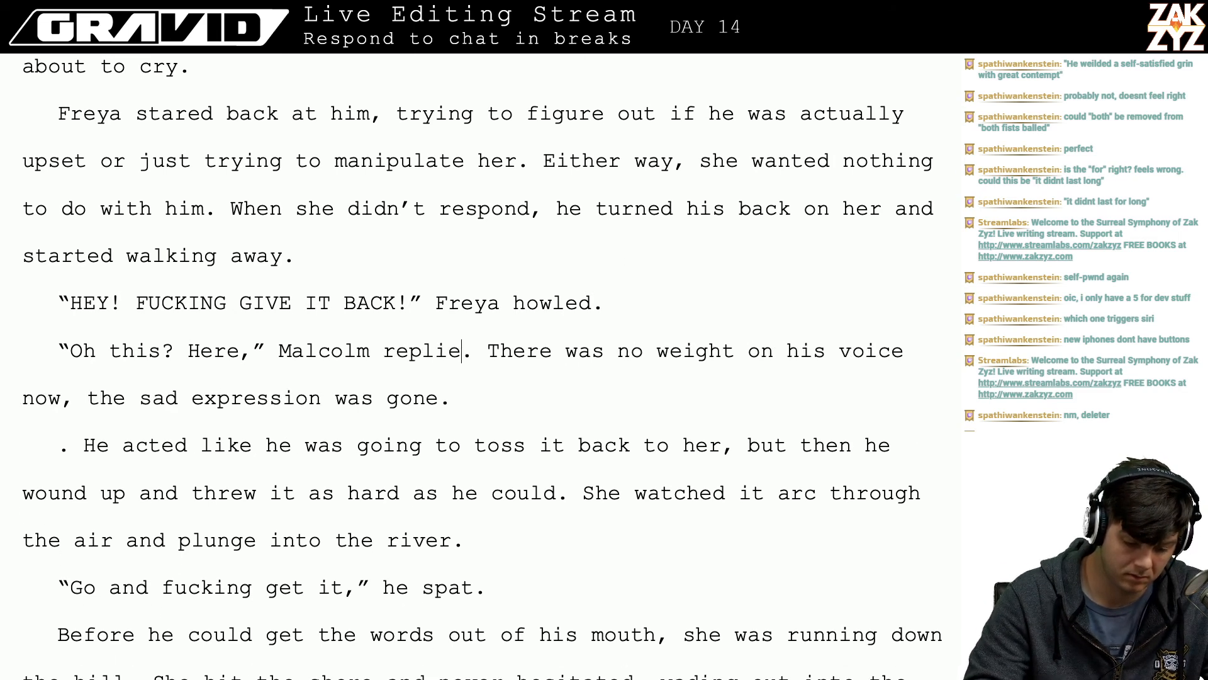
type("d")
key("Left")
key("Left")
key("Left")
key("Left")
key("Left")
key("Left")
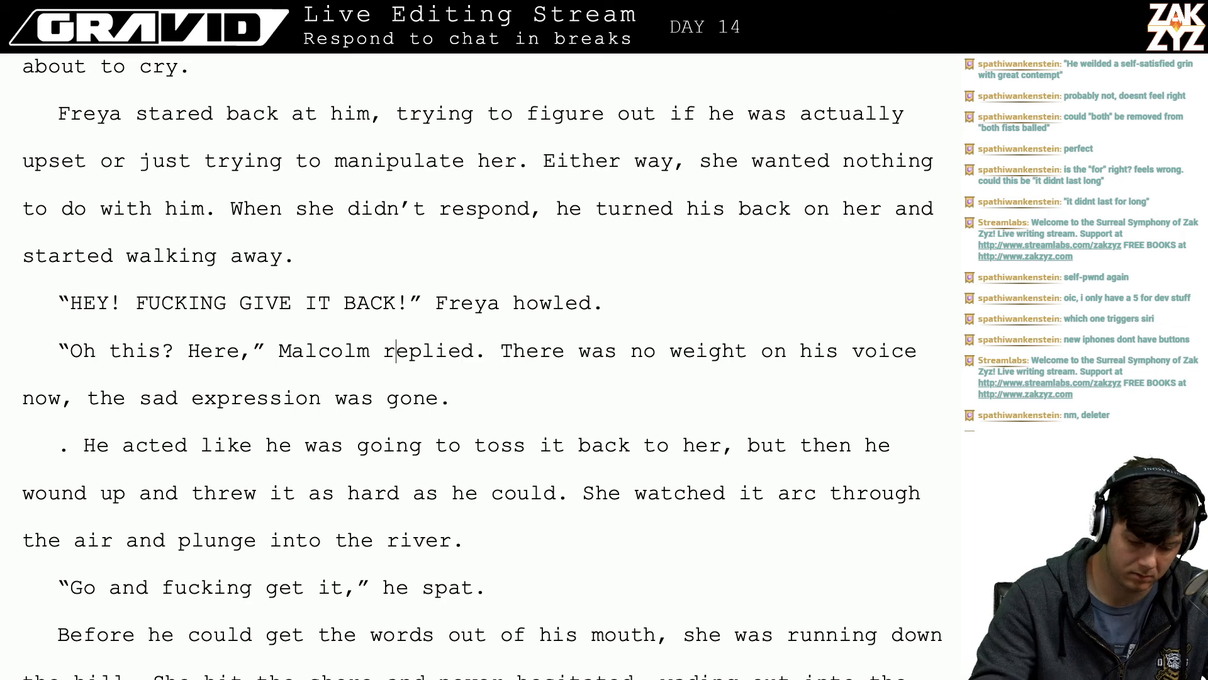
key("Left")
key("Left")
key("Right")
type("r")
key("BackSpace")
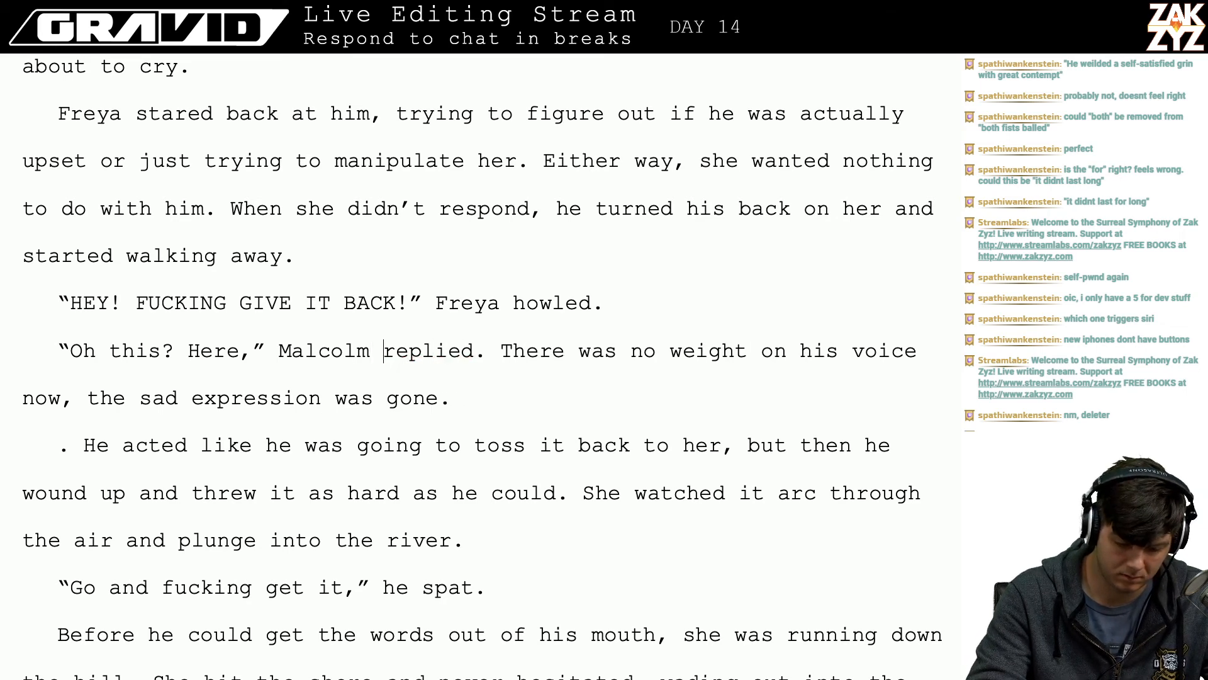
type("tur")
key("BackSpace")
key("BackSpace")
key("BackSpace")
type("spun ")
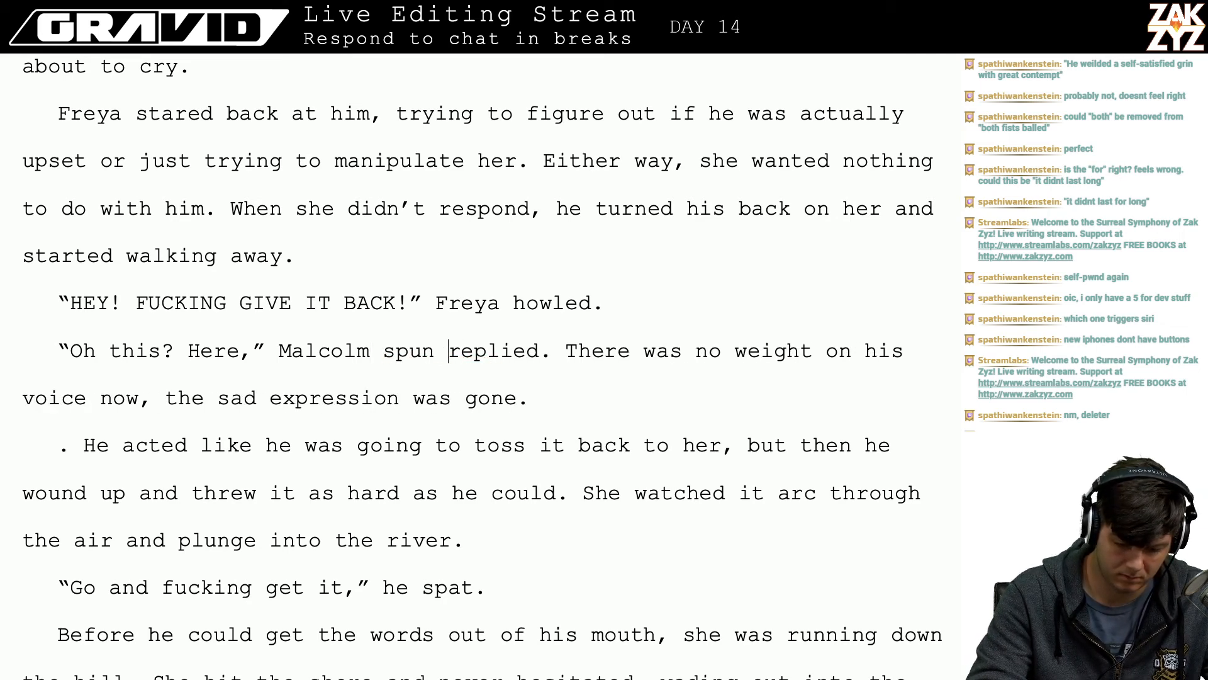
type("back to her.")
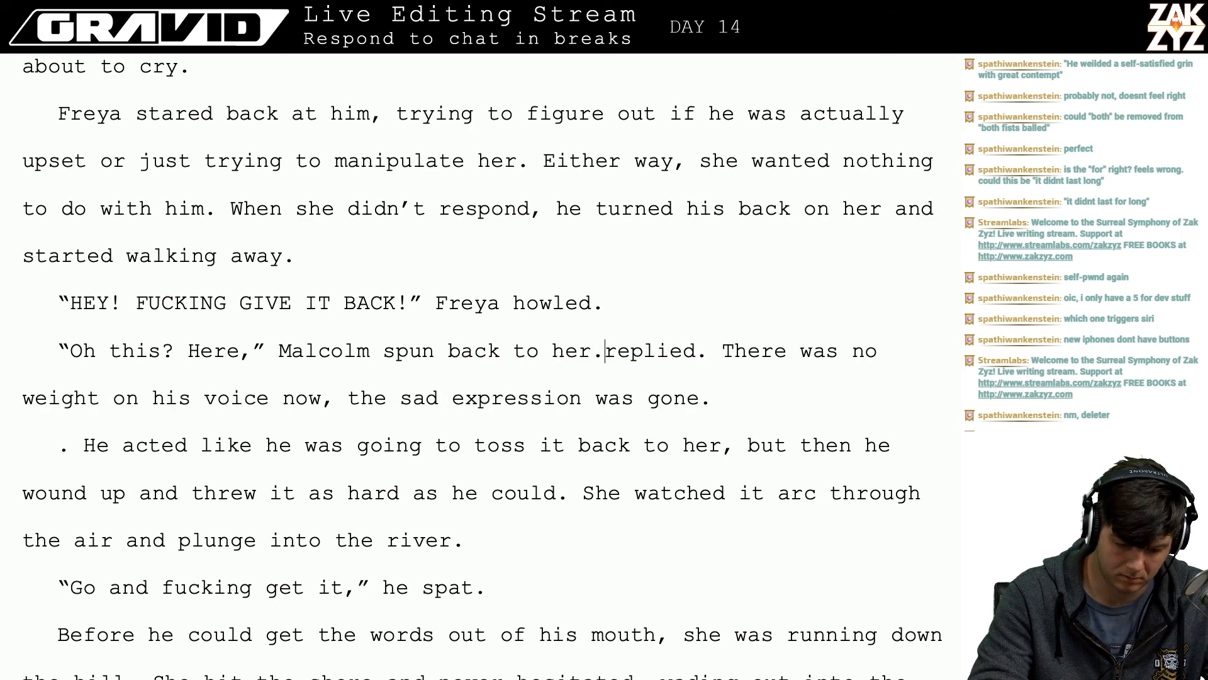
key("BackSpace")
key("BackSpace")
key("BackSpace")
key("BackSpace")
key("BackSpace")
key("BackSpace")
key("BackSpace")
key("BackSpace")
key("BackSpace")
key("BackSpace")
key("BackSpace")
key("BackSpace")
key("BackSpace")
key("BackSpace")
key("BackSpace")
key("BackSpace")
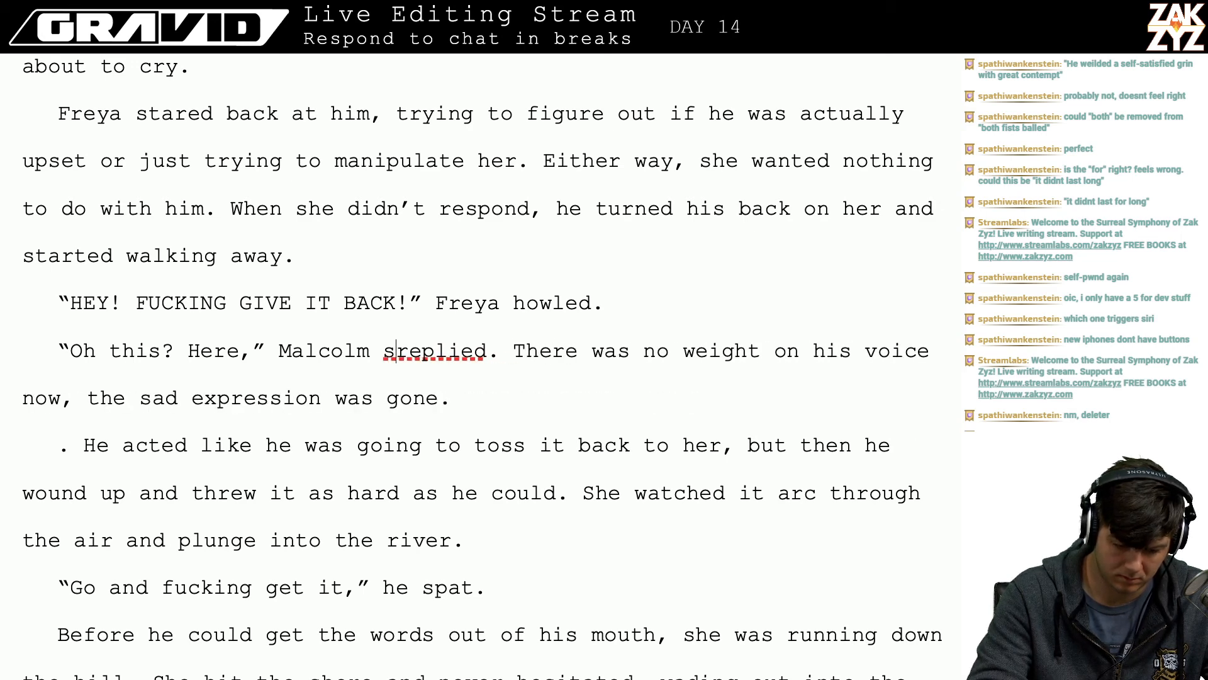
key("BackSpace")
- Replace "replied." with "turned around." after Malcolm's name in the "Oh this? Here," line
type("turned around.")
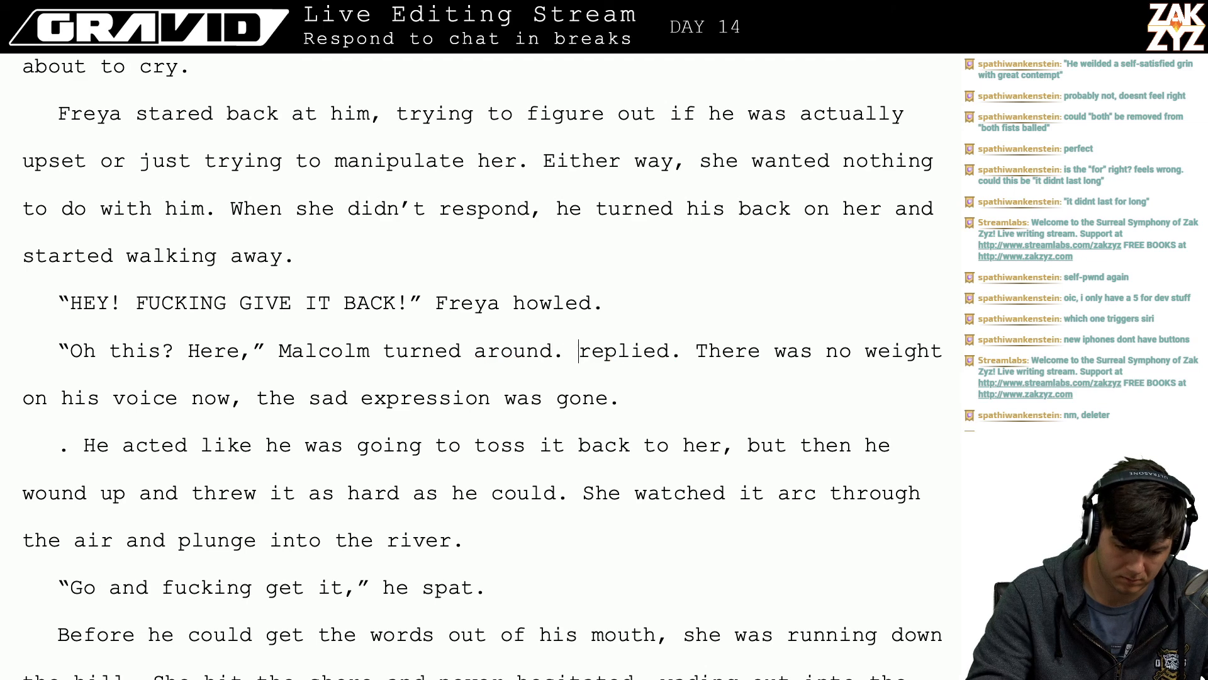
key("shift+Right")
key("shift+Right")
key("shift+Right")
key("shift+Right")
key("shift+Right")
key("shift+Right")
key("shift+Right")
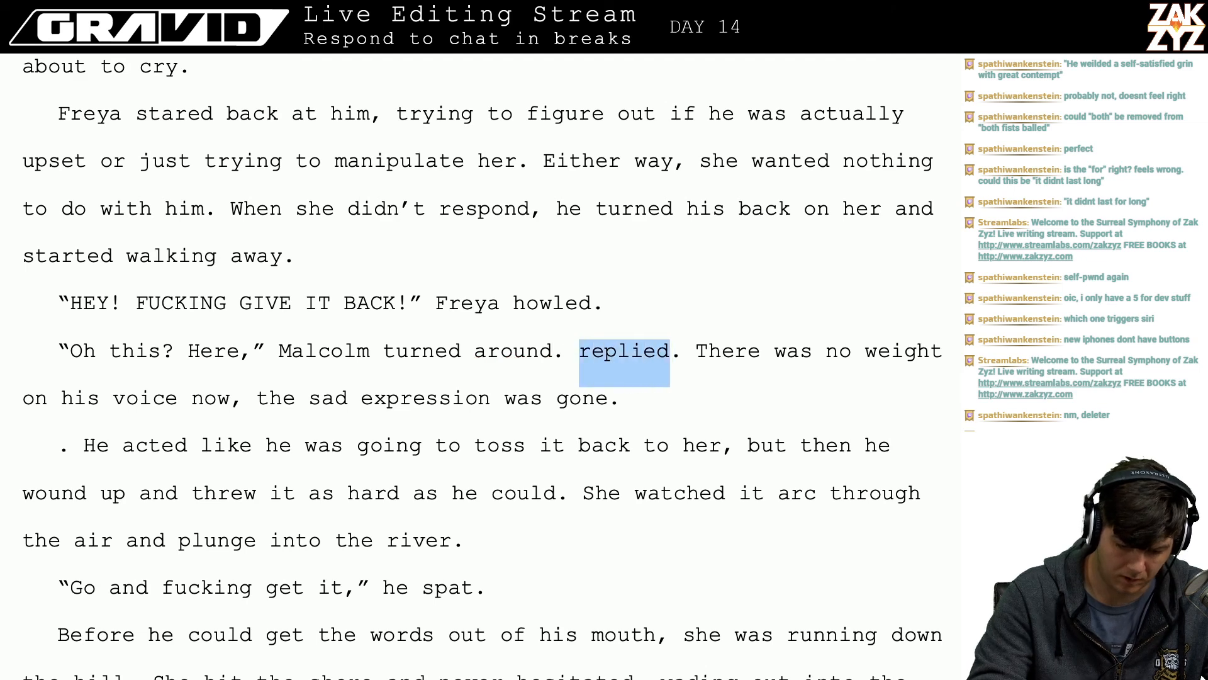
key("shift+Right")
key("shift+Right")
key("BackSpace")
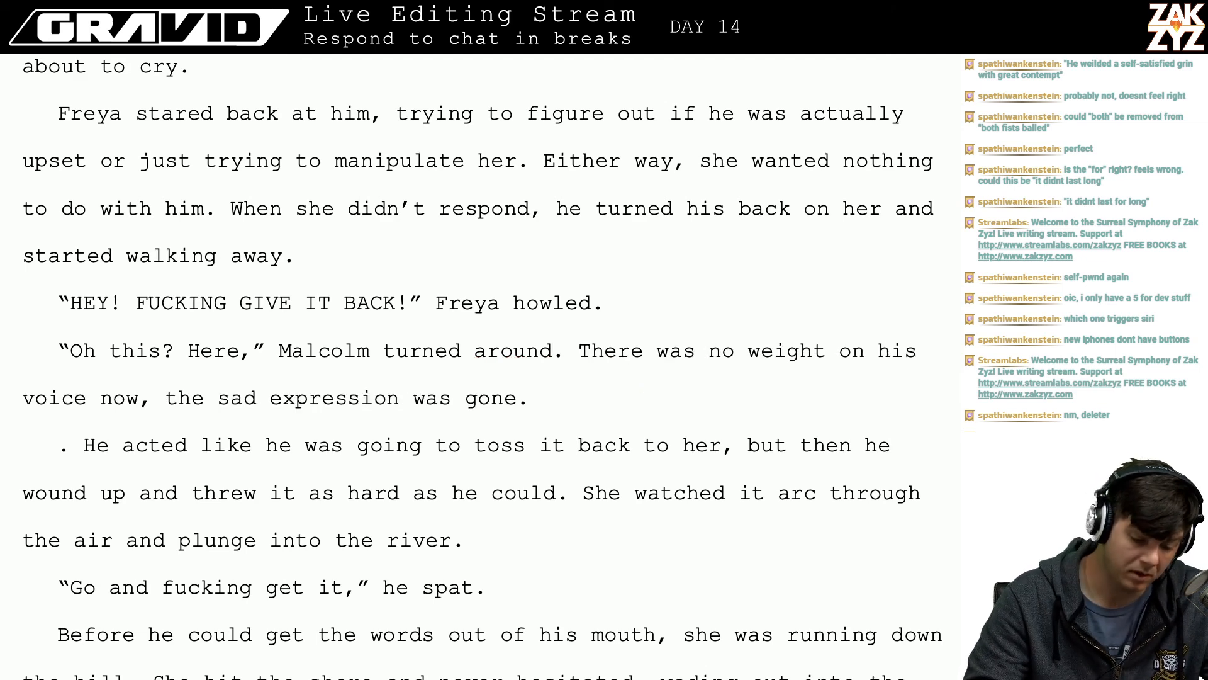
- Change the comma after "Here" in Malcolm's "Oh this?" dialogue to a period
key("Left")
key("Left")
key("Left")
key("Left")
key("Left")
key("Left")
key("Left")
key("Left")
key("Left")
key("Left")
key("Left")
key("Left")
key("Left")
key("Left")
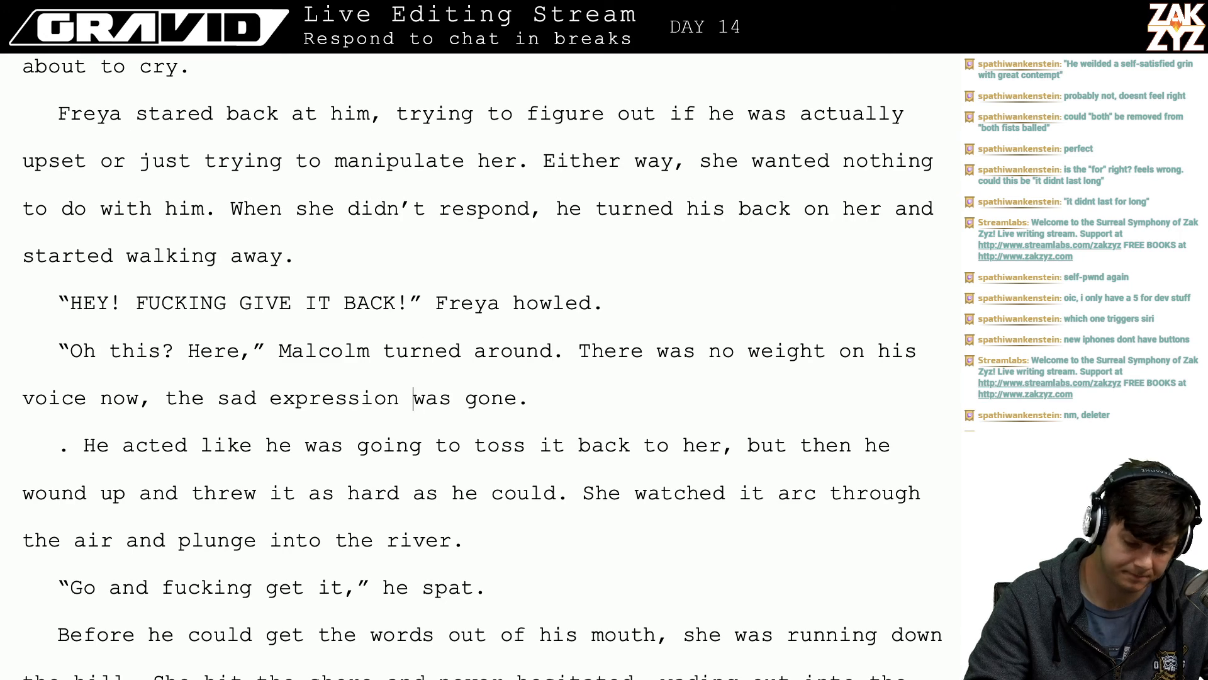
key("Left")
key("Left")
key("Left")
key("Left")
key("Left")
key("Left")
key("Left")
key("Left")
key("Left")
key("Left")
key("Left")
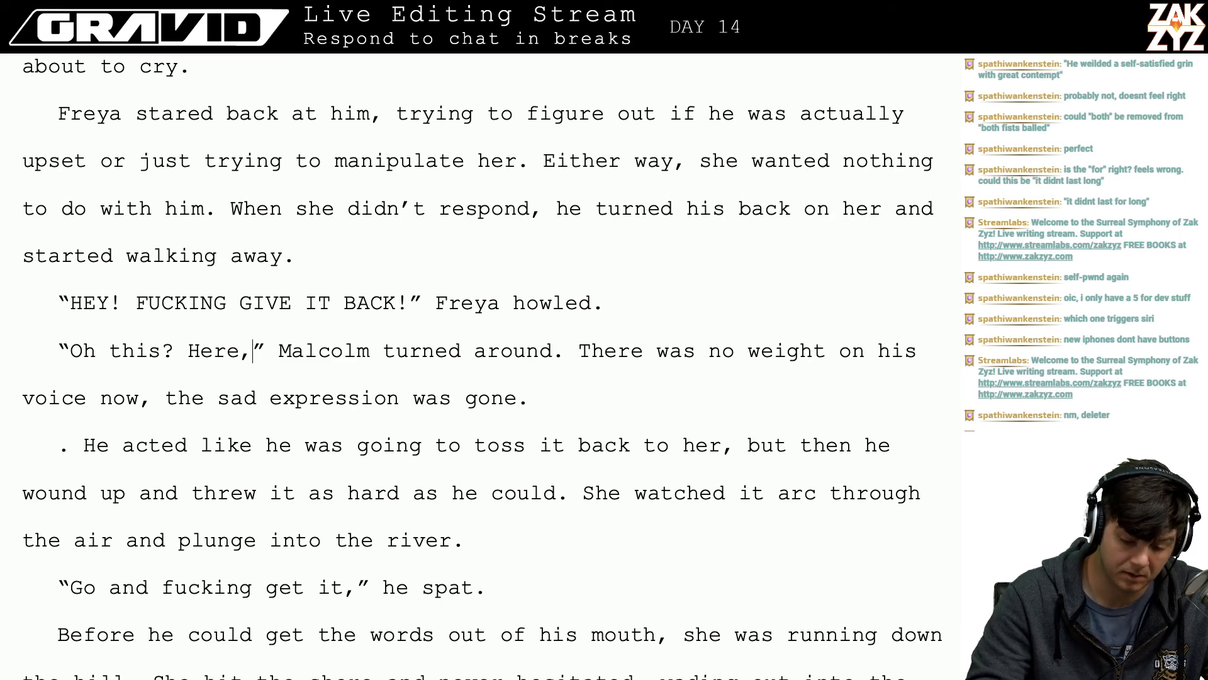
key("BackSpace")
type(".")
- Delete the stray period before "He acted like" and join that paragraph to the one ending in "the sad expression was gone."
key("Right")
key("Down")
key("Right")
key("Right")
key("Right")
key("Right")
key("Right")
key("Right")
key("Right")
key("Right")
key("Right")
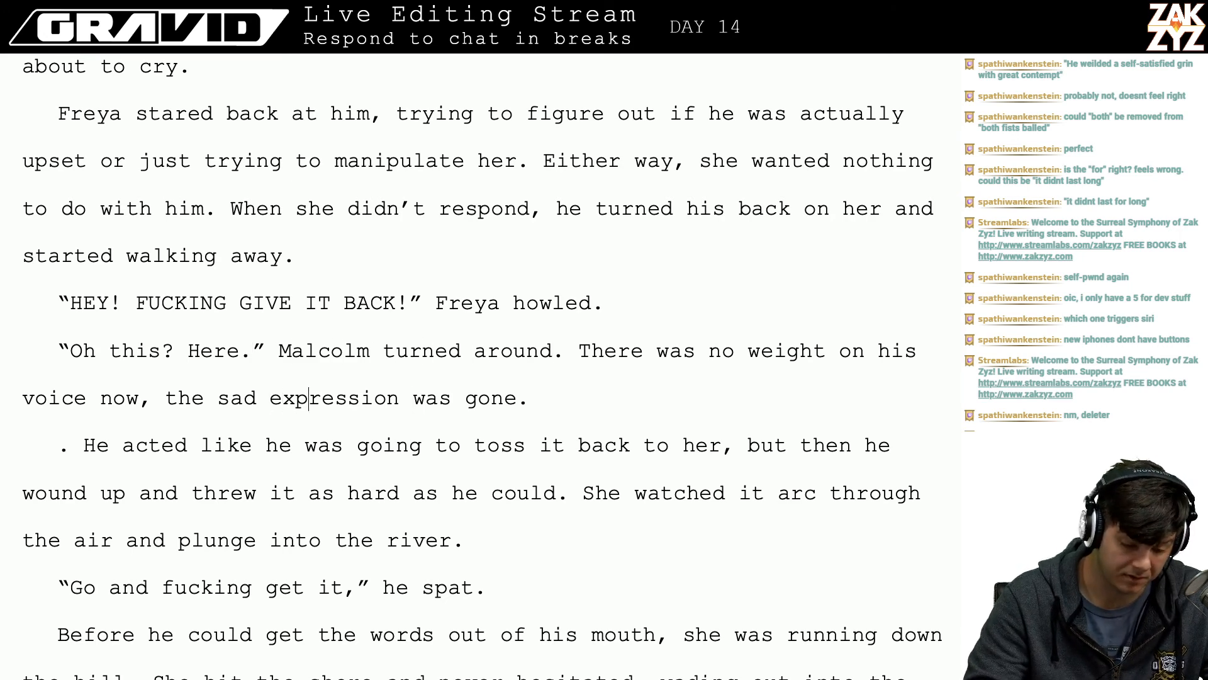
key("Right")
key("Right")
key("Right")
key("Right")
key("Right")
key("Right")
key("Right")
key("Right")
key("Right")
key("Right")
key("Right")
key("Right")
key("Right")
key("Right")
key("Right")
key("Right")
key("Right")
key("Right")
key("Right")
key("Right")
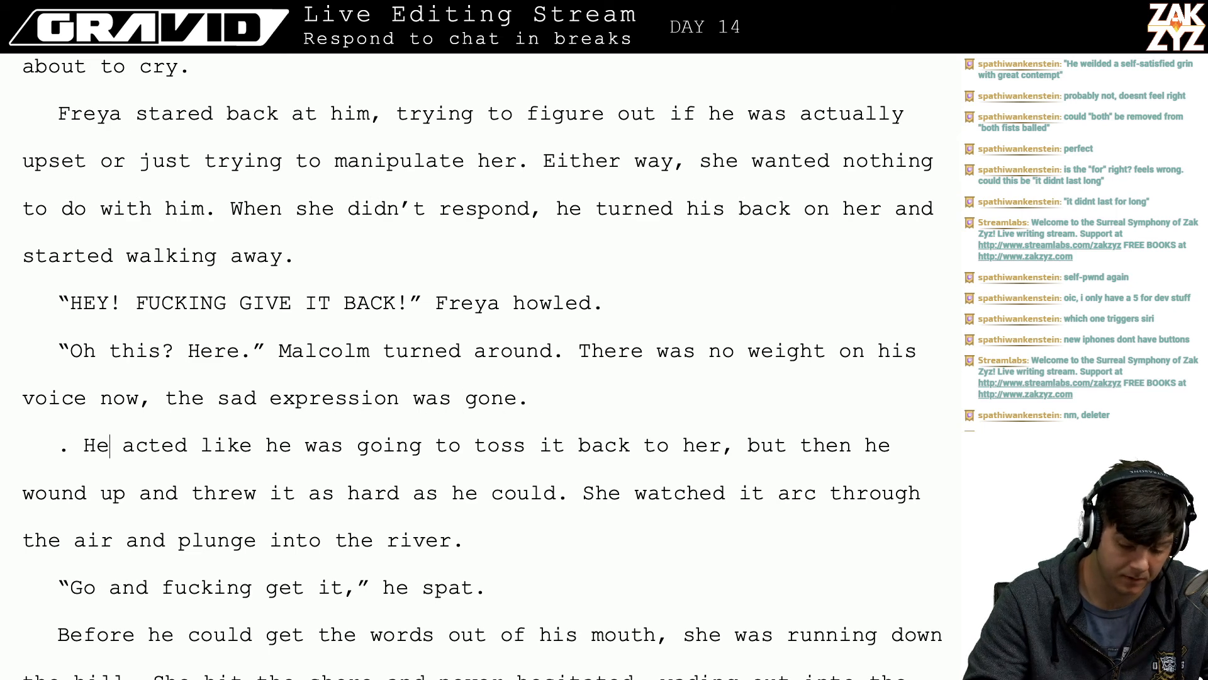
key("Left")
key("Left")
key("Left")
key("Left")
key("Left")
key("Left")
key("BackSpace")
key("BackSpace")
key("BackSpace")
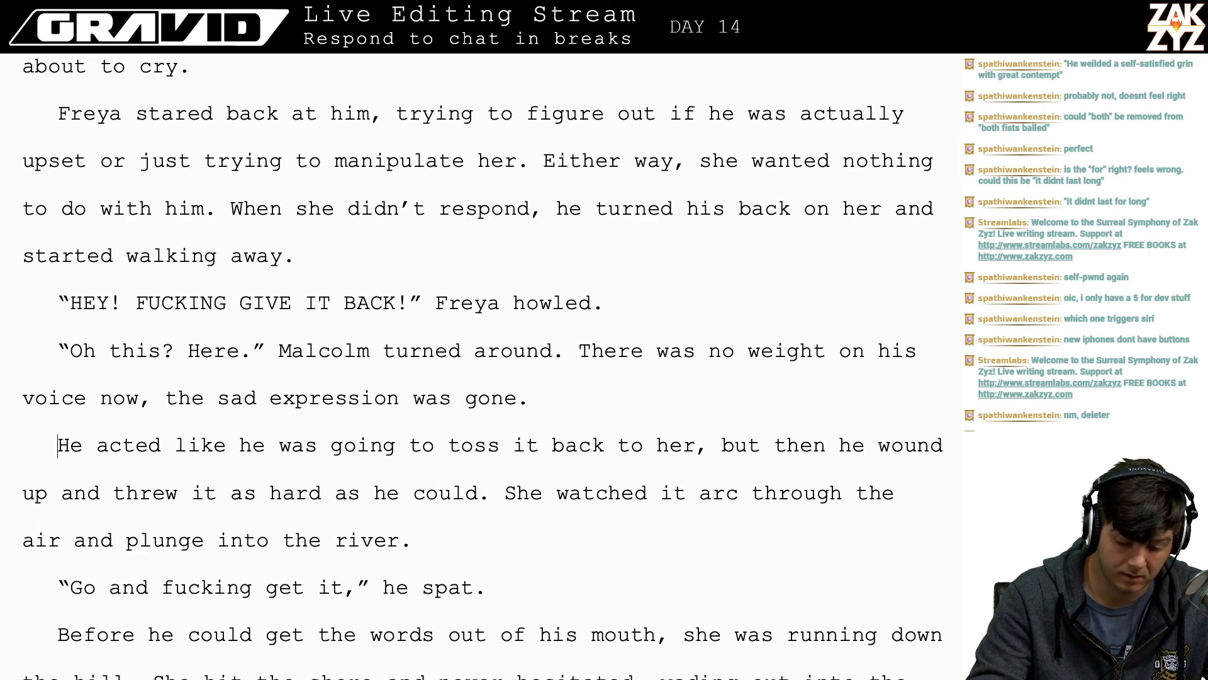
key("BackSpace")
key("BackSpace")
key("BackSpace")
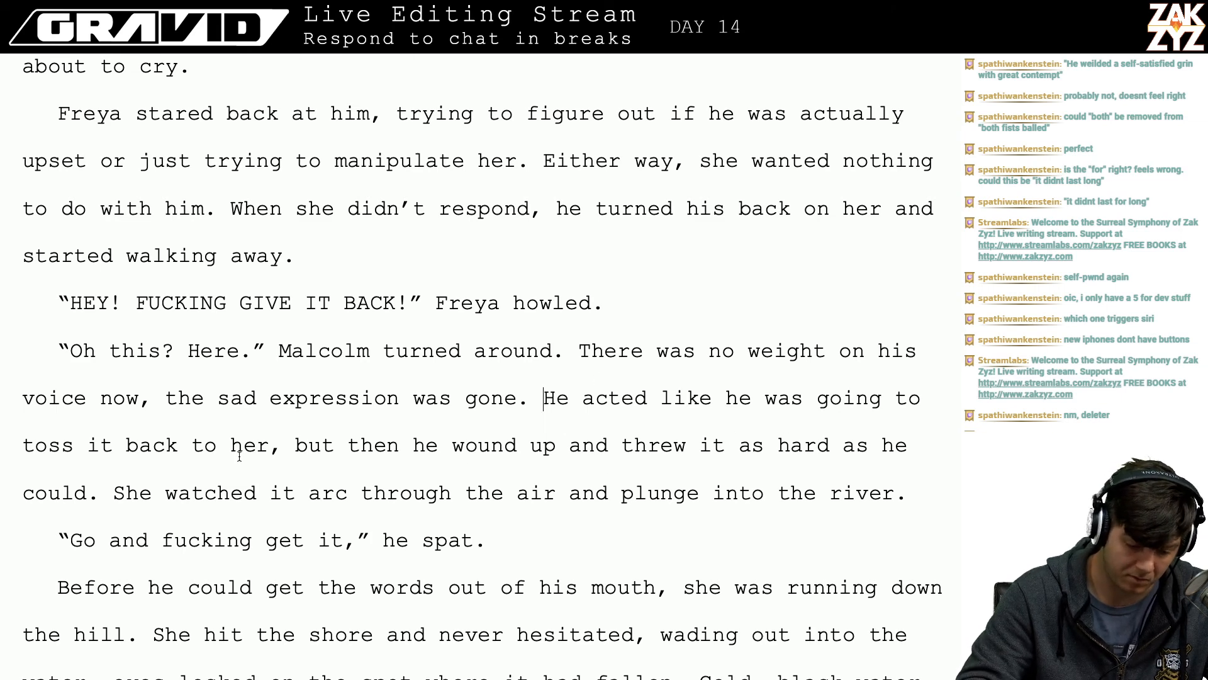
- Replace "it" with "the Starball" in "He acted like he was going to toss it back to her"
double_click(116, 431)
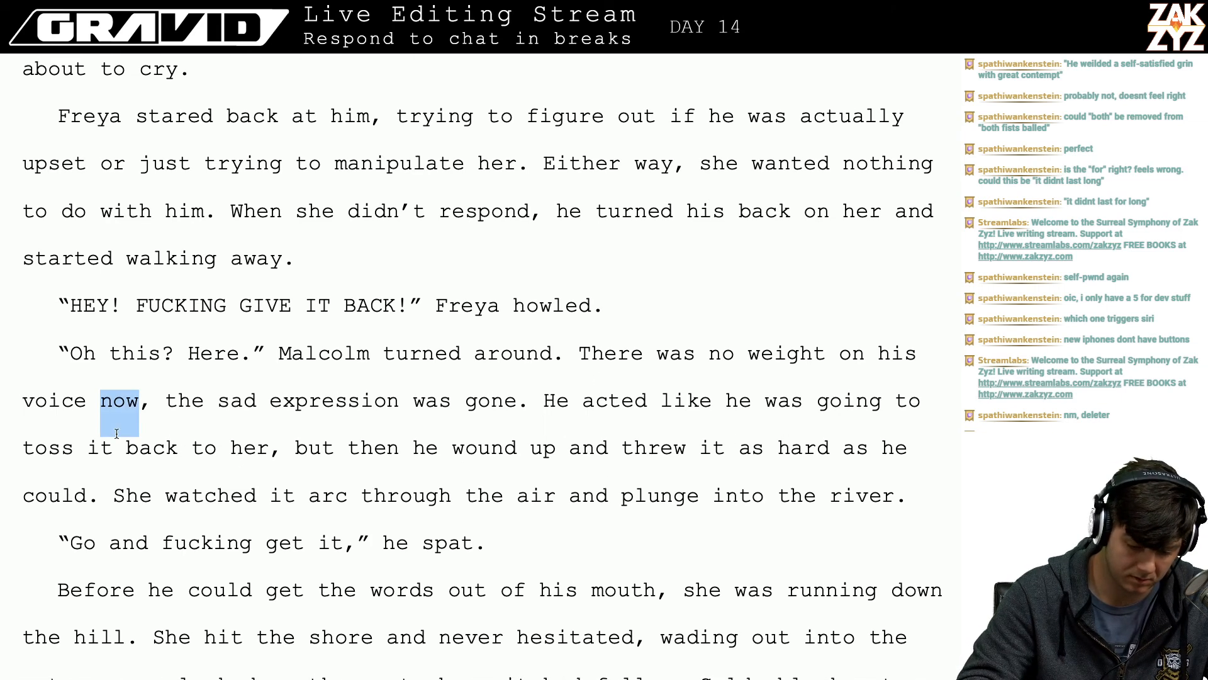
left_click(108, 459)
key("Right")
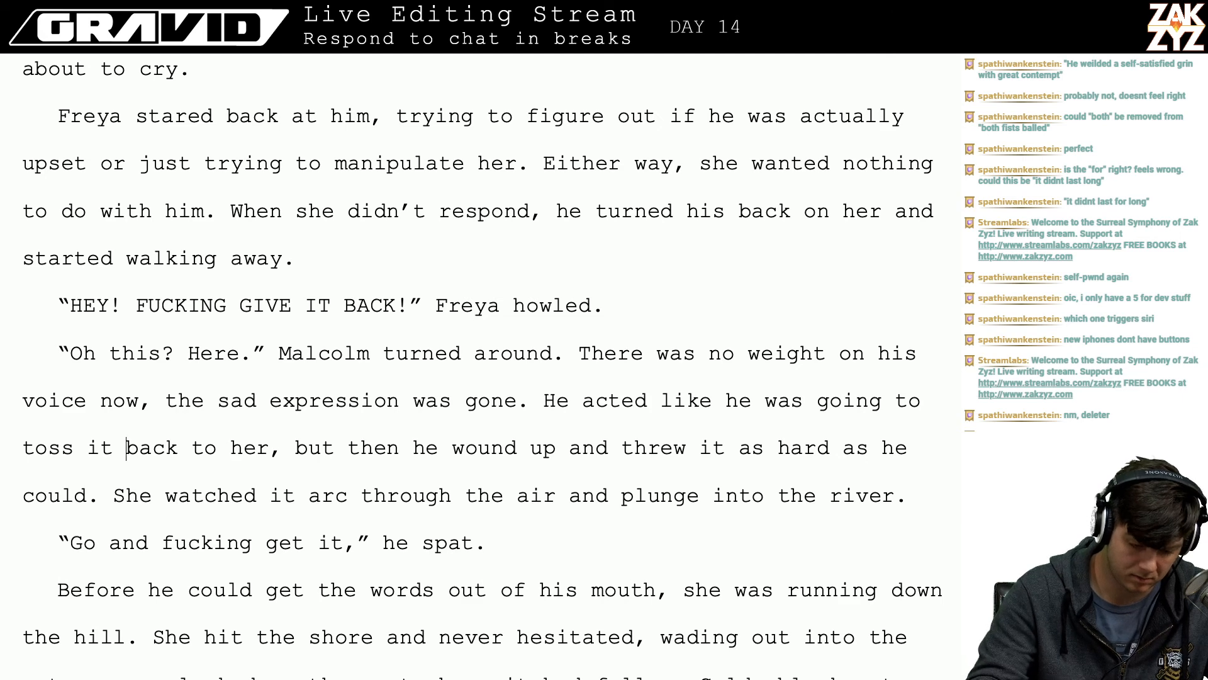
key("Left")
key("Left")
key("Right")
key("BackSpace")
key("BackSpace")
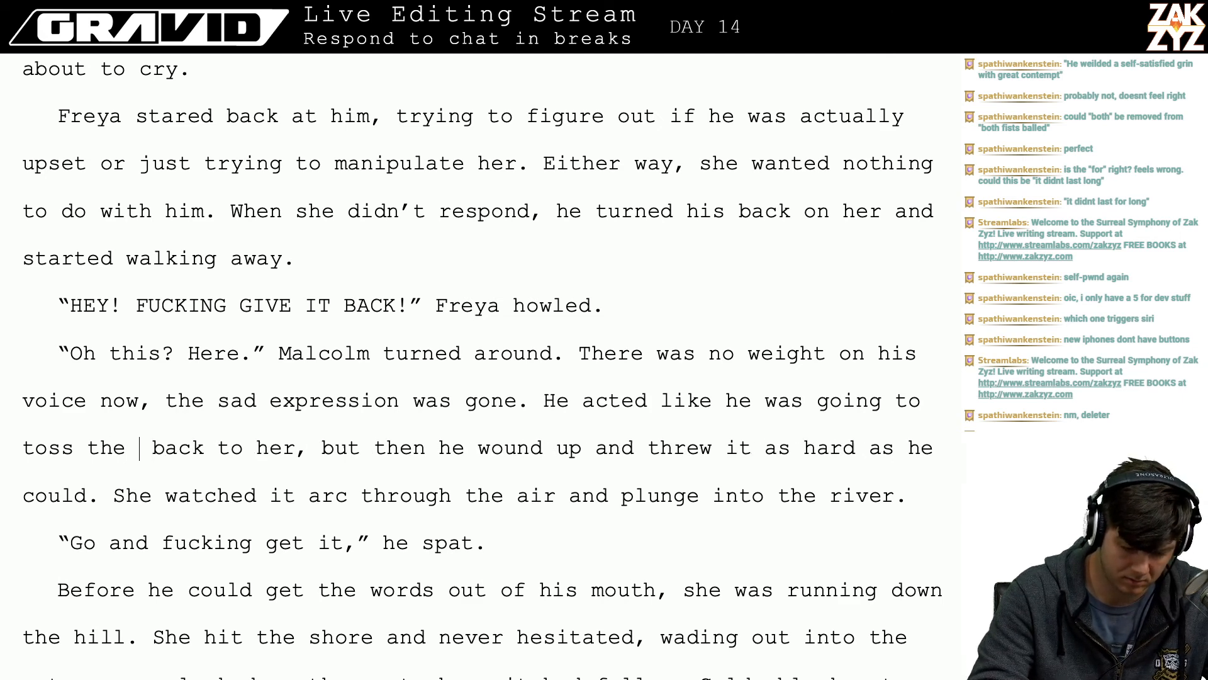
type("the Starball")
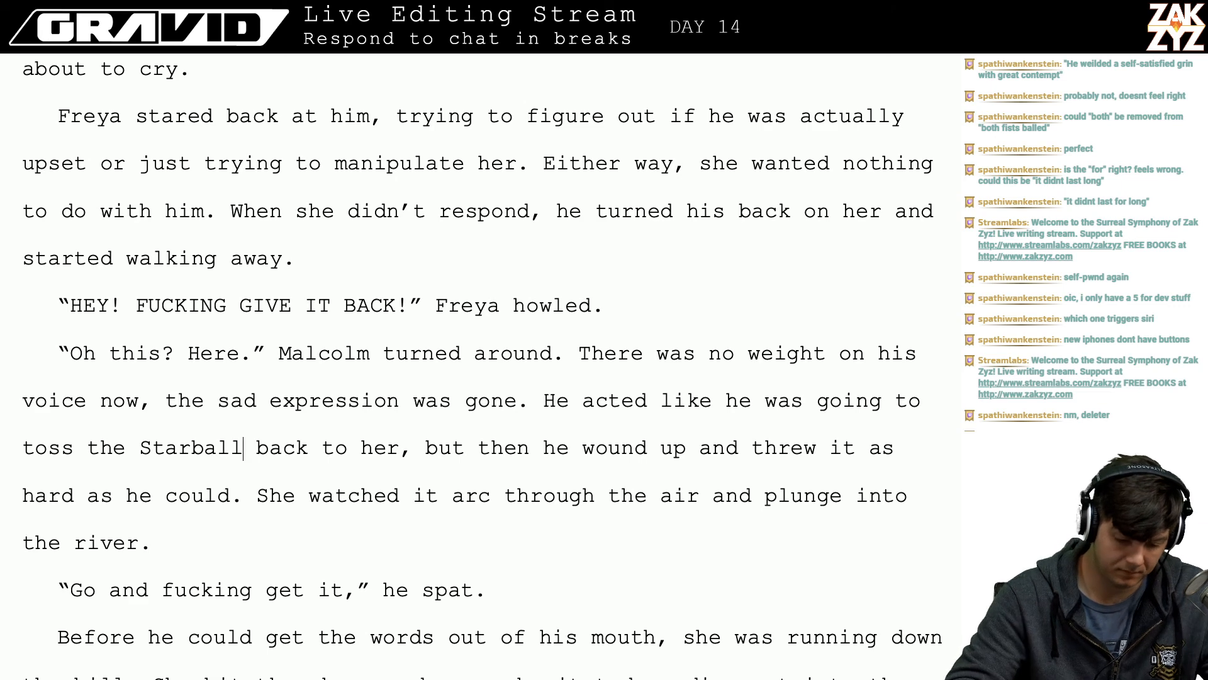
- Replace "it" with "the Starball" in the sentence "She watched it arc through the air"
left_click(437, 505)
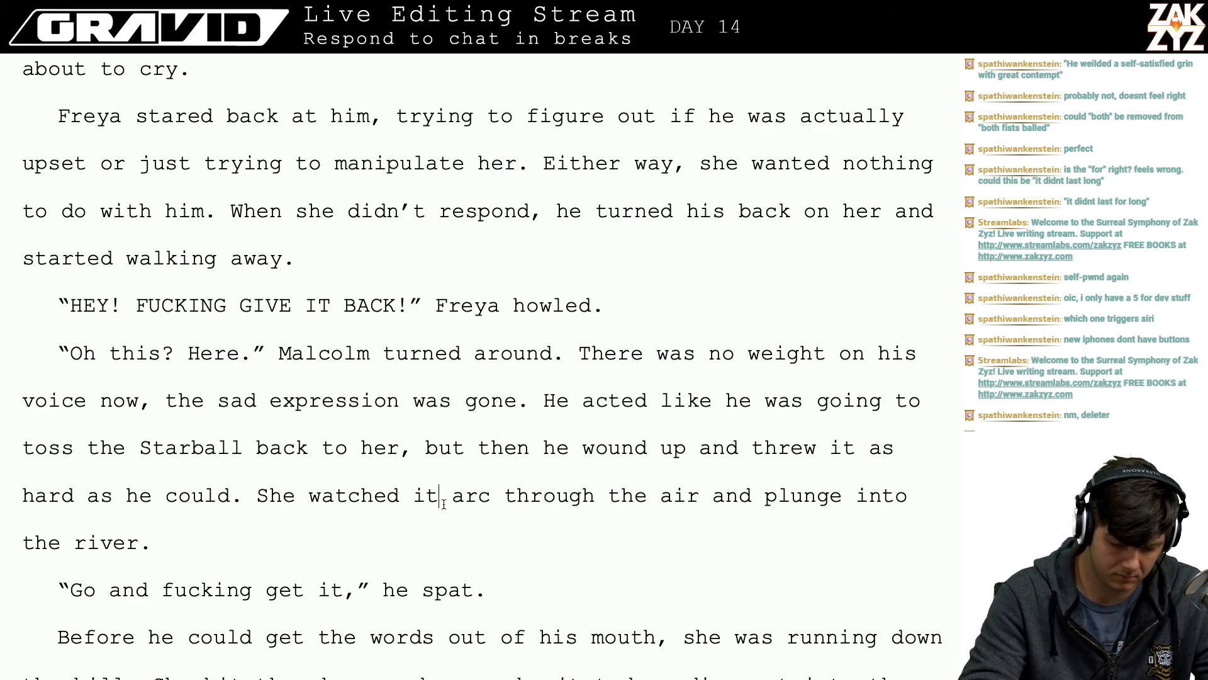
key("BackSpace")
key("BackSpace")
type("Th")
key("BackSpace")
key("BackSpace")
type("the Starball")
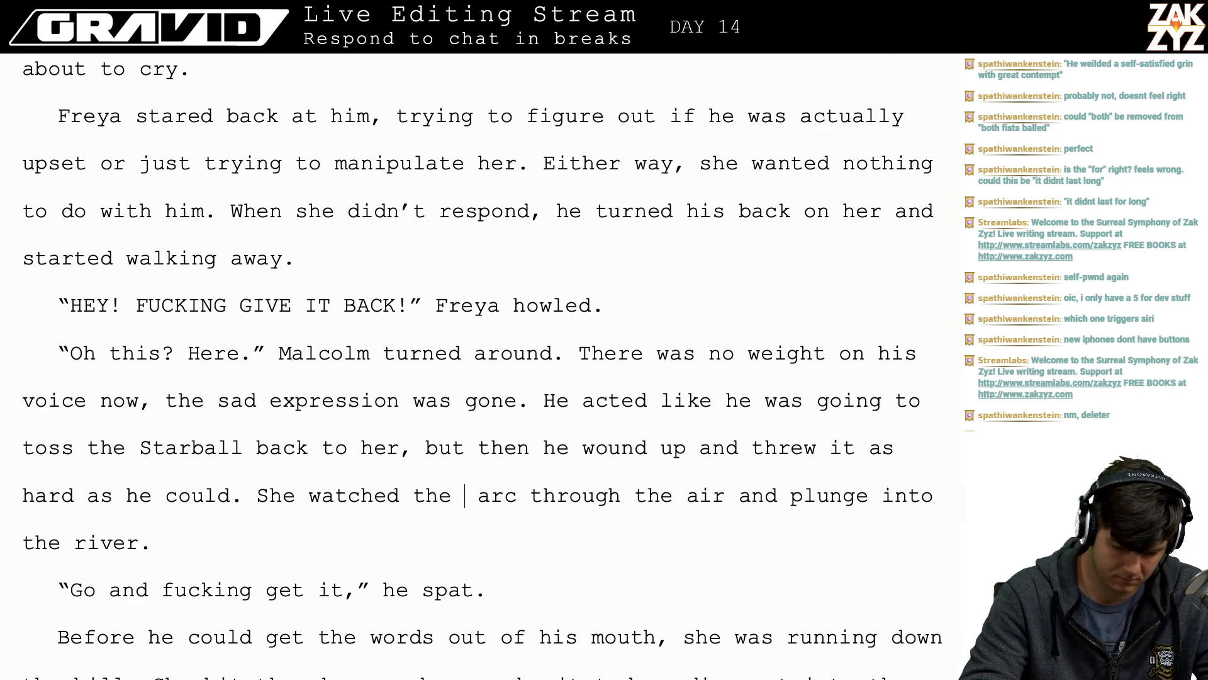
- Delete the verb "spat" from the "Go and fucking get it," dialogue tag, keeping "he" and the period
key("Right")
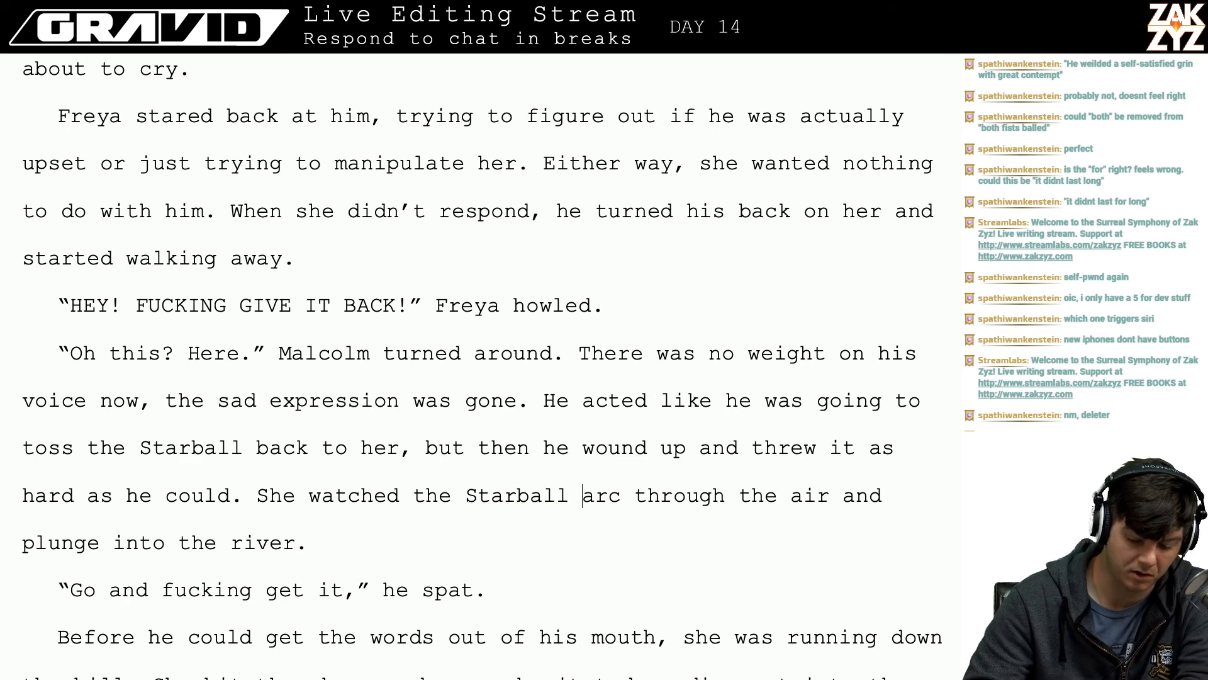
key("Right")
key("Right")
key("Right")
key("Down")
key("Down")
key("Down")
key("Down")
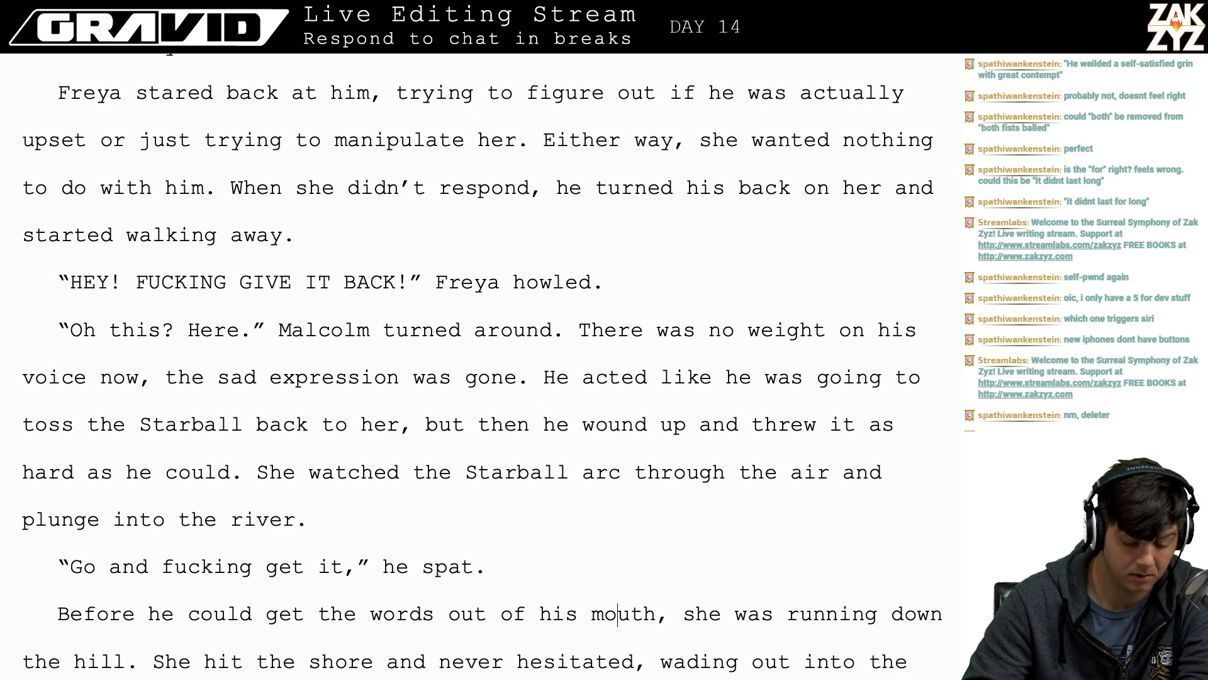
key("Up")
key("Up")
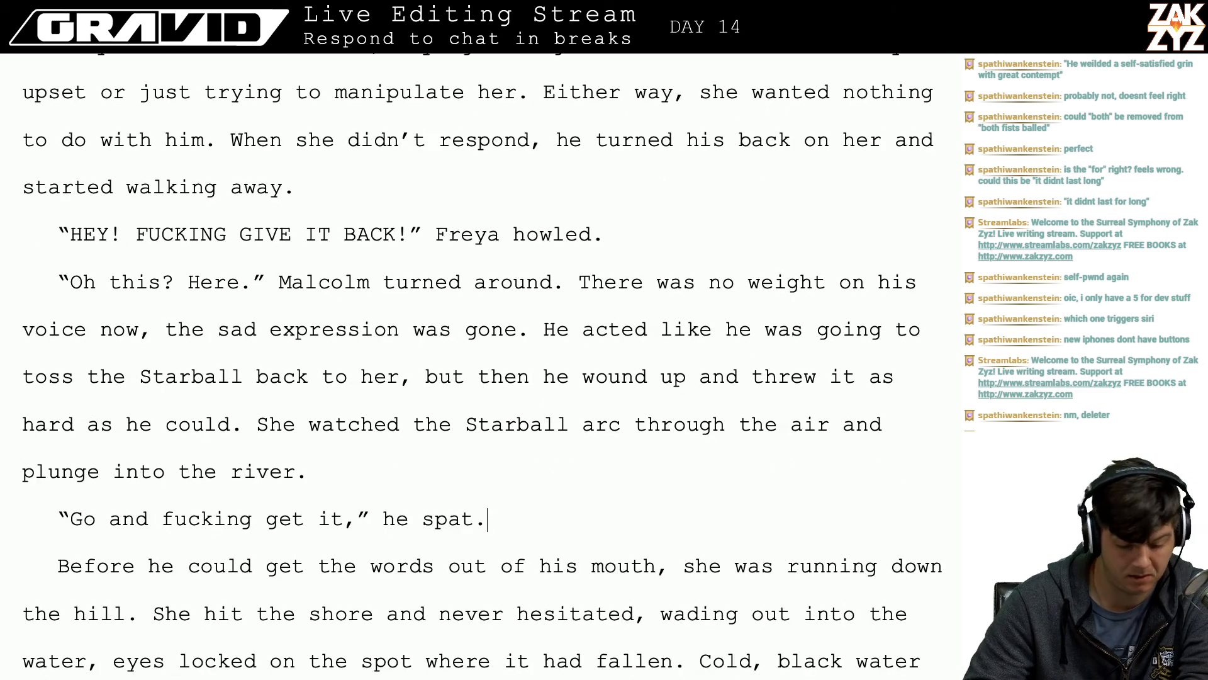
key("BackSpace")
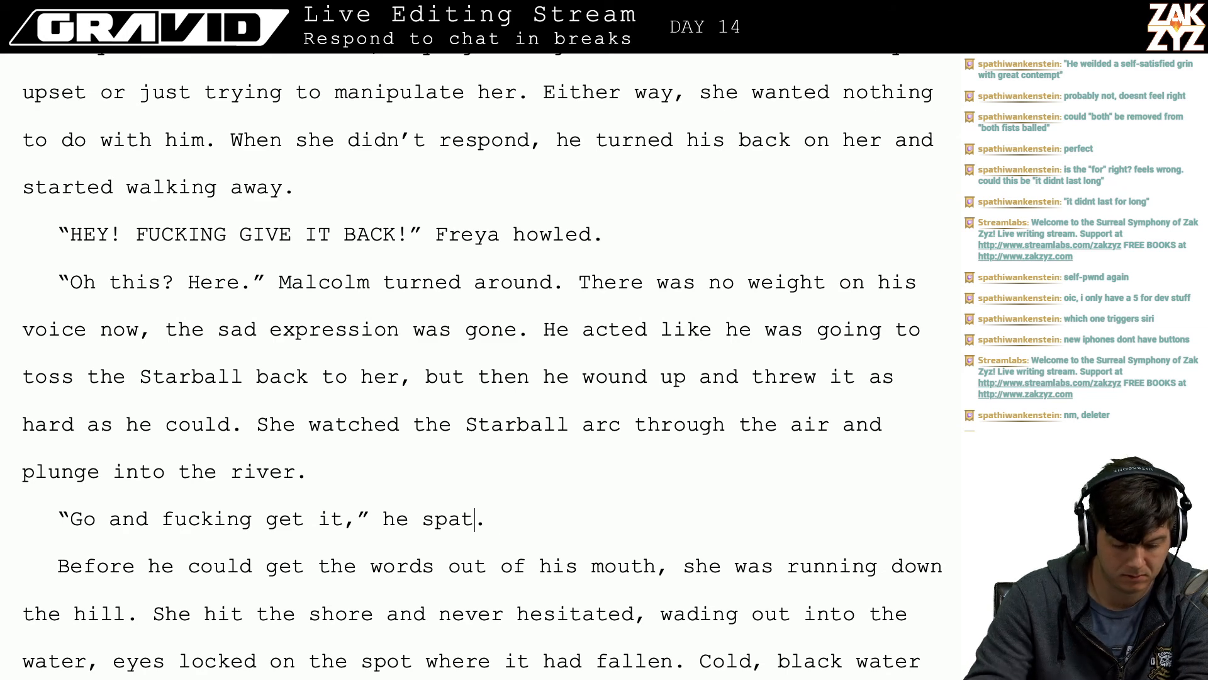
key("BackSpace")
key("BackSpace")
key("BackSpace")
key("BackSpace")
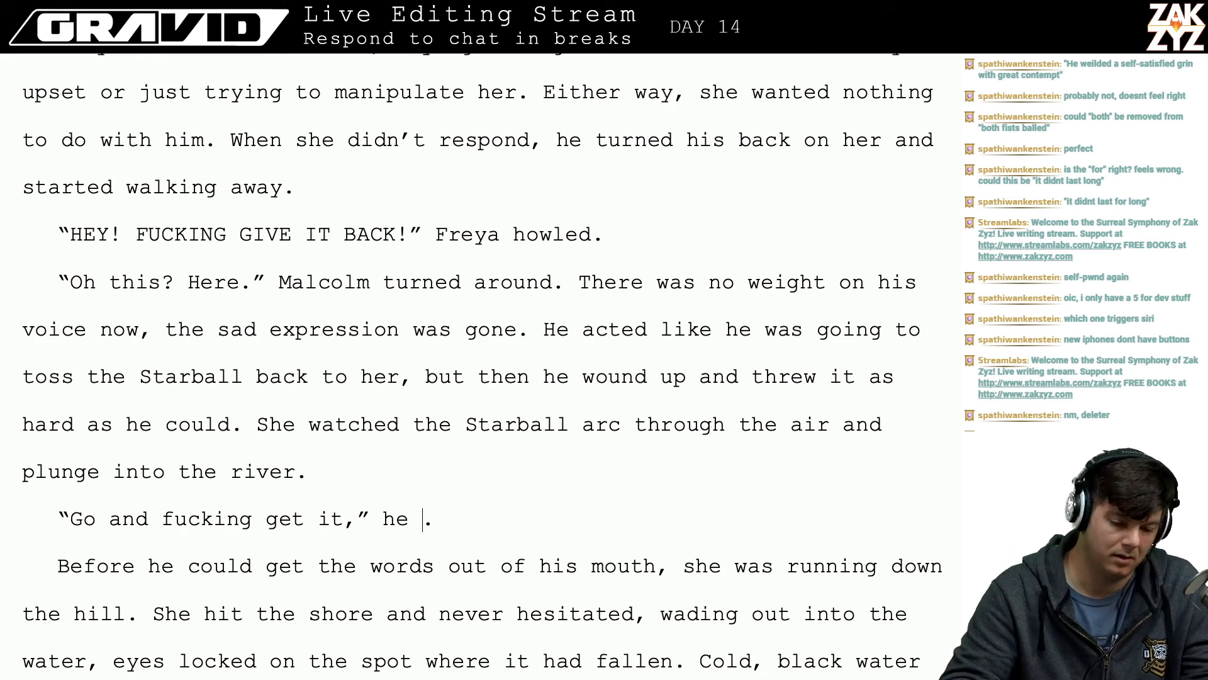
- Switch to Thesaurus.com and look up synonyms for "hissed" and its synonym "jeer"
key("super+Tab")
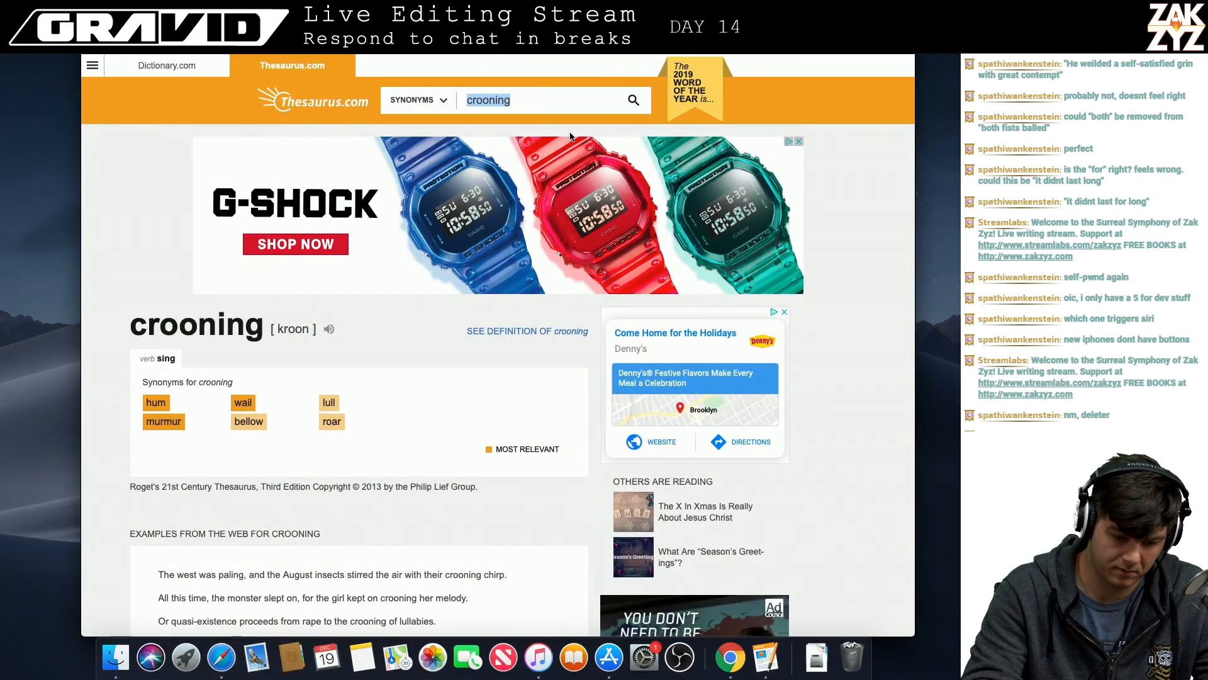
type("hissed")
key("Return")
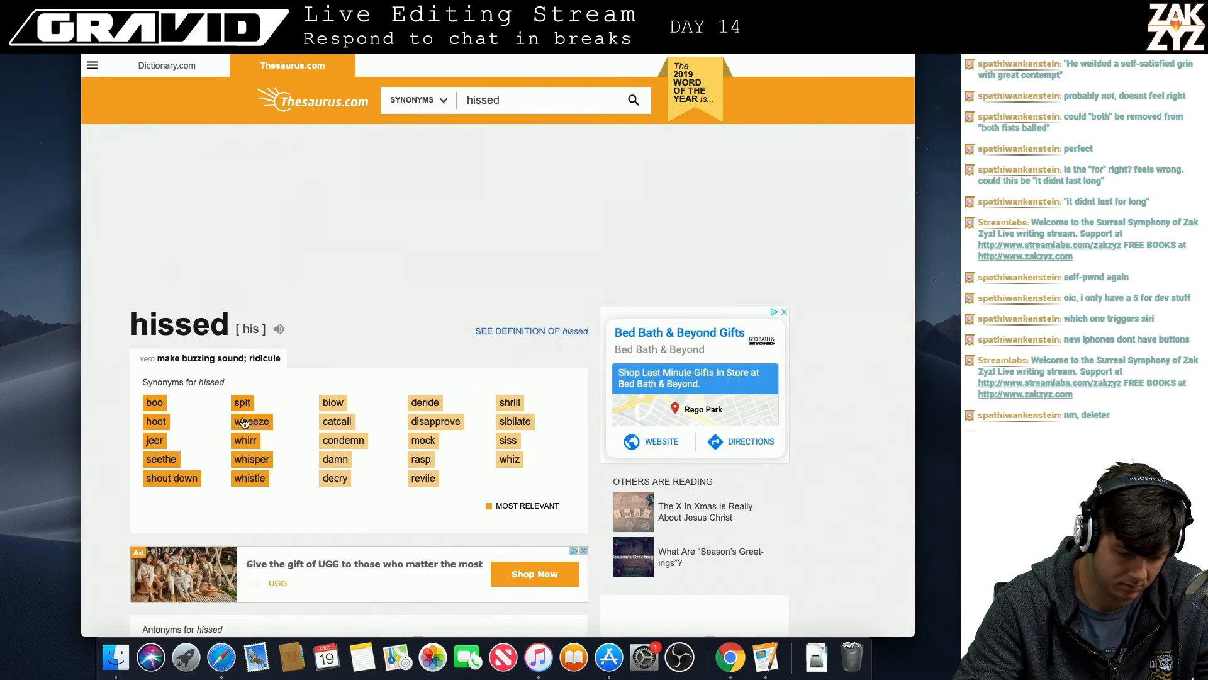
scroll(261, 495, "down", 1)
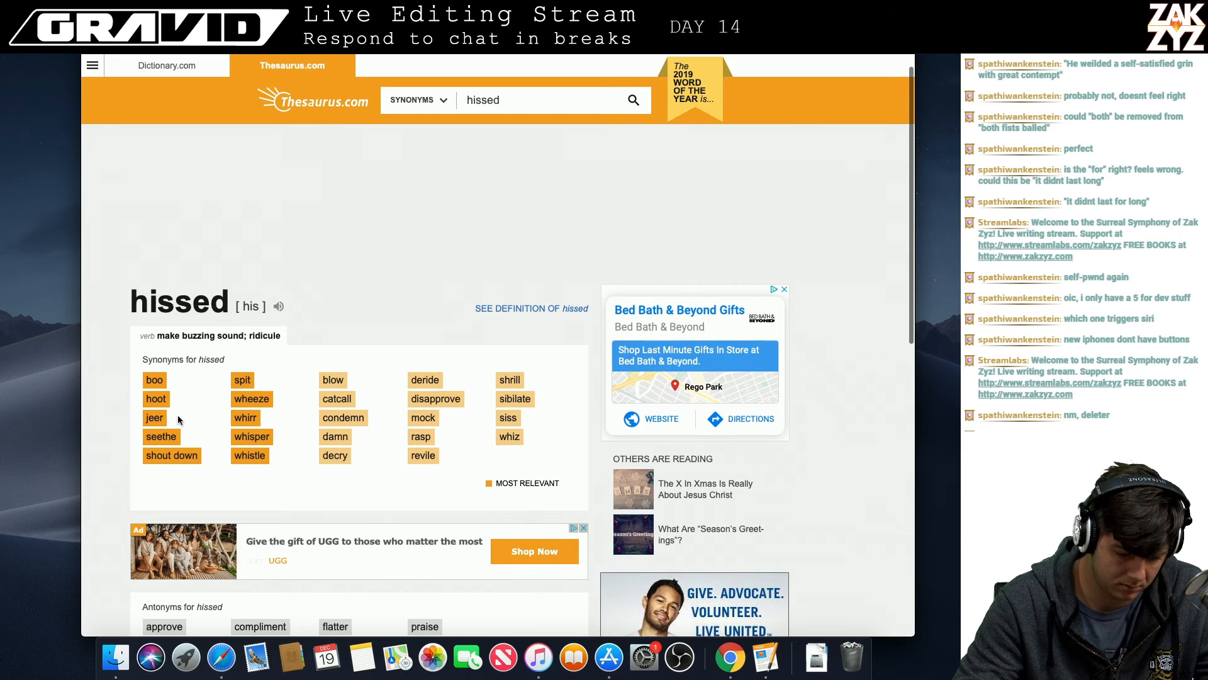
left_click(154, 417)
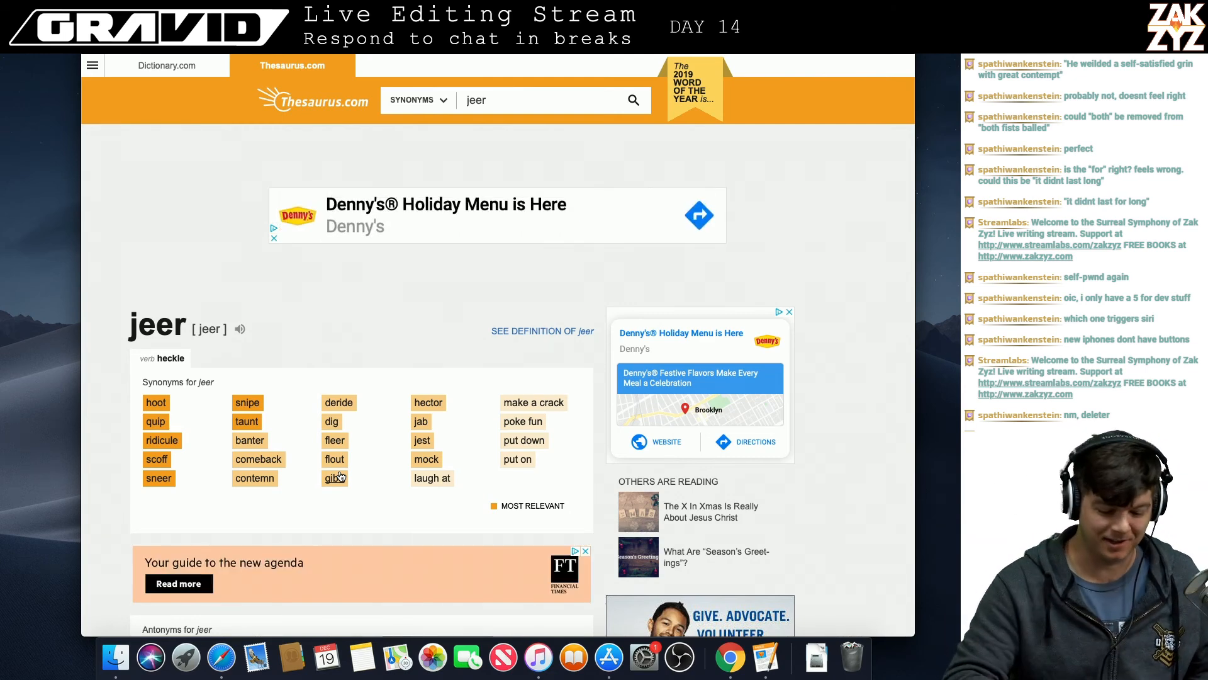
scroll(340, 476, "up", 1)
scroll(339, 477, "down", 1)
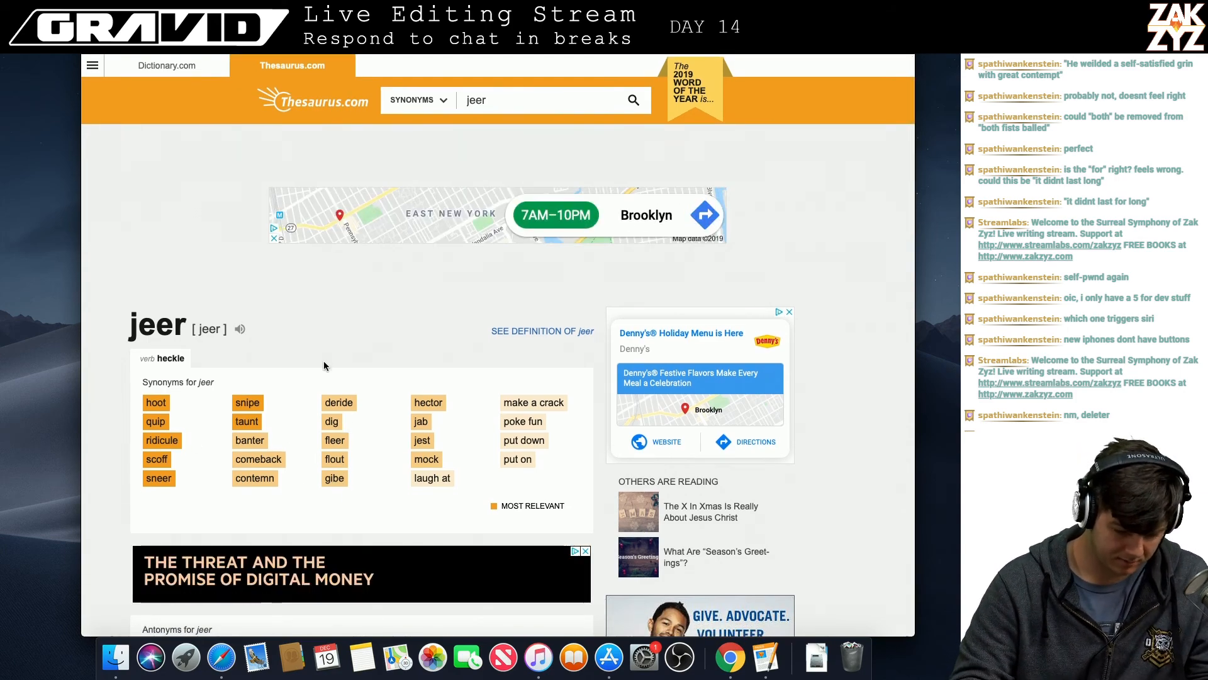
- Return to the manuscript and complete the "Go and fucking get it," dialogue tag with "taunted"
key("super+Tab")
type("taunted")
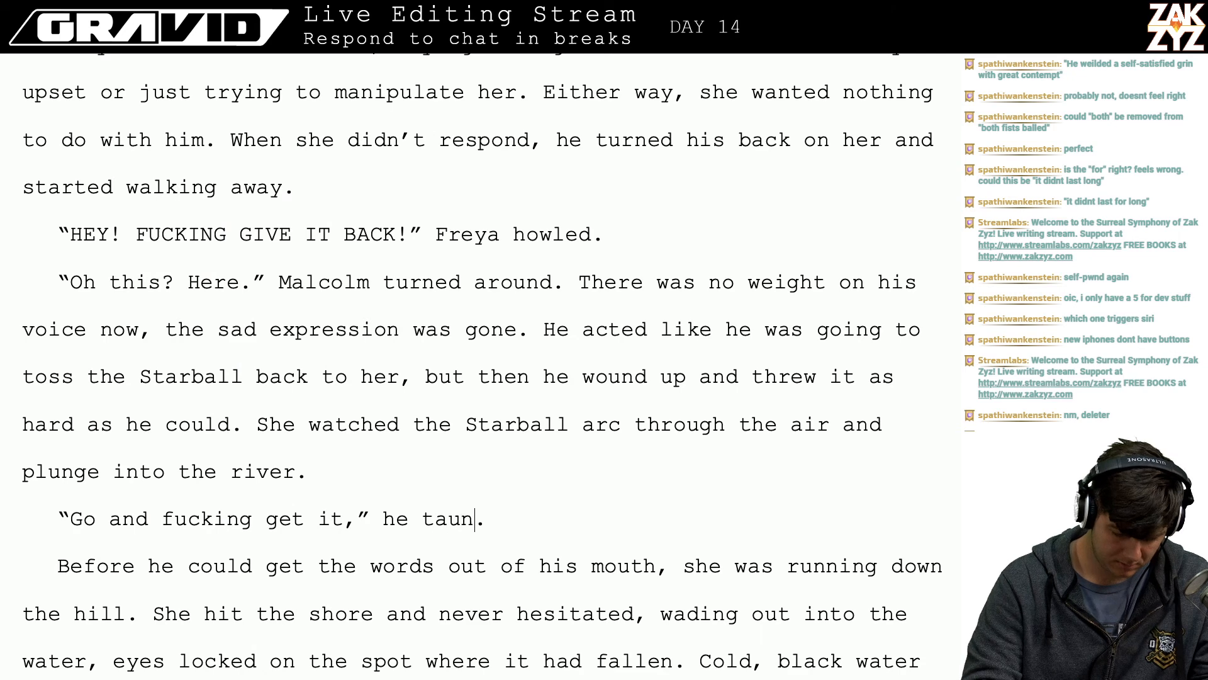
key("Right")
key("Right")
key("Right")
key("Right")
key("Right")
key("Right")
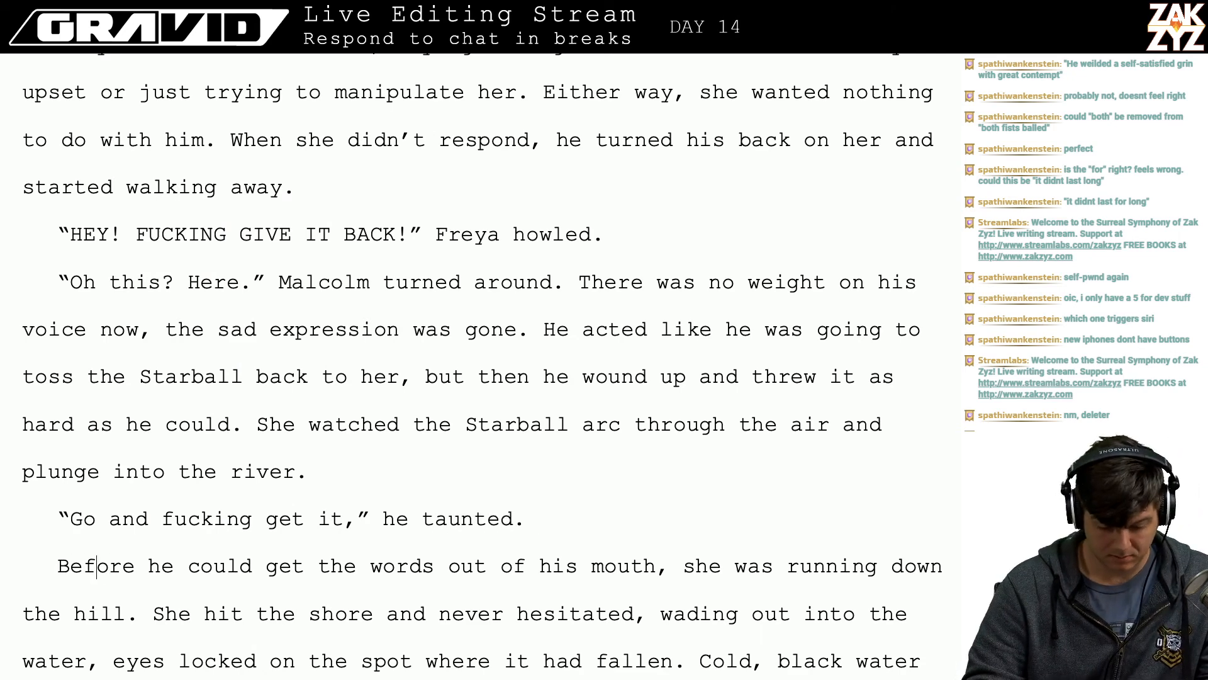
key("Left")
key("Left")
key("Left")
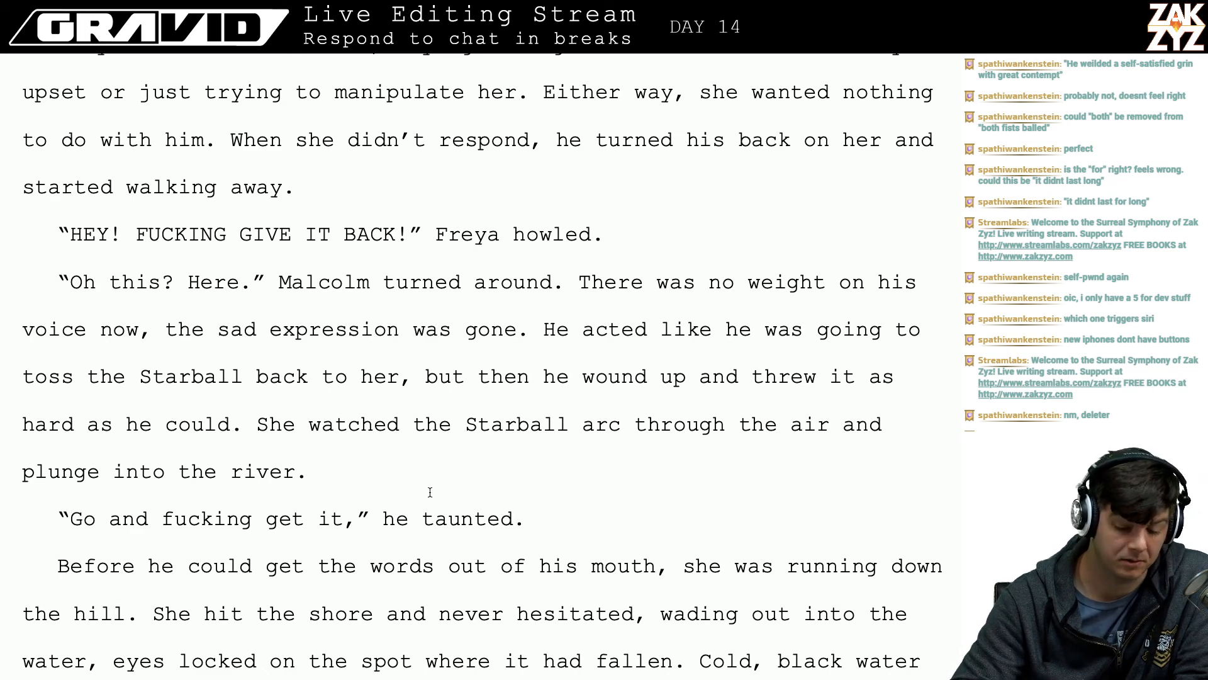
- Replace "She" with "Freya" at the start of the sentence about watching the Starball arc through the air
scroll(430, 491, "down", 1)
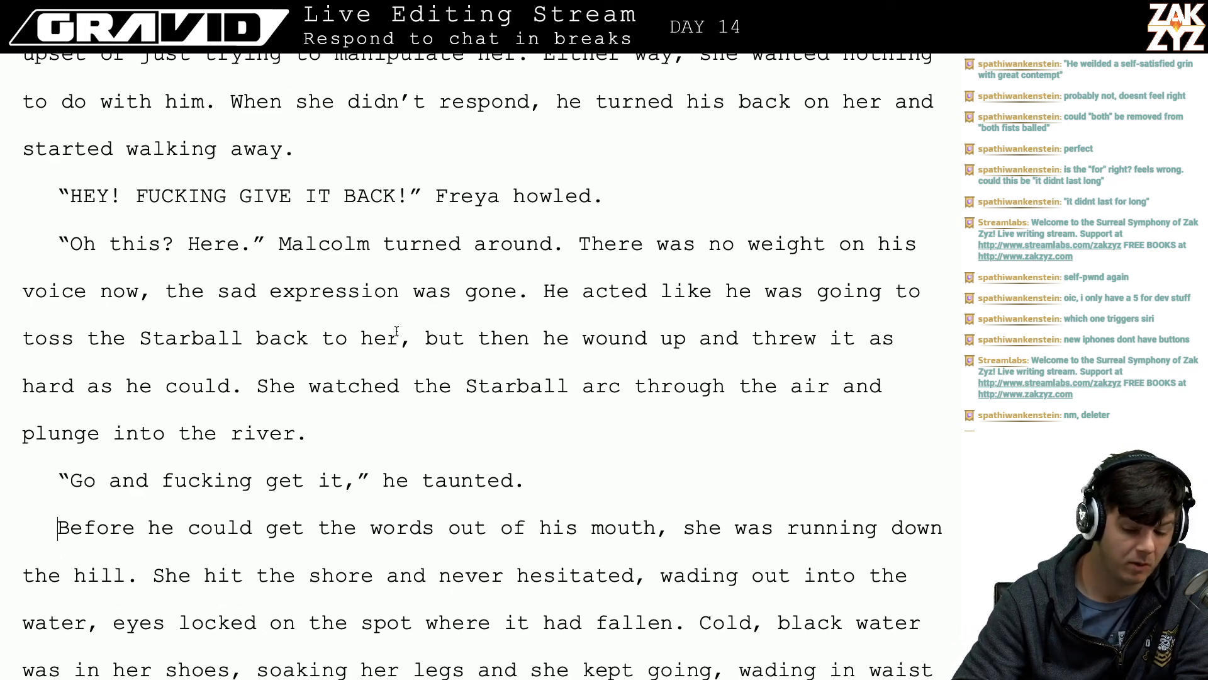
scroll(365, 303, "down", 1)
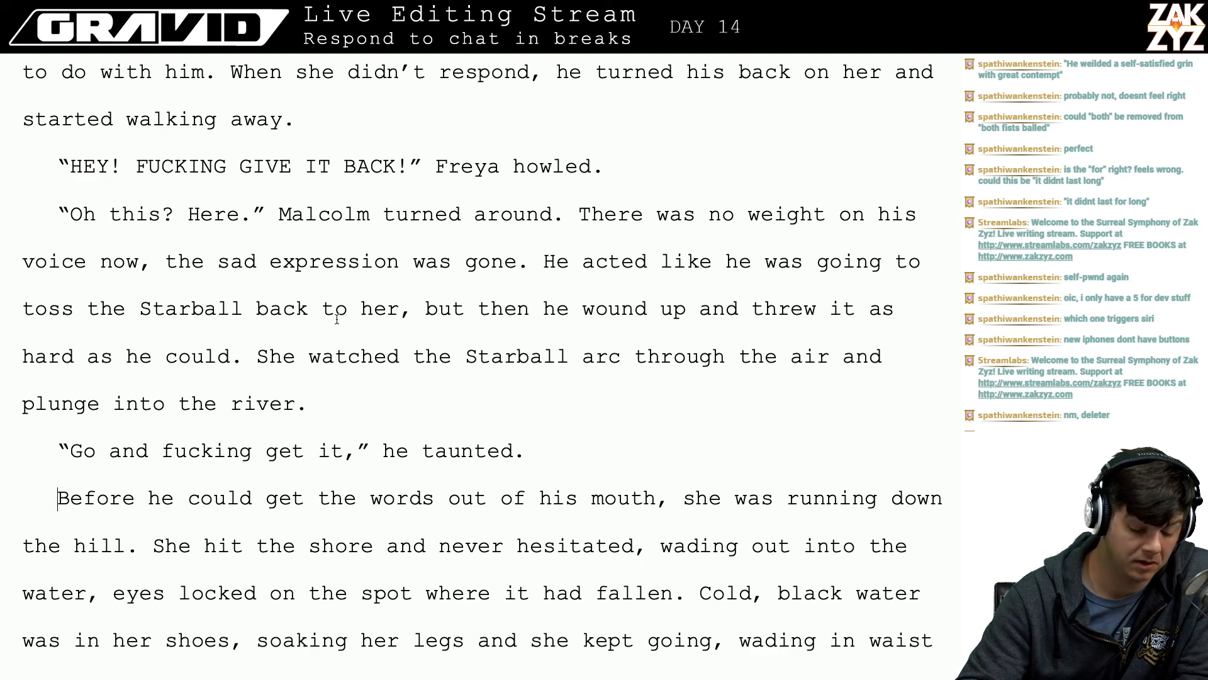
left_click(297, 356)
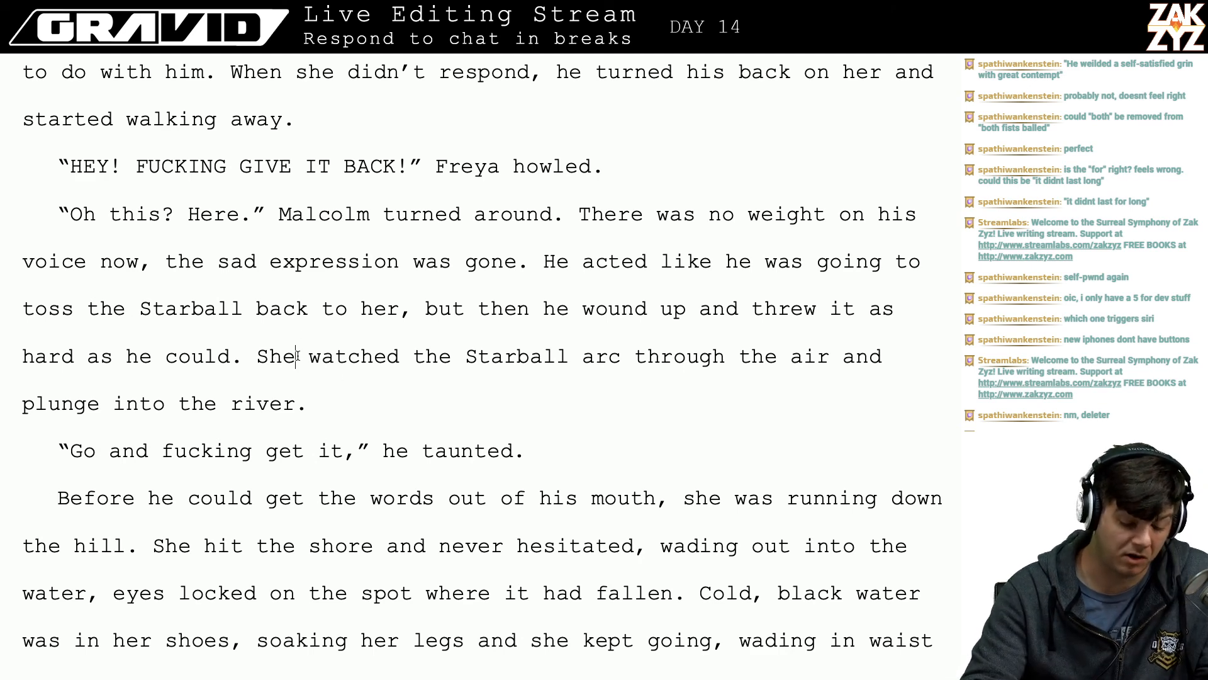
key("BackSpace")
key("BackSpace")
key("BackSpace")
type("F")
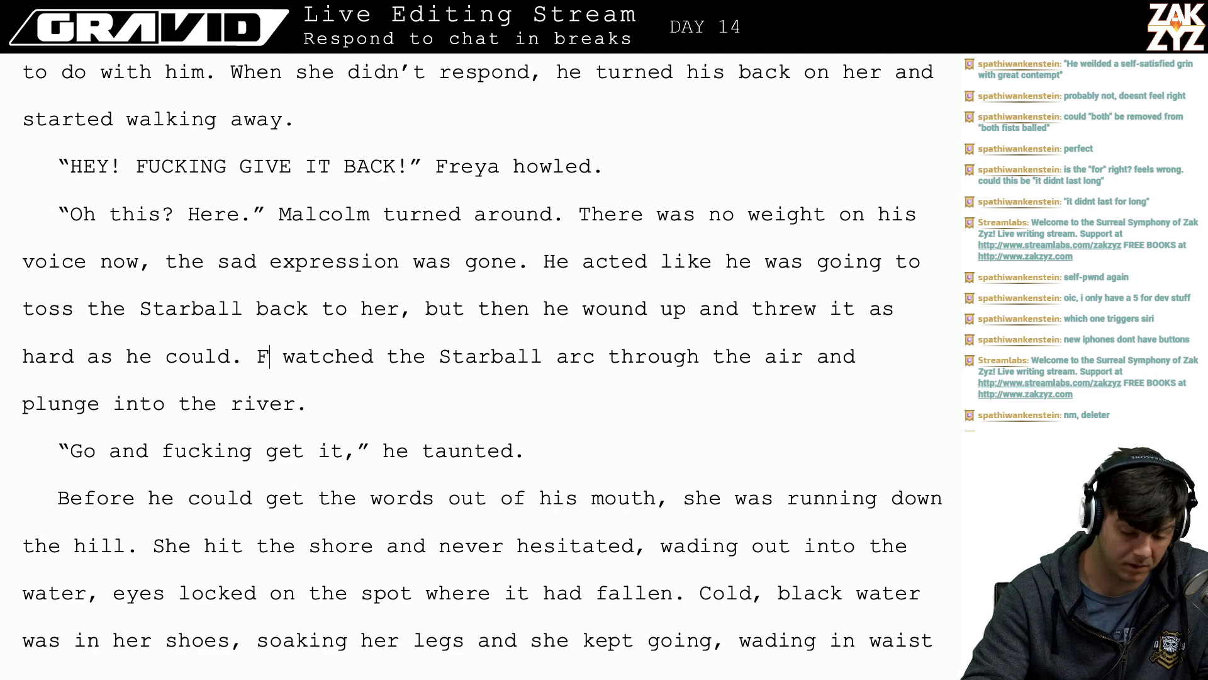
type("reya")
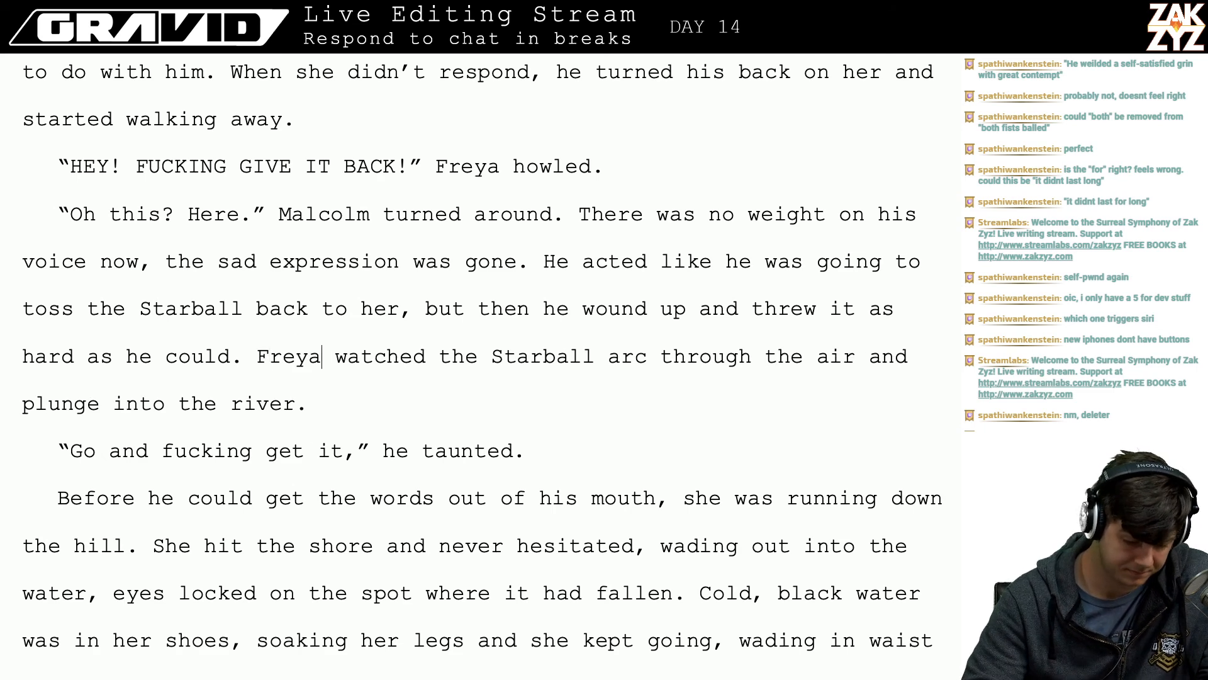
- Insert "crashing into the river with her eyes locked on the spot it had fallen" after "never hesitated," in the running paragraph
key("Down")
key("Down")
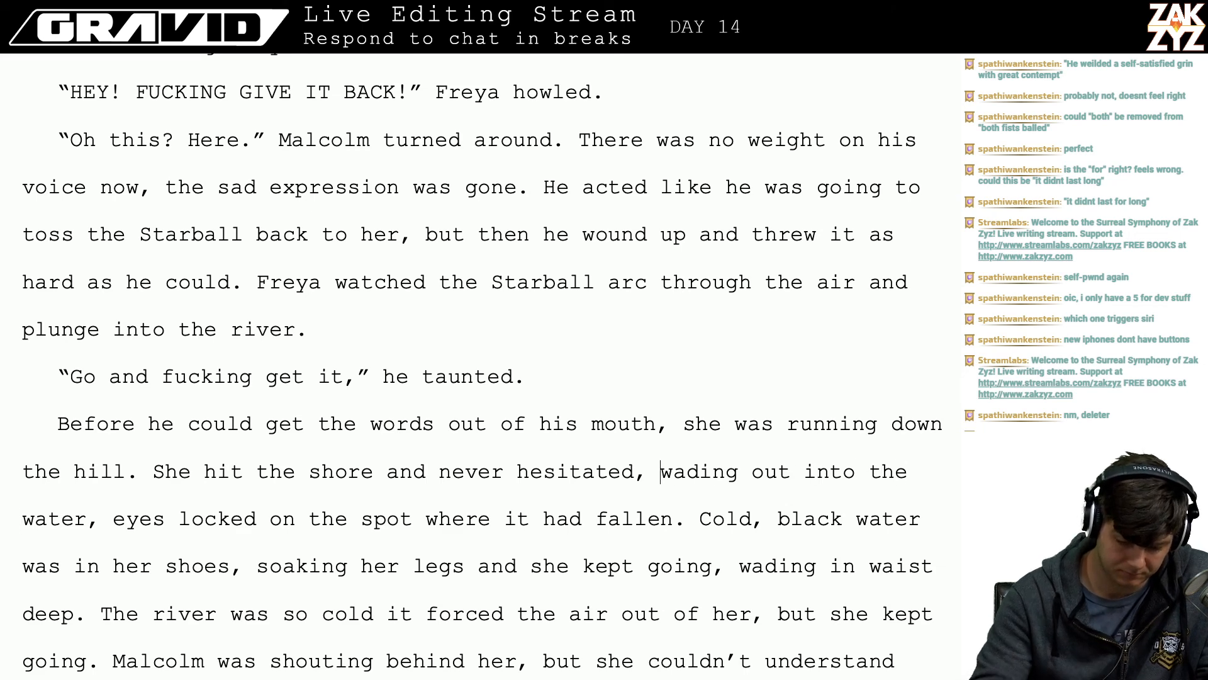
type("crashing into t")
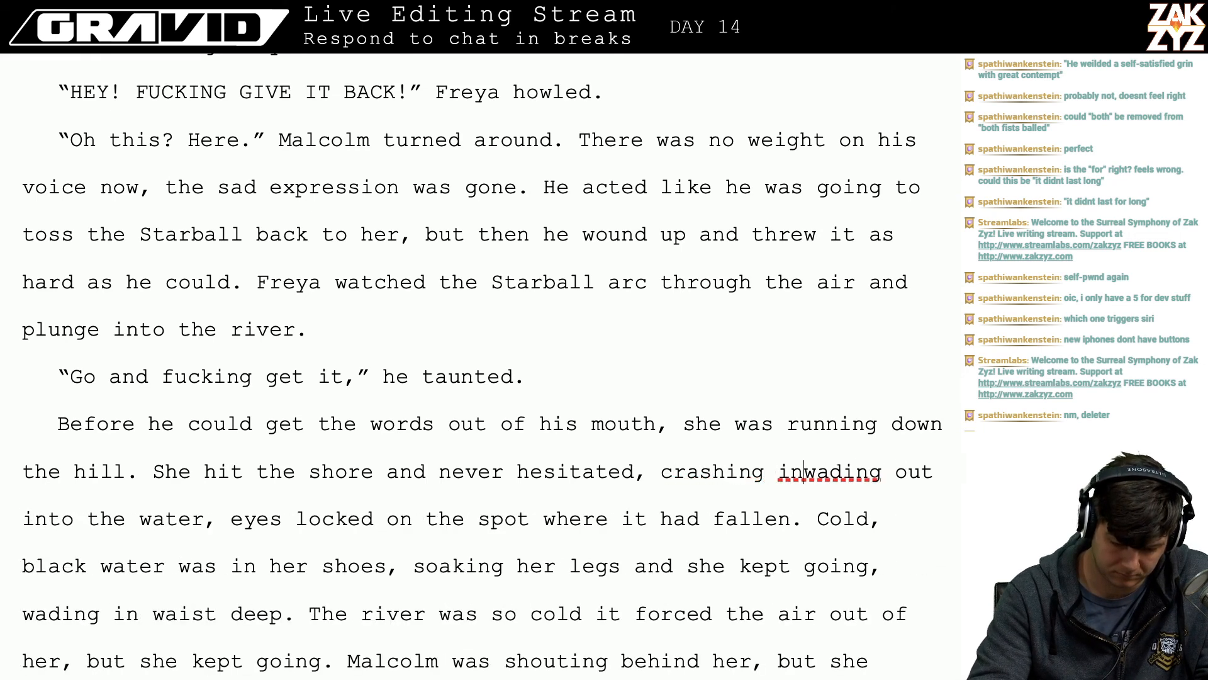
type("he river with her ")
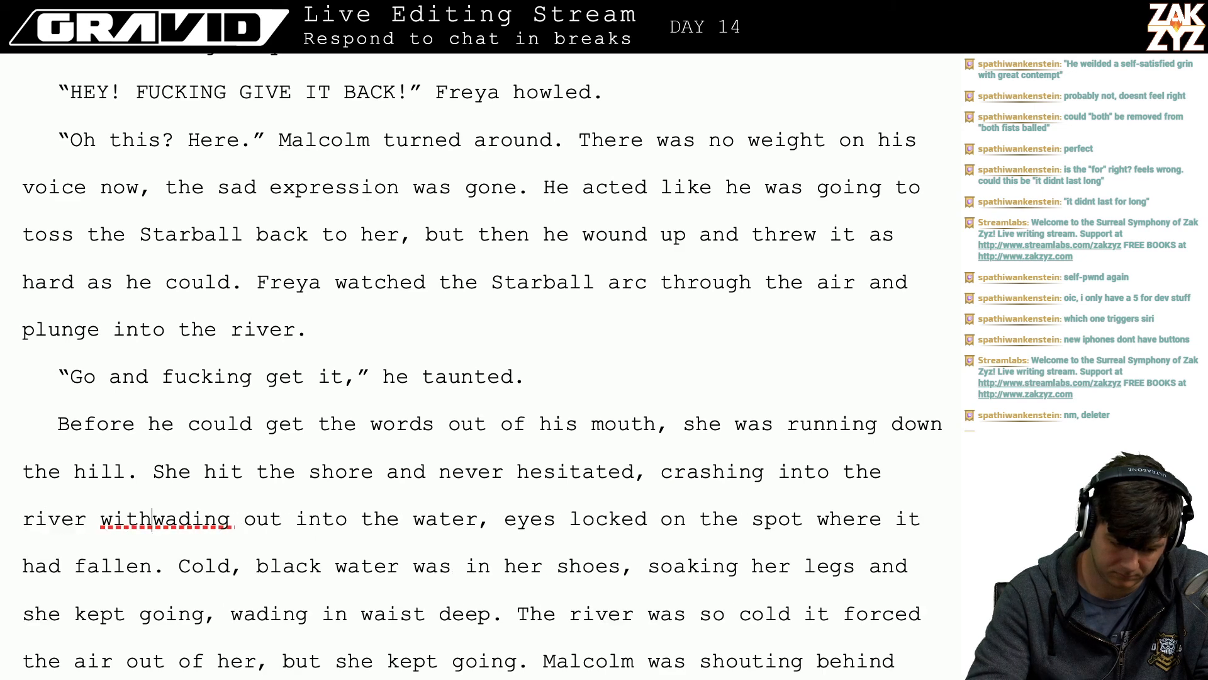
type("eyes locked on ")
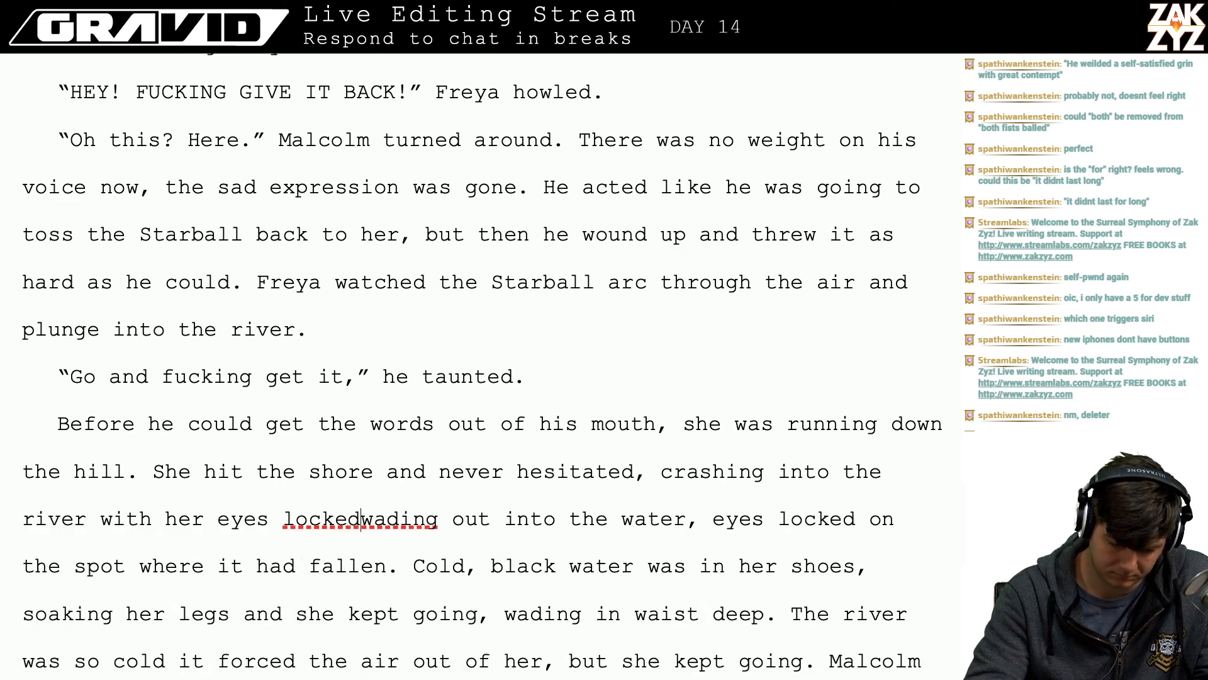
type("the spot it ")
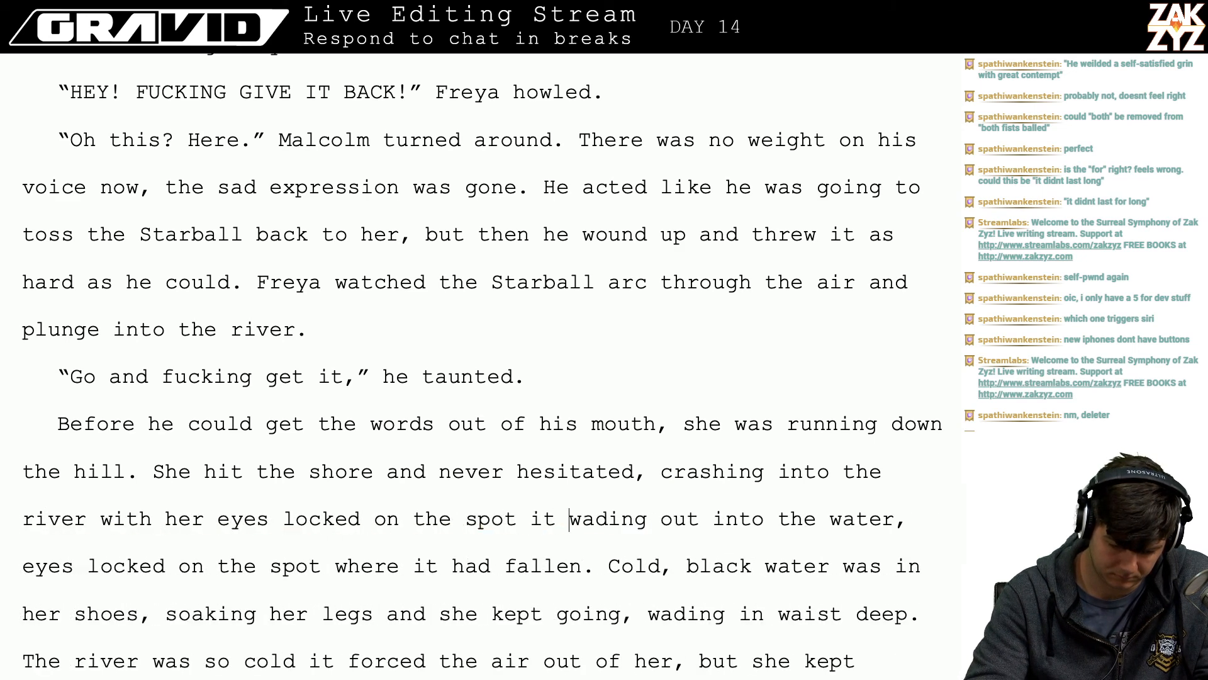
type("had fallwading out into the water, eyes locked on")
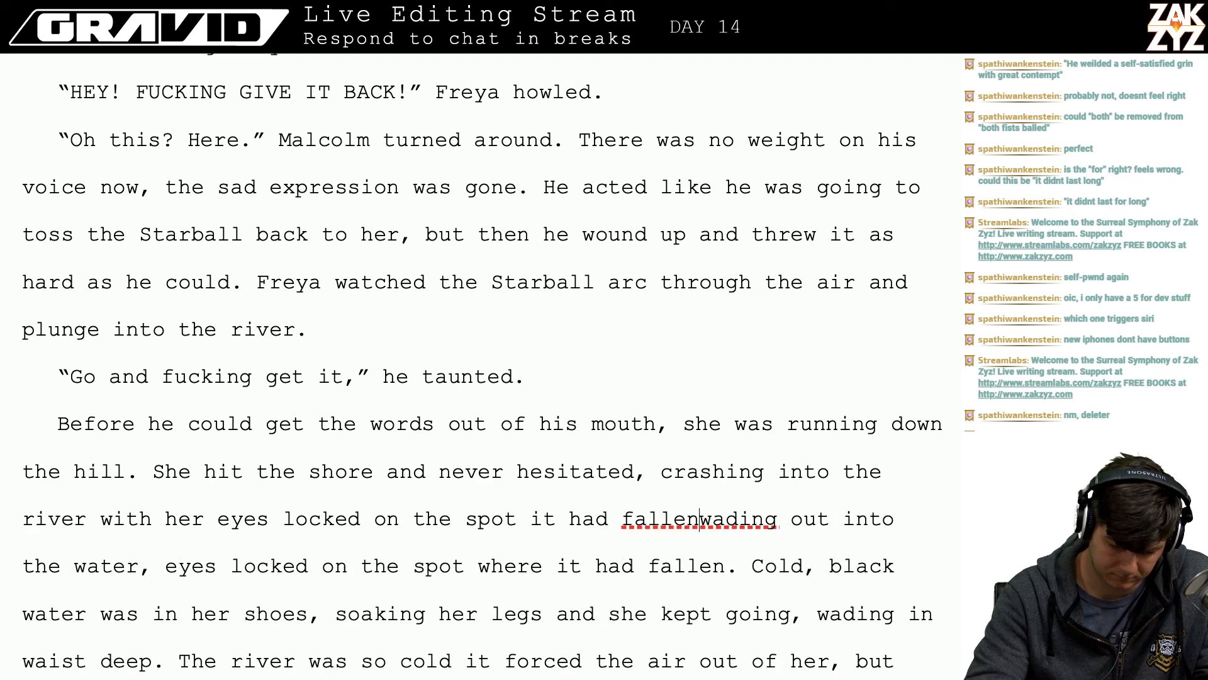
- Replace "had fallen" with "fell." at the end of the newly inserted "crashing into the river" phrase
key("BackSpace")
key("BackSpace")
key("BackSpace")
key("BackSpace")
key("BackSpace")
key("BackSpace")
key("BackSpace")
key("BackSpace")
key("BackSpace")
key("BackSpace")
type("fell.")
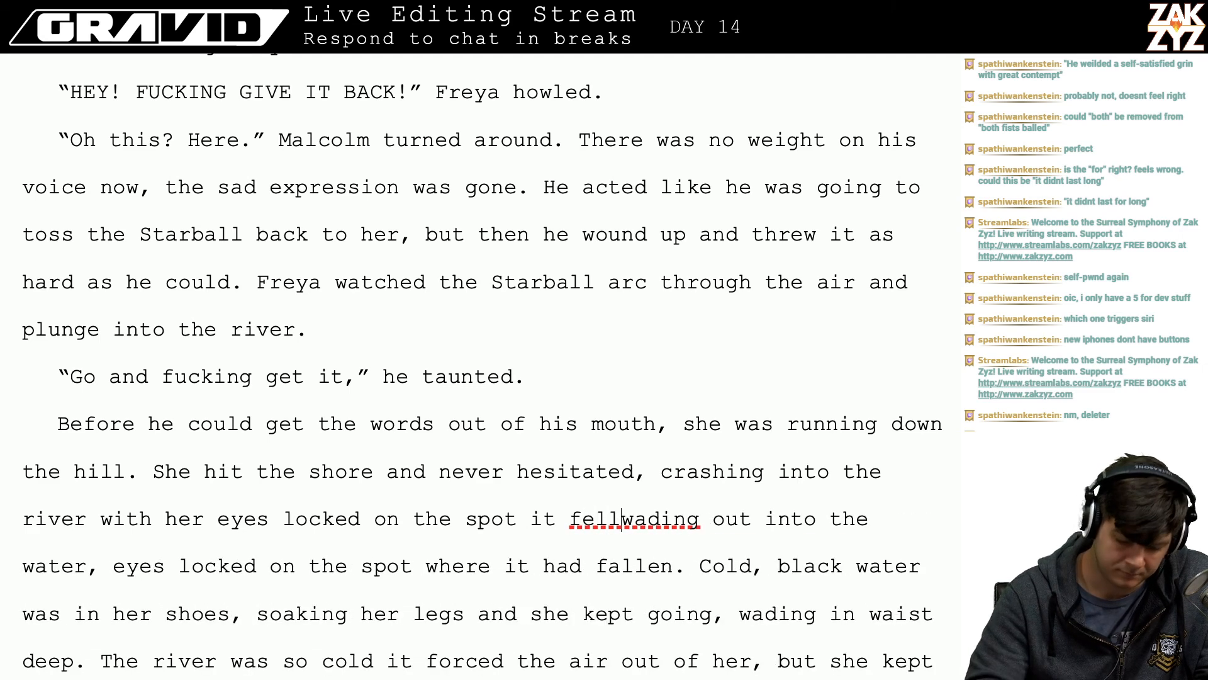
- Delete the leftover "wading out into the water, eyes locked on the spot where it had fallen." after "fell."
key("shift+Down")
key("shift+Right")
key("shift+Right")
key("shift+Right")
key("shift+Right")
key("shift+Right")
key("shift+Left")
key("shift+Left")
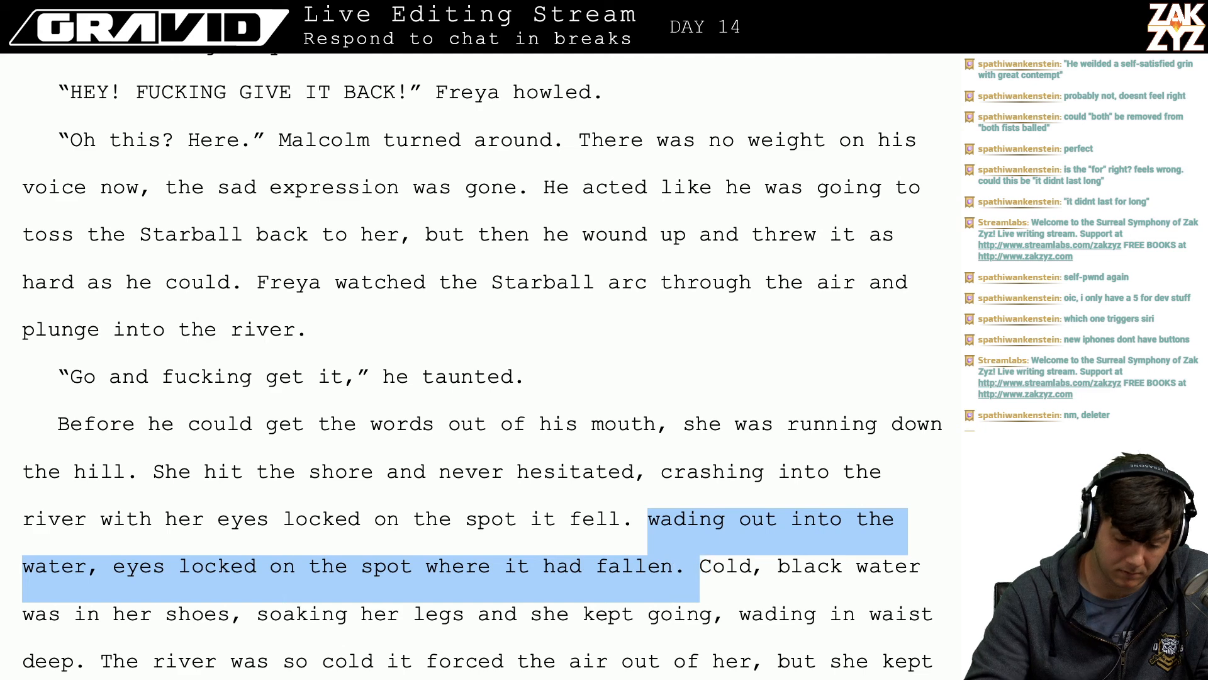
key("BackSpace")
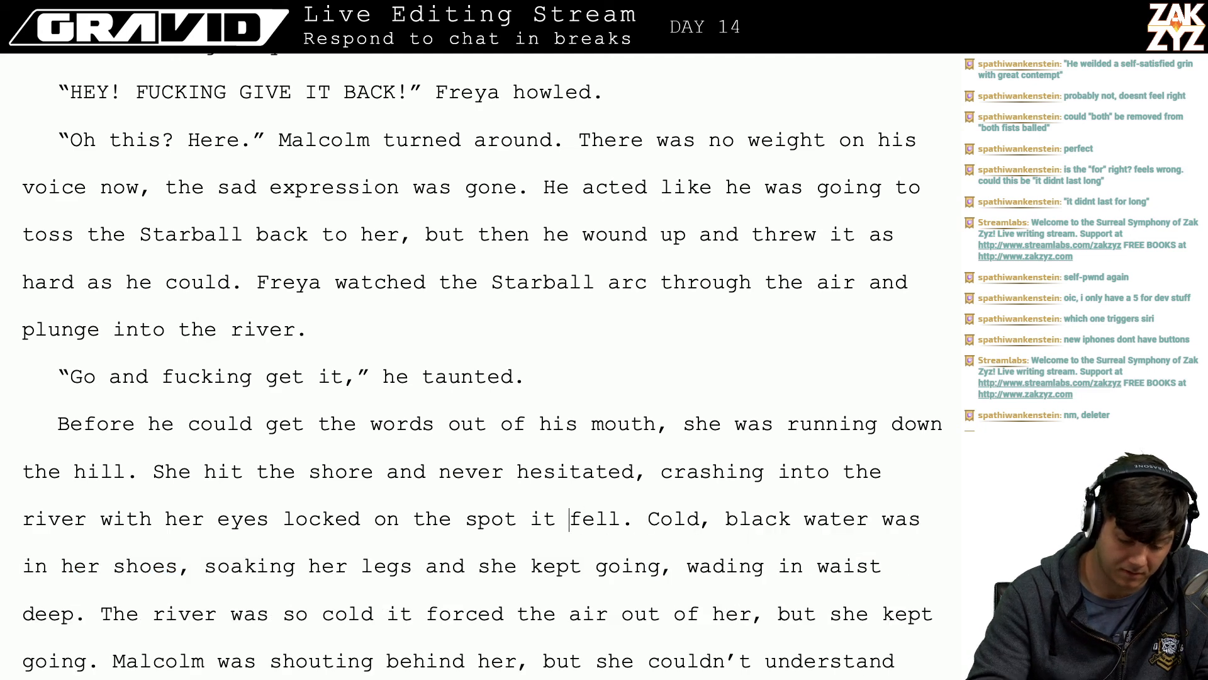
- Replace "it" before "fell" with "where the Starball" in the sentence about crashing into the river
key("Right")
key("BackSpace")
key("BackSpace")
key("BackSpace")
type("w")
key("BackSpace")
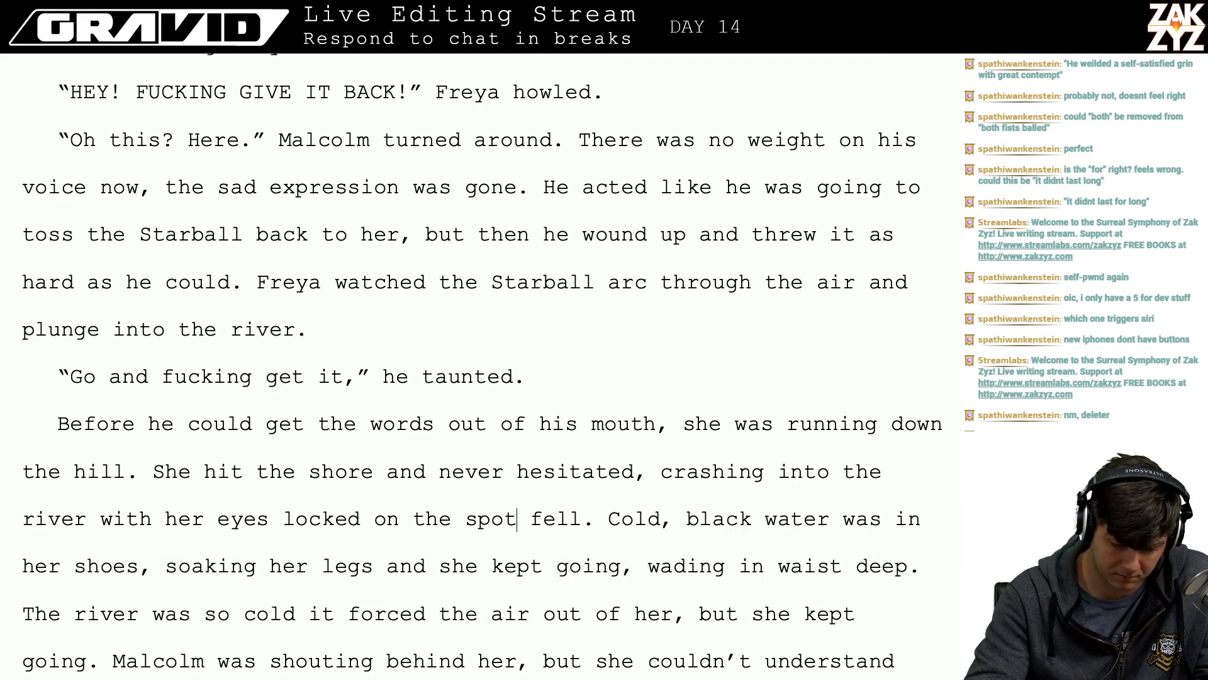
type("where the STrb")
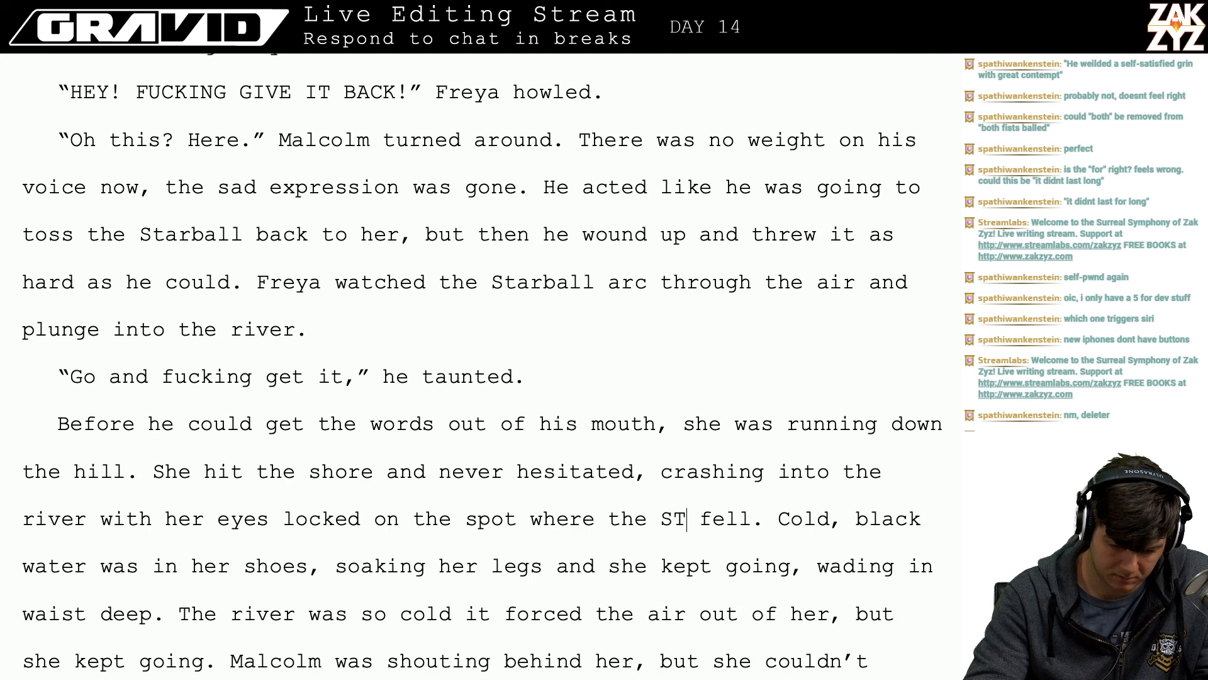
key("BackSpace")
key("BackSpace")
key("BackSpace")
type("tarb")
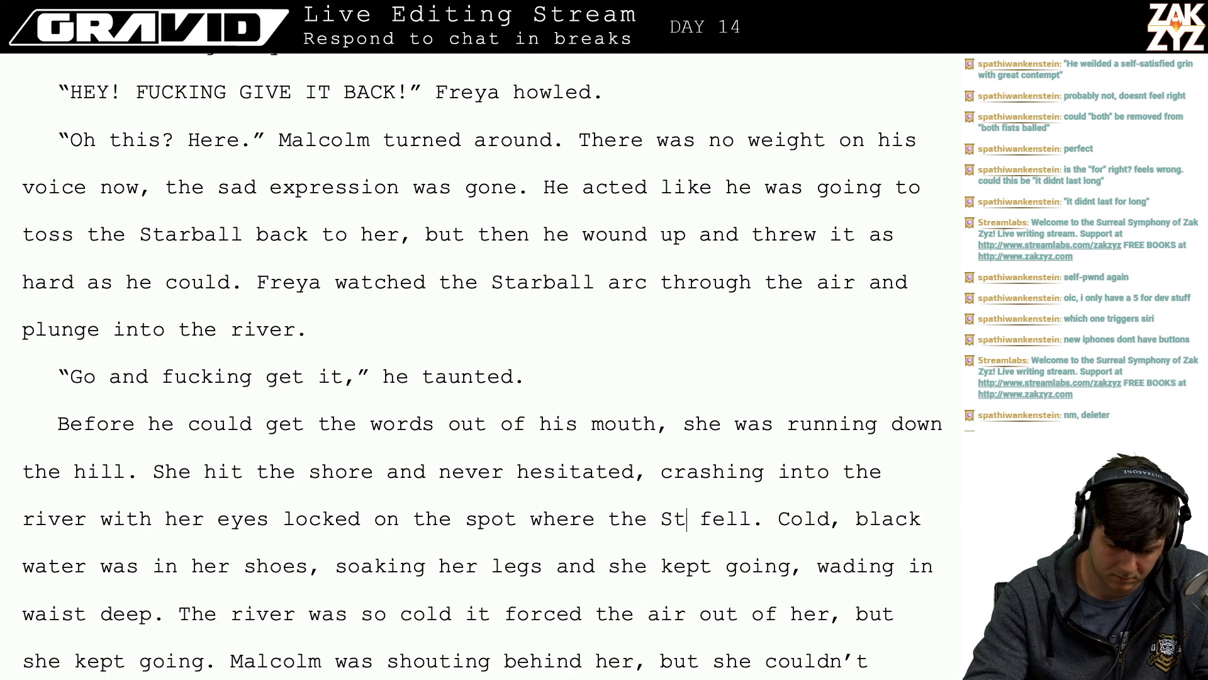
type("all")
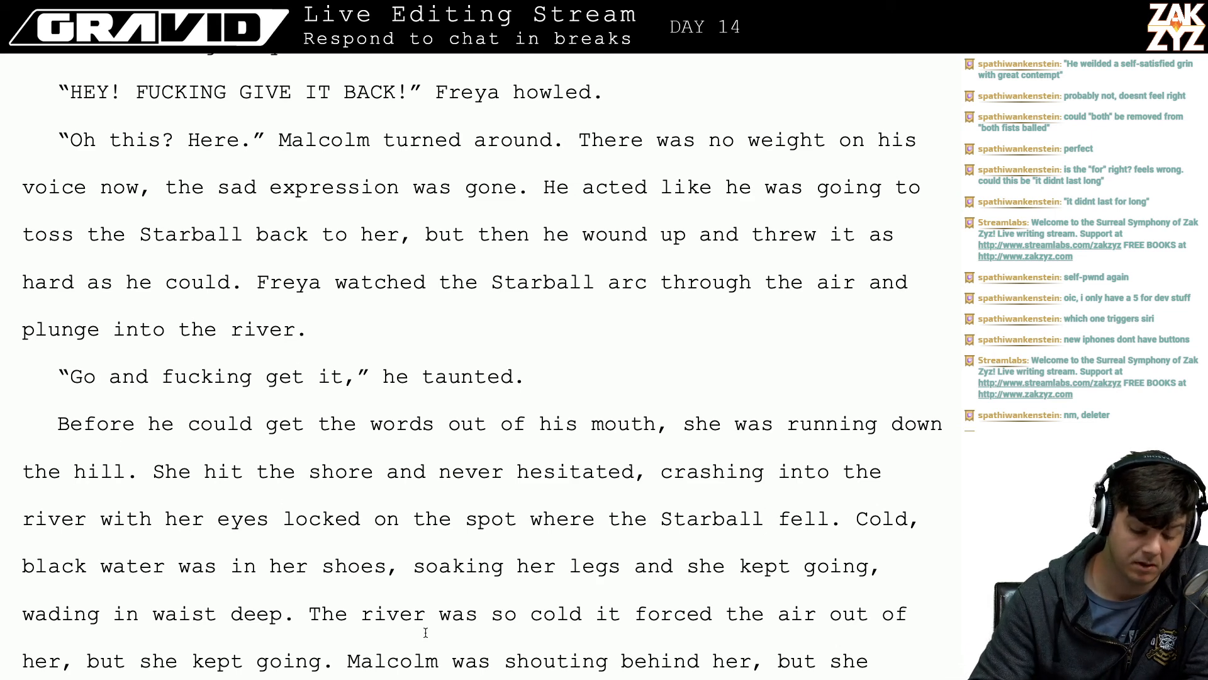
- Insert "chest but she didn't stop." after "forced the air out of her" in the running paragraph
scroll(426, 632, "down", 2)
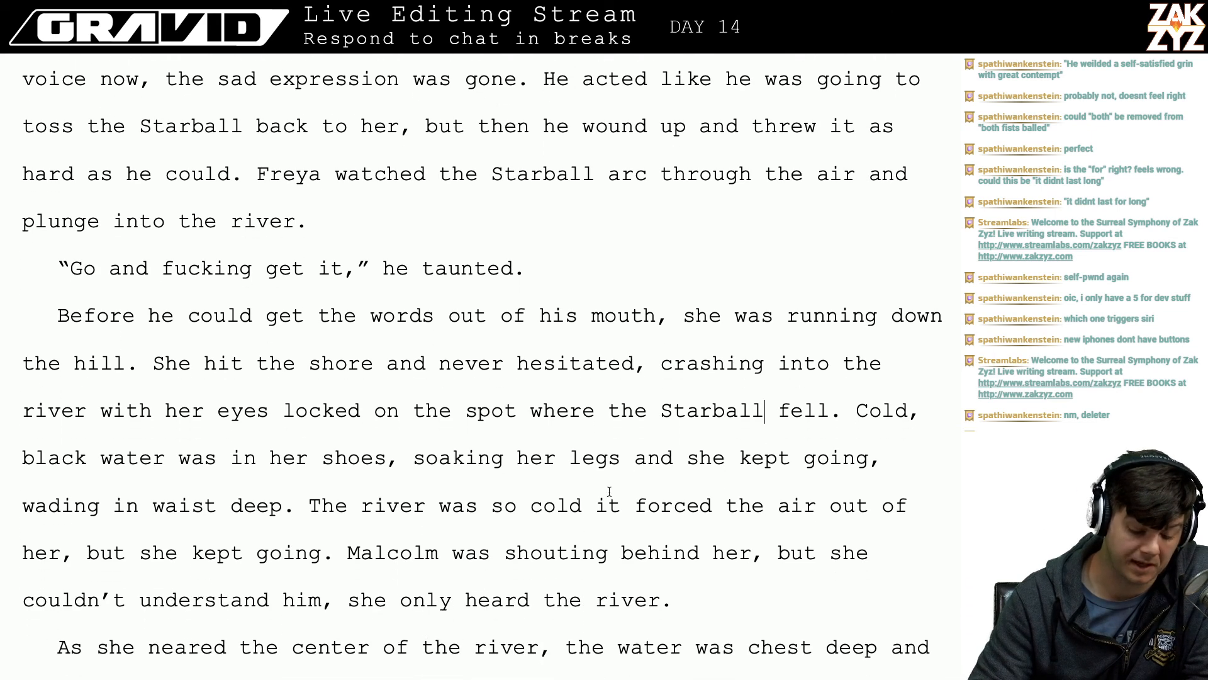
left_click(61, 560)
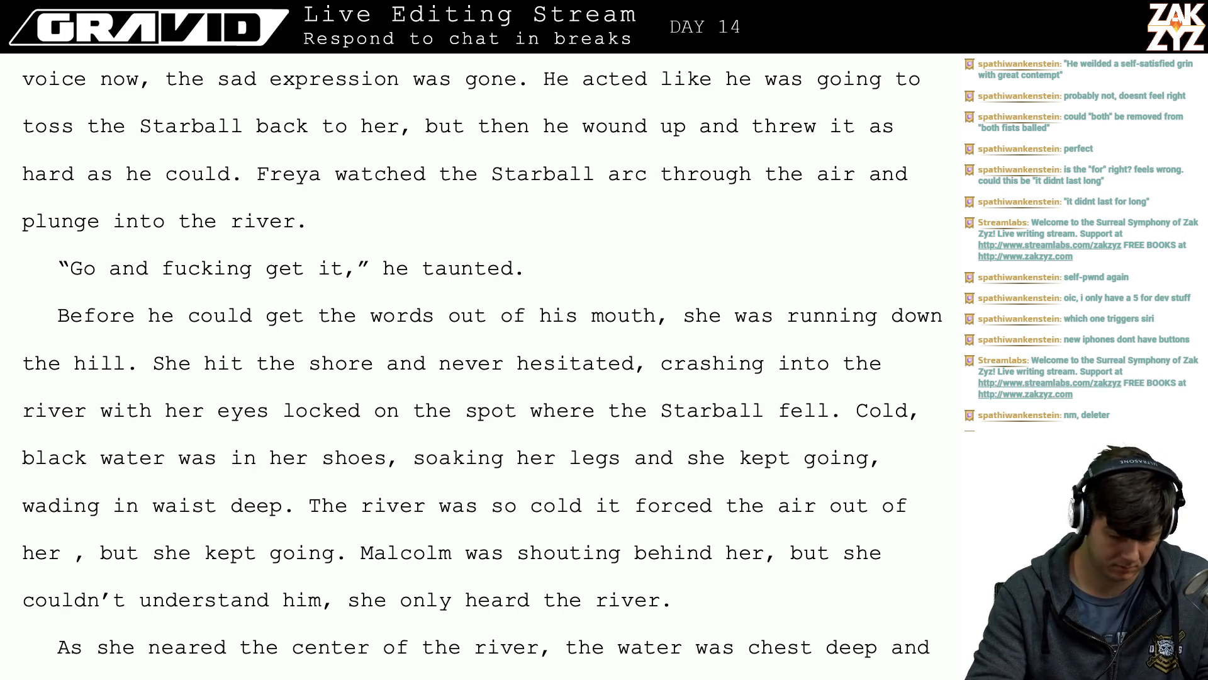
type("chest but she di")
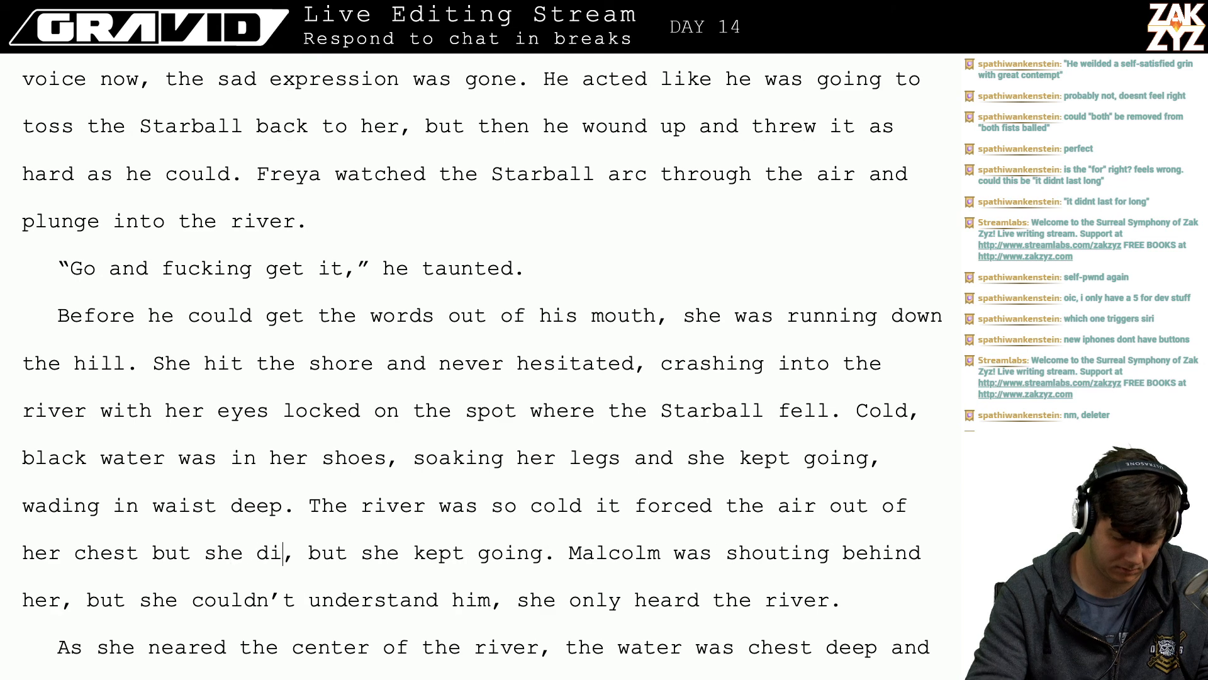
type("dn't stop")
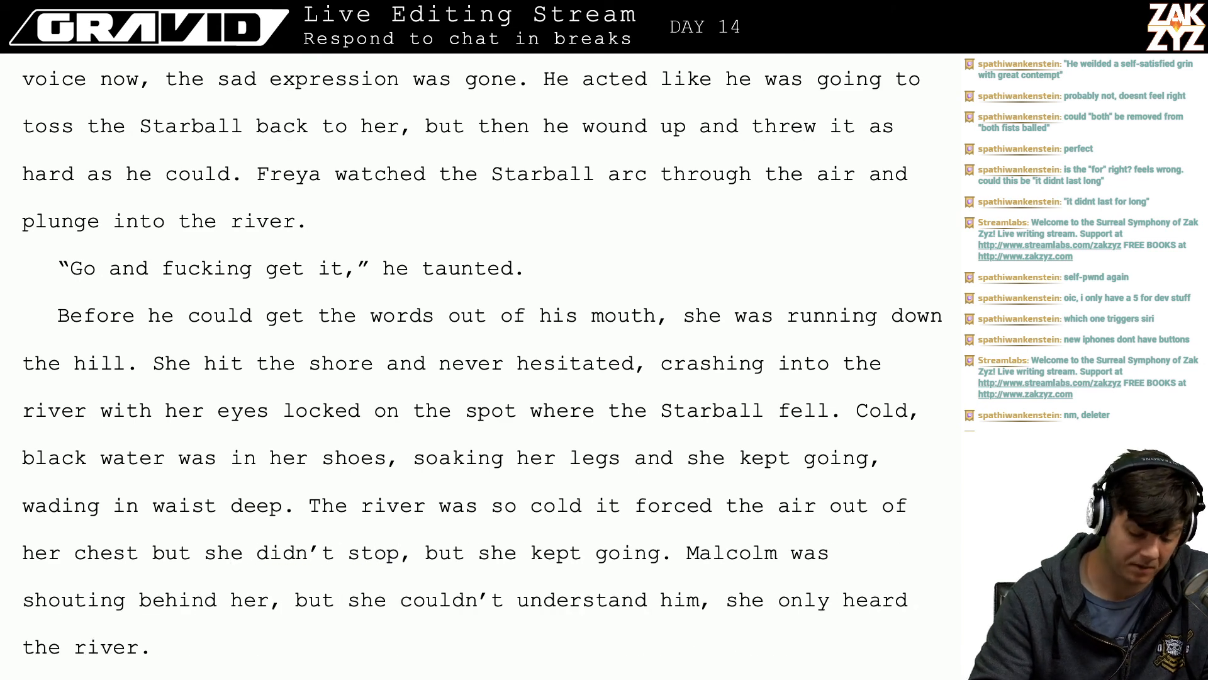
type(".")
- Delete the leftover ", but she kept going." before the sentence about Malcolm shouting behind her
key("shift+Right")
key("shift+Right")
key("shift+Right")
key("shift+Right")
key("shift+Right")
key("shift+Right")
key("shift+Right")
key("shift+Right")
key("shift+Right")
key("shift+Right")
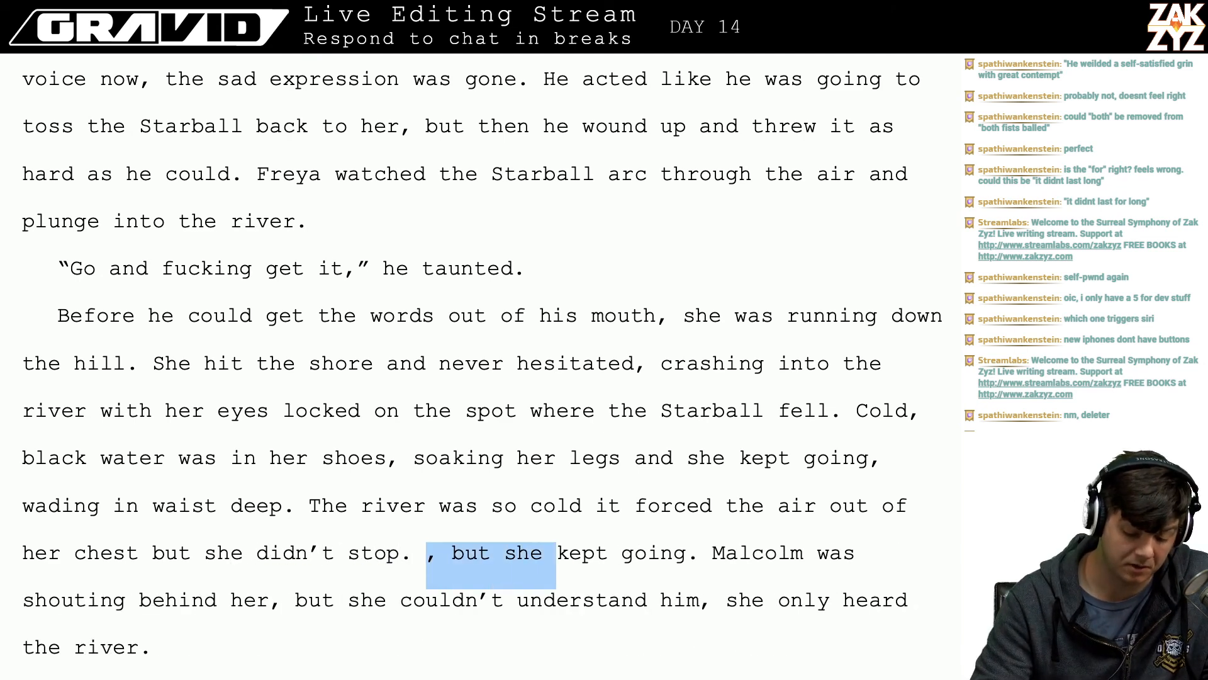
key("shift+Right")
key("shift+Right")
key("shift+Right")
key("shift+Right")
key("shift+Right")
key("shift+Right")
key("shift+Right")
key("shift+Right")
key("shift+Right")
key("shift+Right")
key("shift+Right")
key("shift+Right")
key("Delete")
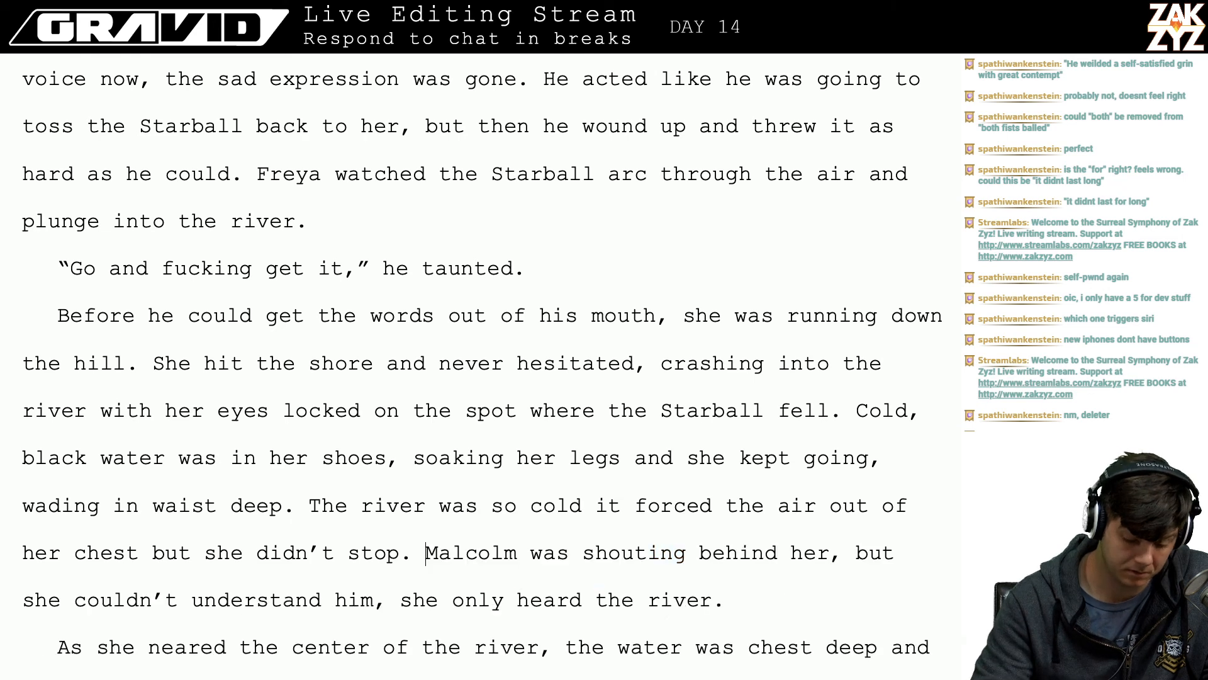
- Insert "water" after "she only heard the" in the sentence about Malcolm's shouting
key("Down")
key("Down")
key("Down")
key("Down")
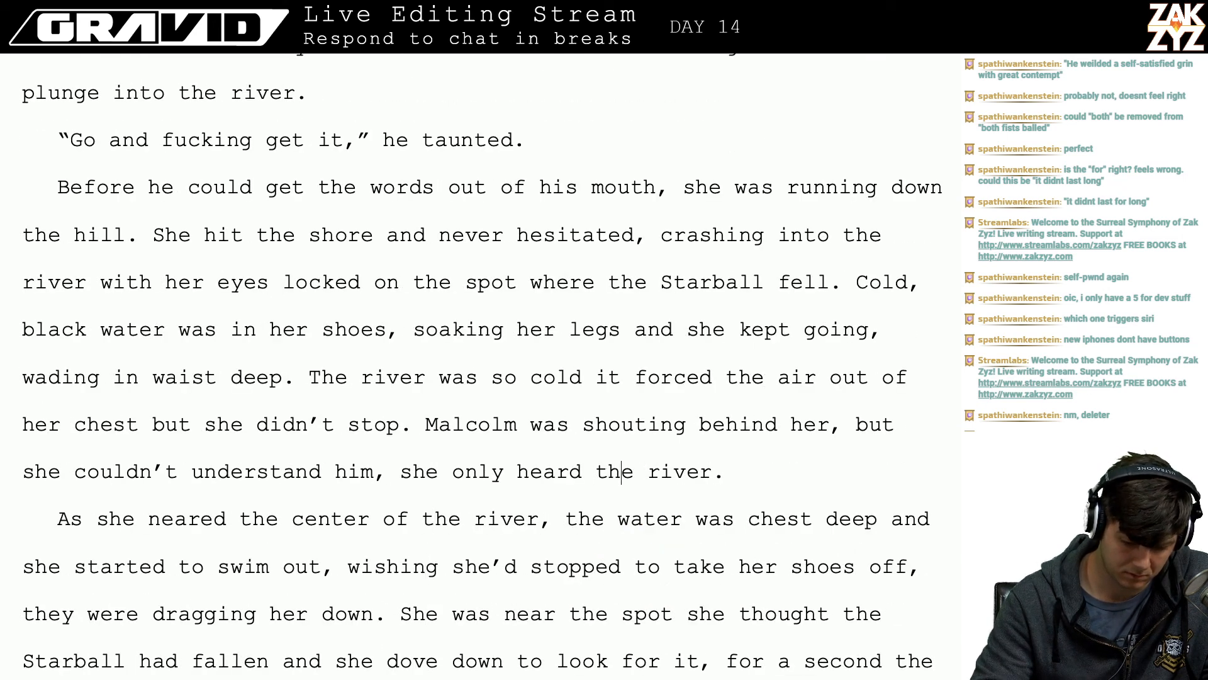
type("water cr")
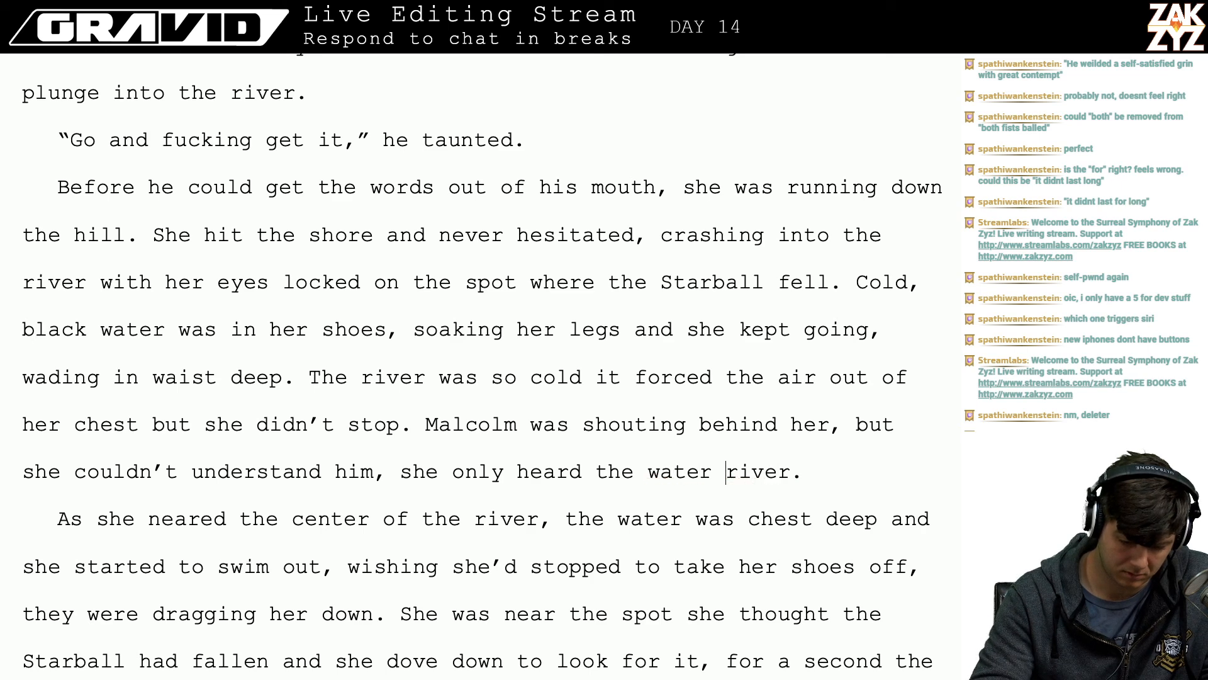
type("shing")
key("BackSpace")
key("BackSpace")
key("BackSpace")
key("BackSpace")
key("BackSpace")
key("BackSpace")
key("BackSpace")
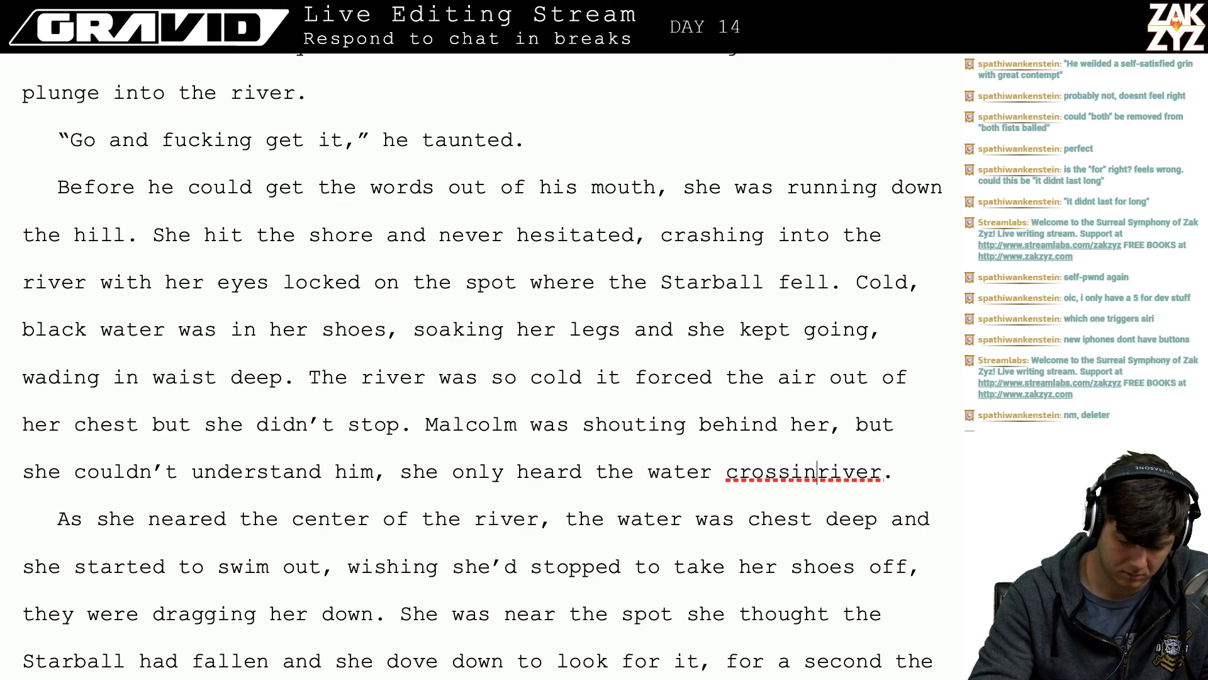
key("BackSpace")
key("BackSpace")
type("dr")
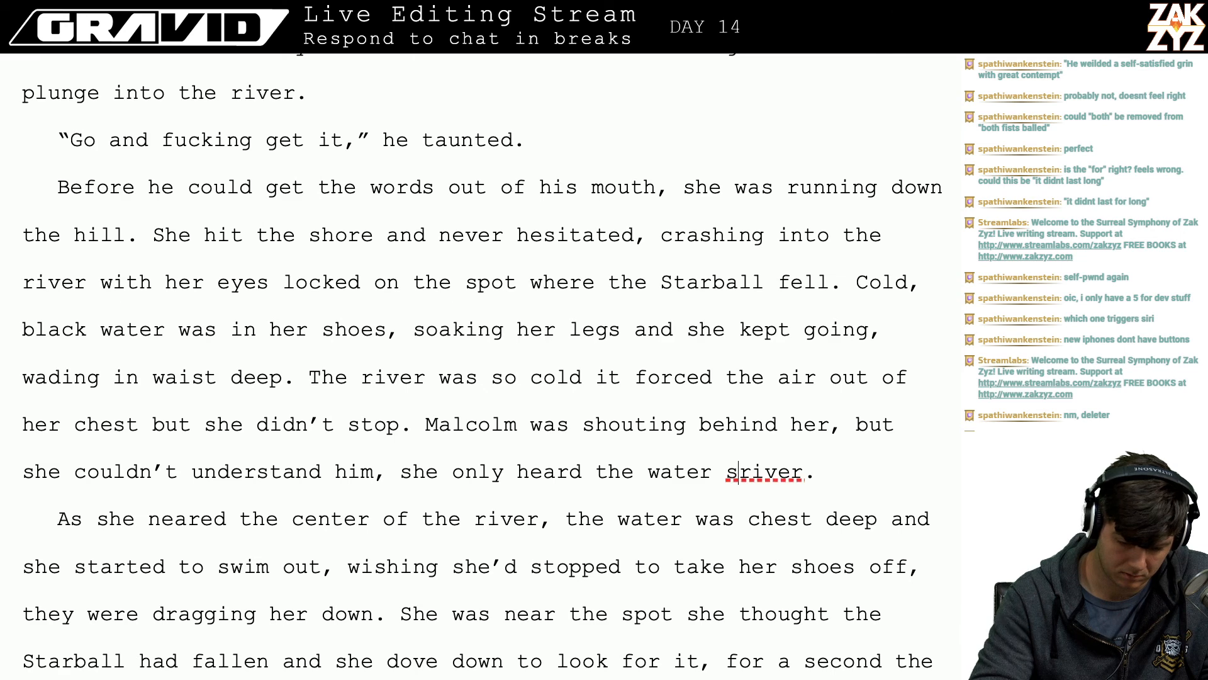
key("BackSpace")
key("BackSpace")
type("cras")
key("BackSpace")
key("BackSpace")
key("BackSpace")
key("BackSpace")
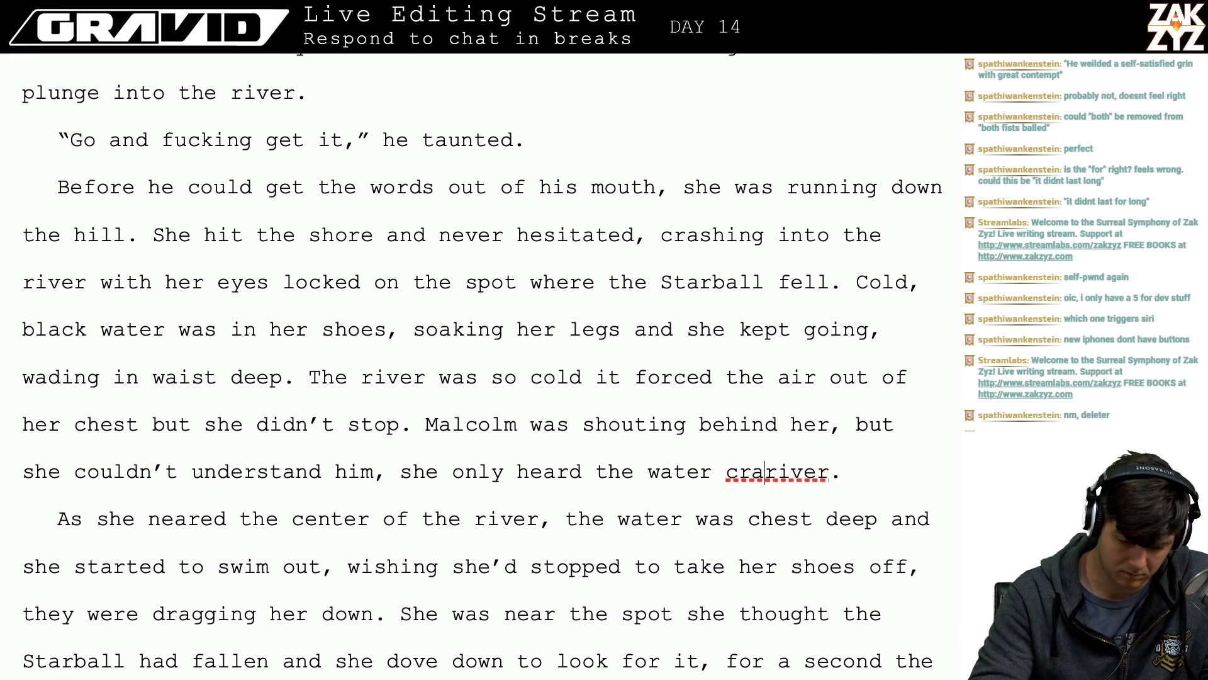
- Complete "she only heard the water" with "splashing around her." and delete the leftover "river."
type("spa")
key("BackSpace")
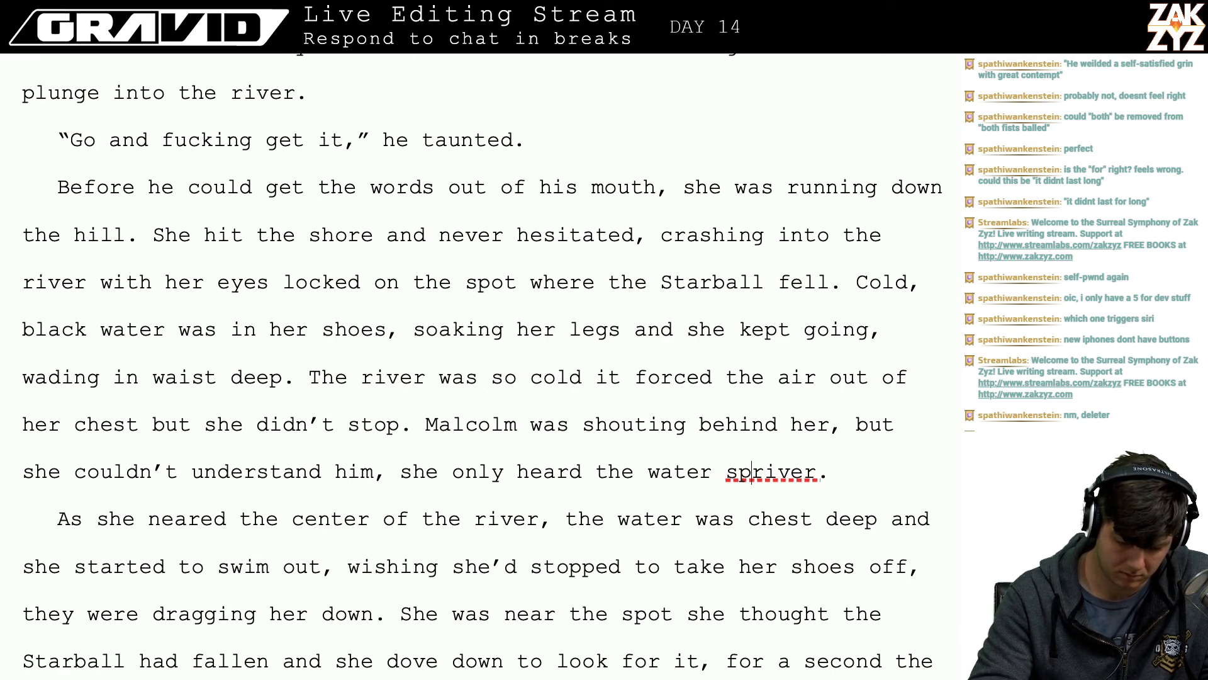
type("lashing around her.")
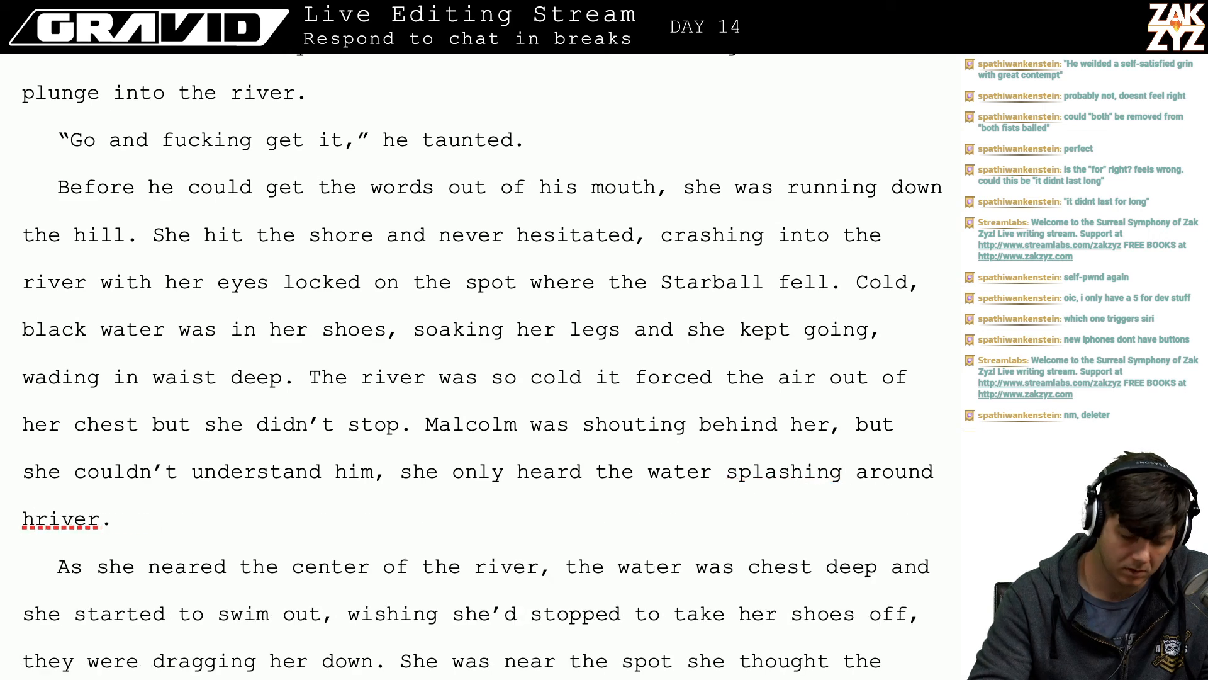
key("shift+Right")
key("shift+Right")
key("shift+Right")
key("shift+Right")
key("shift+Right")
key("shift+Right")
key("shift+Right")
key("shift+Right")
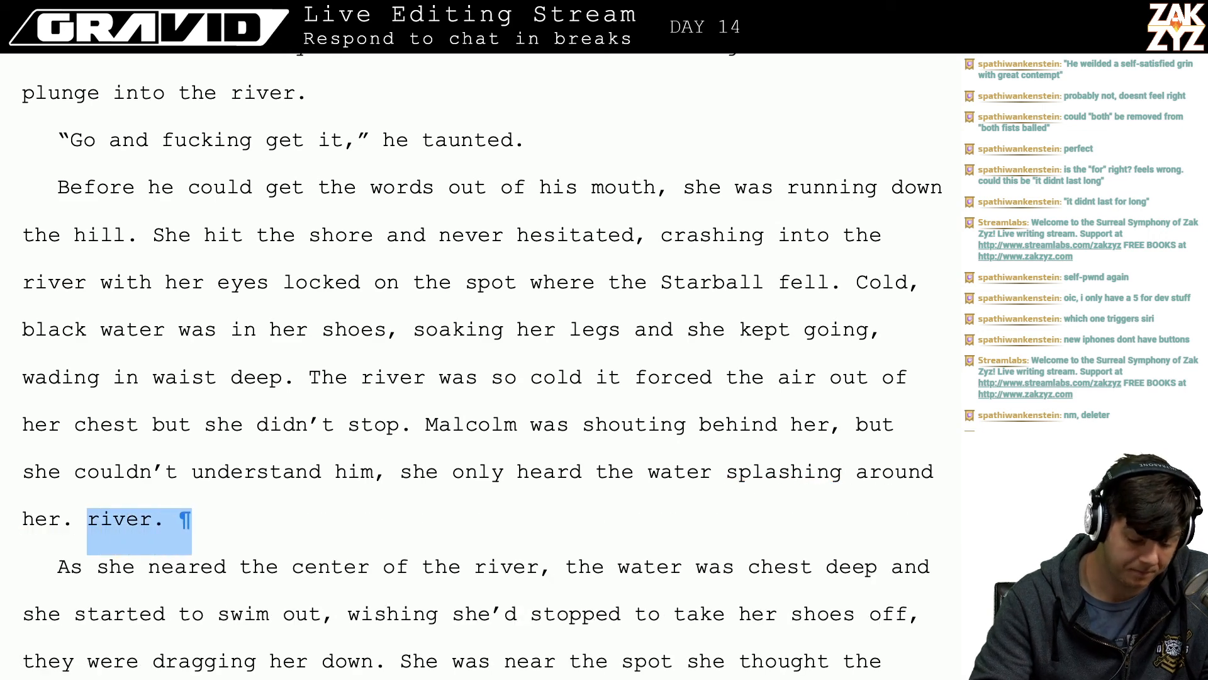
key("Delete")
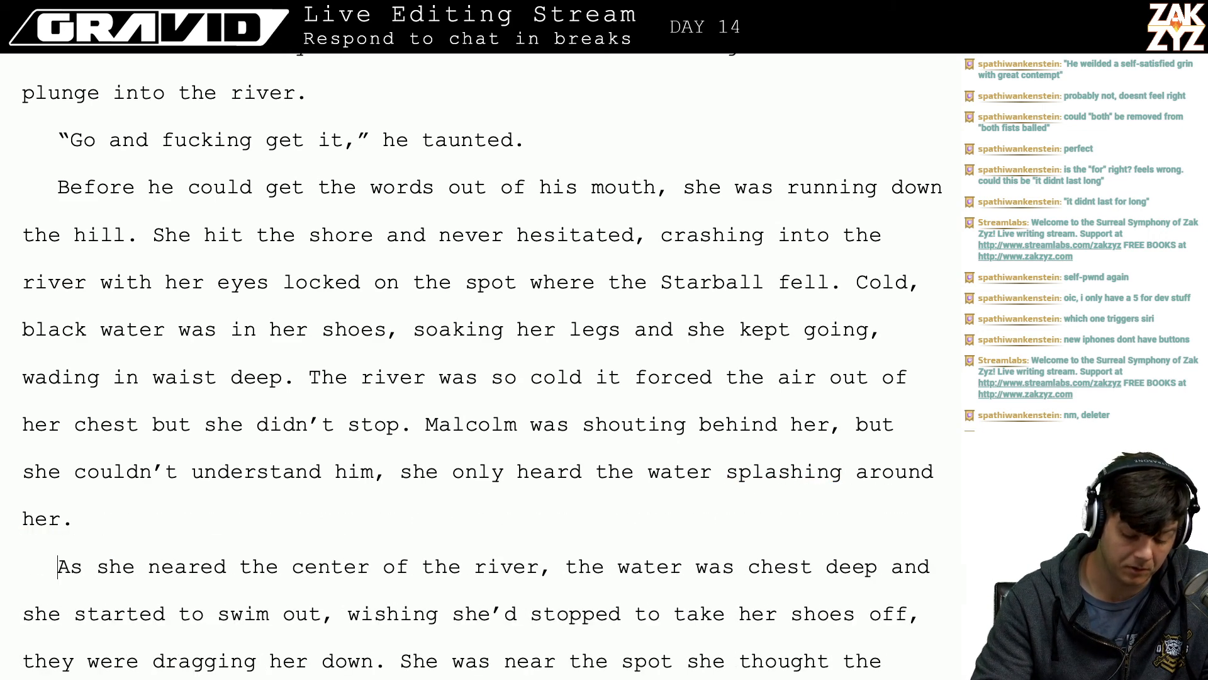
- Insert ". She began to swim, wishing she'd stopped to take her shoes off." after "the water was chest deep"
key("Down")
key("Down")
key("Down")
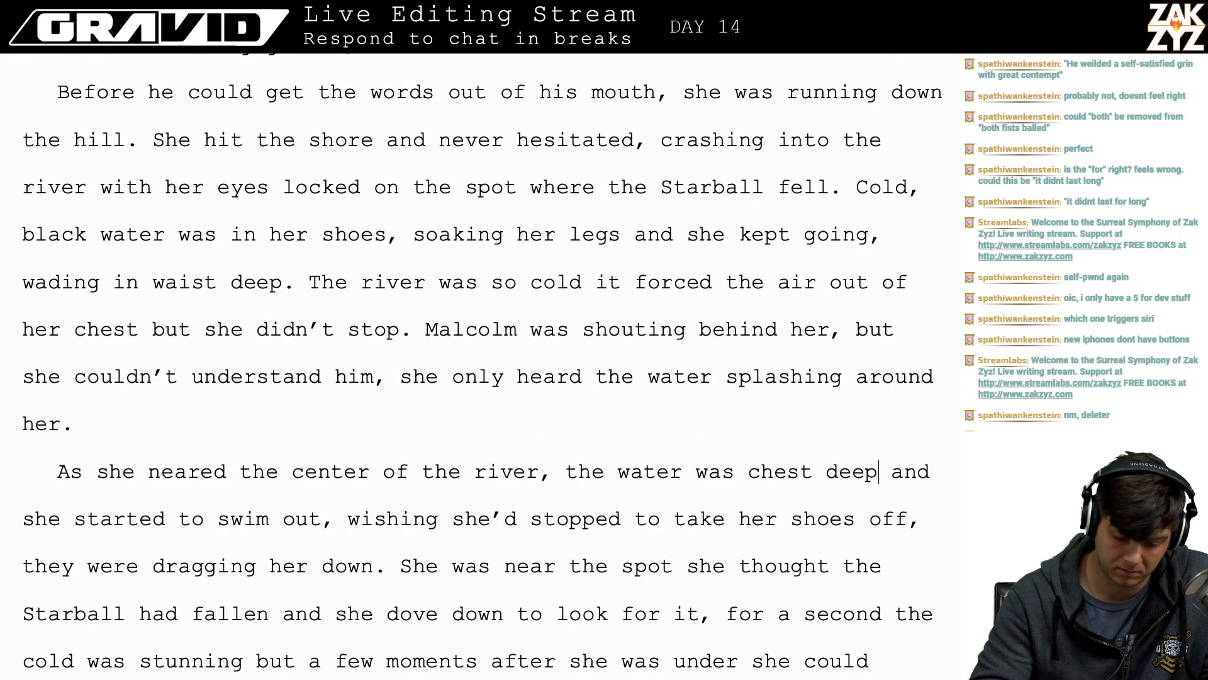
type(". She s")
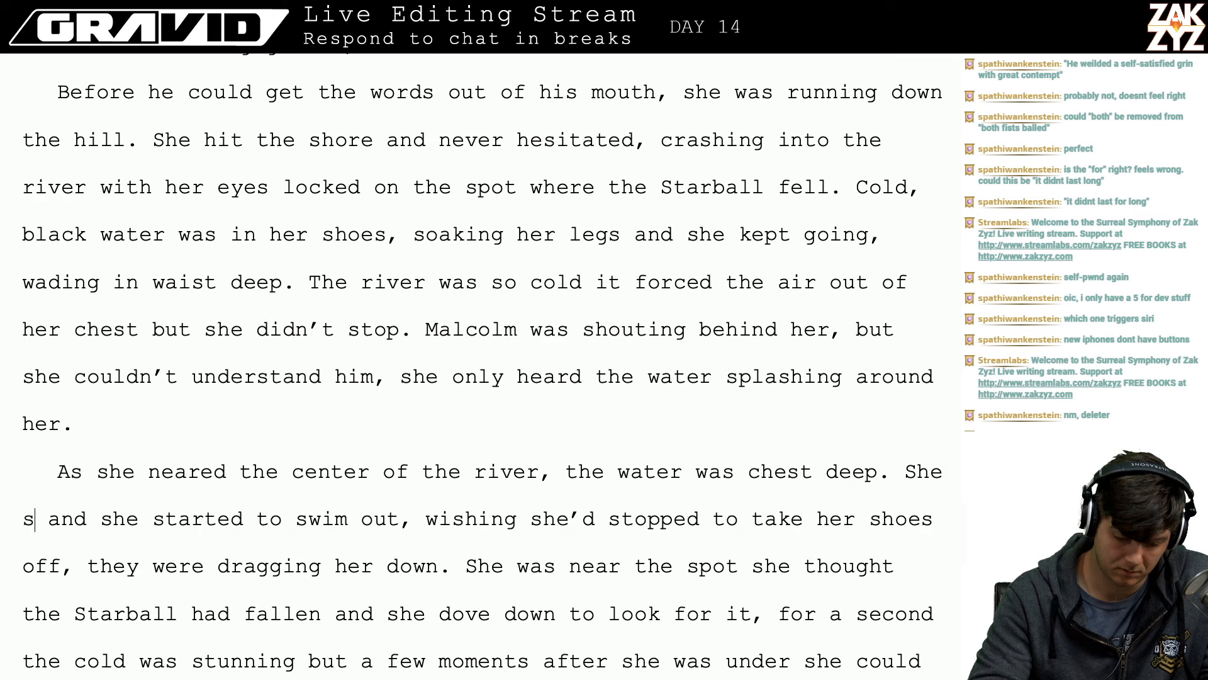
key("BackSpace")
key("BackSpace")
type("began to swim")
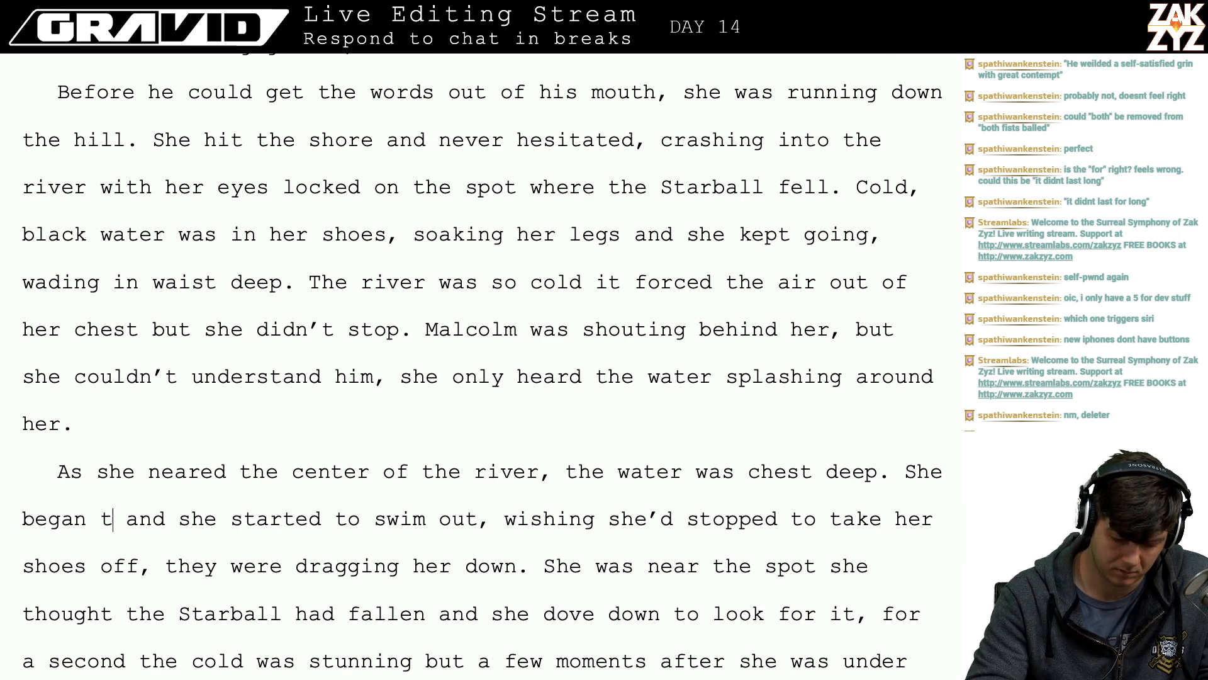
type(", ")
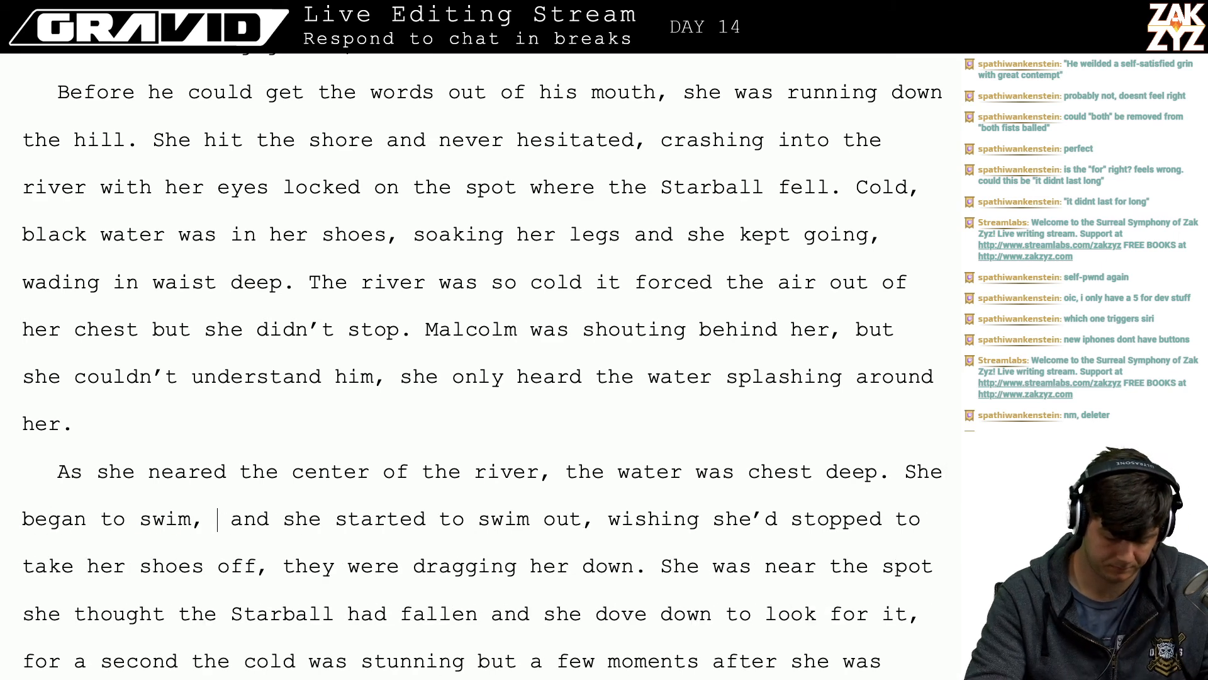
type("wishing she'd sto")
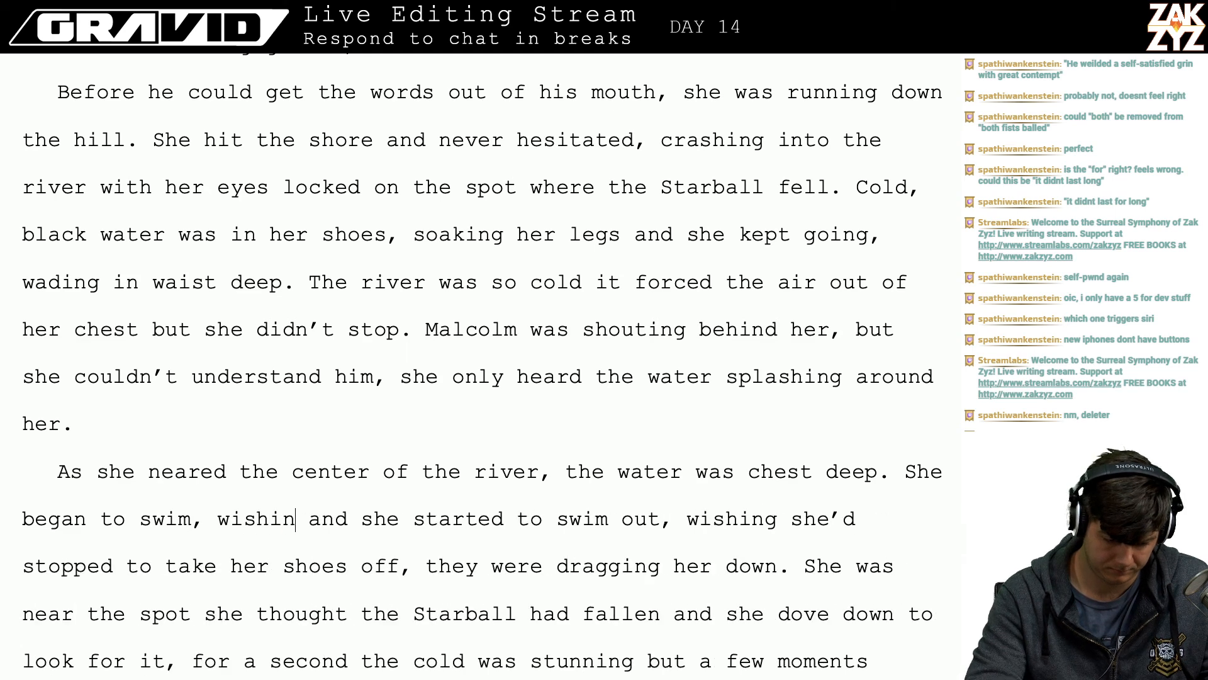
type("pped to take her s")
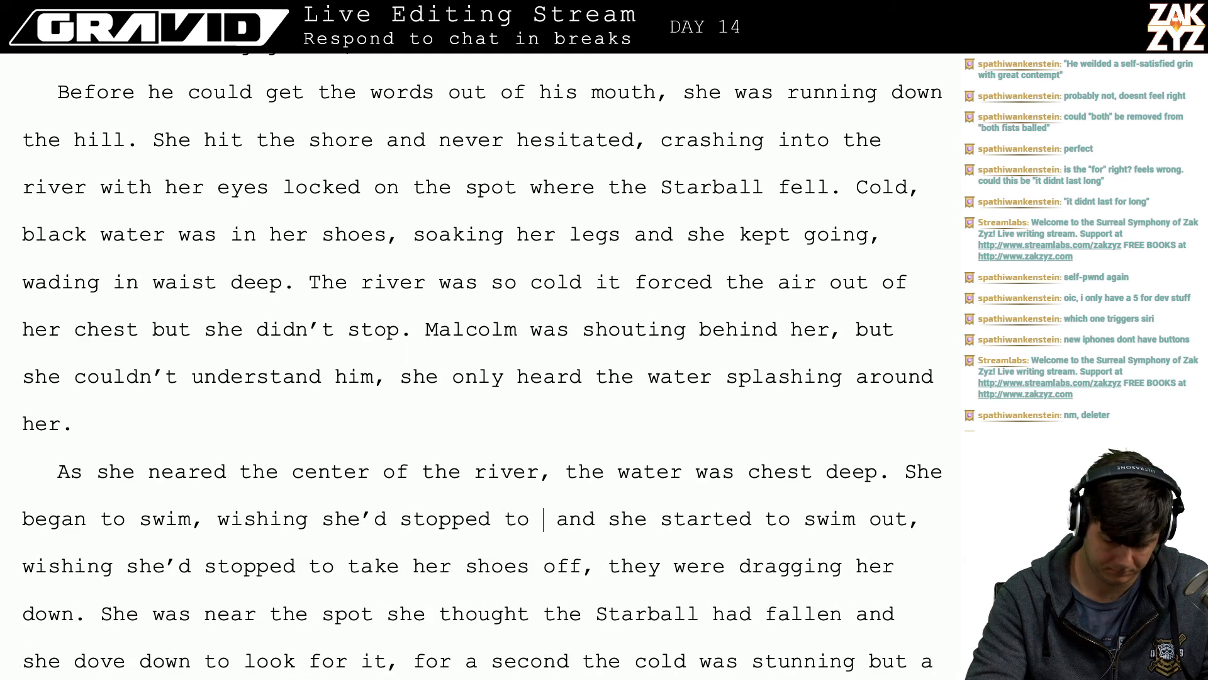
type("hoes off.")
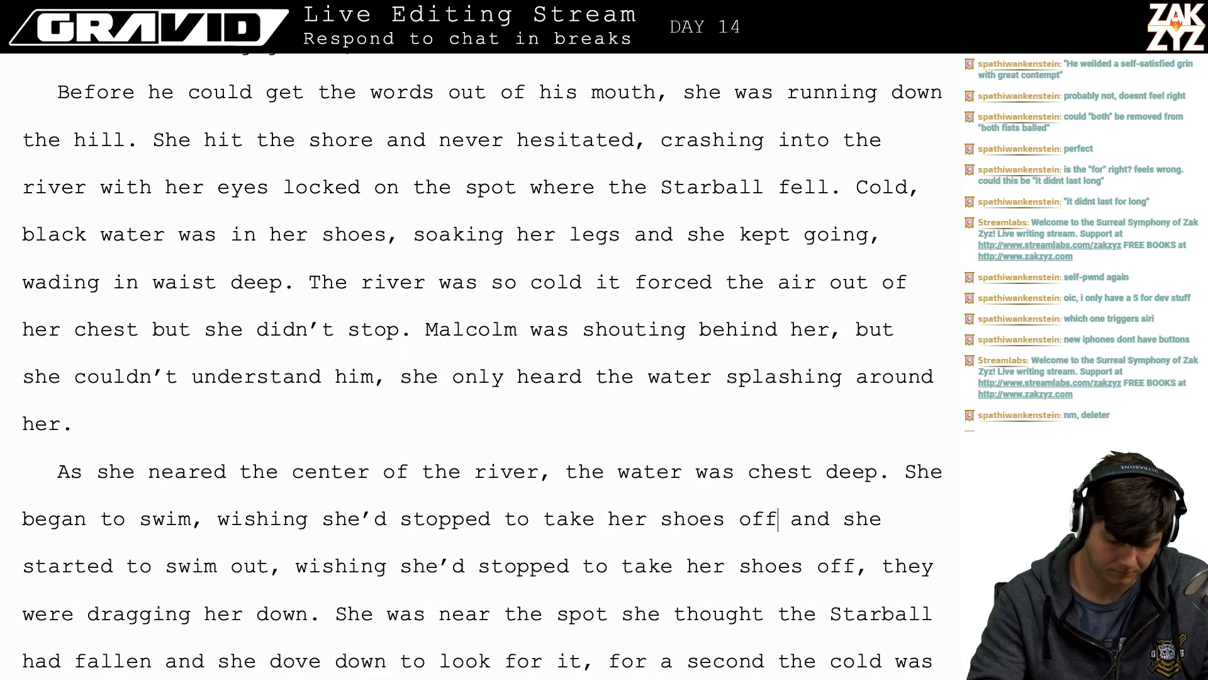
- Delete the old wording from "and she started to swim out" through "they were dragging her down."
key("shift+Down")
key("shift+Right")
key("shift+Right")
key("shift+Right")
key("shift+Right")
key("shift+Right")
key("shift+Right")
key("shift+Right")
key("shift+Right")
key("shift+Right")
key("shift+Right")
key("shift+Right")
key("shift+Right")
key("shift+Right")
key("shift+Right")
key("shift+Right")
key("shift+Right")
key("shift+Right")
key("shift+Right")
key("shift+Right")
key("shift+Right")
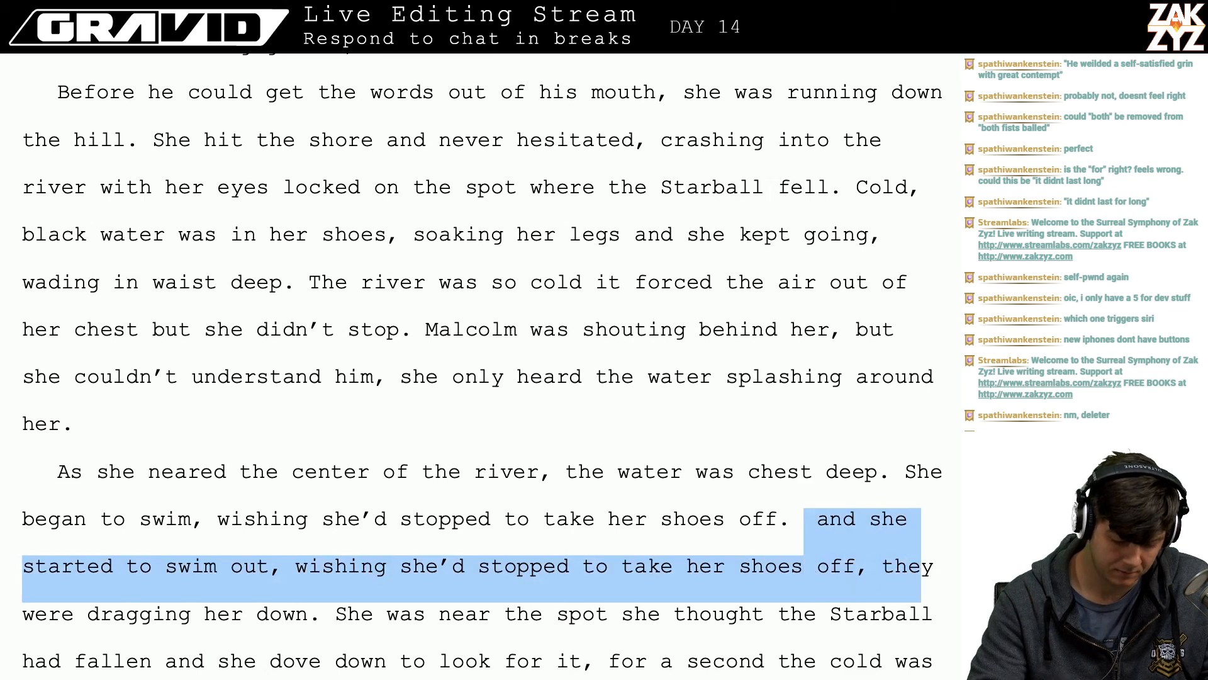
key("shift+Right")
key("shift+Right")
key("shift+Right")
key("shift+Right")
key("shift+Right")
key("shift+Right")
key("shift+Right")
key("shift+Right")
key("shift+Right")
key("shift+Right")
key("shift+Right")
key("shift+Right")
key("shift+Right")
key("shift+Right")
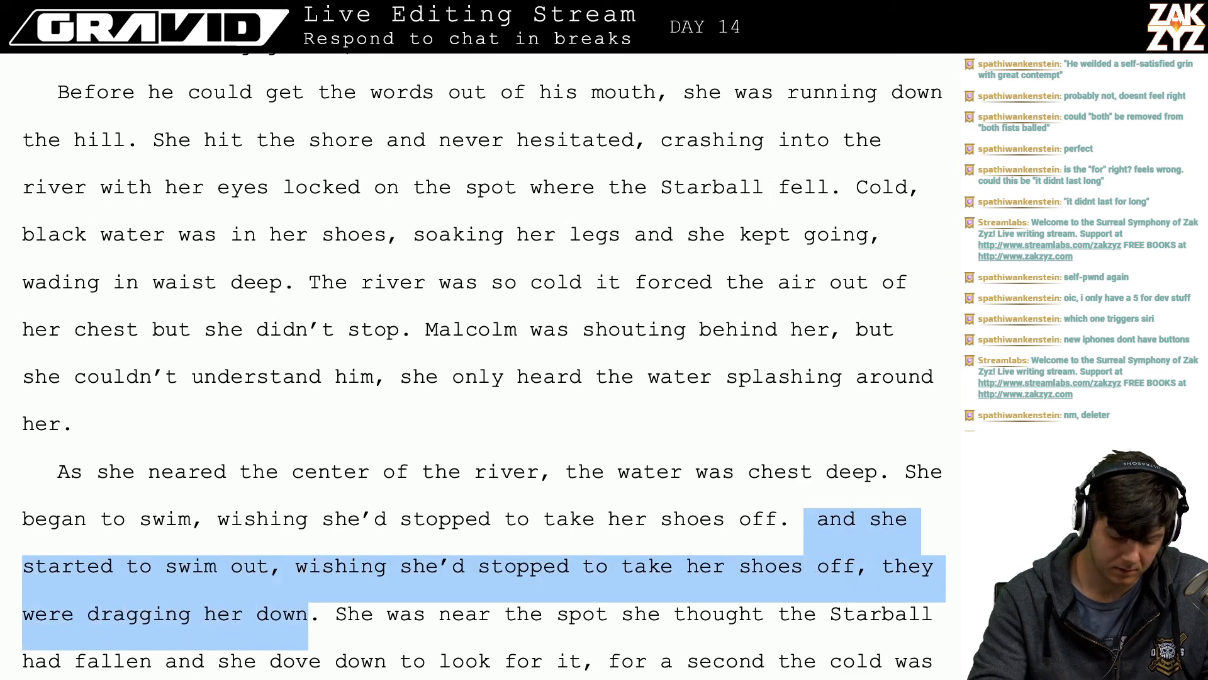
key("Delete")
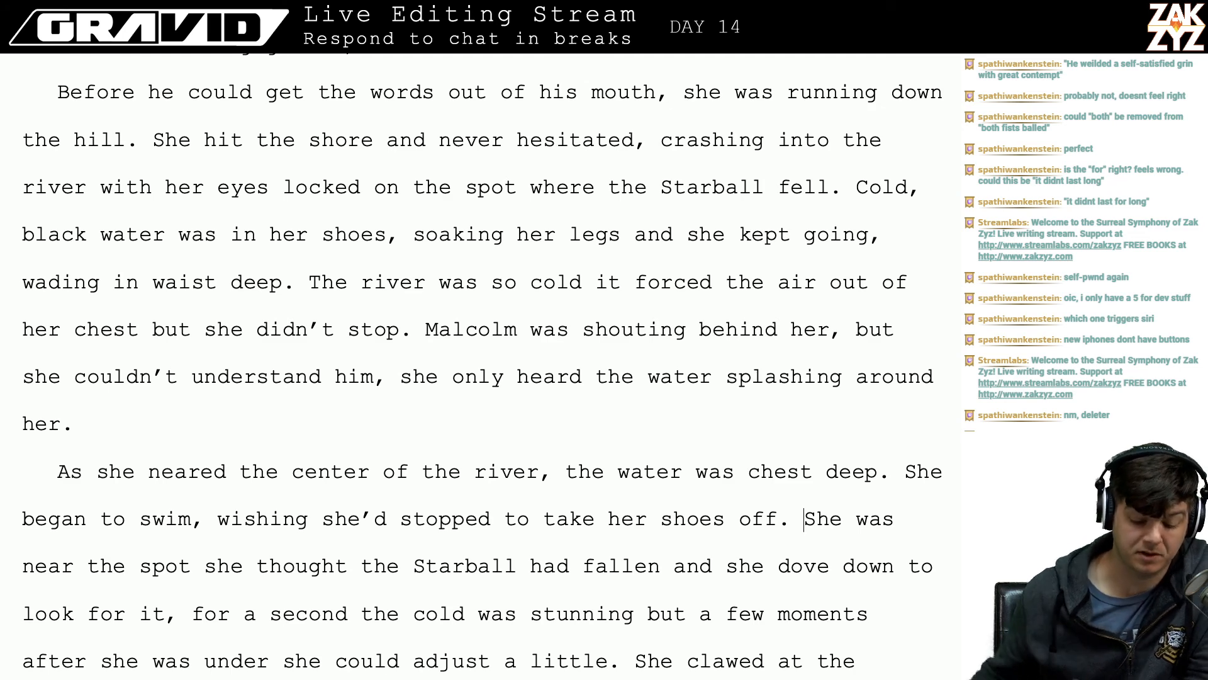
- Replace the comma after "look for it" with ". The cold water was stunning at first, but after a few moments she could bear it."
scroll(482, 364, "down", 2)
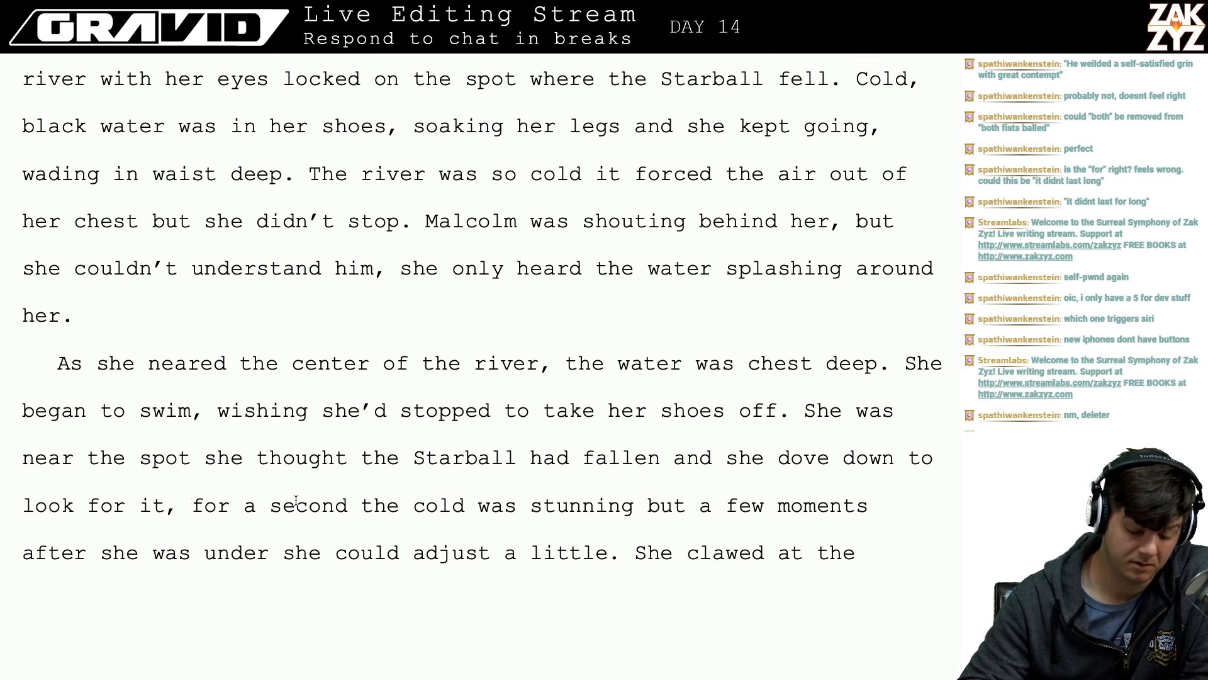
left_click(181, 523)
key("BackSpace")
type(". The co")
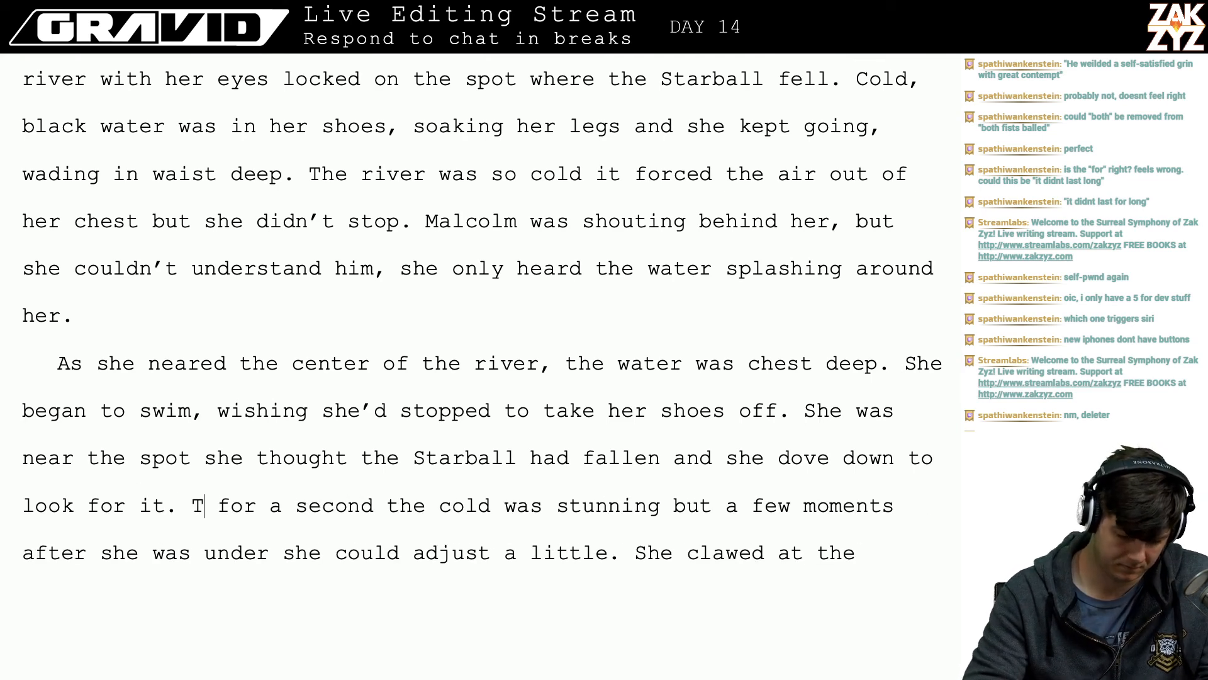
type("ld water was st")
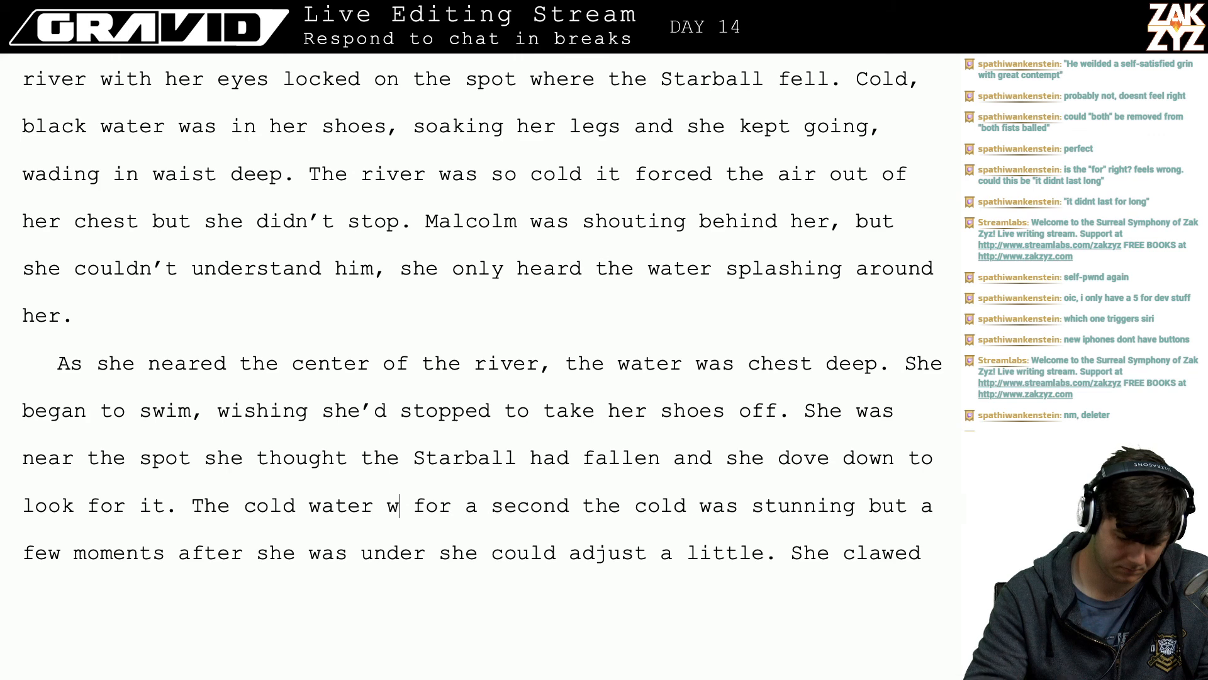
type("unning ")
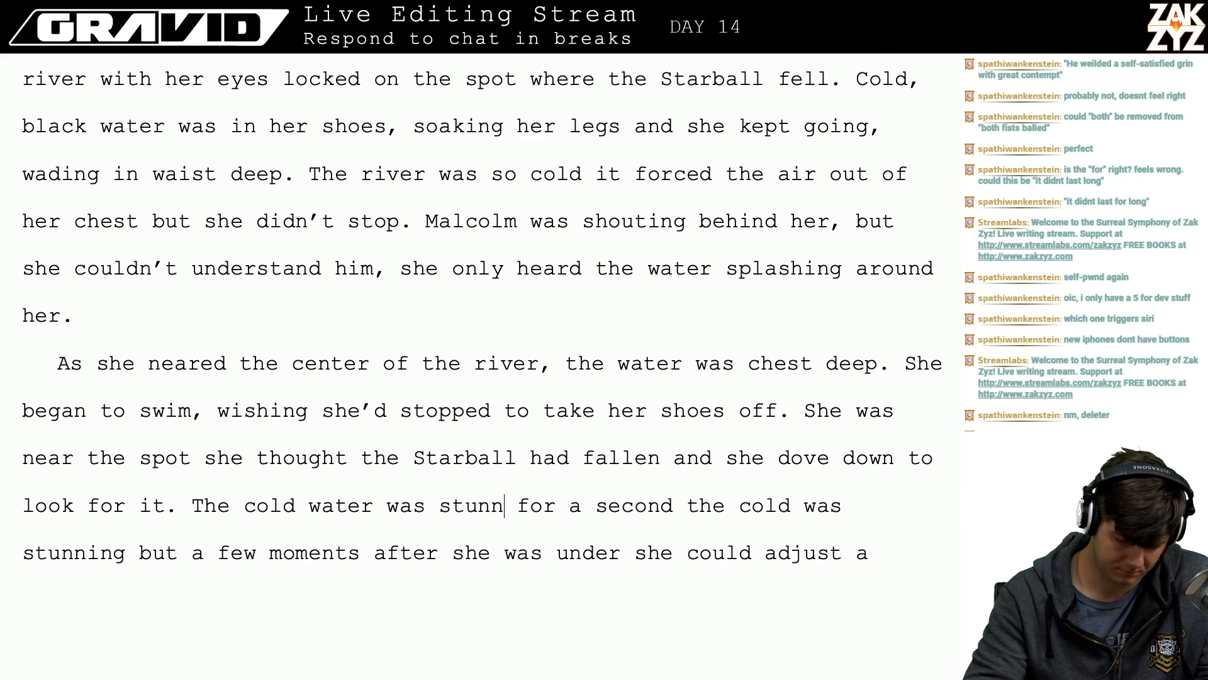
type("at first, but ")
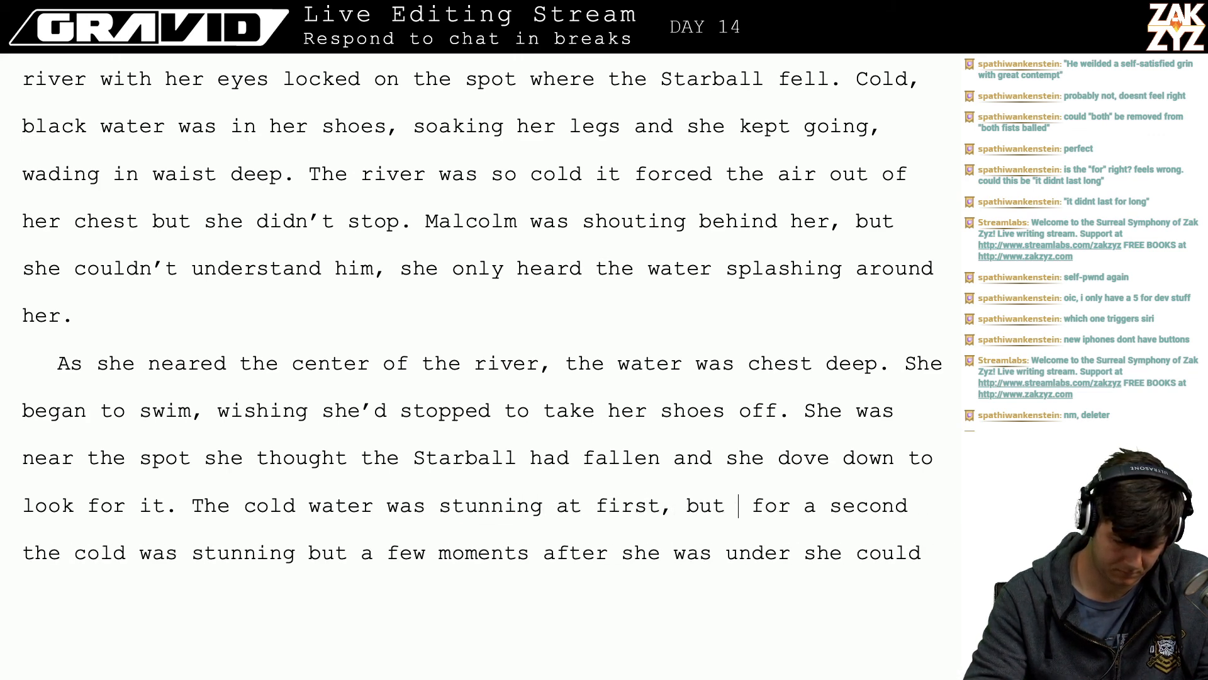
type("after a few mo")
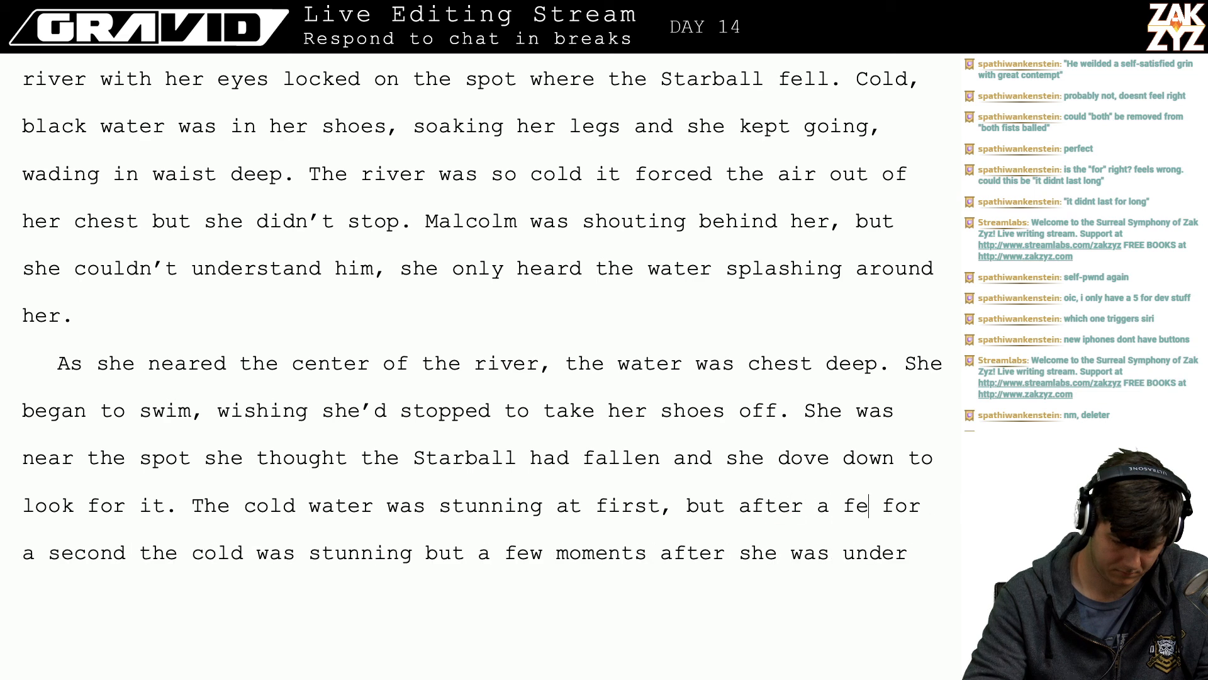
type("ments")
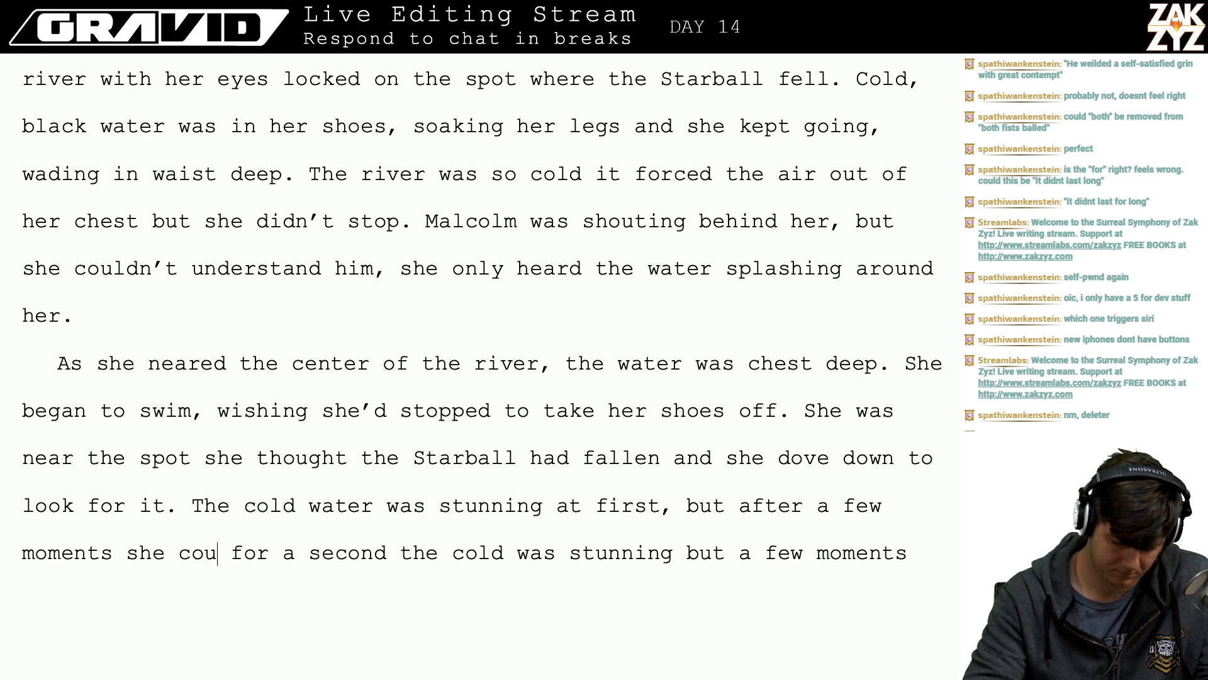
type(" she could bear it.  for a")
key("BackSpace")
key("BackSpace")
type("ar it.")
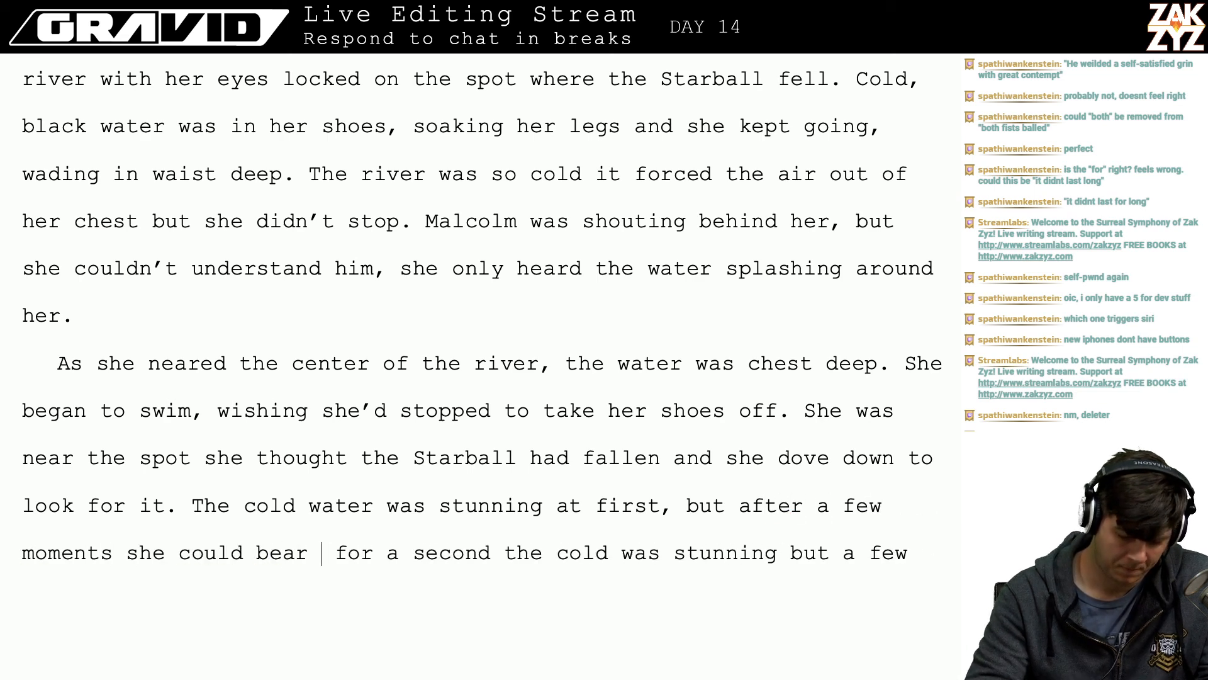
- Delete the old wording from "for a second the cold was stunning" through "she could adjust a little."
key("shift+Down")
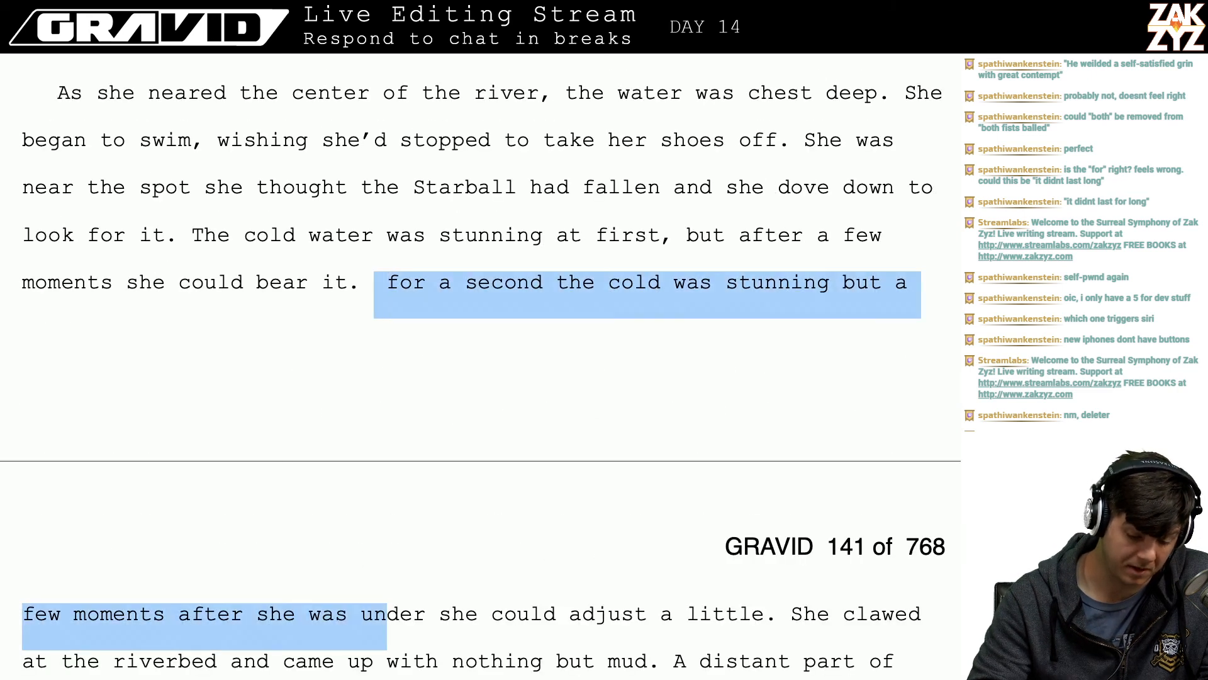
key("shift+Left")
key("shift+Left")
key("shift+Left")
key("shift+Left")
key("shift+Left")
key("shift+Left")
key("shift+Left")
key("shift+Left")
key("shift+Left")
key("shift+Left")
key("shift+Left")
key("shift+Left")
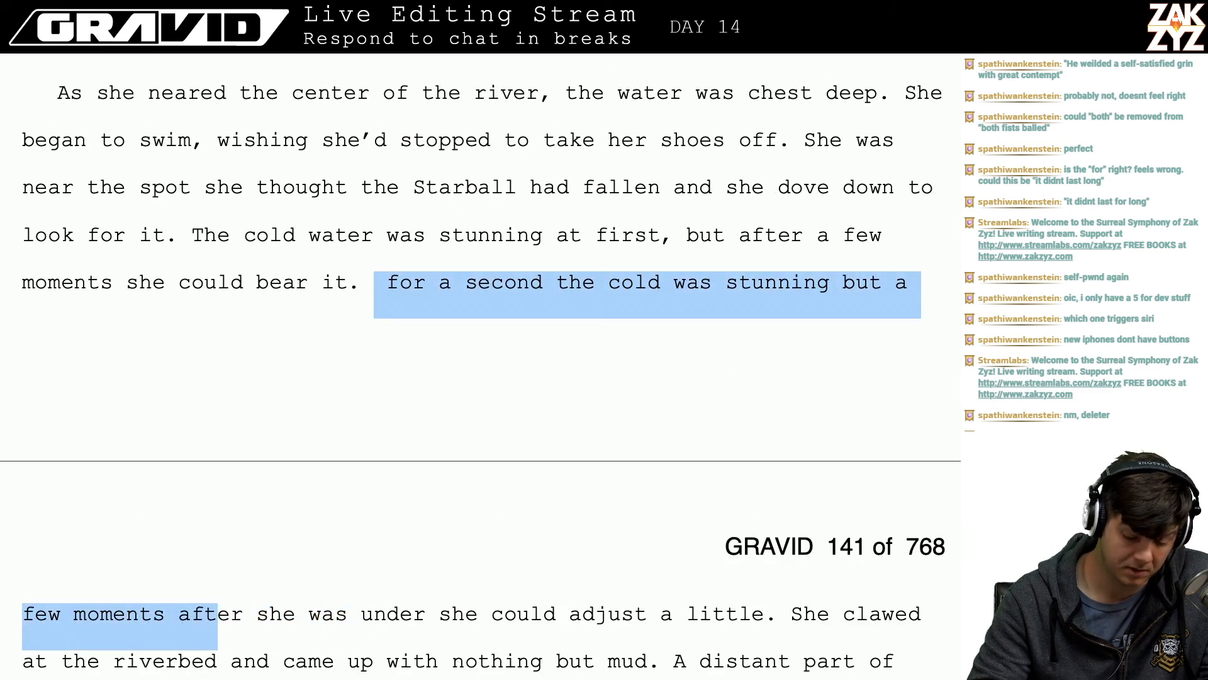
key("shift+Right")
key("shift+Right")
key("shift+Right")
key("shift+Right")
key("shift+Right")
key("shift+Right")
key("shift+Right")
key("shift+Right")
key("shift+Right")
key("shift+Right")
key("shift+Right")
key("shift+Right")
key("shift+Right")
key("shift+Right")
key("shift+Right")
key("shift+Right")
key("shift+Right")
key("shift+Right")
key("shift+Right")
key("shift+Right")
key("shift+Right")
key("shift+Right")
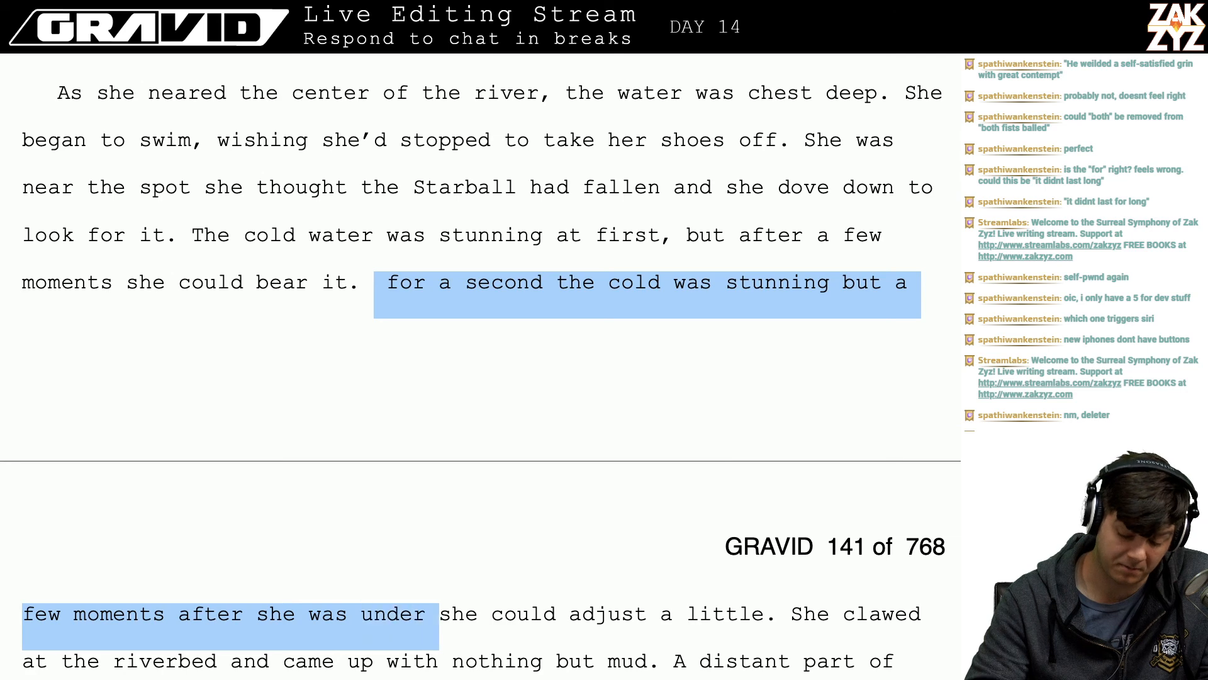
key("shift+Right")
key("shift+Right")
key("shift+Right")
key("shift+Right")
key("shift+Right")
key("shift+Right")
key("shift+Right")
key("shift+Right")
key("shift+Right")
key("shift+Right")
key("shift+Right")
key("shift+Right")
key("shift+Right")
key("shift+Right")
key("shift+Right")
key("shift+Right")
key("shift+Right")
key("shift+Right")
key("shift+Right")
key("shift+Right")
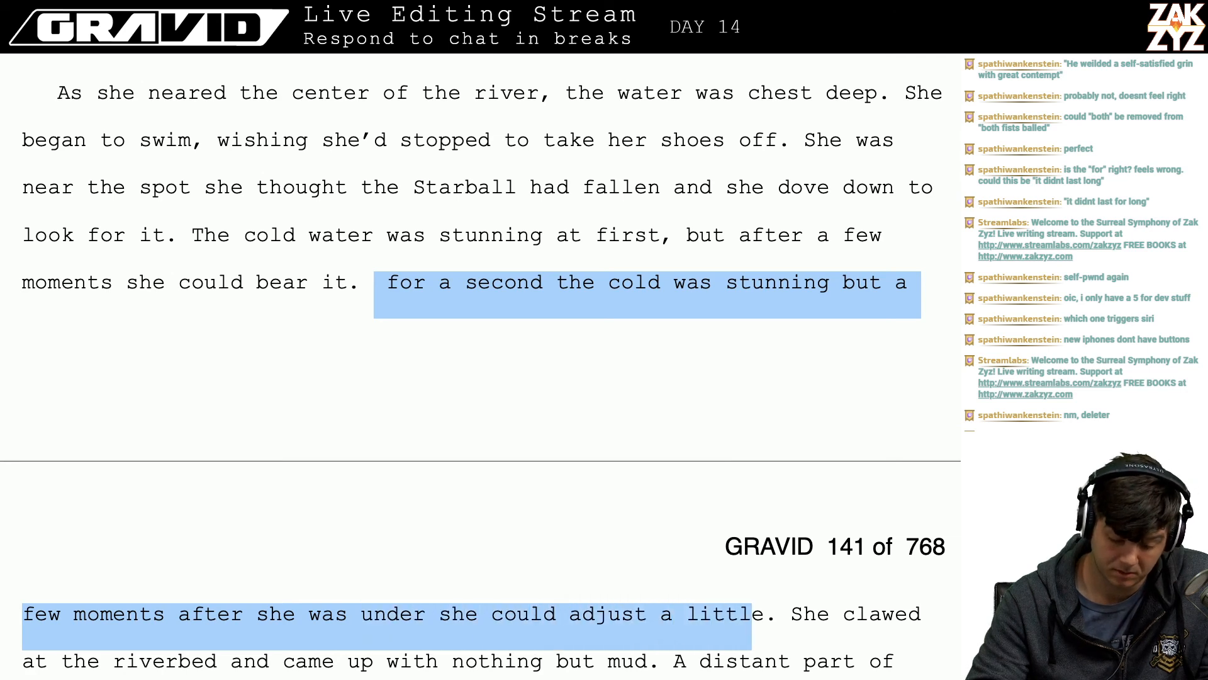
key("shift+Right")
key("BackSpace")
- Delete "distant" from "A distant part of her knew this was insane"
key("Down")
key("Down")
key("Down")
key("Down")
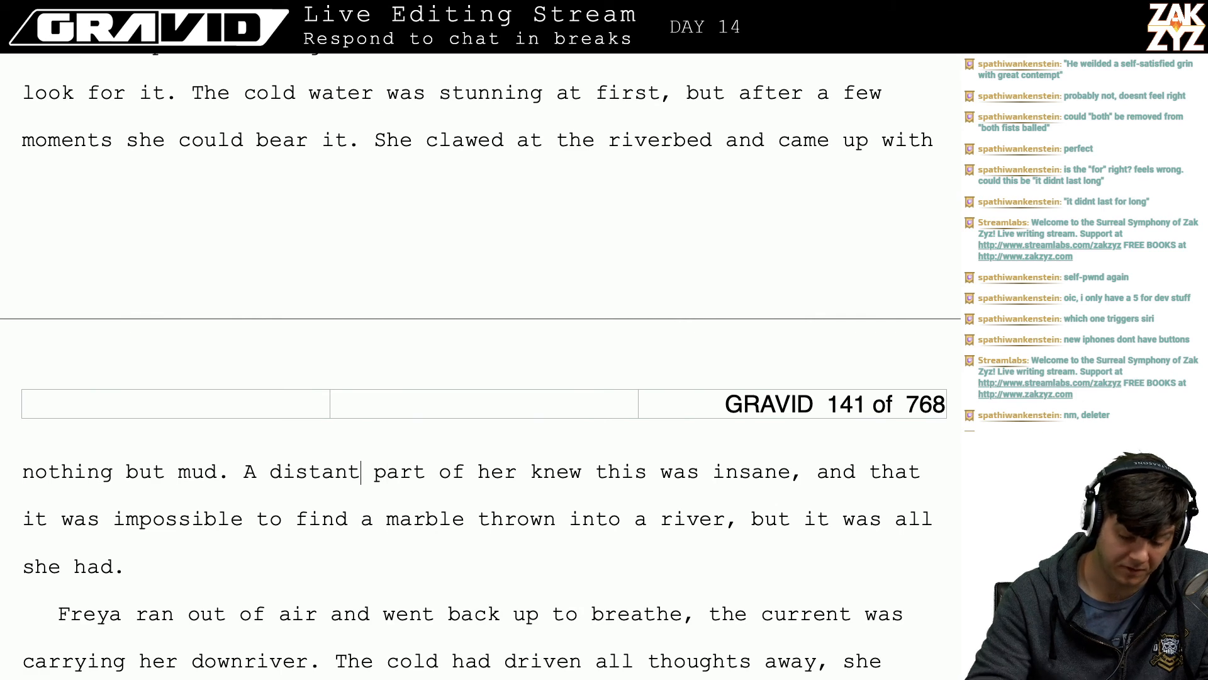
key("BackSpace")
key("BackSpace")
key("BackSpace")
key("BackSpace")
key("BackSpace")
key("BackSpace")
key("BackSpace")
key("BackSpace")
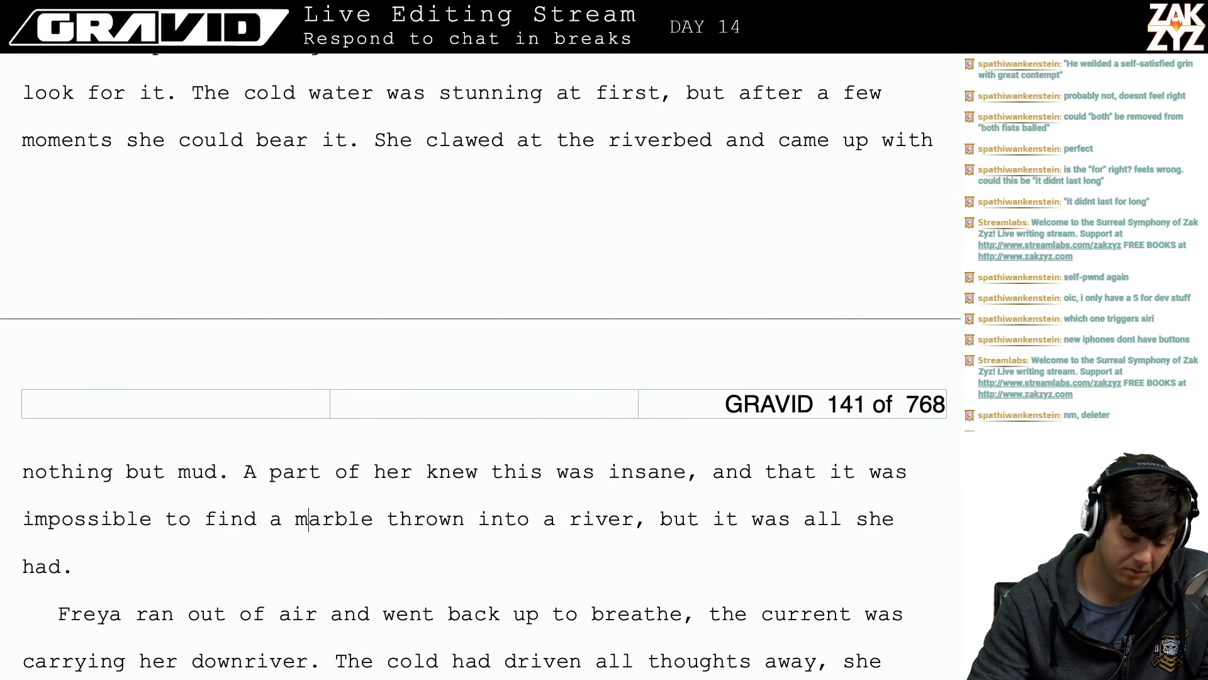
- Replace the comma after "a marble thrown into a river" with ". She ignored it, the Starball"
key("Down")
key("Down")
key("Down")
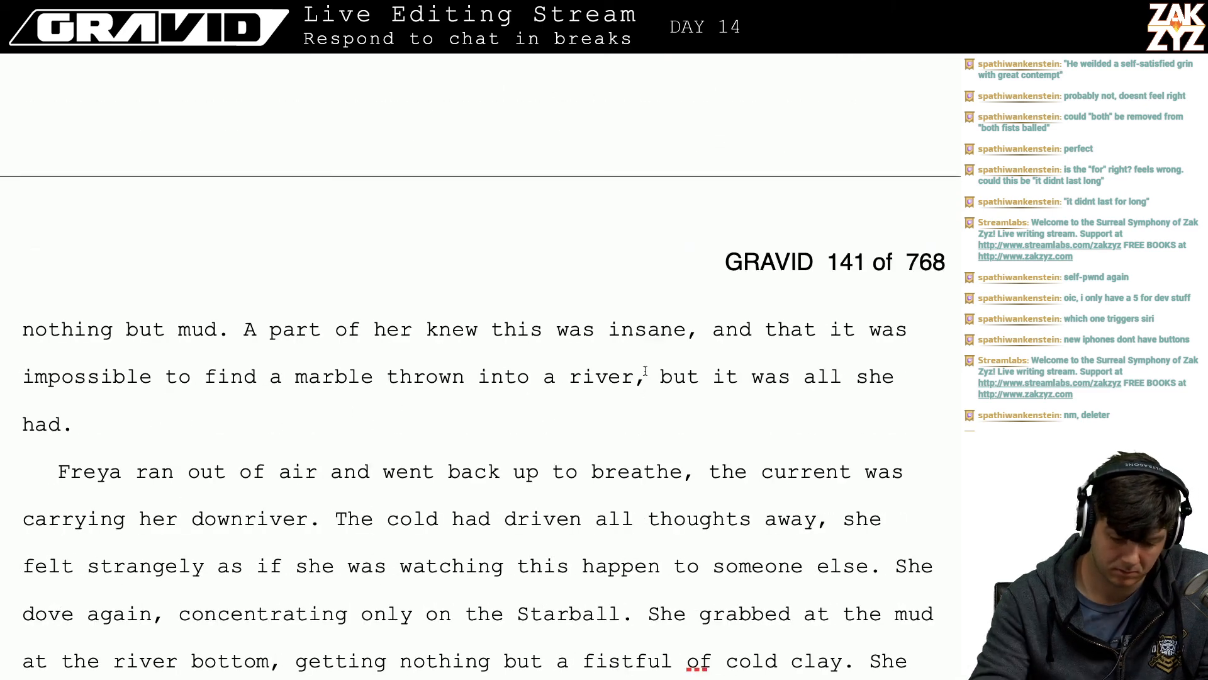
key("BackSpace")
type(". But")
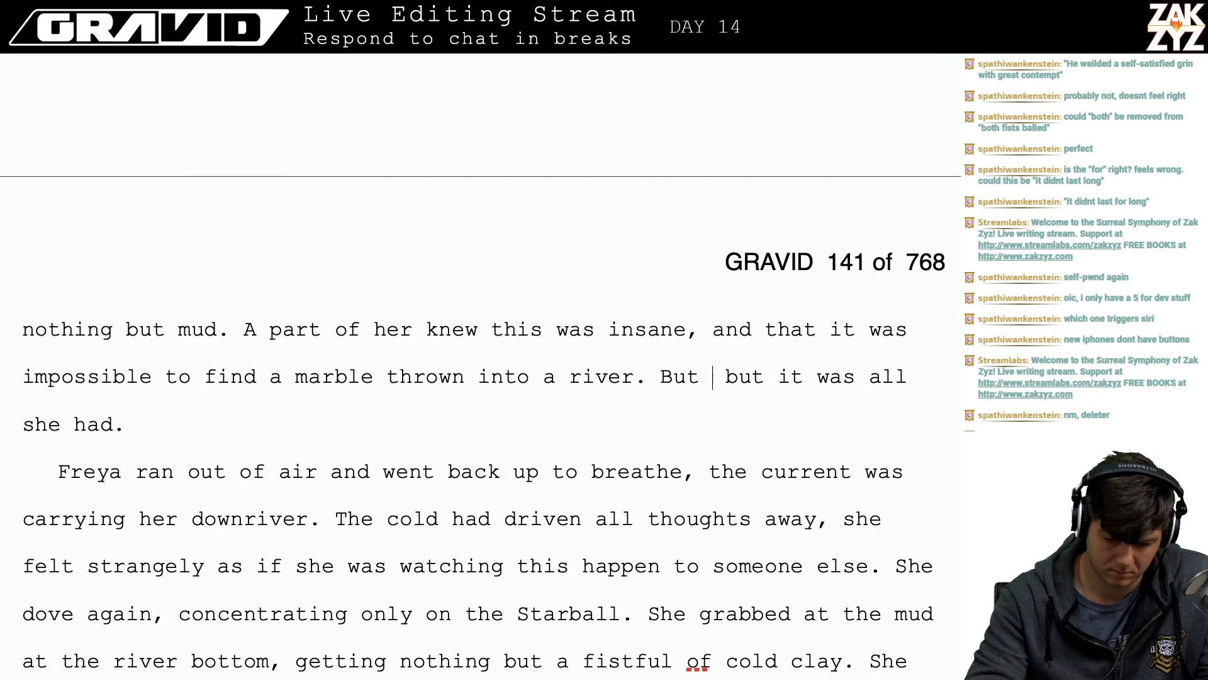
key("BackSpace")
key("BackSpace")
key("BackSpace")
type("She ignor")
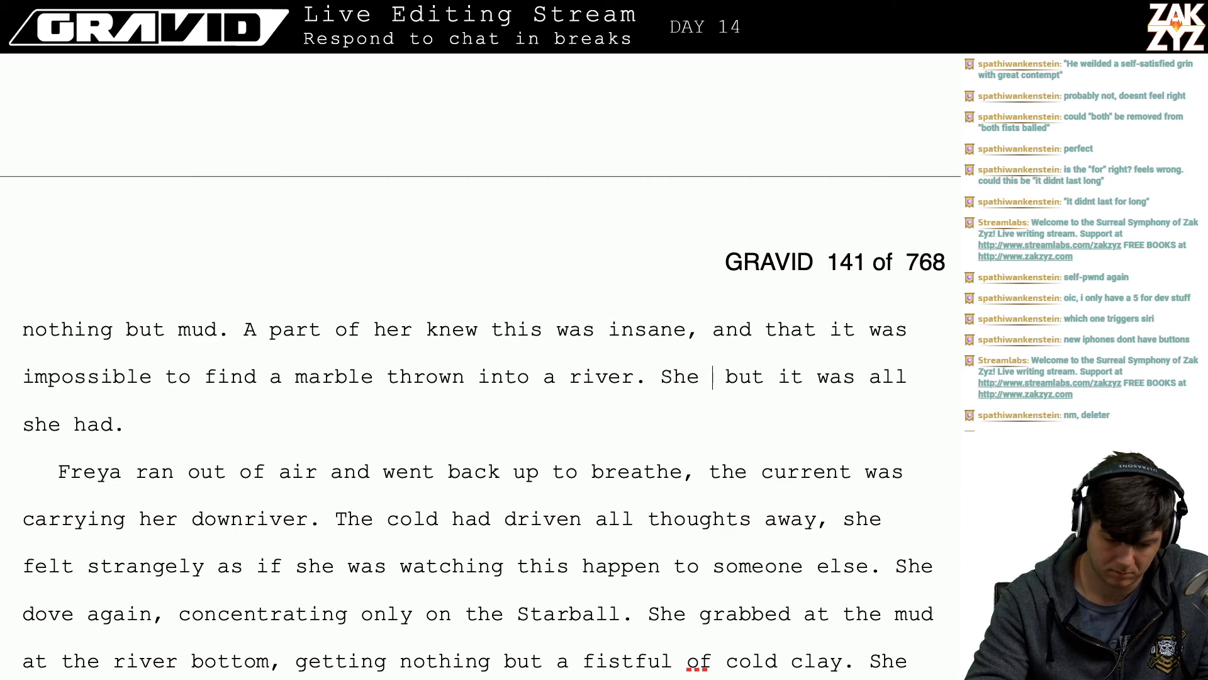
type("ed it, the sta")
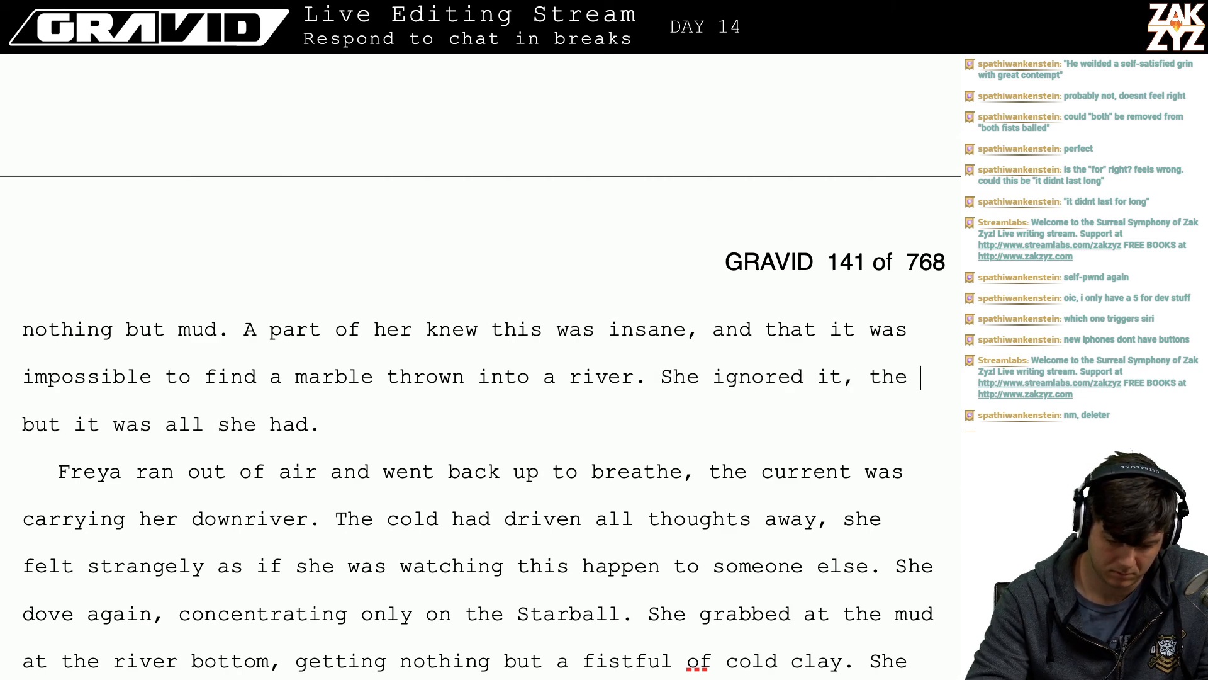
key("BackSpace")
key("BackSpace")
key("BackSpace")
type("Starblal")
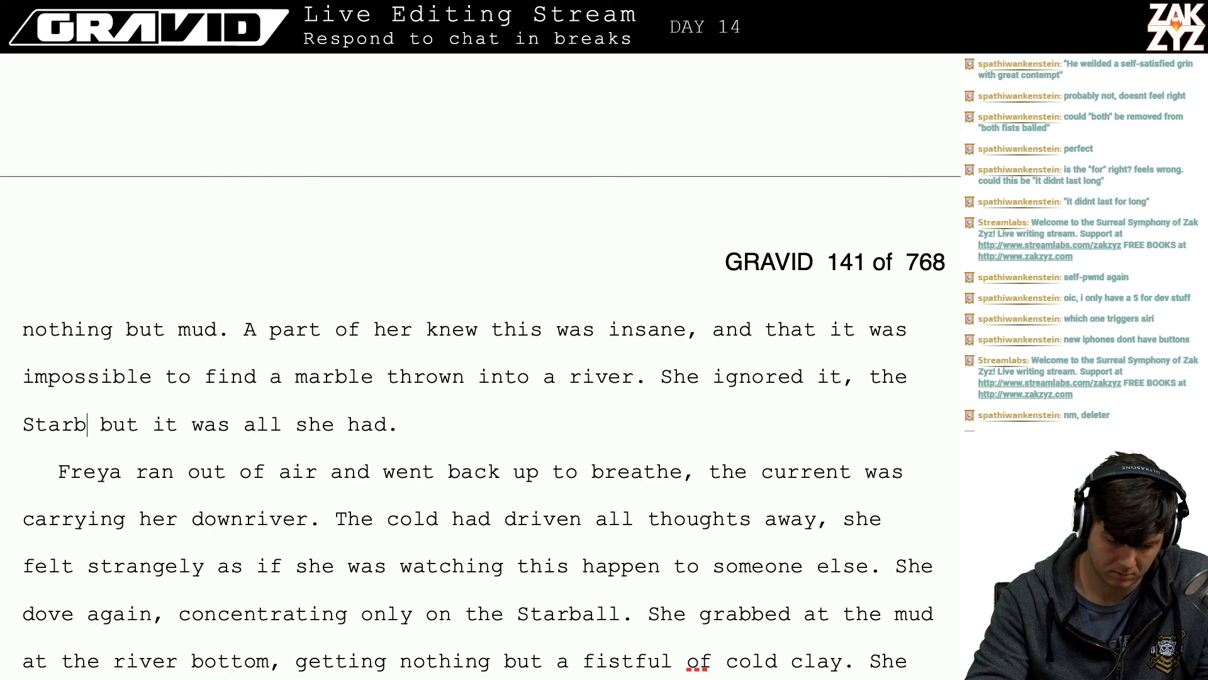
key("BackSpace")
key("BackSpace")
key("BackSpace")
key("BackSpace")
type("al")
key("BackSpace")
key("BackSpace")
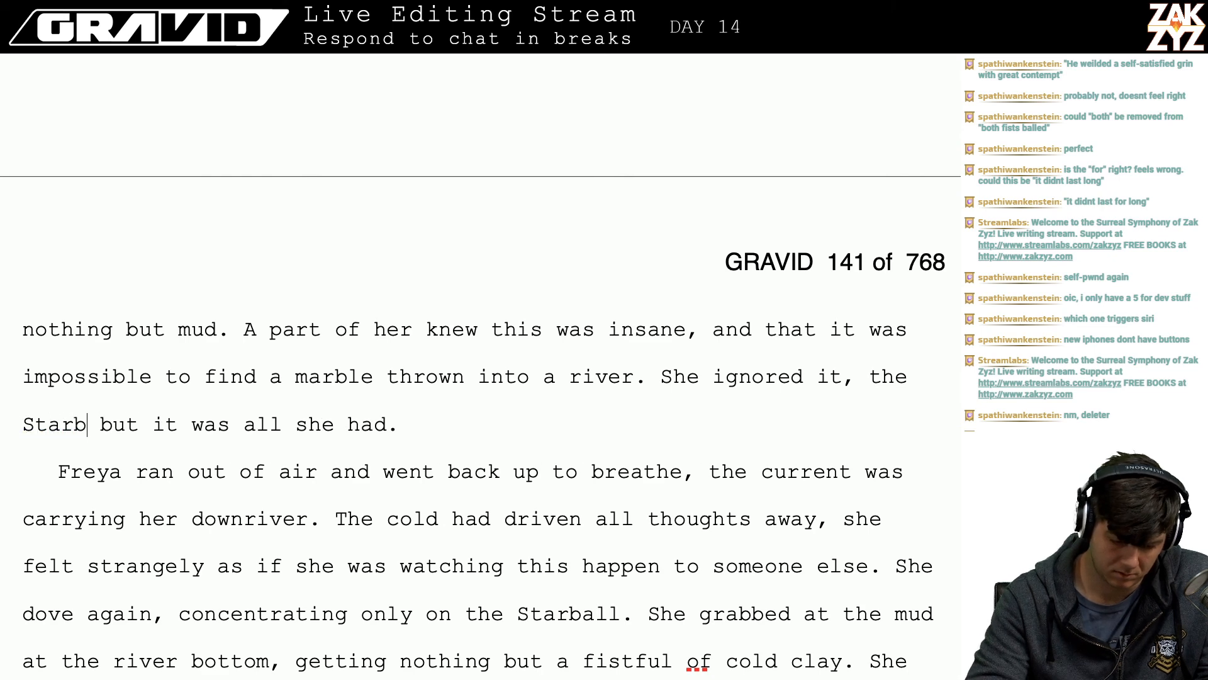
type("all")
- Delete the leftover "but it" so the sentence ends "the Starball was all she had."
key("shift+Right")
key("shift+Right")
key("shift+Right")
key("shift+Right")
key("shift+Right")
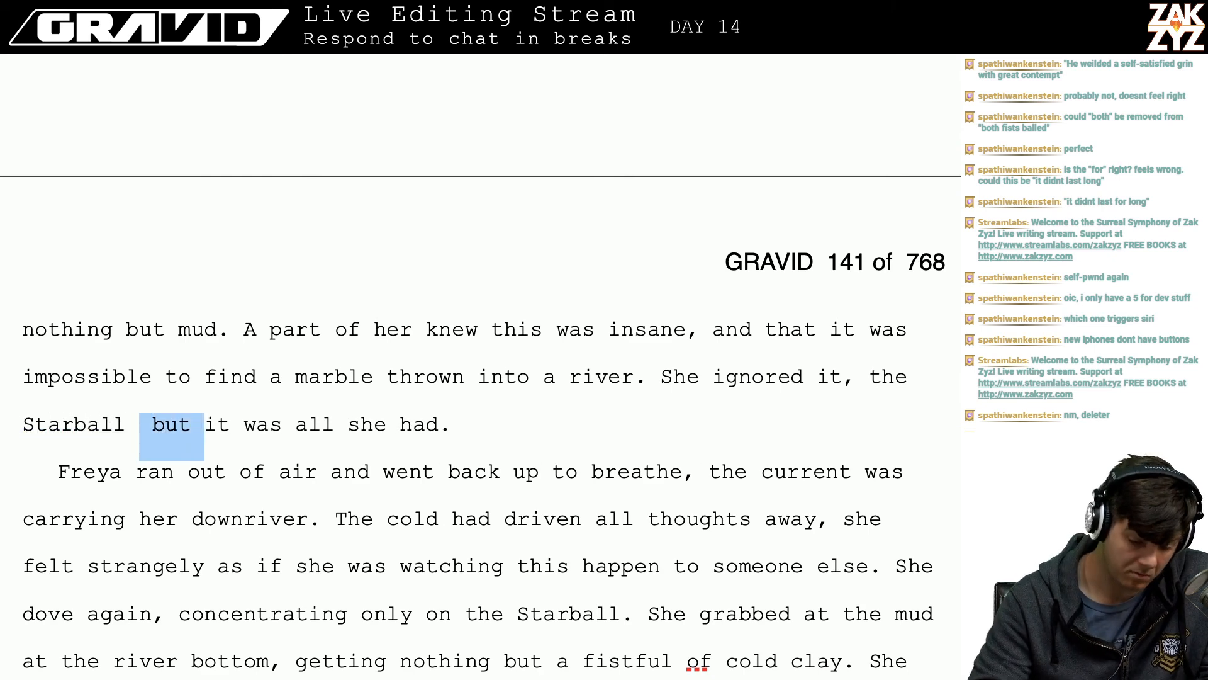
key("shift+Right")
key("shift+Right")
key("shift+Right")
key("BackSpace")
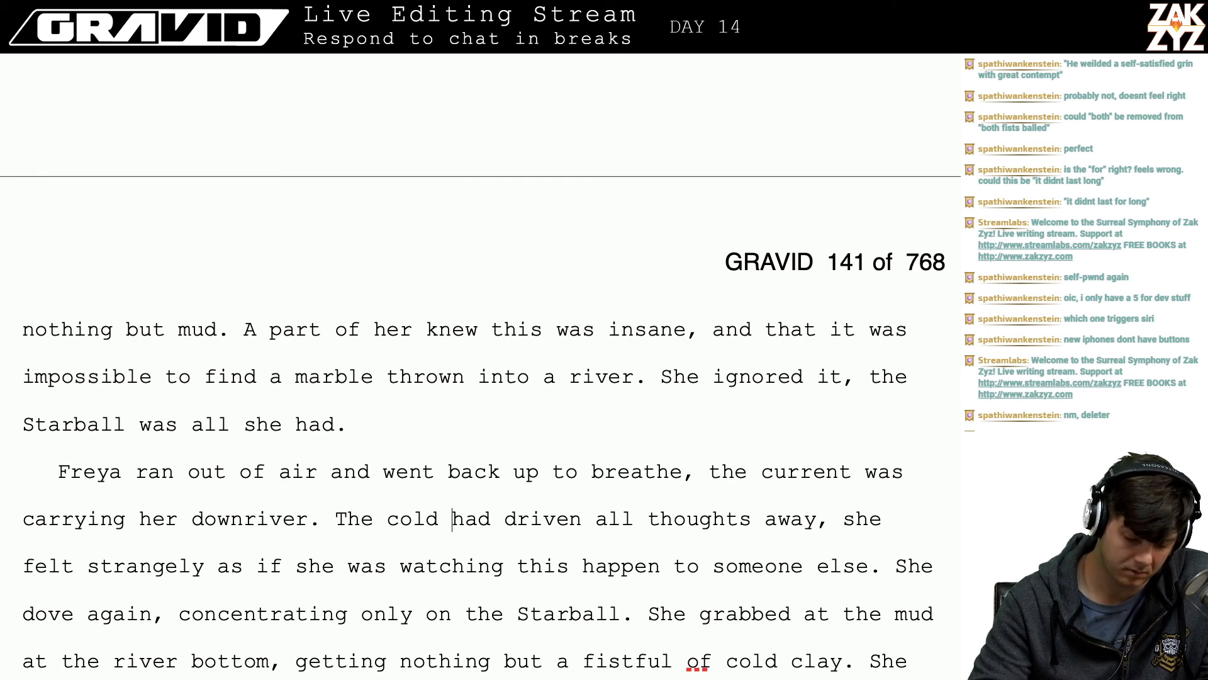
- Try replacing "cold" with "freezing water" in the sentence about all thoughts being driven away
key("BackSpace")
key("BackSpace")
key("BackSpace")
key("BackSpace")
type("freee")
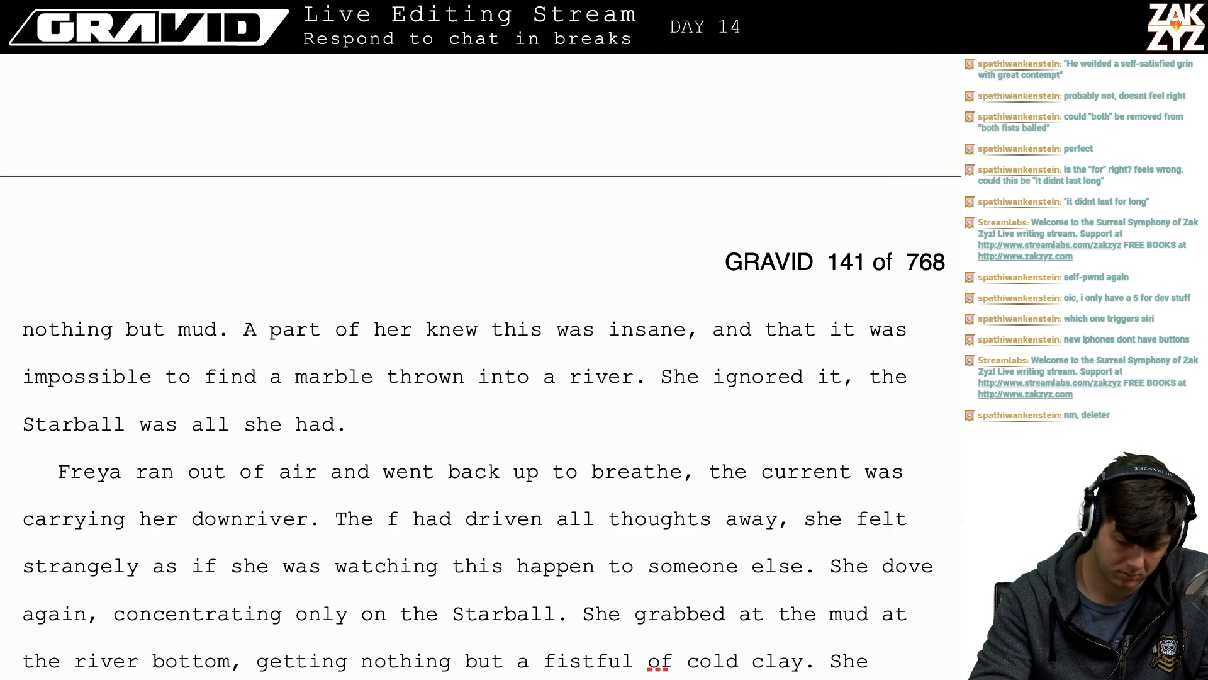
key("BackSpace")
key("BackSpace")
key("BackSpace")
key("BackSpace")
key("BackSpace")
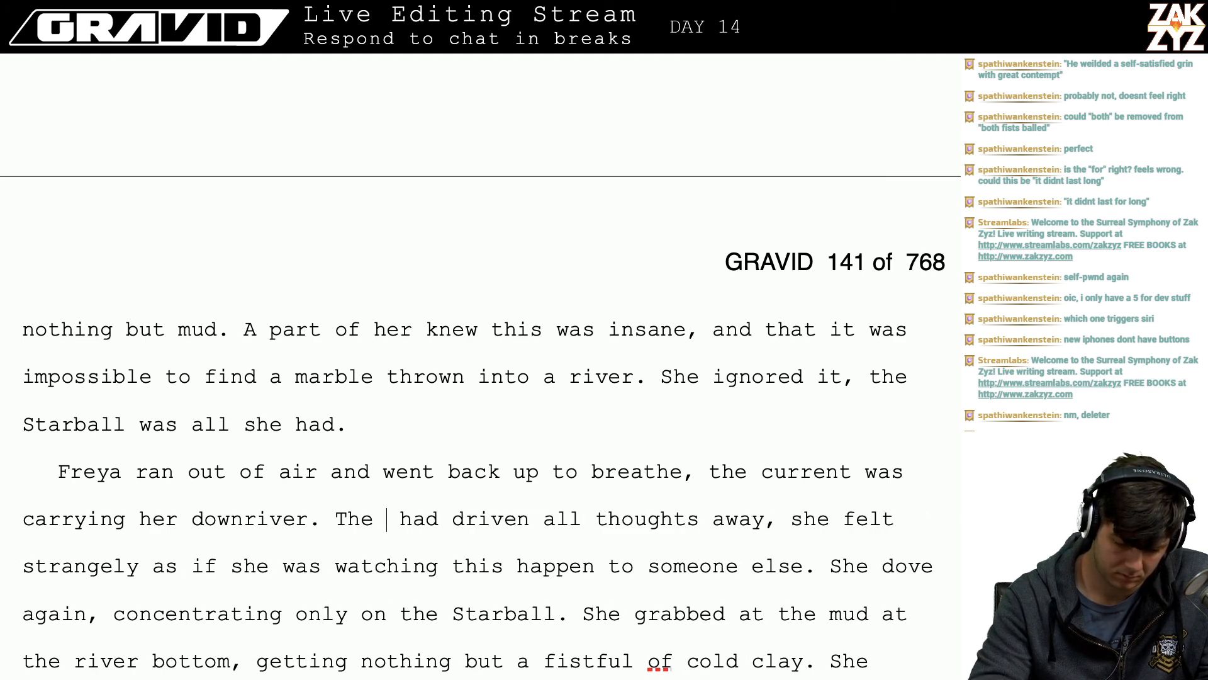
type("ic")
key("BackSpace")
key("BackSpace")
key("BackSpace")
type("freezing wat")
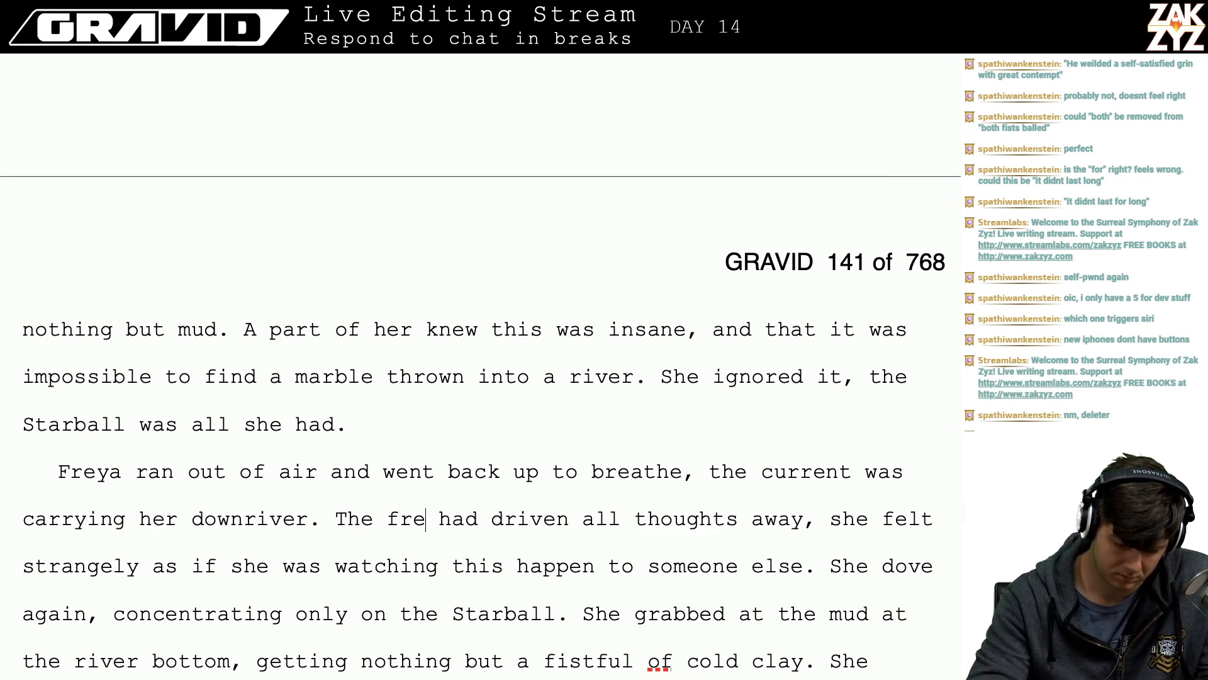
type("e")
key("BackSpace")
key("BackSpace")
key("BackSpace")
key("BackSpace")
key("BackSpace")
key("BackSpace")
key("BackSpace")
key("BackSpace")
key("BackSpace")
key("BackSpace")
key("BackSpace")
key("BackSpace")
key("BackSpace")
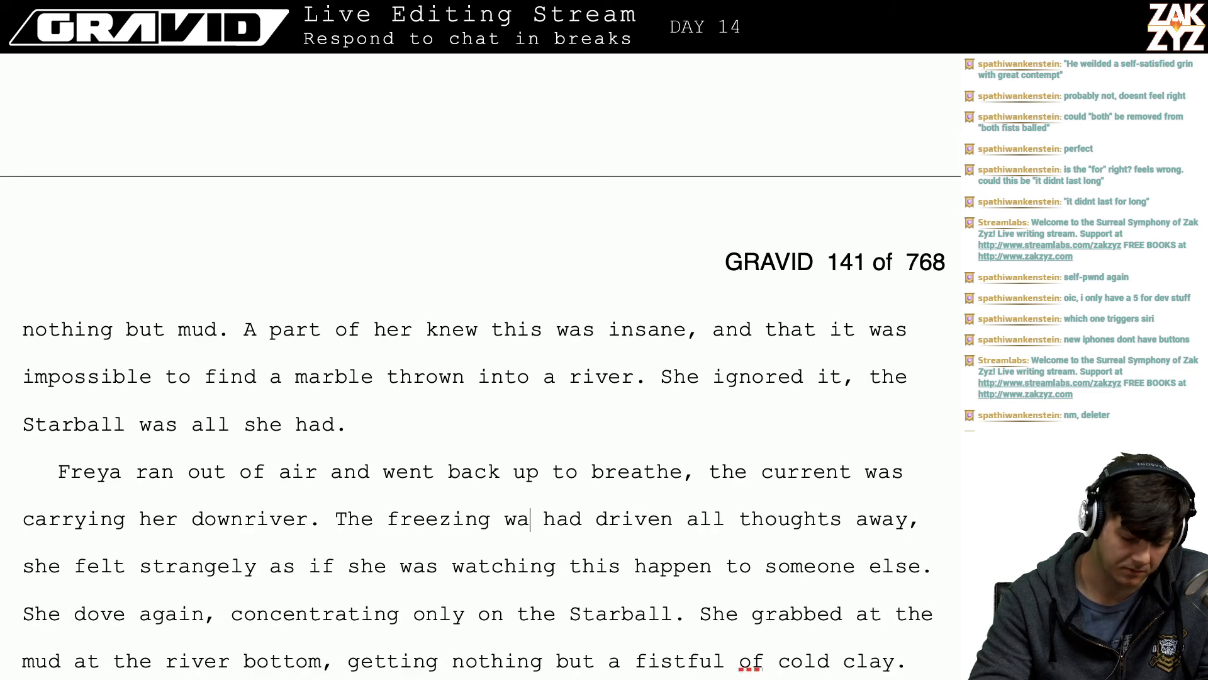
- Word the subject before "had driven all thoughts away" as "The cold water"
type("col")
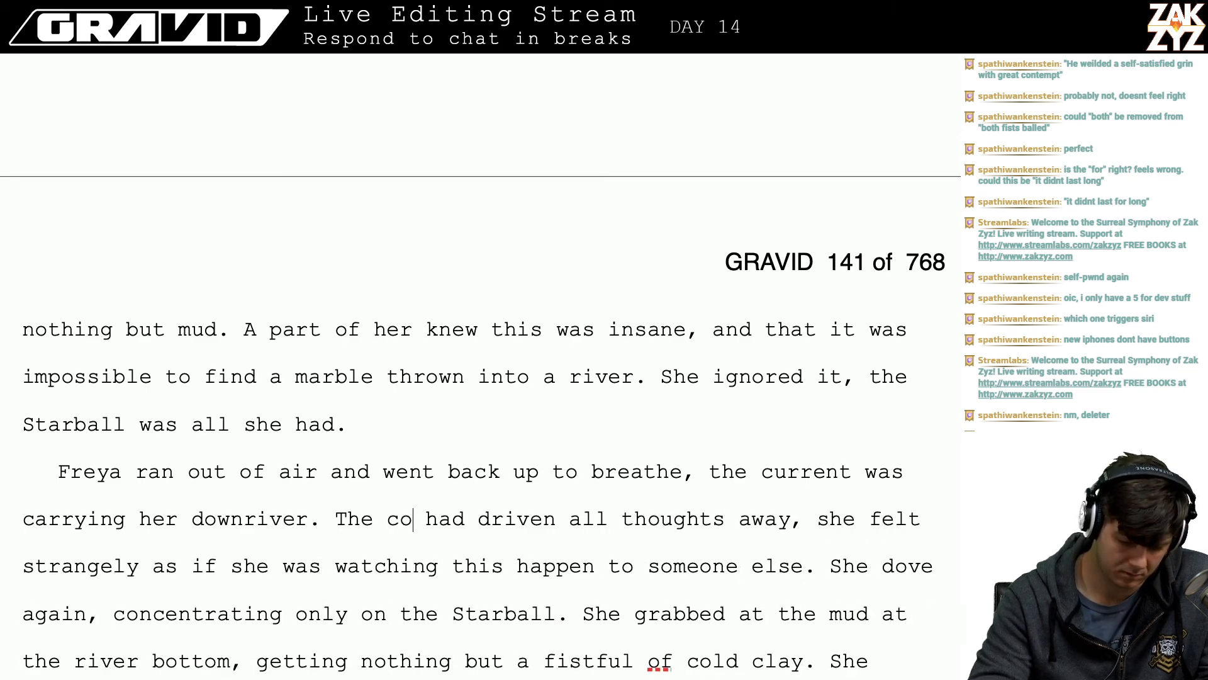
key("BackSpace")
key("BackSpace")
key("BackSpace")
type("cold water")
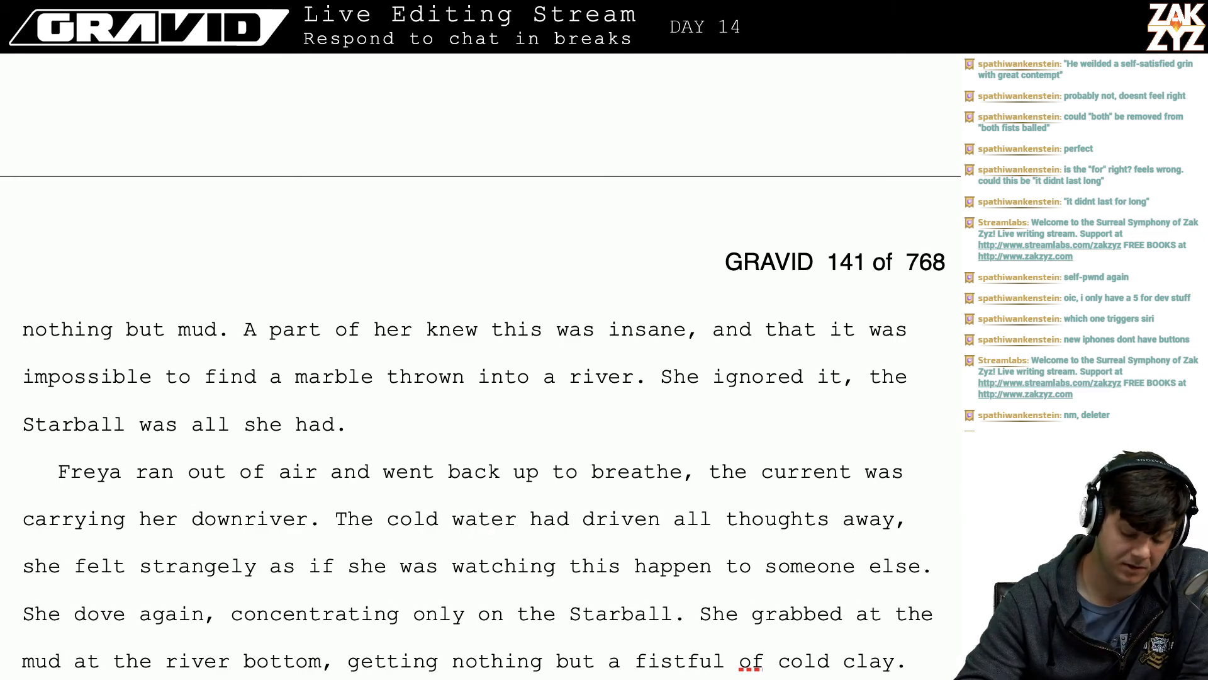
- Start a new paragraph at "She grabbed at the mud at the river bottom"
key("Down")
key("Down")
key("Down")
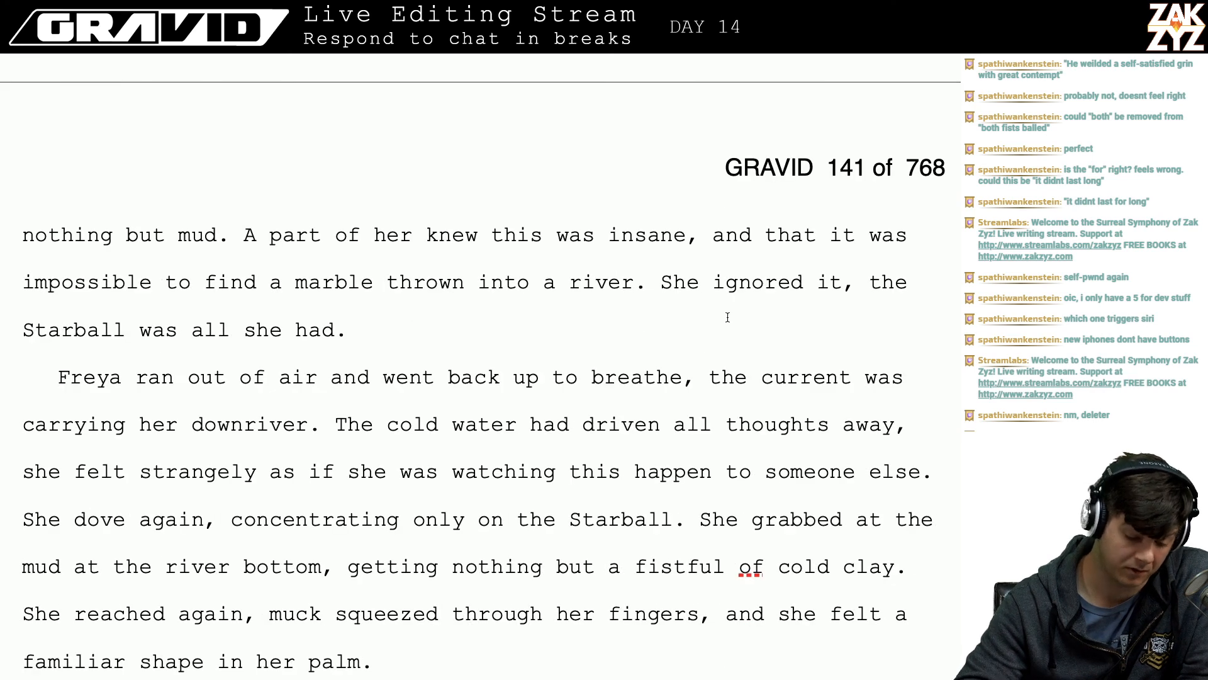
scroll(532, 491, "down", 1)
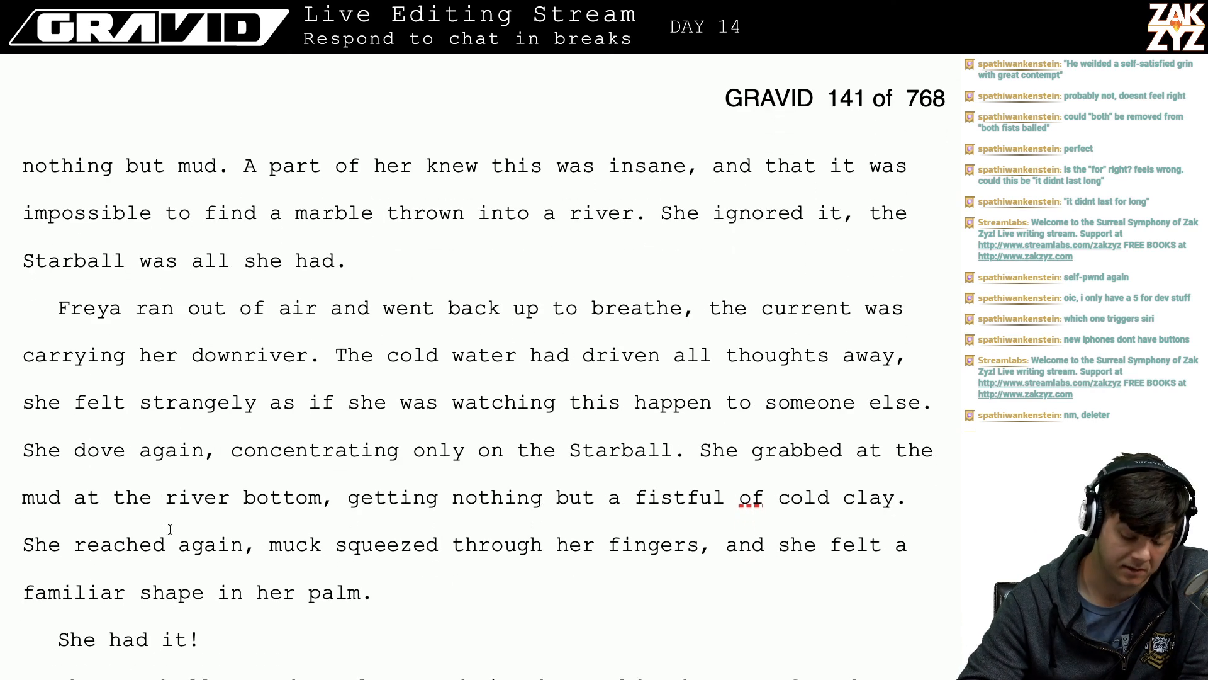
scroll(690, 526, "down", 1)
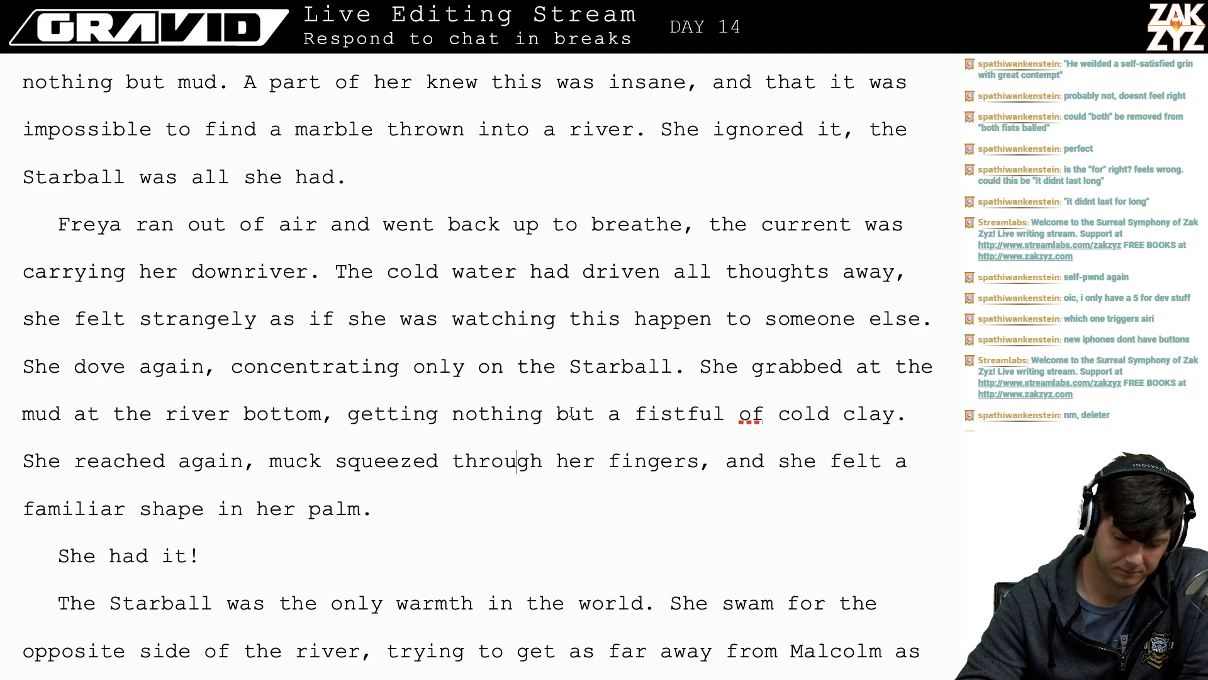
left_click(699, 358)
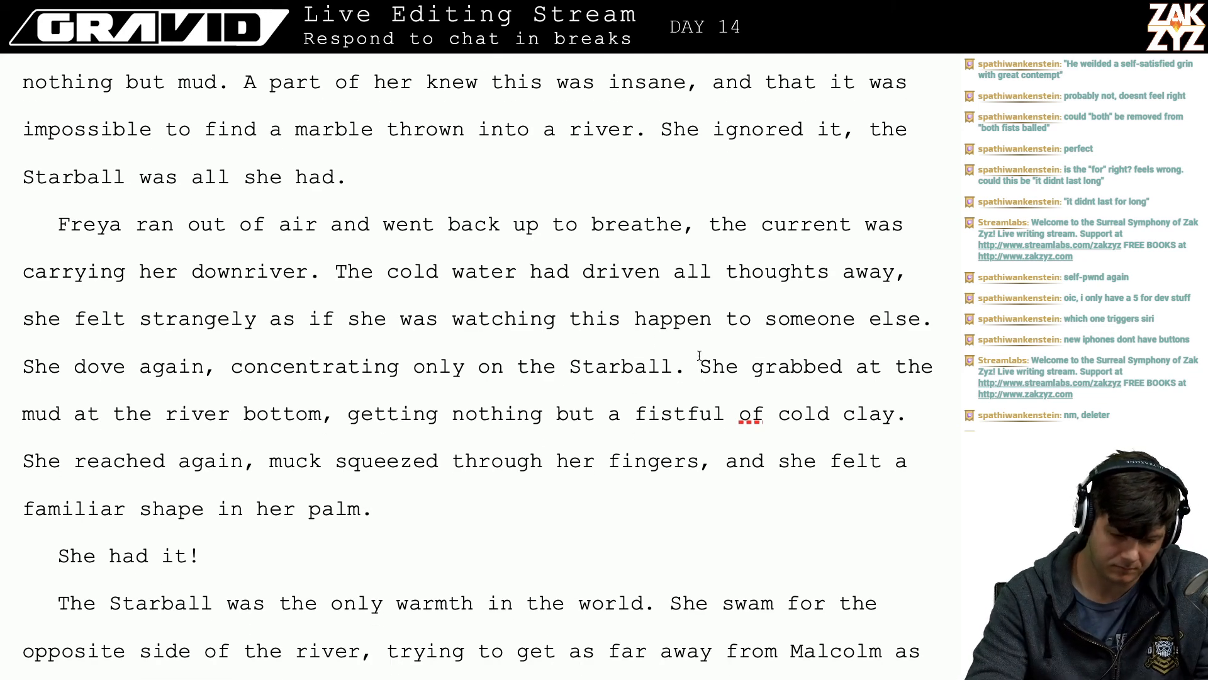
key("Return")
key("Left")
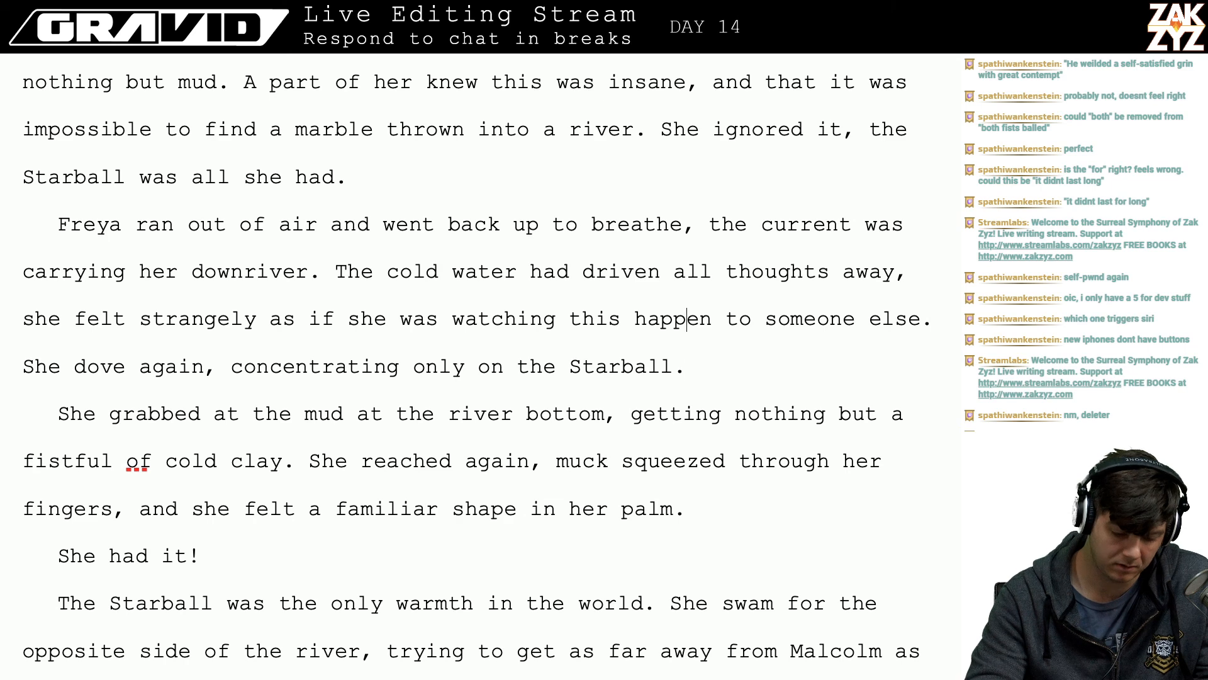
key("Up")
key("Up")
key("Up")
key("Up")
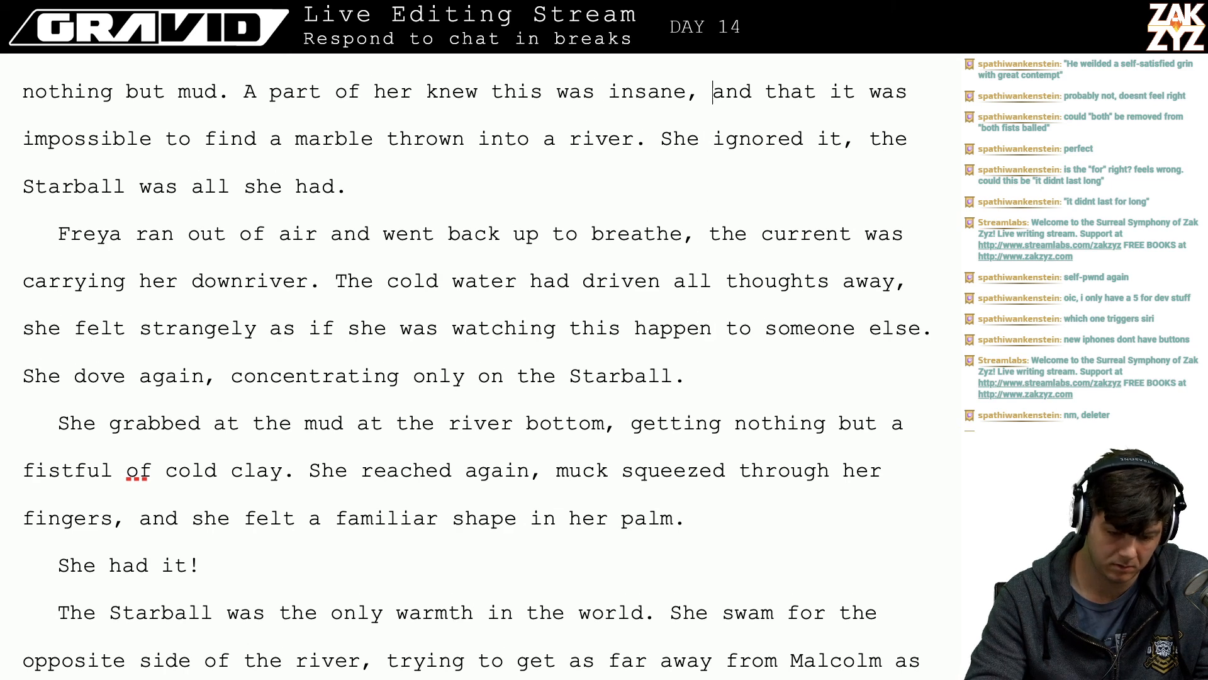
- Reread the riverbed search passage, from Freya's first dive to the muck squeezing through her fingers
key("Up")
key("Up")
key("Up")
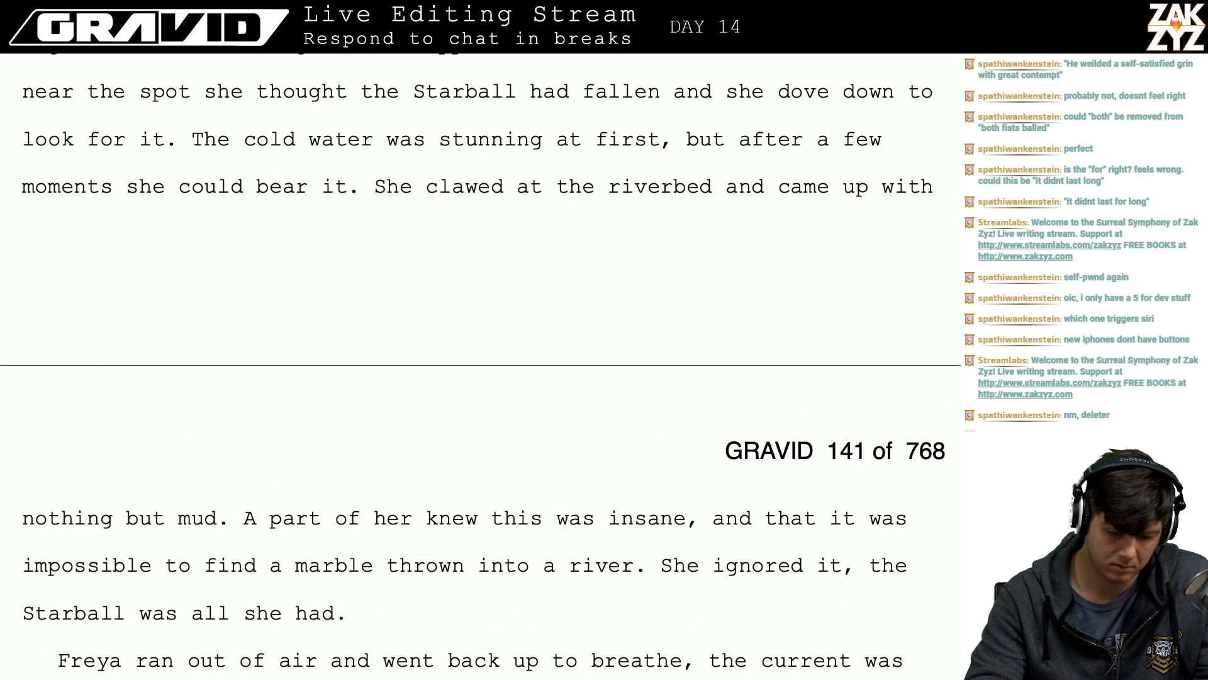
key("Up")
key("Down")
key("Down")
key("Down")
key("Down")
key("Down")
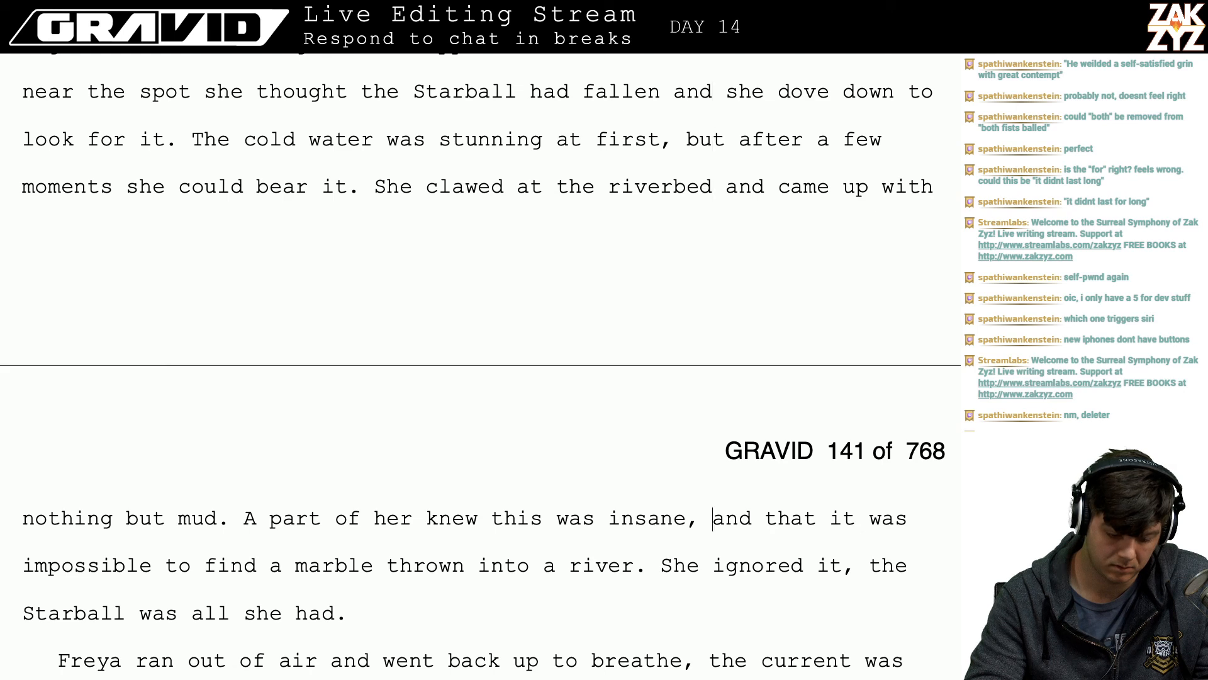
key("Down")
key("Down")
key("Down")
key("Down")
key("Down")
key("Down")
key("Down")
key("Up")
key("Up")
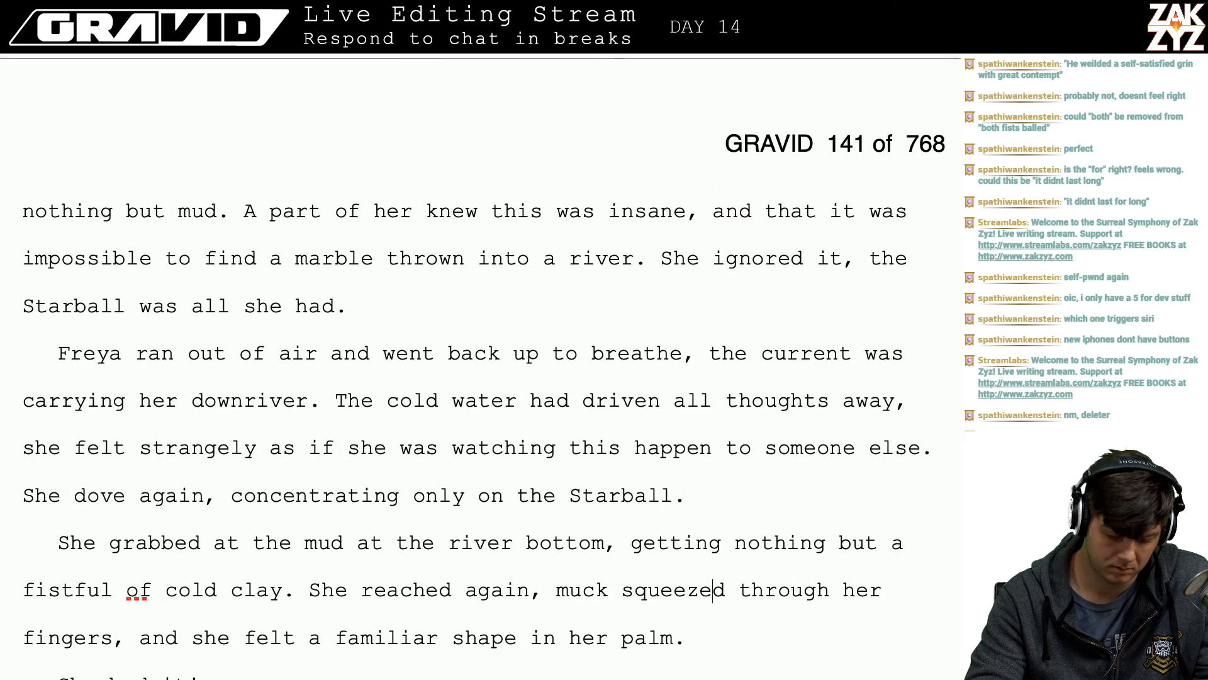
- After "concentrating only on the Starball." add "She was grasping at the mud at the river bottom, getting nothing but fistfuls of cold clay."
key("Up")
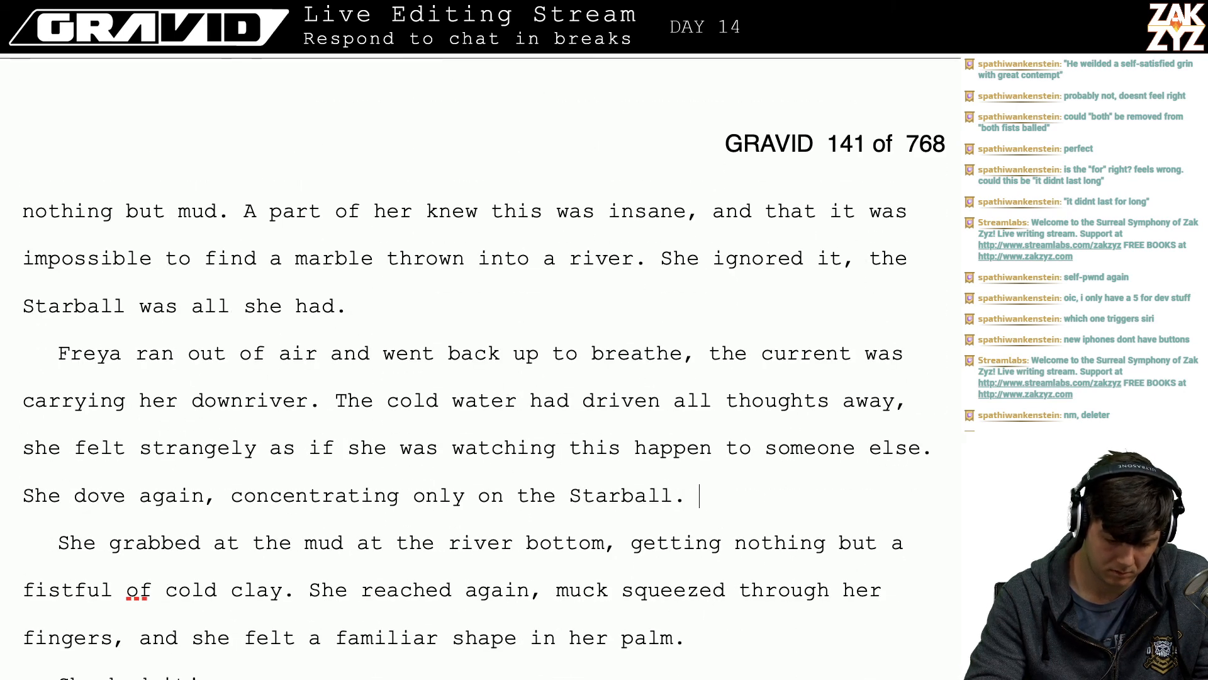
key("Down")
key("Right")
key("Right")
key("Right")
key("Left")
key("Up")
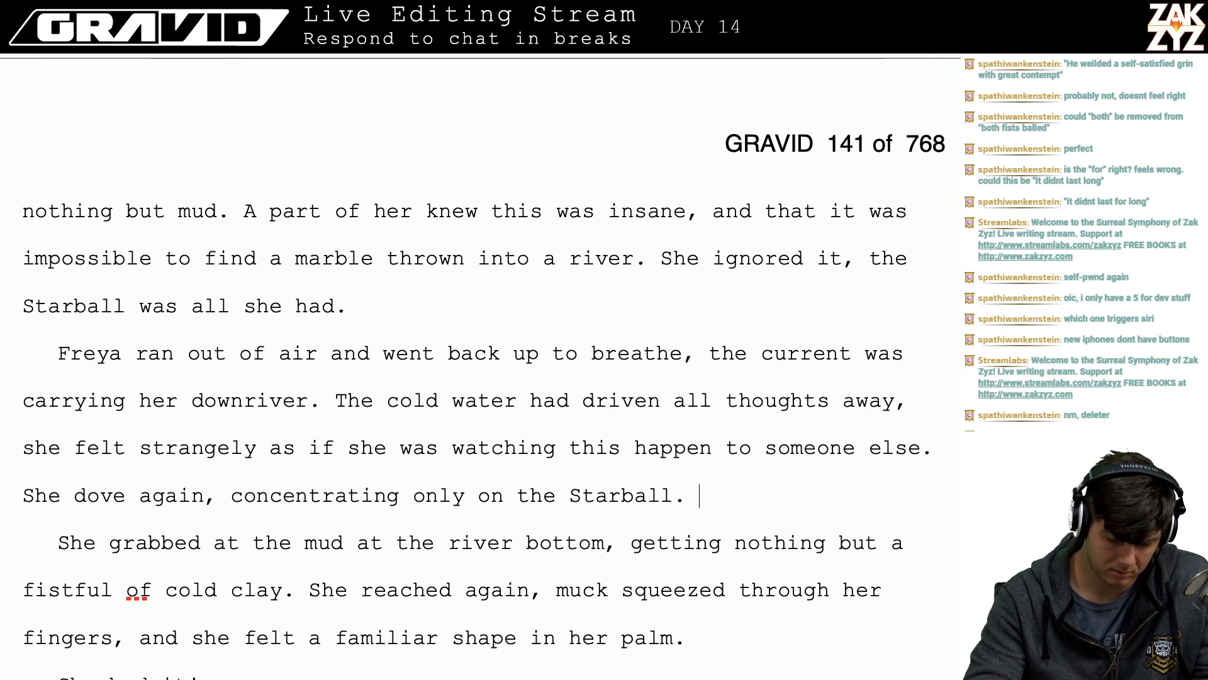
type("She w")
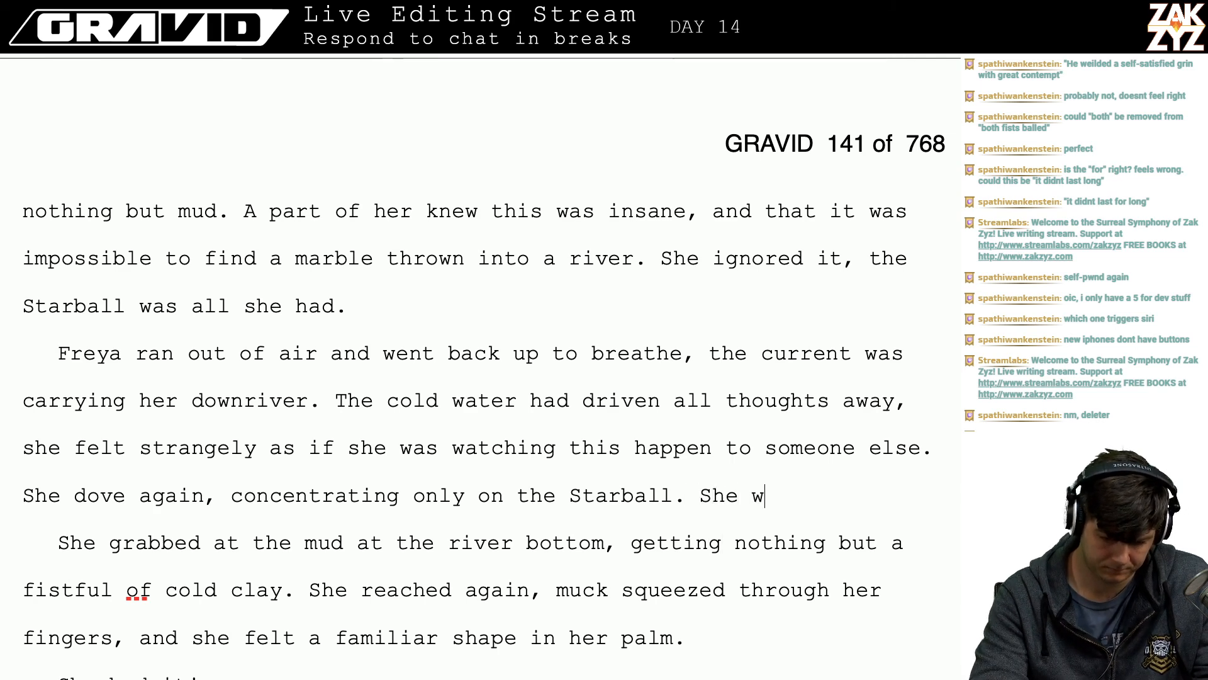
type("as grasping")
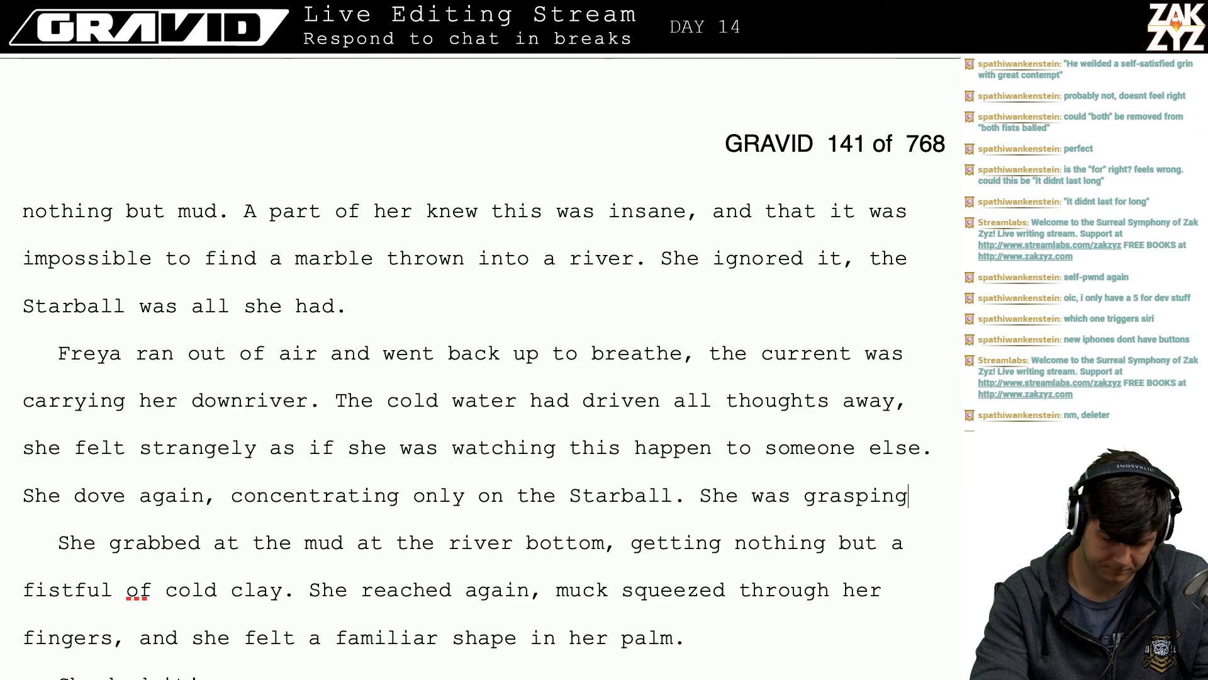
type(" at the mud at t")
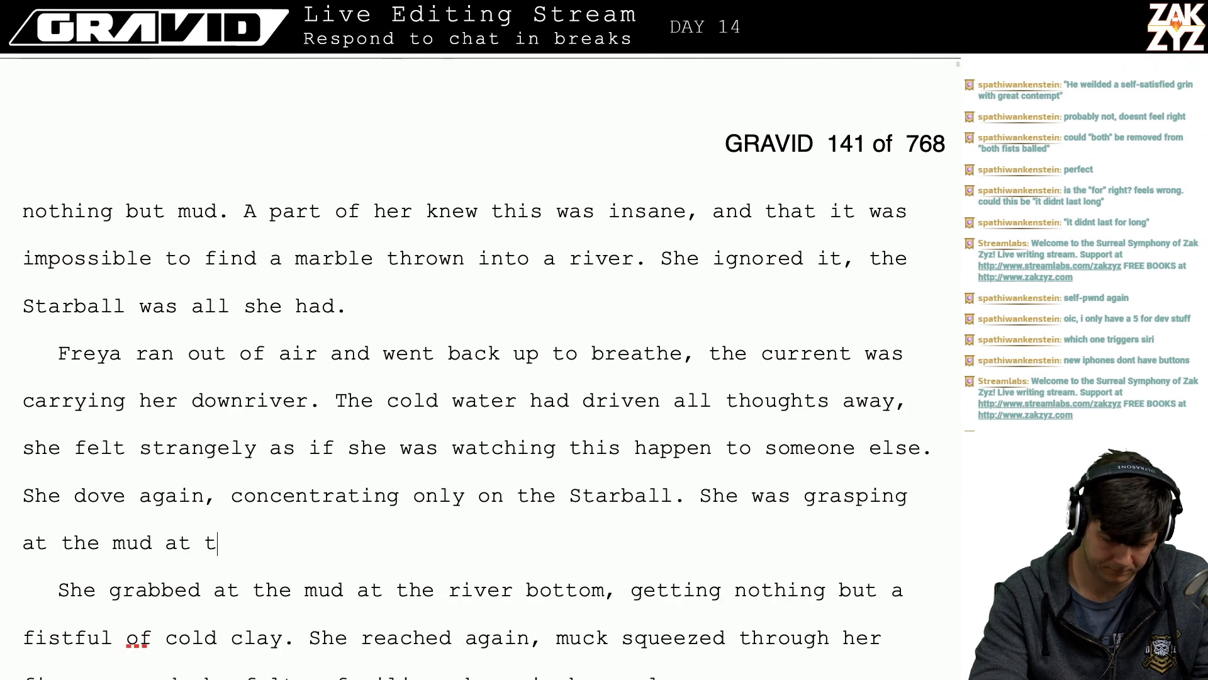
type("he river bo")
key("BackSpace")
key("BackSpace")
type("bott")
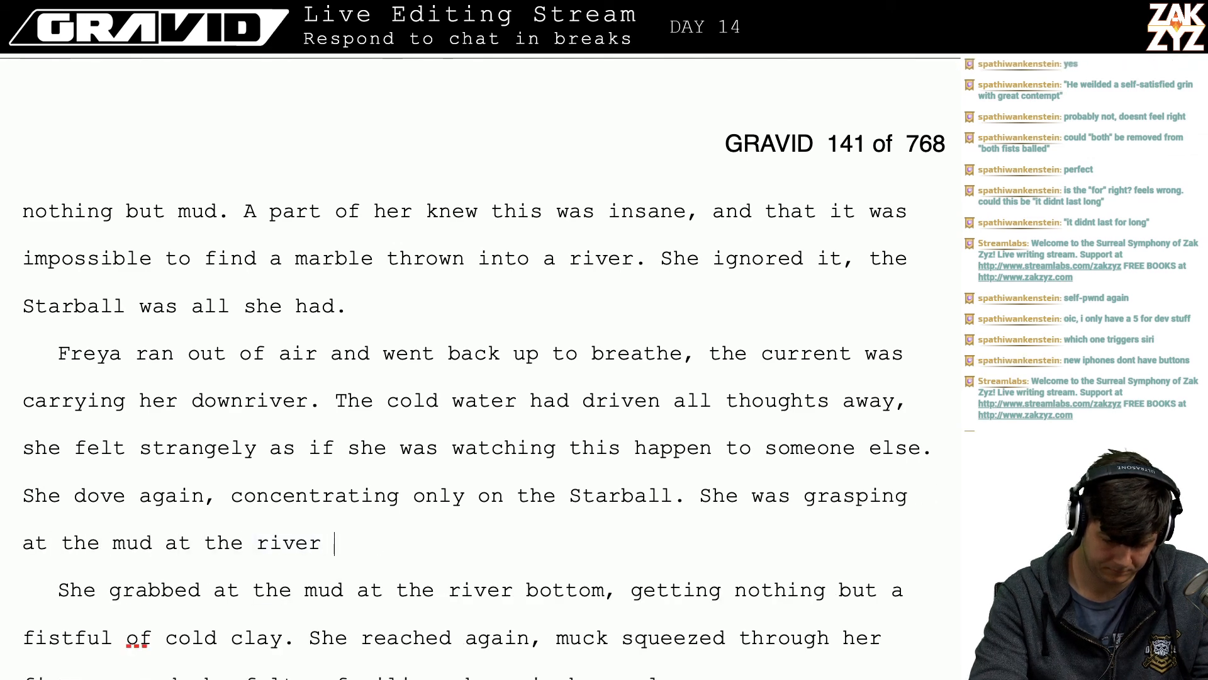
type("om, getting ")
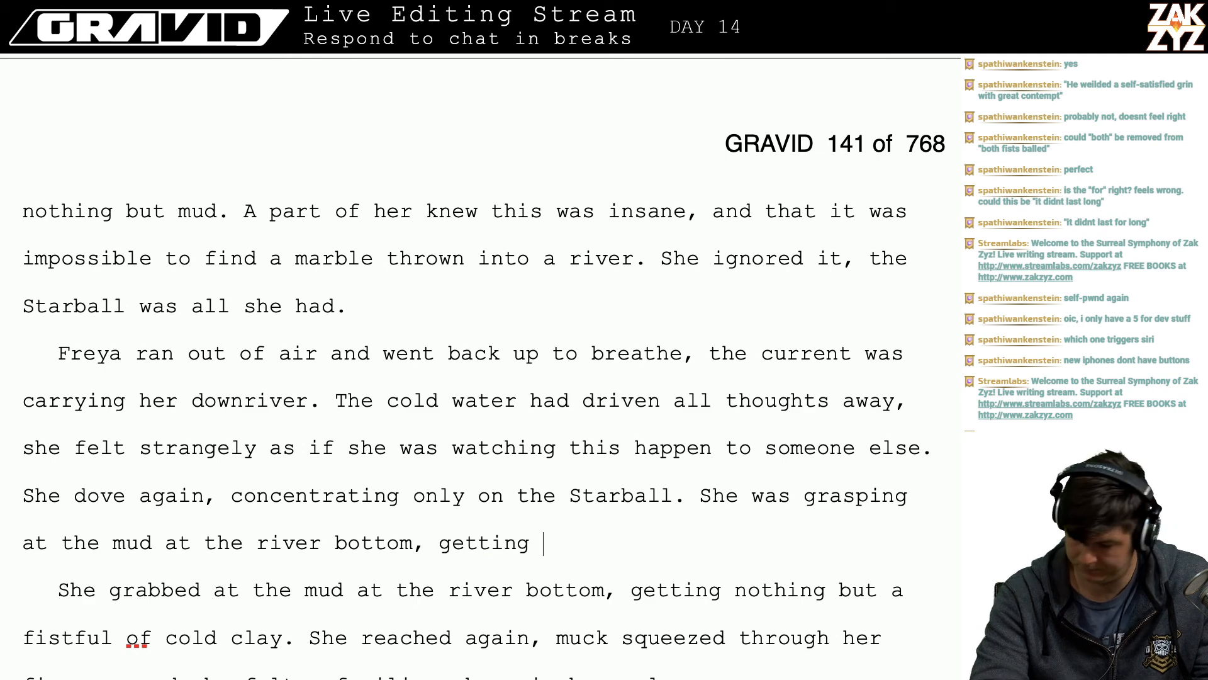
type("nothing but fistf")
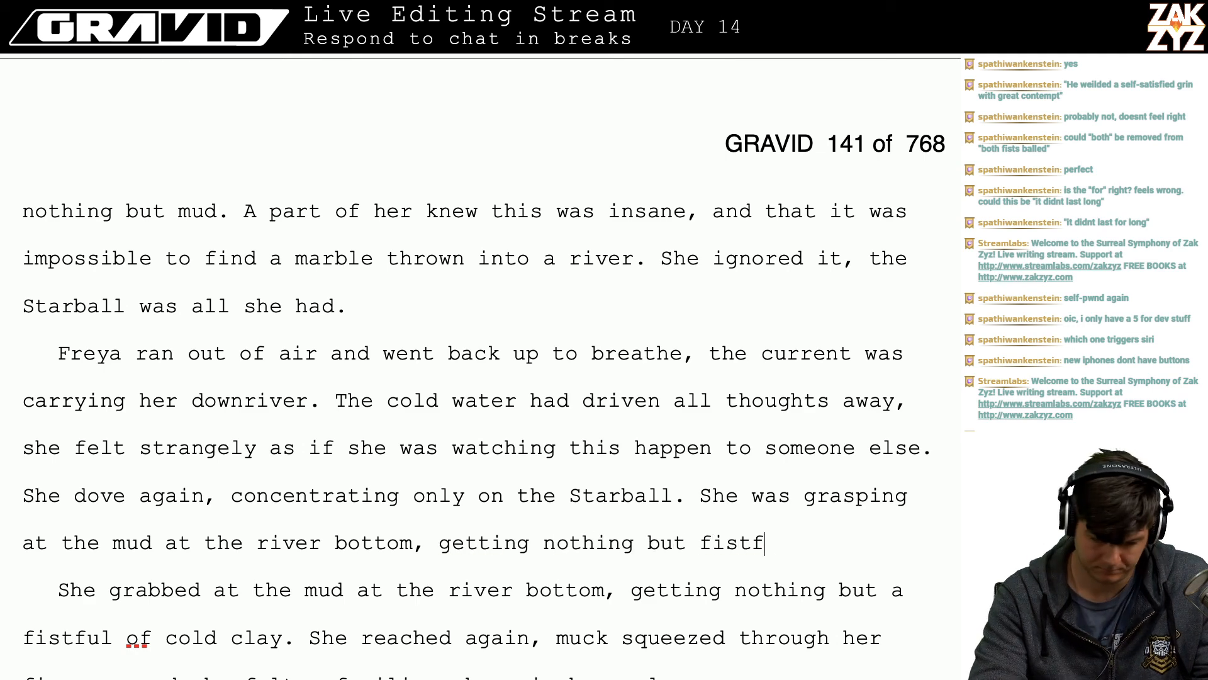
type("uls of cold cla")
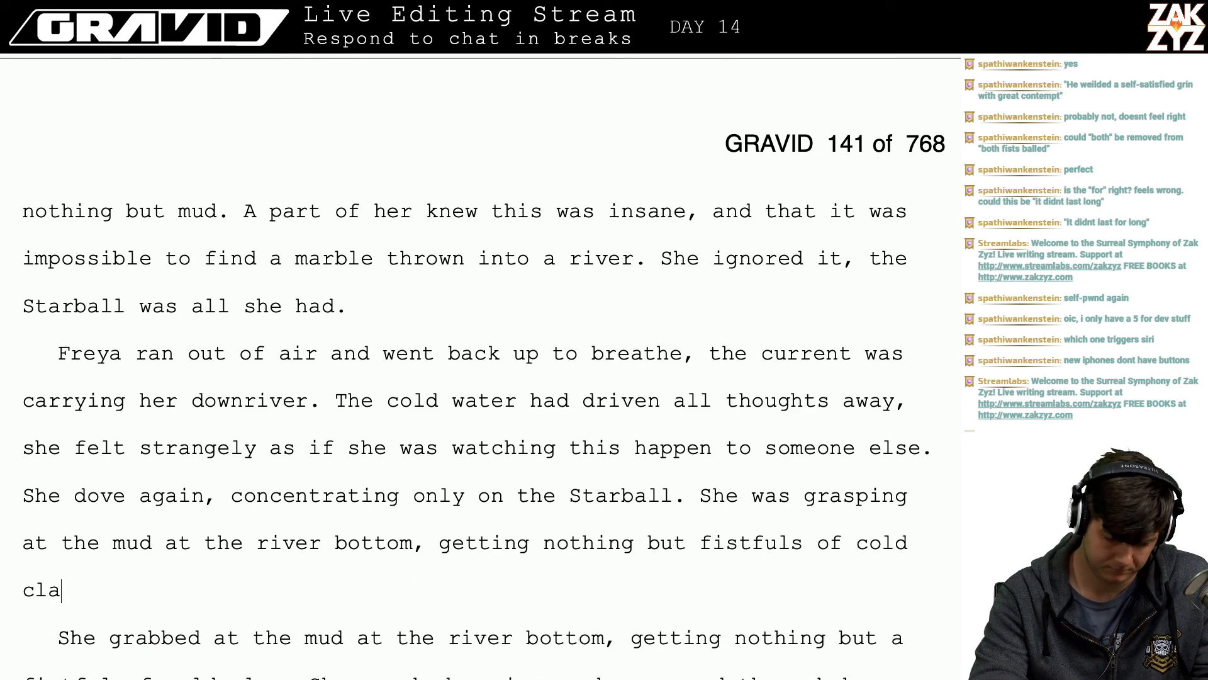
type("y. Finally")
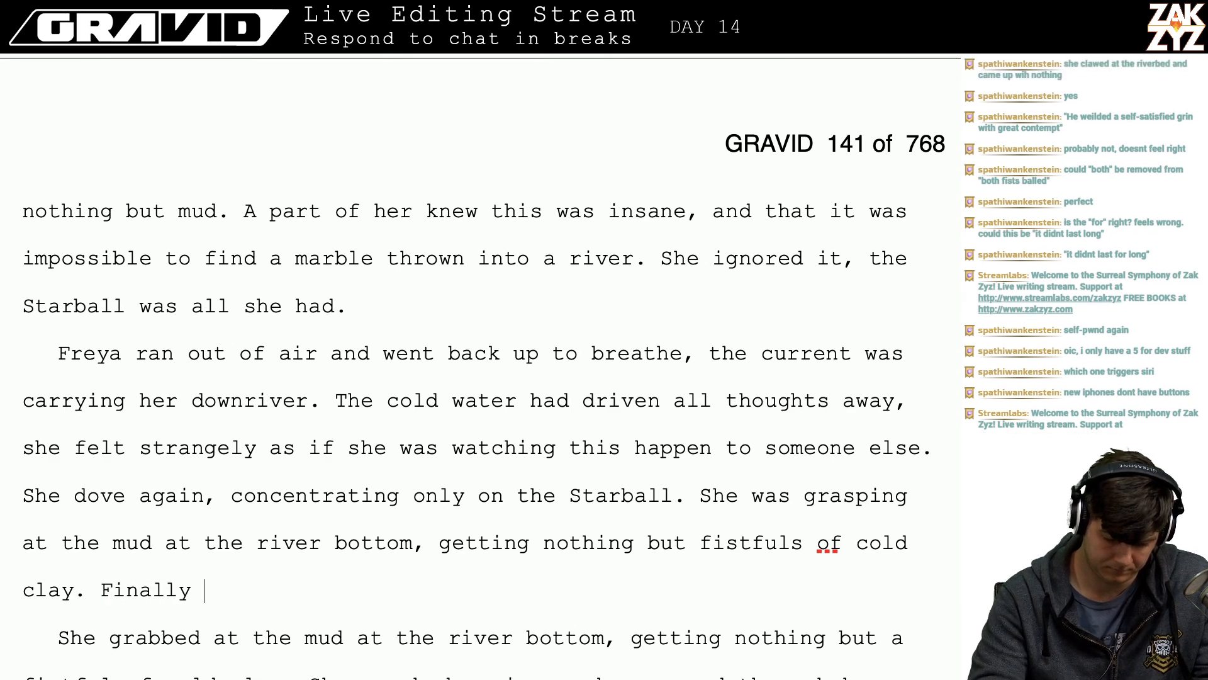
scroll(205, 614, "down", 3)
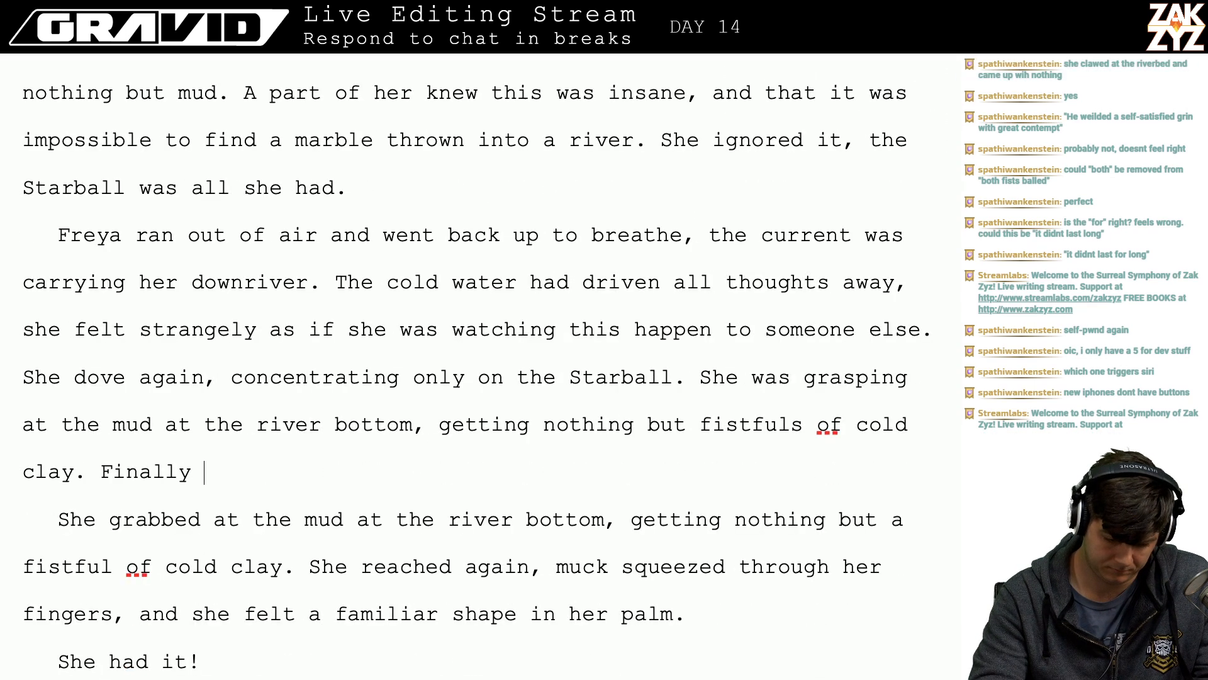
type("she")
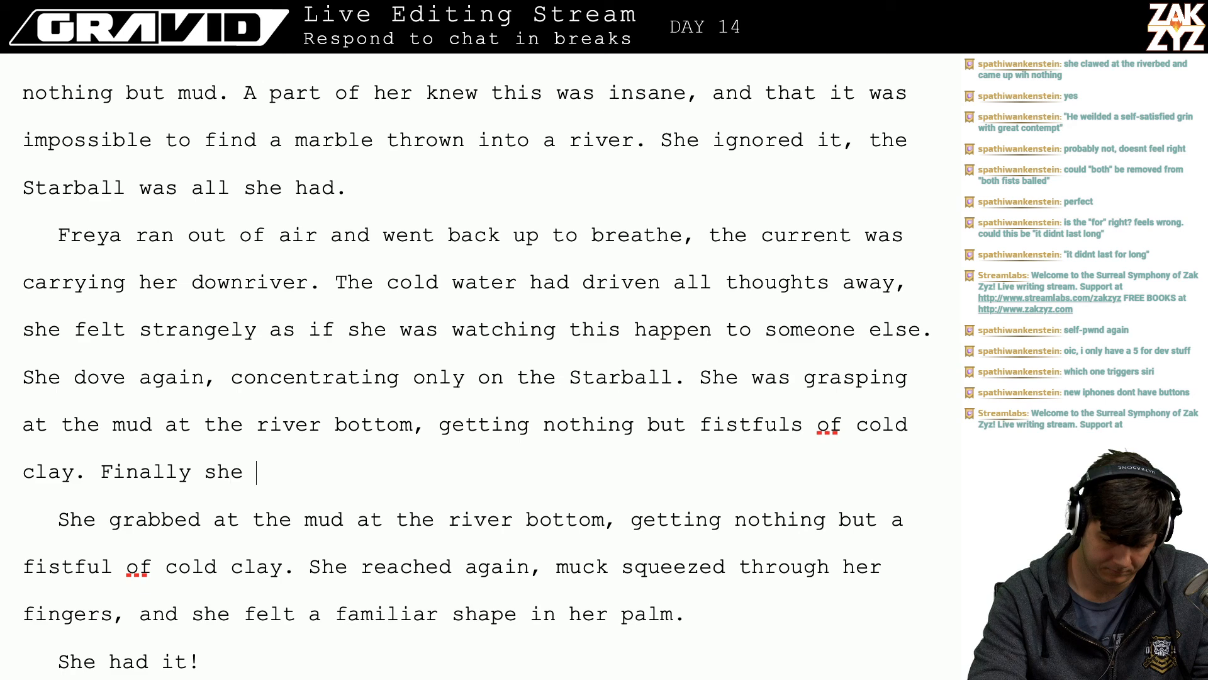
key("BackSpace")
key("BackSpace")
key("BackSpace")
key("BackSpace")
key("BackSpace")
key("BackSpace")
key("BackSpace")
key("BackSpace")
key("BackSpace")
key("BackSpace")
key("BackSpace")
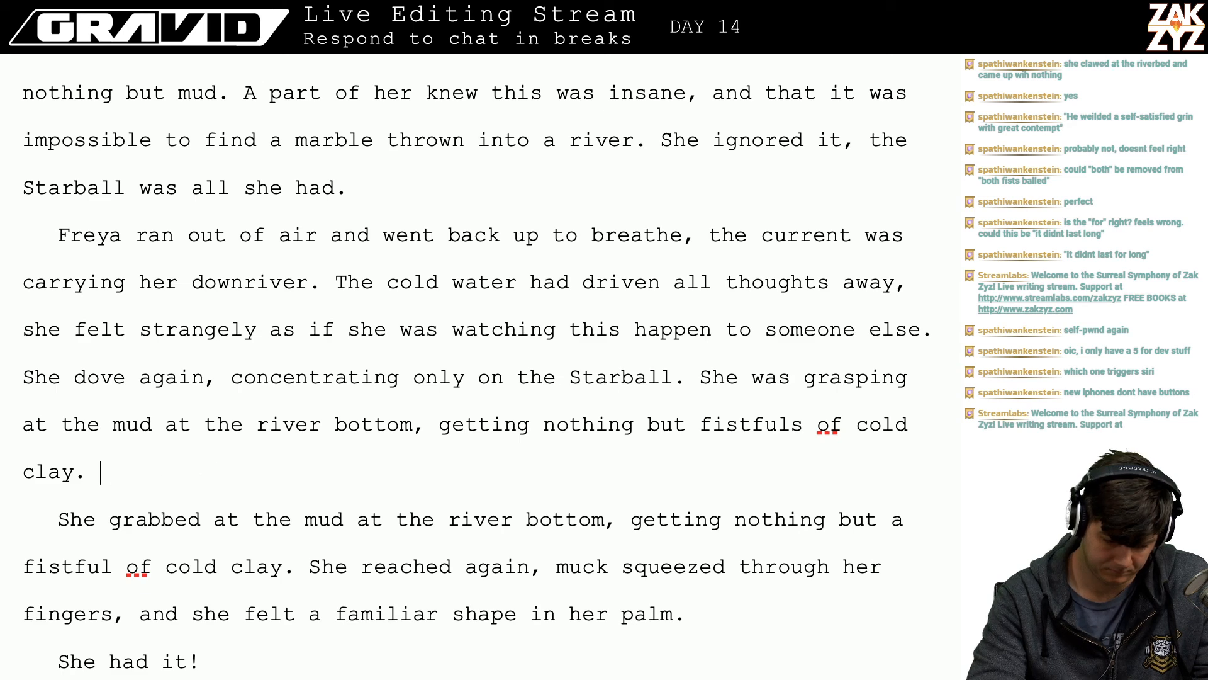
type("She")
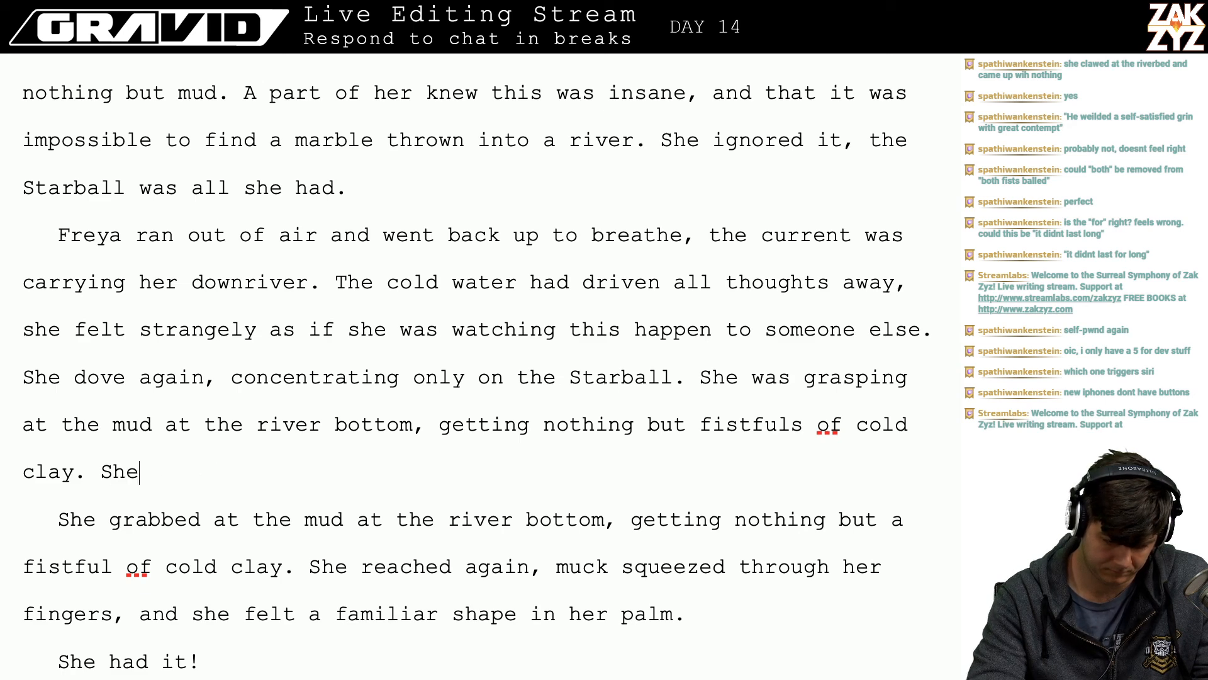
type(" reached once m")
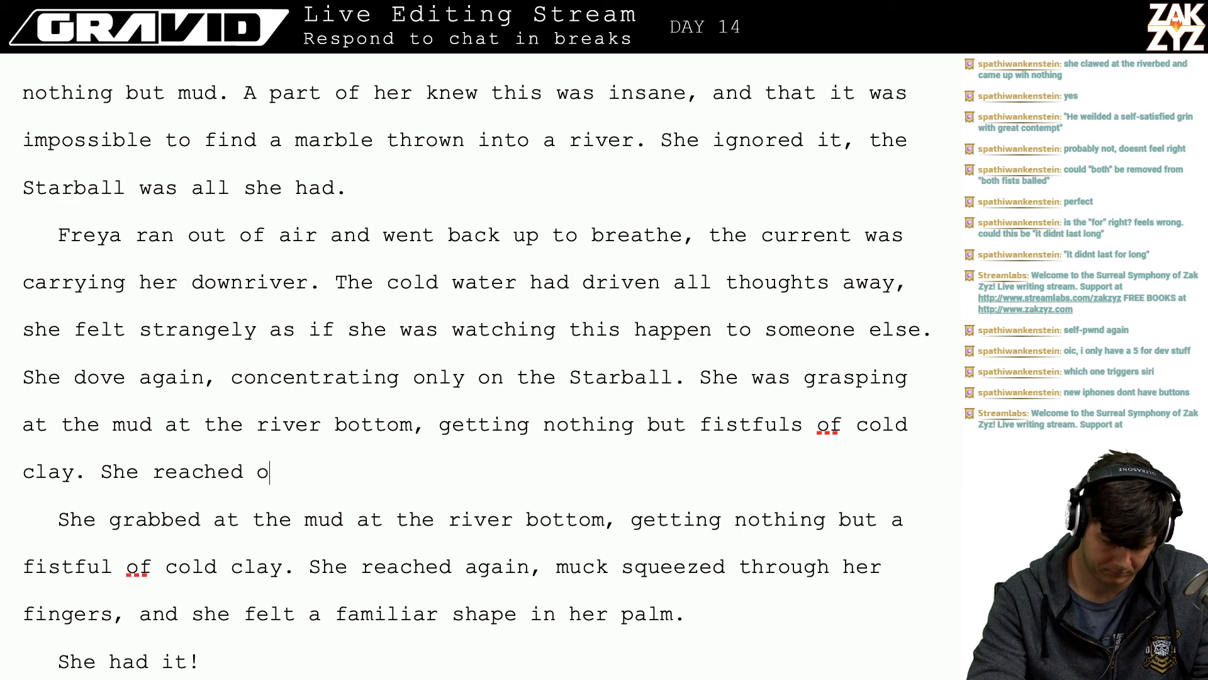
key("BackSpace")
key("BackSpace")
key("BackSpace")
key("BackSpace")
key("BackSpace")
key("BackSpace")
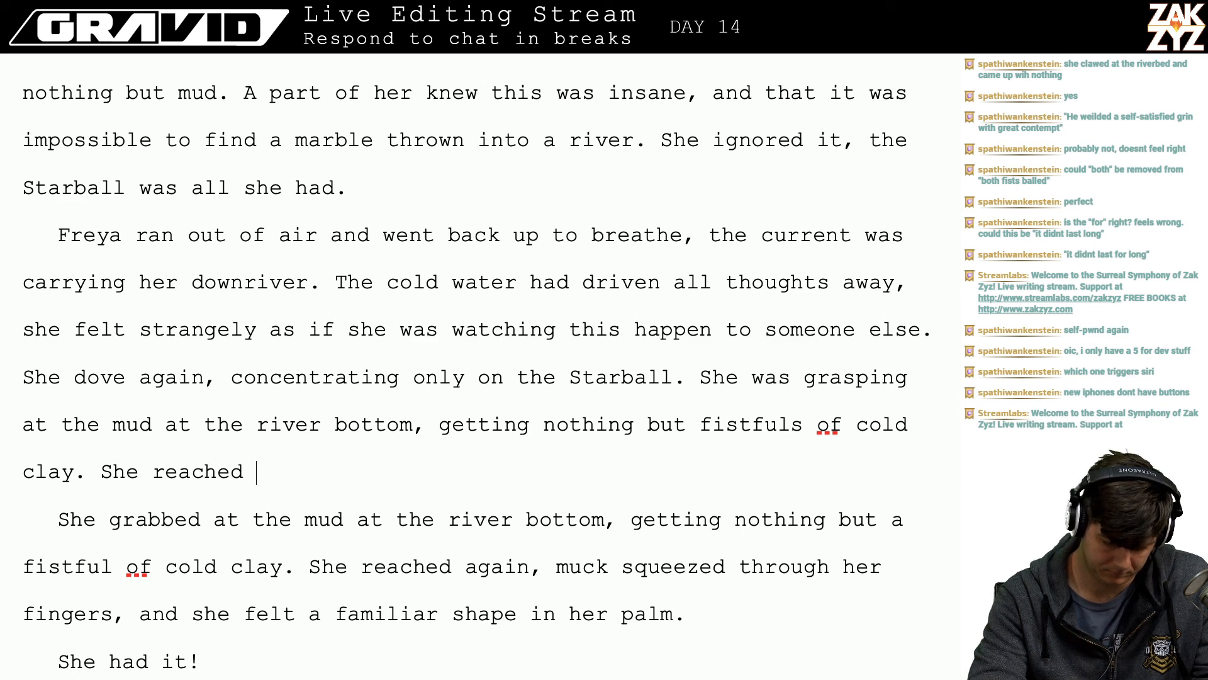
key("BackSpace")
key("BackSpace")
key("BackSpace")
key("BackSpace")
key("BackSpace")
key("BackSpace")
key("BackSpace")
key("BackSpace")
key("BackSpace")
key("BackSpace")
key("BackSpace")
- Continue after "cold clay." with "At last her fingers closed around something hard, she felt a"
type("At")
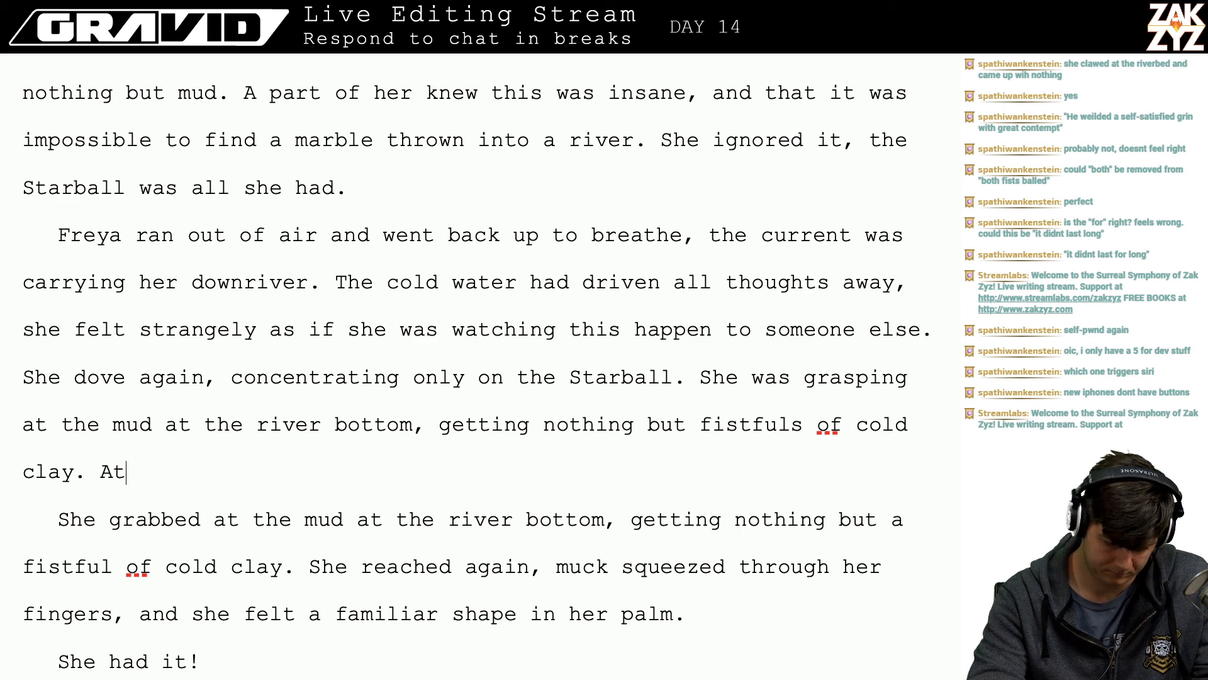
type(" last her finger")
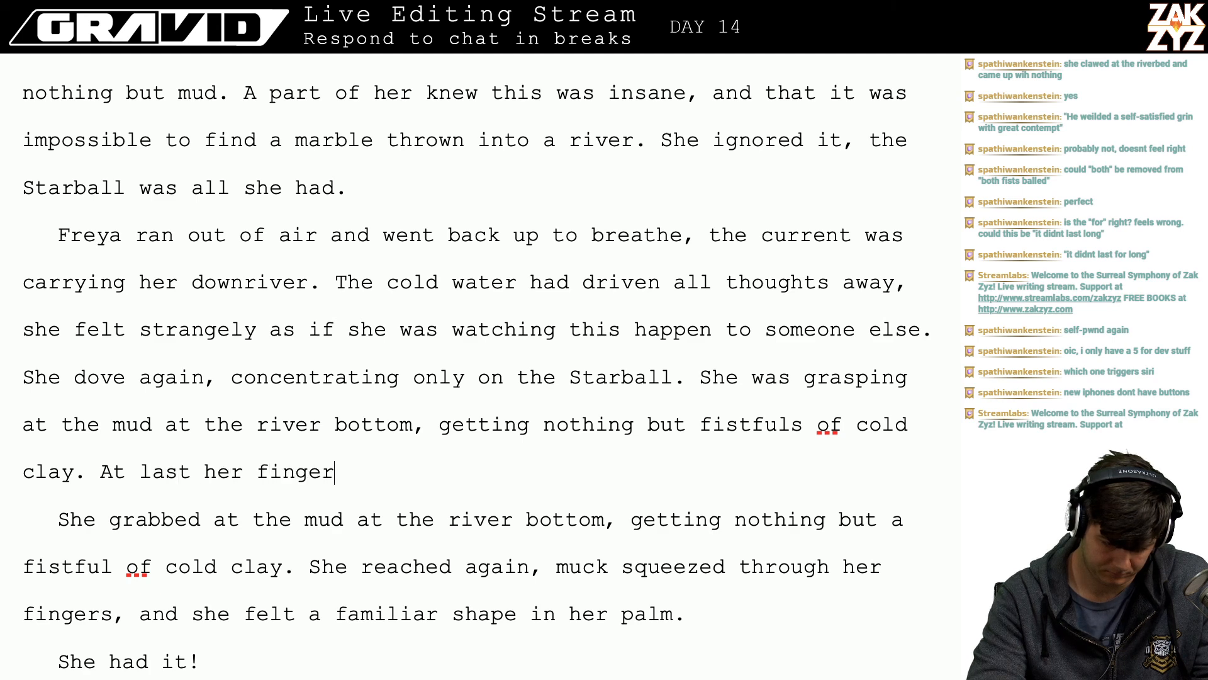
type("s closed around ")
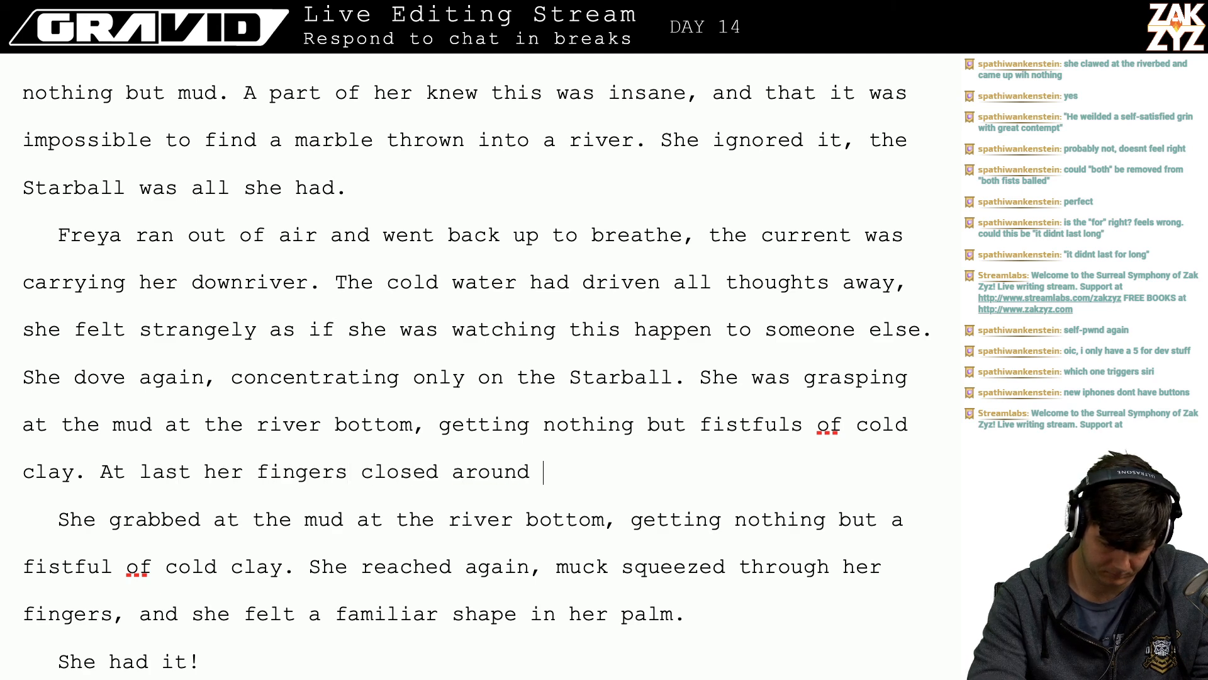
type("something hard, she")
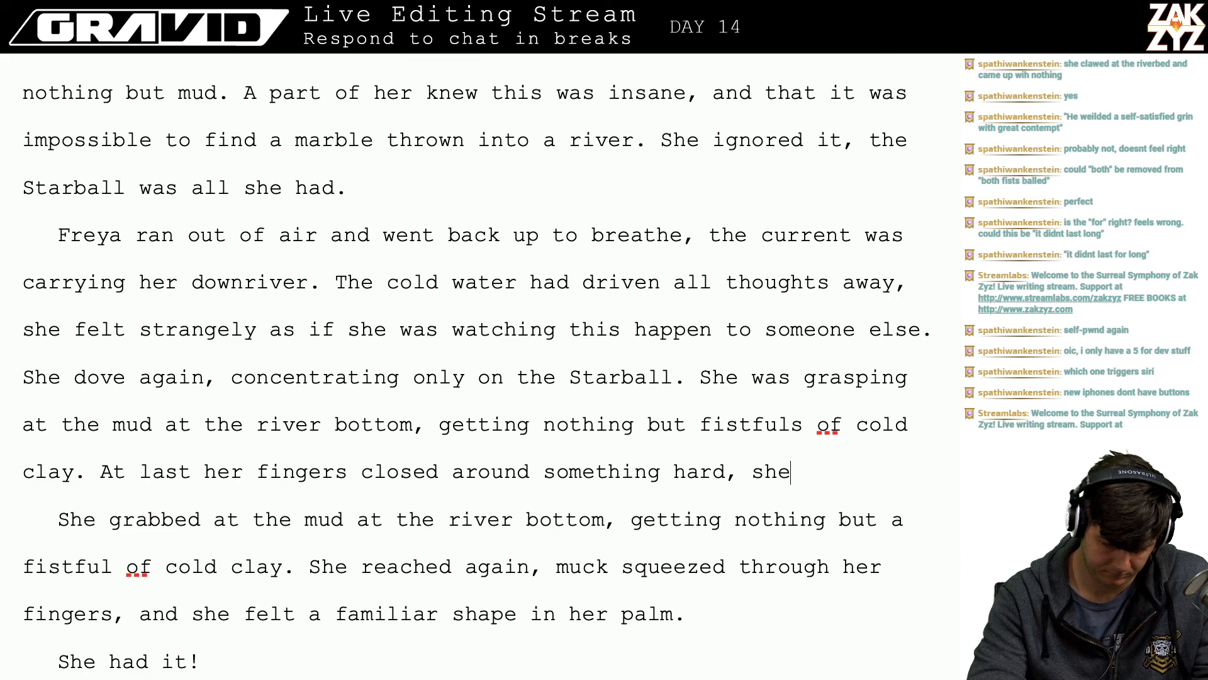
type(" felt a fami")
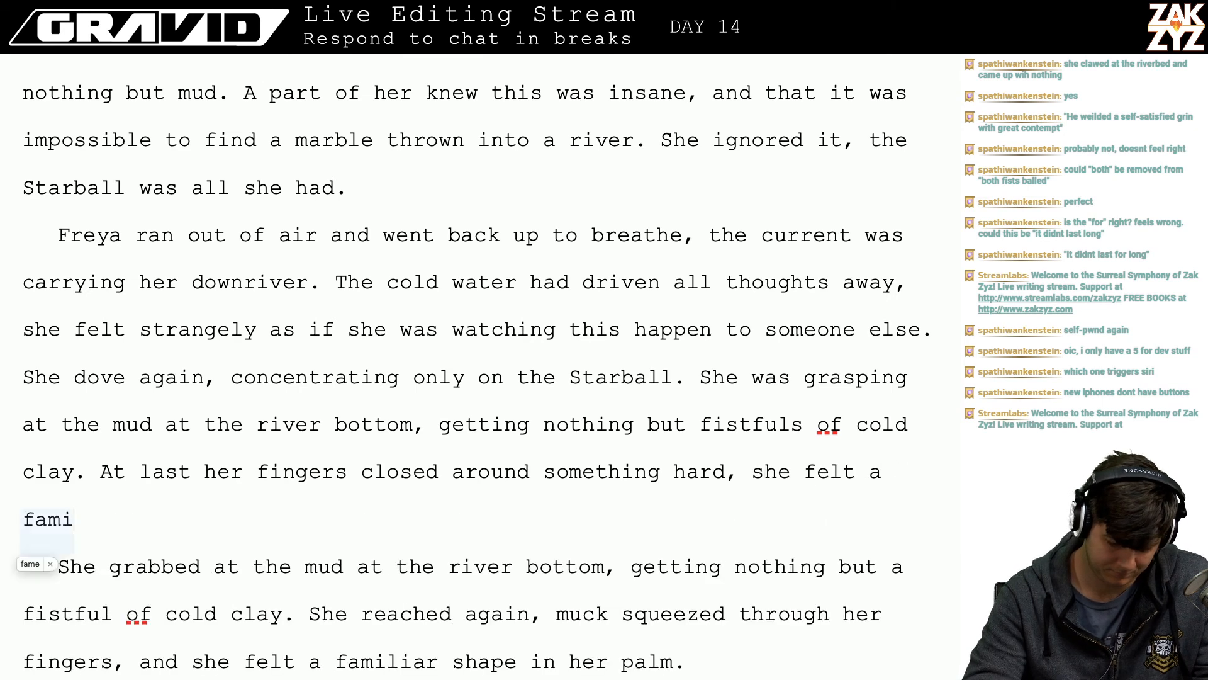
key("Down")
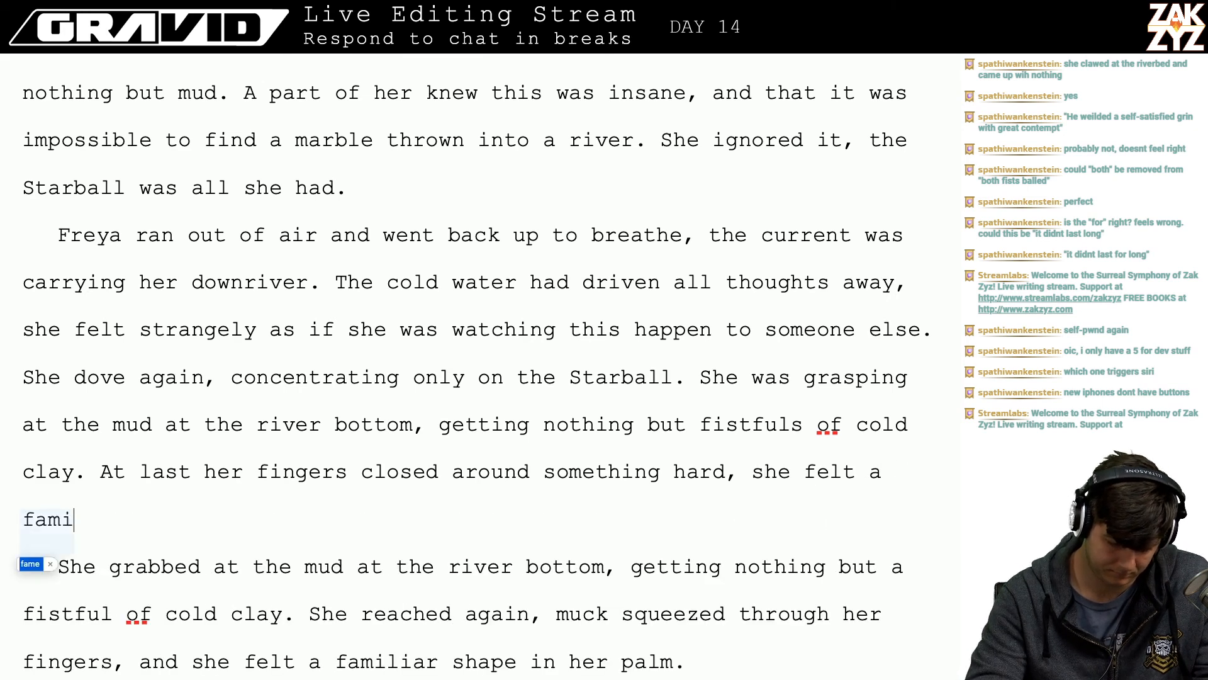
- Delete the stray word and old draft from "She grabbed at the mud" through "she felt a", joining the new sentence to "familiar shape in her palm."
left_click(903, 487)
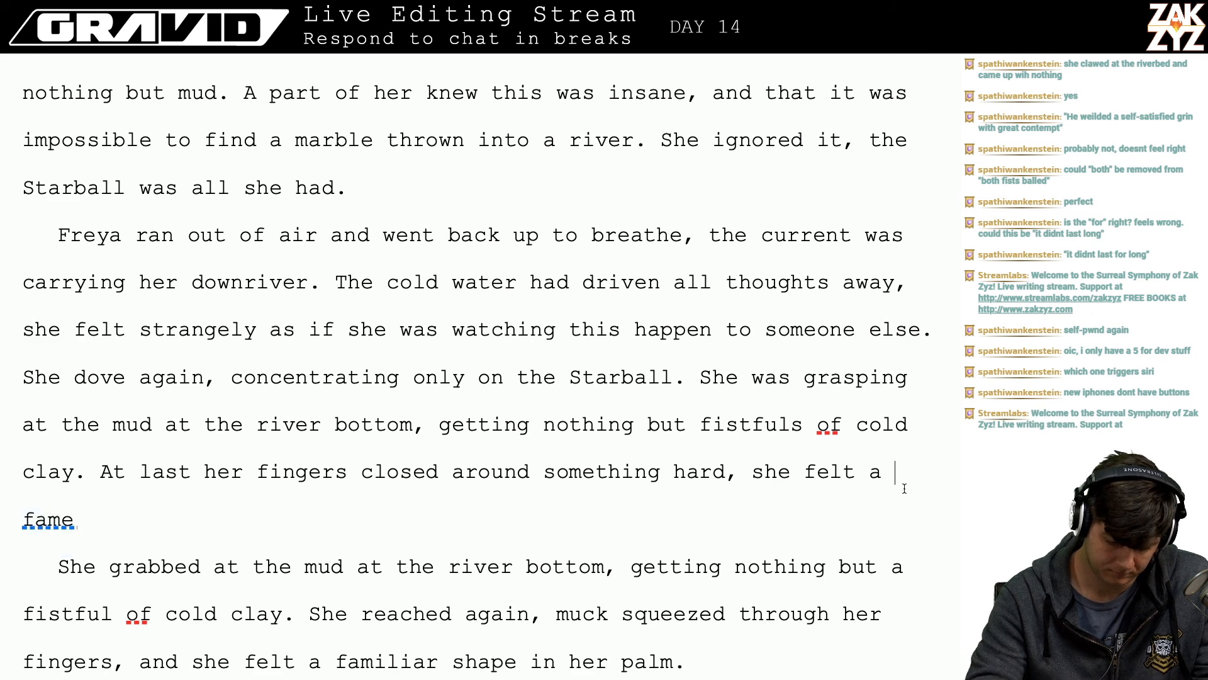
left_click_drag(904, 489, 323, 620)
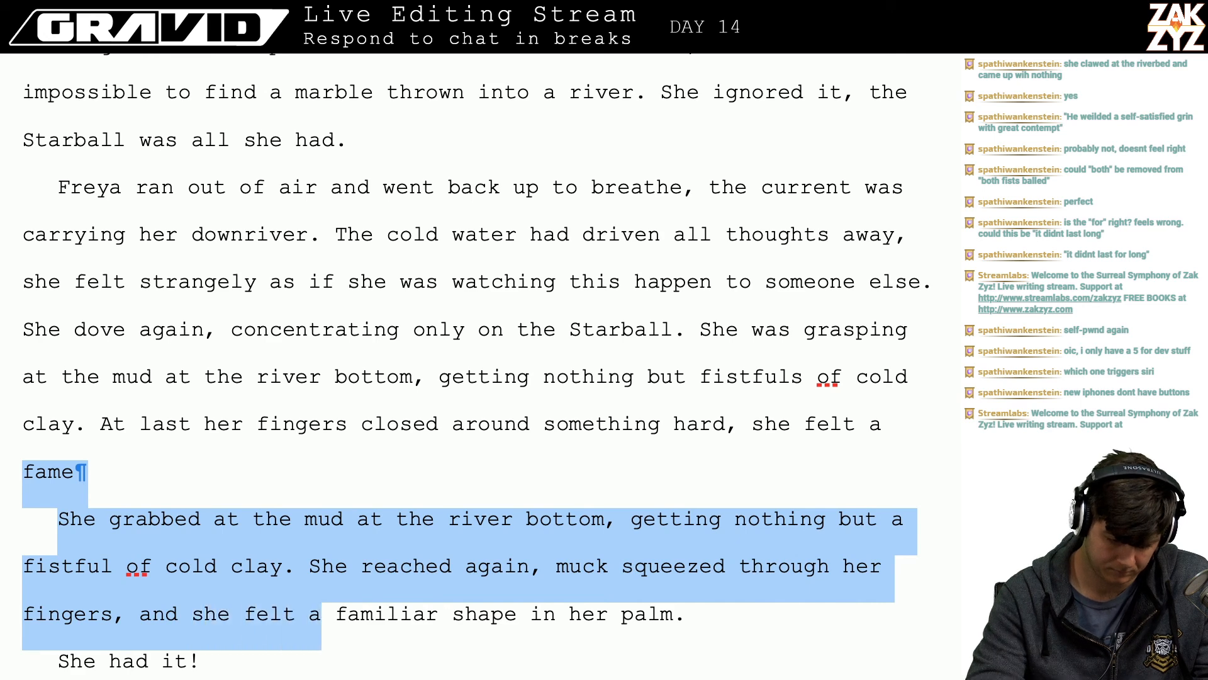
key("BackSpace")
key("Right")
key("Right")
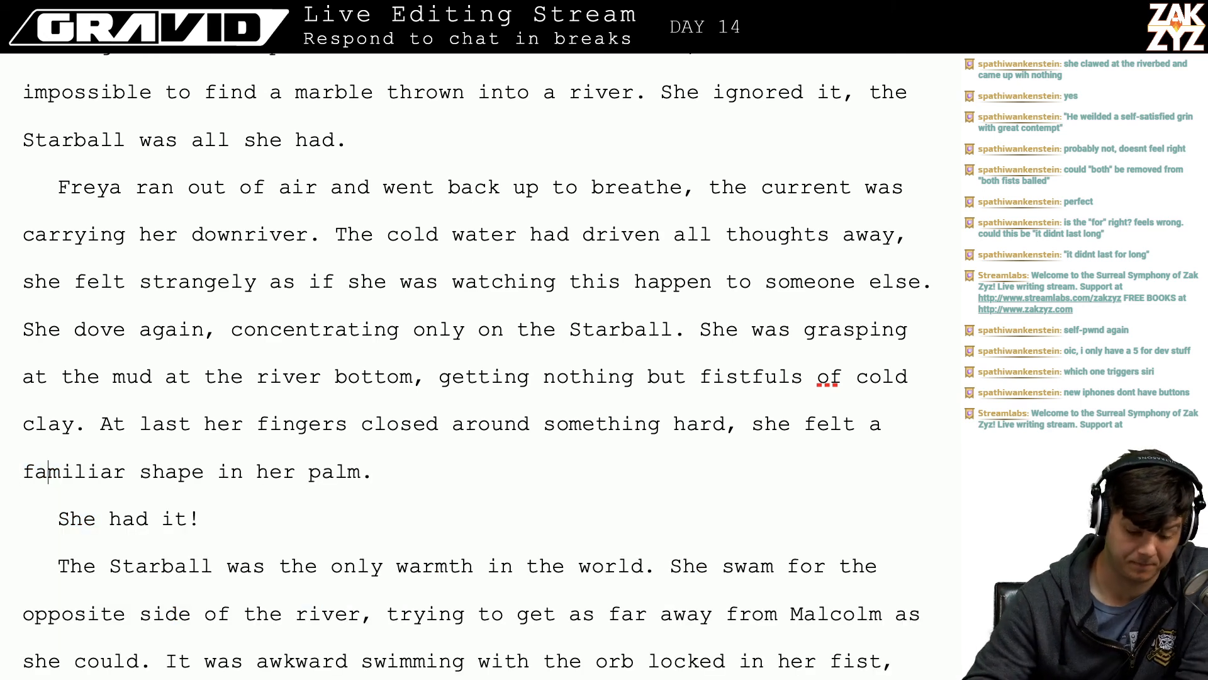
- Remove "at" after "grasping" so the sentence begins "She was grasping the mud at the river bottom"
scroll(478, 370, "up", 1)
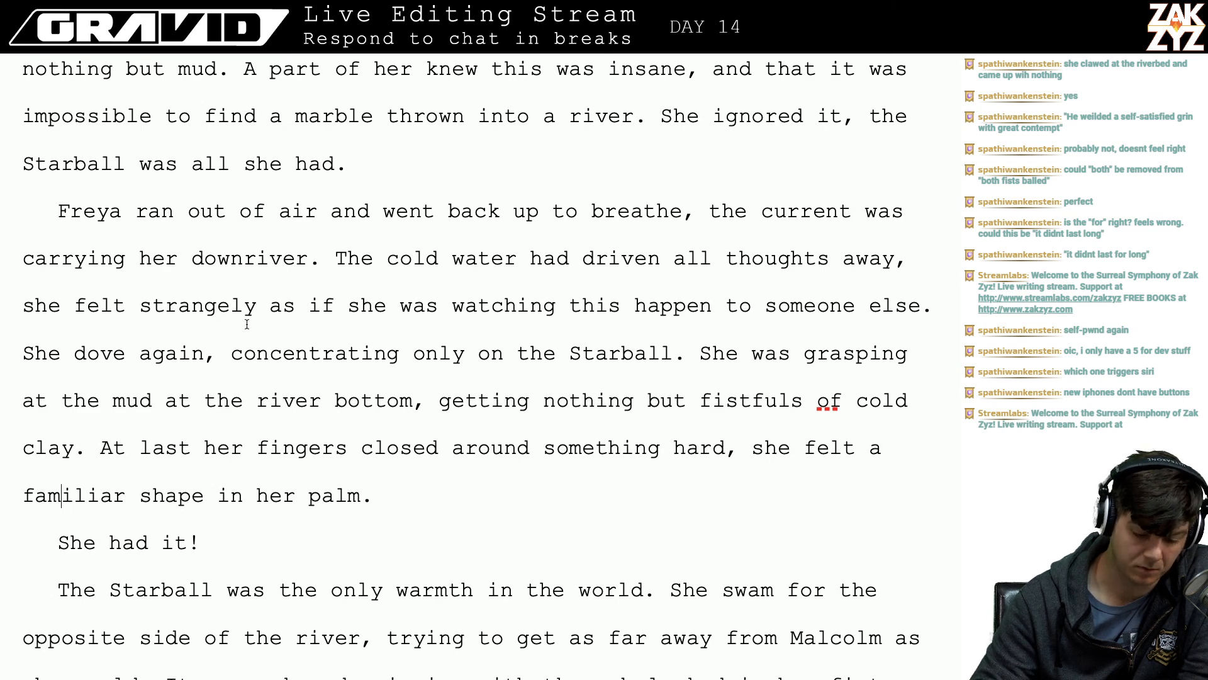
scroll(308, 359, "down", 1)
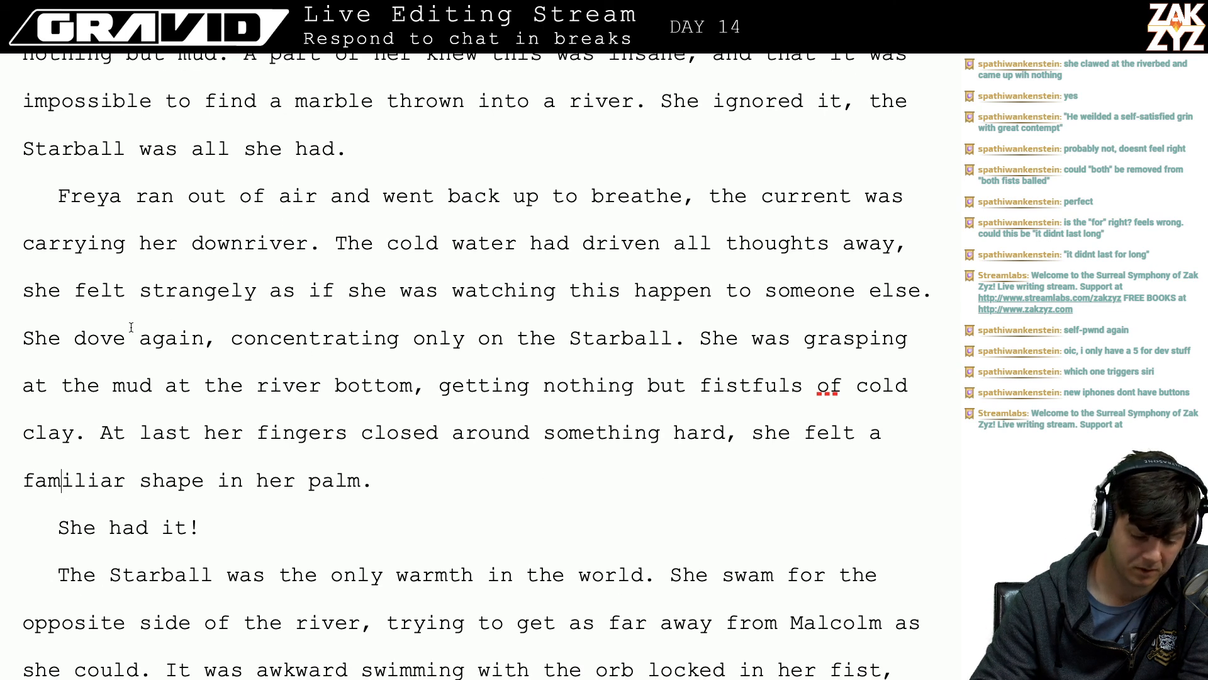
scroll(199, 339, "down", 2)
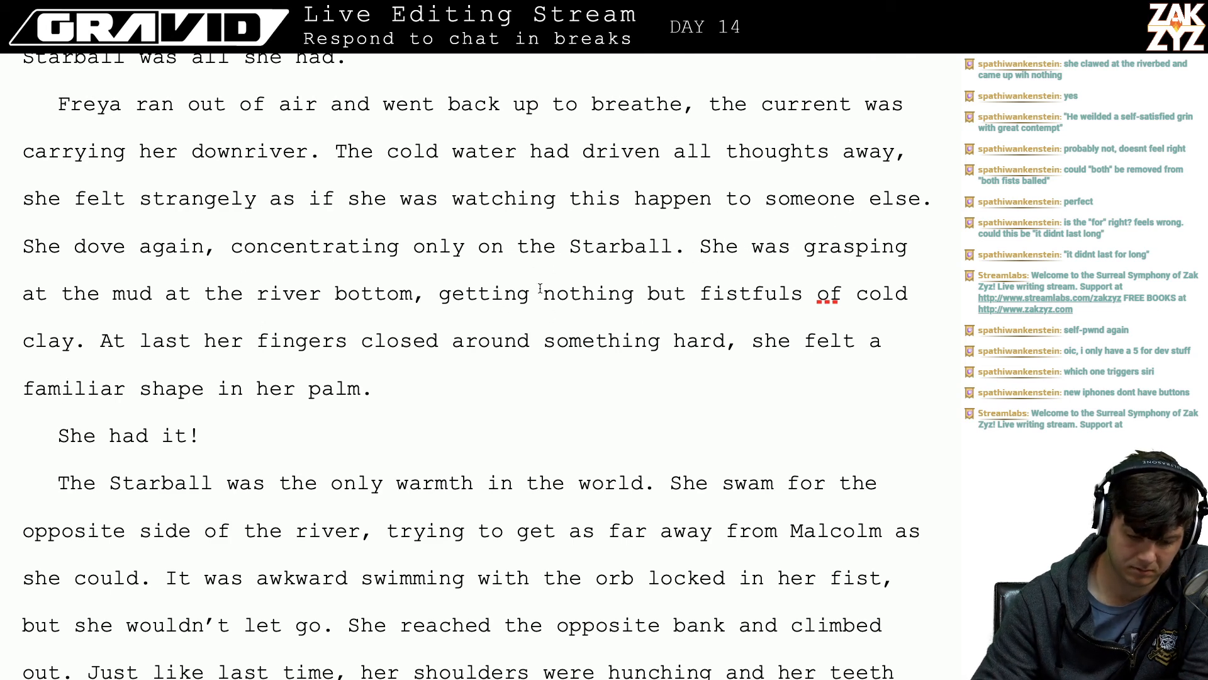
left_click(49, 293)
key("BackSpace")
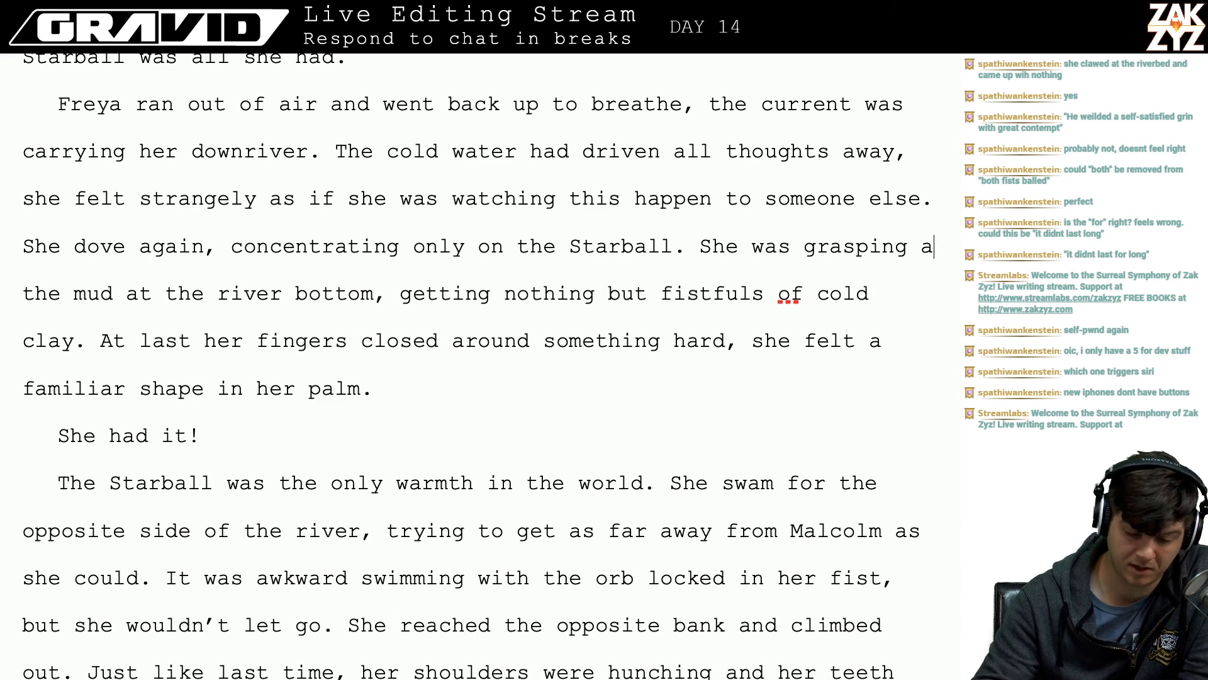
key("BackSpace")
- Review the revised sentences from "She was grasping the mud" through "She had it!"
key("End")
key("Right")
key("Right")
key("Right")
key("Right")
key("Right")
key("Right")
key("Right")
key("Right")
key("Right")
key("Right")
key("Right")
key("Right")
key("Right")
key("Right")
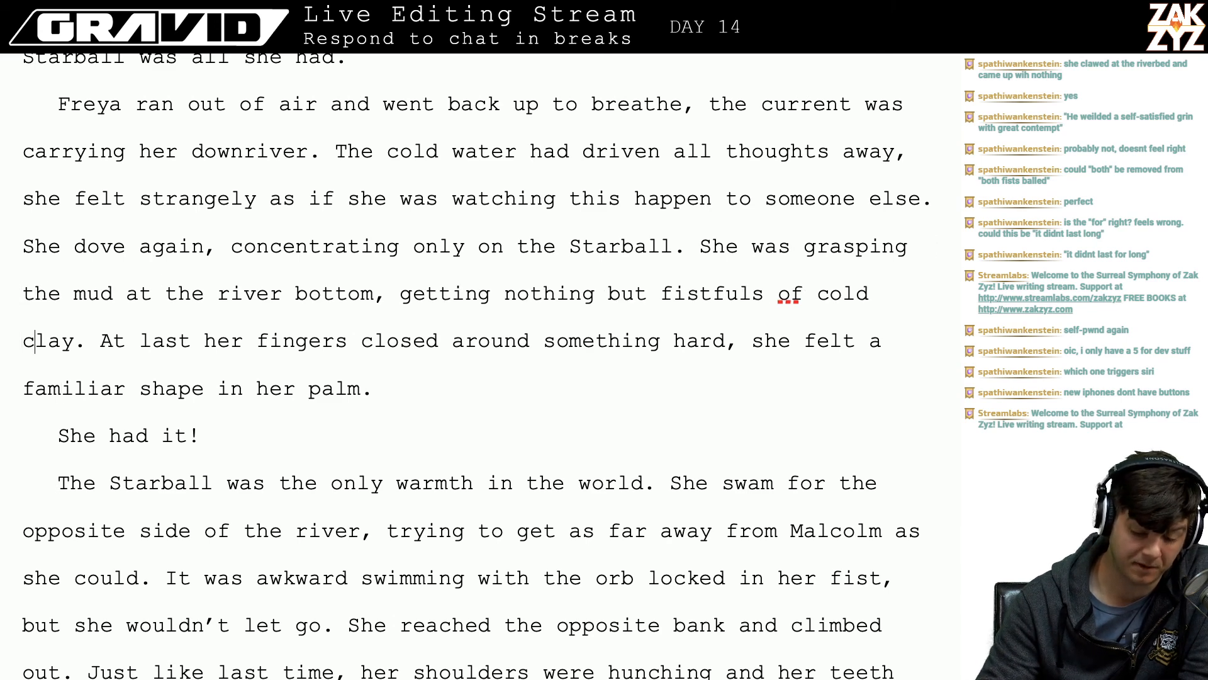
key("Down")
key("Down")
key("Down")
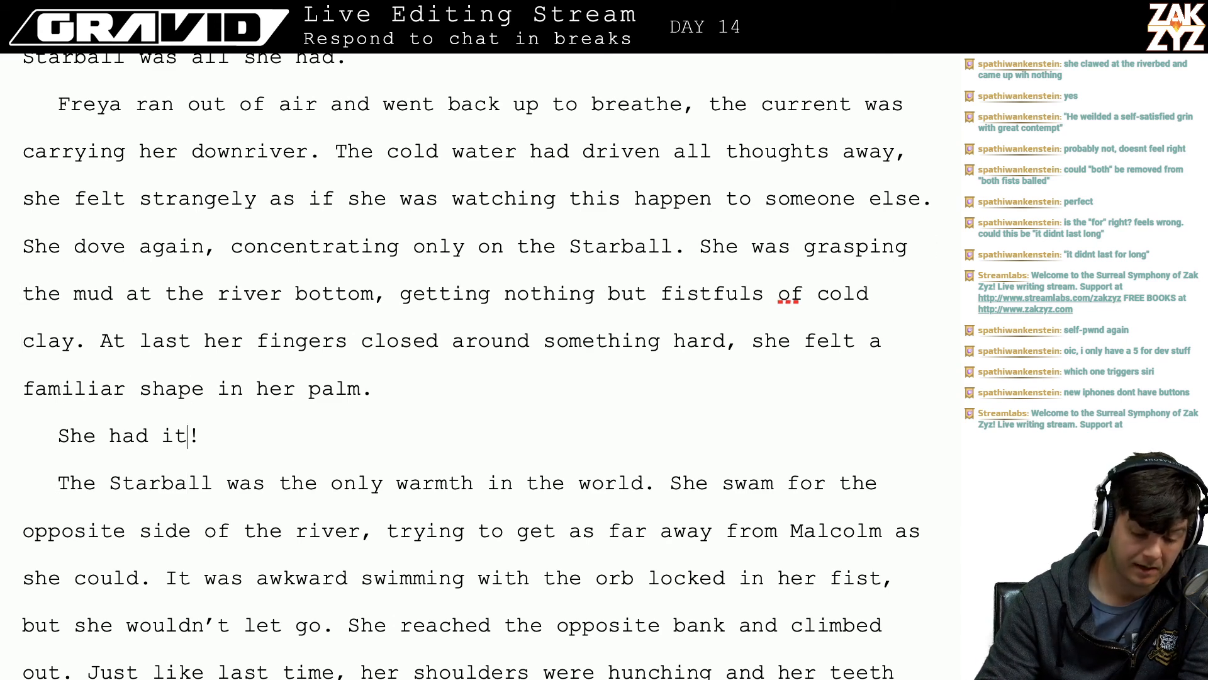
key("Up")
key("Up")
key("Right")
key("Right")
key("Right")
key("Right")
key("Right")
key("Right")
key("Right")
key("Right")
key("Right")
key("Right")
key("Right")
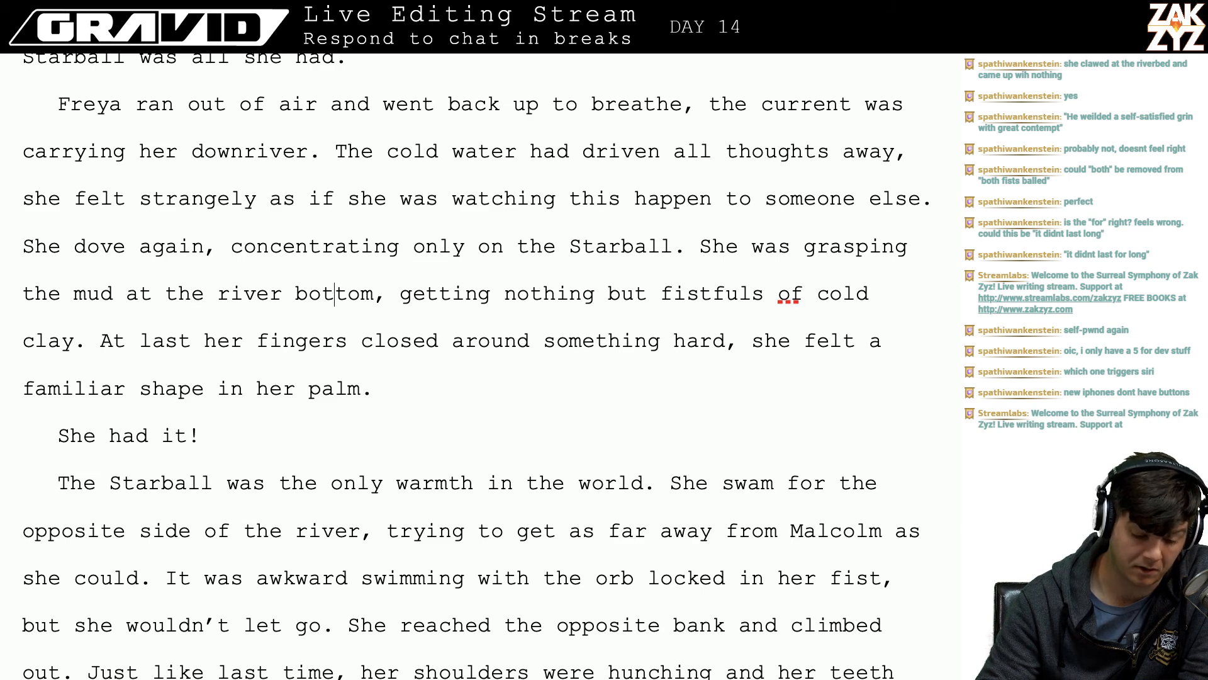
- Review the passage from "The Starball was the only warmth in the world" through Freya washing the mud off the Starball
key("Right")
key("Right")
key("Right")
key("Right")
key("Right")
key("Right")
key("Right")
key("Down")
key("Down")
key("Down")
key("Down")
key("Down")
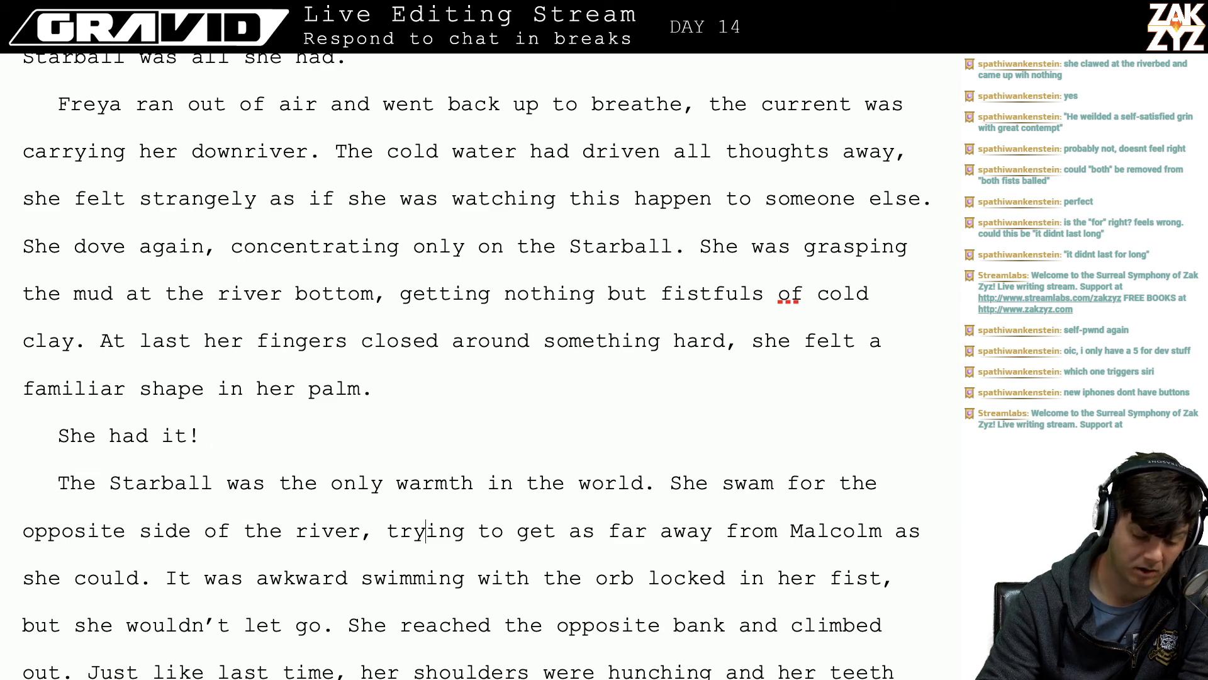
key("Down")
key("Down")
key("Down")
key("Down")
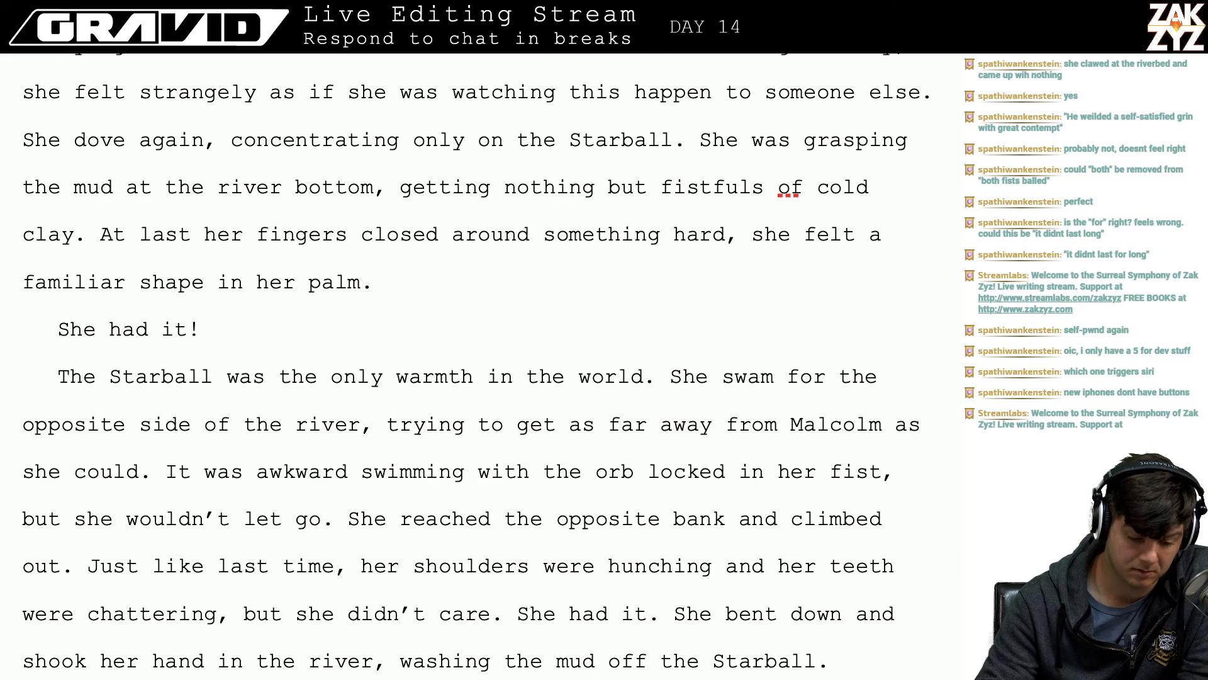
key("Down")
key("Down")
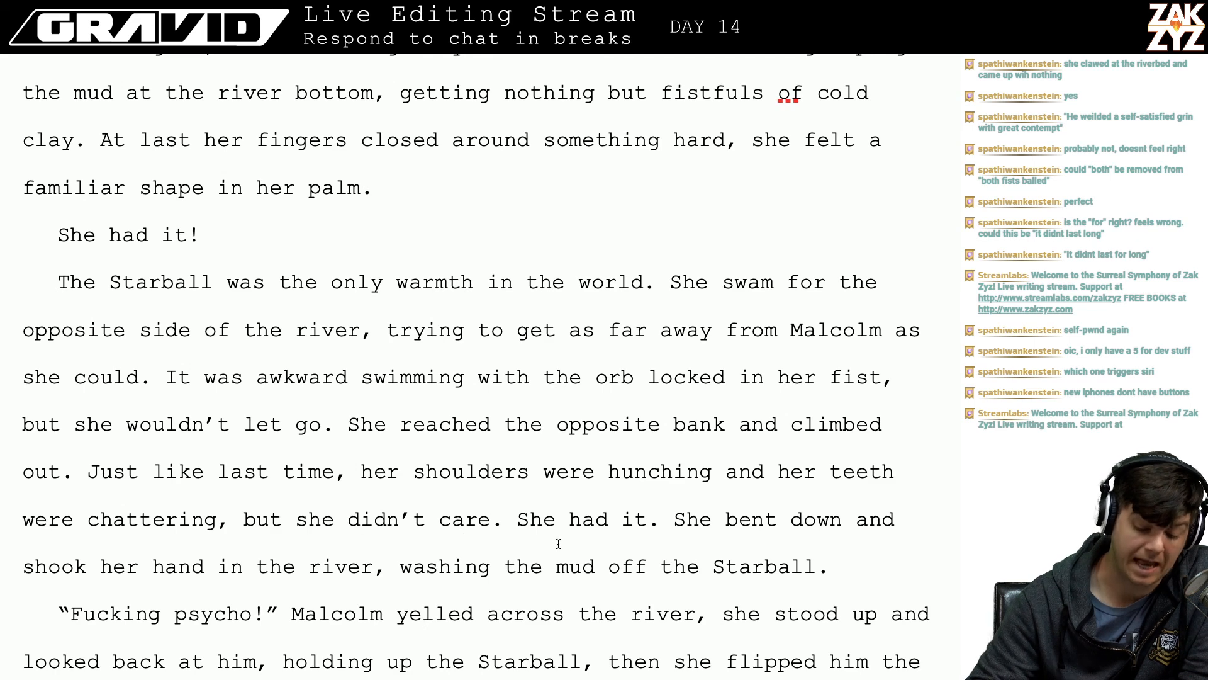
- Replace "She" with "Freya" in the sentence beginning "She bent down and shook her hand in the river"
scroll(672, 562, "down", 3)
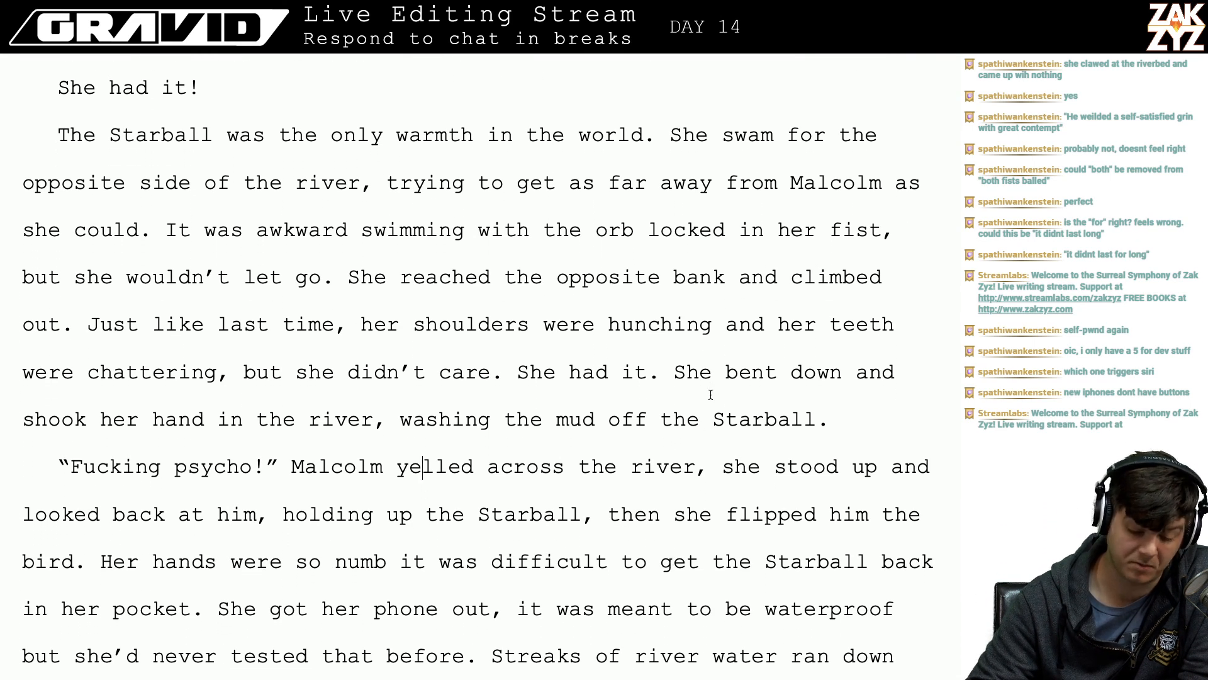
key("BackSpace")
key("BackSpace")
key("BackSpace")
type("Freya")
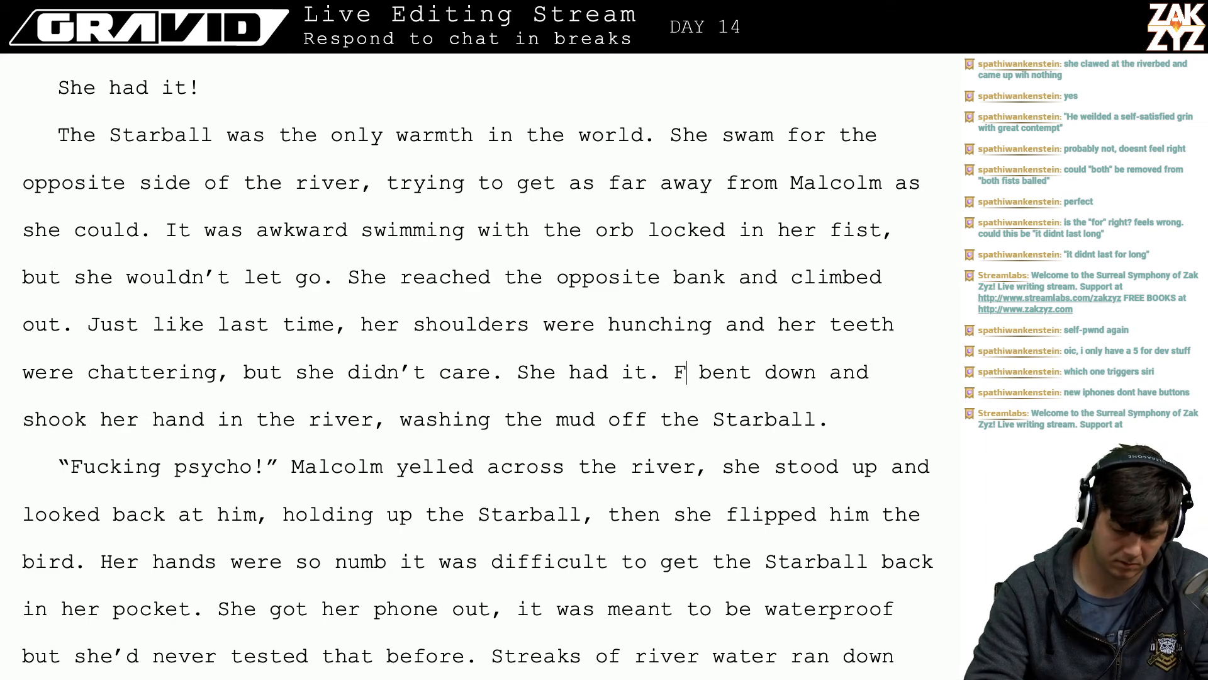
- End Malcolm's dialogue sentence with a period after "across the river" and start a new sentence with "Freya stood up,"
key("Down")
key("Down")
key("Down")
key("Down")
key("Down")
key("Down")
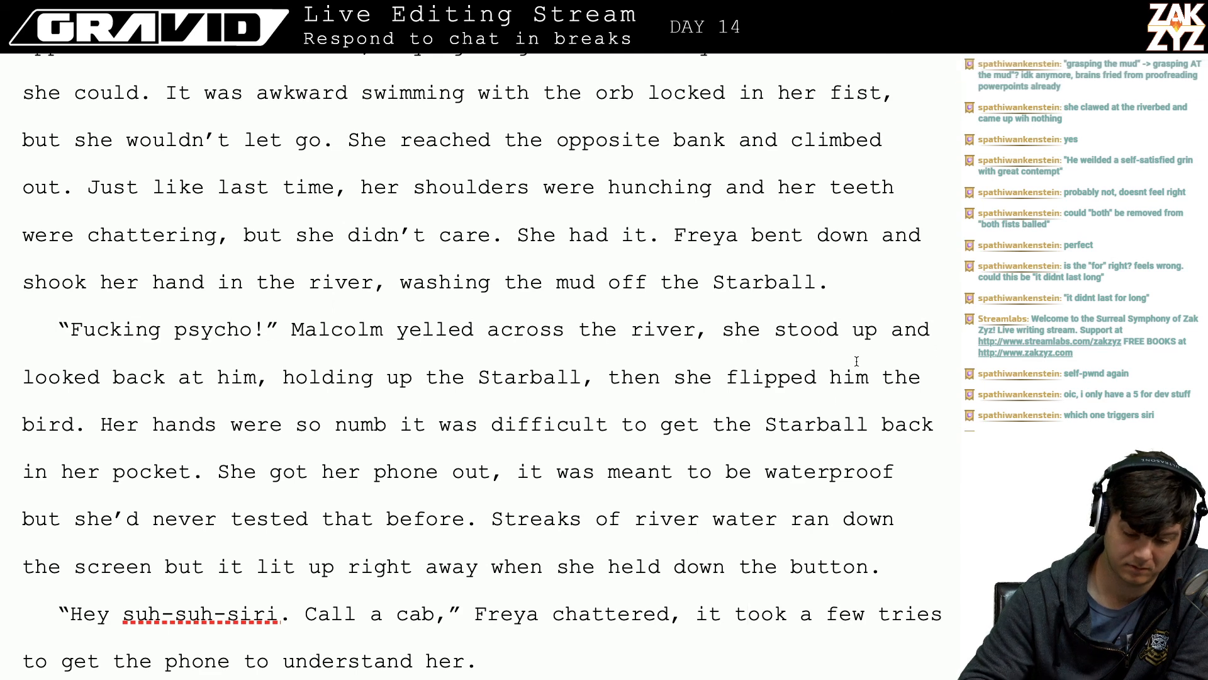
left_click(708, 349)
key("BackSpace")
type(". Fre")
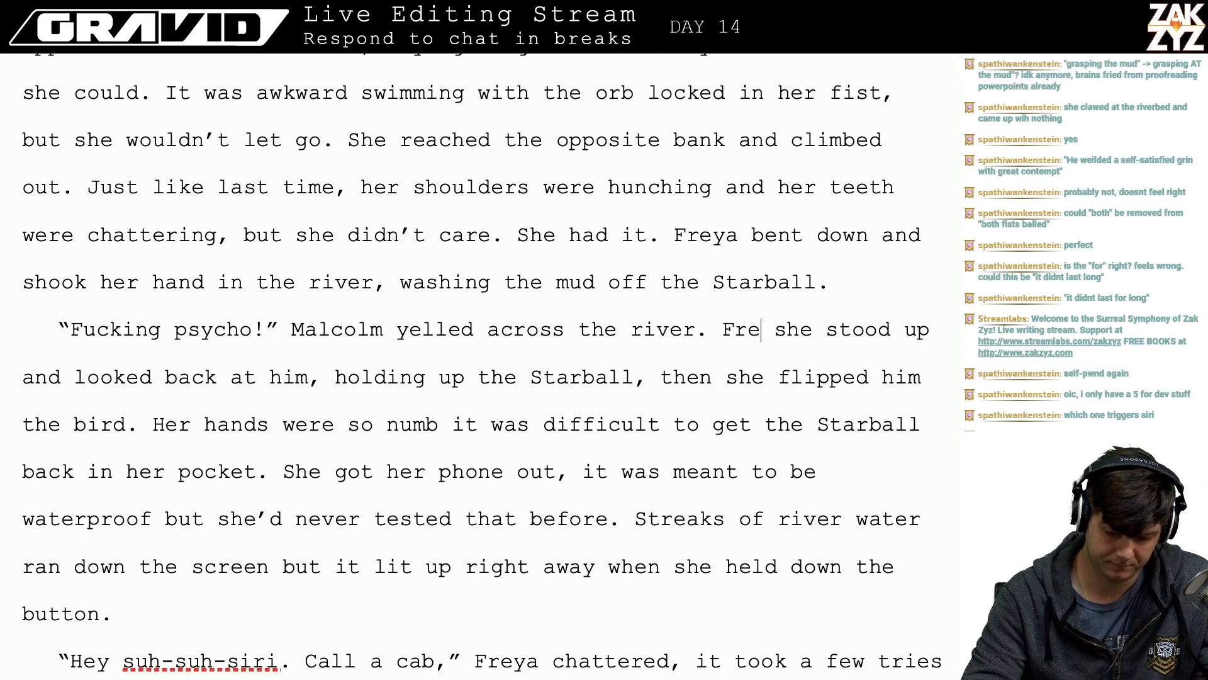
type("ya stii")
key("BackSpace")
key("BackSpace")
type("od")
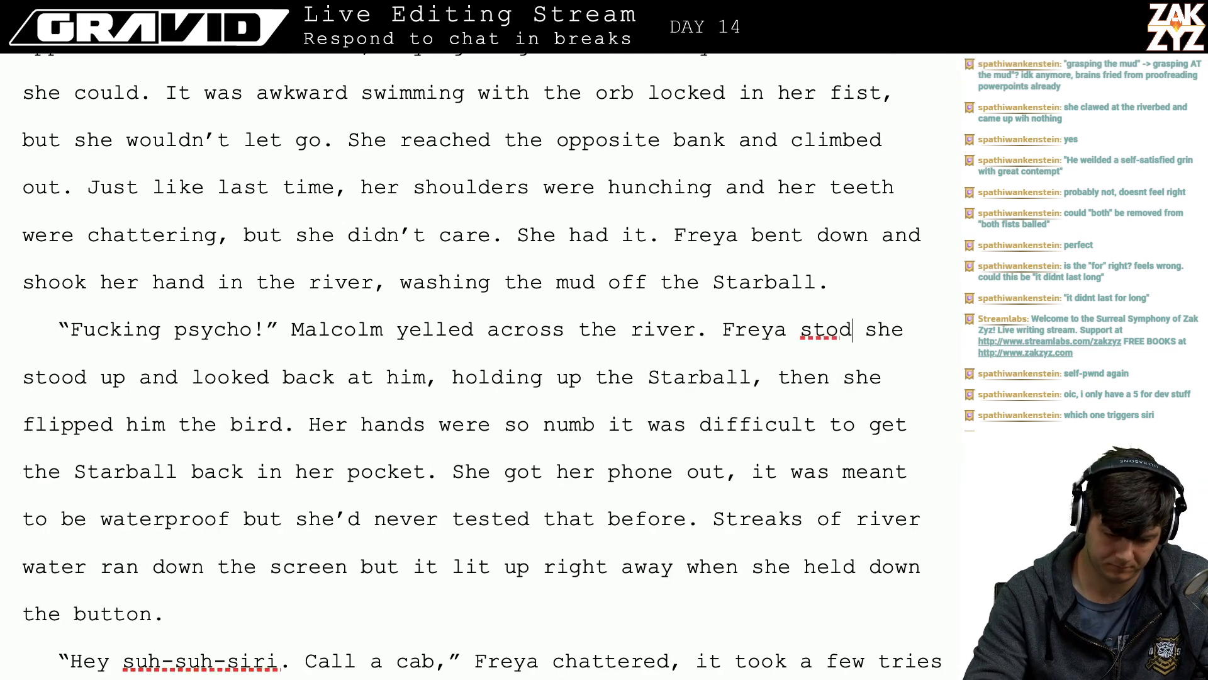
key("BackSpace")
type("od up, ")
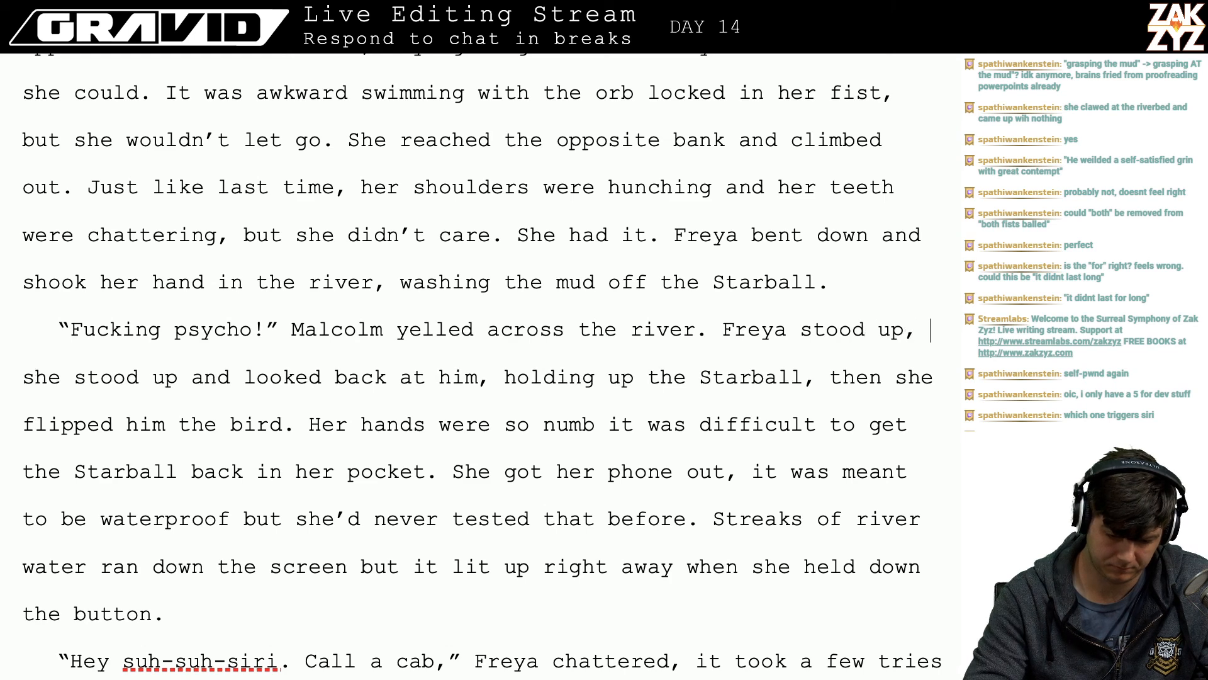
- Finish the sentence after "Freya stood up," with "wringing her hand."
type("wringing the")
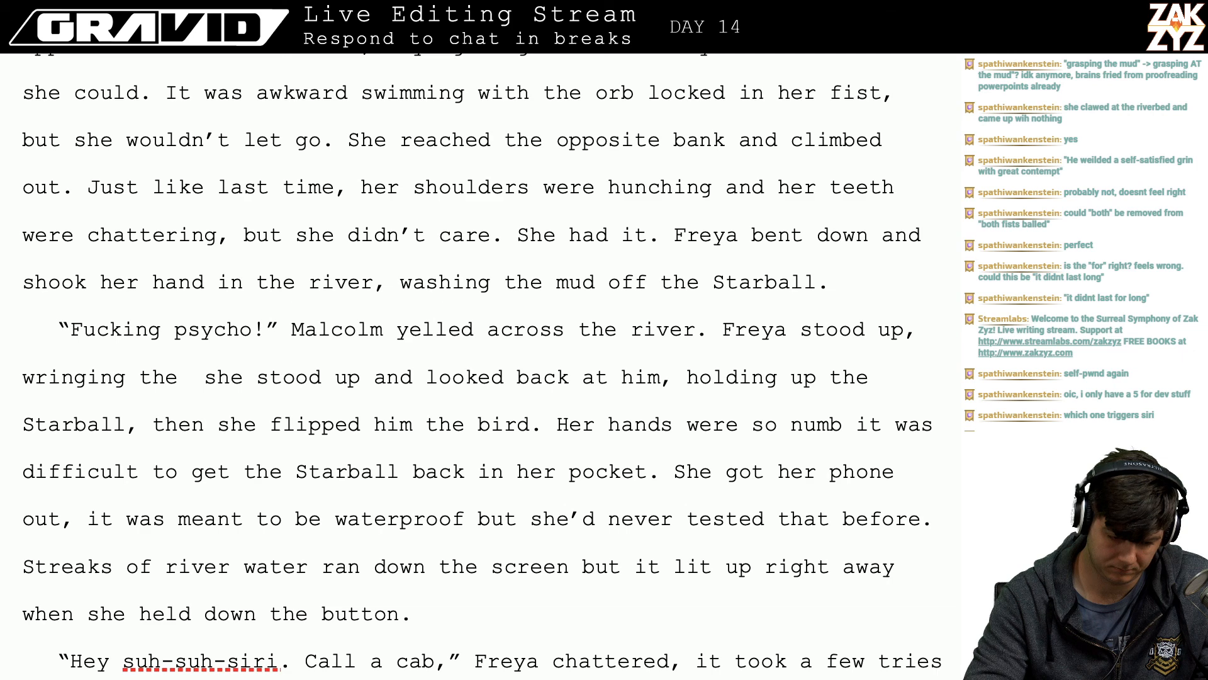
key("BackSpace")
key("BackSpace")
key("BackSpace")
key("BackSpace")
type("water off")
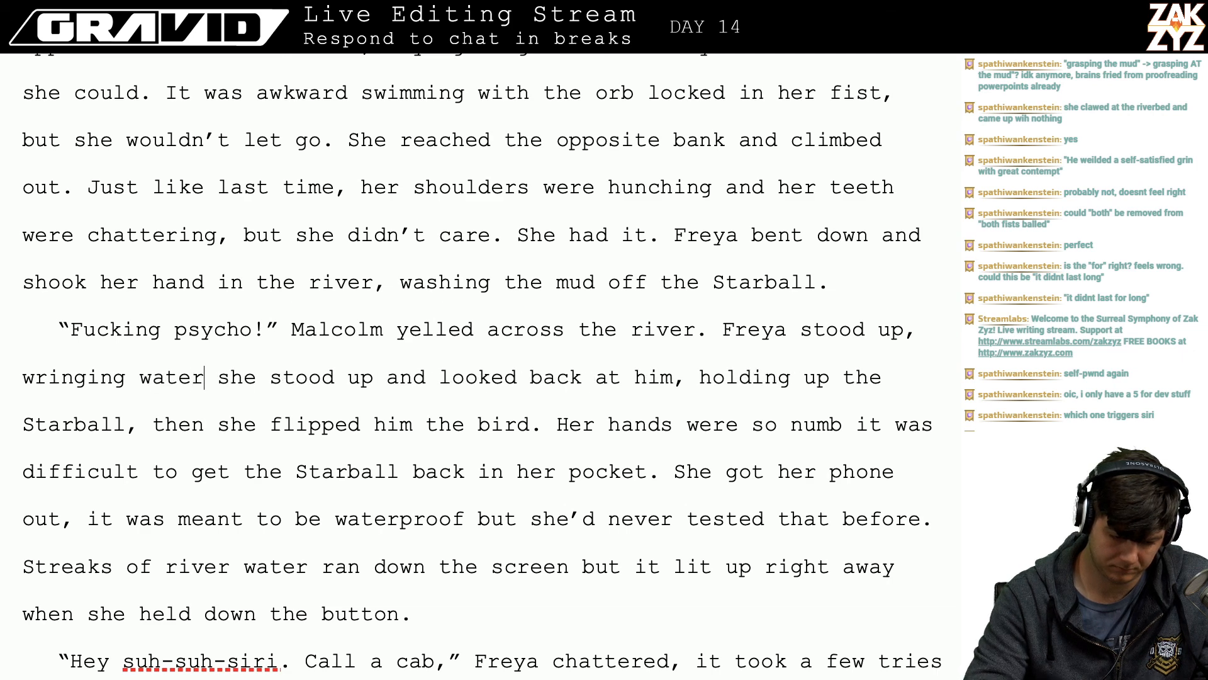
key("BackSpace")
key("BackSpace")
key("BackSpace")
key("BackSpace")
key("BackSpace")
key("BackSpace")
key("BackSpace")
key("BackSpace")
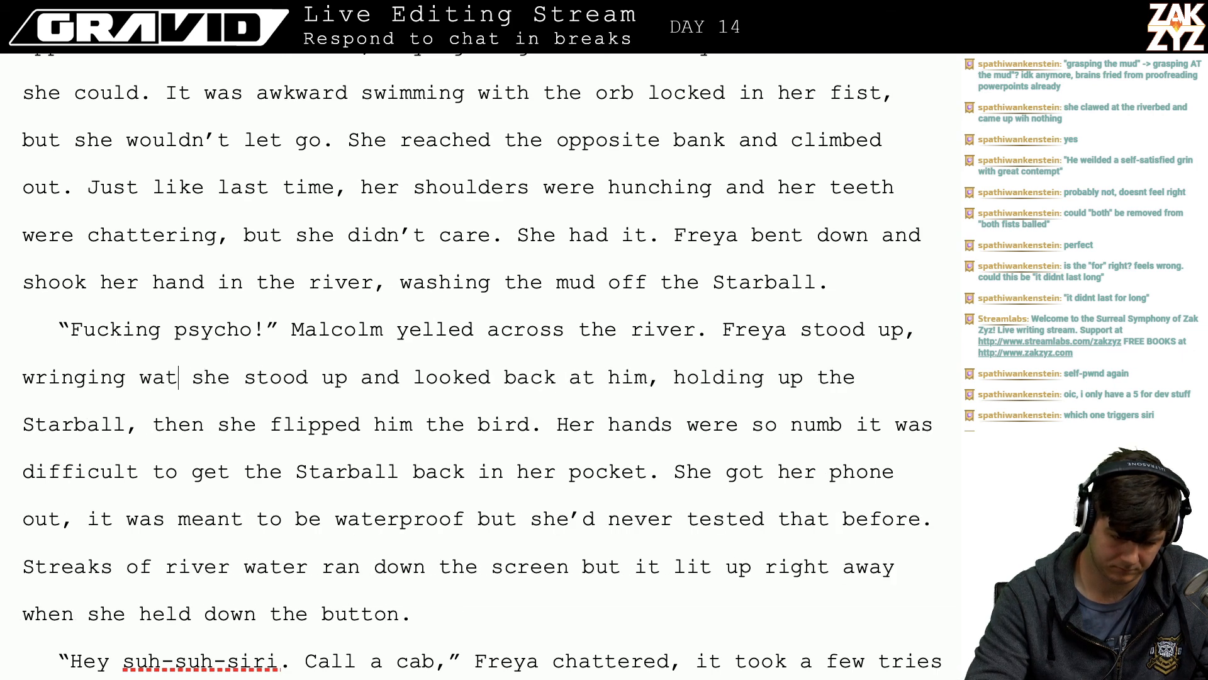
key("BackSpace")
type("her hand. ")
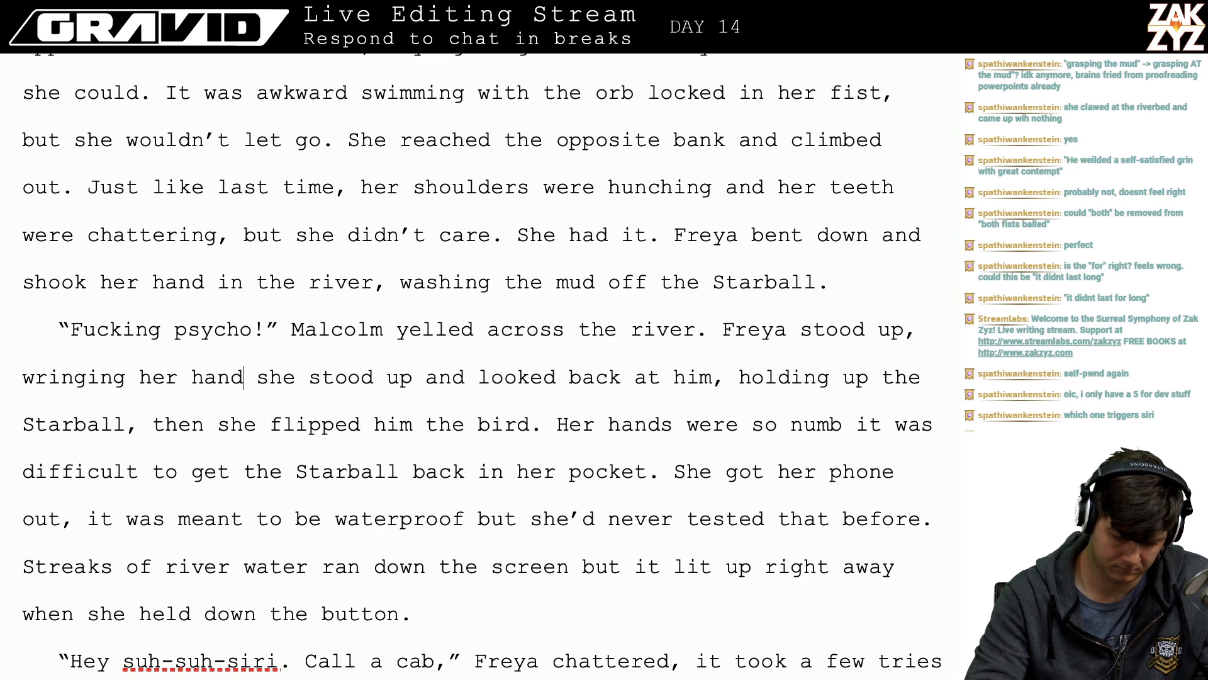
- Add the sentence "She held up the Starball, then flipped him the bird." after "wringing her hand."
type("She held up th")
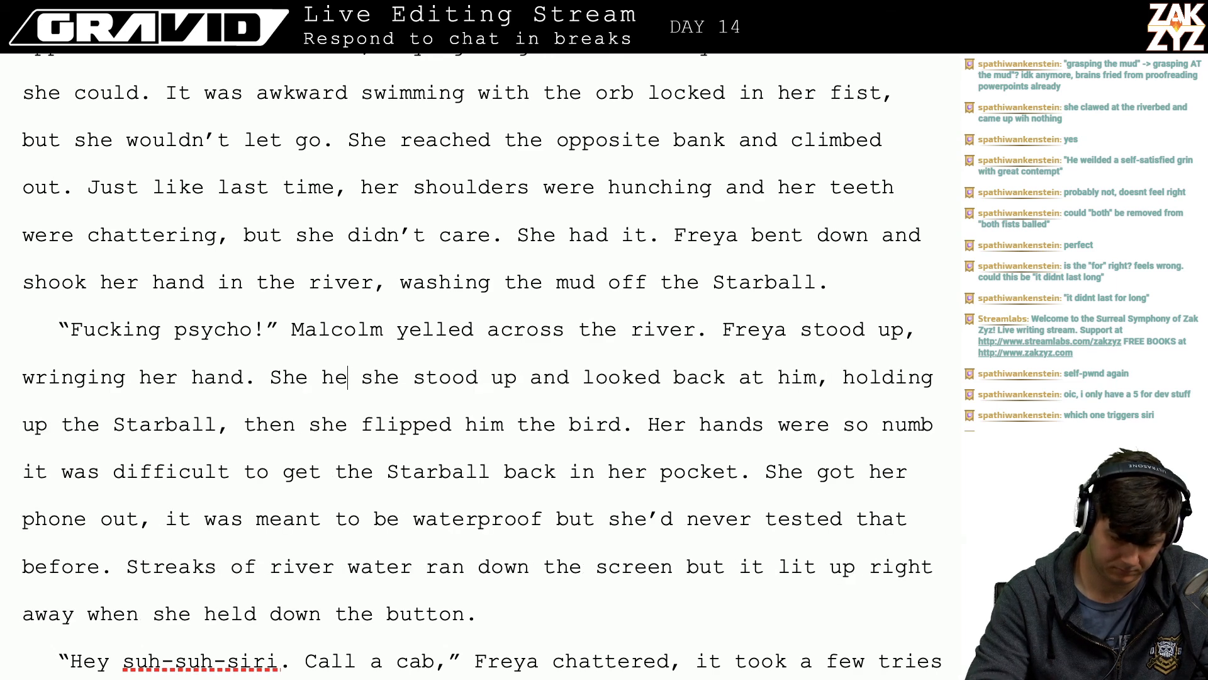
type("e starba")
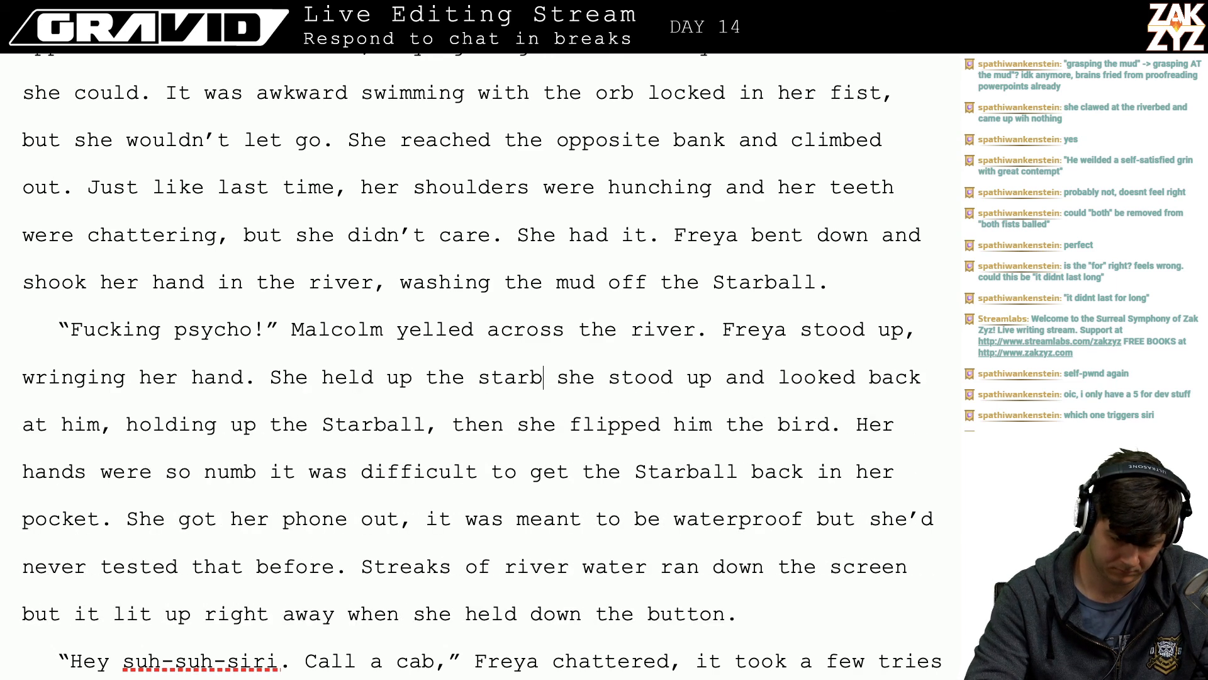
key("BackSpace")
key("BackSpace")
key("BackSpace")
key("BackSpace")
key("BackSpace")
key("BackSpace")
type("Starball,")
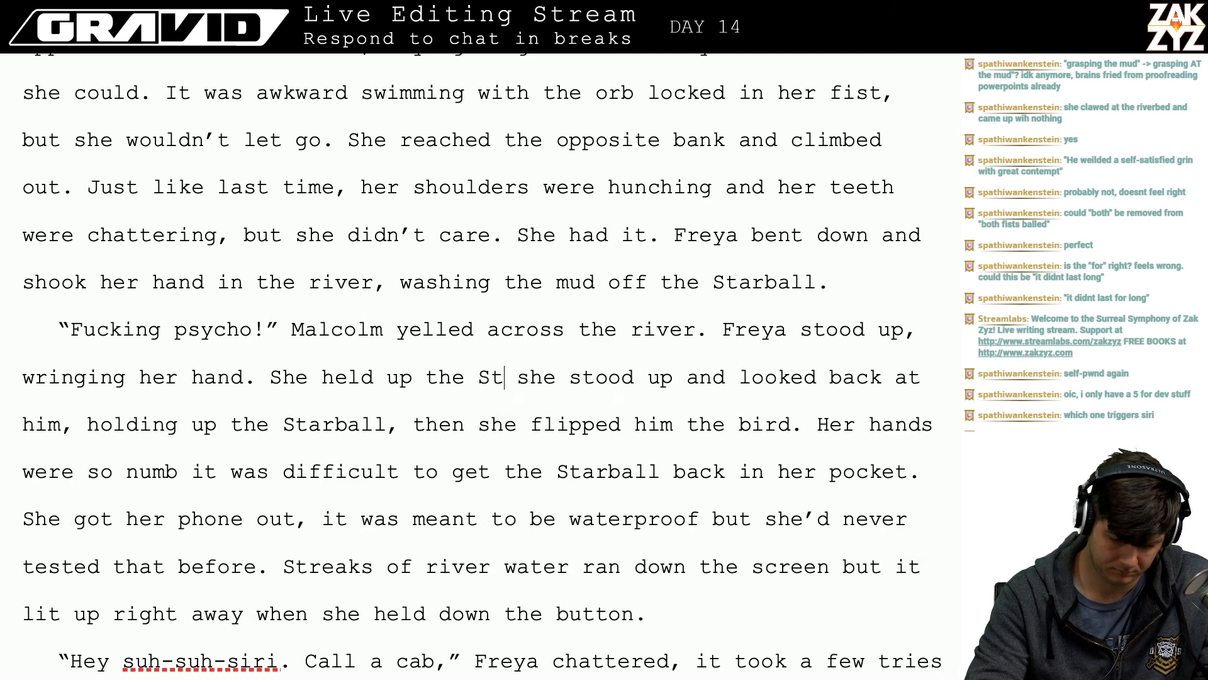
type(" then flip")
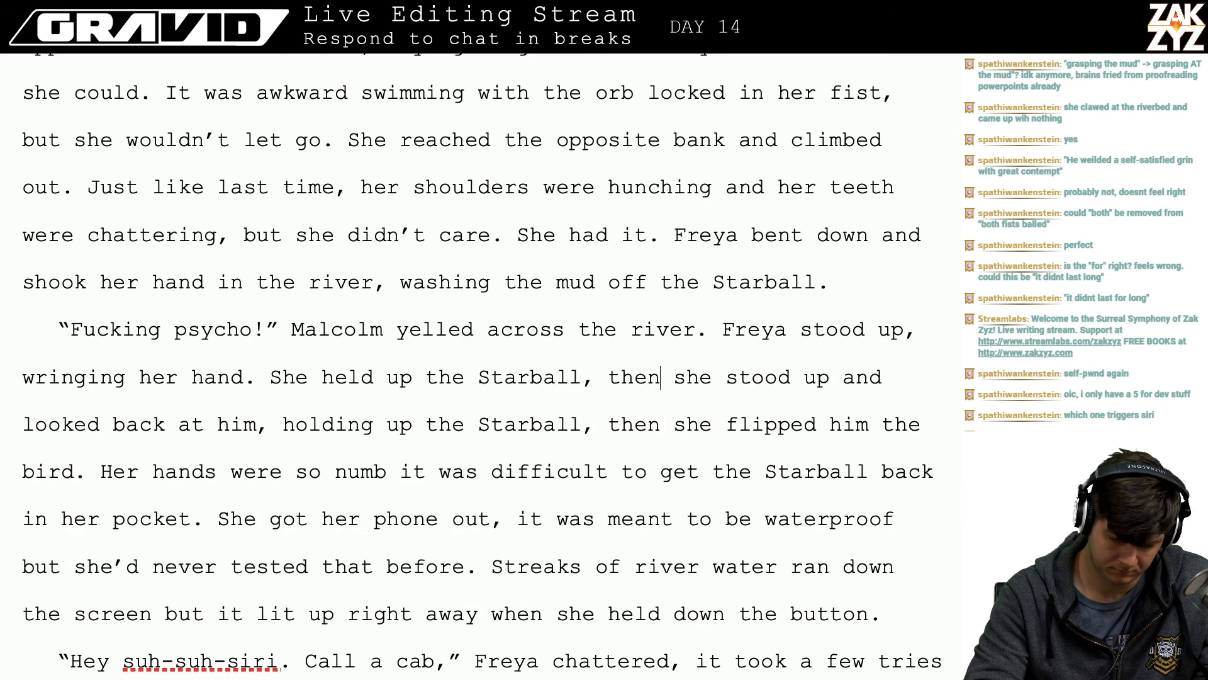
type("ped him the b")
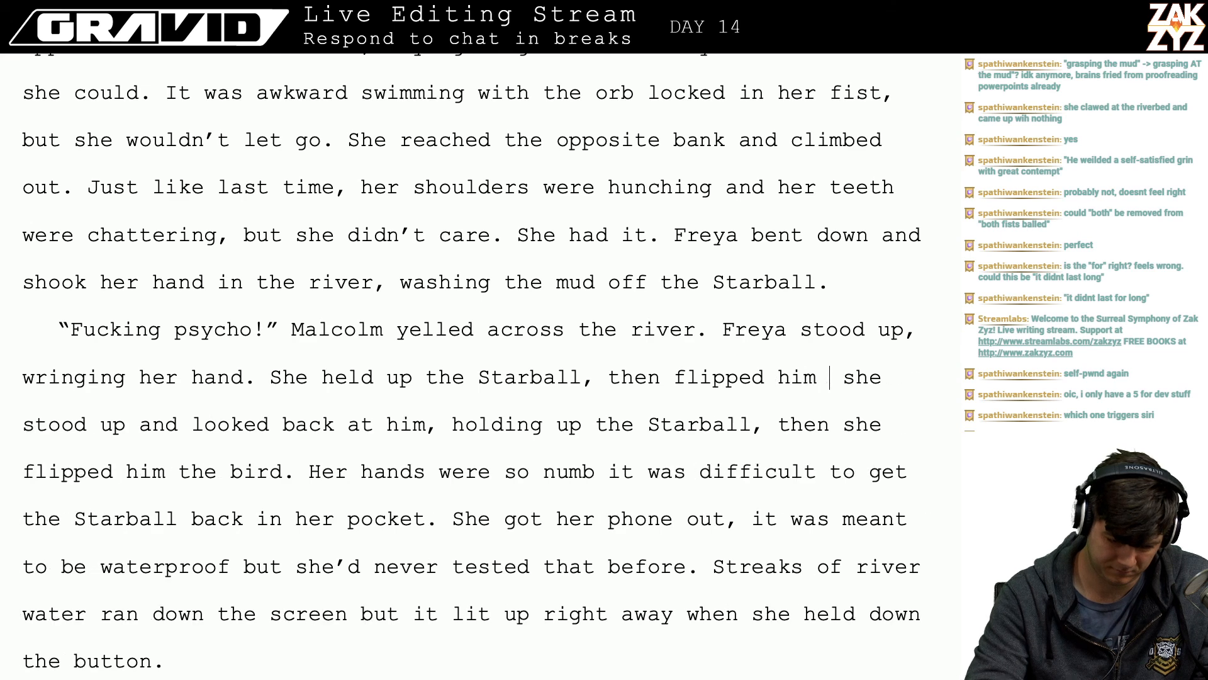
type("ird. she stood up and looked back at him, holding up the Starball,")
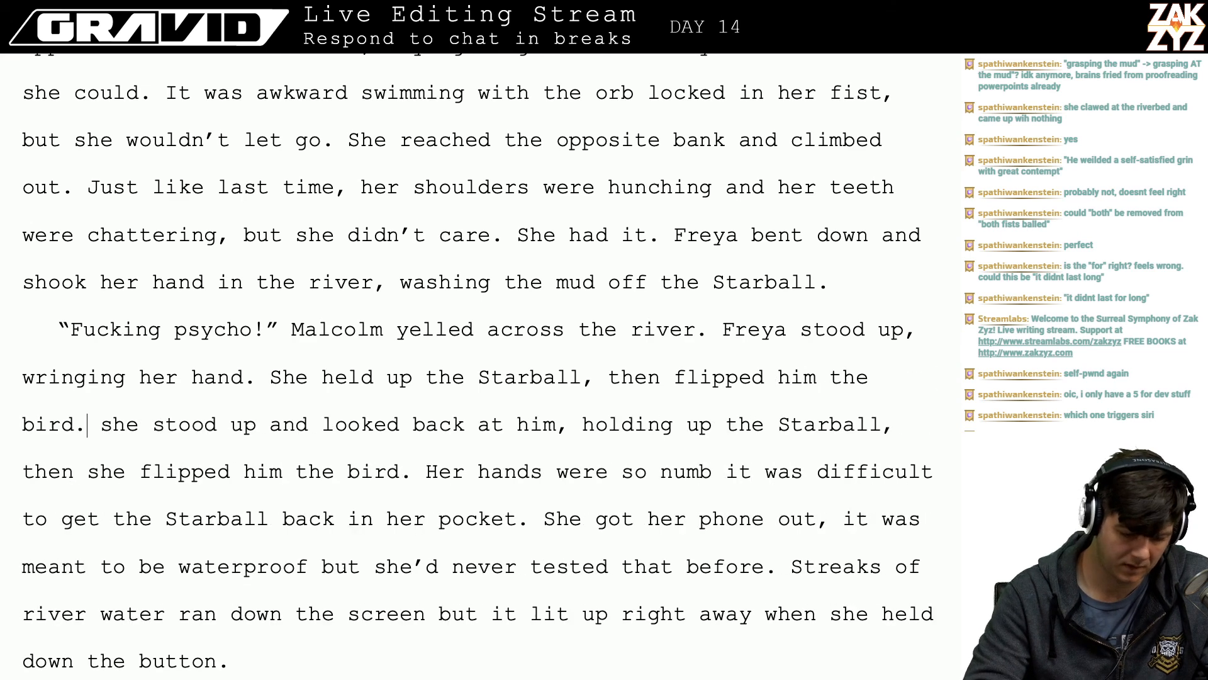
- Delete the old draft from "she stood up and looked back at him" through "then she flipped him the bird."
key("shift+Down")
key("shift+Right")
key("shift+Right")
key("shift+Right")
key("shift+Right")
key("shift+Right")
key("shift+Right")
key("shift+Right")
key("shift+Right")
key("shift+Right")
key("shift+Right")
key("shift+Right")
key("shift+Right")
key("shift+Right")
key("shift+Right")
key("shift+Right")
key("shift+Right")
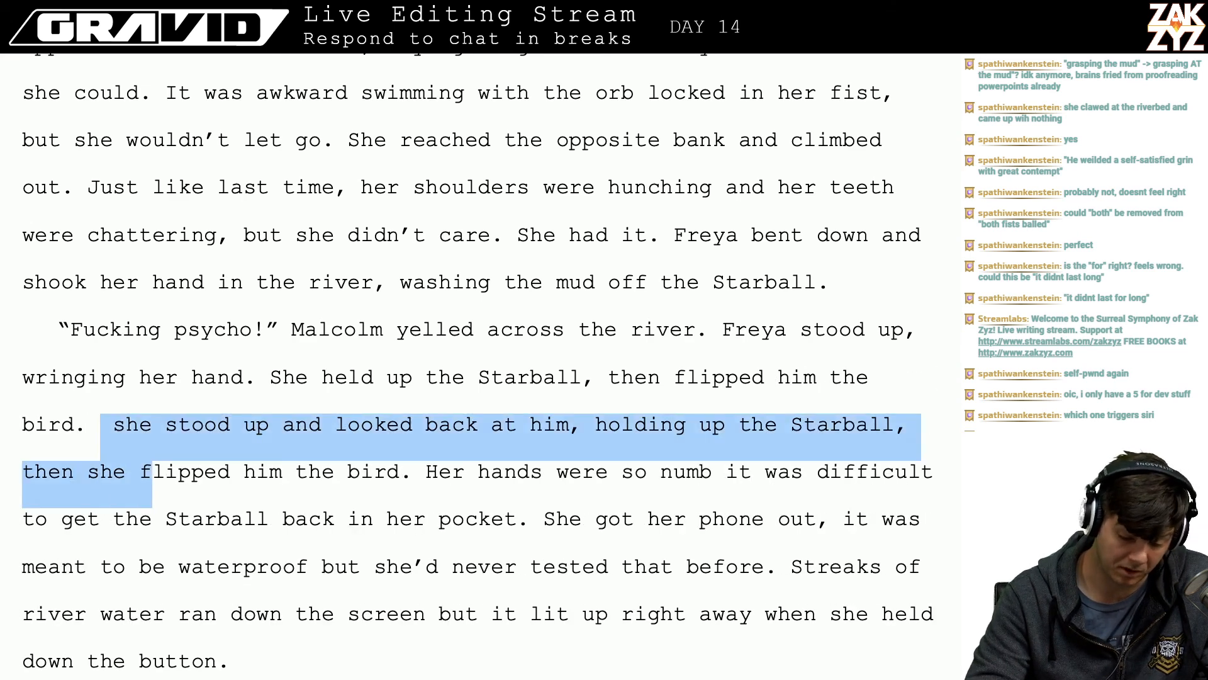
key("shift+Right")
key("shift+Right")
key("shift+Right")
key("shift+Right")
key("shift+Right")
key("shift+Right")
key("shift+Right")
key("shift+Right")
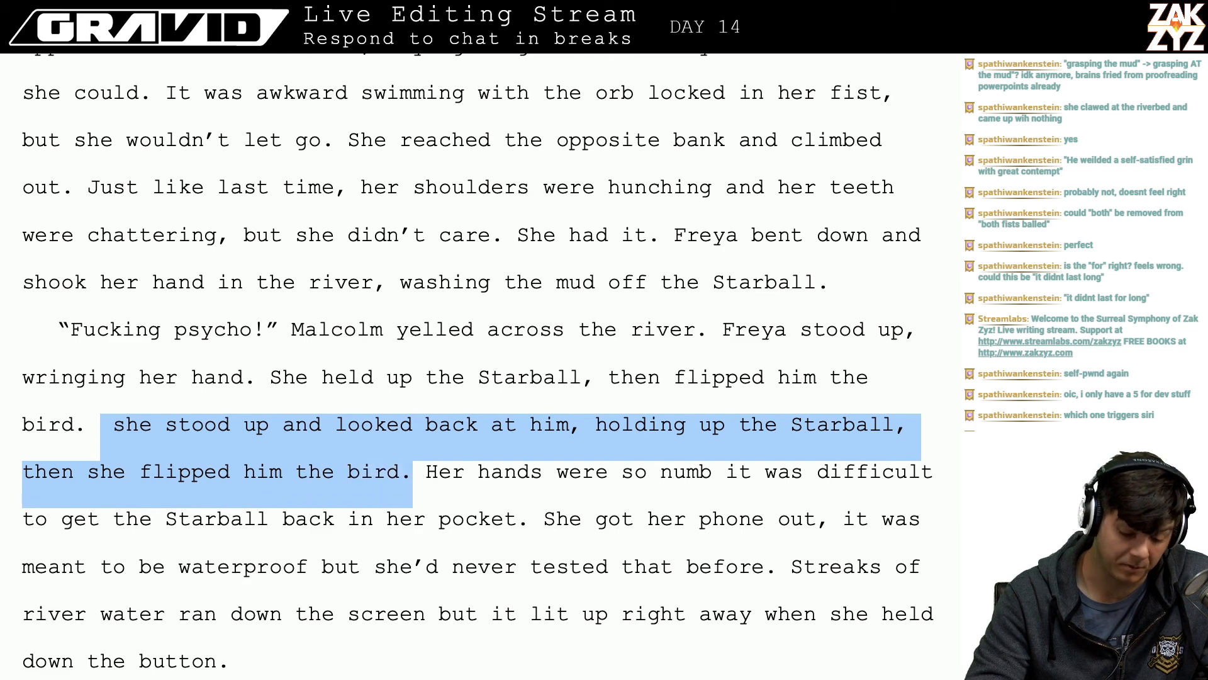
key("BackSpace")
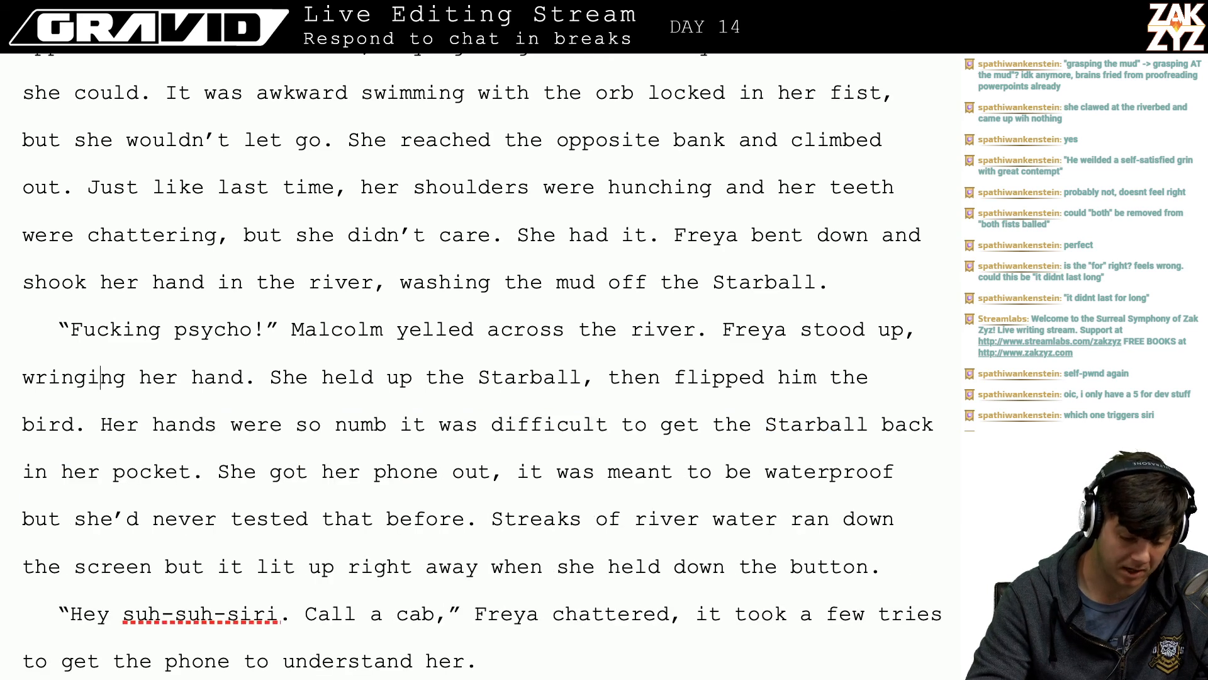
- Insert a comma after "Streaks of river water ran down the screen"
key("Right")
key("Right")
key("Right")
key("Right")
key("Right")
key("Down")
key("Down")
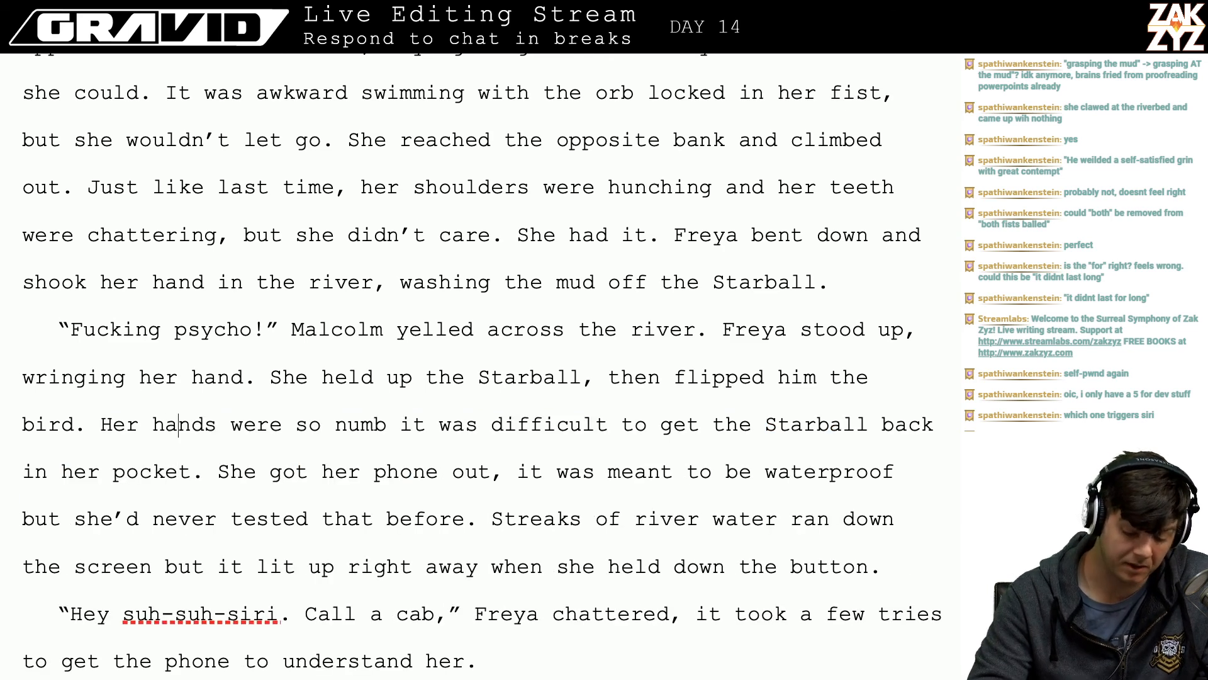
key("Right")
key("Right")
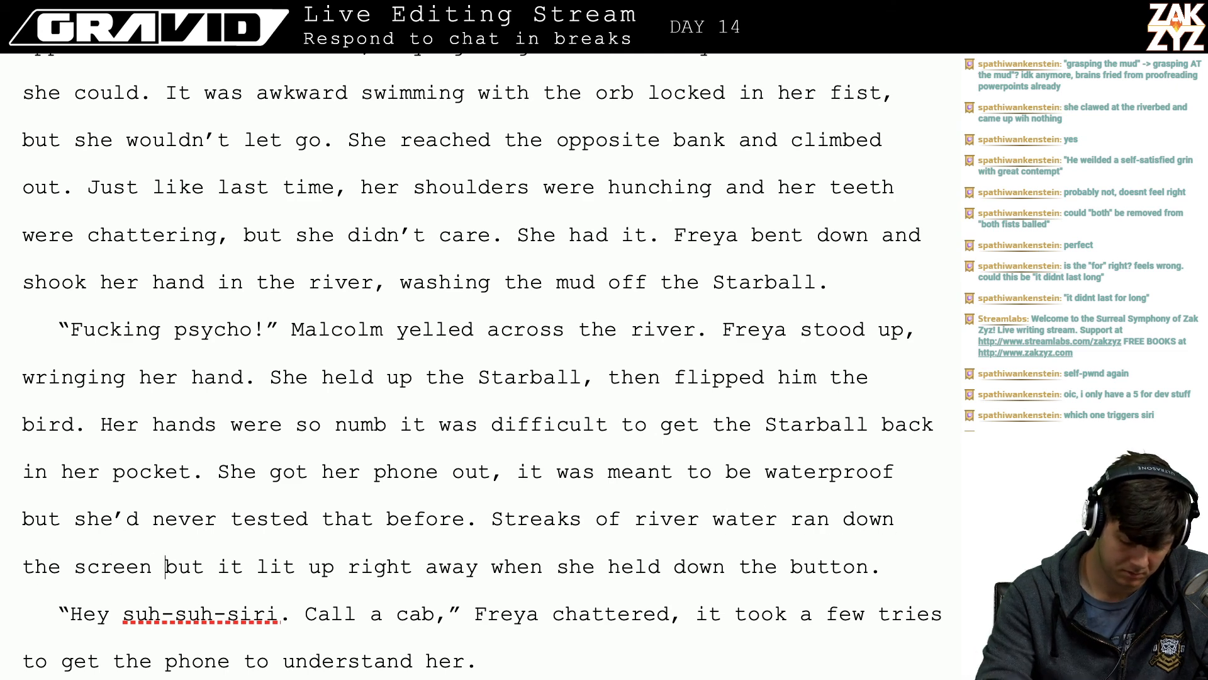
type(", ")
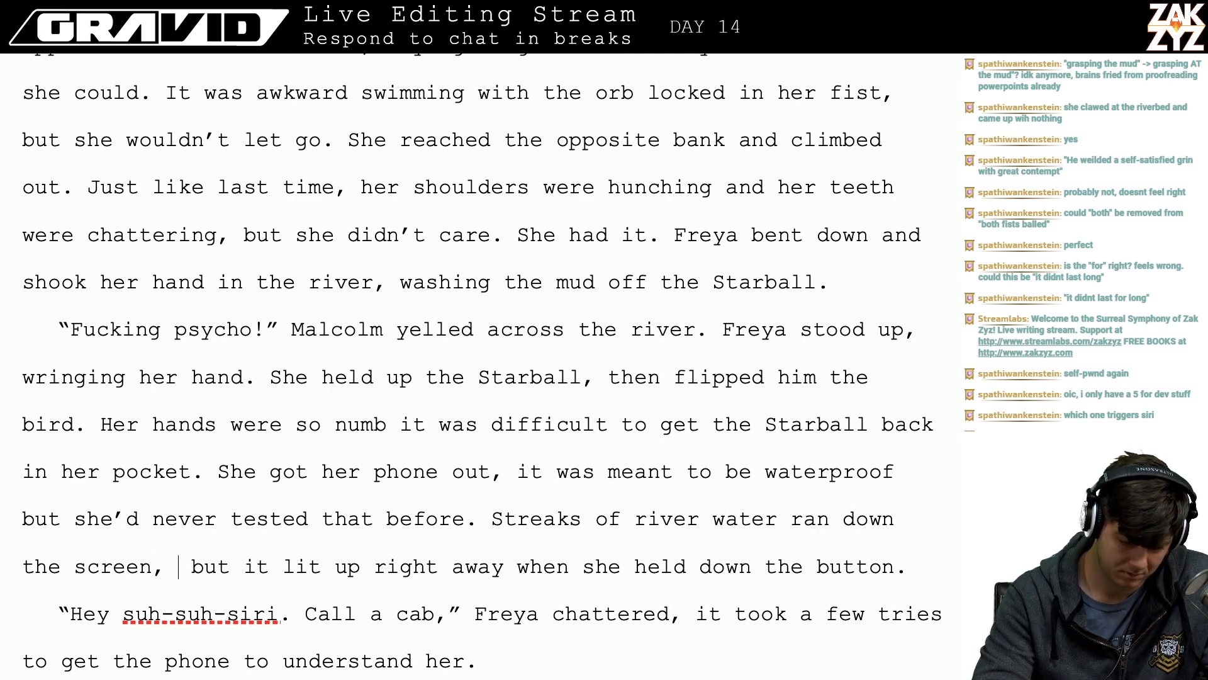
type("m")
key("BackSpace")
type("e")
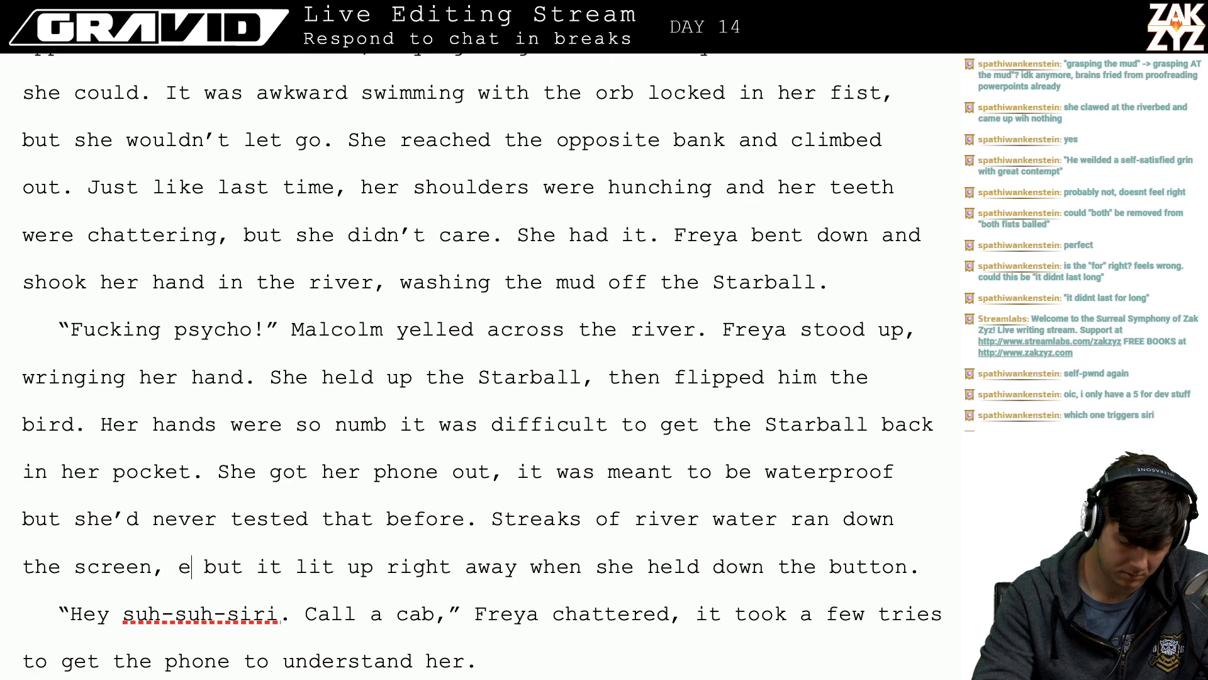
type("nlarging the")
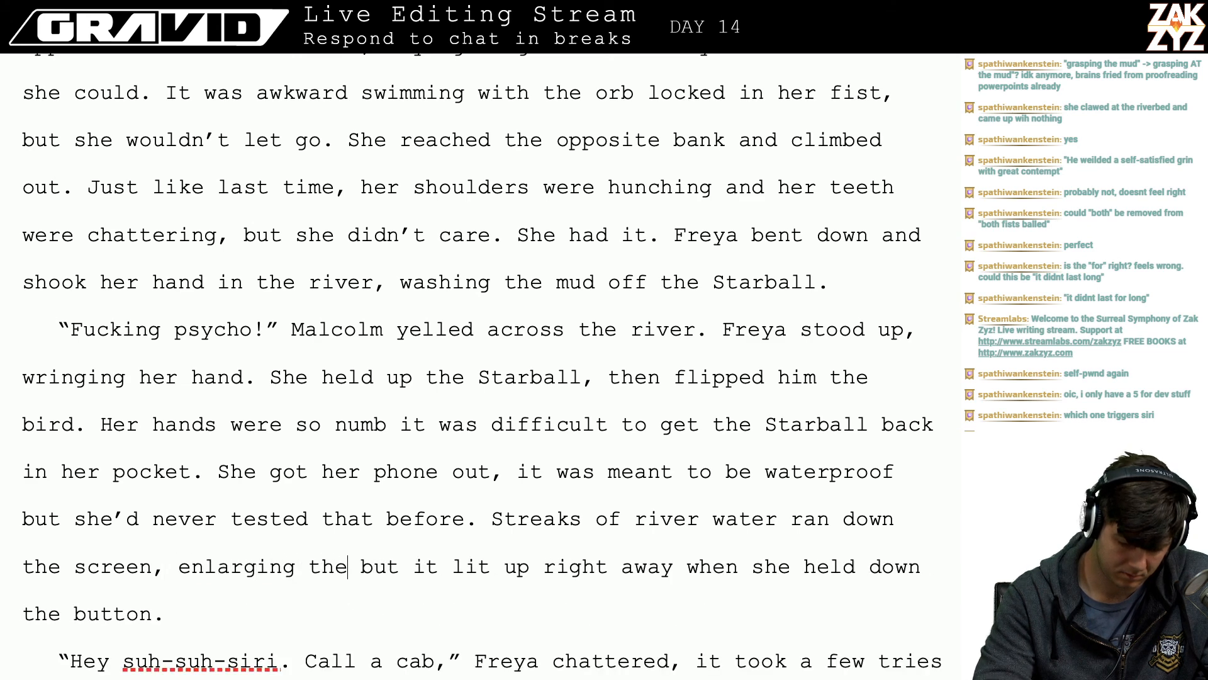
key("BackSpace")
key("BackSpace")
key("BackSpace")
key("BackSpace")
key("BackSpace")
key("BackSpace")
key("BackSpace")
key("BackSpace")
key("BackSpace")
key("BackSpace")
key("BackSpace")
key("BackSpace")
key("BackSpace")
key("BackSpace")
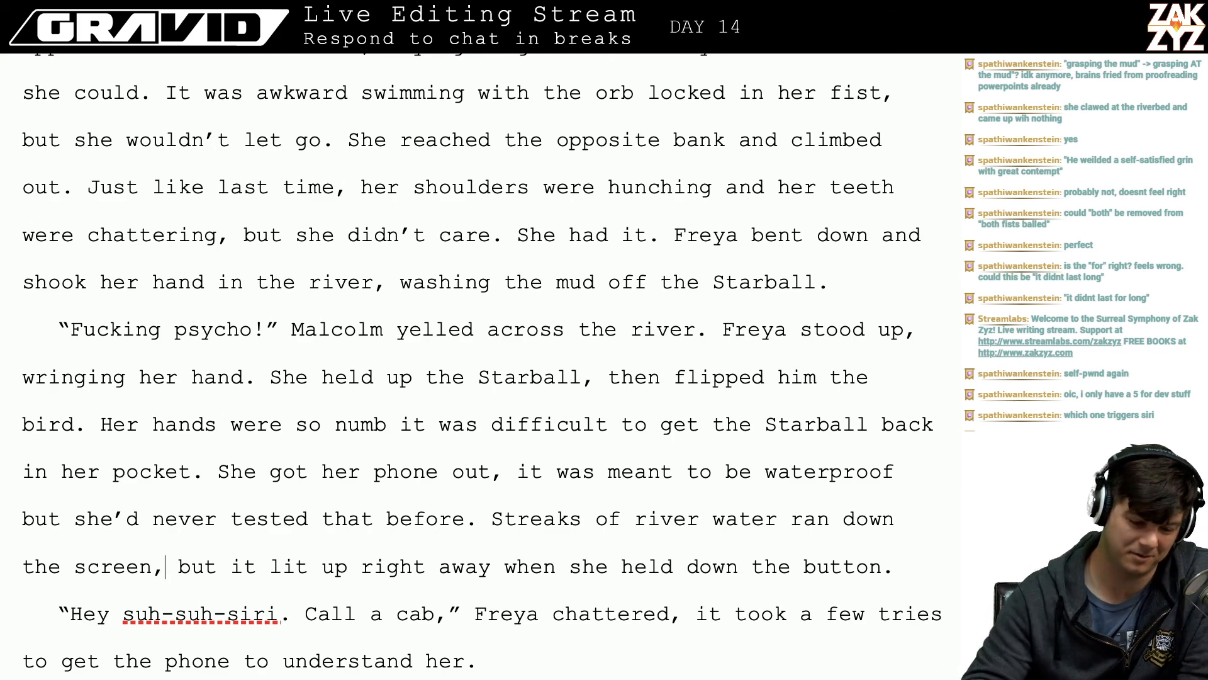
- Replace "clawed" with "grasped" in the sentence "She clawed at the riverbed and came up with nothing but mud."
scroll(471, 364, "up", 3)
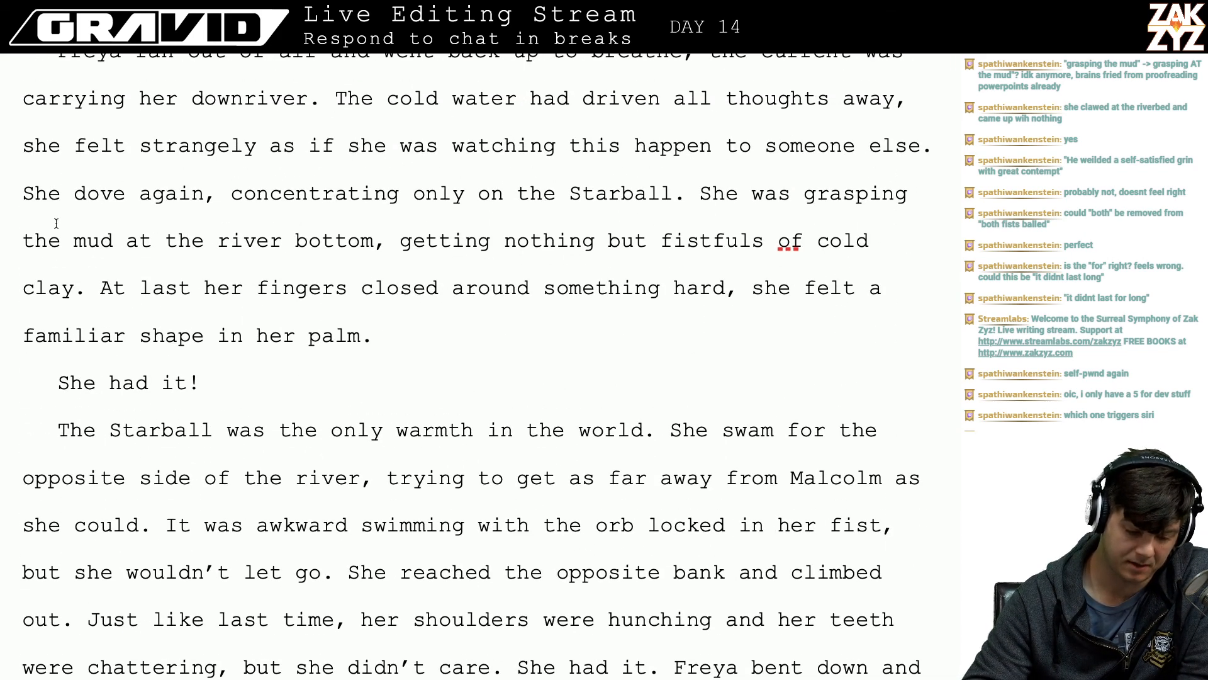
scroll(591, 300, "down", 1)
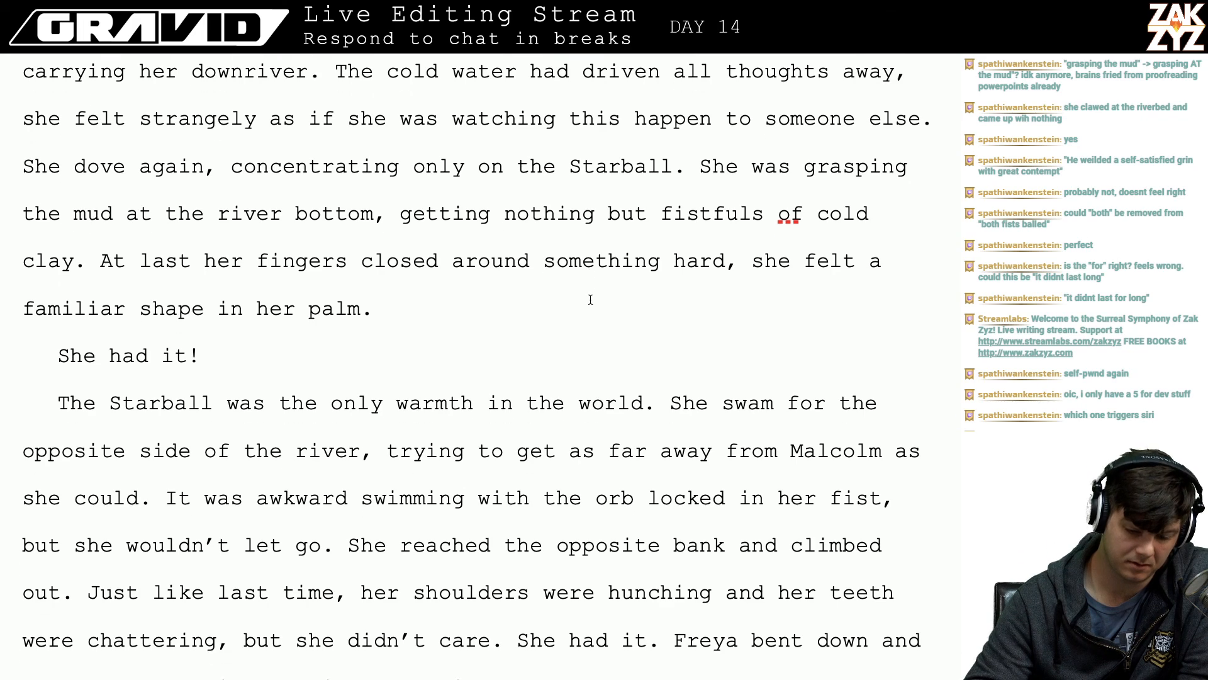
scroll(590, 299, "down", 1)
scroll(590, 300, "down", 1)
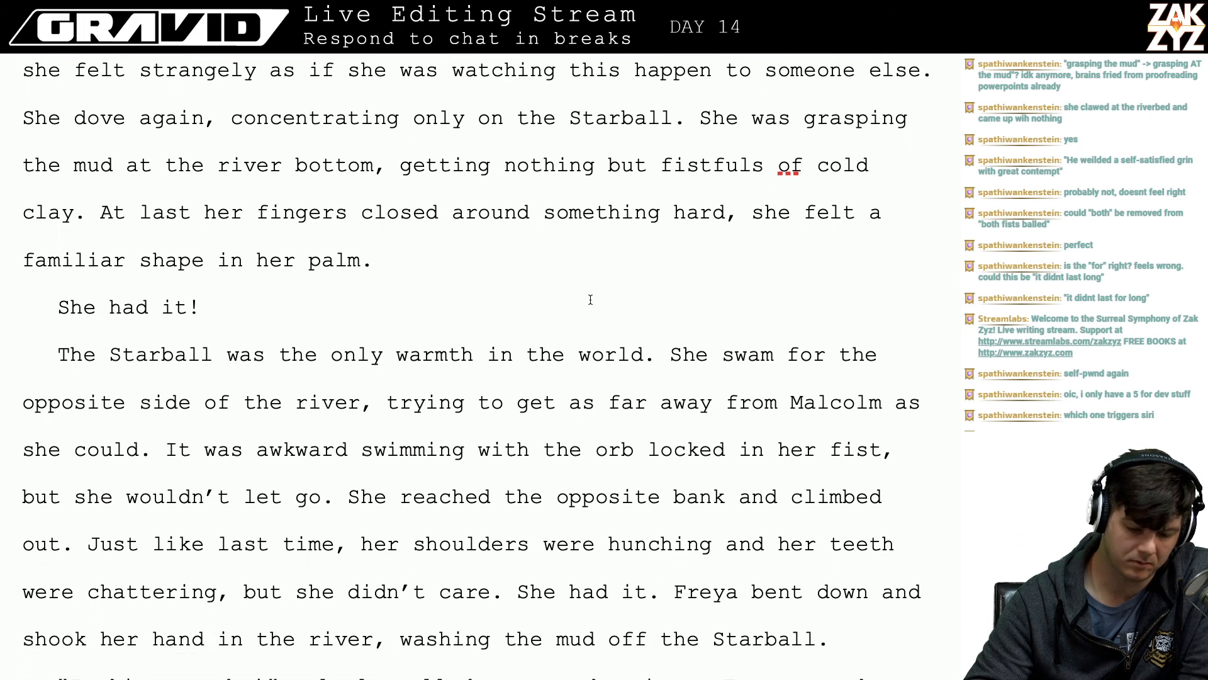
scroll(590, 299, "up", 4)
scroll(590, 300, "up", 4)
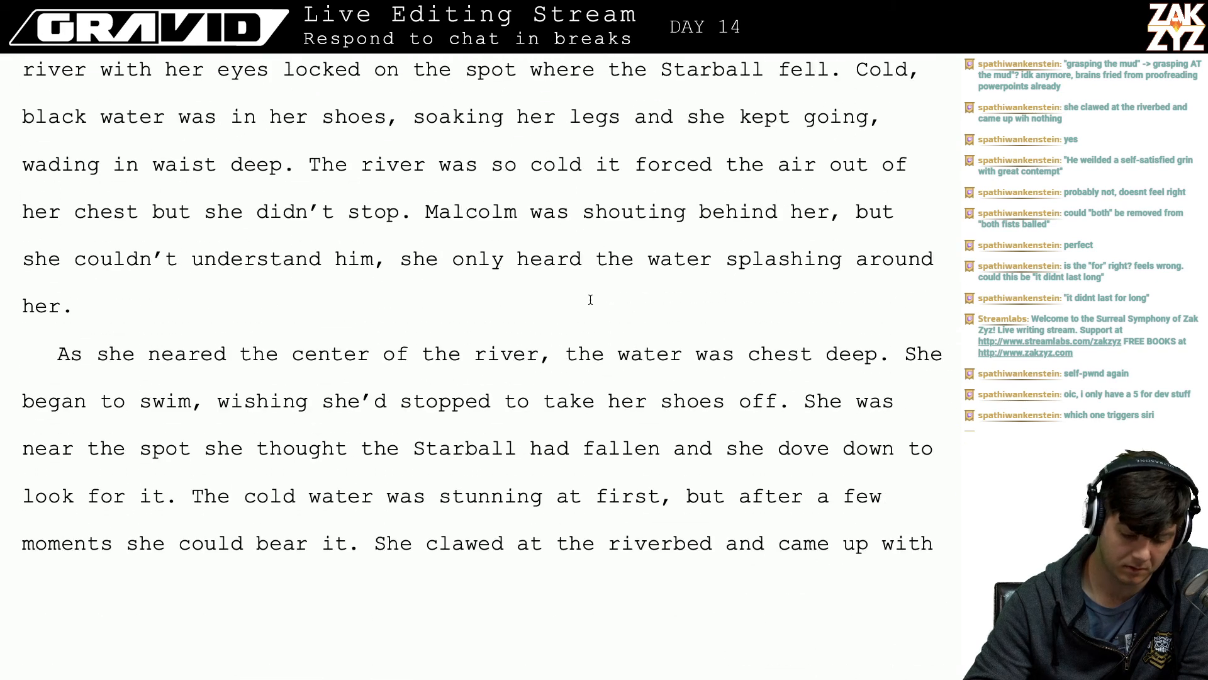
scroll(590, 300, "down", 1)
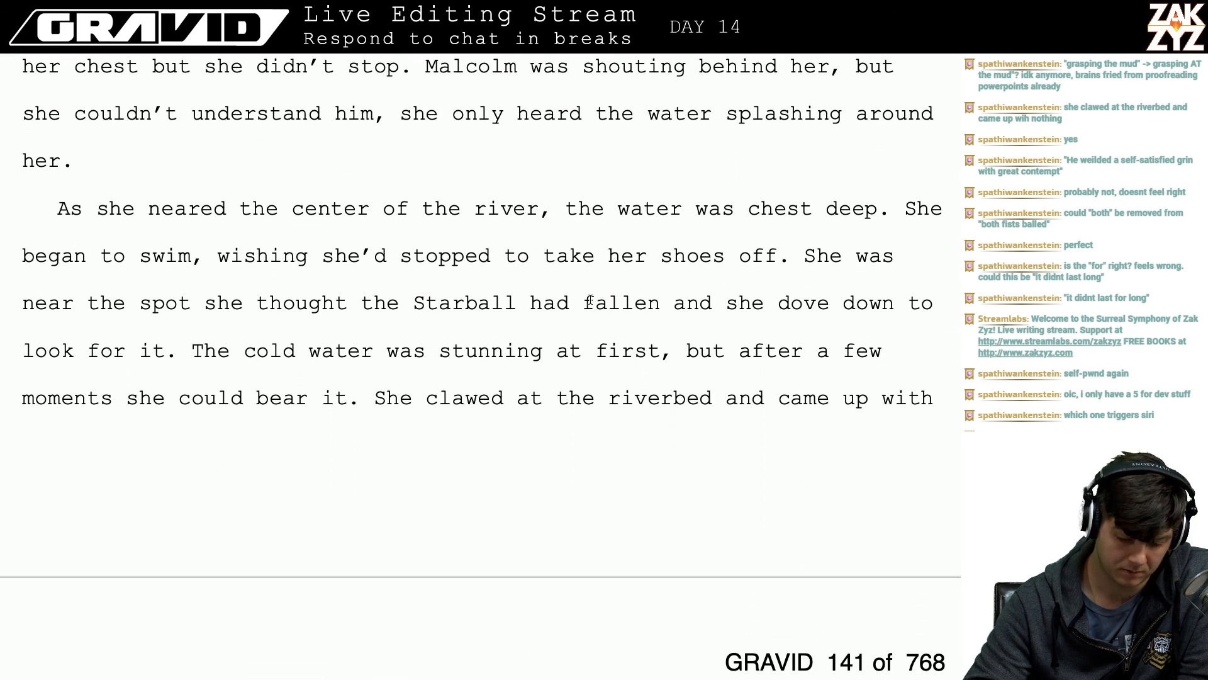
left_click(502, 392)
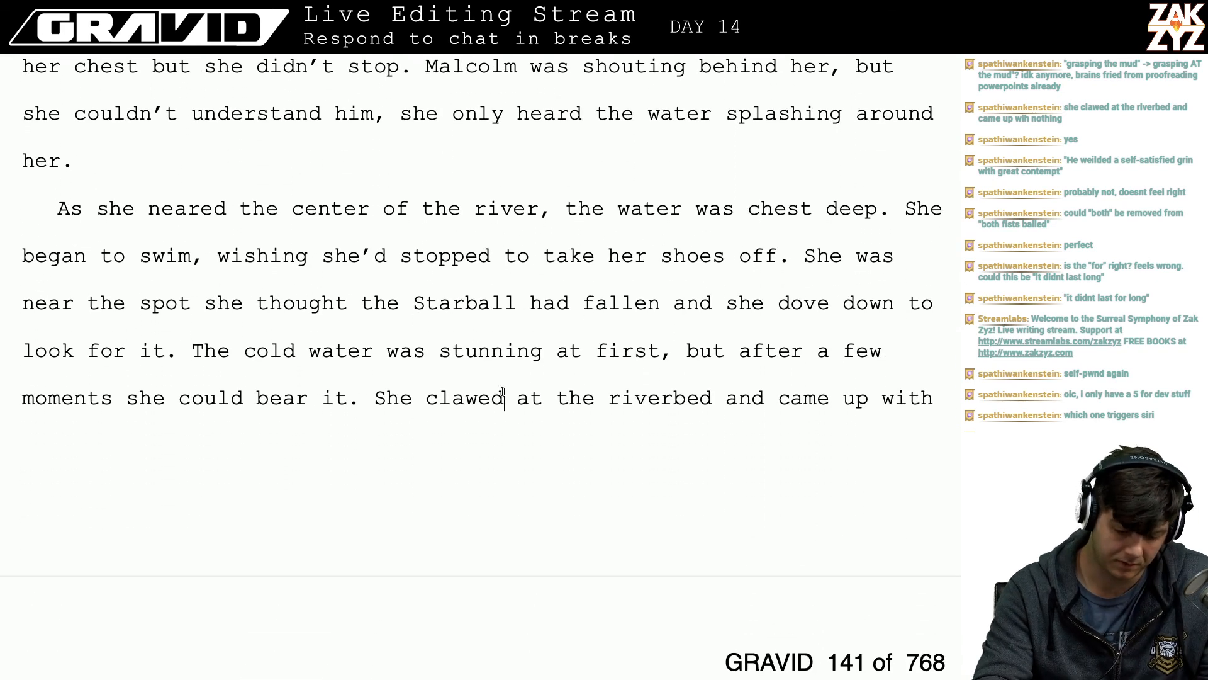
key("BackSpace")
key("BackSpace")
key("BackSpace")
key("BackSpace")
key("BackSpace")
key("BackSpace")
type("gra")
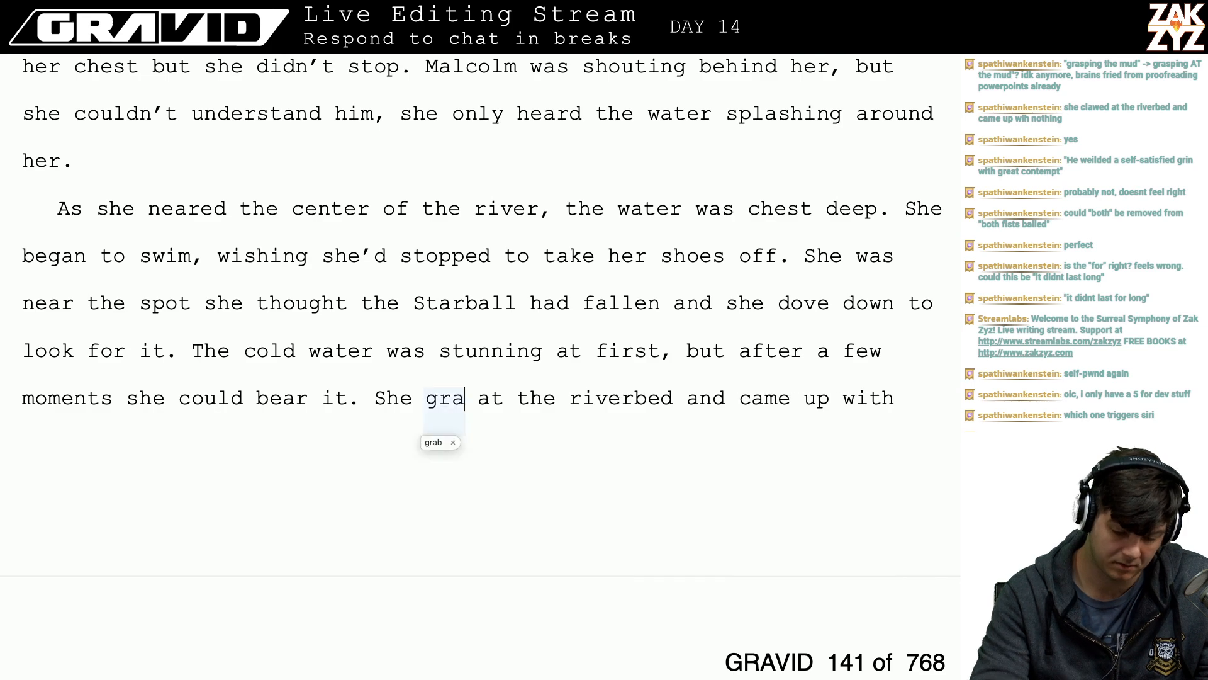
type("sped")
- Replace "grasping" with "clawing" in "She was grasping the mud at the river bottom"
scroll(517, 398, "down", 5)
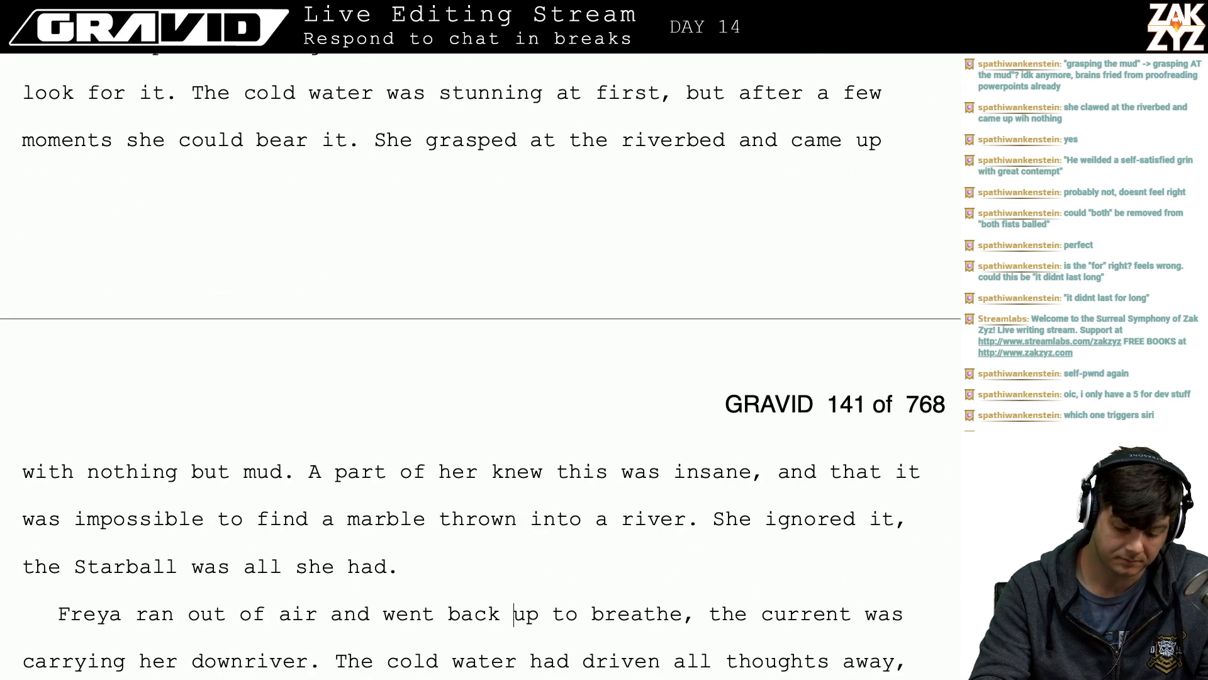
key("Up")
key("Up")
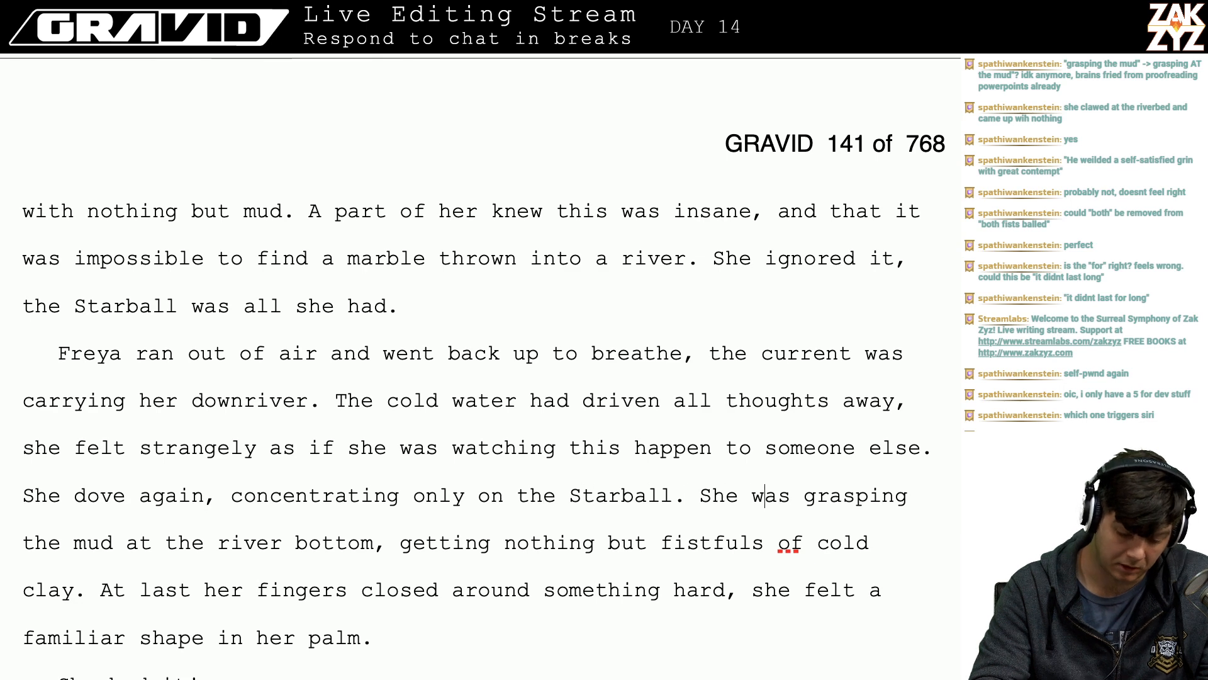
key("shift+Right")
key("shift+Right")
key("shift+Right")
key("shift+Right")
key("shift+Right")
key("shift+Right")
key("shift+Right")
key("shift+Right")
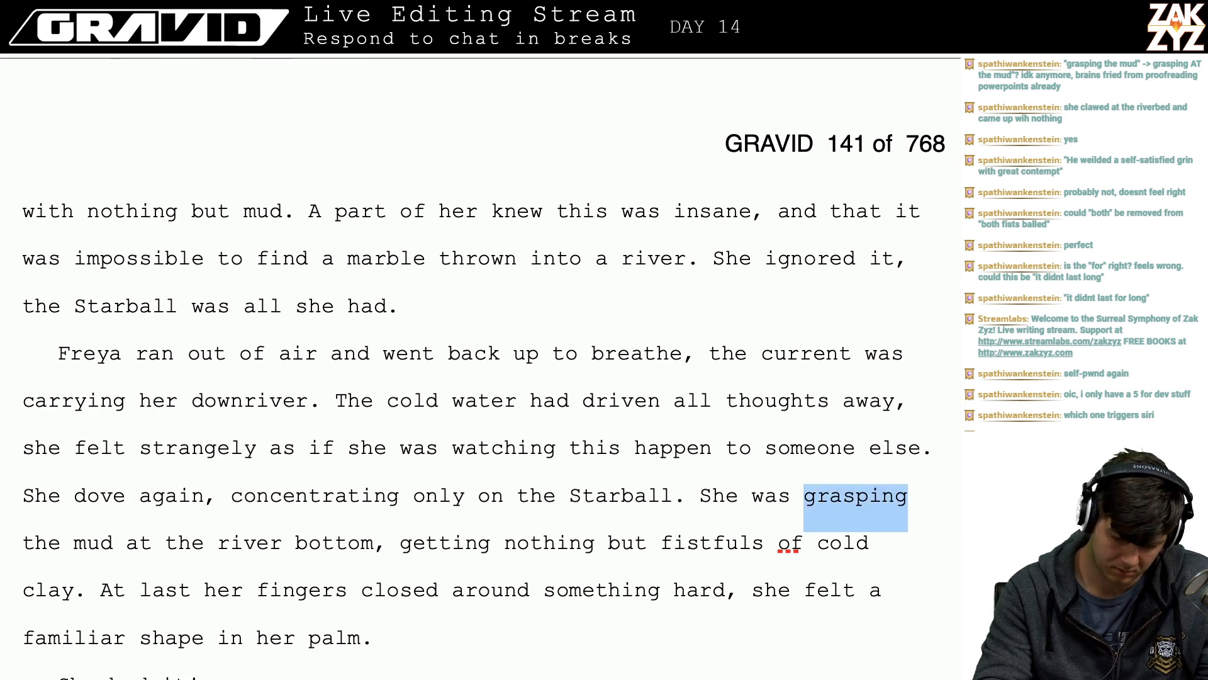
type("Cla")
key("BackSpace")
key("BackSpace")
key("BackSpace")
type("clawing")
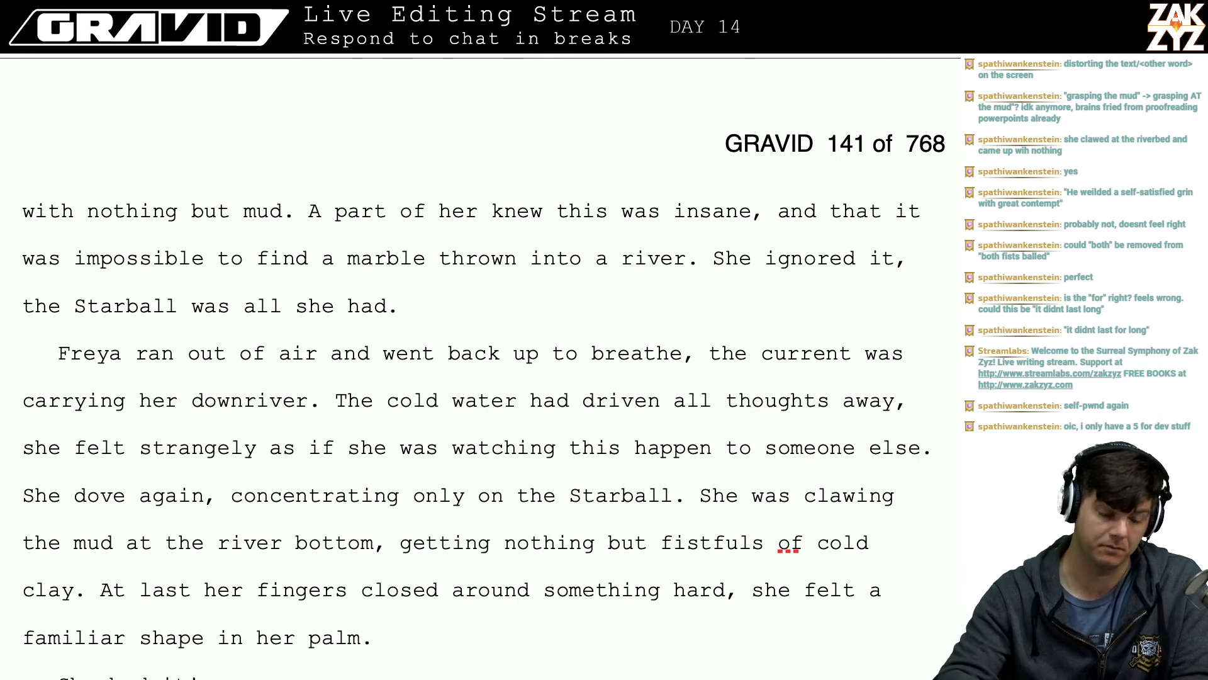
- Add "afterward" to the end of the sentence about getting the Starball back in her pocket
scroll(480, 368, "down", 10)
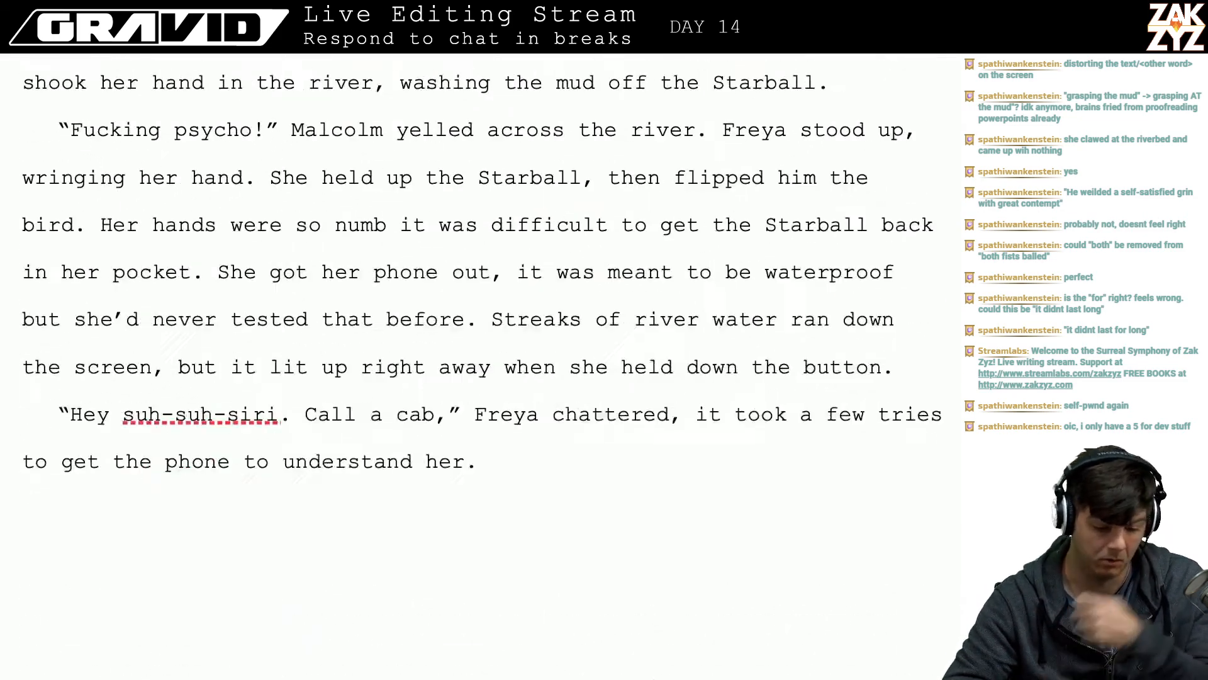
scroll(471, 346, "down", 1)
scroll(461, 349, "up", 2)
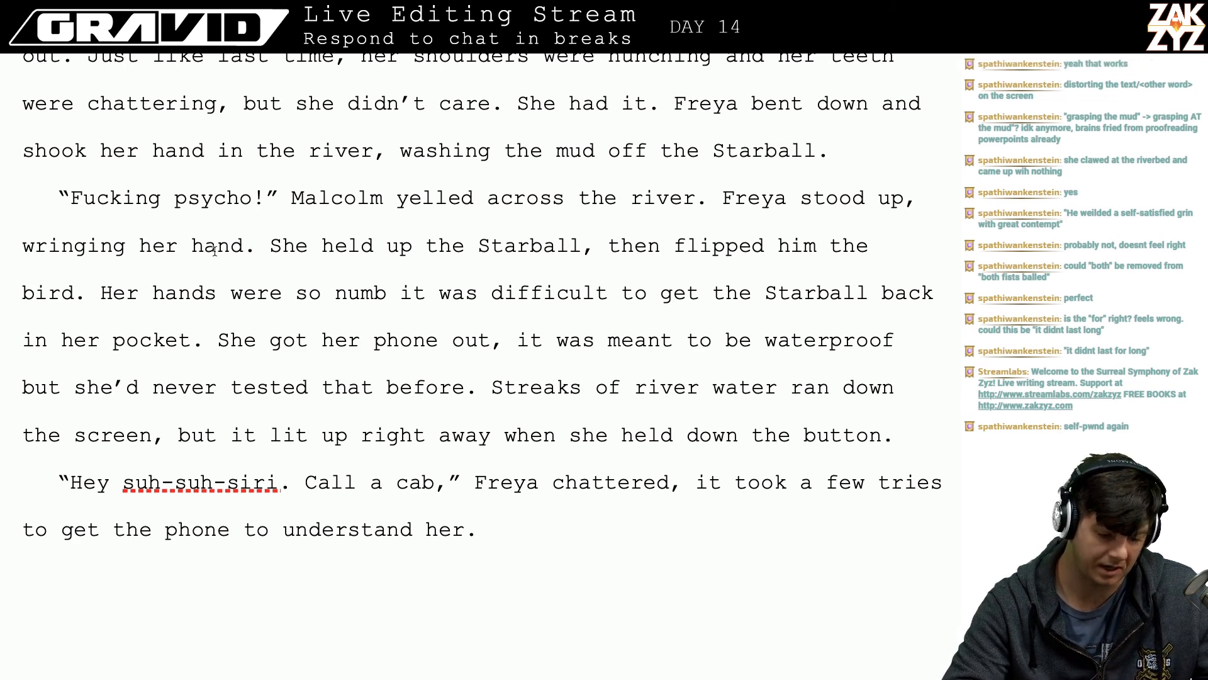
left_click_drag(168, 240, 178, 240)
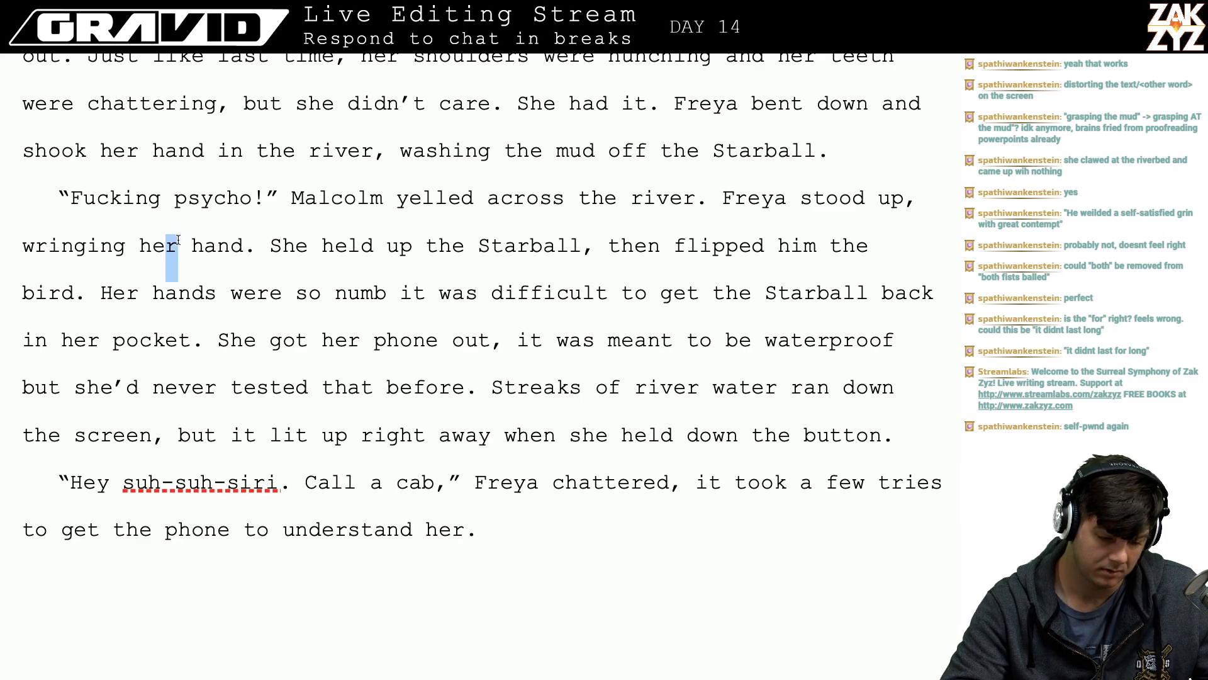
left_click(245, 247)
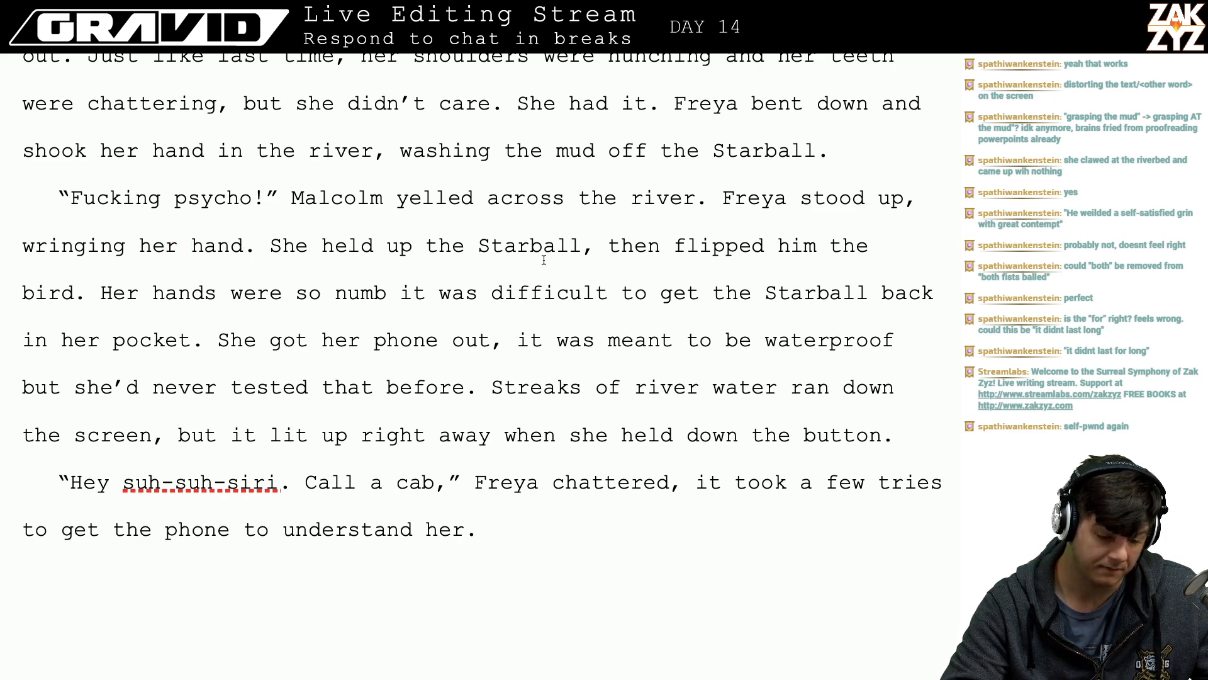
scroll(531, 274, "down", 2)
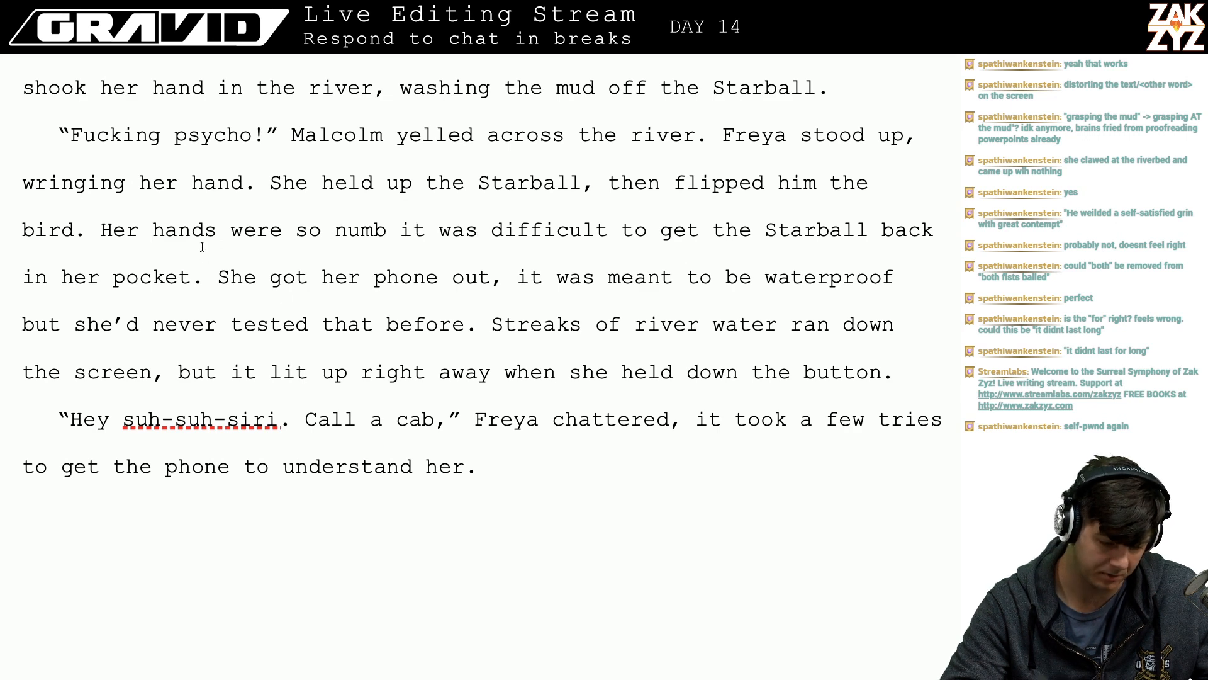
left_click(194, 277)
type("afterward")
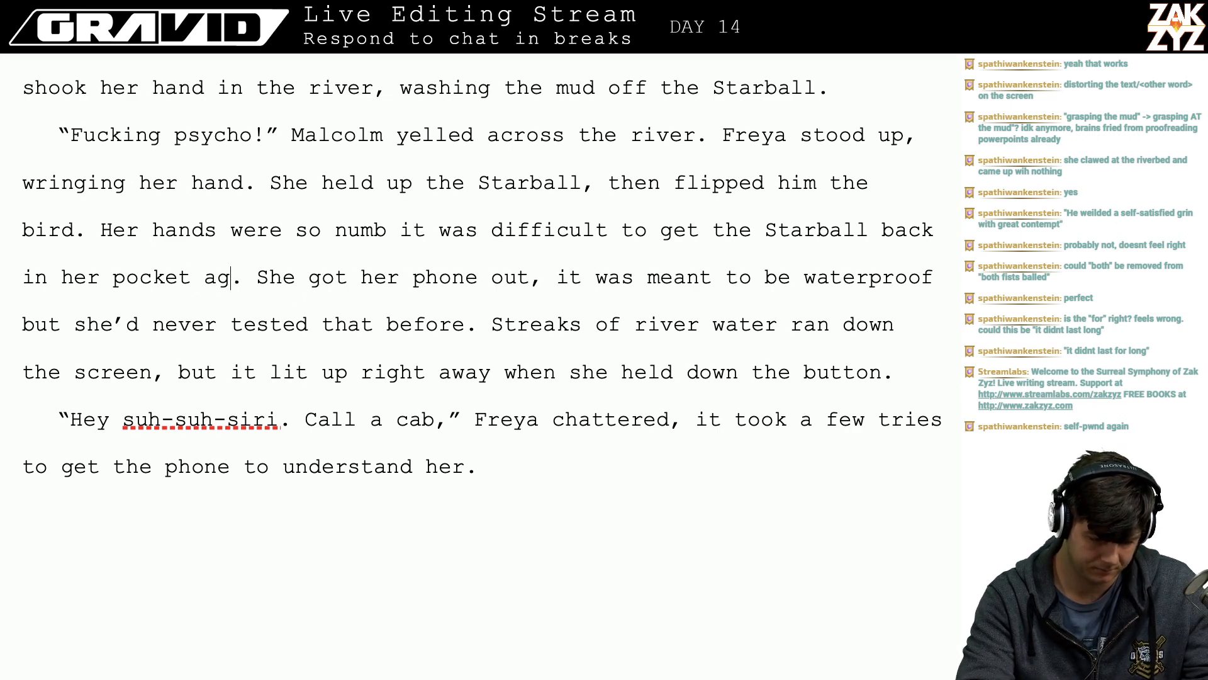
- Try opening the sentence "She got her phone out" with "With difficulty"
key("Right")
key("Right")
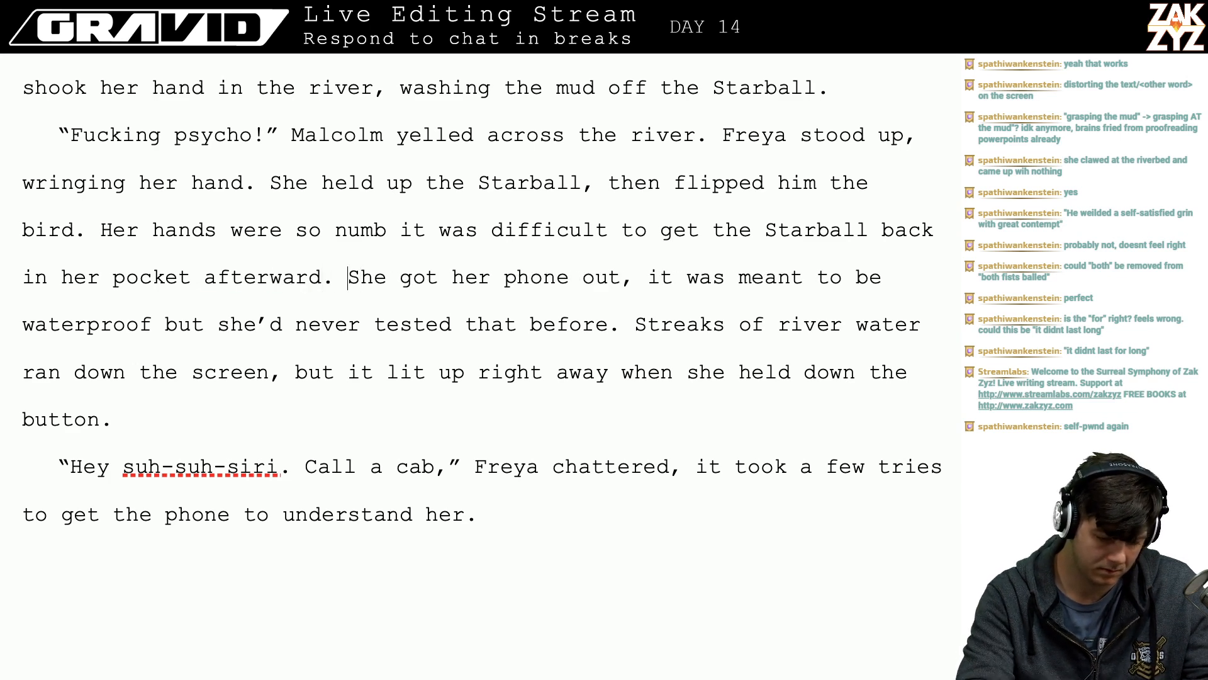
type("With difficult")
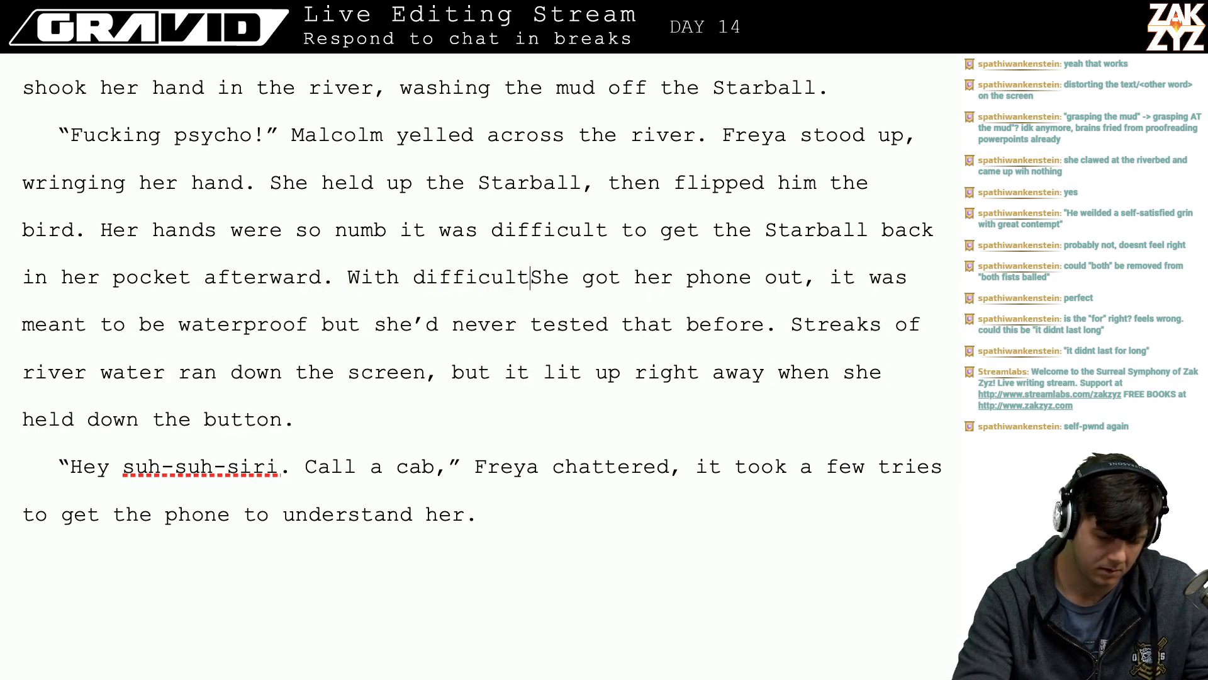
type("y")
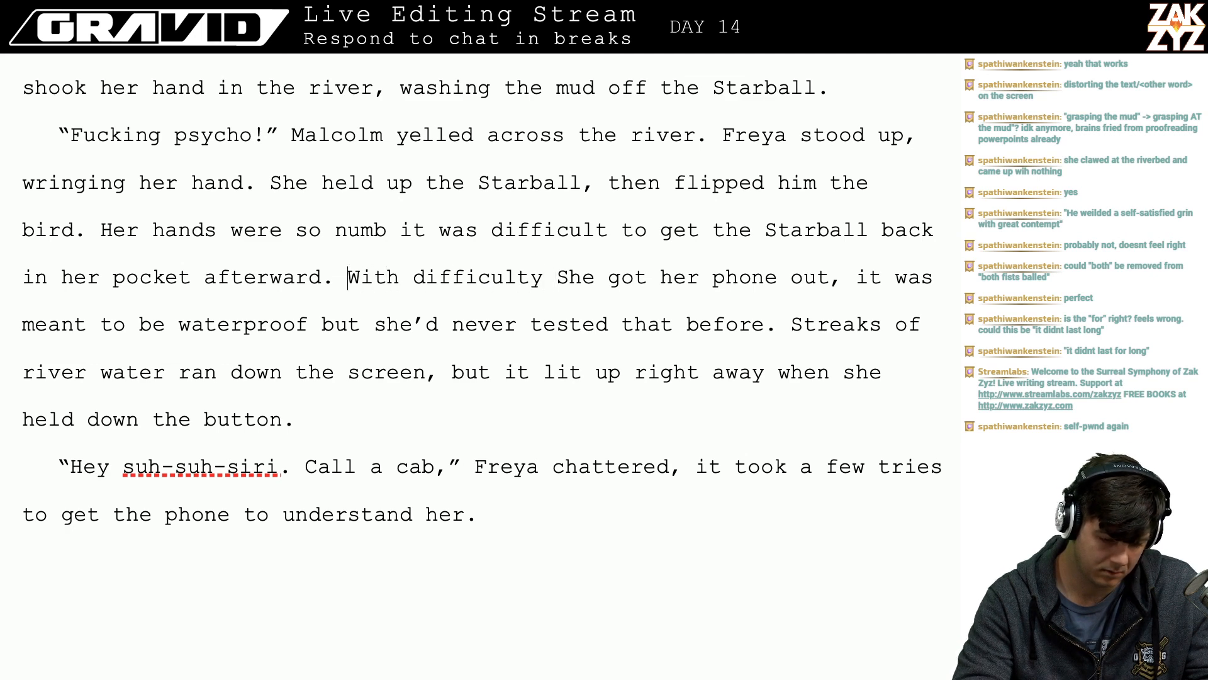
- Replace "With difficulty" with "She managed to get her phone out of the other pocket,"
key("shift+Right")
key("shift+Right")
key("shift+Right")
key("shift+Right")
key("shift+Right")
key("shift+Right")
key("shift+Right")
key("shift+Right")
key("shift+Right")
key("shift+Right")
key("shift+Right")
key("shift+Right")
key("shift+Right")
key("shift+Right")
key("shift+Right")
key("shift+Right")
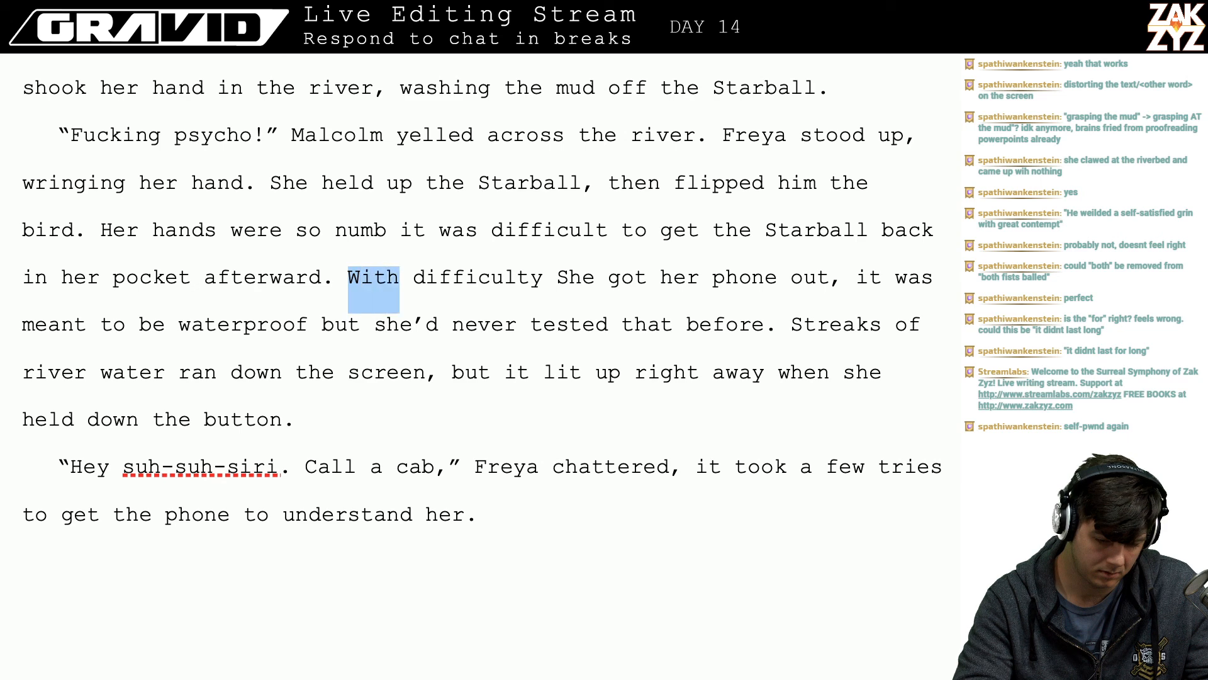
type("She managed")
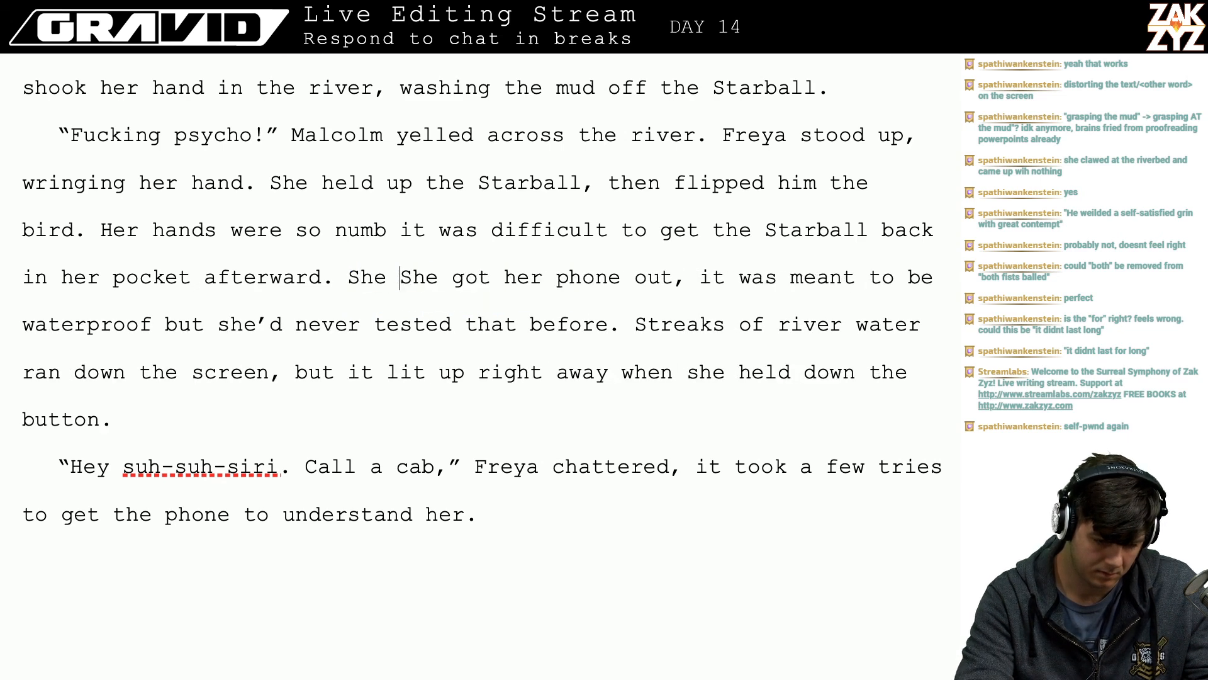
type(" t")
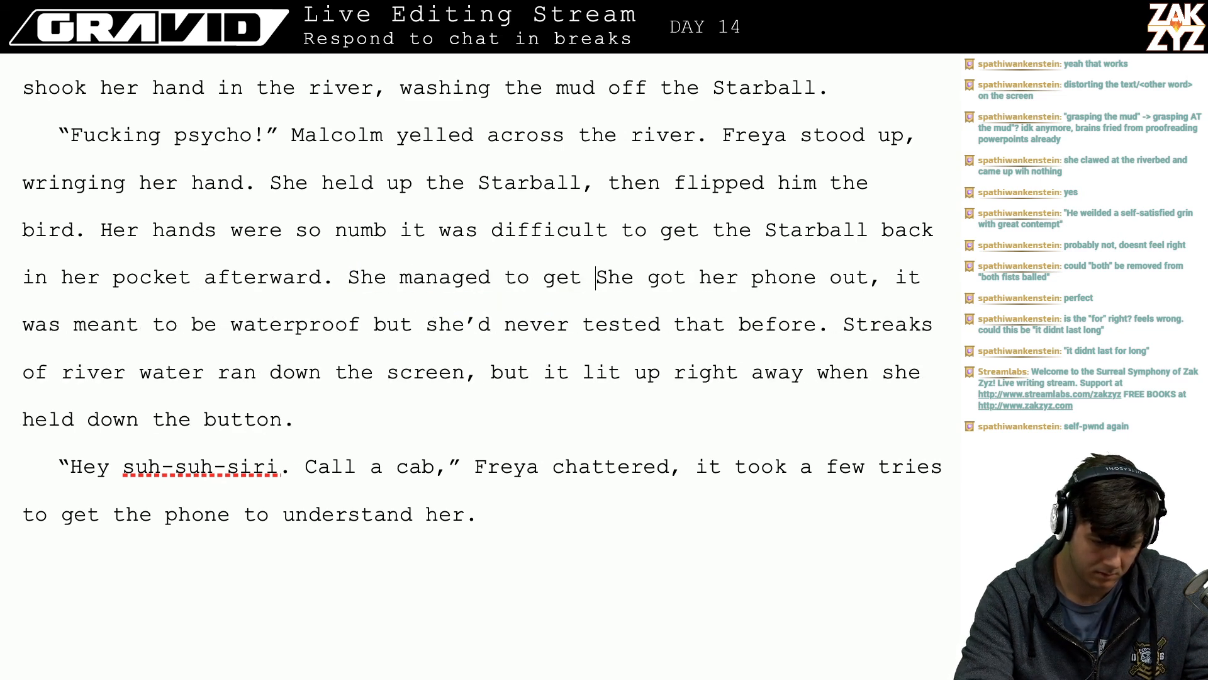
type("o get her phone ouShe go")
key("BackSpace")
key("BackSpace")
key("BackSpace")
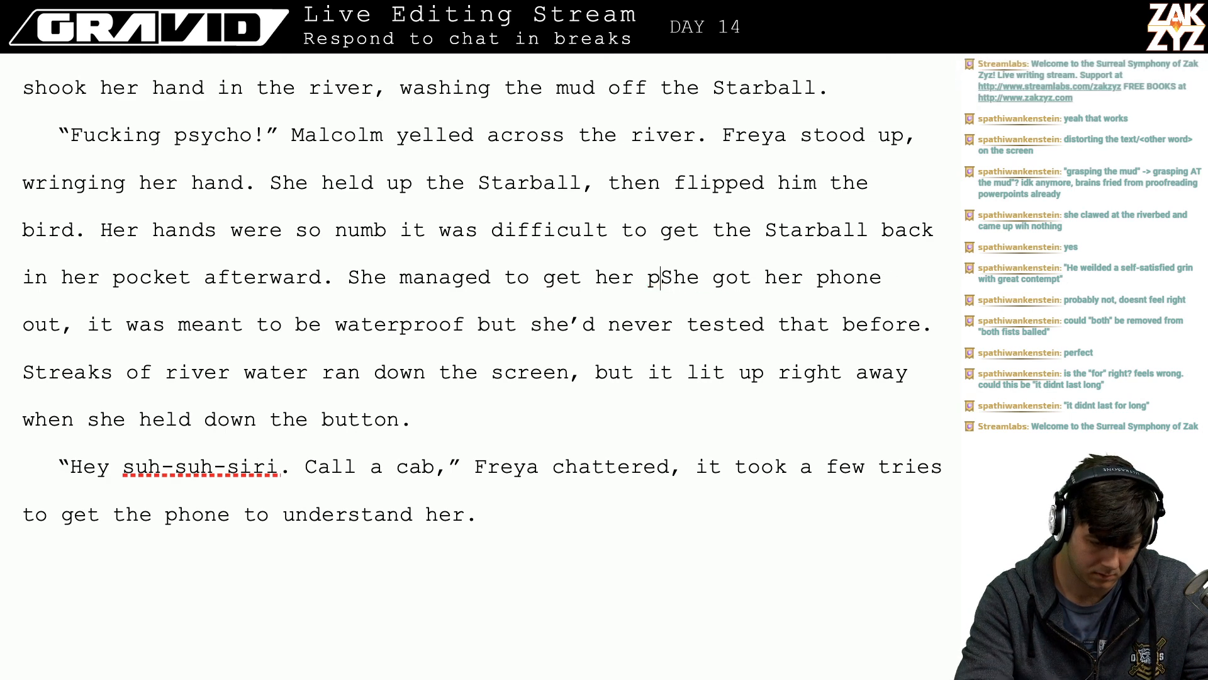
type("hone ou")
type("t of the other po")
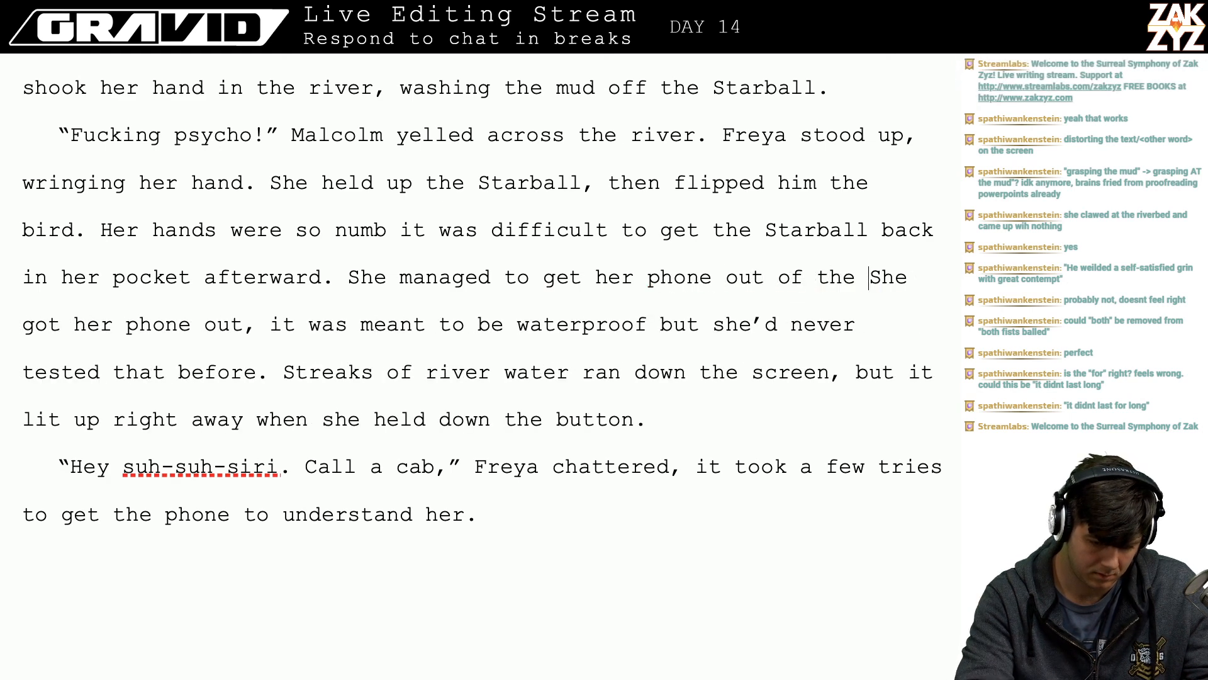
type("ck")
key("BackSpace")
key("BackSpace")
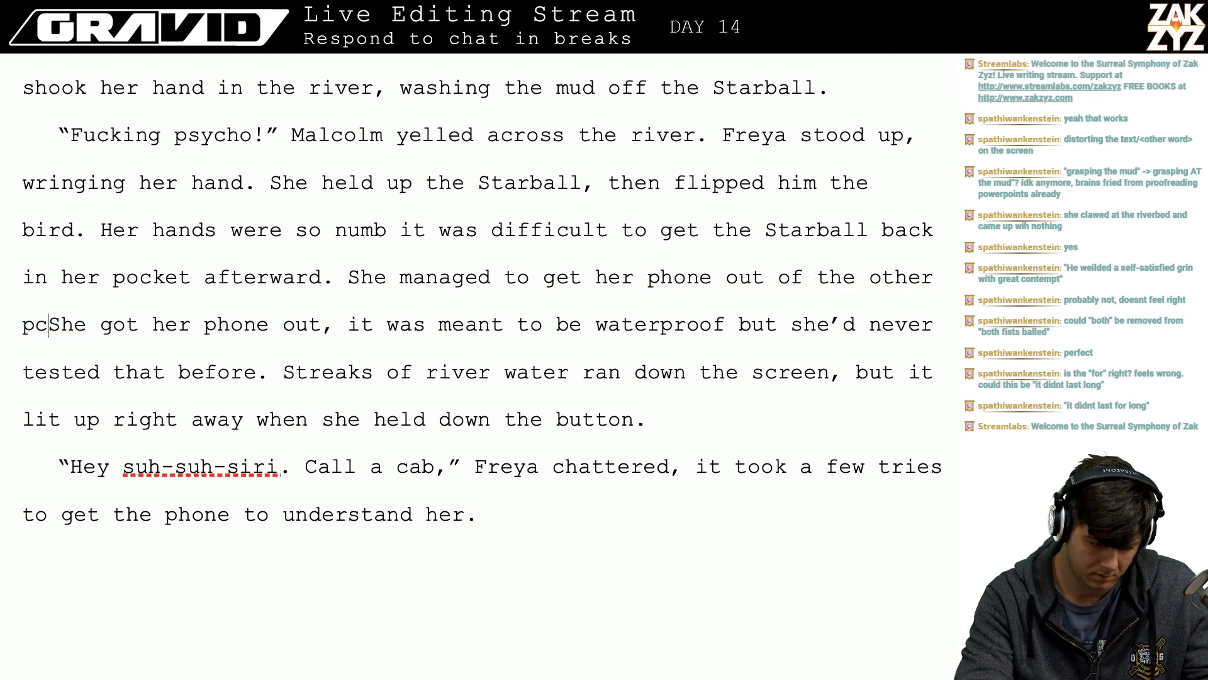
type("ocket,")
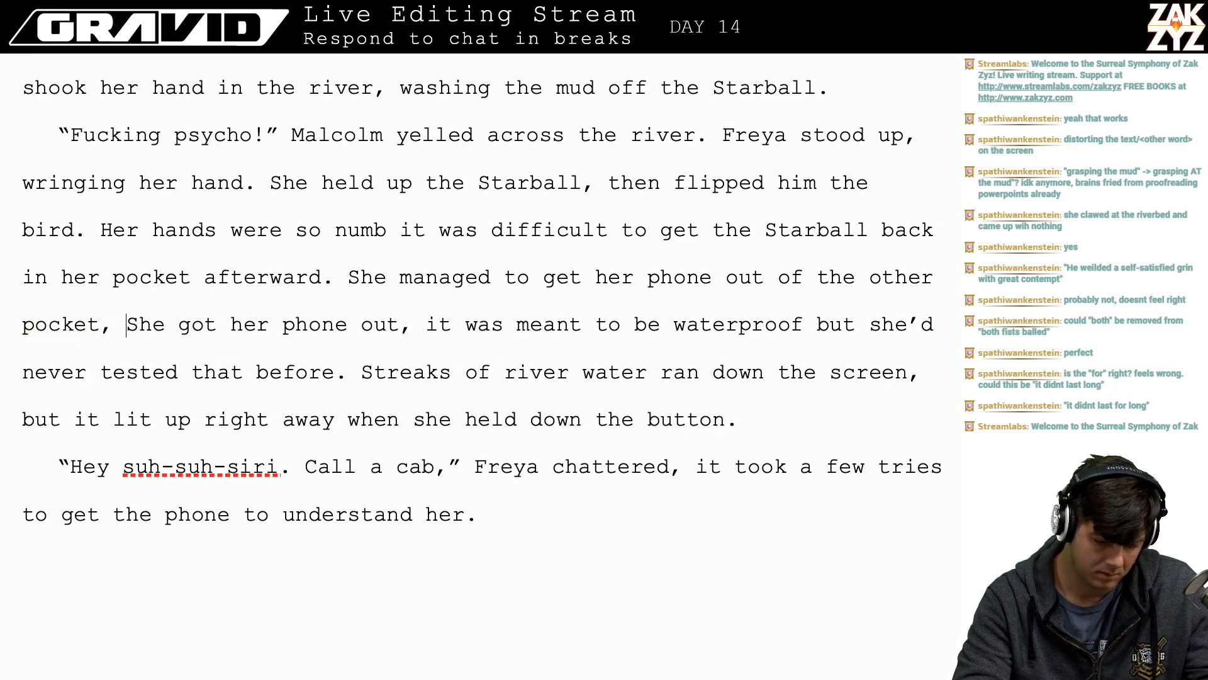
- Delete the leftover "She got her phone out," before "it was meant to be waterproof"
key("shift+Right")
key("shift+Right")
key("shift+Right")
key("shift+Right")
key("shift+Right")
key("shift+Right")
key("shift+Right")
key("shift+Right")
key("shift+Right")
key("shift+Right")
key("shift+Right")
key("shift+Right")
key("shift+Right")
key("shift+Right")
key("shift+Right")
key("shift+Right")
key("shift+Right")
key("shift+Right")
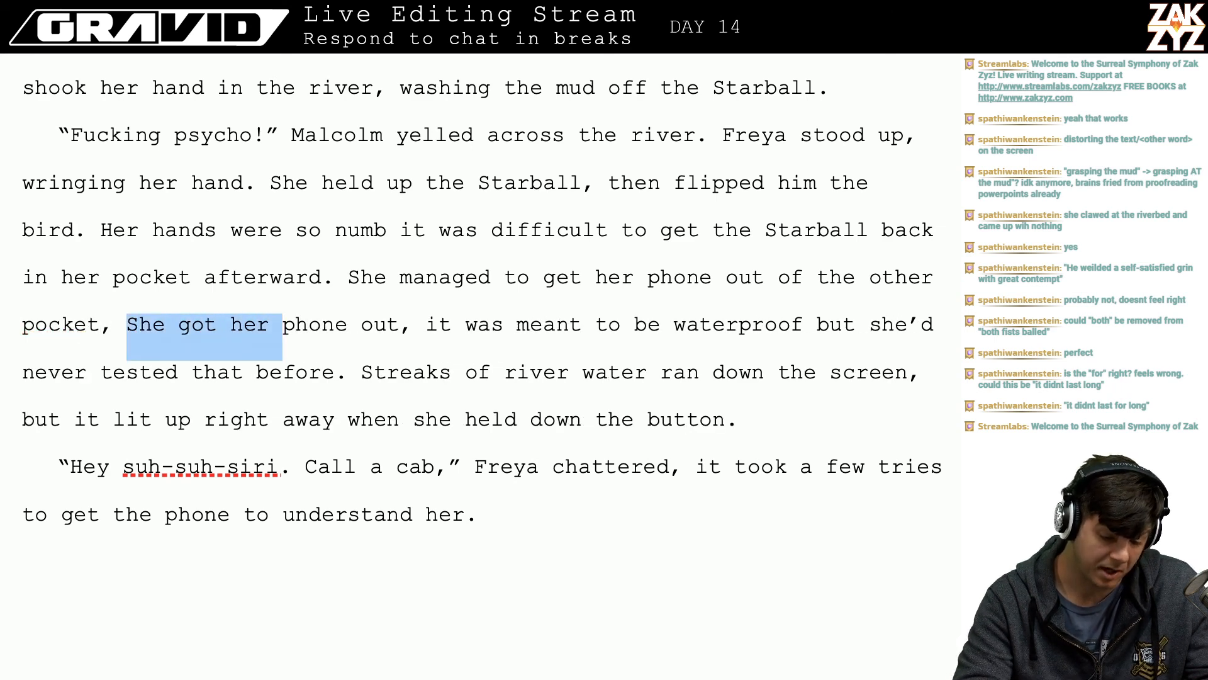
key("shift+Right")
key("shift+Right")
key("shift+Right")
key("shift+Right")
key("shift+Right")
key("BackSpace")
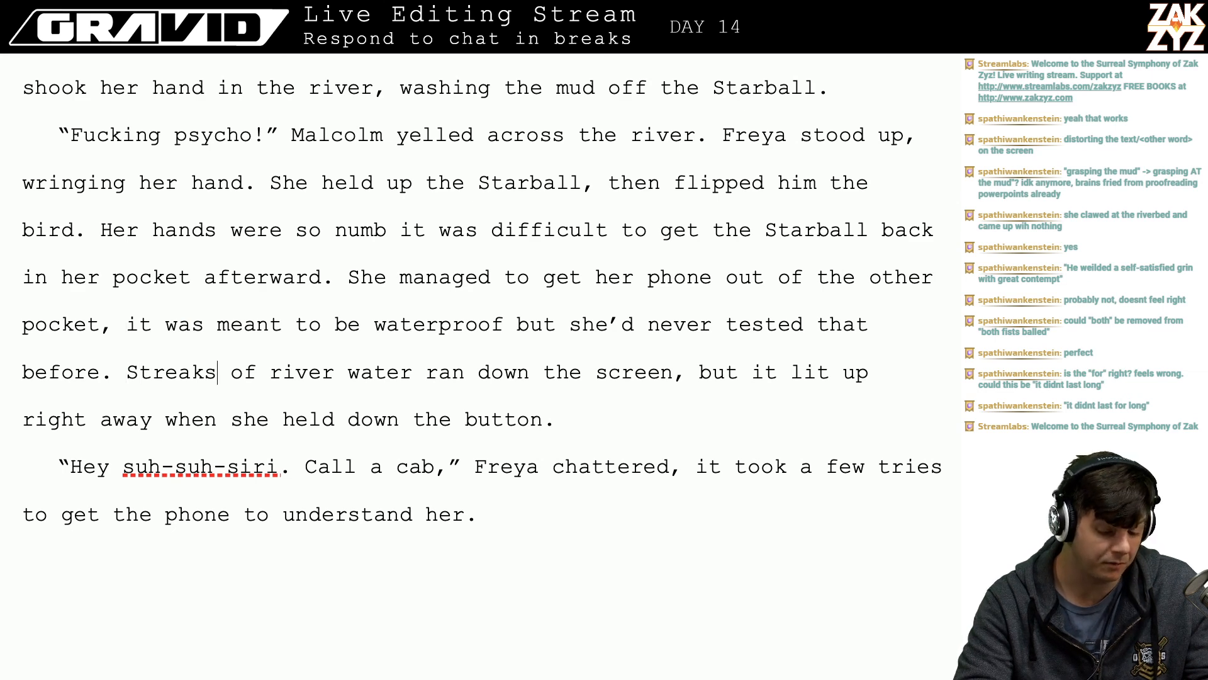
- Split the sentence after "Freya chattered" by changing the comma to a period and capitalizing "It took a few tries"
key("Right")
key("Right")
key("Right")
key("Right")
key("Right")
key("Right")
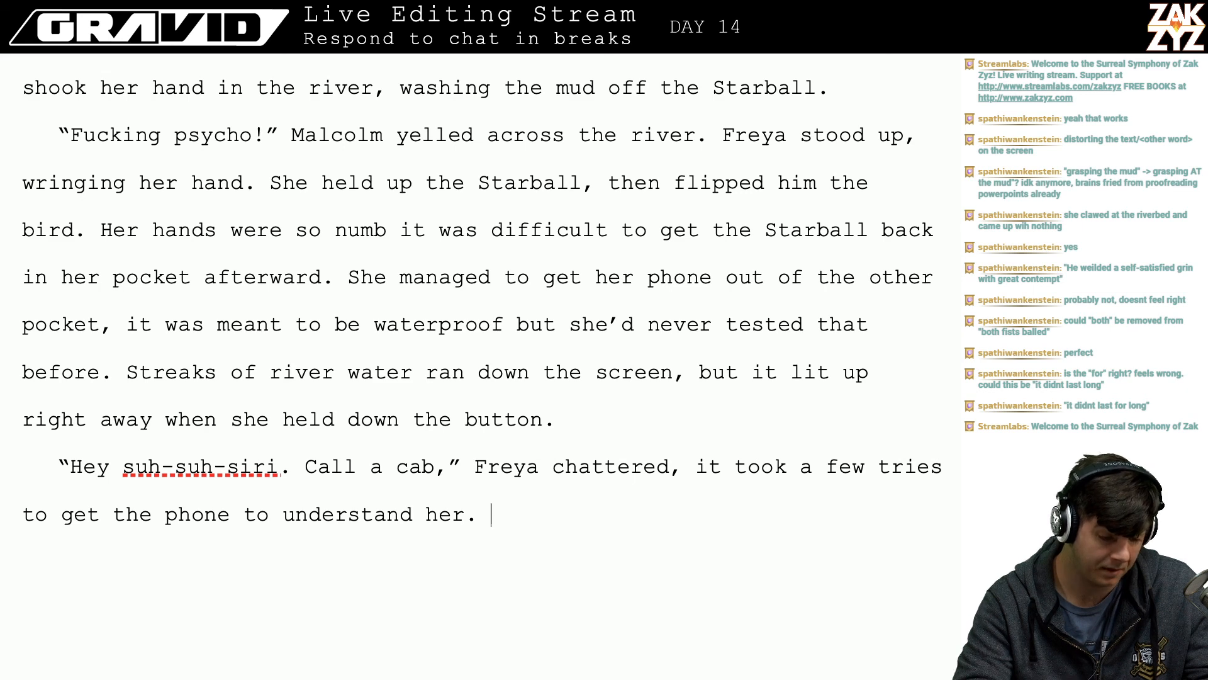
scroll(478, 315, "down", 2)
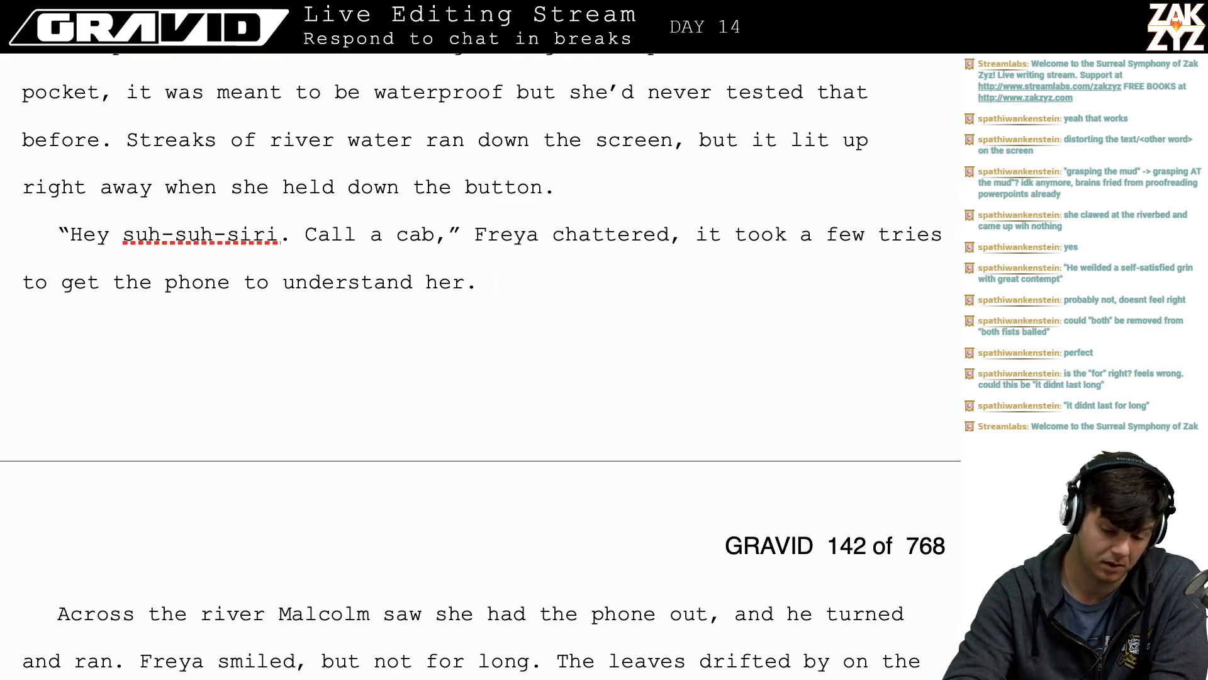
key("BackSpace")
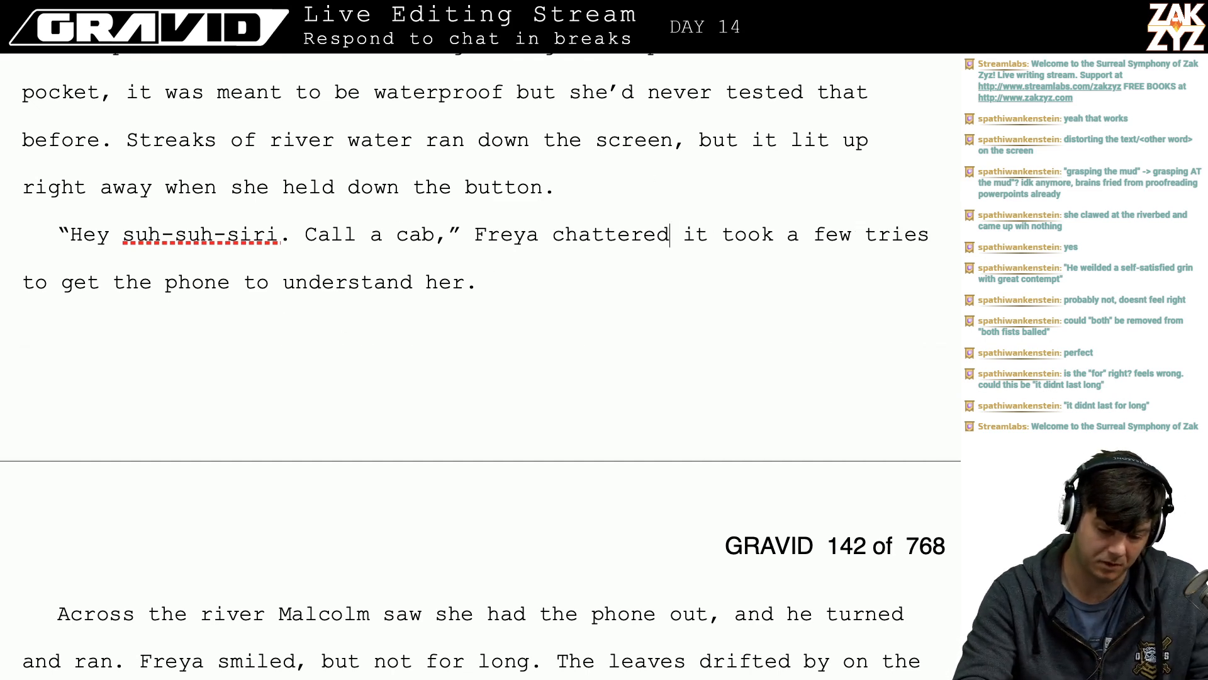
type(".")
key("BackSpace")
type("I")
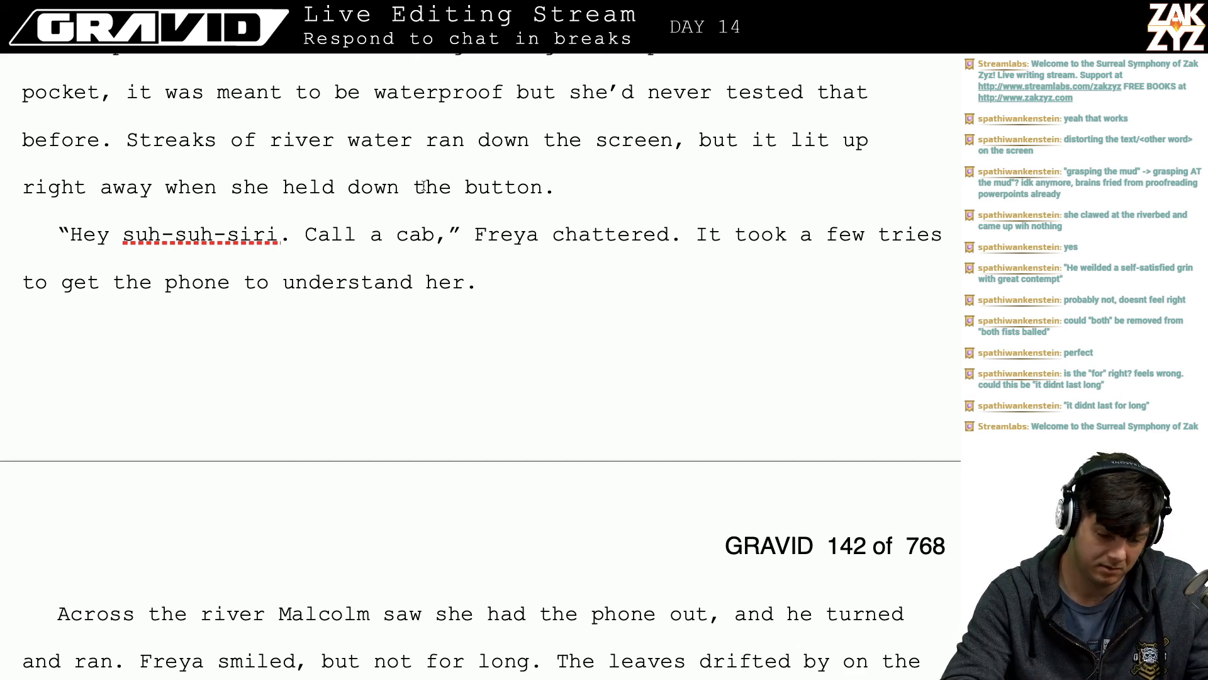
- Capitalize "Siri" in Freya's stuttered line "Hey suh-suh-siri."
left_click(238, 238)
key("BackSpace")
type("S")
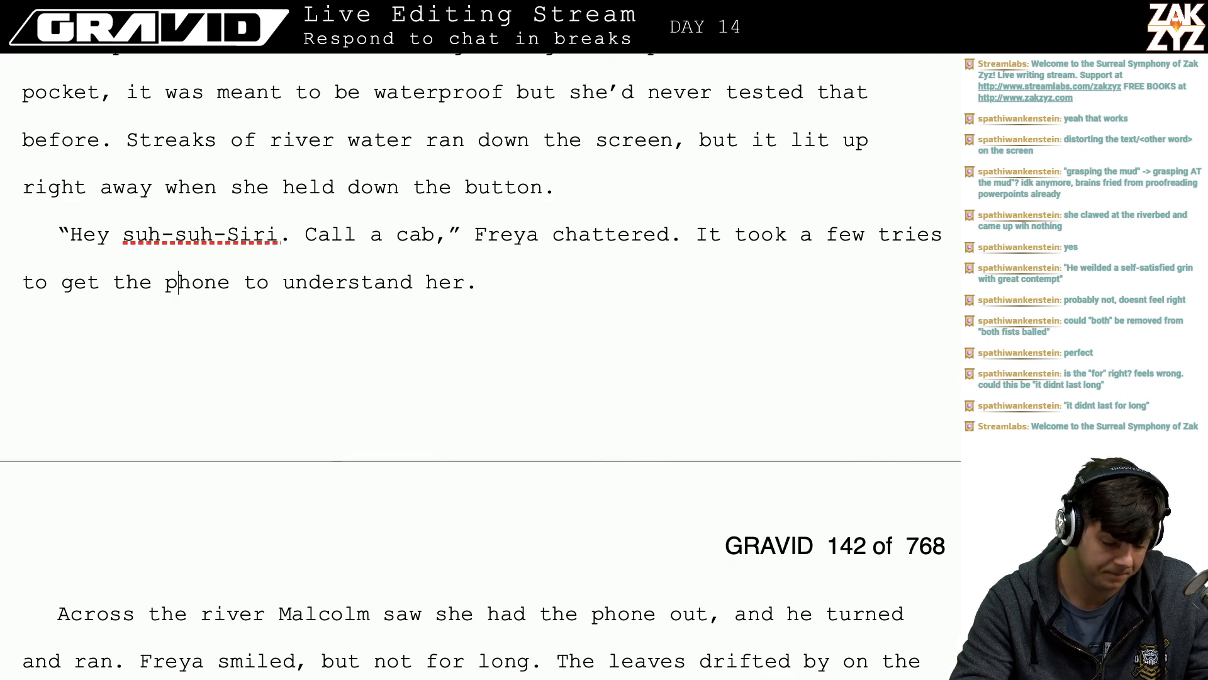
key("Down")
key("Down")
key("Down")
key("Down")
key("Down")
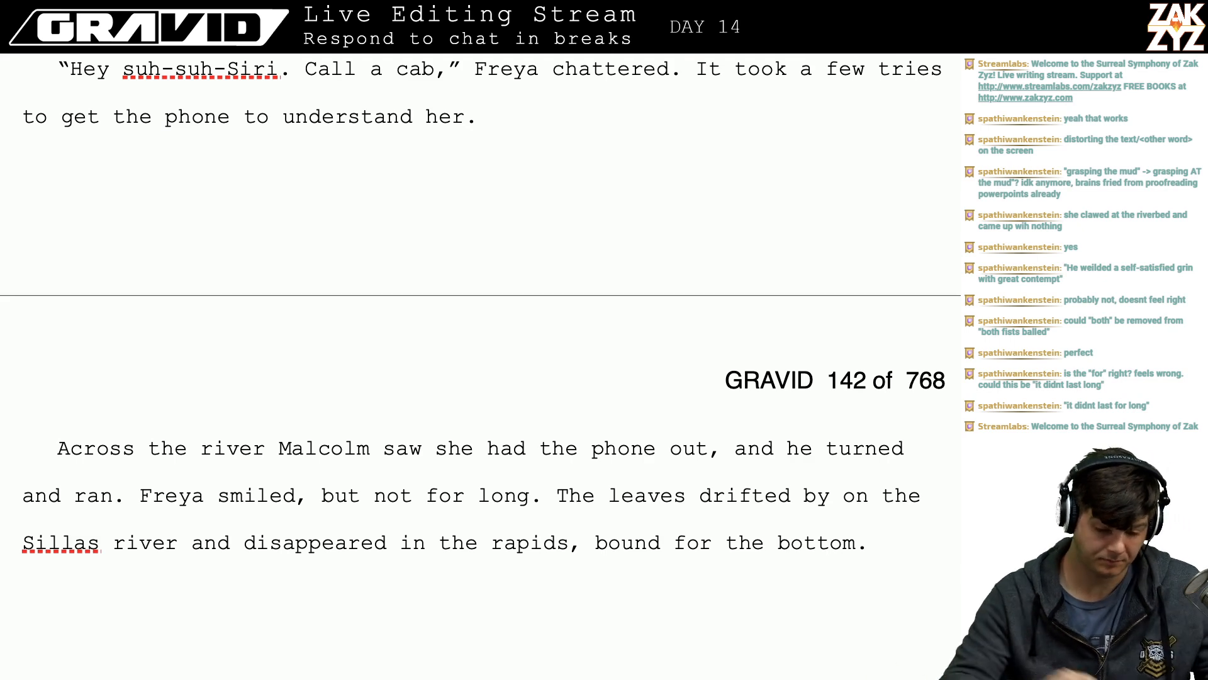
- Change "the phone" to "a phone" in the sentence where Malcolm sees Freya across the river
left_click(573, 450)
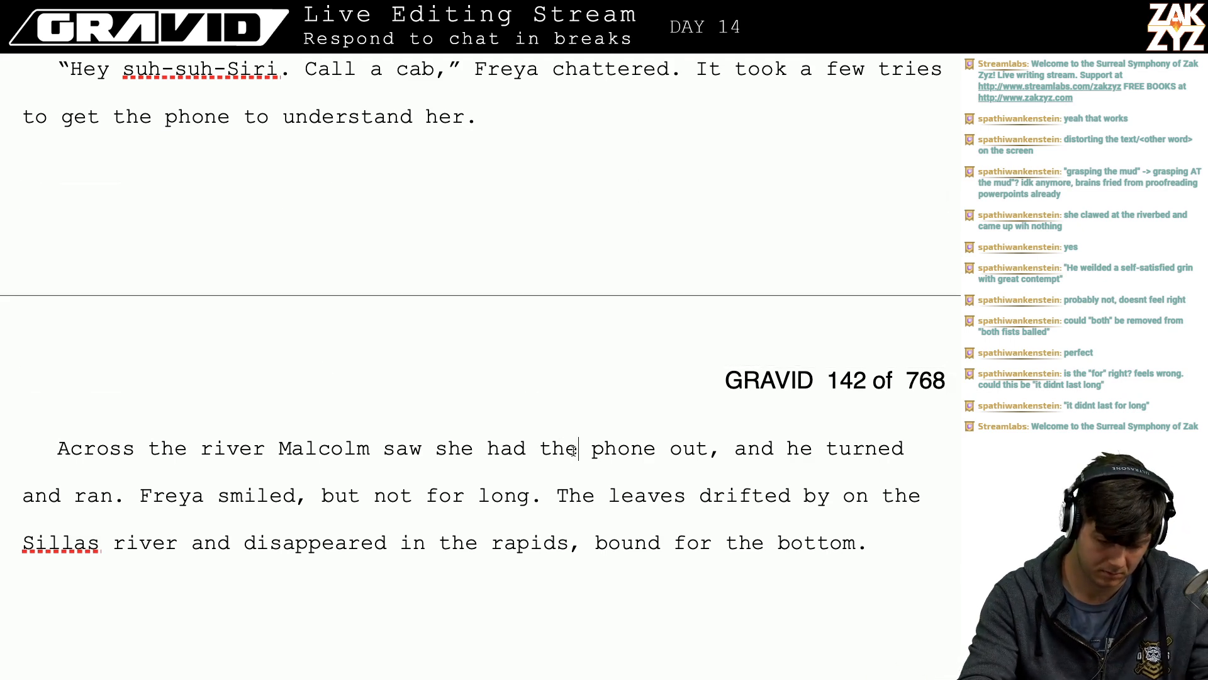
key("BackSpace")
key("BackSpace")
key("BackSpace")
type("a")
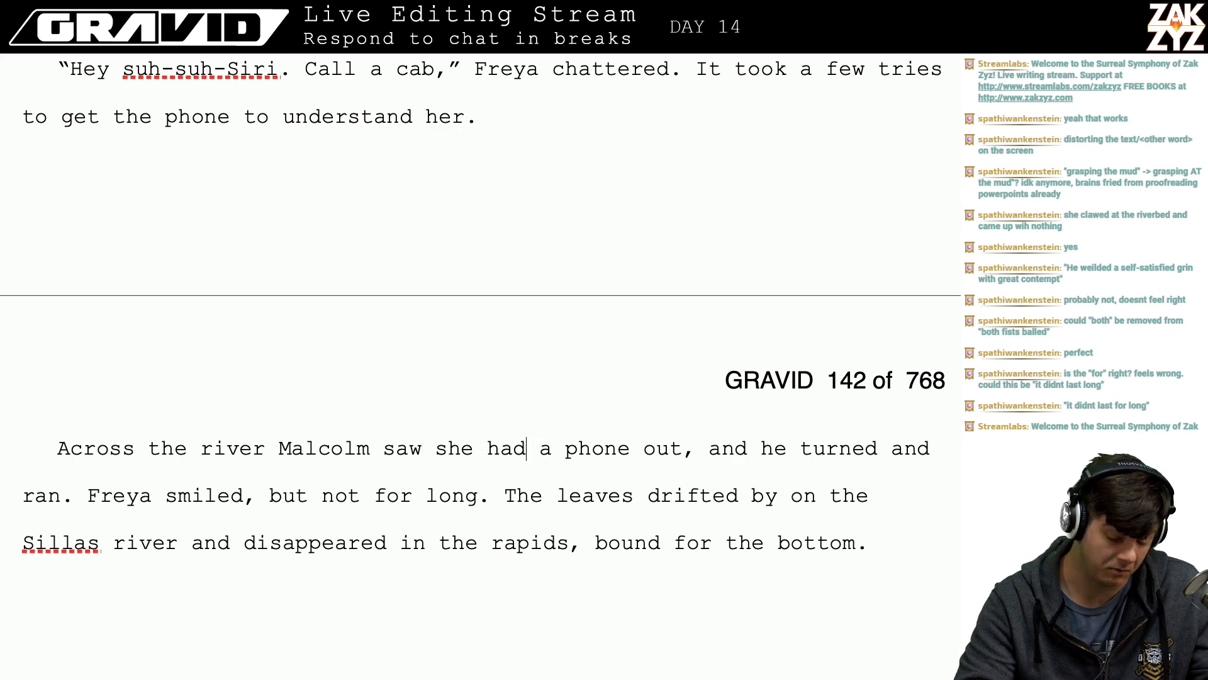
- Examine the closing sentence about the Sillas river and the gap before the STARBALL heading
key("Down")
key("Down")
key("Down")
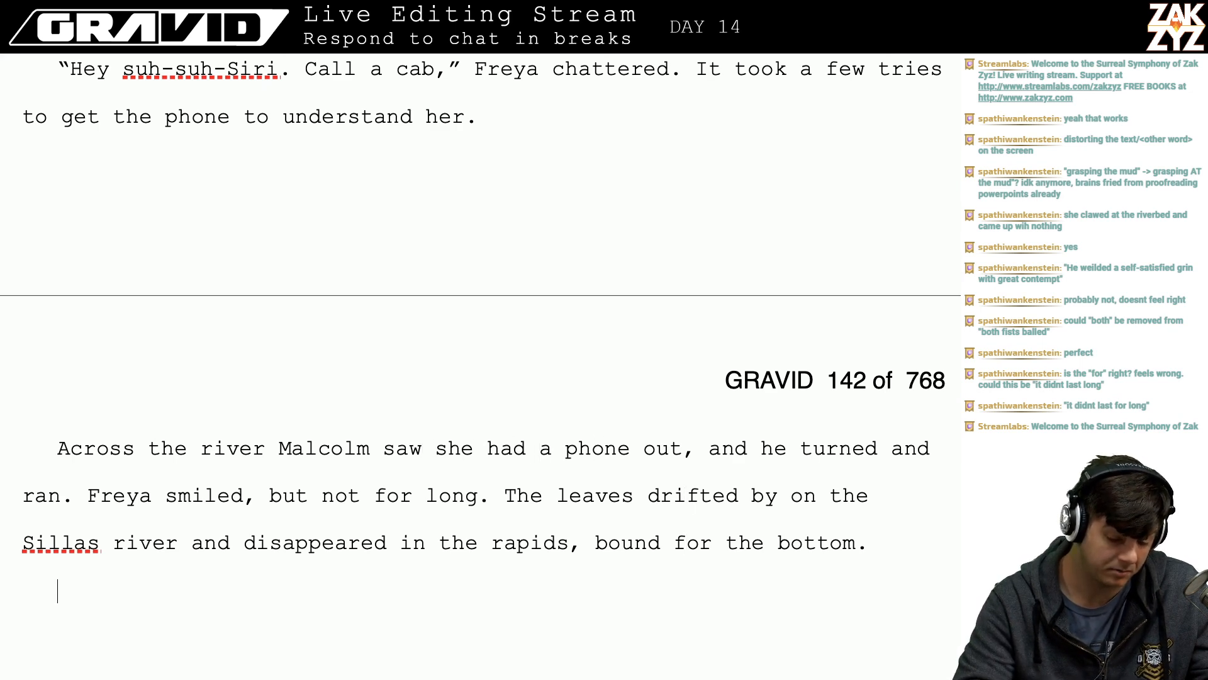
key("Left")
key("Left")
key("Left")
key("Left")
key("Left")
key("Left")
key("Left")
key("Left")
key("Left")
key("Left")
key("Left")
key("Left")
key("Left")
key("Left")
key("Left")
key("Left")
key("Left")
key("Left")
key("Left")
key("Left")
key("Left")
key("Left")
key("Left")
key("Left")
key("Left")
key("Left")
key("Left")
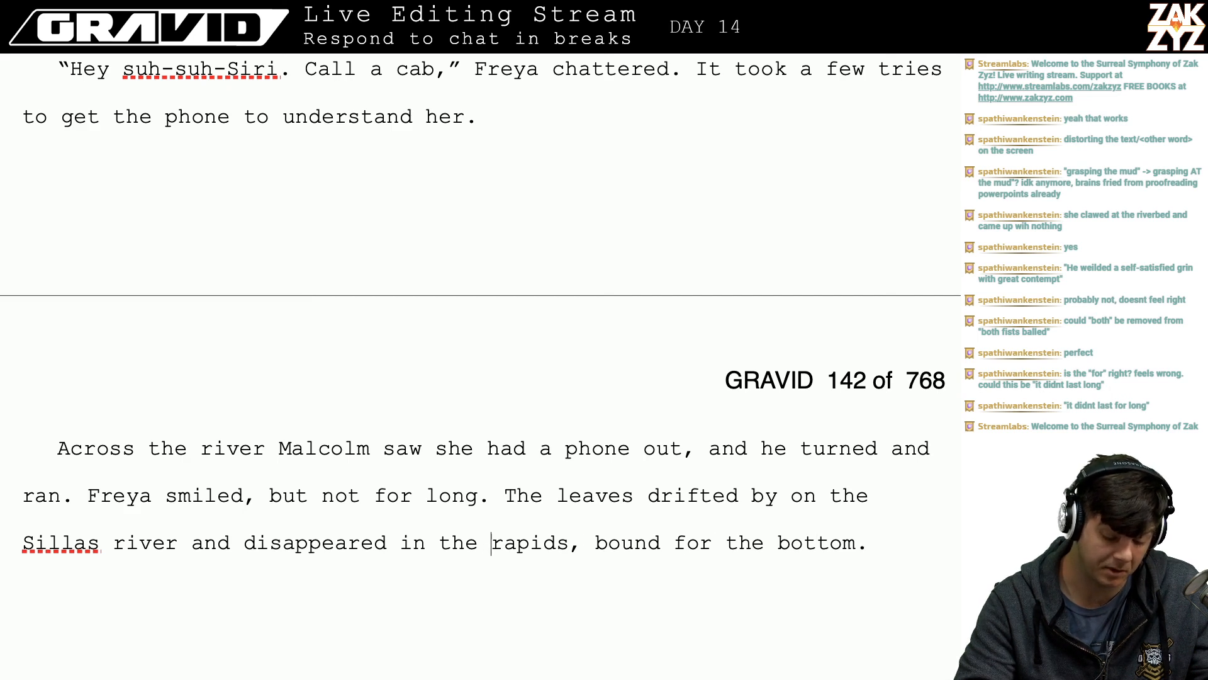
key("Left")
key("Down")
key("Down")
key("Down")
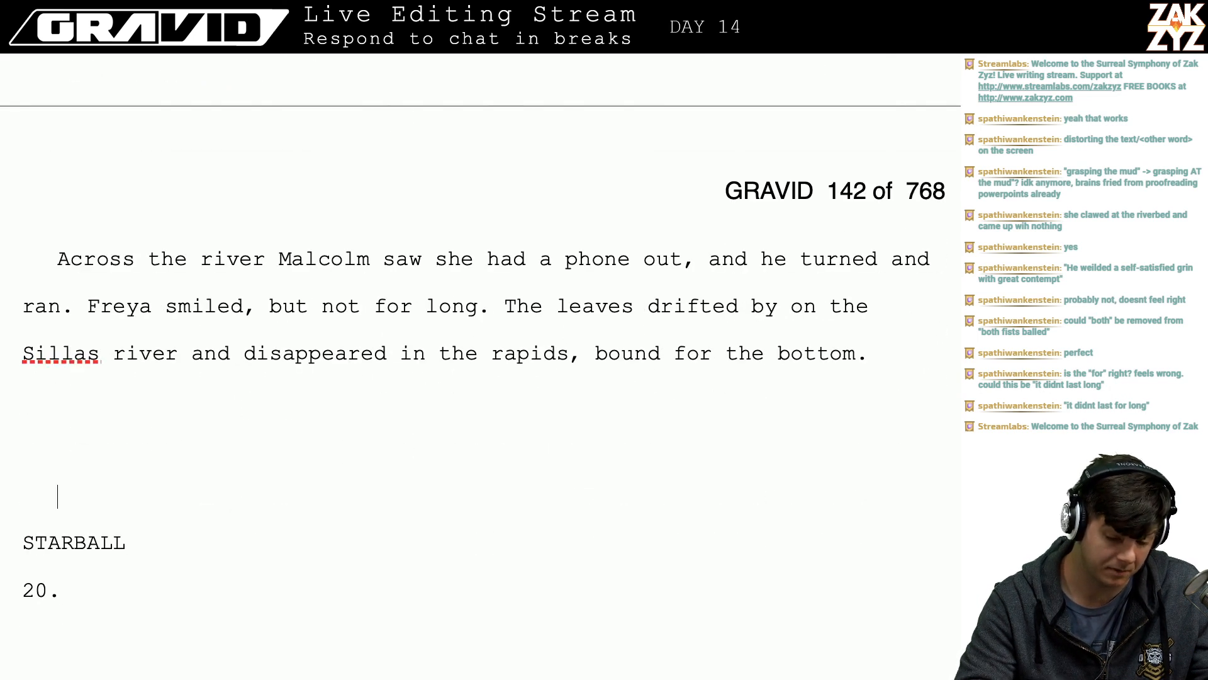
key("Up")
key("Up")
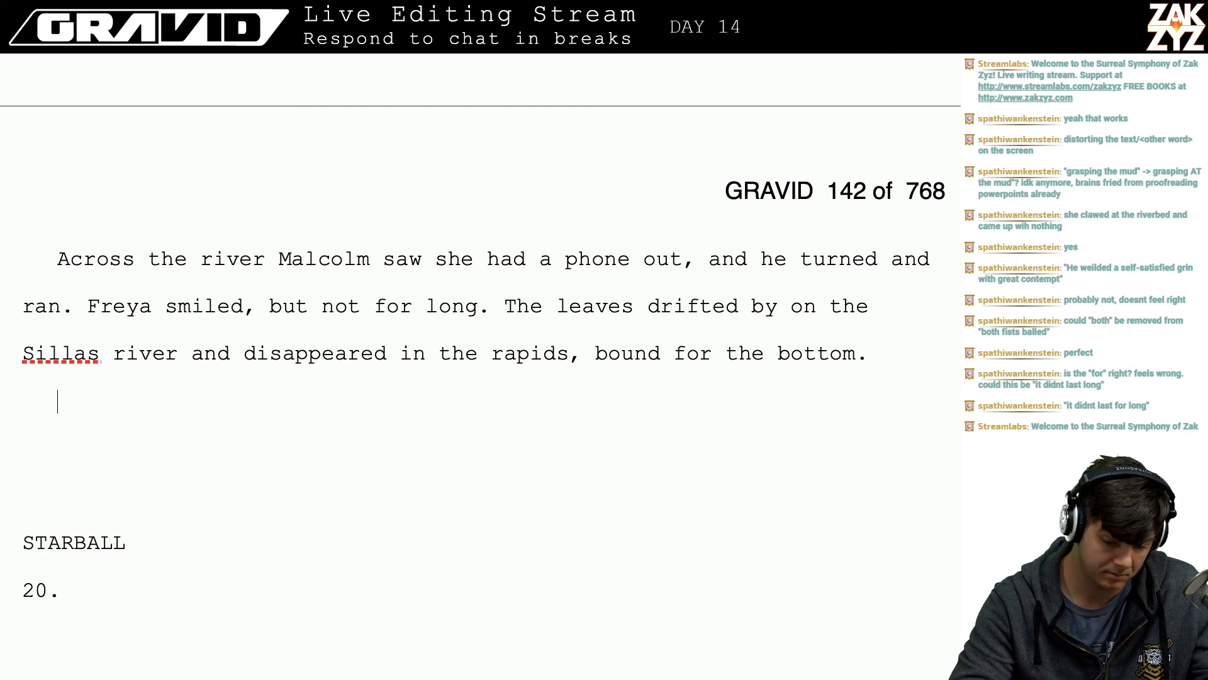
- Replace "The leaves" with "Leaves" at the start of the scene's last sentence
left_click(571, 302)
key("BackSpace")
key("BackSpace")
key("BackSpace")
key("BackSpace")
key("BackSpace")
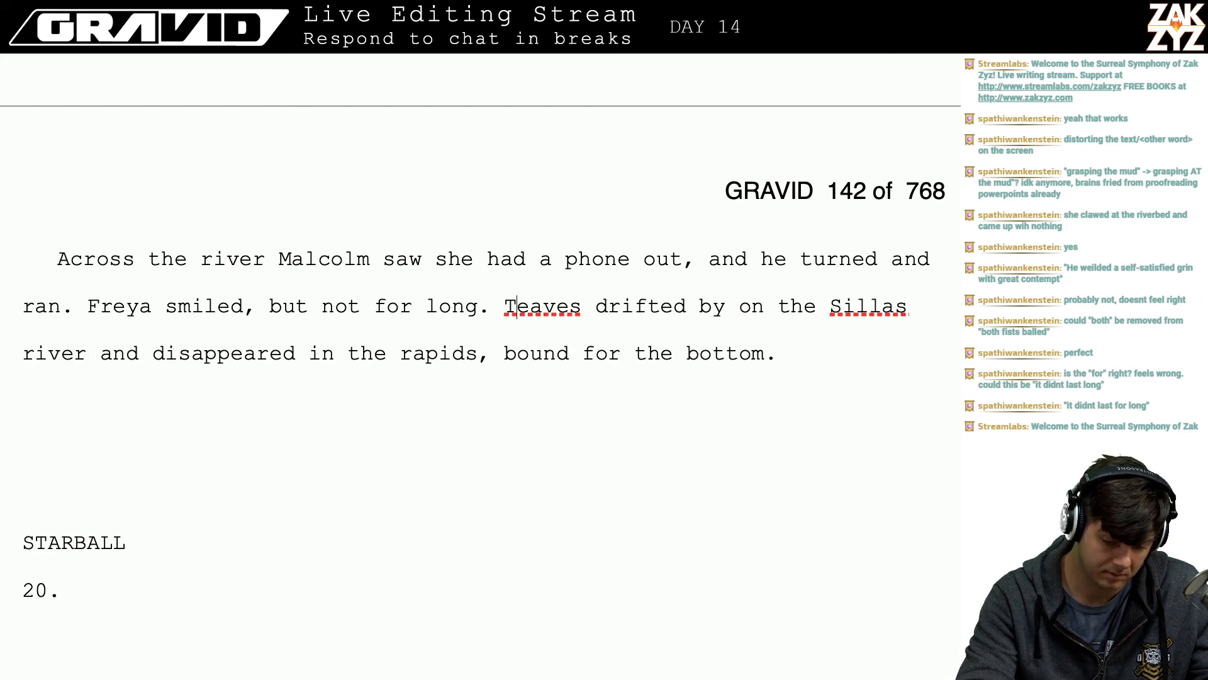
type("L")
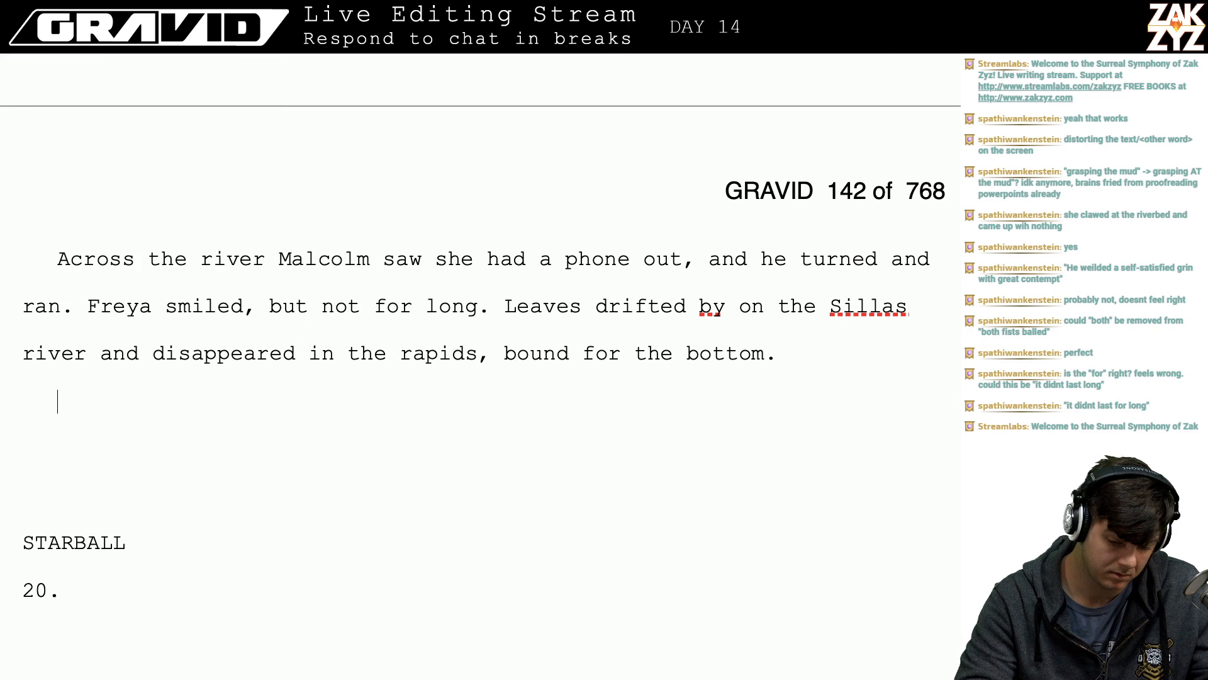
- Adjust the blank lines after the closing paragraph so the STARBALL 20. heading starts at the top of page 143
key("Return")
key("Return")
key("Return")
key("Return")
key("Return")
key("Return")
key("Return")
key("Return")
key("Return")
key("Return")
key("Return")
key("Return")
key("Return")
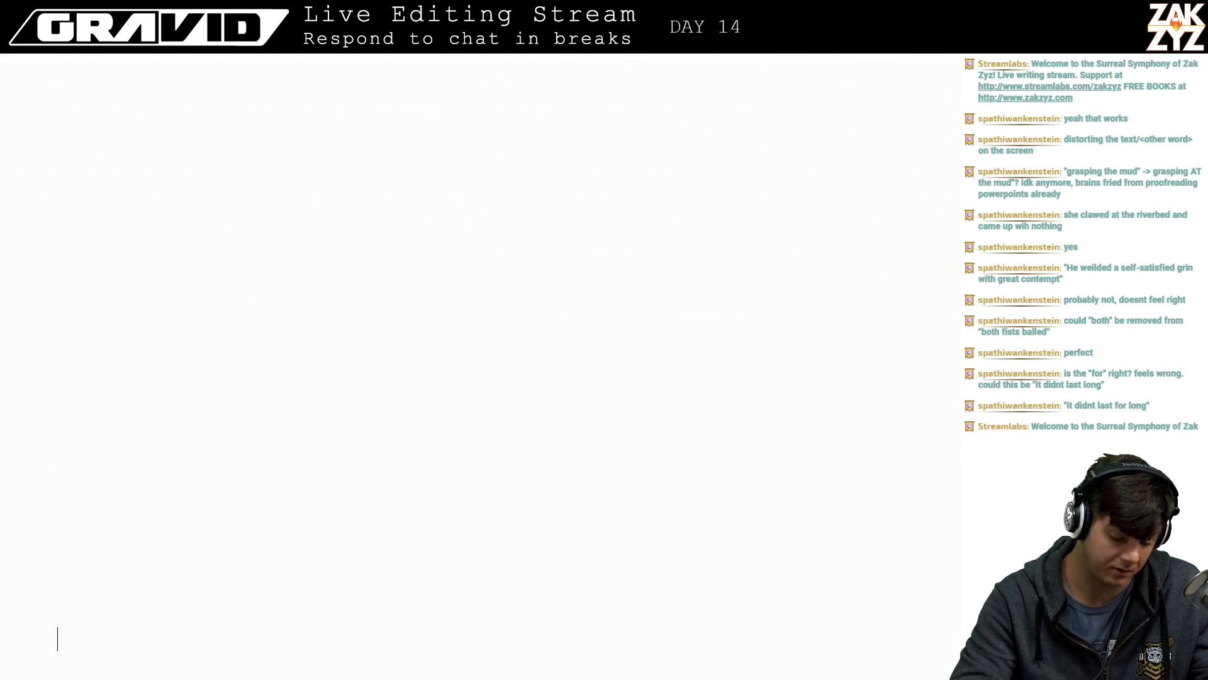
scroll(567, 297, "down", 8)
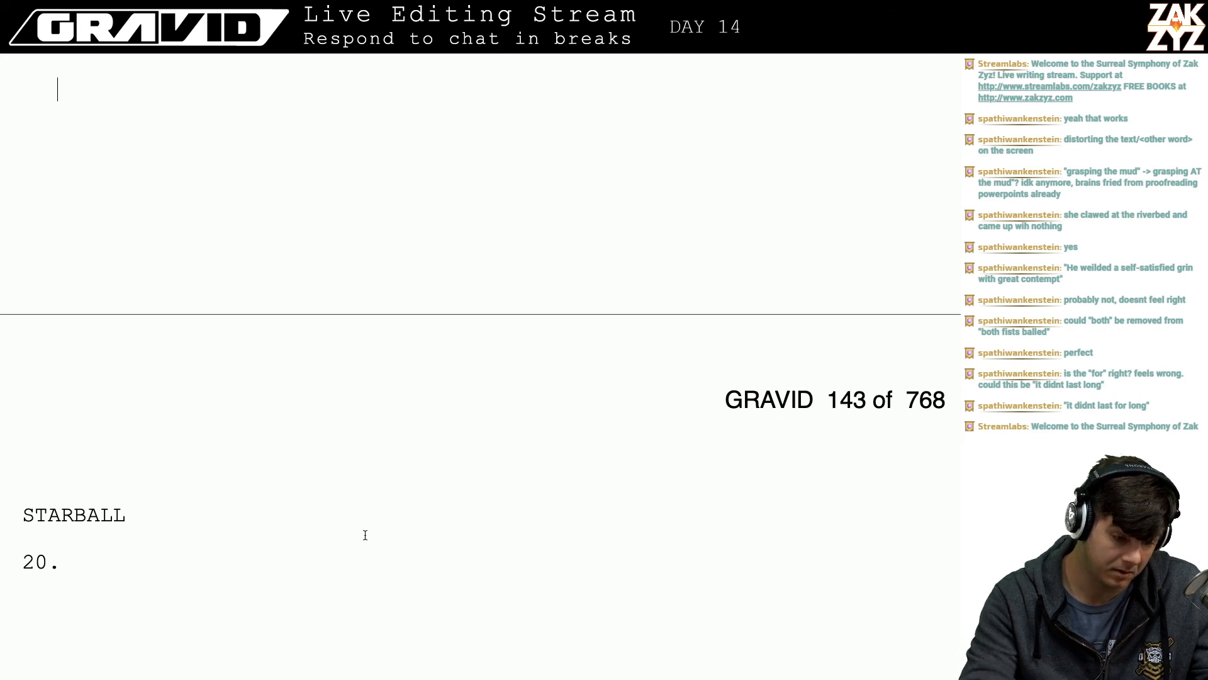
key("BackSpace")
key("BackSpace")
key("Return")
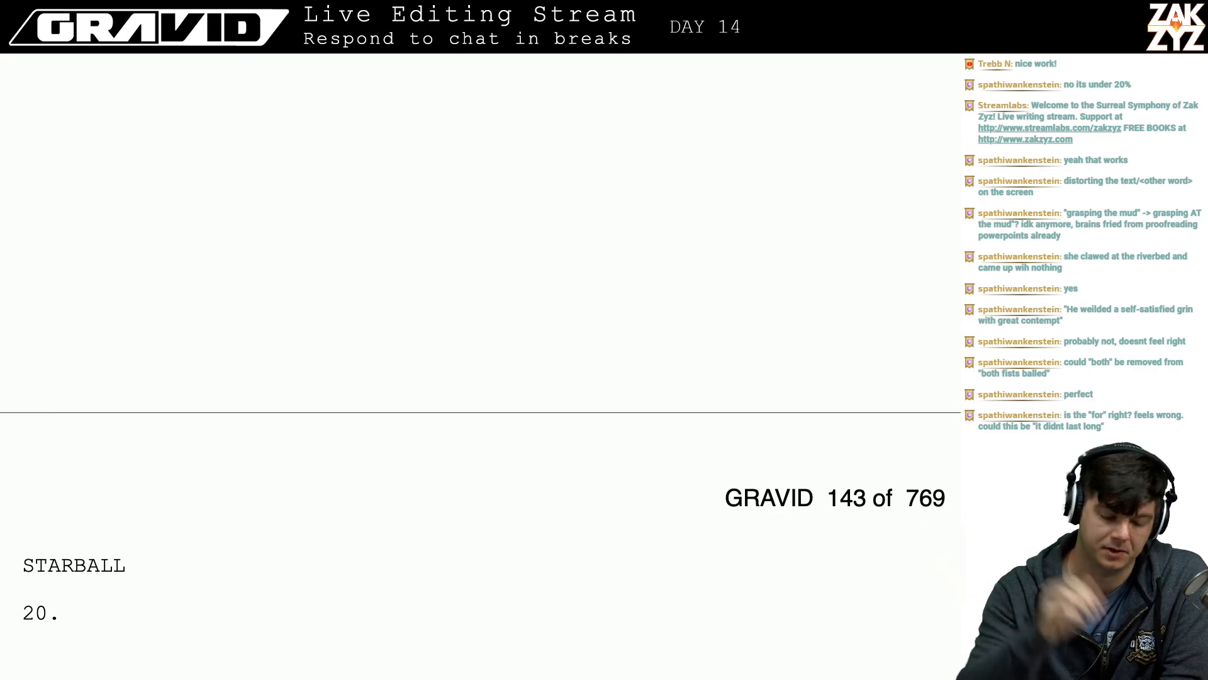
- Review the river scene from Freya's first dive through to the STARBALL 20. heading
scroll(229, 437, "up", 10)
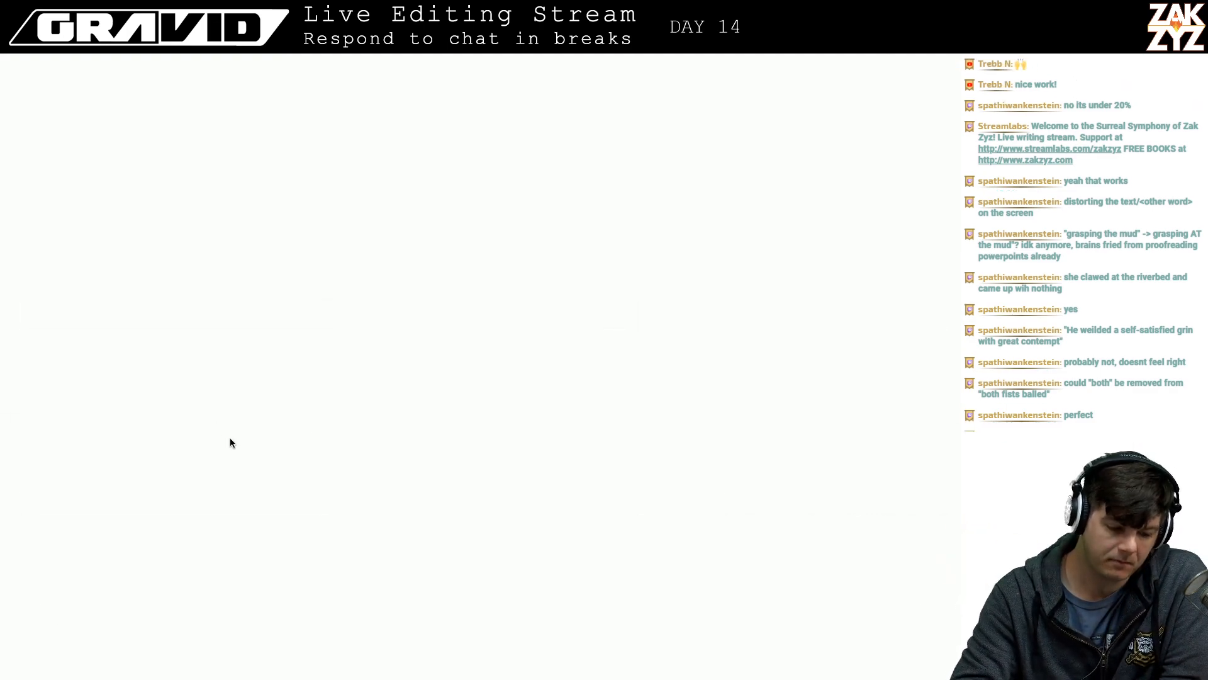
scroll(229, 437, "up", 10)
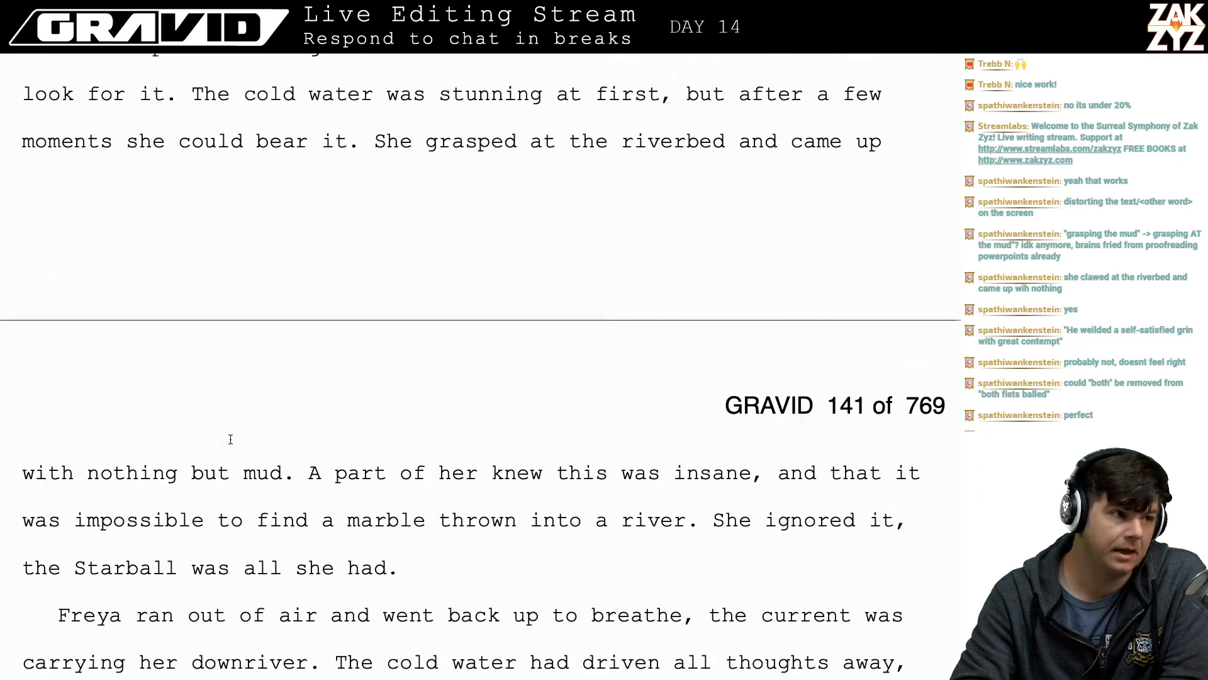
scroll(230, 442, "up", 1)
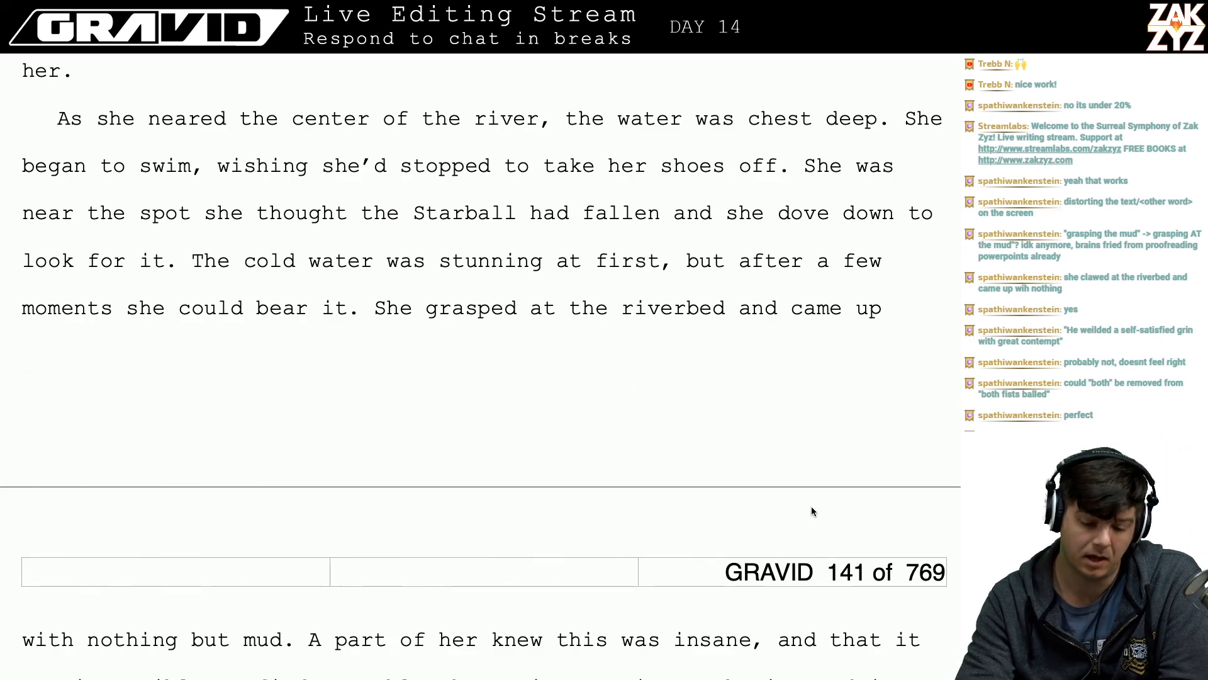
scroll(812, 507, "down", 10)
scroll(811, 507, "down", 15)
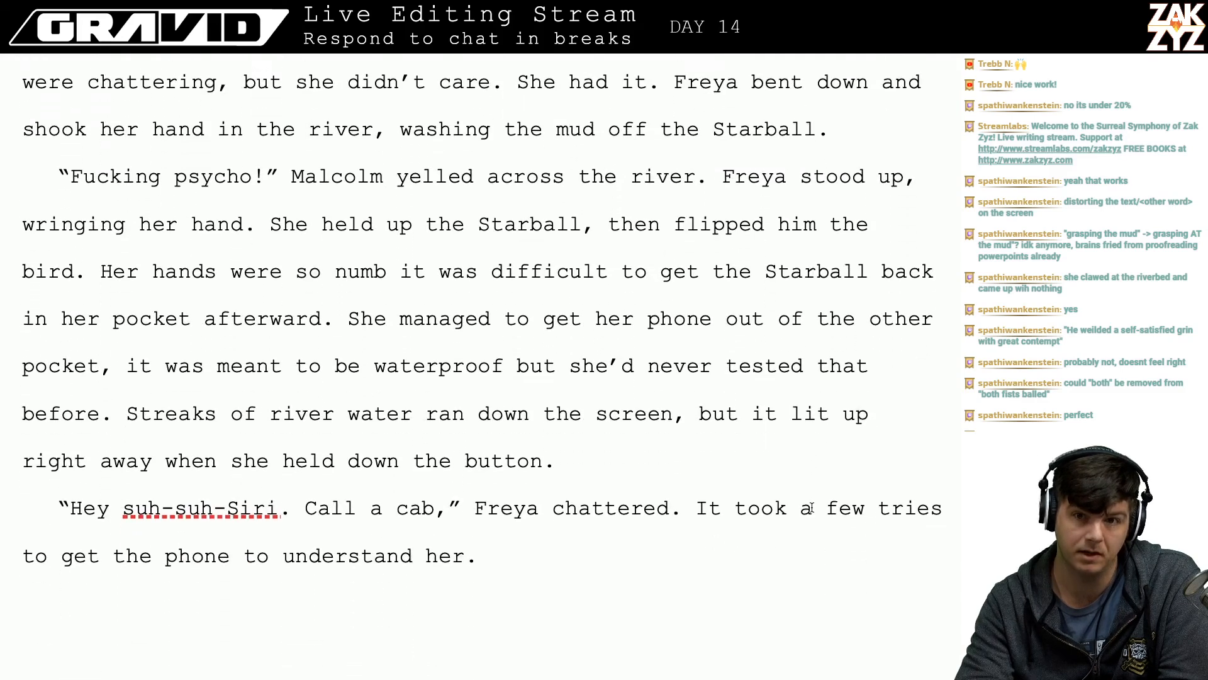
scroll(812, 507, "down", 15)
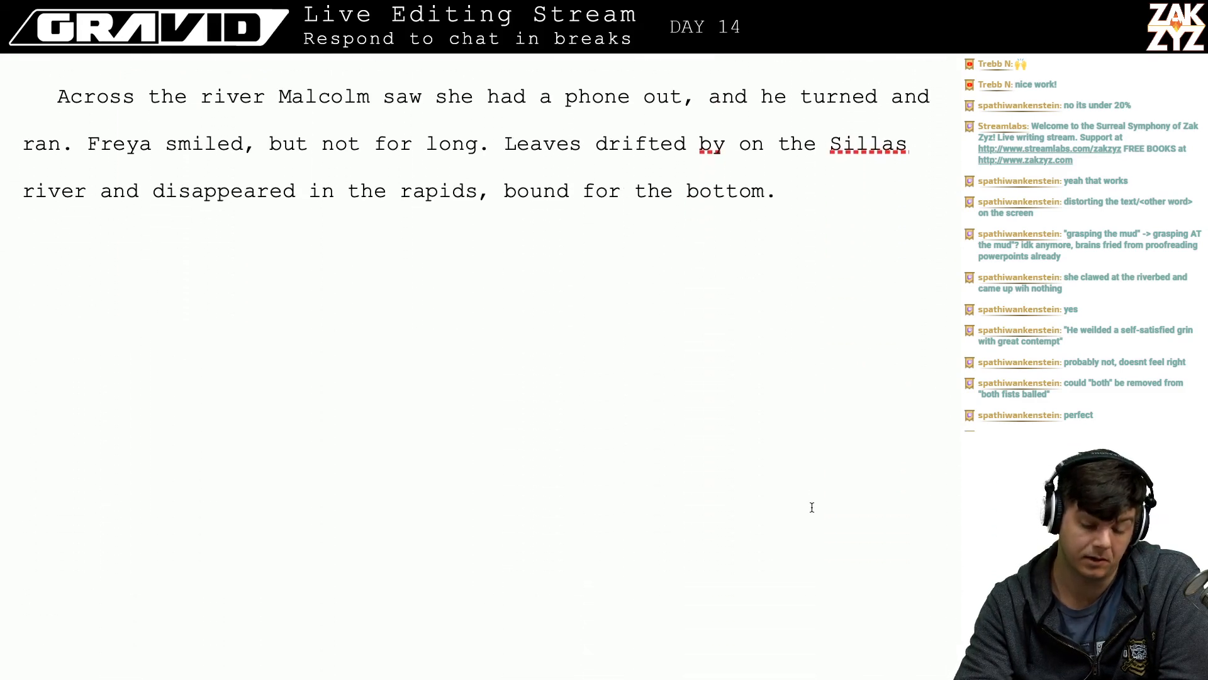
scroll(812, 504, "down", 8)
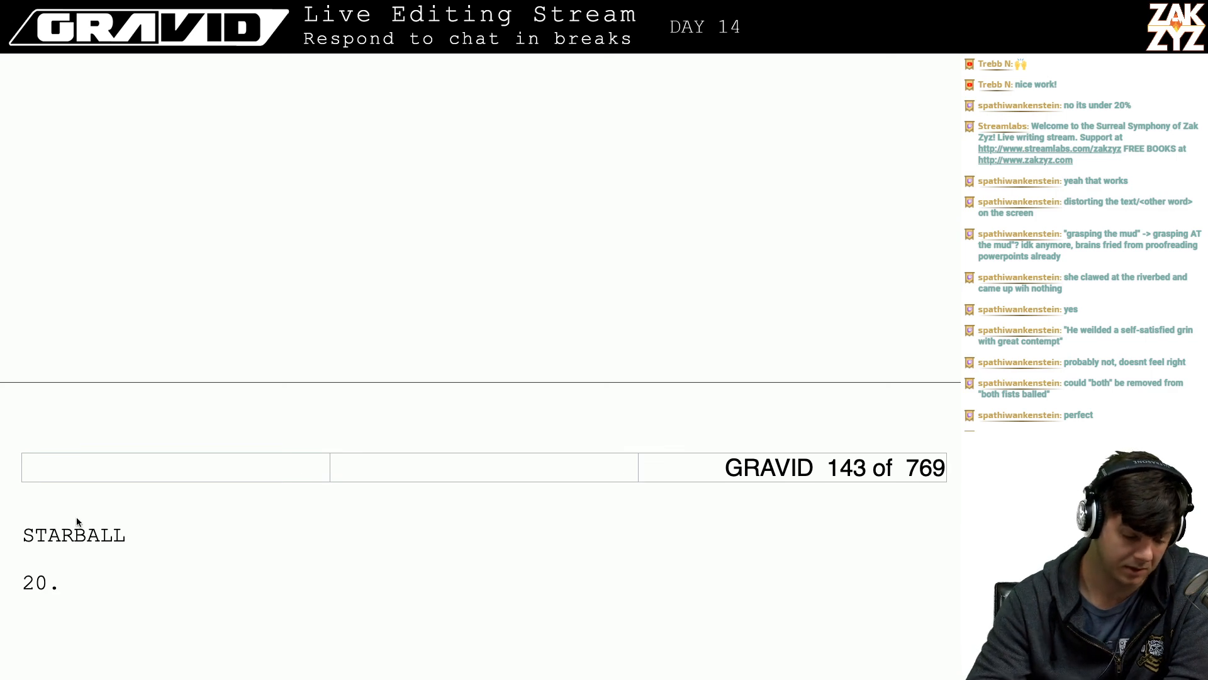
left_click(63, 534)
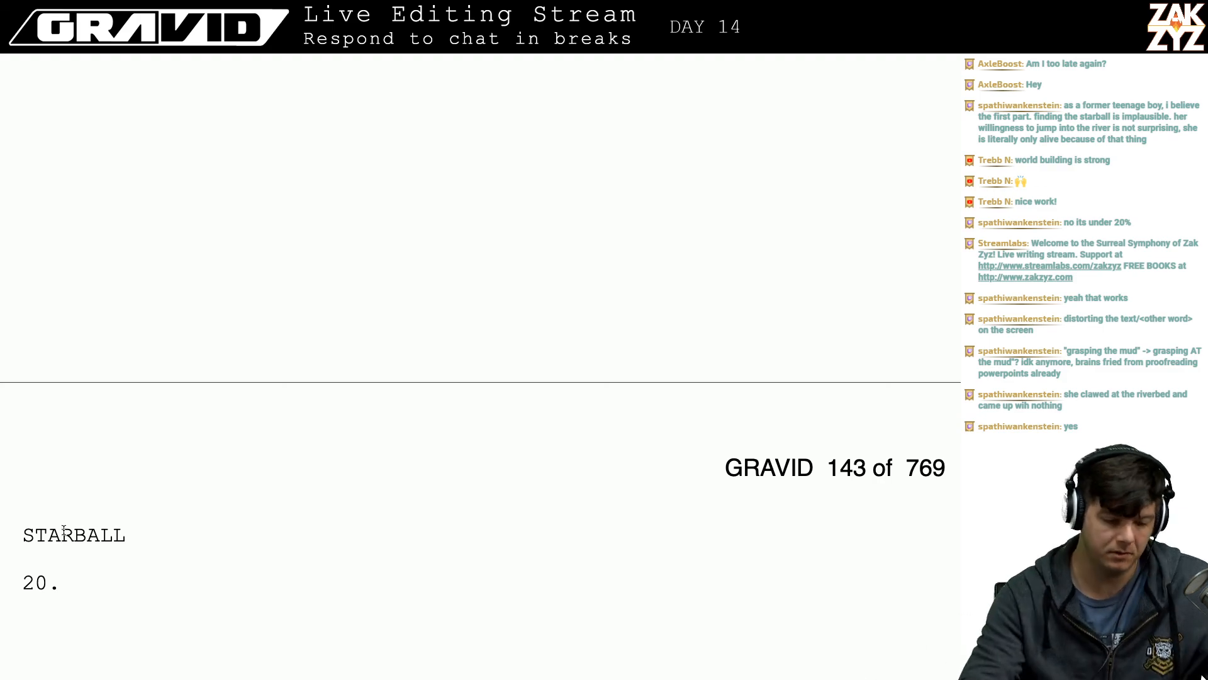
- Try adding "She couldn't believe she'd done this." after "washing the mud off the Starball."
scroll(63, 529, "up", 15)
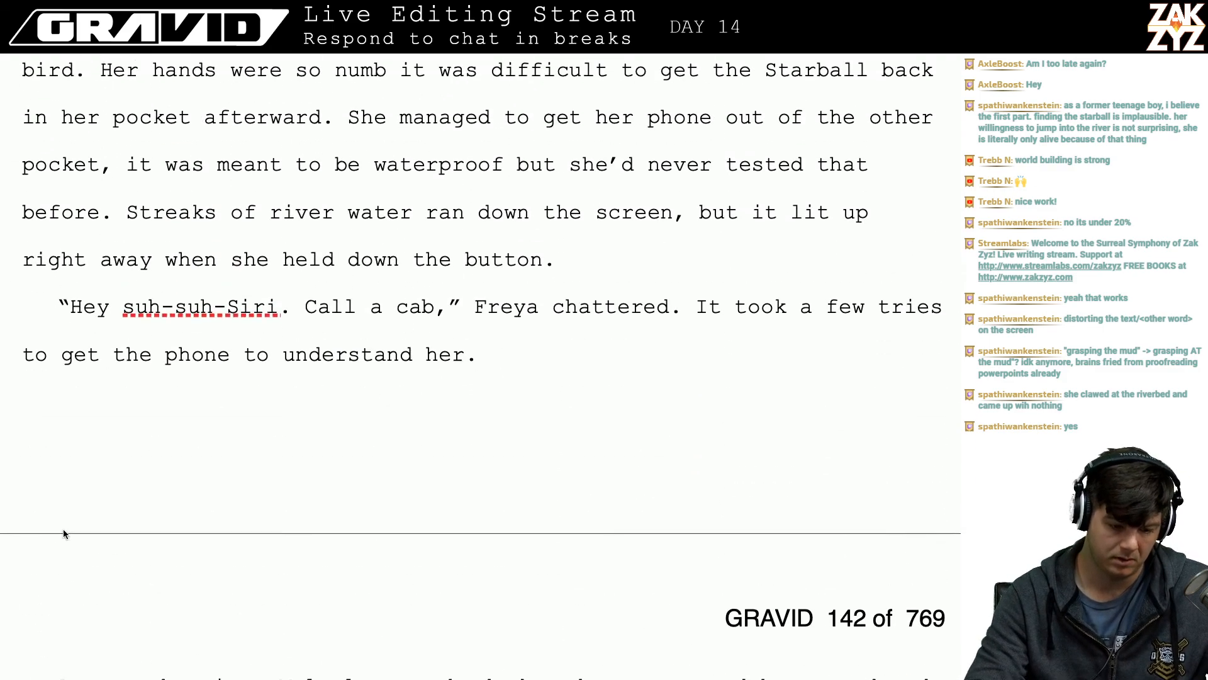
scroll(63, 528, "up", 3)
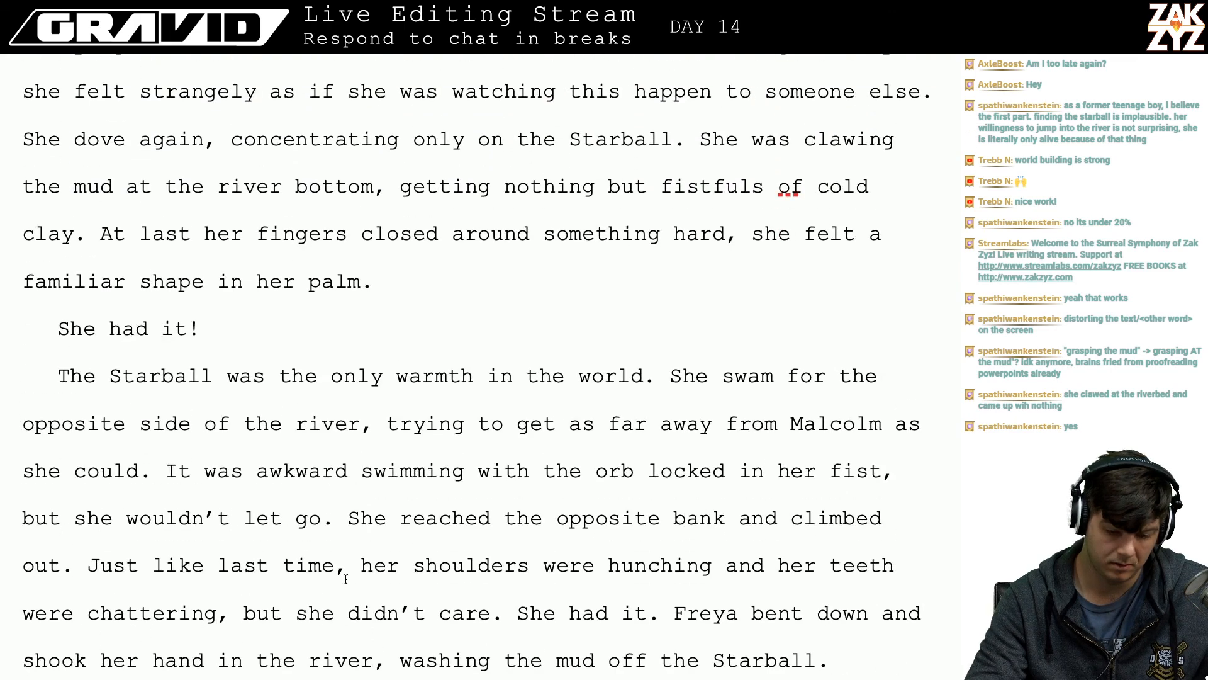
scroll(345, 579, "down", 6)
scroll(346, 579, "down", 1)
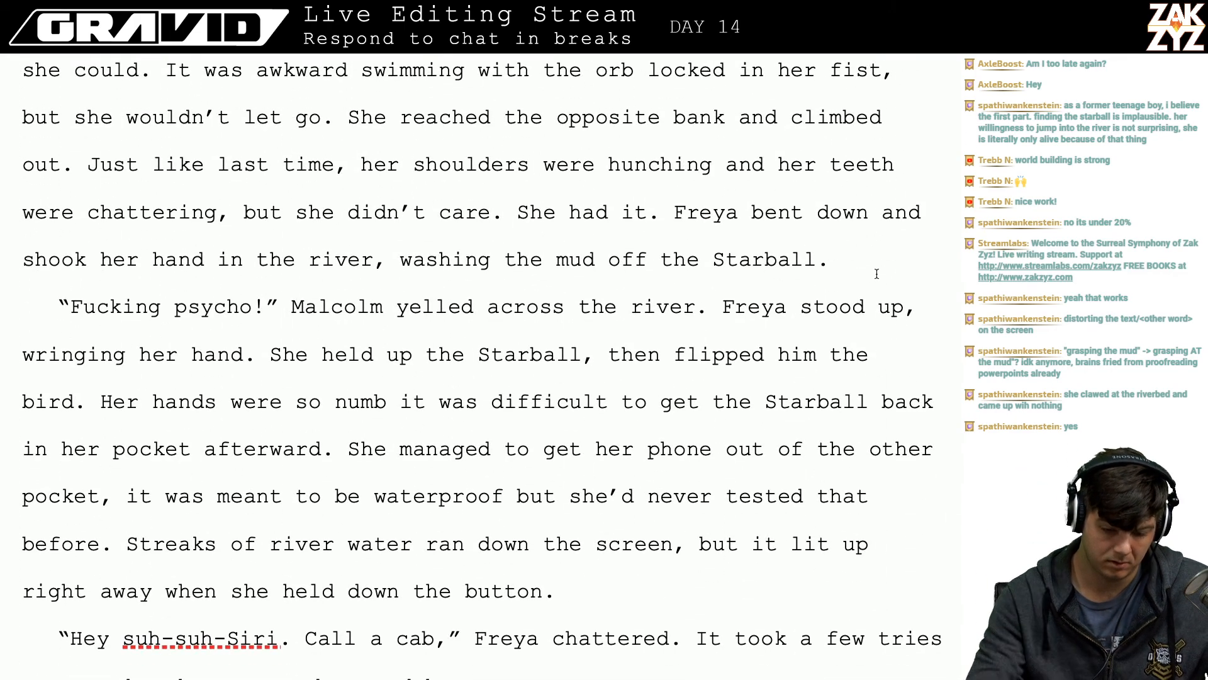
type("She co")
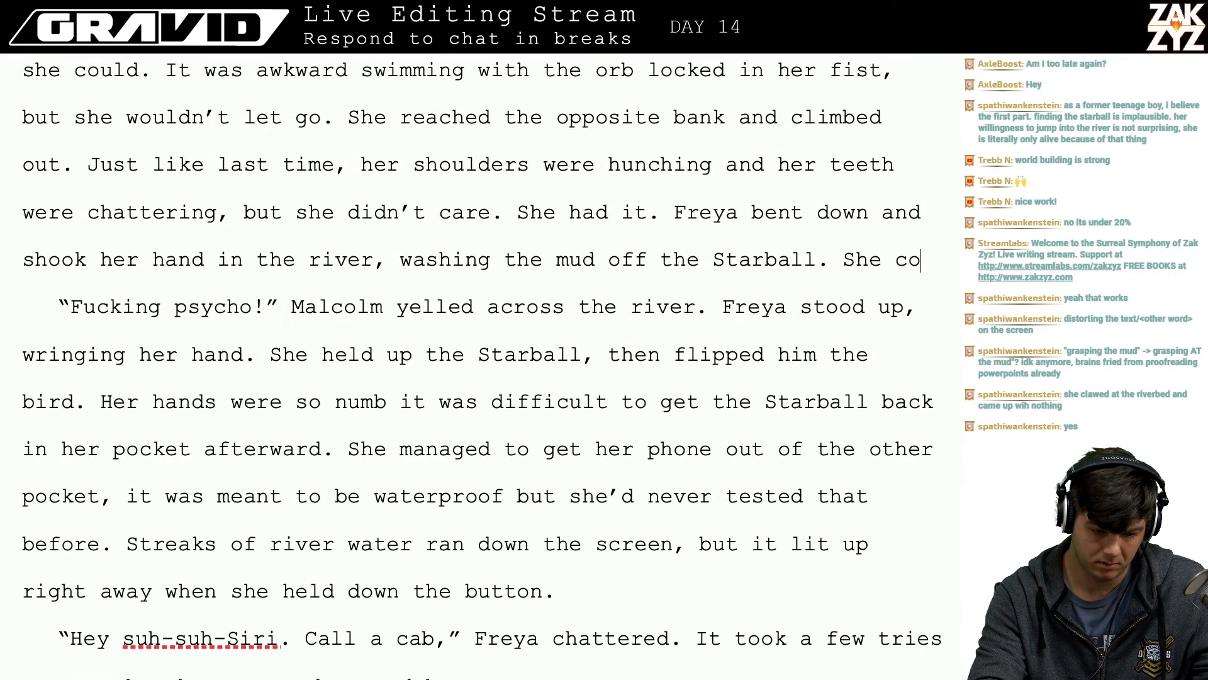
type("uldn't believe she'd")
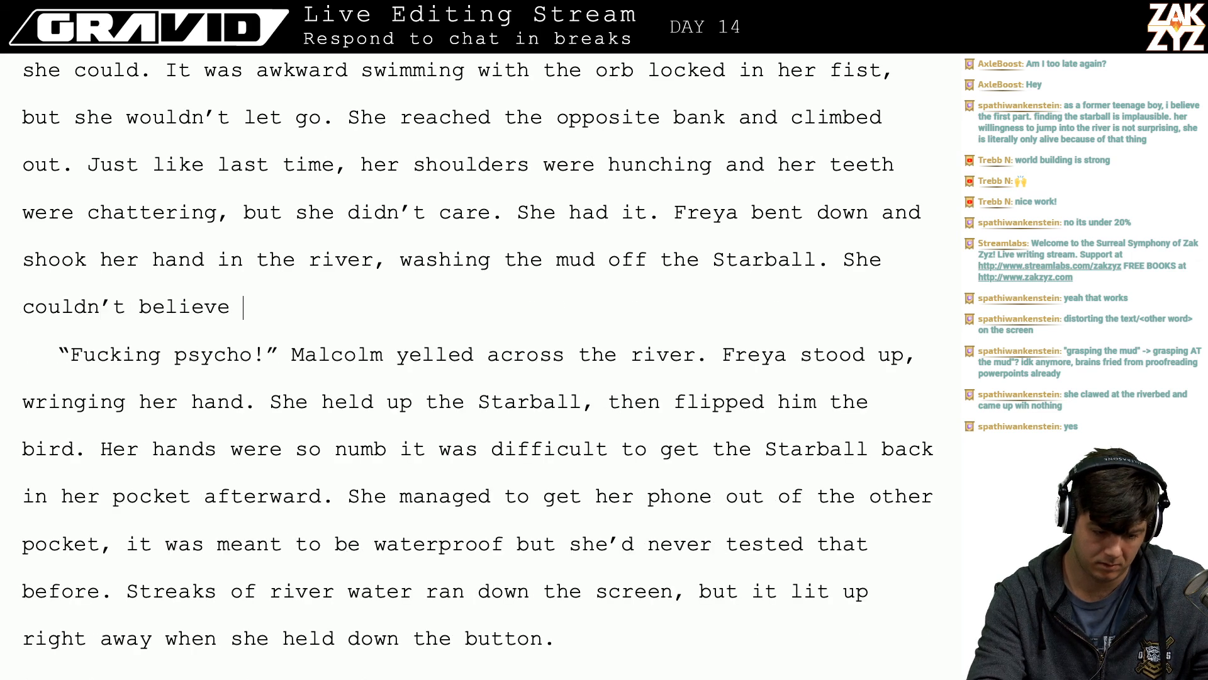
type(" done this")
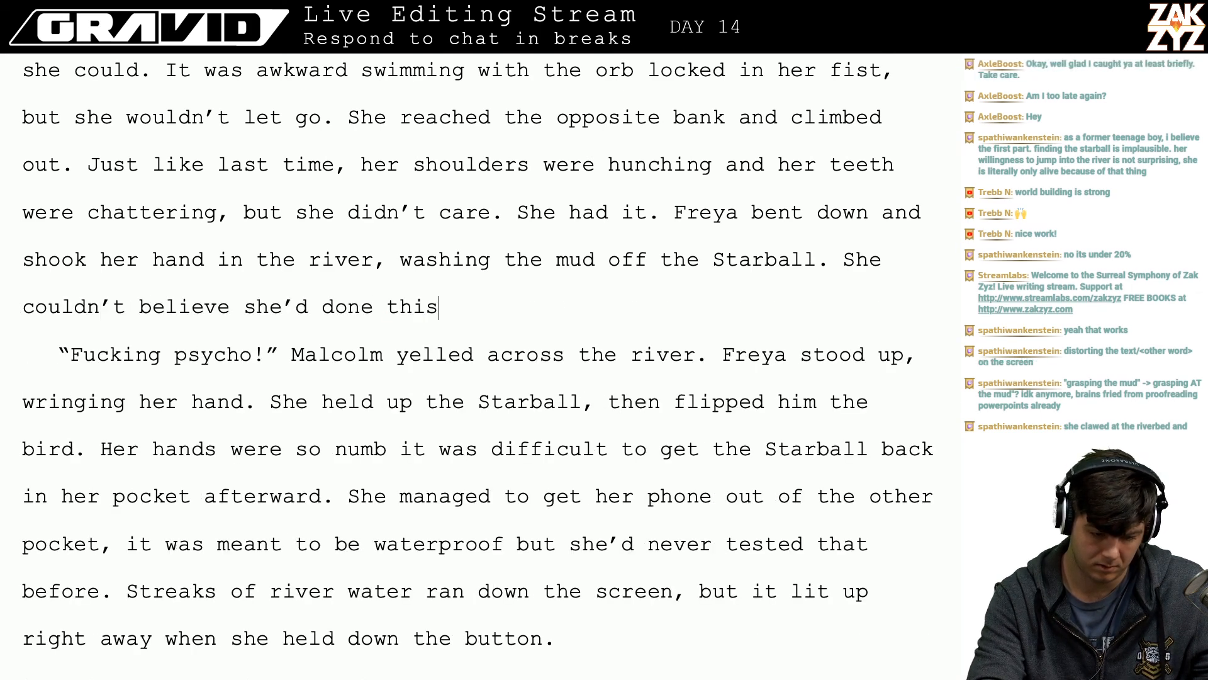
type(".")
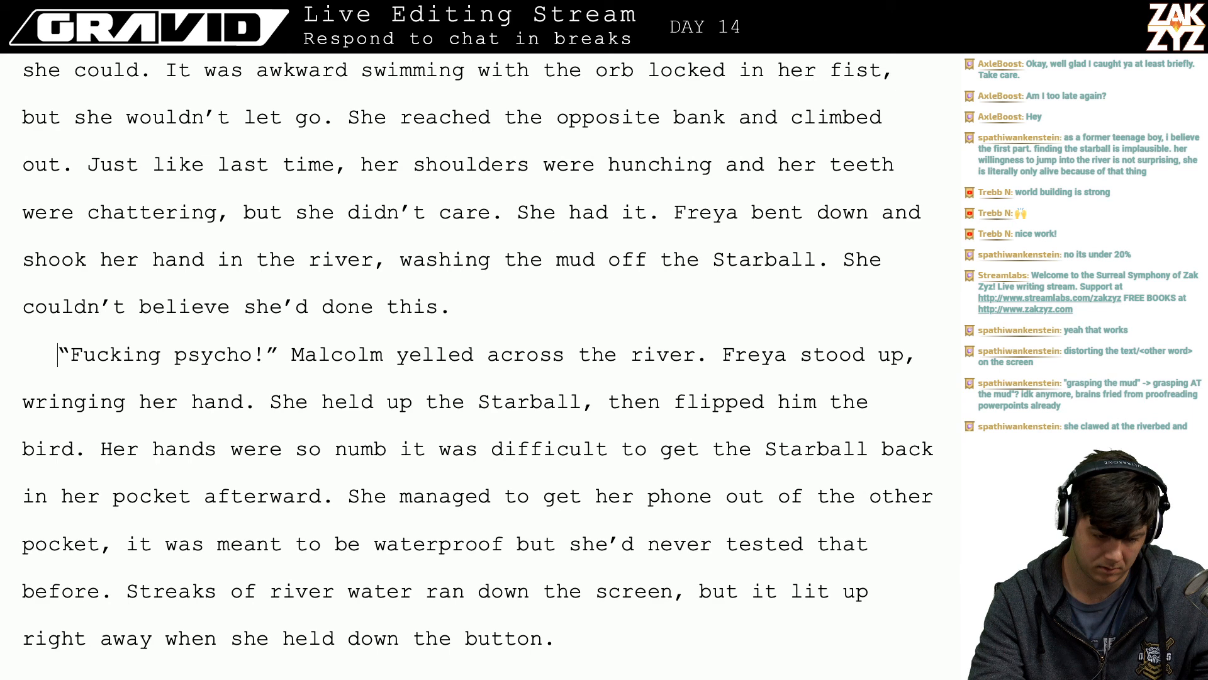
key("Right")
key("Right")
key("Up")
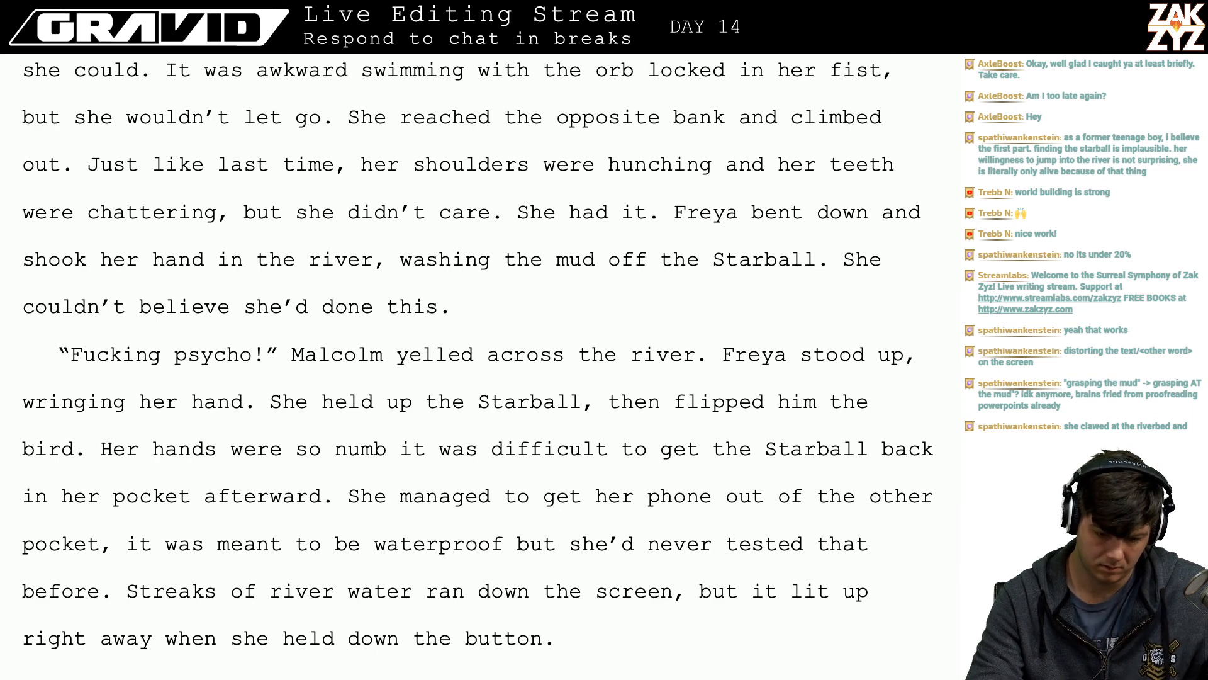
- Delete the added sentence "She couldn't believe she'd done this." and keep Malcolm's line as a separate paragraph
left_click_drag(843, 260, 855, 302)
key("BackSpace")
key("Return")
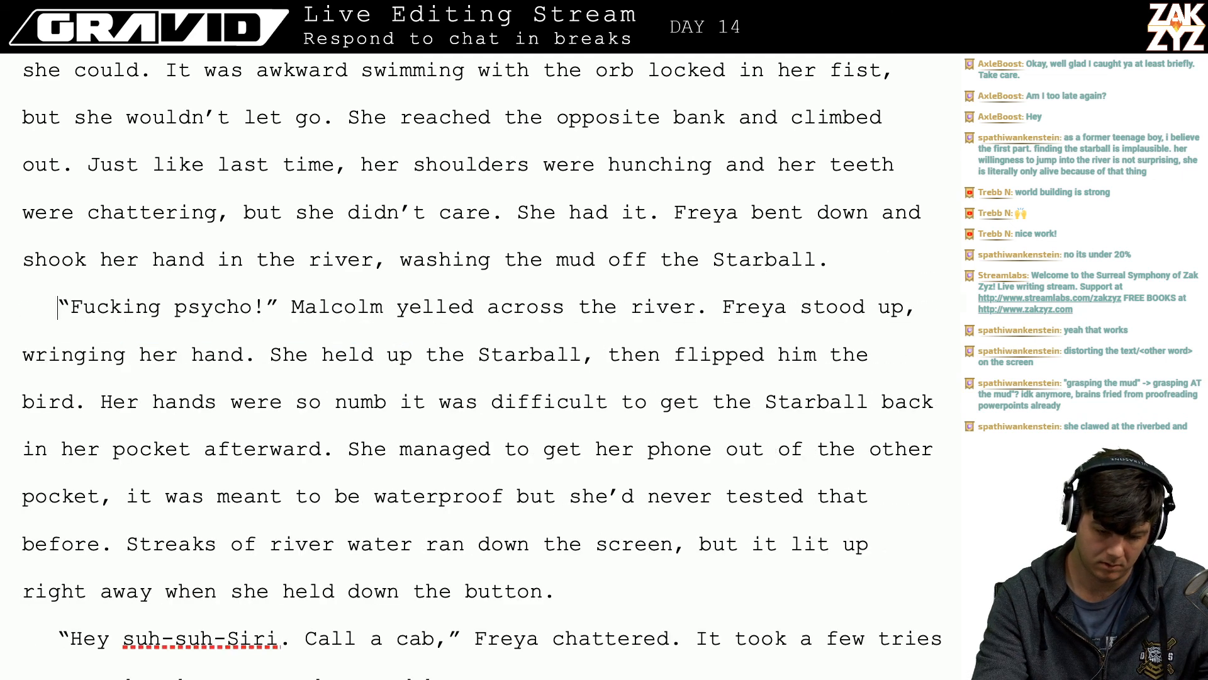
key("Left")
key("Left")
key("Right")
type("he was she")
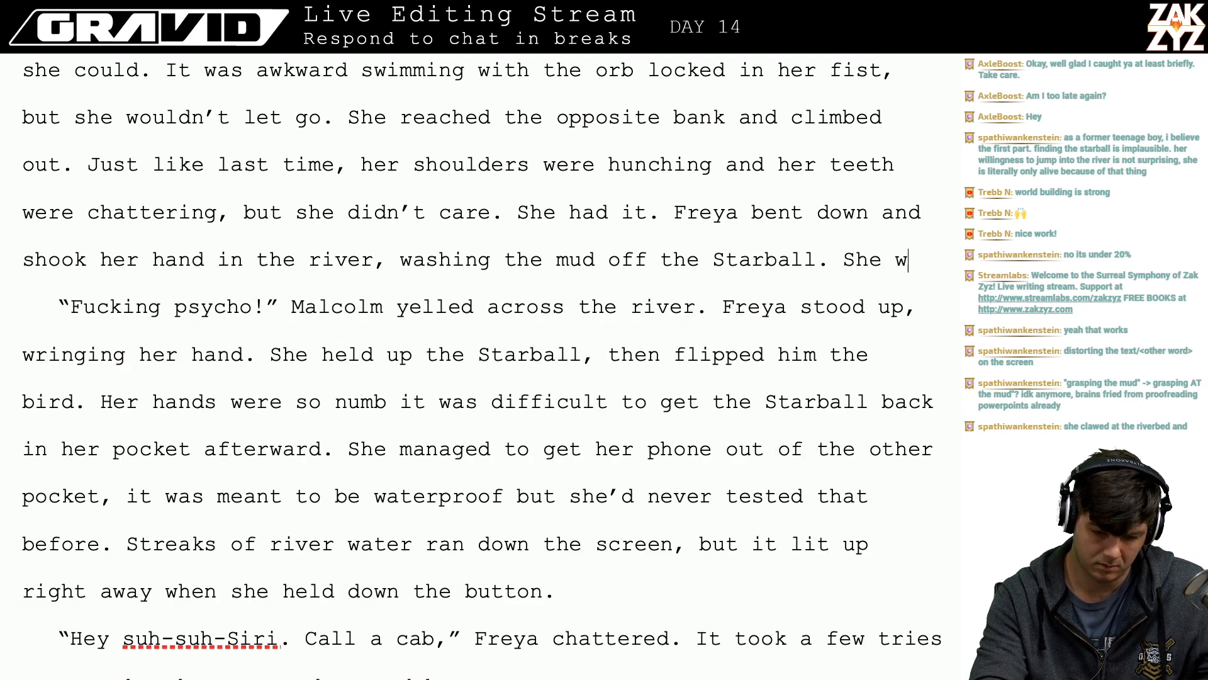
key("BackSpace")
key("BackSpace")
key("BackSpace")
key("BackSpace")
key("BackSpace")
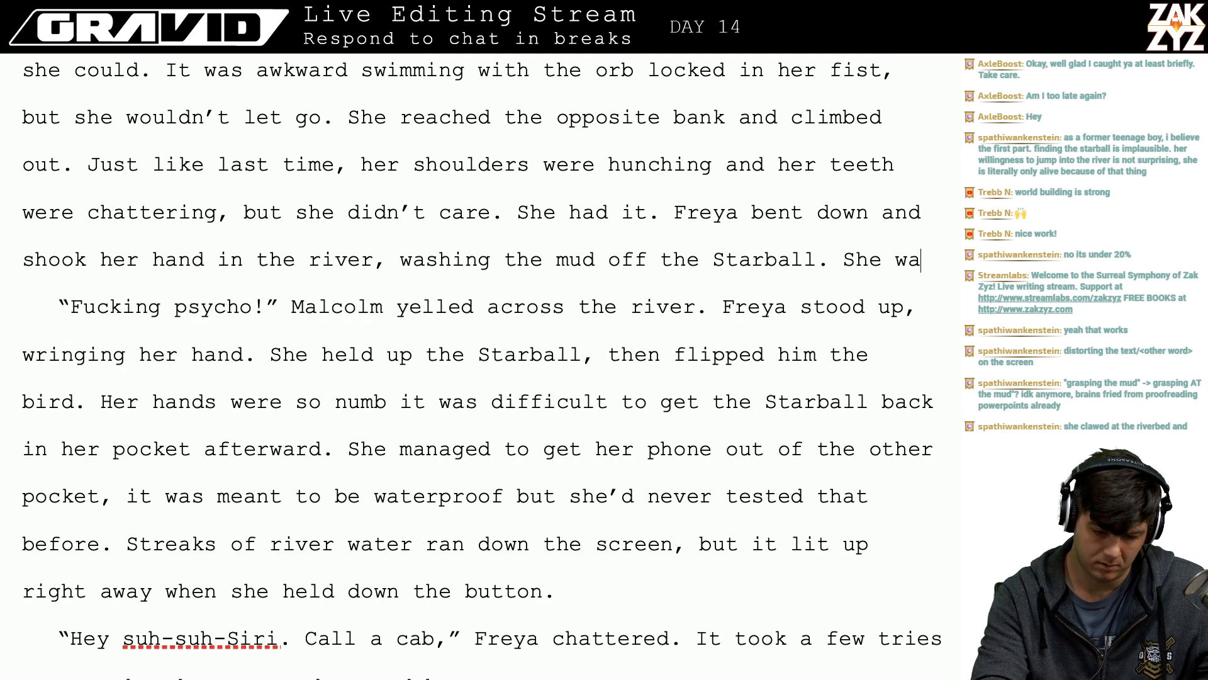
key("BackSpace")
key("BackSpace")
key("BackSpace")
key("BackSpace")
key("BackSpace")
key("BackSpace")
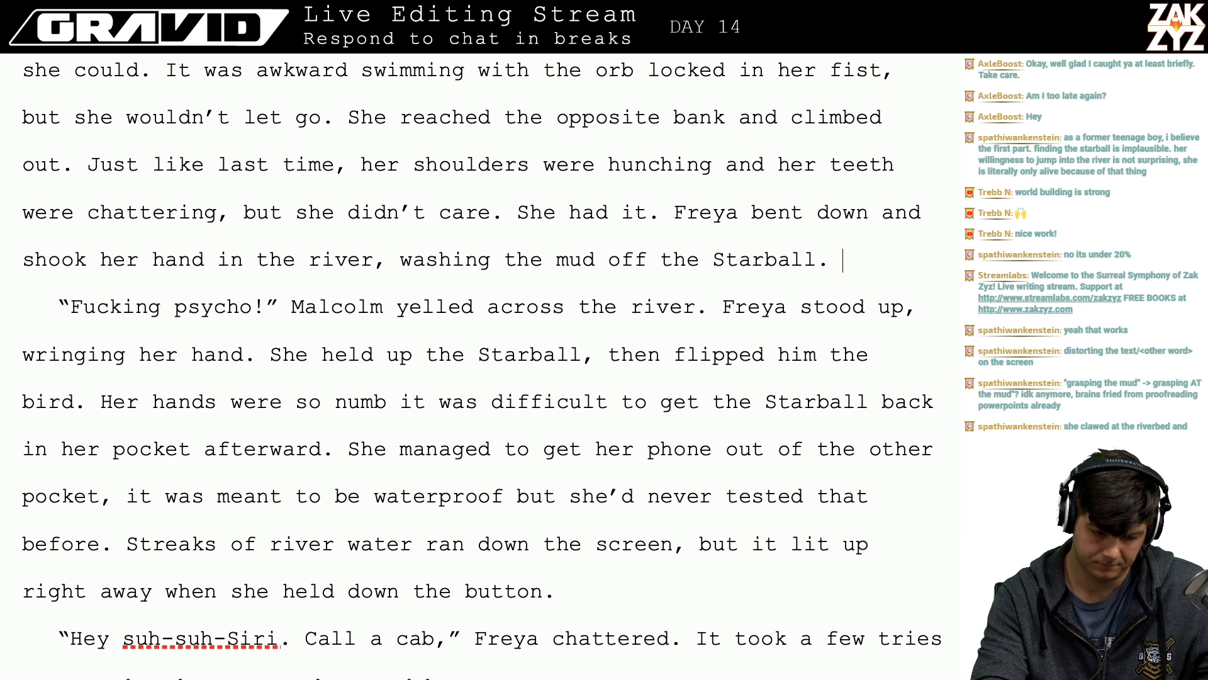
- Try adding "She was shaking as much from excitement as cold, she'd done something impossible." after "She had it."
key("Up")
key("Left")
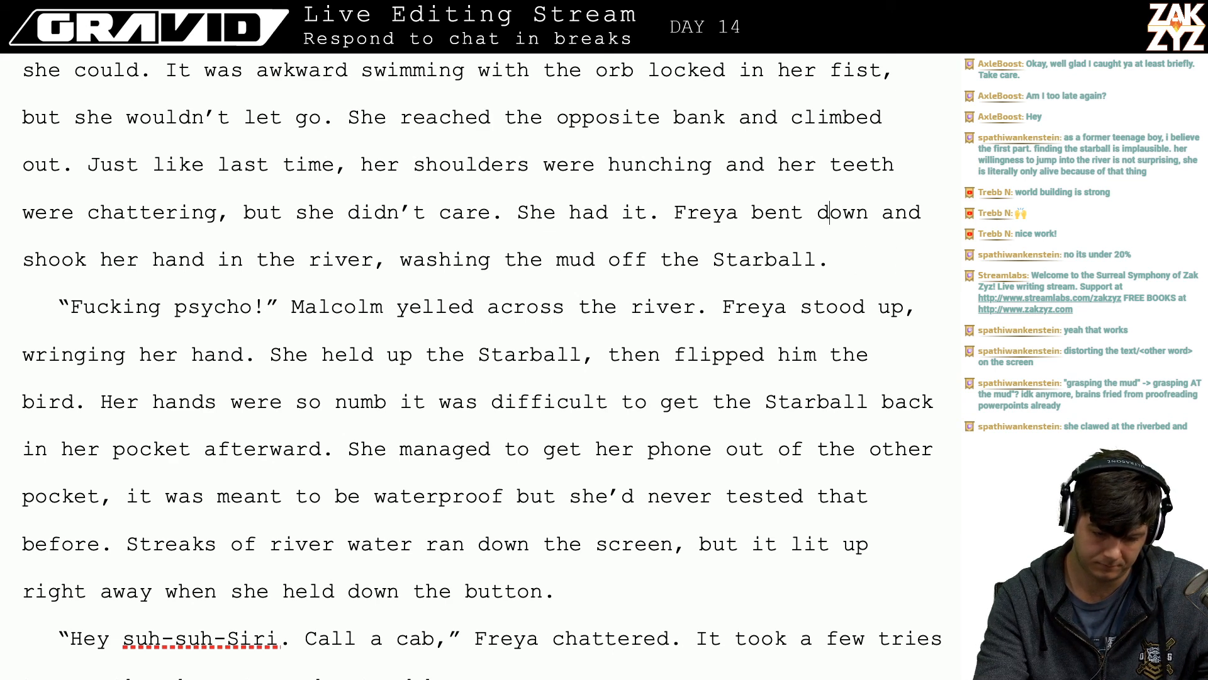
key("Left")
key("Left")
key("Left")
key("Left")
key("Left")
key("Left")
key("Left")
key("Left")
key("Left")
key("Left")
key("Left")
key("Left")
key("Left")
key("Left")
key("Right")
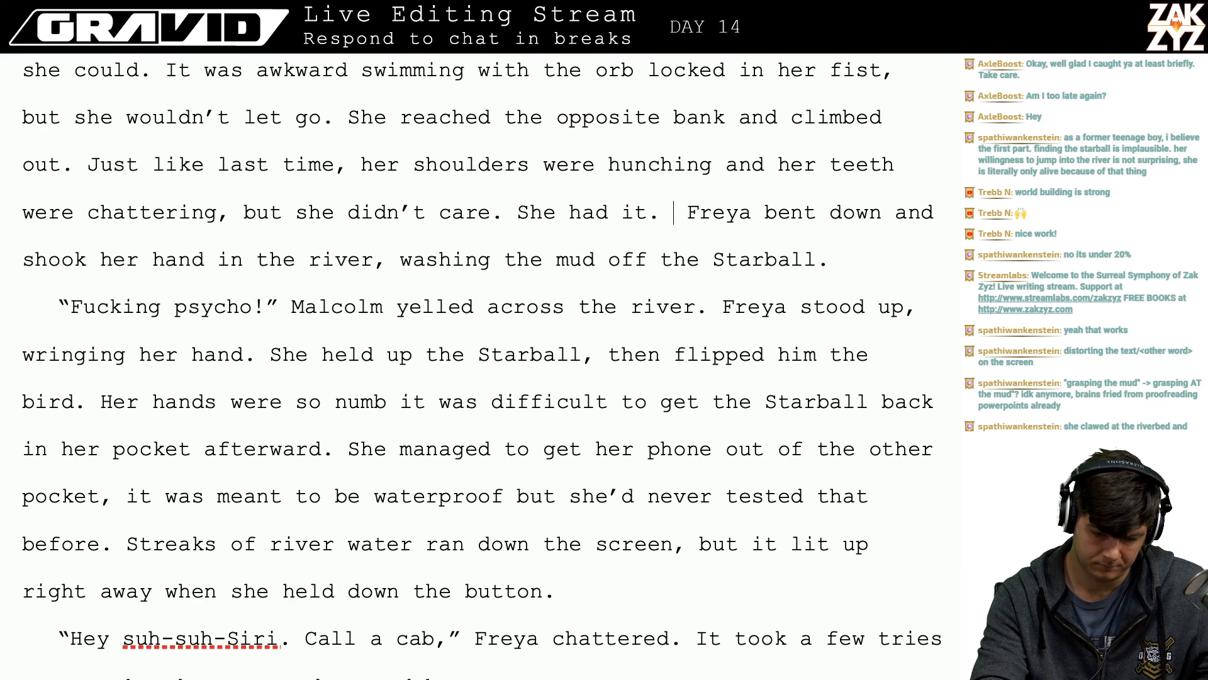
type("She was s ")
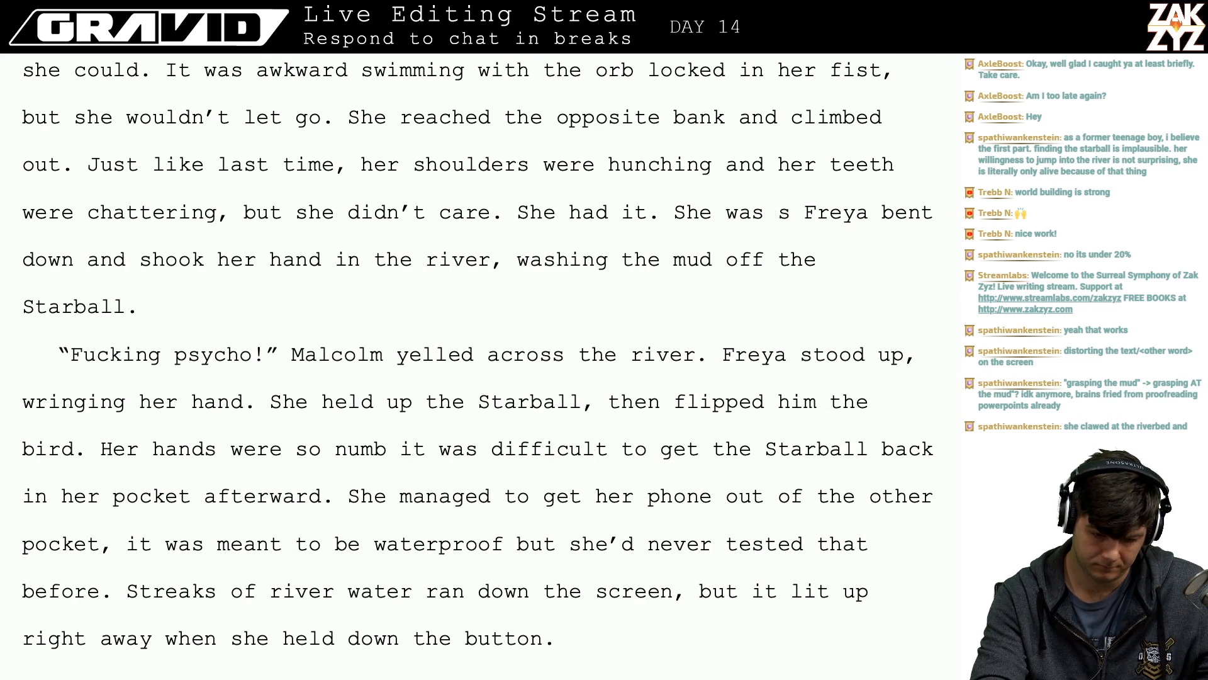
type("haking as much ")
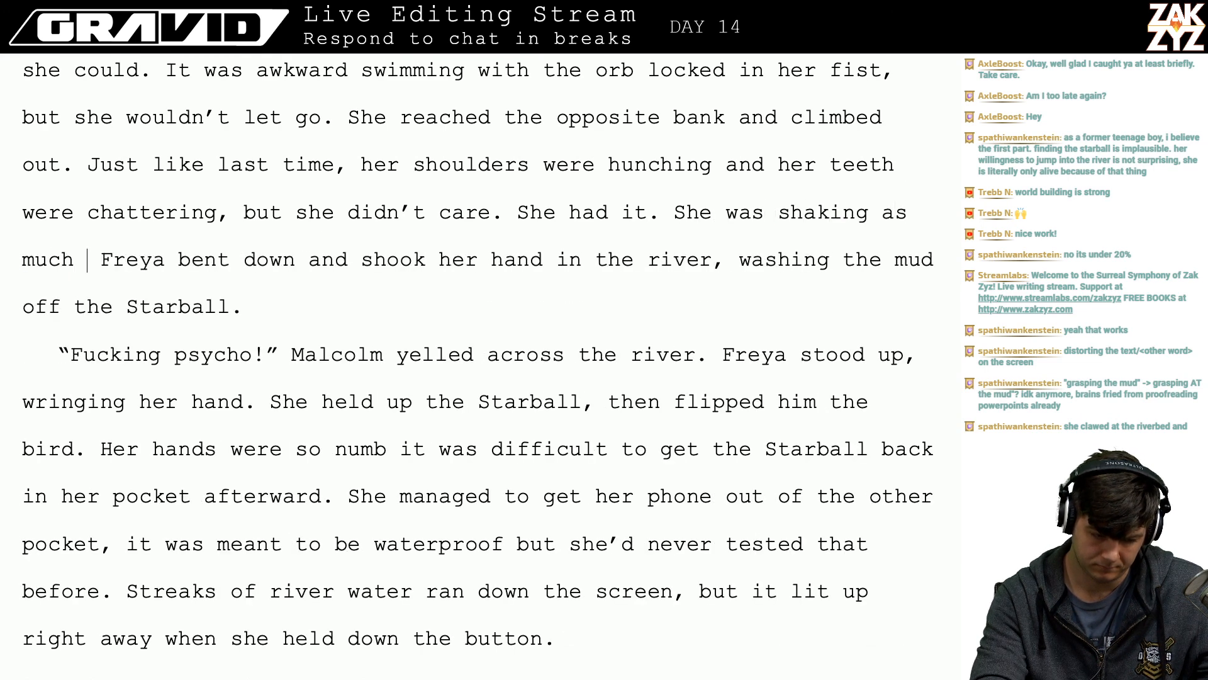
type("from excite")
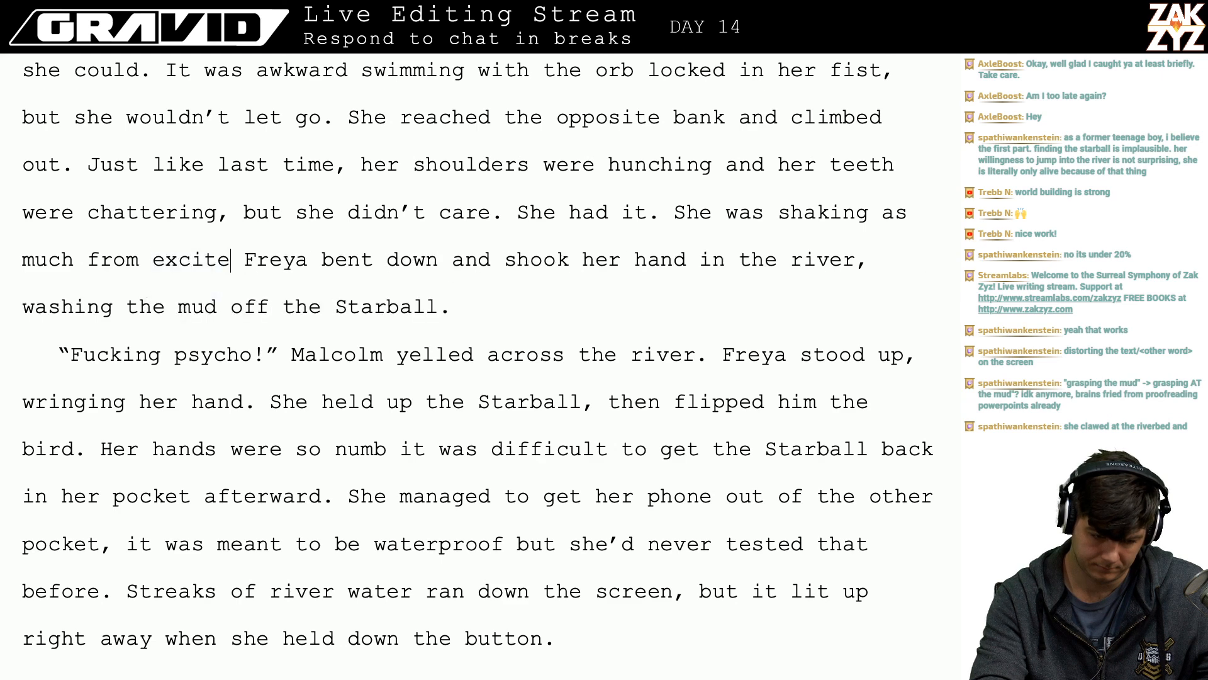
type("ment as co")
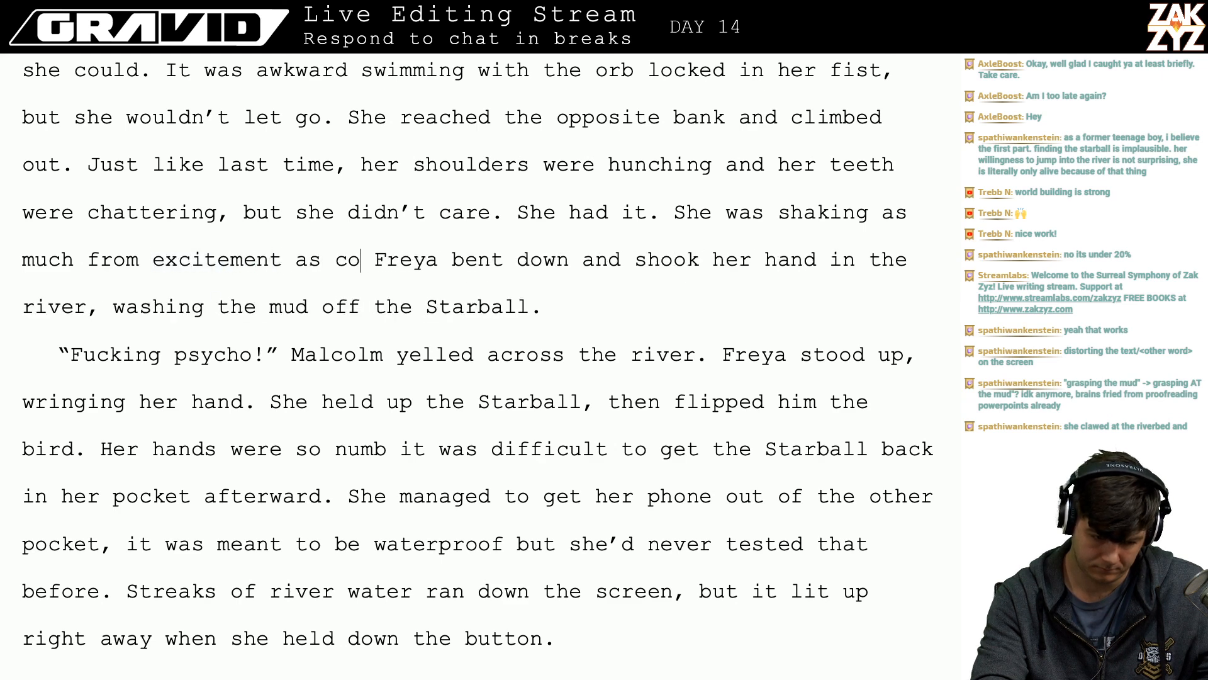
type("ld, ")
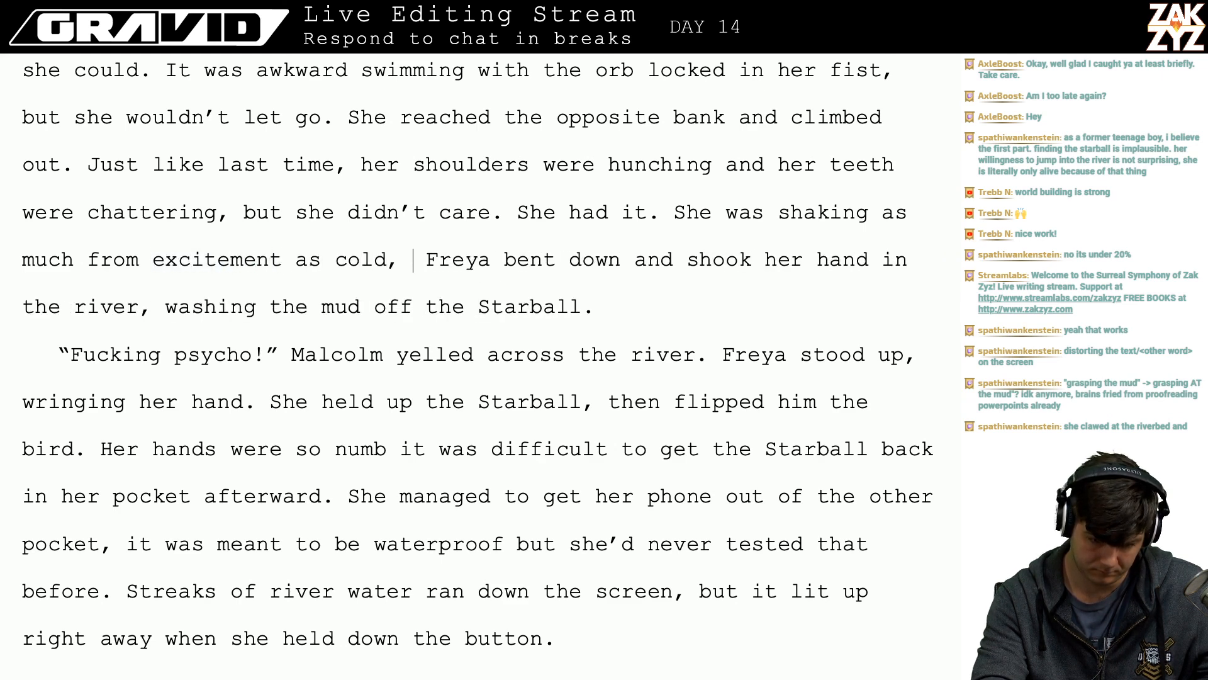
type("she'd done someth")
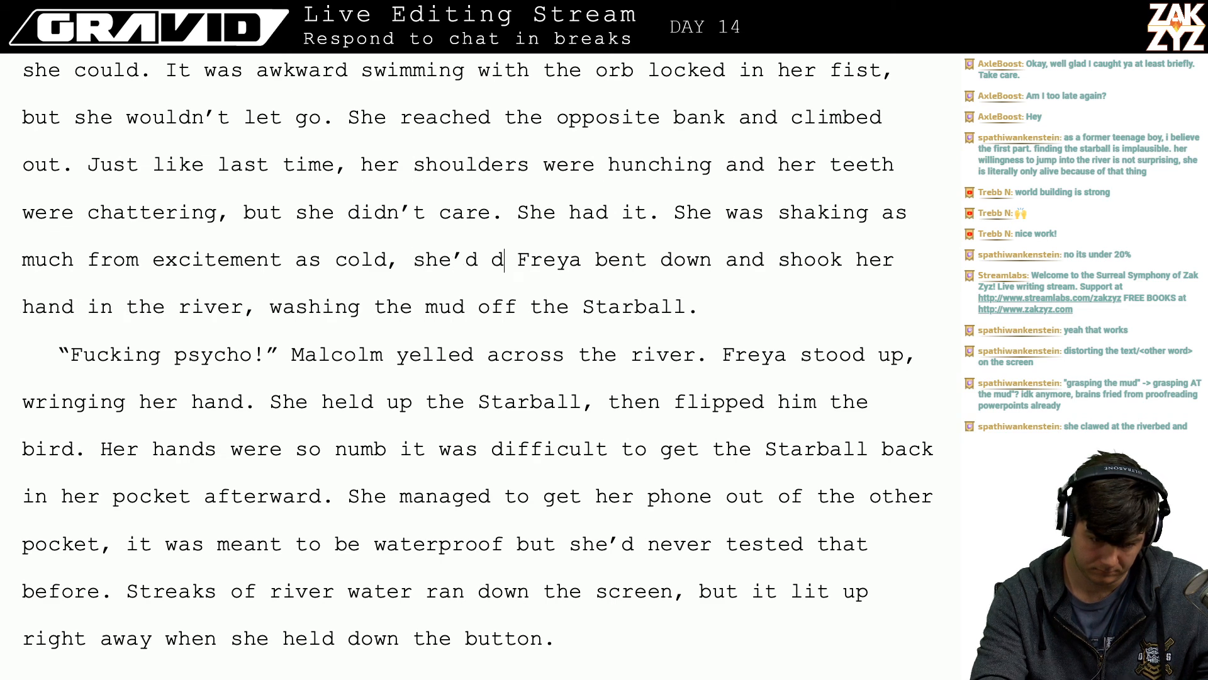
type("ing impossibl")
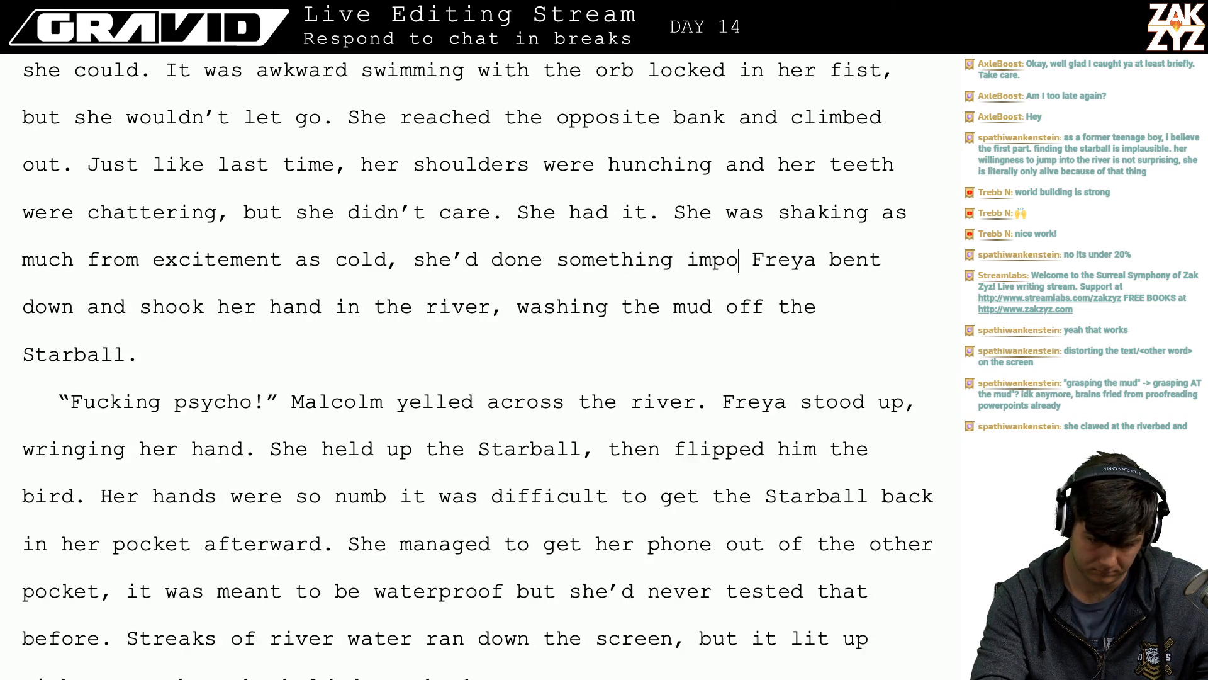
type("e.")
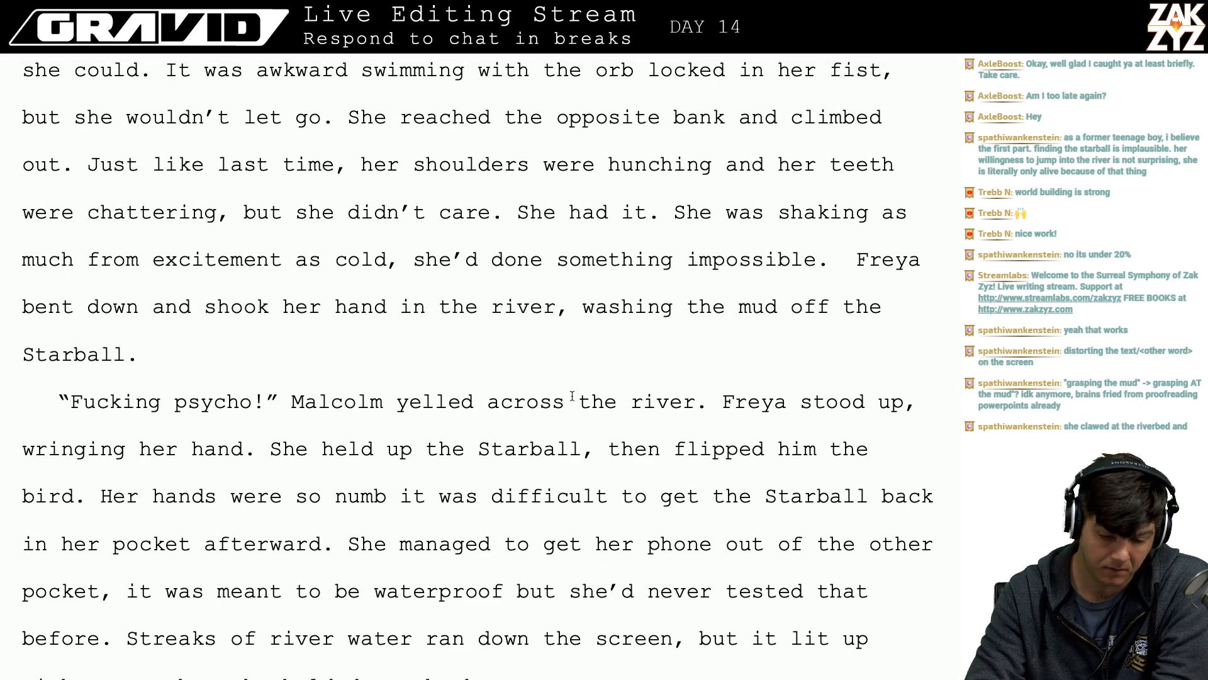
key("BackSpace")
- Write "She'd done something almost impossible! She was shaking as much from excitement as cold." after "but she didn't care.", above the old draft
key("Left")
key("Left")
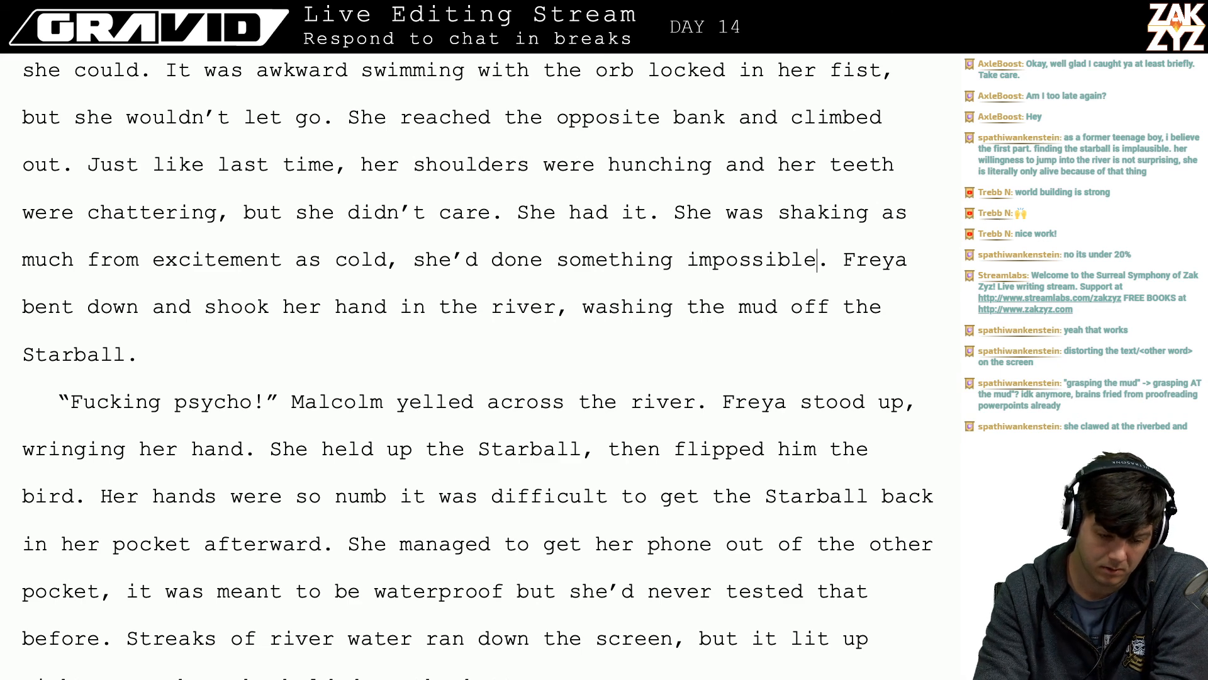
key("Left")
key("Left")
key("Left")
key("Left")
key("Left")
key("Left")
key("Left")
key("Left")
key("Up")
key("Left")
key("Left")
key("Left")
key("Left")
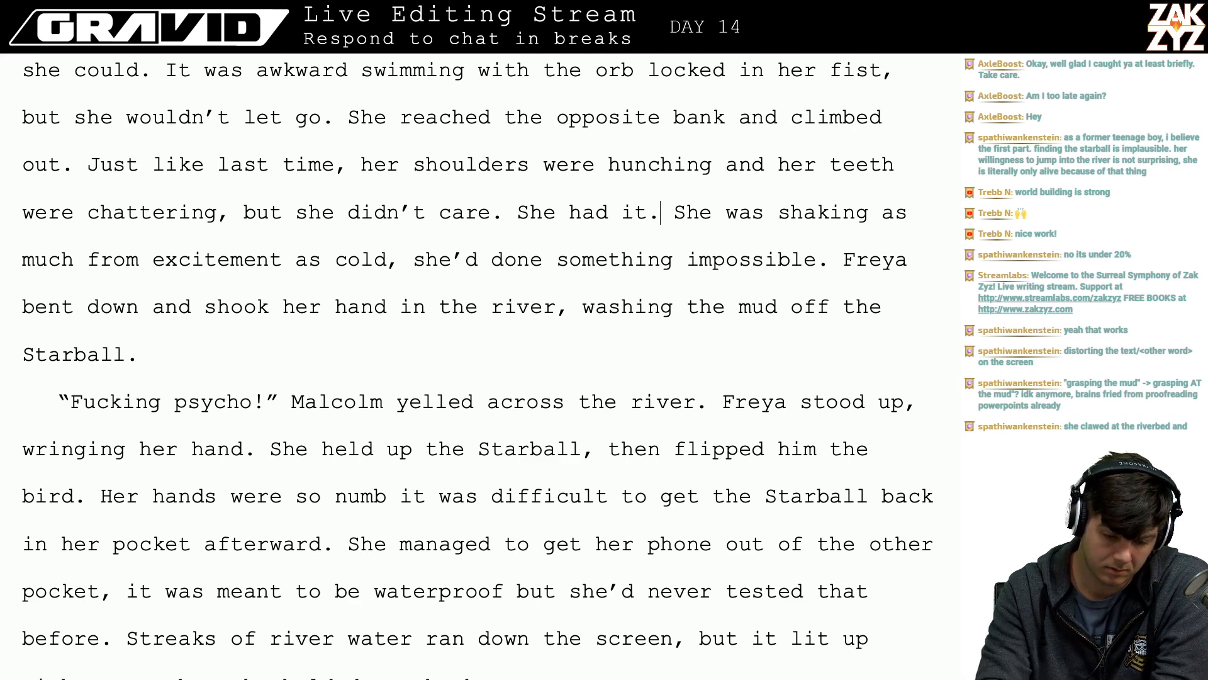
key("Right")
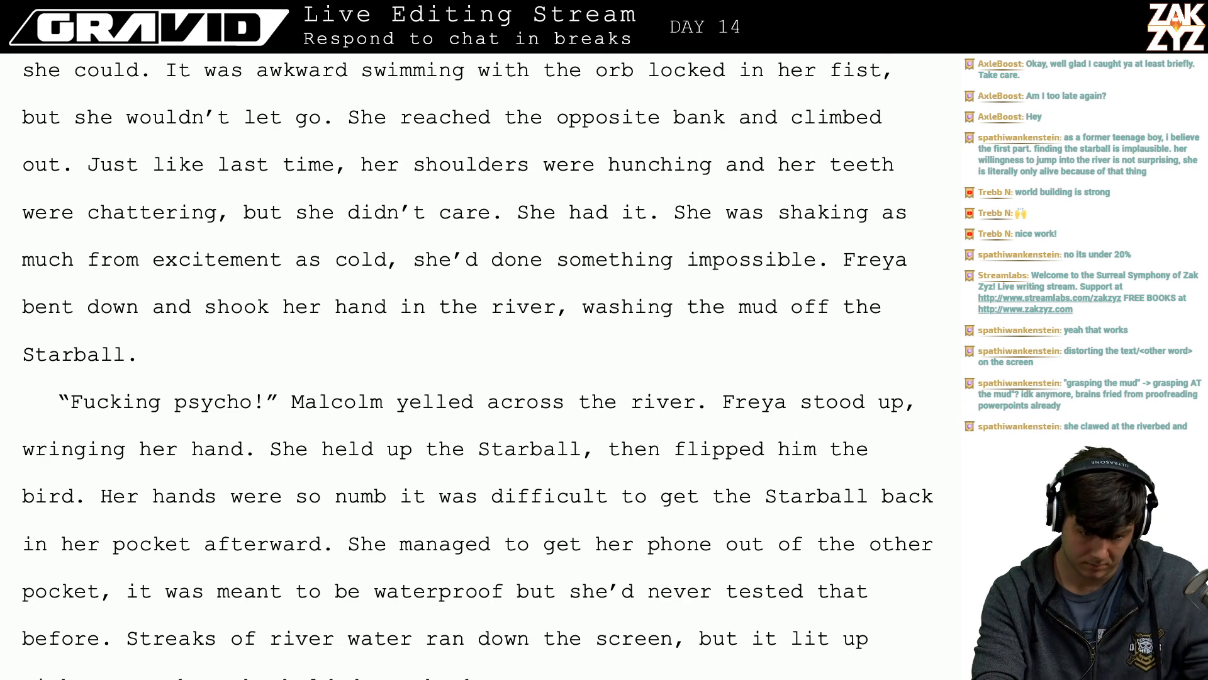
key("BackSpace")
key("BackSpace")
key("BackSpace")
key("BackSpace")
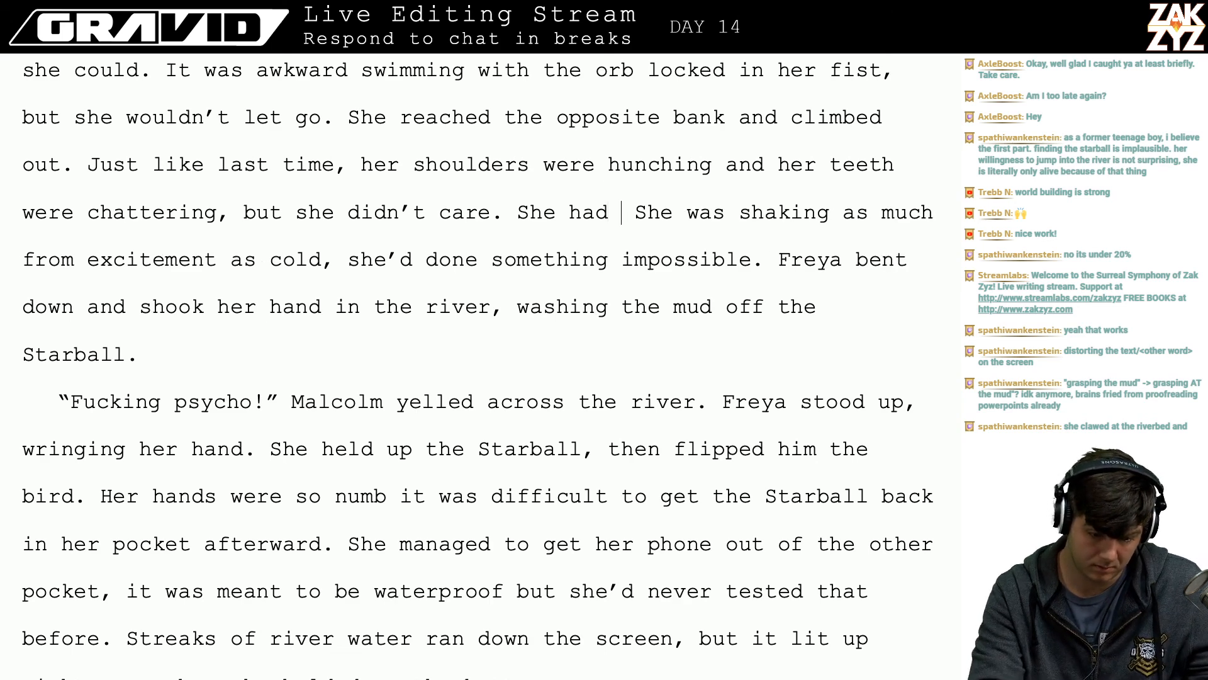
key("Left")
key("Left")
key("Left")
key("Left")
key("Left")
key("Left")
key("Left")
key("Return")
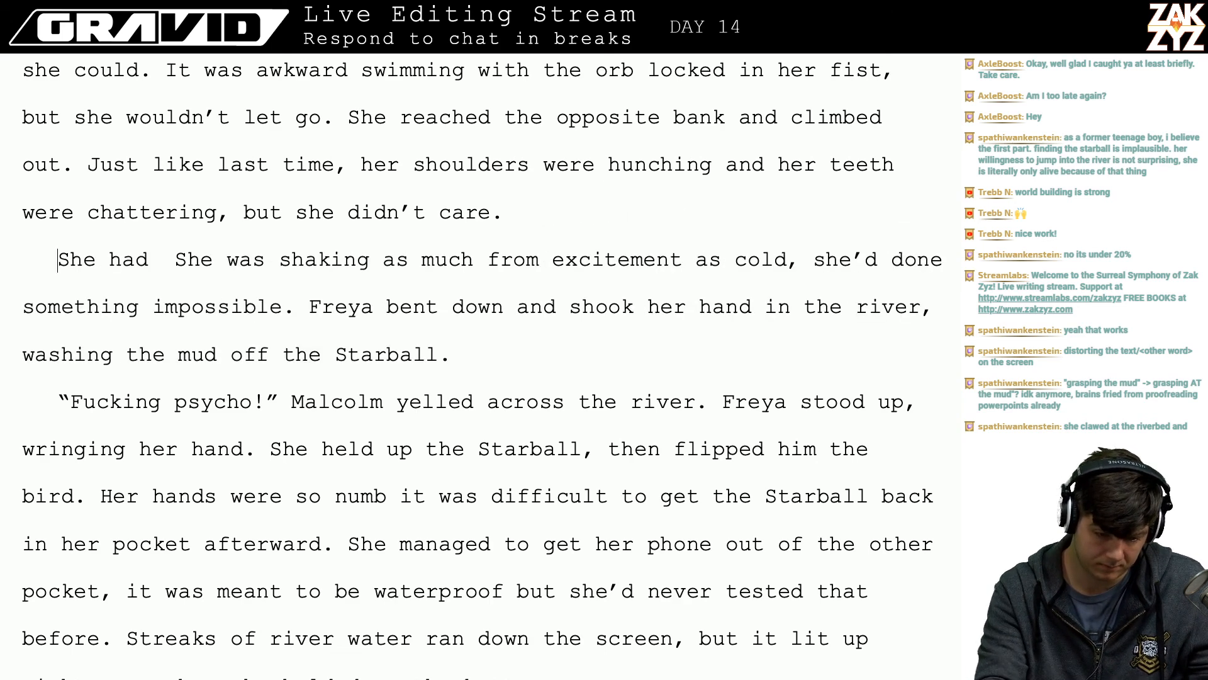
key("Return")
key("Left")
key("Left")
type("She'd done some")
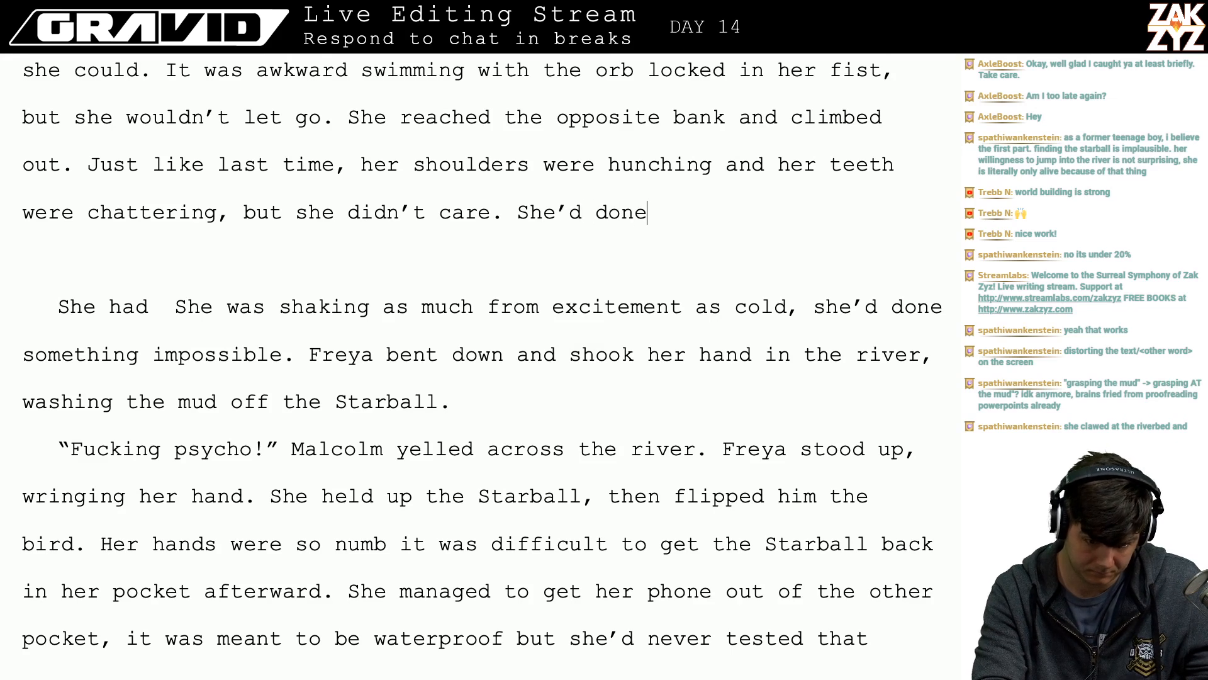
type("thing almost ")
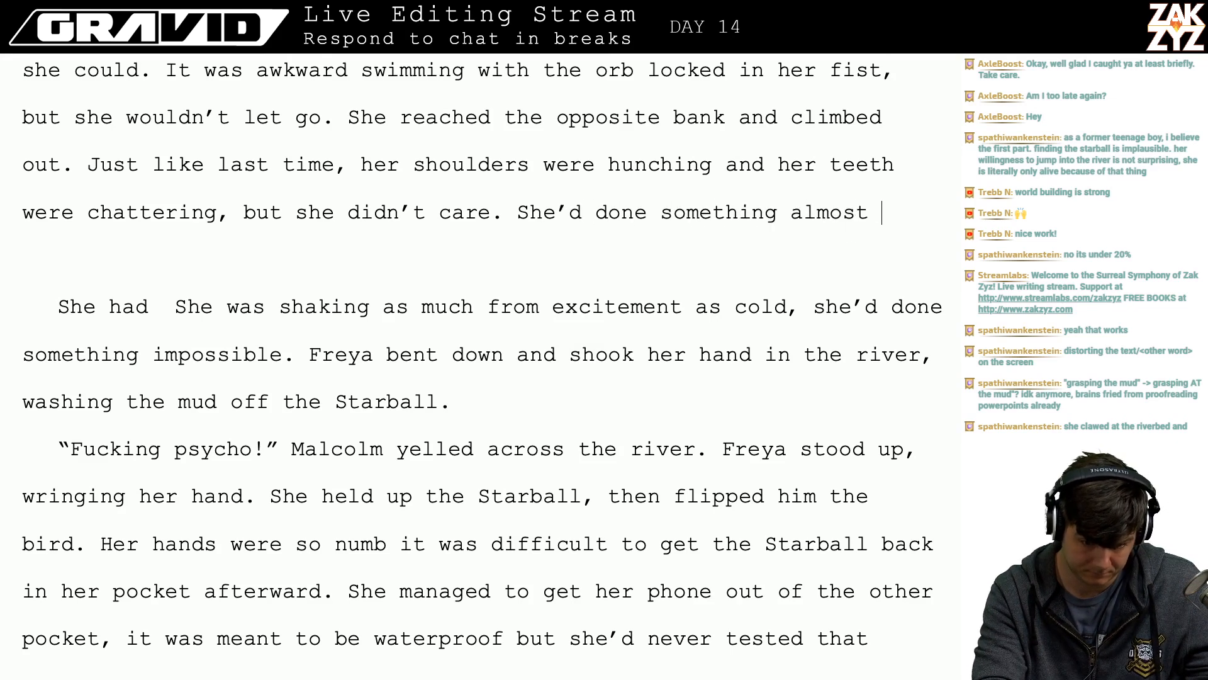
type("impossible! She")
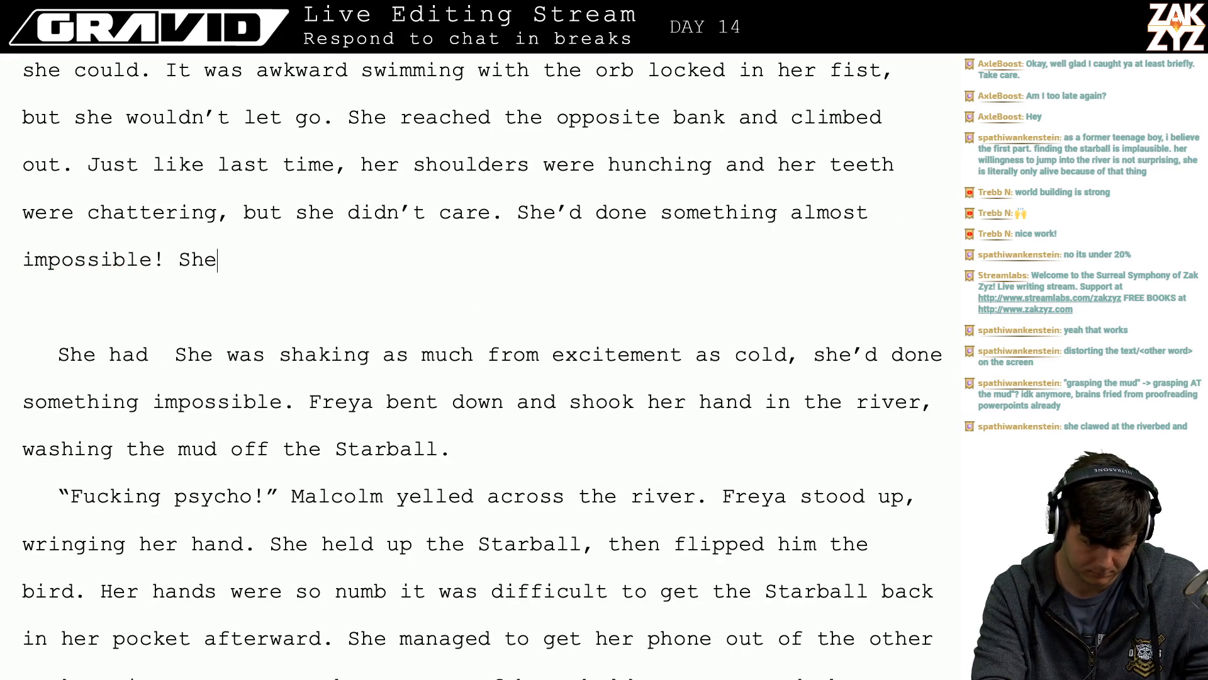
type(" was shaking as")
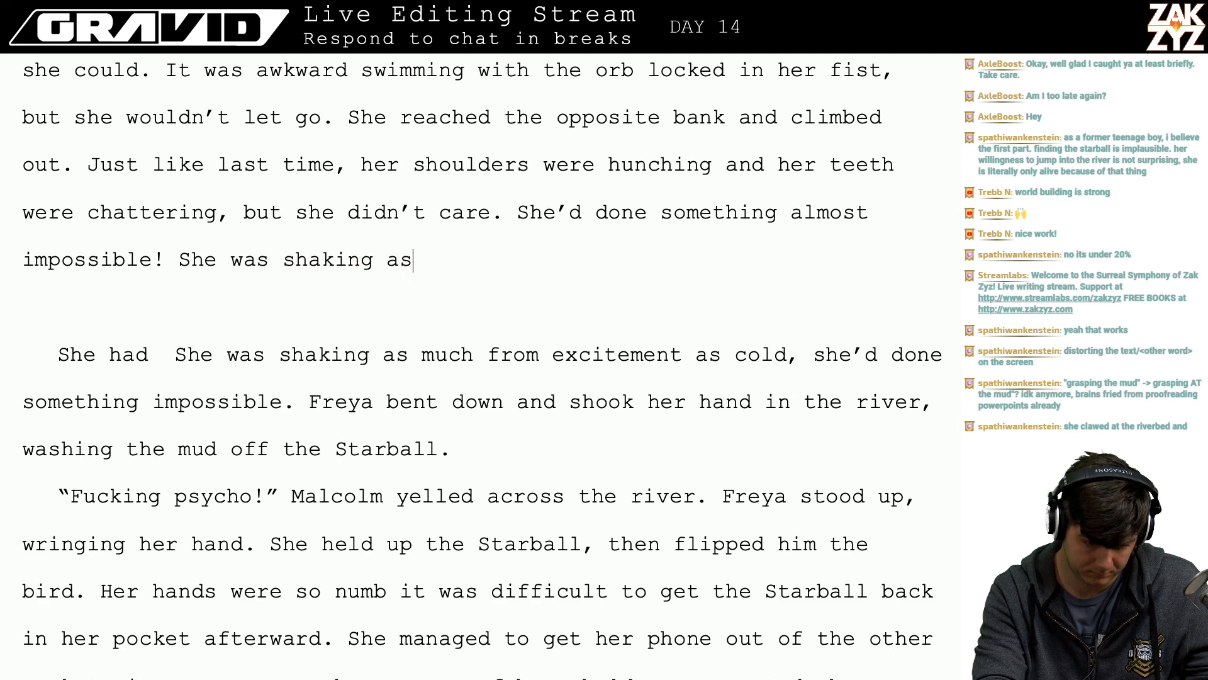
type(" much from exc")
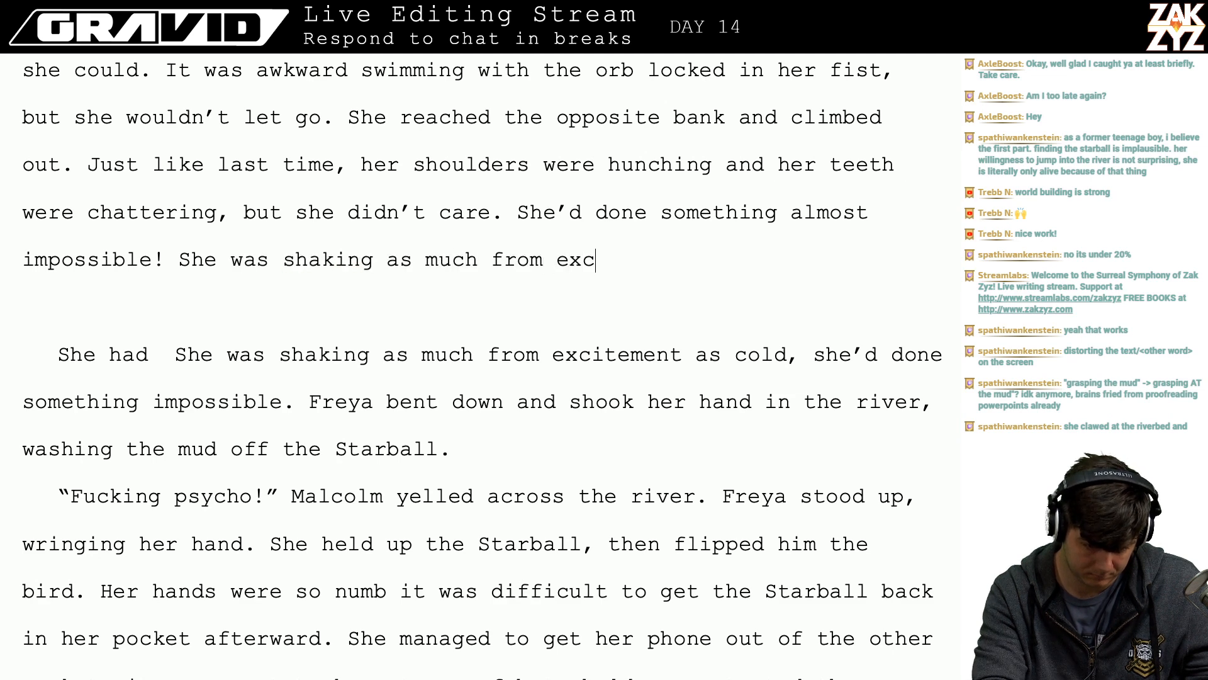
type("itement as cold.")
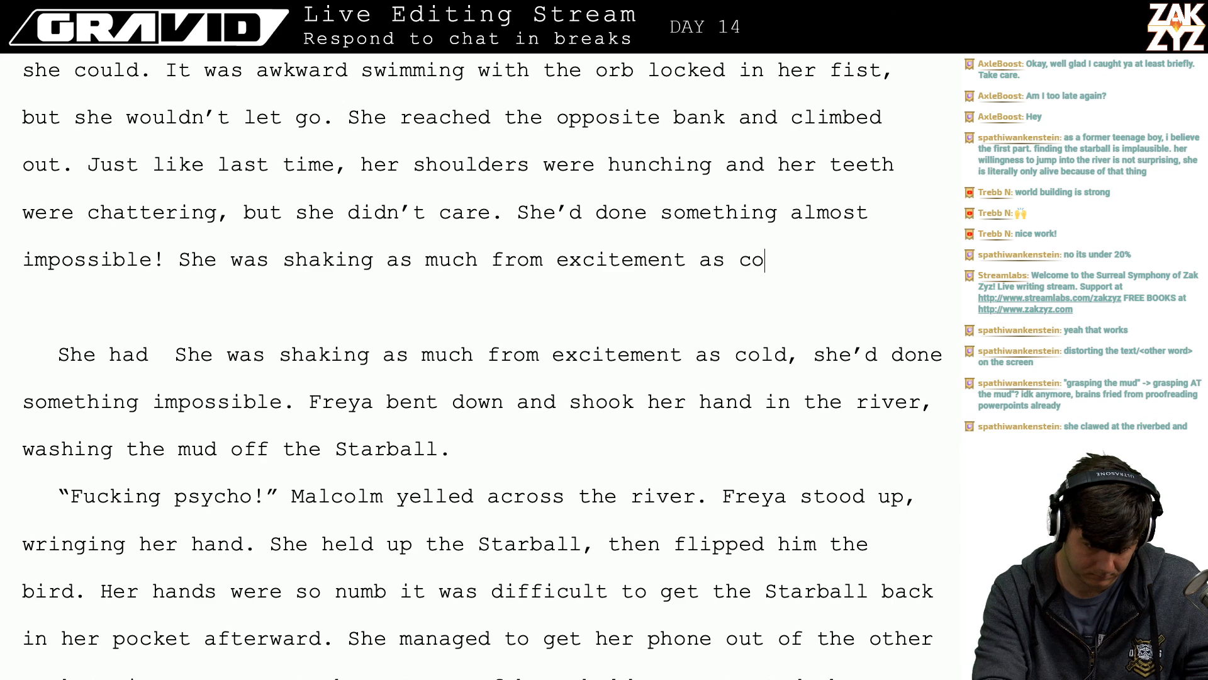
- Delete the old draft from "She had" through "something impossible." with its blank line, joining "Freya bent down" to the new text
key("shift+Down")
key("shift+Down")
key("shift+Right")
key("shift+Right")
key("shift+Right")
key("shift+Right")
key("shift+Right")
key("shift+Right")
key("shift+Right")
key("shift+Right")
key("shift+Right")
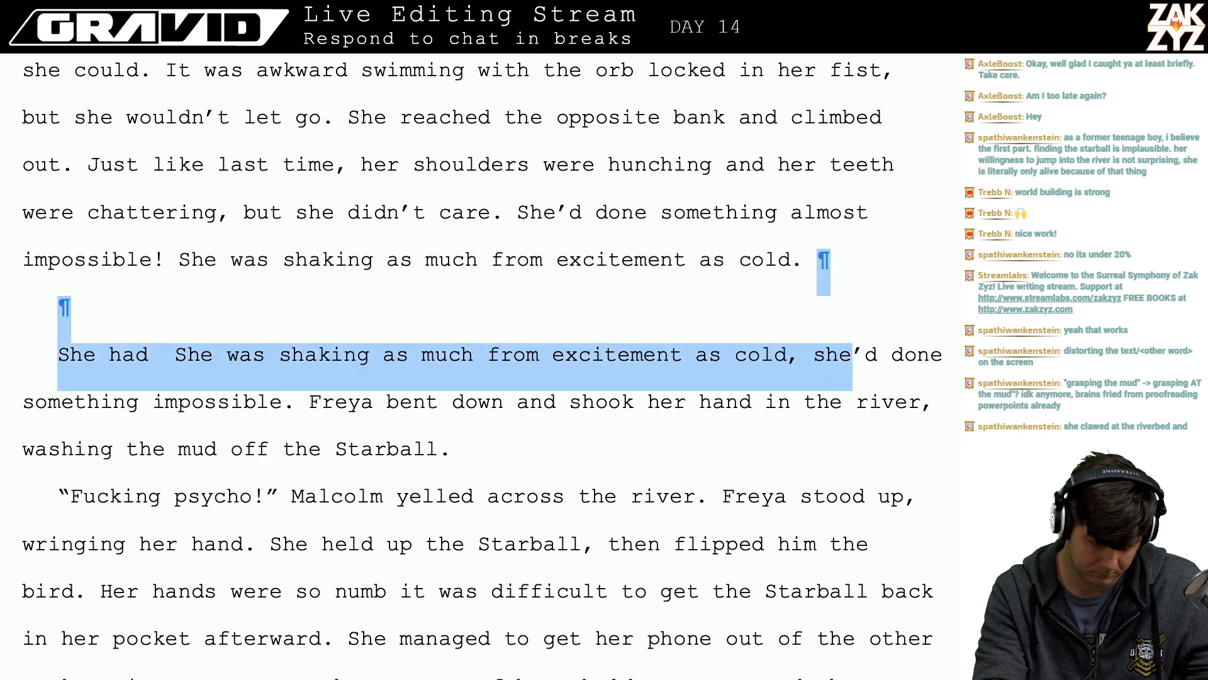
key("shift+Right")
key("shift+Right")
key("shift+Right")
key("shift+Right")
key("shift+Right")
key("shift+Right")
key("shift+Right")
key("shift+Right")
key("shift+Right")
key("shift+Right")
key("shift+Right")
key("shift+Right")
key("shift+Right")
key("shift+Right")
key("shift+Right")
key("shift+Right")
key("shift+Right")
key("shift+Right")
key("shift+Right")
key("shift+Right")
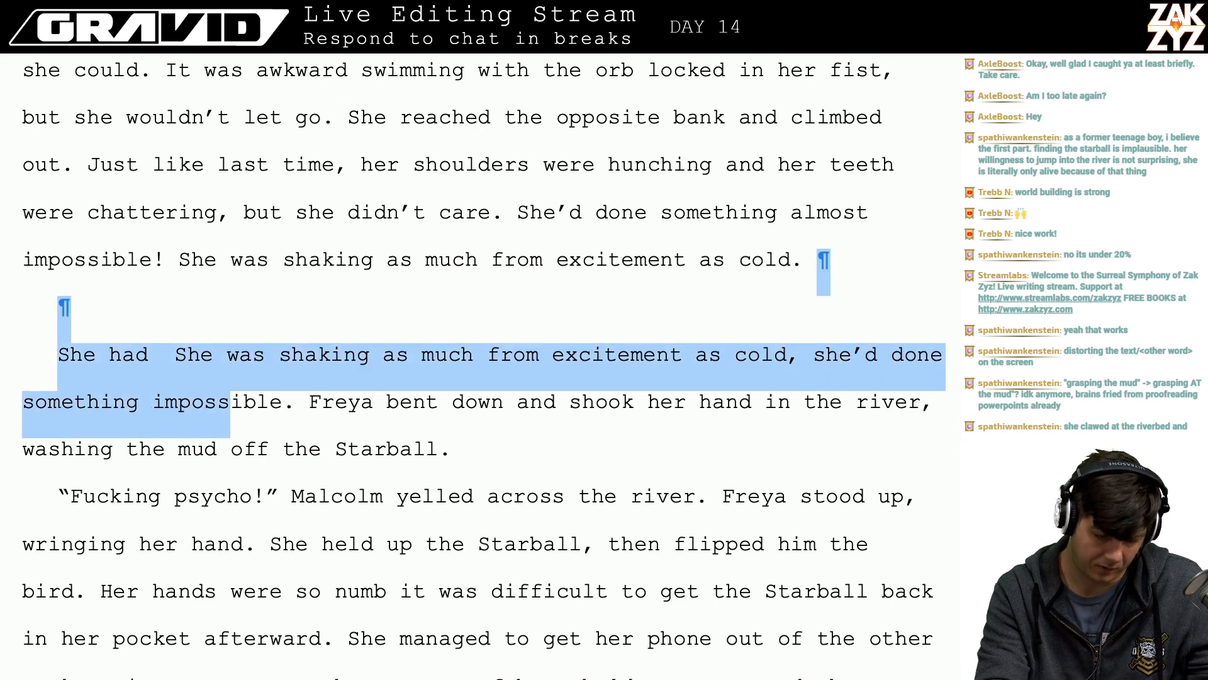
key("shift+Right")
key("shift+Right")
key("Delete")
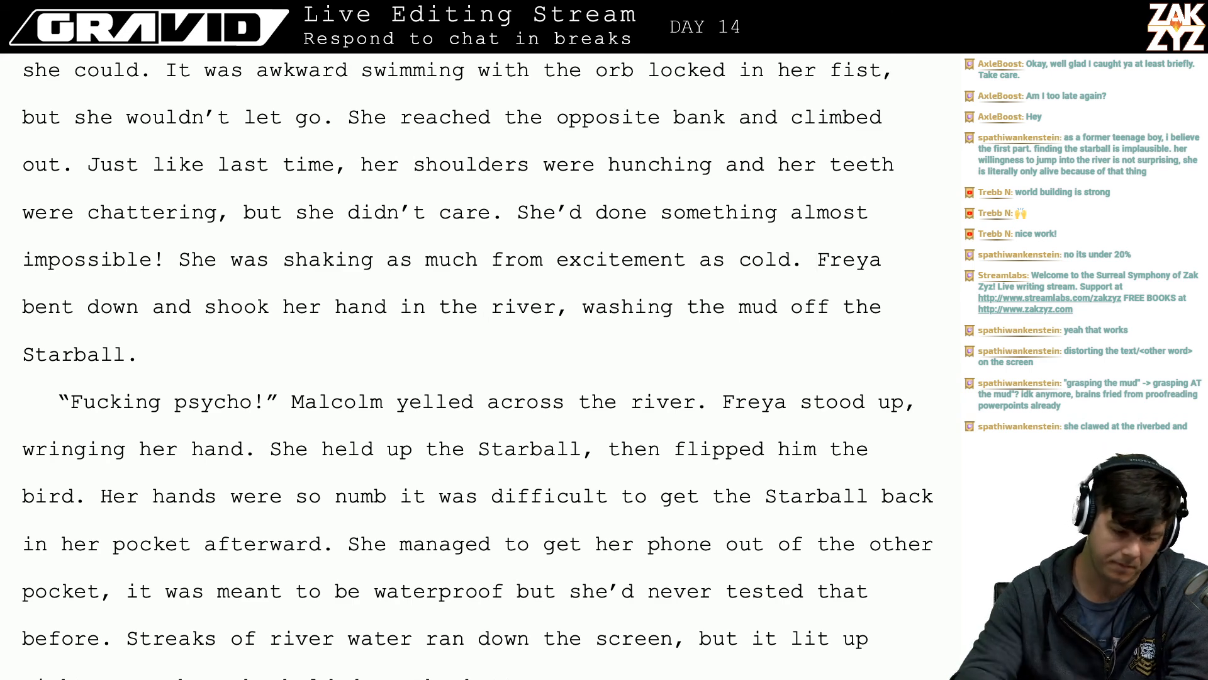
- Remove the extra blank lines above the STARBALL 20. heading so it starts at the top of page 143
scroll(478, 365, "down", 6)
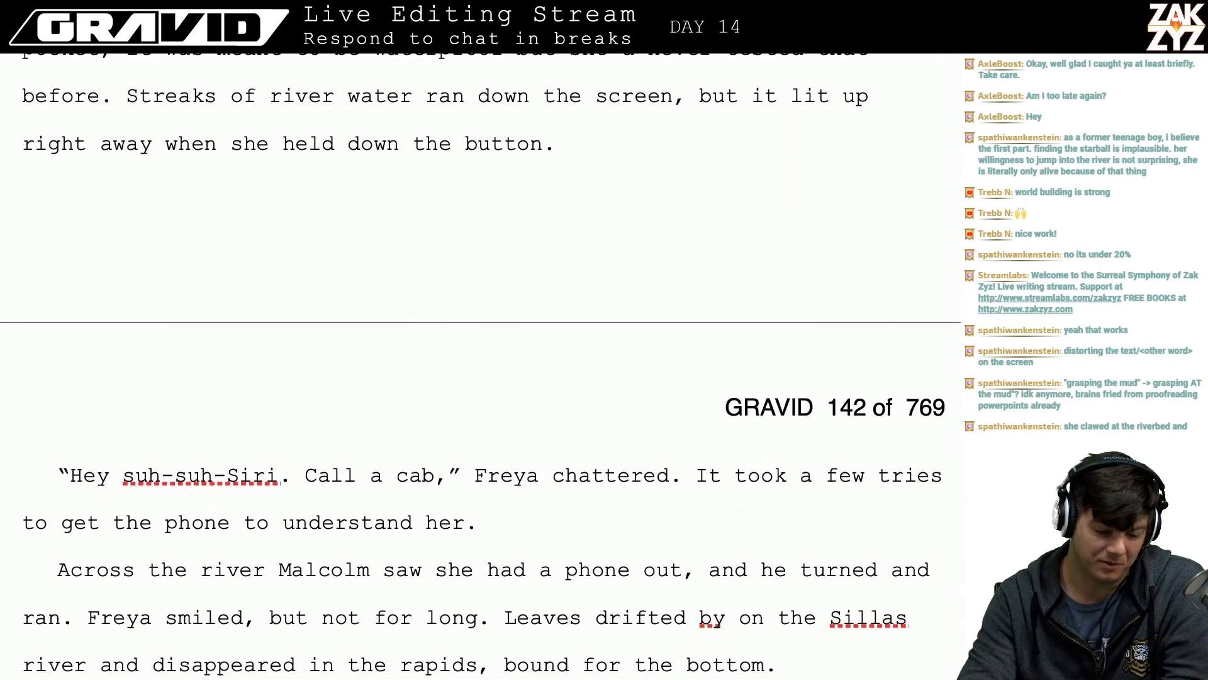
scroll(761, 322, "down", 5)
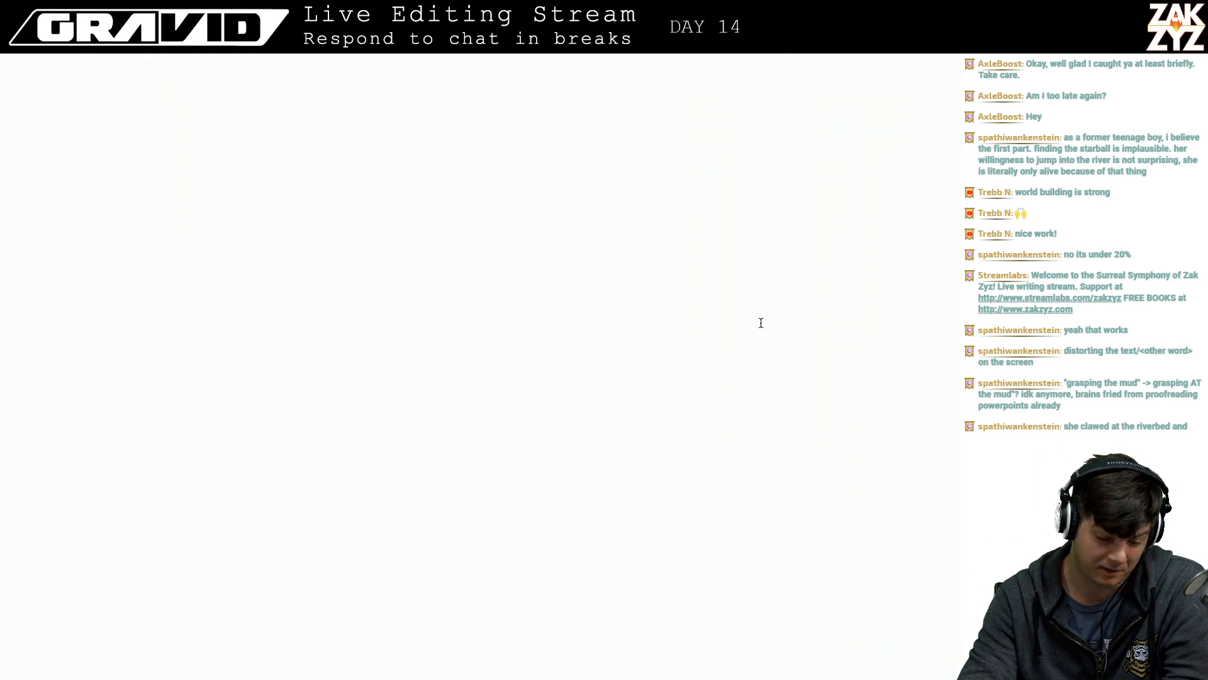
scroll(761, 323, "down", 3)
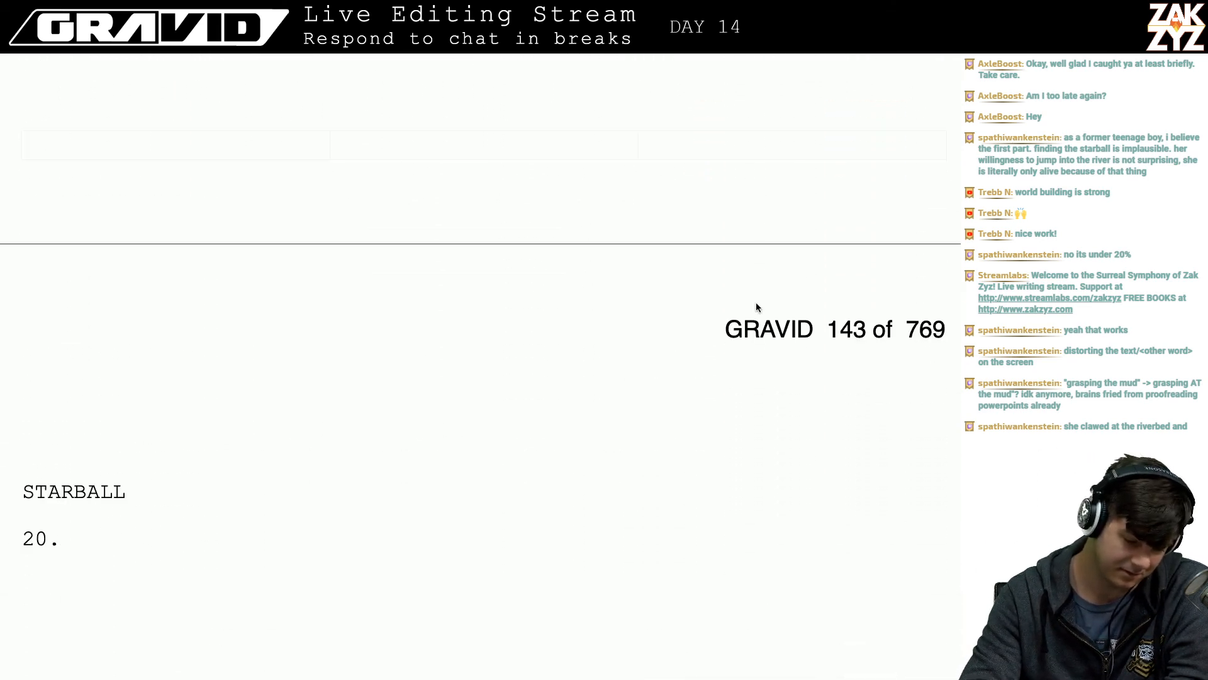
left_click(193, 458)
key("BackSpace")
key("BackSpace")
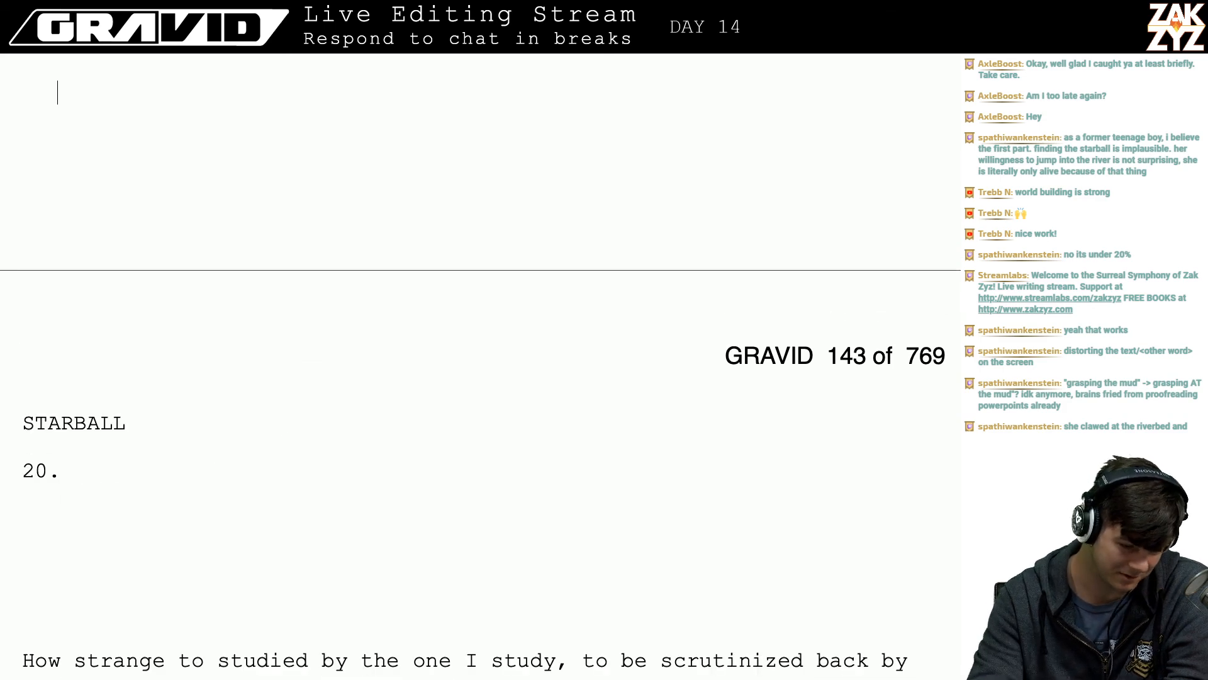
key("Down")
key("Left")
key("Up")
key("Left")
key("Down")
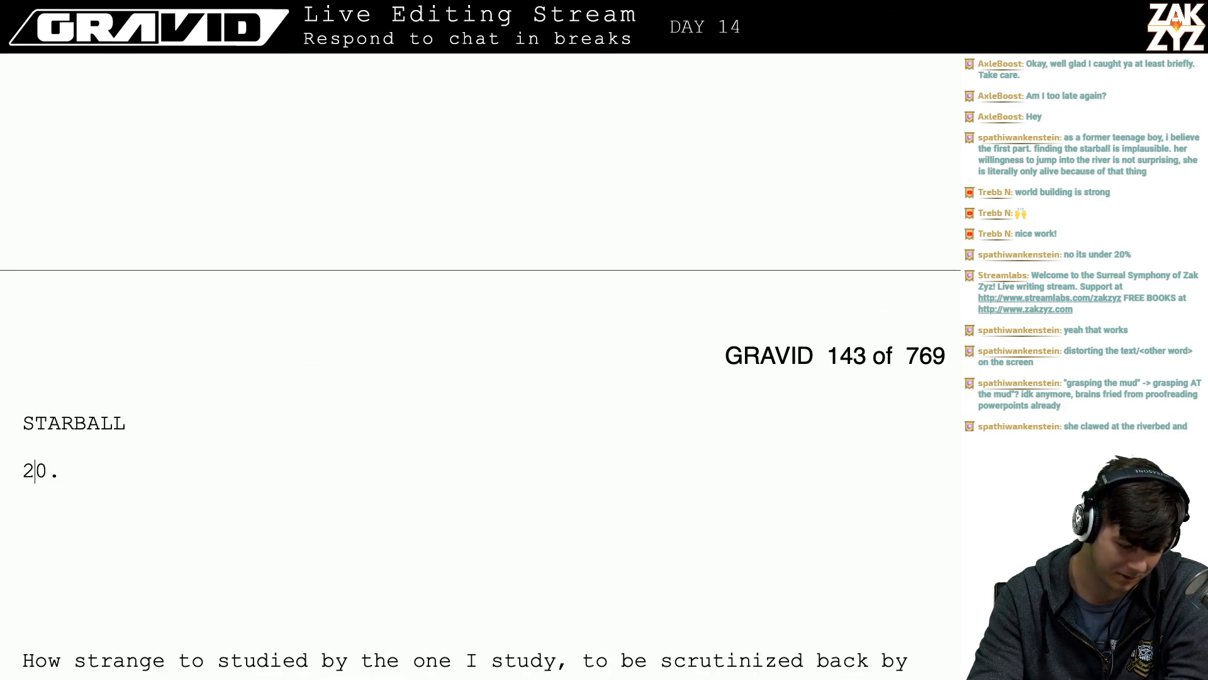